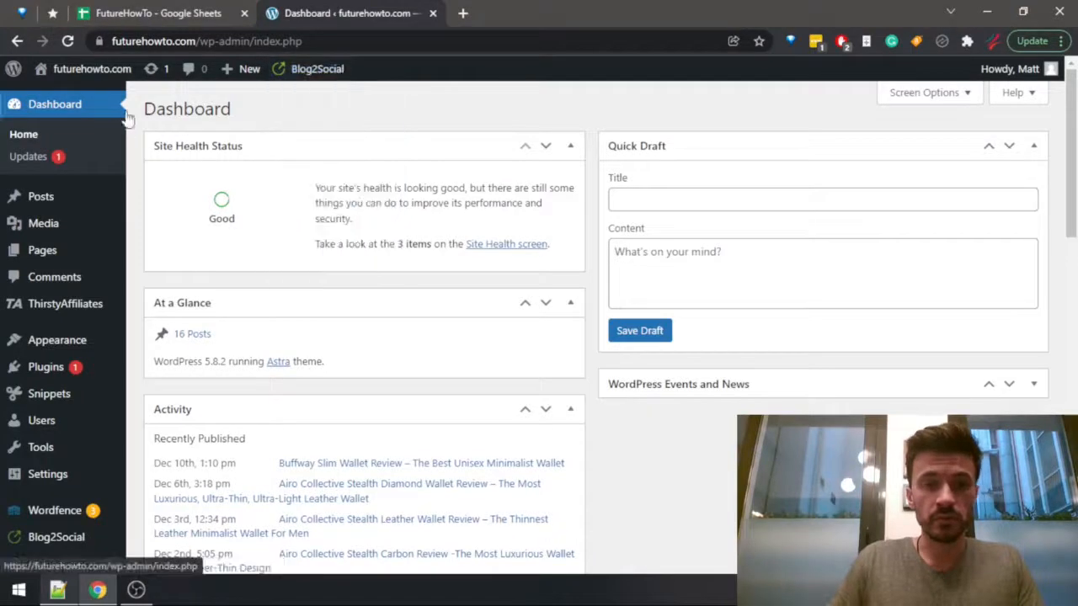
Start a new blog post on the futurehowto.com site.
left_click_drag(195, 41, 2, 12)
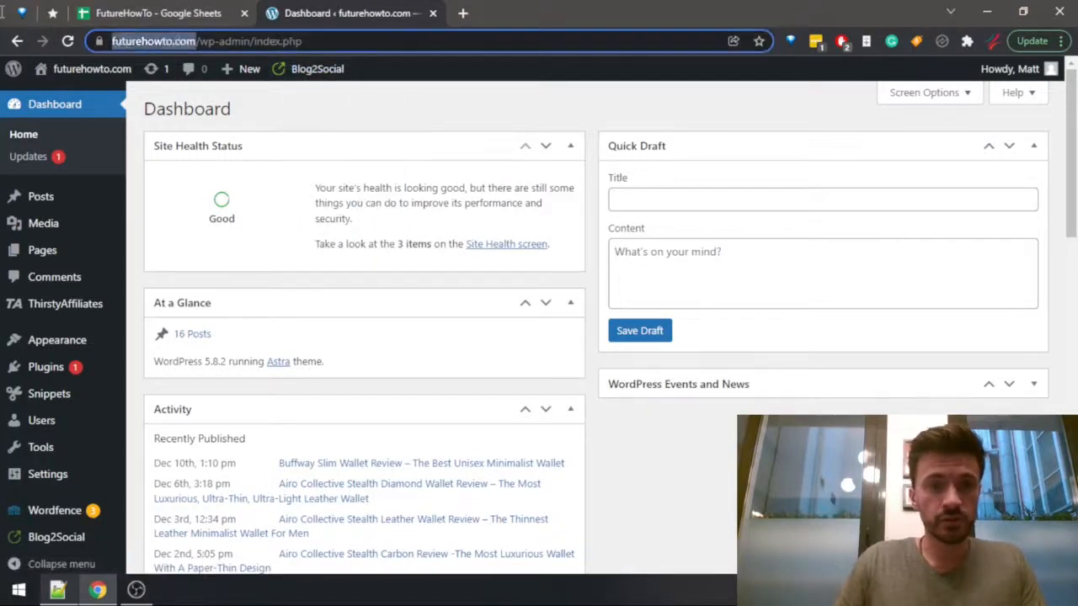
left_click(294, 117)
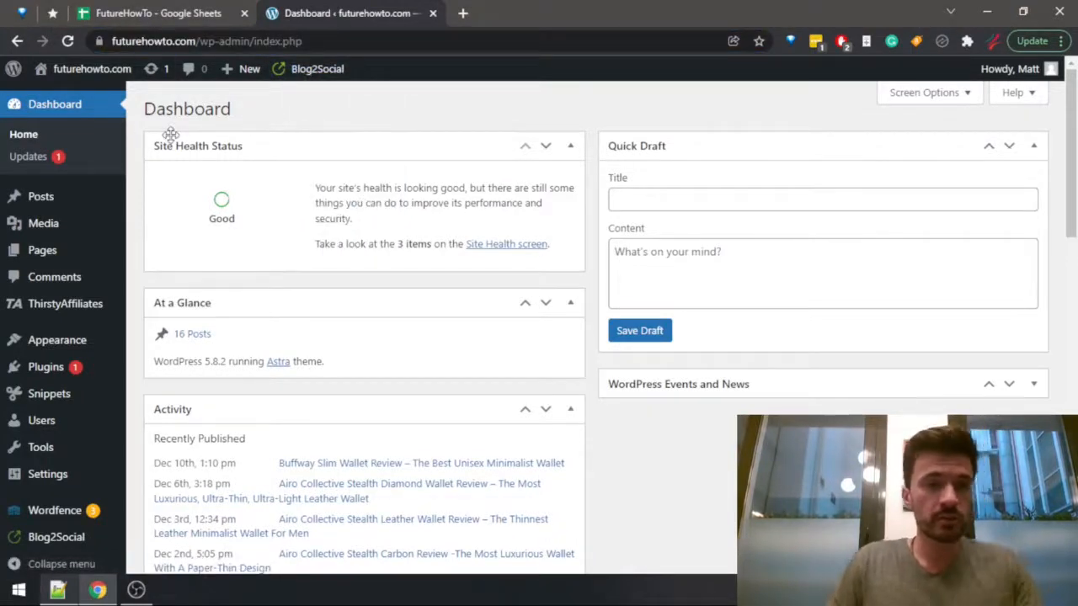
mouse_move(118, 201)
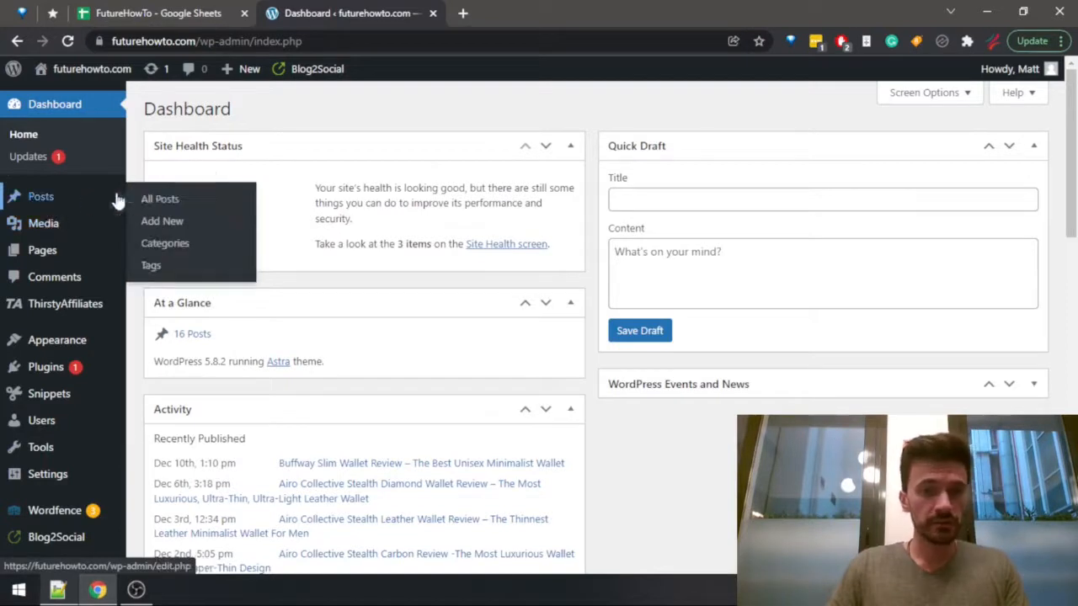
left_click(168, 225)
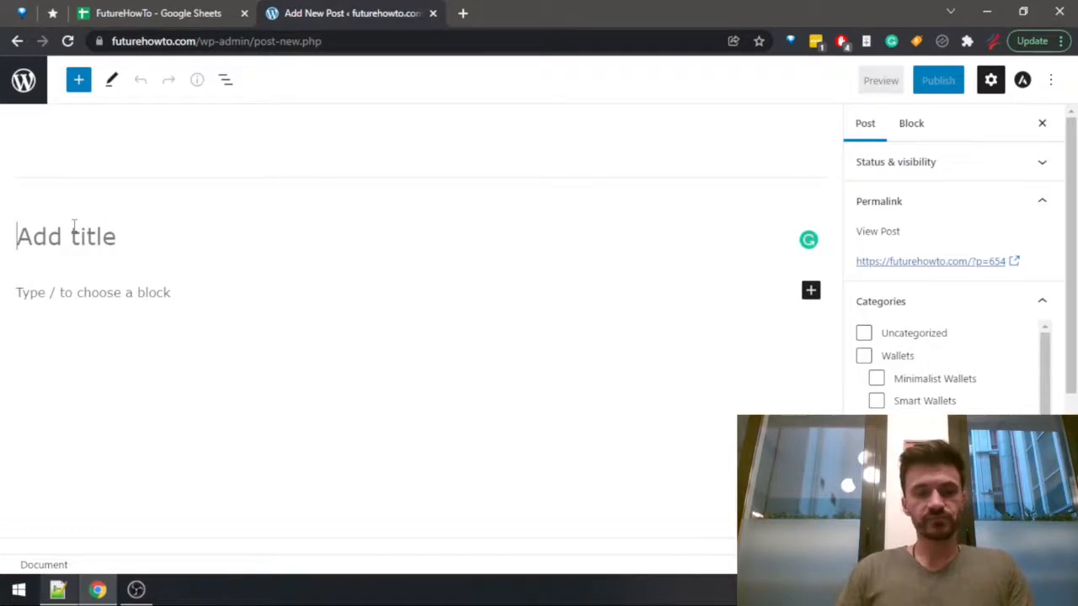
Switch to the Notepad++ article checklist, mark "Start a new post" with a plus, and return to the post editor.
key("alt+Tab")
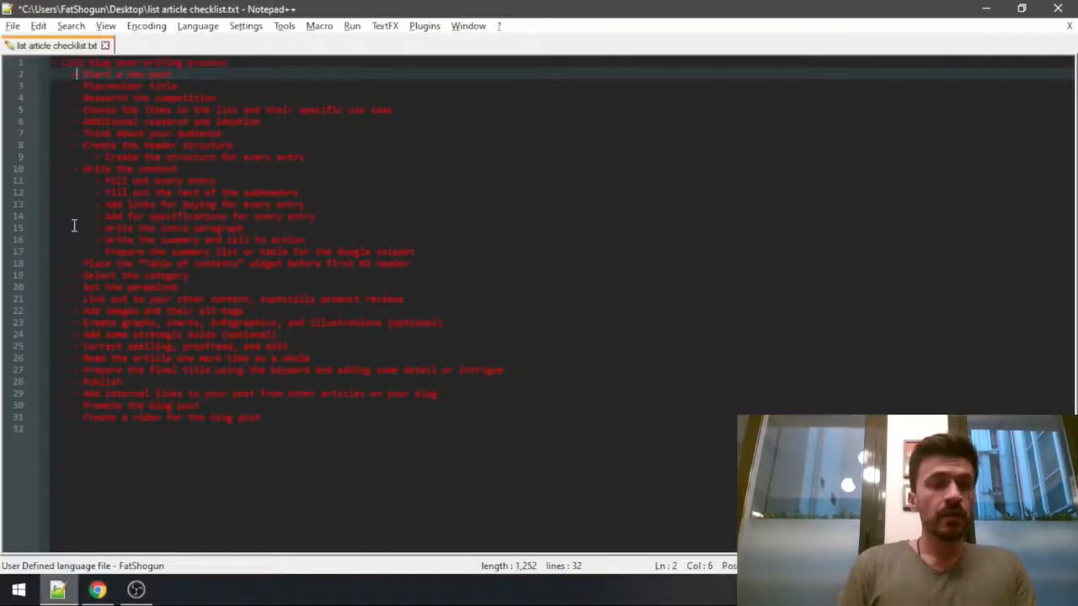
key("Down")
key("alt+Tab")
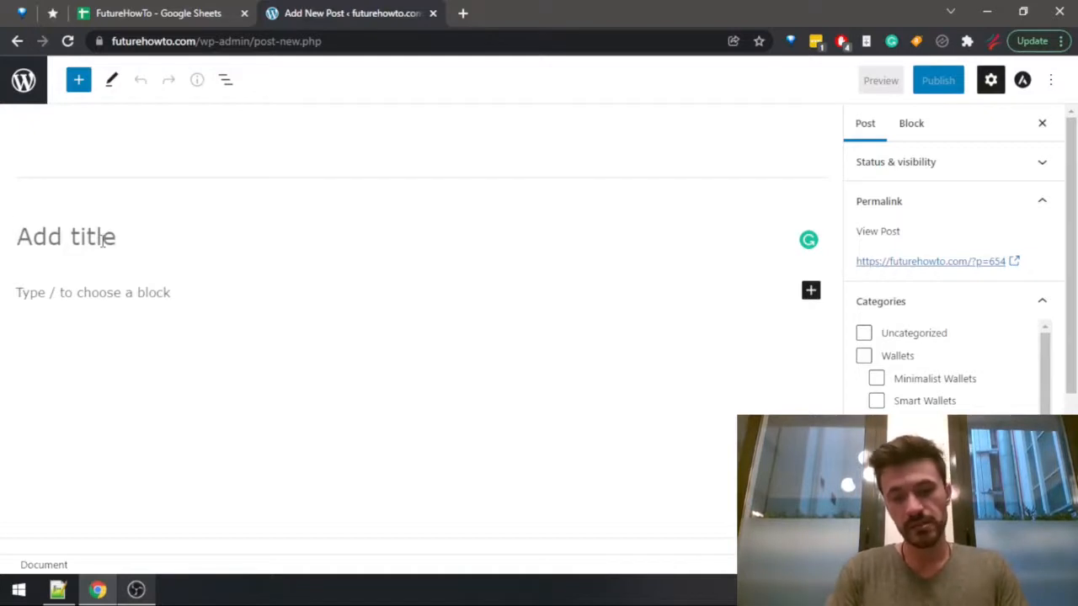
Enter "Best Minimalist Wallets" as the start of the post title.
type("Best ")
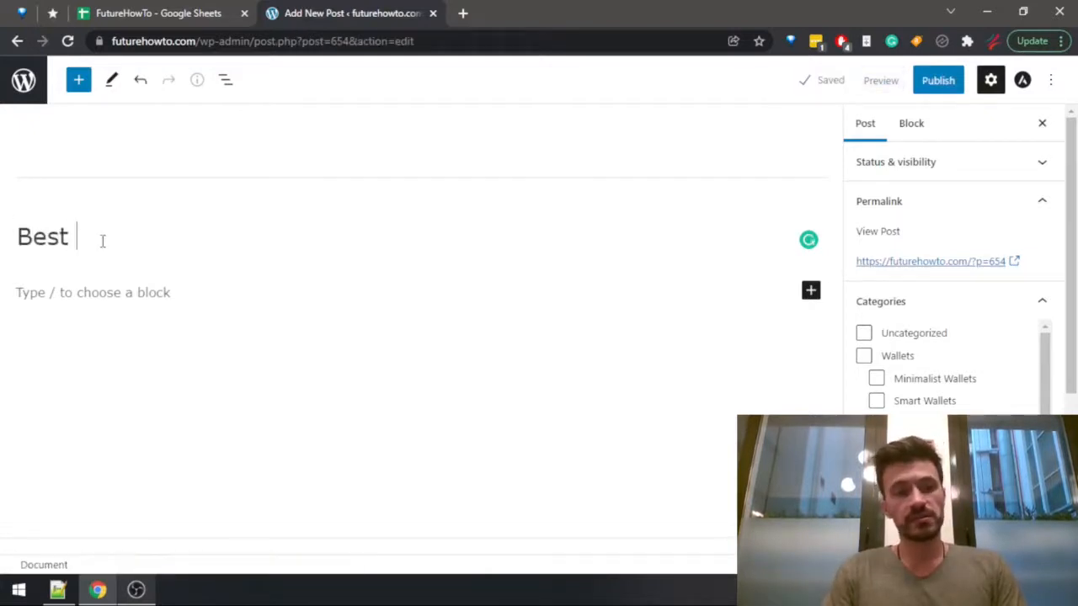
type("Minimali")
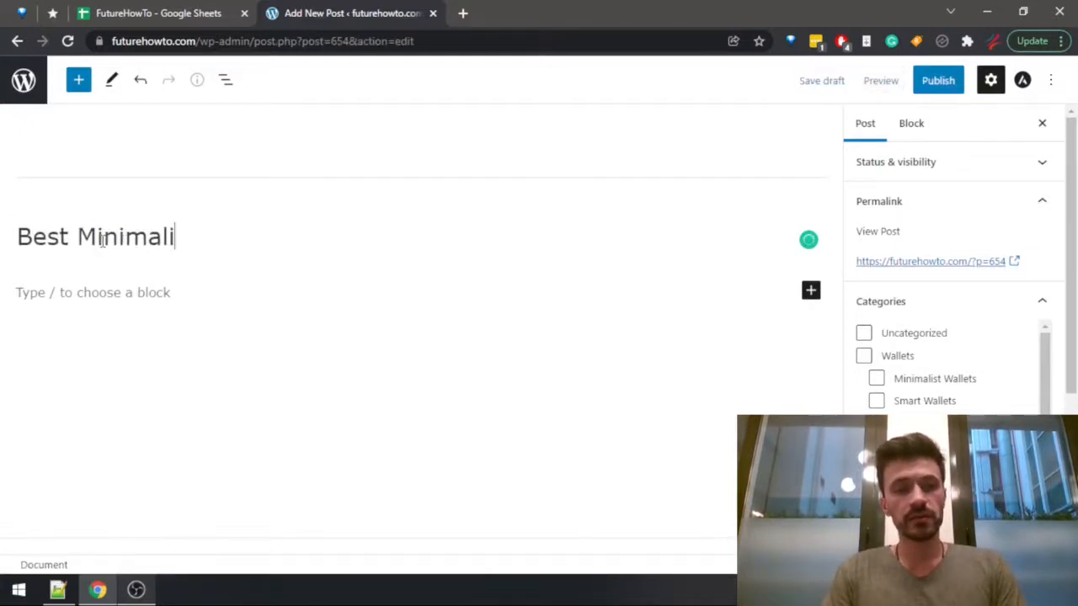
type("st wal")
key("BackSpace")
key("BackSpace")
key("BackSpace")
type("W")
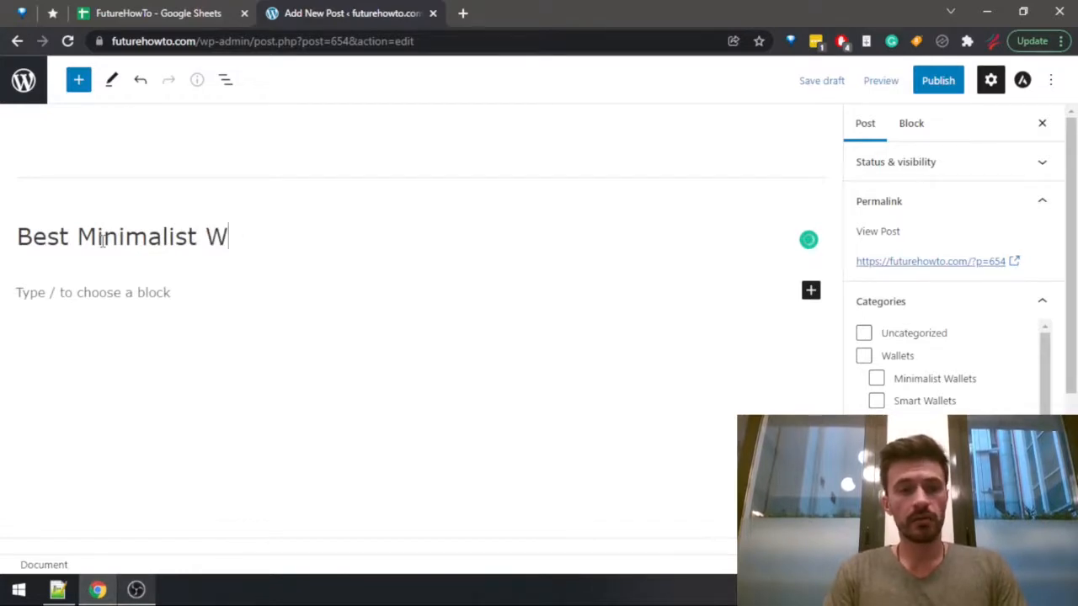
type("al")
key("BackSpace")
type("allets")
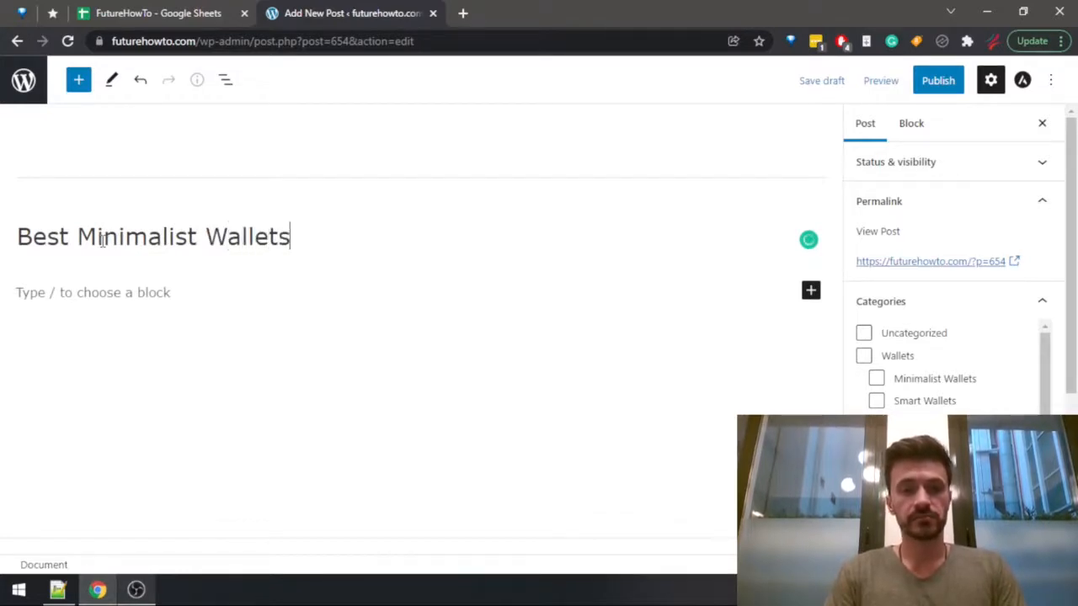
type(" With")
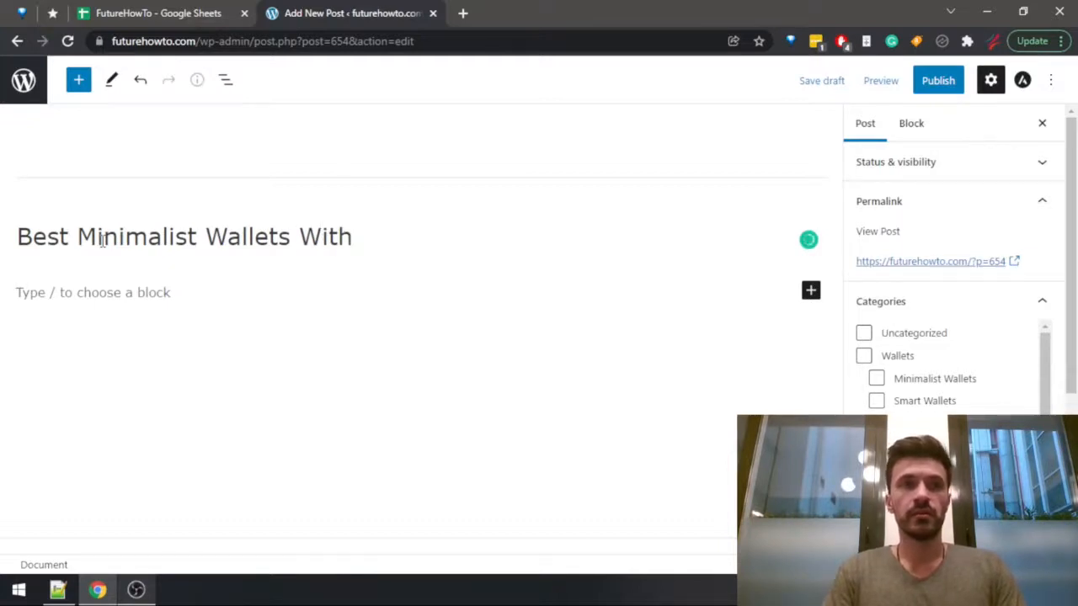
Extend the post title with "For Many Cards - ___", leaving the underscores as a blank placeholder.
key("BackSpace")
key("BackSpace")
key("BackSpace")
key("BackSpace")
key("BackSpace")
type("For ")
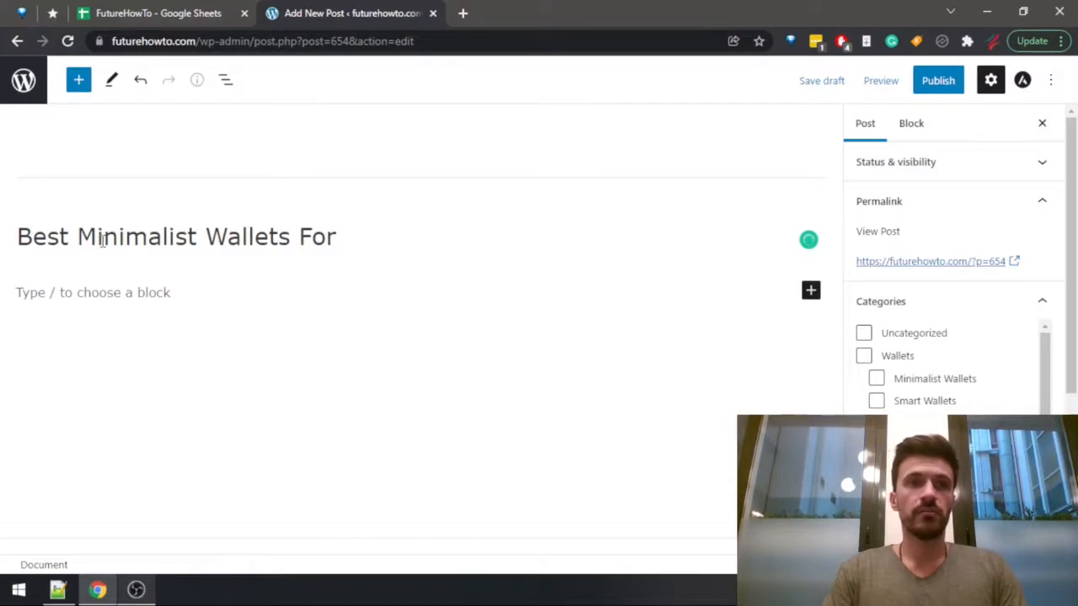
type("Mos")
key("BackSpace")
key("BackSpace")
key("BackSpace")
type("Many")
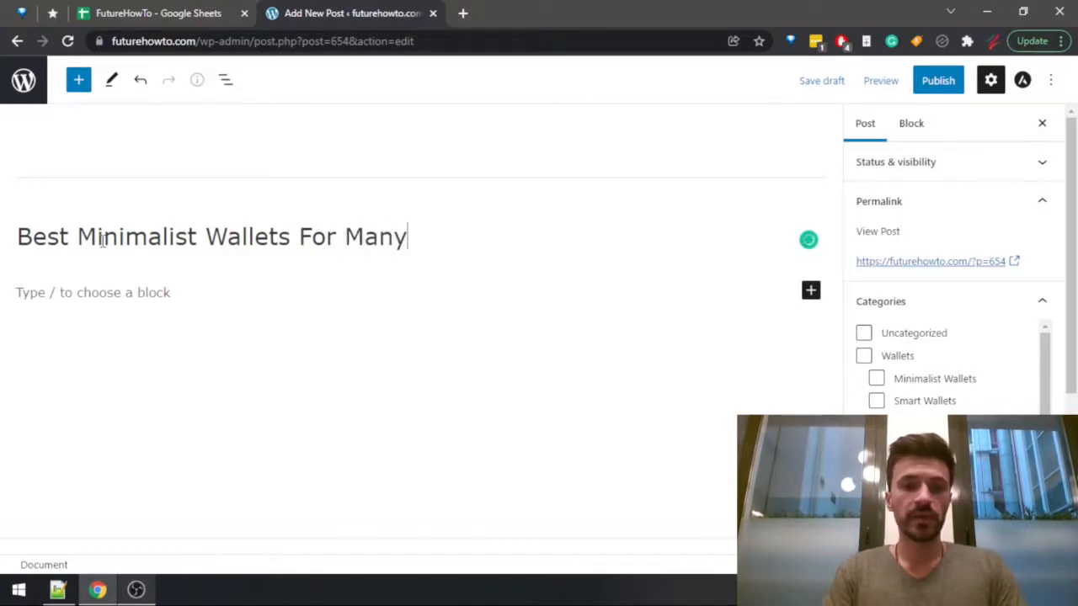
type(" Crards")
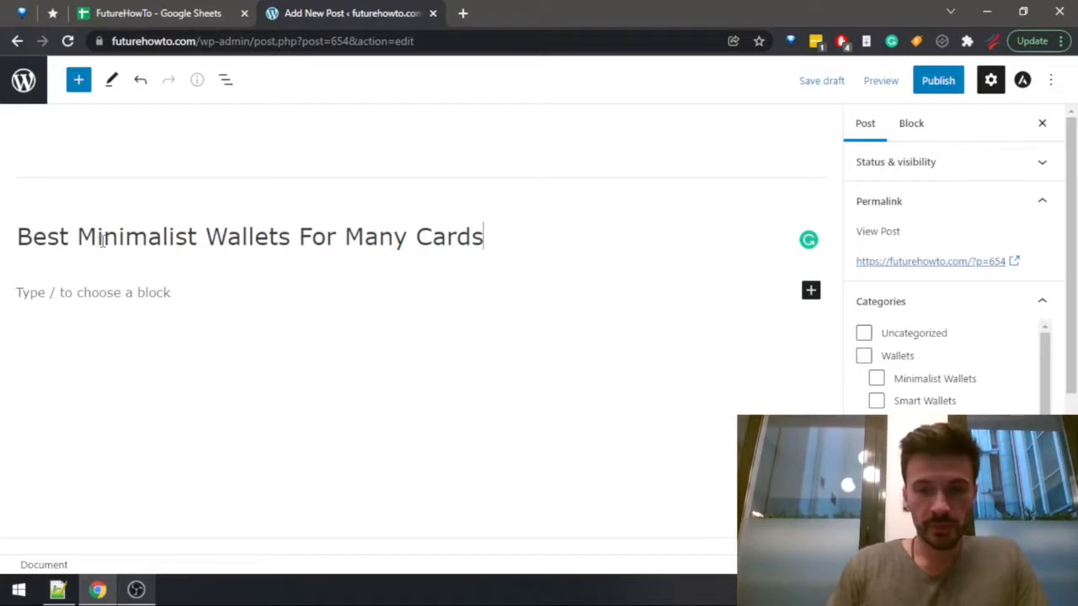
type("-")
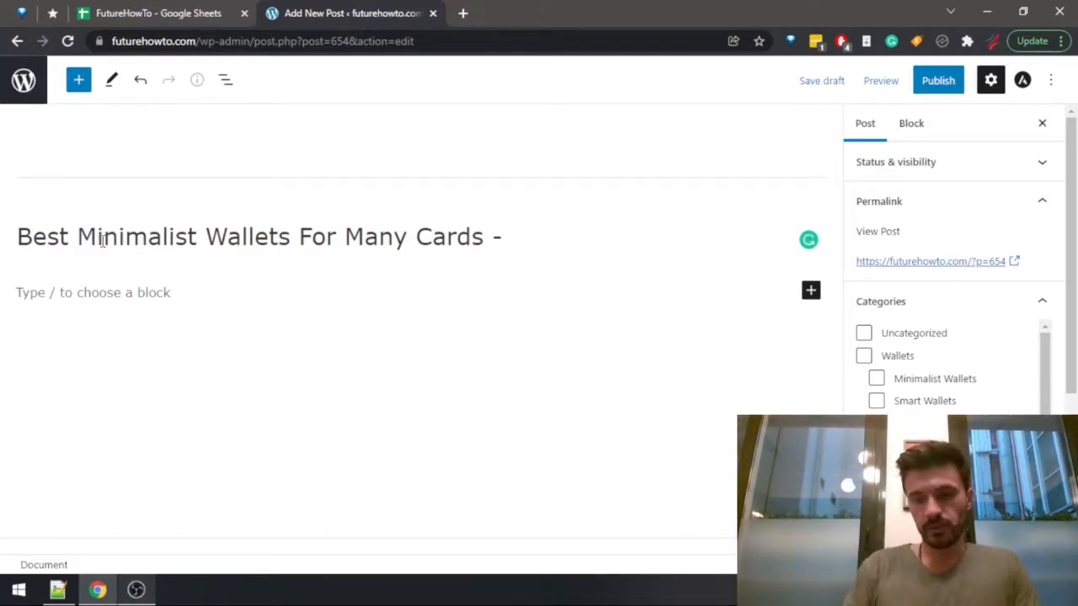
type("____")
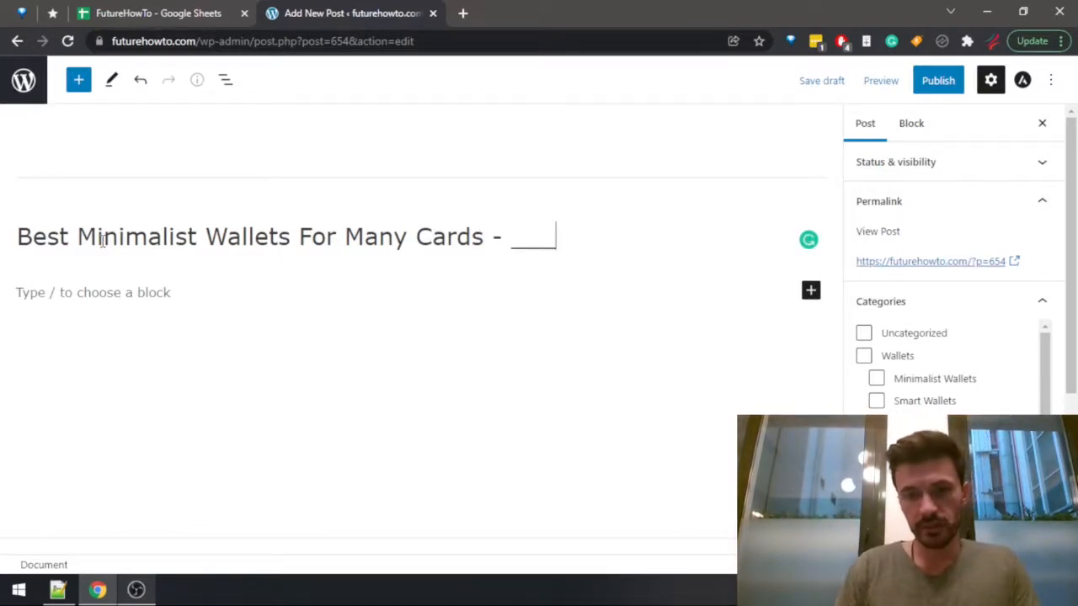
Try square brackets around the underscores in the title, and restore the dash before them.
key("Left")
key("Left")
key("Left")
key("Left")
key("Left")
key("Left")
key("Left")
key("shift+Right")
key("shift+Right")
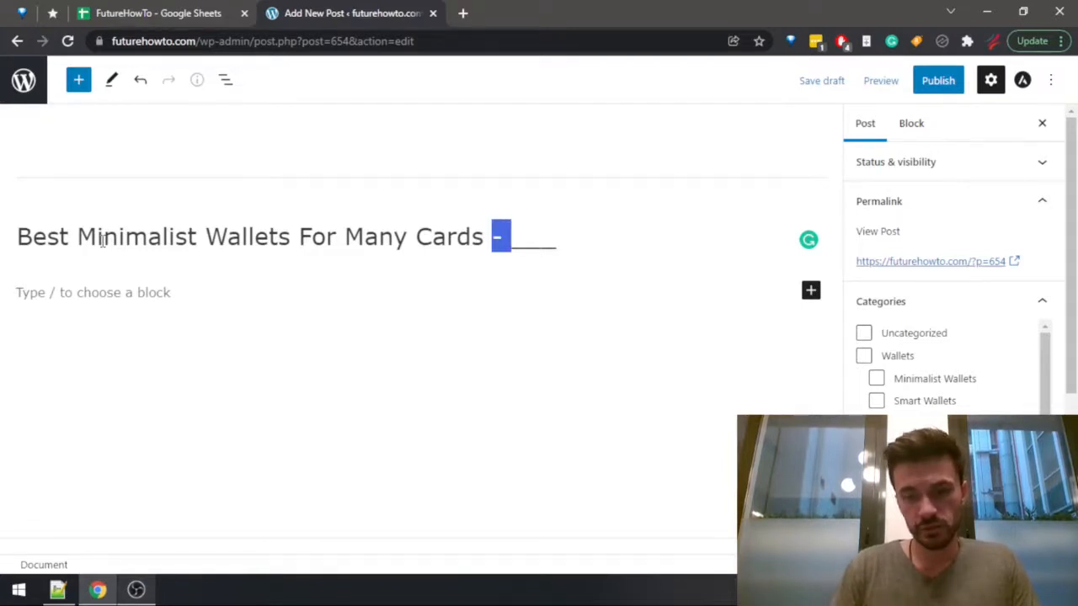
type("[")
key("Right")
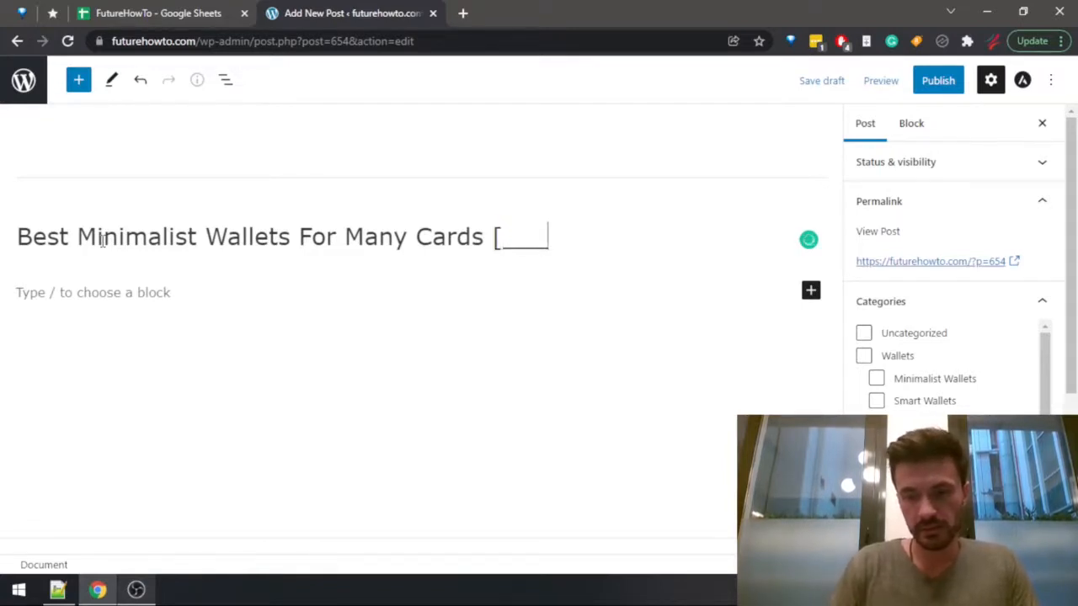
type("\\")
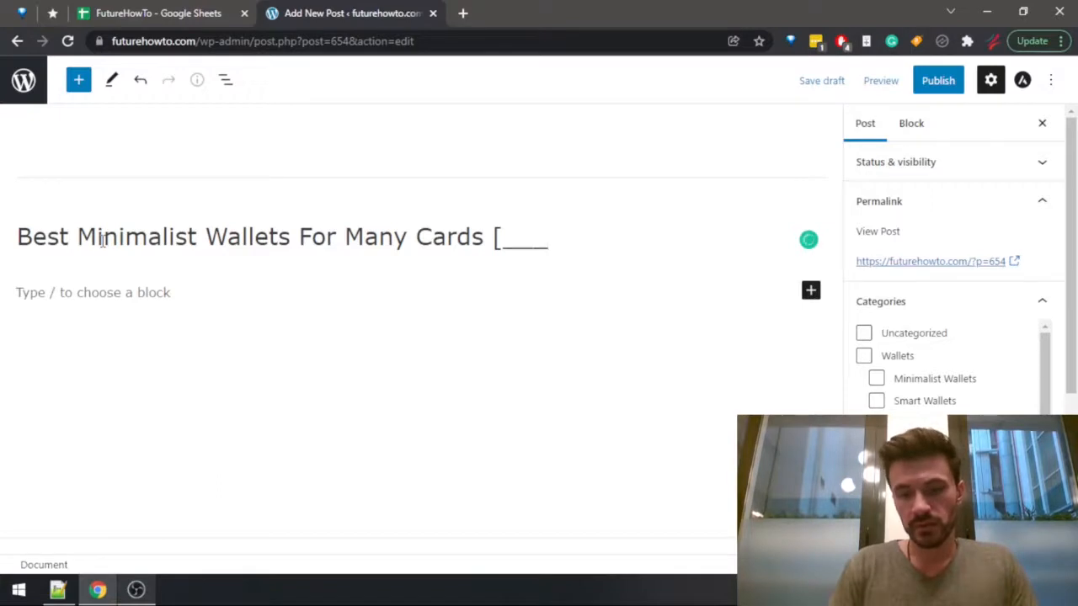
type("]")
key("BackSpace")
key("Left")
key("Left")
key("Left")
key("Left")
key("Left")
key("shift+Right")
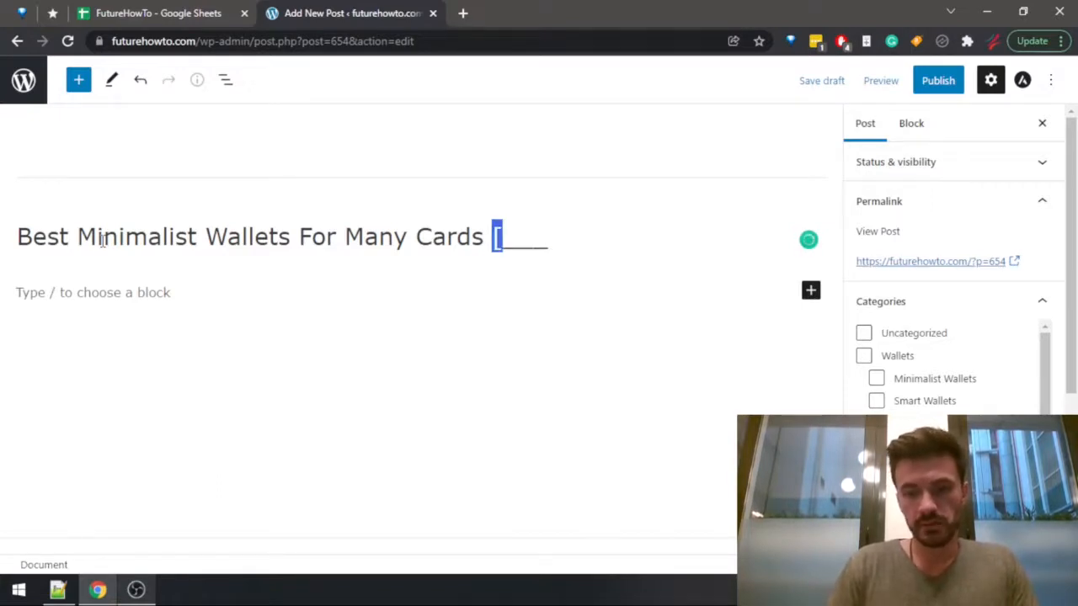
type("-")
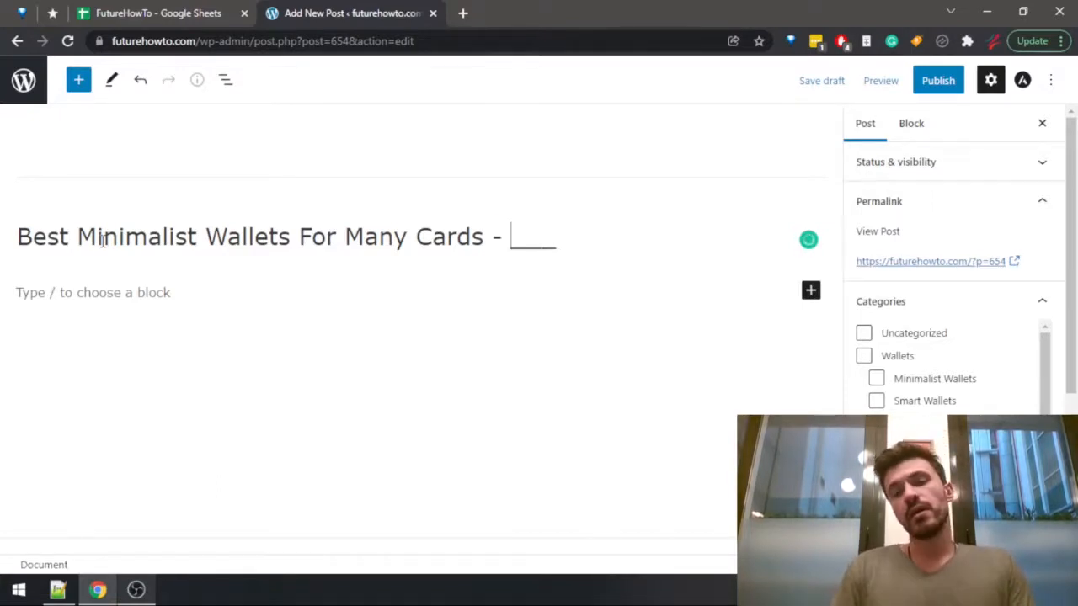
Continue from the end of the title into an empty paragraph below it.
key("Right")
key("Right")
key("Right")
key("Right")
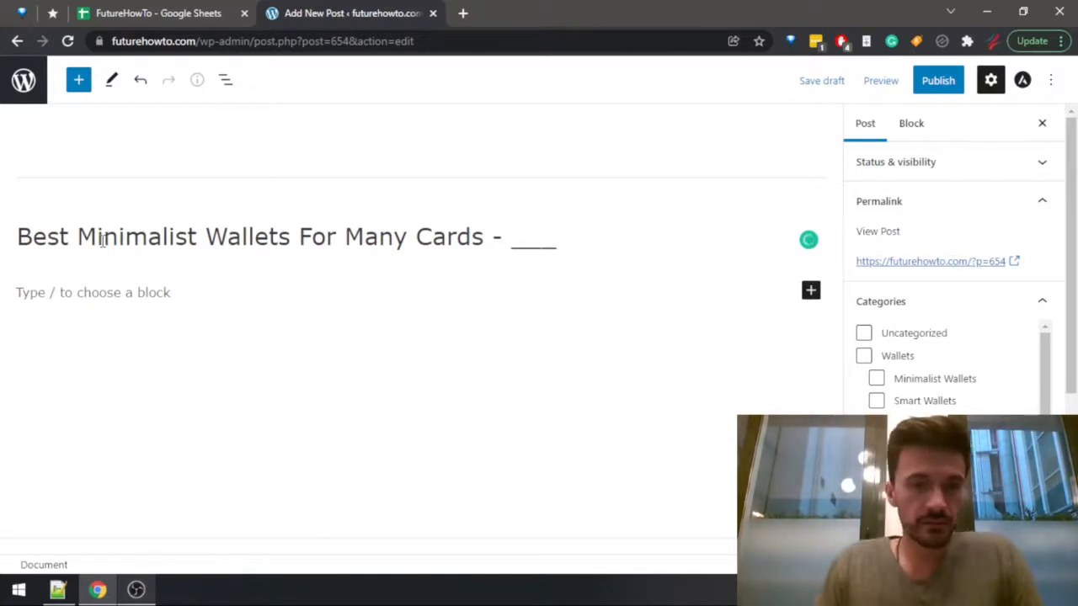
key("Return")
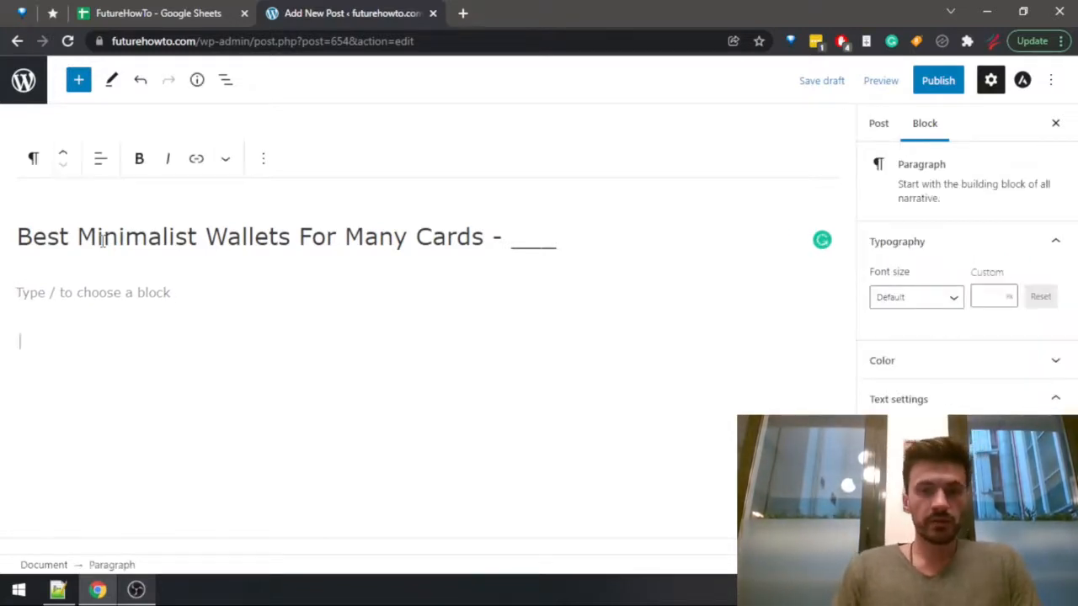
Switch to the Notepad++ checklist and mark "Placeholder title" with a plus.
key("alt+Tab")
key("alt+Tab")
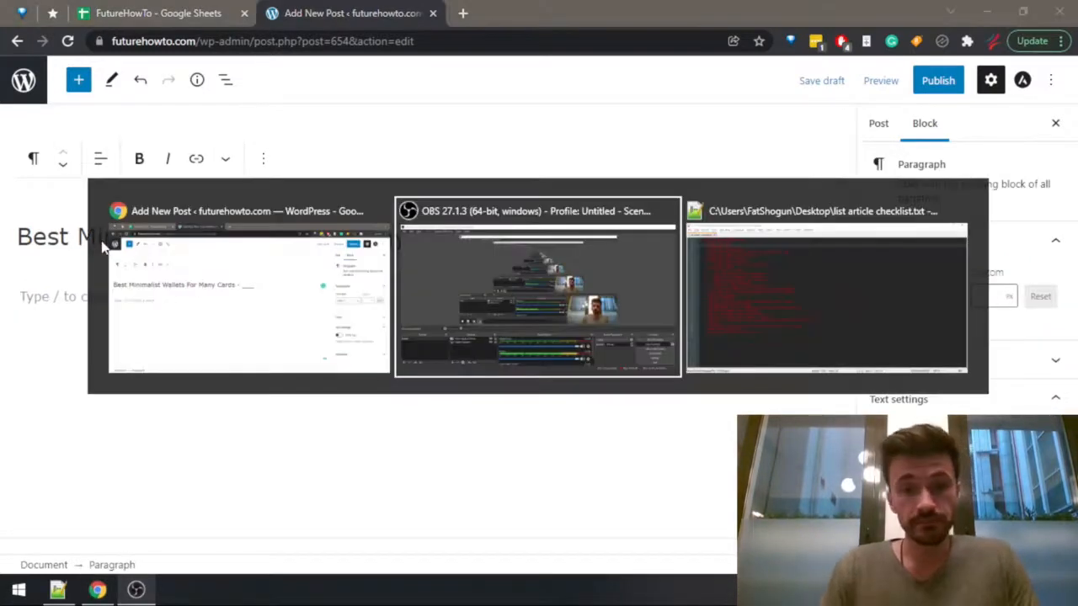
key("shift+Right")
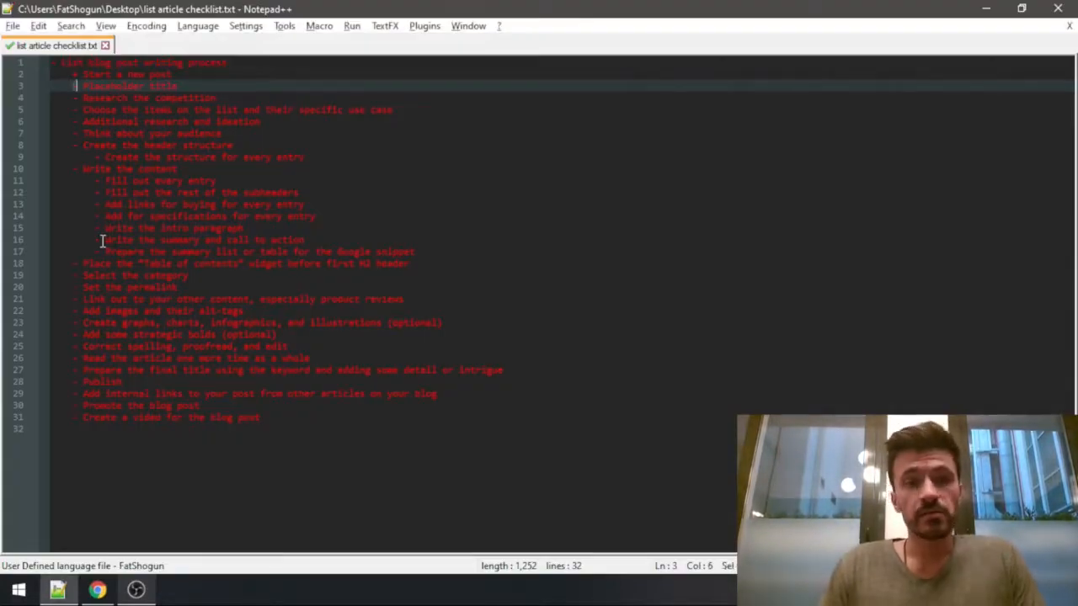
type("+")
key("Down")
key("Left")
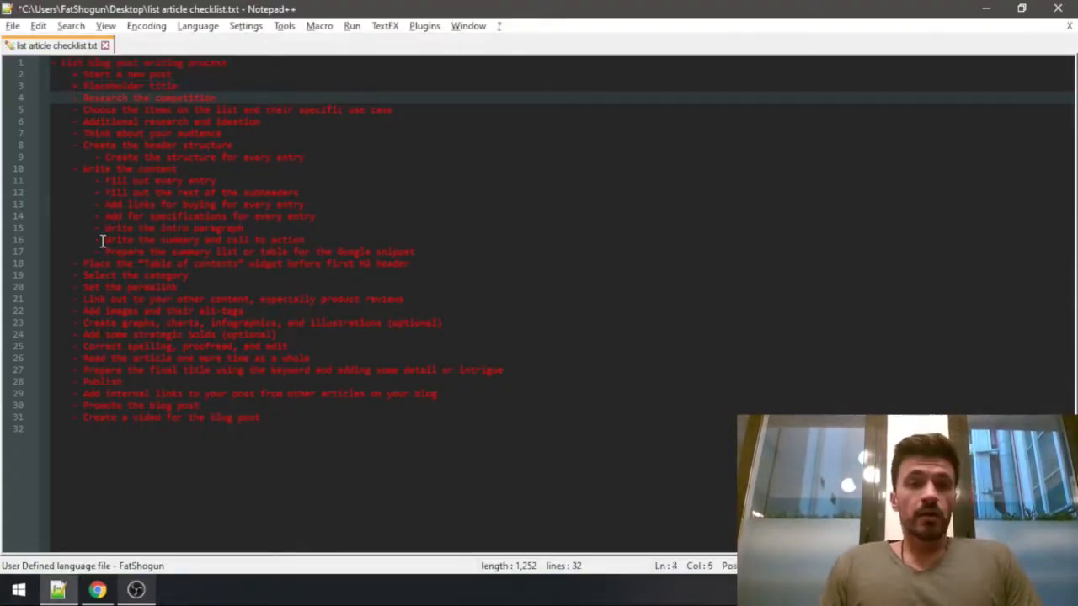
Open an incognito browser window and search Google for "Best Minimalist Wallets For Many Cards", copied from the post title.
key("alt+Tab")
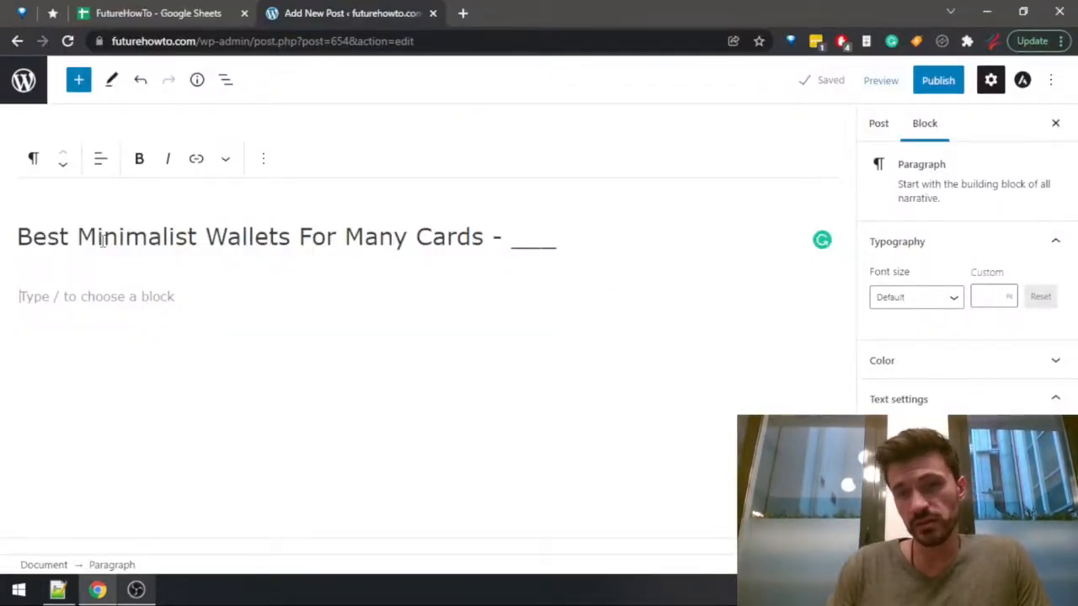
key("ctrl+shift+n")
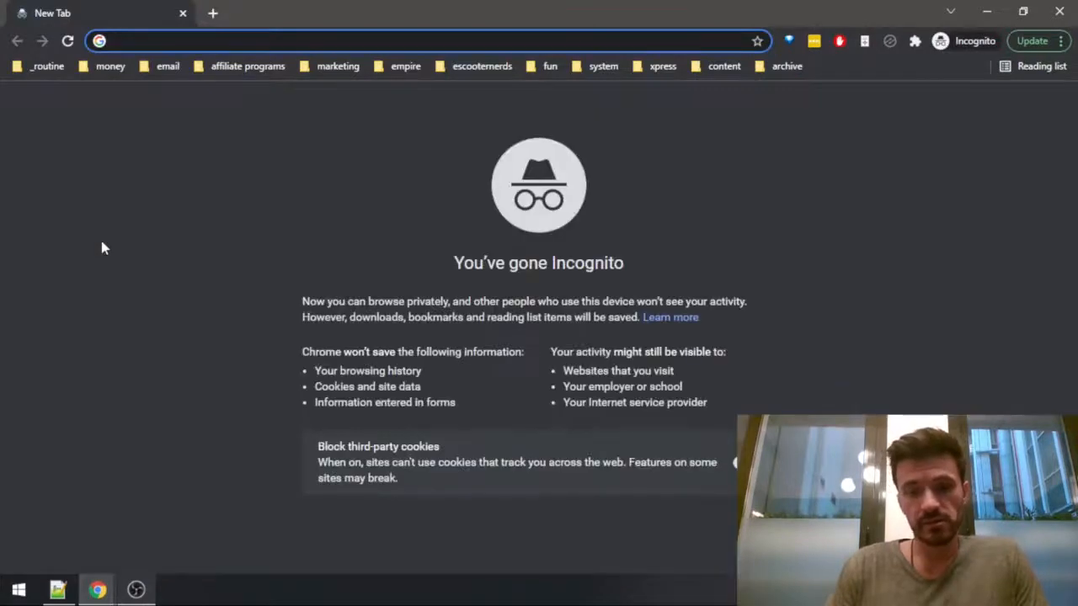
key("alt+Tab")
left_click(101, 240)
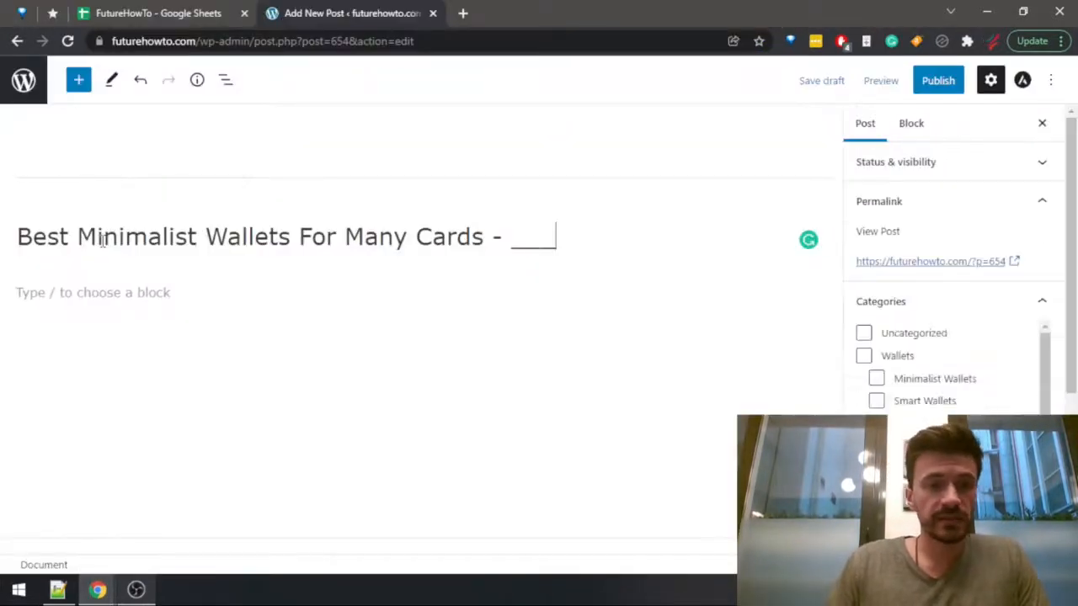
left_click_drag(18, 238, 486, 238)
key("ctrl+c")
key("alt+Tab")
key("ctrl+v")
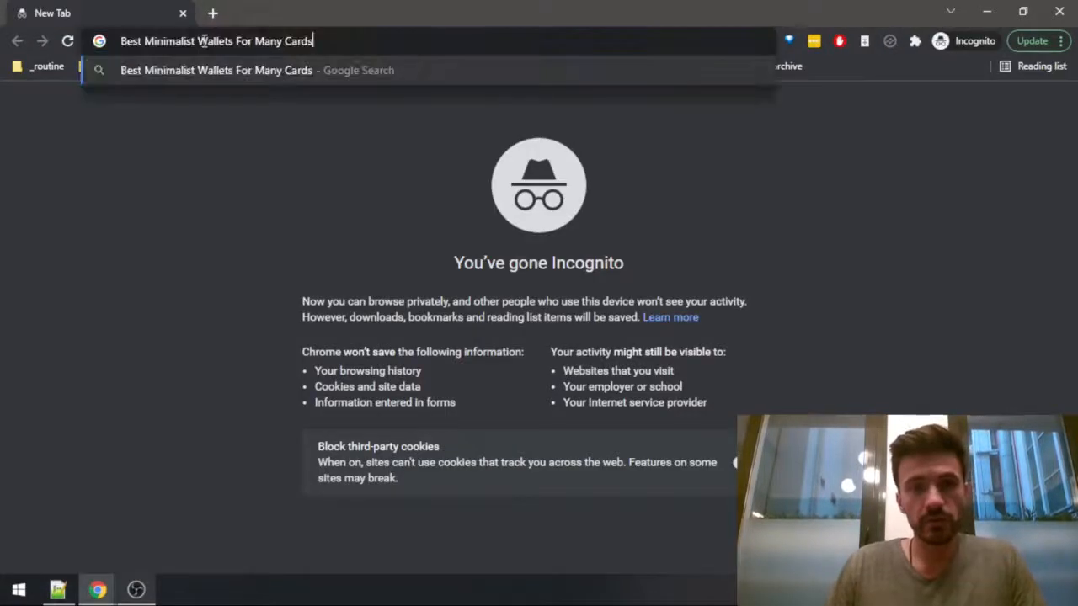
key("Return")
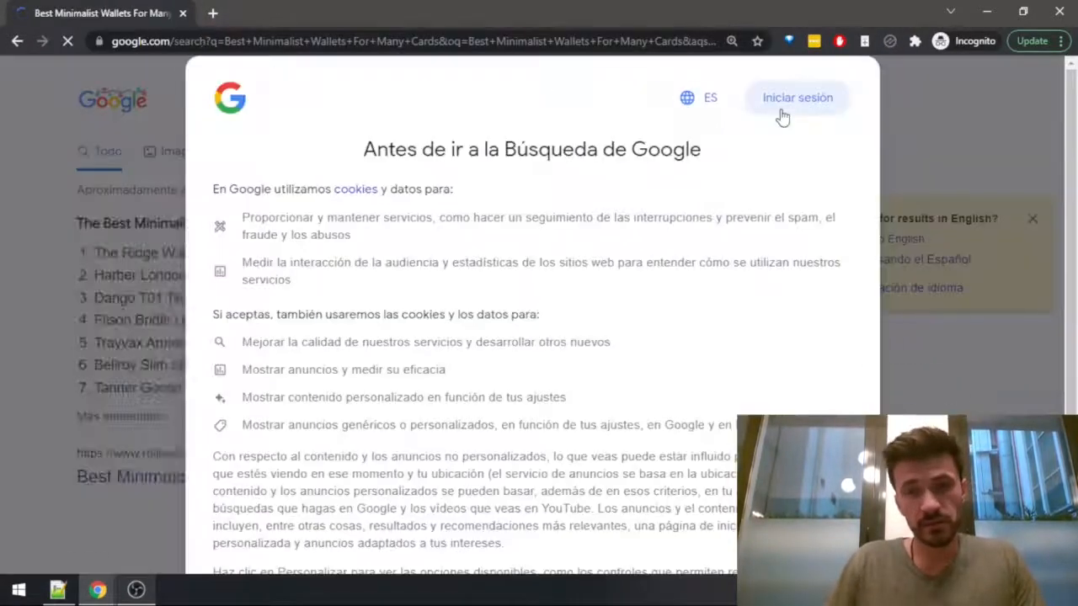
Dismiss Google's cookie consent notice and change the search results to English.
scroll(768, 222, "down", 3)
left_click(806, 531)
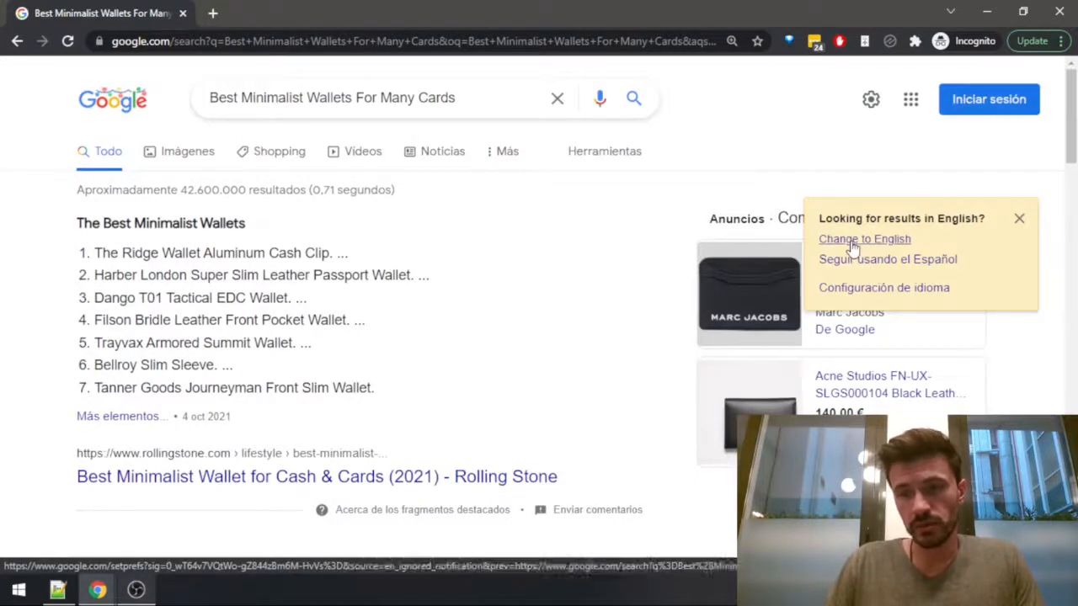
mouse_move(852, 245)
left_mouse_down()
mouse_move(929, 241)
mouse_move(871, 235)
left_mouse_up()
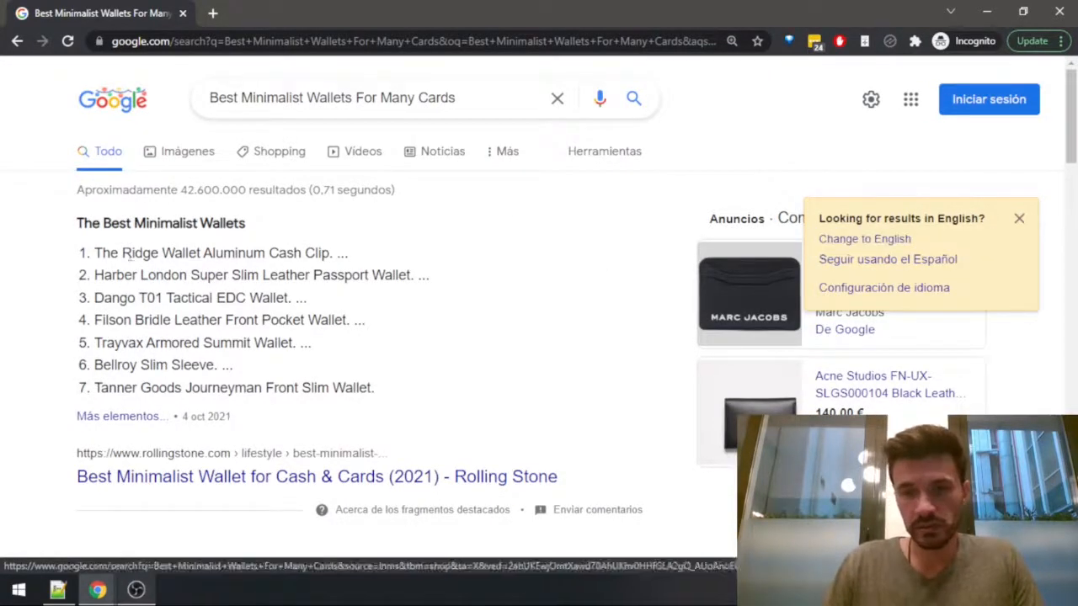
left_click(865, 240)
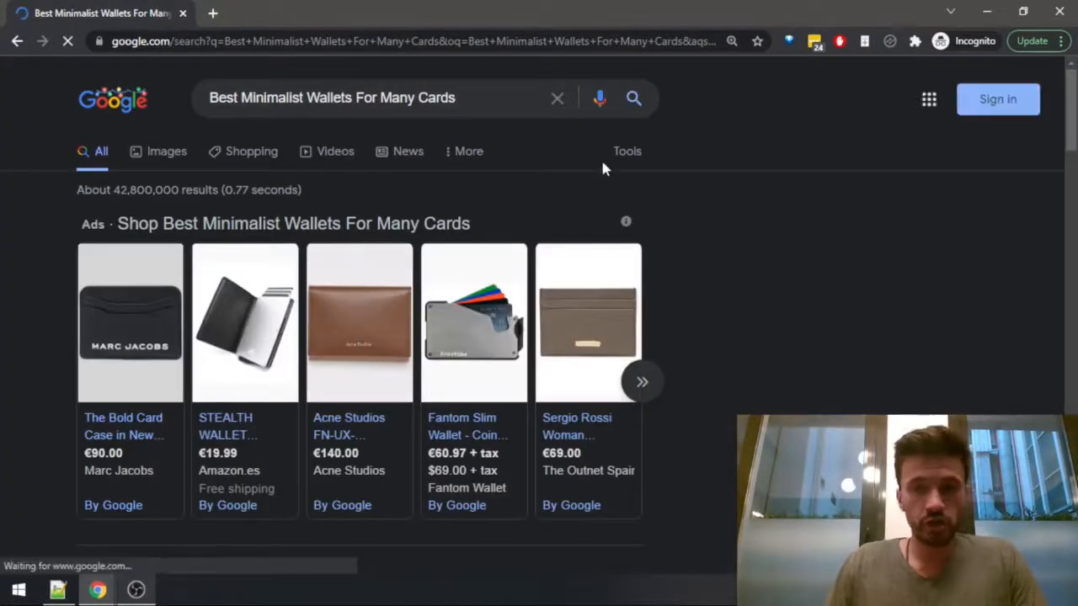
scroll(679, 295, "down", 6)
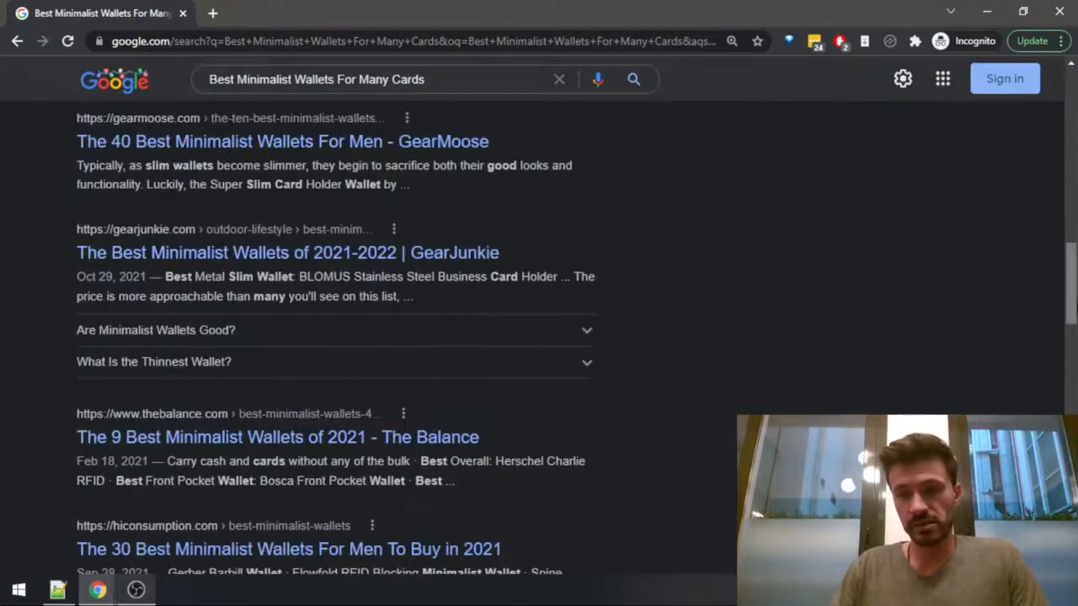
scroll(679, 297, "up", 6)
left_click(473, 124)
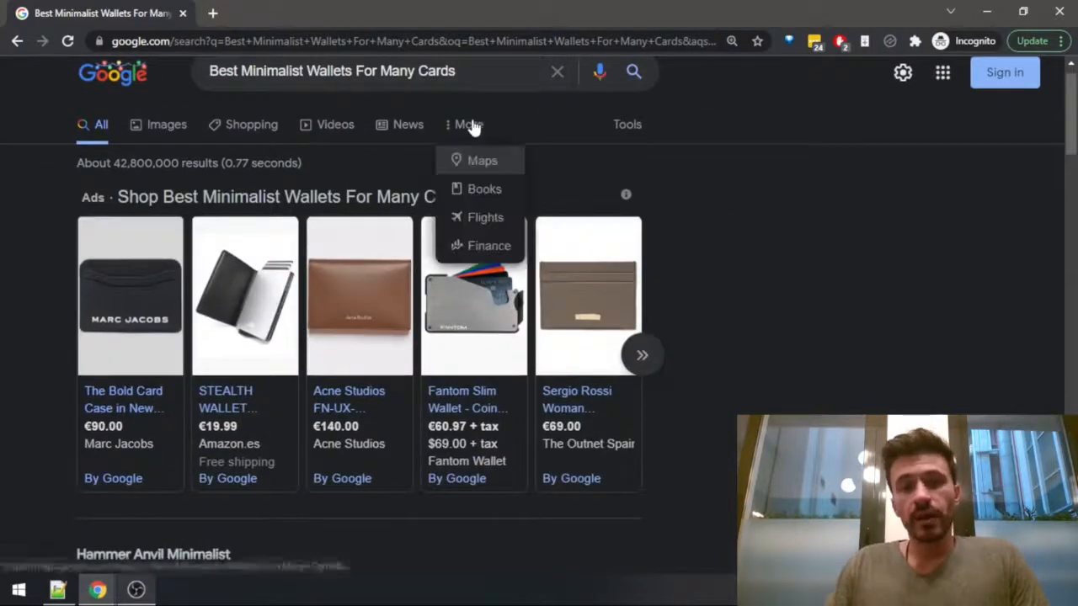
scroll(691, 109, "up", 1)
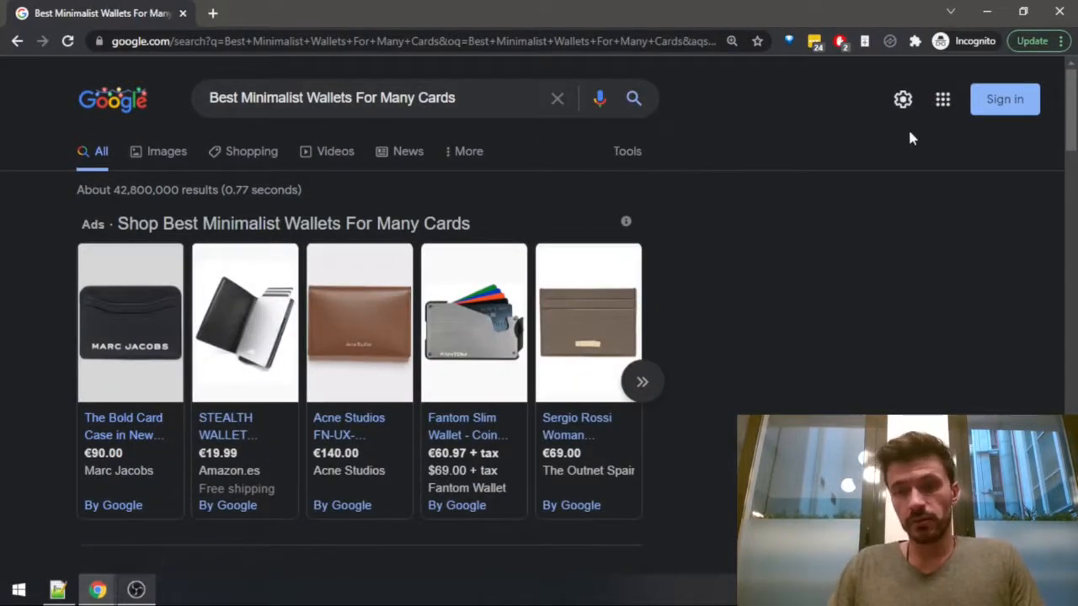
Set Google's search region to United States in the search settings and save the preferences.
left_click(903, 99)
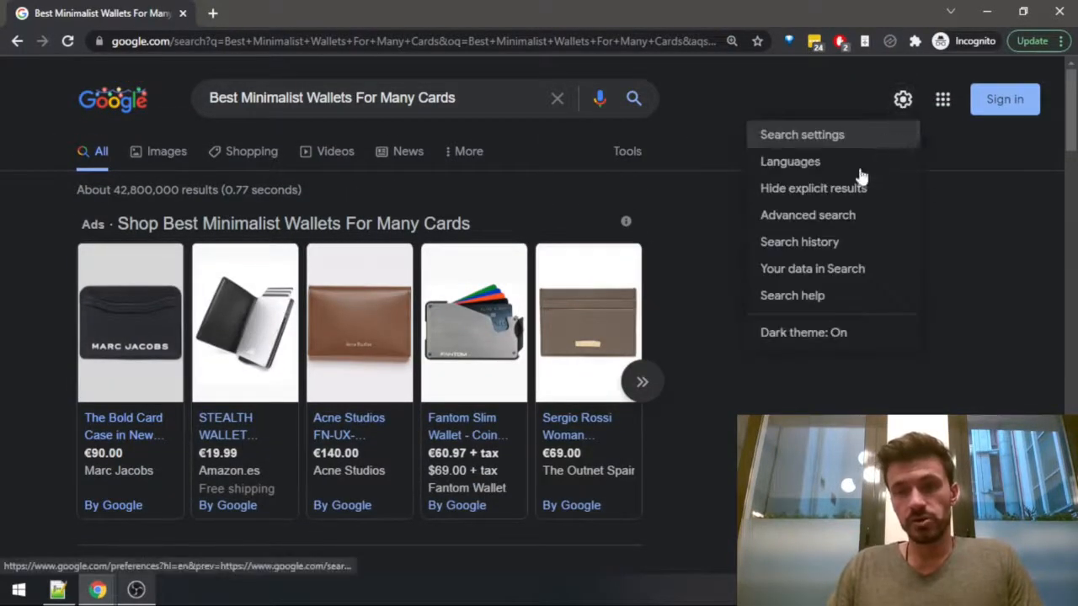
left_click(804, 137)
scroll(404, 370, "down", 6)
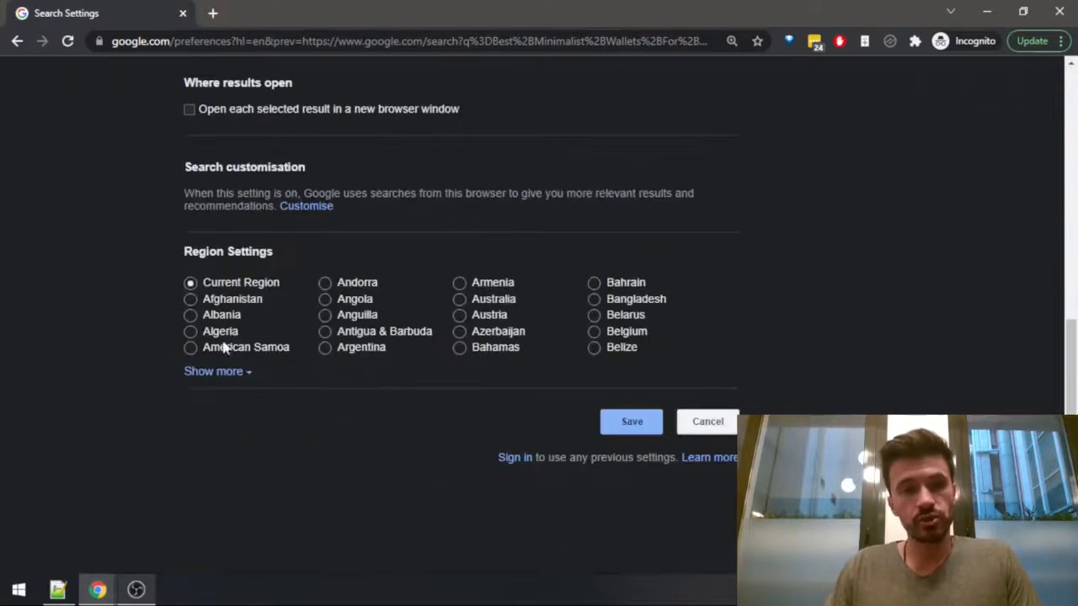
left_click(214, 376)
scroll(590, 421, "down", 8)
right_click(645, 446)
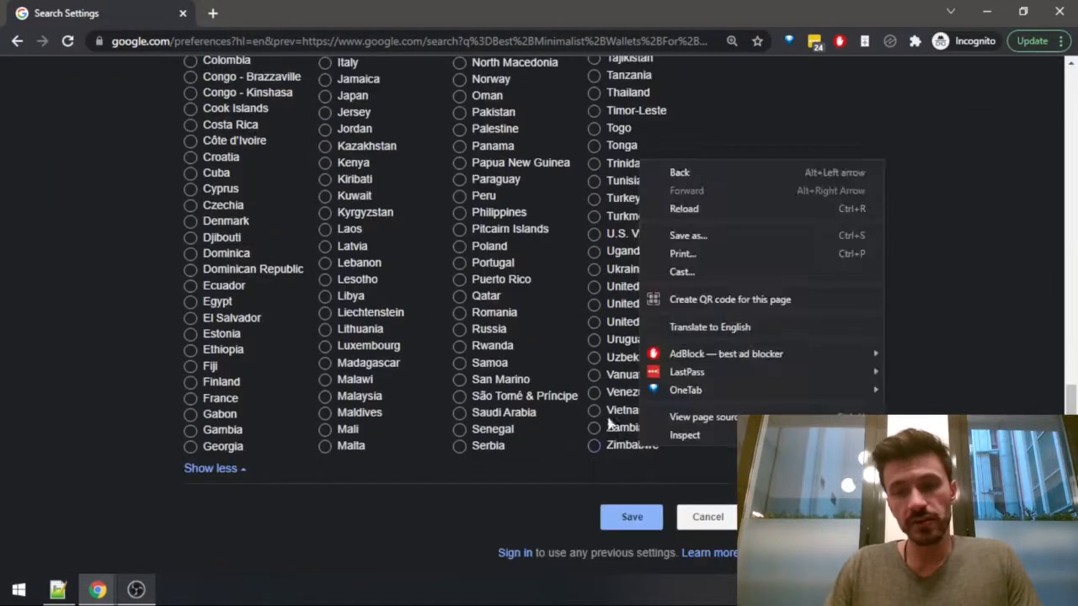
key("Escape")
left_click(612, 325)
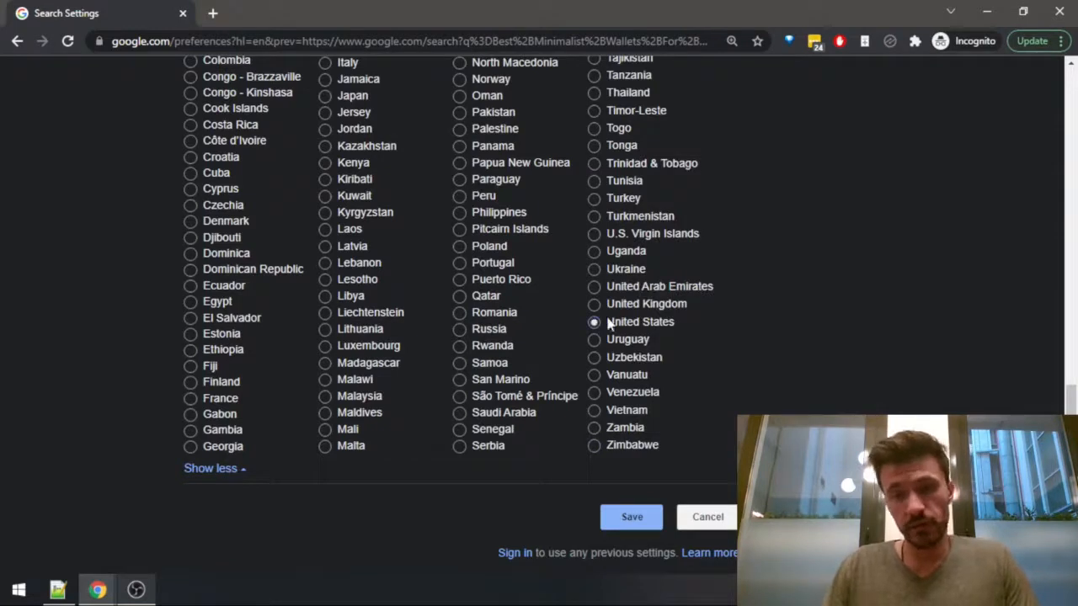
left_click(631, 517)
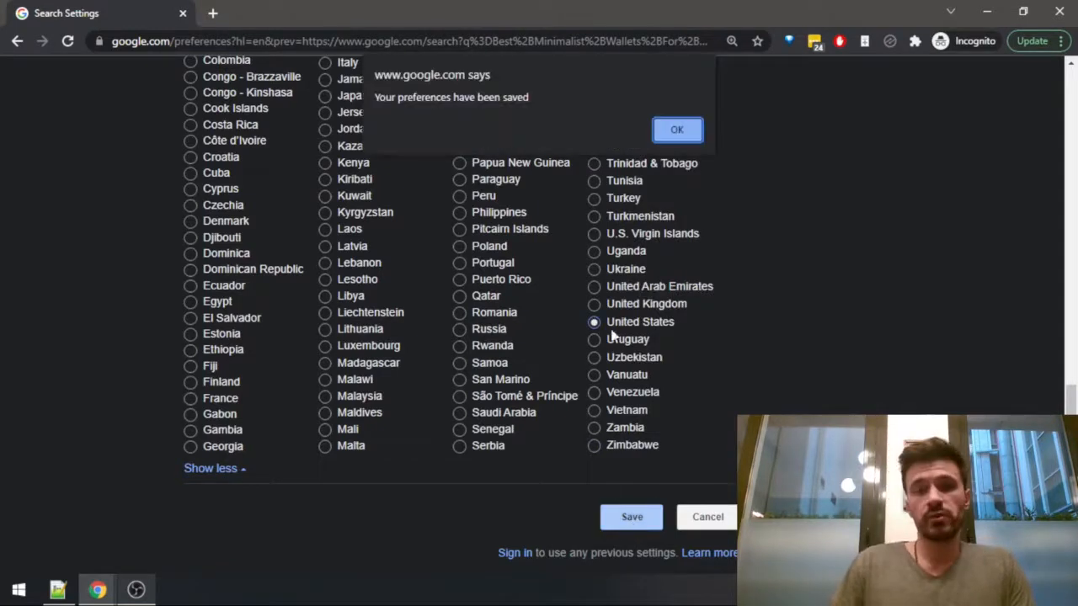
left_click(679, 132)
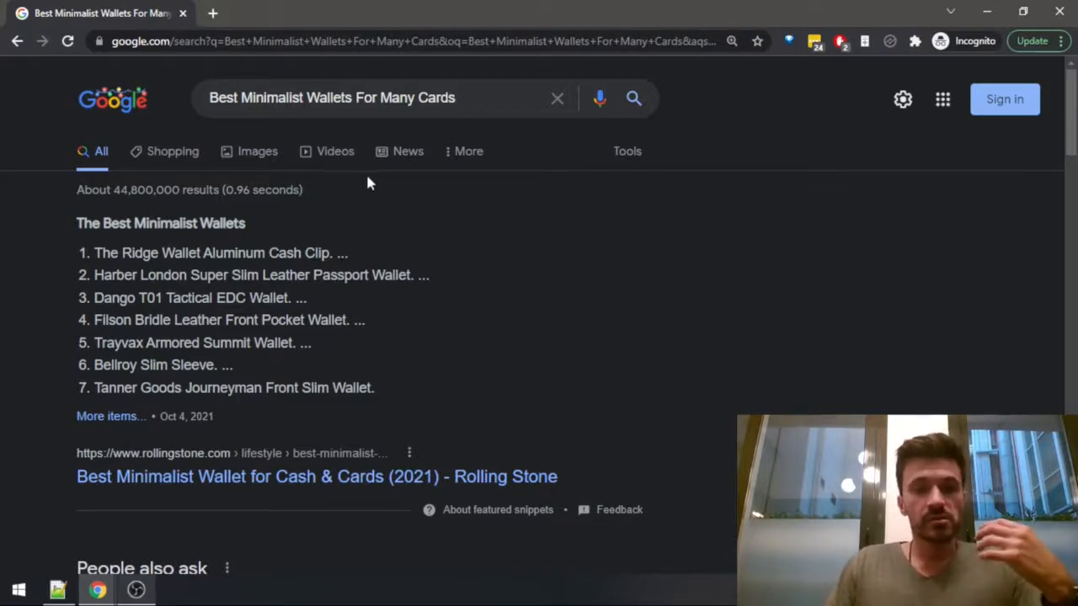
Examine the United States results for the wallet query, comparing the titles and focus of the top-ranking competing articles.
left_click_drag(480, 99, 169, 99)
left_click(468, 105)
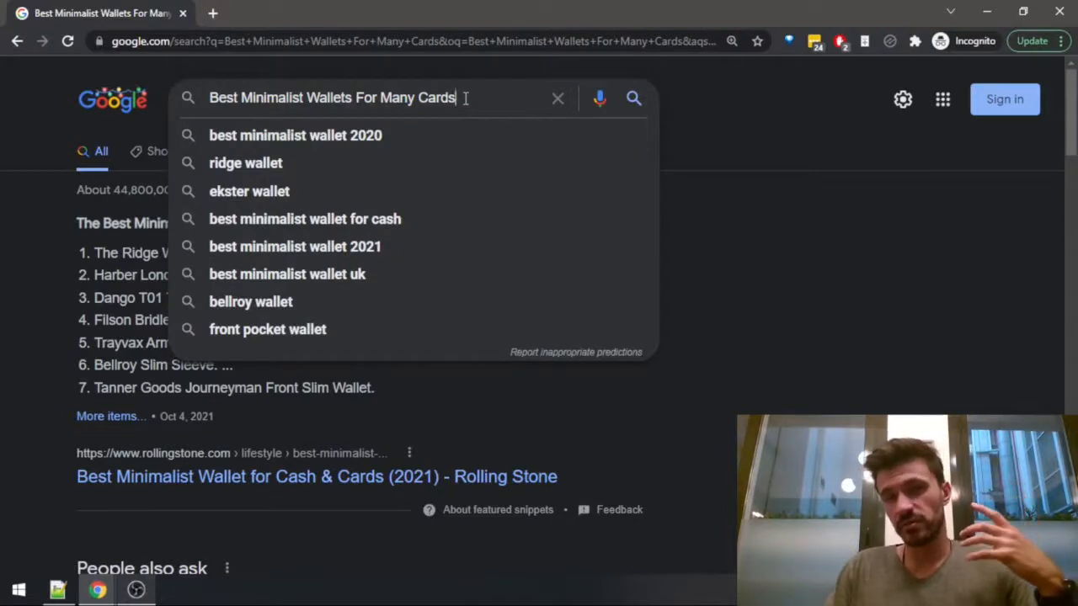
left_click(773, 121)
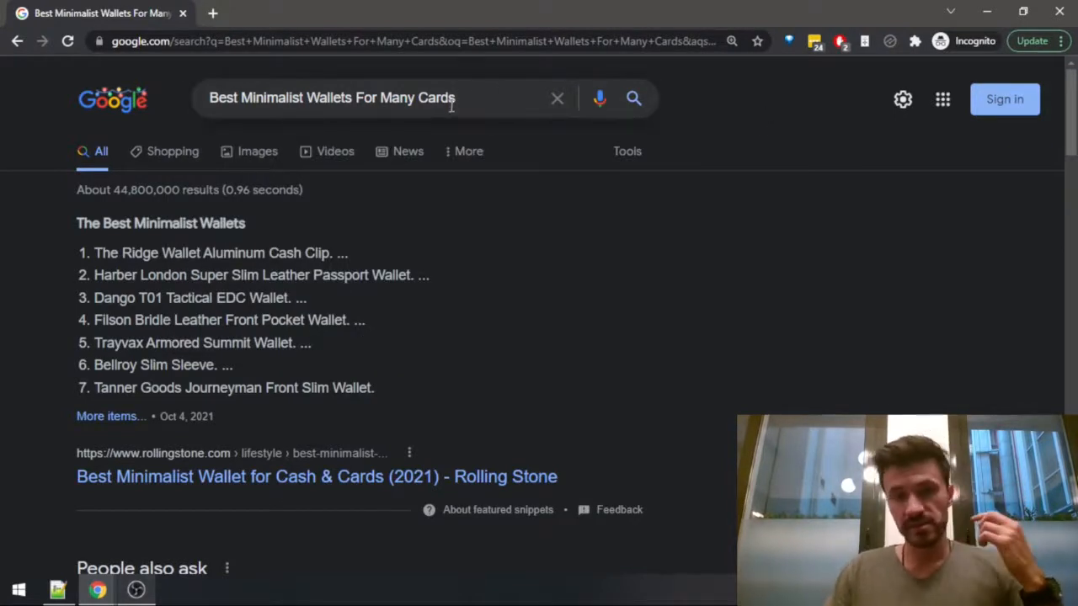
scroll(476, 189, "down", 4)
scroll(421, 236, "up", 4)
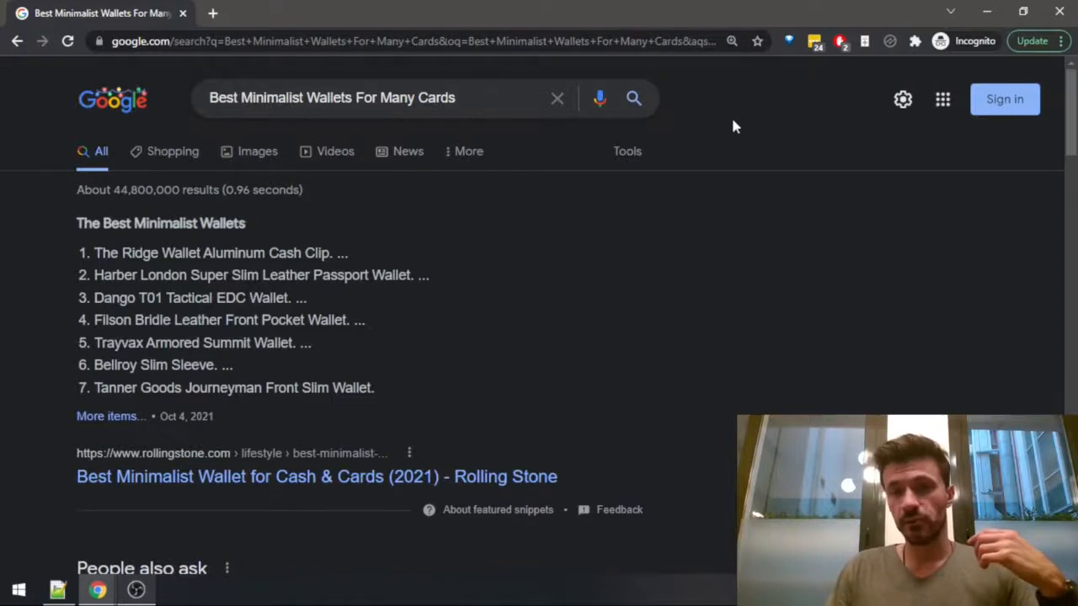
scroll(710, 99, "down", 2)
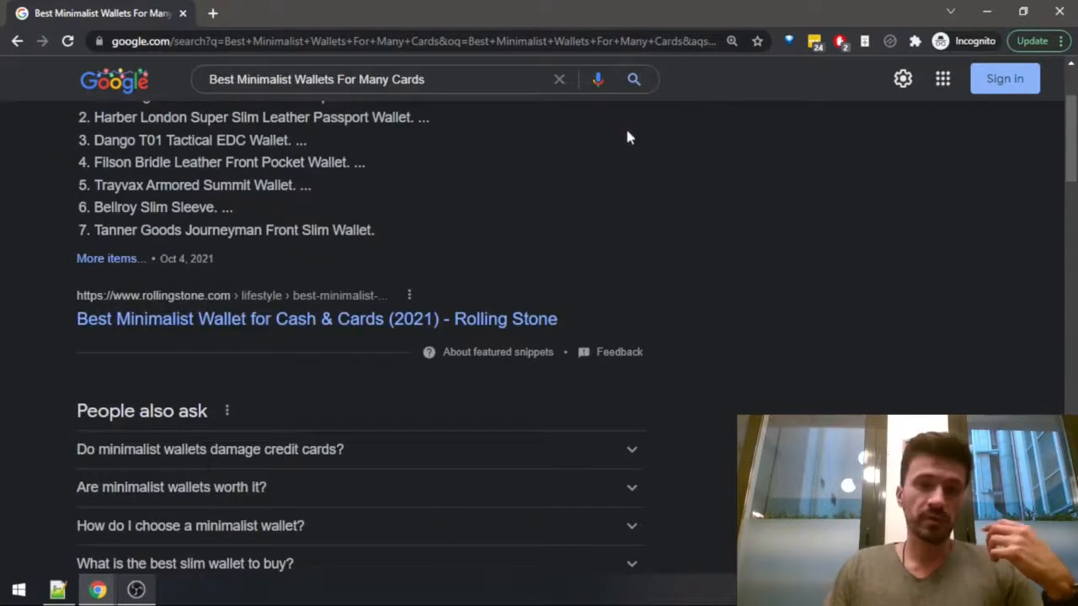
scroll(486, 172, "down", 4)
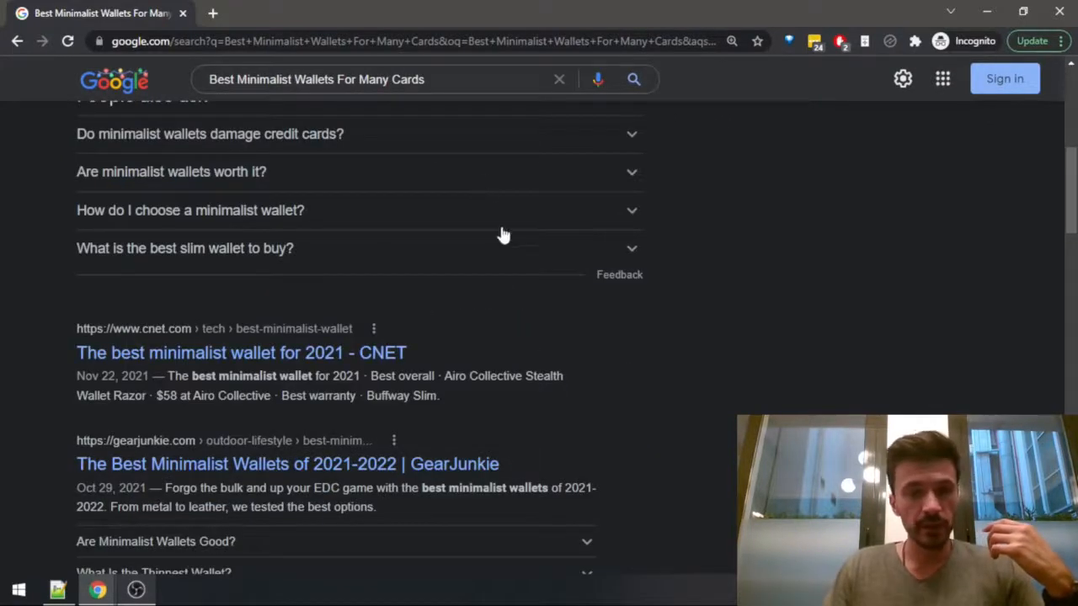
scroll(500, 234, "up", 6)
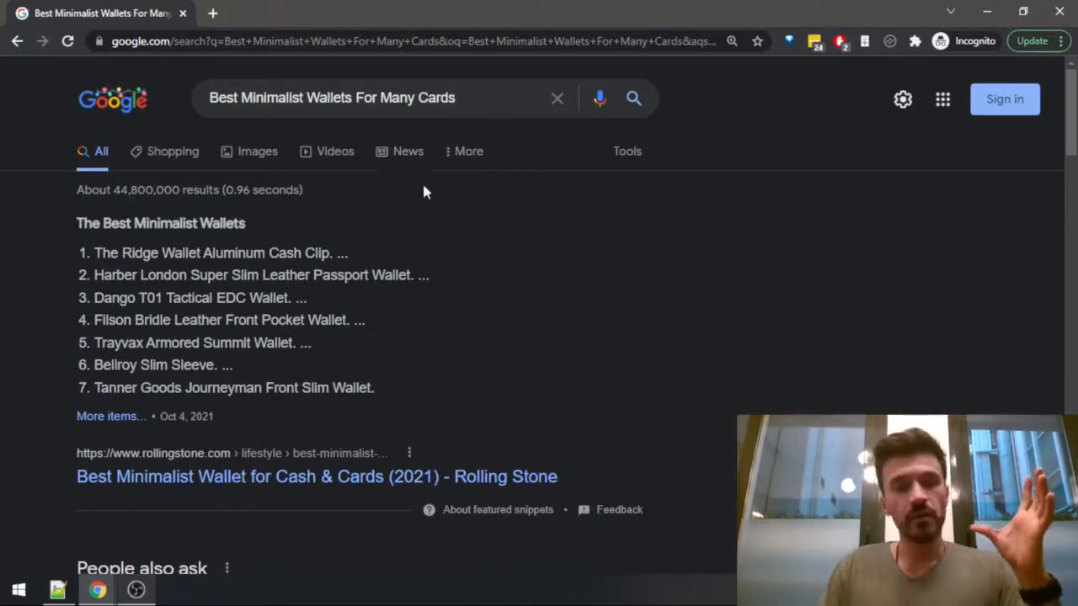
scroll(333, 352, "down", 2)
scroll(333, 352, "down", 4)
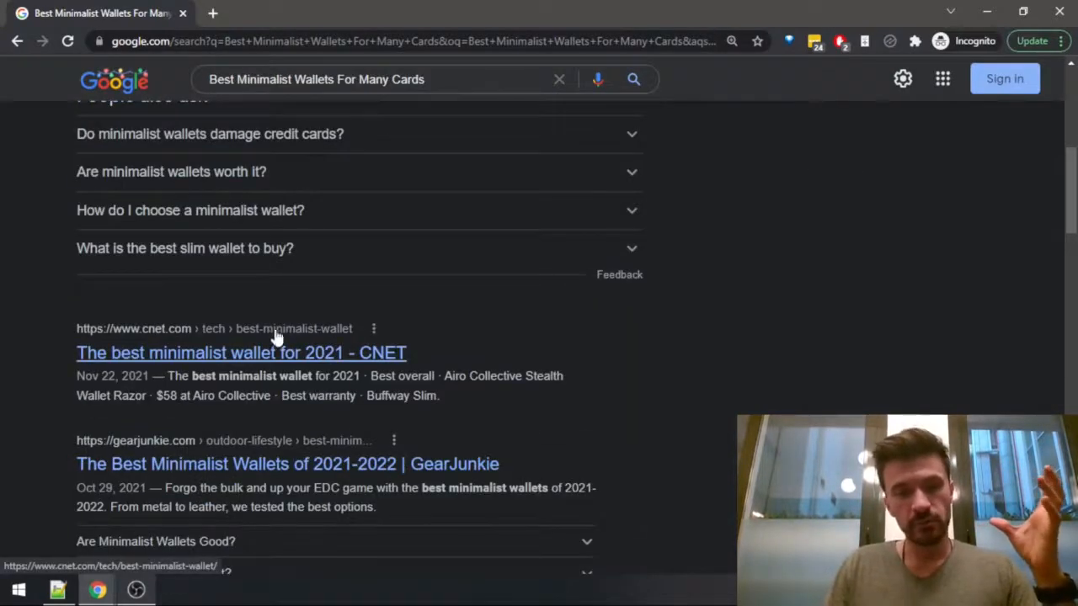
scroll(253, 341, "down", 3)
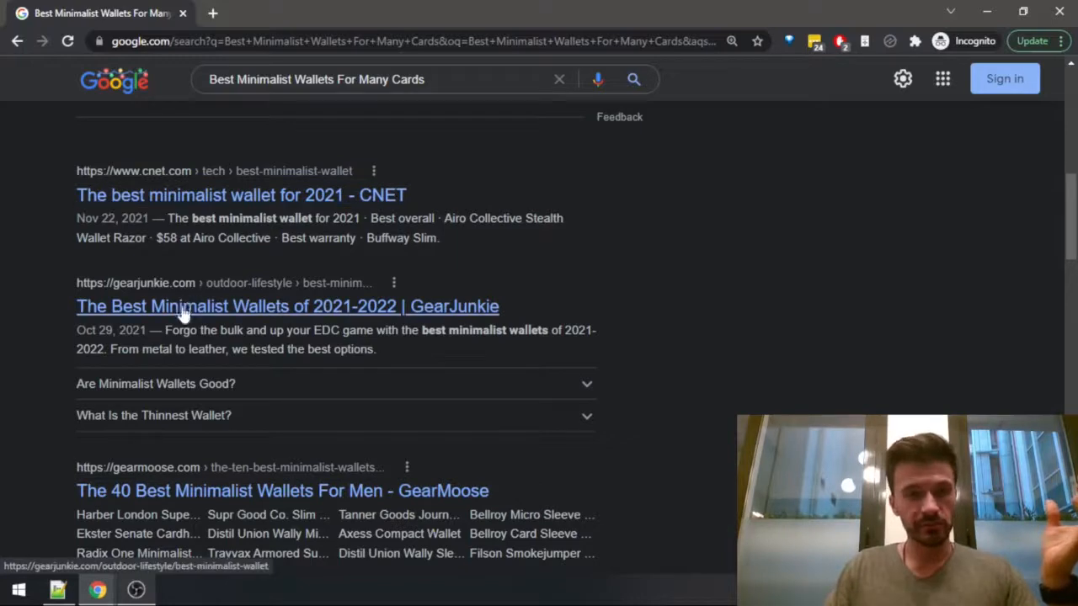
scroll(202, 312, "down", 6)
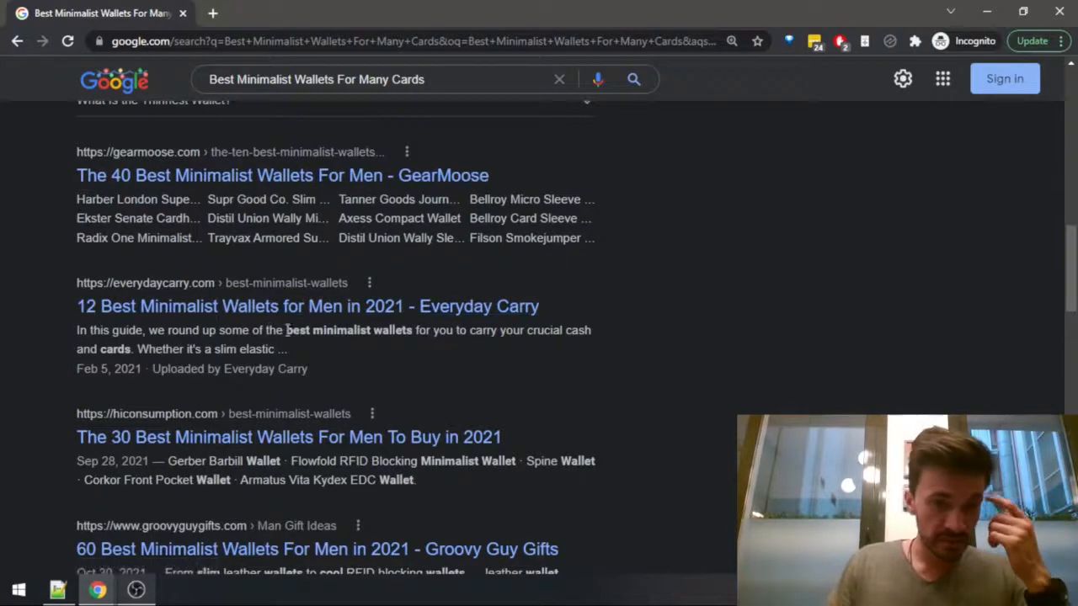
scroll(375, 379, "up", 5)
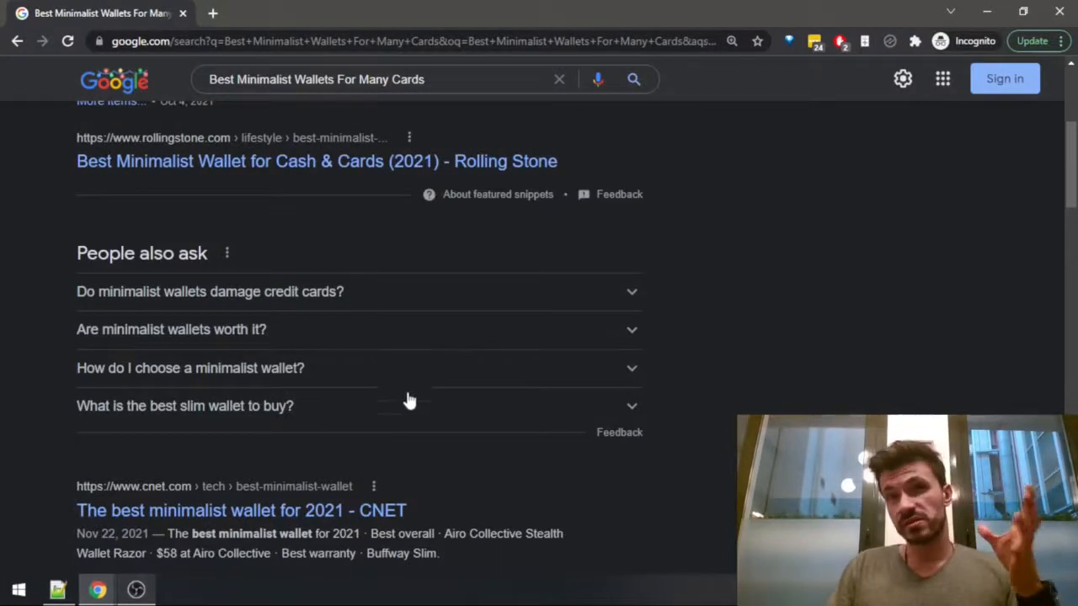
scroll(488, 342, "up", 4)
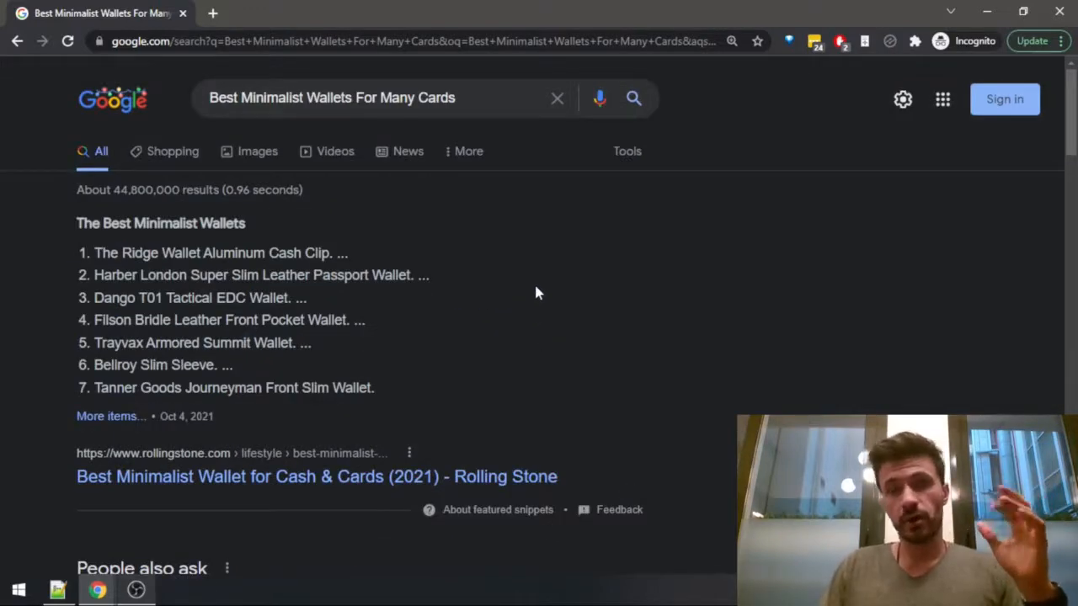
scroll(515, 227, "down", 7)
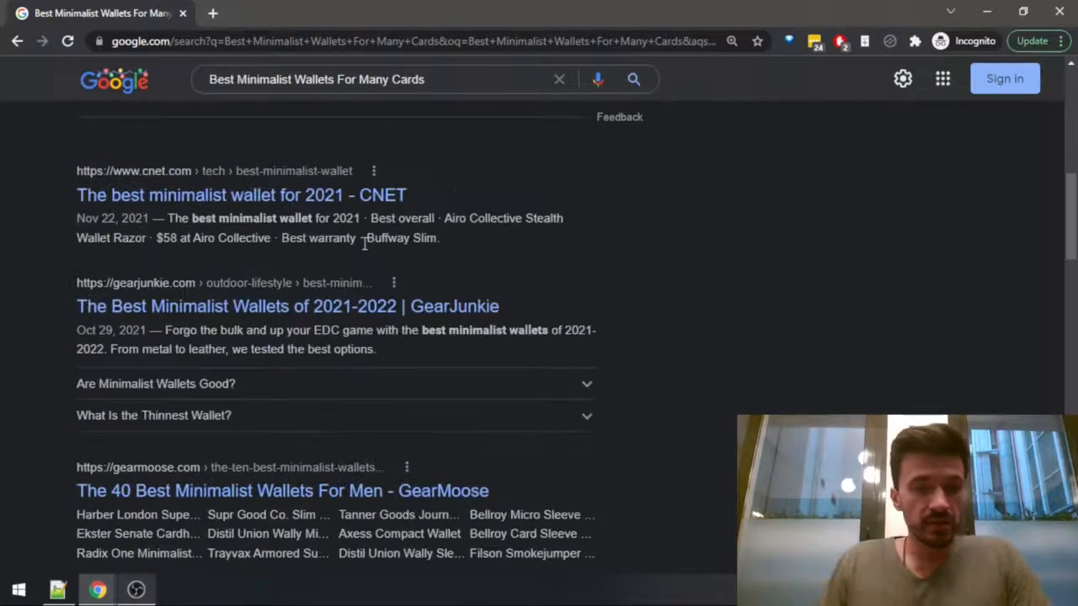
scroll(361, 263, "down", 4)
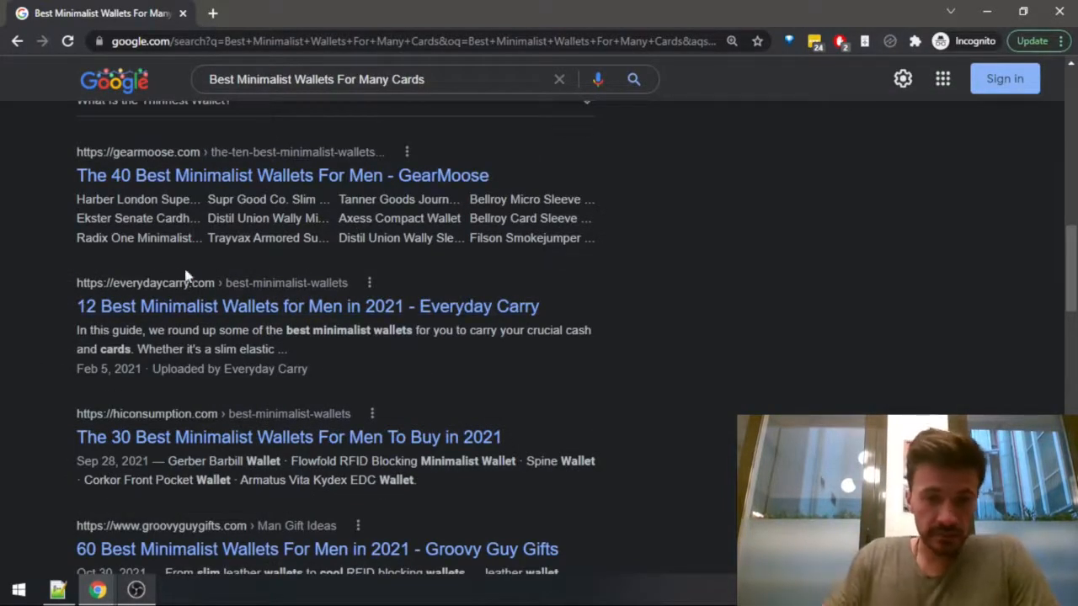
scroll(413, 353, "up", 11)
Copy the search query and open Google Ads Keyword Planner in a new tab of the regular browser window, under the existing account.
left_click_drag(462, 101, 3, 52)
key("ctrl+c")
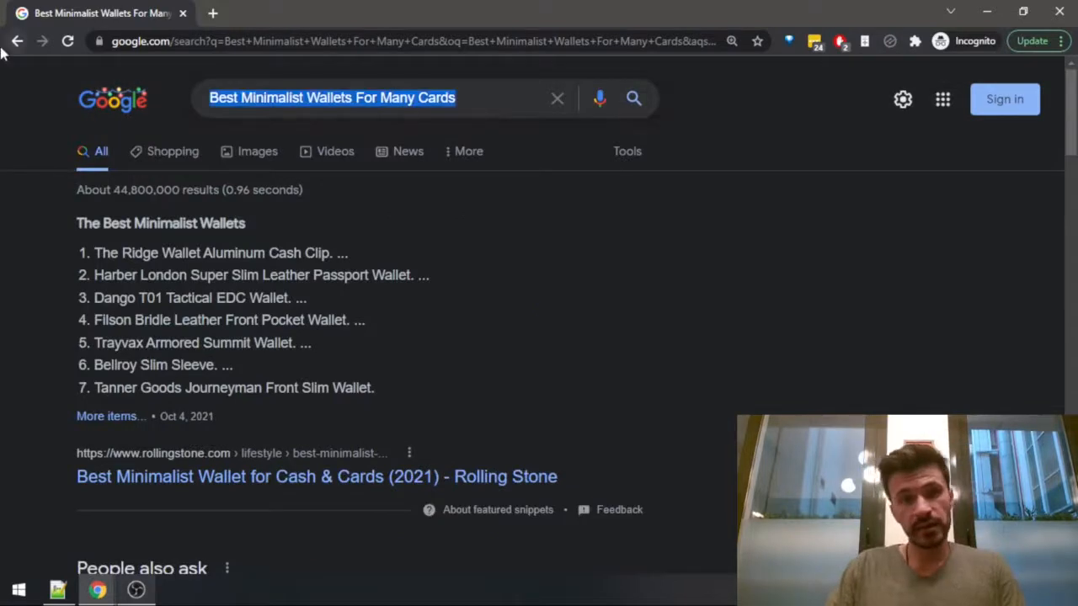
mouse_move(98, 589)
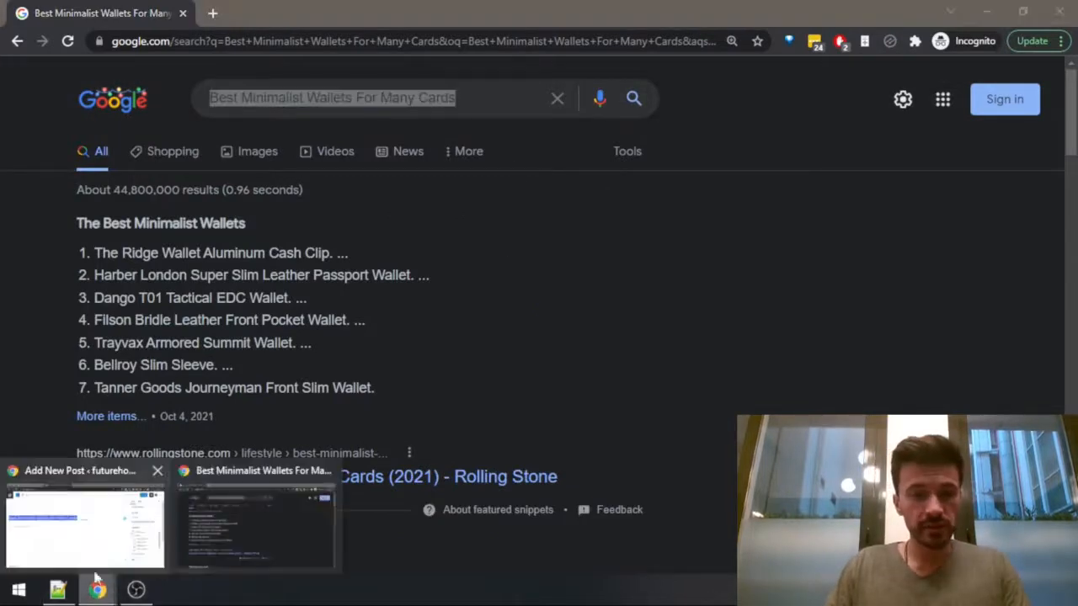
left_click(84, 527)
left_click(463, 13)
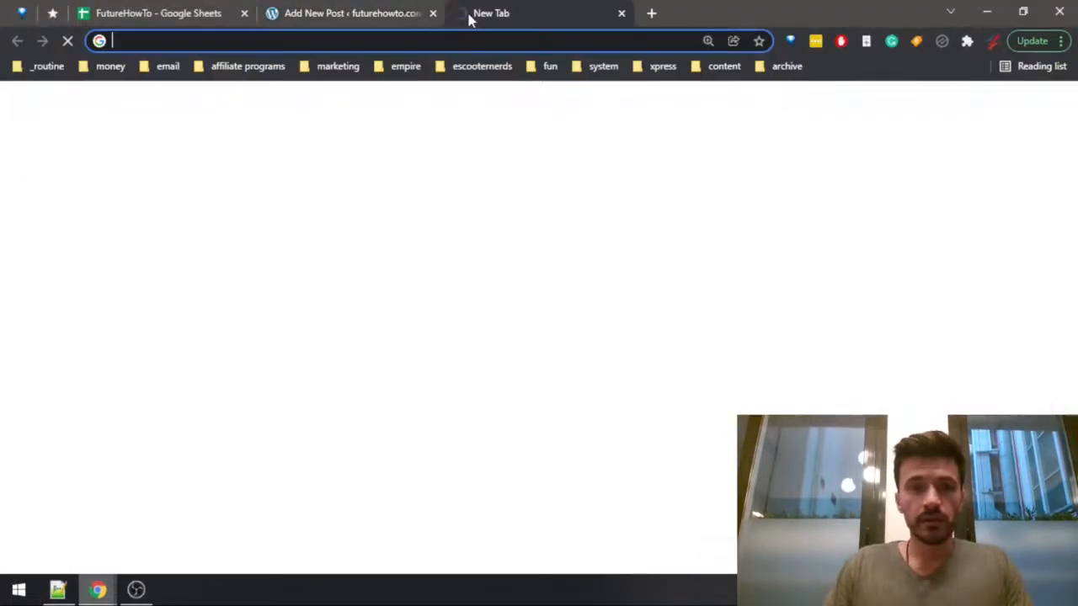
type("key")
key("BackSpace")
key("Down")
key("Down")
key("Down")
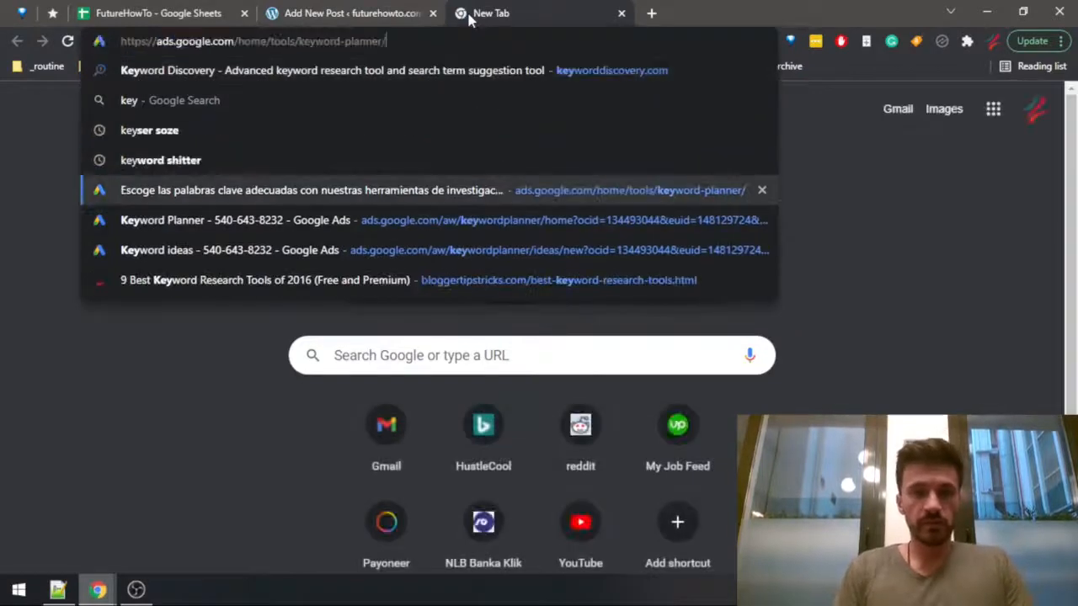
key("Return")
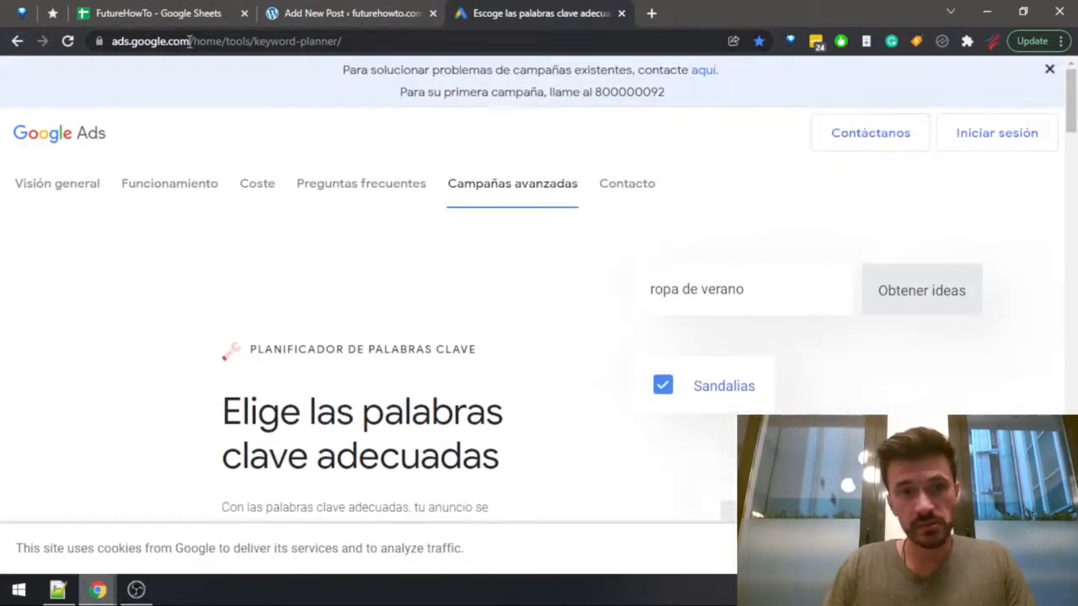
left_click(982, 136)
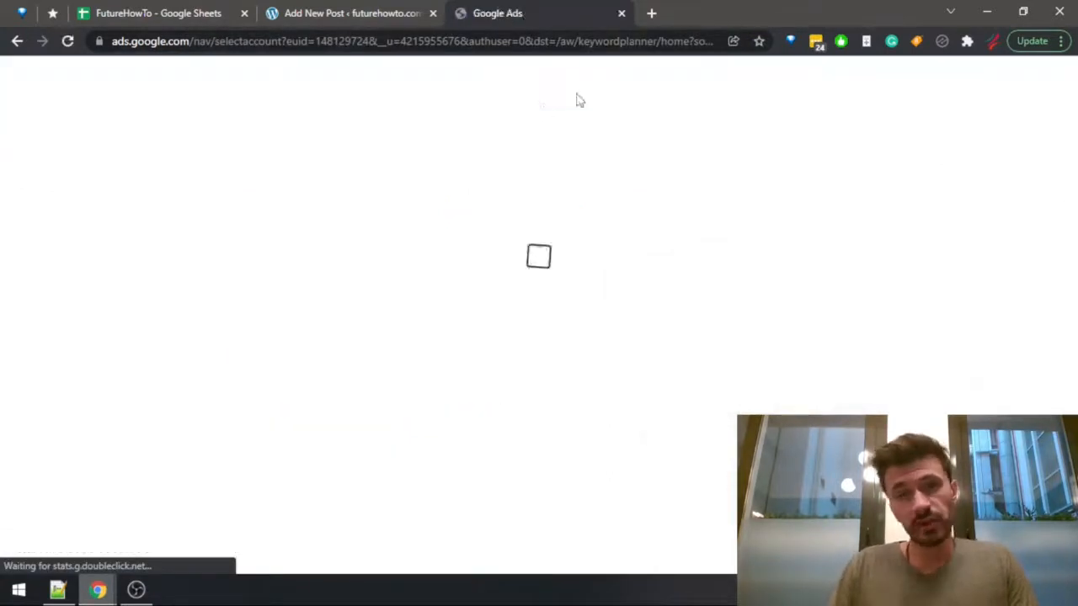
left_click(443, 369)
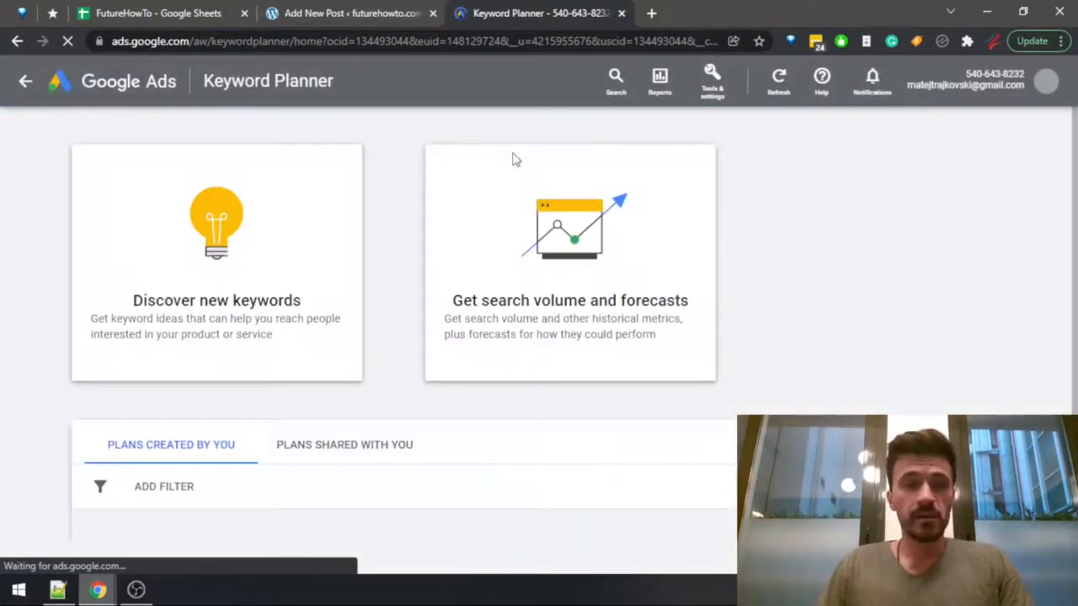
Start discovering new keywords and remove North Macedonia from the targeted locations so that all locations are covered.
left_click(205, 208)
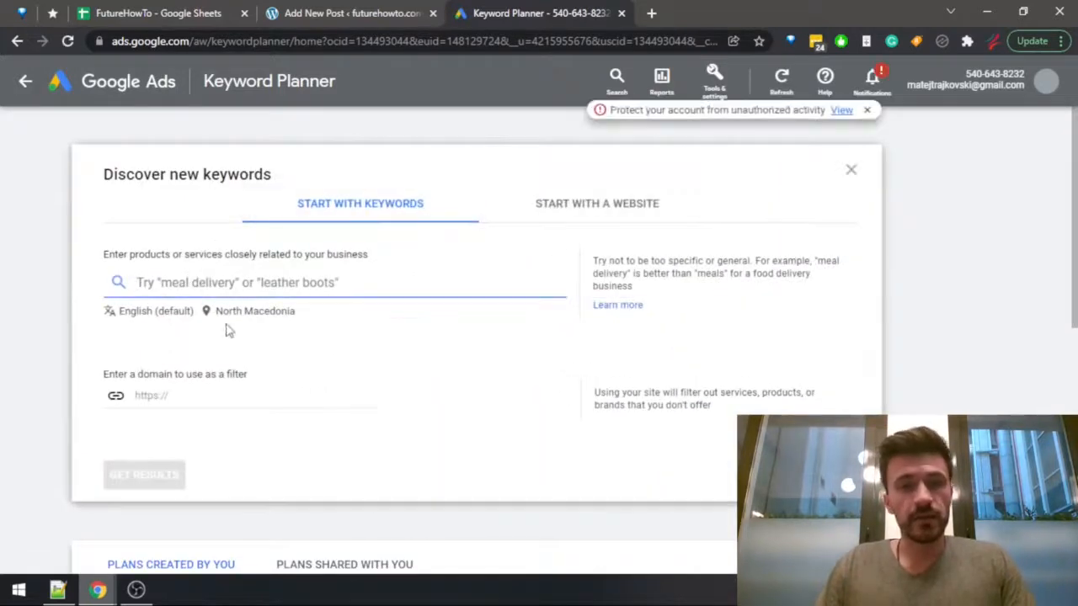
left_click(243, 317)
left_click(525, 243)
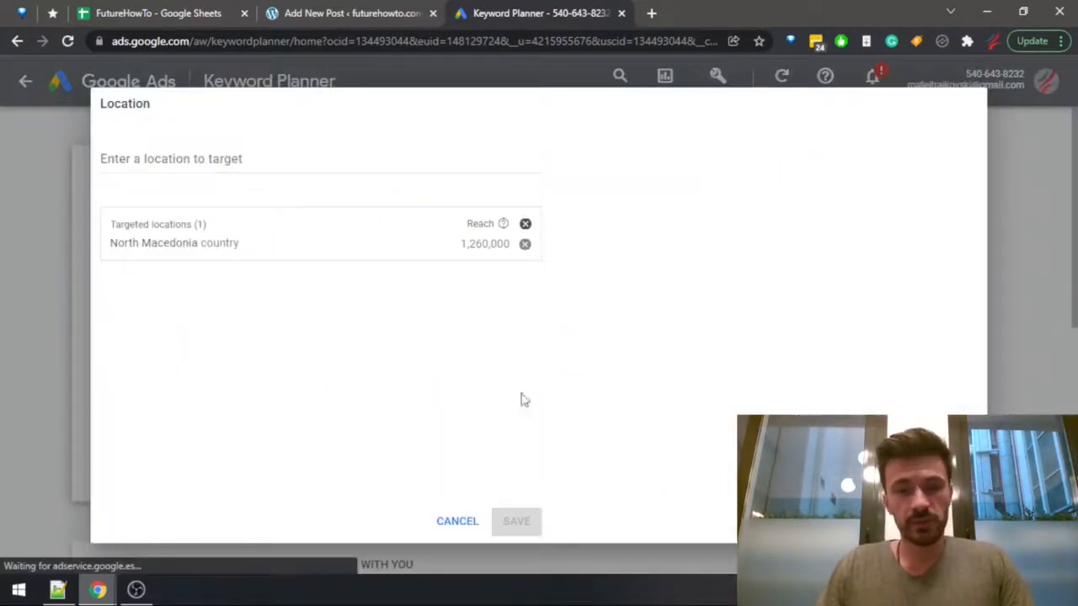
left_click(517, 521)
Get keyword ideas for the copied phrase "Best Minimalist Wallets For Many Cards".
left_click(217, 282)
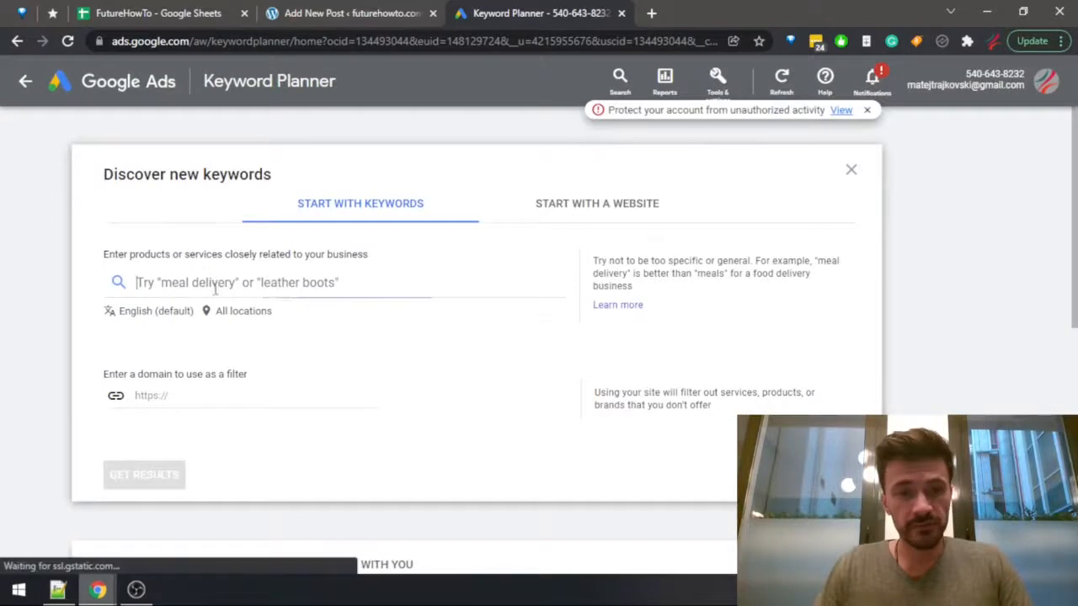
key("ctrl+v")
key("Return")
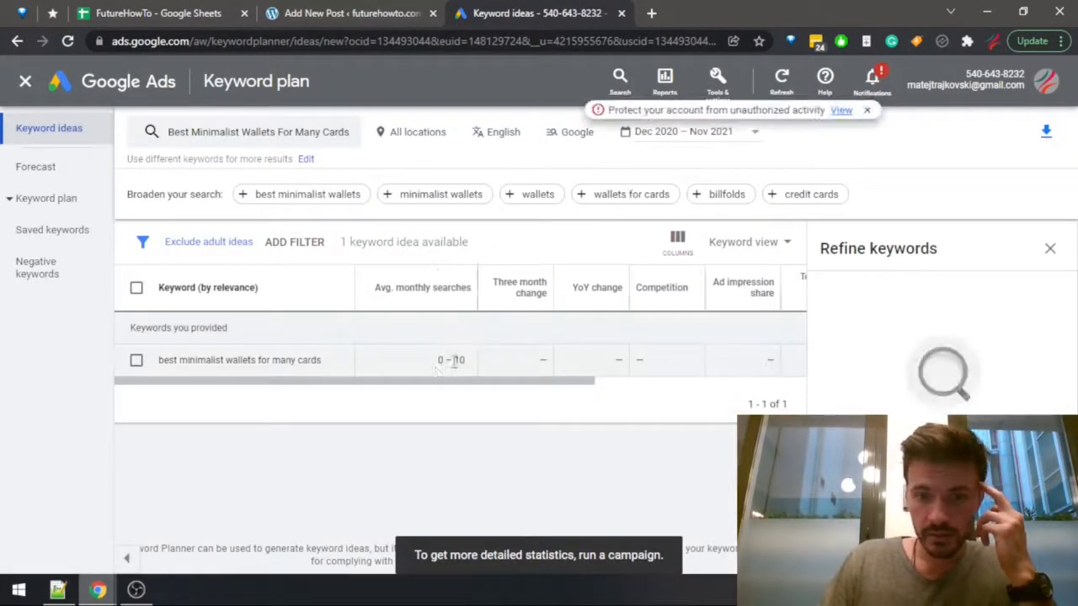
Shorten the keyword phrase to "Best Minimalist Wallets" and get keyword ideas for it.
left_click(244, 133)
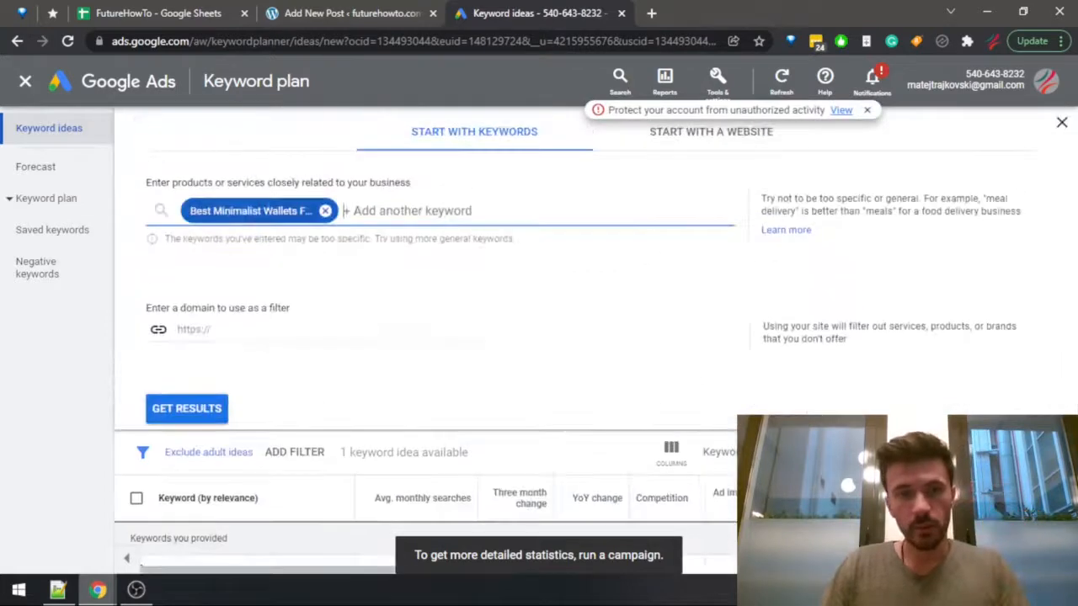
left_click(229, 212)
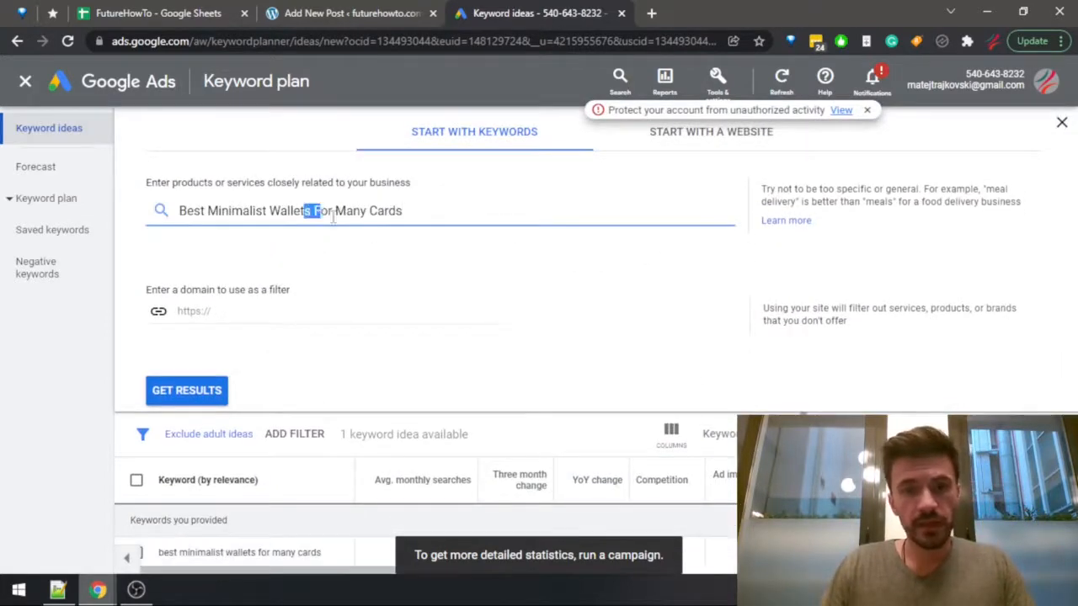
left_click_drag(334, 216, 758, 226)
key("BackSpace")
key("ctrl+shift+Left")
key("ctrl+shift+Left")
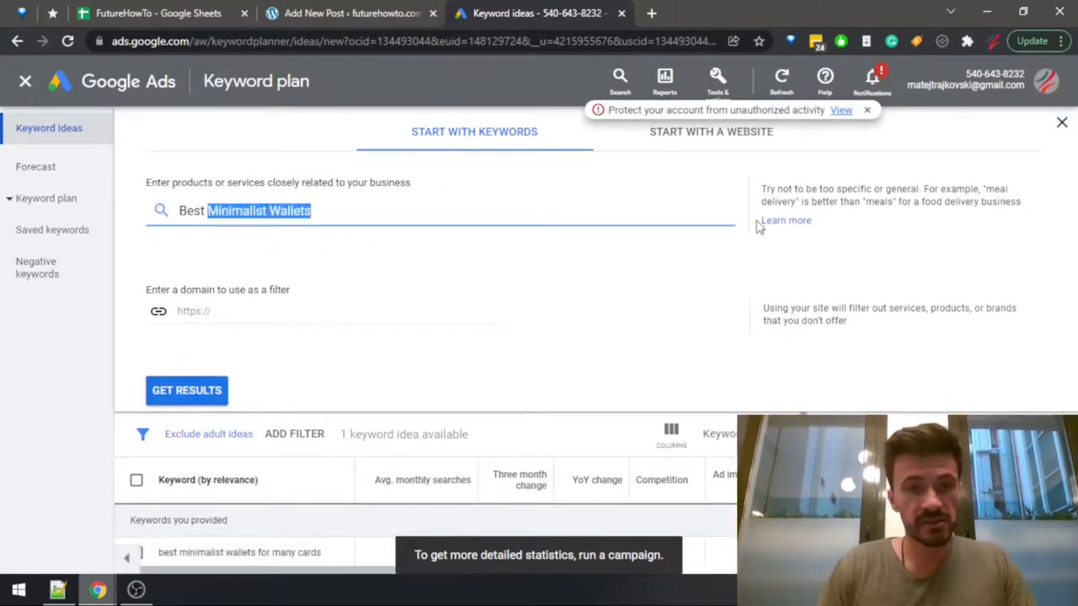
key("Home")
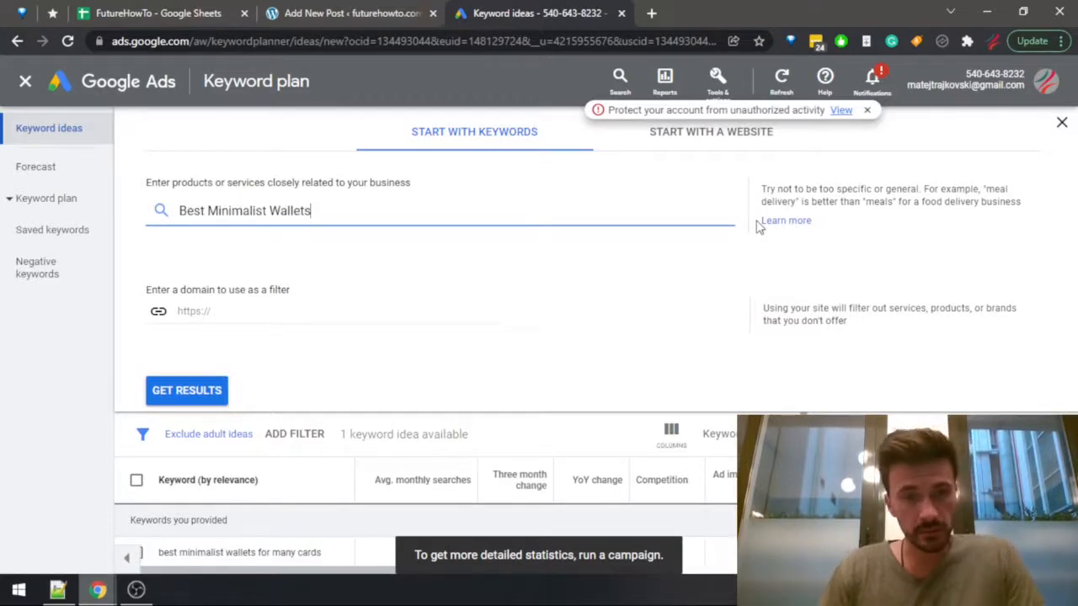
key("Return")
key("Return")
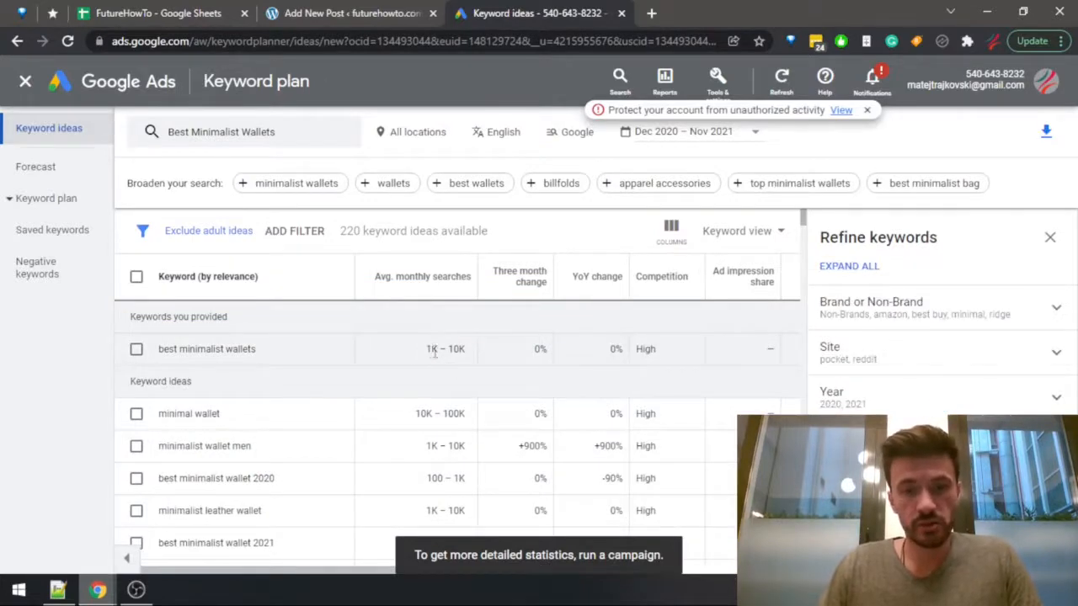
Switch to the incognito window, search Google for "Best Minimalist Wallets" and look through the competing results.
key("alt+Tab")
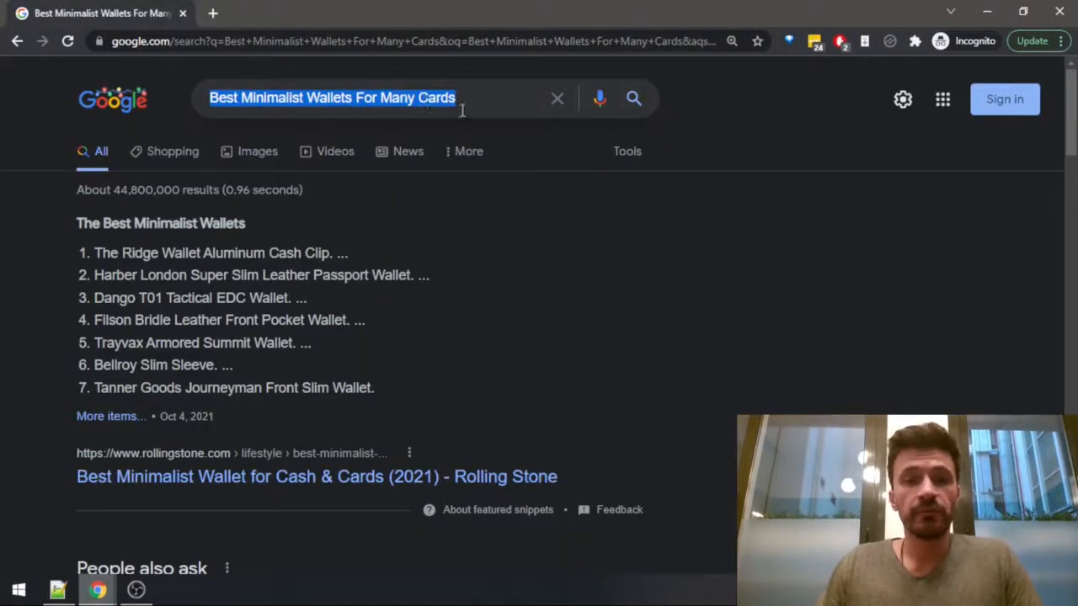
left_click(462, 110)
key("ctrl+a")
type("Best Minimalist Wallets")
key("Return")
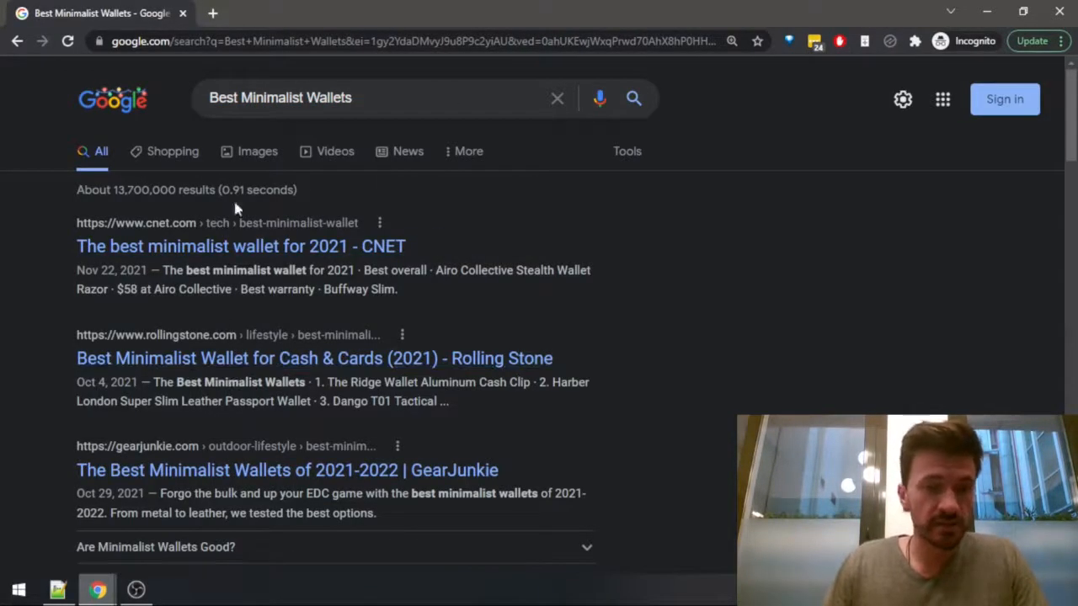
scroll(250, 224, "down", 2)
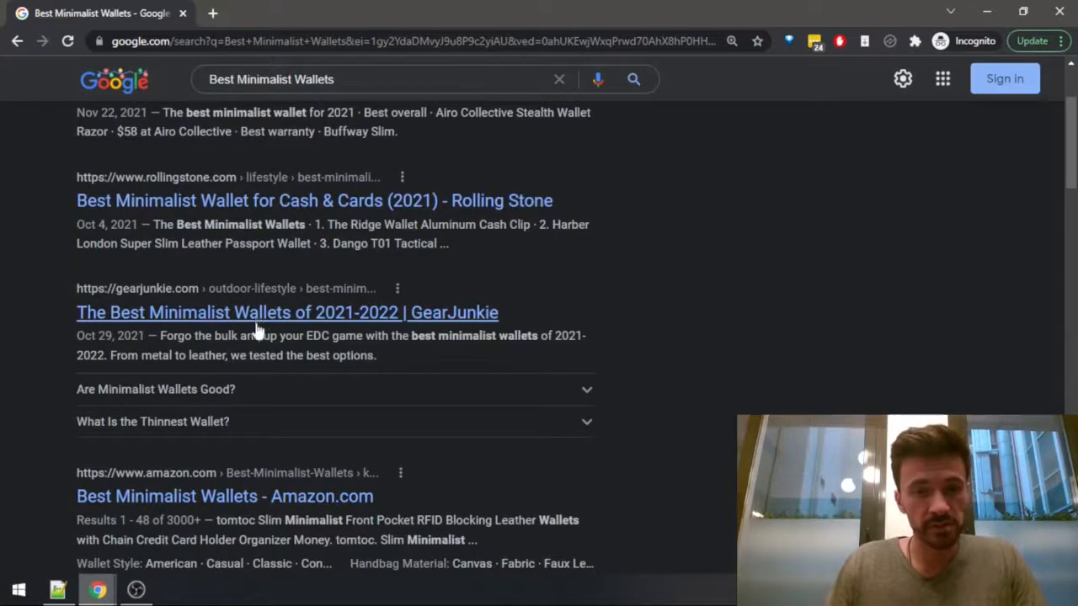
scroll(257, 331, "down", 5)
scroll(250, 408, "down", 2)
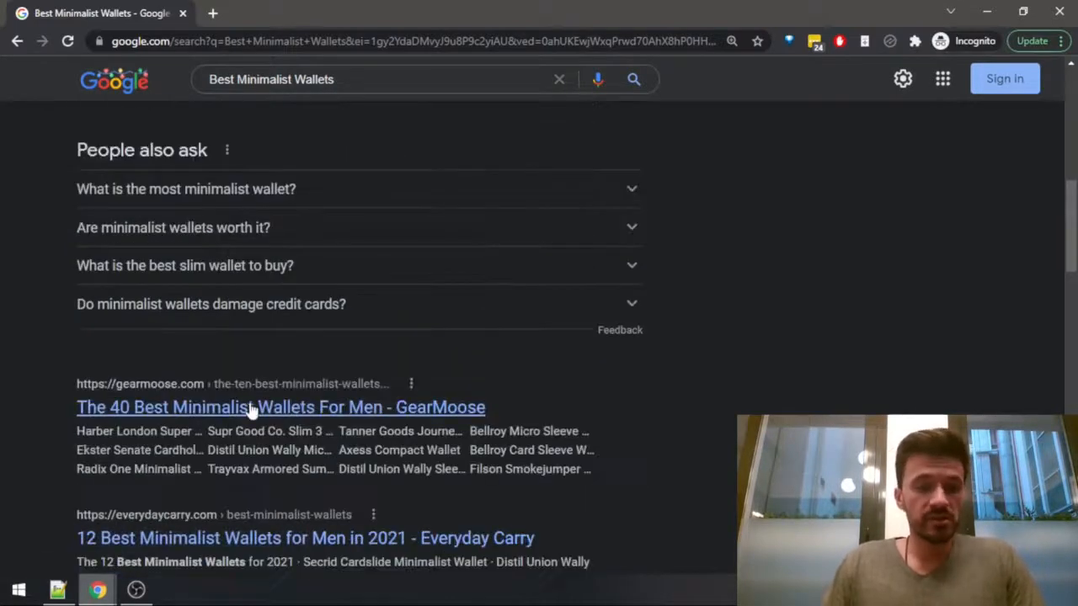
scroll(270, 417, "down", 2)
scroll(295, 421, "up", 10)
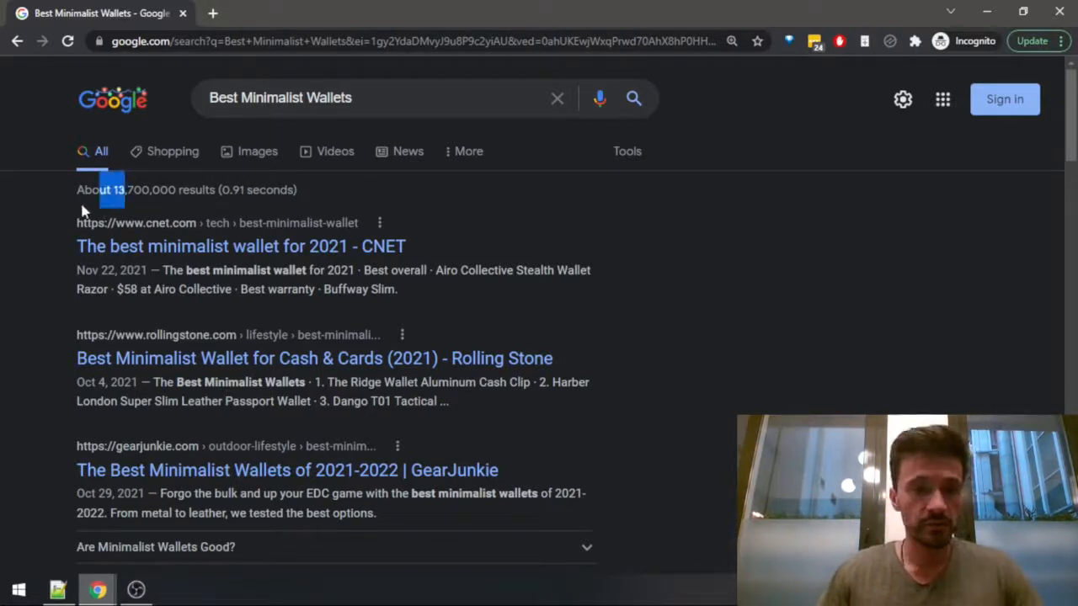
left_click(80, 243)
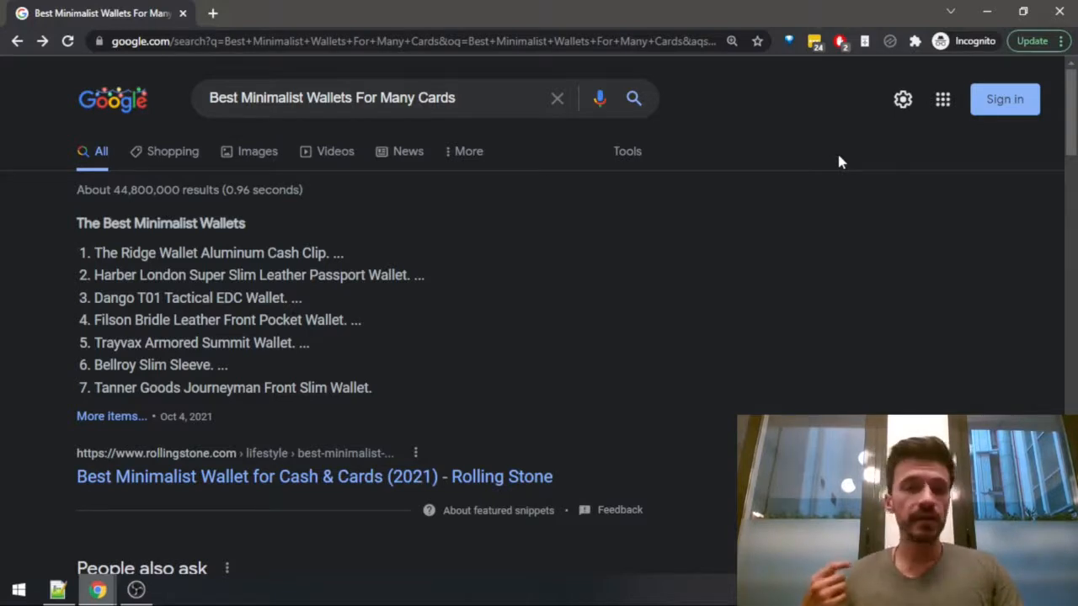
left_click_drag(472, 104, 164, 74)
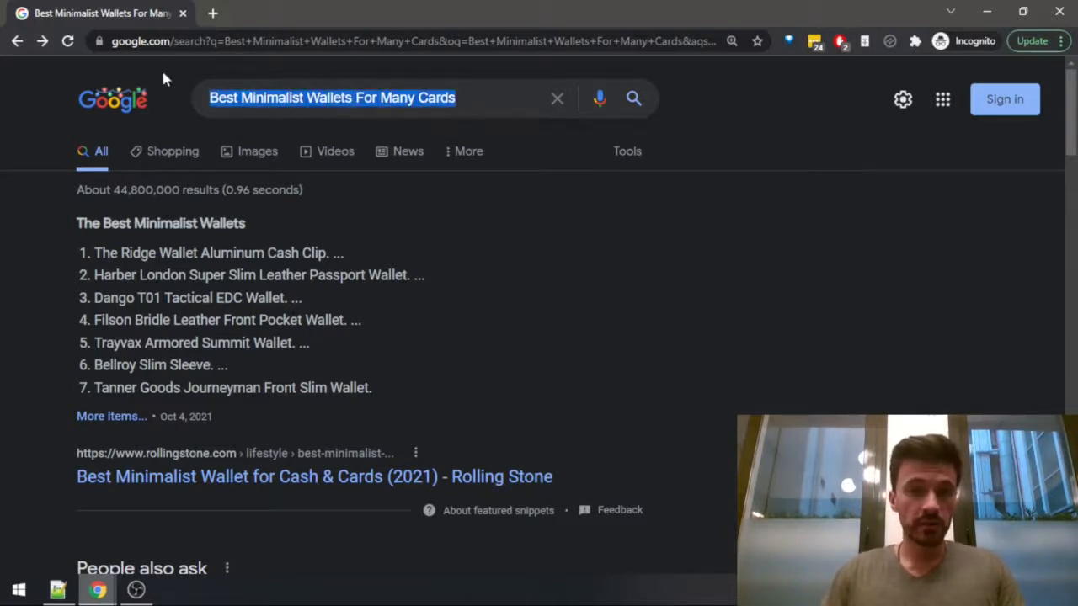
left_click(482, 99)
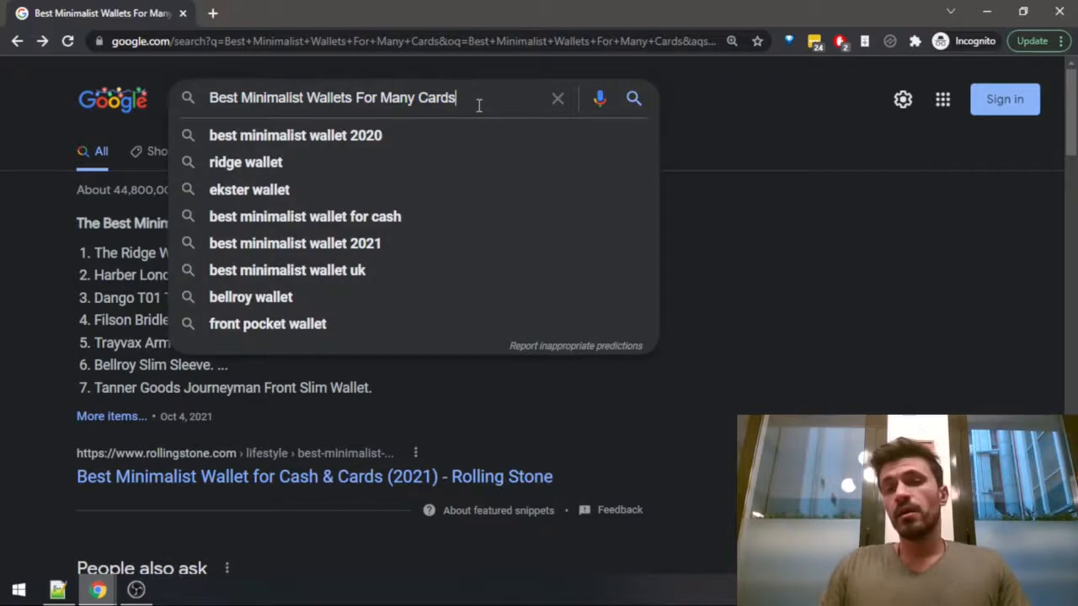
left_click(753, 90)
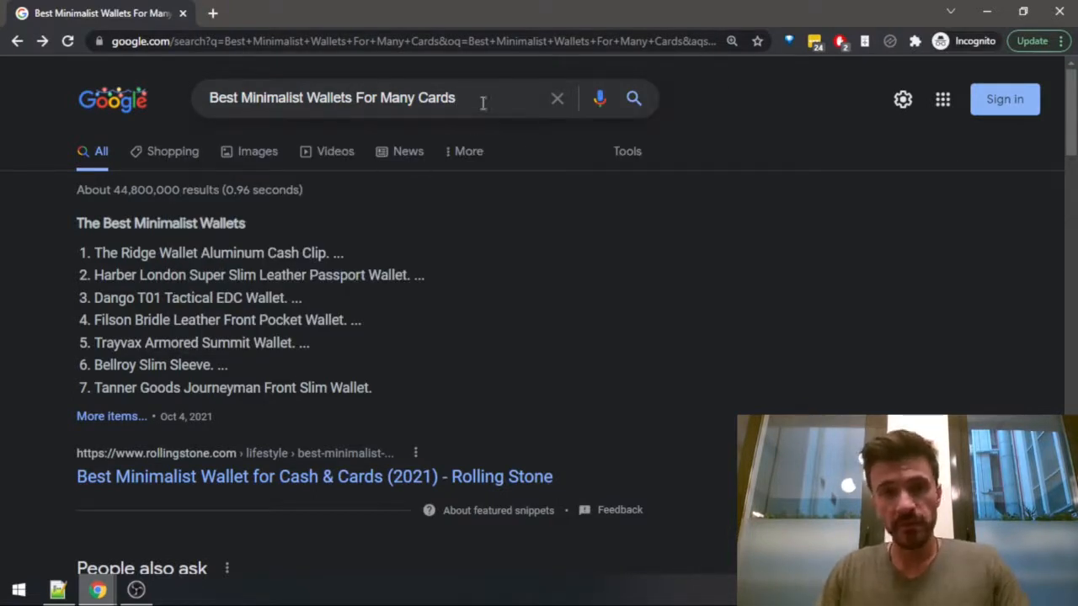
left_click_drag(483, 102, 210, 101)
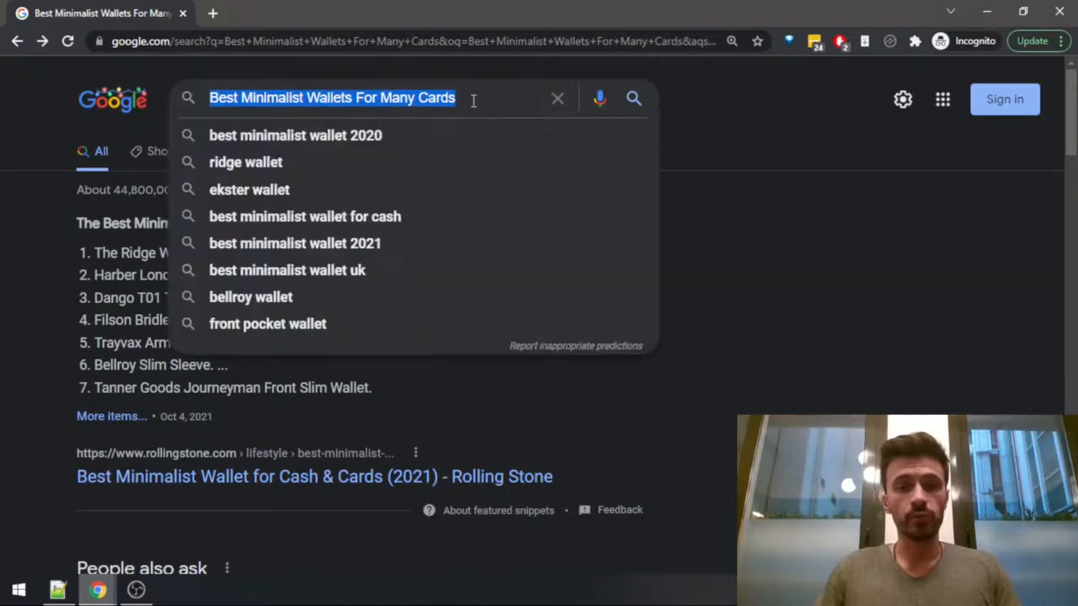
left_click(474, 99)
left_click(694, 96)
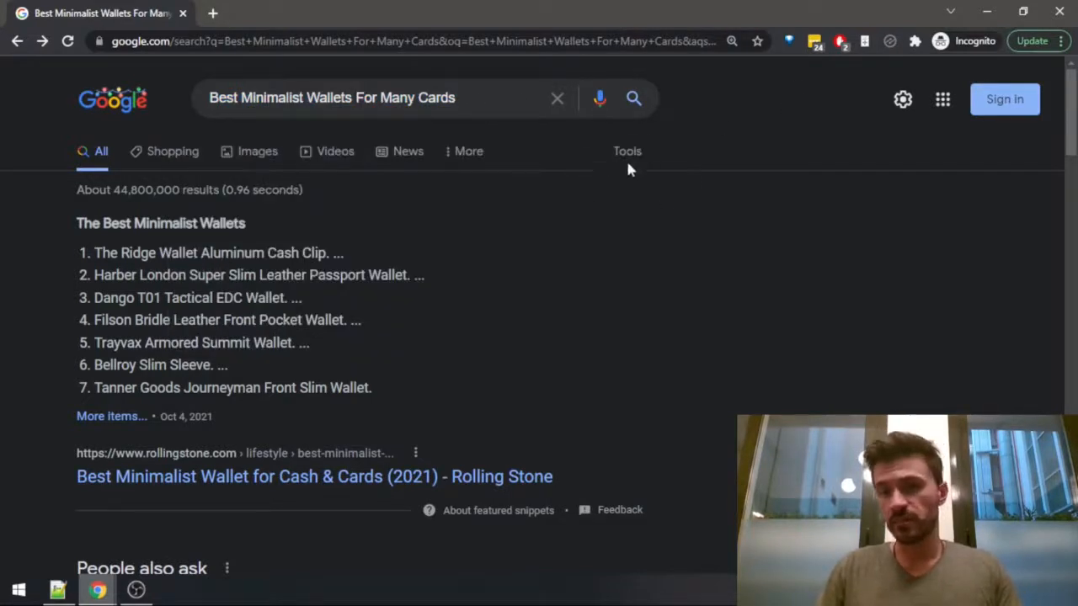
left_click_drag(487, 88, 197, 96)
left_click(353, 98)
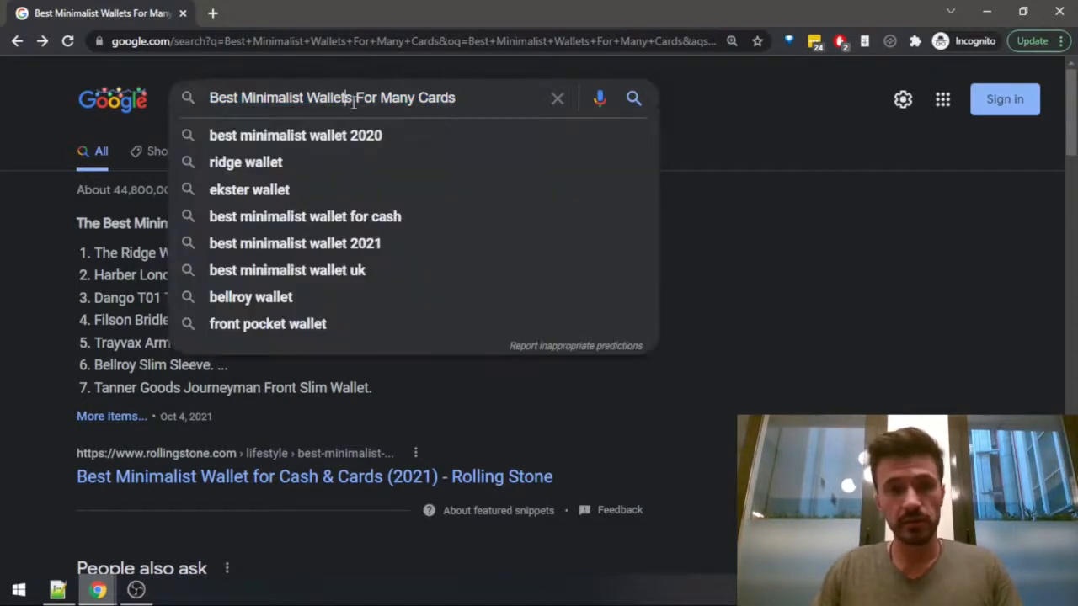
left_click(744, 93)
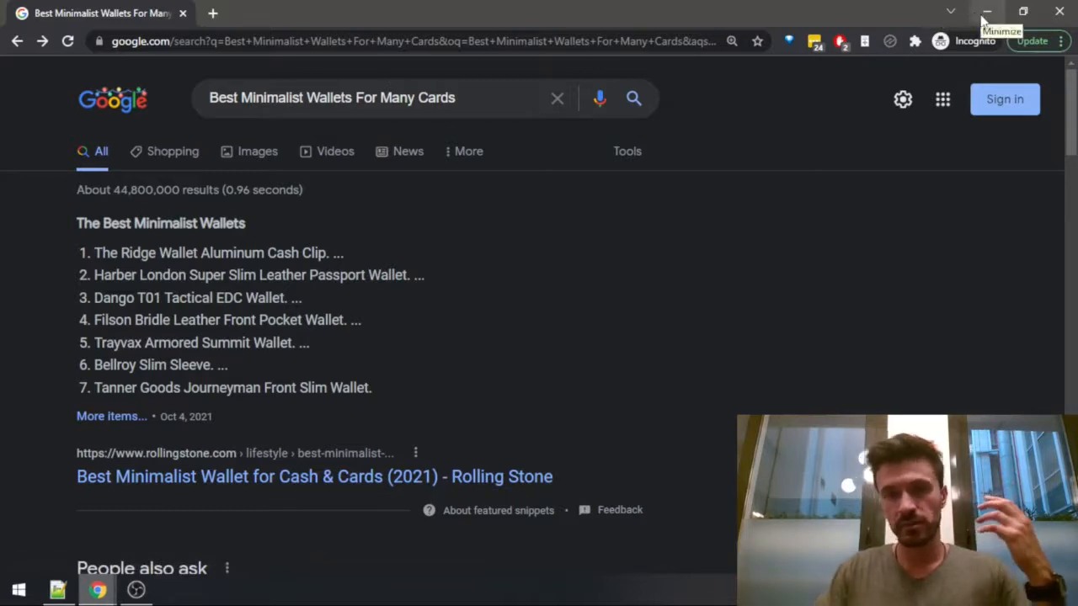
Switch to the list article checklist in Notepad++ to review the competition research item.
key("alt+Tab")
key("alt+Tab")
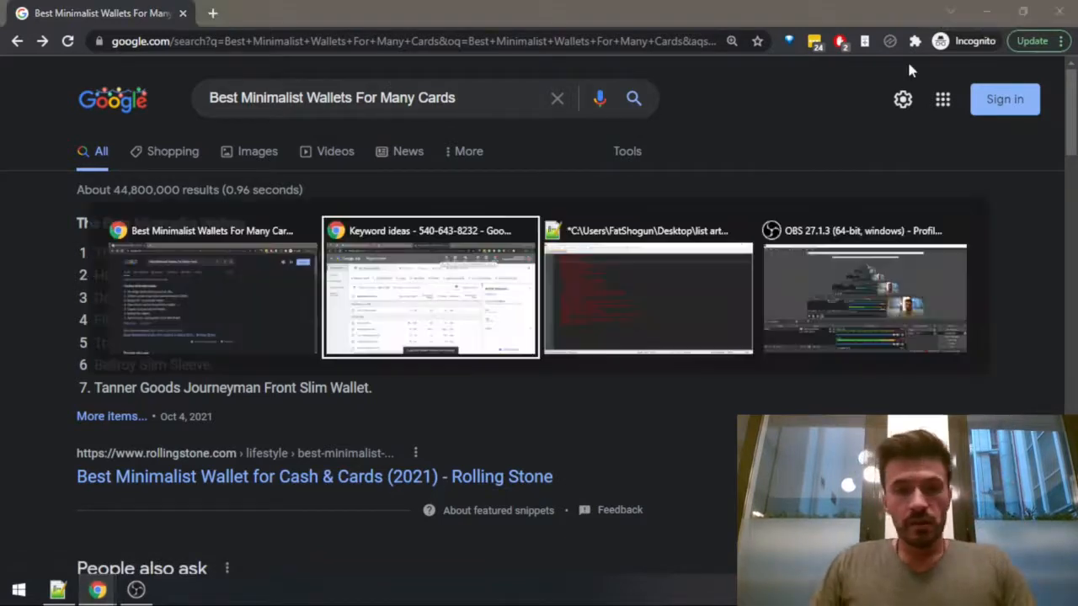
key("Right")
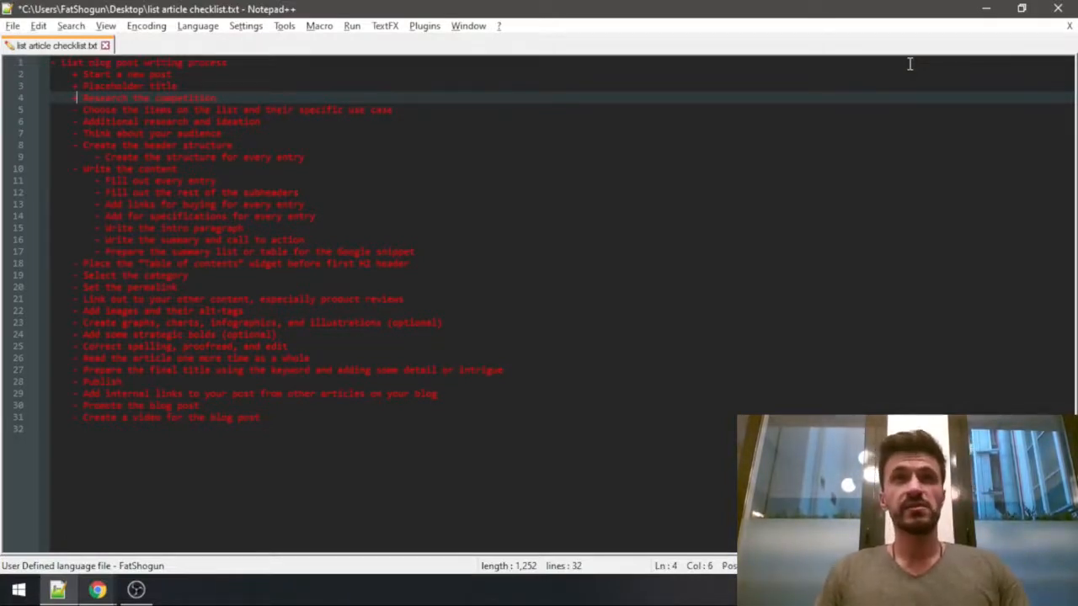
Return to the Google results for "Best Minimalist Wallets" and open the CNET, Rolling Stone, GearJunkie and Amazon results in separate tabs.
key("alt+Tab")
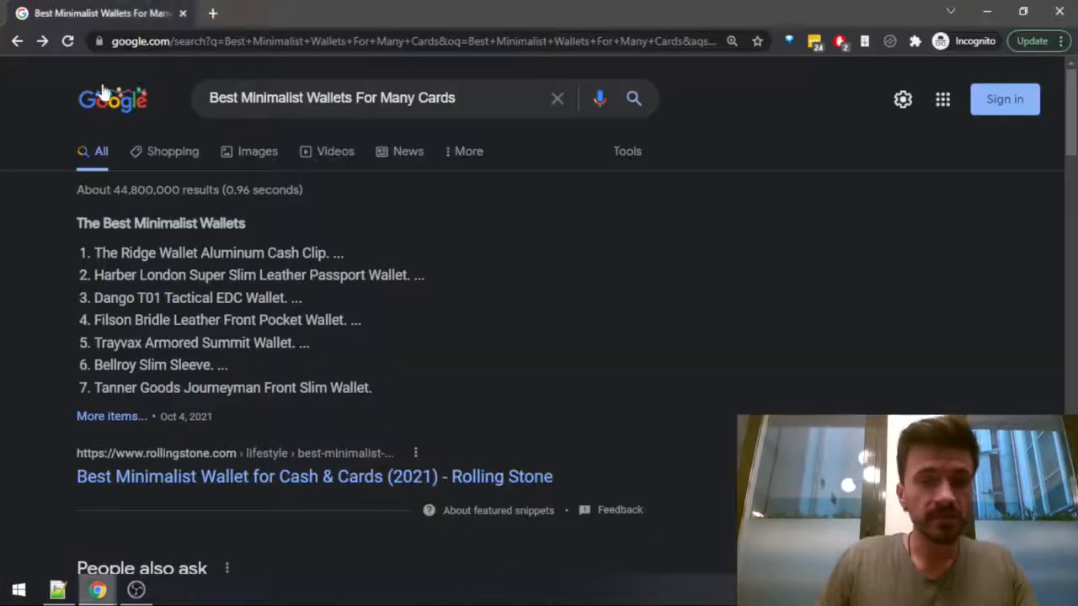
left_click(40, 43)
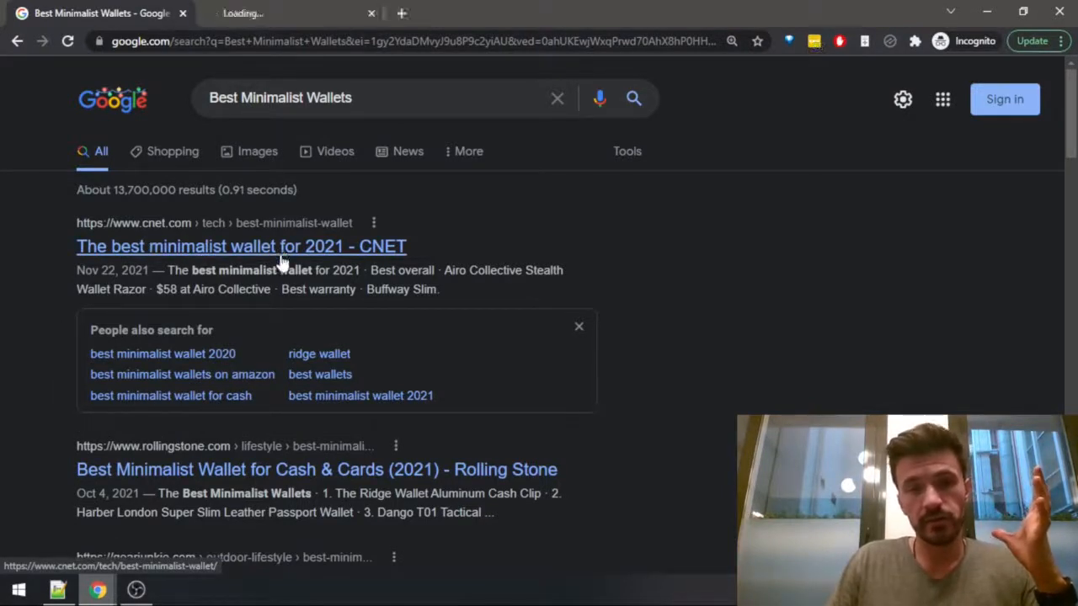
middle_click(296, 477)
scroll(297, 477, "down", 2)
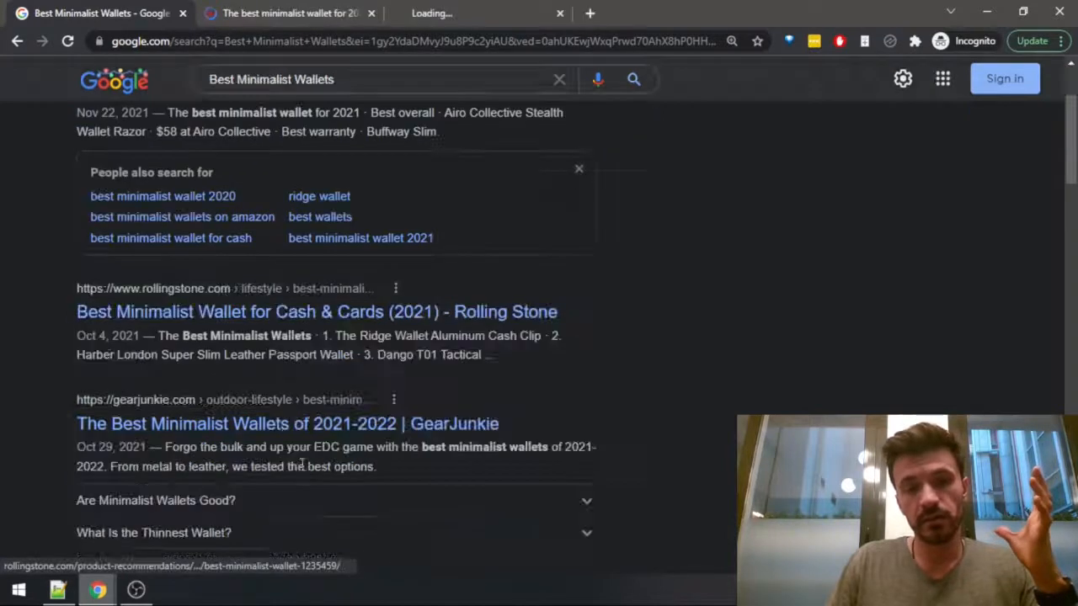
middle_click(256, 438)
scroll(257, 439, "down", 4)
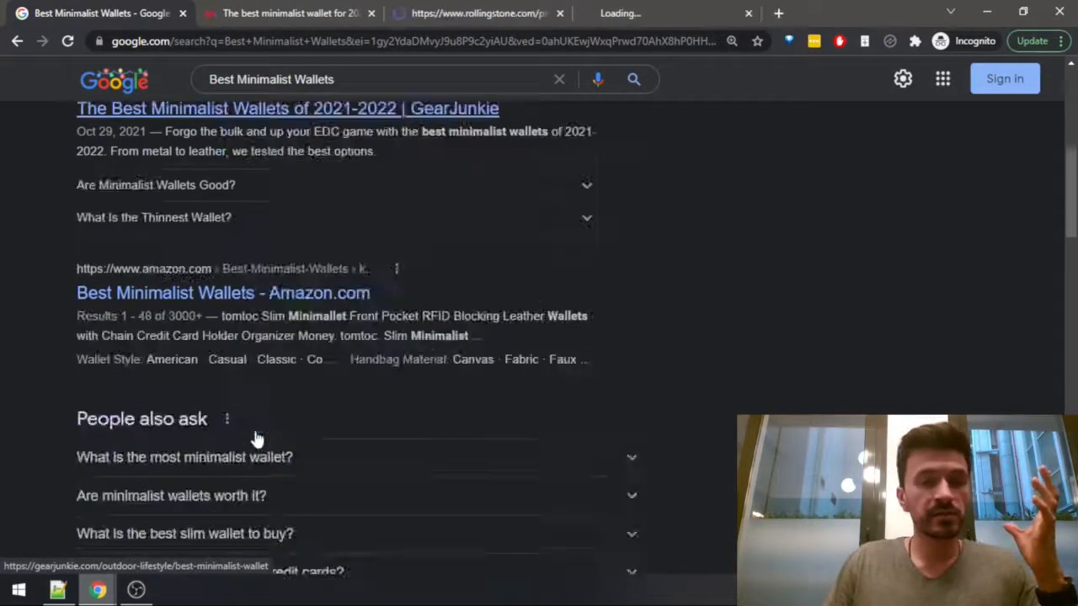
middle_click(220, 309)
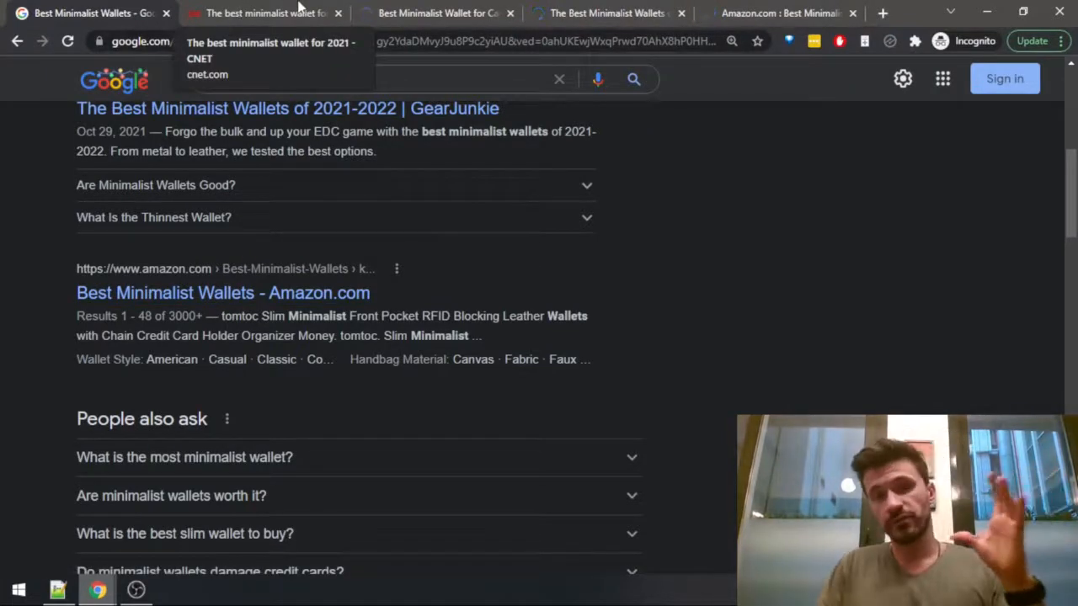
Accept the cookies on the CNET minimalist wallet article and count the words of the whole page with Word Counter Plus.
left_click(270, 12)
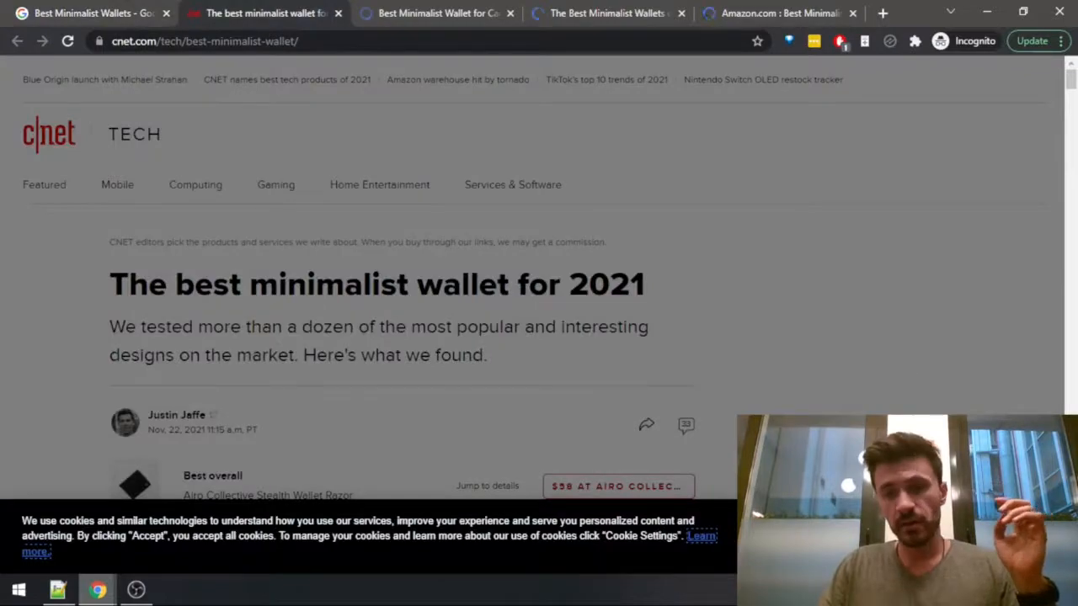
left_click(952, 536)
scroll(349, 308, "down", 20)
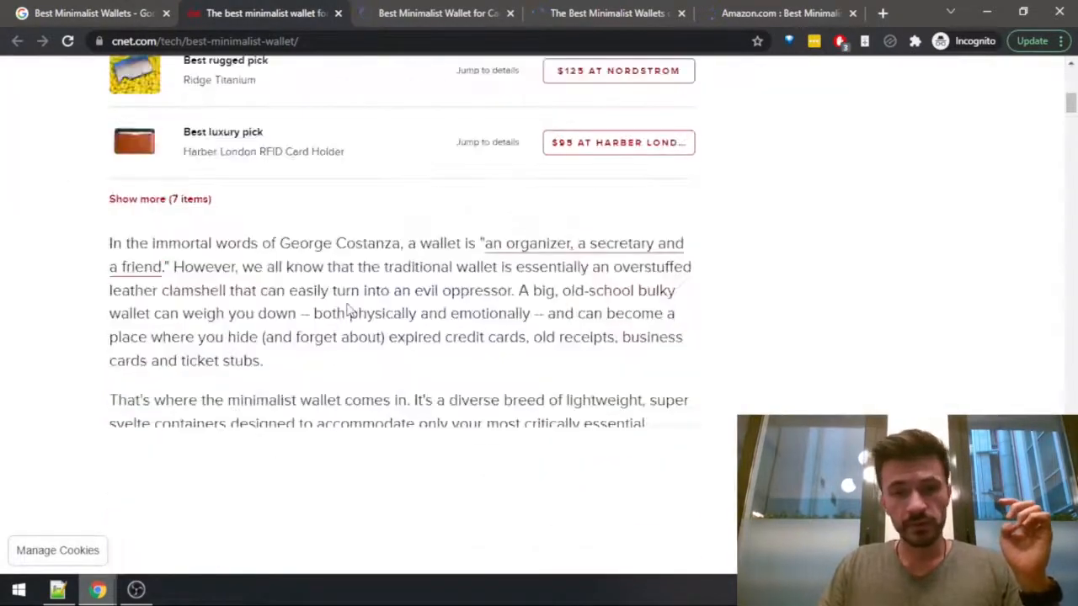
key("ctrl+a")
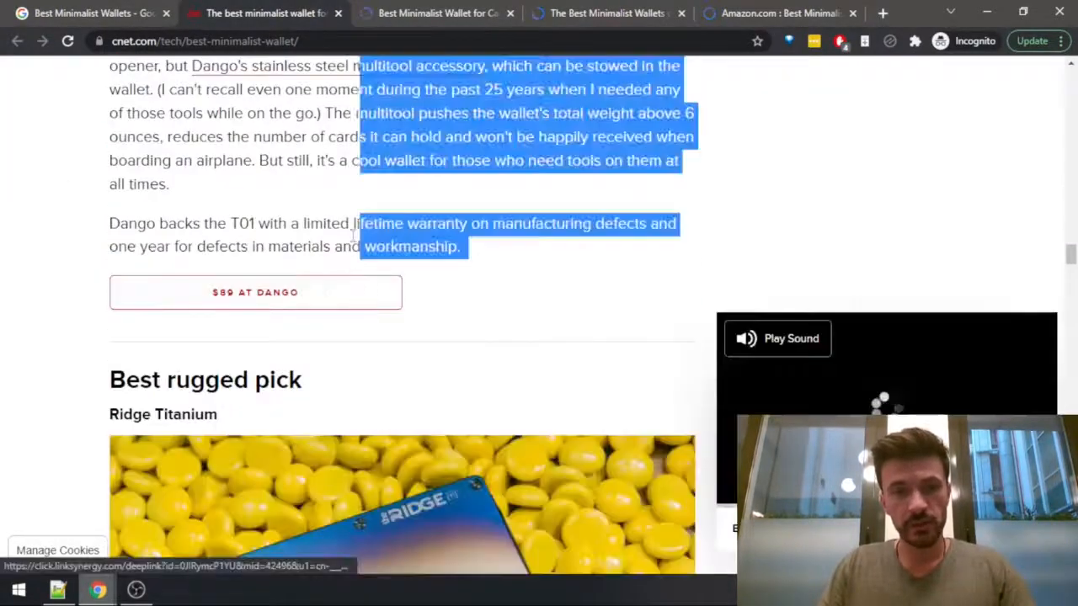
right_click(357, 105)
left_click(417, 258)
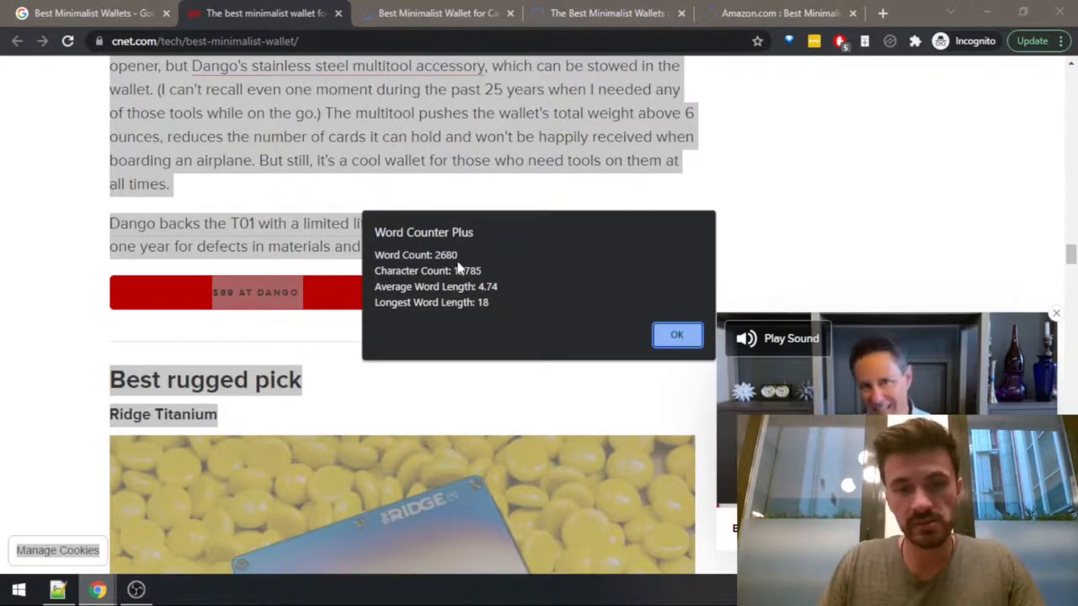
key("Return")
Count the words of the whole Rolling Stone minimalist wallet article with Word Counter Plus.
key("ctrl+Tab")
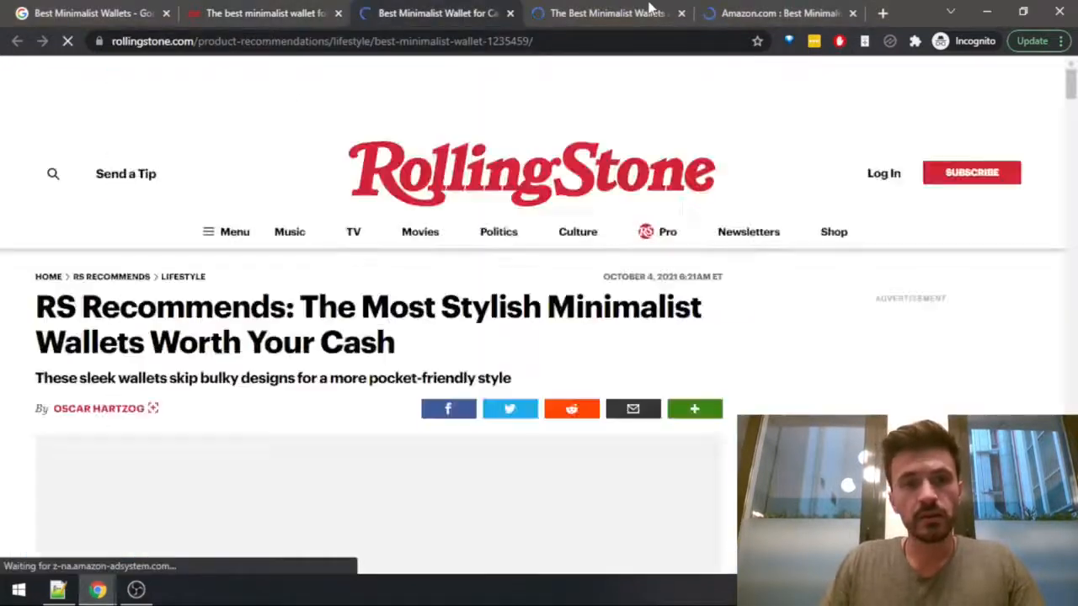
left_click(647, 7)
left_click(490, 8)
scroll(182, 328, "down", 6)
scroll(184, 333, "up", 6)
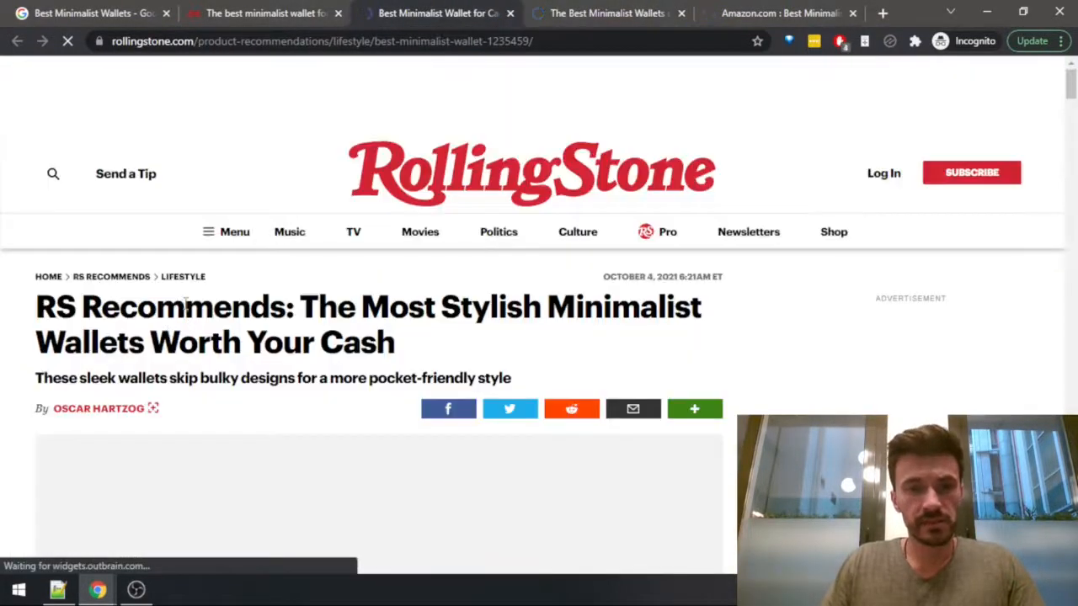
key("ctrl+a")
left_click(179, 320)
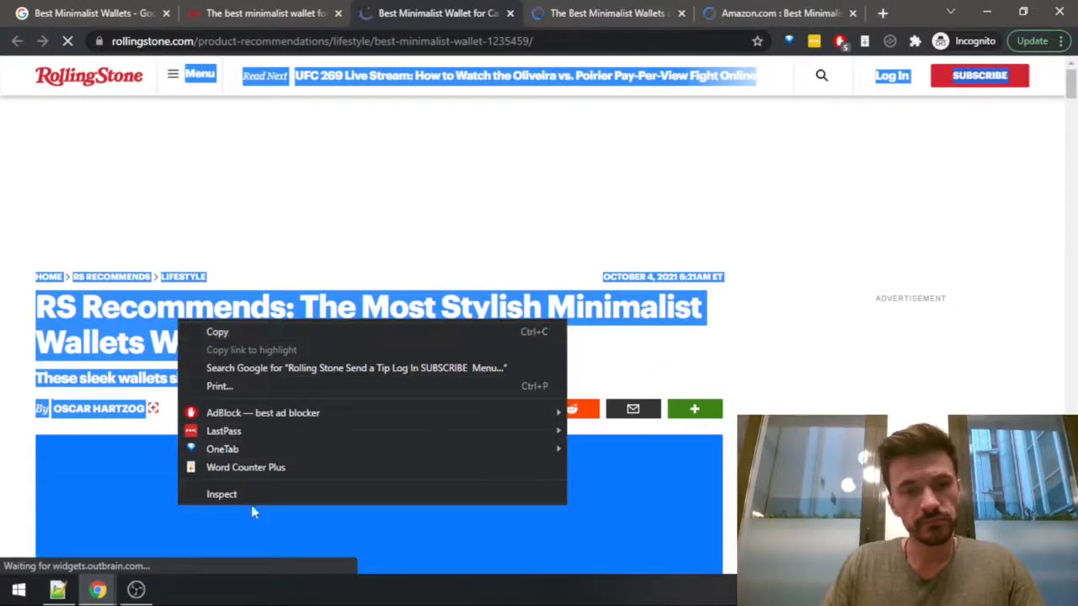
left_click(253, 469)
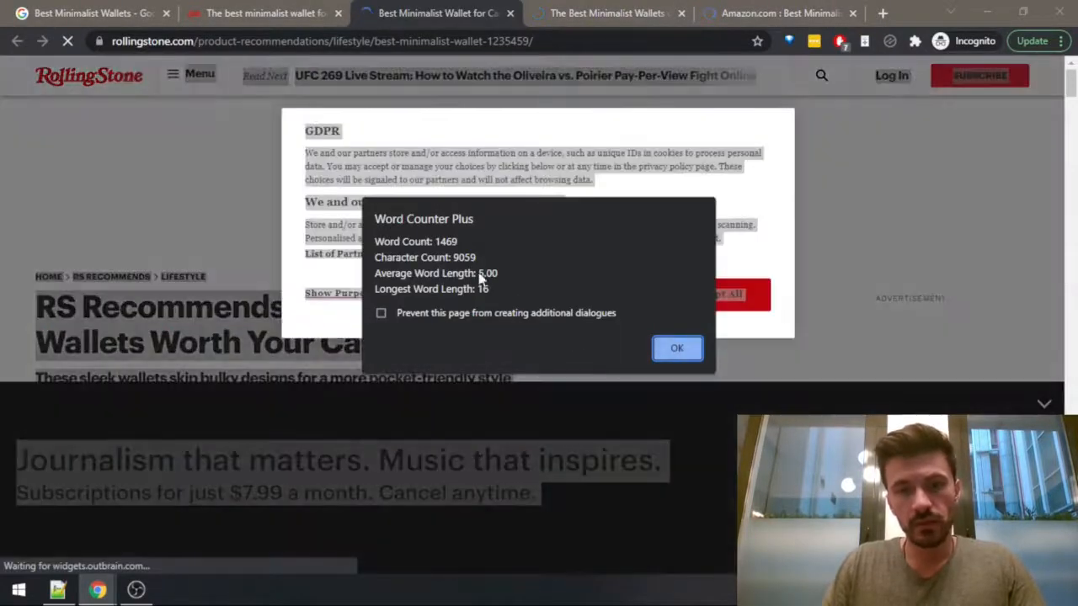
left_click(677, 348)
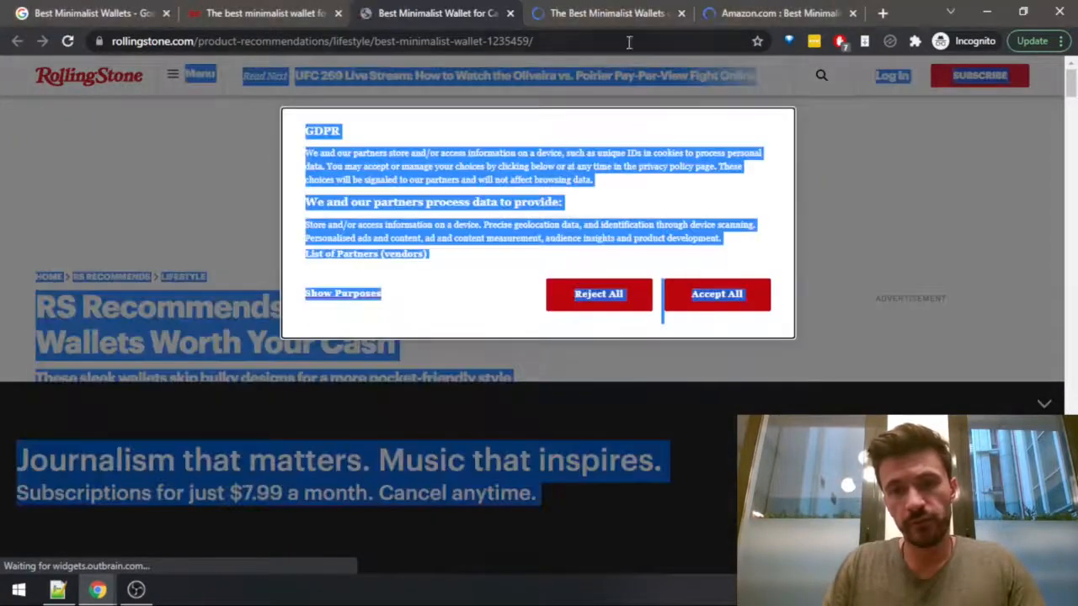
Dismiss the newsletter sign-up on the GearJunkie minimalist wallet article and count the words of the whole page with Word Counter Plus.
left_click(581, 13)
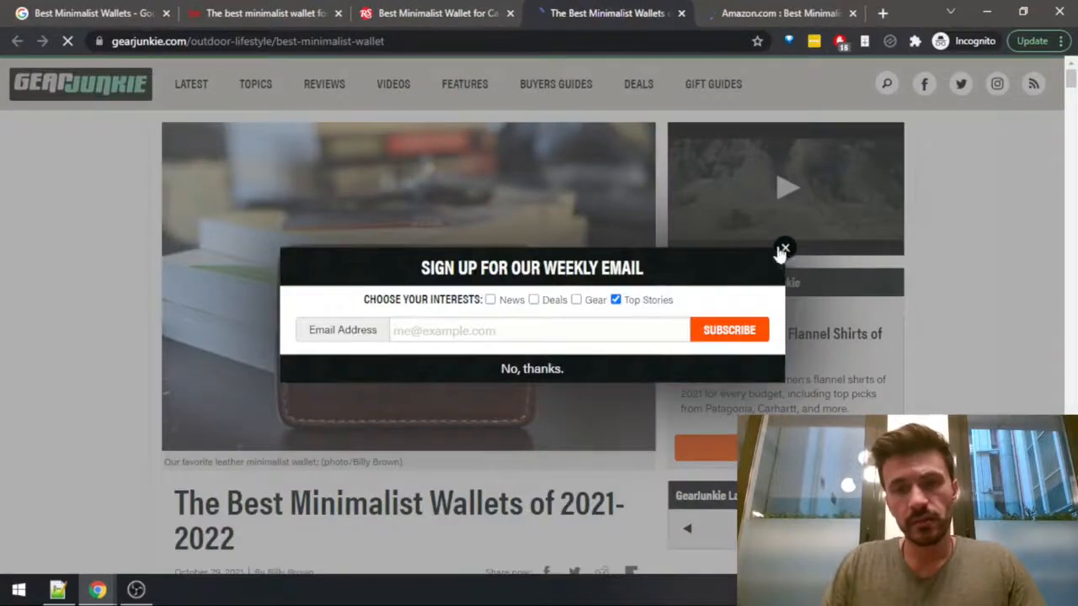
left_click(783, 251)
scroll(580, 323, "down", 4)
key("ctrl+a")
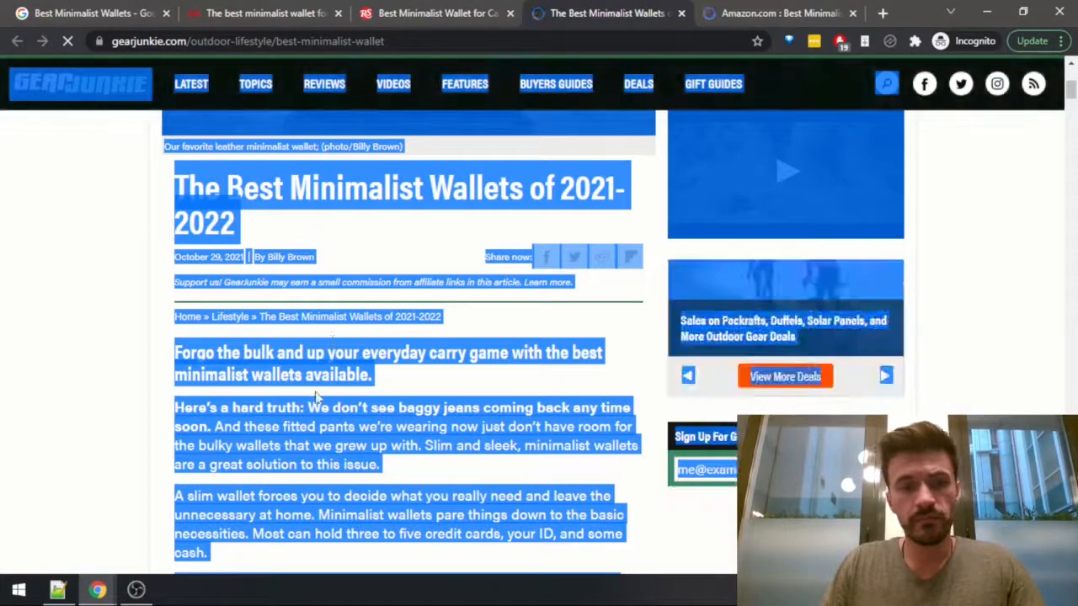
right_click(318, 396)
left_click(373, 354)
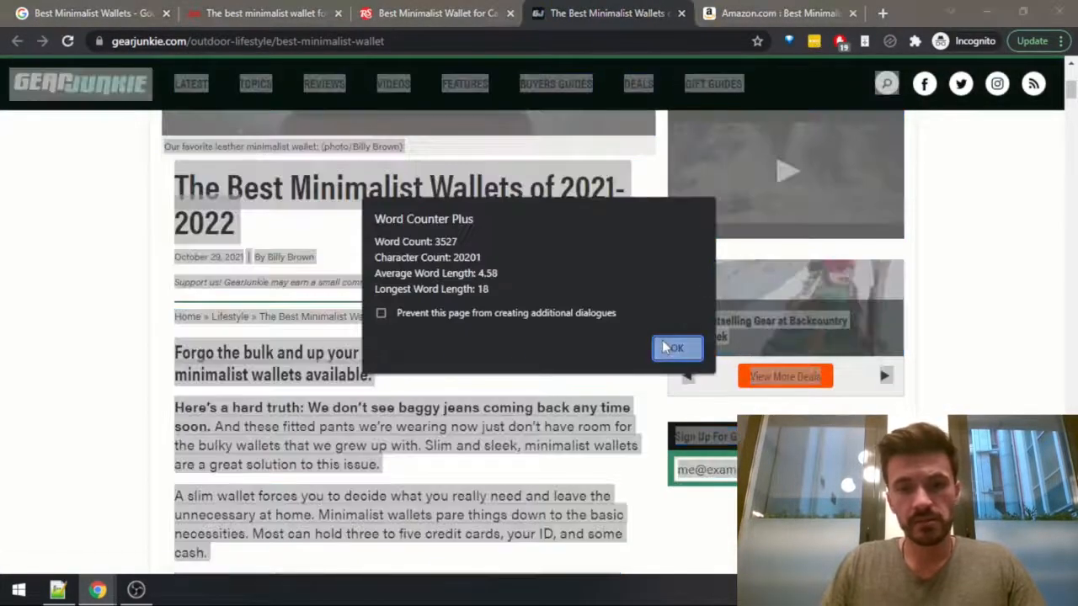
left_click(674, 348)
Look over the Amazon results page for Best Minimalist Wallets and close its tab.
key("ctrl+Tab")
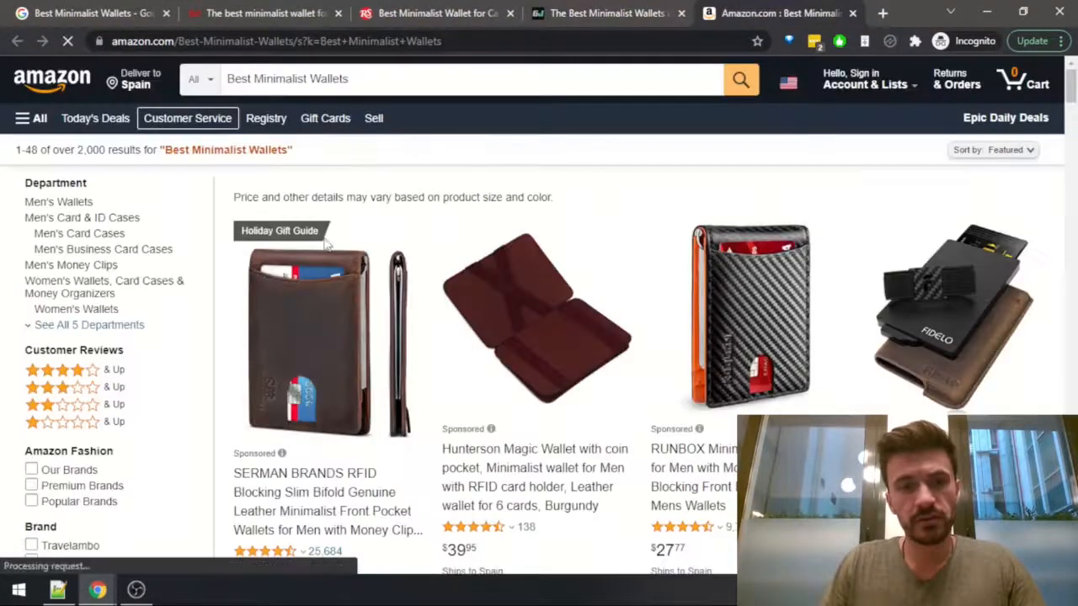
scroll(447, 365, "down", 4)
scroll(421, 308, "up", 4)
key("ctrl+w")
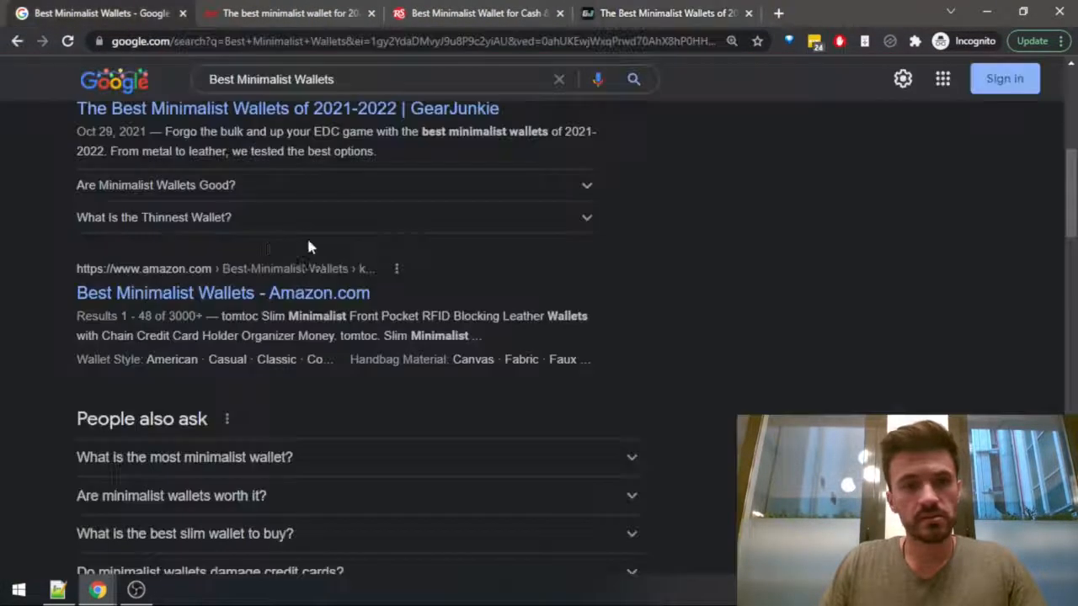
Open the GearMoose result "The 40 Best Minimalist Wallets For Men" from the Google results in a separate tab and show it.
scroll(154, 294, "down", 4)
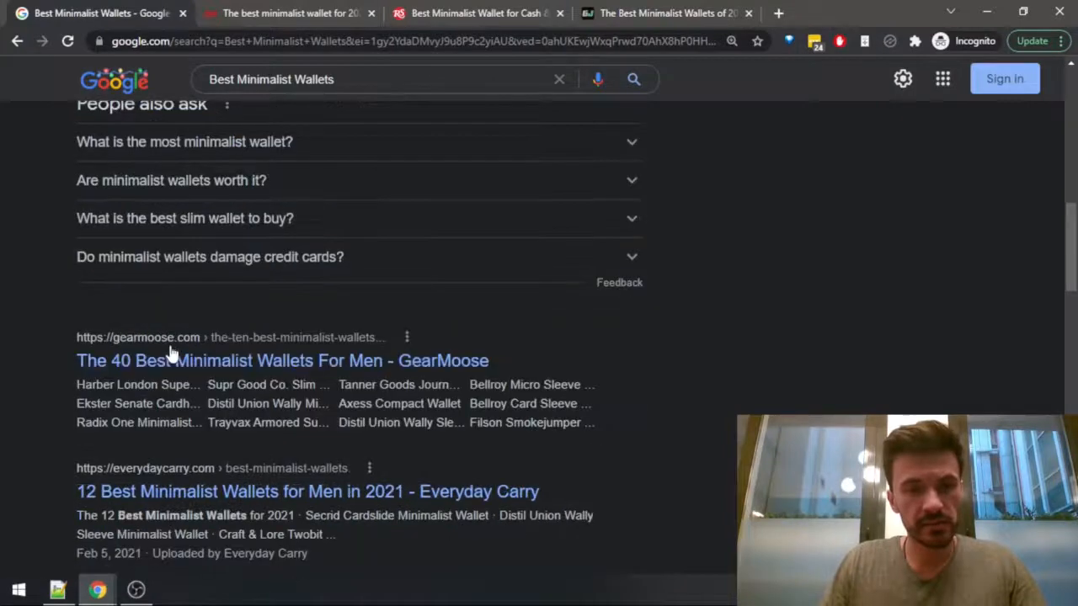
middle_click(118, 371)
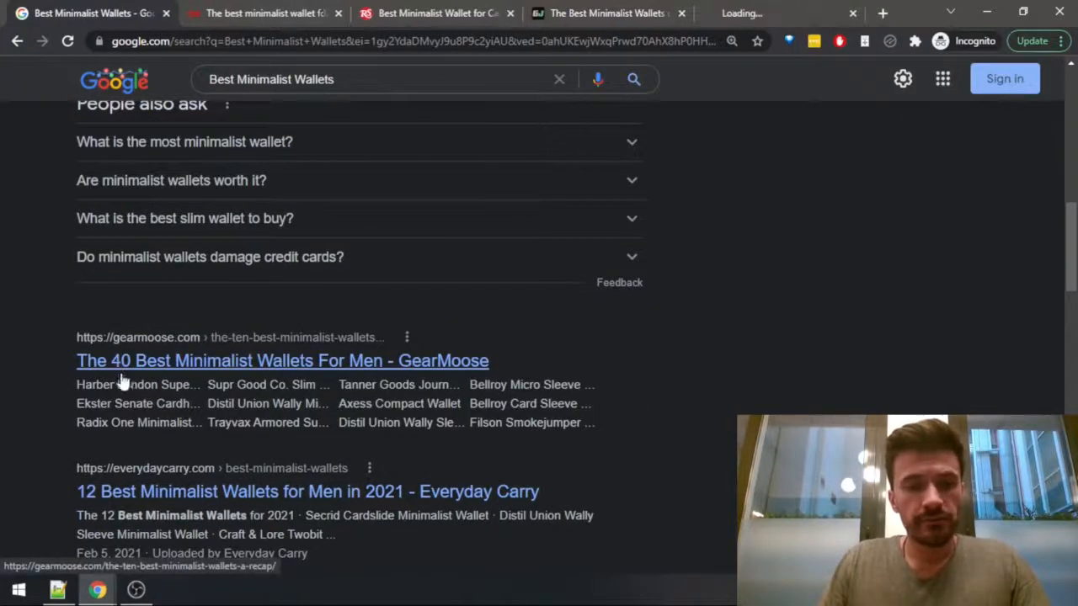
scroll(120, 381, "down", 2)
left_click(778, 15)
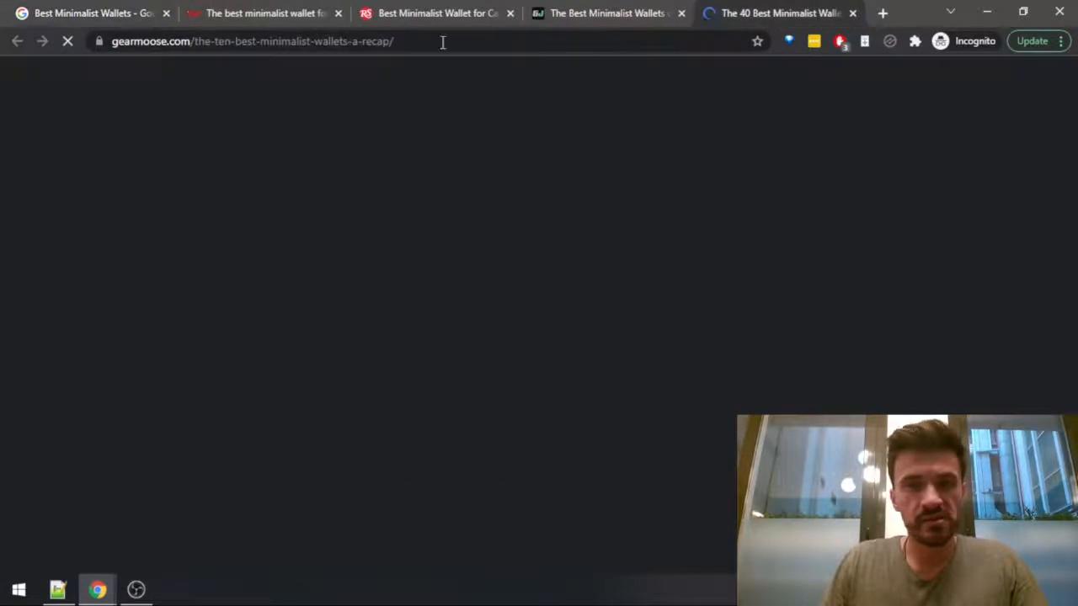
Count the words of the whole GearMoose minimalist wallet article with Word Counter Plus.
scroll(433, 306, "down", 6)
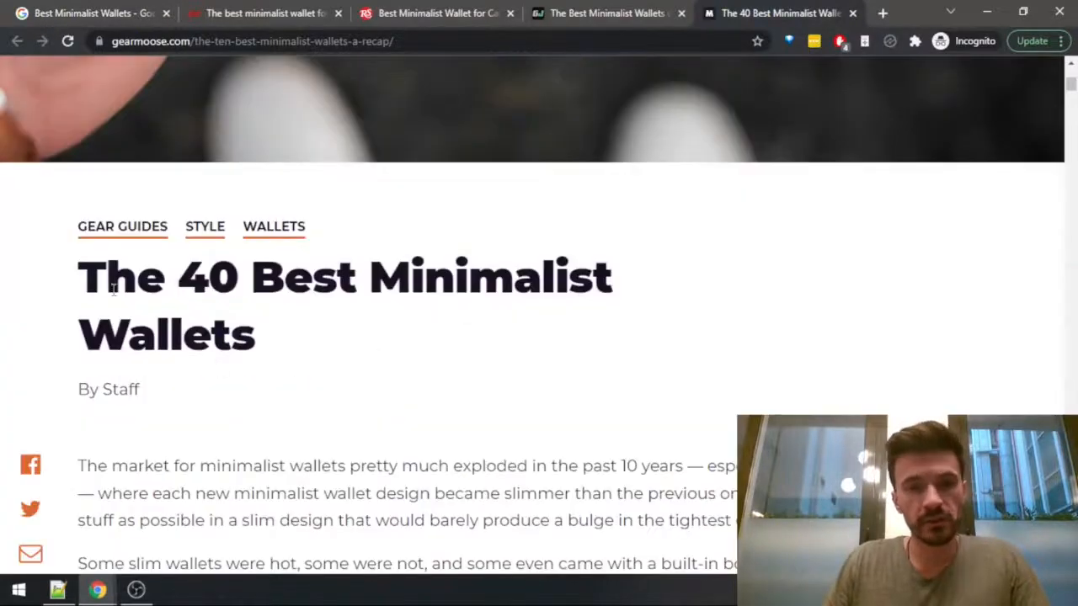
key("ctrl+a")
right_click(145, 277)
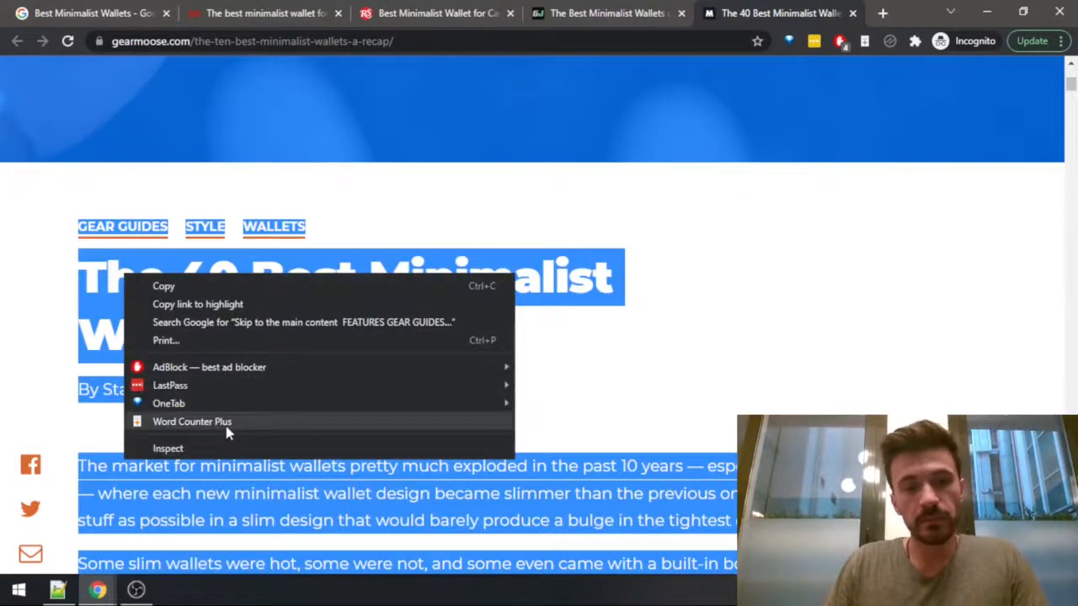
left_click(206, 422)
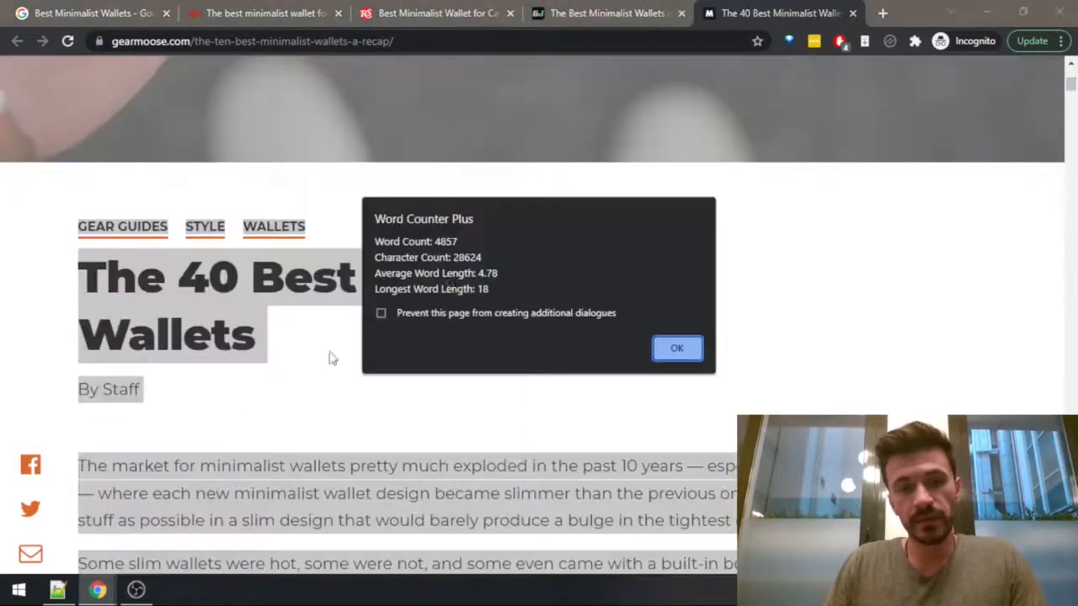
left_click(676, 348)
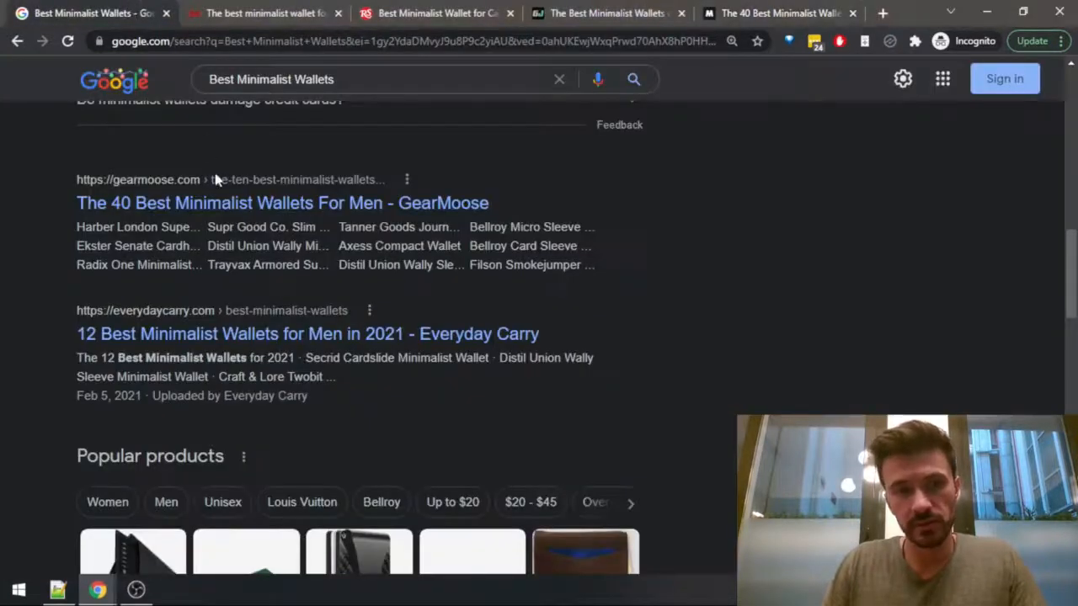
Check the GearMoose listing in the Google results, decline the mailing list invitation on its article and skim the wallet entries.
scroll(223, 202, "down", 2)
scroll(244, 206, "up", 2)
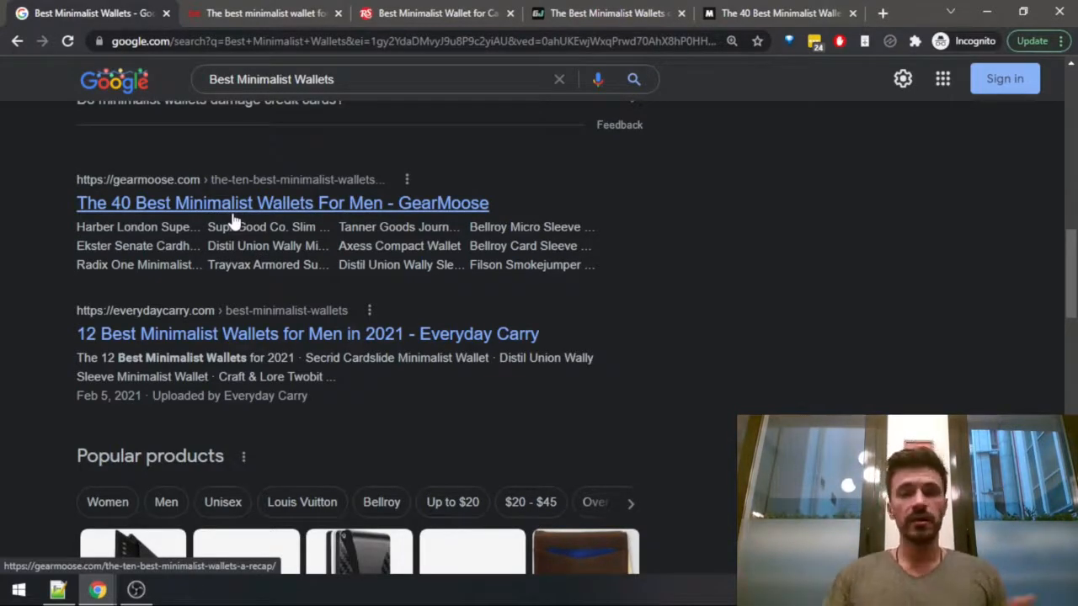
left_click(741, 15)
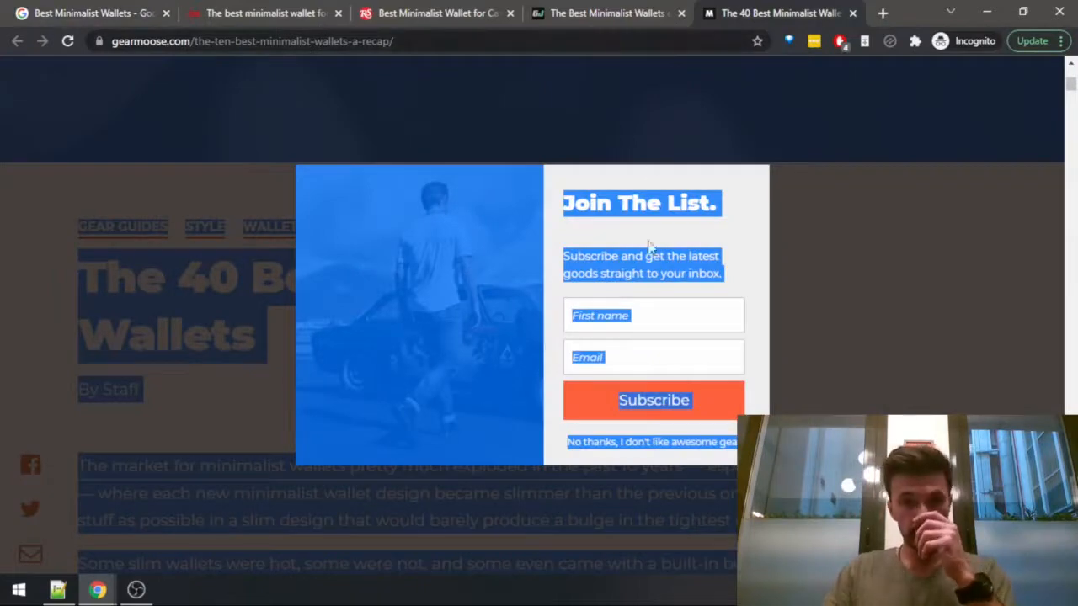
left_click(985, 380)
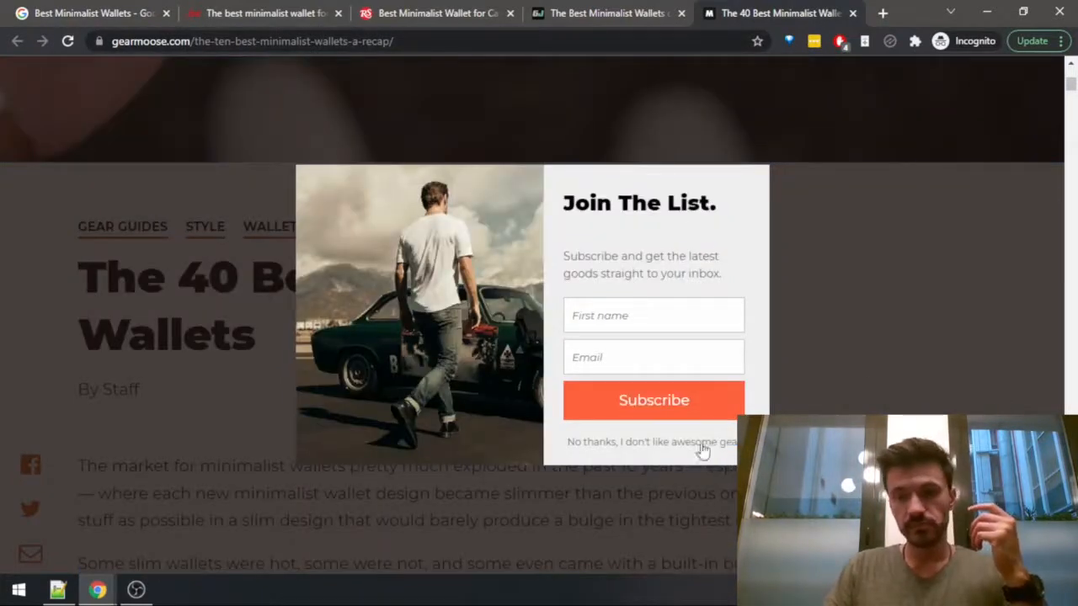
left_click(667, 449)
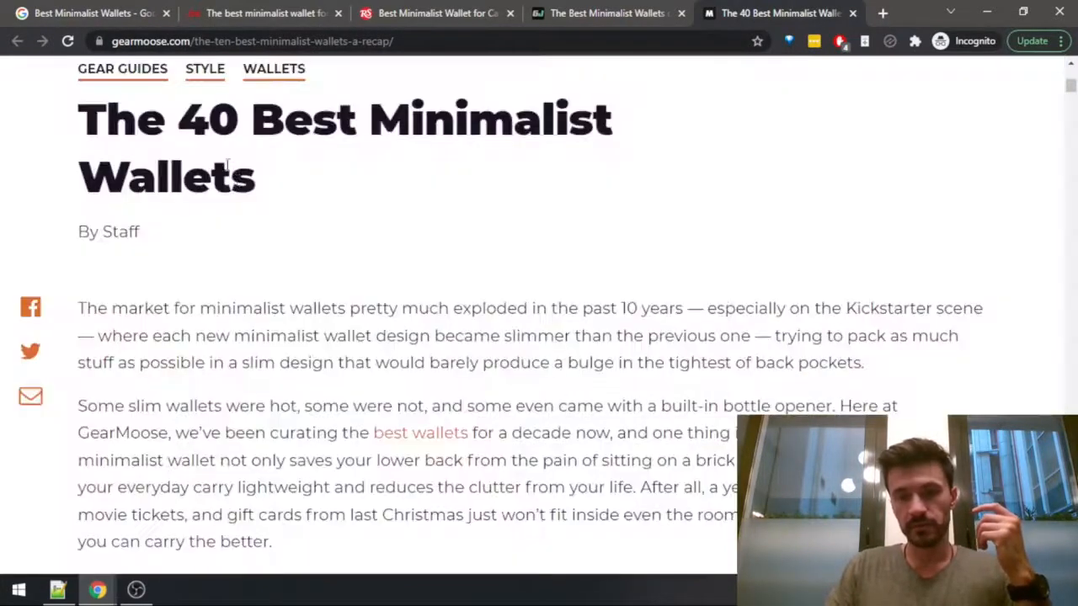
scroll(282, 224, "down", 6)
scroll(282, 225, "down", 20)
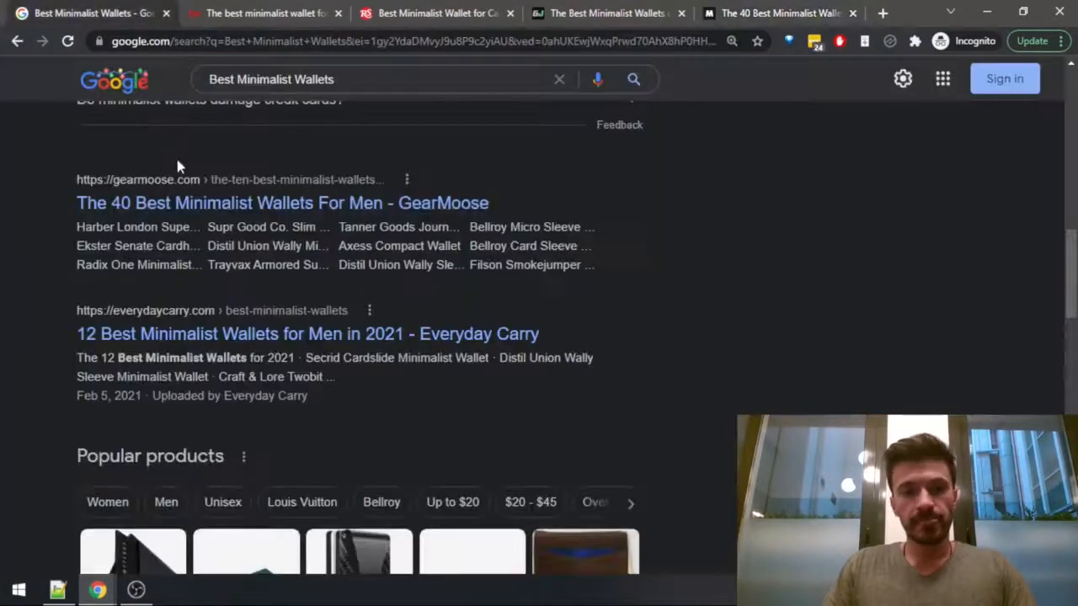
Open the Kalibrado result "79 Best Men's Minimalist Wallets" from the Google results in a separate tab and show it.
scroll(197, 223, "down", 4)
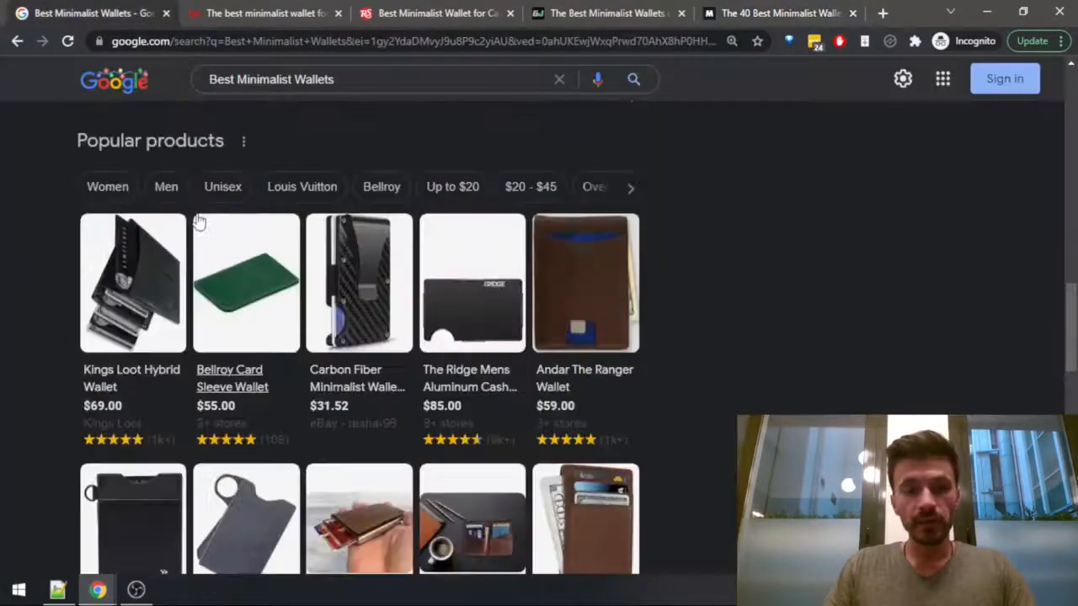
scroll(217, 266, "down", 4)
middle_click(189, 343)
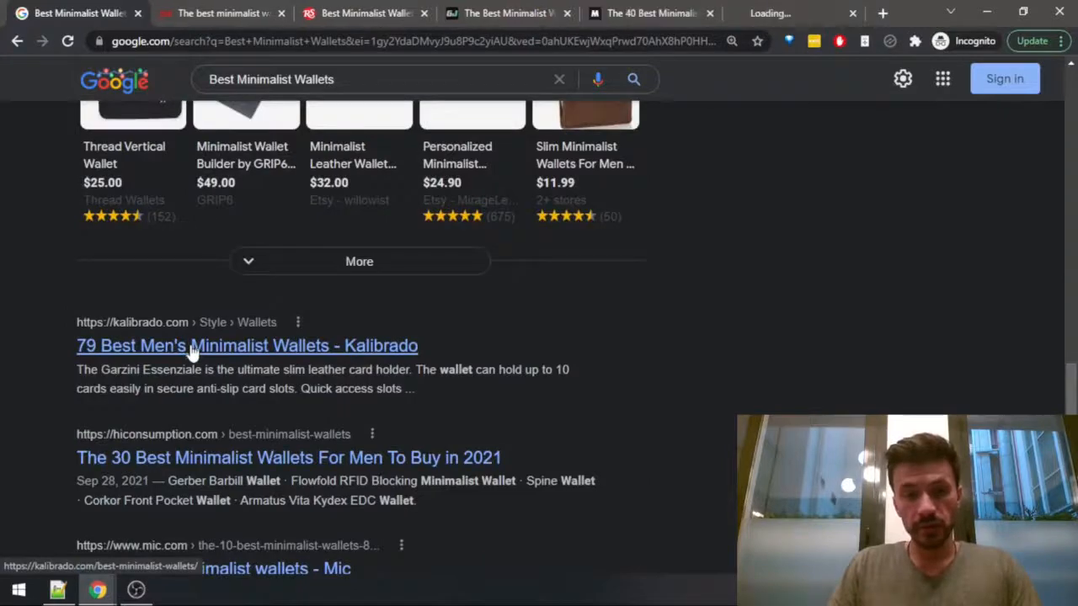
left_click(759, 13)
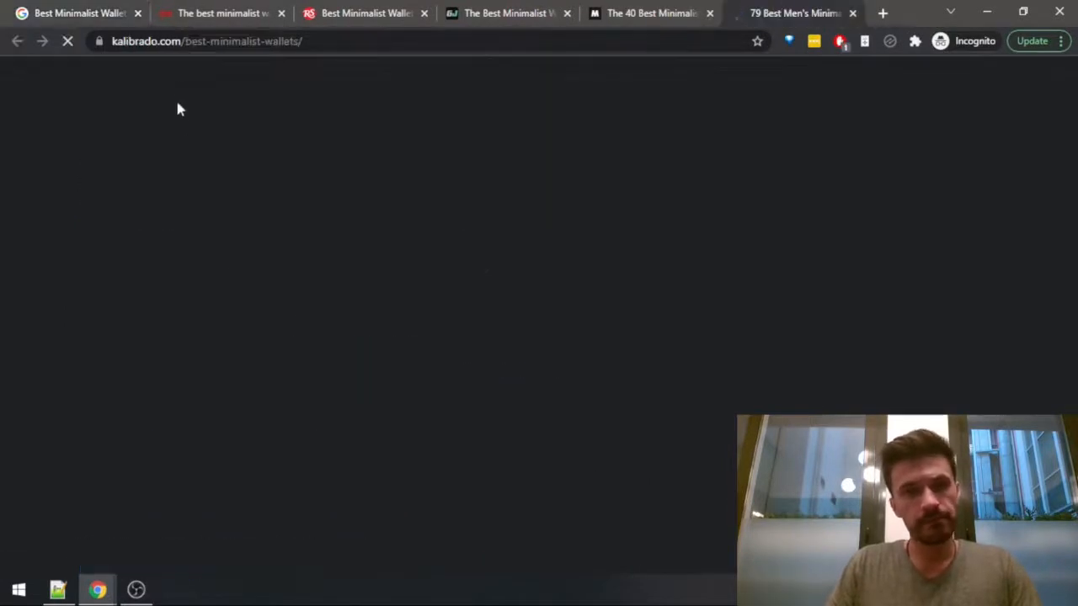
Return to the Google results, open the allthewallets.com minimalist and slim wallets buyers guide and continue with its recommended cookies.
left_click(75, 13)
scroll(219, 337, "down", 2)
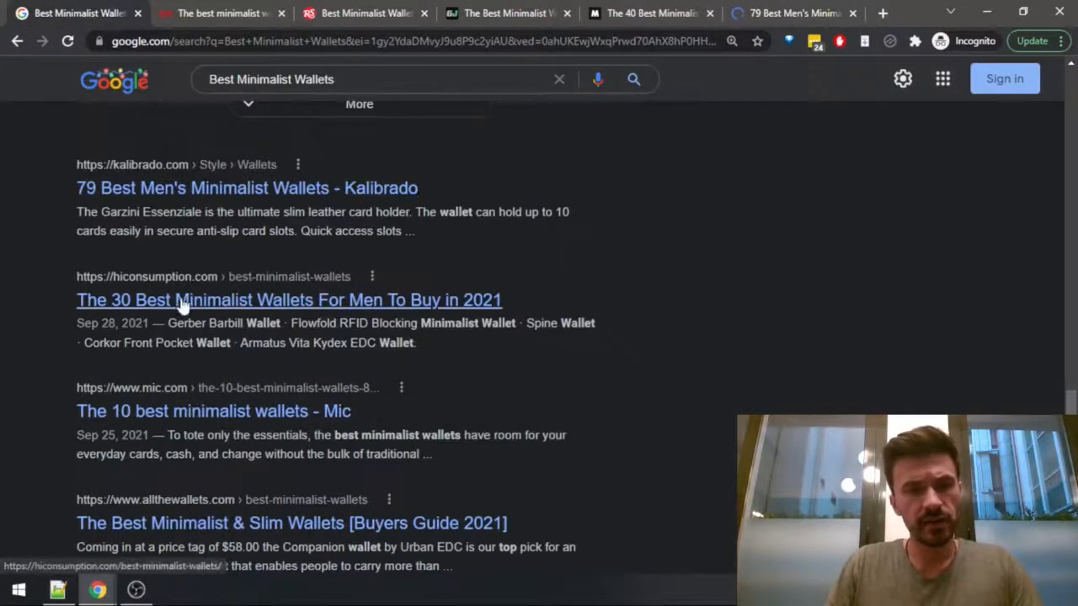
scroll(215, 396, "down", 3)
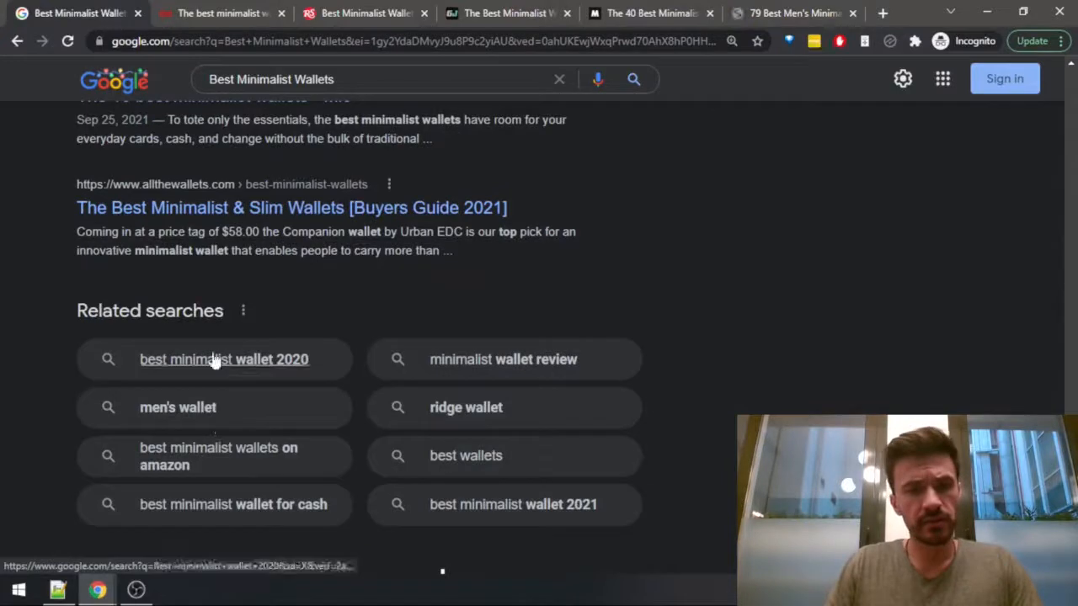
left_click(313, 205)
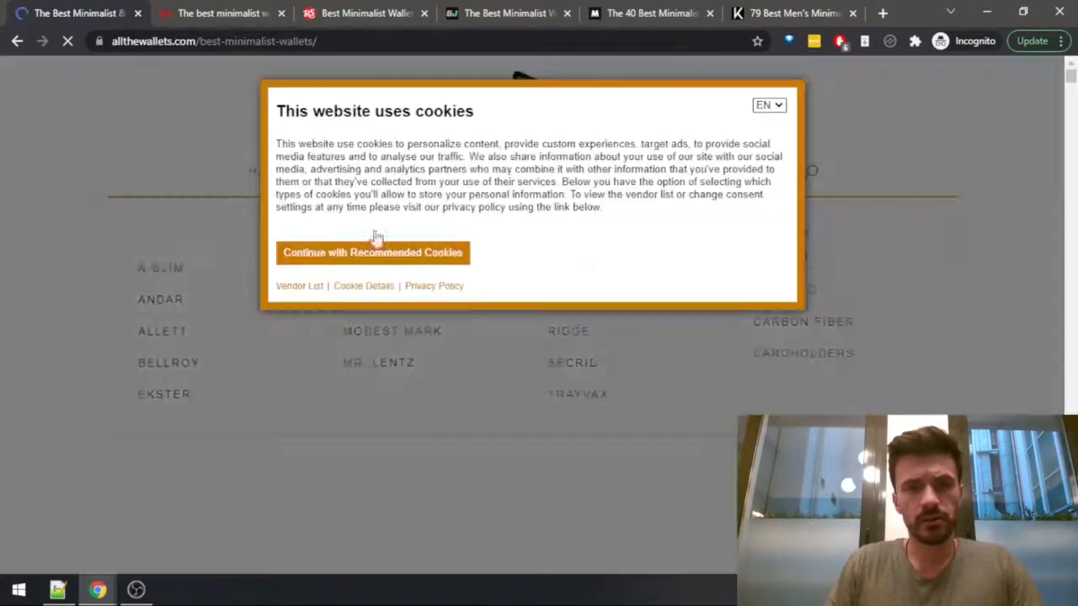
left_click(379, 253)
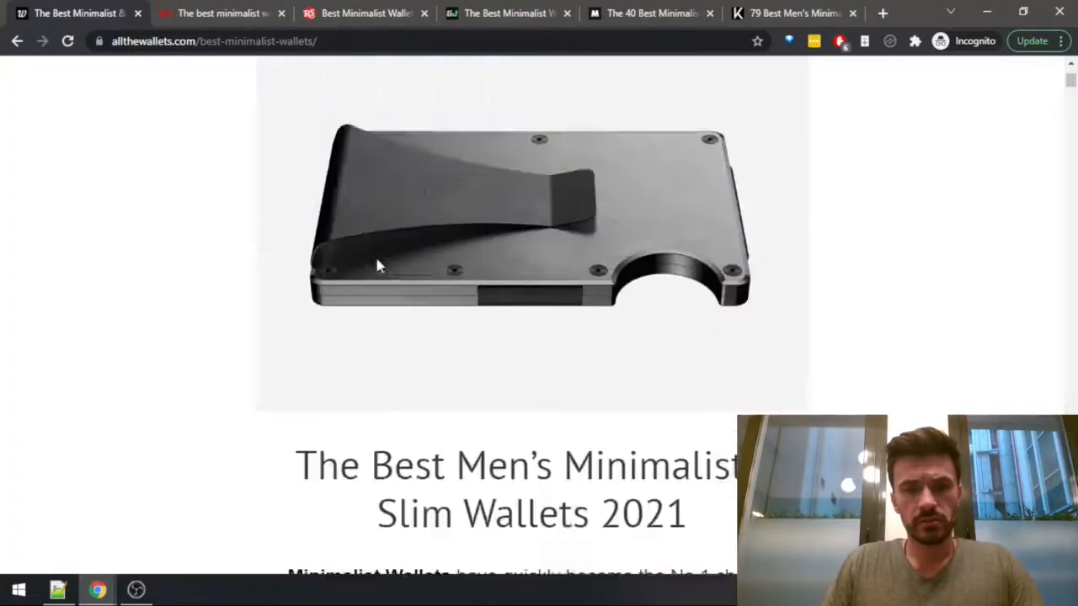
Dismiss the giveaway pop-up on the allthewallets.com article and count the words of the whole page with Word Counter Plus.
scroll(444, 320, "down", 5)
key("ctrl+a")
scroll(524, 295, "down", 2)
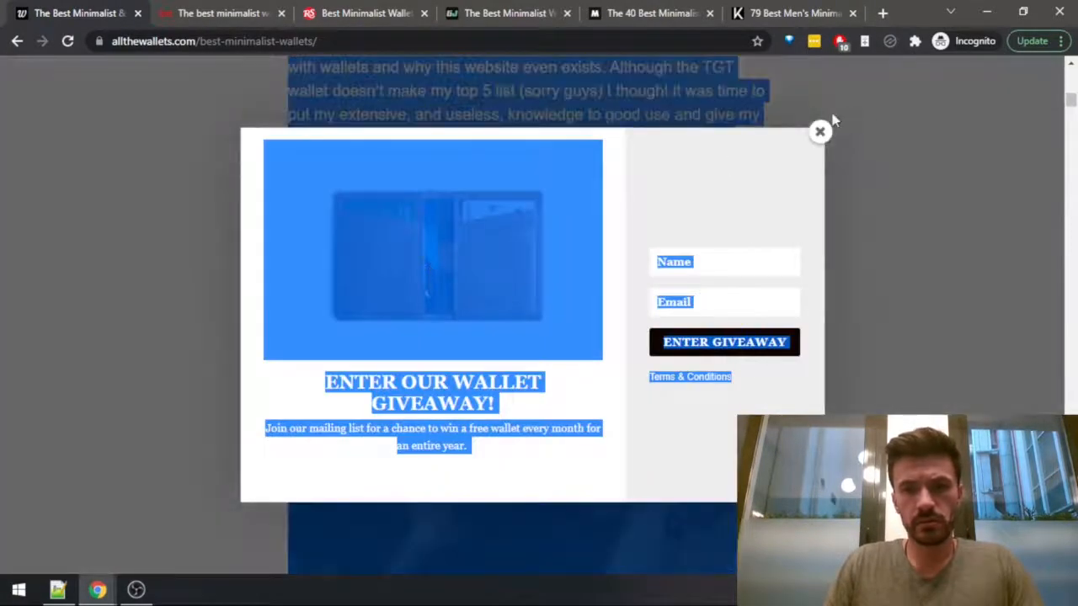
left_click(819, 133)
right_click(608, 131)
left_click(587, 136)
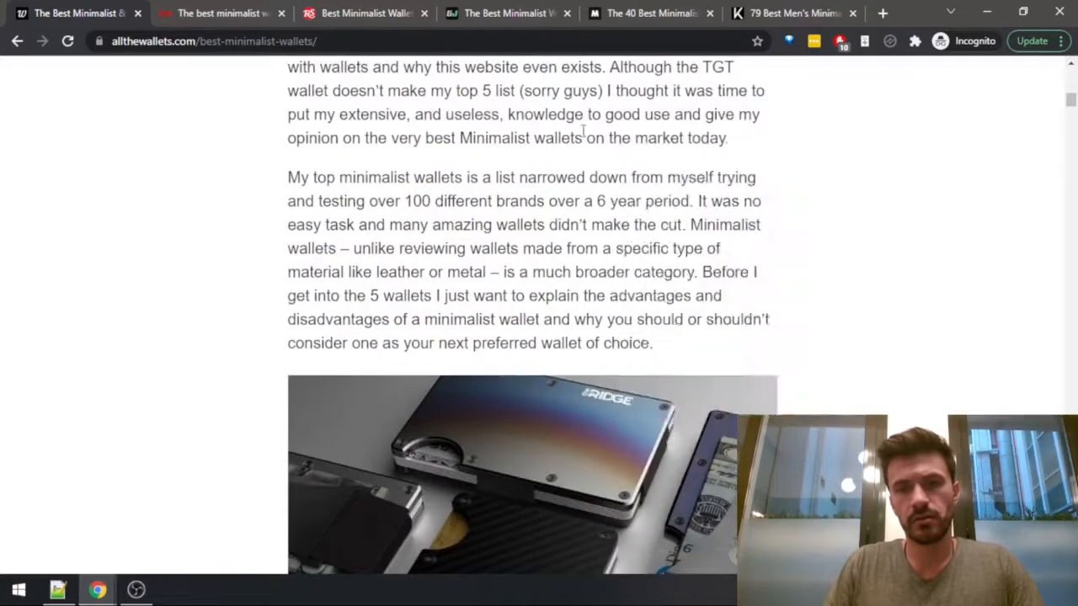
key("ctrl+a")
right_click(581, 133)
left_click(626, 286)
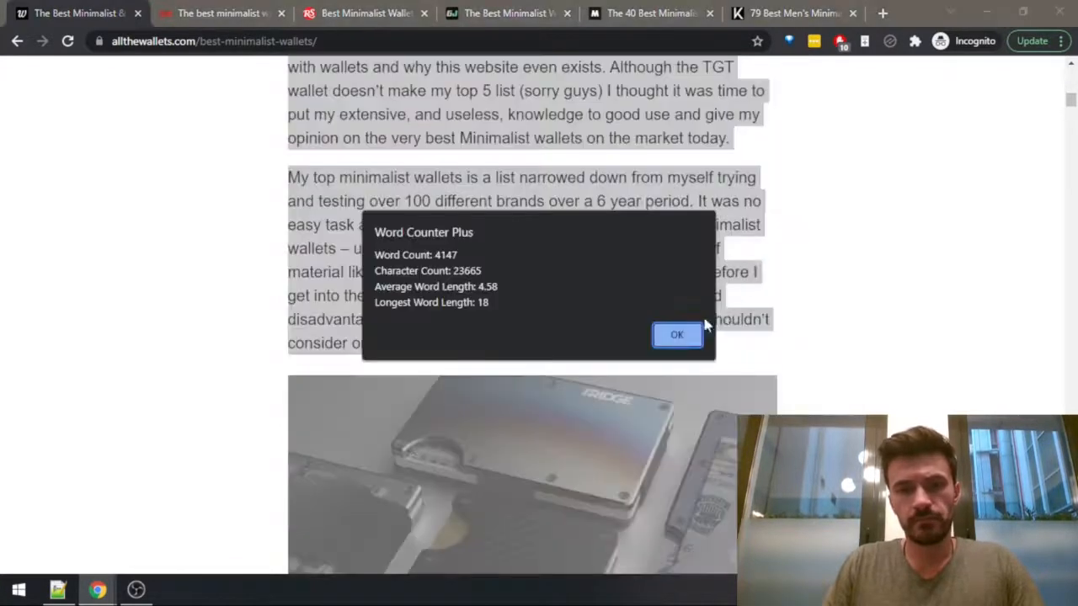
left_click(678, 336)
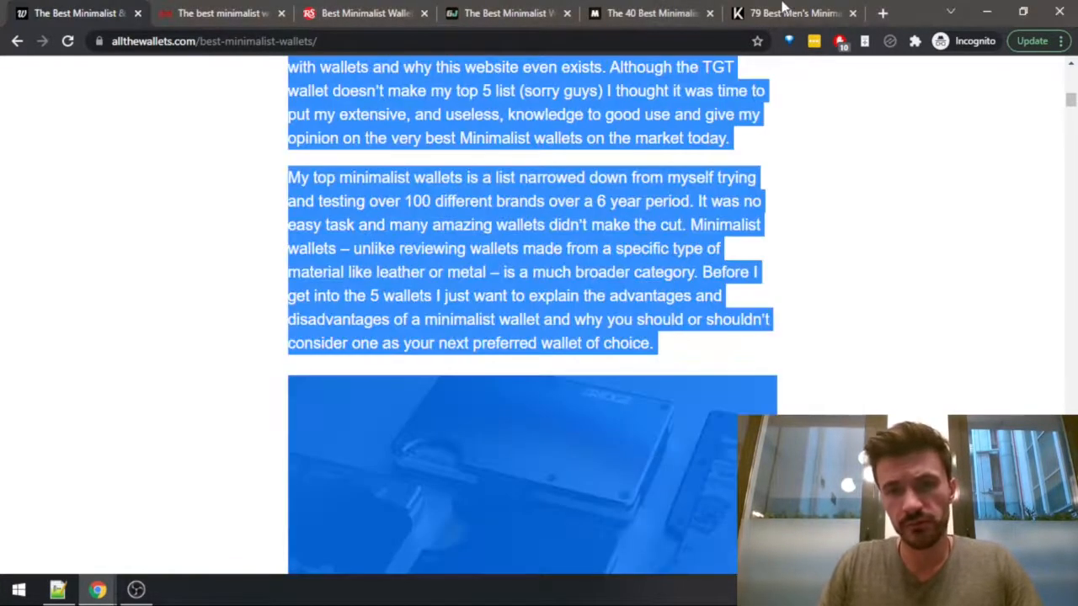
Switch to the Kalibrado article and count the words of the whole page with Word Counter Plus.
left_click(783, 13)
key("ctrl+a")
right_click(300, 340)
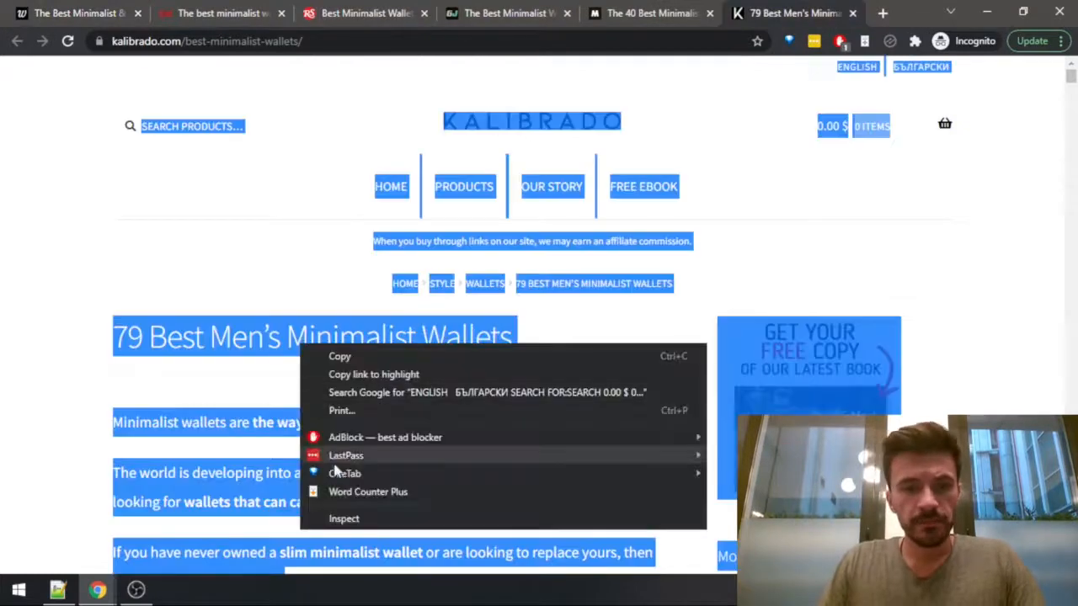
left_click(350, 492)
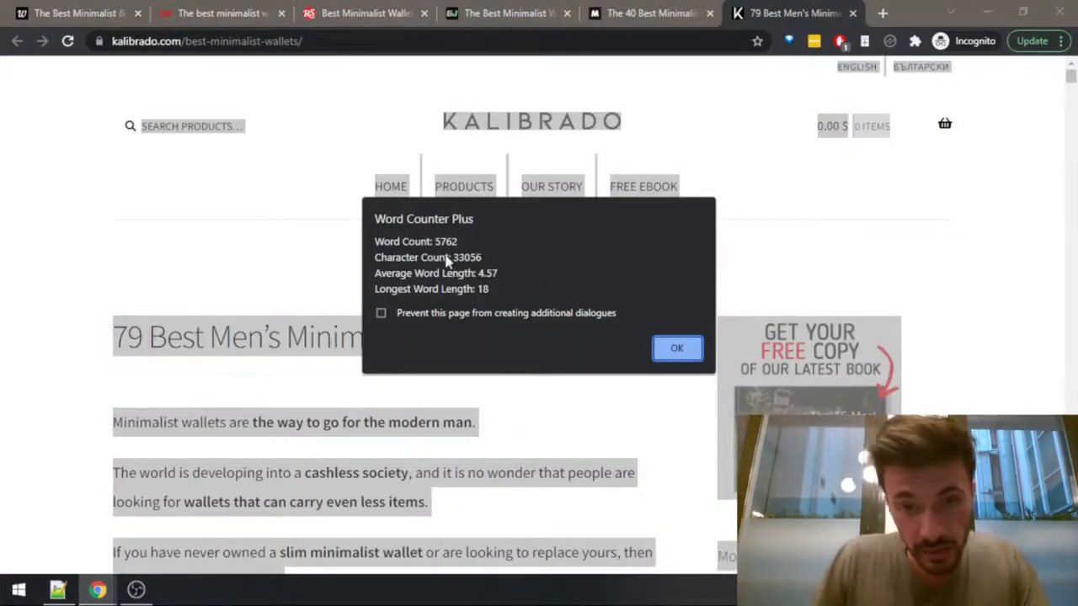
left_click(678, 349)
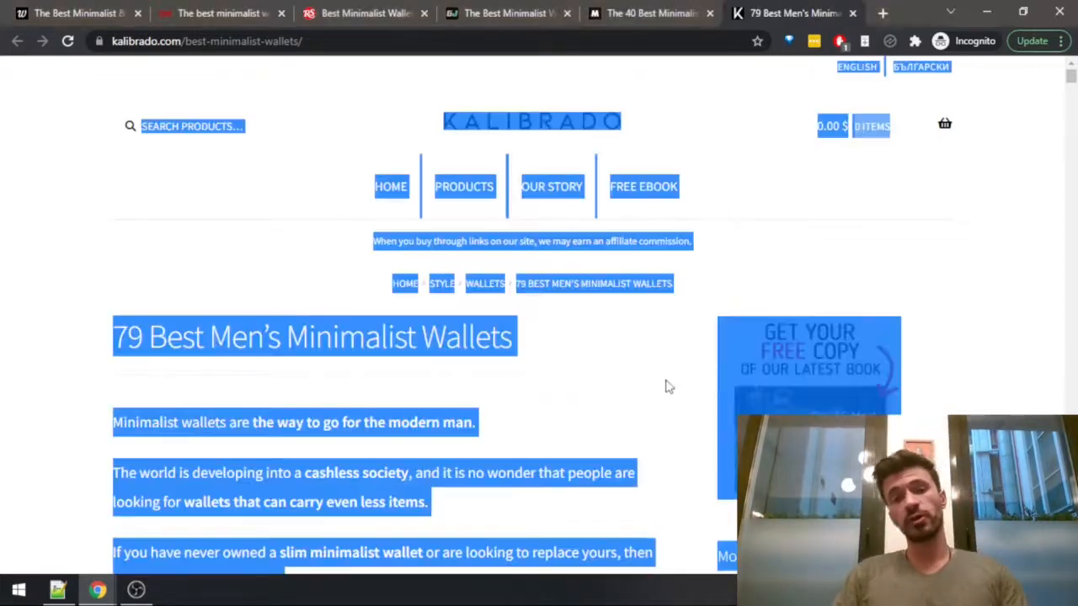
Examine the Kalibrado article's title and introduction for how many wallets it promises.
left_click(116, 334)
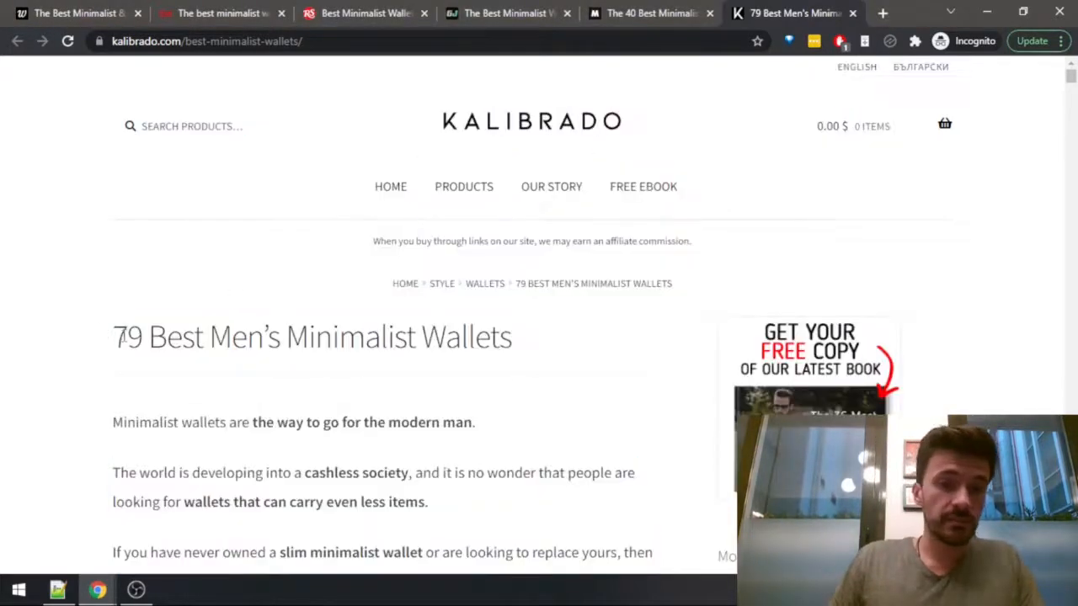
left_click_drag(116, 337, 511, 343)
scroll(510, 344, "down", 4)
left_click(510, 337)
scroll(507, 321, "up", 5)
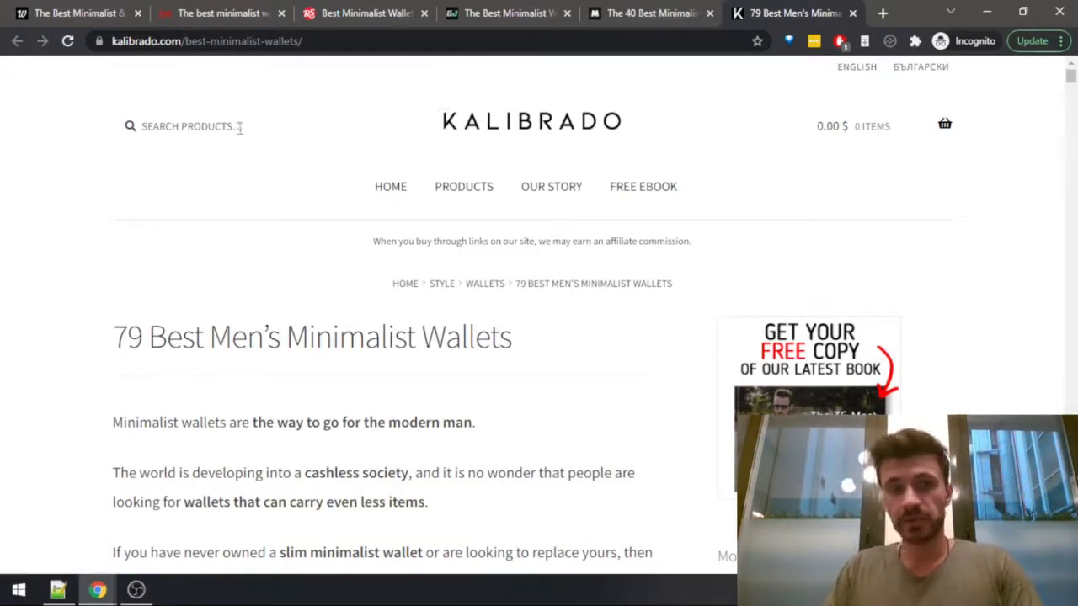
Look again at the CNET article's wallet entries and return to the allthewallets.com article.
left_click(233, 10)
scroll(246, 101, "down", 5)
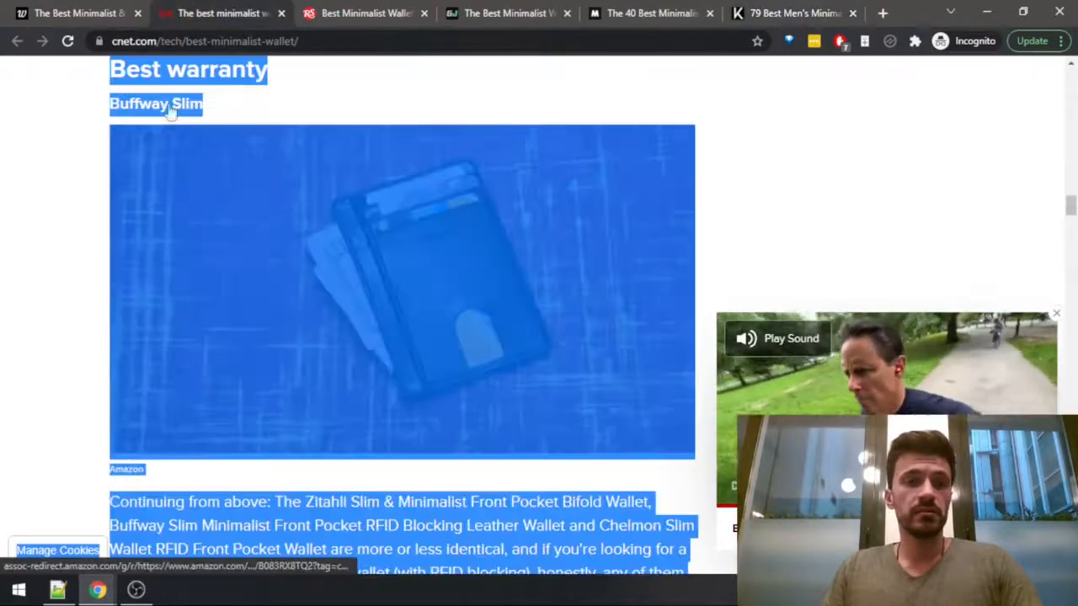
left_click(47, 10)
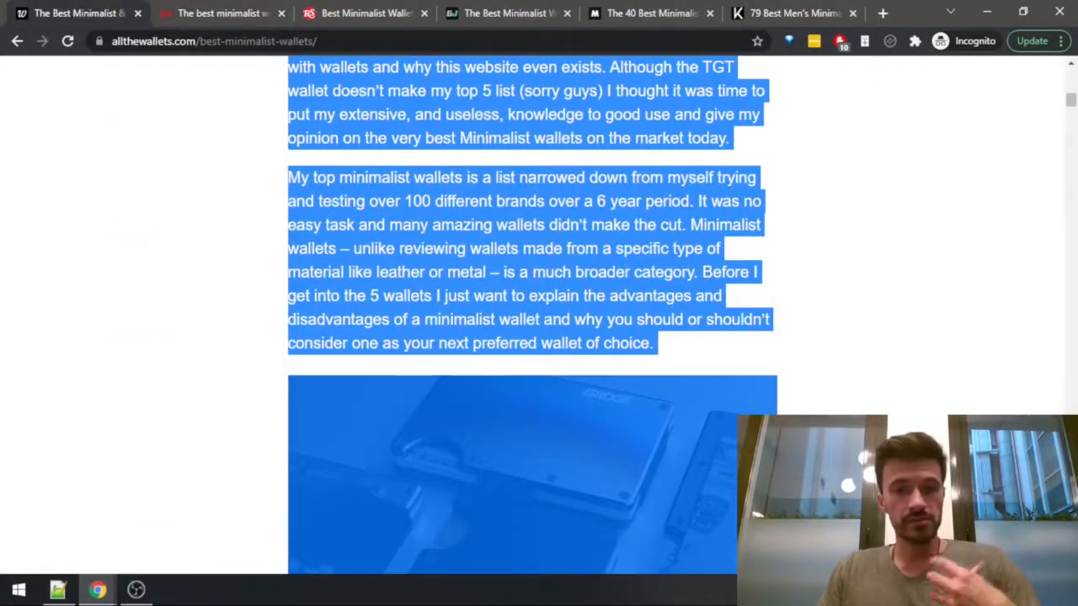
Clear the text selection on the allthewallets.com article and look over its introduction and the "Should You Get a Minimalist Wallet?" section.
scroll(532, 312, "up", 5)
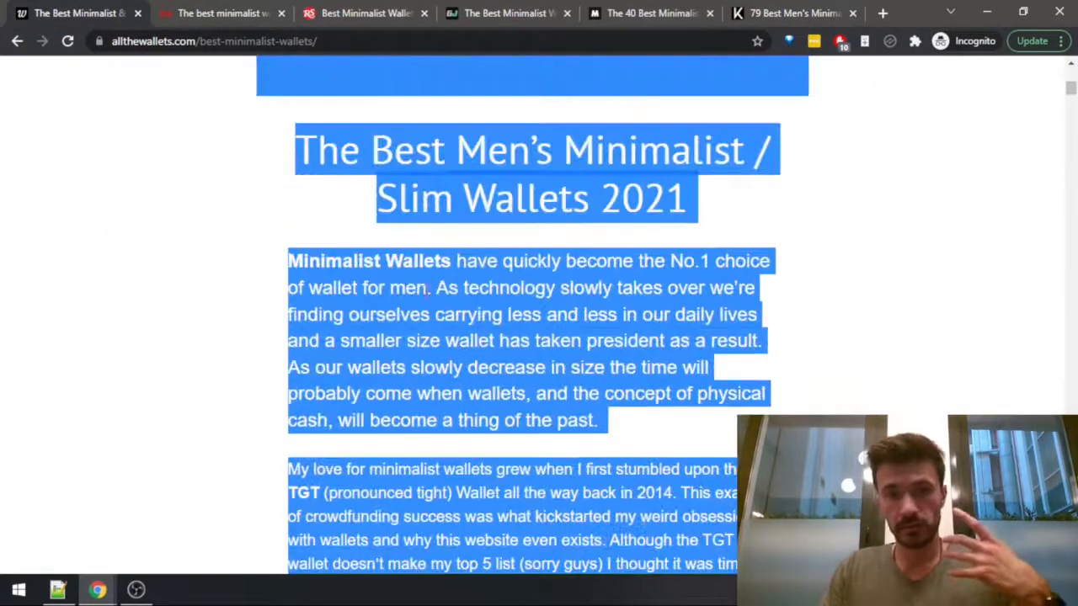
left_click(418, 290)
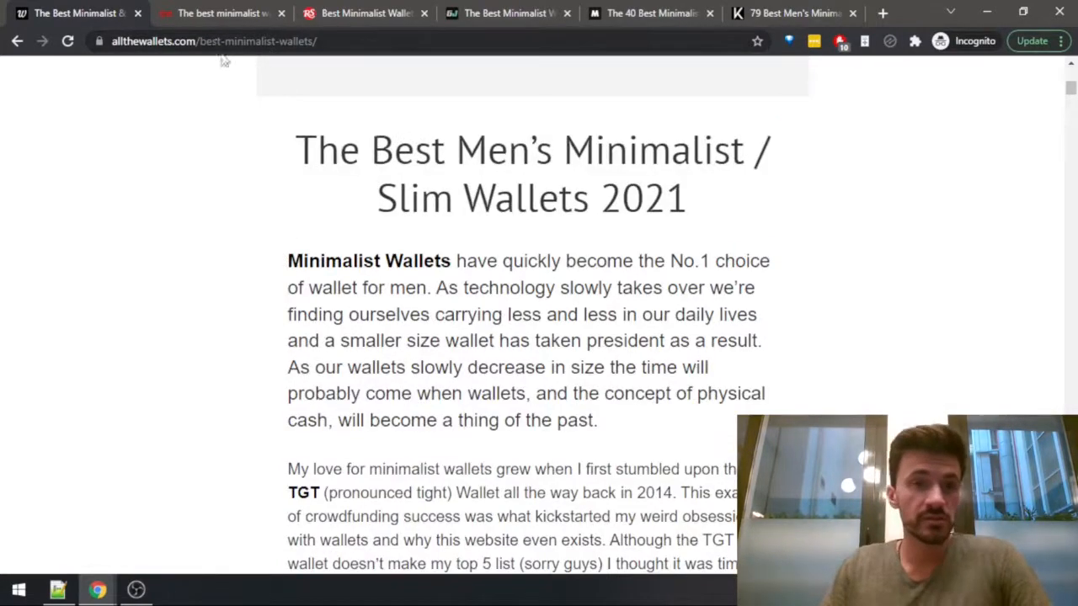
scroll(444, 291, "down", 15)
scroll(444, 290, "up", 4)
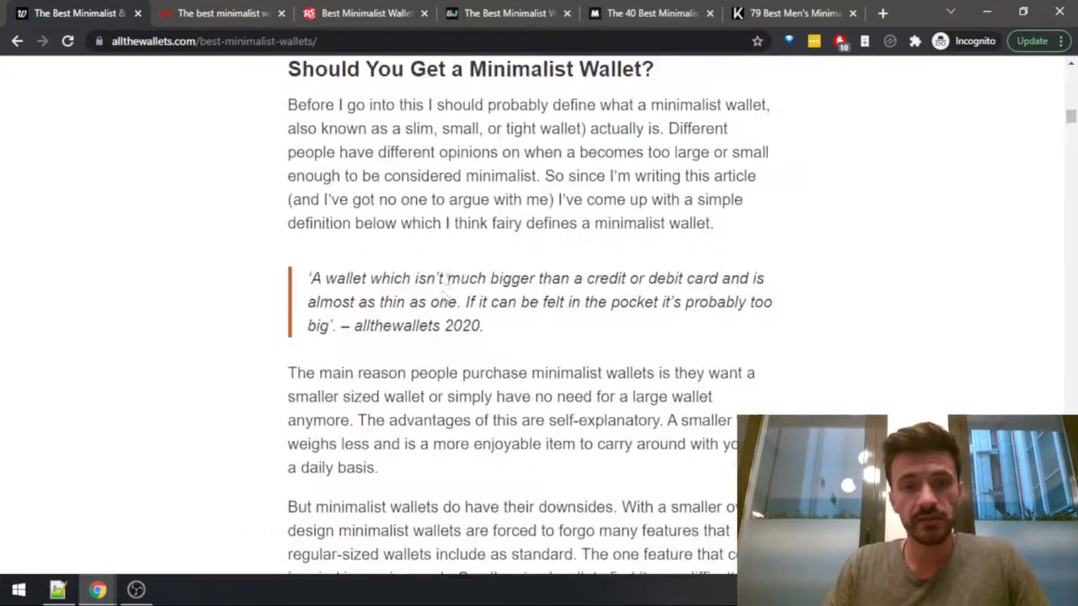
scroll(444, 290, "up", 10)
Switch to the Kalibrado article and examine its title, introduction and the first several wallet entries.
left_click(768, 10)
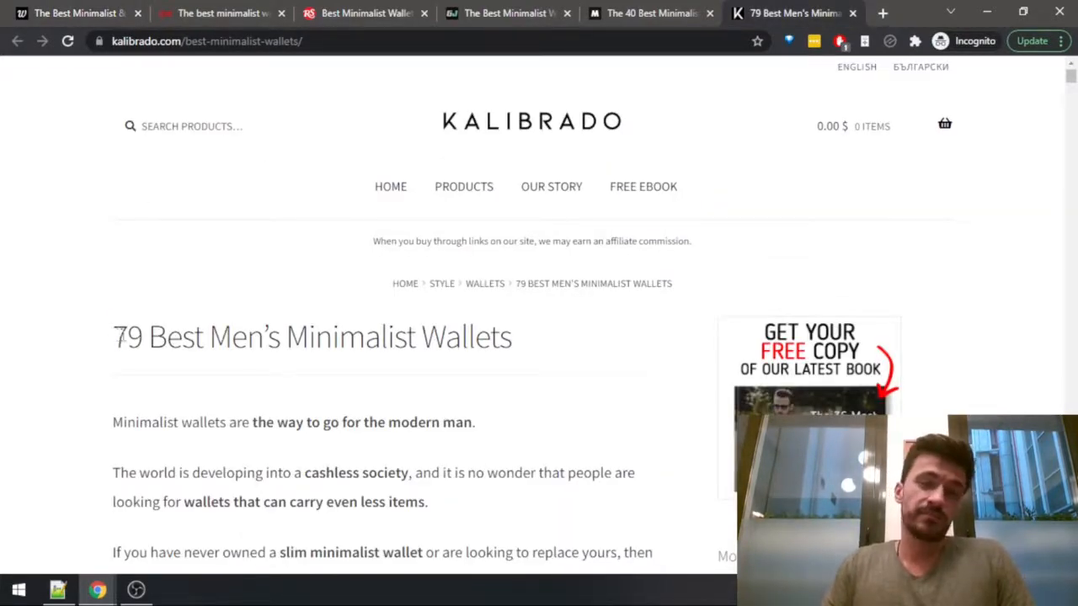
left_click_drag(118, 337, 145, 336)
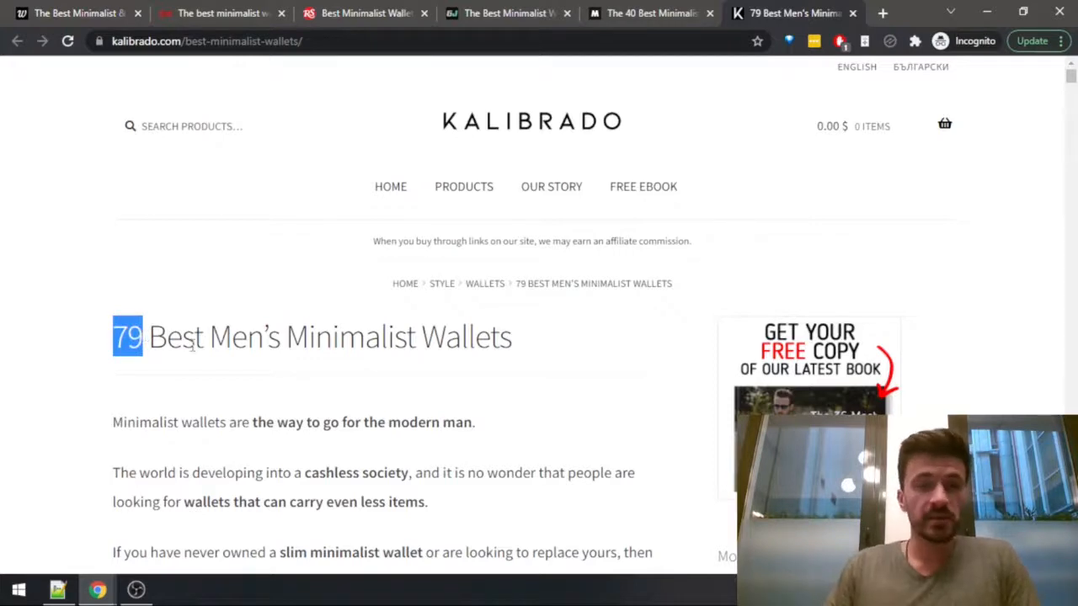
left_click(120, 333)
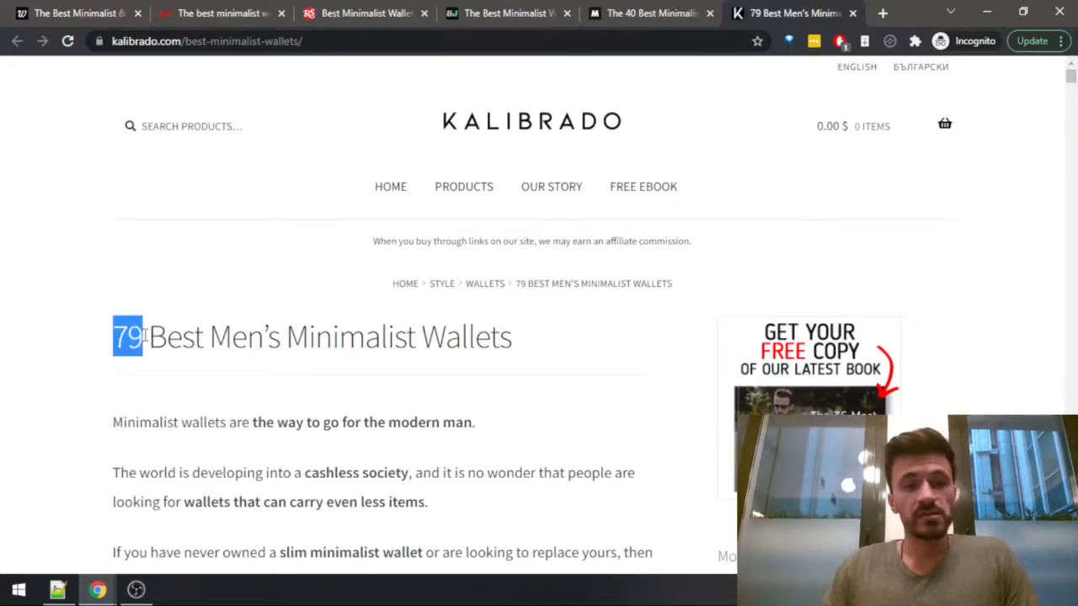
left_click_drag(145, 337, 512, 337)
scroll(433, 344, "down", 2)
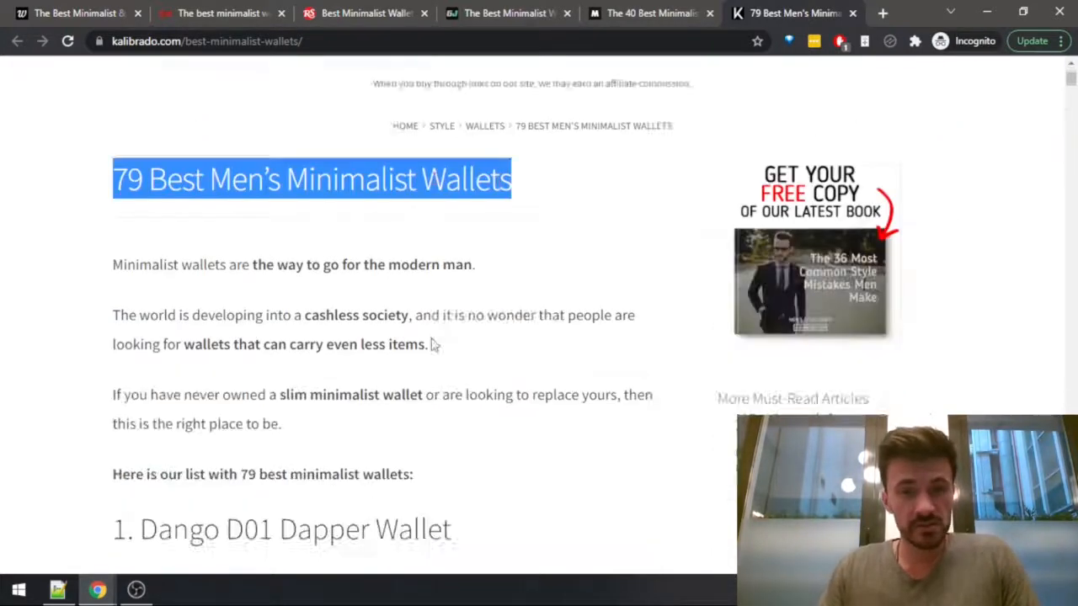
scroll(432, 340, "down", 2)
left_click_drag(250, 234, 440, 242)
scroll(441, 243, "down", 10)
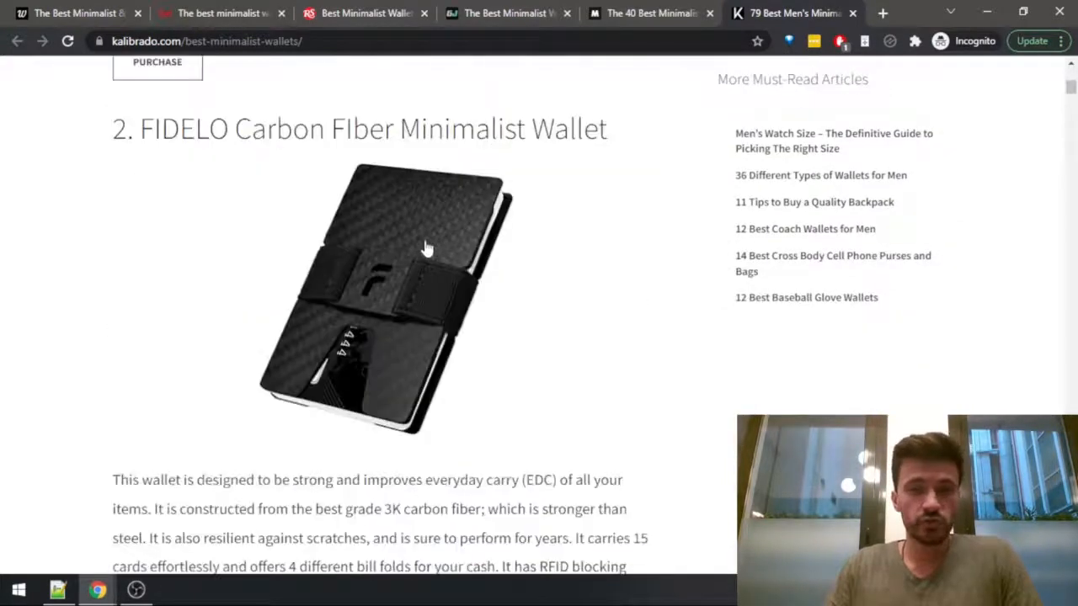
scroll(425, 248, "down", 20)
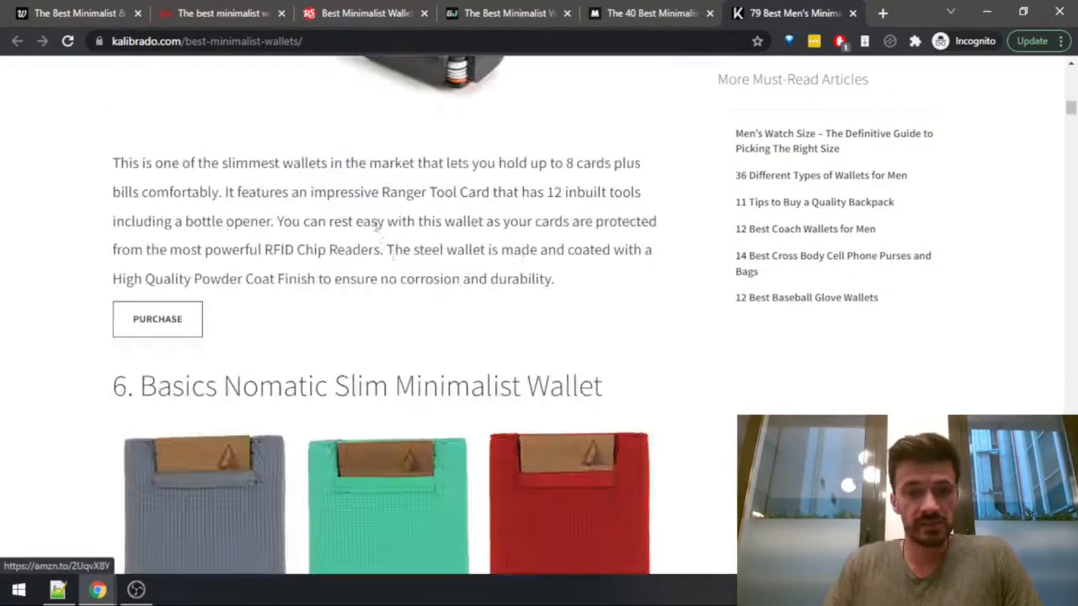
scroll(379, 224, "up", 20)
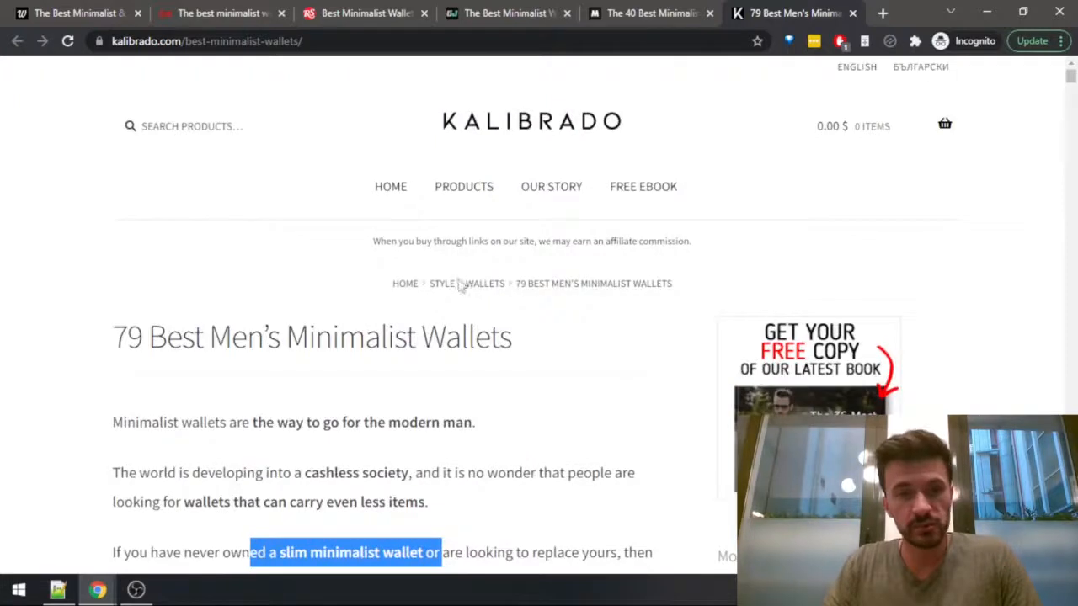
left_click(318, 450)
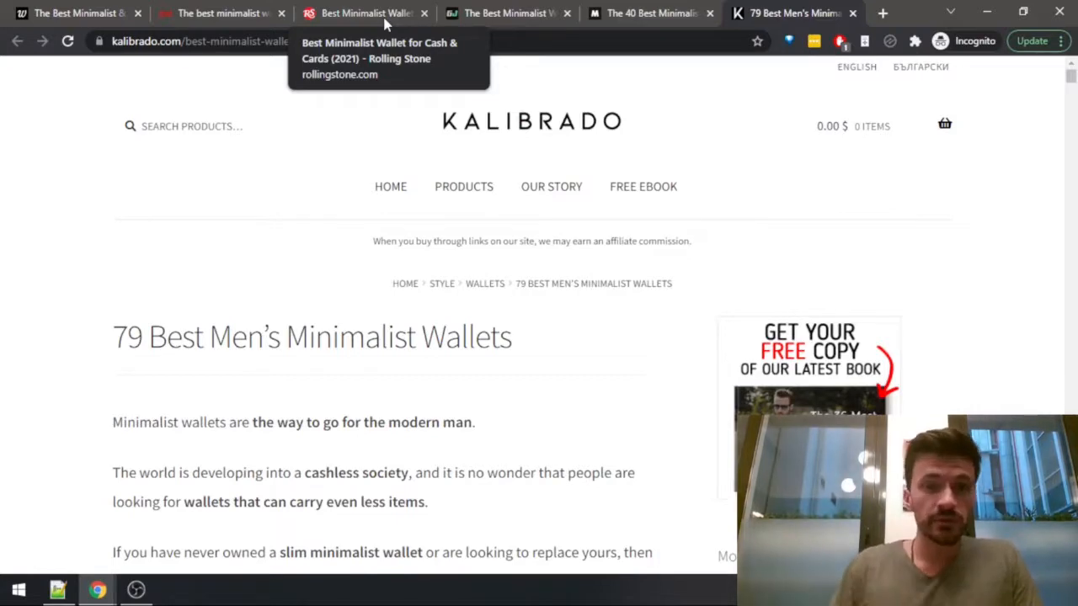
Count the words of the whole Kalibrado page with Word Counter Plus, then close the result and clear the selection.
scroll(120, 250, "down", 2)
key("ctrl+a")
right_click(177, 257)
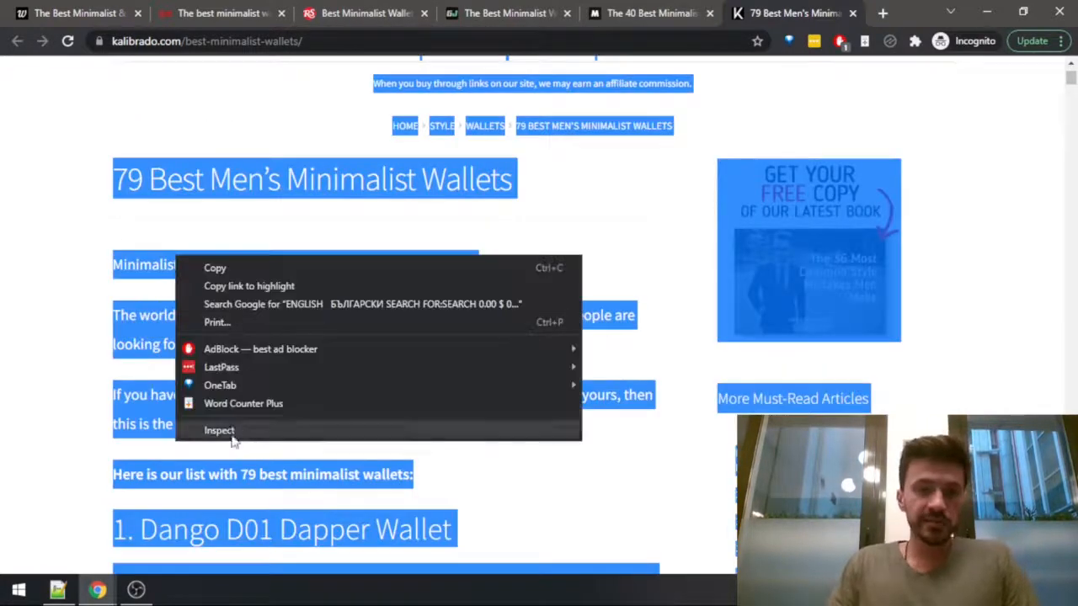
left_click(230, 404)
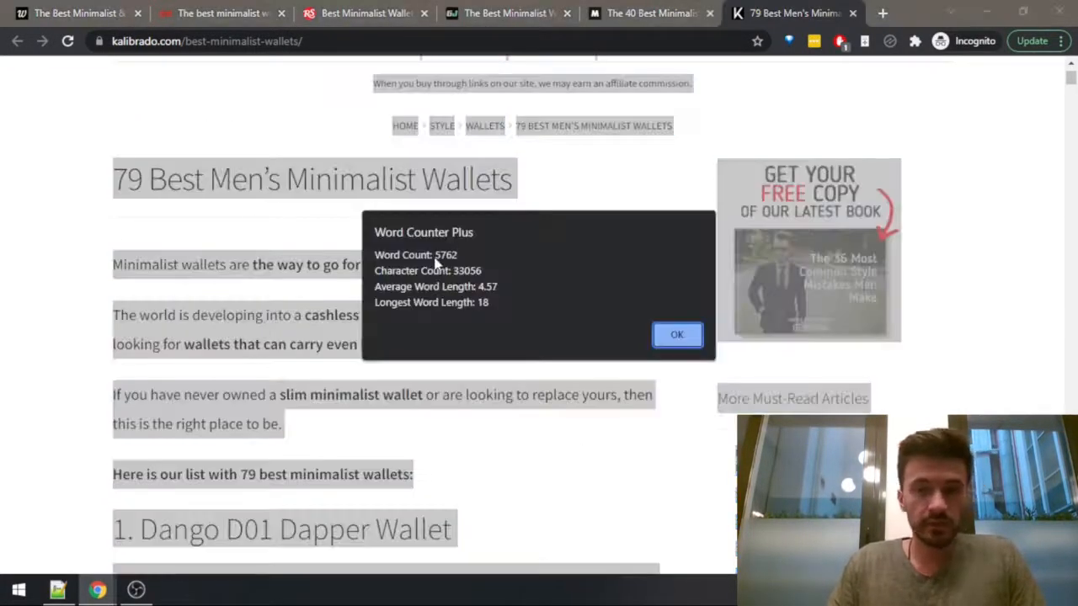
left_click(684, 334)
left_click(247, 142)
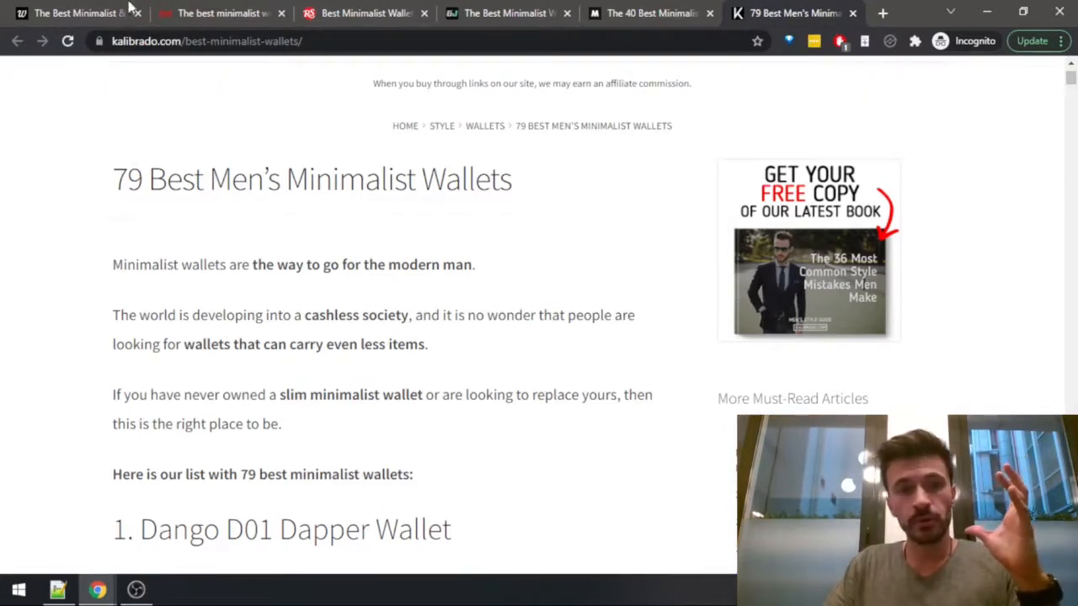
Compare the GearJunkie article with Kalibrado's, checking how long the Dango D01 Dapper Wallet description is and rereading the Kalibrado title.
left_click(215, 13)
left_click(505, 13)
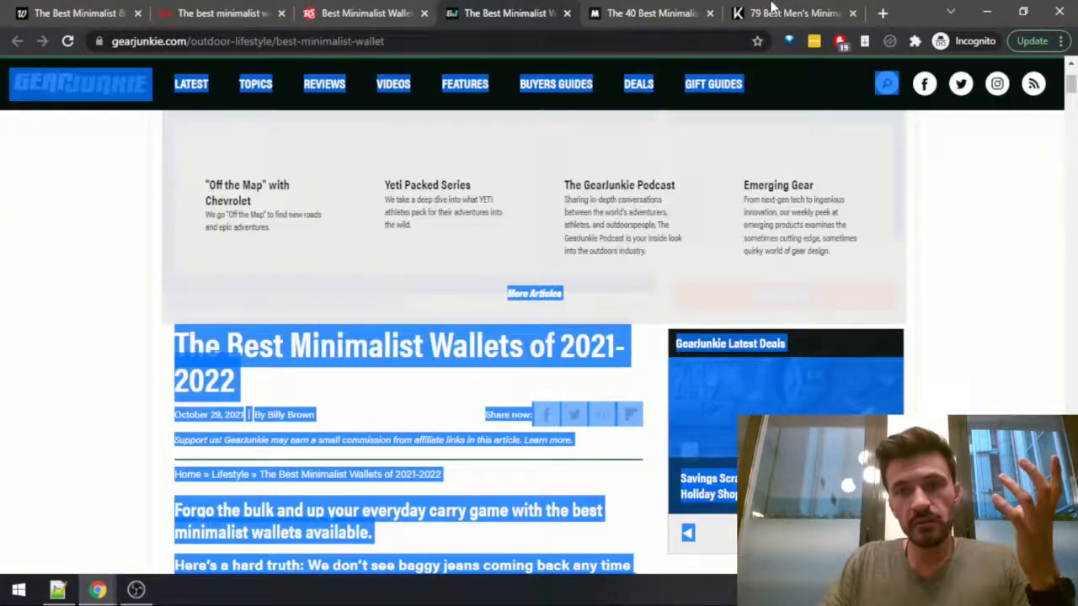
left_click(763, 12)
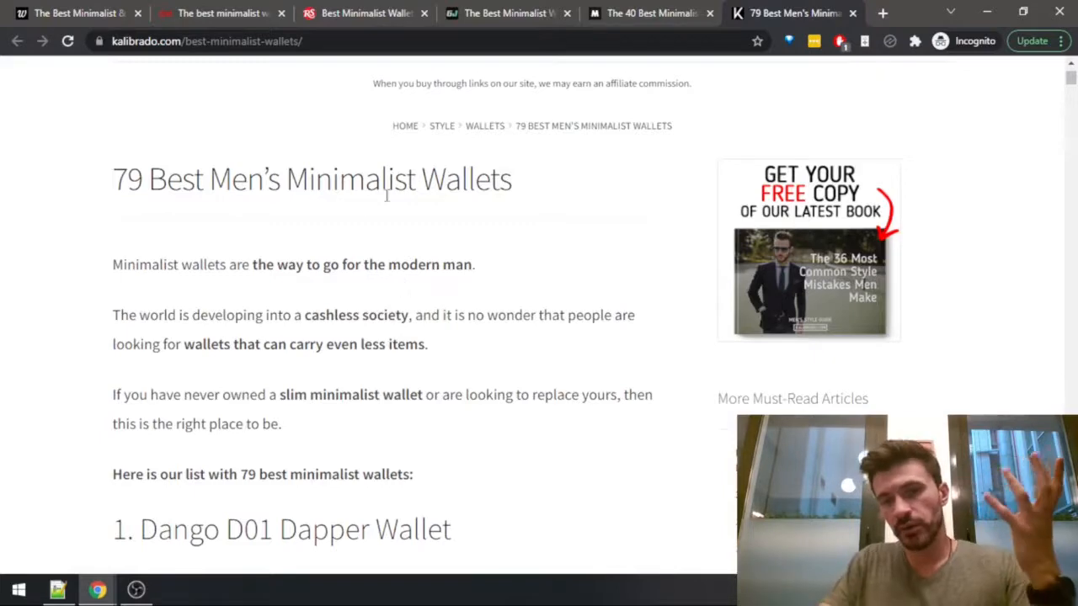
scroll(164, 257, "down", 8)
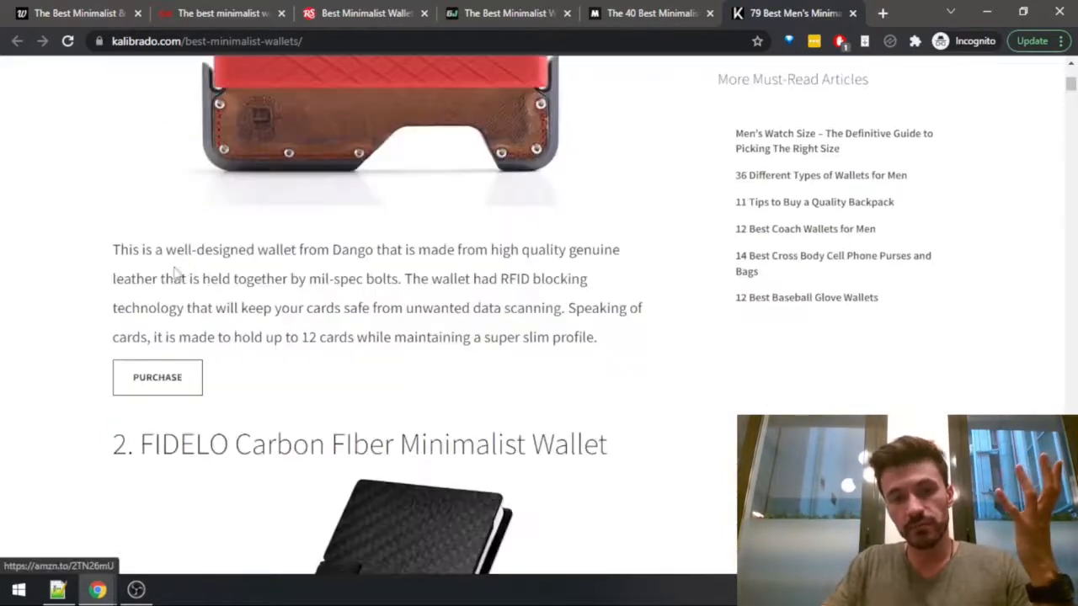
left_click_drag(116, 250, 622, 337)
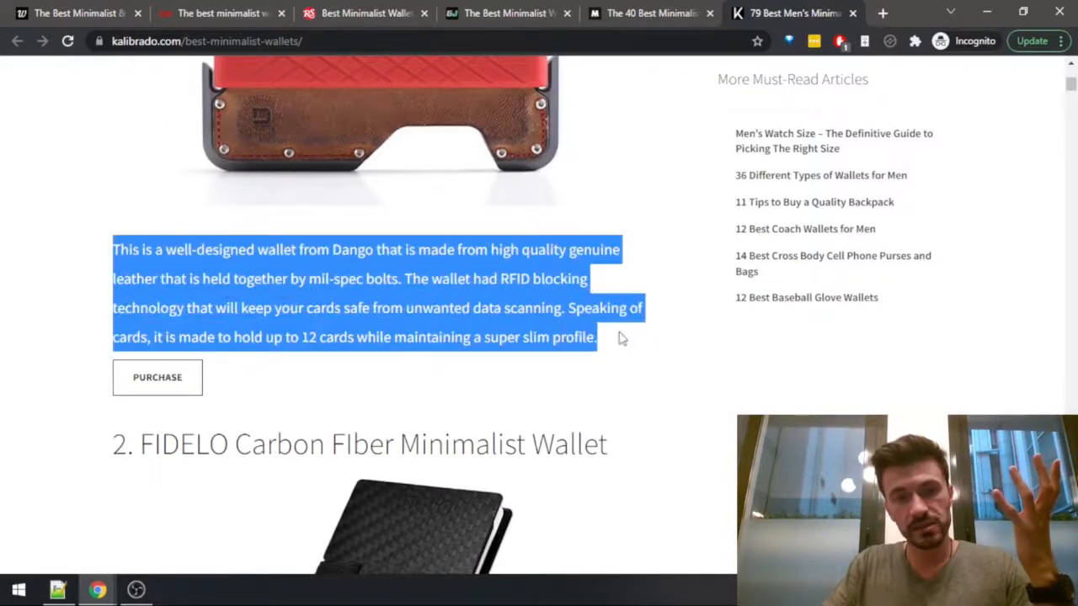
left_click(332, 275)
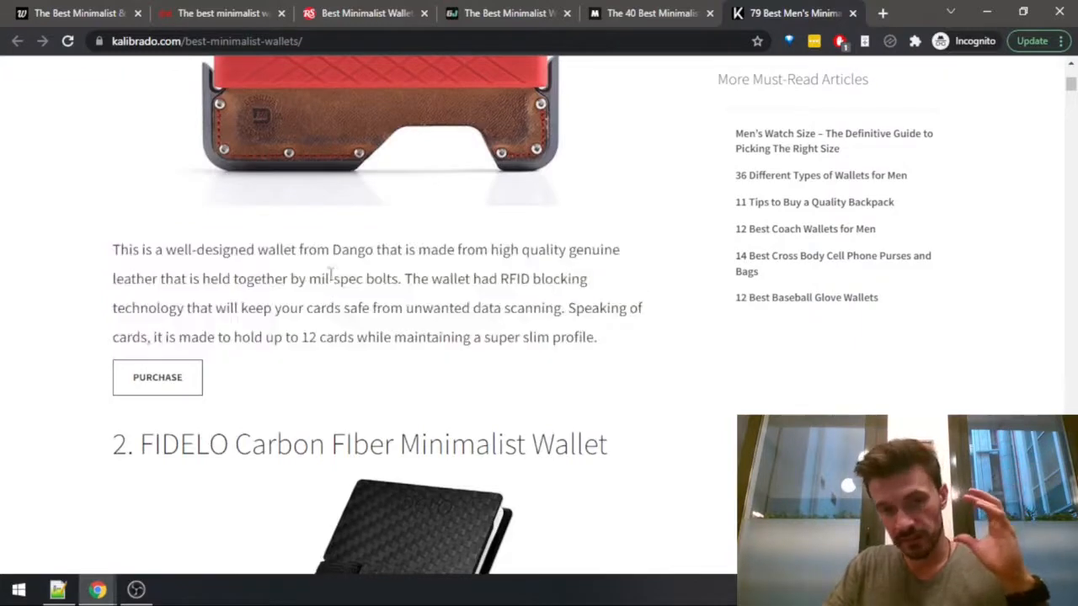
scroll(84, 306, "up", 10)
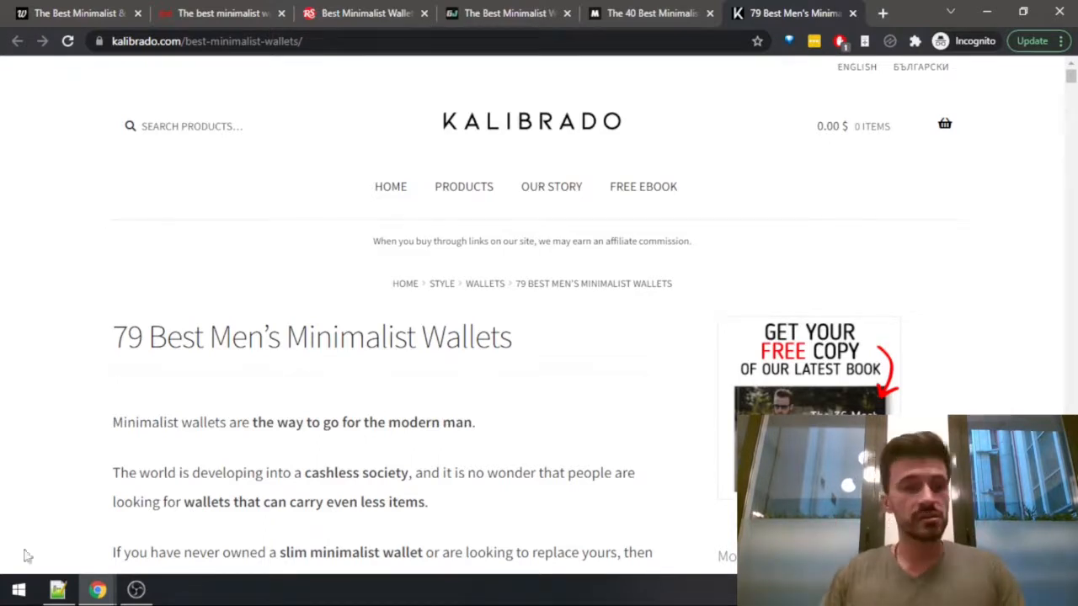
scroll(139, 263, "down", 2)
left_click_drag(114, 178, 433, 178)
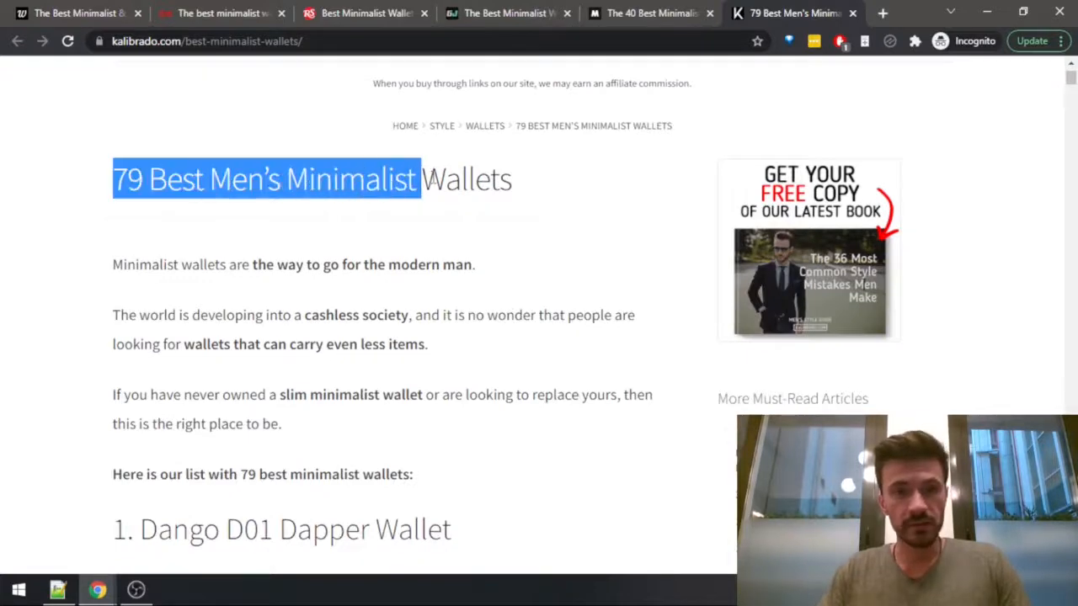
left_click(433, 177)
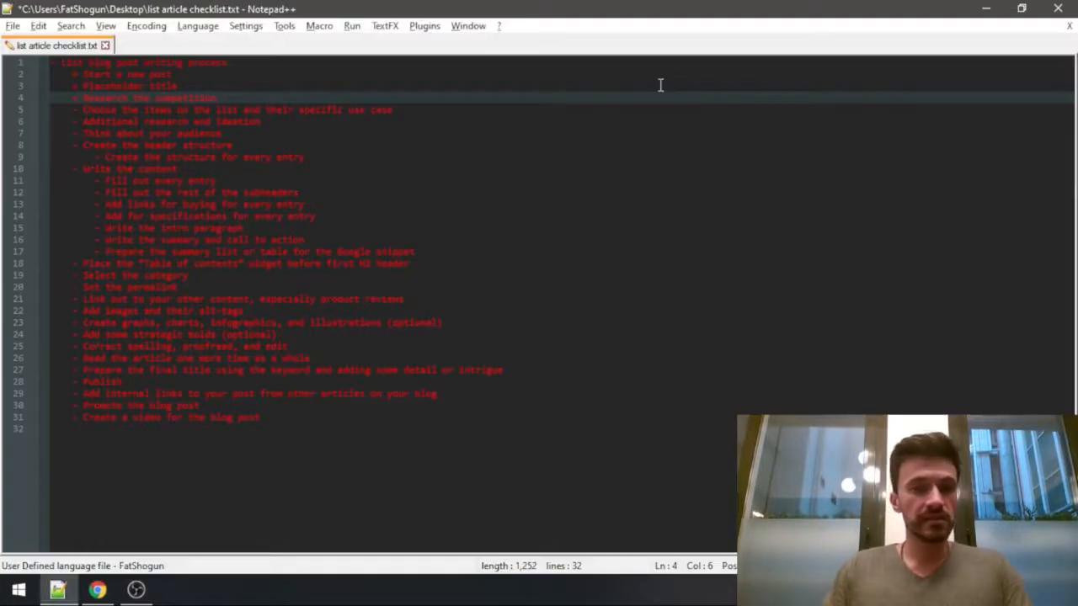
In Notepad++, save the checklist with "Research the competition" marked with a plus and go to "Choose the items on the list and their specific use case".
key("ctrl+s")
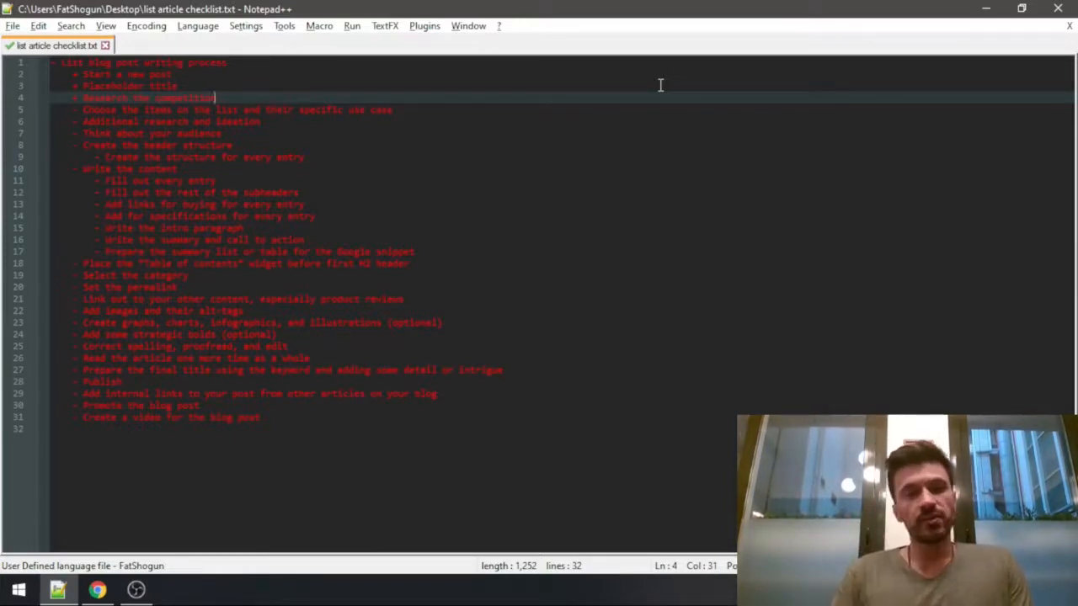
key("Down")
key("Home")
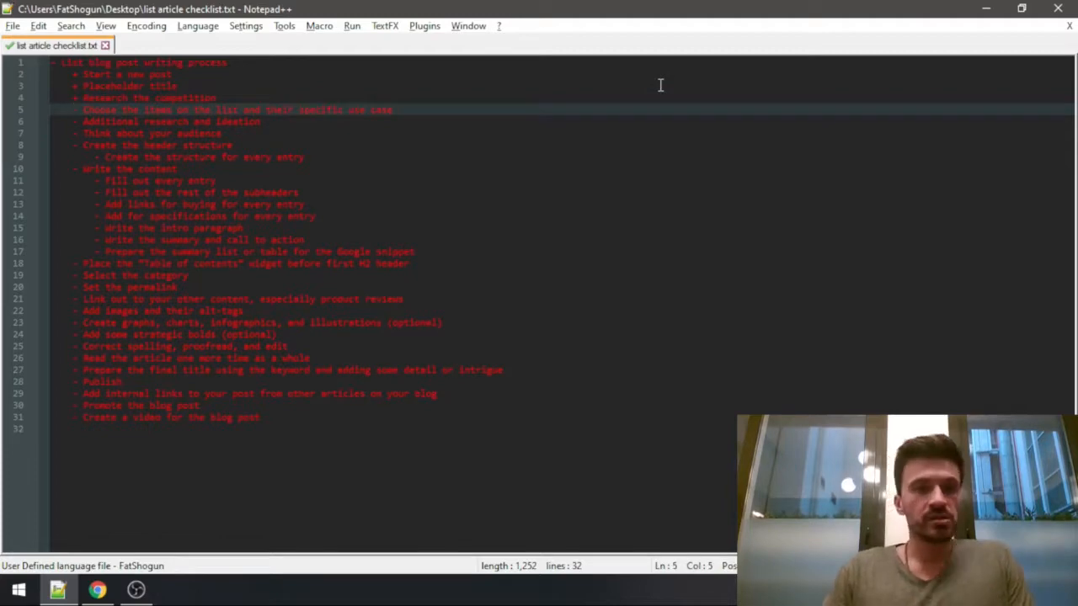
Switch to Chrome, close the Google Ads keyword planner and open the FutureHowTo spreadsheet.
key("alt+Tab")
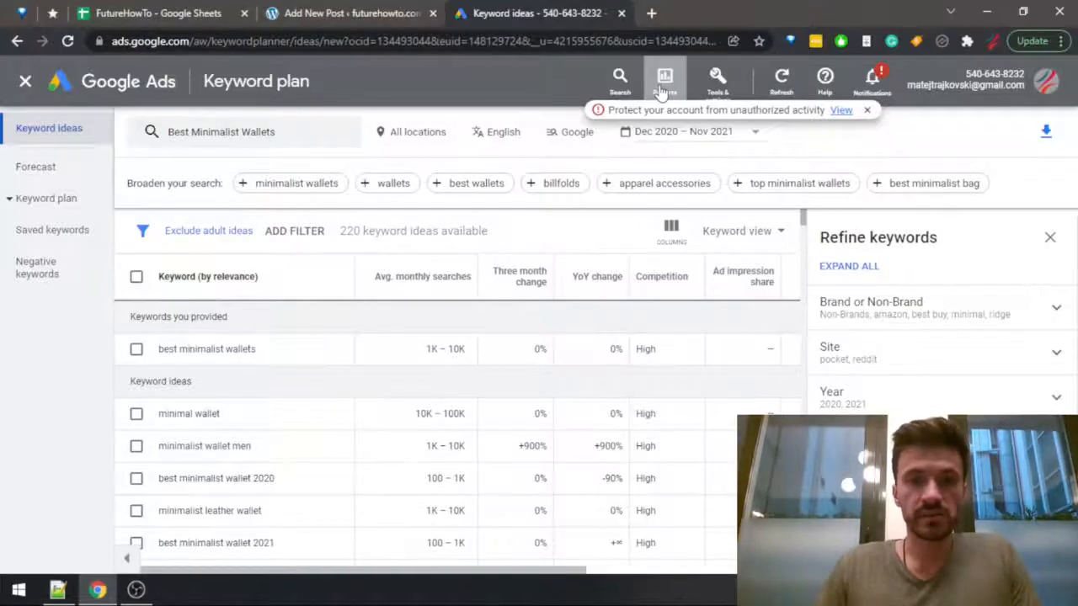
key("ctrl+w")
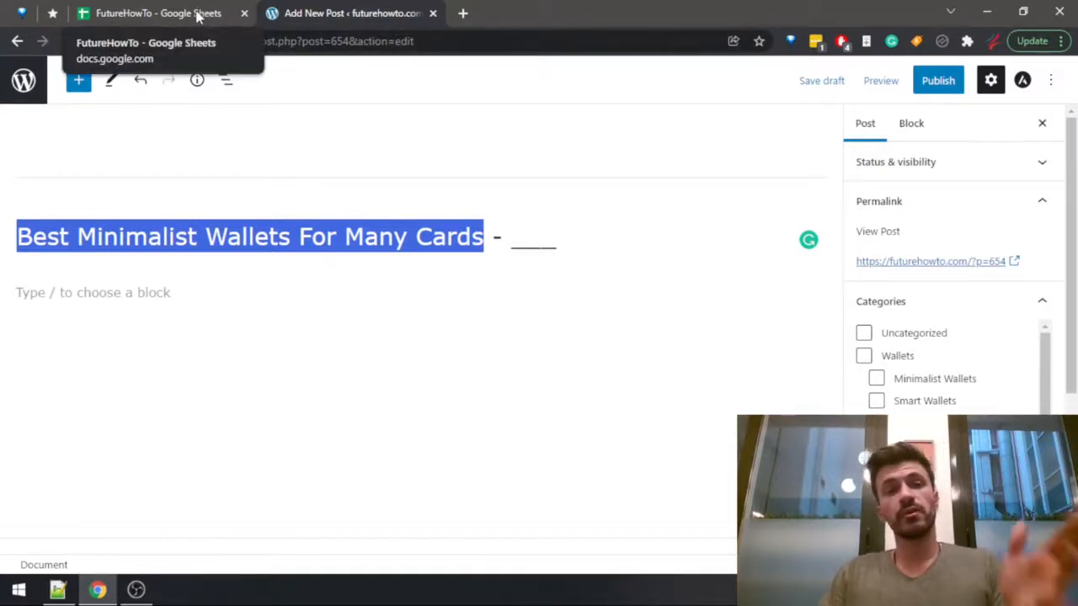
left_click(193, 17)
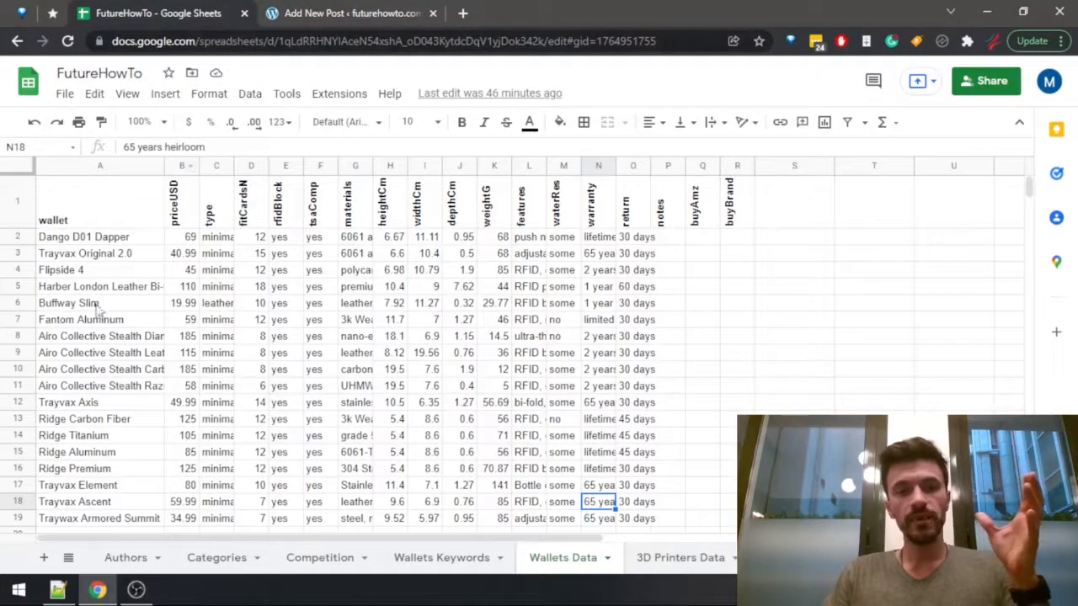
Look over the wallet records in the Wallets Data sheet, from Dango D01 Dapper across to the return column, range A2:O19.
left_click(96, 239)
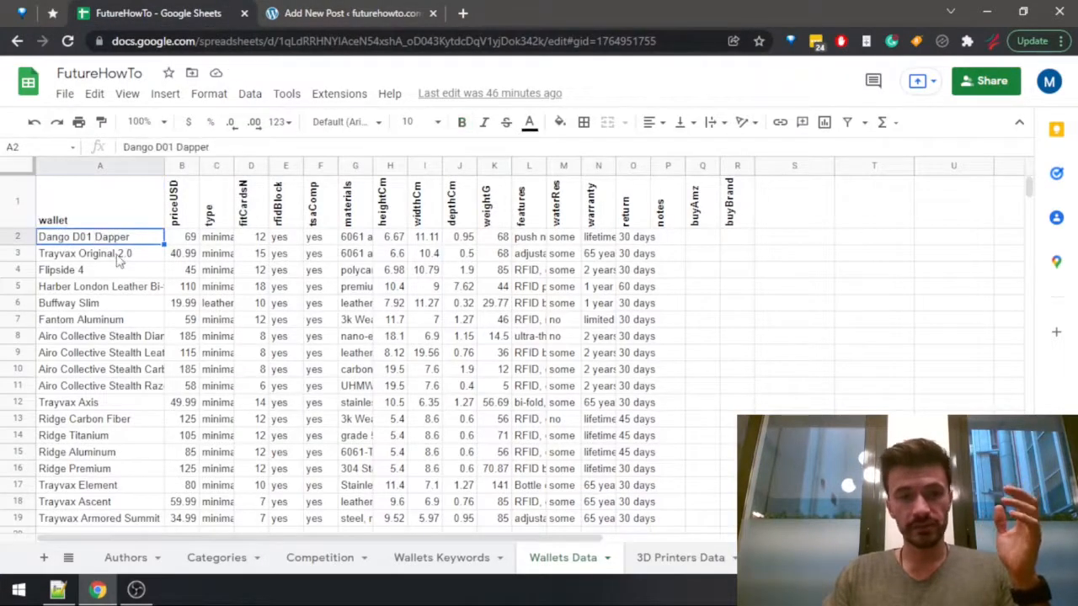
scroll(207, 334, "down", 6)
scroll(252, 371, "up", 6)
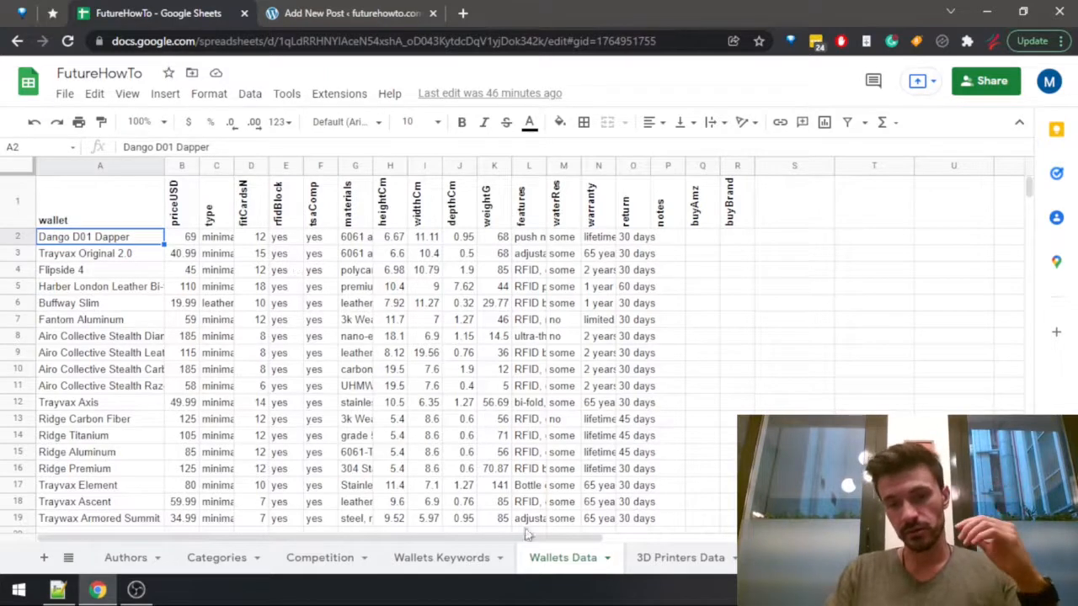
left_click_drag(99, 518, 637, 244)
left_click(638, 240)
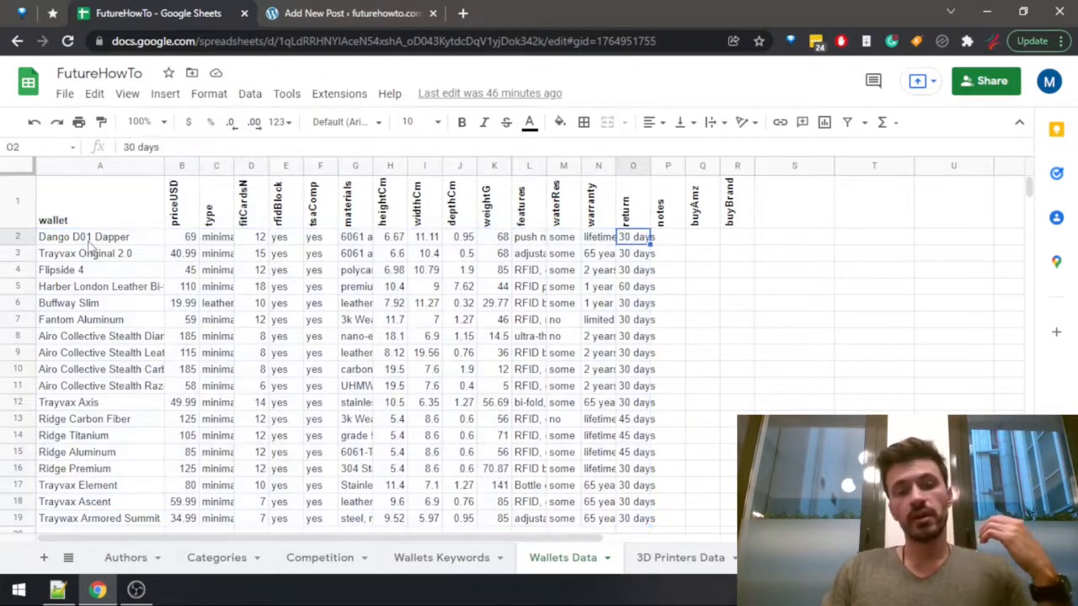
left_click_drag(87, 244, 638, 522)
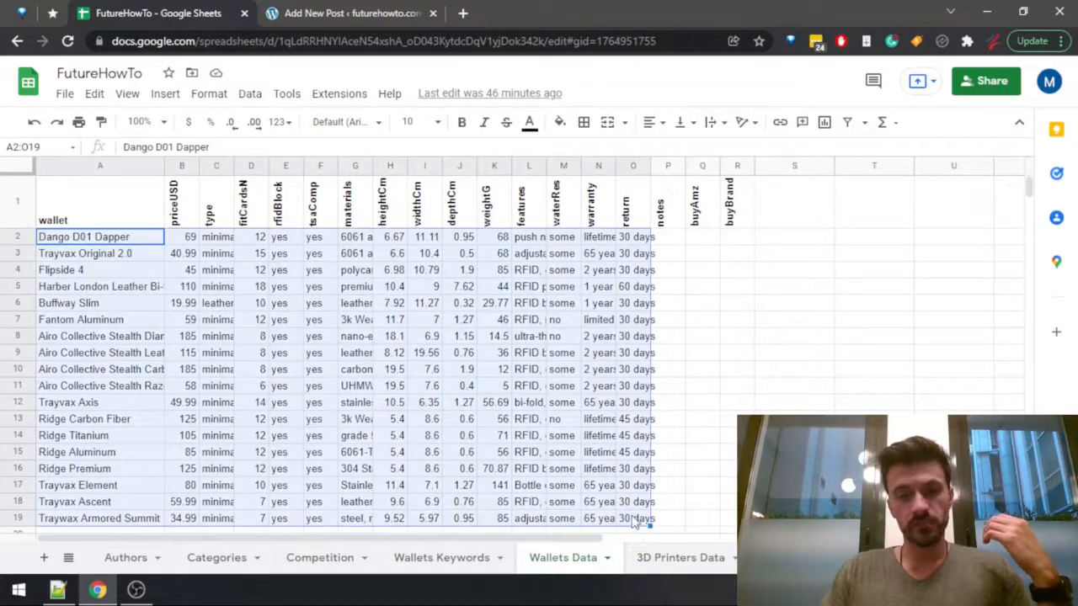
left_click(638, 519)
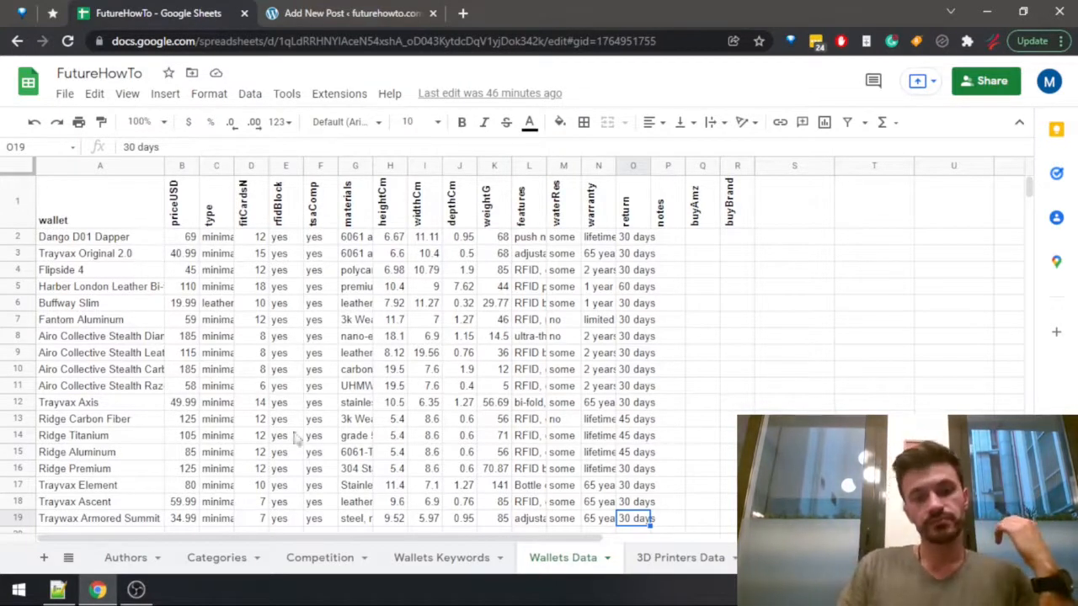
left_click(116, 208)
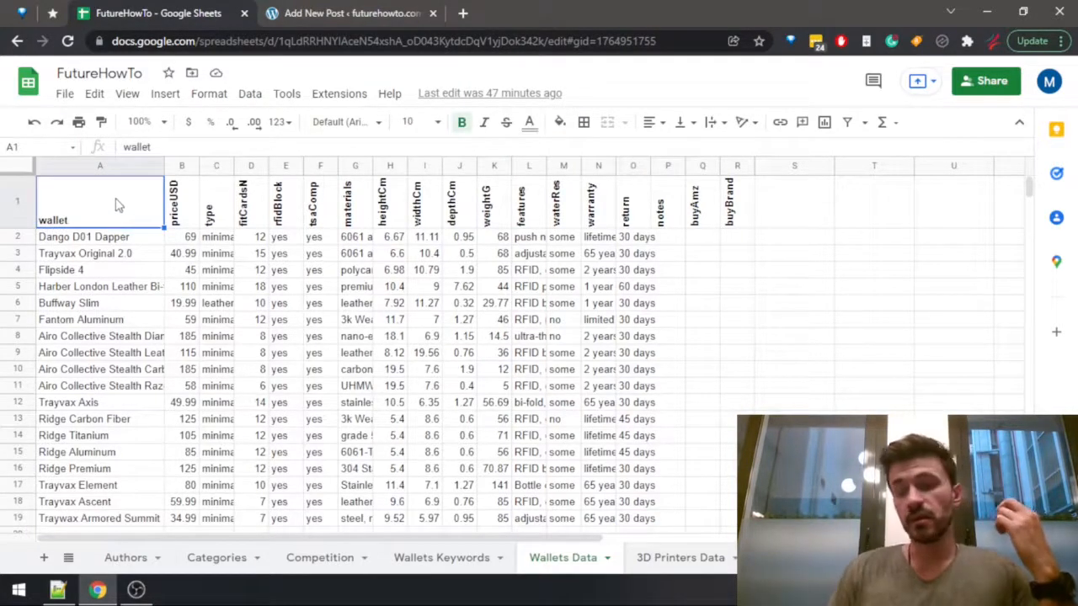
Look across the Dango D01 Dapper record, examining its card capacity, materials, dimensions, weight, features and type.
key("Down")
key("Right")
key("Right")
key("Right")
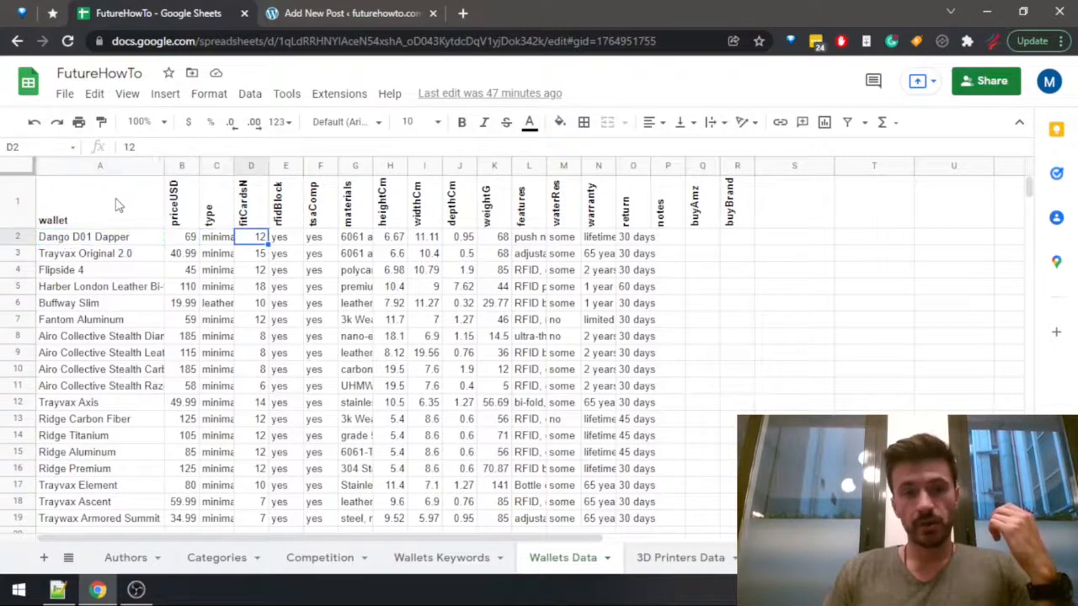
key("Right")
key("Right")
key("Right")
key("Right")
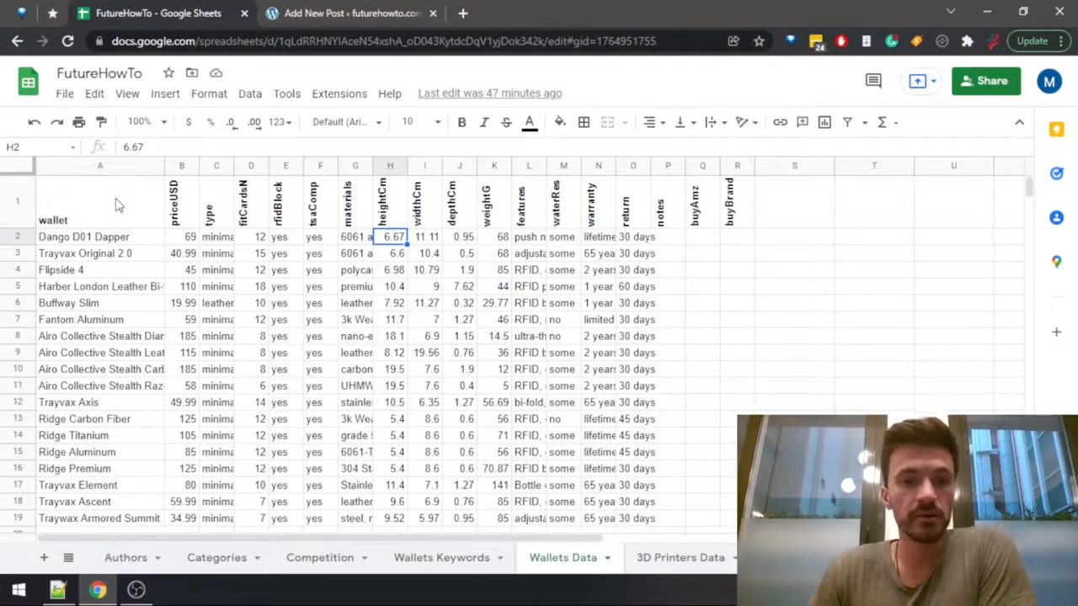
key("Right")
key("Right")
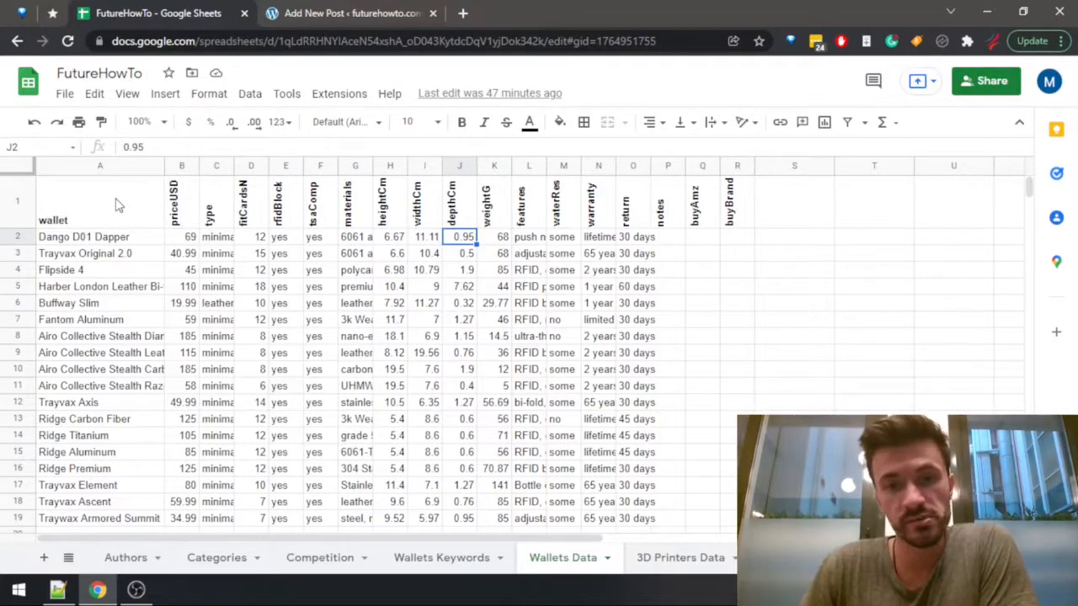
key("Right")
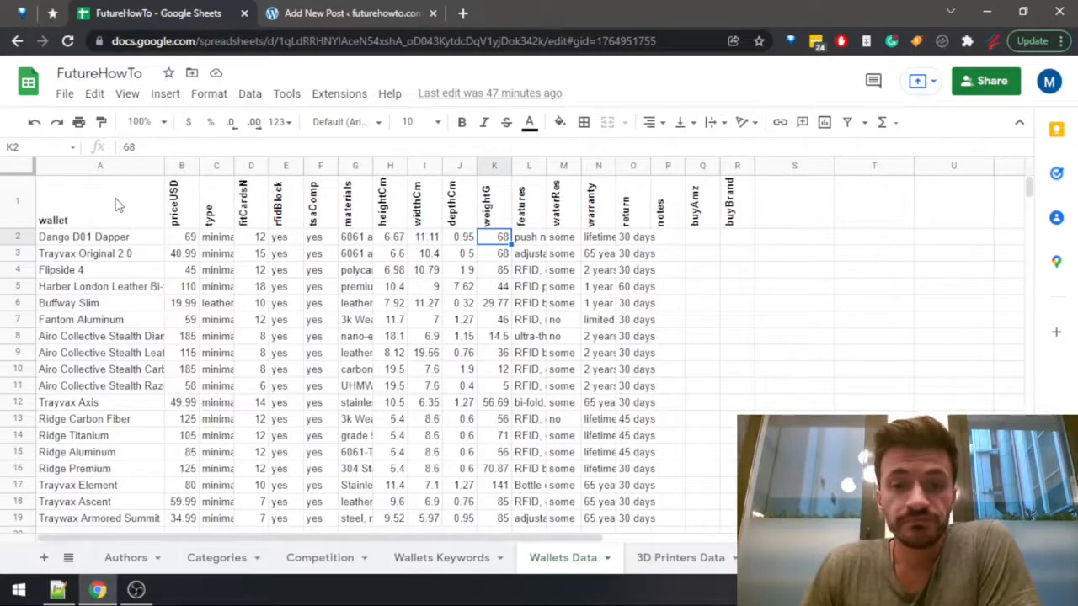
key("Right")
key("Right")
key("Left")
key("Left")
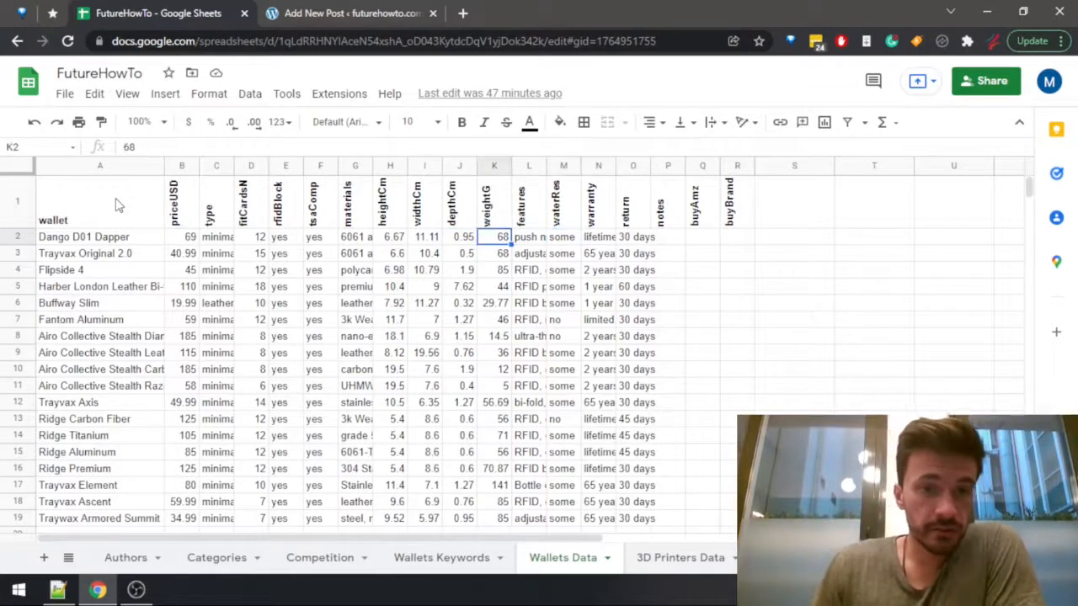
left_click(229, 241)
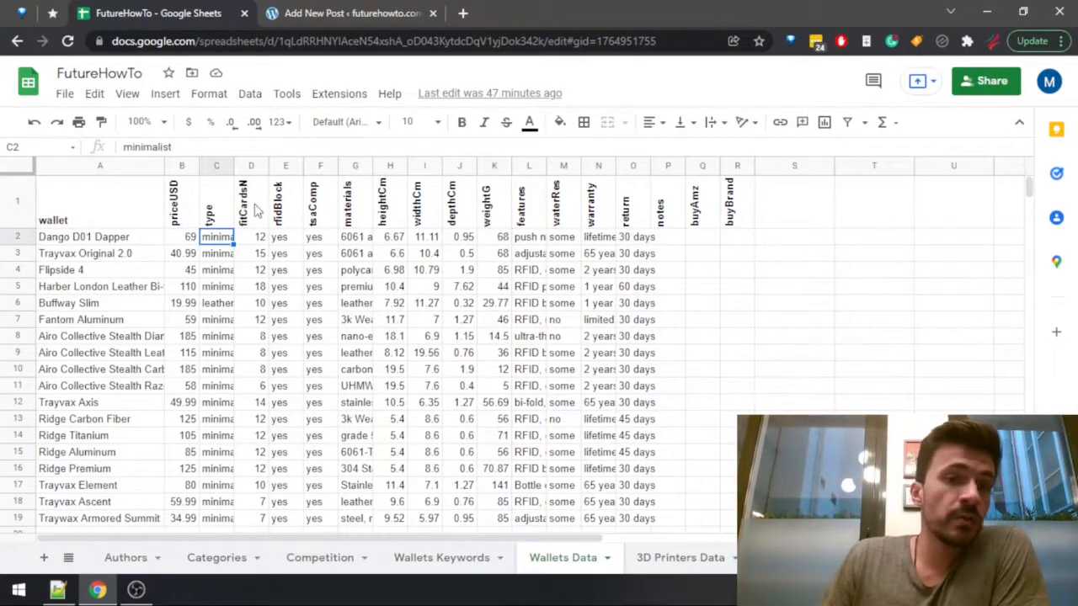
Sort the Wallets Data sheet by the fitCardsN column from Z to A.
left_click(257, 210)
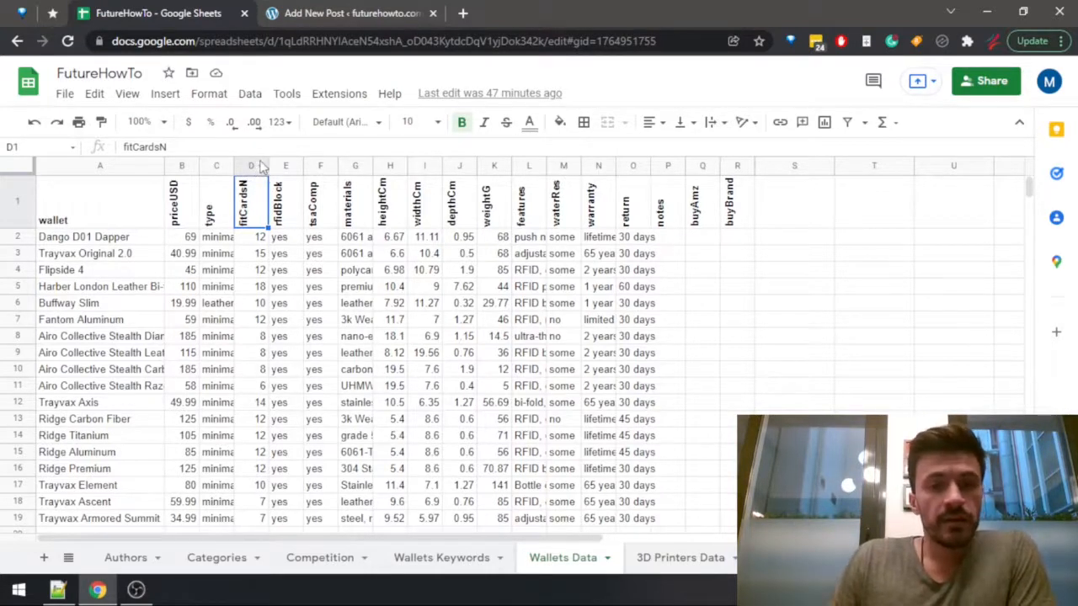
left_click(260, 169)
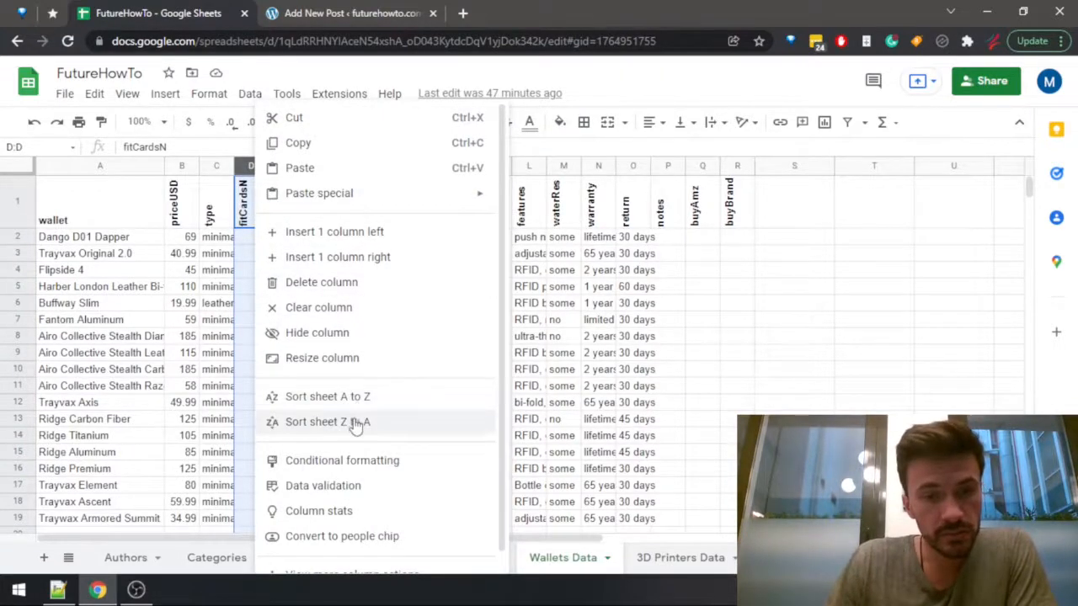
left_click(357, 421)
left_click(256, 250)
left_click(257, 237)
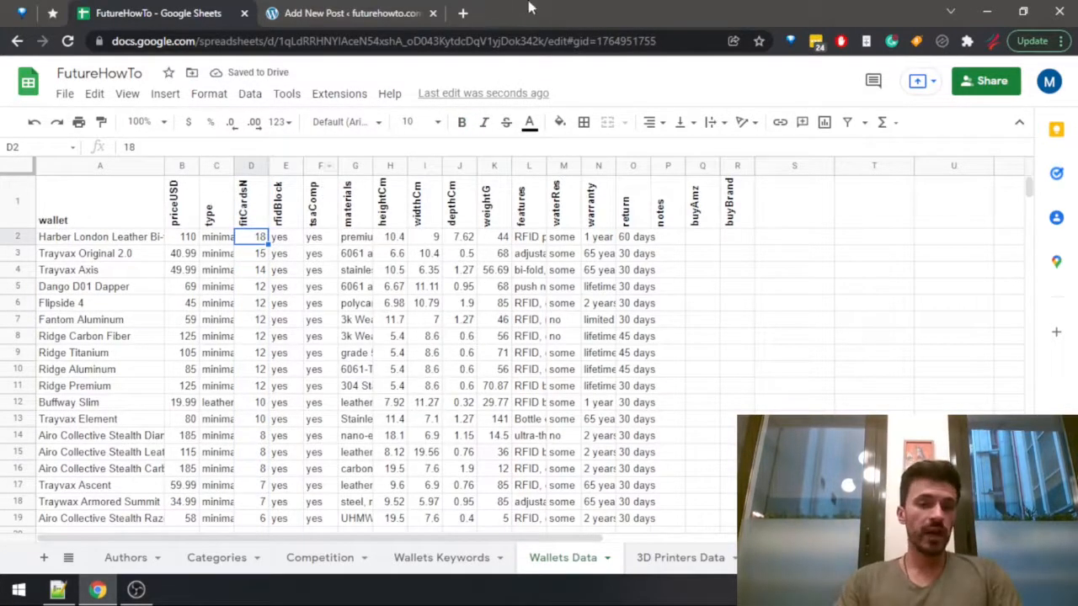
Examine the card capacities down the sorted fitCardsN column, from Harber London to the last Airo Collective wallet.
left_click_drag(257, 419, 257, 242)
left_click(249, 242)
scroll(263, 468, "down", 1)
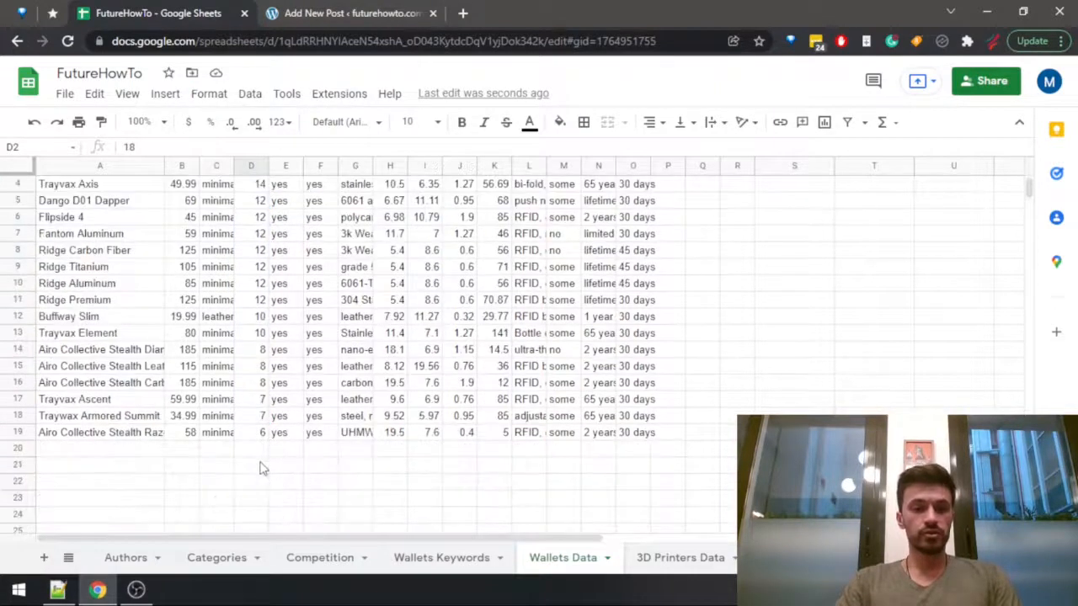
scroll(262, 467, "up", 1)
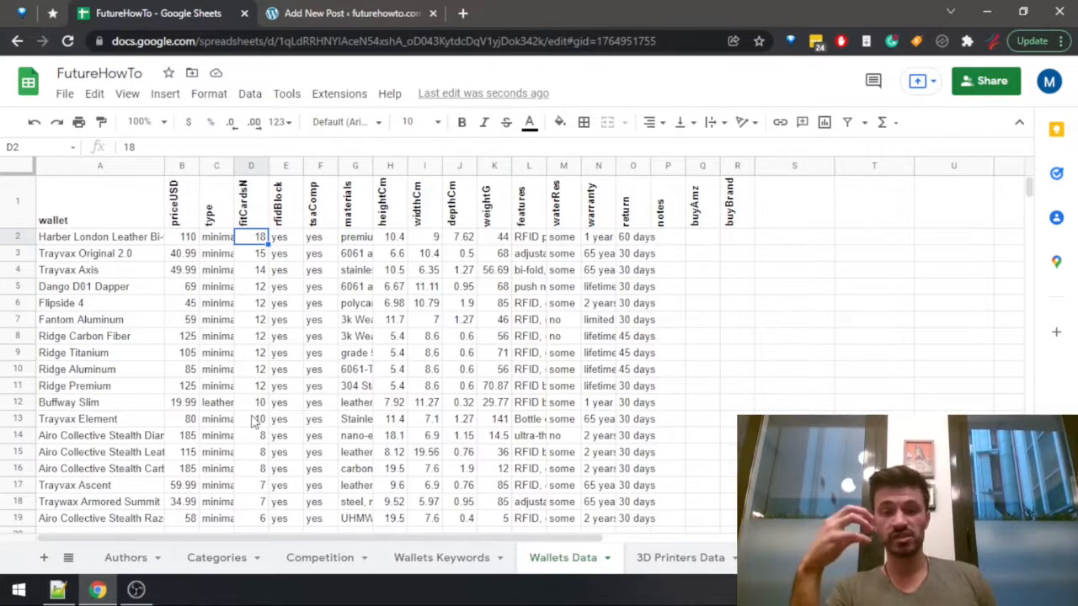
left_click(256, 255)
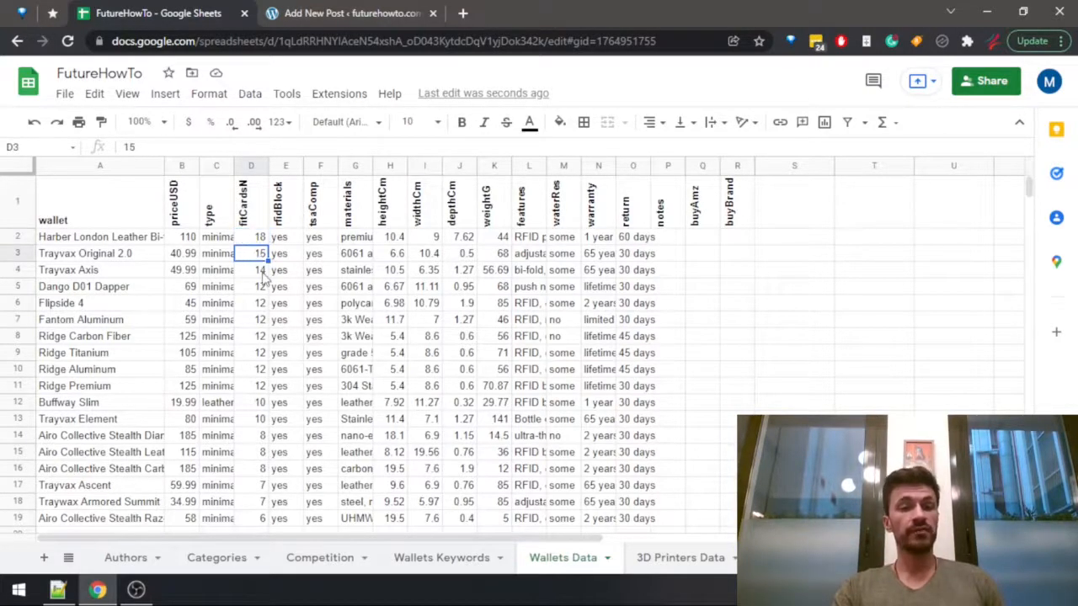
left_click(263, 271)
left_click(260, 303)
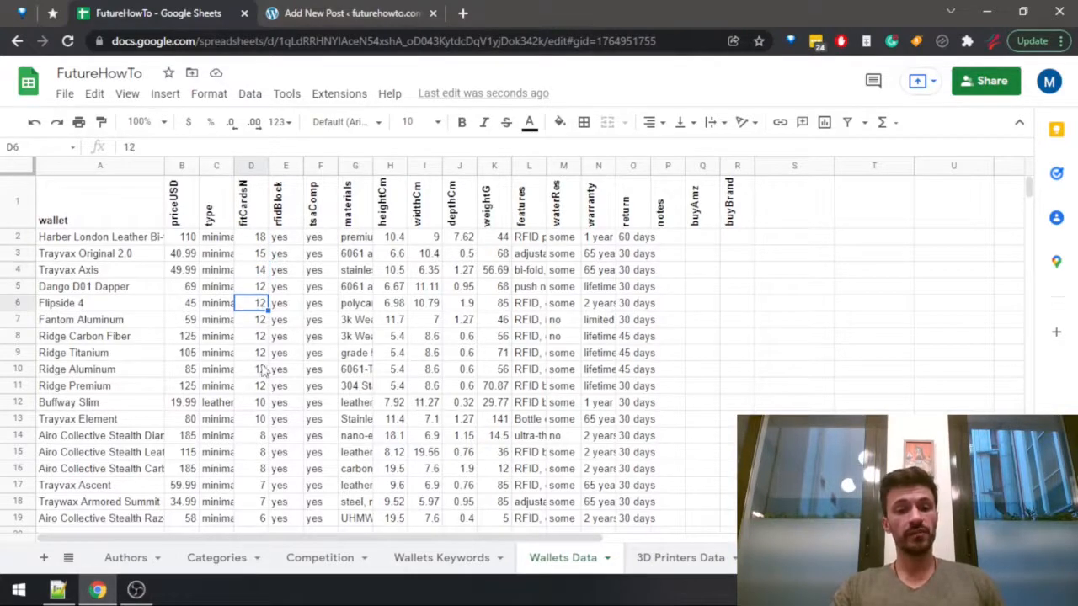
left_click(262, 386)
left_click_drag(258, 437, 251, 352)
scroll(257, 463, "down", 2)
left_click(254, 435)
scroll(249, 446, "up", 2)
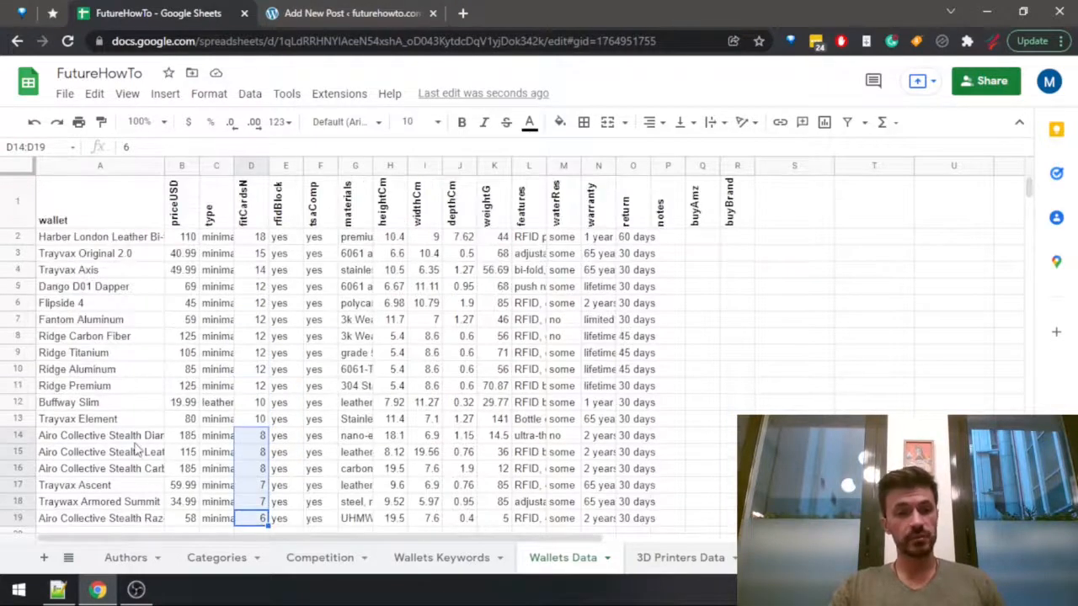
Compare the low-capacity wallets in A14:D19 with the high-capacity ones and select the candidates in A2:D11.
left_click_drag(131, 436, 261, 510)
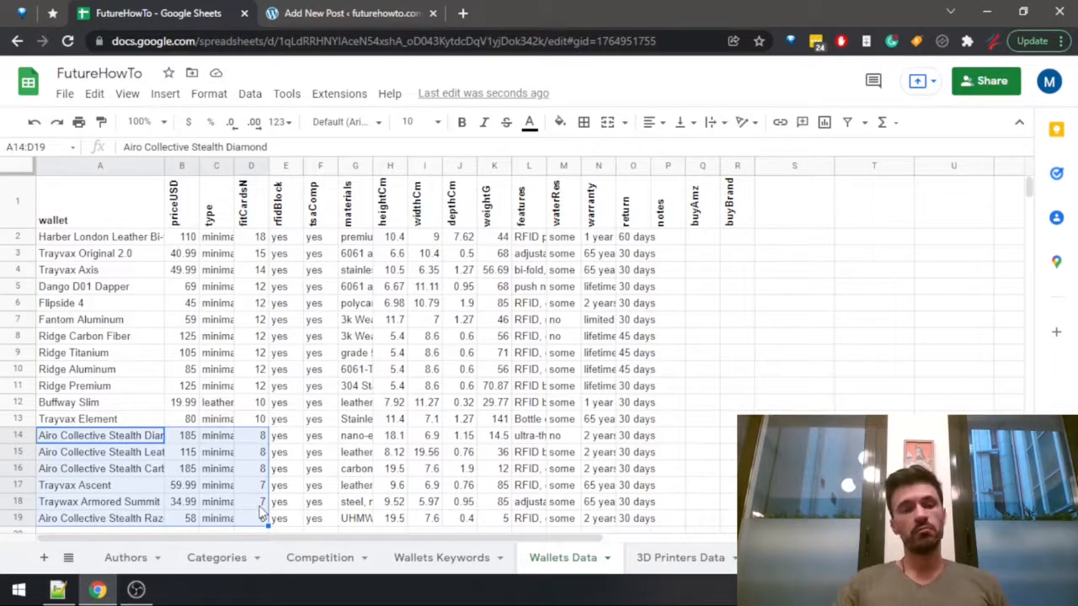
left_click(240, 420)
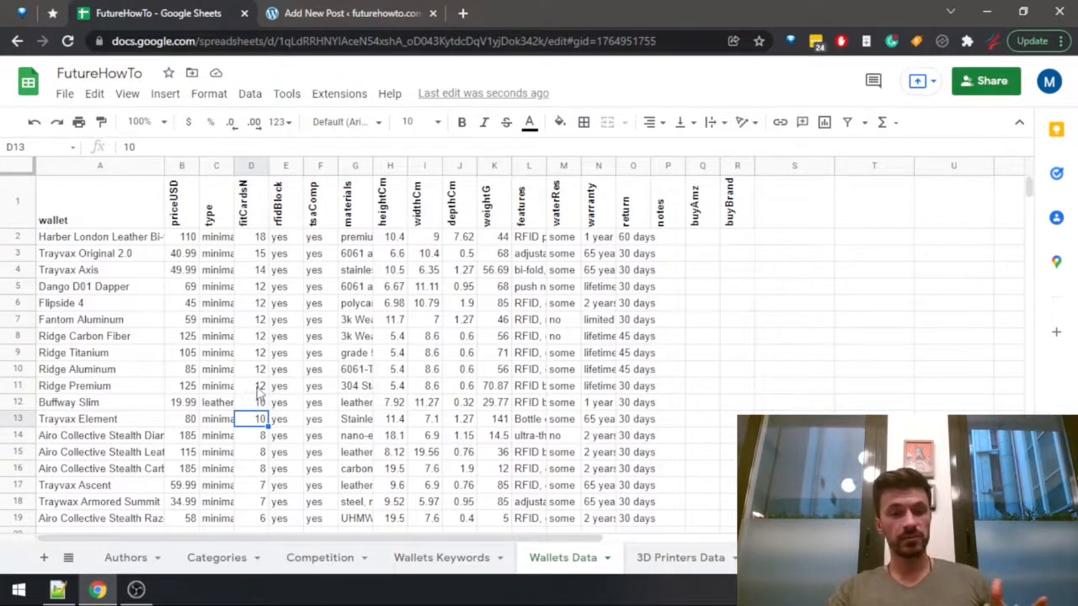
left_click_drag(259, 390, 52, 240)
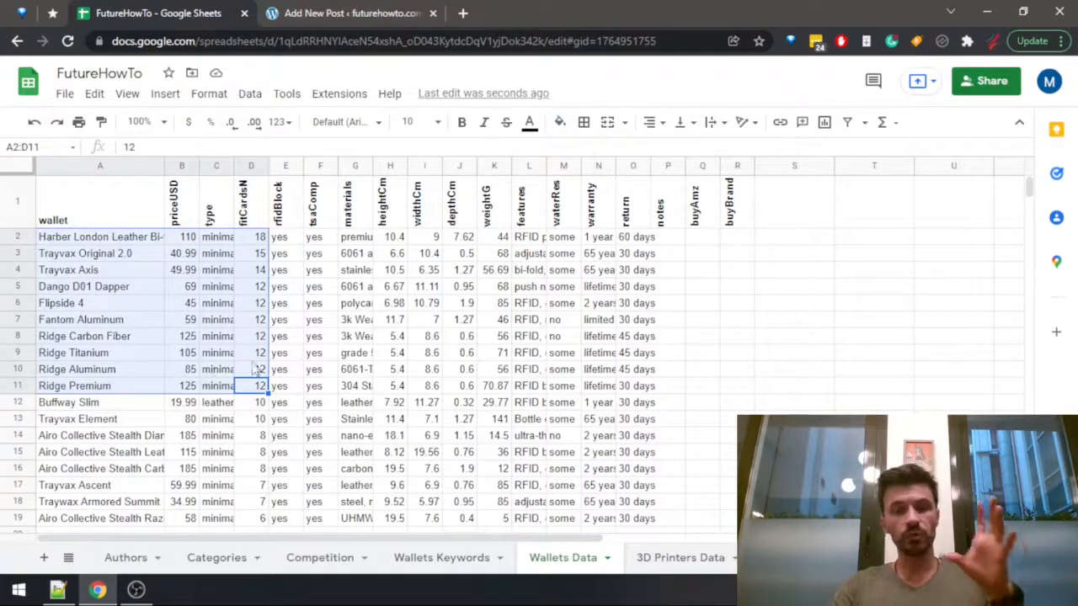
left_click(256, 388)
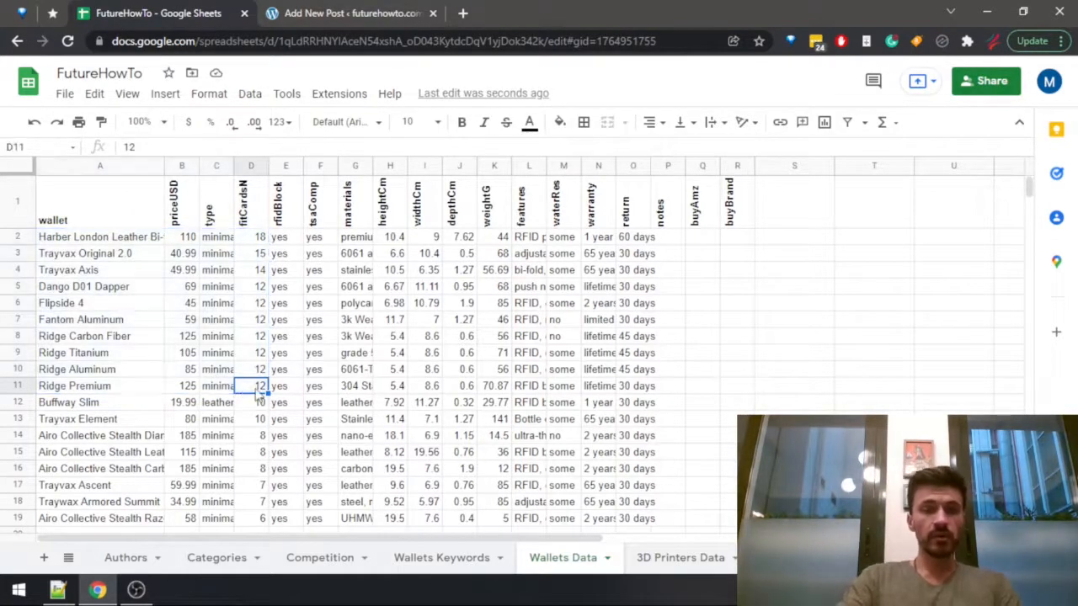
left_click_drag(259, 391, 147, 243)
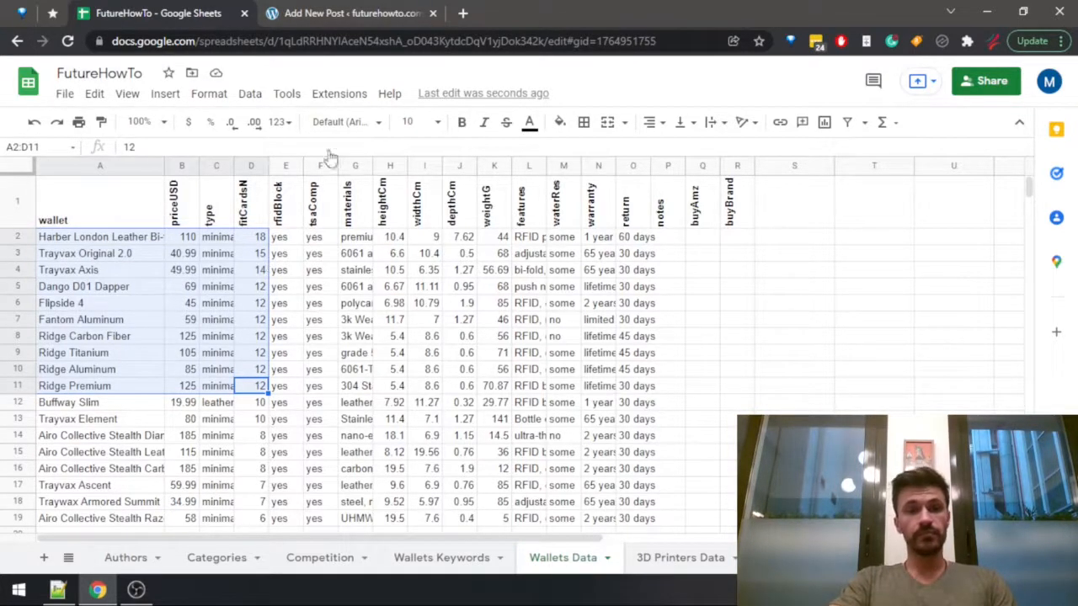
Check the WordPress post and the Notepad++ checklist, and review the candidate wallets in A2:D11 of the spreadsheet again.
left_click(304, 15)
left_click(179, 12)
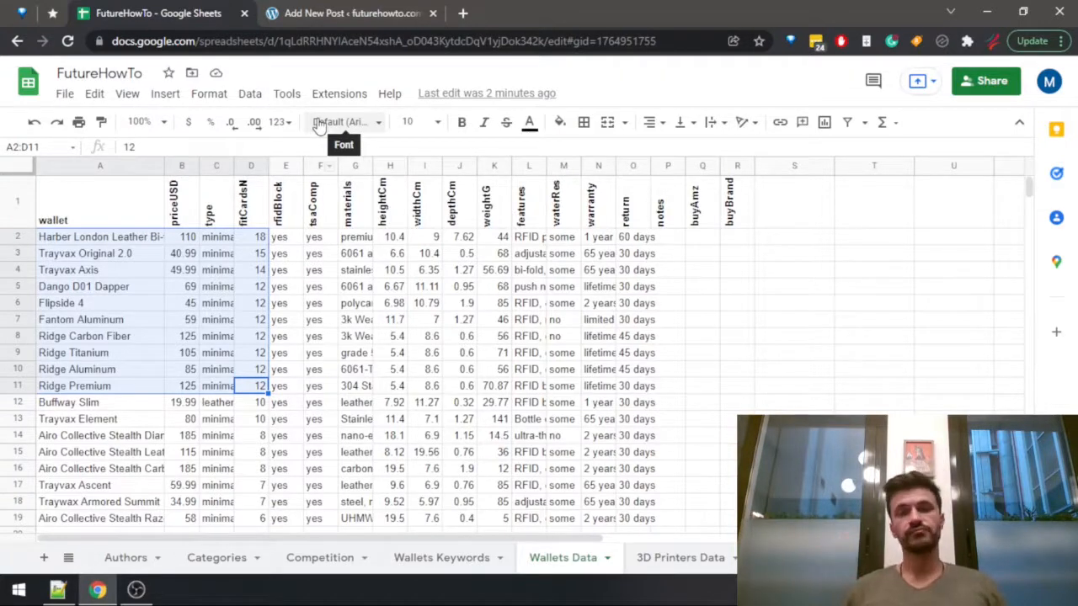
key("alt+Tab")
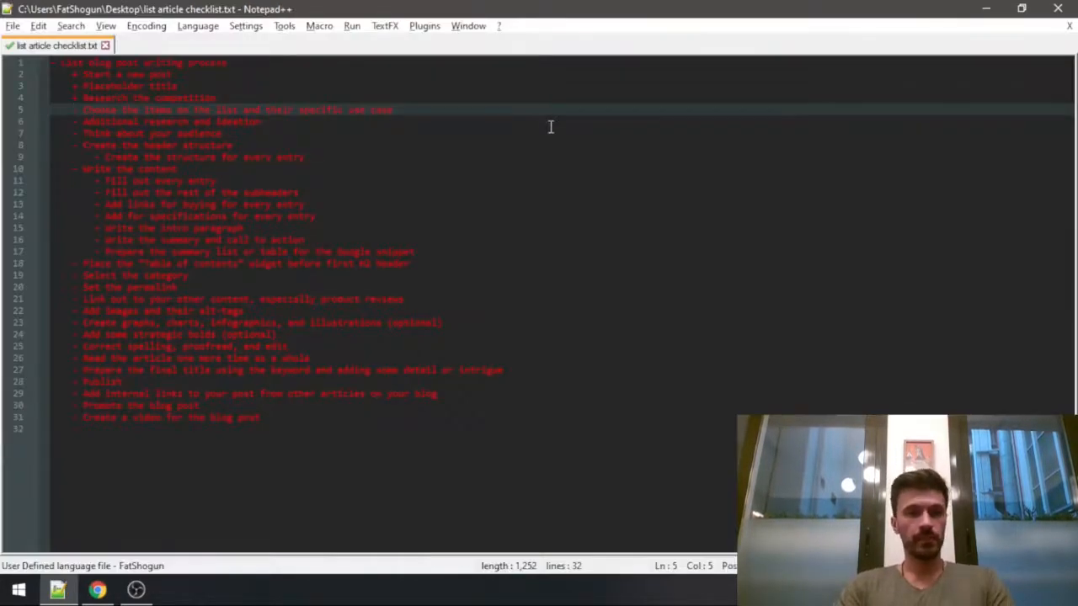
key("alt+Tab")
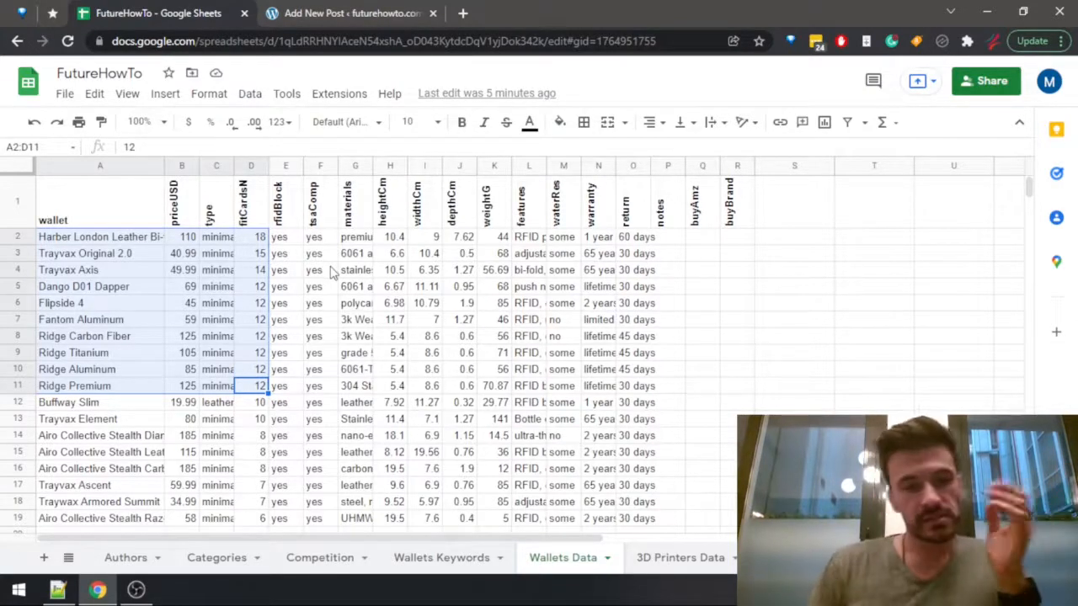
left_click(218, 240)
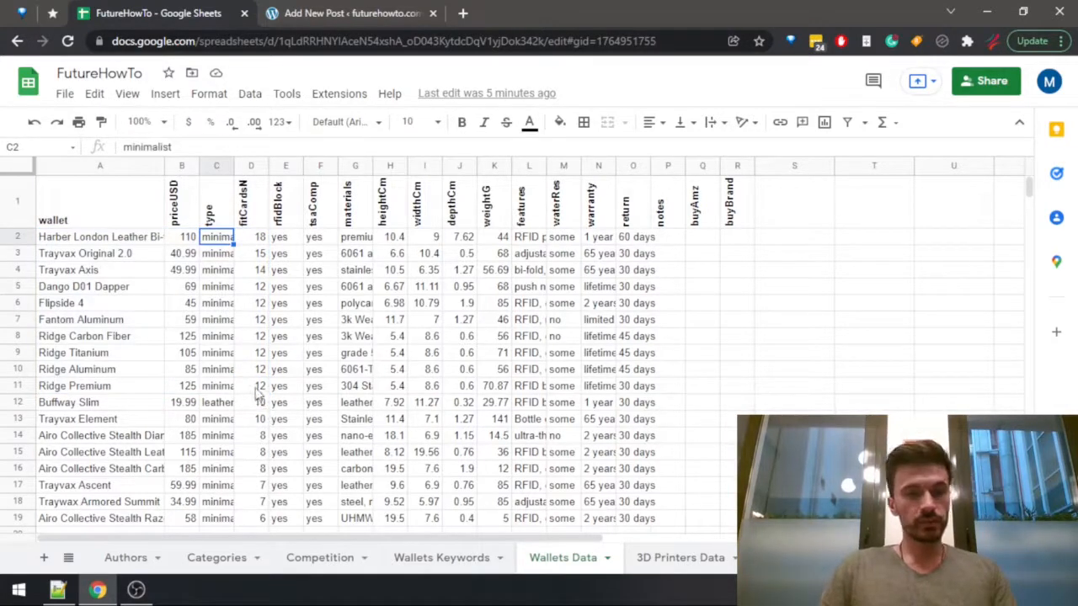
left_click_drag(259, 387, 73, 240)
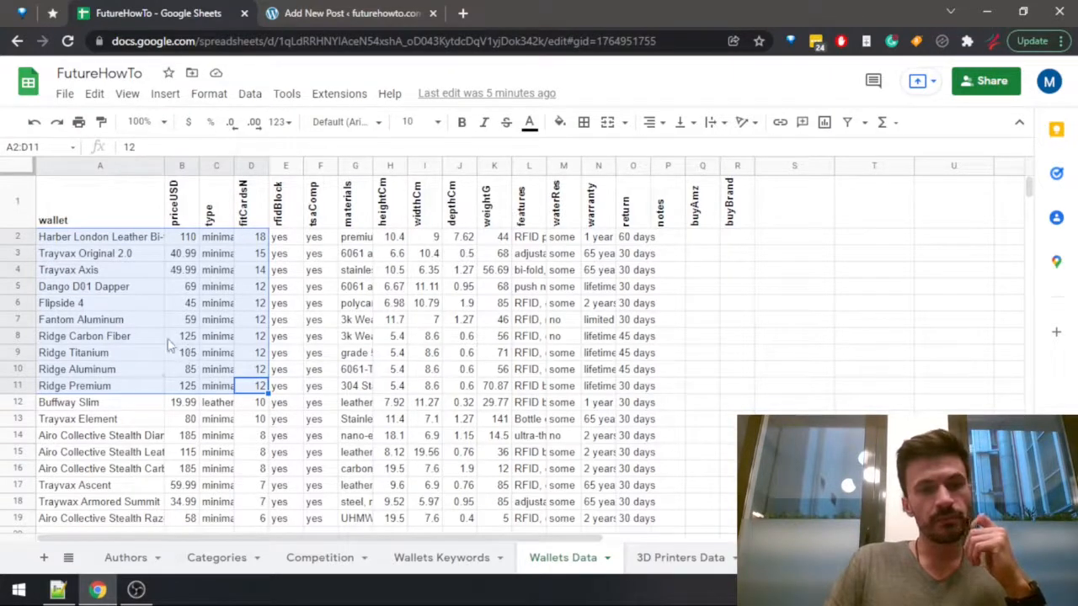
In the WordPress post, add the use cases premium, budget, aluminum and leather as separate paragraphs under the title.
left_click(305, 14)
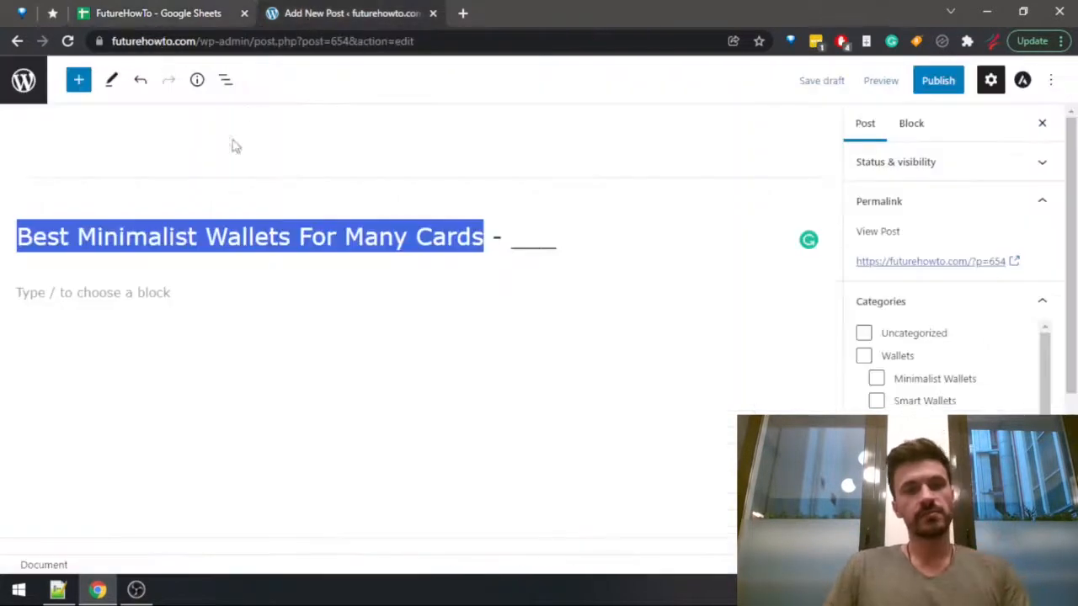
left_click(149, 294)
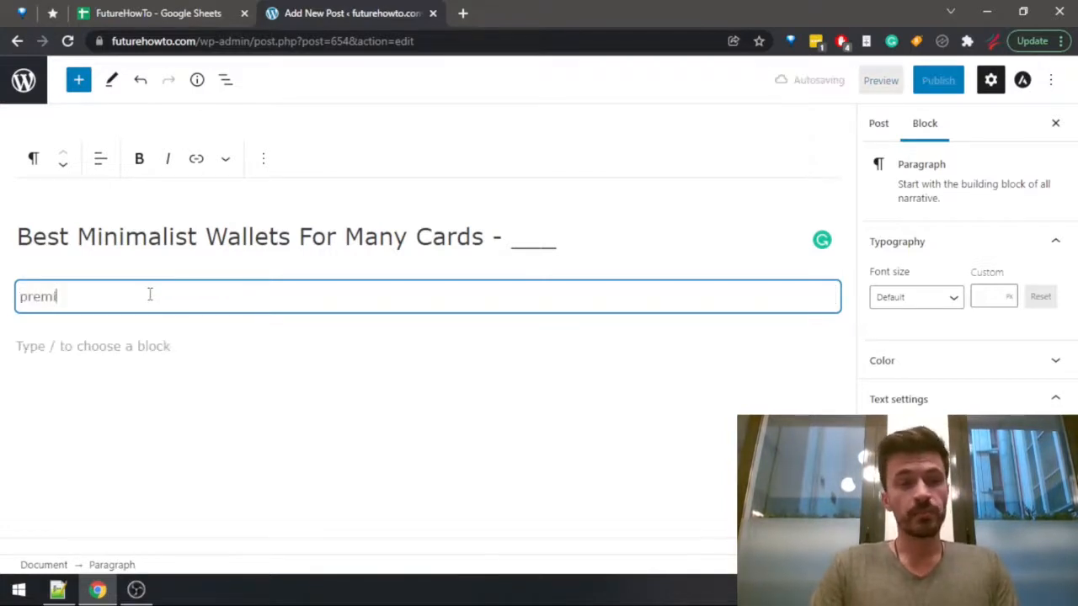
key("Return")
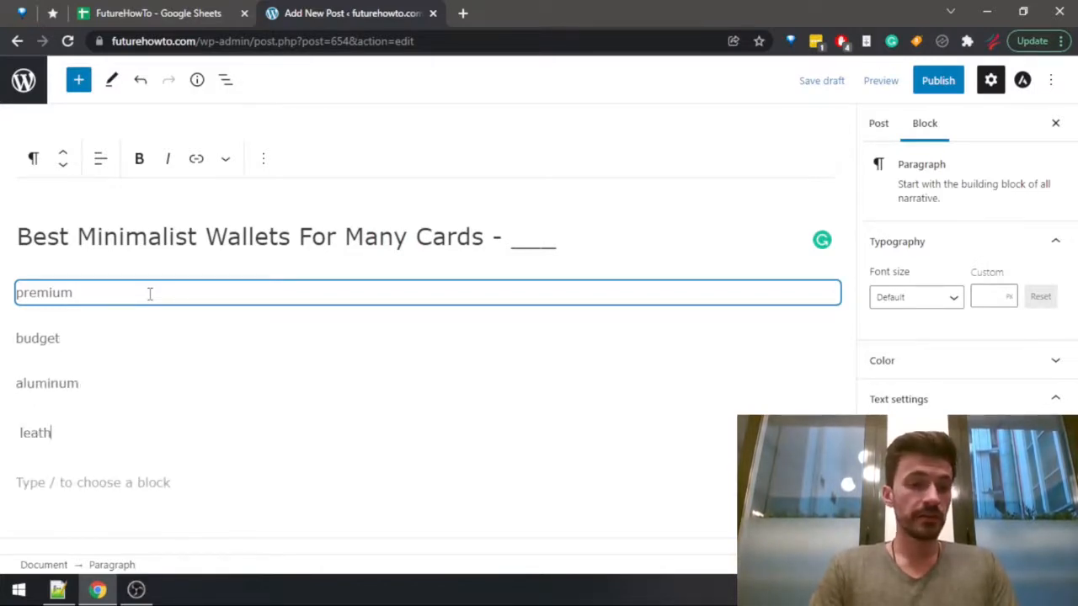
type("er")
key("Return")
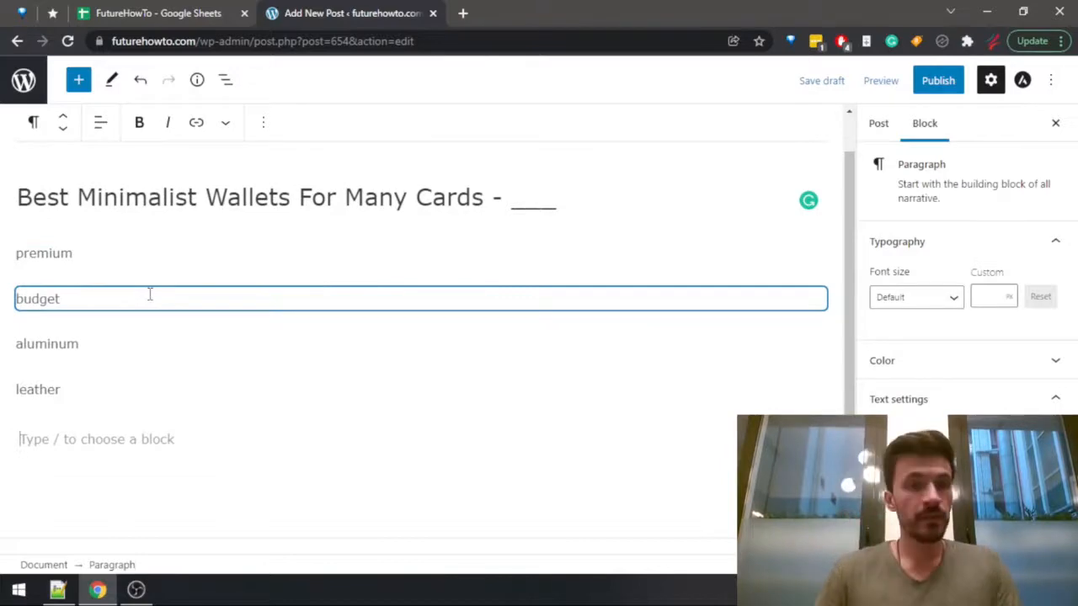
Consult the wallet data in the spreadsheet and add feature-complete as a paragraph below leather in the WordPress post.
key("ctrl+shift+Tab")
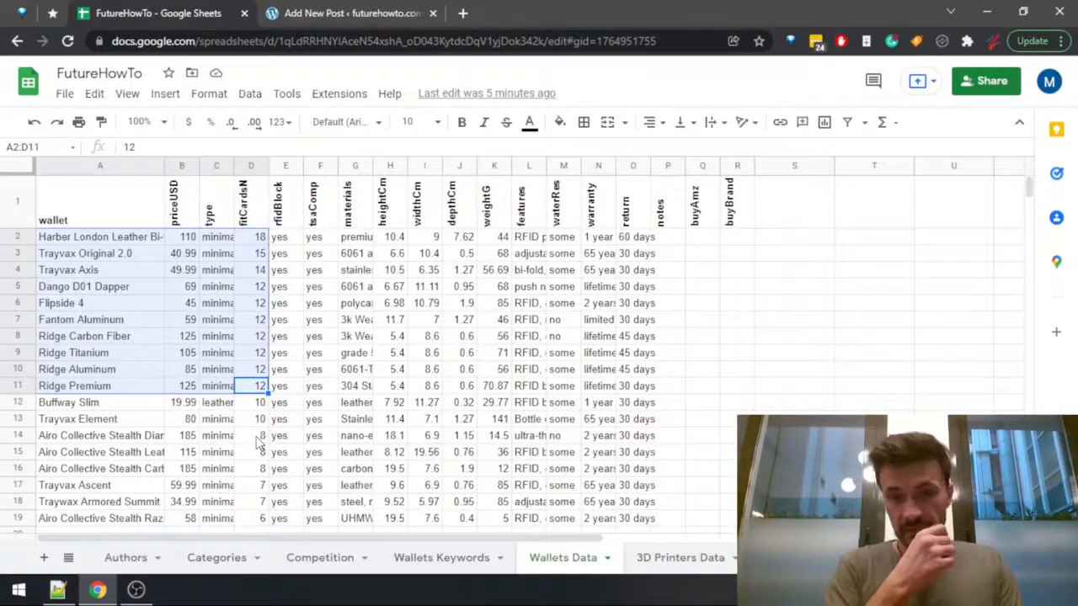
key("ctrl+Tab")
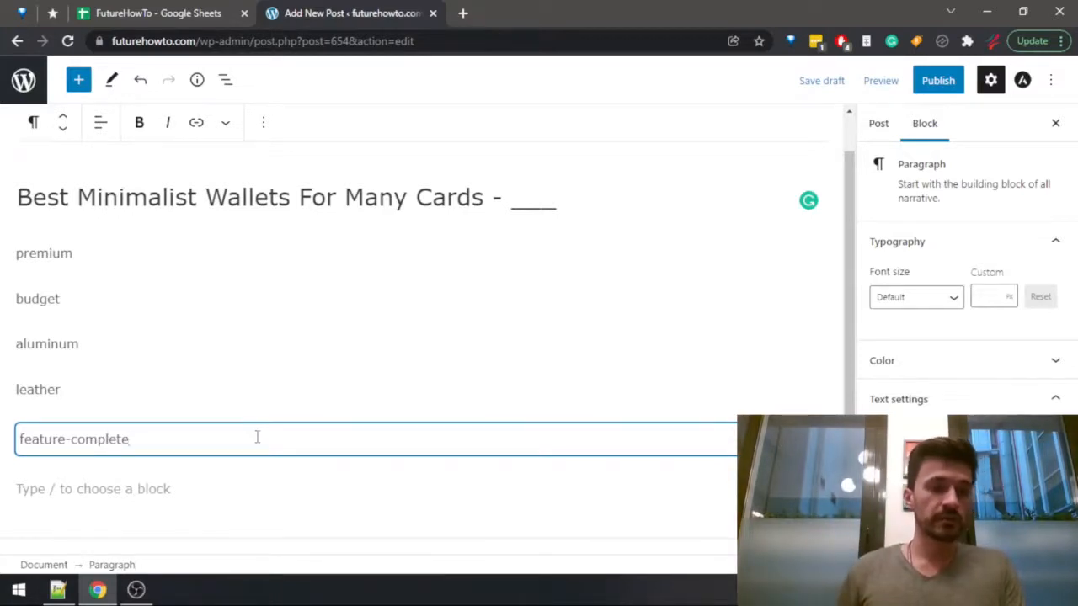
key("ctrl+shift+Tab")
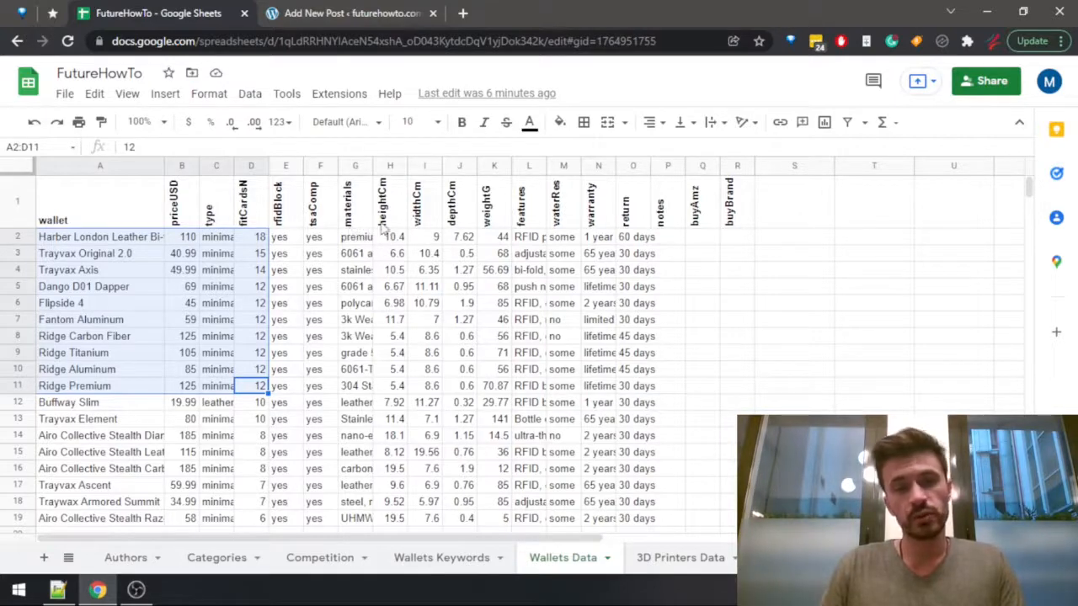
left_click(308, 18)
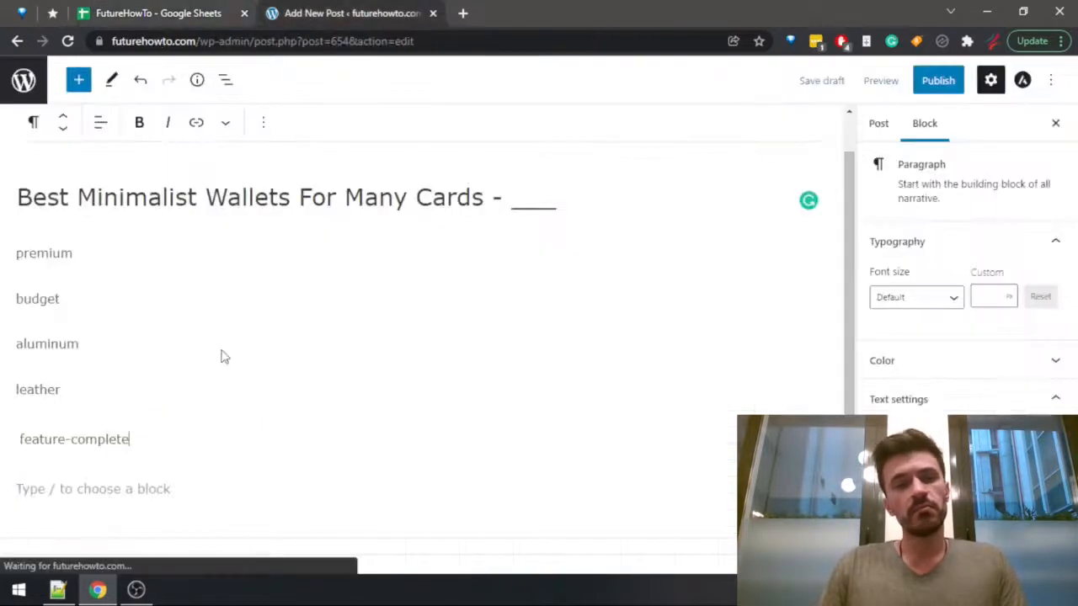
left_click(107, 349)
key("Return")
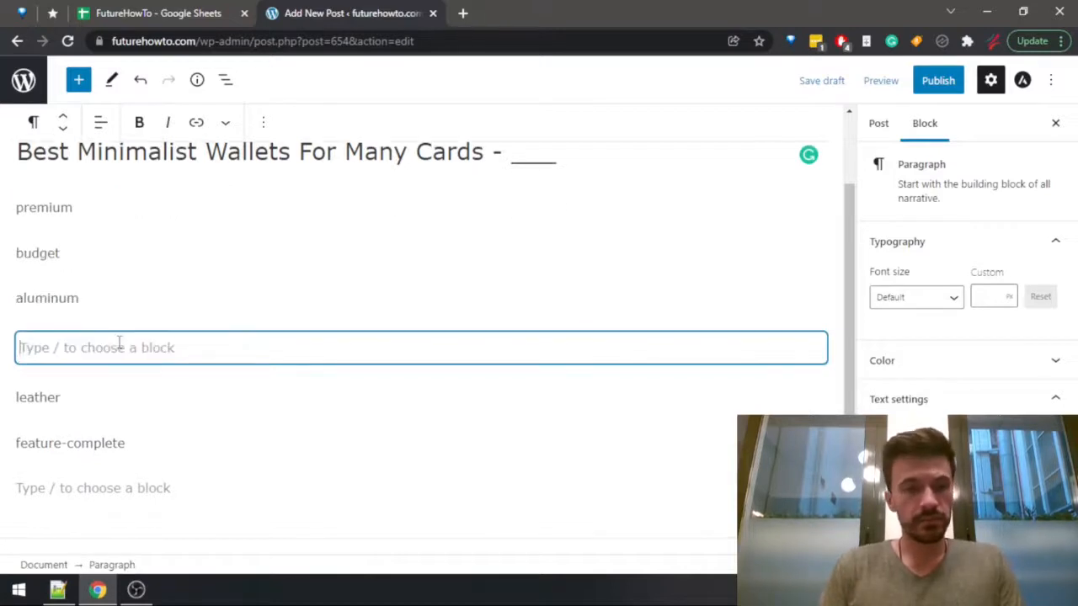
key("BackSpace")
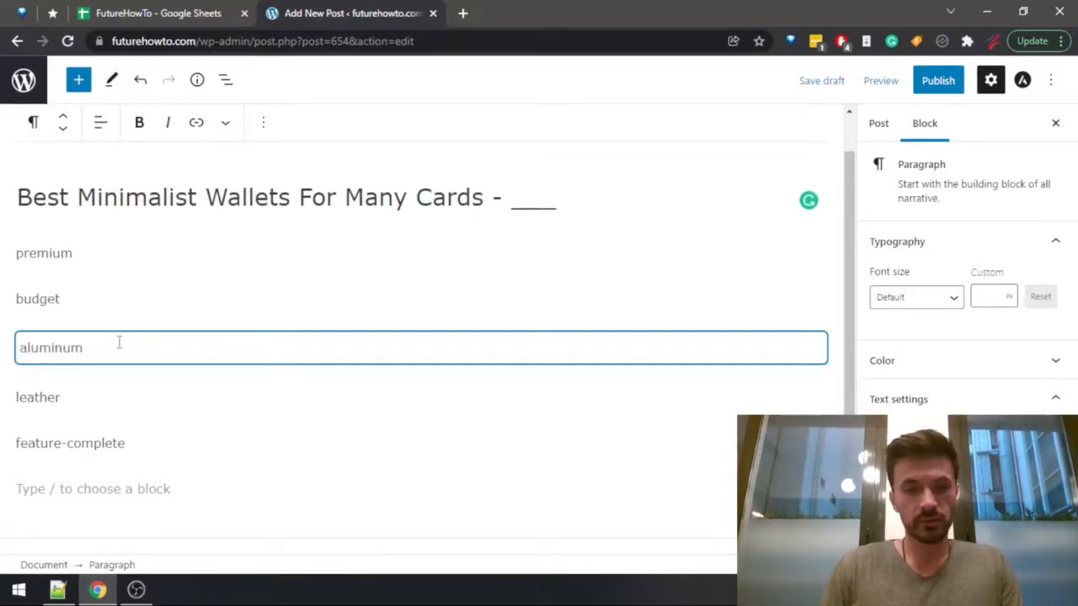
left_click(98, 391)
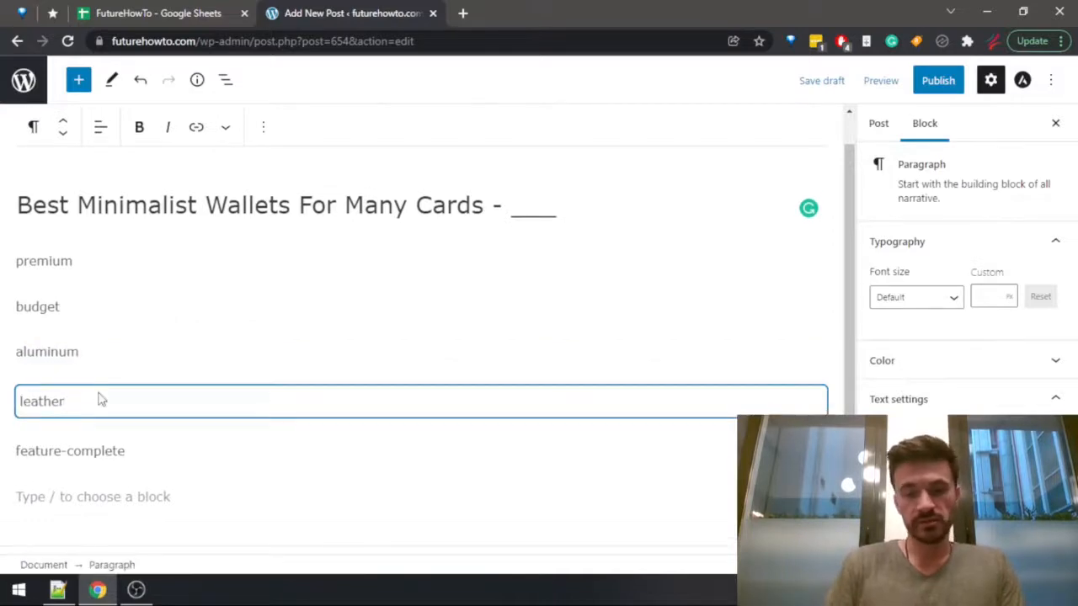
Add carbon fiber as a new paragraph below leather in the WordPress post.
key("Return")
type("carbon ")
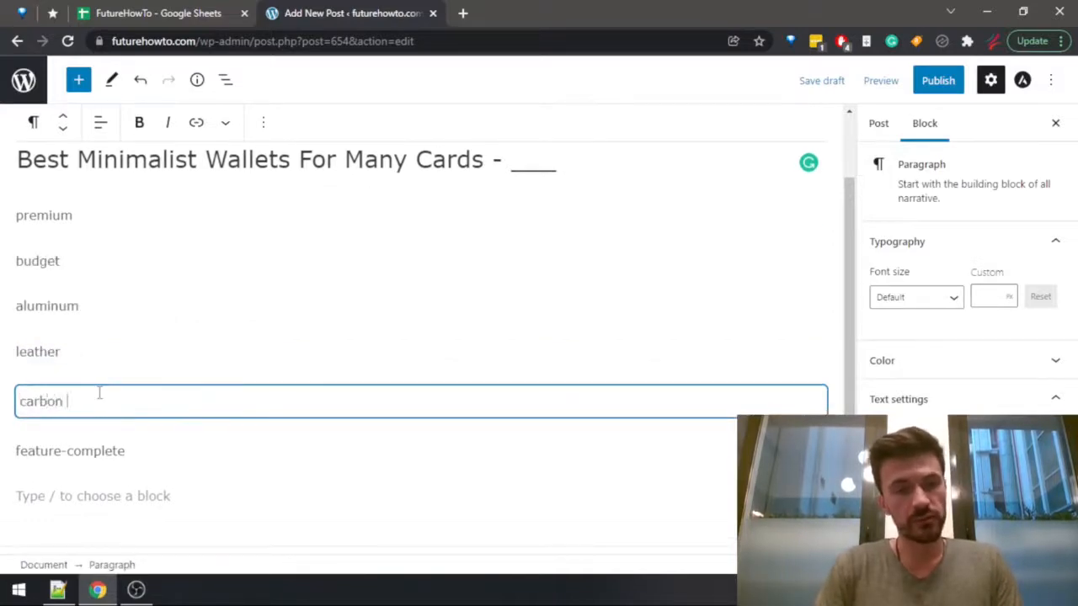
type("fiber")
Check the wallet weights in K2:K11 of the spreadsheet and add light as a paragraph below carbon fiber in the WordPress post.
key("ctrl+Page_Up")
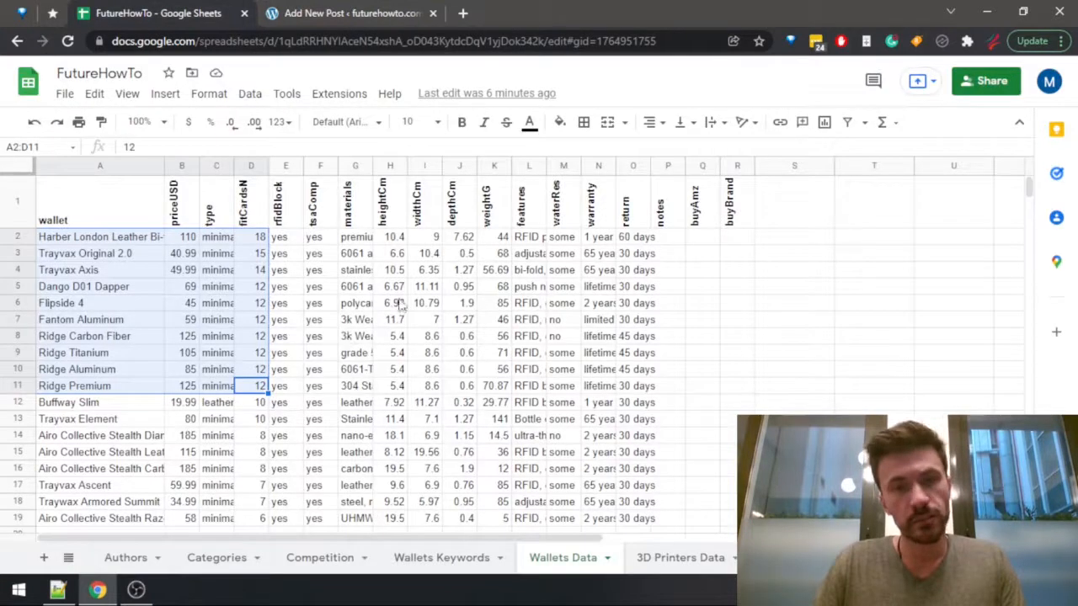
left_click_drag(495, 238, 495, 287)
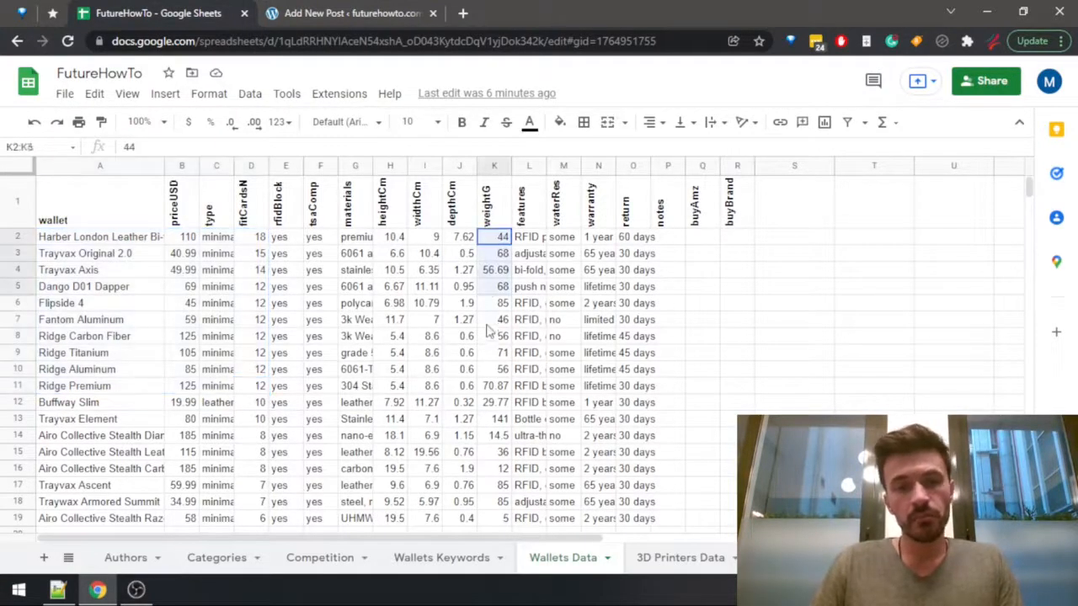
left_click_drag(488, 331, 494, 389)
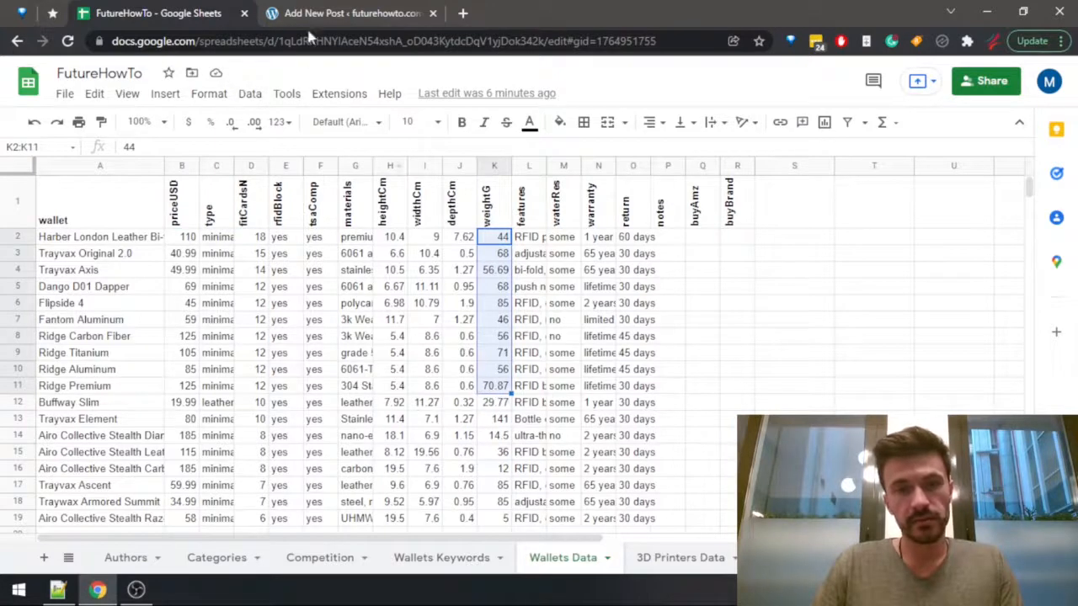
left_click(307, 14)
left_click(99, 493)
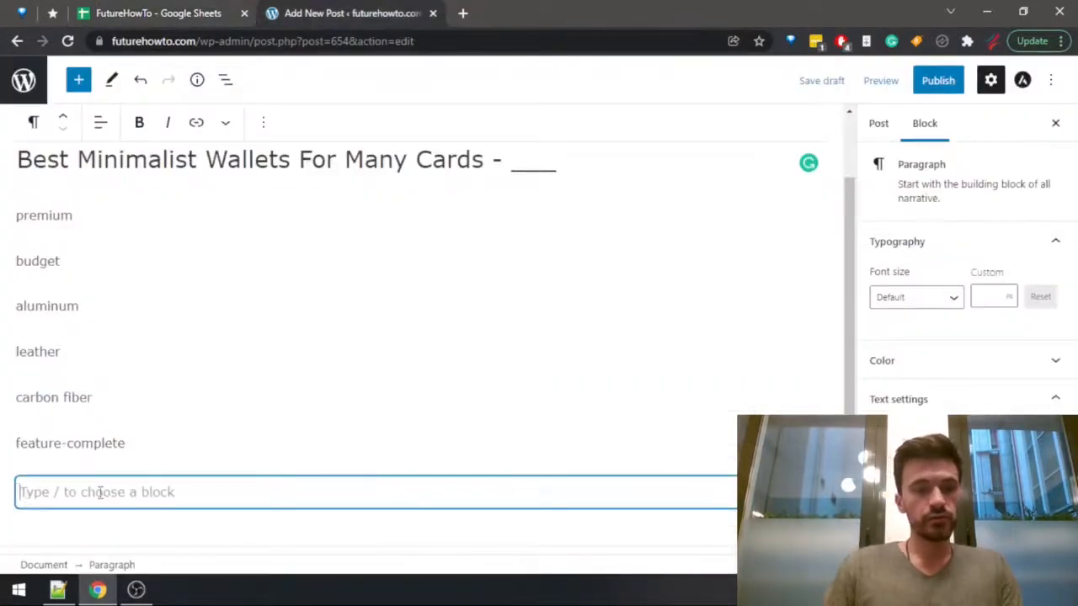
key("Up")
key("Up")
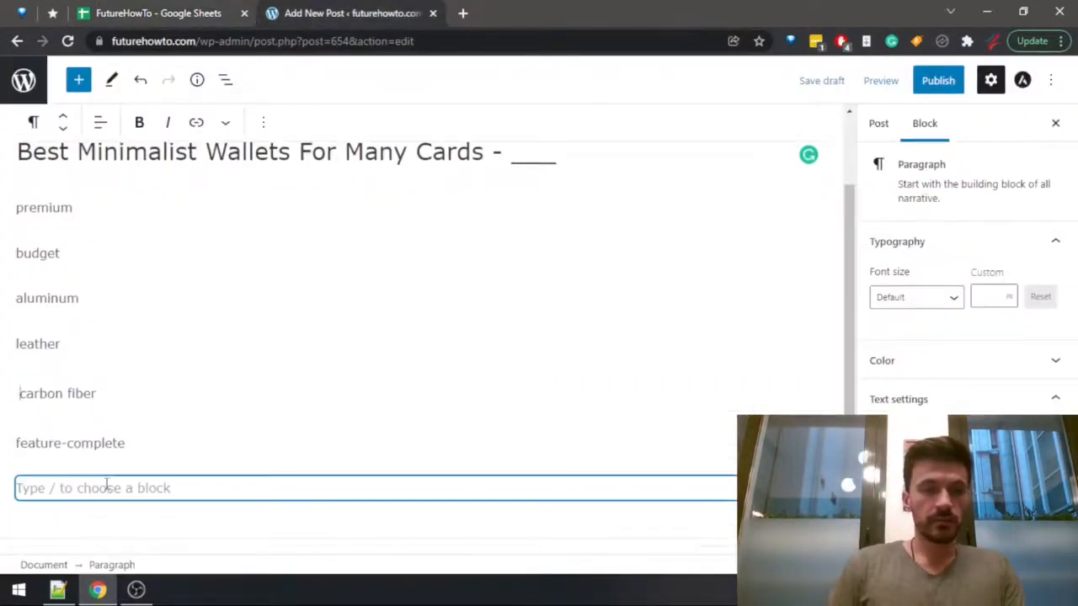
key("Return")
type("lightweight")
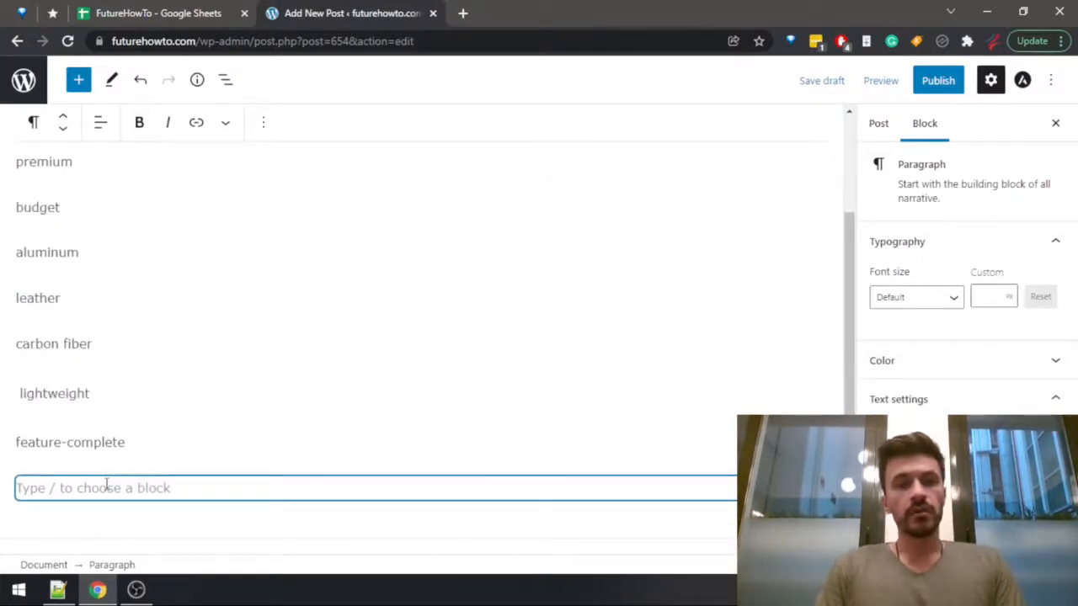
Switch to the spreadsheet and review the warranties in N2:N11 along with the candidate wallets' data in A2:N11.
key("ctrl+shift+Tab")
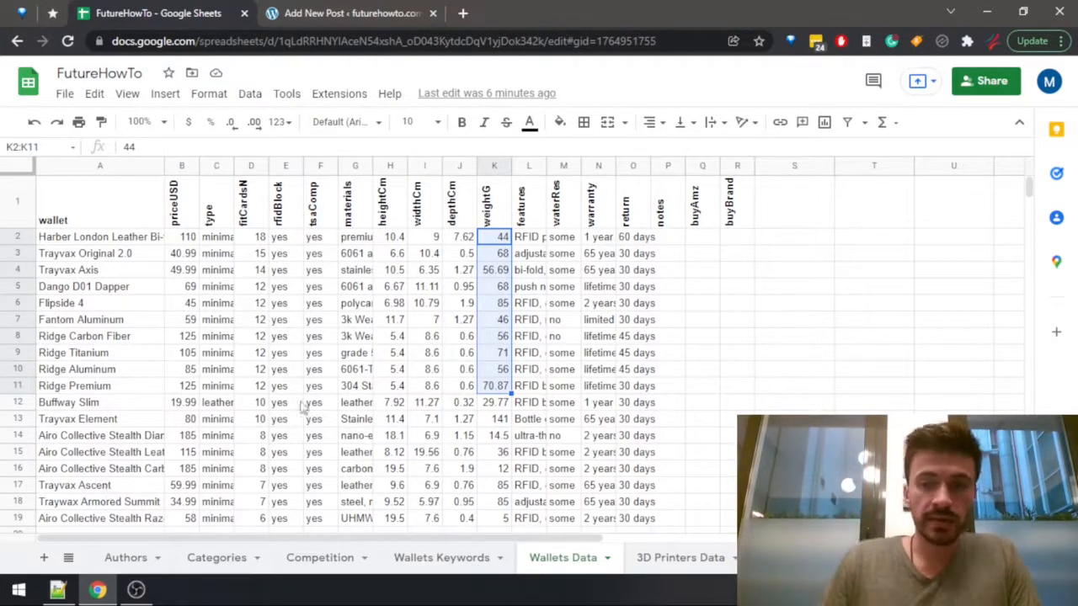
left_click_drag(610, 243, 605, 389)
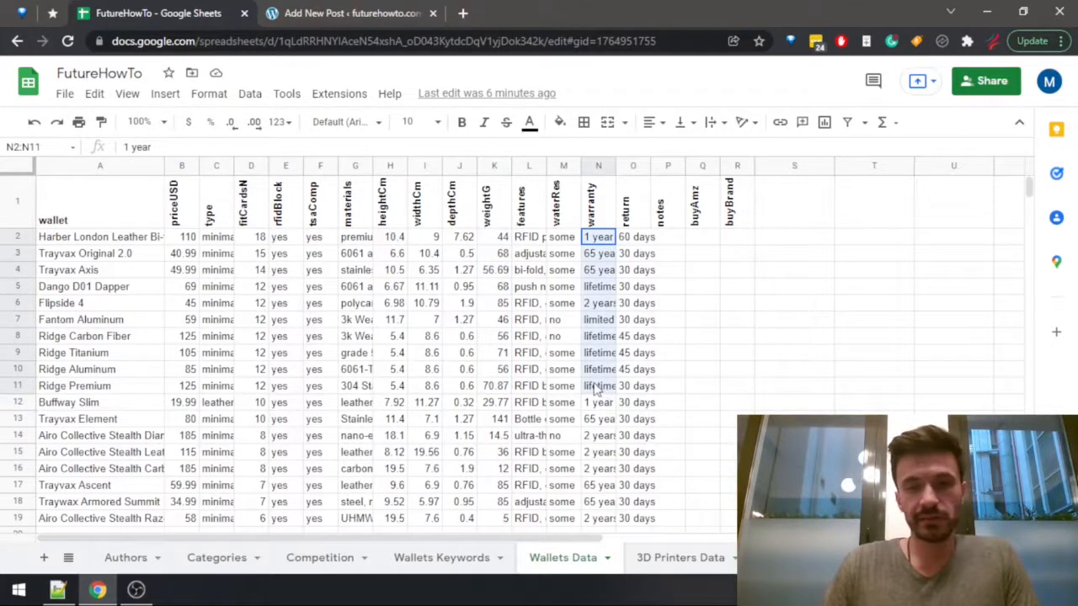
left_click_drag(605, 389, 67, 385)
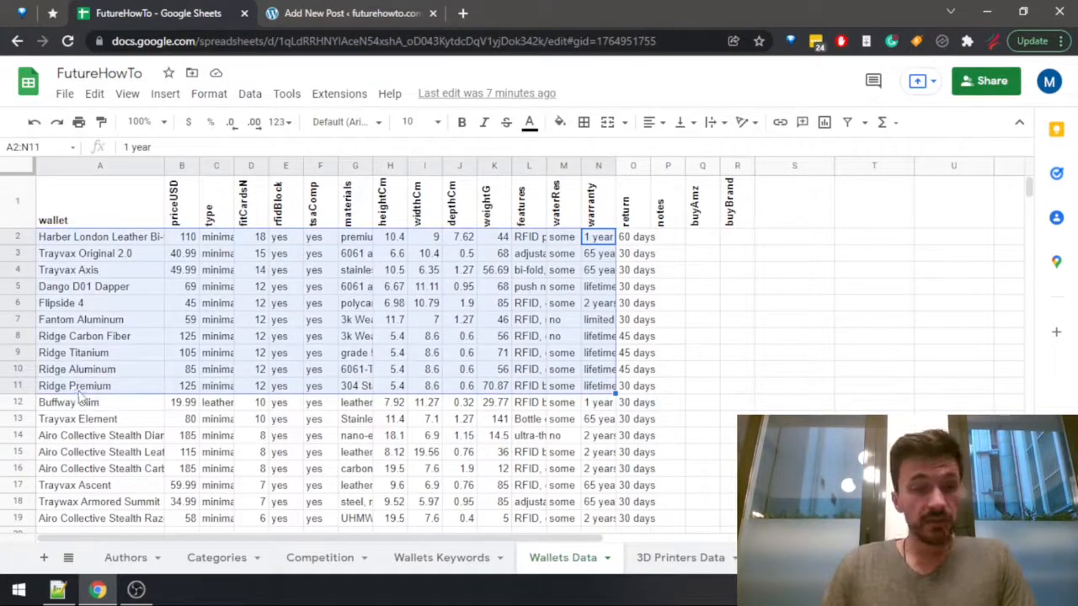
left_click(84, 388)
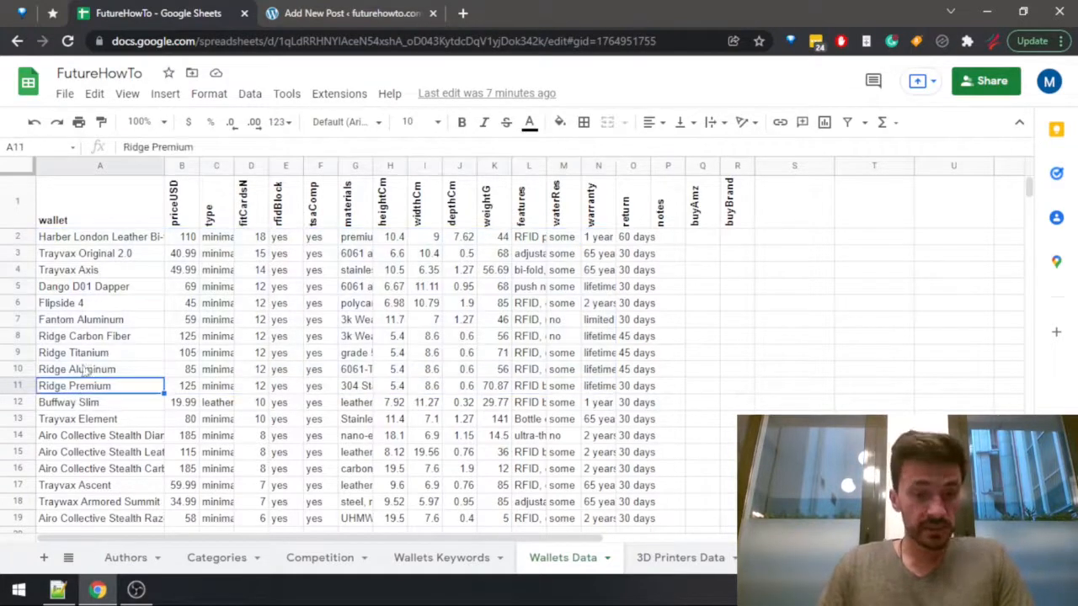
Compare the prices of the candidate wallets in rows 2 to 11 of the priceUSD column.
left_click(180, 166)
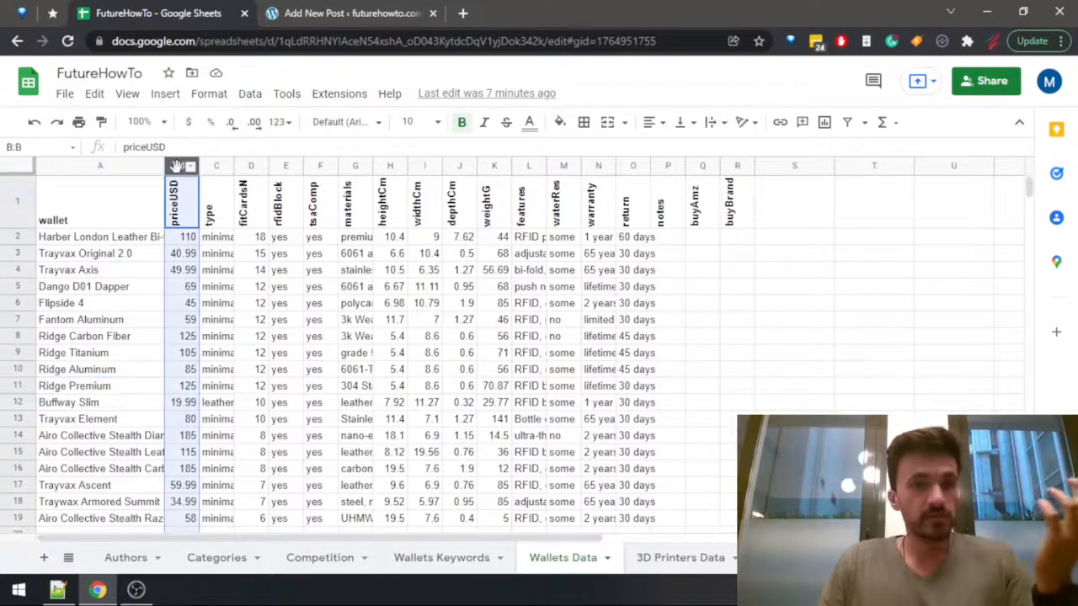
left_click(194, 243)
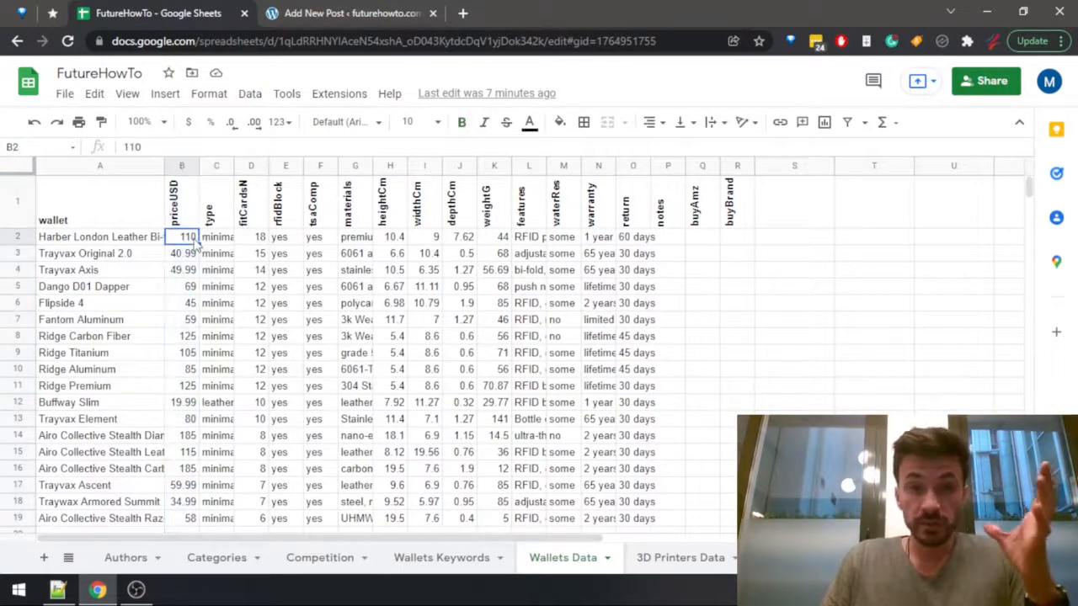
left_click(118, 241)
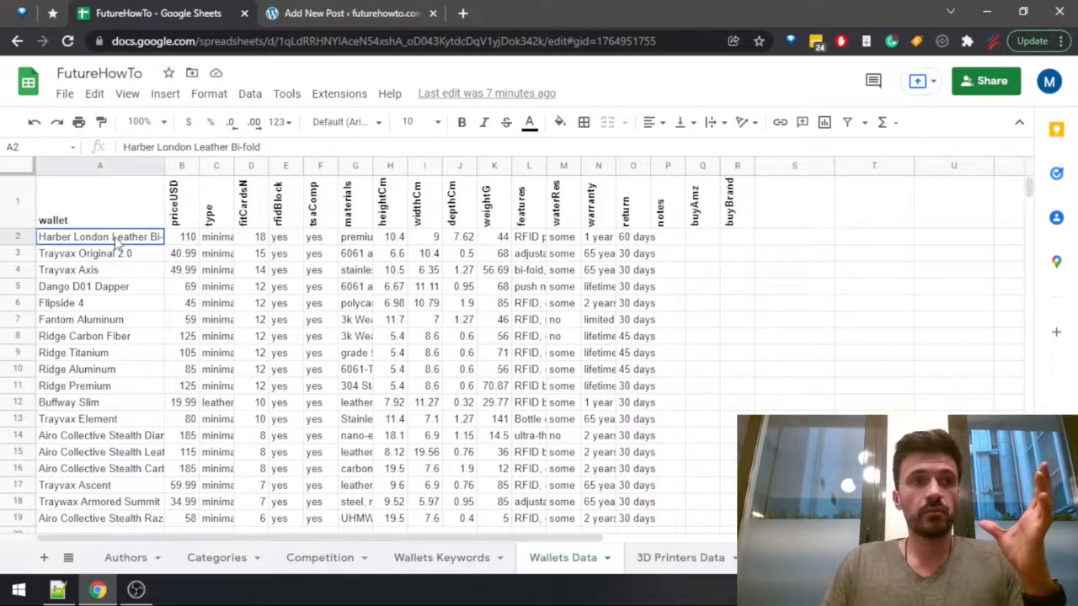
left_click_drag(157, 243, 177, 398)
left_click(180, 389)
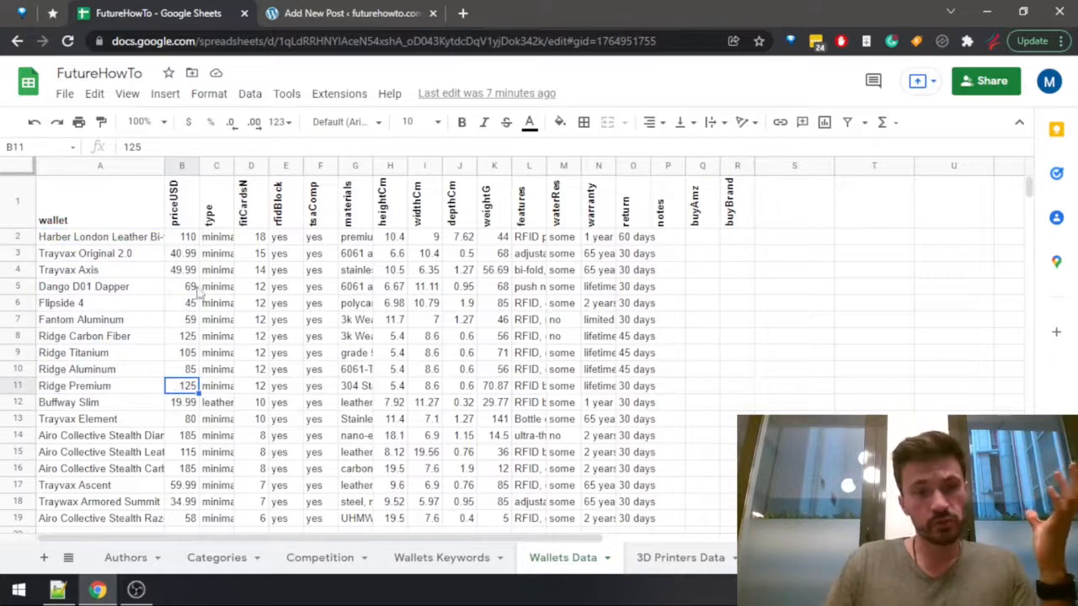
Examine the candidate wallets' type, card capacity, RFID blocking, TSA compliance and materials in columns C to G.
left_click_drag(224, 244, 230, 337)
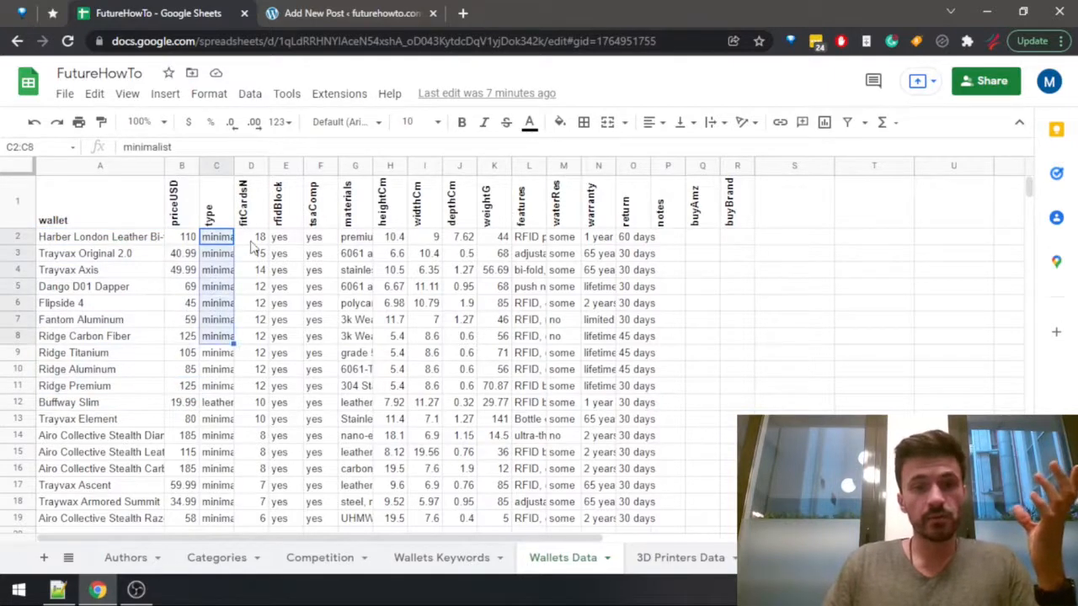
left_click_drag(253, 241, 258, 305)
left_click_drag(285, 241, 321, 242)
left_click(317, 242)
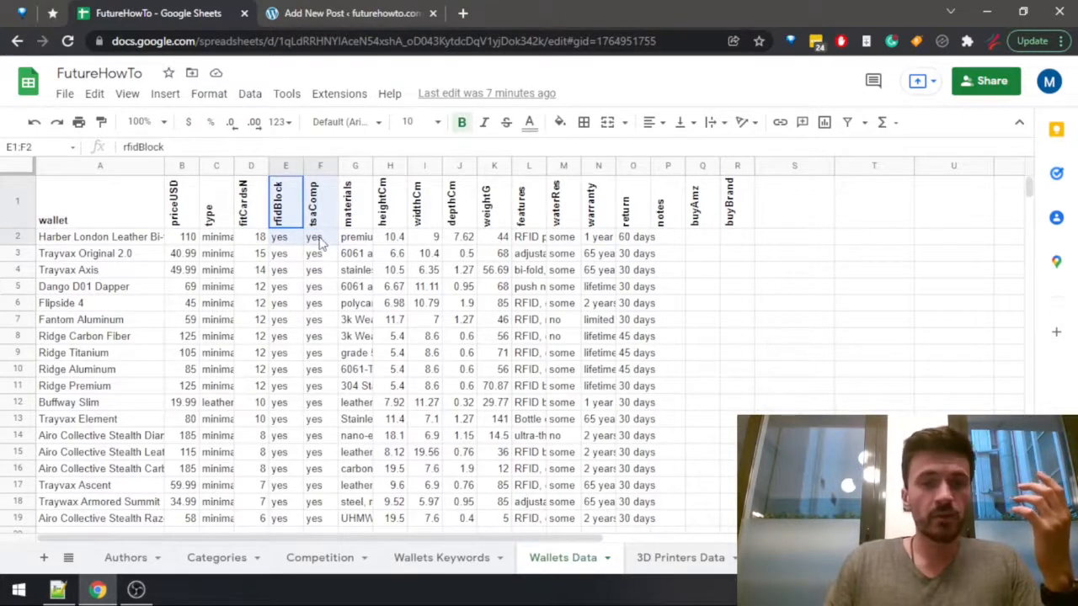
left_click(320, 272)
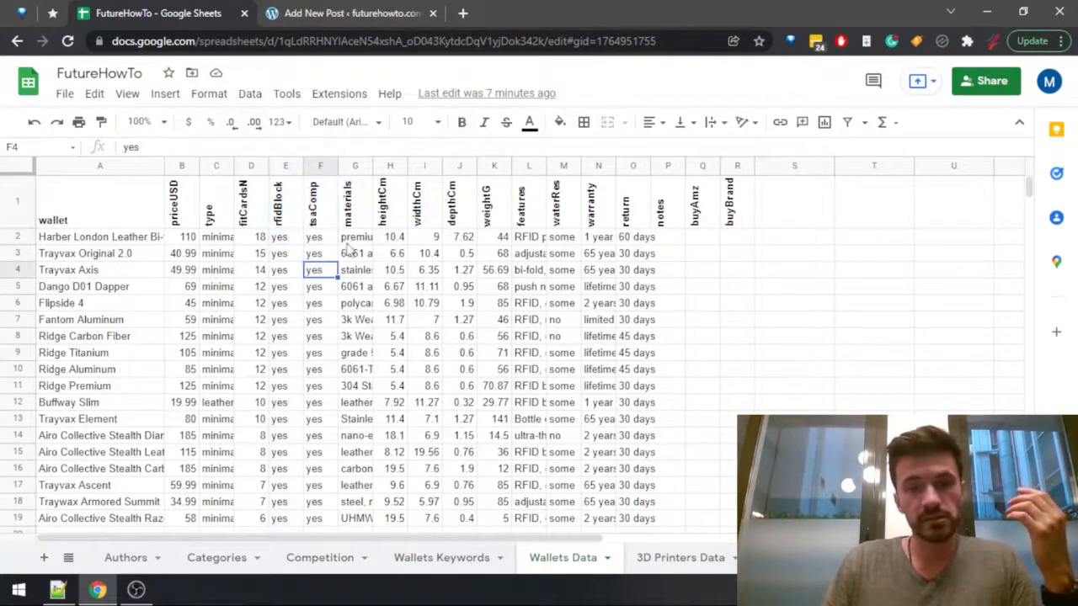
left_click(355, 241)
left_click_drag(355, 242, 358, 378)
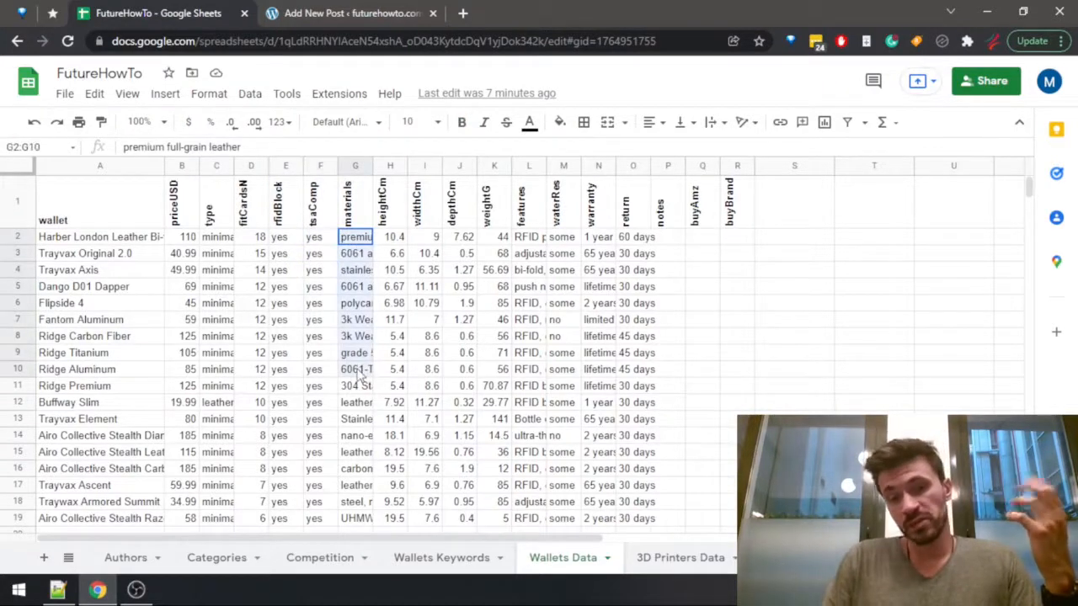
Examine the candidate wallets' height, width and depth in H2:J11, then their weights and the features column beside them.
left_click_drag(395, 240, 461, 400)
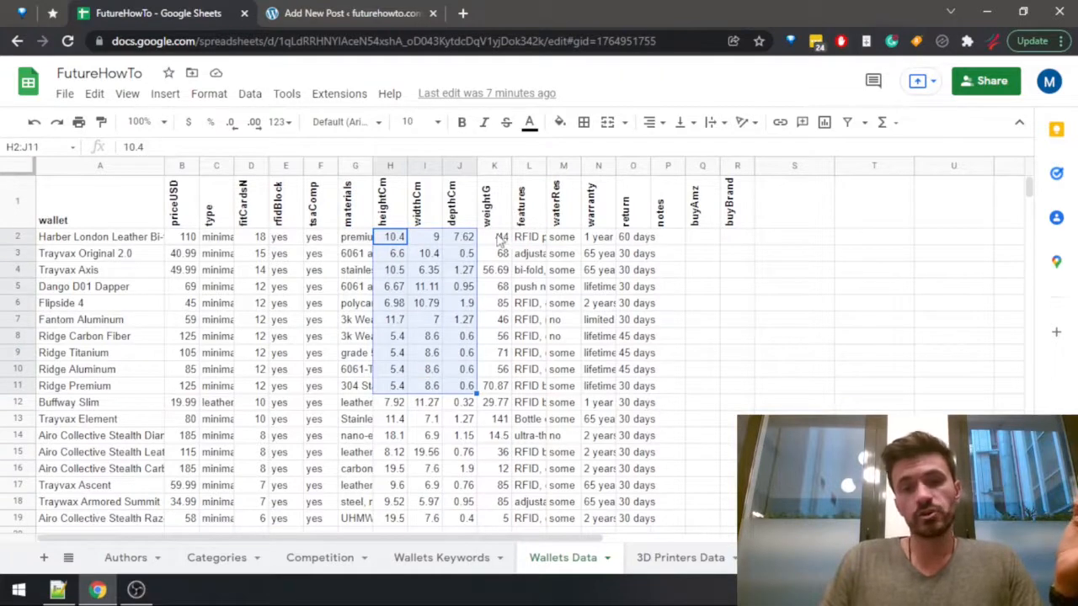
left_click_drag(497, 238, 486, 418)
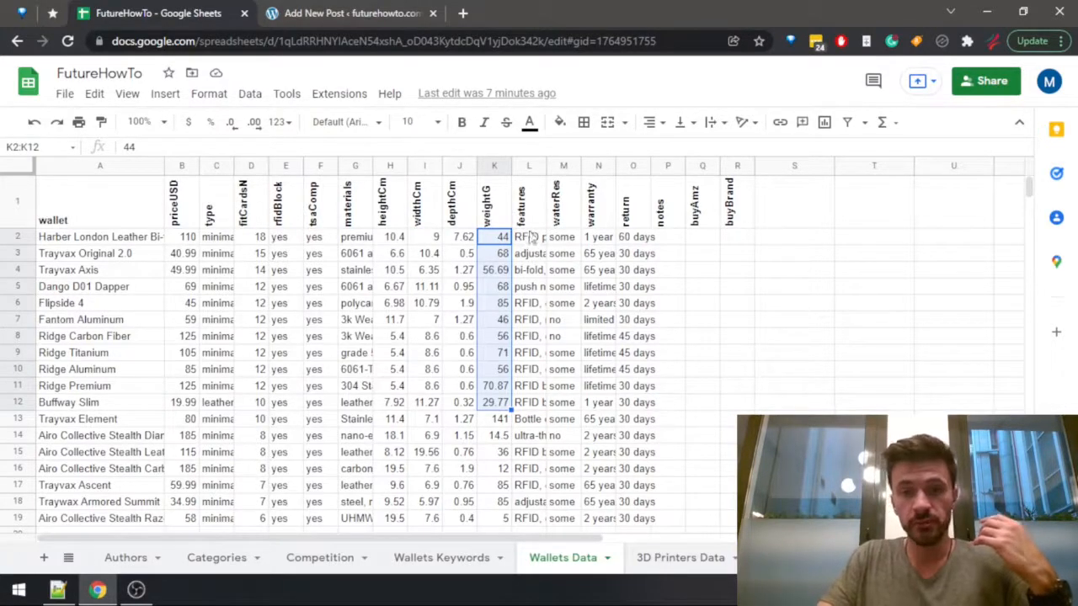
left_click_drag(529, 202, 517, 456)
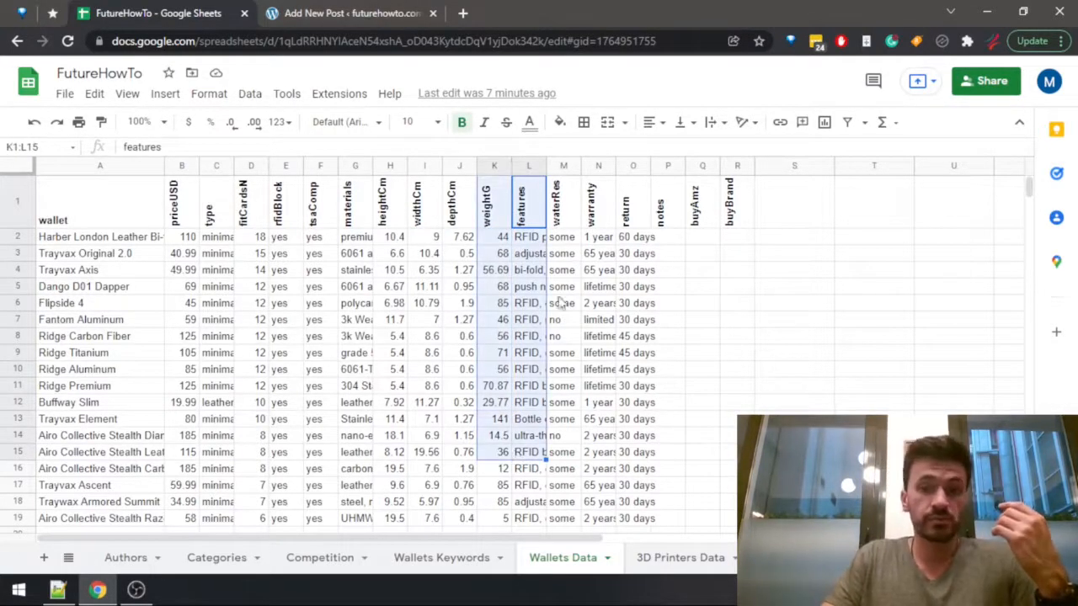
Read the feature lists of Harber London Leather Bi-fold, Trayvax Original 2.0 and Flipside 4, and select the candidates in A2:D11.
left_click(535, 239)
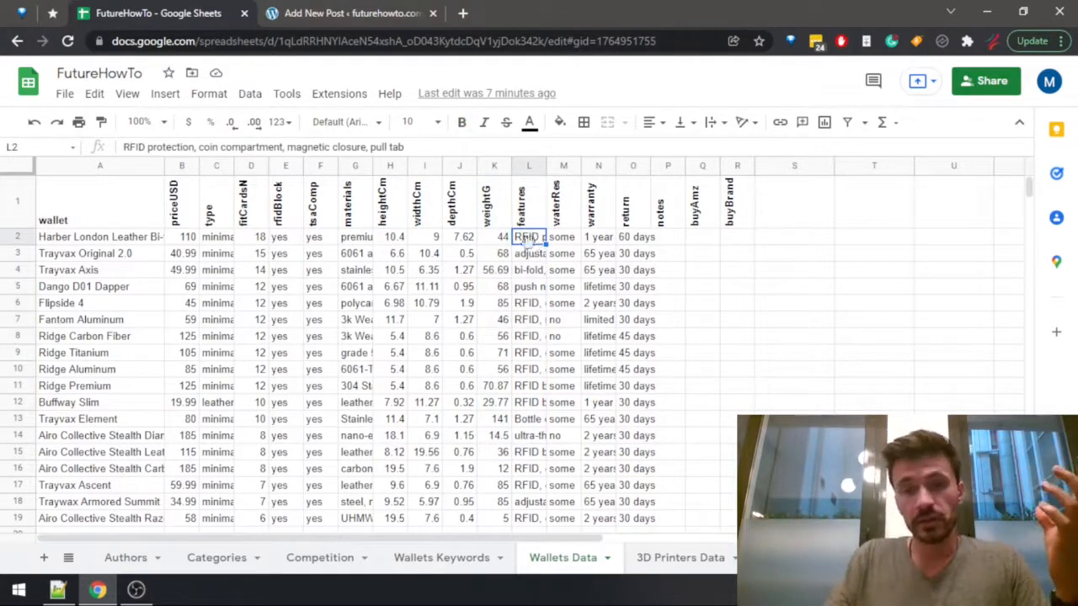
left_click(530, 257)
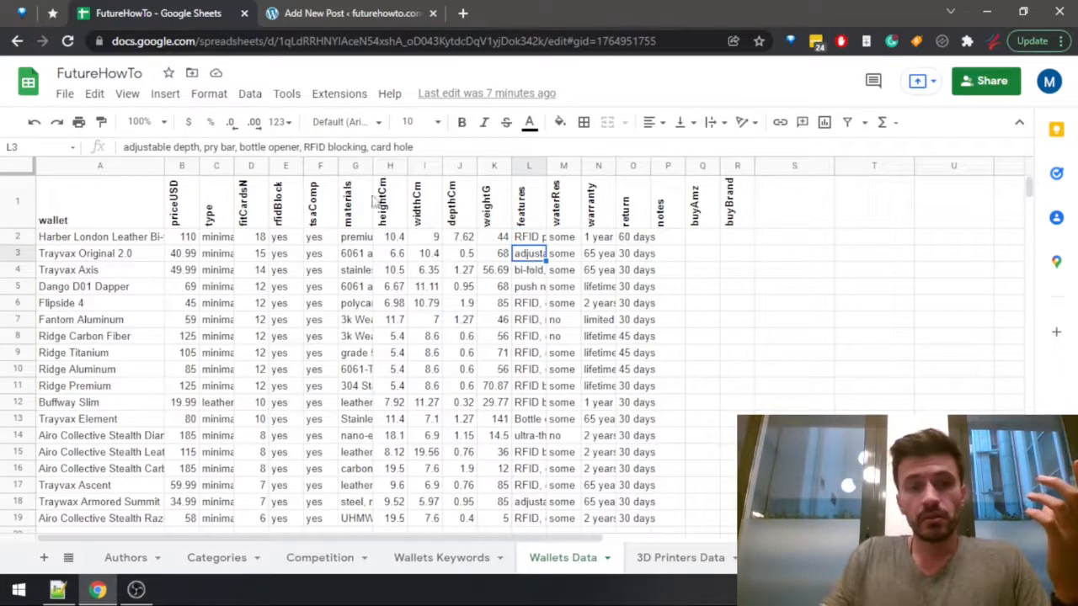
left_click_drag(239, 146, 301, 147)
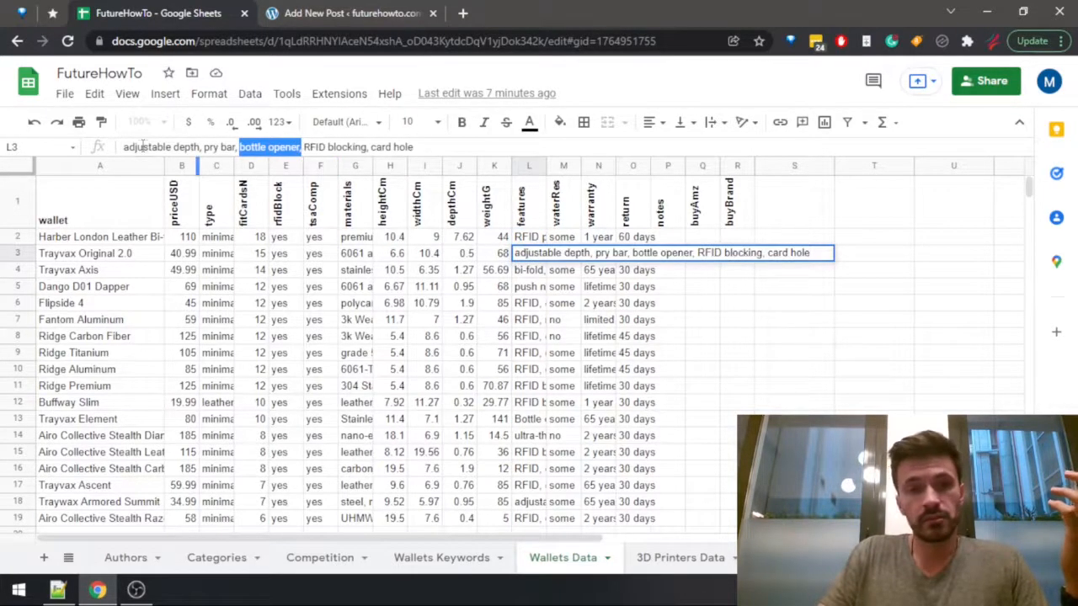
left_click(519, 307)
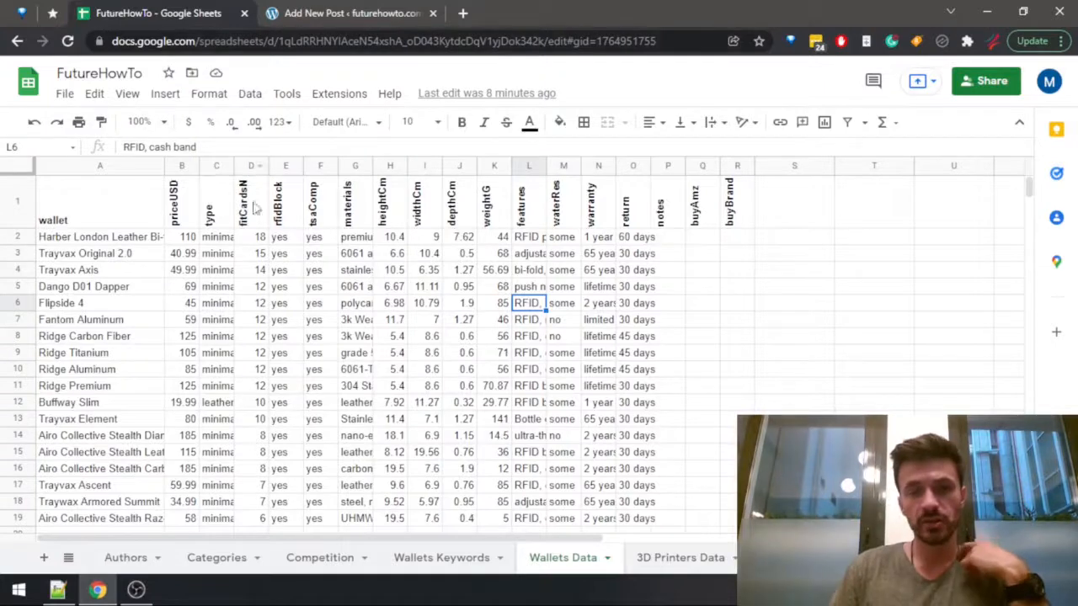
left_click(257, 357)
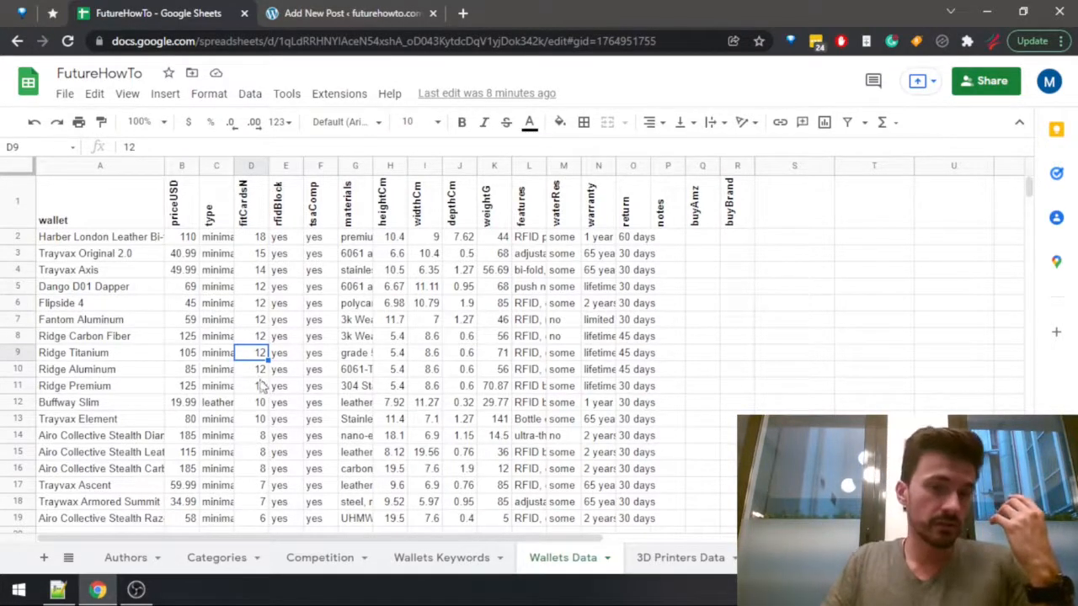
left_click_drag(261, 384, 65, 238)
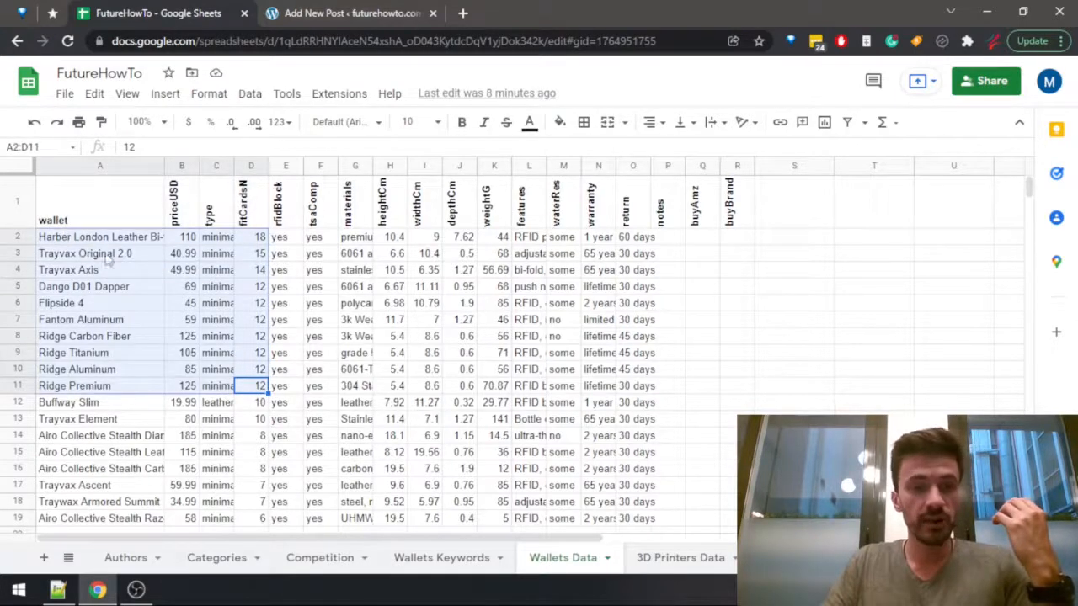
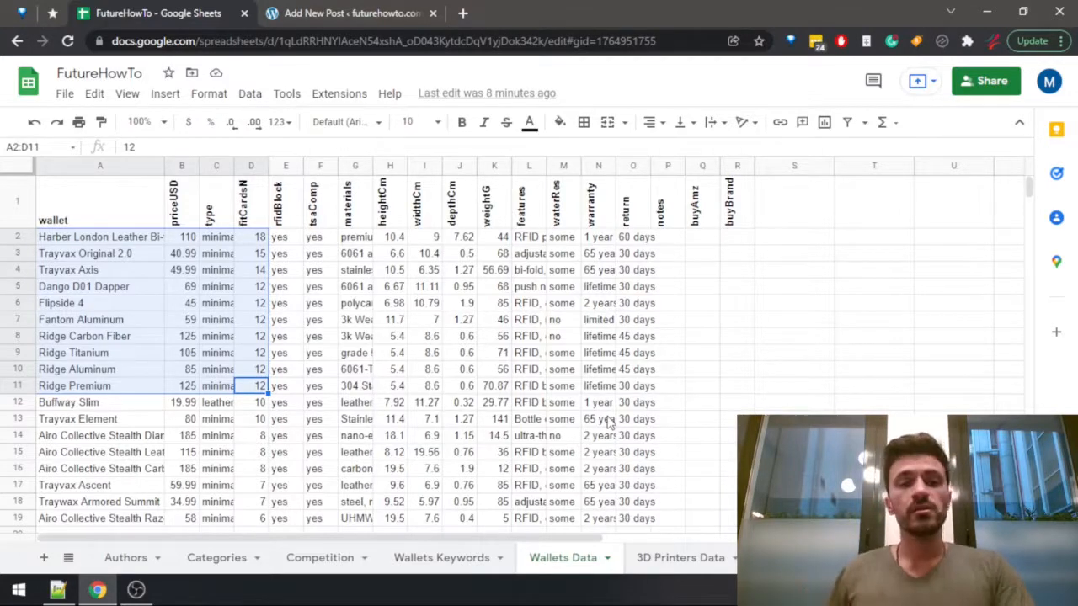
Check the candidate wallets in the spreadsheet and assign Ridge Premium to the premium use case in the WordPress post as "premium - Ridge Premium".
left_click(391, 16)
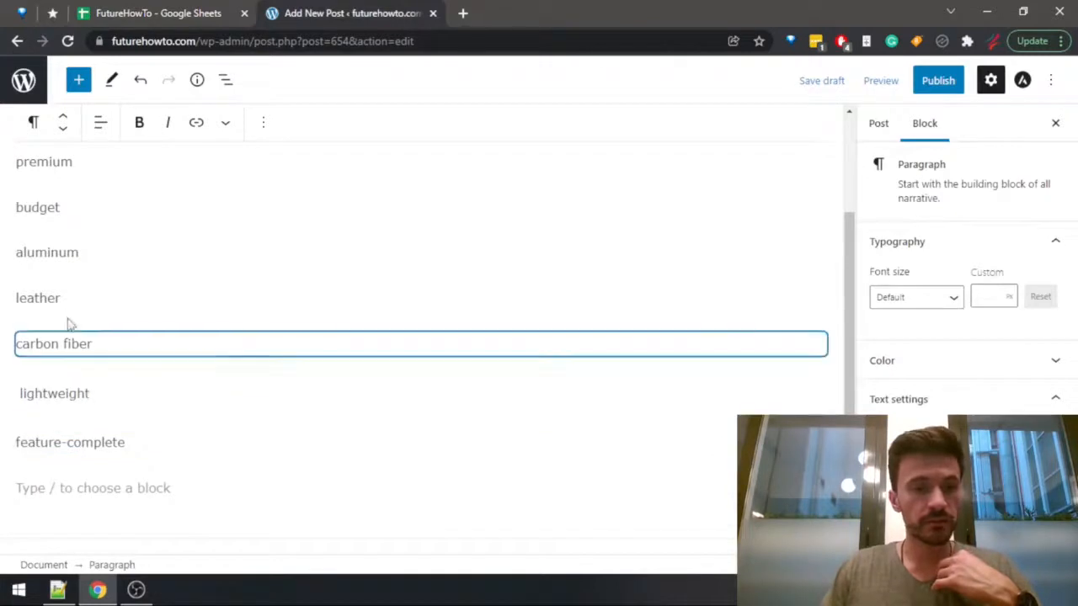
scroll(93, 212, "up", 2)
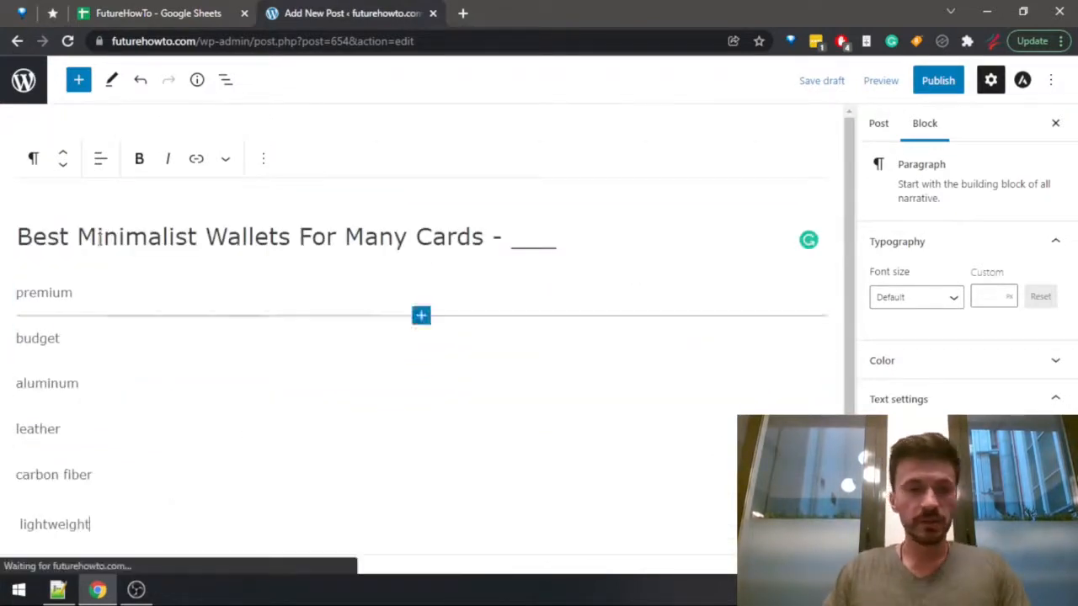
left_click(197, 12)
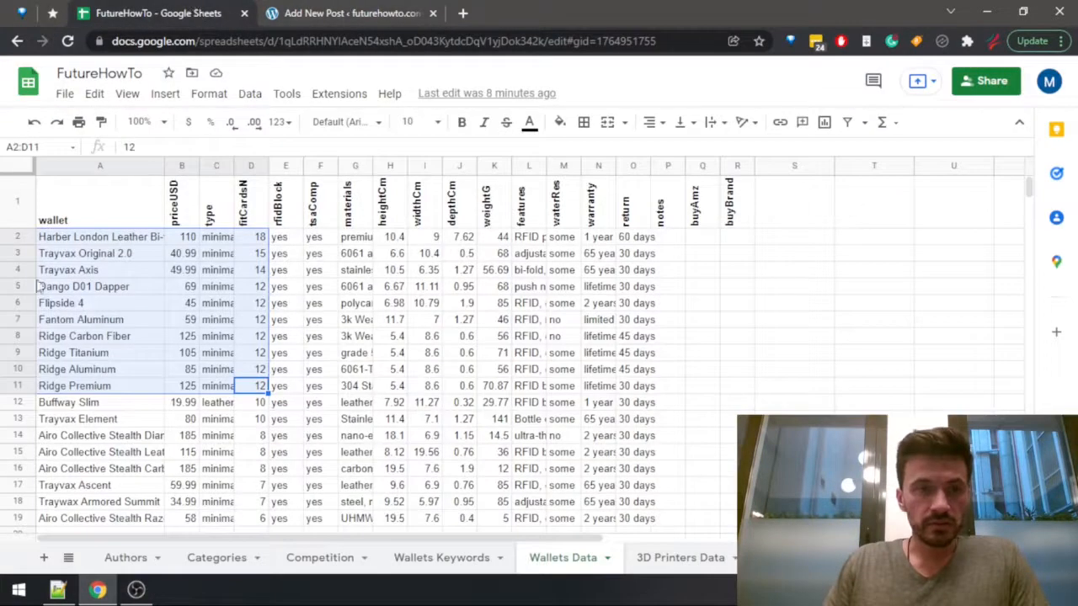
left_click(322, 23)
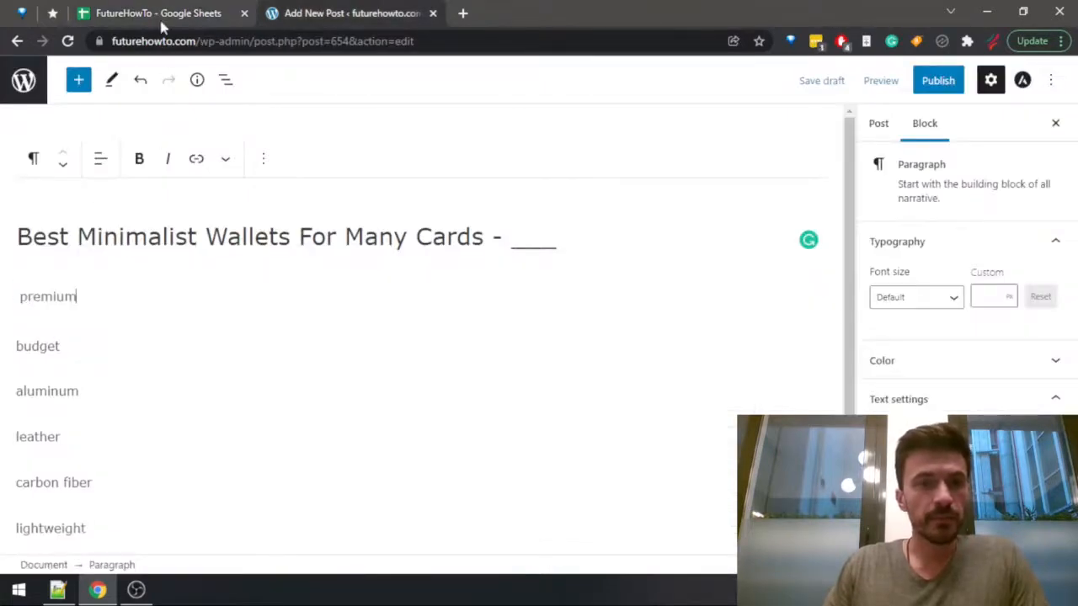
left_click(161, 15)
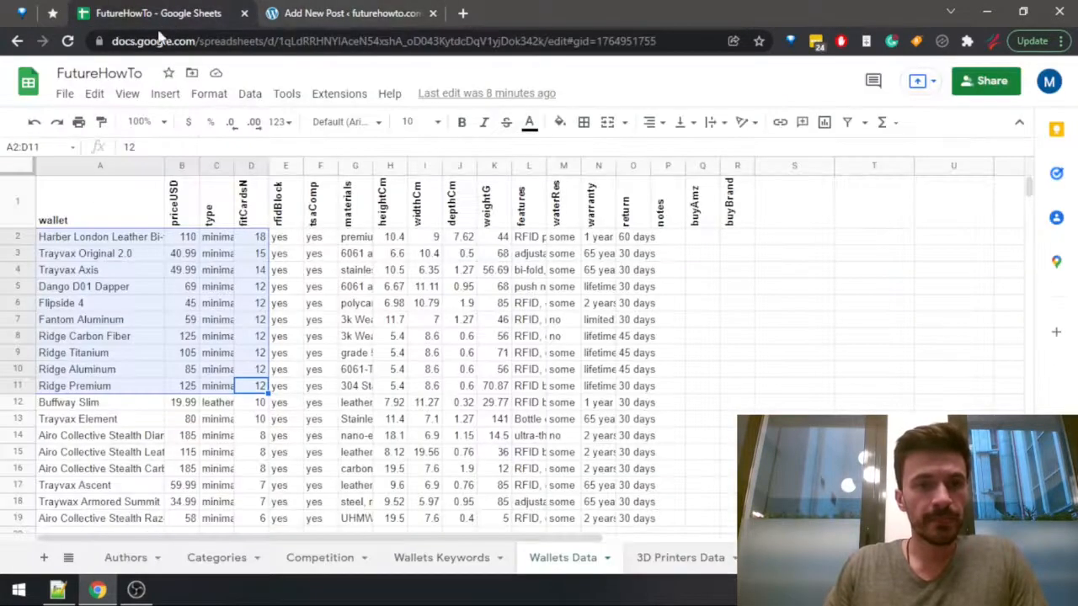
left_click(187, 336)
left_click(125, 388)
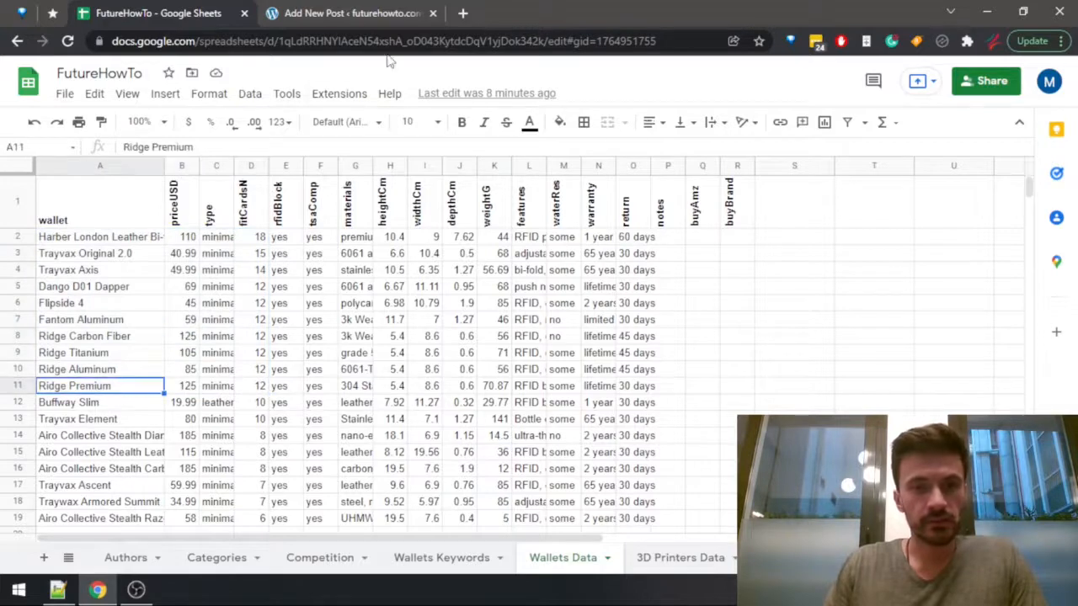
left_click(354, 23)
type("- Ri")
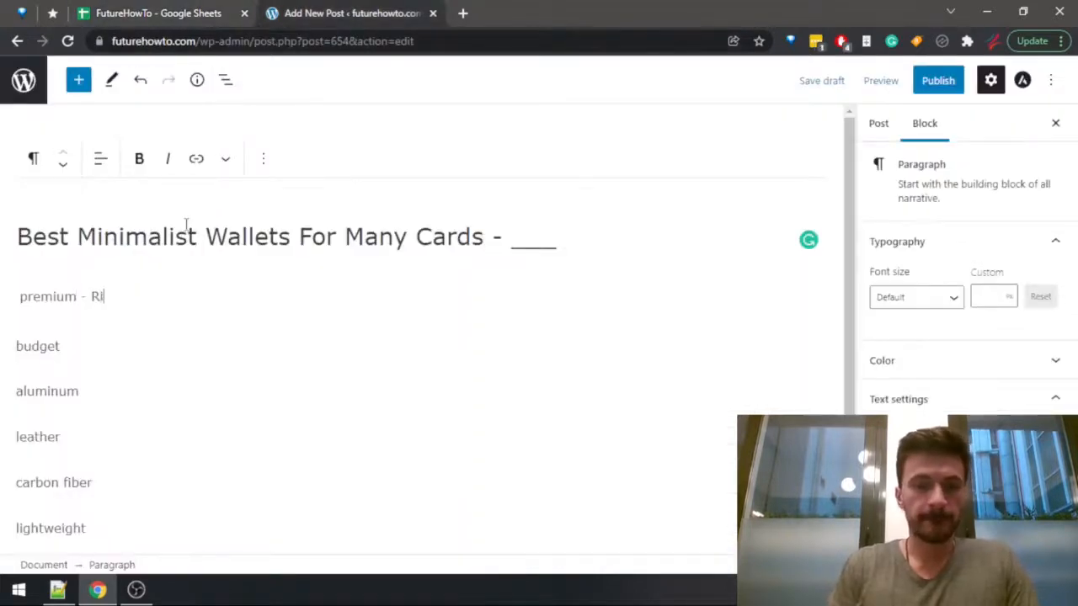
type("dge Premium")
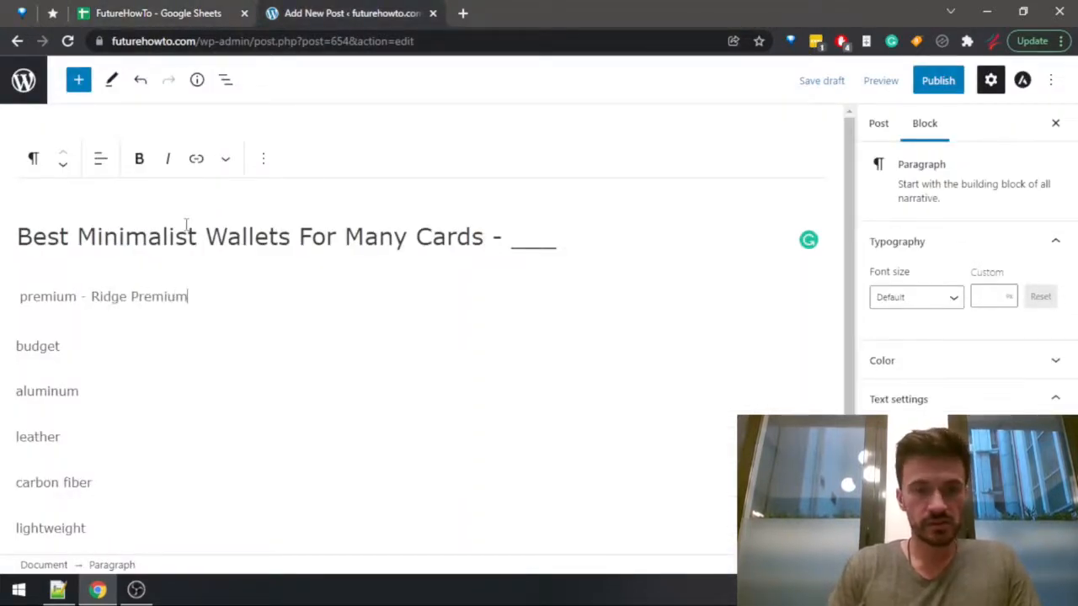
Compare the cheaper candidates in the wallet sheet and complete the post's budget use case as "budget - Flipside 4".
key("Down")
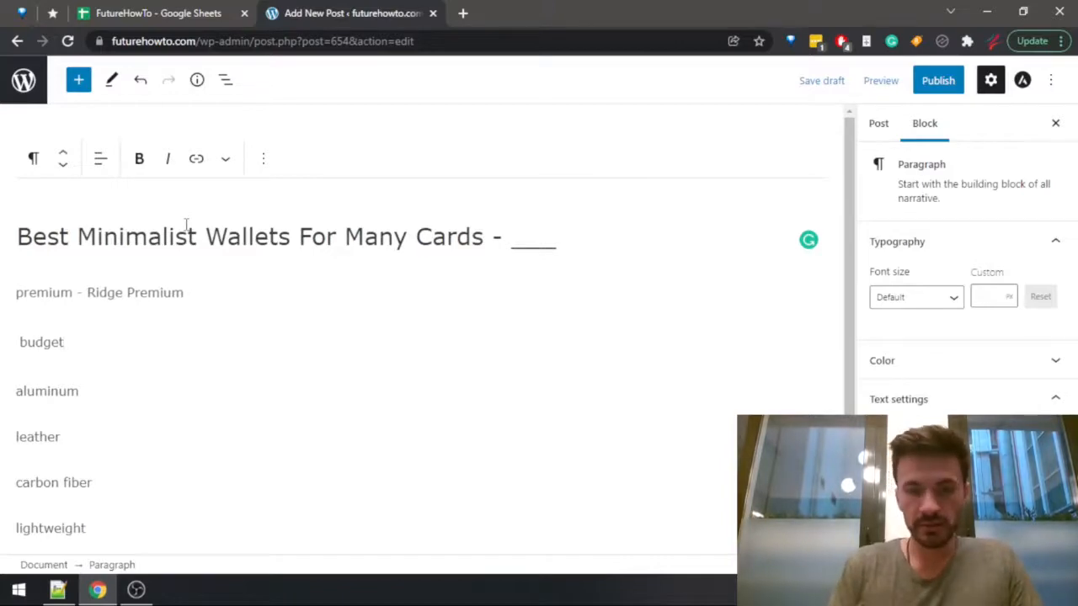
type("-")
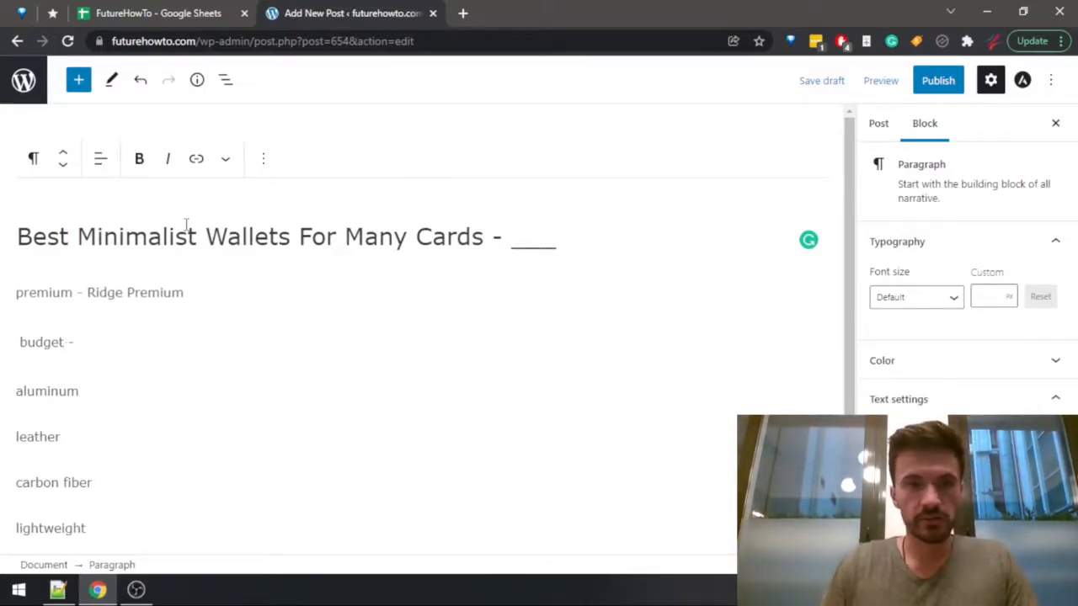
key("ctrl+shift+Tab")
left_click(328, 12)
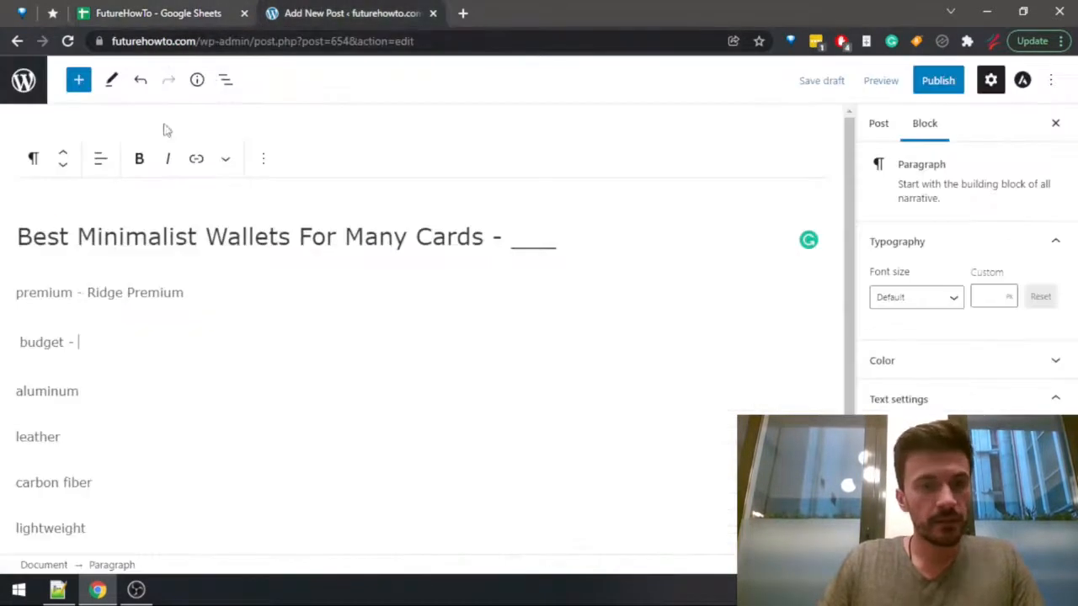
left_click(150, 12)
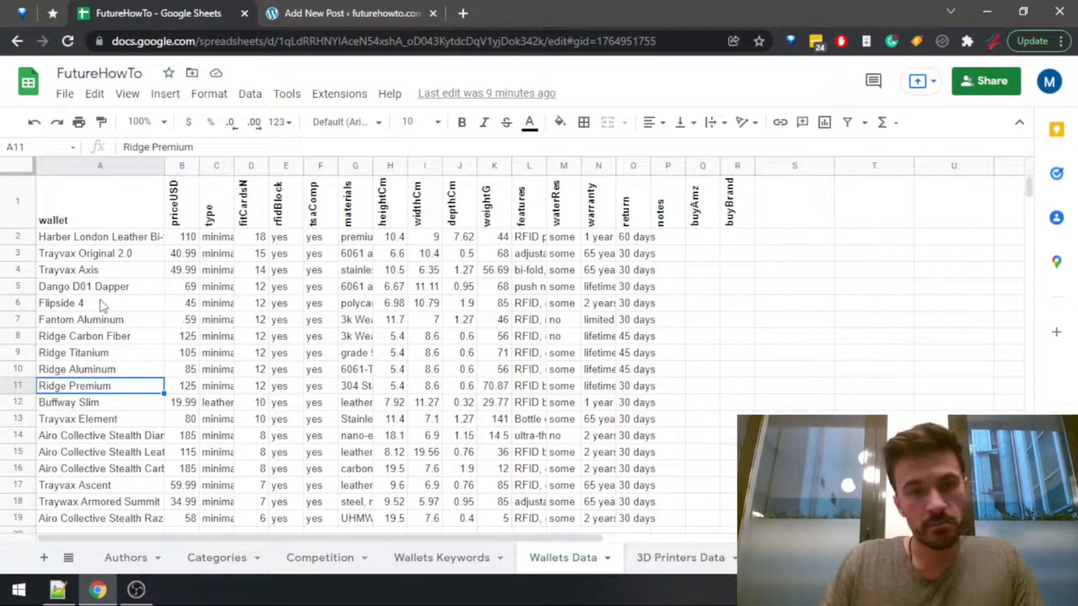
left_click(85, 324)
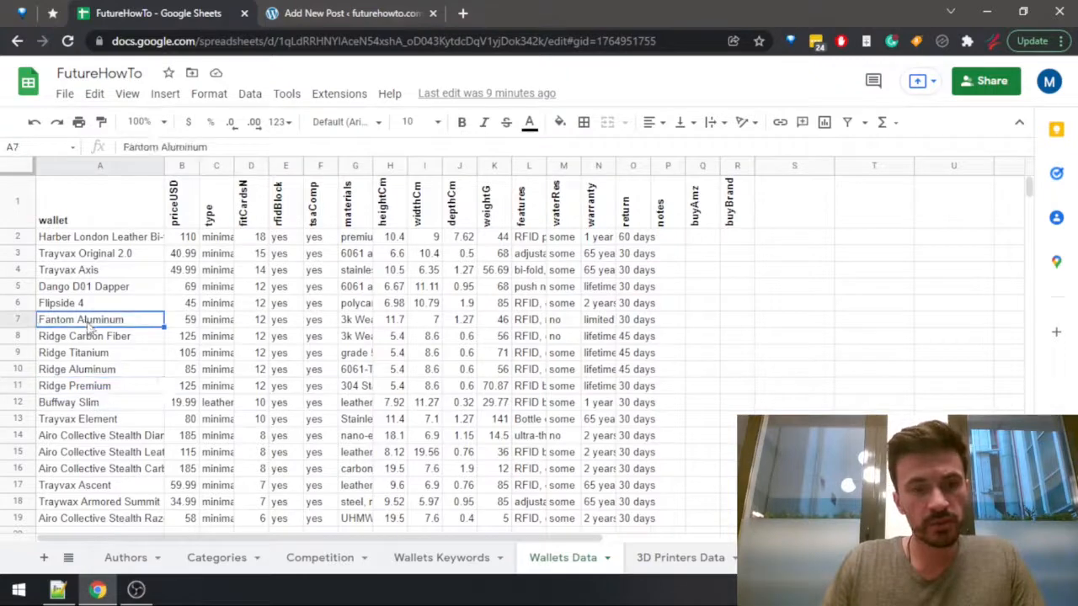
left_click(81, 309)
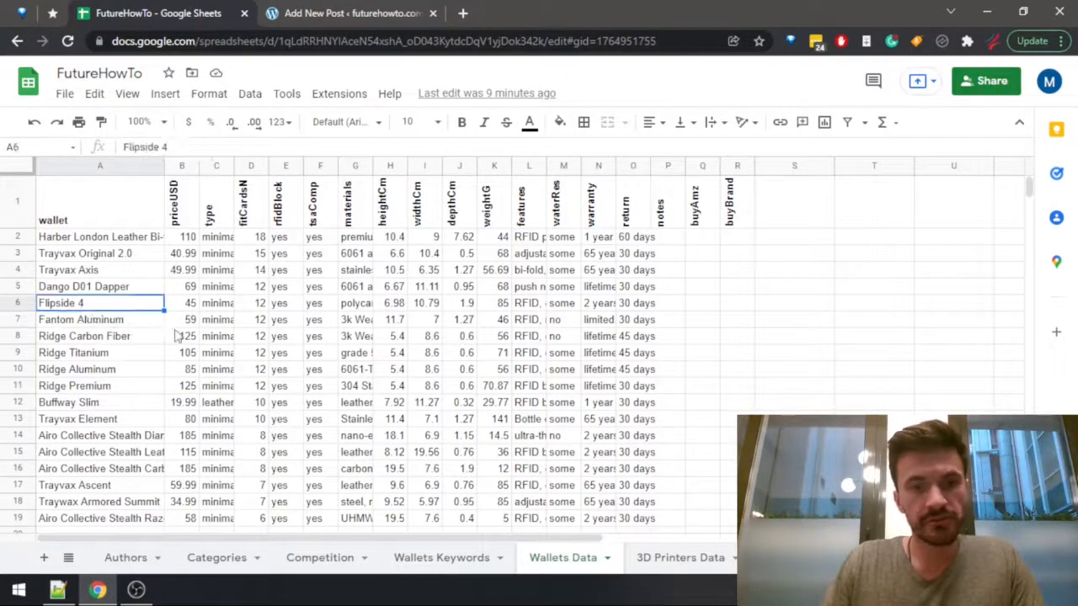
key("ctrl+Tab")
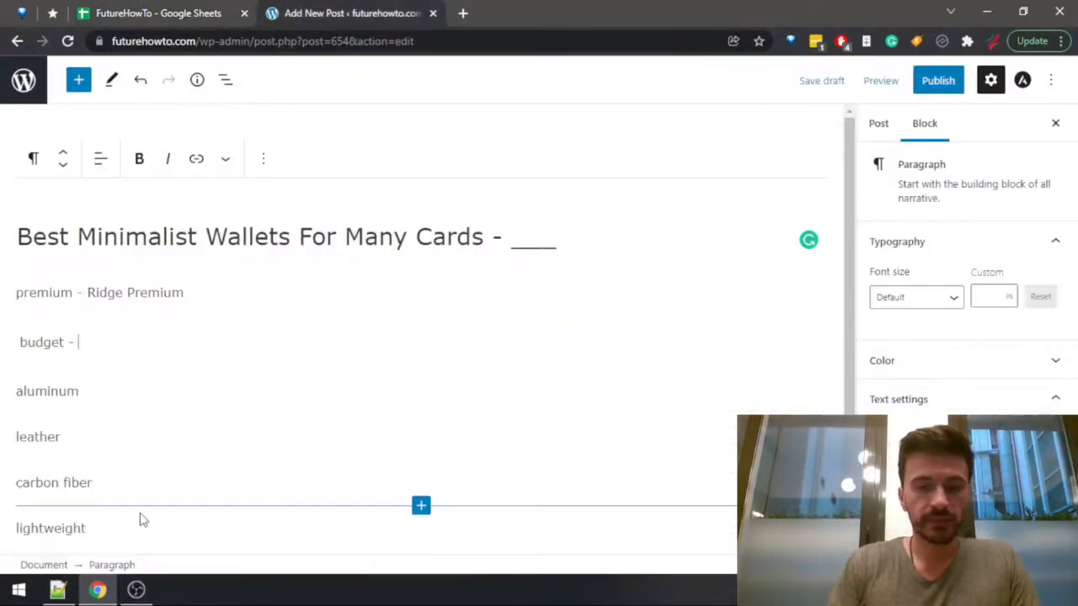
type("side 4")
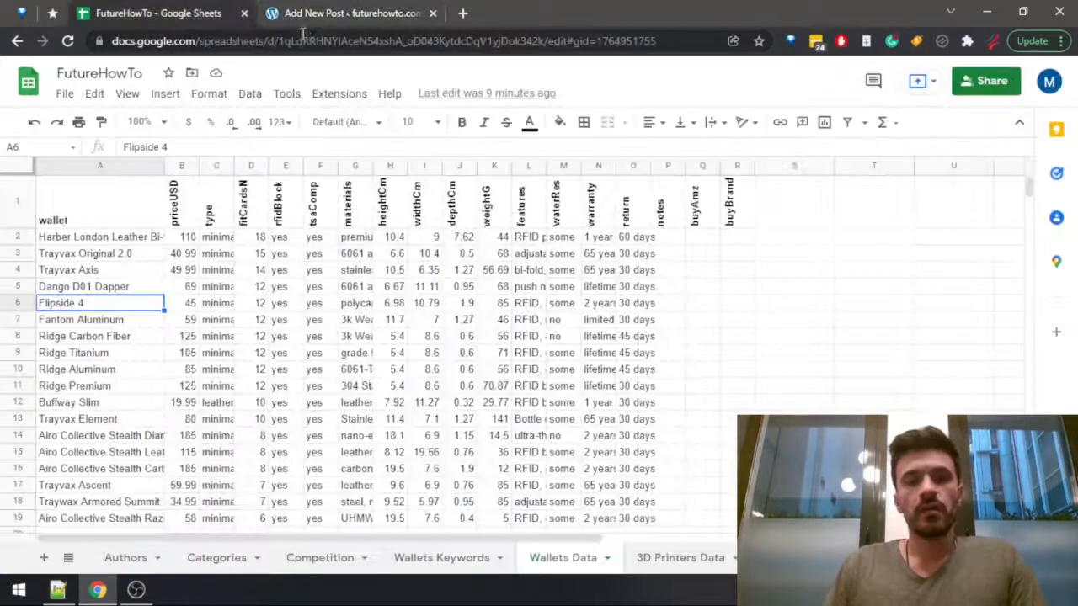
Append a dash to the aluminum use case in the WordPress post.
key("ctrl+shift+Tab")
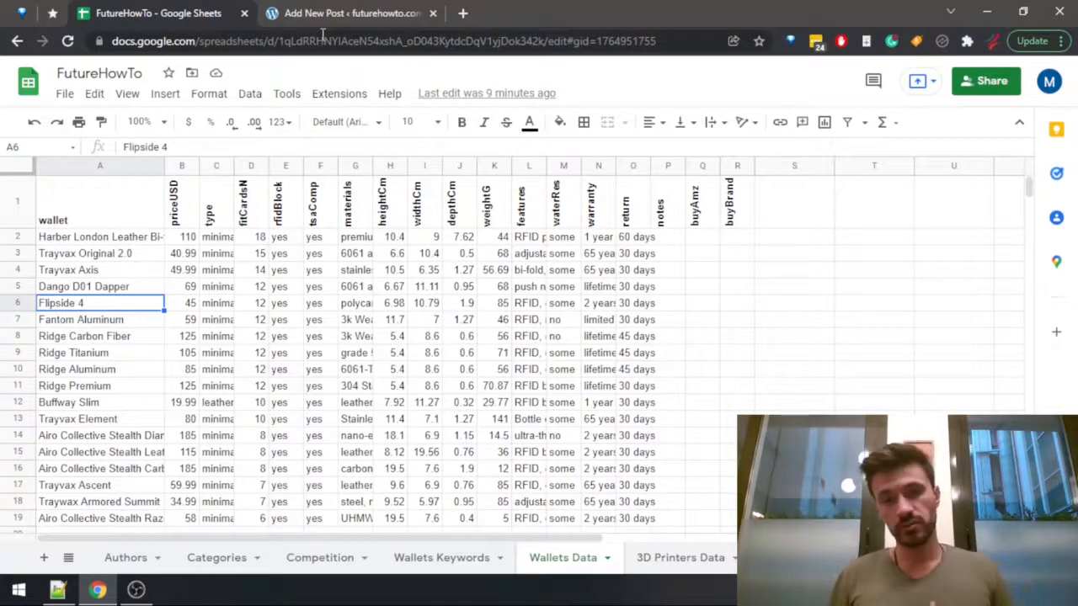
left_click(330, 13)
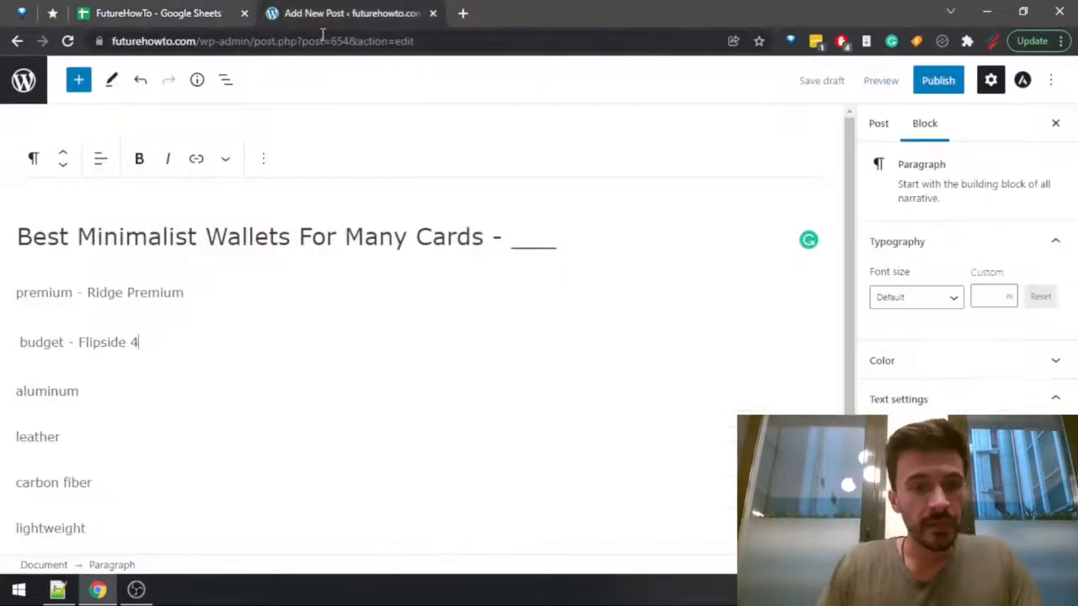
left_click(89, 381)
type("-")
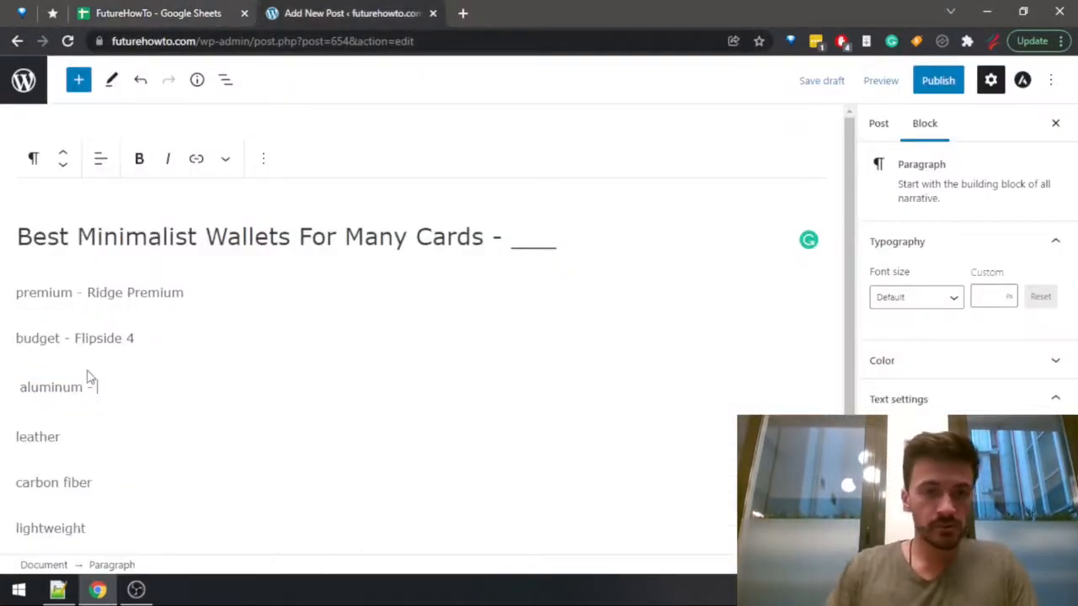
Examine the aluminum wallet candidates in the spreadsheet, including Ridge Aluminum and Fantom Aluminum, and read the materials in G2 and G3.
key("ctrl+shift+Tab")
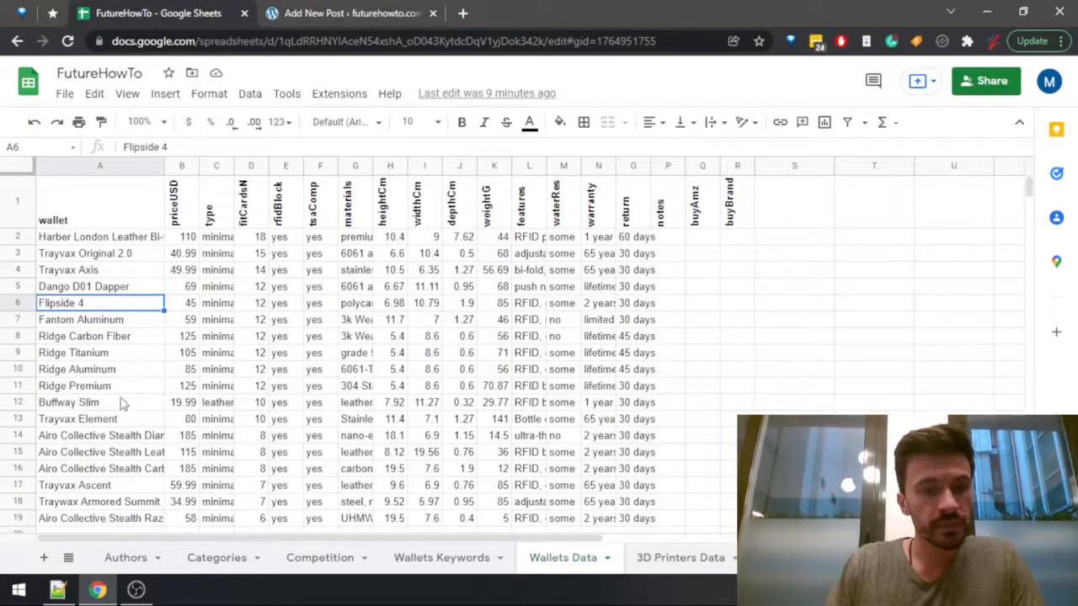
left_click(361, 240)
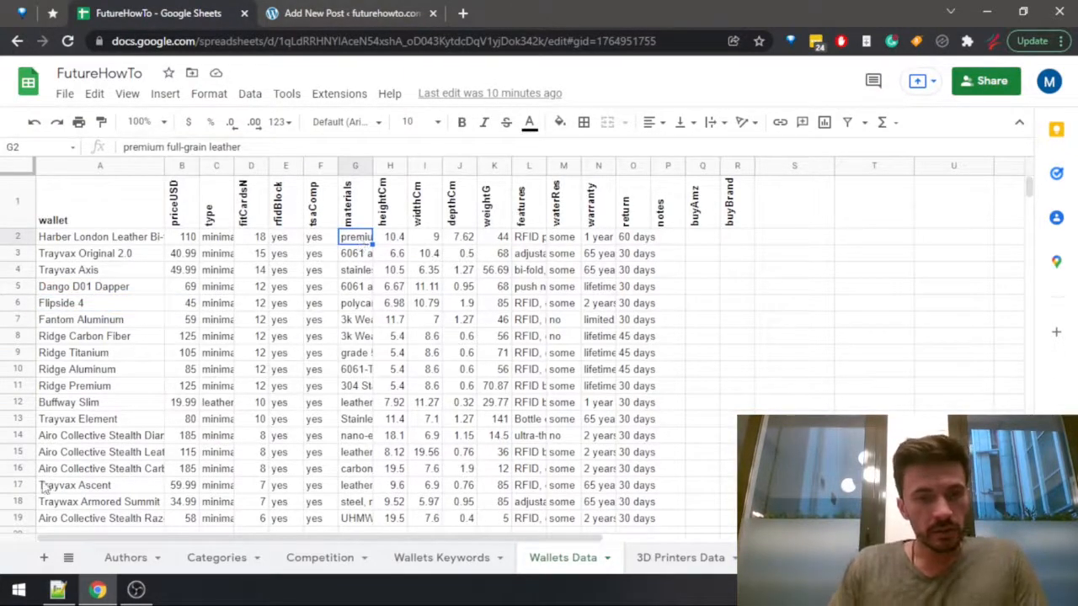
left_click(93, 374)
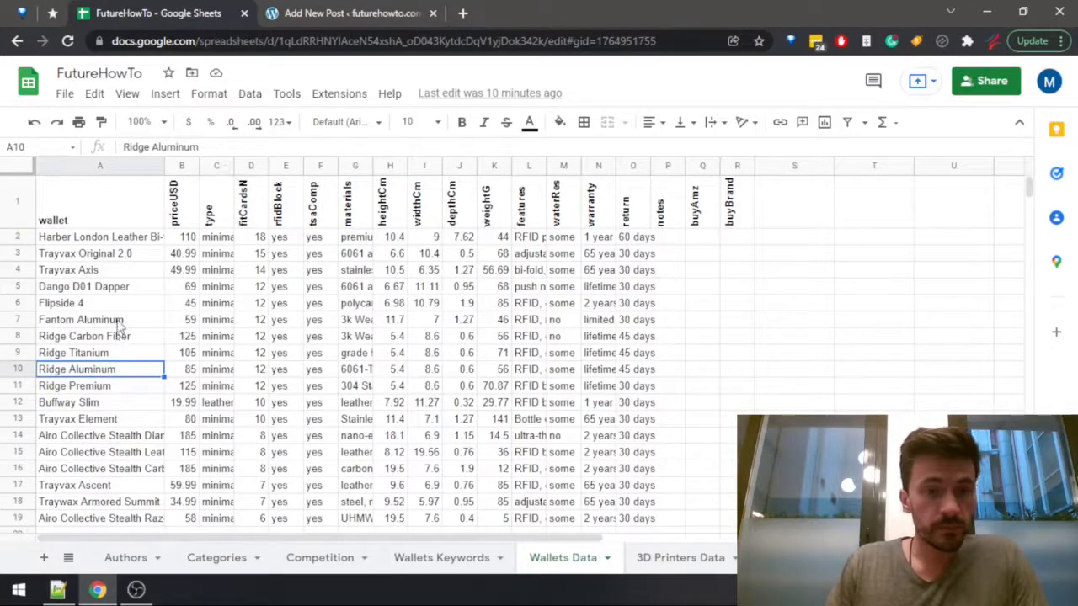
left_click(310, 19)
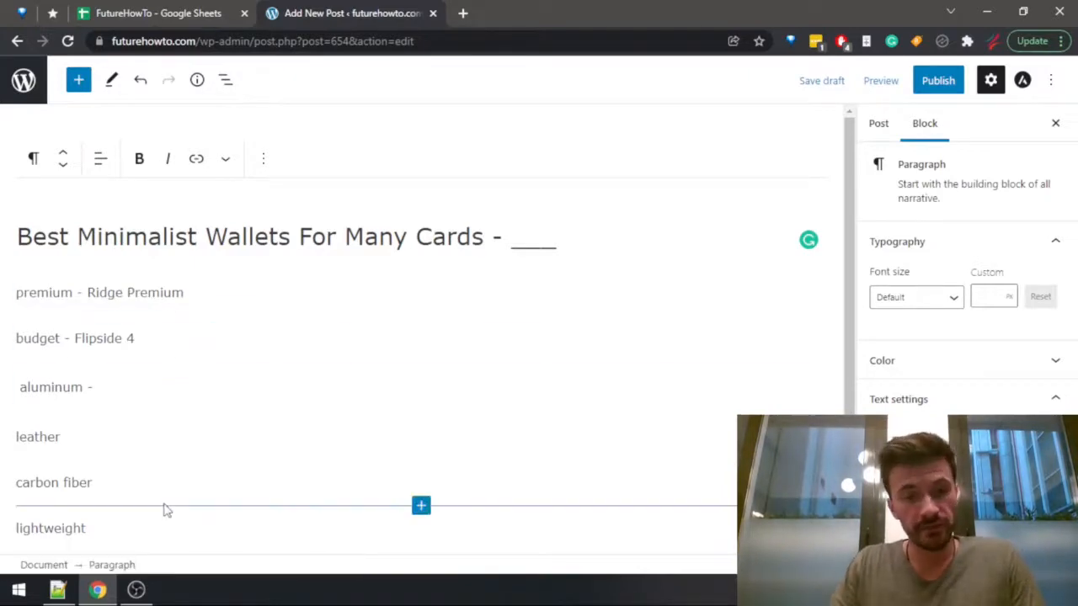
scroll(173, 497, "down", 2)
left_click(177, 12)
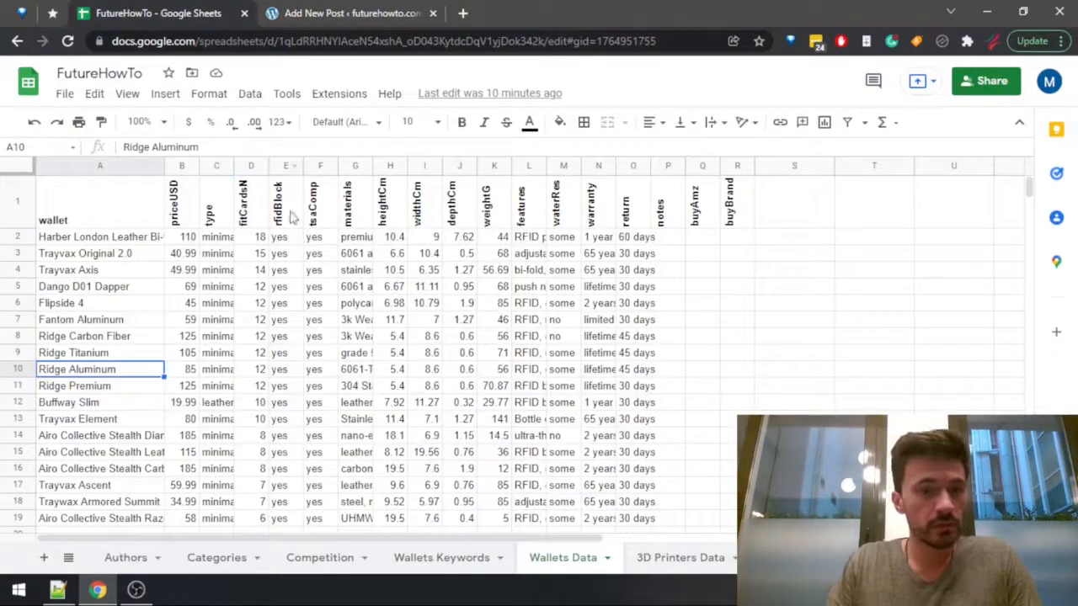
left_click(120, 321)
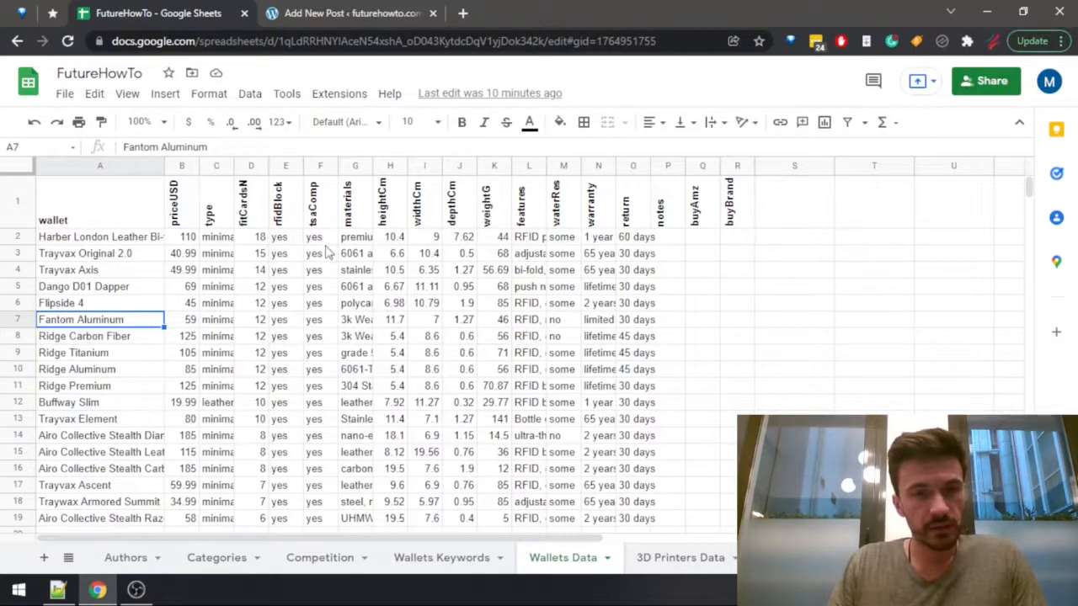
left_click(357, 244)
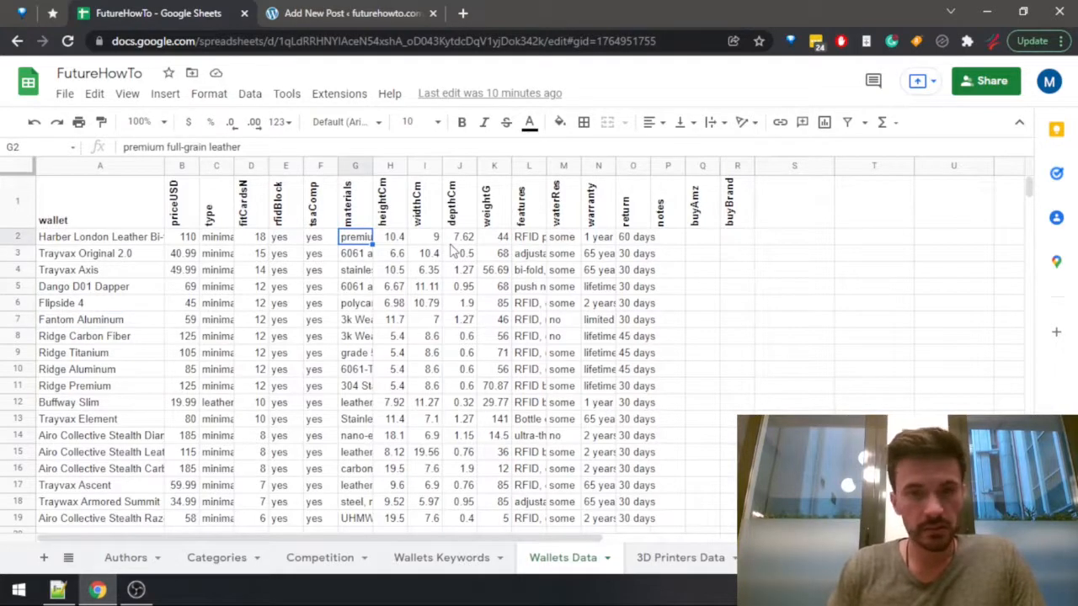
key("Down")
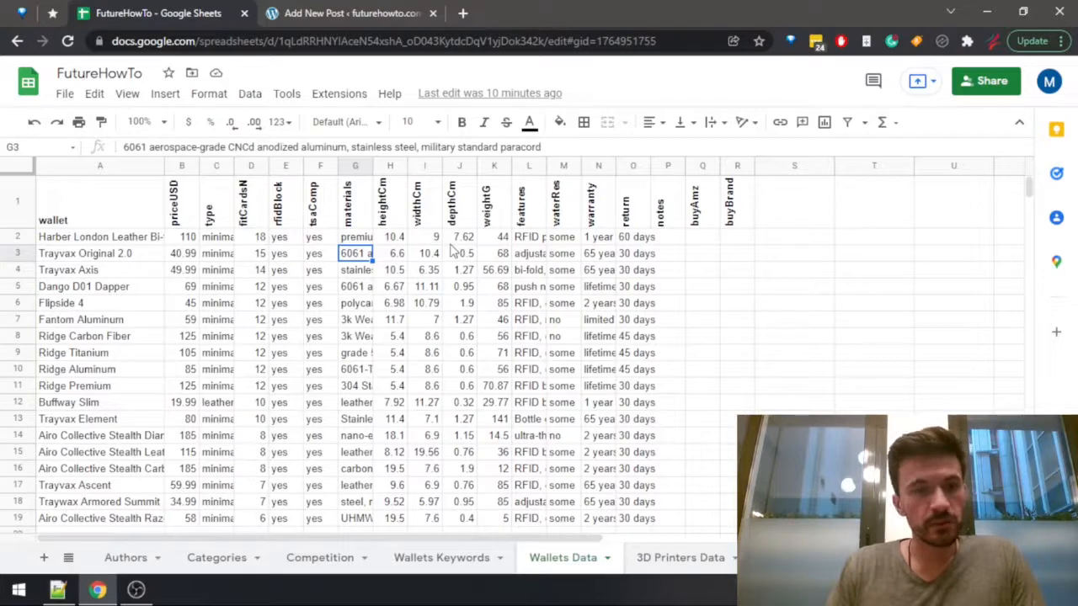
Review the price, card capacity and other details of Trayvax Original 2.0 across row 3 of the wallet sheet.
key("Left")
key("Left")
key("Left")
key("Left")
key("Left")
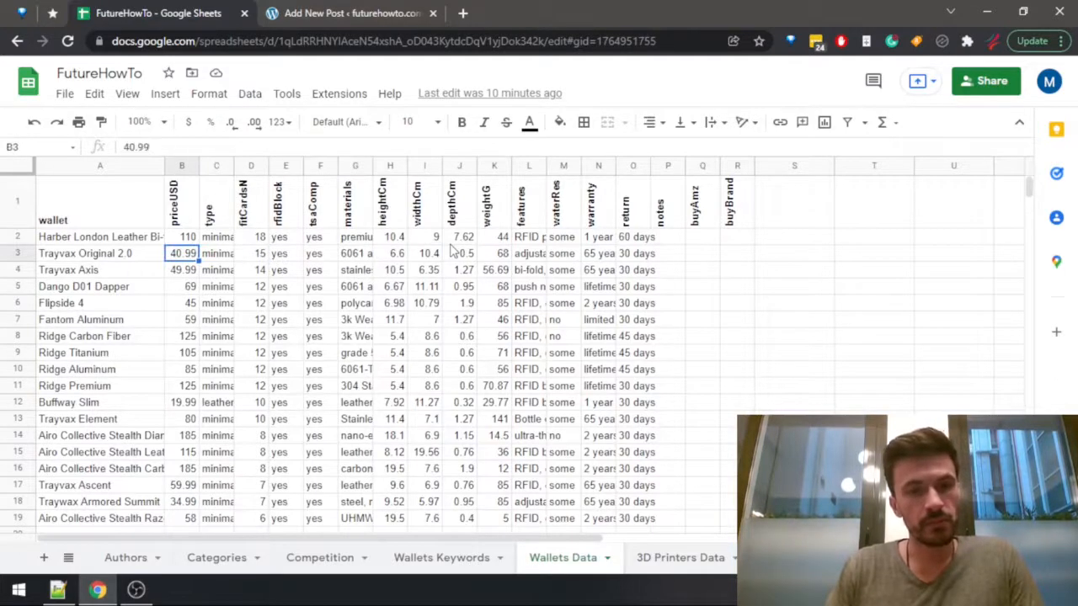
key("Right")
key("Right")
key("Right")
key("Left")
key("Left")
key("Left")
key("Left")
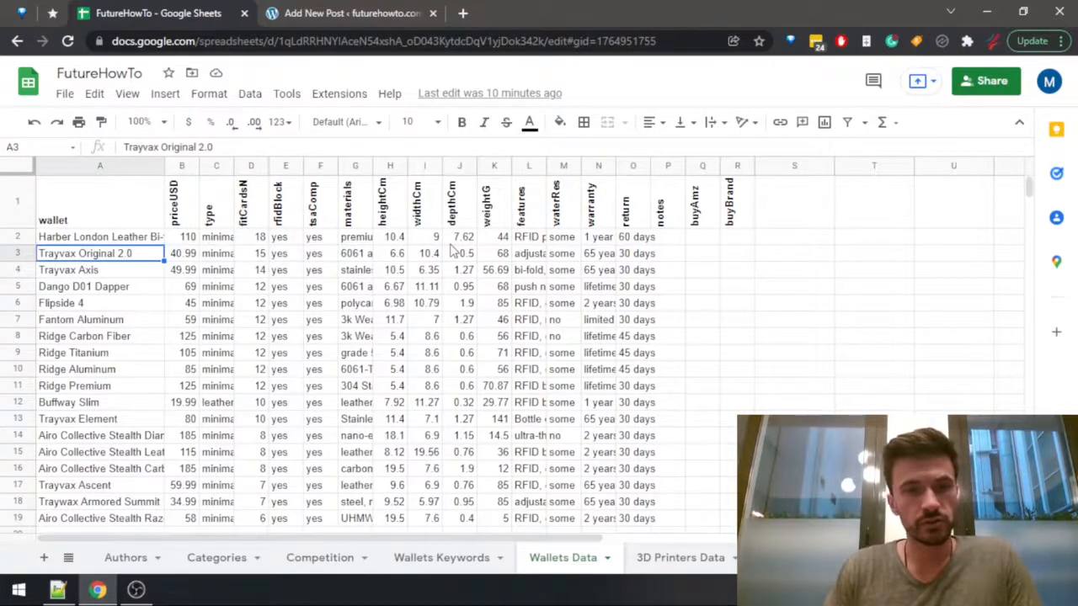
Complete the aluminum use case in the WordPress post with Trayvax Original 2.0.
key("ctrl+Tab")
type("Tray")
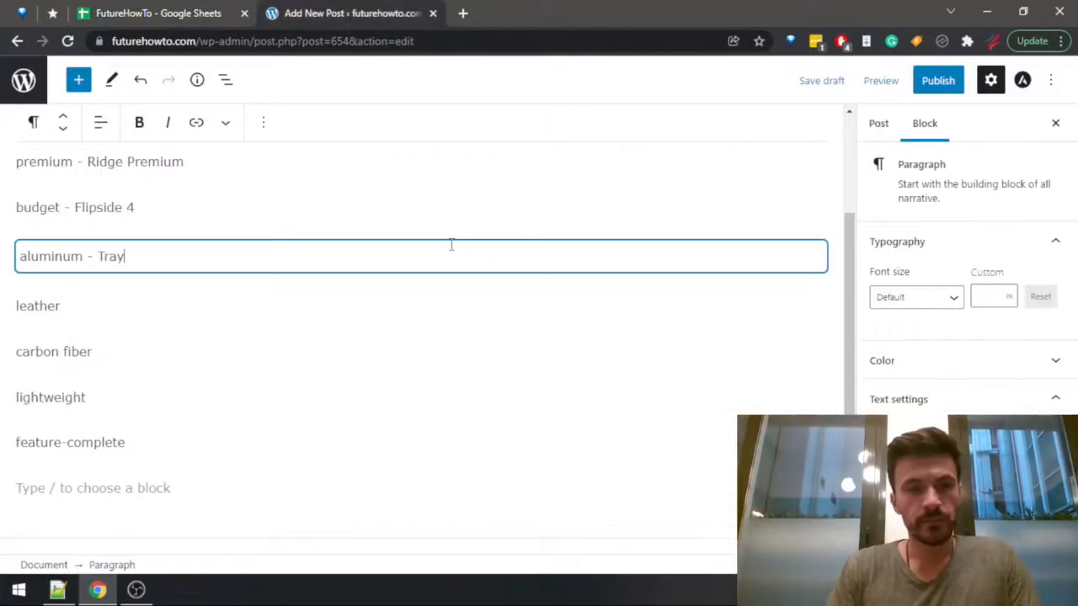
type("vax Ori")
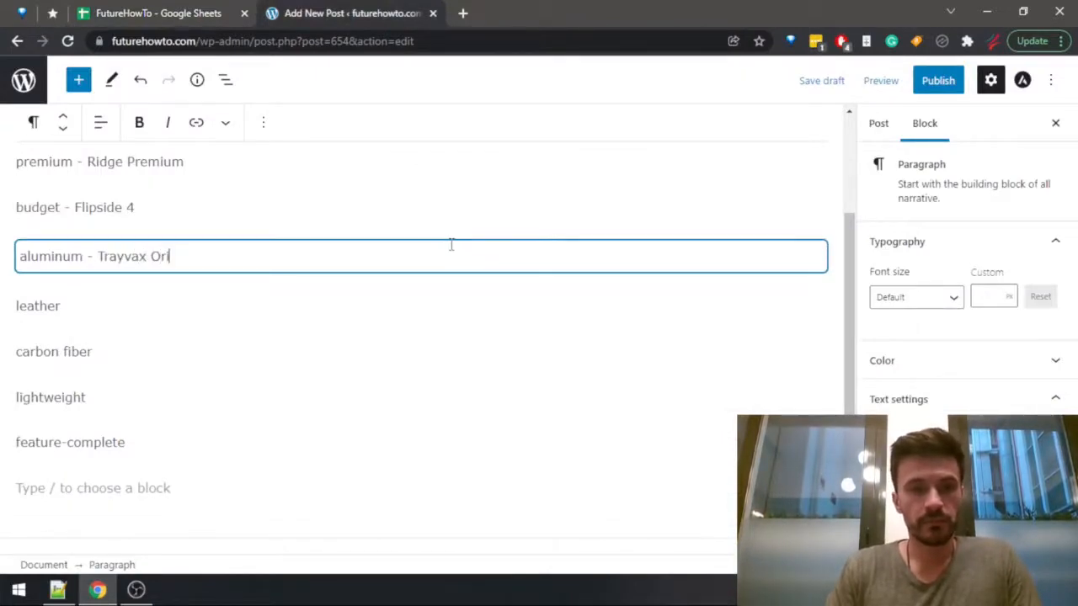
type("ginal 2.0")
Compare the card capacities of Harber London Leather Bi-fold, Trayvax Original 2.0 and Trayvax Axis in the wallet sheet.
key("ctrl+shift+Tab")
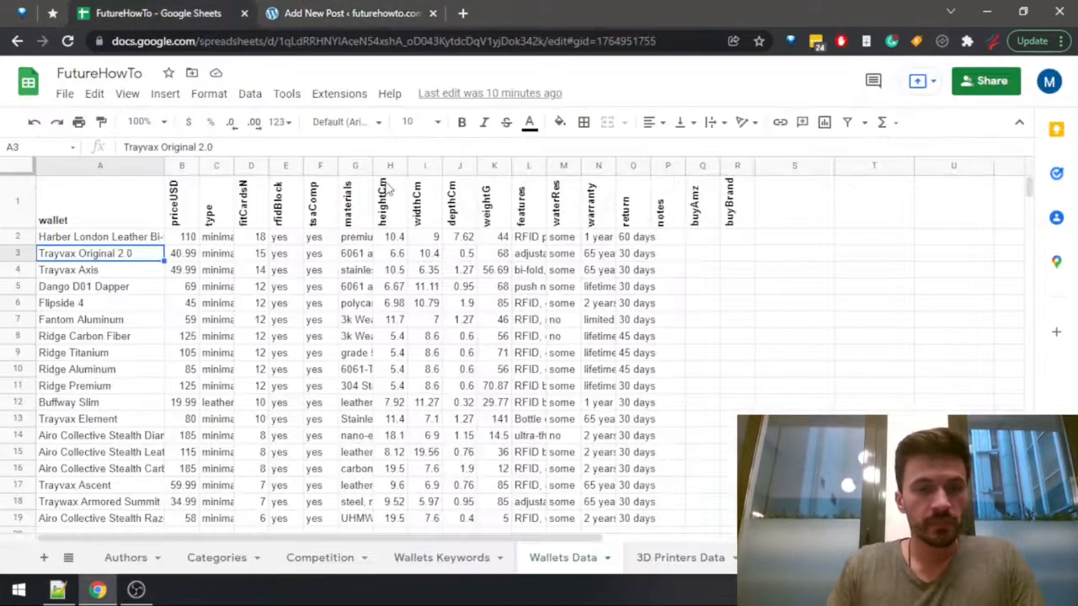
left_click(262, 255)
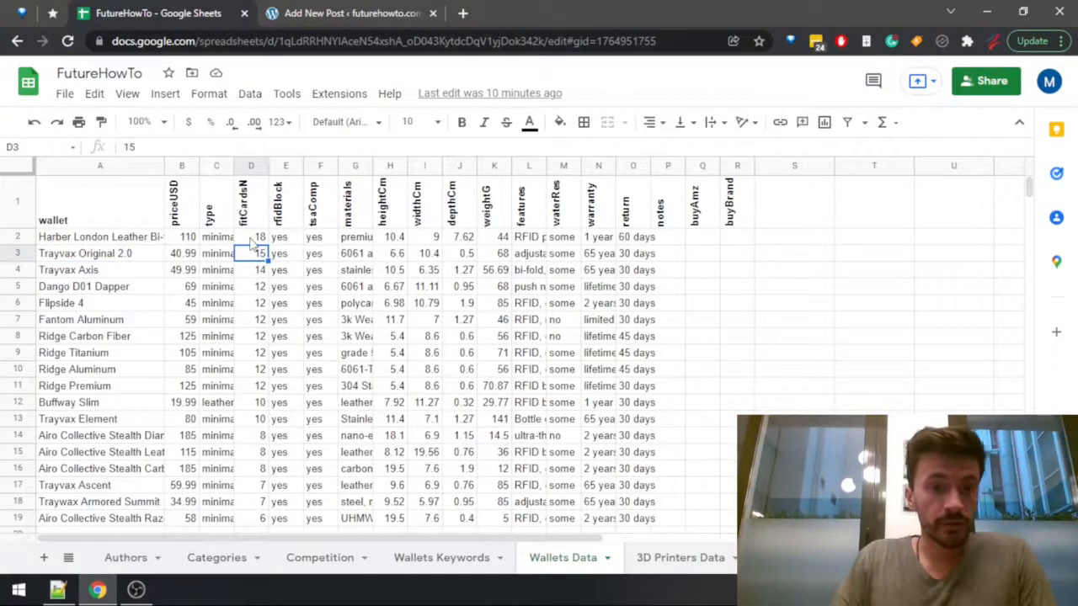
left_click_drag(250, 242, 127, 278)
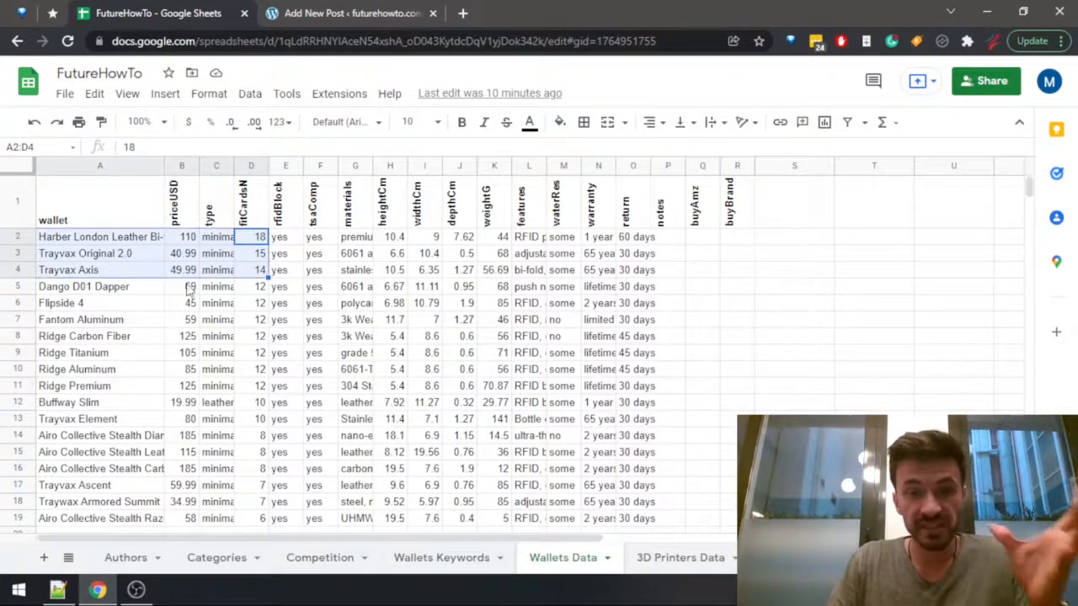
left_click(256, 271)
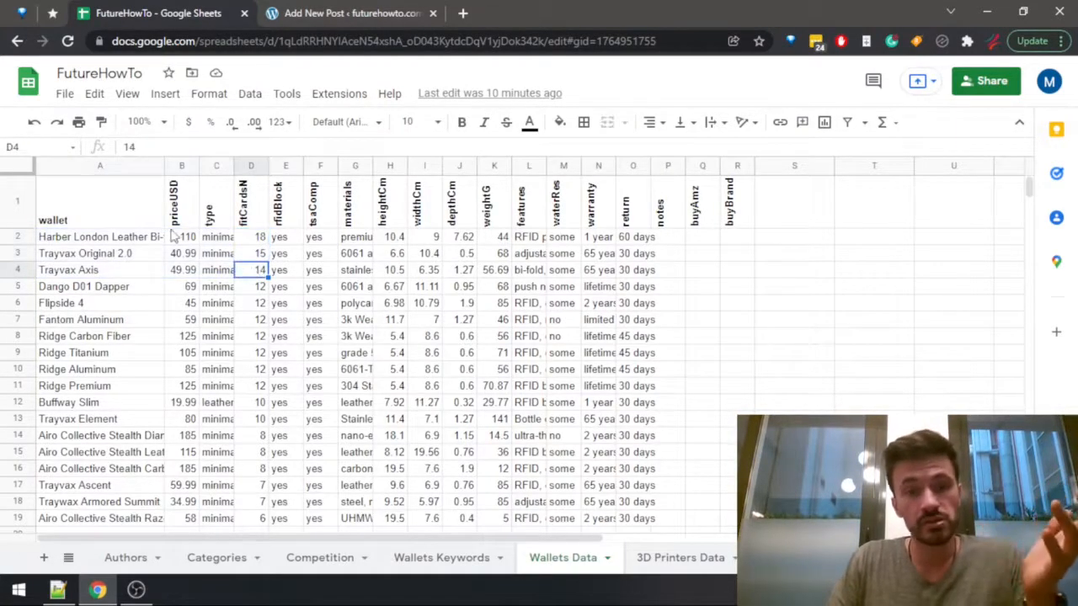
Check the material of Harber London Leather Bi-fold, and add that wallet's name to the leather use case in the WordPress post.
left_click(150, 240)
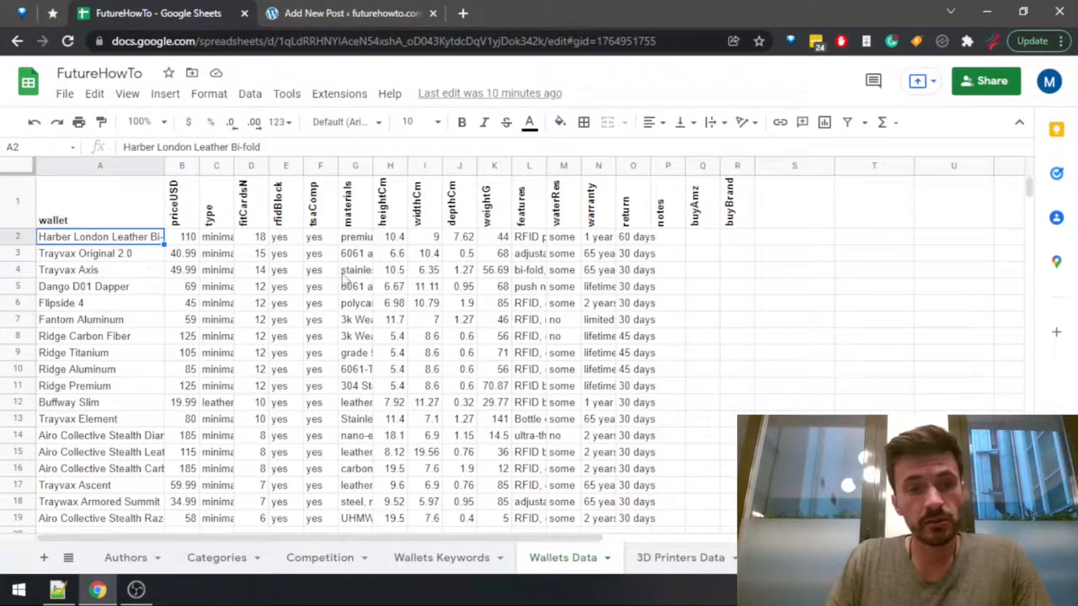
left_click(357, 243)
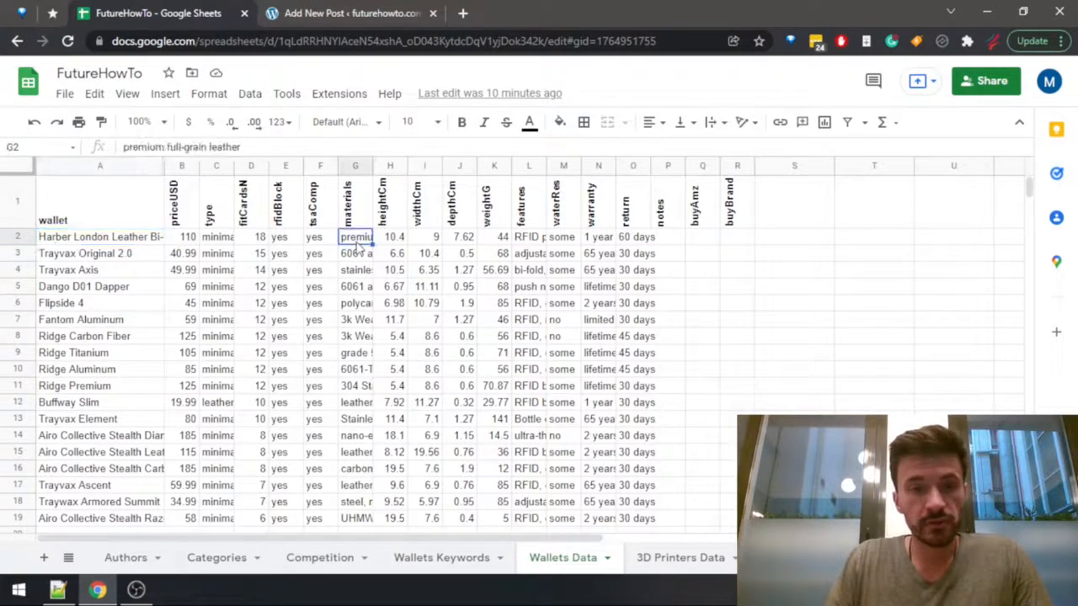
left_click(133, 242)
left_click_drag(263, 146, 123, 143)
key("ctrl+c")
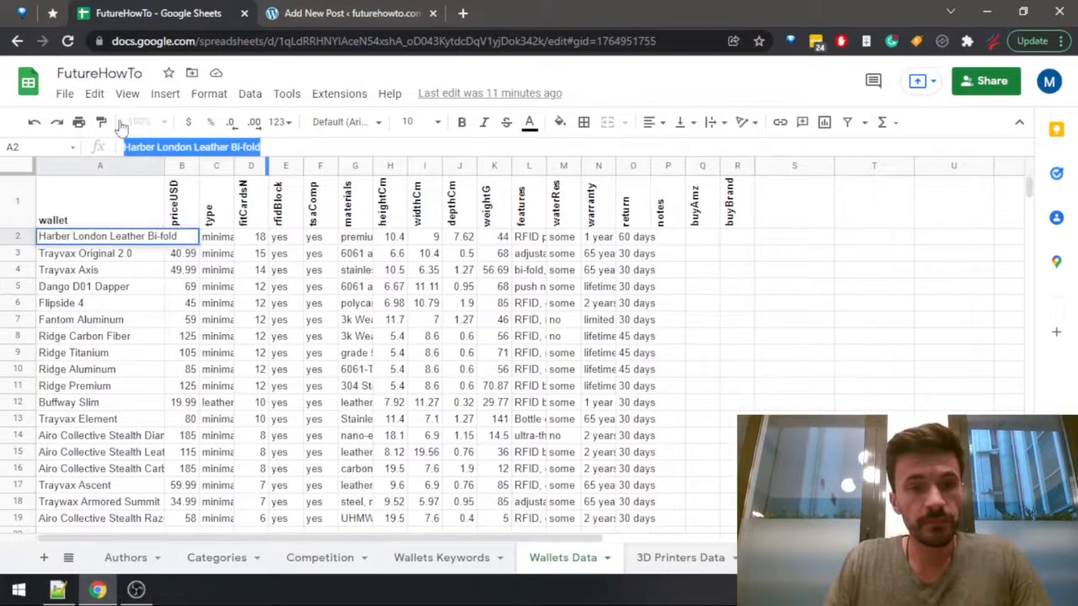
left_click(310, 13)
left_click(99, 305)
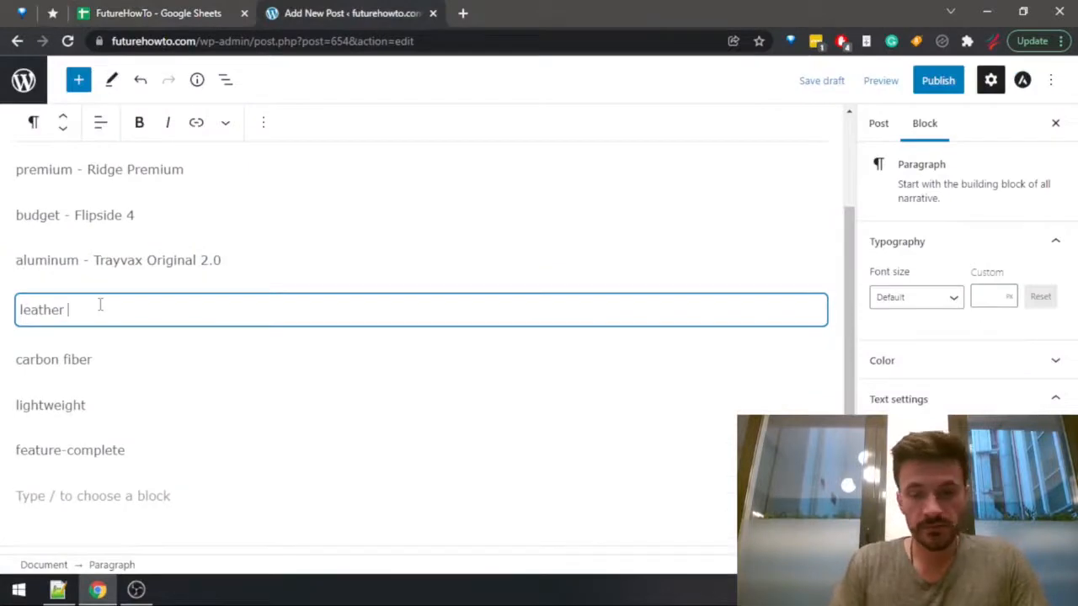
type("-")
key("ctrl+v")
Review the materials, weight and features of Trayvax Axis across row 4 of the wallet sheet.
key("ctrl+shift+Tab")
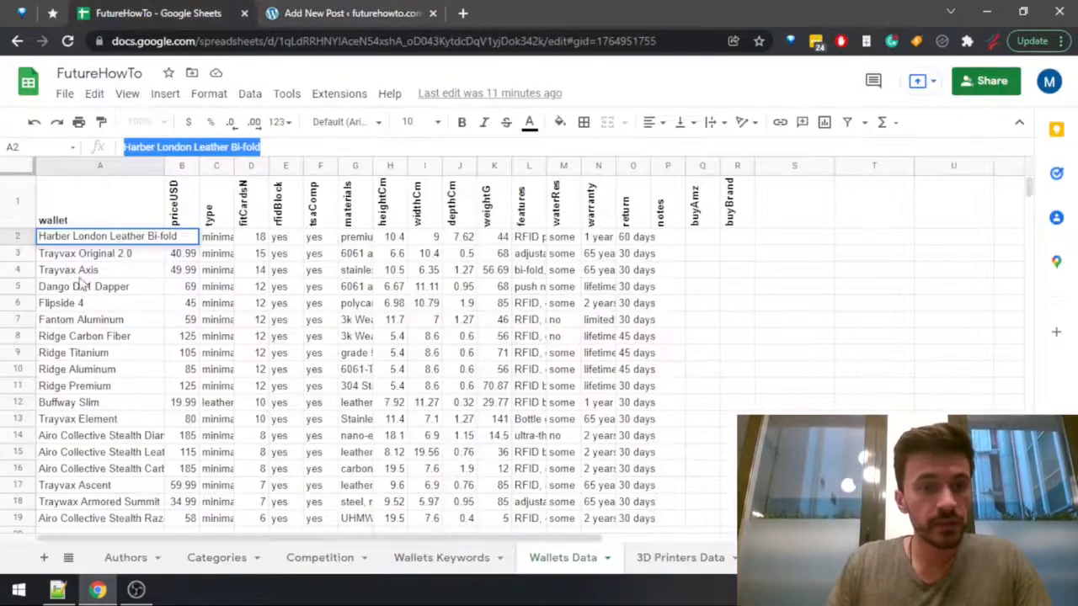
left_click(86, 276)
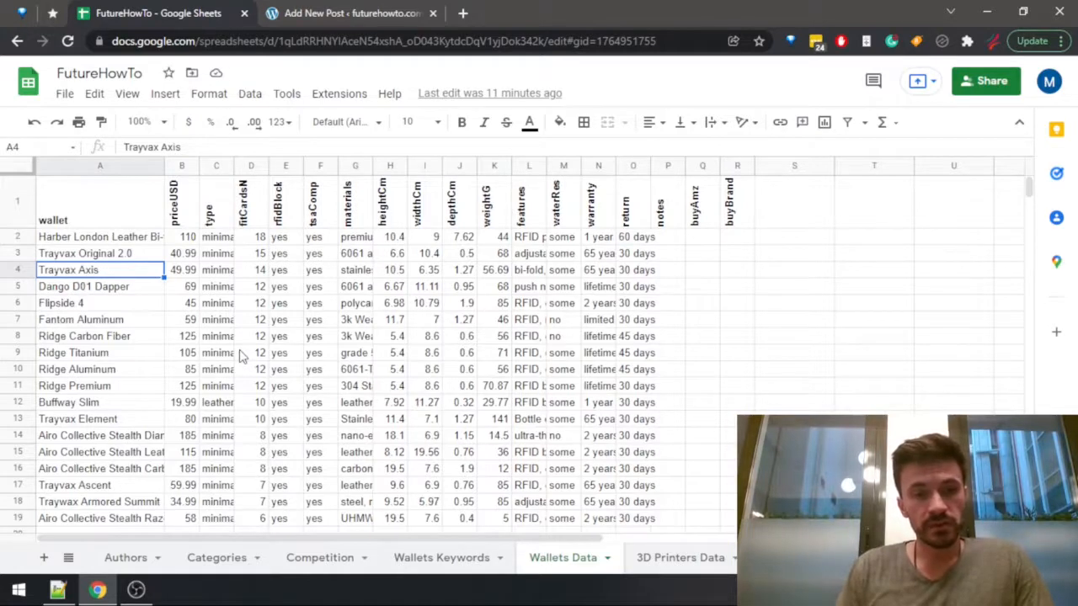
key("Right")
key("Right")
key("Right")
key("Right")
key("Right")
key("Right")
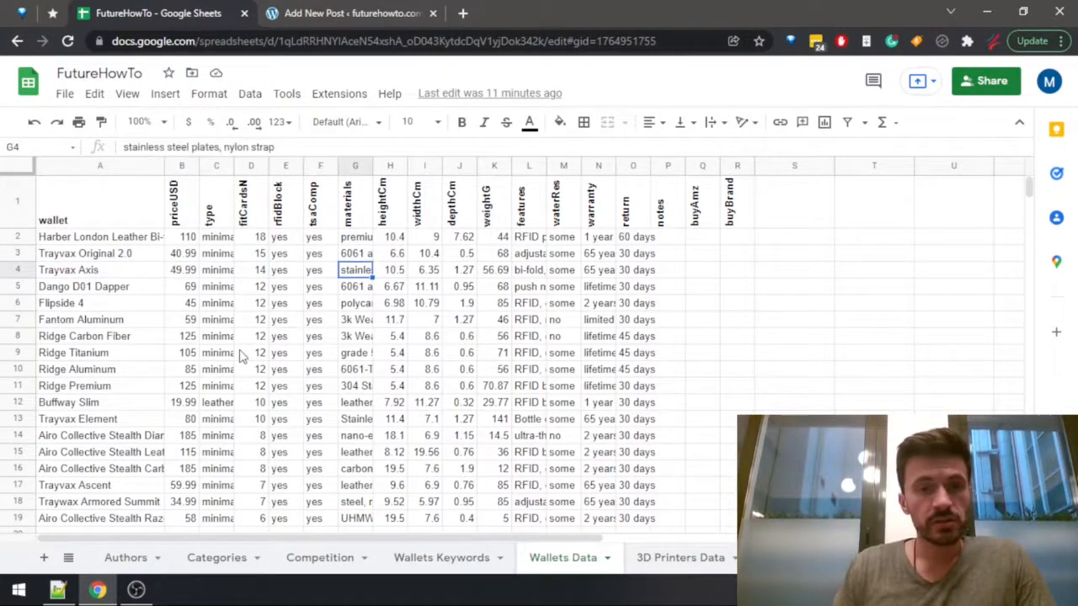
key("Right")
key("Right")
key("Right")
key("Right")
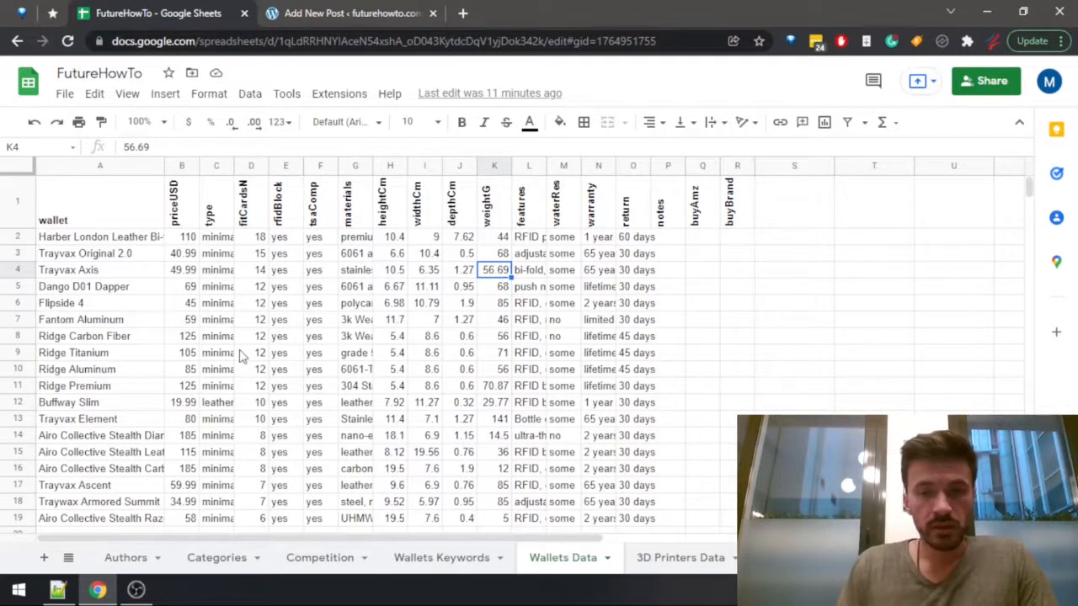
left_click(528, 274)
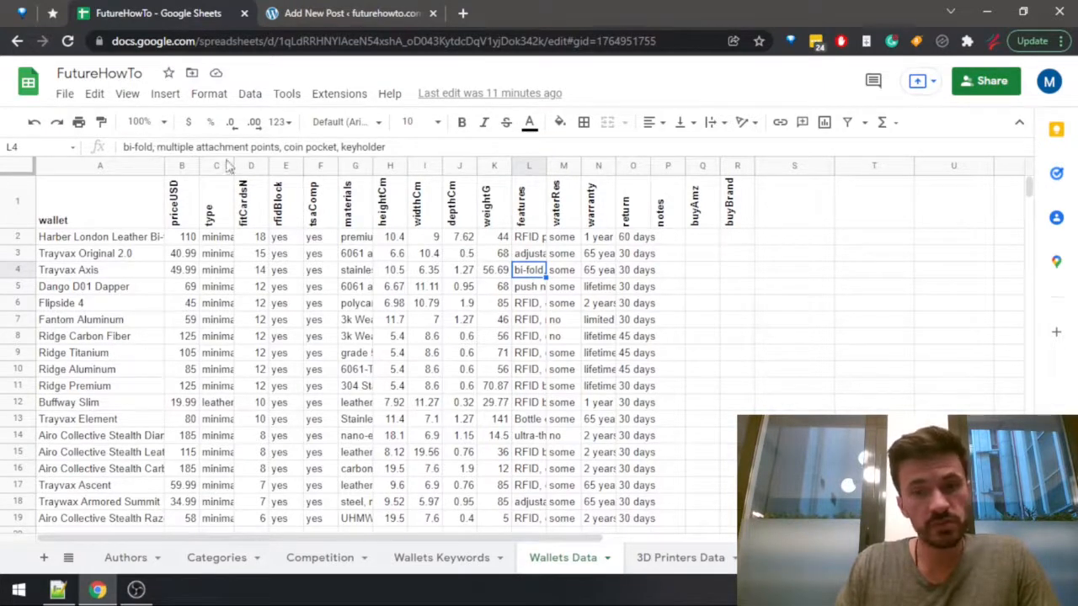
key("Left")
key("Left")
key("Left")
key("Left")
key("Left")
key("Left")
key("Left")
key("Left")
key("Left")
key("Left")
key("Left")
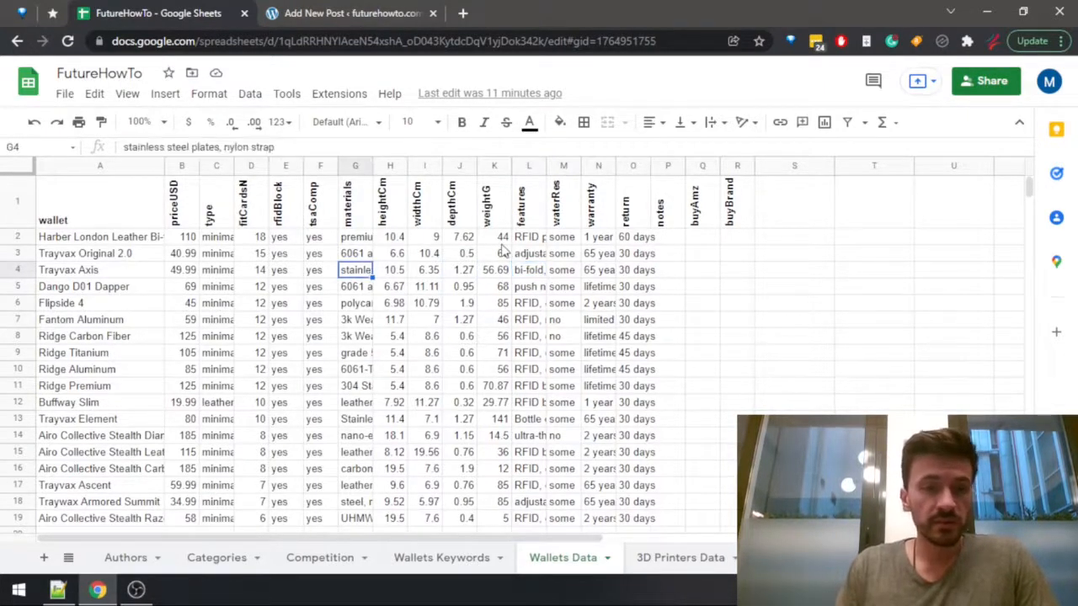
Copy the name Trayvax Axis from the sheet into the feature-complete use case of the WordPress post.
key("ctrl+c")
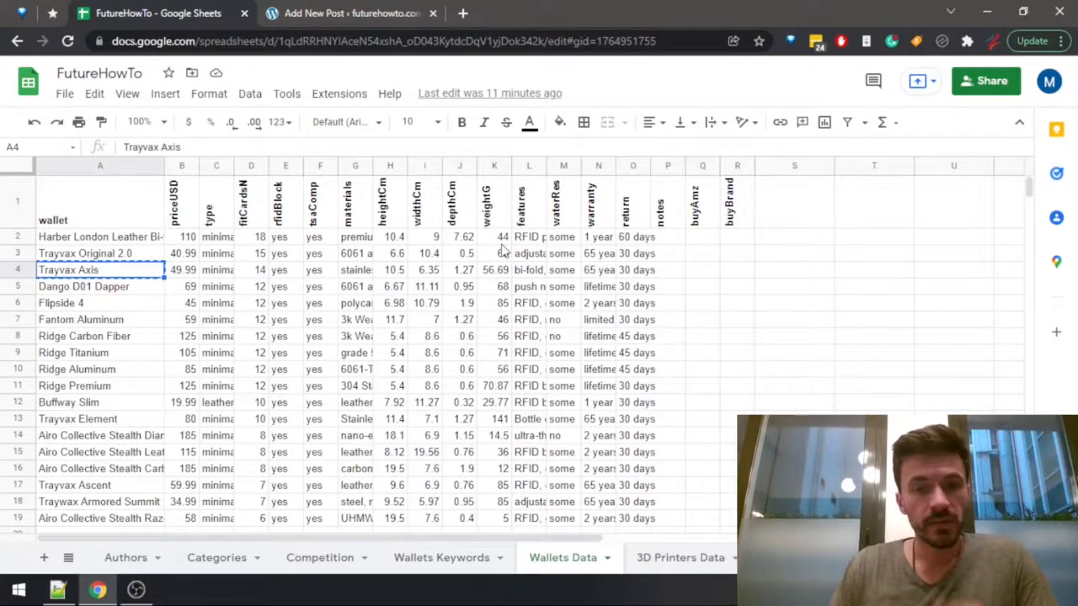
left_click(317, 16)
left_click(153, 449)
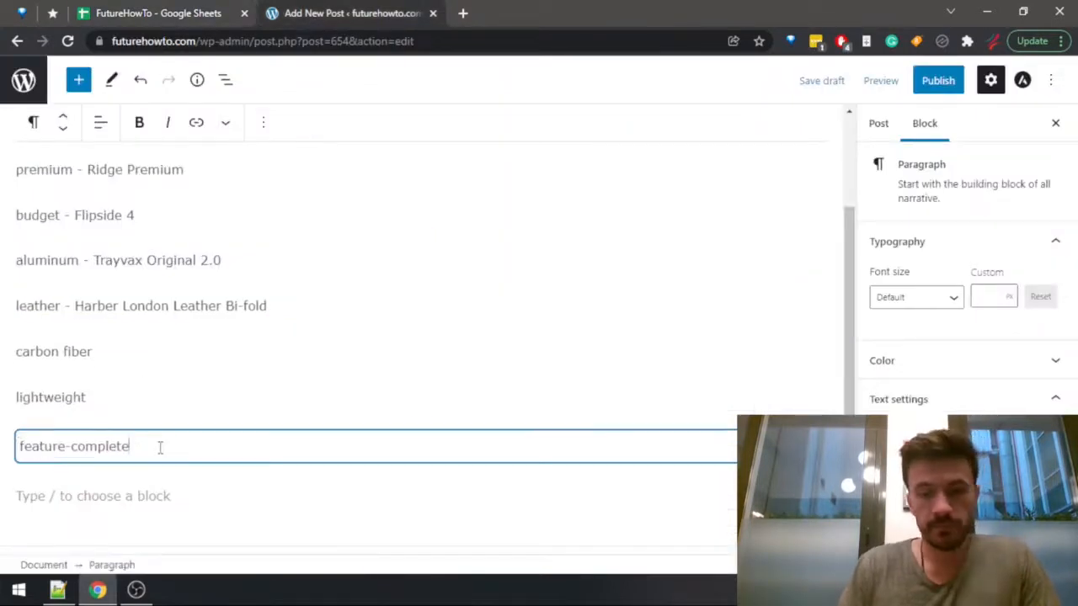
type("-")
key("ctrl+v")
Look for carbon fiber use case candidates in the wallet sheet, checking Ridge Carbon Fiber and Dango D01 Dapper.
key("ctrl+shift+Tab")
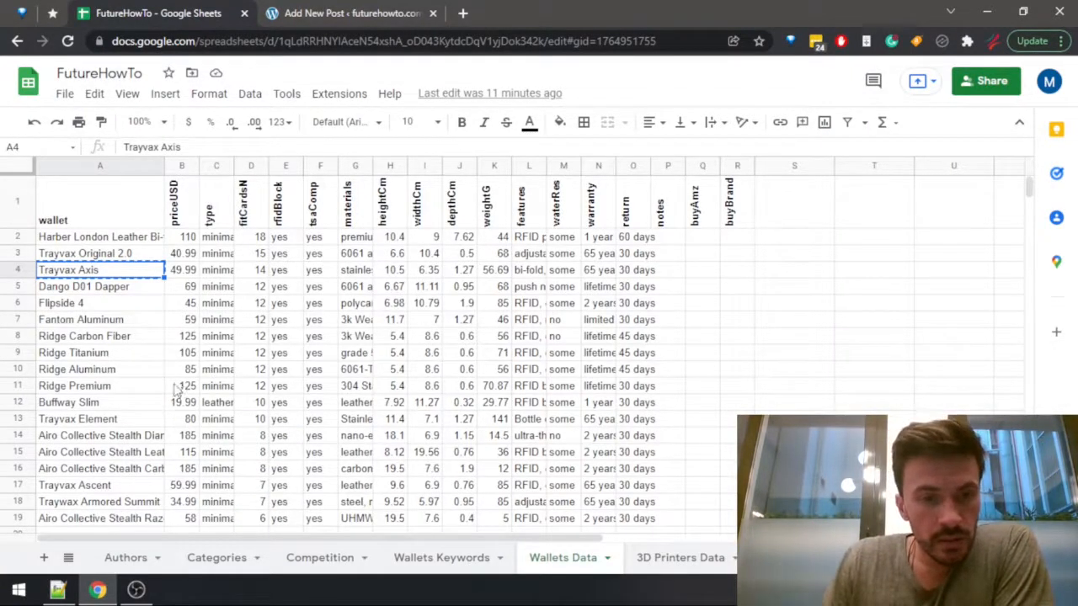
left_click(316, 20)
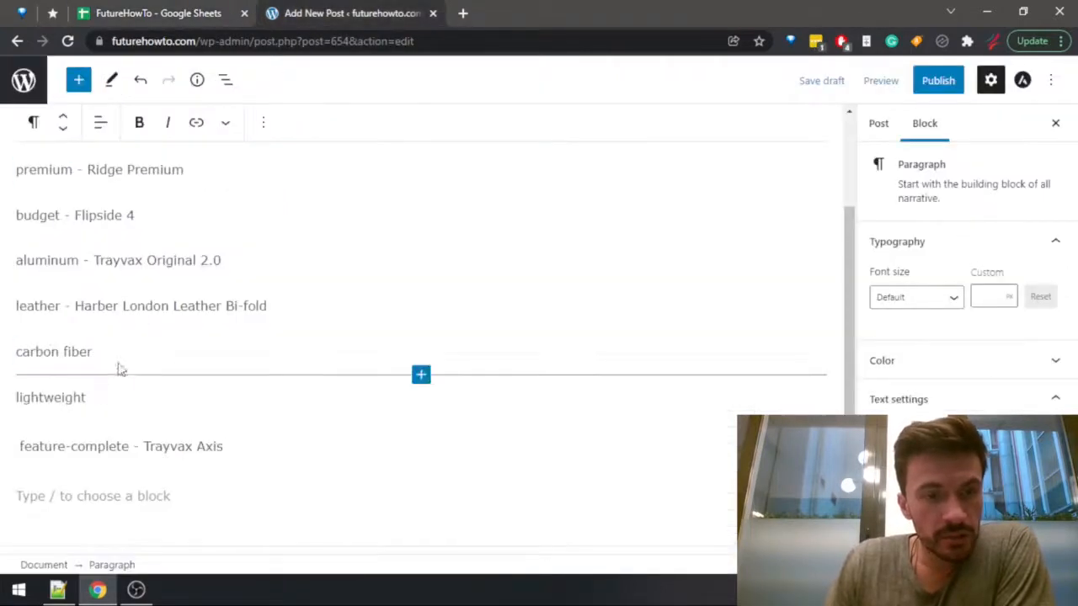
left_click(123, 354)
left_click(153, 15)
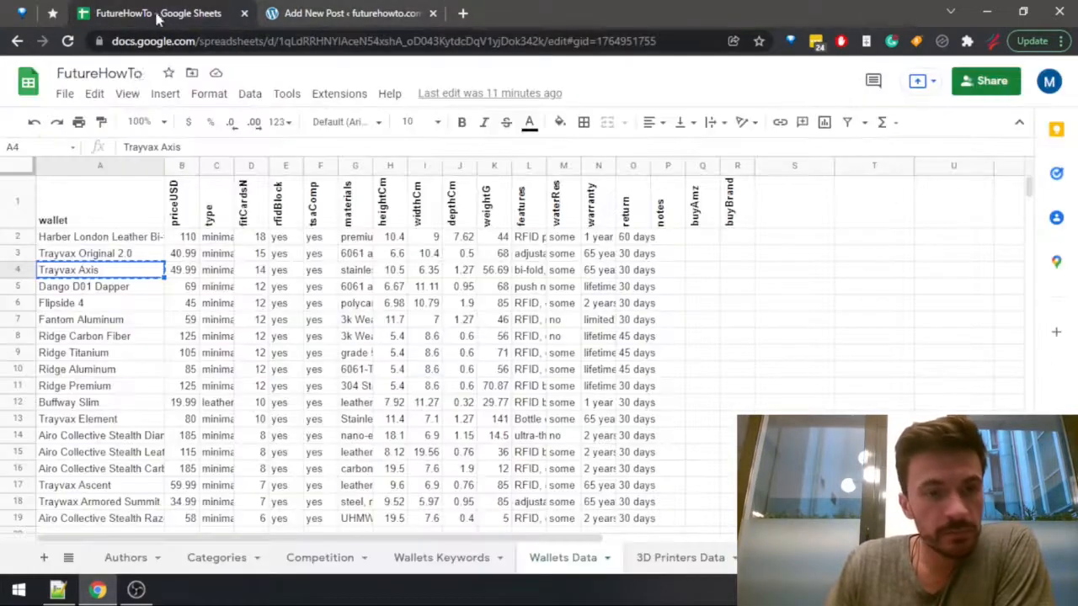
left_click(125, 341)
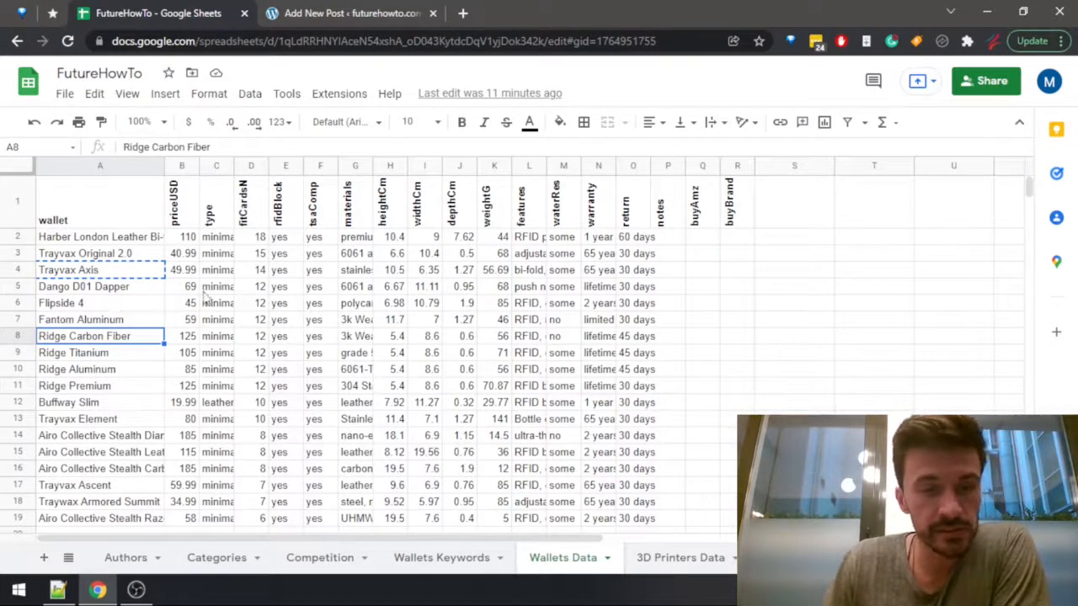
left_click(125, 288)
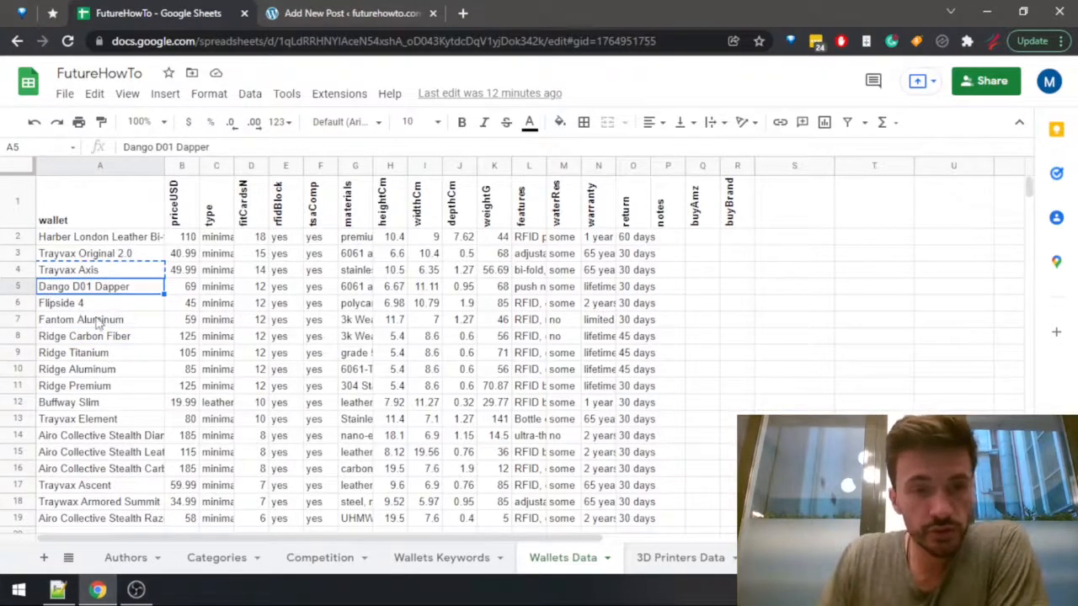
left_click(350, 13)
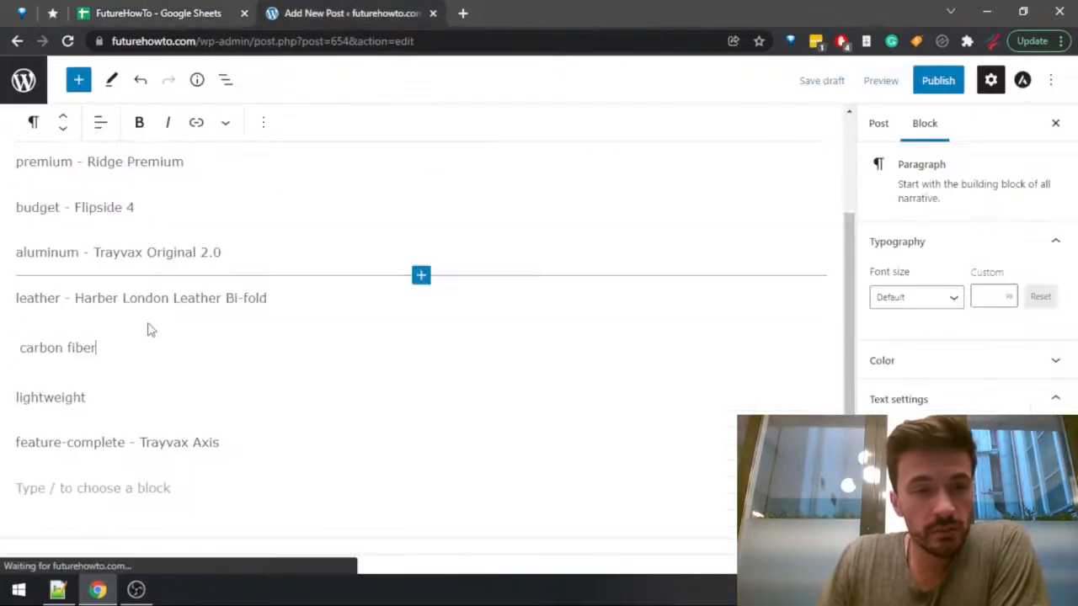
left_click(178, 16)
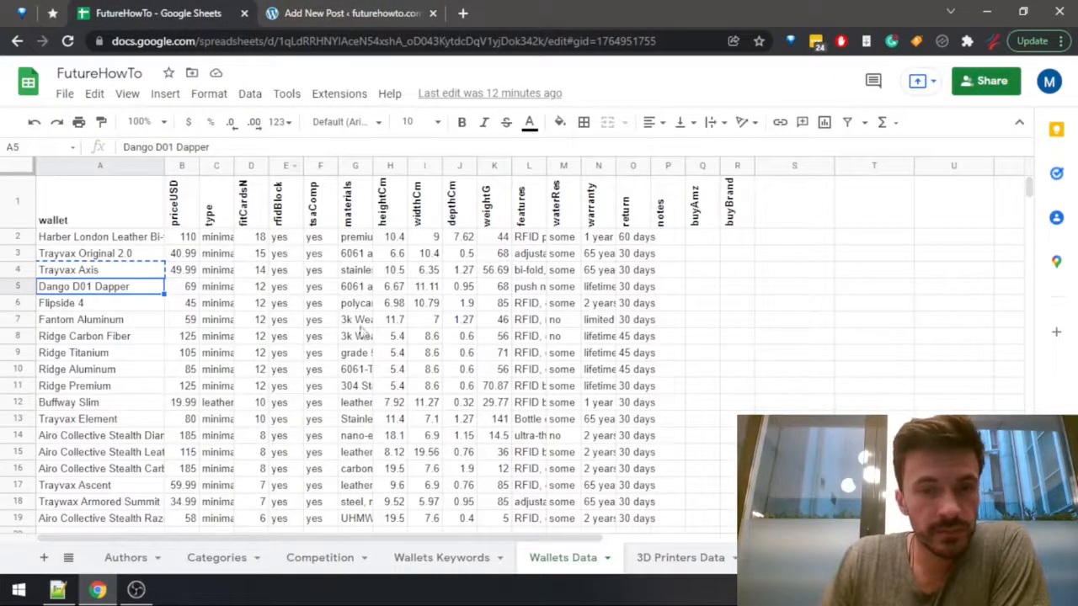
Read the materials column from row 2 down to row 7 and identify which wallet row 7 describes.
left_click(364, 255)
left_click(358, 239)
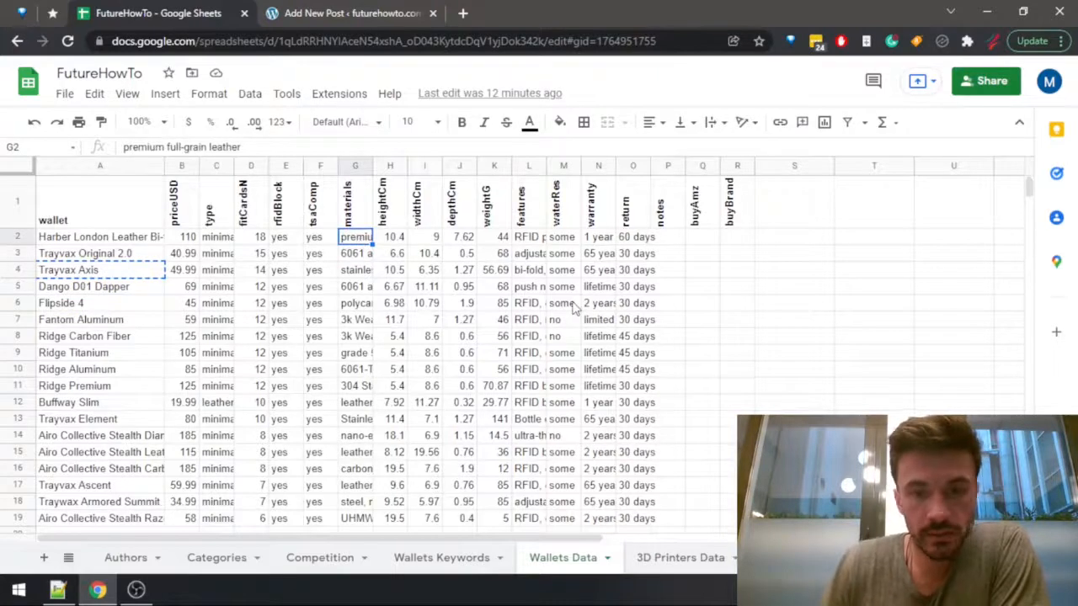
key("Down")
key("Down")
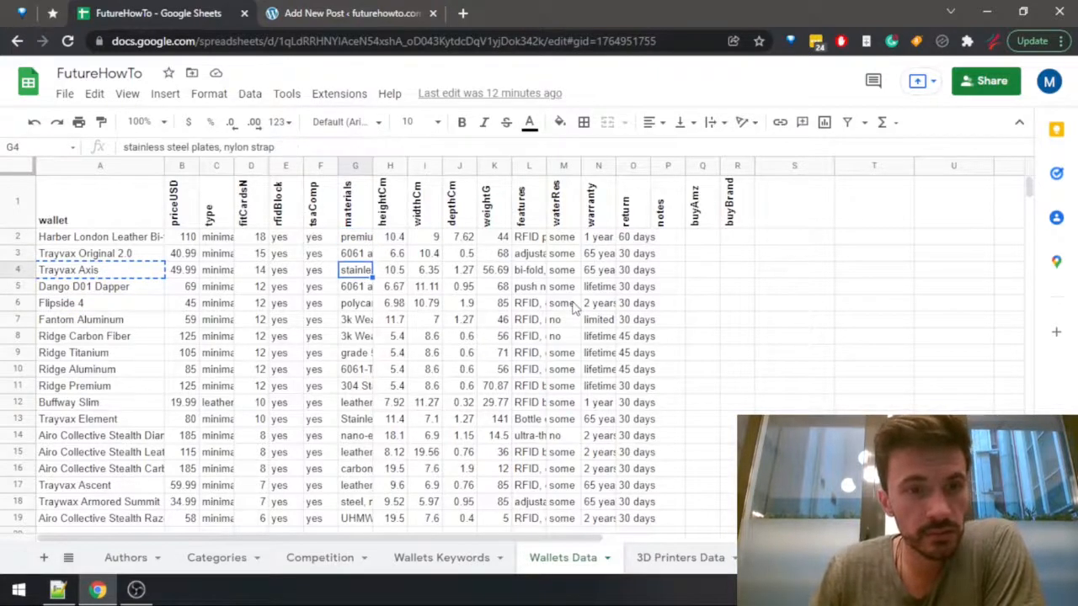
key("Down")
key("Down")
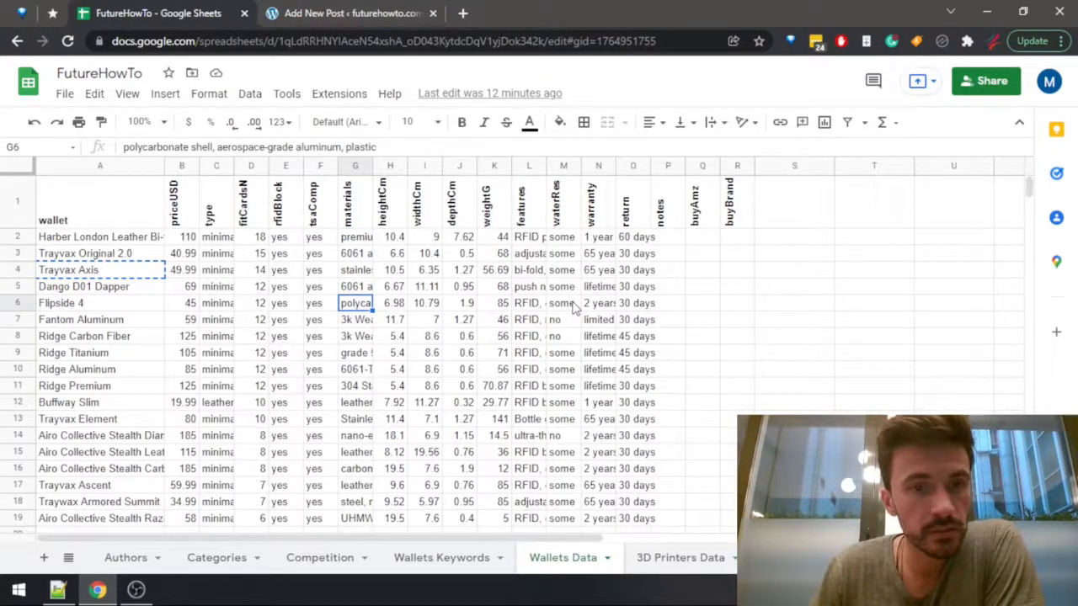
key("Down")
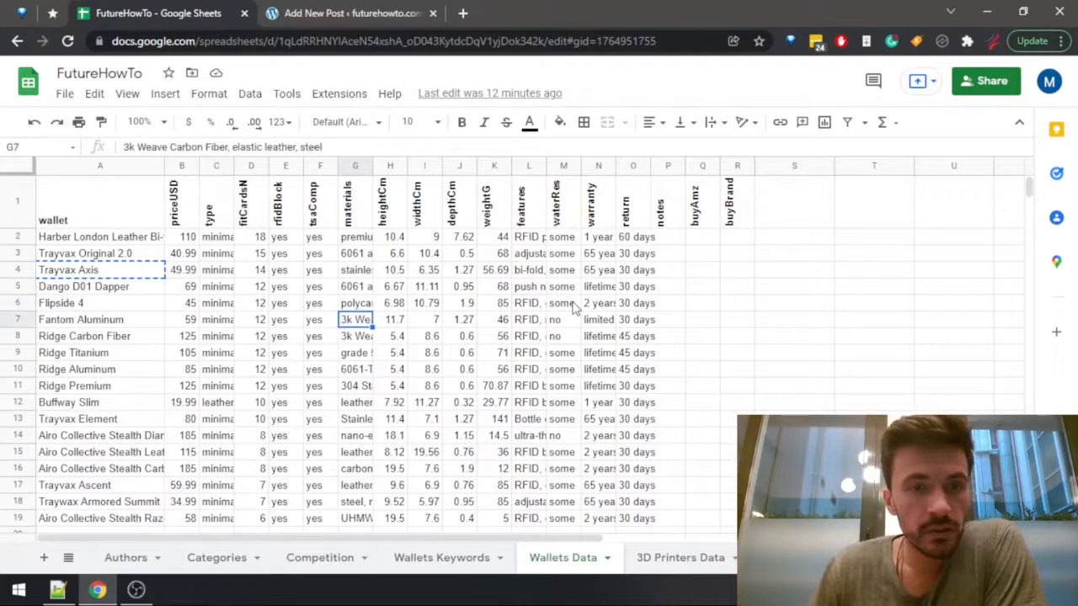
key("Left")
key("Left")
key("Left")
key("Left")
key("Left")
key("Left")
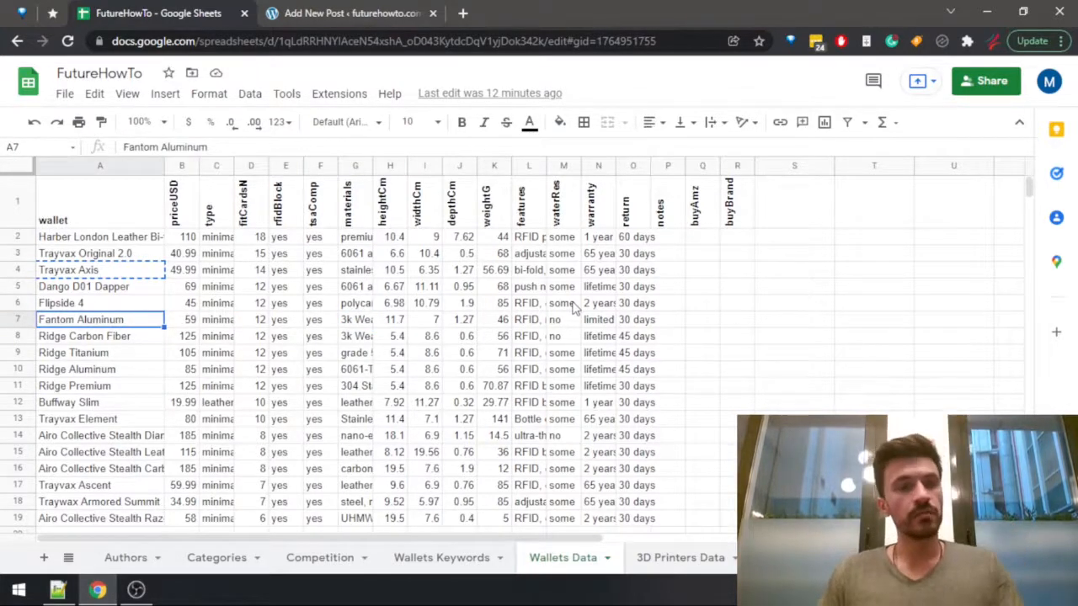
Enter Fantom as the wallet for the carbon fiber use case in the WordPress post.
key("ctrl+Tab")
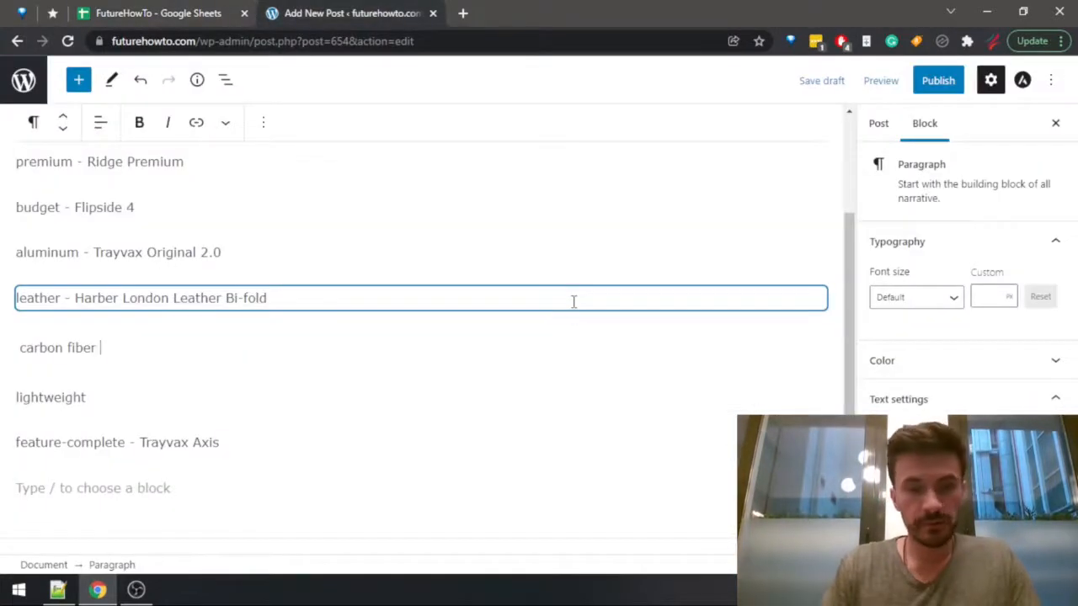
type("- Fant")
Review the materials, price and card capacity of Fantom Aluminum in row 7 of the wallet sheet.
key("ctrl+Tab")
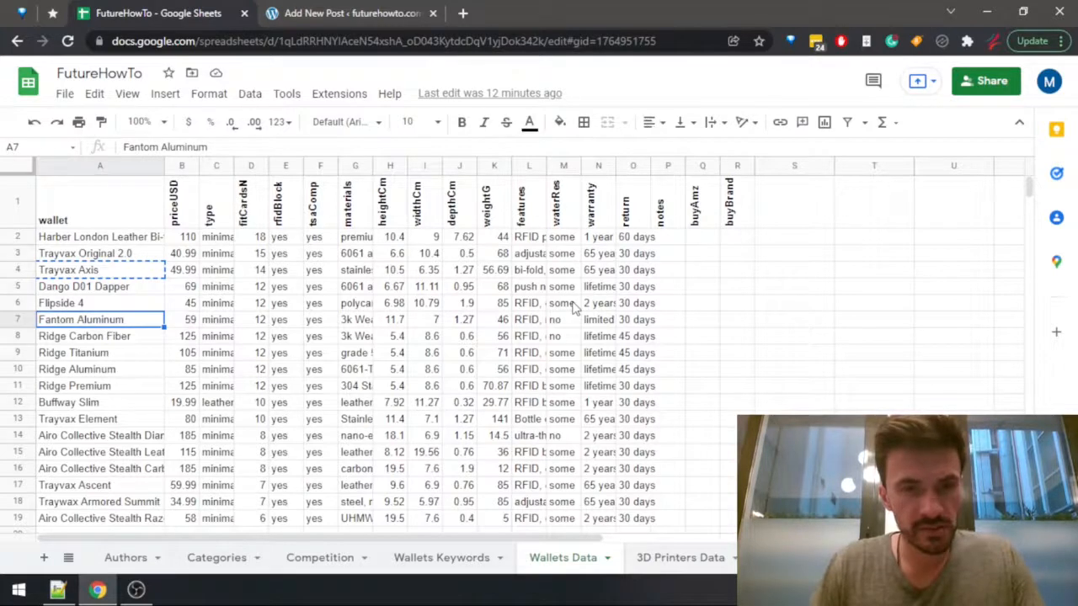
key("Right")
key("Right")
key("Right")
key("Right")
key("Right")
key("Right")
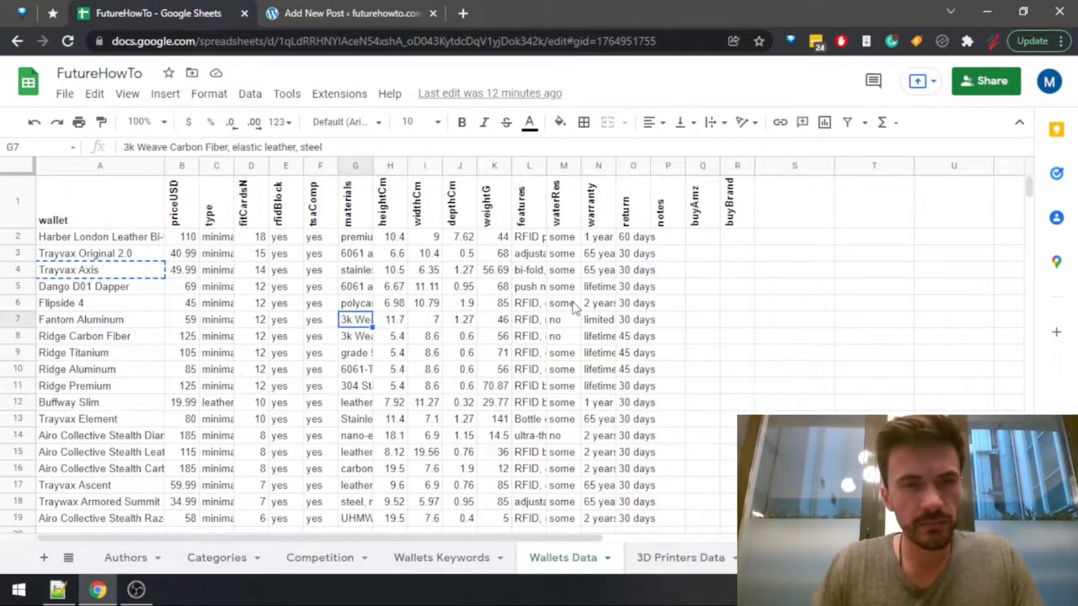
key("Left")
key("Left")
key("Left")
key("Left")
key("Left")
key("Left")
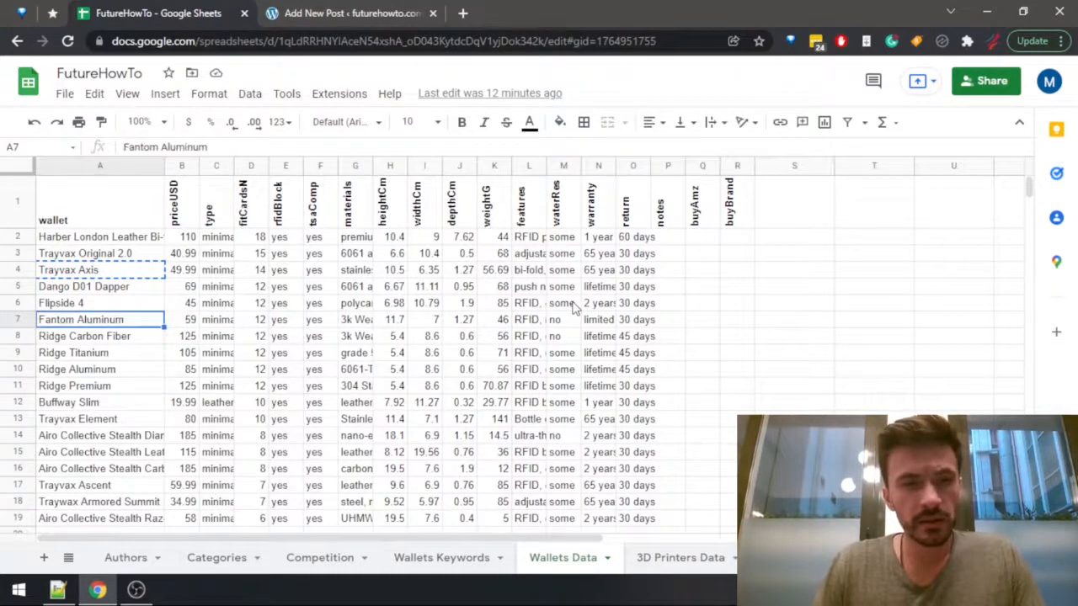
key("Right")
key("Right")
key("Right")
key("Right")
key("Right")
key("Right")
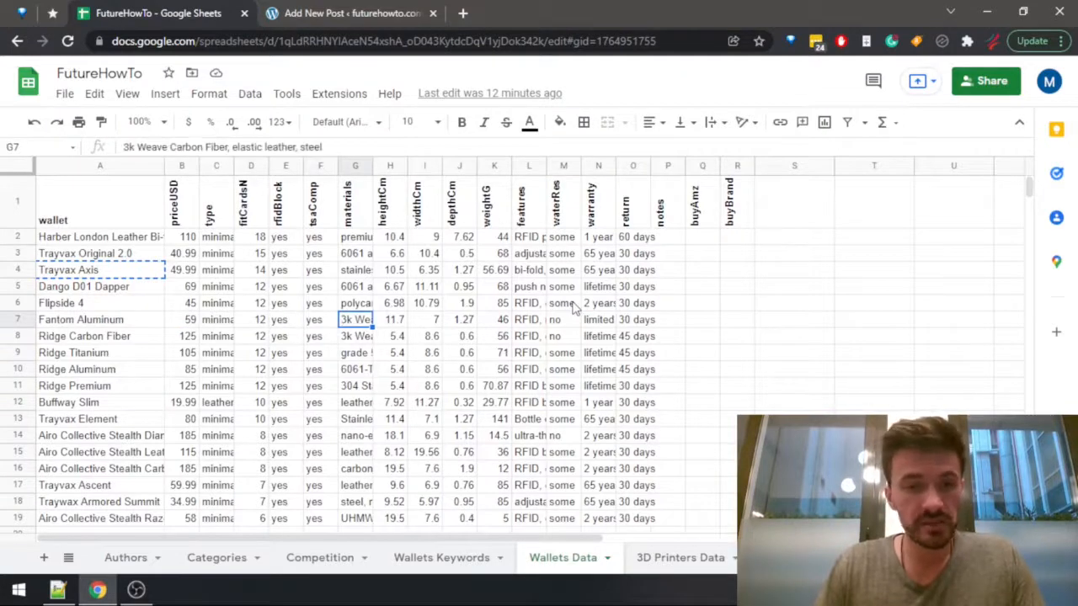
key("Left")
key("Left")
key("Left")
key("Left")
key("Left")
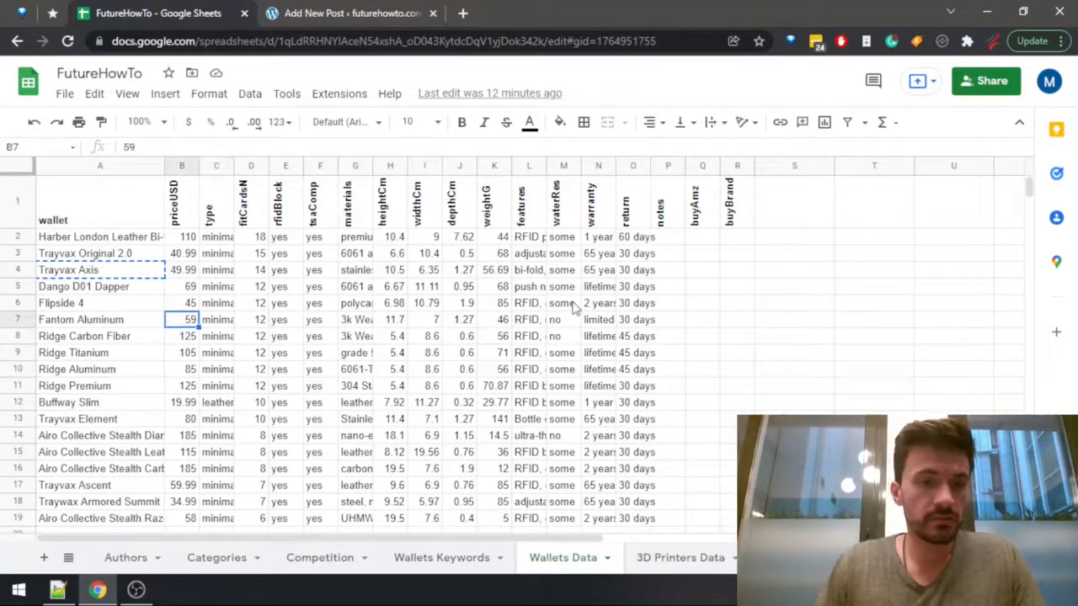
key("Left")
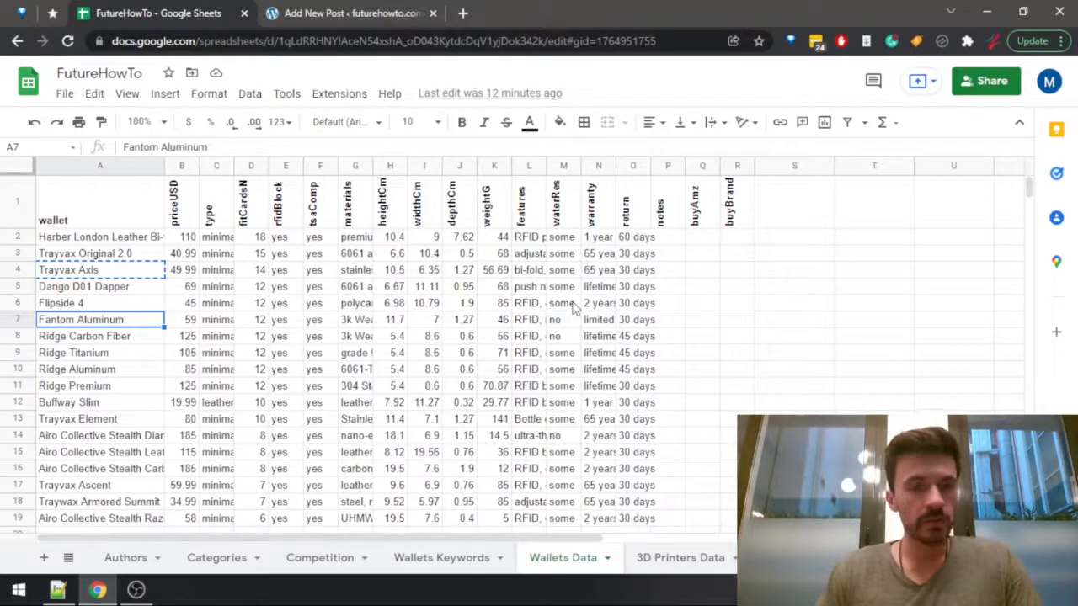
key("Right")
key("Right")
key("Right")
Replace Fantom with Ridge Carbon in the post's carbon fiber use case and return to the wallet sheet.
key("ctrl+Tab")
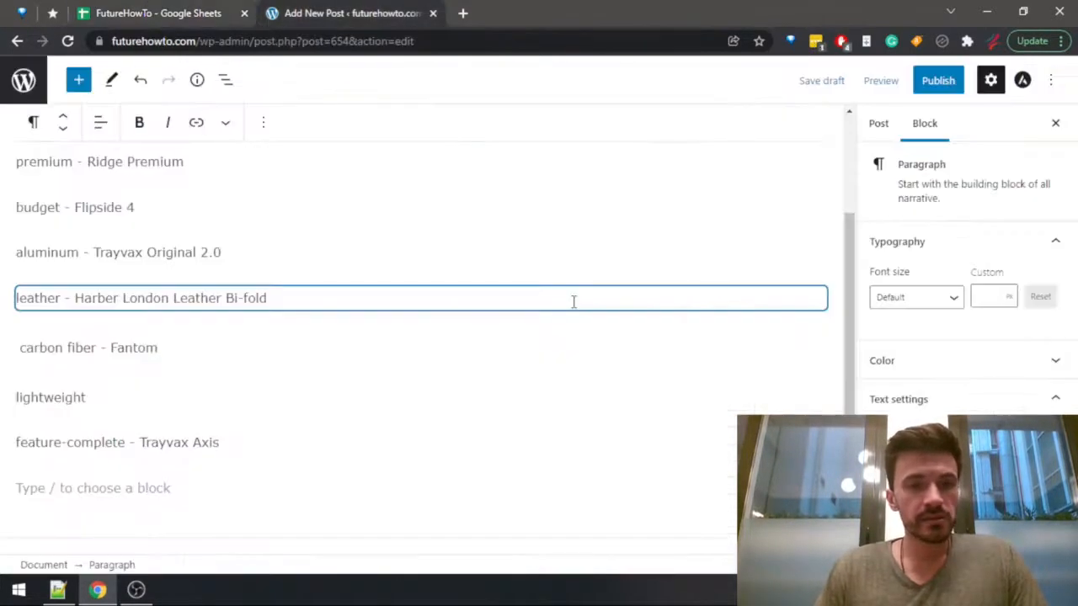
key("ctrl+shift+Left")
key("BackSpace")
type("Ri")
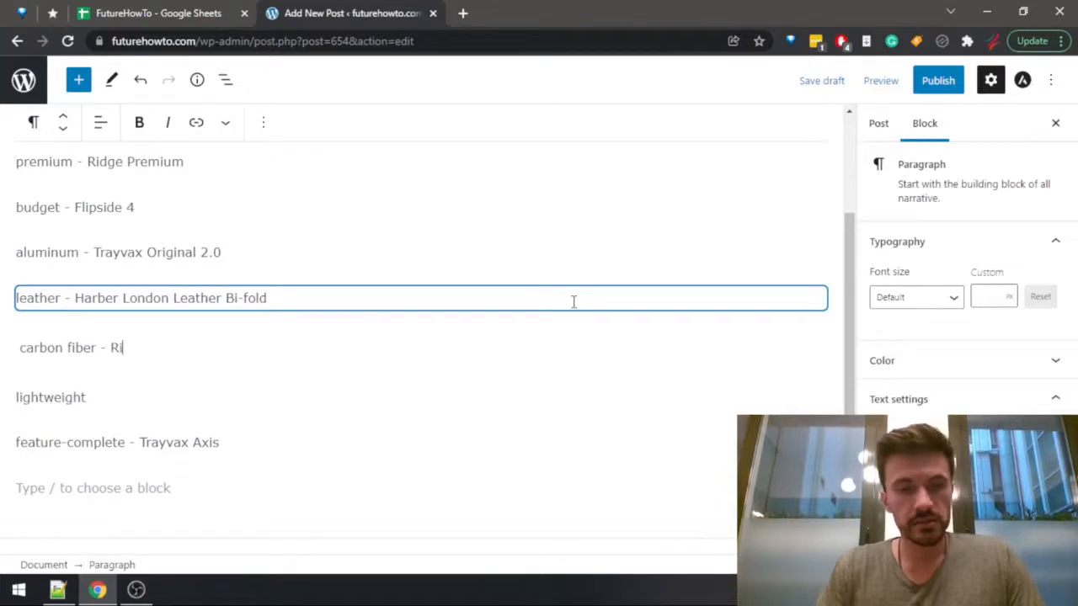
type("dge Carbon Fi")
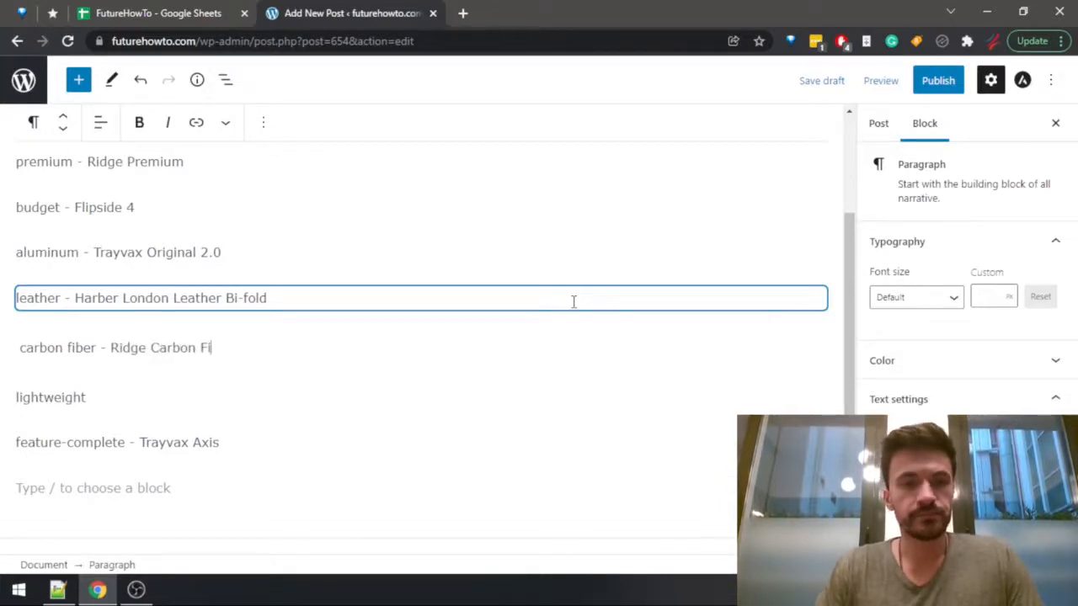
key("ctrl+shift+Tab")
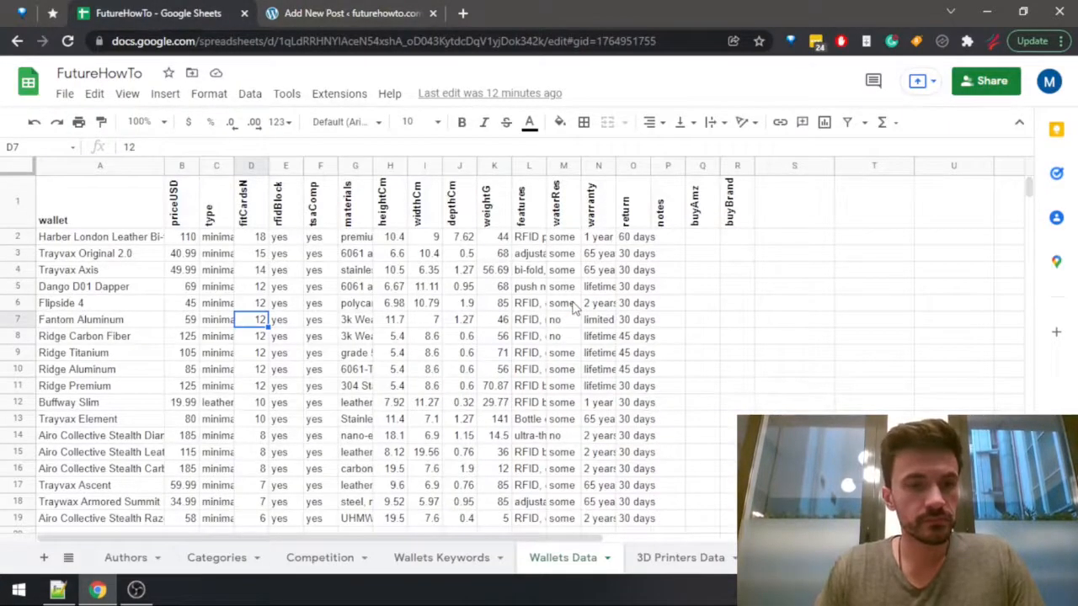
Compare the wallets' weights in the wallet sheet and enter Ridge Aluminum as the lightweight pick in the post.
key("ctrl+Tab")
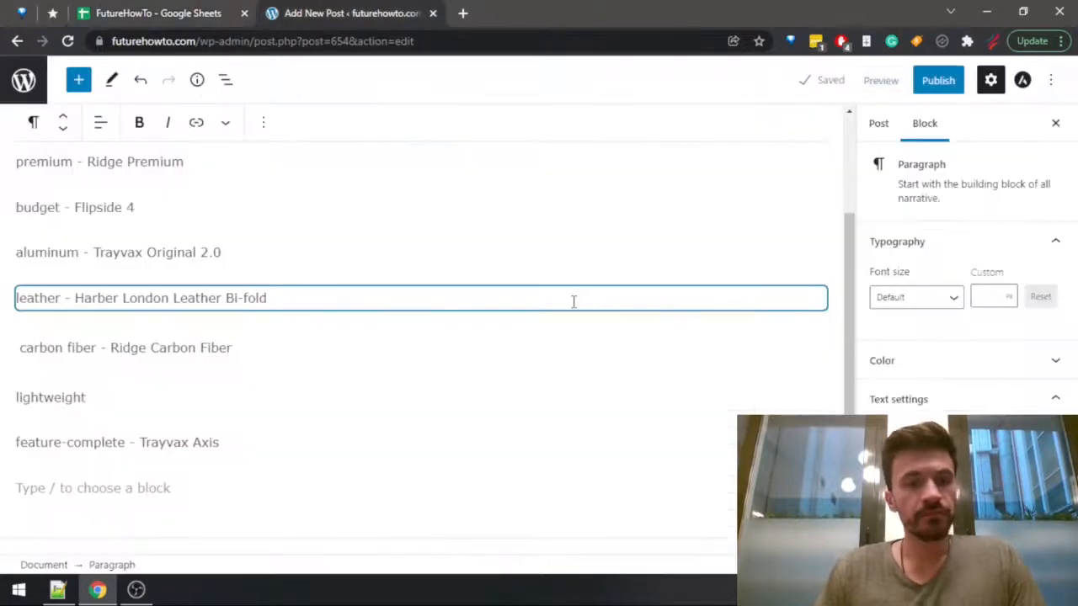
key("Down")
type("-")
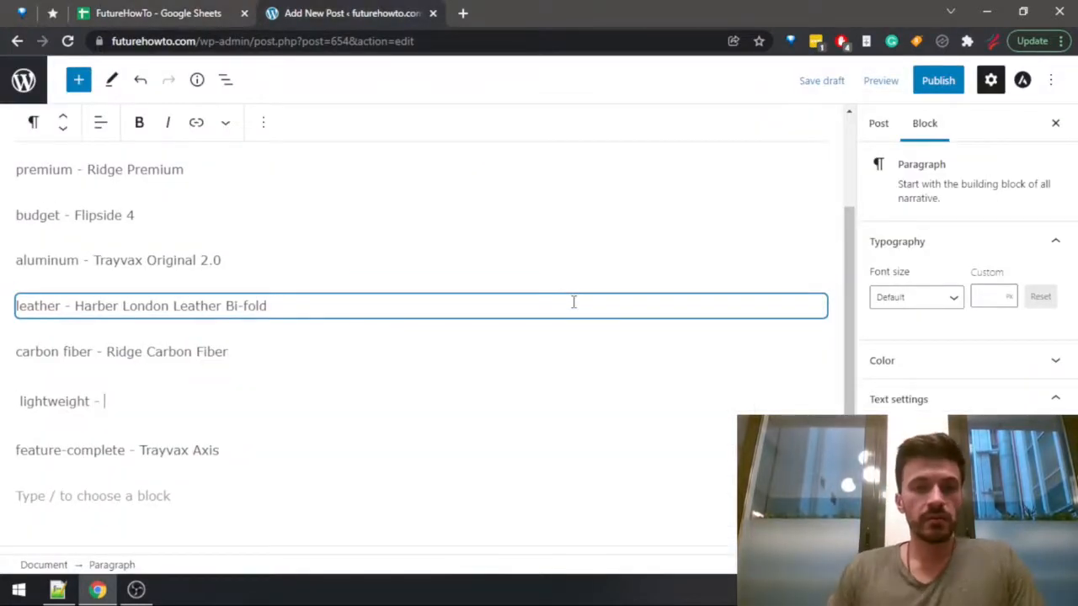
key("ctrl+shift+Tab")
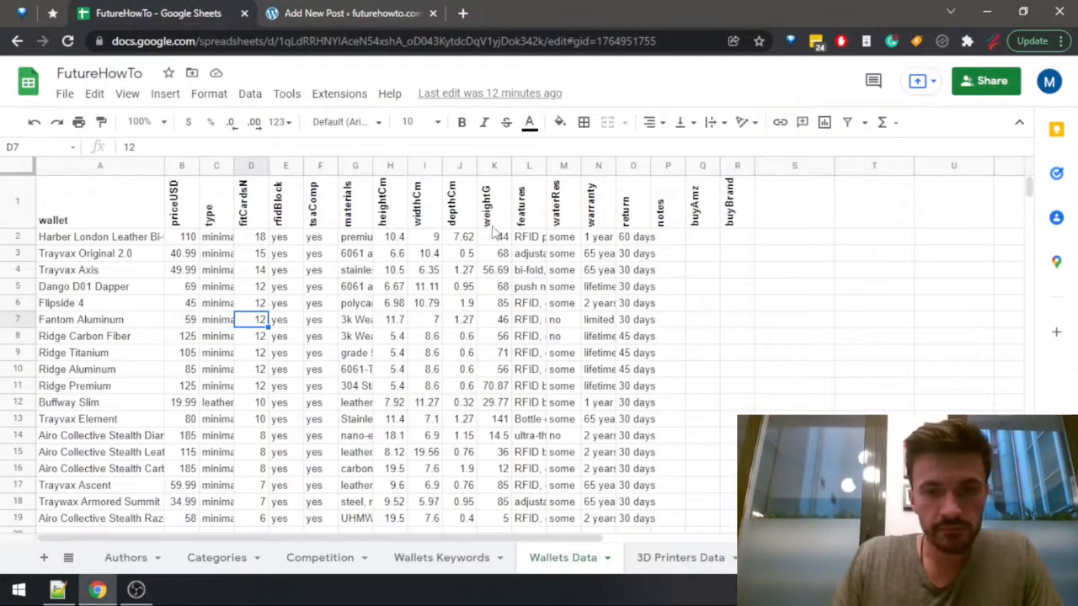
mouse_move(496, 238)
left_mouse_down()
mouse_move(505, 408)
mouse_move(503, 390)
left_mouse_up()
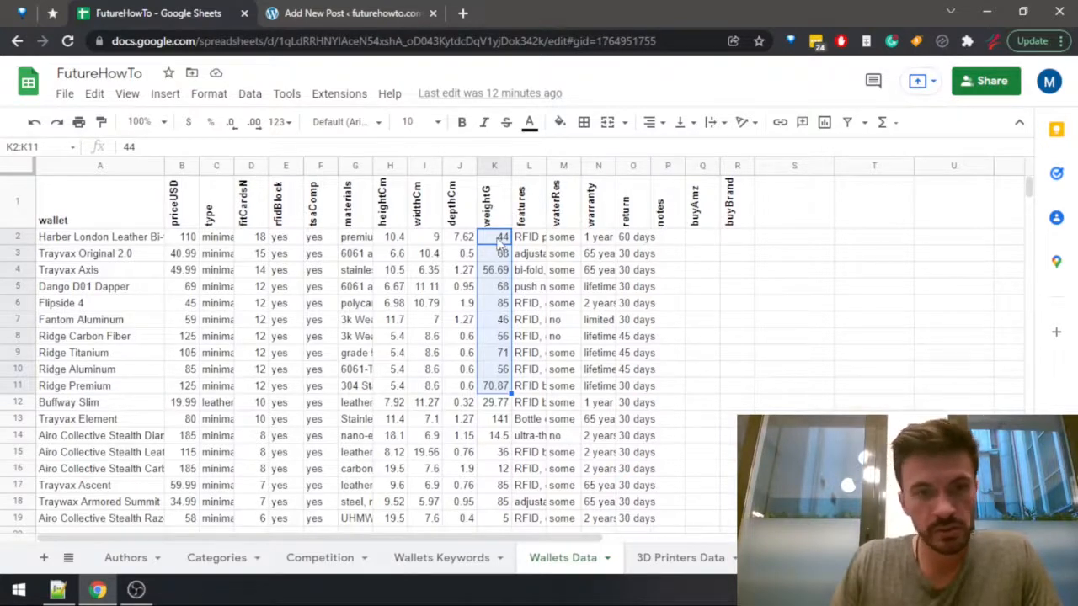
left_click(500, 241)
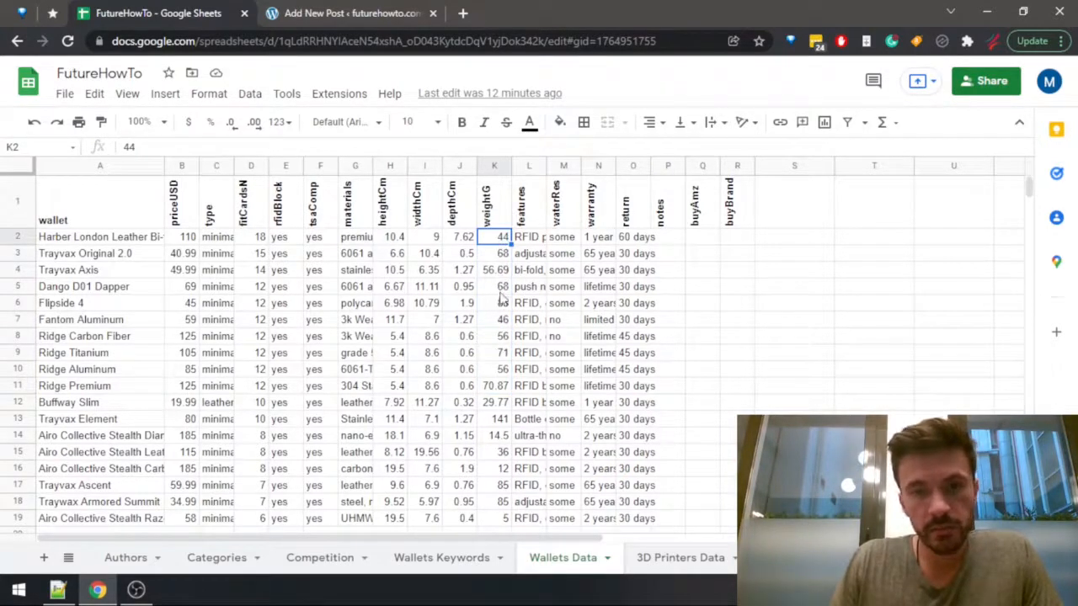
left_click(505, 323)
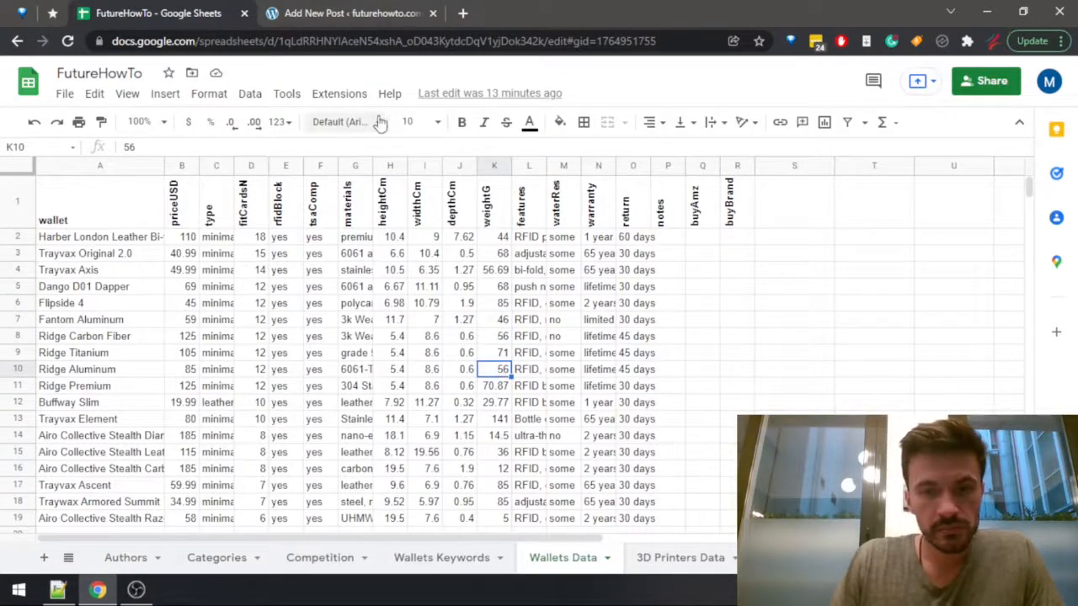
left_click(344, 15)
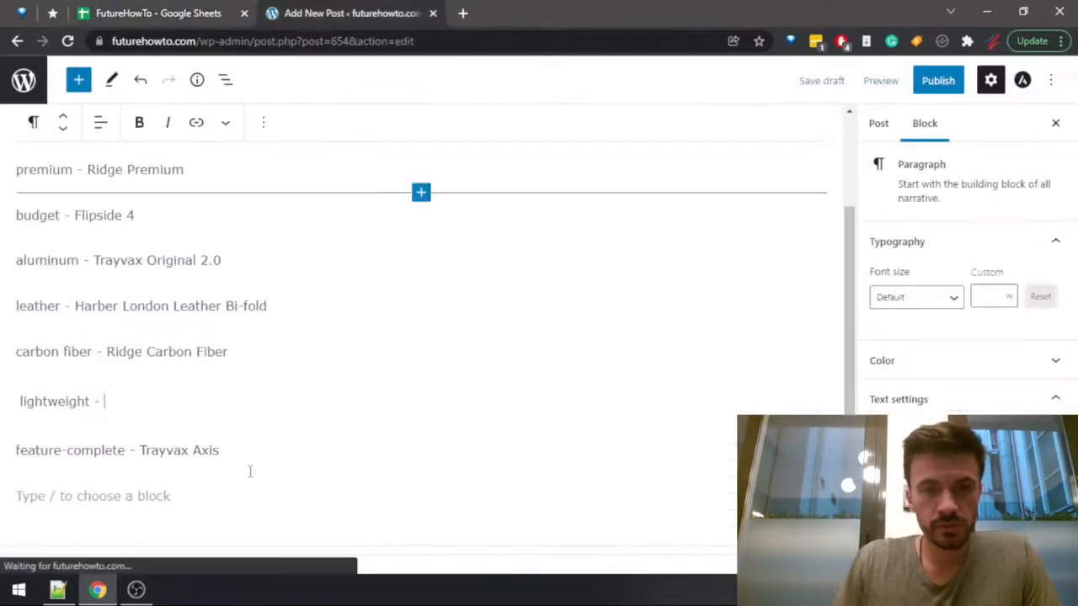
type("Ridge Aluminum")
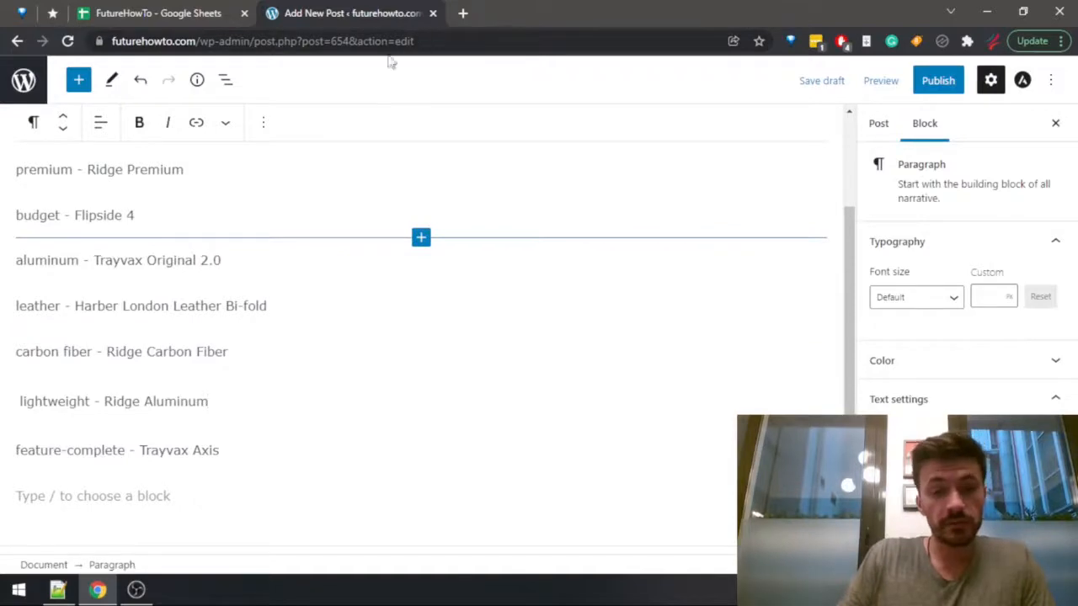
Add a "most durable -" use case line below the lightweight entry in the post.
left_click(181, 15)
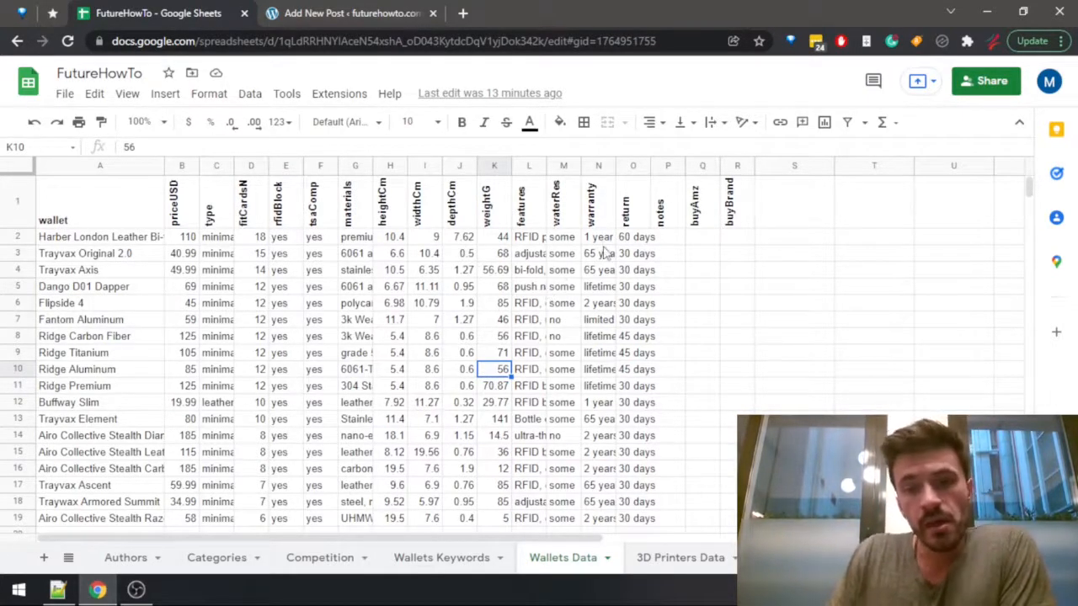
left_click(350, 26)
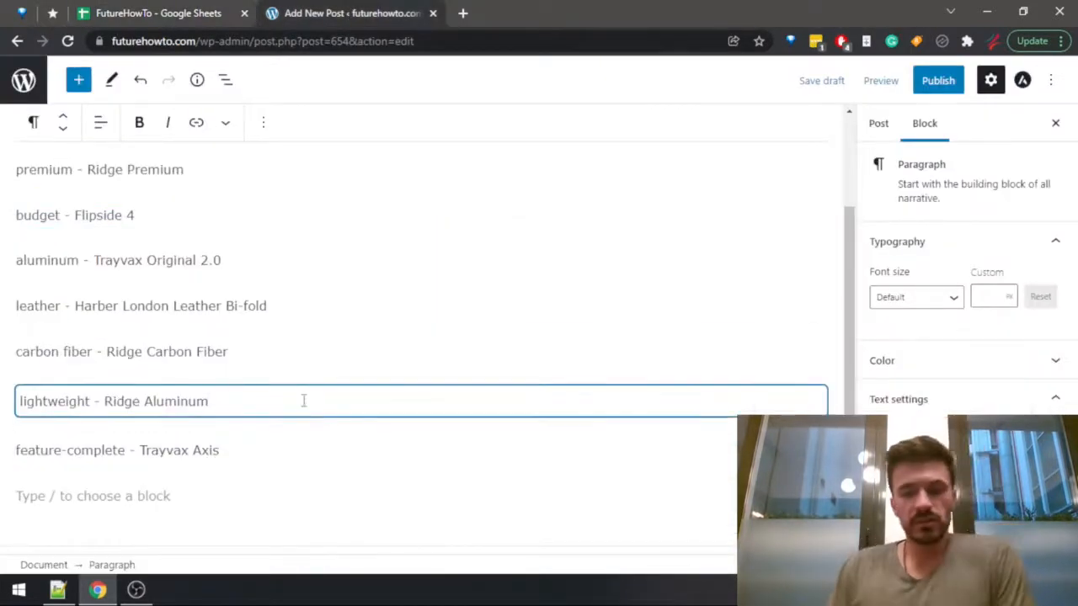
key("Return")
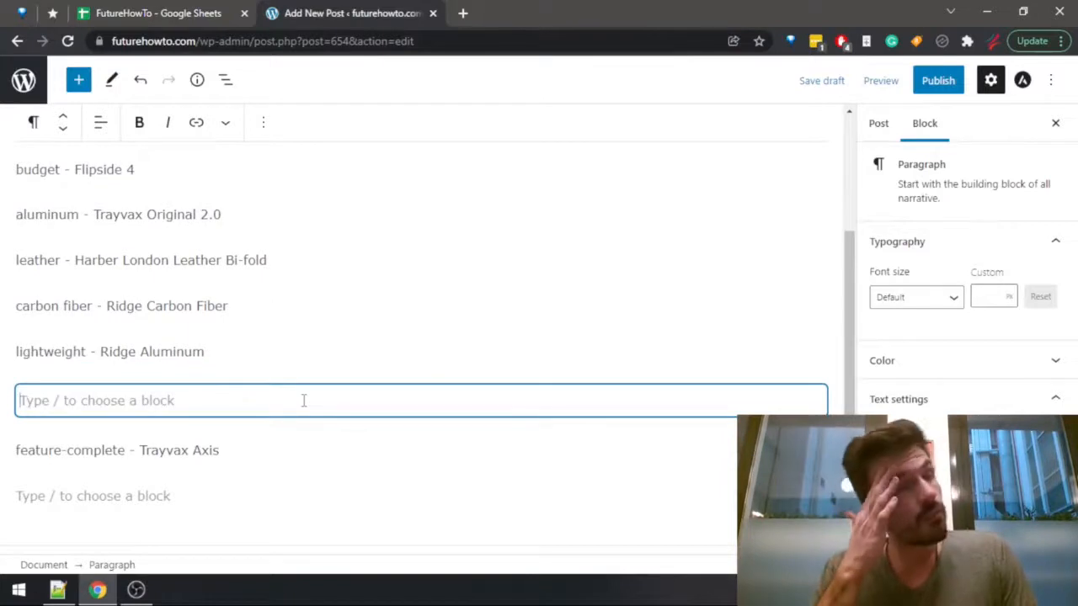
type("most ")
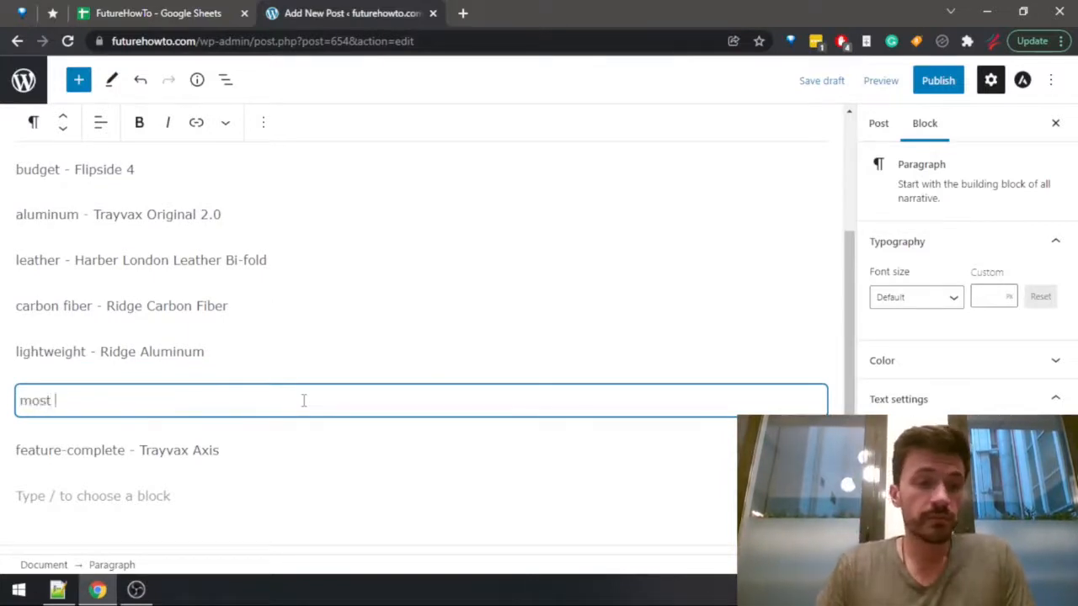
type("durable ")
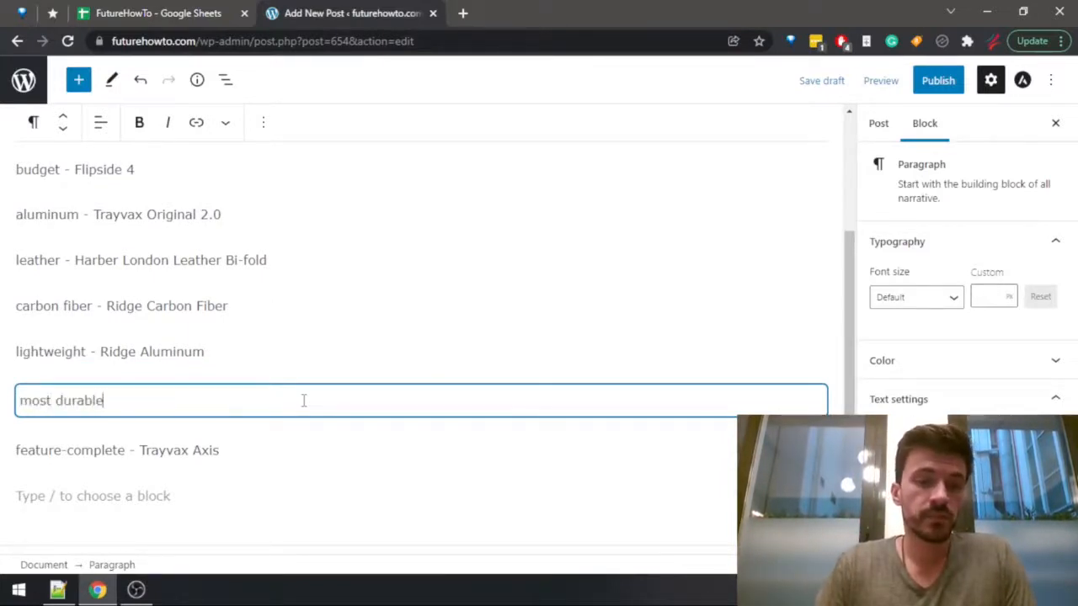
type("-")
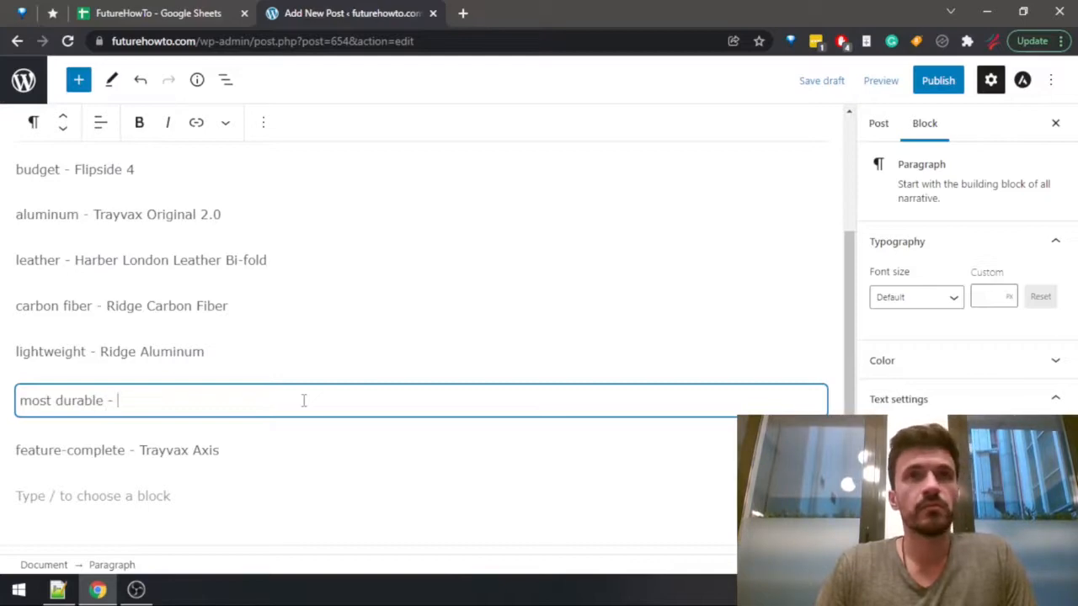
Review the warranty and features of Dango D01 Dapper in row 5 of the wallet sheet.
key("ctrl+shift+Tab")
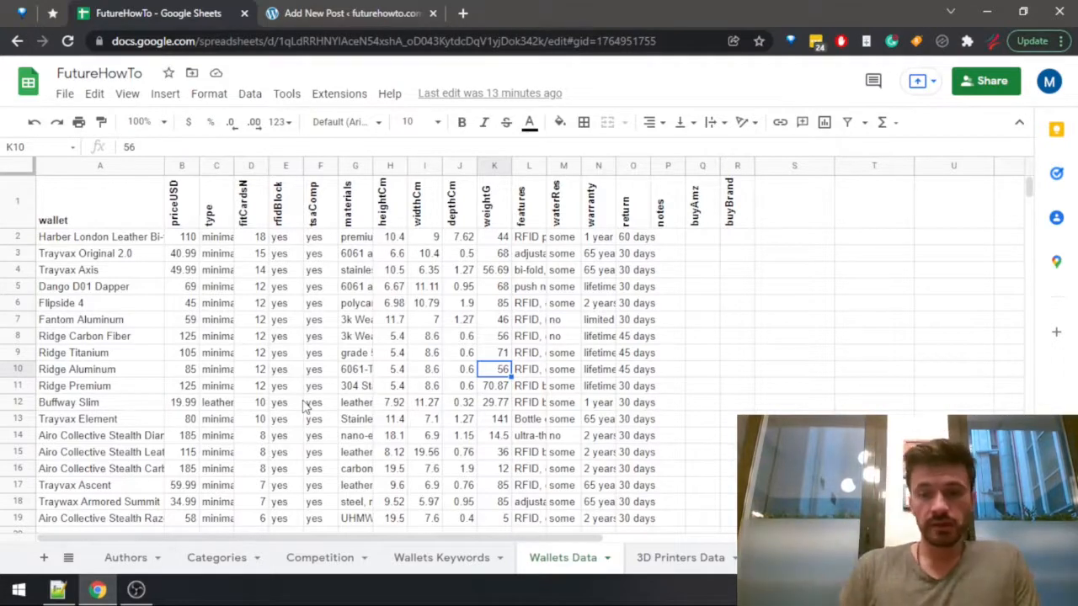
key("Up")
key("Up")
key("Up")
key("Up")
key("Up")
key("Right")
key("Right")
key("Right")
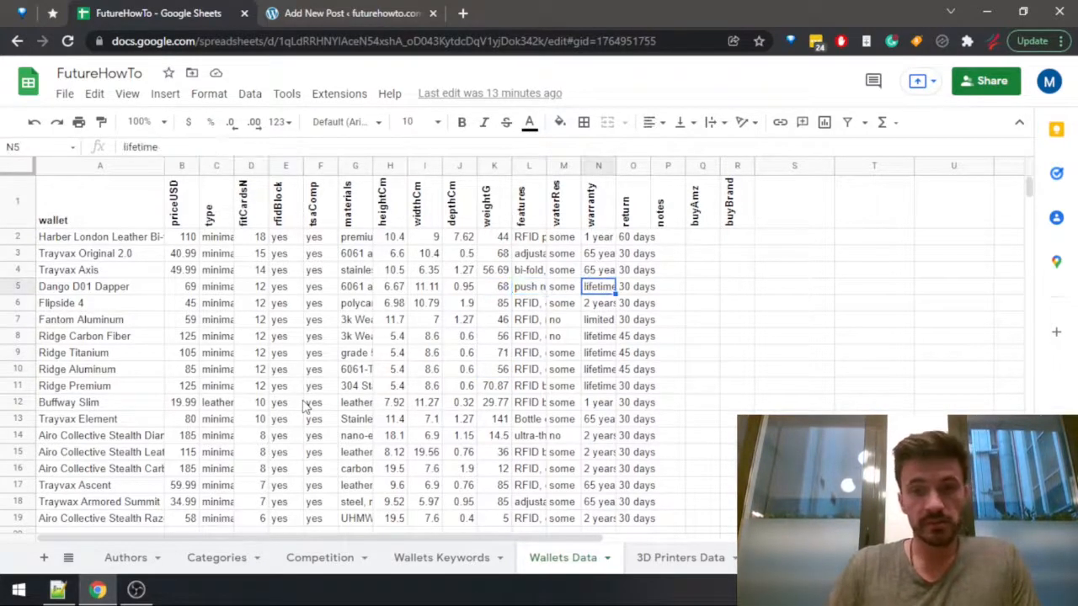
key("Left")
key("Right")
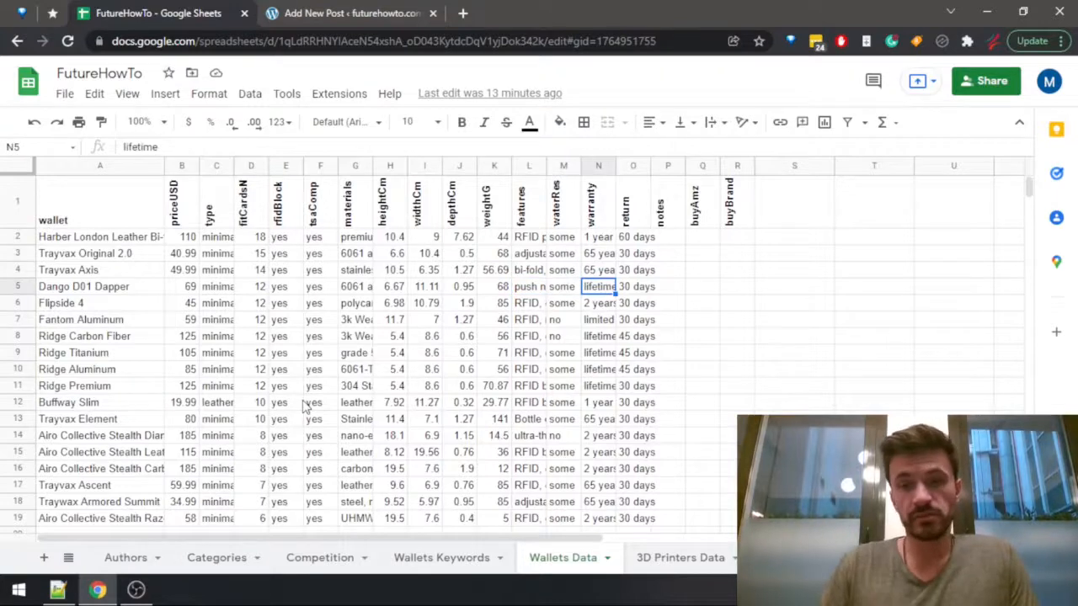
key("Left")
key("Left")
key("Left")
key("Left")
key("Left")
key("Left")
key("Left")
key("Left")
key("Left")
key("Left")
key("Left")
key("Left")
key("Left")
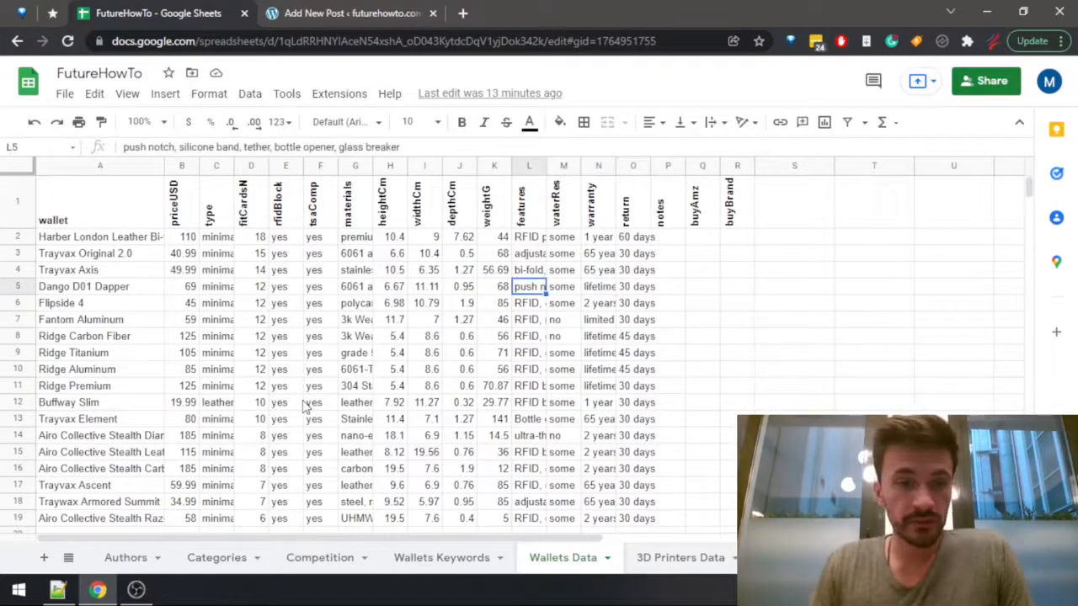
Enter Dango D01 Dapper as the wallet for the most durable use case in the post.
key("ctrl+Tab")
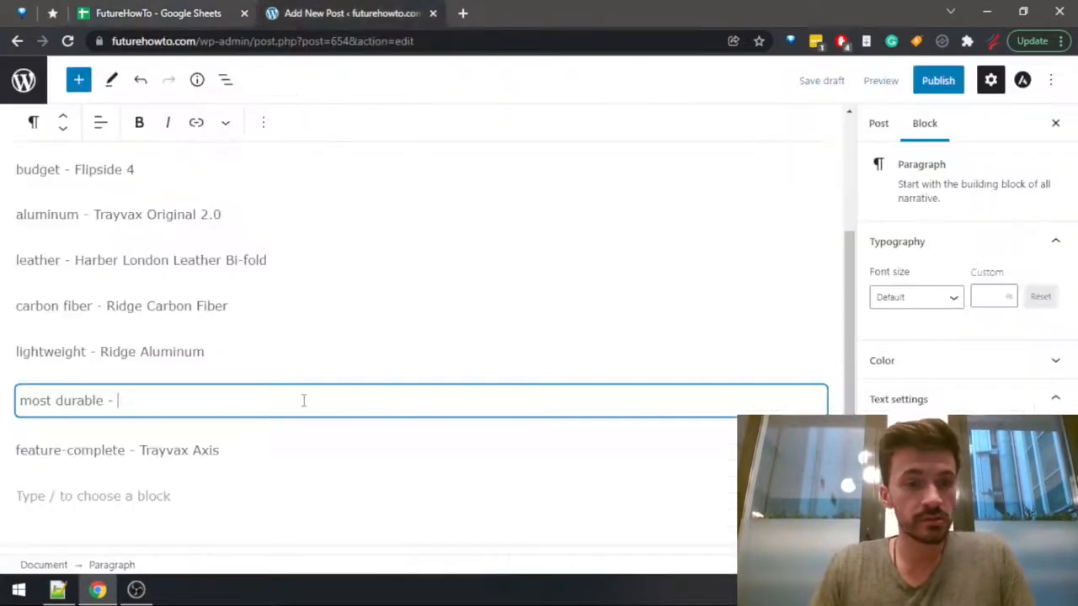
type("Dango D0")
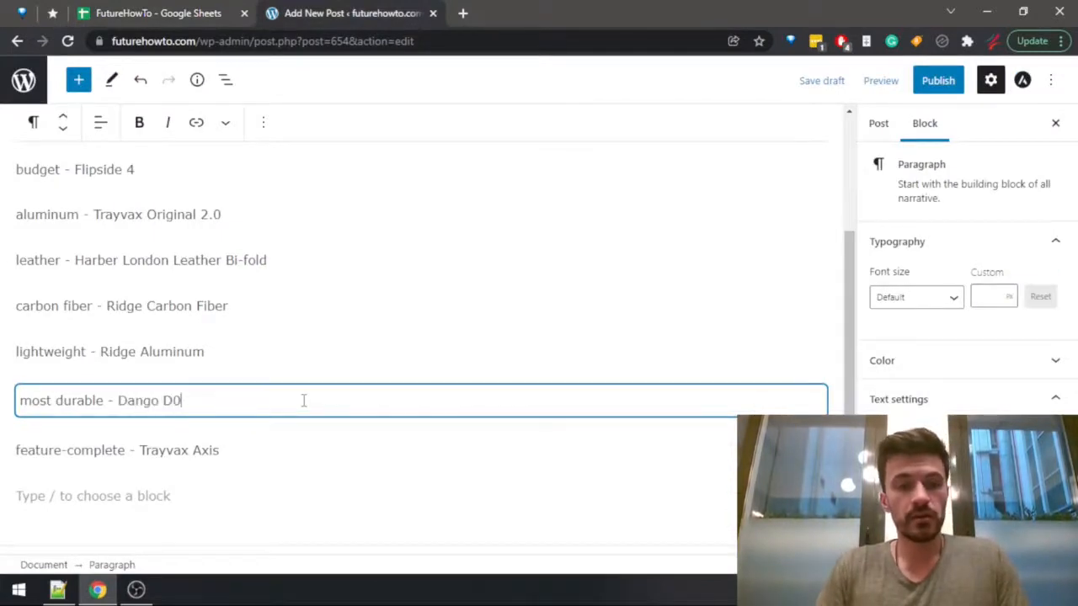
type("1 D")
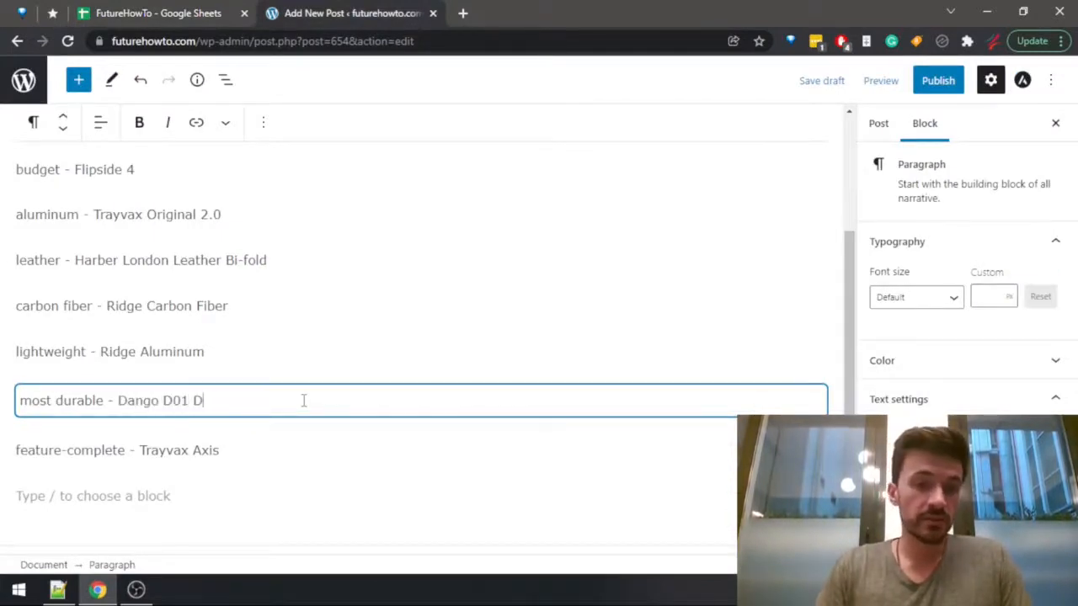
type("aappe")
key("BackSpace")
key("BackSpace")
key("BackSpace")
key("BackSpace")
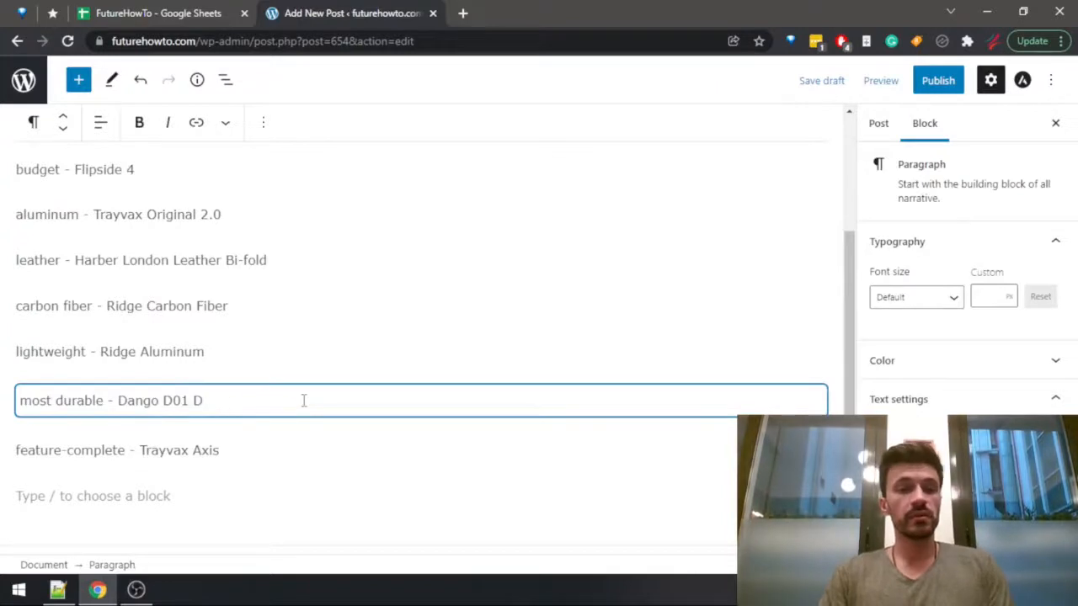
type("apper")
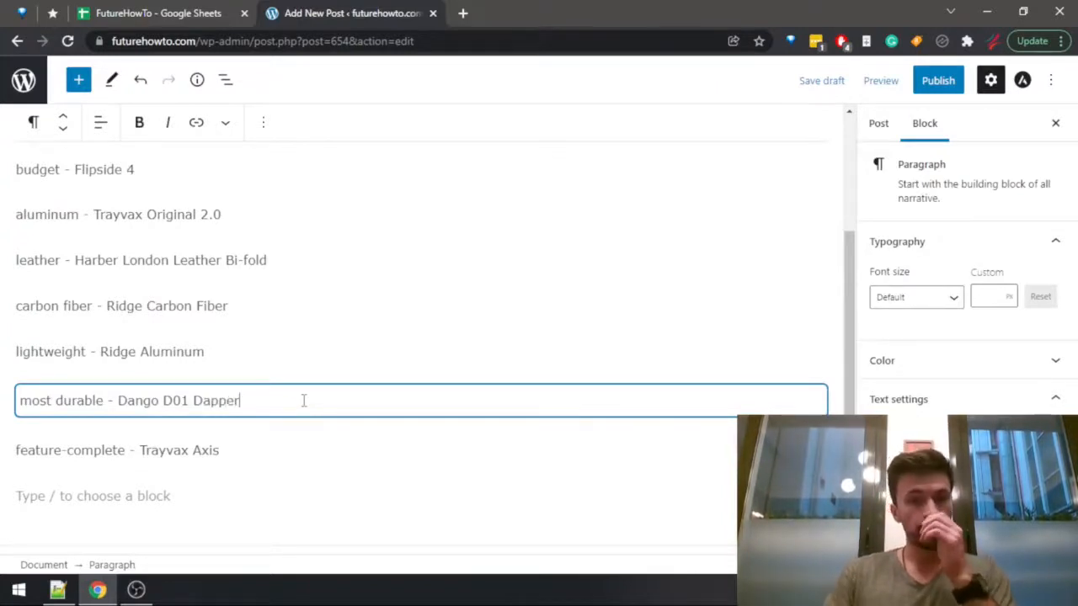
Review the dimensions and features columns in the wallet sheet, and return to the beginning of the post's wallet list.
left_click_drag(849, 287, 850, 260)
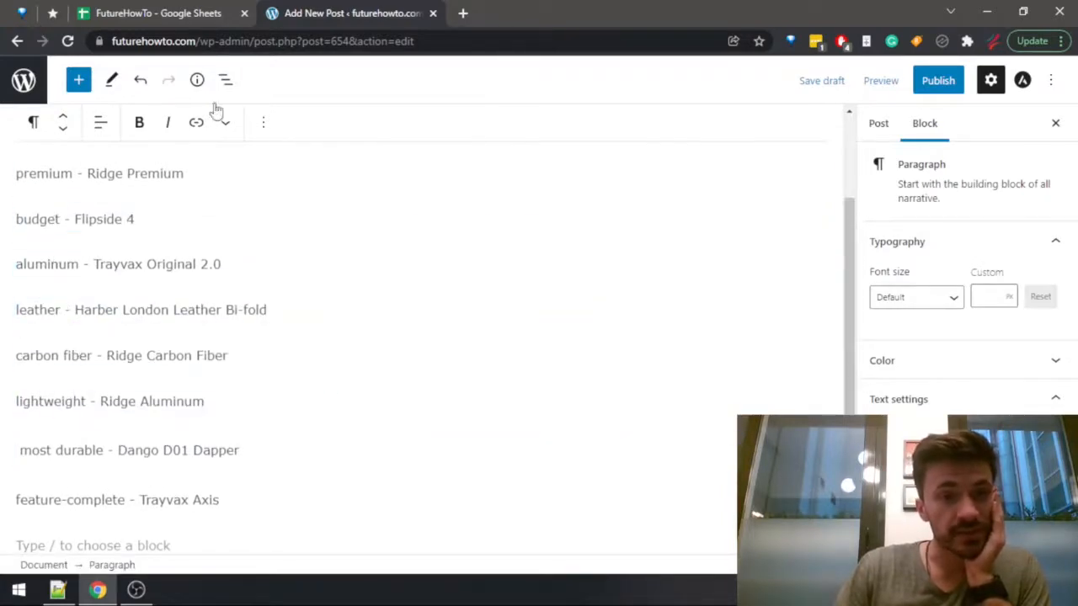
left_click(203, 10)
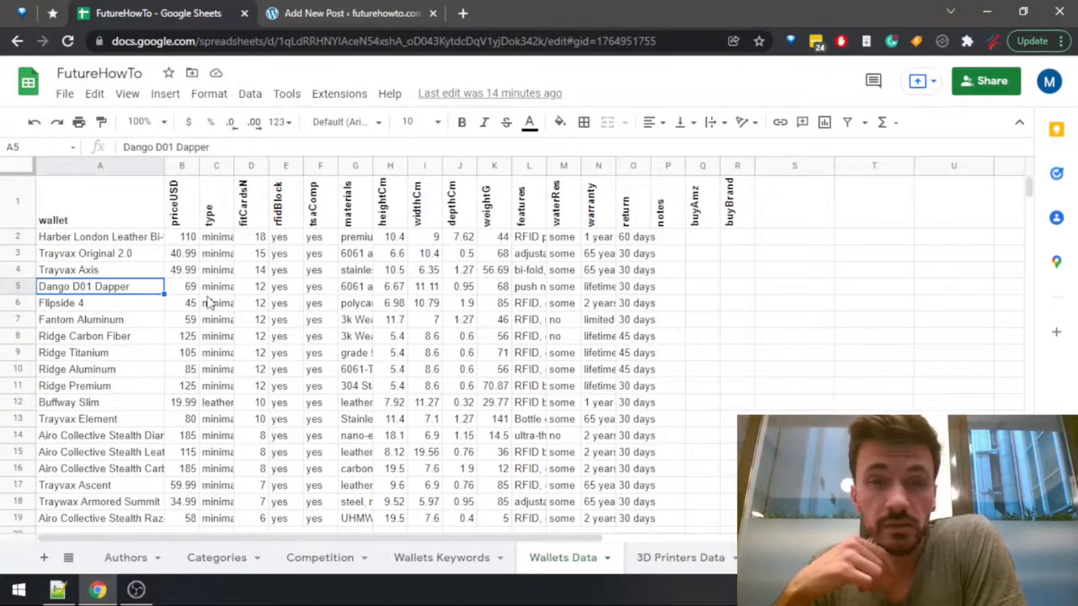
left_click(350, 15)
left_click(203, 13)
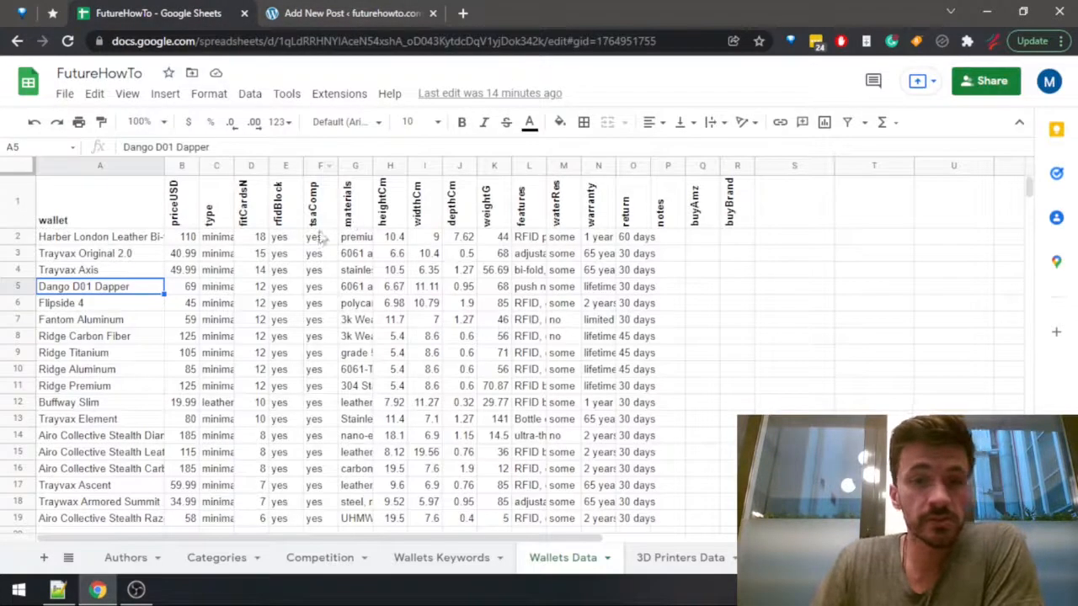
left_click_drag(392, 253, 468, 271)
left_click_drag(527, 254, 531, 371)
left_click(532, 374)
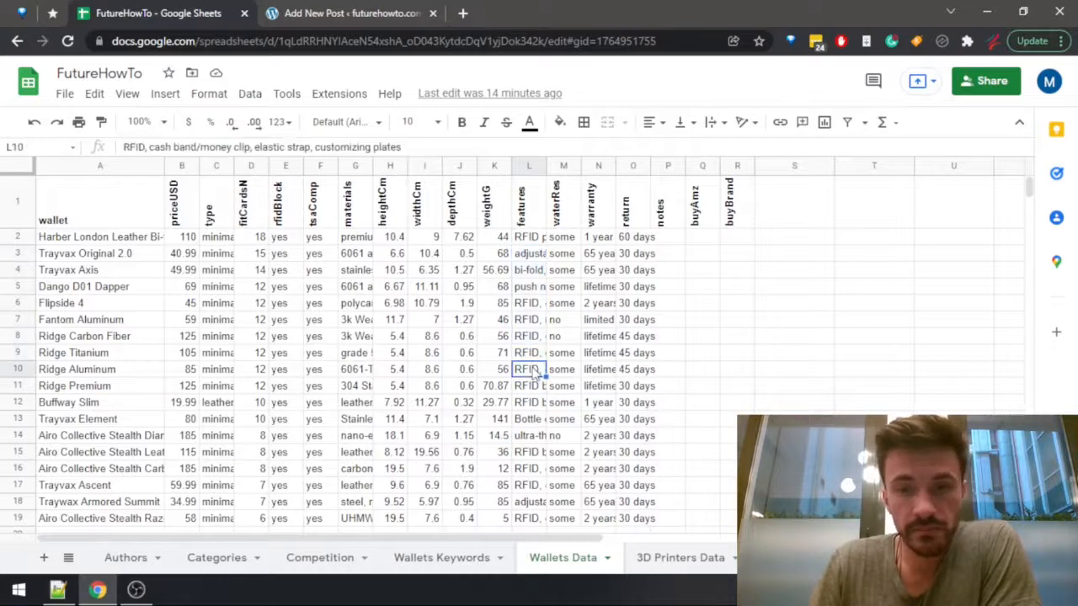
left_click(315, 16)
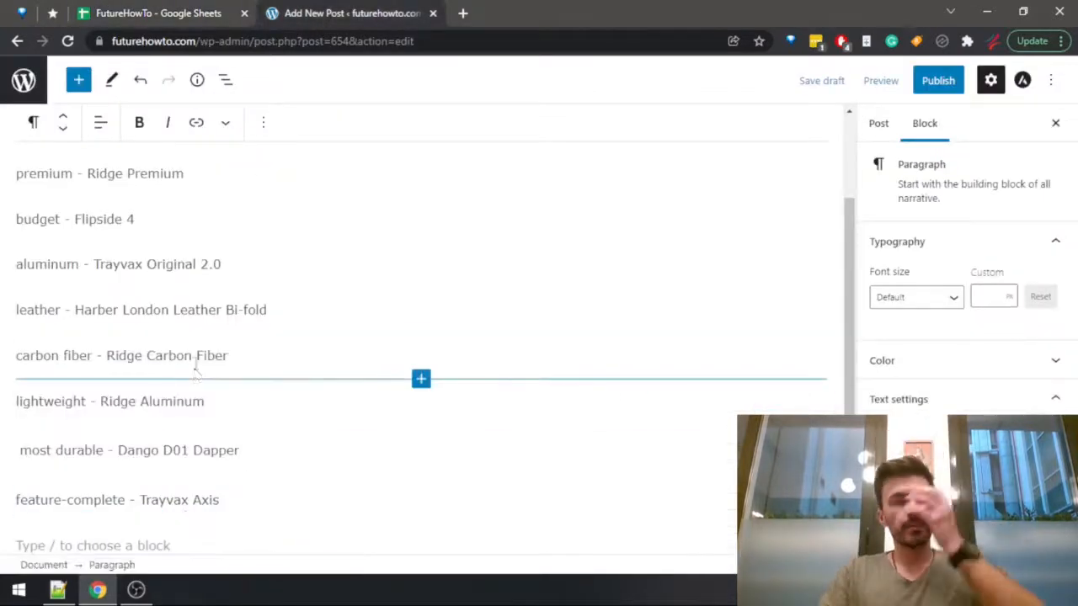
scroll(202, 337, "up", 3)
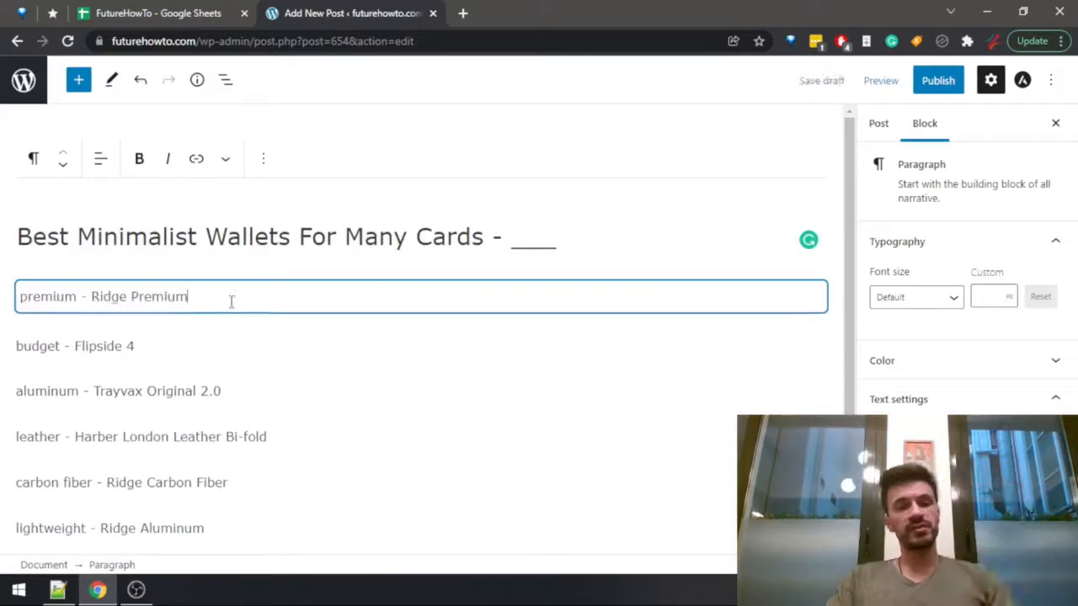
Switch to the Notepad++ checklist, mark "Choose the items on the list and their specific use case" with +, and go to the following item.
key("alt+Tab")
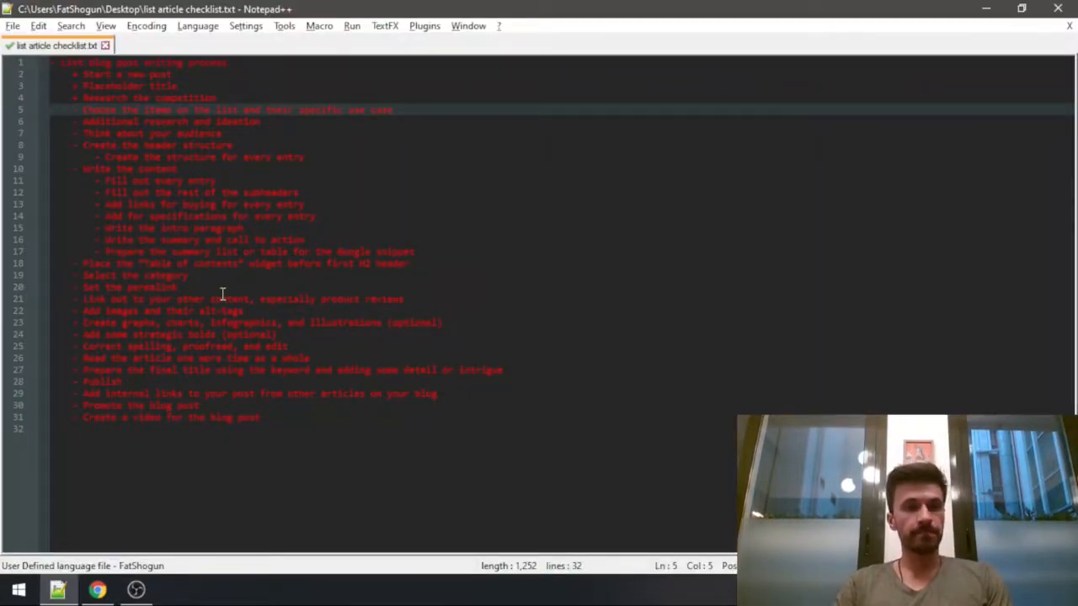
key("shift+Right")
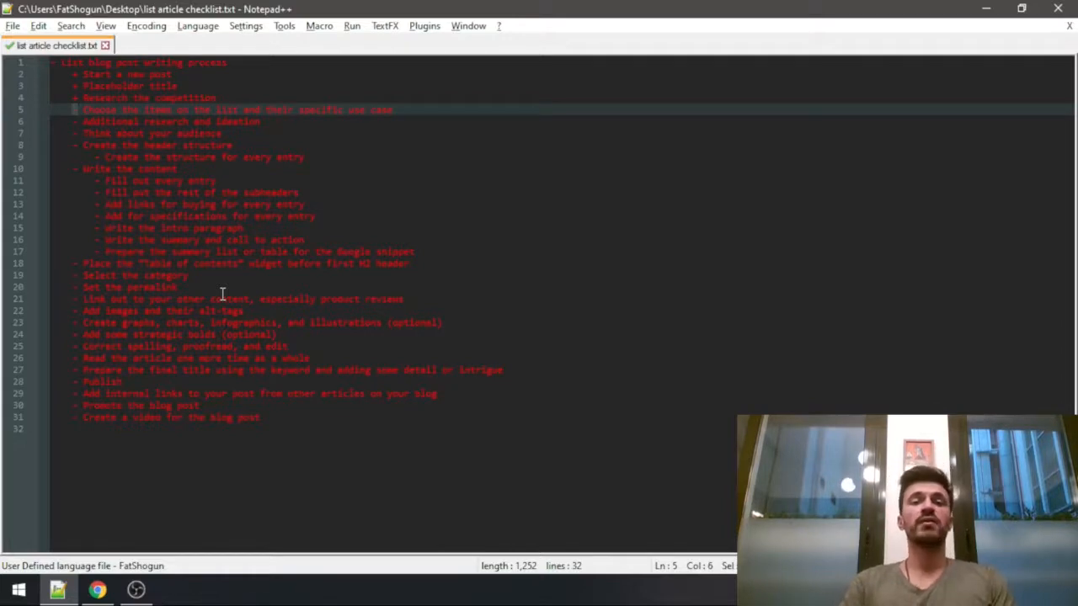
type("+")
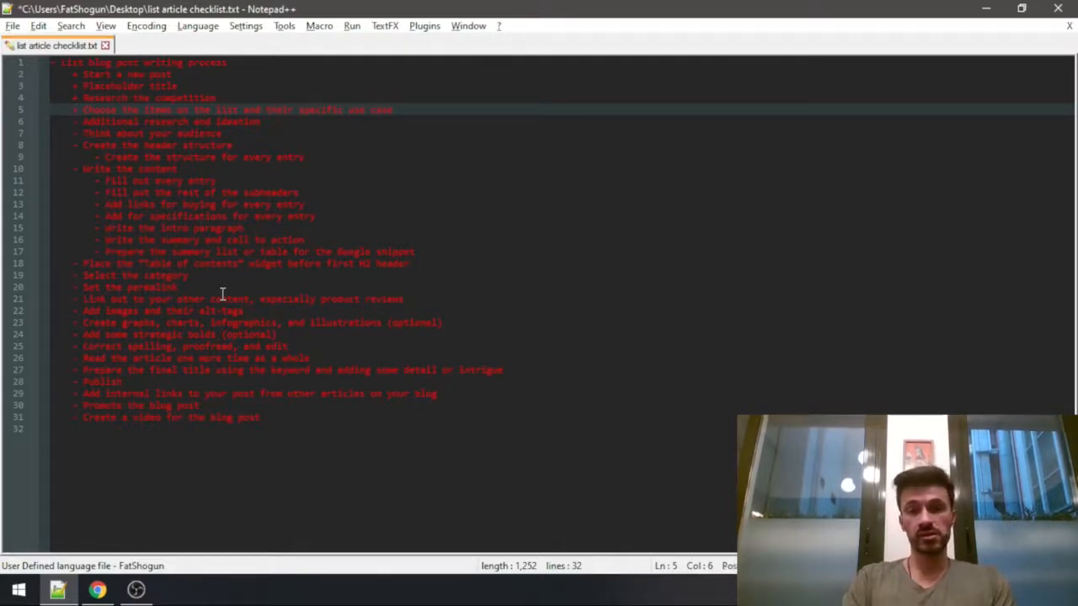
key("End")
key("Down")
key("Home")
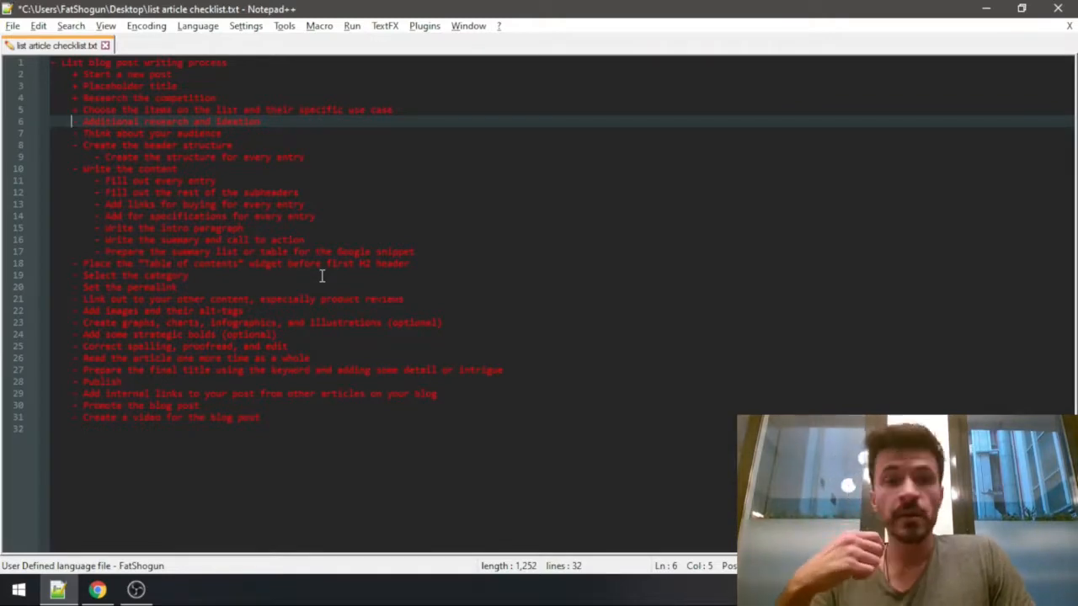
Switch to the WordPress post and add the paragraph "How many cards can minimalist wallets fit?" below the feature-complete entry.
key("alt+Tab")
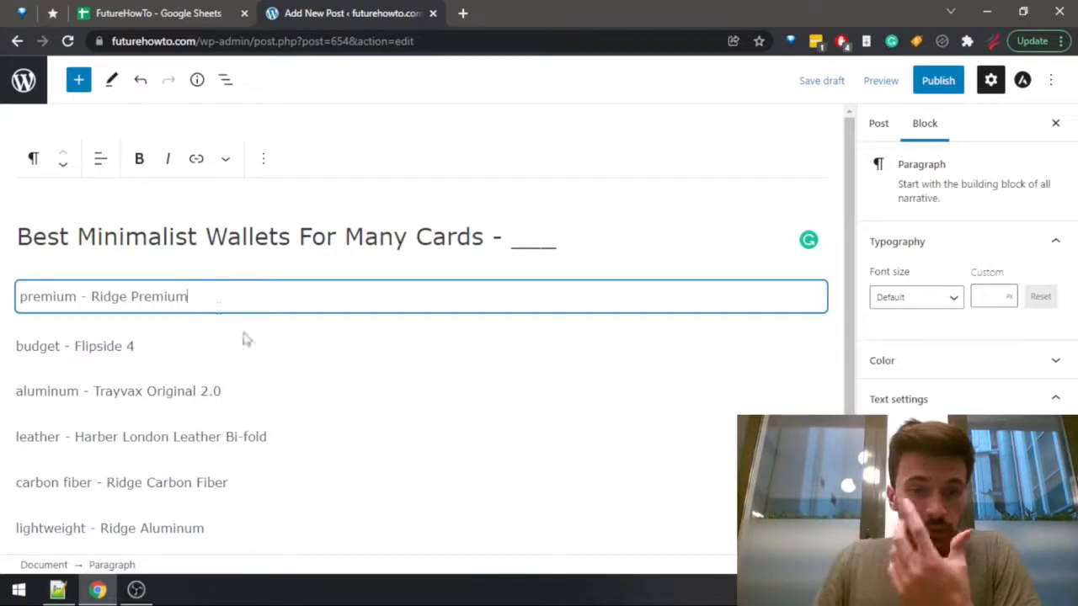
scroll(247, 337, "down", 3)
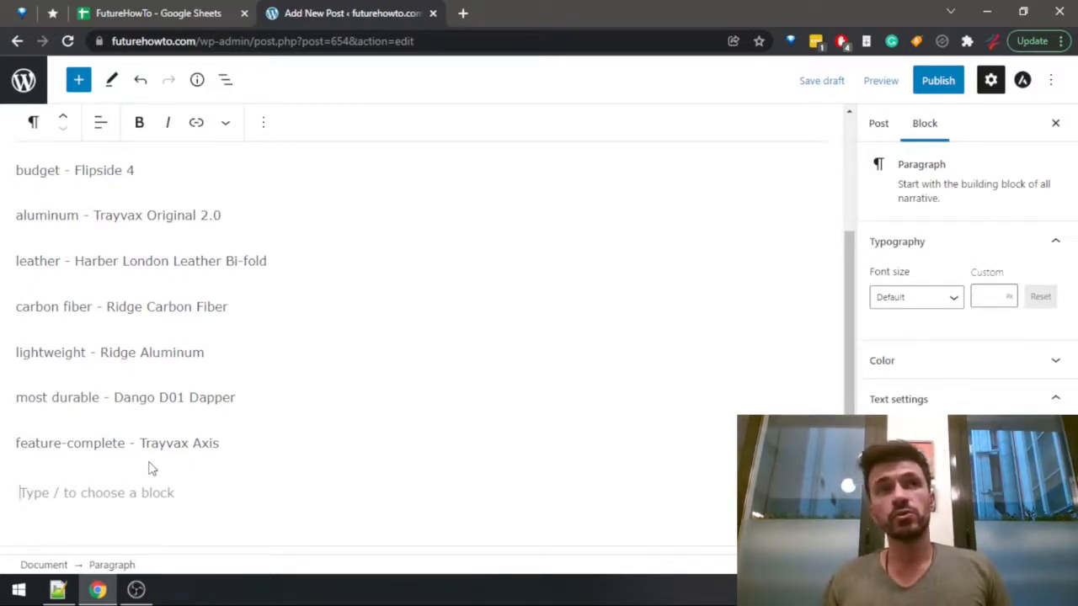
type("H")
key("BackSpace")
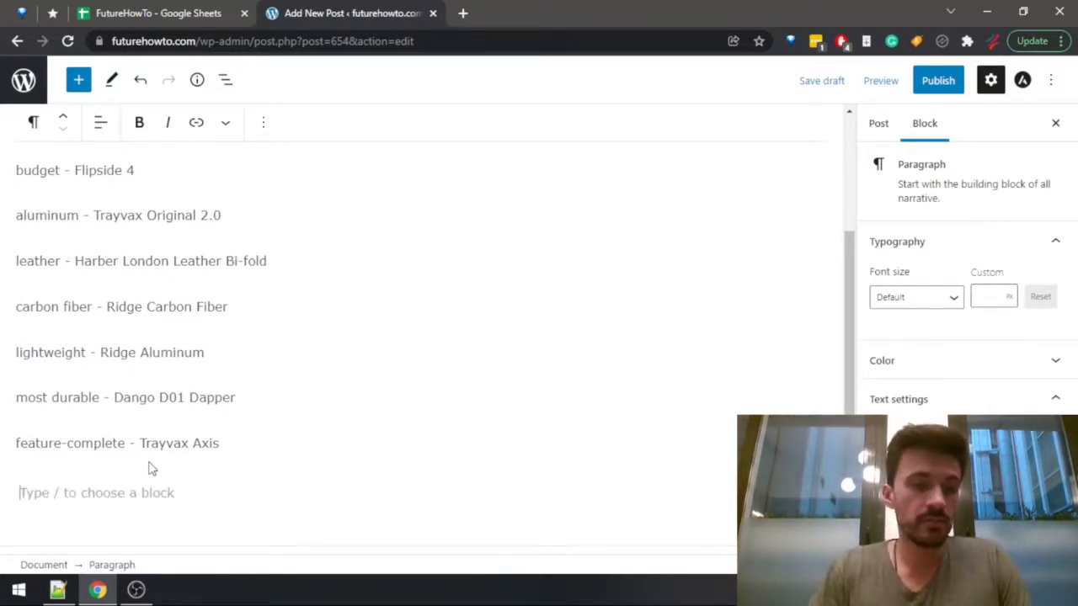
type("How many")
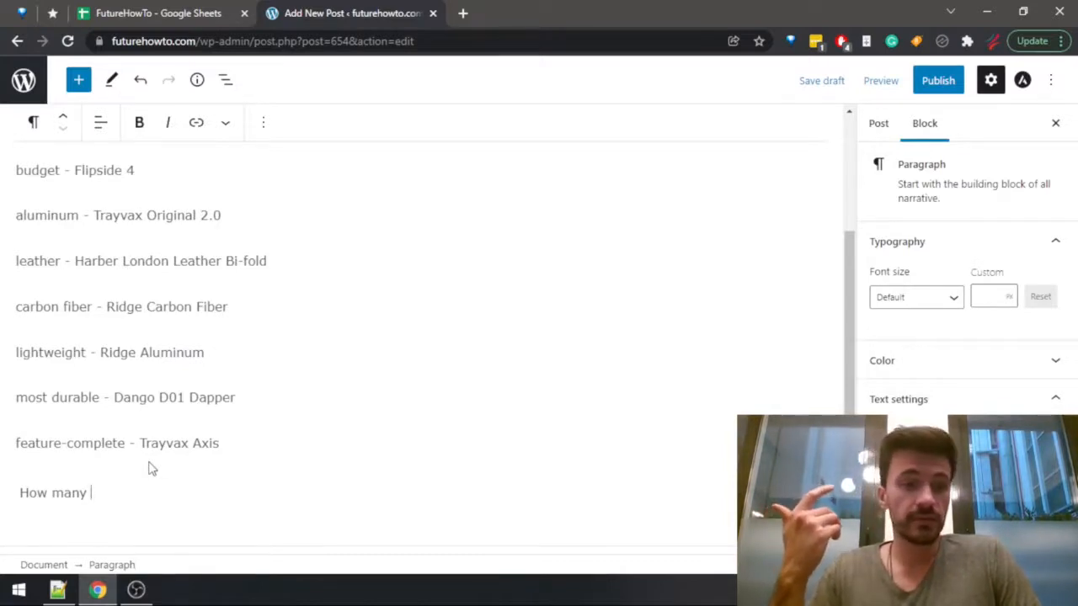
type("cards can mini")
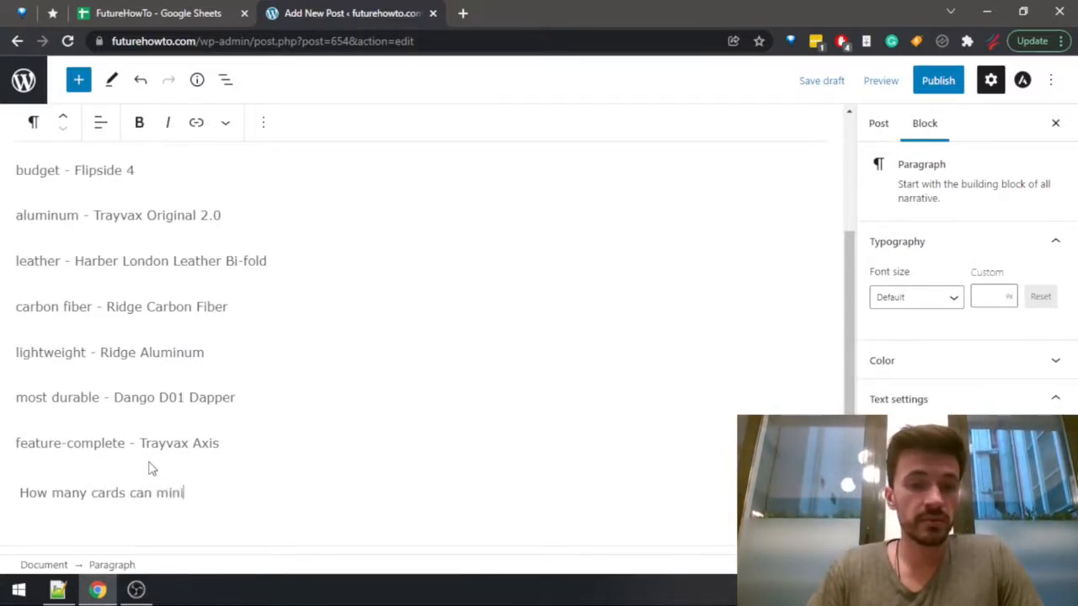
type("malist wallets f")
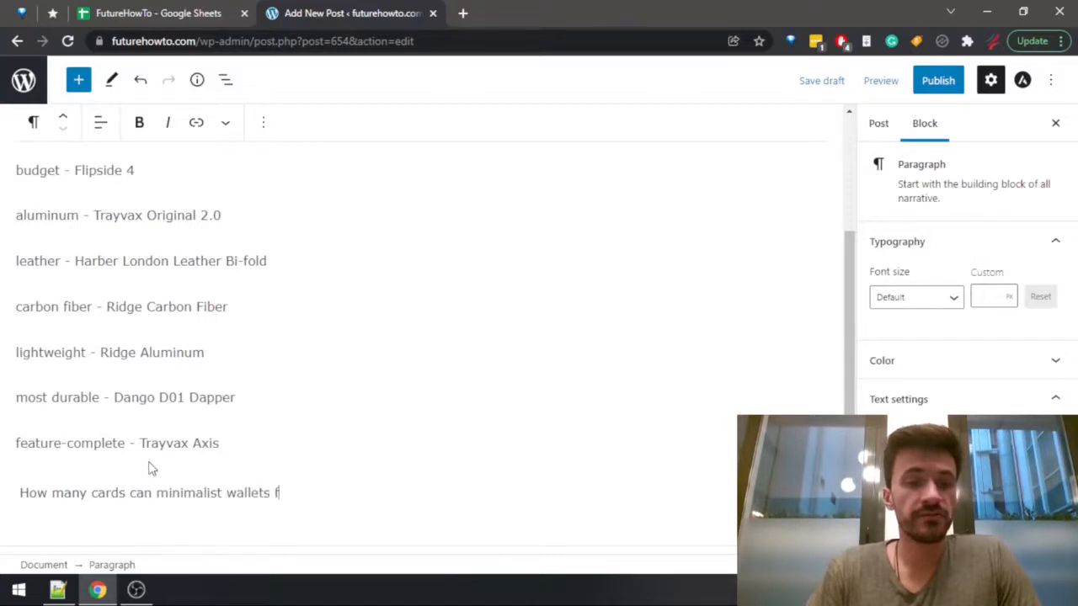
type("it?")
key("Return")
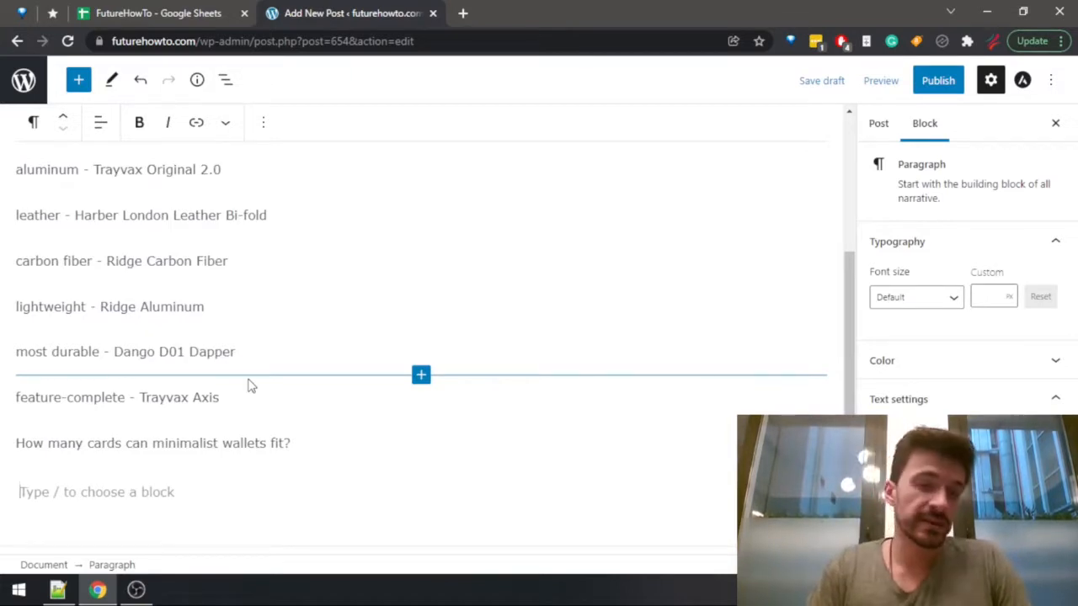
Add the paragraph "How to choose the right minimalist wallet for a lot of cards?" at the end of the post.
type("How to choose th")
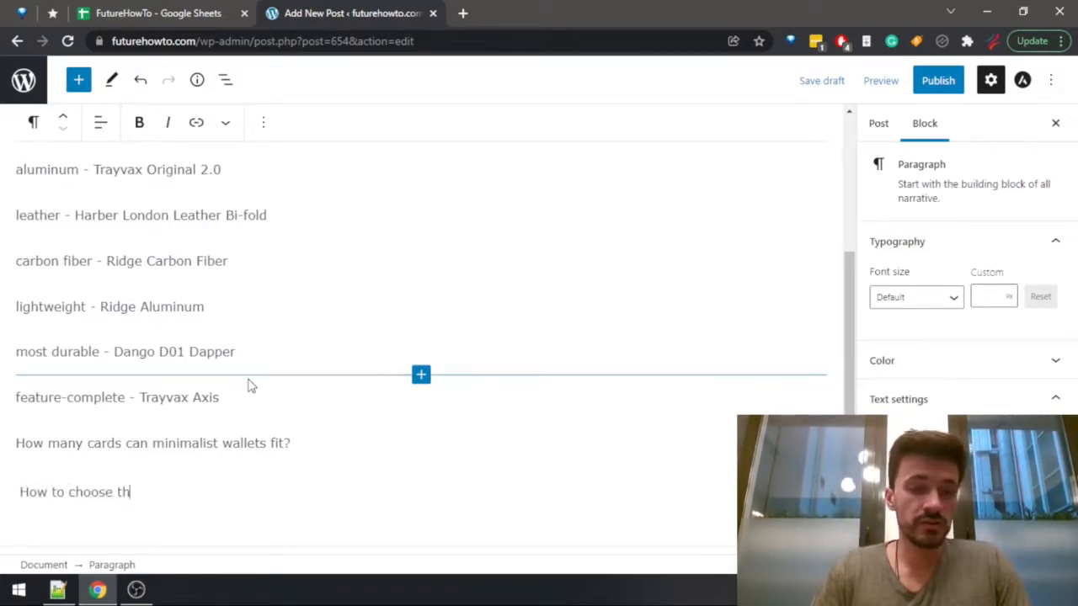
type("e right minimalis")
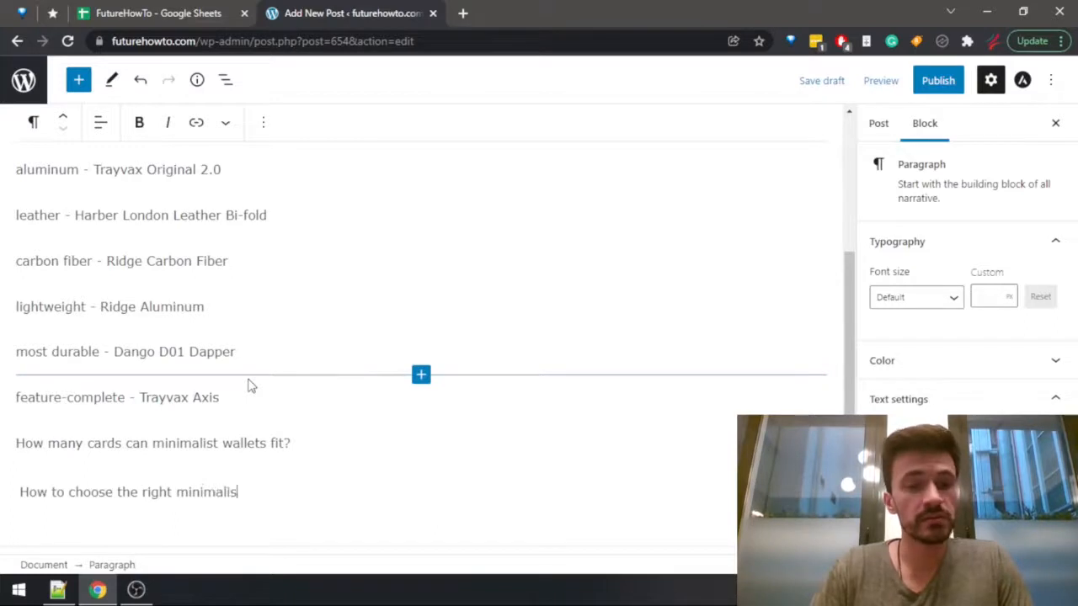
type("t wallet for")
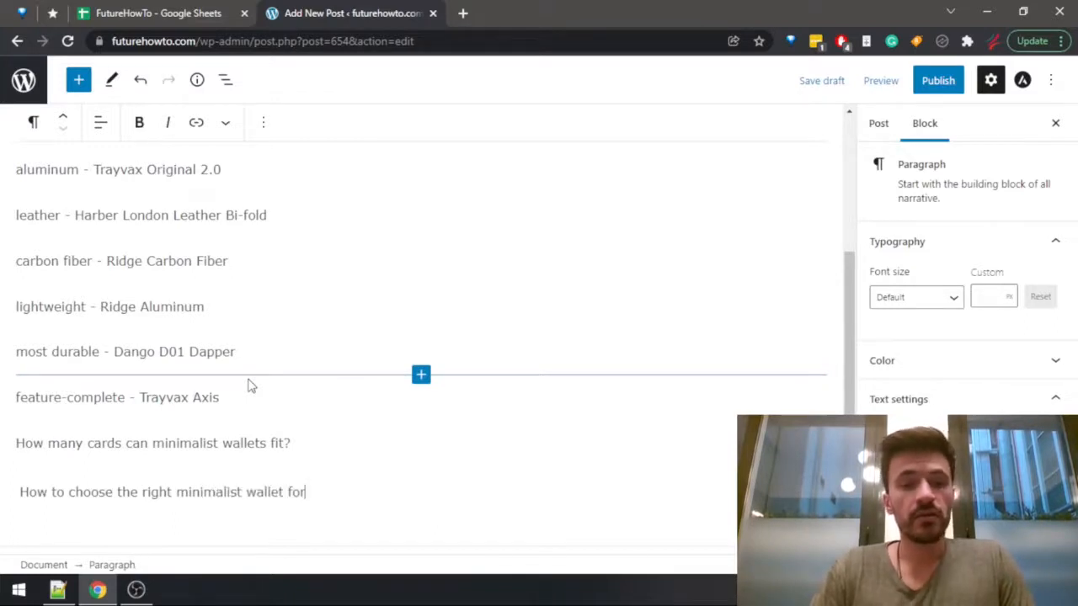
type(" a lot of cards?")
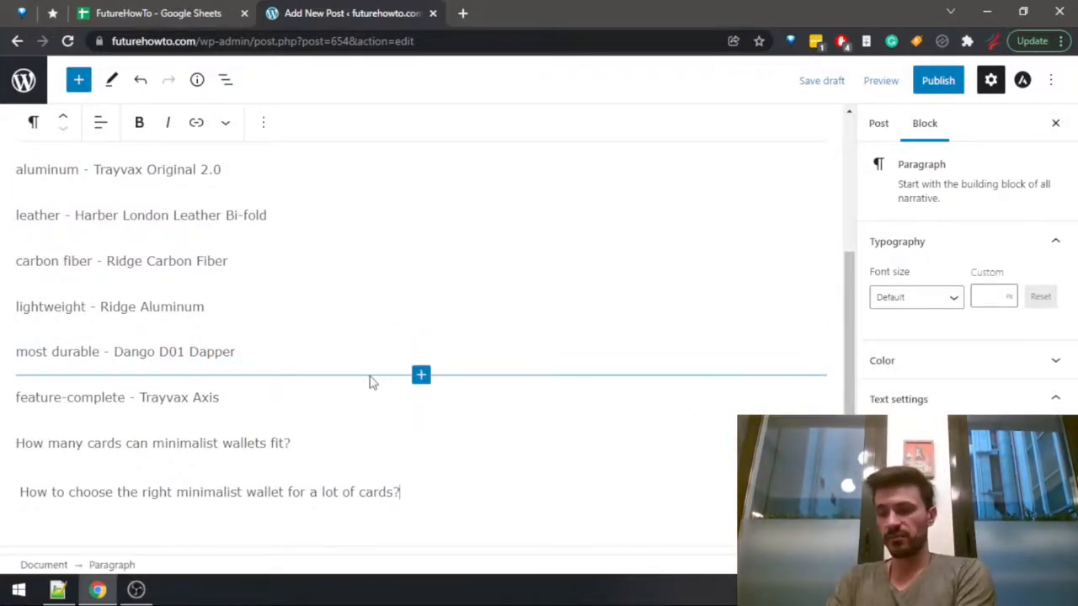
left_click_drag(422, 491, 236, 446)
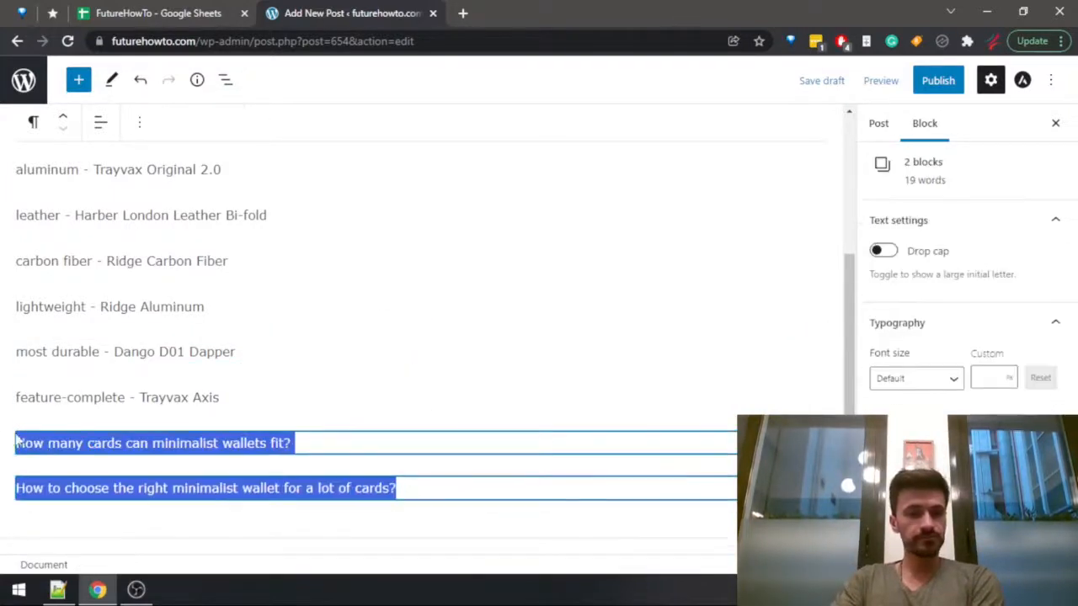
scroll(236, 438, "up", 1)
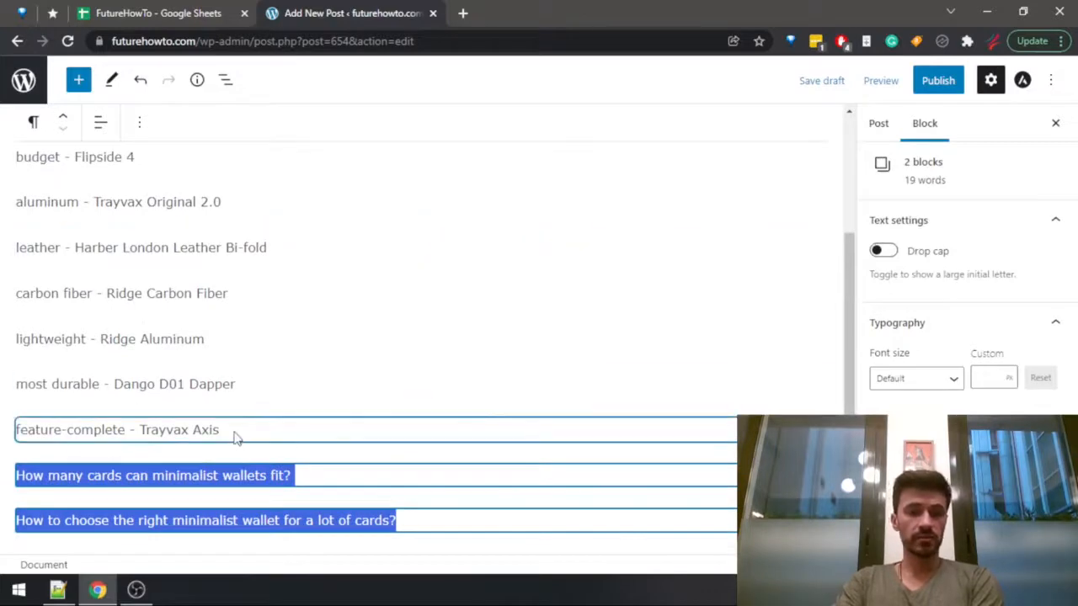
left_click(288, 479)
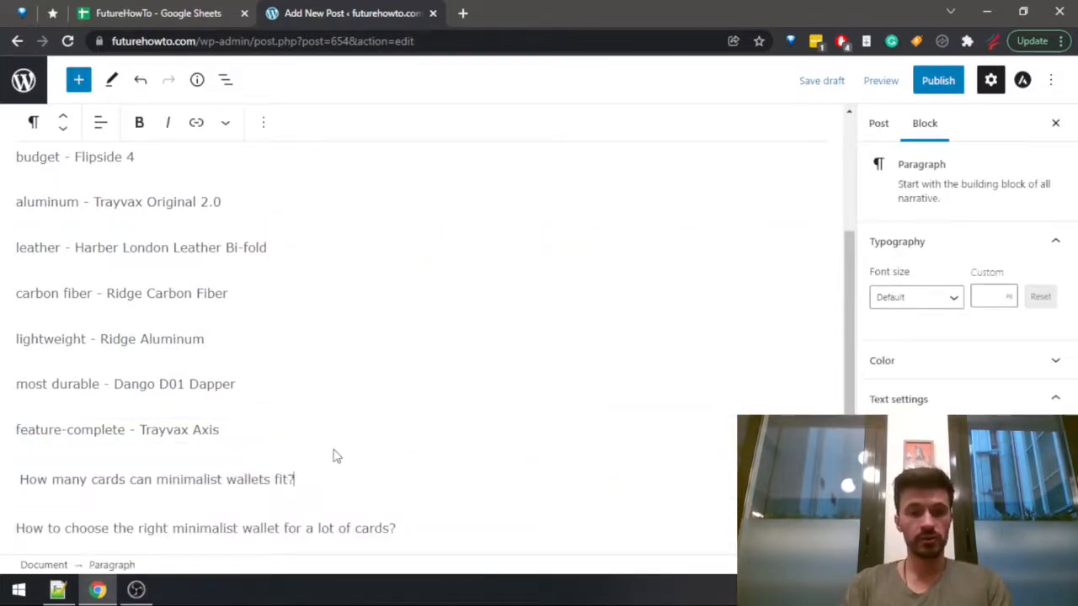
Switch to the Notepad++ checklist, mark "Additional research and ideation" with +, and save the file.
key("alt+Tab")
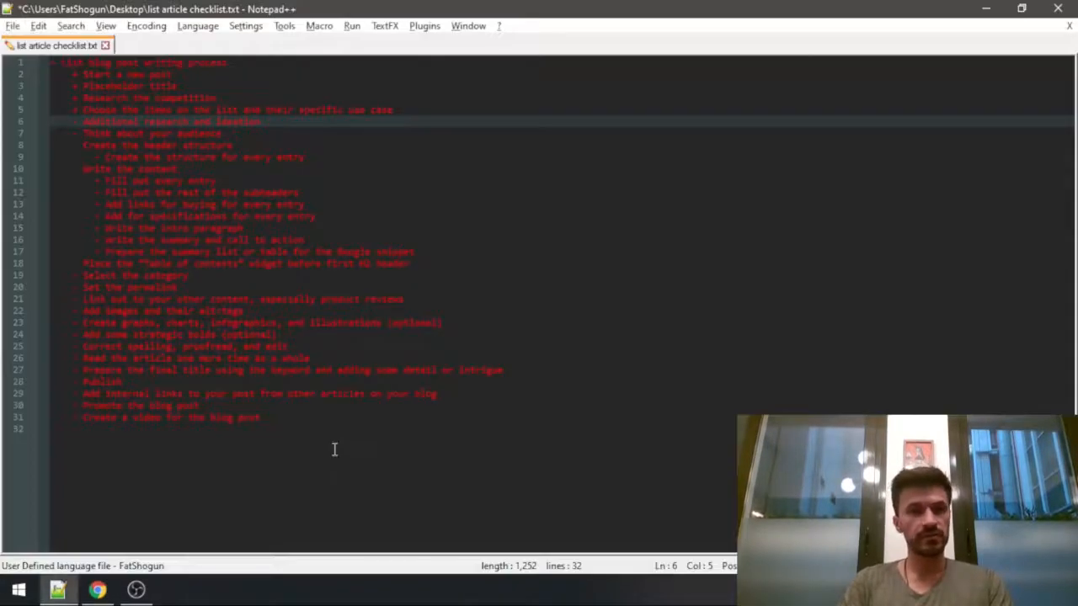
key("Right")
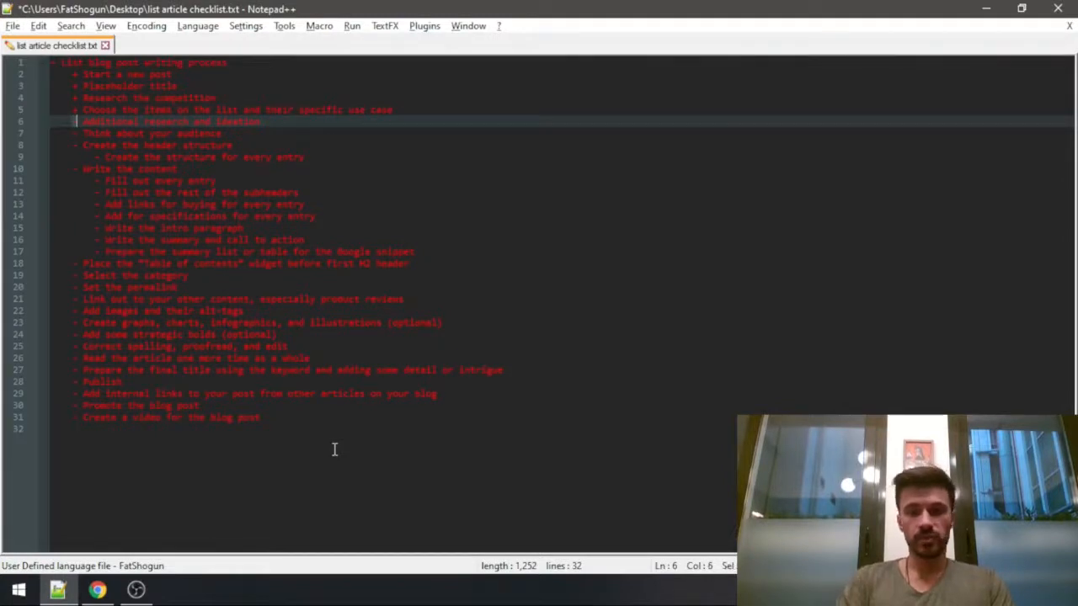
type("+")
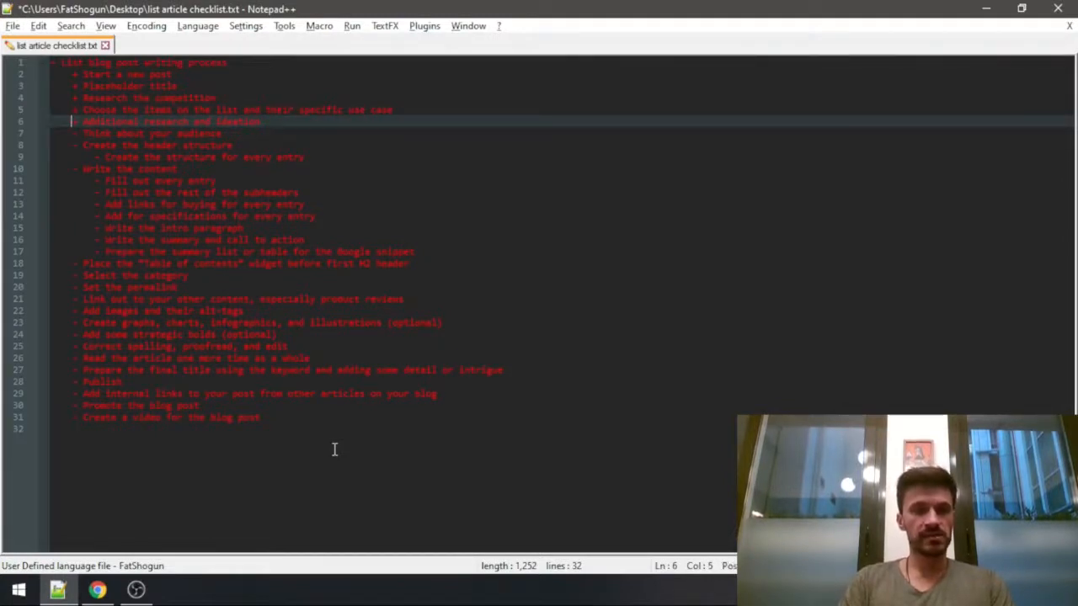
key("End")
key("ctrl+s")
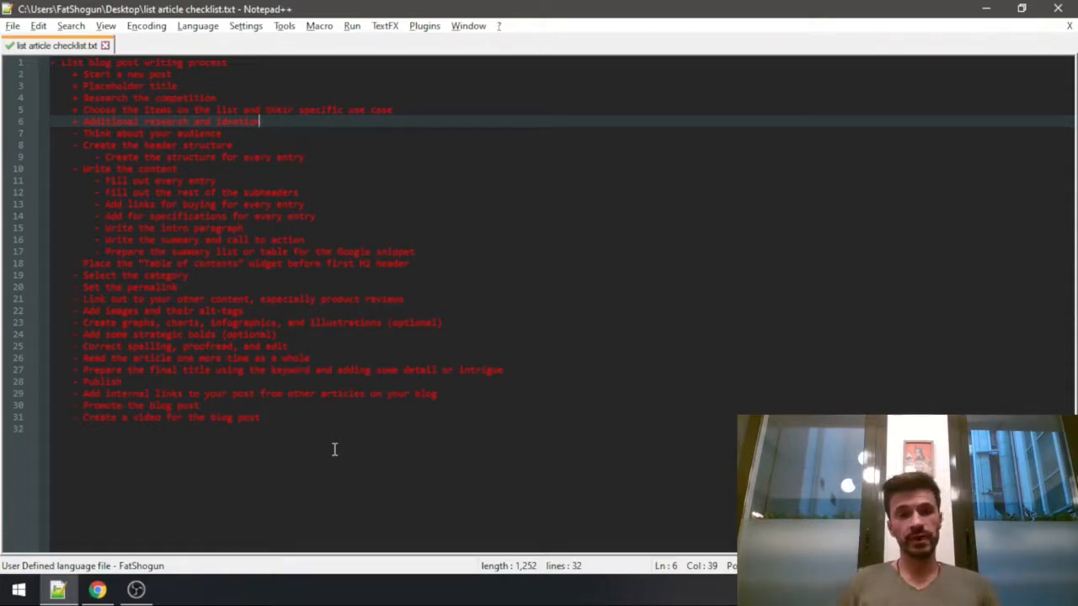
Mark "Think about your audience" with + in the checklist and go to the "Create the header structure" item.
key("Down")
key("Home")
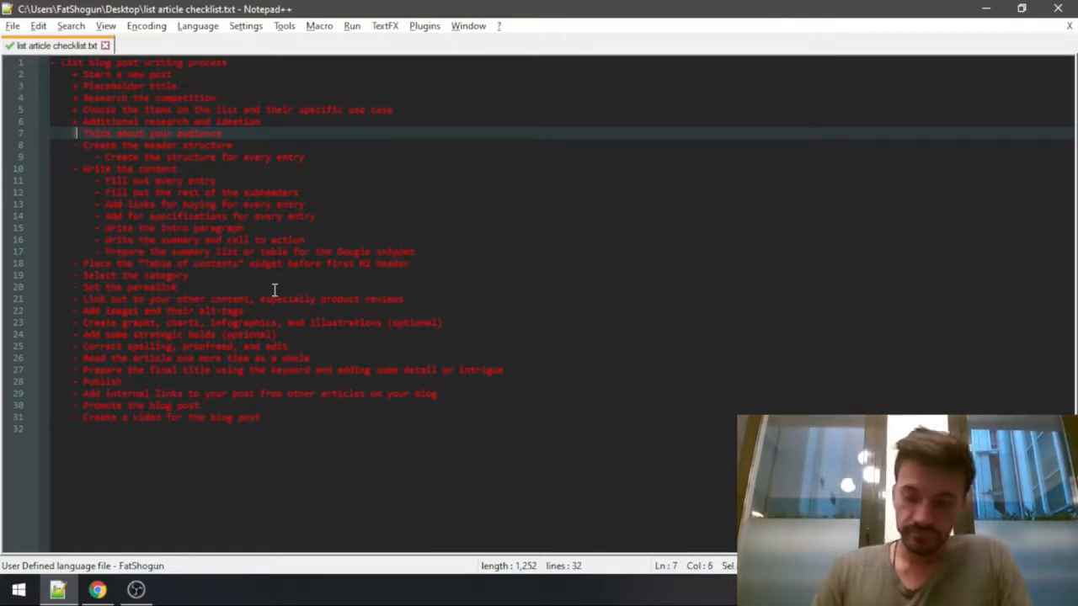
type("-")
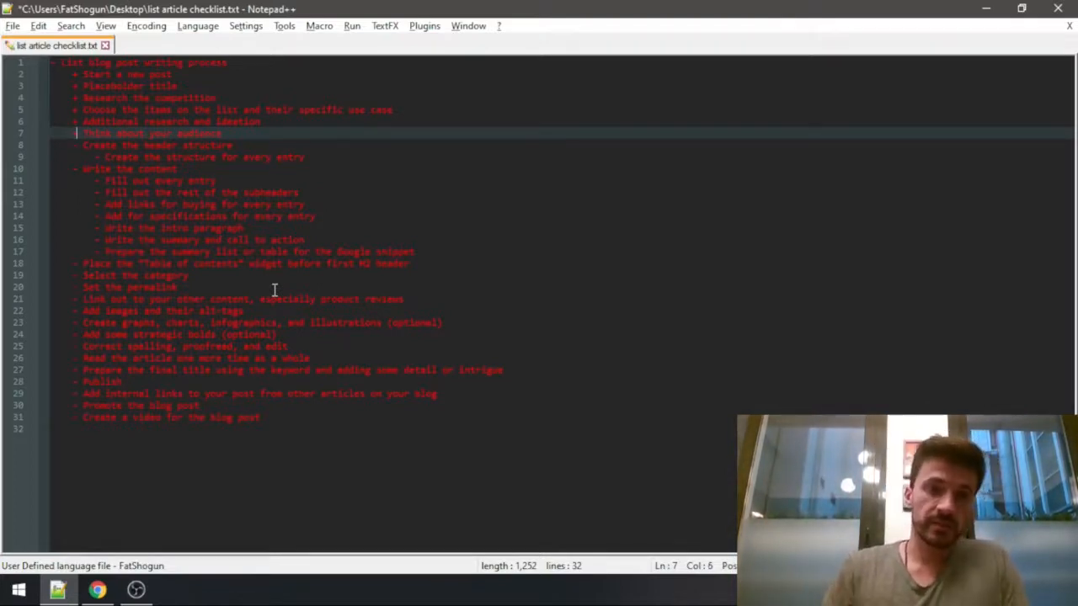
key("Home")
key("Down")
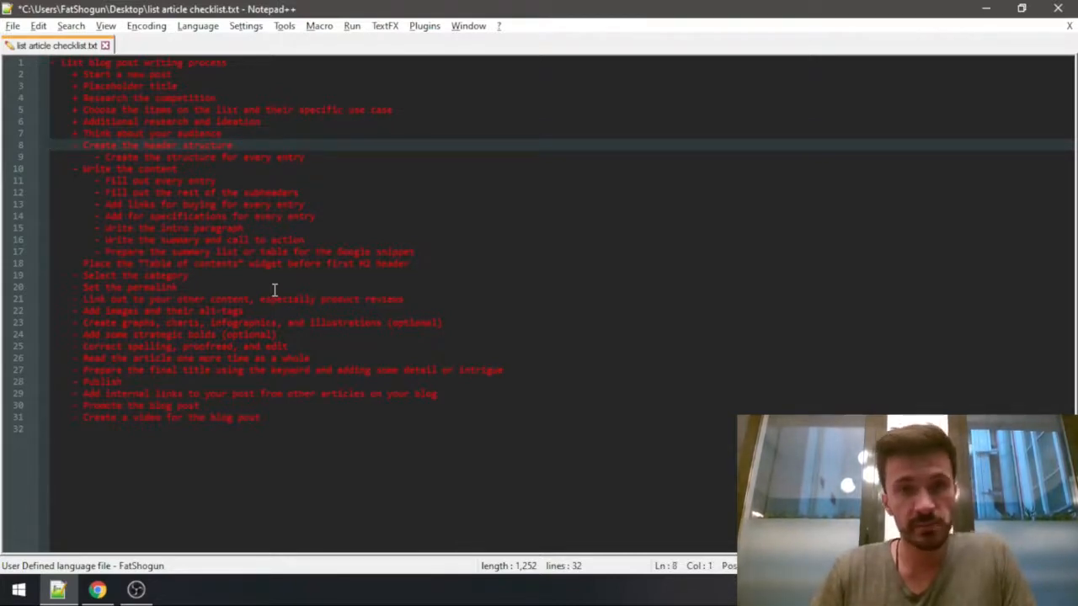
key("Up")
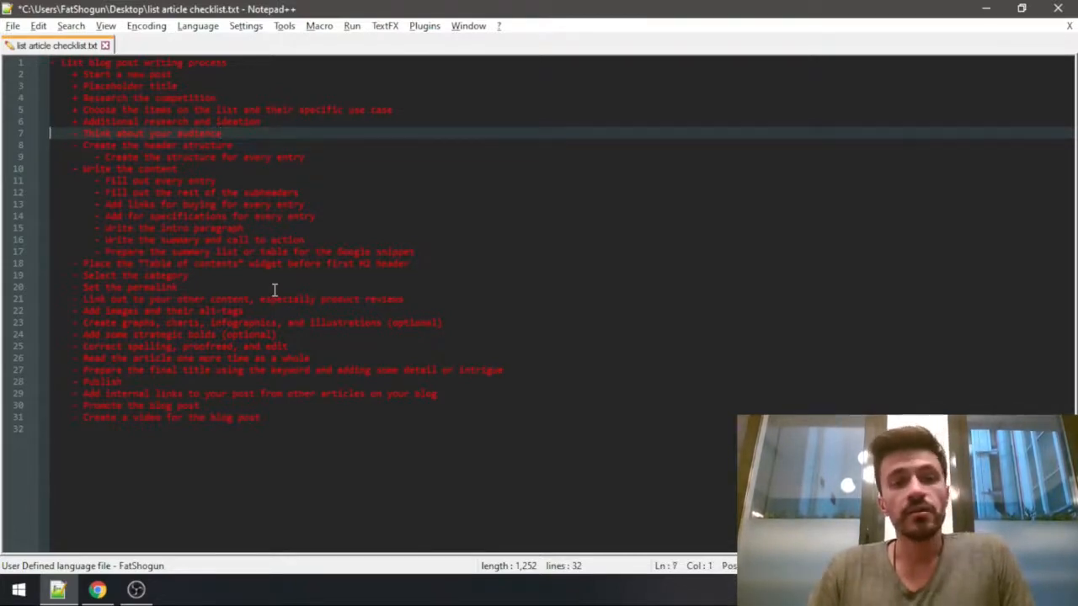
key("Down")
key("Home")
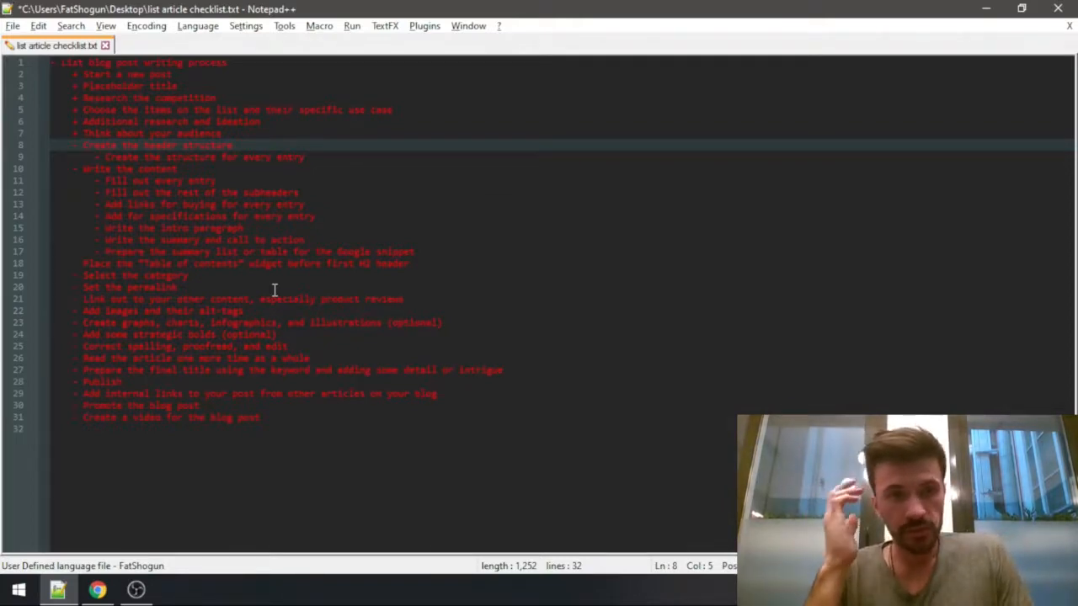
Switch back to the WordPress post and review its title, wallet entries and two closing questions for the header structure.
key("alt+Tab")
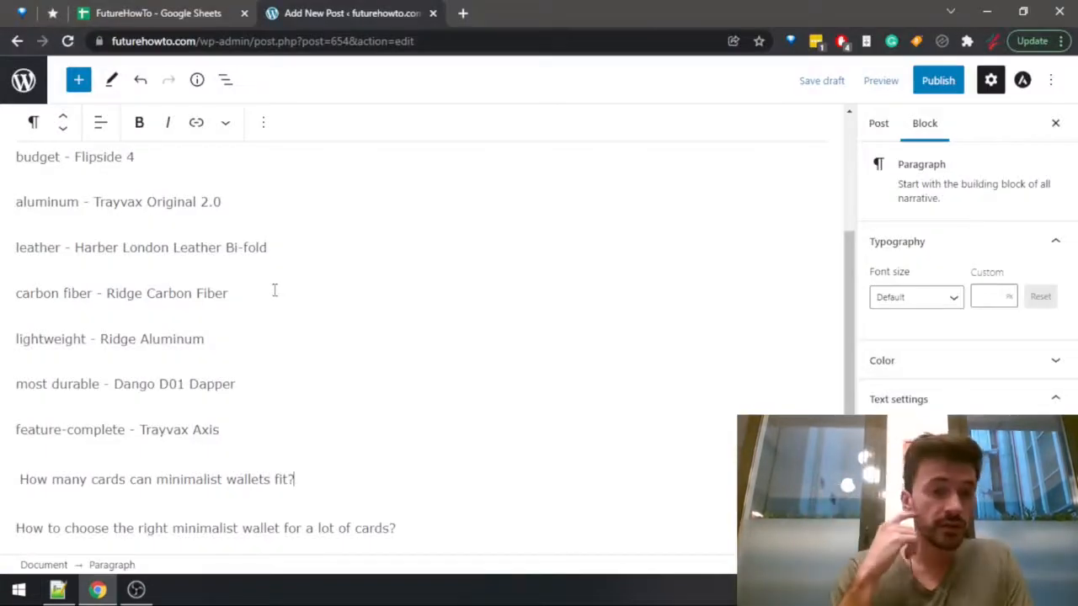
key("alt+Tab")
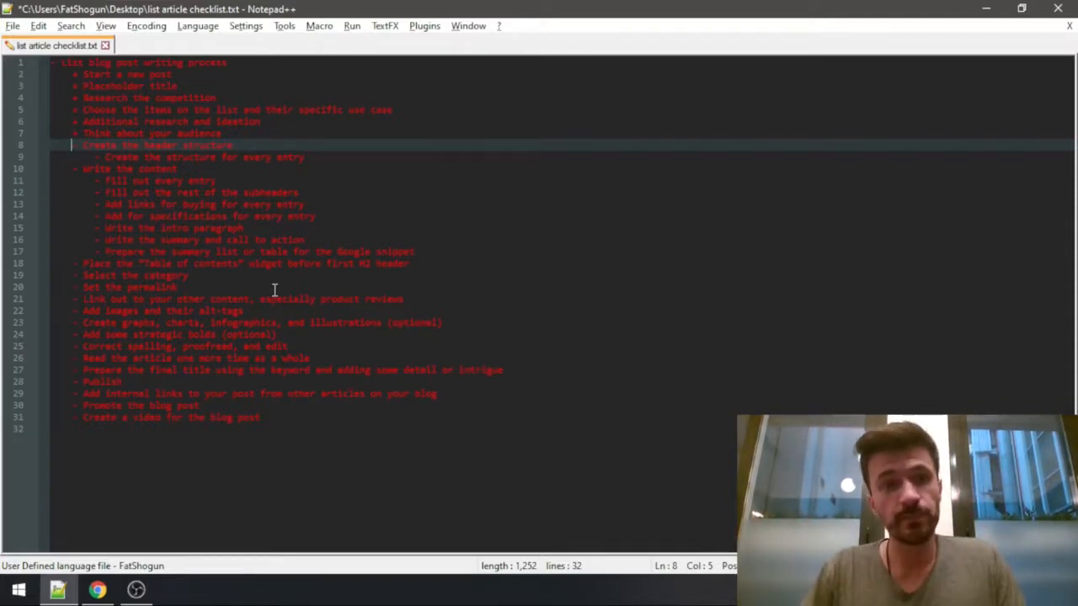
key("alt+Tab")
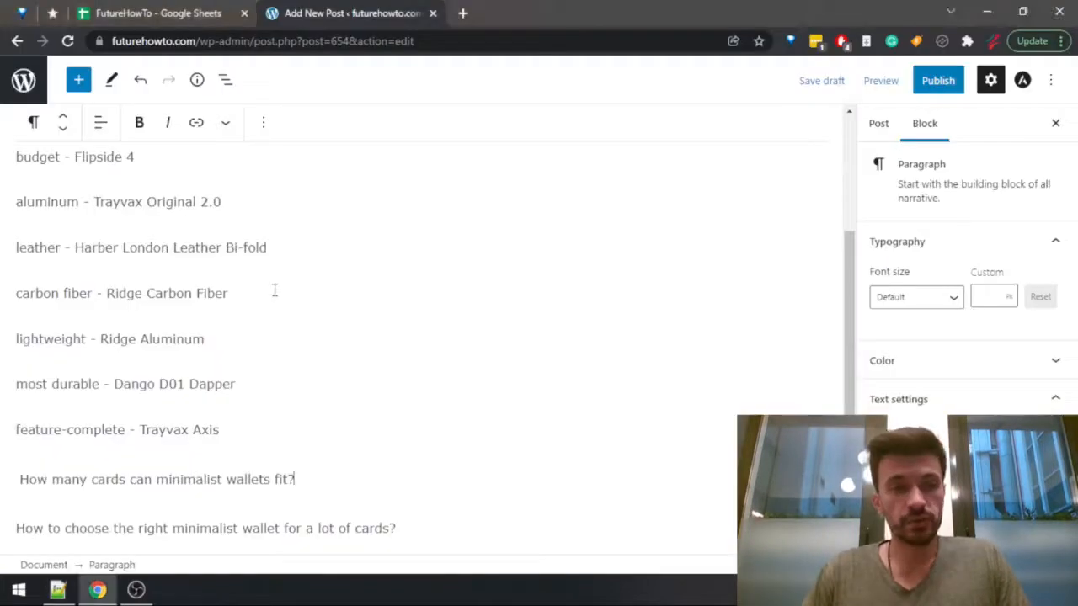
scroll(353, 286, "up", 2)
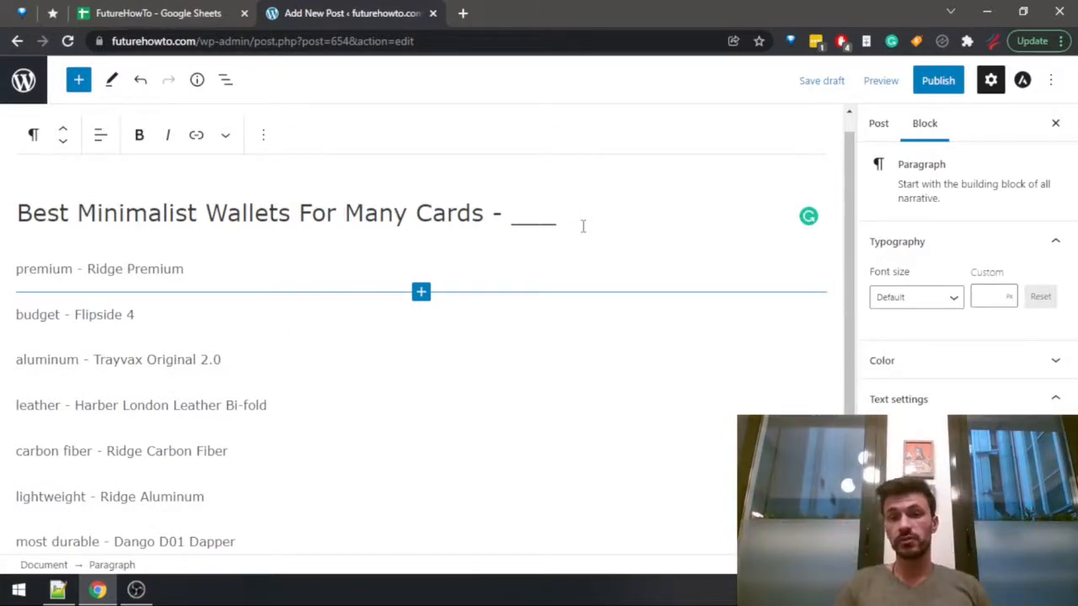
scroll(344, 334, "down", 2)
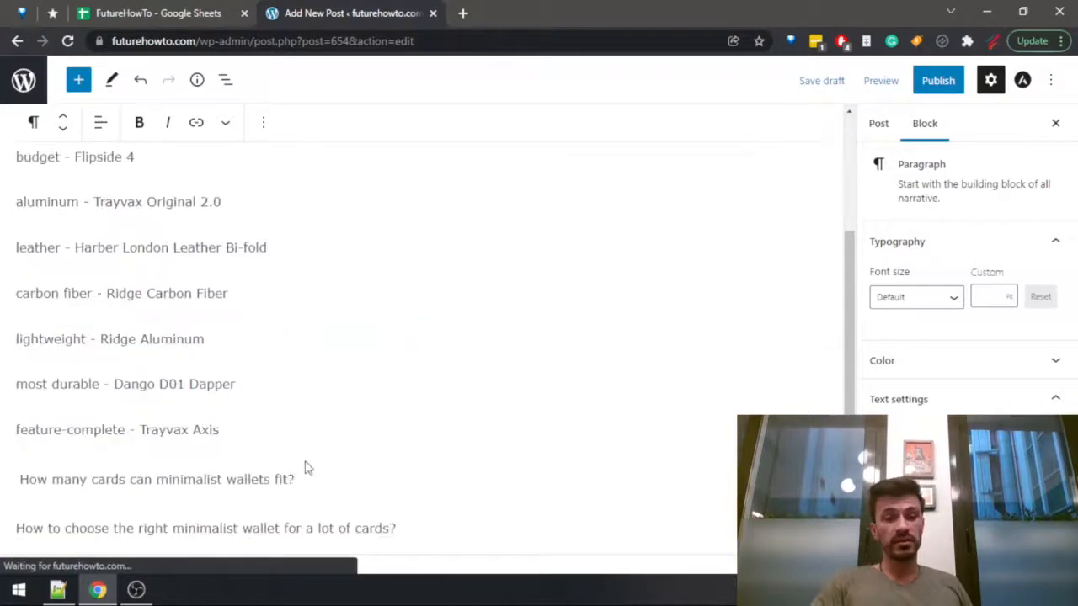
left_click_drag(432, 522, 9, 459)
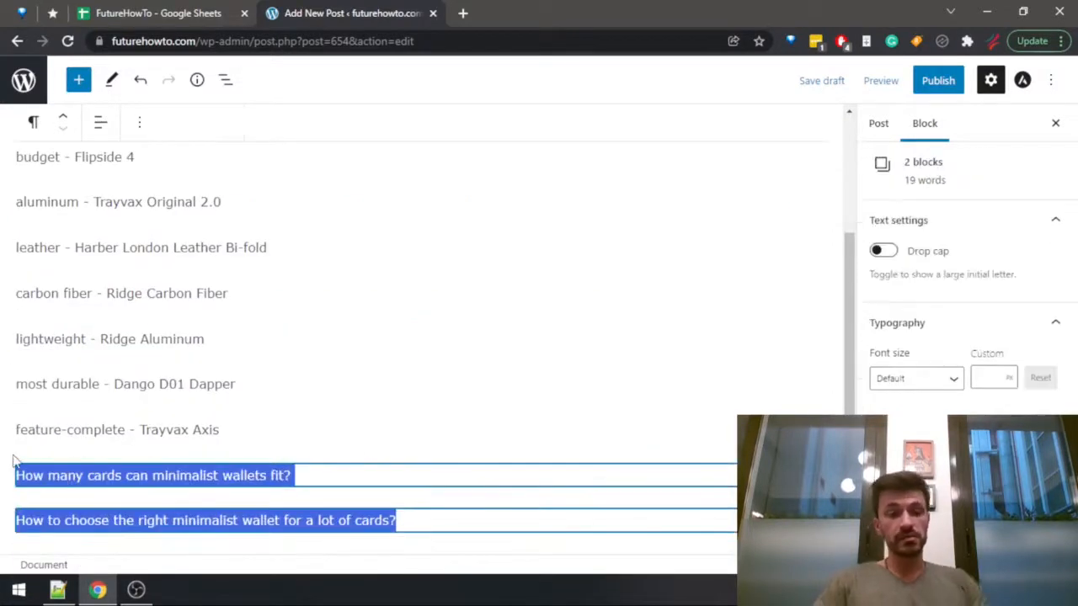
left_click(297, 482)
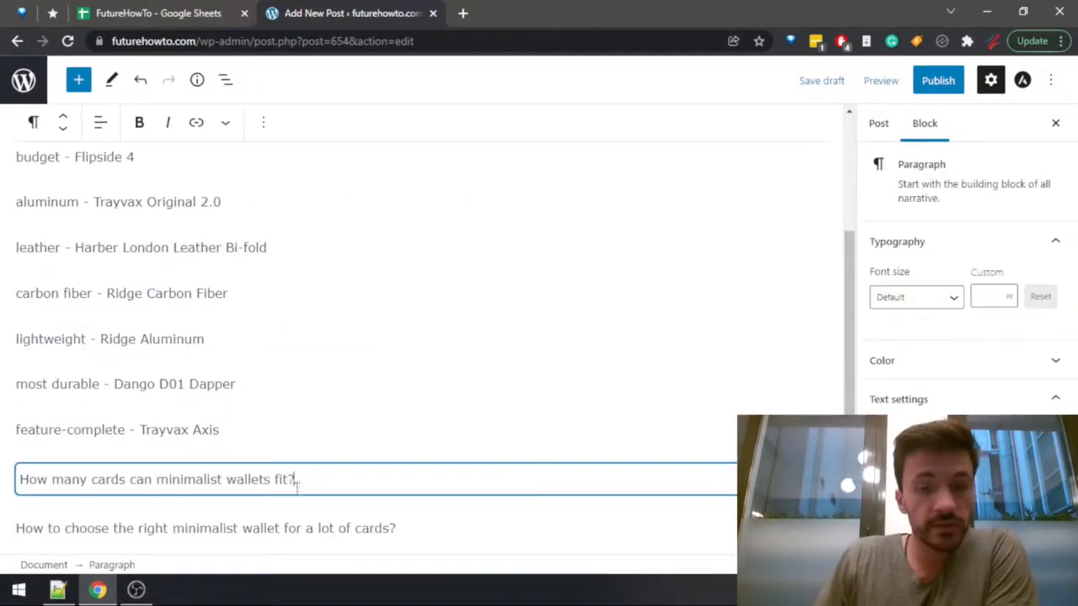
left_click_drag(296, 482, 5, 299)
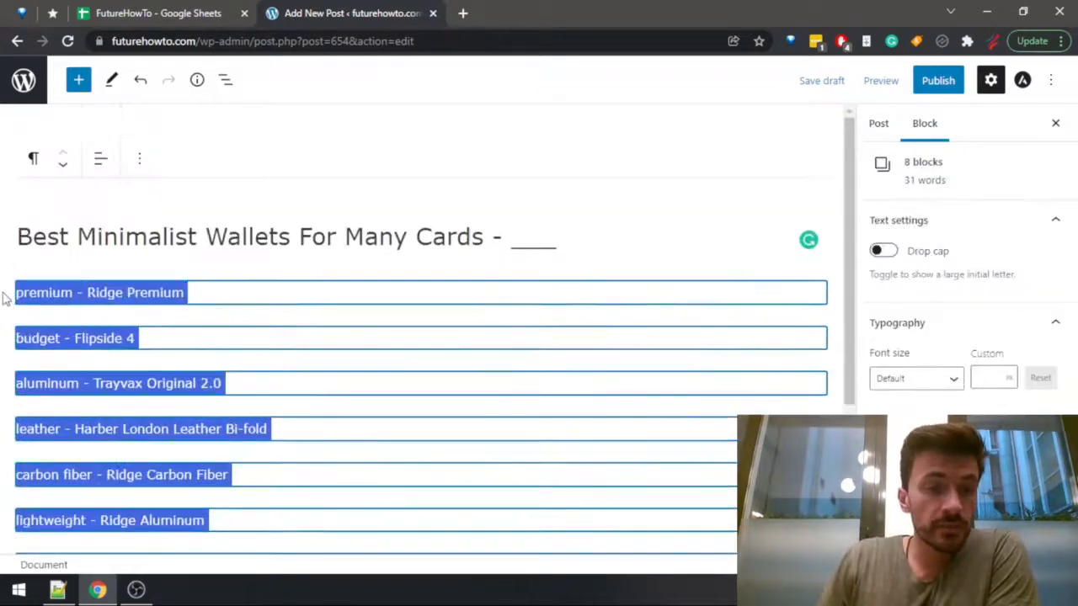
scroll(7, 297, "down", 1)
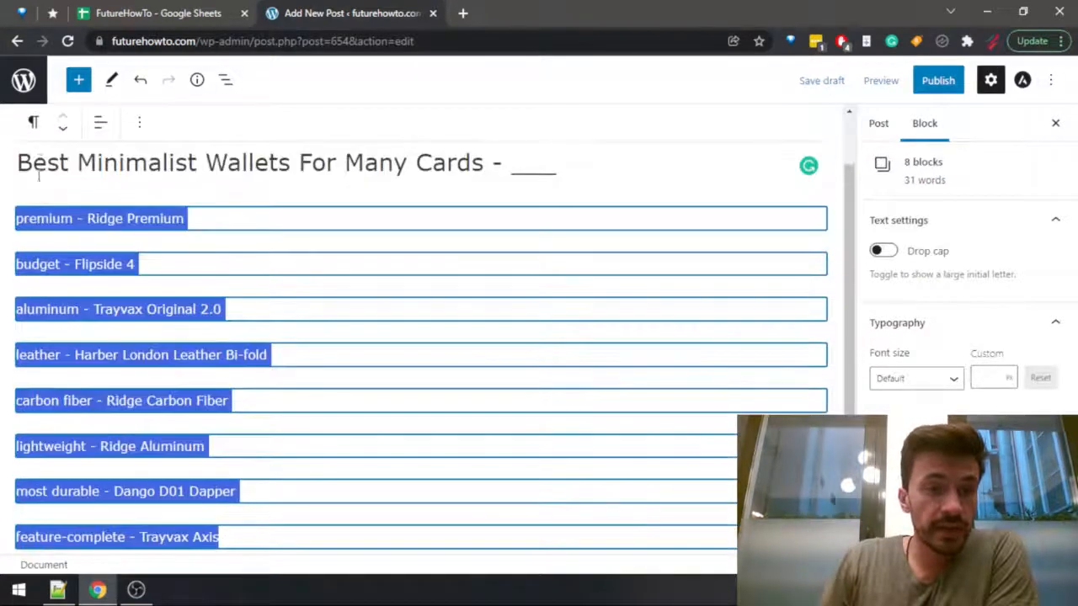
left_click(24, 221)
scroll(210, 468, "down", 2)
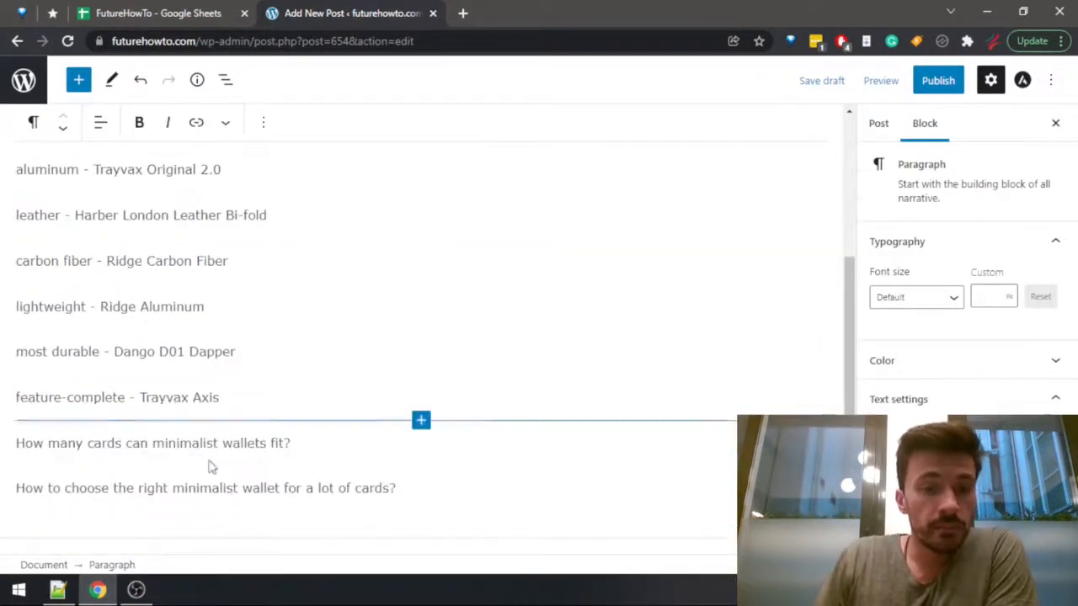
Convert the two closing question paragraphs about minimalist wallets into H2 headings.
left_click_drag(429, 498, 30, 444)
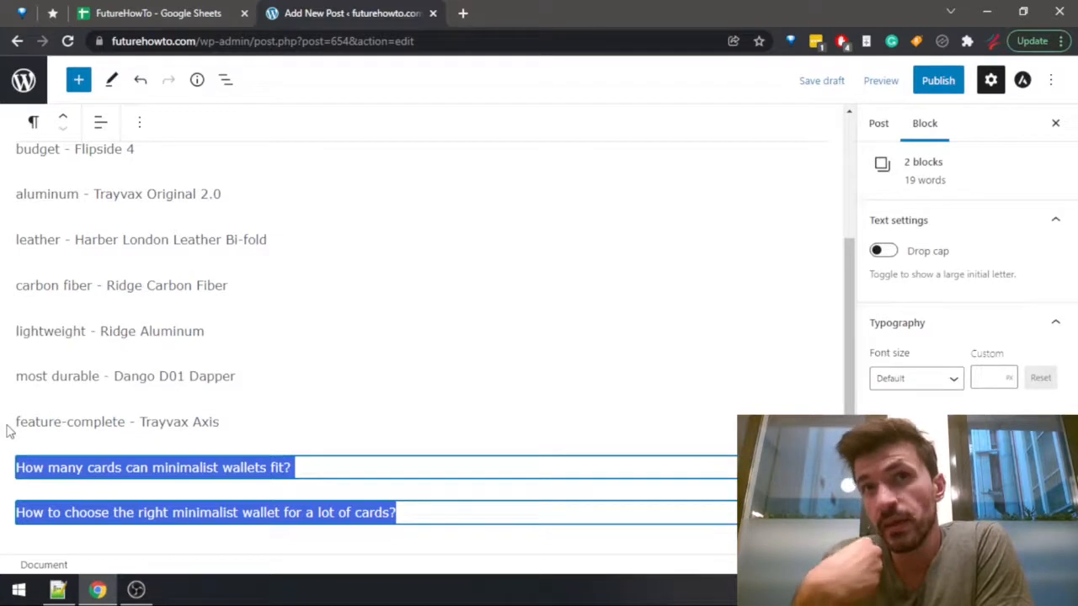
left_click(32, 122)
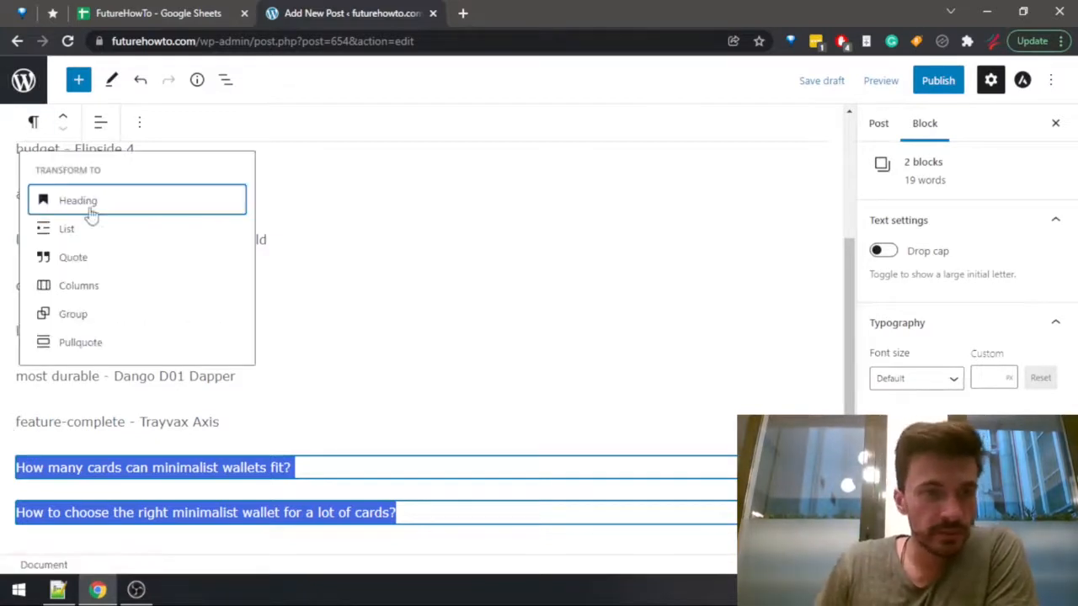
left_click(87, 209)
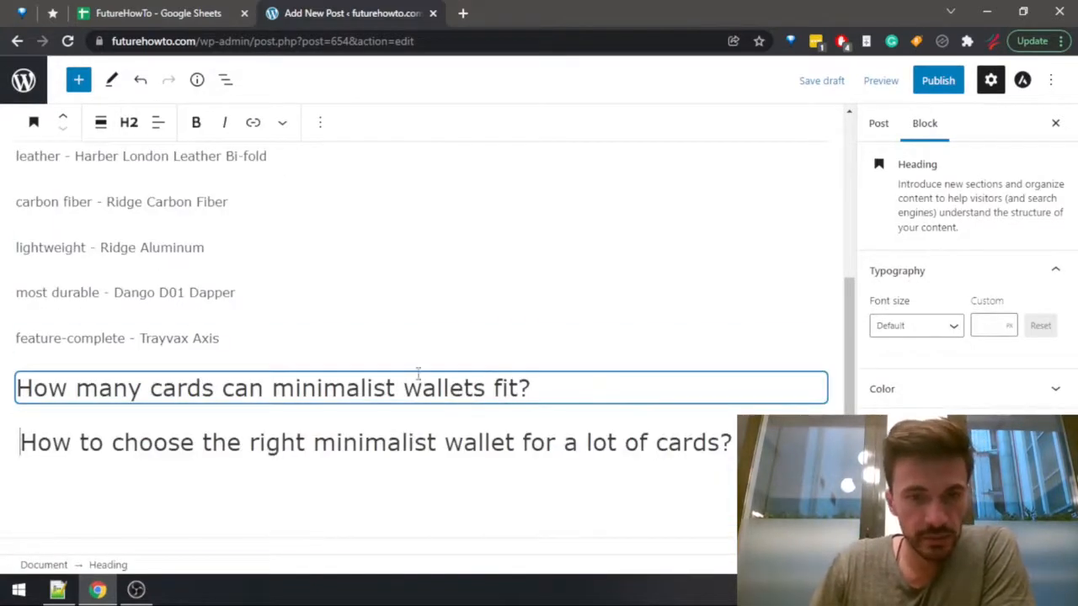
Insert an H2 heading "Best Minimalist Wallets For Many Cards", copied from the post title, above the premium wallet entry.
left_click(258, 341)
scroll(144, 368, "up", 4)
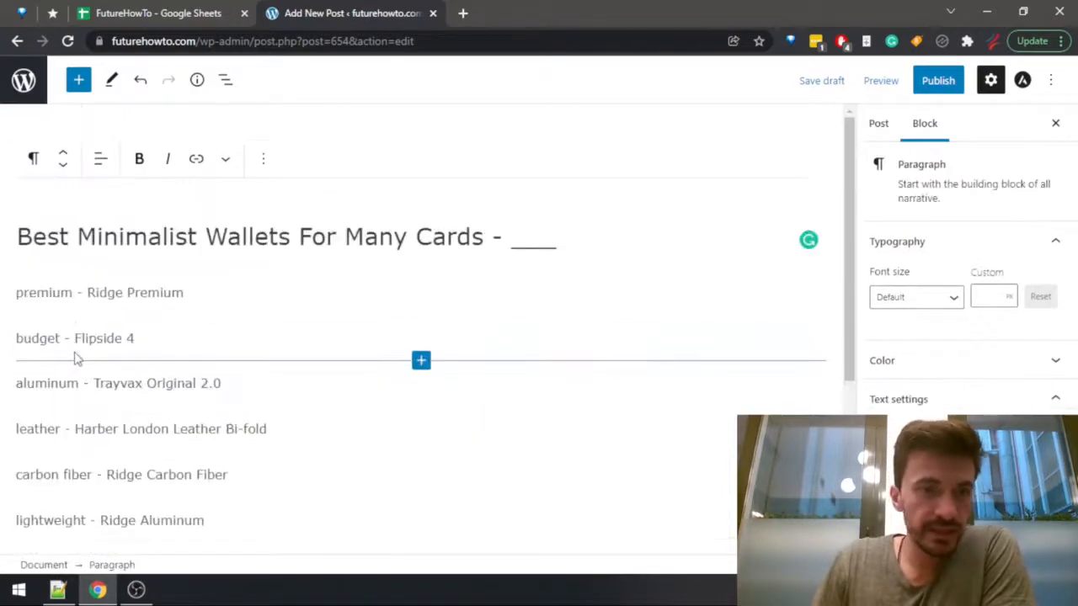
left_click(17, 294)
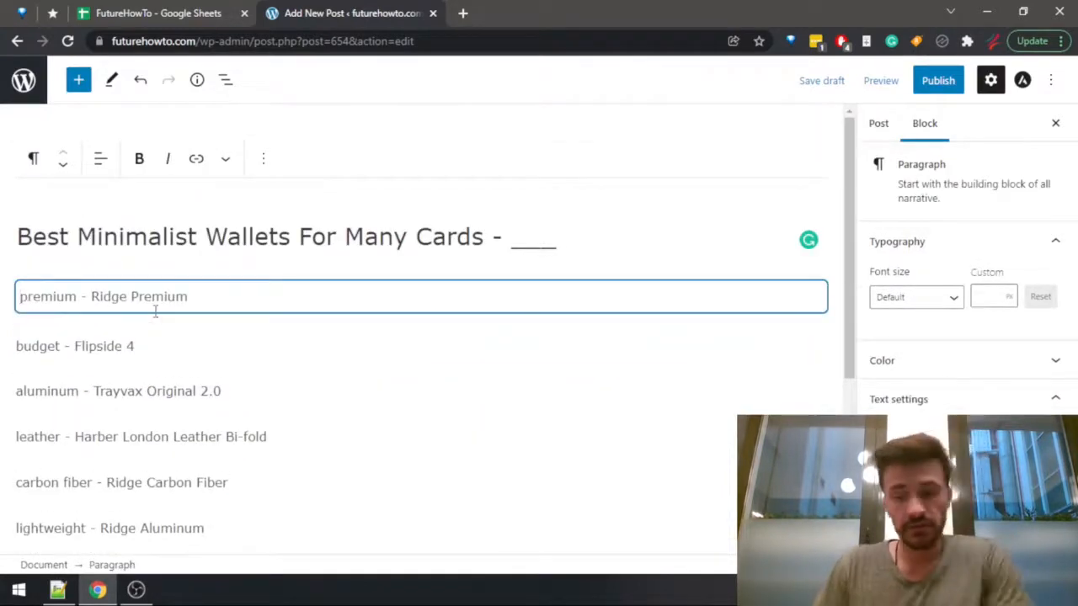
key("Return")
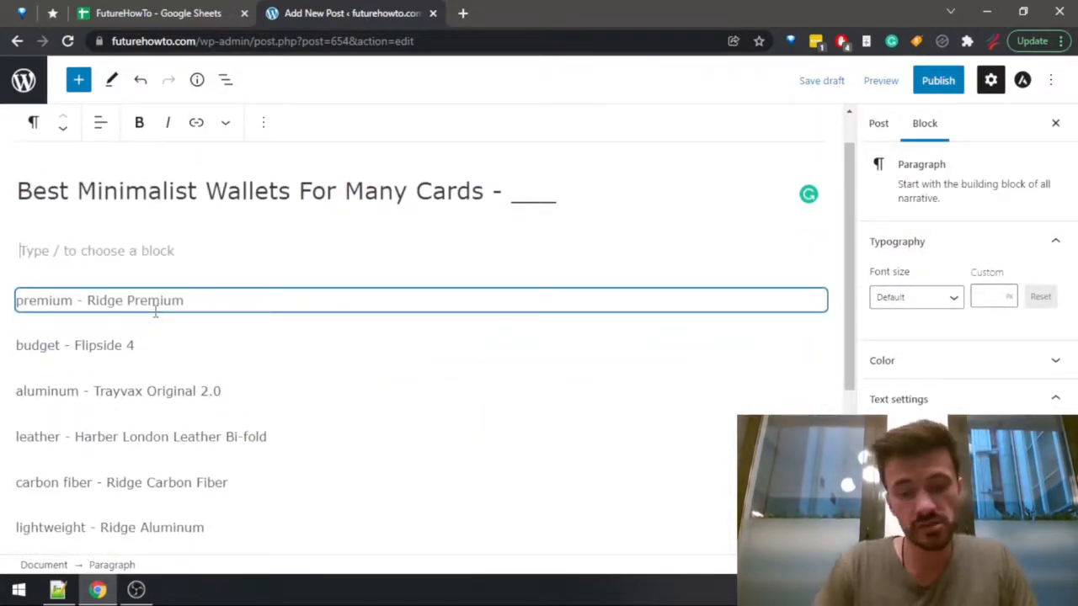
left_click(88, 251)
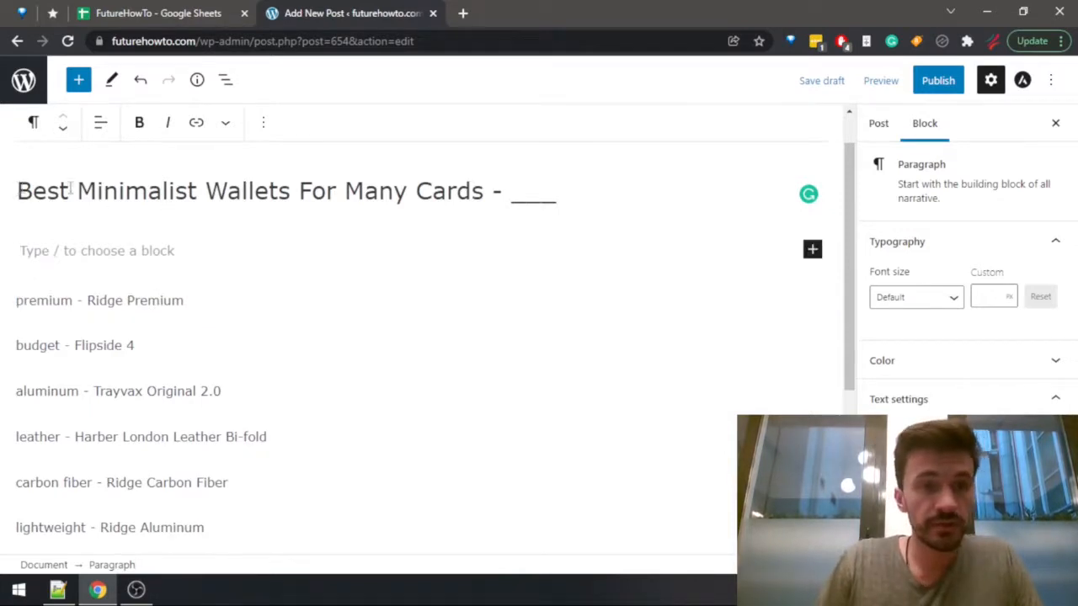
left_click_drag(17, 191, 484, 192)
key("ctrl+c")
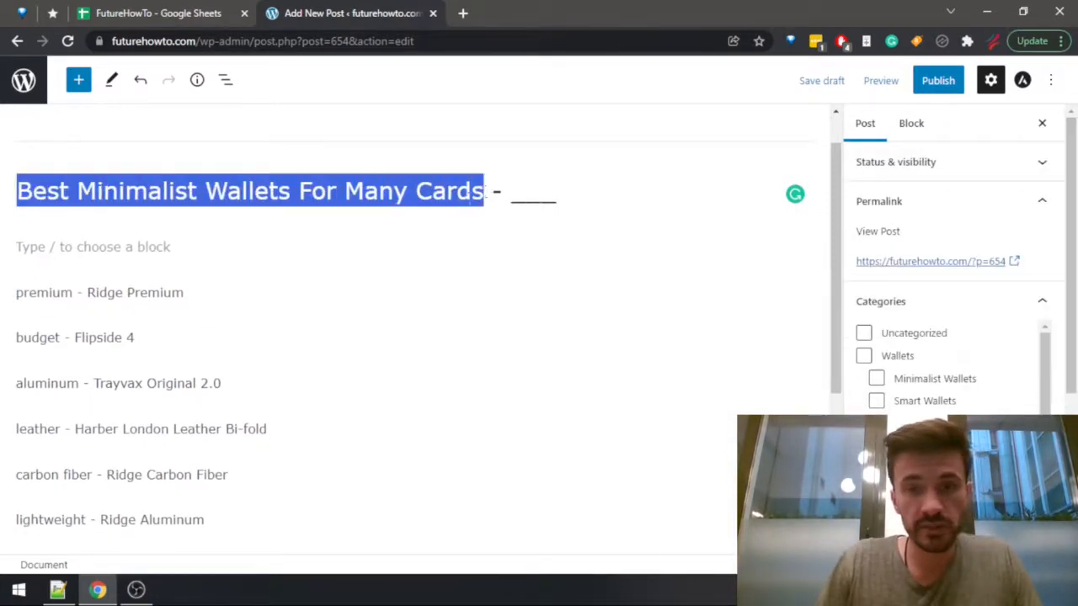
left_click(33, 248)
key("ctrl+v")
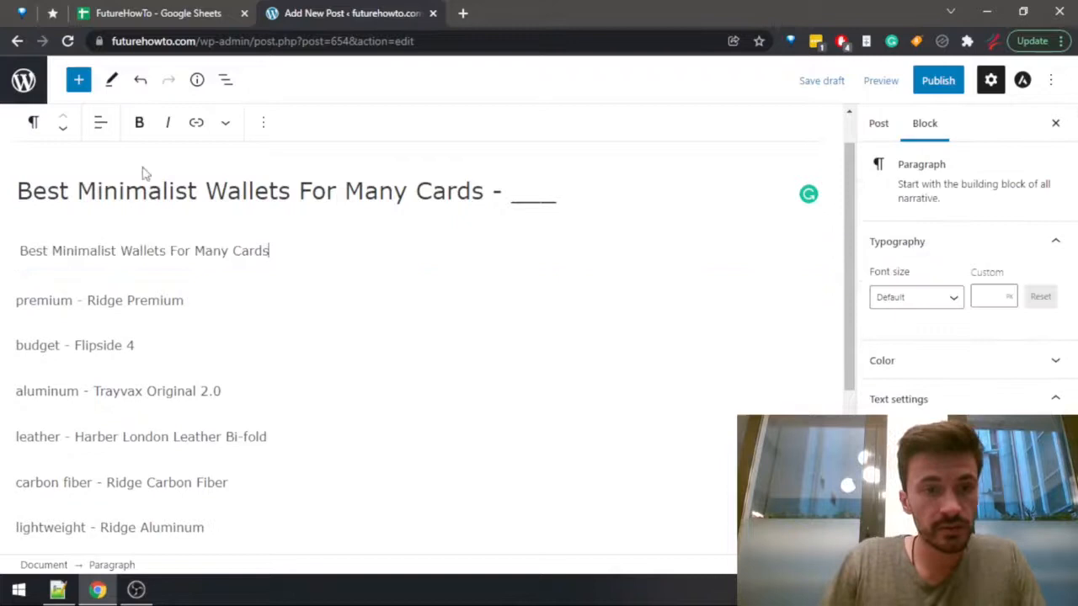
left_click(29, 124)
left_click(69, 200)
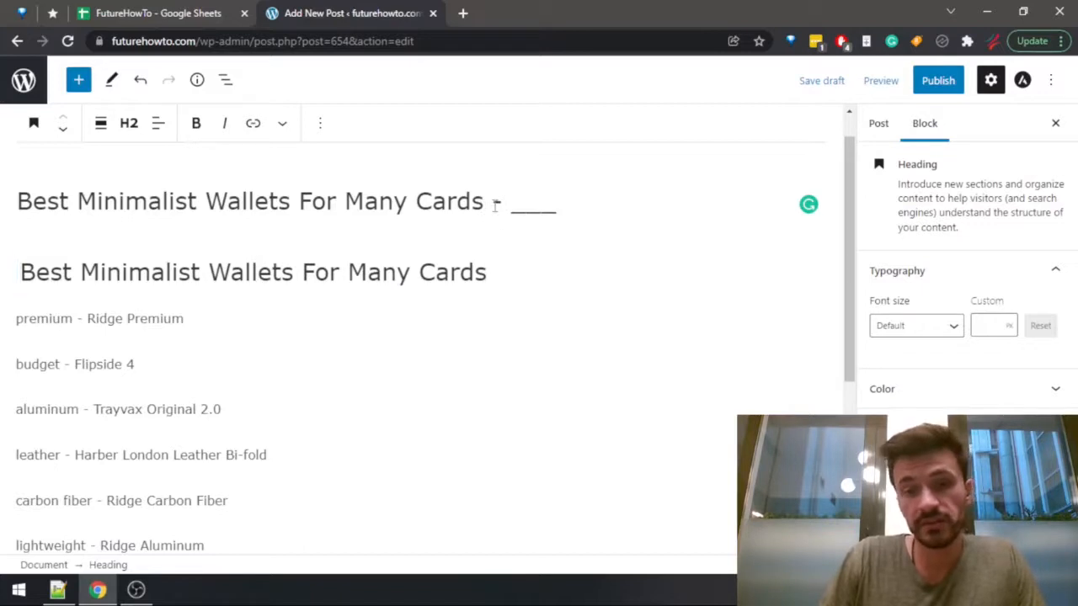
left_click_drag(493, 203, 564, 196)
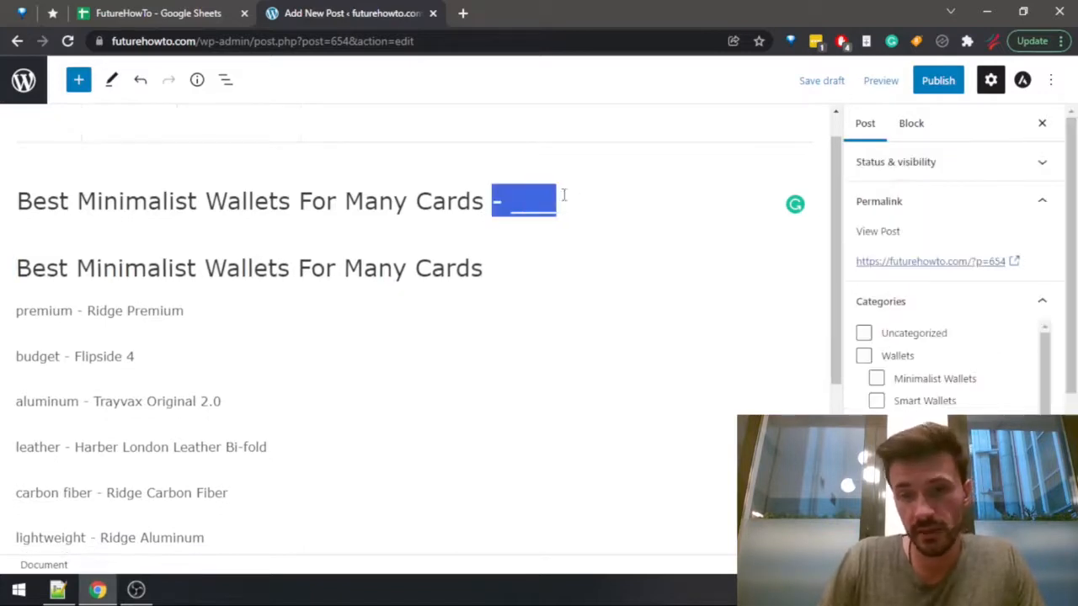
left_click(509, 269)
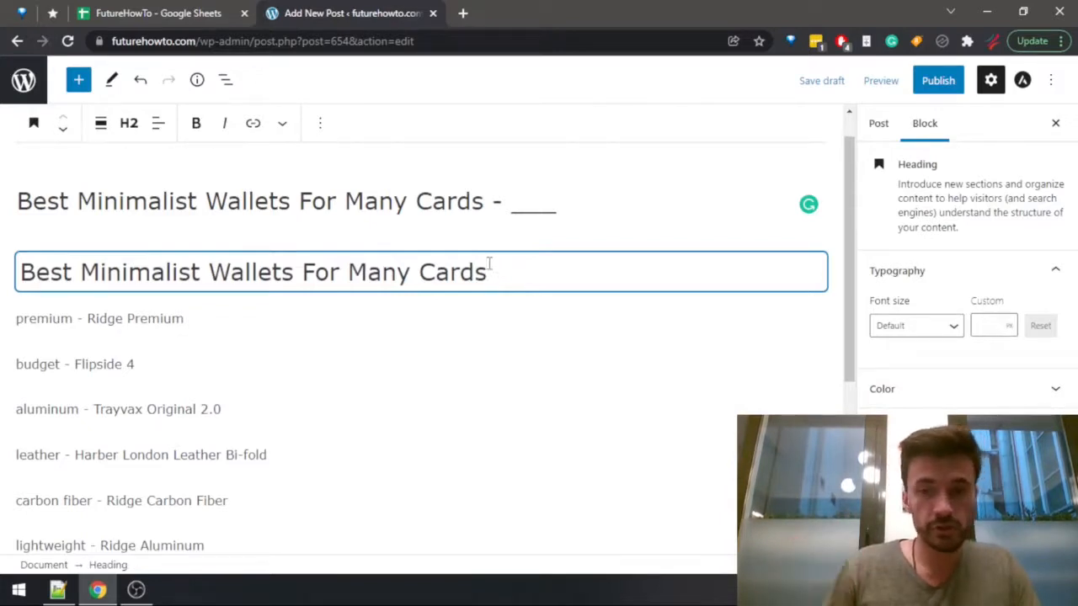
left_click(486, 319)
left_click(148, 364)
left_click(200, 316)
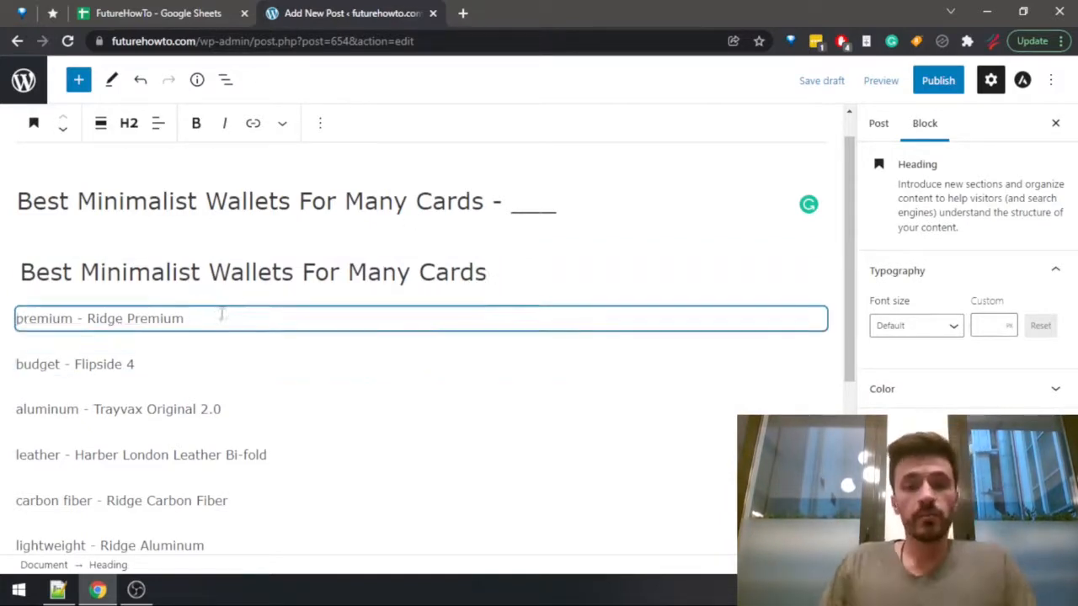
left_click(532, 259)
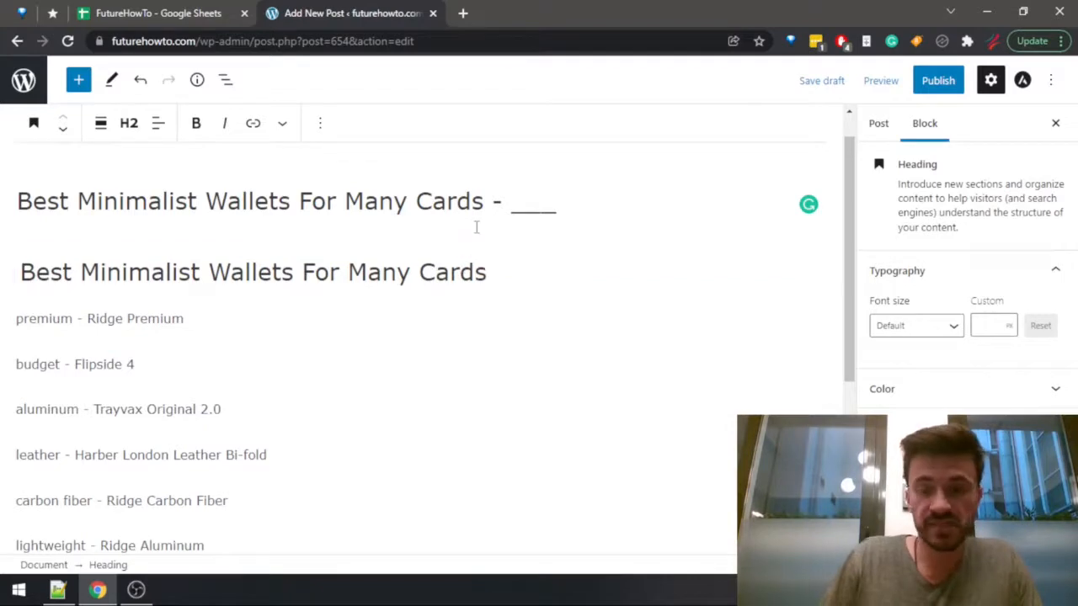
Convert all eight wallet entries, from Ridge Premium to Trayvax Axis, into headings.
scroll(236, 438, "down", 2)
scroll(233, 357, "down", 2)
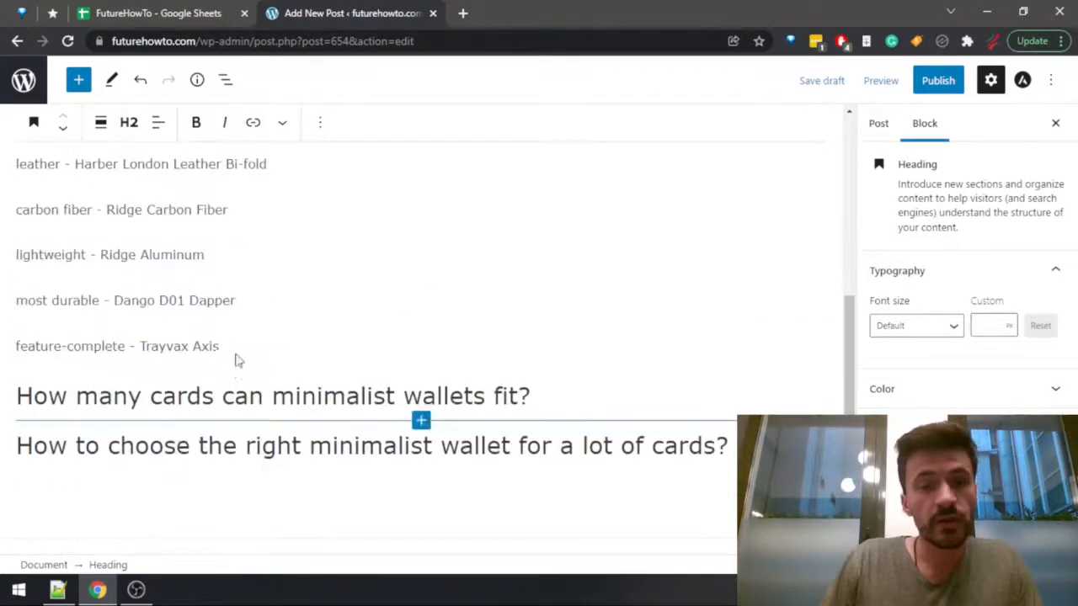
left_click(233, 349)
scroll(128, 335, "up", 4)
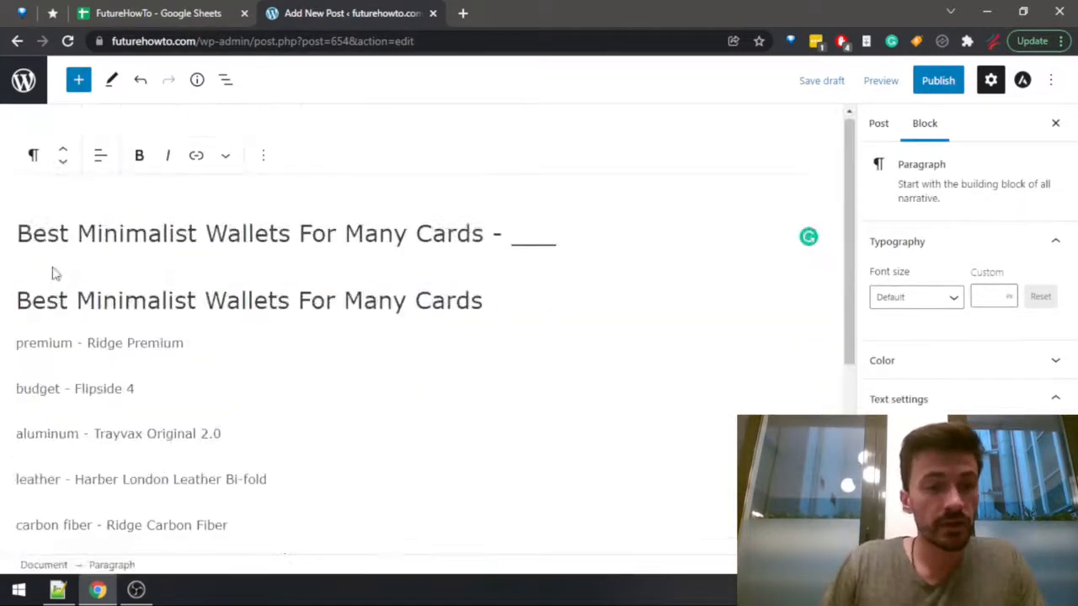
left_click(20, 344, "shift")
left_click(34, 124)
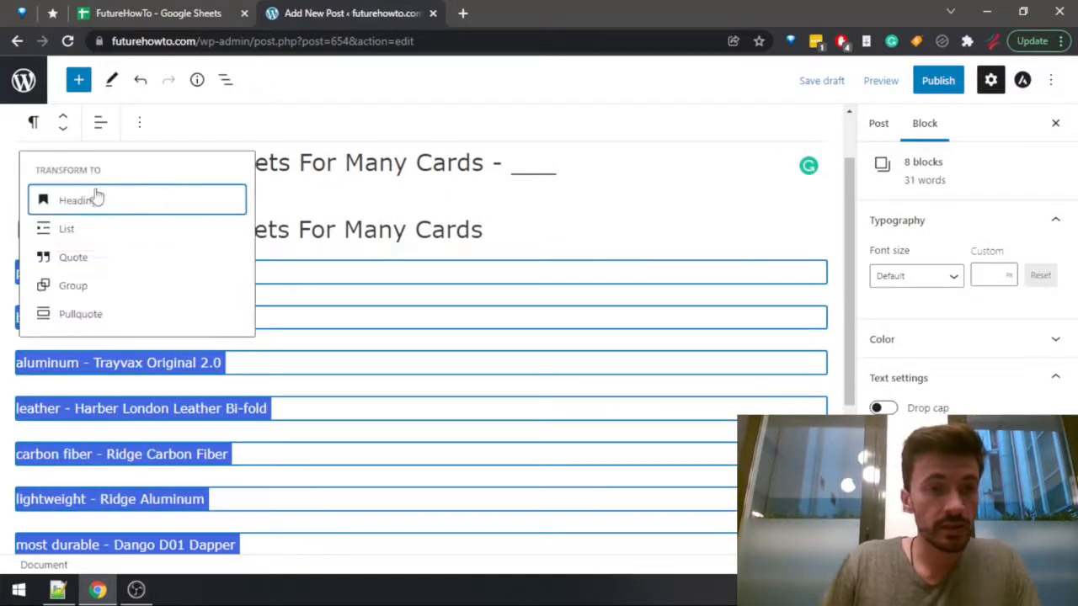
left_click(80, 202)
Set the eight wallet headings, from Ridge Premium to Trayvax Axis, to level H3.
left_click(430, 341)
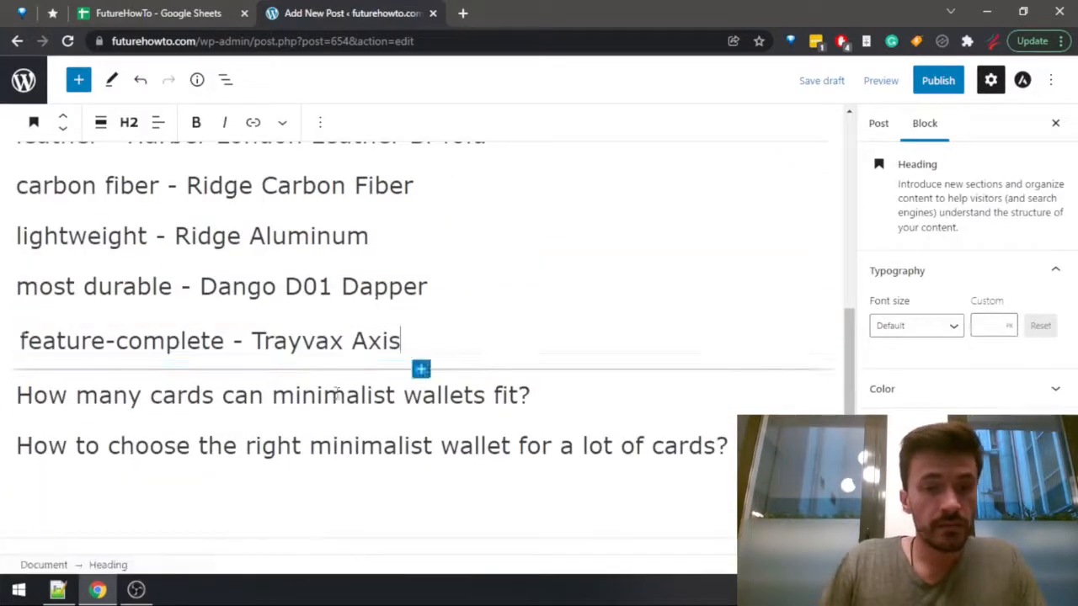
scroll(126, 345, "up", 5)
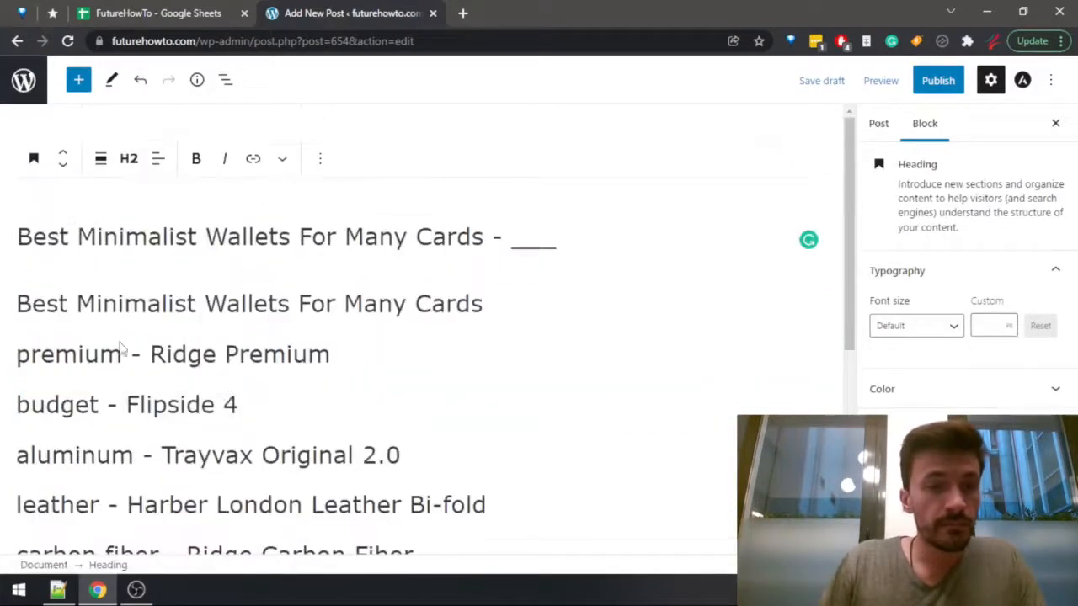
left_click(21, 354, "shift")
left_click(100, 122)
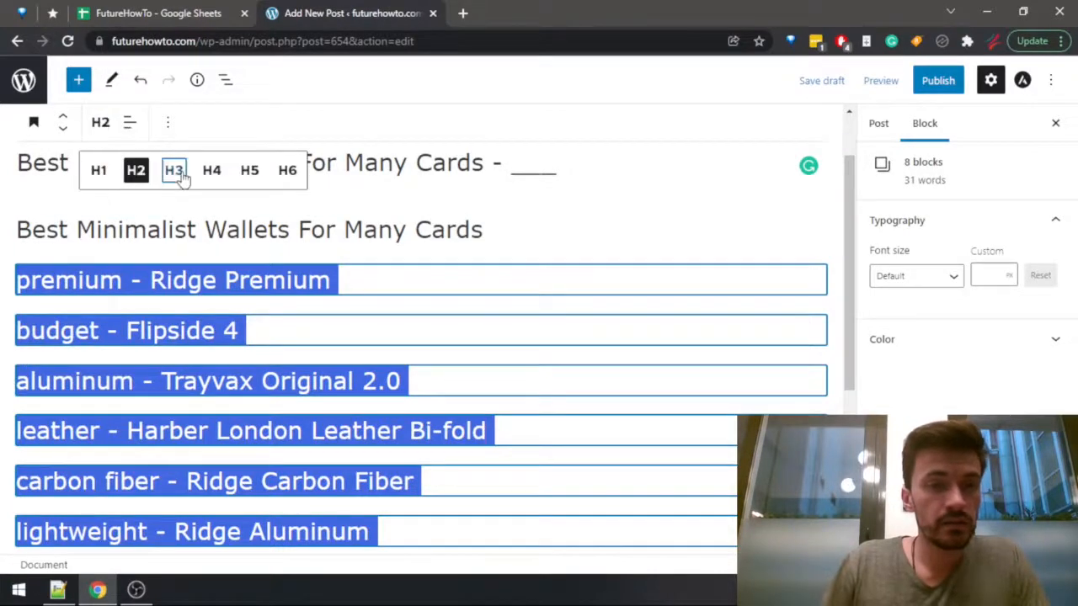
left_click(174, 171)
left_click(294, 275)
scroll(380, 356, "down", 5)
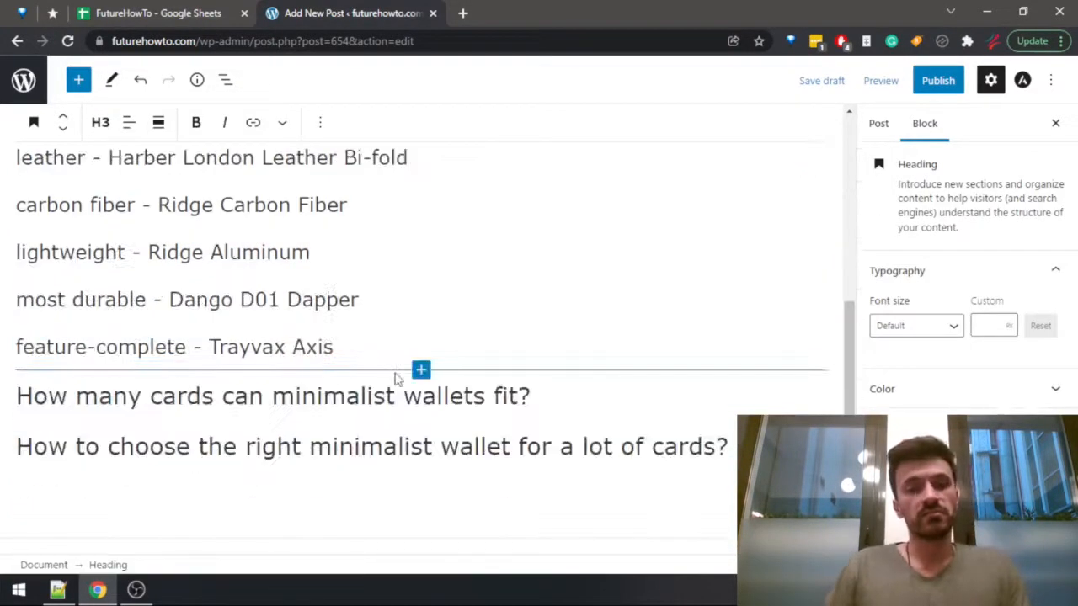
Replace "premium" in the Ridge Premium heading with "Best Minimalist Wallets For Many Cards" copied from the H2 heading above.
scroll(396, 379, "up", 4)
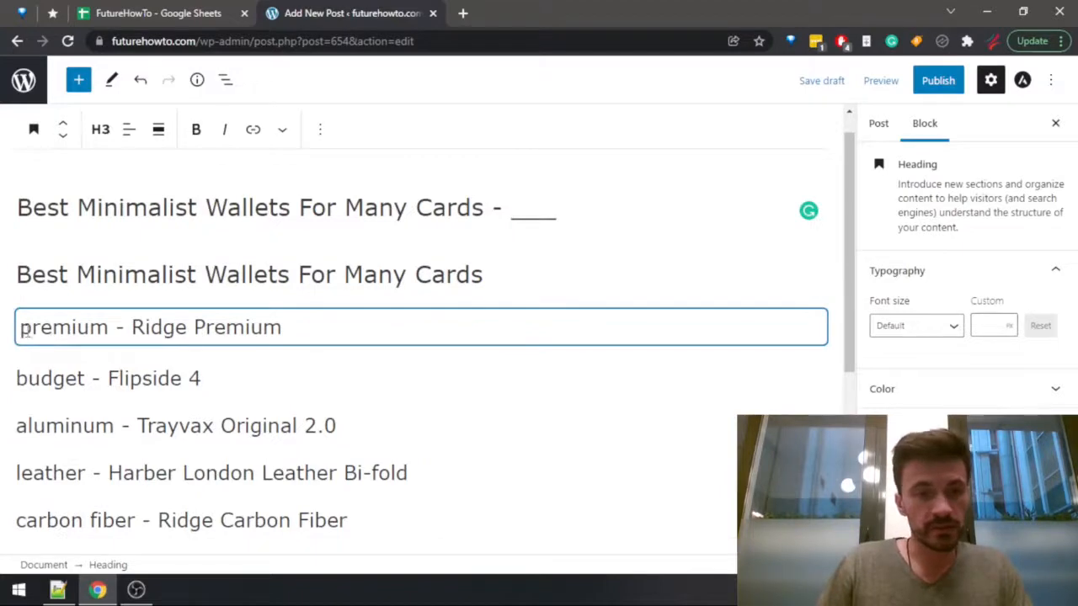
mouse_move(261, 353)
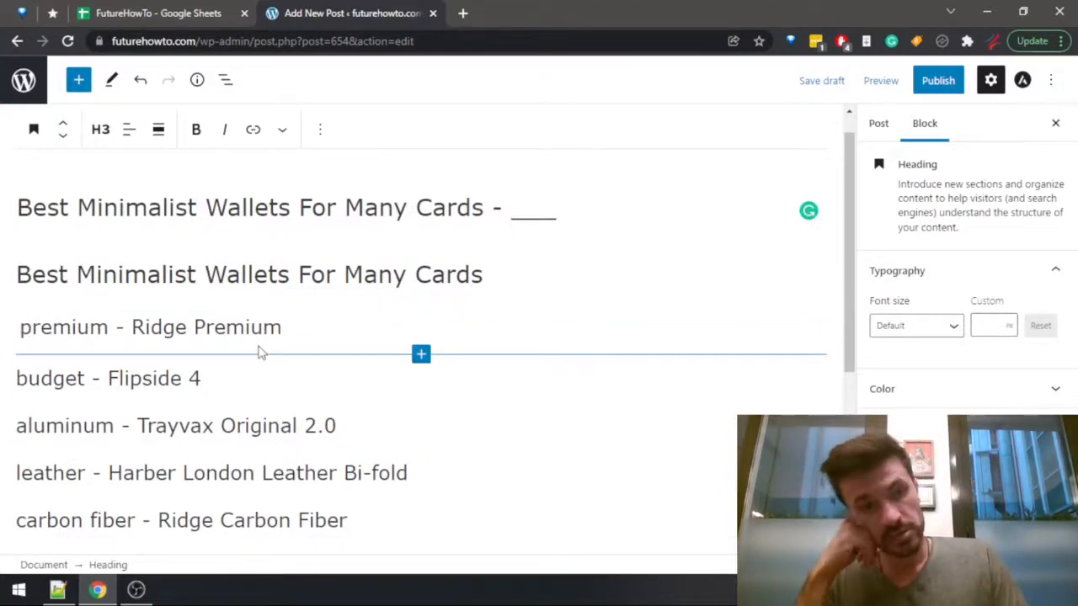
key("Up")
key("shift+End")
key("ctrl+c")
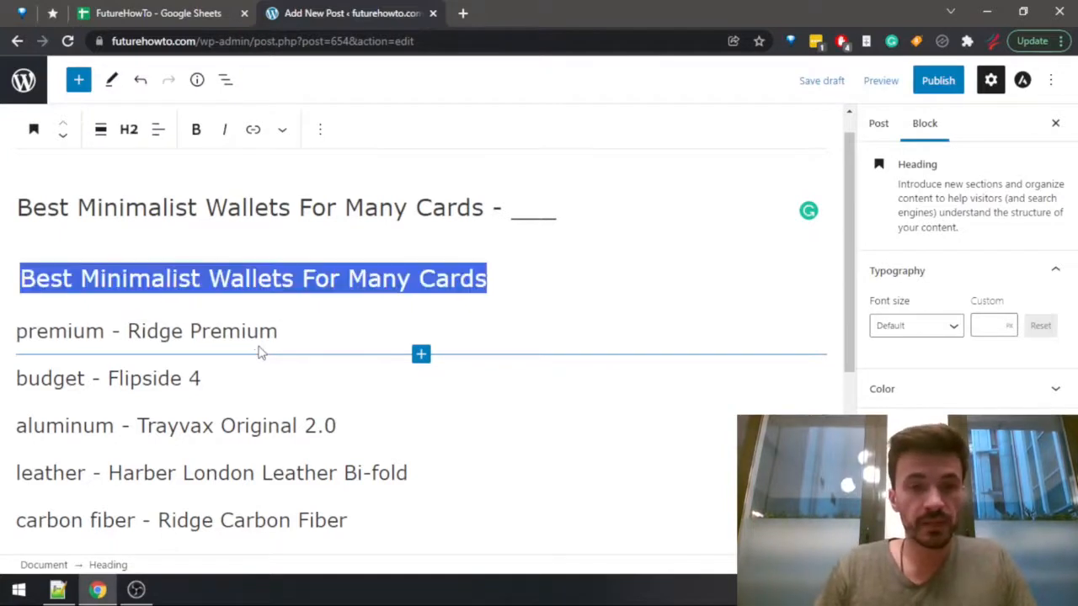
key("Home")
key("Down")
key("ctrl+shift+Right")
key("ctrl+v")
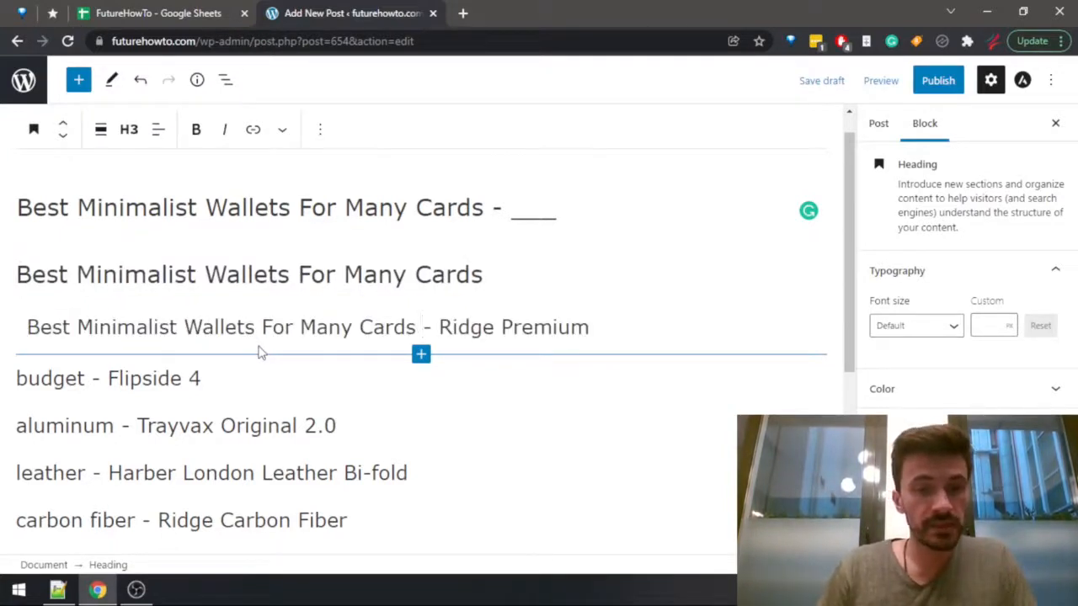
Refine the Ridge Premium heading to read "Best Premium Minimalist Wallet For Many Cards - Ridge Premium", without a leading space.
key("ctrl+Left")
key("ctrl+Left")
key("ctrl+Left")
key("ctrl+Left")
key("BackSpace")
key("ctrl+Right")
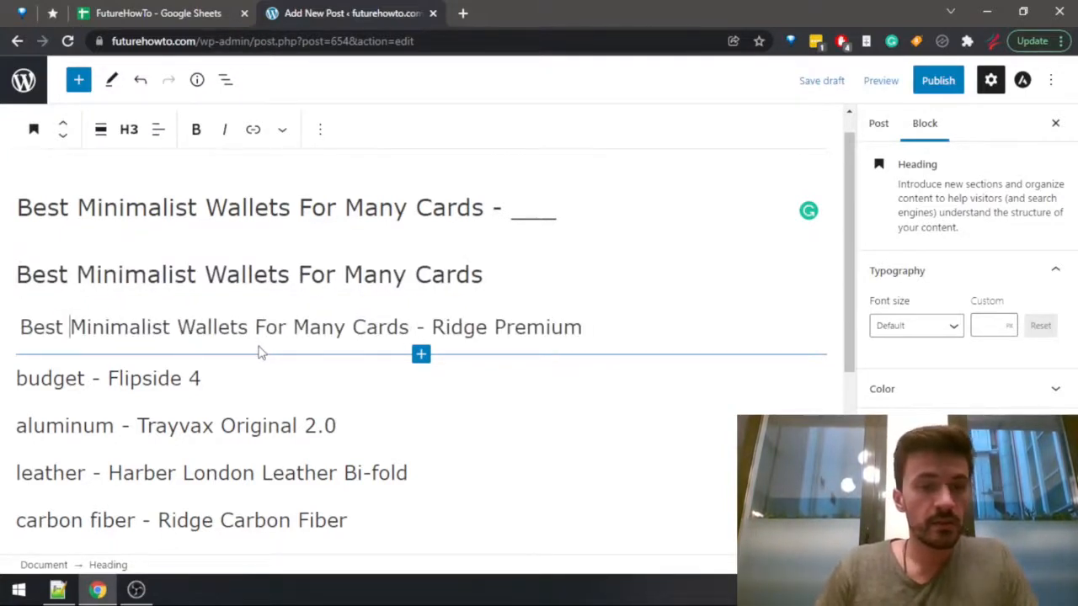
type("Premium")
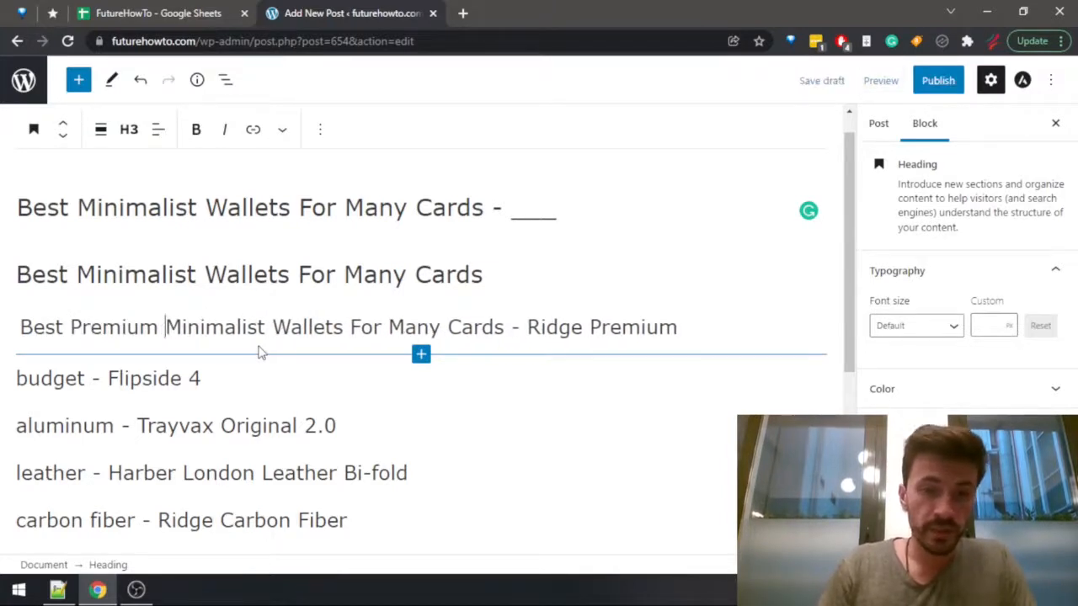
key("ctrl+Right")
key("ctrl+Right")
key("Left")
key("BackSpace")
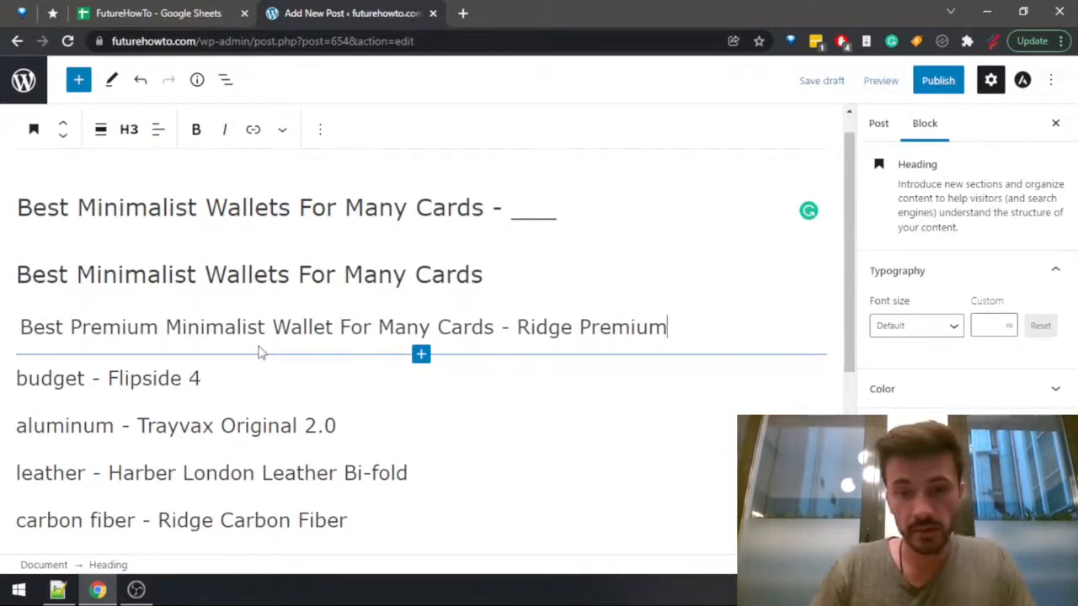
Replace "budget" in the Flipside 4 heading with the copied phrase "Best Premium Minimalist Wallet For Many Cards" and remove its leading space.
key("Down")
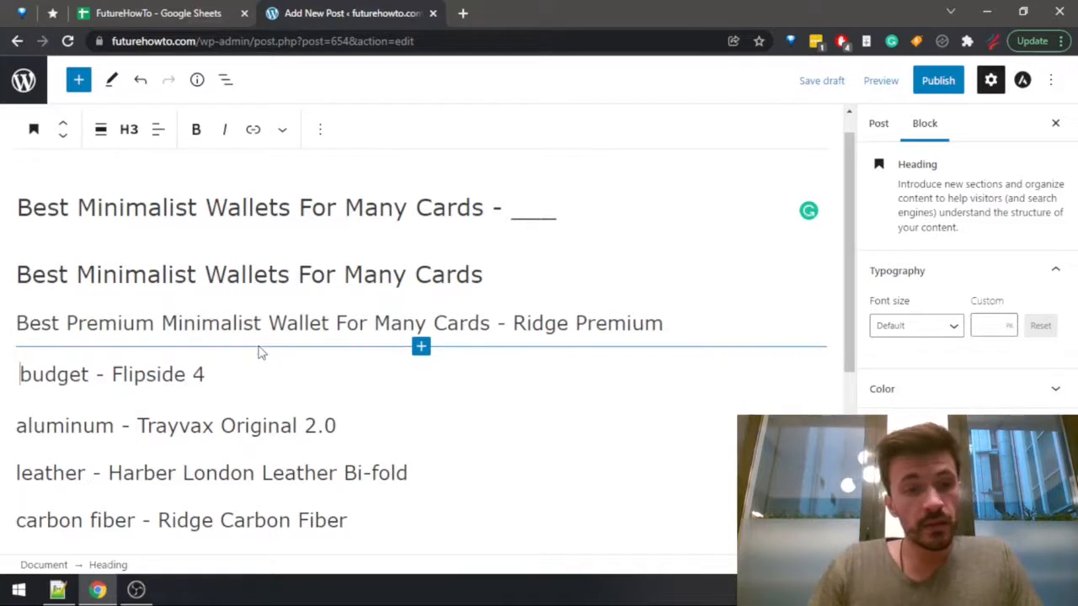
key("Up")
key("ctrl+shift+Right")
key("ctrl+shift+Right")
key("ctrl+shift+Right")
key("ctrl+shift+Right")
key("ctrl+shift+Right")
key("ctrl+shift+Right")
key("ctrl+shift+Right")
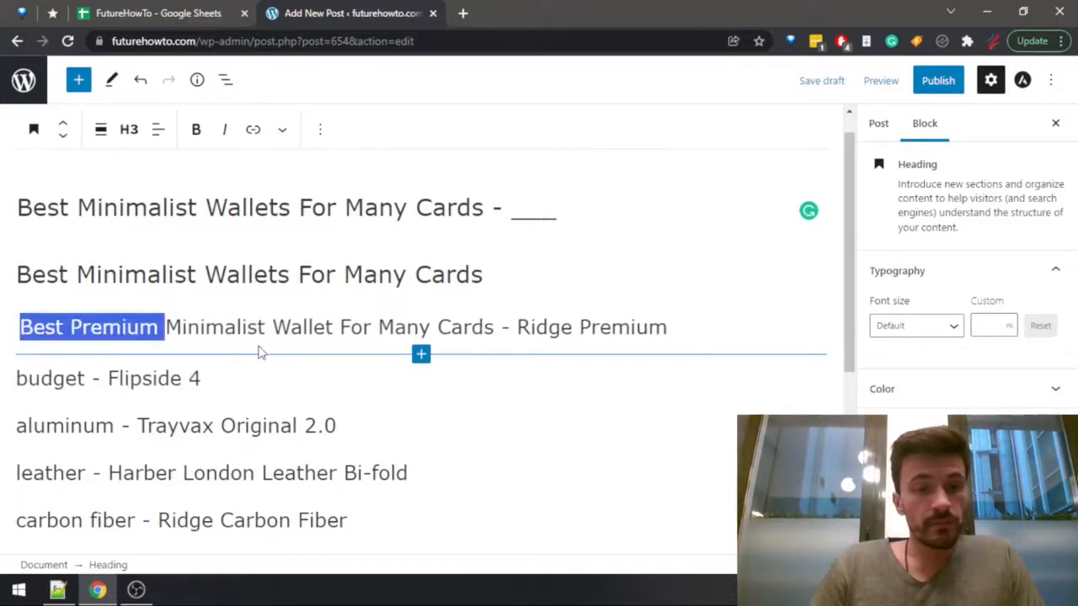
key("ctrl+c")
key("Down")
key("ctrl+shift+Right")
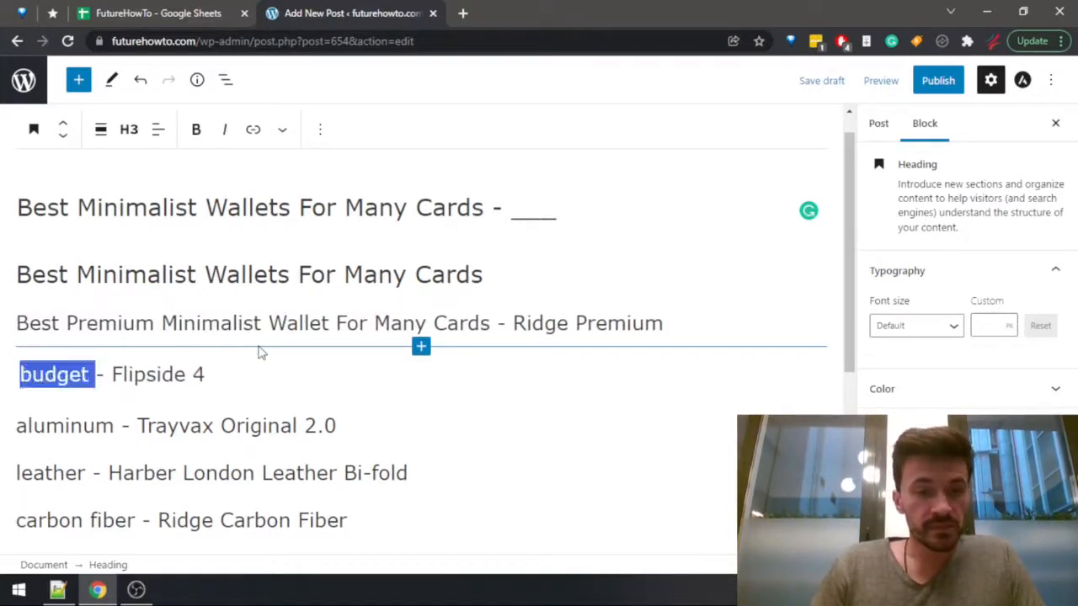
key("ctrl+v")
key("Down")
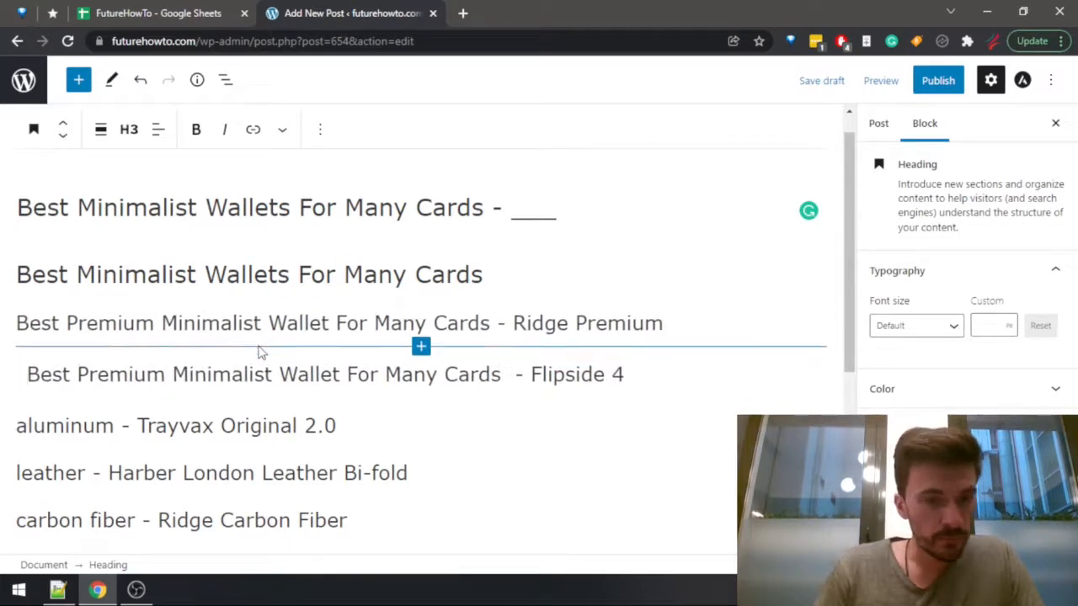
key("Delete")
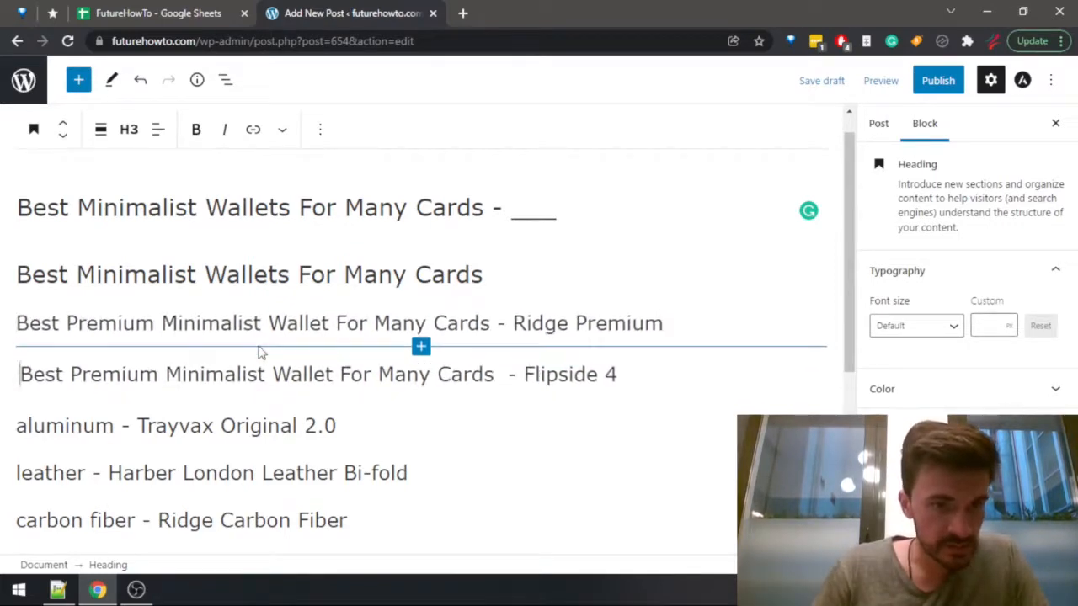
Change "Premium" to "Budget" in the Flipside 4 heading.
key("ctrl+Right")
key("ctrl+shift+Right")
type("Budget")
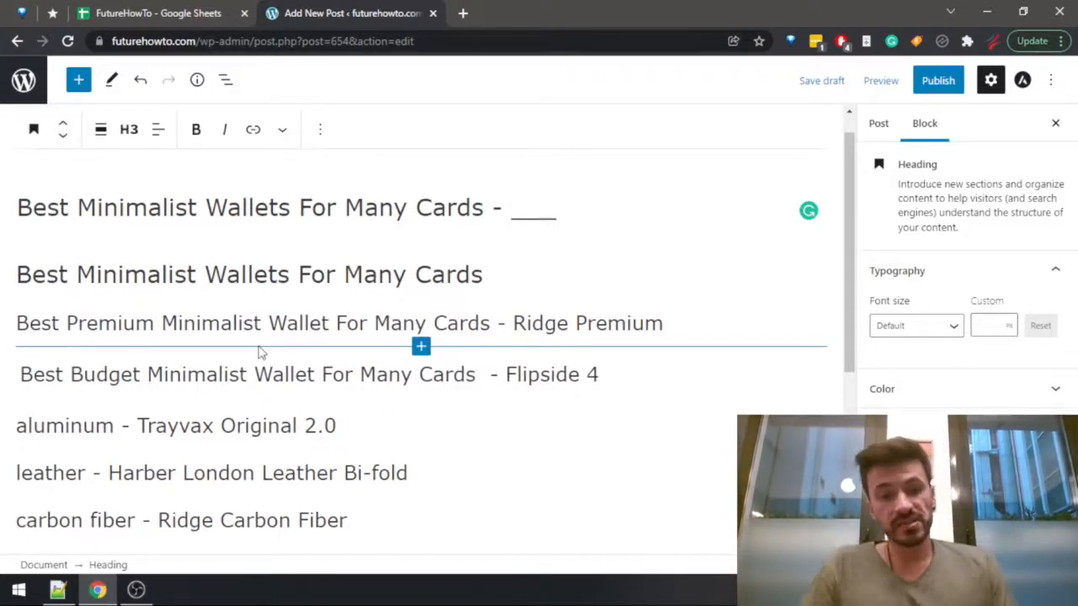
key("End")
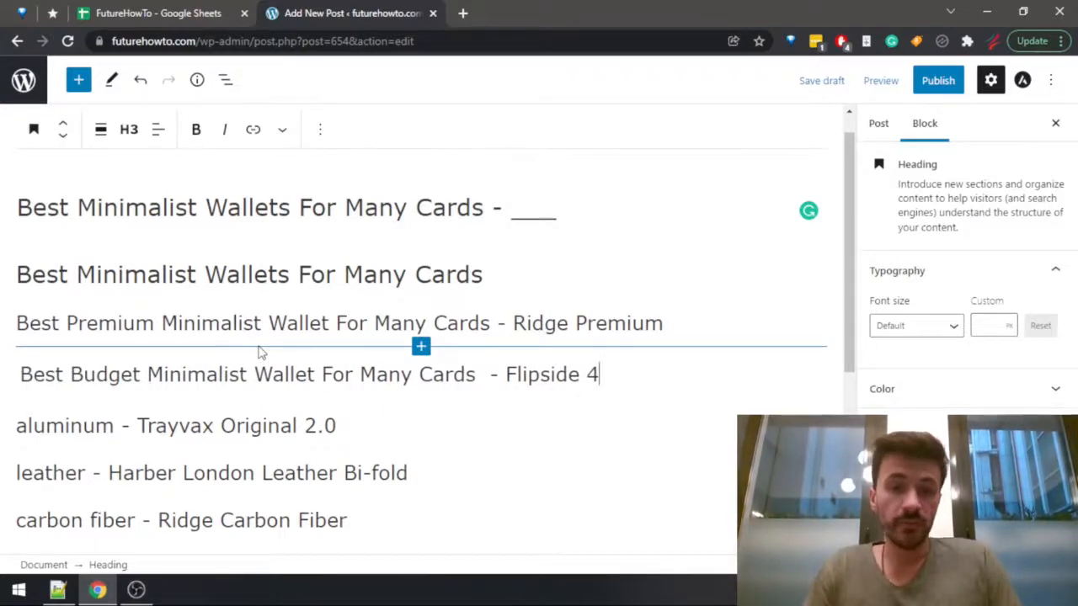
Replace "aluminum" in the Trayvax Original 2.0 heading with the copied phrase "Best Premium Minimalist Wallet For Many Cards".
key("Right")
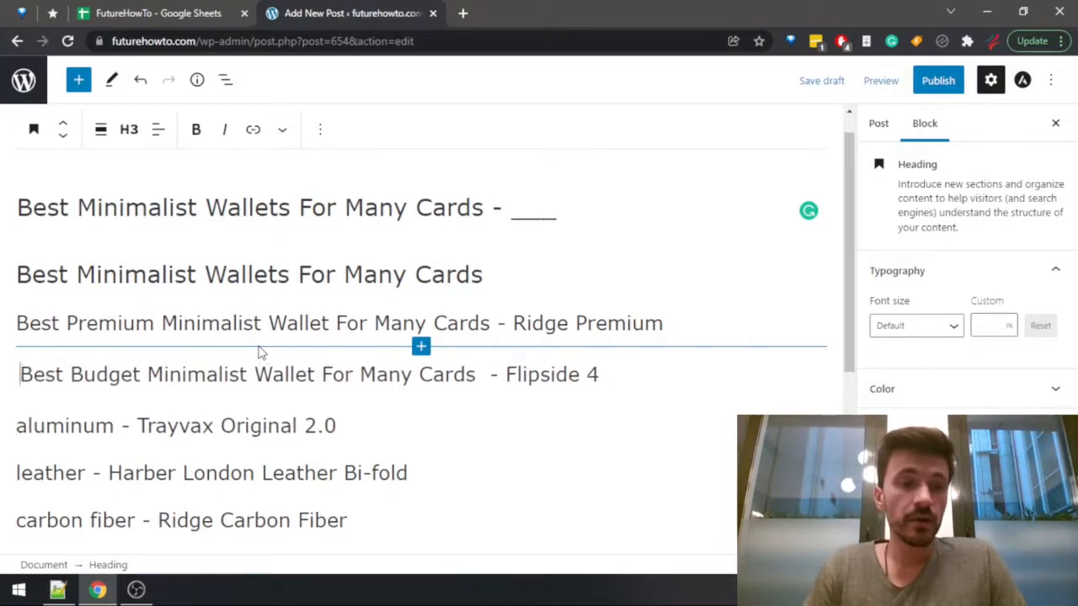
key("ctrl+shift+Right")
key("ctrl+v")
key("Up")
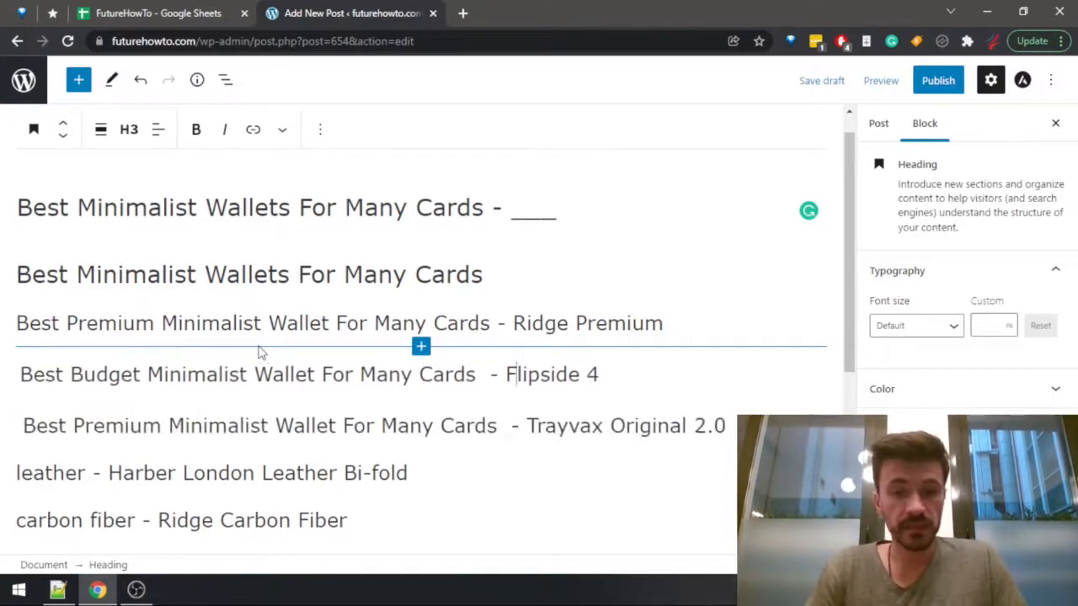
Remove the extra space before the dash in the Trayvax Original 2.0 and Flipside 4 headings.
key("Down")
key("BackSpace")
key("Up")
key("Left")
key("Left")
key("BackSpace")
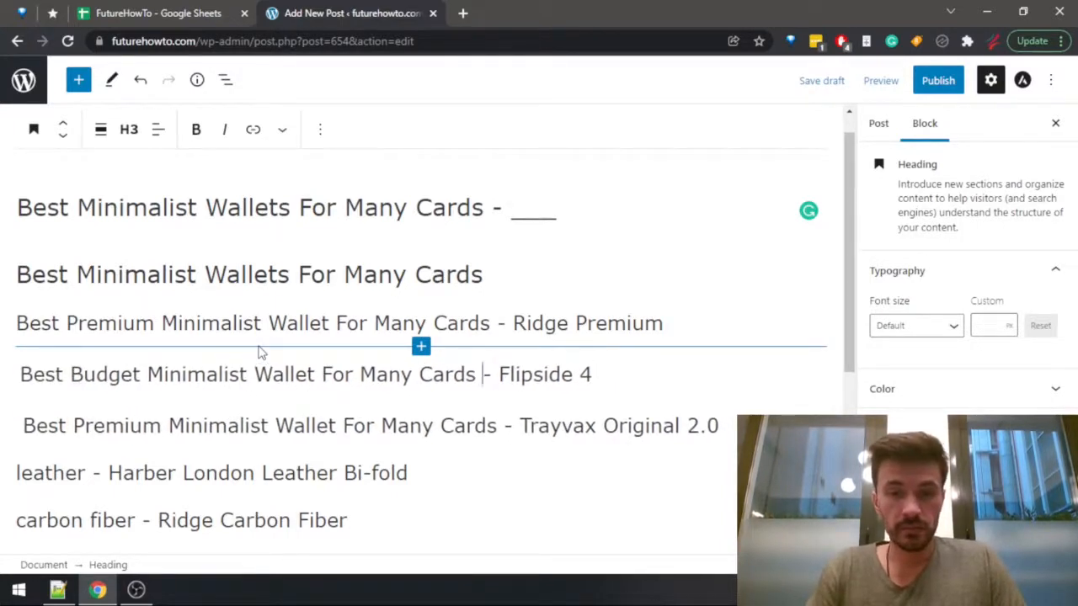
Change "Premium" to "Aluminum" in the Trayvax Original 2.0 heading.
key("End")
key("Right")
key("ctrl+Right")
key("ctrl+shift+Right")
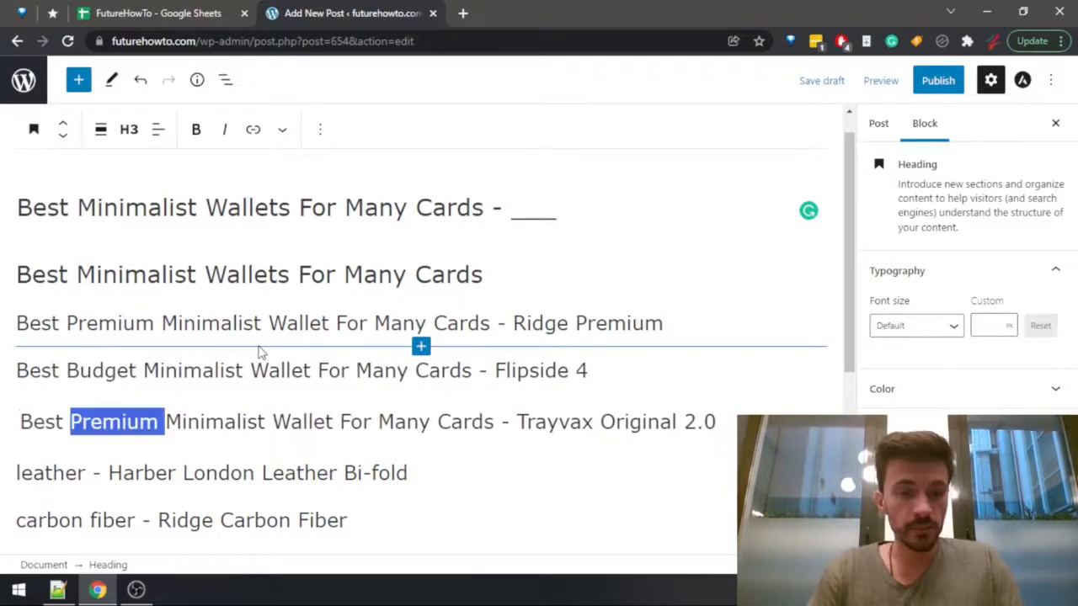
type("Alum")
type("inum")
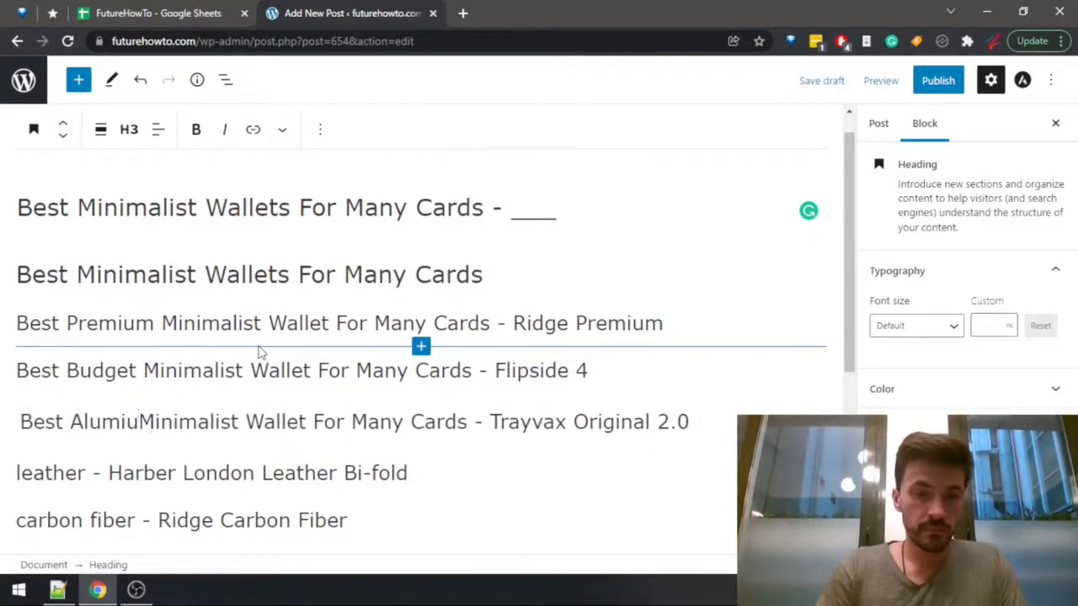
key("End")
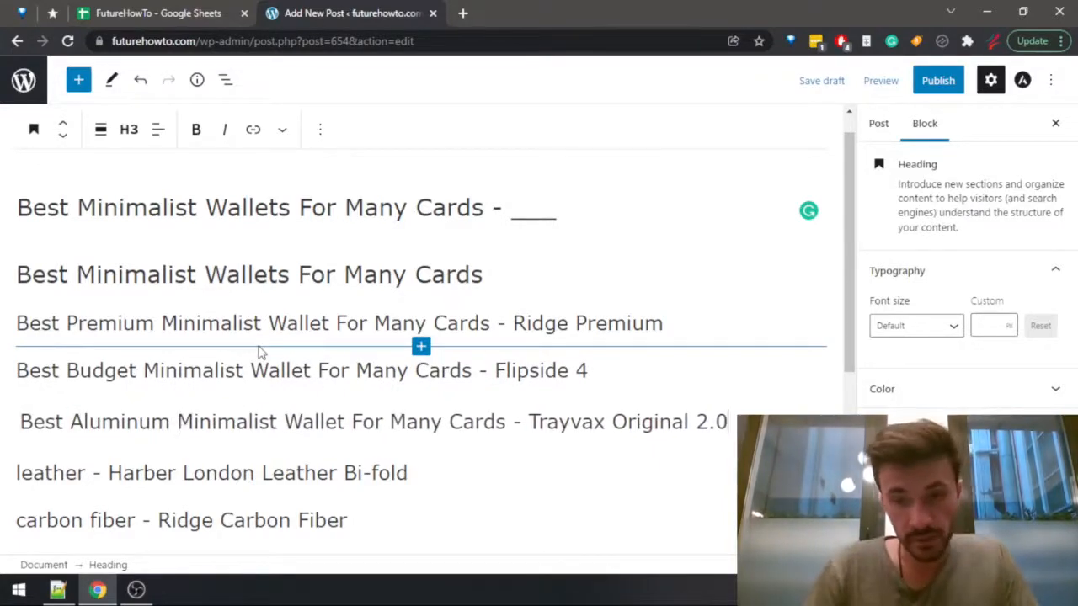
Capitalize the "F" in the Harber London heading so the product name reads "Leather Bi-Fold".
key("Down")
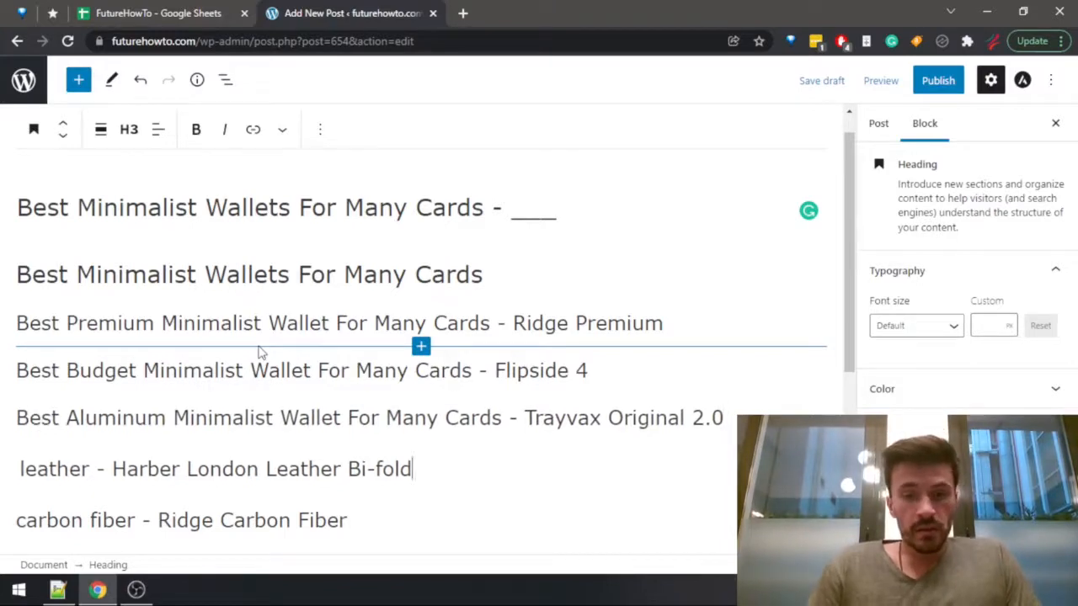
key("ctrl+Left")
key("Delete")
type("F")
Replace the opening "leather" in the Harber London heading with the copied phrase "Best Premium Minimalist Wallet For Many Cards" and remove the extra spaces.
key("ctrl+Left")
key("ctrl+Left")
key("ctrl+Left")
key("ctrl+Left")
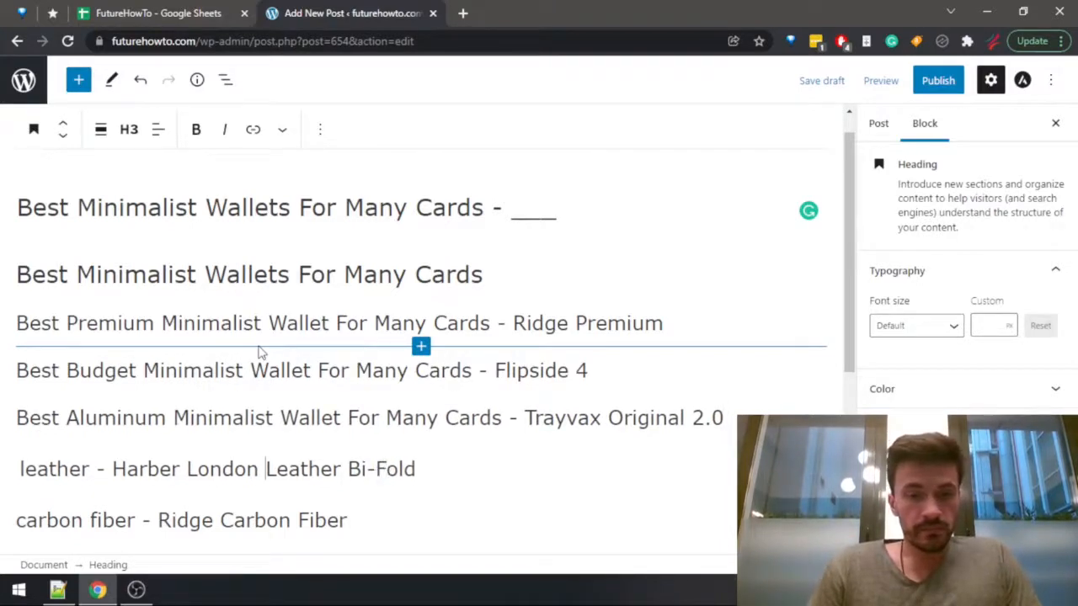
key("ctrl+shift+Right")
key("ctrl+v")
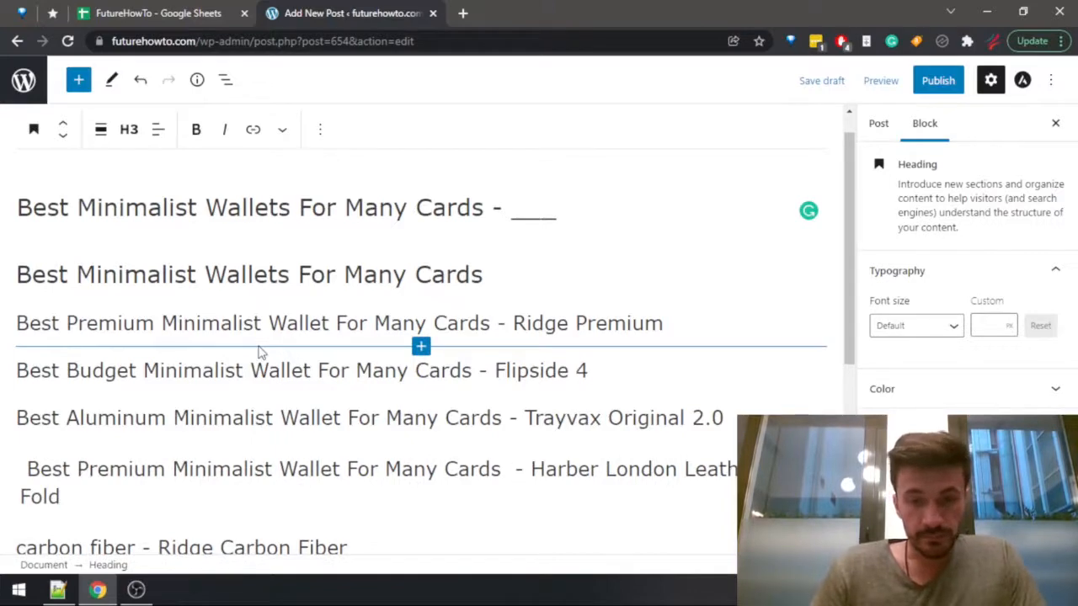
key("BackSpace")
key("BackSpace")
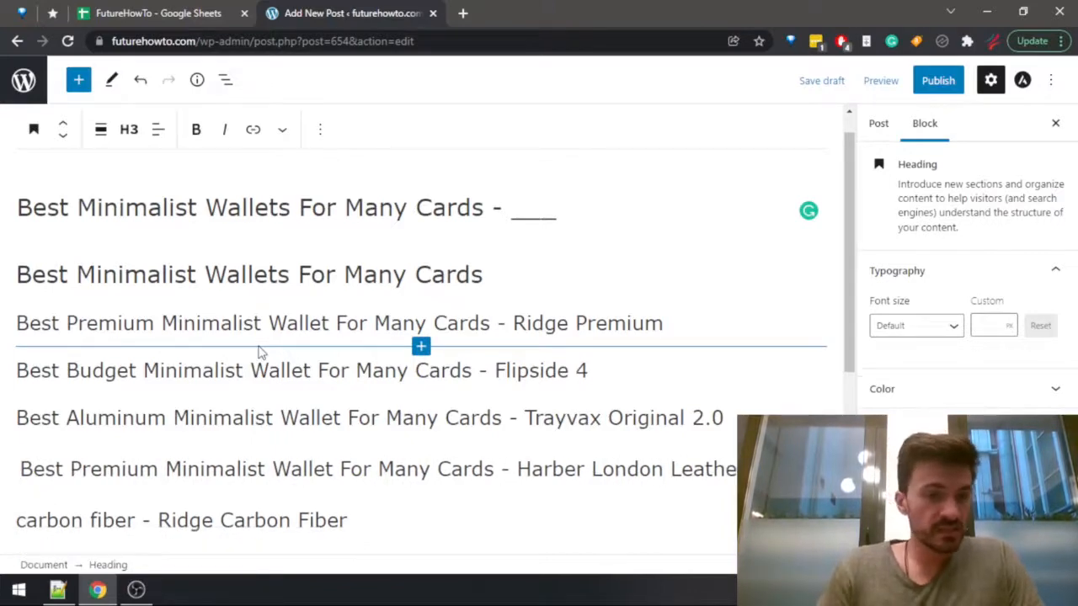
Change "Premium" to "Leather" in the Harber London Leather Bi-Fold heading.
key("ctrl+Right")
key("ctrl+shift+Right")
type("Leather")
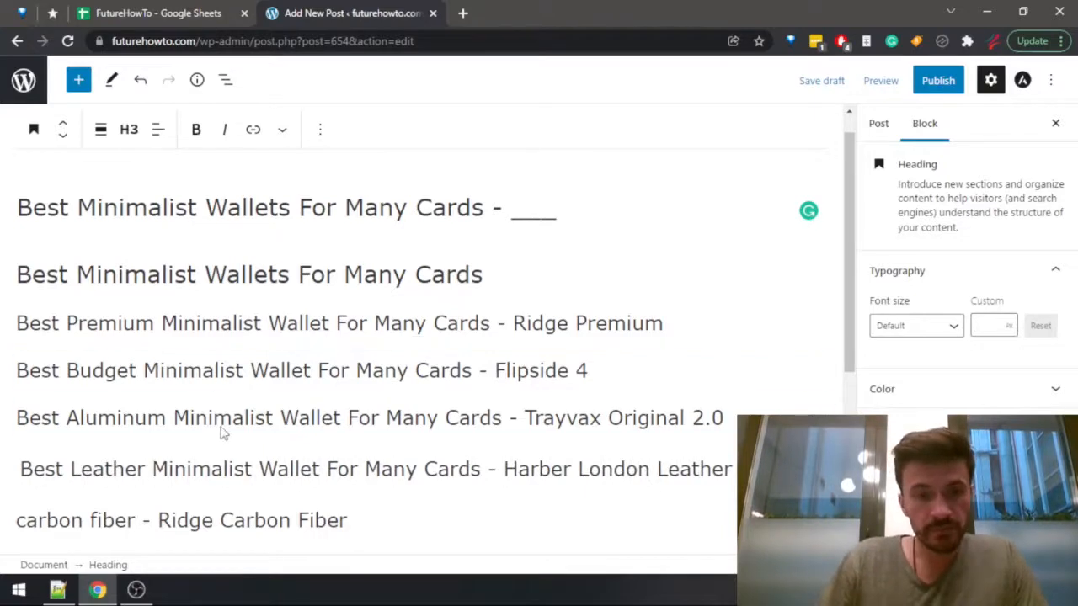
Replace the opening "carbon fiber" in the Ridge Carbon Fiber heading with the copied "Best Premium Minimalist Wallet For Many Cards", without extra spaces.
scroll(132, 445, "down", 2)
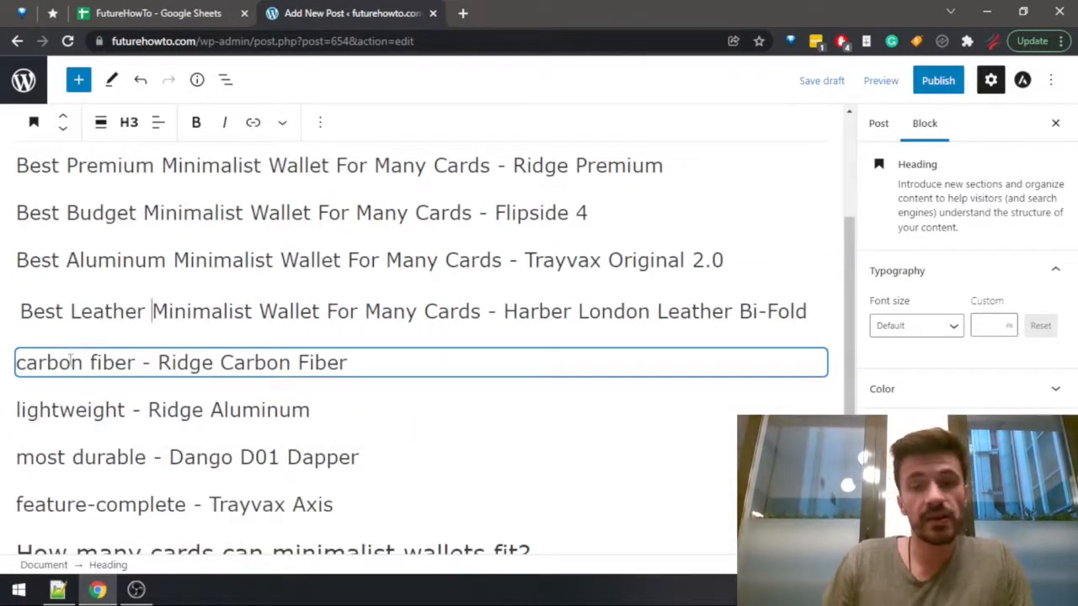
double_click(76, 364)
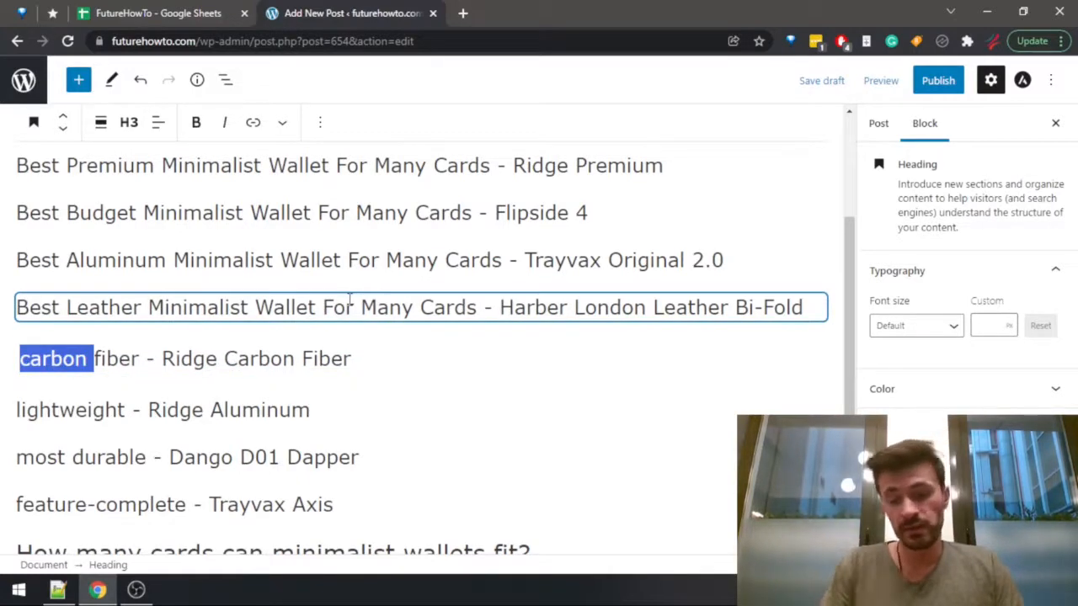
key("ctrl+v")
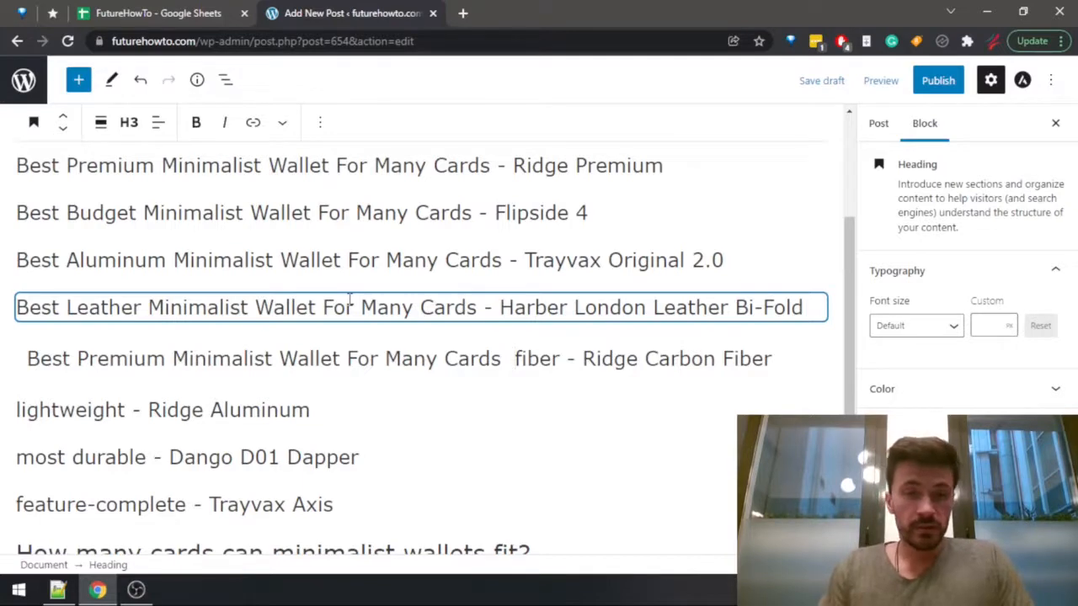
key("ctrl+shift+Right")
key("BackSpace")
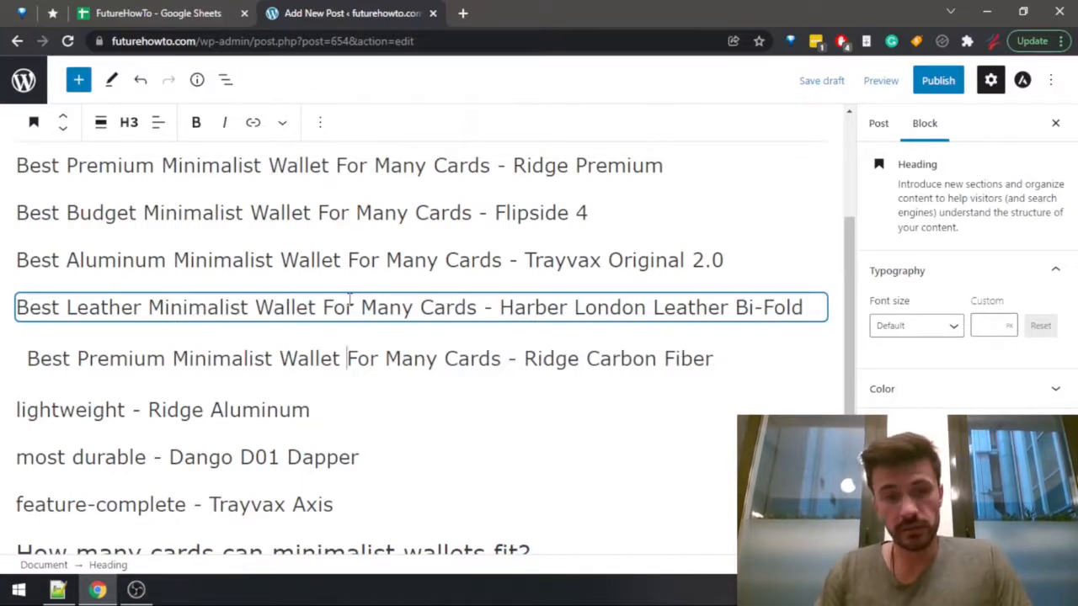
key("Home")
key("BackSpace")
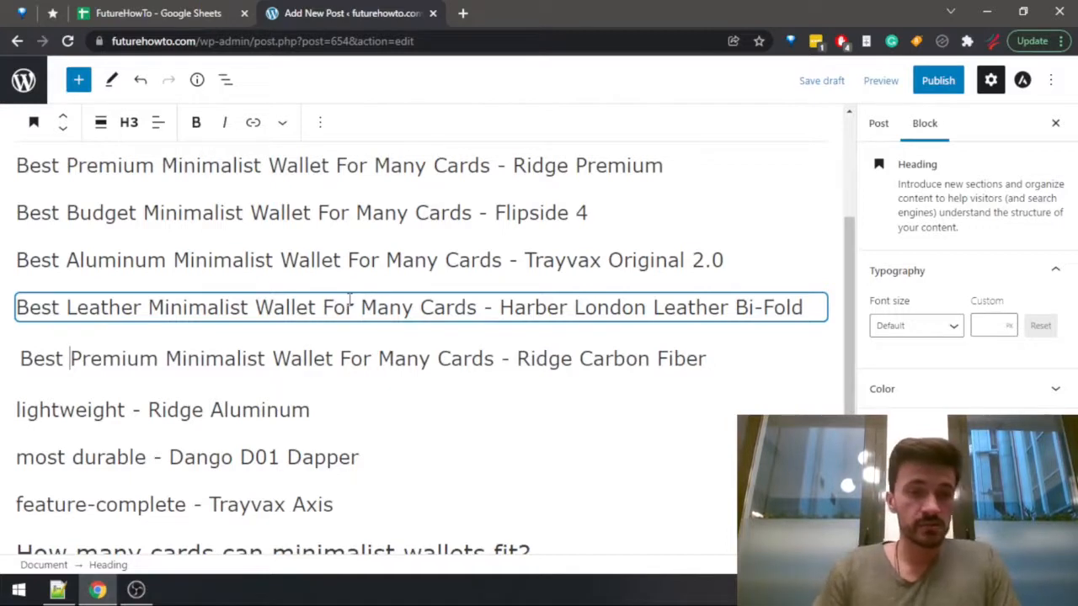
Change "Premium" to "Carbon Fiber" in the Ridge Carbon Fiber heading.
key("ctrl+Right")
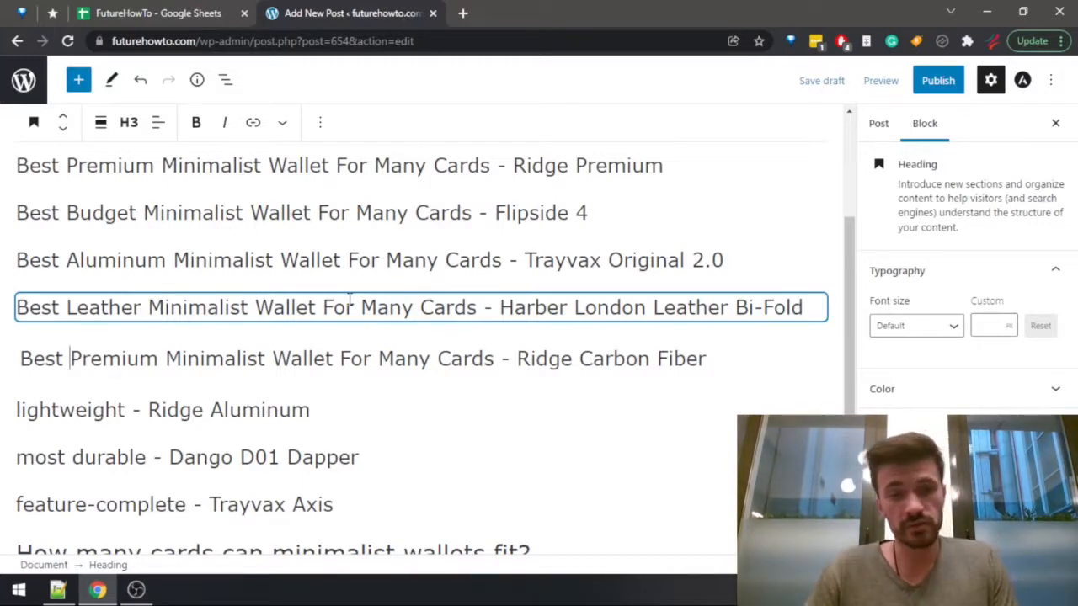
key("ctrl+shift+Right")
type("Carbon ")
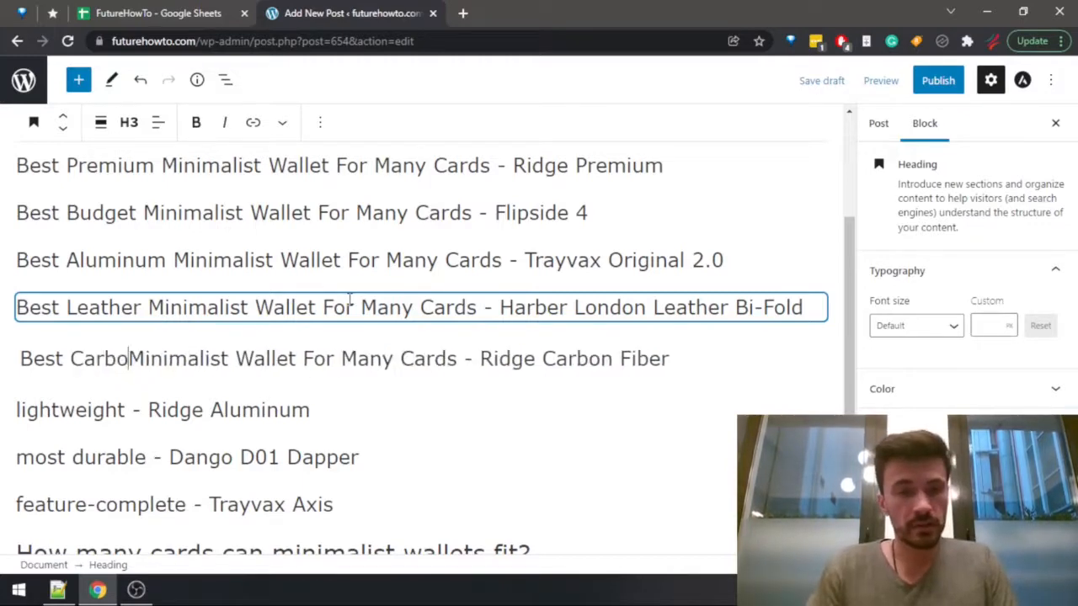
type("Fiber")
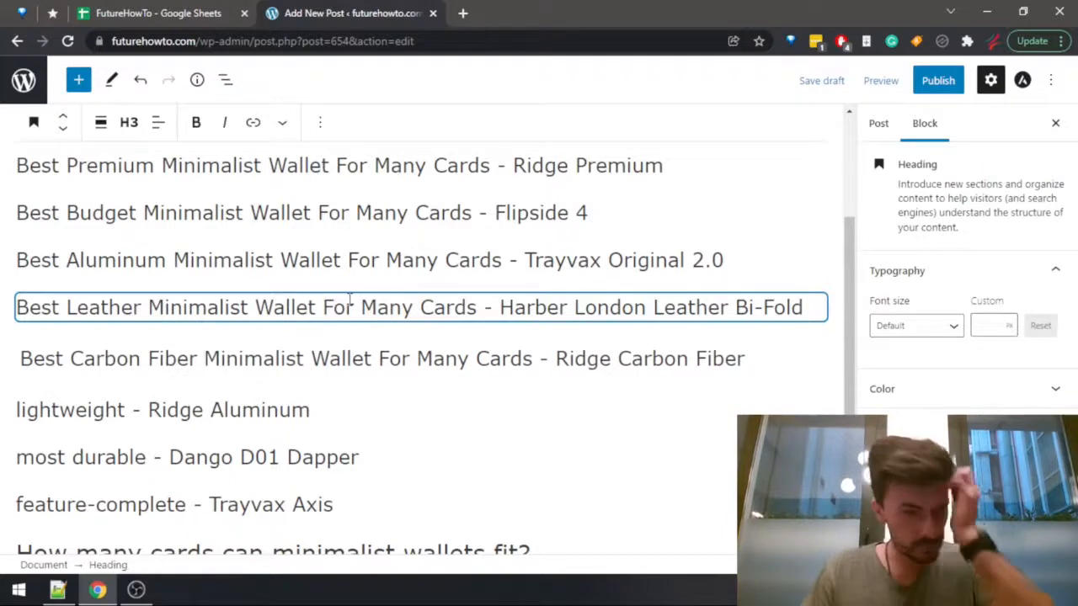
key("ctrl+Left")
key("ctrl+Left")
key("Down")
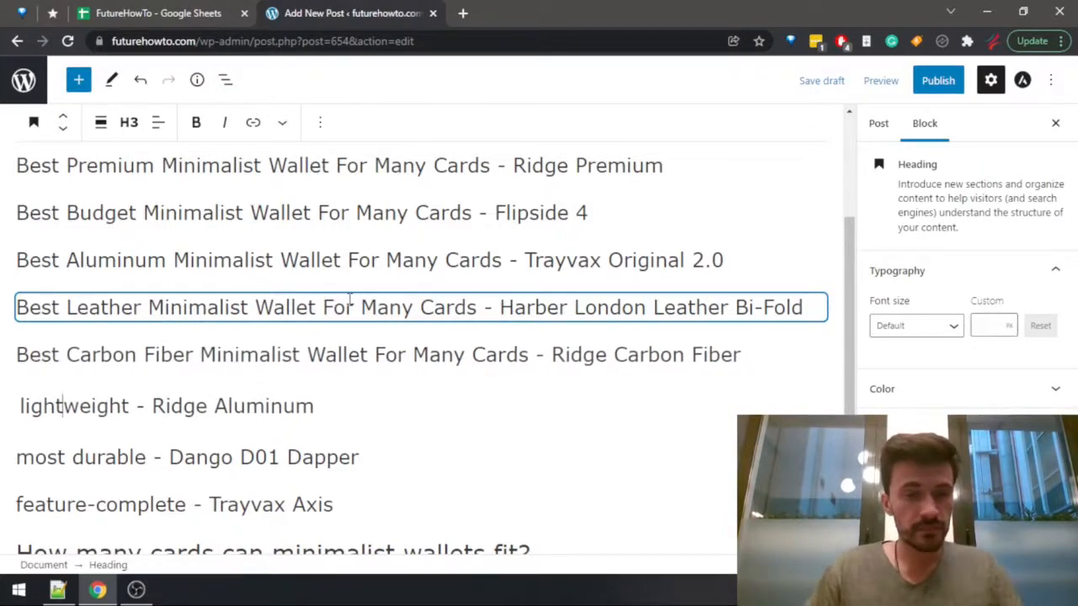
key("ctrl+Right")
type("Best Premium Minimalist Wallet For Many Cards")
key("ctrl+z")
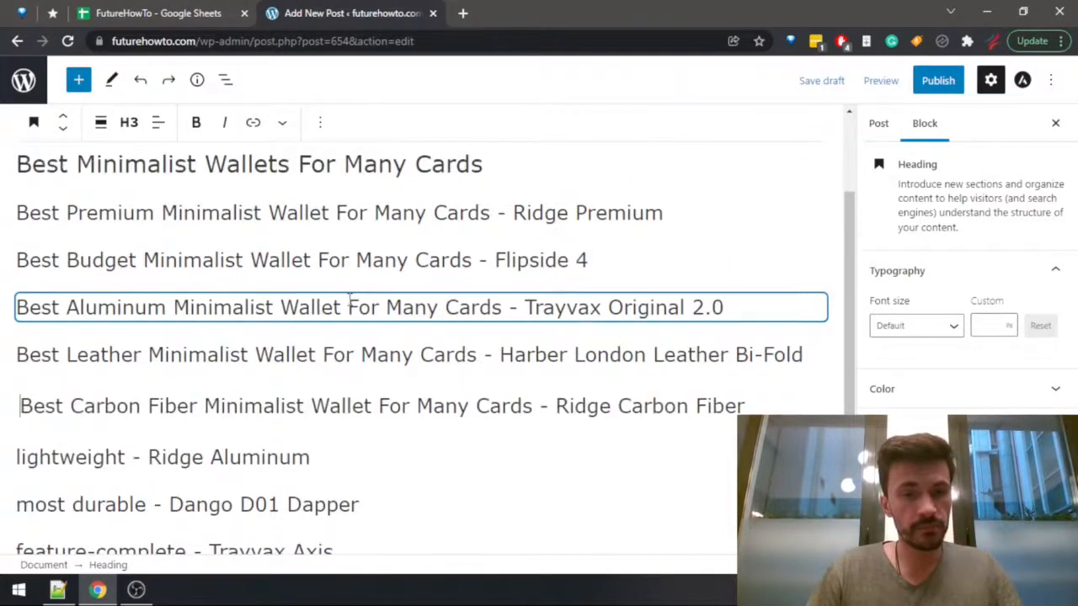
key("ctrl+z")
Replace "lightweight" in the Ridge Aluminum heading with the copied phrase "Best Premium Minimalist Wallet For Many Cards" and remove the space before the dash.
key("ctrl+shift+Right")
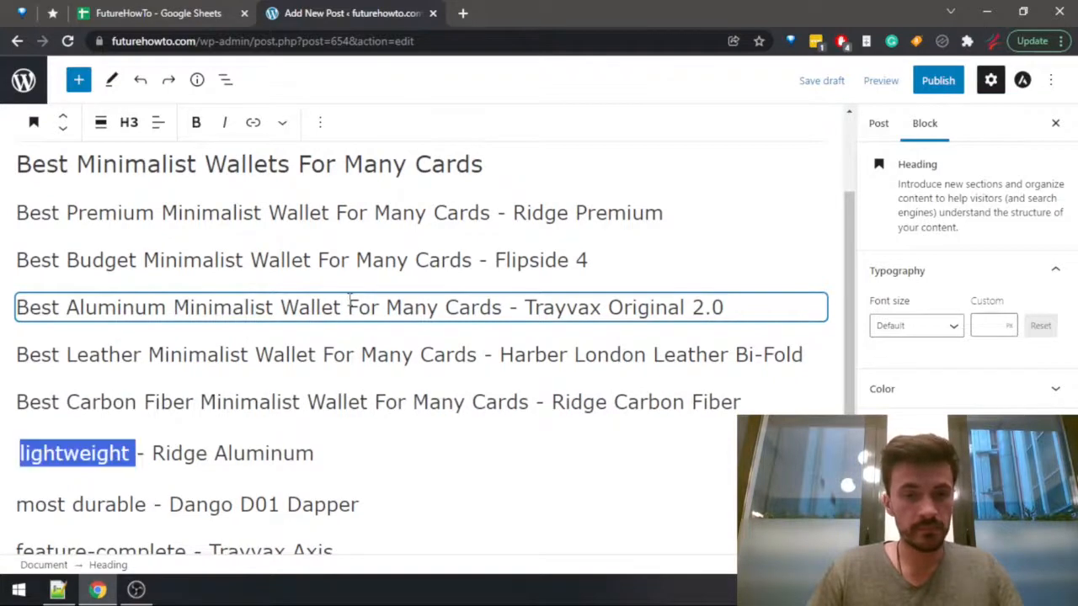
type("Best Premium Minimalist Wallet For Many Cards")
key("BackSpace")
key("ctrl+Left")
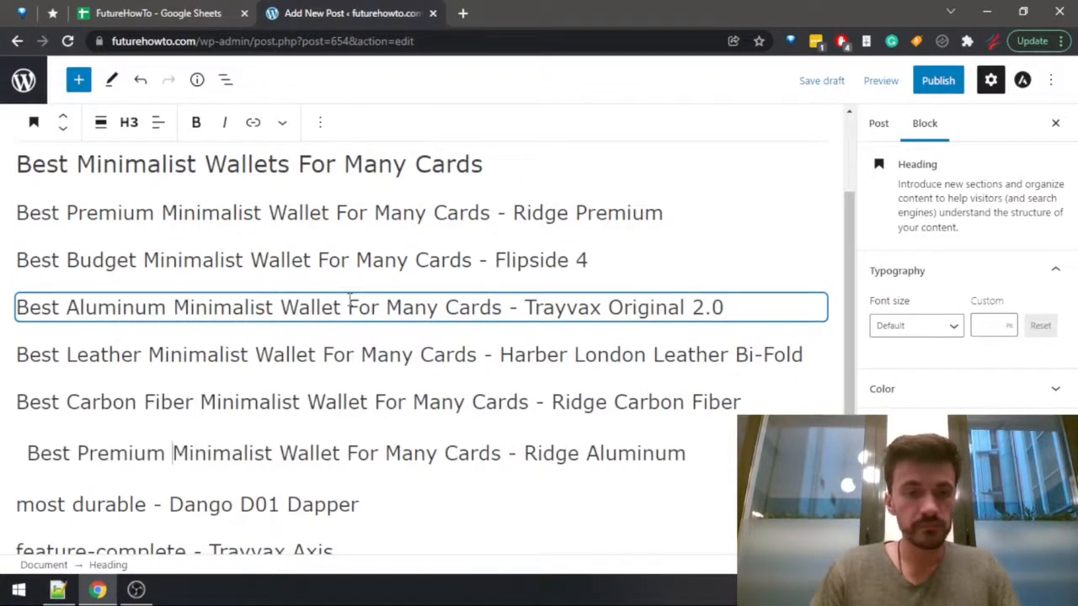
Change "Premium" to "Lightweight" in the Ridge Aluminum heading, without a leading space.
key("ctrl+shift+Left")
type("L")
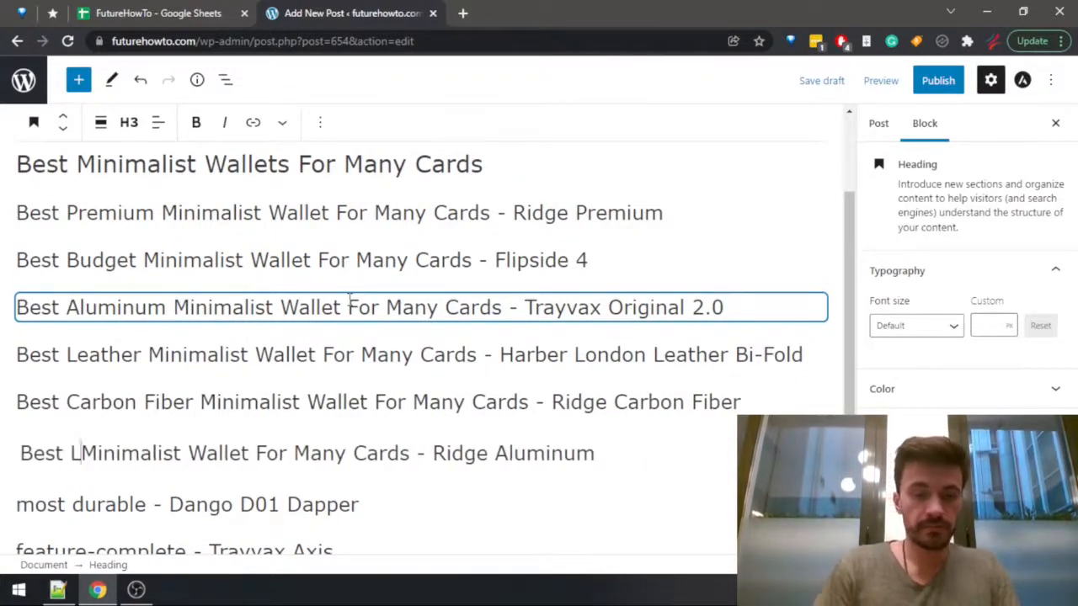
type("i")
key("BackSpace")
key("BackSpace")
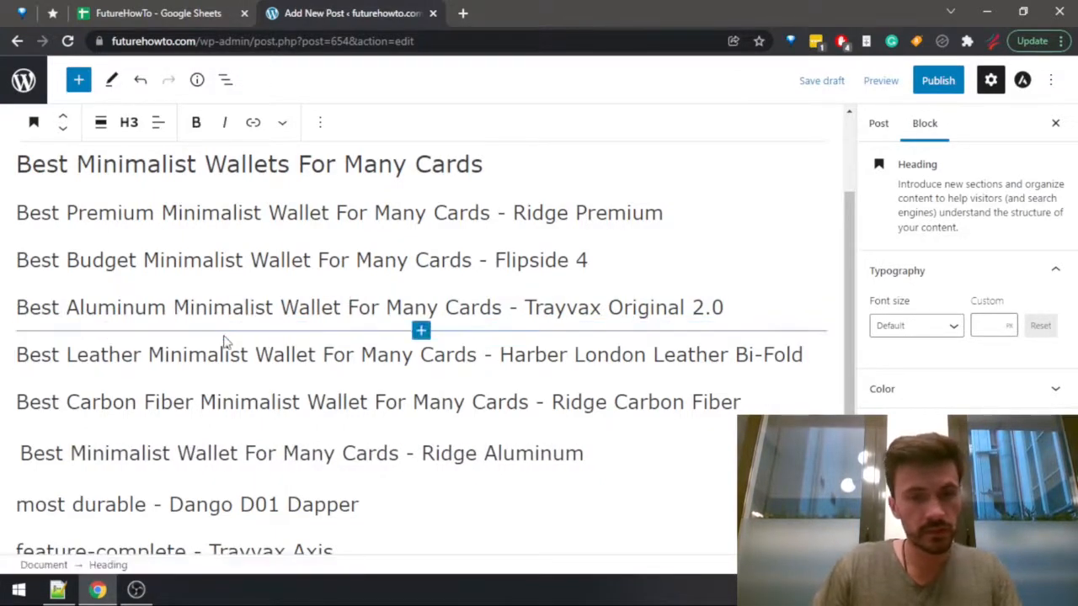
type("Alum")
key("BackSpace")
key("BackSpace")
key("BackSpace")
key("BackSpace")
key("BackSpace")
type("Lightwei")
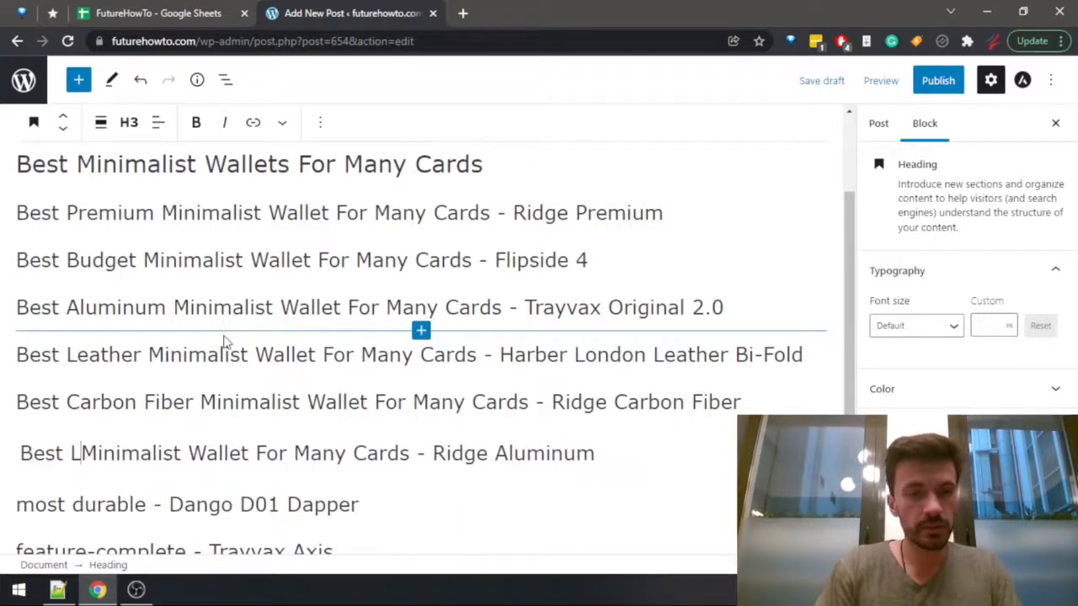
type("ght")
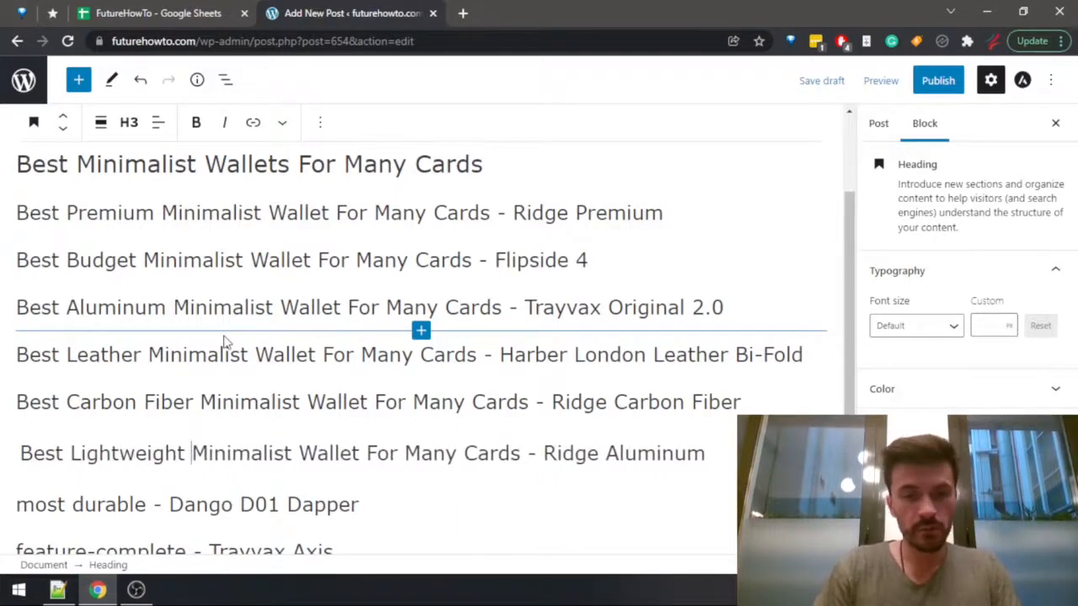
Replace "most durable" in the Dango D01 Dapper heading with the copied phrase "Best Premium Minimalist Wallet For Many Cards", with one space before the dash.
key("Right")
key("ctrl+shift+Right")
key("ctrl+shift+Right")
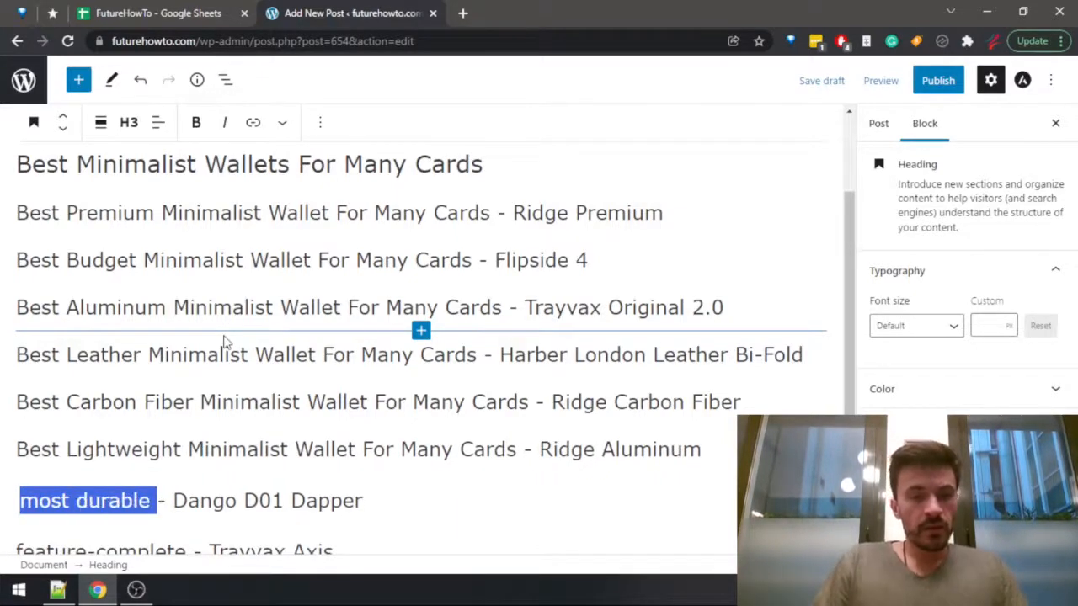
type("Best Premium Minimalist Wallet For Many Cards")
key("Delete")
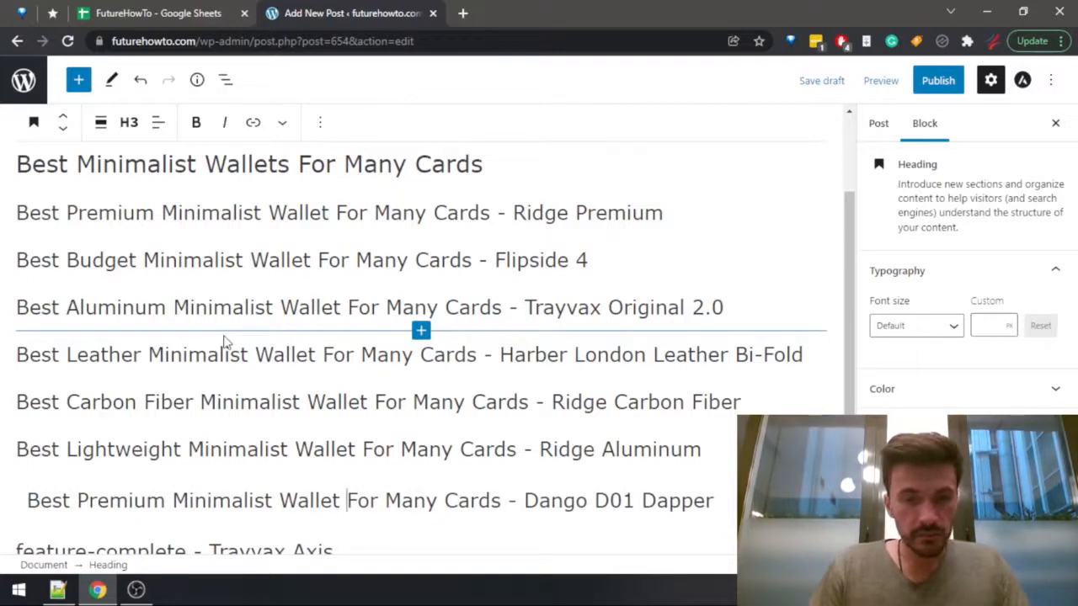
Change "Best Premium" to "Most Durable" in the Dango D01 Dapper heading, without a leading space.
key("ctrl+shift+Left")
key("ctrl+shift+Left")
key("shift+Left")
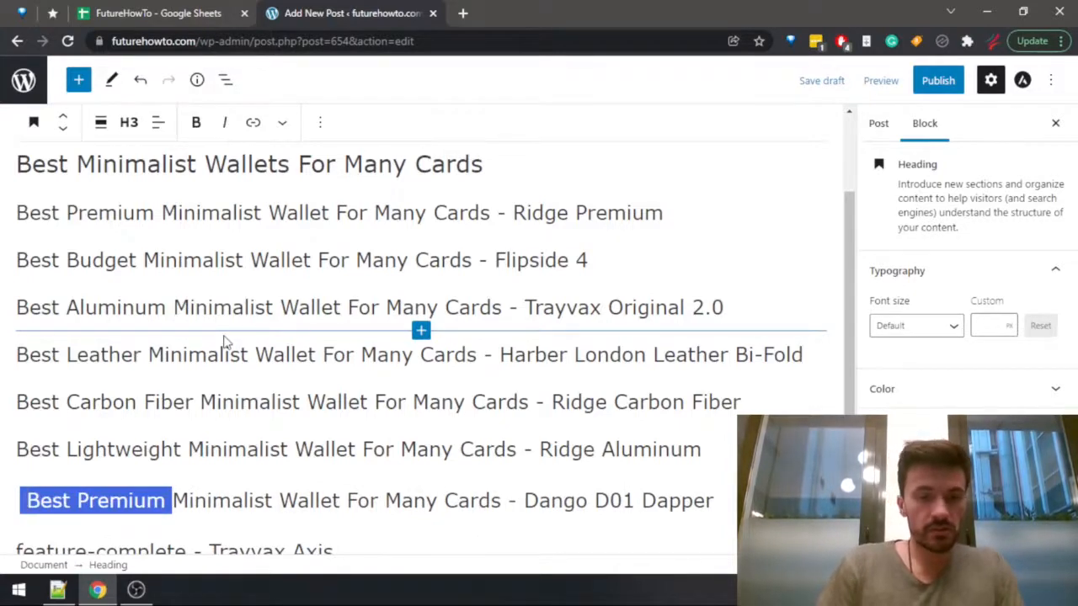
type("Most Durable")
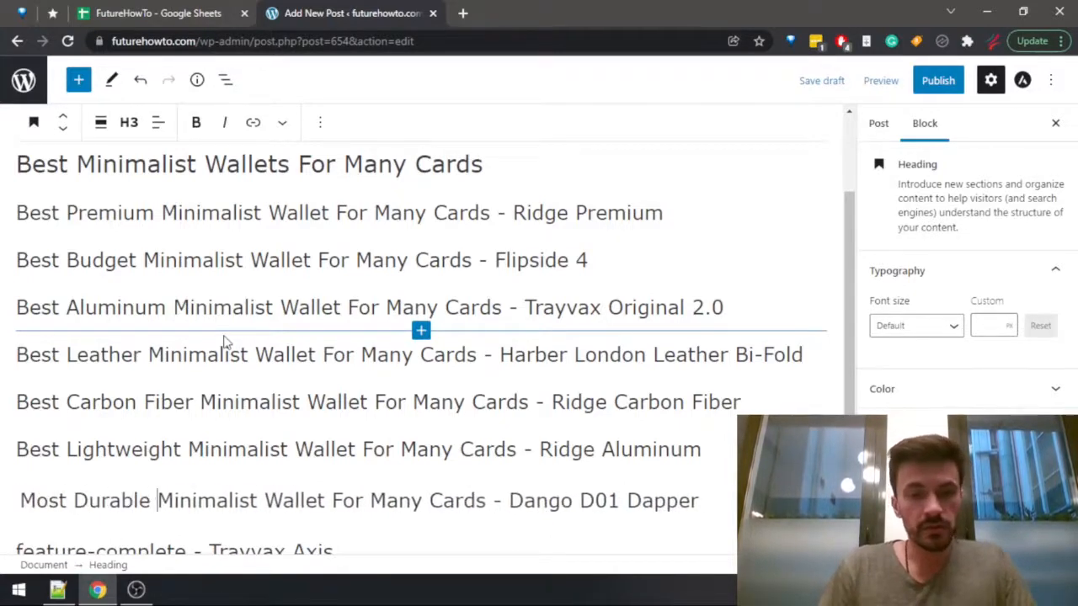
scroll(224, 341, "down", 2)
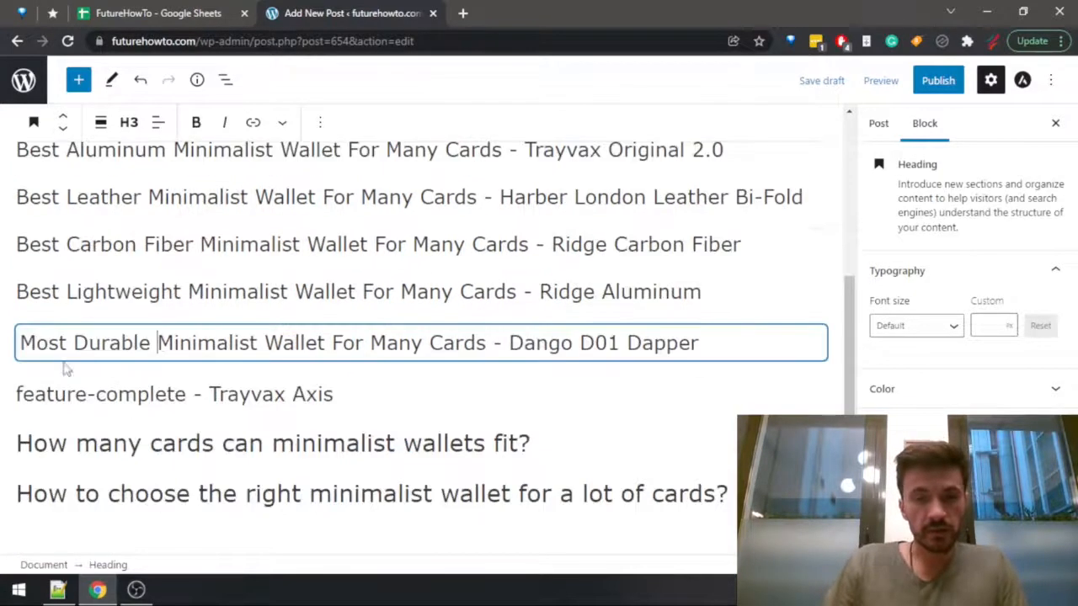
left_click(484, 443)
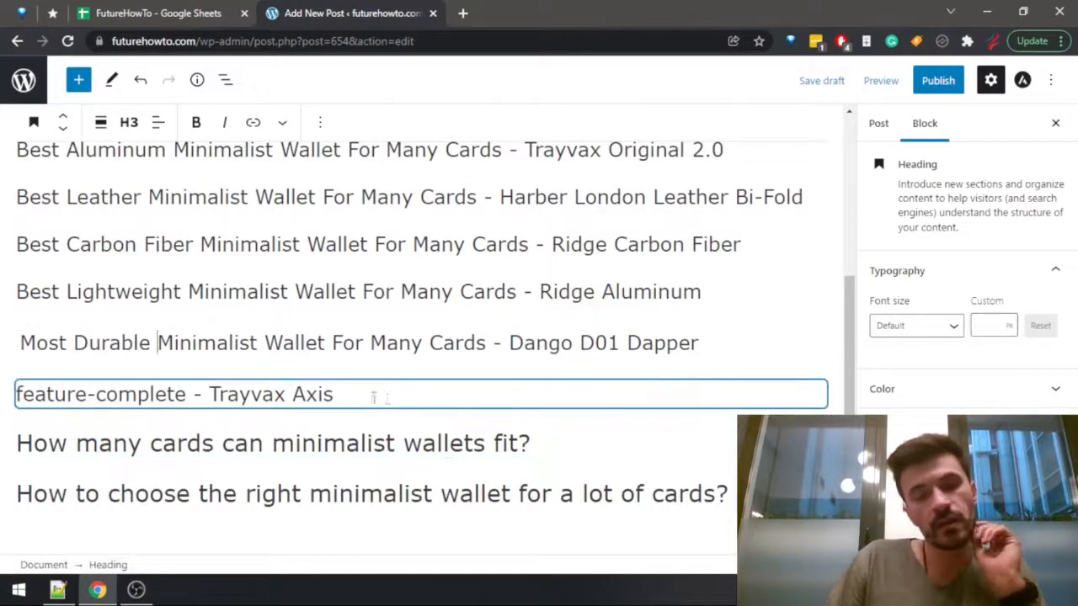
scroll(349, 404, "up", 4)
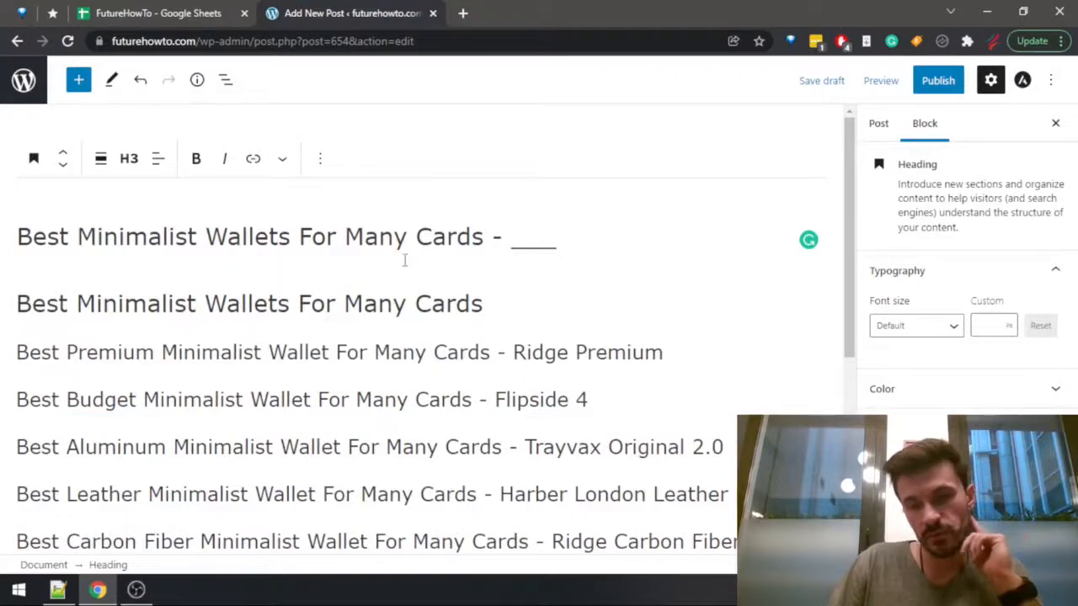
scroll(404, 260, "down", 4)
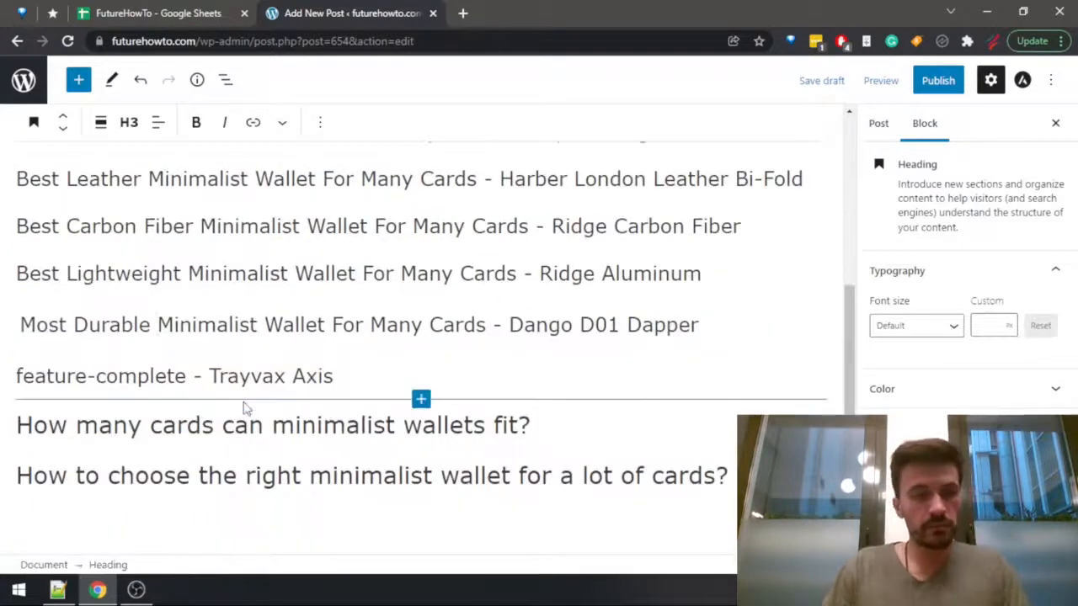
Replace "feature-complete" in the Trayvax Axis heading with the copied phrase "Best Premium Minimalist Wallet For Many Cards", with one space before the dash.
key("Down")
key("ctrl+shift+Left")
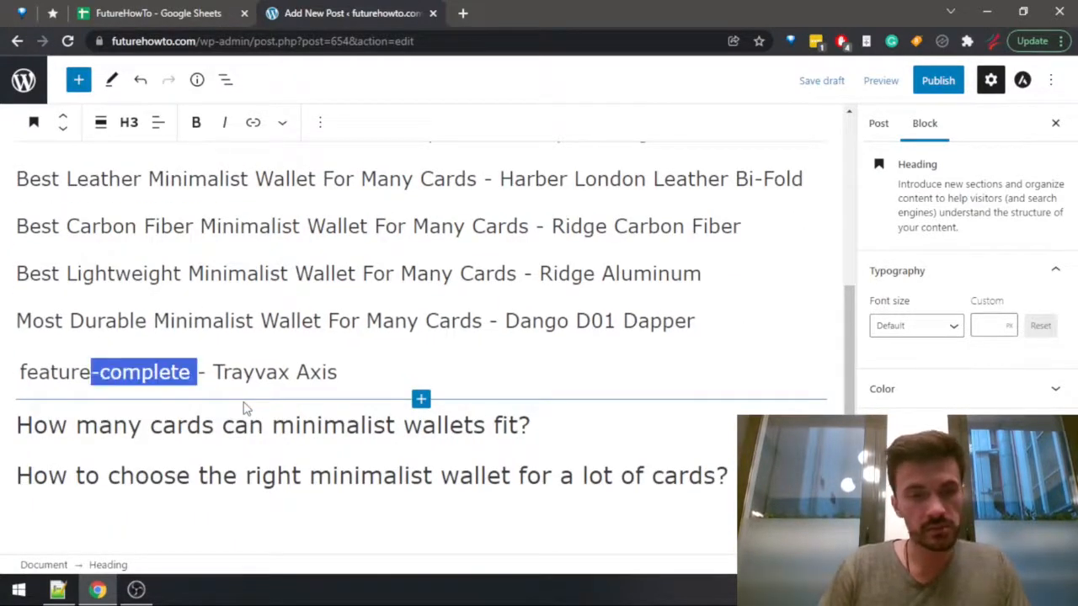
key("ctrl+shift+Left")
type("Best Premium Minimalist Wallet For Many Cards")
key("BackSpace")
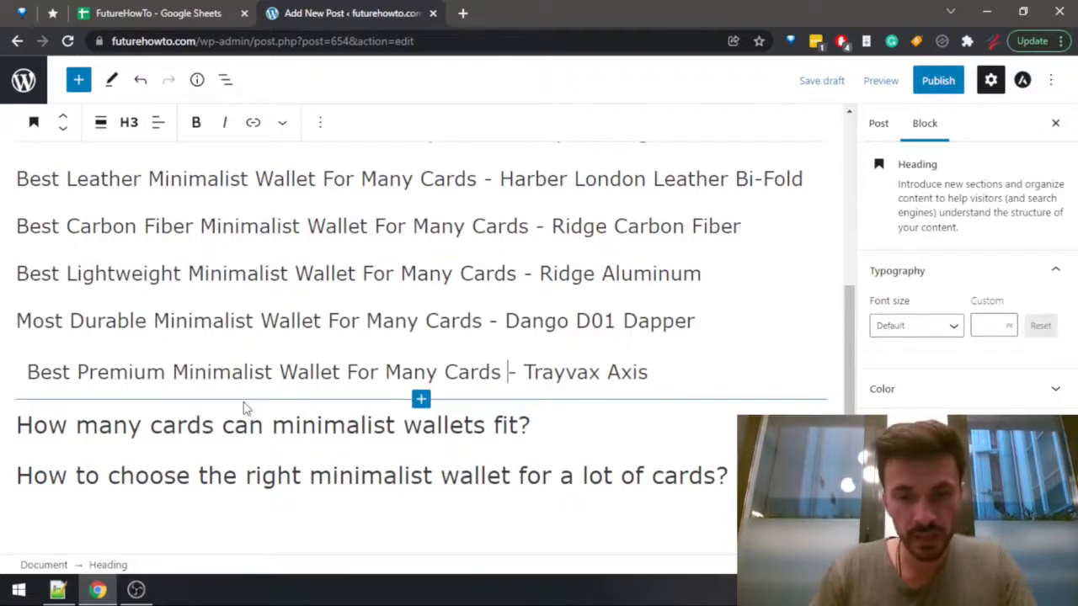
Change "Best Premium" to "Most Feature-Complet" in the Trayvax Axis heading, without a leading space.
key("ctrl+Left")
key("ctrl+Left")
key("ctrl+Left")
key("ctrl+Left")
key("ctrl+Left")
key("BackSpace")
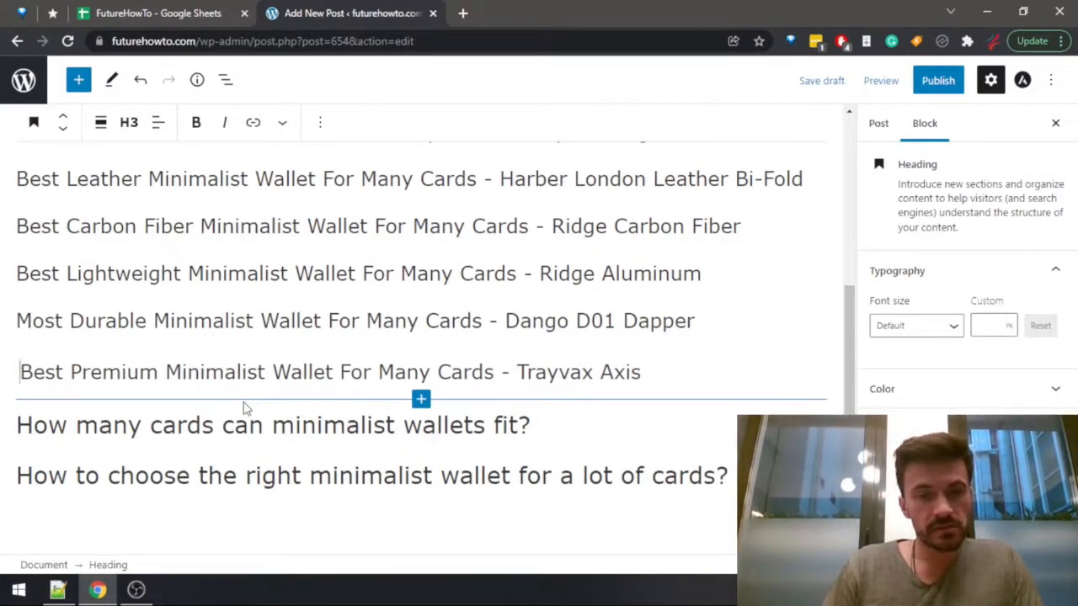
key("ctrl+shift+Right")
key("ctrl+shift+Right")
type("Most ")
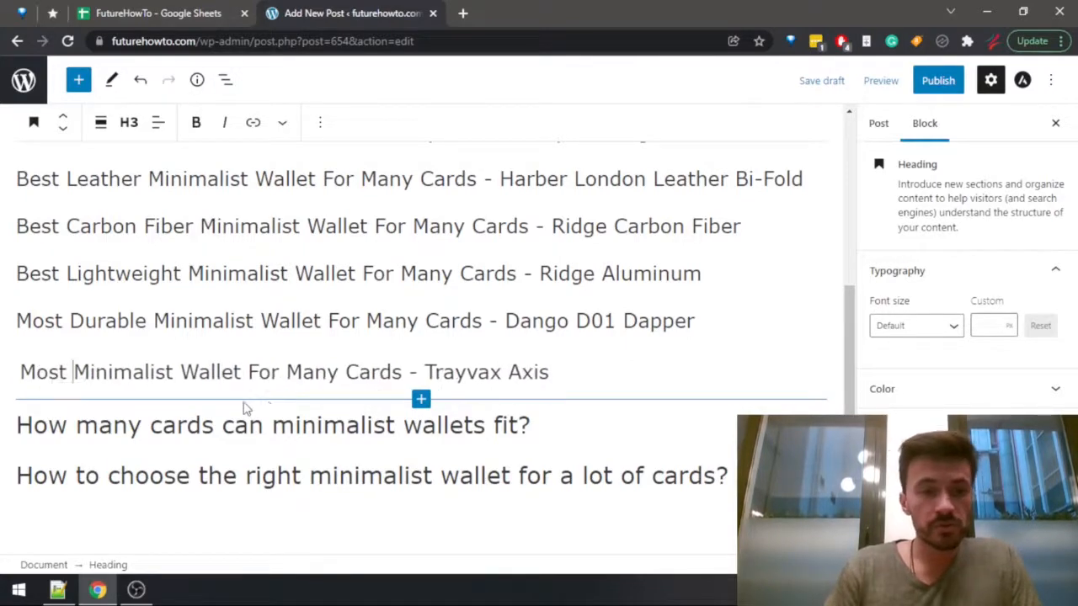
type("Feature-Complet")
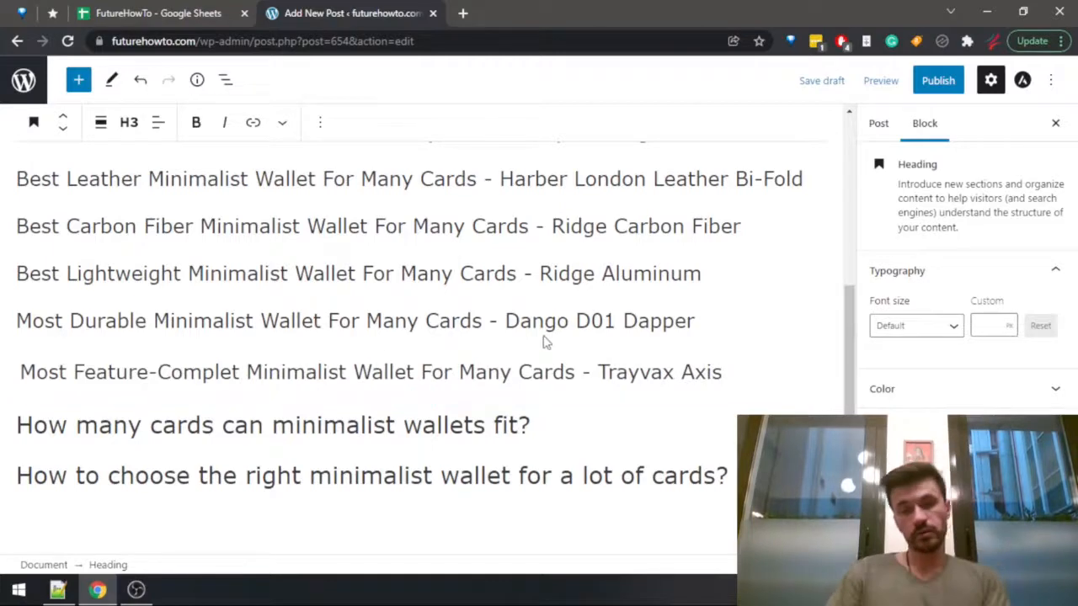
Review the post's headings, and check the card capacities of the first ten wallets in the Google Sheets Wallets Data sheet before returning to WordPress.
scroll(260, 320, "up", 4)
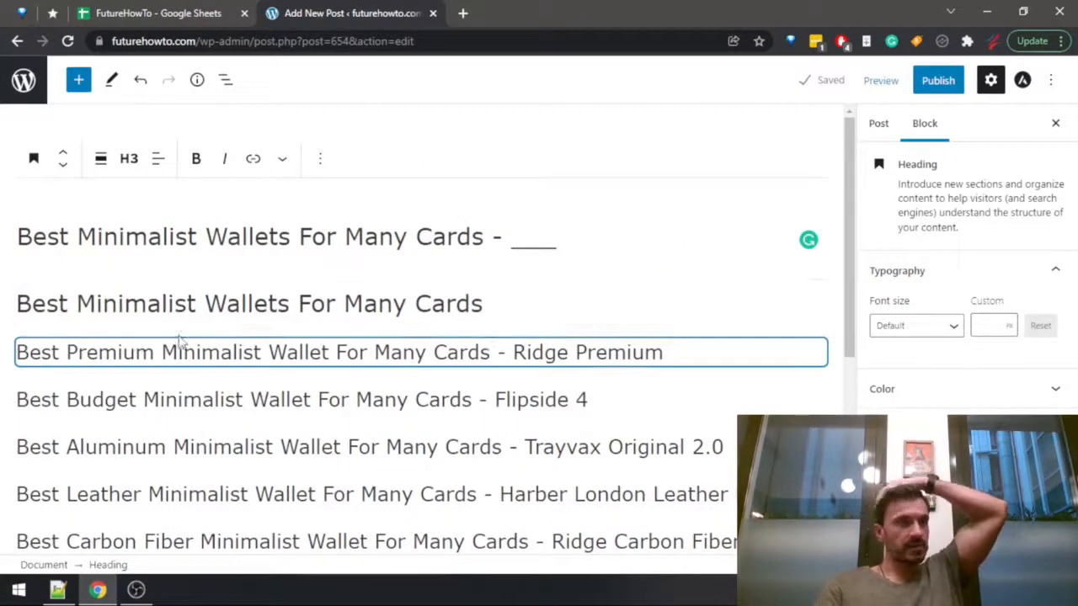
scroll(181, 344, "down", 4)
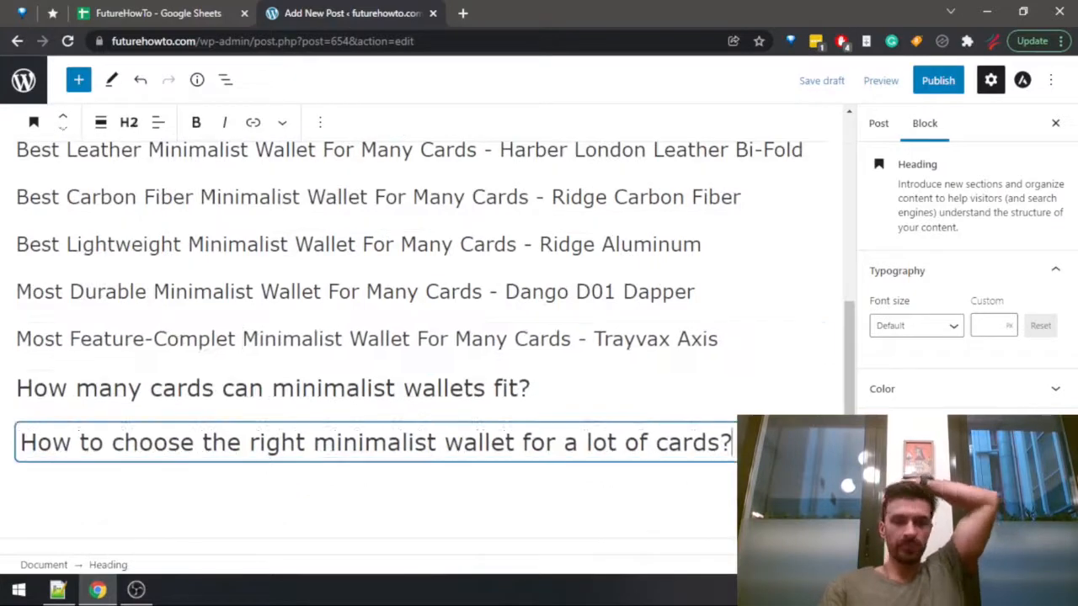
left_click(174, 14)
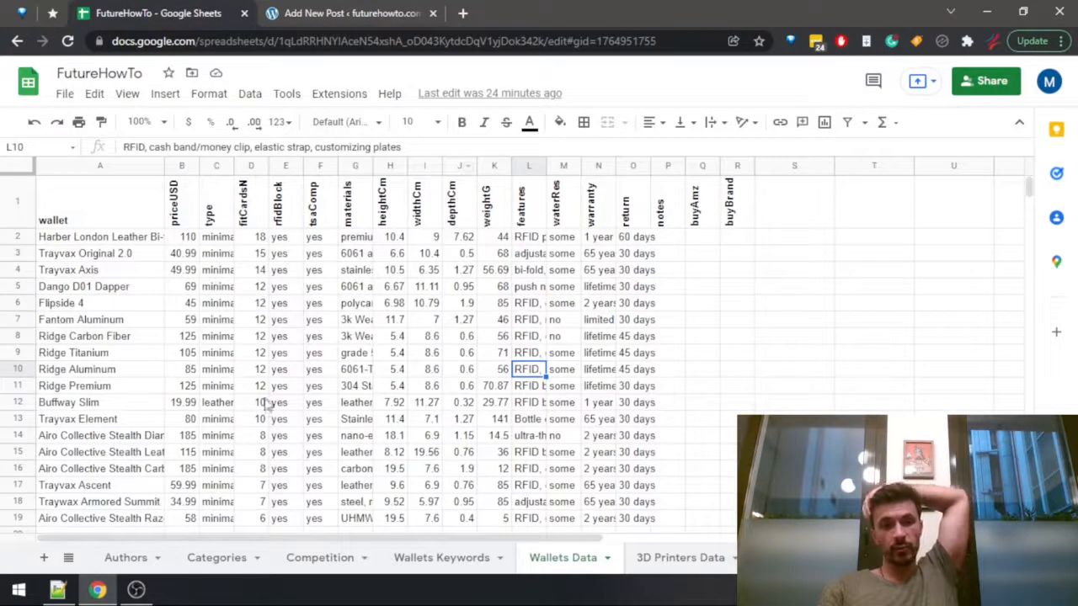
left_click_drag(258, 387, 251, 239)
left_click(79, 239, "shift")
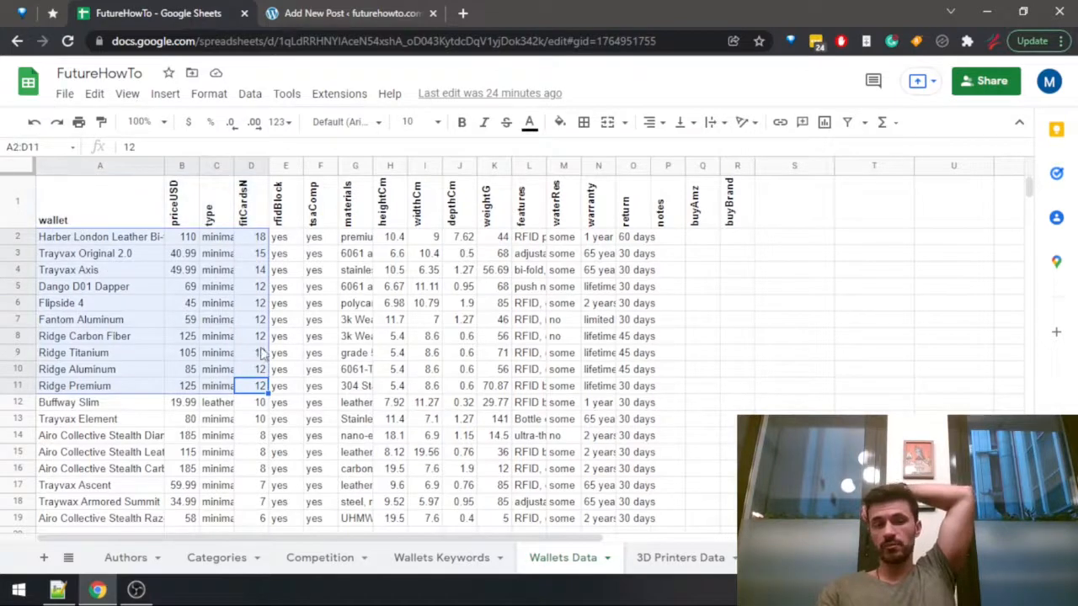
left_click(371, 14)
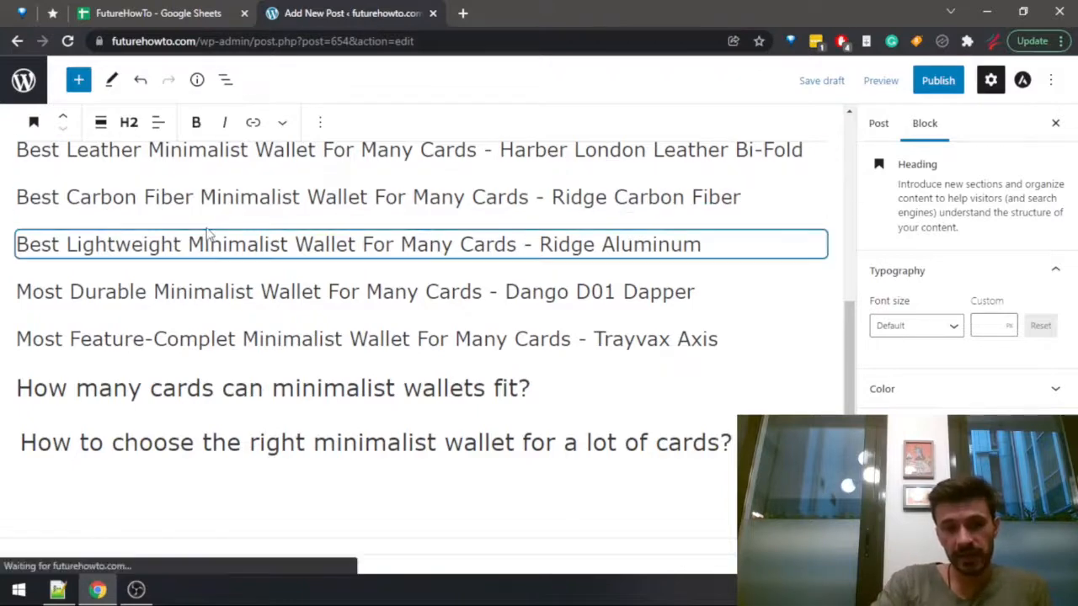
Insert an empty paragraph between the post title and the "Best Minimalist Wallets For Many Cards" H2 heading.
scroll(328, 215, "up", 4)
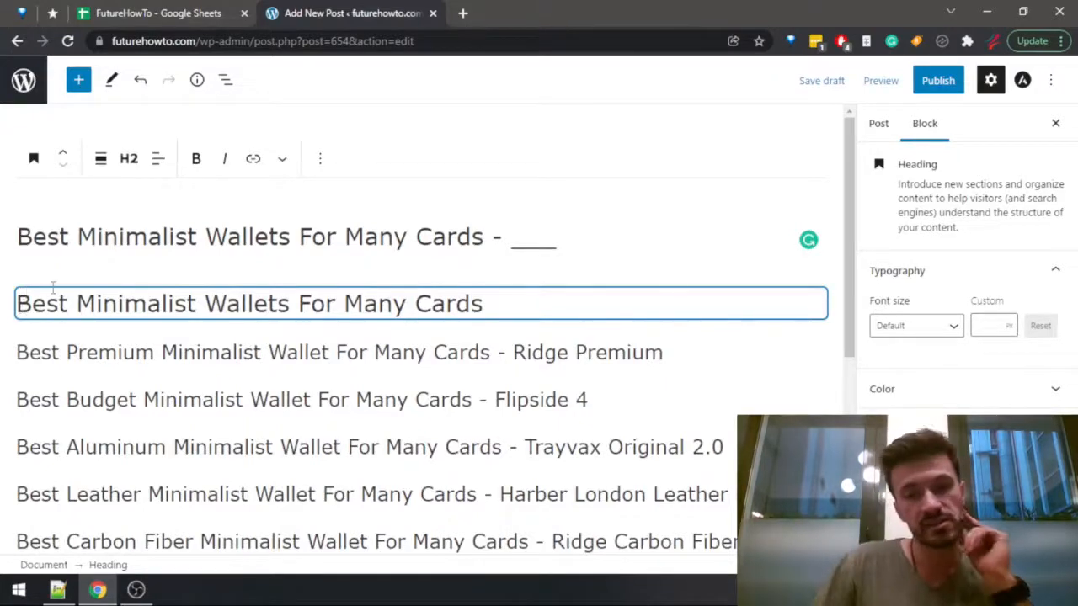
left_click(18, 303)
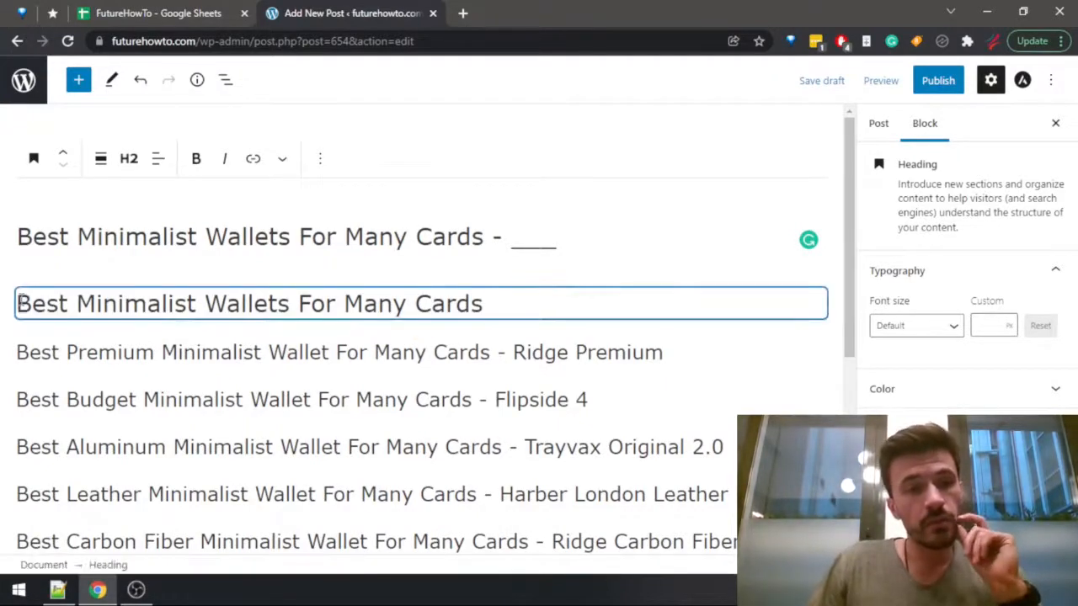
left_click(21, 302)
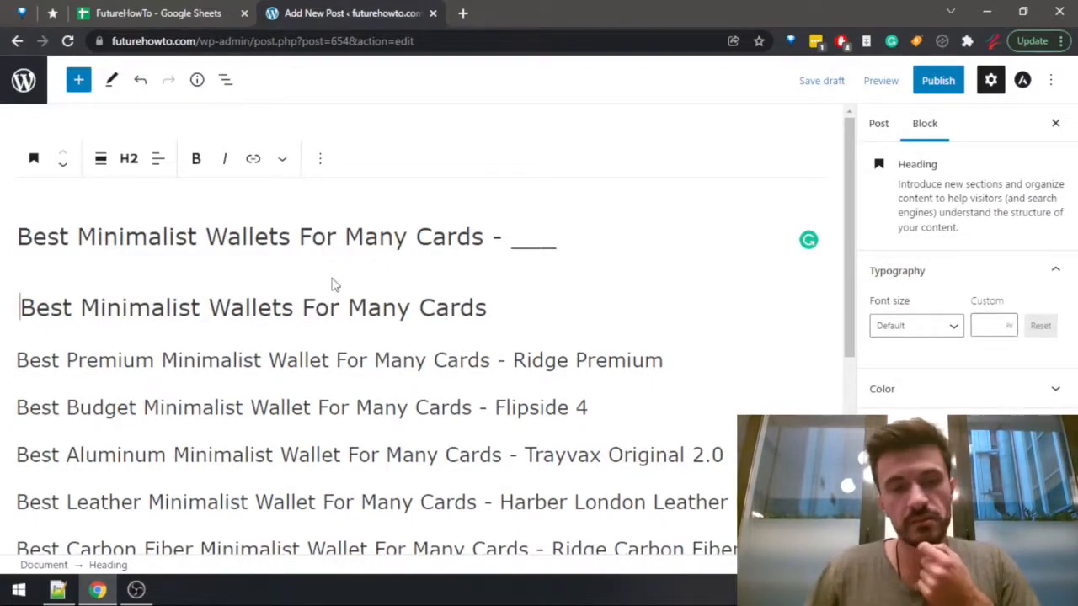
key("Return")
key("Up")
Review the article outline from the product headings to the "How many cards can minimalist wallets fit?" section.
scroll(423, 408, "down", 4)
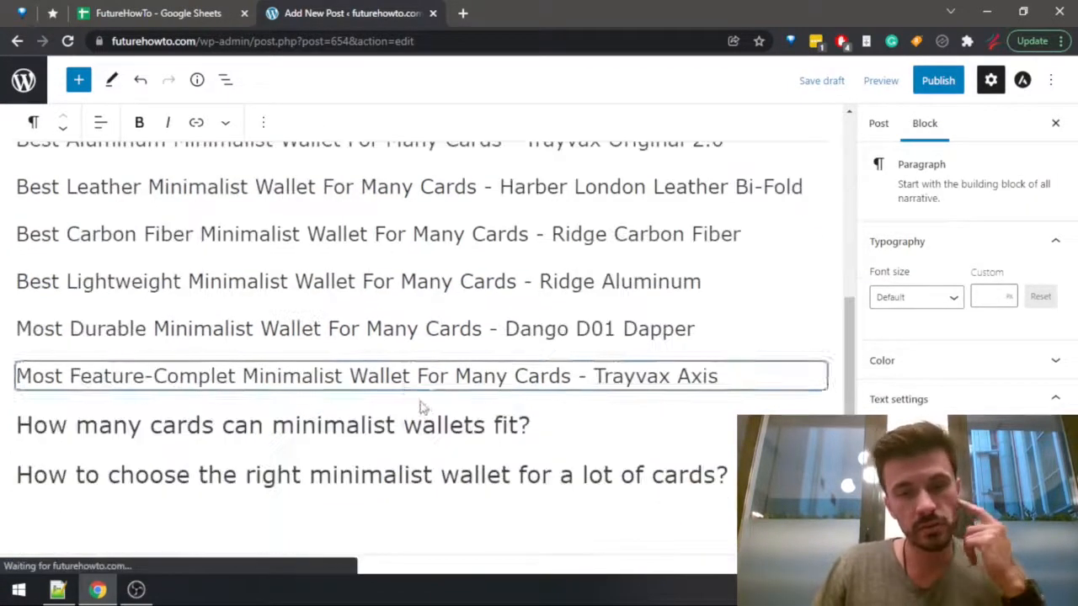
scroll(325, 333, "up", 4)
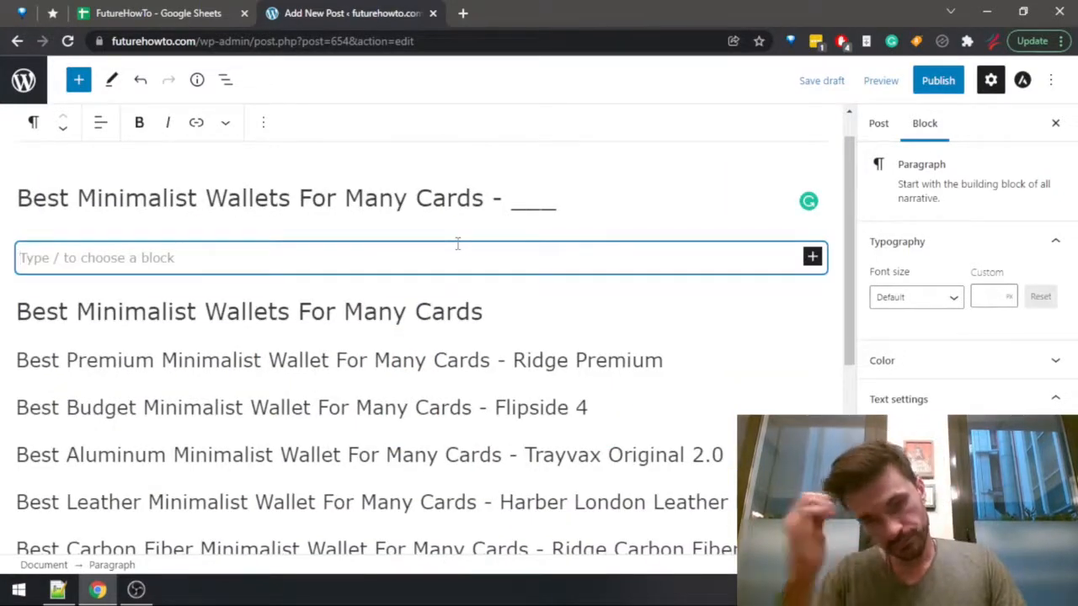
scroll(430, 327, "down", 4)
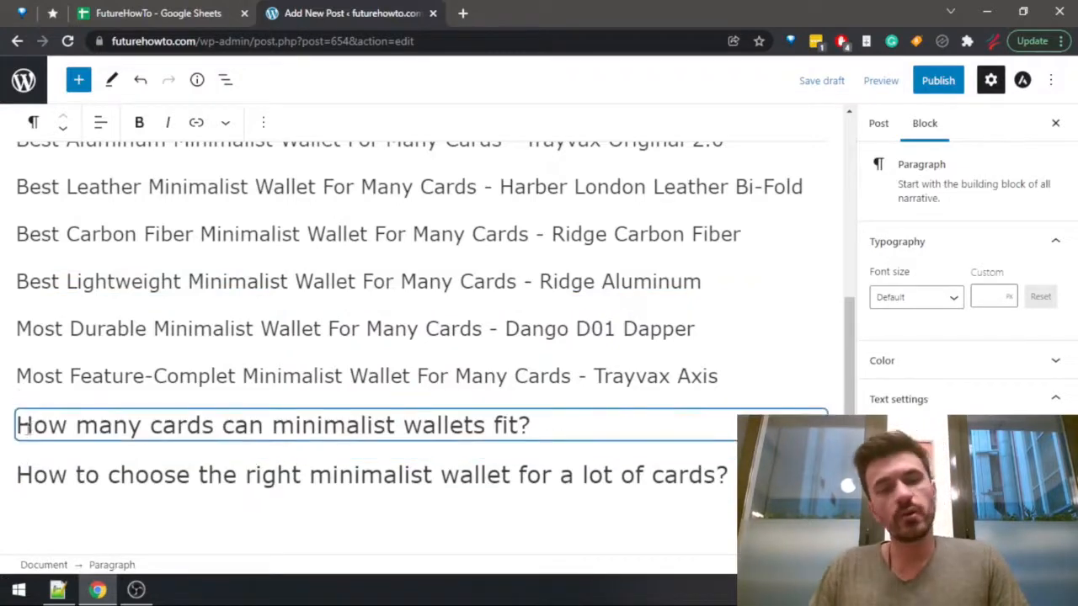
mouse_move(21, 426)
left_mouse_down()
mouse_move(710, 475)
mouse_move(544, 417)
mouse_move(540, 427)
mouse_move(10, 435)
mouse_move(19, 433)
left_mouse_up()
left_click(536, 429)
left_click(19, 432)
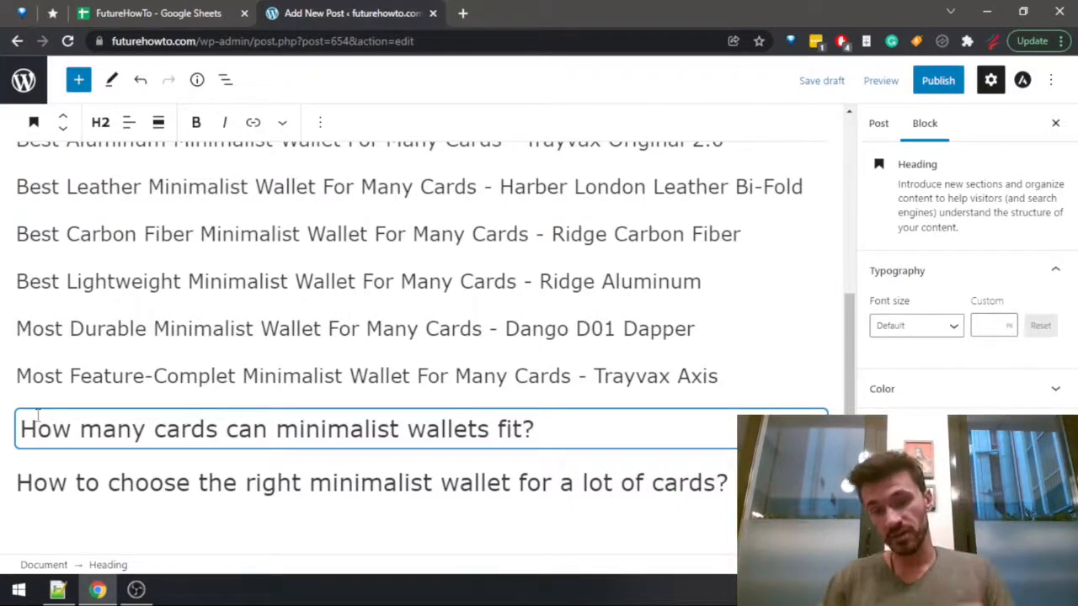
Delete the empty paragraph between the post title and the first H2 heading.
scroll(13, 522, "up", 6)
left_click(44, 287)
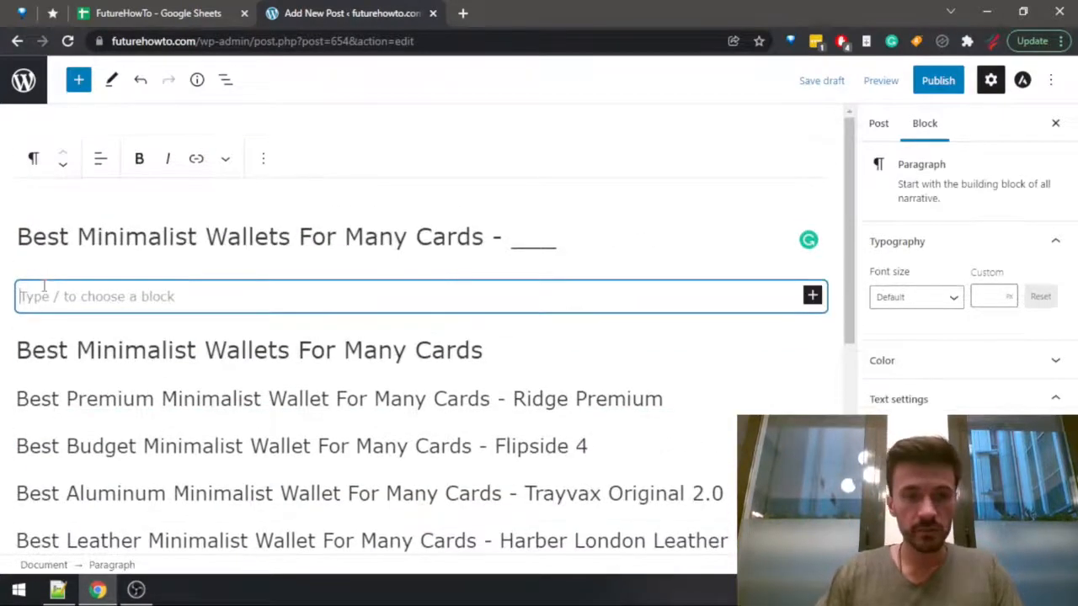
key("BackSpace")
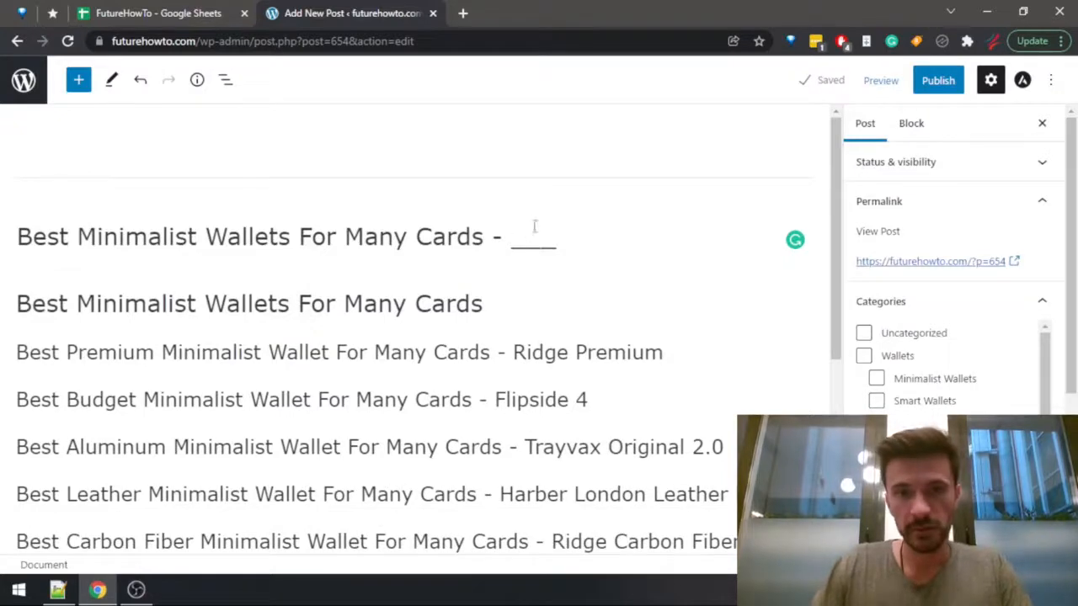
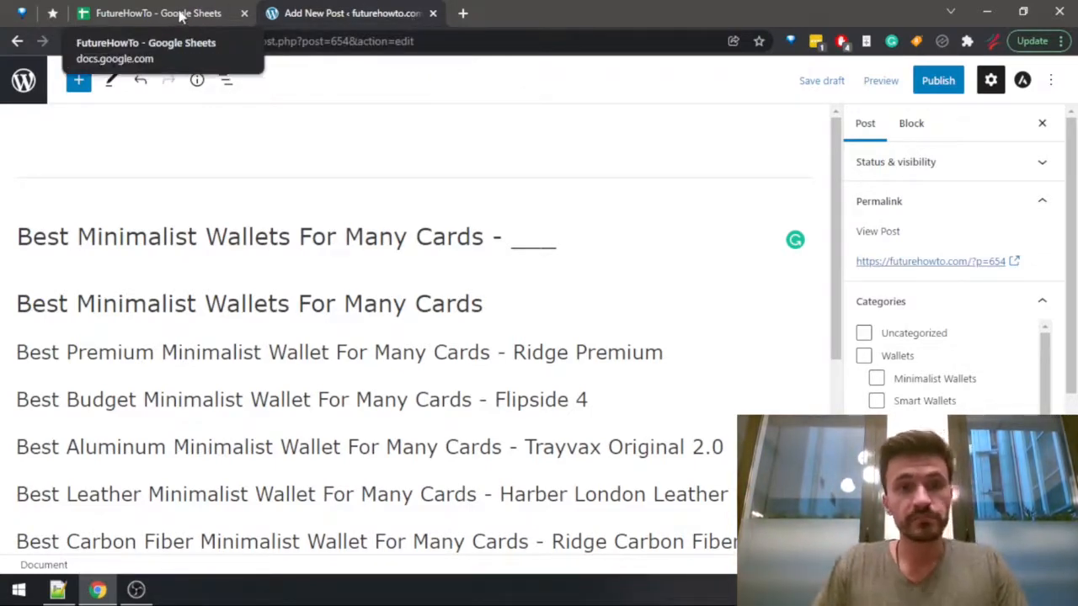
Switch to the list article checklist in Notepad++ and mark "Create the header structure" as done with a plus sign.
key("alt+Tab")
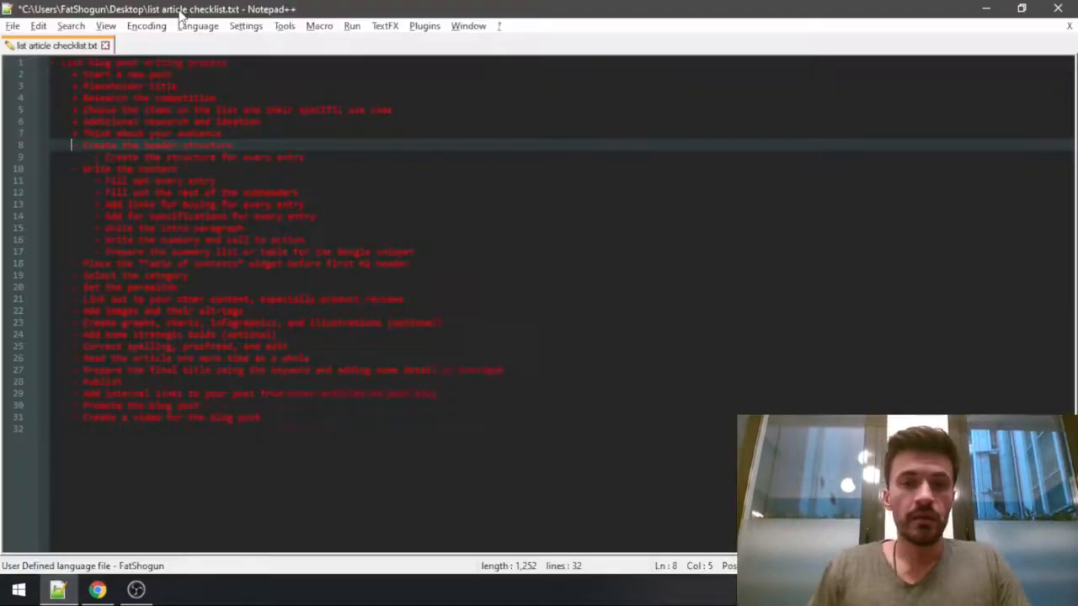
key("alt+Tab")
key("alt+Tab")
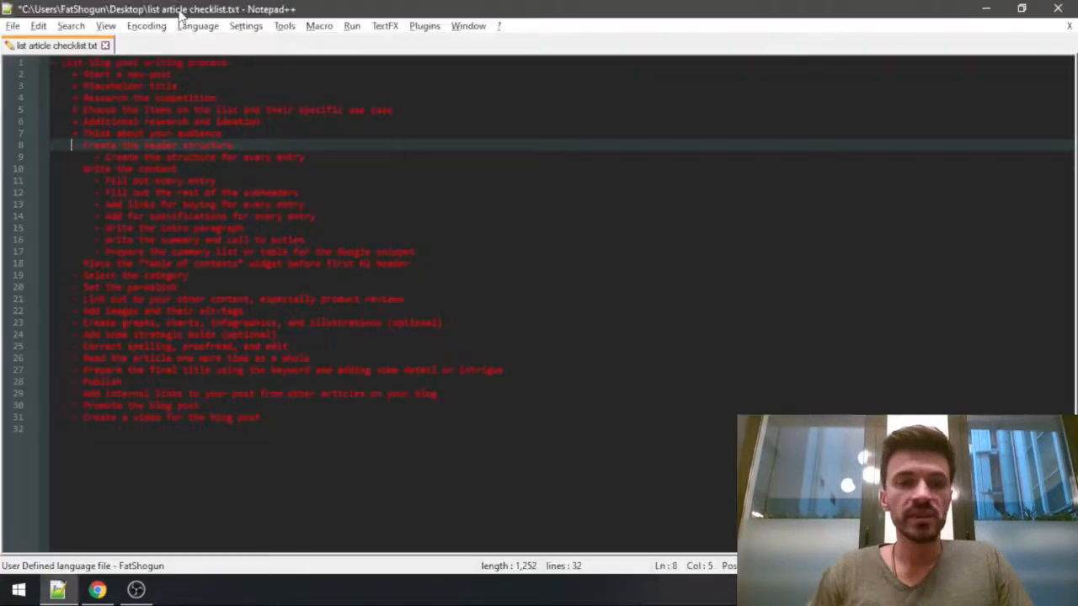
key("shift+Right")
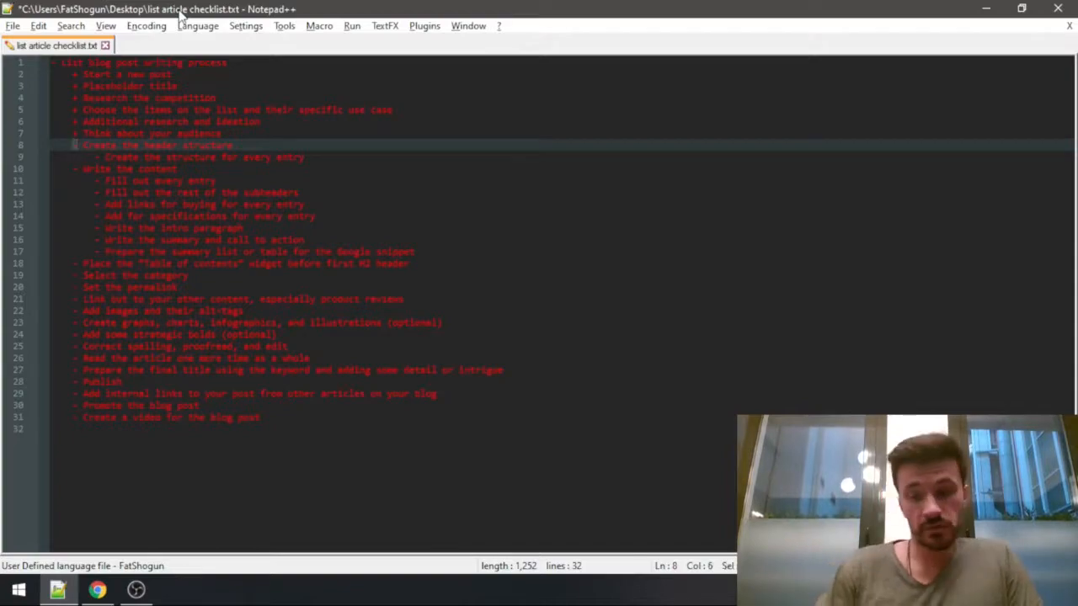
type("+")
key("Down")
key("Right")
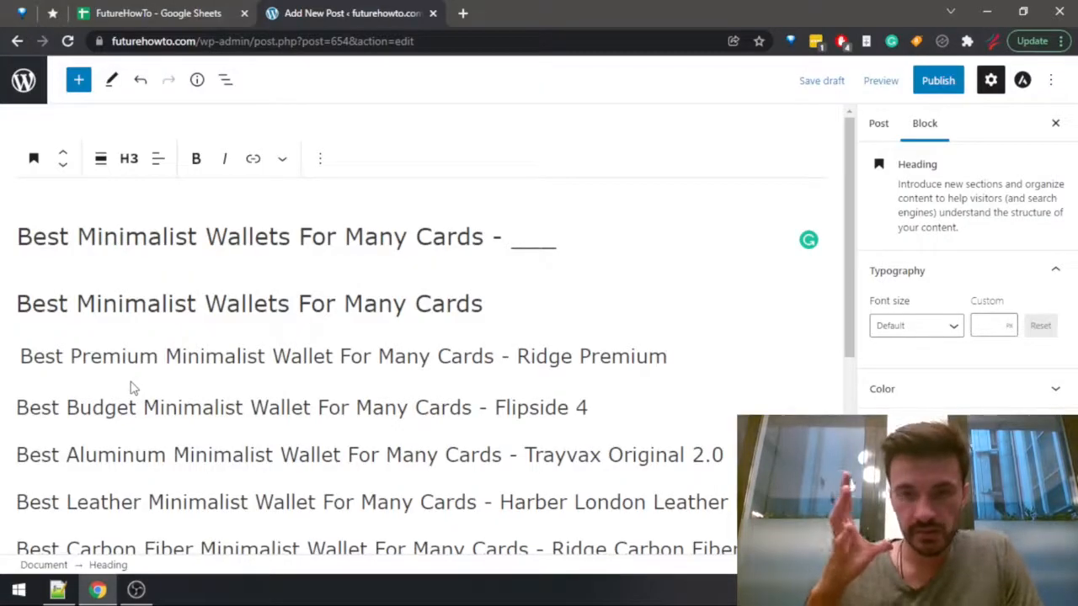
In the WordPress post, add the line "Who shouldn't buy the Ridge Premium?" below the Ridge Premium product heading.
key("Return")
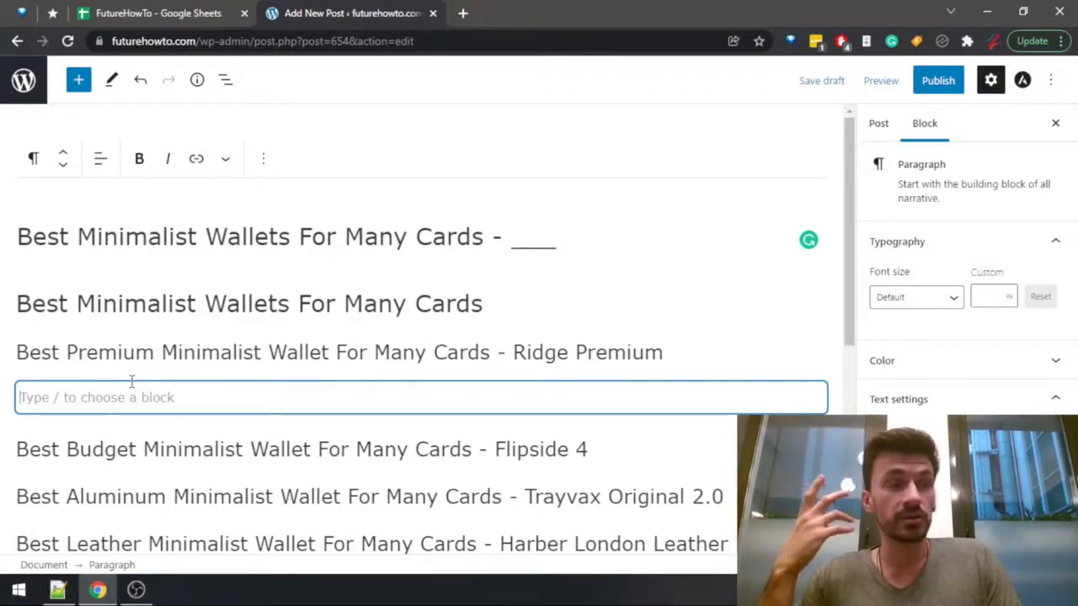
key("Up")
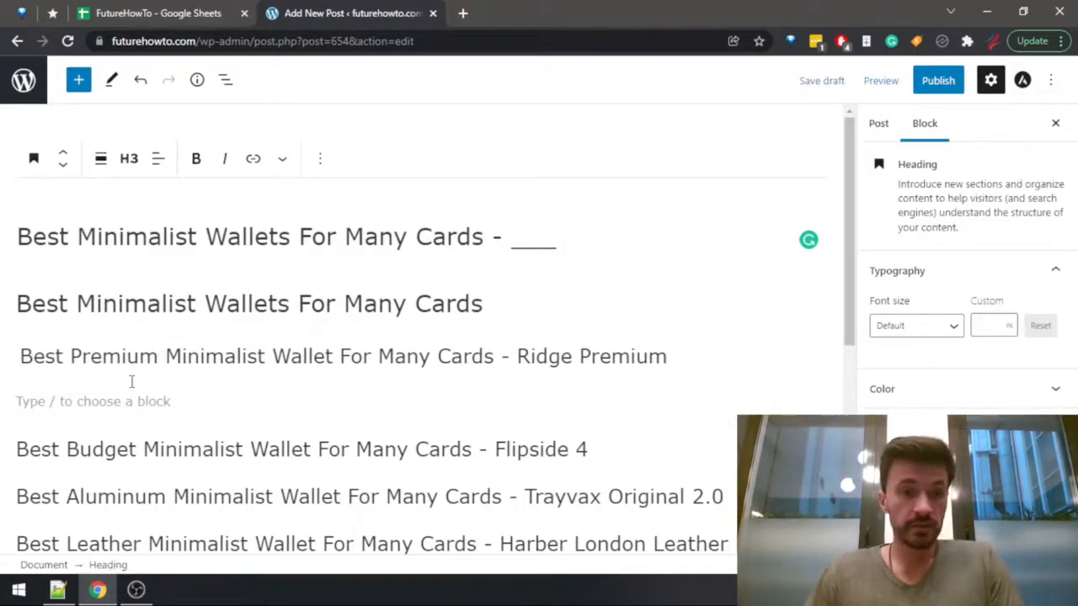
key("Down")
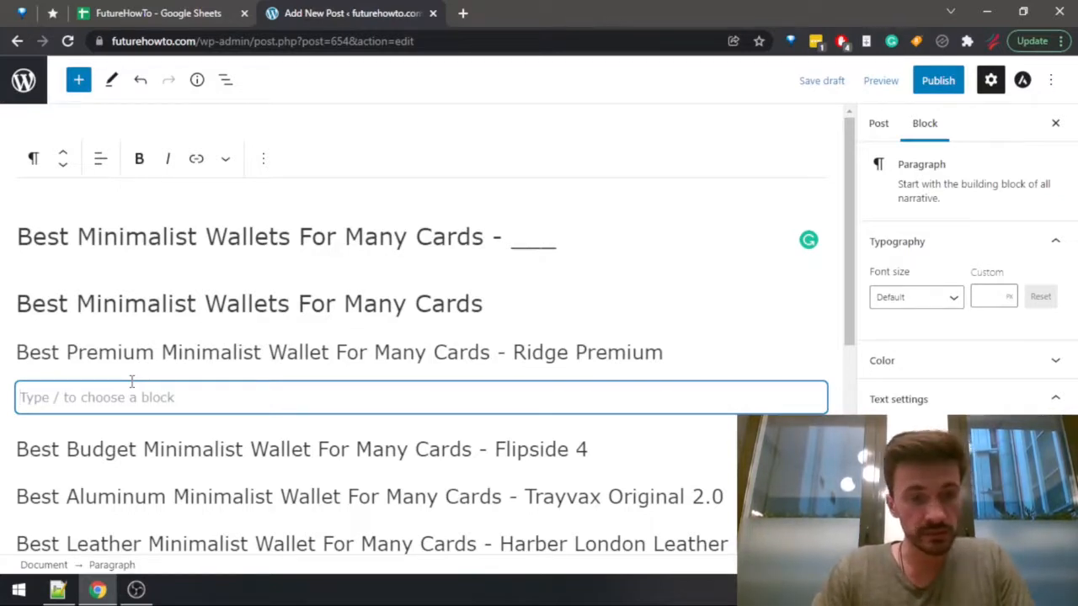
type("Who shoul")
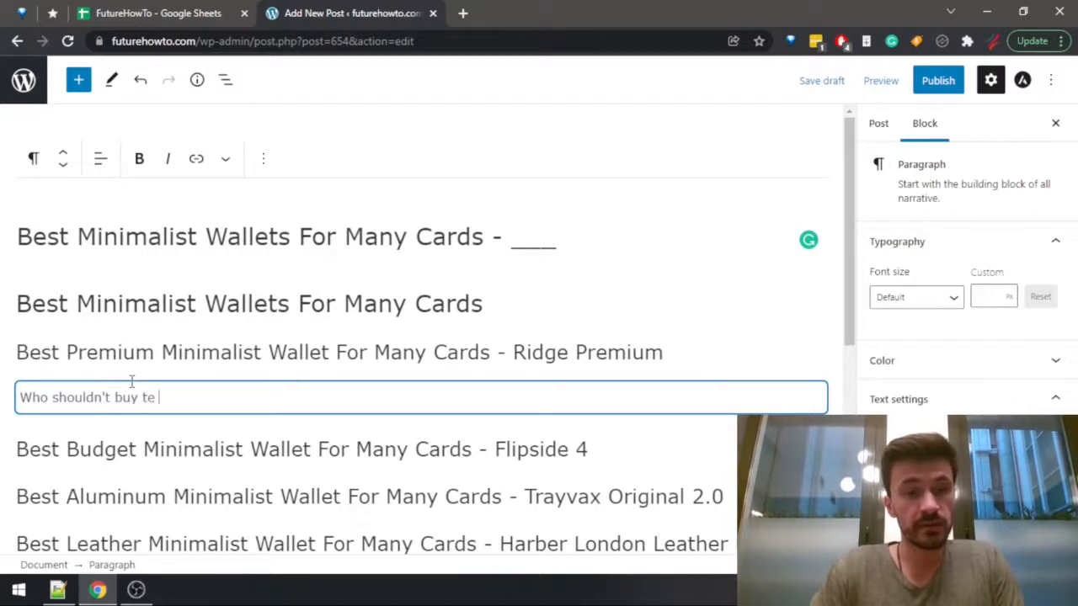
type("dn't buy the")
key("BackSpace")
type("he")
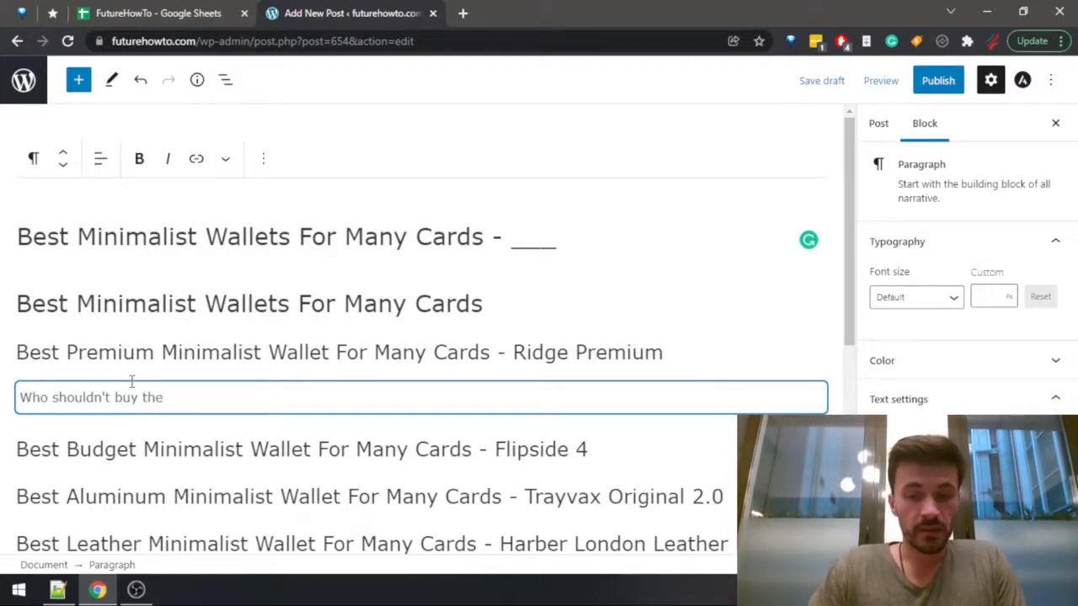
type(" Ridge Premium?")
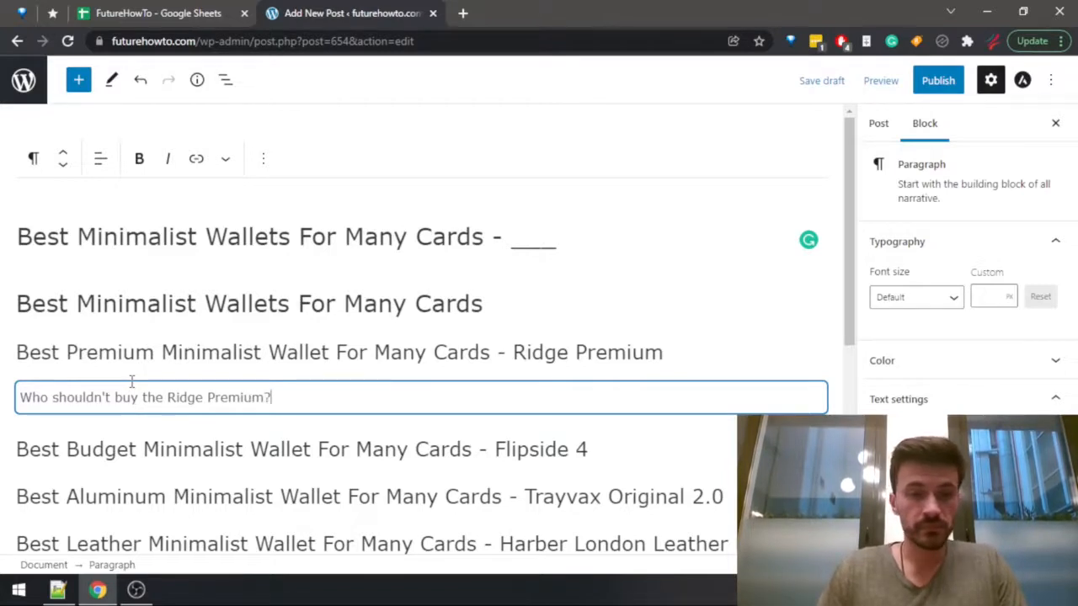
Duplicate the Ridge Premium question as a new paragraph below it and reword the copy to "Who should buy the Ridge Premium?".
key("ctrl+shift+Left")
key("ctrl+shift+Left")
key("ctrl+shift+Left")
key("ctrl+shift+Left")
key("ctrl+shift+Left")
key("ctrl+shift+Left")
key("ctrl+c")
key("Right")
key("Return")
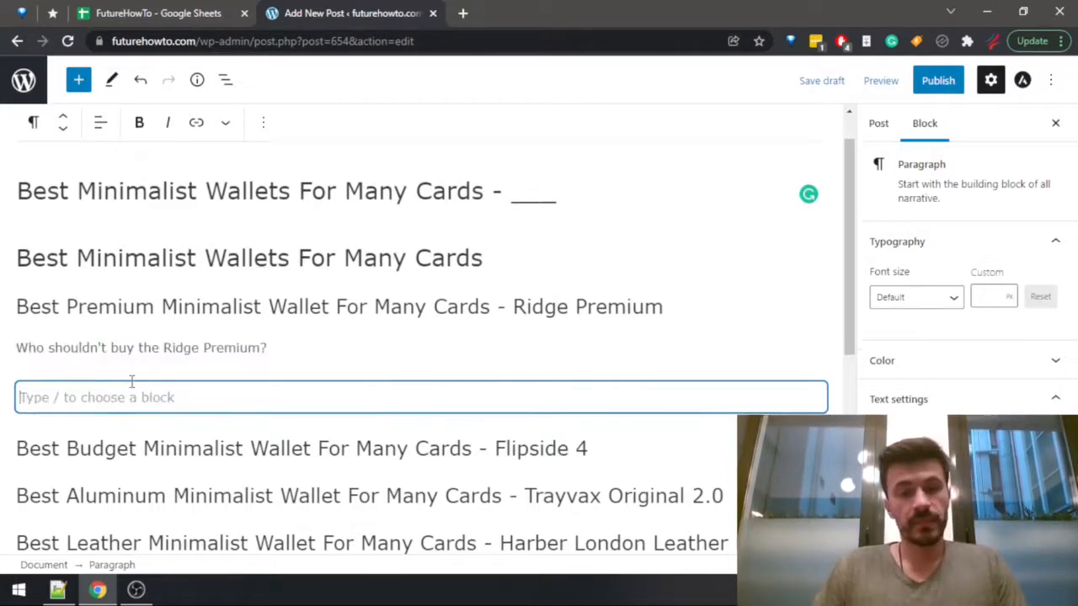
key("ctrl+v")
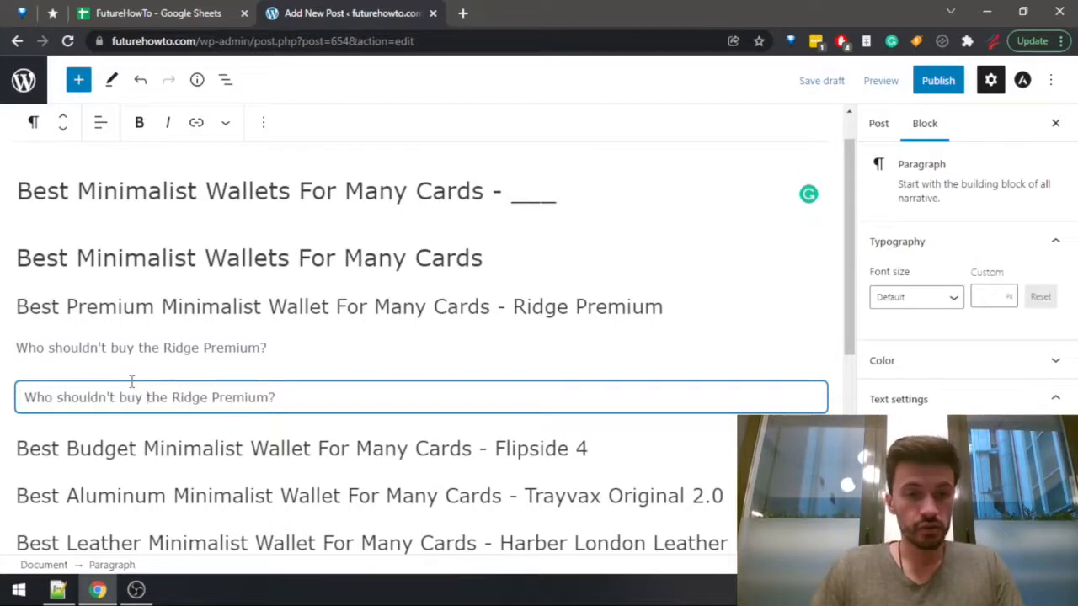
key("Left")
key("Left")
key("Left")
key("Left")
key("Left")
key("BackSpace")
key("BackSpace")
key("BackSpace")
key("ctrl+Left")
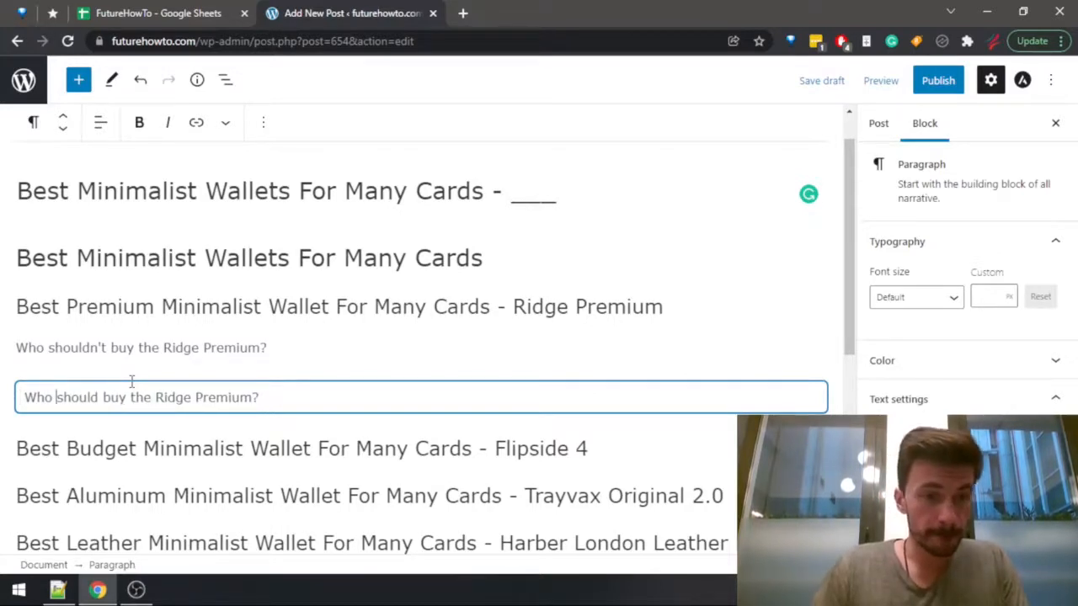
Add the line "Ridge Premium Specifications" below the "Who should buy the Ridge Premium?" question.
key("End")
key("Return")
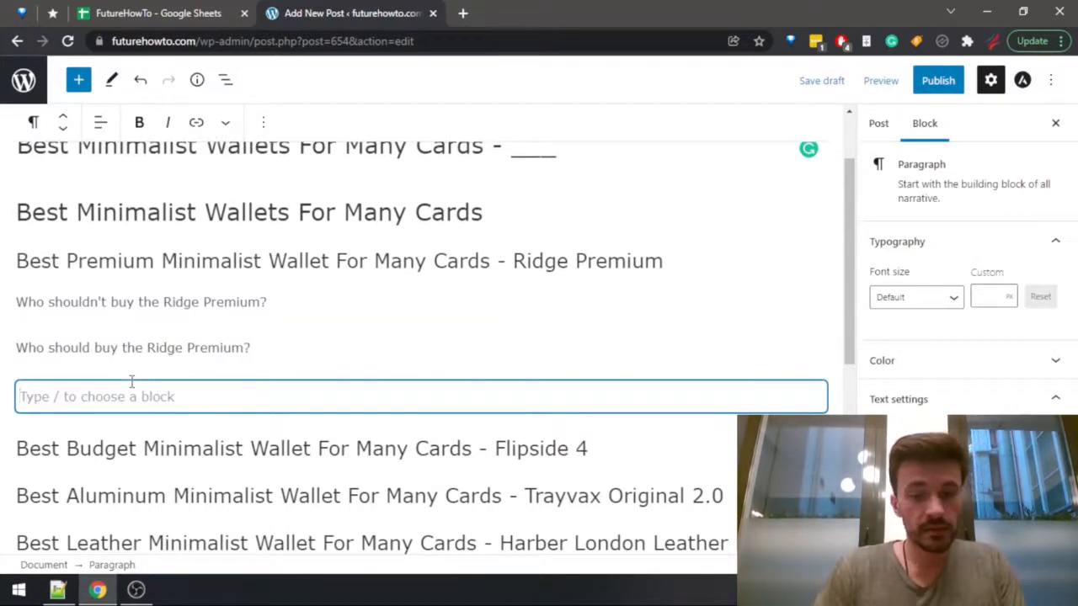
type("Ridge Premium Specifi")
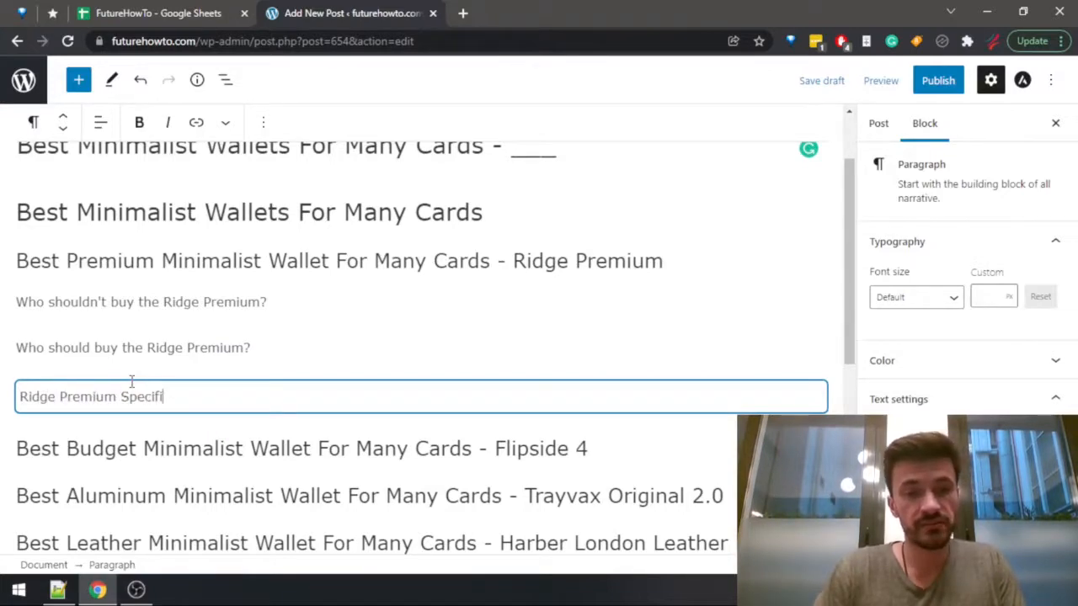
type("cations")
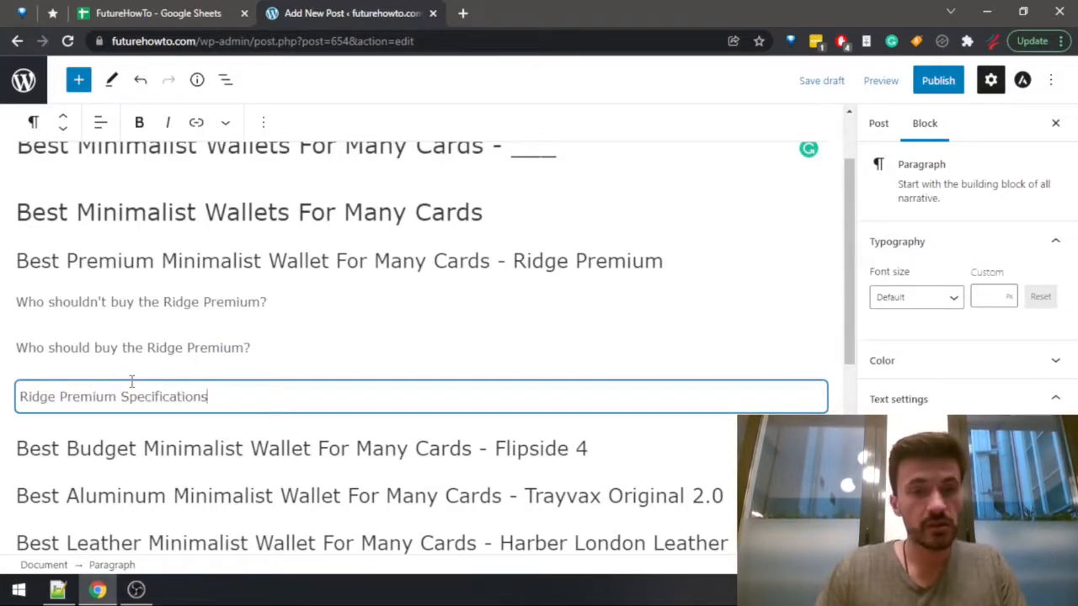
Transform the two Ridge Premium questions and the specifications line from paragraphs into heading blocks.
left_click(190, 368)
left_click_drag(222, 397, 35, 145)
left_click(33, 122)
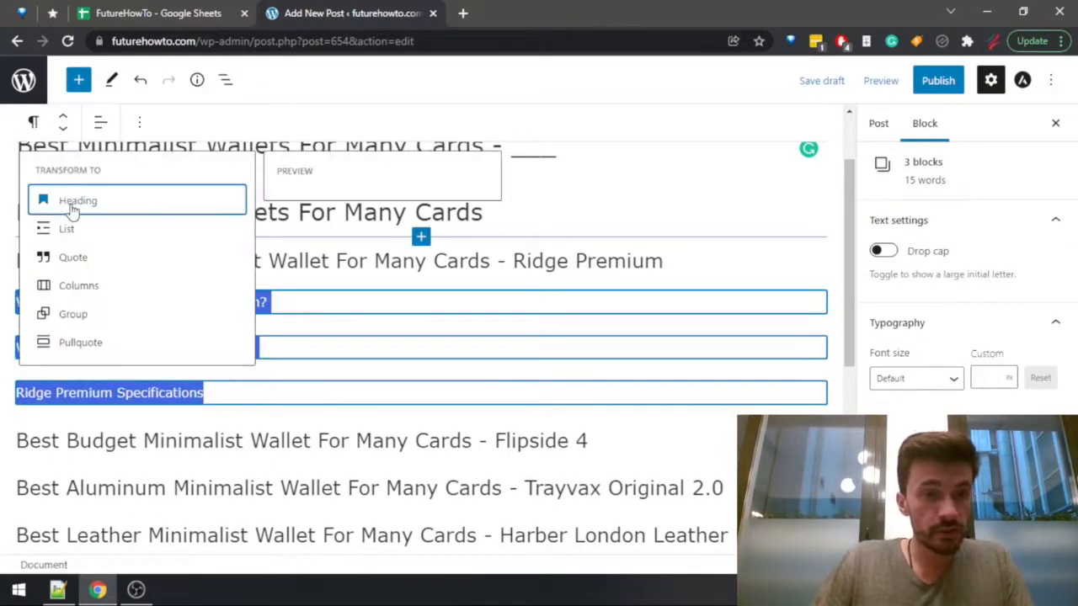
key("Return")
left_click(215, 403)
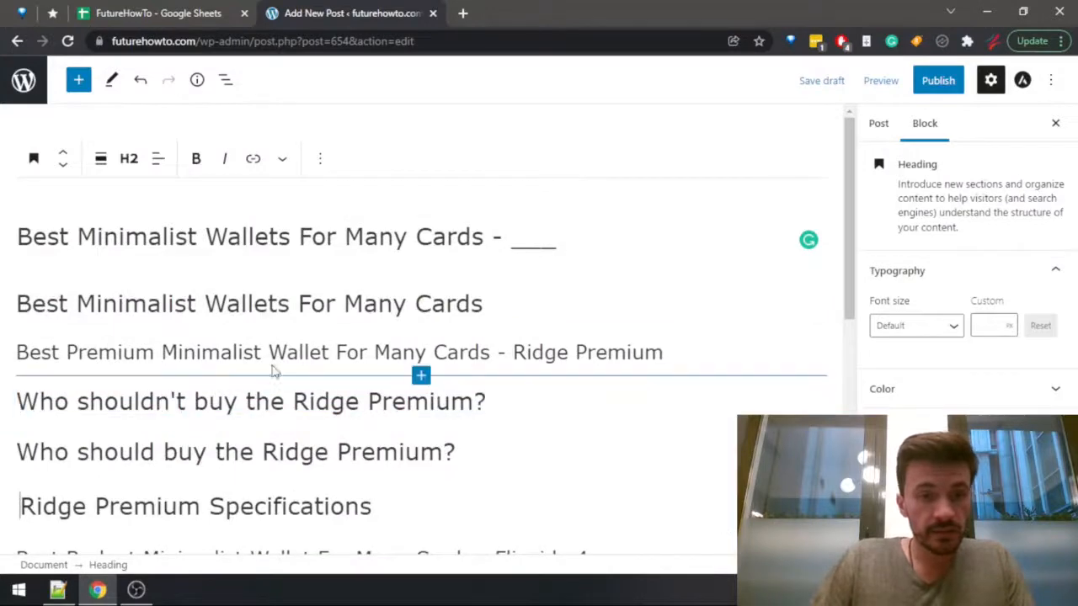
Set the three Ridge Premium subheadings to heading level H4.
left_click(375, 513)
left_click_drag(375, 514, 7, 389)
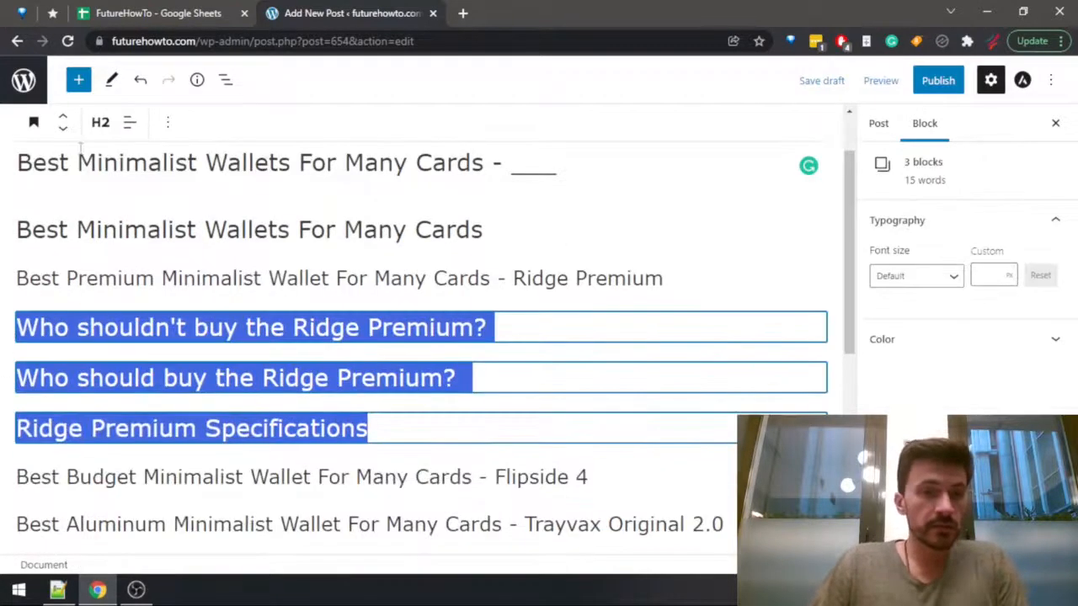
left_click(99, 123)
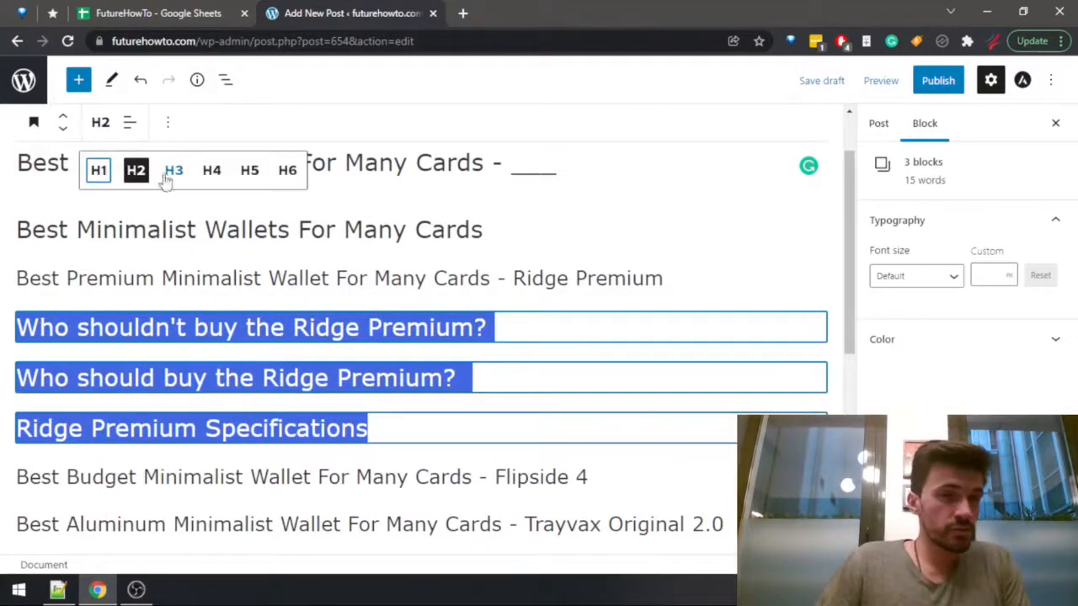
left_click(211, 170)
left_click(290, 424)
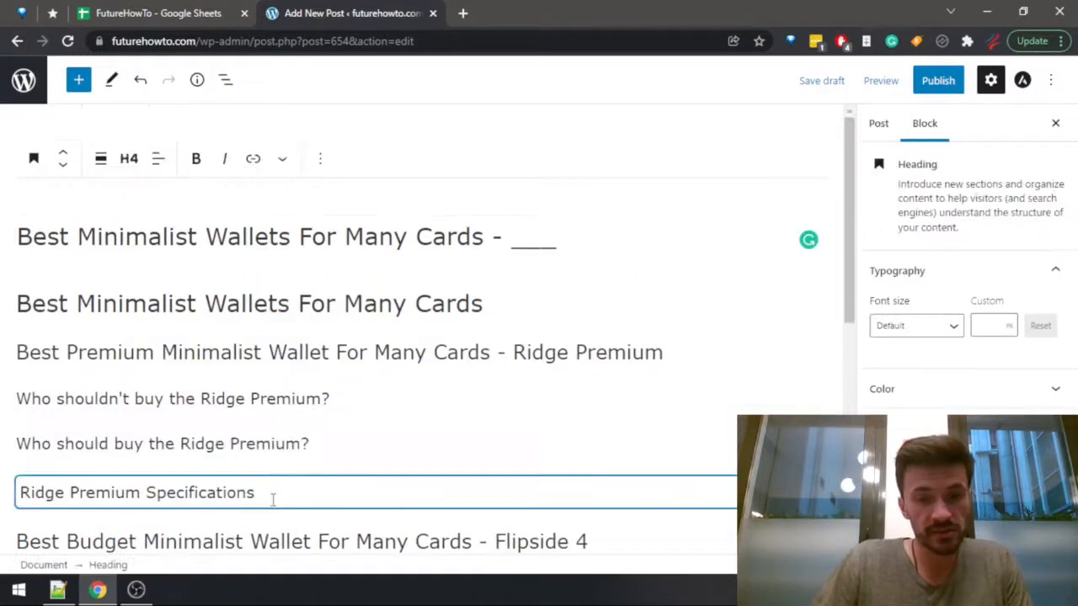
Copy the three Ridge Premium subheadings and paste them below the Flipside 4 product heading.
left_click_drag(273, 500, 18, 398)
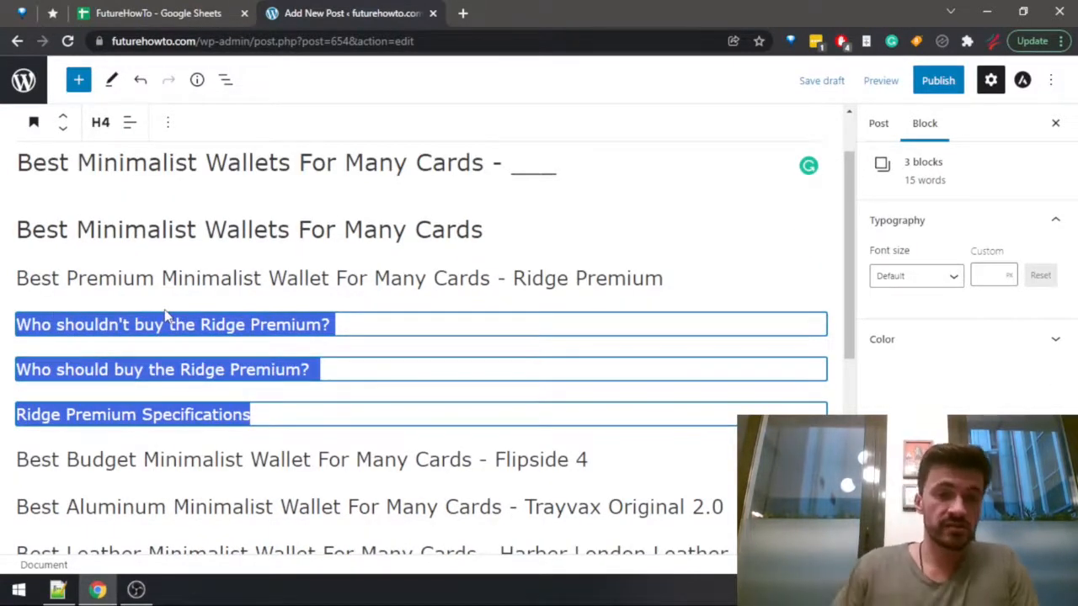
key("ctrl+c")
scroll(340, 361, "down", 2)
left_click(625, 295)
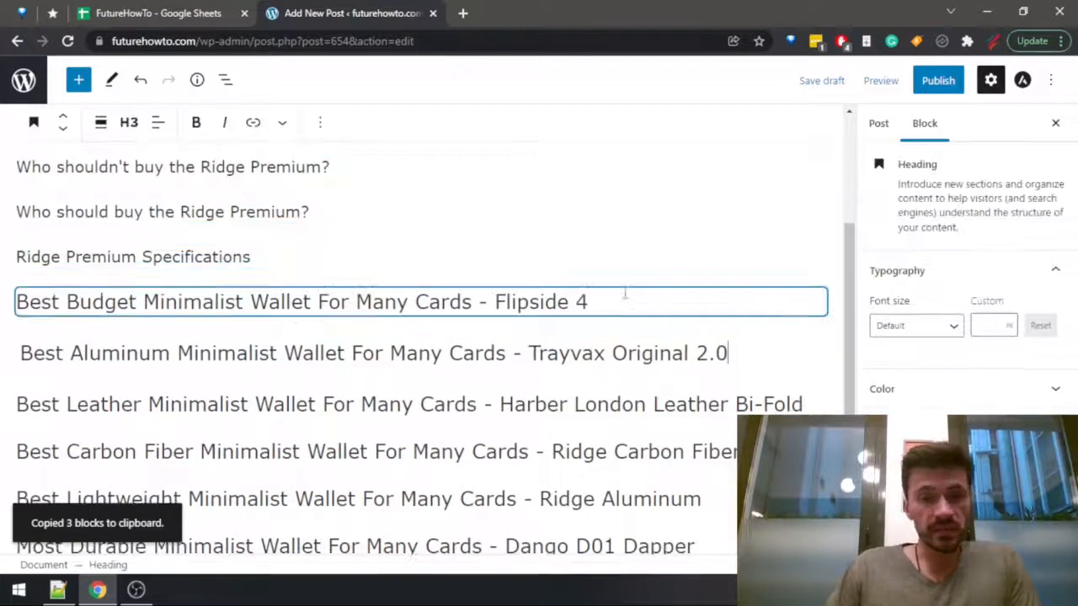
left_click(612, 267)
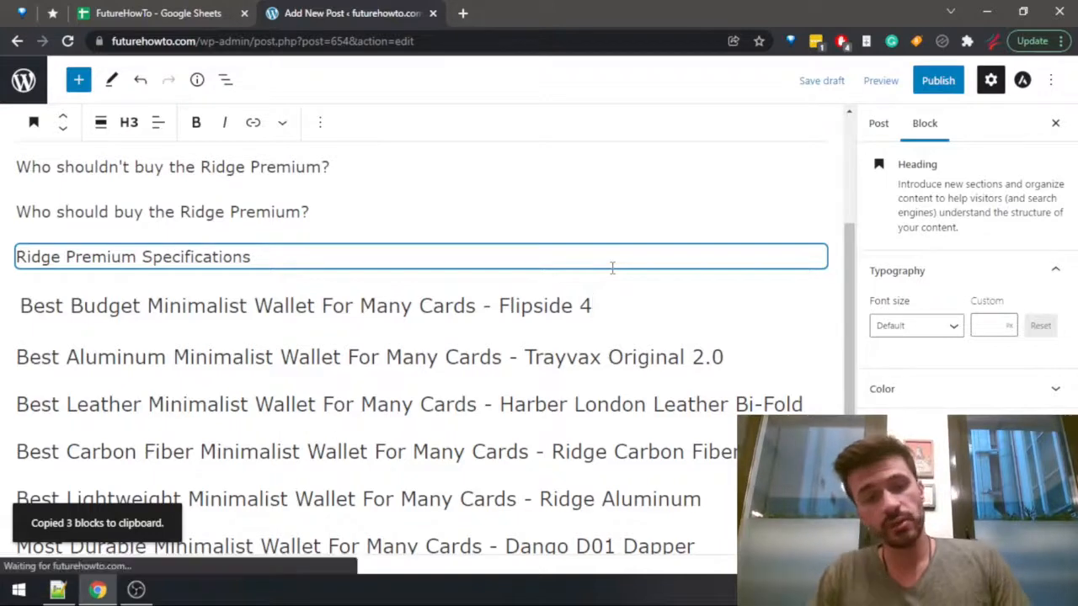
key("Return")
key("ctrl+v")
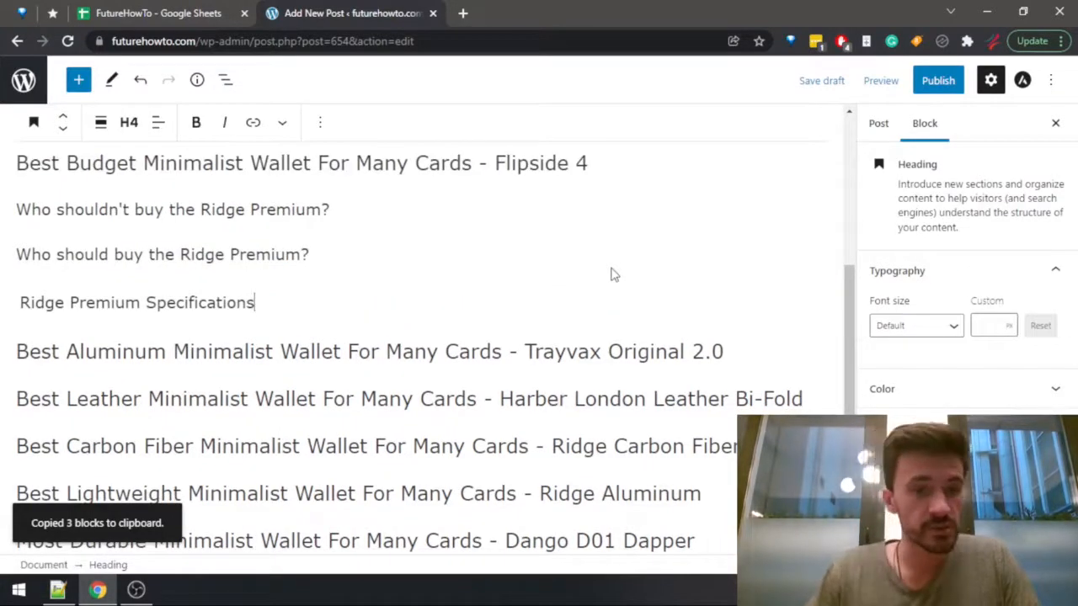
Replace the product name with "Flipside 4" in the pasted "Who shouldn't buy" and "Who should buy" subheadings.
left_click(612, 268)
key("Up")
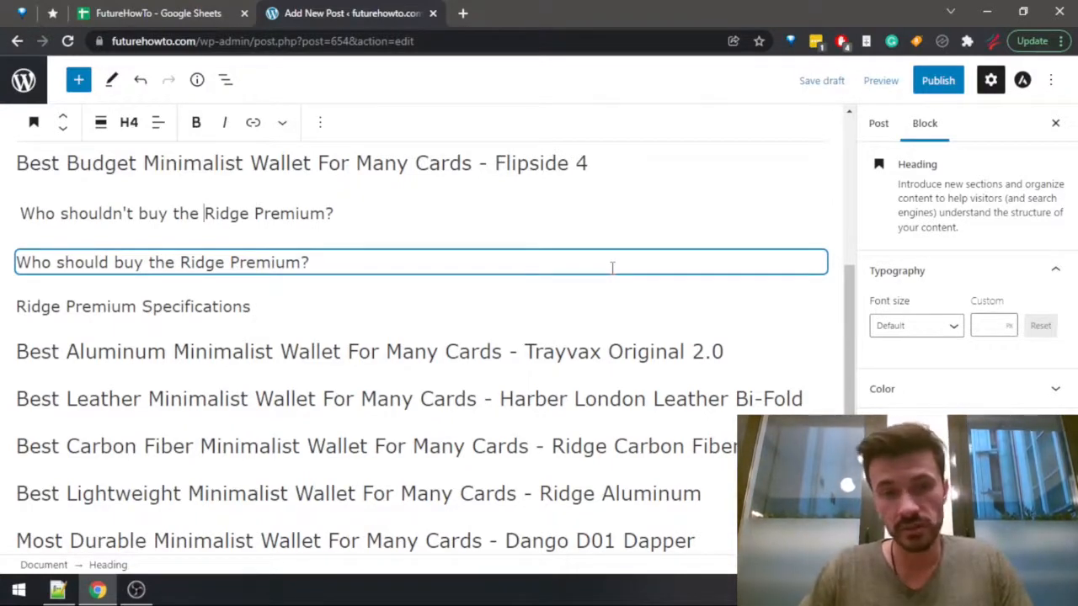
key("ctrl+shift+Right")
key("ctrl+shift+Right")
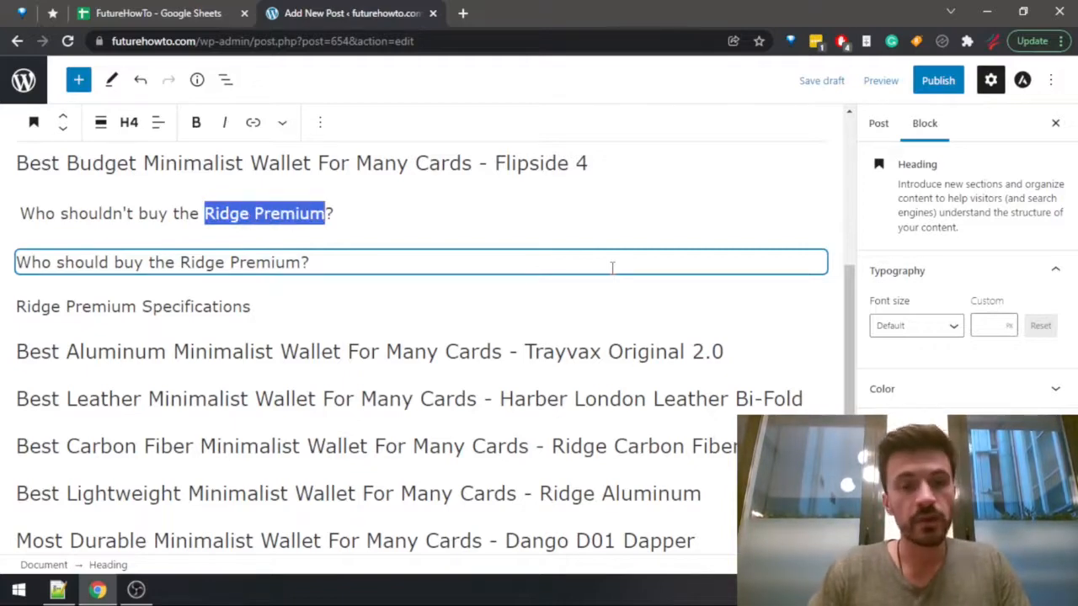
type("Flips")
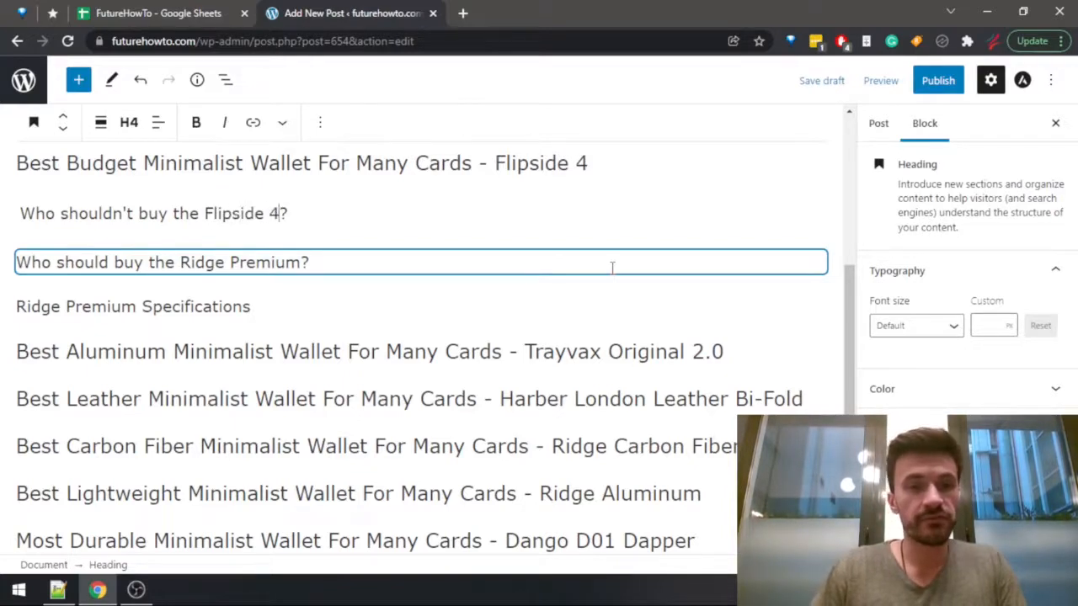
key("Down")
key("ctrl+Right")
key("ctrl+shift+Left")
key("ctrl+shift+Left")
type("Fli")
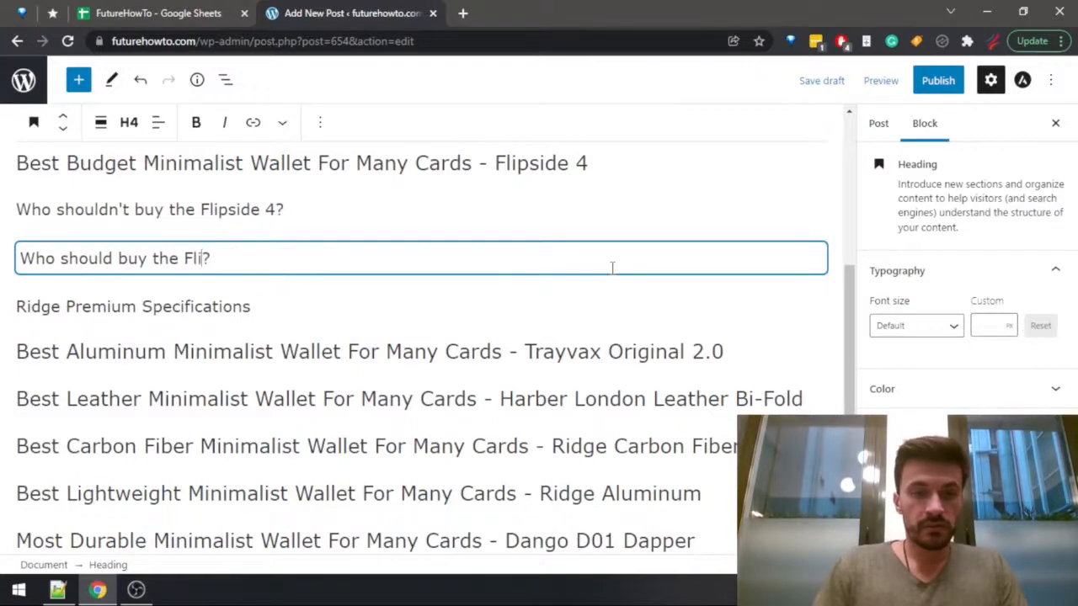
Change the specifications subheading under the Flipside 4 product heading to "Flipside 4 Specifications".
key("Down")
key("Home")
key("ctrl+shift+Right")
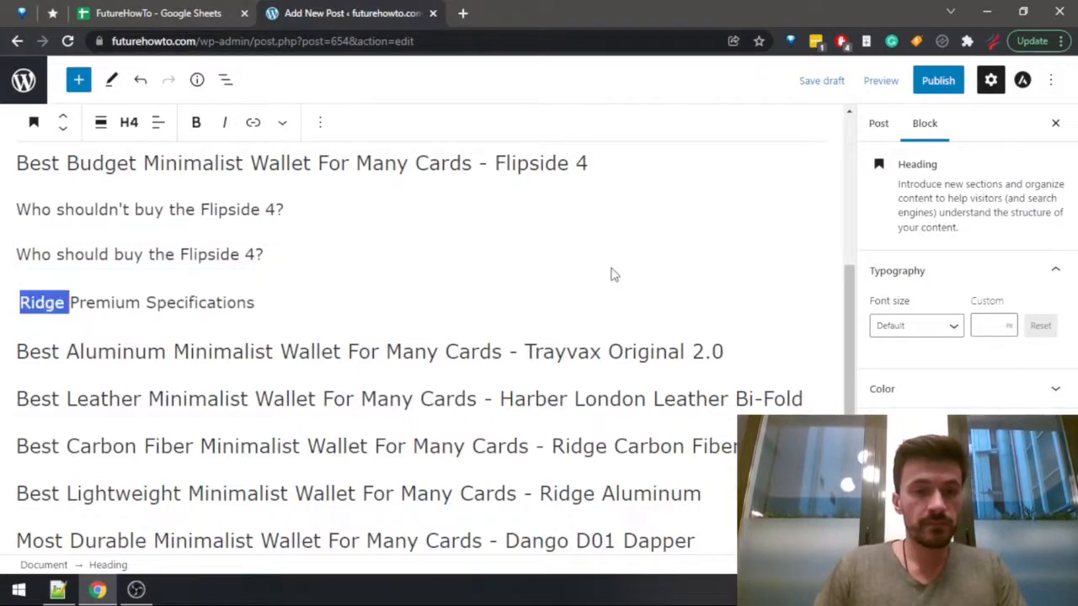
key("ctrl+shift+Right")
type("Flipside 4")
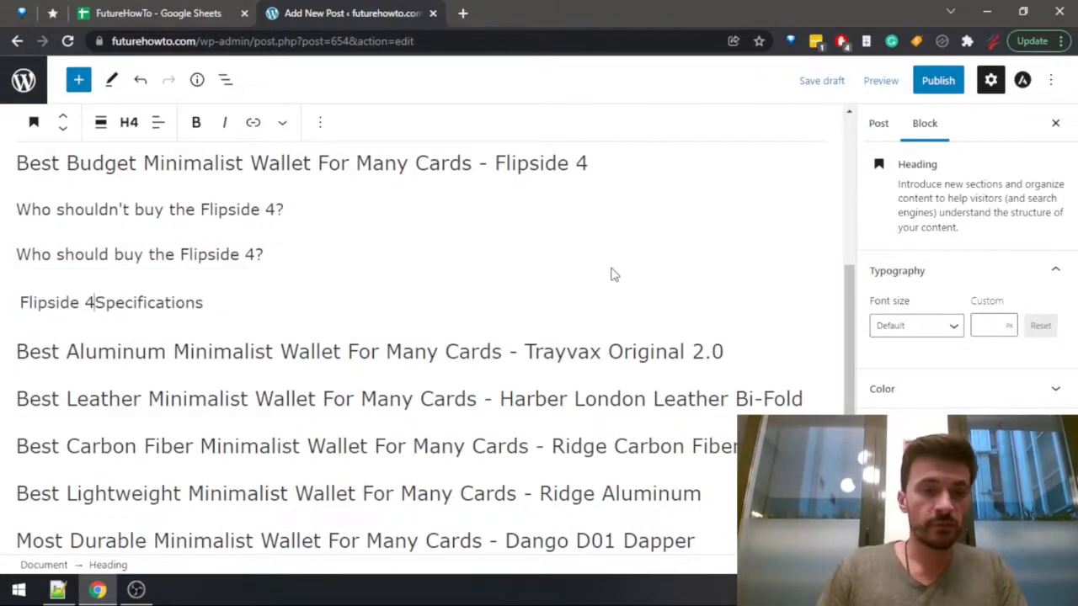
Paste the three subheadings below the Trayvax Original 2.0 product heading and reword the first to "Who shouldn't buy the Trayvax Original 2.0?".
left_click(748, 349)
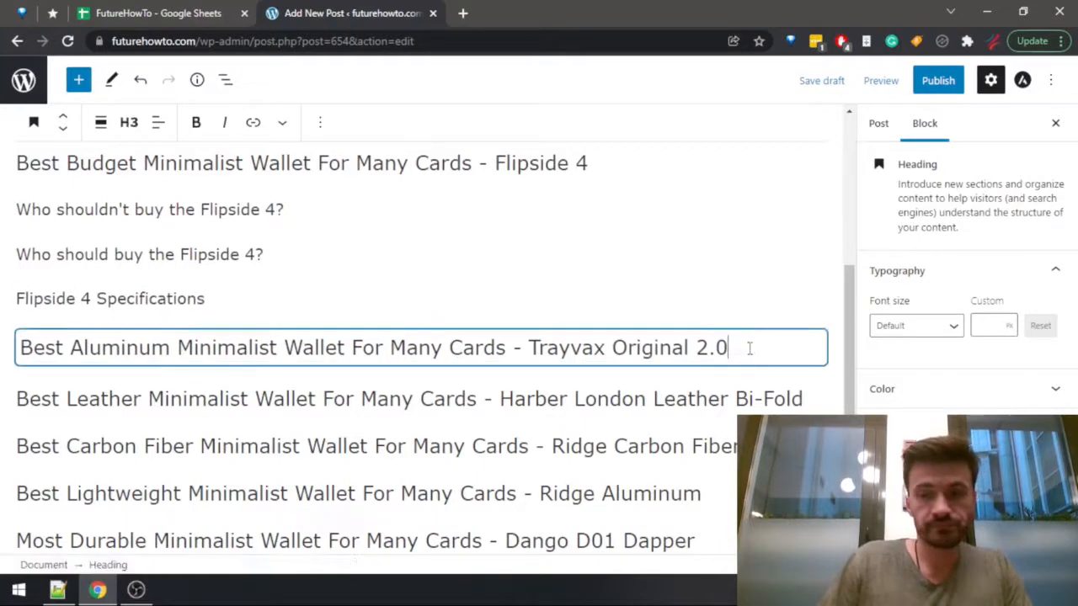
key("ctrl+v")
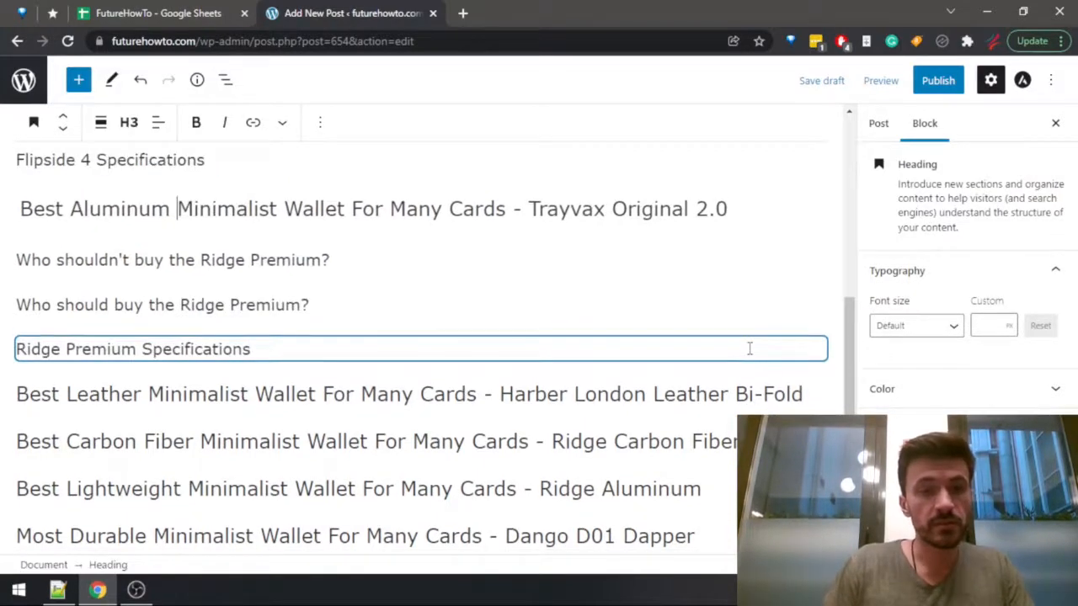
key("ctrl+shift+Right")
key("ctrl+shift+Right")
type("Trayvax Original")
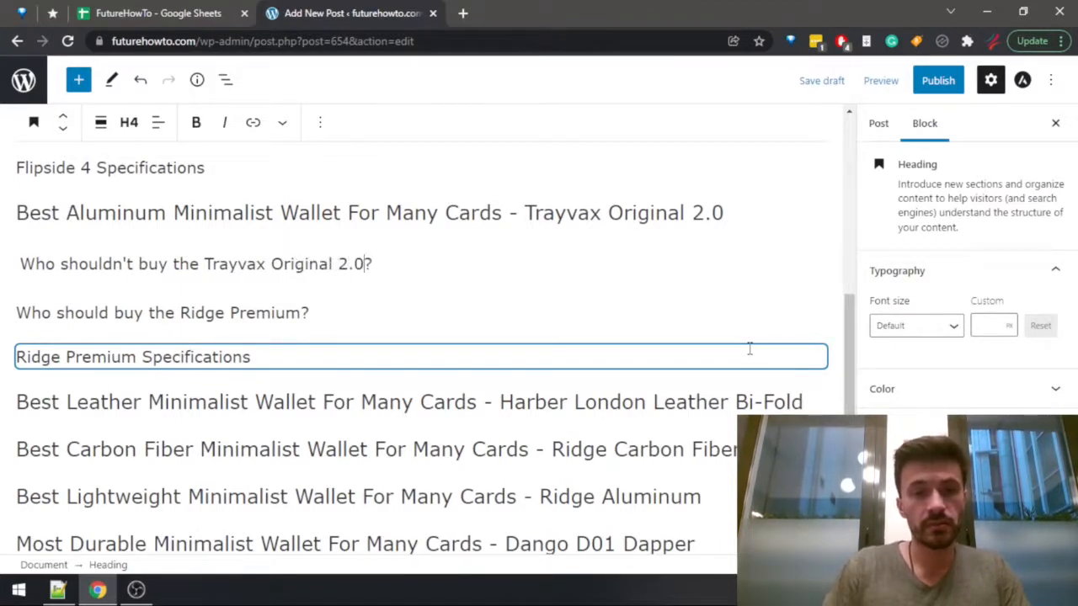
Reword the "Who should buy" subheading under the Trayvax heading to "Who should buy the Trayvax Original 2.0?".
key("Down")
key("ctrl+shift+Left")
key("ctrl+shift+Left")
type("Trayvax Original")
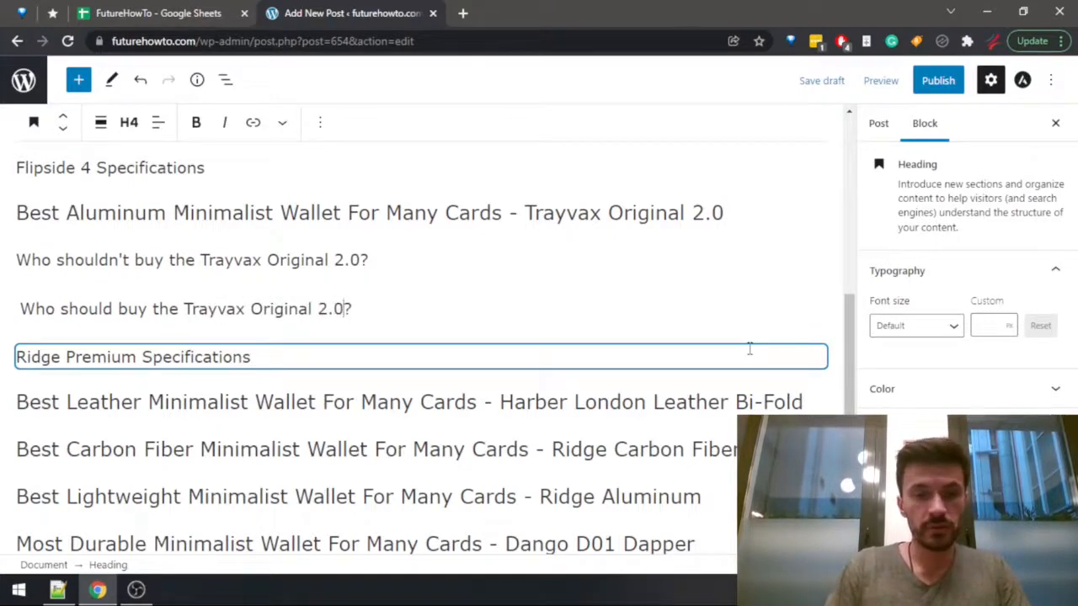
Change the specifications subheading under the Trayvax heading to "Trayvax Original 2.0 Specifications".
key("Down")
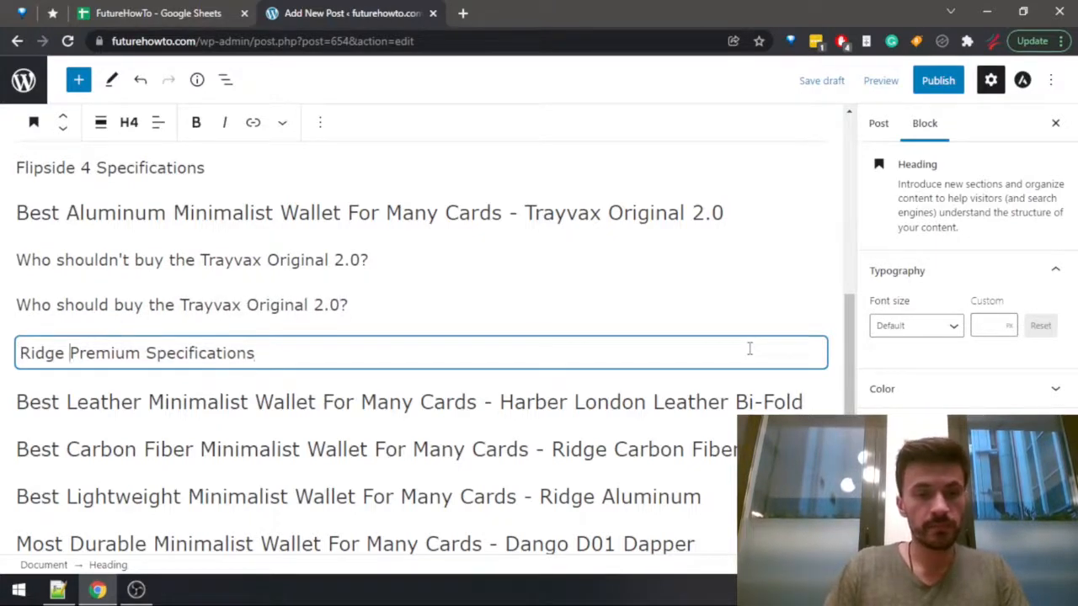
key("ctrl+Left")
key("ctrl+shift+Right")
key("ctrl+shift+Right")
type("Trayvax Origi")
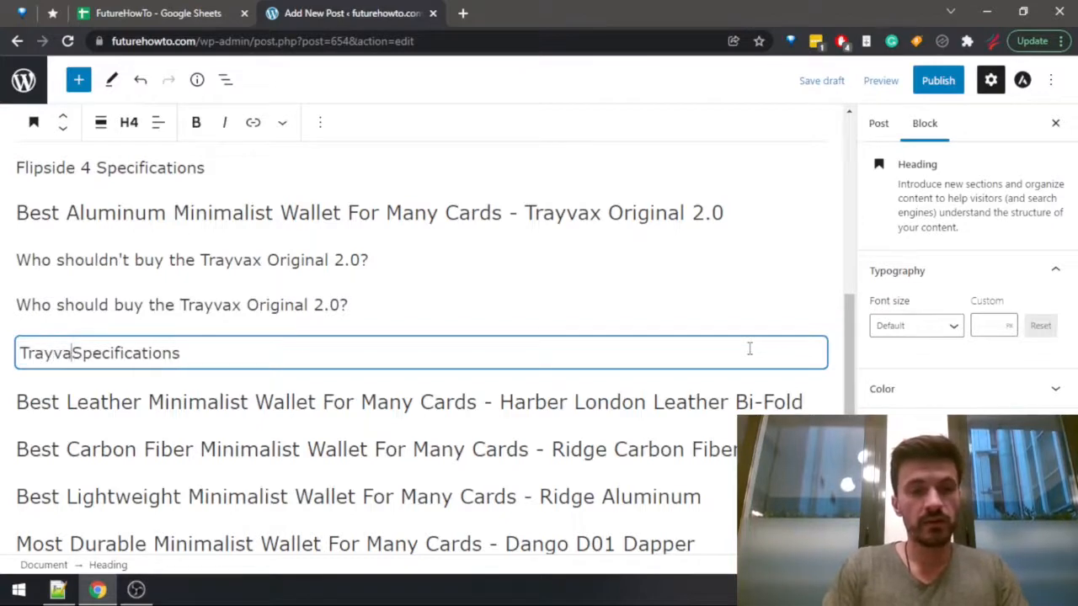
type("nal 2.0")
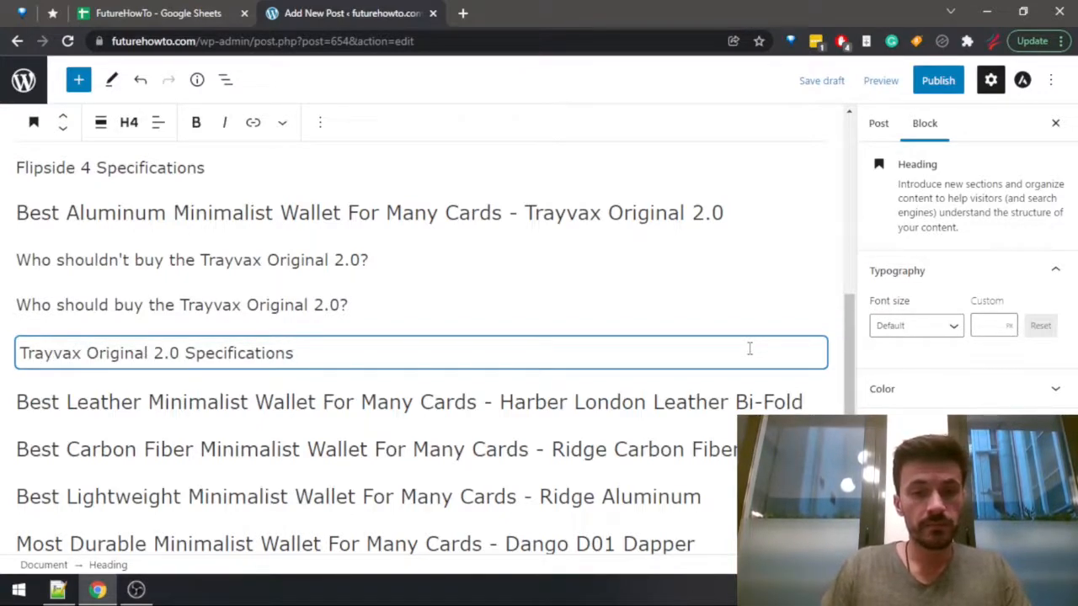
Paste the three Ridge Premium subheadings below the Harber London Leather Bi-Fold, Ridge Carbon Fiber and Ridge Aluminum product headings.
left_click(807, 398)
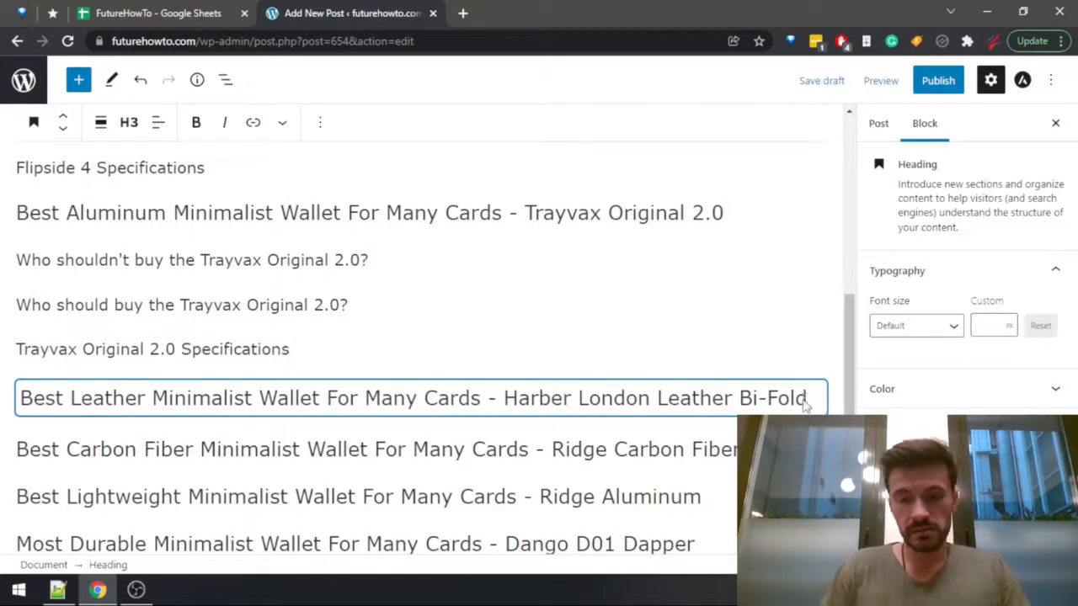
key("ctrl+v")
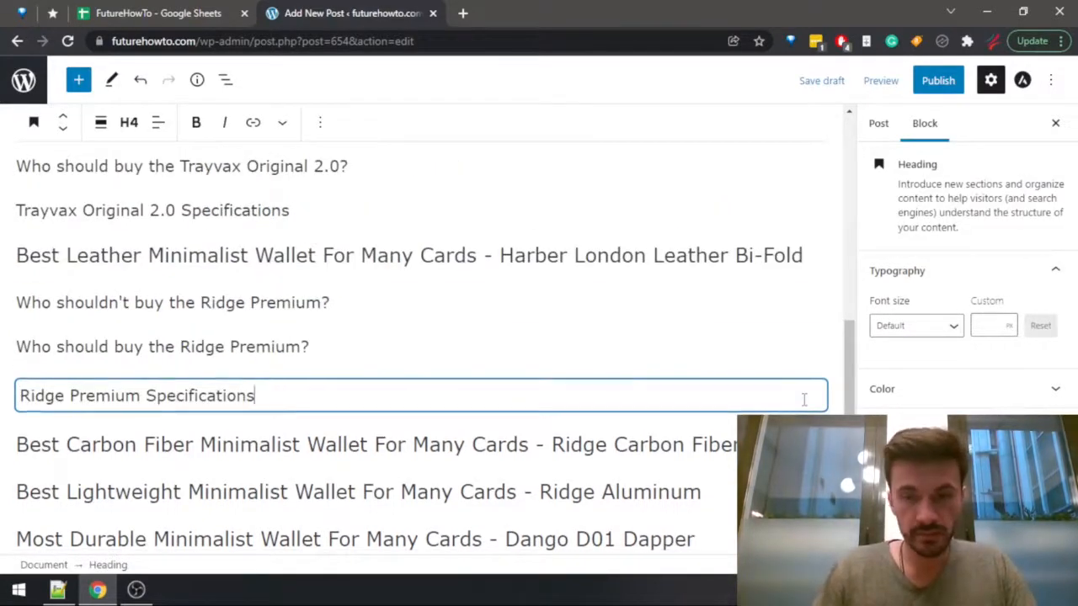
left_click(804, 445)
key("Return")
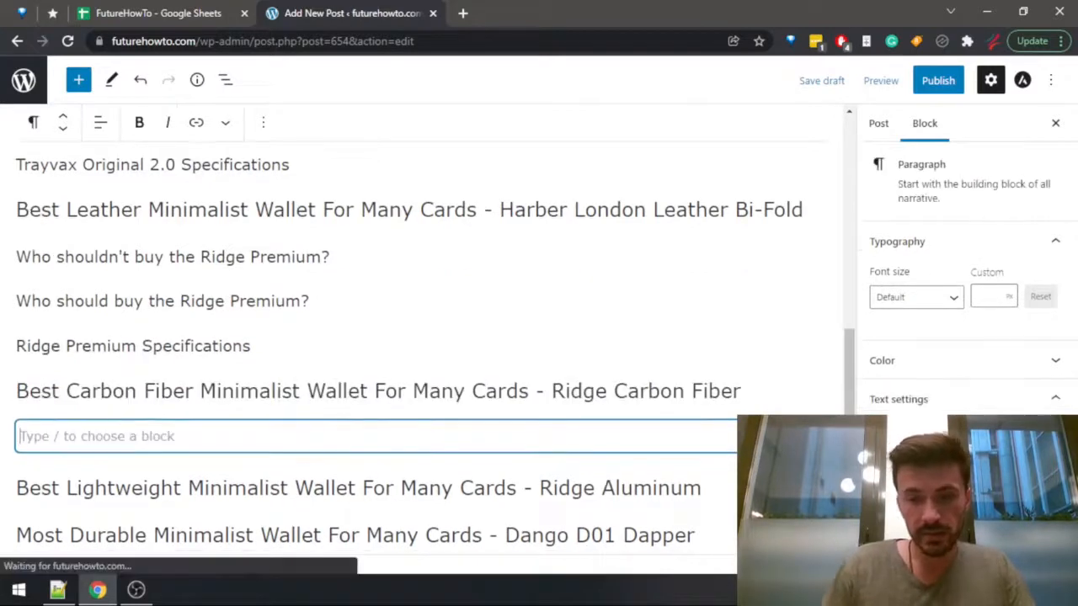
key("ctrl+v")
left_click(731, 487)
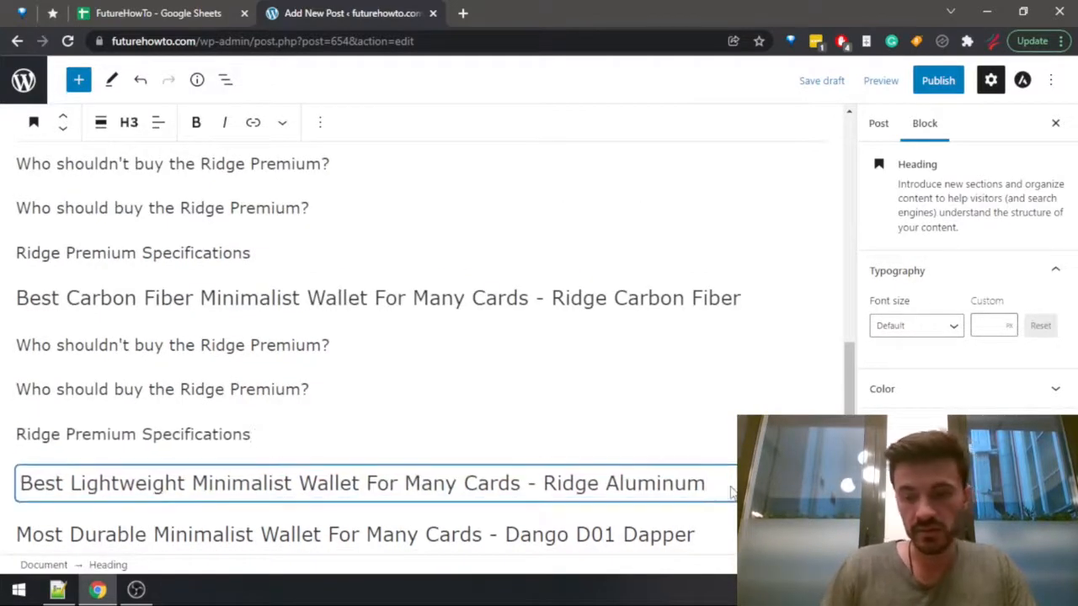
key("Return")
key("ctrl+v")
Paste the same three subheadings below the Dango D01 Dapper and Trayvax Axis product headings.
left_click(710, 400)
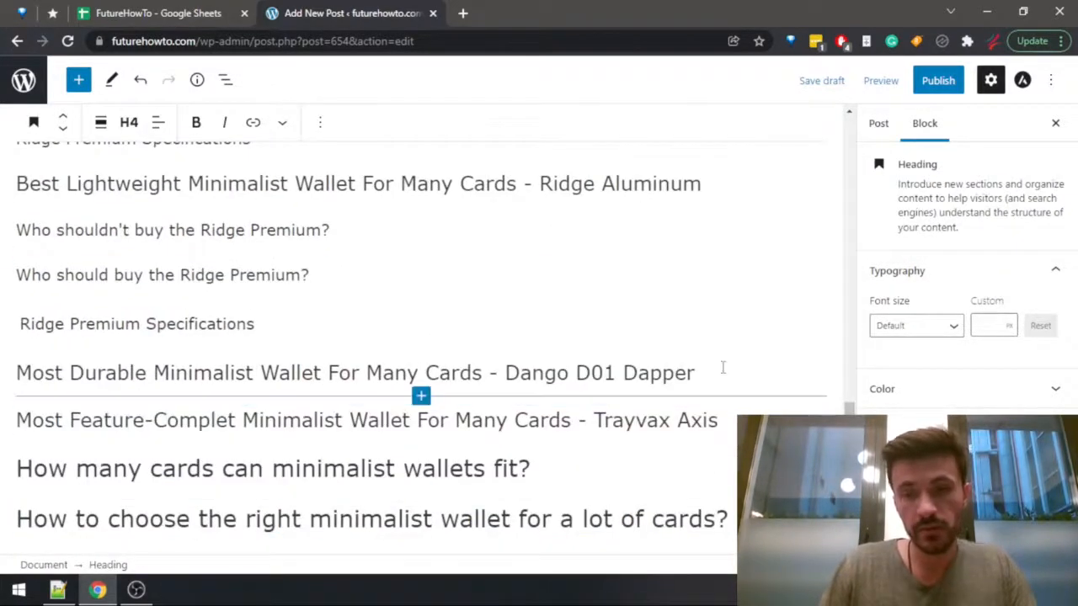
left_click(723, 370)
key("Return")
type("Who shouldn't buy the Ridge Premium? Who should buy the Ridge Premium? Ridge Premium Specifications")
left_click(741, 402)
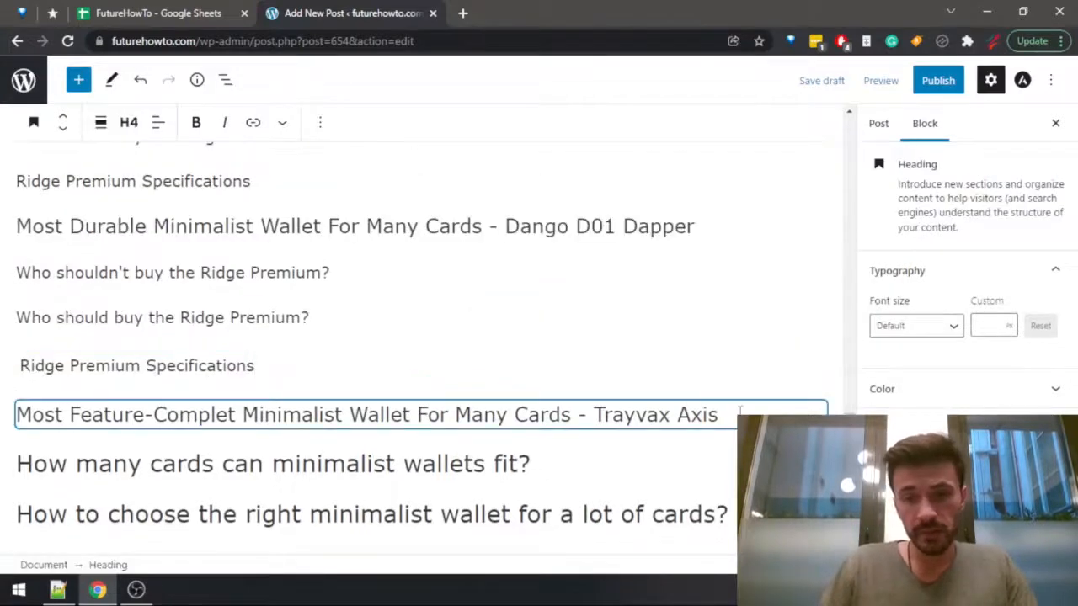
key("Return")
type("Who shouldn't buy the Ridge Premium? Who should buy the Ridge Premium? Ridge Premium Specifications")
Copy the product name from the leather wallet heading and reword its first subheading to "Who shouldn't buy the Harber London Leather Bi-Fold?".
scroll(534, 364, "up", 8)
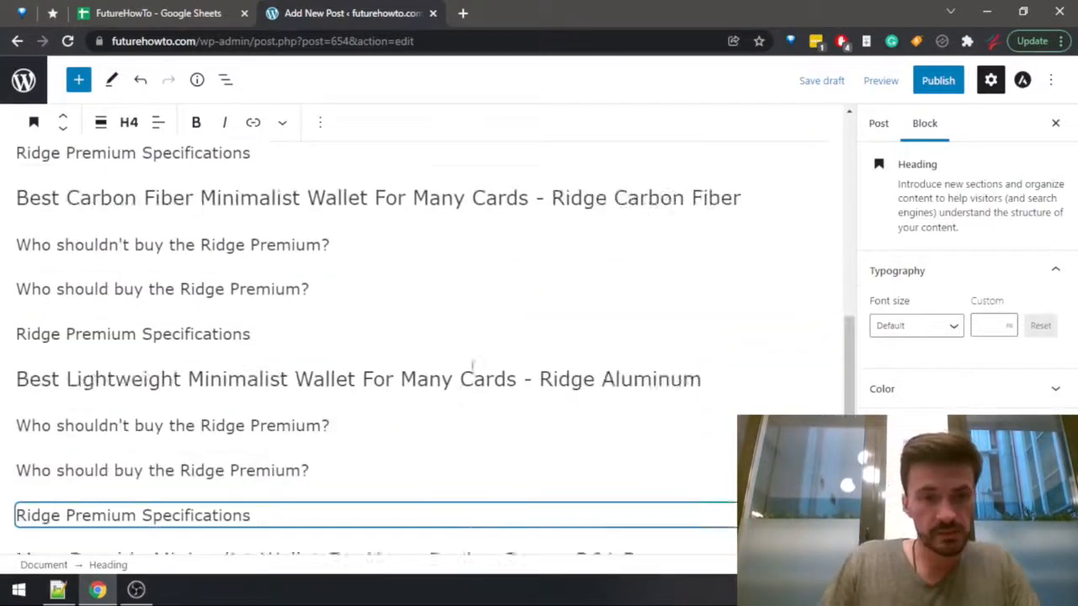
left_click_drag(498, 336, 804, 317)
key("ctrl+c")
left_click_drag(205, 385, 299, 389)
key("ctrl+v")
left_click(397, 327)
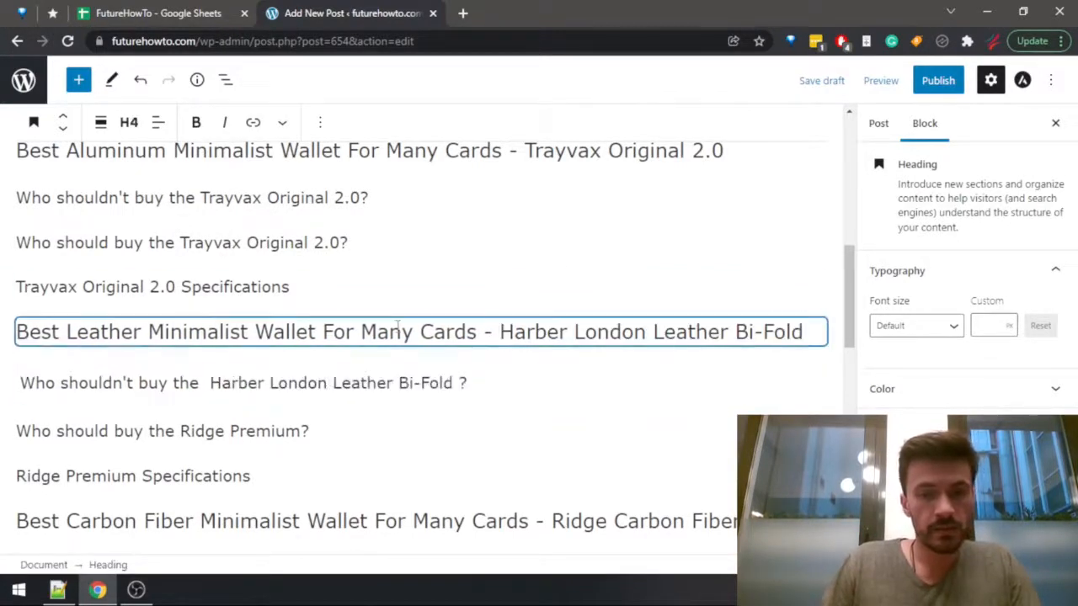
key("ctrl+Left")
key("ctrl+Left")
key("BackSpace")
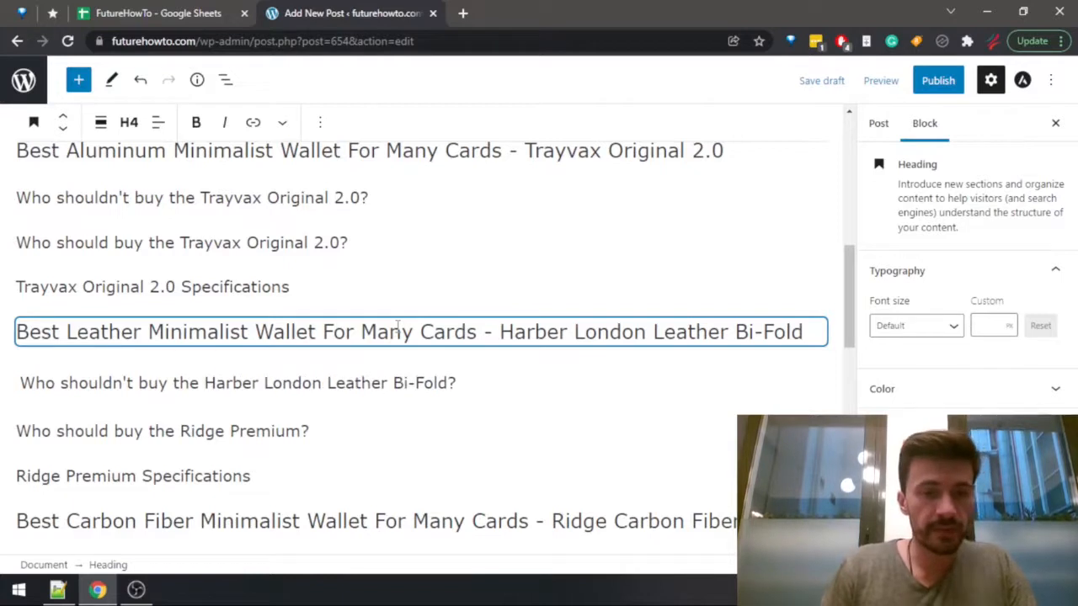
Reword the second subheading of the leather wallet section to "Who should buy the Harber London Leather Bi-Fold?" without stray spaces.
key("Down")
key("ctrl+Left")
key("ctrl+shift+Right")
key("ctrl+shift+Right")
key("ctrl+v")
key("BackSpace")
key("ctrl+Left")
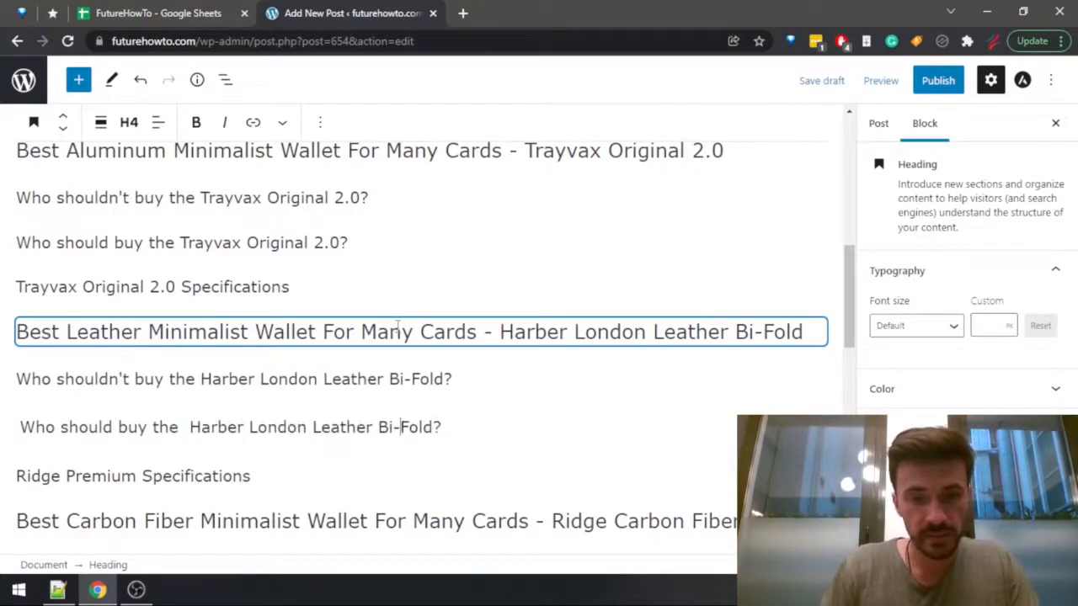
key("ctrl+Left")
key("ctrl+Left")
key("ctrl+Right")
key("BackSpace")
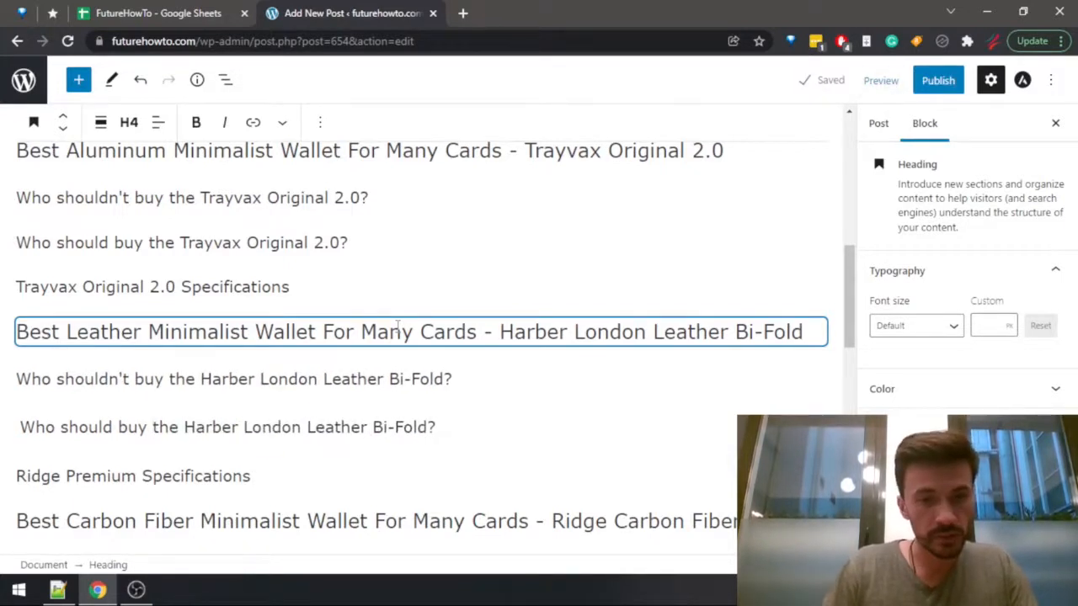
Change the specifications subheading of the leather wallet section to "Harber London Leather Bi-Fold Specifications".
key("Down")
key("ctrl+Left")
key("ctrl+Left")
key("ctrl+shift+Right")
key("ctrl+shift+Right")
key("ctrl+v")
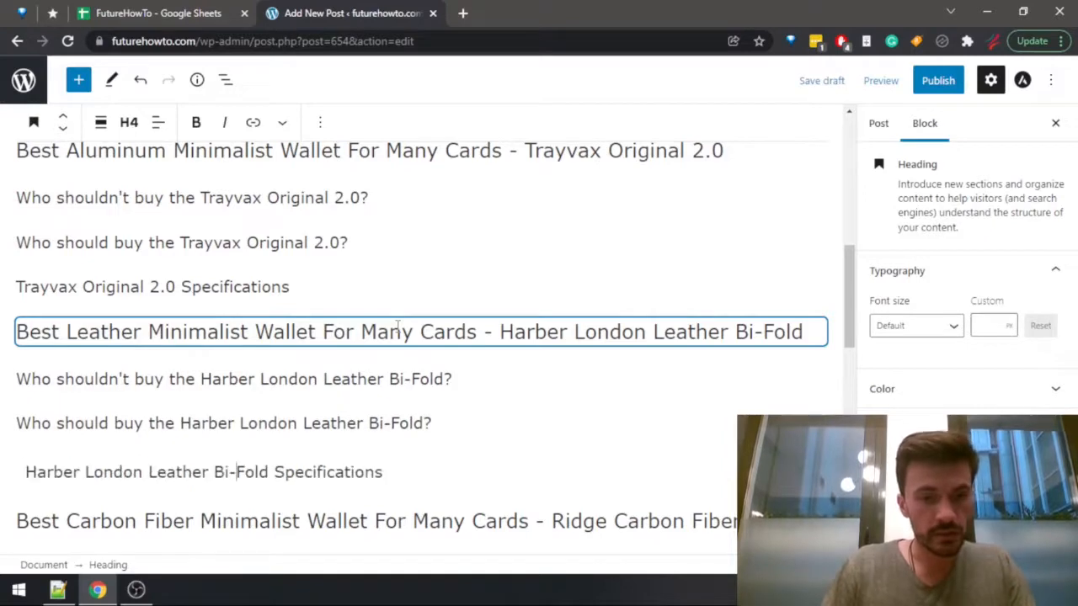
key("BackSpace")
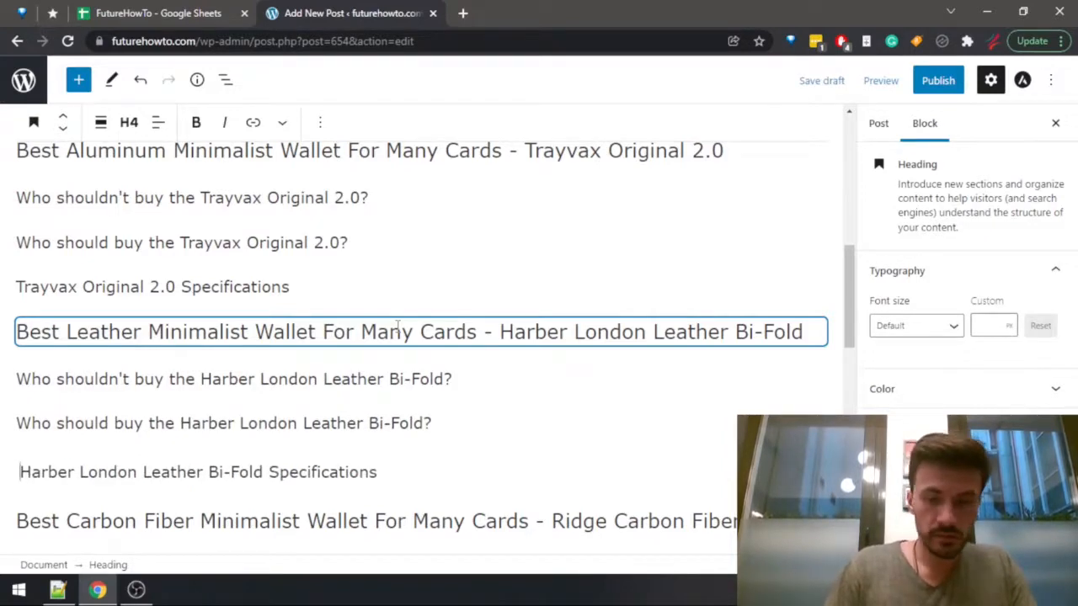
Remove the stray space between the Harber London "Who should buy" and specifications subheadings, keeping them as separate heading blocks.
key("BackSpace")
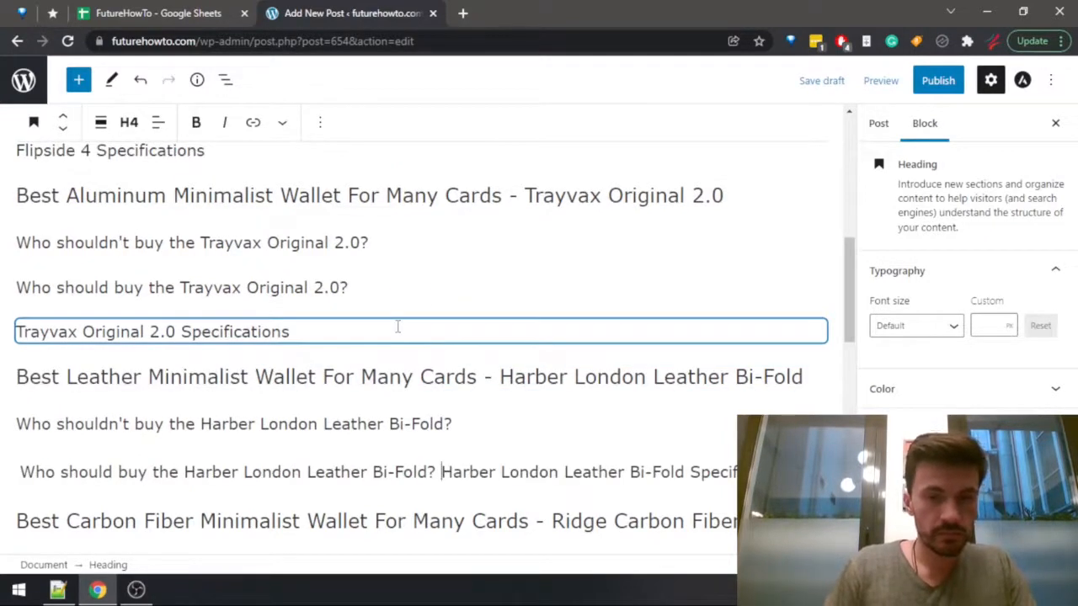
key("Return")
key("Left")
key("Right")
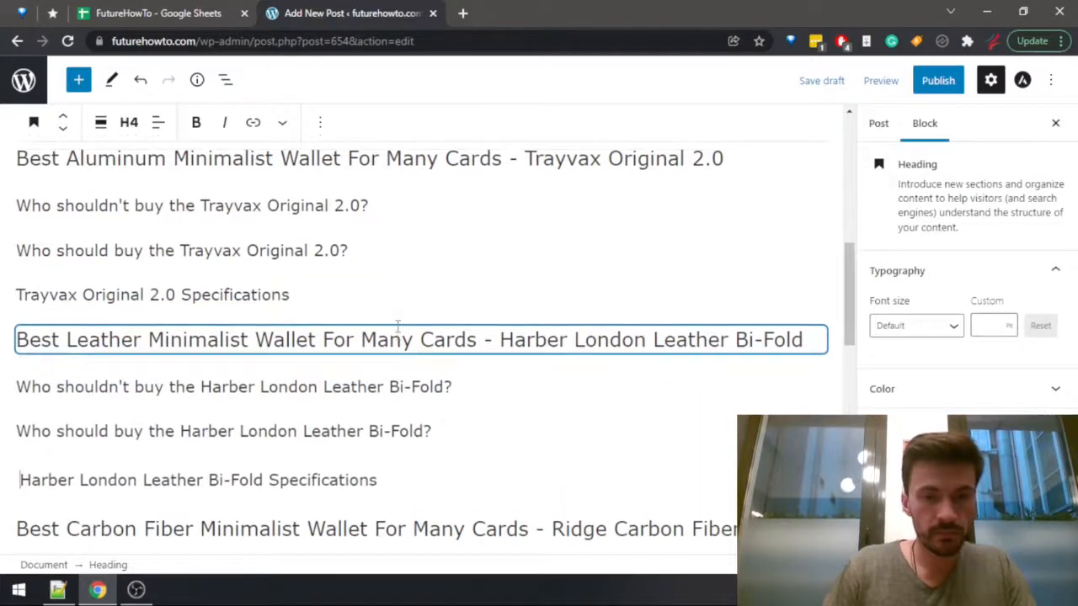
key("Left")
key("BackSpace")
Copy the product name from the carbon fiber heading and reword its first subheading to "Who shouldn't buy the Ridge Carbon Fiber?".
scroll(337, 336, "down", 2)
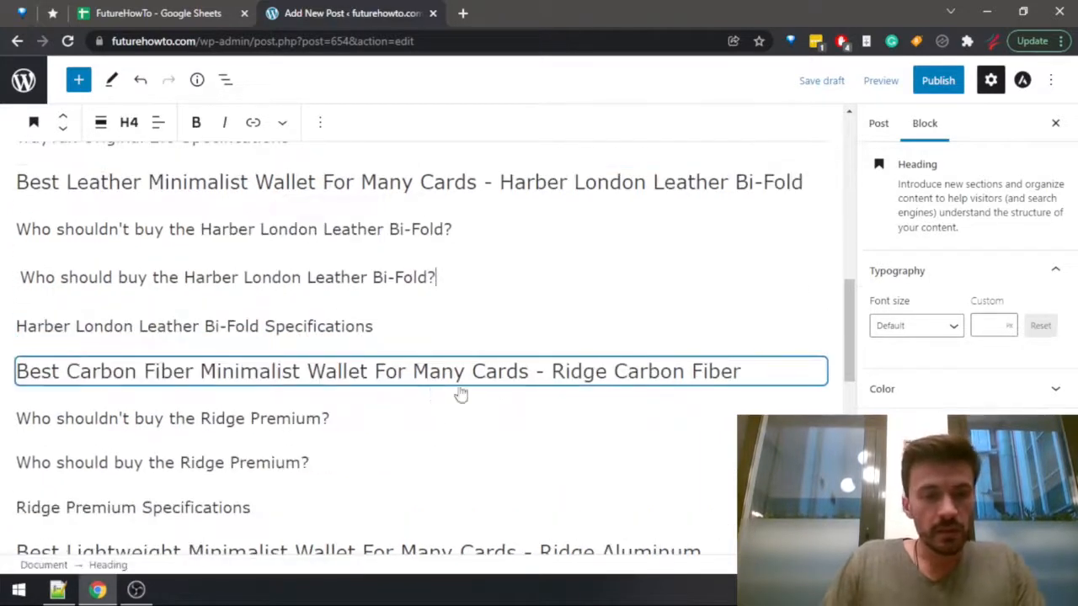
left_click_drag(556, 367, 745, 368)
key("ctrl+c")
left_click(103, 421)
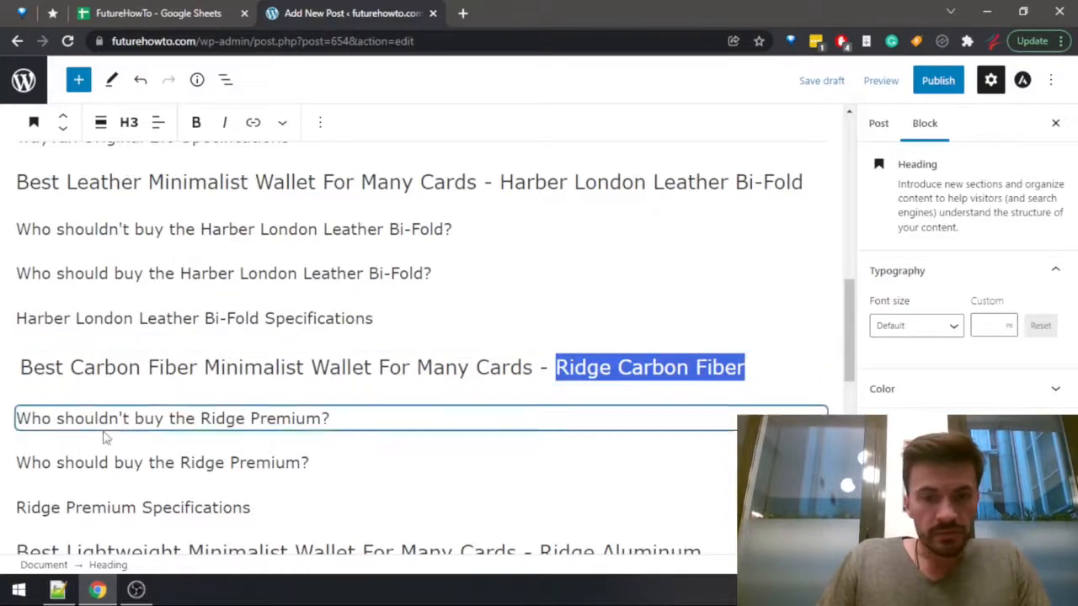
left_click_drag(204, 415, 327, 417)
key("ctrl+v")
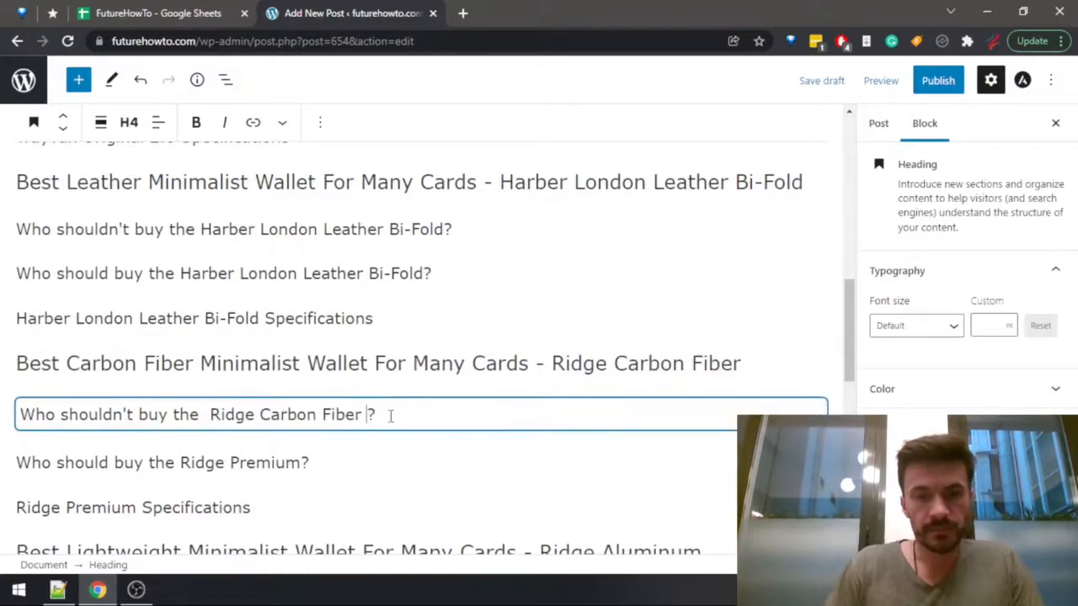
key("BackSpace")
Reword the second subheading of the carbon fiber section to "Who should buy the Ridge Carbon Fiber?".
key("Down")
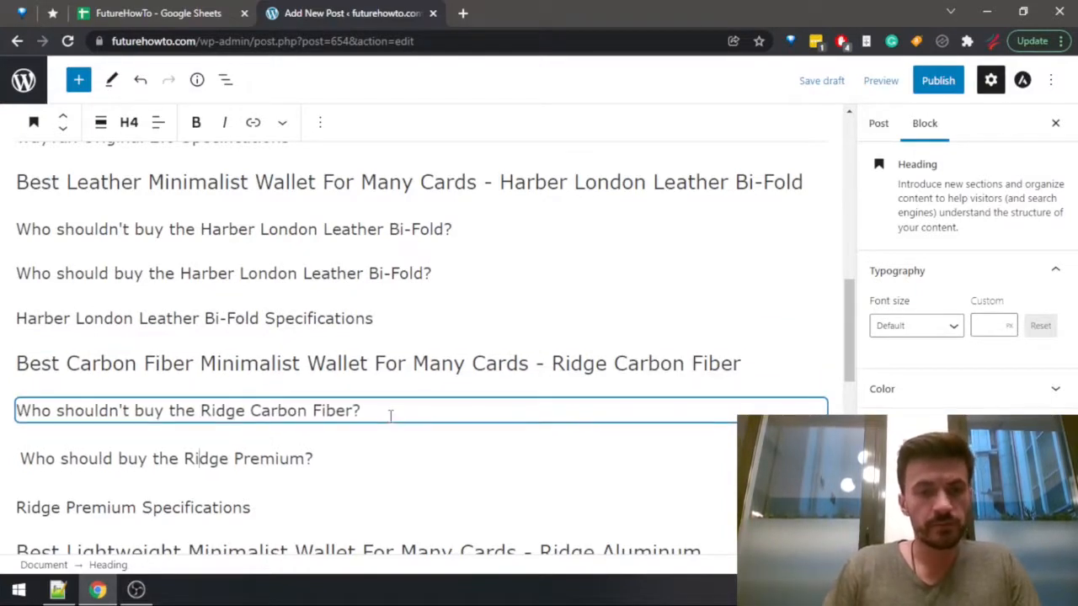
key("ctrl+shift+Right")
key("ctrl+shift+Right")
key("ctrl+v")
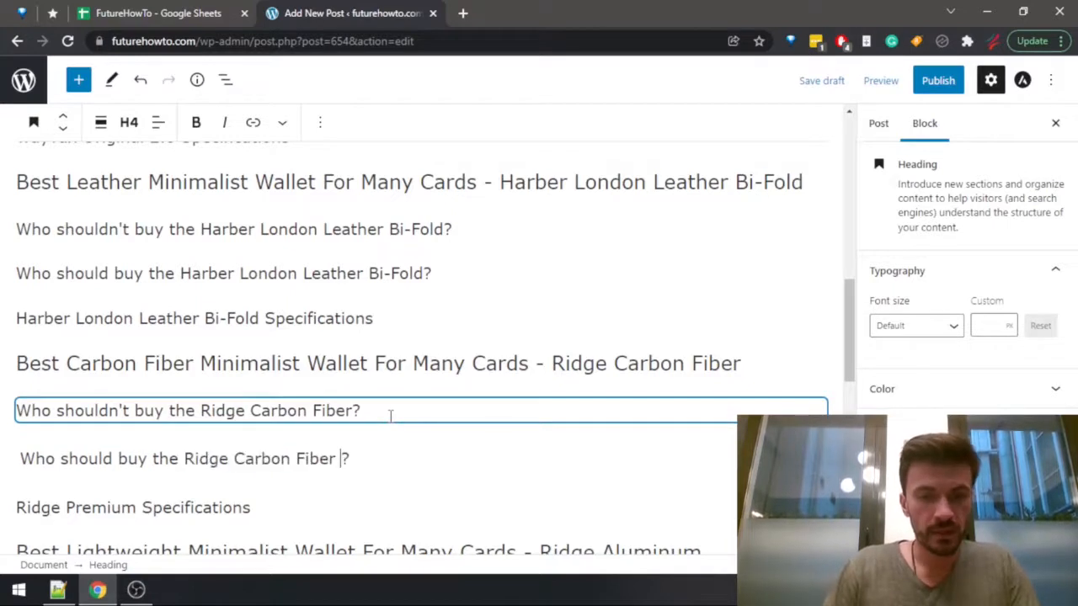
Change the specifications subheading of the carbon fiber section to "Ridge Carbon Fiber Specifications".
key("Down")
key("ctrl+Left")
key("ctrl+shift+Left")
key("ctrl+shift+Left")
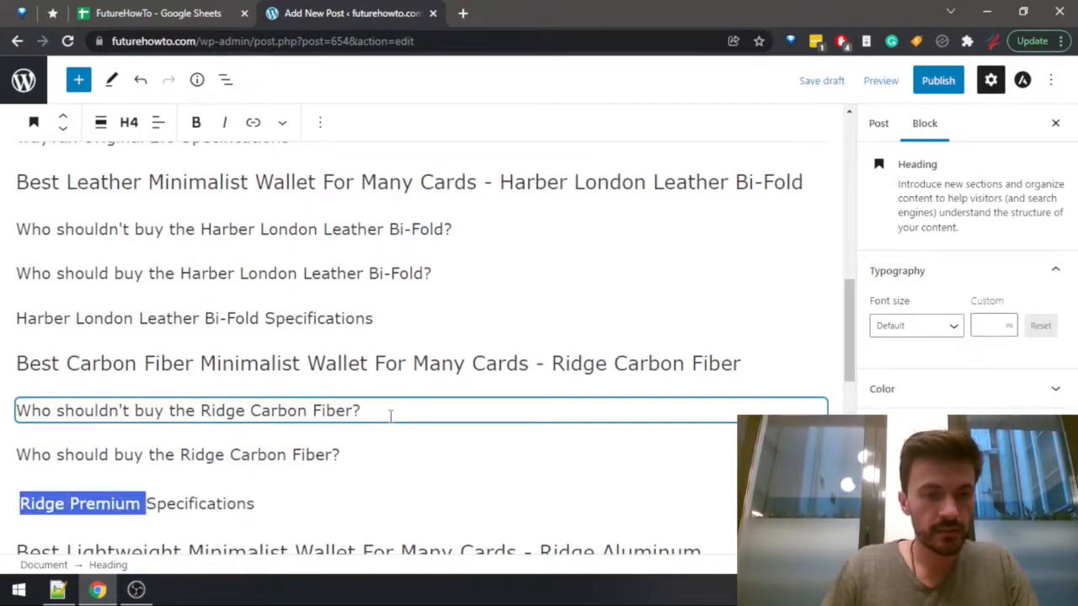
key("ctrl+v")
key("BackSpace")
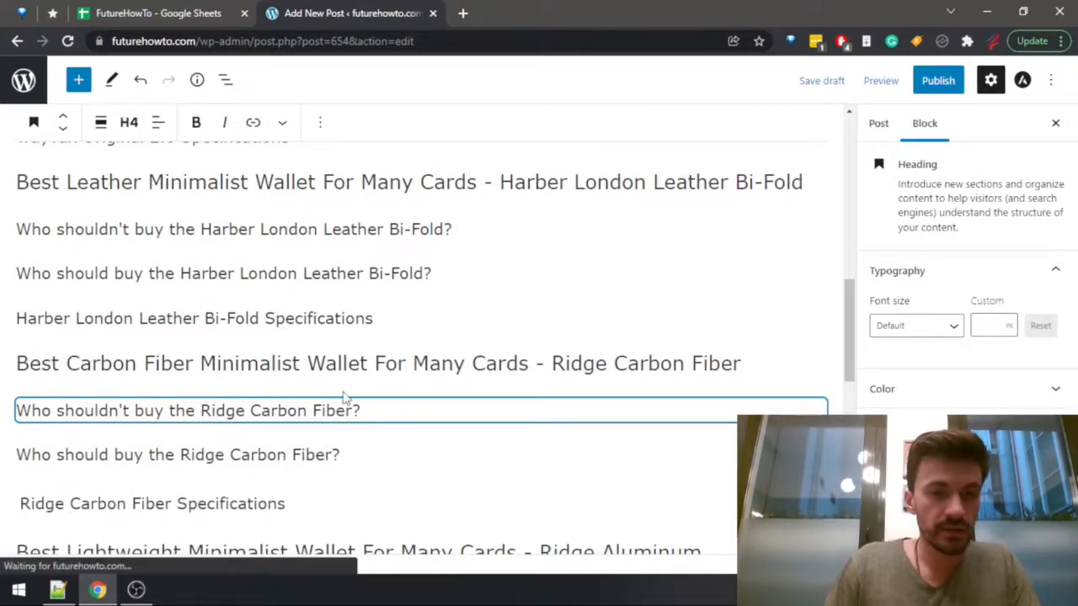
Copy the product name from the lightweight wallet heading and reword its first subheading to "Who shouldn't buy the Ridge Aluminum?".
scroll(252, 354, "down", 4)
left_click(549, 236)
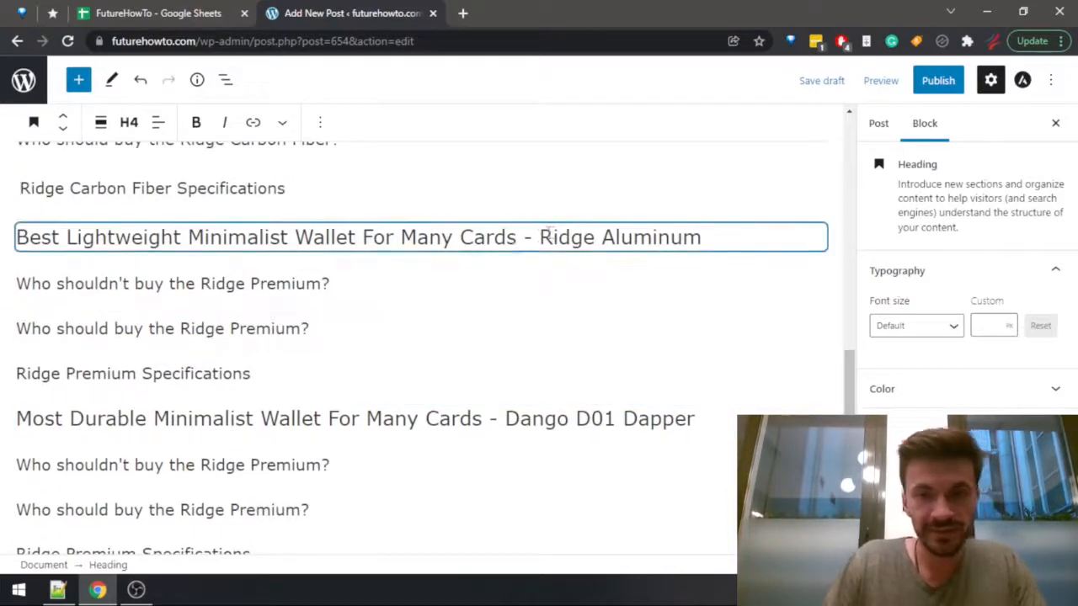
left_click_drag(649, 251, 729, 237)
key("ctrl+c")
left_click_drag(190, 285, 202, 285)
key("ctrl+shift+Right")
key("ctrl+shift+Right")
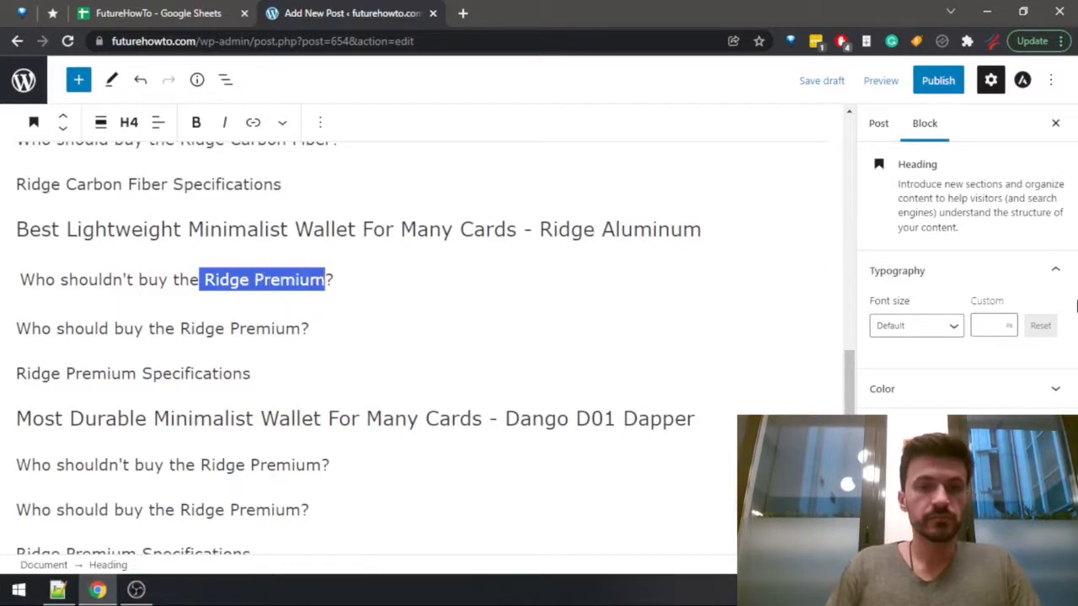
key("ctrl+v")
key("Down")
key("Up")
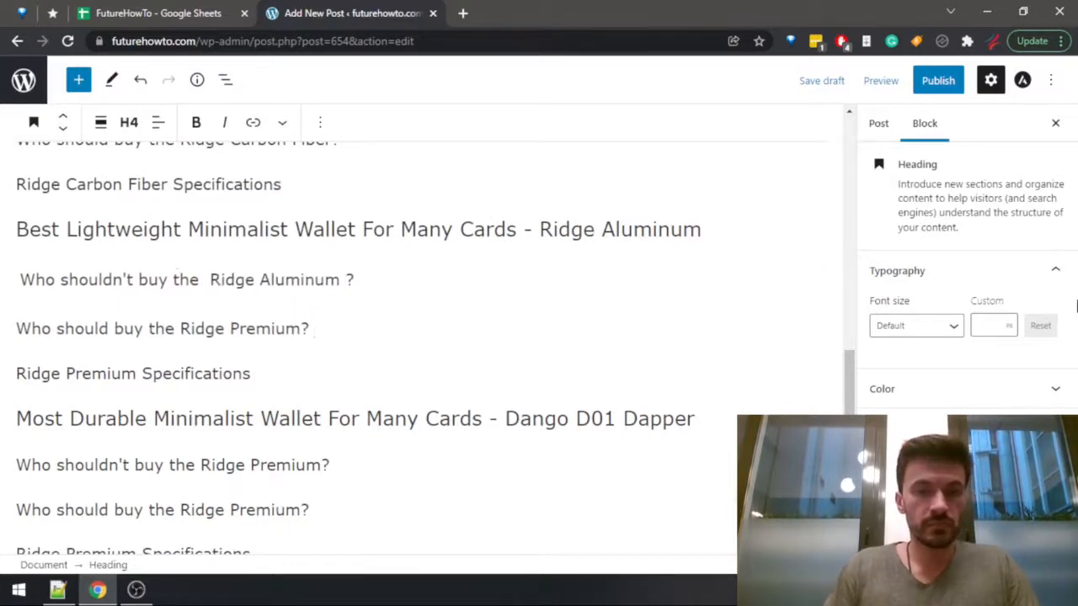
key("ctrl+Left")
key("BackSpace")
Reword the second subheading of the lightweight wallet section to "Who should buy the Ridge Aluminum?".
key("Down")
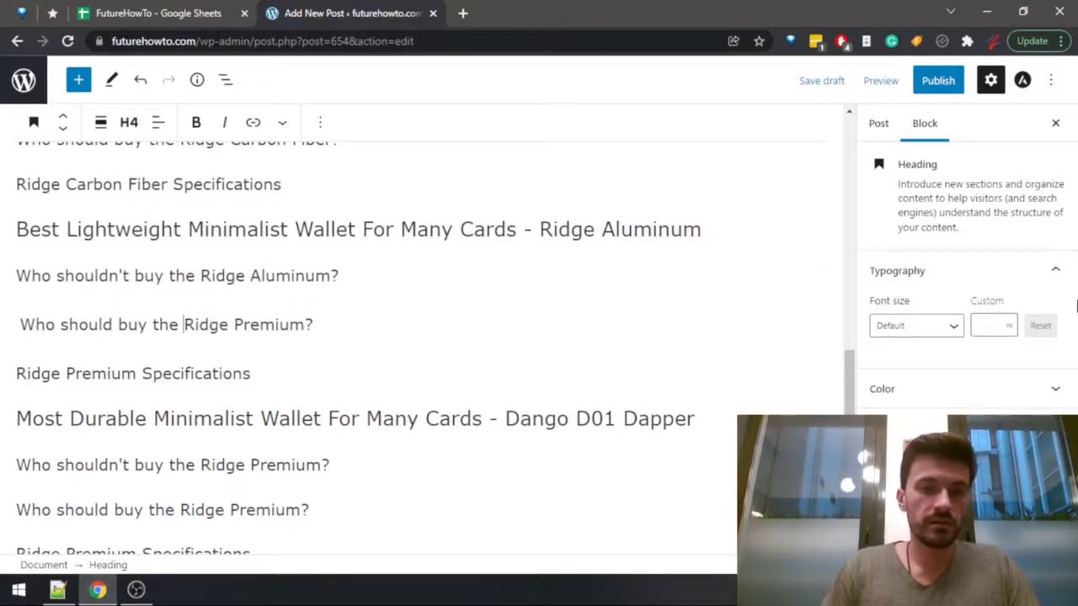
key("ctrl+shift+Right")
key("ctrl+shift+Right")
key("ctrl+v")
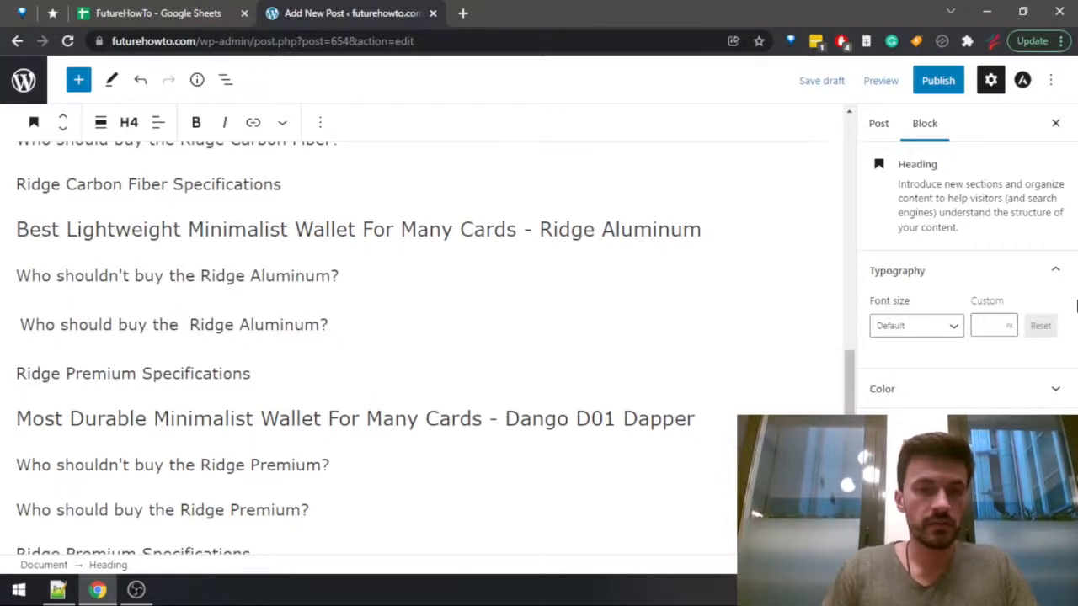
key("ctrl+Right")
key("BackSpace")
Change the specifications subheading of the lightweight wallet section to "Ridge Aluminum Specifications" and strip its leading spaces.
key("Down")
key("Down")
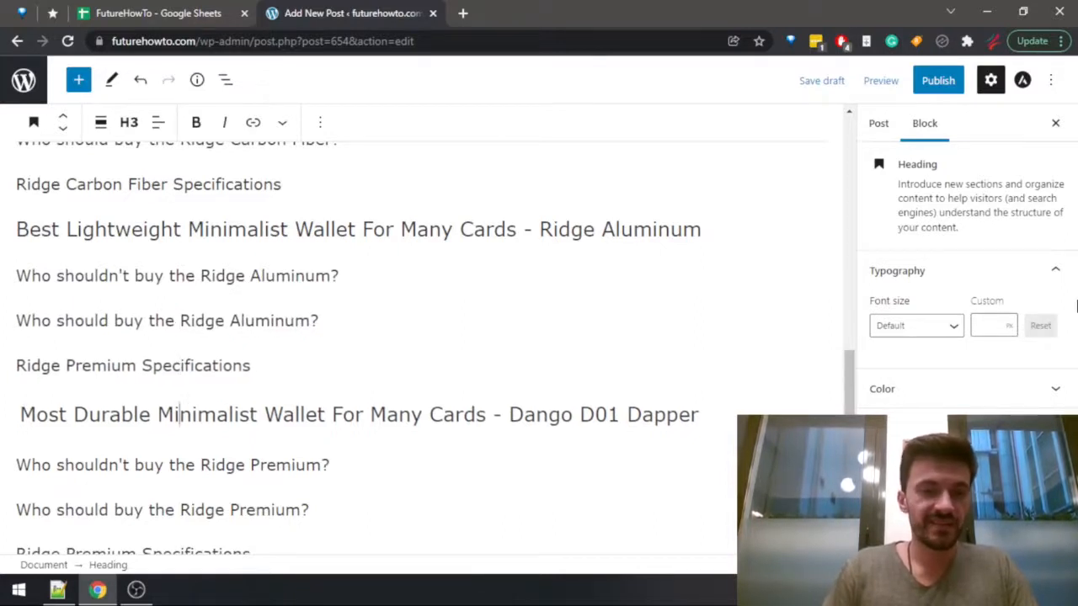
key("Up")
key("ctrl+Left")
key("ctrl+shift+Left")
key("ctrl+shift+Left")
key("ctrl+v")
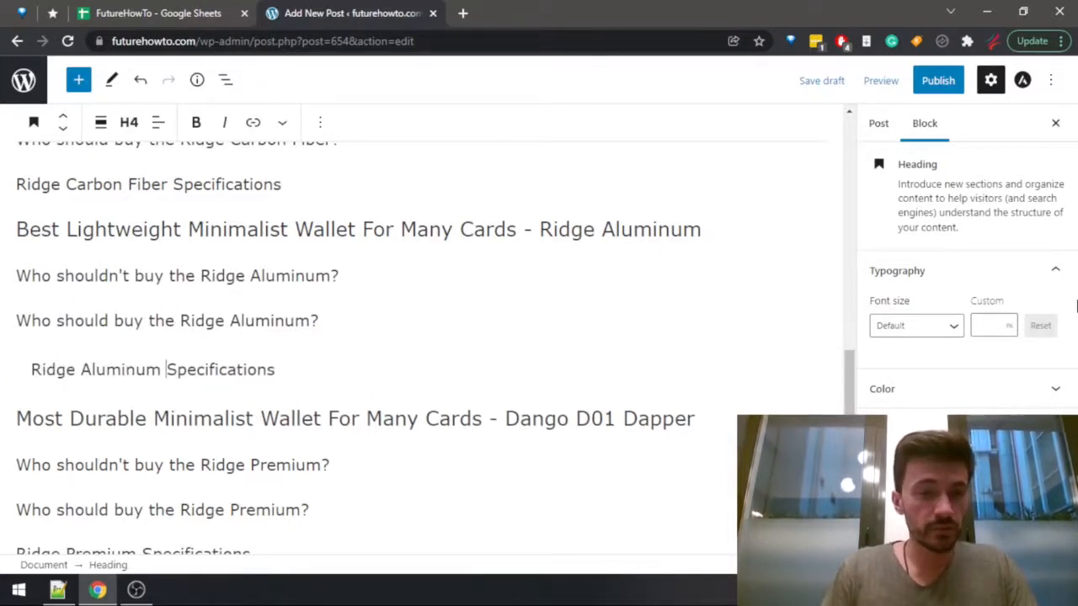
key("ctrl+Left")
key("ctrl+Left")
key("BackSpace")
key("BackSpace")
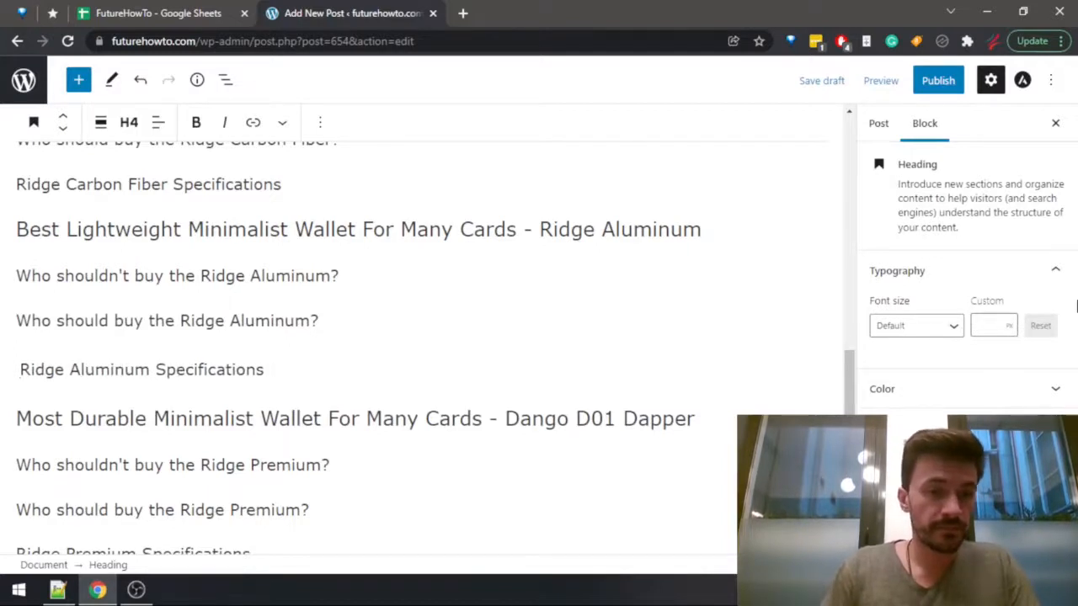
key("Left")
key("Right")
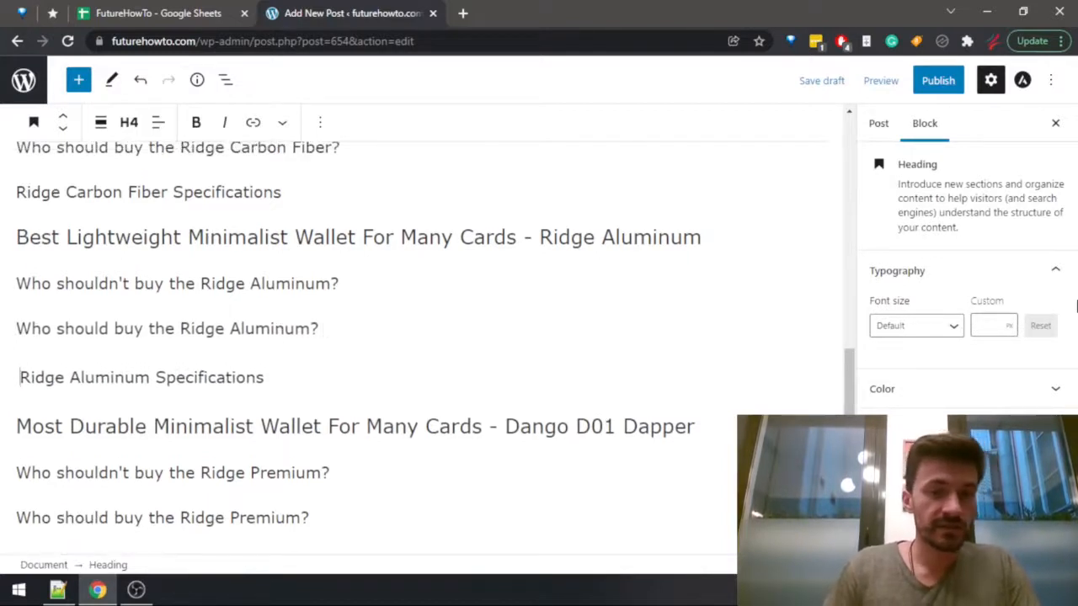
Copy the product name from the durable wallet heading and reword its first subheading to "Who shouldn't buy the Dango D01 Dapper?".
key("Down")
key("End")
key("ctrl+shift+Left")
key("ctrl+shift+Left")
key("ctrl+shift+Left")
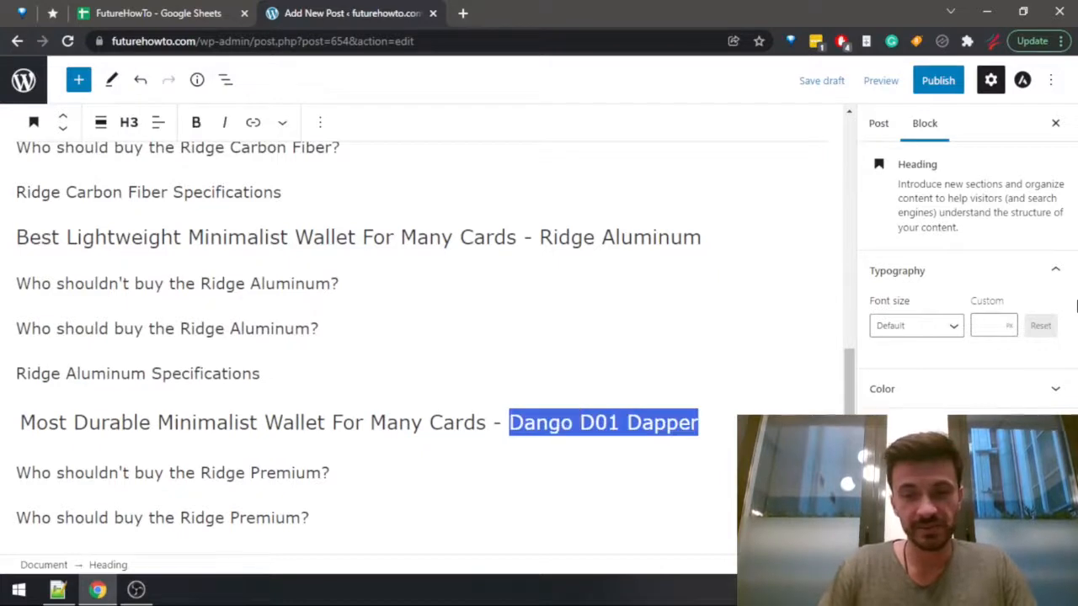
key("ctrl+c")
key("Right")
key("Down")
key("Left")
key("ctrl+shift+Left")
key("ctrl+shift+Left")
key("ctrl+v")
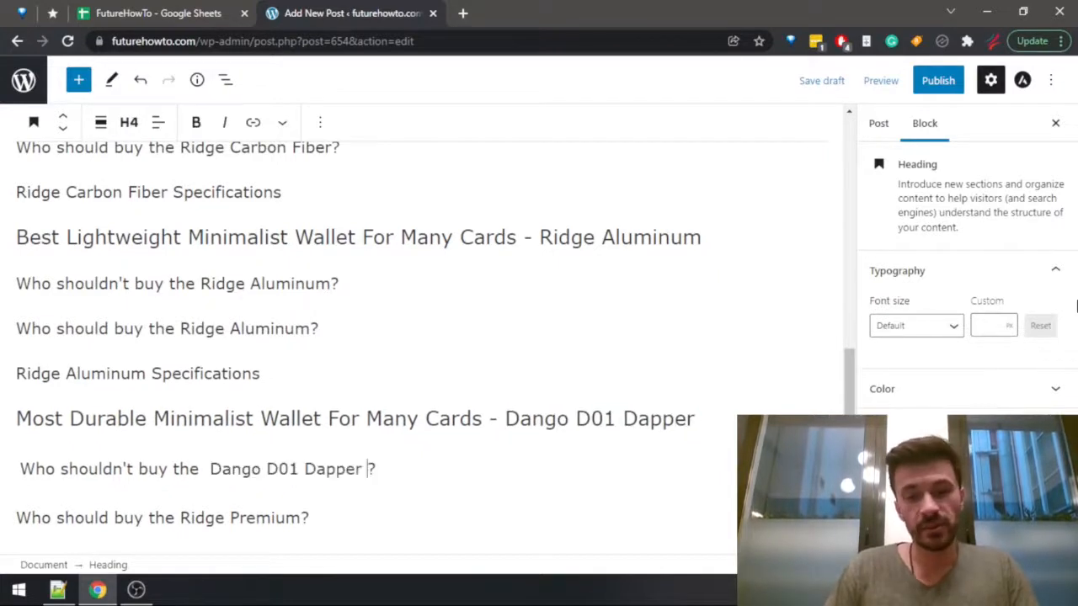
Reword the second subheading of the durable wallet section to "Who should buy the Dango D01 Dapper?" without a double space.
key("Down")
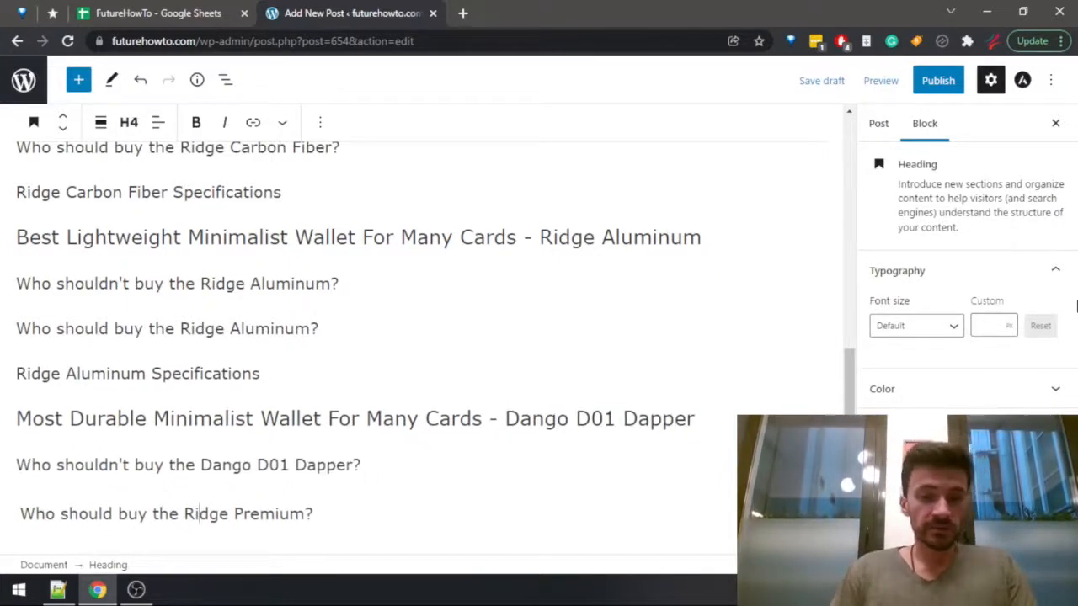
key("ctrl+shift+Right")
key("ctrl+shift+Right")
key("ctrl+v")
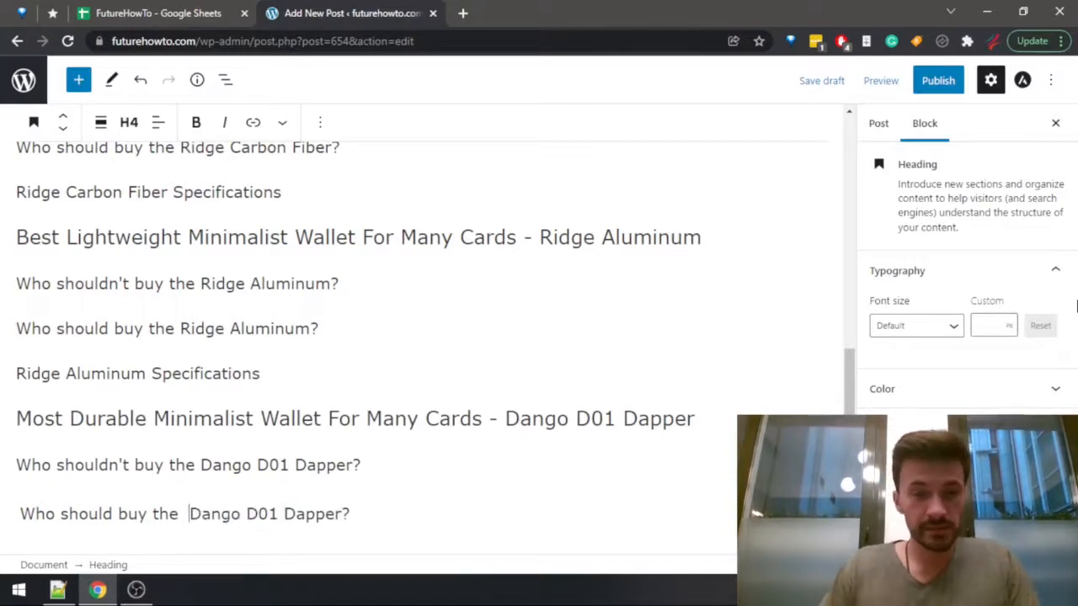
key("BackSpace")
Change the specifications subheading of the durable wallet section to "Dango D01 Dapper Specifications", keeping it as its own heading without leading spaces.
scroll(412, 347, "down", 4)
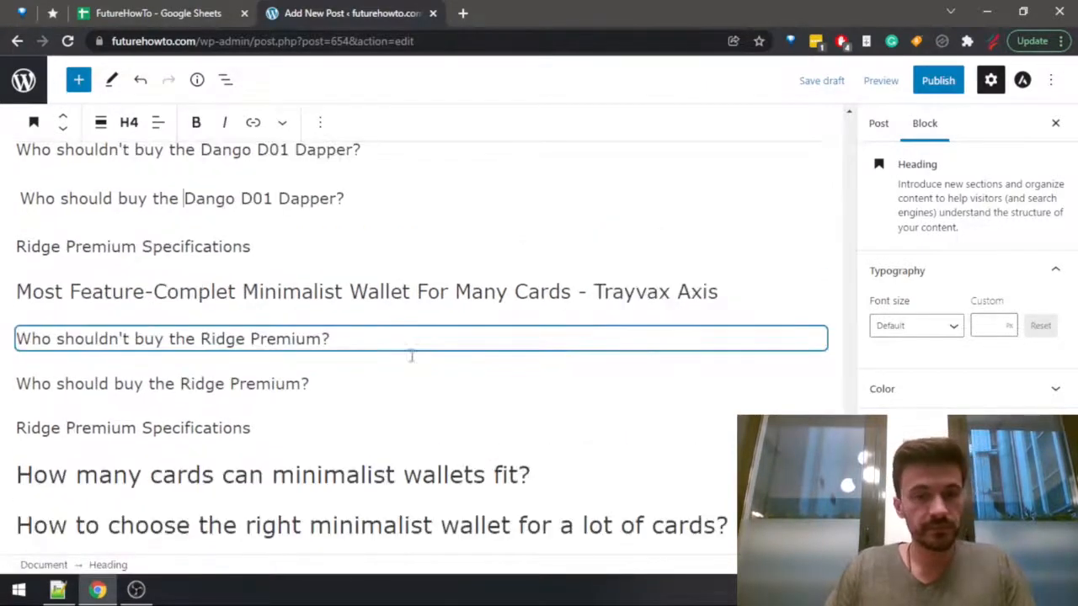
key("Down")
key("Down")
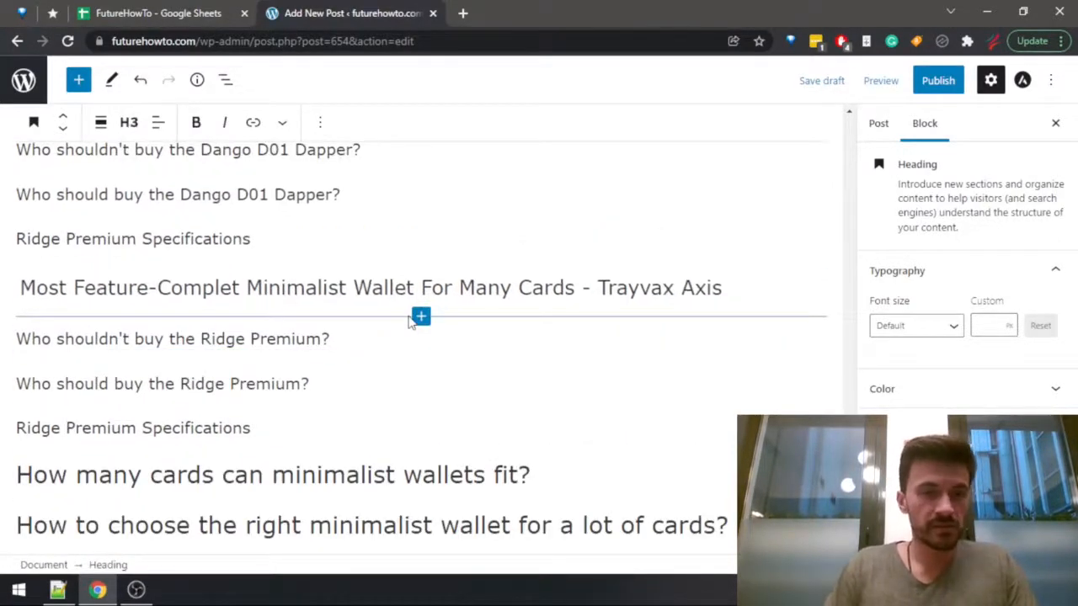
key("Up")
key("shift+Home")
key("ctrl+v")
key("Delete")
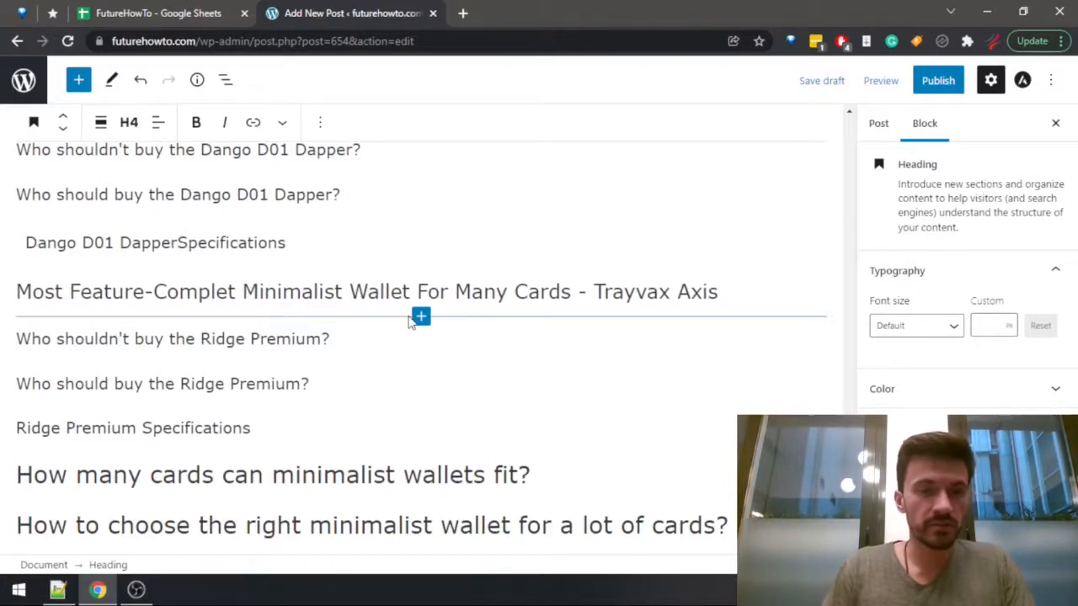
key("ctrl+Left")
key("ctrl+Left")
key("BackSpace")
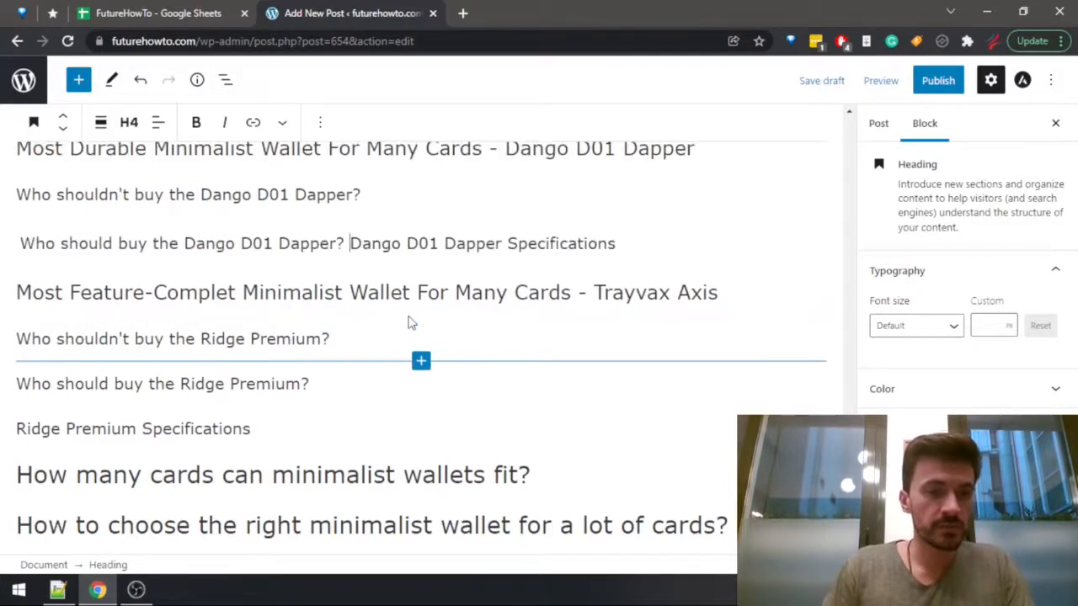
key("Down")
key("Up")
key("Return")
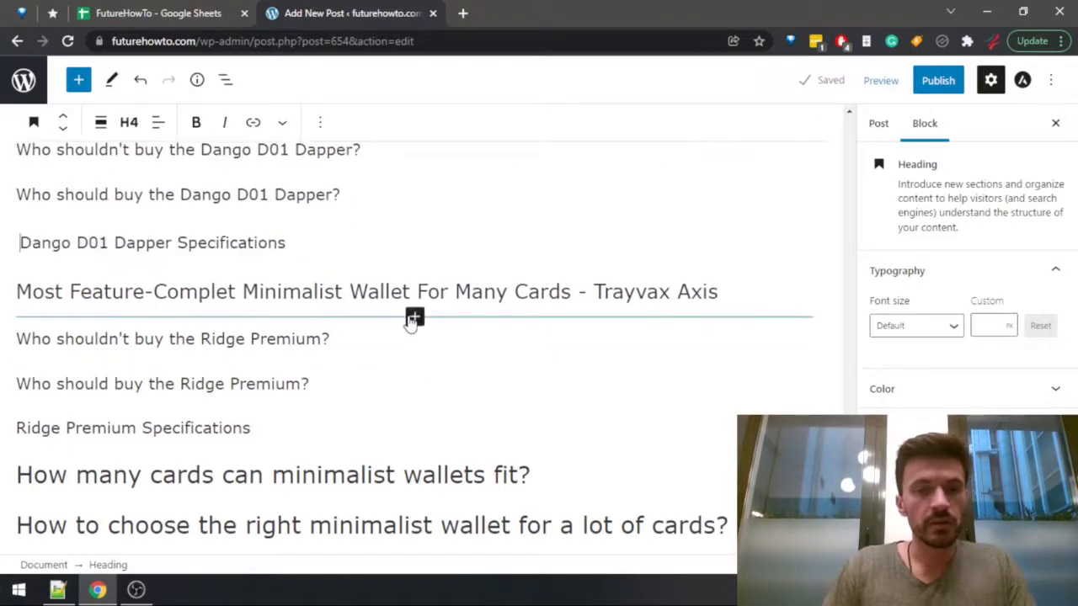
Copy the product name from the feature-complete wallet heading and reword its first subheading to "Who shouldn't buy the Trayvax Axis?".
key("Down")
key("Down")
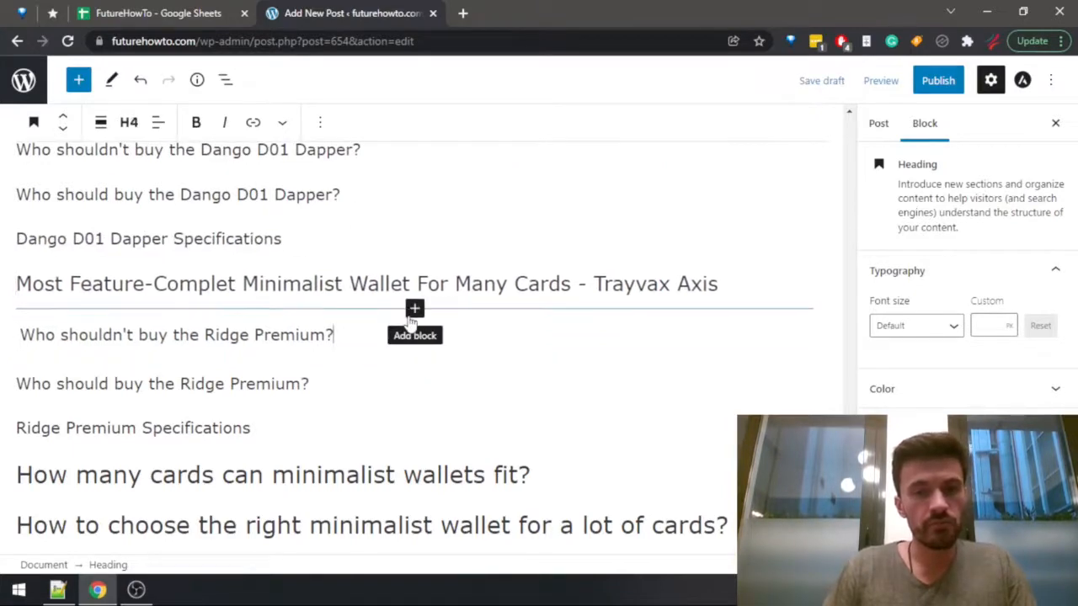
key("Up")
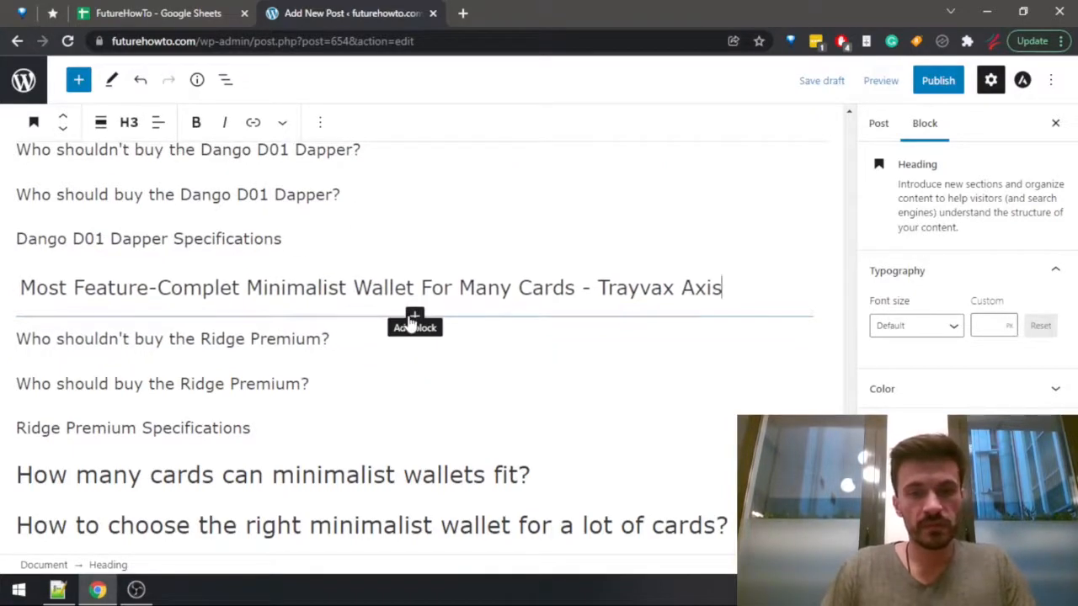
key("Left")
key("ctrl+shift+Left")
key("ctrl+shift+Left")
key("ctrl+c")
key("Down")
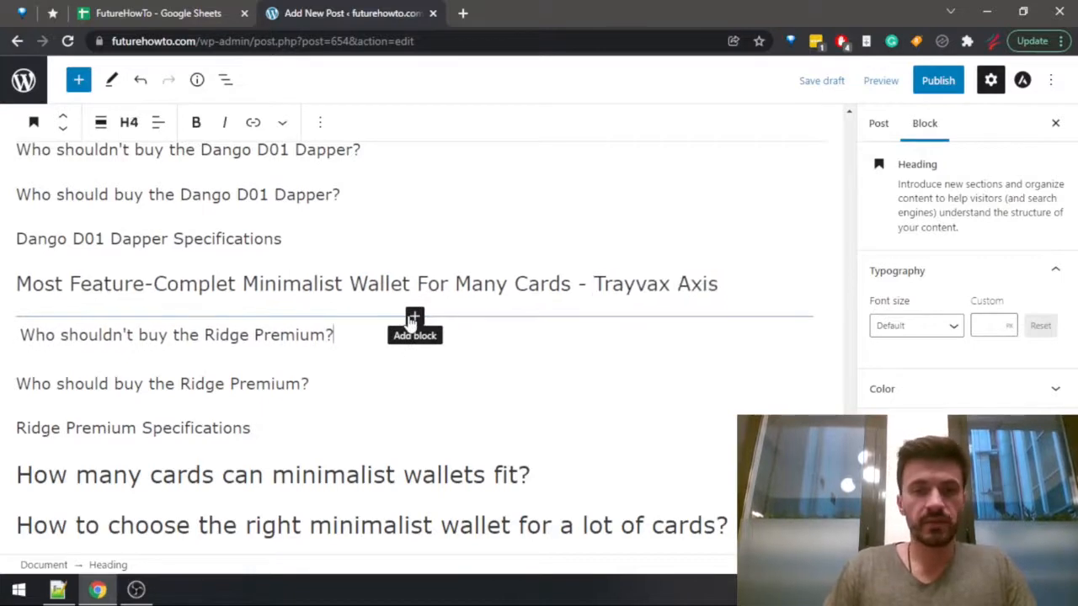
key("Left")
key("ctrl+shift+Left")
key("ctrl+shift+Left")
key("ctrl+v")
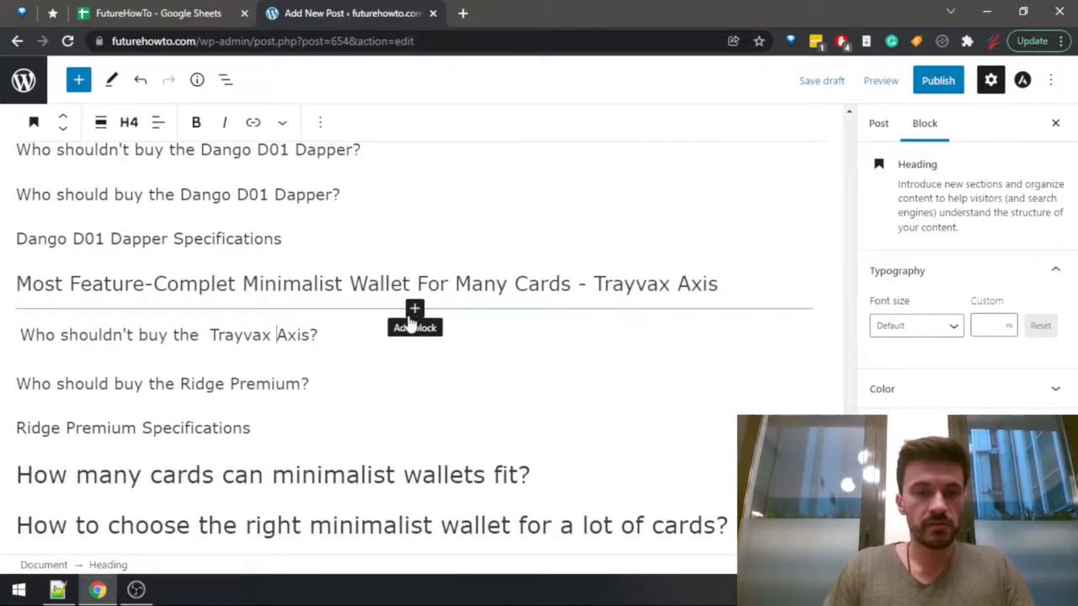
key("ctrl+Left")
key("BackSpace")
Reword the second subheading of the feature-complete wallet section to "Who should buy the Trayvax Axis?".
key("Down")
key("Down")
key("Up")
key("ctrl+Left")
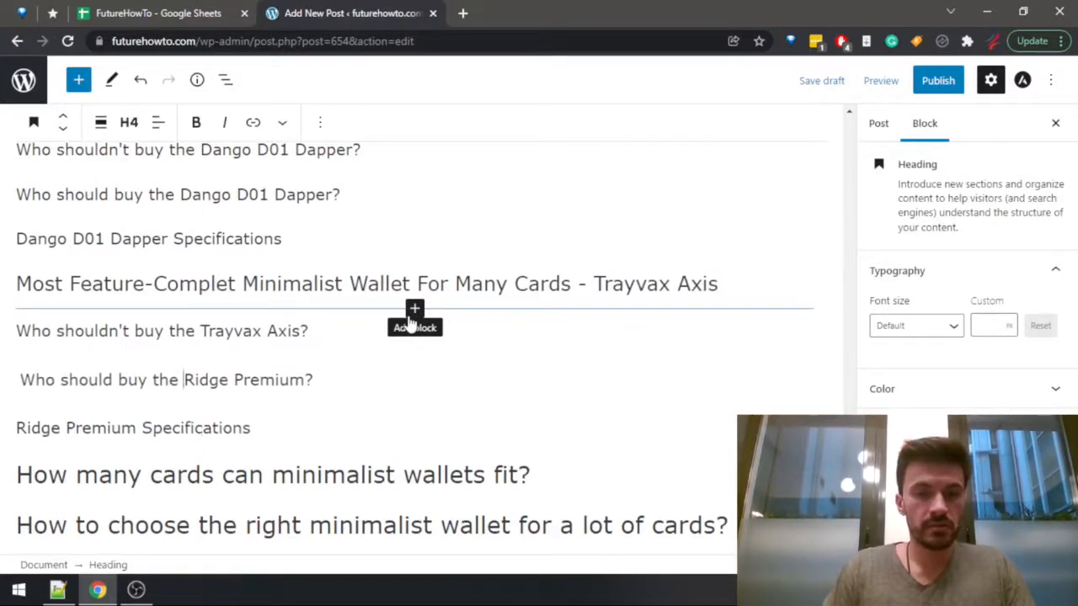
key("ctrl+shift+Right")
key("ctrl+shift+Right")
key("ctrl+v")
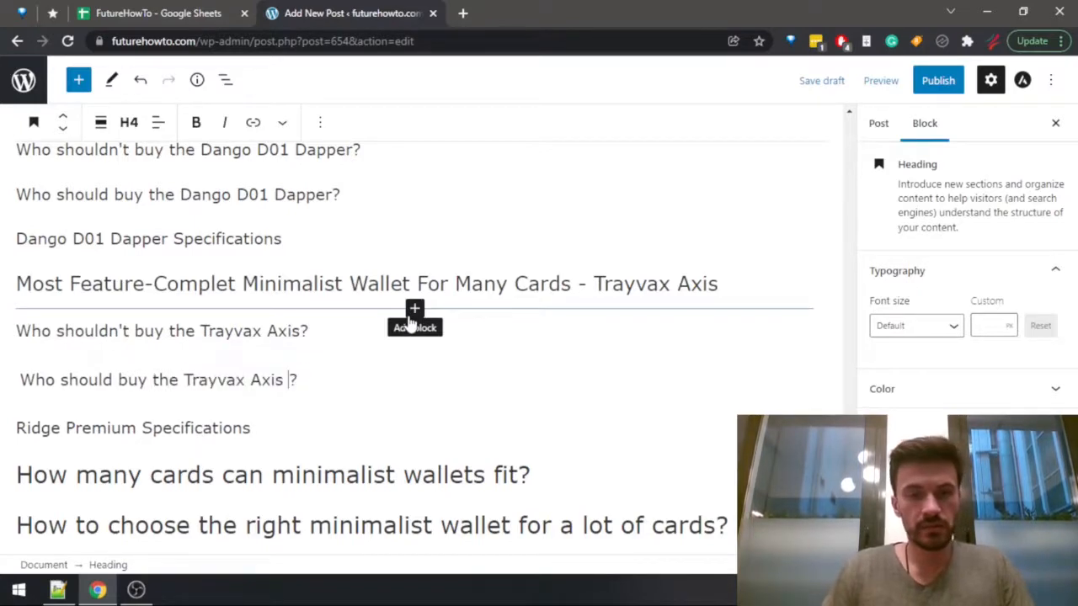
Change the specifications subheading of the feature-complete wallet section to "Trayvax Axis Specifications" and strip its leading spaces.
key("Down")
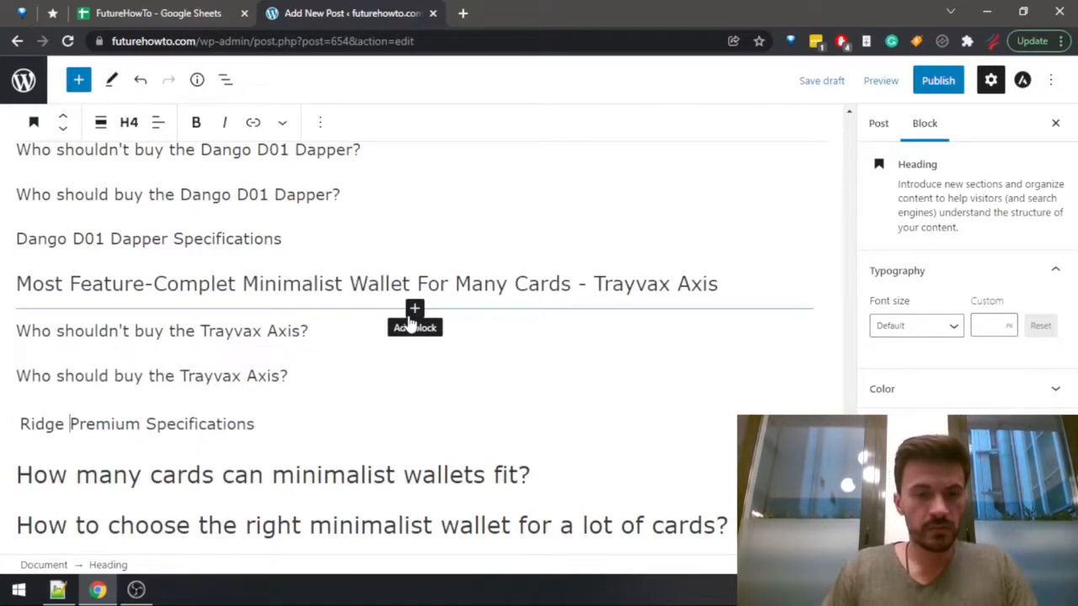
key("ctrl+shift+Right")
key("ctrl+shift+Right")
key("ctrl+v")
key("ctrl+Left")
key("ctrl+Left")
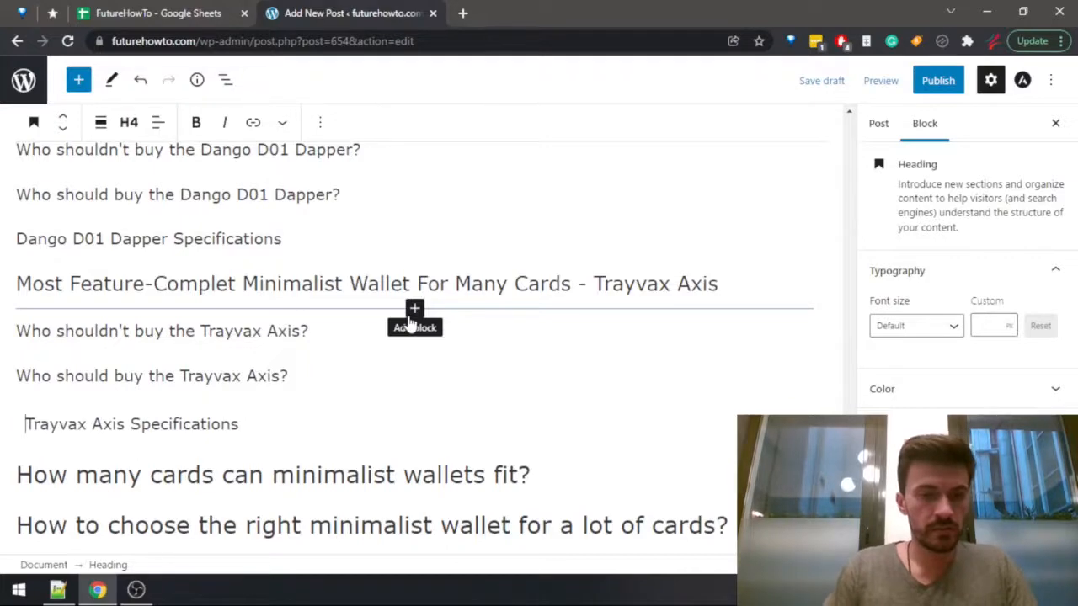
key("BackSpace")
key("Up")
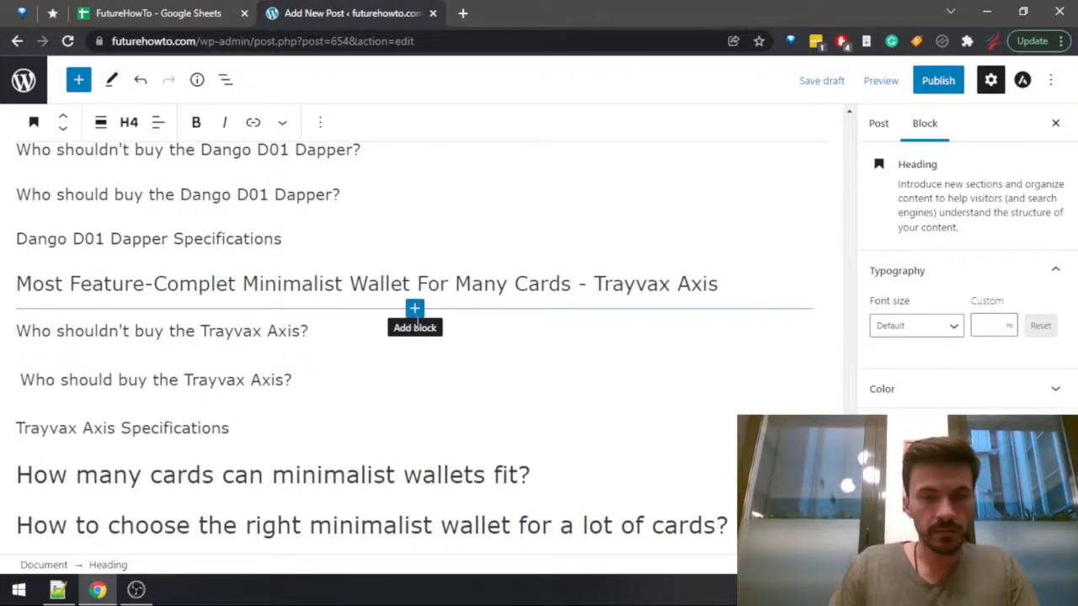
Check the finished heading structure up to the post title, inspect it in a new-tab preview, and close the preview.
scroll(421, 447, "up", 1)
scroll(422, 447, "up", 1)
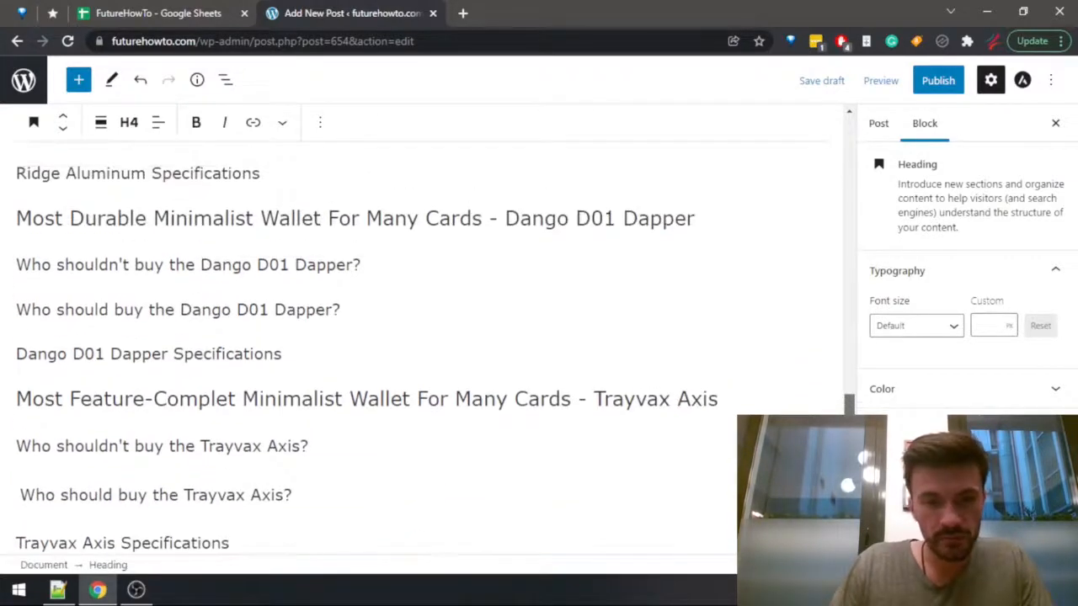
scroll(813, 381, "up", 5)
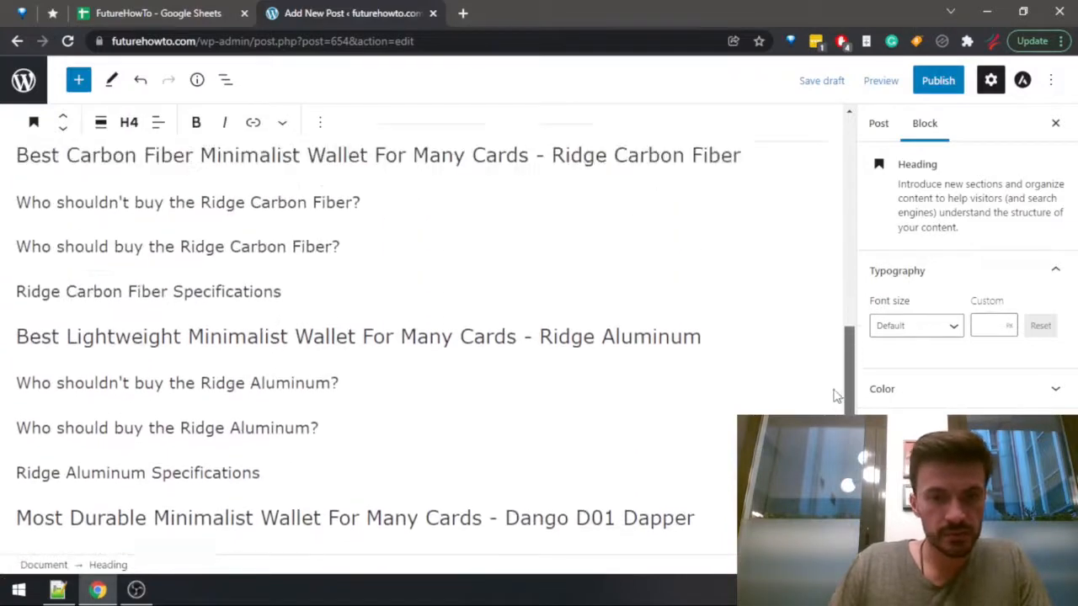
scroll(812, 381, "up", 4)
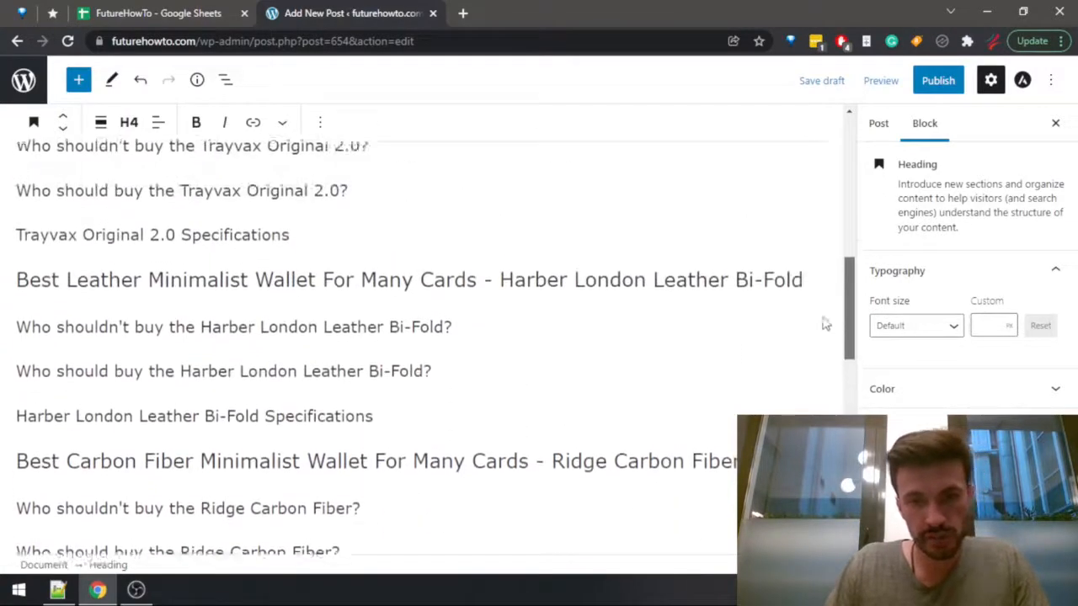
left_click_drag(845, 310, 829, 187)
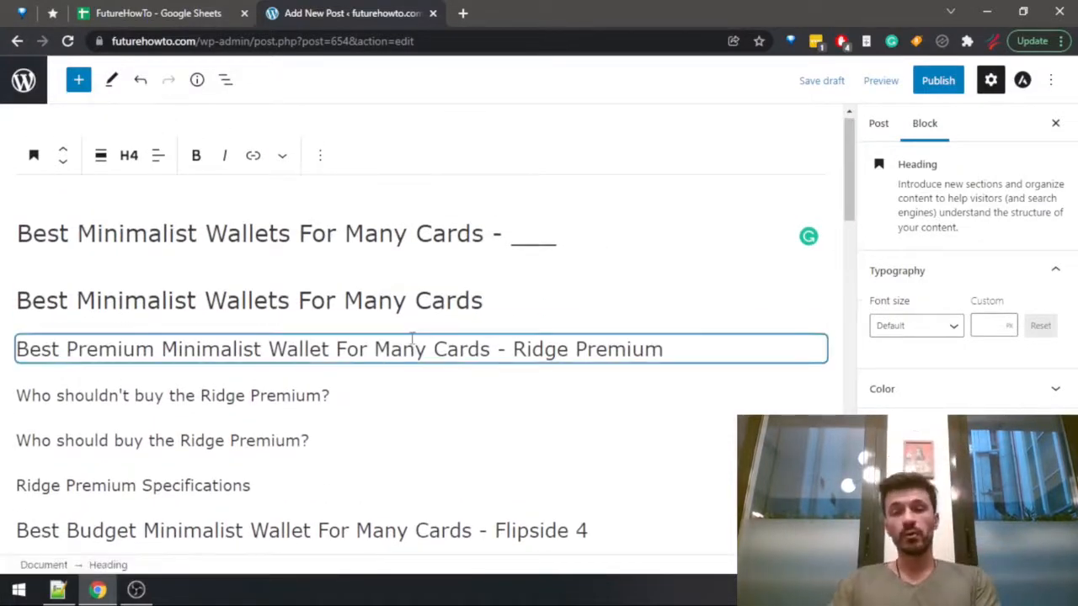
left_click(881, 80)
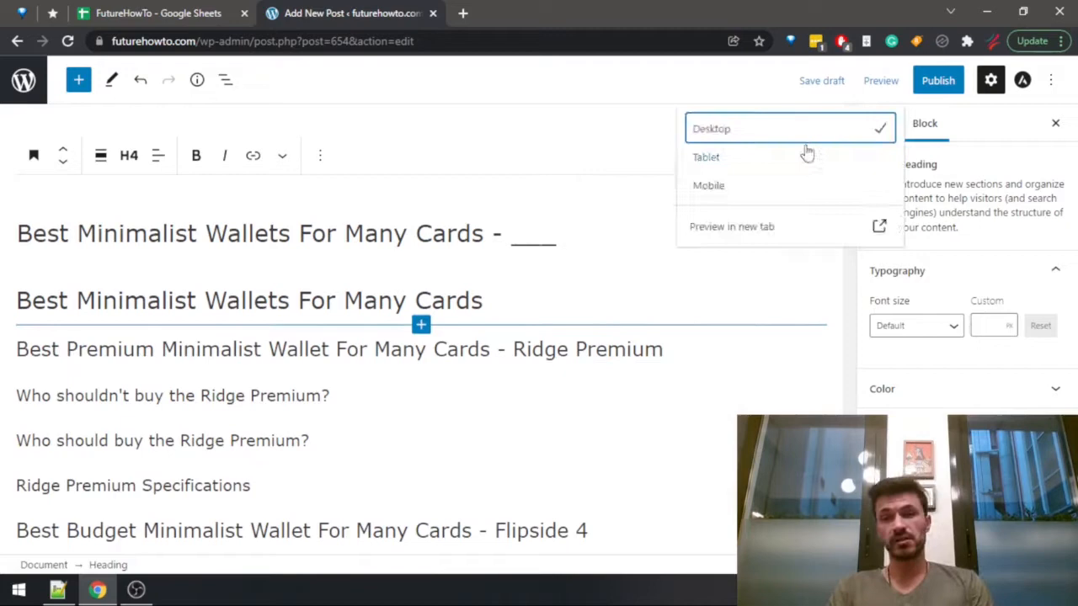
left_click(713, 223)
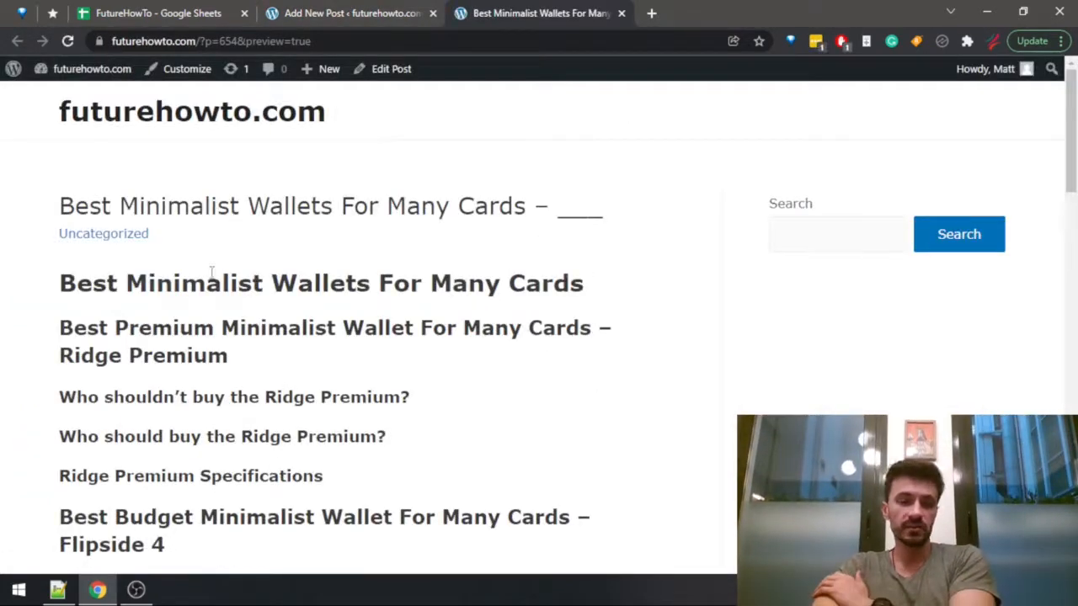
scroll(160, 246, "down", 3)
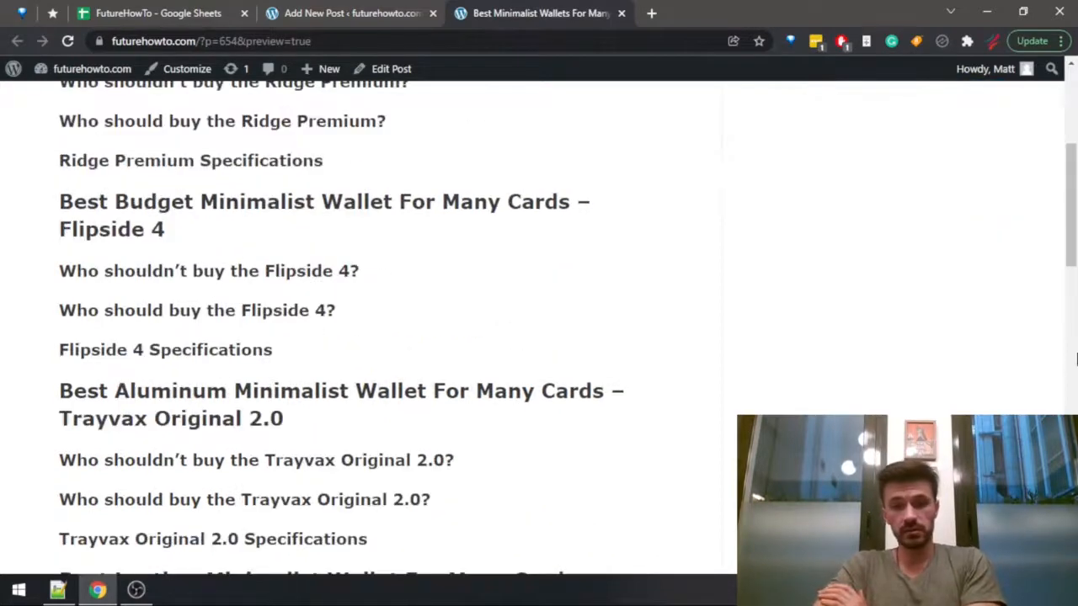
scroll(1074, 271, "up", 3)
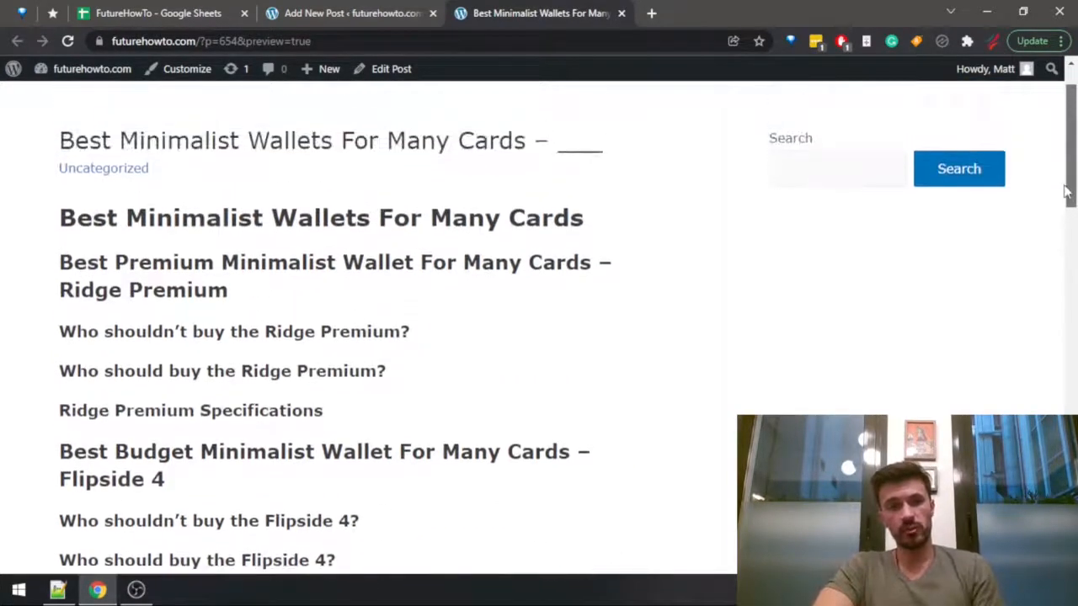
left_click_drag(1068, 192, 1021, 202)
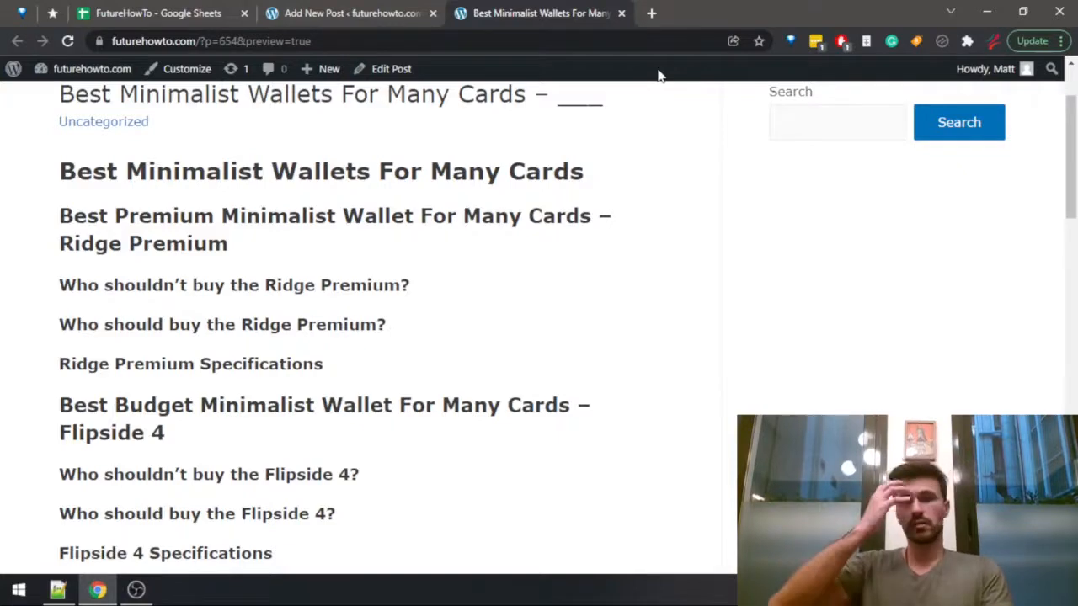
key("ctrl+w")
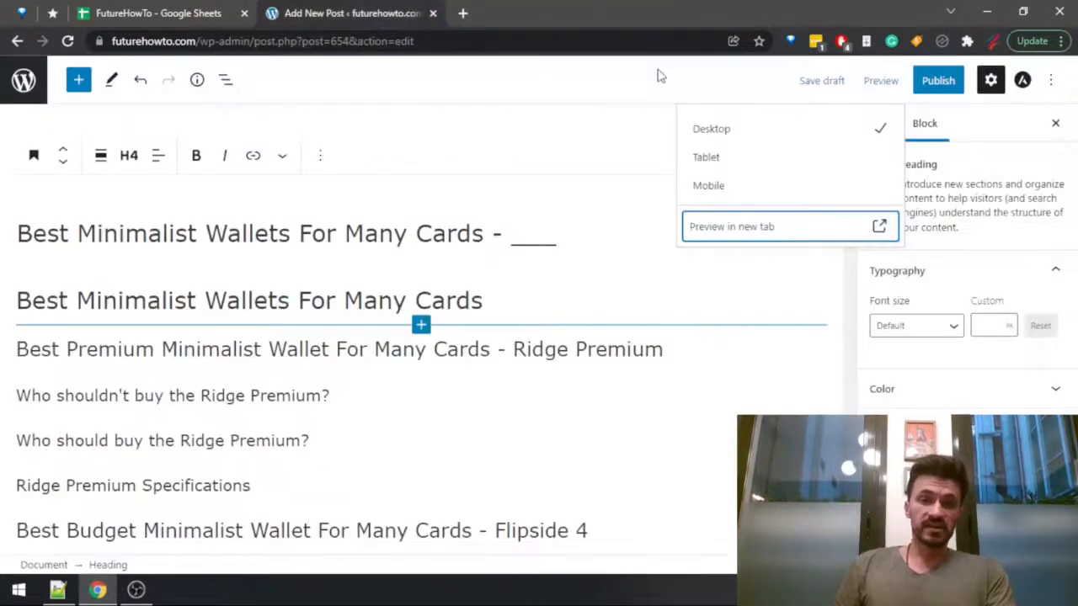
Switch to the list article checklist in Notepad++, highlight the "Create the structure for every entry" item, and return to the post editor.
key("alt+Tab")
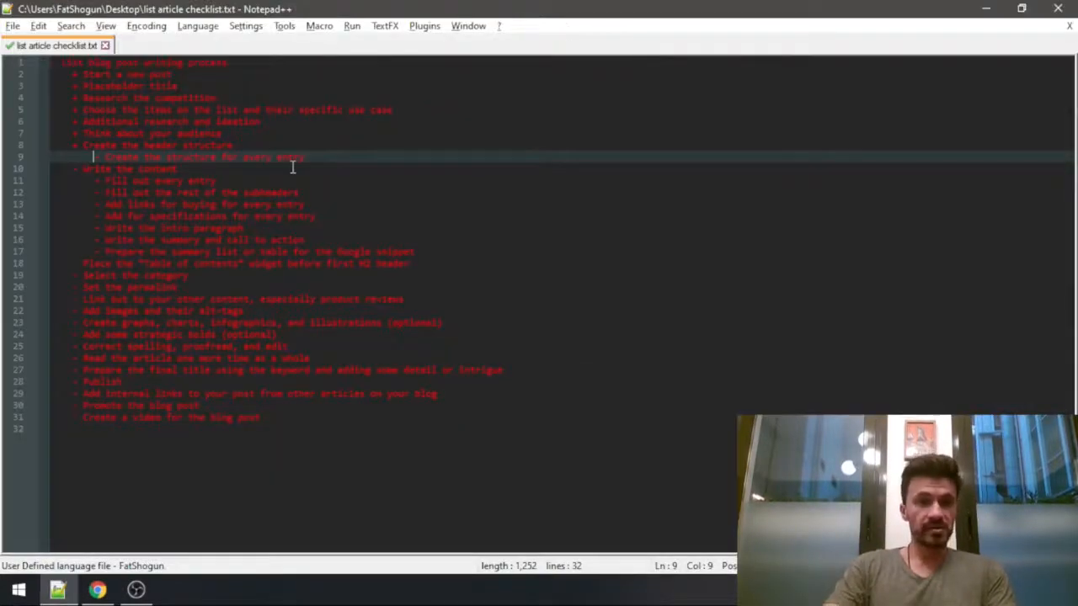
left_click(343, 153, "shift")
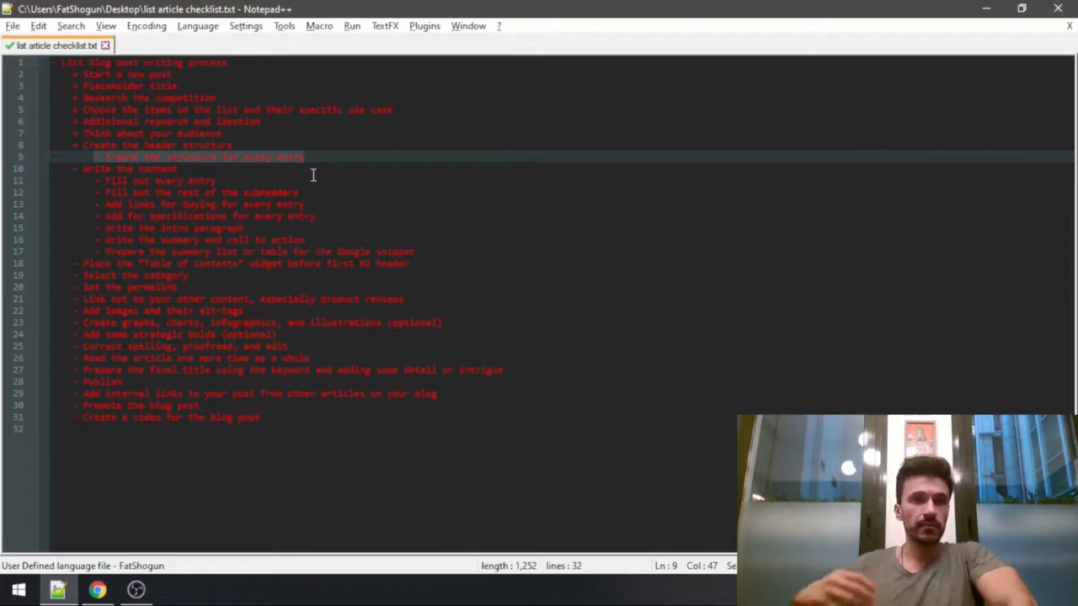
key("alt+Tab")
Insert a bulleted list directly under the Ridge Premium product heading, with "card capacity" as its first item.
left_click(686, 351)
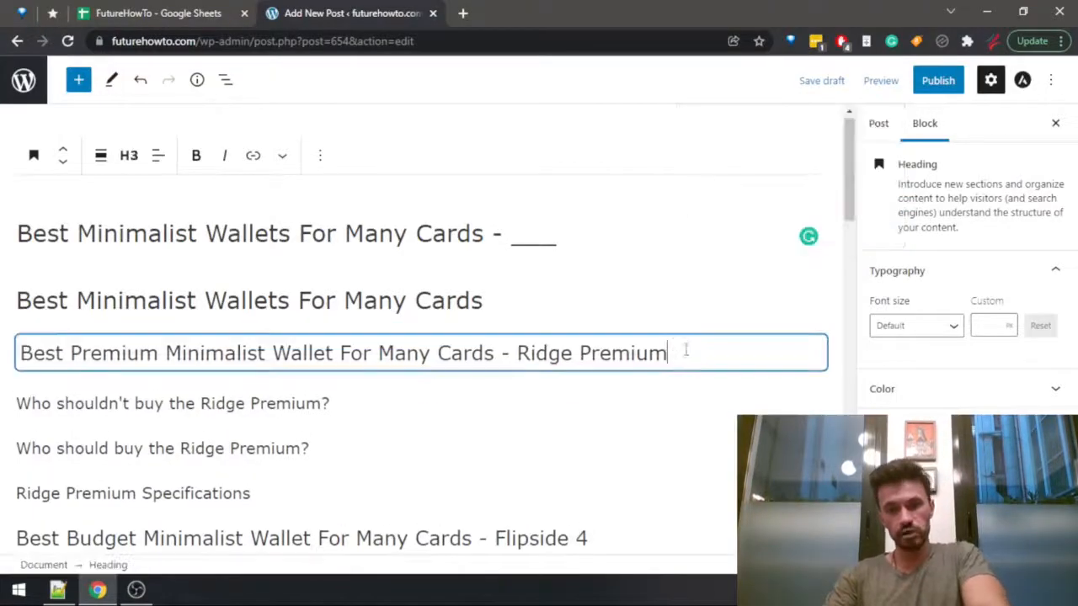
key("Return")
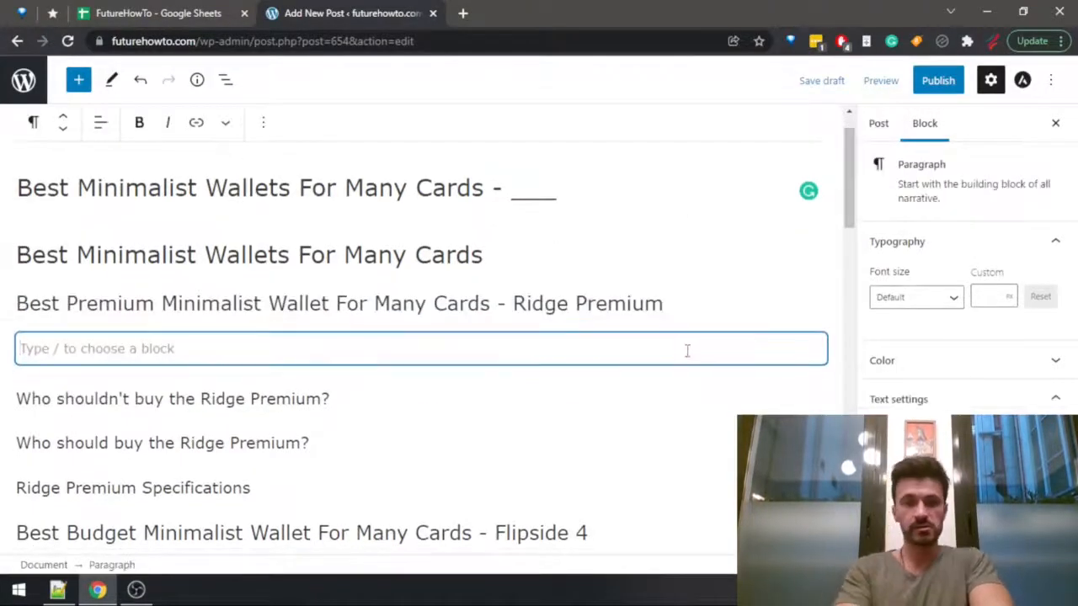
type("-")
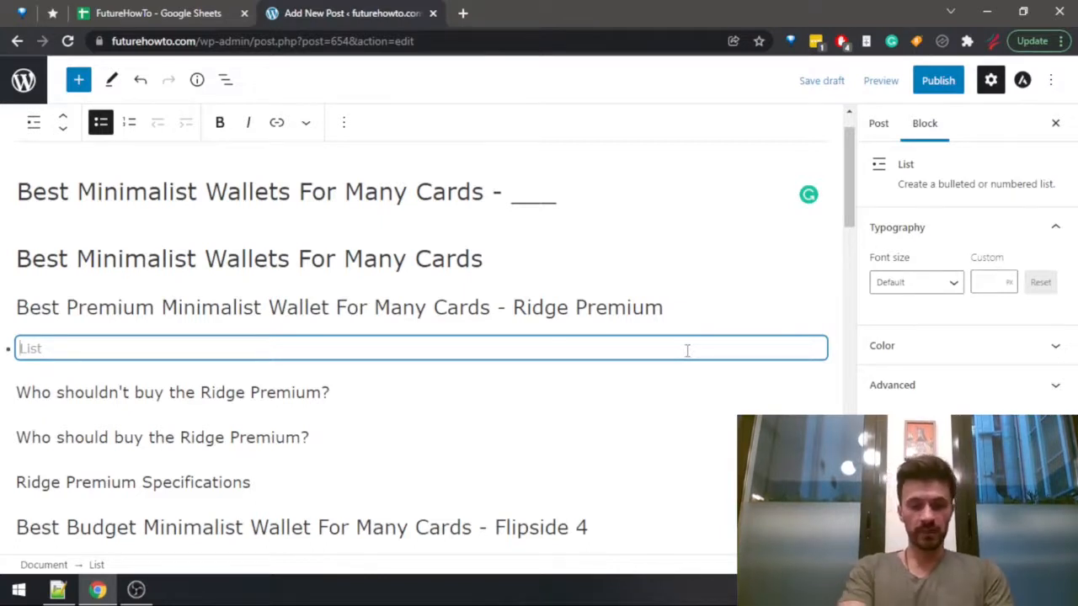
type("cards")
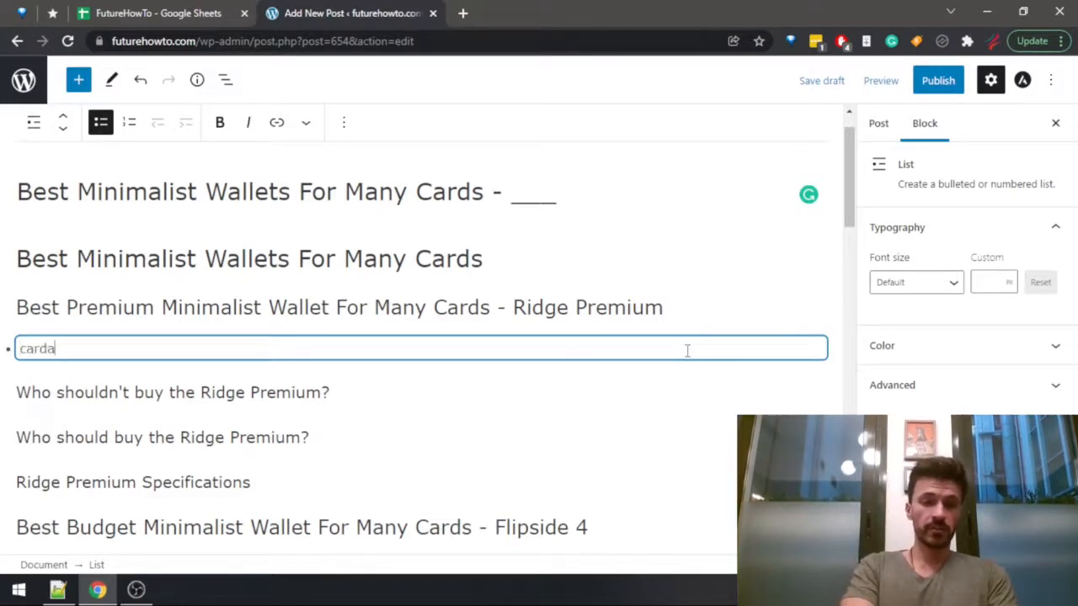
key("BackSpace")
type("capacity")
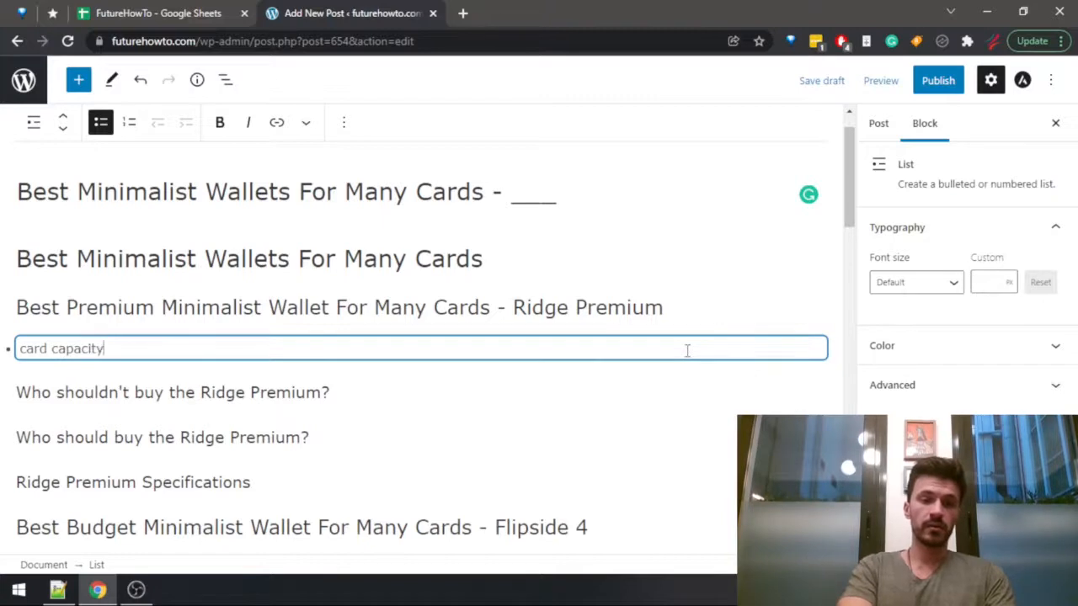
Add "cash capacity" and "coin capacity" as the next bullets in the Ridge Premium list.
key("Return")
type("cash capacity")
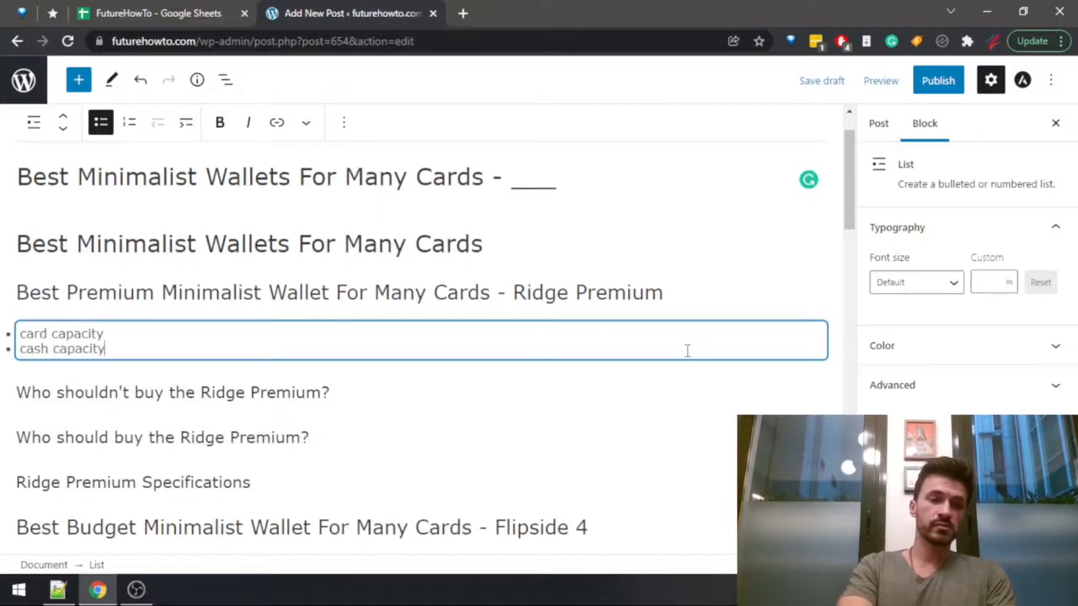
key("Return")
type("coin cpa")
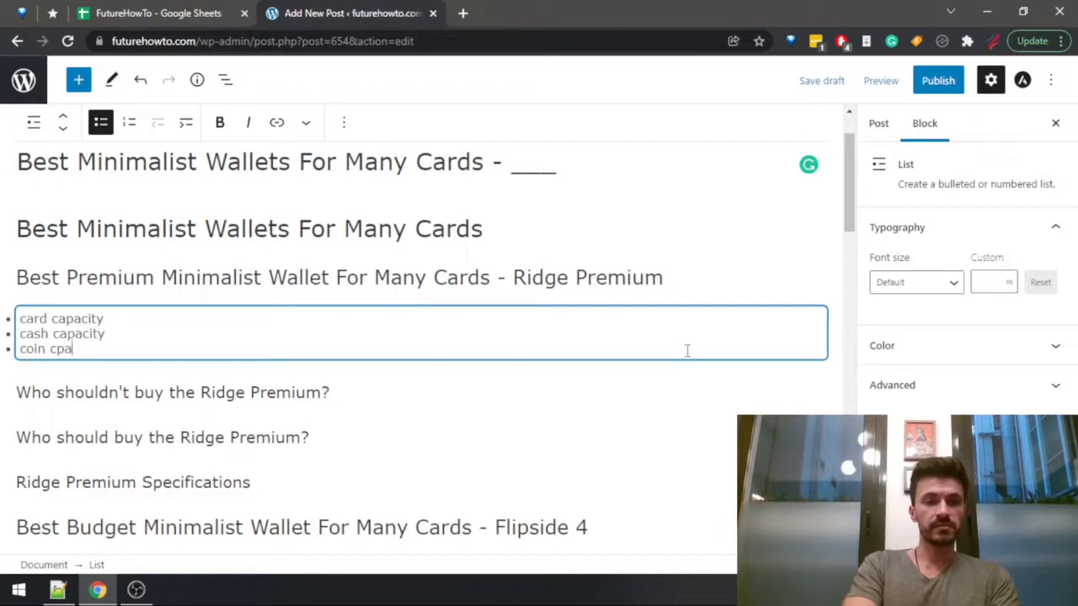
key("BackSpace")
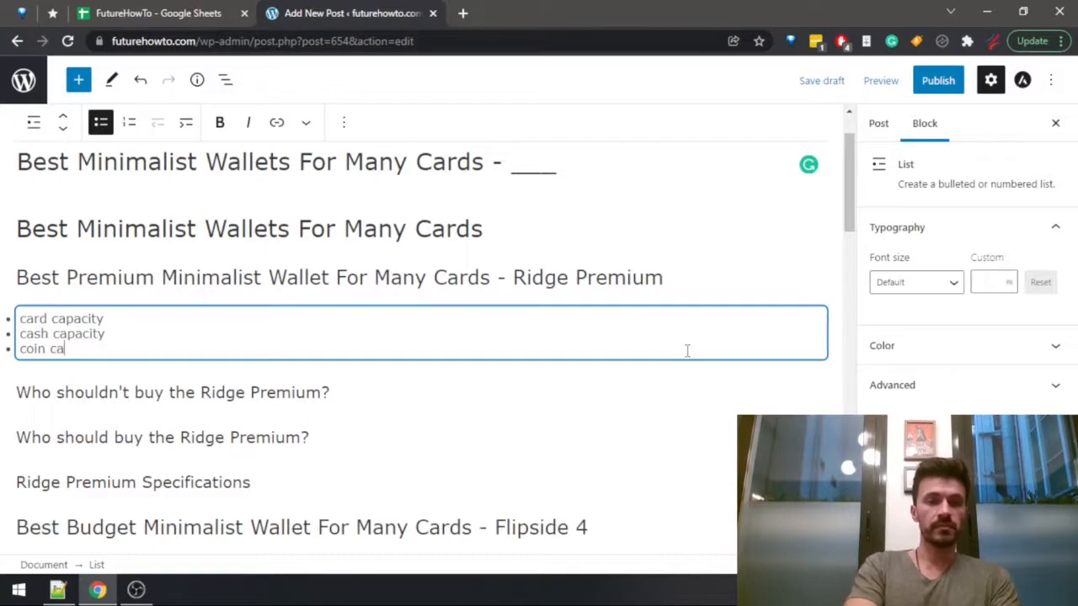
type("pacity")
Add the bullets "size" and "weight" below "coin capacity" and start another empty bullet.
key("Return")
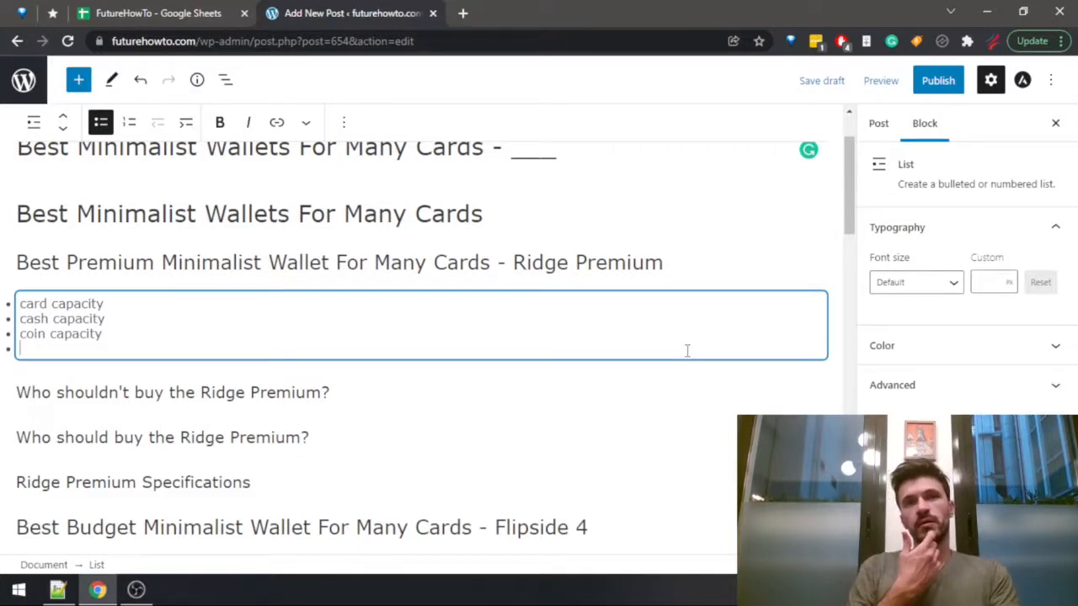
type("size")
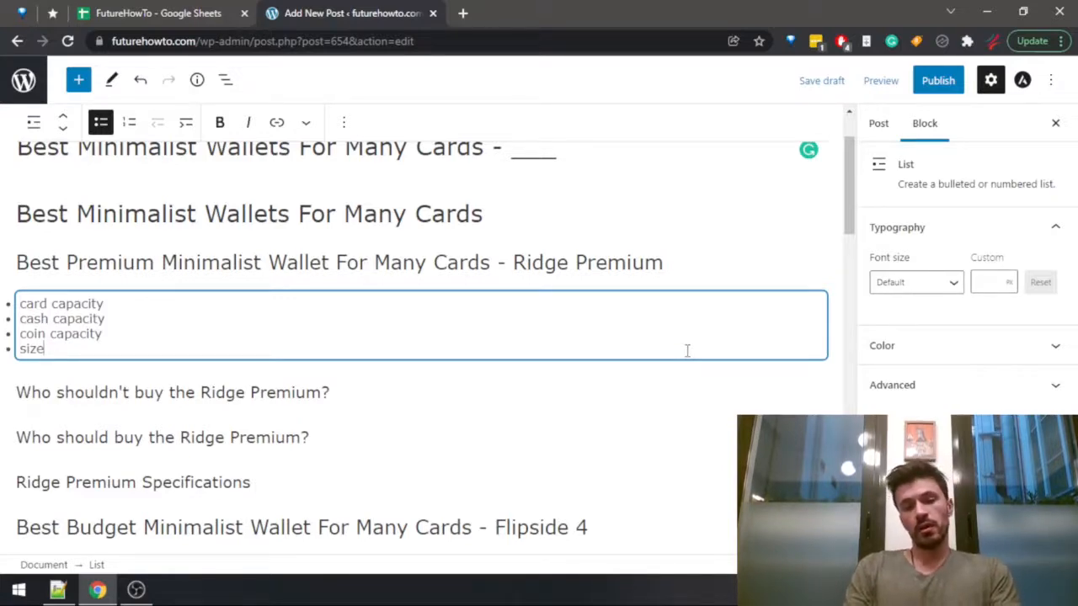
key("Return")
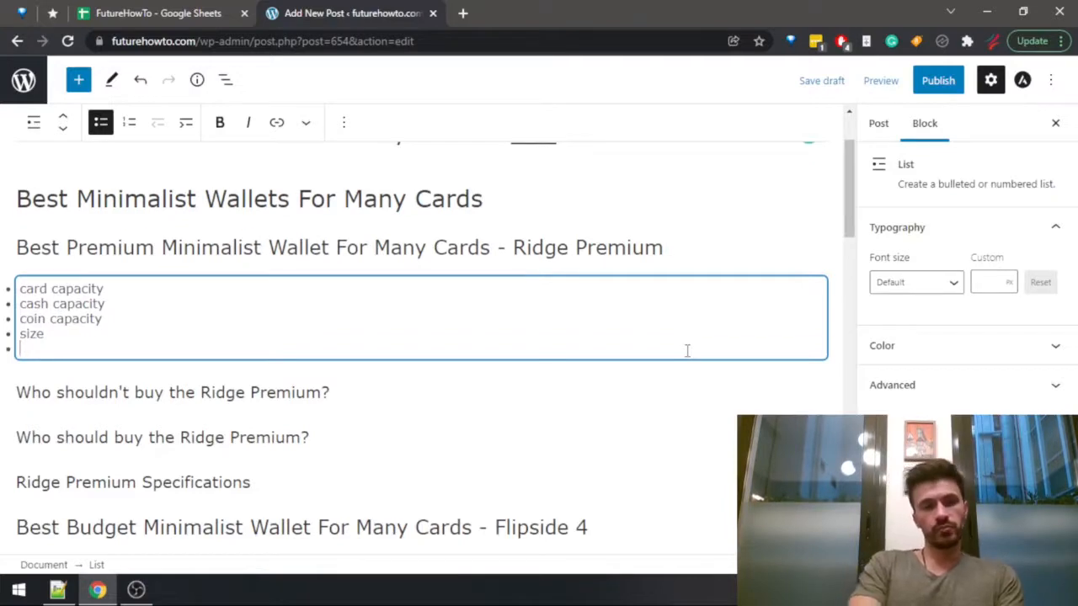
type("weight")
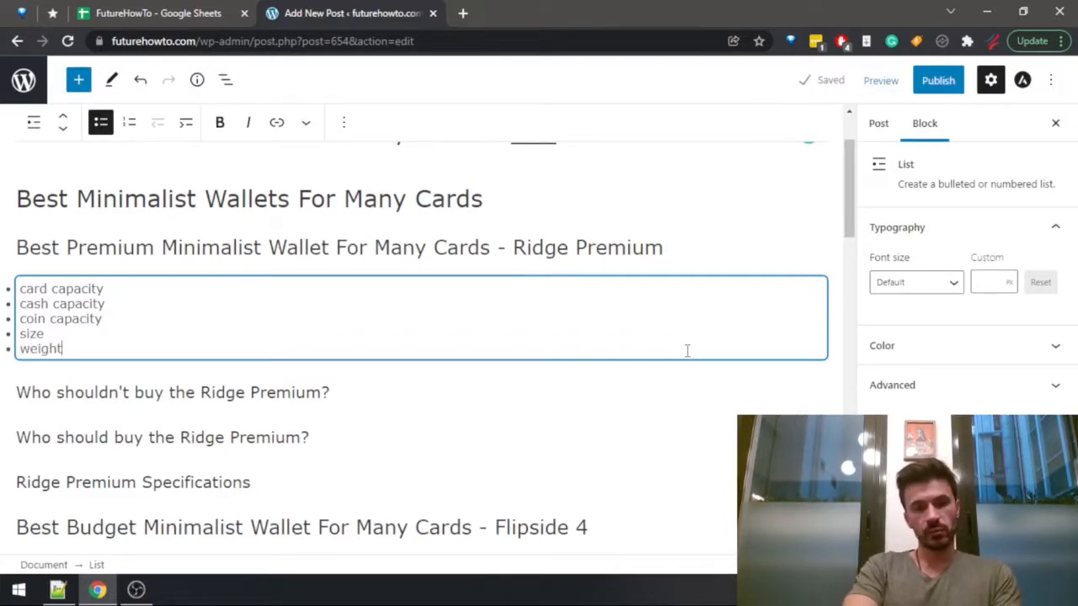
key("Return")
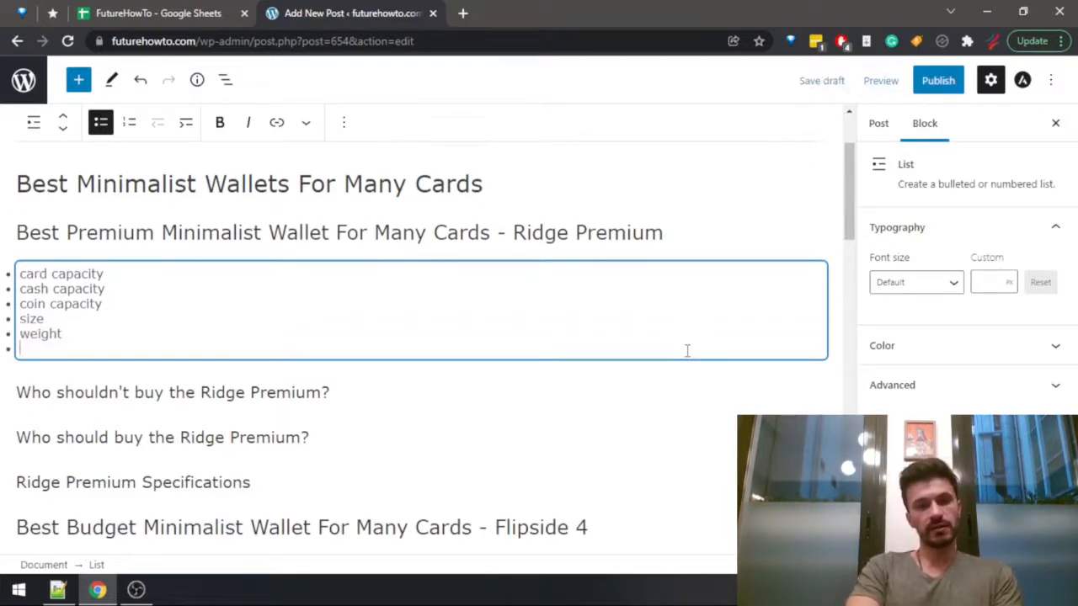
Review the column headings of the Wallets Data sheet in Google Sheets for further bullet topics, and return to the post editor.
key("ctrl+Tab")
key("ctrl+Tab")
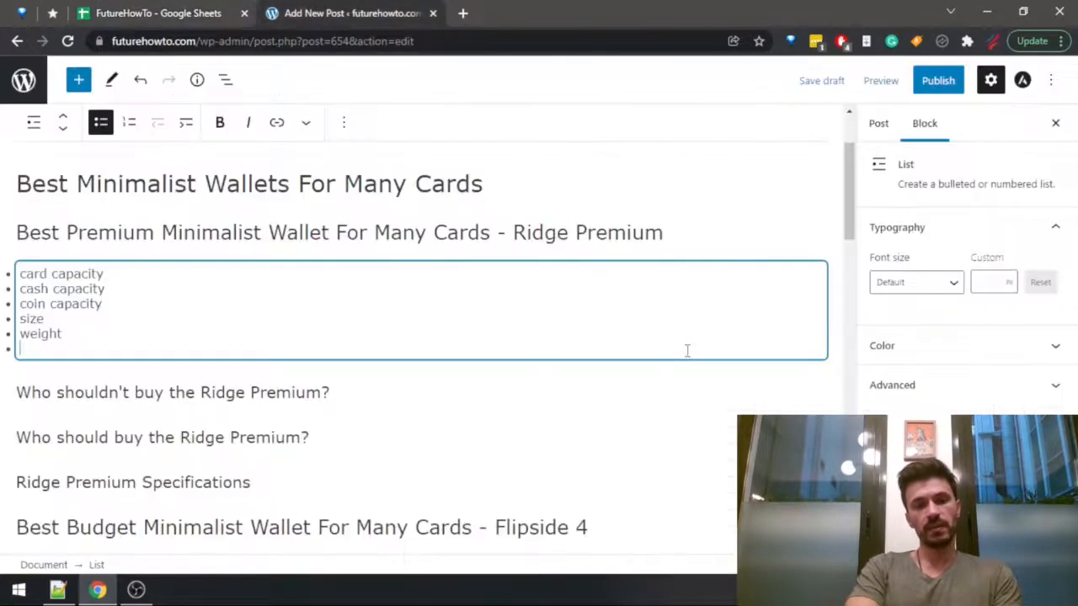
key("ctrl+Tab")
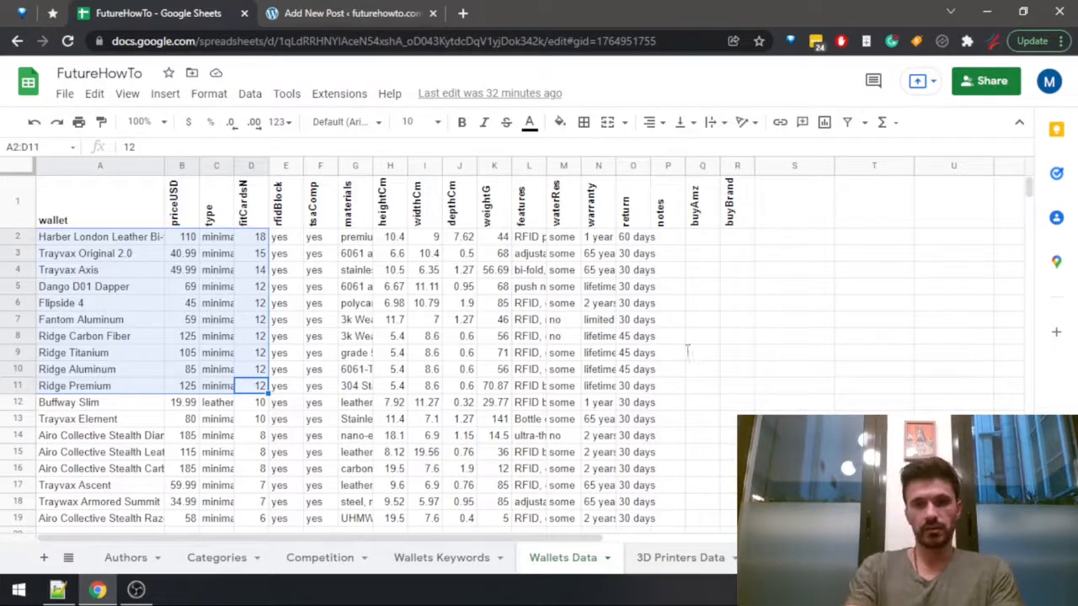
key("ctrl+Tab")
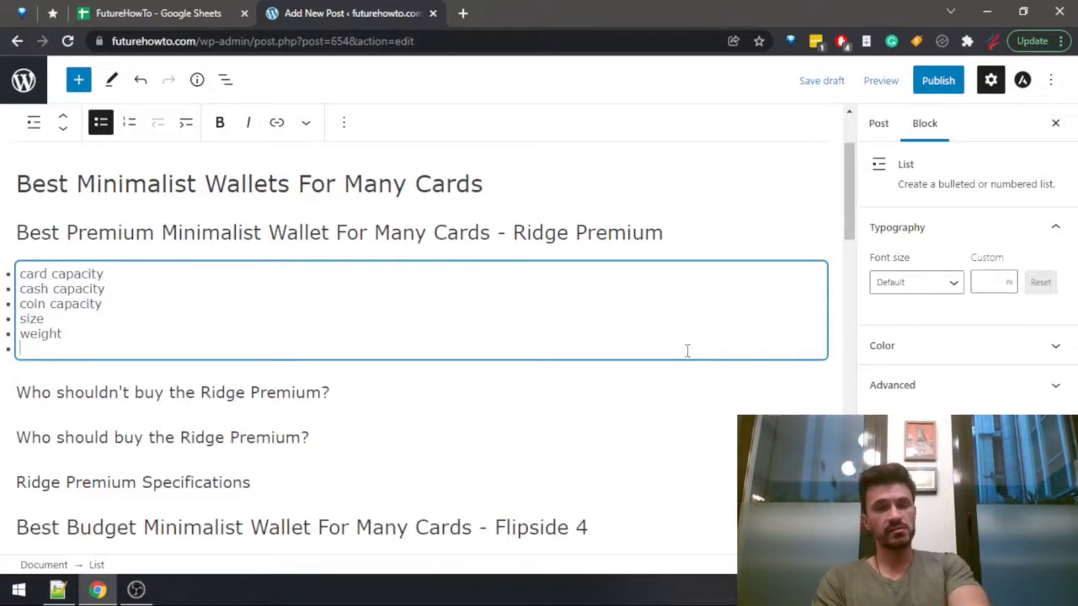
key("ctrl+shift+Tab")
key("Up")
key("Up")
key("Up")
key("Up")
key("Up")
key("Up")
key("Up")
key("Up")
key("Up")
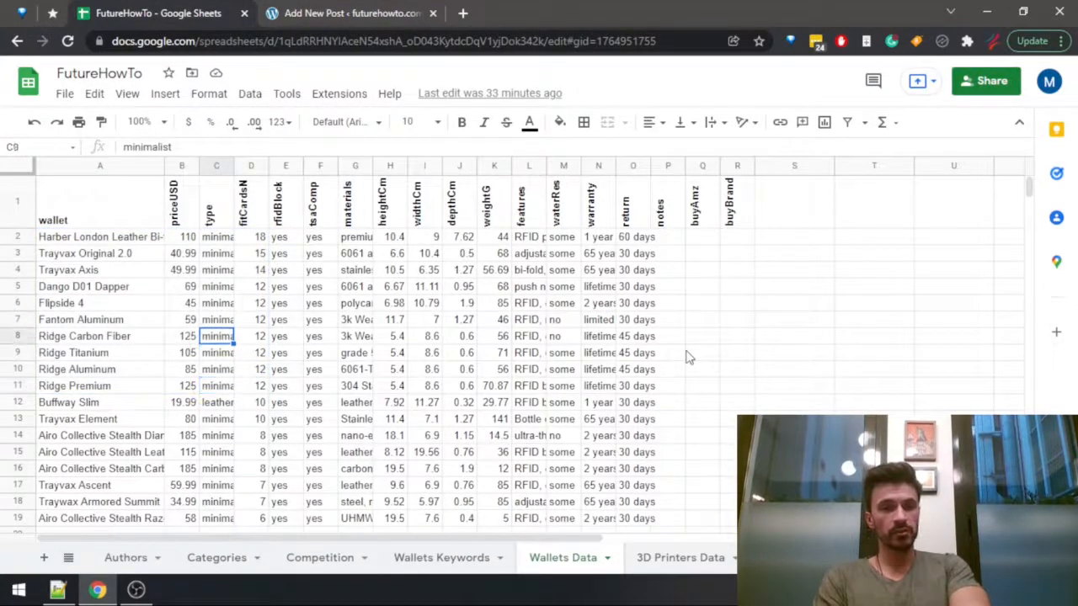
key("ctrl+Tab")
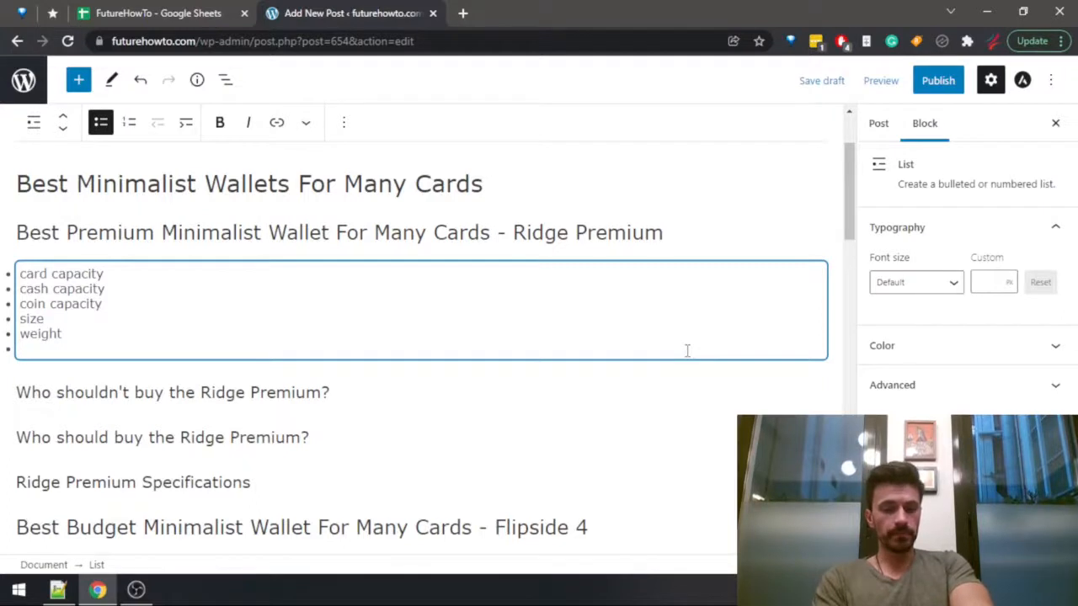
Add "materials" and "clothing style and fit" as the next bullets of the Ridge Premium list.
type("materi")
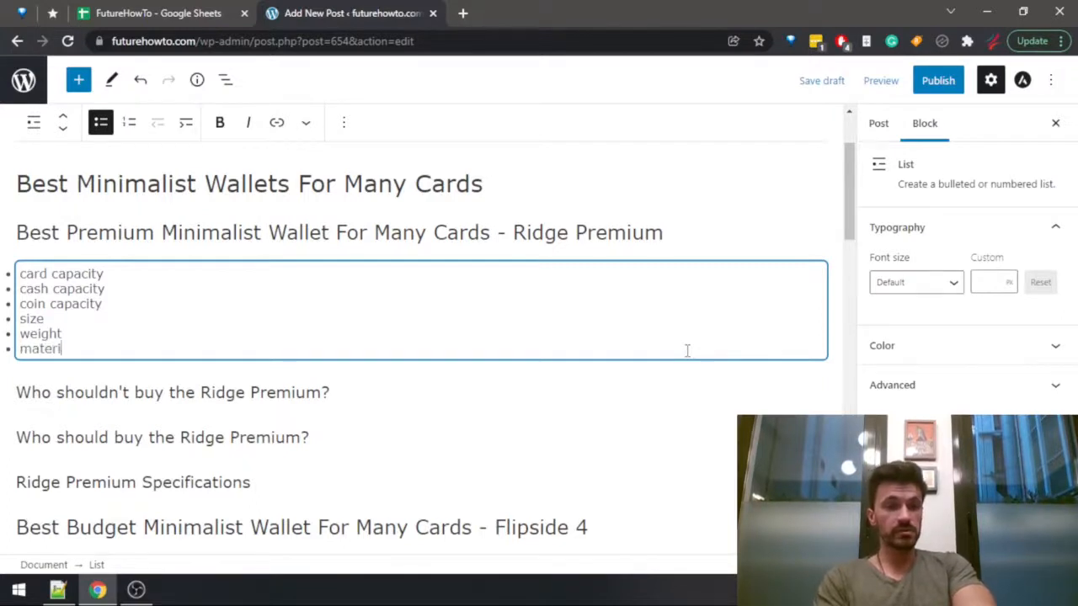
type("als")
key("Return")
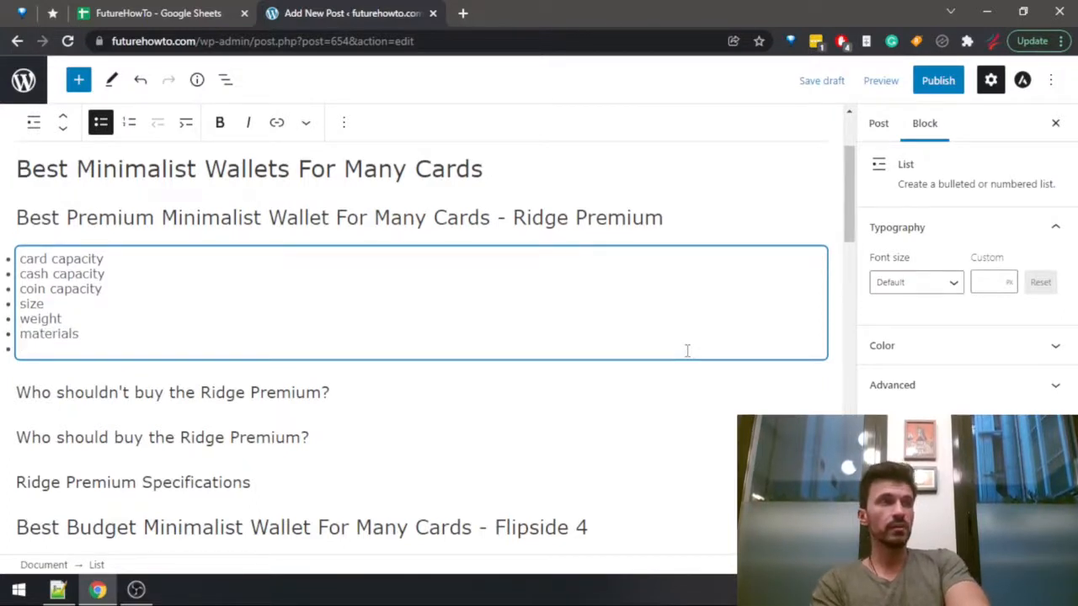
type("clothing ")
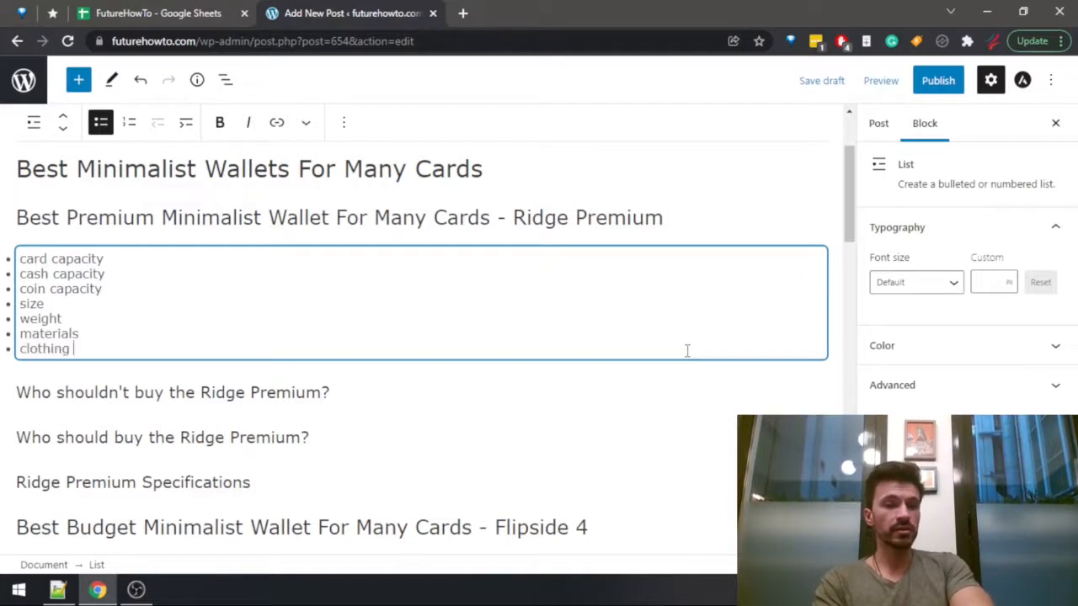
type("style and")
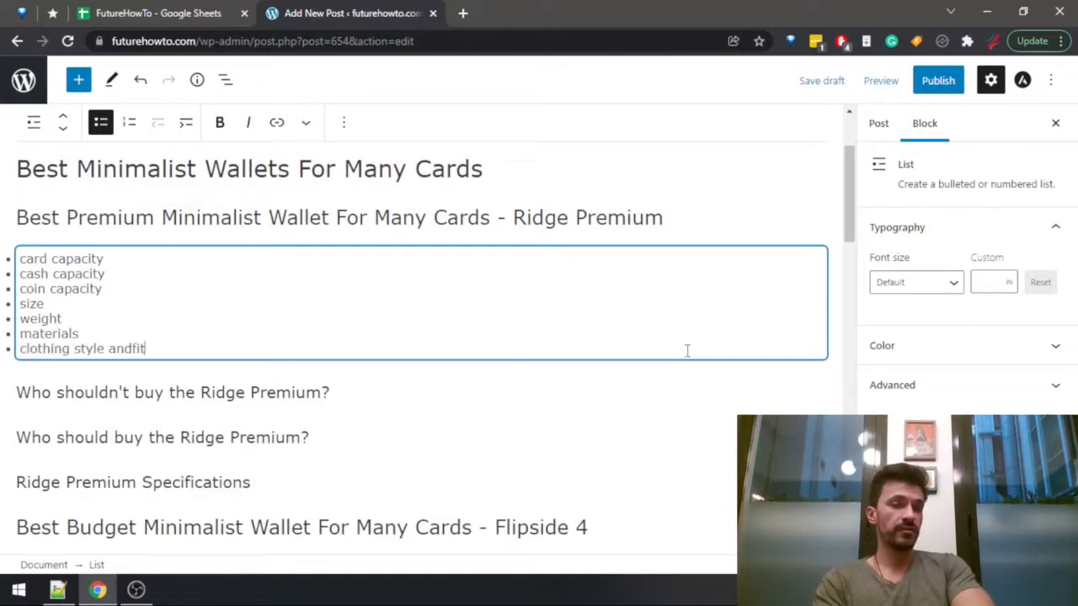
type(" fit")
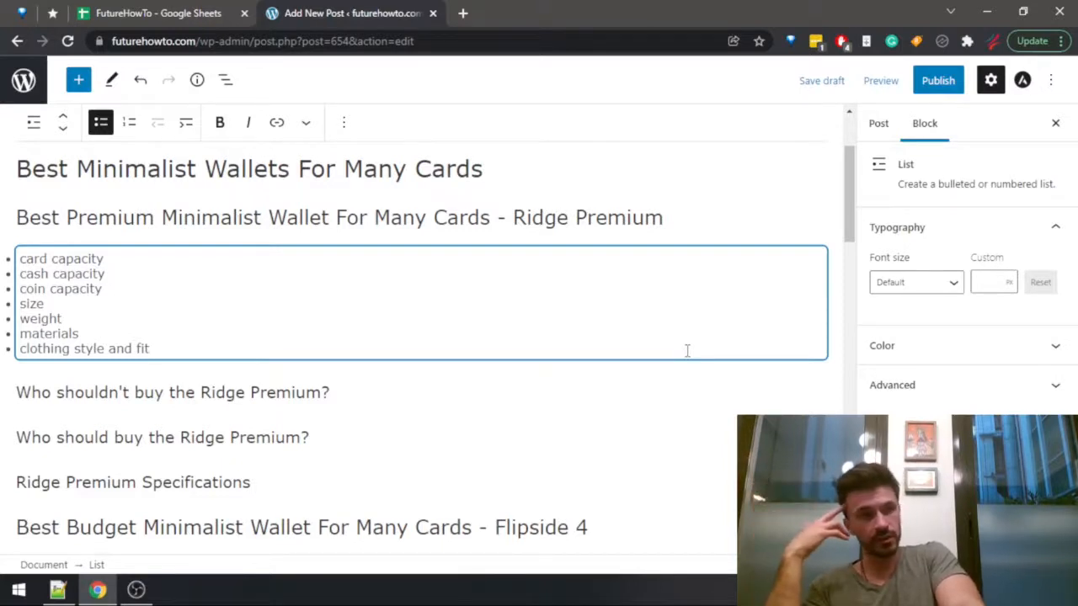
key("ctrl+s")
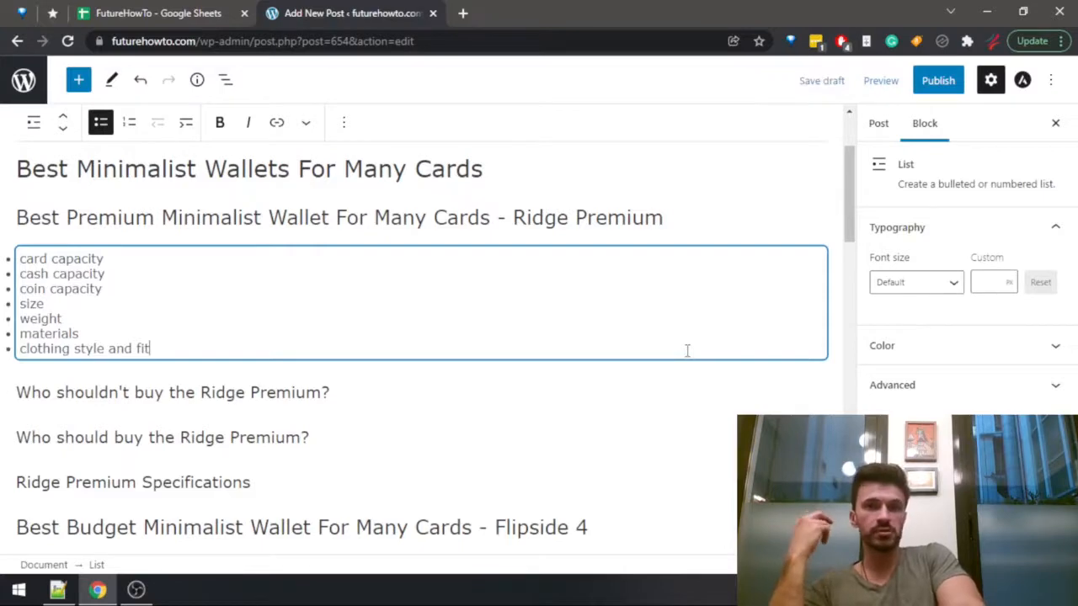
Check the Wallets Data columns across to warranty, and add "warranty and returns" as the last bullet of the Ridge Premium list.
key("ctrl+shift+Tab")
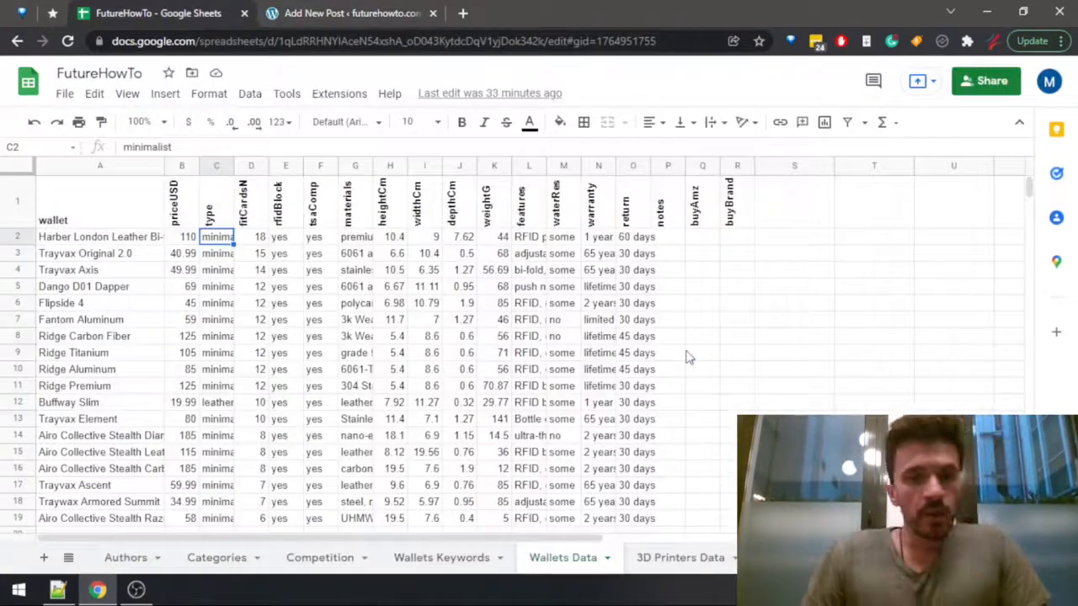
key("Right")
key("Right")
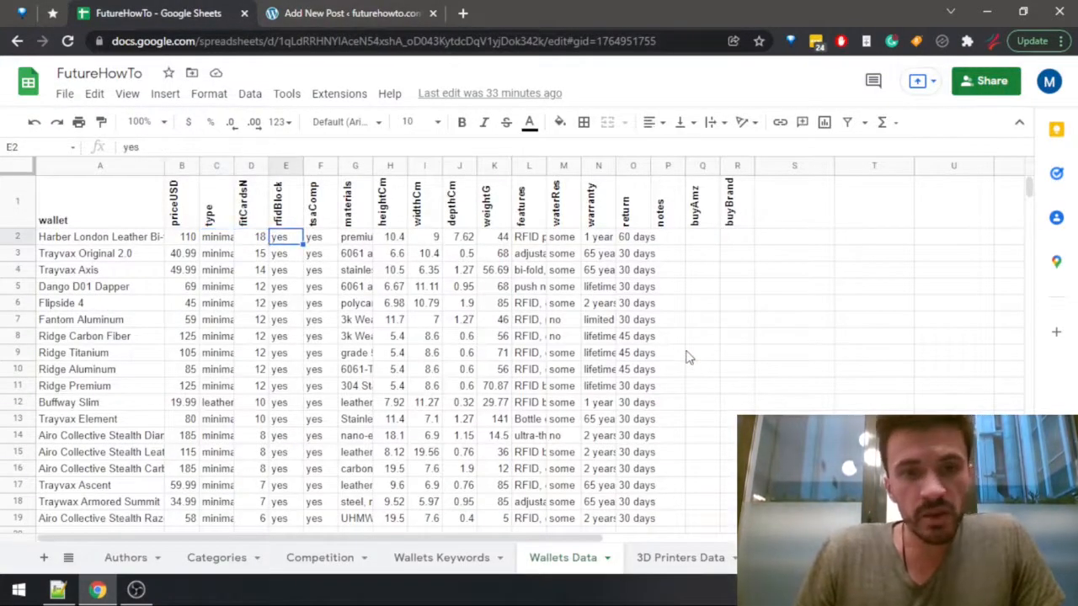
key("Right")
key("Right")
key("Right")
key("Right")
key("Right")
key("Right")
key("Right")
key("Right")
key("Right")
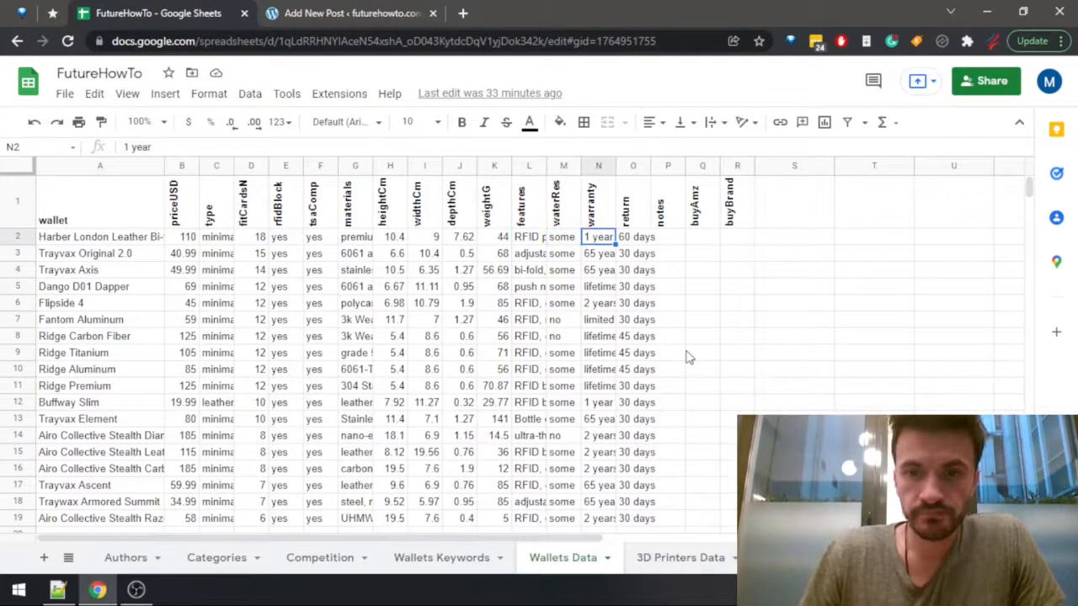
key("ctrl+Tab")
key("Return")
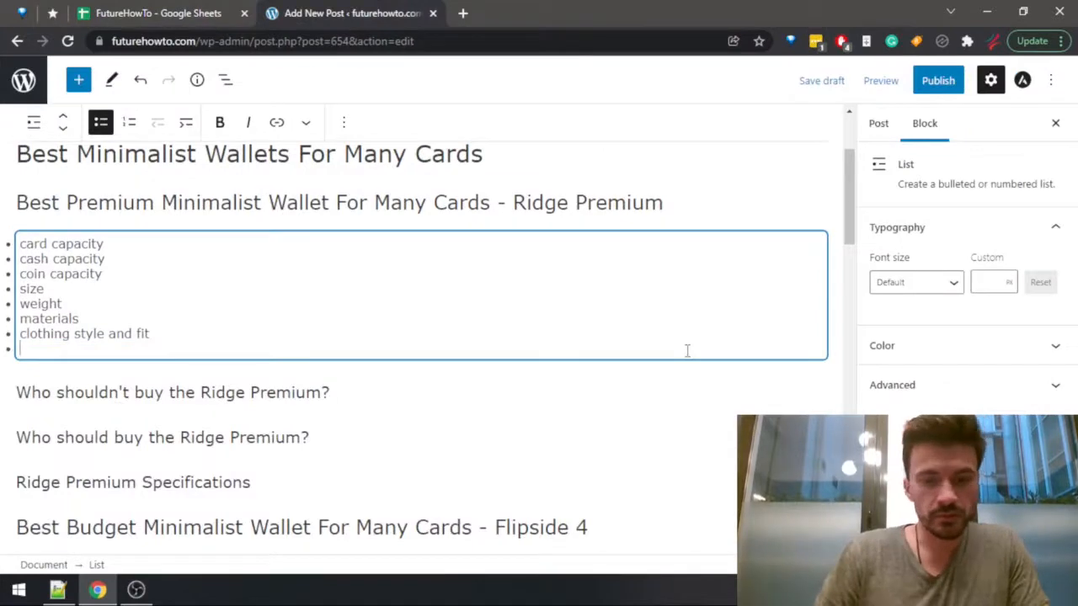
type("warranty and reu")
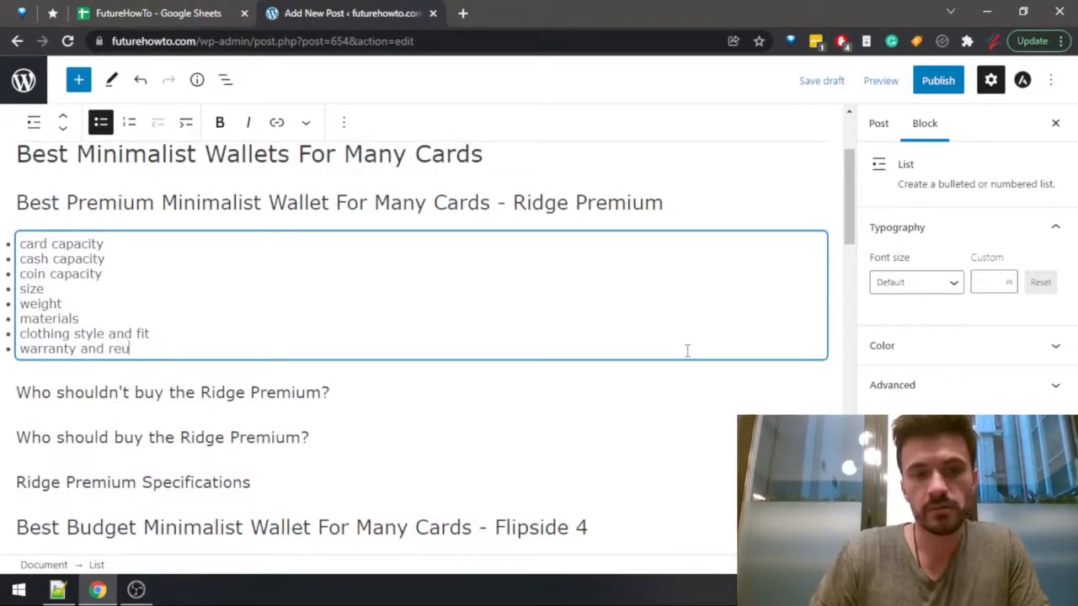
key("BackSpace")
type("turns")
Insert the bullet "features, RFID blocking" between "clothing style and fit" and "warranty and returns".
key("Up")
key("Return")
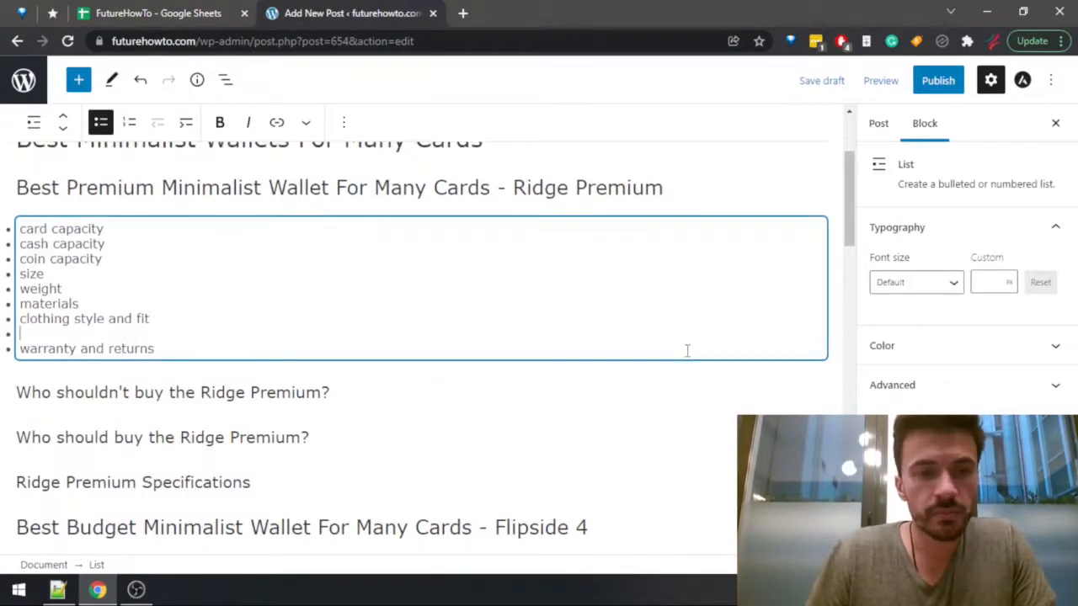
key("ctrl+Tab")
key("ctrl+Tab")
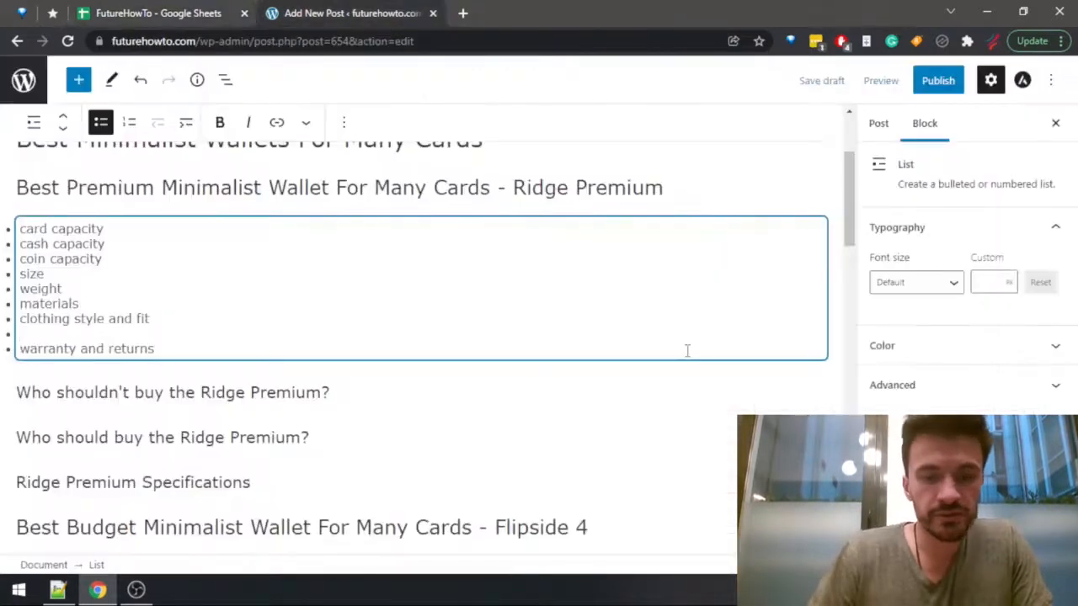
type("features, ")
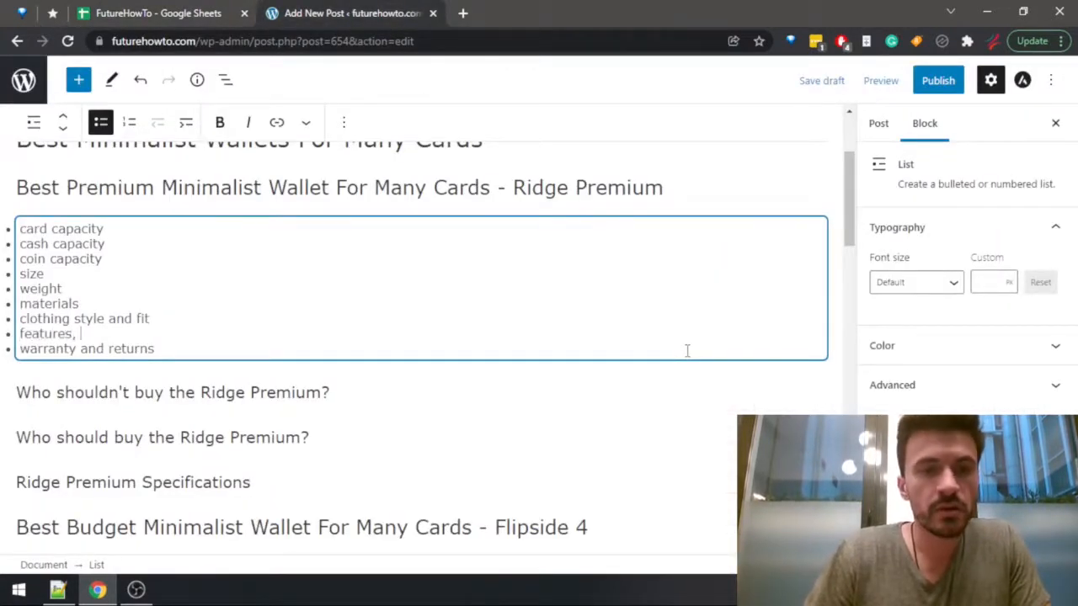
type("R")
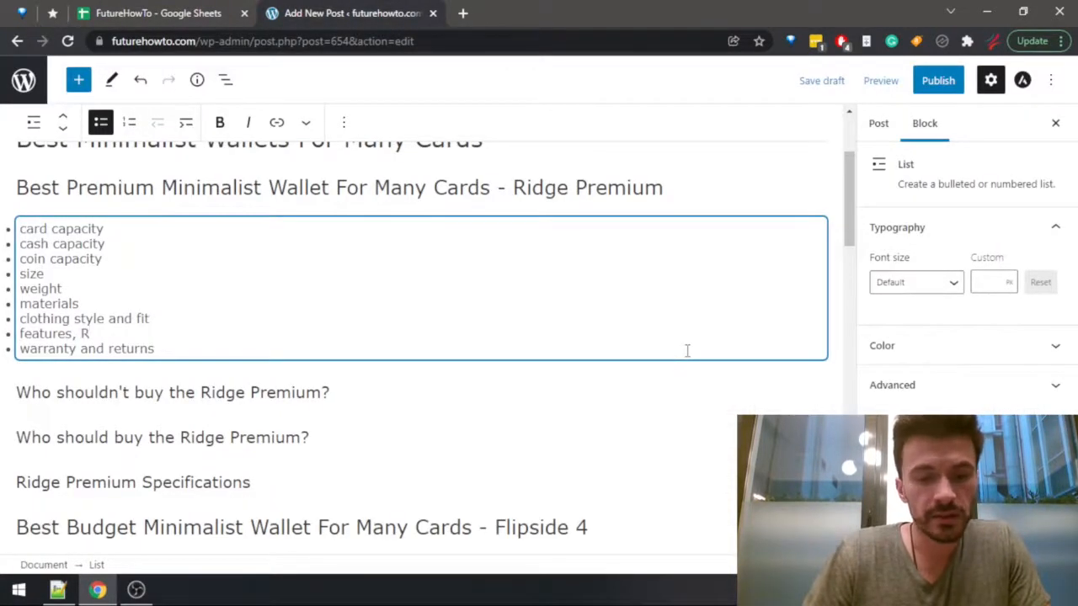
type("FID blocknig")
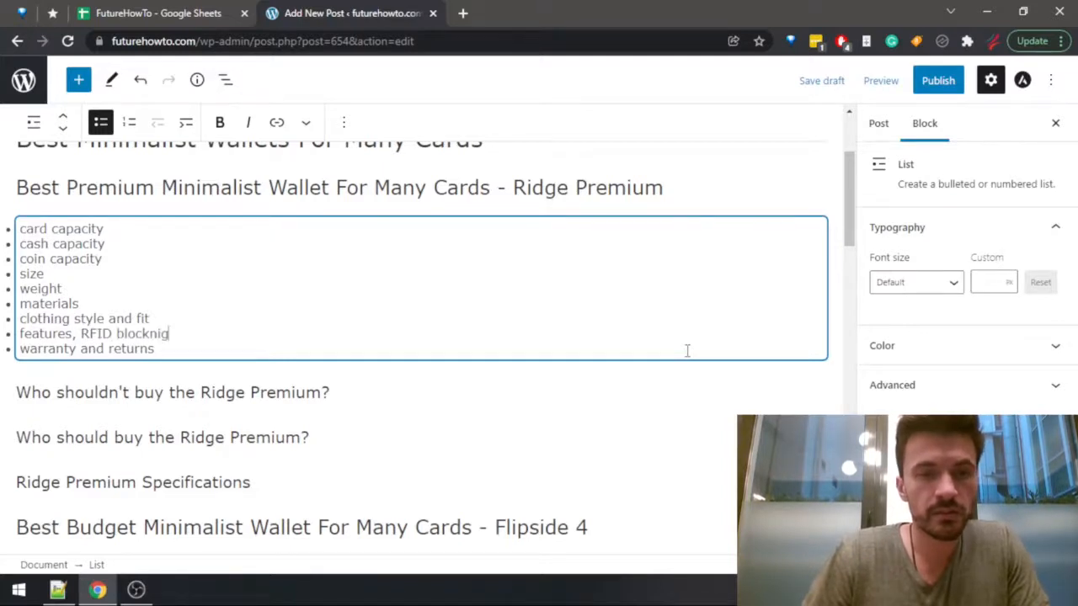
key("BackSpace")
key("BackSpace")
key("BackSpace")
type("in")
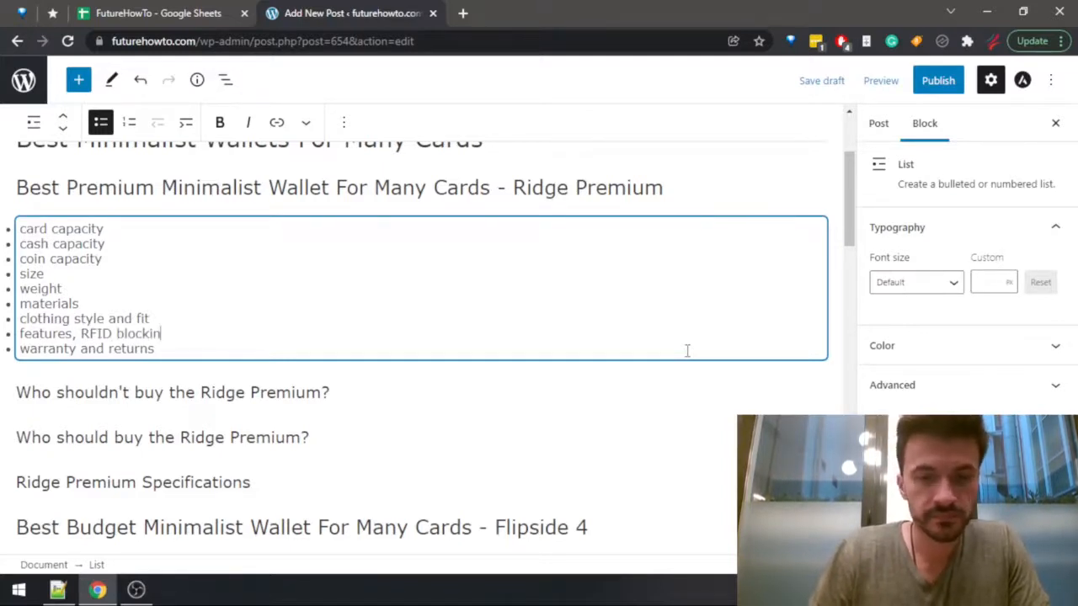
type("g")
Try to paste a copy of all the Ridge Premium bullet text under the Flipside 4 heading, and undo the paste.
left_click(171, 352)
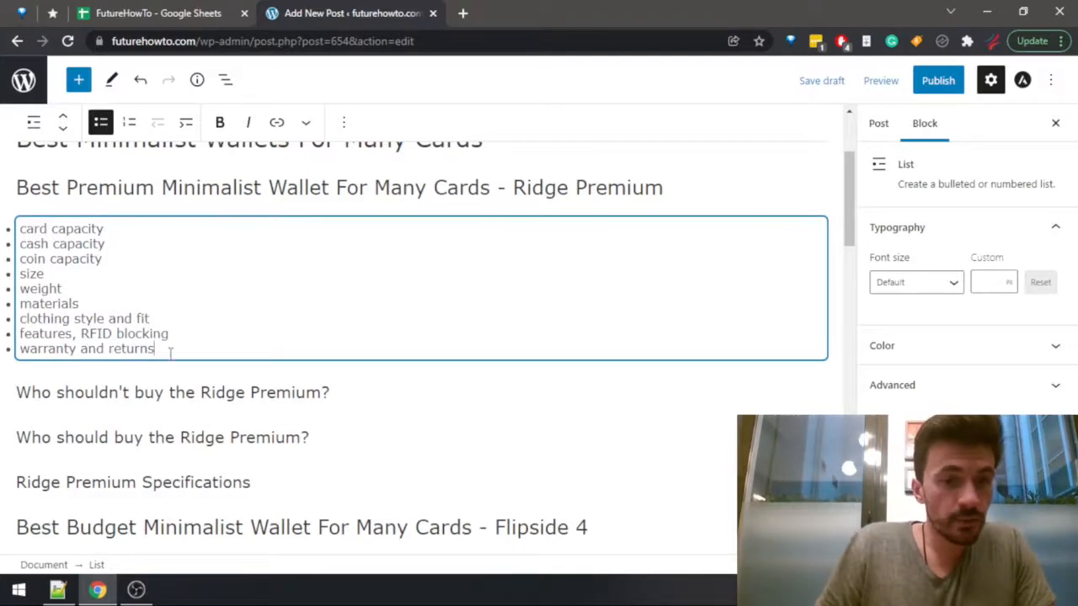
left_click_drag(170, 352, 20, 227)
scroll(214, 363, "up", 2)
scroll(235, 353, "down", 2)
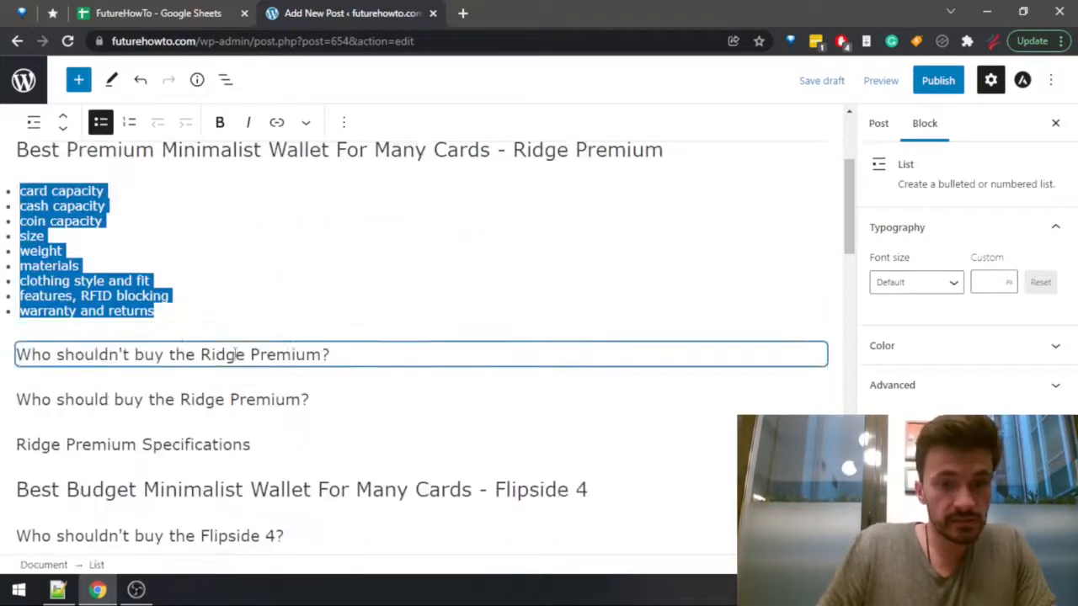
scroll(320, 383, "down", 2)
left_click(644, 331)
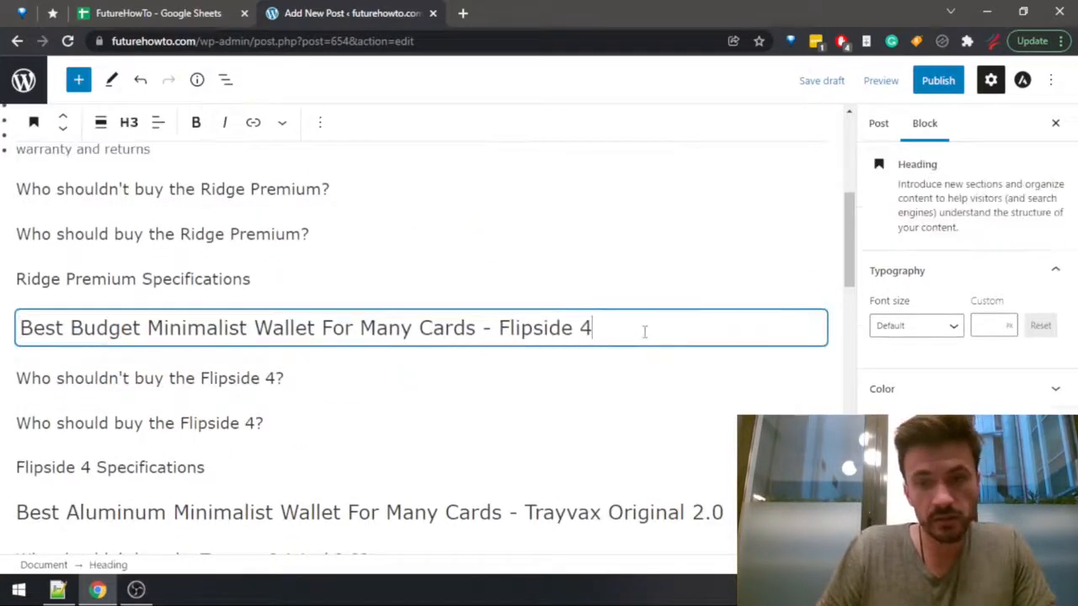
key("Return")
type("card capacitycash capacitycoin capacitysizeweightmaterialsclothing style and fitfeatures, RFID blockingwarranty and returns")
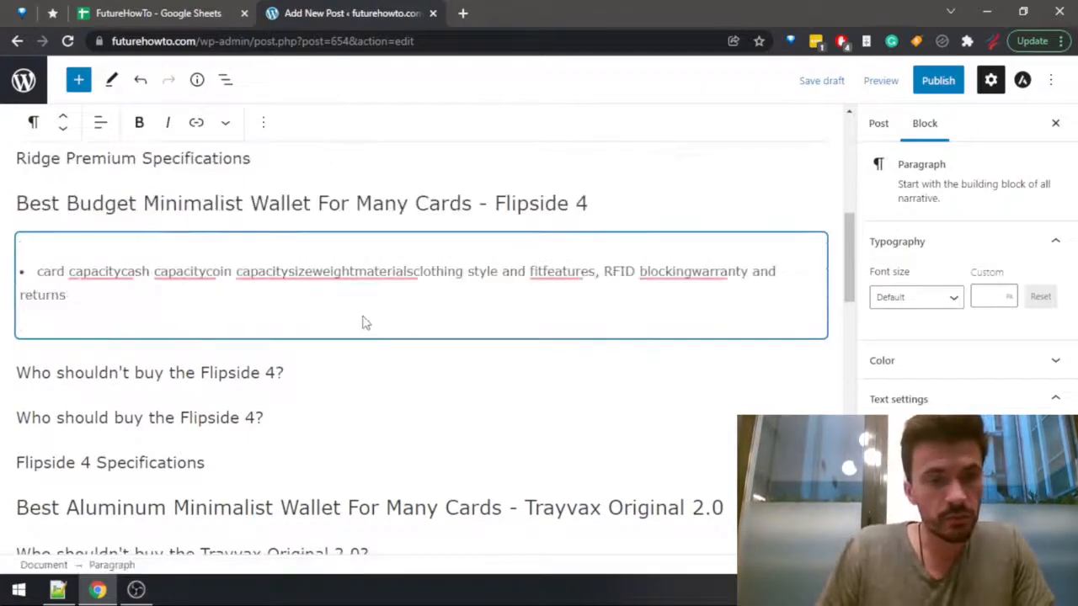
key("ctrl+z")
Copy the whole Ridge Premium bulleted list block and paste it into the empty paragraph under the Flipside 4 heading.
scroll(297, 244, "up", 2)
left_click(210, 207)
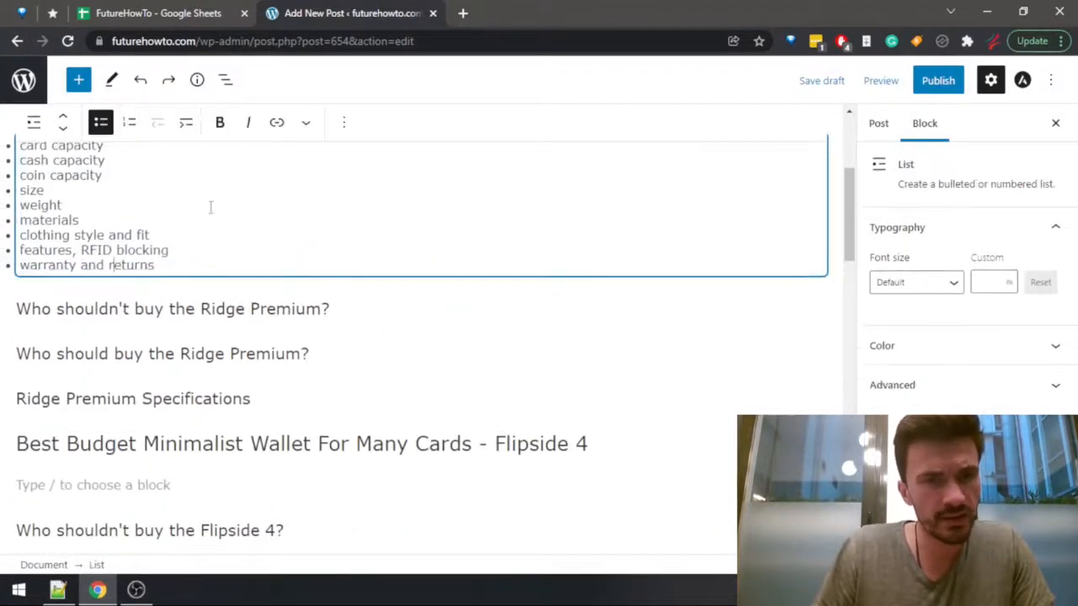
left_click(344, 122)
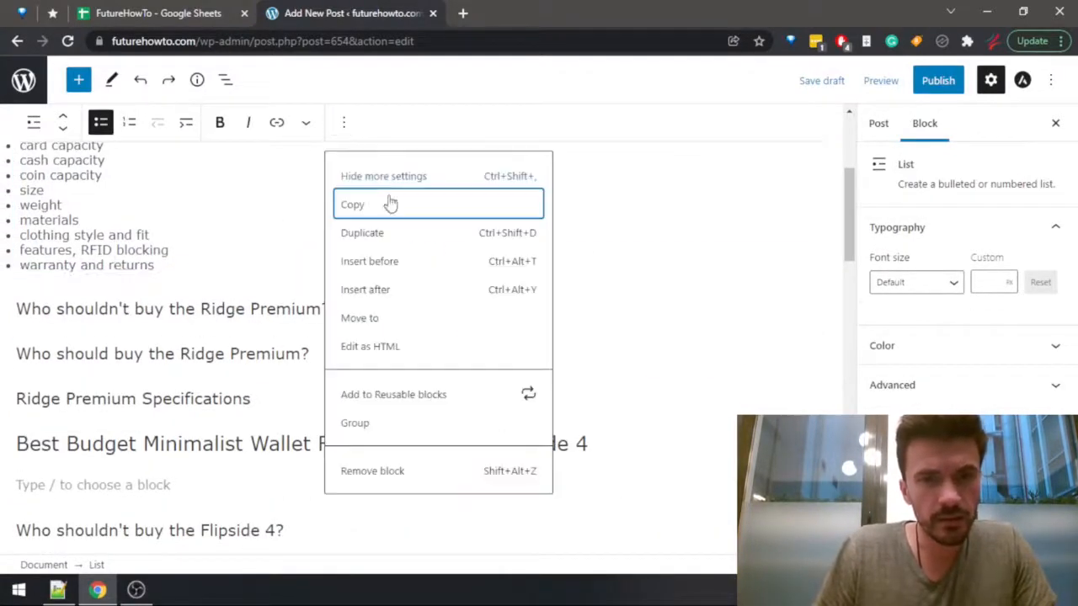
left_click(360, 208)
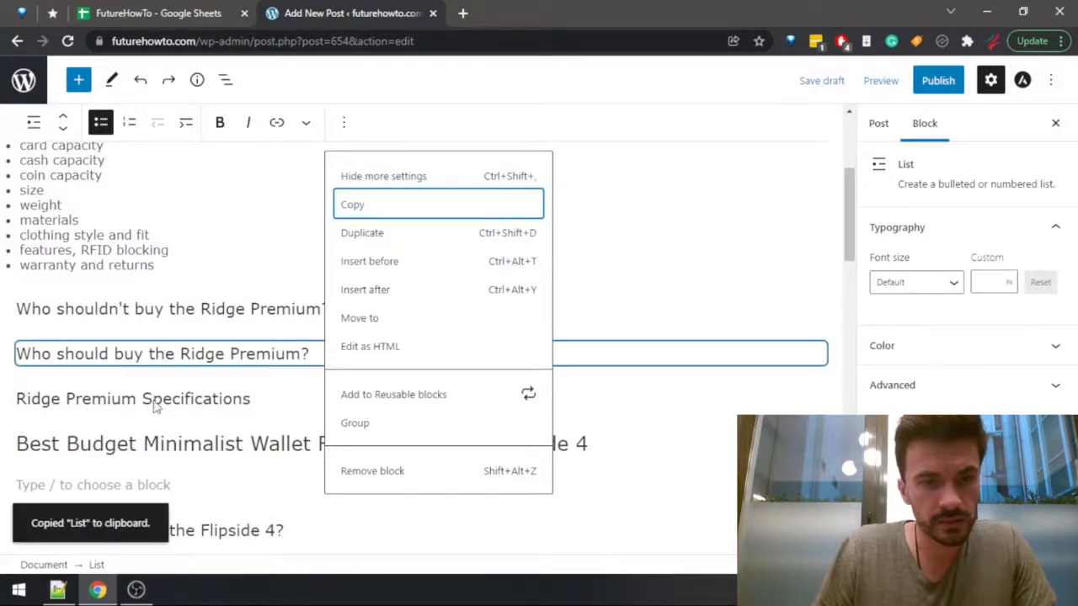
left_click(160, 438)
left_click(210, 485)
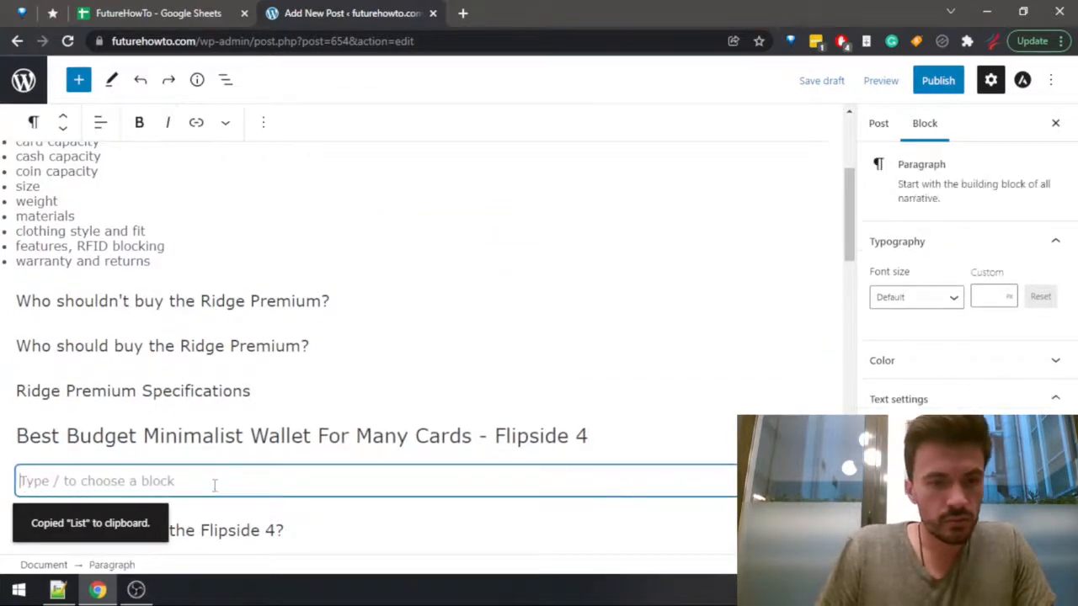
key("ctrl+v")
Paste the copied bulleted list block below the Trayvax Original 2.0 heading.
scroll(252, 438, "down", 1)
scroll(289, 413, "down", 4)
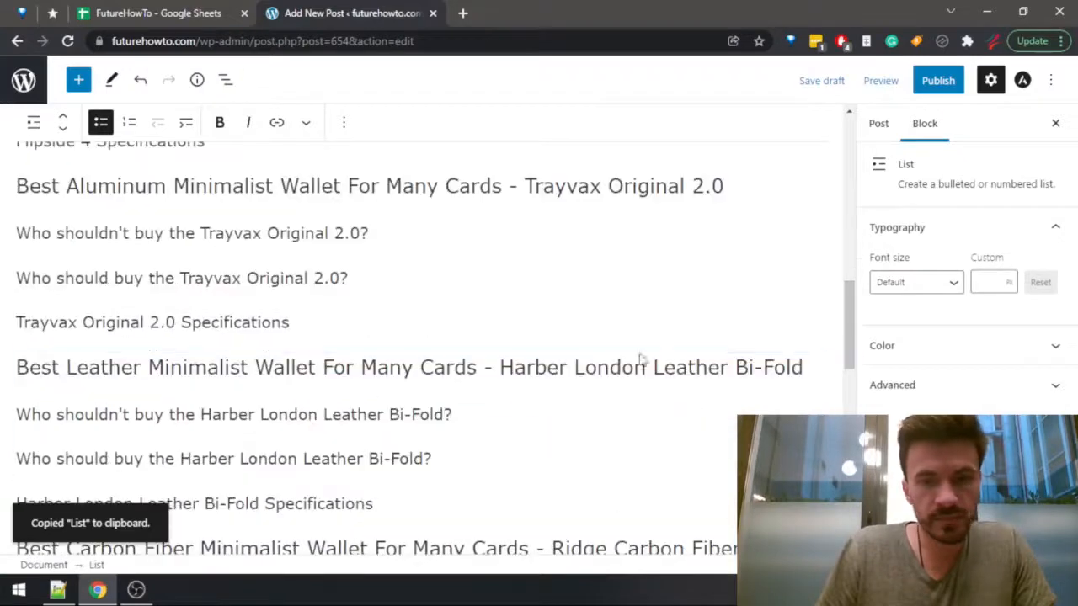
left_click(750, 186)
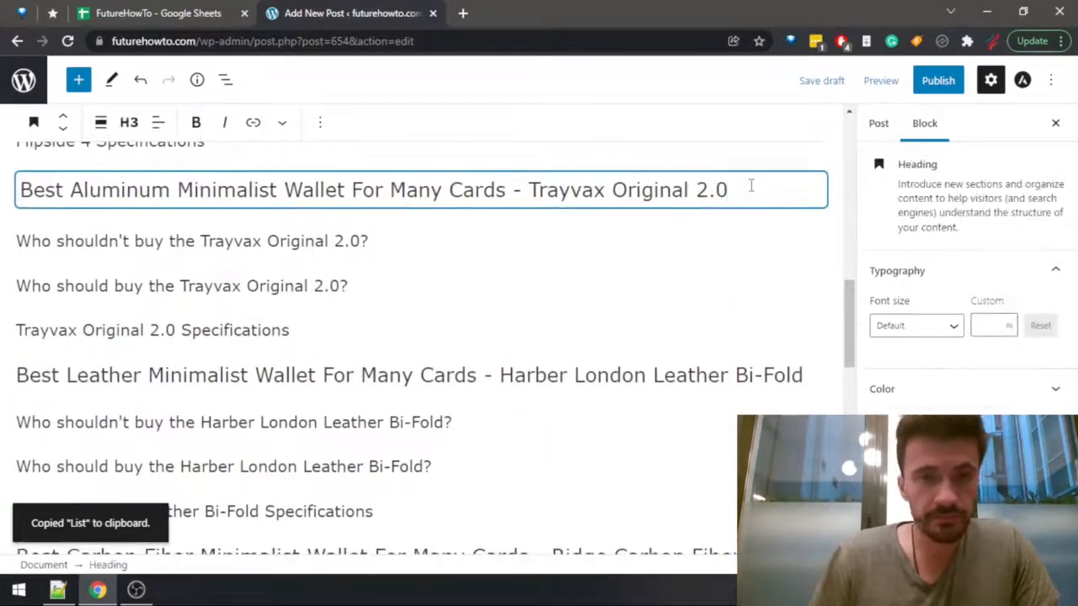
key("ctrl+v")
scroll(409, 248, "up", 4)
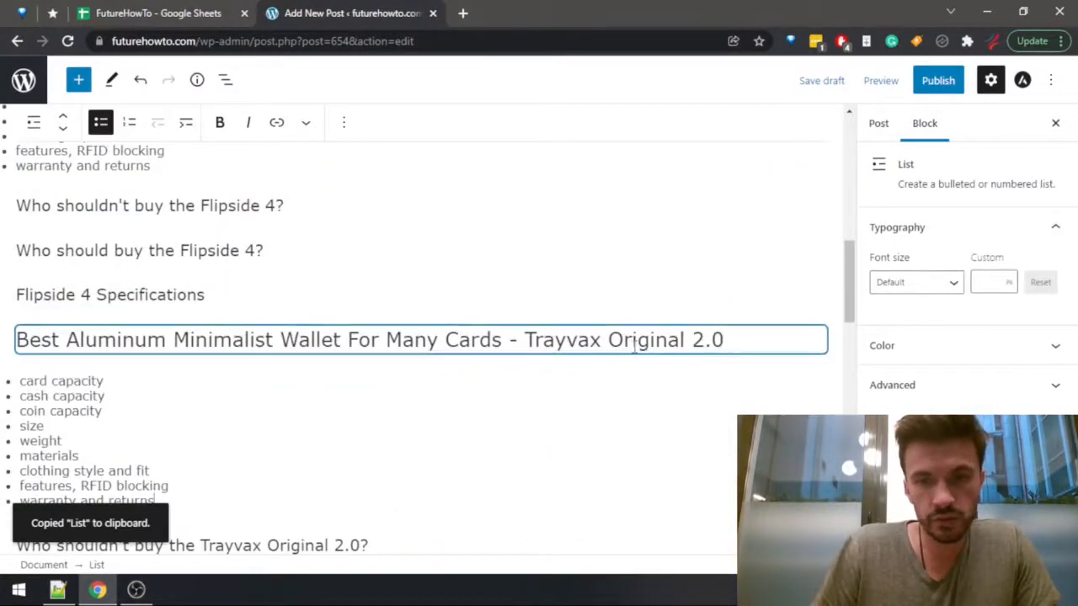
left_click(635, 350)
Add a paragraph below the Harber London Leather Bi-Fold heading and paste the copied bulleted list there.
scroll(373, 272, "down", 4)
right_click(823, 365)
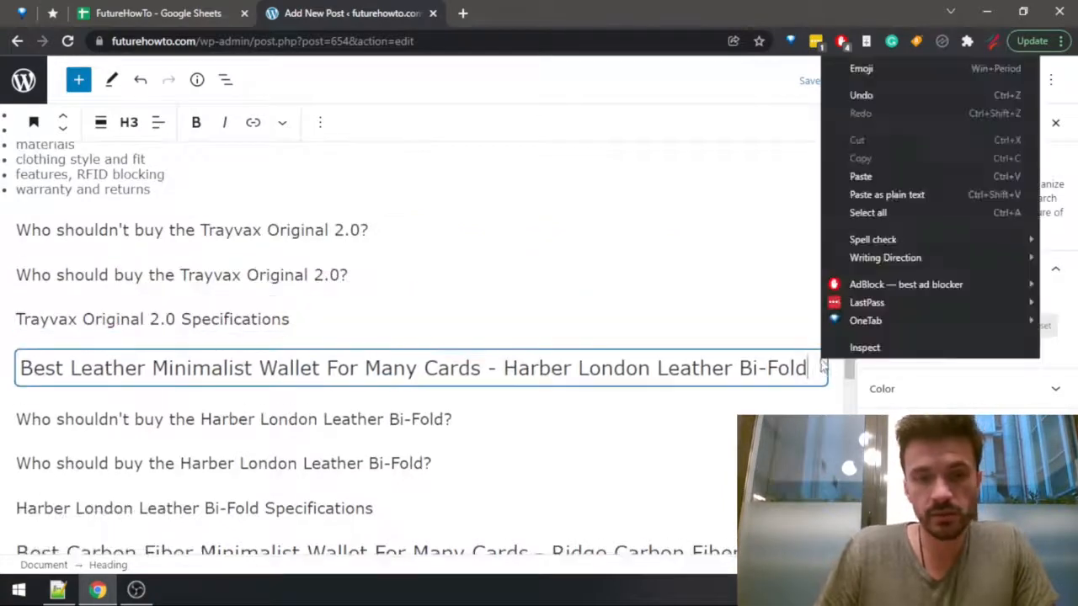
left_click(810, 364)
key("Return")
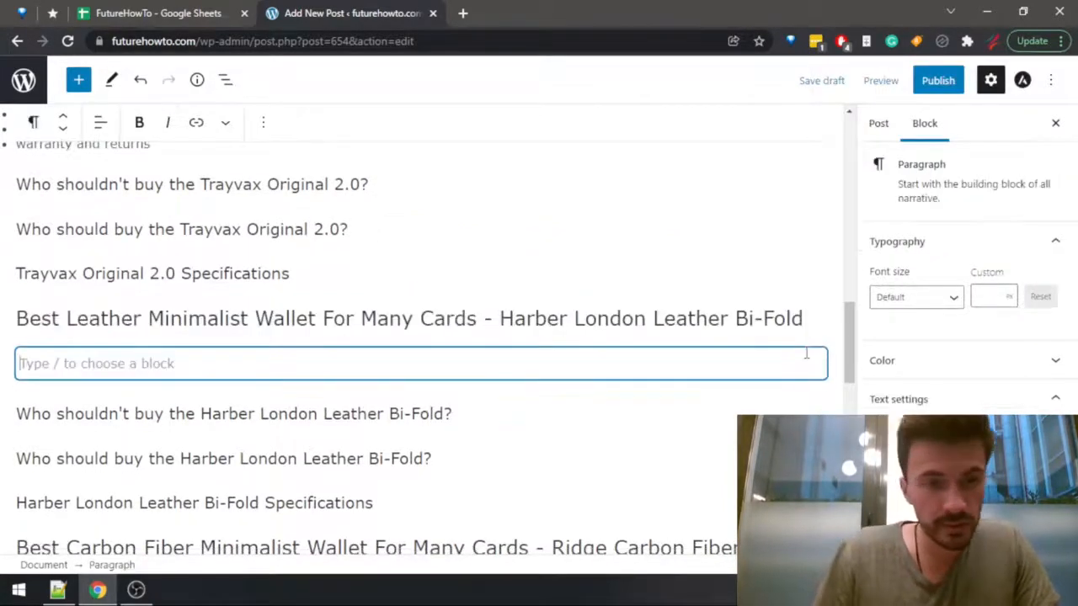
key("ctrl+v")
Paste the copied bulleted list into new paragraphs below the Ridge Carbon Fiber and Ridge Aluminum headings.
scroll(791, 388, "down", 2)
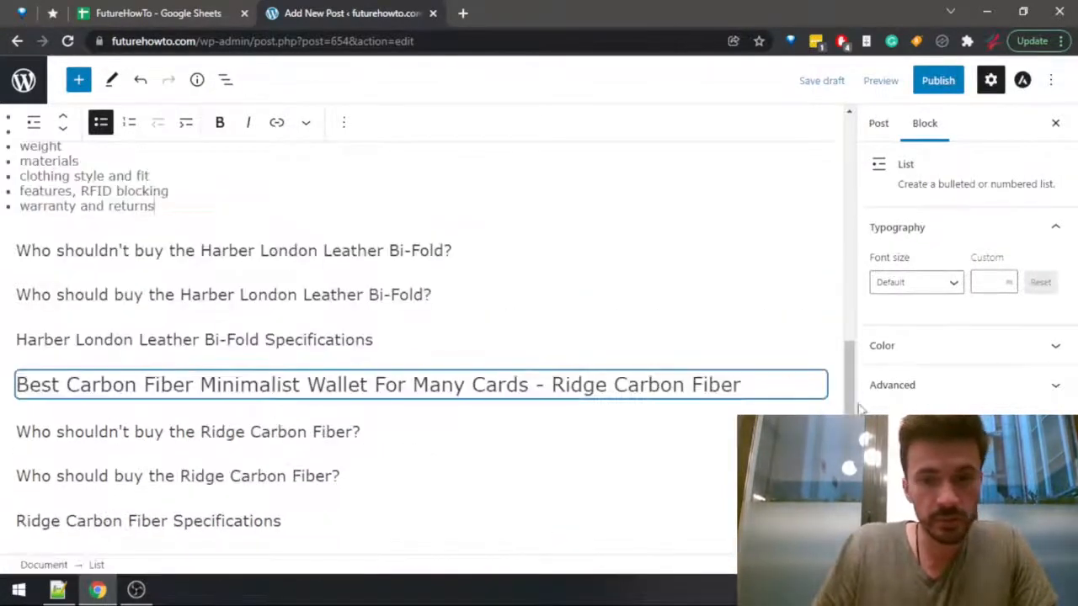
left_click(791, 387)
key("Return")
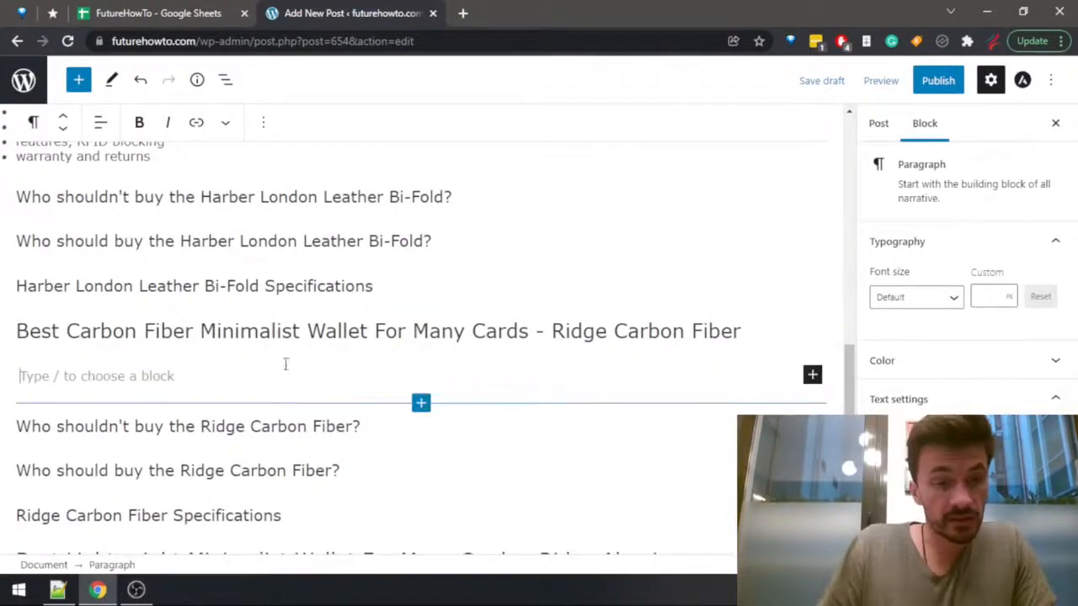
key("ctrl+v")
scroll(312, 320, "down", 2)
left_click(720, 402)
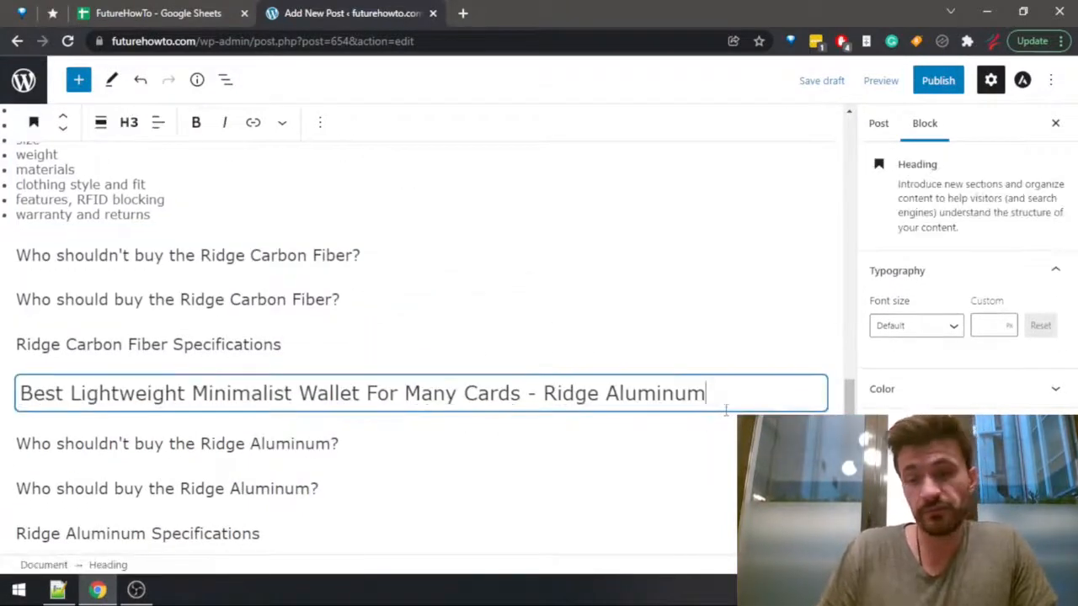
key("Return")
key("ctrl+v")
Add a paragraph below the Dango D01 Dapper heading and paste the copied bulleted list there.
scroll(387, 319, "down", 3)
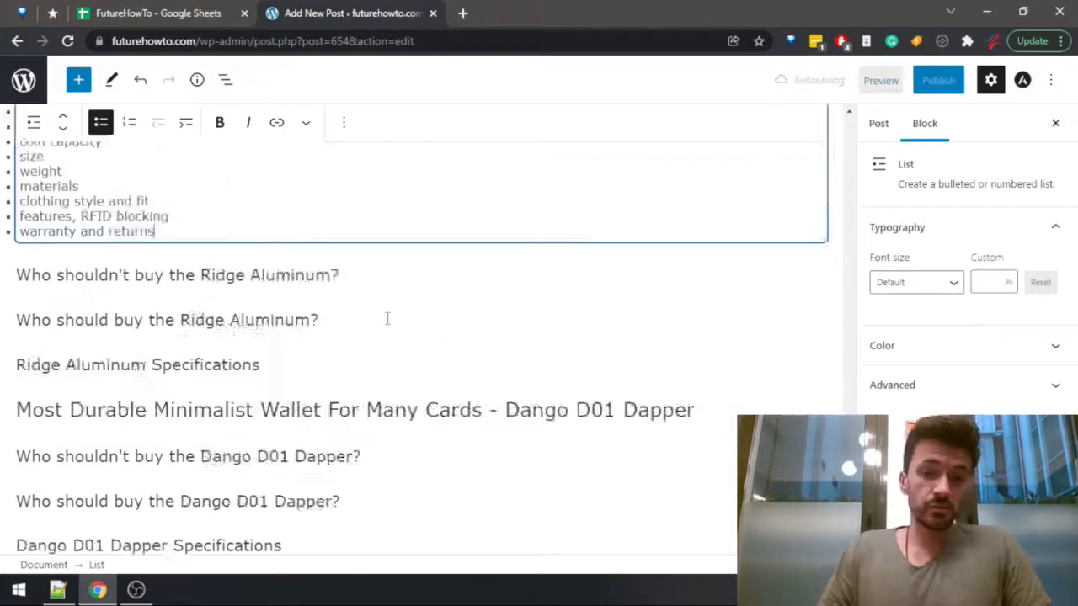
scroll(388, 318, "down", 2)
left_click(713, 255)
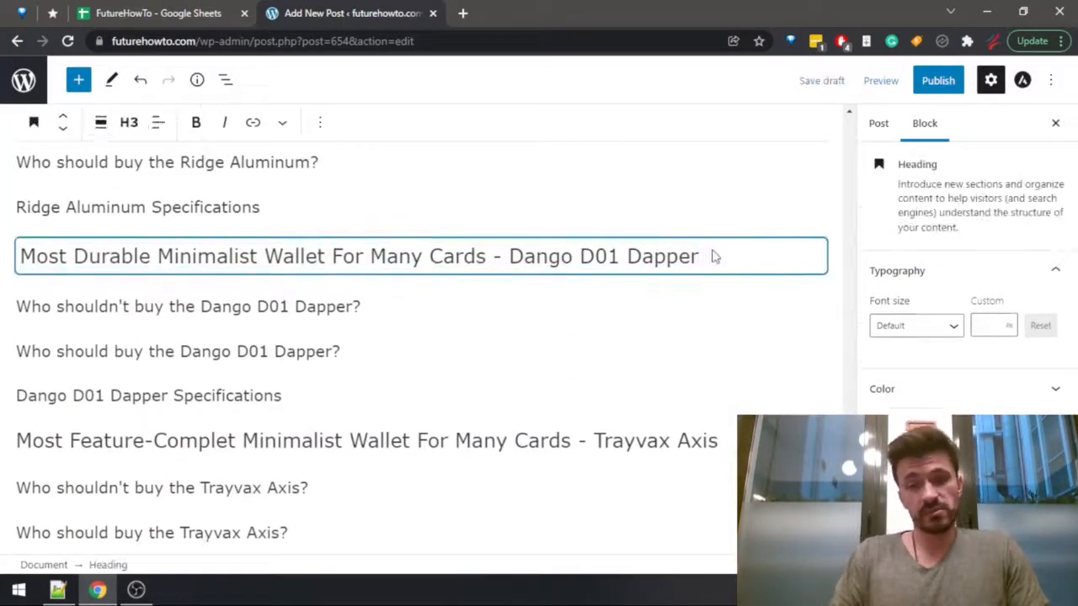
key("Return")
key("ctrl+v")
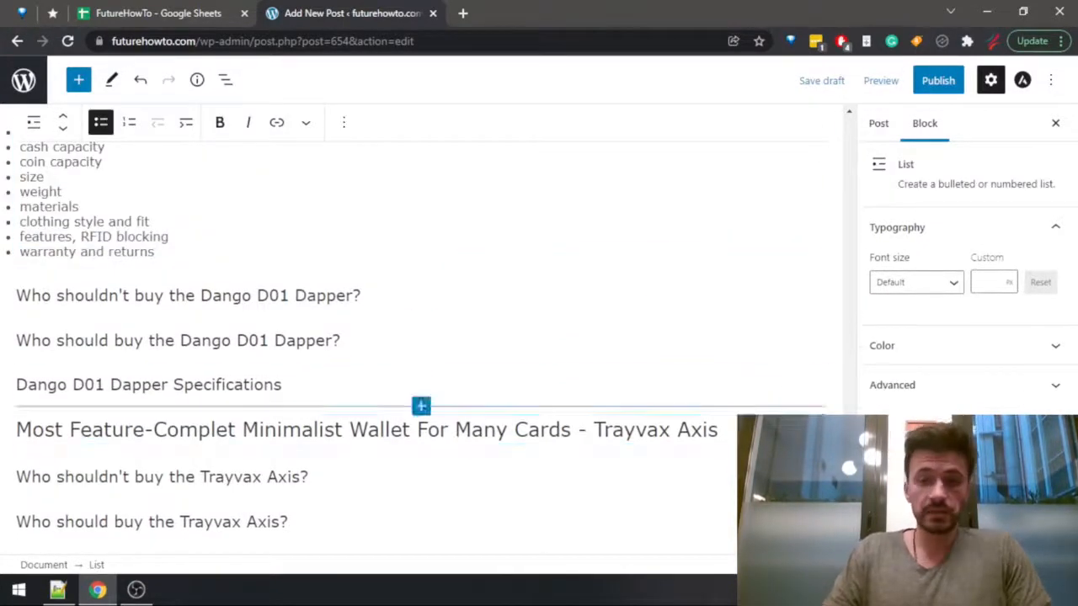
Add an empty paragraph for the bulleted list below the Trayvax Axis heading, and return to the start of the article.
left_click(731, 426)
key("Return")
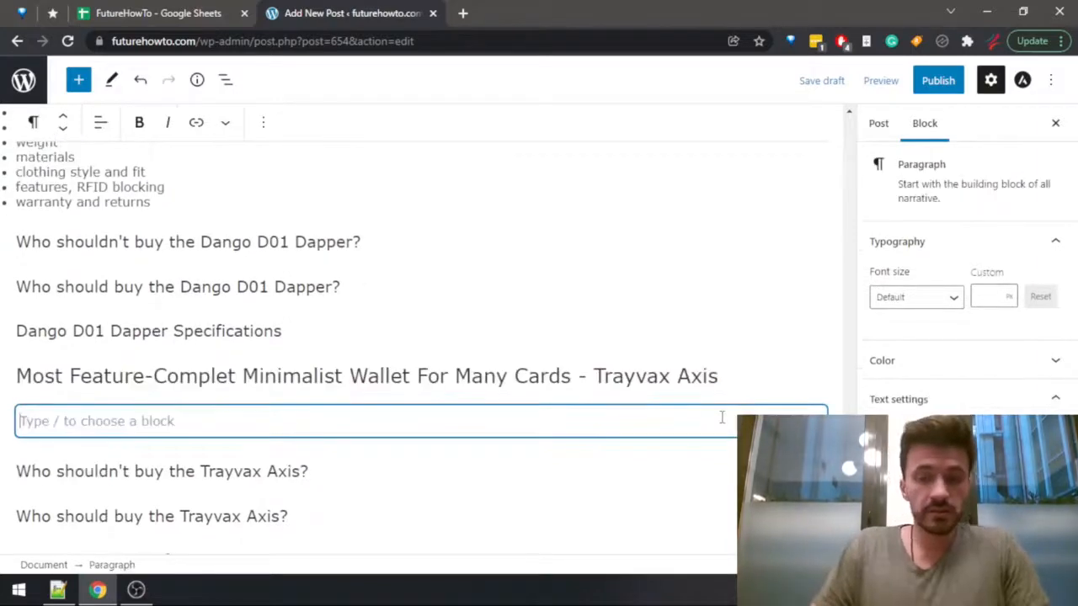
scroll(689, 271, "up", 10)
left_click(689, 272)
Switch to the checklist in Notepad++, mark "Create the structure for every entry" as done with a plus sign, and save the file.
key("alt+Tab")
key("Home")
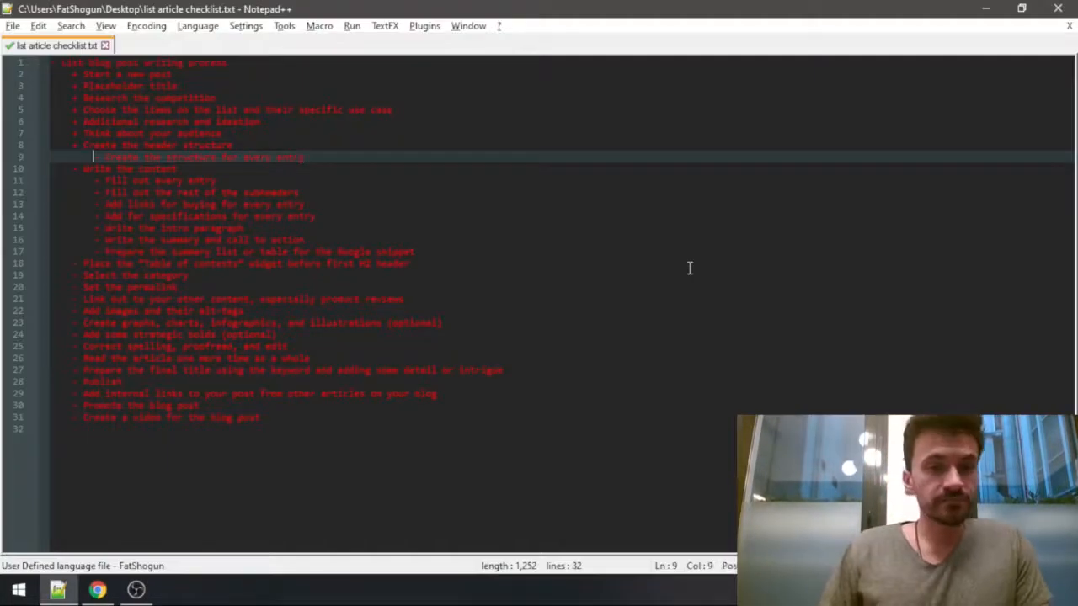
key("shift+Right")
type("+")
key("End")
key("Home")
key("Home")
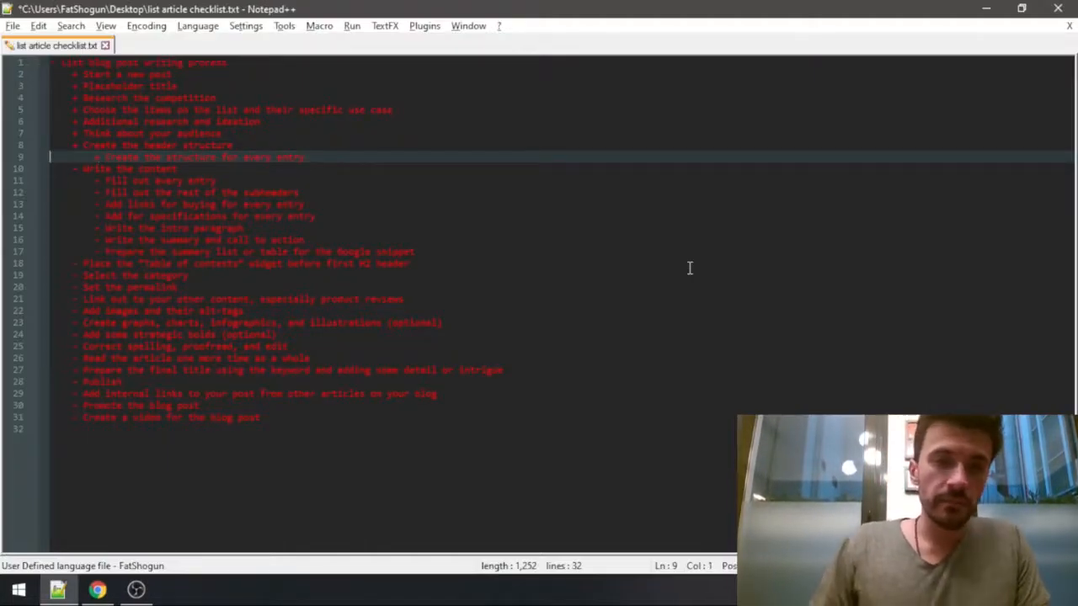
key("Down")
key("ctrl+s")
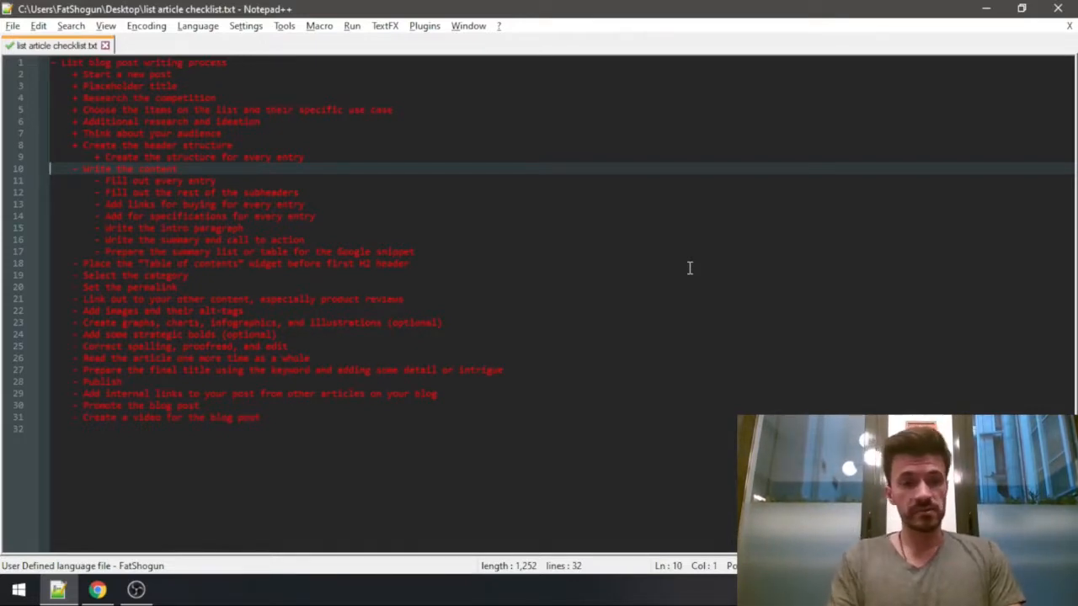
Review the remaining checklist items from writing the content through setting the permalink and linking to other content.
key("Down")
key("Down")
key("Down")
key("Down")
key("Down")
key("Down")
key("Down")
key("Down")
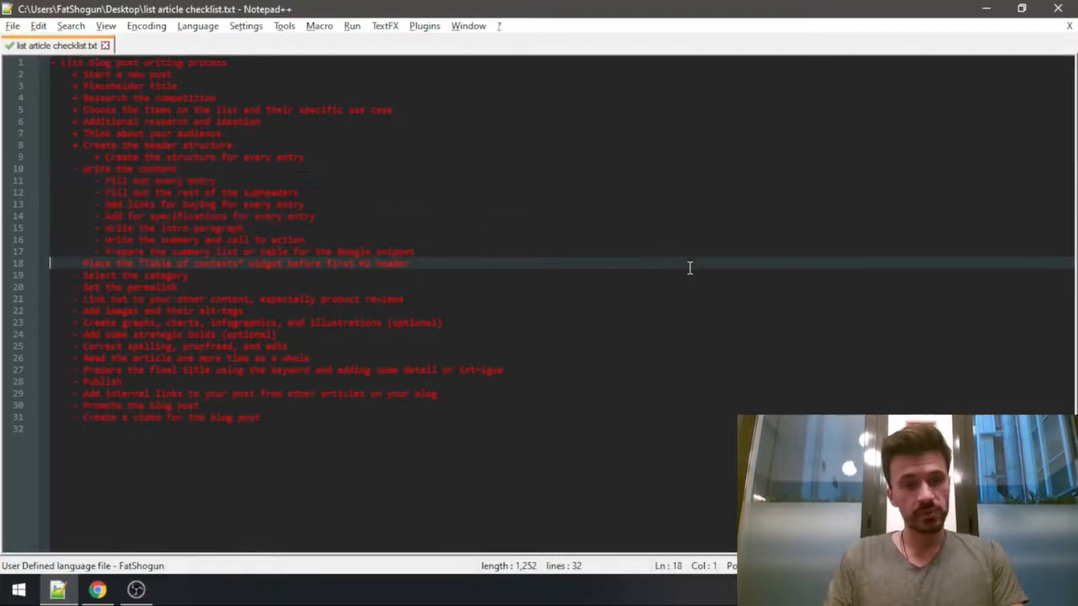
key("shift+Down")
key("shift+Down")
key("shift+Down")
key("Up")
key("Up")
key("Up")
key("Up")
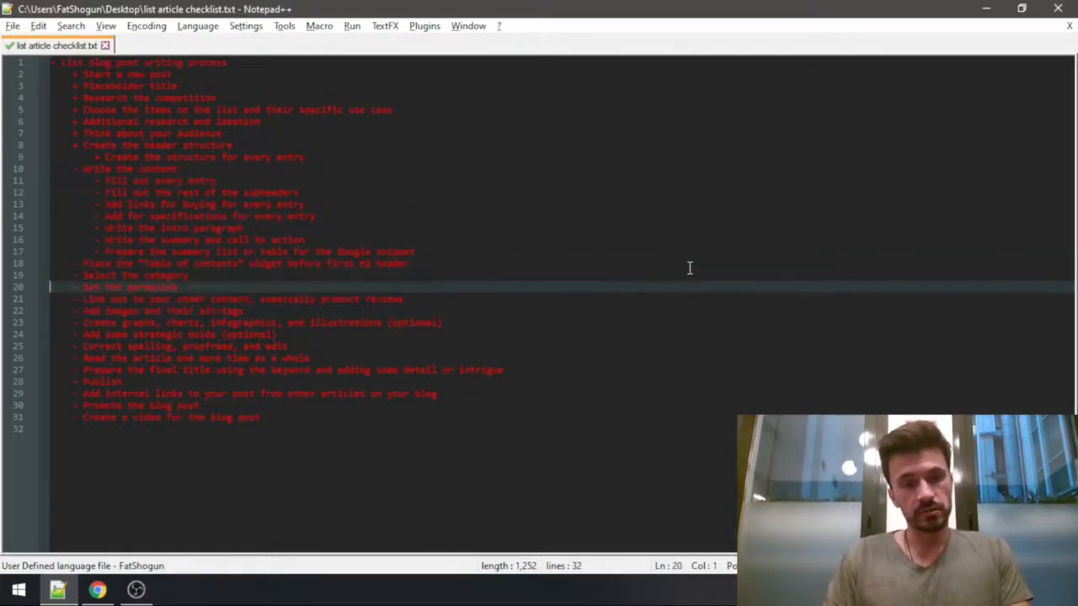
key("Up")
key("Up")
key("Up")
key("Up")
key("Up")
key("Up")
key("Up")
key("Up")
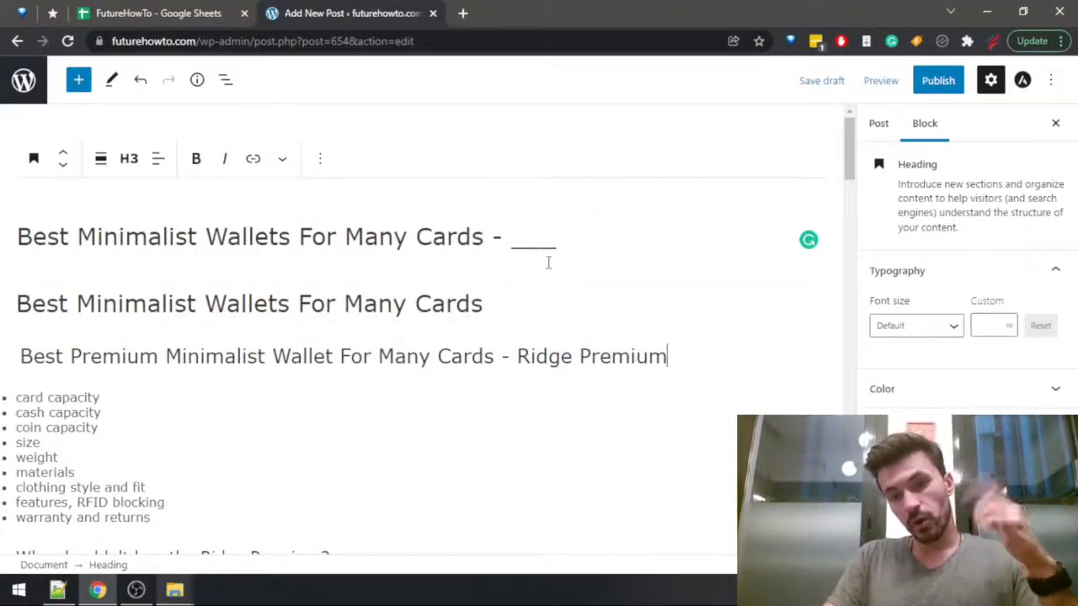
In the WordPress post, insert empty paragraphs below the title and below the H2 heading "Best Minimalist Wallets For Many Cards".
left_click(598, 246)
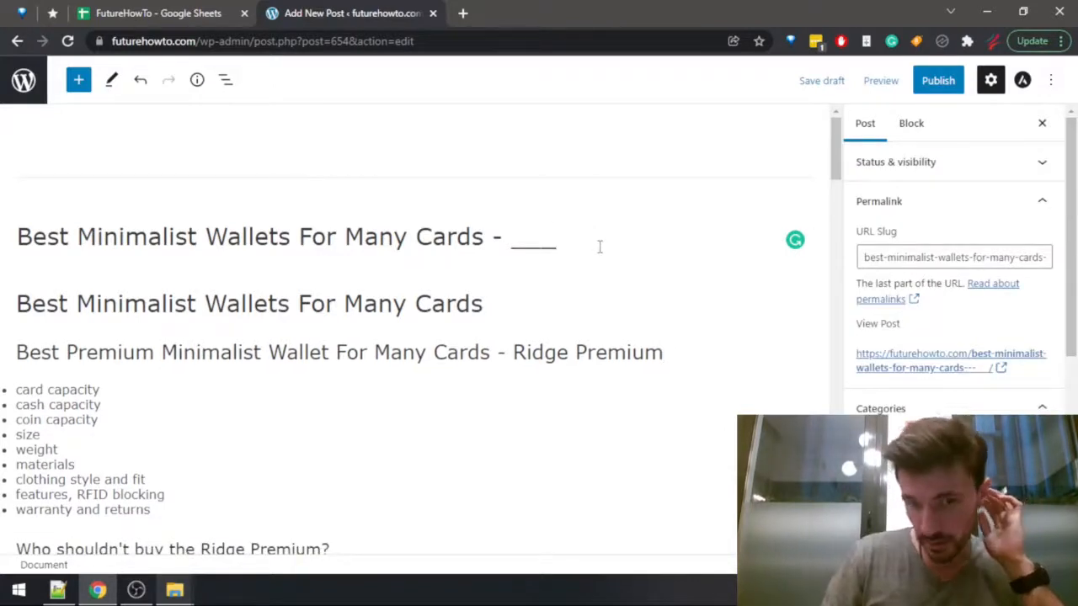
key("Return")
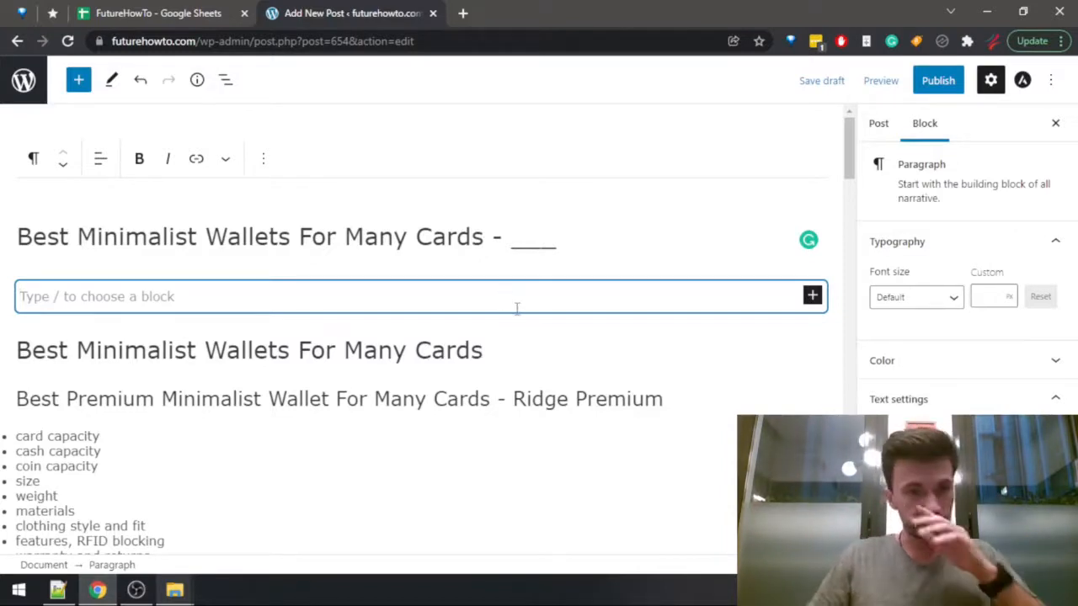
left_click(515, 341)
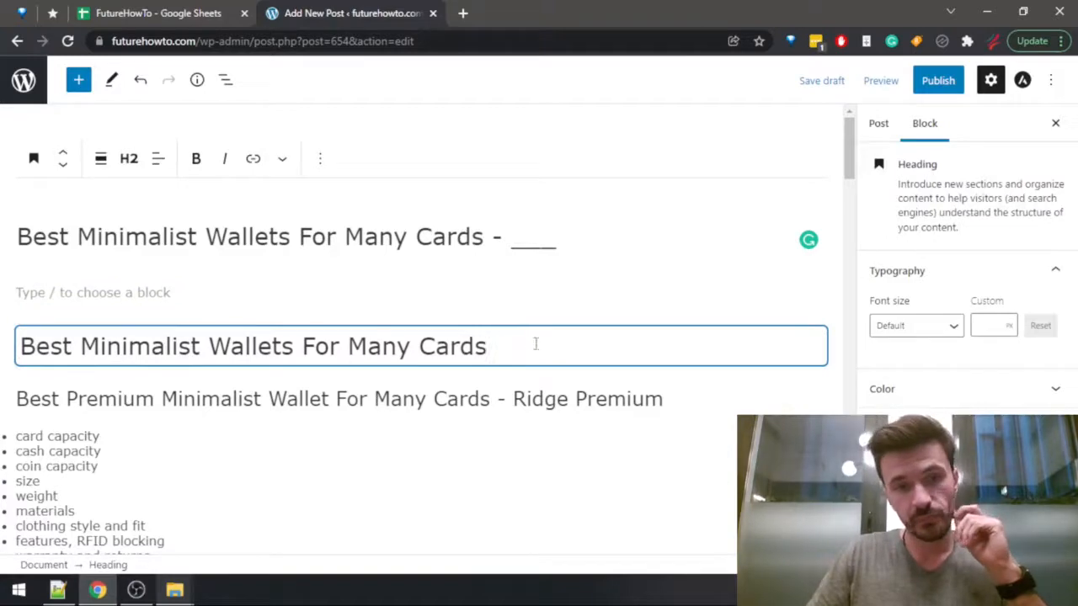
key("Return")
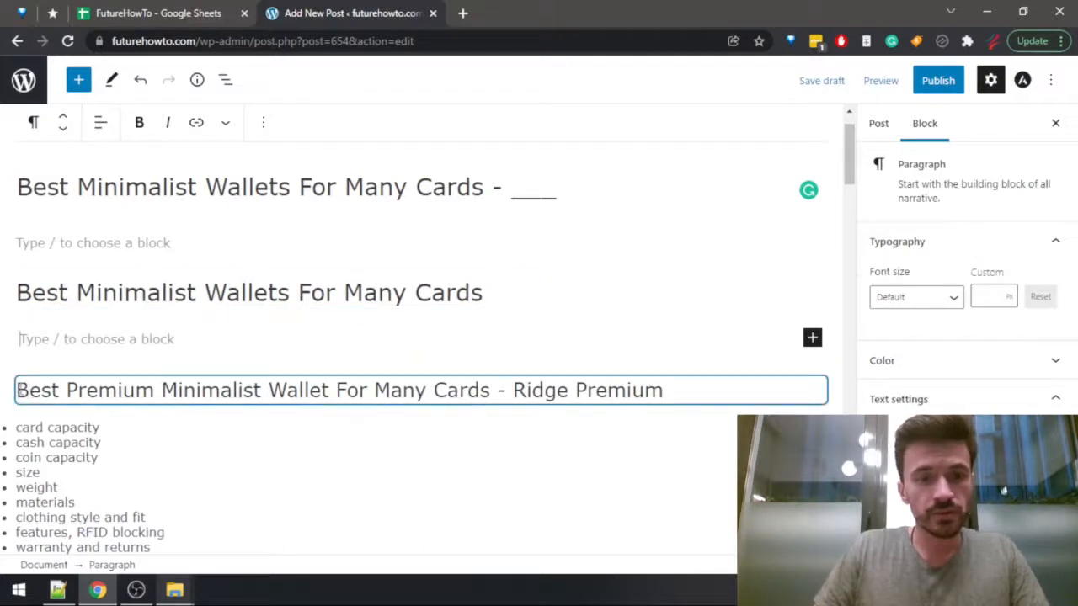
left_click_drag(17, 390, 761, 392)
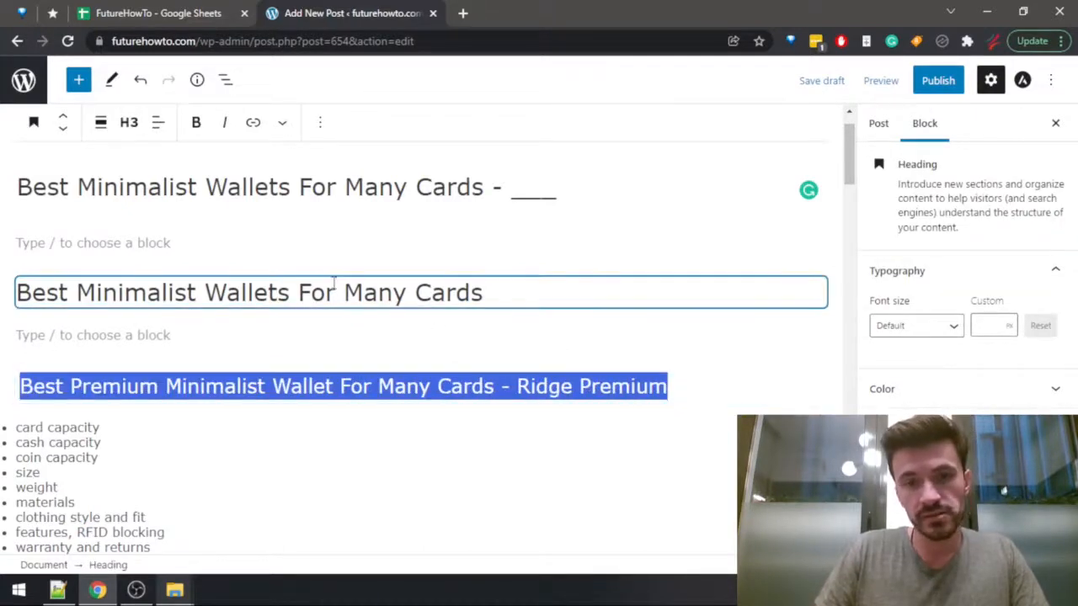
left_click(282, 291)
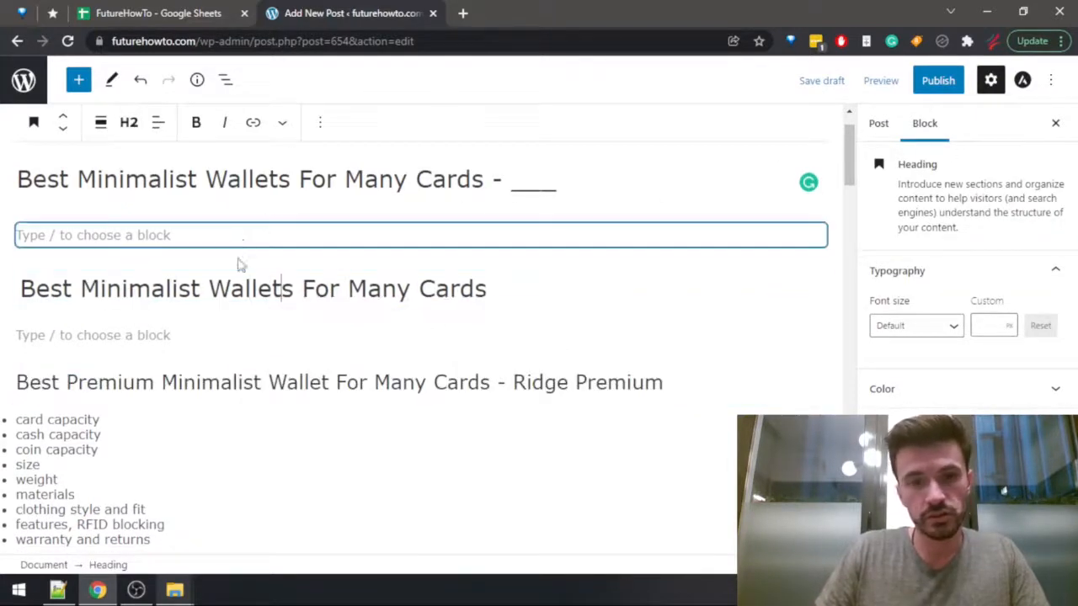
Write "These are the best minimalist wallets that can hold a larger number of cards without any issues." below the H2 heading.
left_click(136, 334)
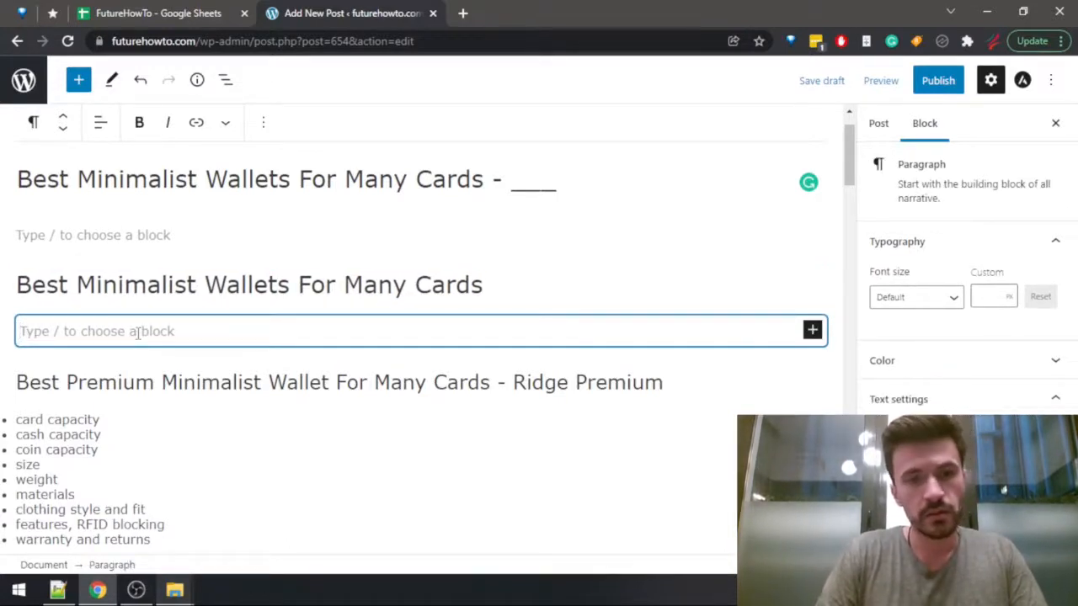
type("These are the b")
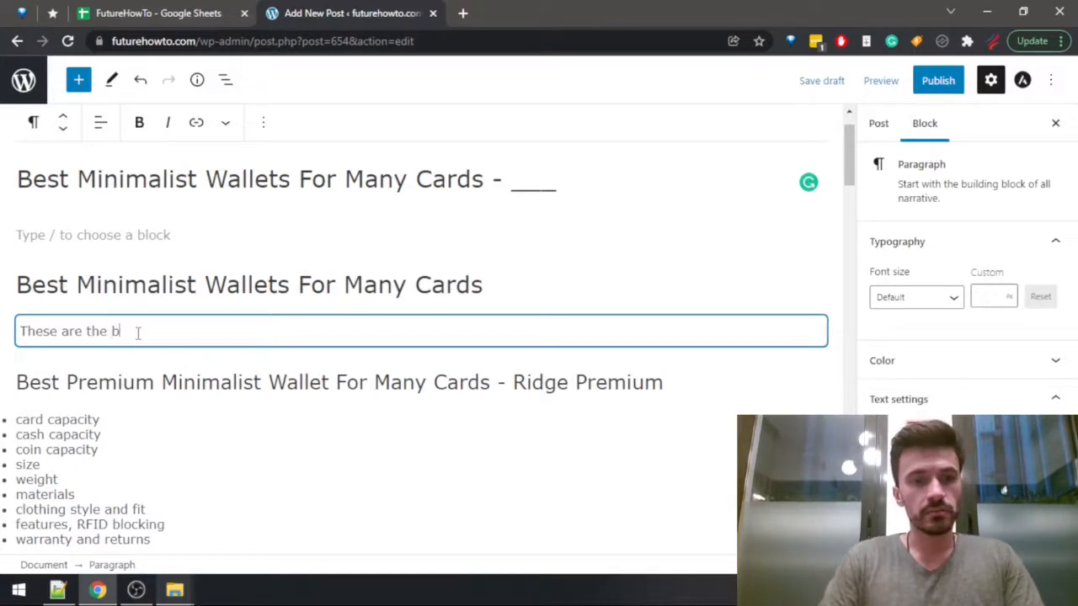
type("est minimalist wal")
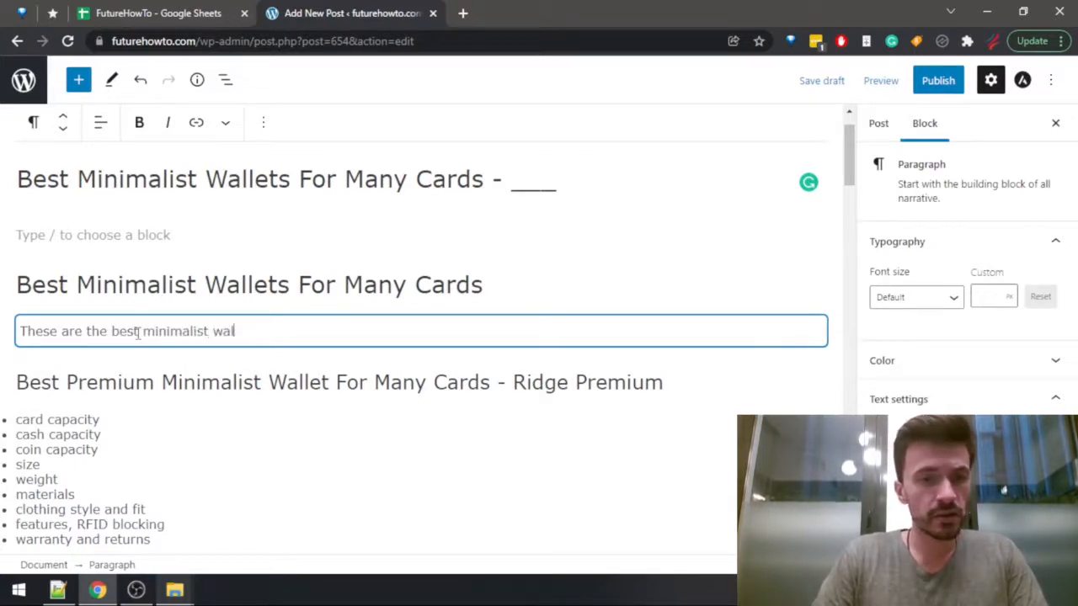
type("lets that can ho")
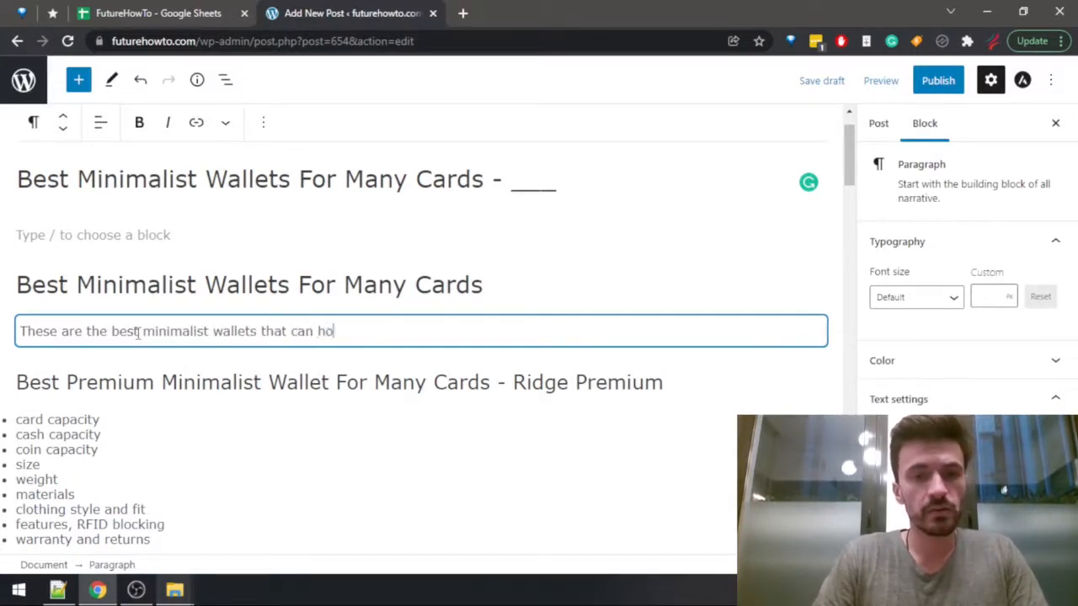
type("ld a ")
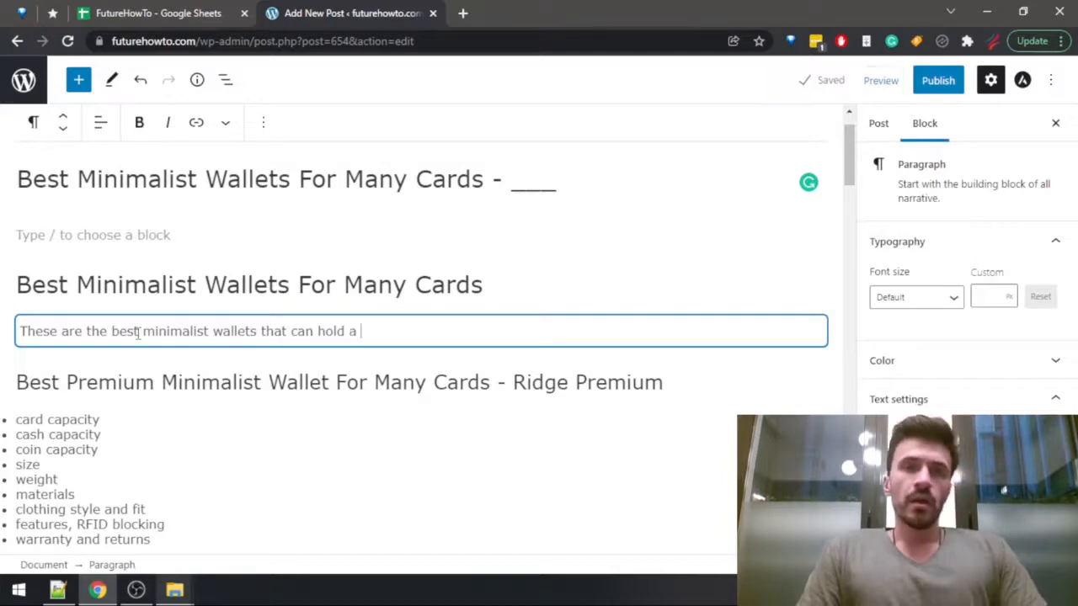
type("larger nu")
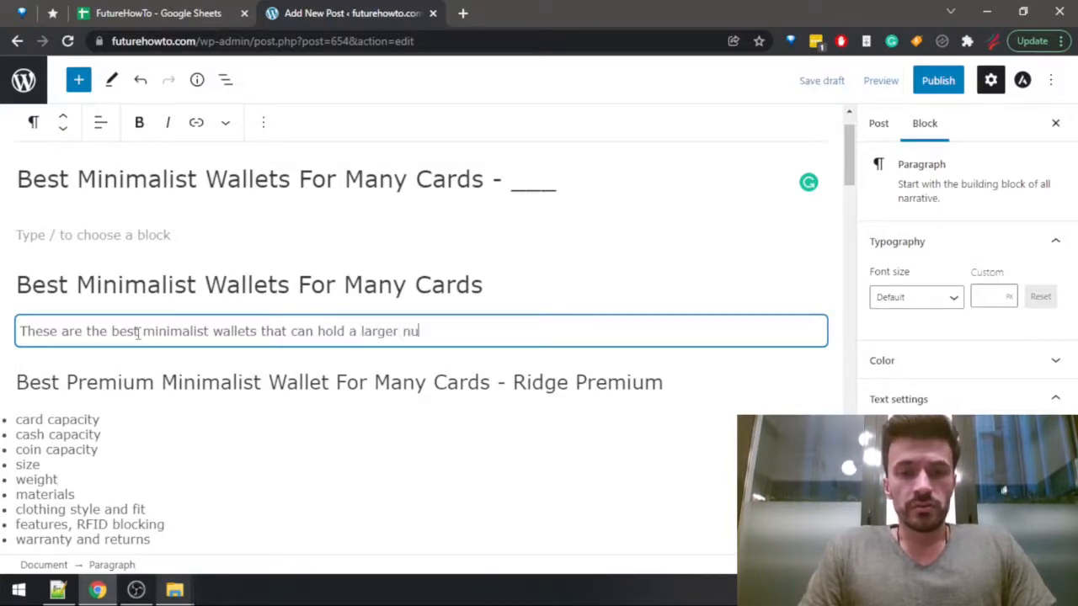
type("mber of cards wi")
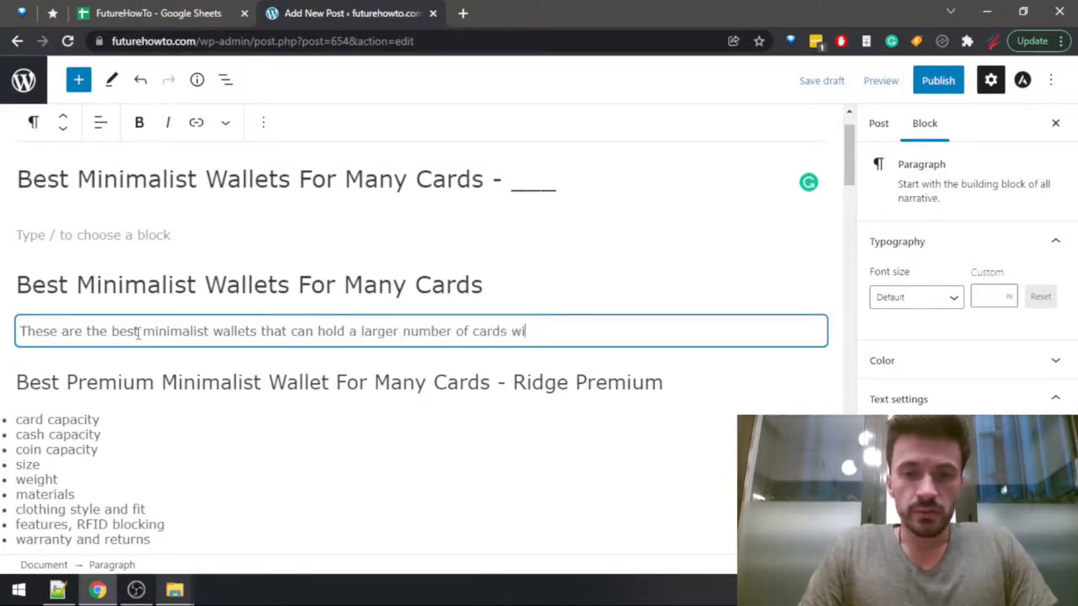
type("thout any issues.")
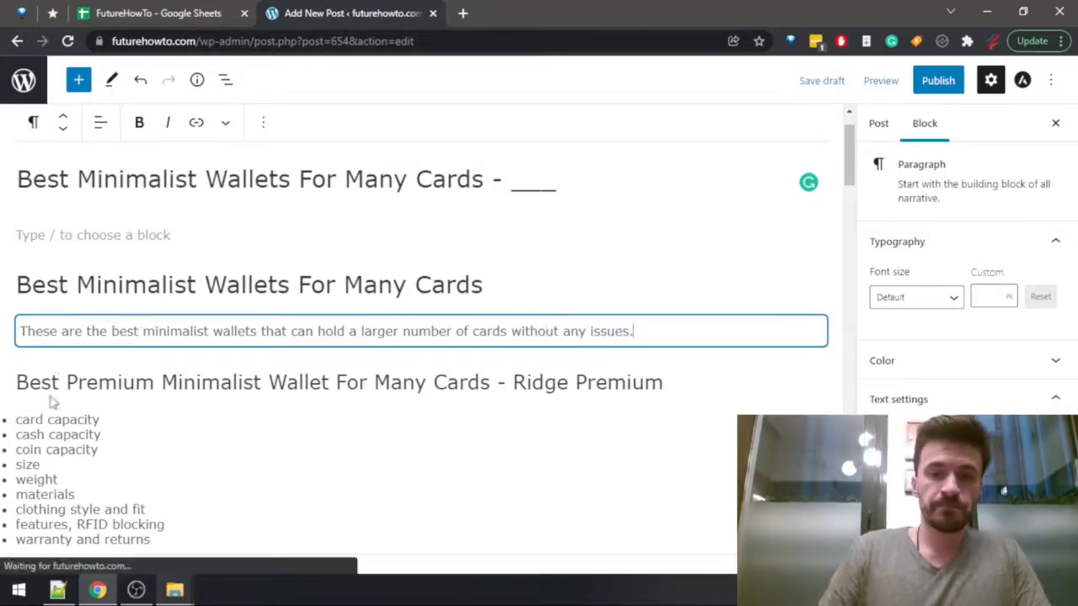
Insert an empty paragraph between the Ridge Premium heading and its bulleted list.
left_click(670, 383)
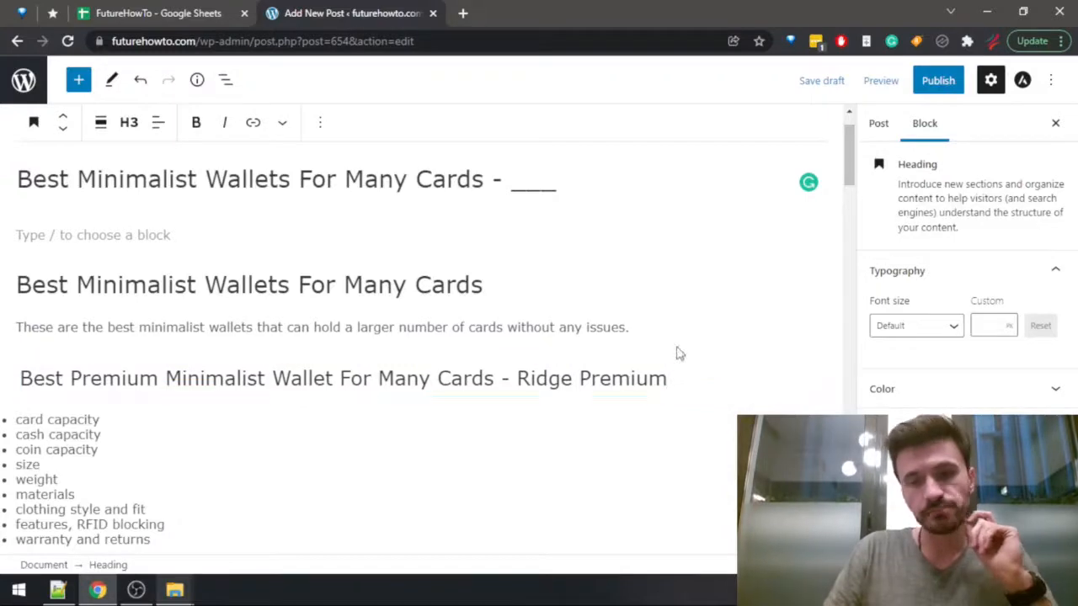
scroll(678, 354, "down", 2)
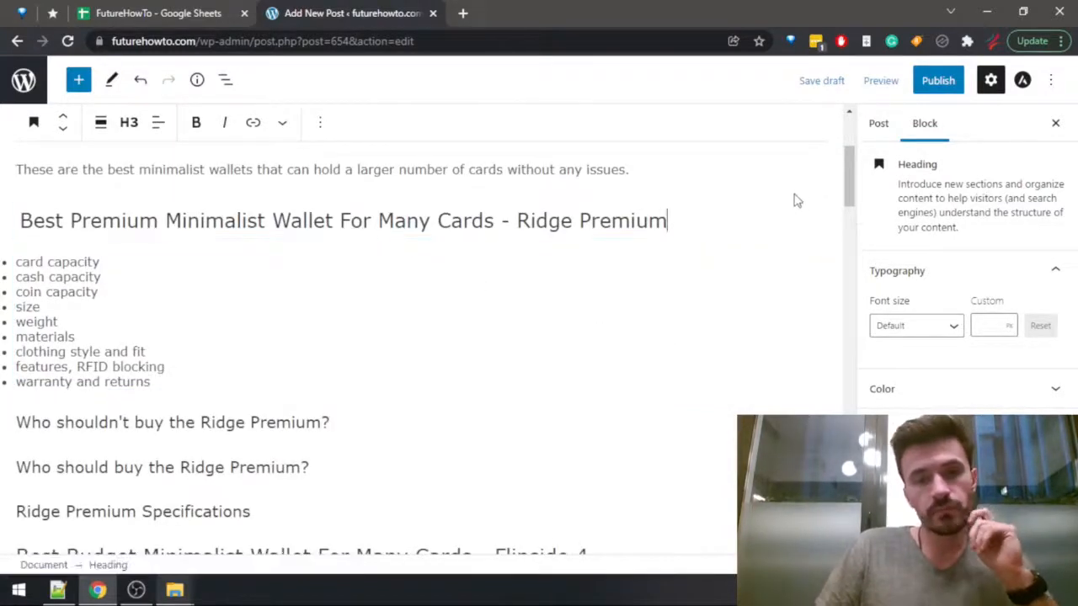
key("Return")
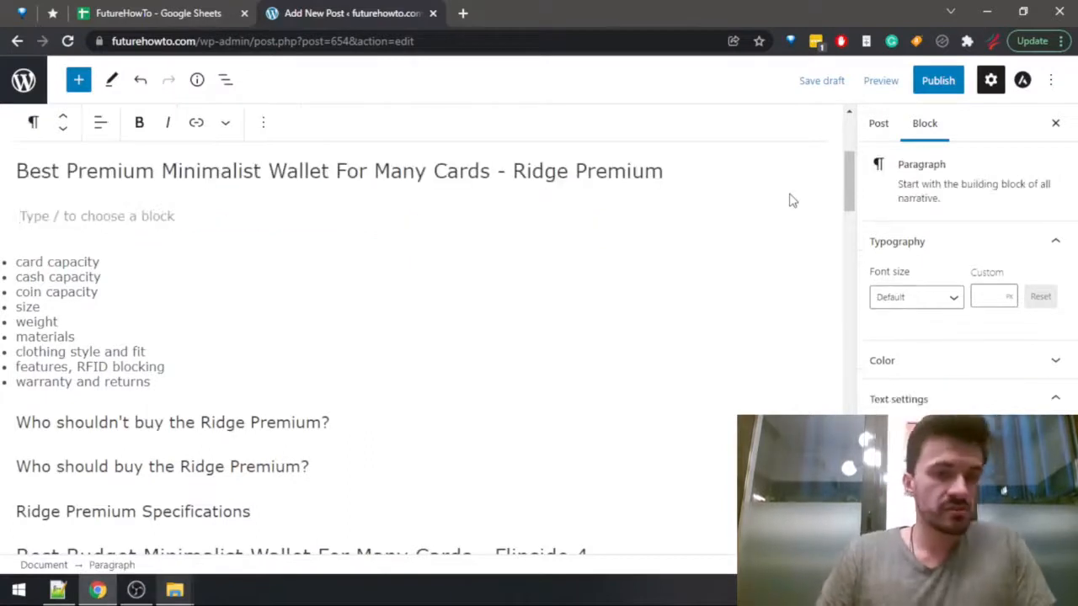
key("Down")
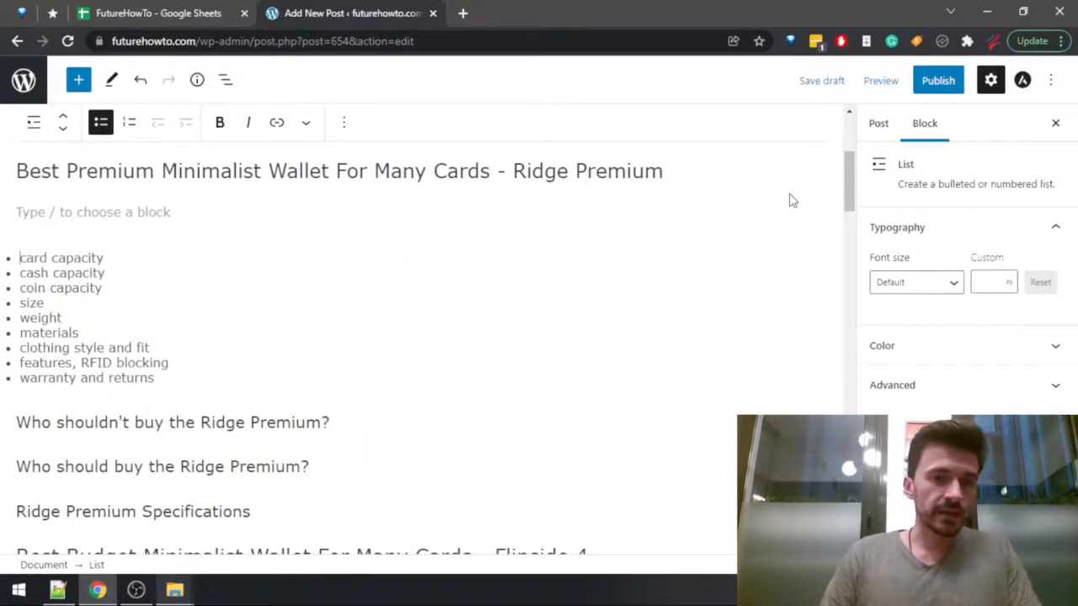
key("Up")
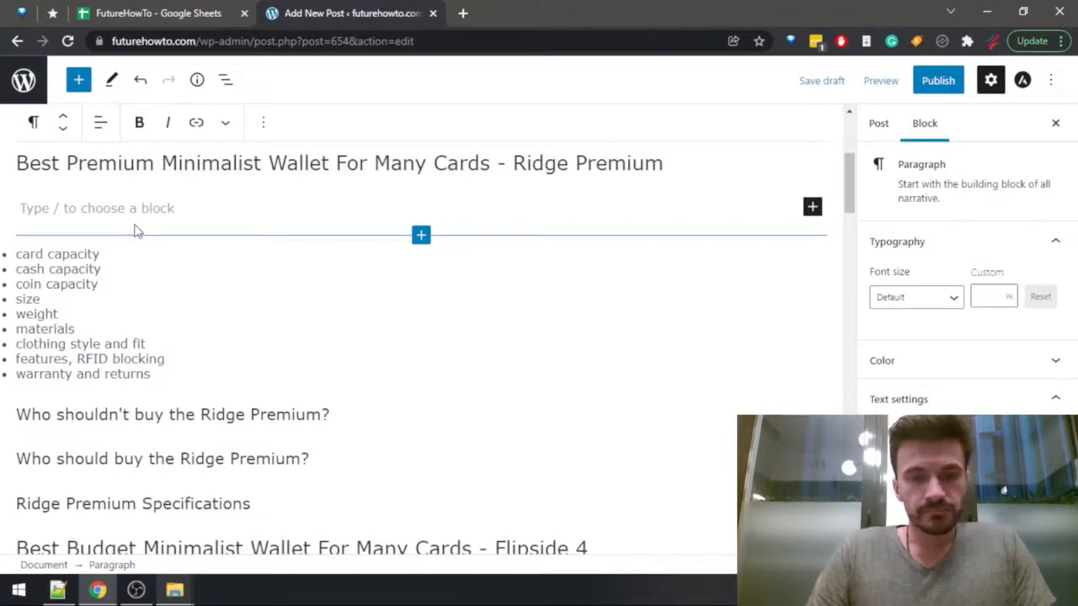
left_click(22, 168)
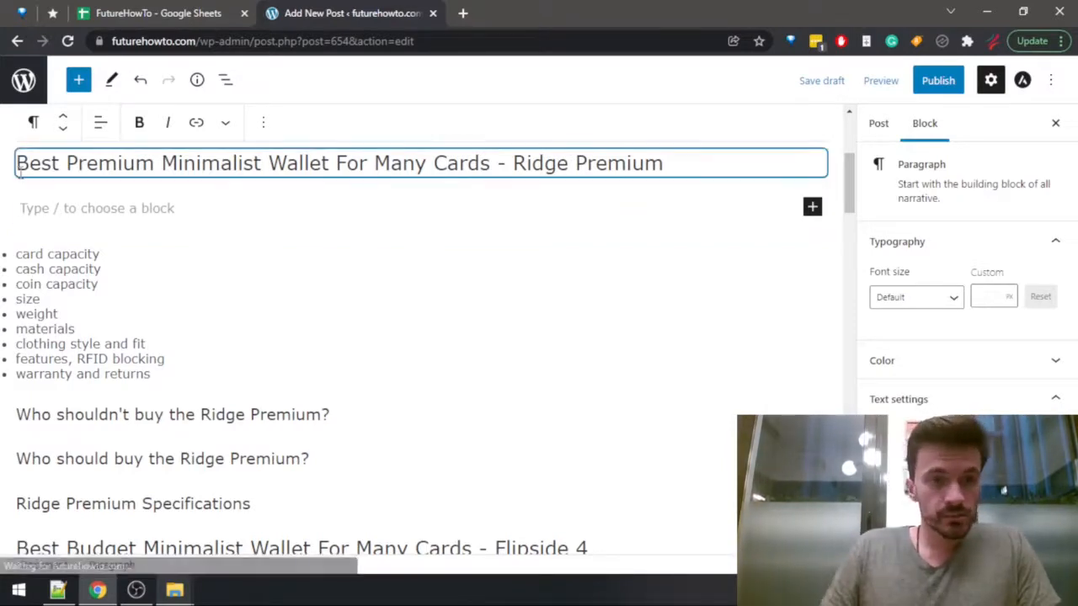
left_click_drag(20, 169, 495, 151)
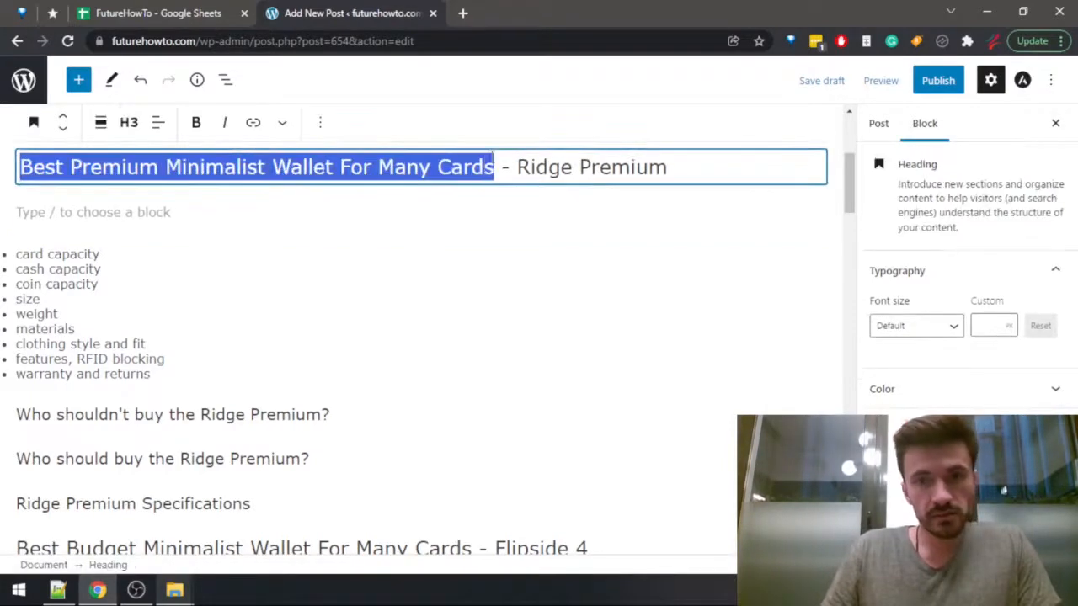
left_click(91, 167)
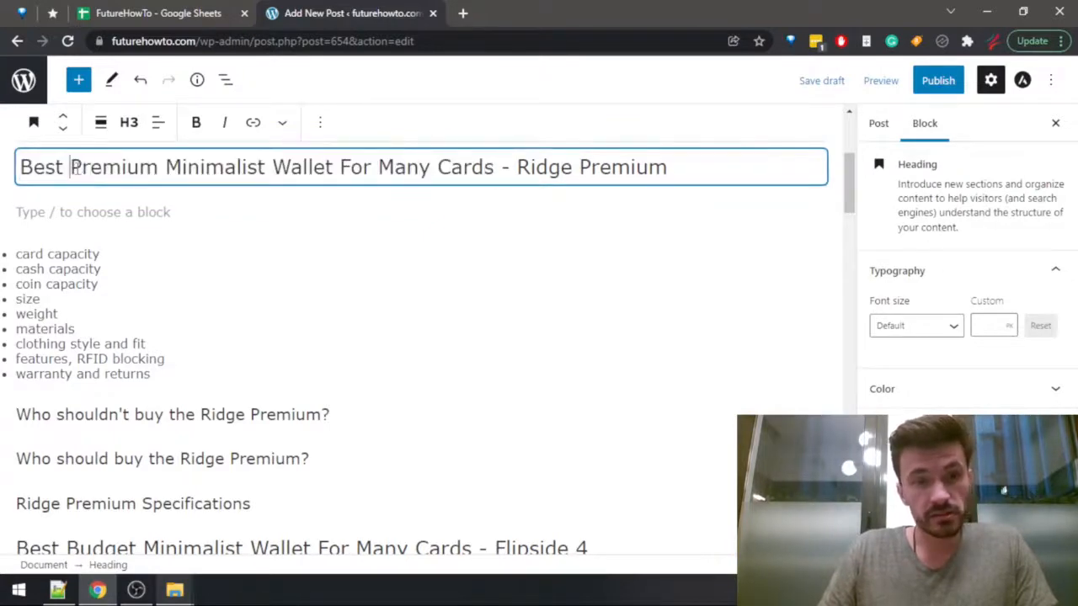
left_click_drag(76, 168, 79, 171)
Write "The Ridge Premium is one of the best minimalist wallets ever made." in the empty paragraph below the Ridge Premium heading.
left_click(57, 212)
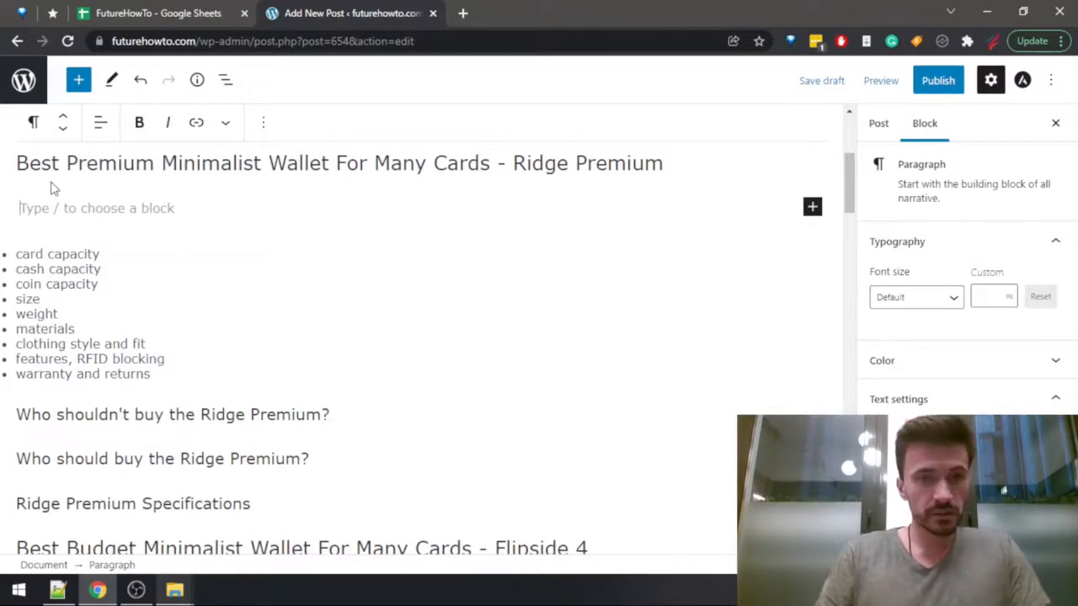
type("The R")
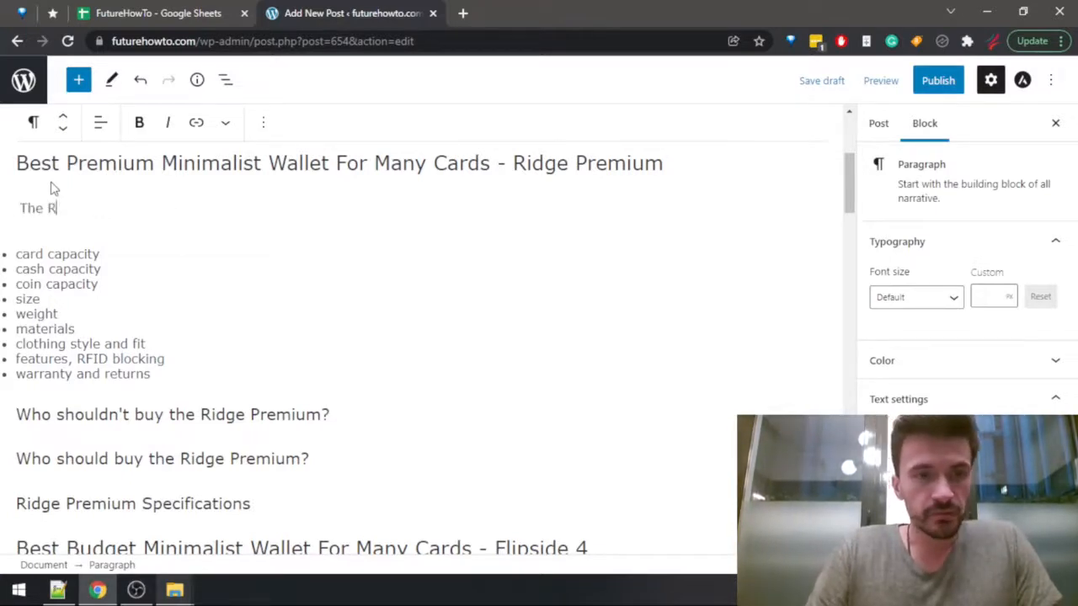
type("idge Premium ")
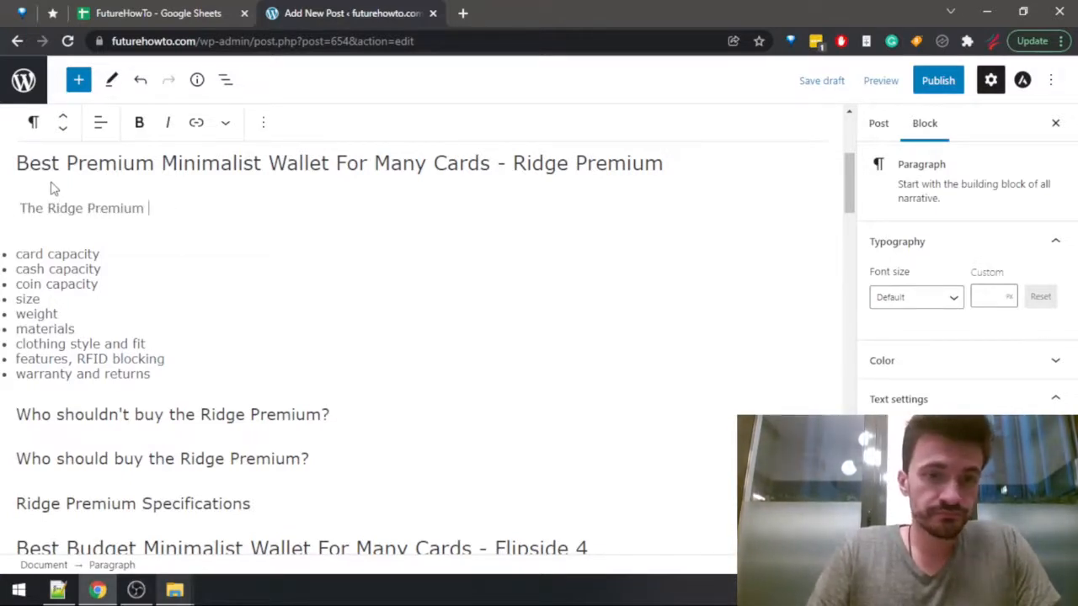
type("is oneof ")
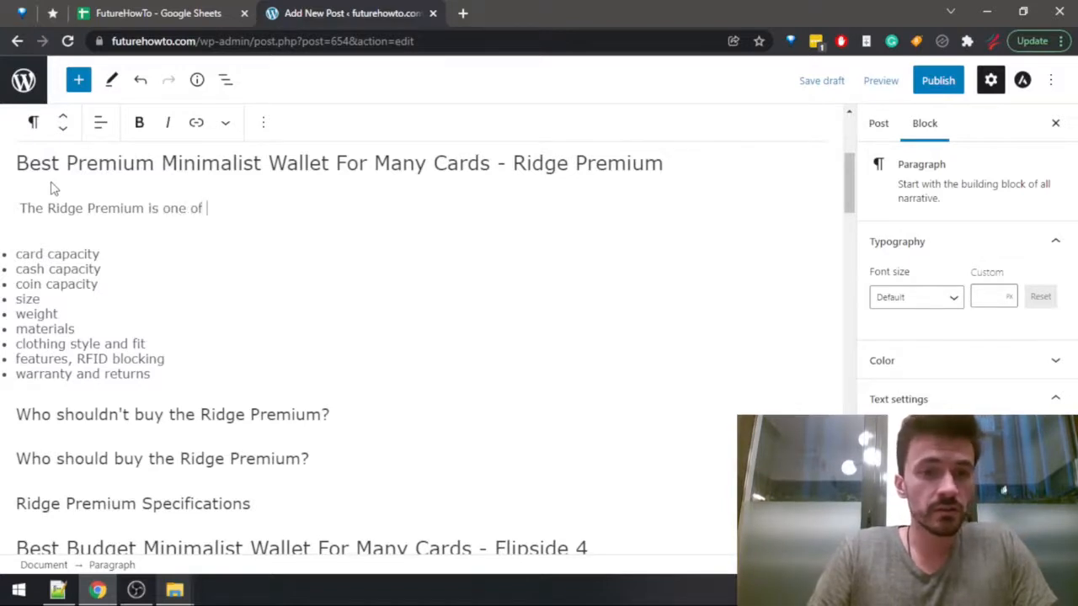
type("the best minimalist")
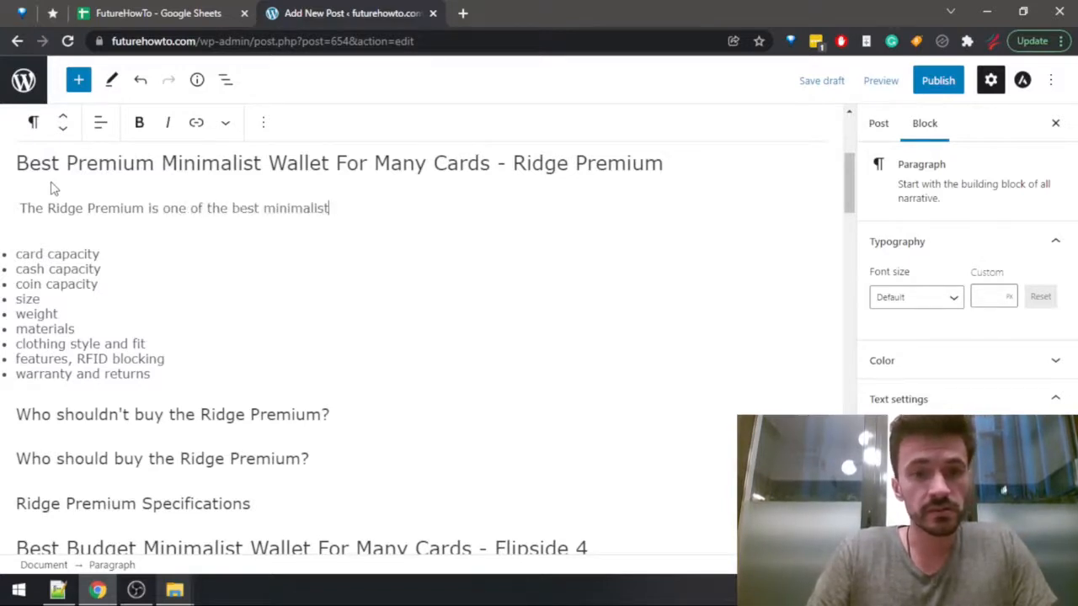
type(" wallets ever made")
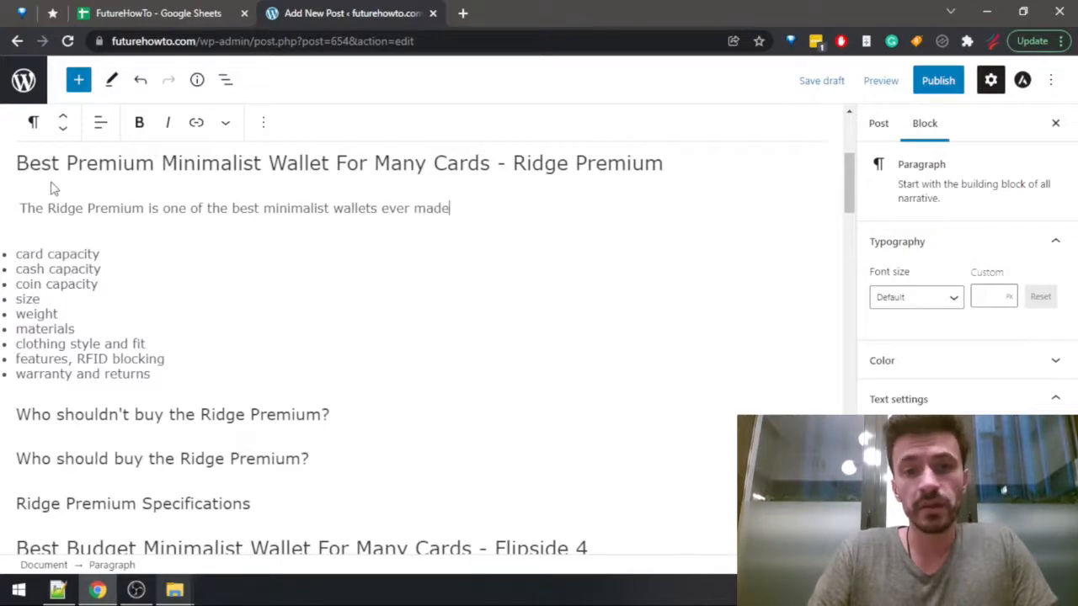
type(" w")
key("BackSpace")
key("BackSpace")
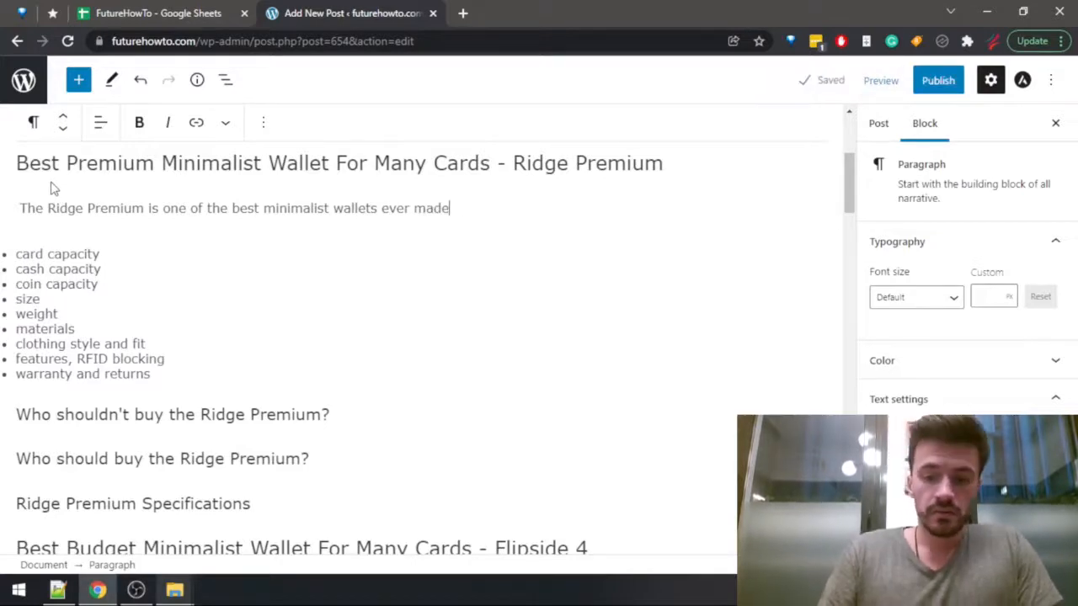
type(".")
Insert ", without a doubt," after "The Ridge Premium is" in the new sentence, and return to the end of the paragraph.
key("Down")
key("Down")
key("Down")
key("Up")
key("Up")
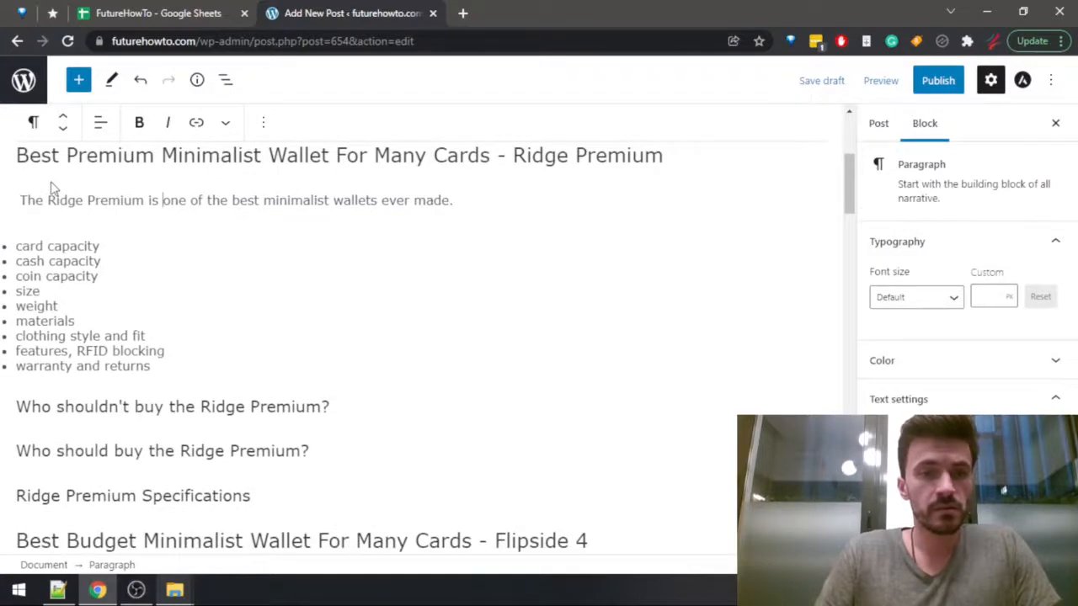
key("Left")
type(", without a ")
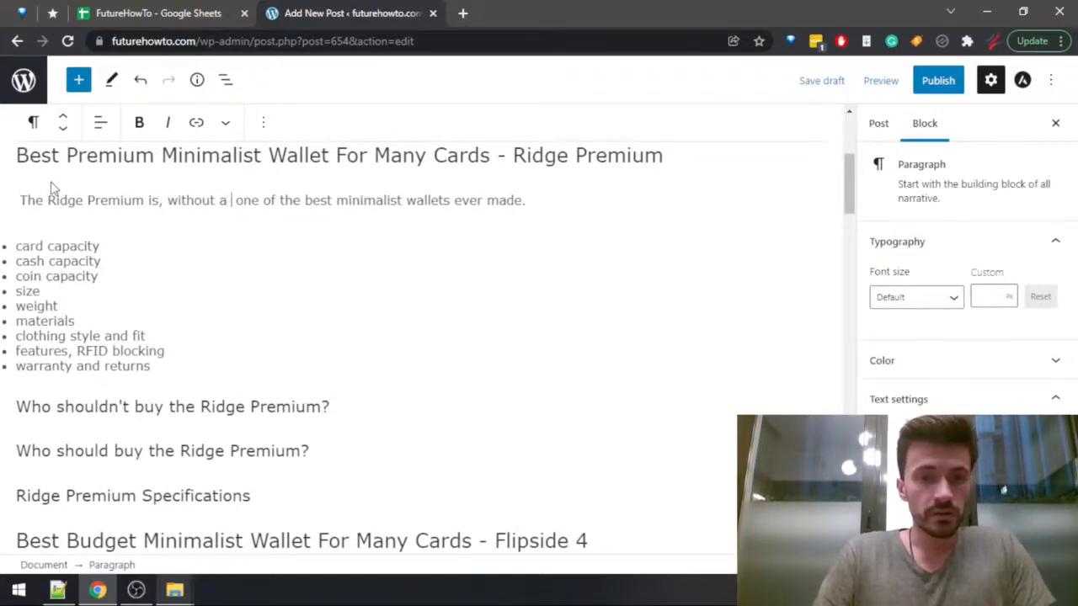
type("doubt,")
key("End")
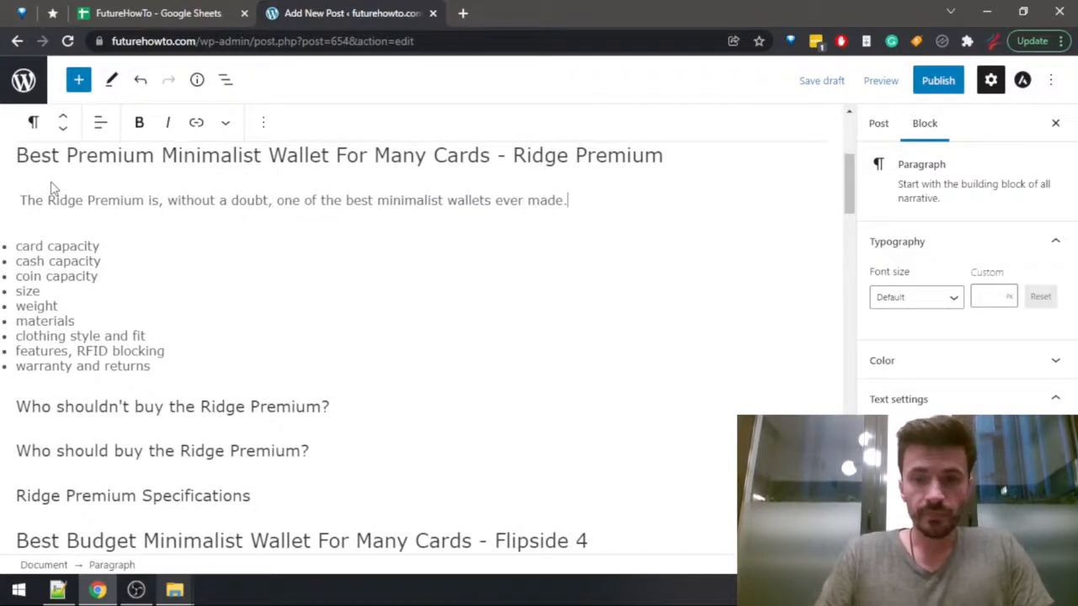
Continue the Ridge Premium paragraph with "When it comes to premium wallets, it certainly fits the bill".
type("When it comes t")
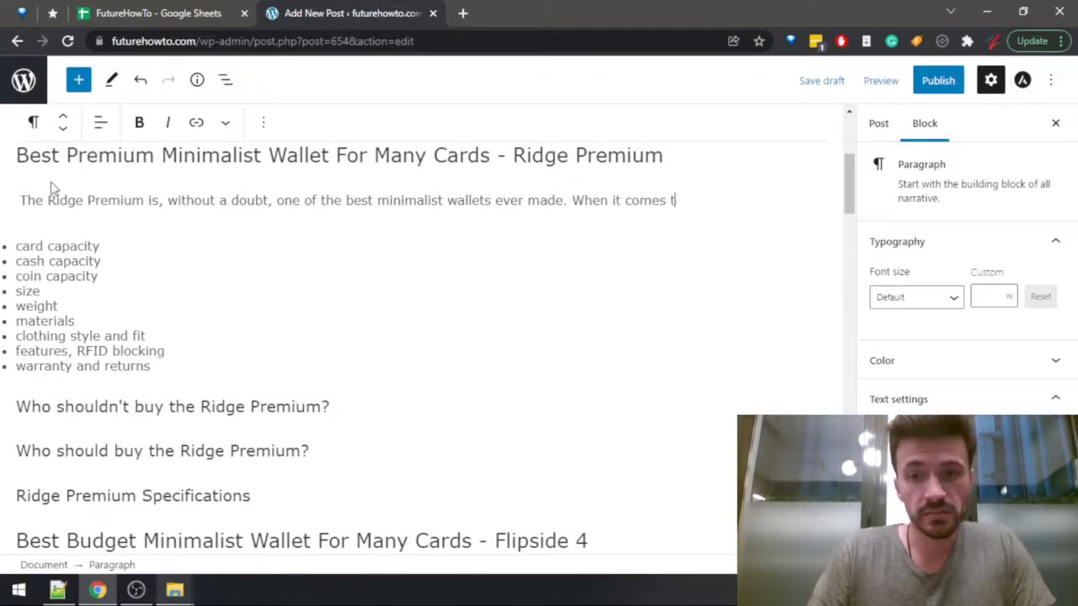
type("o premium ")
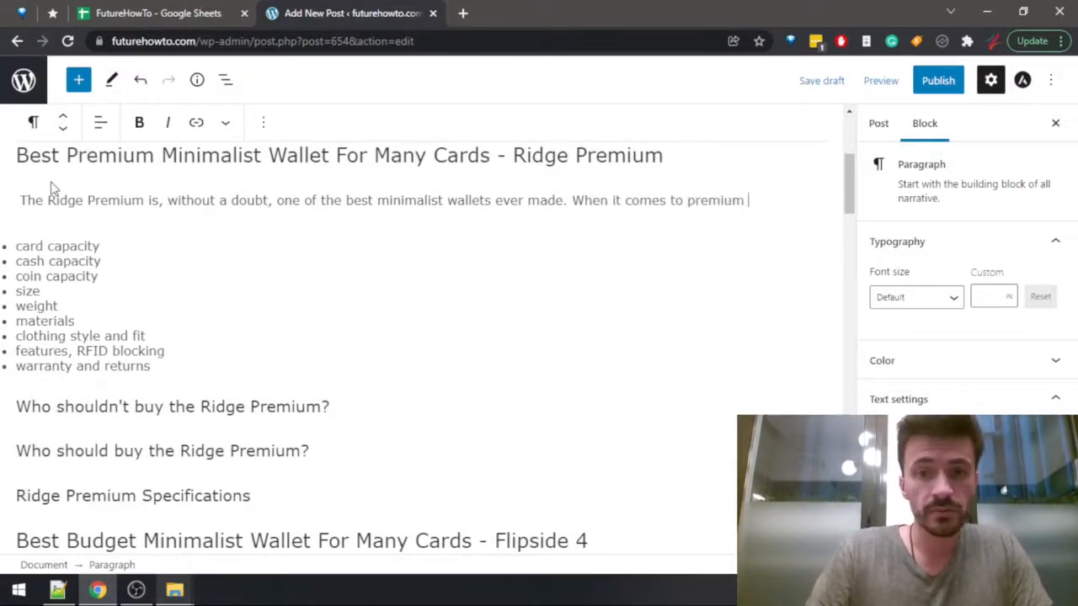
type("wallets,")
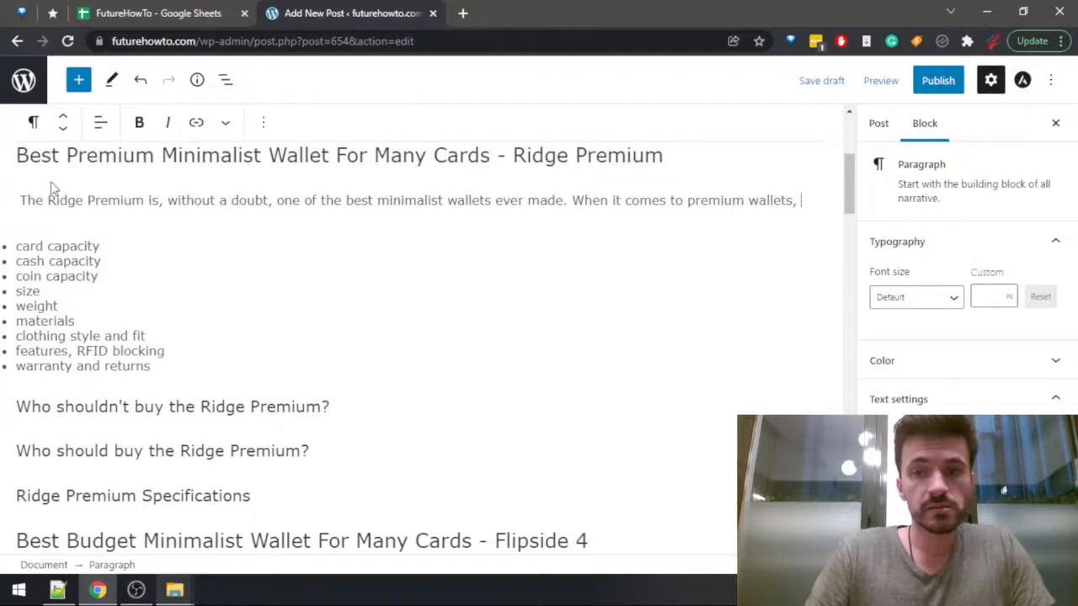
type(" it c")
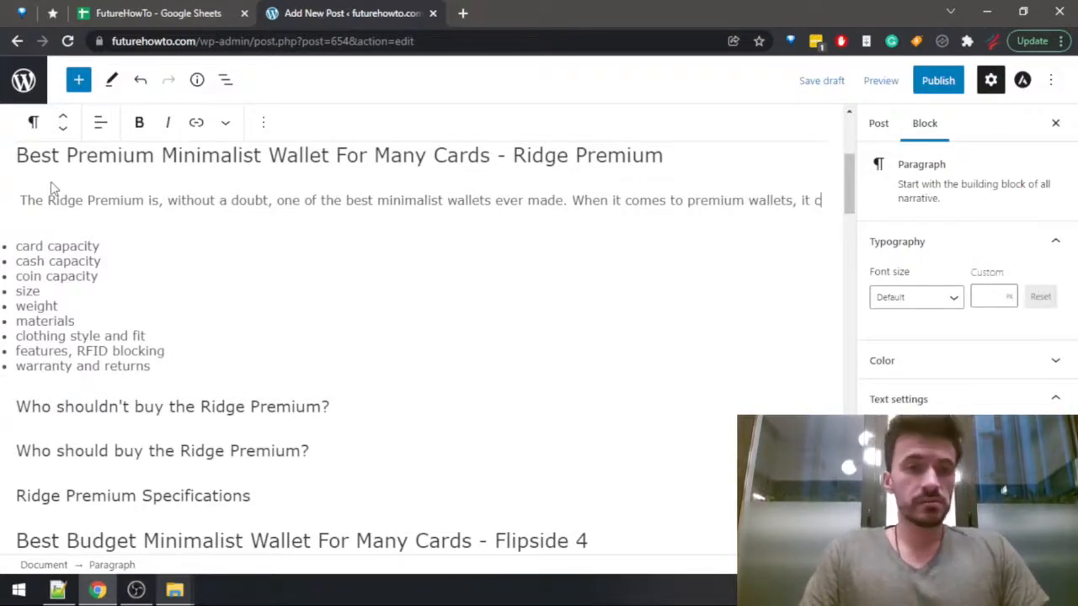
type("ertainly fits the bill (It")
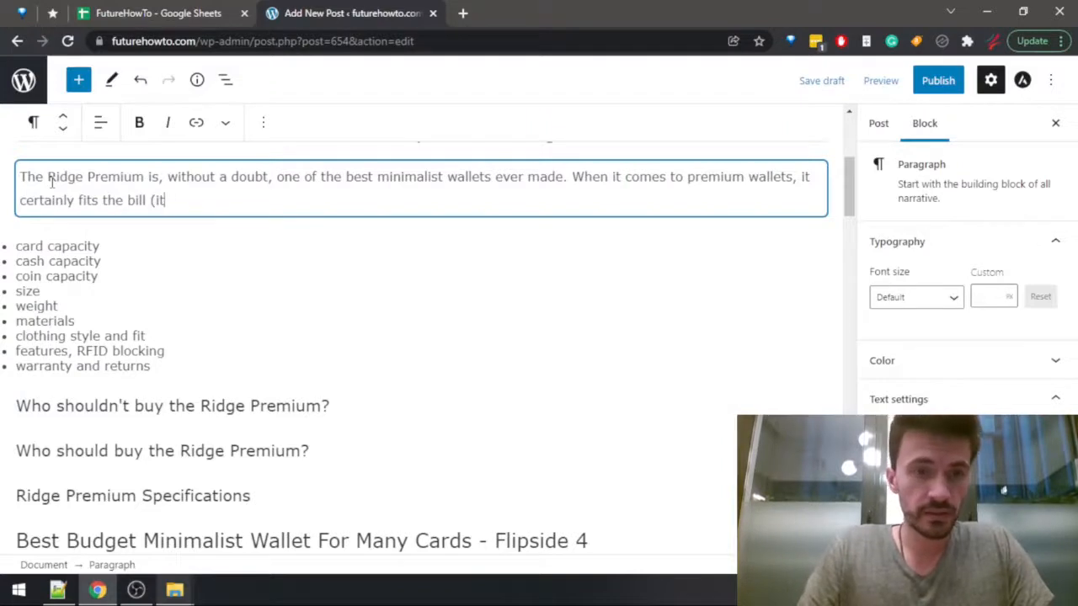
type("nam")
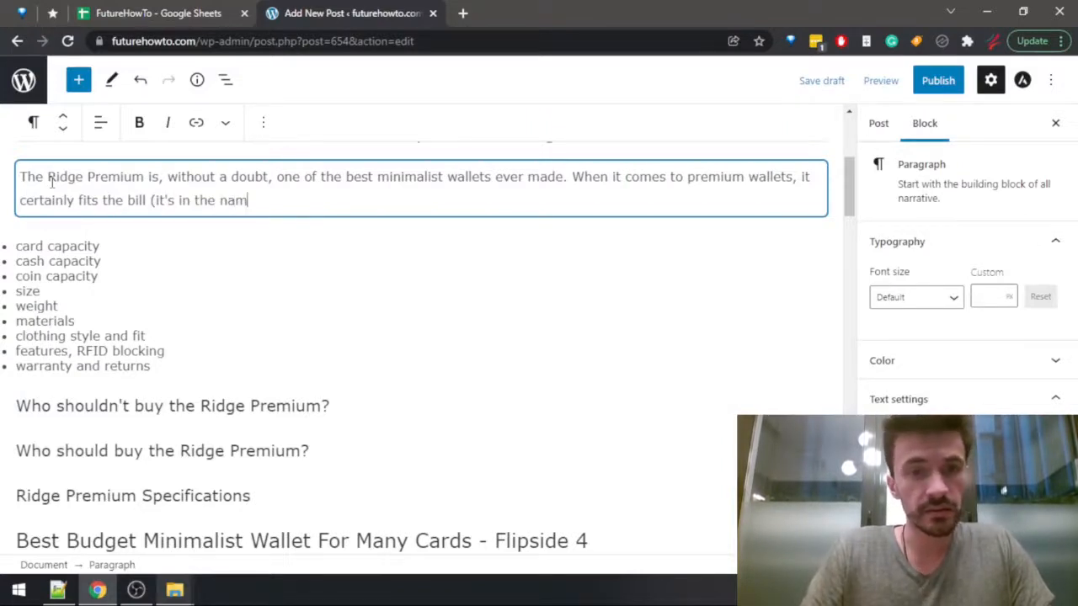
Finish the sentence with "(it's in its name, after all)." and start a new paragraph above the bulleted list.
key("BackSpace")
key("BackSpace")
key("BackSpace")
key("BackSpace")
key("BackSpace")
key("BackSpace")
key("BackSpace")
type("its name, af")
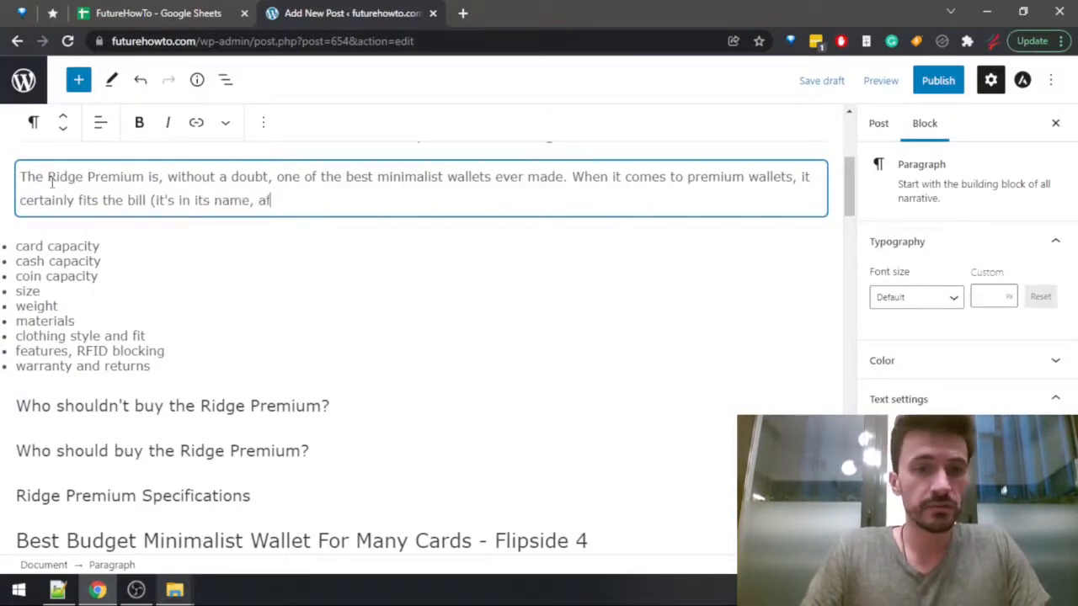
type("ter a")
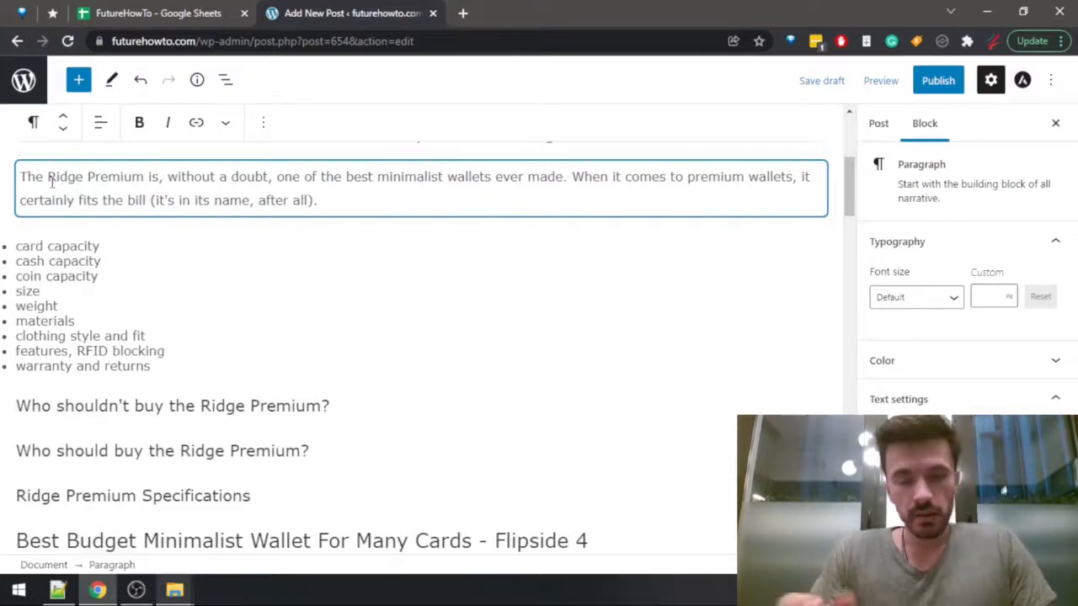
type("ll).")
key("Return")
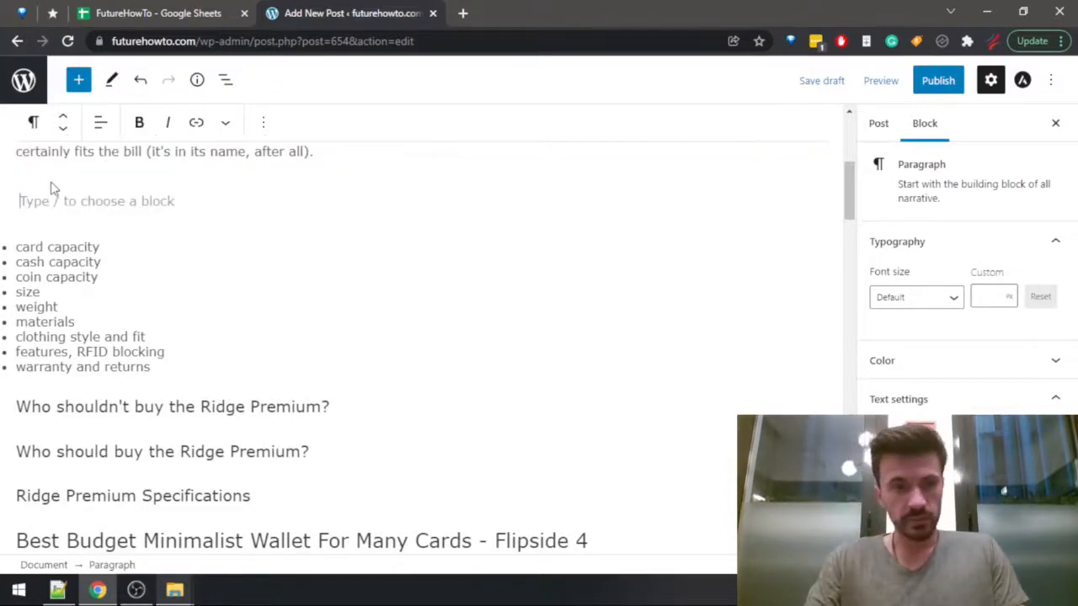
Check the Ridge Premium's card capacity in the FutureHowTo spreadsheet and write "The Ridge Premium can hold a maximum of 12 cards." above the bulleted list.
left_click_drag(847, 189, 846, 187)
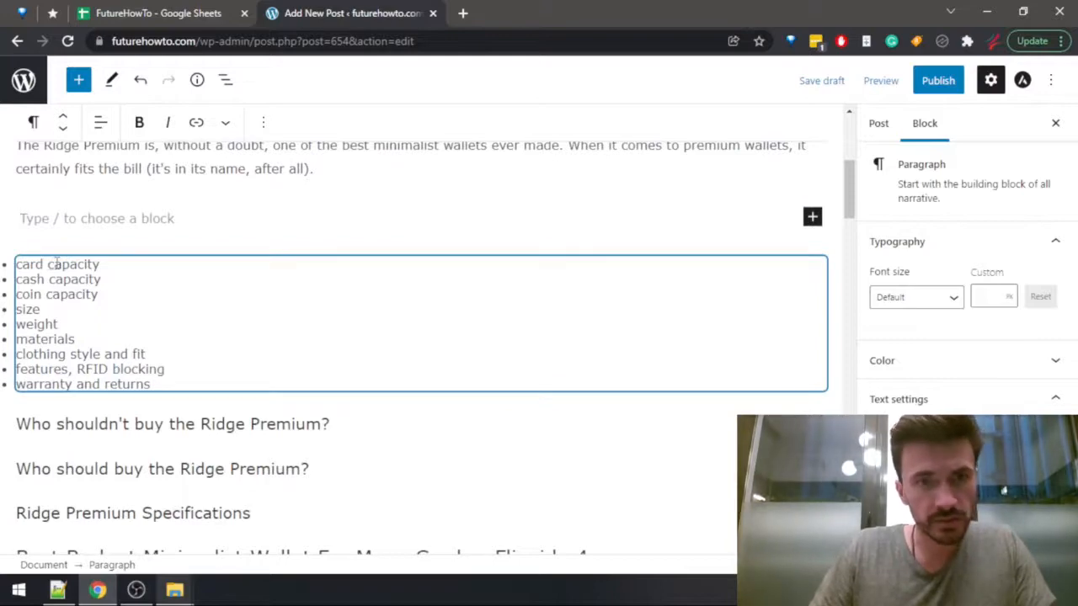
key("ctrl+shift+Tab")
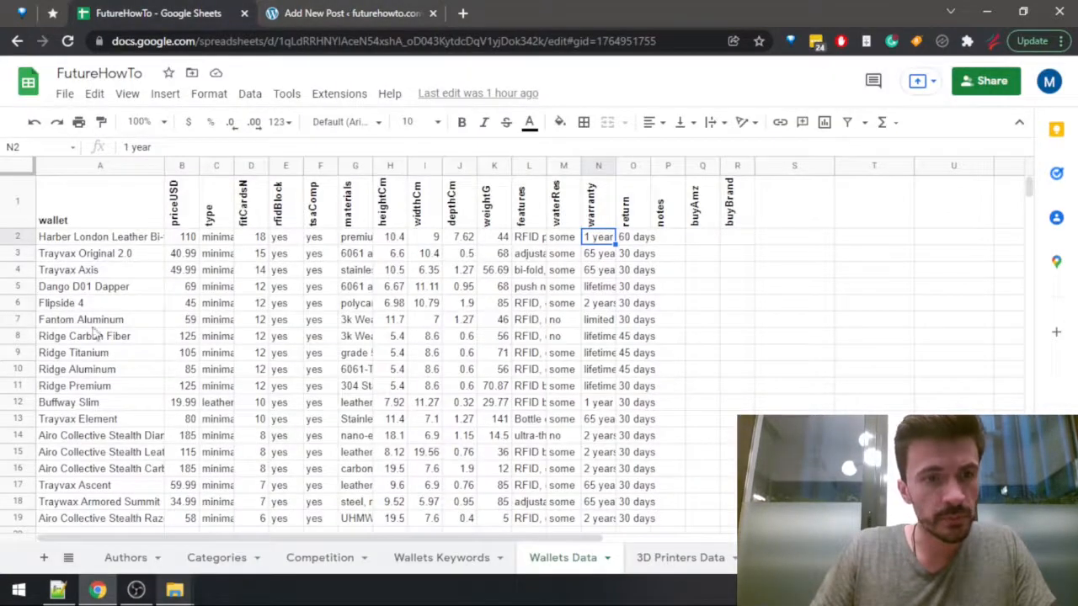
left_click(262, 389)
key("ctrl+Tab")
type("The Rid")
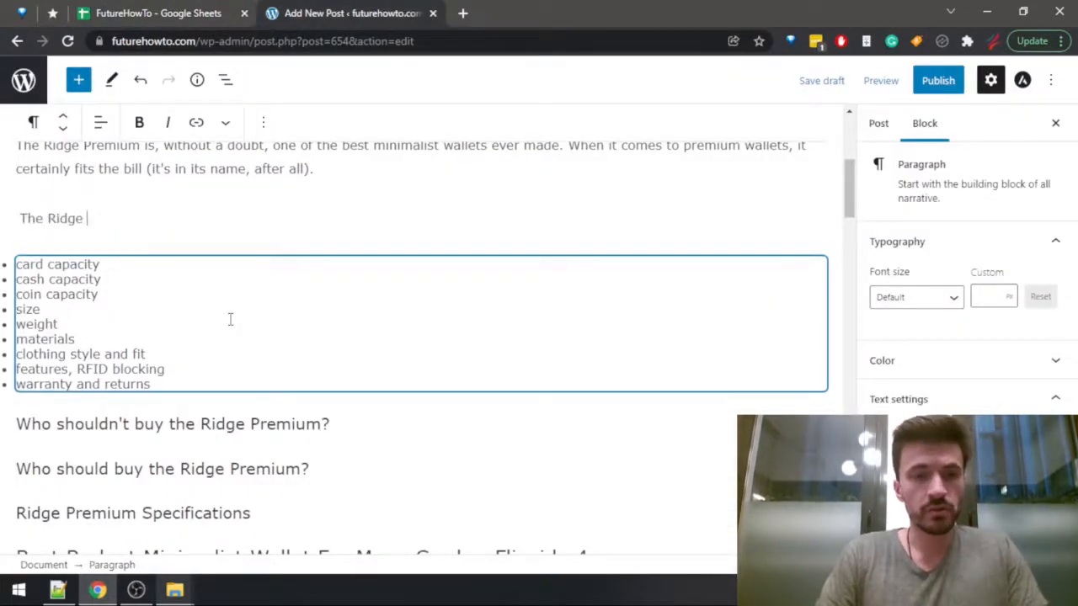
type("ge Premium can hold a")
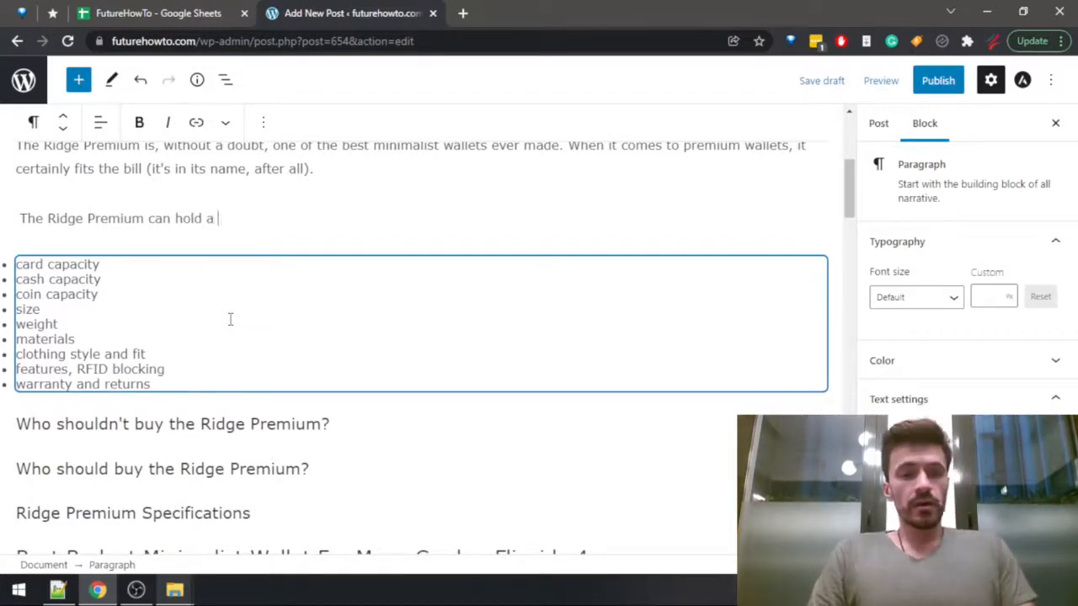
type(" maximum of 12")
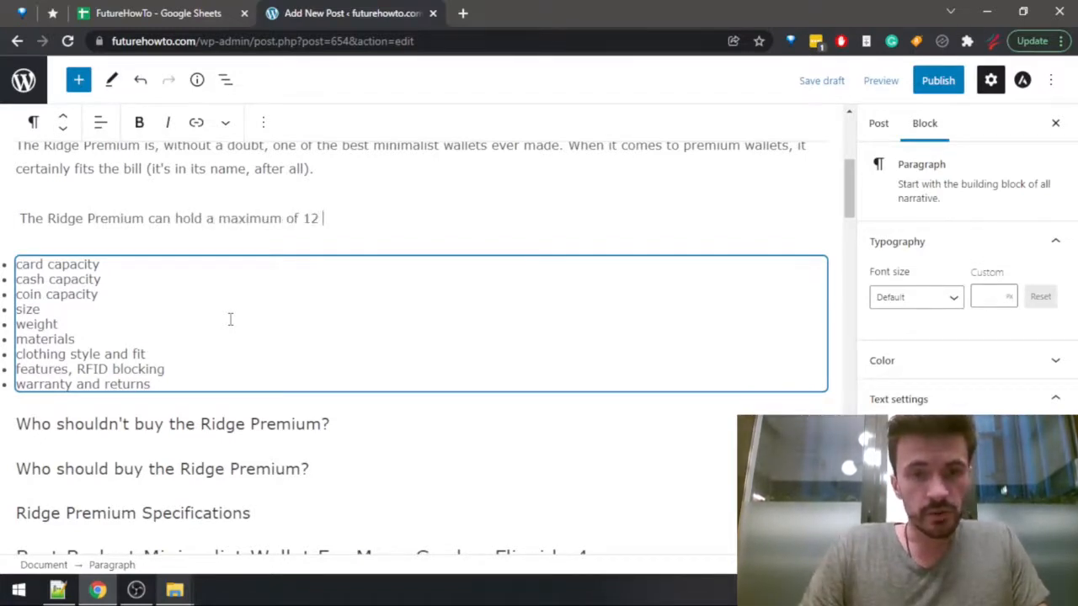
type(" cards.")
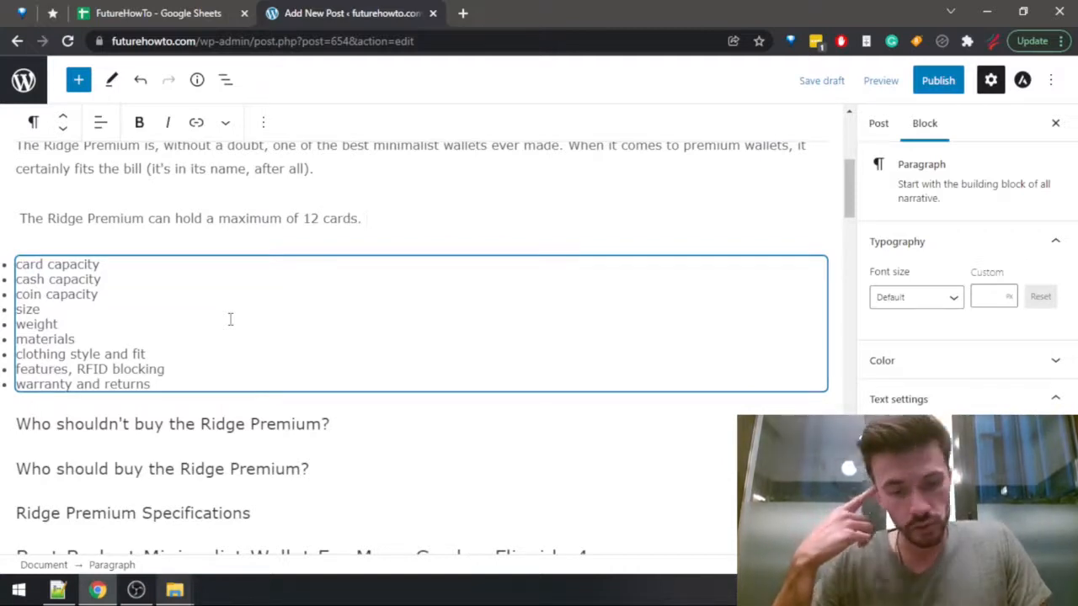
Open the futurehowto.com home page in a new browser tab.
key("ctrl+t")
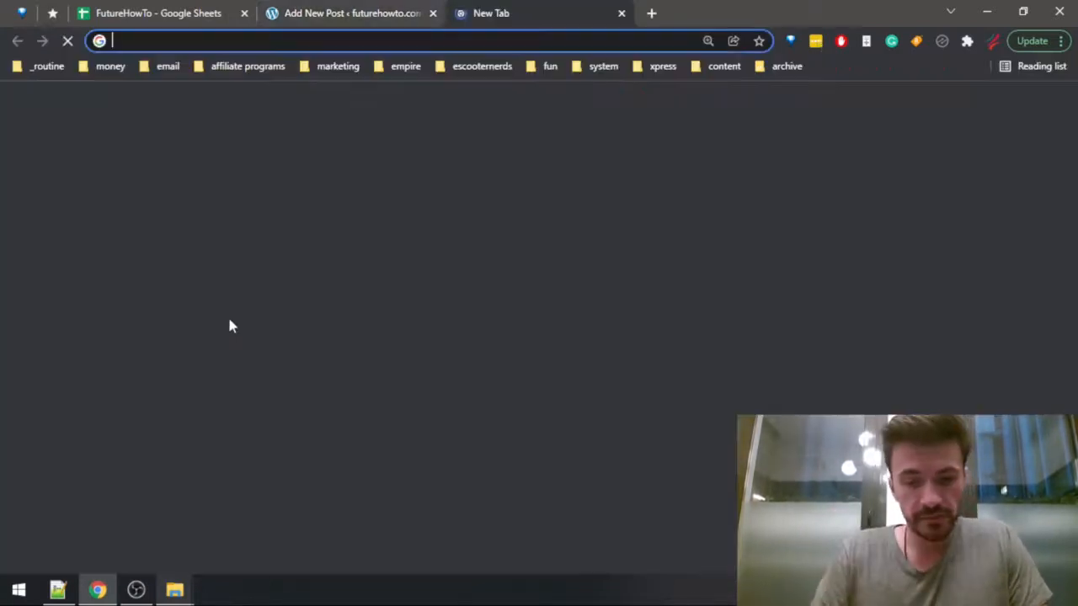
type("futurehowto.com")
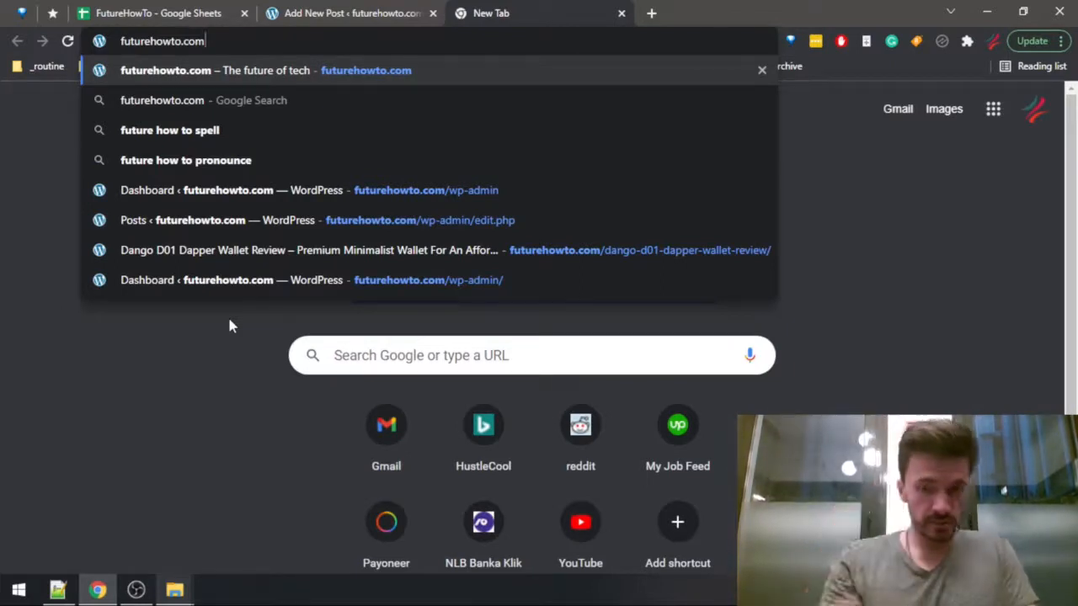
key("Return")
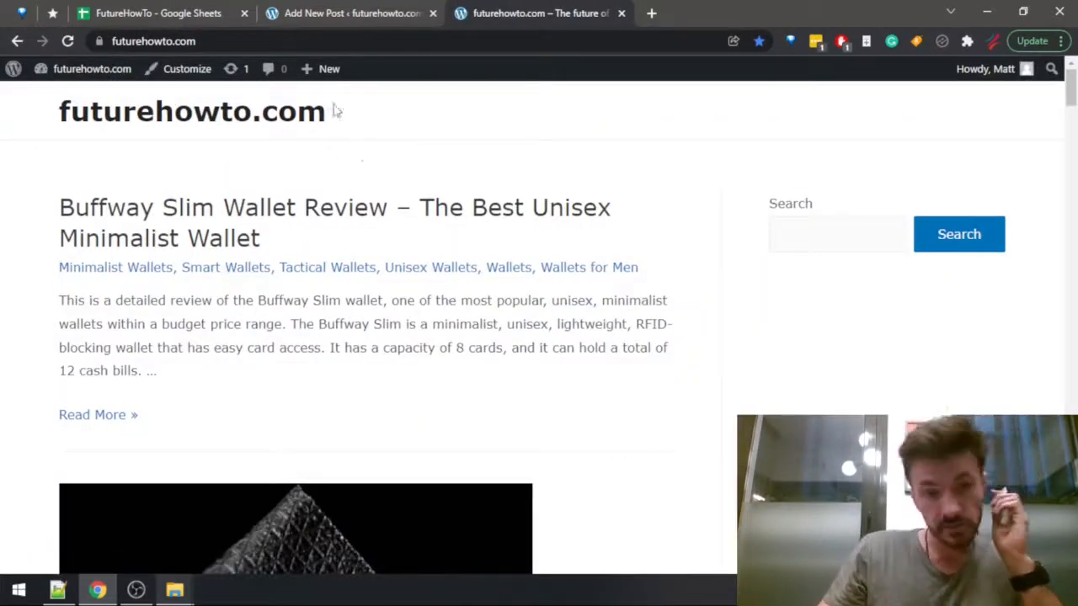
Find the Ridge Premium review among the home page posts and open it in its own tab directly after the post editor's tab.
scroll(388, 202, "down", 4)
scroll(387, 203, "down", 15)
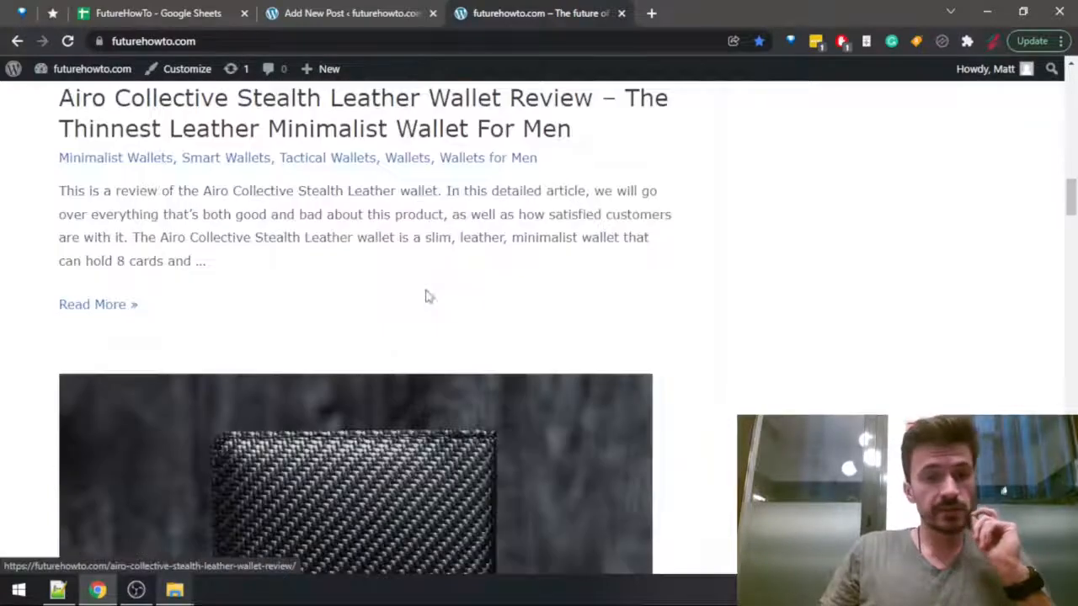
right_click(428, 296)
left_click_drag(323, 222, 388, 249)
scroll(383, 253, "down", 10)
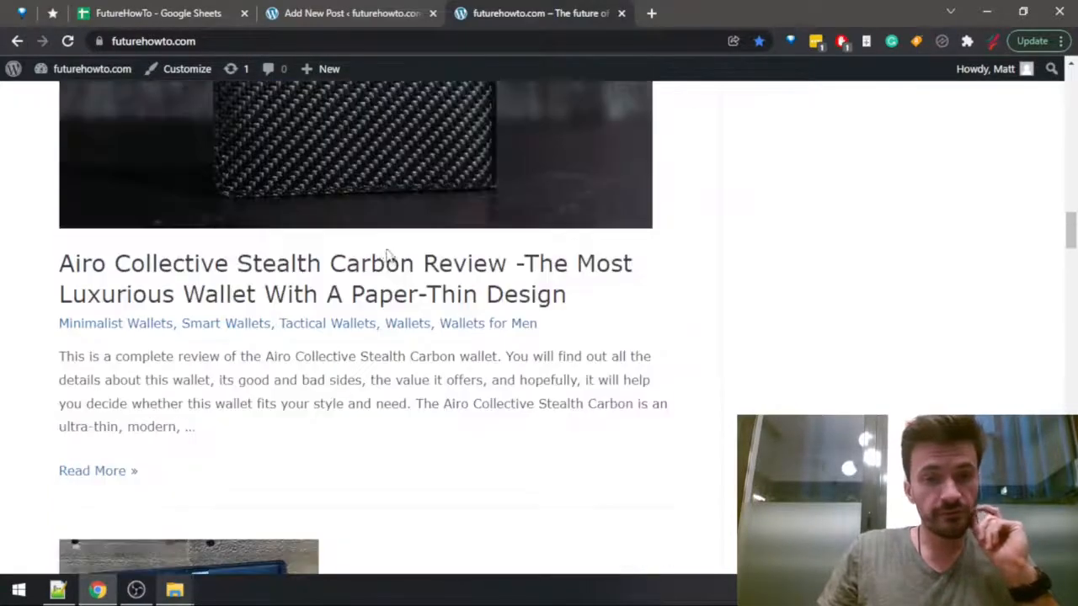
scroll(375, 257, "down", 15)
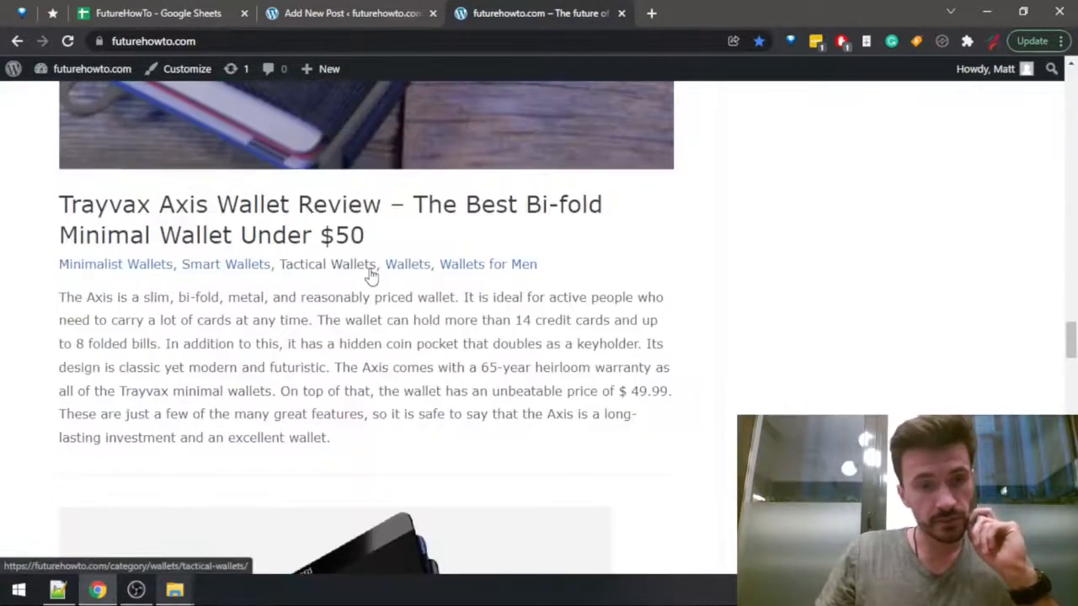
scroll(370, 277, "down", 5)
scroll(156, 195, "down", 15)
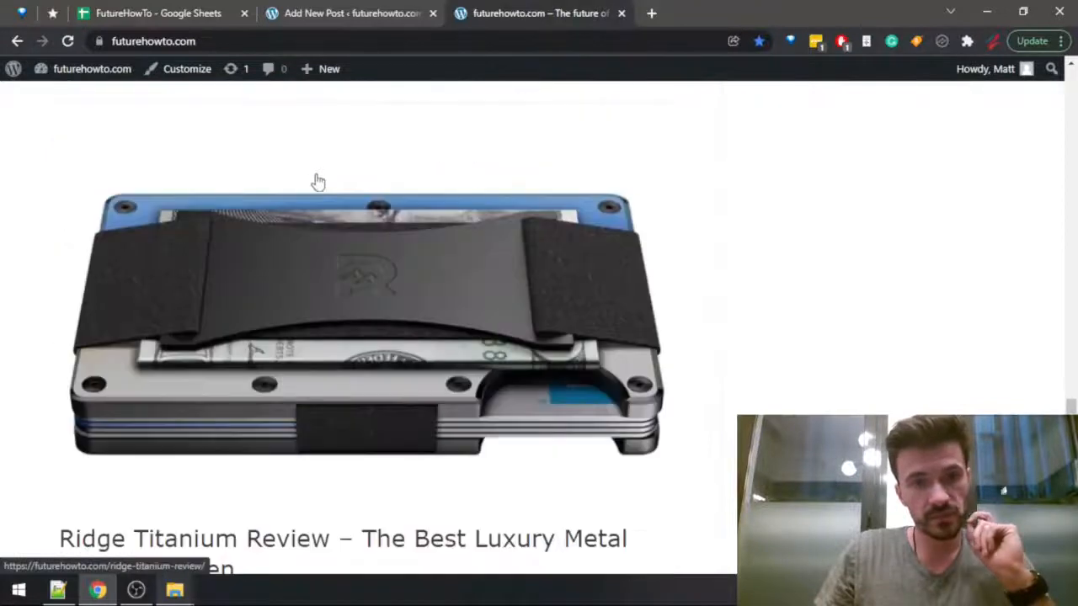
scroll(324, 221, "down", 7)
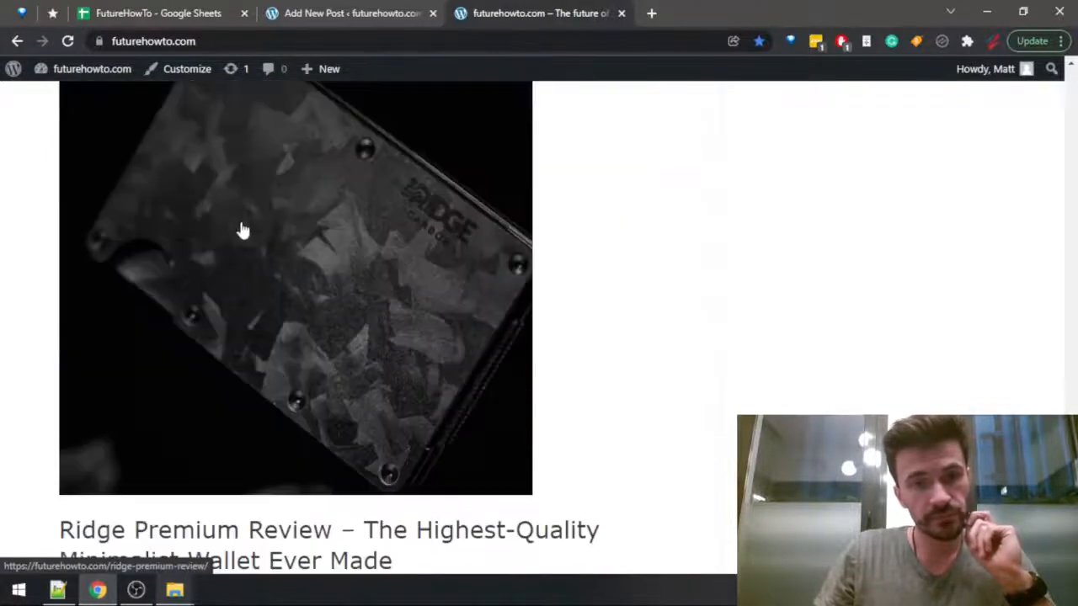
middle_click(198, 226)
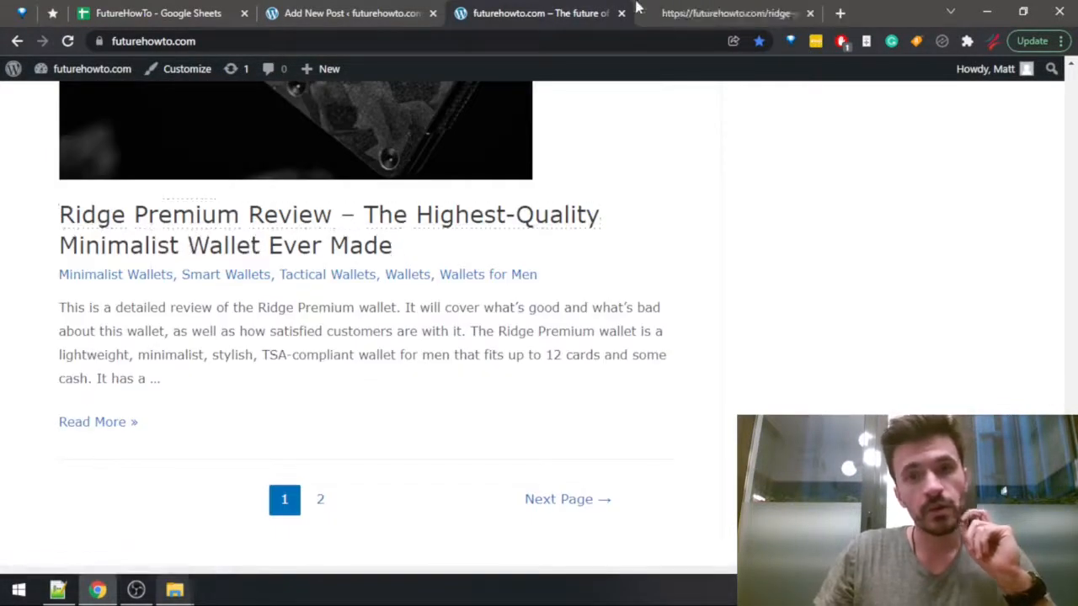
left_click_drag(665, 13, 531, 10)
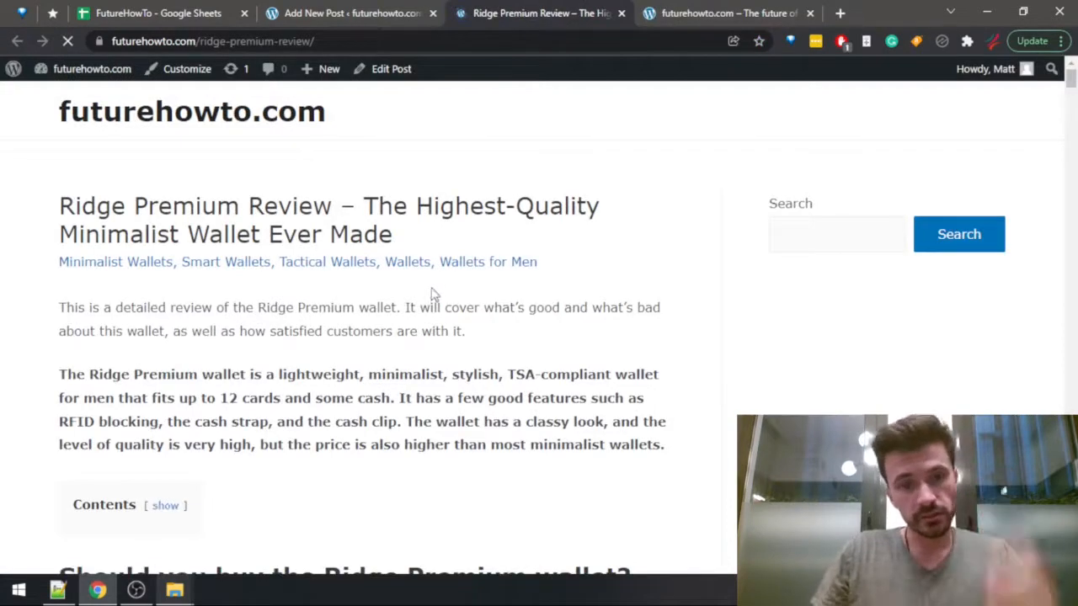
Search the Ridge Premium review for "cards" and go to its "Everyday use" section.
key("ctrl+f")
type("cards")
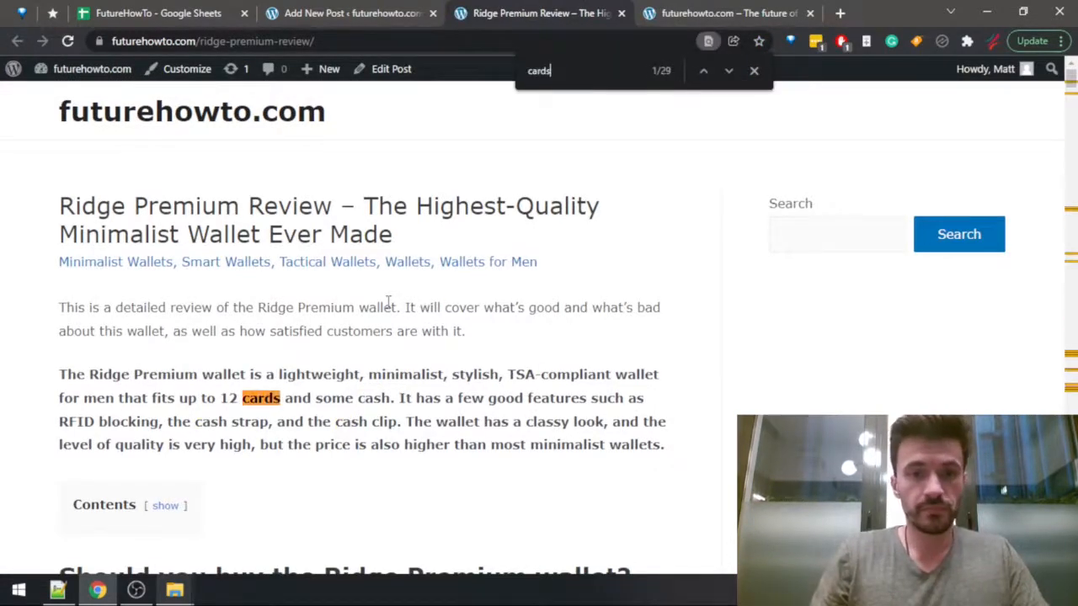
key("Return")
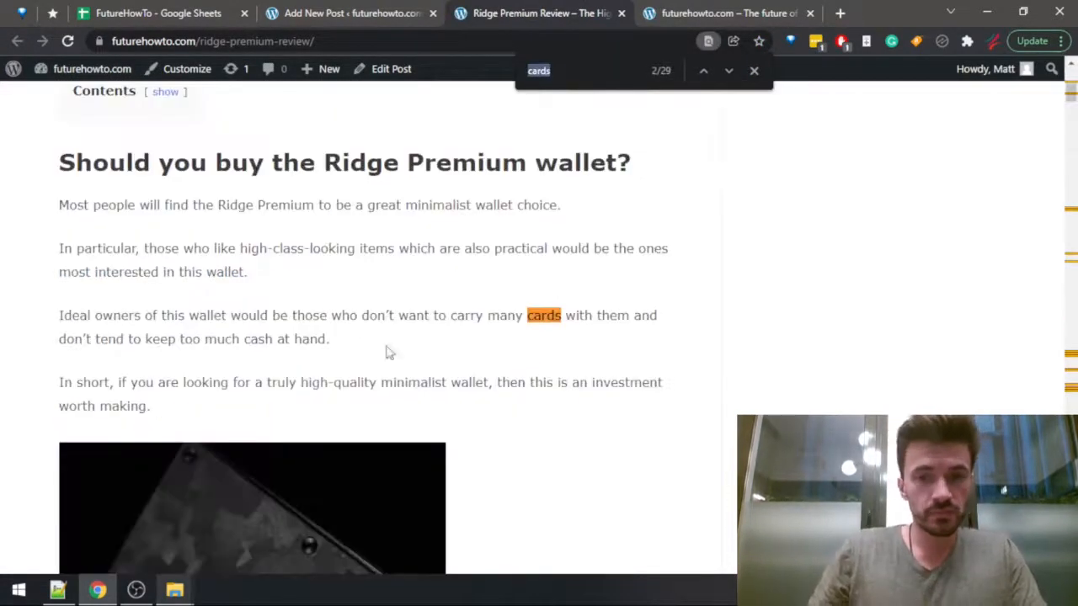
key("Return")
scroll(417, 311, "down", 10)
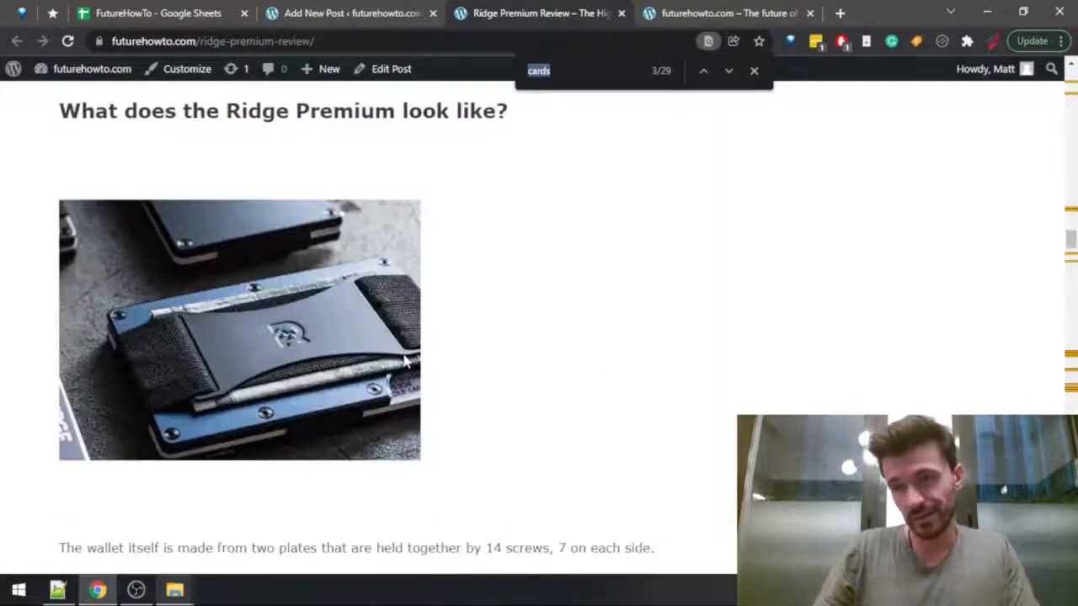
scroll(405, 361, "down", 3)
scroll(409, 348, "down", 6)
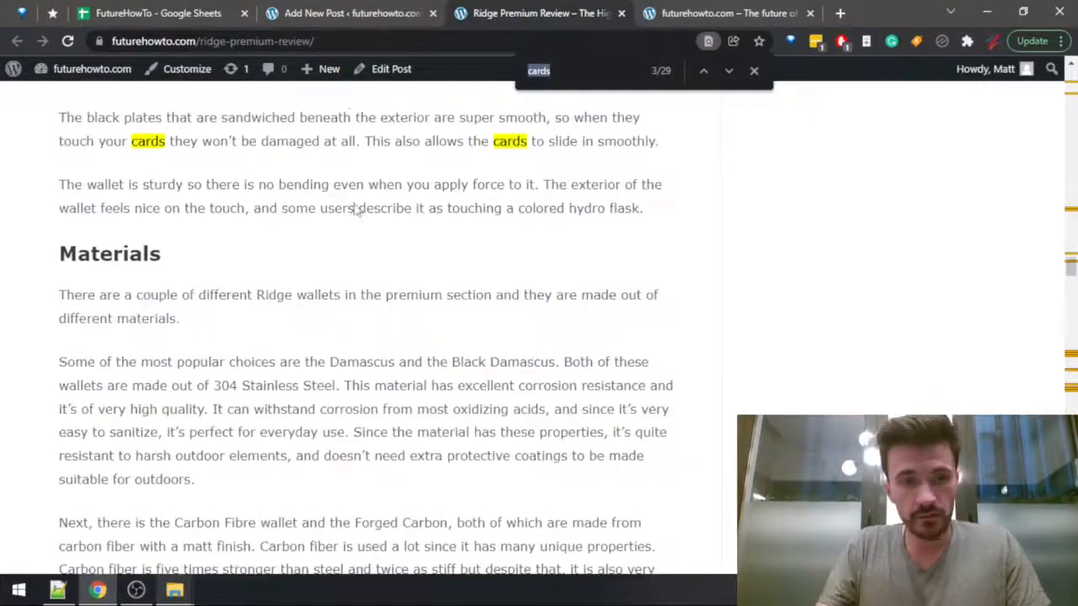
scroll(371, 240, "up", 4)
scroll(383, 267, "down", 10)
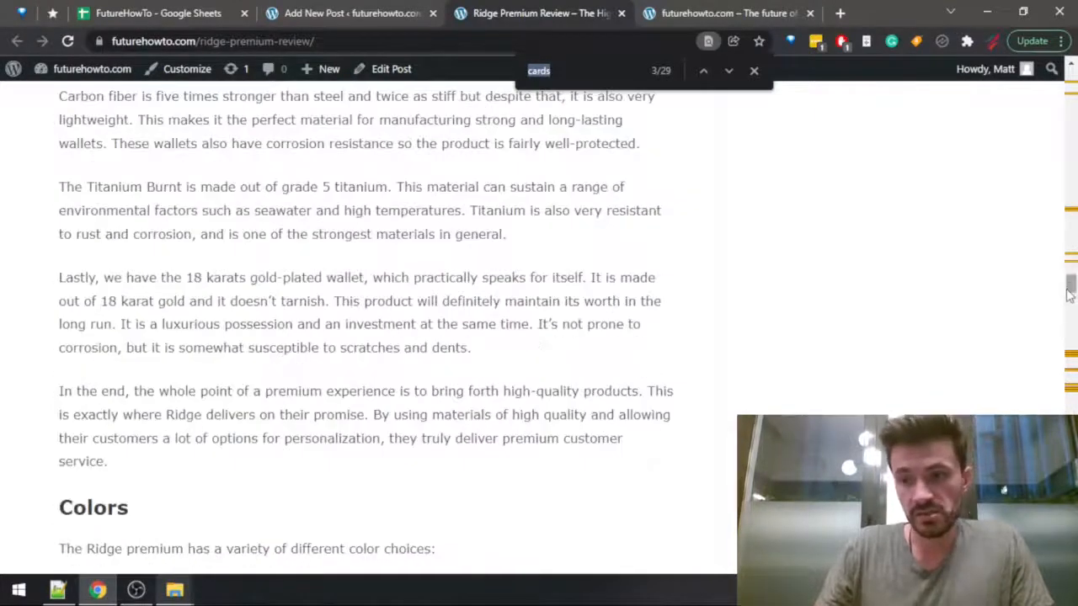
left_click_drag(1070, 293, 1072, 356)
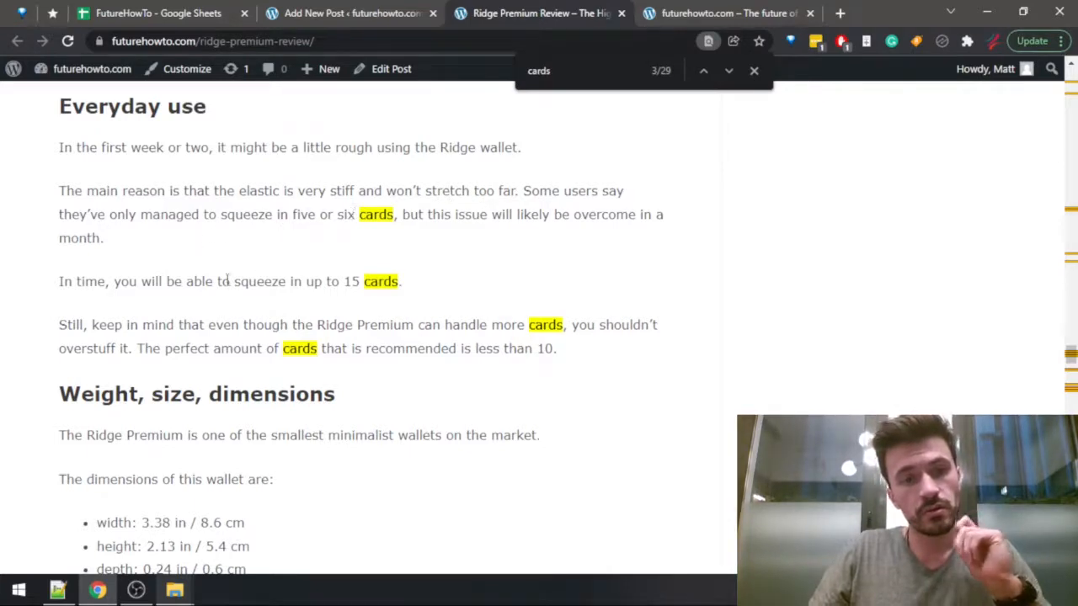
Examine the "Everyday use" sentences about how many cards fit over time and the recommended amount, comparing them with the draft post.
left_click_drag(186, 281, 402, 283)
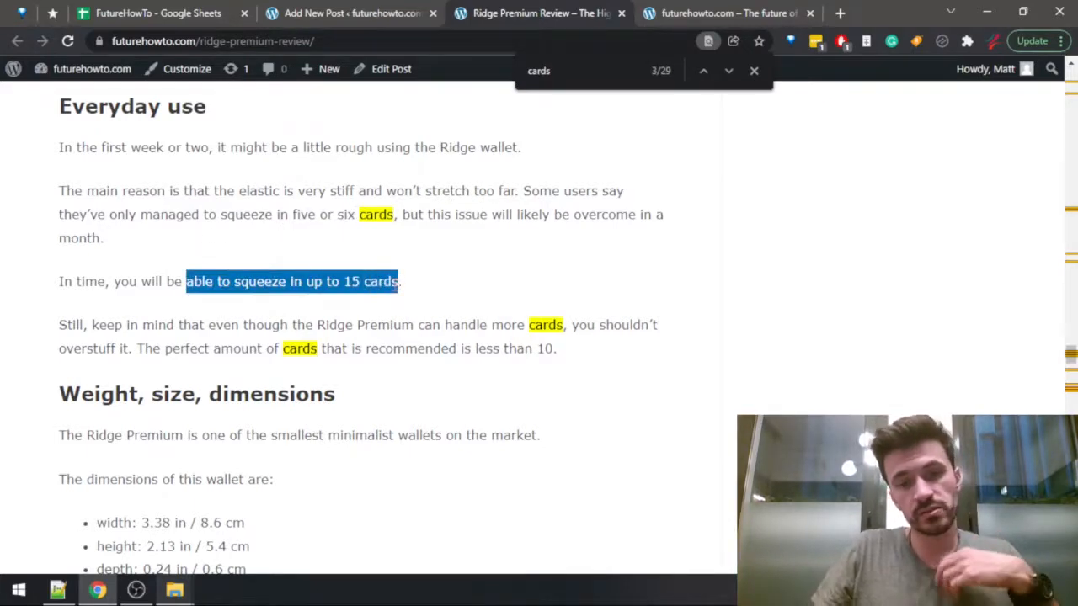
left_click(179, 303)
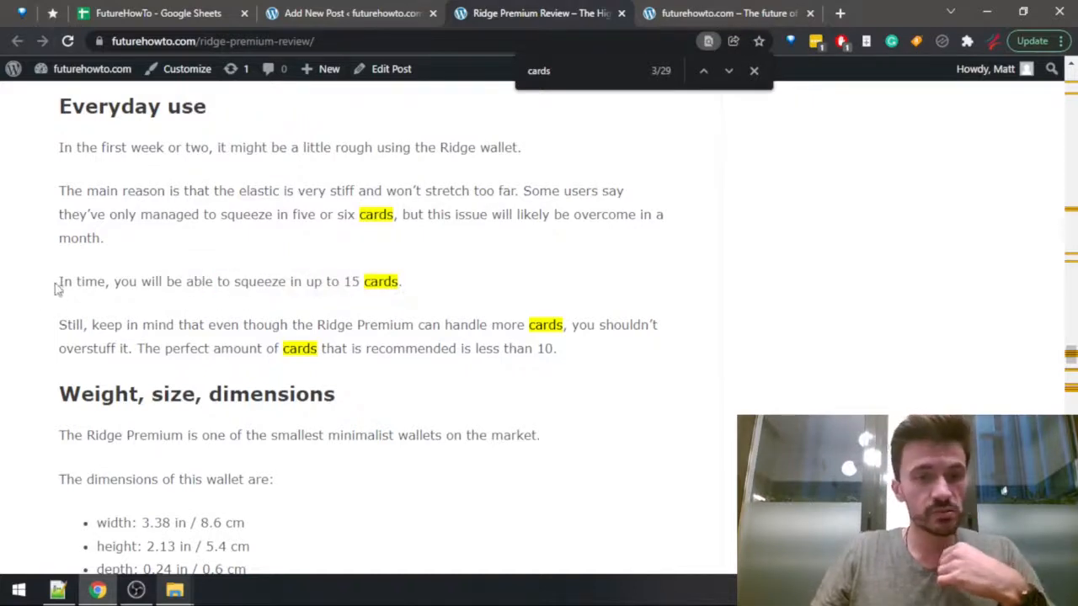
left_click_drag(57, 289, 413, 284)
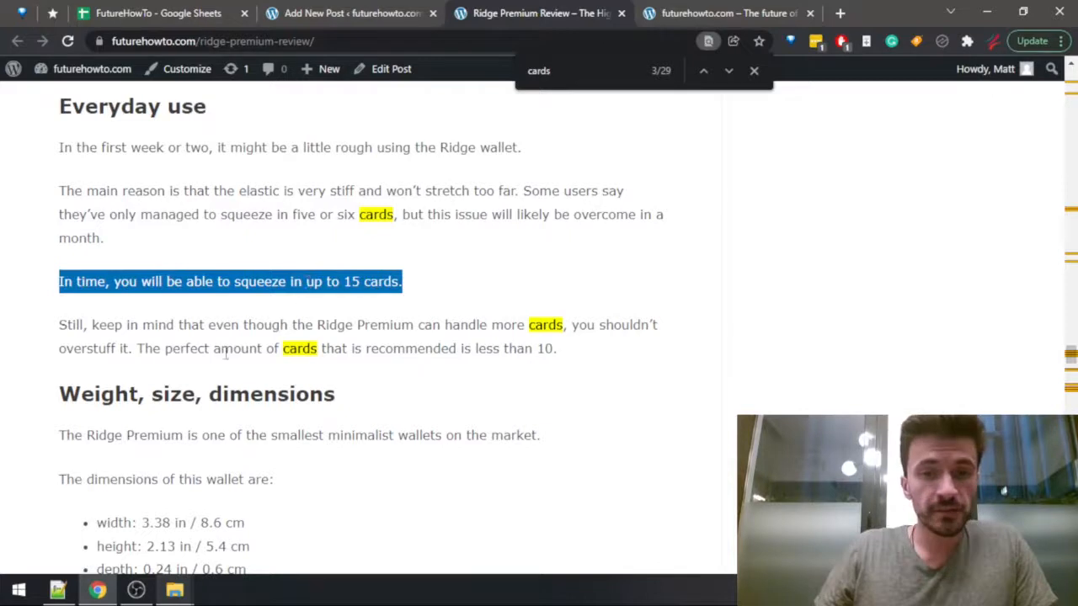
left_click_drag(141, 346, 625, 355)
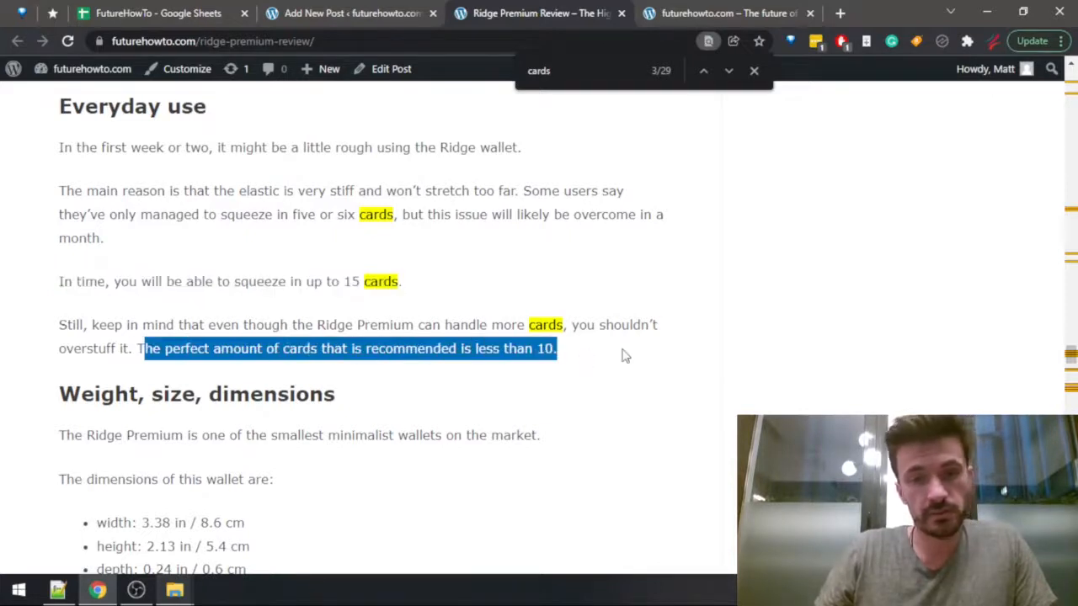
left_click(378, 11)
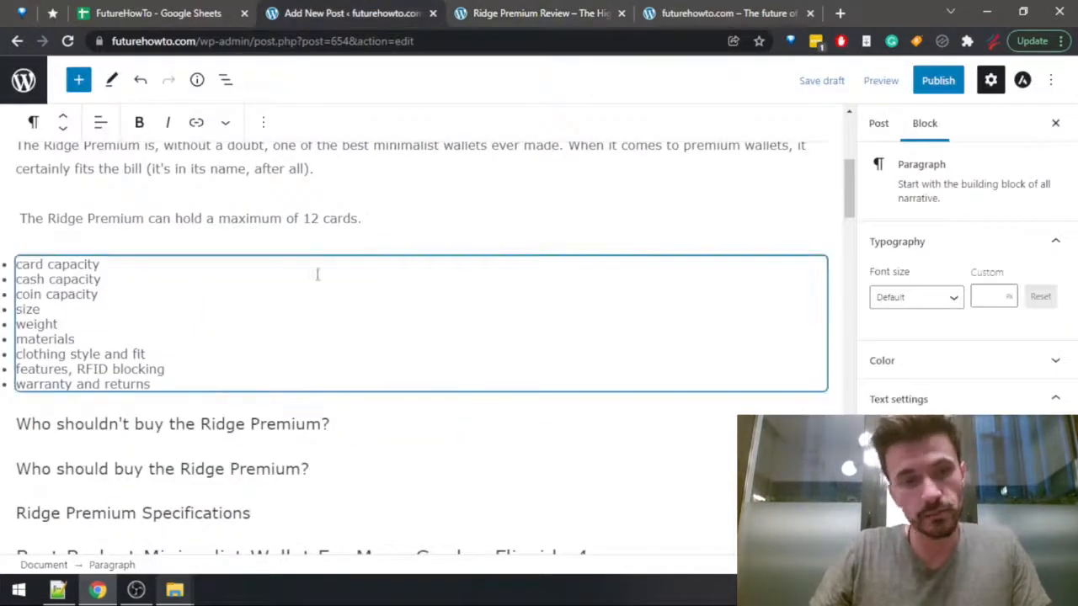
mouse_move(435, 244)
key("ctrl+Tab")
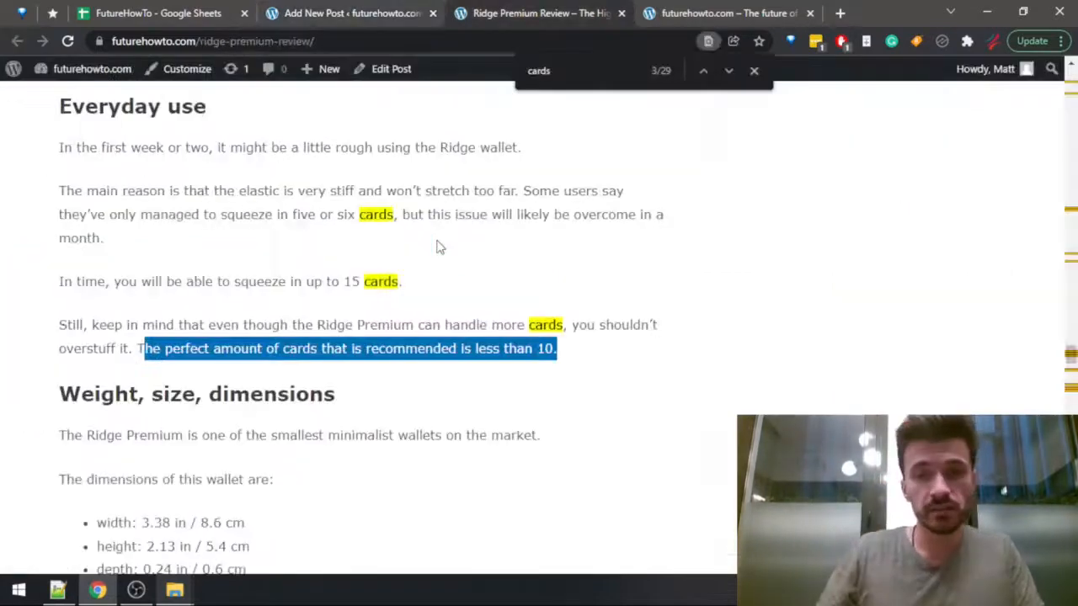
Return to the post editor and add "according to the brand" before the period of the 12-card sentence.
key("ctrl+shift+Tab")
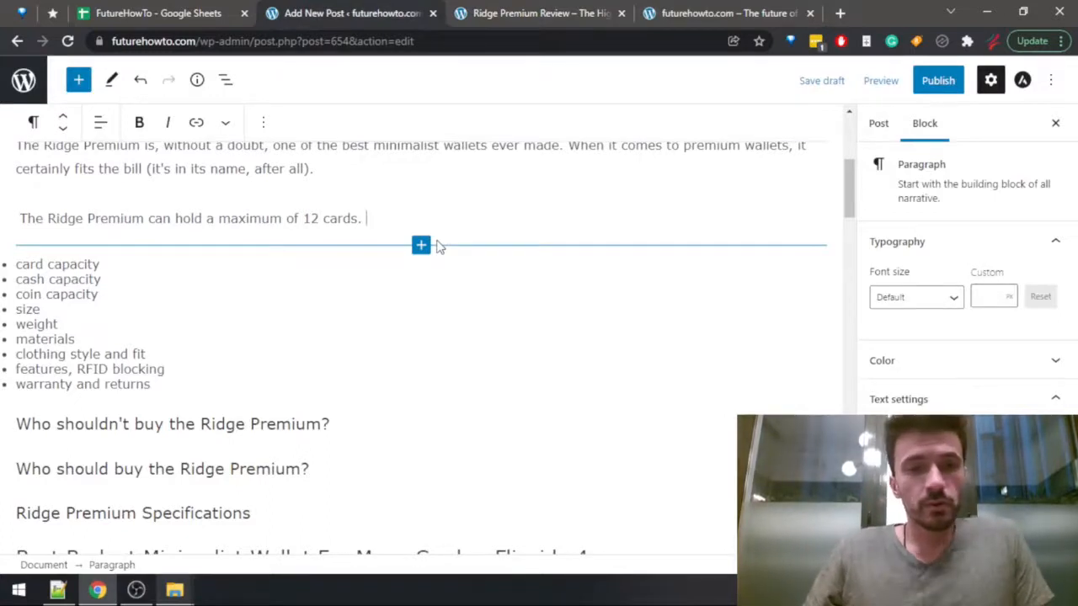
type("according")
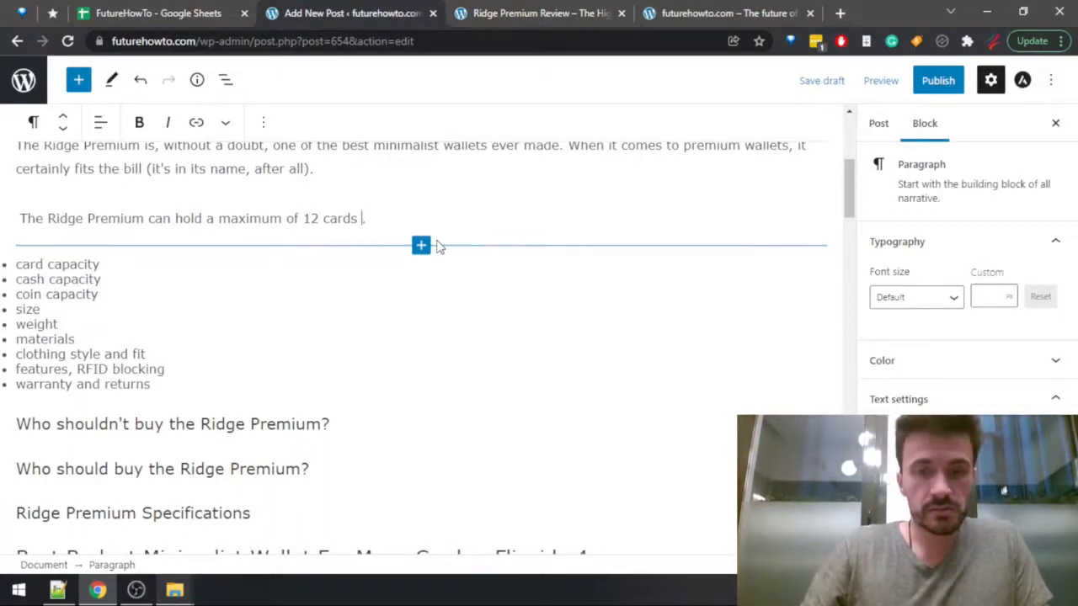
key("BackSpace")
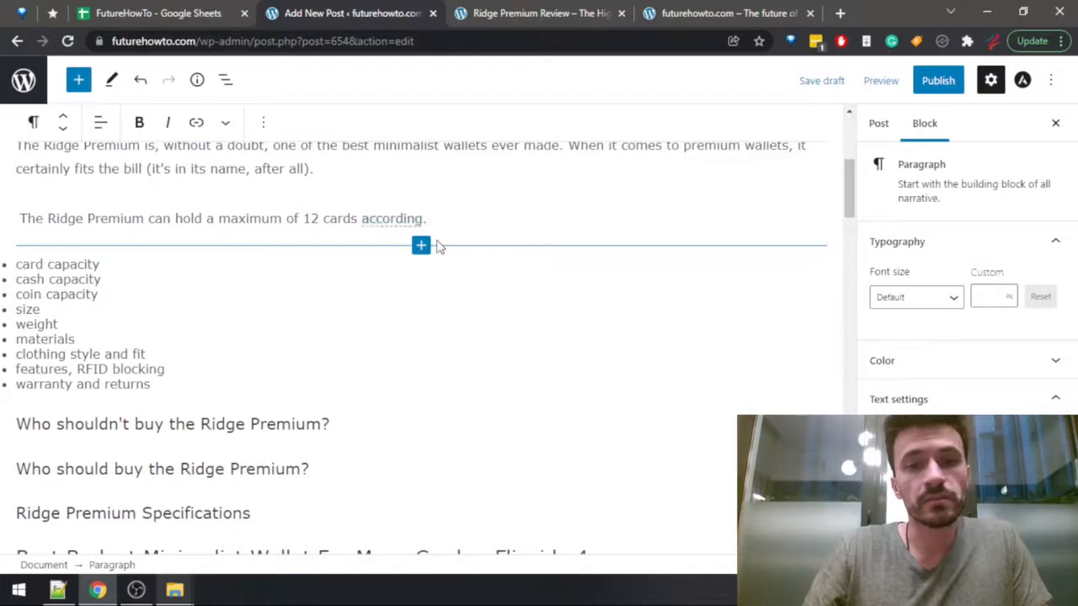
type("to the brand")
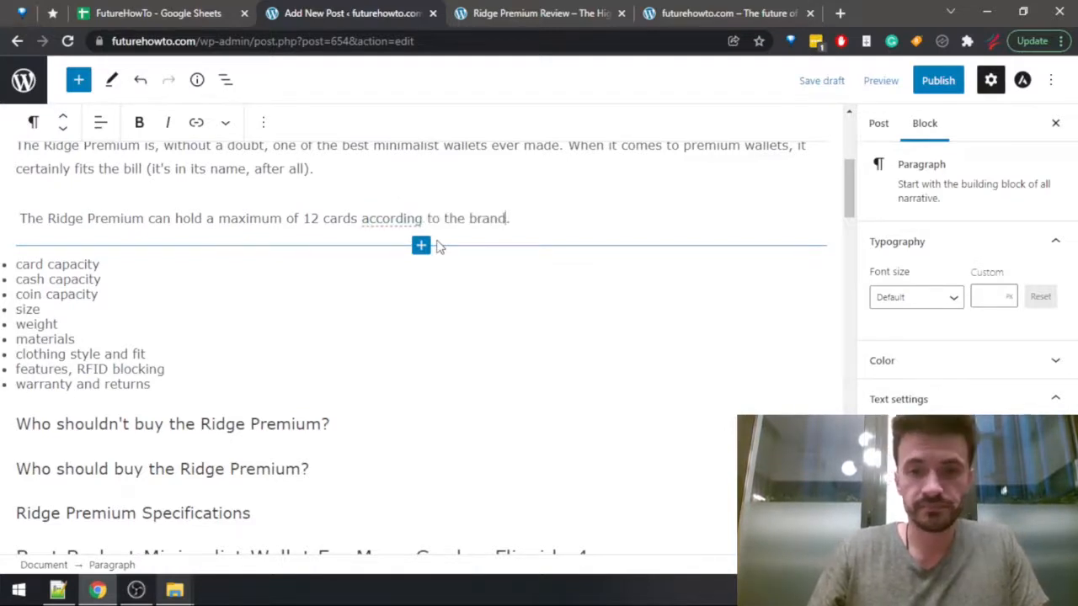
After the 12-card sentence in the Ridge Premium section, add "Despite that, some owners have managed to cram in 15 cards".
key("Down")
left_click(530, 212)
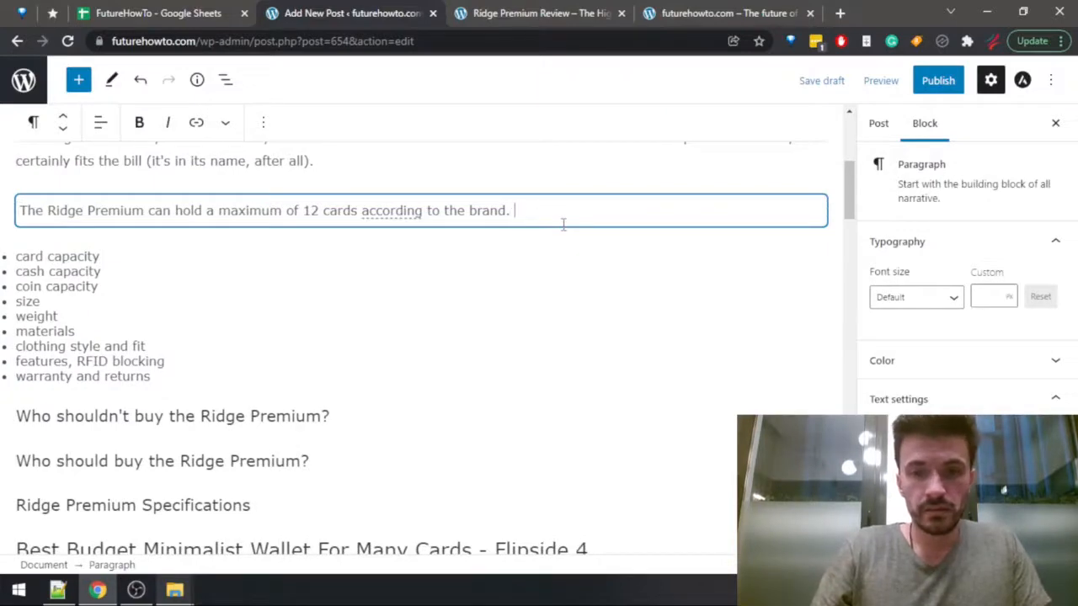
type("Desipte ")
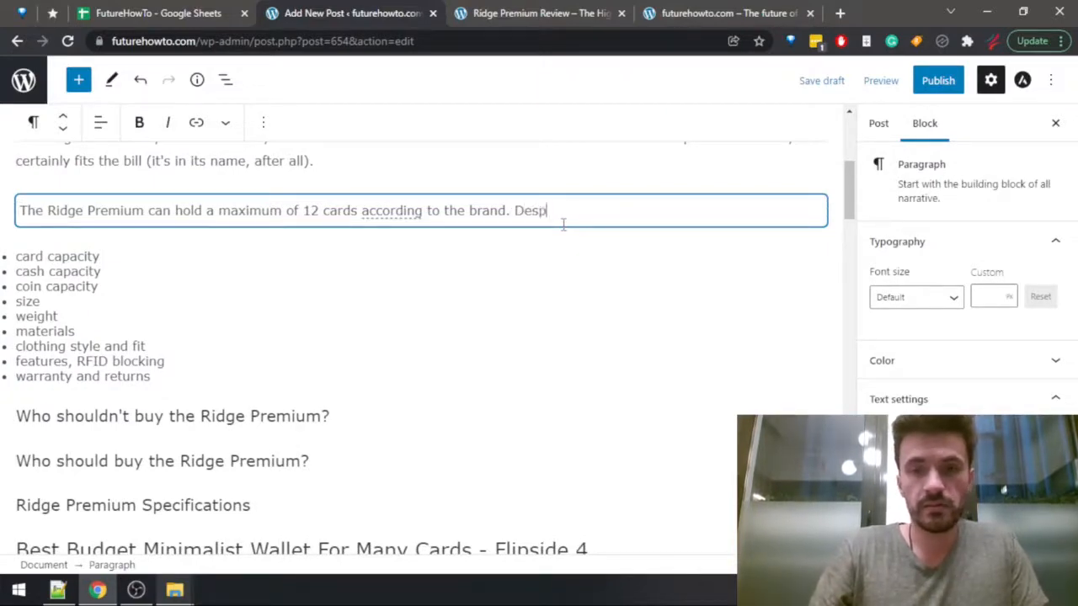
type("of that")
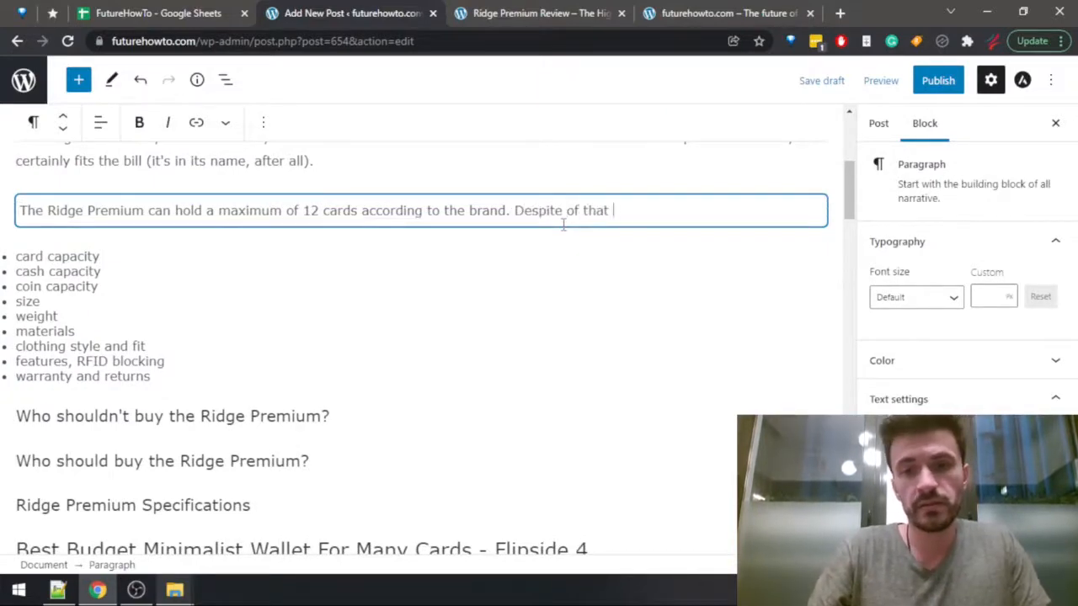
key("BackSpace")
key("BackSpace")
key("BackSpace")
key("BackSpace")
key("BackSpace")
key("BackSpace")
key("BackSpace")
key("BackSpace")
key("BackSpace")
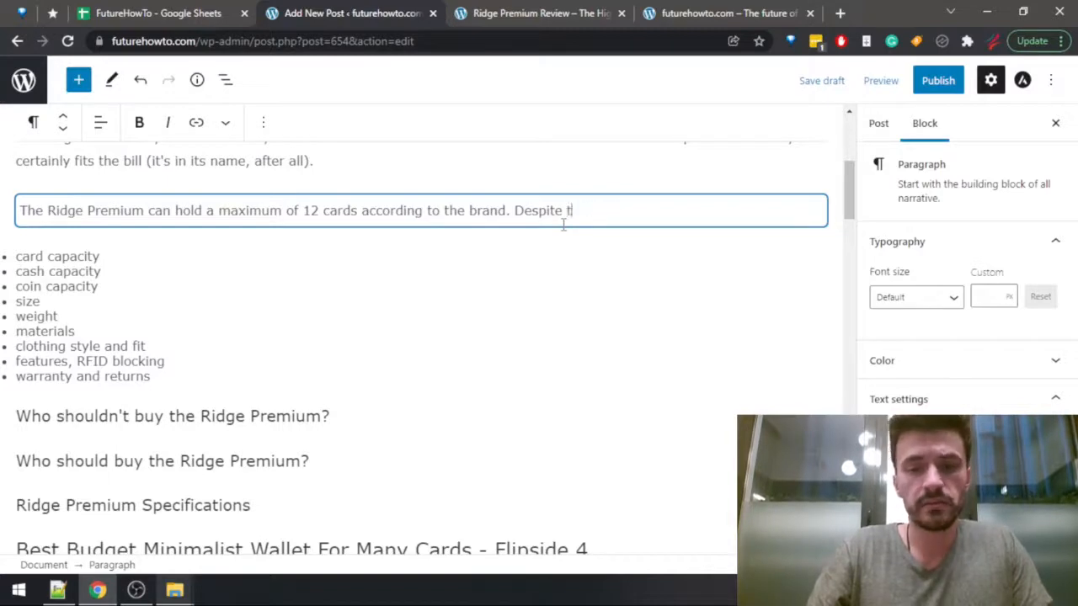
type("that, some")
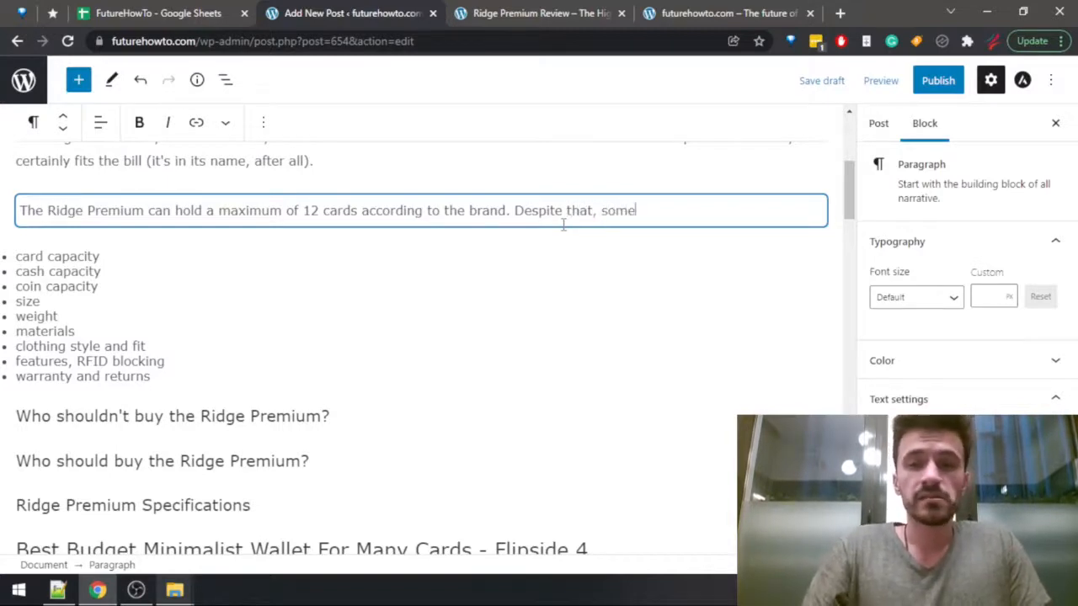
type(" owners have ma")
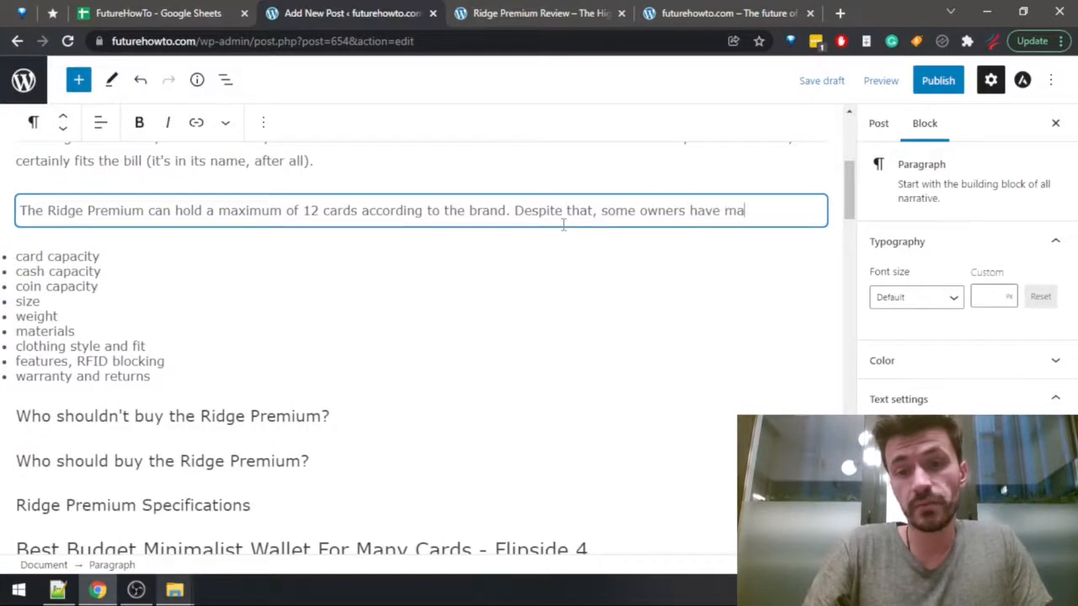
type("naged to cram ")
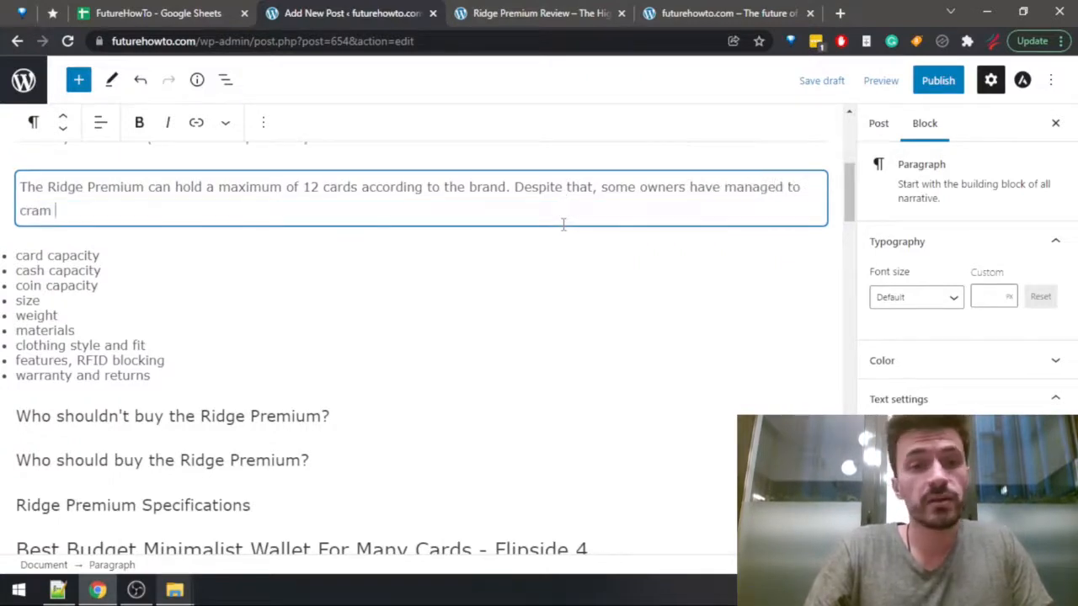
type("in 15 cards ")
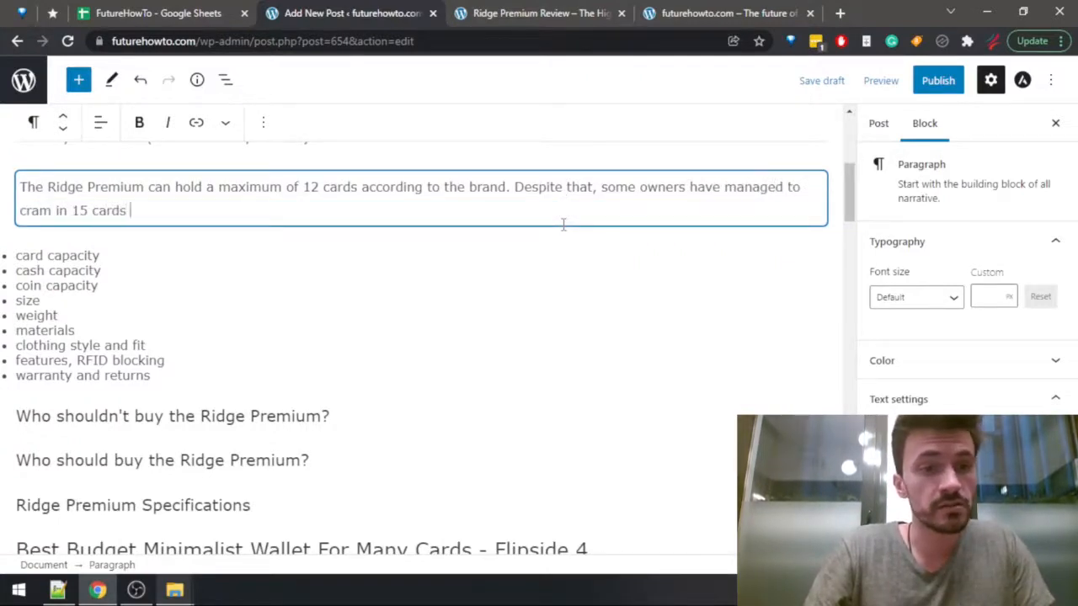
type("inside of thw")
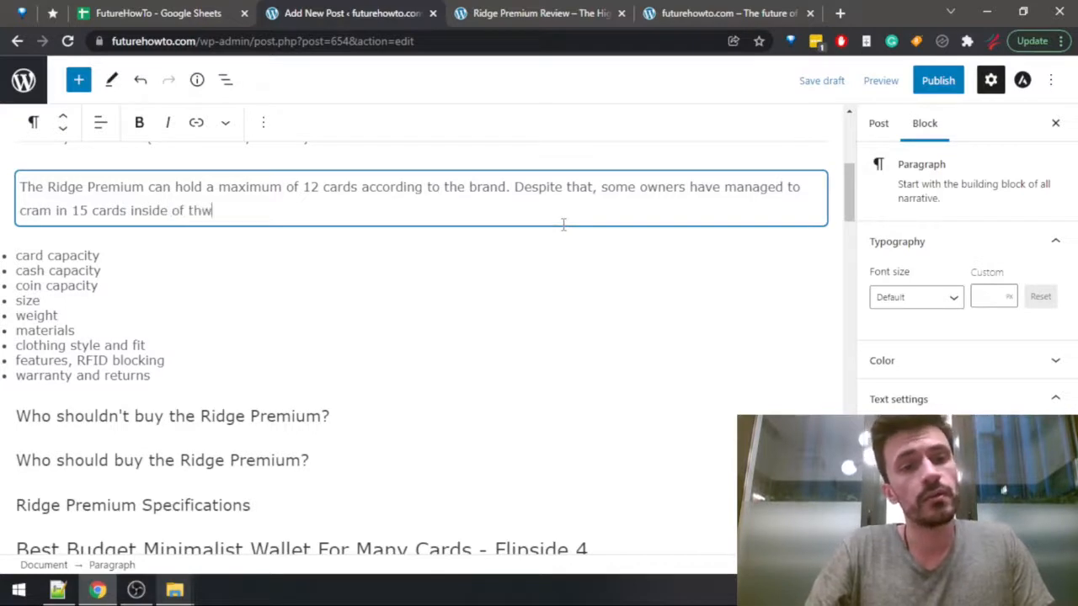
Continue the 15-card sentence with "inside of the wallet and have still found it useful".
key("BackSpace")
type("e wallet")
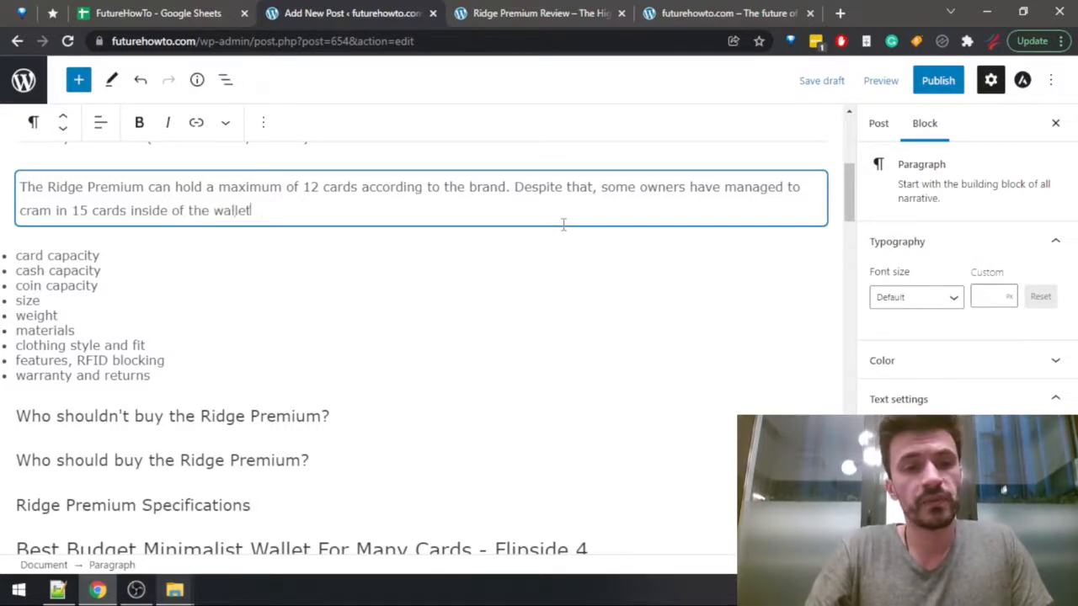
type(" and still find")
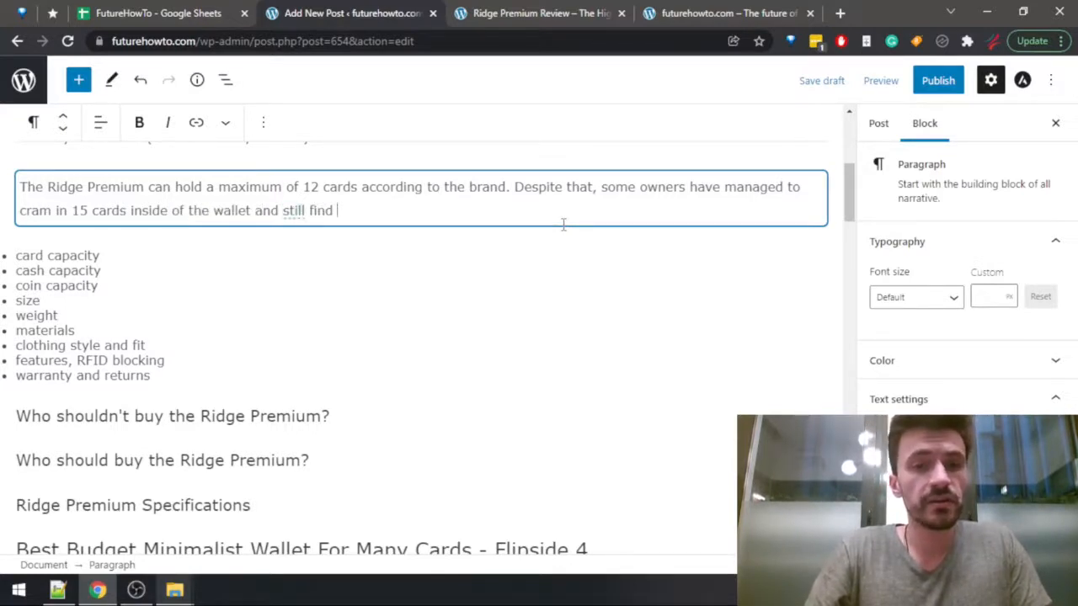
key("BackSpace")
key("BackSpace")
key("BackSpace")
key("BackSpace")
key("BackSpace")
key("BackSpace")
key("BackSpace")
key("BackSpace")
key("BackSpace")
type("have ")
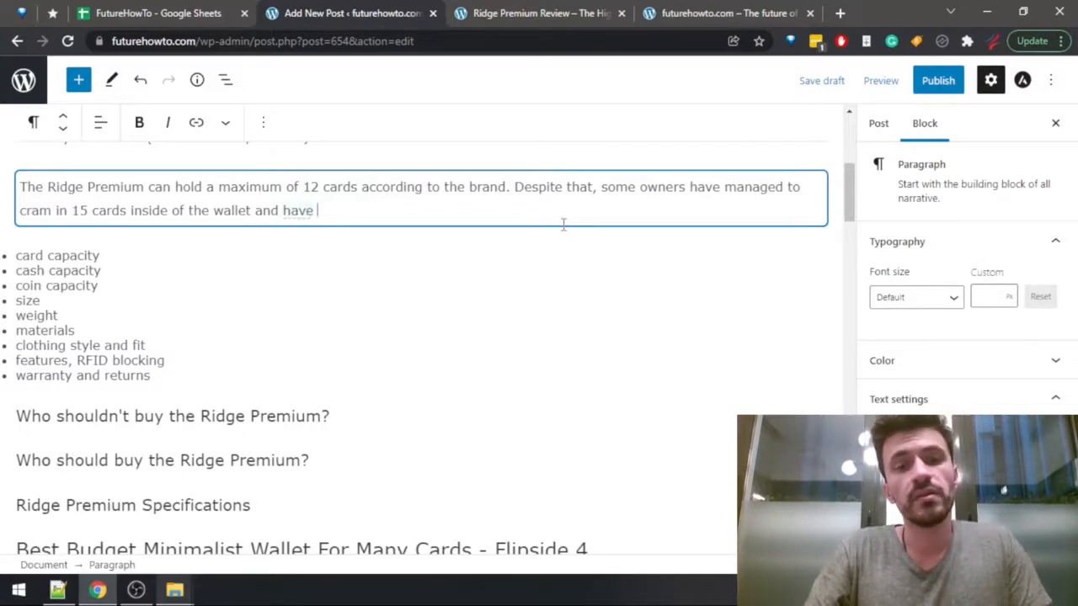
type("still fou")
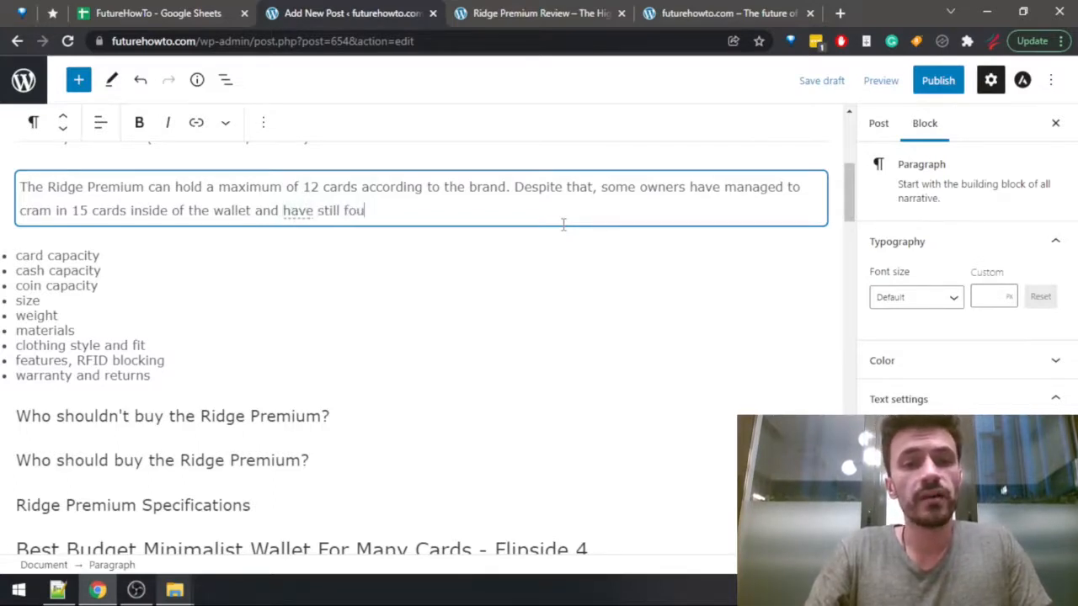
key("BackSpace")
key("BackSpace")
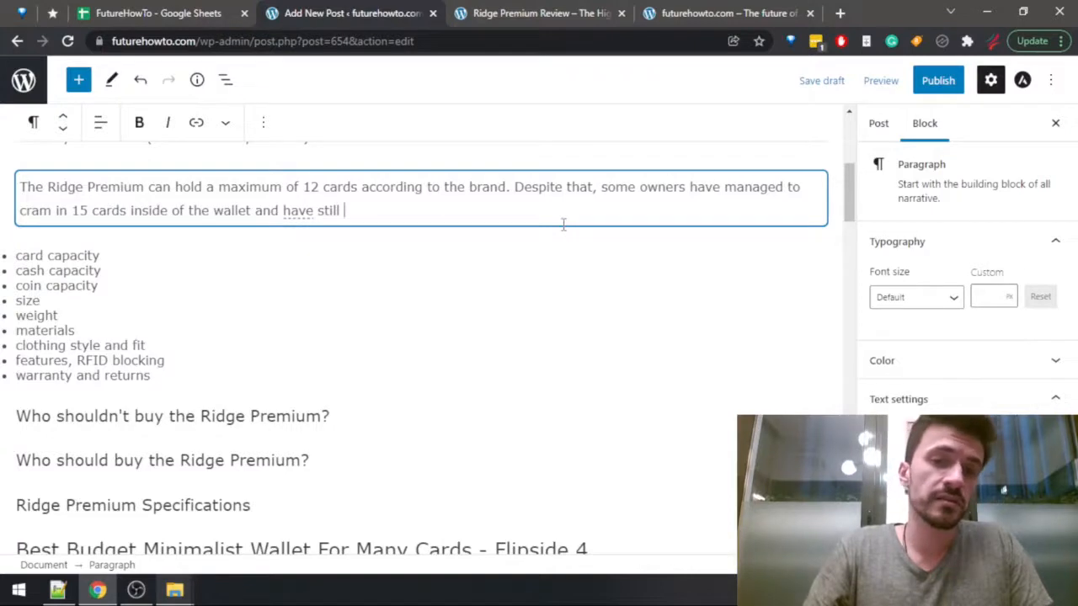
type("found it useful")
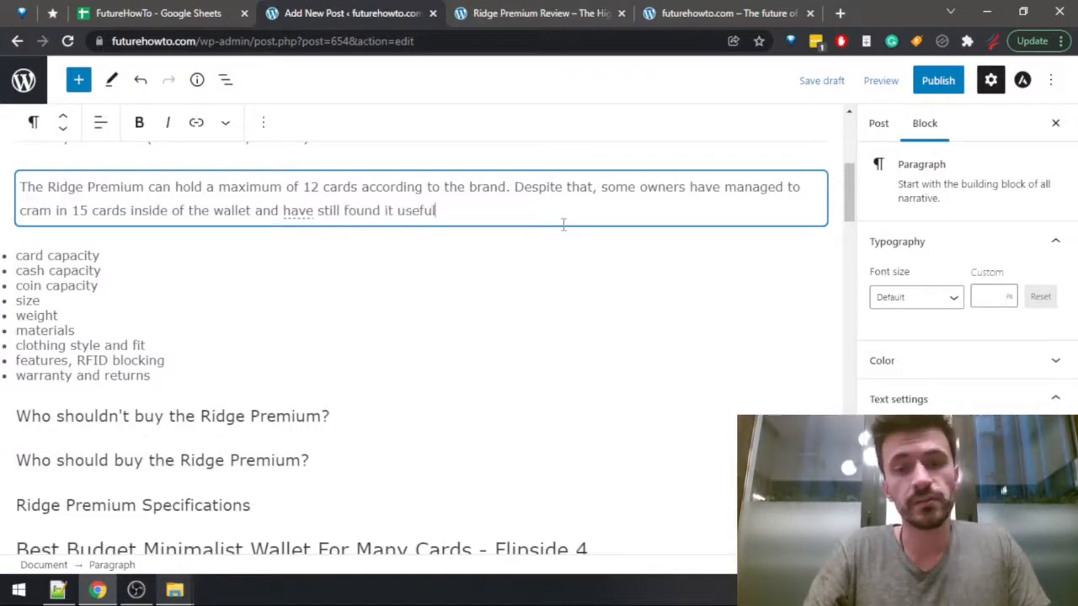
type(". Personally, I")
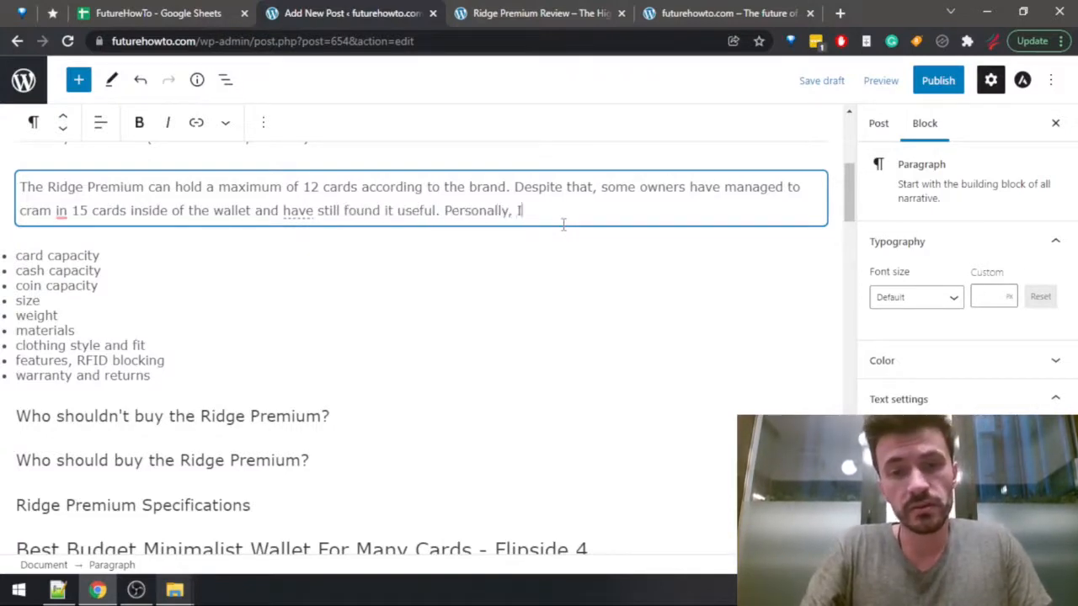
type(" believe that ")
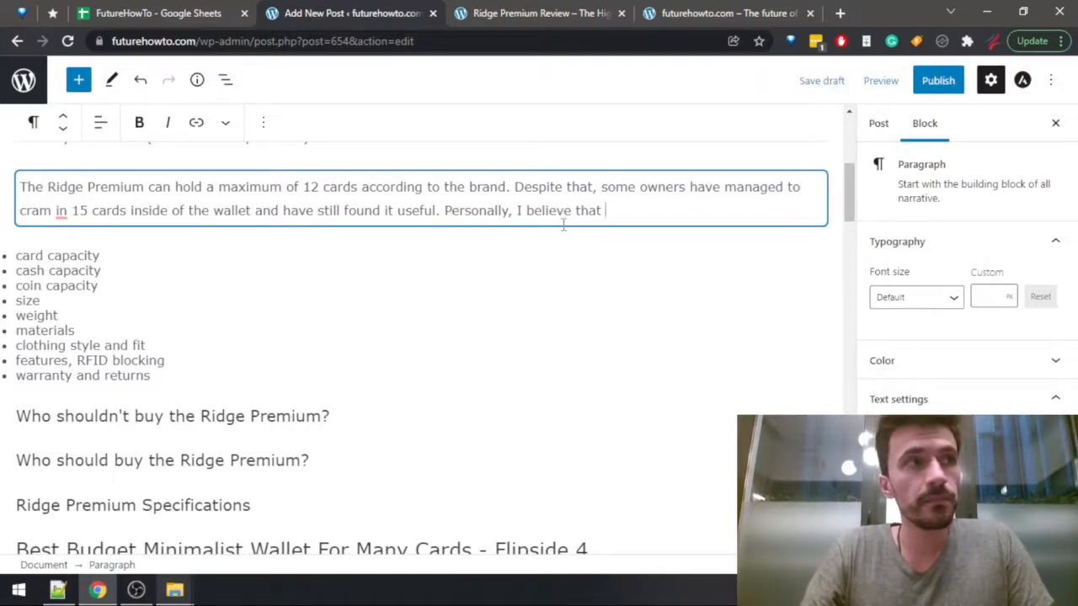
type("fit")
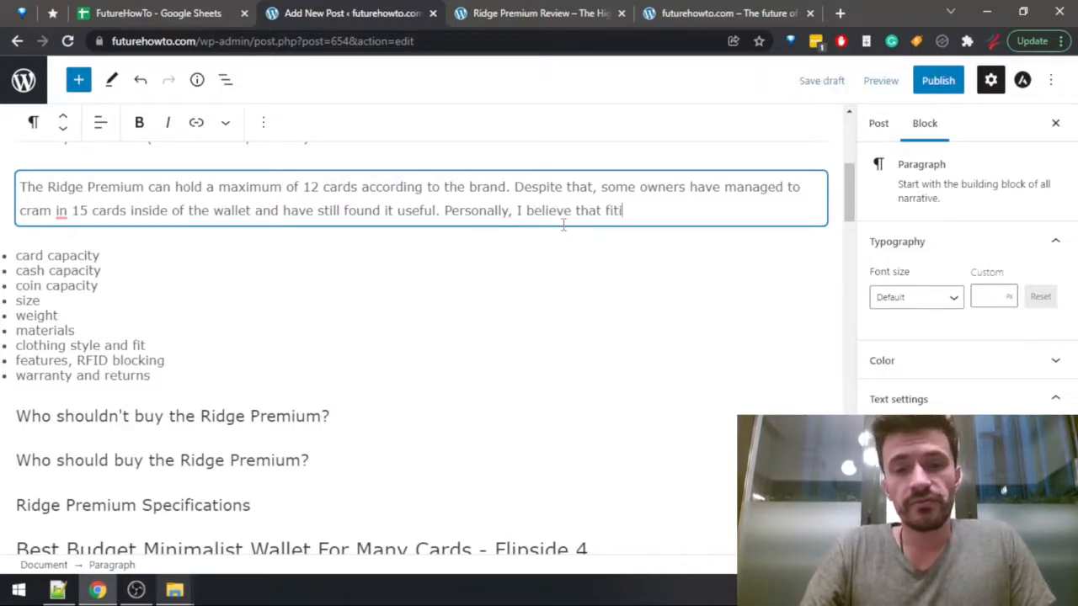
type("ting up to ")
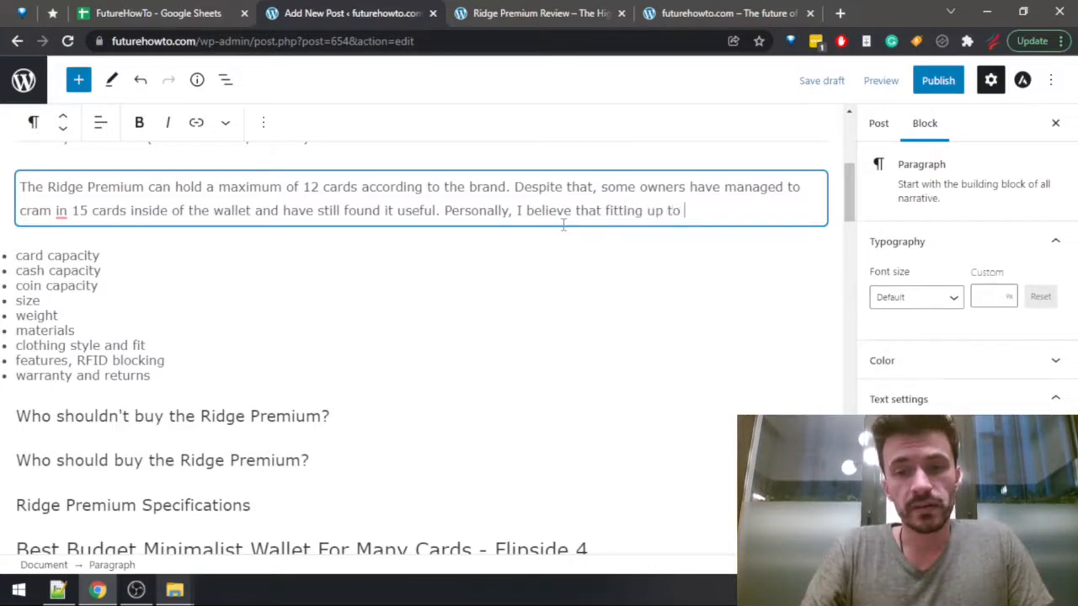
type("10 cards ")
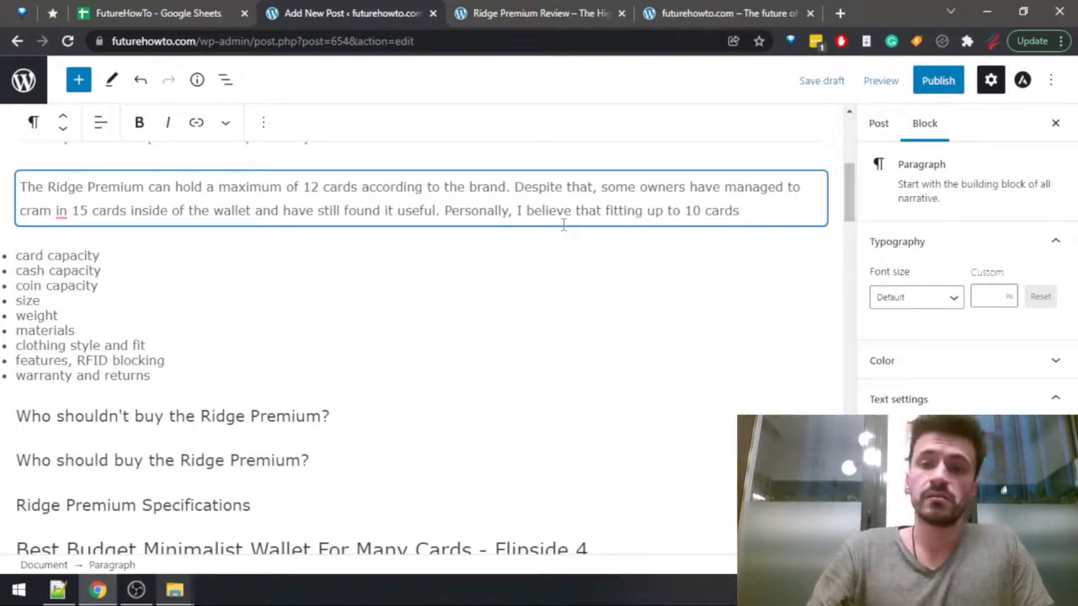
type("wou")
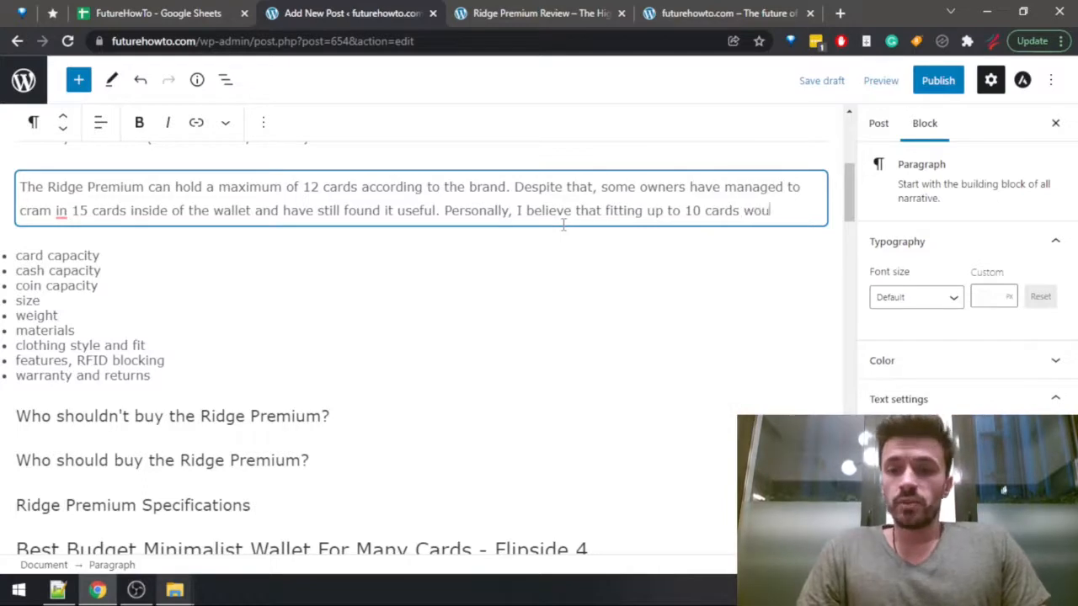
type("ld be idea, but")
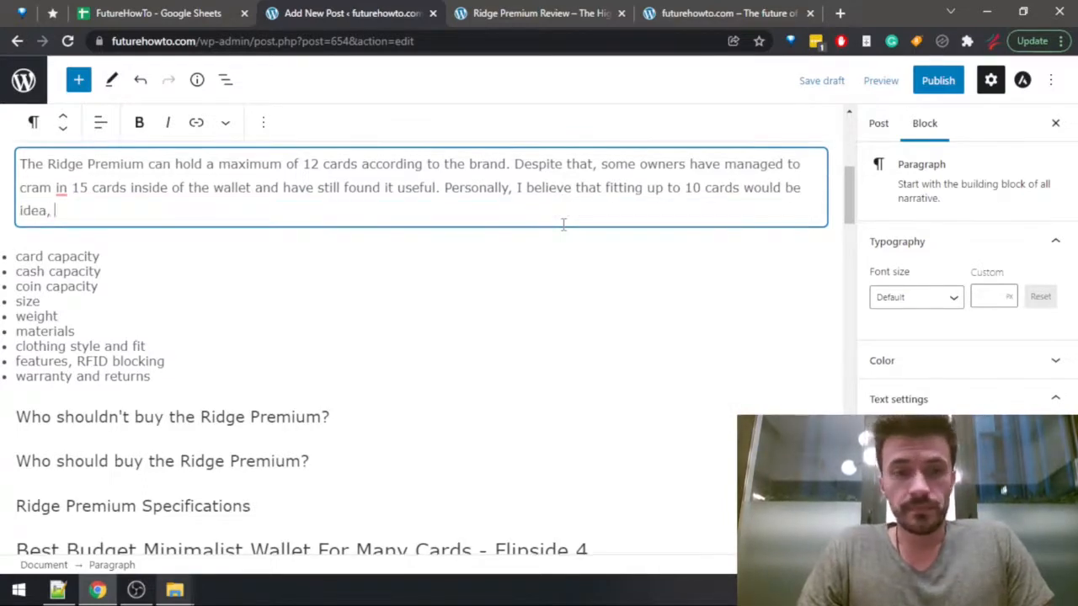
Close that sentence, add "Personally, I believe that fitting up to 10 cards would be idea, but", and remove "in" after "cram".
left_click(61, 187)
left_click(87, 222)
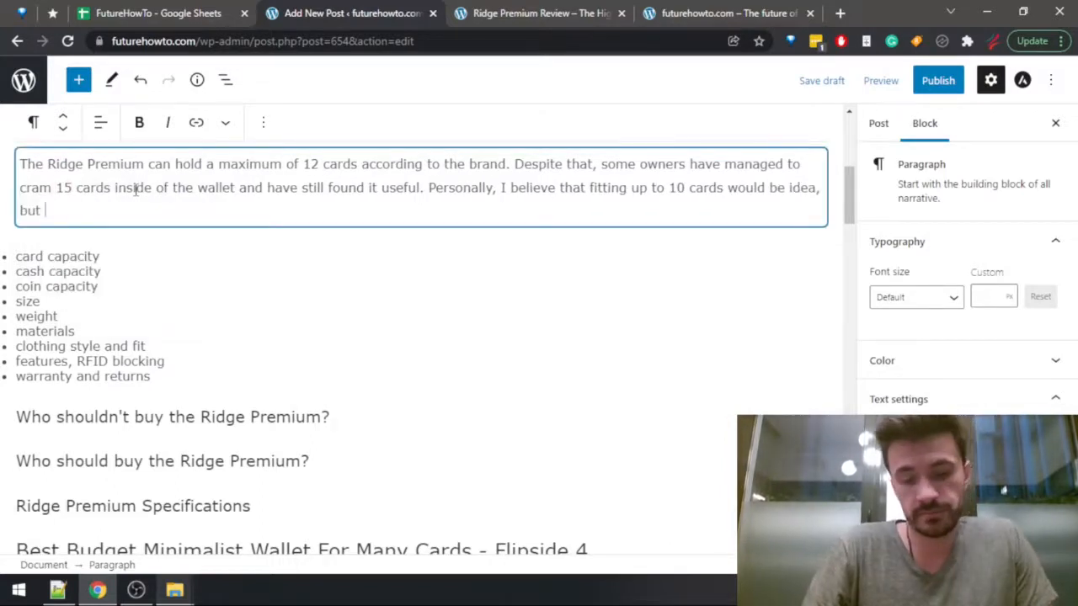
Finish the personal opinion sentence with "12 is not a problem either.".
type("12 ")
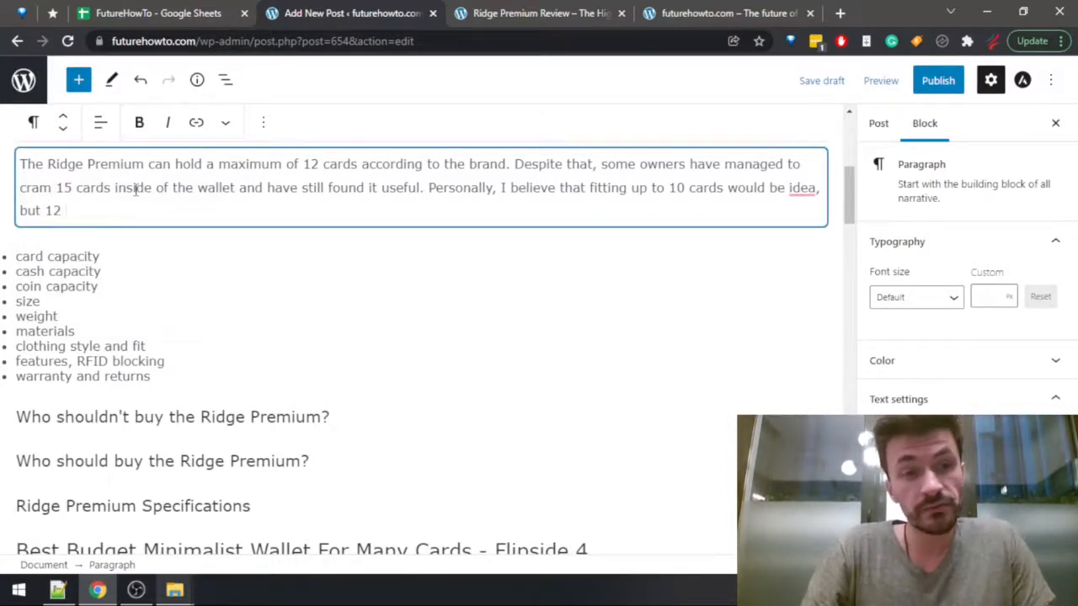
type("is not ")
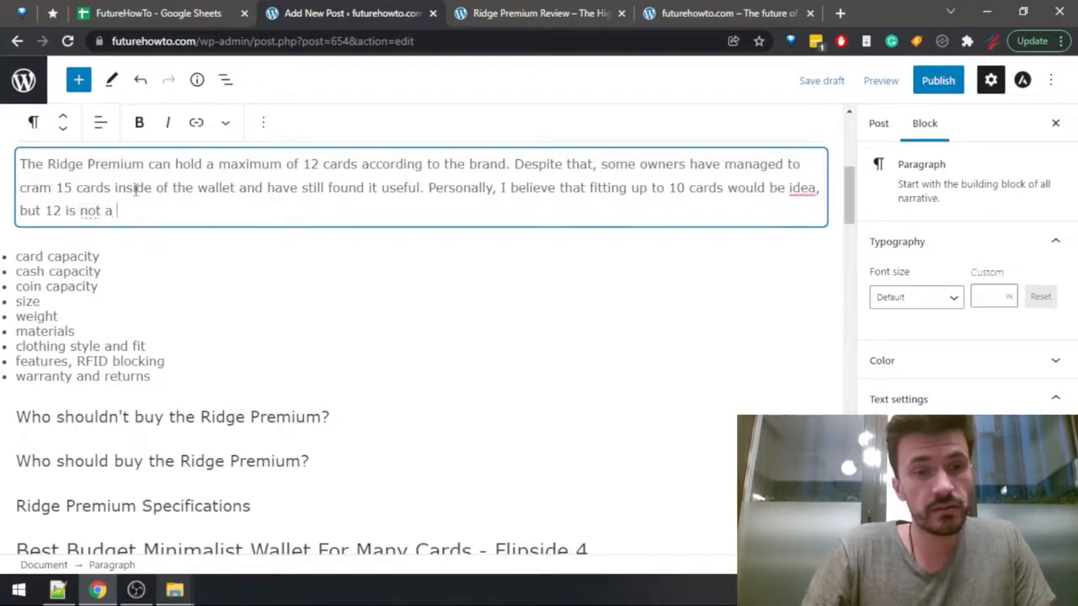
type("a c")
key("BackSpace")
type("pr")
key("BackSpace")
key("BackSpace")
type("prob")
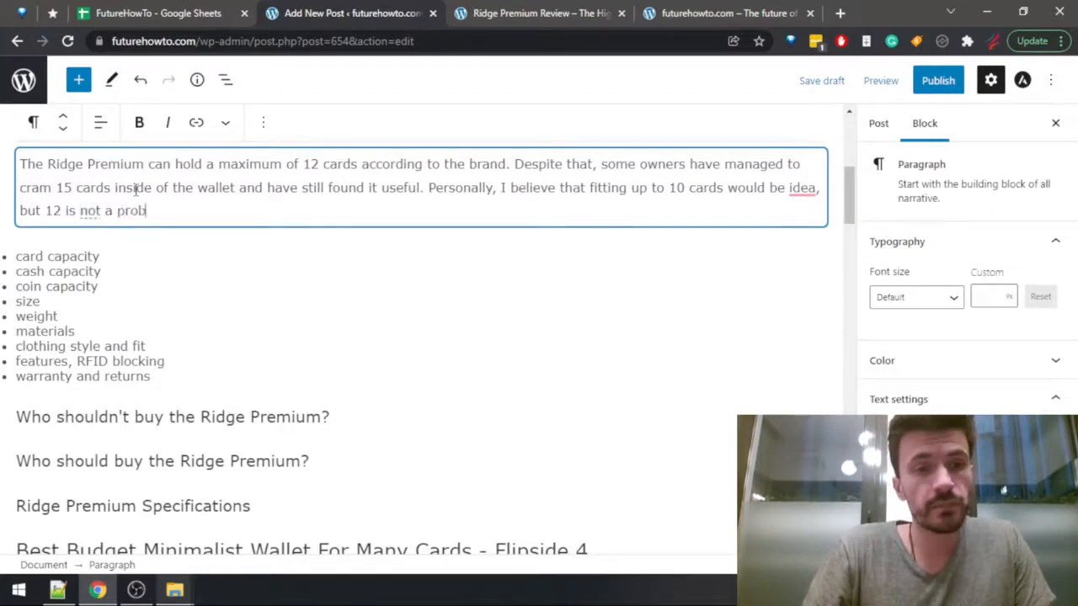
type("lem either.")
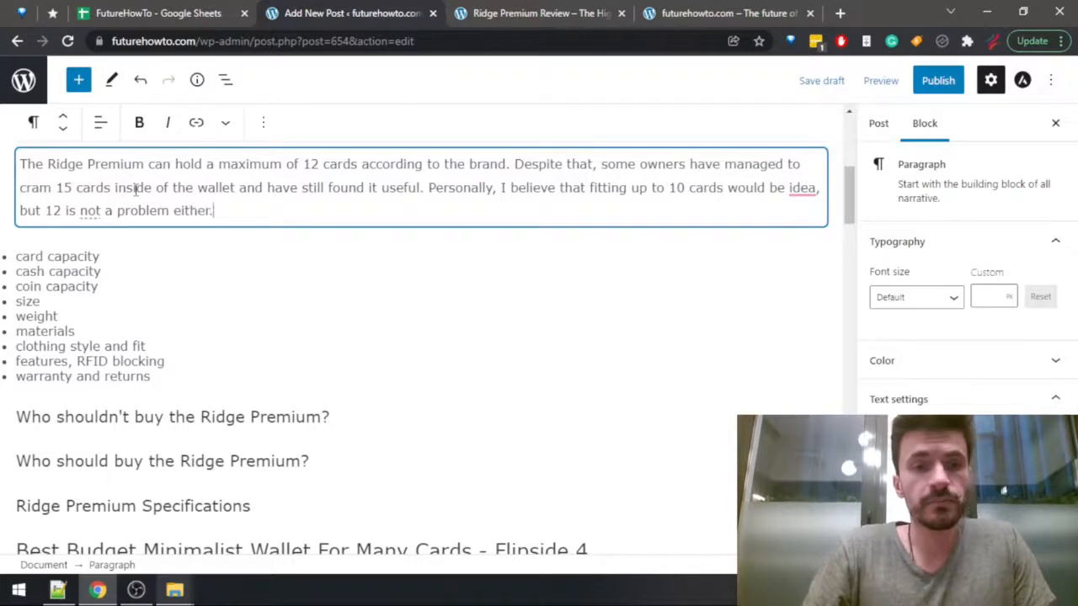
Add an empty paragraph below the card text and delete the "card capacity" item from the bulleted list.
key("Return")
key("Down")
key("shift+End")
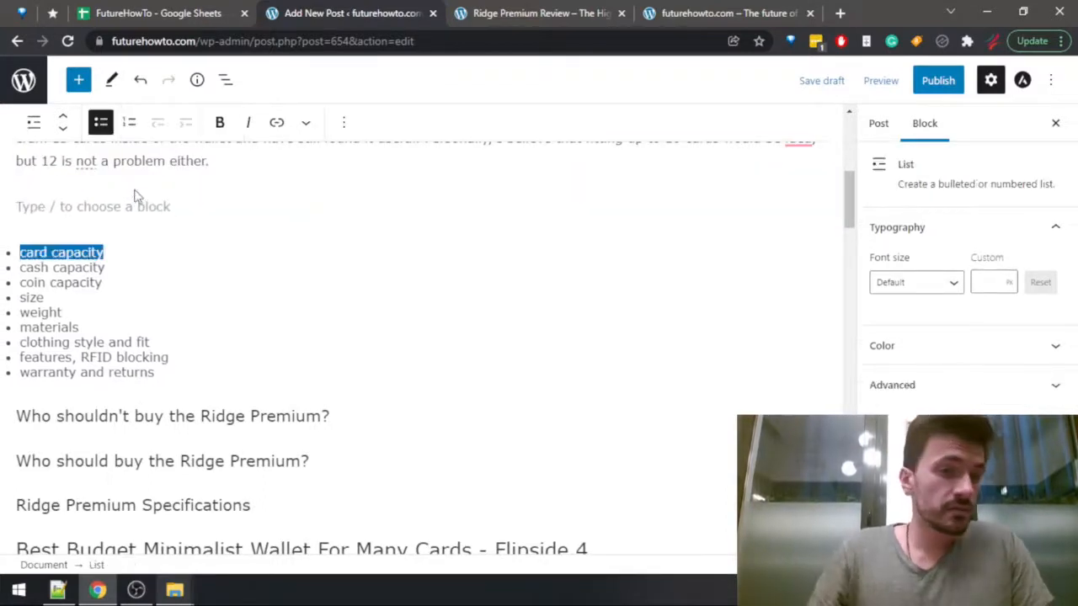
key("BackSpace")
key("BackSpace")
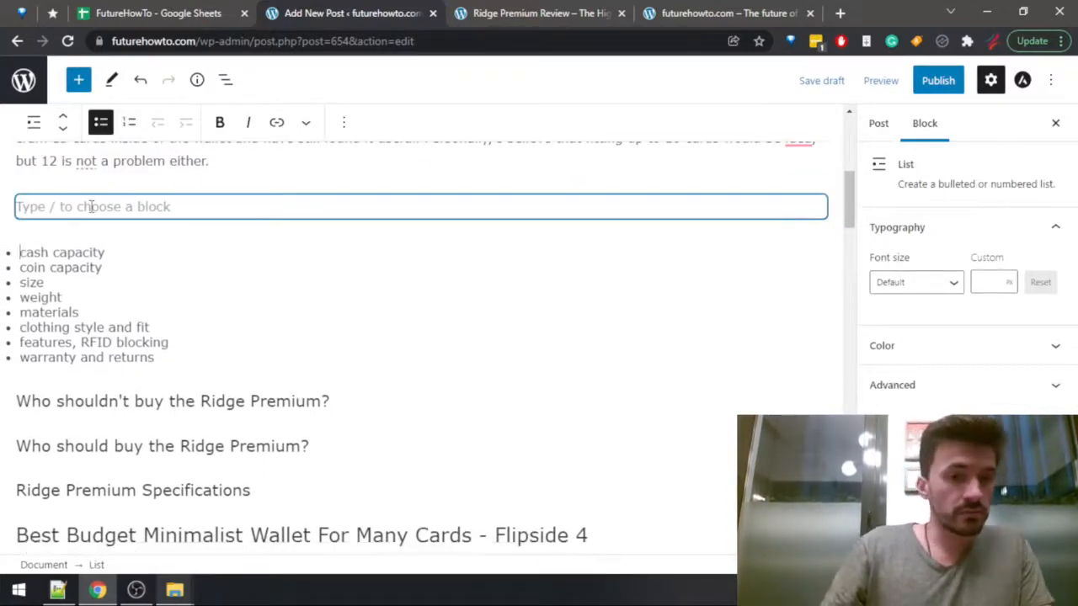
left_click(87, 203)
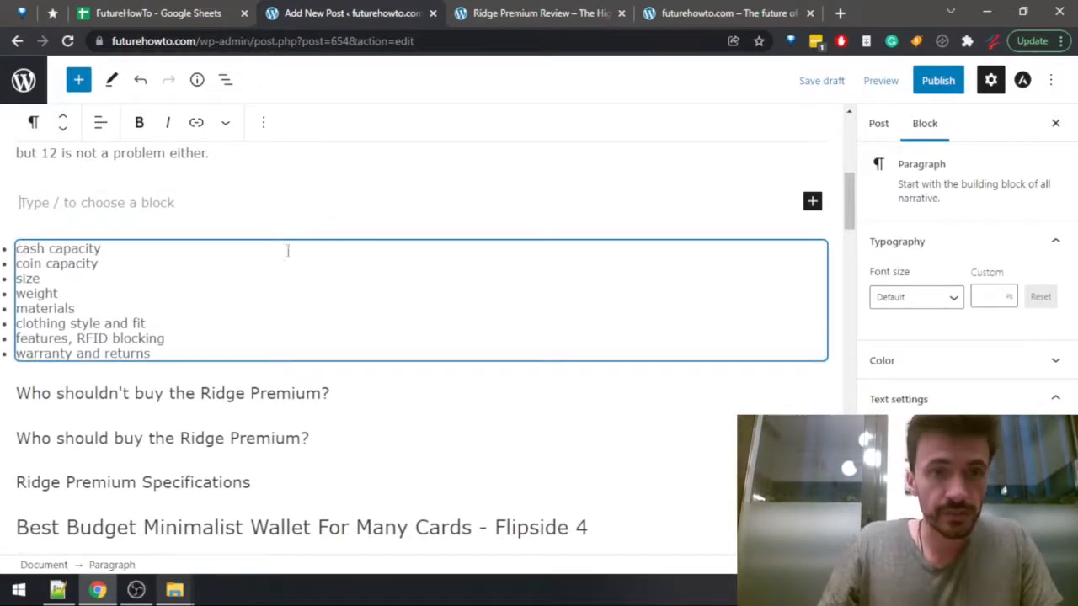
Search the Ridge Premium review for "cash" and read the section on how many cards and cash bills the wallet can hold.
scroll(346, 228, "up", 2)
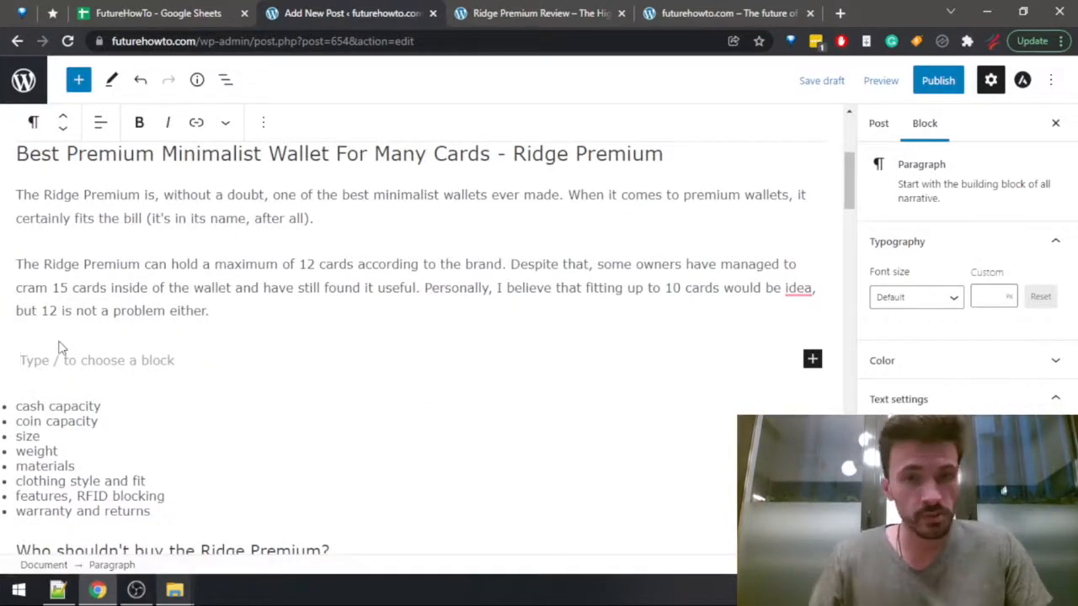
key("ctrl+Tab")
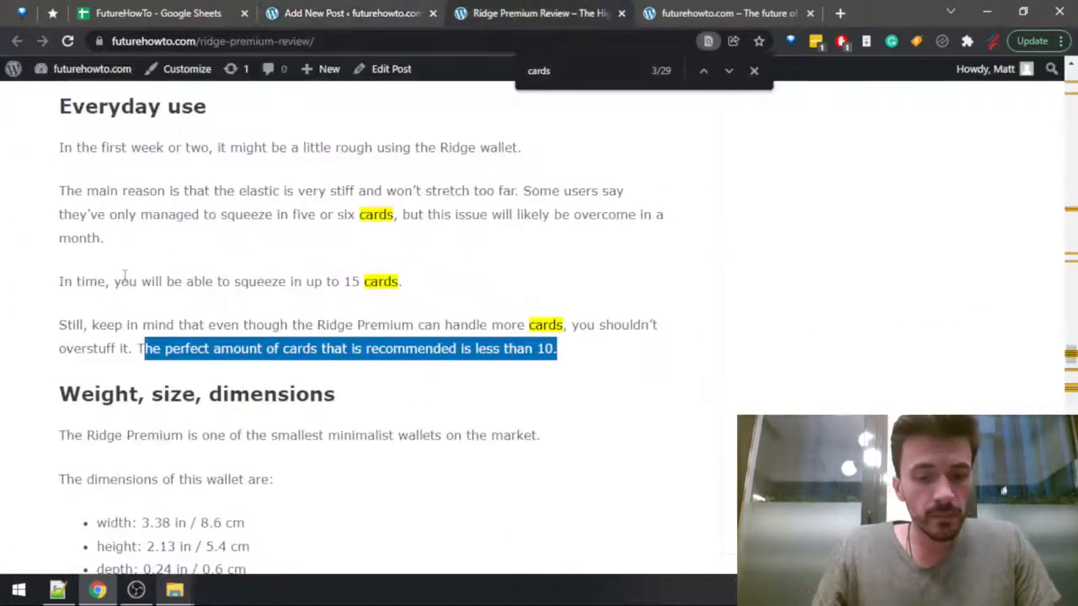
type("cash")
key("Return")
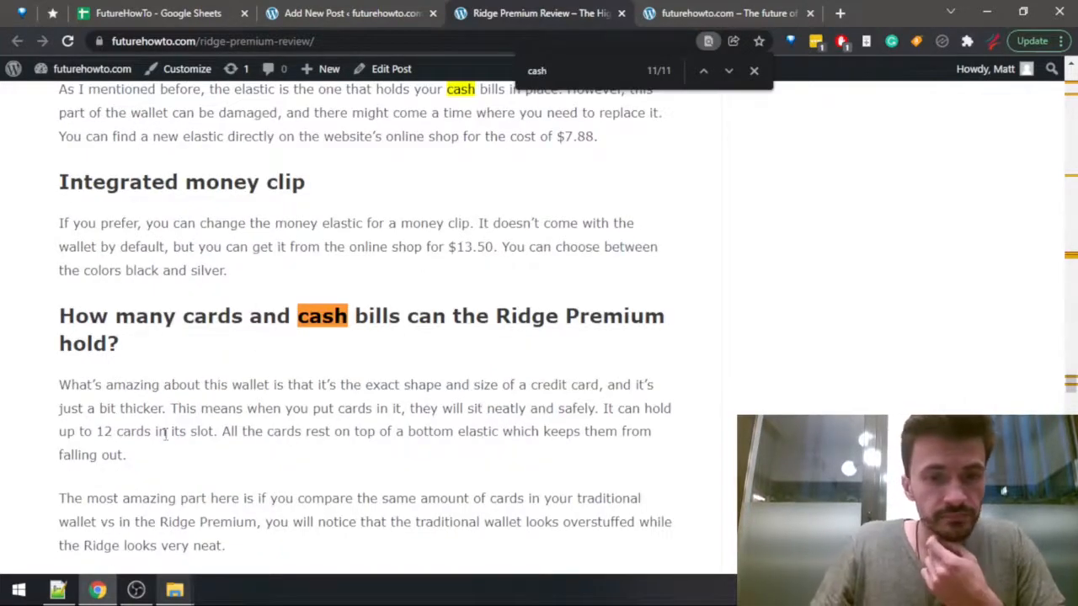
left_click_drag(169, 431, 271, 408)
scroll(375, 337, "down", 2)
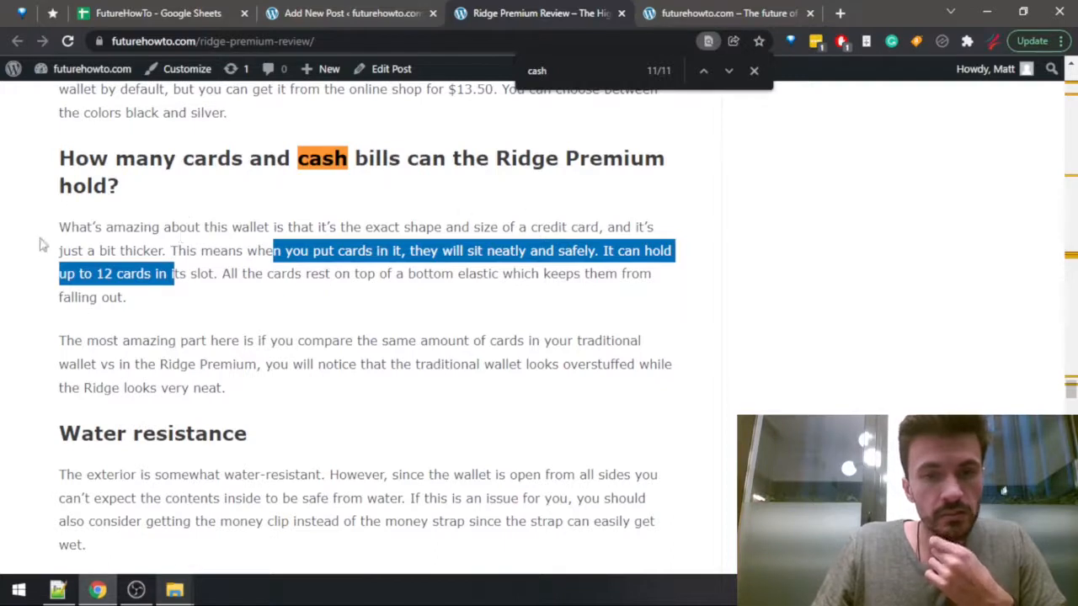
left_click_drag(228, 250, 299, 340)
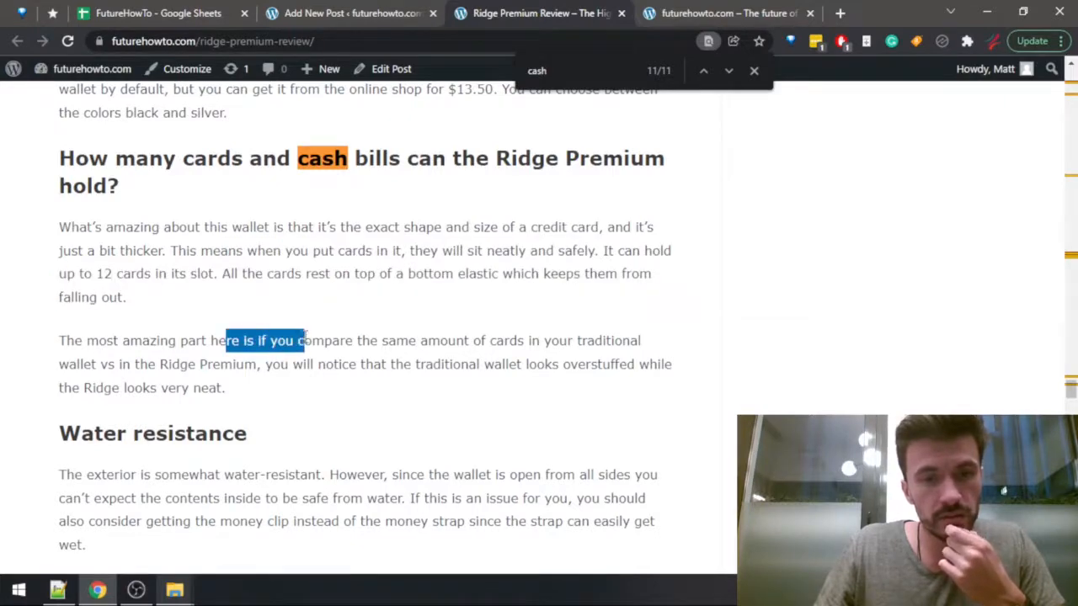
Go through every mention of "cash" in the Ridge Premium review, checking for how much cash the wallet can hold.
key("ctrl+f")
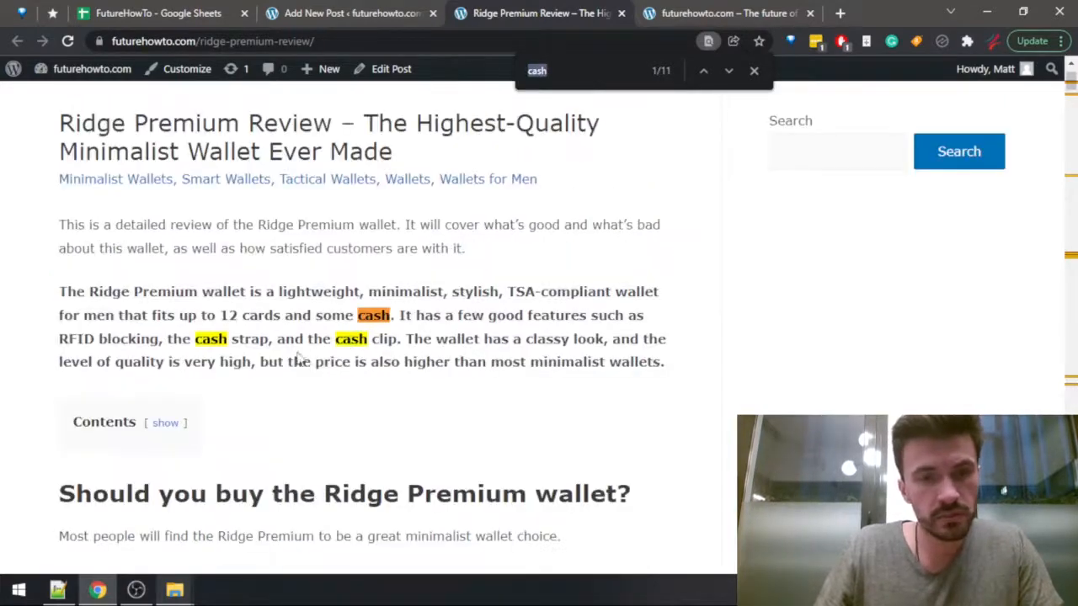
key("Return")
key("Return")
key("Return")
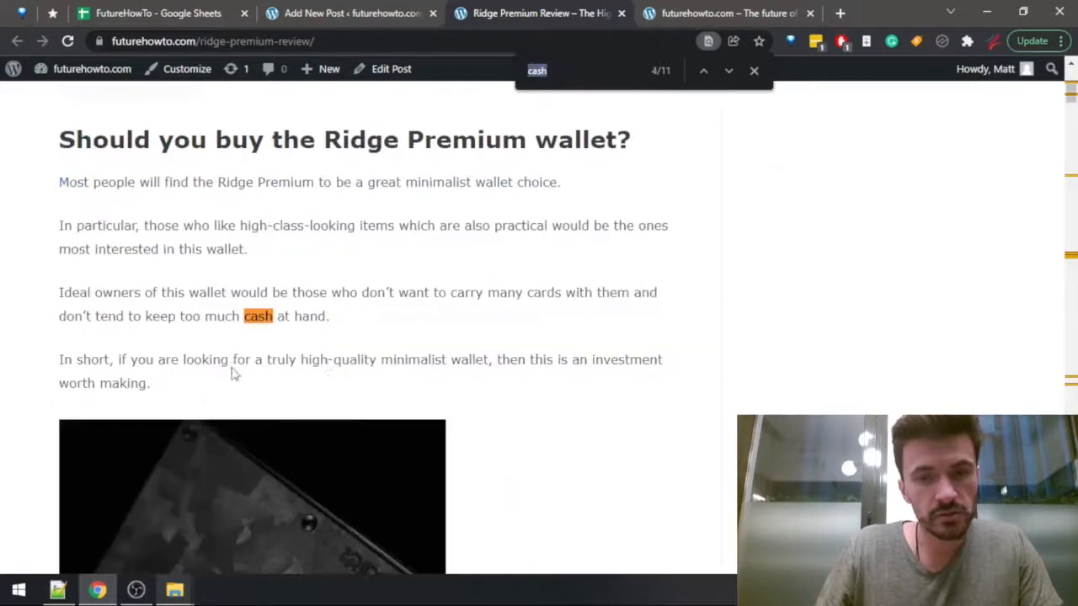
key("Return")
key("Return")
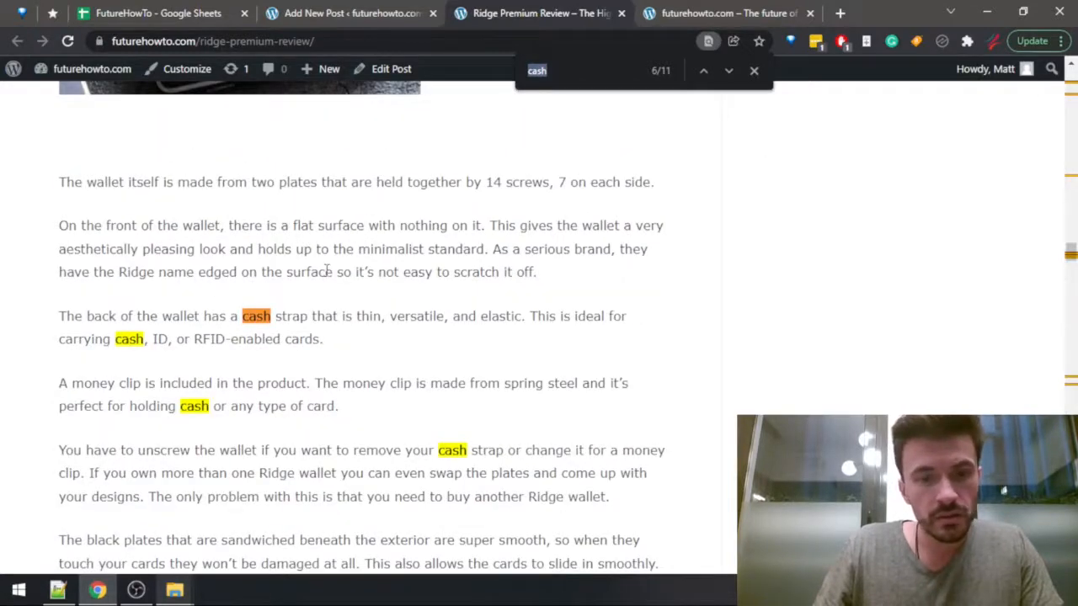
key("Return")
key("Return")
key("Return")
key("Return")
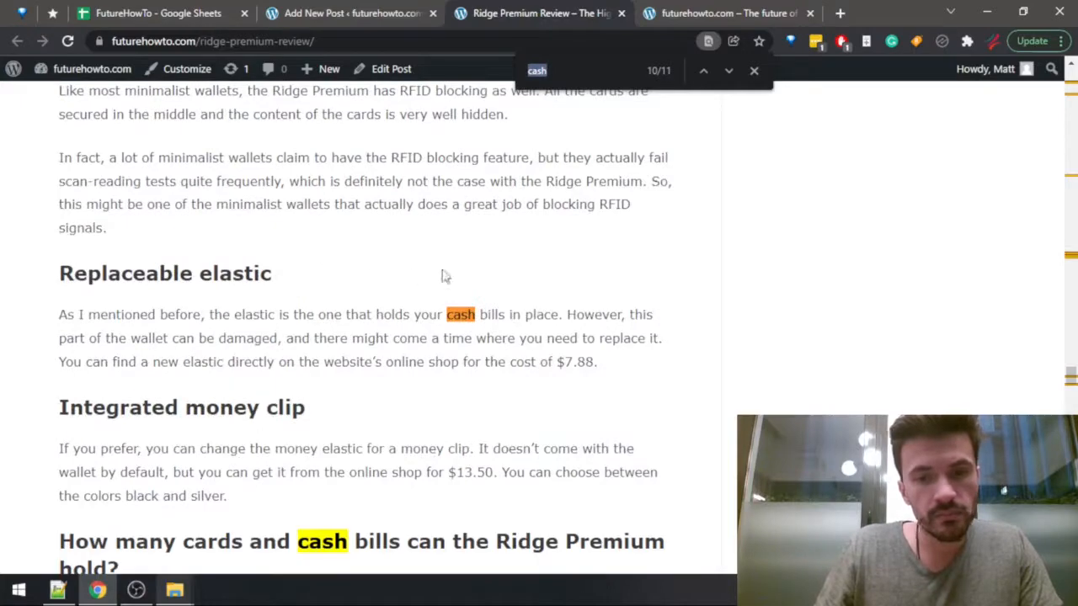
key("Return")
scroll(421, 295, "down", 2)
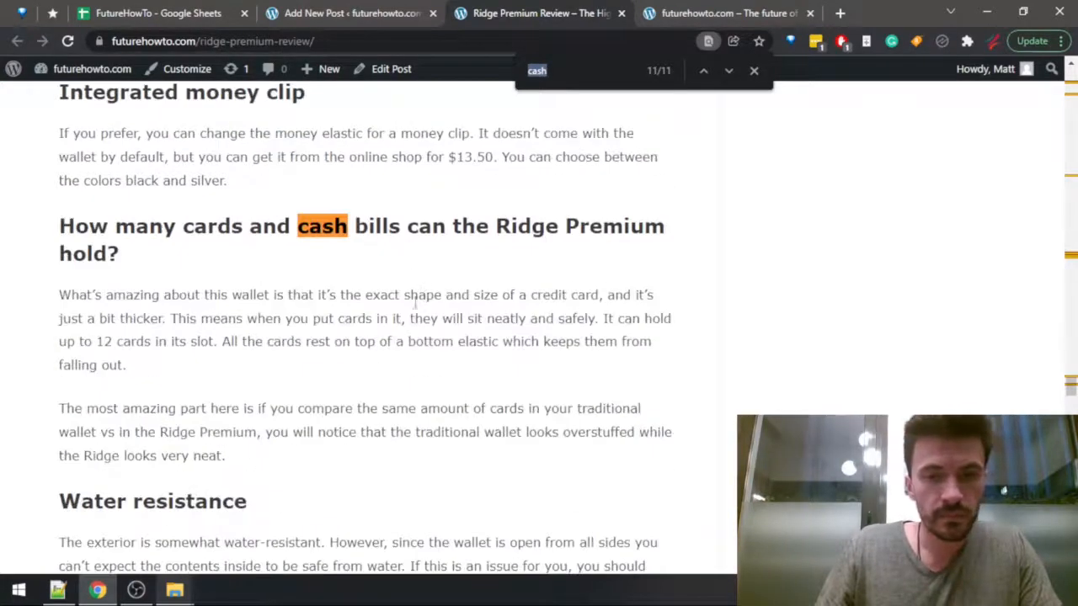
Back in the article draft, start a new paragraph below the card text with "You can also carry some cash".
left_click(352, 13)
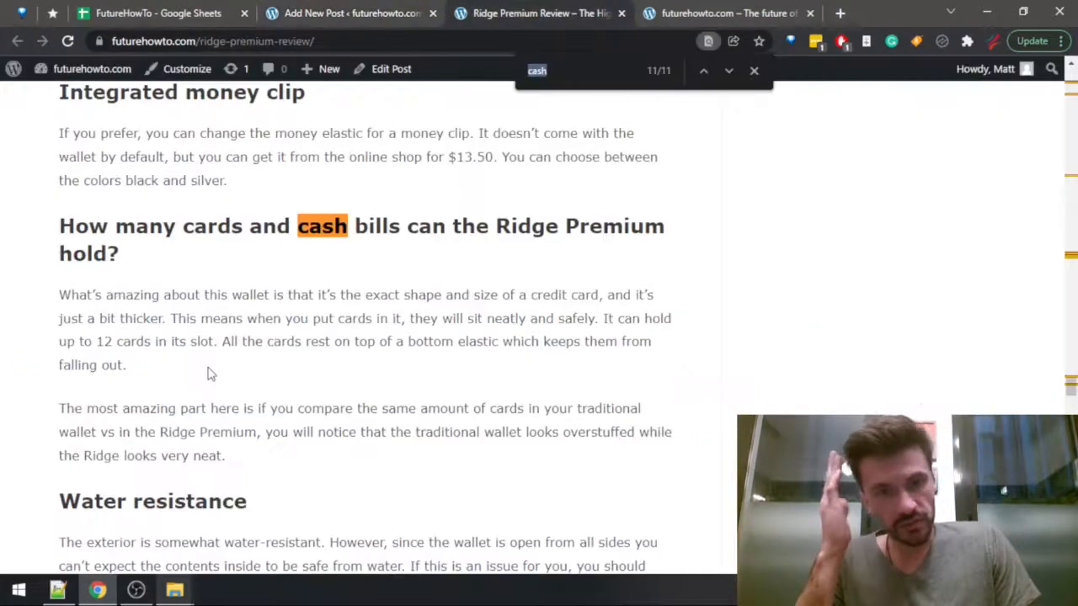
key("ctrl+Tab")
key("ctrl+shift+Tab")
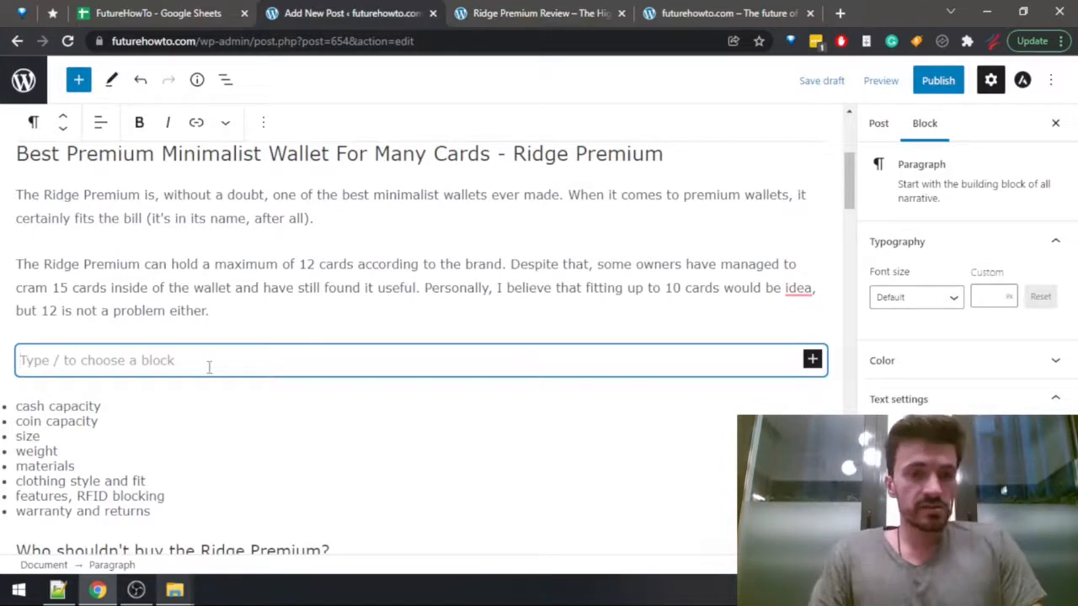
key("BackSpace")
type("Y")
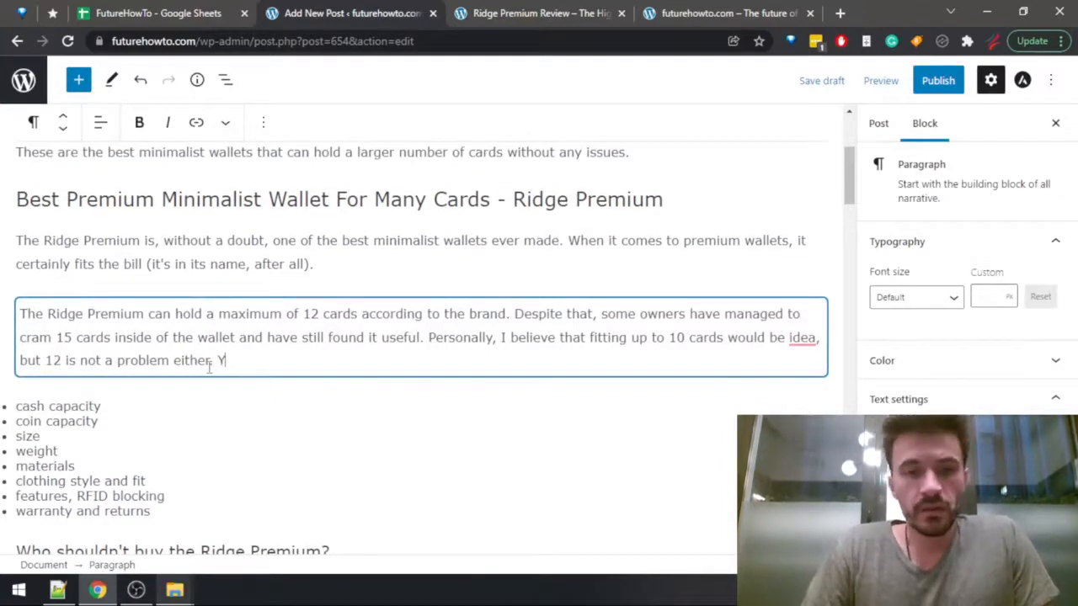
type("ou can ")
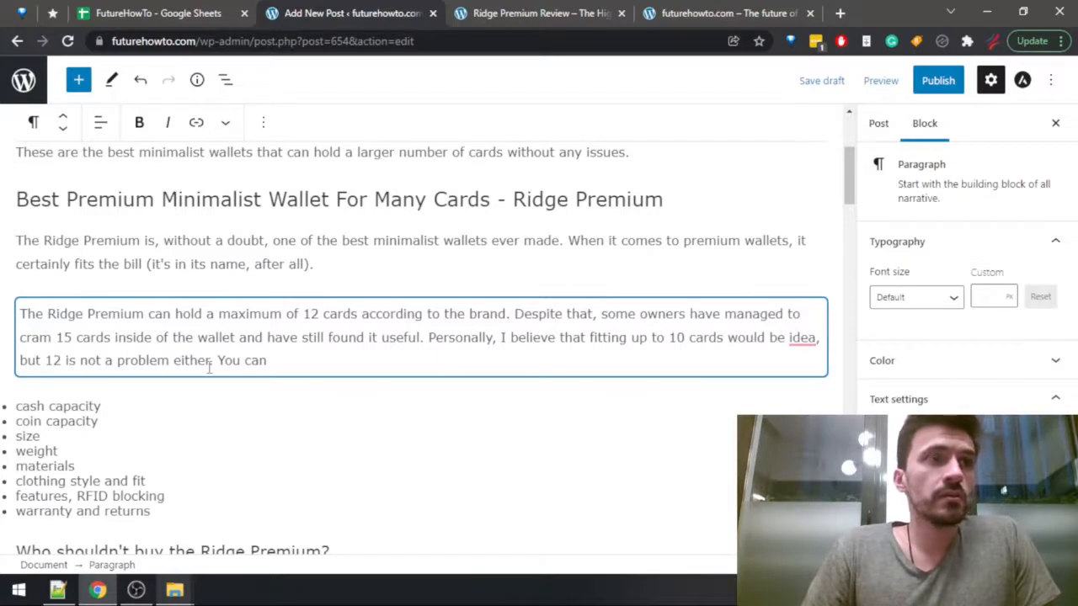
type("also car")
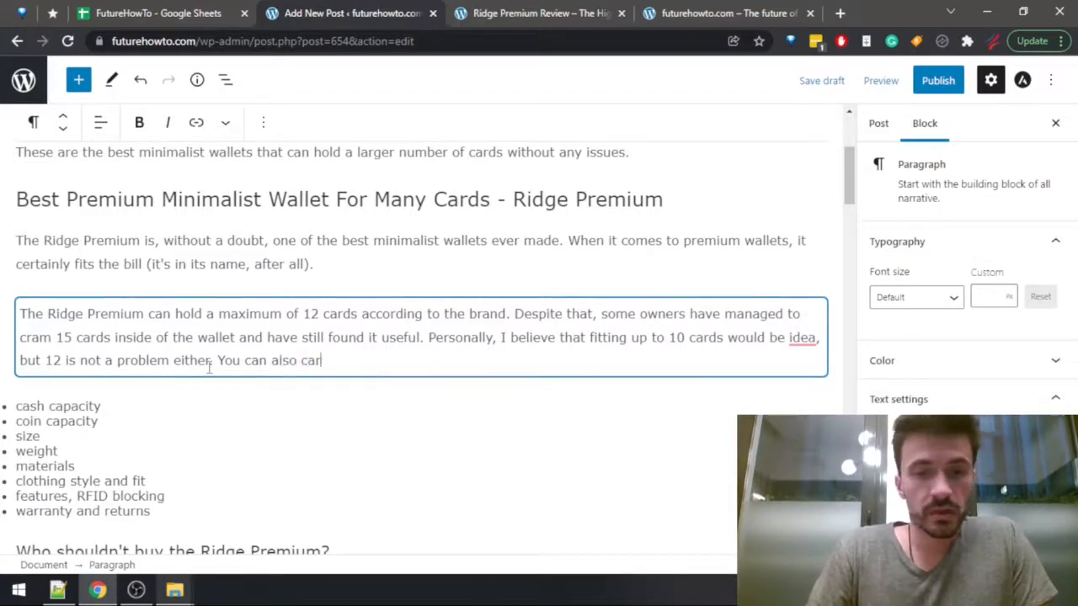
type("ry some cash")
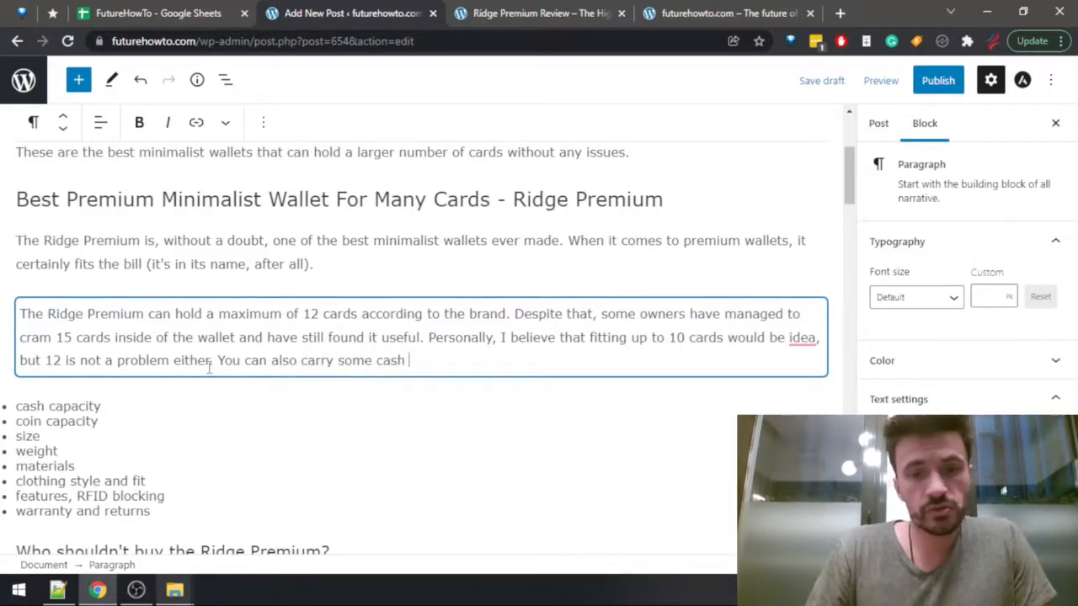
key("Return")
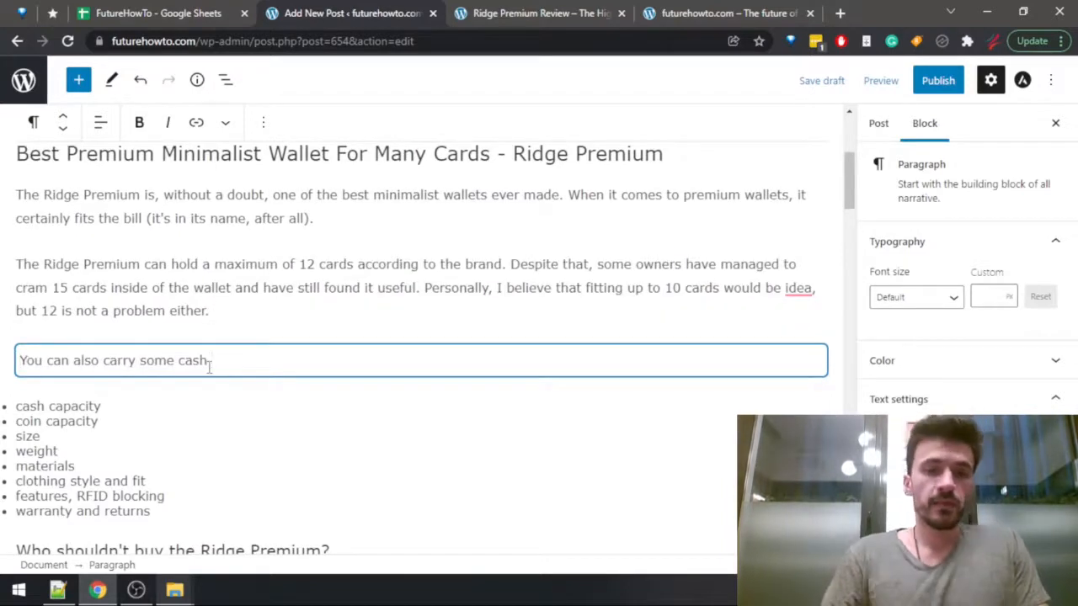
Complete the cash sentence with "with this wallet, although you won't be able to carry a ton of it.".
type("with t")
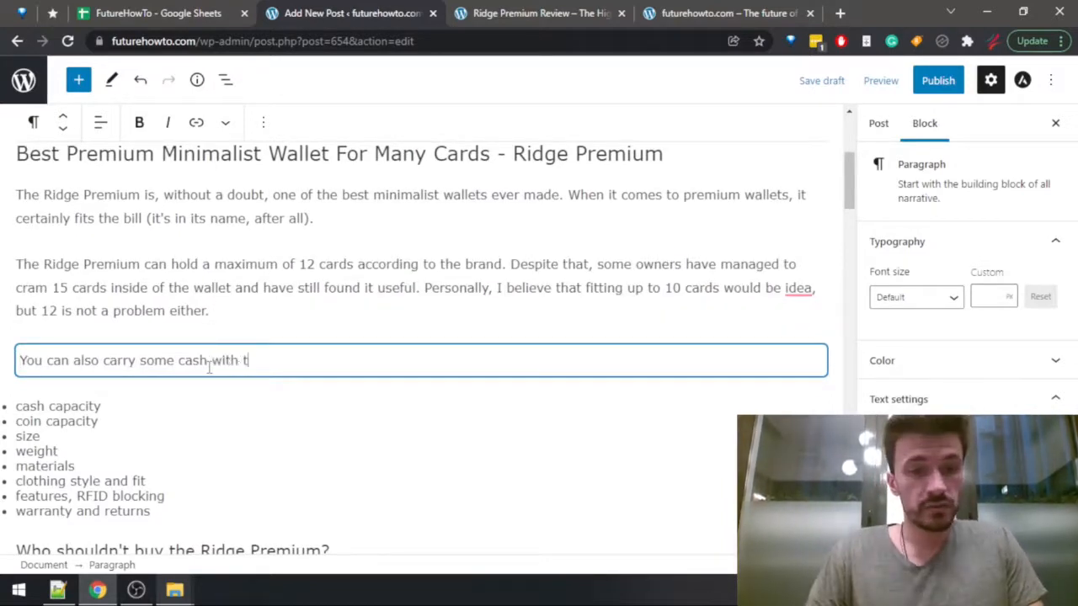
type("his wallet, althou")
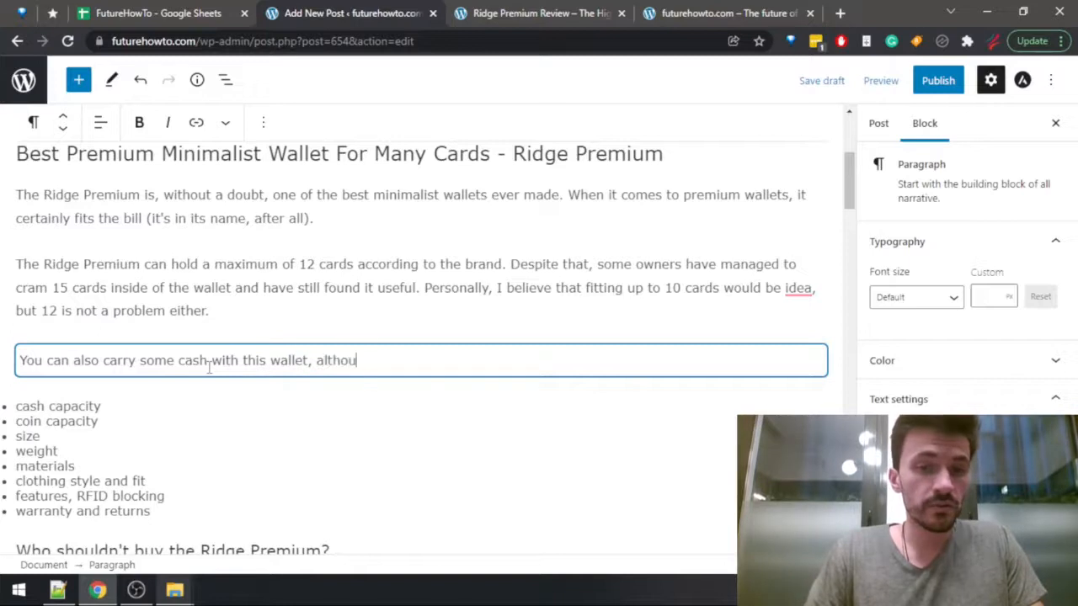
type("gh you won't")
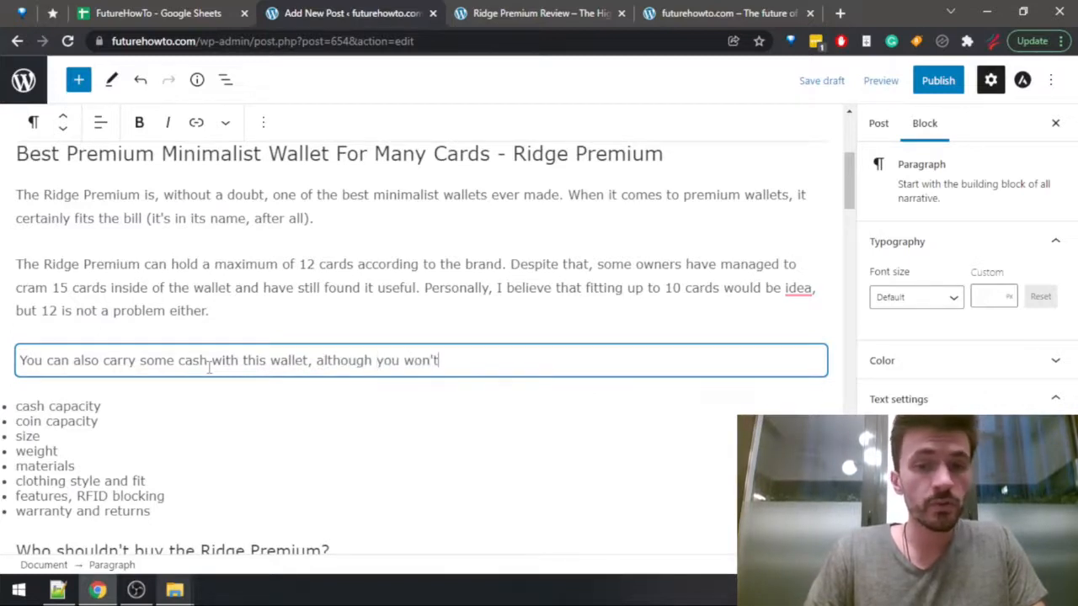
type(" be able to")
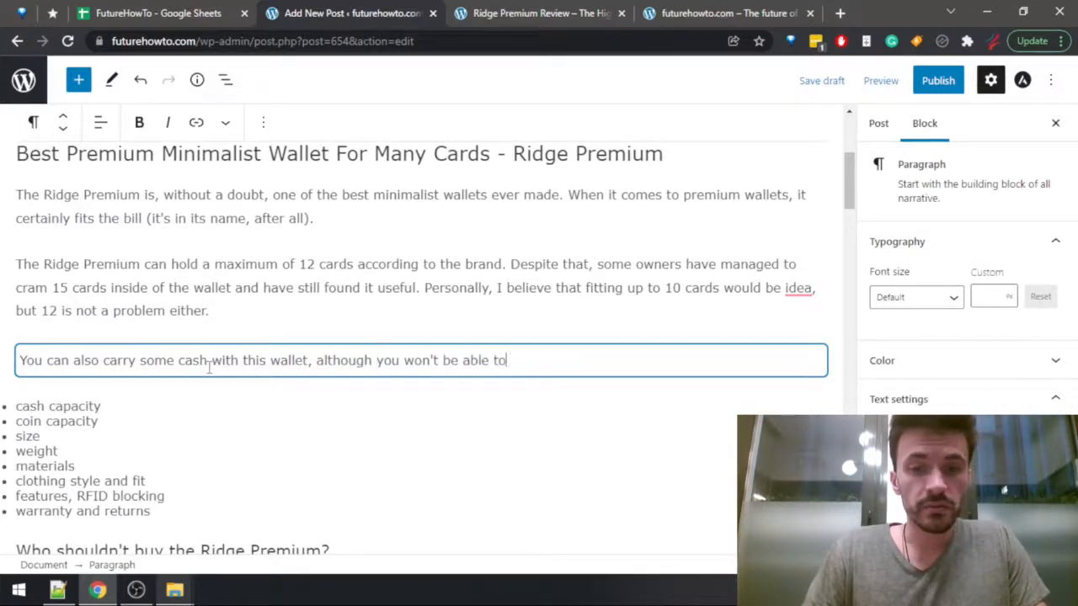
type(" carry a ton of it.")
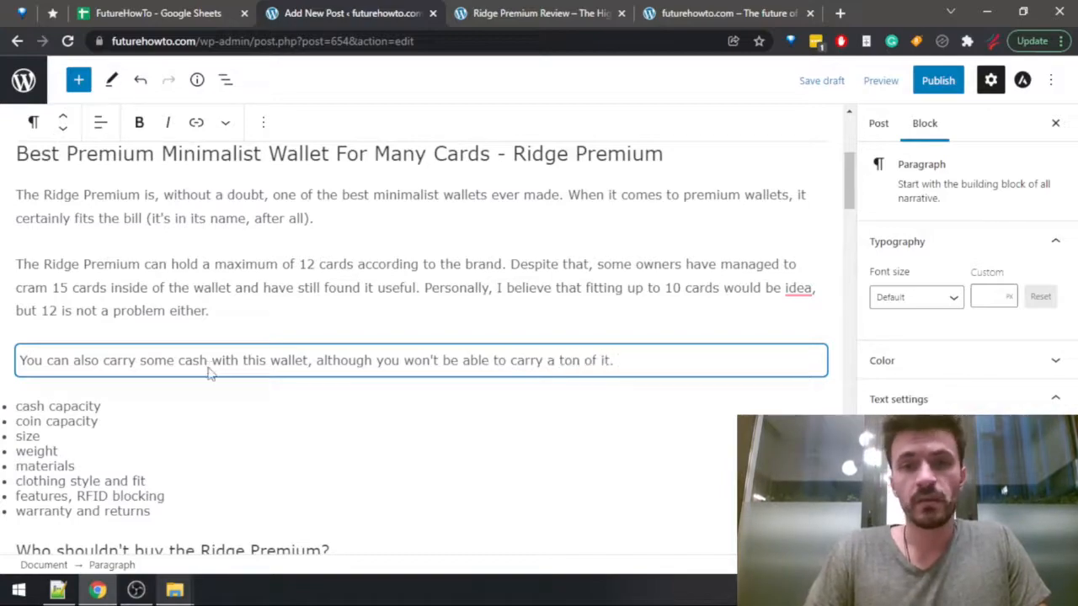
Examine the specifications table in the Ridge Premium review for capacity details, including the maximum number of cards.
key("ctrl+Tab")
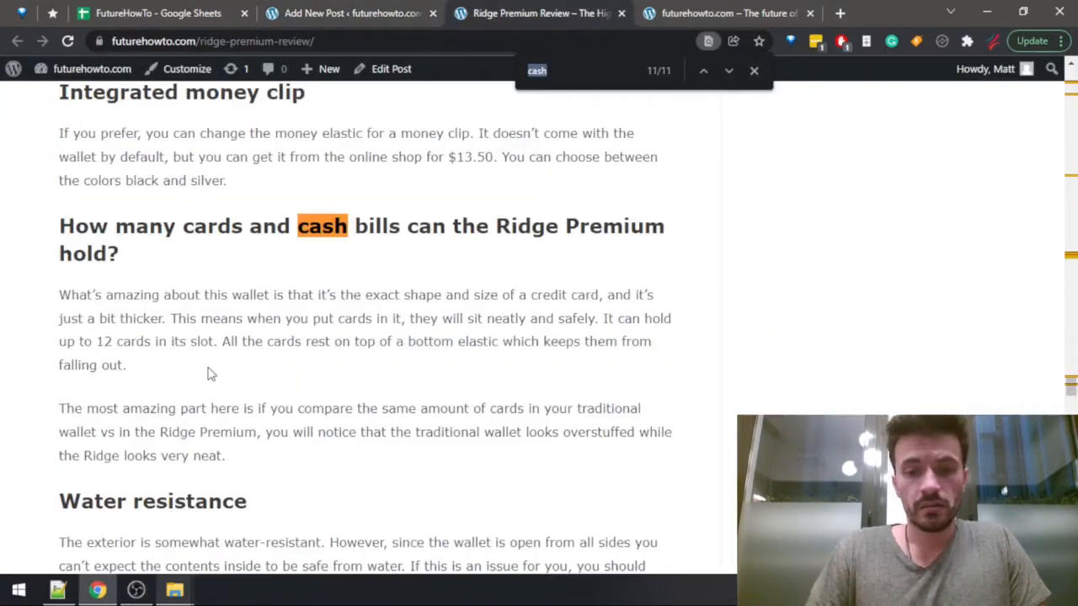
key("Return")
scroll(184, 361, "up", 5)
scroll(185, 361, "up", 10)
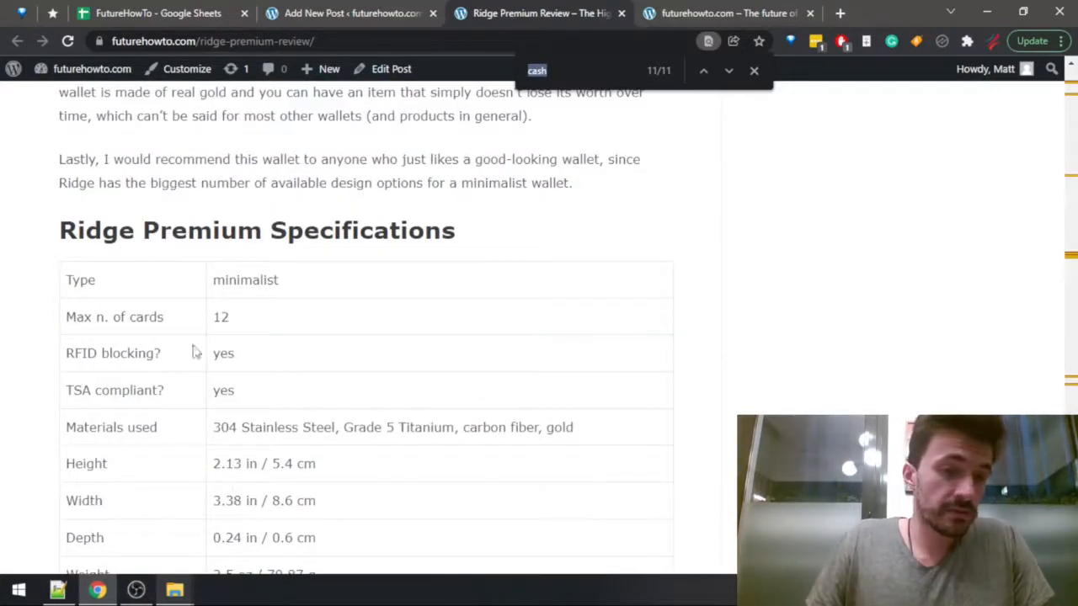
left_click_drag(65, 320, 262, 306)
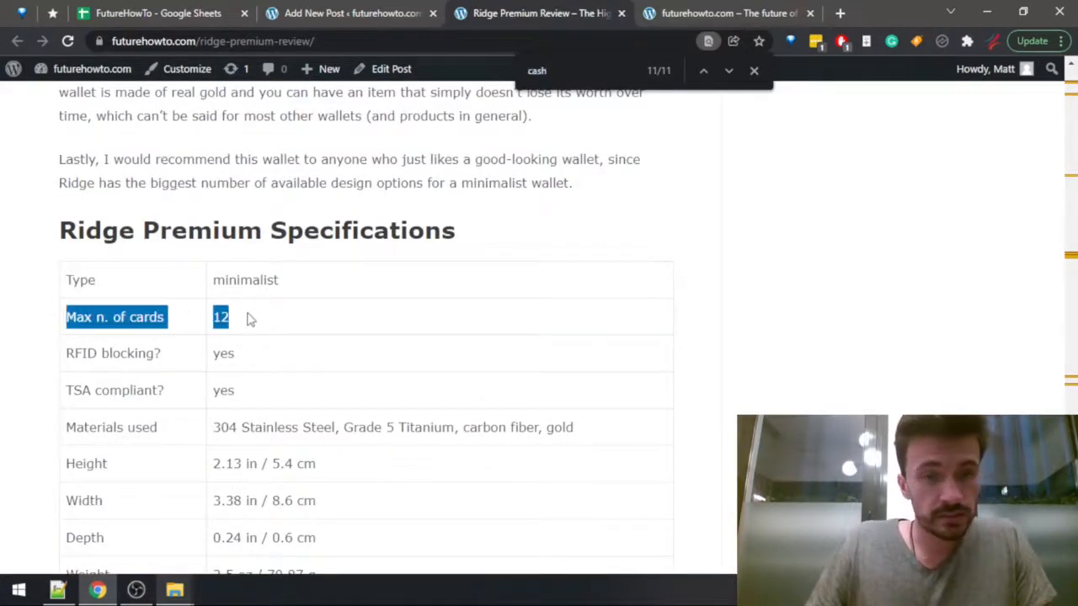
left_click(247, 315)
scroll(238, 325, "down", 2)
In the Wallets Data sheet of the FutureHowTo spreadsheet, insert a column between fitCardsN and rfidBlock with the header "cashCapacity", and return to the article draft.
key("ctrl+shift+Tab")
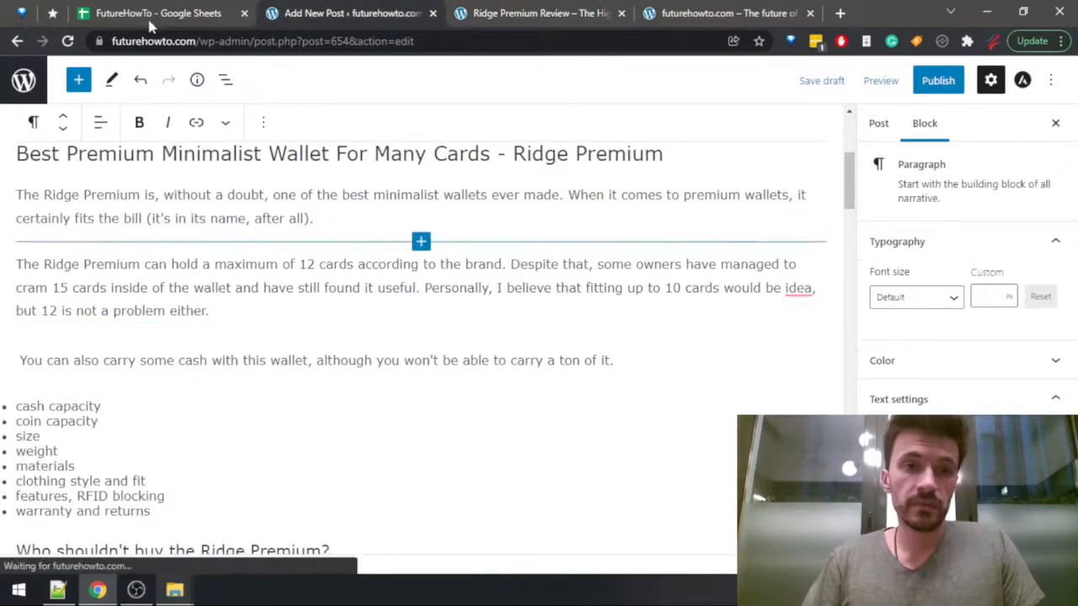
key("ctrl+shift+Tab")
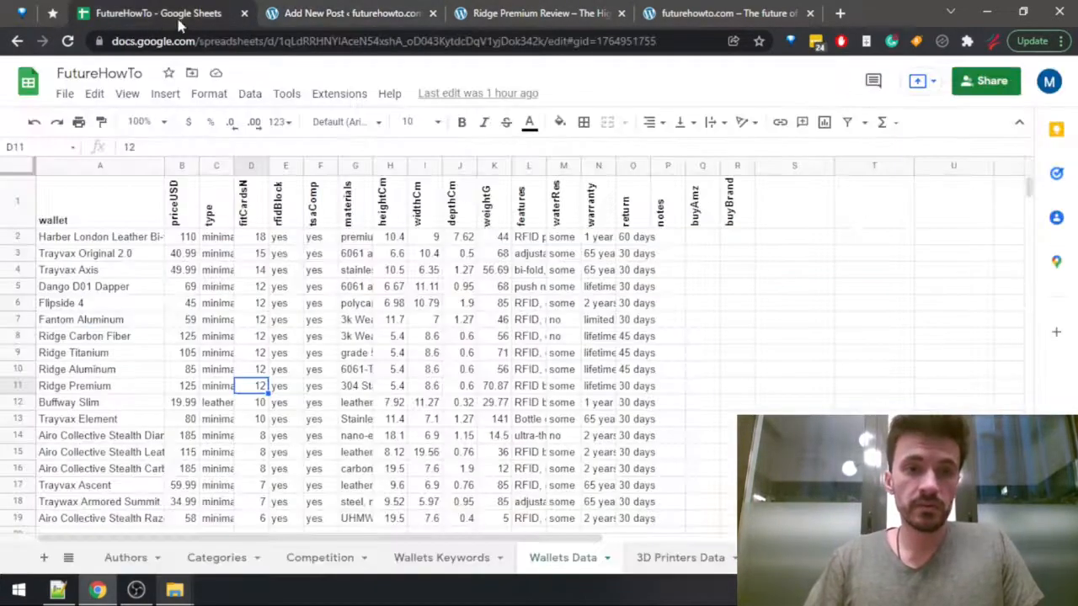
left_click(281, 165)
right_click(281, 165)
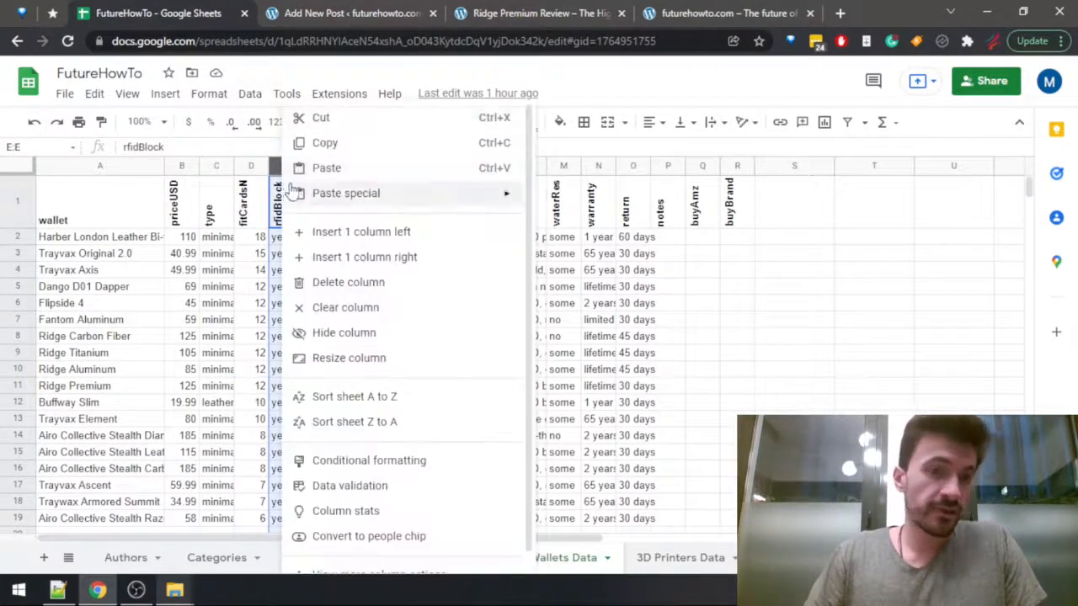
left_click(329, 231)
left_click(283, 210)
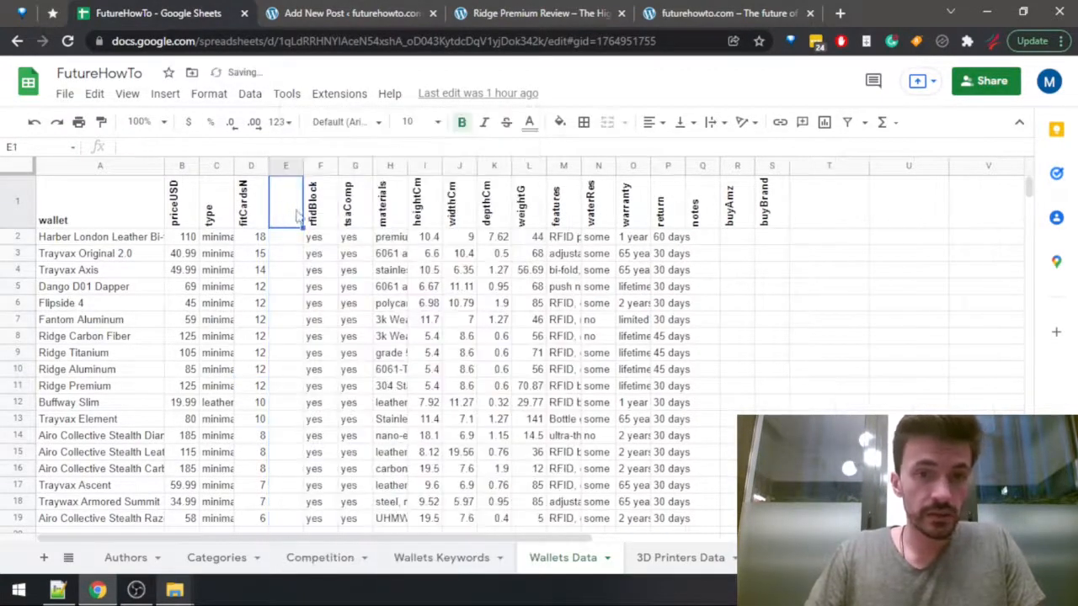
type("cashCapac")
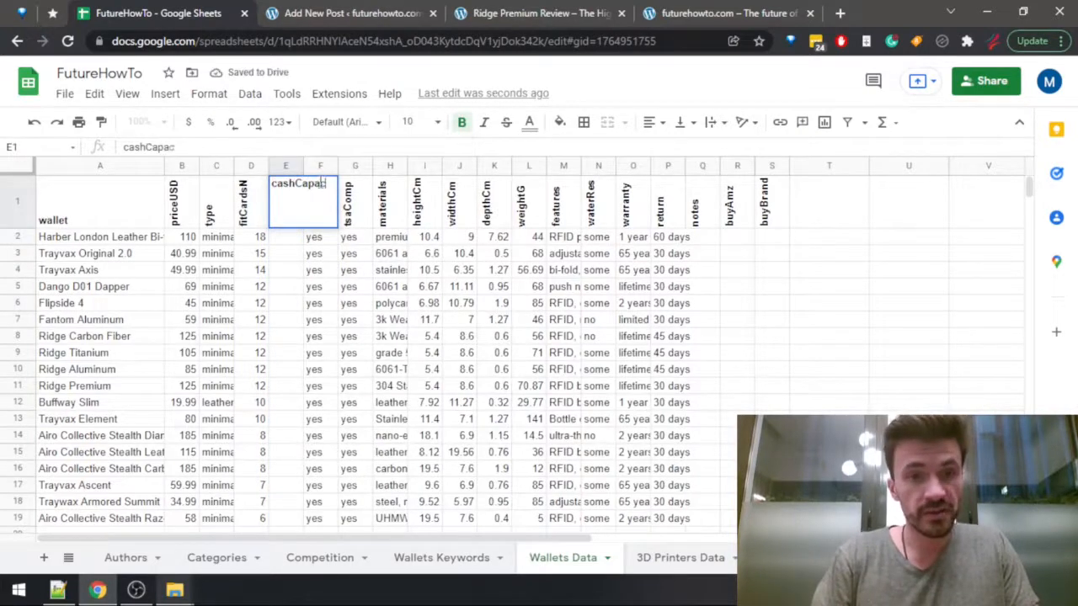
type("tity")
key("Return")
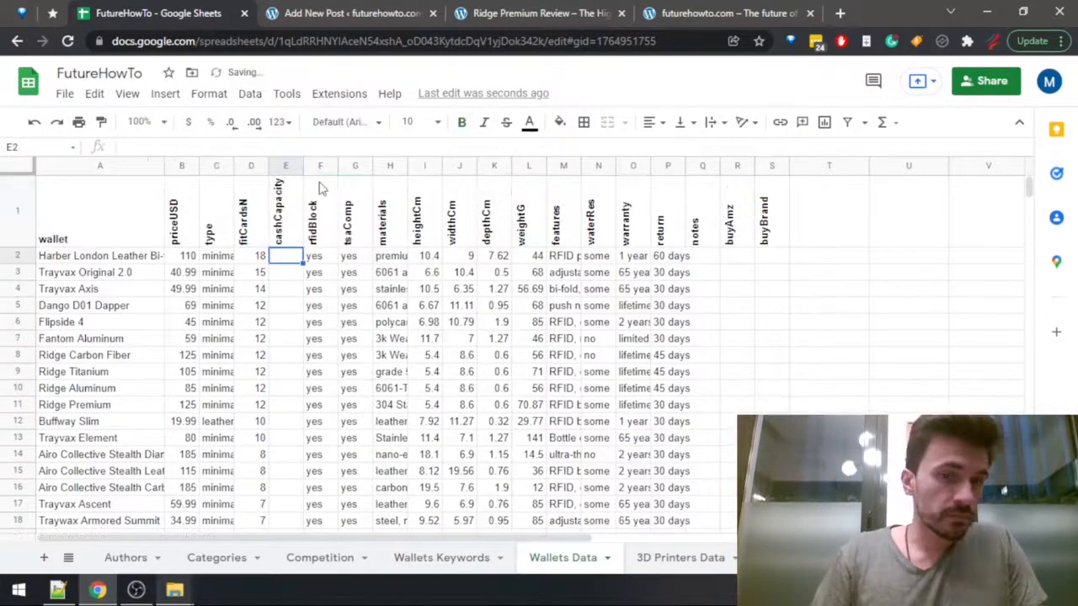
left_click(381, 9)
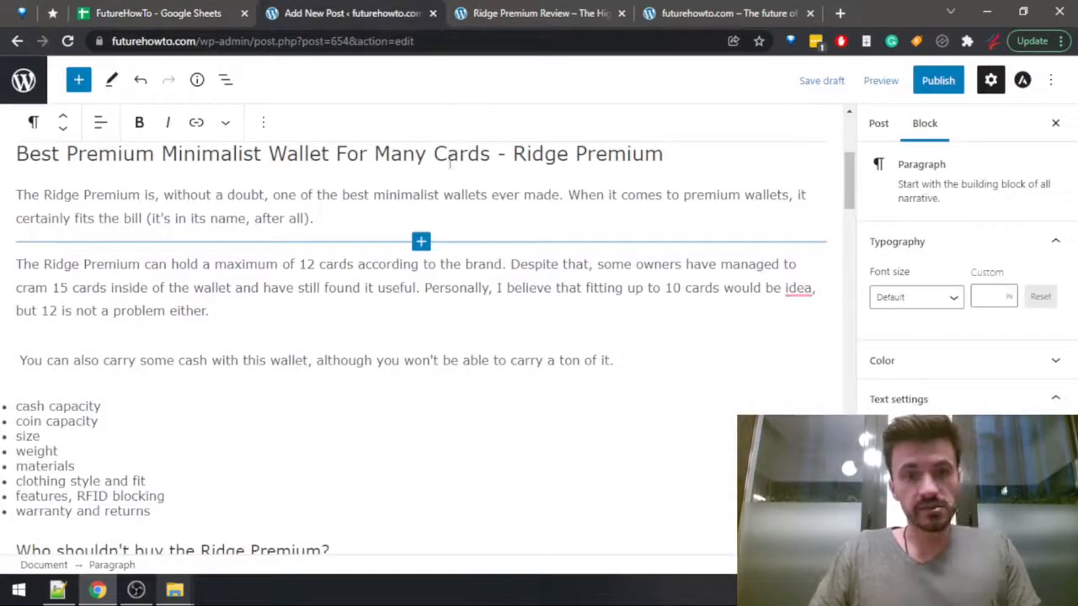
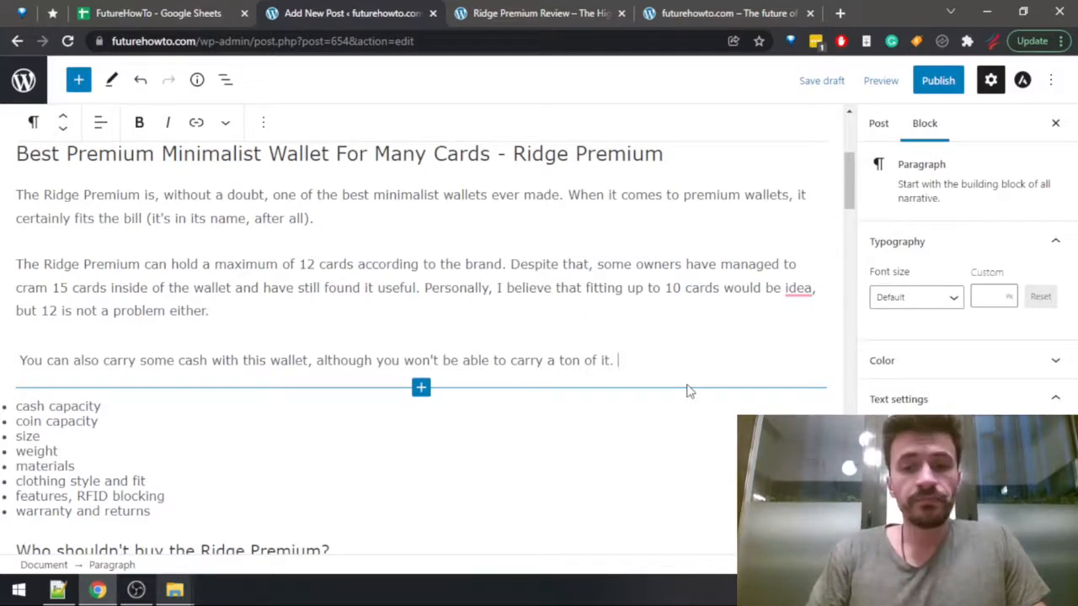
Continue the cash paragraph with "Also, keeping coins in this wallet will not be a good idea, as the wallet is not meant for that at all".
type("Also, ")
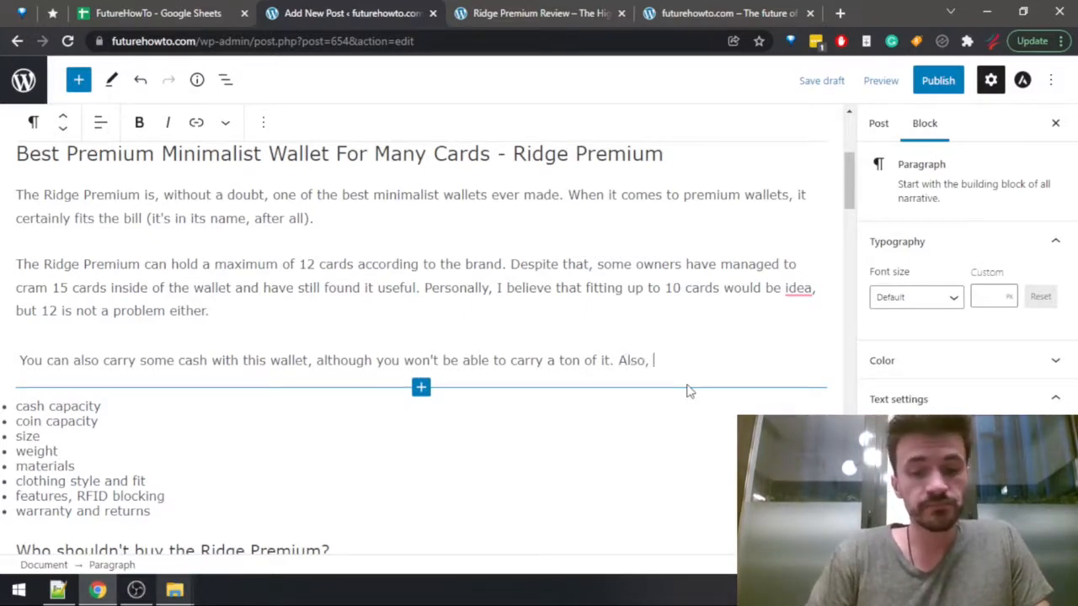
type("keeping ")
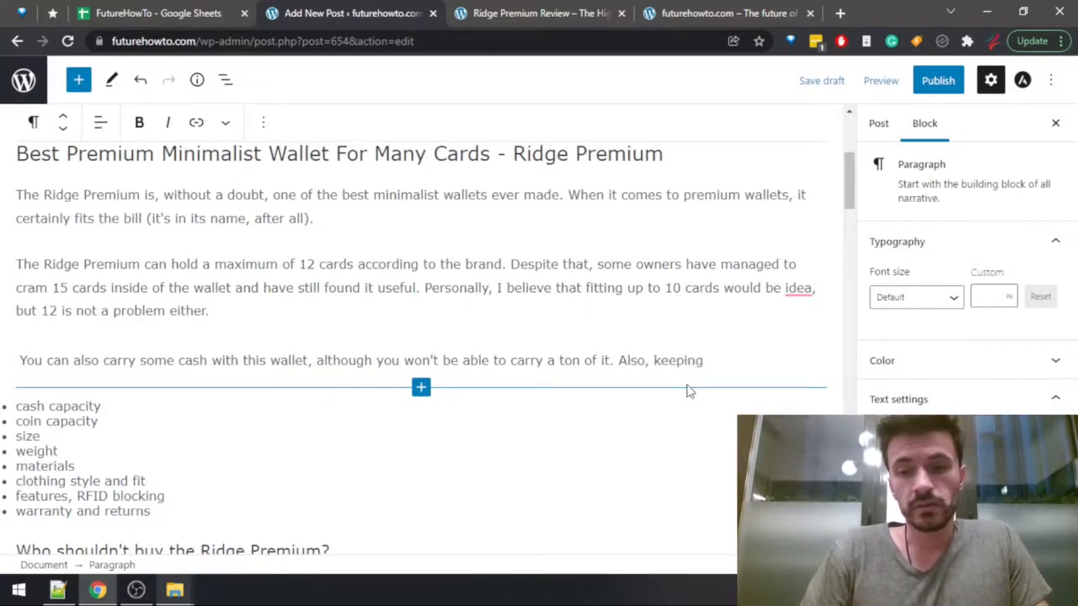
type("coins in this w")
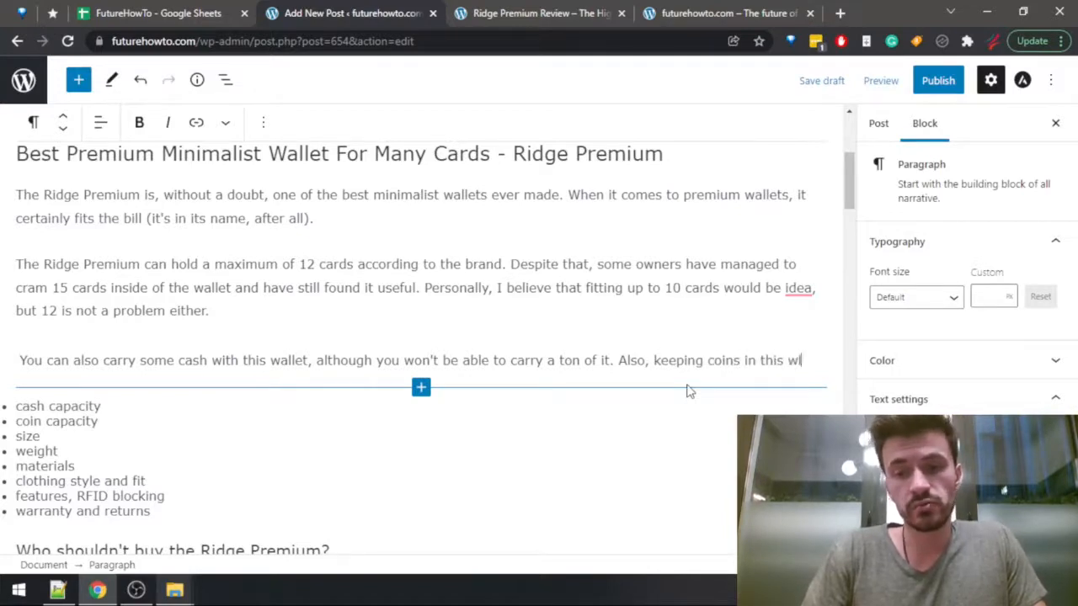
type("allet will")
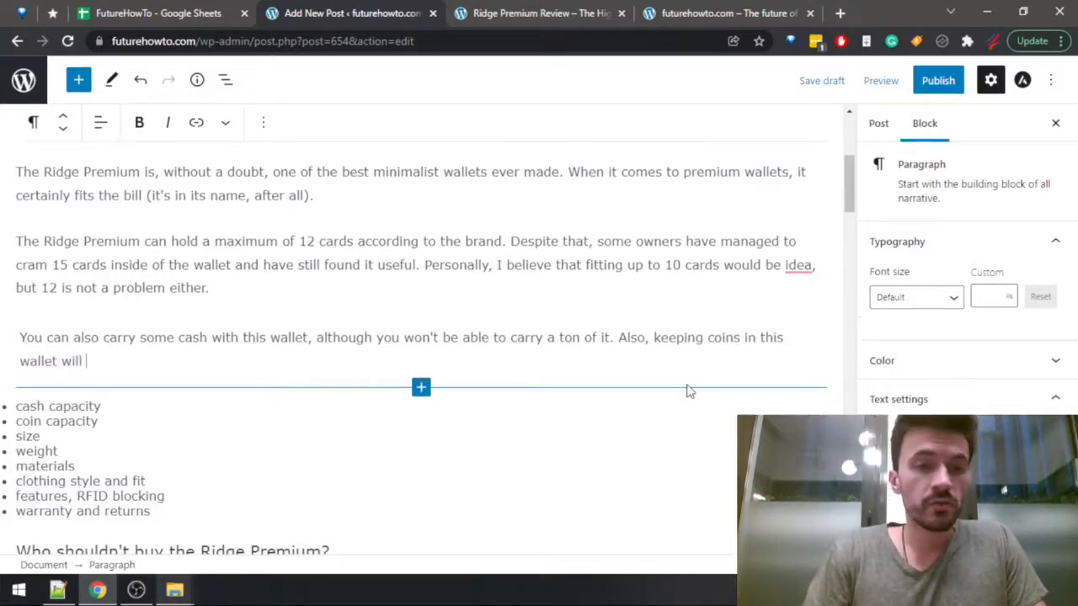
type(" typically not")
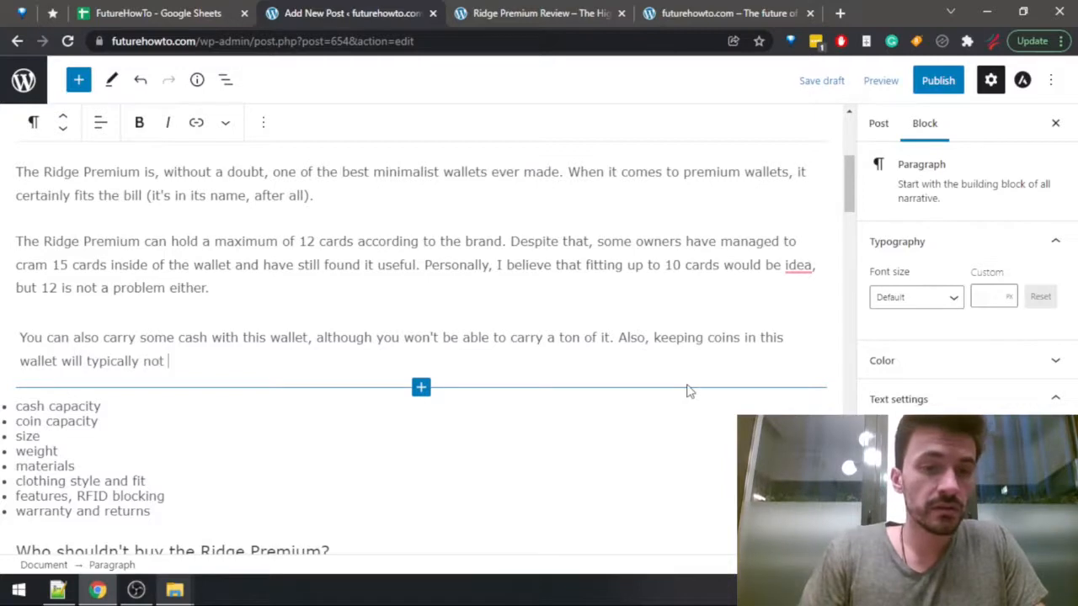
key("ctrl+shift+Right")
key("BackSpace")
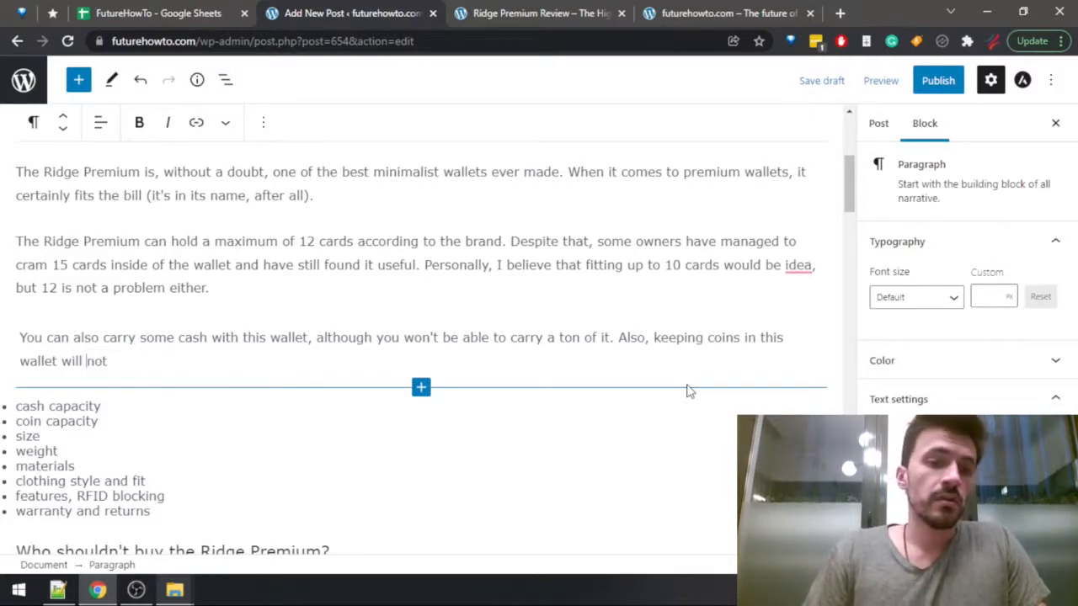
type("be a good ")
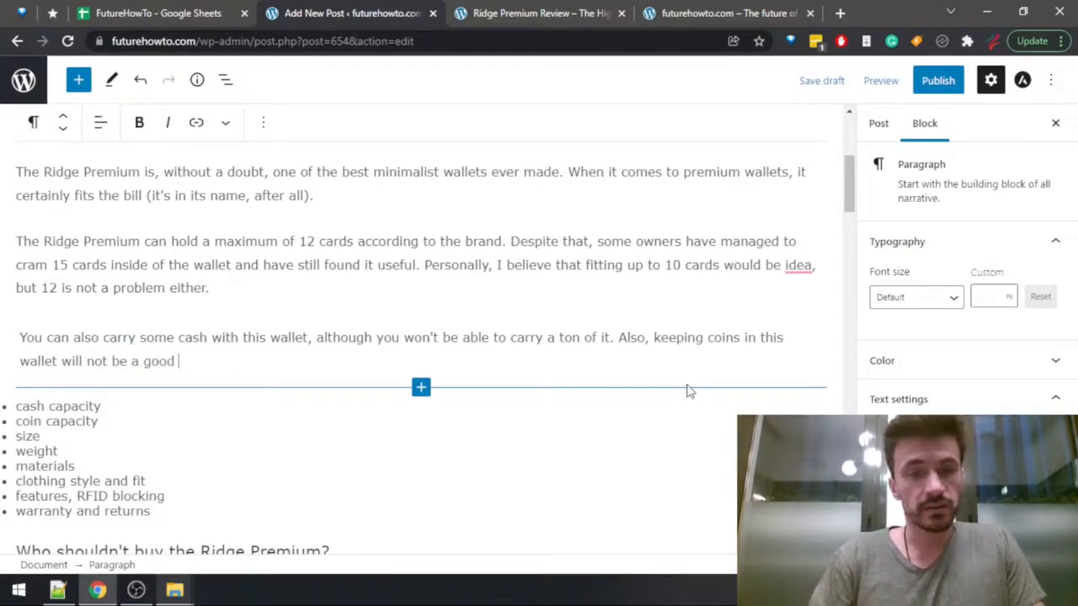
type("idea, as the wallet ")
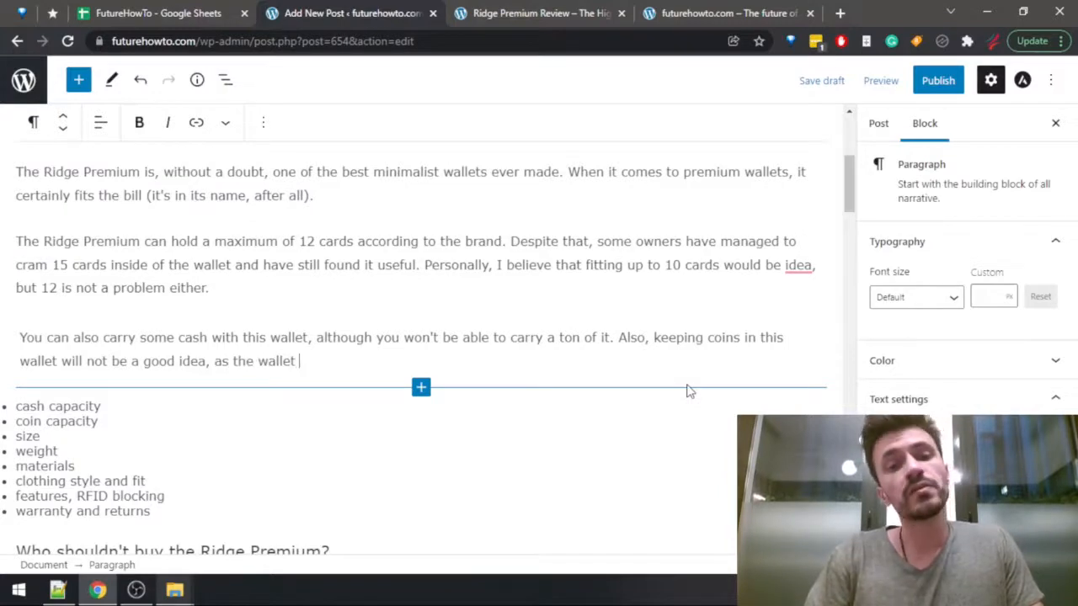
type("is not meant for ")
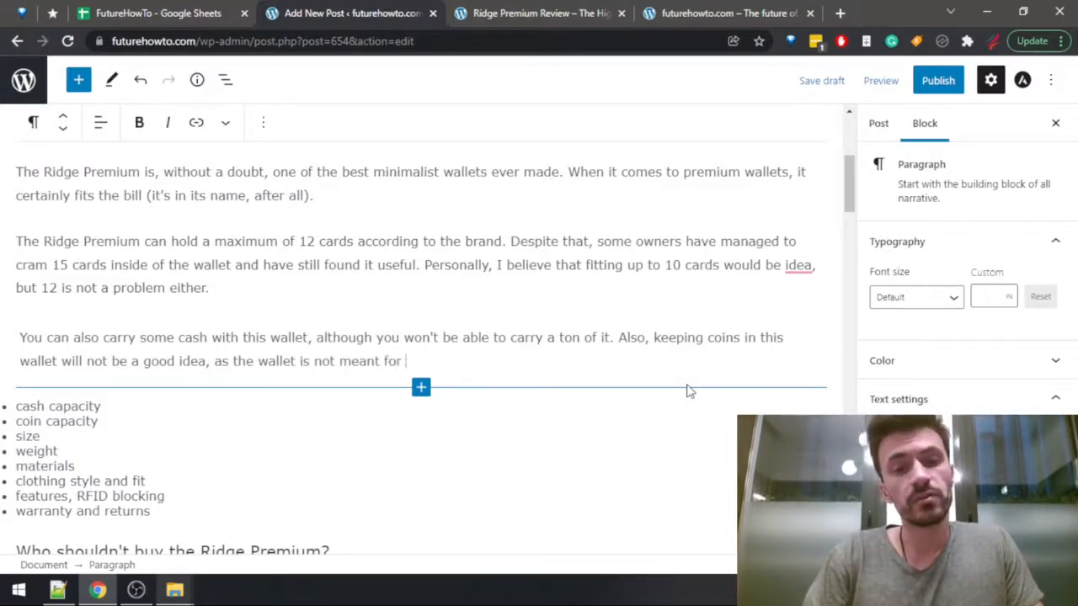
type("that at all.")
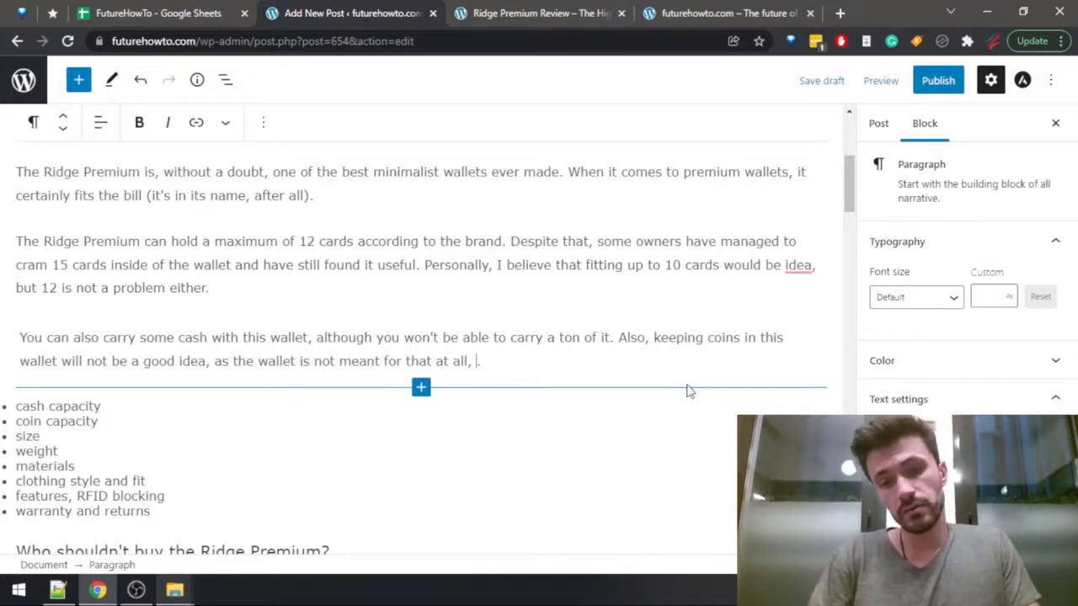
type(" and you will have to ")
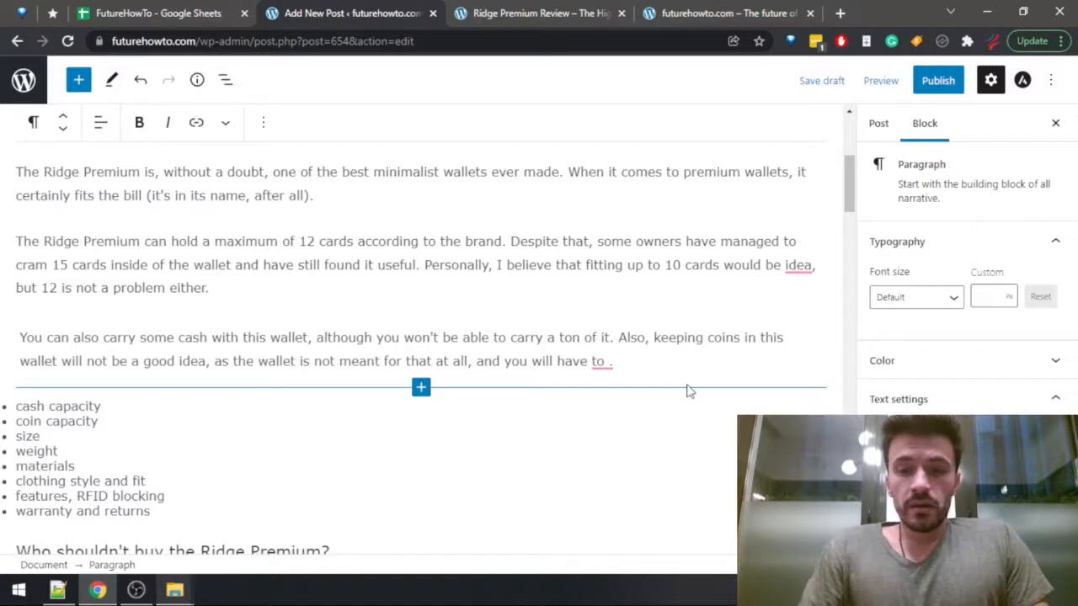
type("carry ")
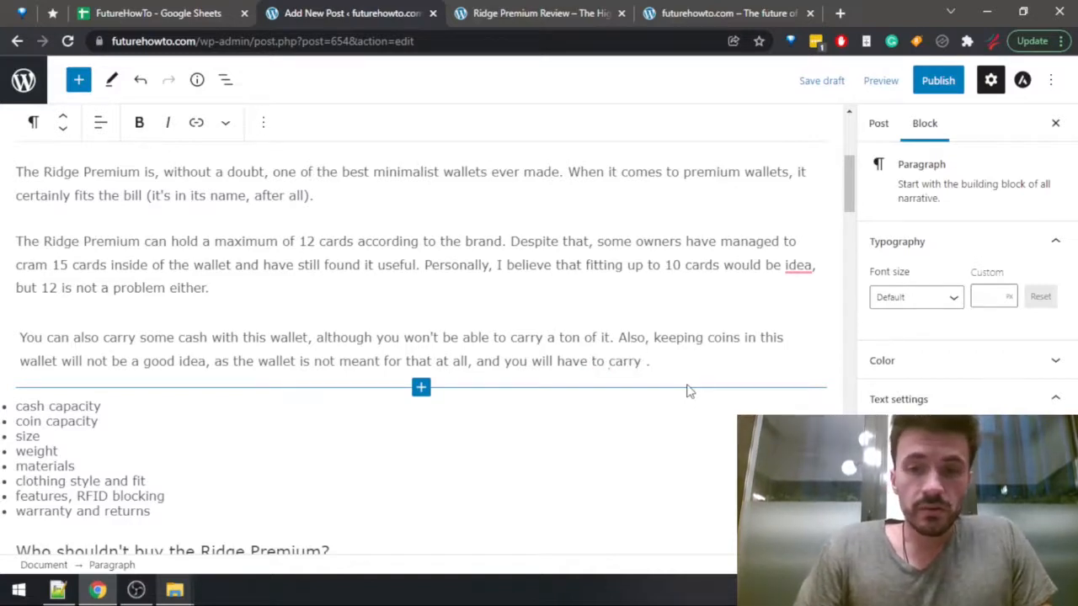
type("your coins ")
type("in your pocket i")
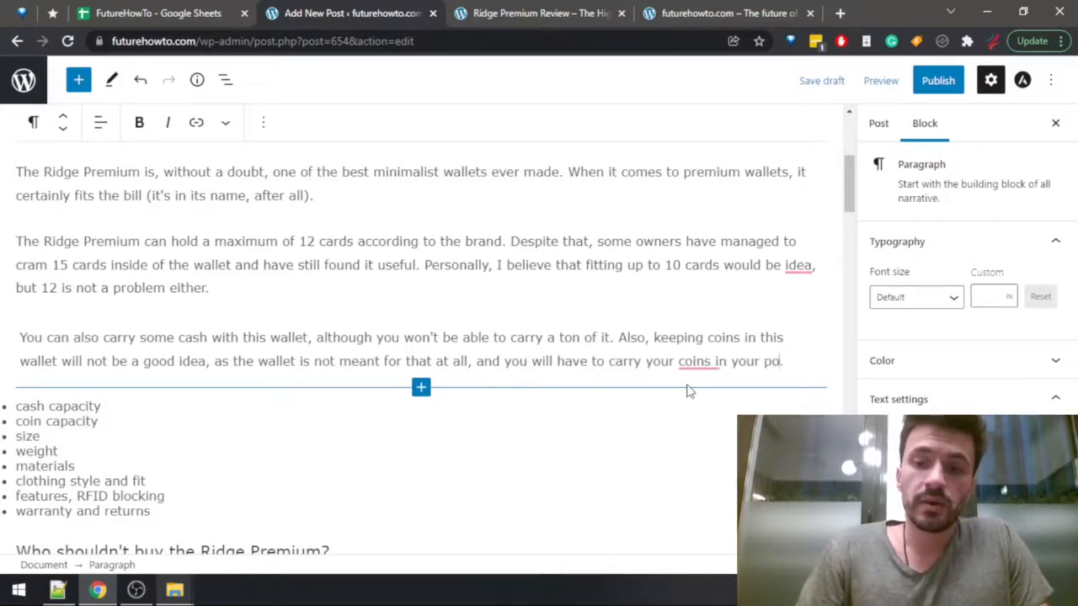
Extend the coin sentence with ", and you will have to carry your coins in your pocket or in some other place.".
key("BackSpace")
type("or i")
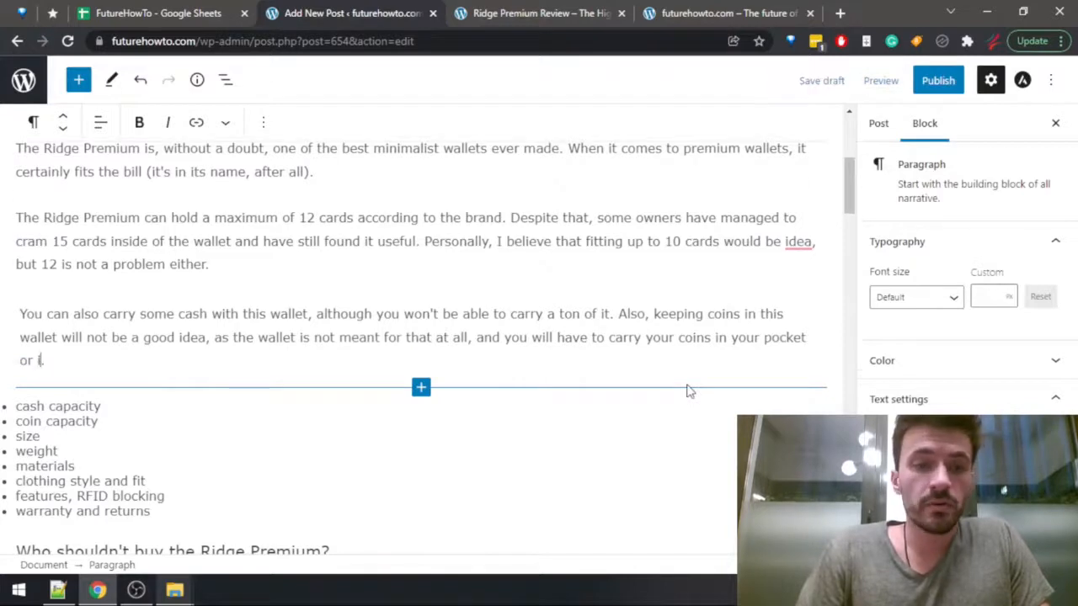
type("n some ")
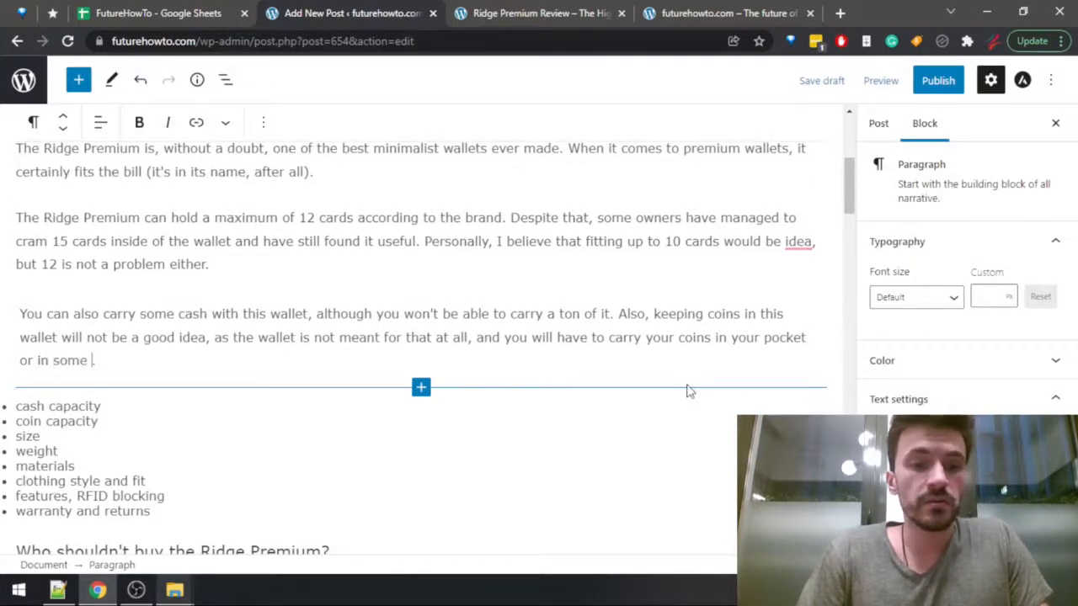
type("other place")
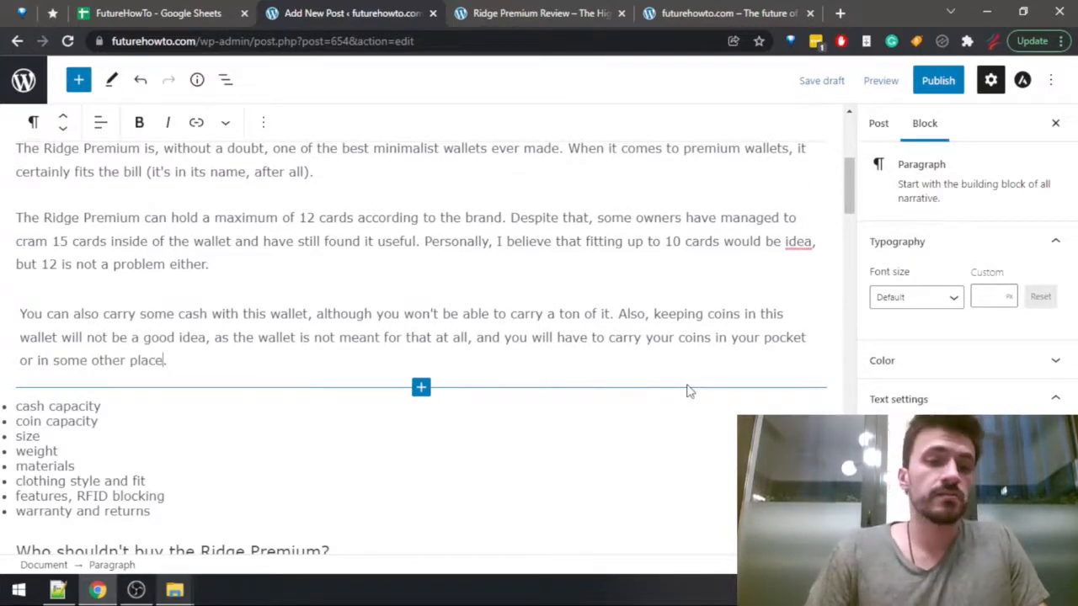
Delete the "cash capacity" and "coin capacity" items from the bullet list and add an empty paragraph above the remaining list.
key("Down")
key("Down")
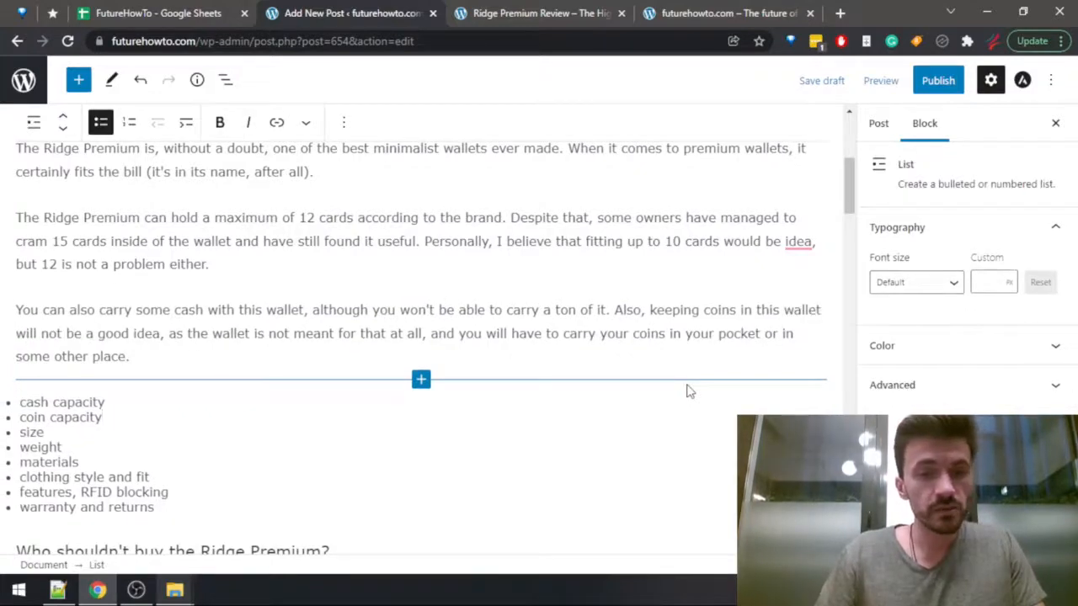
key("ctrl+shift+Left")
key("ctrl+shift+Left")
key("ctrl+shift+Left")
key("ctrl+shift+Left")
key("BackSpace")
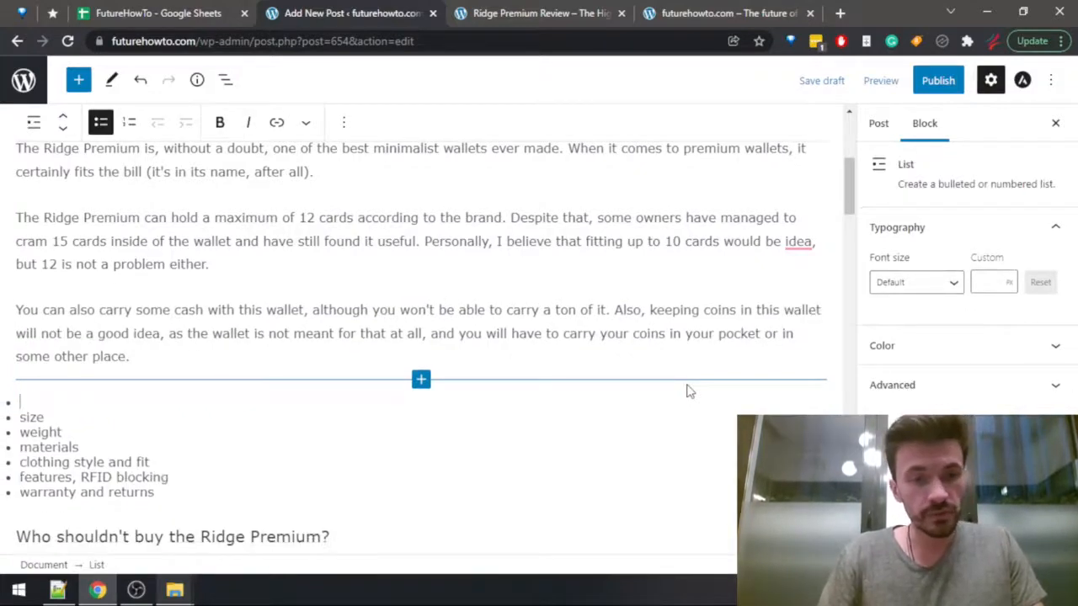
key("BackSpace")
key("Return")
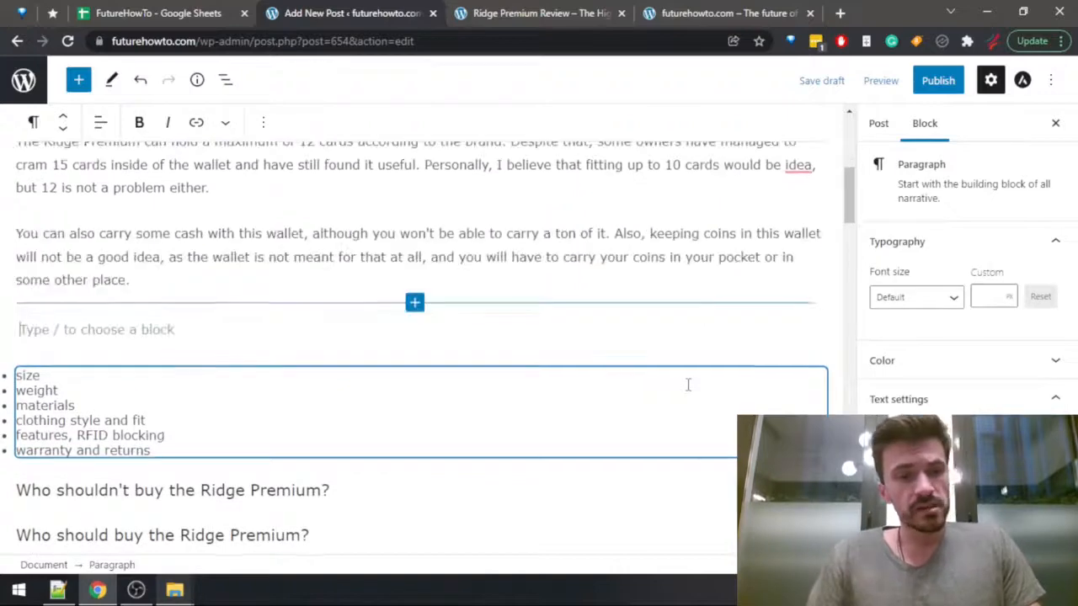
In the Wallets Data sheet, check the Ridge Premium's height, width and depth and compare its depth with the other Ridge wallets.
key("ctrl+Tab")
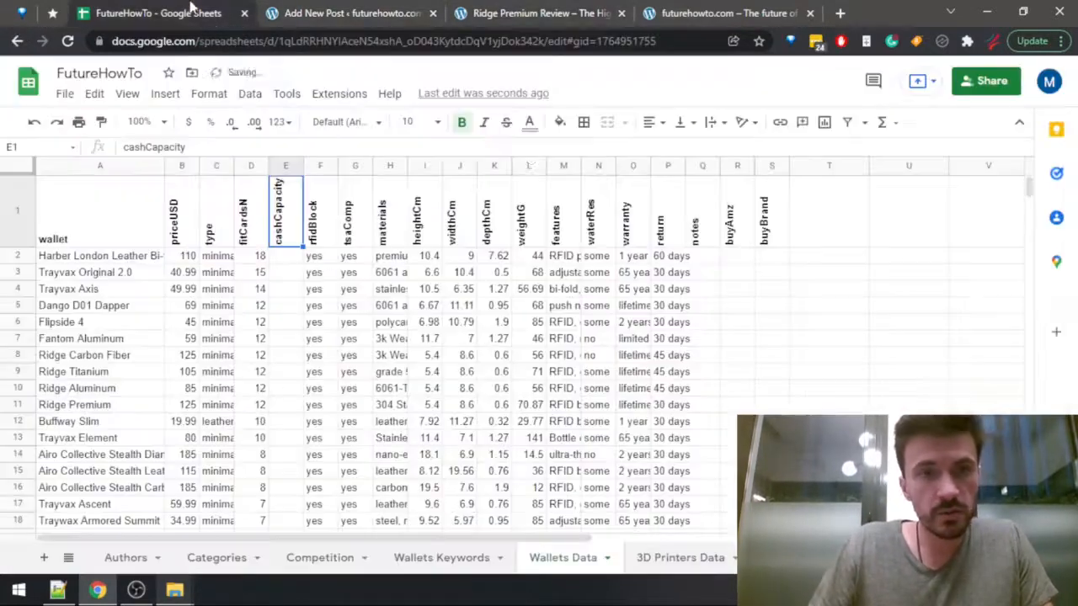
key("ctrl+1")
left_click(387, 257)
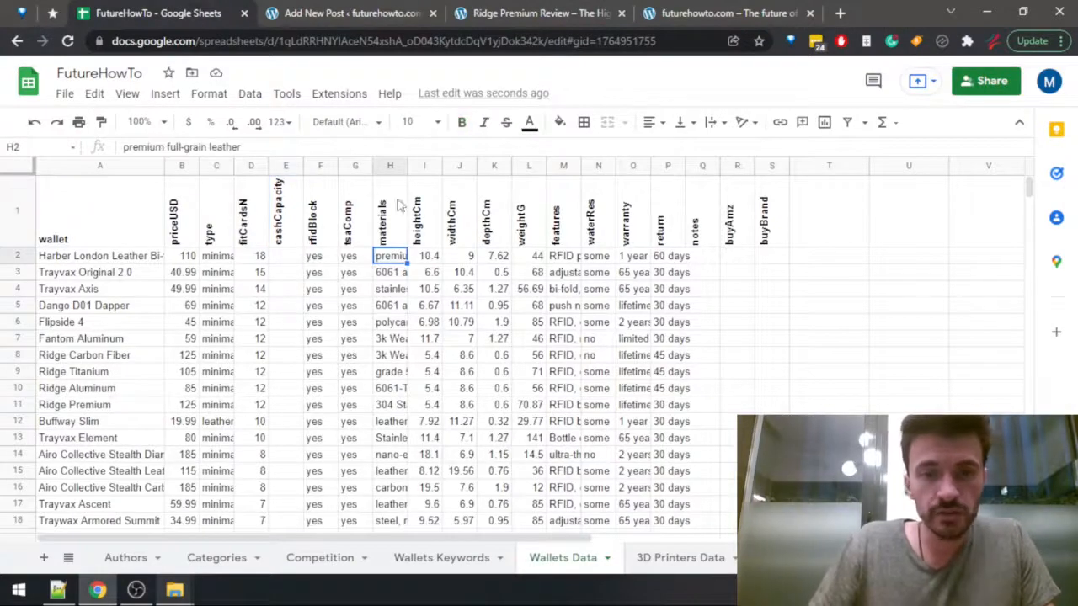
left_click(418, 258)
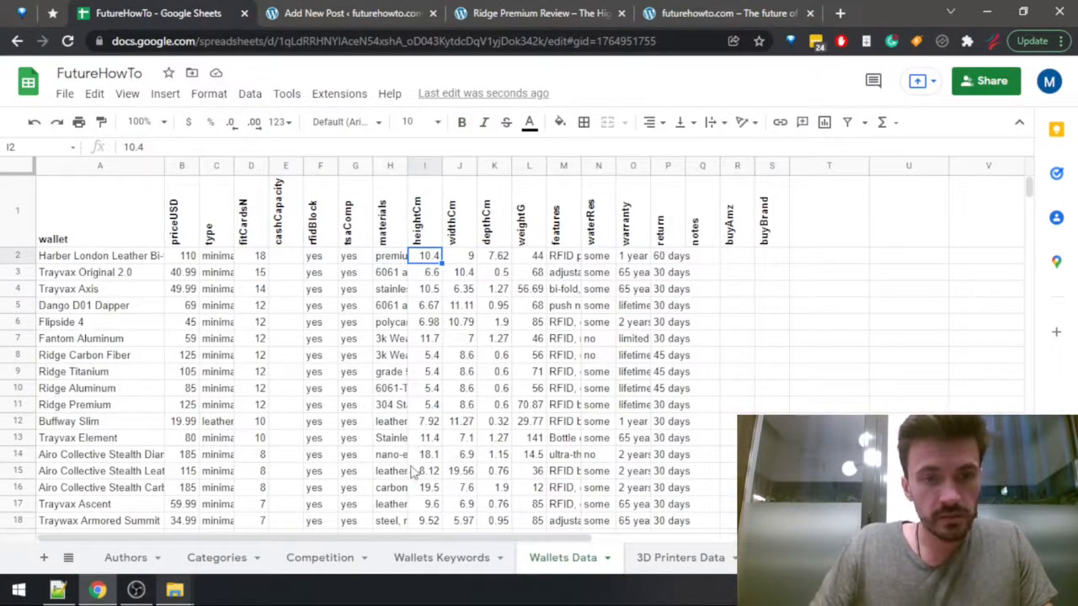
left_click(434, 406)
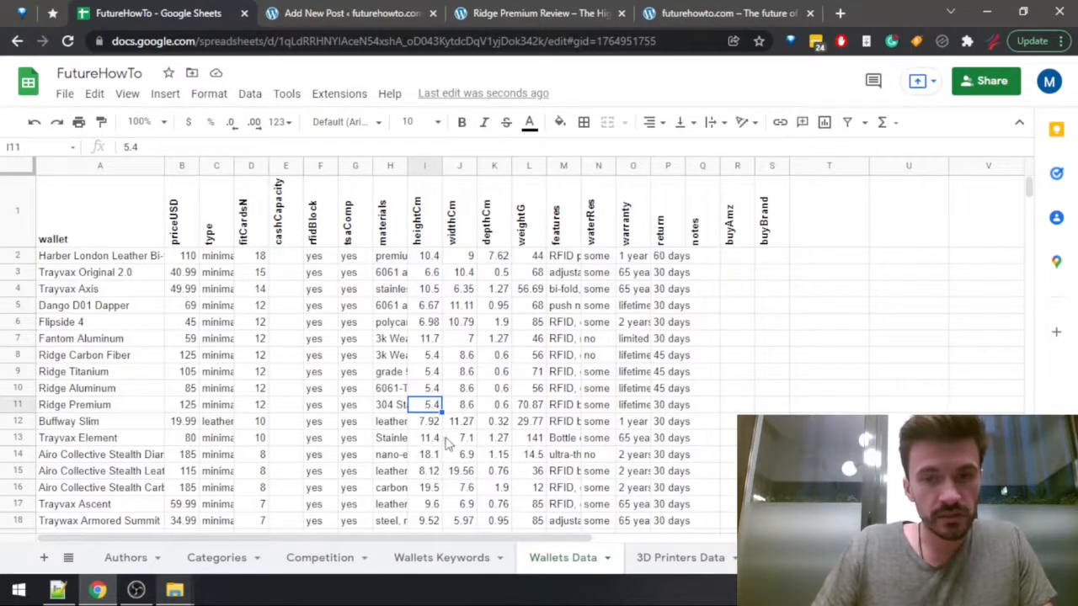
left_click(466, 407)
left_click_drag(501, 407, 502, 358)
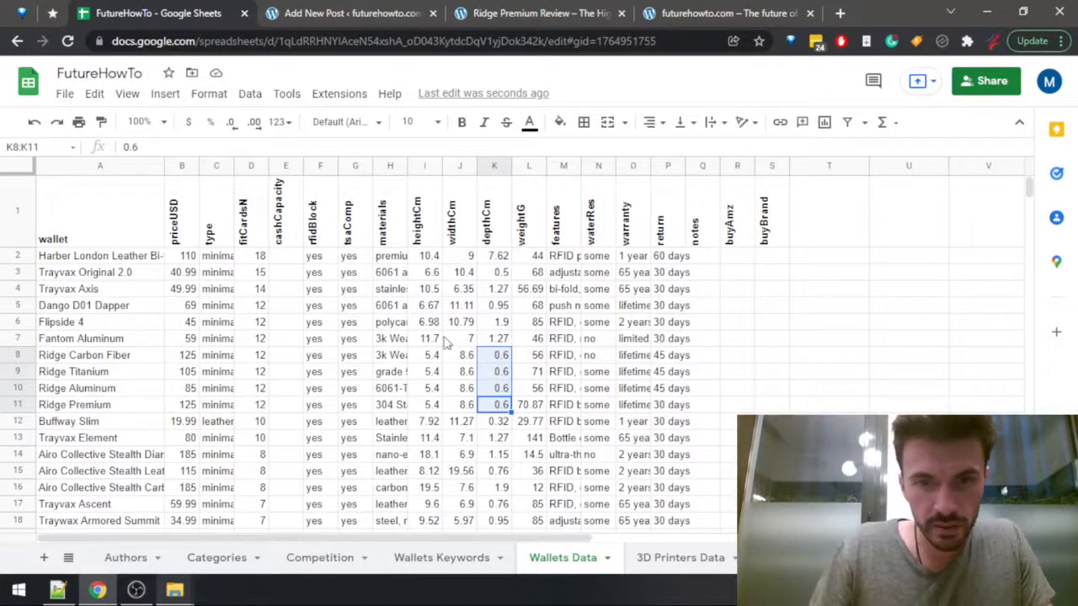
Back in the article draft, write in the new paragraph "The Ridge Premium is very lightweight, and occupies very little space. In fact,".
left_click(340, 25)
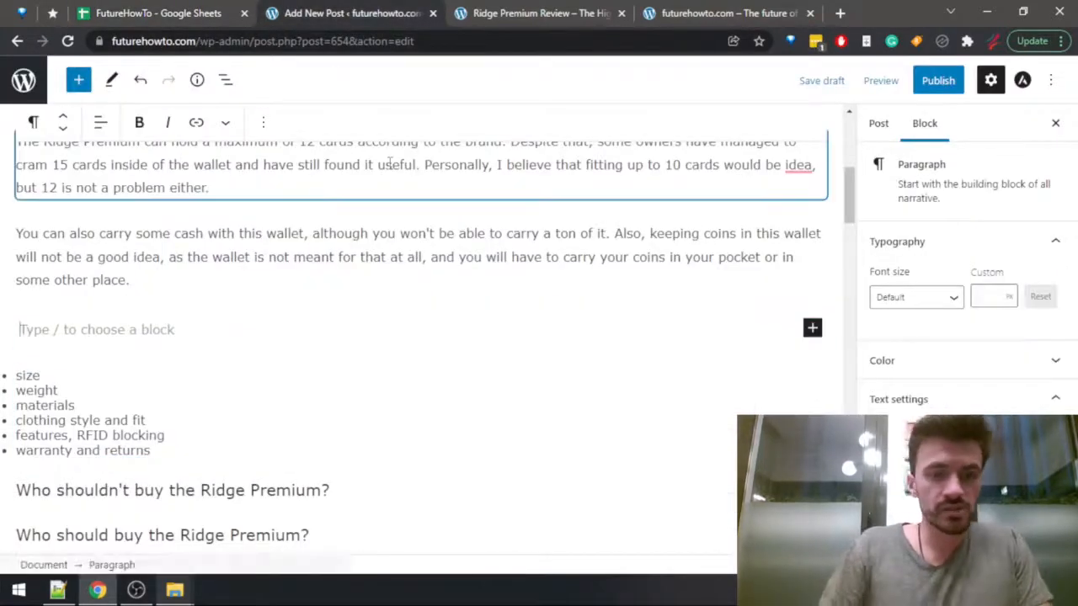
type("The Ridge")
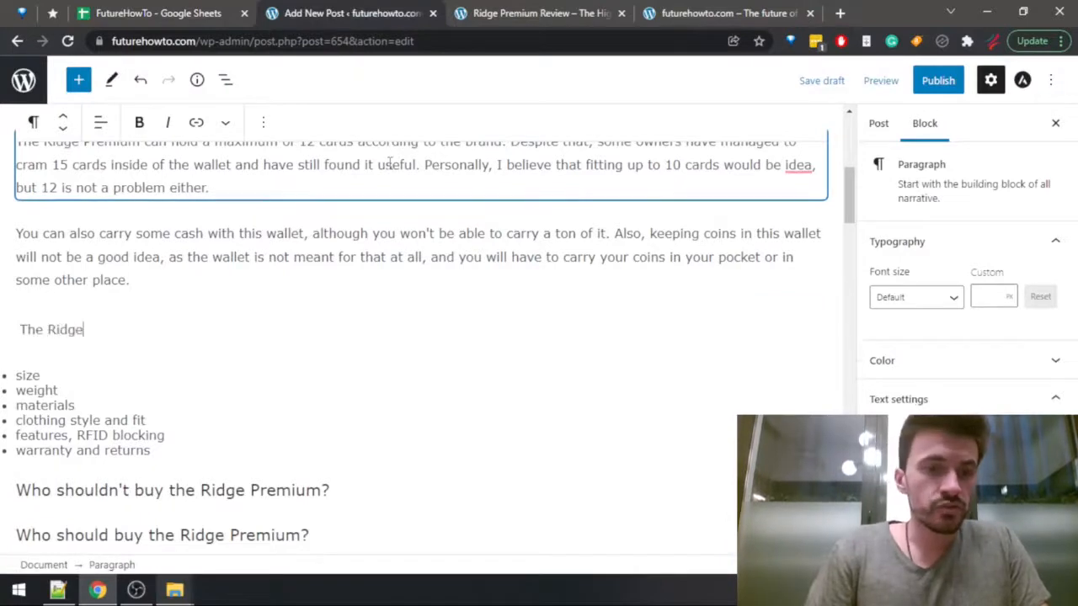
type(" Premium")
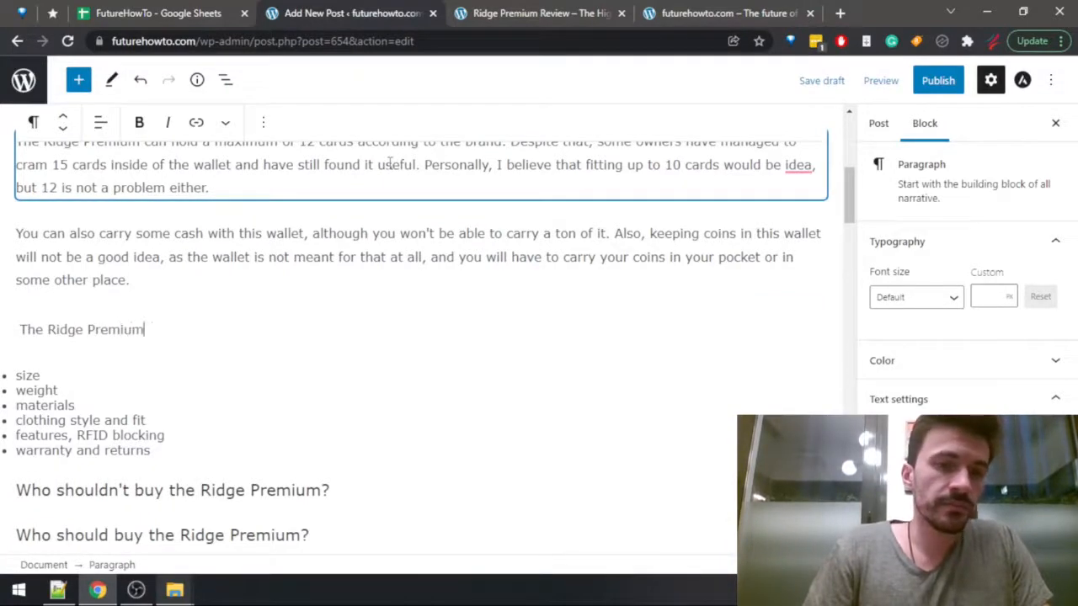
type(" is very lig")
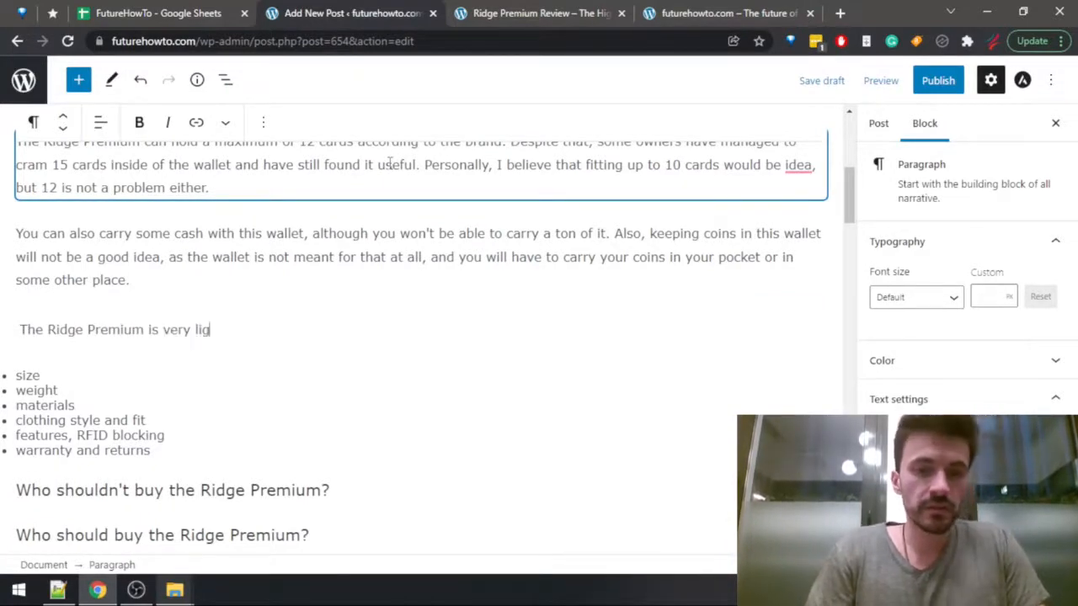
type("htweight, and ver")
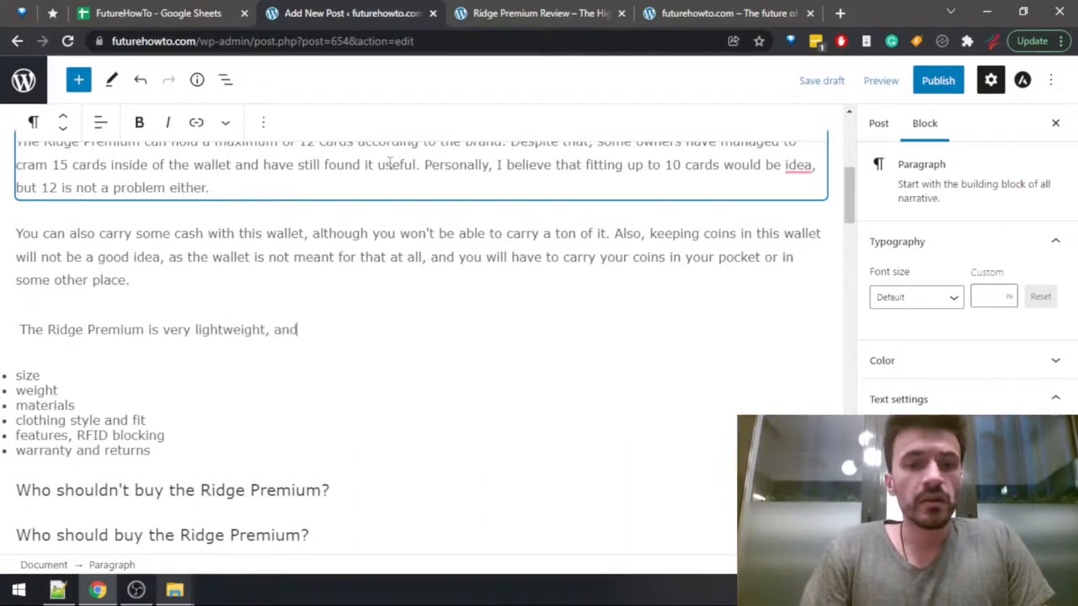
key("BackSpace")
key("BackSpace")
key("BackSpace")
type("occupi")
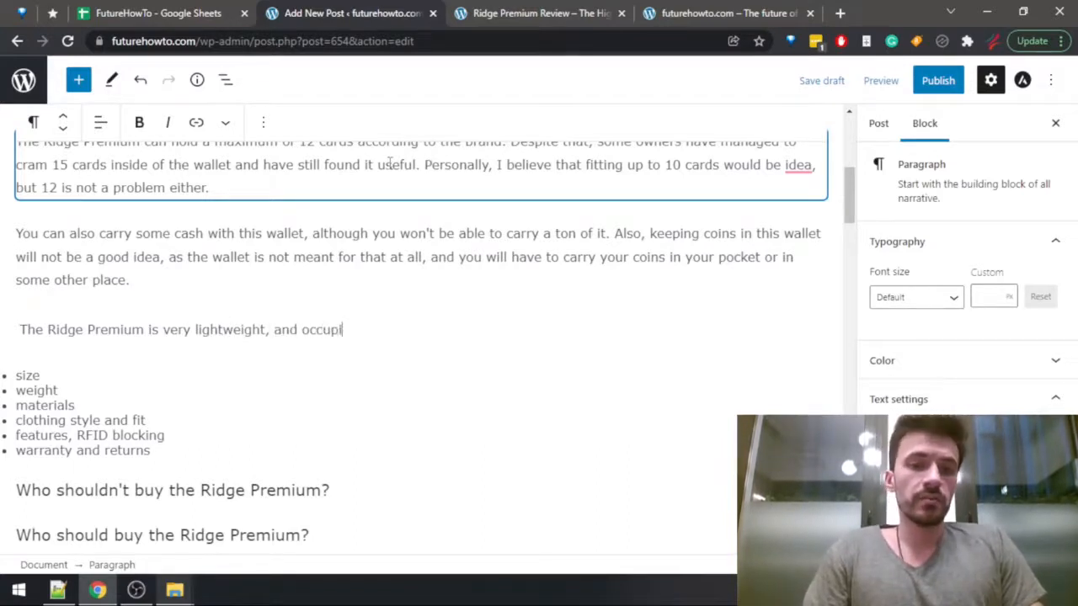
type("es very little ")
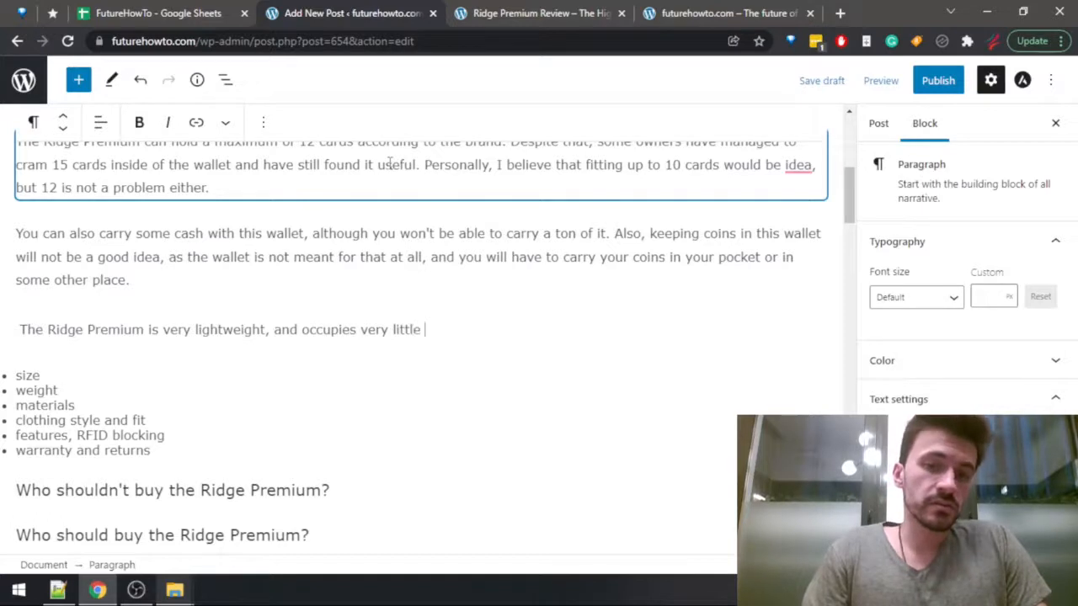
type("space. In fact, ")
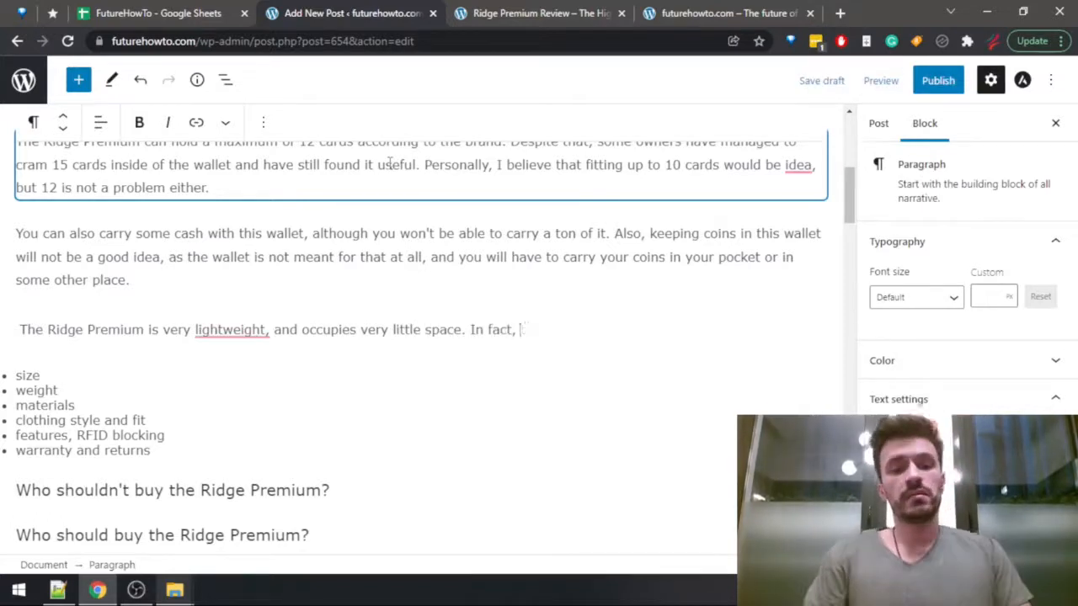
type("that's one of the main rea")
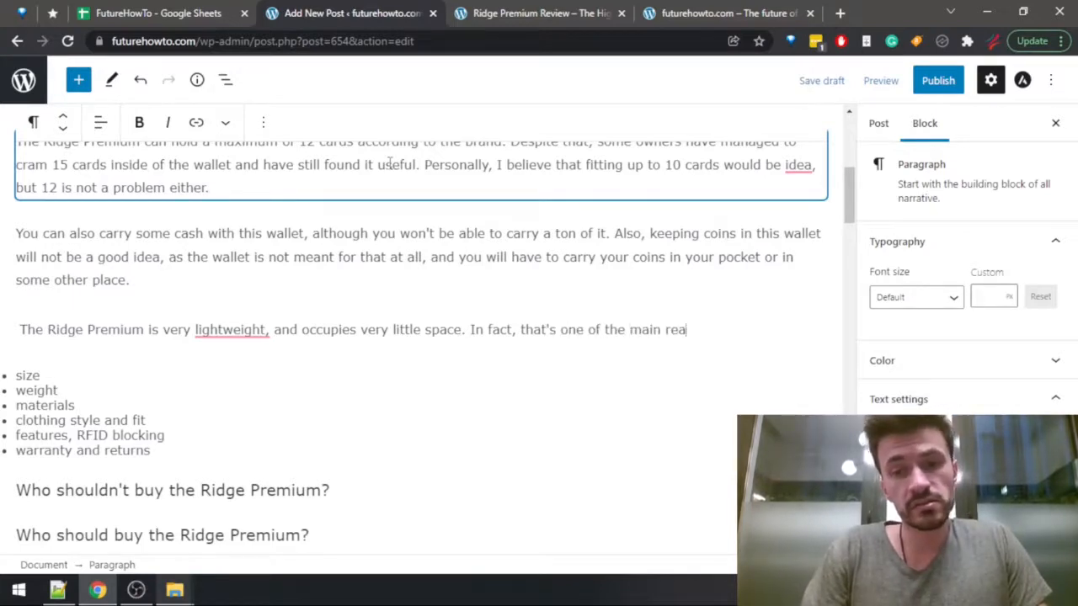
type("oons why Rid")
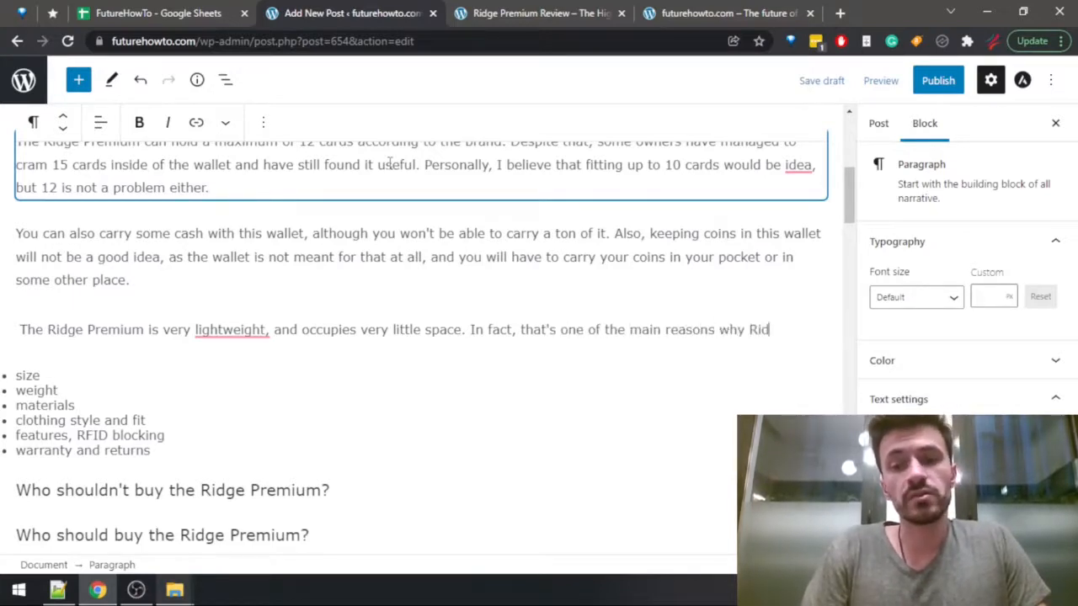
type("ge wallets became so")
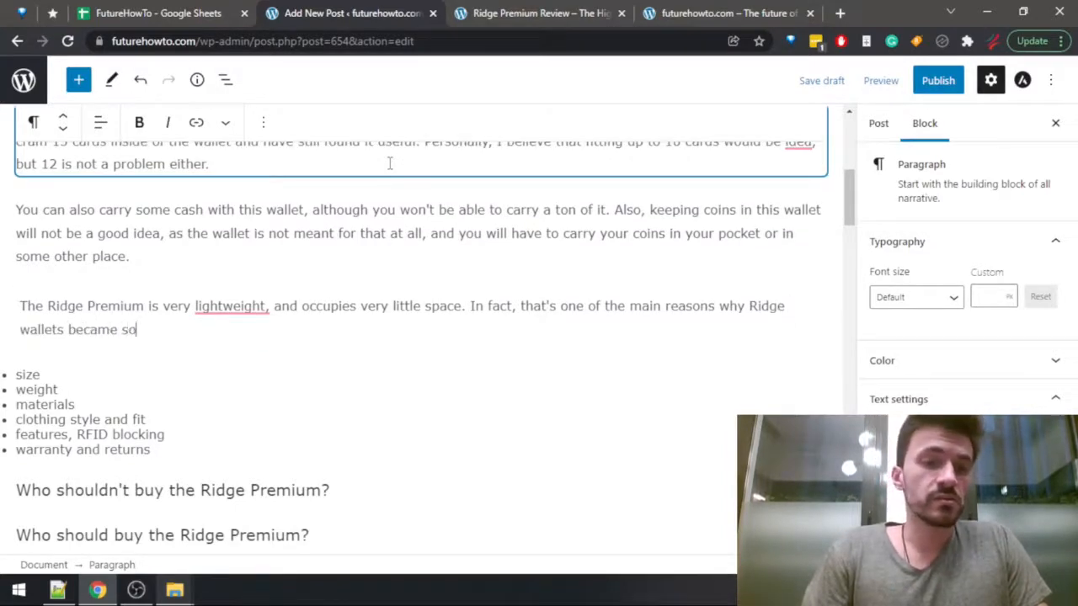
type(" popular")
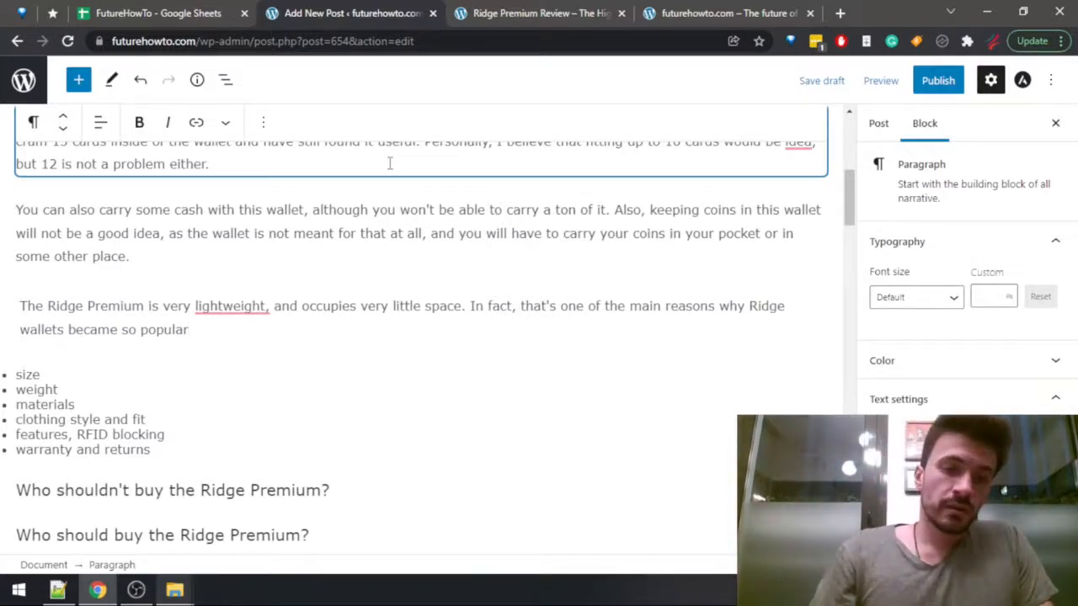
type(", and you ")
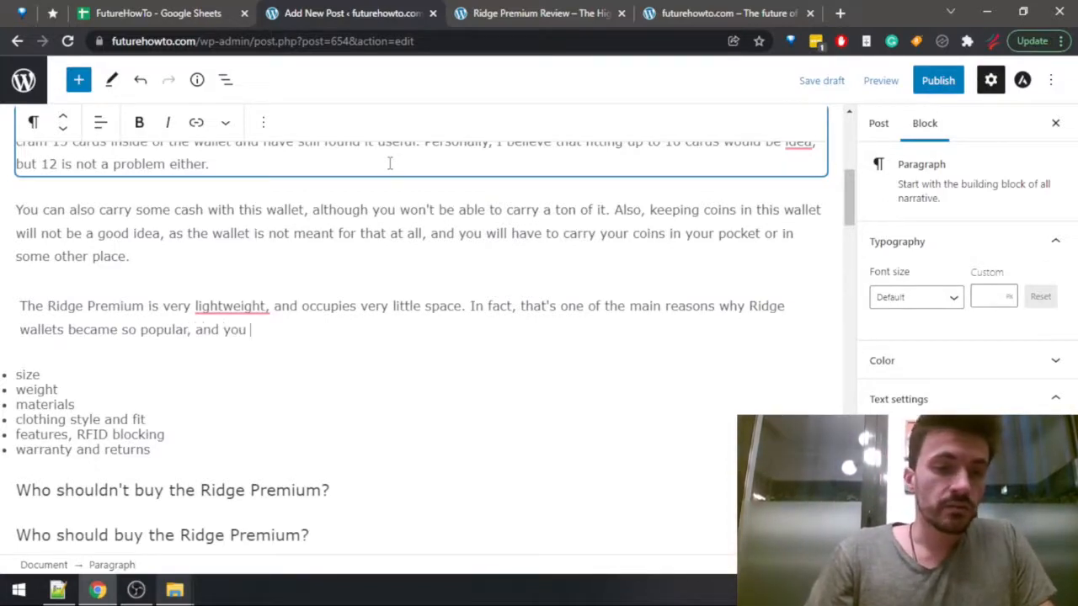
type("illwill ge")
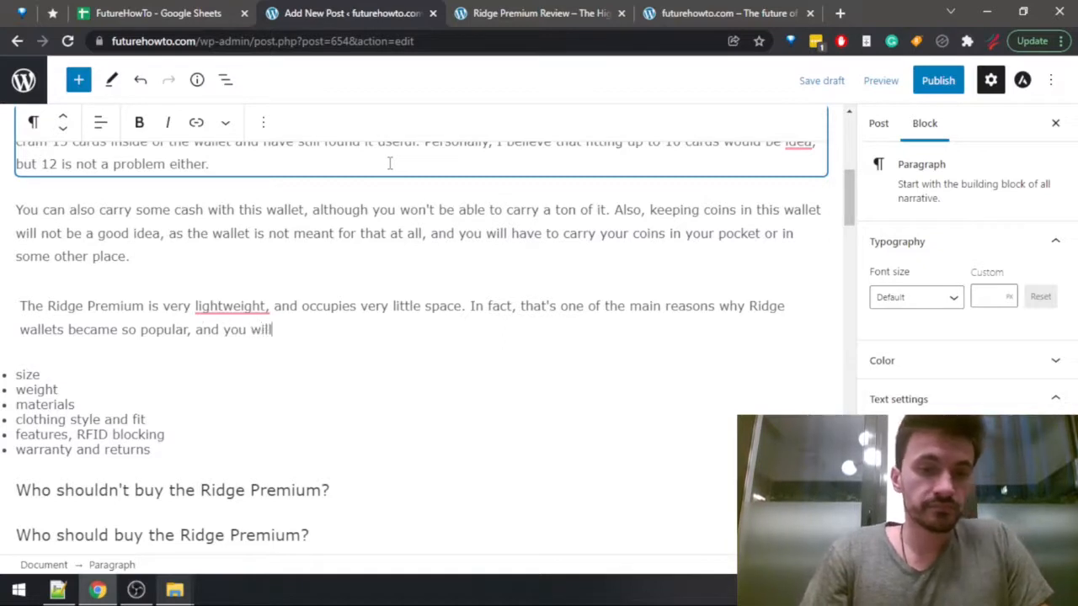
key("BackSpace")
key("BackSpace")
key("BackSpace")
key("BackSpace")
key("BackSpace")
key("BackSpace")
key("BackSpace")
key("BackSpace")
key("BackSpace")
key("BackSpace")
key("BackSpace")
key("BackSpace")
key("BackSpace")
key("BackSpace")
key("BackSpace")
key("BackSpace")
key("BackSpace")
key("BackSpace")
key("BackSpace")
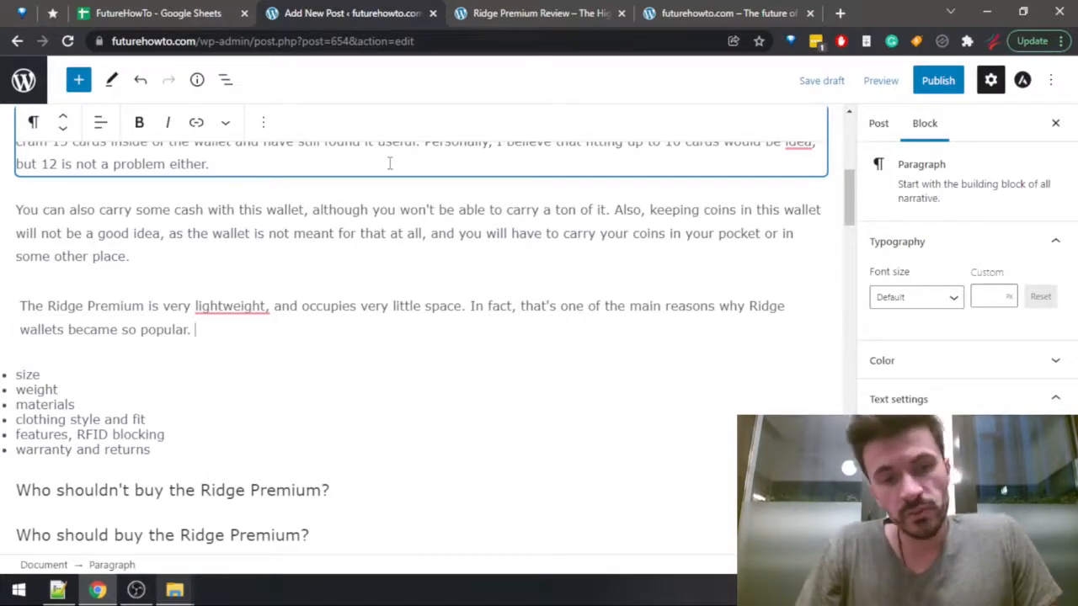
Add an empty paragraph below the lightweight paragraph and insert "quality" after "materials" in the Ridge Premium bullet list.
key("Return")
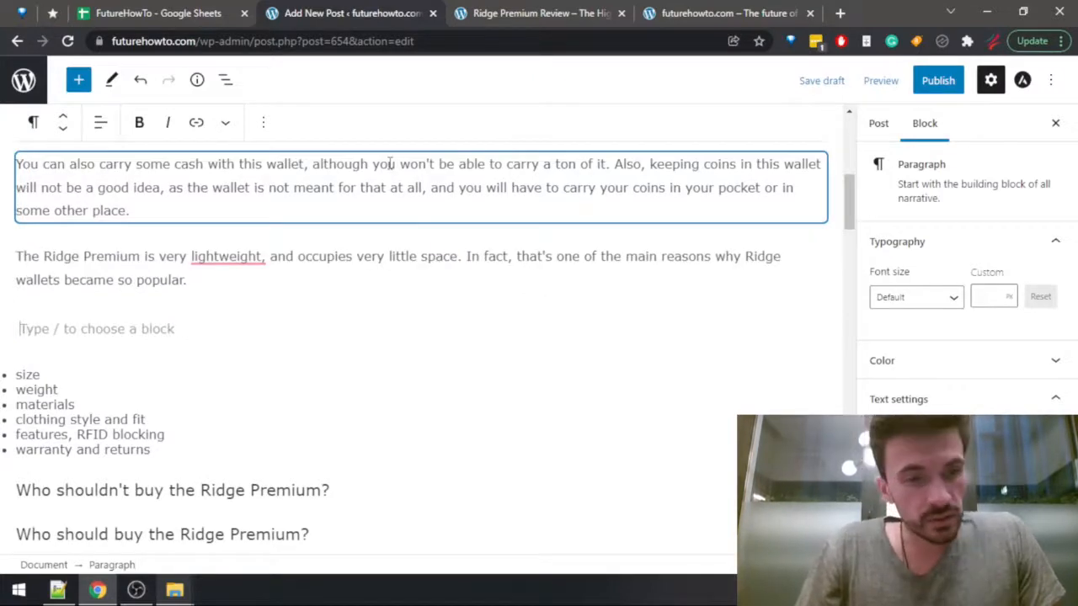
key("Down")
key("Down")
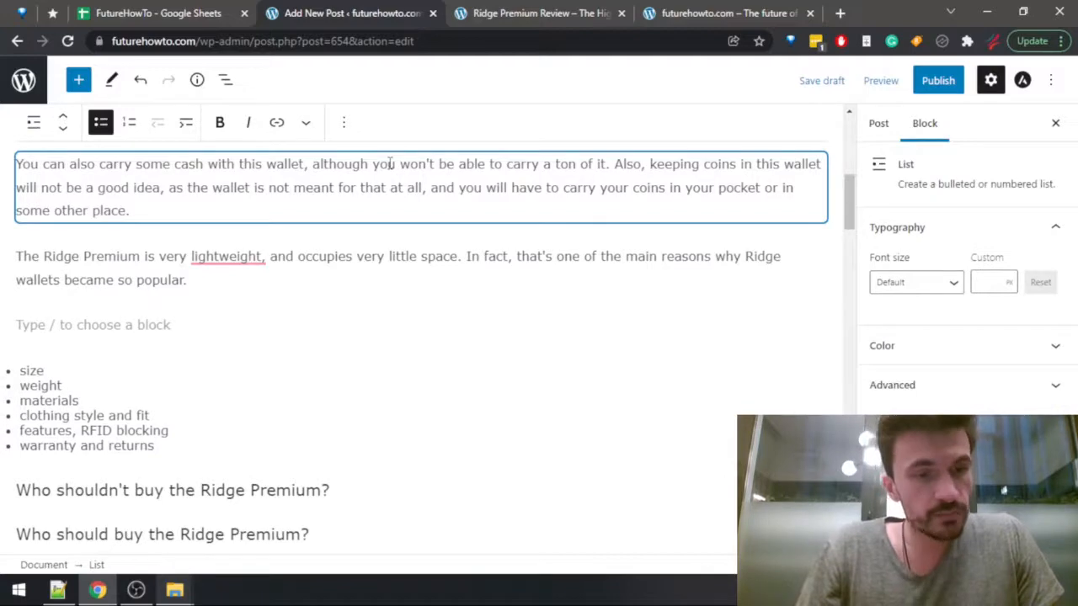
key("Return")
type("quality")
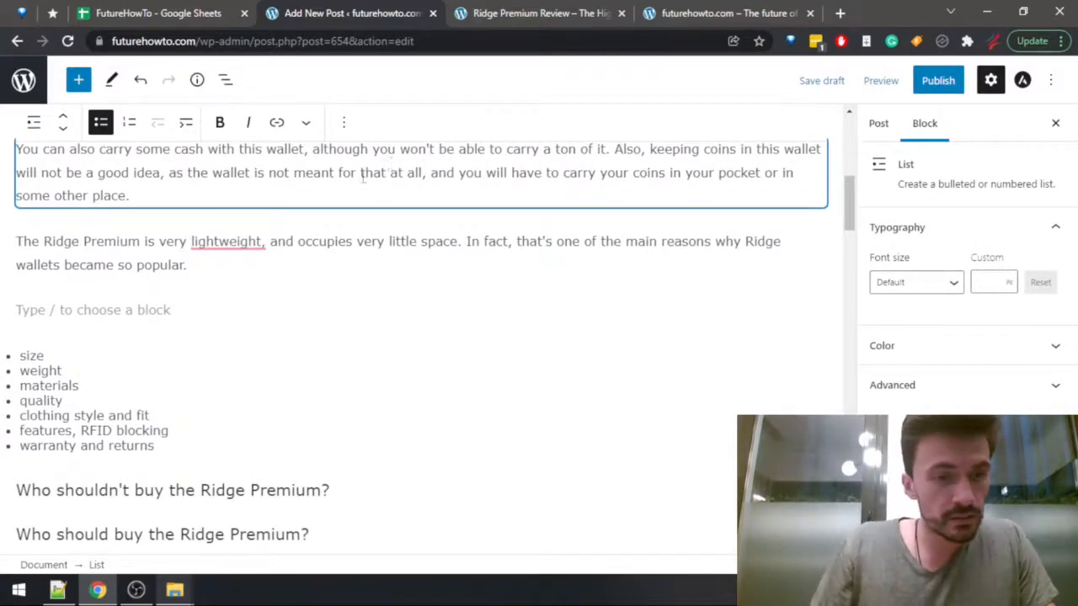
Insert a "quality" item after "materials" in the Flipside 4 bullet list.
scroll(205, 457, "down", 4)
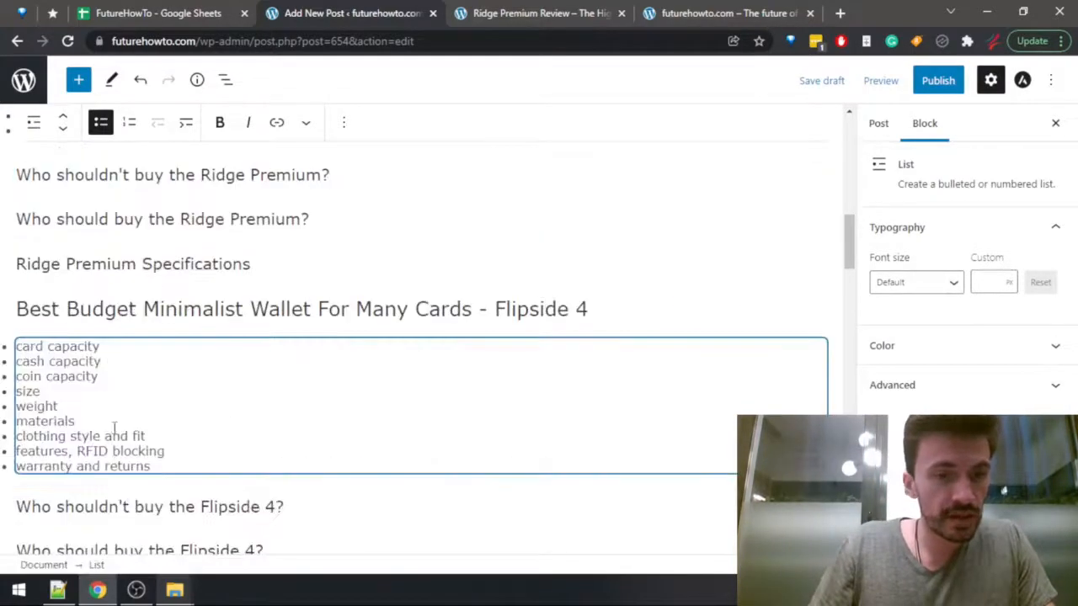
left_click(114, 418)
key("Return")
type("q")
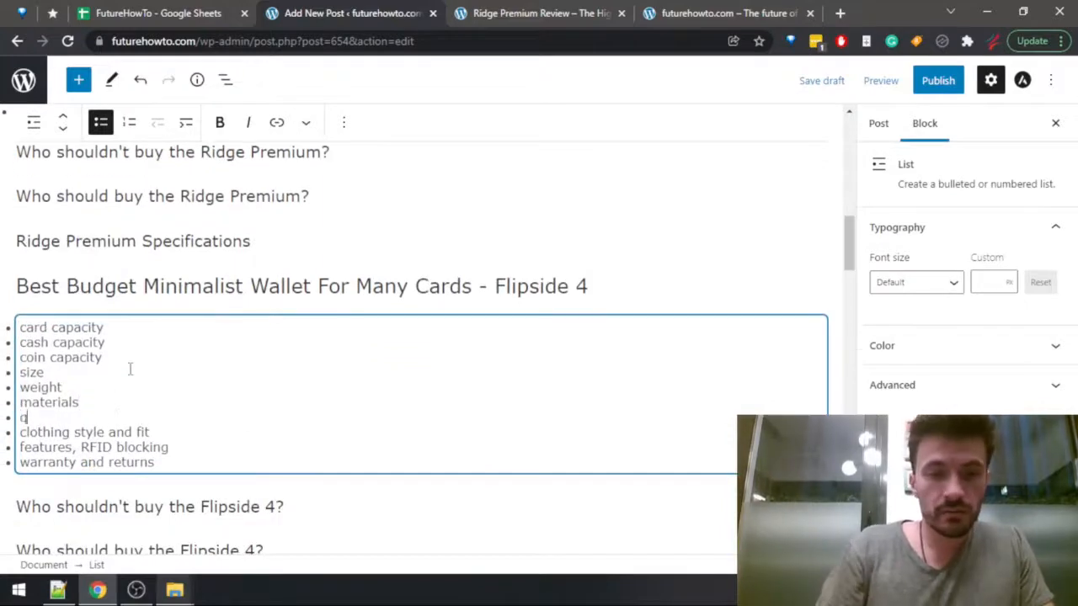
type("uality")
Insert a "quality" item after "materials" in the Trayvax Original 2.0 bullet list.
scroll(131, 368, "down", 6)
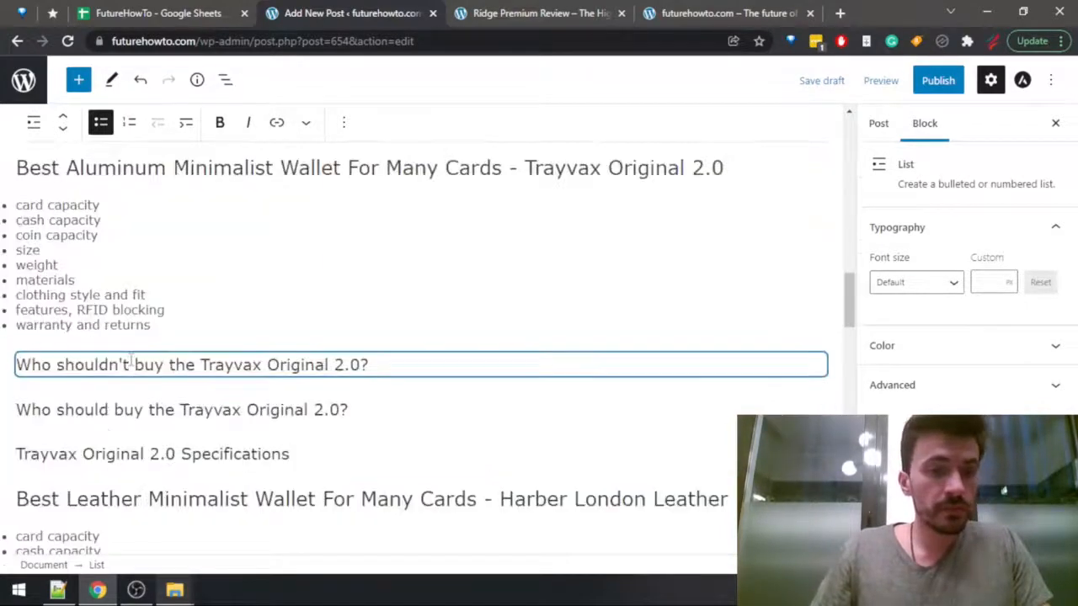
left_click(156, 267)
key("Return")
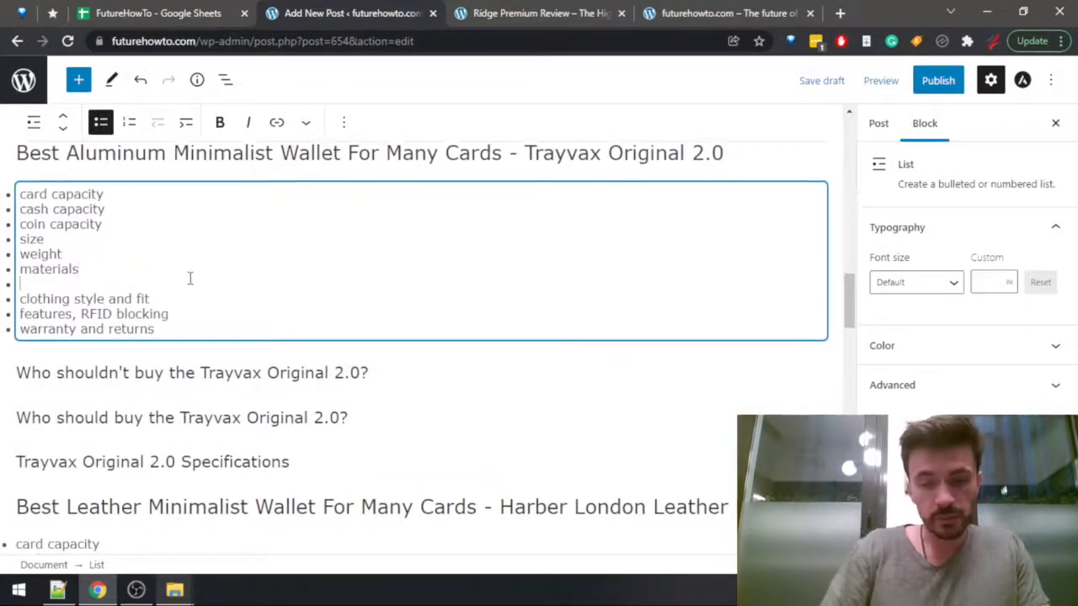
type("quality")
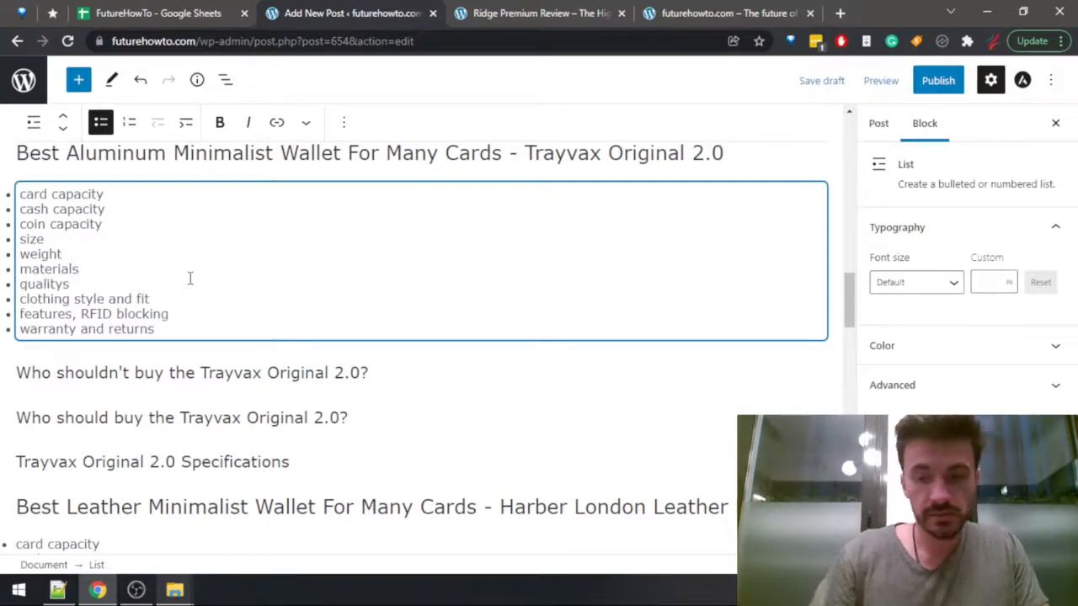
Insert a "quality" item after "materials" in the Harber London Leather Bi-Fold bullet list.
scroll(192, 278, "down", 4)
left_click(148, 303)
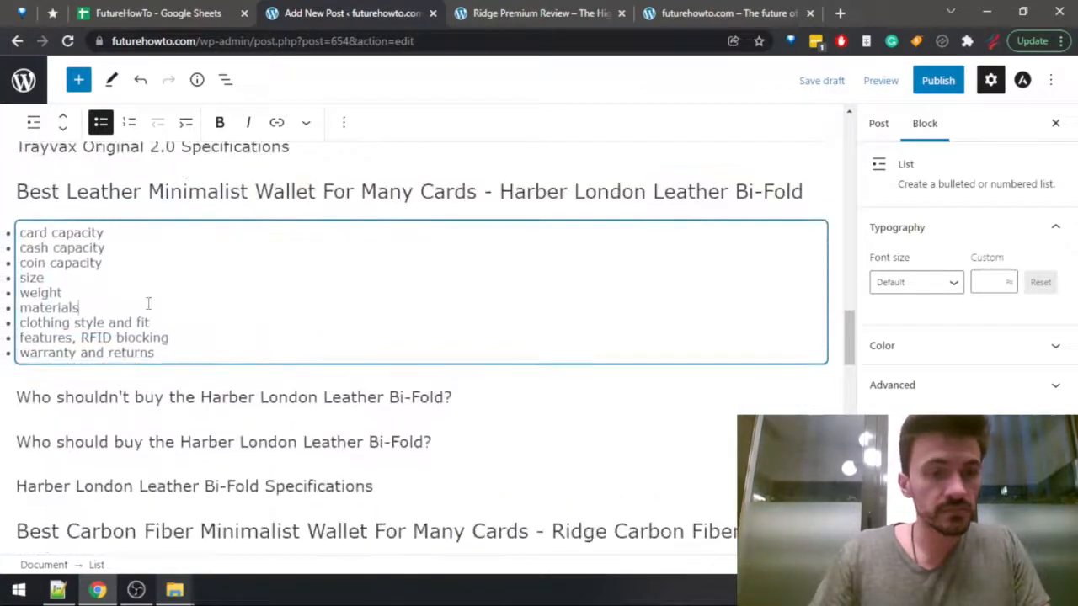
key("Return")
type("quality")
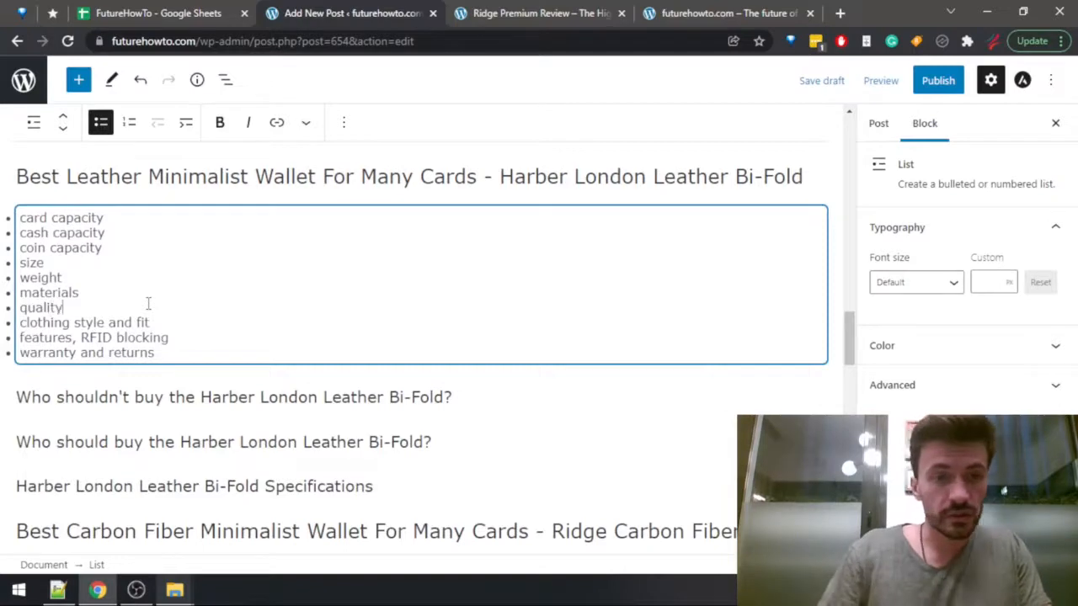
Insert a "quality" item after "materials" in the Ridge Carbon Fiber bullet list.
scroll(148, 305, "down", 2)
scroll(141, 310, "down", 2)
left_click(159, 340)
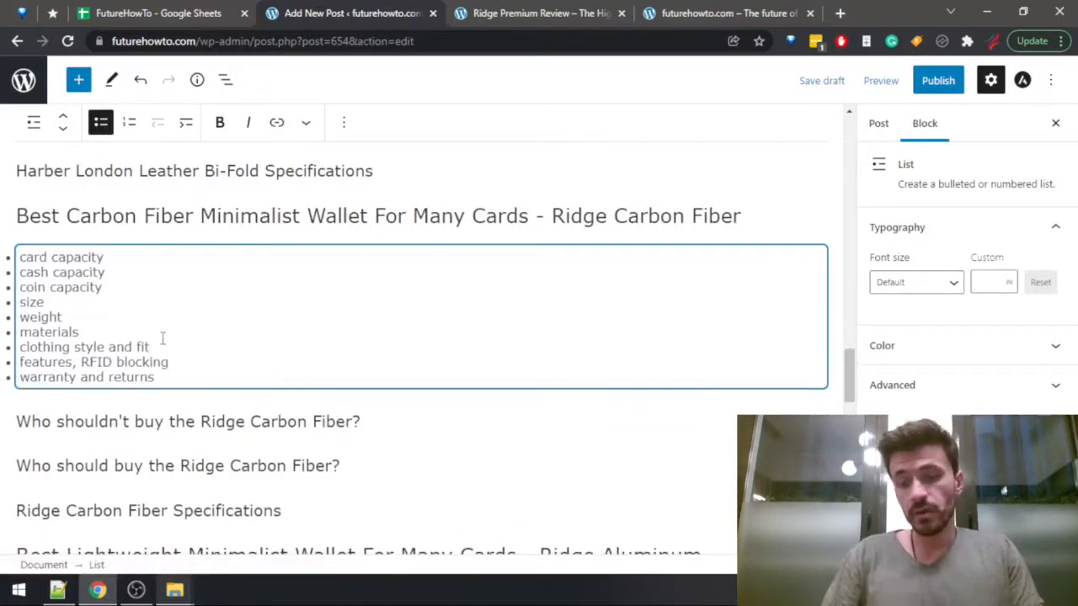
key("Return")
type("quality")
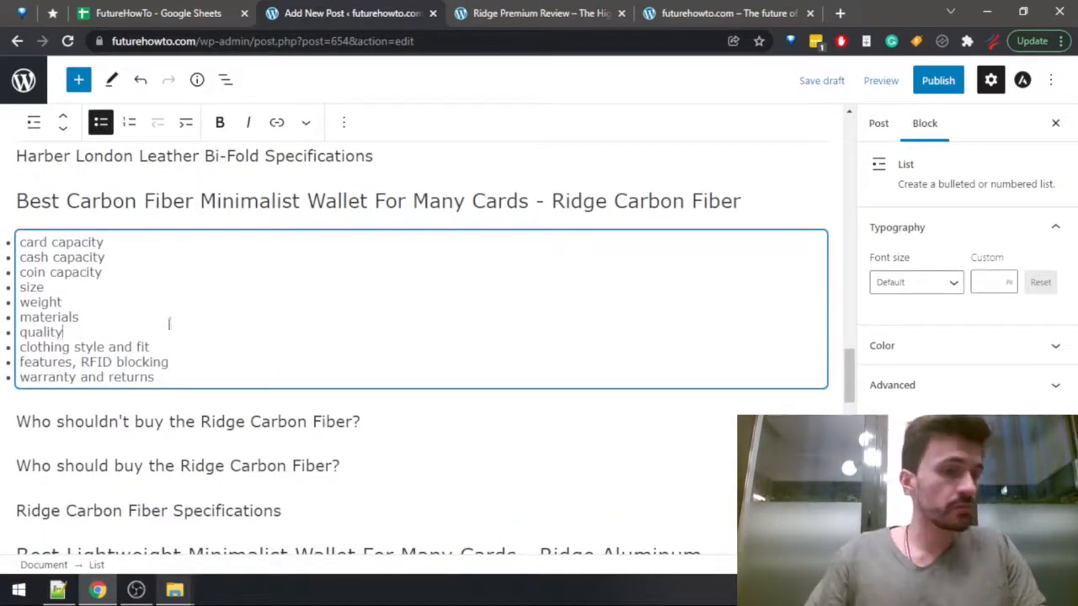
Insert a "quality" item after "materials" in the Ridge Aluminum bullet list.
scroll(164, 337, "down", 2)
left_click(122, 511)
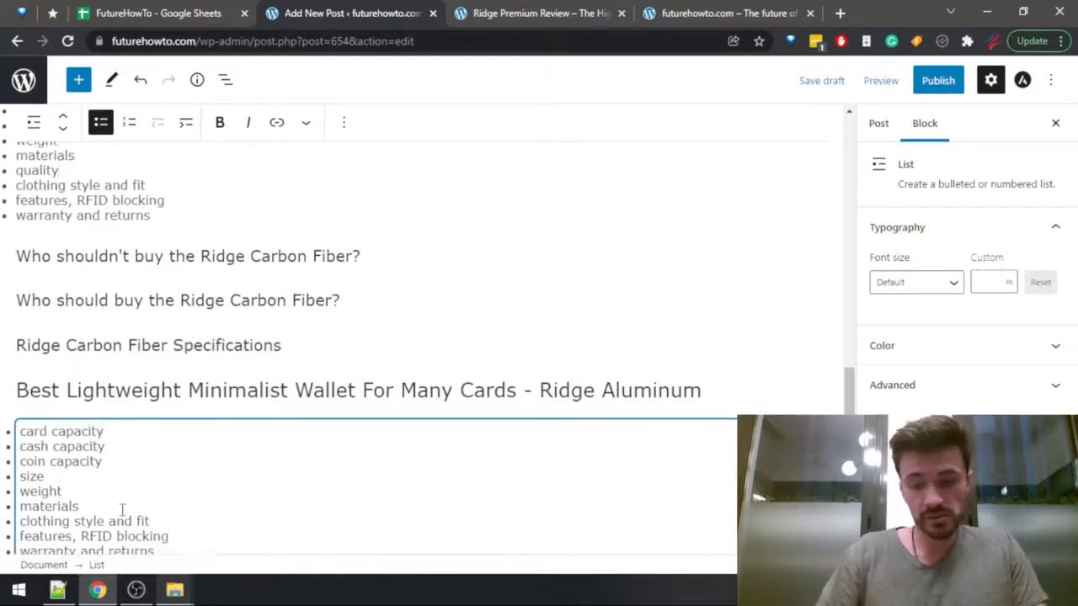
key("Return")
type("quality")
Insert a "quality" item after "materials" in the Dango D01 Dapper bullet list.
scroll(239, 459, "down", 4)
left_click(239, 460)
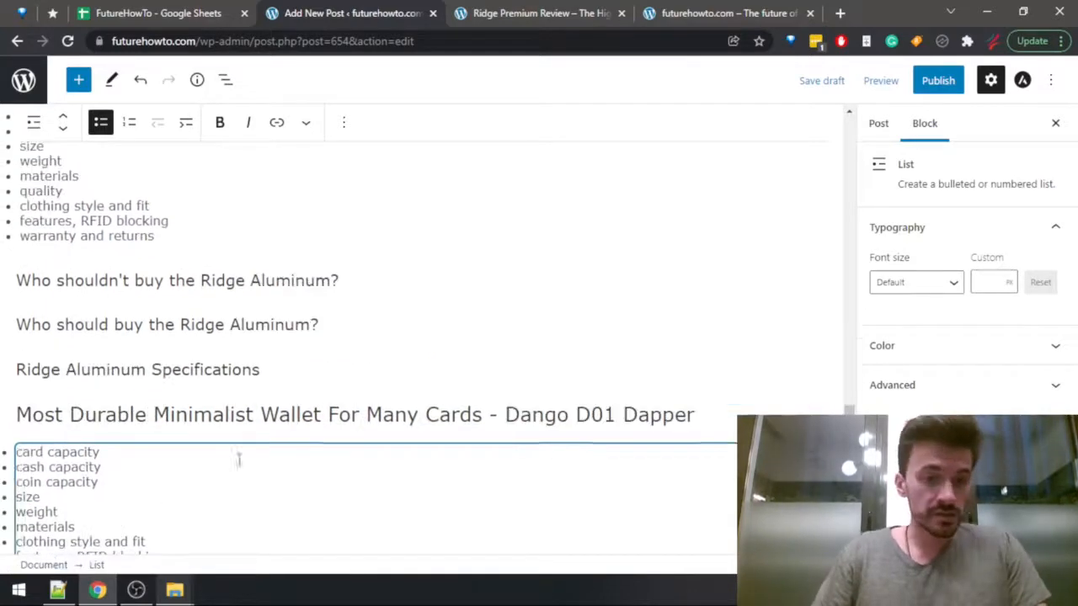
scroll(55, 543, "down", 2)
left_click(130, 367)
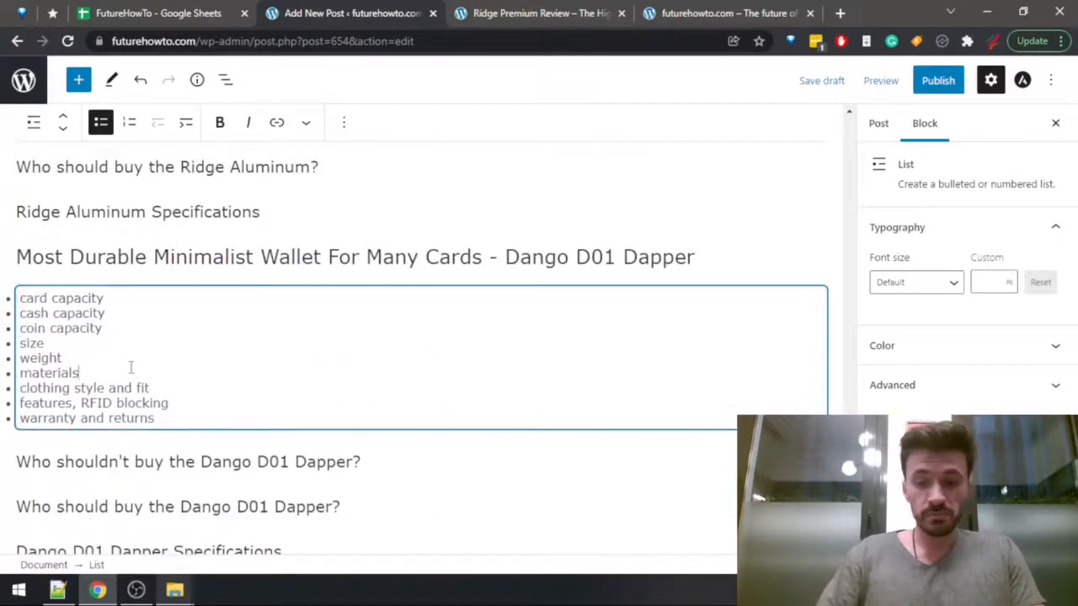
key("Return")
type("quality")
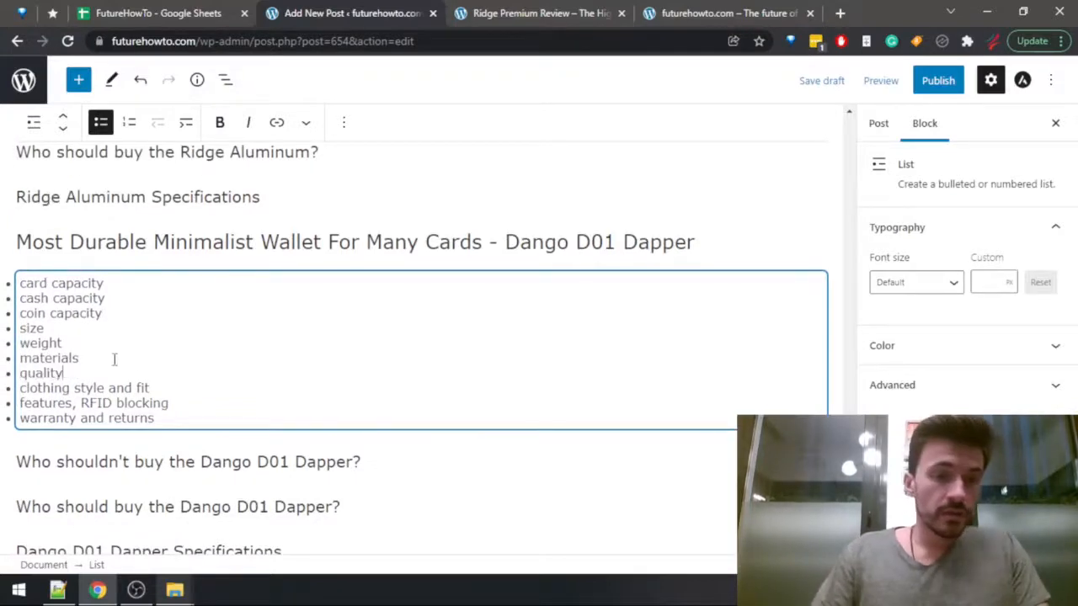
Insert a "quality" item after "materials" in the Trayvax Axis bullet list.
scroll(114, 360, "down", 4)
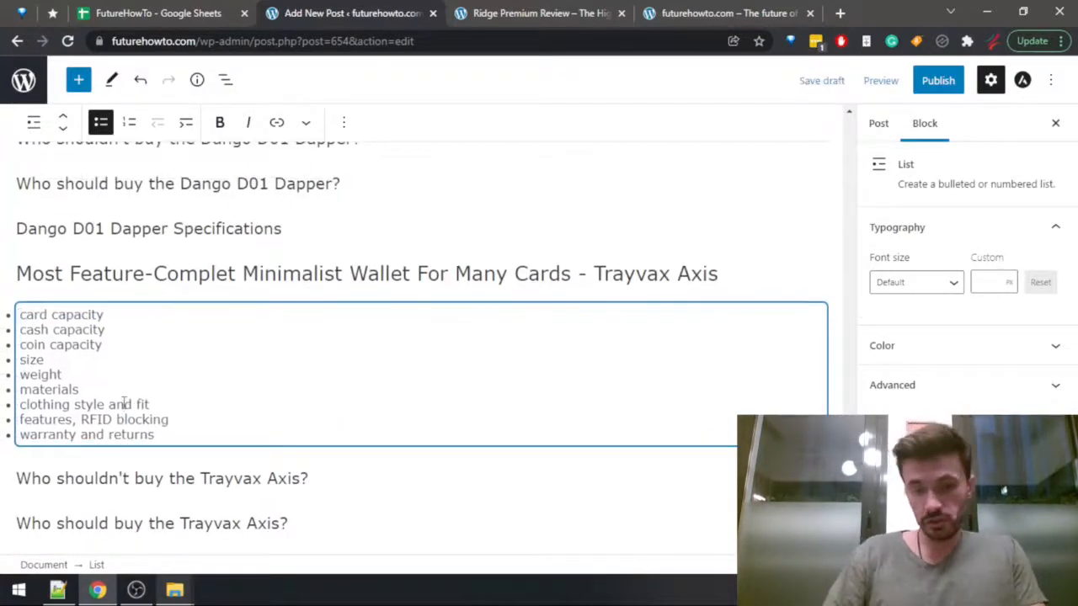
key("Return")
type("quality")
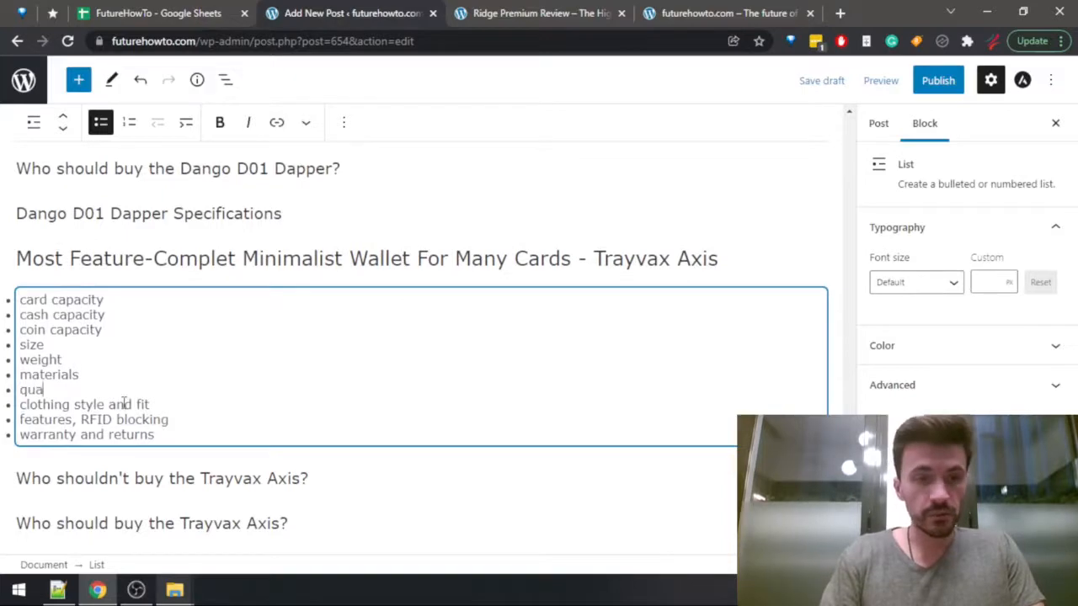
Start a new sentence, "The wallet weighs", at the end of the Ridge Premium paragraph about low weight and little space.
scroll(123, 396, "down", 2)
scroll(597, 447, "up", 20)
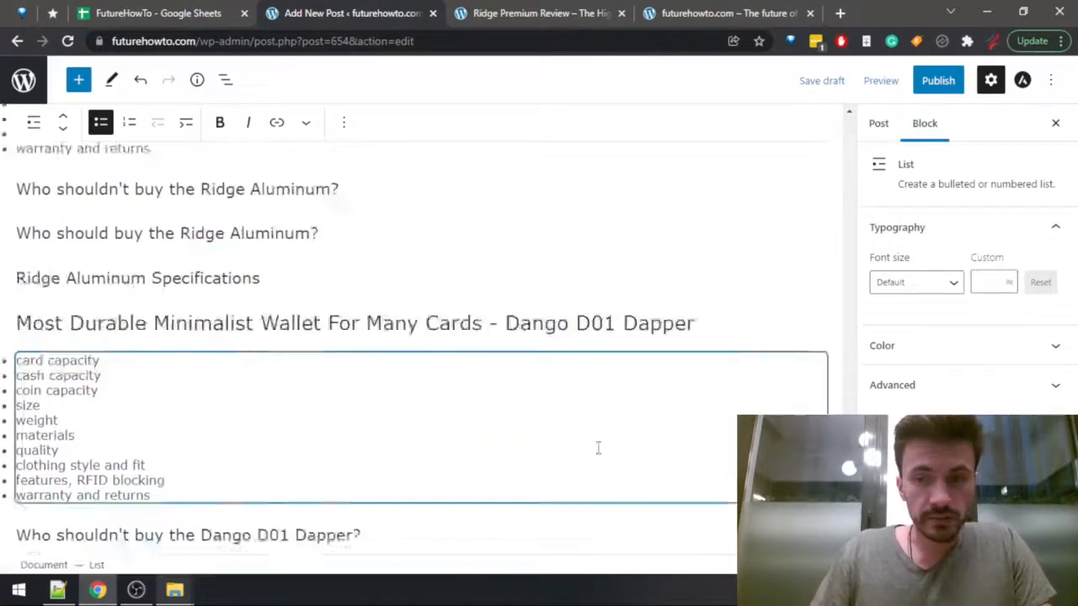
scroll(307, 415, "down", 4)
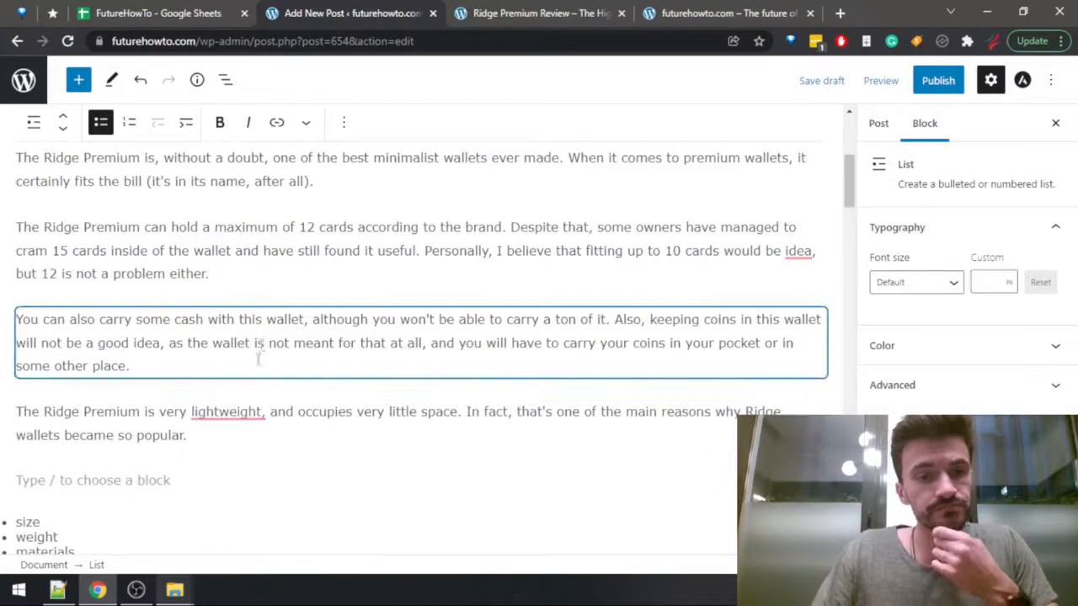
scroll(258, 356, "down", 2)
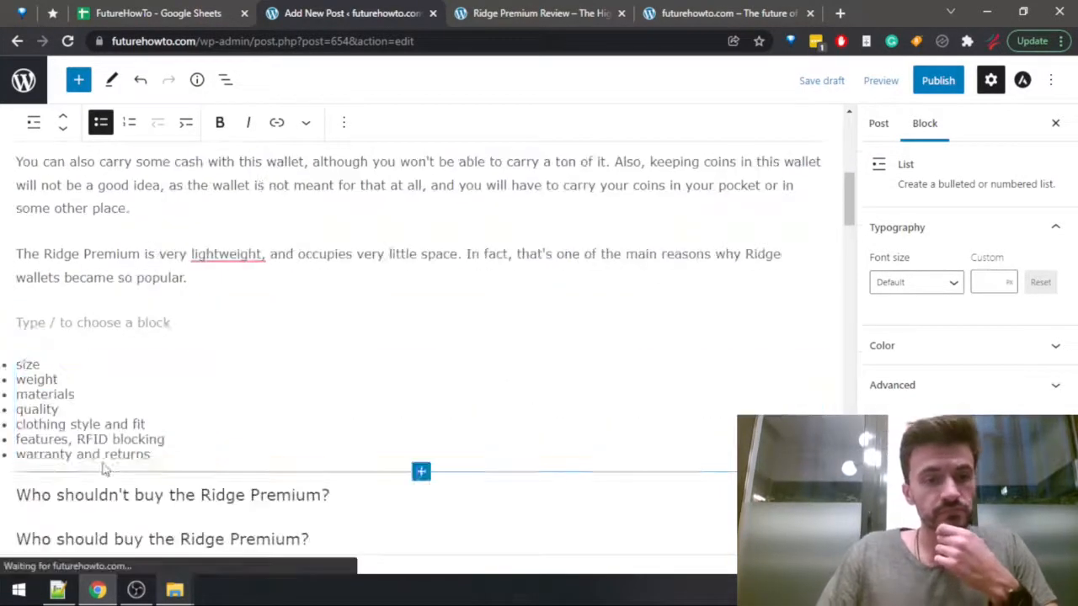
left_click(224, 279)
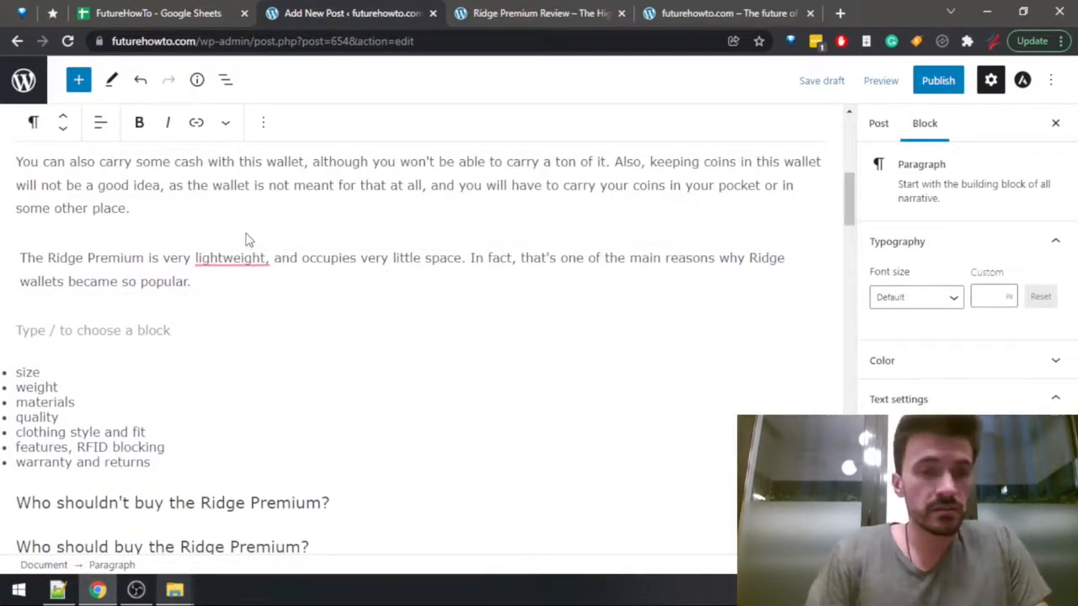
type("The wallet weighs just")
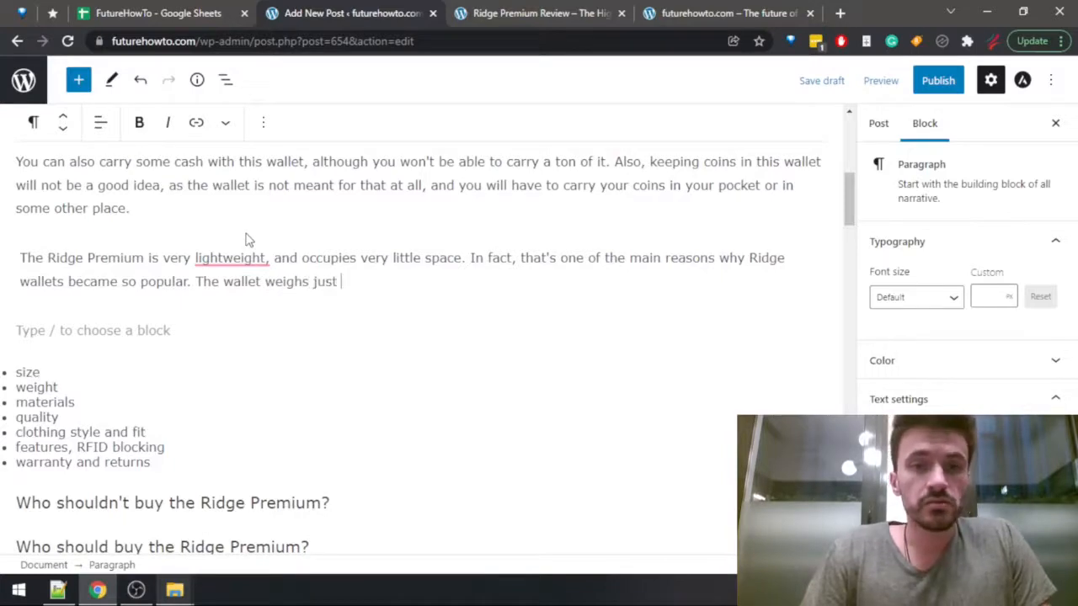
Copy the Ridge Premium's weight from the Wallets Data sheet and add it to the weight sentence as "70.87g".
key("ctrl+Tab")
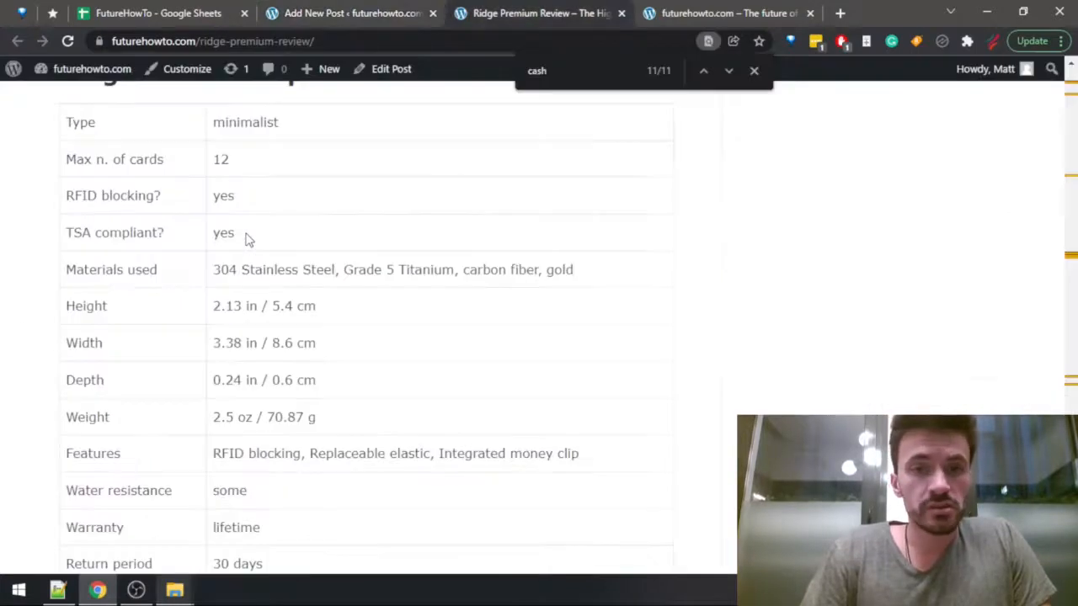
key("ctrl+shift+Tab")
key("ctrl+shift+Tab")
left_click(148, 405)
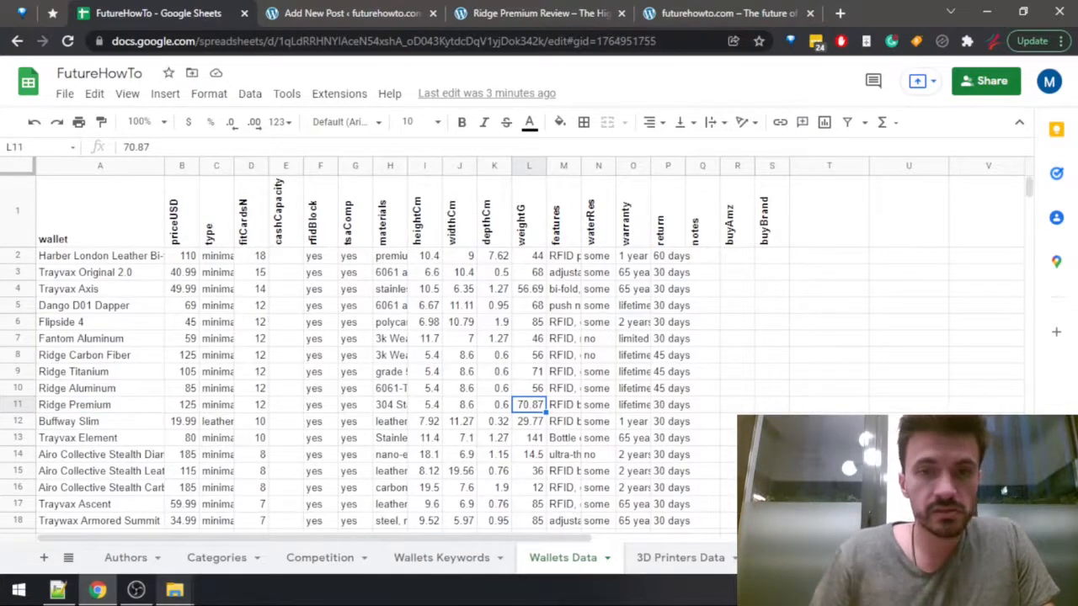
key("ctrl+Tab")
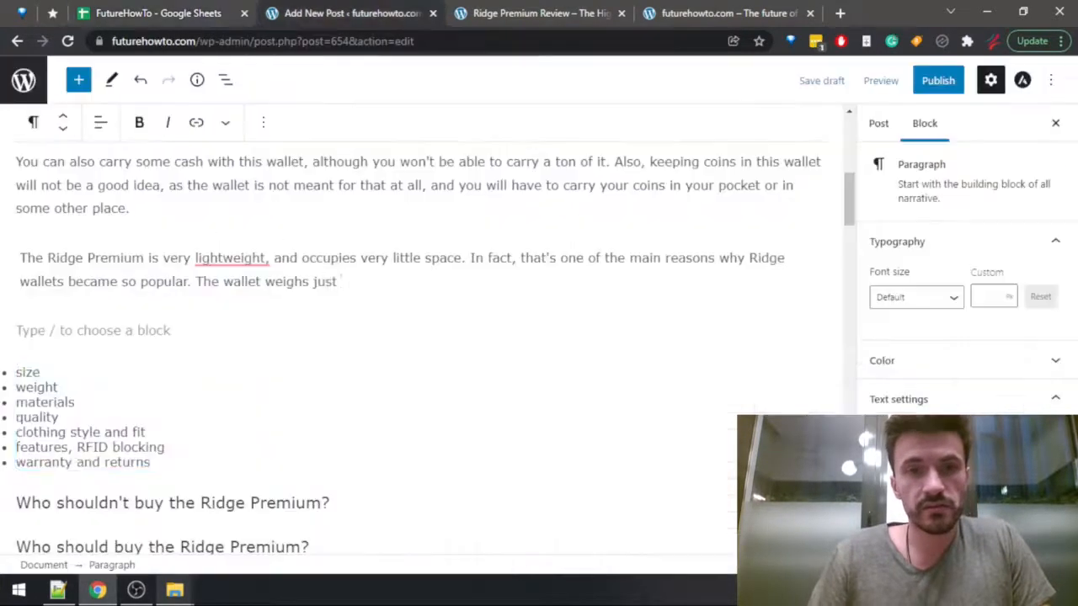
key("ctrl+shift+Left")
type("70.87")
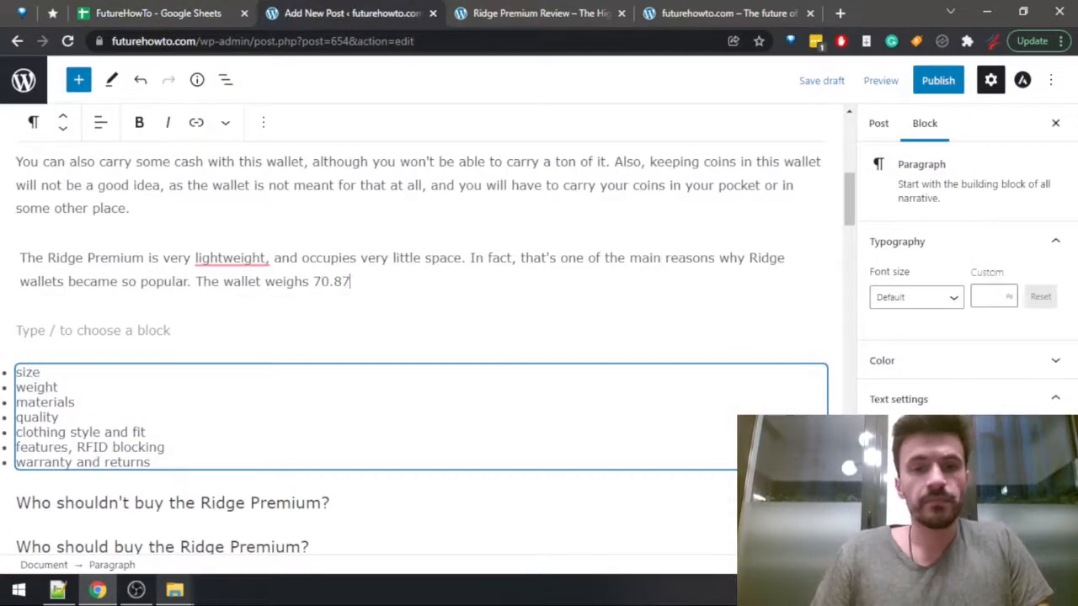
type("g")
Look up the conversion of 70.87 grams to ounces in a new browser tab, closing the tab when done.
key("ctrl+t")
type("70.87")
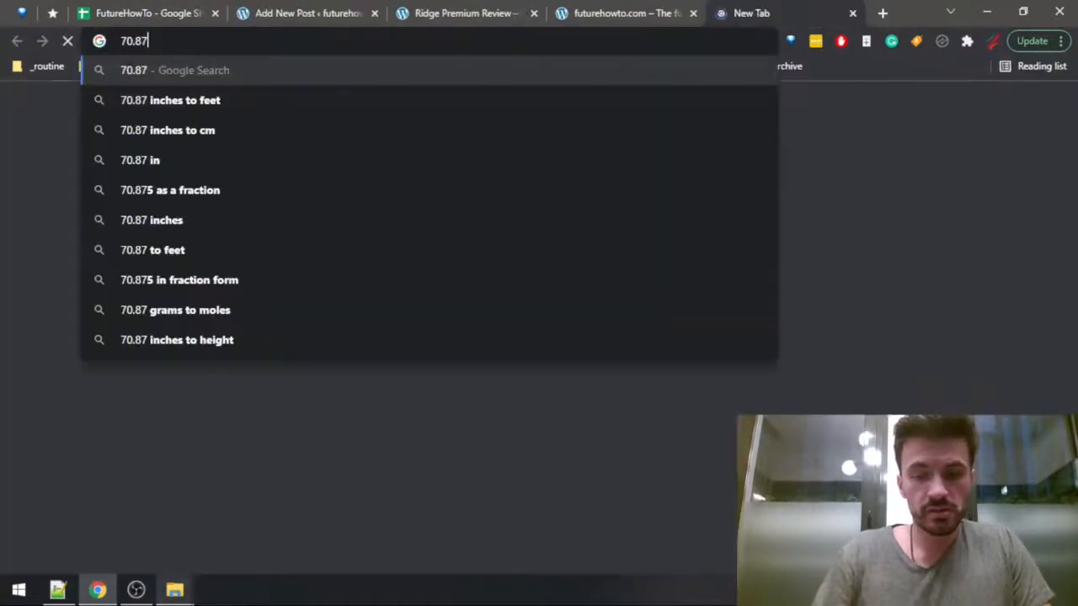
type("grams to ")
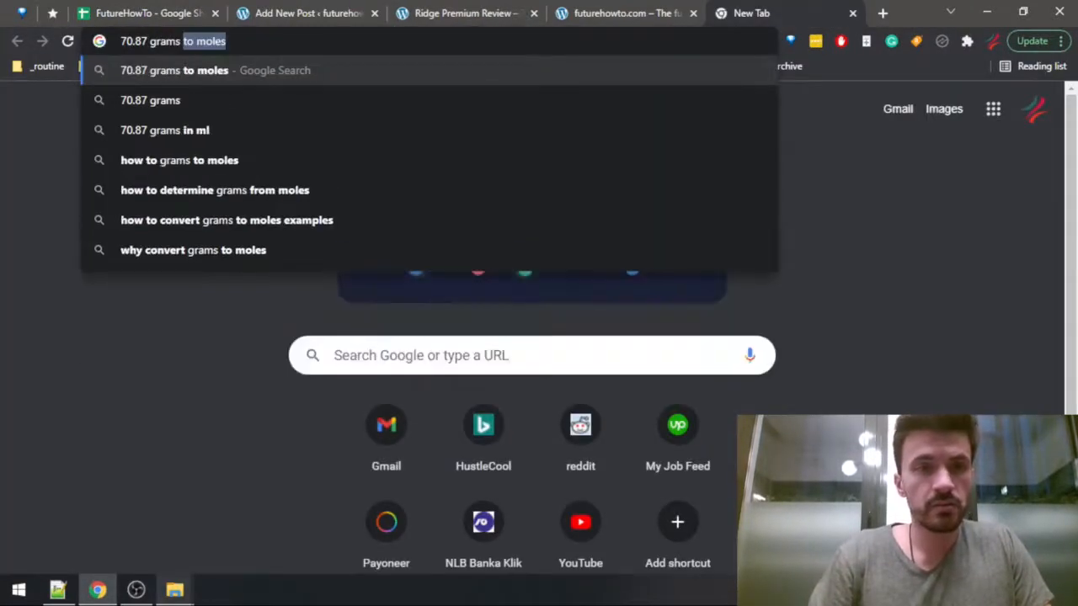
type("ounce")
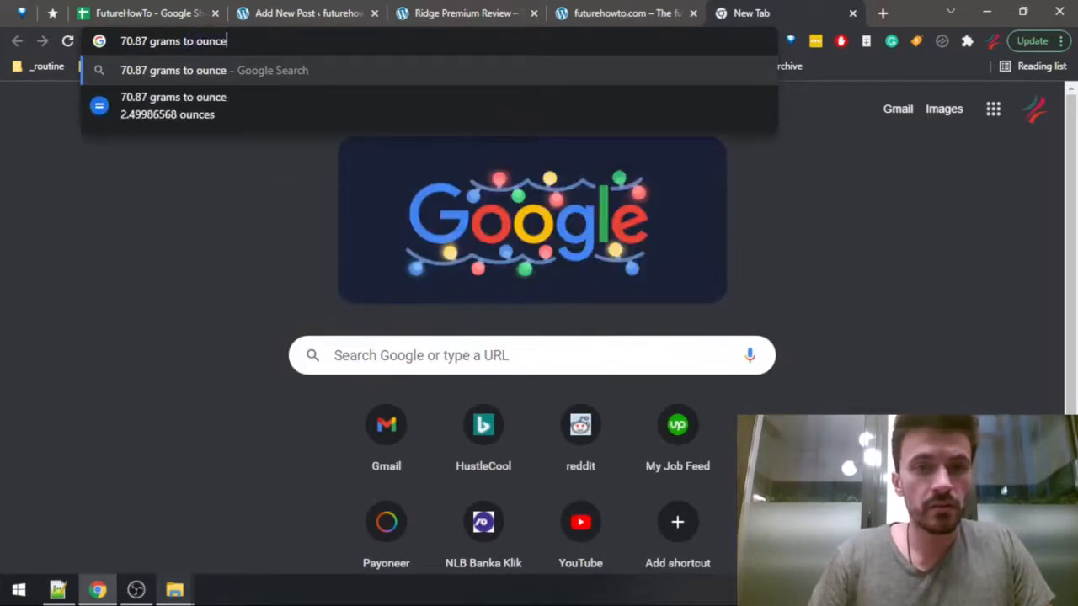
key("Down")
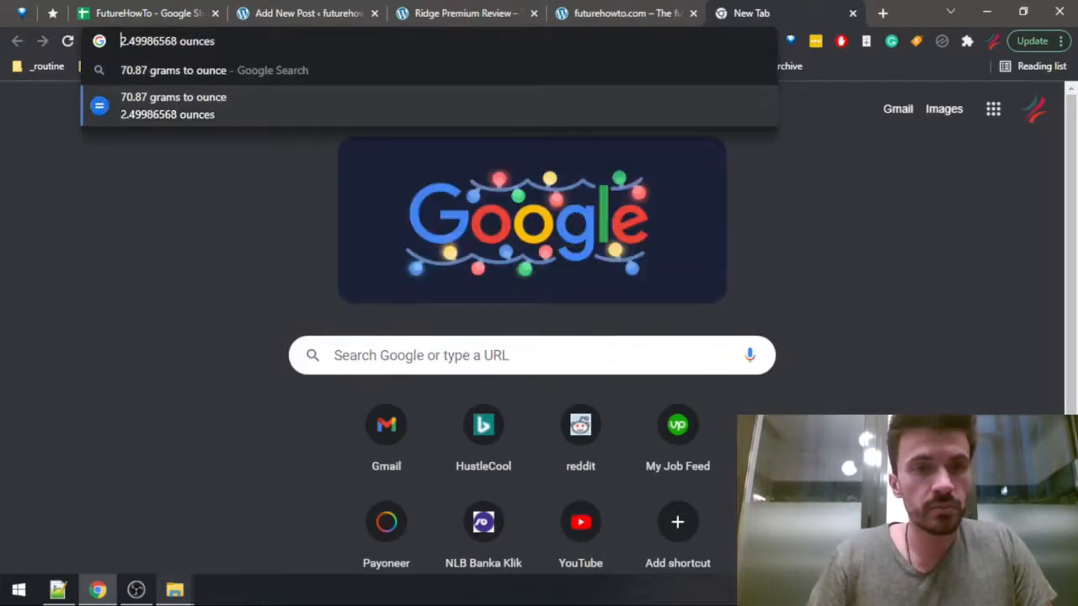
key("ctrl+w")
Complete the Ridge Premium weight sentence so the weight reads "2.5 oz / 70.87 g.".
type("2.5 oz /70.87 g")
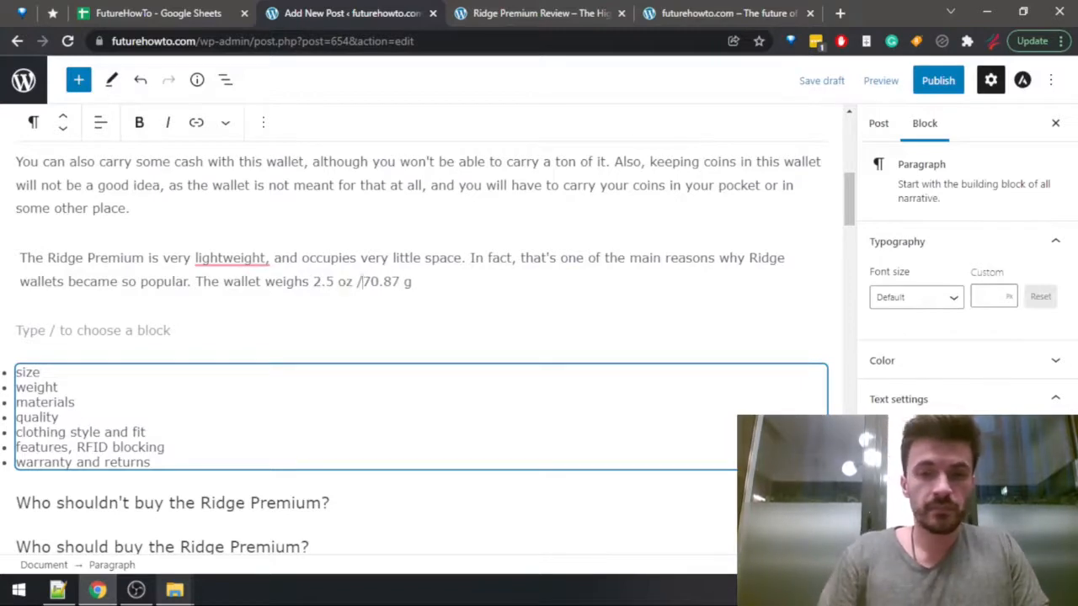
key("End")
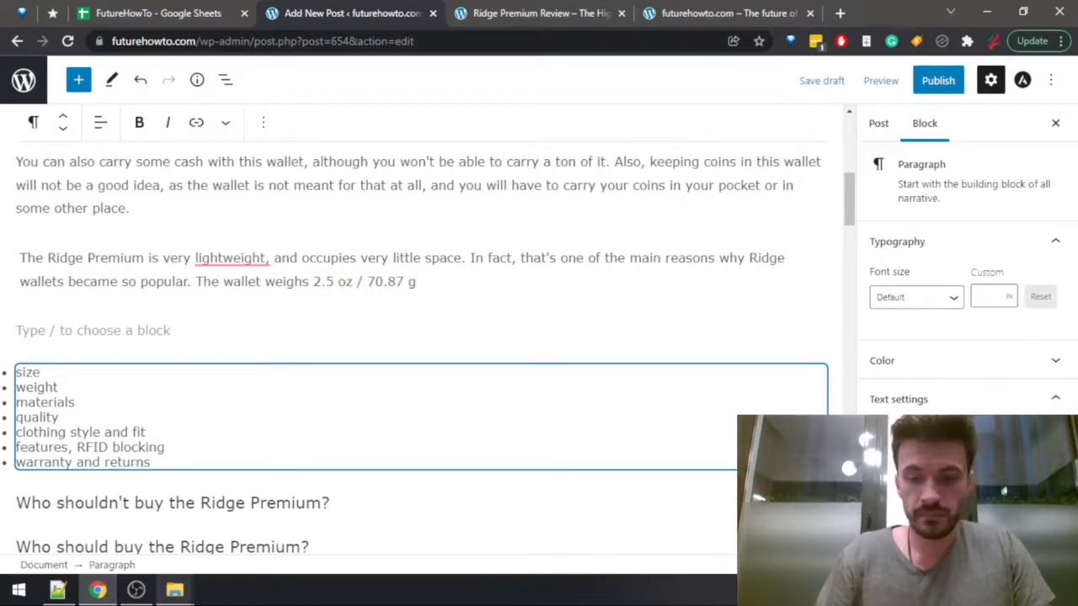
key("Down")
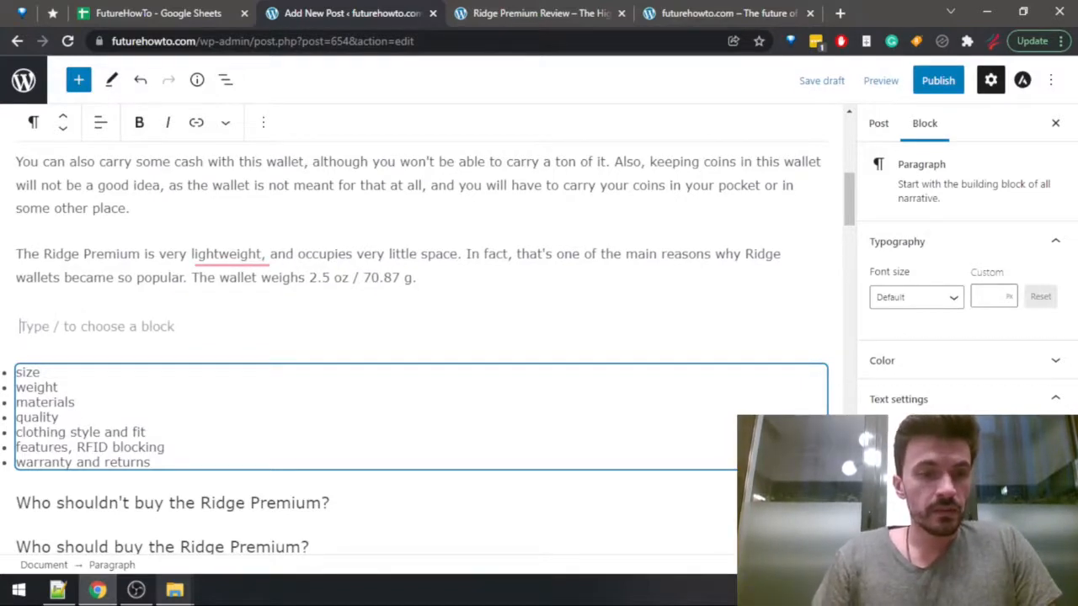
Remove the "size" and "weight" items from the Ridge Premium topic list.
left_click(40, 384)
key("shift+Up")
key("shift+Up")
key("shift+Up")
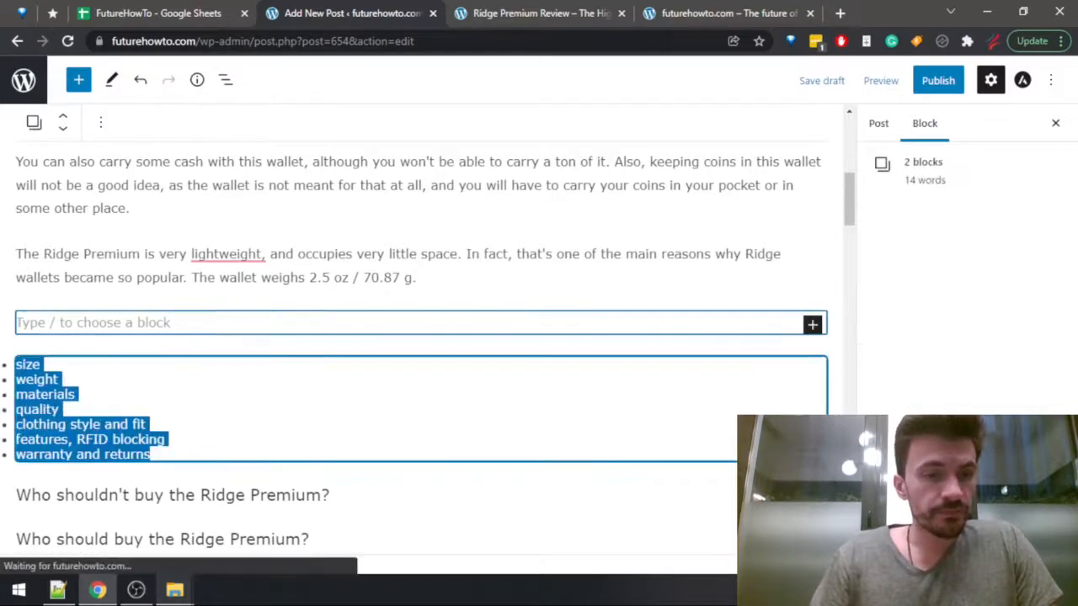
key("shift+Down")
key("shift+Right")
key("shift+Right")
key("shift+Right")
key("shift+Right")
key("shift+Right")
key("shift+Right")
key("shift+Right")
key("shift+Right")
key("shift+Right")
key("shift+Right")
key("shift+Right")
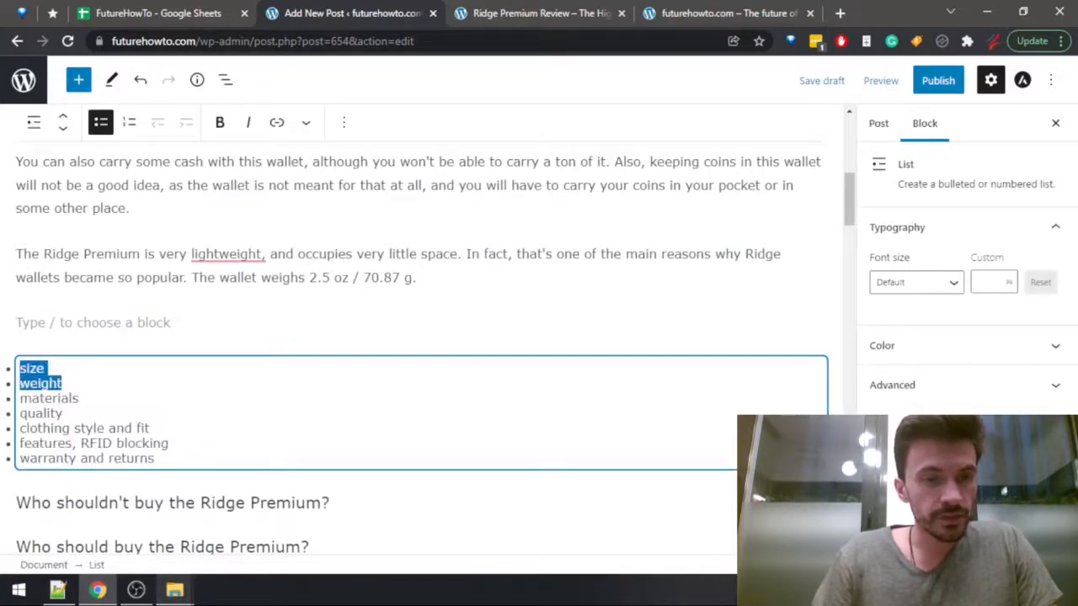
key("BackSpace")
key("Up")
Check the Ridge Premium's materials in the Wallets Data sheet and return to the post.
key("ctrl+shift+Tab")
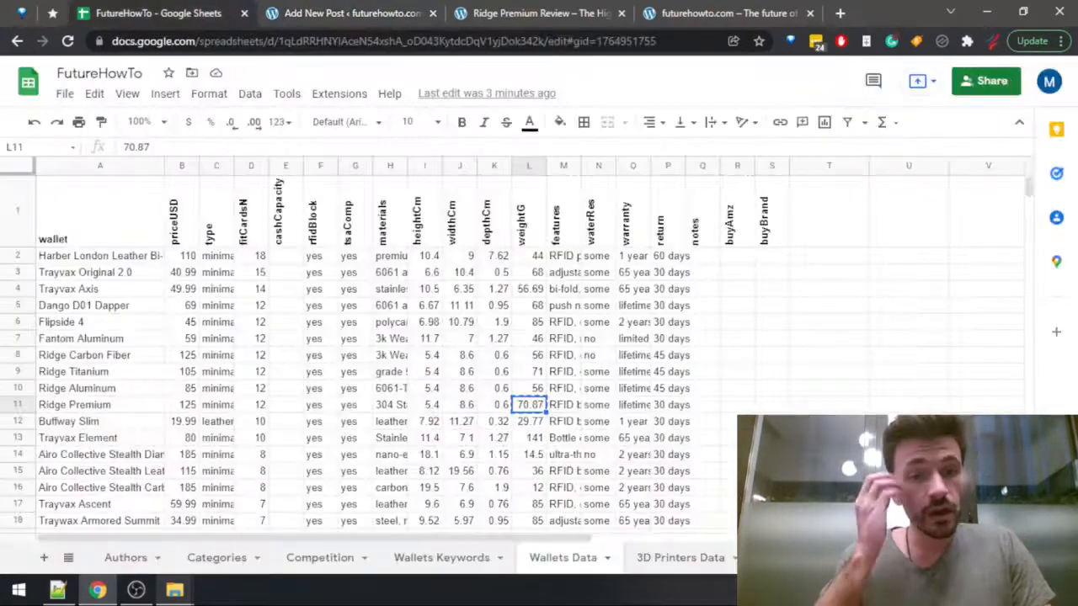
key("ctrl+c")
key("Left")
key("Left")
key("Left")
key("Left")
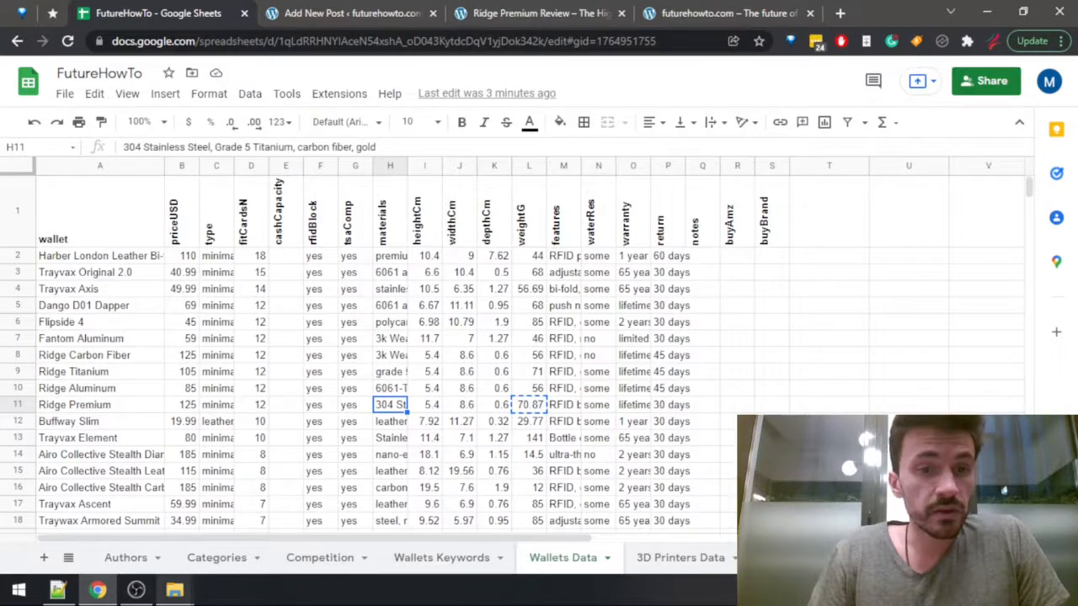
key("ctrl+Tab")
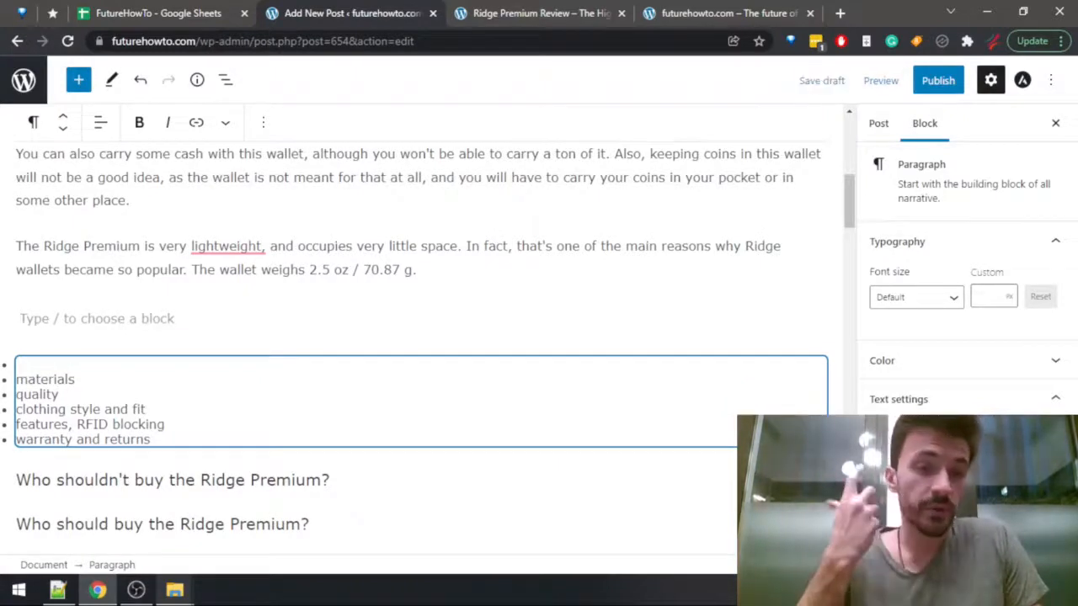
Write "This is a true premium product, almost a luxury item even. Some" in the empty paragraph above the Ridge Premium topic list.
type("The ")
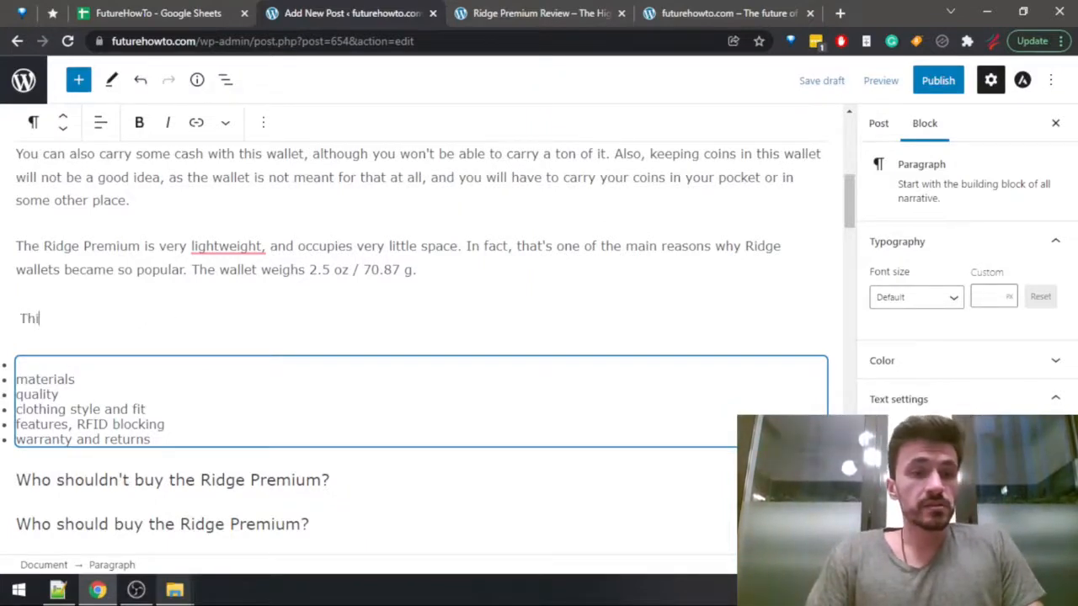
type("s is a true")
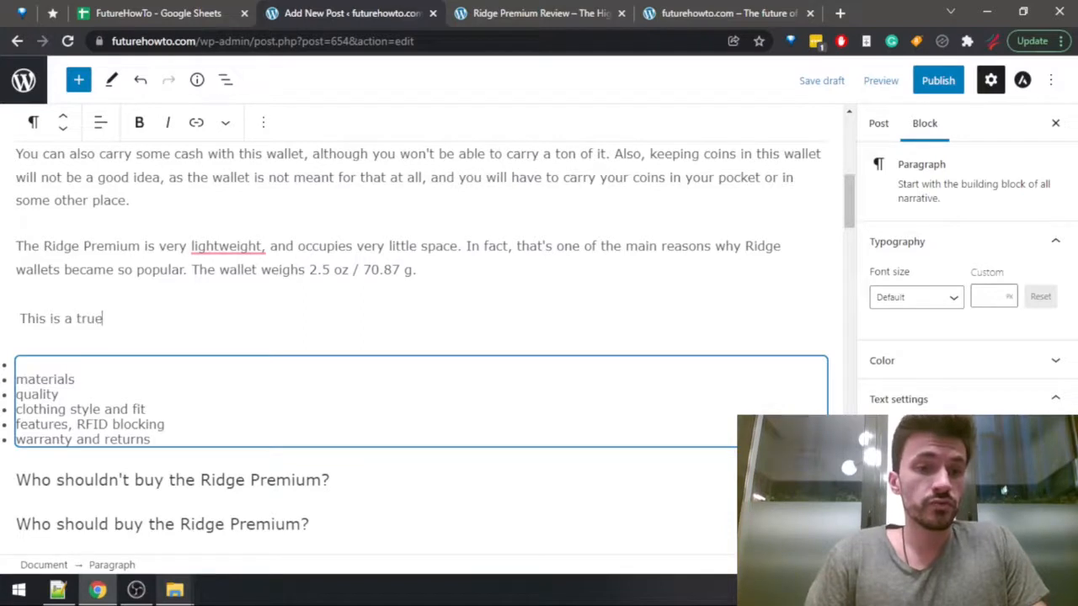
type(" premium product,")
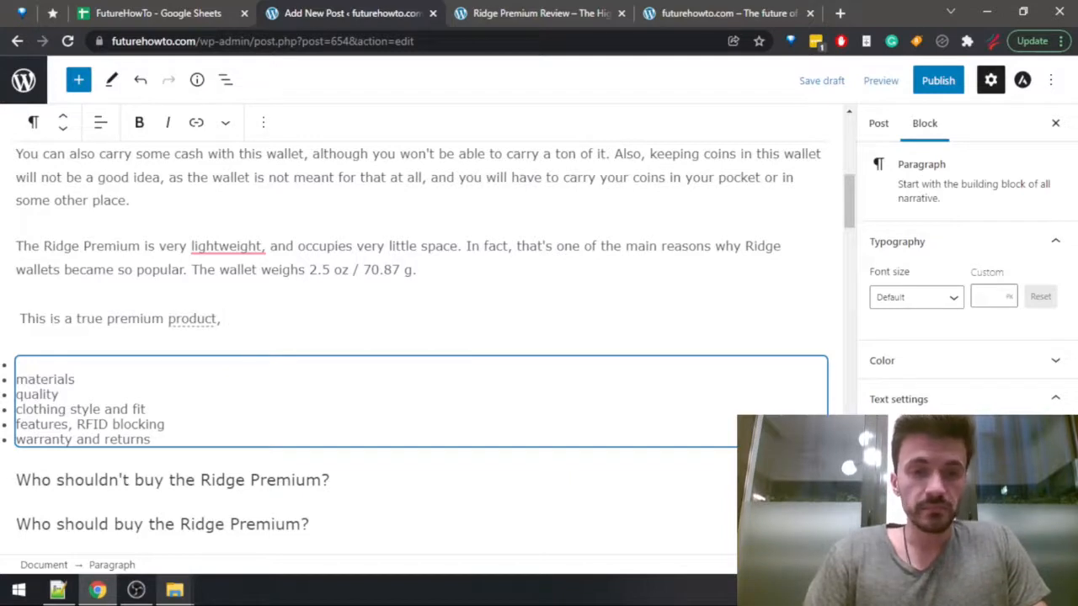
type("  almost a lux")
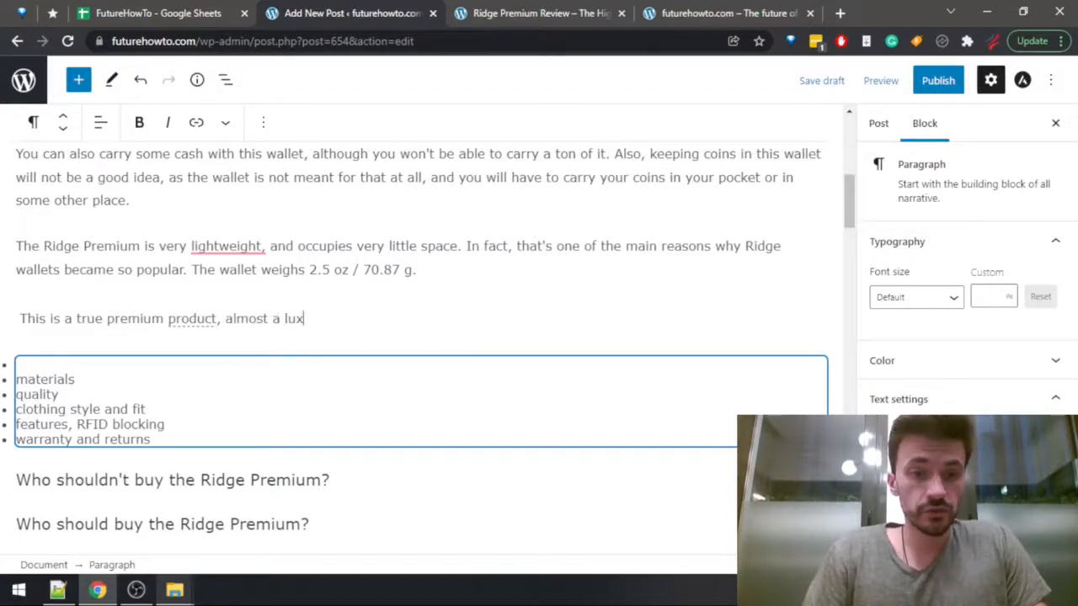
type("ury item")
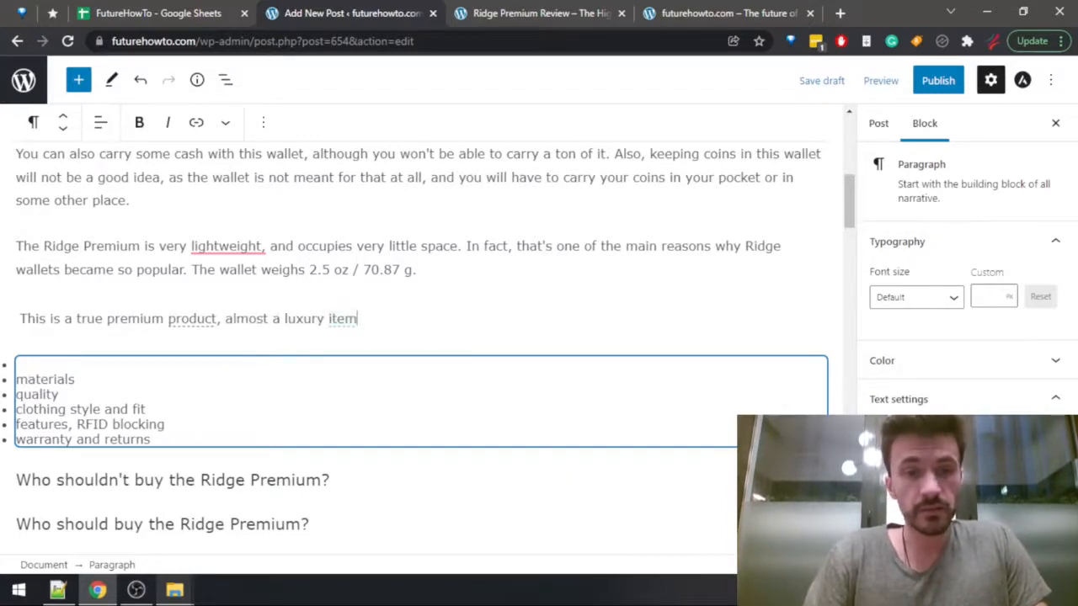
type(" even. So")
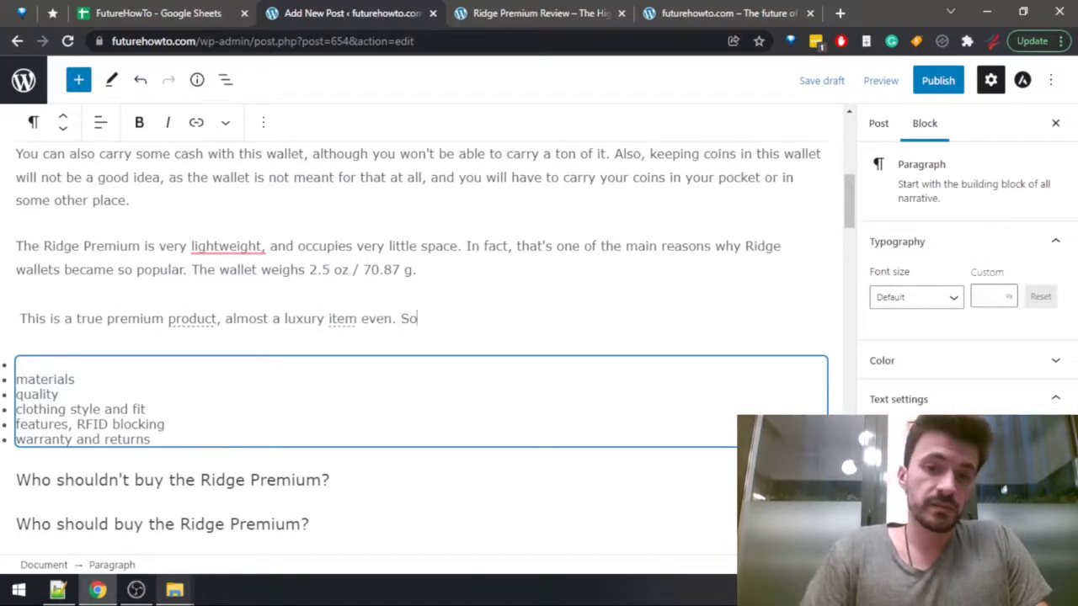
type("me versions of it ")
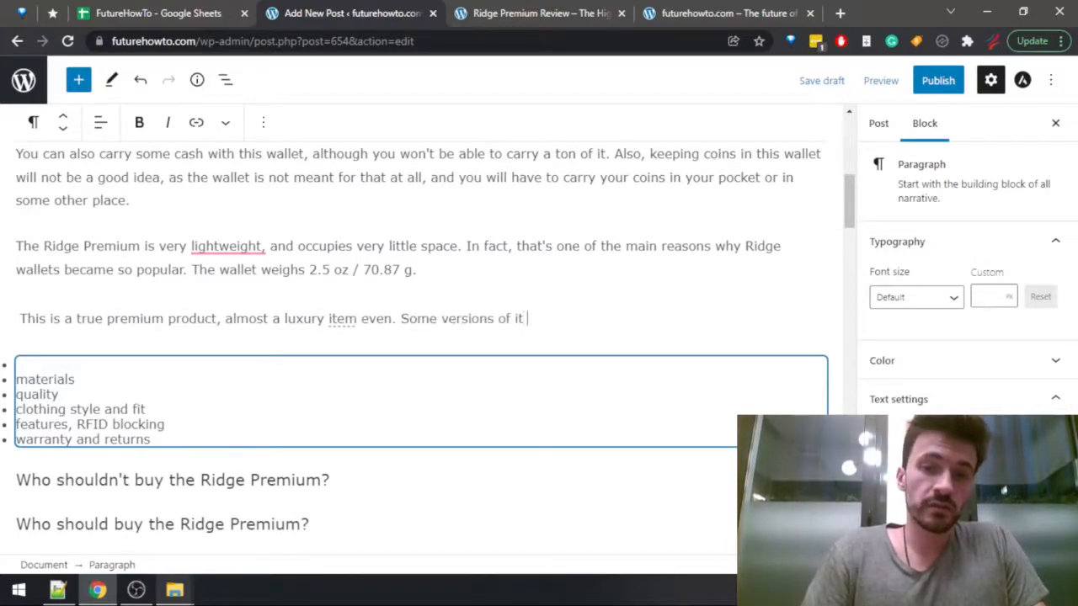
type("even come with")
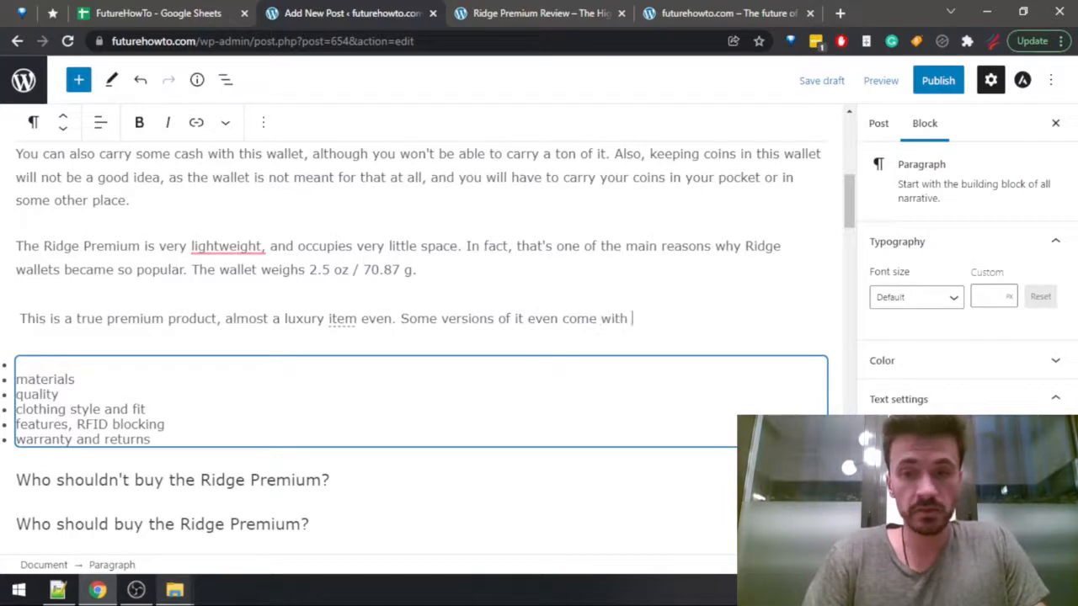
type(" gold as one ")
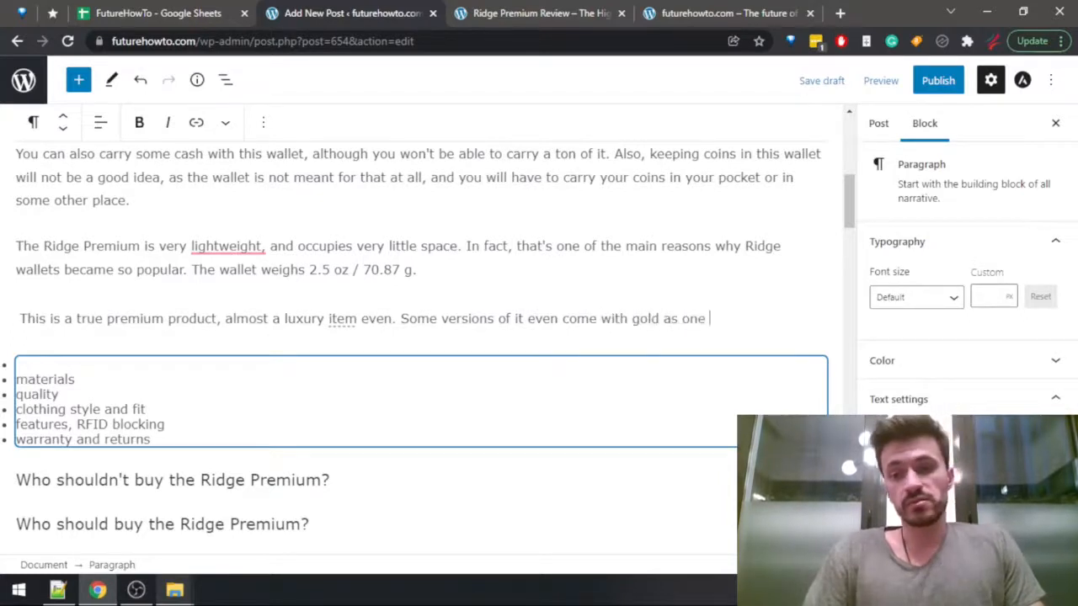
type("of the buil")
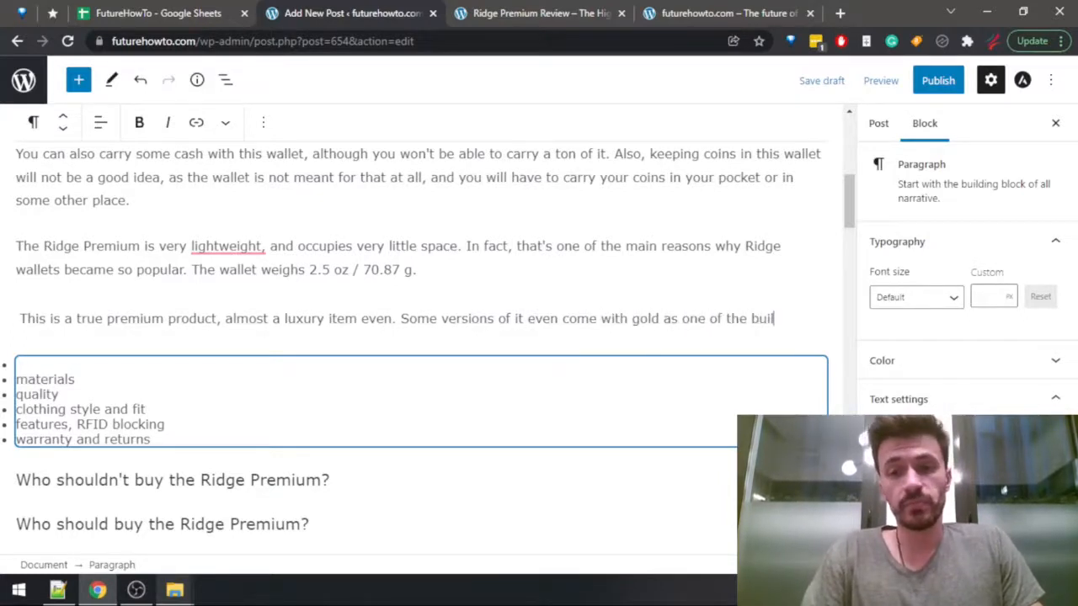
type("ding materia")
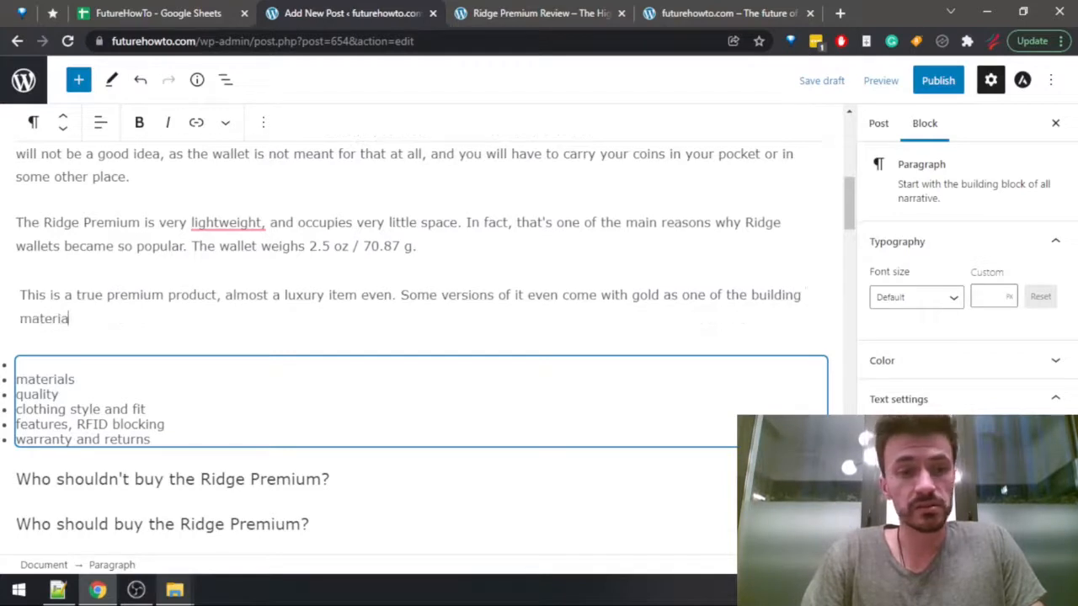
type("ls!")
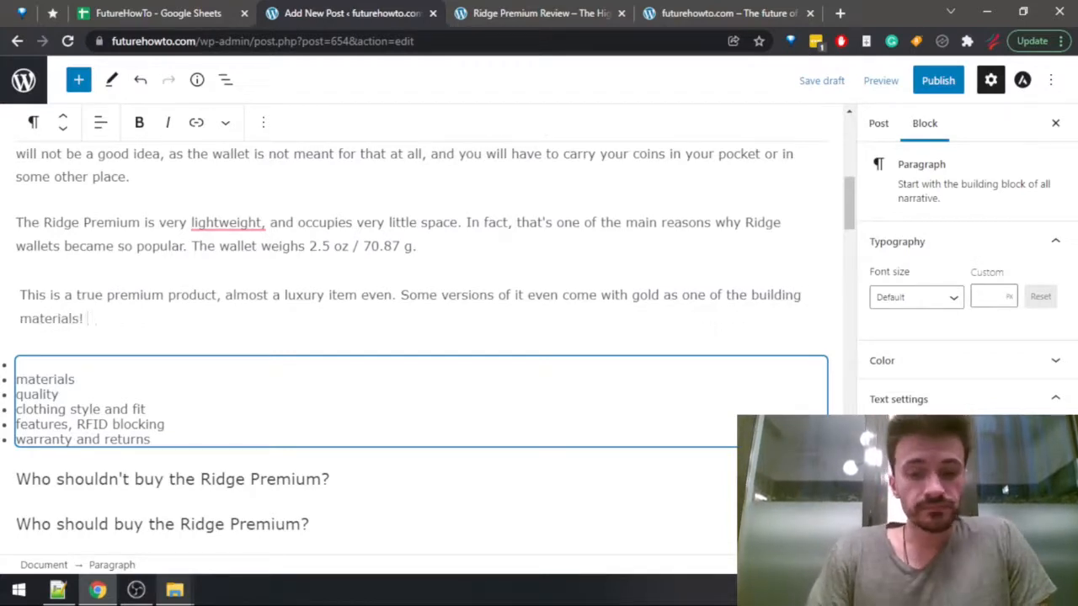
type(" Typically,")
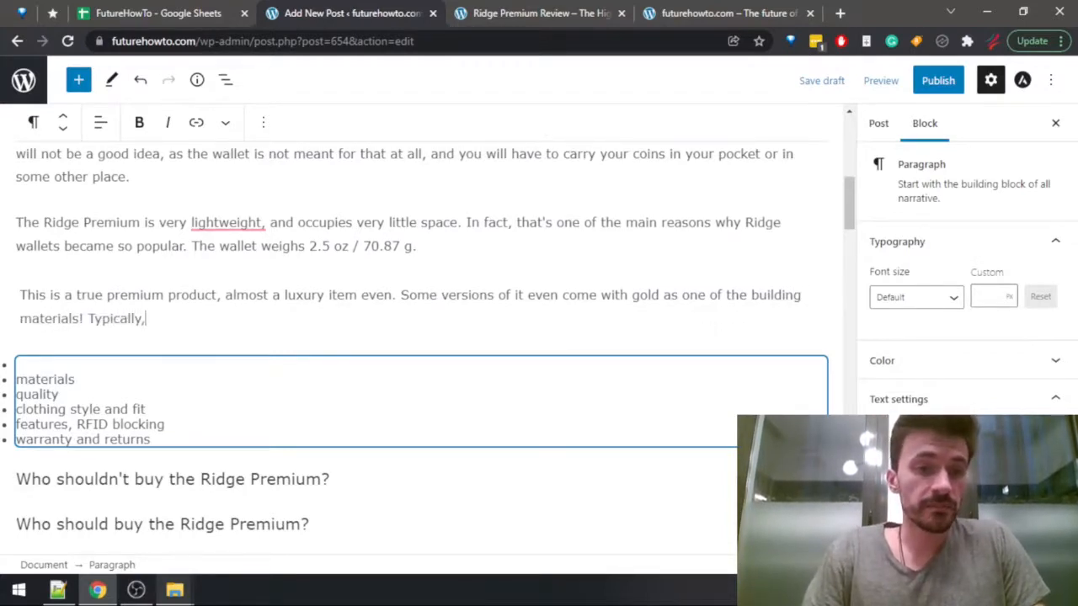
type(" Ridge ")
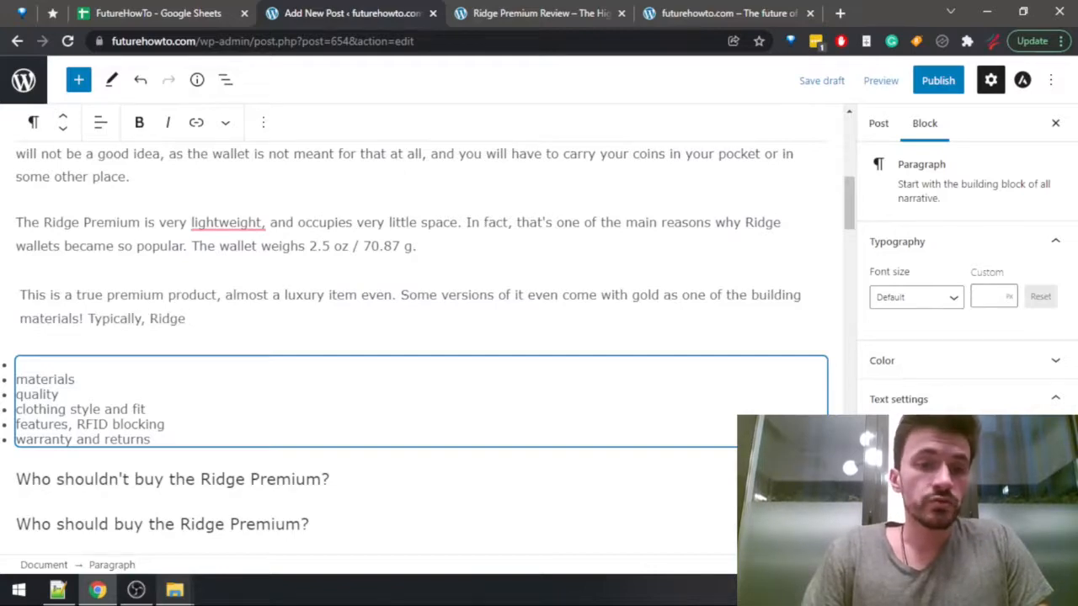
type("Premium wallets ")
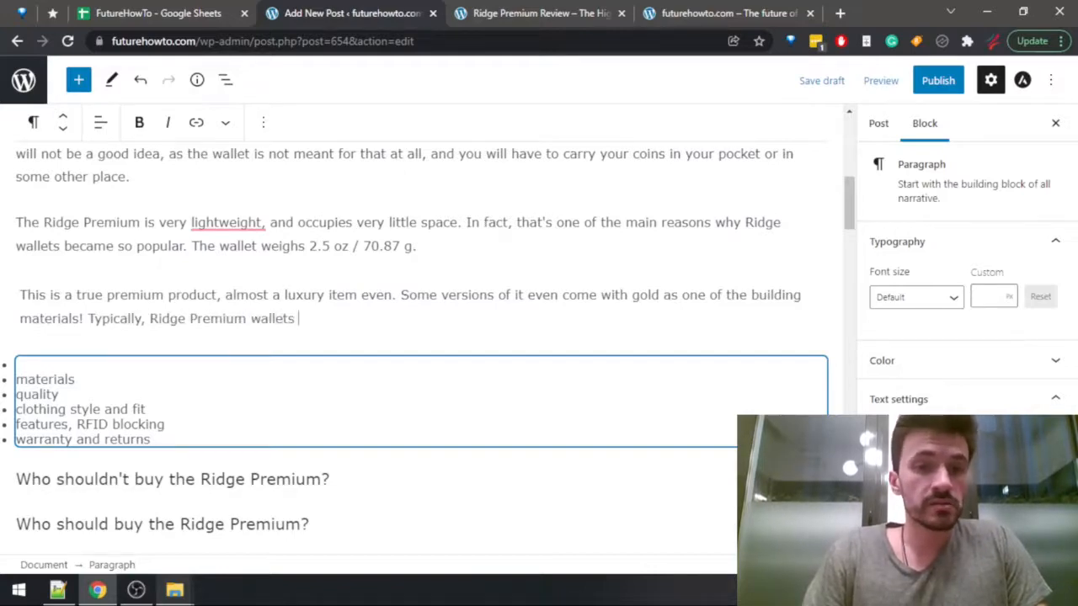
type("will")
Copy the Ridge Premium's full materials text from the Wallets Data sheet and paste it after "wallets will" in the post.
key("ctrl+1")
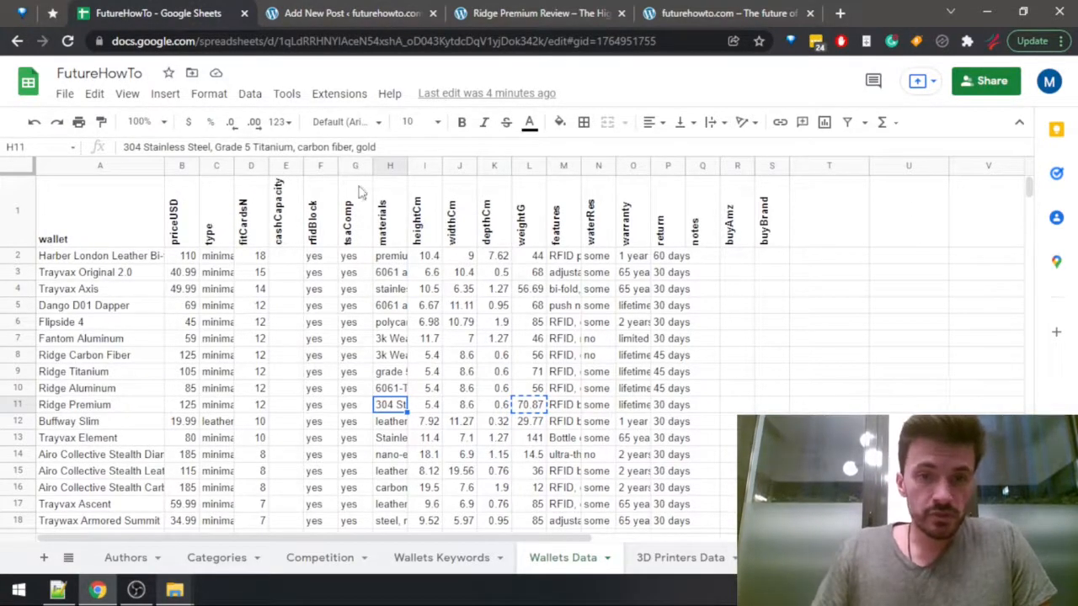
left_click_drag(376, 148, 338, 147)
left_click_drag(247, 148, 123, 148)
key("ctrl+c")
key("ctrl+2")
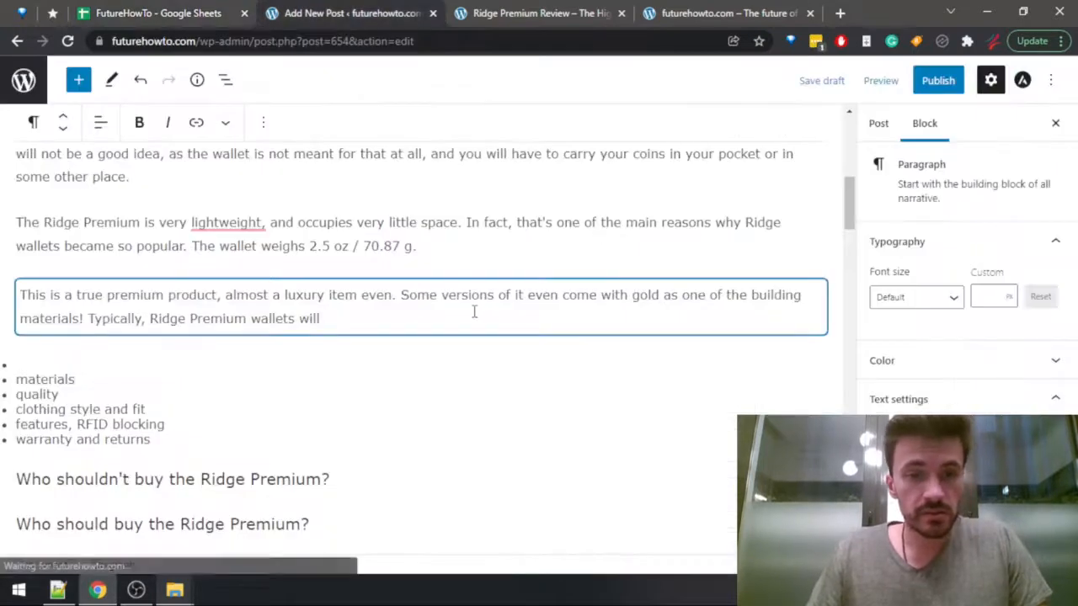
key("ctrl+v")
Insert "be made out of" between "will" and "304 Stainless Steel" in the materials sentence.
left_click(325, 320)
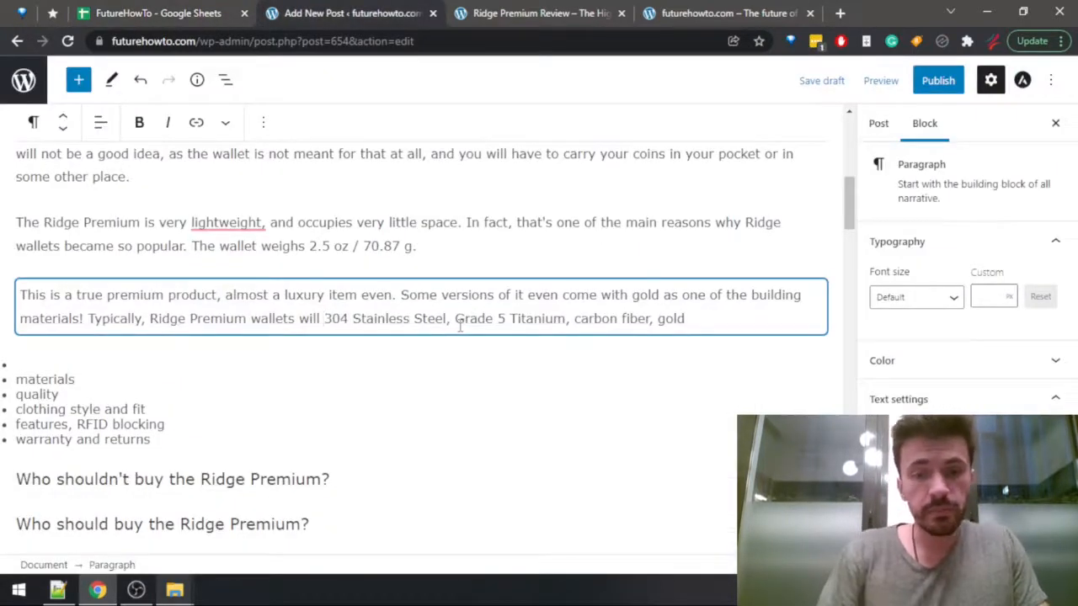
type("me")
key("BackSpace")
key("BackSpace")
type("be made ")
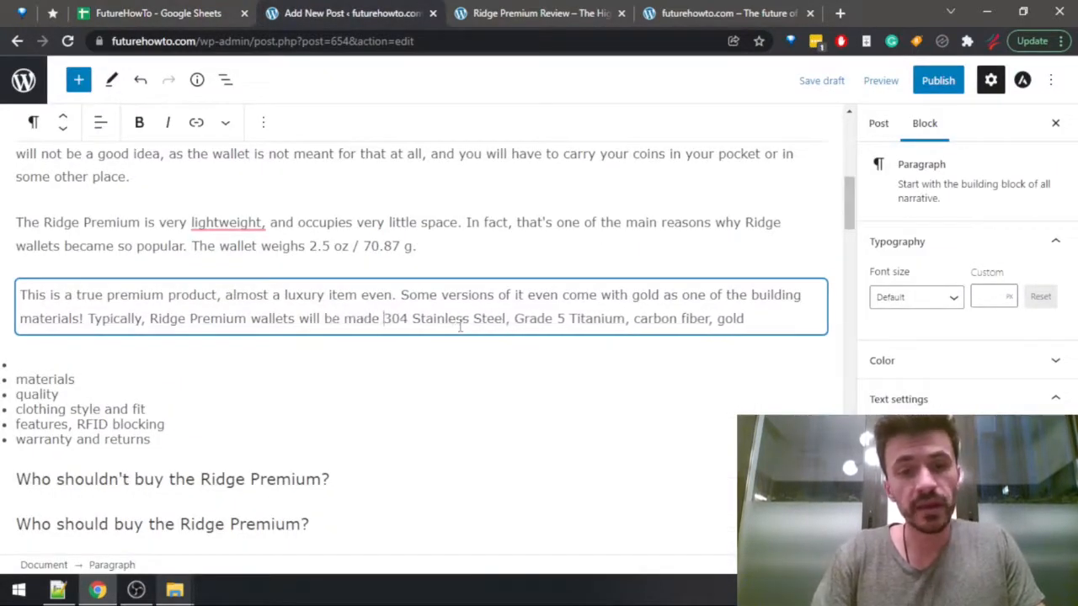
type("out of")
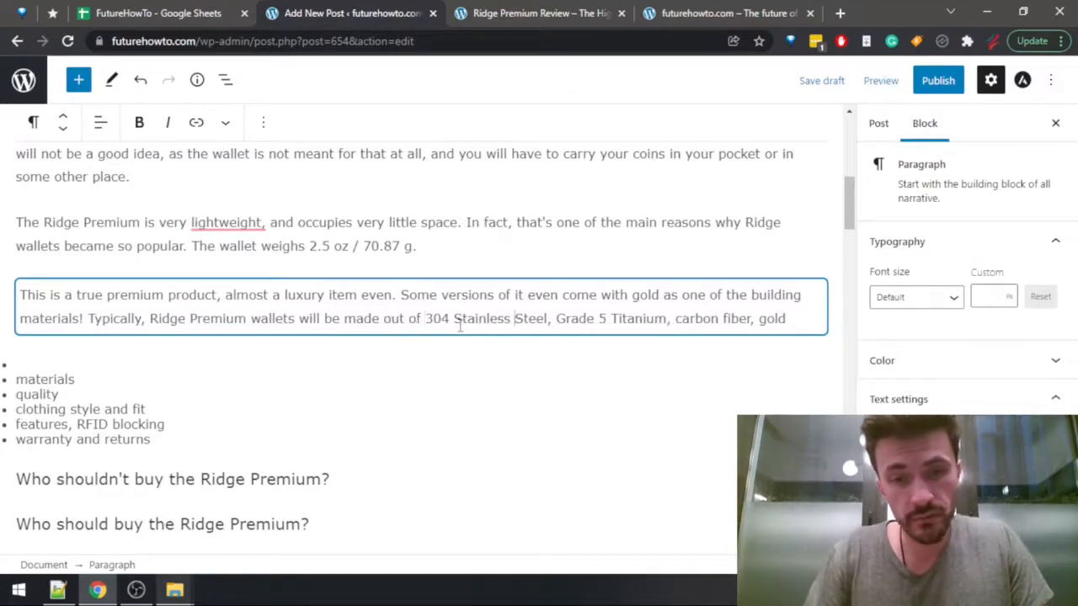
Change "Stainless Steel" to lowercase "stainless steel" in the materials sentence.
key("ctrl+Right")
key("ctrl+Right")
key("ctrl+Right")
key("ctrl+Right")
key("shift+Right")
type("s")
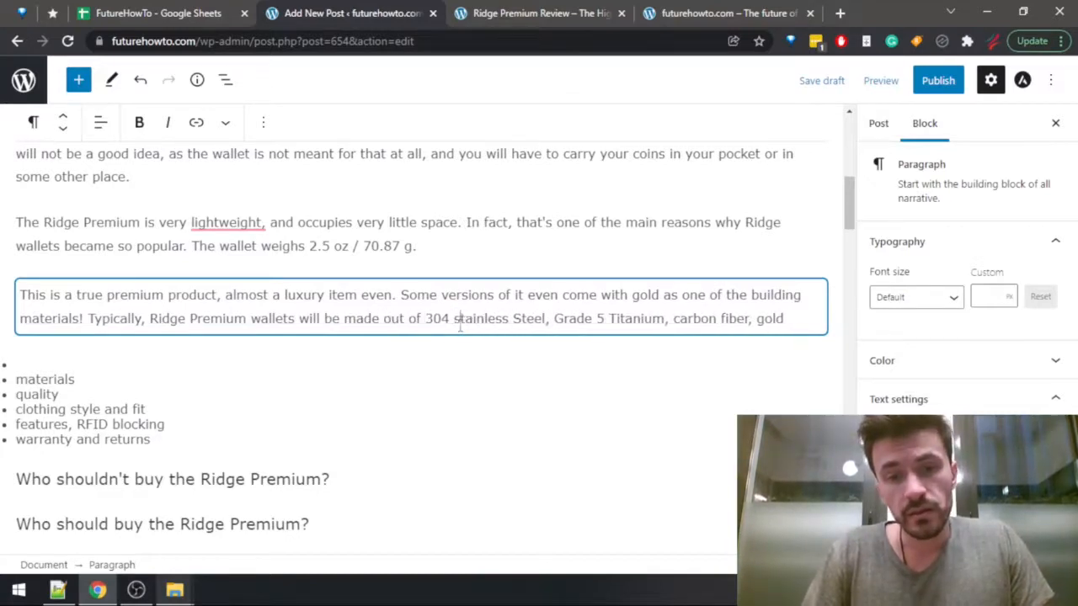
key("ctrl+Right")
key("ctrl+Right")
key("shift+Right")
type("s")
key("ctrl+Right")
key("ctrl+Right")
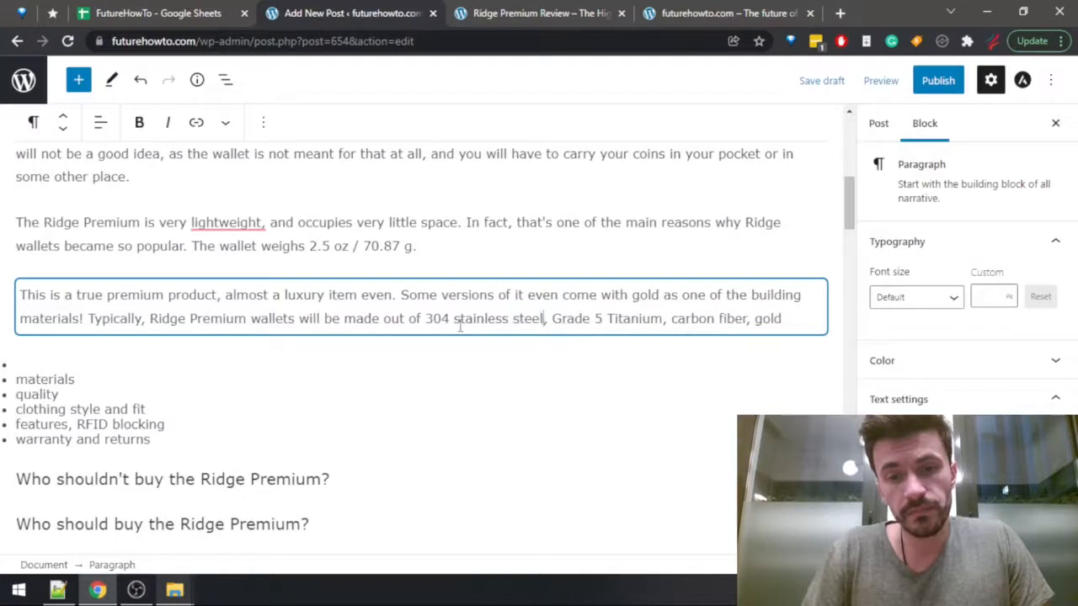
key("ctrl+Right")
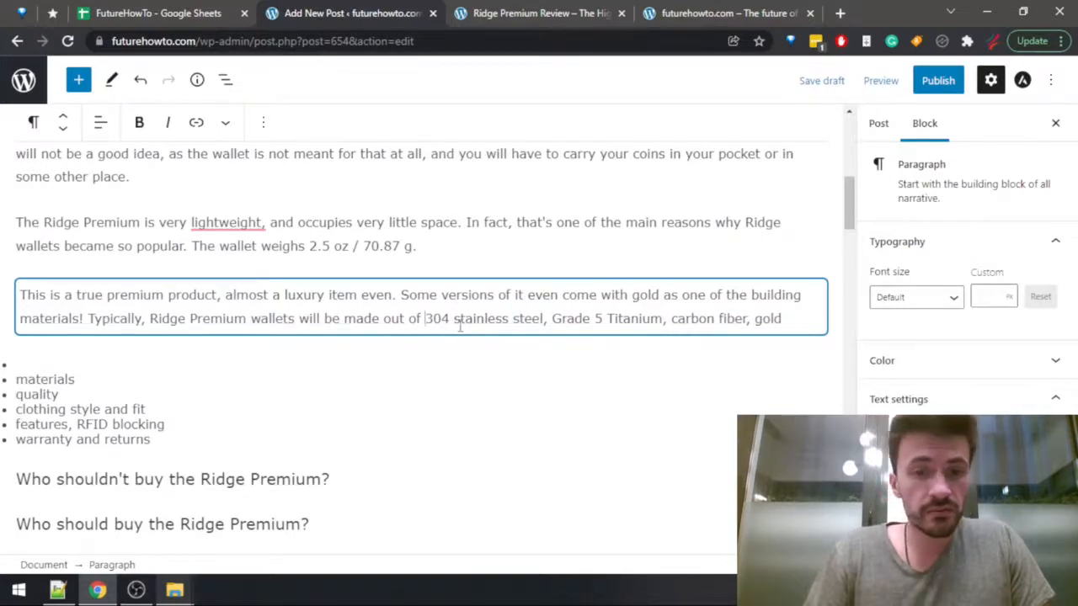
Insert "a combination of" before "304 stainless steel" in the Ridge Premium materials sentence.
type("a combin")
type("ation of")
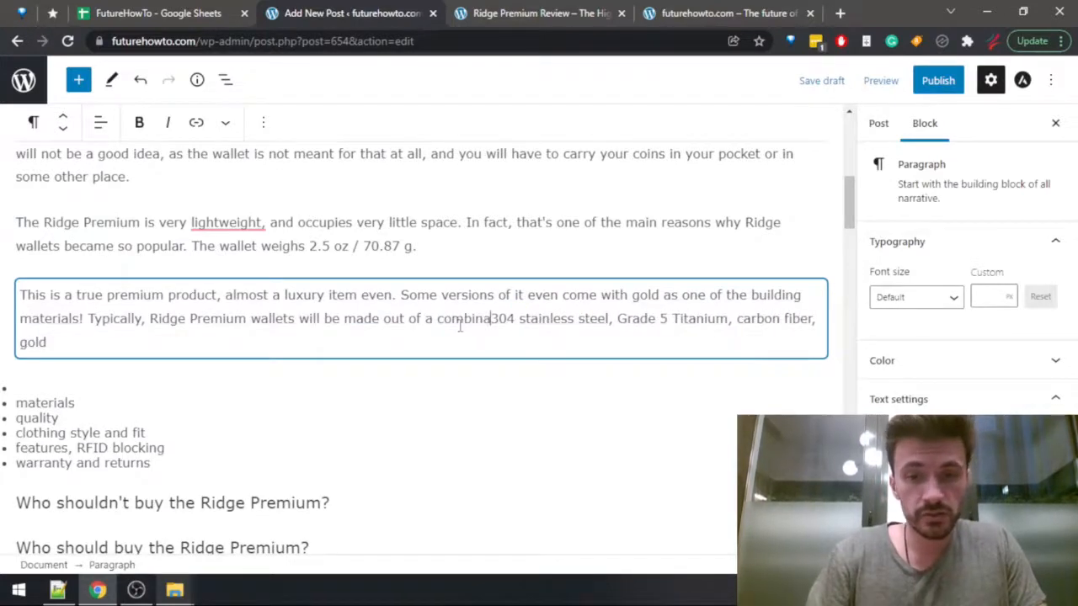
key("ctrl+Right")
key("ctrl+Right")
key("ctrl+Right")
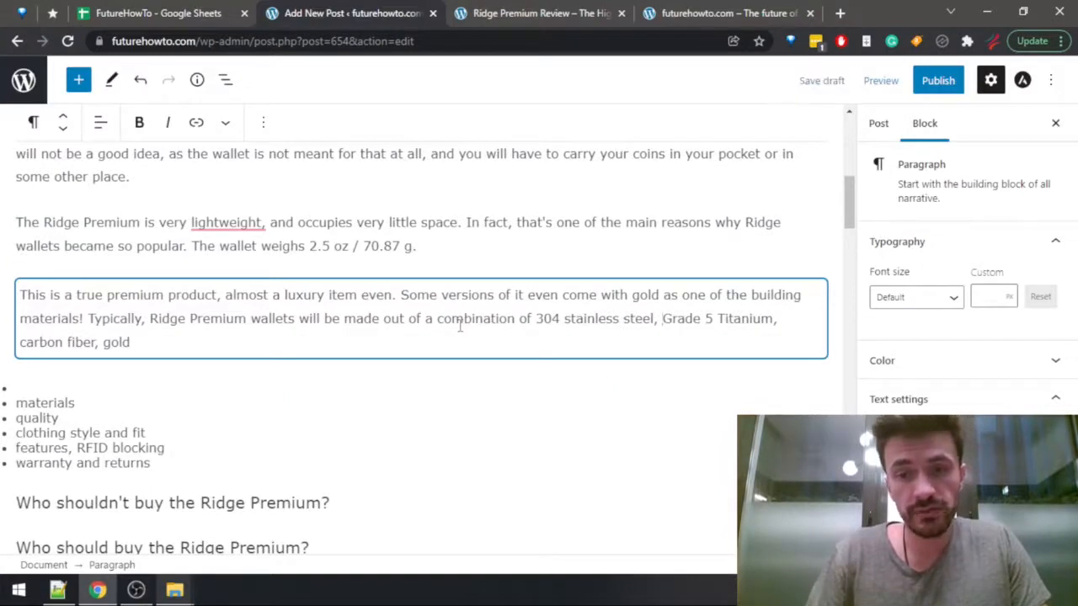
key("shift+Right")
type("S")
key("ctrl+Right")
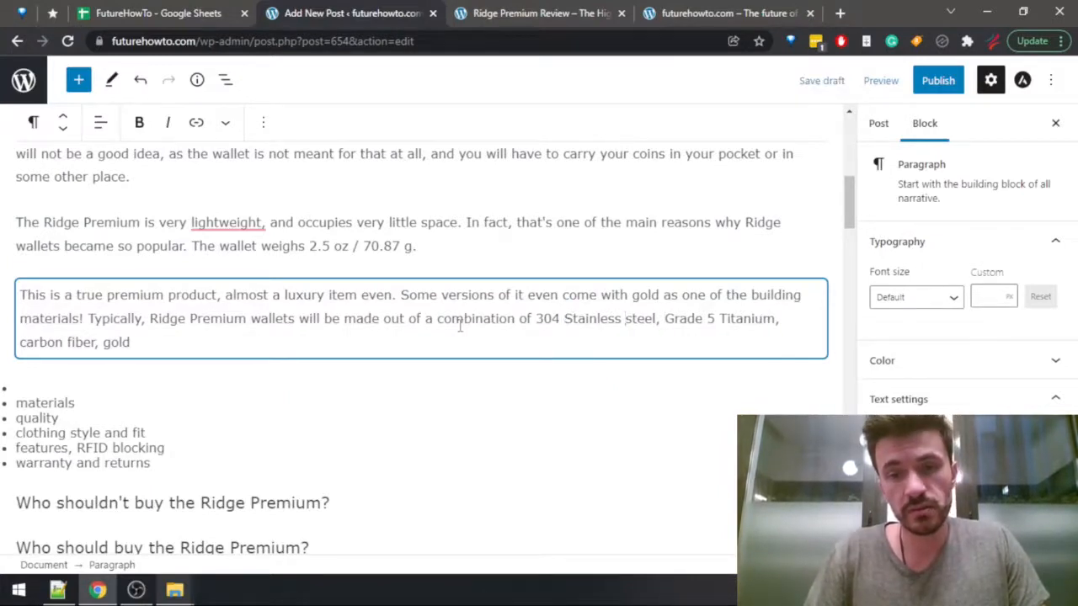
key("ctrl+Left")
key("ctrl+Left")
key("shift+Right")
type("s")
key("ctrl+Right")
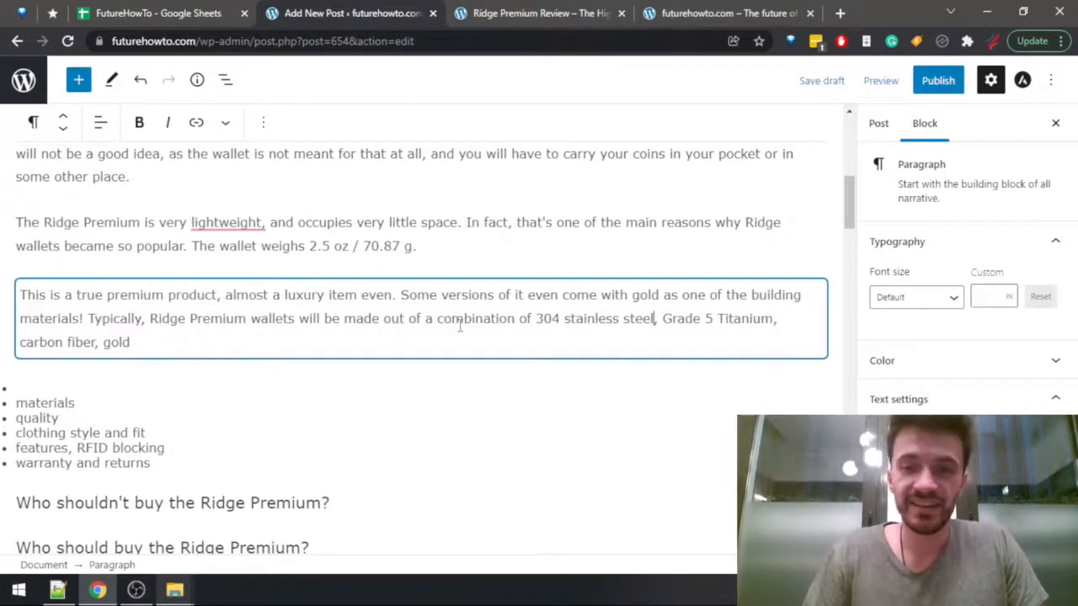
Change "Grade 5 Titanium" to lowercase "grade 5 titanium" in the materials sentence.
key("ctrl+Right")
key("shift+Right")
type("g")
key("ctrl+Right")
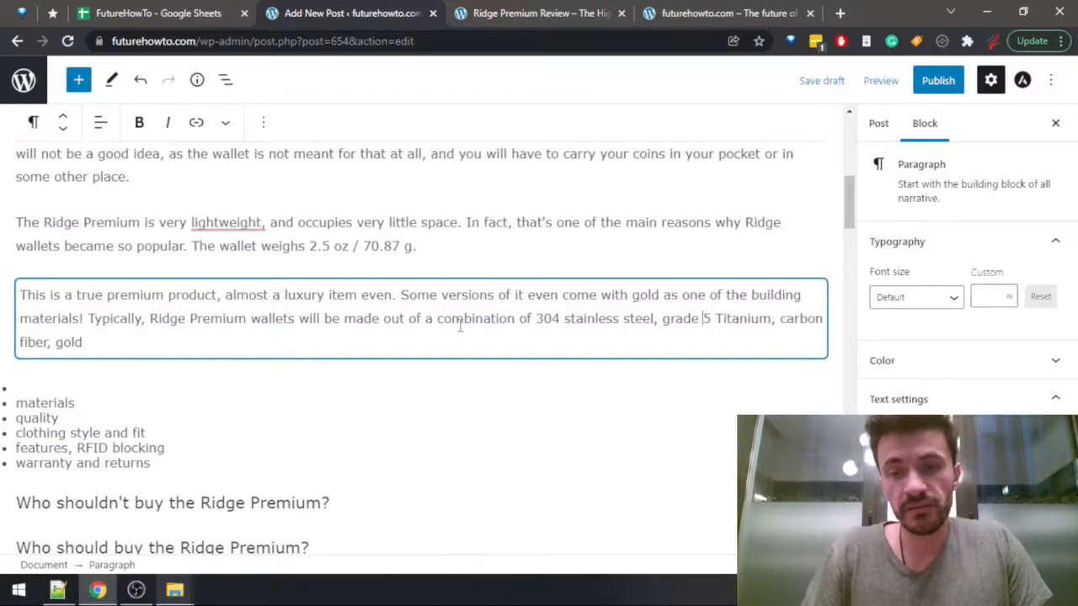
key("shift+Right")
type("t")
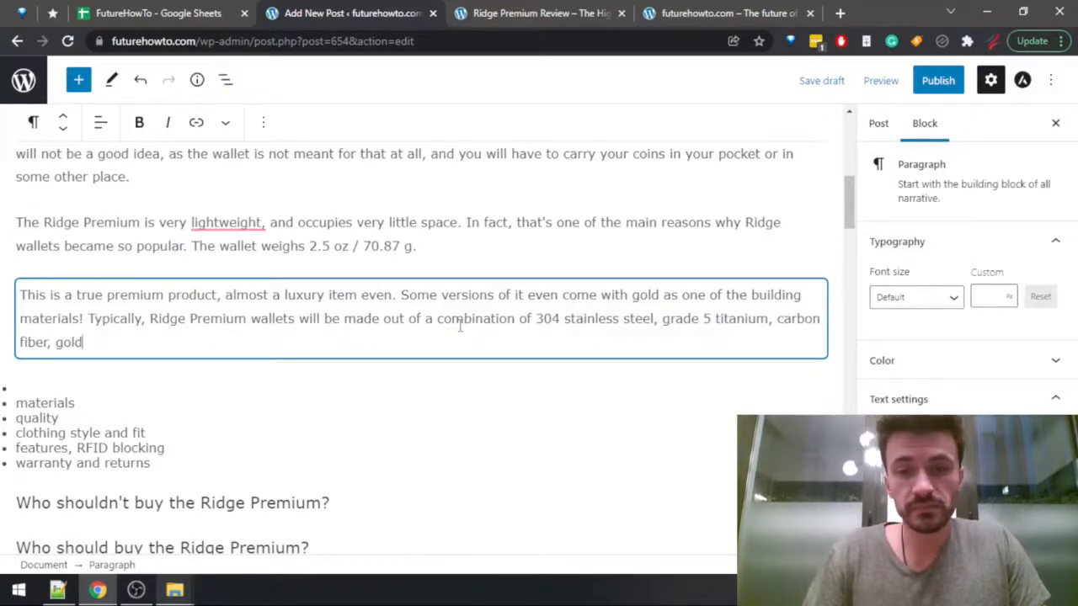
Replace "gold" at the end of the materials sentence with "and other high-end materials, making it".
key("ctrl+shift+Left")
type("and ")
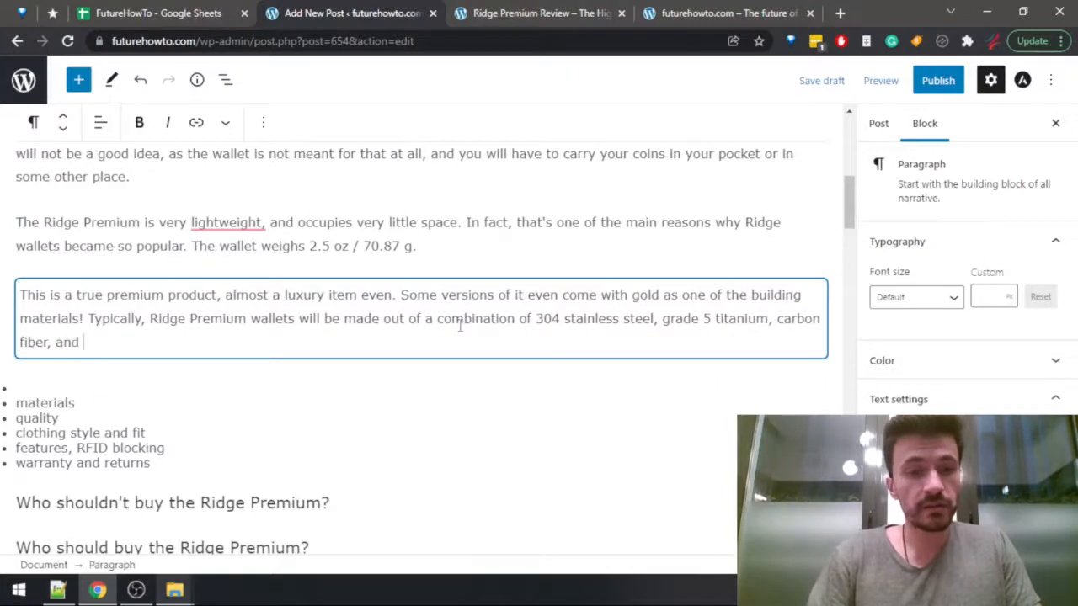
type("other high-end m")
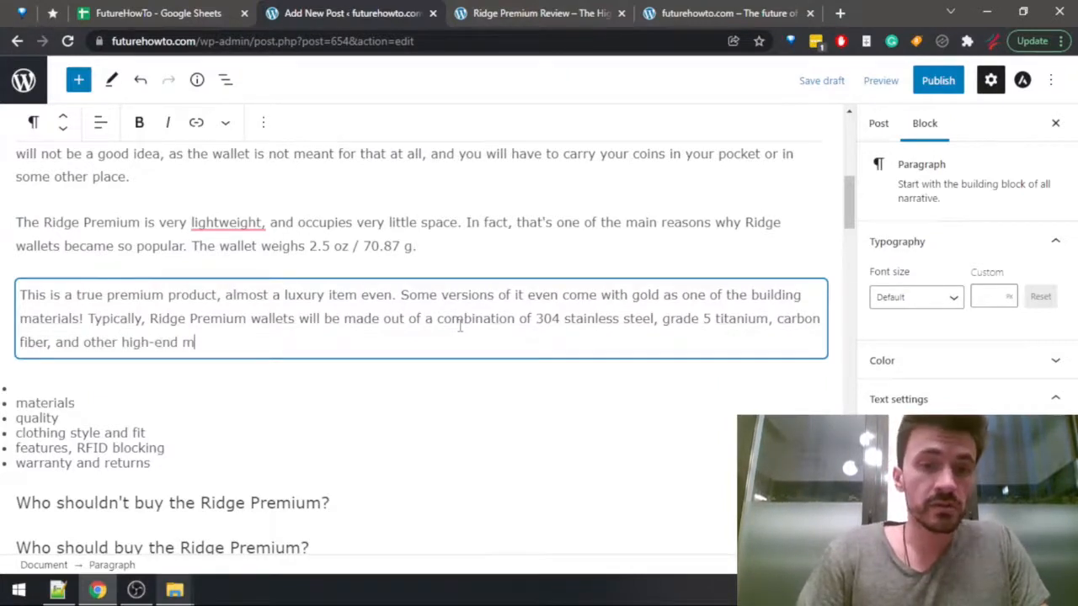
type("aterials, makin")
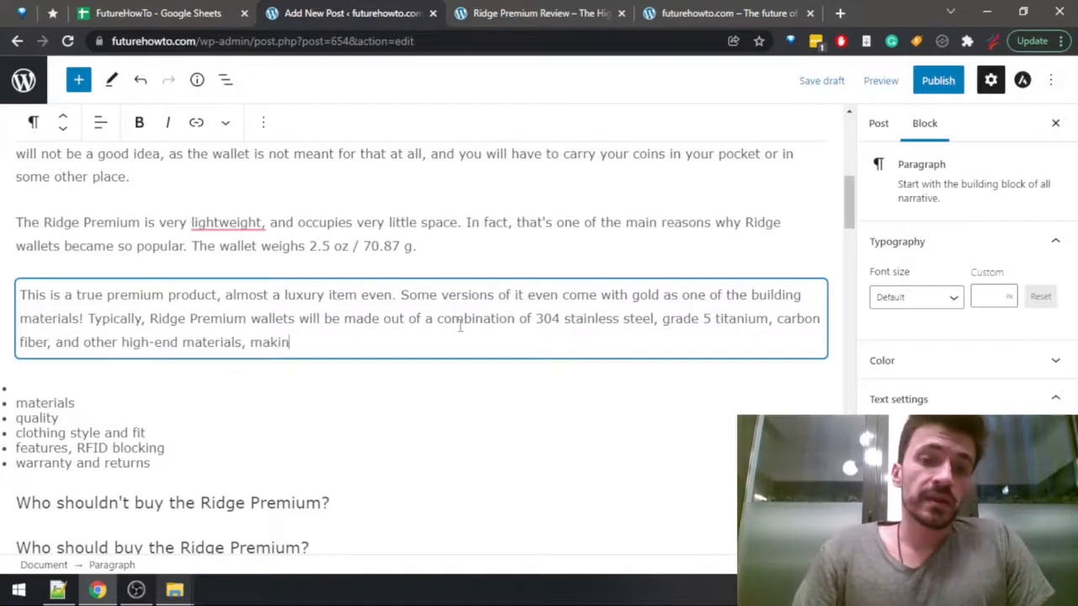
type("g this")
key("BackSpace")
key("BackSpace")
key("BackSpace")
key("BackSpace")
type("it")
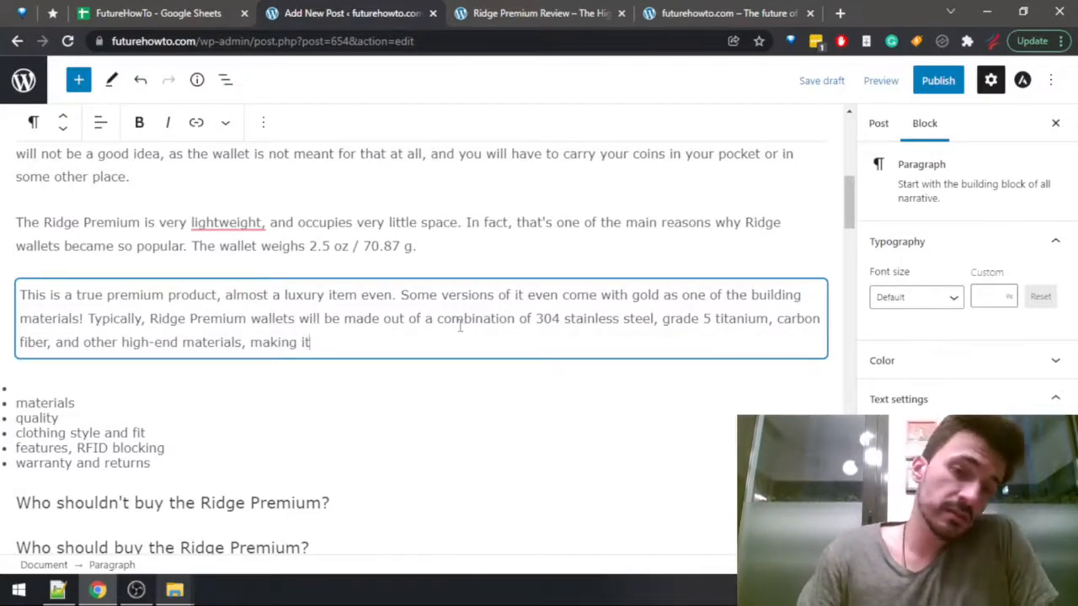
type(" one of the top")
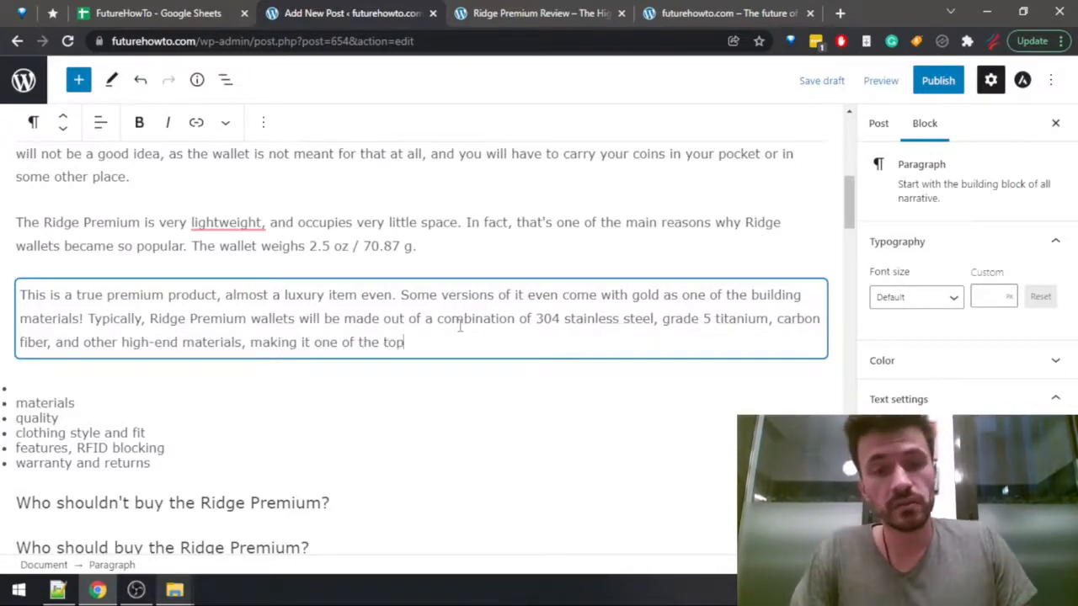
type("-quality ")
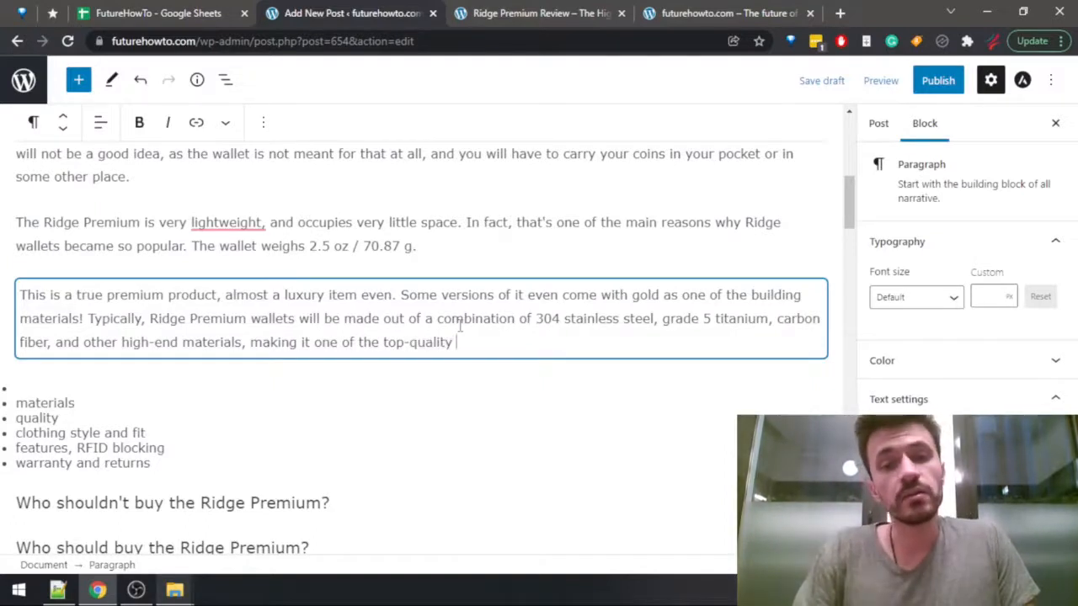
type("minimalist wallet")
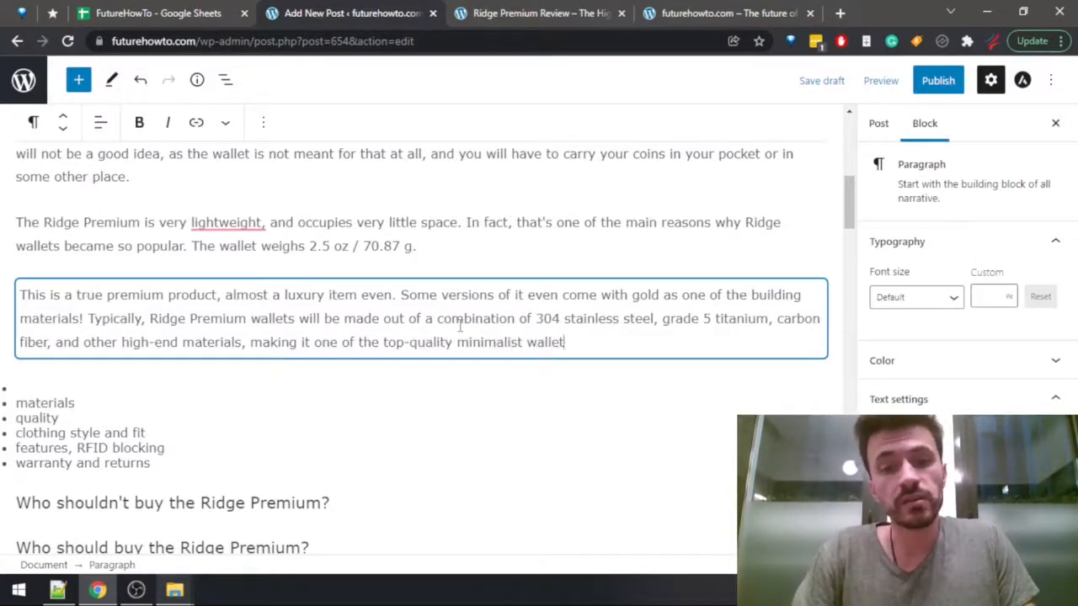
type("s ever a")
Finish the materials sentence with "one of the top-quality minimalist wallets ever designed.".
key("BackSpace")
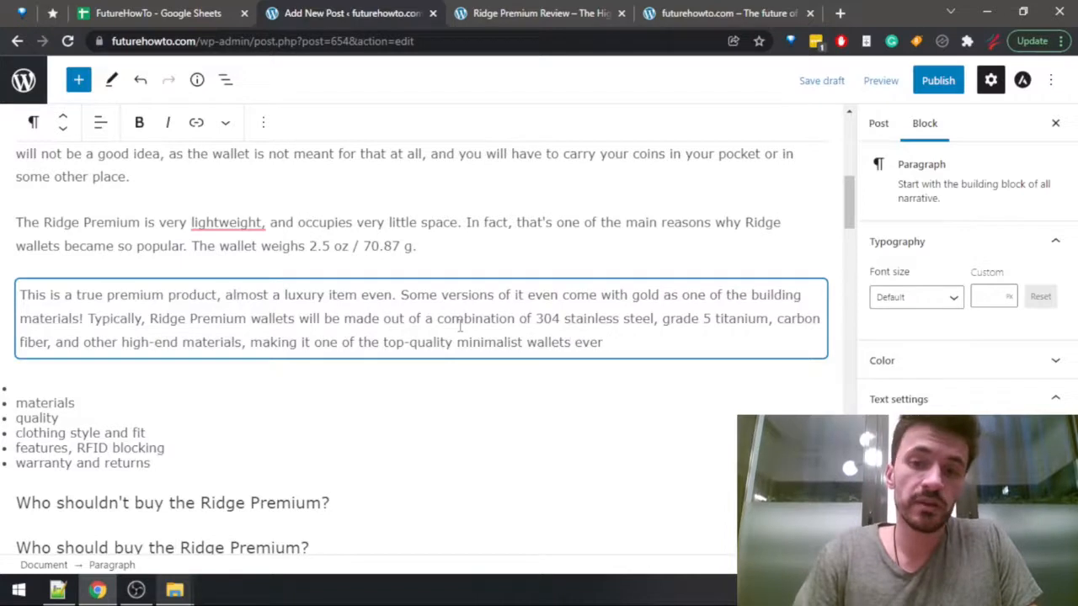
type("designed.")
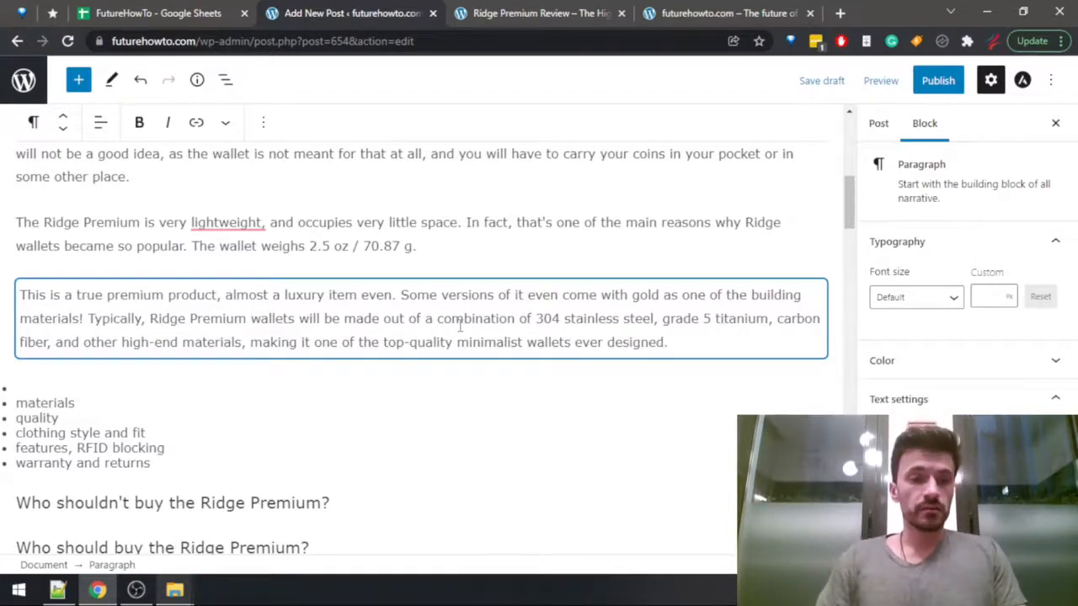
Delete the empty, "materials" and "quality" items from the bulleted notes below the paragraph.
key("Down")
key("Down")
key("Down")
key("shift+Up")
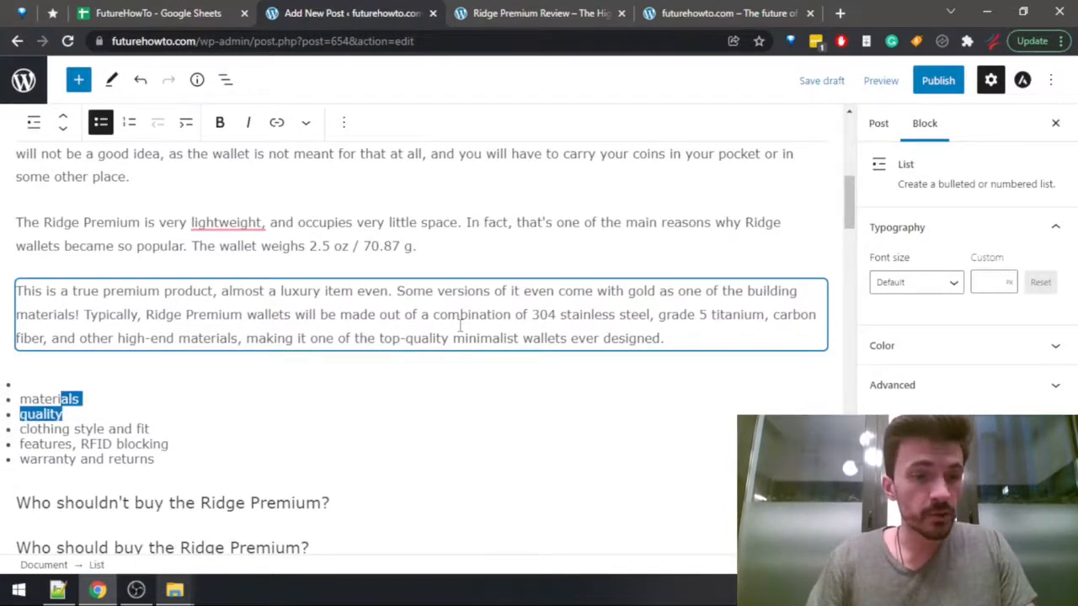
key("shift+Up")
key("BackSpace")
key("Left")
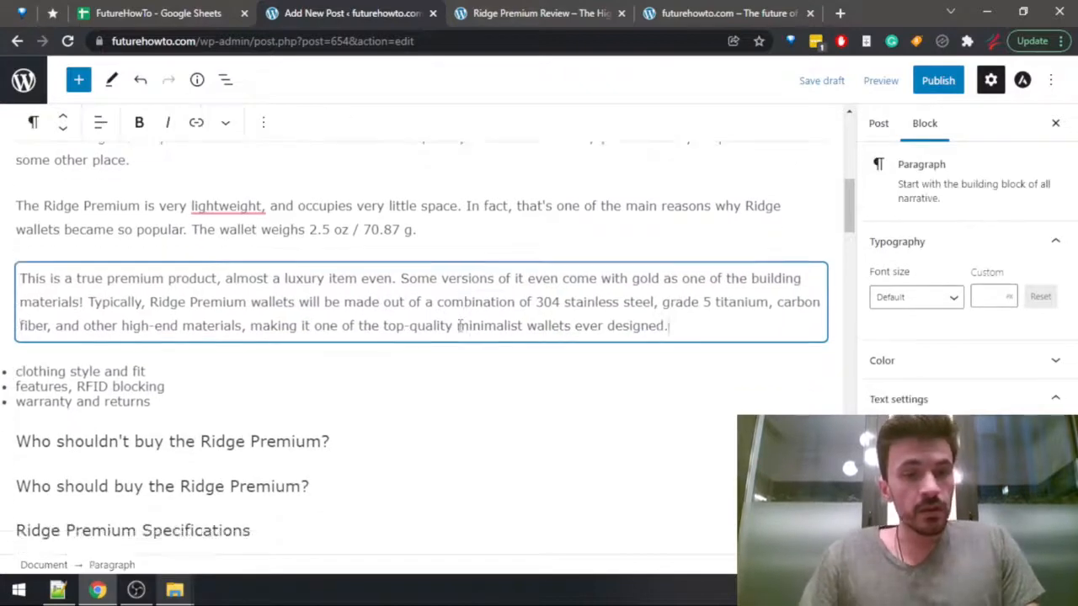
Add a new paragraph above the remaining notes, starting with "The wallet is very slick and modern-looking".
key("Return")
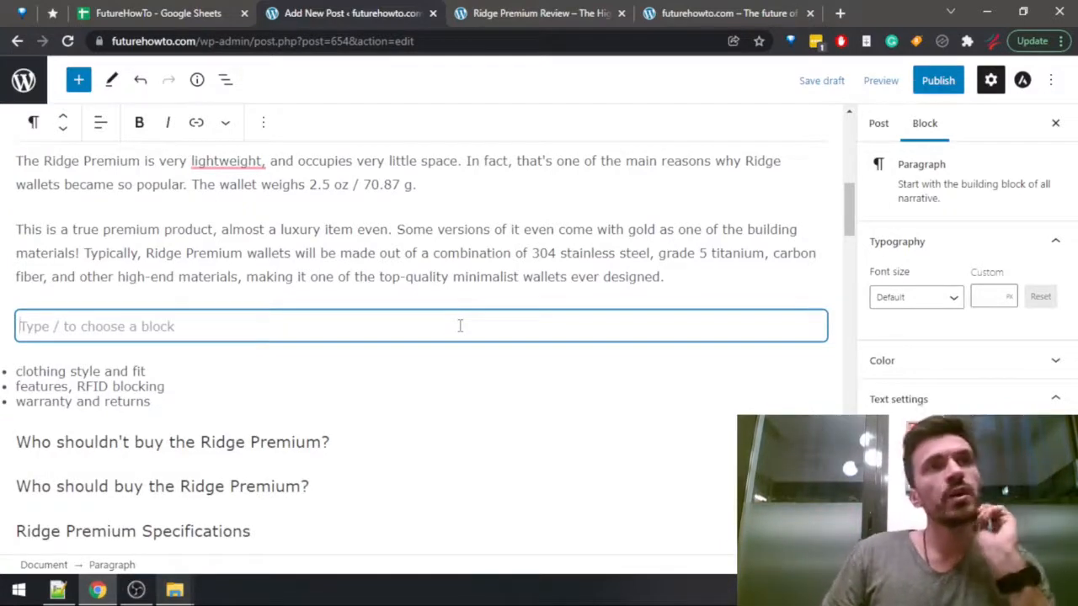
type("T")
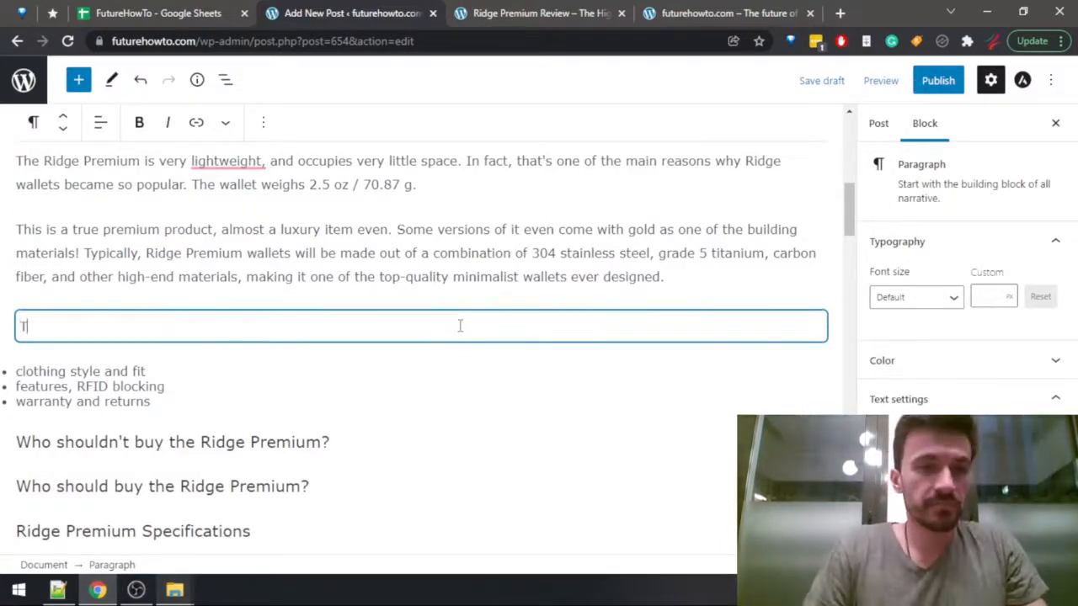
type("he walle")
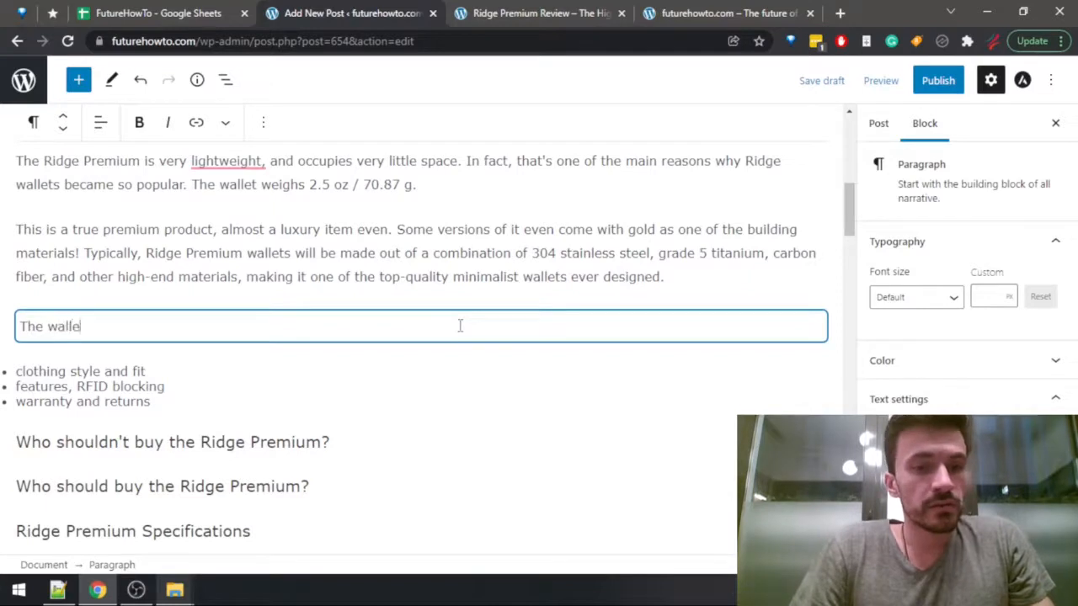
type("t is very")
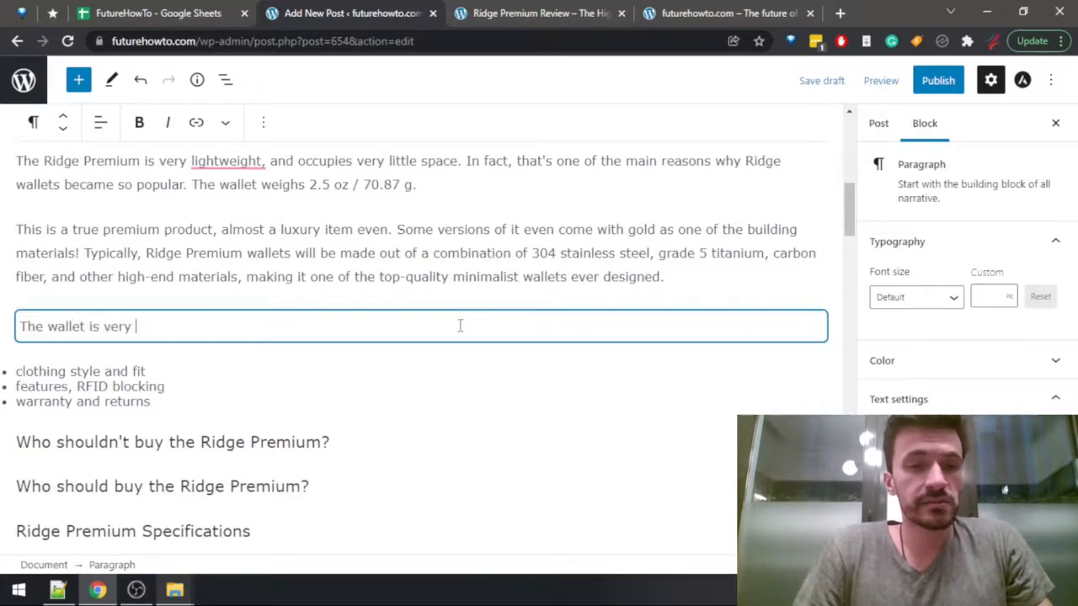
type(" slick and modern-")
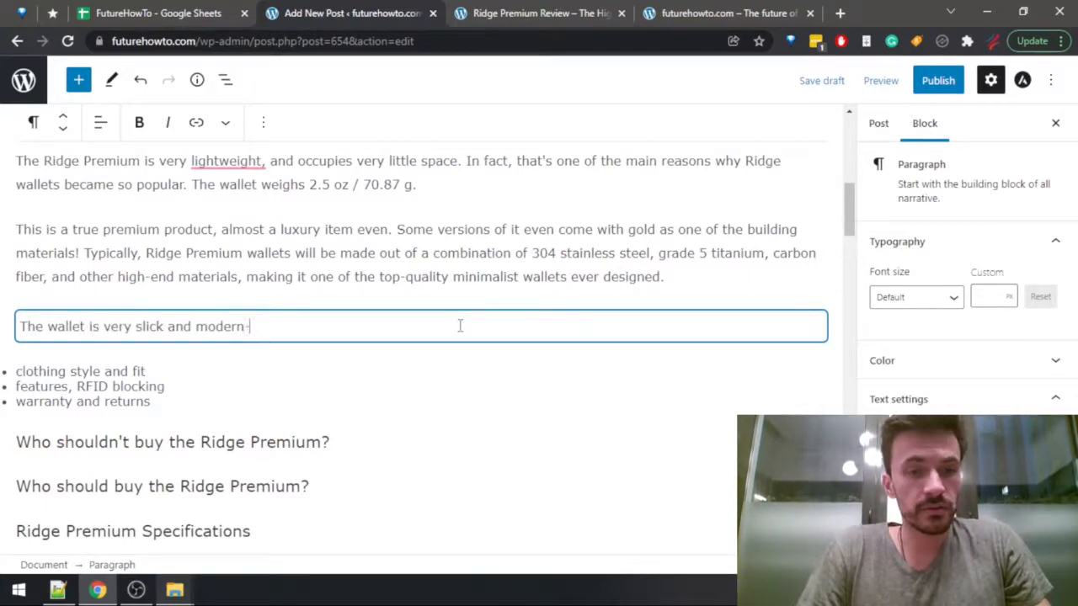
type("looking, so ")
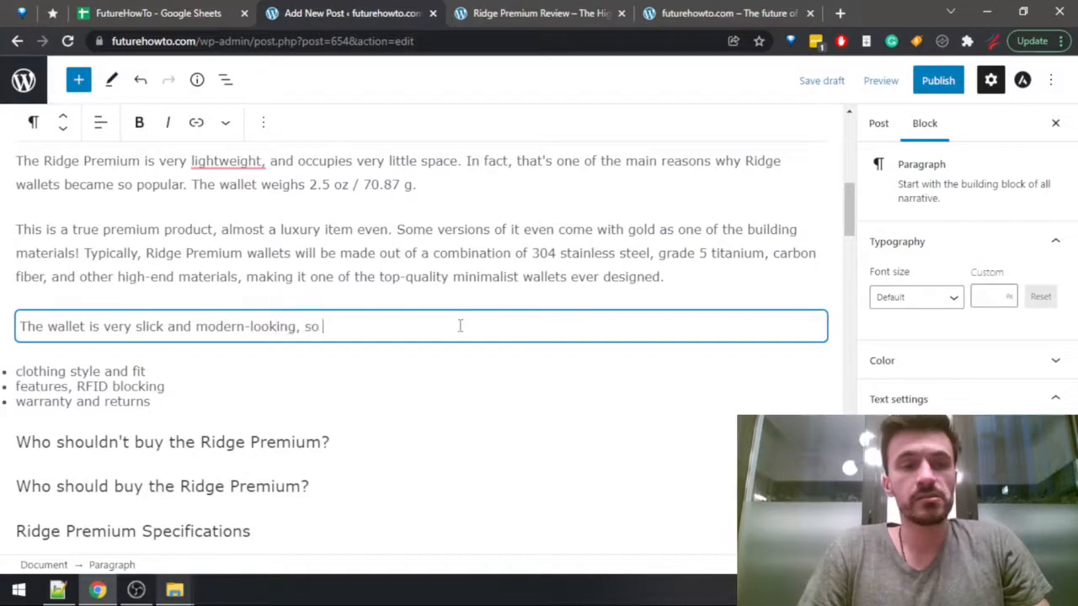
type("it will")
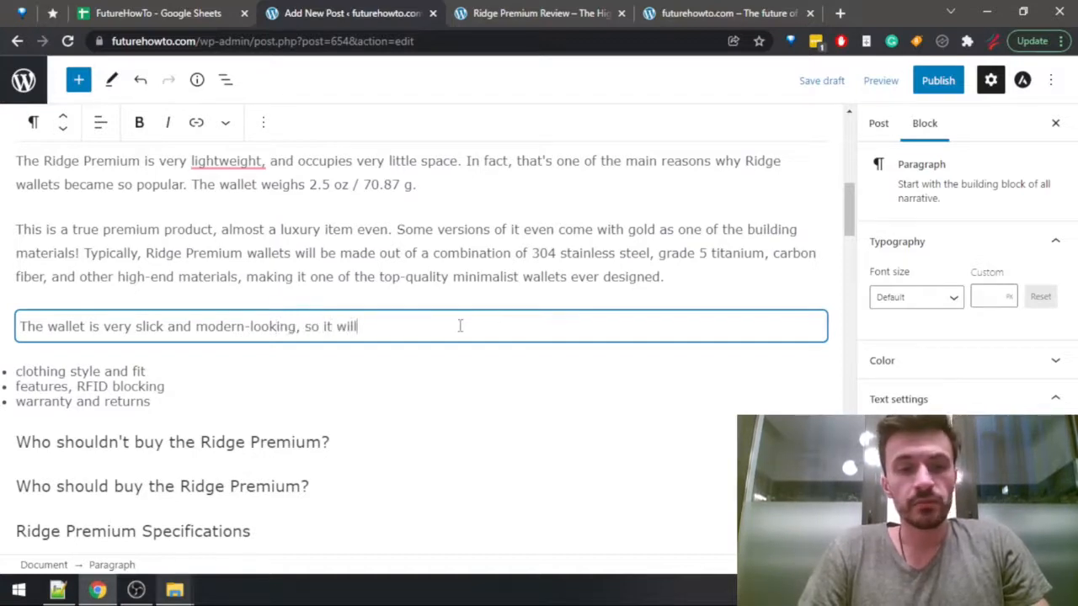
type(" fit perfect")
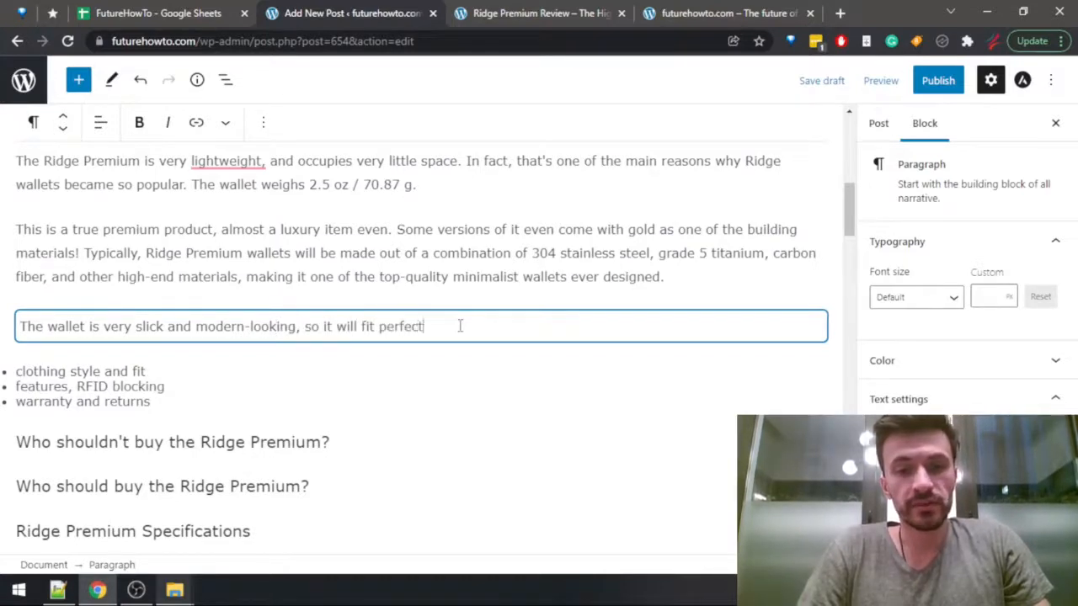
type("ly with ")
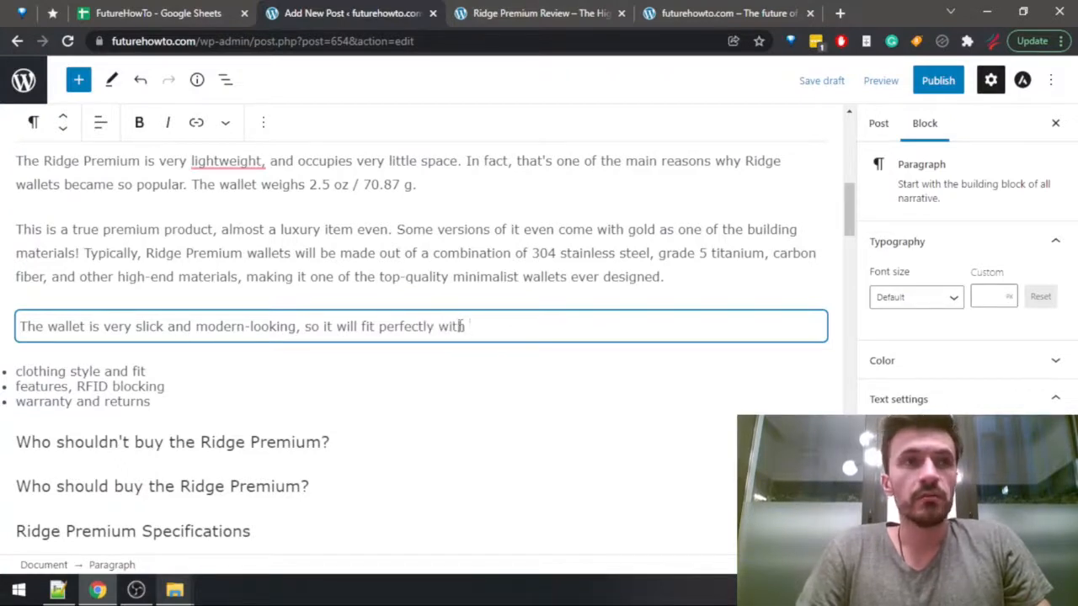
type("pretty much any ")
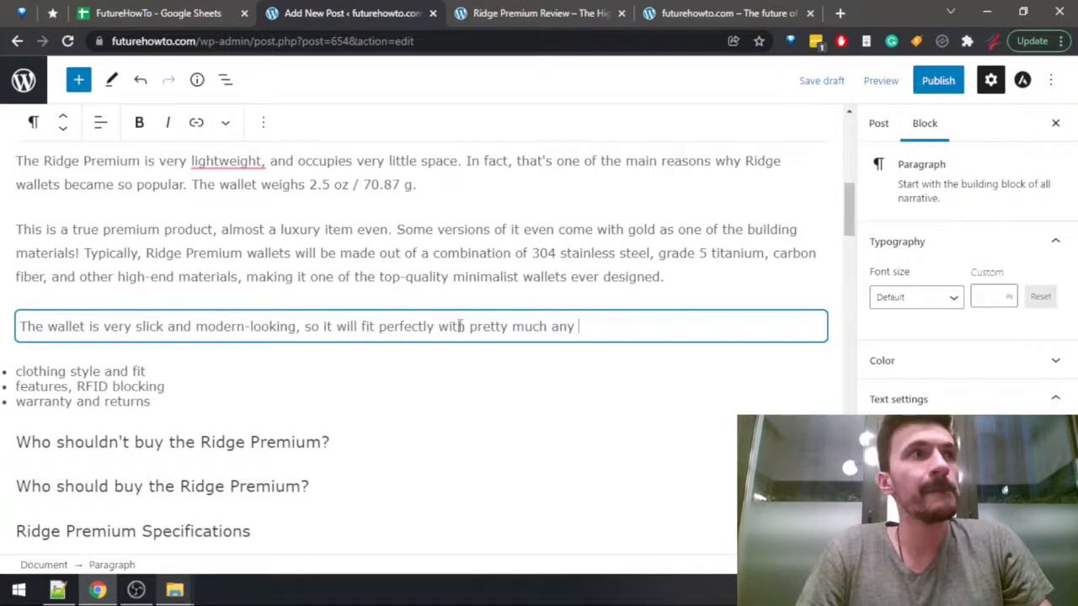
type("modern, ")
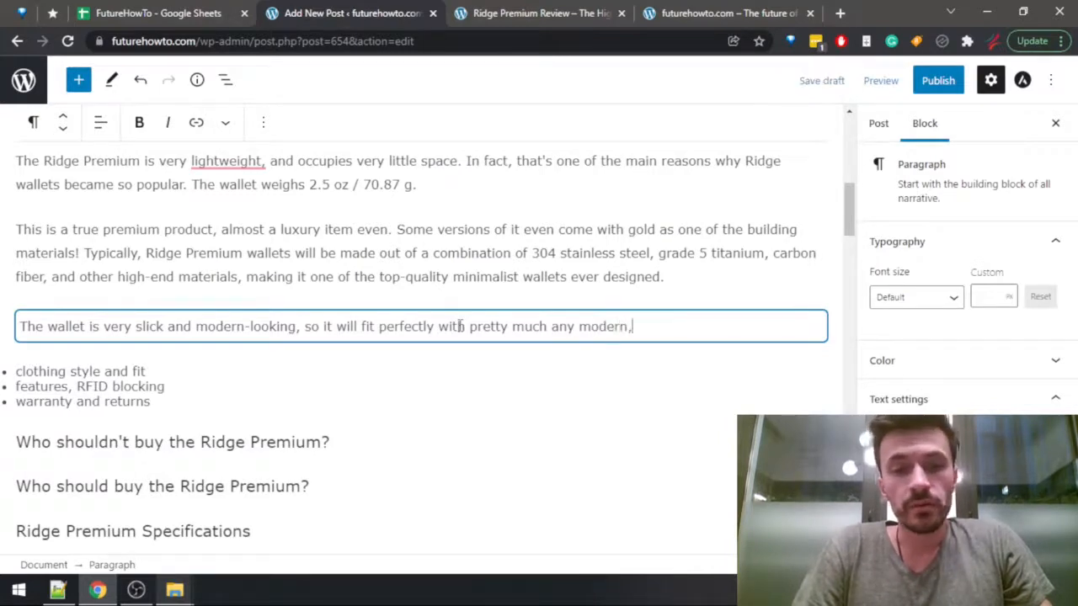
type("elegant")
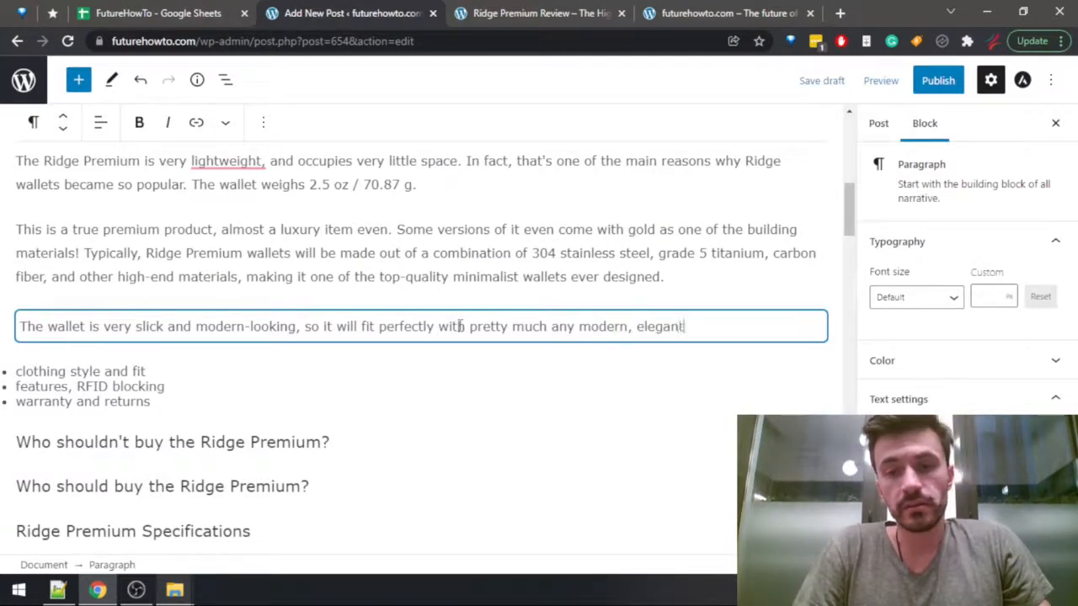
type(", or sty")
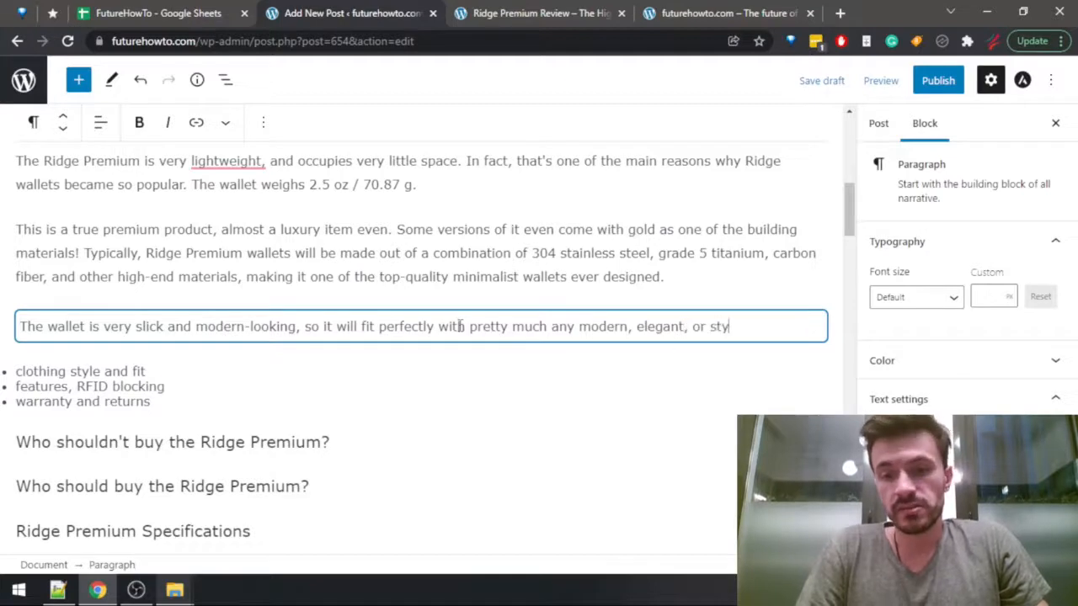
type("lish outfit.")
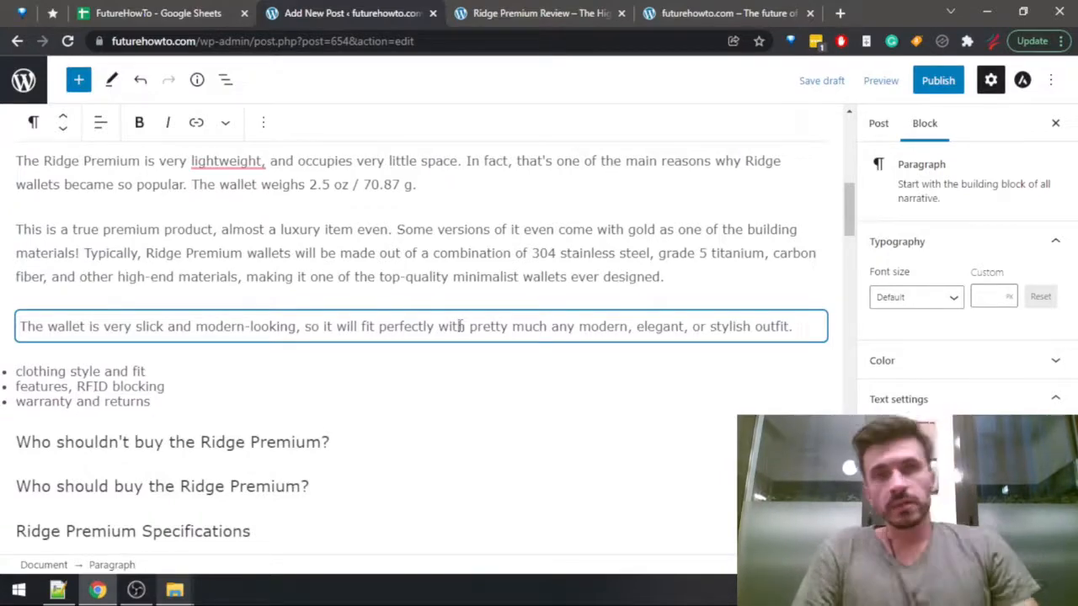
Search the Ridge Premium review for "cloth", read its clothing style section, and return to the end of the outfit sentence in the post.
key("ctrl+Tab")
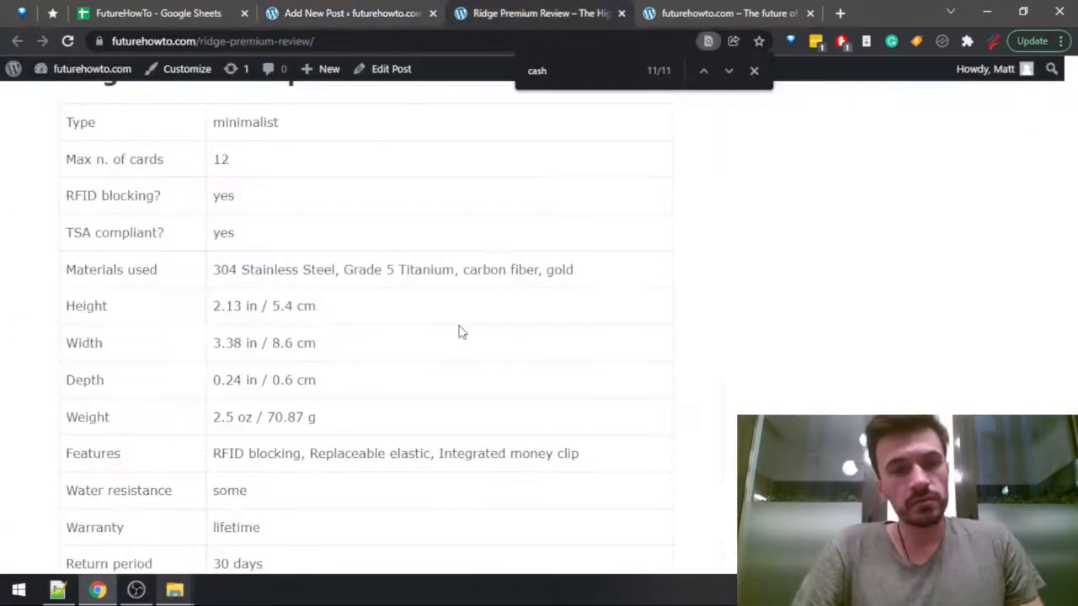
key("ctrl+f")
type("cloth")
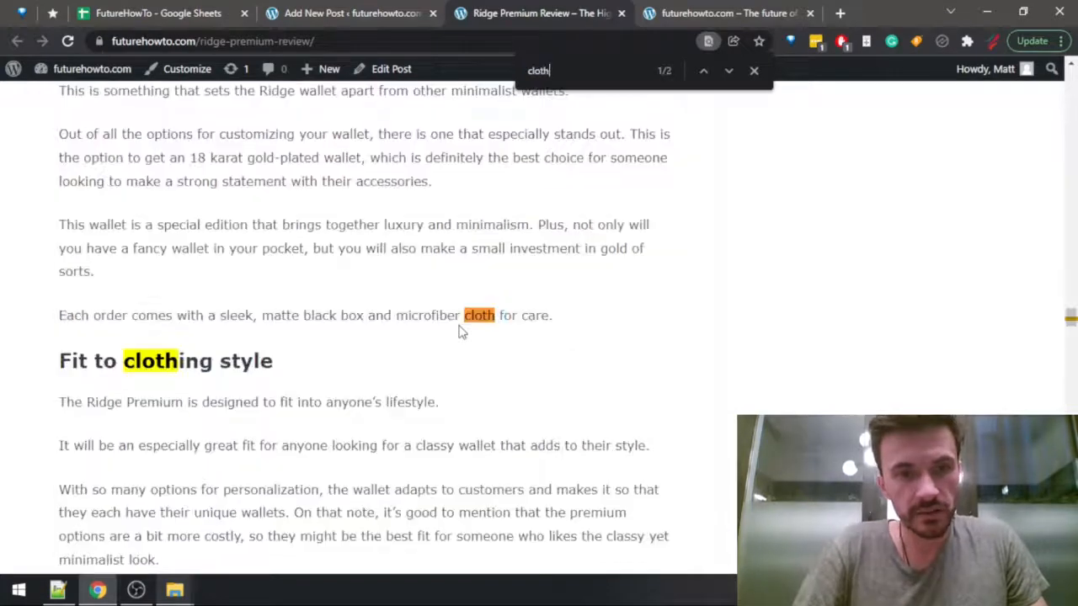
left_click_drag(152, 455, 468, 448)
scroll(464, 464, "down", 2)
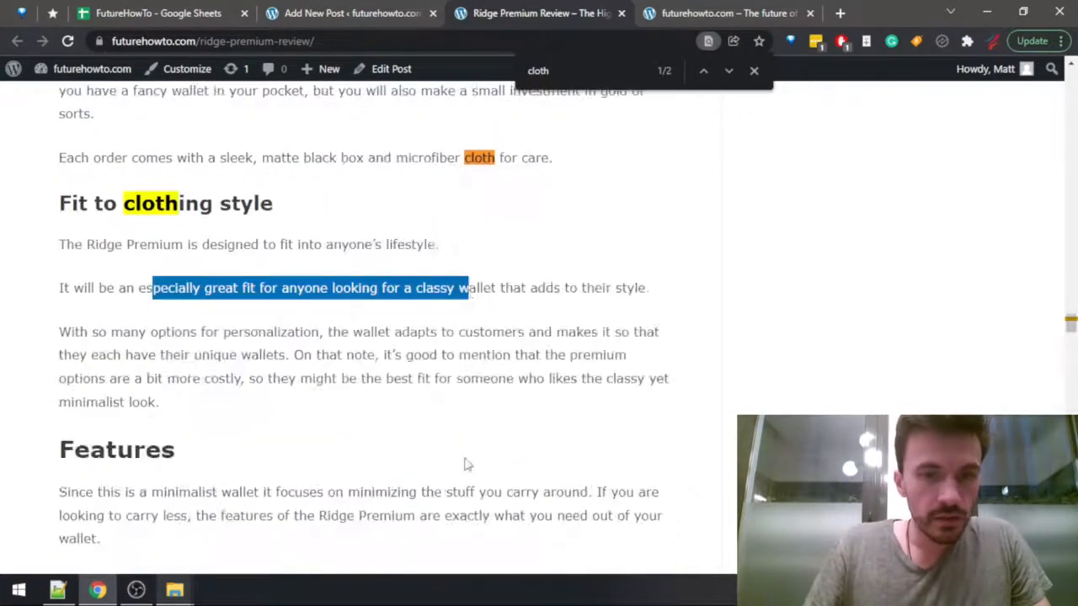
left_click_drag(111, 332, 315, 355)
key("ctrl+shift+Tab")
left_click(800, 327)
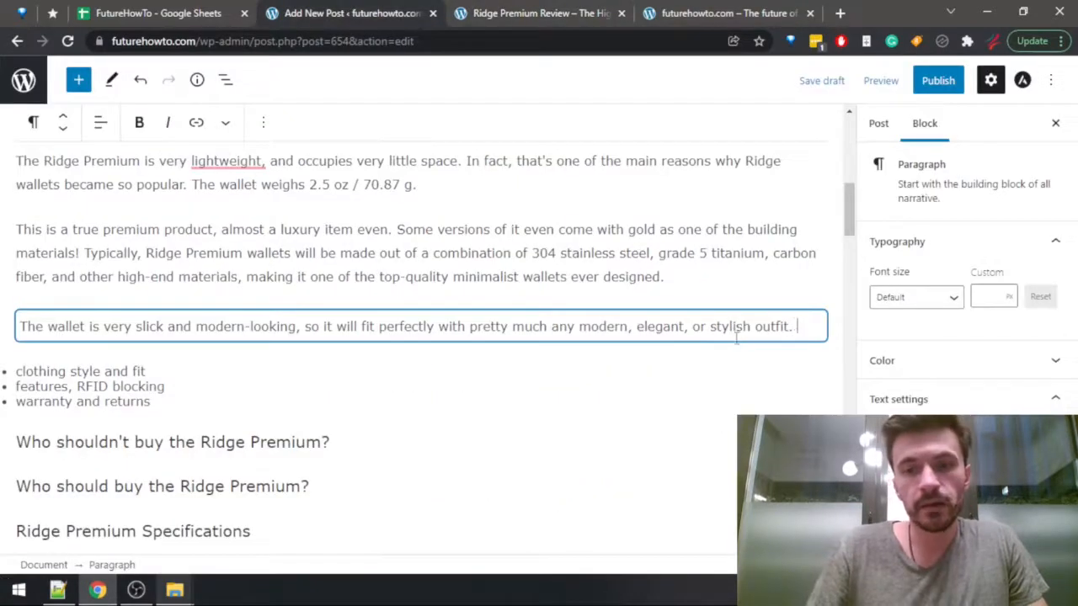
Replace "modern" with "classy" before "elegant, or stylish outfit" and add "Also, there are a lot of options to personalize the wallet," after that sentence.
double_click(613, 327)
type("classy, elegant, or stylish outfit. ")
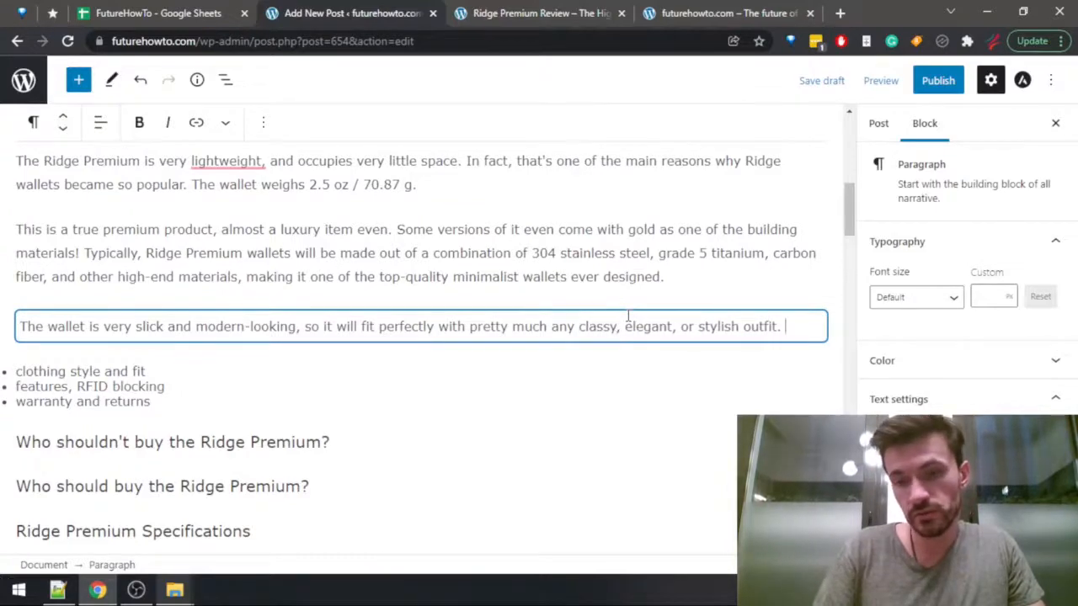
type("Also, t")
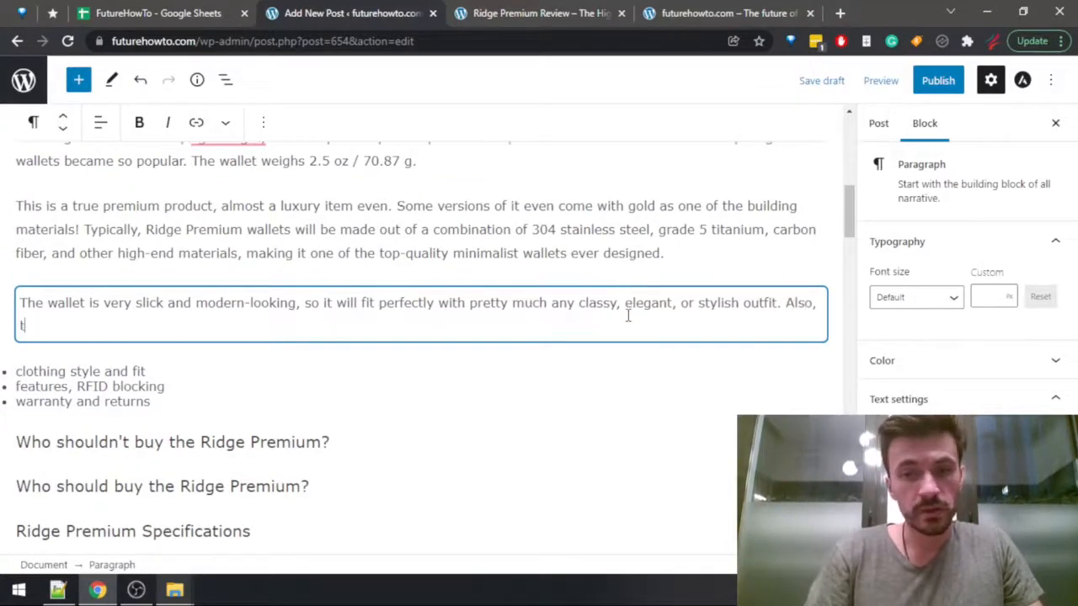
type("here a")
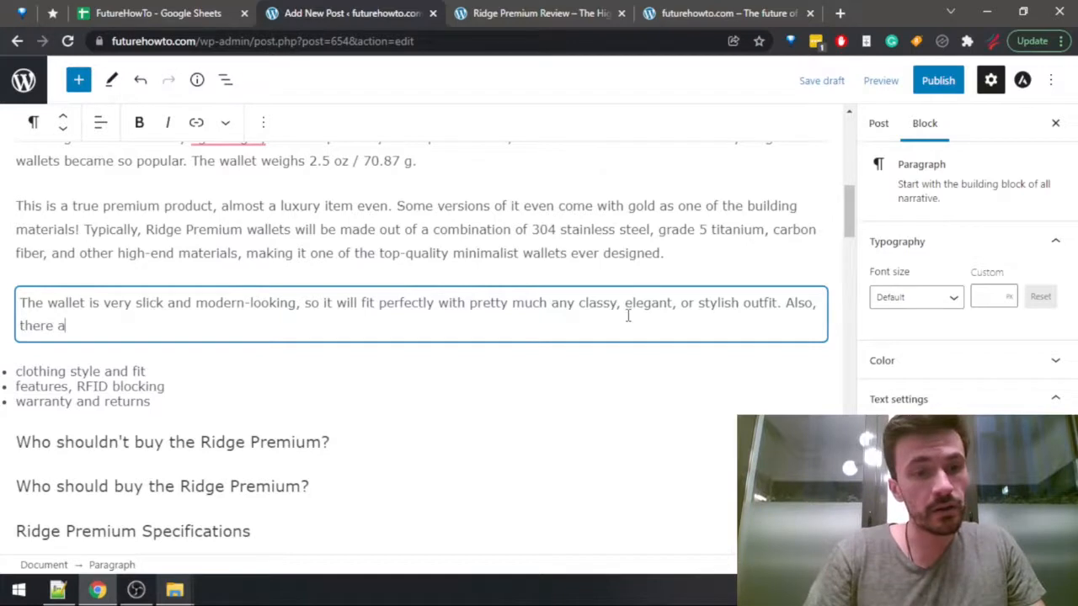
type("re a lot of")
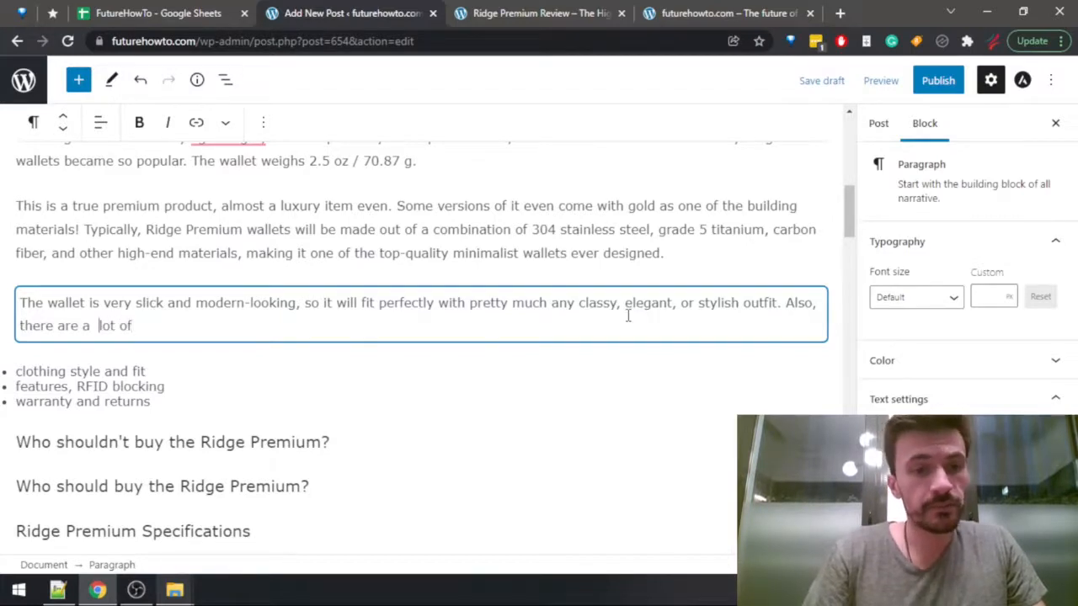
type(" options")
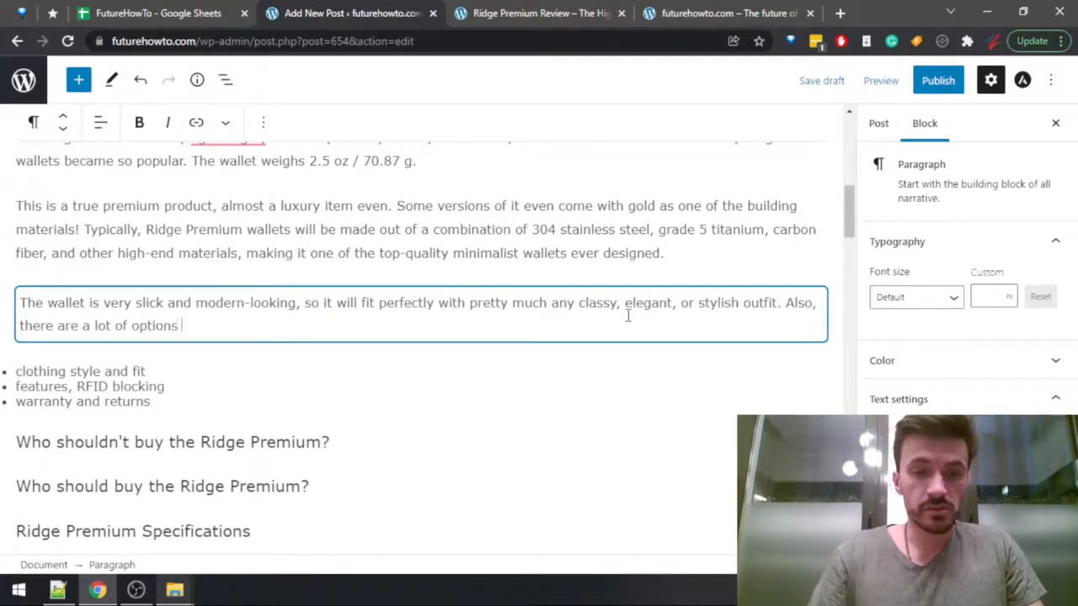
key("alt+Tab")
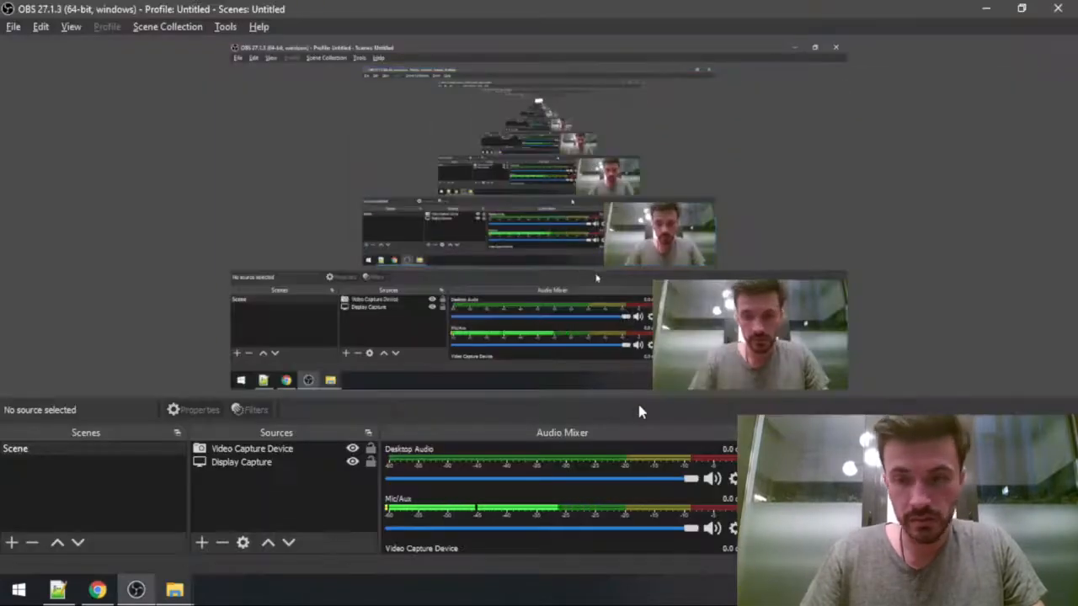
key("alt+Tab")
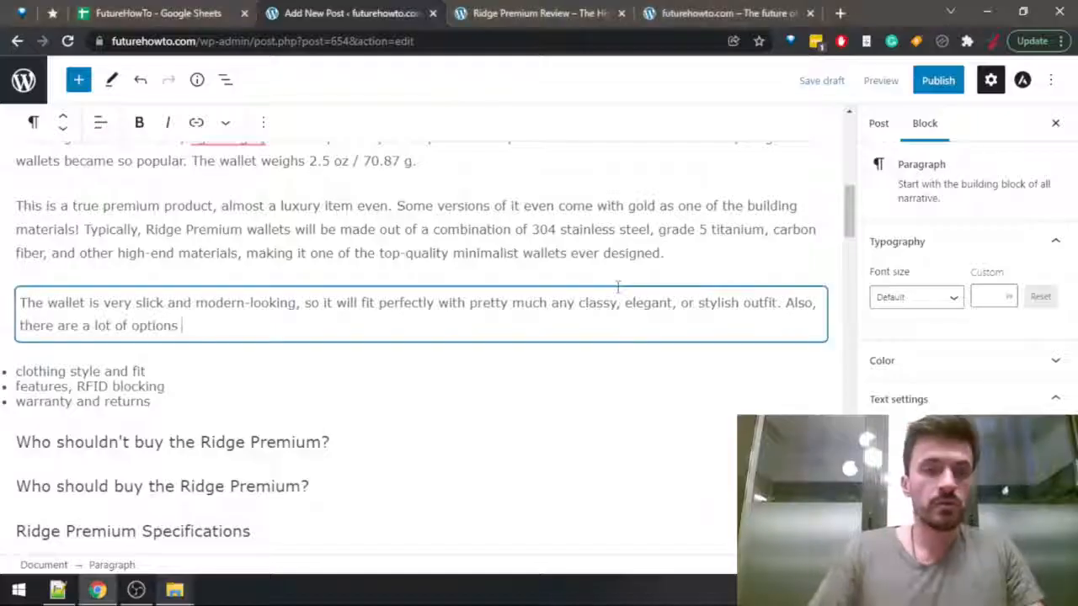
type("to")
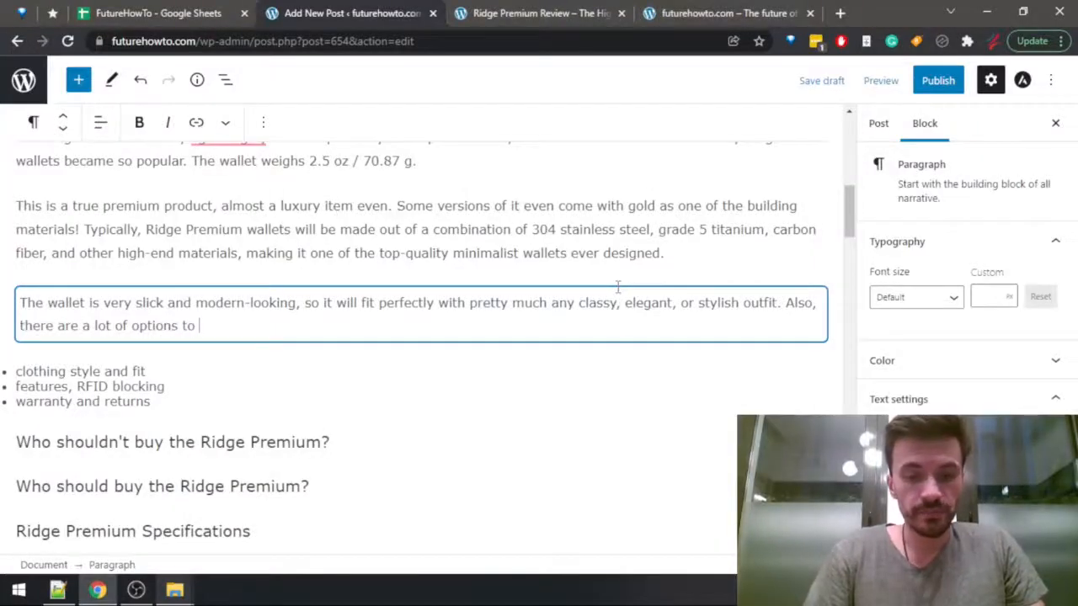
type(" person")
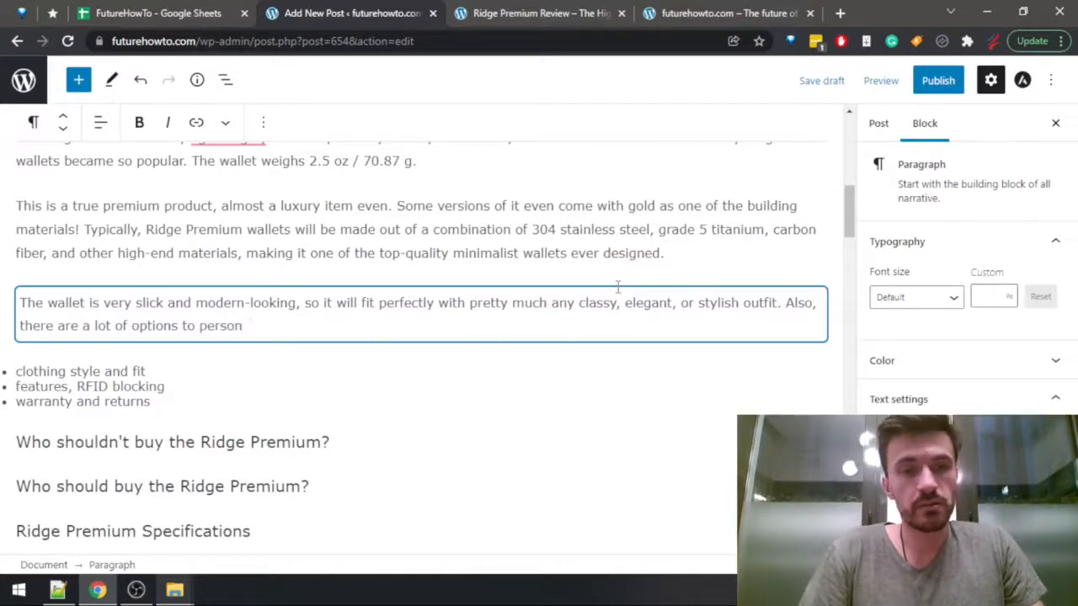
type("alize the wallet,")
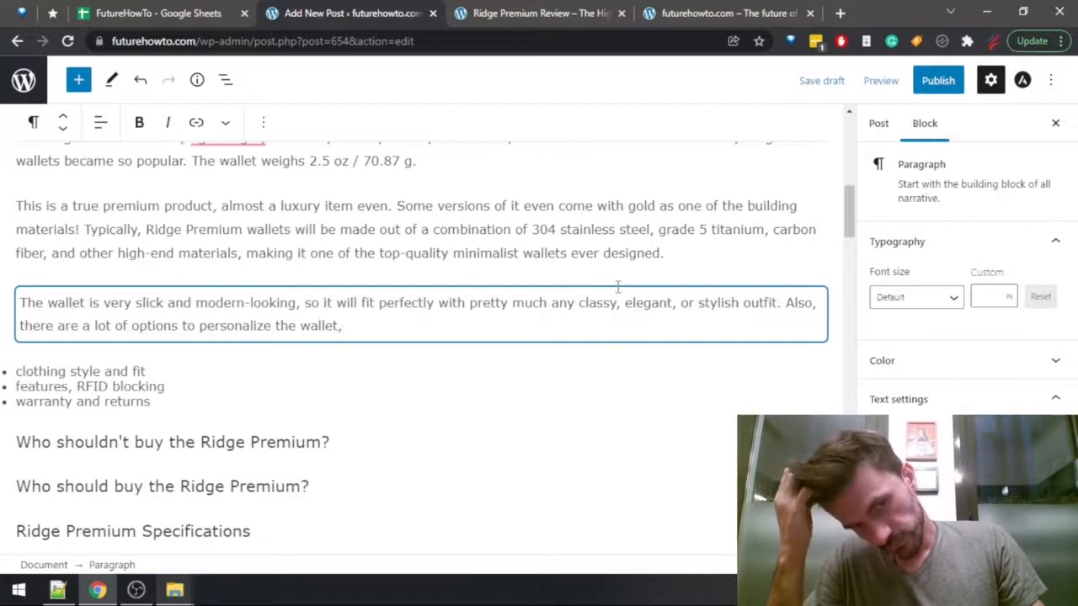
type("which")
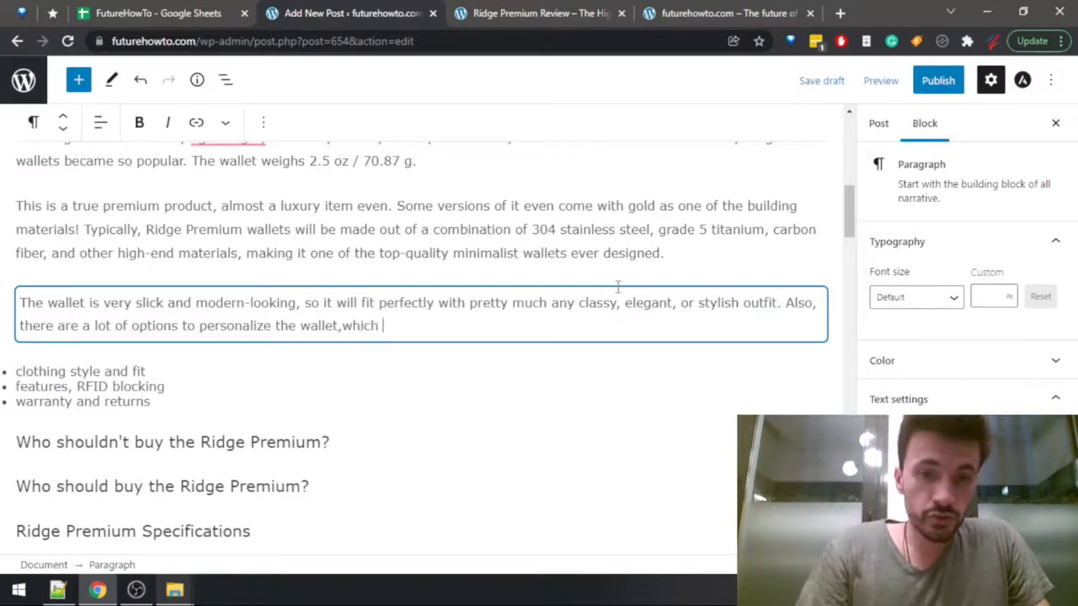
Continue the personalization sentence with "which makes it an attractive choice".
key("BackSpace")
key("BackSpace")
key("BackSpace")
key("BackSpace")
key("BackSpace")
key("BackSpace")
type("which i")
key("BackSpace")
type("ma")
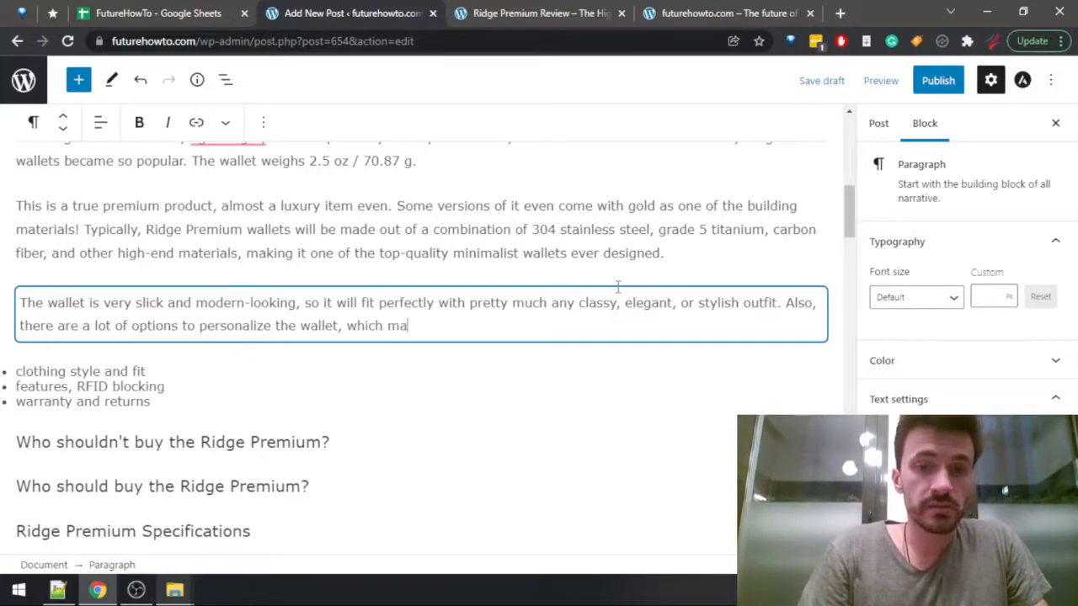
type("kes it attrac")
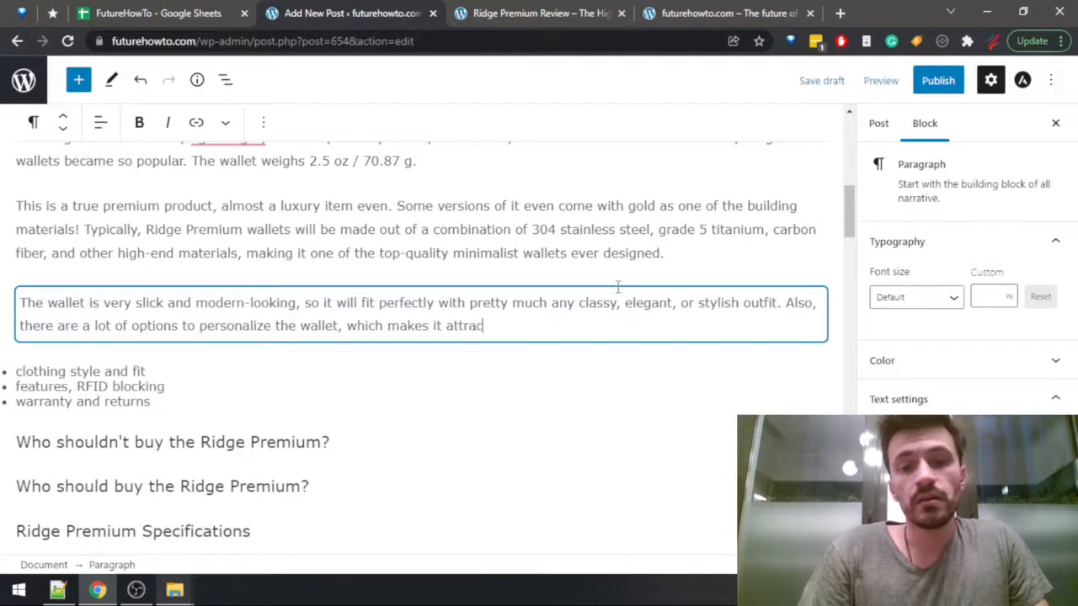
type("taive")
key("ctrl+BackSpace")
type("a")
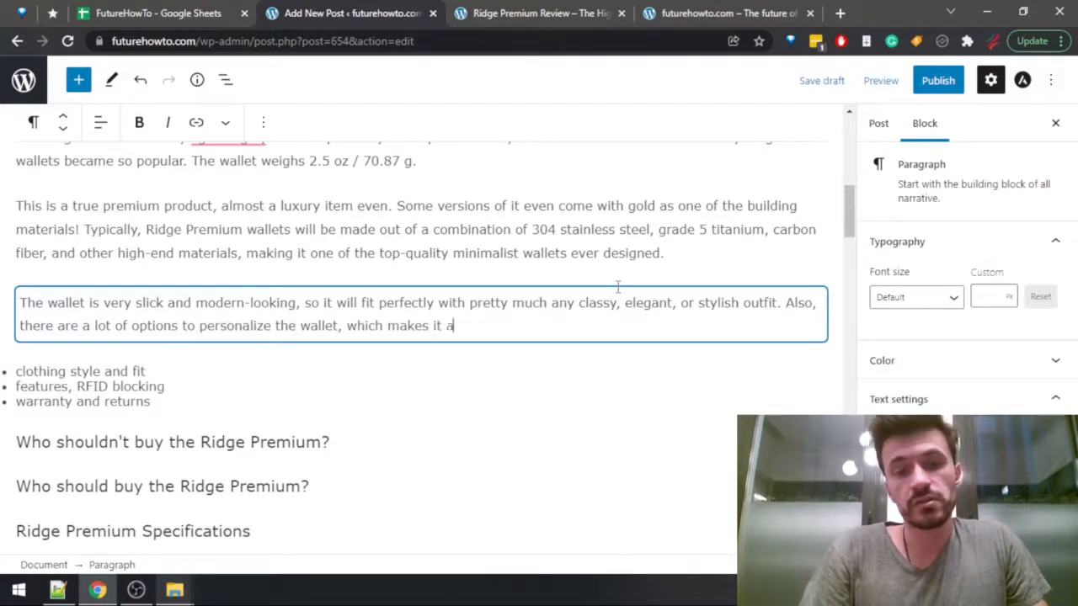
type("n attractive")
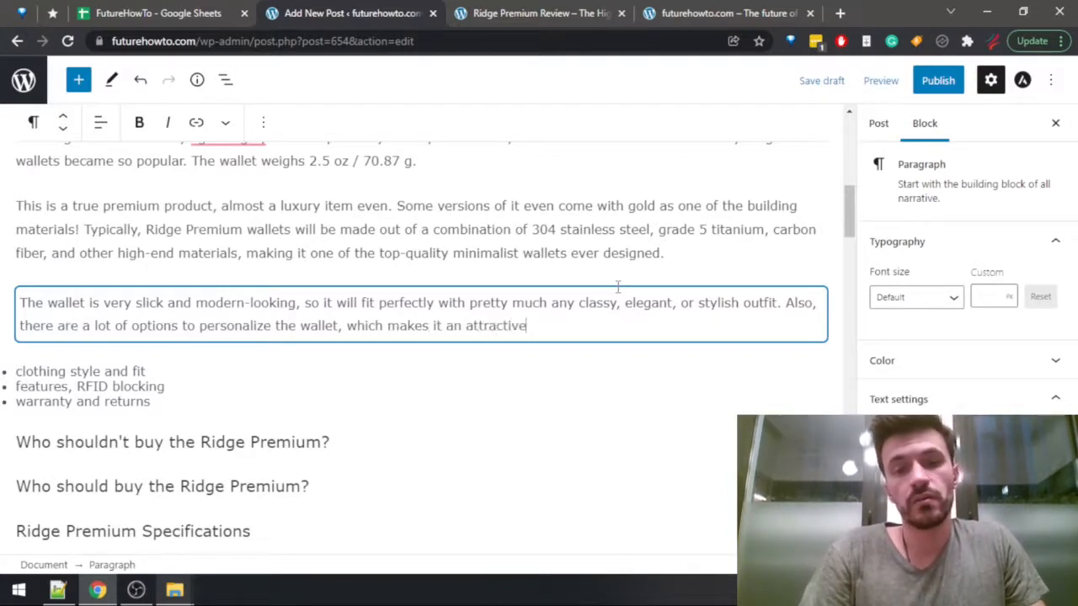
type(" choice for pretty much ")
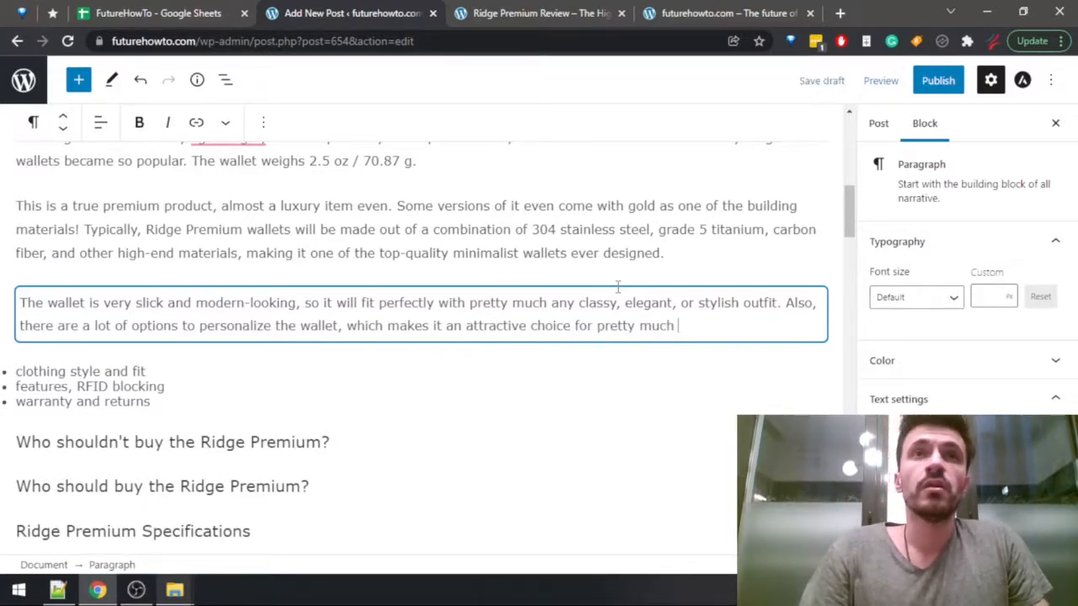
type("any ")
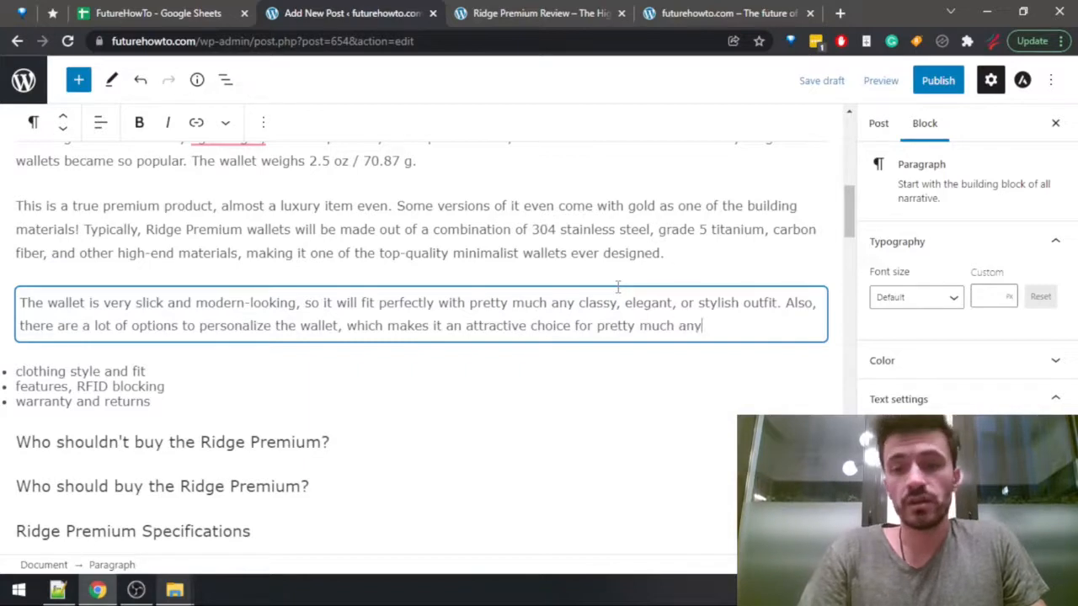
type("clothing style")
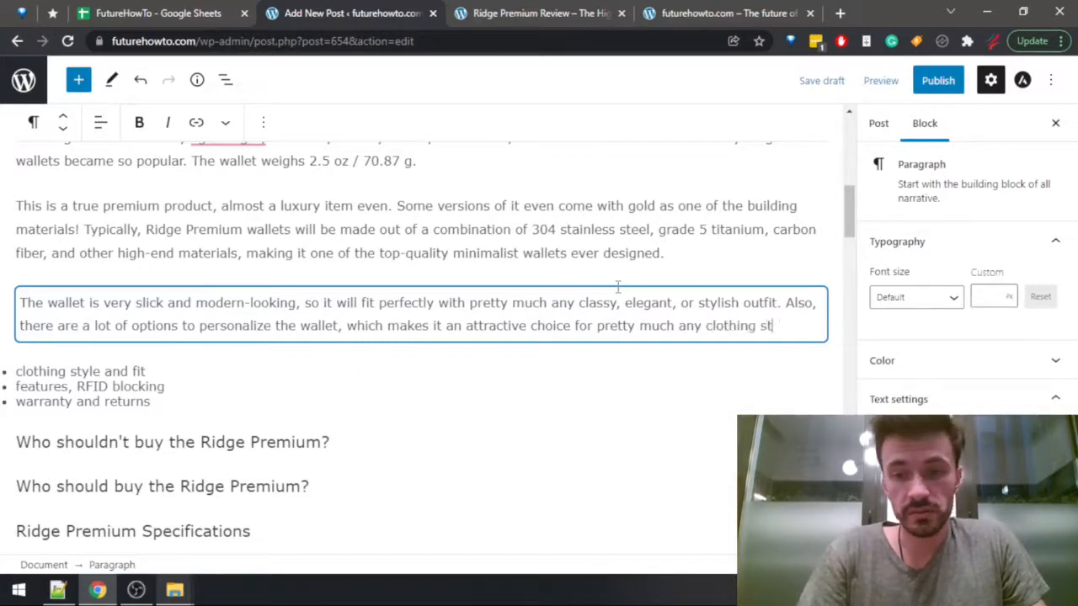
key("ctrl+BackSpace")
key("ctrl+BackSpace")
key("ctrl+BackSpace")
key("ctrl+BackSpace")
key("ctrl+BackSpace")
key("ctrl+BackSpace")
key("ctrl+BackSpace")
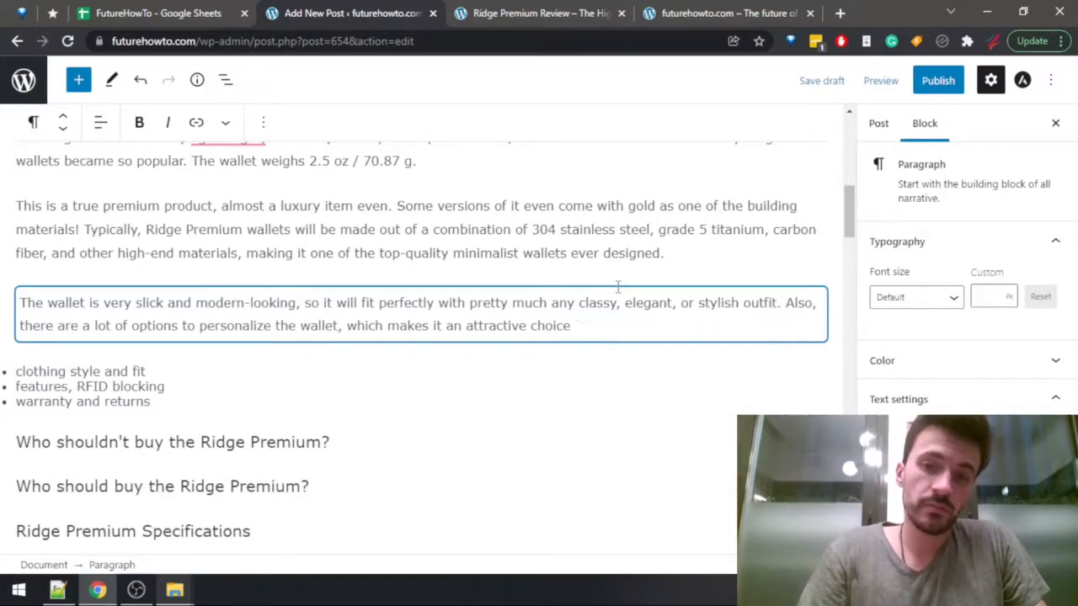
Finish the personalization sentence with "no matter what your clothing style is." after "attractive choice".
type("choice")
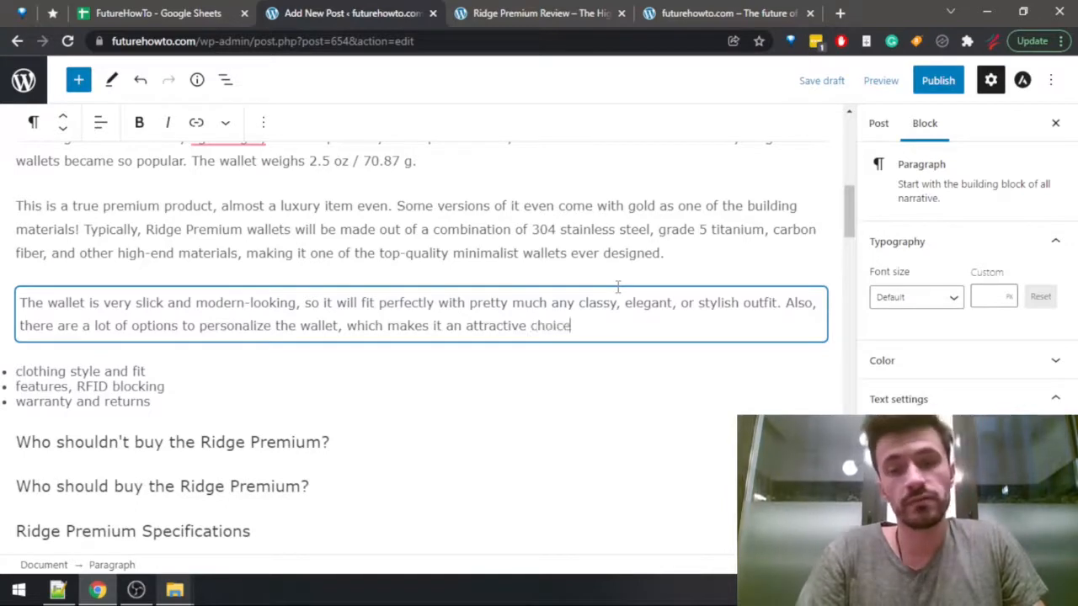
type(" no matter")
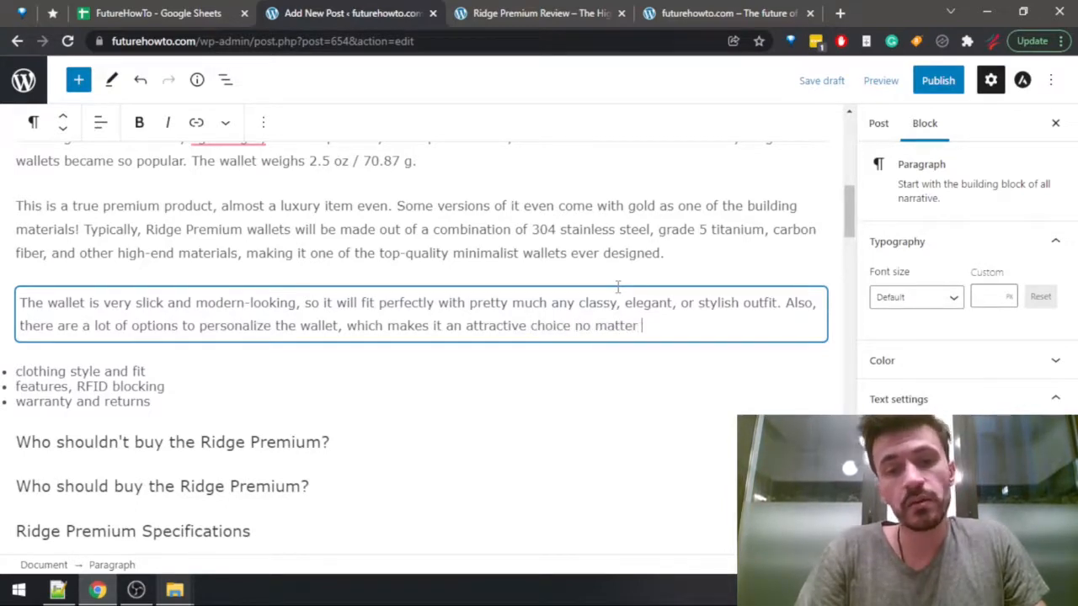
type(" what your ")
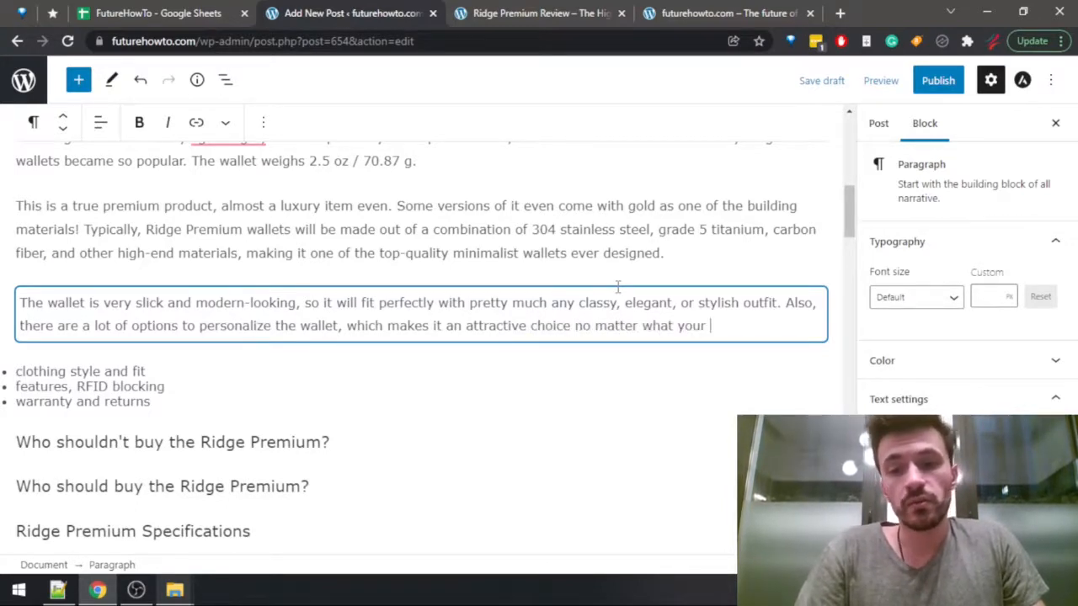
type("clothing style is.")
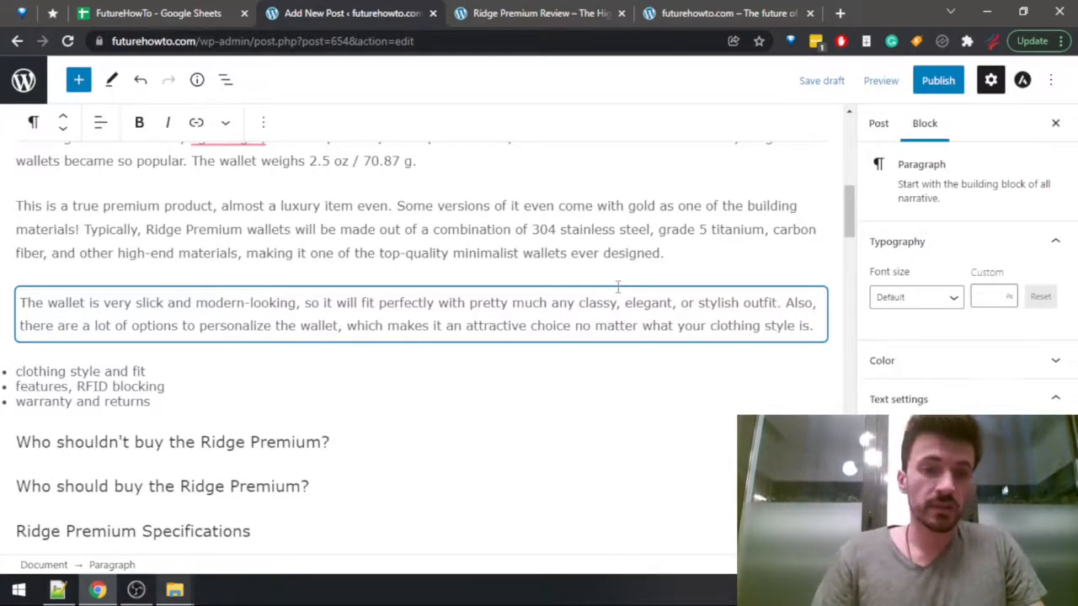
Clear the text "clothing style and fit" from the first item of the bulleted notes.
key("Down")
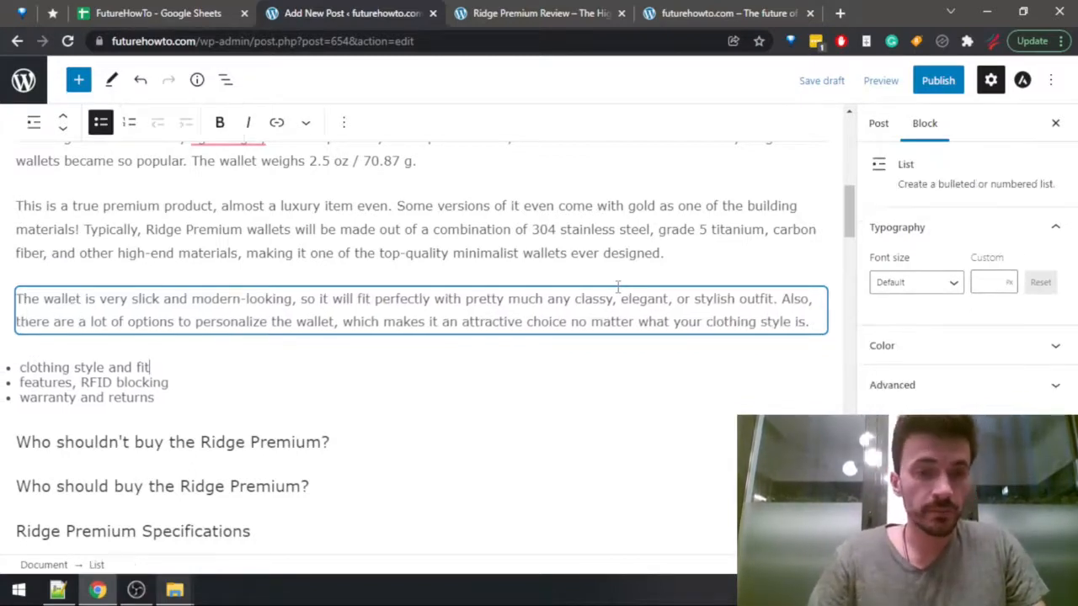
key("ctrl+shift+Left")
key("ctrl+shift+Left")
key("ctrl+shift+Left")
key("ctrl+shift+Left")
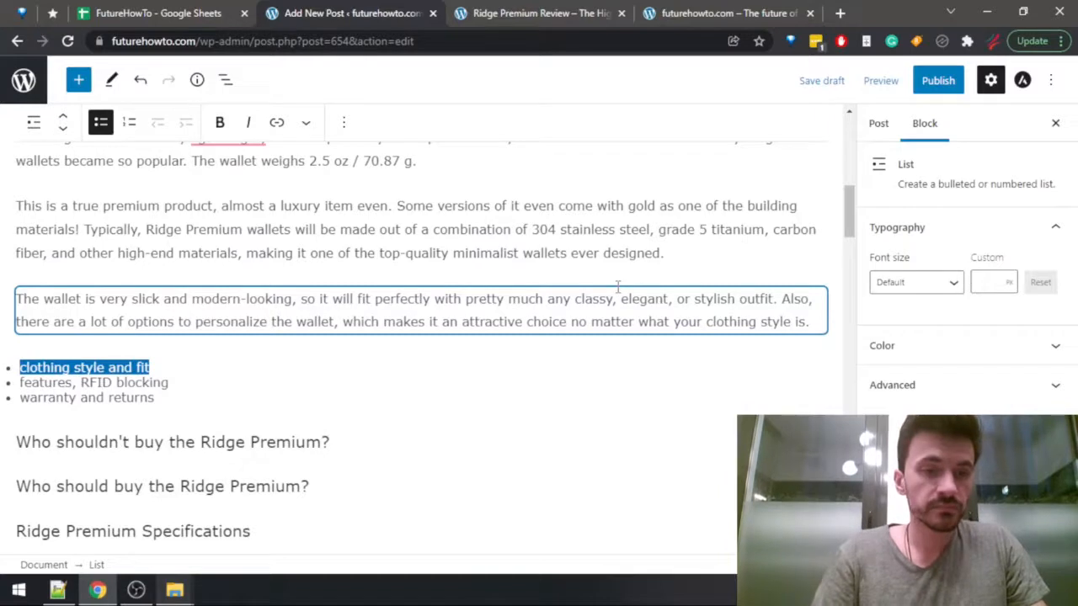
key("BackSpace")
key("BackSpace")
Add a new paragraph above the remaining notes, starting with "As one of the first tactical wallets, the Ridge".
key("Return")
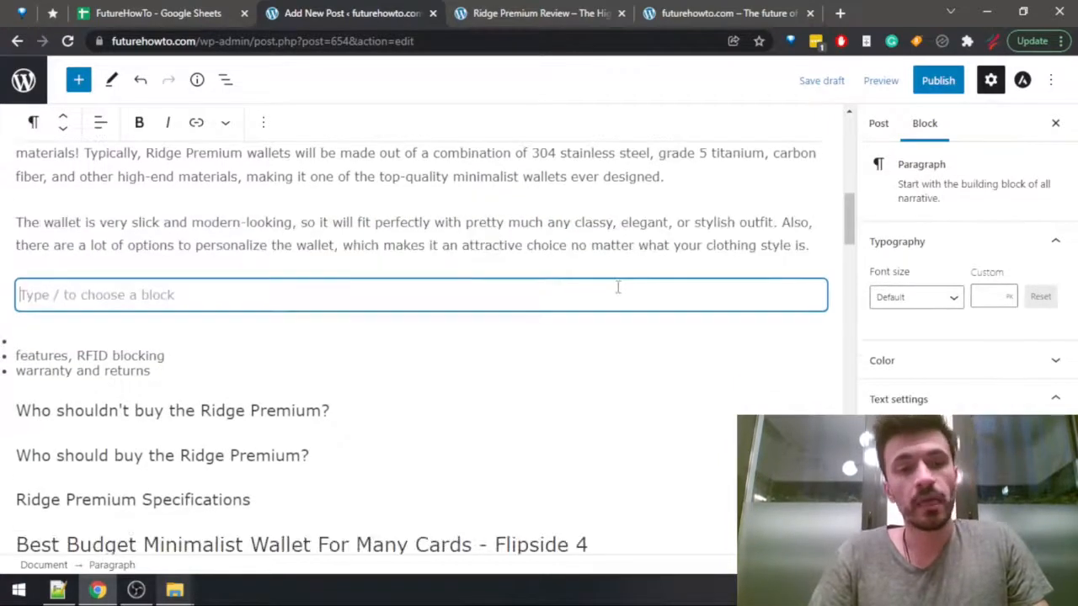
type("As")
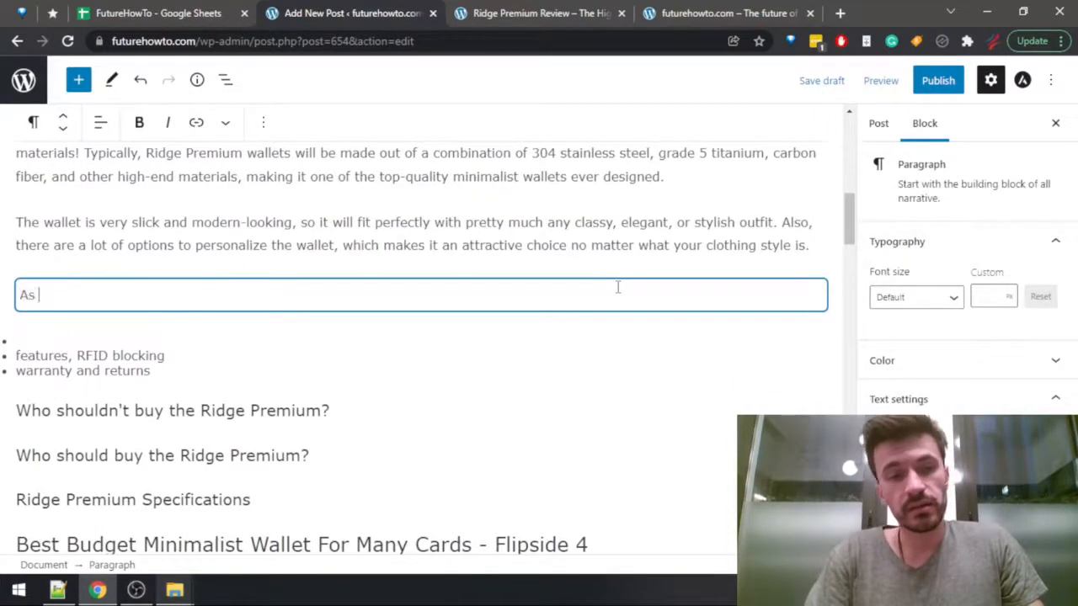
type(" one of the ")
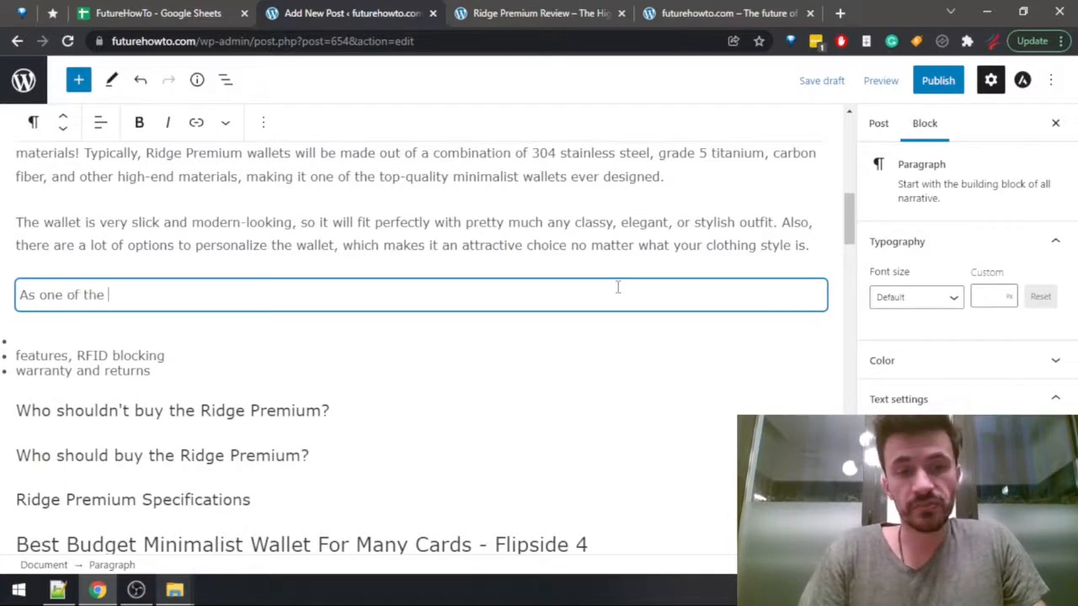
type("first tac")
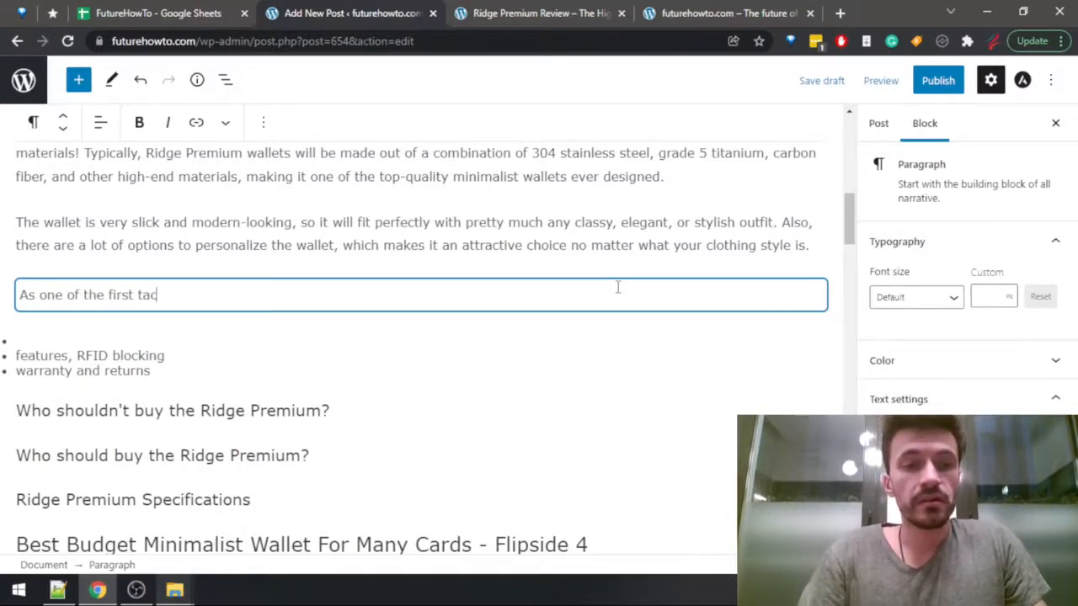
type("tical wallets, the Ridge")
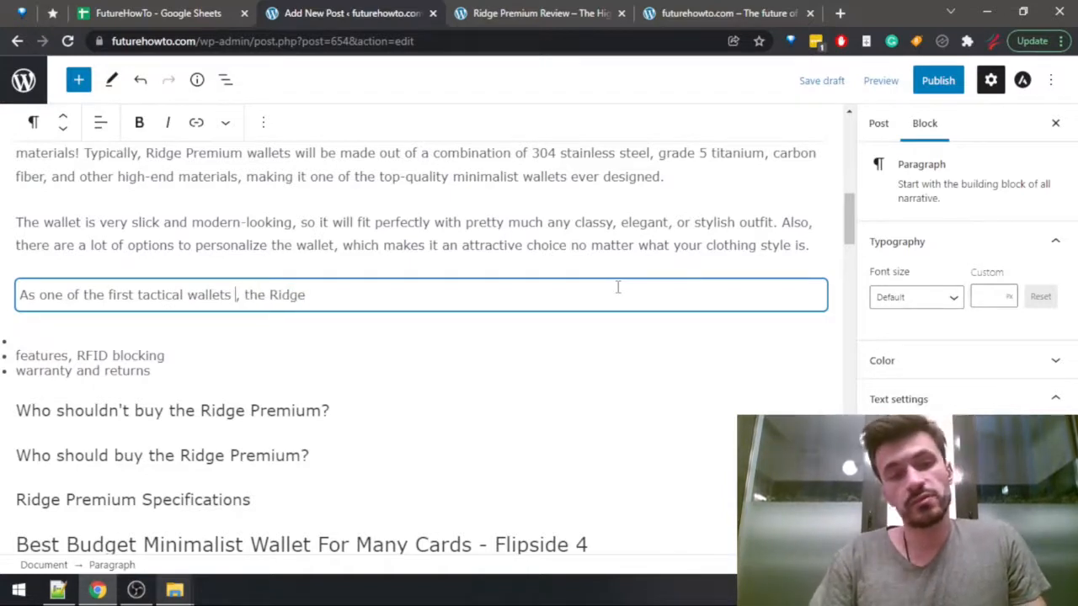
type(" to become ")
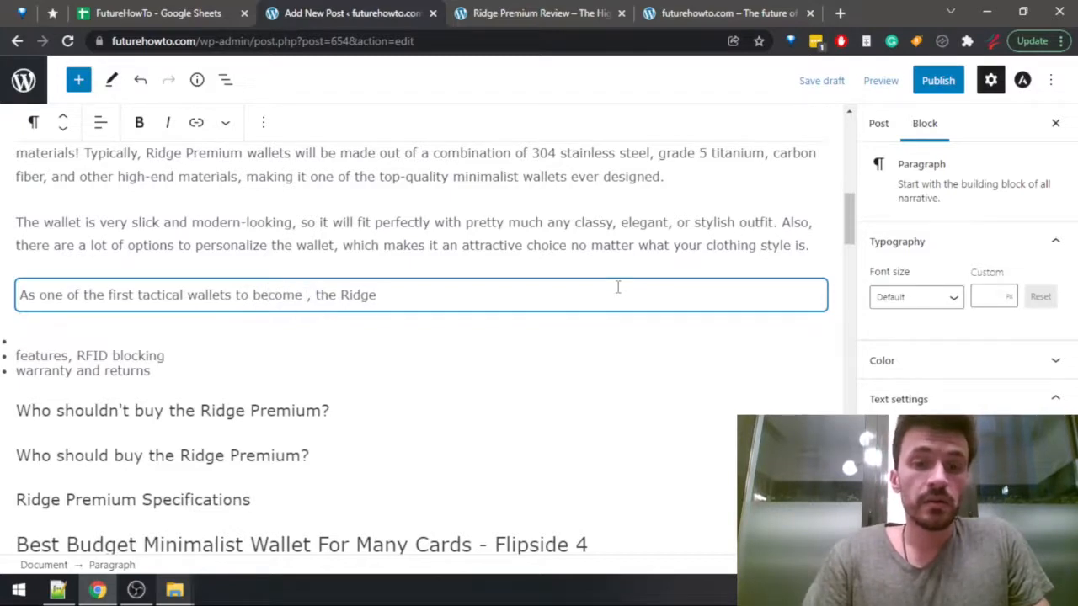
type("very commercial")
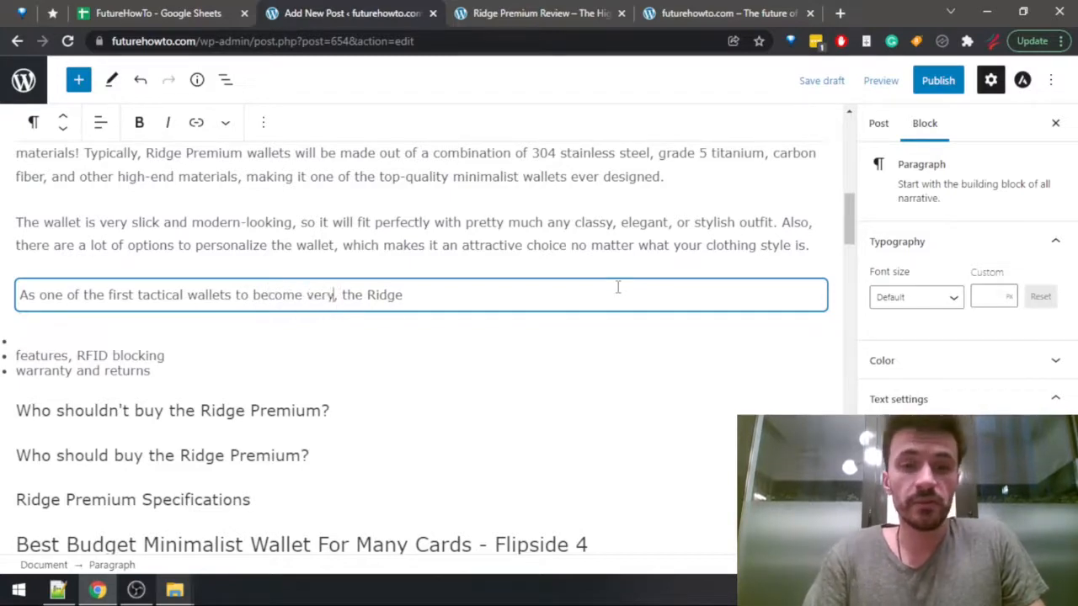
type("ly ")
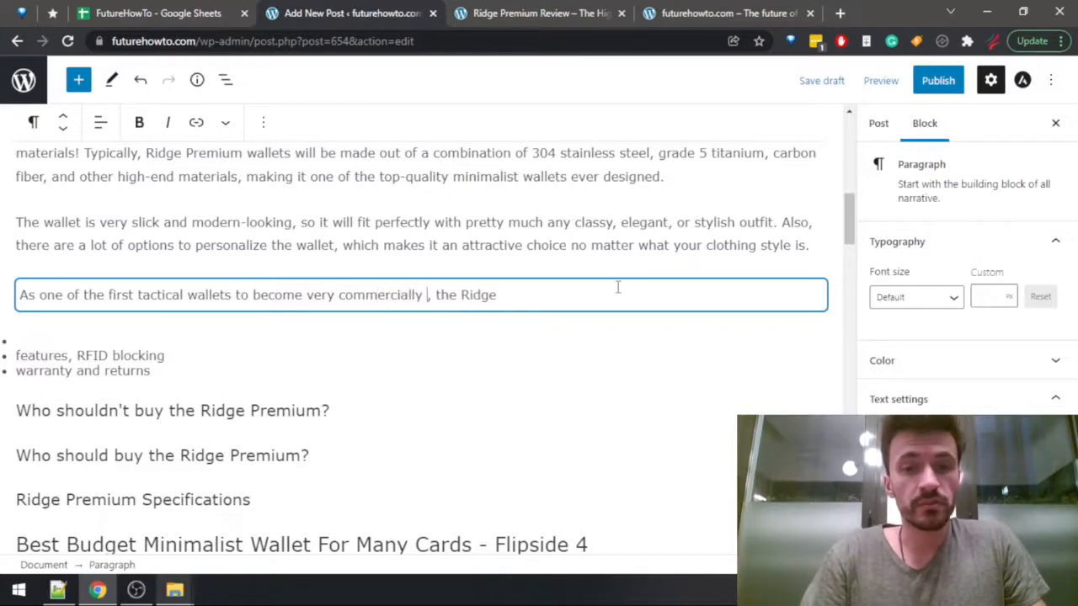
type("succse")
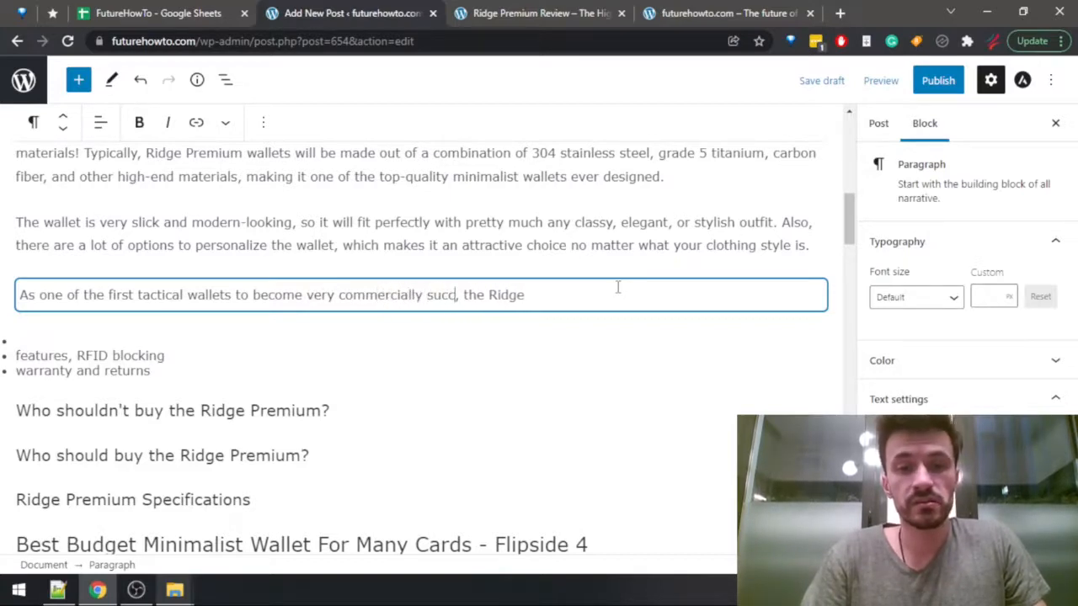
Insert "to become very commercially successful" after "tactical wallets" and return to the end of the sentence.
key("BackSpace")
key("BackSpace")
type("essful")
key("End")
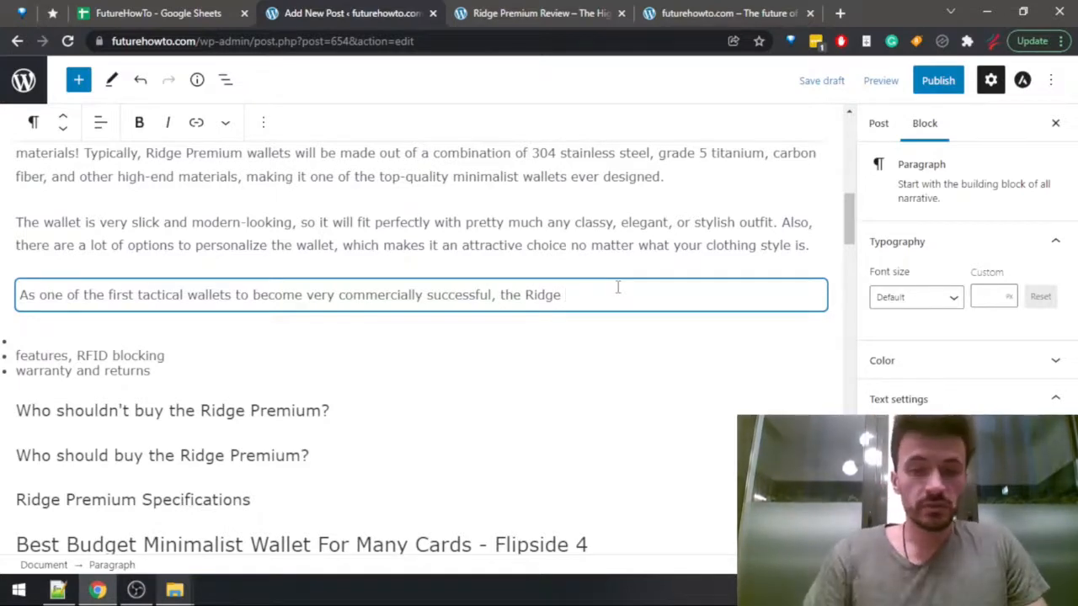
Continue the new sentence about the Ridge with "Premium obviously".
type("Premium obvio")
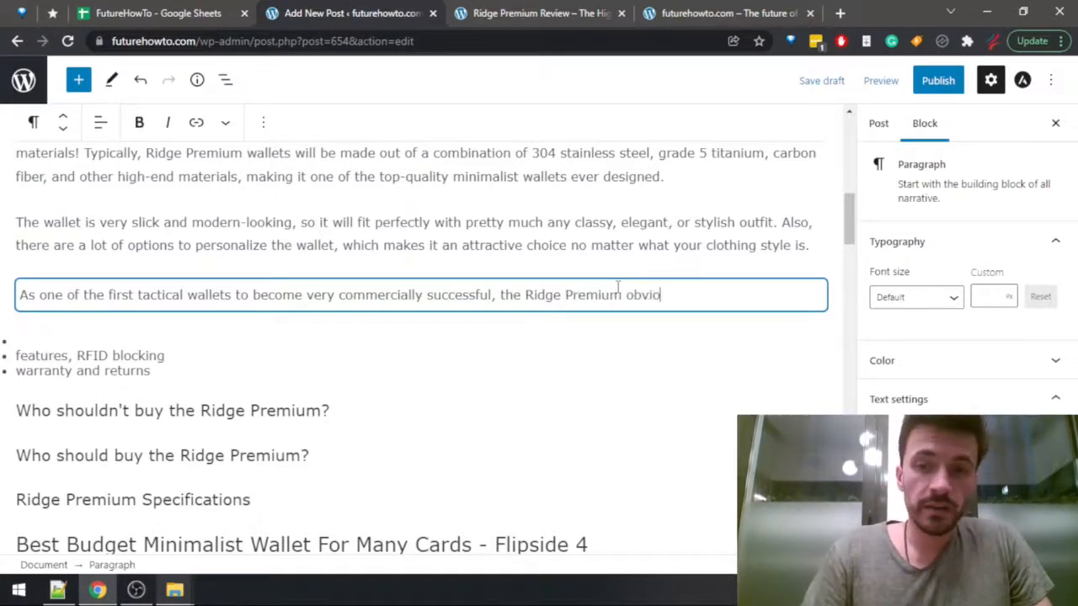
type("usly")
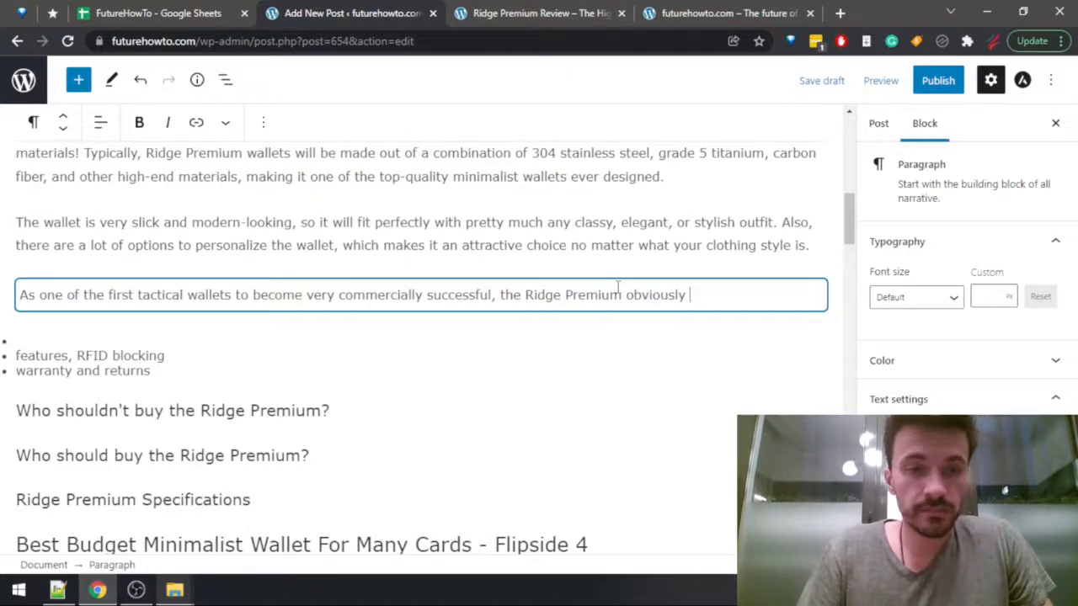
Replace the sentence's opening word "As" with "Since this is" and return to the end of the sentence.
key("ctrl+shift+Left")
key("ctrl+Left")
key("ctrl+Left")
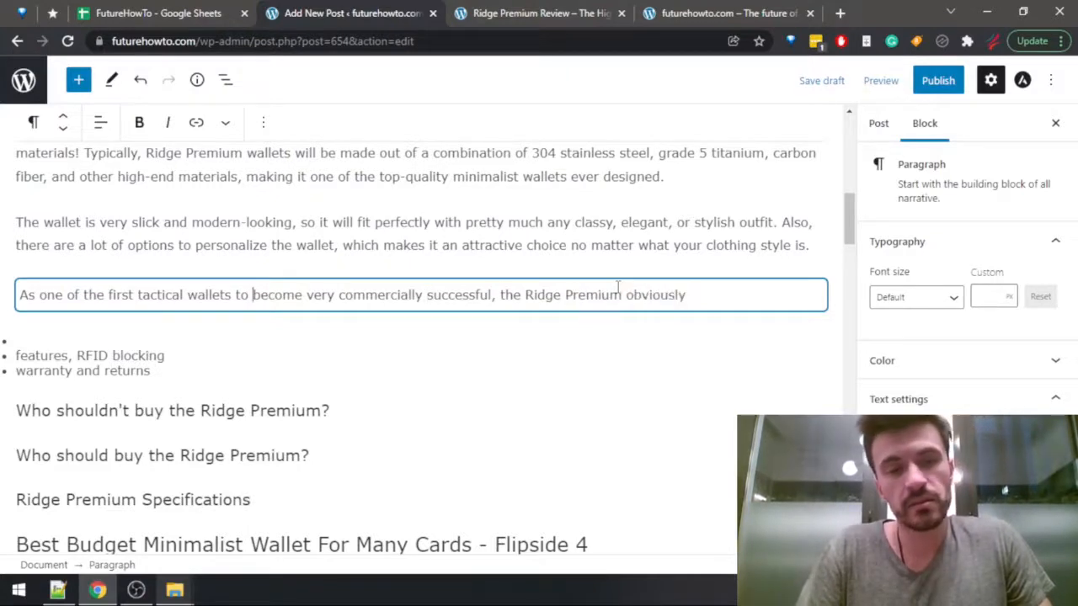
key("ctrl+shift+Left")
key("ctrl+shift+Left")
key("ctrl+Left")
key("ctrl+Left")
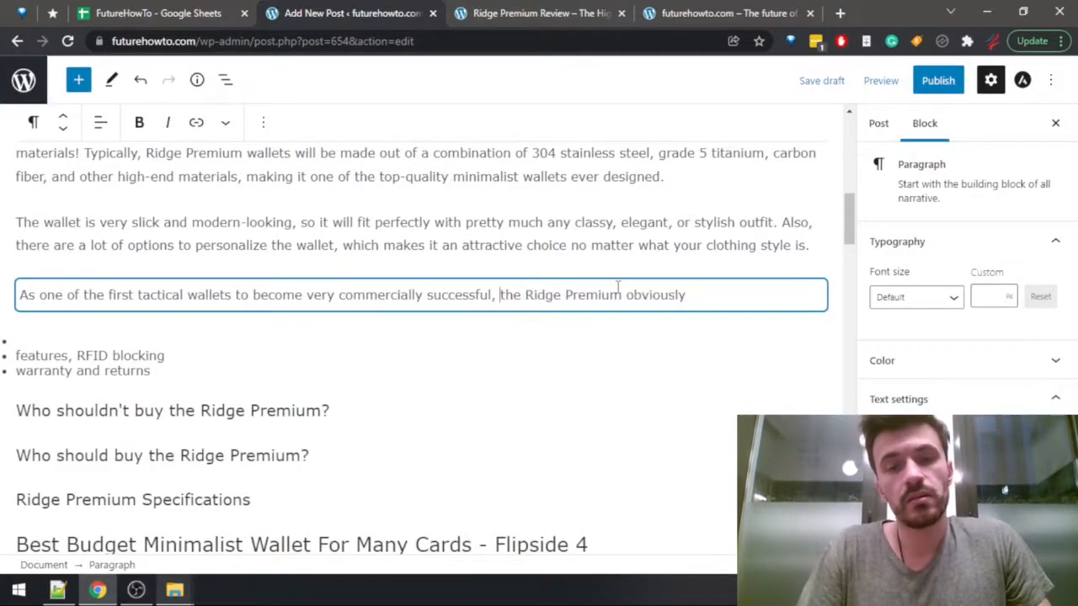
key("ctrl+Left")
key("ctrl+Left")
key("ctrl+Left")
key("ctrl+Left")
key("ctrl+Left")
key("ctrl+Left")
key("ctrl+Left")
key("ctrl+Left")
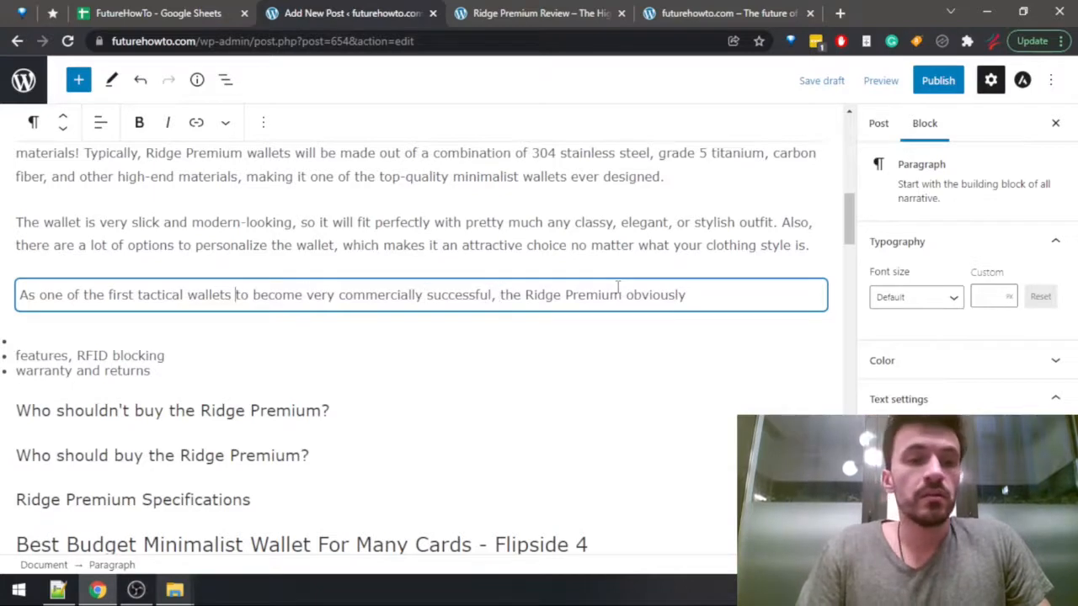
key("ctrl+Left")
key("ctrl+shift+Right")
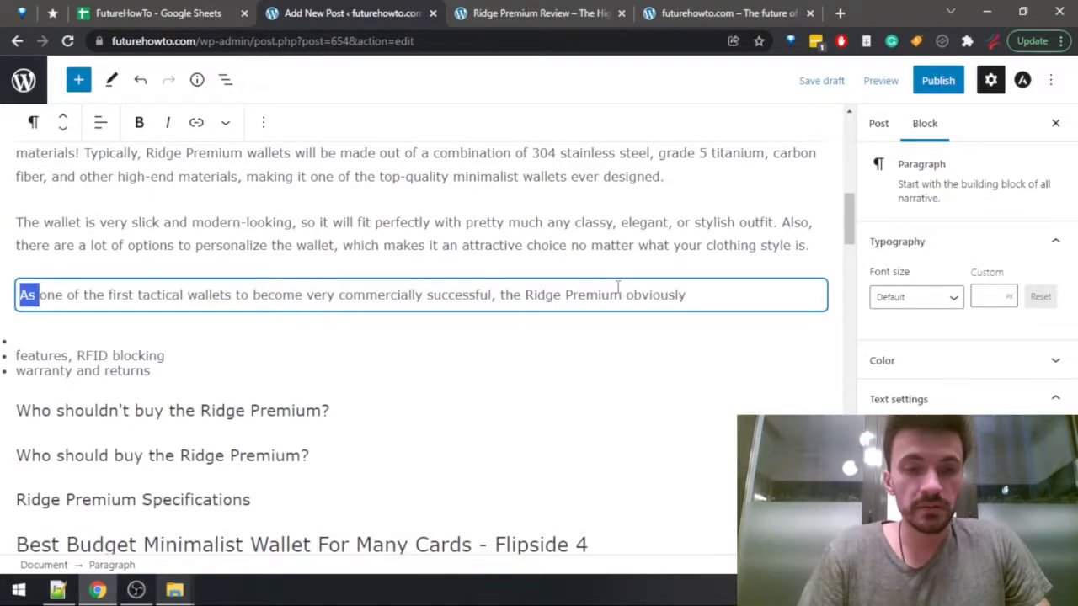
type("Since this is")
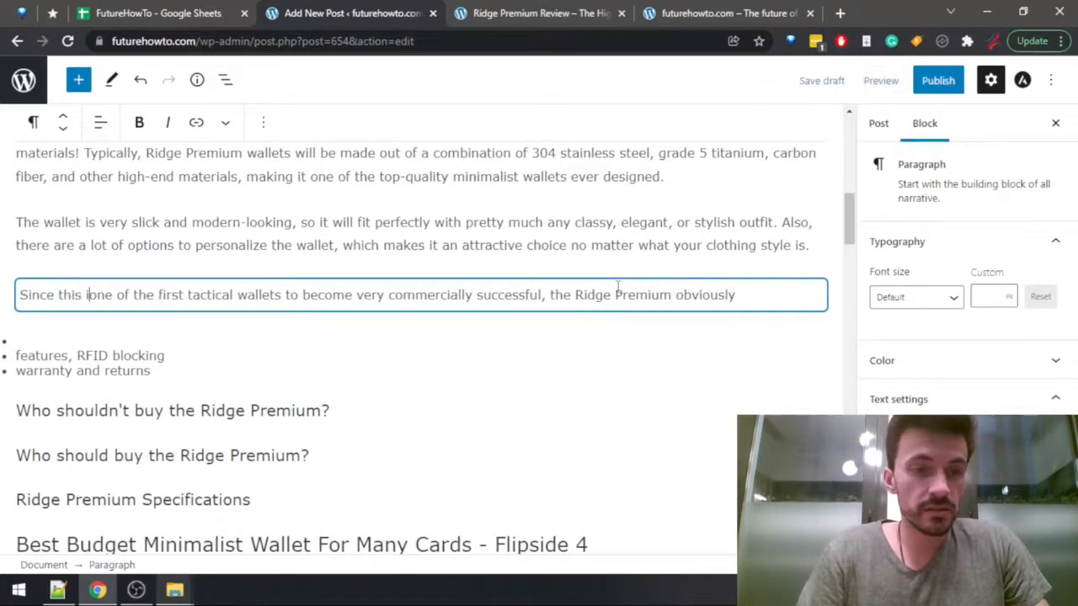
key("ctrl+Right")
key("ctrl+Right")
key("ctrl+Right")
key("ctrl+Right")
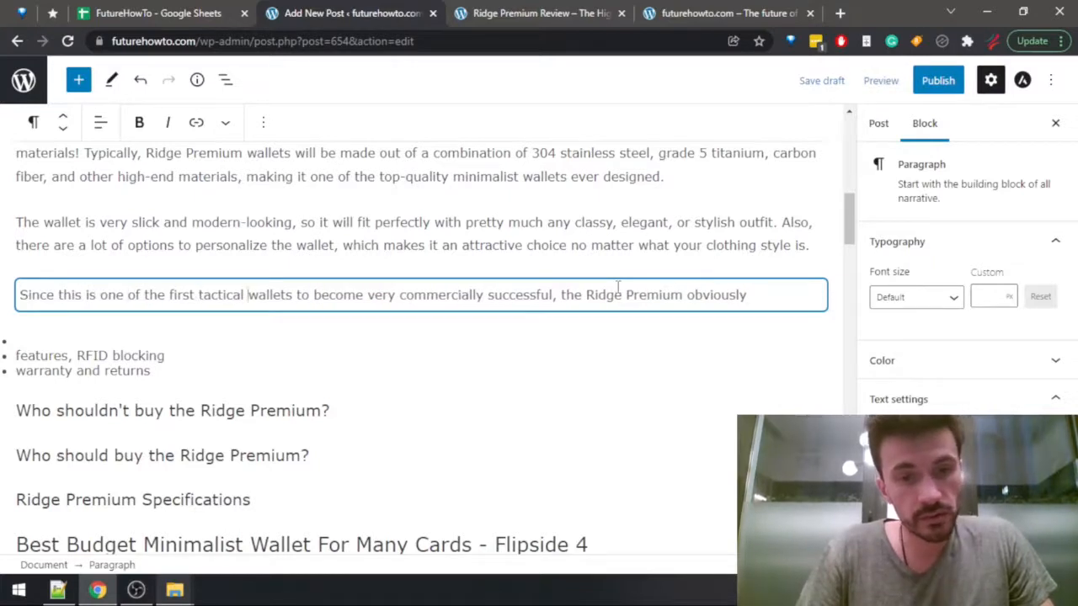
key("ctrl+Right")
key("ctrl+Right")
key("ctrl+Right")
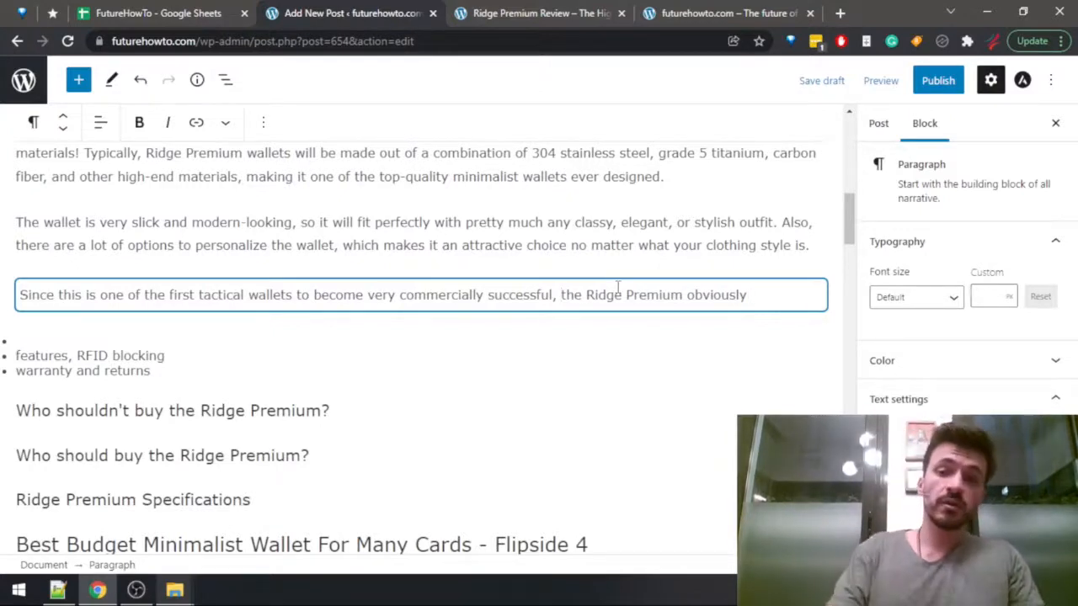
Continue the sentence after "obviously" with "has a ton of smart features, such as excellent RFID blocking,".
type("ha")
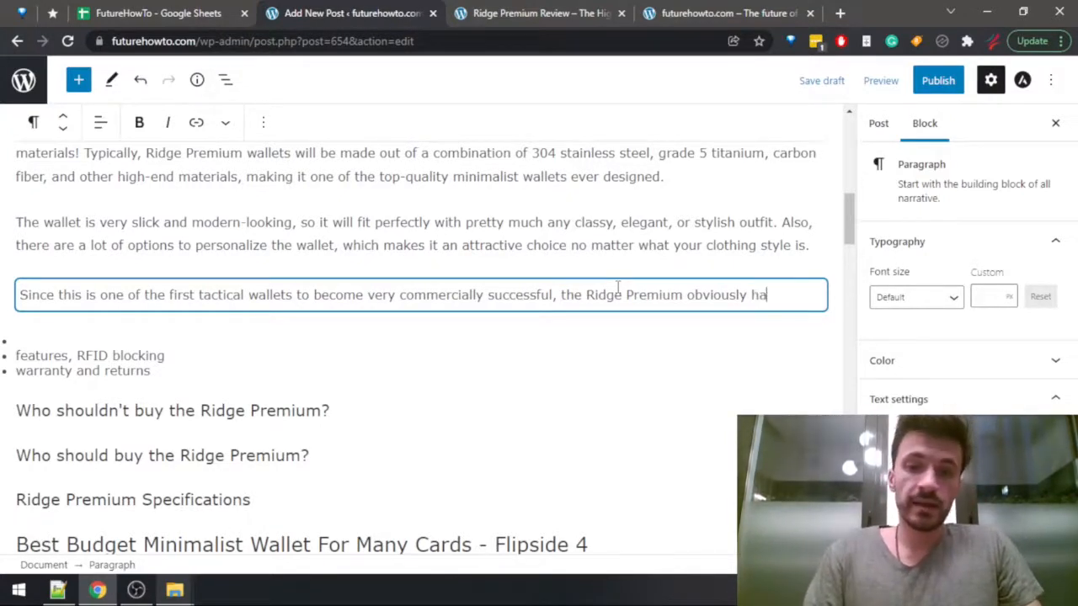
type("s a ton of ")
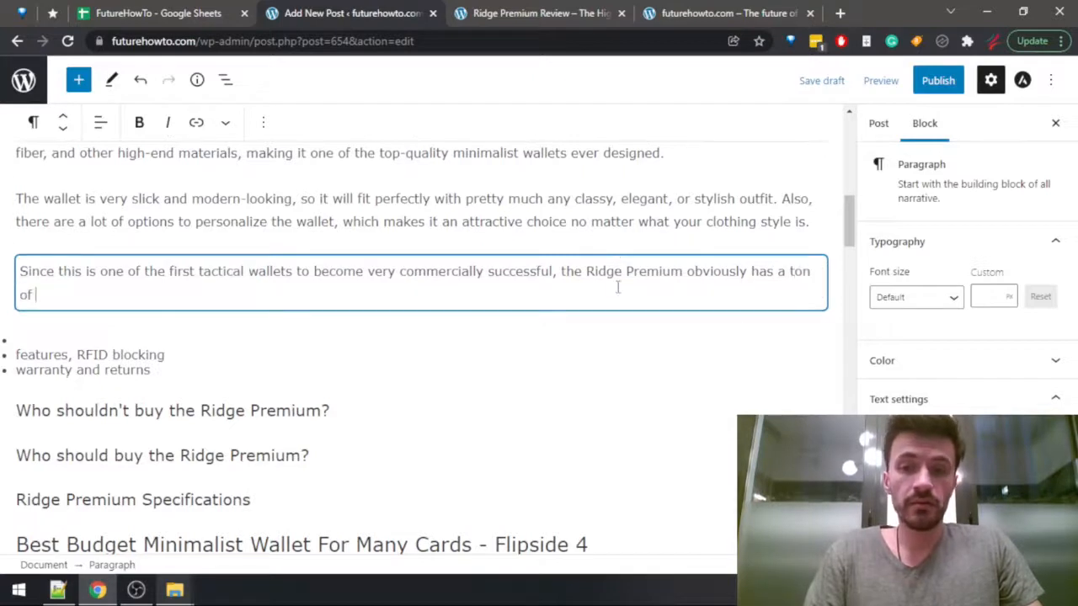
type("smart features")
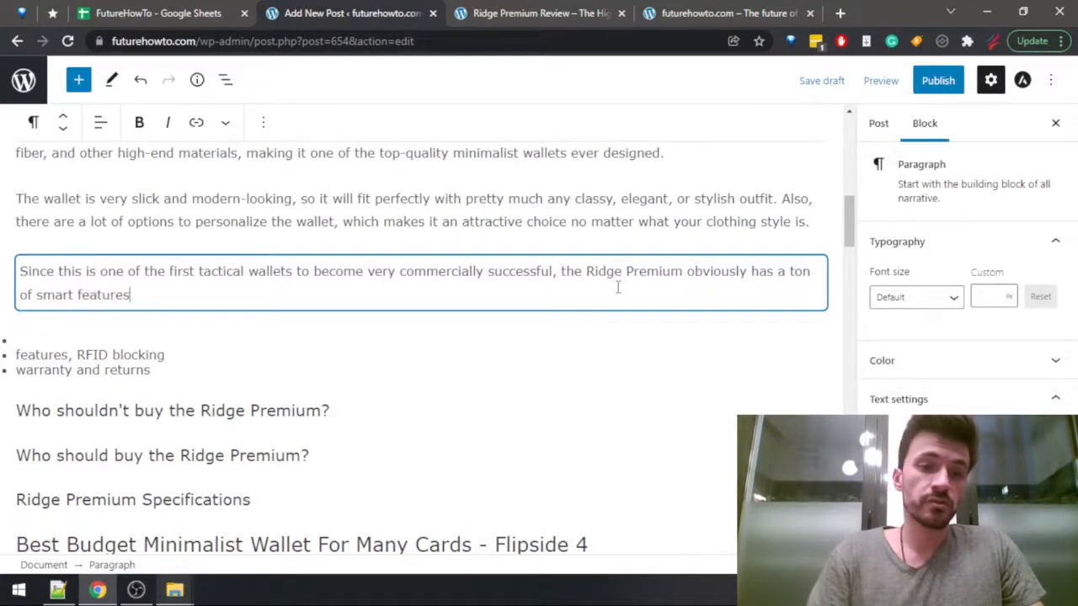
type(", such as ")
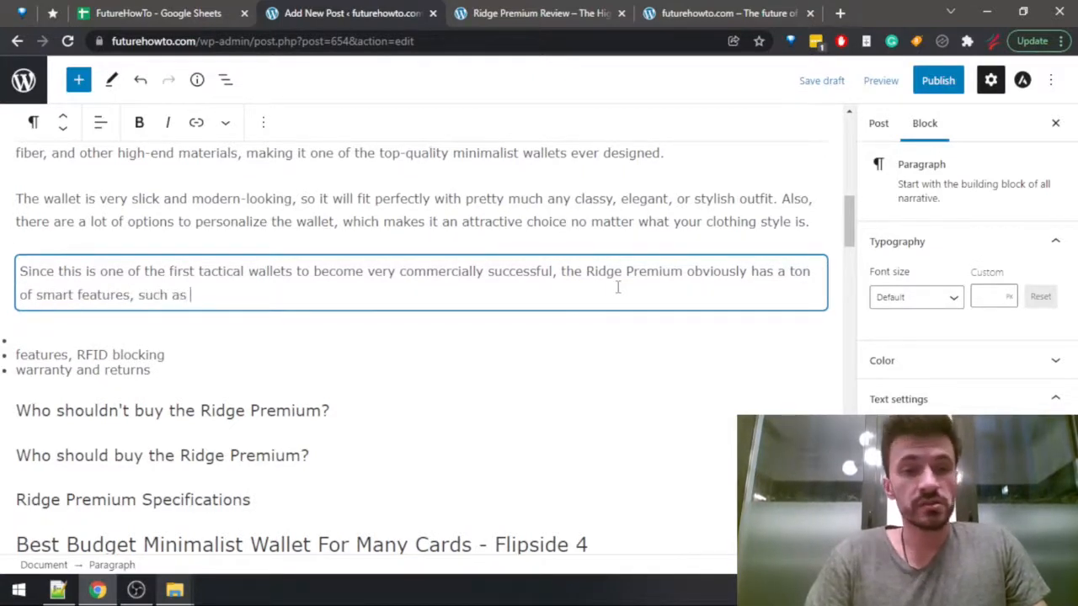
type("excellent R")
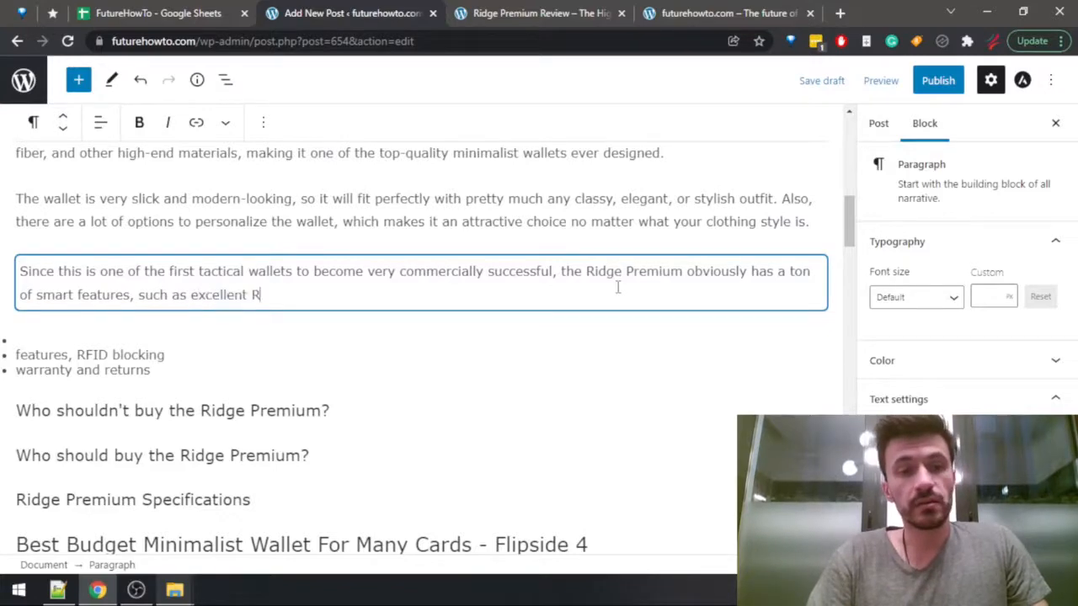
type("FID block")
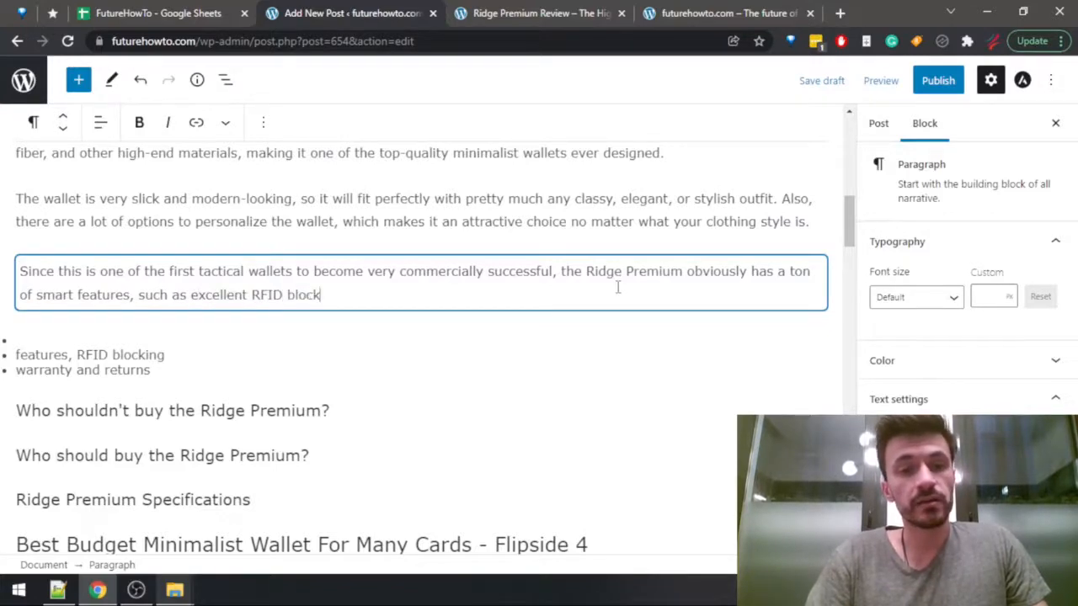
type("ing,")
Switch to the FutureHowTo spreadsheet and look up the features entry in the Ridge Premium row.
key("ctrl+1")
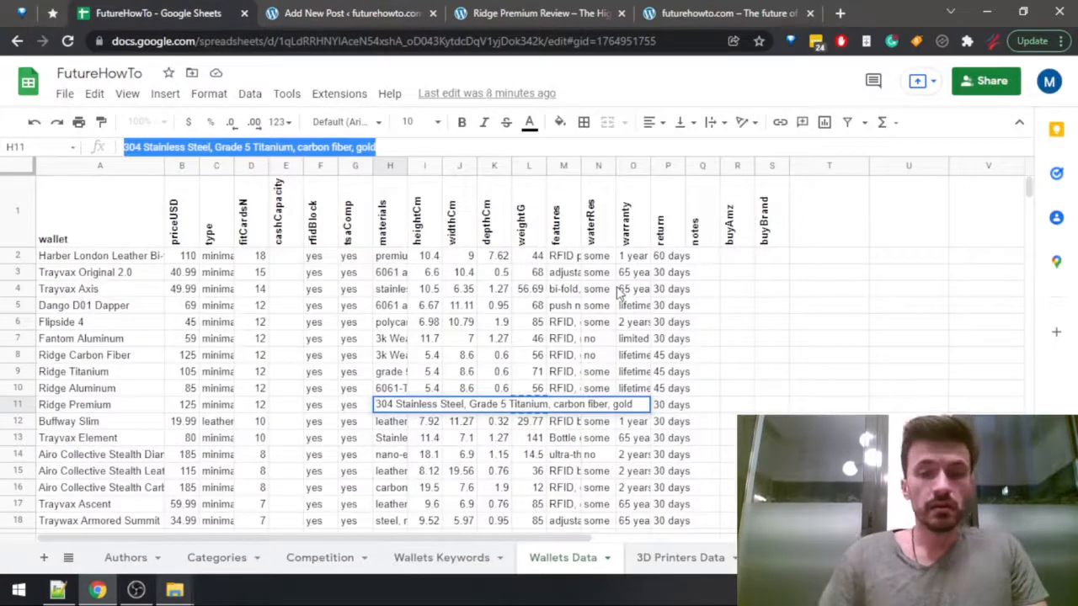
left_click(561, 350)
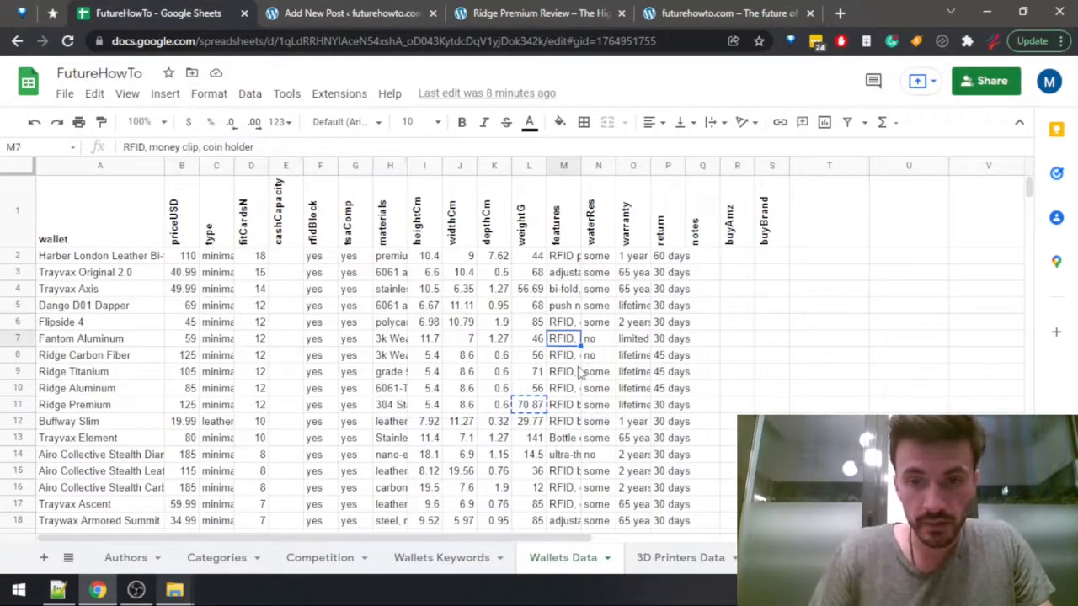
left_click(579, 373)
key("Down")
key("Down")
key("Left")
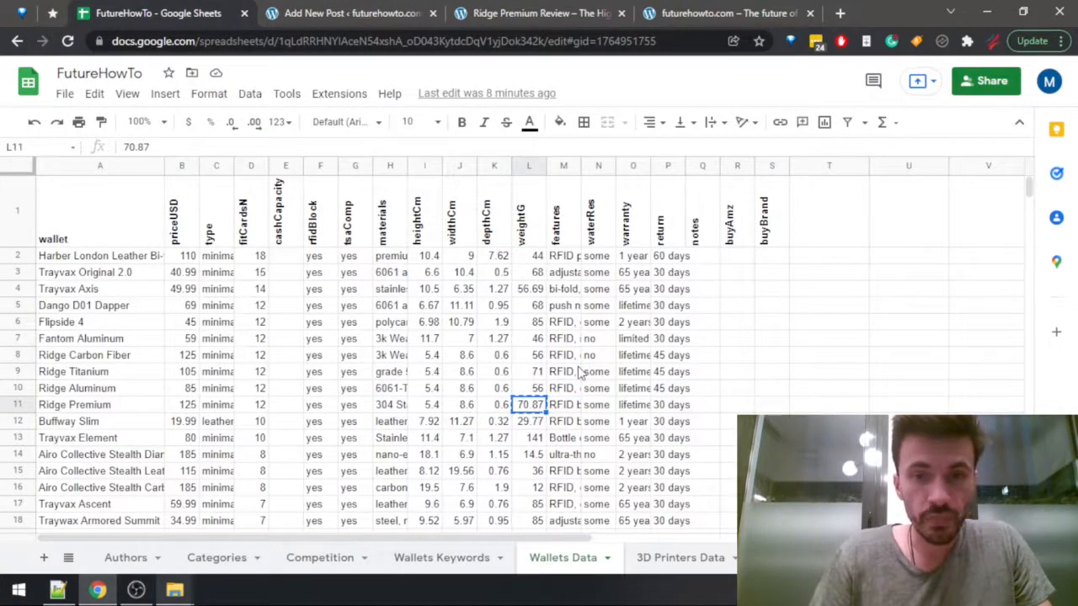
key("Right")
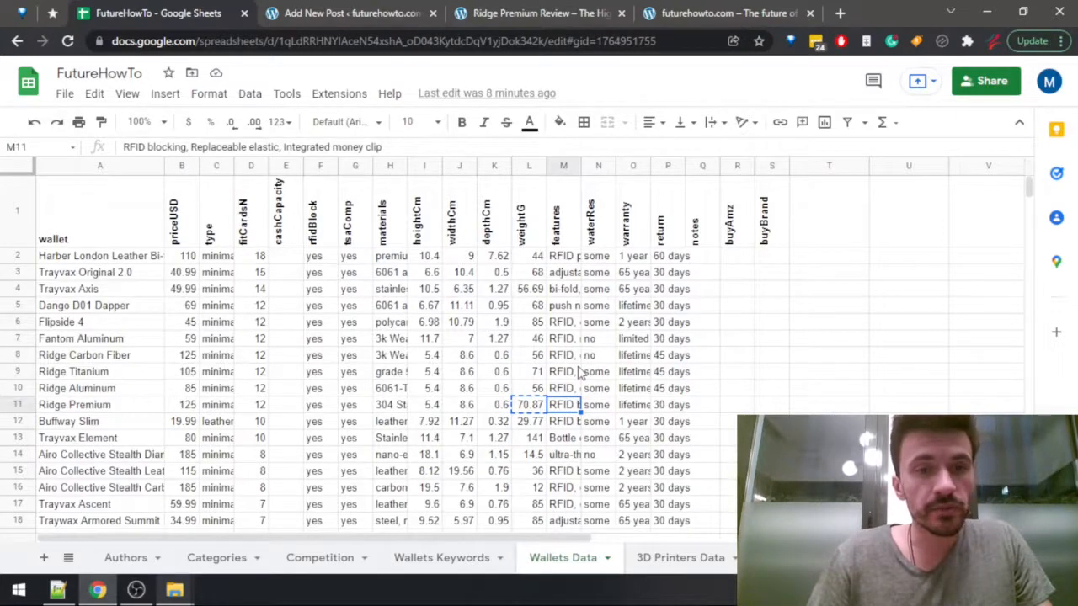
Back in the WordPress post, extend the feature list with "the optional money clip or the replaceable elastic", rechecking the spreadsheet for the wording.
key("ctrl+Tab")
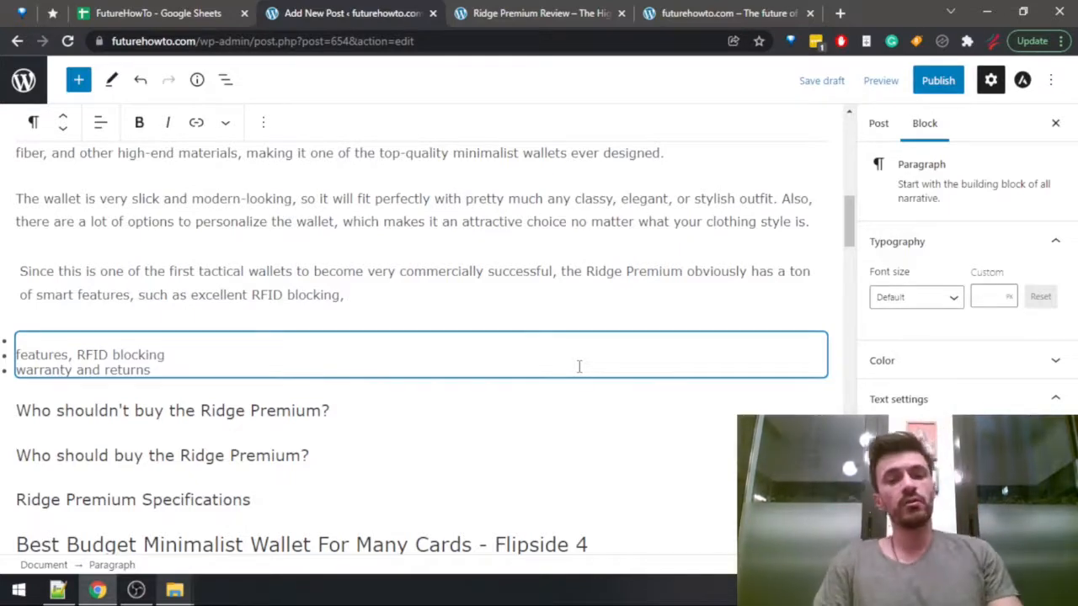
type("the")
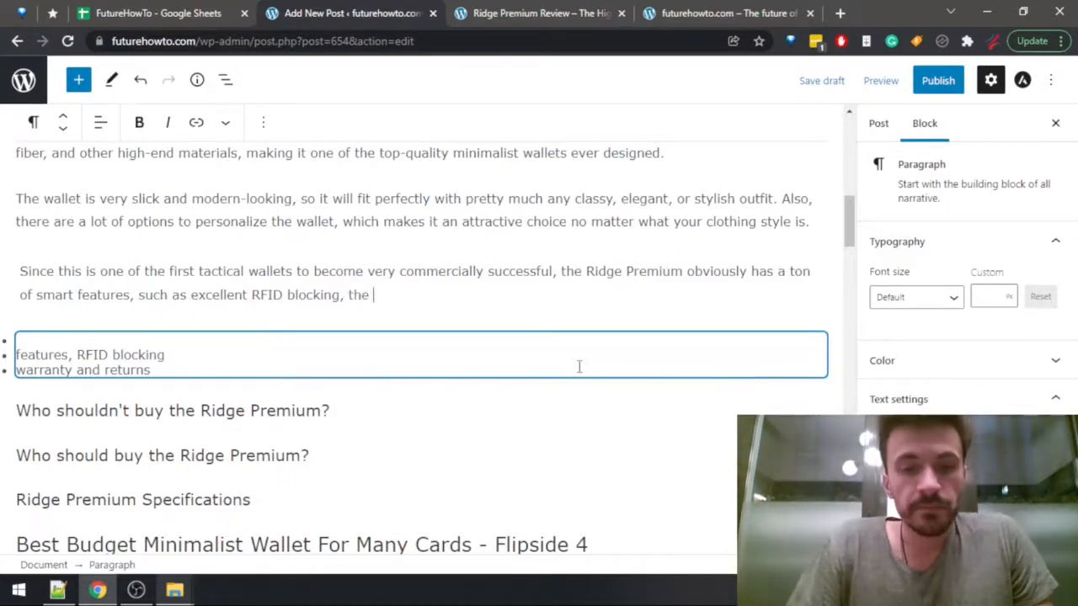
type(" opt")
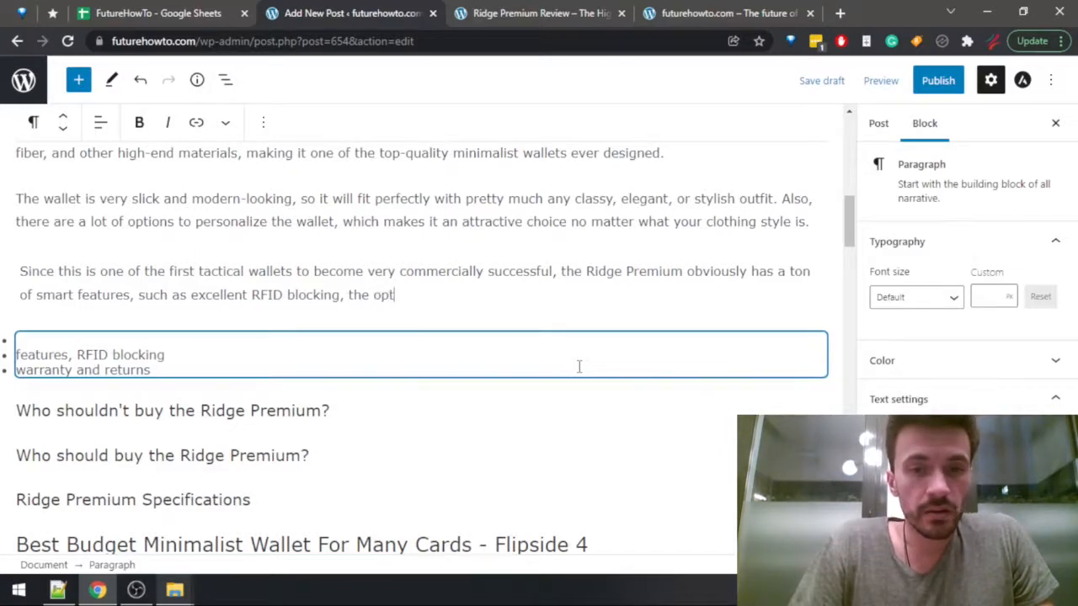
type("ional money cli")
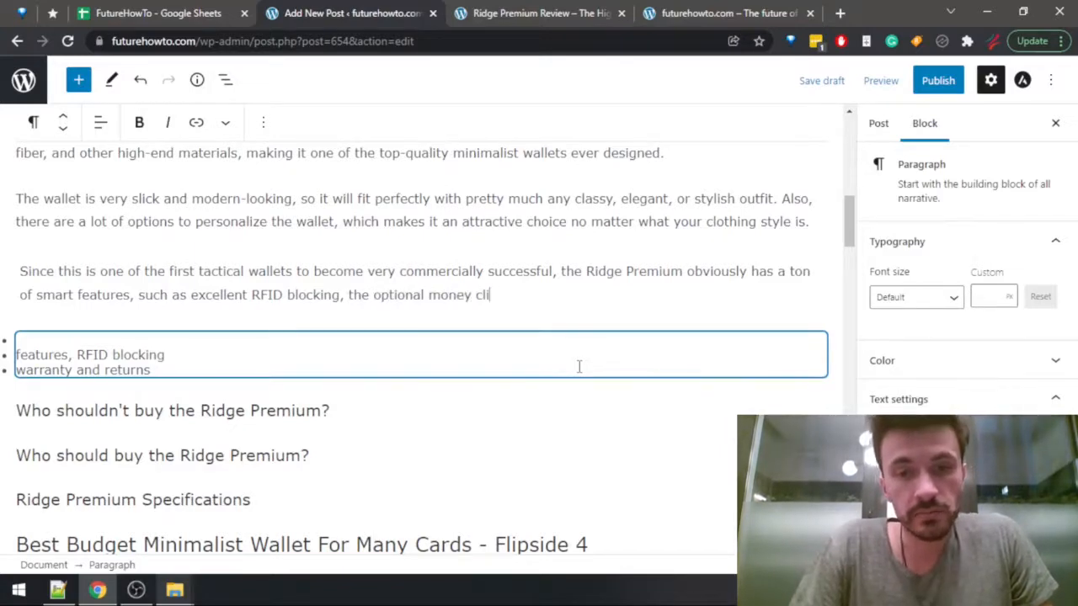
type("p or t")
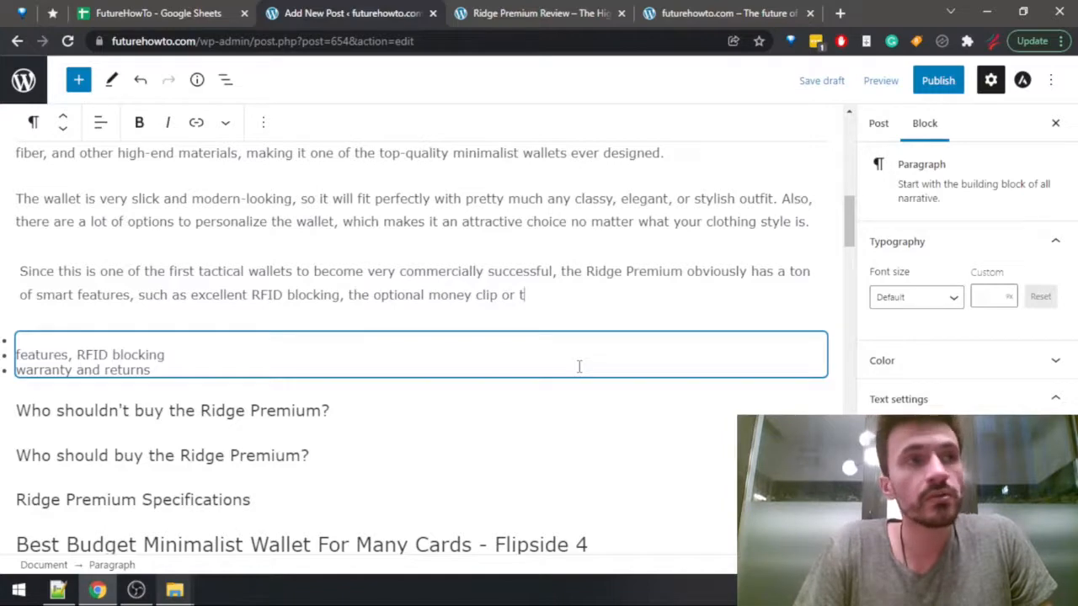
type("he")
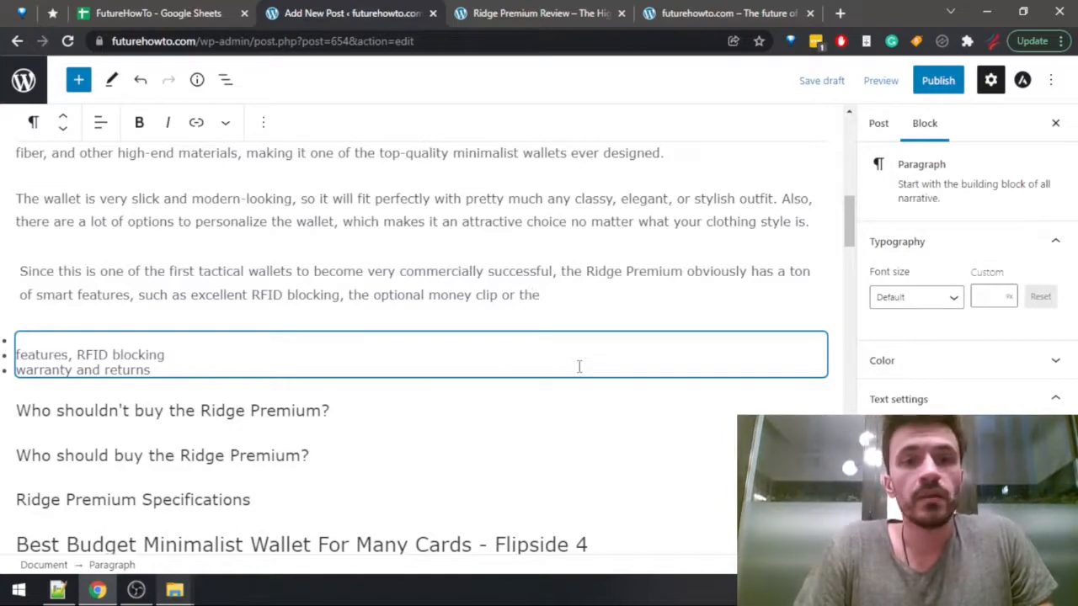
key("ctrl+shift+Tab")
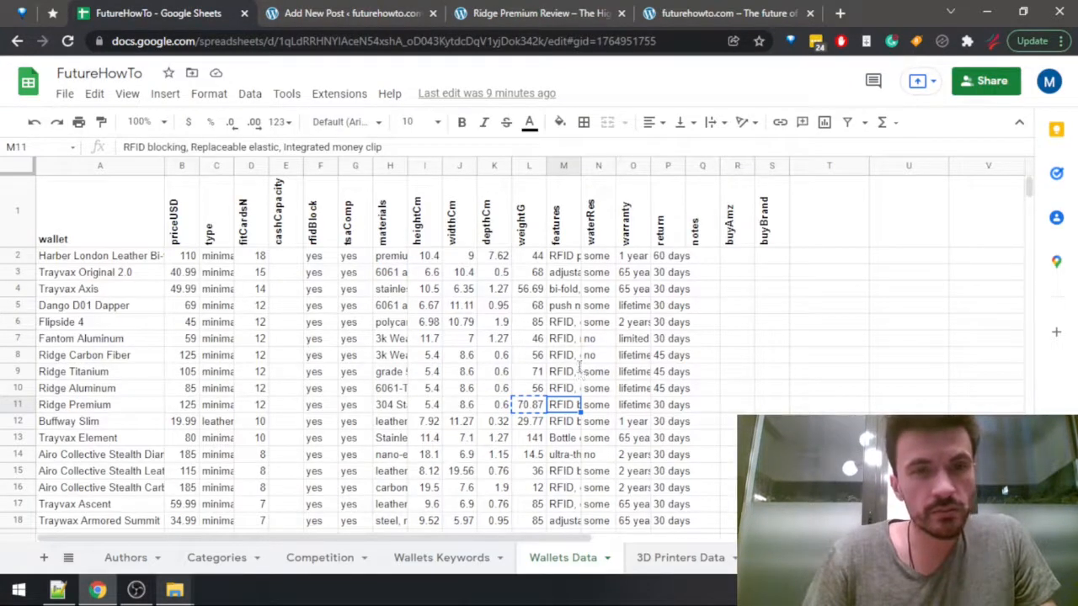
key("ctrl+Tab")
type("replace")
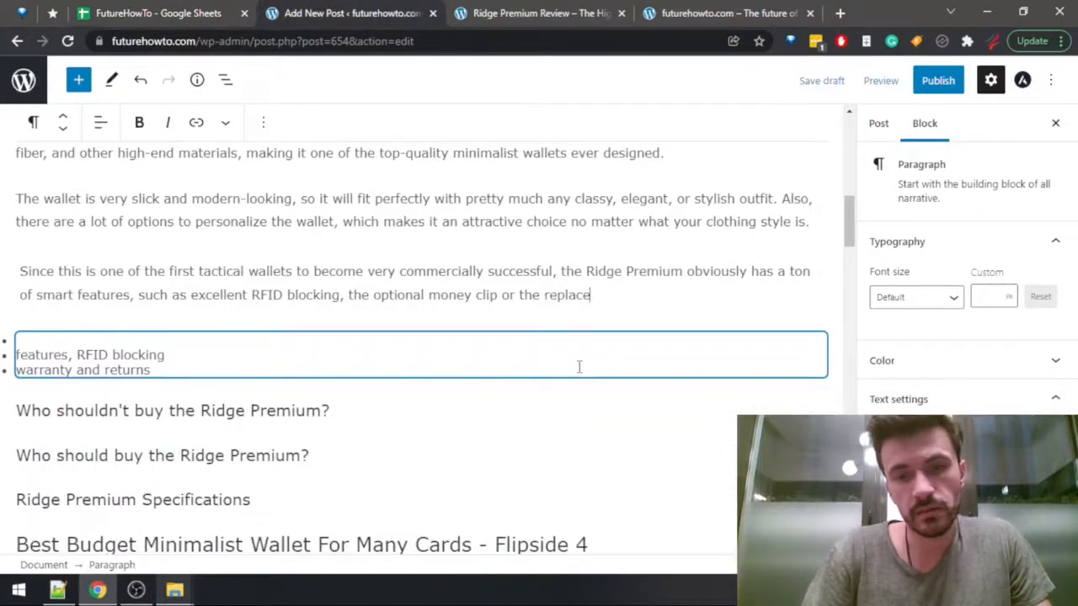
type("able elastic")
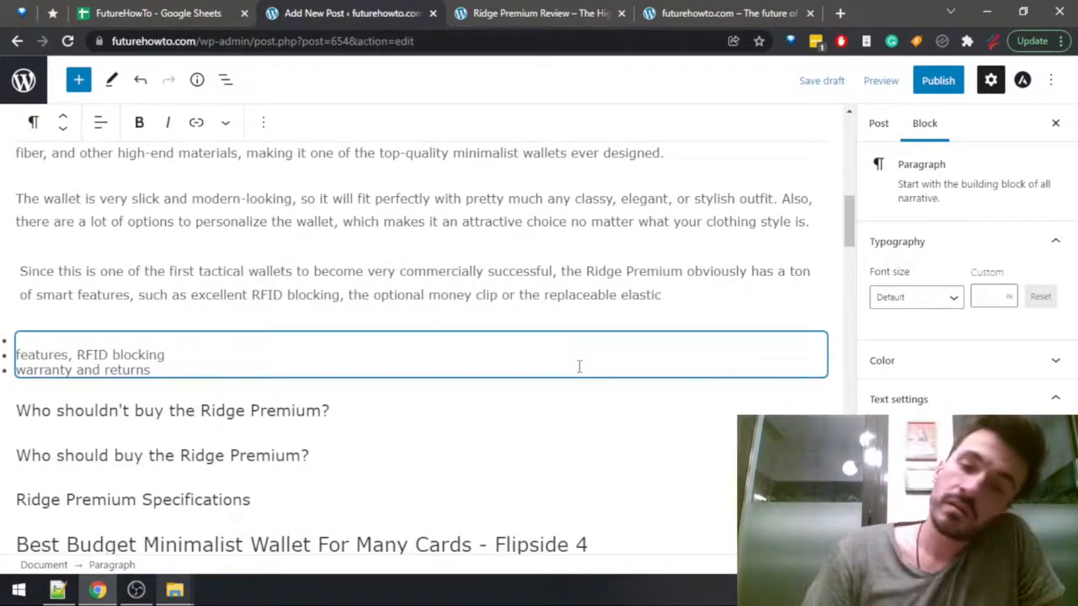
type(", and, ")
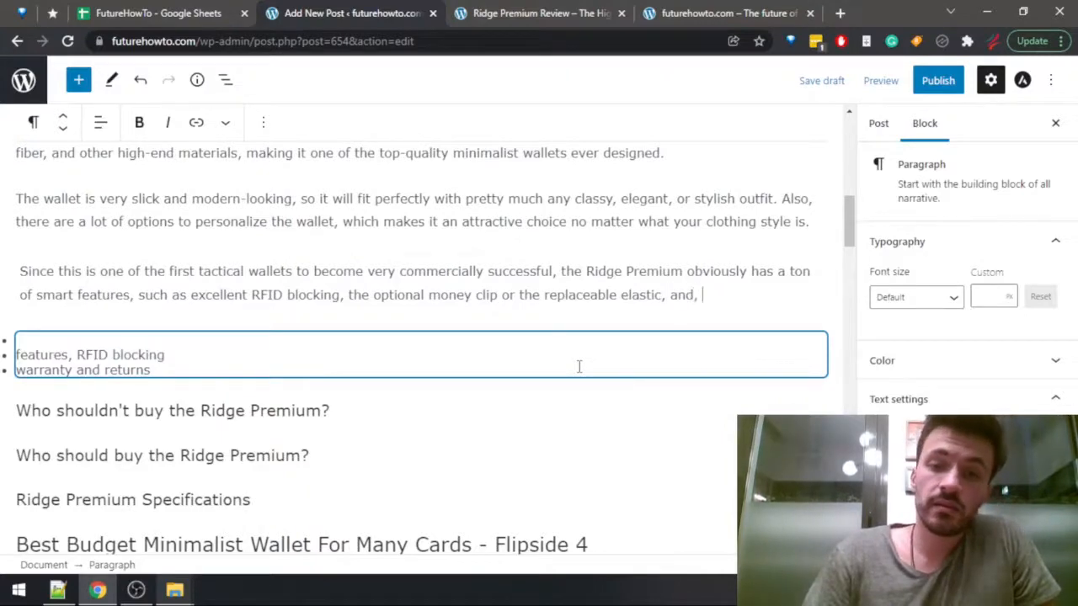
type("of course, the ")
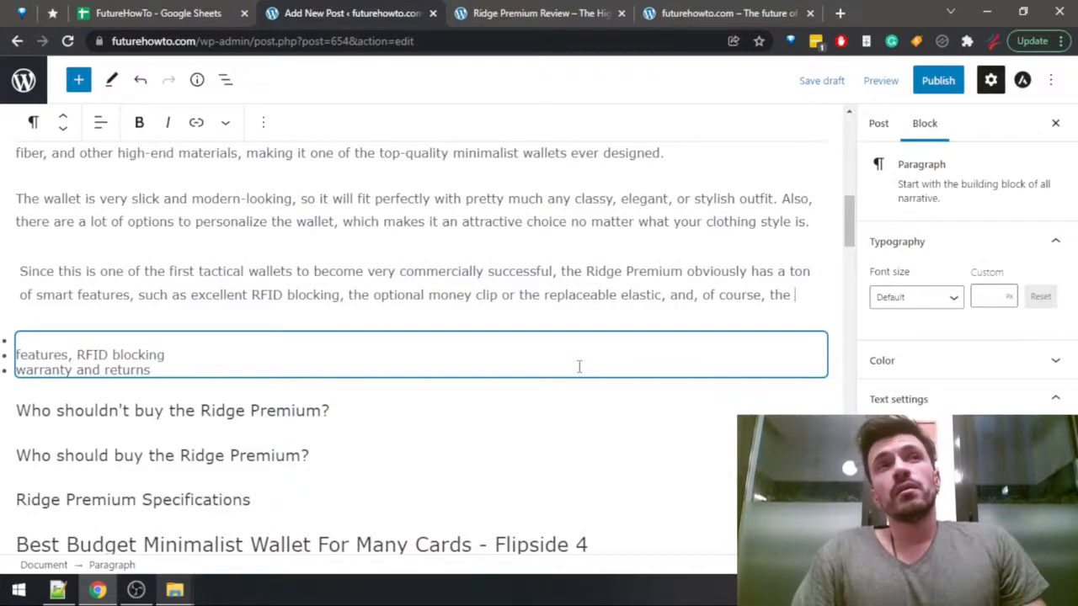
type("super")
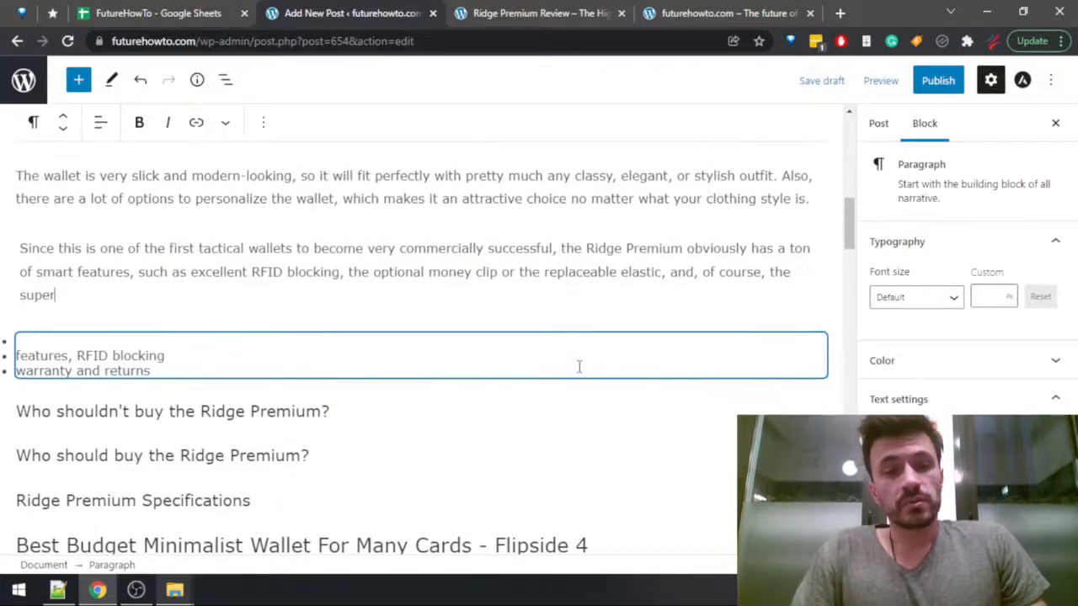
type("-tough build")
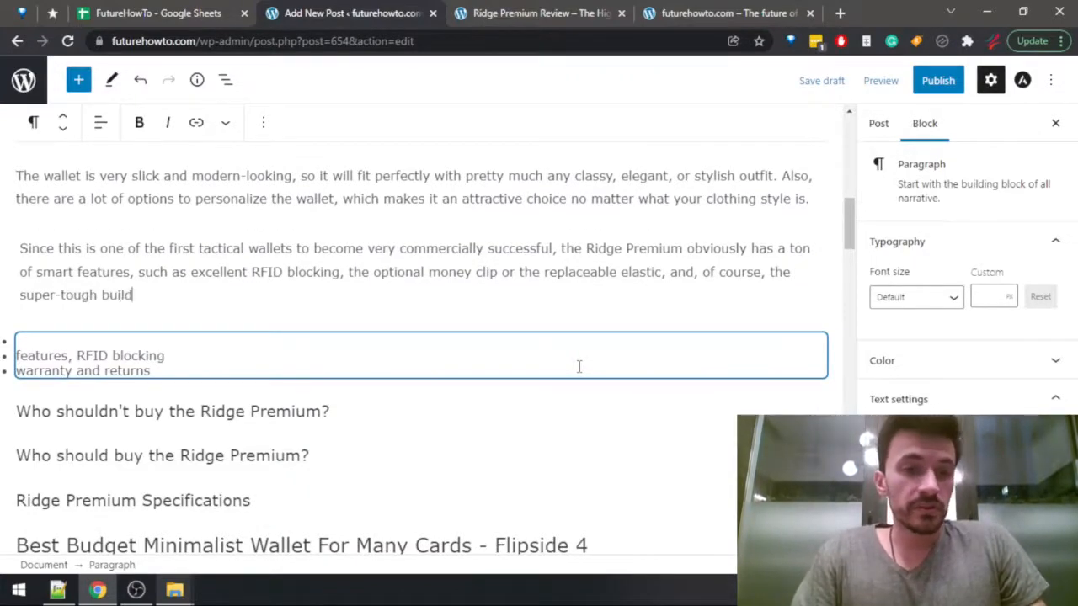
type(" and qu")
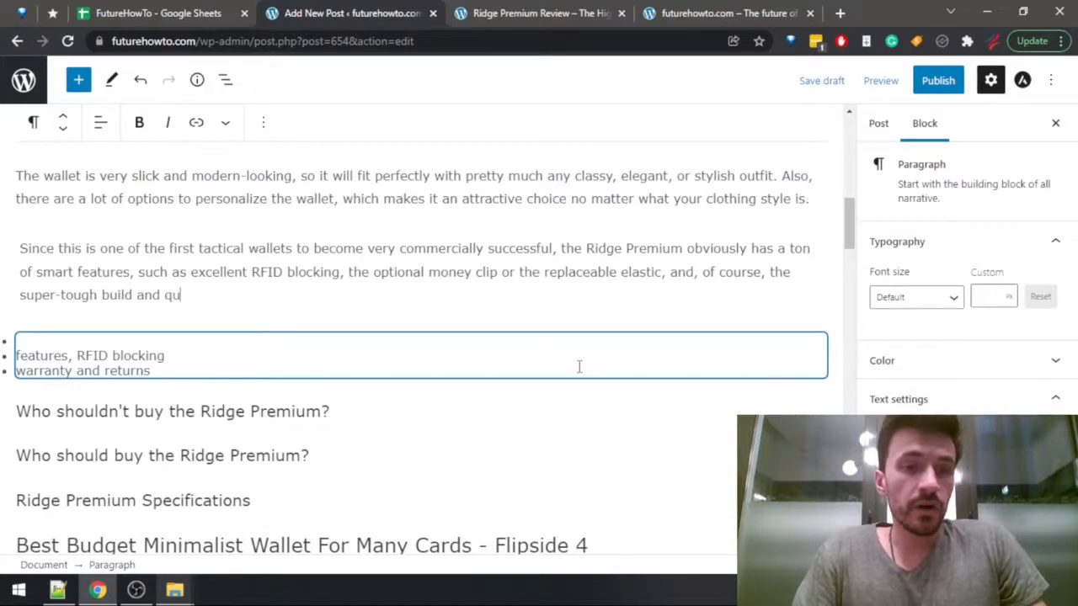
type("ality level ")
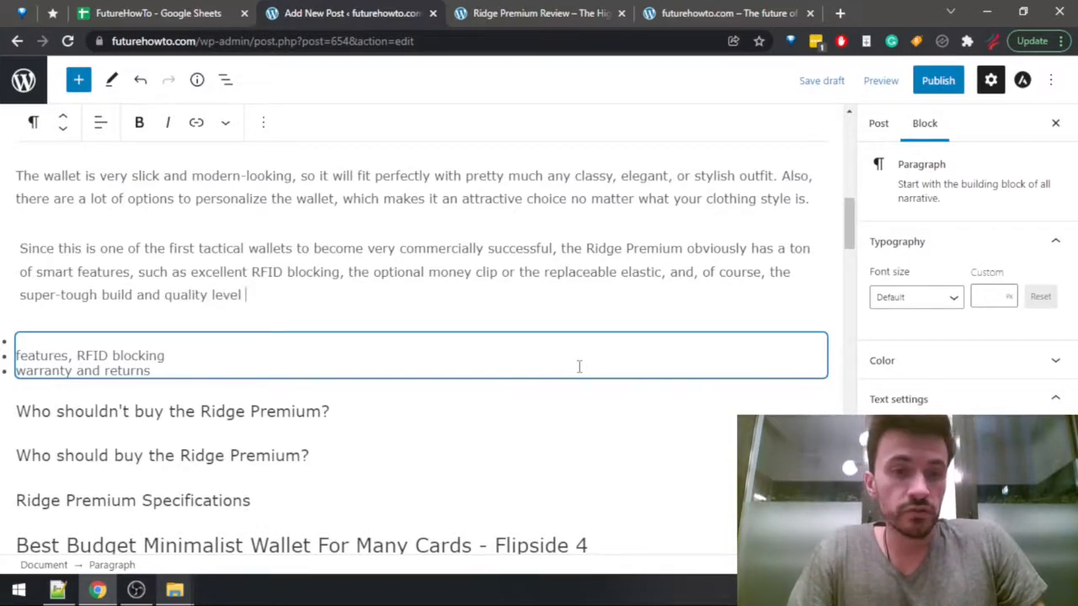
type("in general.")
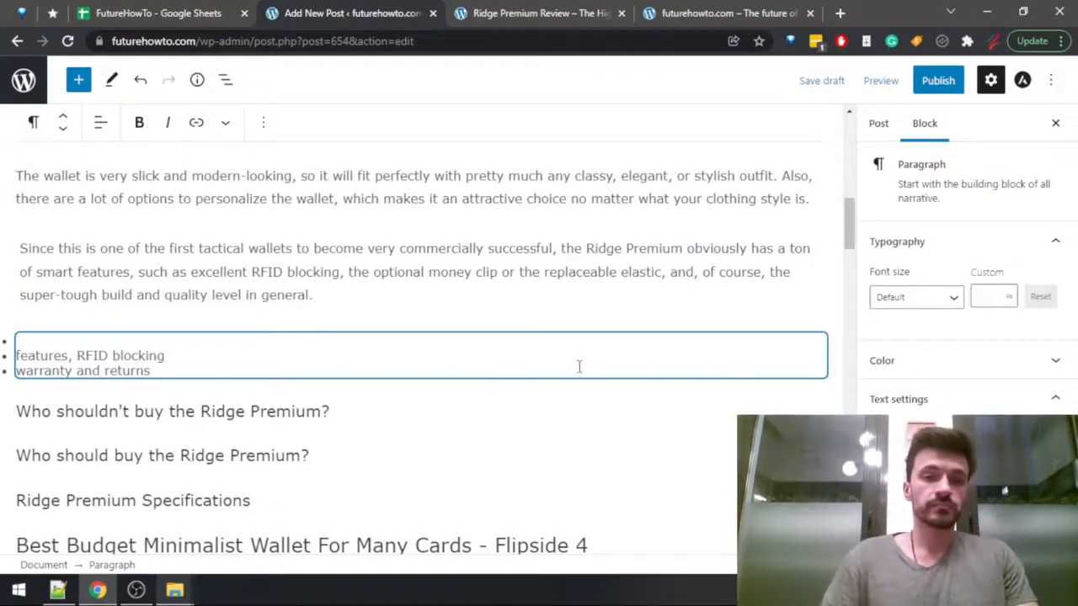
Switch to the FutureHowTo spreadsheet and look up the warranty and return entries in the Ridge Premium row.
key("ctrl+shift+Tab")
key("Right")
key("Right")
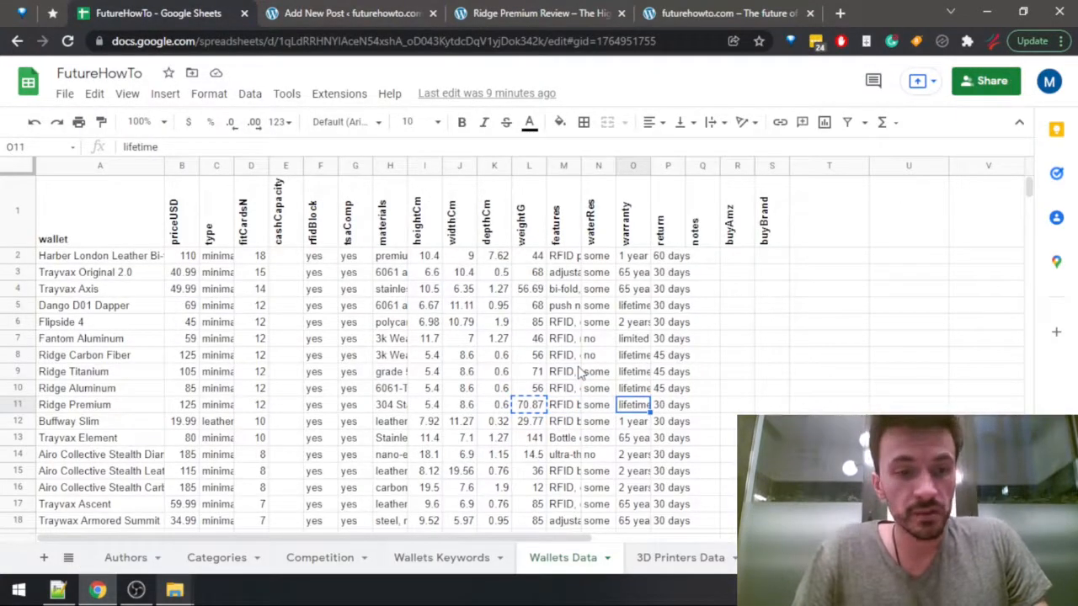
key("Right")
key("Left")
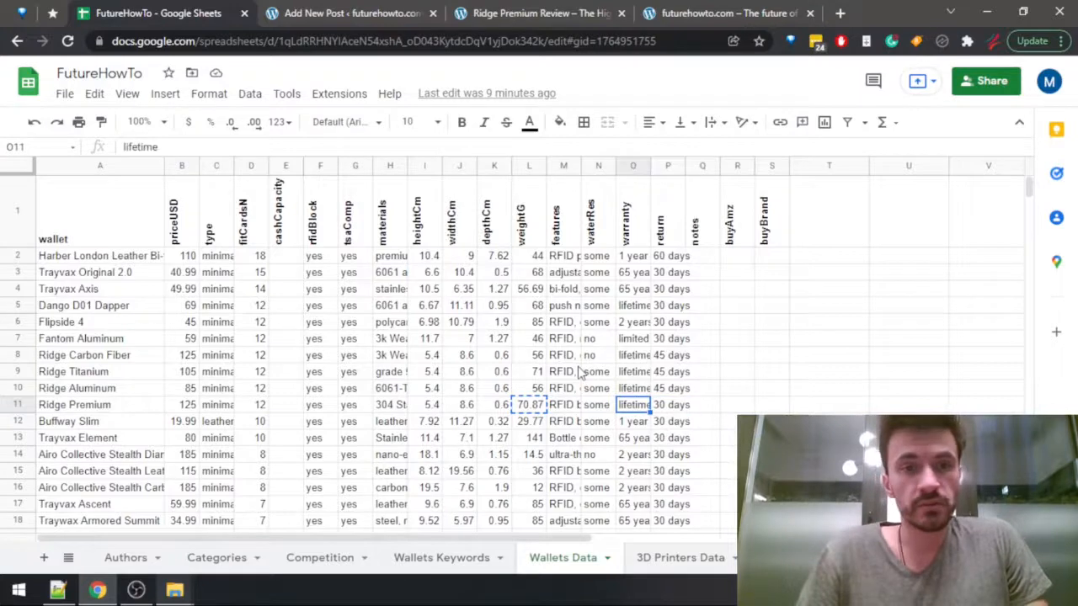
Back in the WordPress post, start a new paragraph below the features one with "Ridge stand behind their products fully, and they provide".
key("ctrl+Tab")
key("Return")
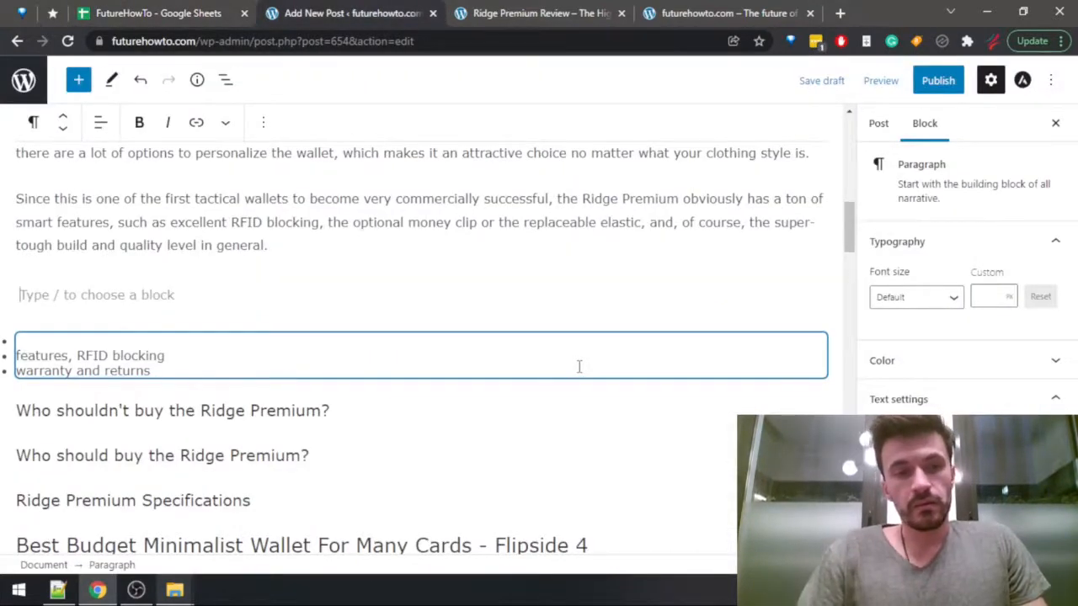
type("Ridge is")
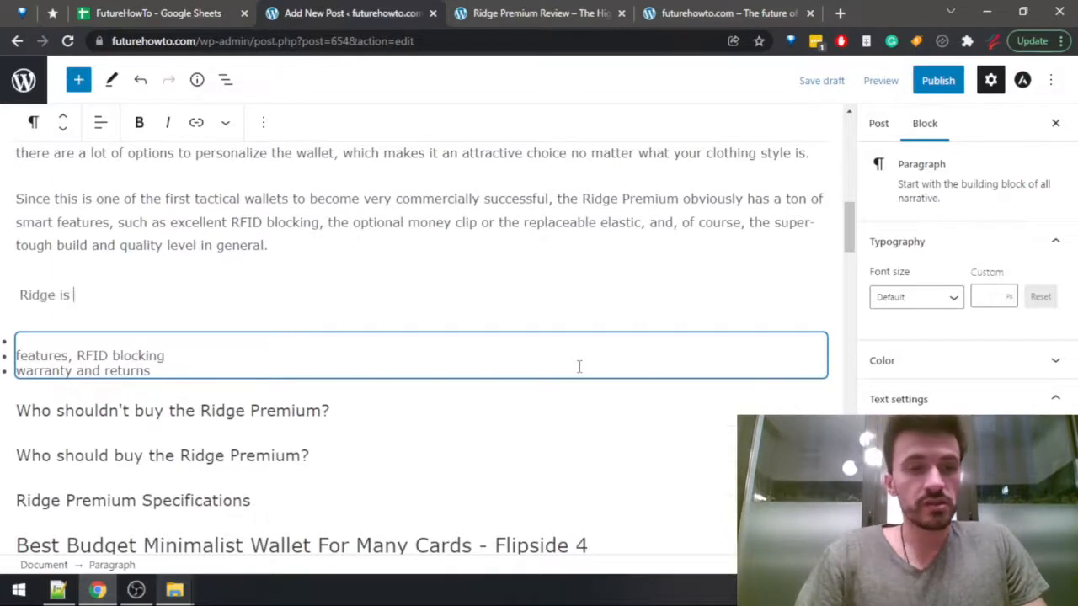
key("BackSpace")
key("BackSpace")
key("BackSpace")
type("sta")
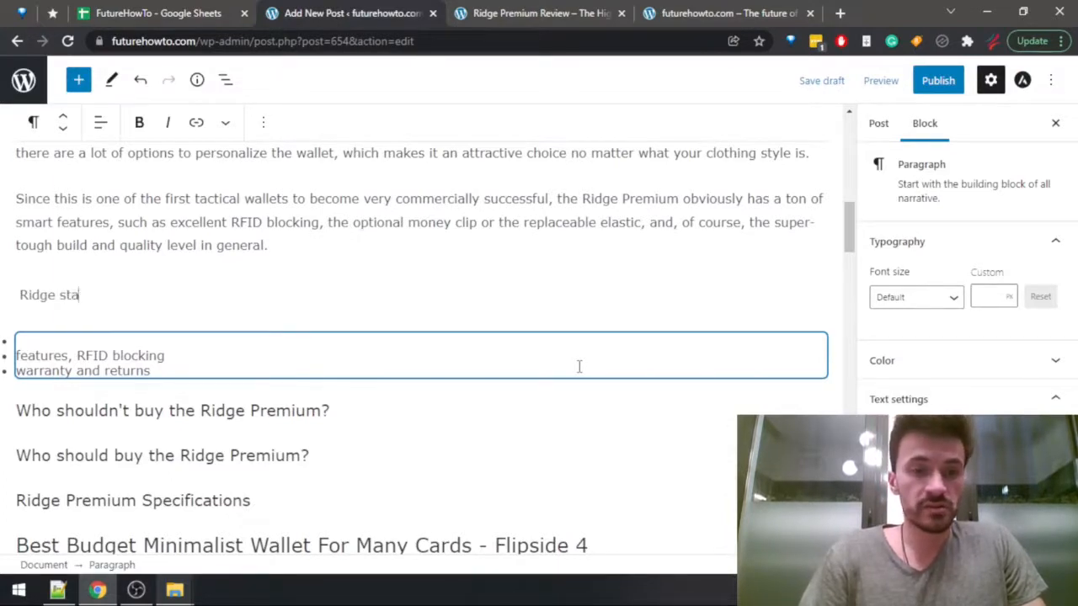
type("nd behind t")
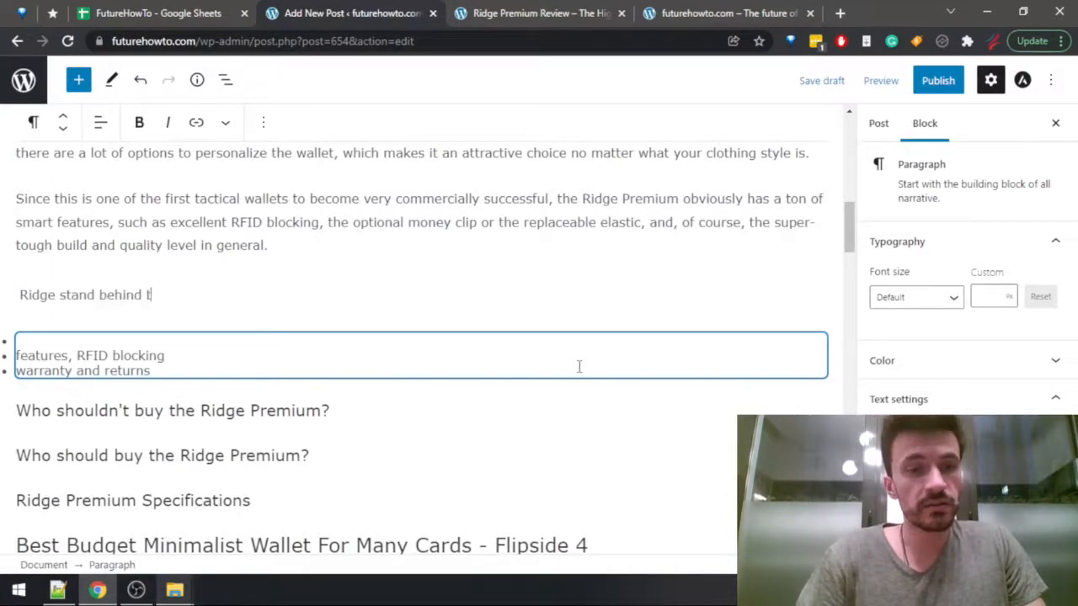
type("heir products full")
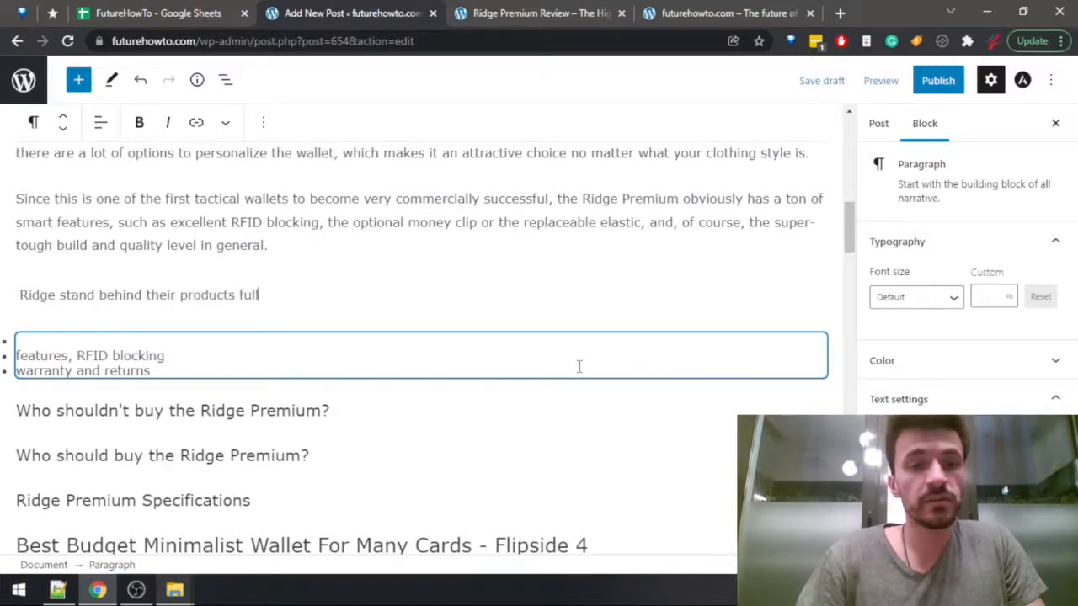
type("y, and they pro")
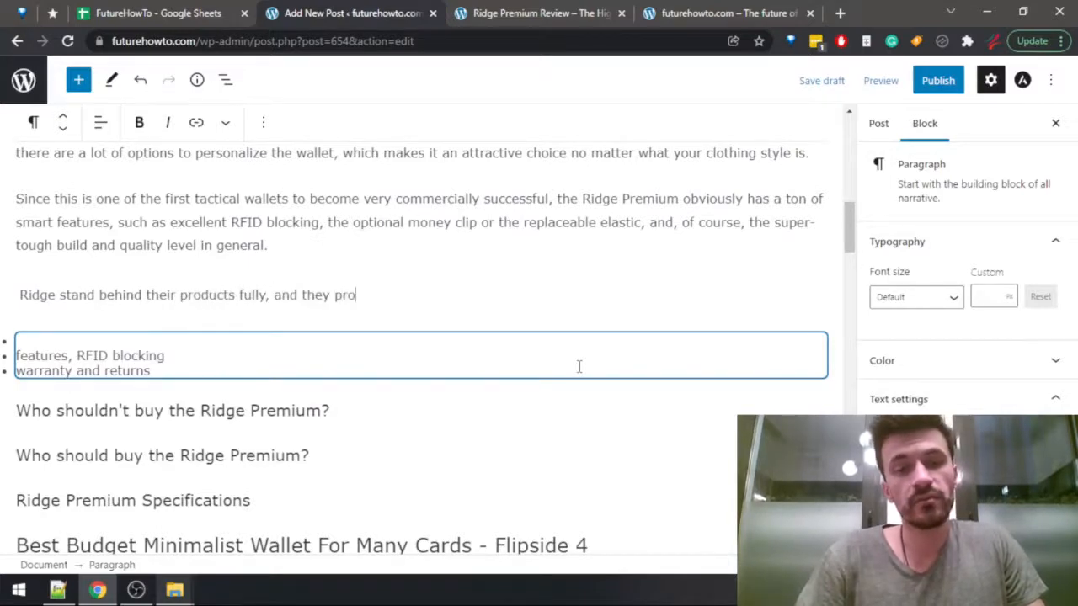
type("vide w")
Finish the sentence with "a lifetime warranty for this product, as well as a 30-day return period.".
key("BackSpace")
type("a ")
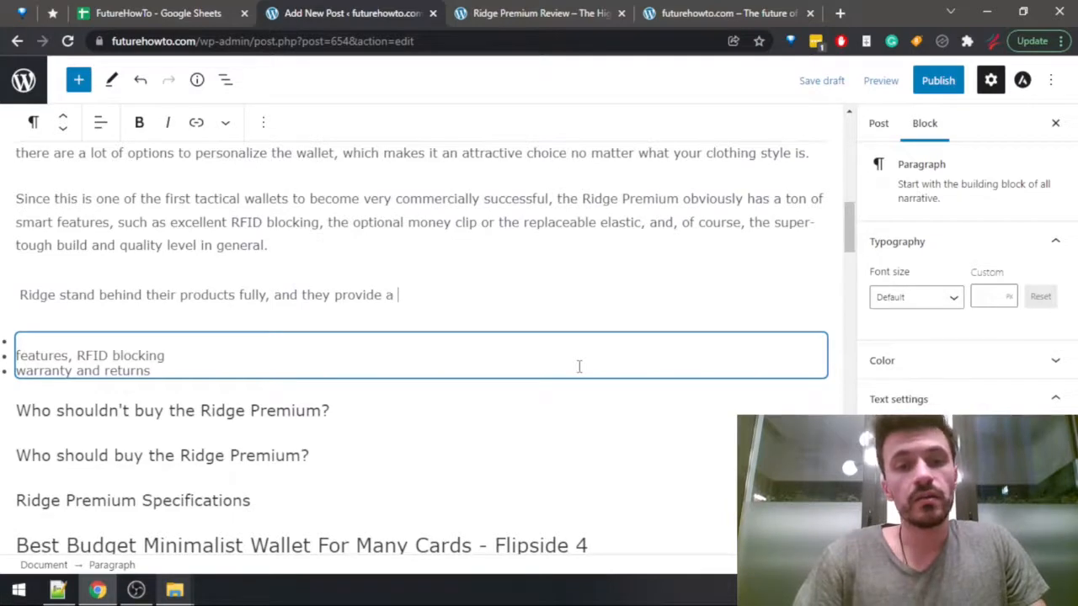
type("liteti")
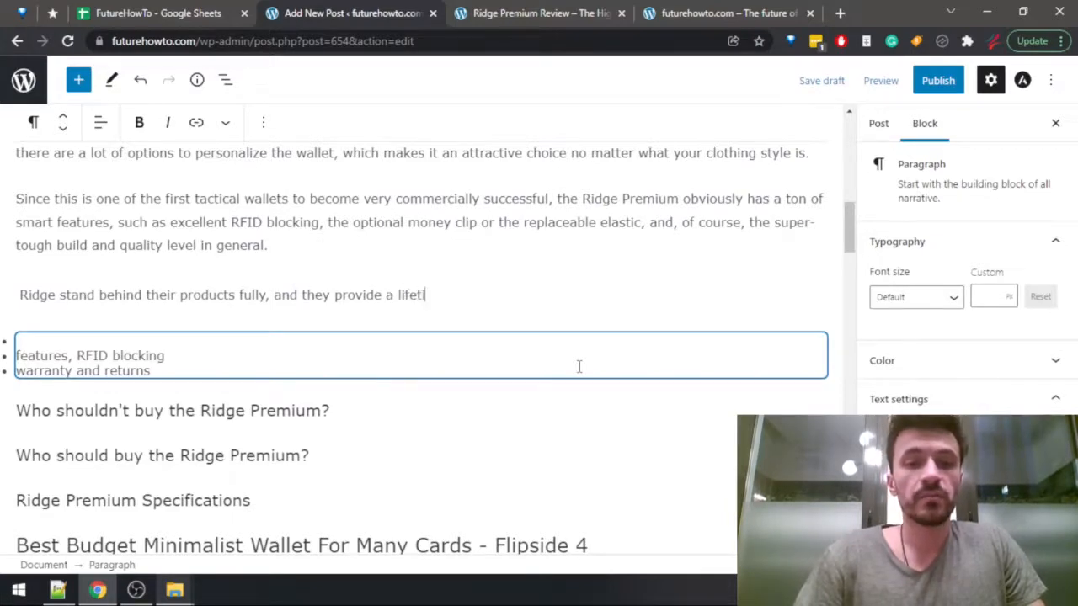
type("me warranty for")
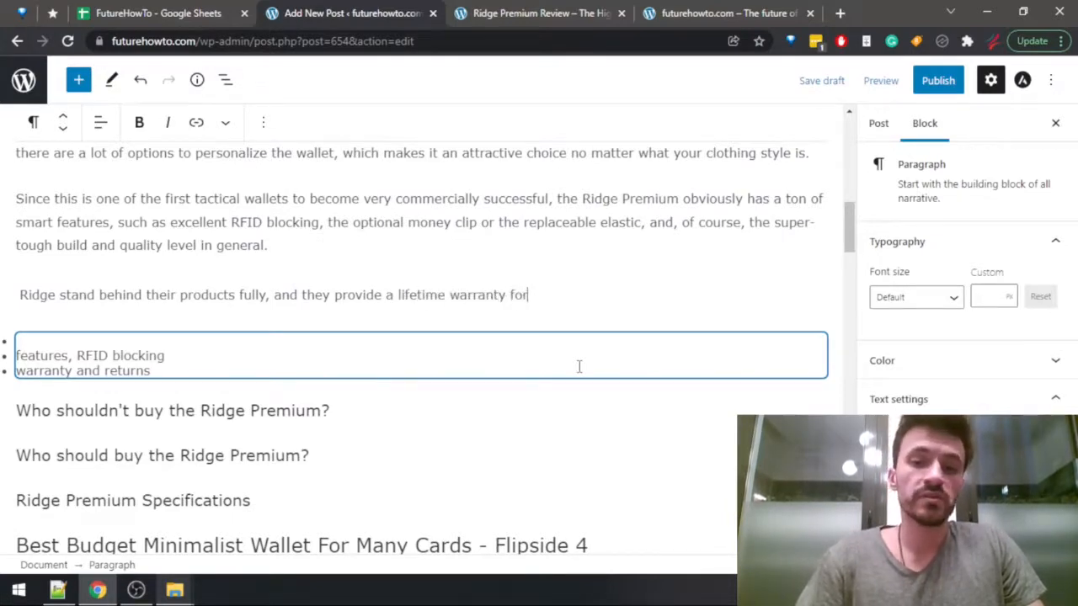
type(" this product, ")
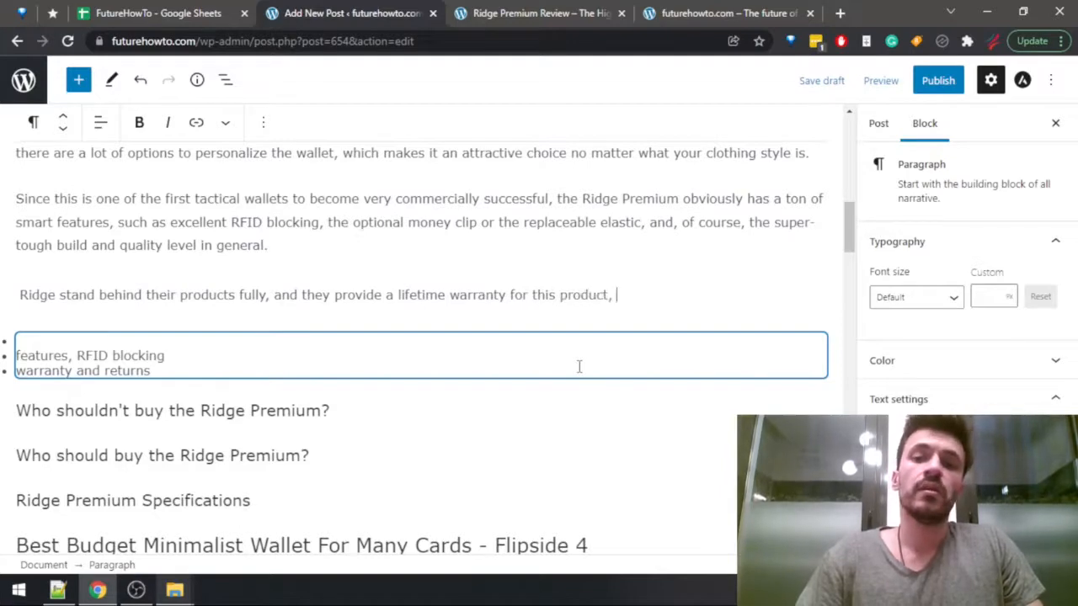
type("as well as a 30")
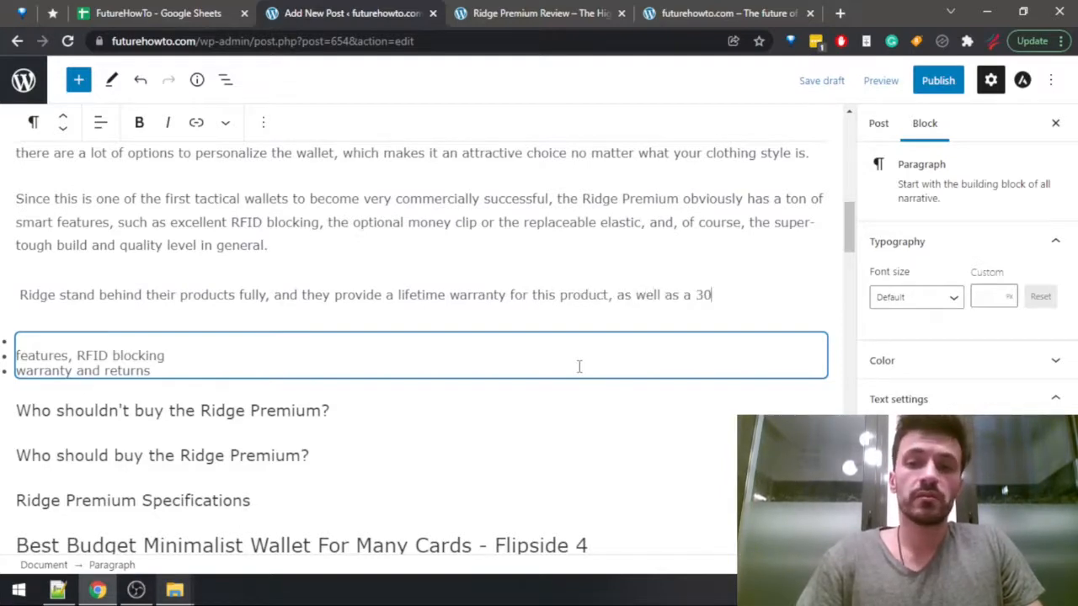
type("-day return ")
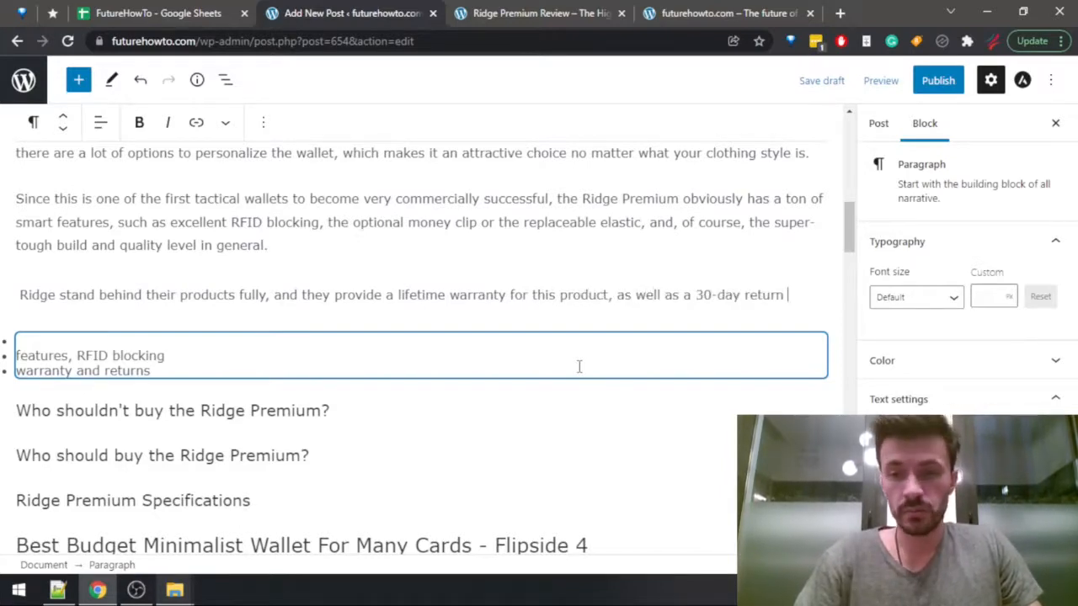
type("period.")
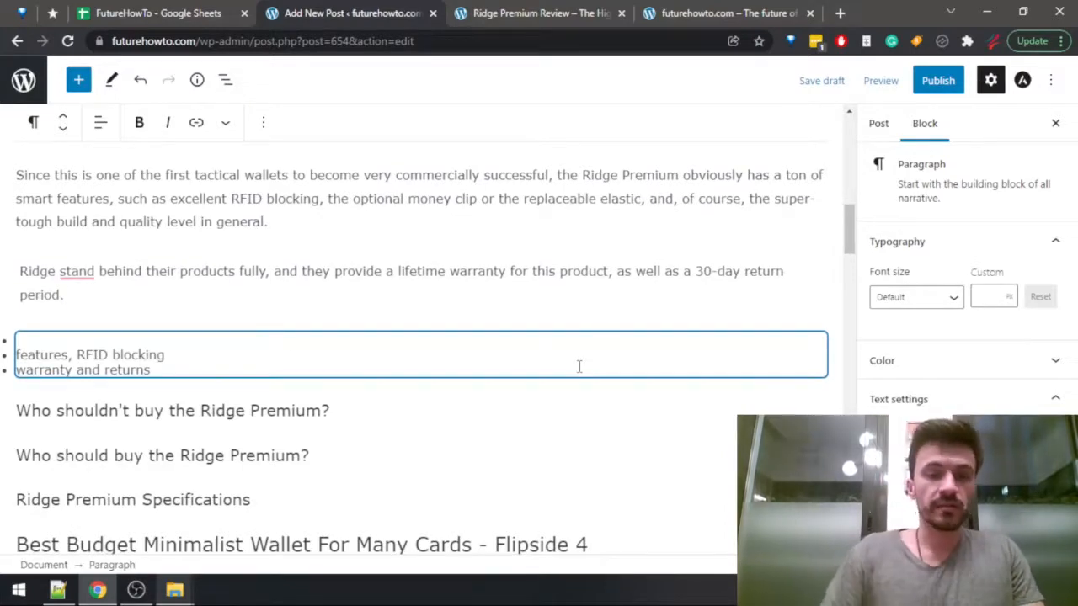
Accept the grammar suggestion "stands" in the warranty paragraph, and revert the verb to "stand".
mouse_move(77, 271)
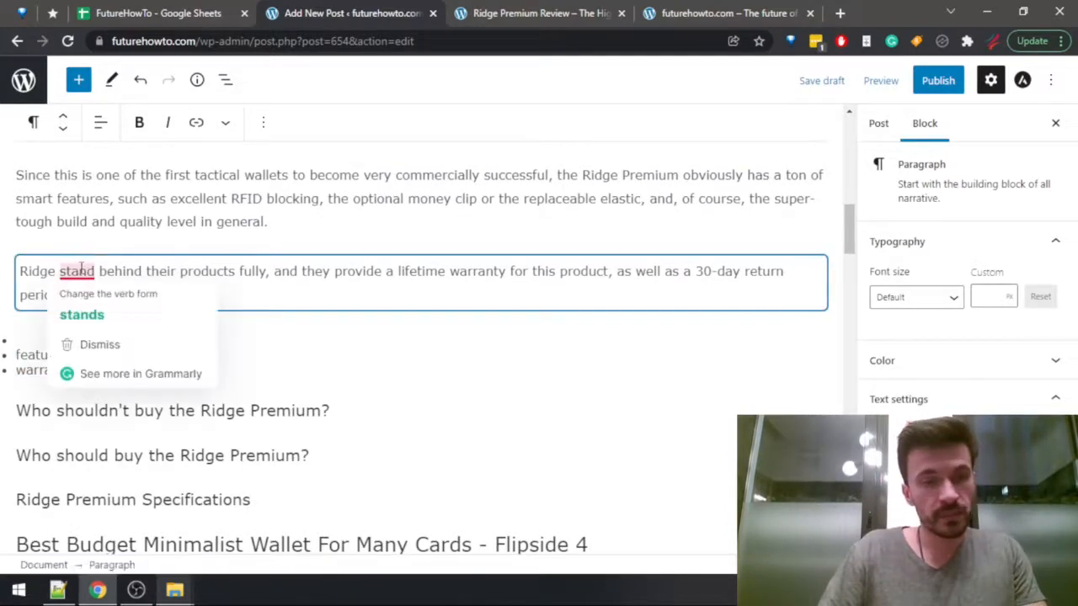
left_click(98, 316)
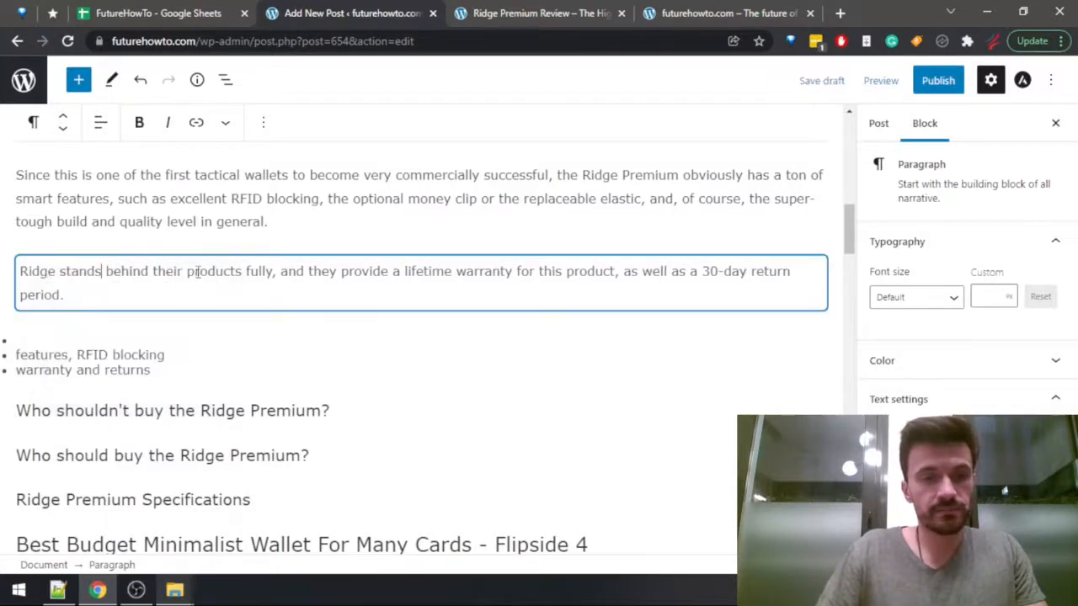
double_click(171, 270)
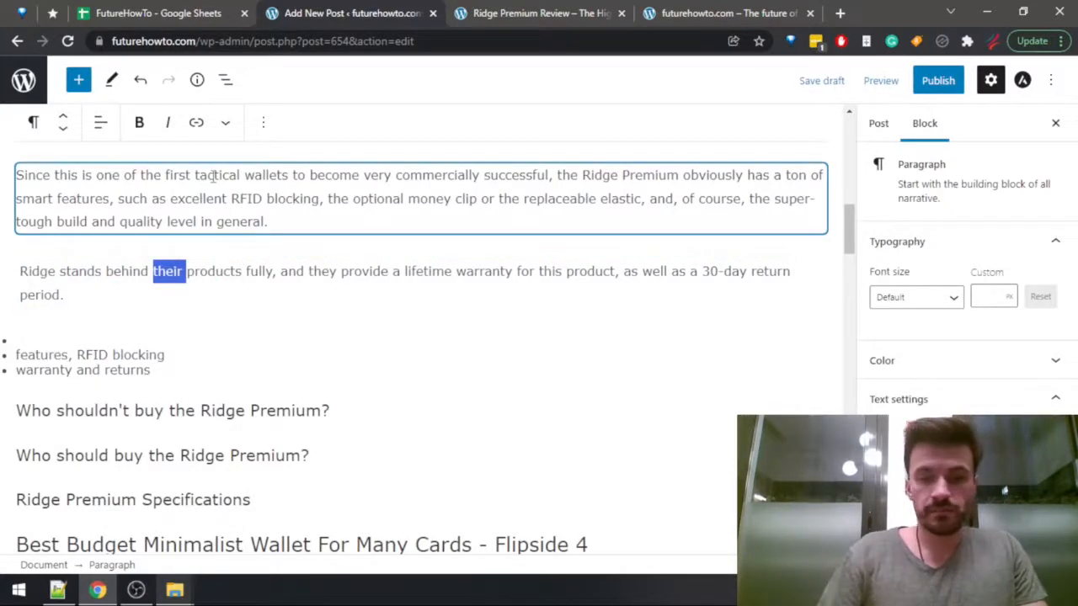
key("ctrl+Left")
key("ctrl+shift+Left")
key("Right")
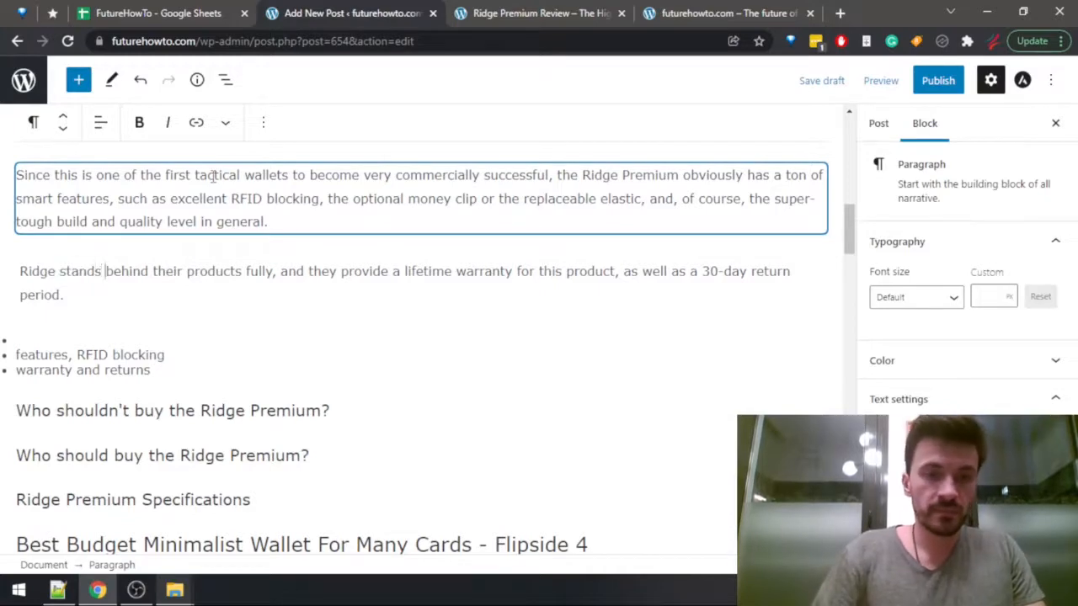
key("BackSpace")
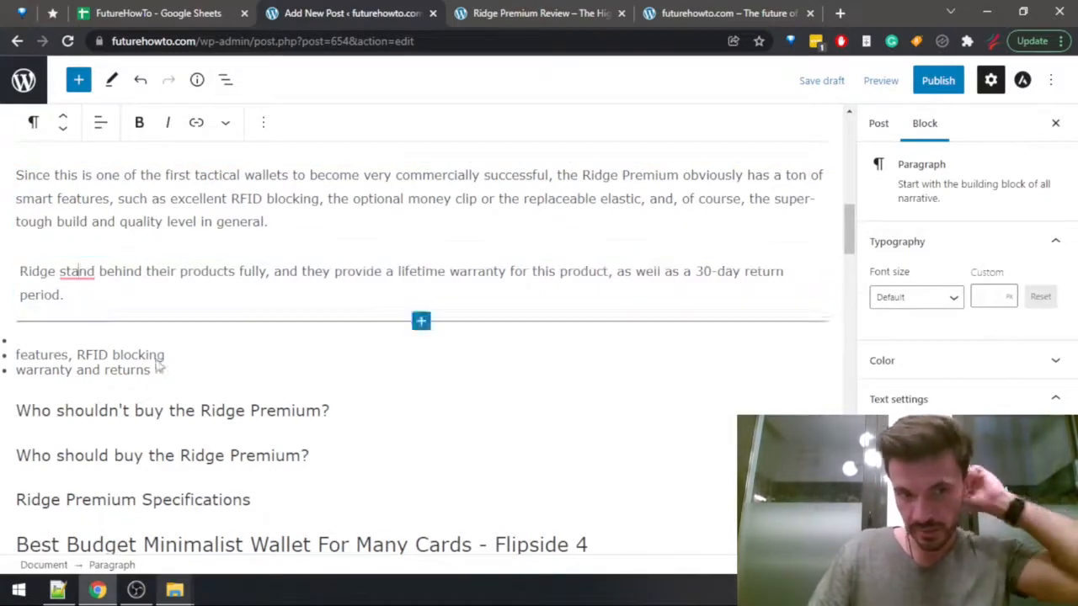
Delete the leftover features and warranty notes list and add an empty paragraph under the heading "Who shouldn't buy the Ridge Premium?".
left_click_drag(183, 369, 6, 343)
key("BackSpace")
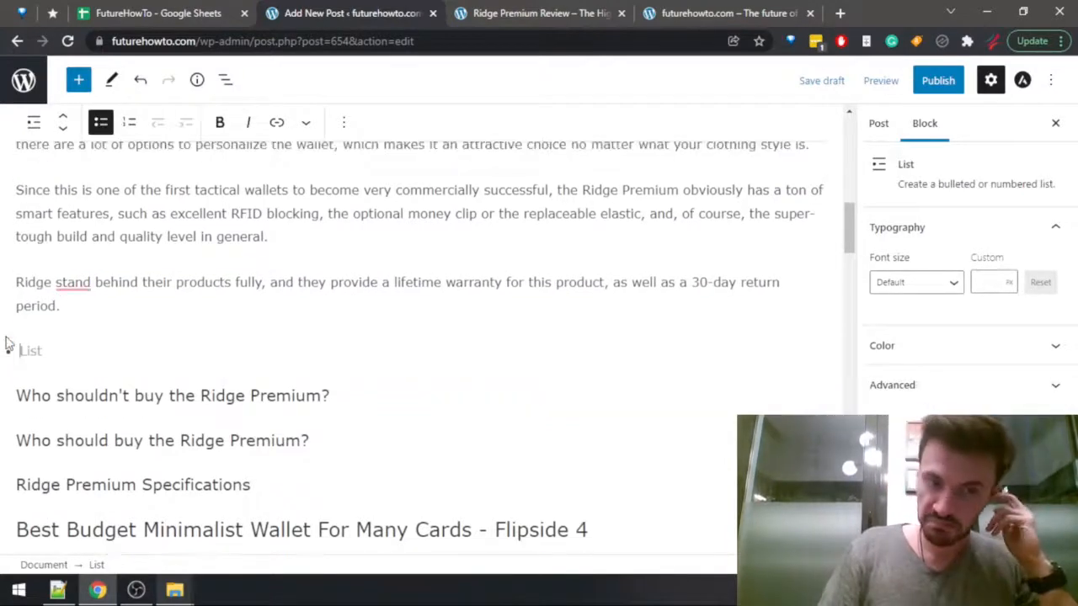
key("BackSpace")
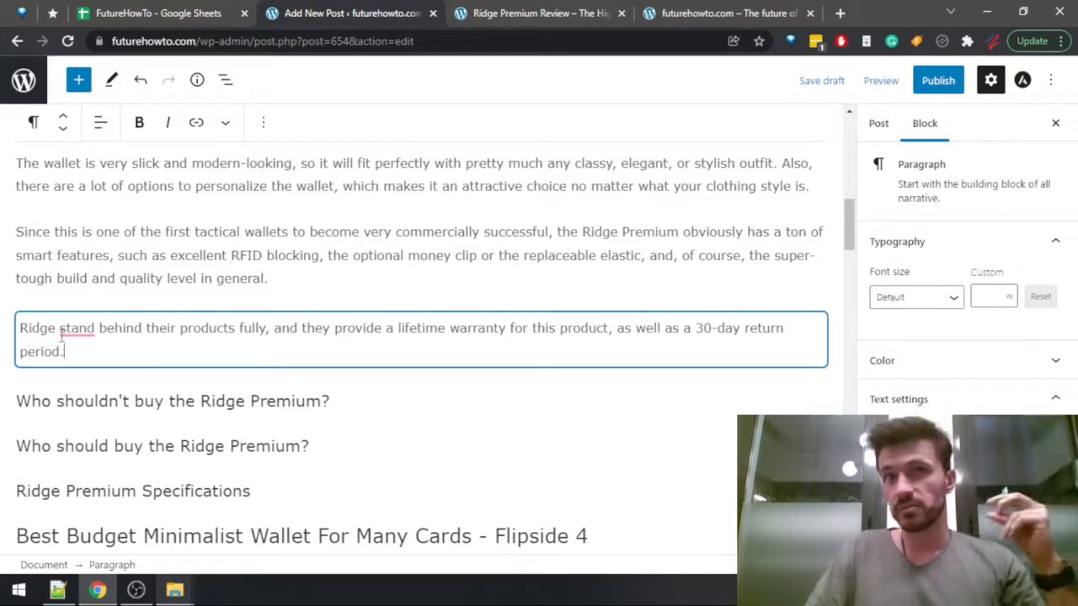
left_click(330, 399)
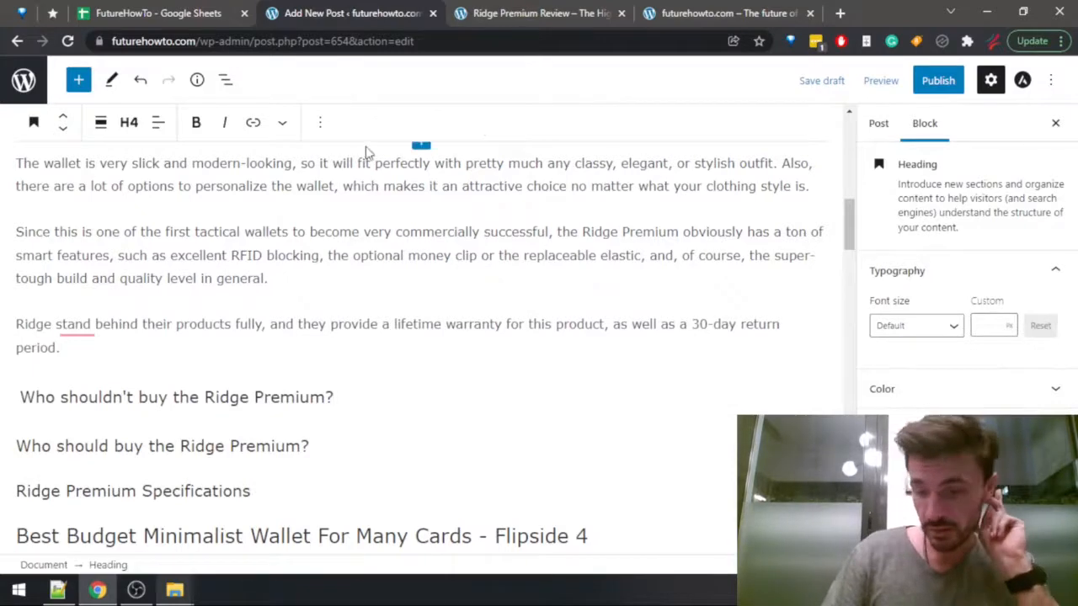
key("Return")
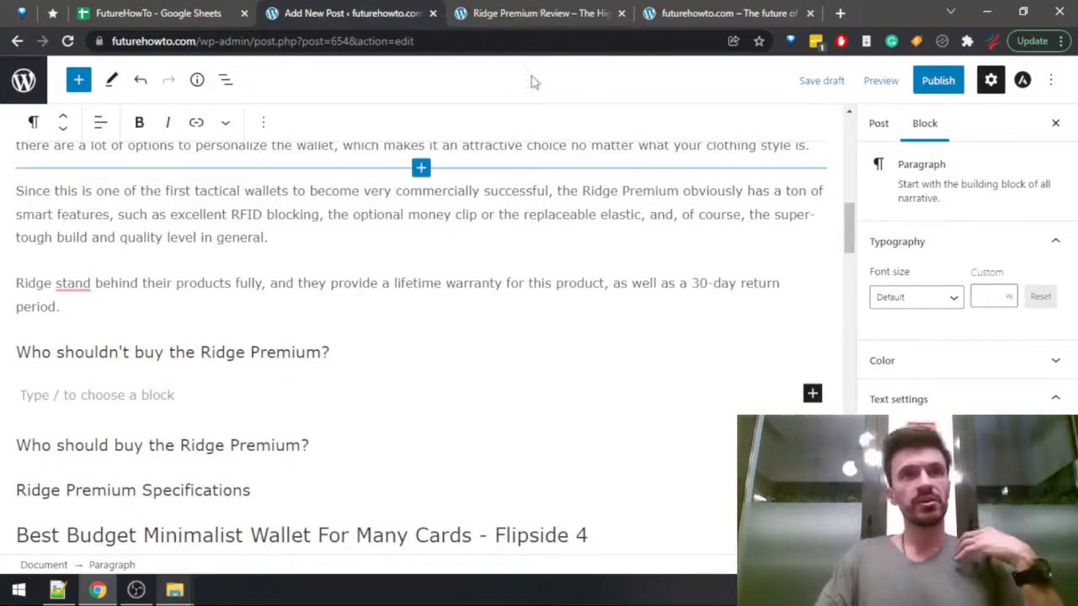
Switch to the published Ridge Premium review and read its section on who should not buy the wallet.
left_click(539, 13)
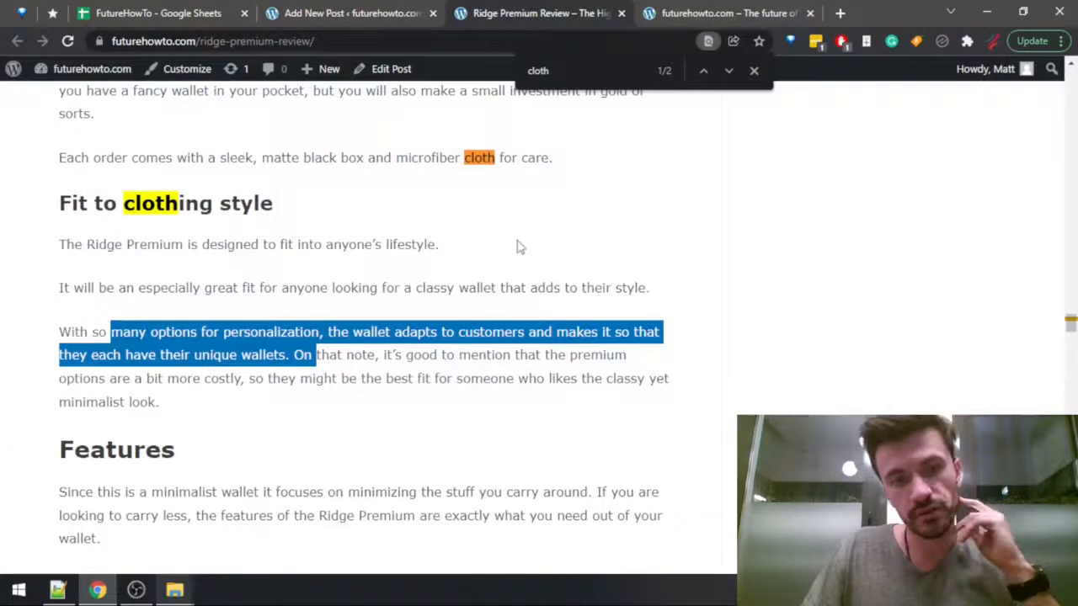
scroll(512, 252, "down", 20)
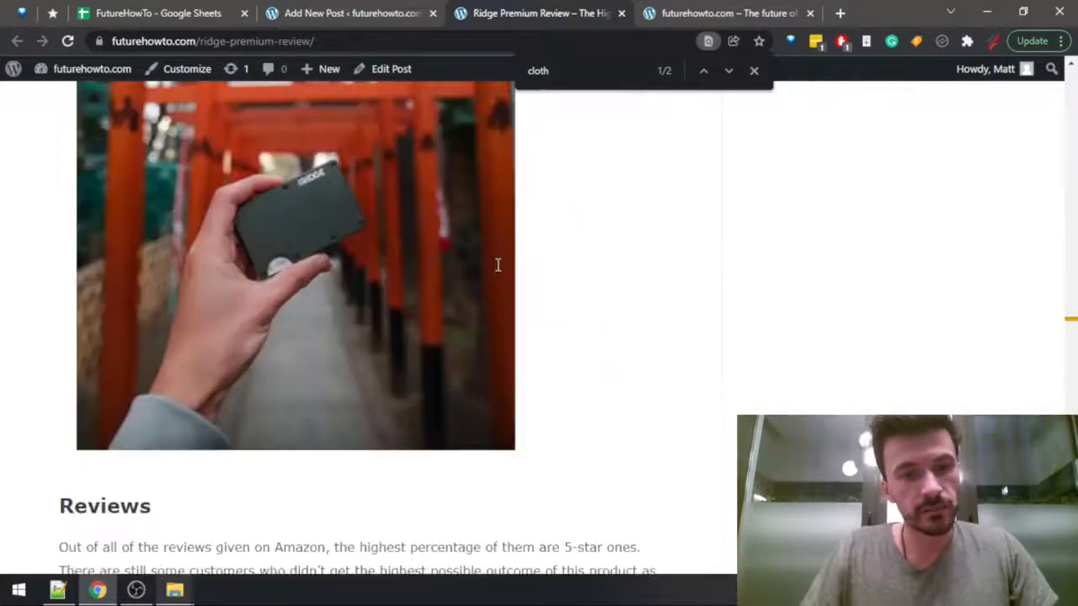
scroll(497, 265, "down", 20)
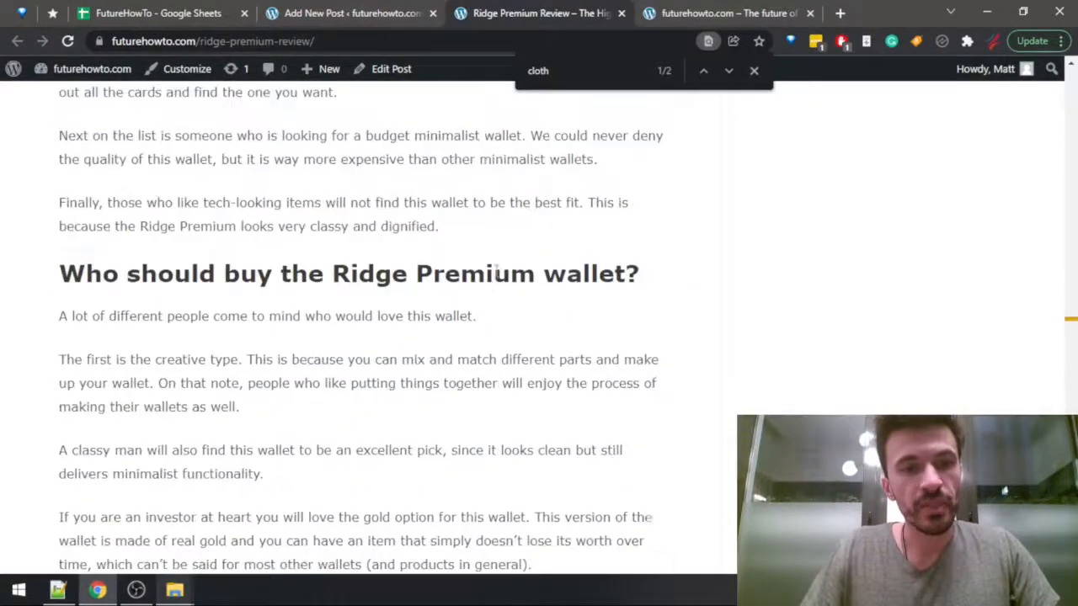
scroll(283, 344, "up", 2)
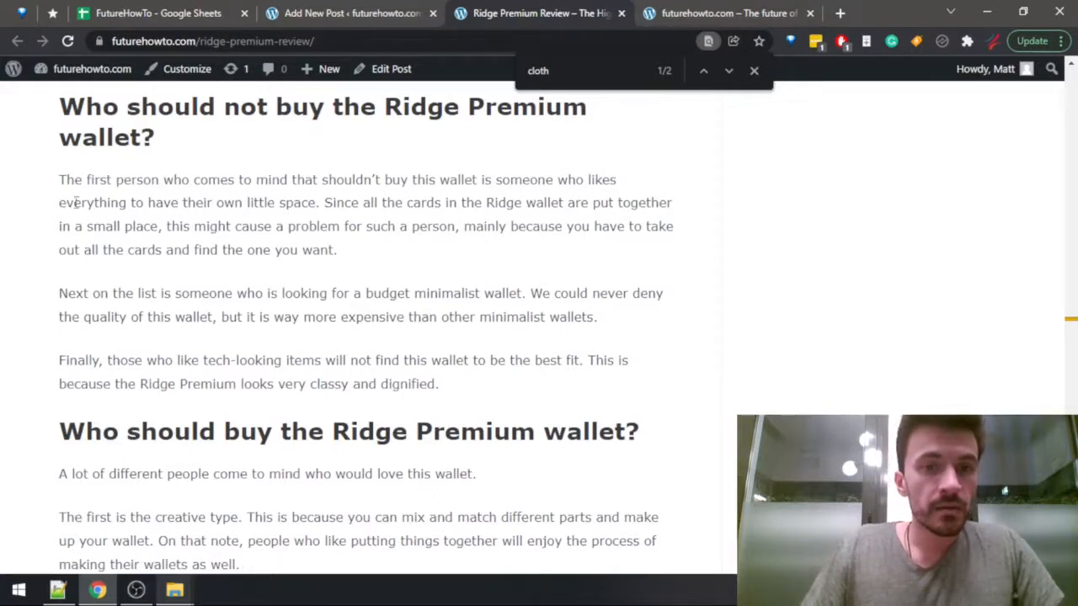
left_click_drag(59, 180, 633, 314)
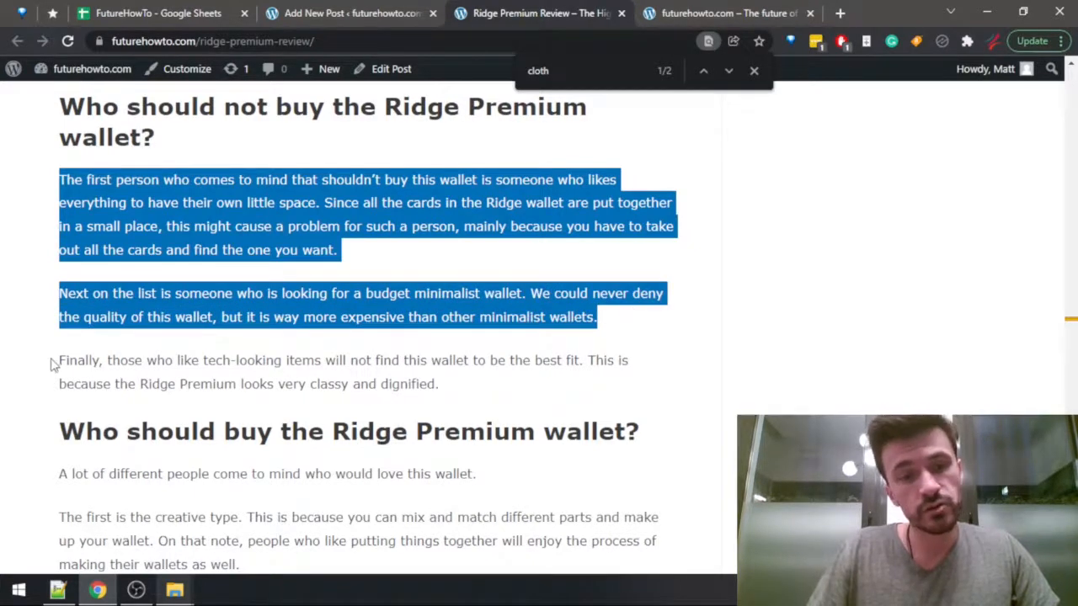
left_click_drag(55, 361, 495, 385)
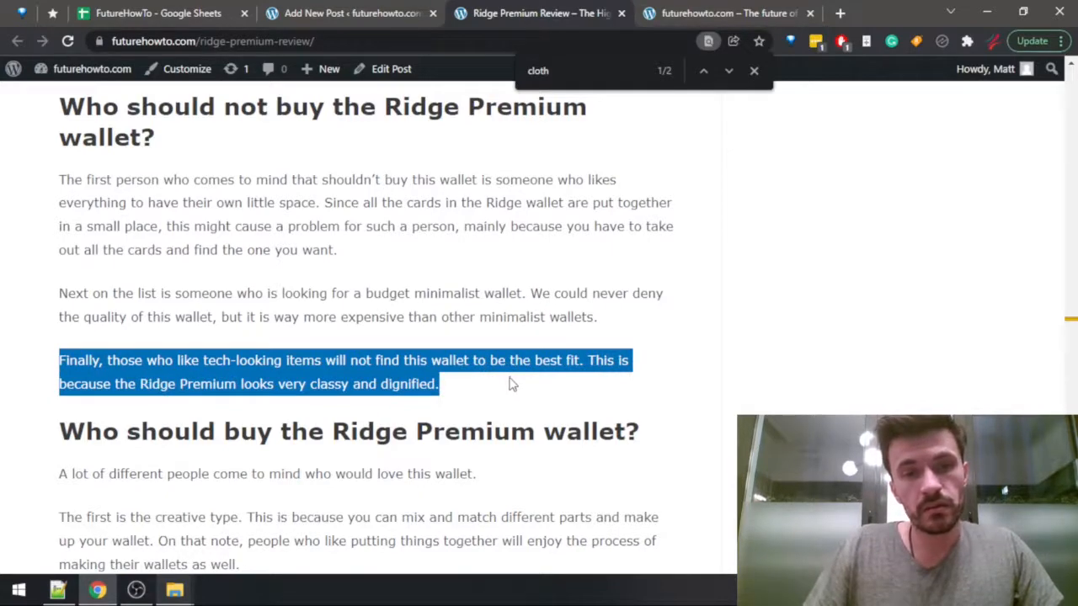
Back in the post, begin the empty paragraph with "Since this is not exactly a budget wallet, anyone on a limited", rewording "a budget" as "an affordable".
key("ctrl+shift+Tab")
left_click(52, 392)
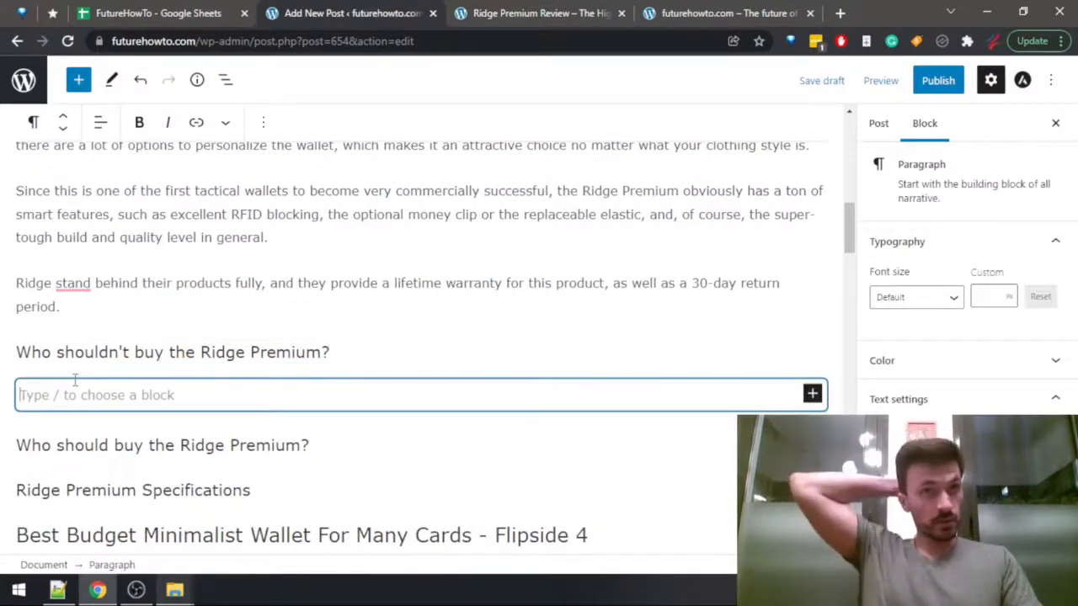
type("Since ")
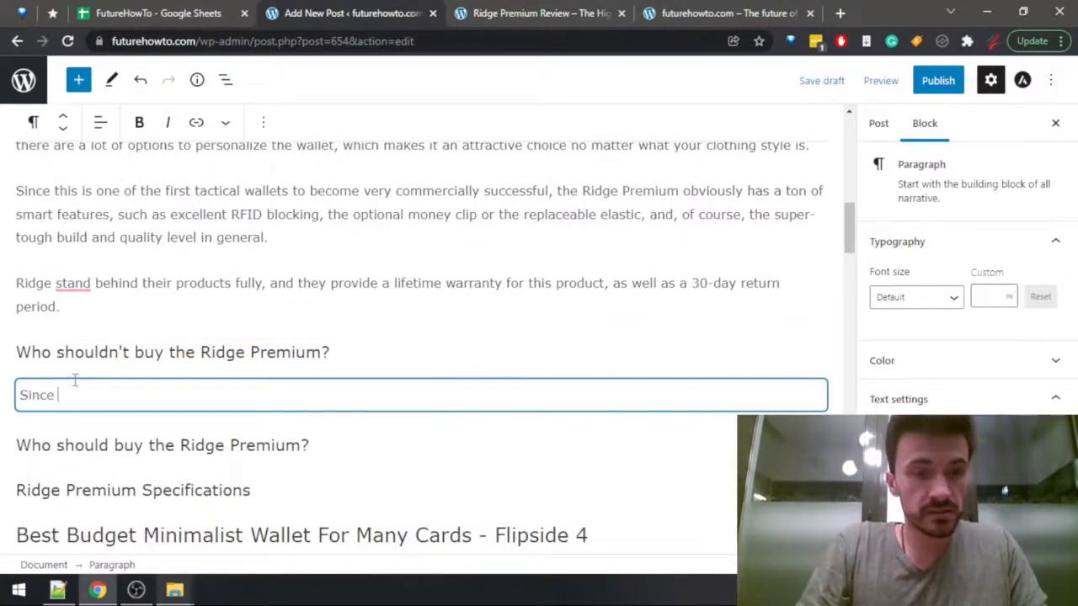
type("this is not e")
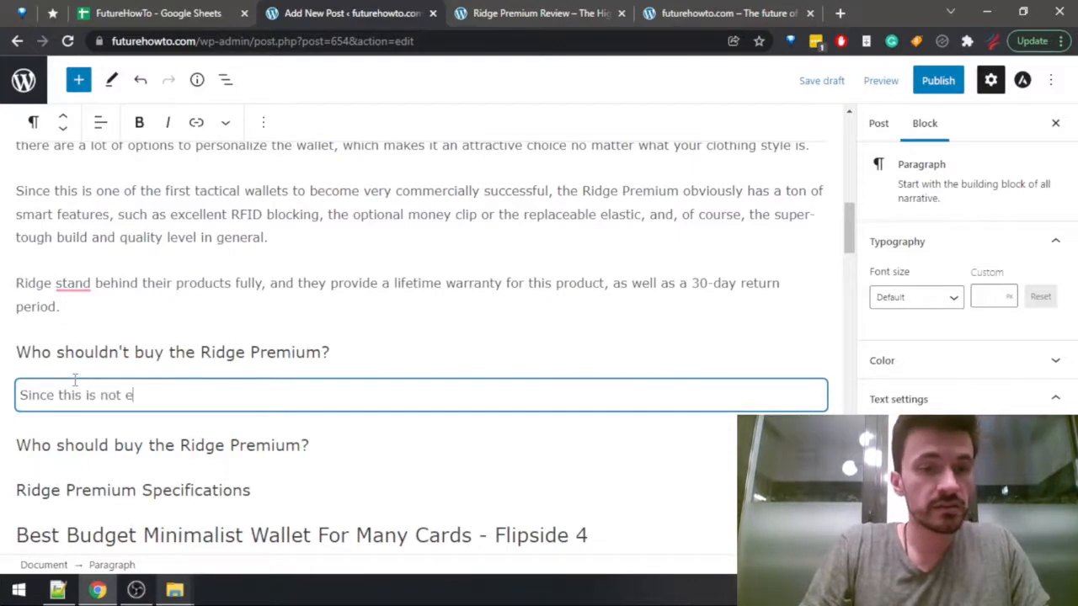
type("xactly a budget")
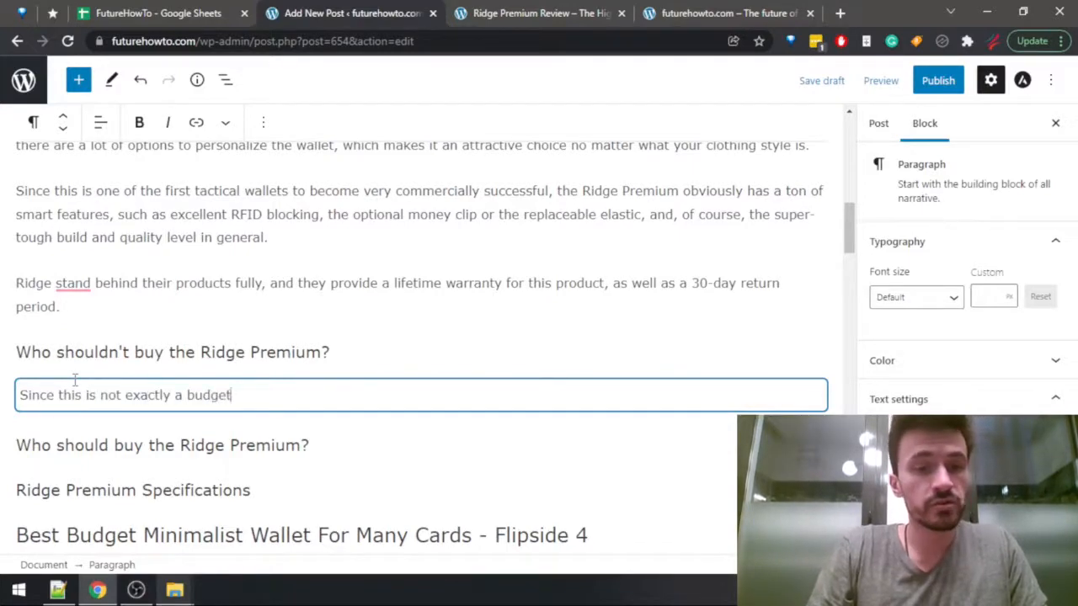
type(" wallet")
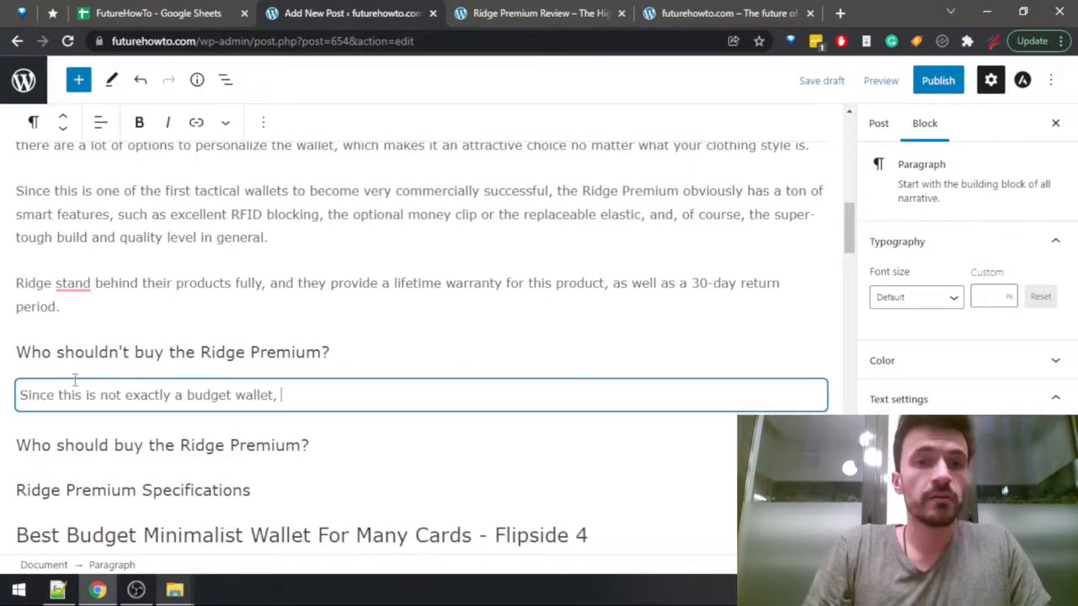
type(", anyone on a limited")
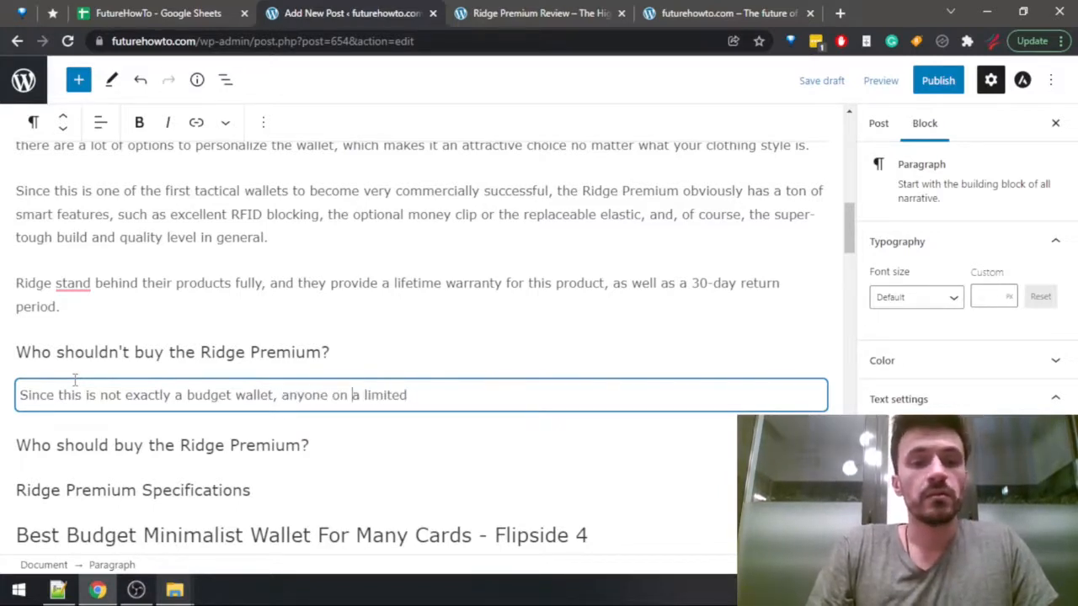
key("ctrl+shift+Right")
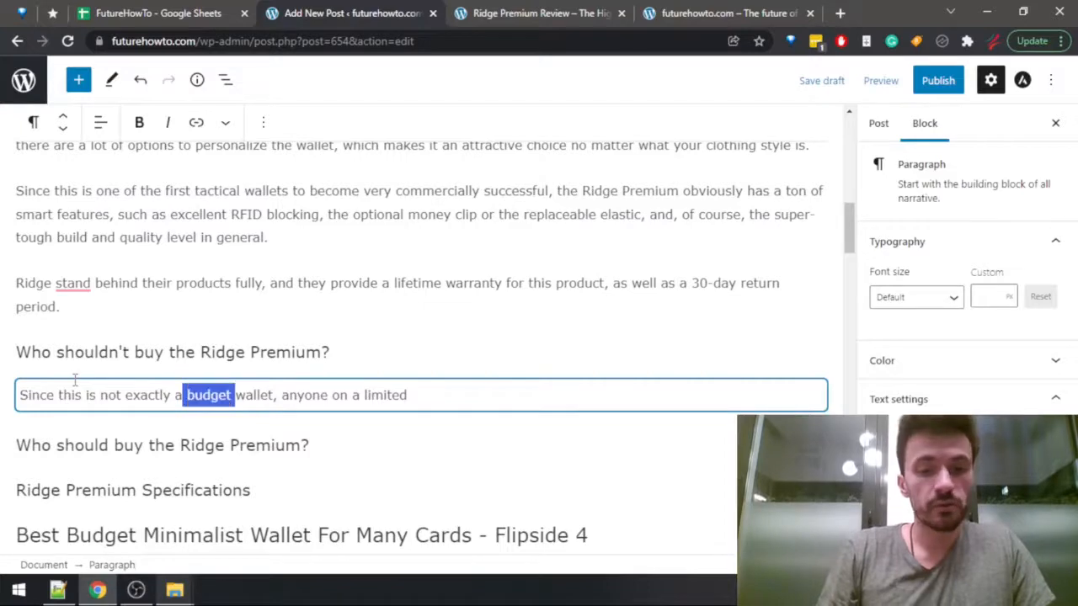
type("n affordable")
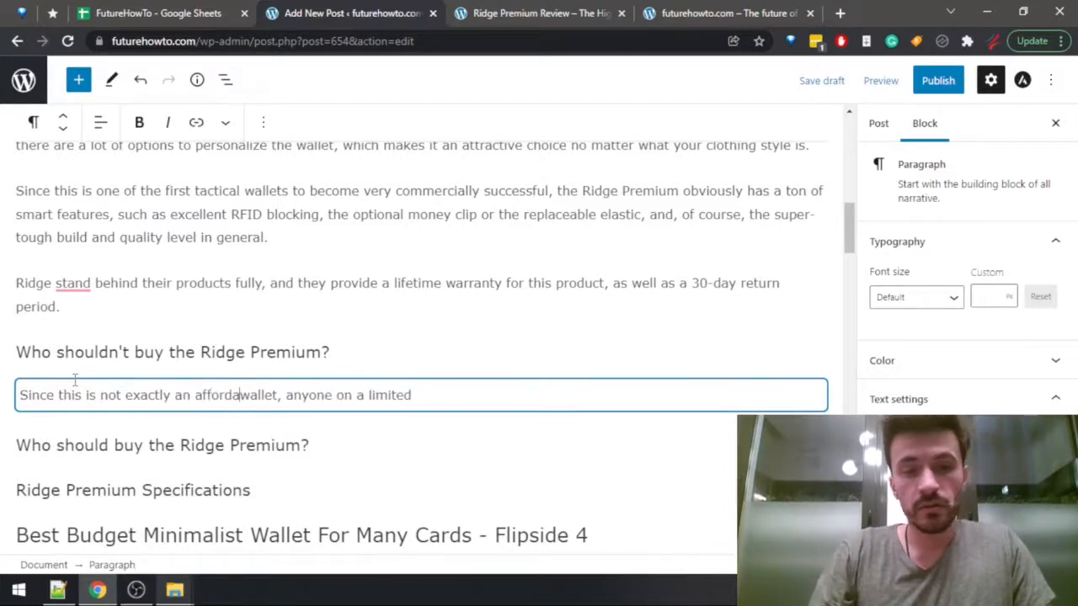
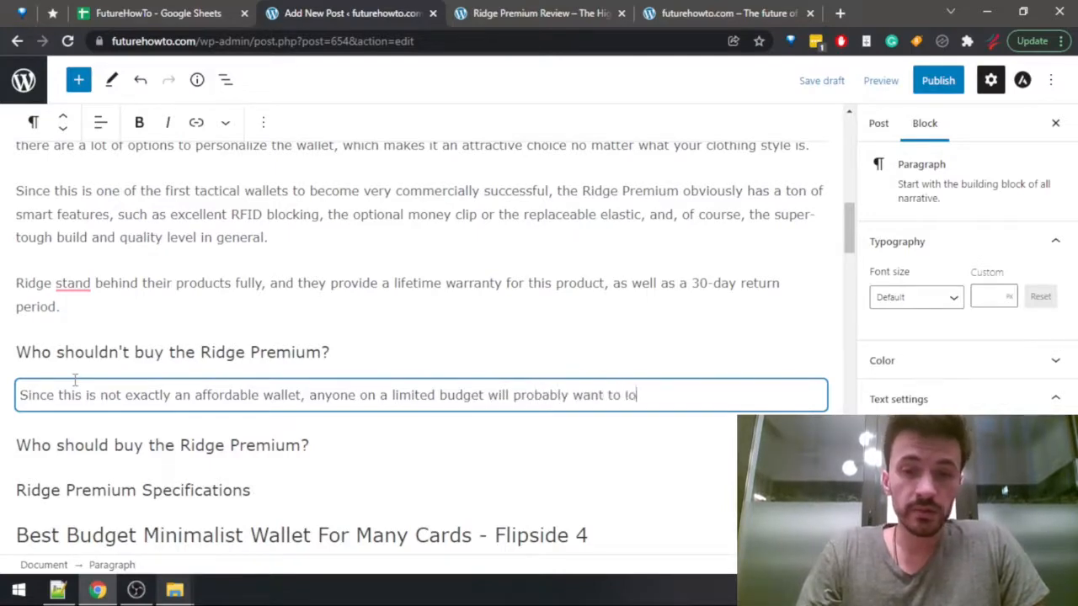
Finish the "Who shouldn't buy the Ridge Premium?" sentence with "look at other options (such as the Flipside 4, for example).".
type("ther options (")
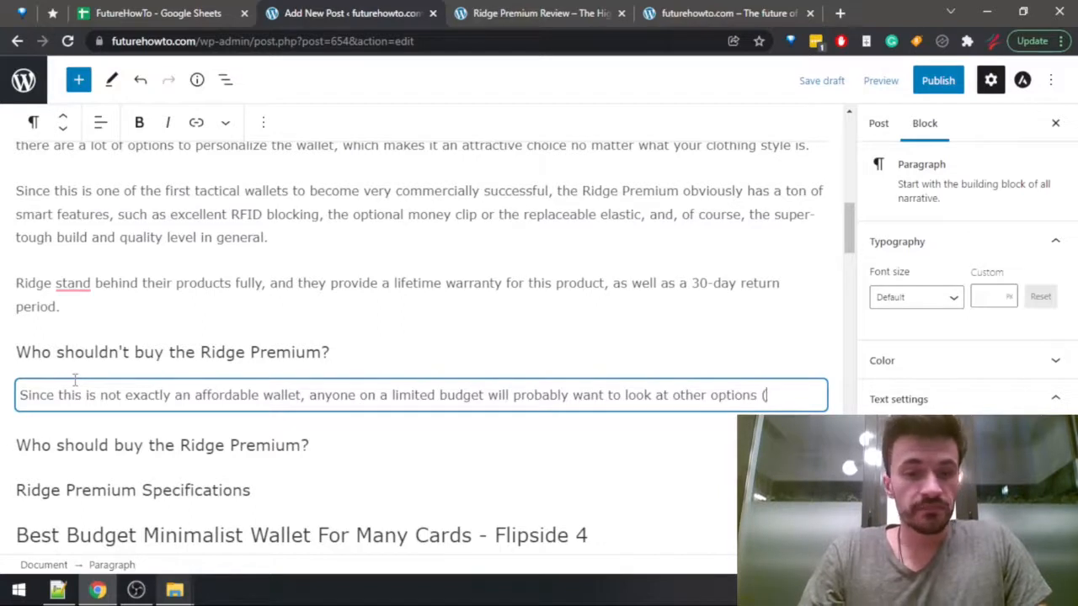
type("such as the one")
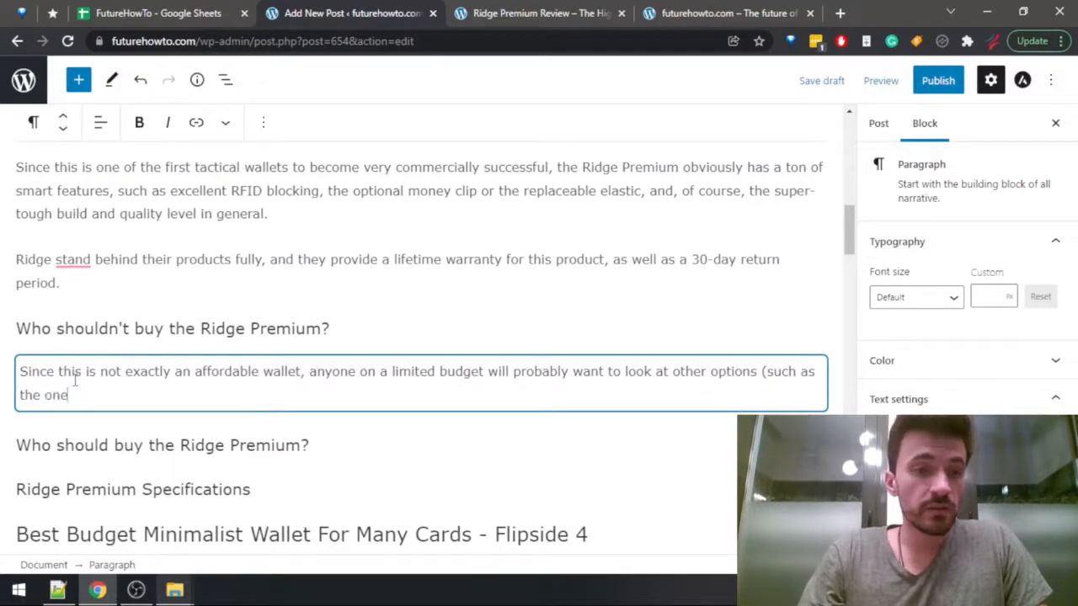
key("ctrl+BackSpace")
key("ctrl+BackSpace")
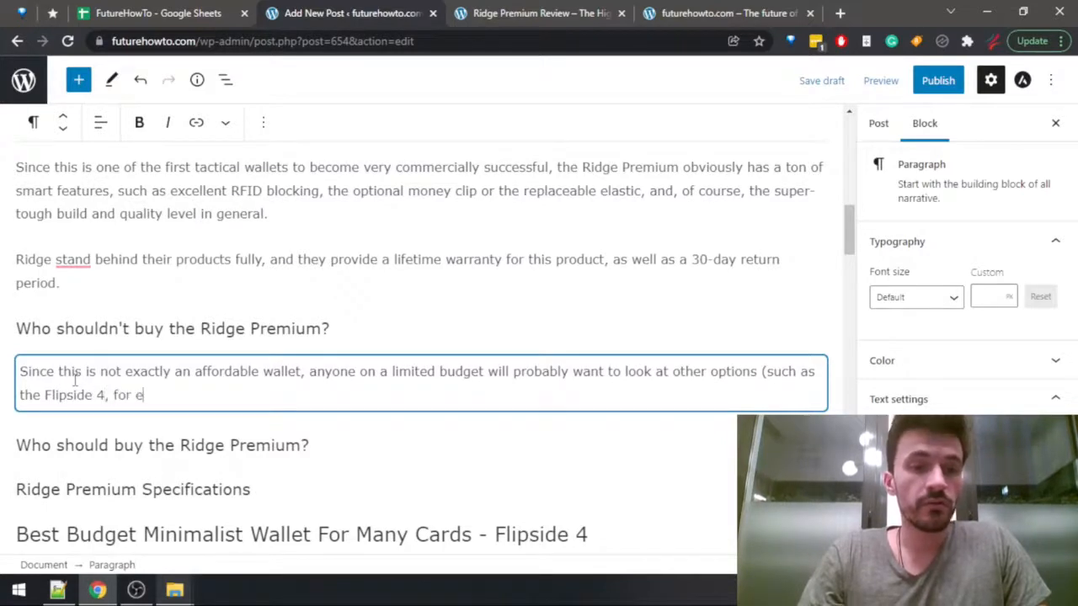
key("BackSpace")
type("mple")
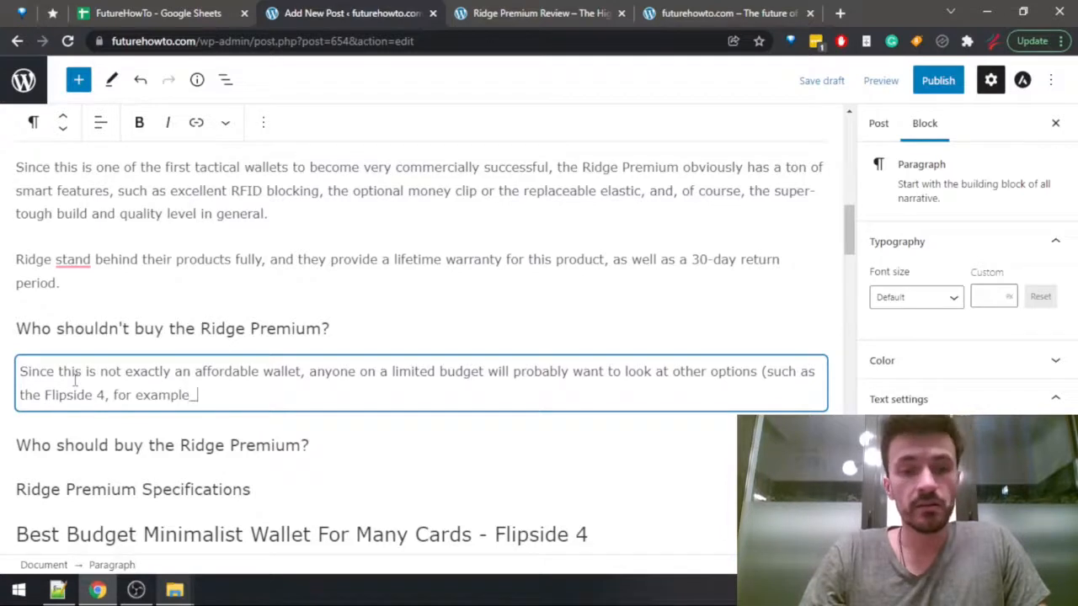
key("BackSpace")
type(").")
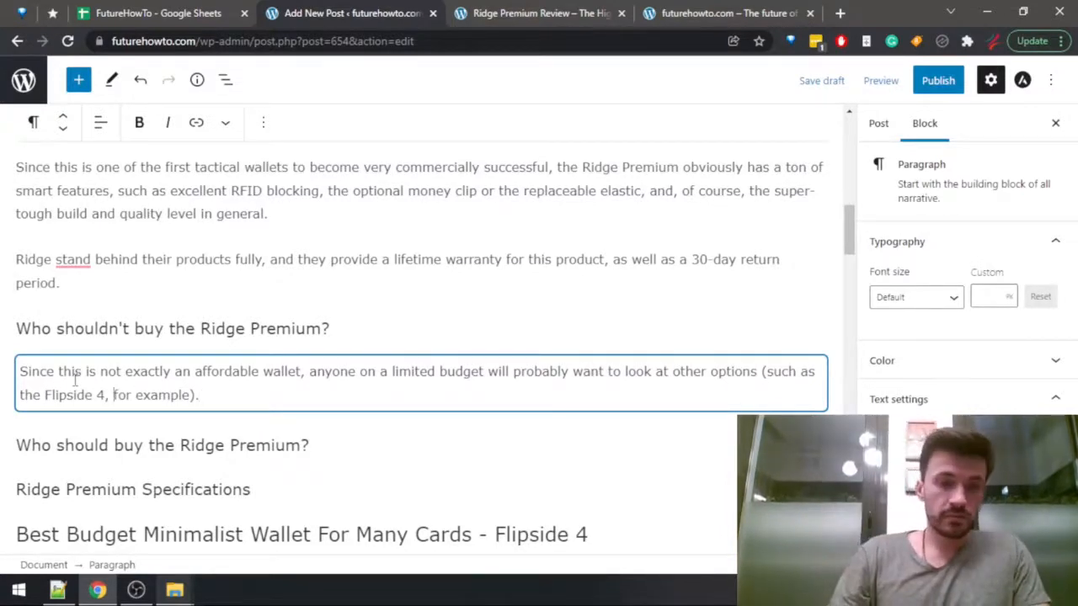
type(" descri")
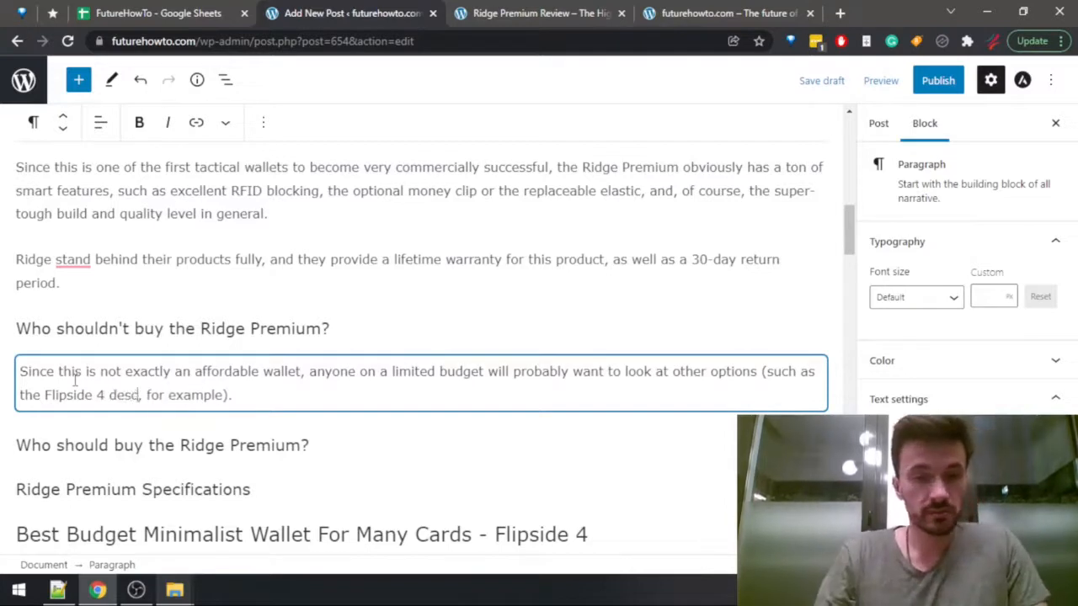
type("bed below")
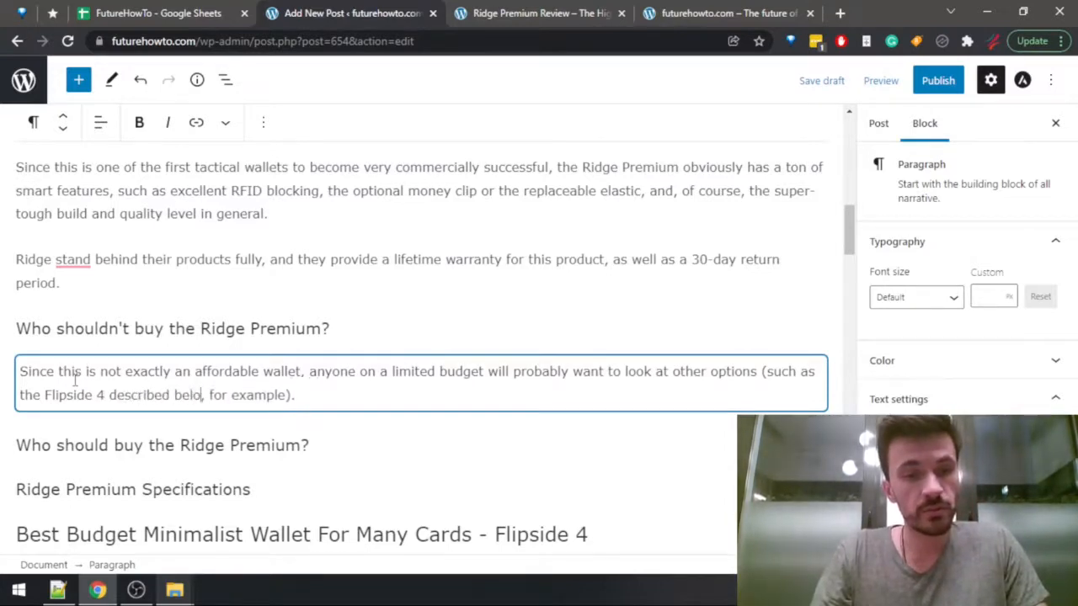
Insert "described below" after "Flipside 4" in the parenthetical remark and save the draft.
key("End")
key("ctrl+s")
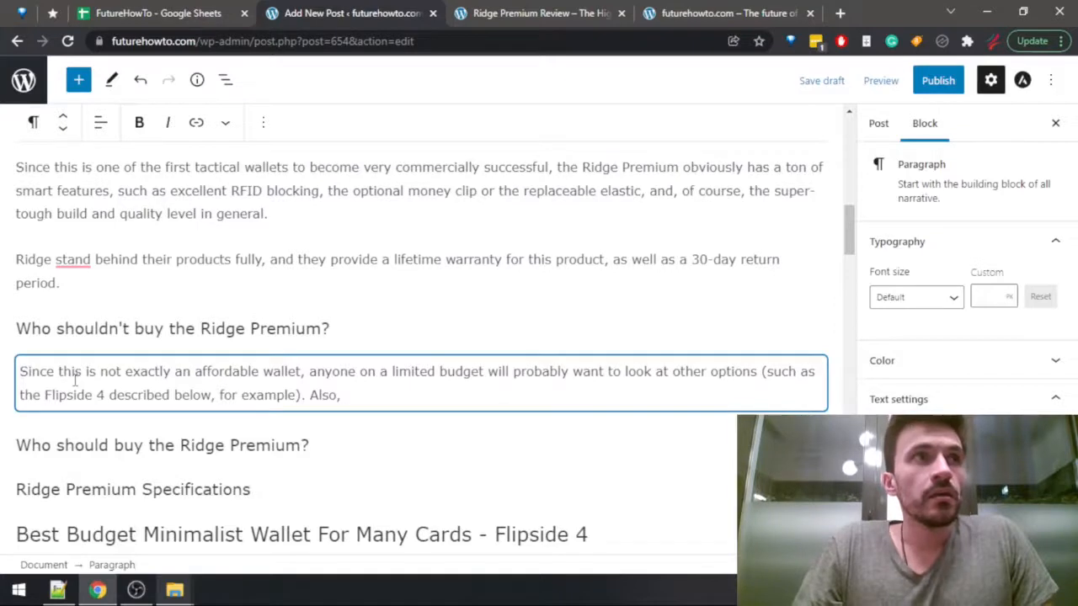
Add a sentence to the same paragraph beginning "Also, all of your cards will be stuffed into quite a small space,".
type("T")
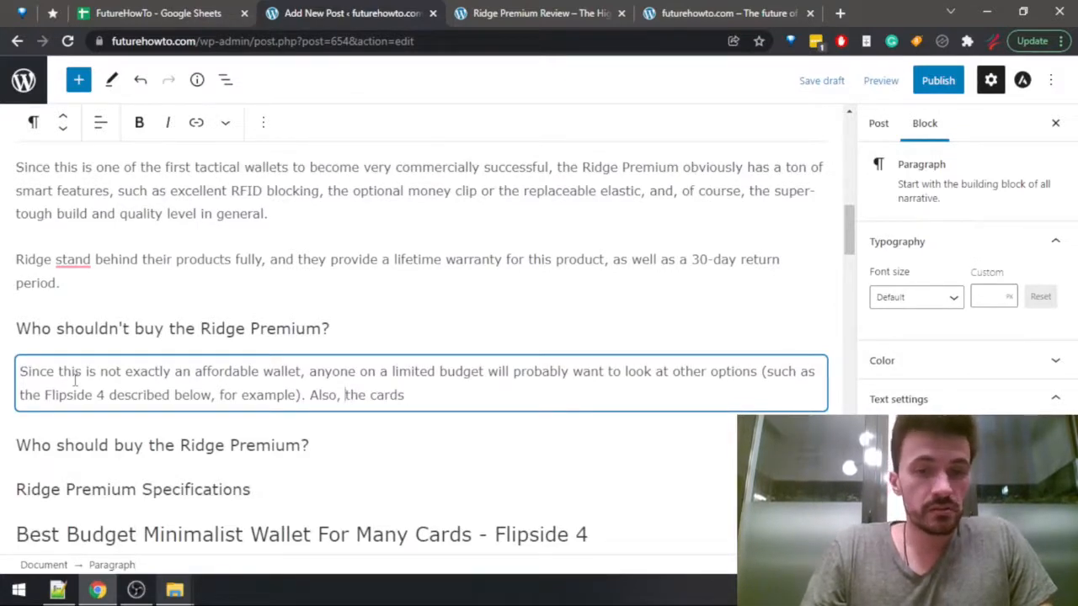
key("ctrl+shift+Right")
type("a")
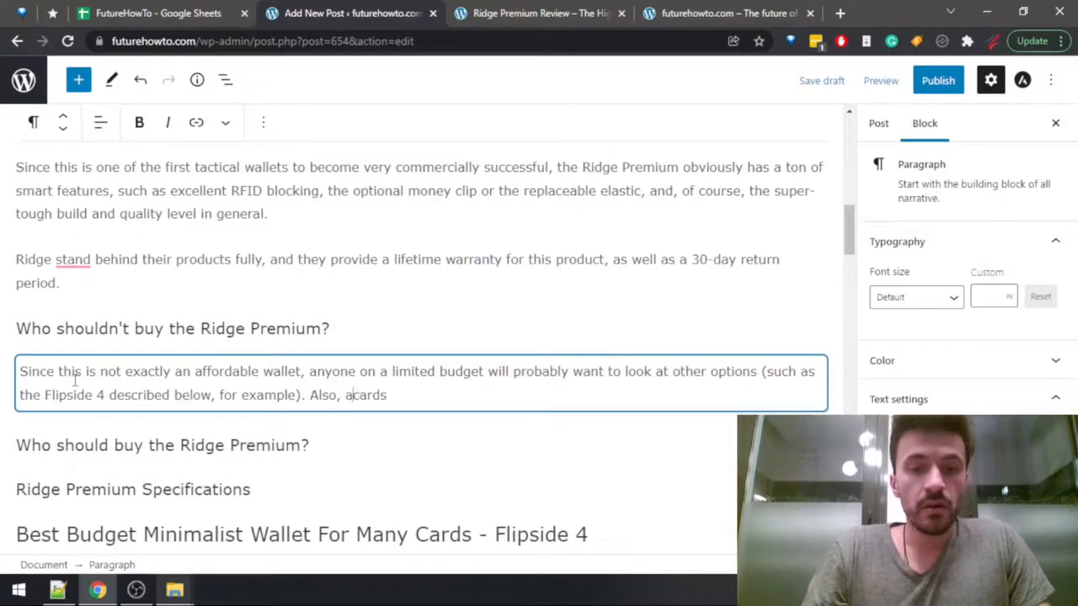
type("ll of your")
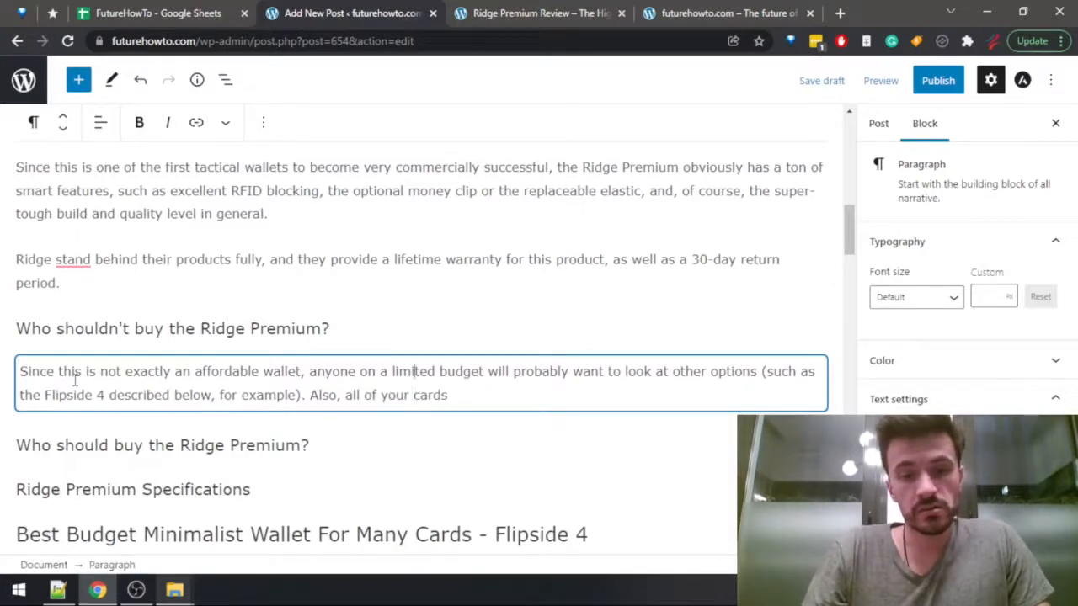
key("End")
type("will ")
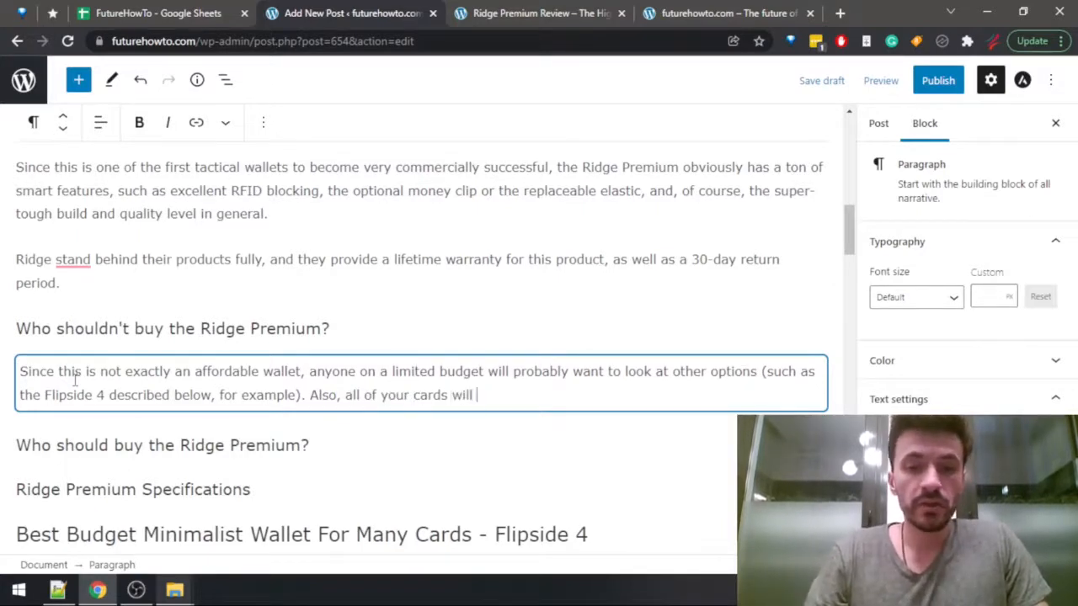
type("be stuffed into a")
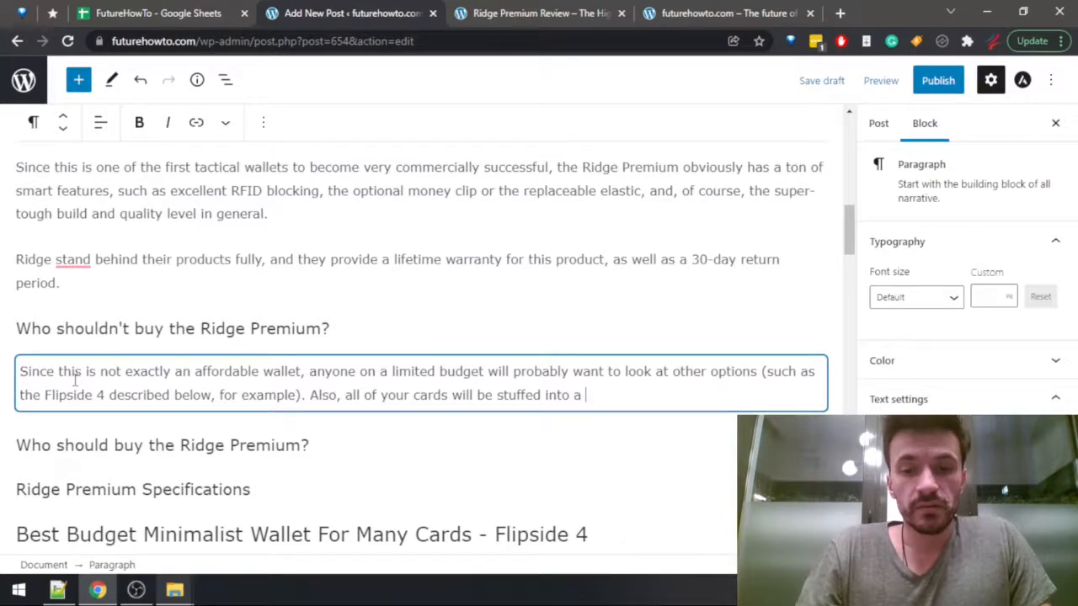
key("BackSpace")
key("BackSpace")
type("quite a s")
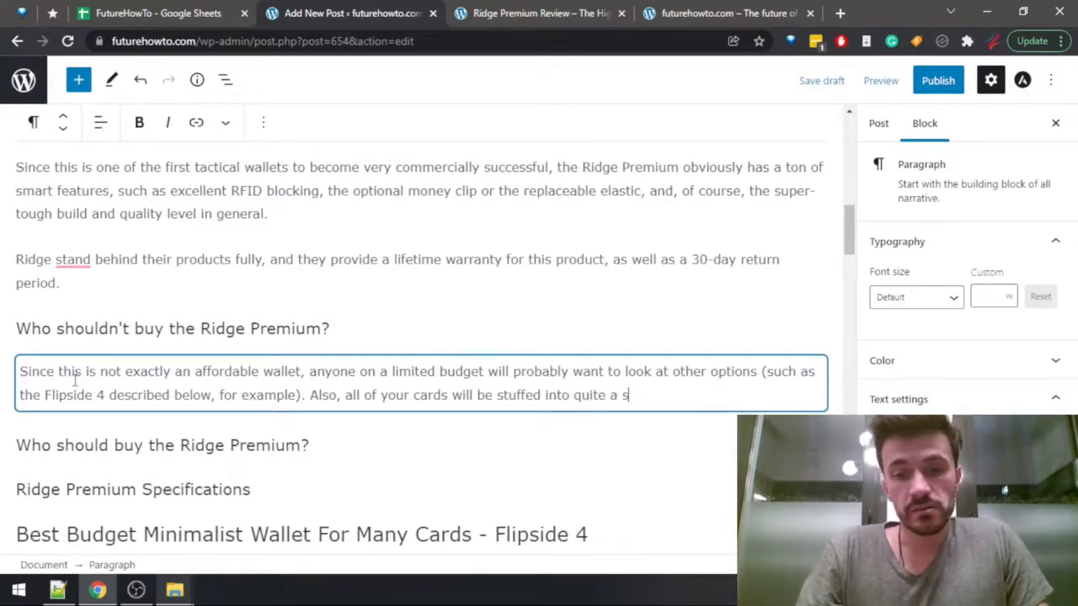
type("mall space, so")
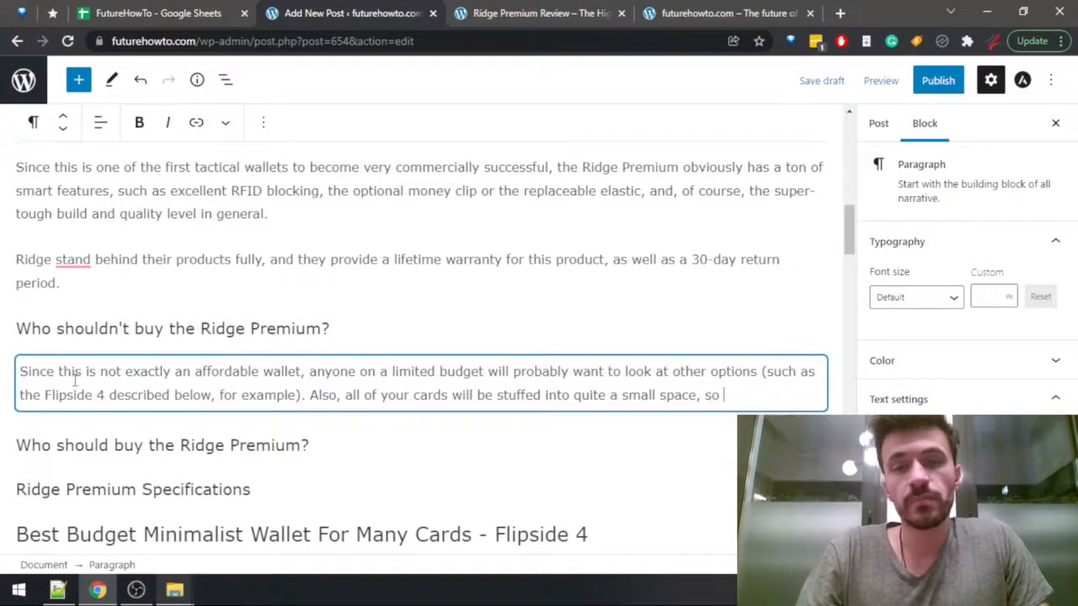
type(" that'")
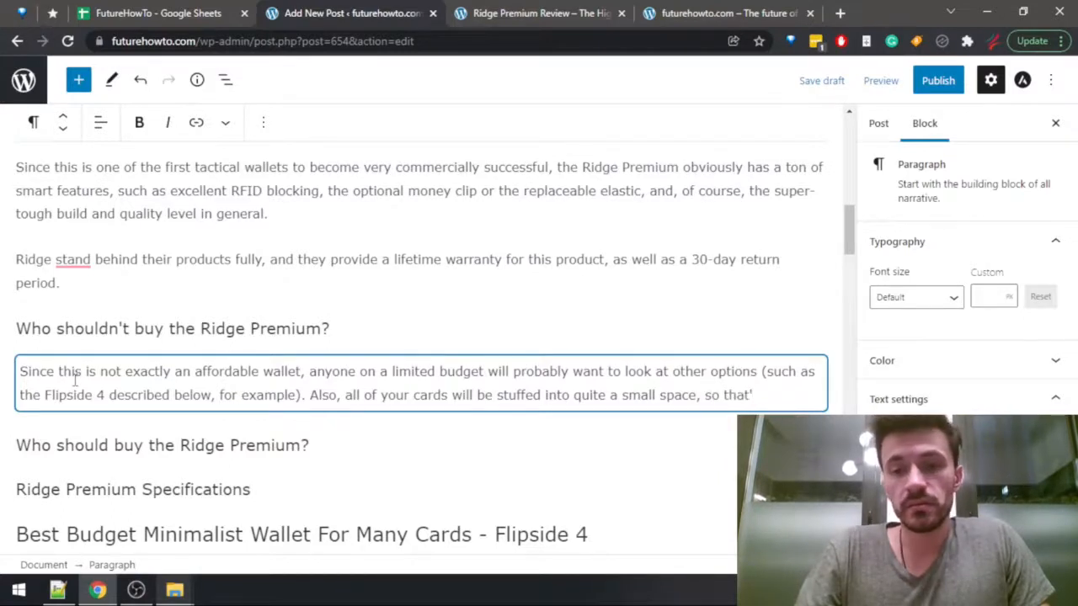
Continue the sentence after "small space," with "and if that's not something you like, you may want to choose a different wallet.".
key("BackSpace")
key("BackSpace")
key("BackSpace")
key("BackSpace")
key("BackSpace")
key("BackSpace")
key("BackSpace")
key("BackSpace")
type("and")
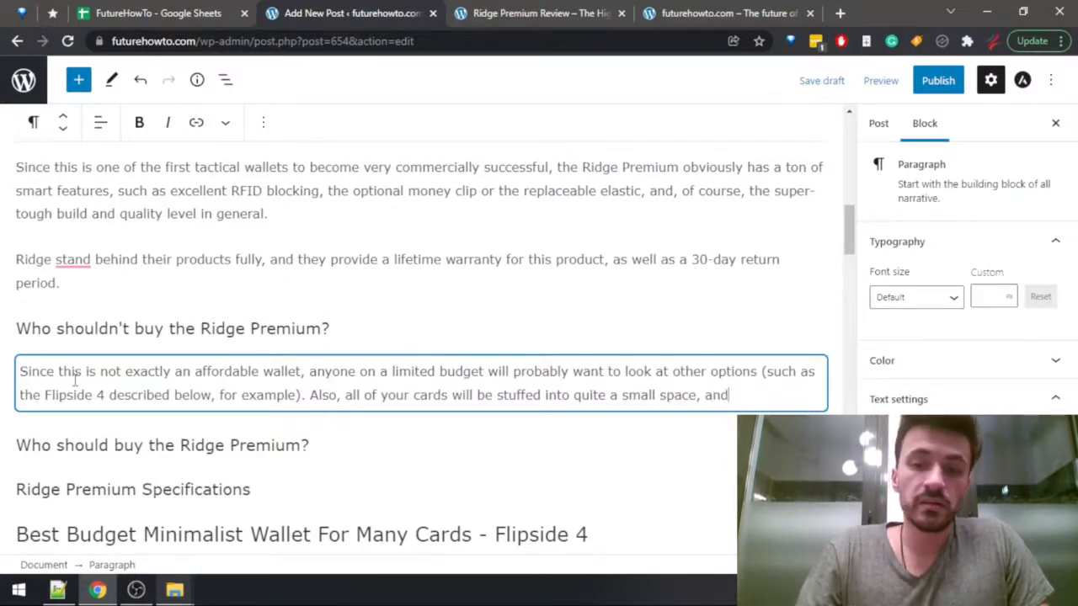
type(" if that's n")
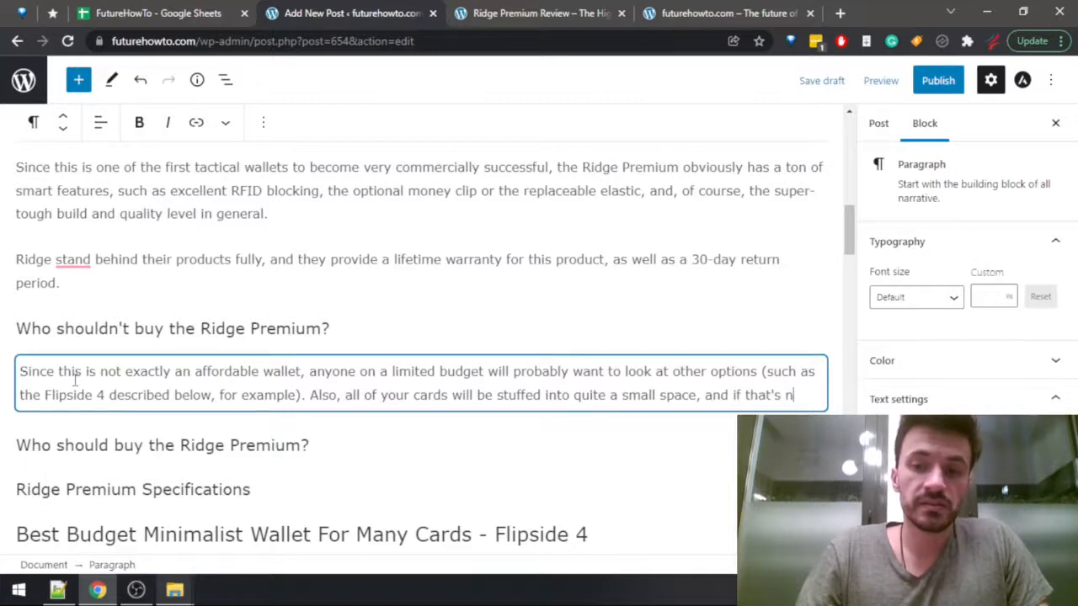
type("ot something t")
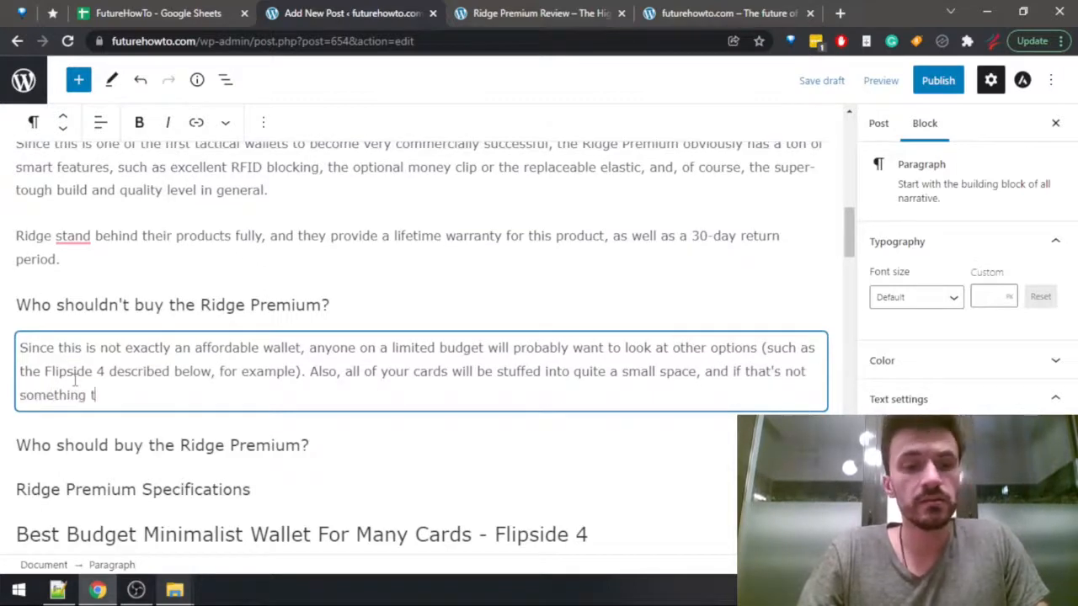
type("you")
key("BackSpace")
key("BackSpace")
key("BackSpace")
key("BackSpace")
type("you")
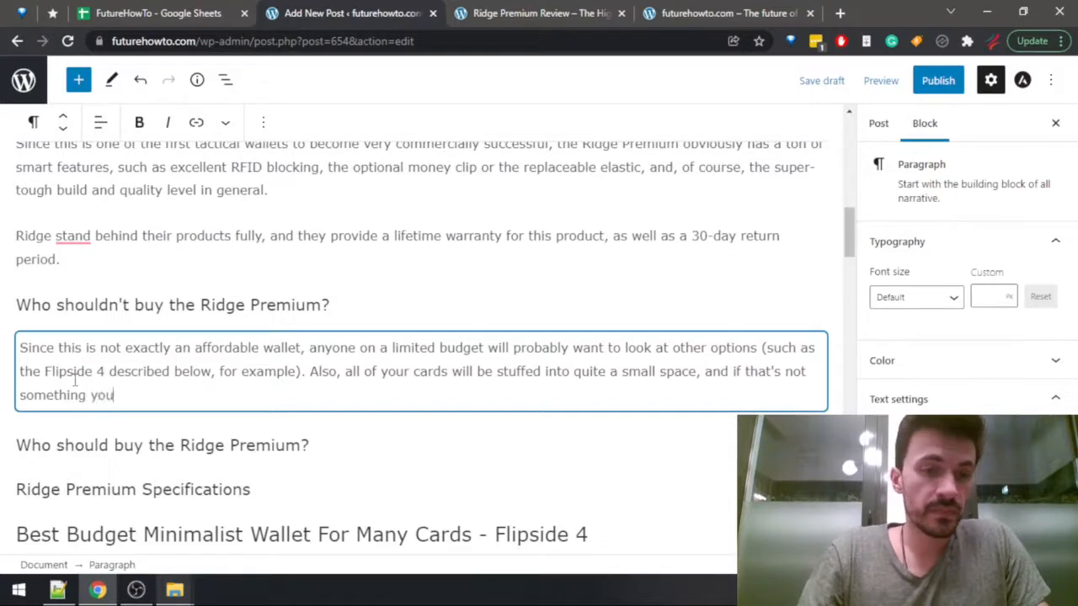
type(" like, you may")
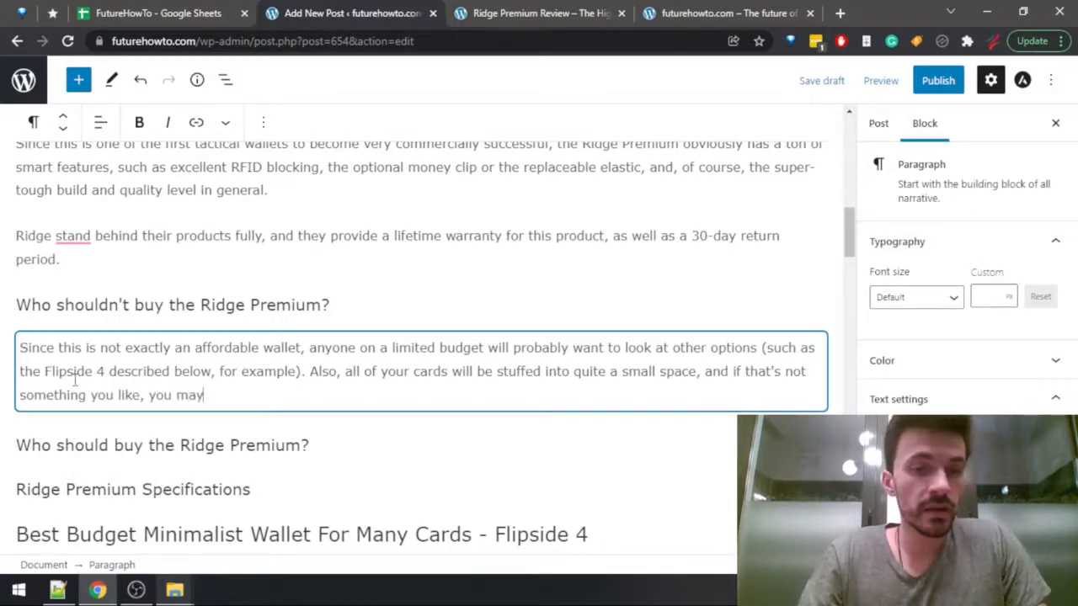
type(" want to cho")
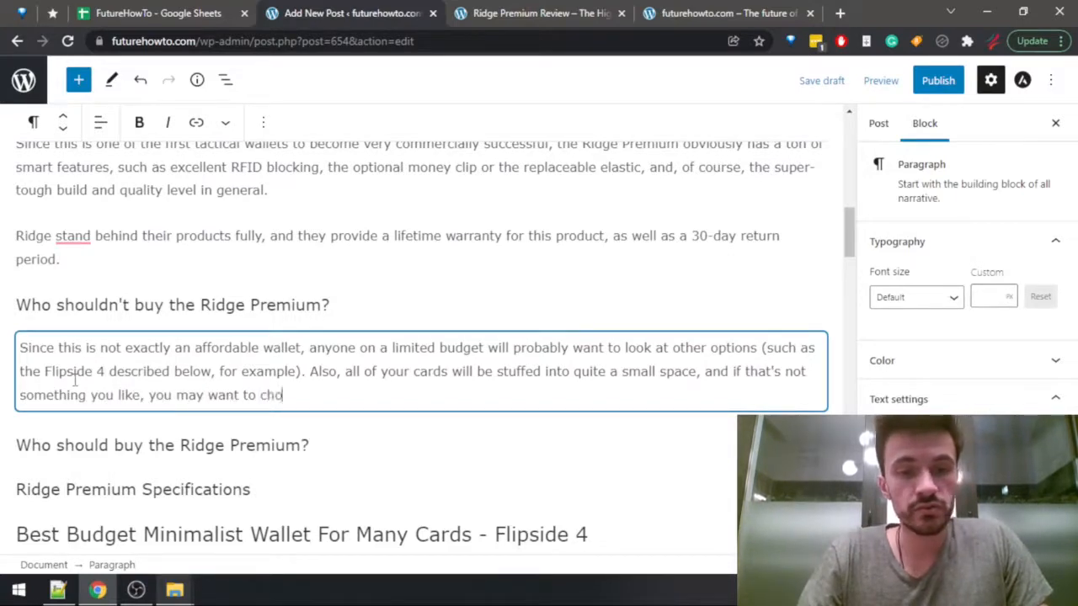
type("ose a differe")
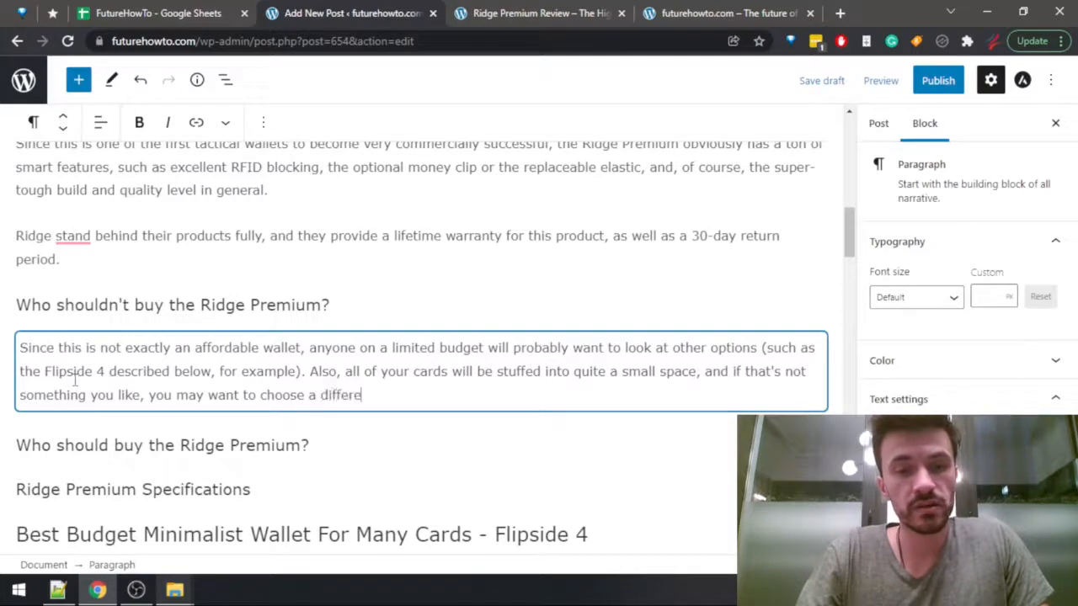
type("nt wallet.")
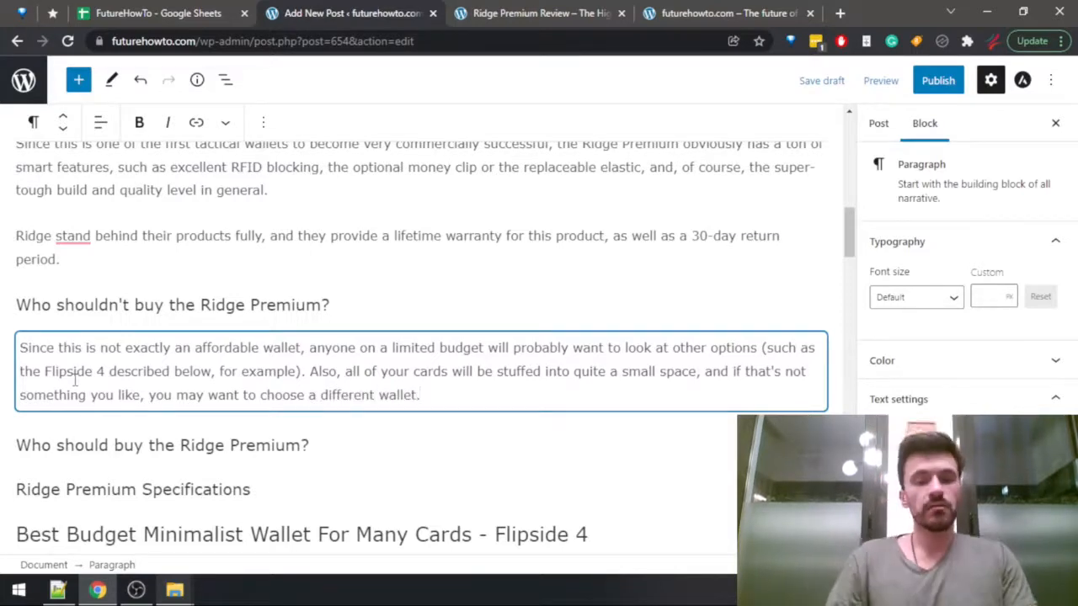
Cut the whole sentence beginning with "Also," from the end of the "Who shouldn't buy the Ridge Premium?" paragraph.
key("ctrl+shift+Left")
key("ctrl+shift+Left")
key("ctrl+shift+Left")
key("ctrl+shift+Left")
key("ctrl+shift+Left")
key("ctrl+shift+Left")
key("ctrl+shift+Left")
key("ctrl+shift+Left")
key("ctrl+shift+Left")
key("ctrl+shift+Left")
key("ctrl+shift+Left")
key("ctrl+shift+Left")
key("ctrl+shift+Left")
key("ctrl+shift+Left")
key("ctrl+shift+Left")
key("ctrl+shift+Left")
key("ctrl+shift+Left")
key("ctrl+shift+Left")
key("ctrl+shift+Left")
key("ctrl+shift+Left")
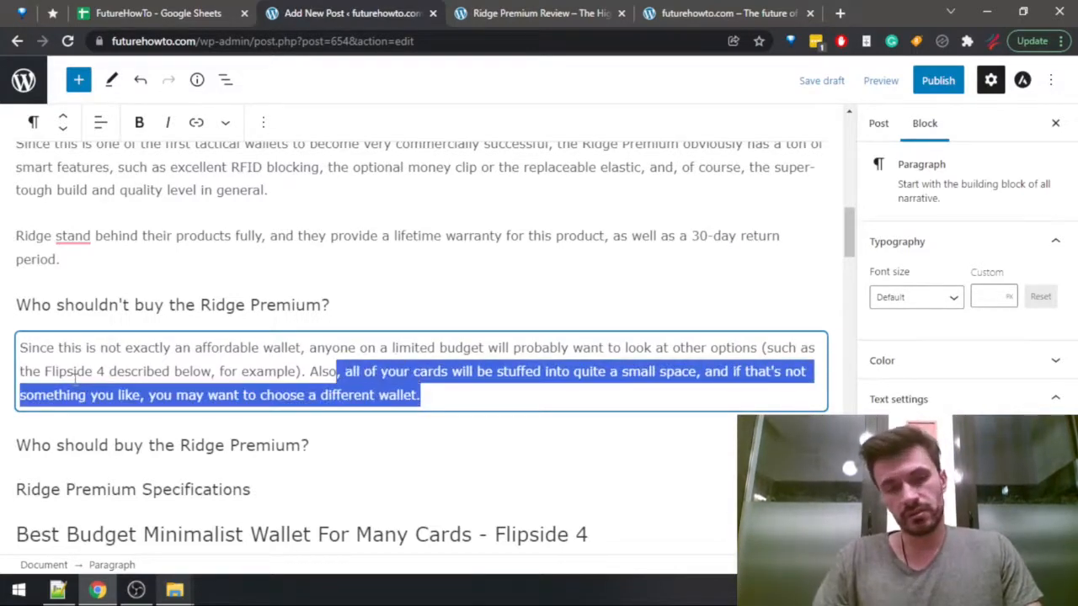
key("ctrl+shift+Left")
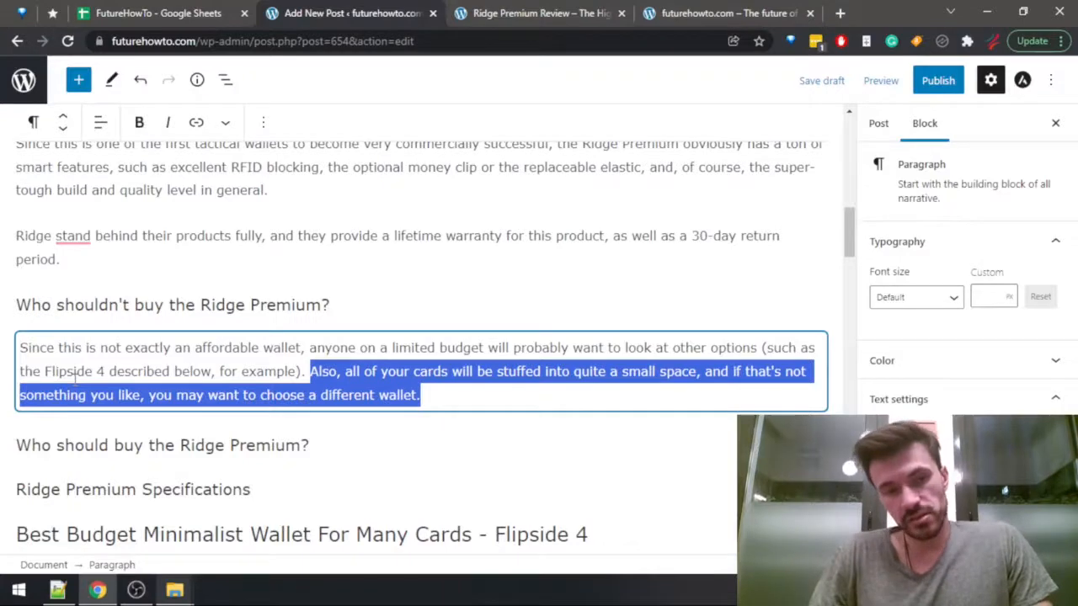
key("ctrl+x")
Begin a new paragraph under the "Who should buy the Ridge Premium?" heading with "In my opinion, it's very simple".
key("Down")
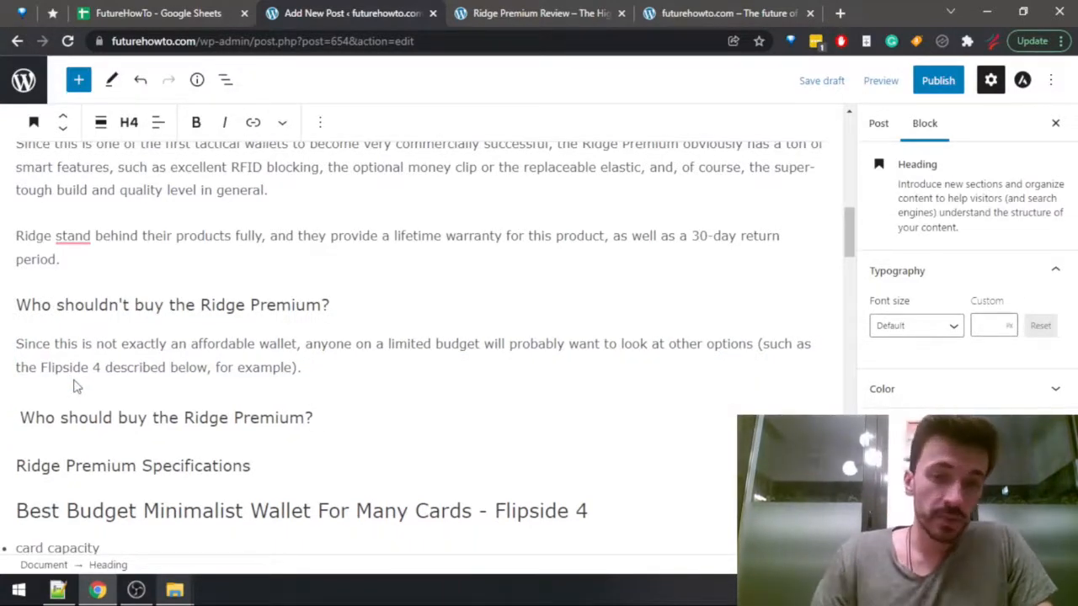
key("Return")
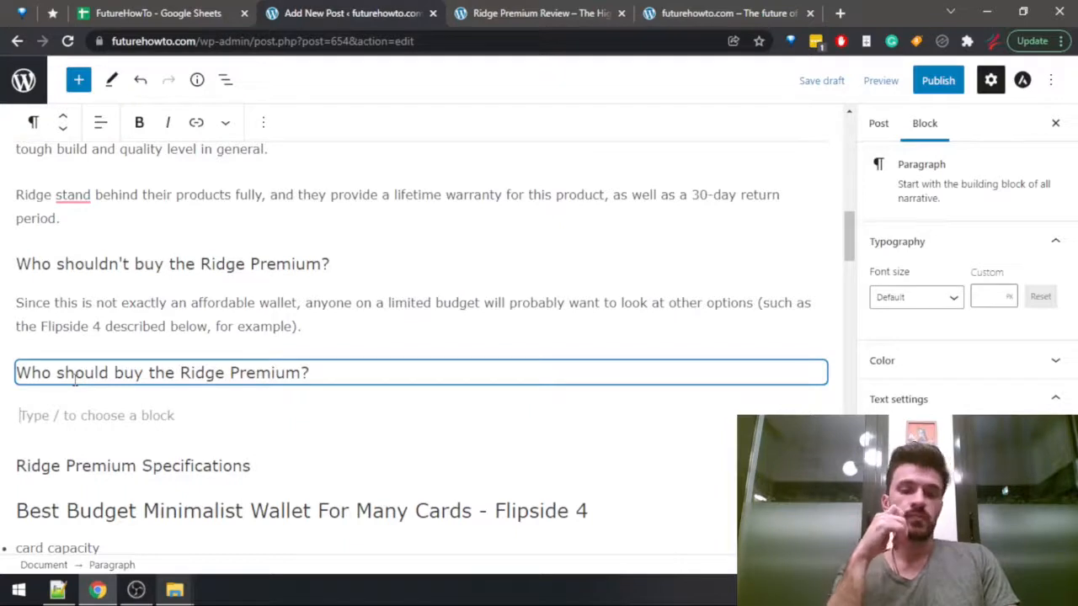
type("In my opin")
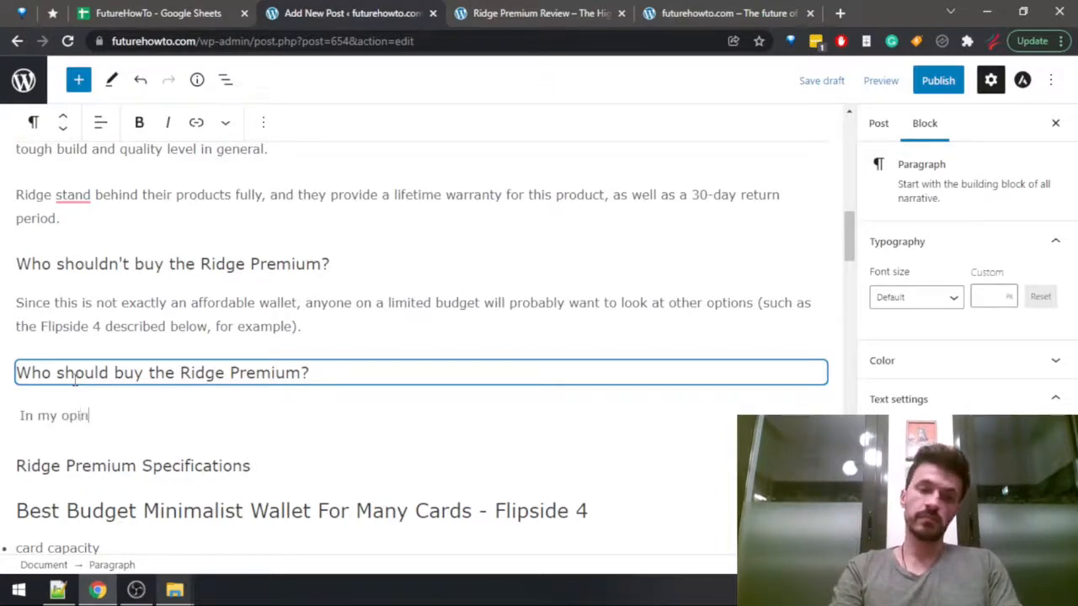
type("ion, t")
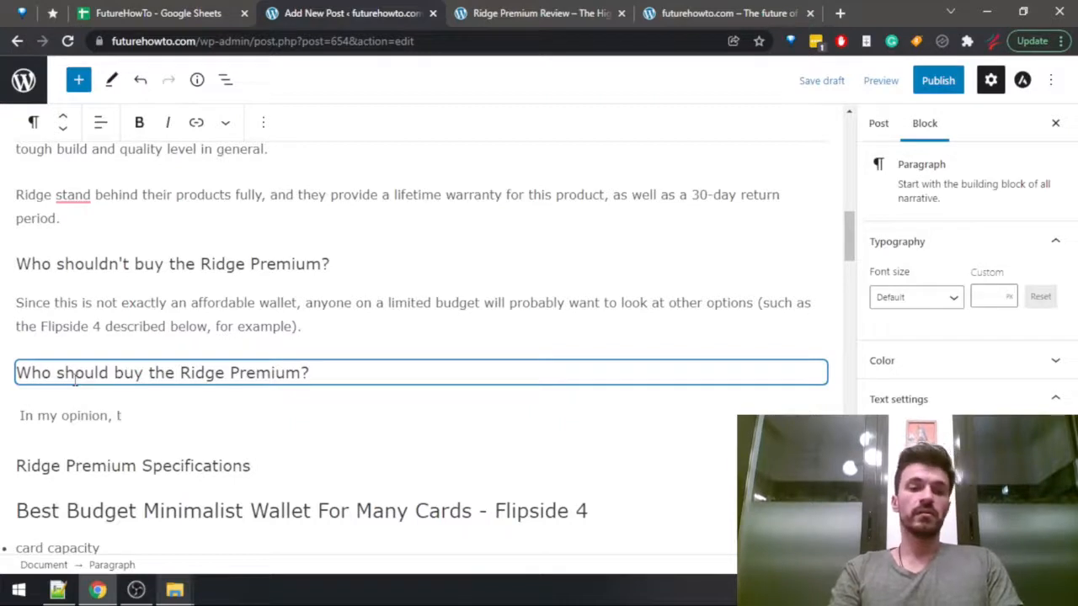
type("h")
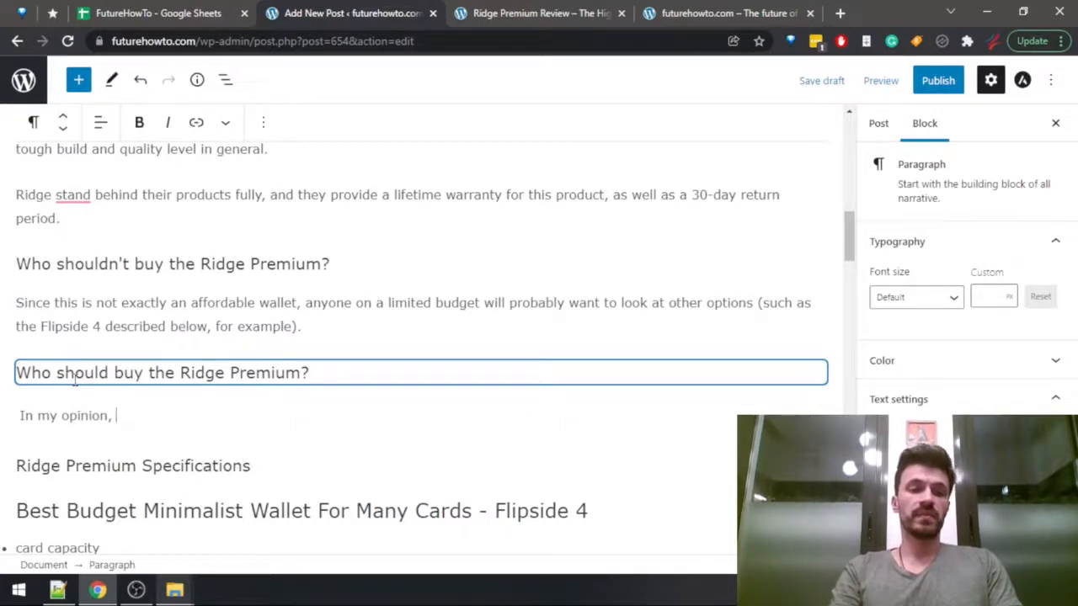
type("it's very simple")
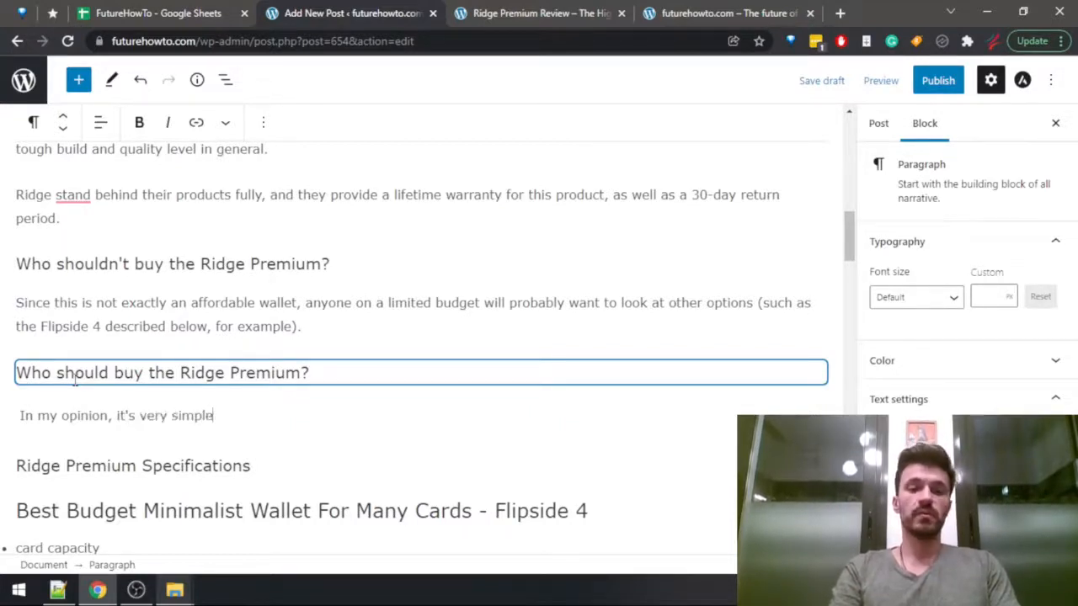
type(" - if you w")
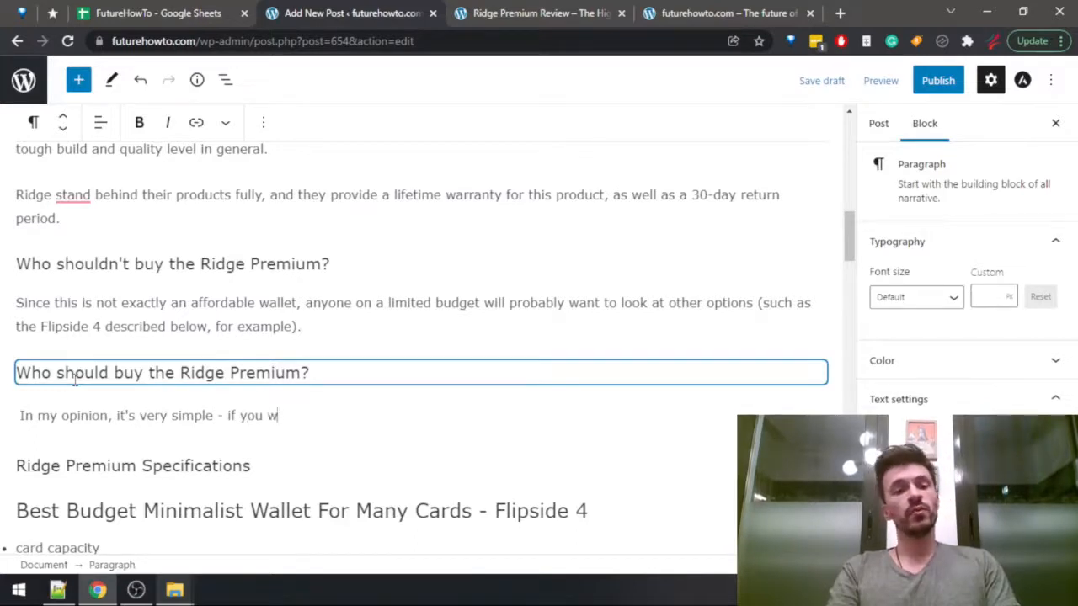
type("ant the highest-q")
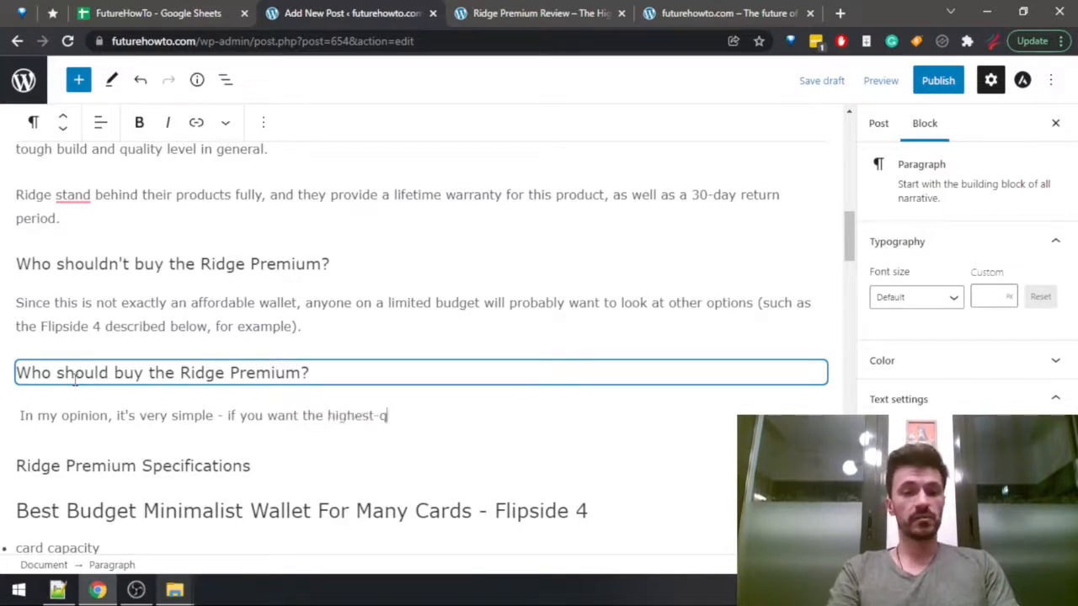
type("u")
type("ality minim")
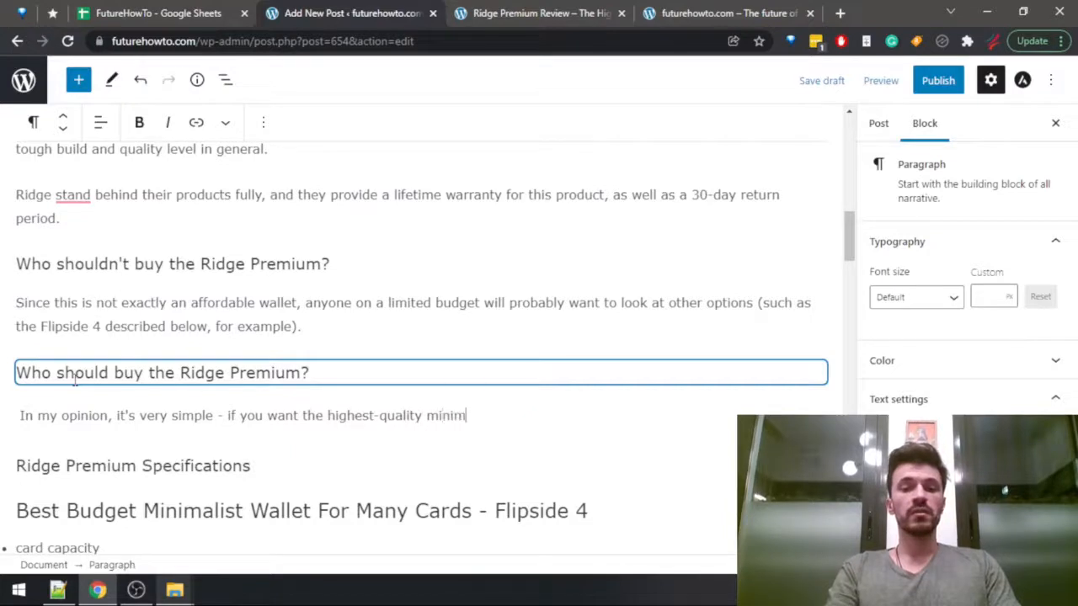
type("alist wallet that ")
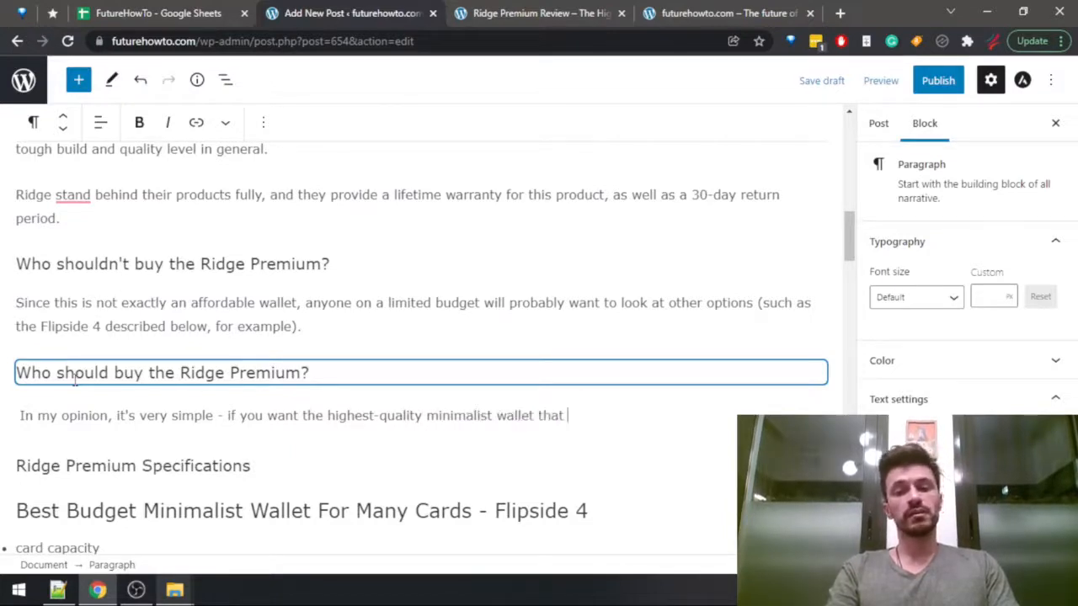
type("can still fit a ")
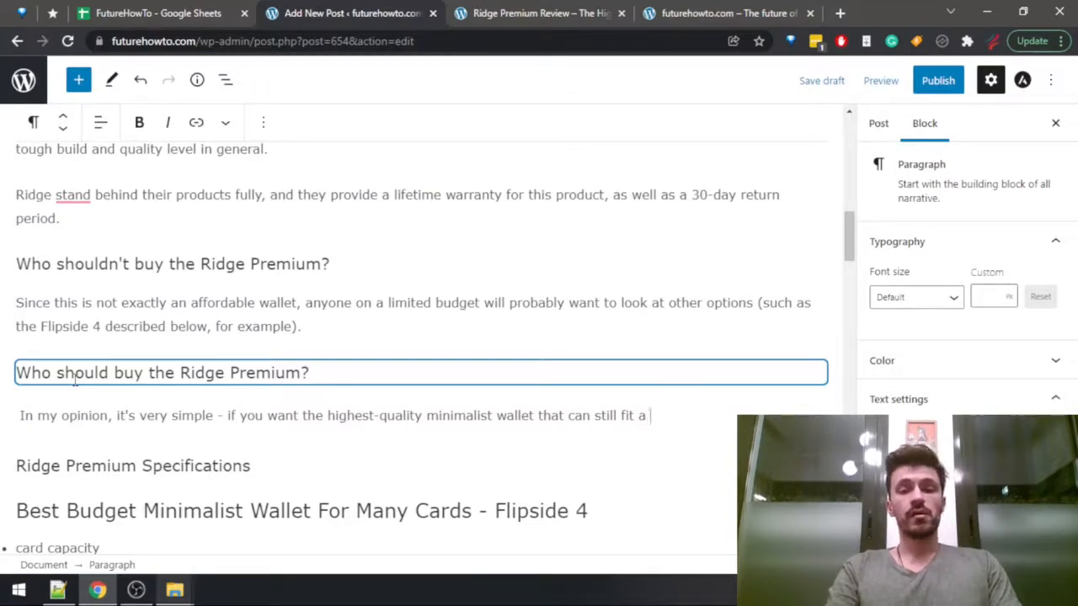
type("fairly large")
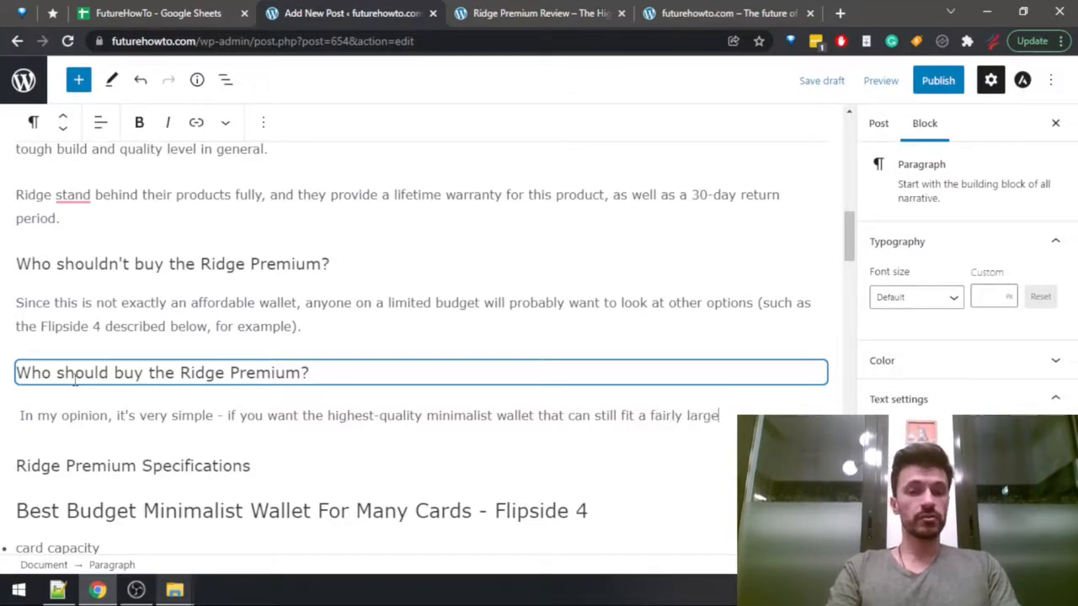
type(" number of car")
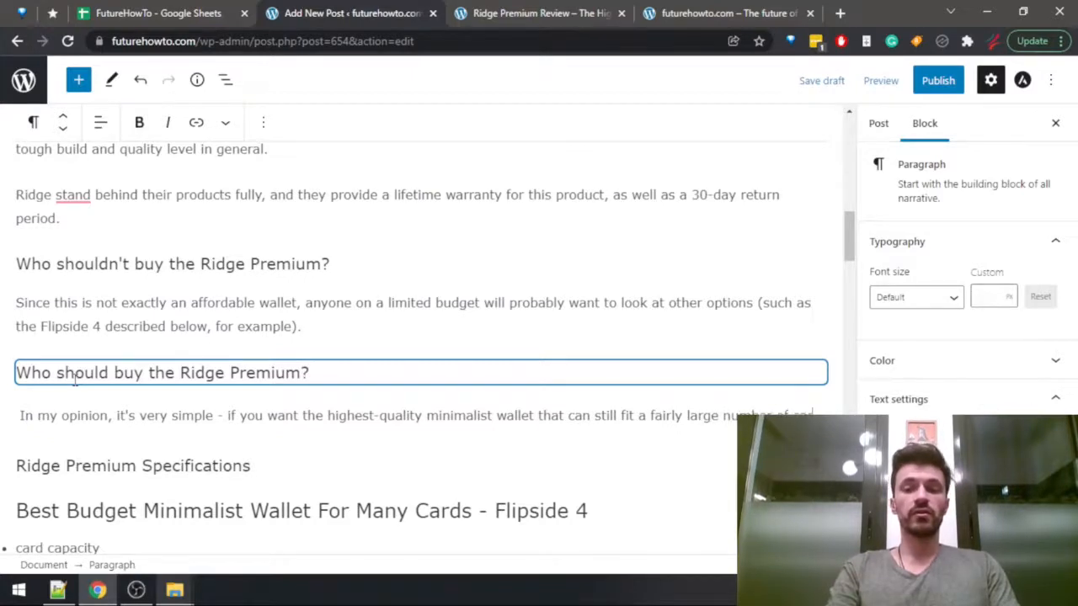
type("ds and cash")
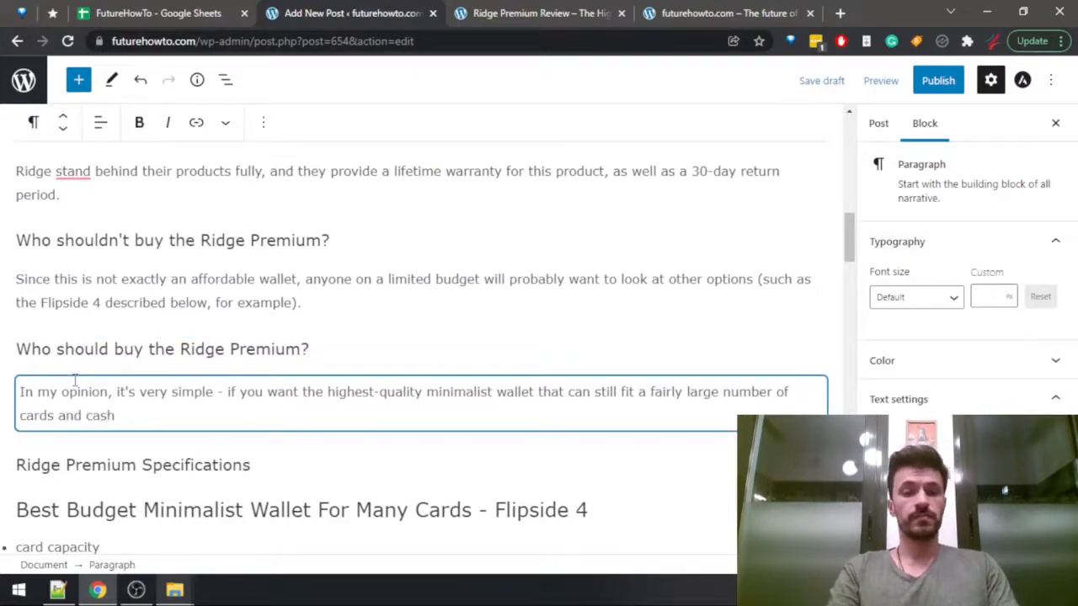
type(", then ")
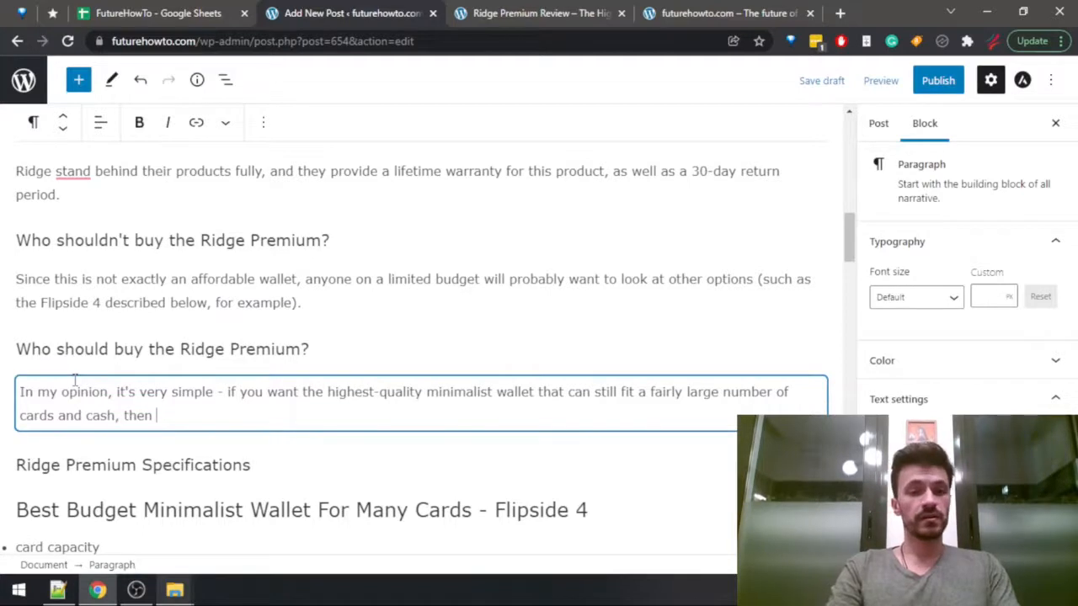
type("the Ridget")
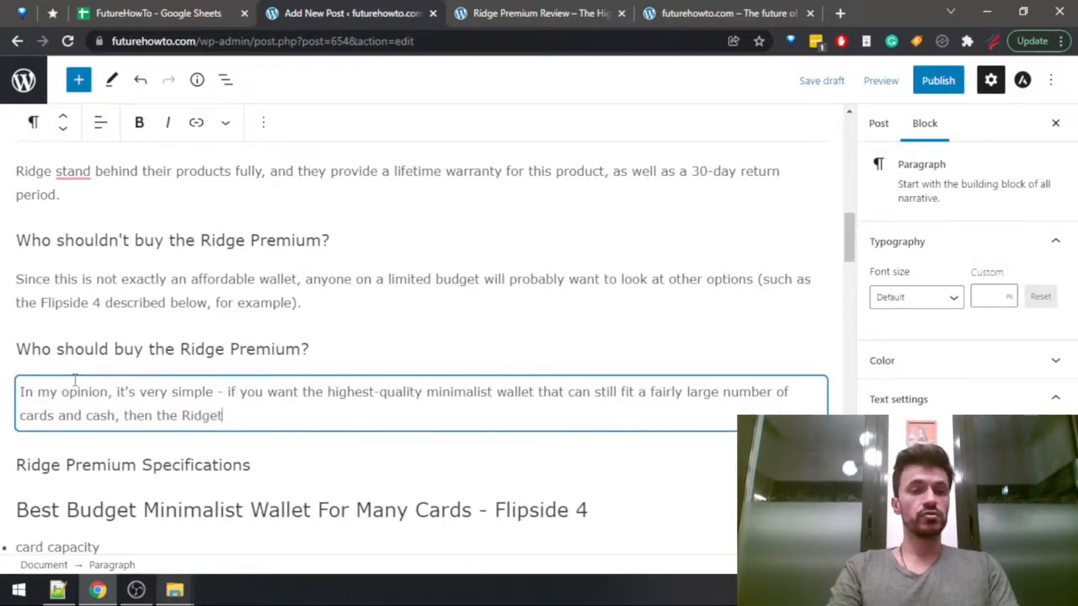
Finish the sentence with ", then the Ridge Premium should be your primary consideration." and add an empty paragraph below it.
key("BackSpace")
type("Premium is")
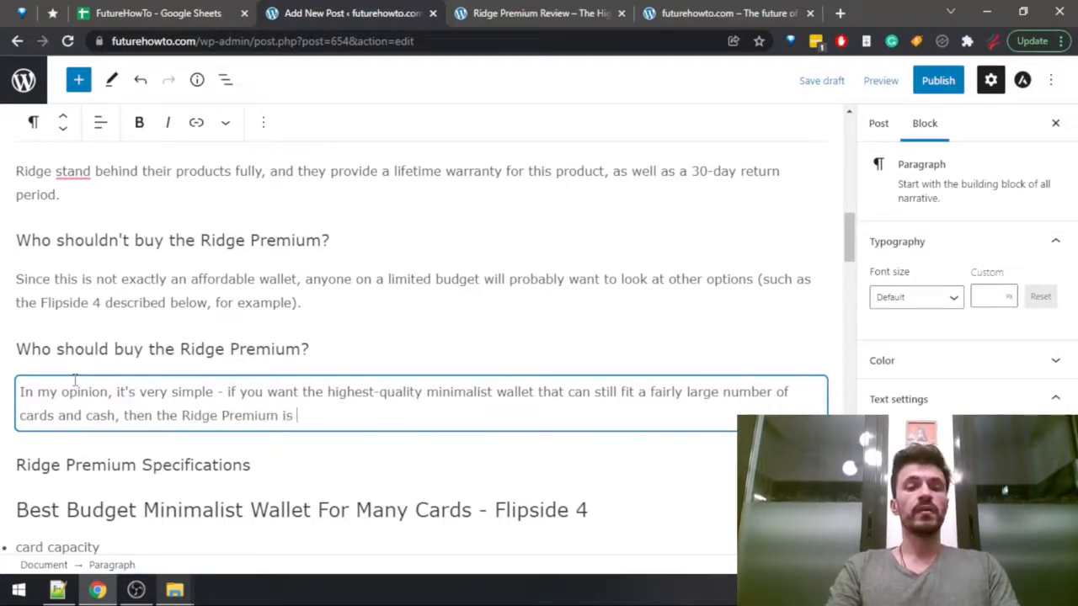
key("BackSpace")
key("BackSpace")
type("should be ")
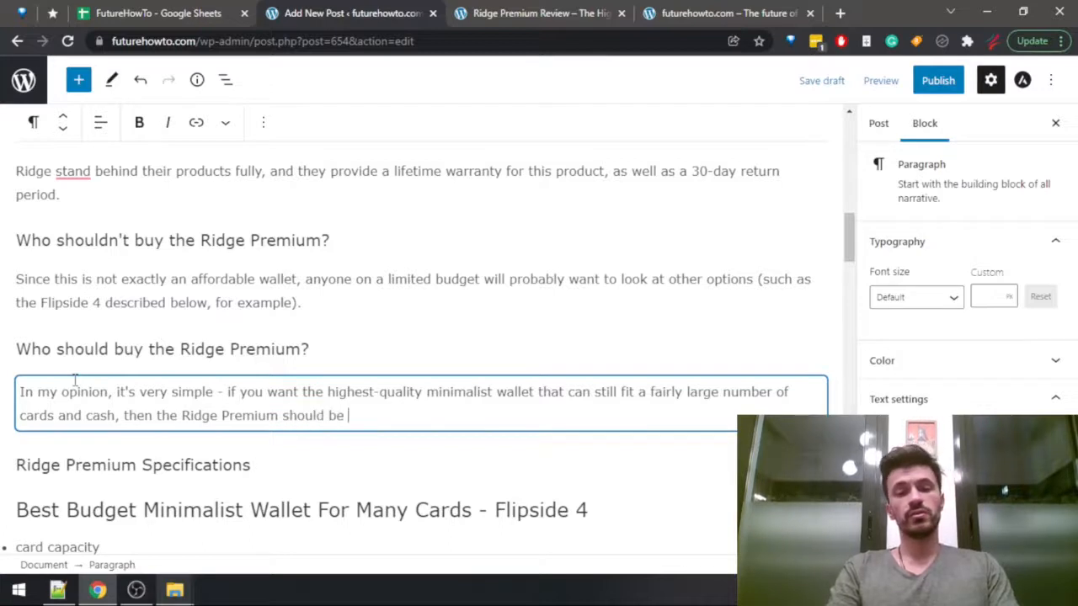
type("your primary ")
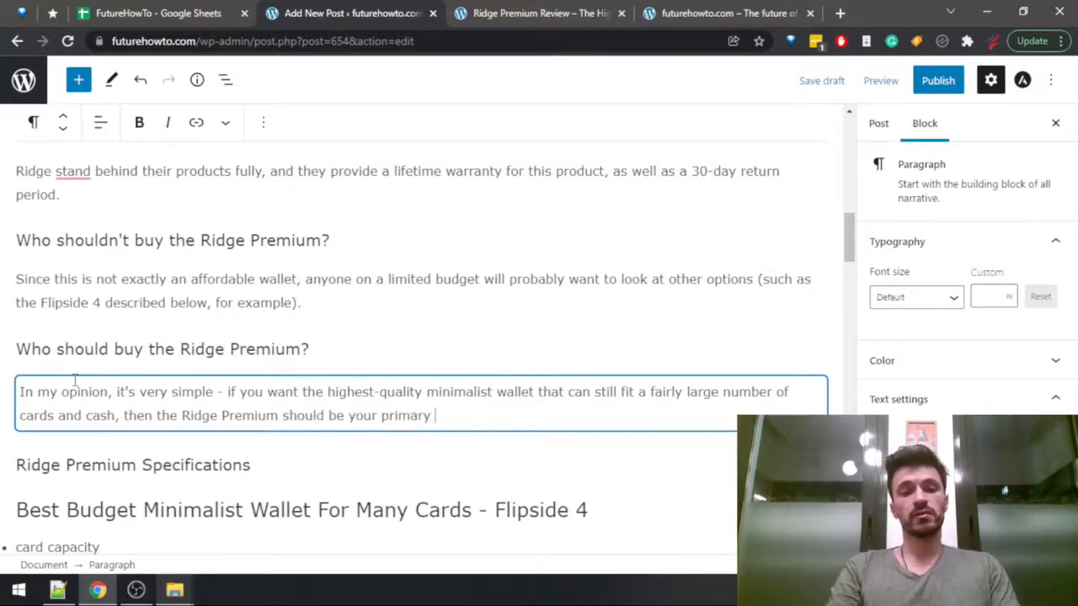
type("consideration.")
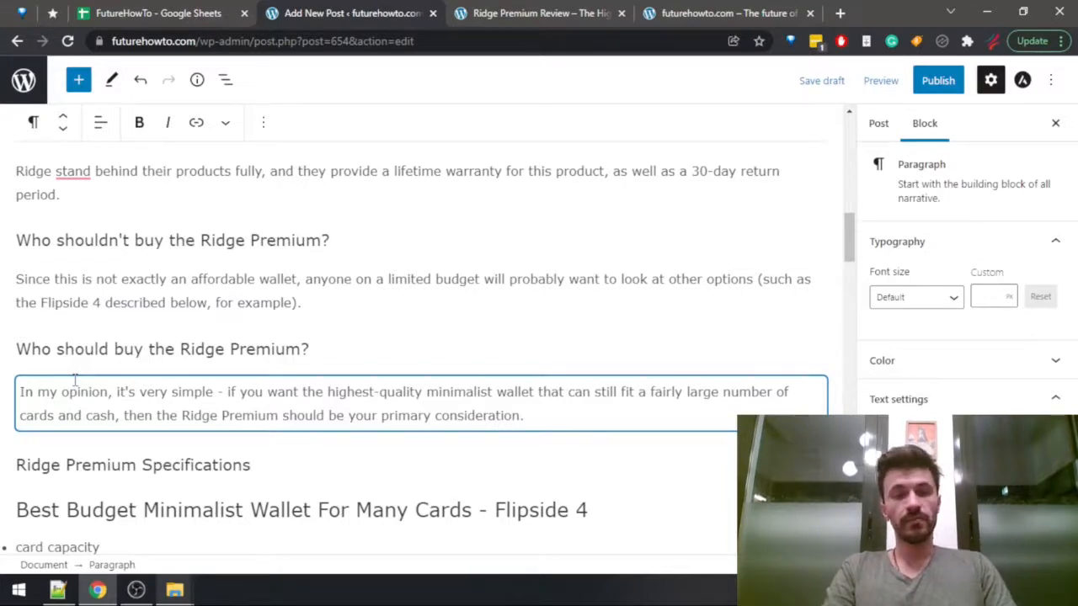
key("Return")
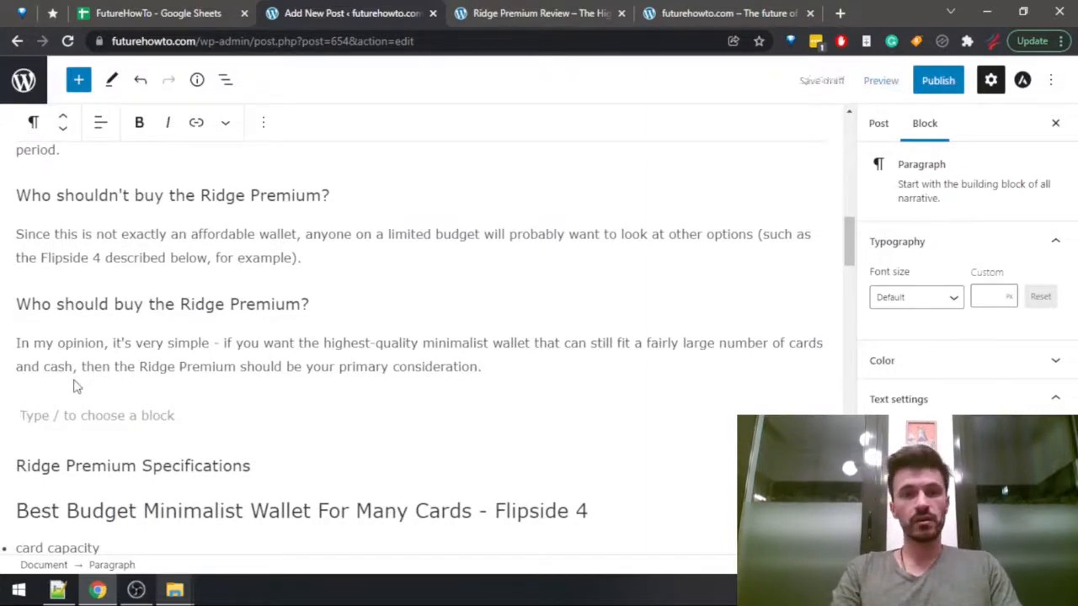
Search the published Ridge Premium review page for "amazon" and go through all the matches, checking whether any of them is linked.
key("ctrl+Tab")
key("ctrl+f")
type("amazon")
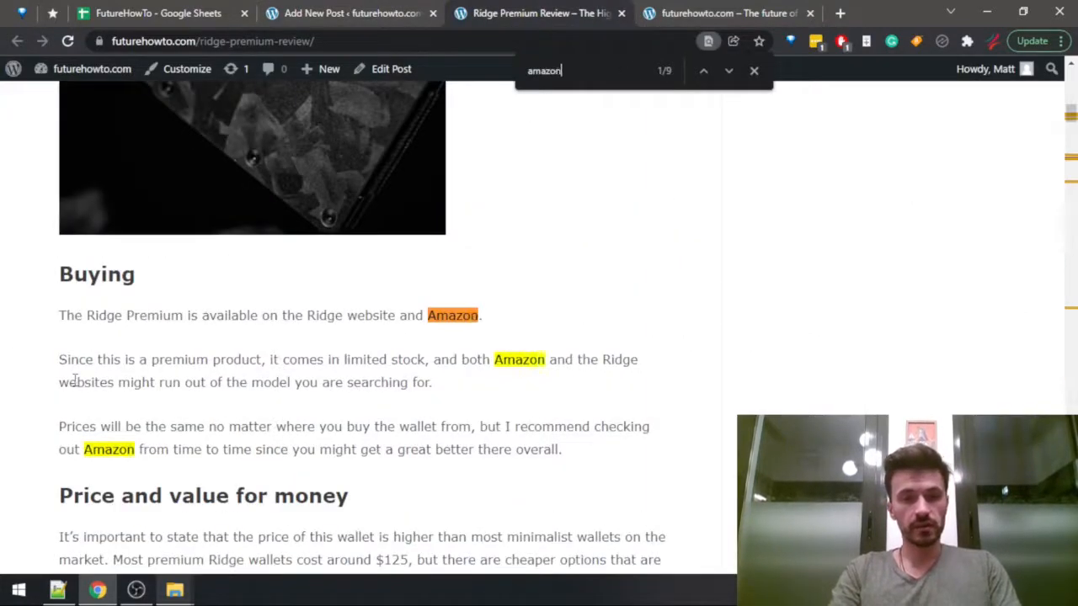
left_click_drag(288, 314, 320, 314)
left_click_drag(462, 315, 455, 315)
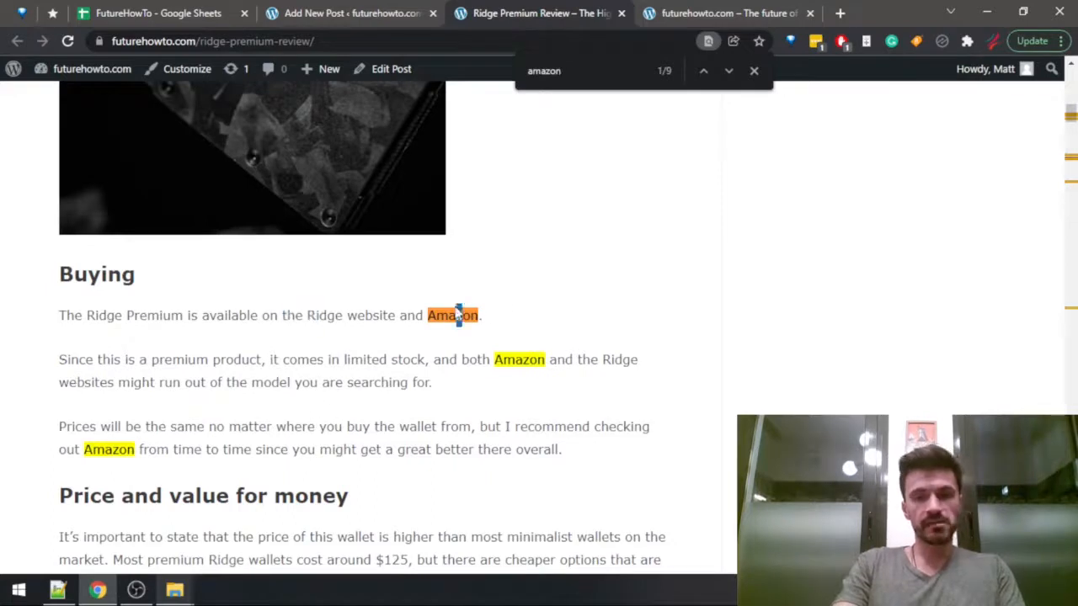
left_click(455, 314)
key("ctrl+g")
key("ctrl+g")
key("ctrl+g")
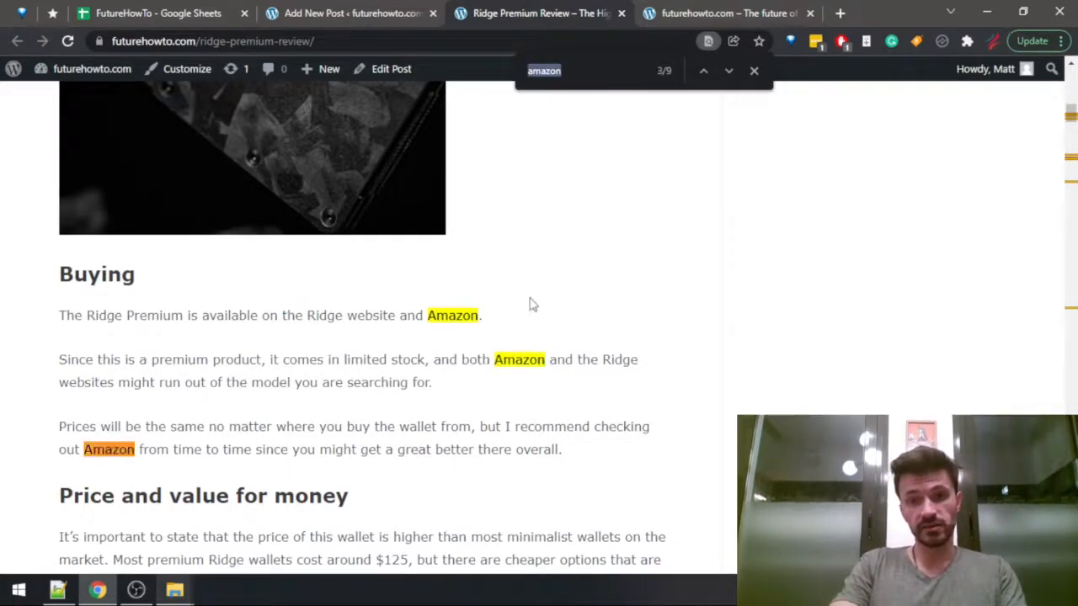
key("ctrl+g")
key("ctrl+g")
key("ctrl+g")
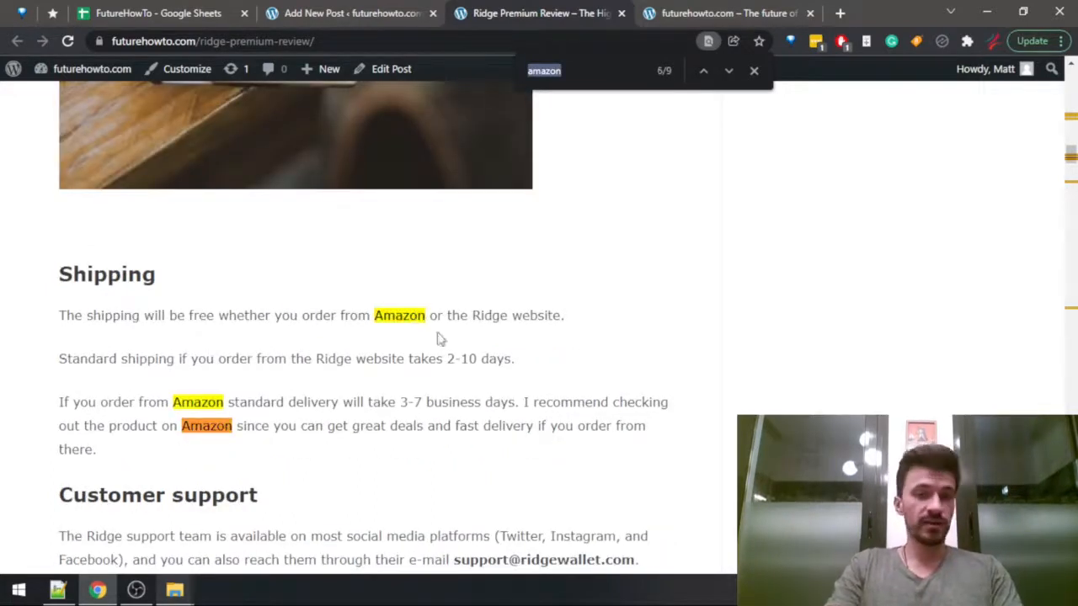
key("ctrl+g")
key("ctrl+g")
key("ctrl+g")
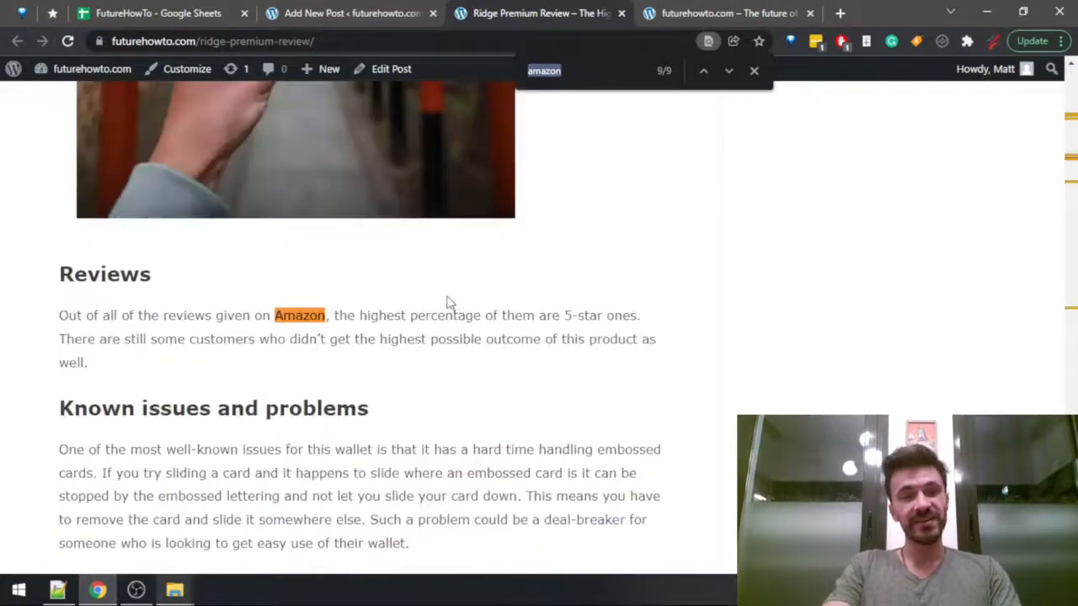
In the empty paragraph of the draft post above "Ridge Premium Specifications", write "If you want to check this product out, ".
left_click(346, 12)
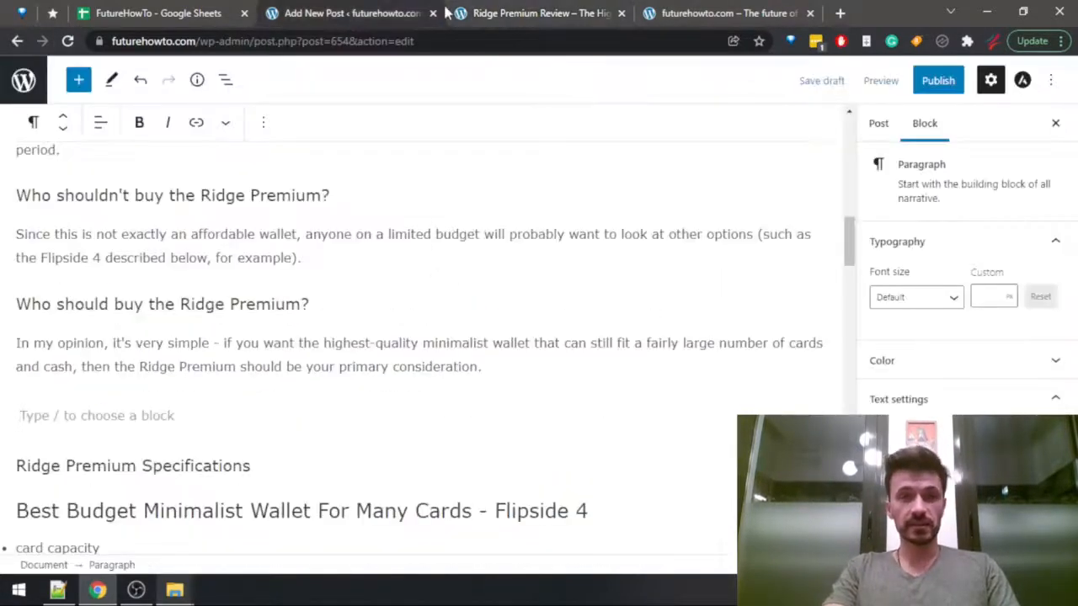
left_click_drag(270, 367, 160, 390)
left_click(155, 371)
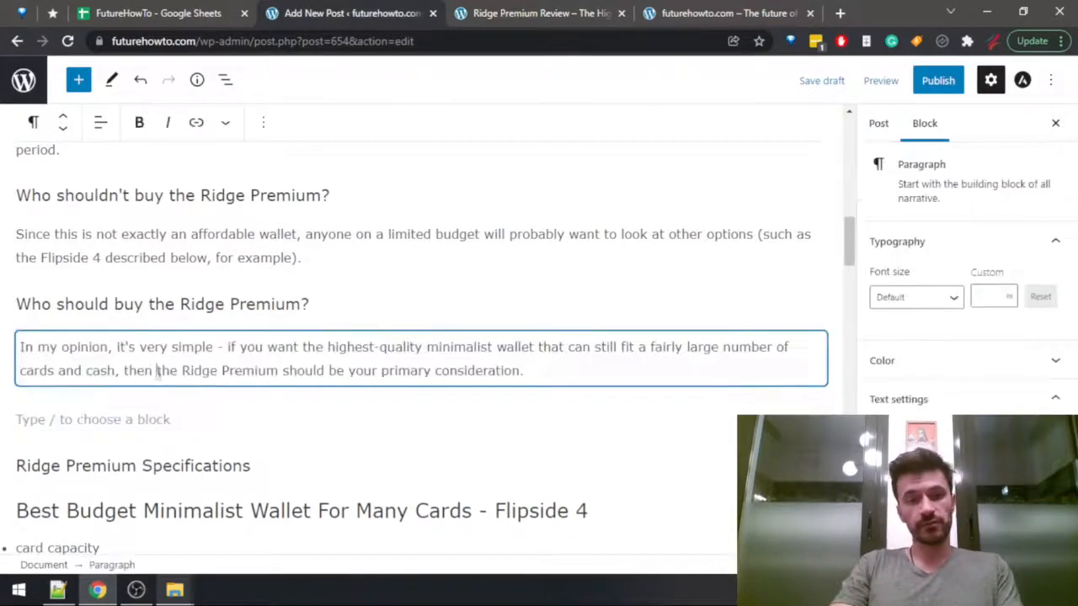
left_click(81, 420)
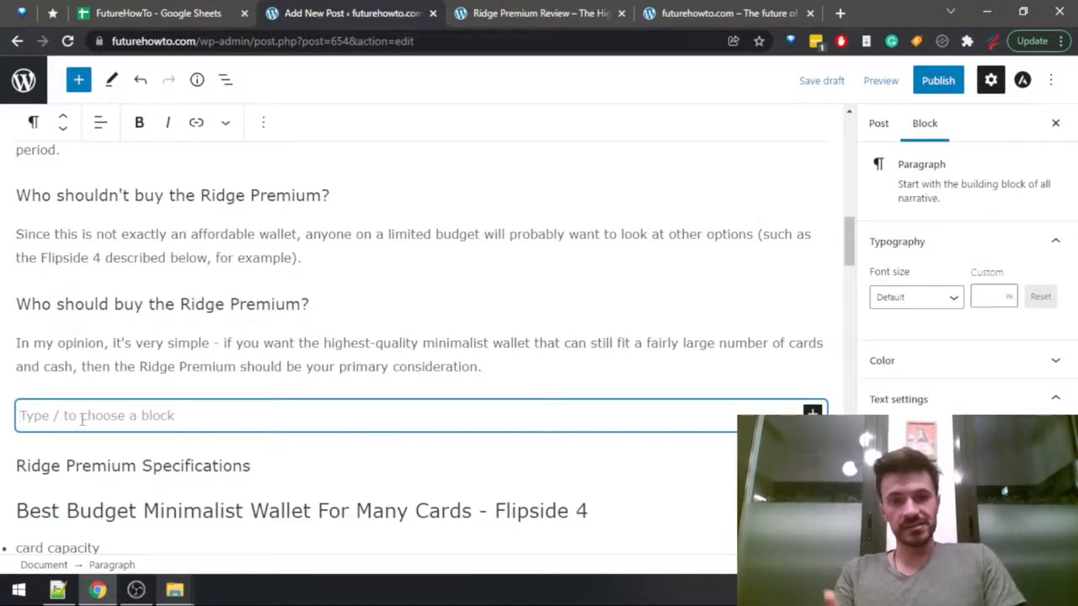
type("If")
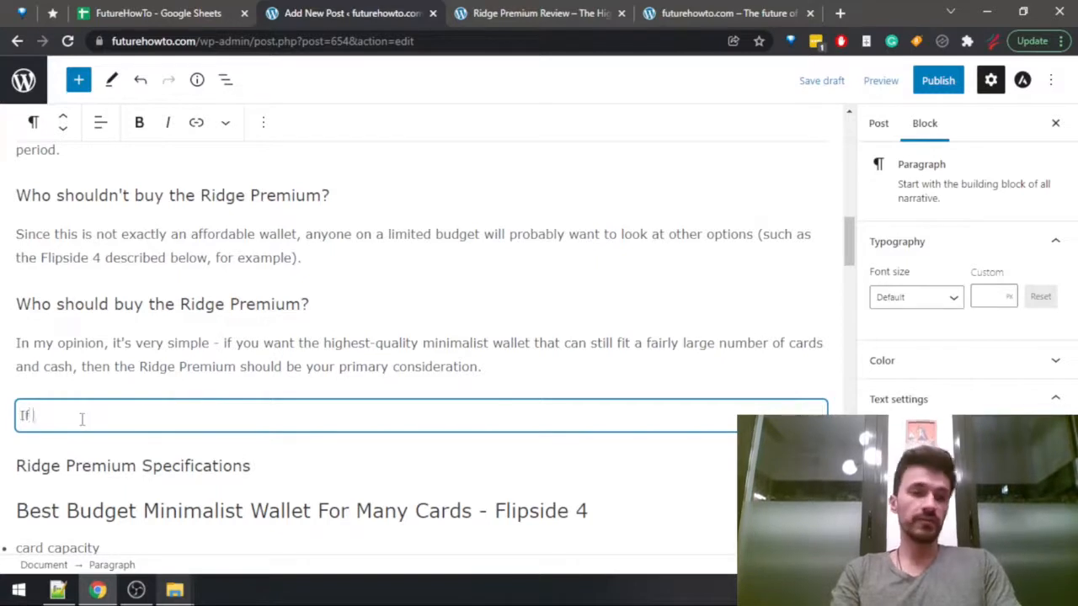
type(" you want t")
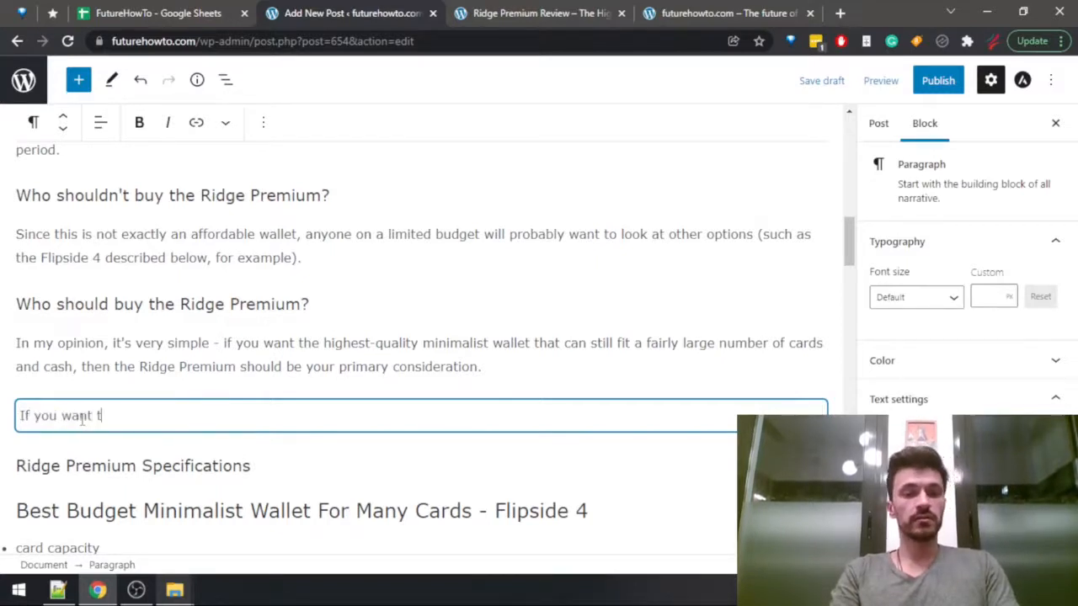
type("o check this ")
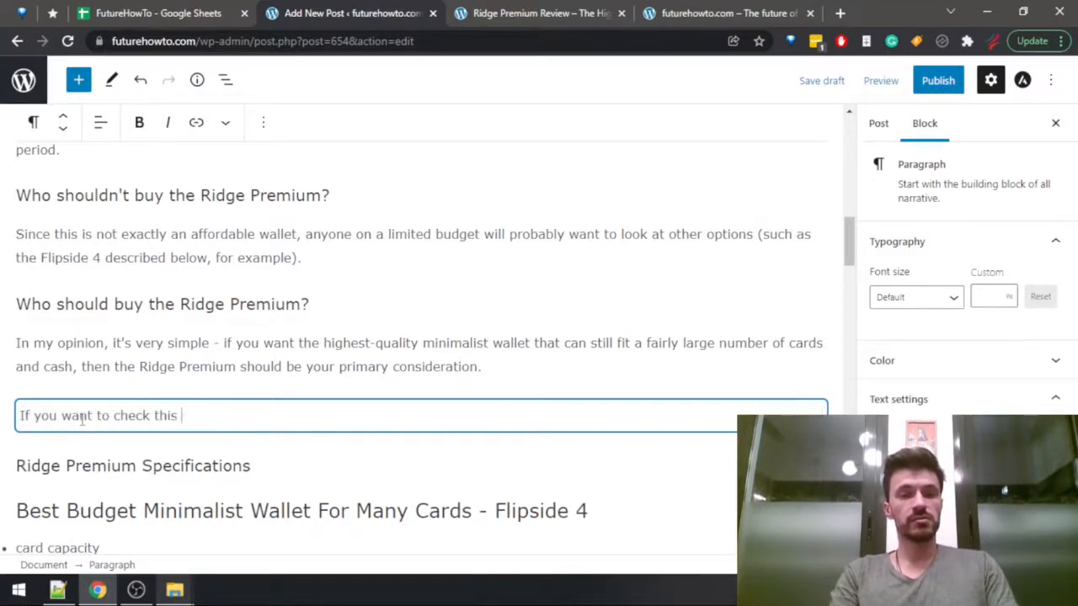
type("product out, ")
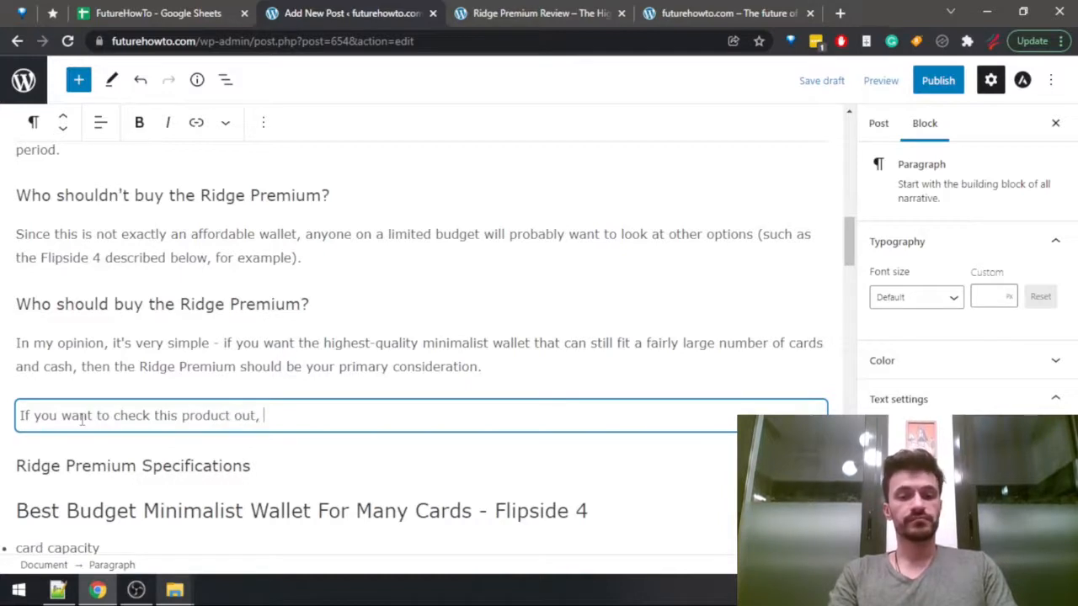
type("see its")
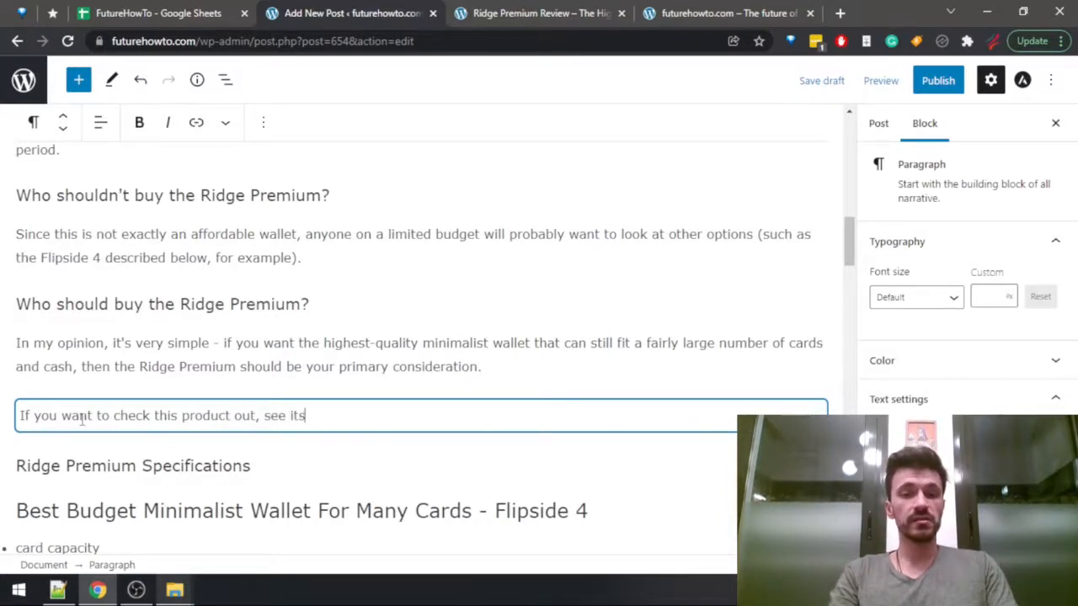
type(" product li")
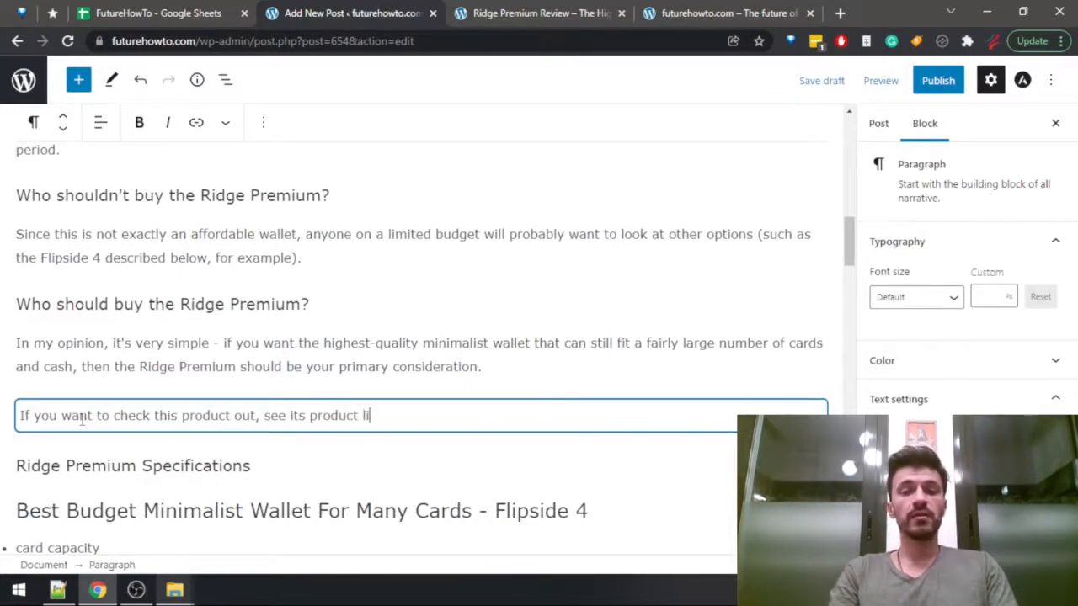
type("stings on the of")
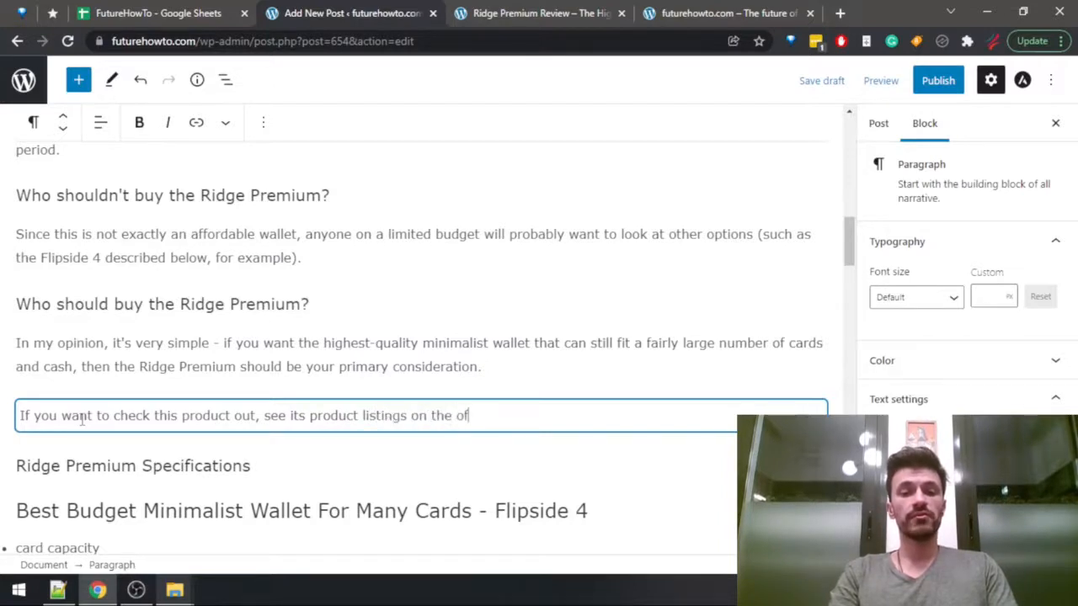
type("ficial ")
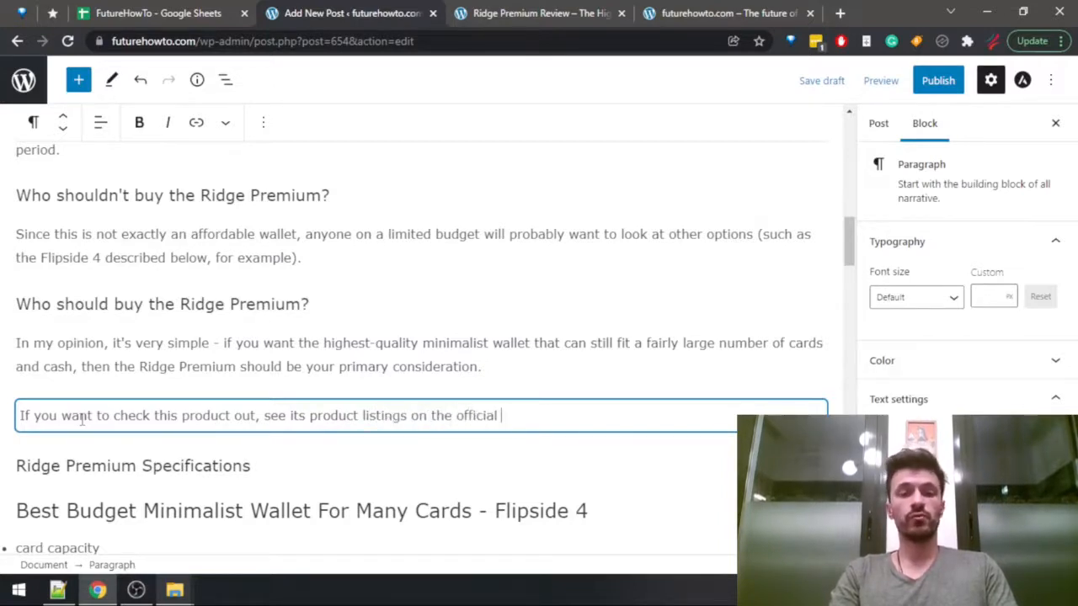
type("Ridge website and Am")
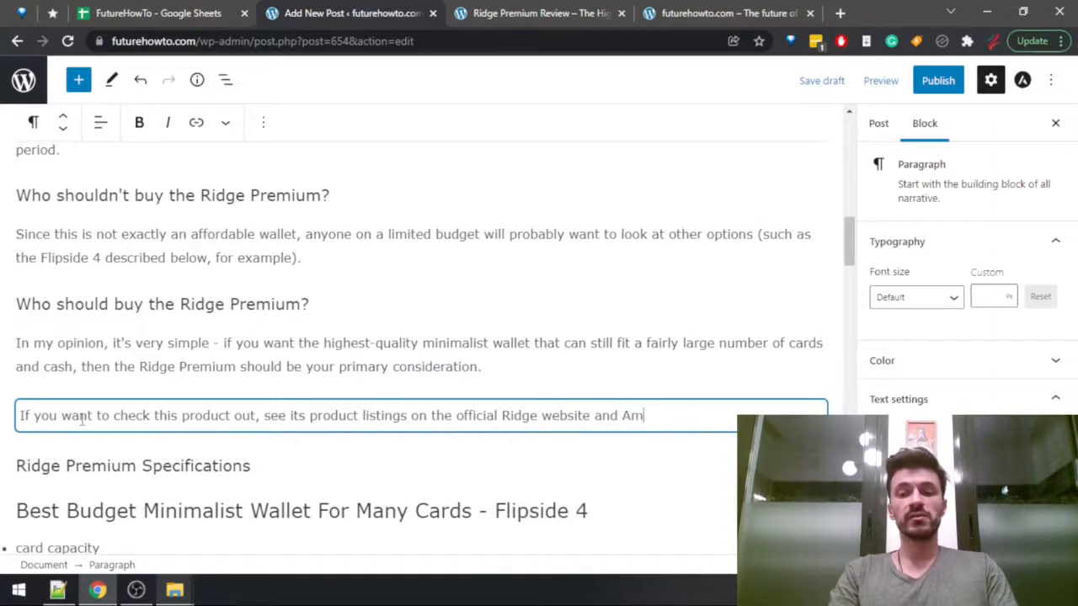
type("azon.")
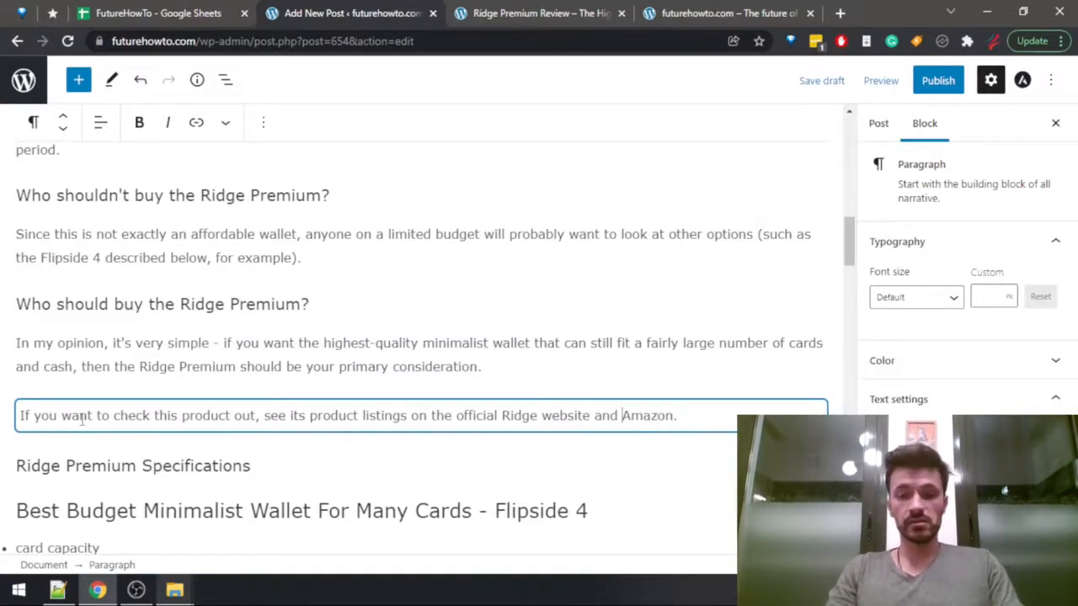
key("ctrl+shift+Left")
key("ctrl+shift+Left")
key("ctrl+shift+Left")
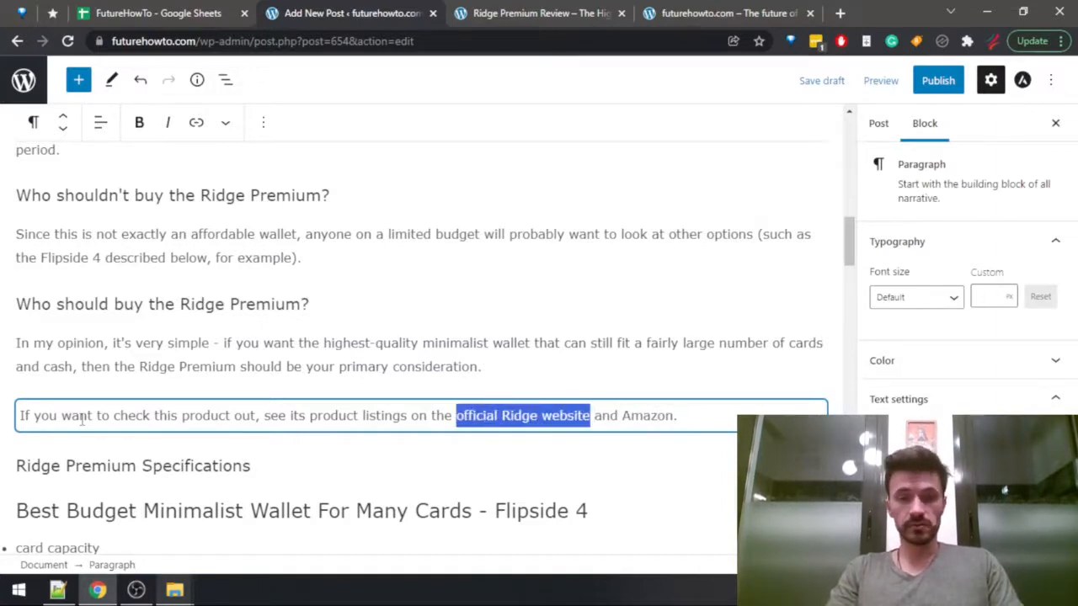
key("Right")
key("ctrl+Right")
key("ctrl+Right")
key("ctrl+shift+Right")
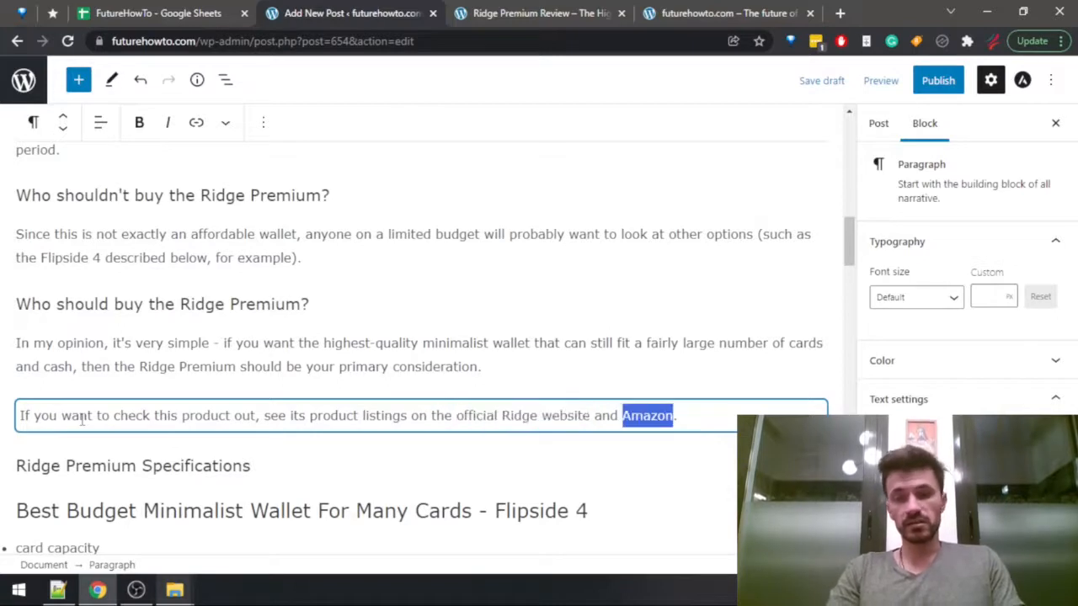
key("Right")
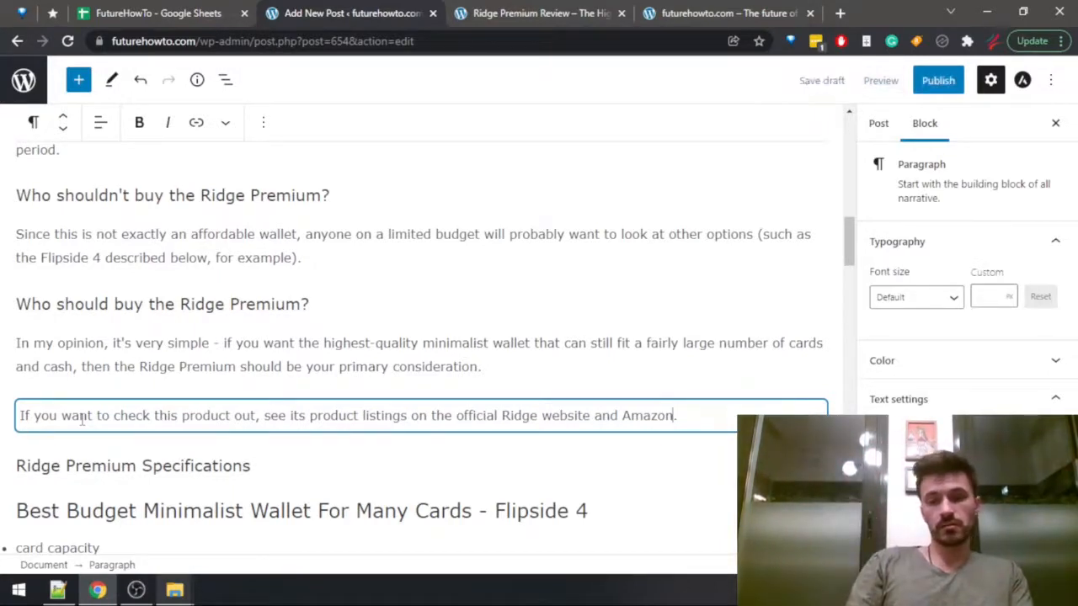
type(", ")
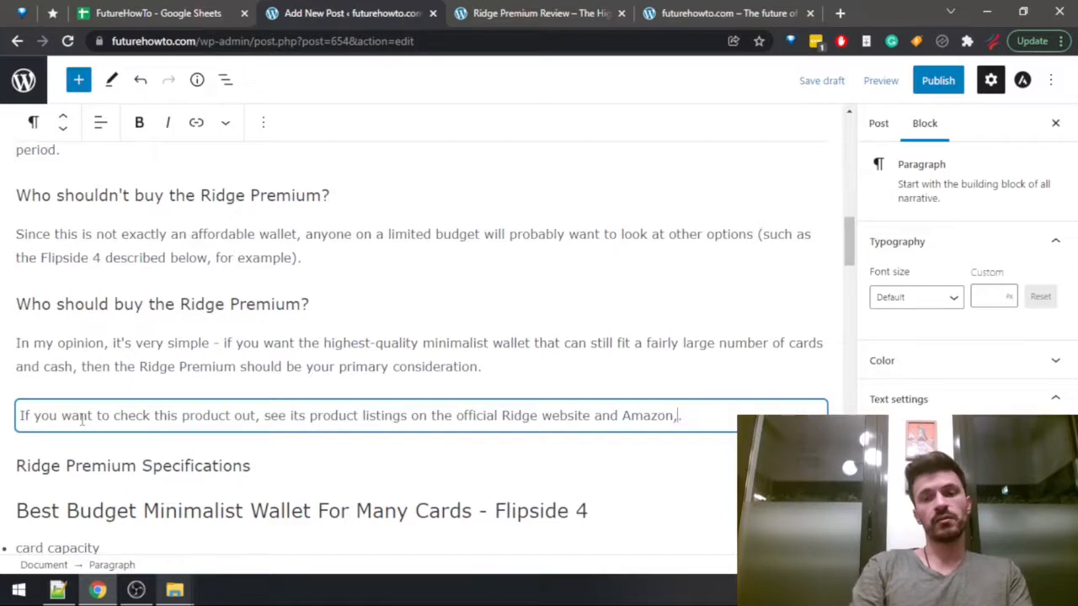
type("()")
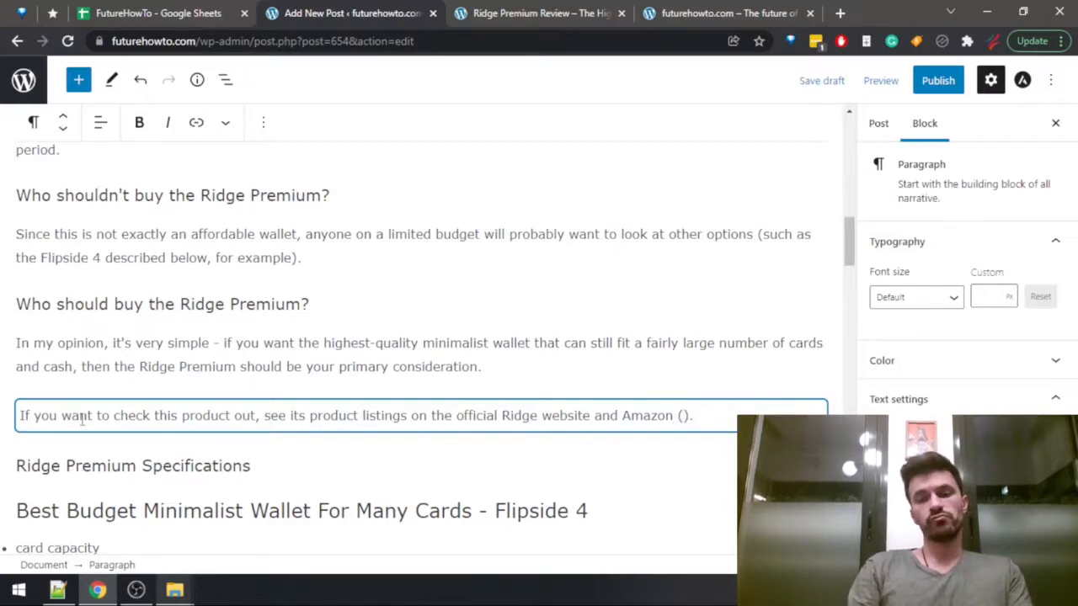
key("ctrl+Tab")
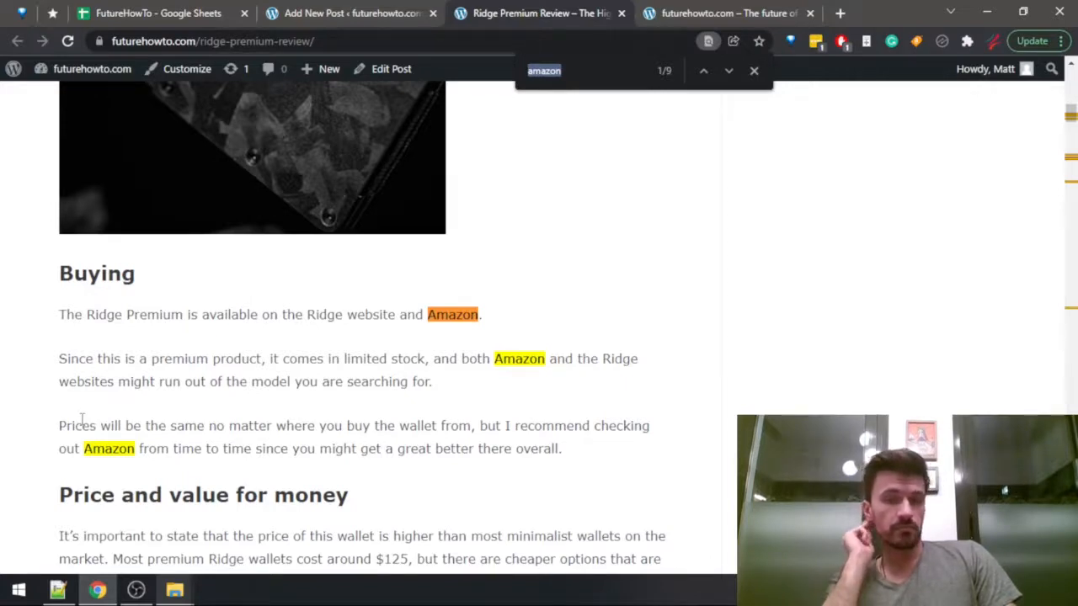
key("ctrl+shift+Tab")
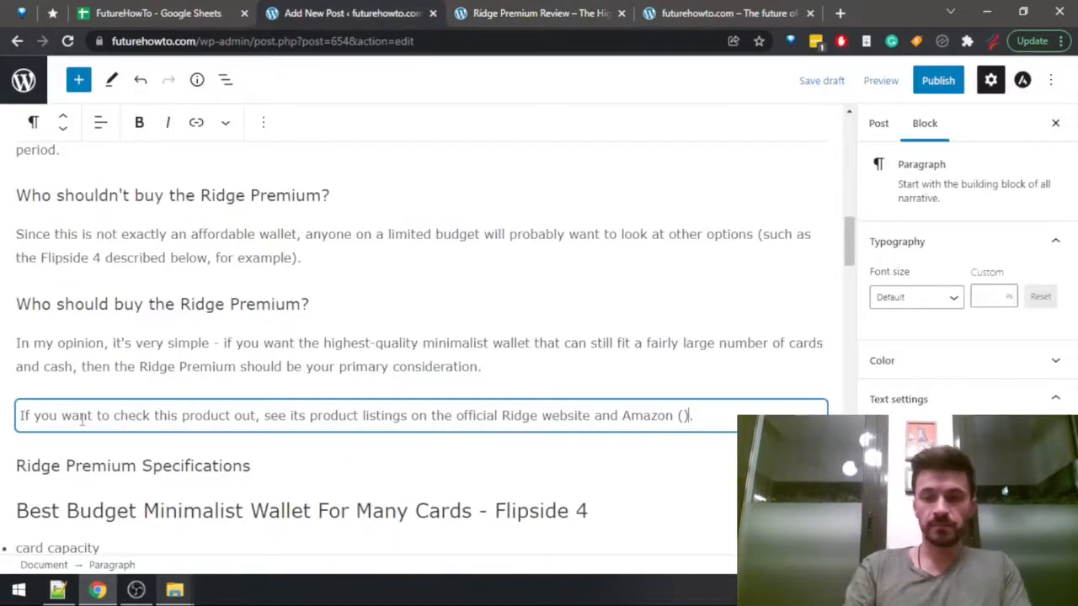
key("BackSpace")
key("BackSpace")
key("BackSpace")
key("Right")
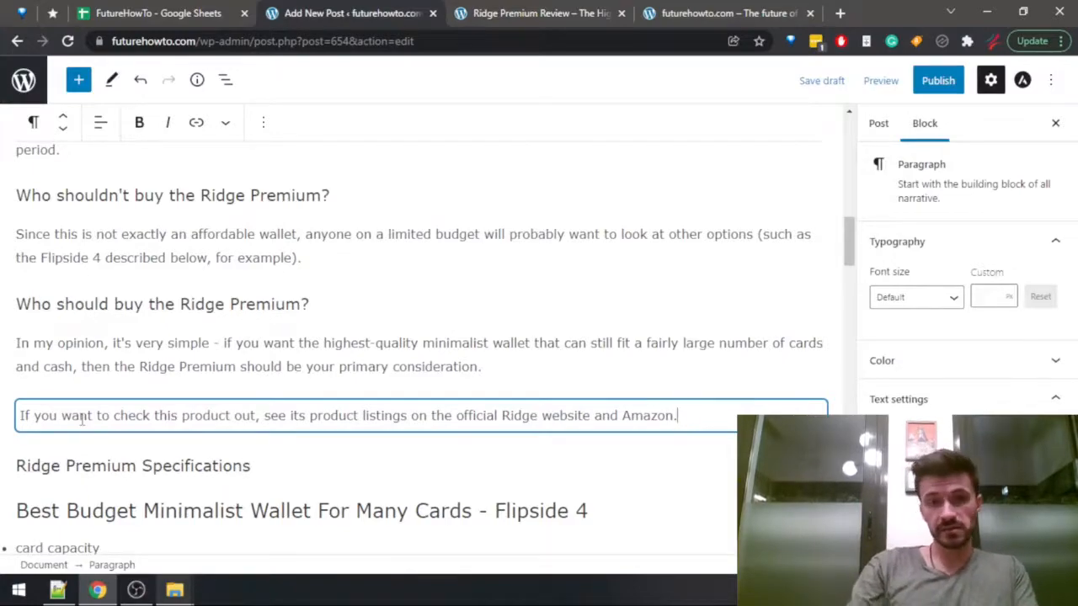
Copy the whole specifications table from the published Ridge Premium review page.
key("ctrl+Tab")
scroll(601, 332, "down", 10)
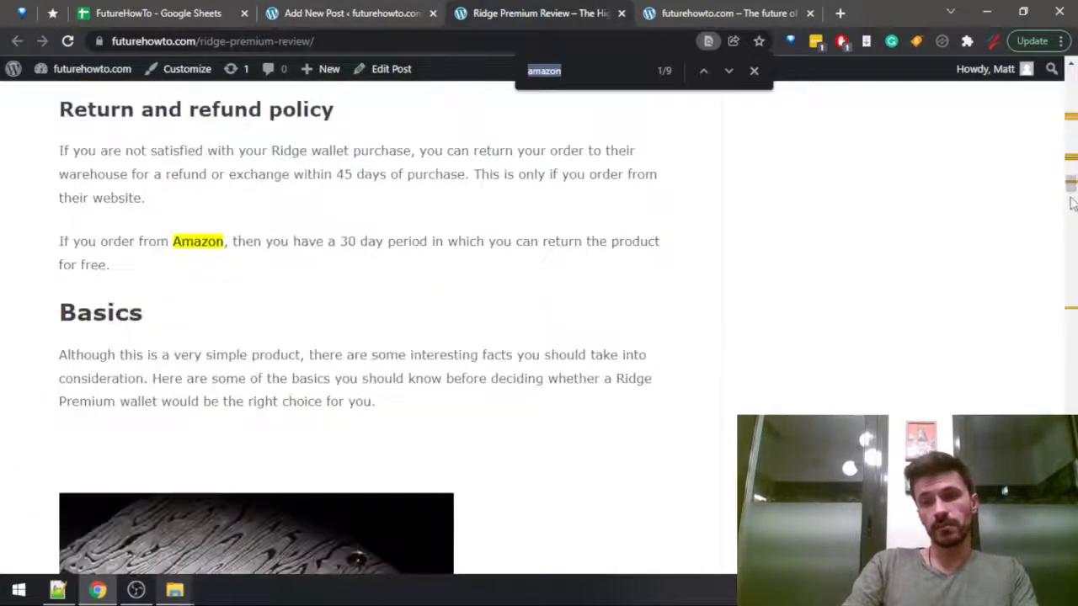
left_click_drag(1072, 185, 1071, 573)
scroll(219, 469, "up", 12)
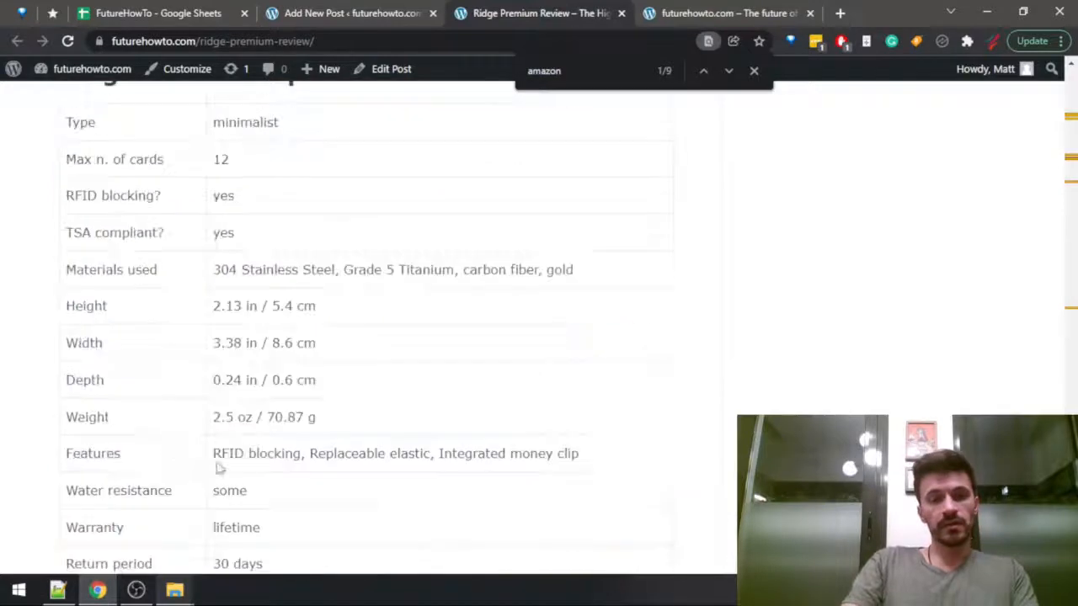
scroll(245, 497, "down", 2)
left_click_drag(285, 415, 67, 437)
scroll(184, 339, "up", 6)
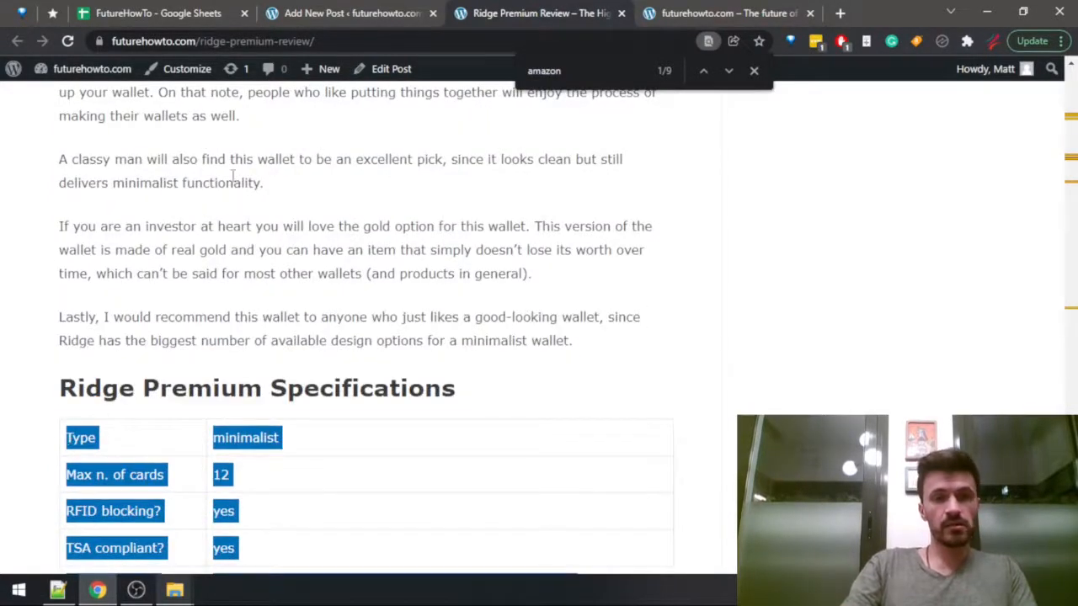
Paste the copied table into a new block under the "Ridge Premium Specifications" heading of the draft post and save the draft.
left_click(295, 13)
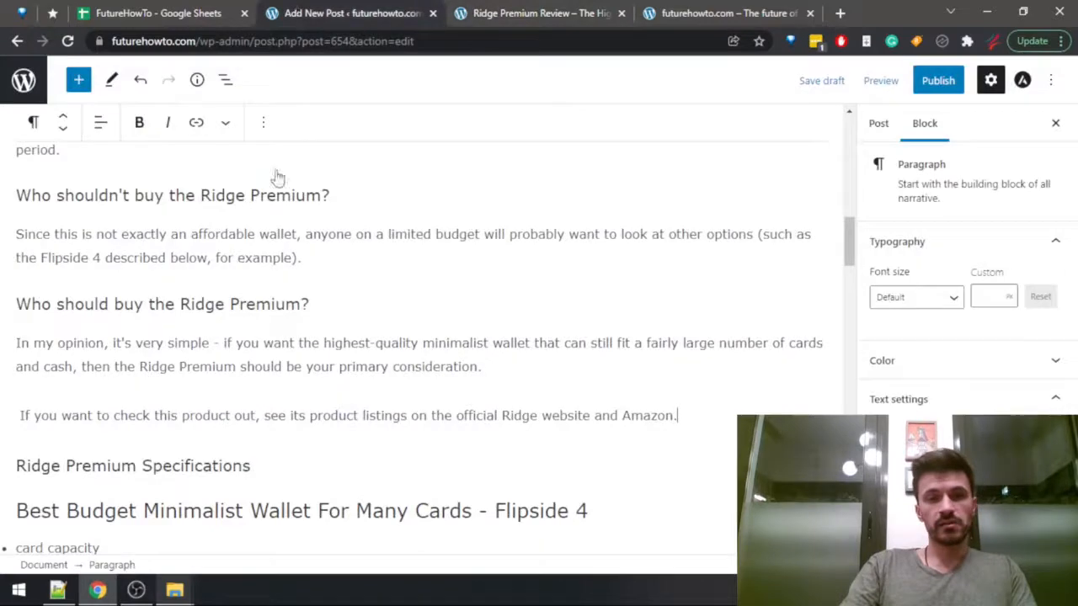
left_click(263, 464)
key("Return")
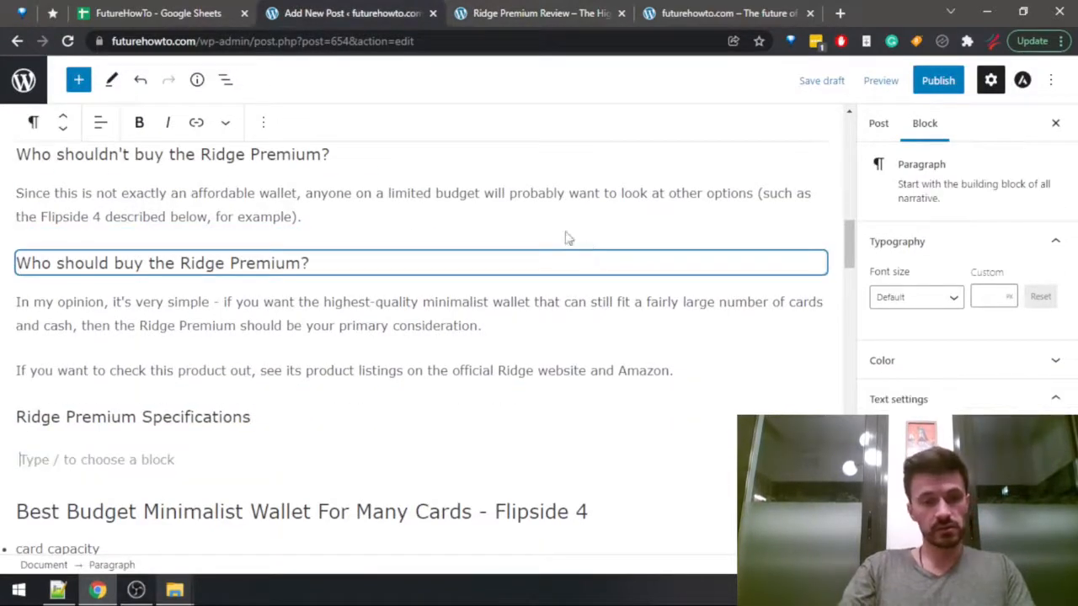
type("Type\tminimalist Max n. of cards\t12 RFID blocking?\tyes TSA compliant?\tyes Materials used\t304 Stainless Steel, Grade 5 Titanium, carbon fiber, gold Height\t2.13 in / 5.4 cm Width\t3.38 in / 8.6 cm Depth\t0.24 in / 0.6 cm Weight\t2.5 oz / 70.87 g Features\tRFID blocking, Replaceable elastic, Integrated money clip Water resistance\tsome Warranty\tlifetime Return period\t30 days")
scroll(334, 369, "up", 4)
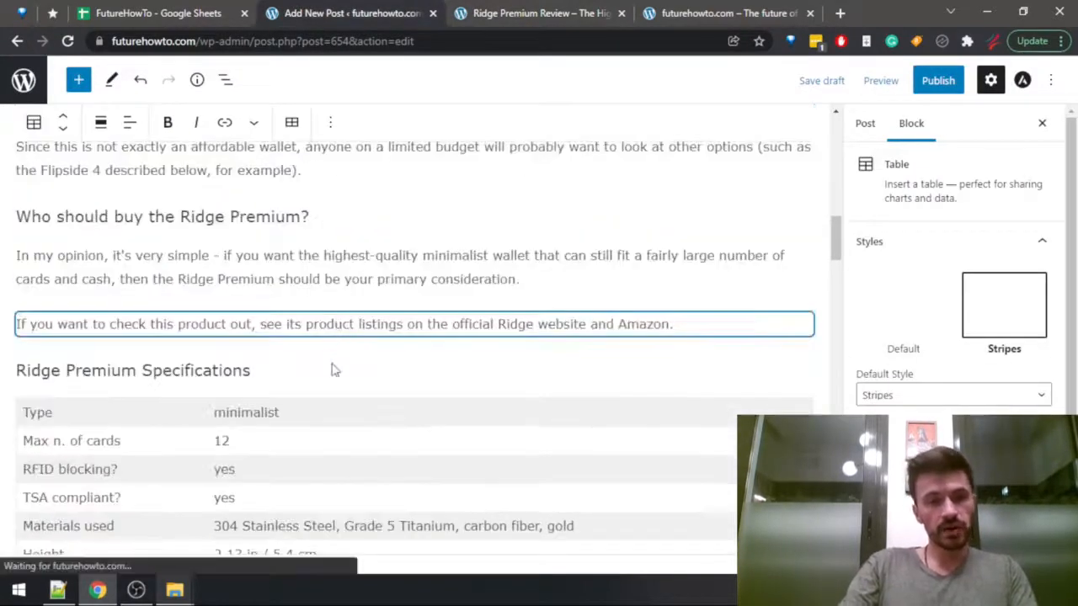
scroll(246, 325, "down", 2)
scroll(276, 314, "down", 2)
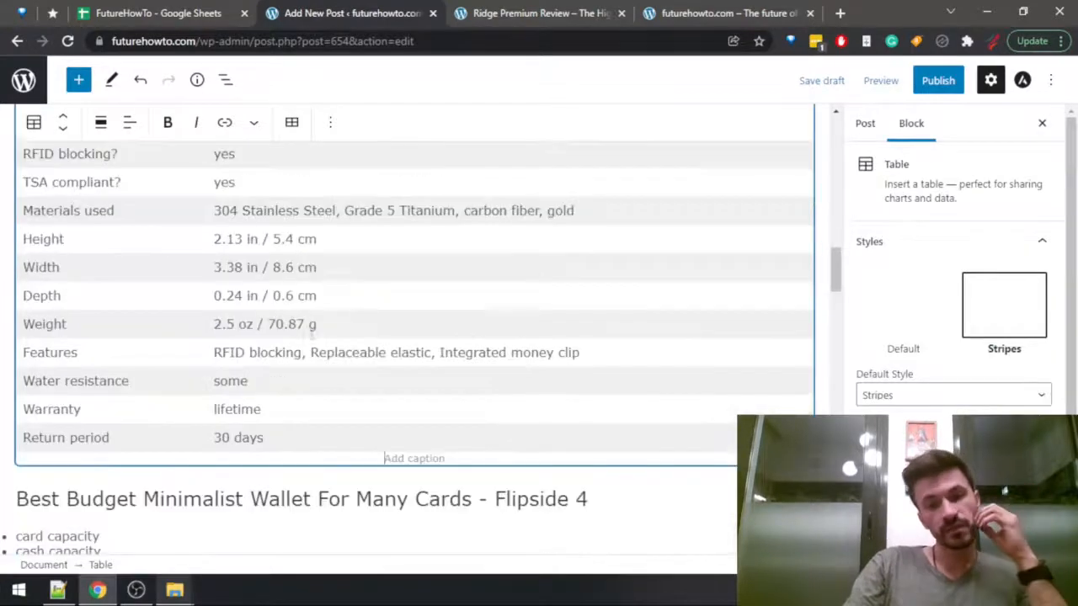
scroll(335, 278, "up", 2)
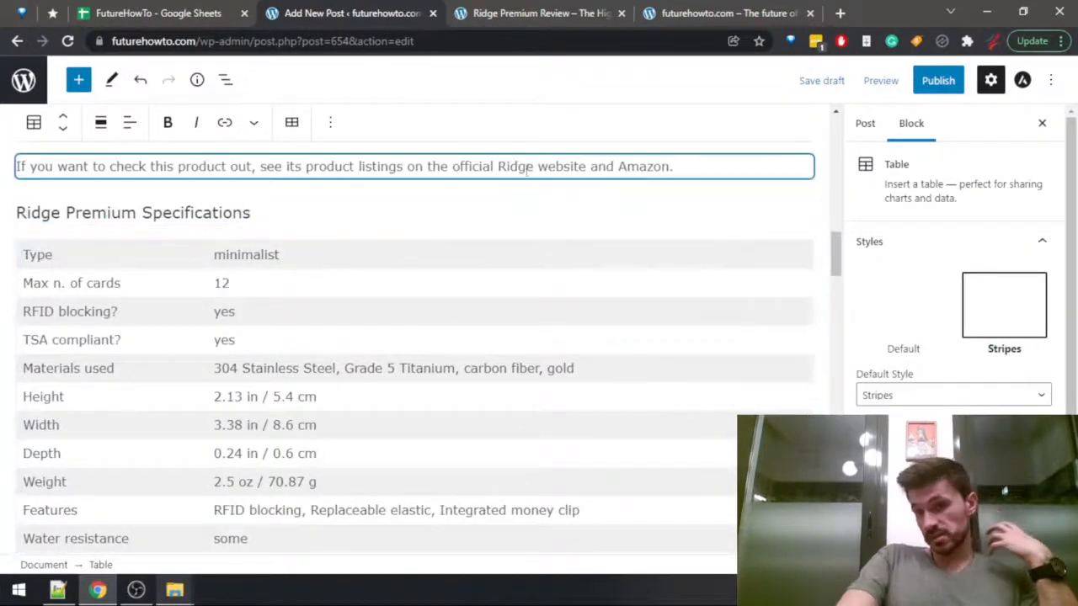
left_click(822, 80)
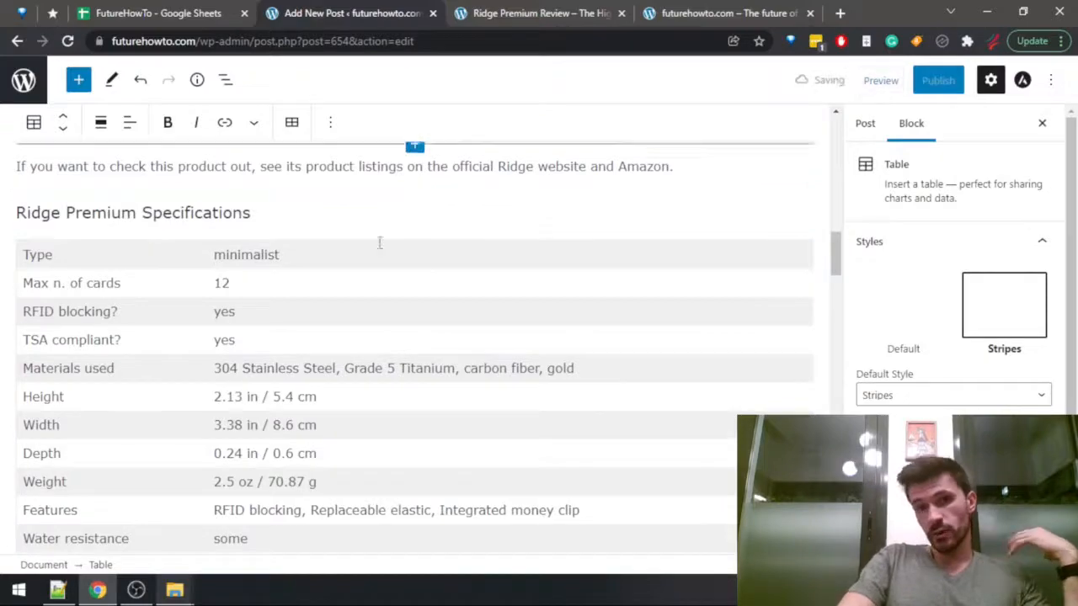
Close the Ridge Premium review page and add an empty paragraph below the "Best Budget Minimalist Wallet For Many Cards - Flipside 4" heading.
left_click_drag(838, 253, 837, 284)
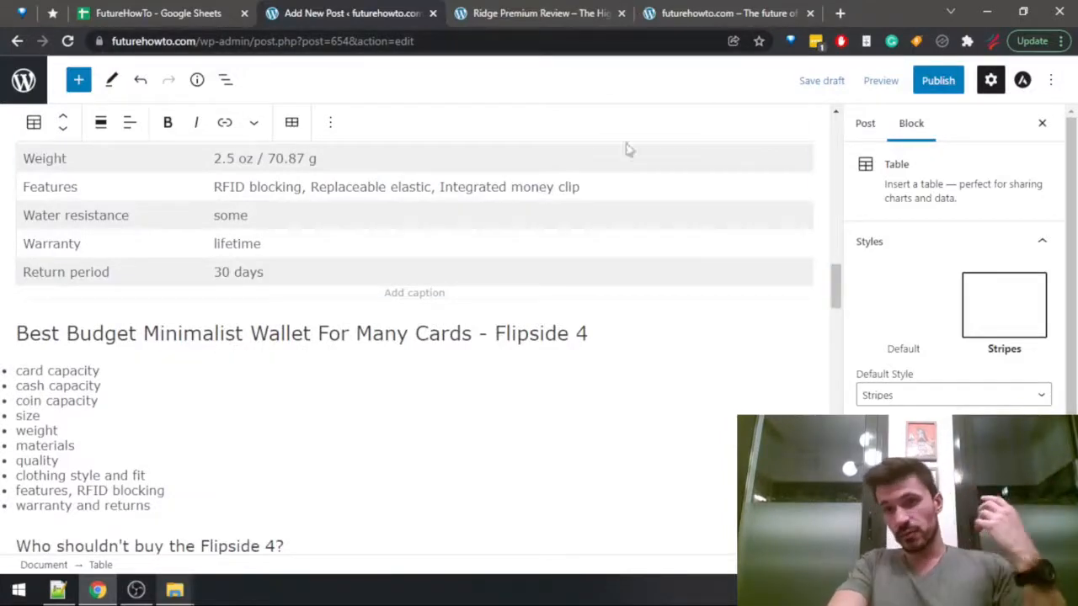
mouse_move(839, 278)
left_mouse_down()
mouse_move(865, 423)
mouse_move(855, 196)
mouse_move(832, 131)
mouse_move(834, 379)
mouse_move(839, 268)
mouse_move(834, 286)
left_mouse_up()
left_click(621, 13)
left_click(619, 313)
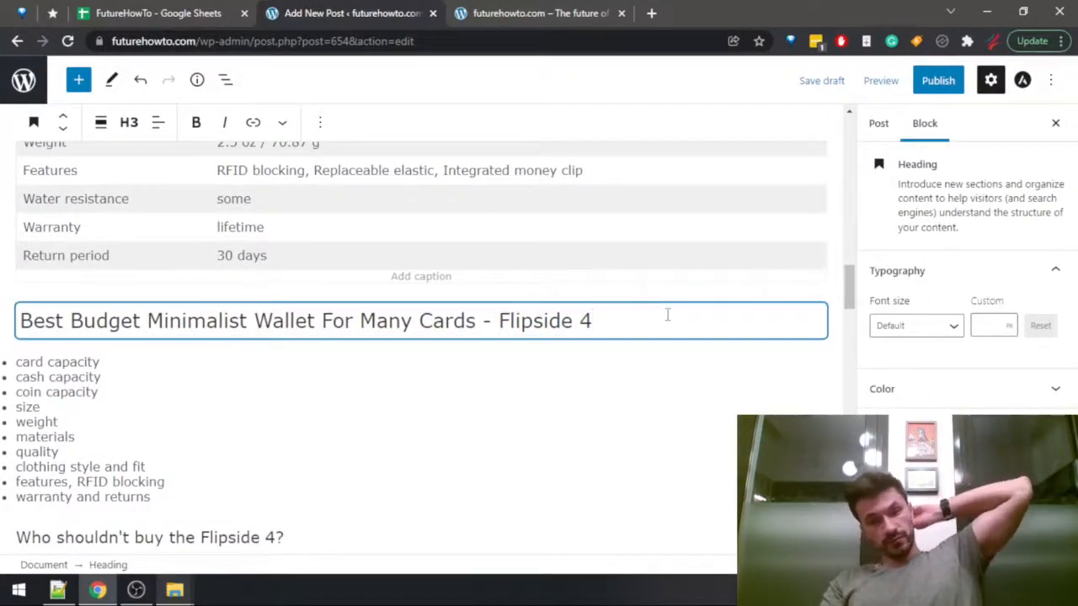
key("Return")
Look for the Flipside 4 wallet review in the published futurehowto.com post list, continuing to page 2, and open the review.
left_click(569, 10)
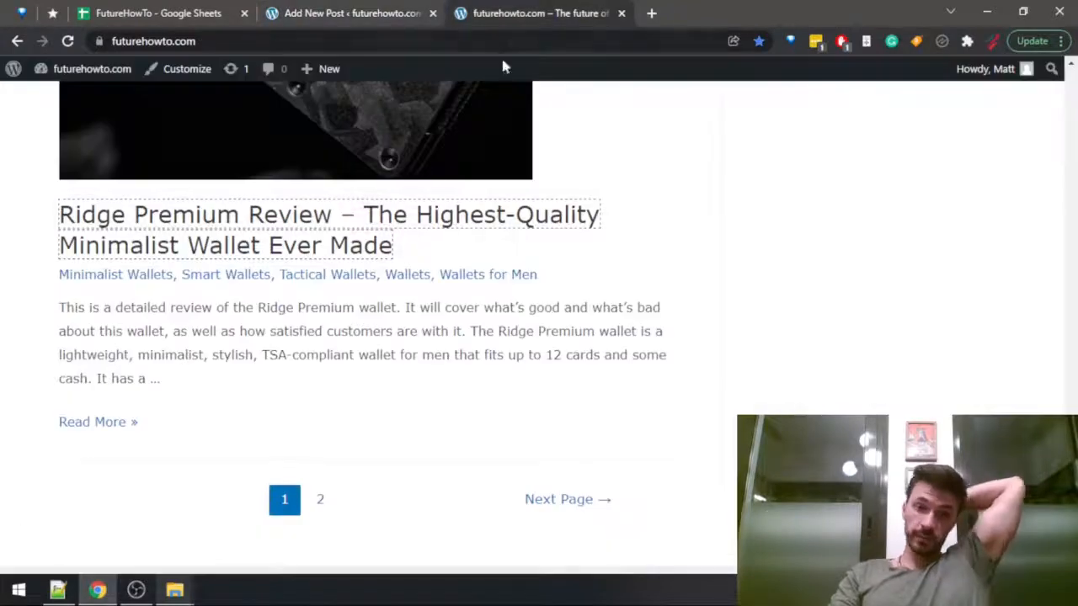
scroll(426, 286, "up", 6)
key("ctrl+f")
type("flipside")
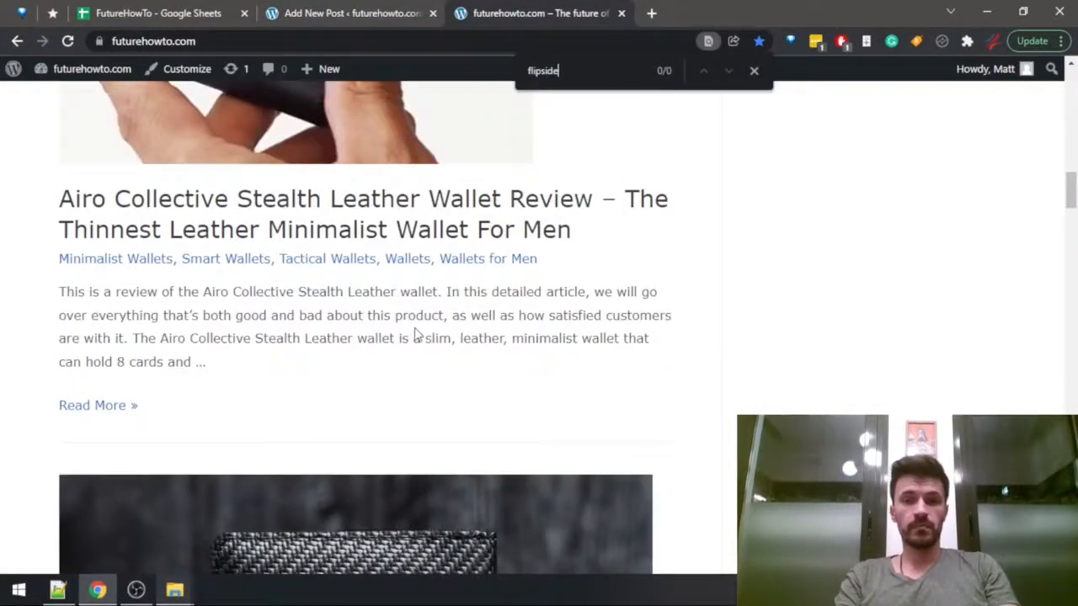
key("Escape")
scroll(414, 337, "down", 8)
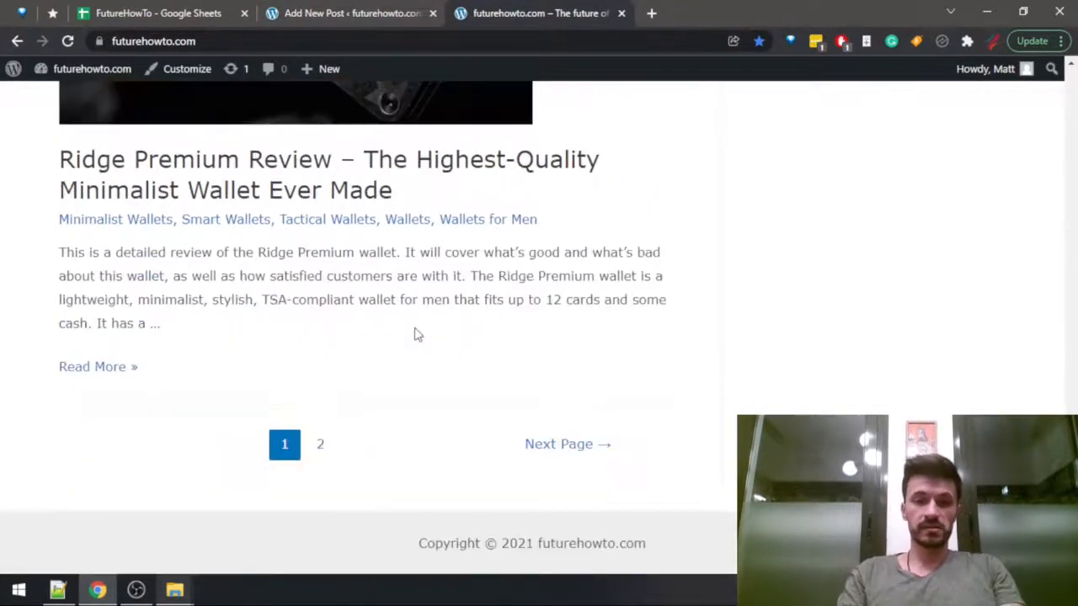
left_click(327, 437)
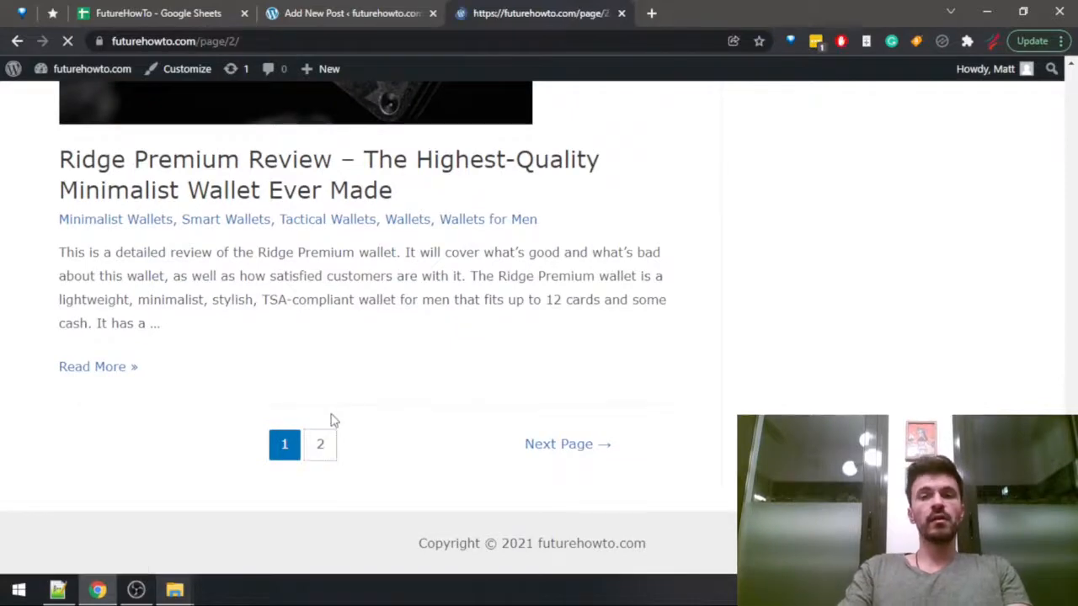
key("ctrl+f")
type("flipside")
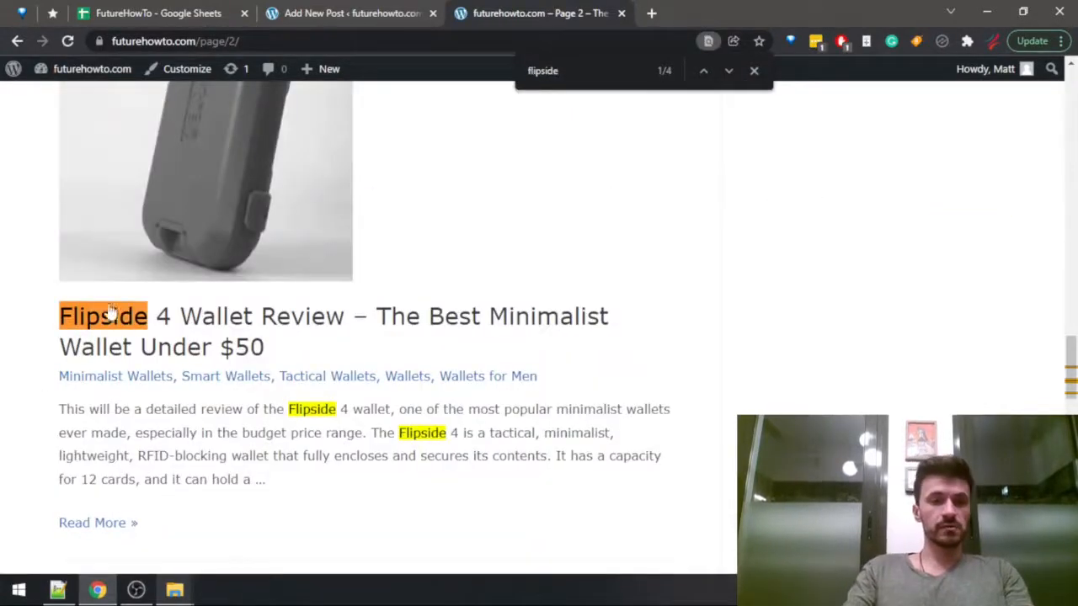
left_click(164, 315)
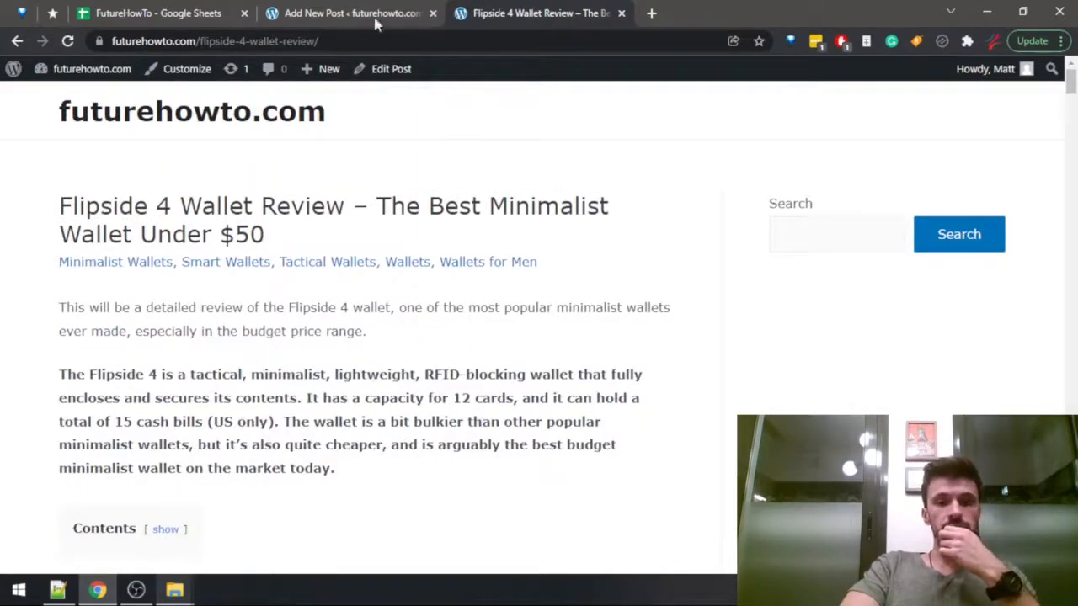
Begin the paragraph under the draft's Flipside 4 heading with "Most minimalist wallets are somewhat surprisingly expensive.".
left_click(352, 12)
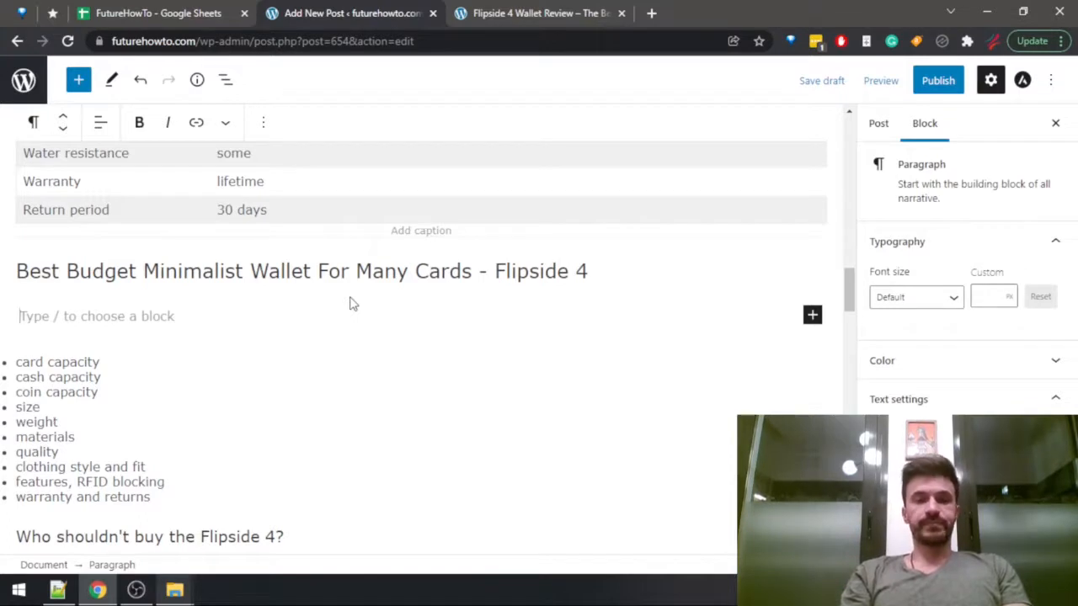
type("Most minima")
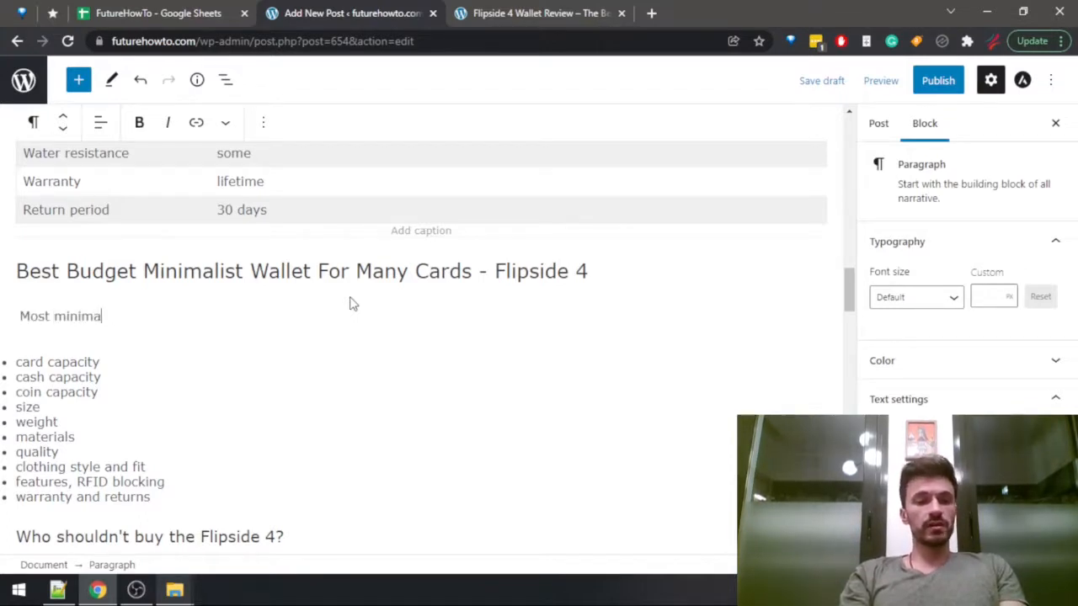
type("list wallets ")
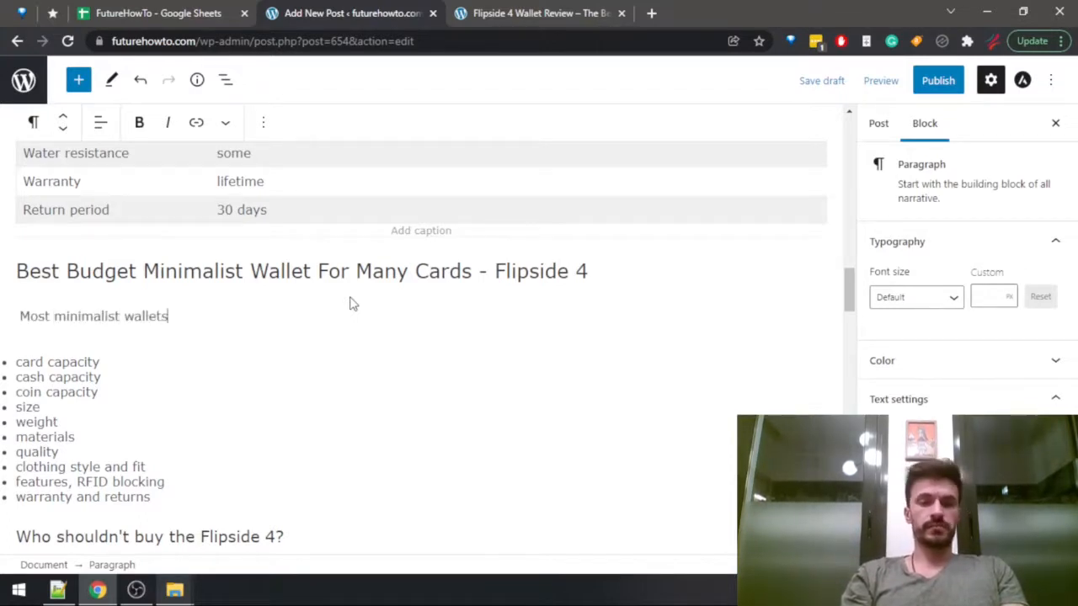
type("are")
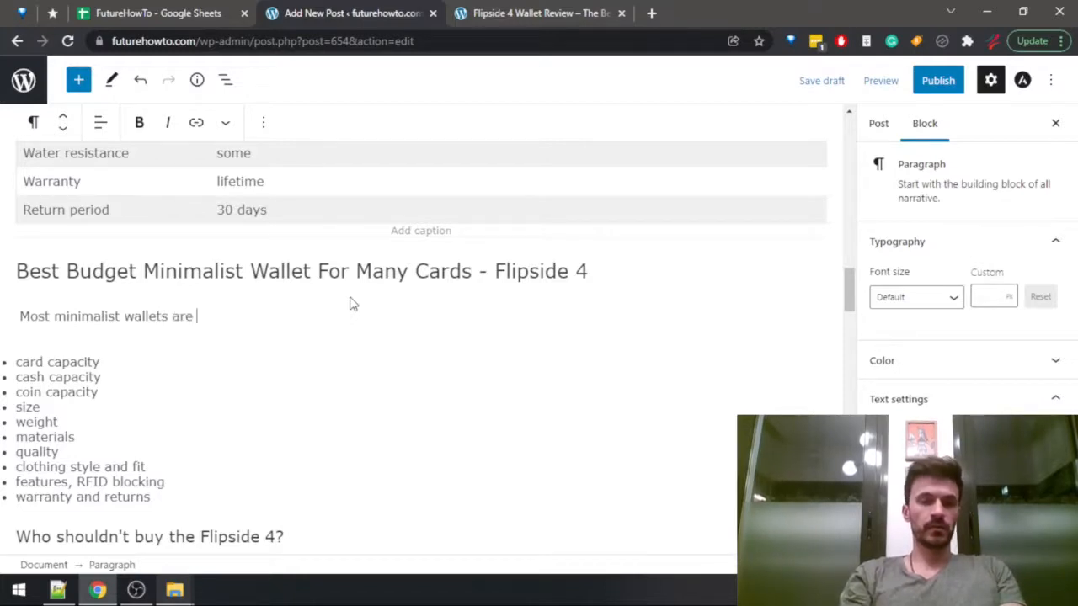
type(" s")
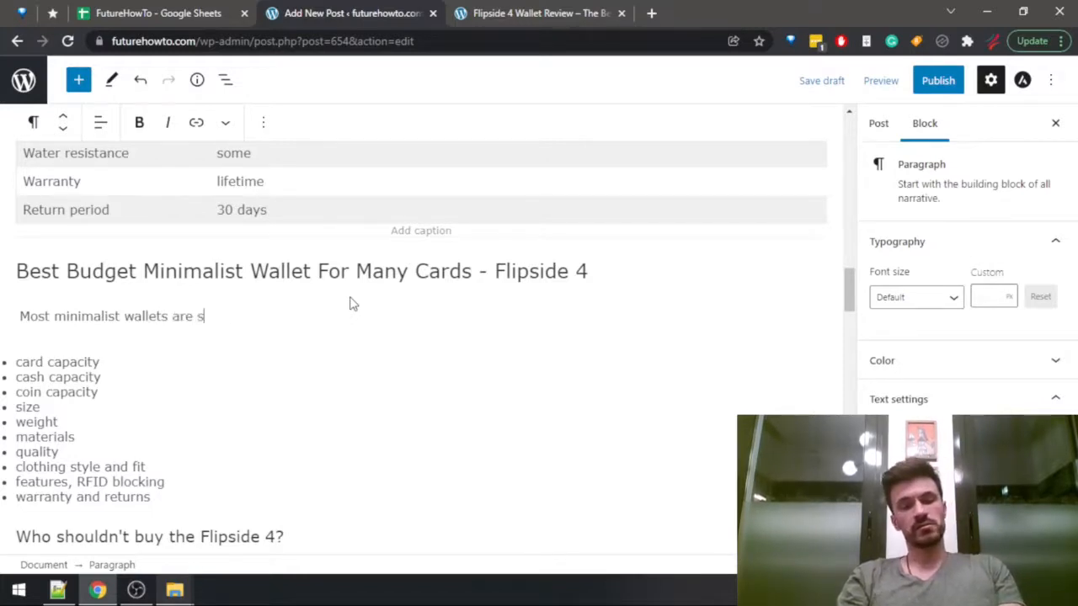
type("omewhat surpri")
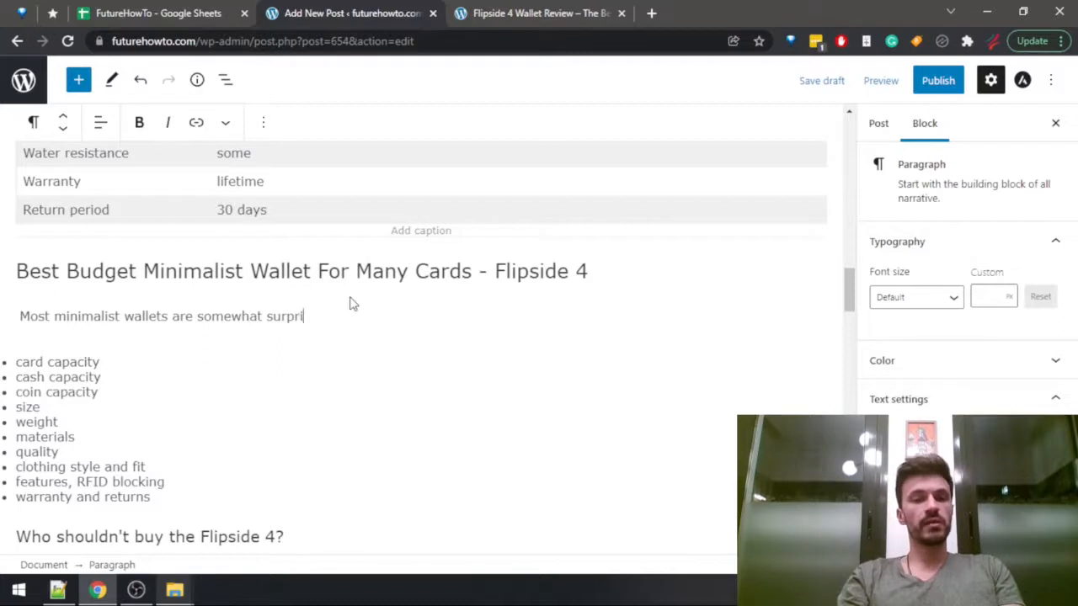
type("singly expe")
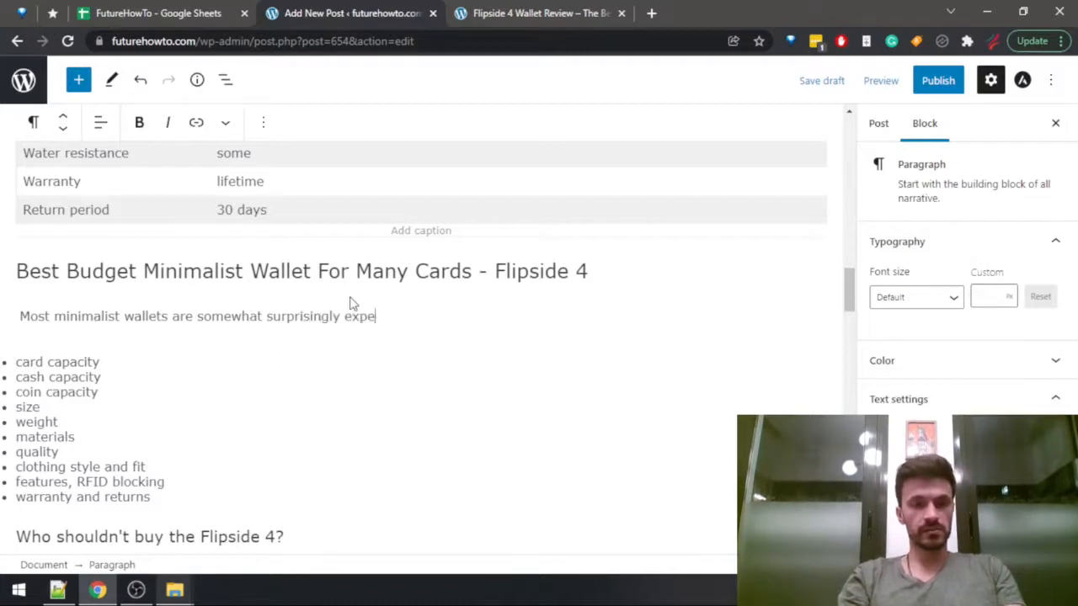
type("nsive. A lot of tha")
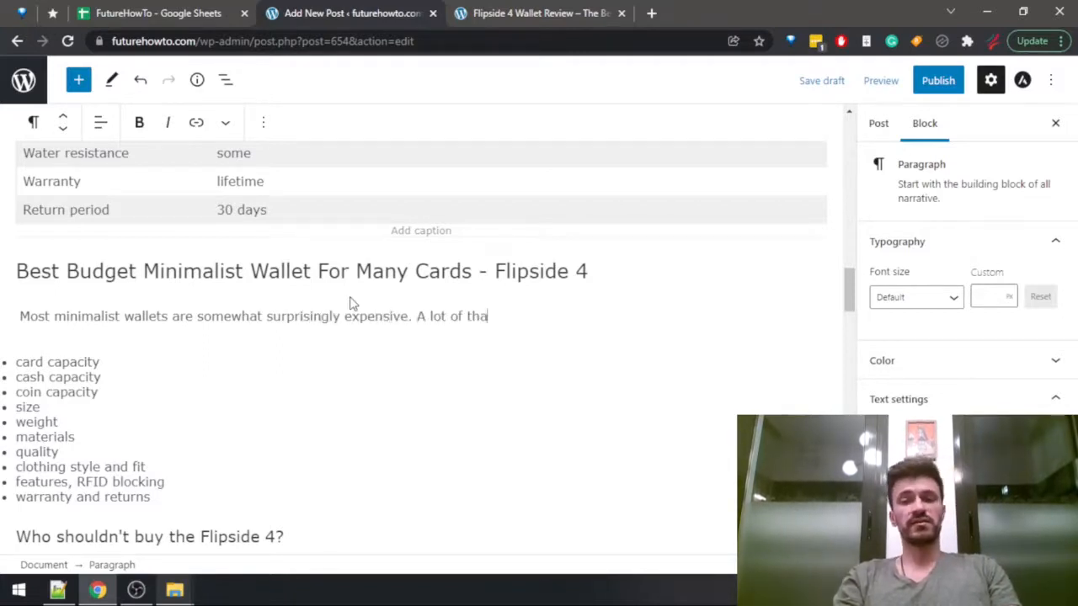
Add the sentence "A lot of them cost way more than $50, sometimes even more than $100." to the Flipside 4 paragraph.
key("BackSpace")
key("BackSpace")
type("hem c")
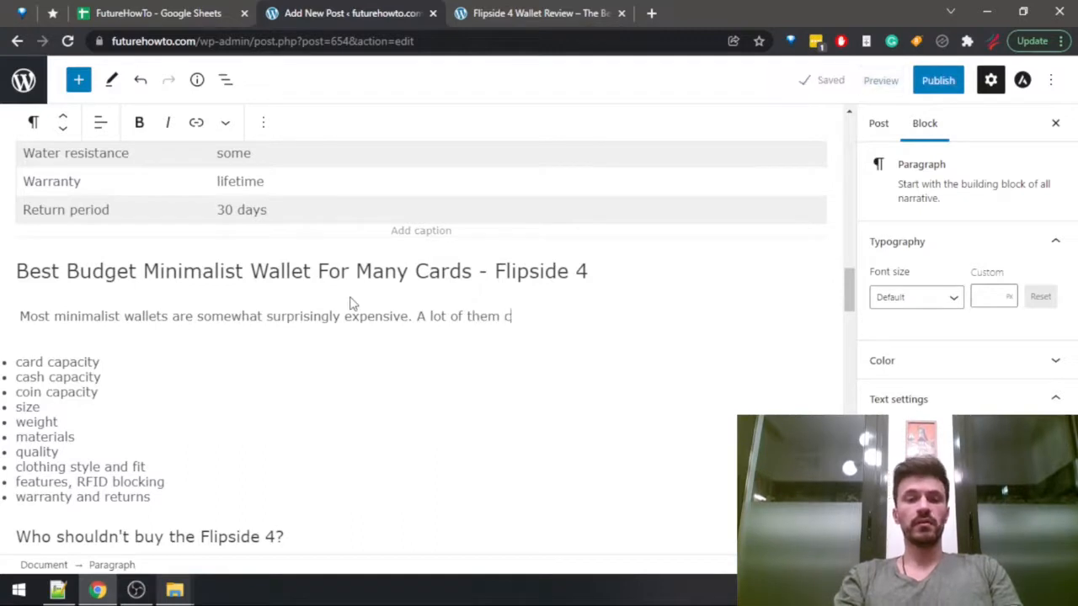
type("ost way more ")
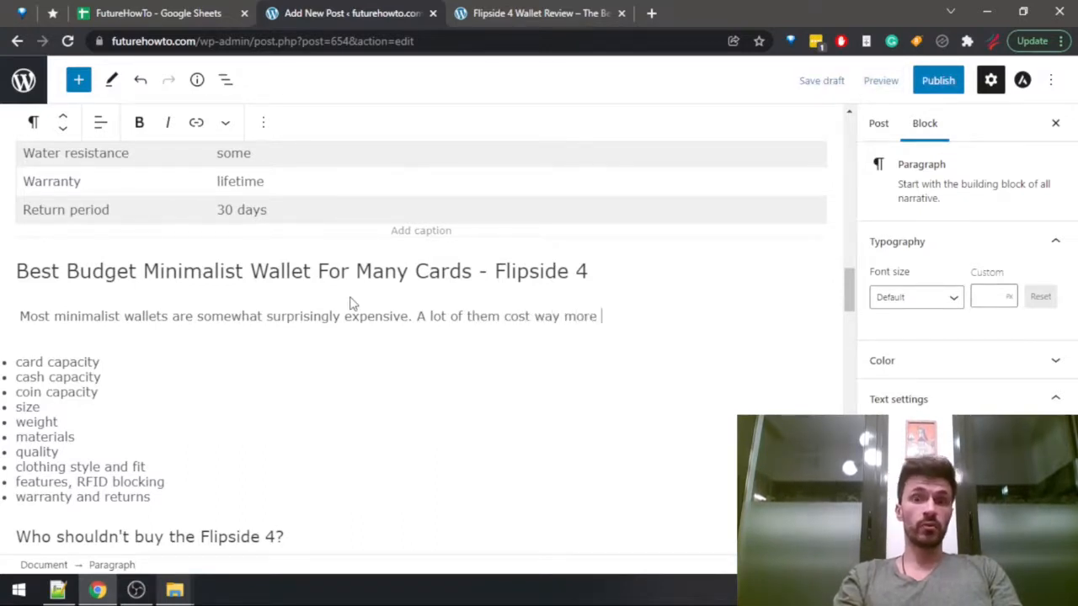
type("than $5")
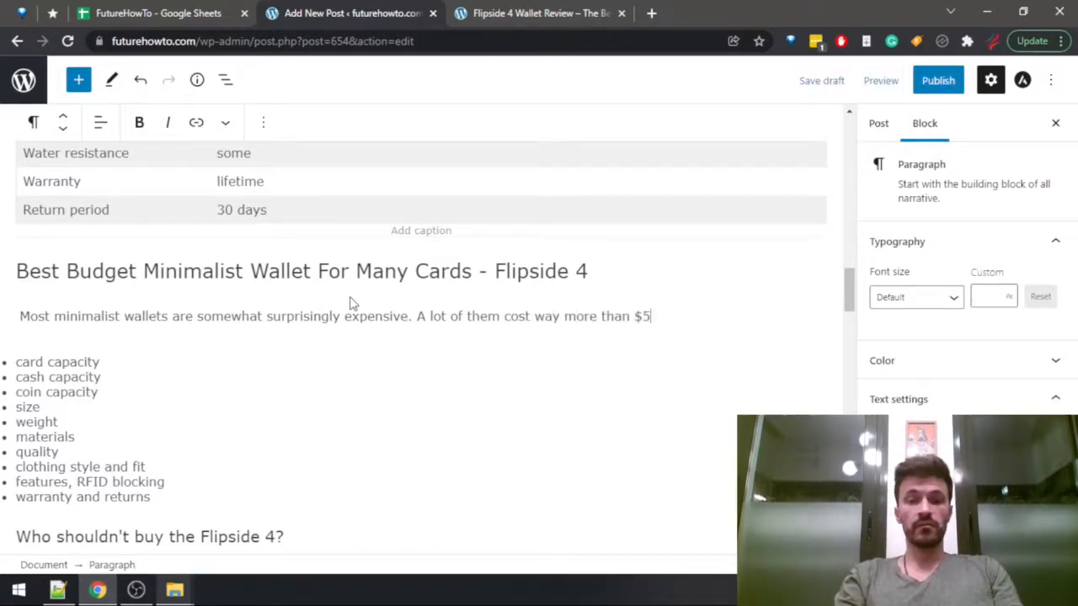
type("0, sometimes ")
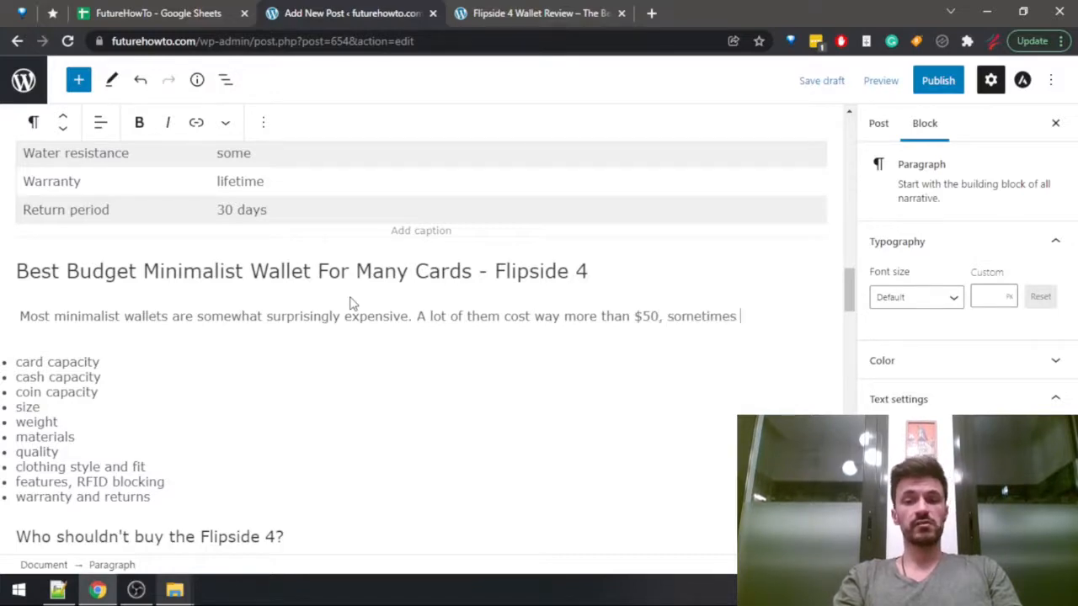
type("even more than $1")
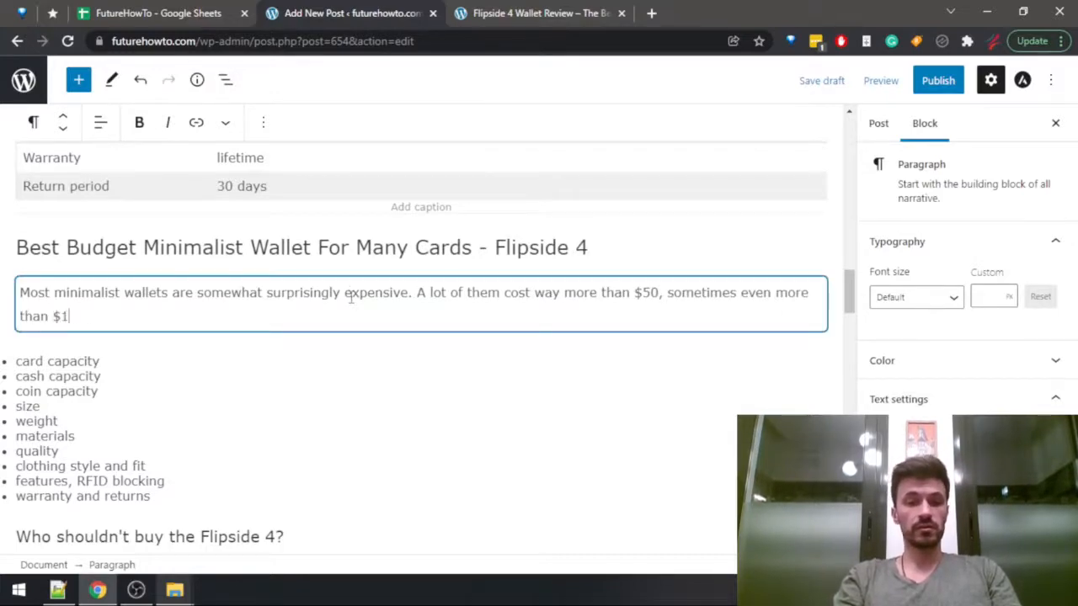
Check the wallet models and their prices in the Wallets Data sheet of the FutureHowTo spreadsheet in Google Sheets.
key("ctrl+shift+Tab")
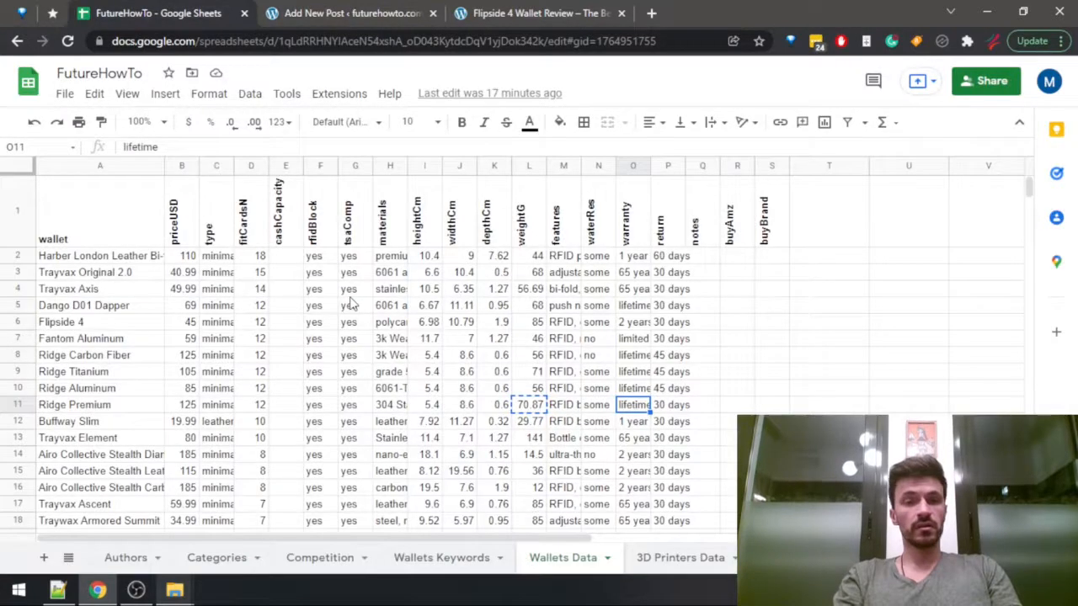
key("Left")
key("Left")
key("Left")
key("Left")
key("Left")
key("Left")
key("Left")
key("Left")
key("Left")
key("Left")
key("Left")
key("Left")
key("Left")
key("Left")
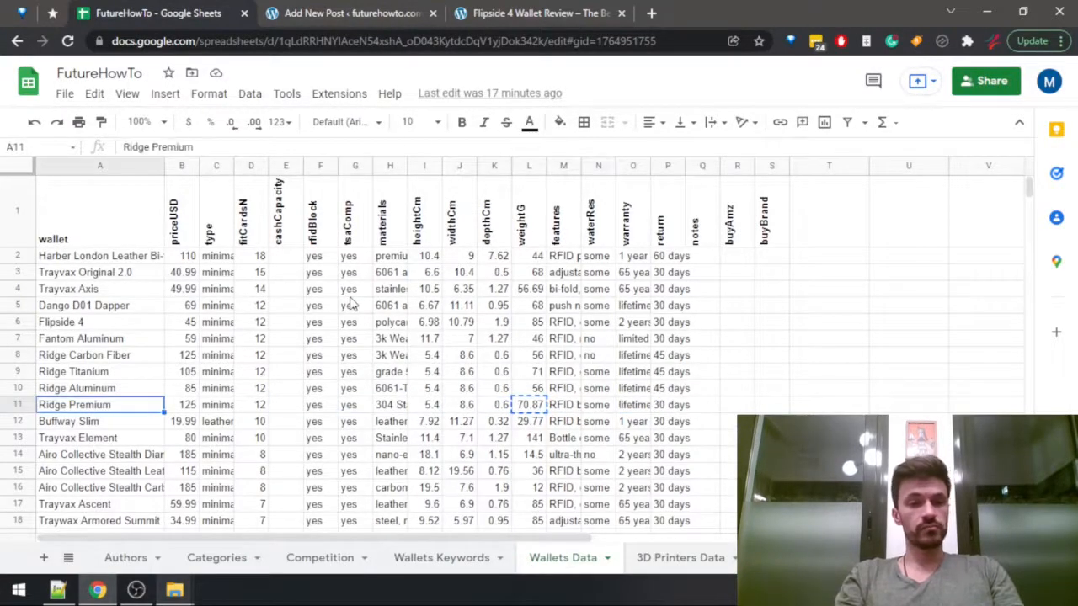
key("Down")
key("Down")
key("Down")
key("Down")
key("Down")
key("Up")
key("Up")
key("Up")
key("Up")
key("Up")
key("Up")
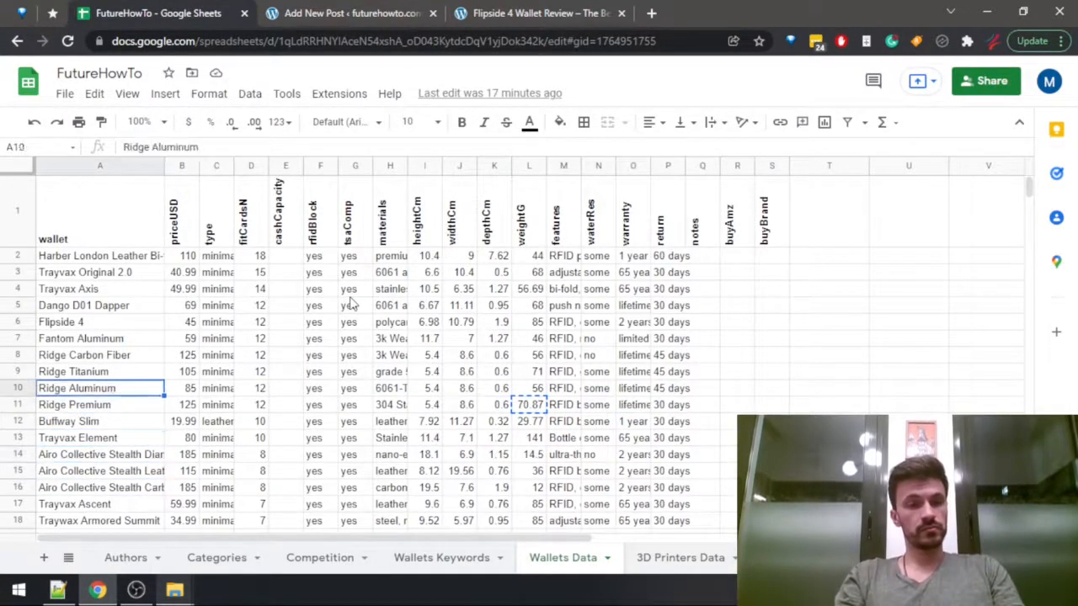
key("Up")
key("Up")
key("Up")
key("Up")
Return to the WordPress draft and continue the Flipside 4 paragraph with "And that's all well and good if money is not an issue for you".
key("ctrl+Tab")
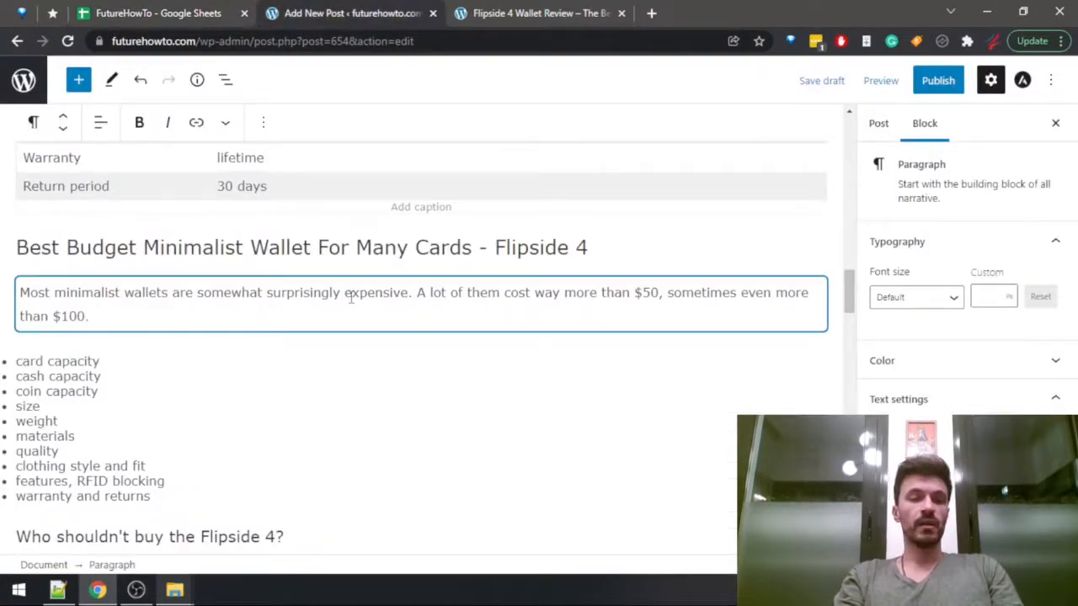
type("And that'")
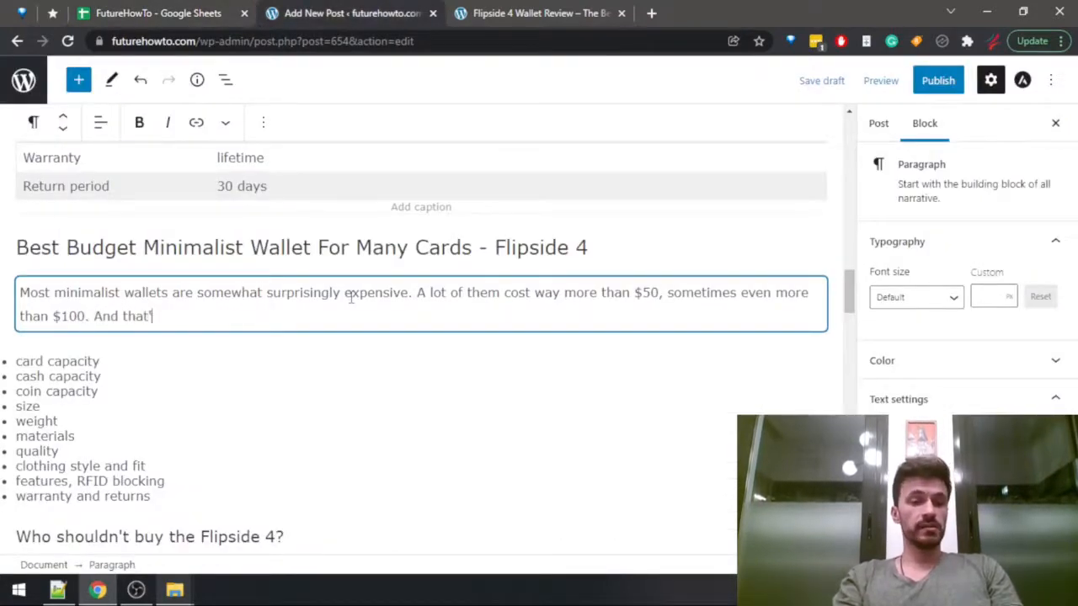
type("s all well and ")
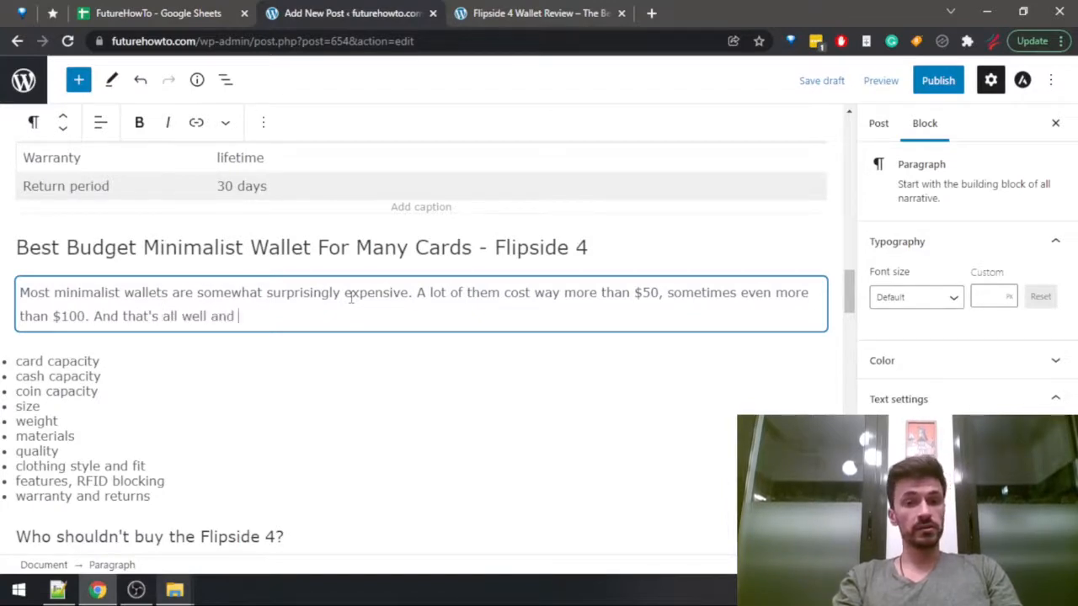
type("good if money is not an ie")
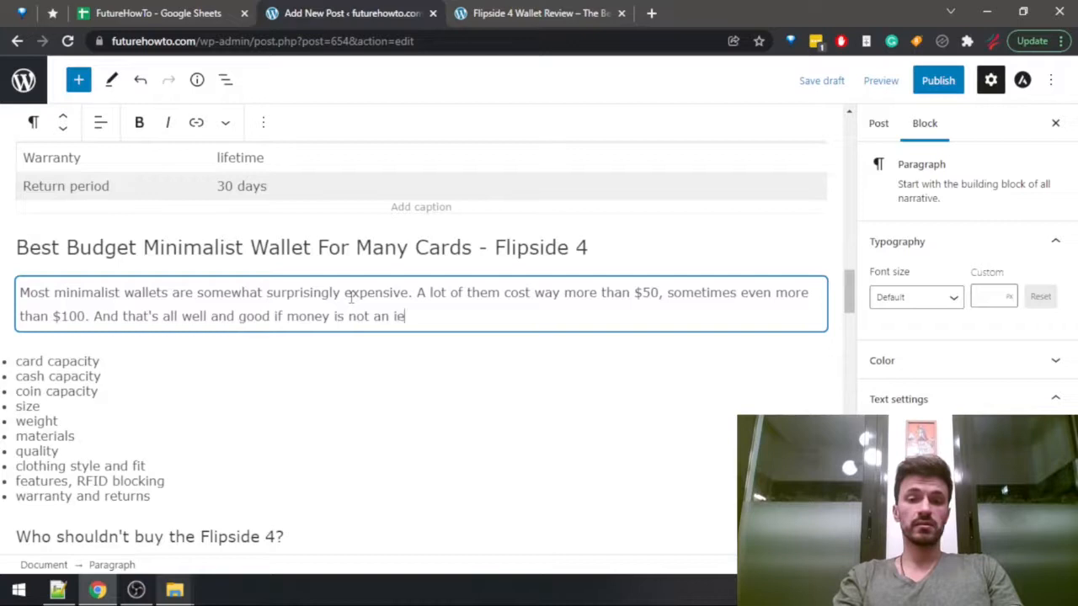
key("BackSpace")
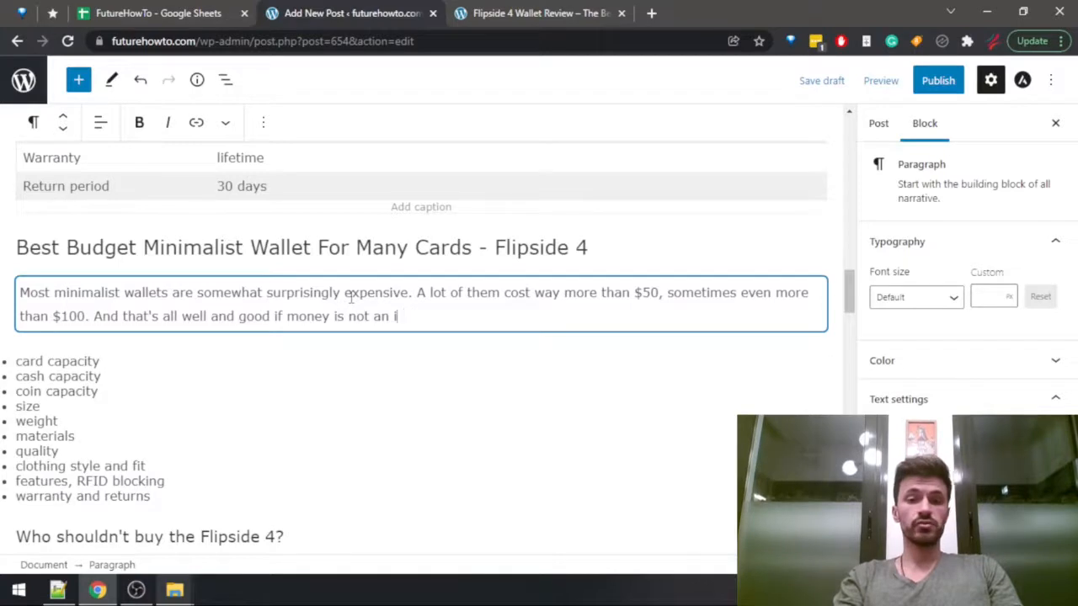
type("ssue for you")
Split the Flipside 4 paragraph before "And that's all well and good" so that this sentence starts a new paragraph.
key("ctrl+Left")
key("ctrl+Left")
key("ctrl+Left")
key("ctrl+Left")
key("ctrl+Left")
key("ctrl+Left")
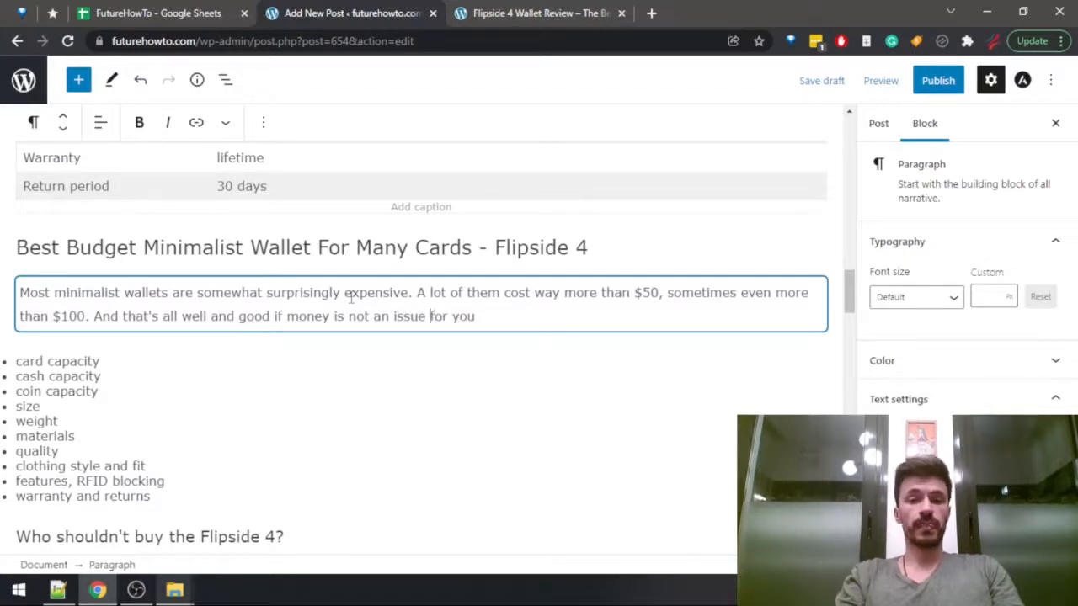
key("ctrl+Left")
key("ctrl+Left")
key("ctrl+Left")
key("ctrl+Left")
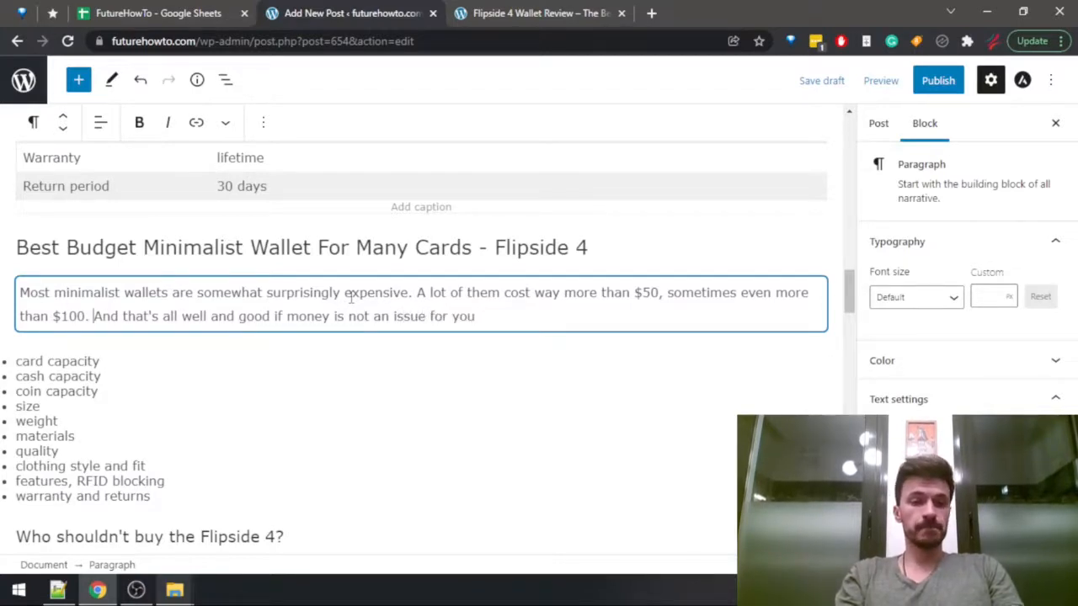
key("Return")
key("End")
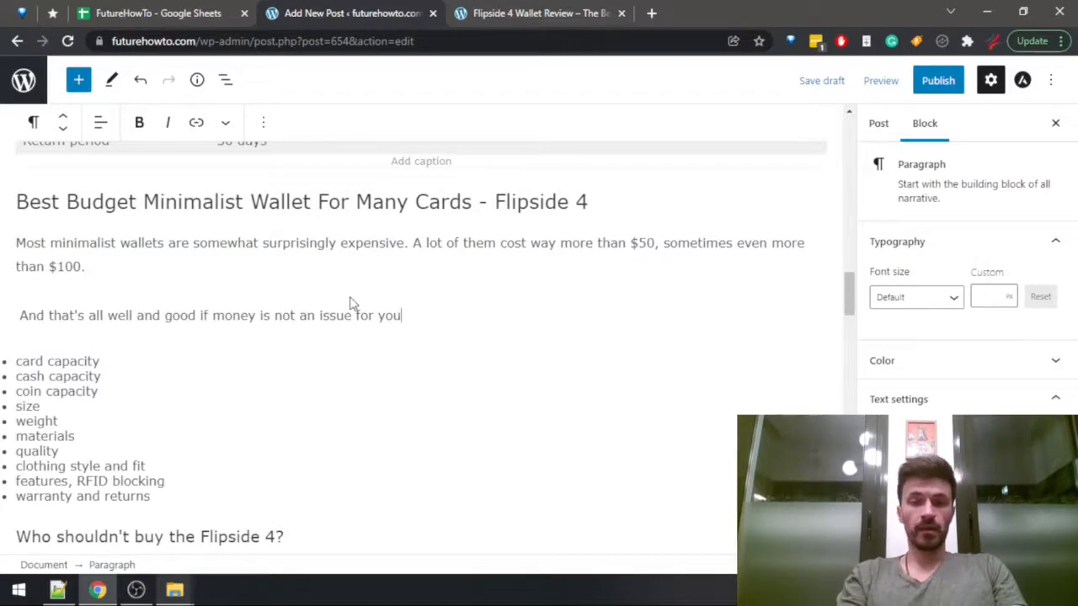
Continue the paragraph after "money is not an issue for you" with ". But for a lot of us, spending $185".
type(". But f")
type(" fo a")
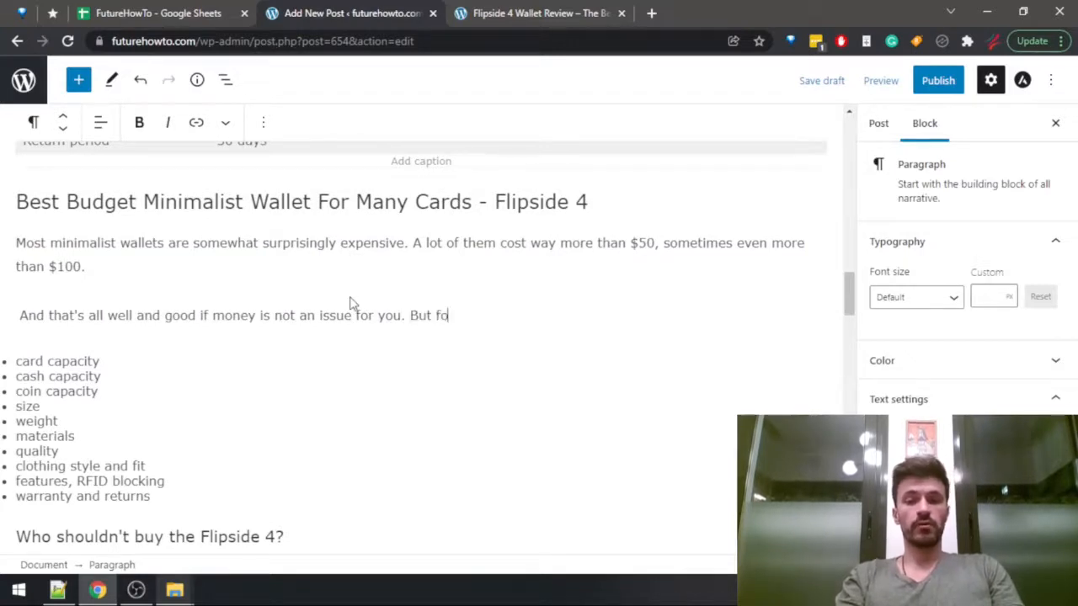
key("BackSpace")
key("BackSpace")
type("r ")
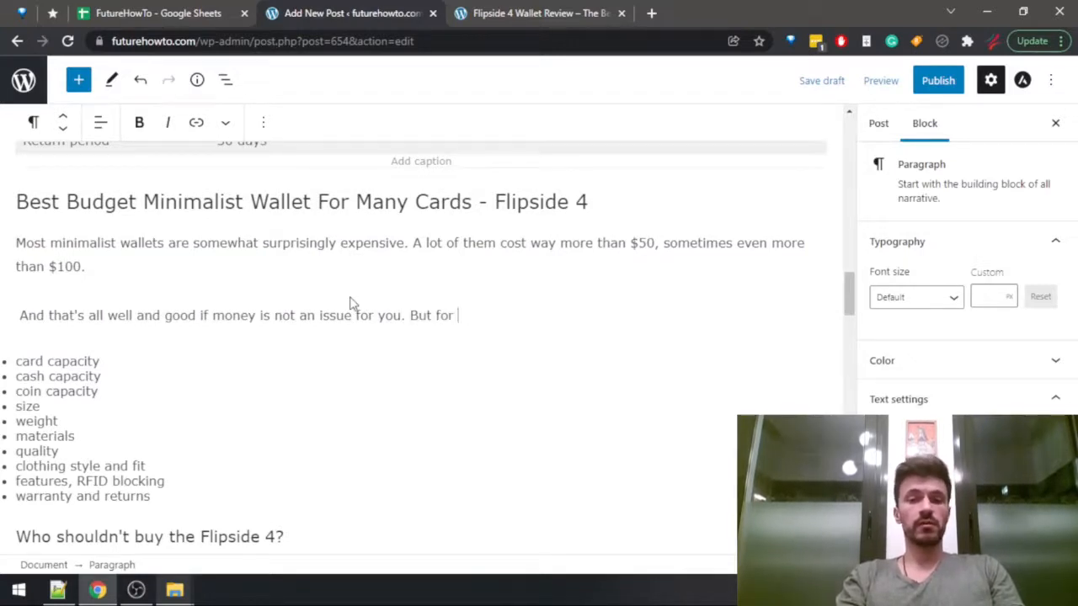
type("a lot of us, spending ")
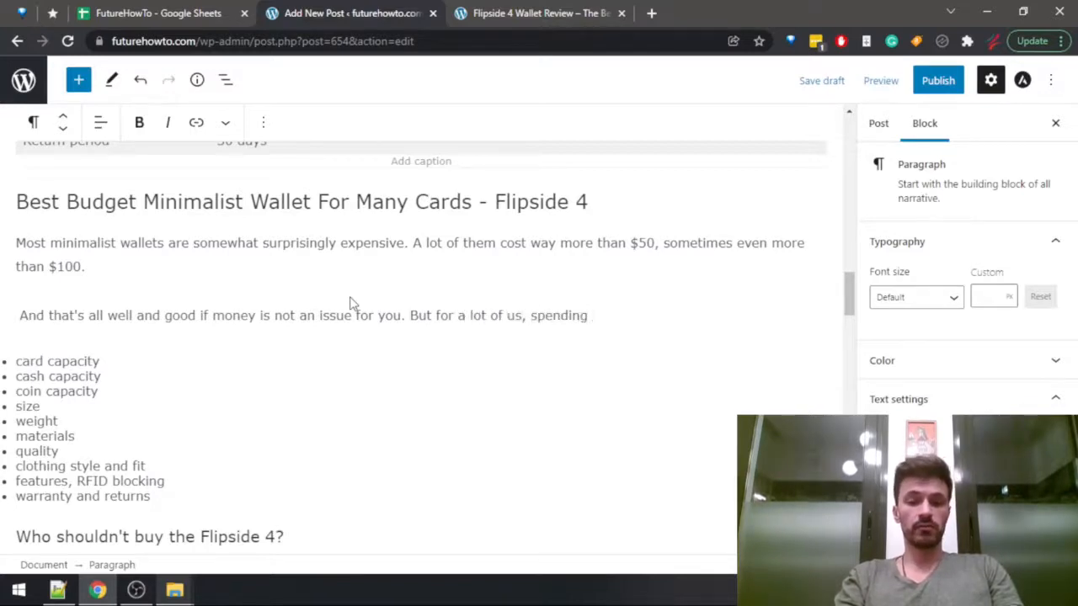
type("$185 o")
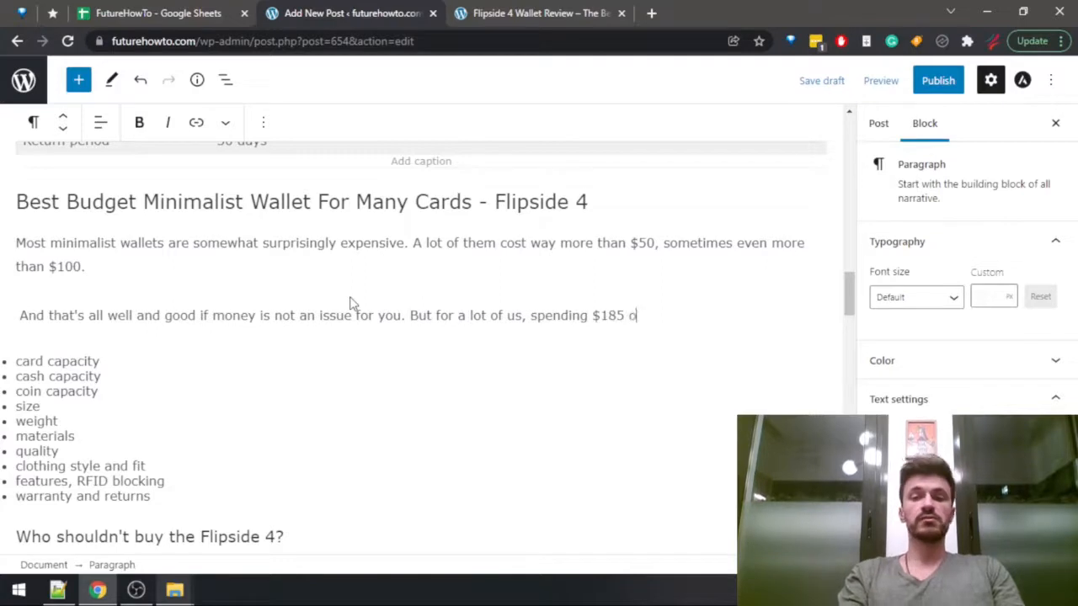
type("n a small lit")
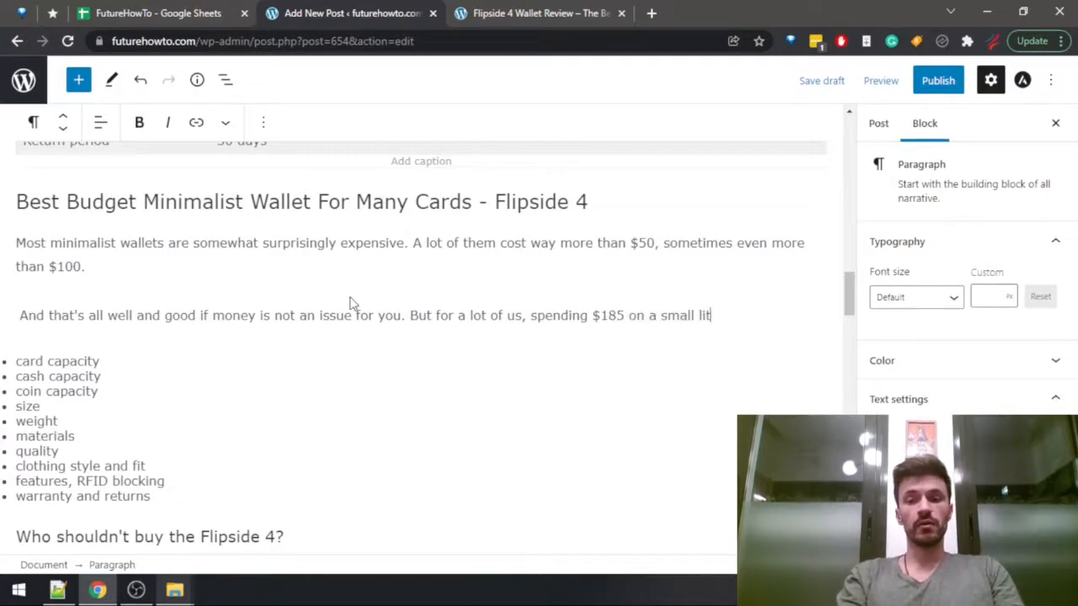
Finish the sentence with "on a little wallet may seem absurd." and start a new paragraph below it.
key("BackSpace")
key("BackSpace")
key("BackSpace")
key("BackSpace")
key("BackSpace")
key("BackSpace")
key("BackSpace")
key("BackSpace")
key("BackSpace")
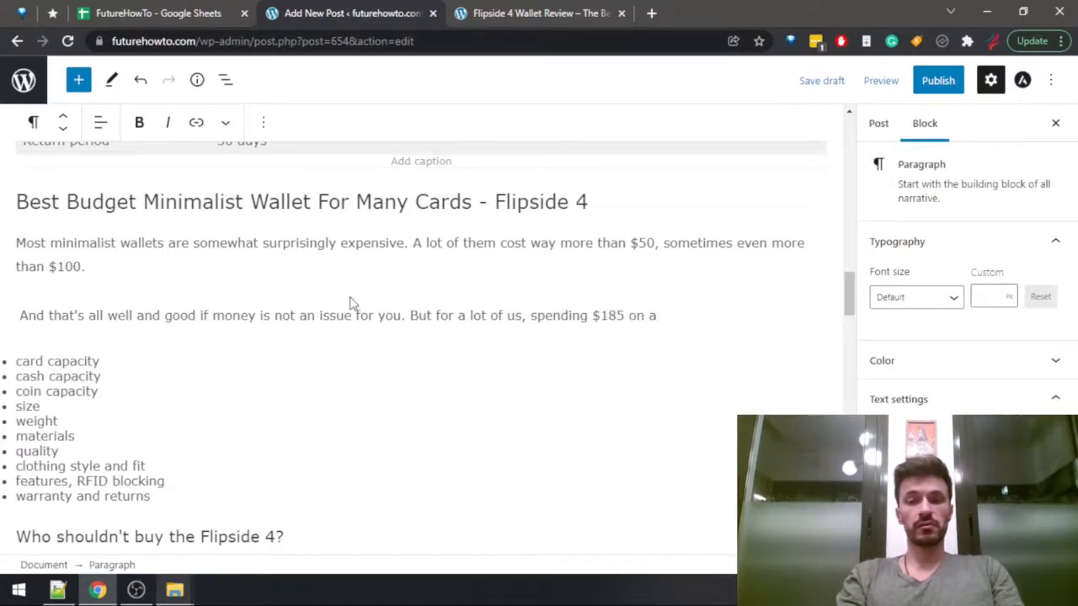
type("little wallet ")
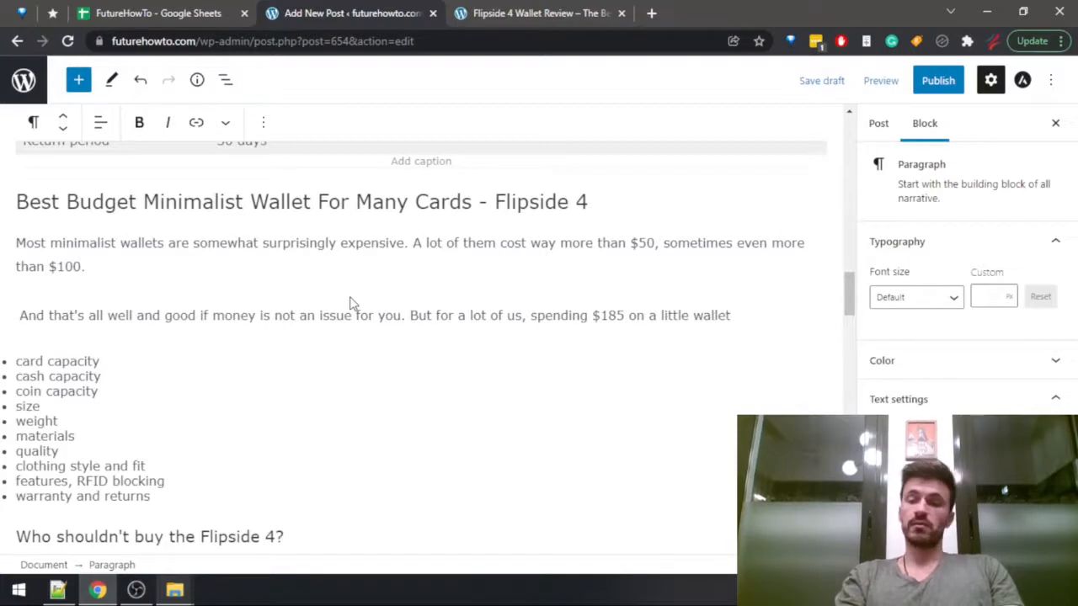
type("may seem as")
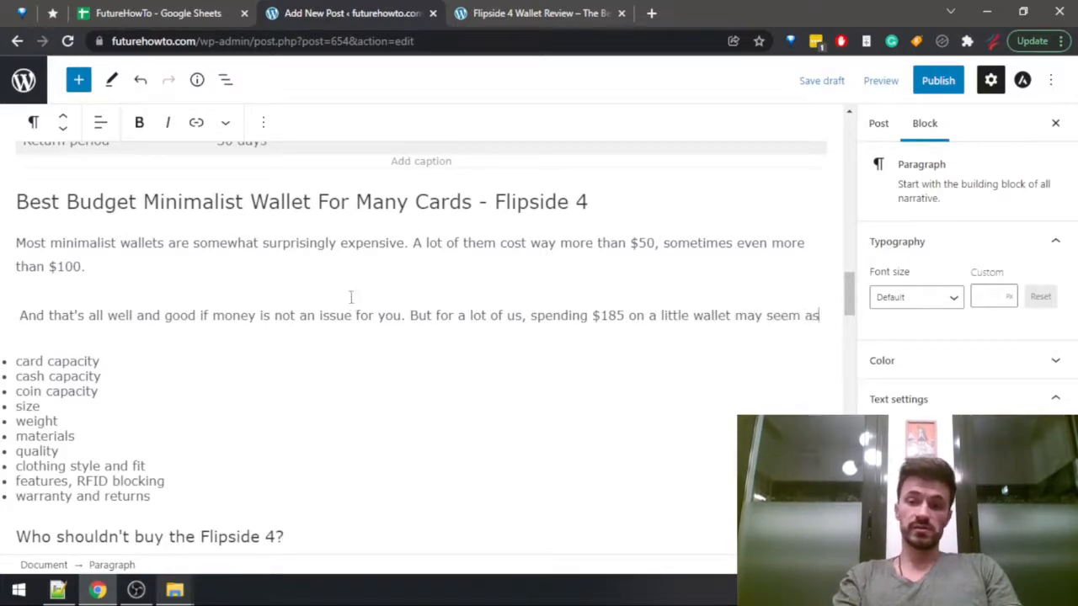
key("BackSpace")
type("bsurd.")
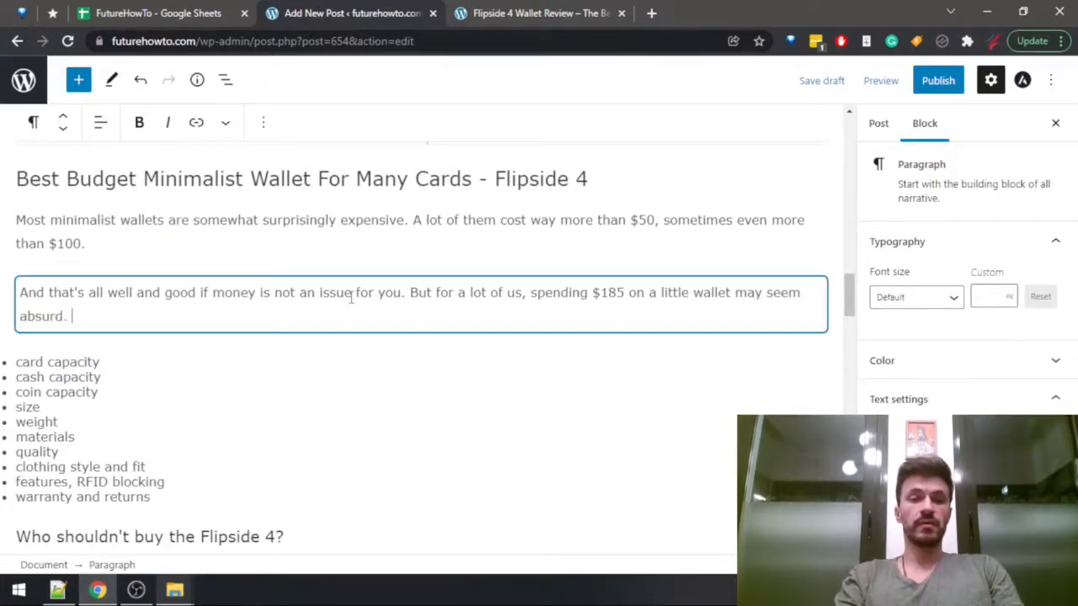
key("Return")
type("At")
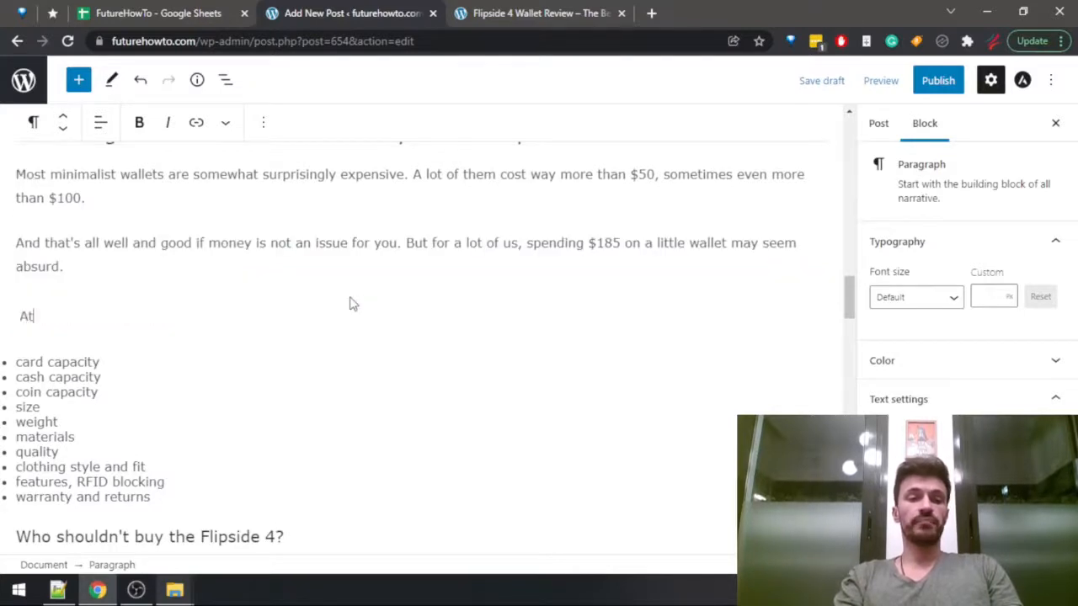
type(" the same time,")
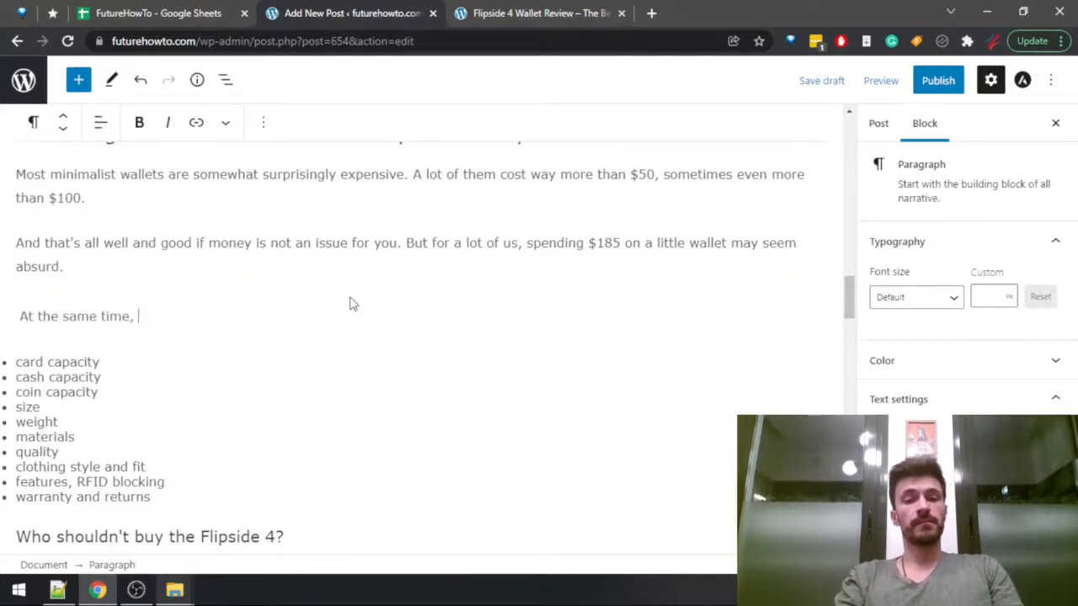
key("BackSpace")
key("BackSpace")
key("BackSpace")
key("BackSpace")
key("BackSpace")
key("BackSpace")
key("BackSpace")
key("BackSpace")
key("BackSpace")
key("BackSpace")
key("BackSpace")
key("BackSpace")
key("BackSpace")
key("BackSpace")
key("BackSpace")
key("BackSpace")
key("BackSpace")
key("BackSpace")
Begin the new paragraph with "If that's you, but at the same time, you're looking for a modern minimalist wallet that has".
type("I")
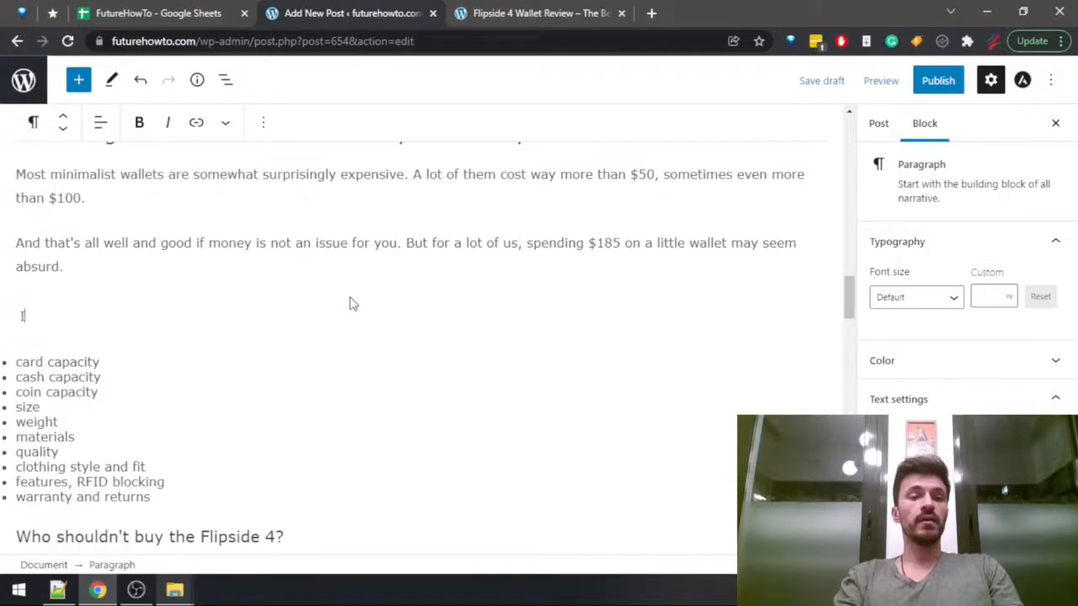
type("f that's ")
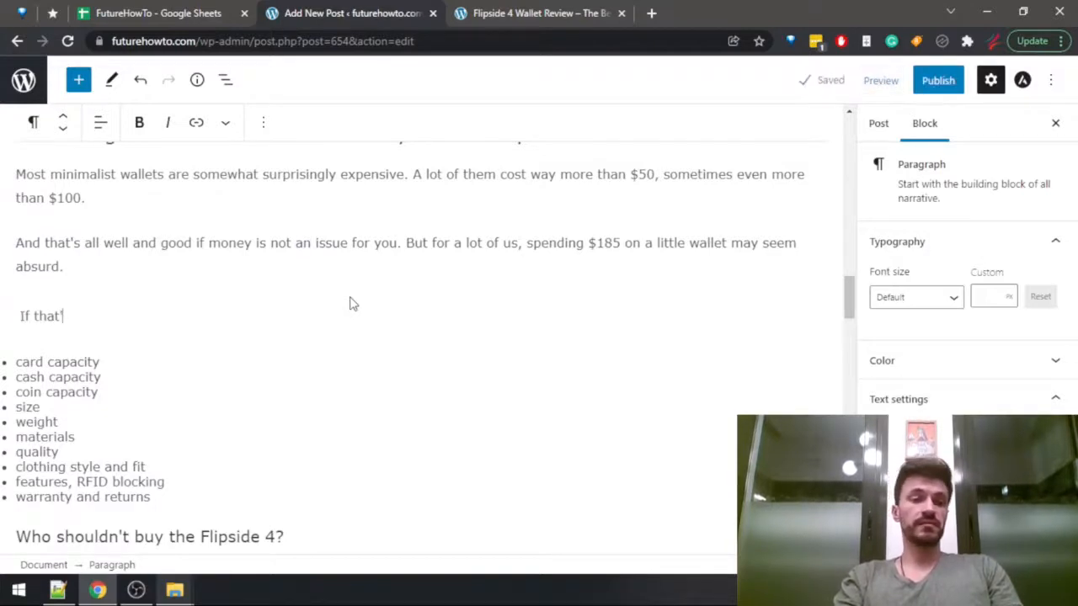
type("you, and")
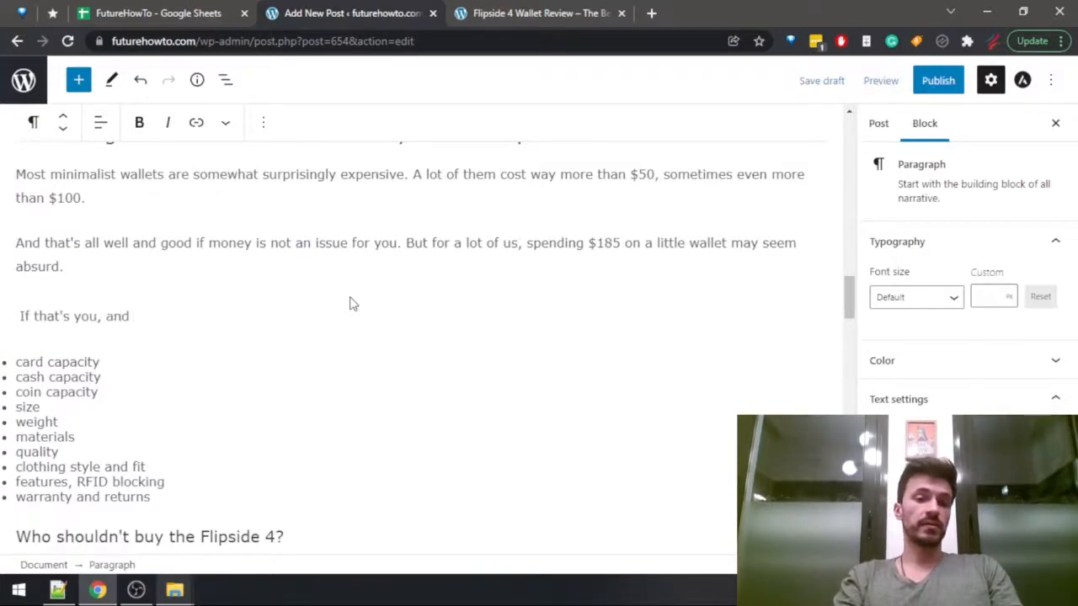
key("BackSpace")
key("BackSpace")
key("BackSpace")
key("BackSpace")
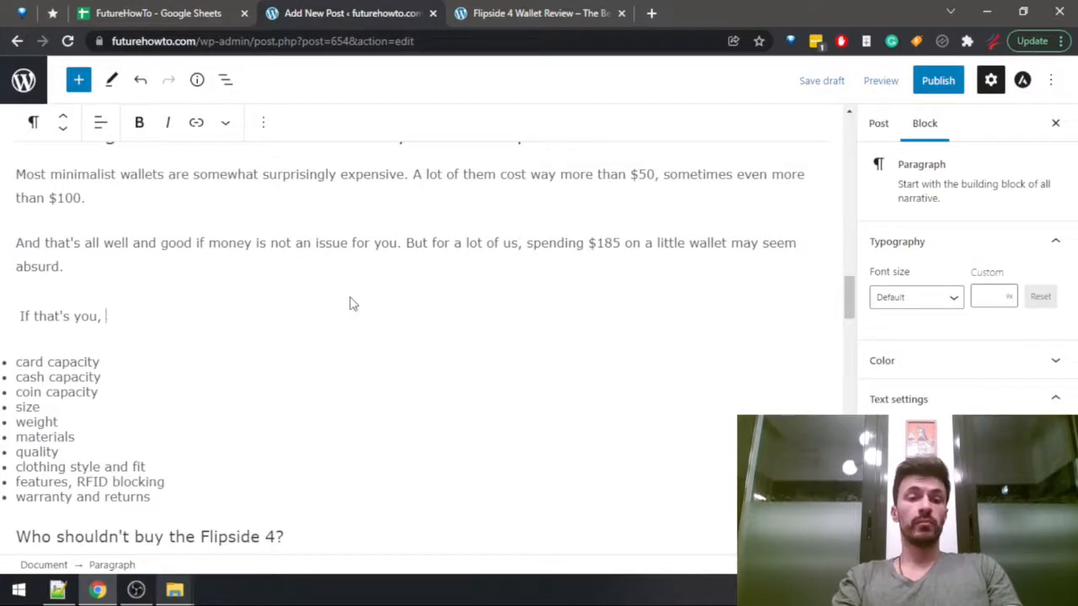
type("but at the same time, you")
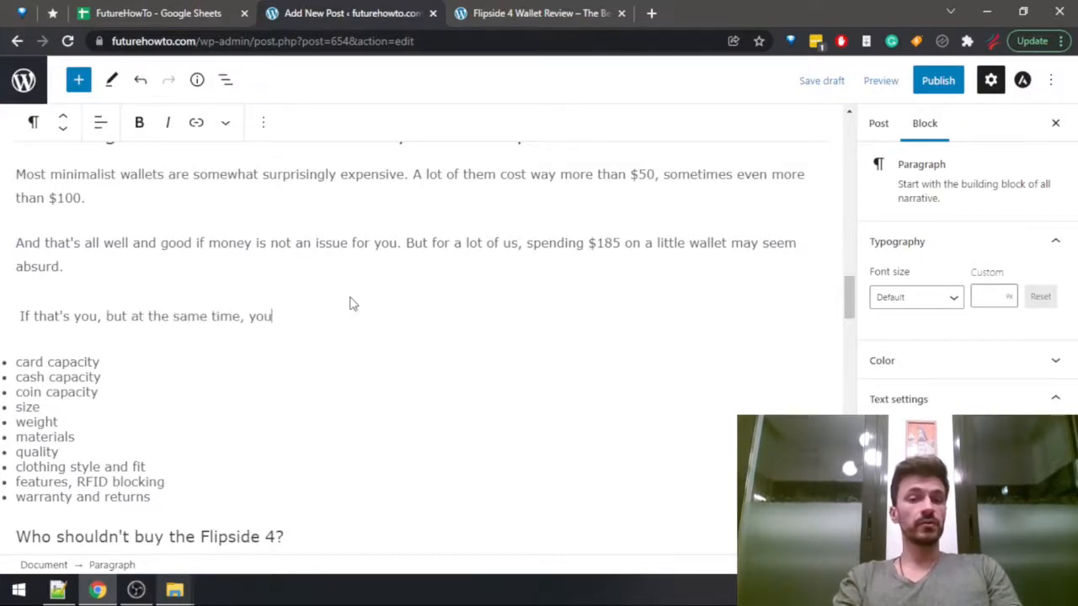
type("'re looking for a modern mini")
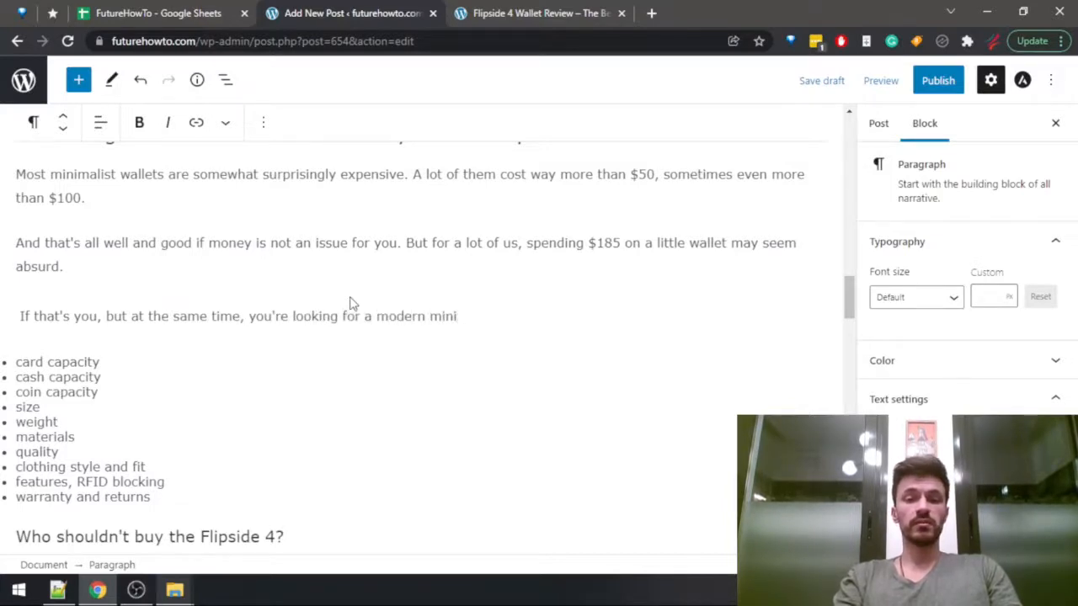
type("amalist wallet th")
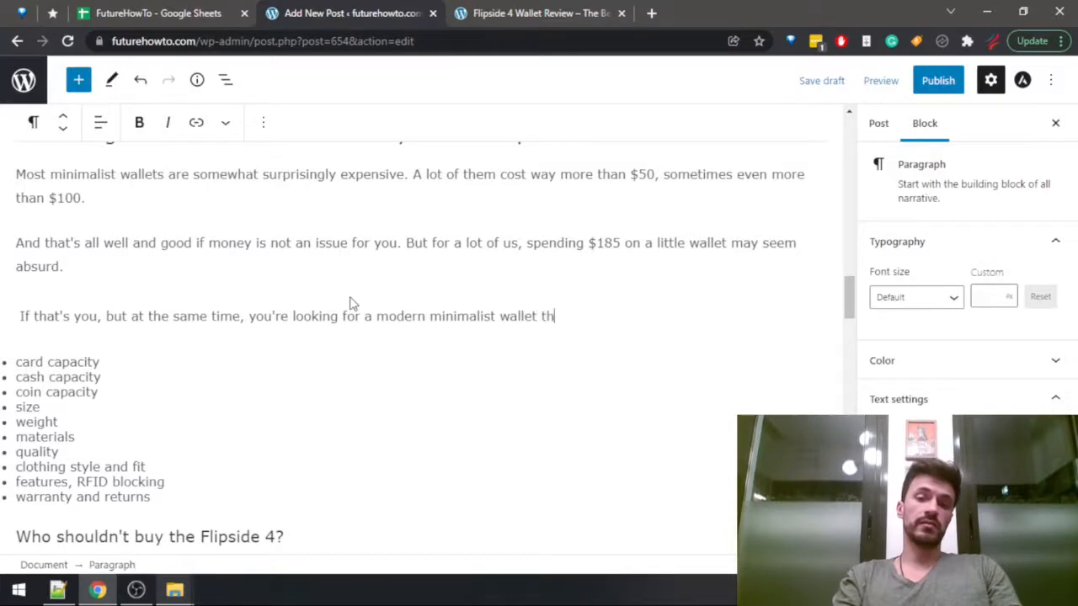
type("at has")
Check the Flipside 4 row in the Wallets Data sheet in Google Sheets and return to the WordPress draft.
key("ctrl+shift+Tab")
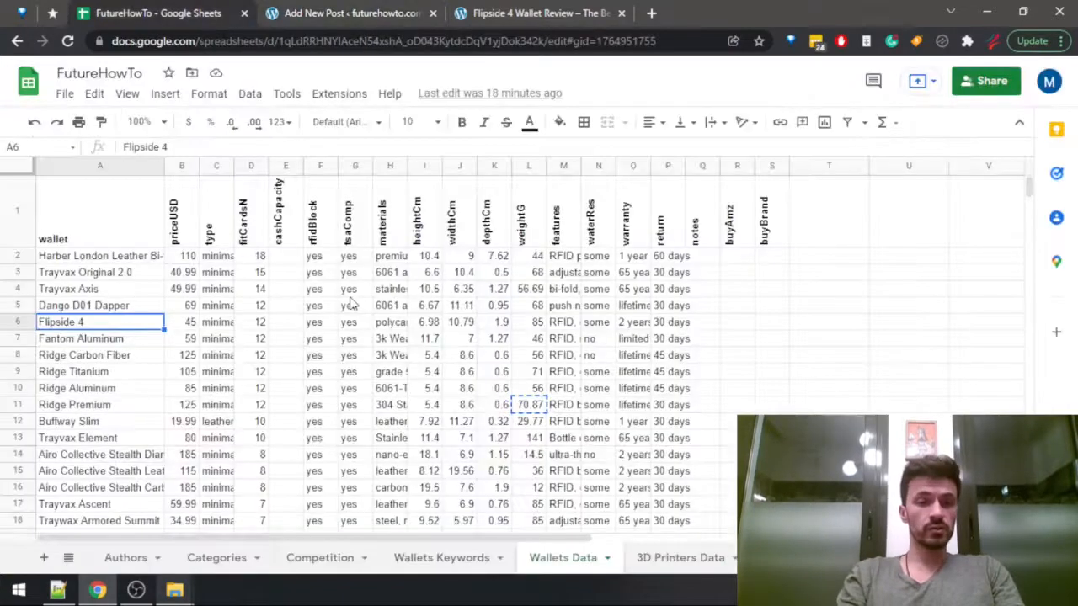
key("Right")
key("Right")
key("ctrl+Tab")
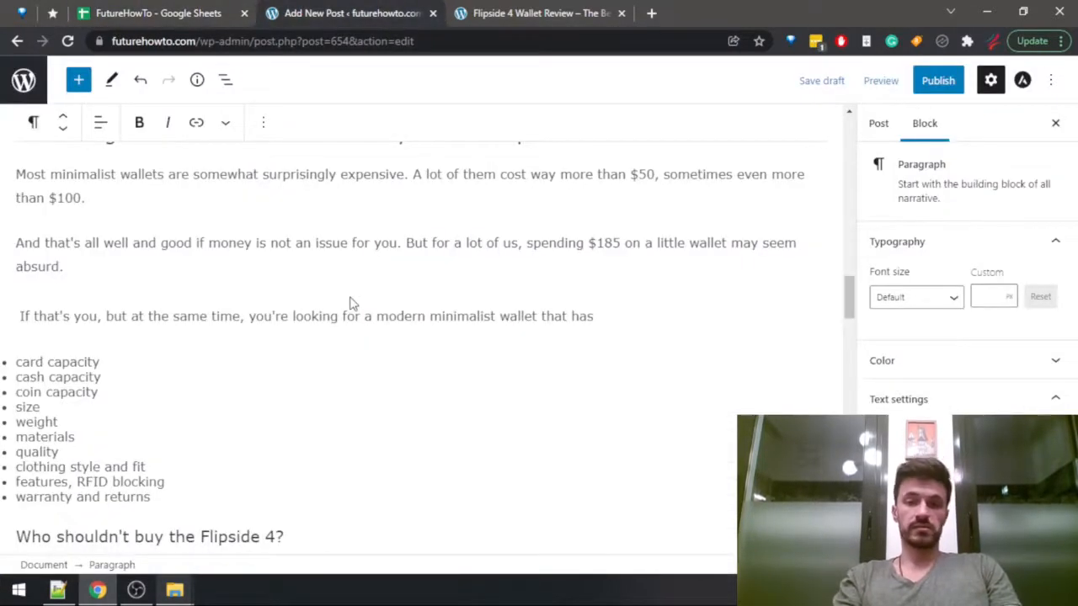
Replace the trailing "has" in the last paragraph with "can still hold more than a few cards,".
key("BackSpace")
key("BackSpace")
key("BackSpace")
key("BackSpace")
type("can still hold ")
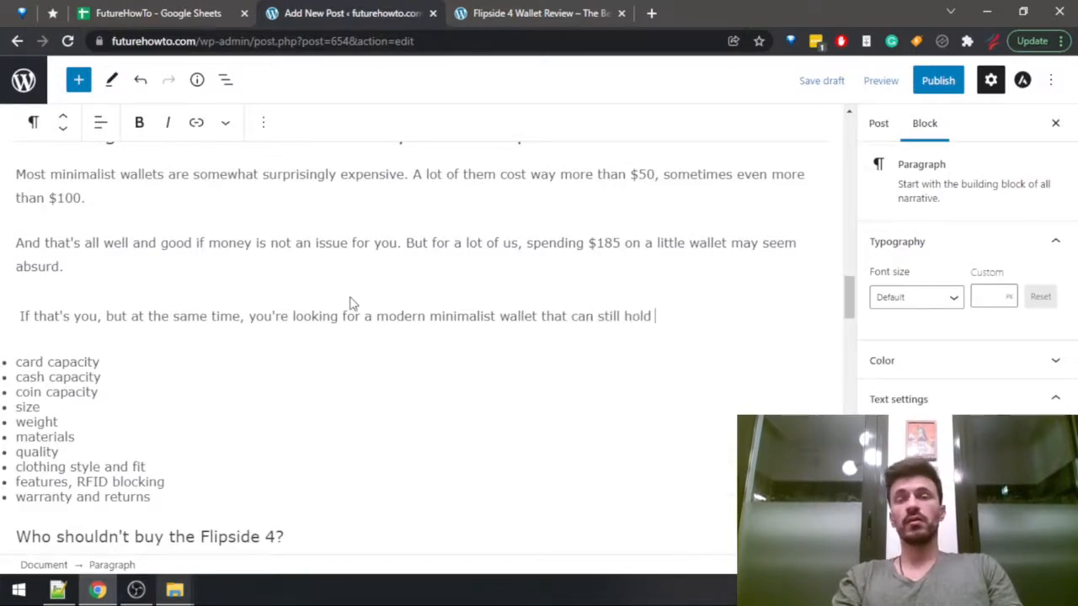
type("a")
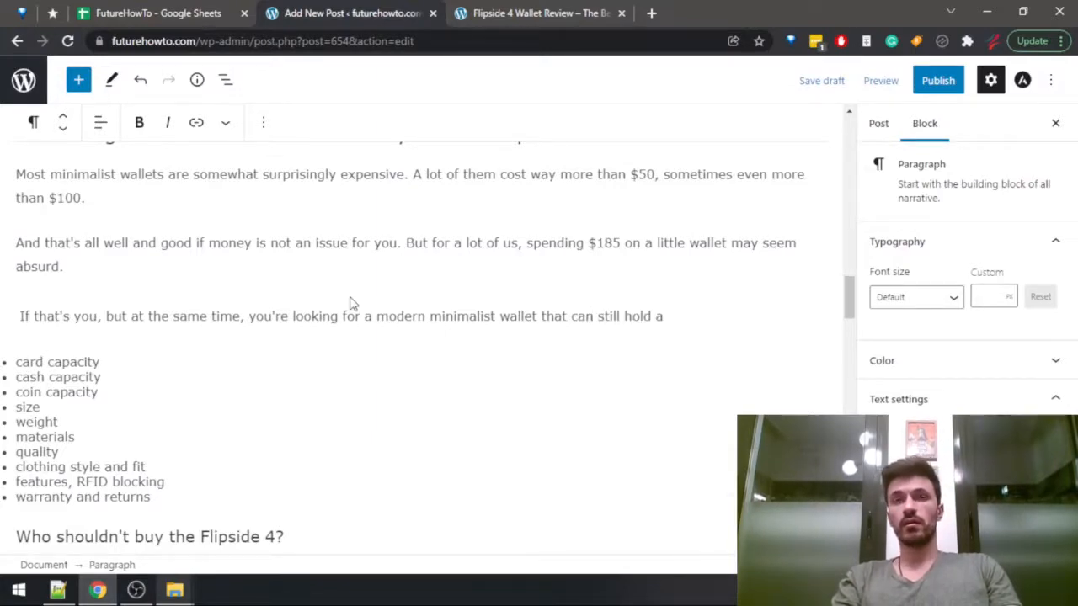
key("BackSpace")
type("more than a few a")
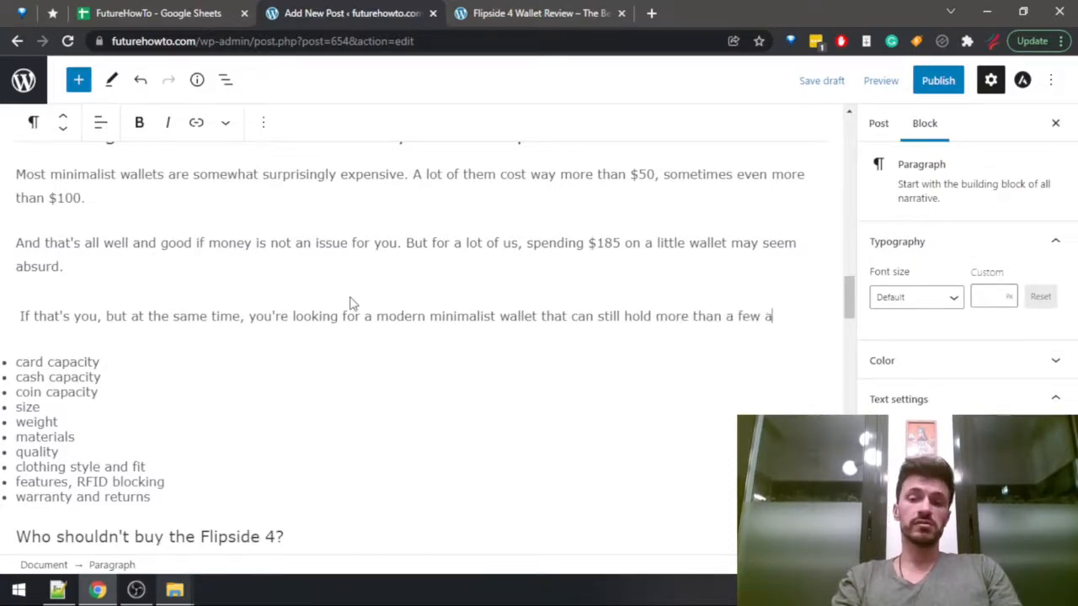
key("BackSpace")
type("cards,")
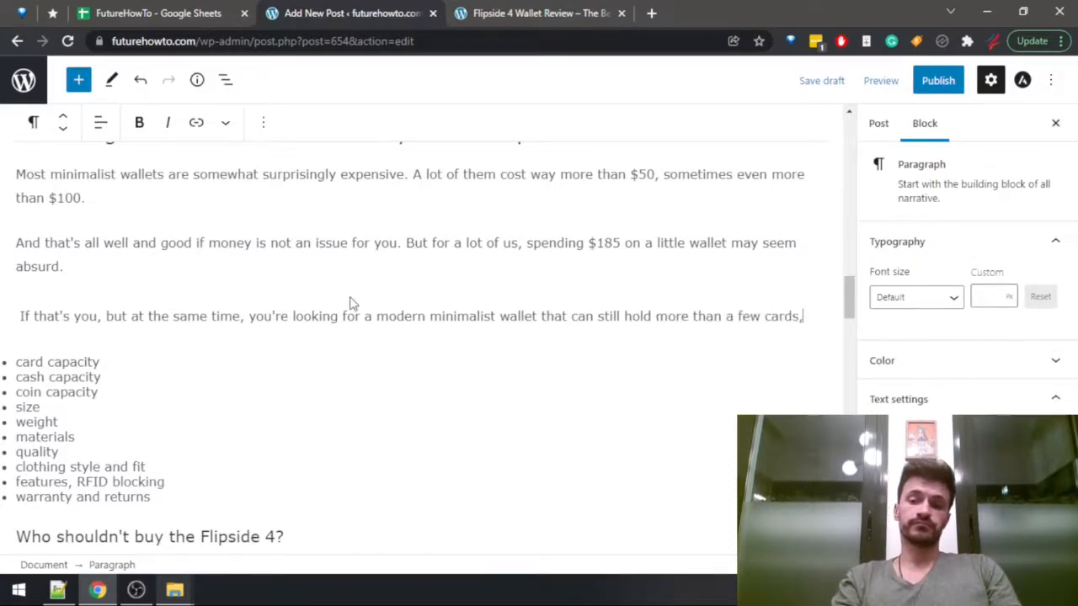
type(" then y")
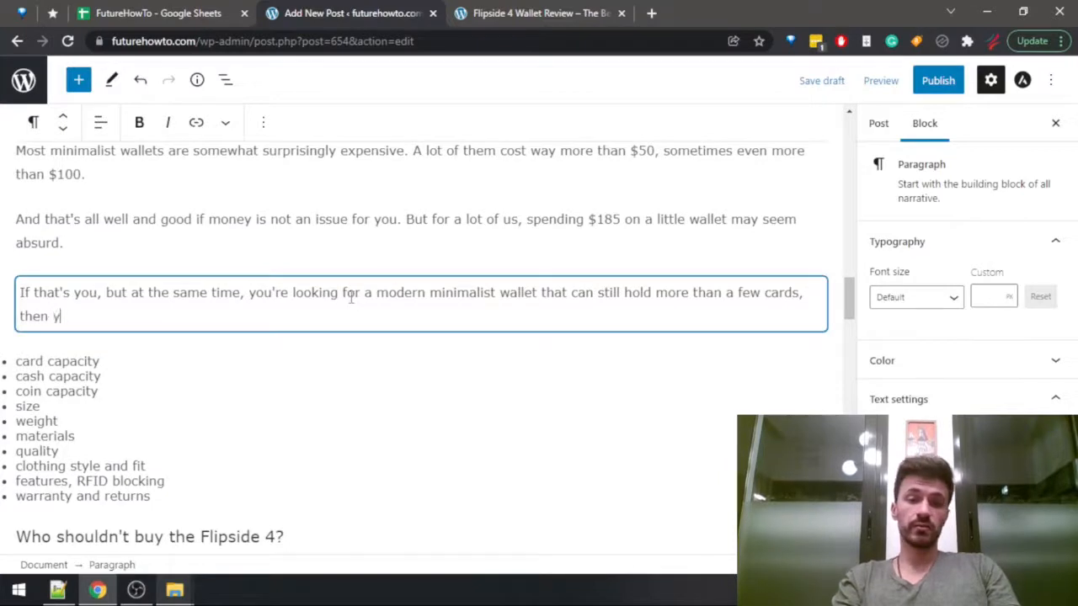
type("our best be")
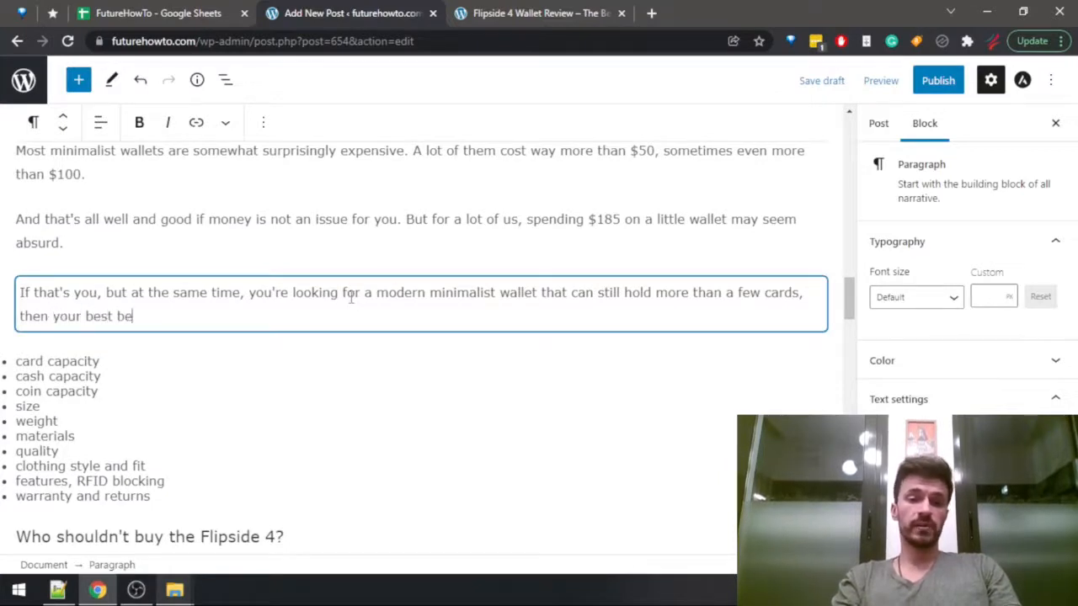
type("t will like")
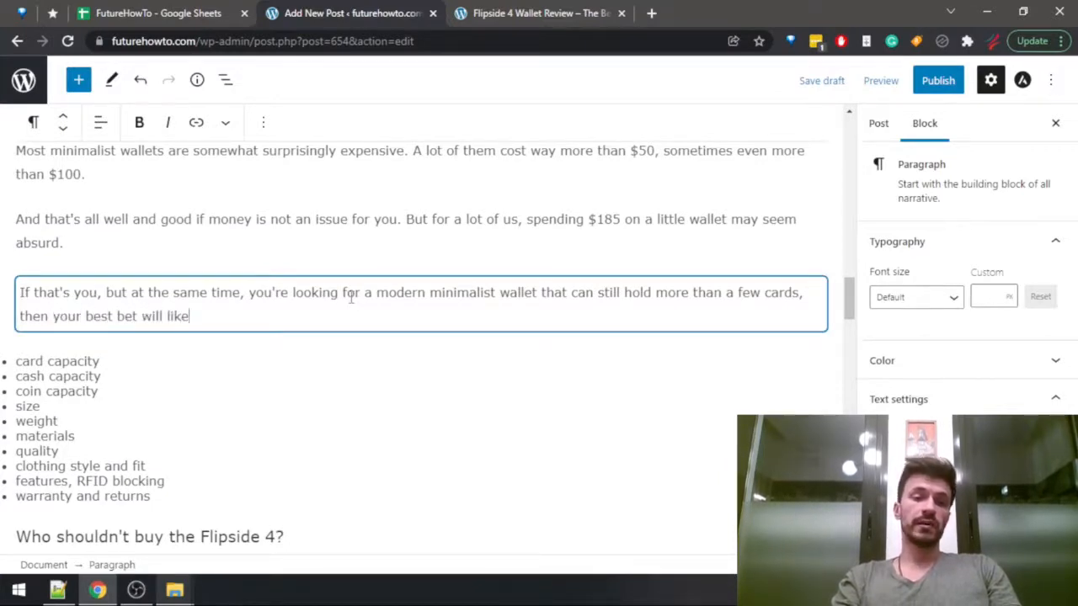
type("ly be the Flipside 4.")
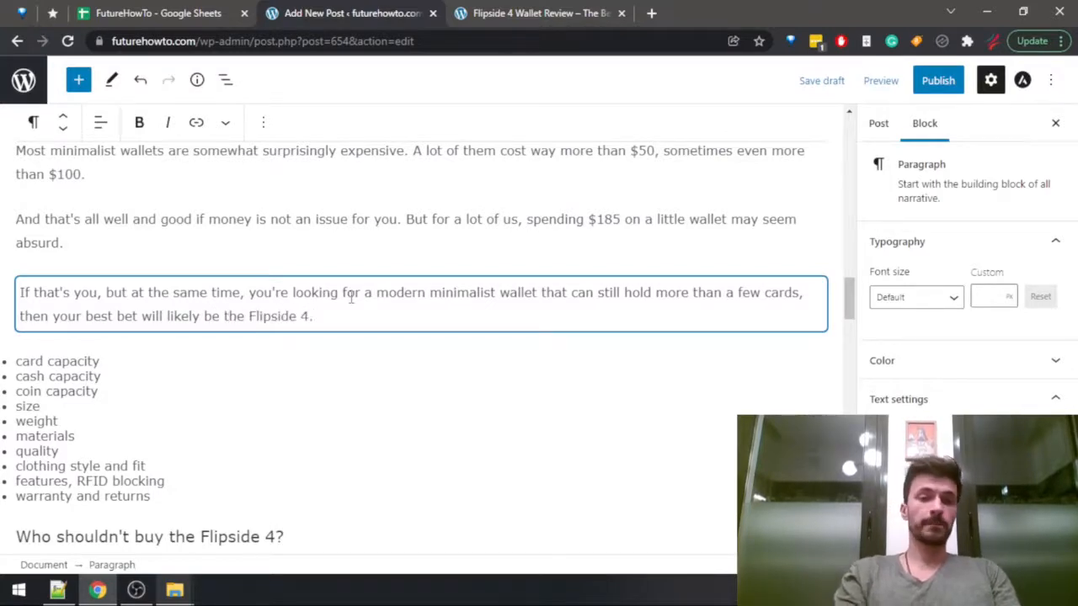
Complete the sentence with "then your best bet will likely be the Flipside 4." and start a new paragraph.
key("Return")
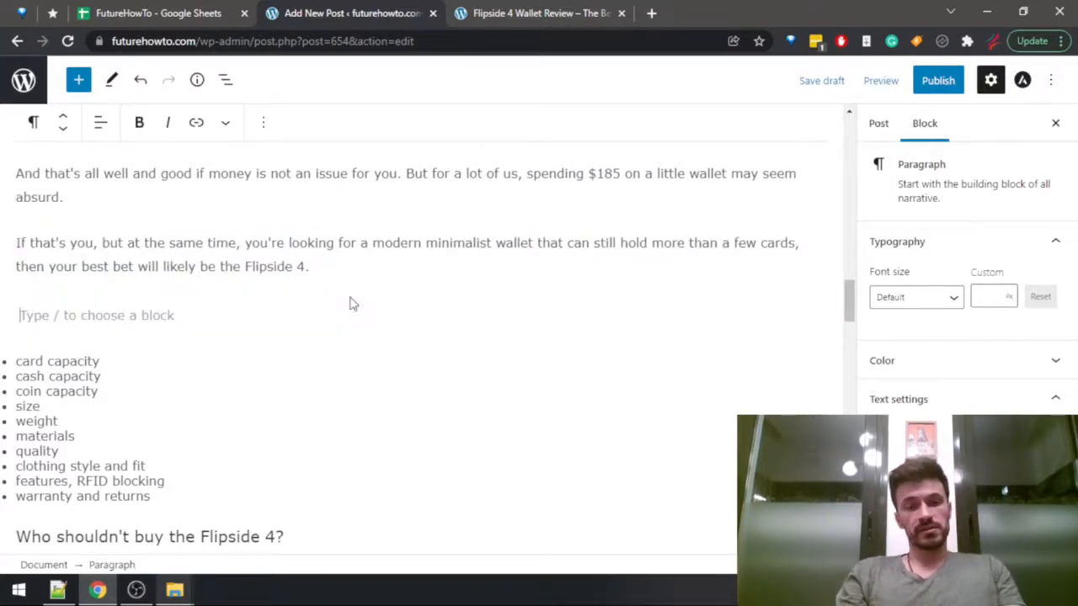
Search the published Flipside 4 wallet review for "capaci" and check its card and cash capacity passages.
key("ctrl+Tab")
key("ctrl+f")
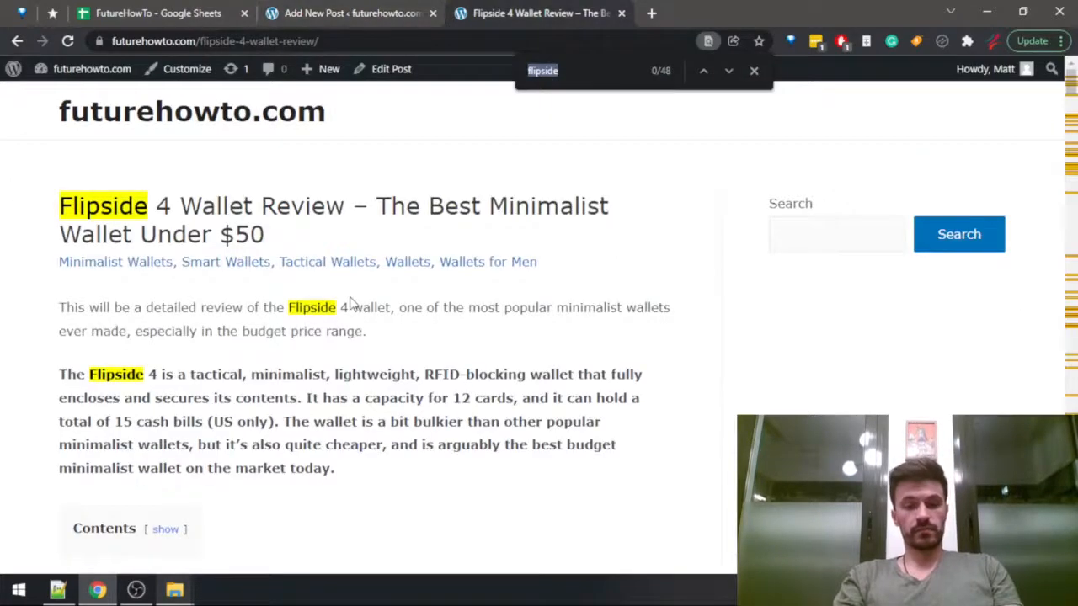
type("capaci")
key("Return")
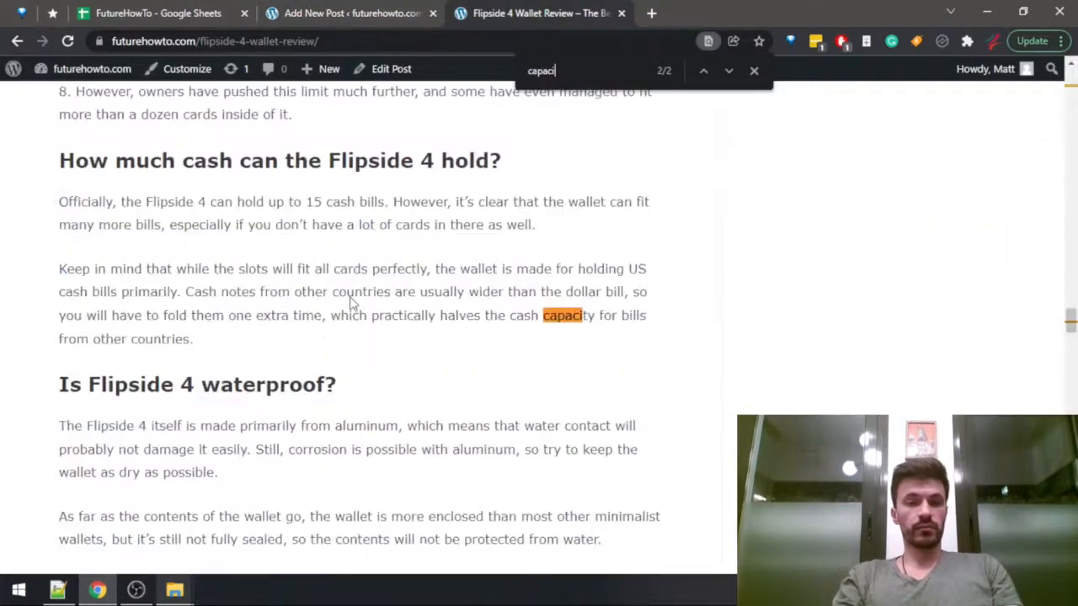
key("Return")
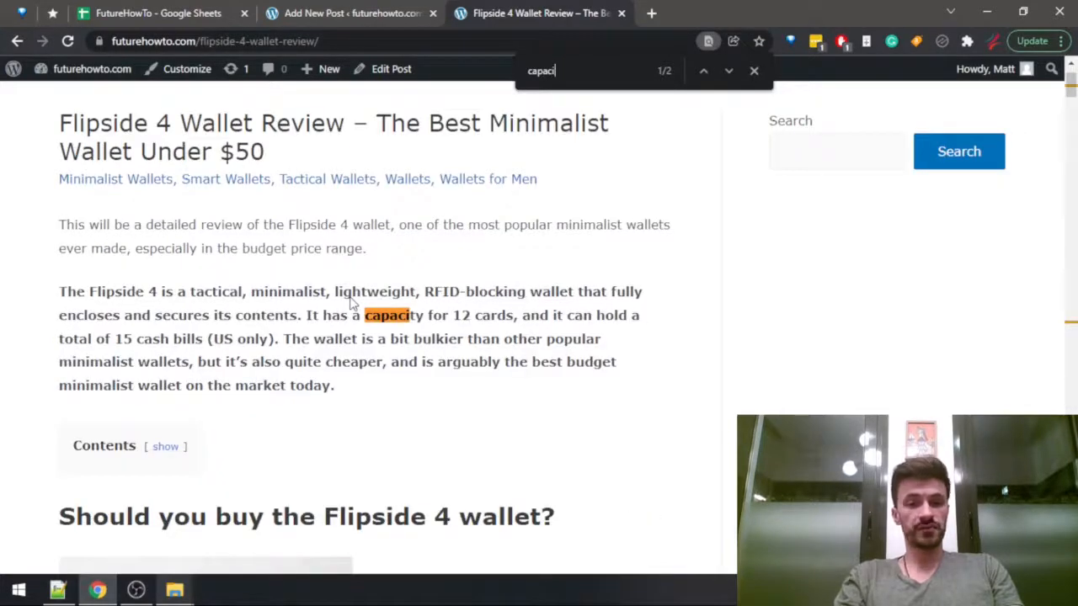
Return to the WordPress draft and begin the empty paragraph with "The Flipside 4 can hold".
key("ctrl+shift+Tab")
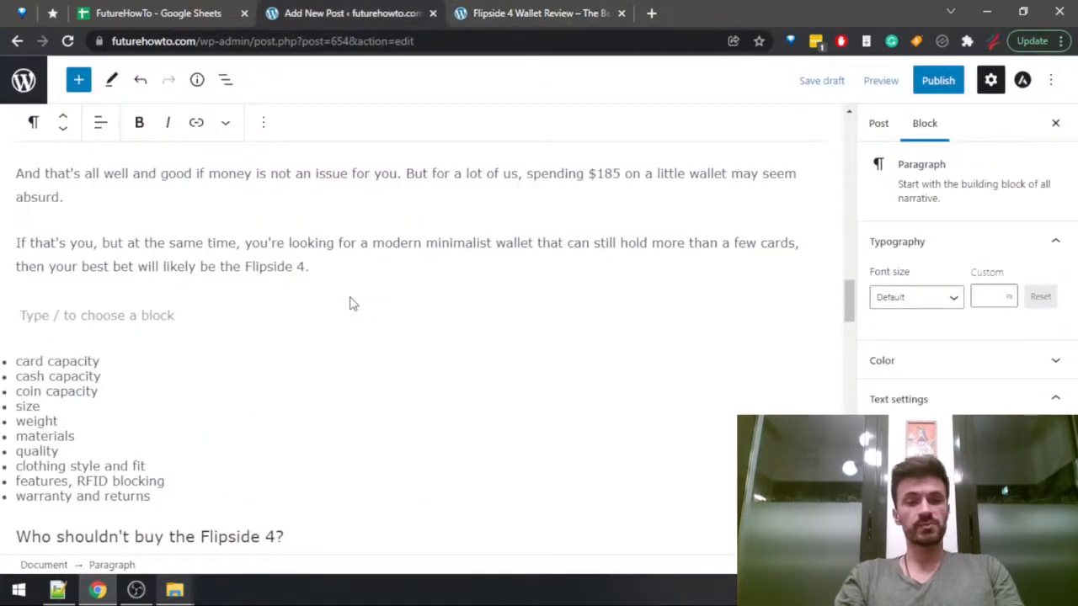
type("The Flipside 4")
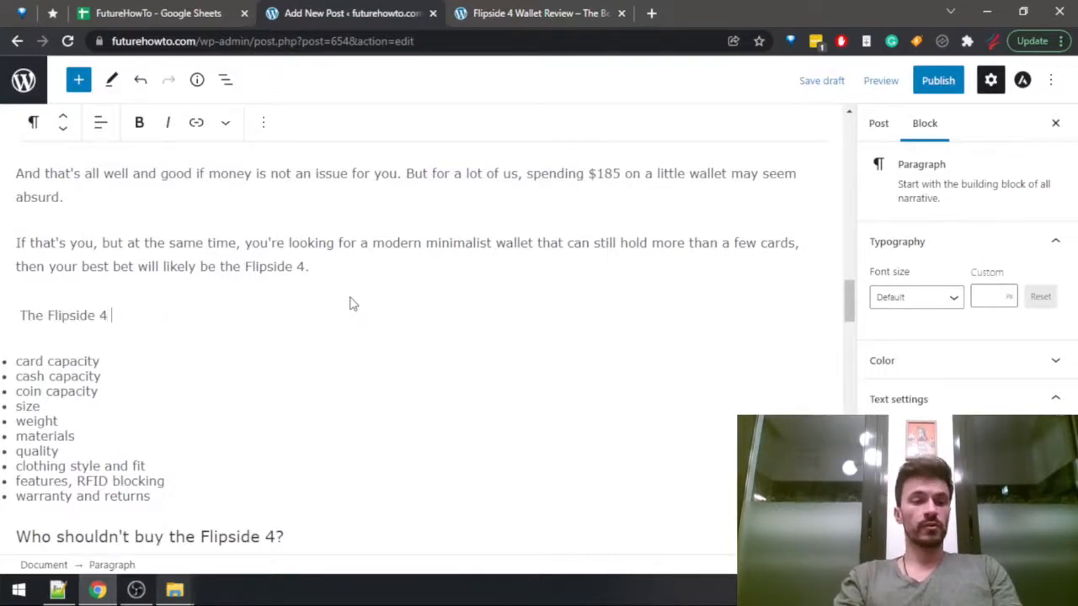
type(" can hold")
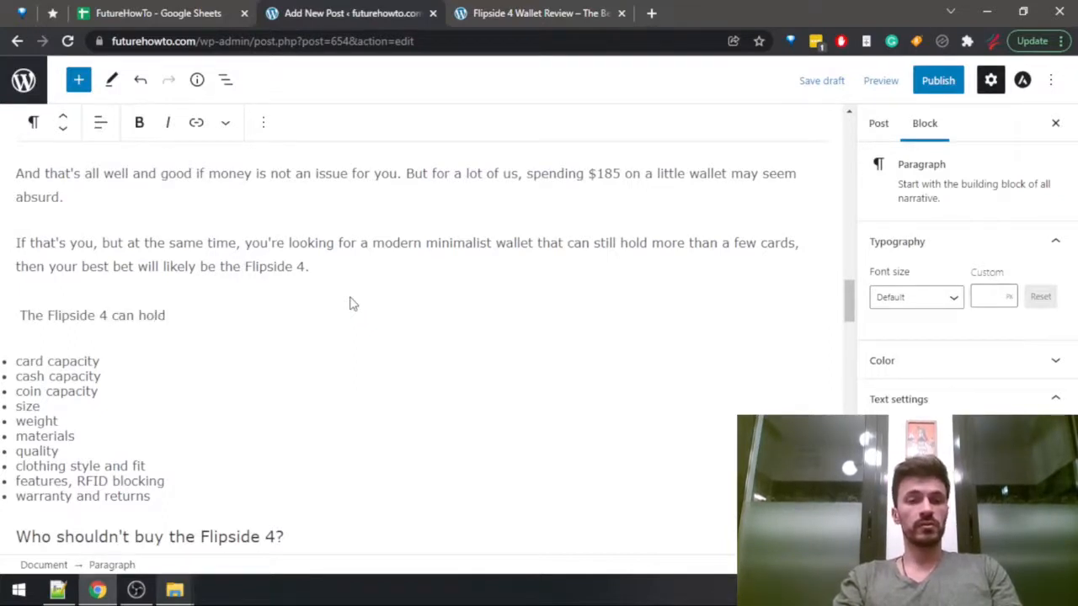
Search the published Flipside 4 review for "card" and read its sections on how many cards and how much cash the wallet holds.
key("ctrl+Tab")
key("ctrl+f")
type("card")
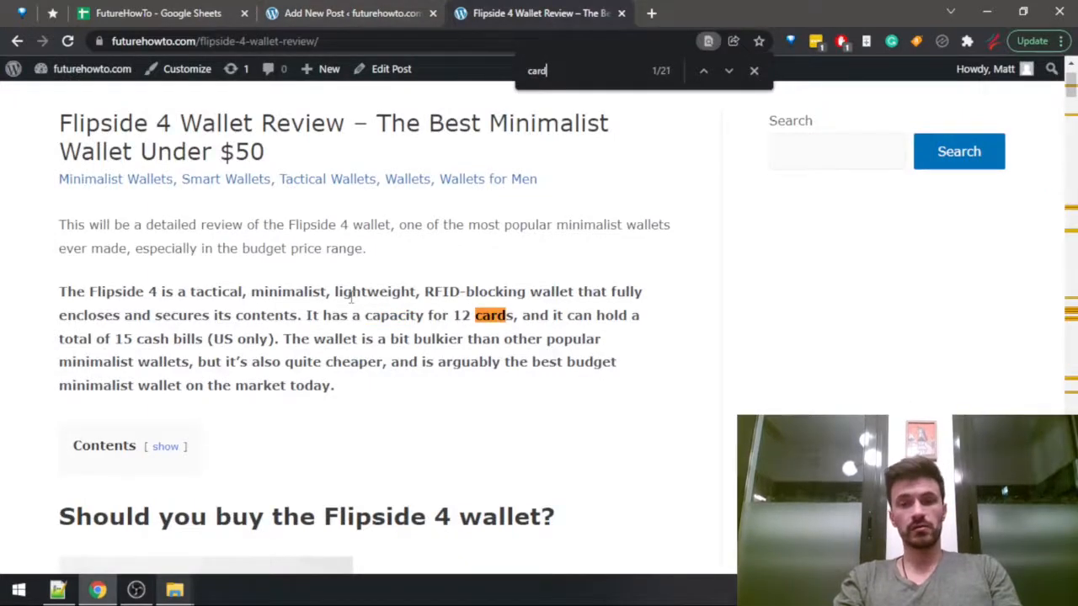
key("Return")
key("Return")
key("Return")
key("Return")
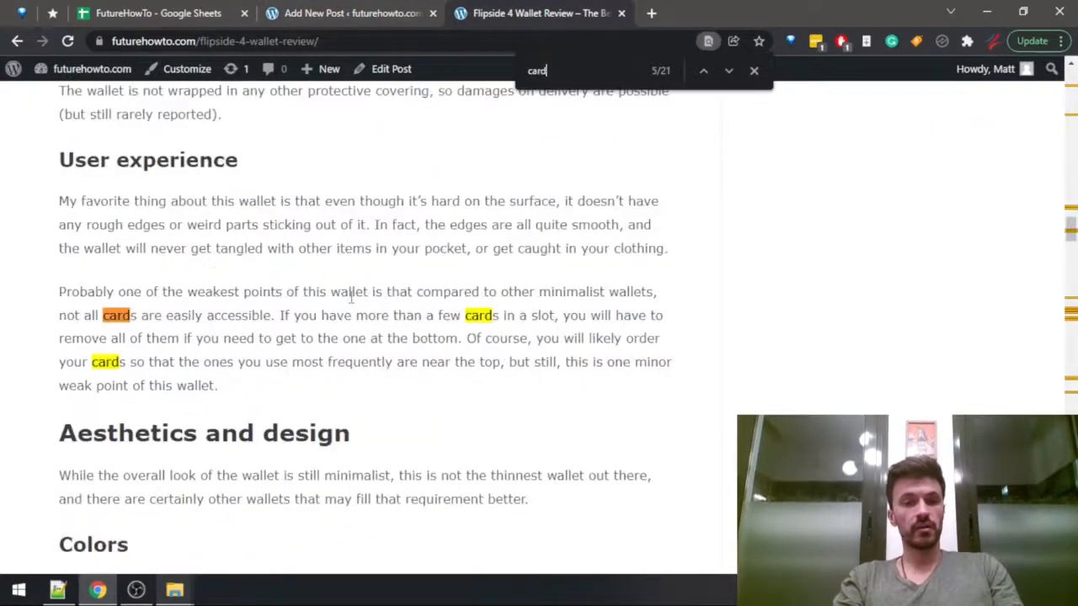
key("Return")
key("Return")
key("Return")
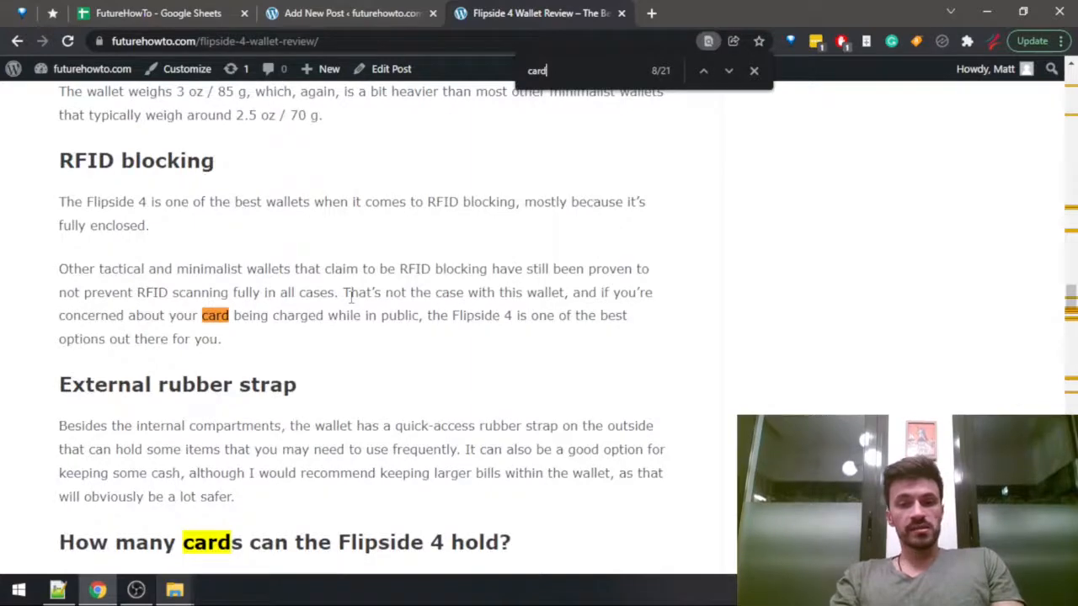
key("Return")
key("Return")
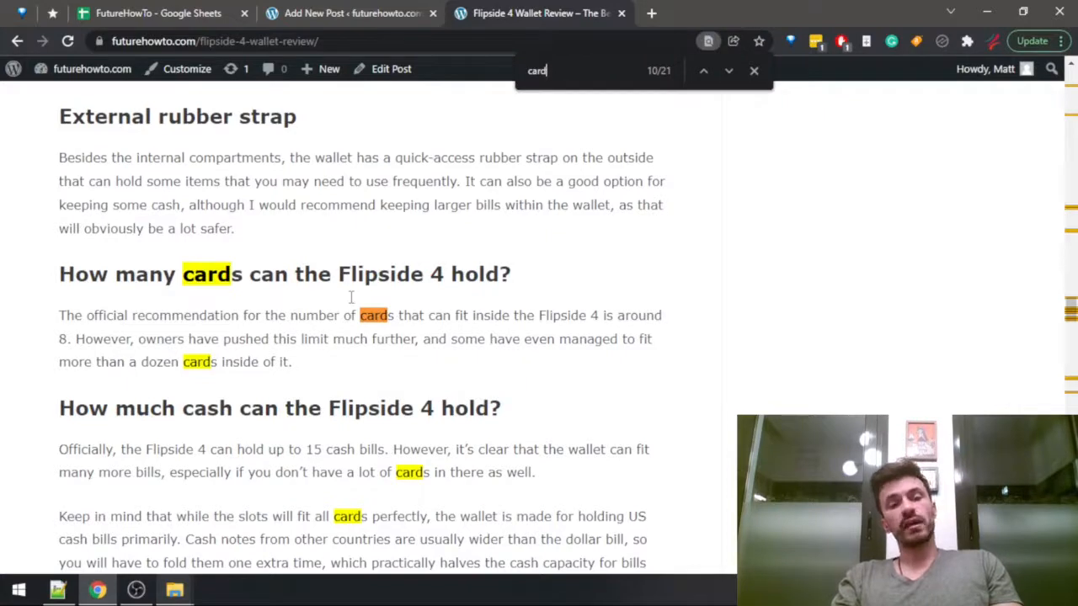
scroll(351, 297, "down", 2)
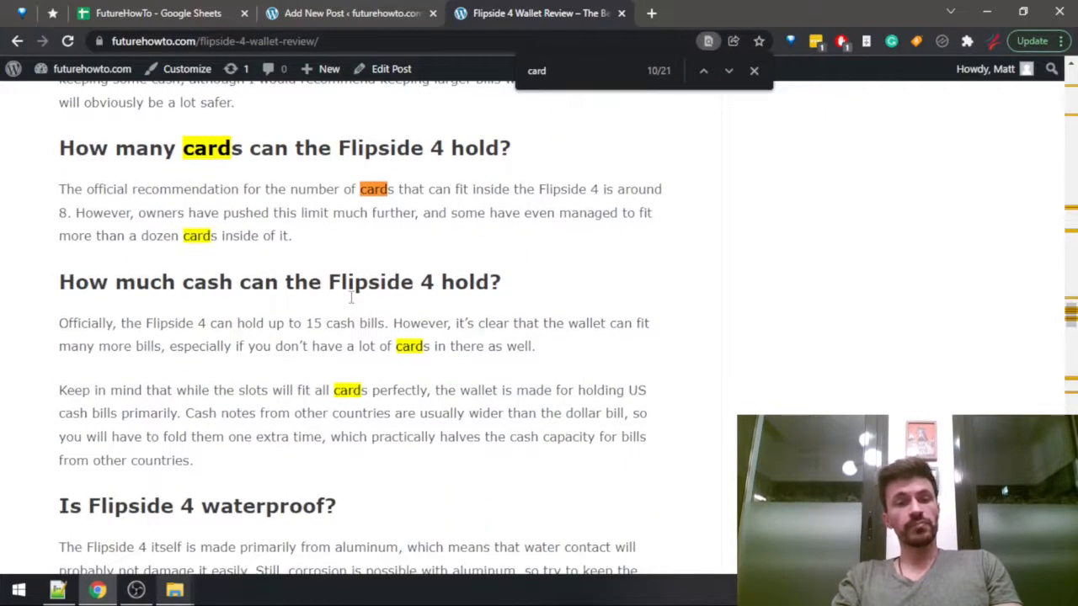
key("ctrl+shift+Tab")
key("ctrl+shift+Tab")
key("ctrl+Tab")
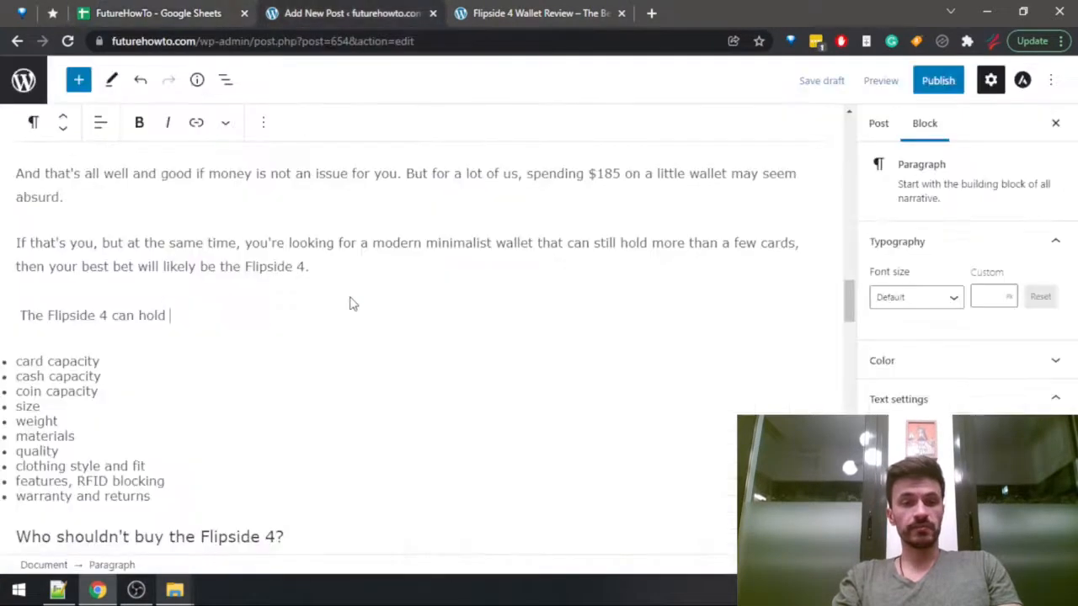
key("ctrl+Tab")
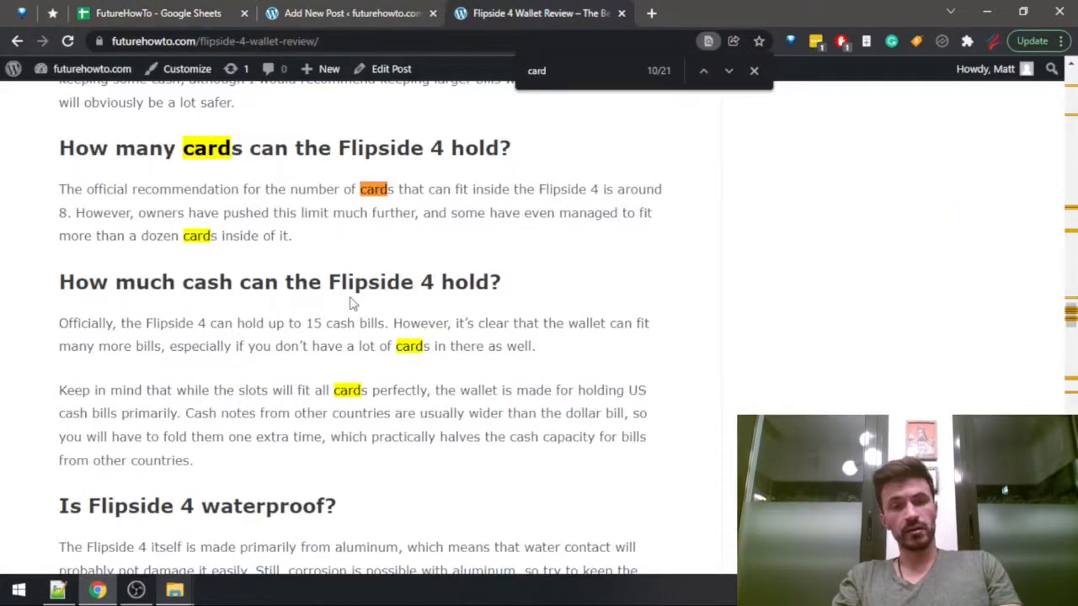
Continue the draft's card capacity sentence with "up to 12 cards (even though the official recommendation is 8)".
key("ctrl+shift+Tab")
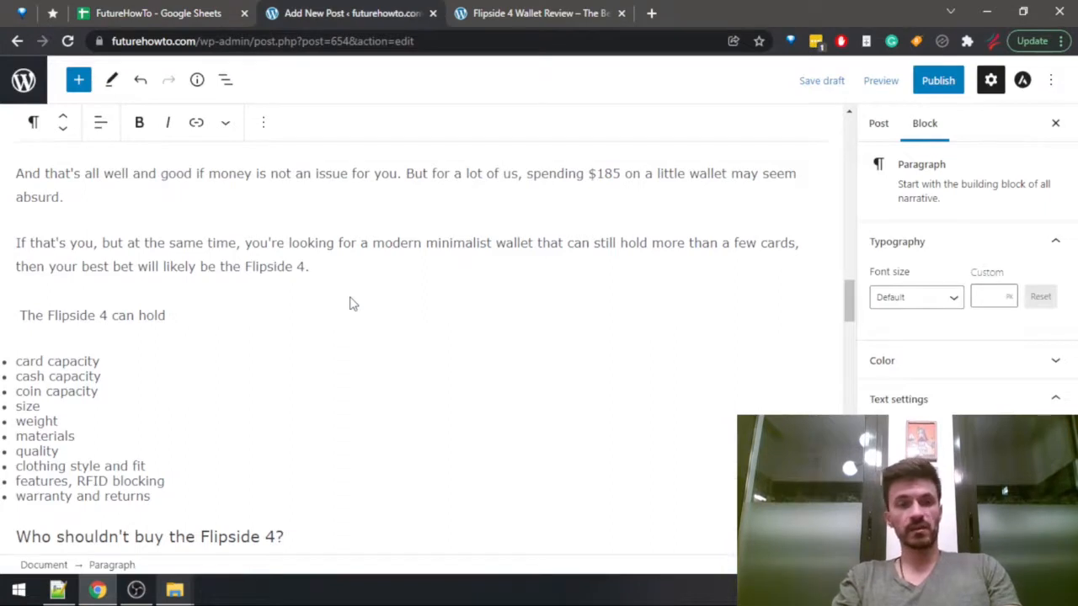
type("up")
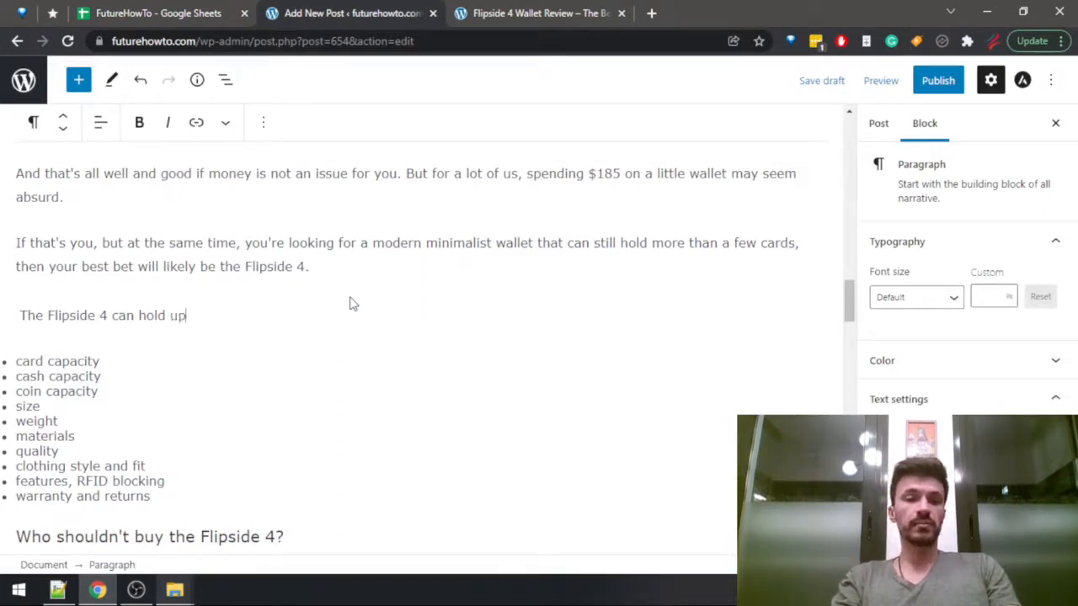
type(" to 12 cards ")
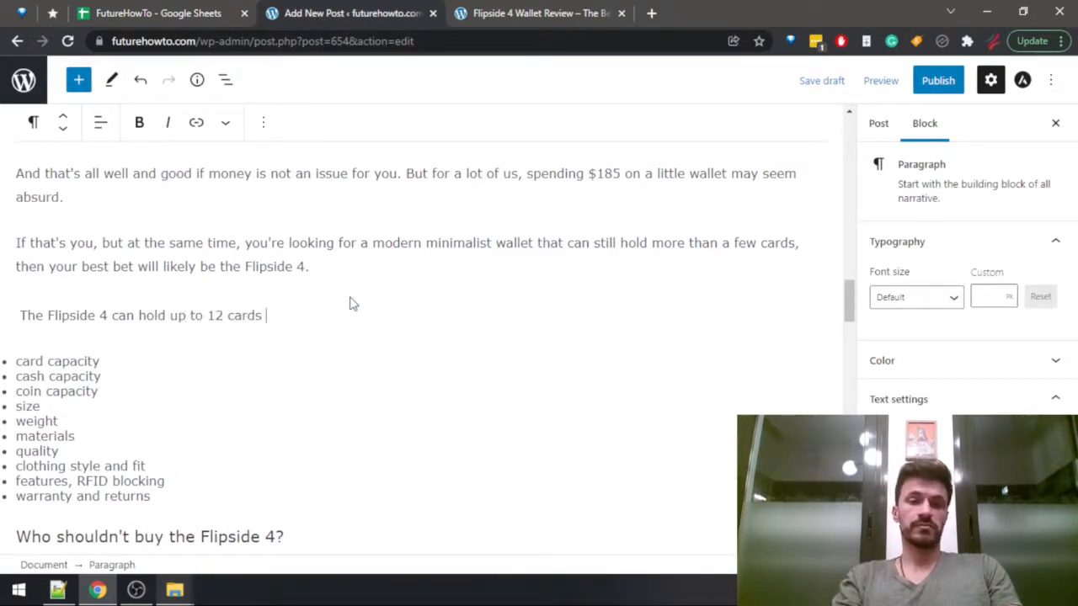
type("(e")
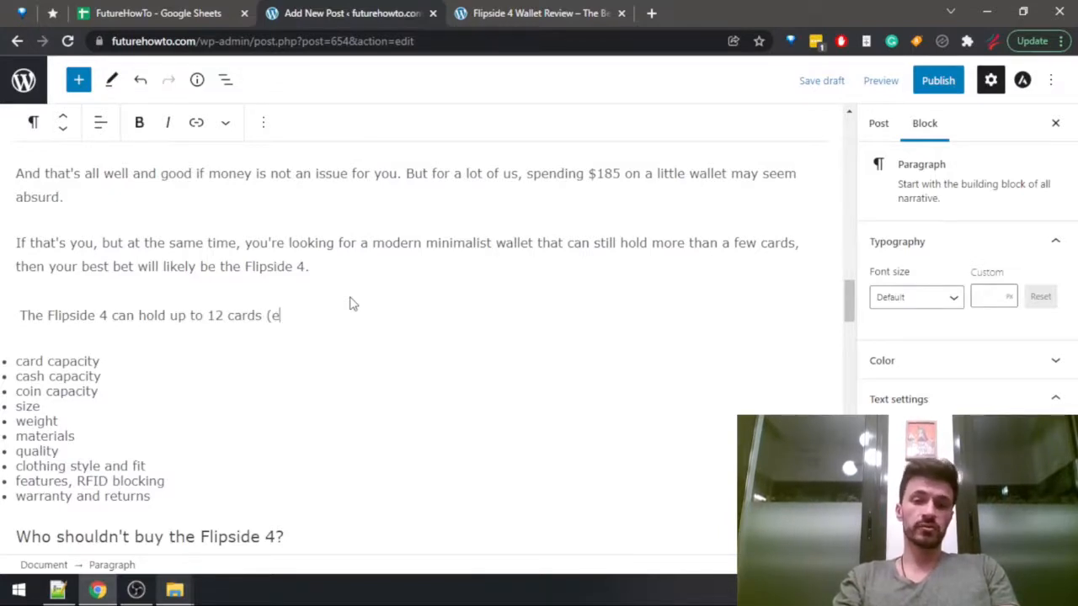
type("ven though the official recommendation ")
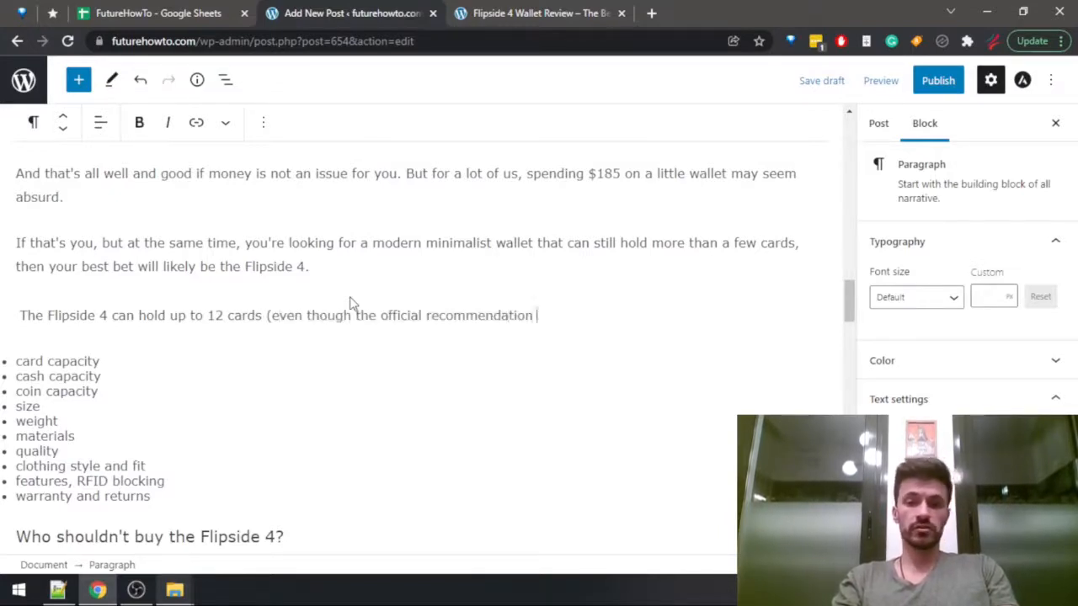
type("is 8(")
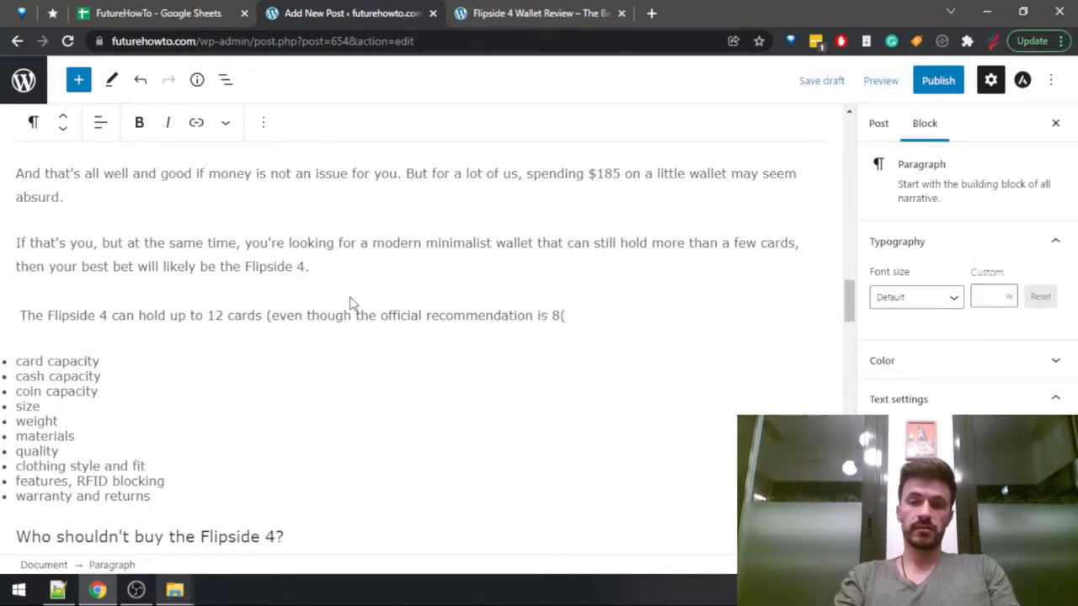
key("BackSpace")
key("BackSpace")
type("8).")
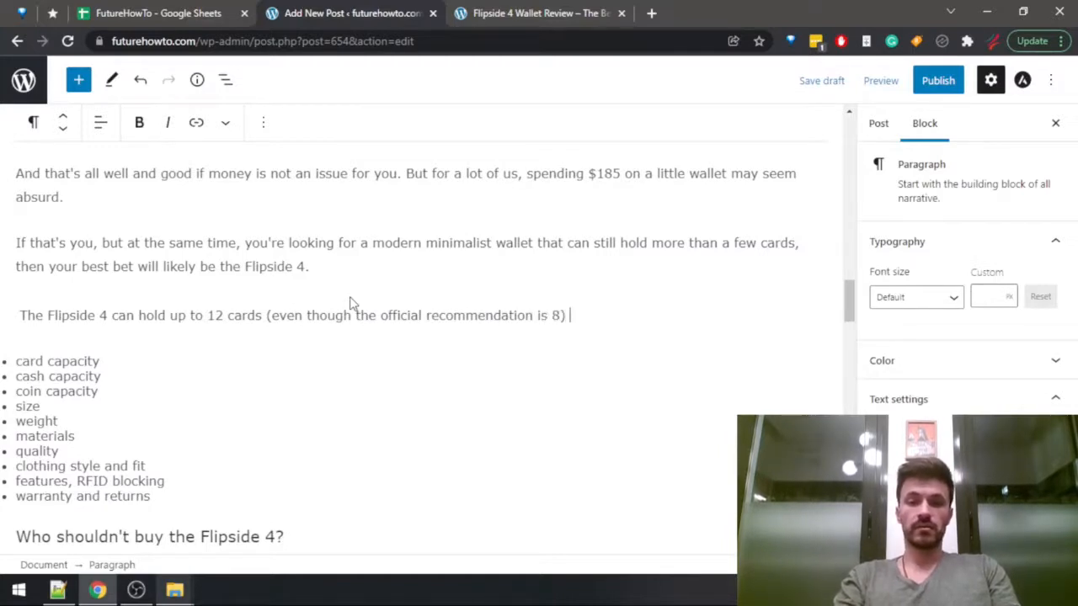
key("BackSpace")
End the sentence with a period and add "That's more than enough cards for the vast majority of people out there.".
type(". That's ")
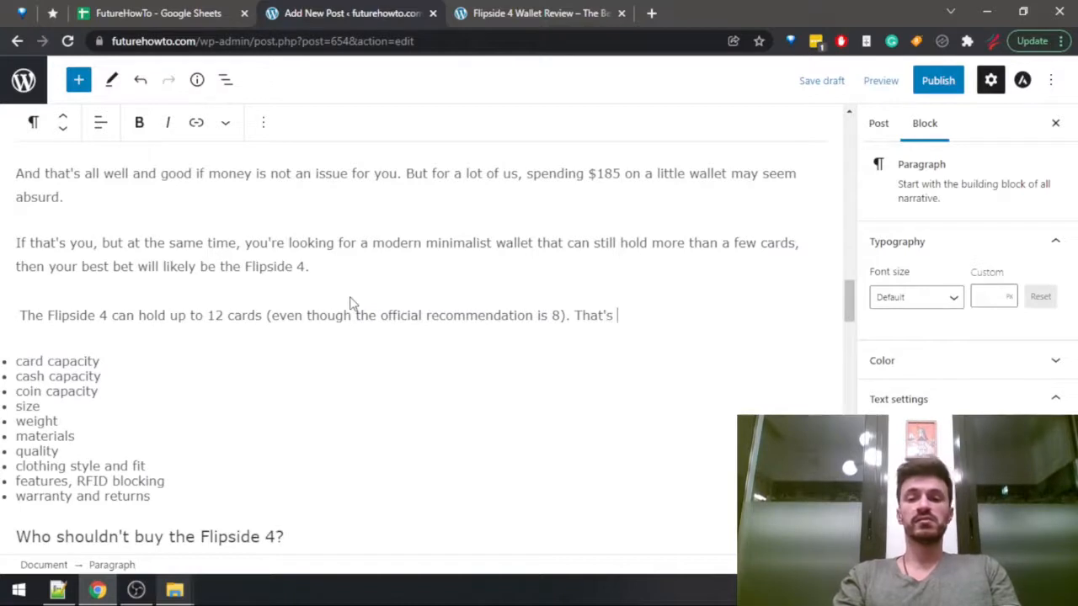
type("more than enough ")
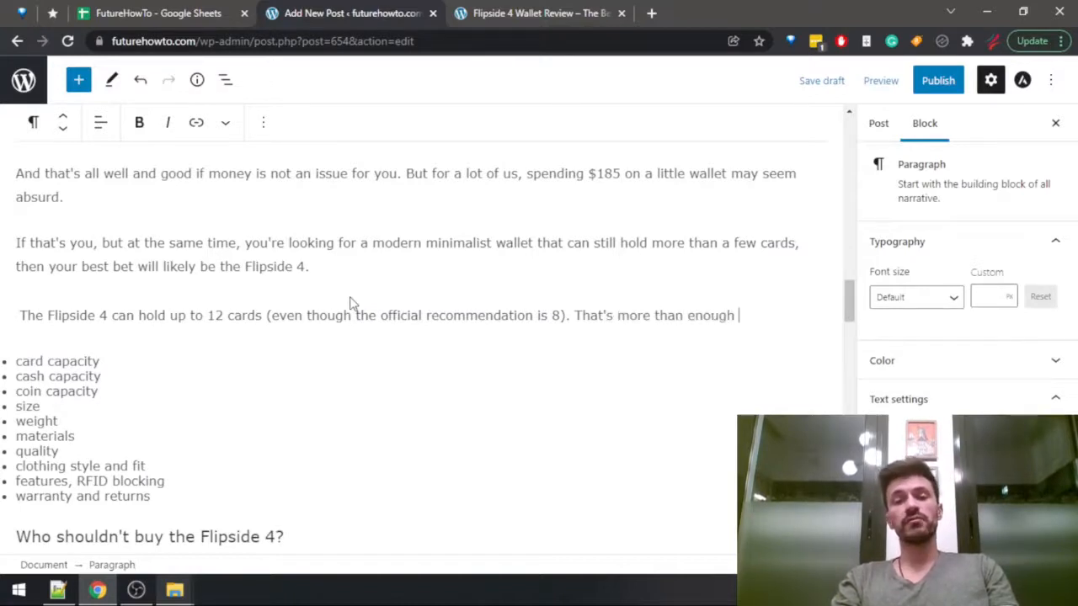
type("cards for")
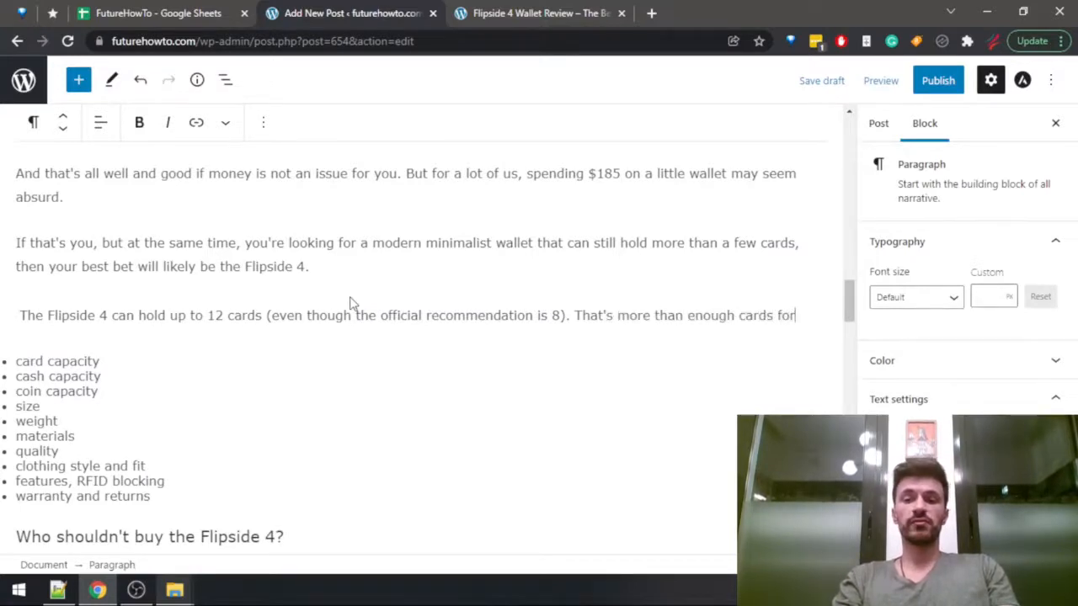
type(" the vast majo")
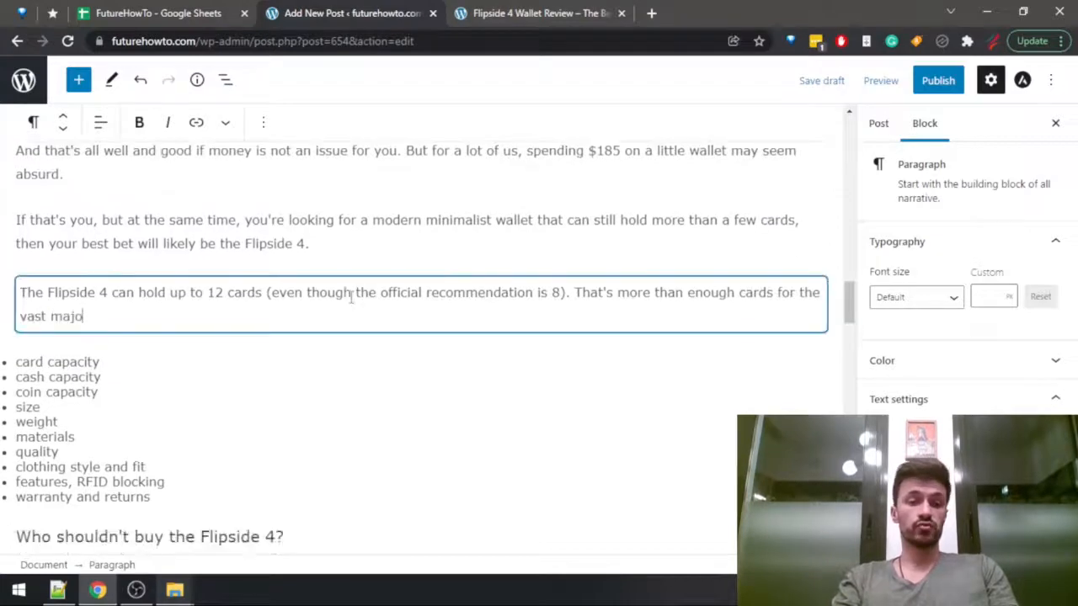
type("rity of ")
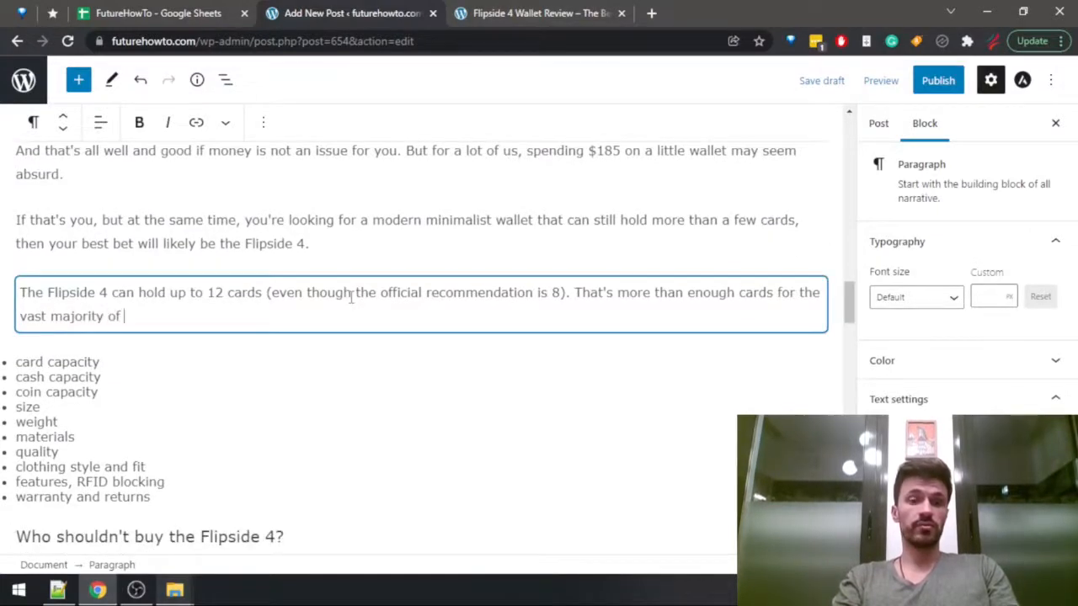
type("people")
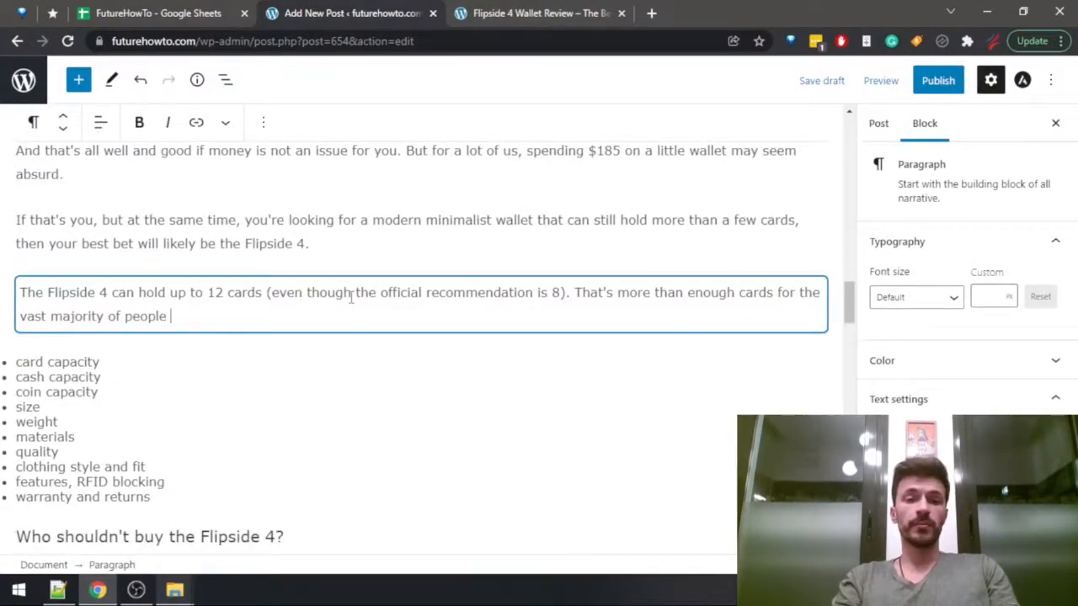
type(" out there,")
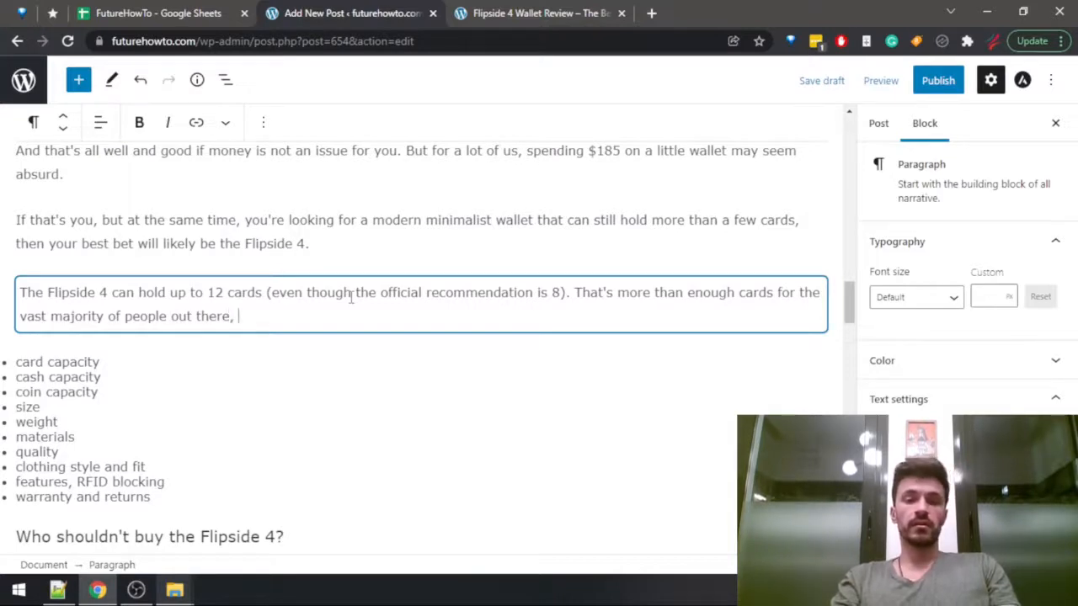
key("BackSpace")
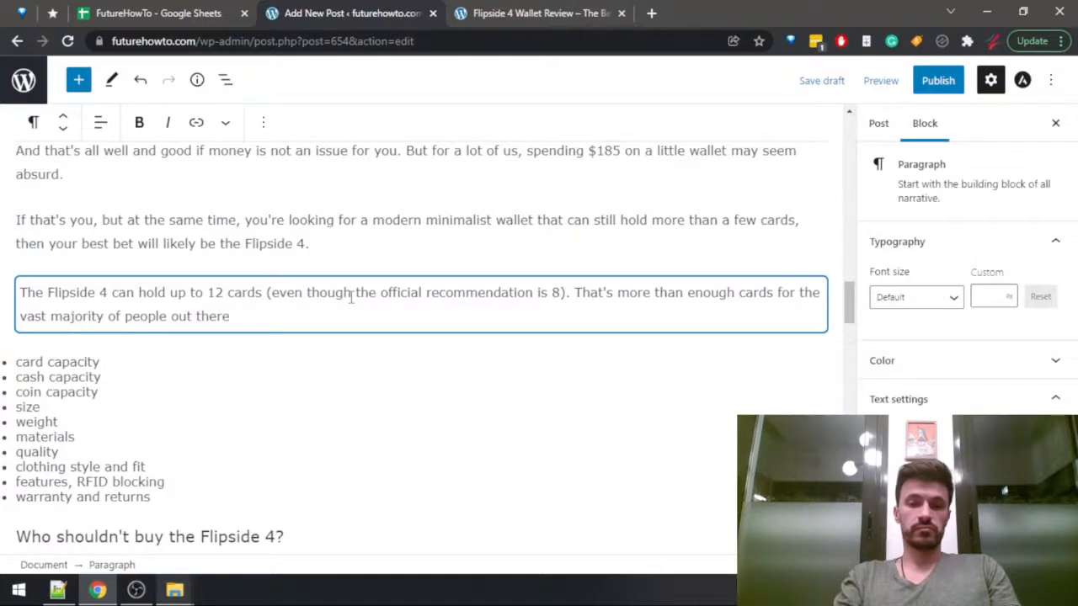
type(".")
Start a new paragraph below with "Also, the wallet can hold".
key("Return")
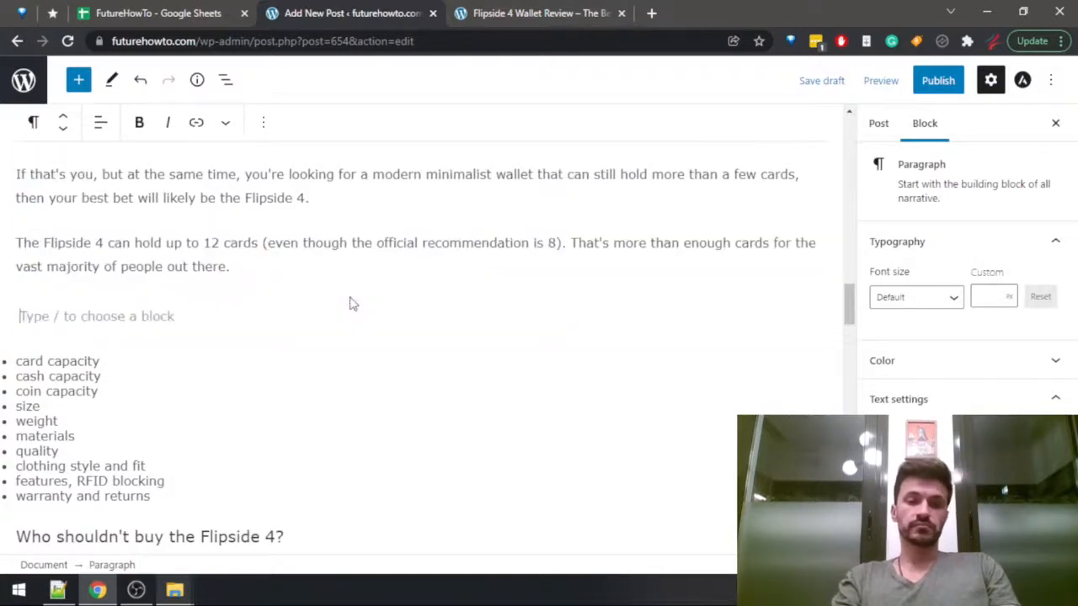
type("Also, the wal")
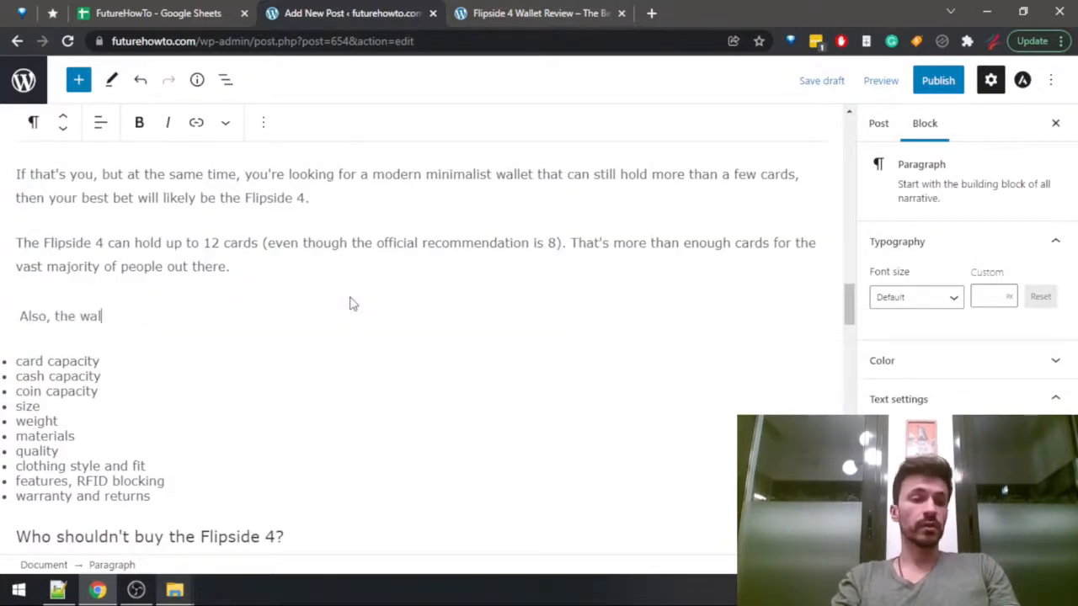
type("let can hold ")
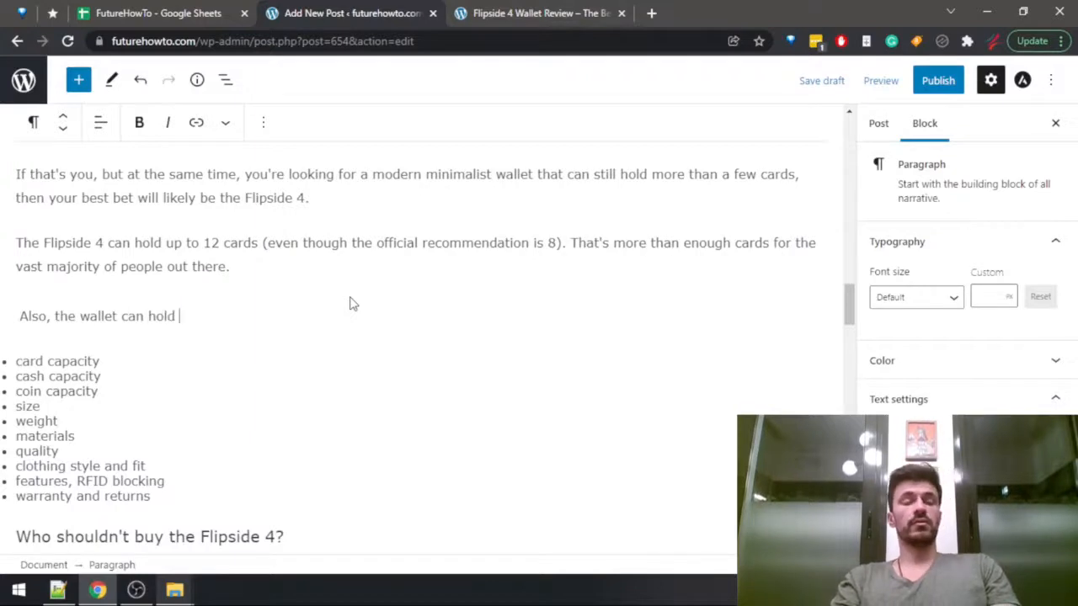
type("u")
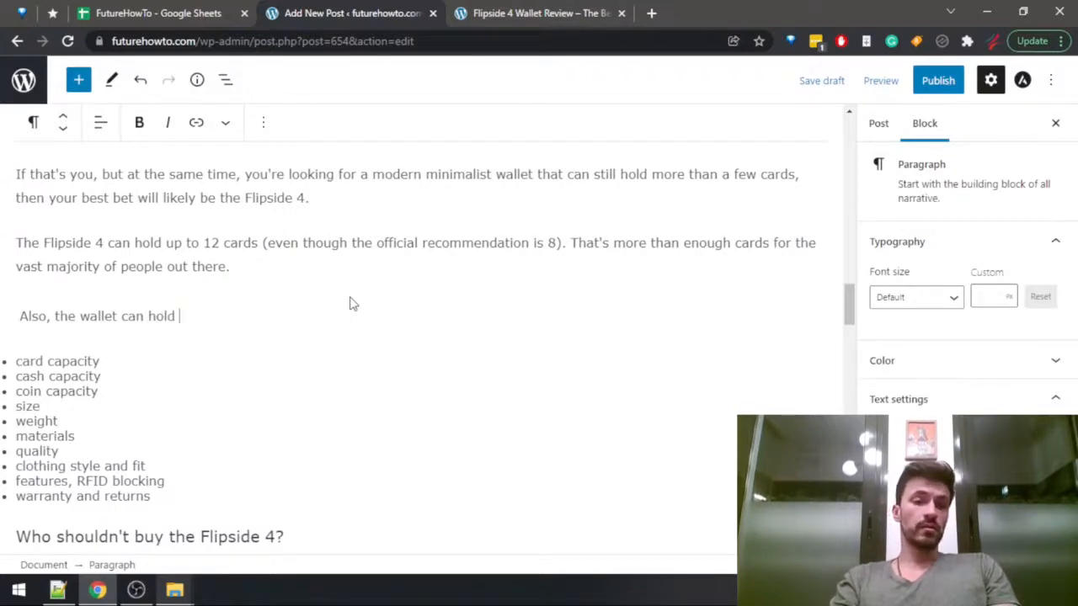
type("anywhere from")
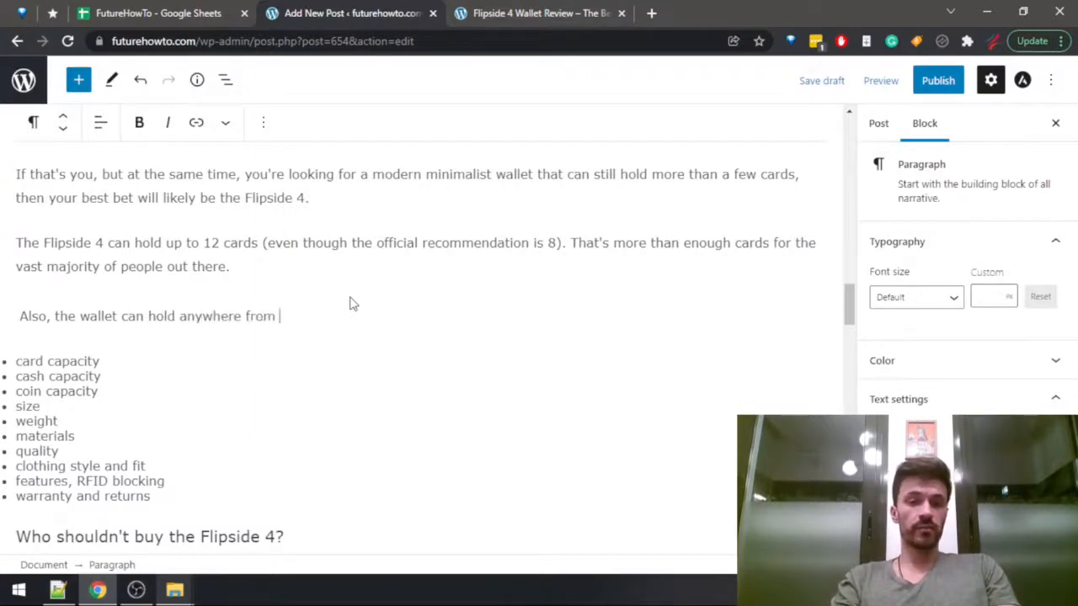
key("ctrl+BackSpace")
key("ctrl+BackSpace")
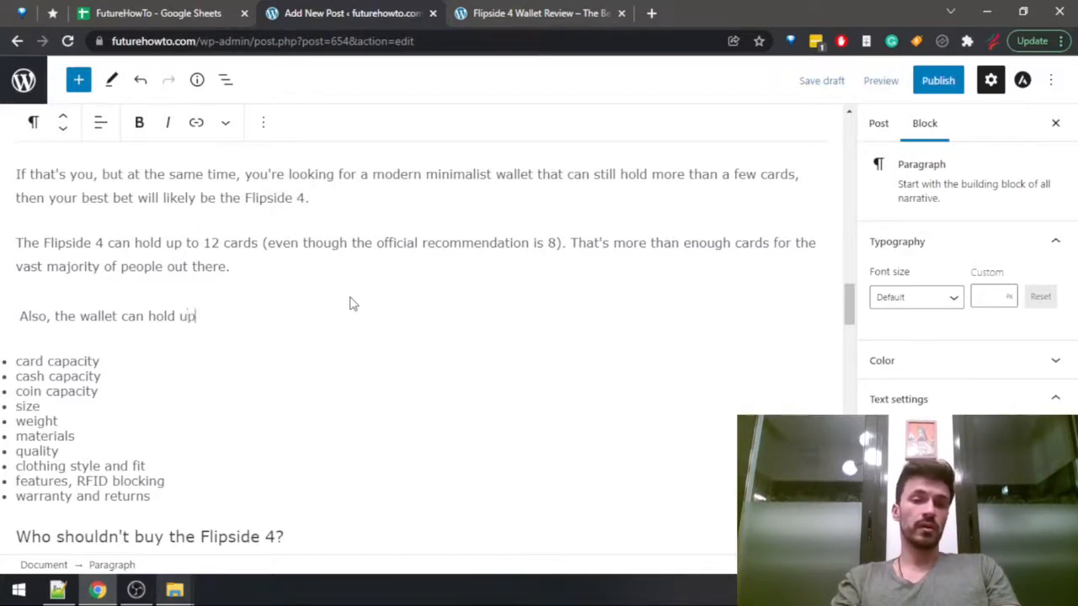
Continue the cash capacity sentence with "up to 15 cash bills, although we're only talking US dollar bills here,".
type("up to 15 cash b")
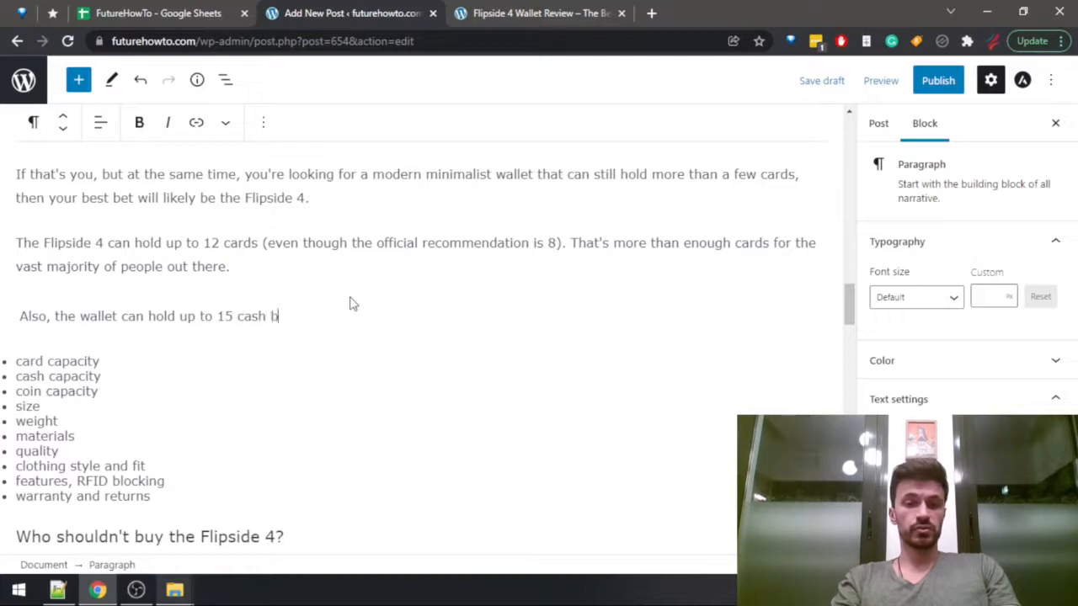
type("ills,")
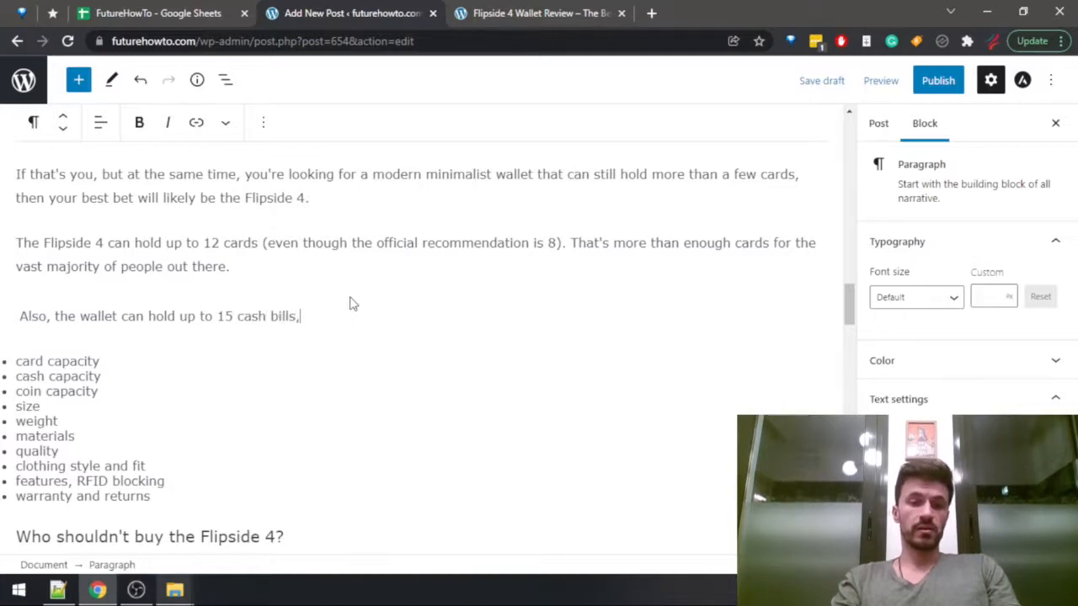
type(" although")
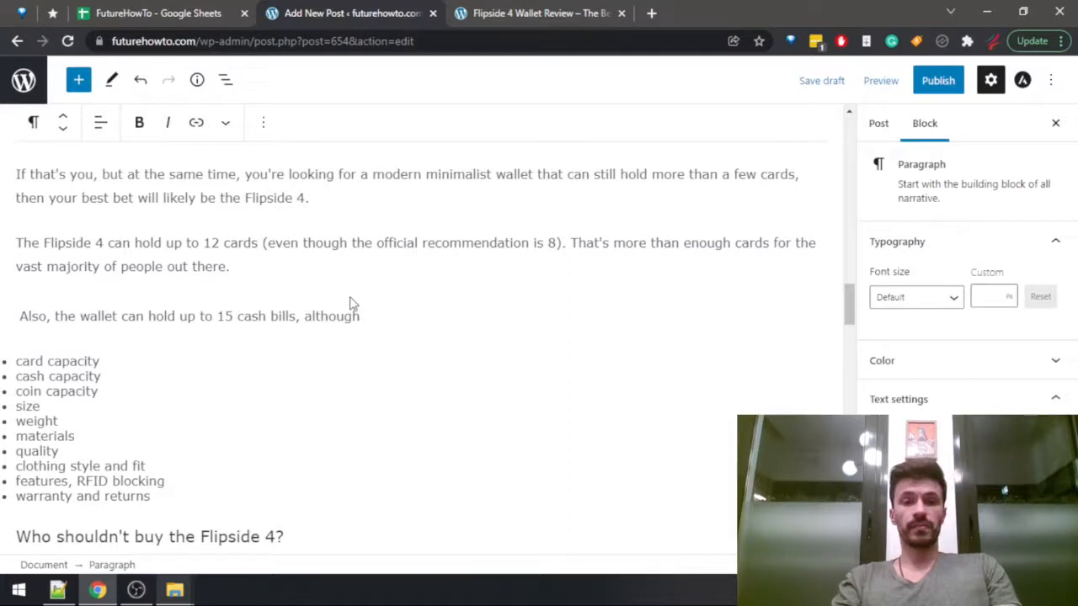
type(" we're only wa")
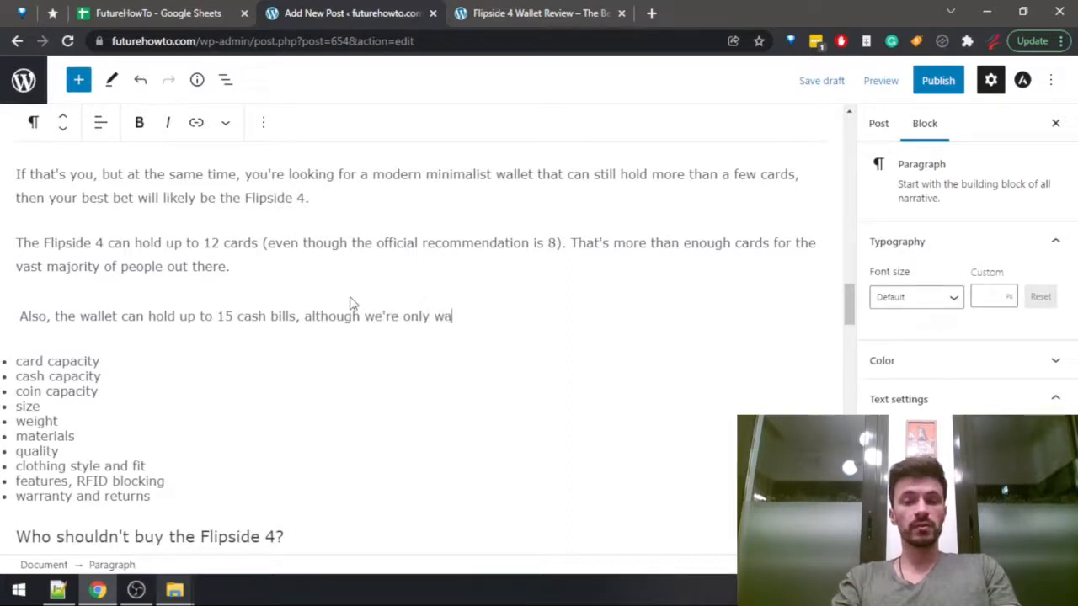
key("BackSpace")
key("BackSpace")
type("talking US ")
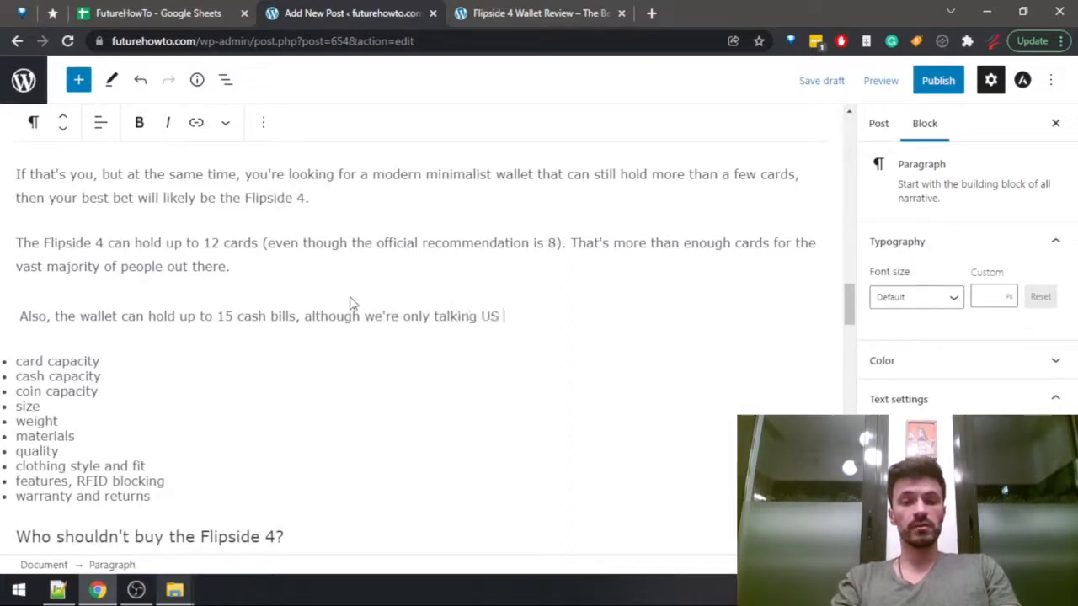
type("dollar bills he")
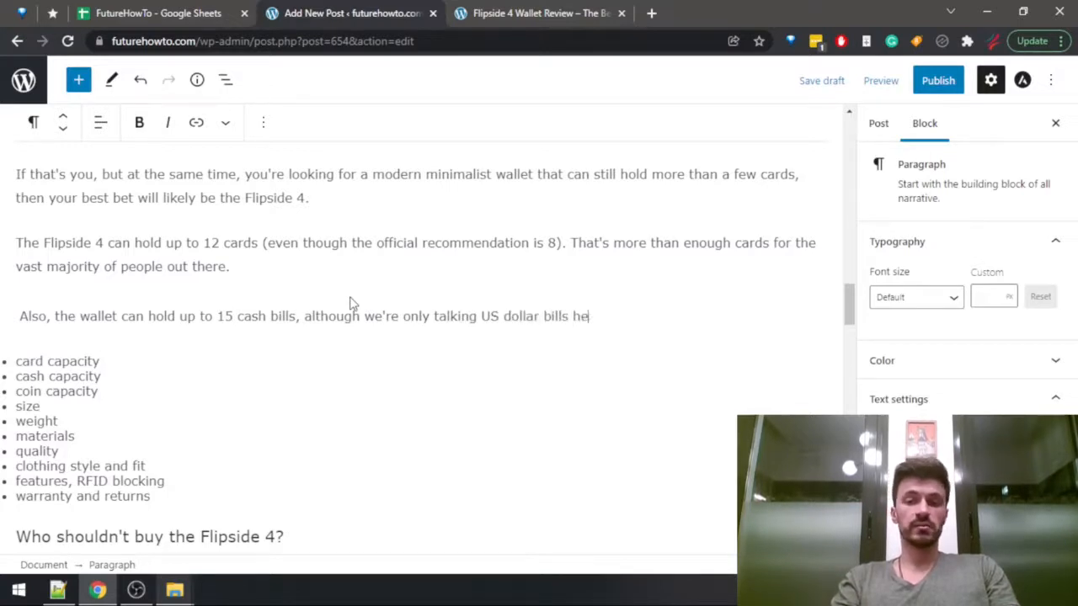
type("re, as")
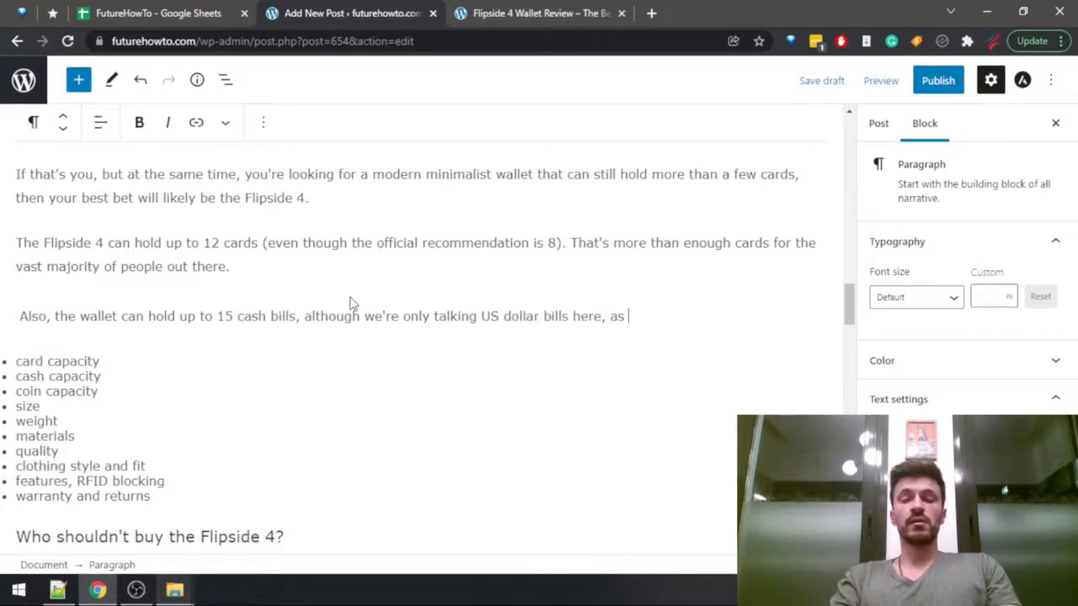
type(" other ")
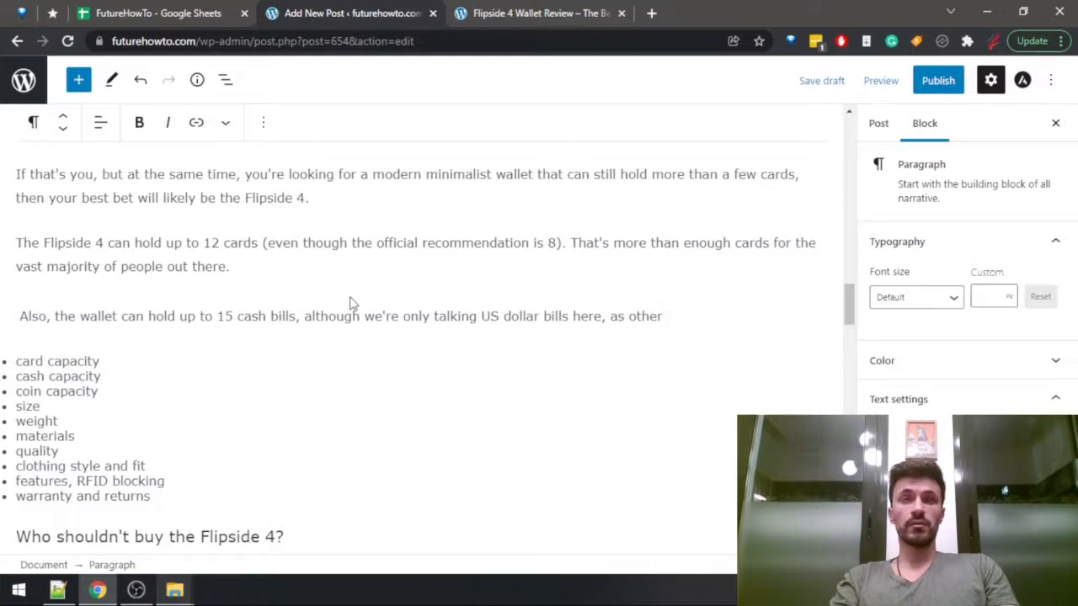
type("bills ")
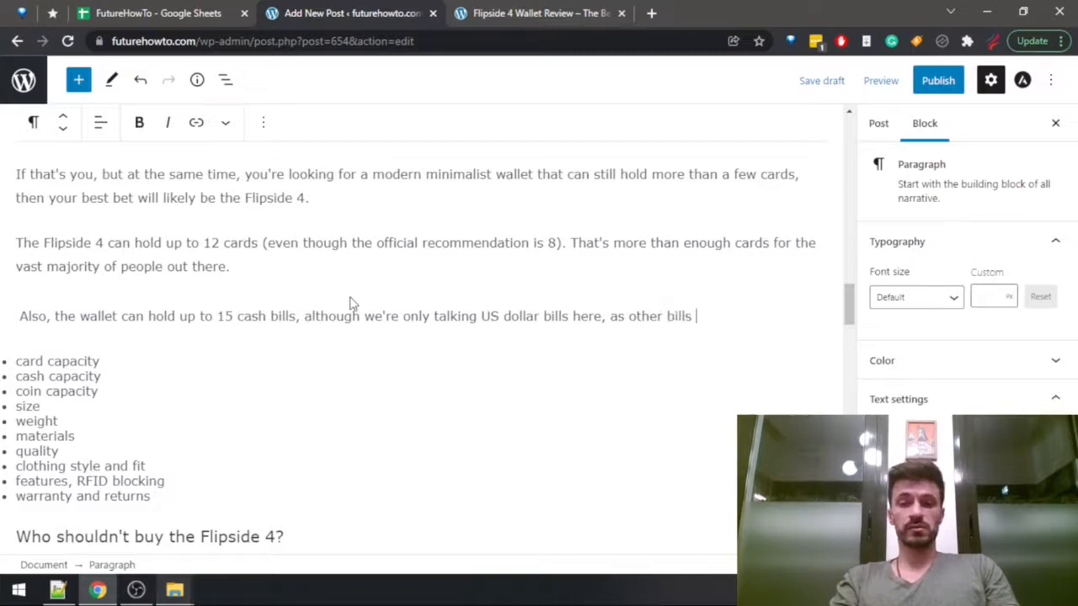
type("are typically ")
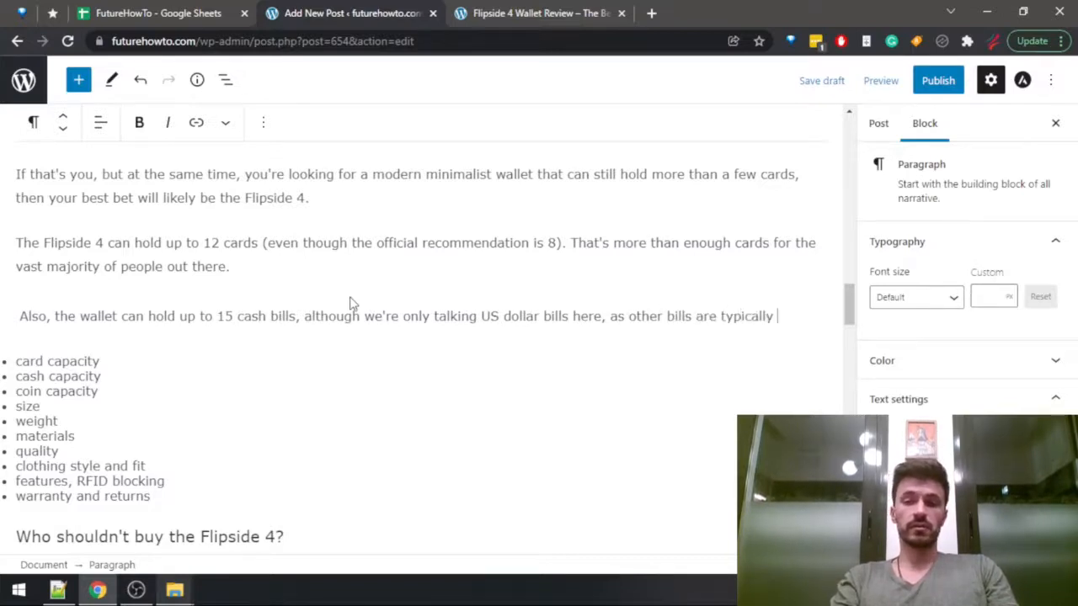
type("larger and may ")
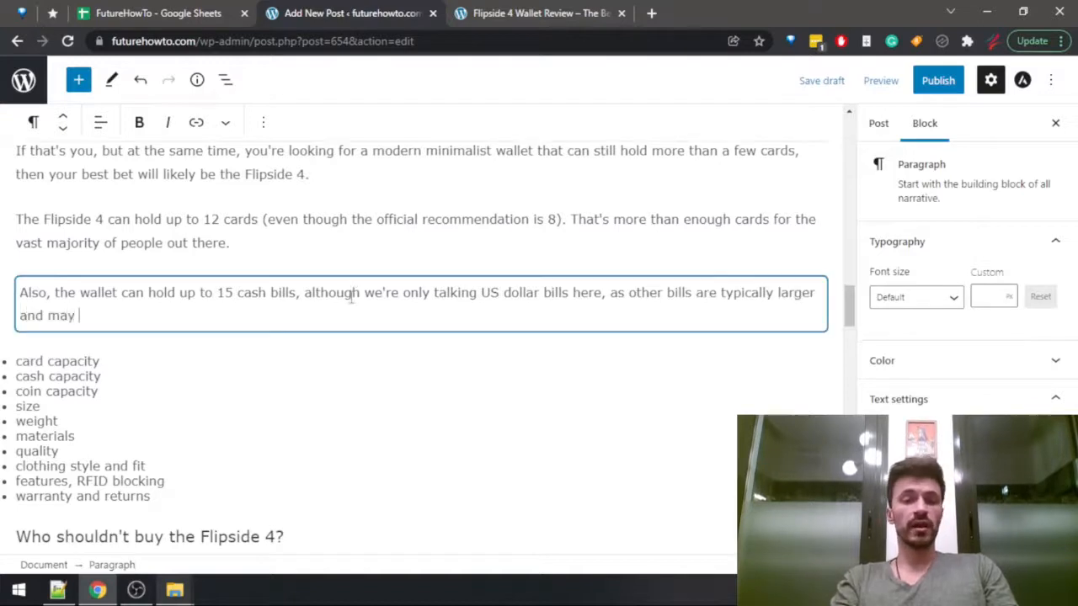
type("have to be fo")
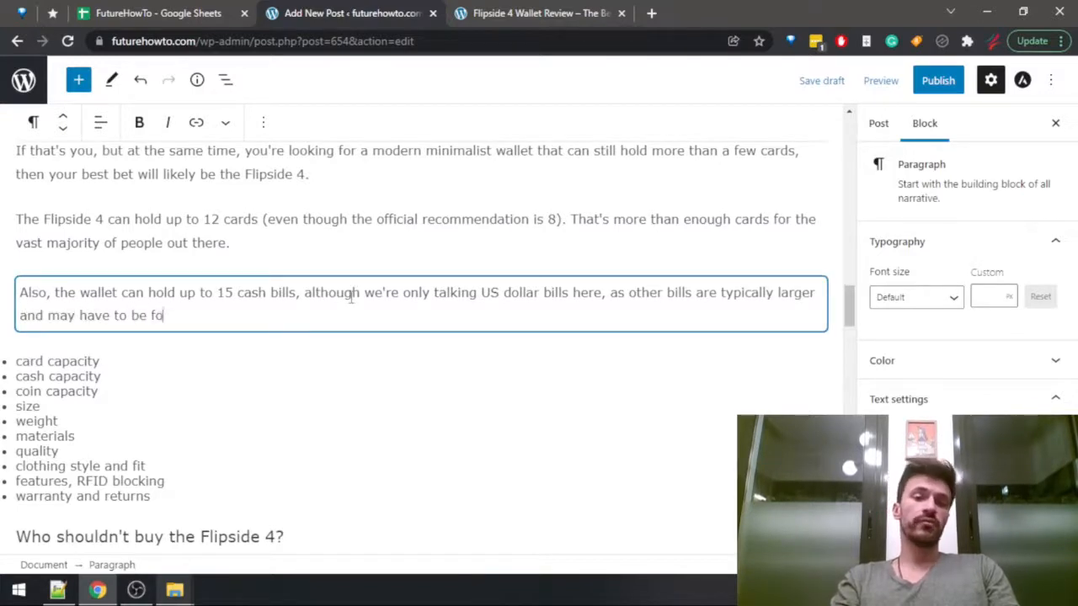
type("lded over ")
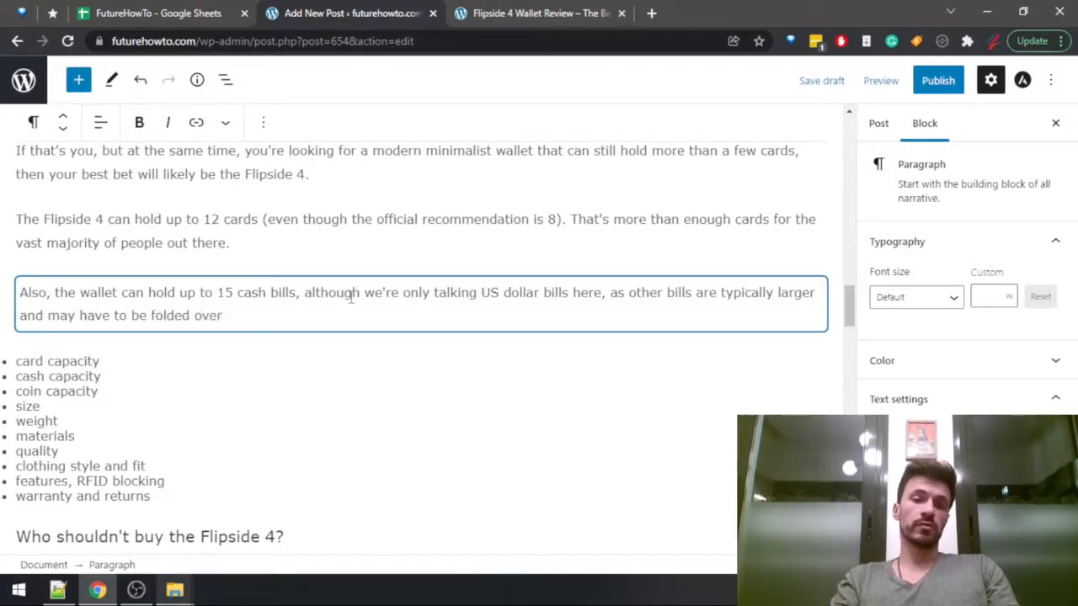
type("twice to")
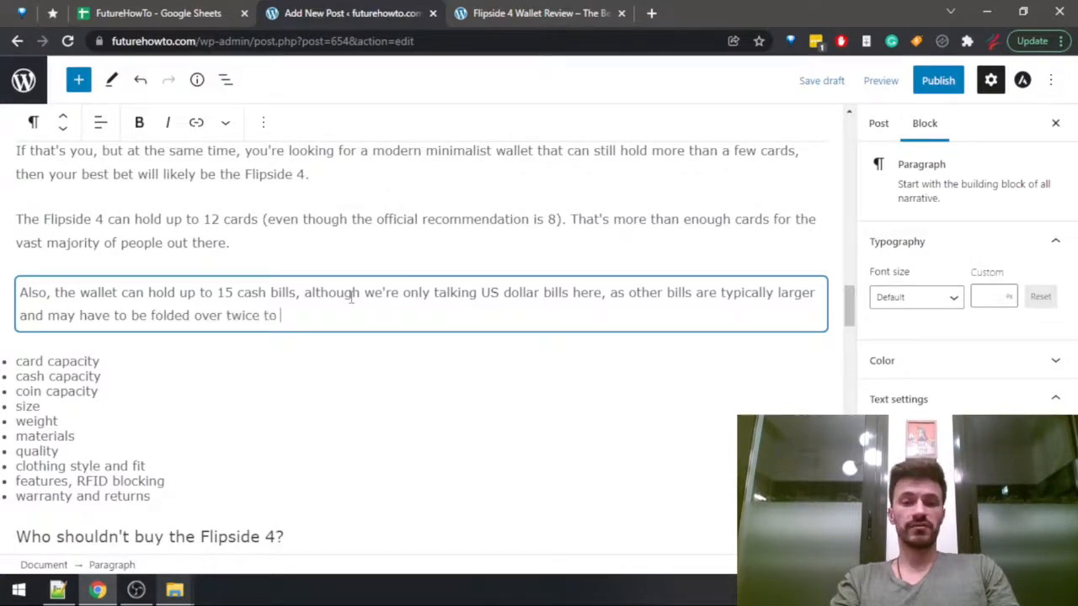
type(" fit.")
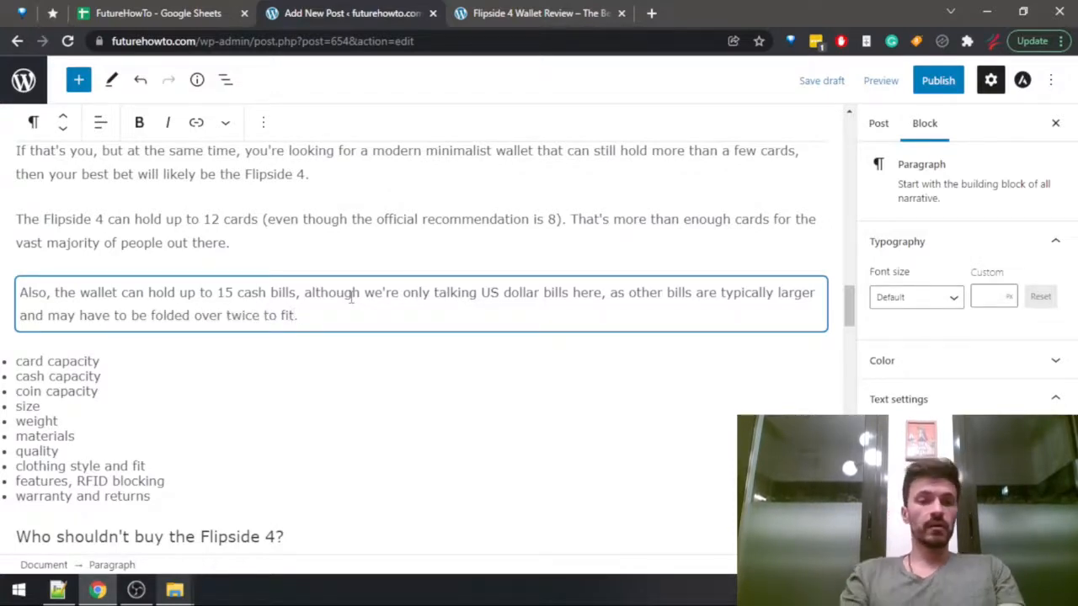
Search the published Flipside 4 review for "coin" and return to the post draft.
key("ctrl+Tab")
type("coin")
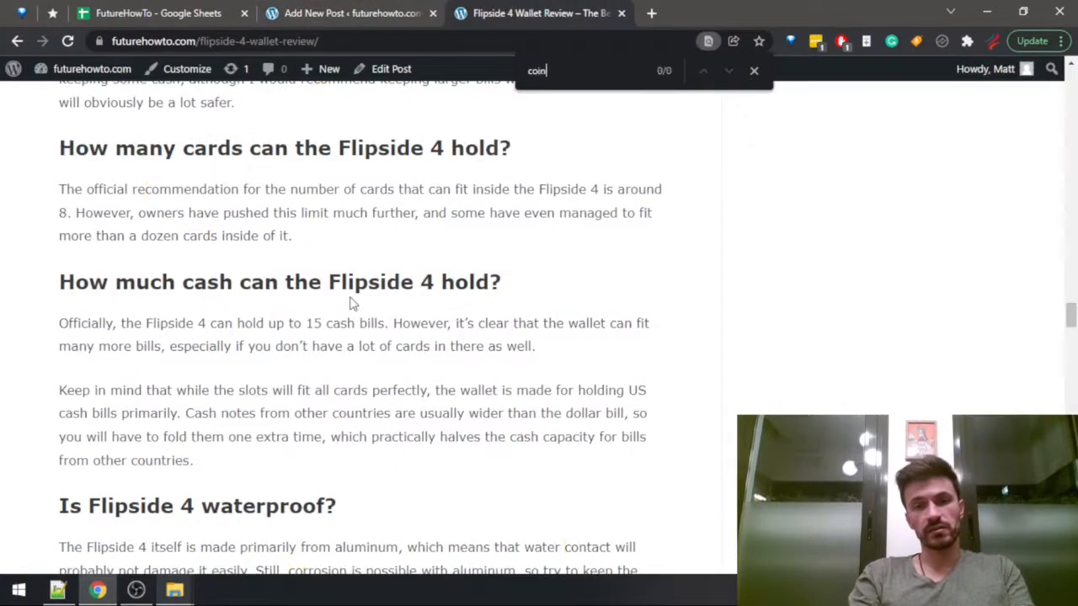
key("ctrl+shift+Tab")
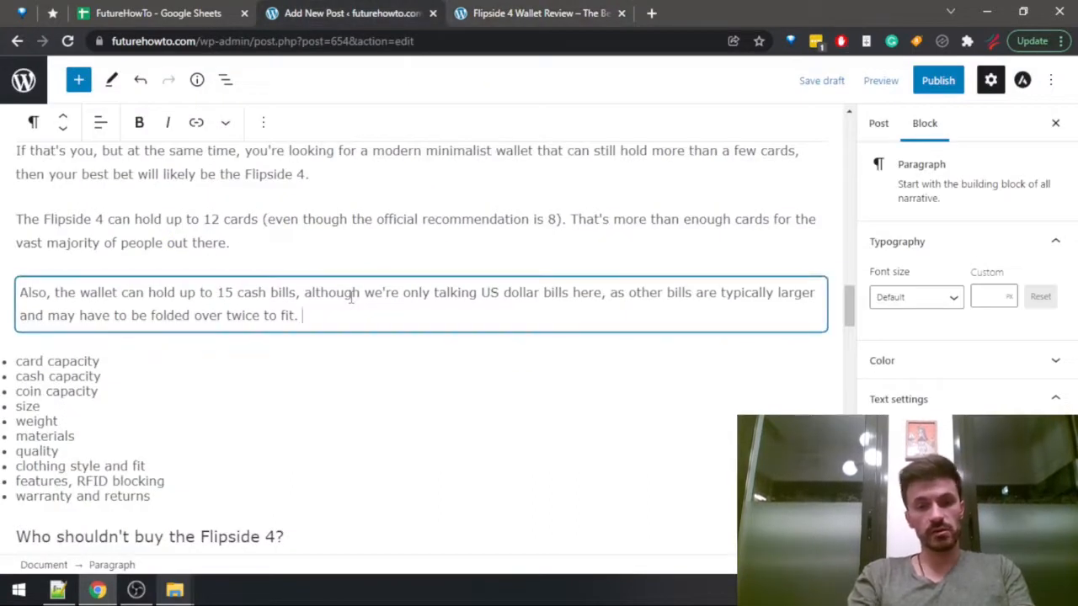
Add "The wallet is not a good choice for keeping coins." and delete the card, cash and coin capacity entries from the list below.
type("The wallet doesn't")
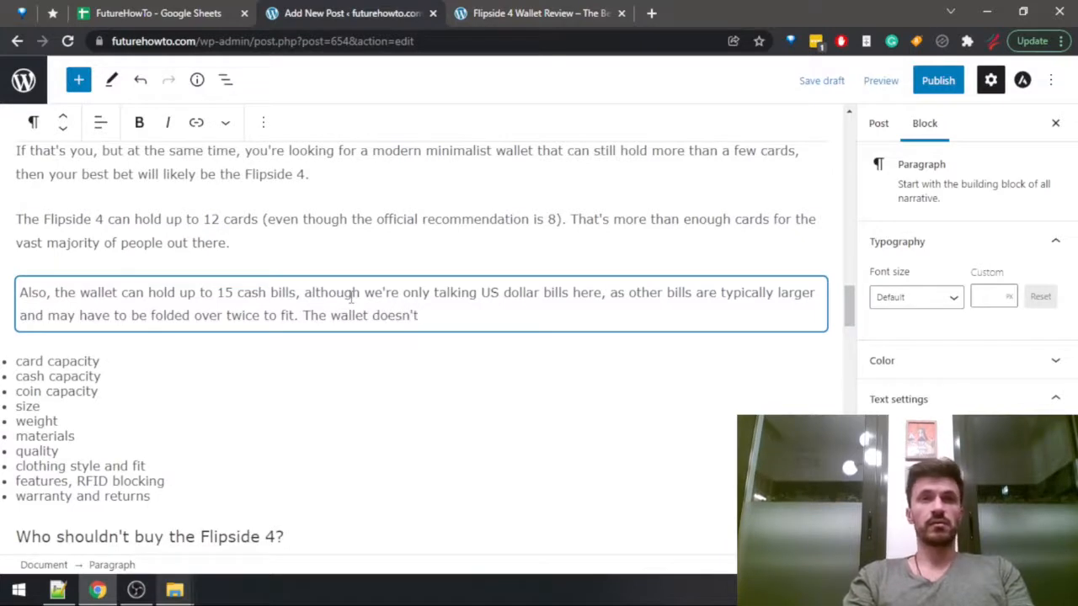
key("ctrl+BackSpace")
type("is not a")
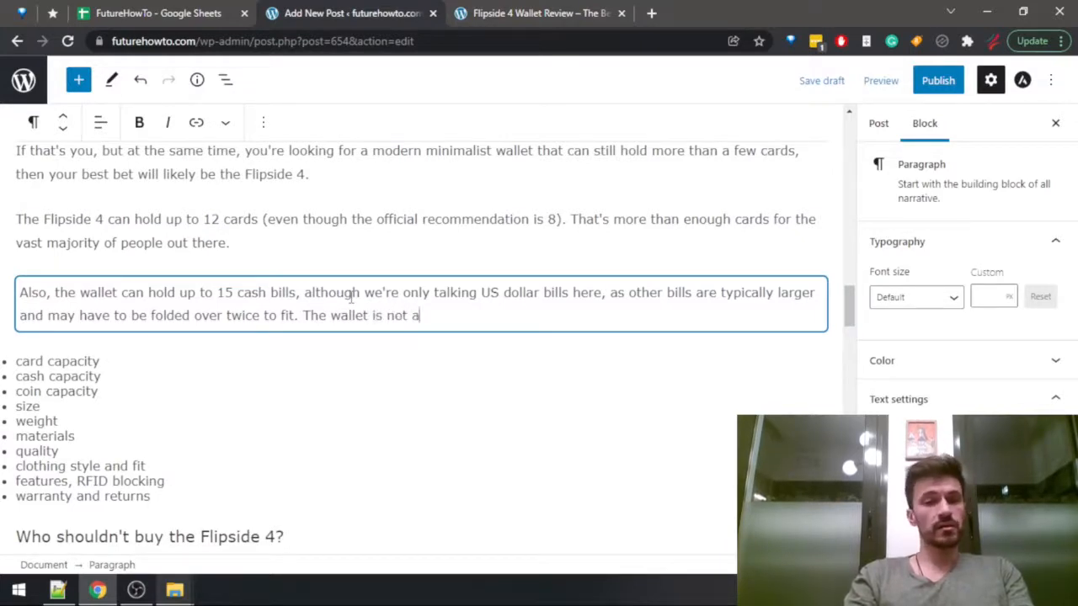
type(" good choice for ")
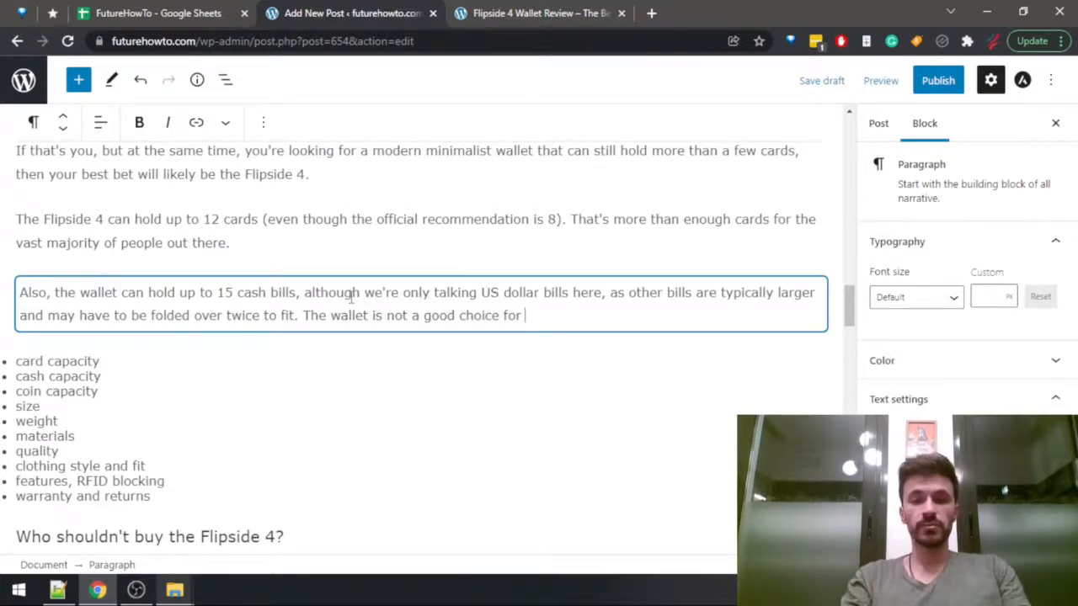
type("keeping coins.")
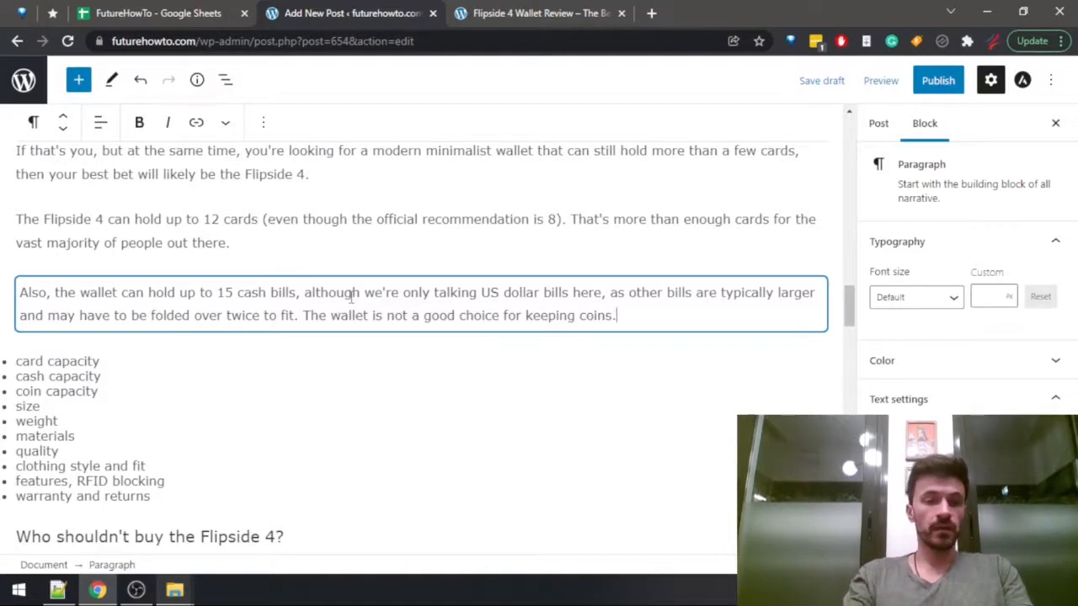
left_click_drag(14, 364, 99, 392)
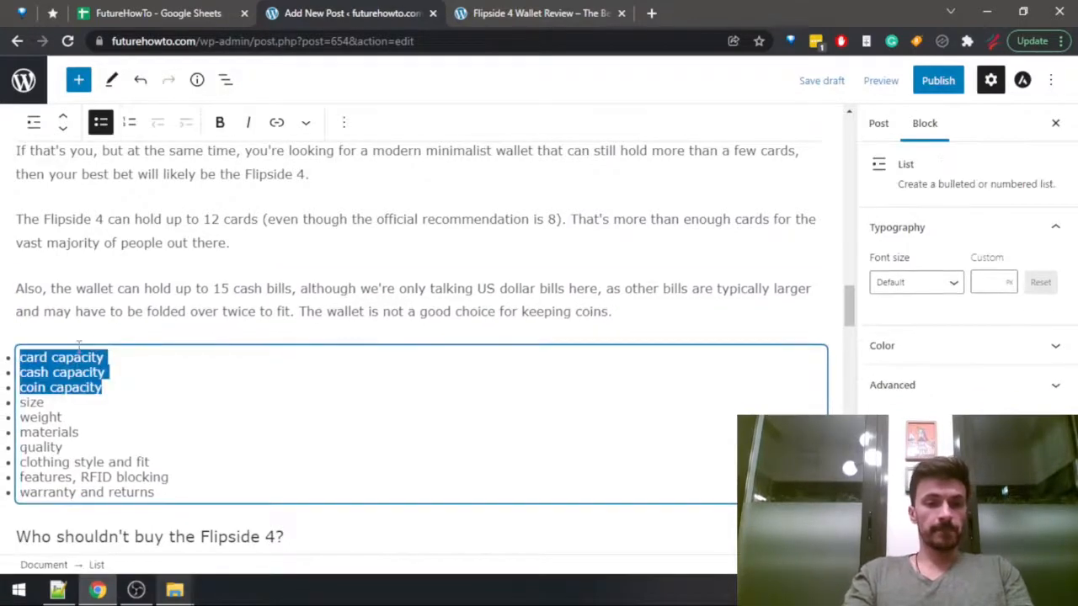
key("BackSpace")
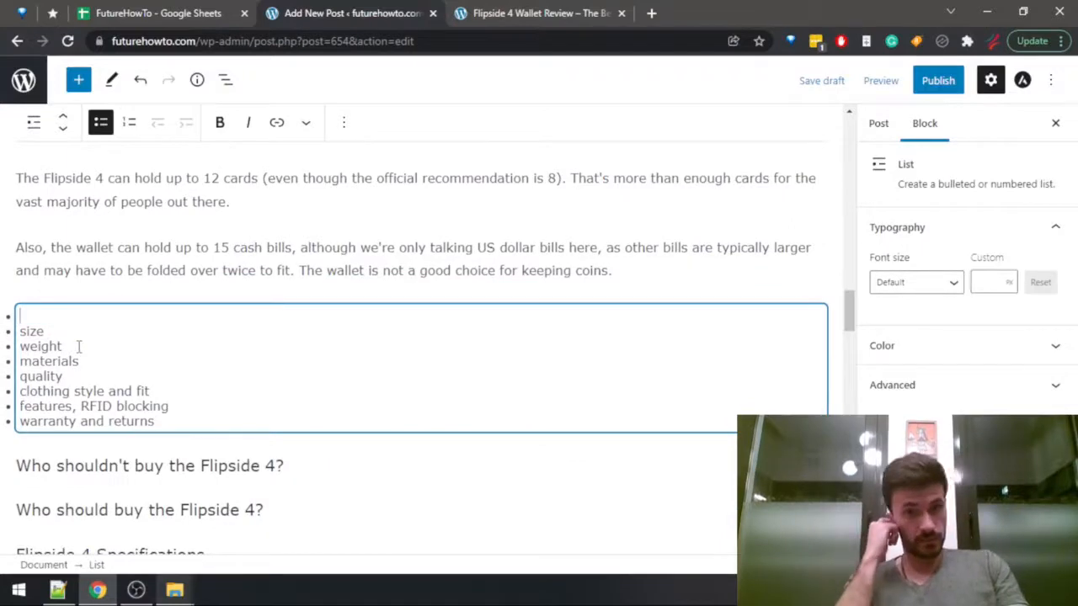
Look up the Flipside 4's height, width and depth in the Wallets Data sheet of the FutureHowTo spreadsheet.
key("ctrl+shift+Tab")
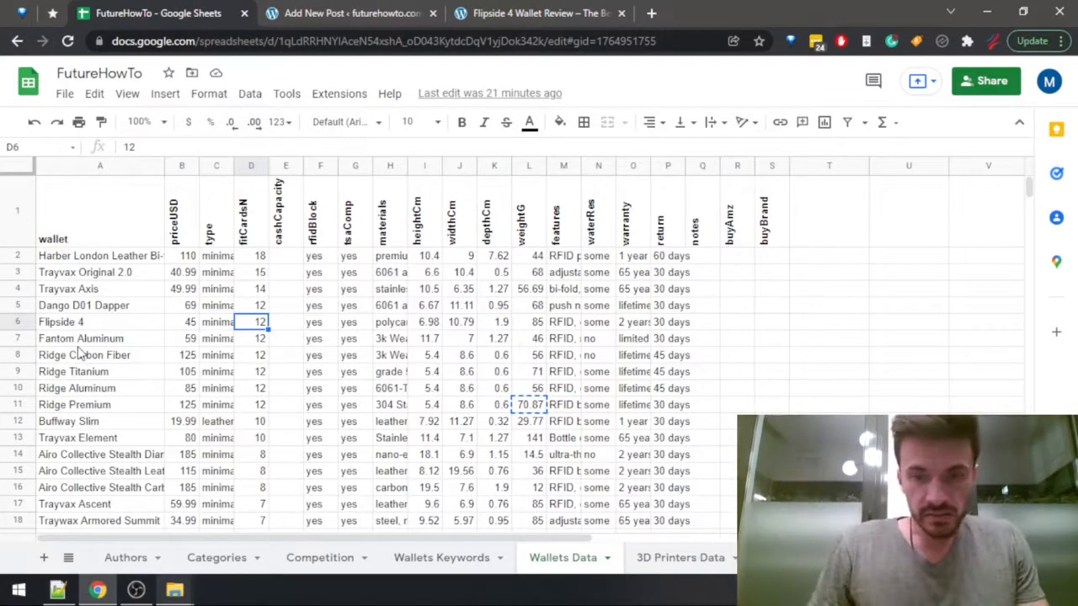
key("Right")
key("Right")
key("Right")
key("Right")
key("Right")
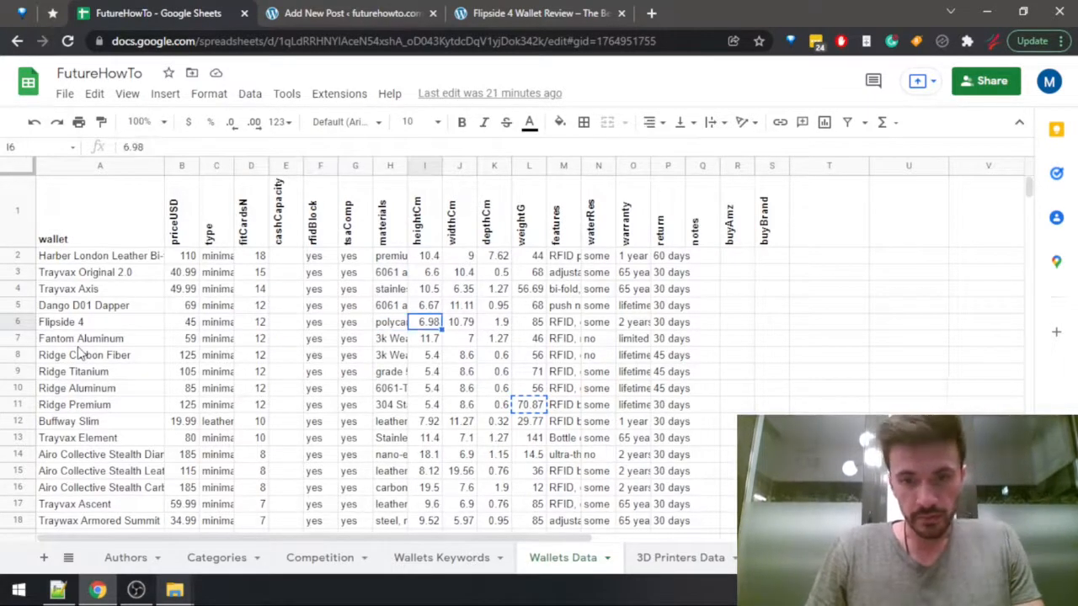
key("Right")
key("Right")
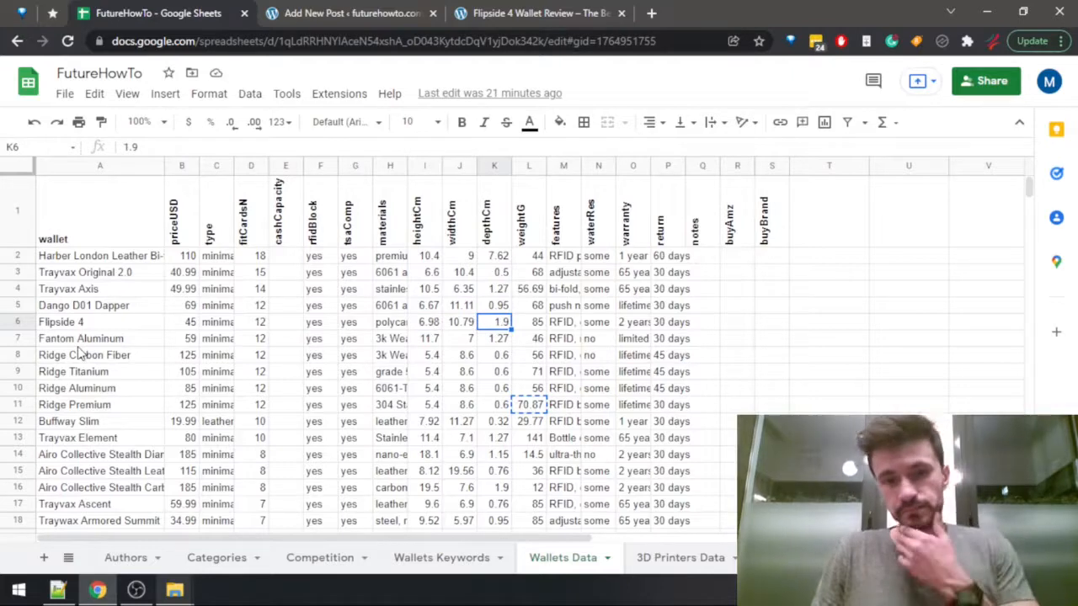
key("Left")
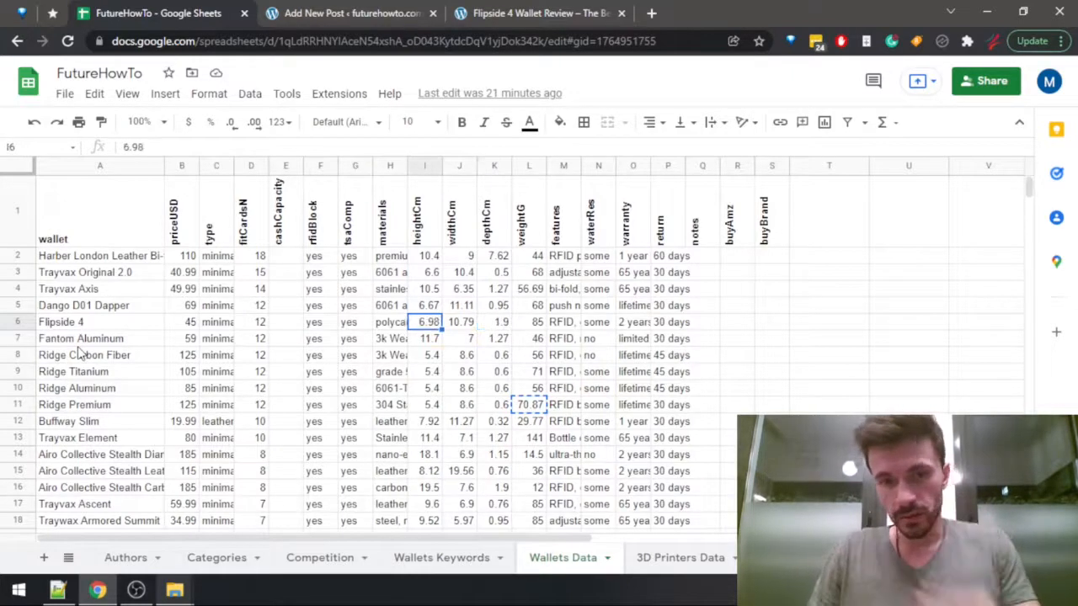
key("Right")
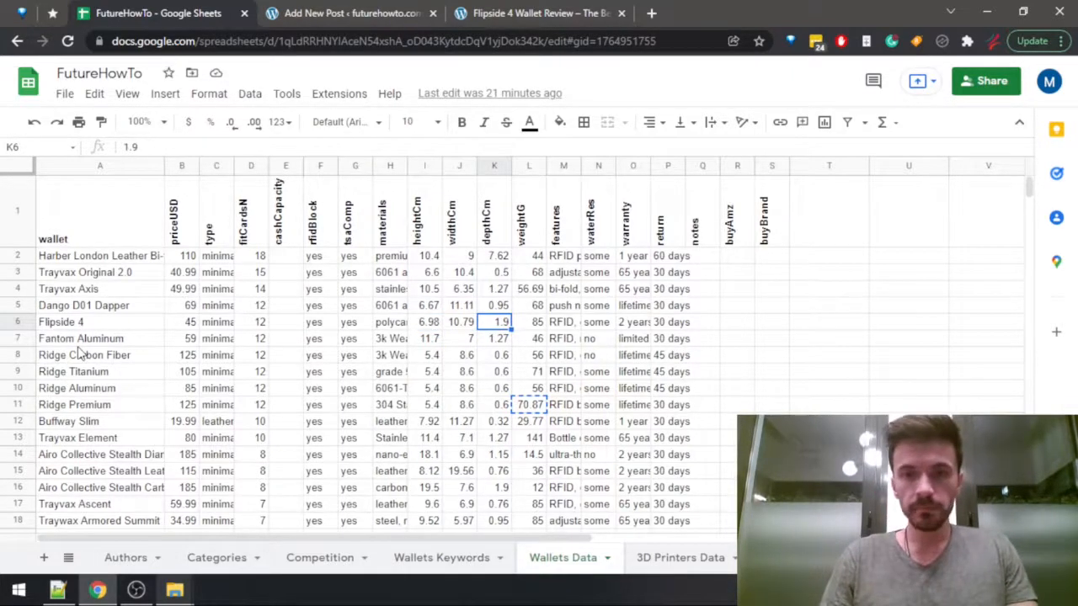
Return to the post draft and add a paragraph below the coin sentence: "This is a minimalist wallet, but it's actually one of the bigger ones out there.".
key("ctrl+Tab")
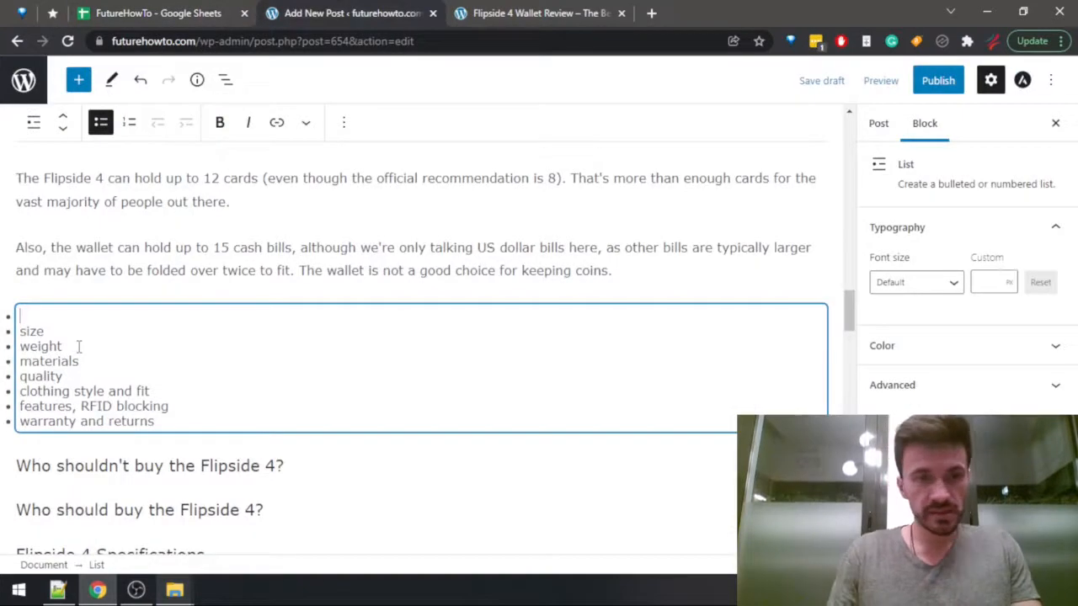
left_click(641, 273)
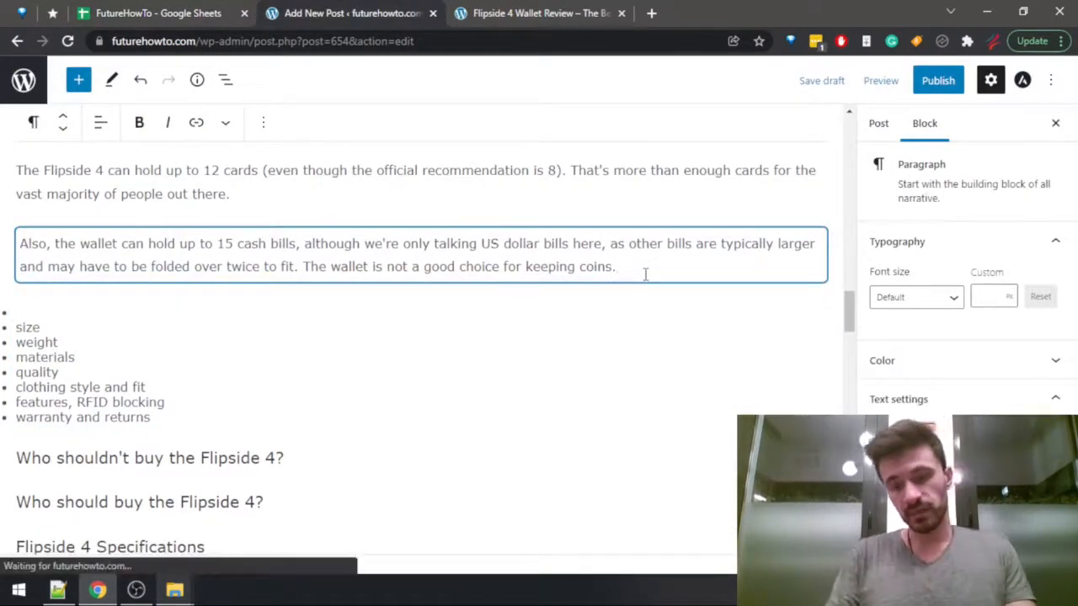
key("Return")
type("This is a minimall")
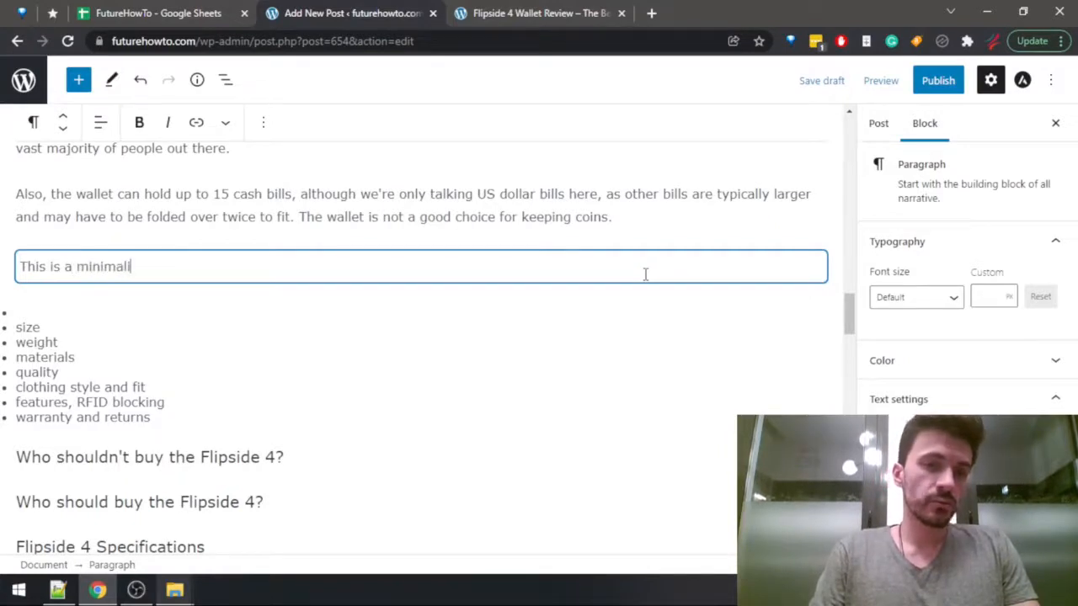
type("ist wallet, but it's ac")
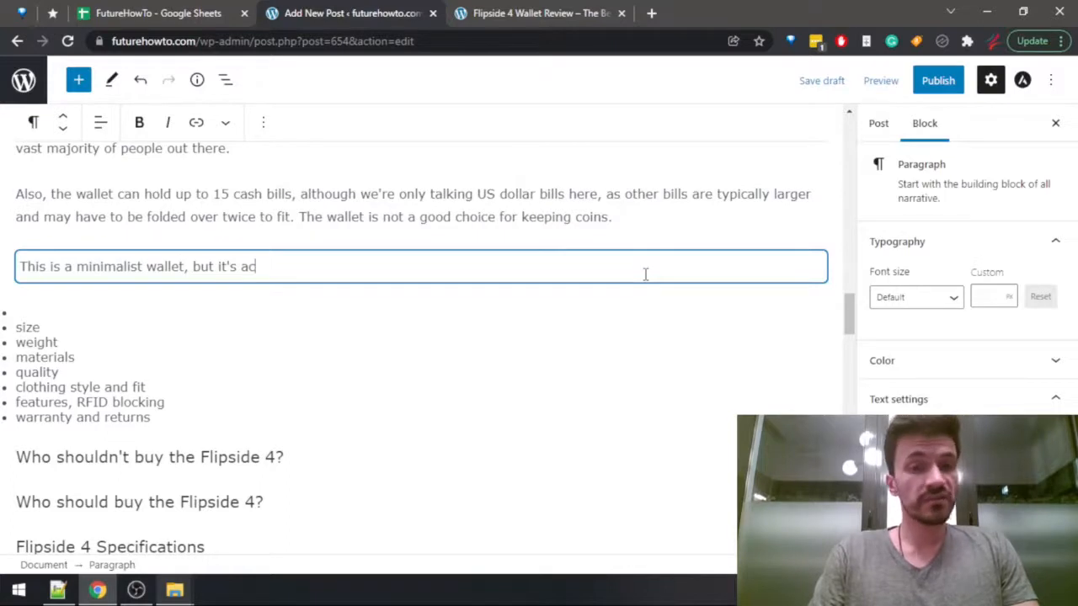
type("tually one of the bi")
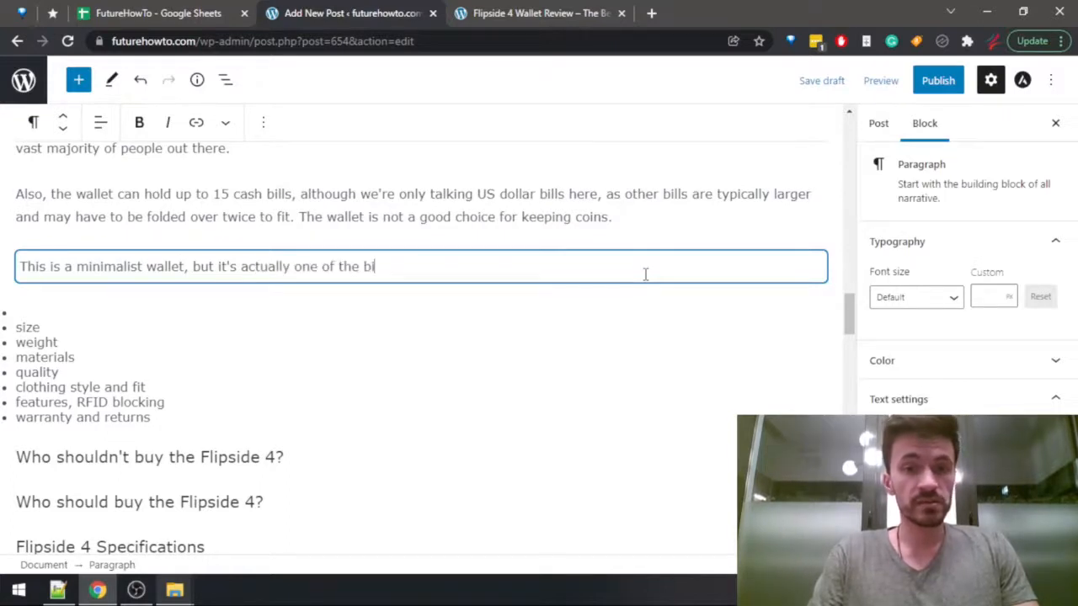
type("gger ones out there. ")
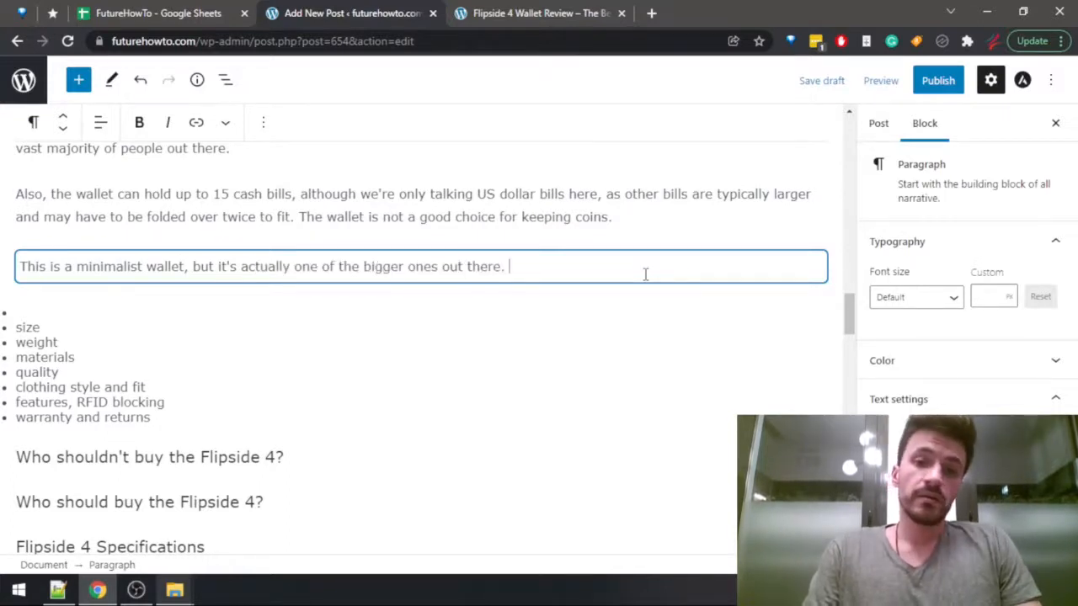
type("That's not al")
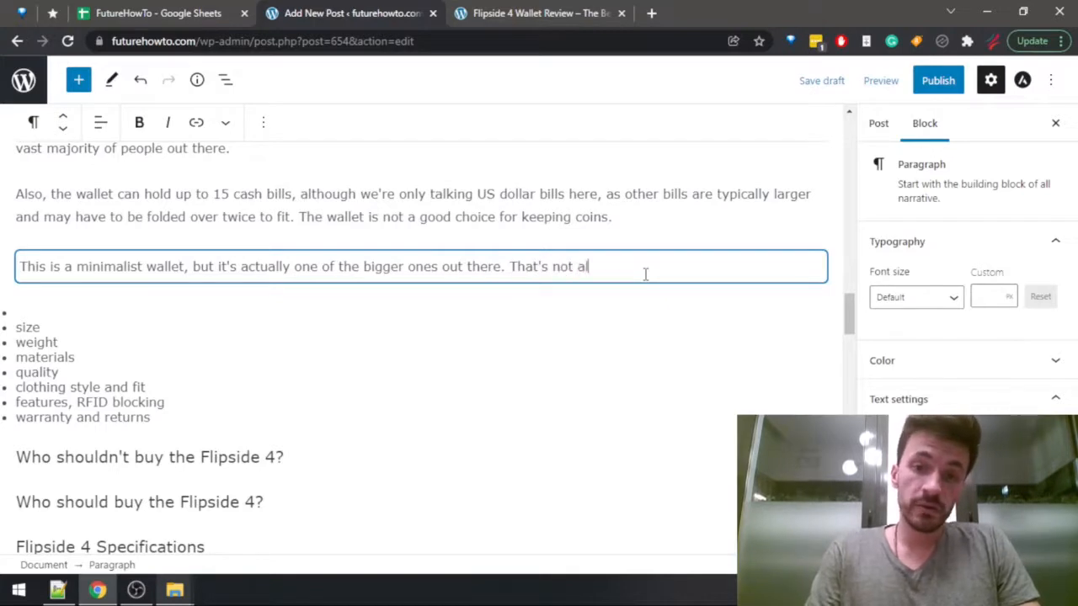
type("ways a bad thing")
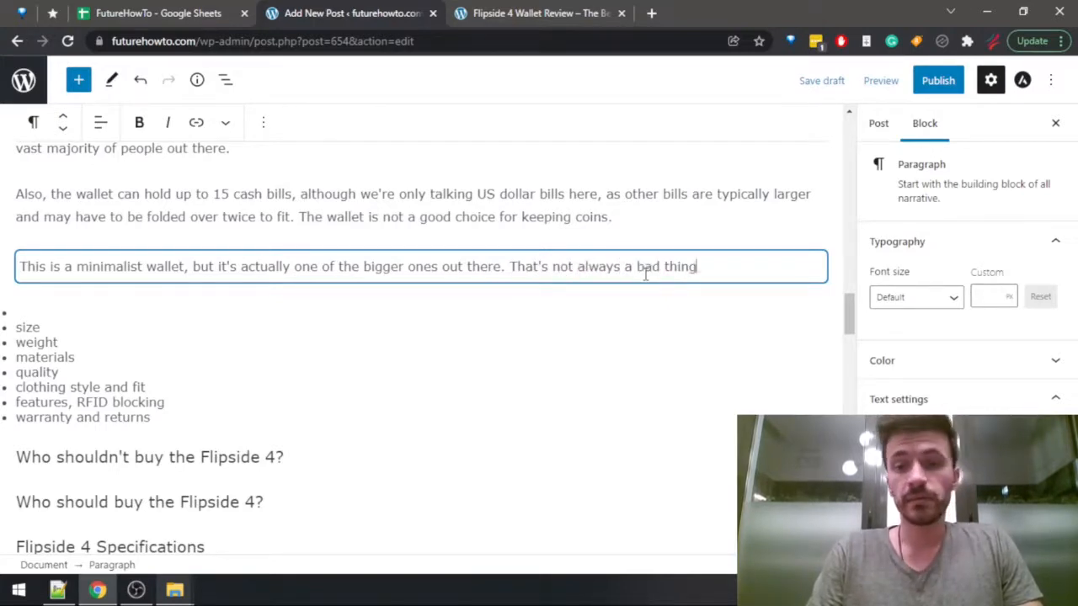
type(", but if ")
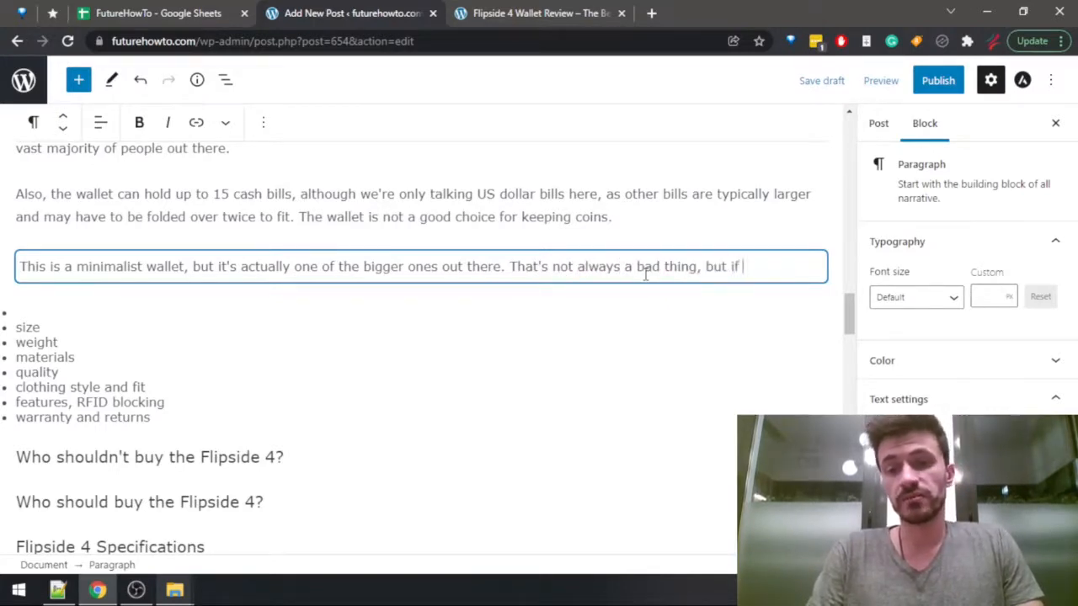
type("you're truly ")
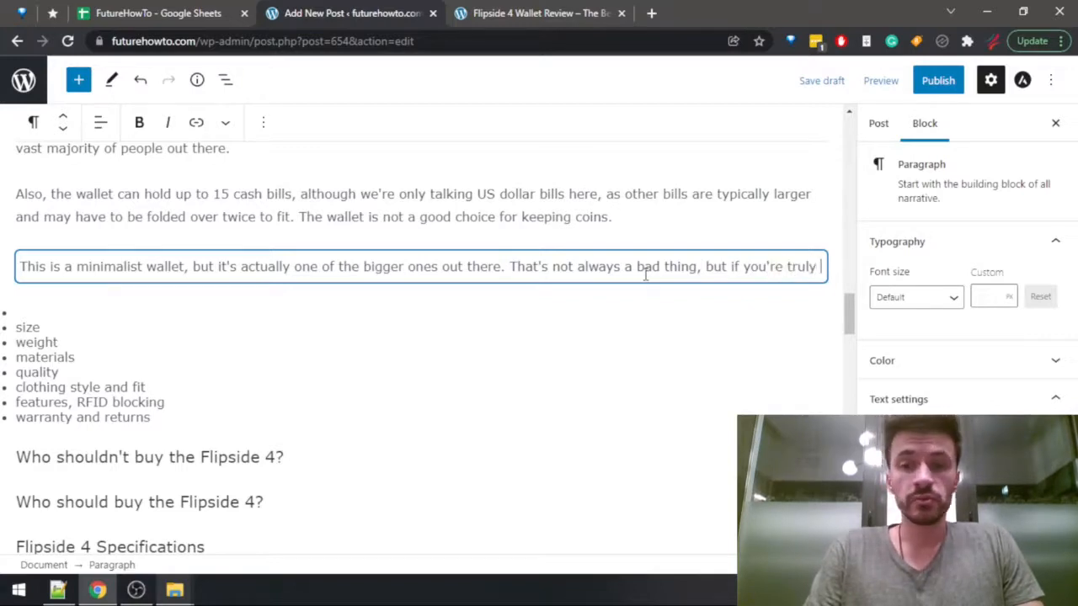
type("living the minim")
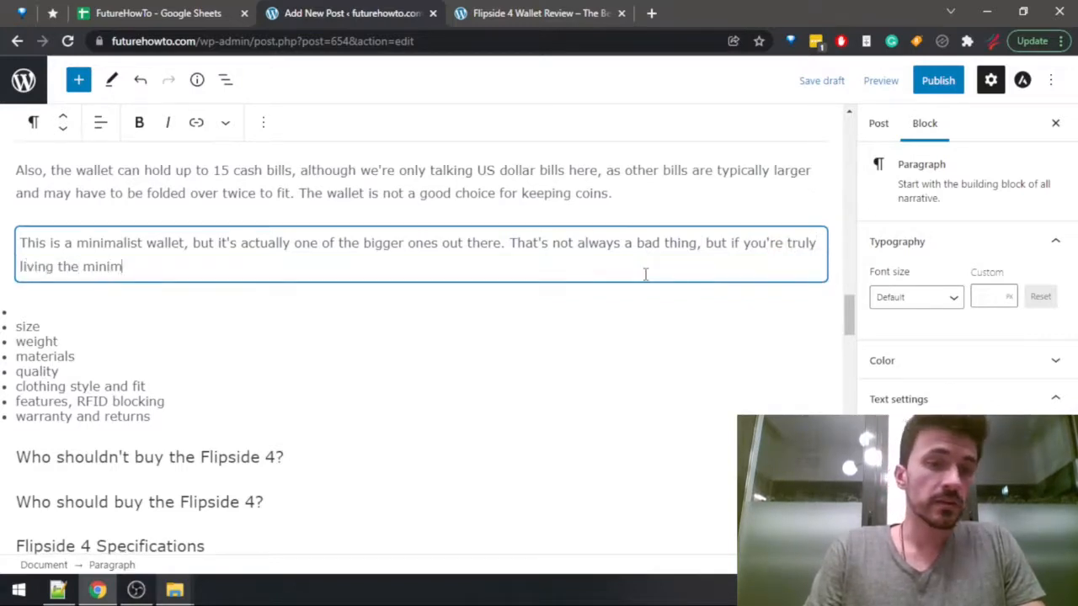
type("alist wa")
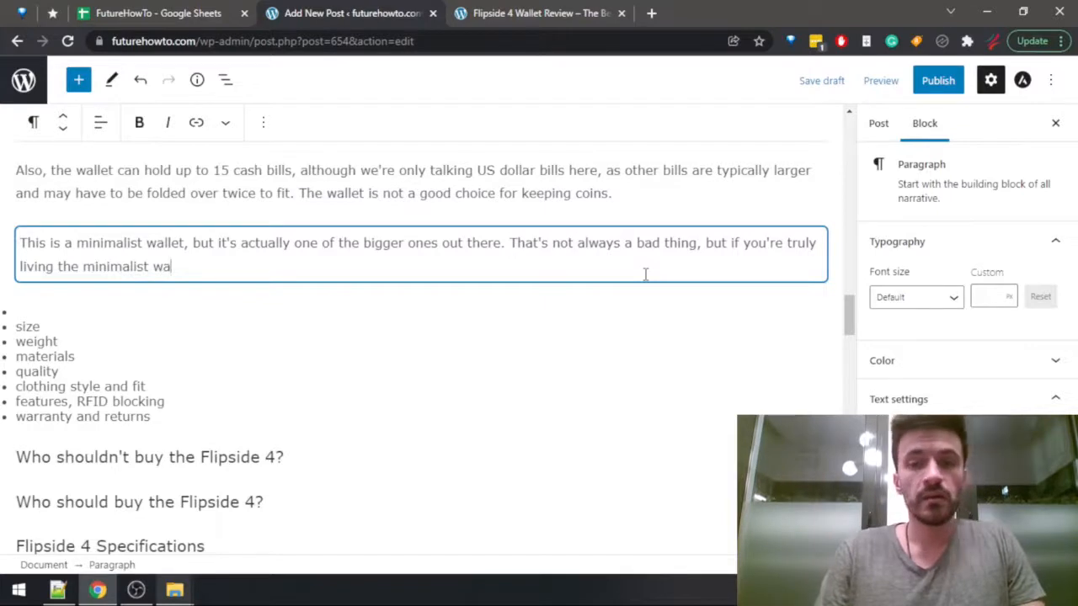
Move the whole minimalist wallet paragraph to below the "Who shouldn't buy the Flipside 4?" heading.
key("ctrl+shift+Left")
key("ctrl+shift+Left")
key("ctrl+shift+Left")
key("ctrl+shift+Left")
key("ctrl+shift+Left")
key("ctrl+shift+Left")
key("ctrl+shift+Left")
key("ctrl+shift+Left")
key("ctrl+shift+Left")
key("ctrl+shift+Left")
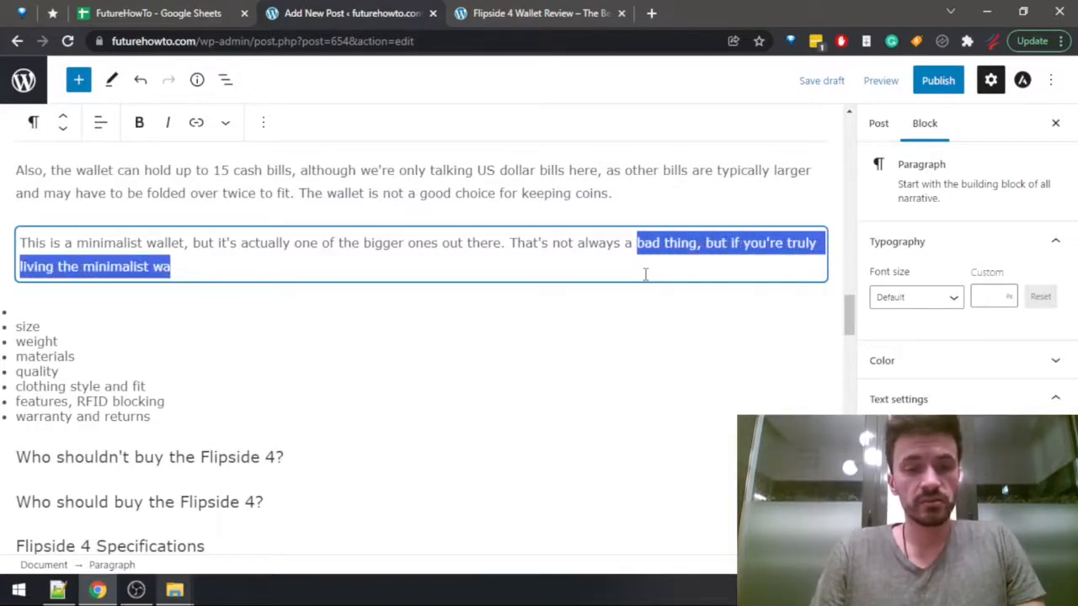
key("ctrl+shift+Left")
key("ctrl+shift+Left")
key("ctrl+shift+Left")
key("ctrl+shift+Left")
key("ctrl+shift+Left")
key("ctrl+shift+Left")
key("ctrl+shift+Left")
key("ctrl+shift+Left")
key("ctrl+shift+Left")
key("ctrl+shift+Left")
key("ctrl+shift+Left")
key("ctrl+shift+Left")
key("ctrl+shift+Left")
key("ctrl+shift+Left")
key("ctrl+shift+Left")
key("ctrl+shift+Left")
key("ctrl+shift+Left")
key("ctrl+shift+Left")
key("ctrl+shift+Left")
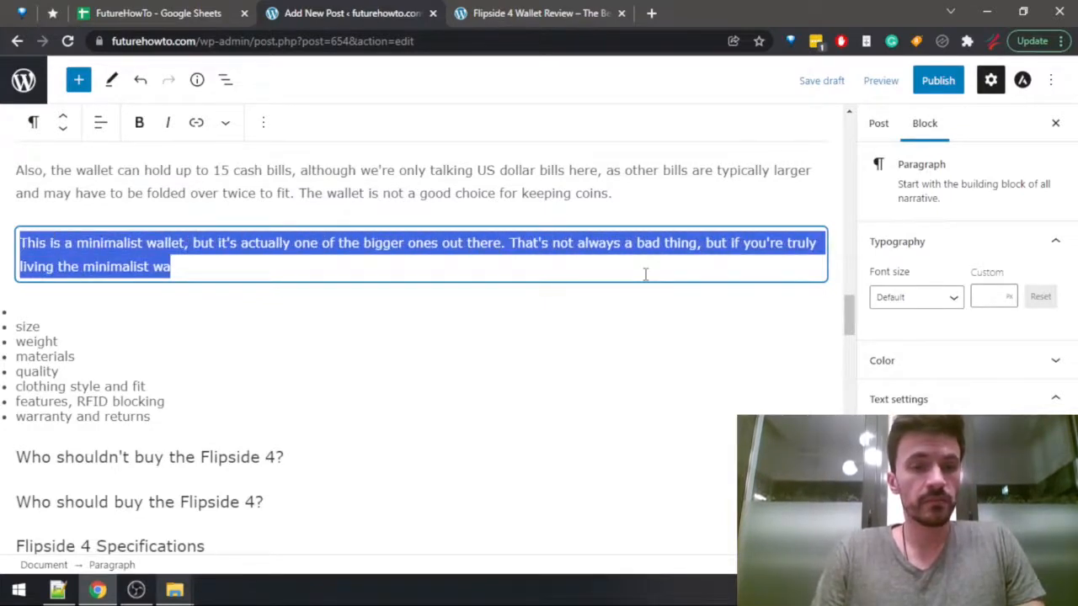
key("BackSpace")
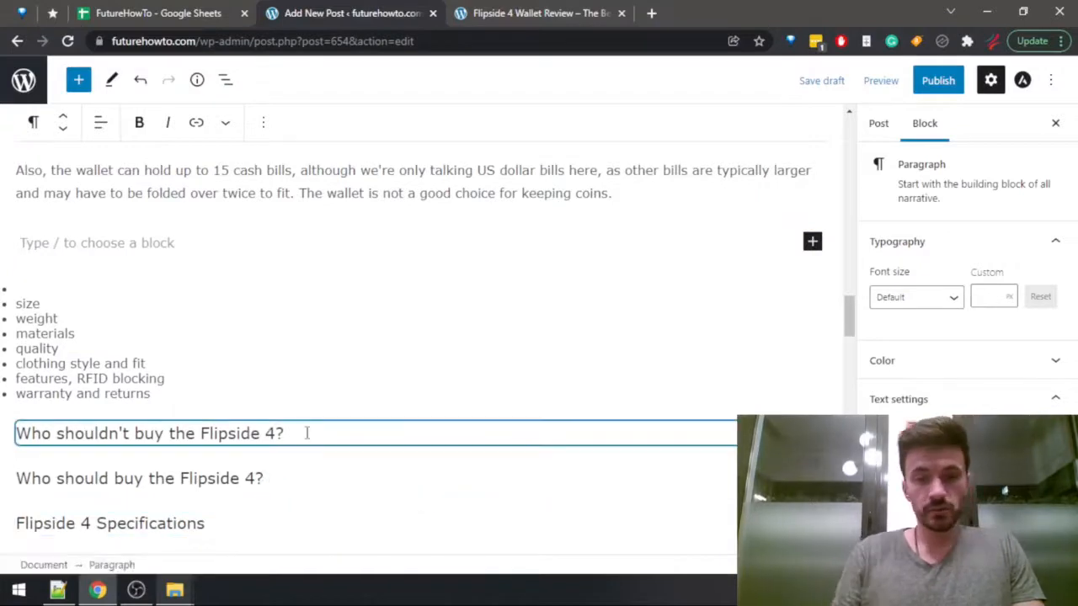
key("ctrl+z")
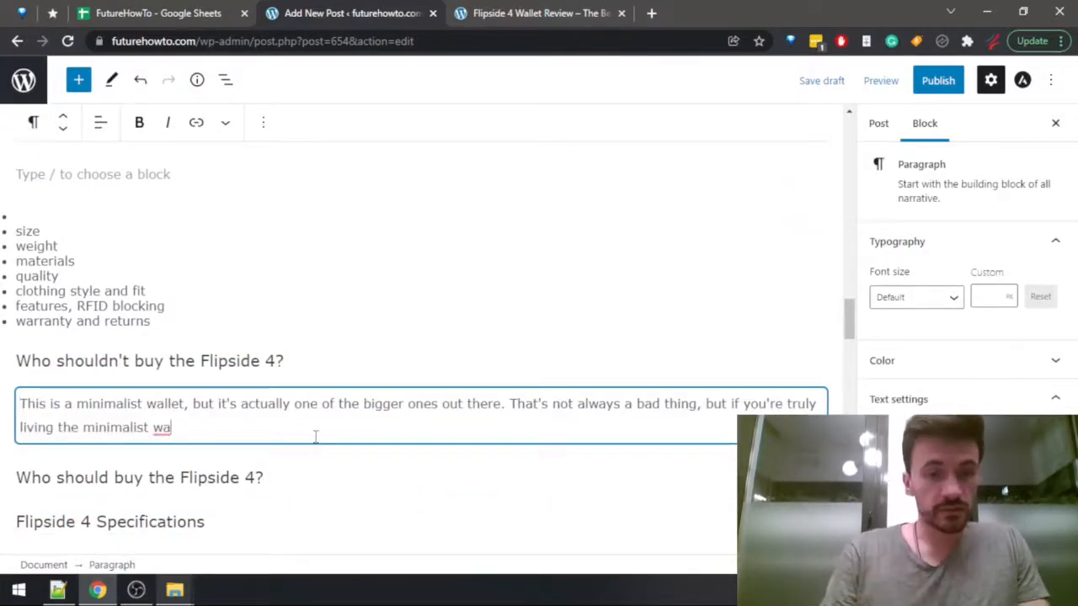
Finish the moved paragraph's sentence with "lifestyle to the max (no pun intended), then you may want to choose a different wallet.".
key("BackSpace")
key("BackSpace")
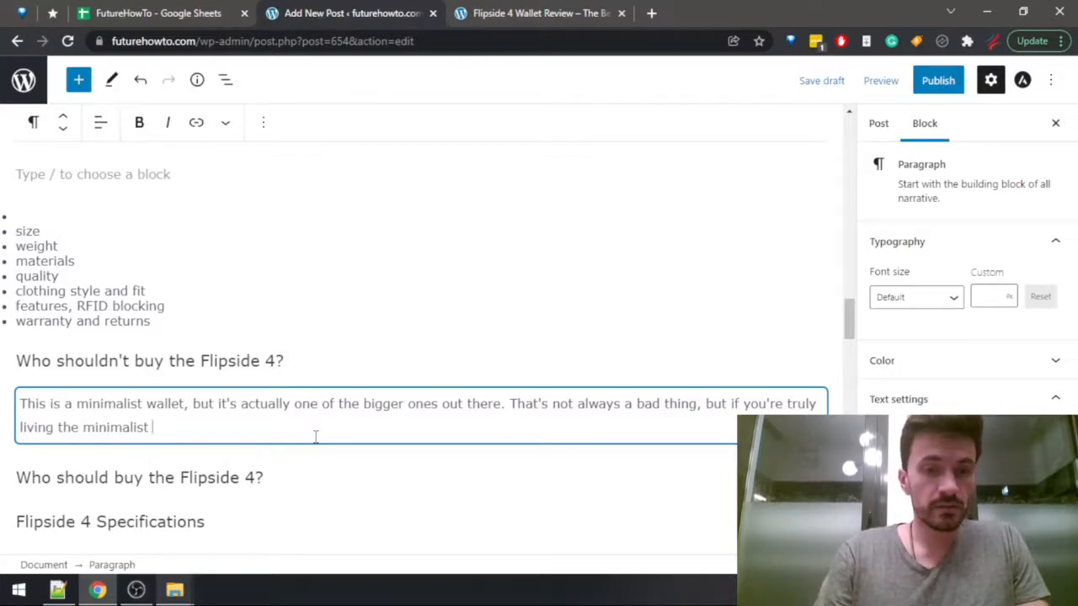
type("lifestyle")
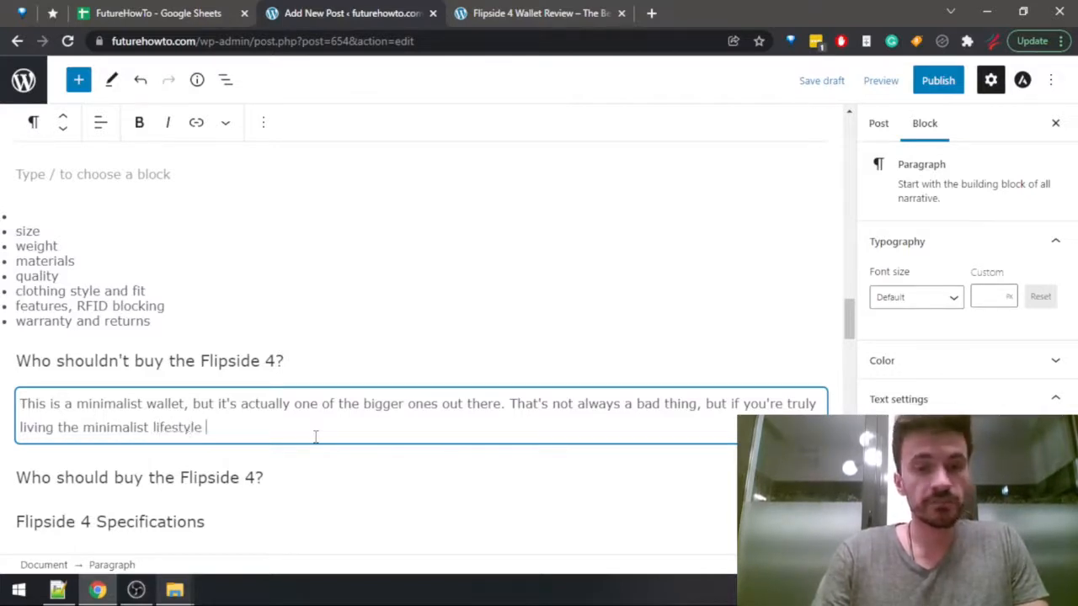
type(" to the max ")
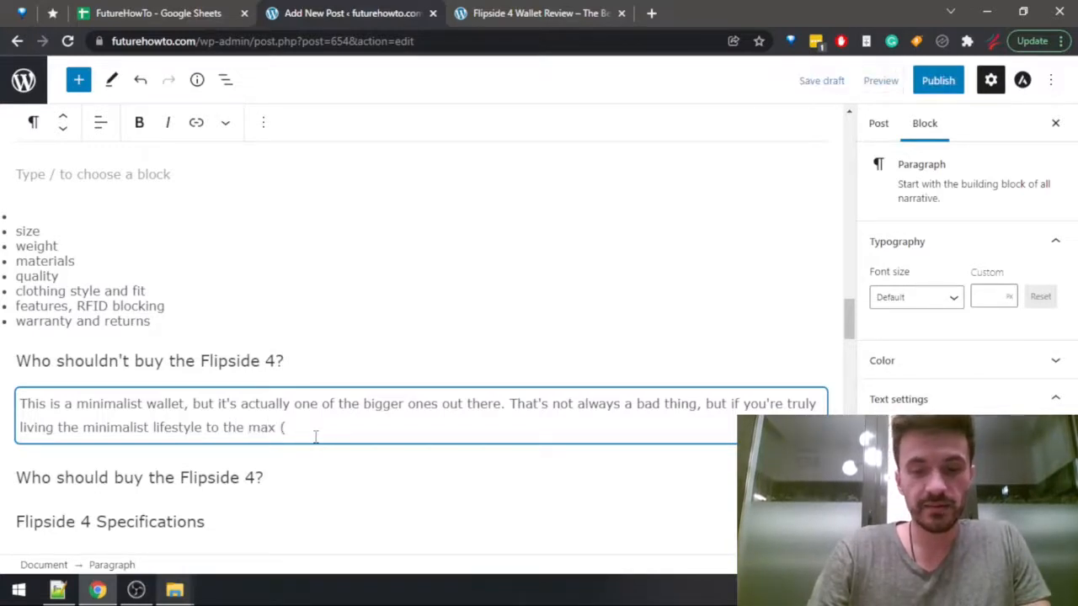
type("(no pun inten")
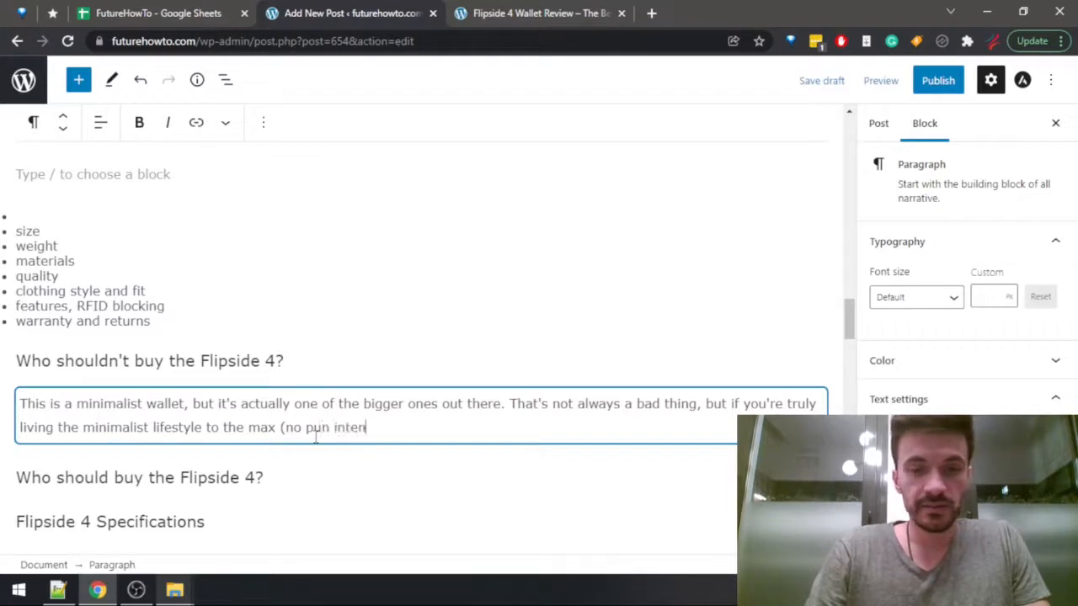
type("ded), t")
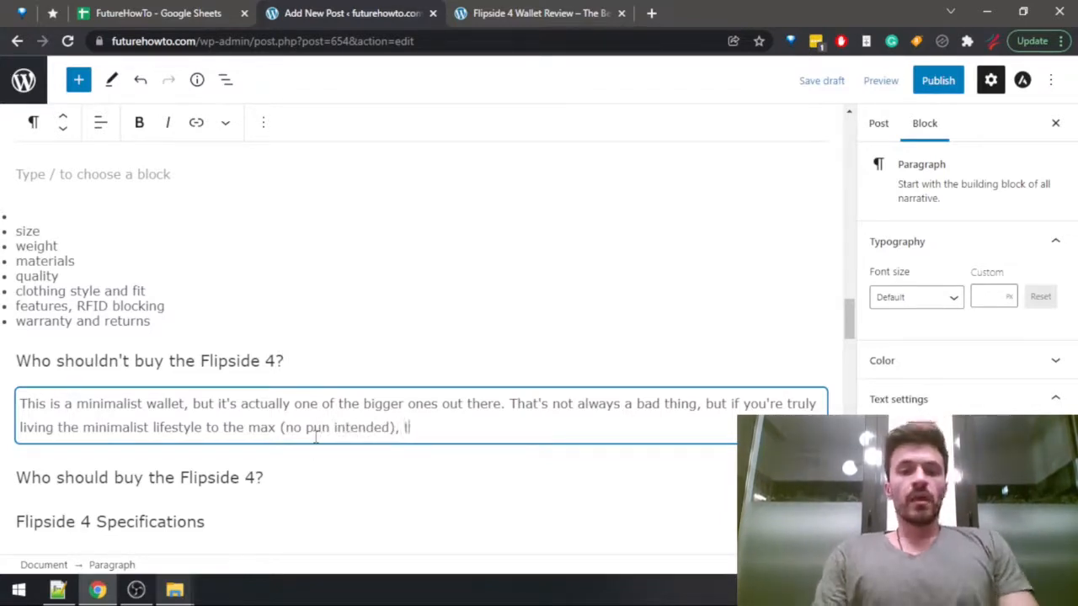
type("hen you may ")
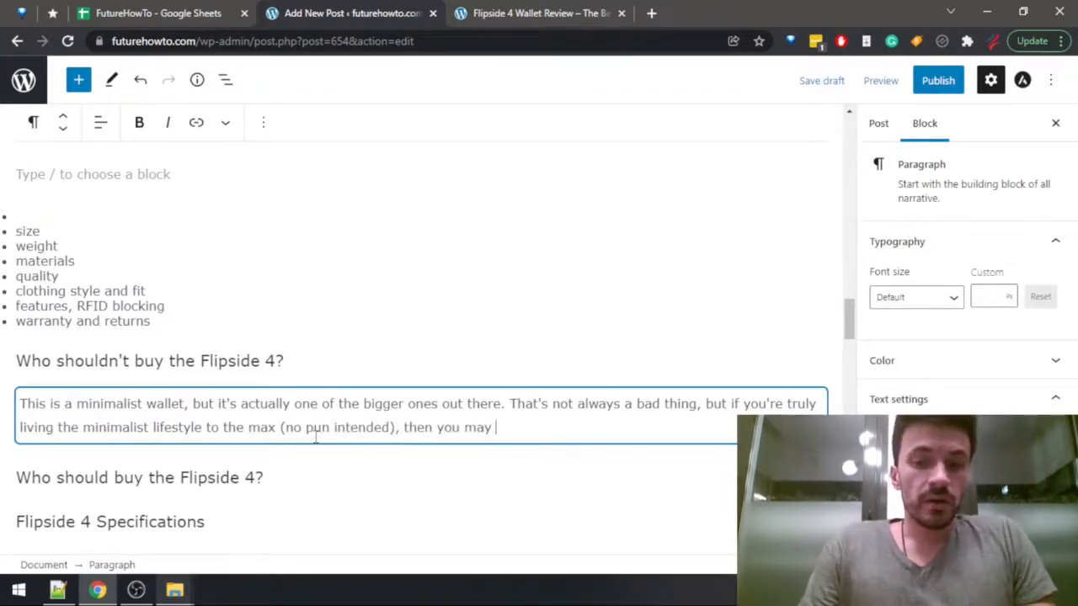
type("want to choose a ")
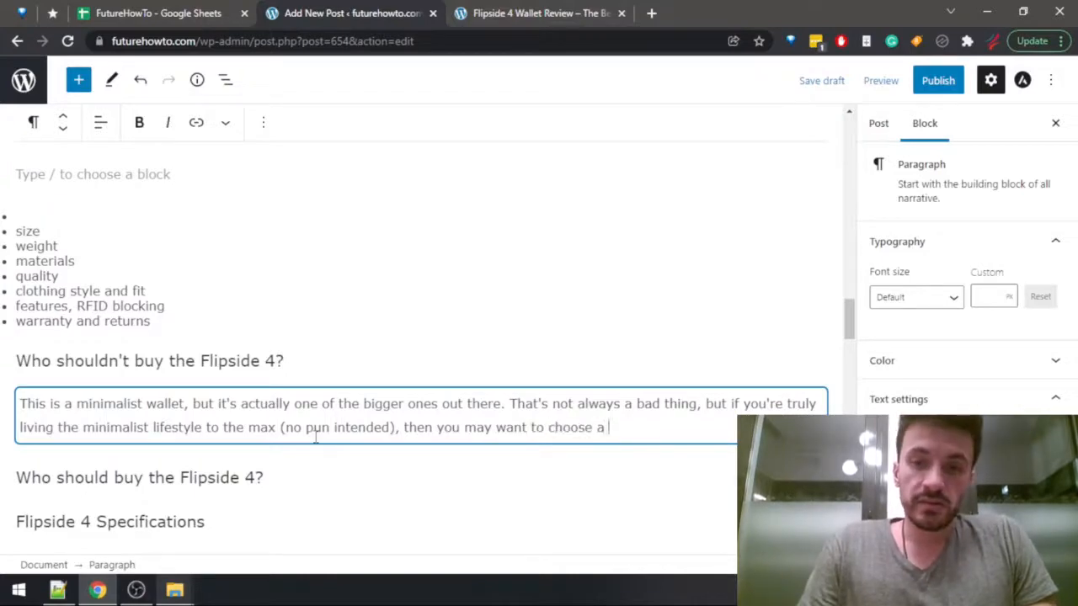
type("different wall")
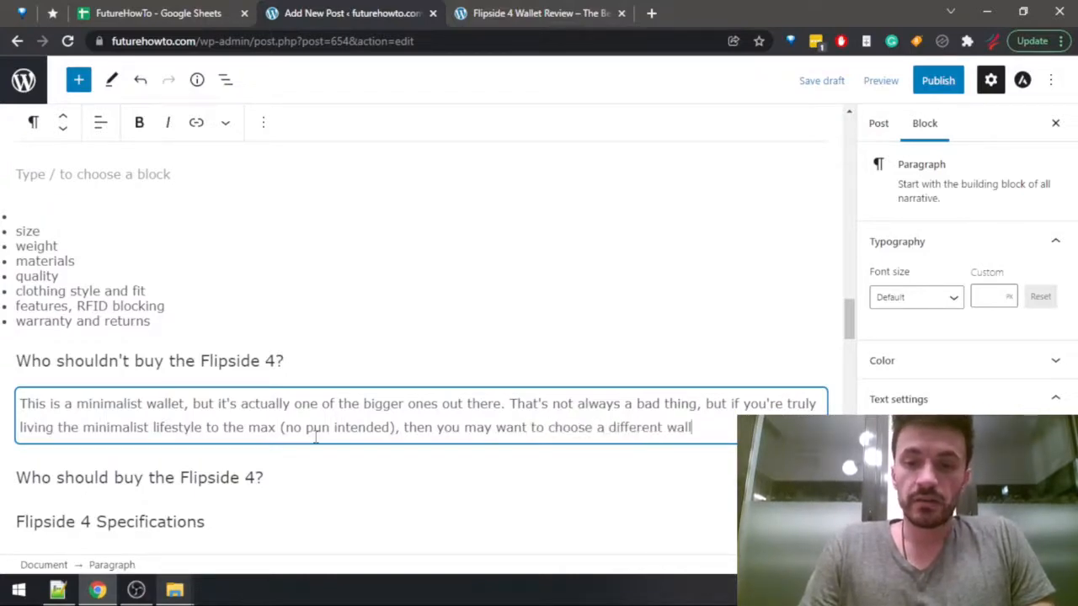
Search the published Flipside 4 review for "quality" to read the Build quality section and return to the post draft.
key("ctrl+Tab")
type("quality")
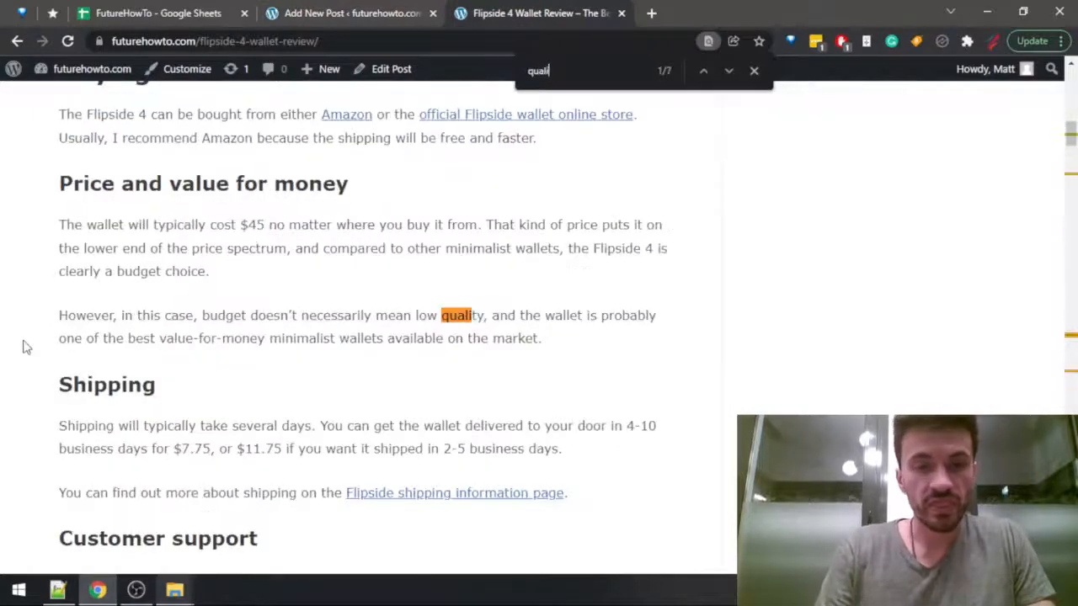
key("Return")
key("Return")
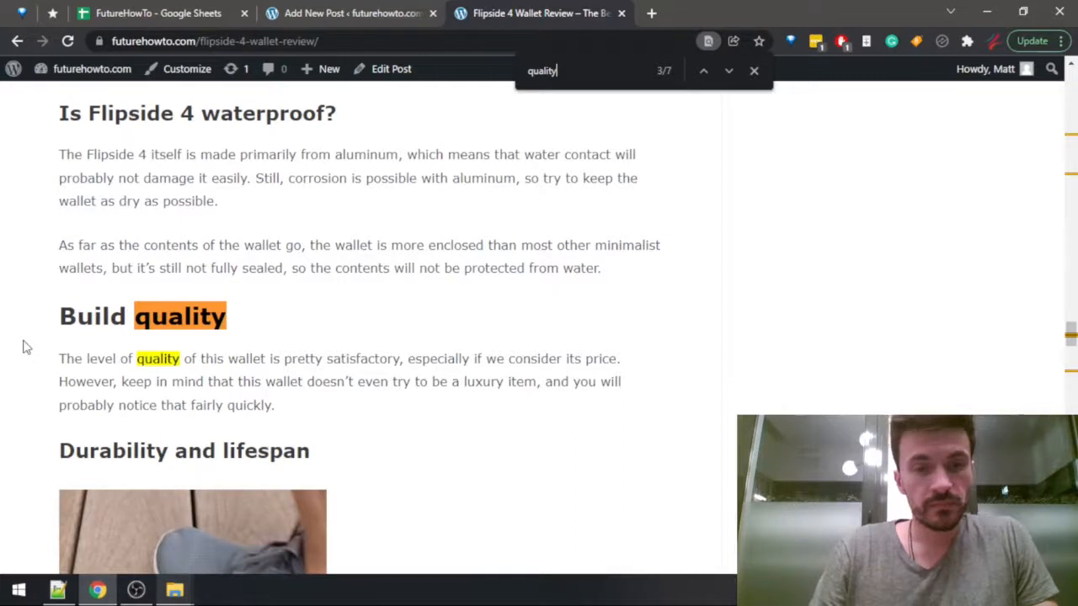
key("ctrl+shift+Tab")
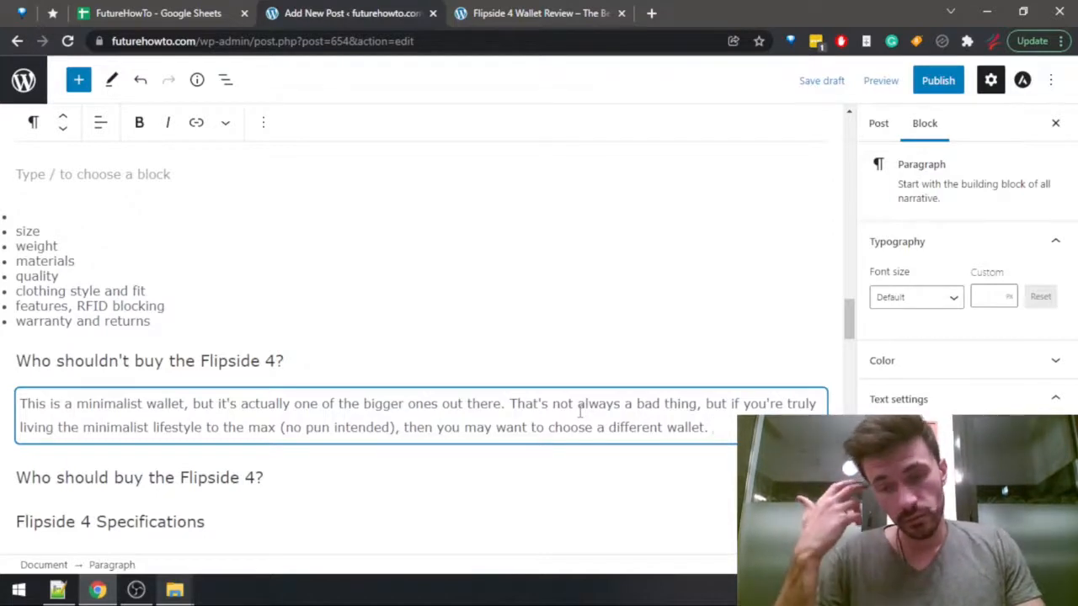
Add a paragraph below the minimalist lifestyle one: "Also, as most budget products, the level of quality will not be at the highest level.".
key("Return")
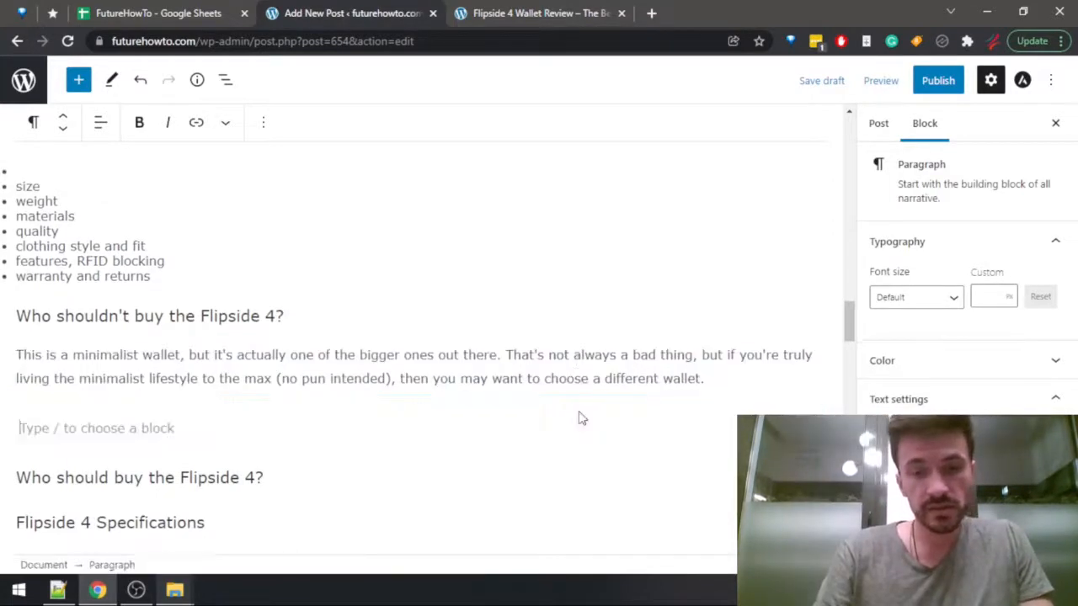
key("BackSpace")
type("A")
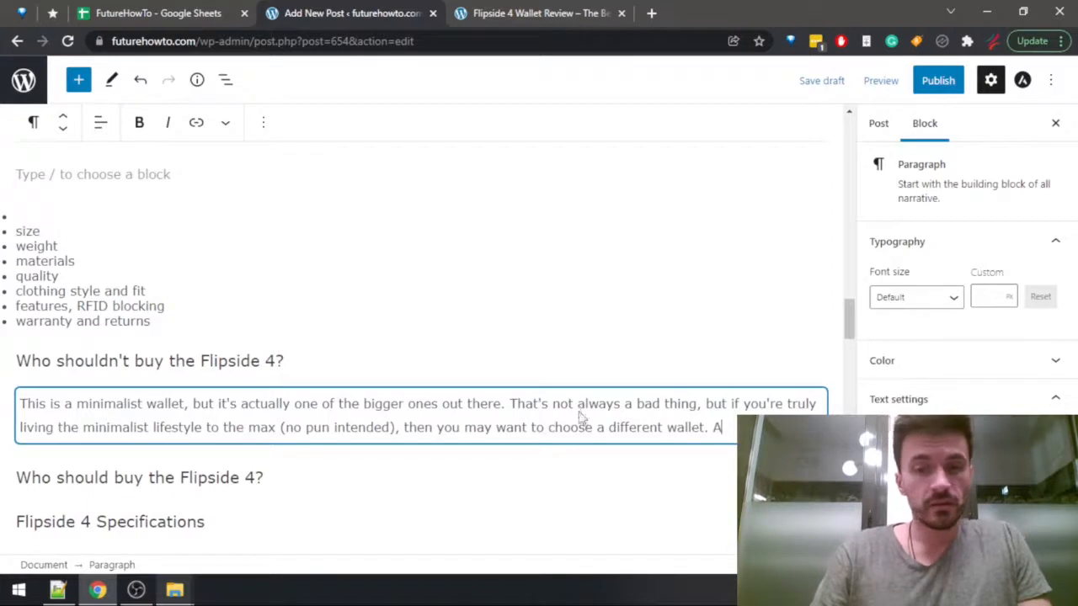
key("BackSpace")
key("Return")
type("Also, as m")
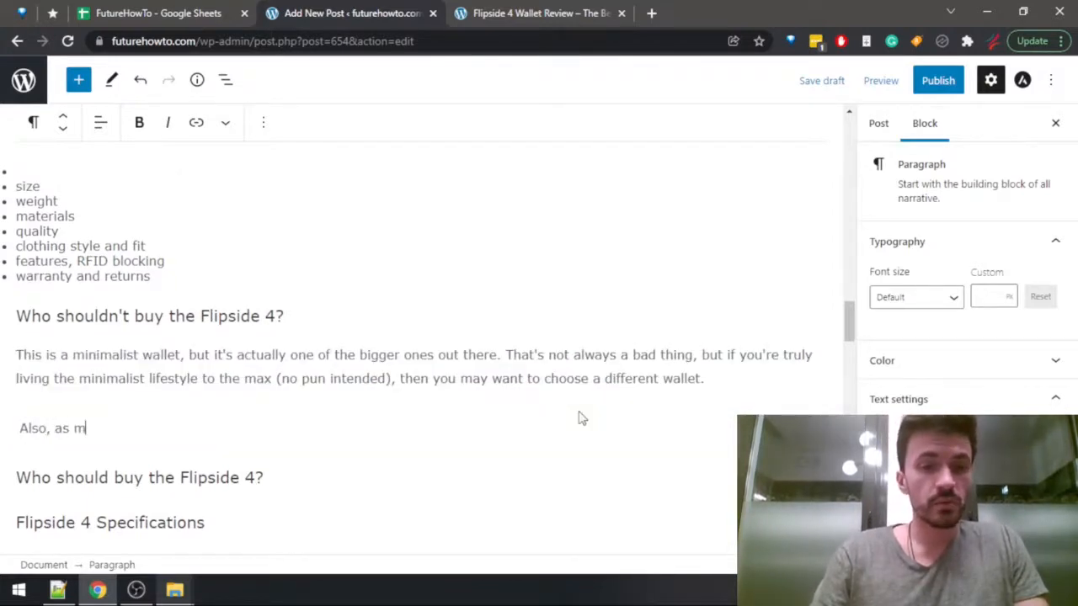
type("ost budget produ")
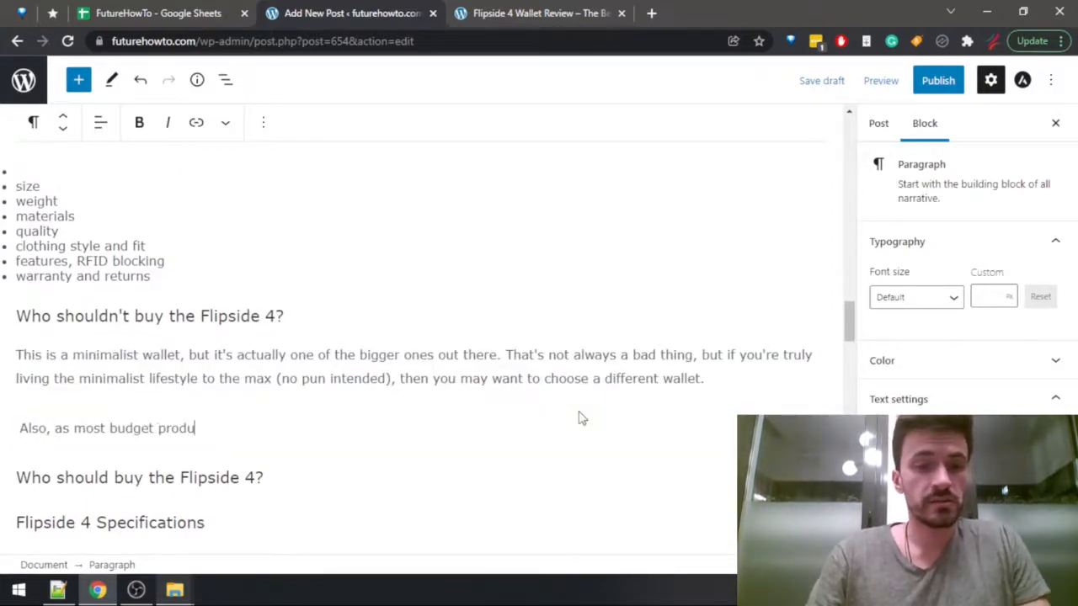
type("cts, the")
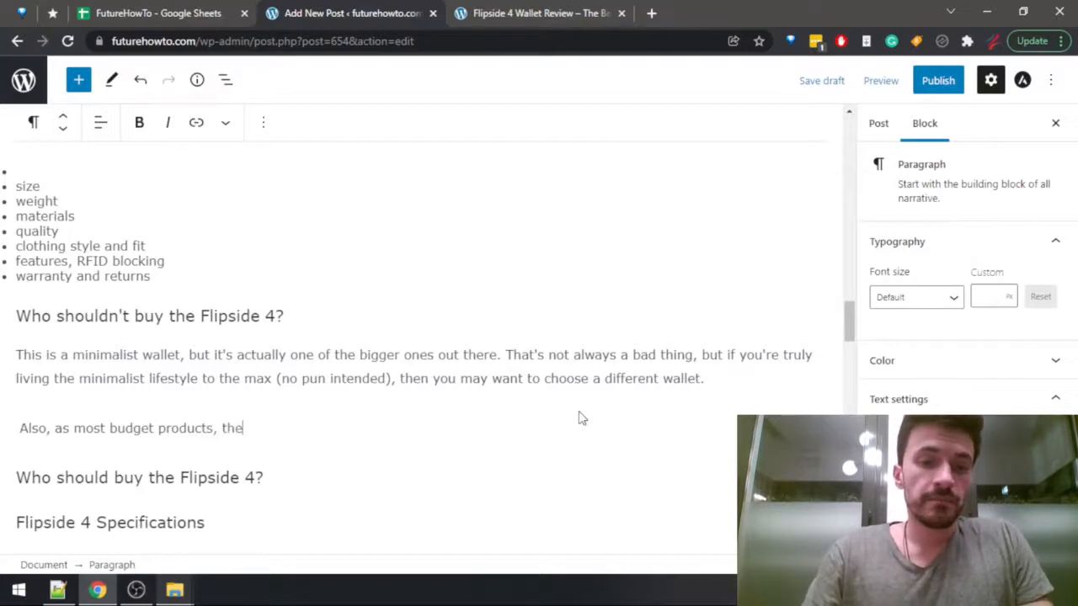
type(" level of q")
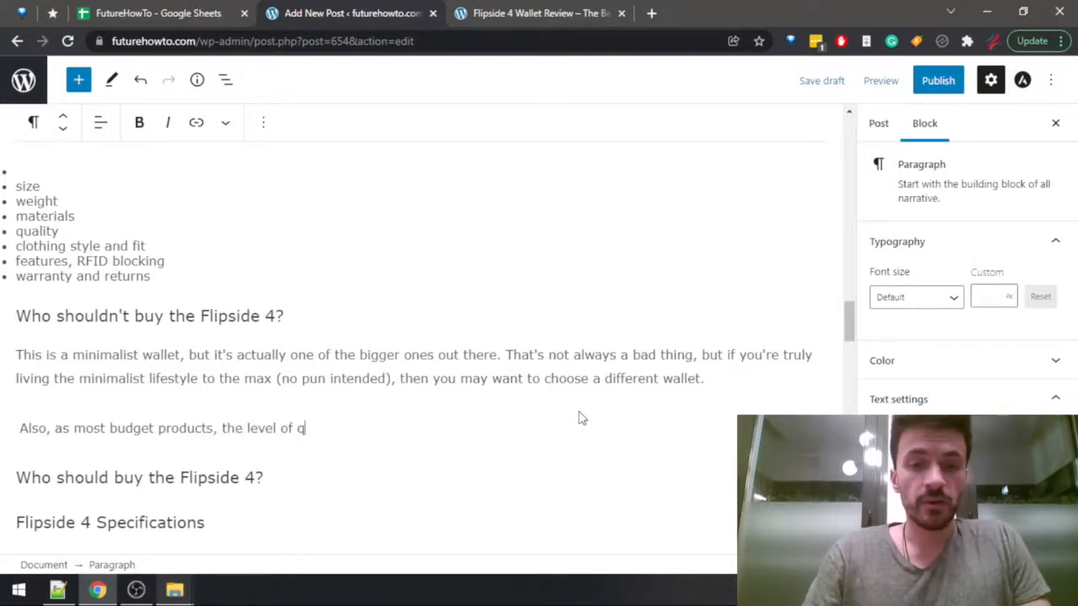
type("uality")
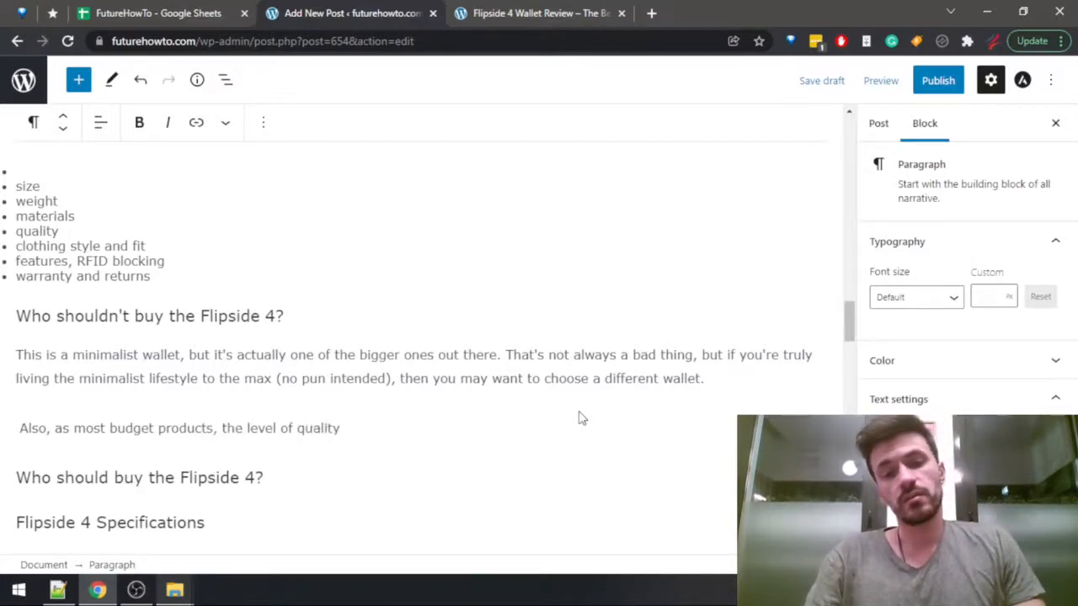
type(" in ill ")
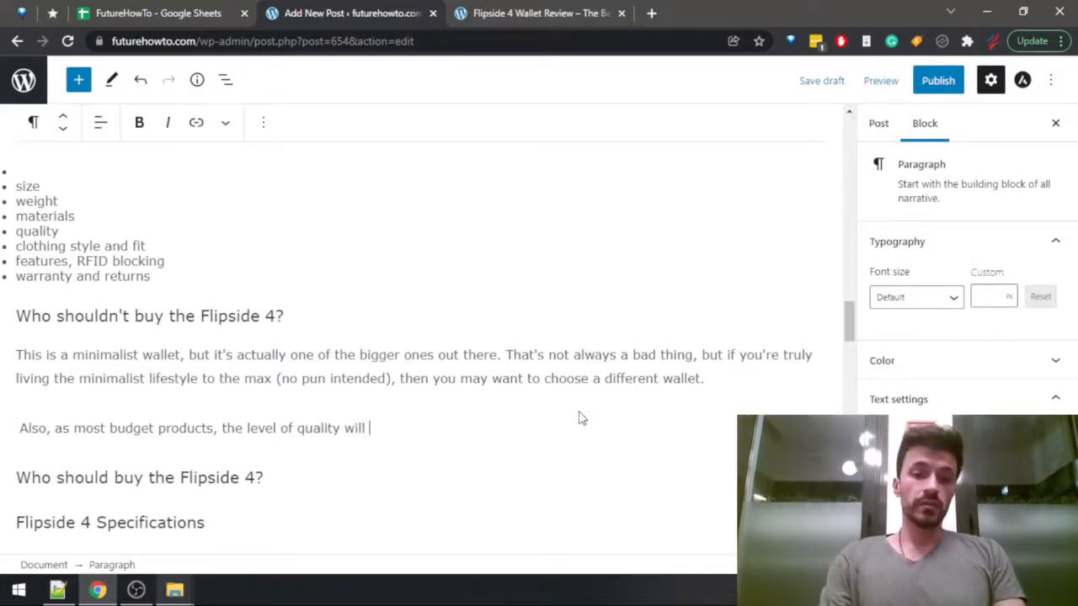
type("not be at the ")
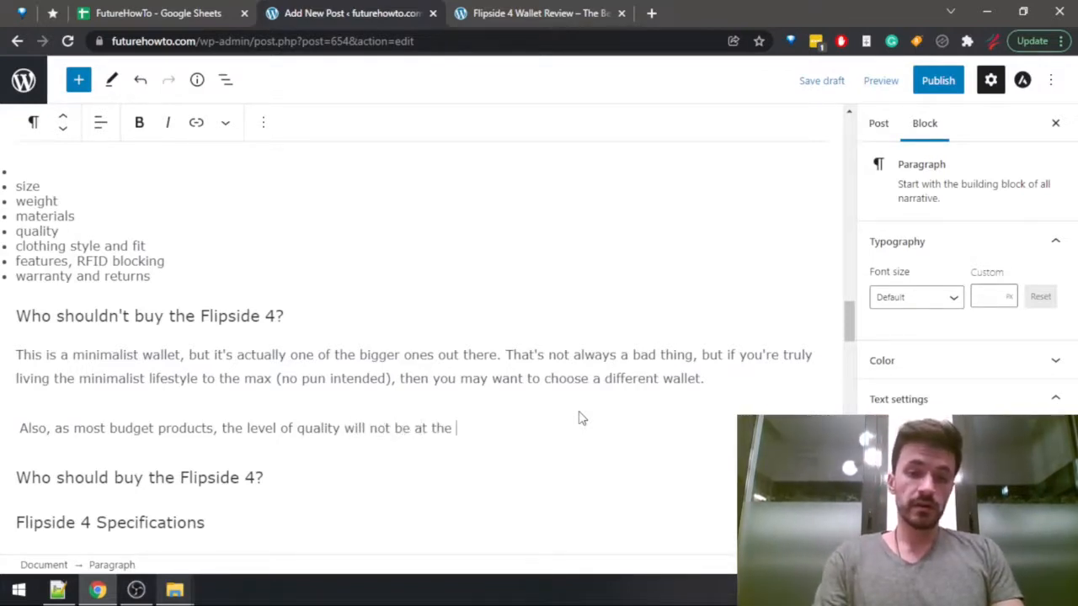
type("highest level. ")
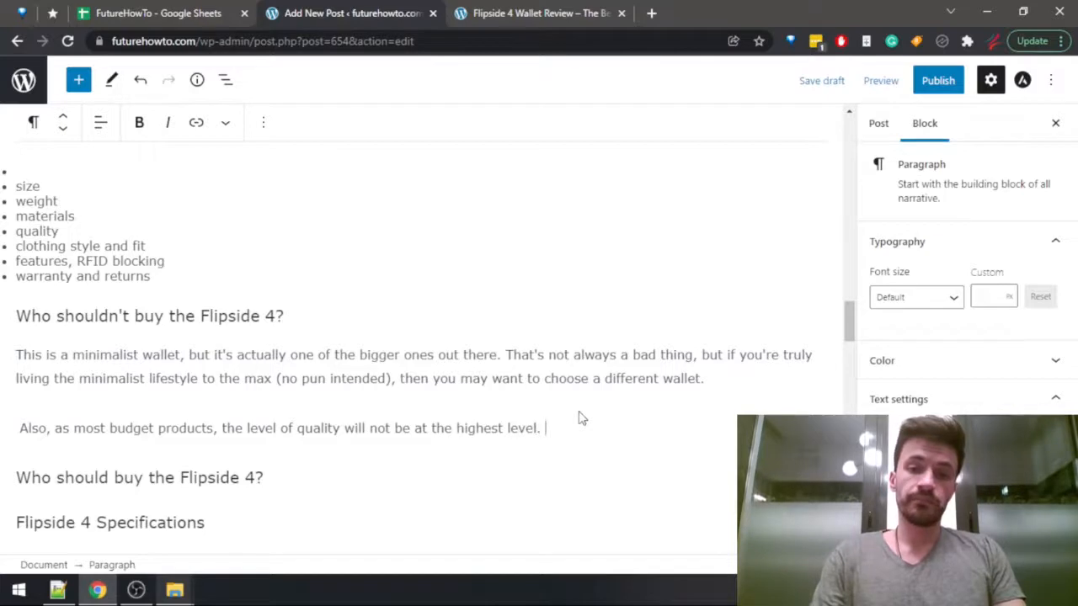
type("It's still ")
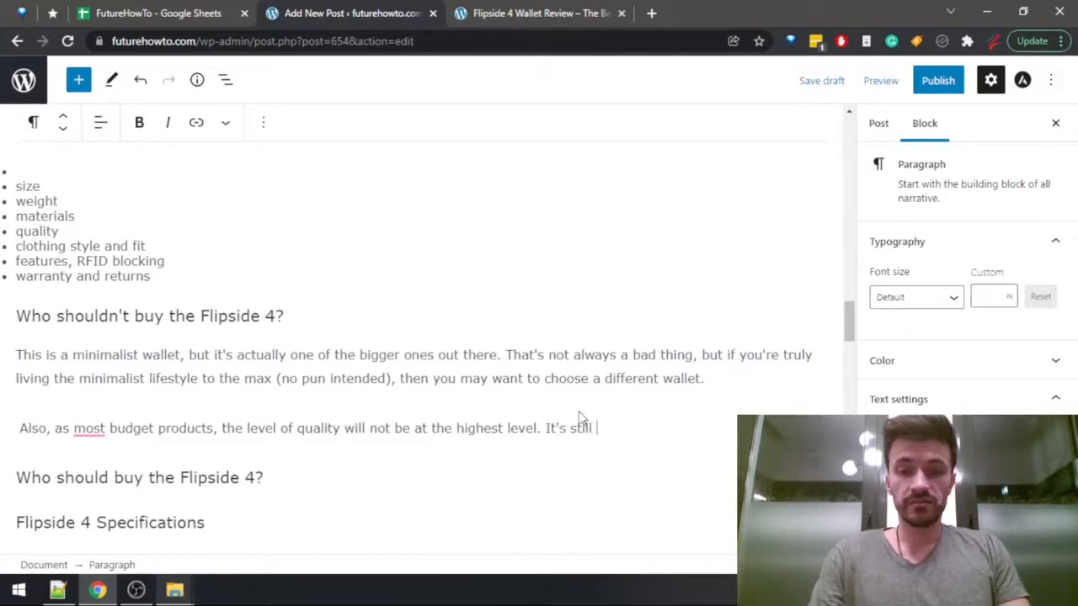
type("very")
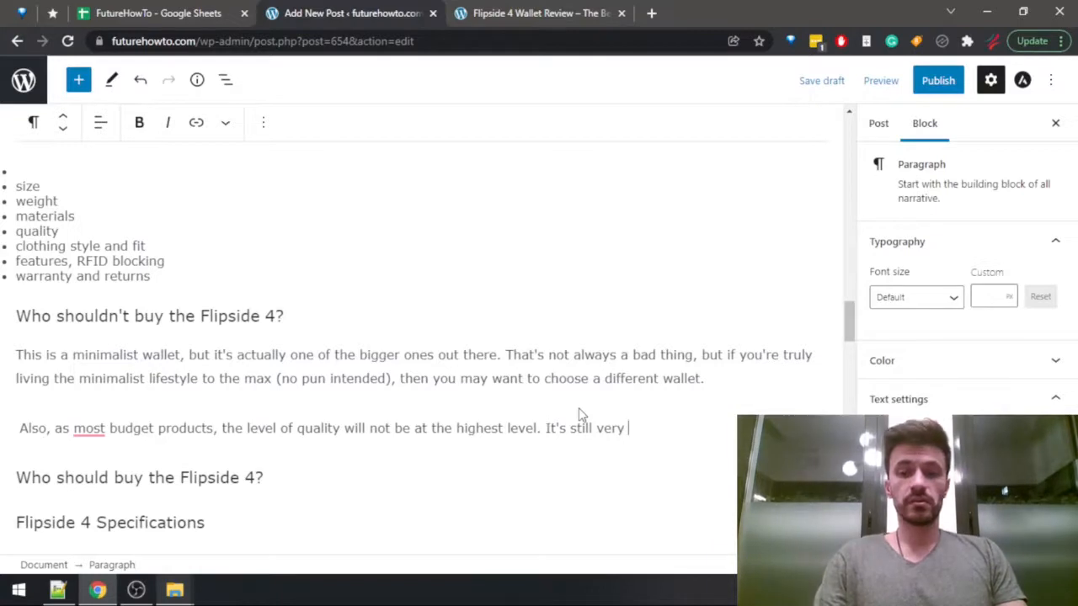
Continue the budget quality paragraph with "It's still a very solid-quality item, but don't expect".
key("ctrl+shift+Left")
key("Left")
type("a very ")
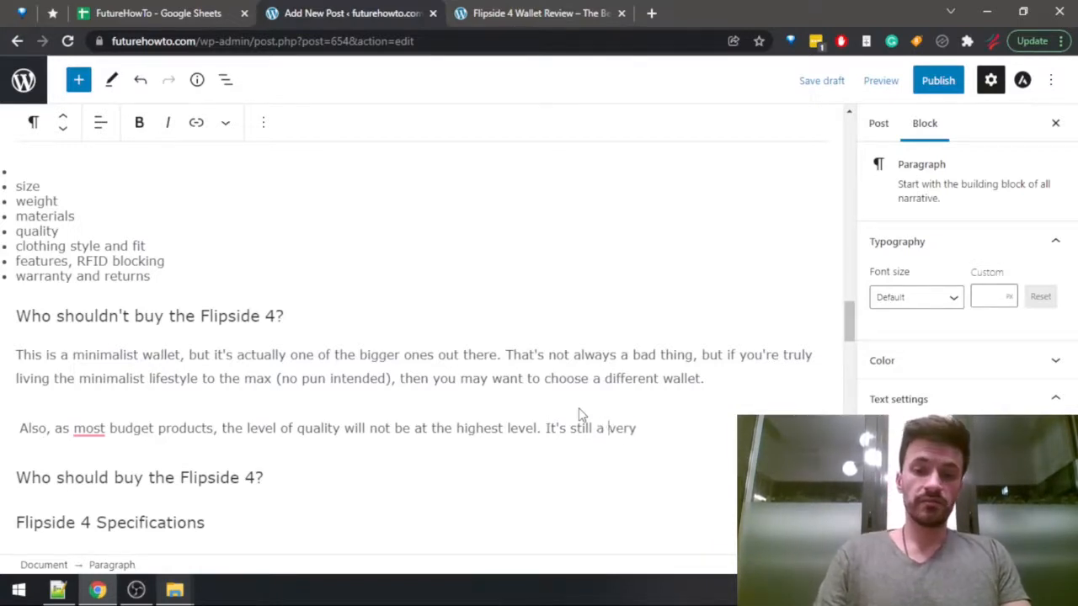
type("solid-qu")
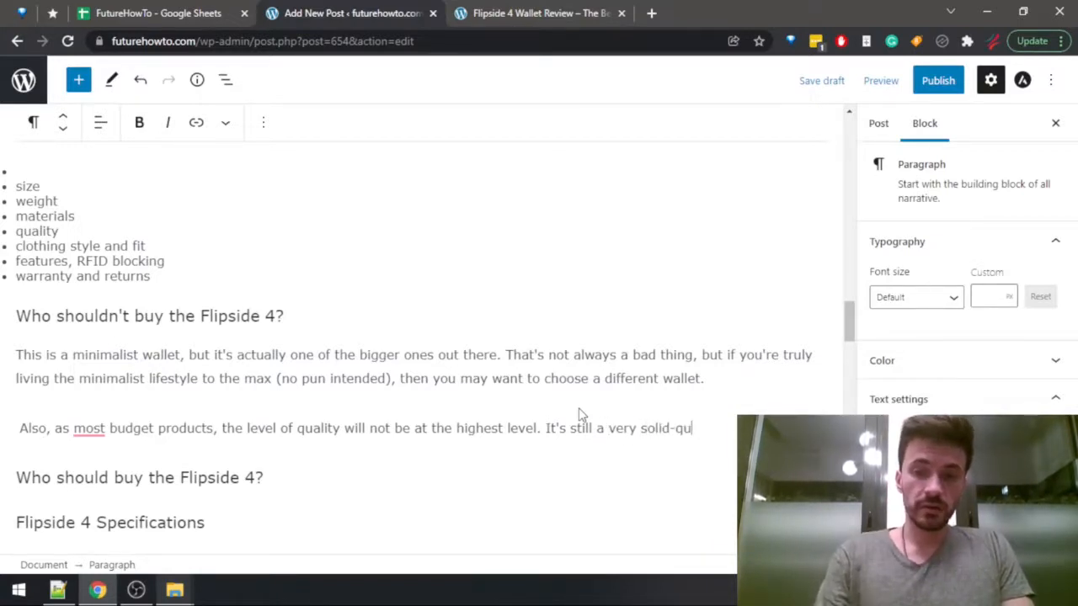
type("ality ite")
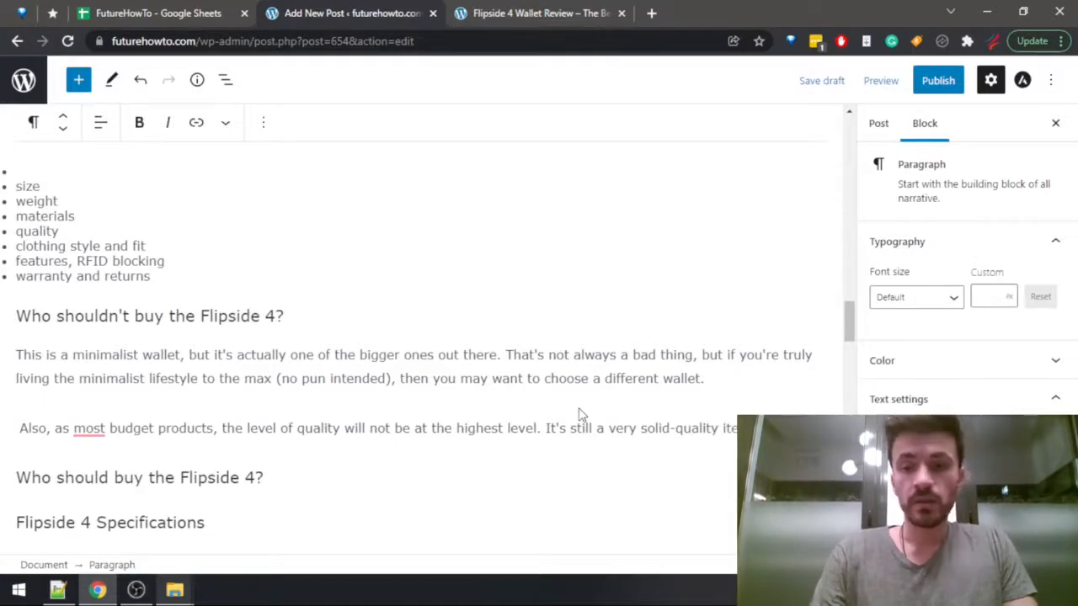
type("m, but don't expe")
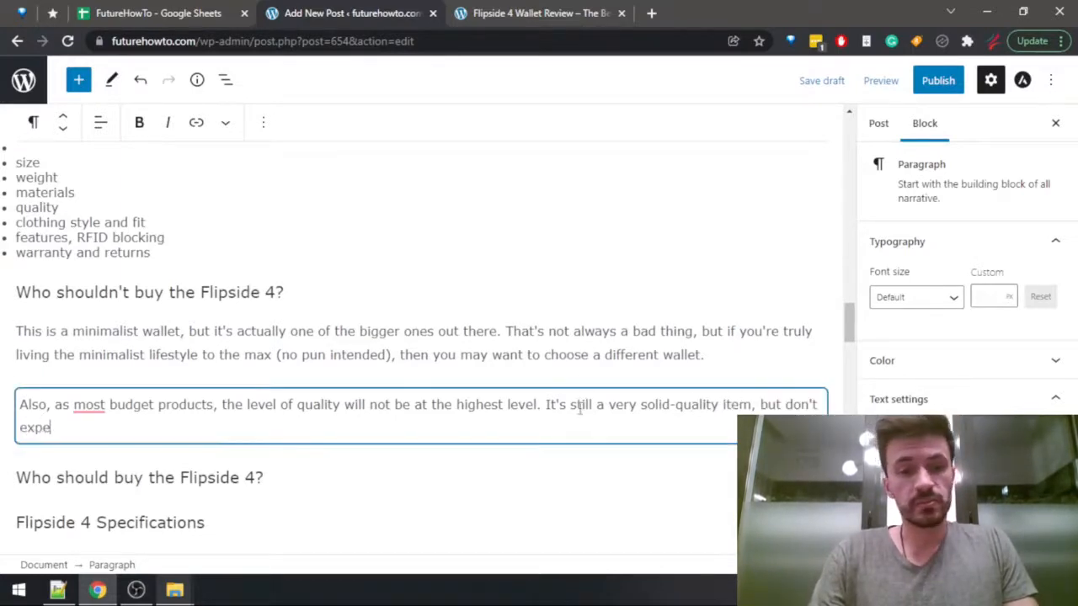
type("ct")
Correct "as most" to "as with most" using the Grammarly suggestion and finish the paragraph with "premium levels of quality.".
left_click(95, 404)
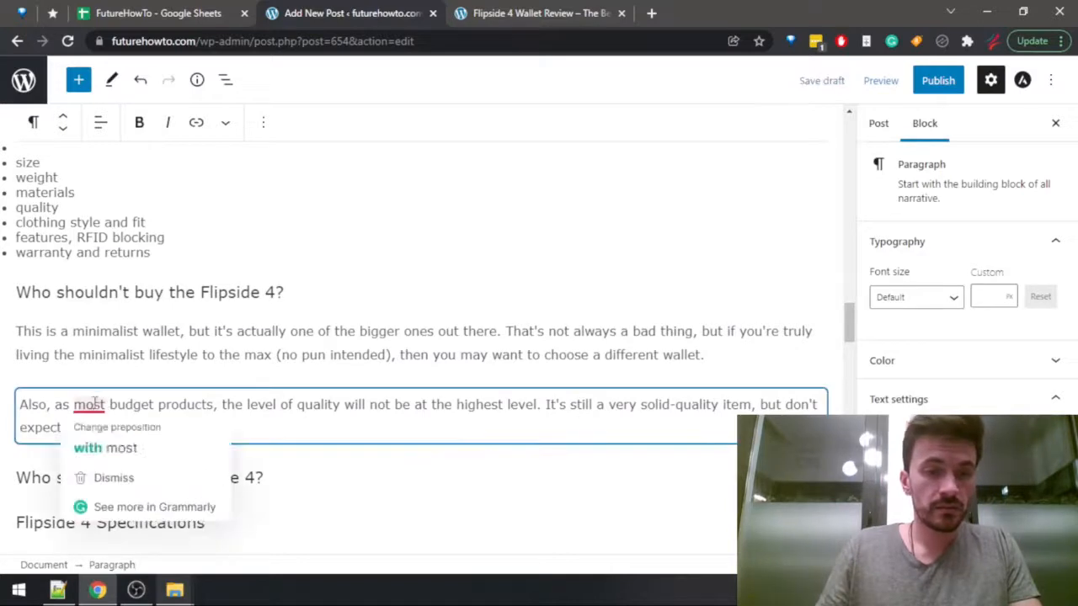
left_click(105, 448)
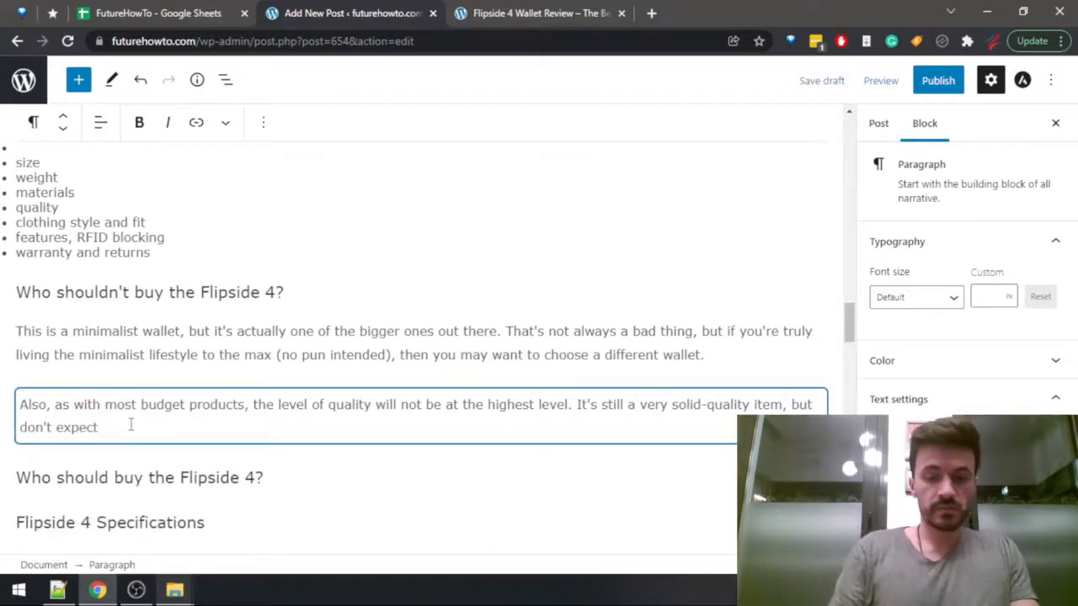
type("premium le")
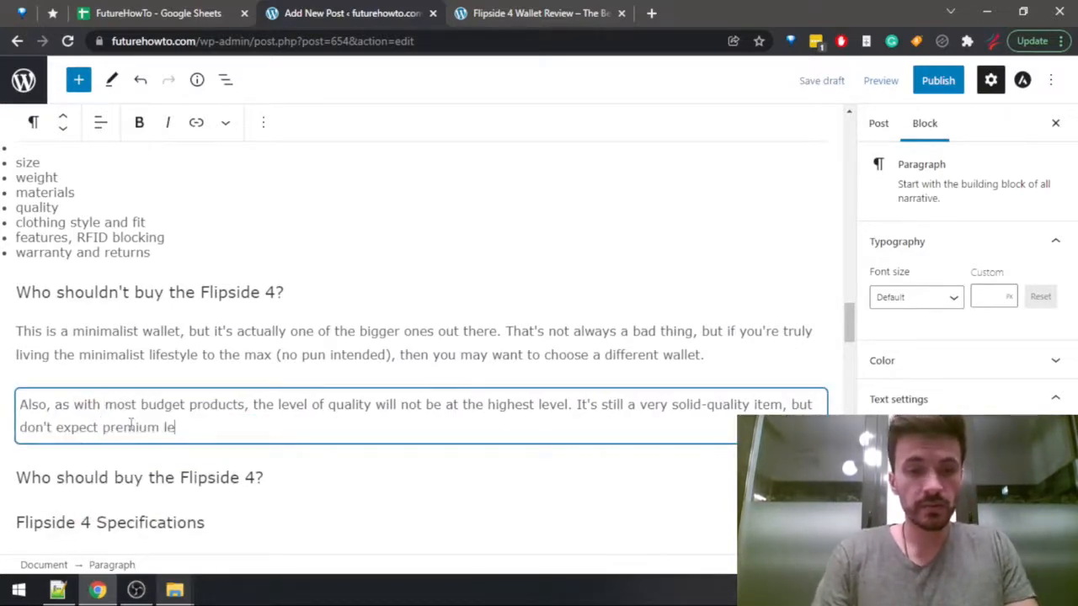
type("vels o")
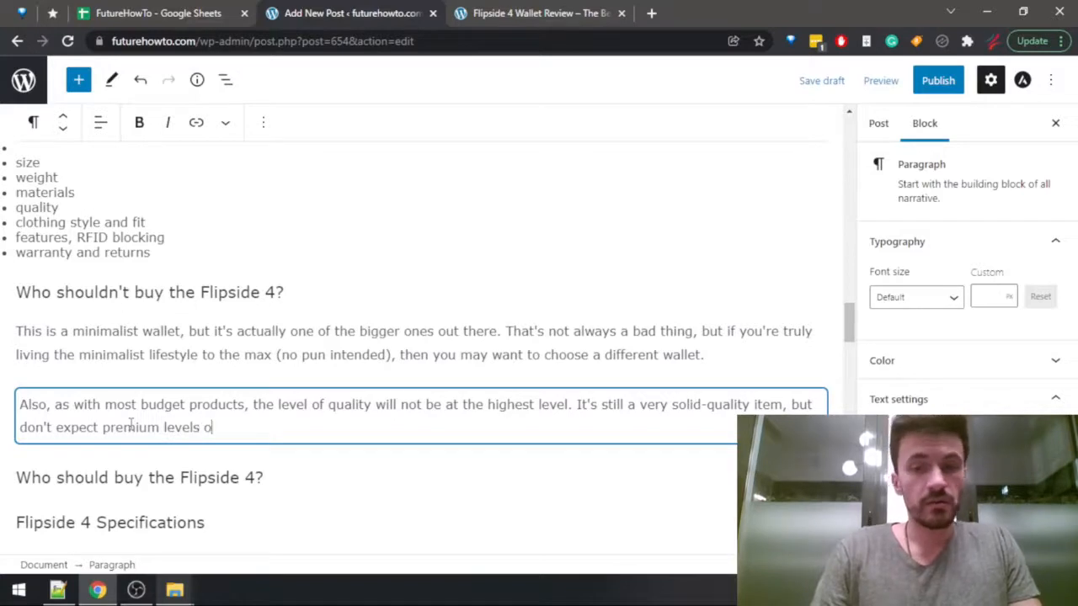
type("f quality.")
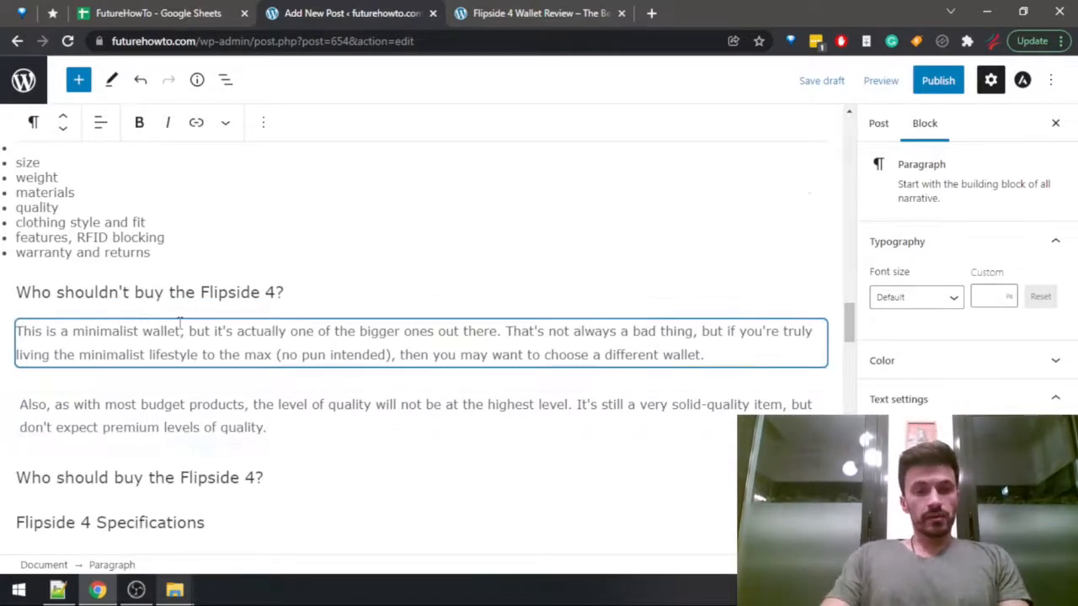
Start a new paragraph below the cash bills paragraph with "The Flipside 4 is actually one of the bigger".
scroll(179, 326, "up", 4)
left_click(80, 421)
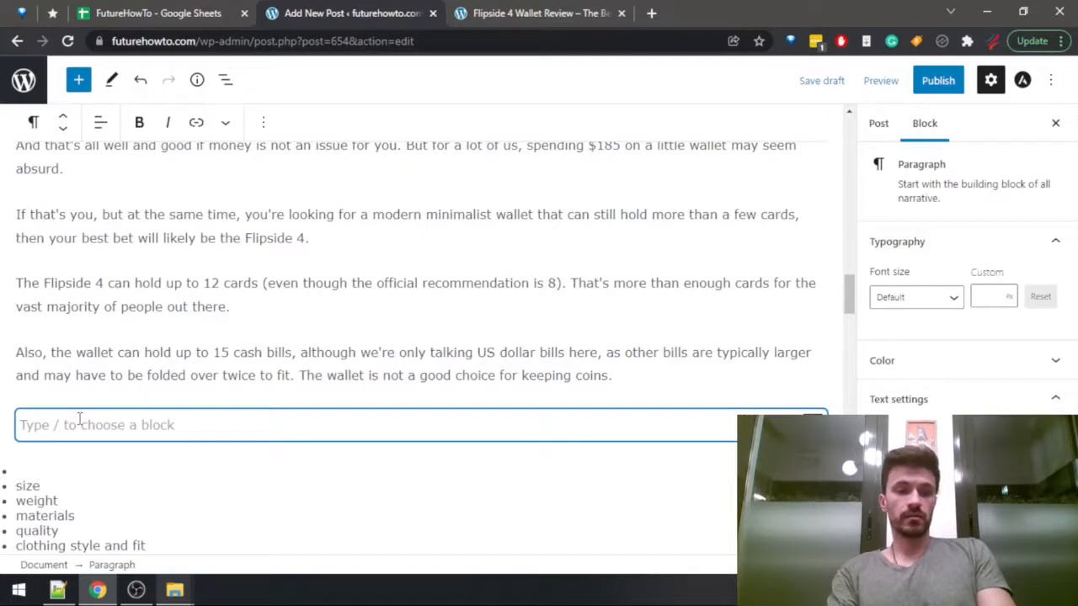
type("While")
key("ctrl+BackSpace")
type("The wa")
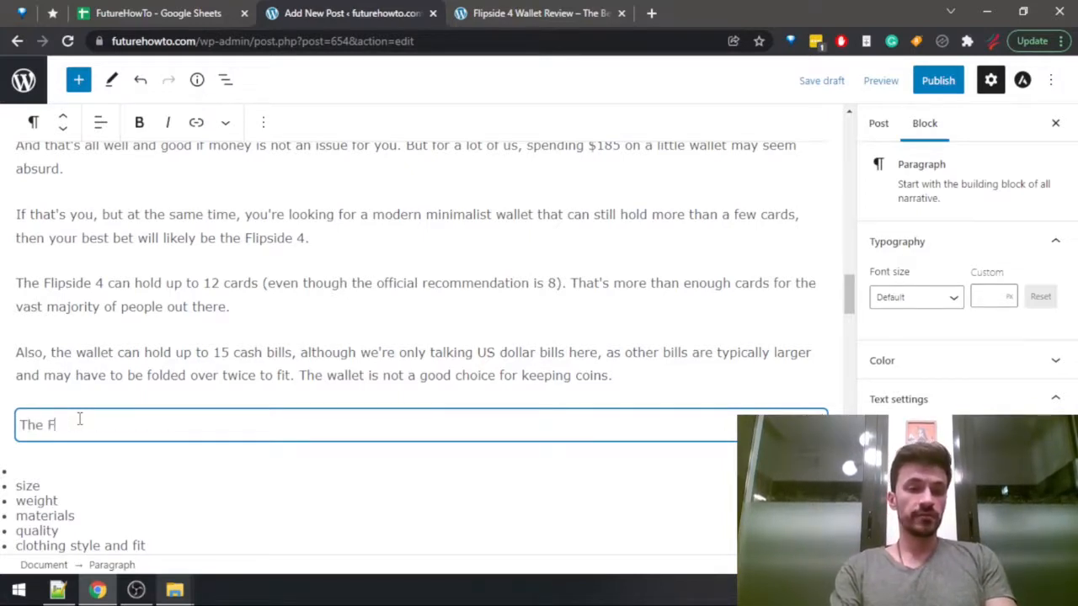
type("lipside 4 ")
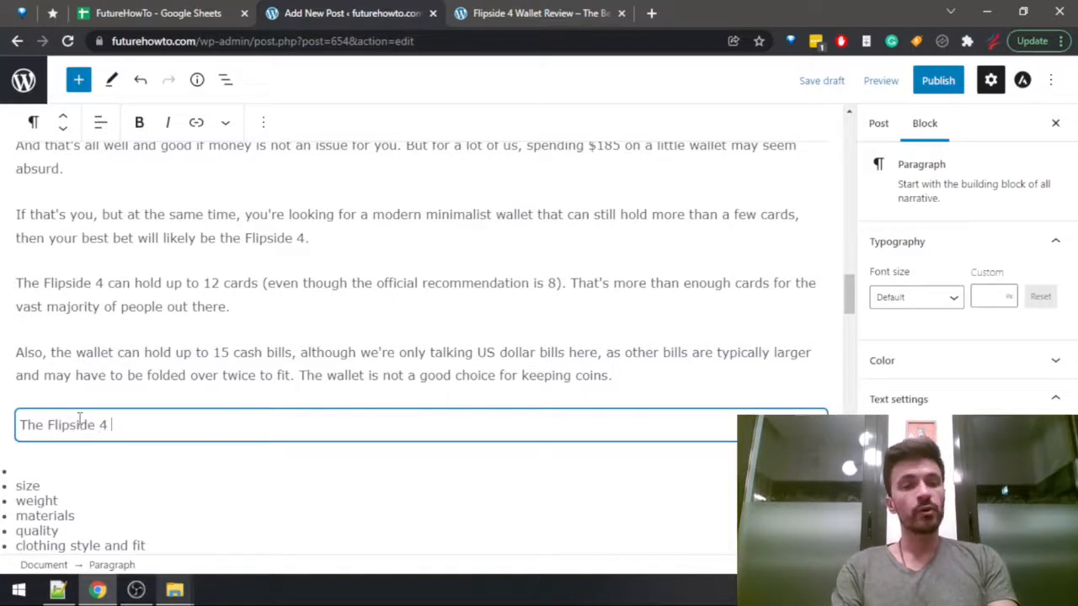
type("is actually on")
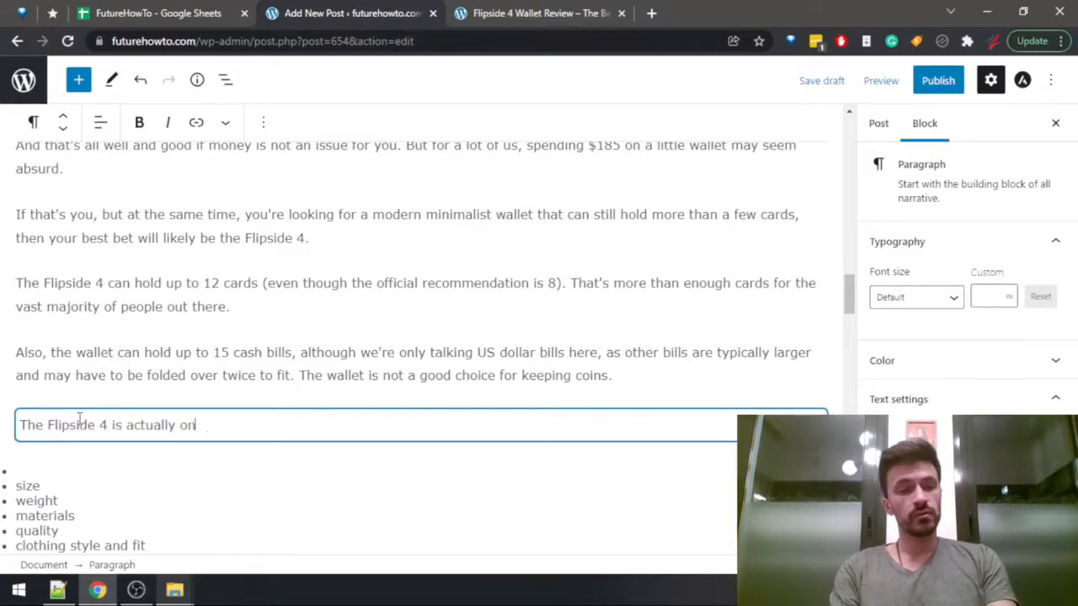
type("e of the bigger")
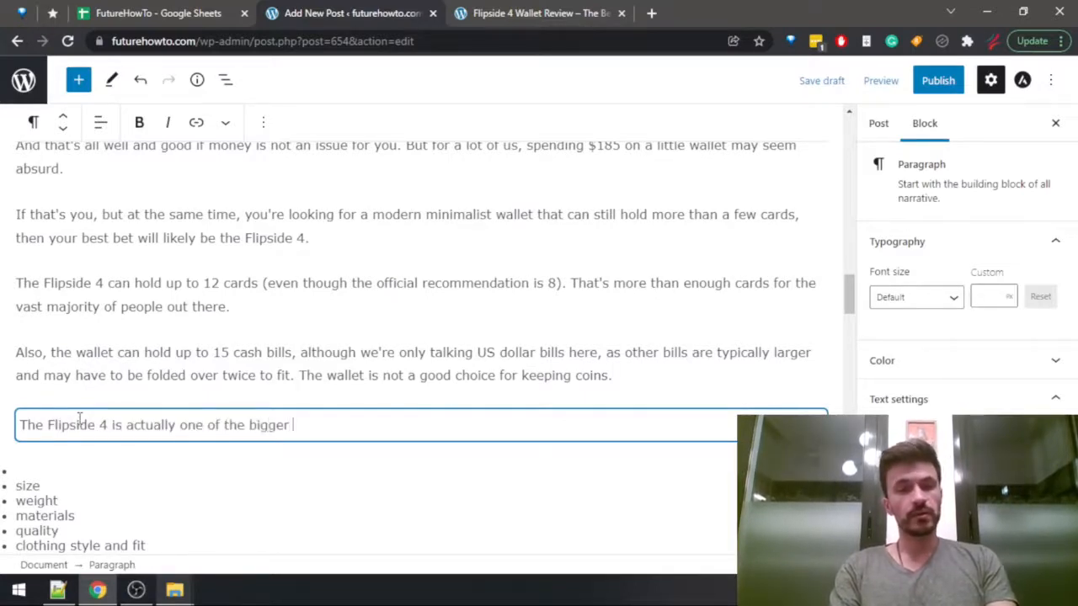
Continue the sentence with "minimalist wallets in terms of size and dimension" and switch to the FutureHowTo spreadsheet's wallet data.
key("ctrl+shift+Tab")
key("ctrl+Tab")
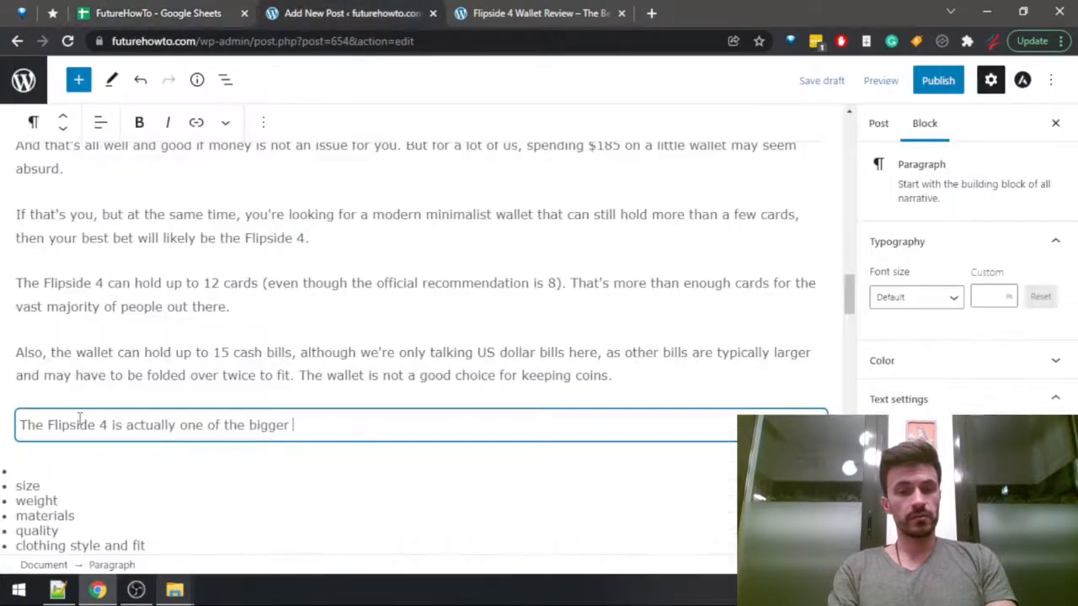
type("minimalist wallets")
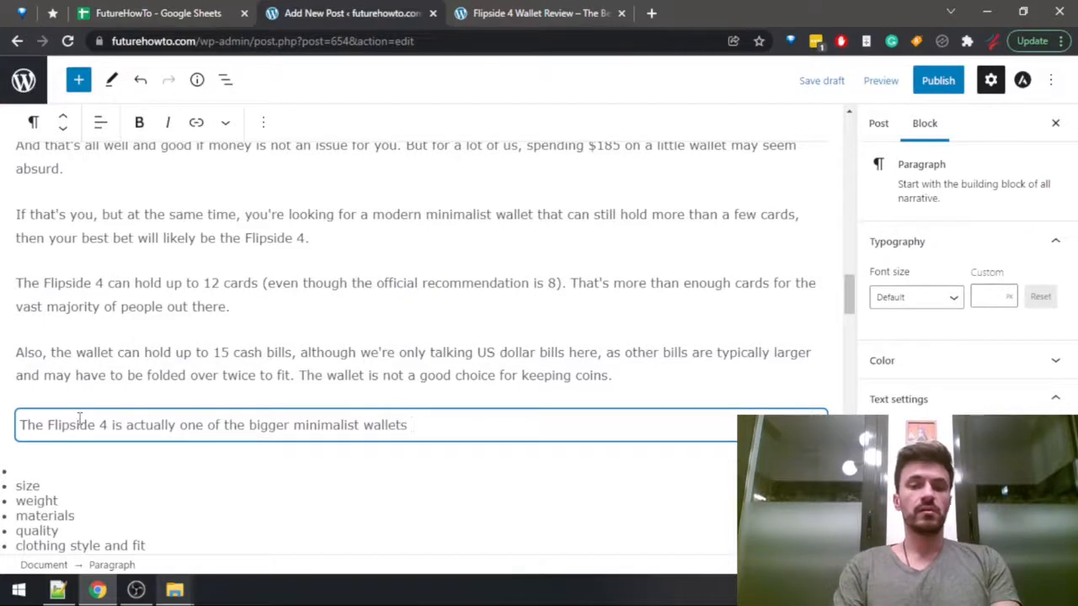
type(" in terms of s")
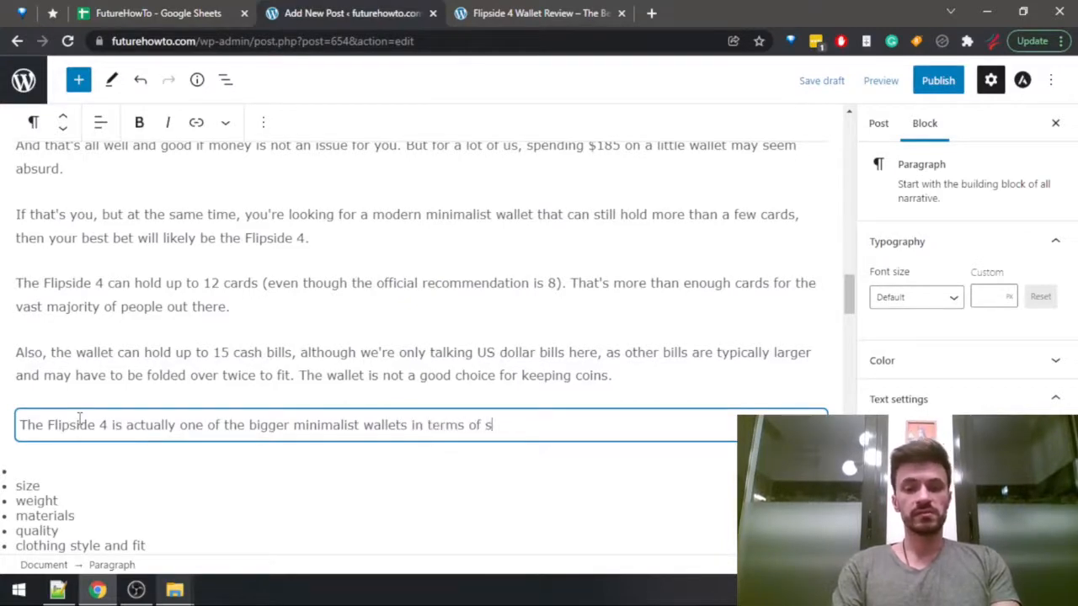
type("ize and dimensi")
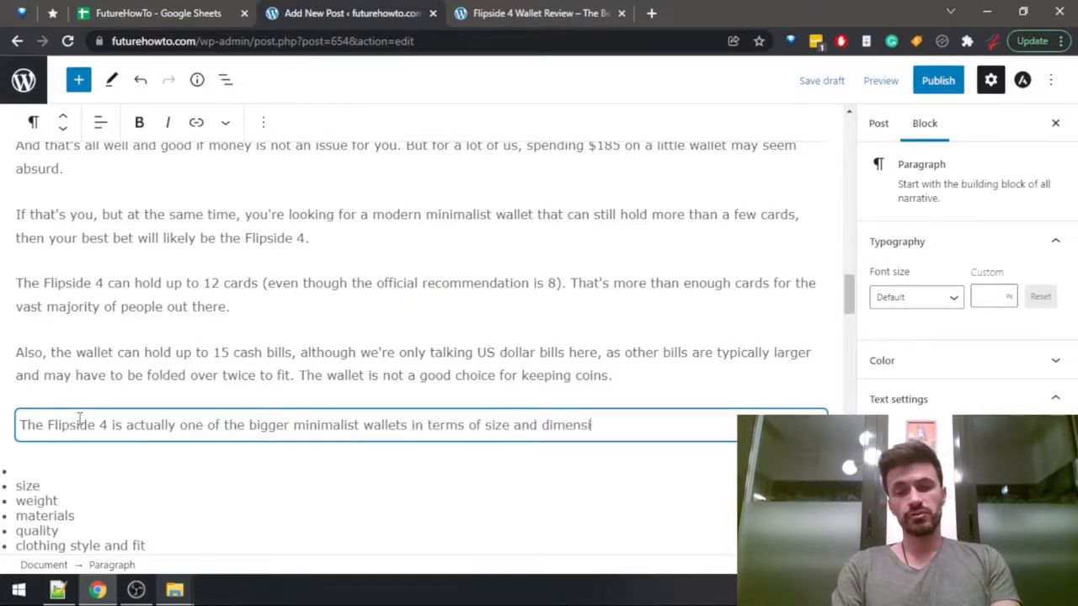
type("on")
key("ctrl+shift+Tab")
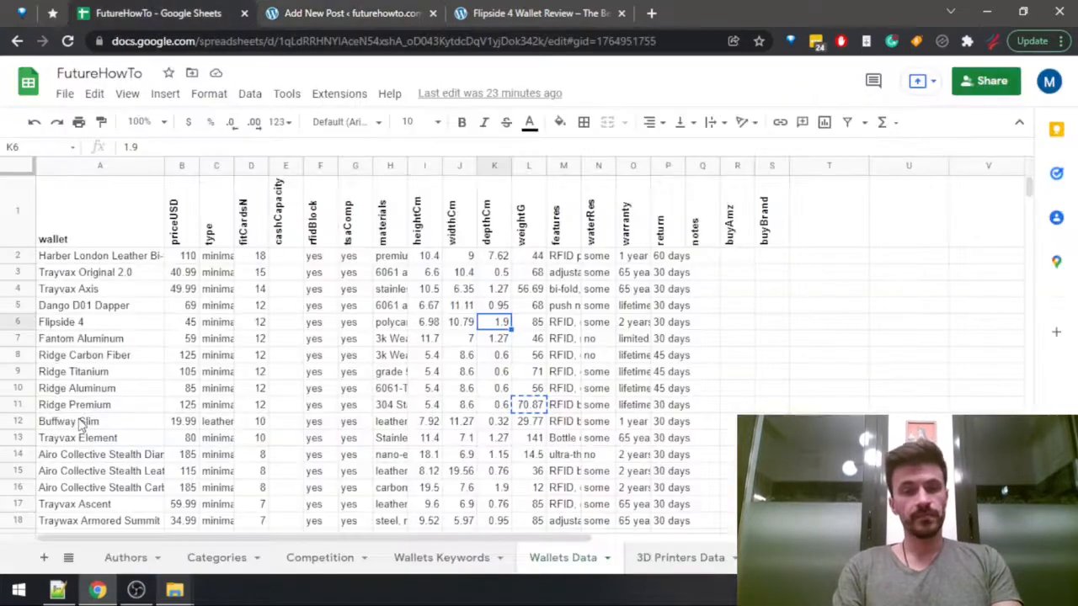
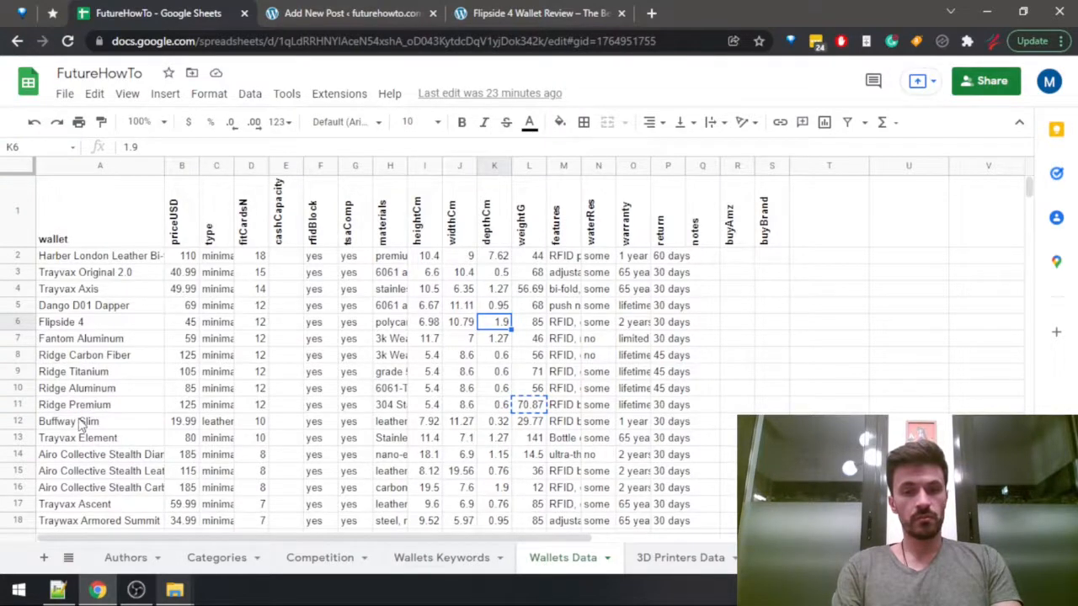
Review the Flipside 4's height, width and depth against the other wallets in the spreadsheet and return to the post draft.
key("Left")
key("Left")
key("Right")
key("Right")
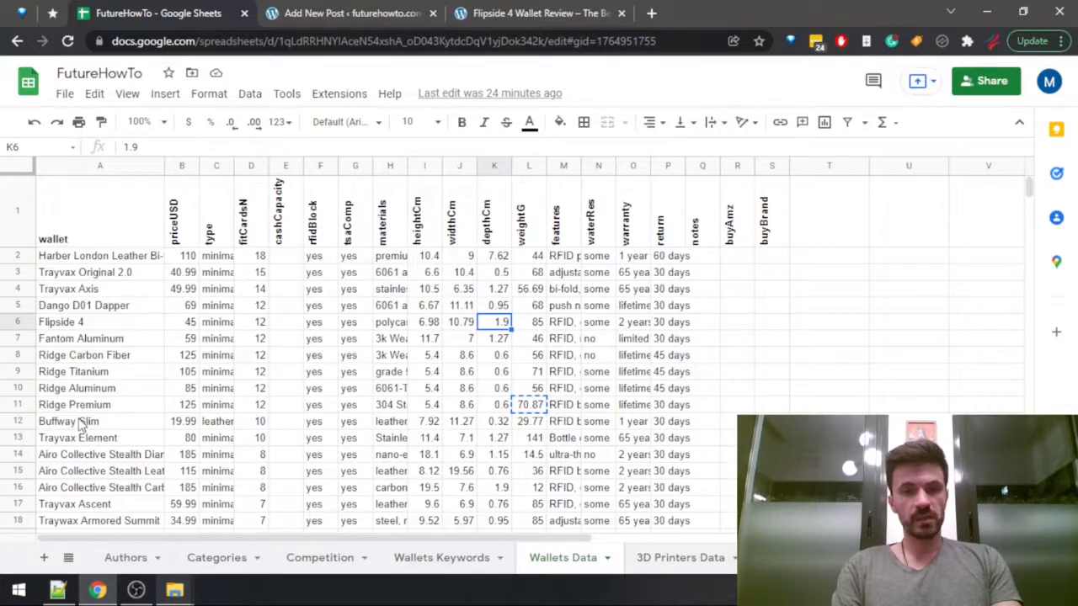
key("Left")
key("Left")
key("Right")
key("Right")
key("ctrl+Tab")
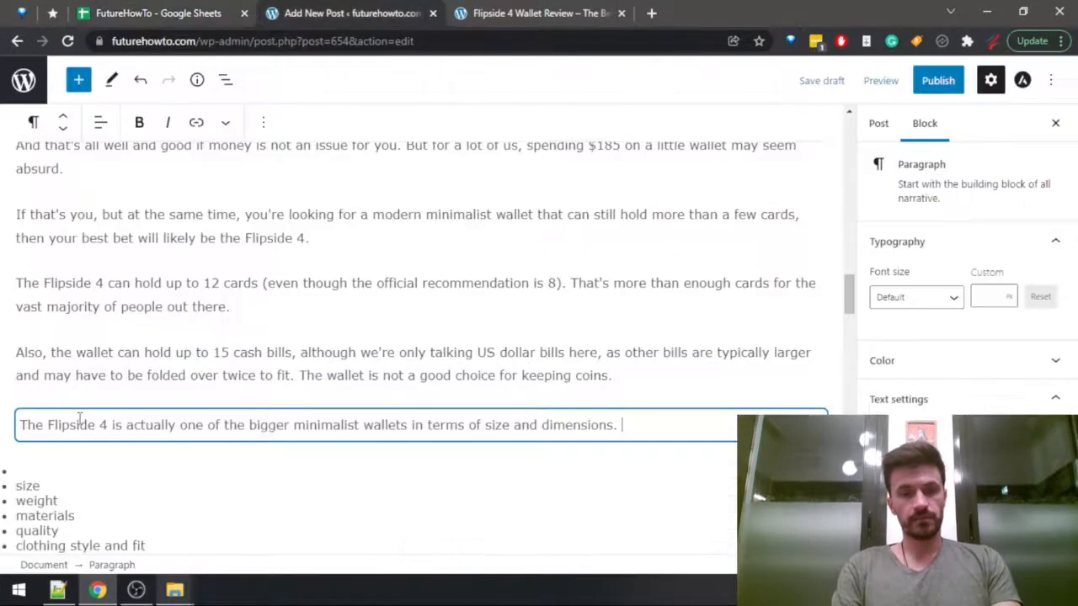
Continue the size paragraph with "It's pretty thick compared to the other popular options,".
type("It")
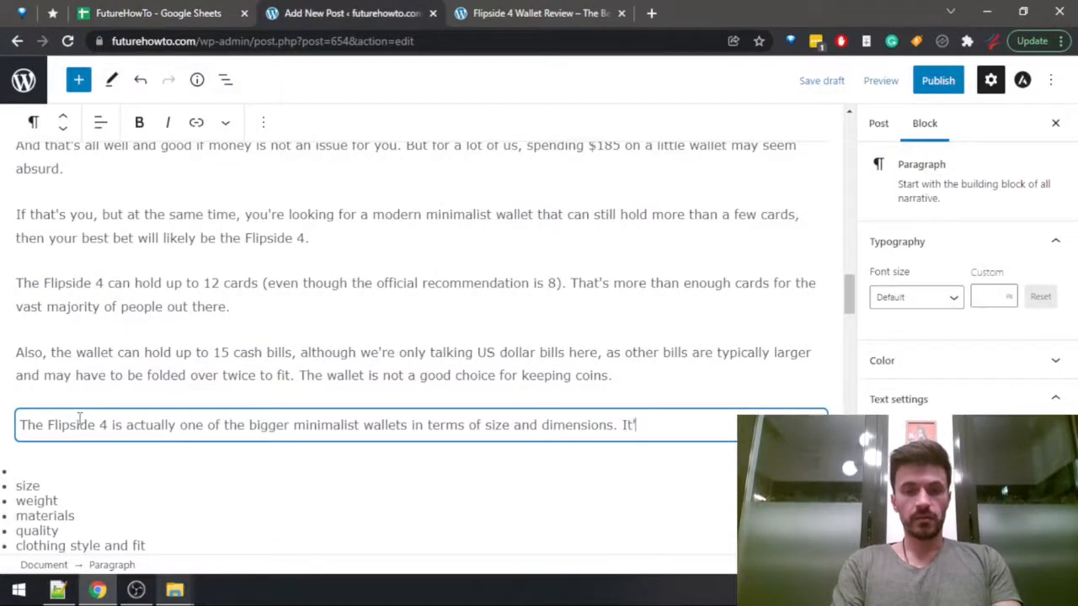
type("s")
key("BackSpace")
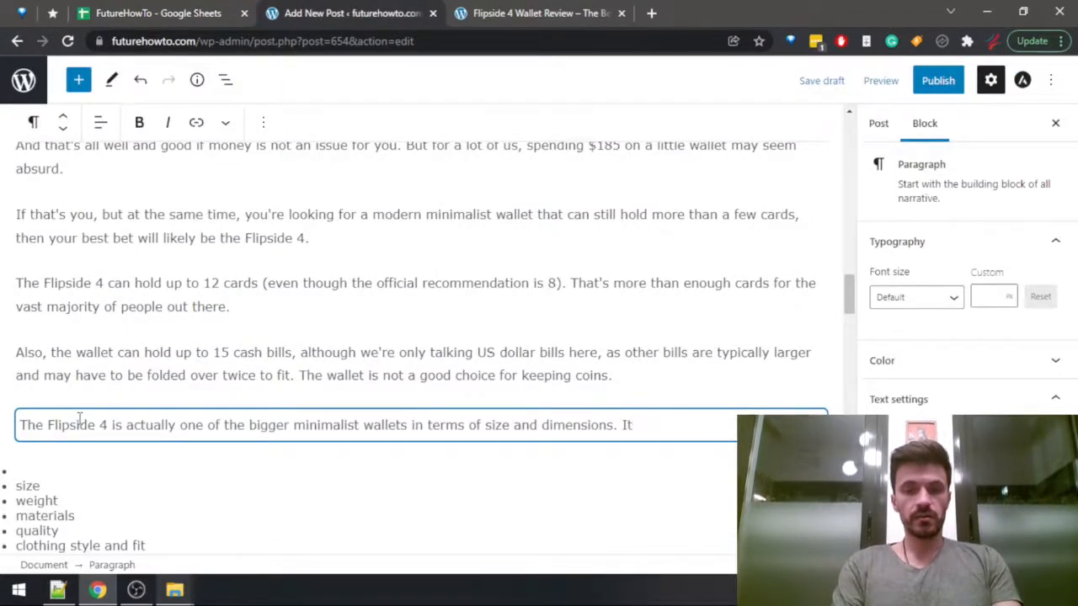
type("'s pretty thick d")
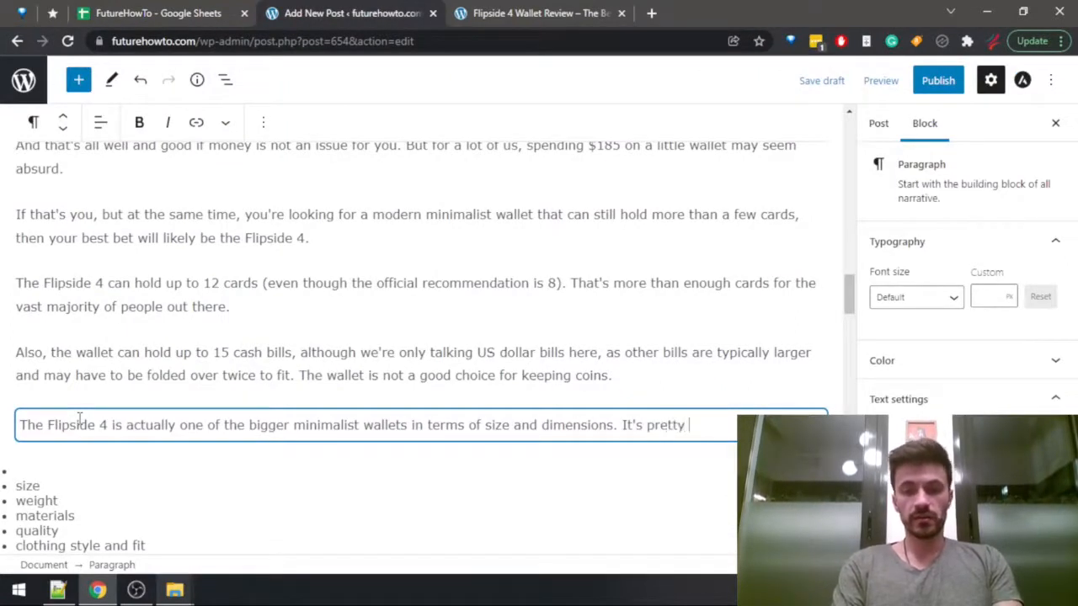
type("o")
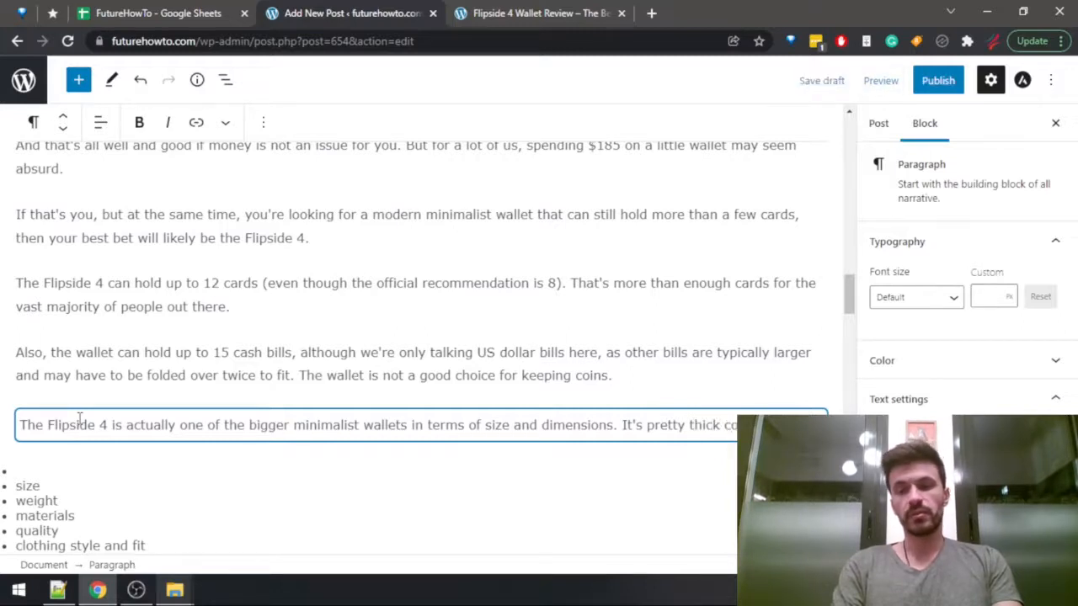
type("mpared to the ot")
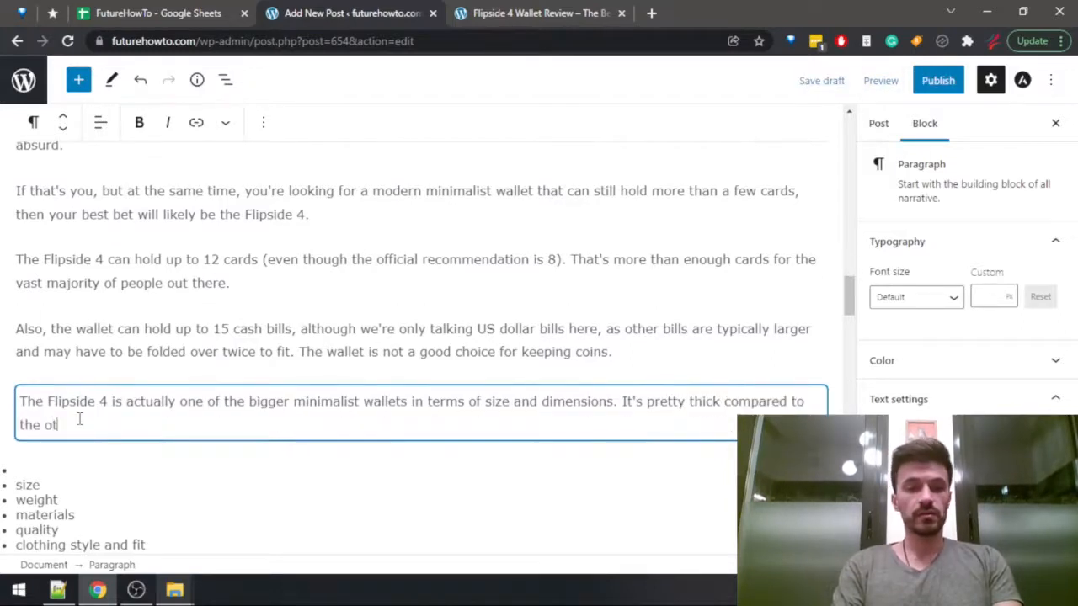
type("her po")
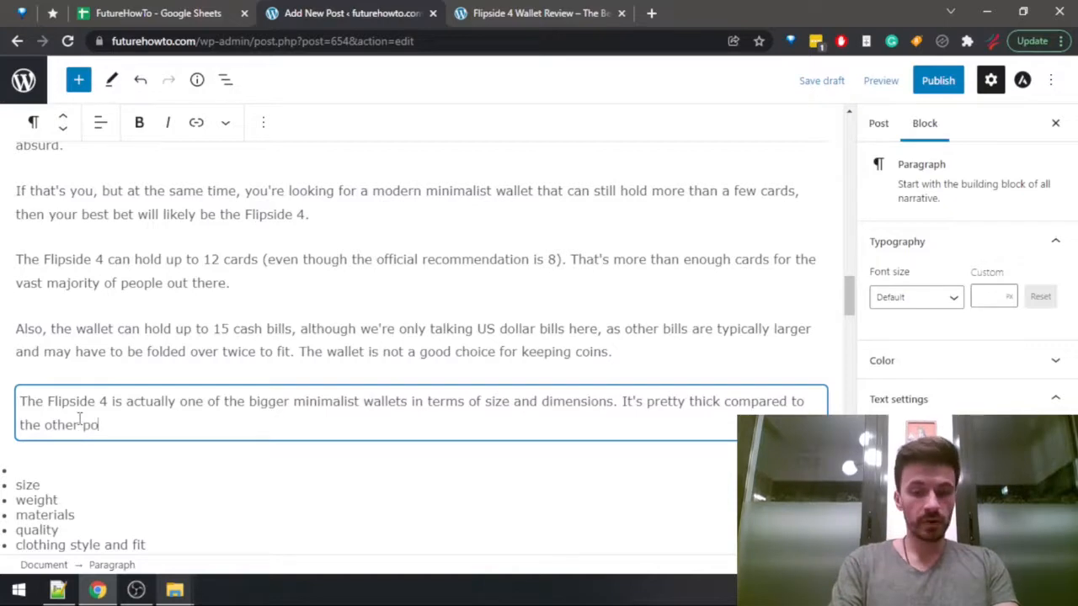
type("pular options,")
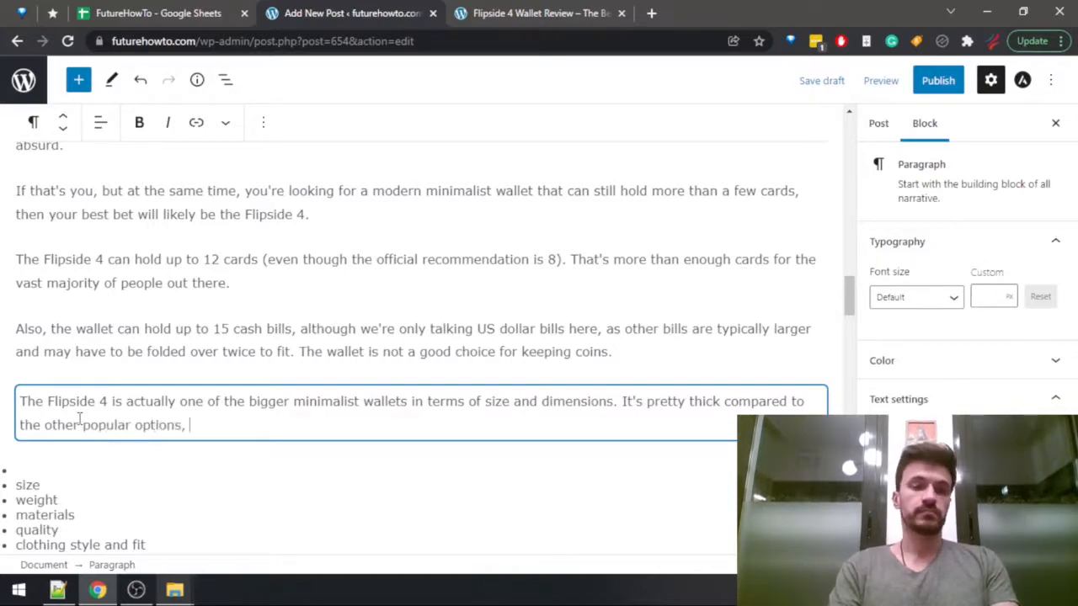
Compare the Flipside 4's weight with the other wallets' weights in the spreadsheet and return to the post draft.
key("ctrl+shift+Tab")
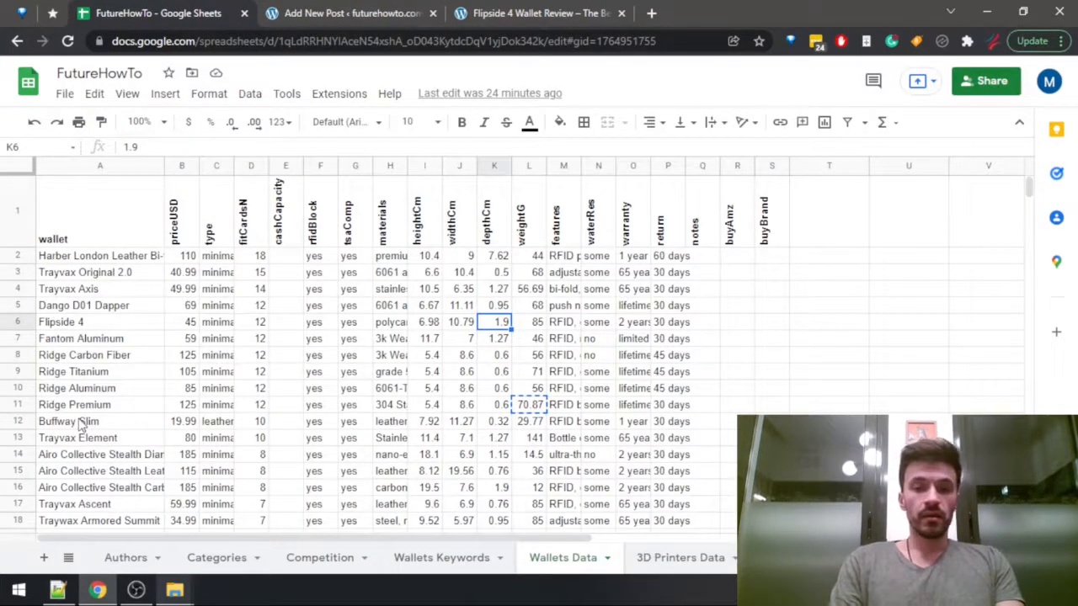
key("Right")
key("Down")
key("Down")
key("Down")
key("Down")
key("Down")
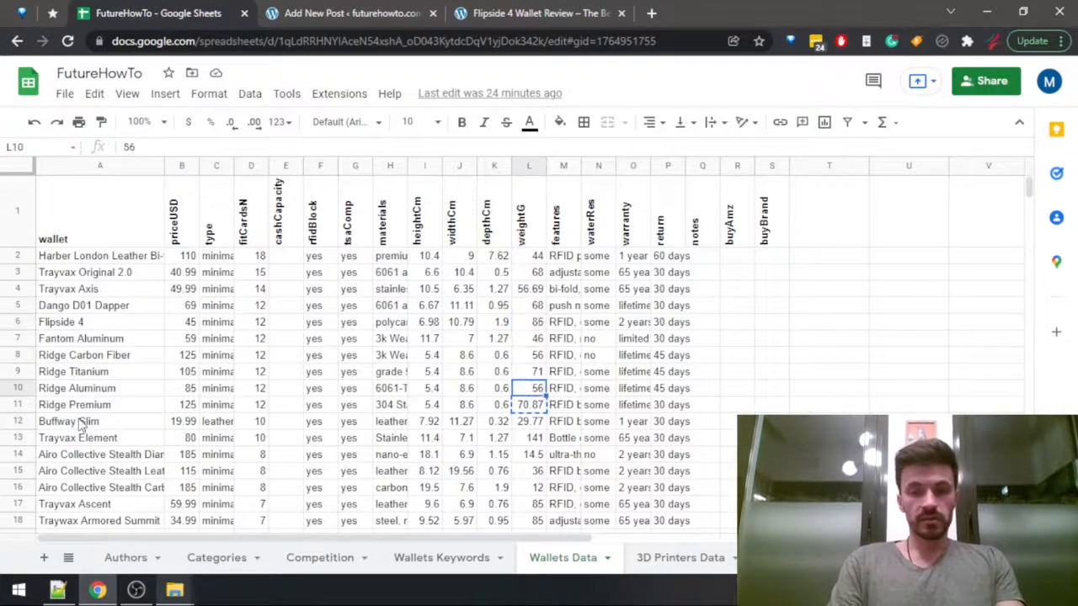
key("shift+Up")
key("shift+Up")
key("shift+Up")
key("shift+Up")
key("shift+Up")
key("shift+Up")
key("shift+Up")
key("shift+Up")
key("shift+Up")
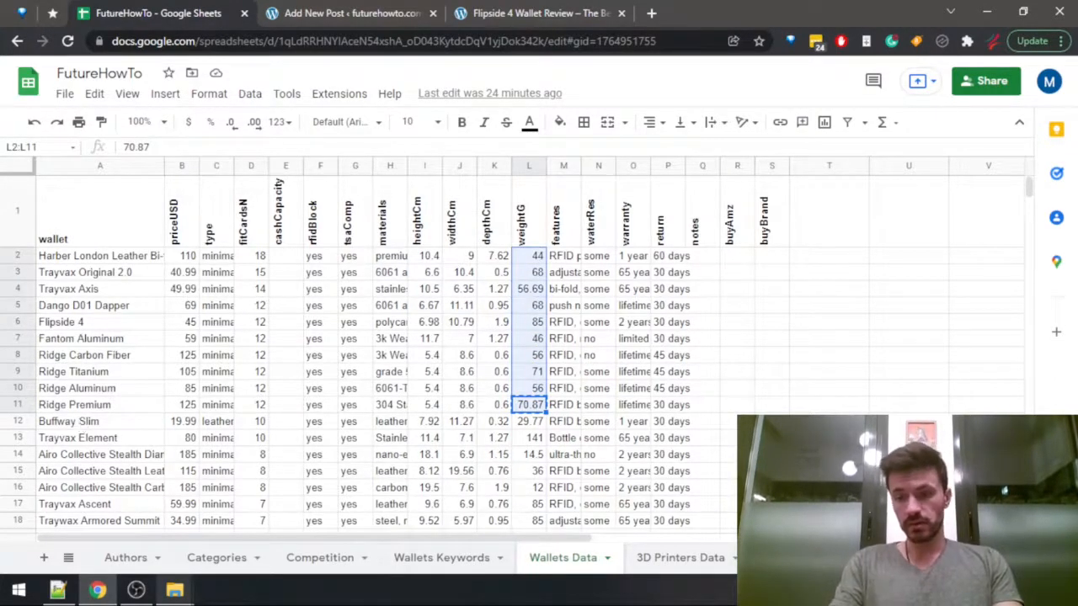
left_click(529, 323)
key("ctrl+Tab")
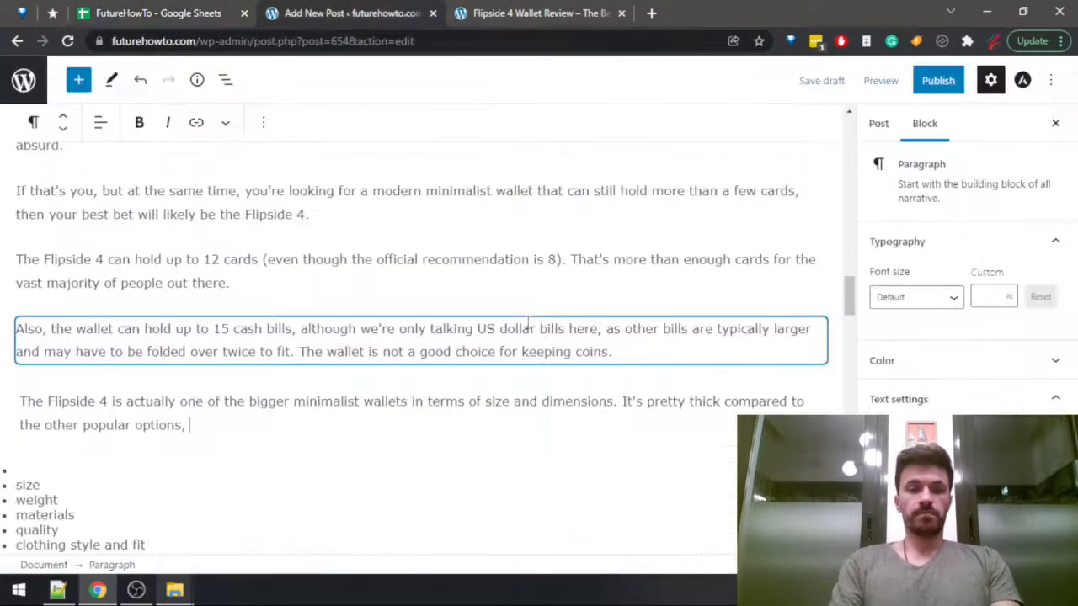
Finish the sentence with "and it's also one of the heaviest ones as well.", rechecking the weights in the spreadsheet.
type("and it's al")
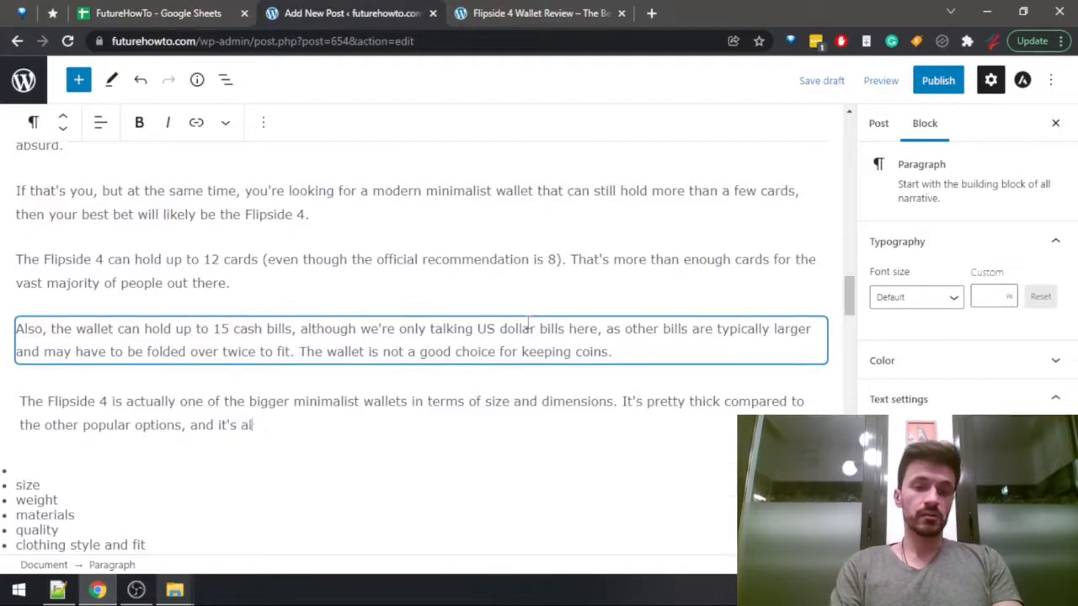
type("so one of the hea")
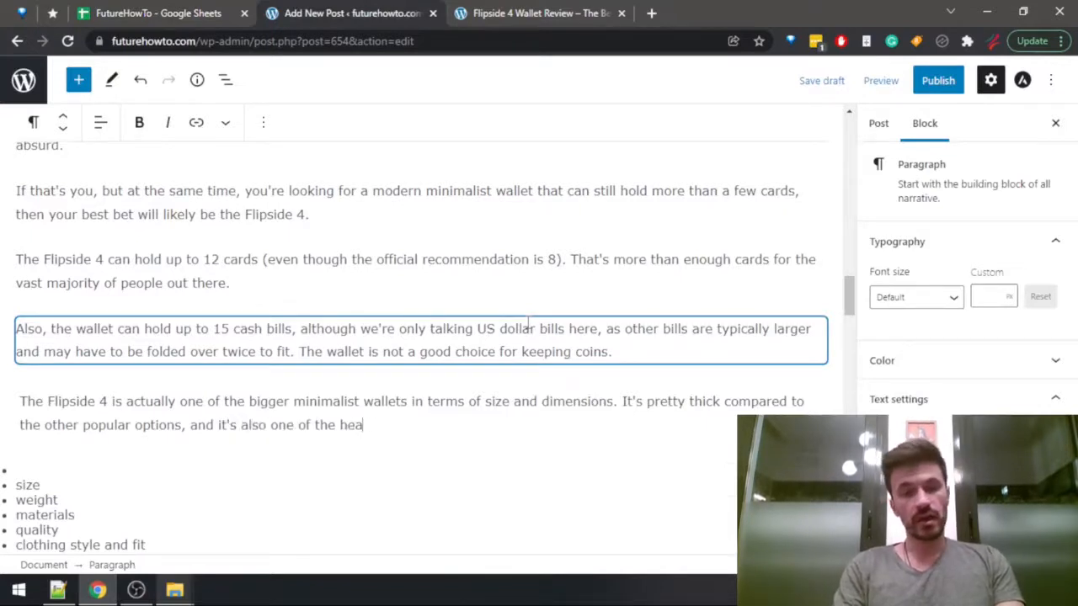
type("viest ones as well")
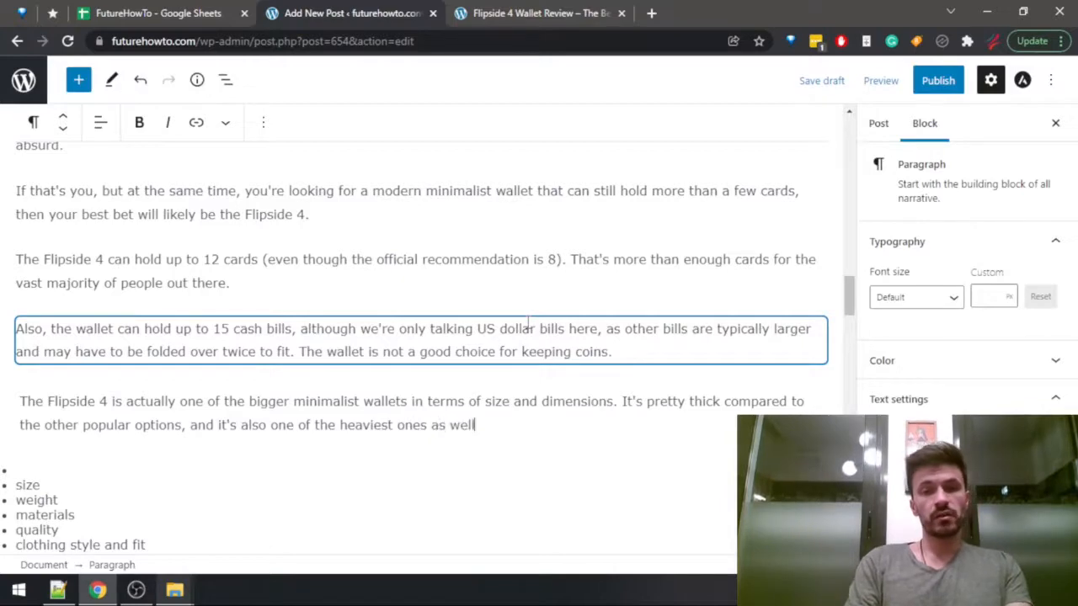
key("ctrl+shift+Tab")
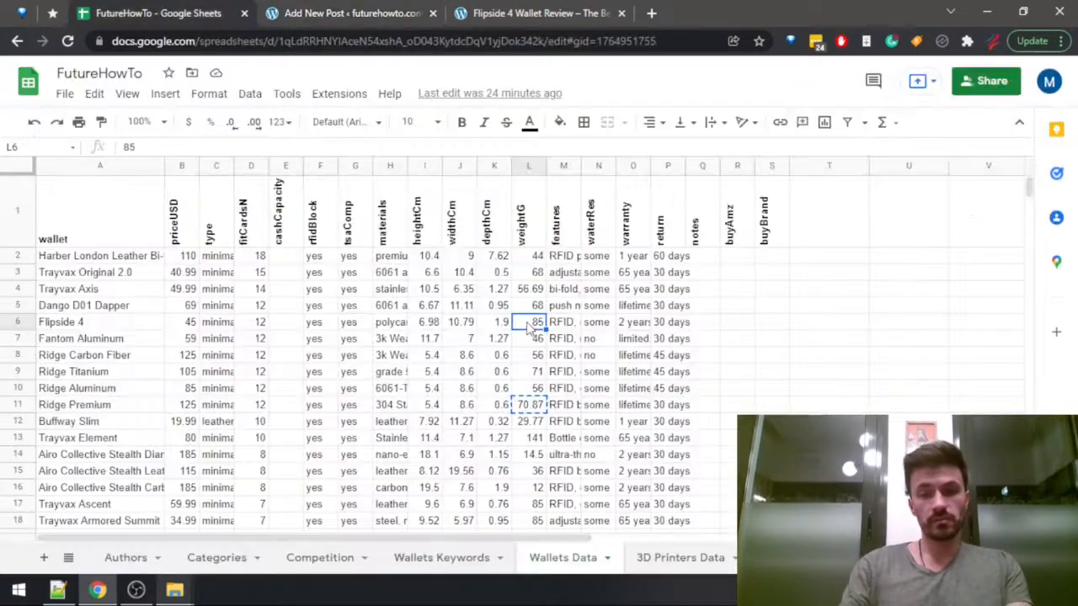
left_click(535, 522)
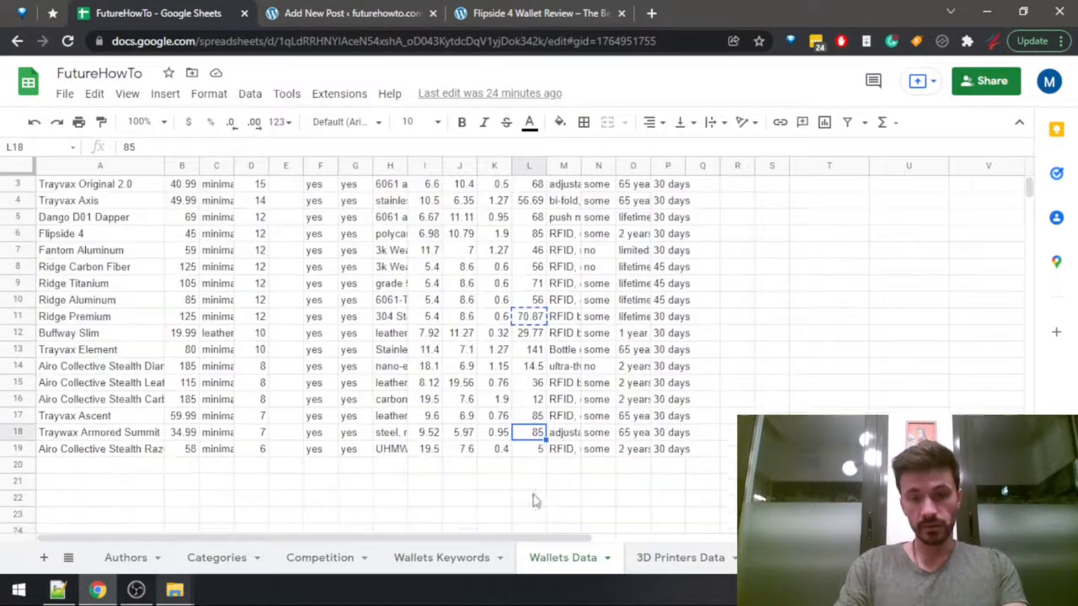
scroll(534, 520, "up", 1)
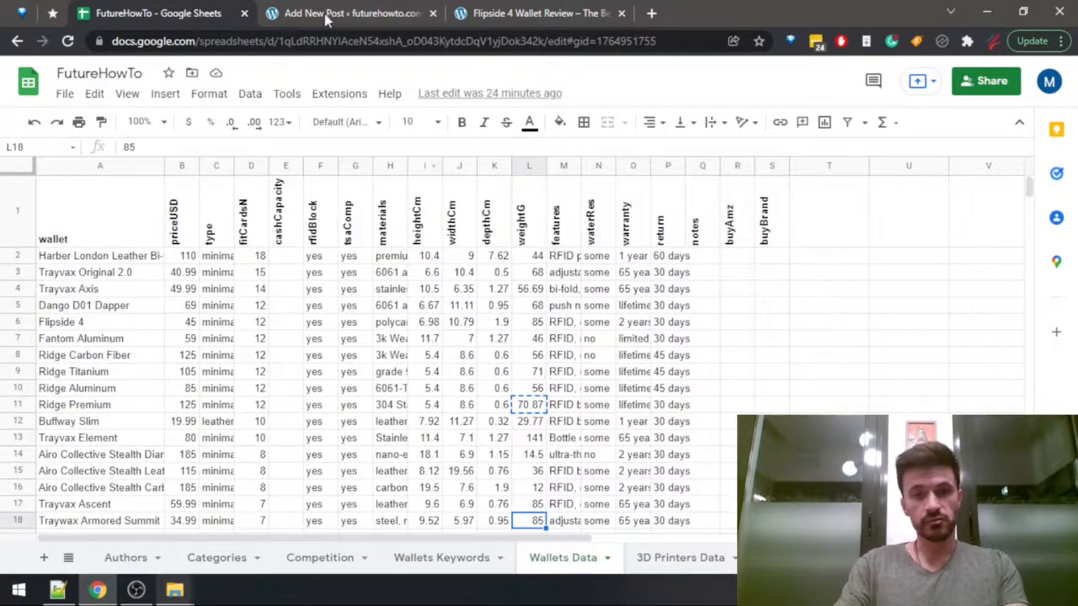
left_click(353, 10)
type(".")
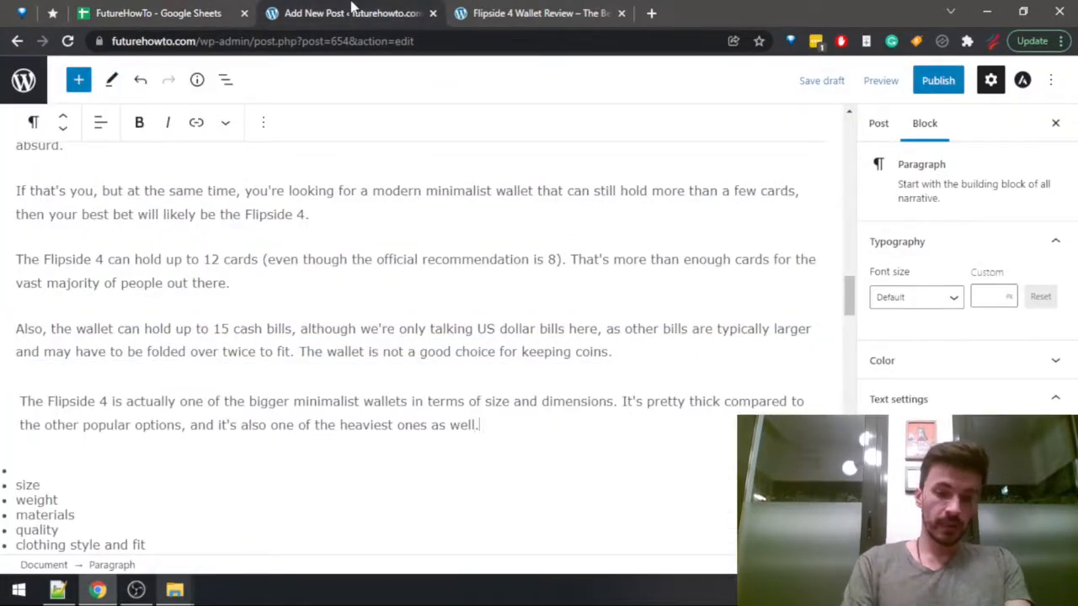
Extend the sentence before its period with ", weighing in at 85 g".
key("Down")
key("Left")
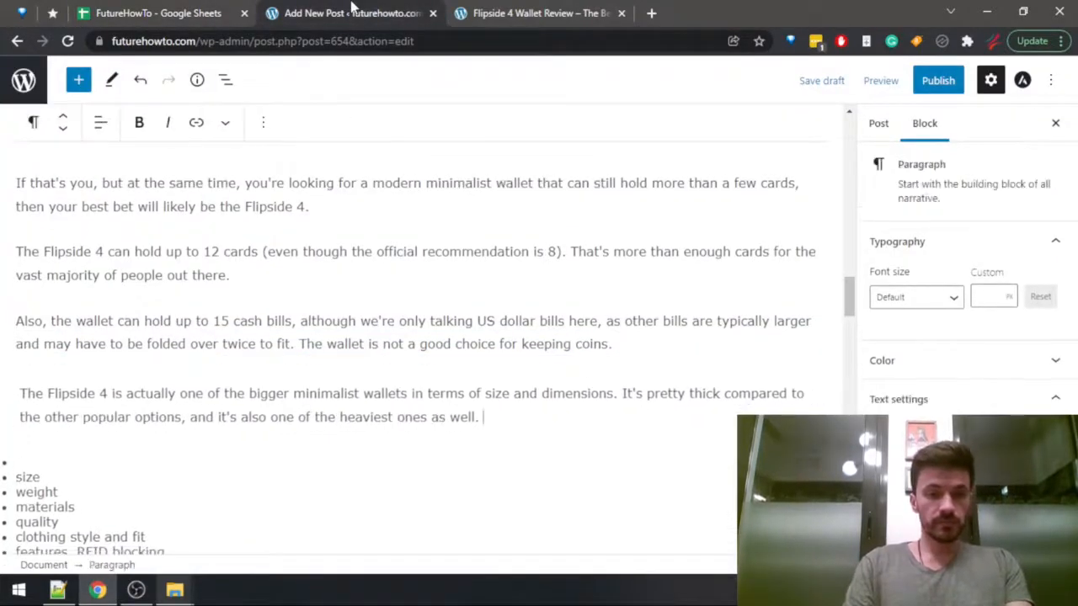
type(",")
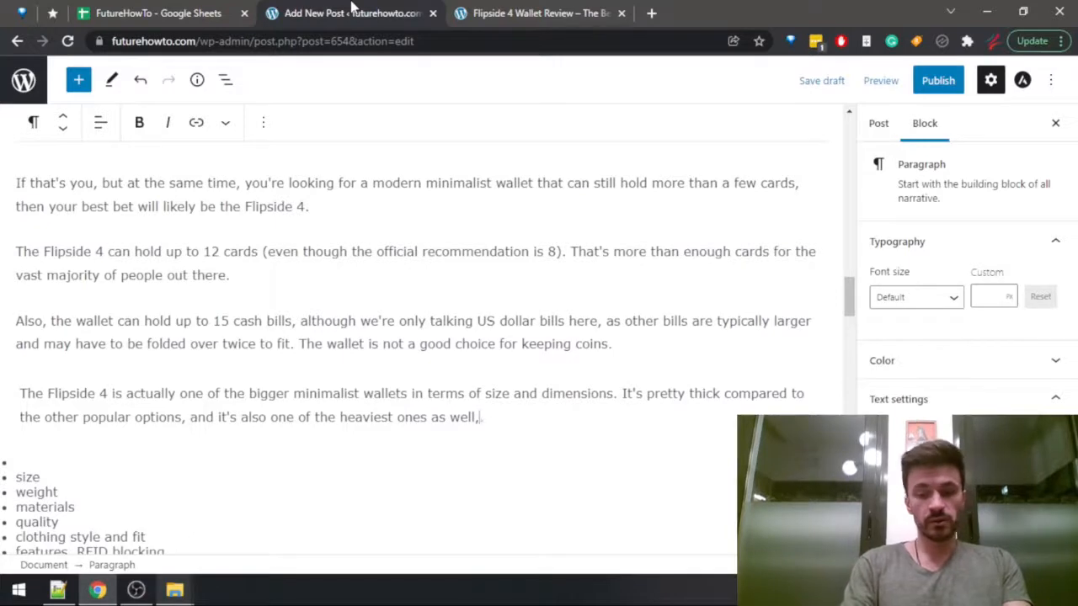
type(" weighing in ")
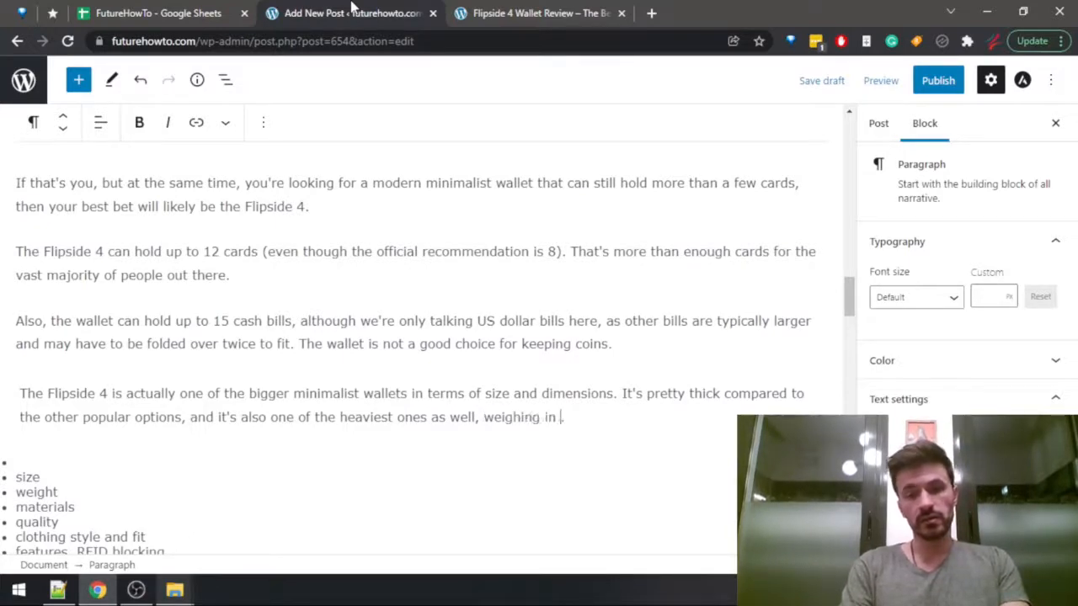
type("at 85 gr")
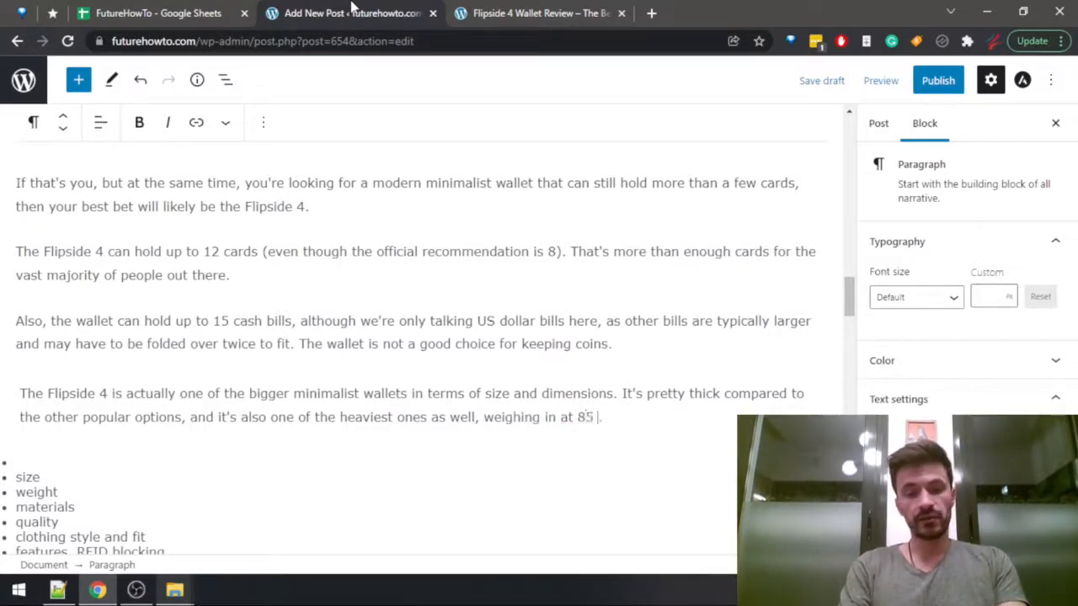
Look up 85 grams in ounces on Google and insert "3 oz /" before the gram weight in the sentence.
key("ctrl+t")
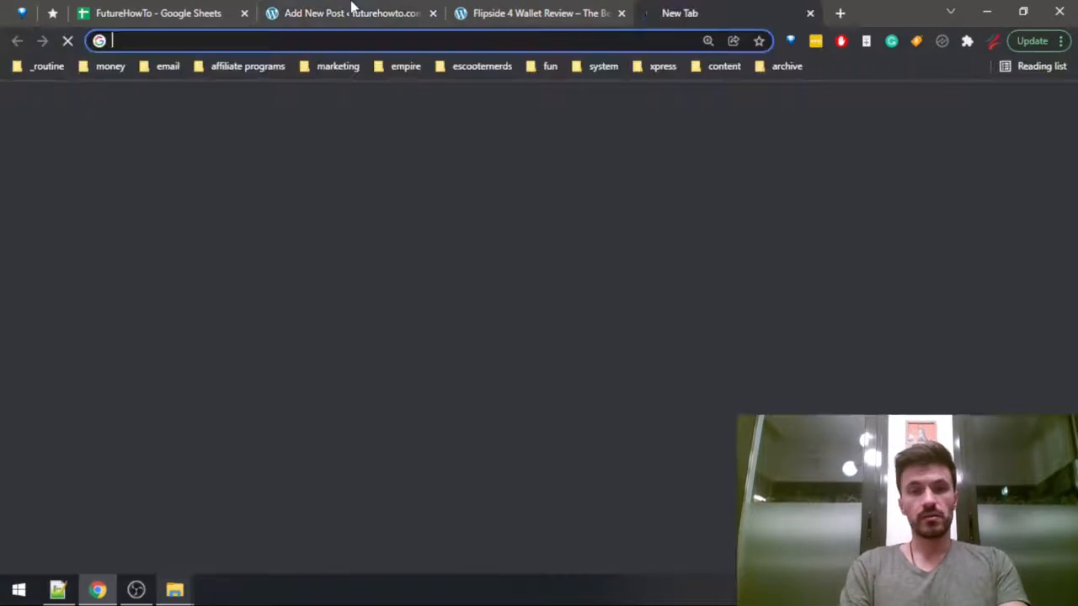
type("85 grams to ounces")
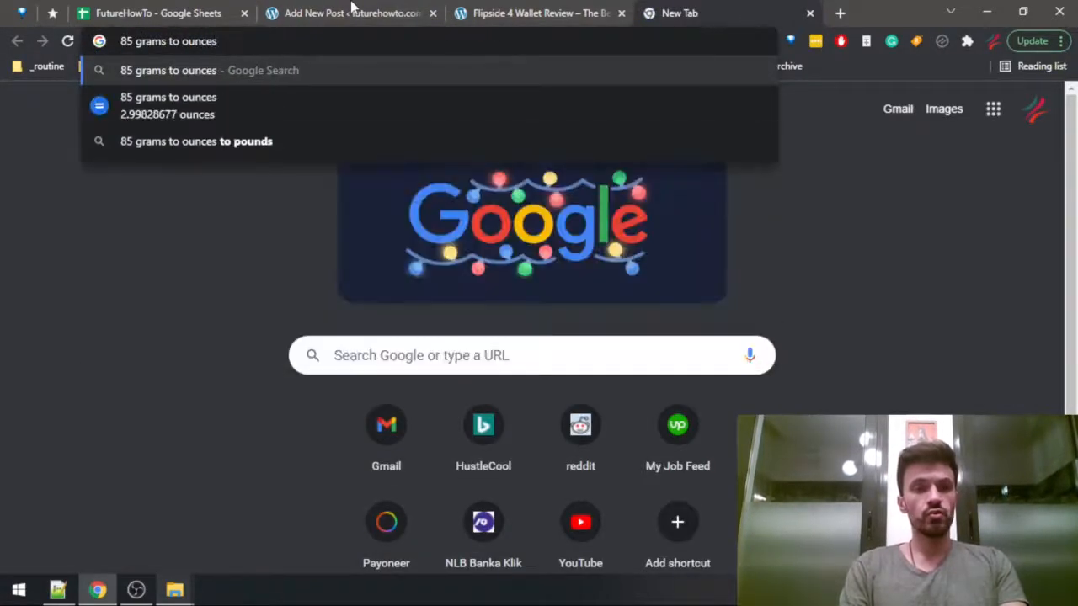
key("ctrl+w")
type("3 oz /85 g.")
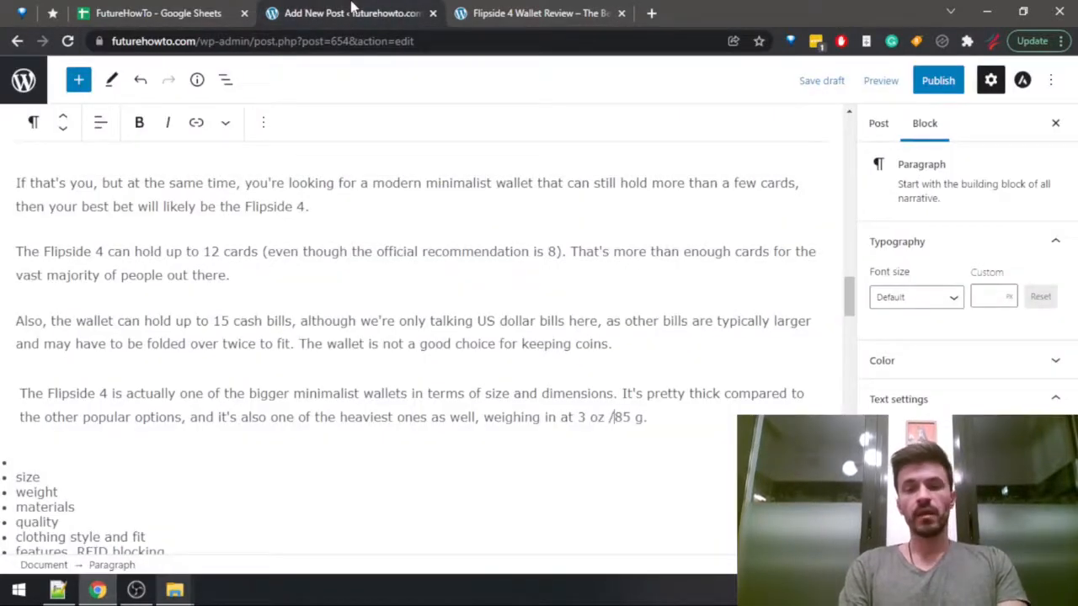
key("End")
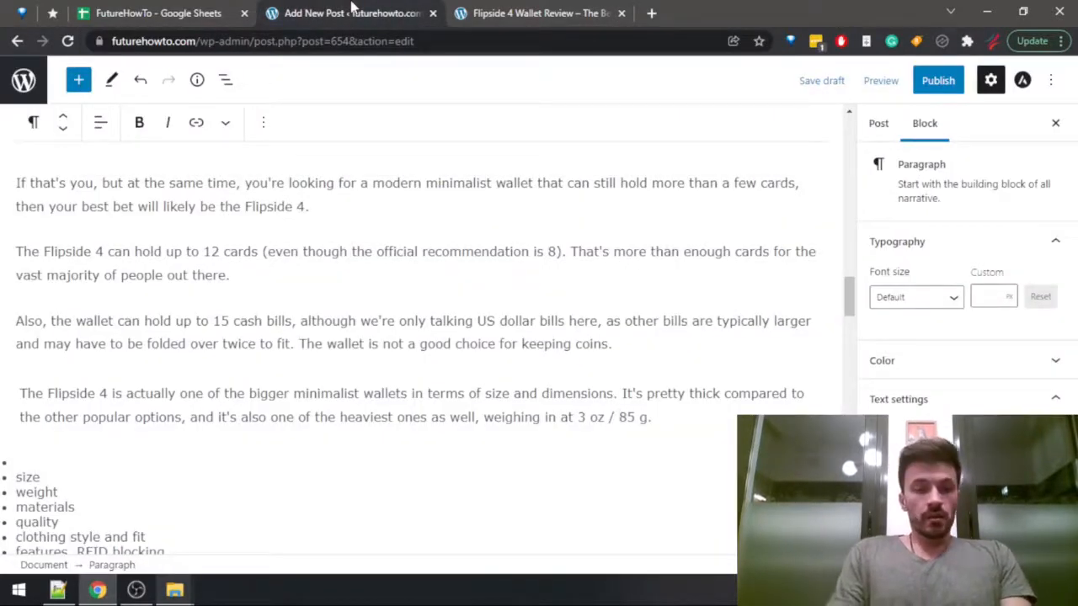
Delete the "size" and "weight" bullets from the outline list and turn the empty first bullet into a blank paragraph.
key("Down")
key("Down")
key("Down")
key("End")
key("shift+Home")
key("shift+Up")
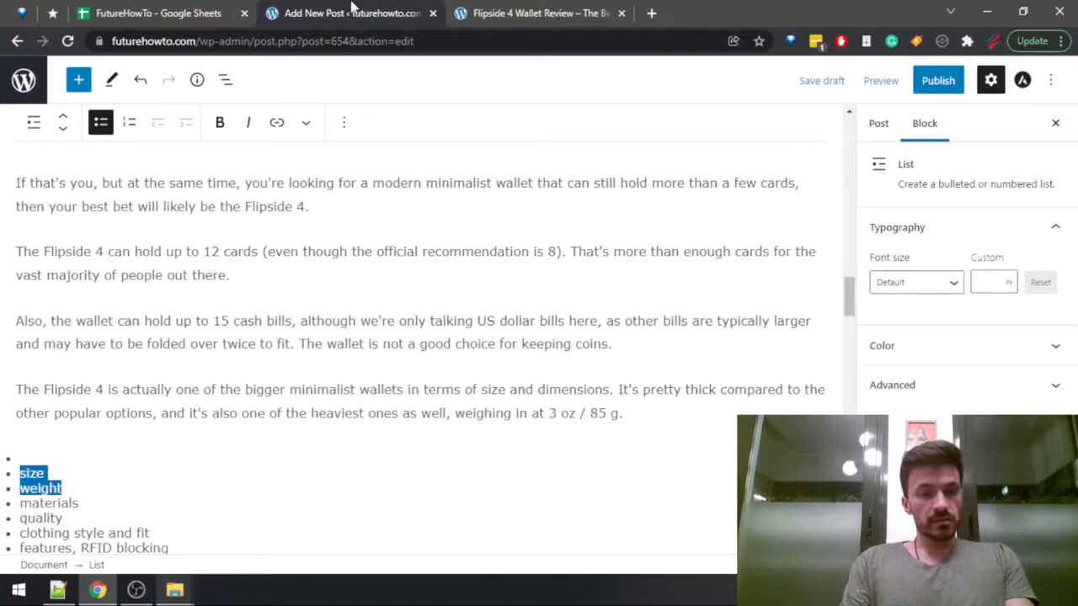
key("BackSpace")
key("BackSpace")
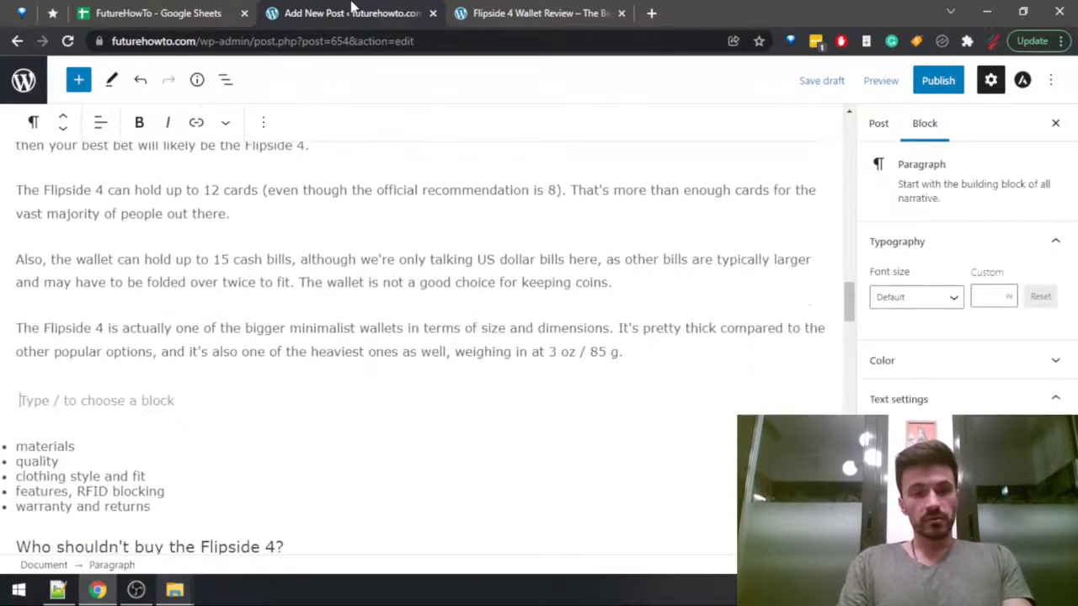
Look up the Flipside 4's materials in the spreadsheet, select the whole text of that cell, and return to the post draft.
key("ctrl+shift+Tab")
key("Left")
key("Left")
key("Left")
key("Left")
key("Up")
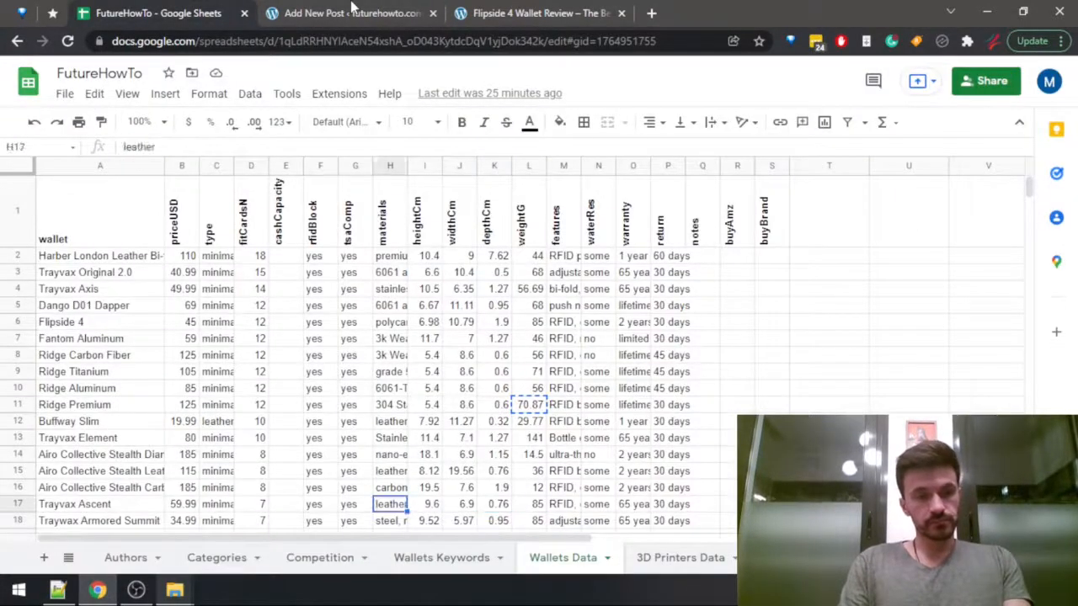
key("Left")
key("Left")
key("Up")
key("Up")
key("Left")
key("Up")
key("Up")
key("Up")
key("Up")
key("Up")
key("Up")
key("Up")
key("Up")
key("Up")
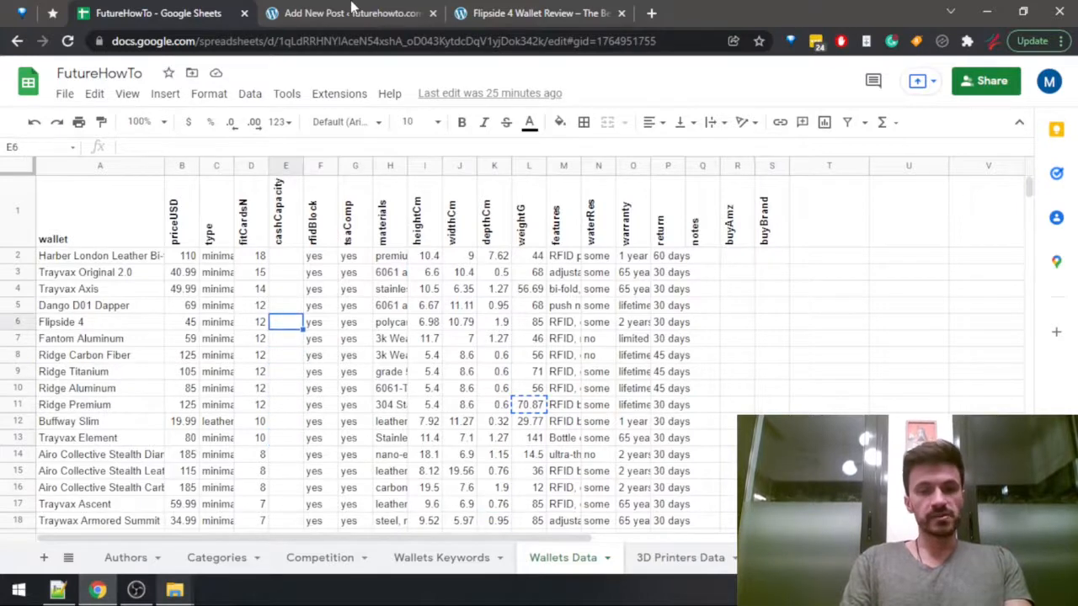
key("Right")
key("Right")
key("Right")
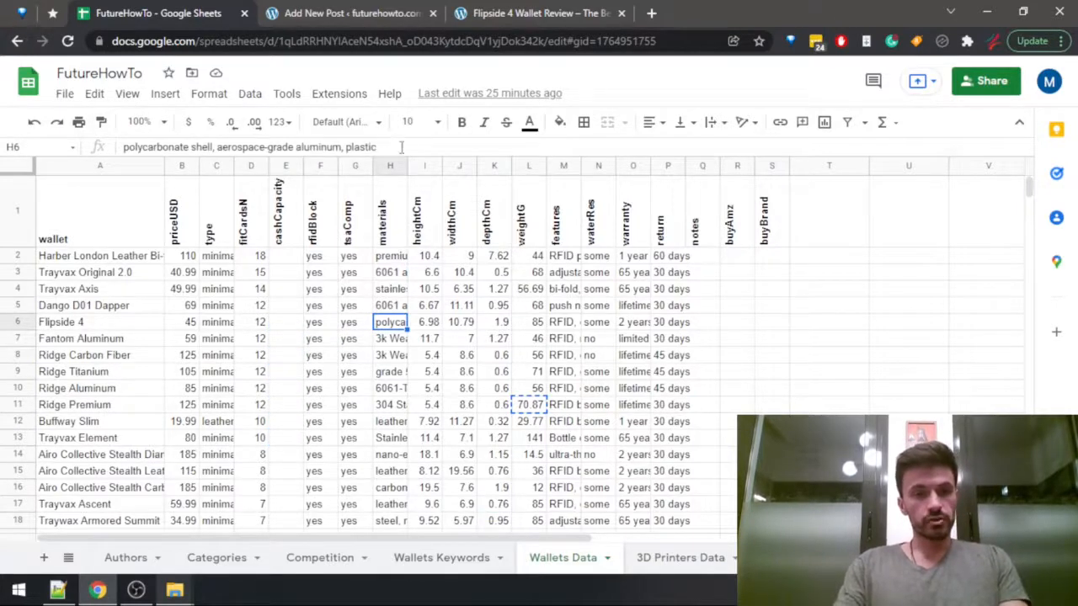
key("Return")
key("ctrl+a")
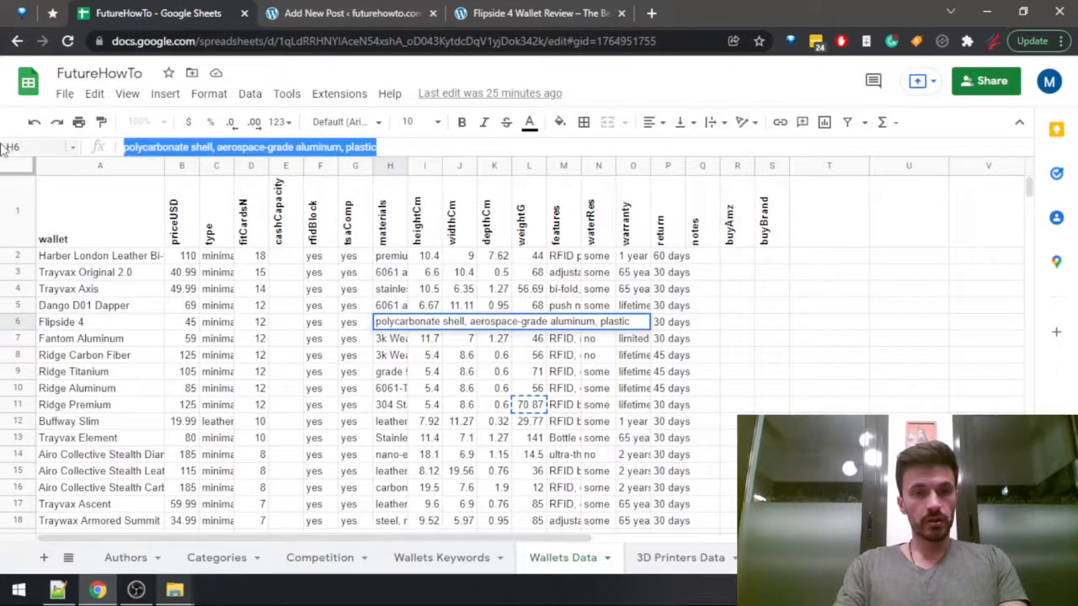
left_click(354, 14)
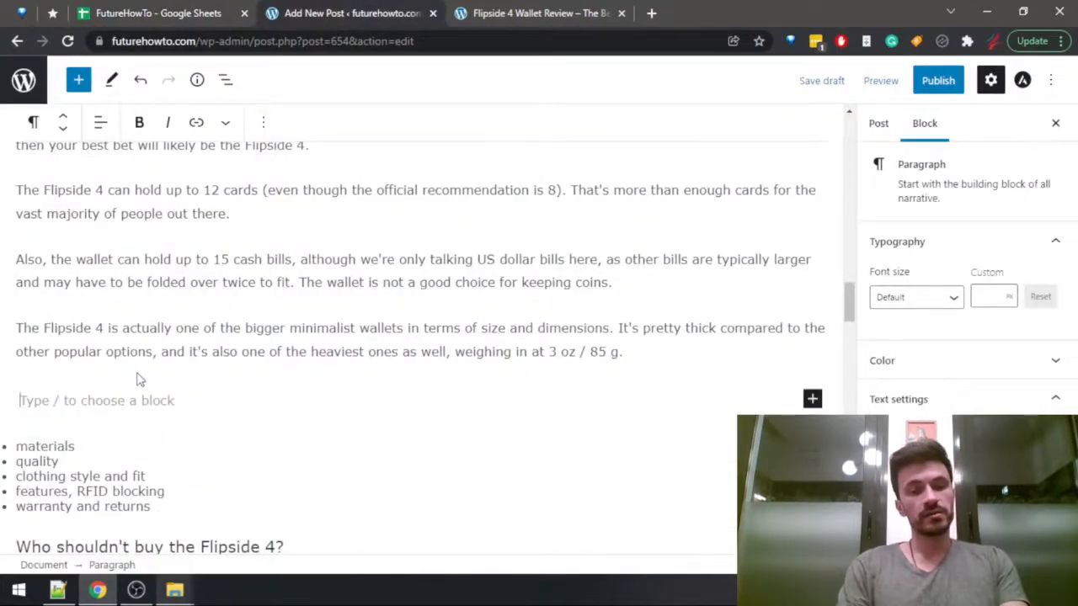
Write "The wallet is made out of polycarbonate shell, aerospace-grade aluminum, plastic" in the blank paragraph above the outline list.
type("The wallet is made out of polycarbonate shell, aerospace-grade aluminum, plastic")
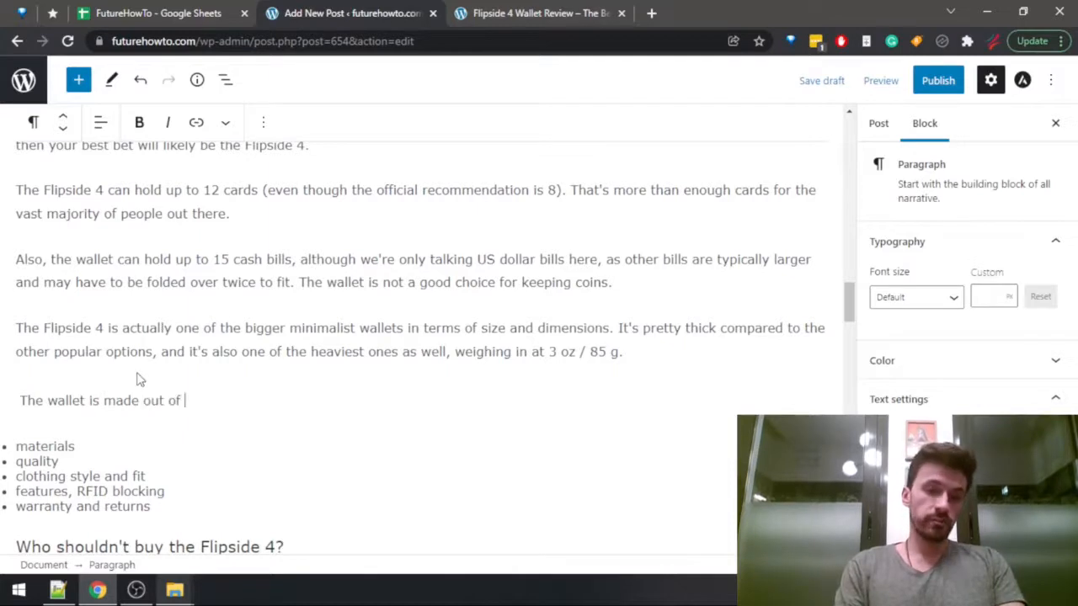
key("ctrl+Left")
key("ctrl+Left")
key("ctrl+Left")
key("End")
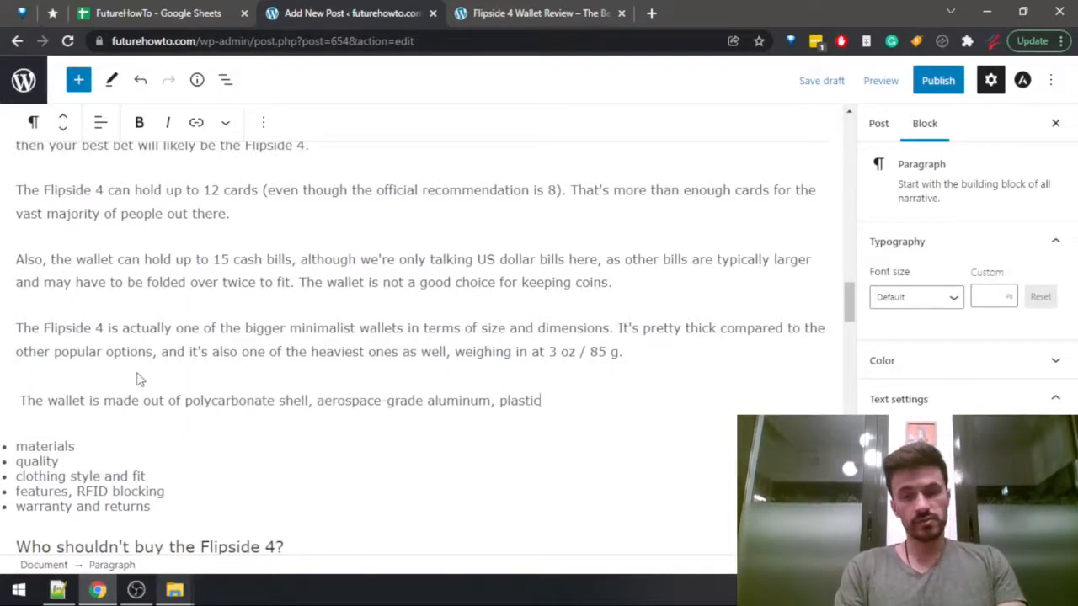
Insert "and some" before the word "plastic" in the materials sentence.
key("ctrl+Left")
key("ctrl+Left")
type("and s")
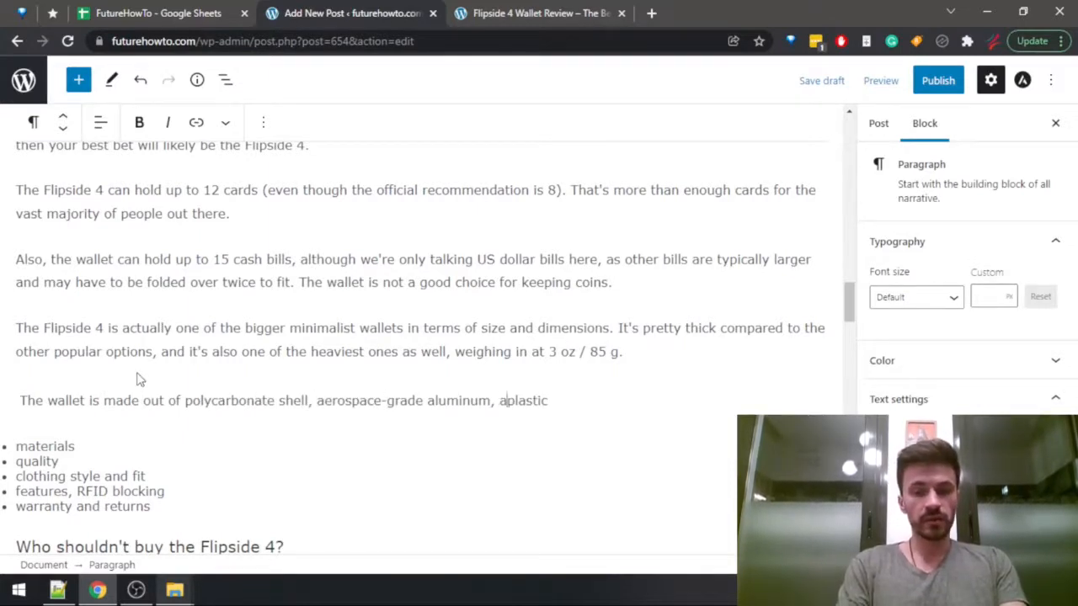
type("ome")
Finish the materials sentence after "plastic" with "for the auxiliary parts.".
key("End")
type("f")
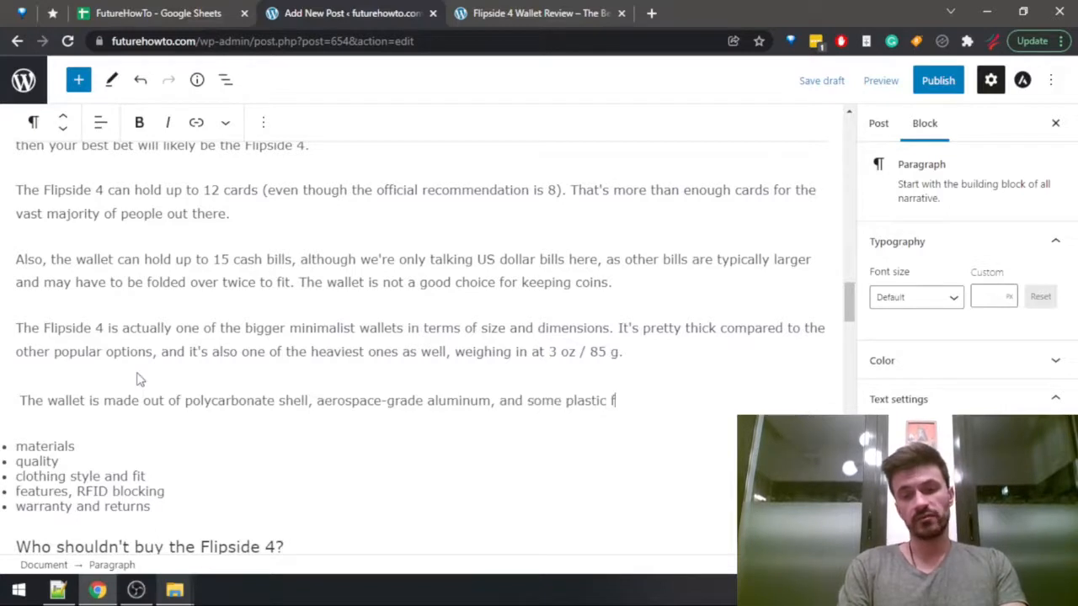
type("or the aux")
key("BackSpace")
key("BackSpace")
type("ux")
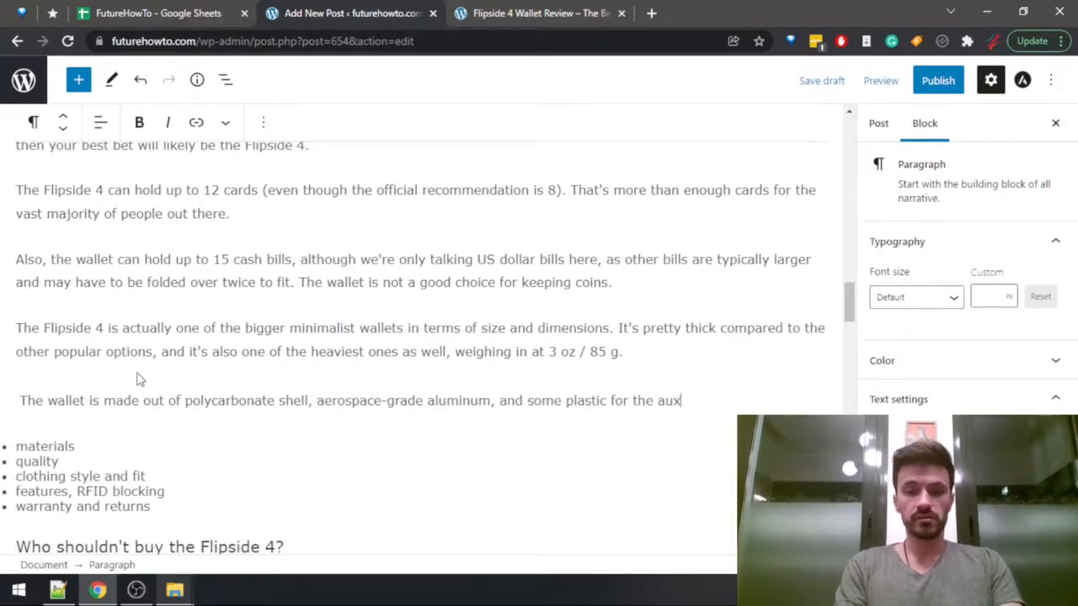
type("iliary pra")
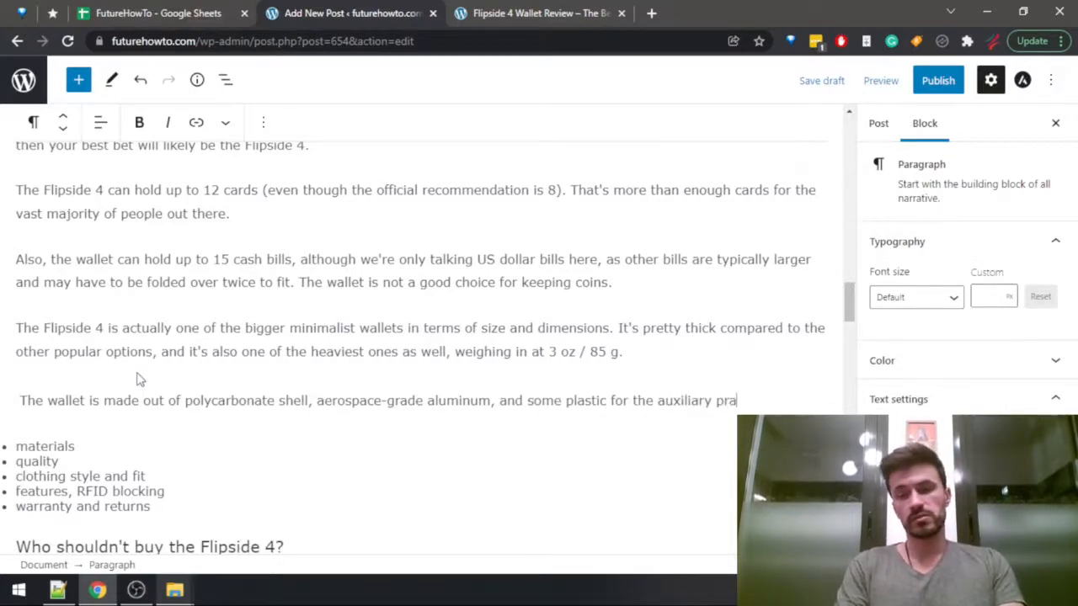
key("BackSpace")
key("BackSpace")
type("arts.")
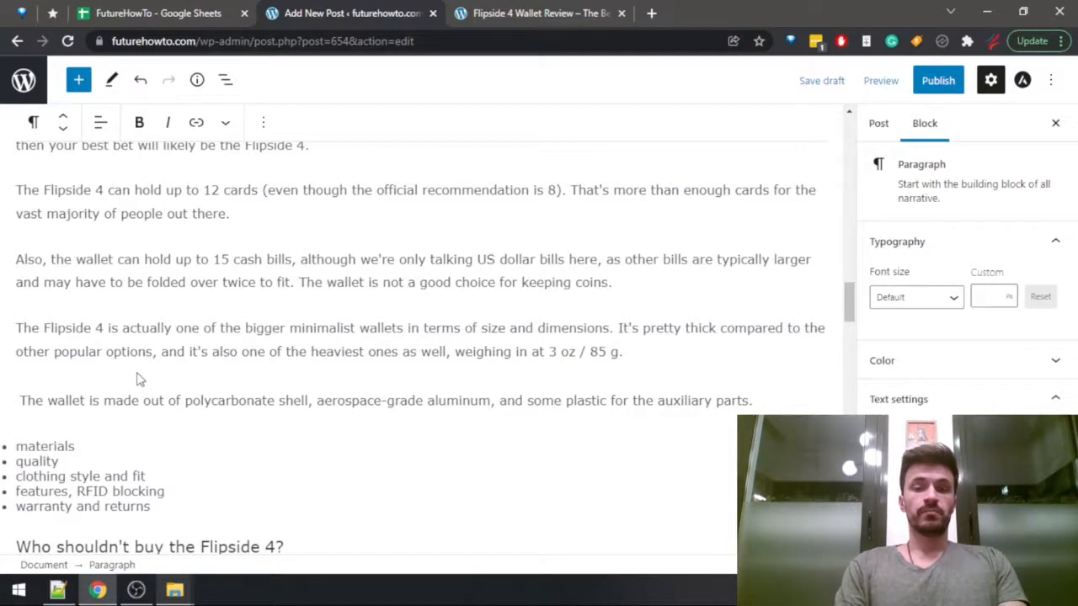
Add "Quality is not exactly the strongest side of this wallet, although it's still at a very decent level, especially given the product's price.".
type("Q")
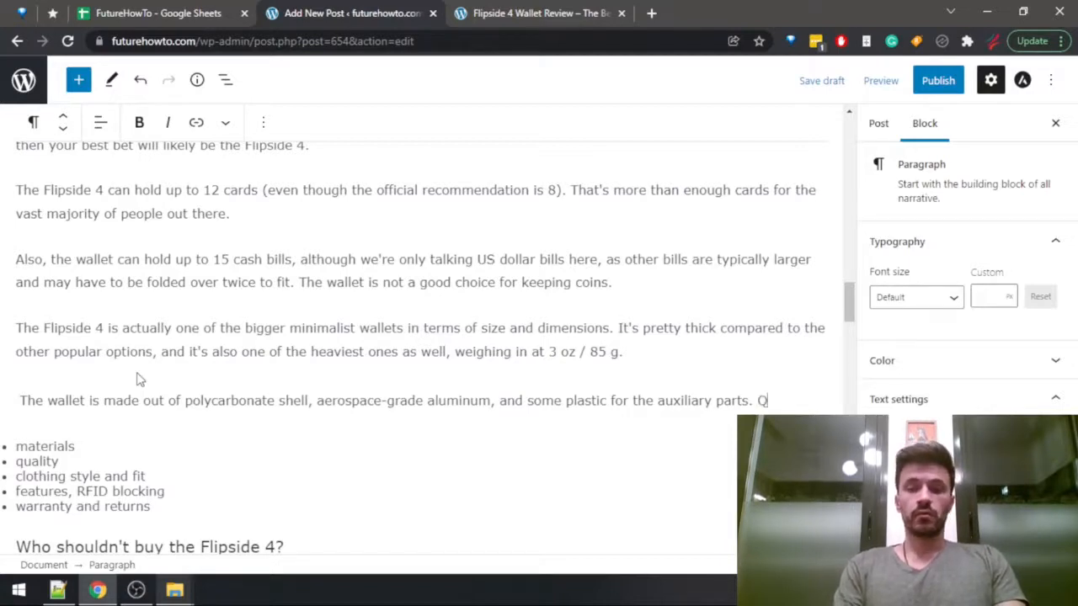
type("uality is not exactly ")
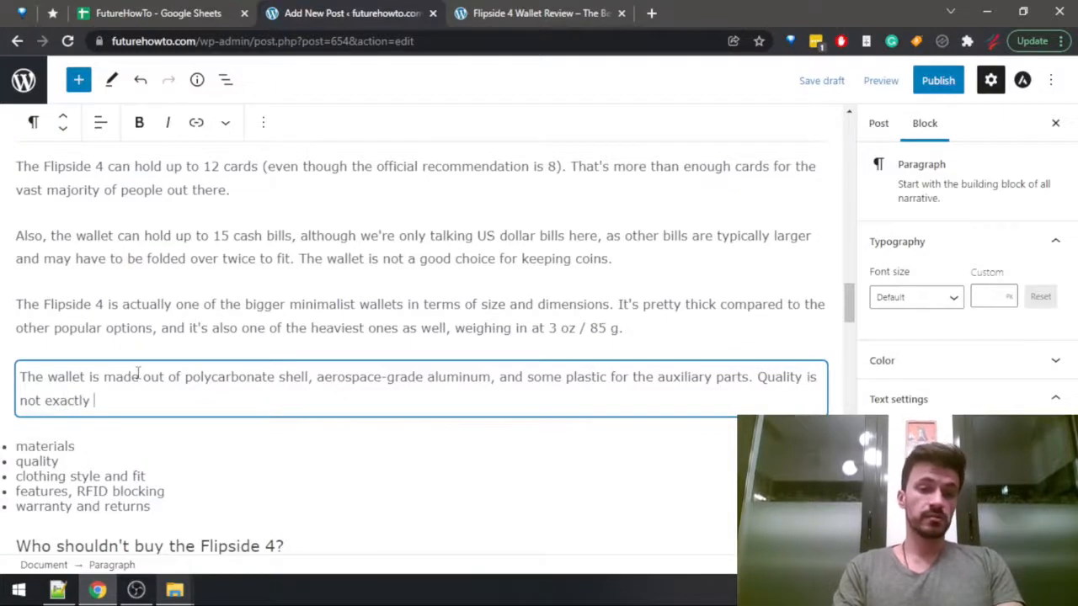
type("the strongest side ")
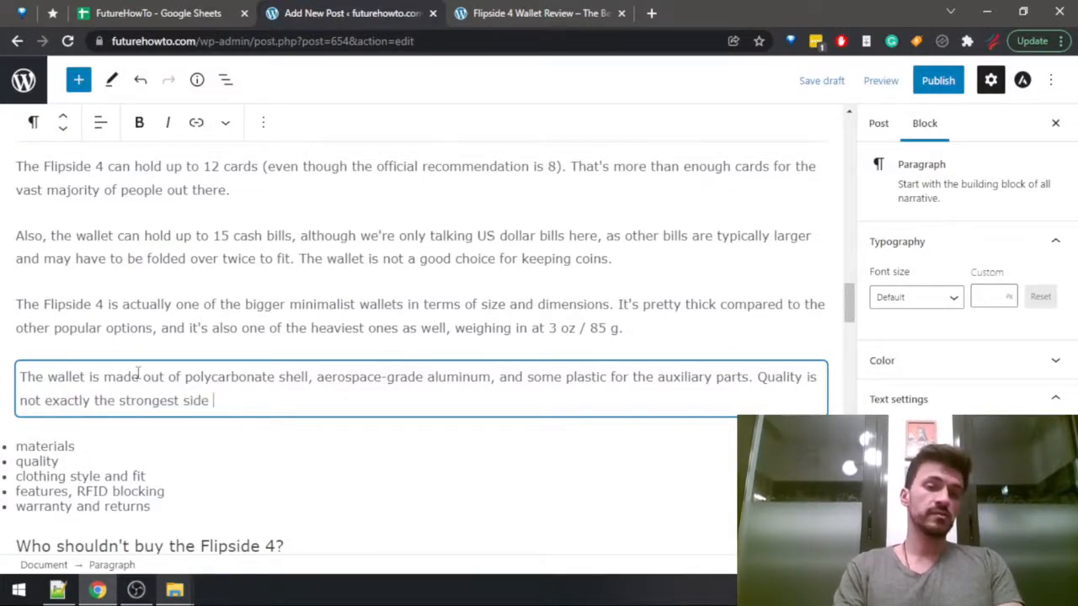
type("of this wallet, ")
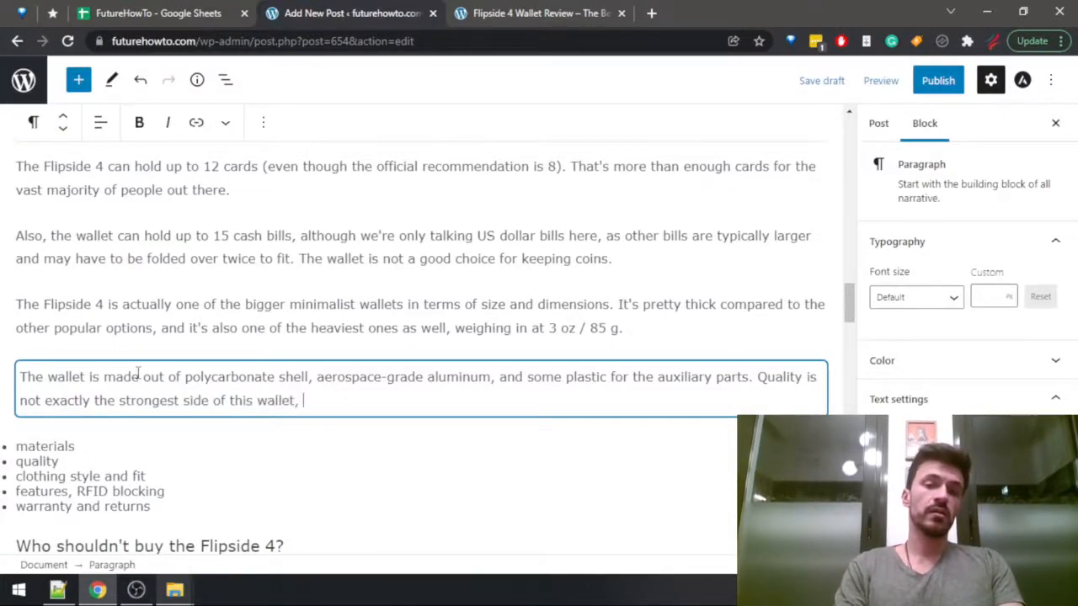
type("although it'")
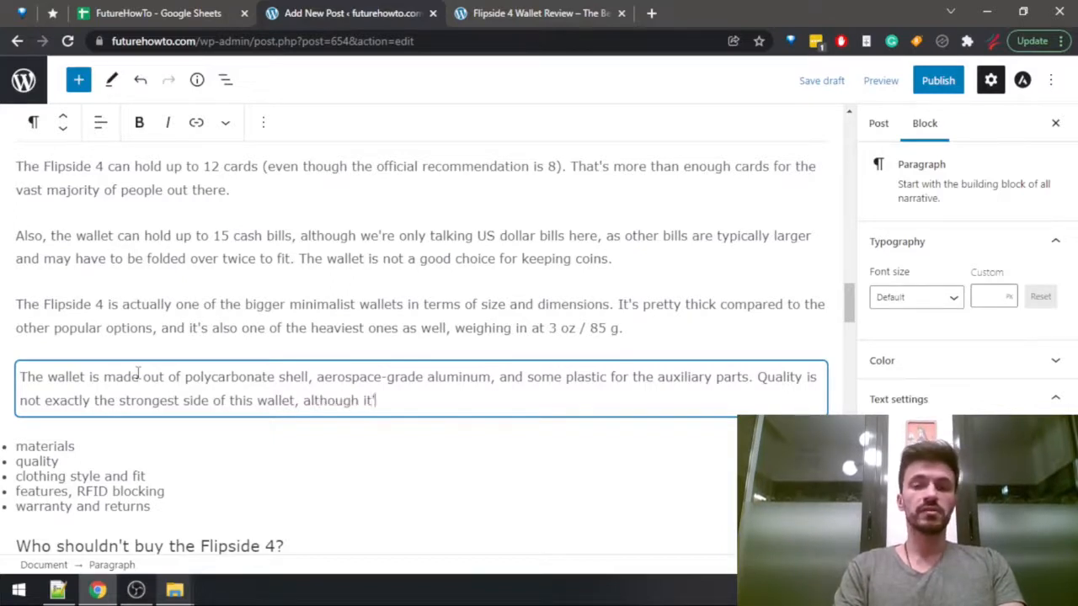
type("s still at a")
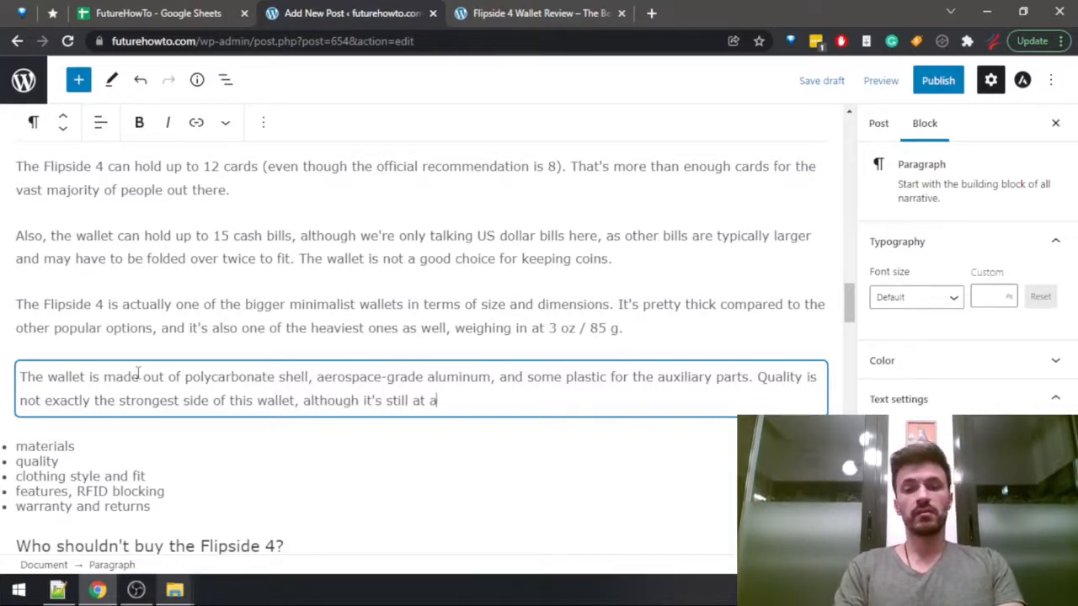
type(" very decent ")
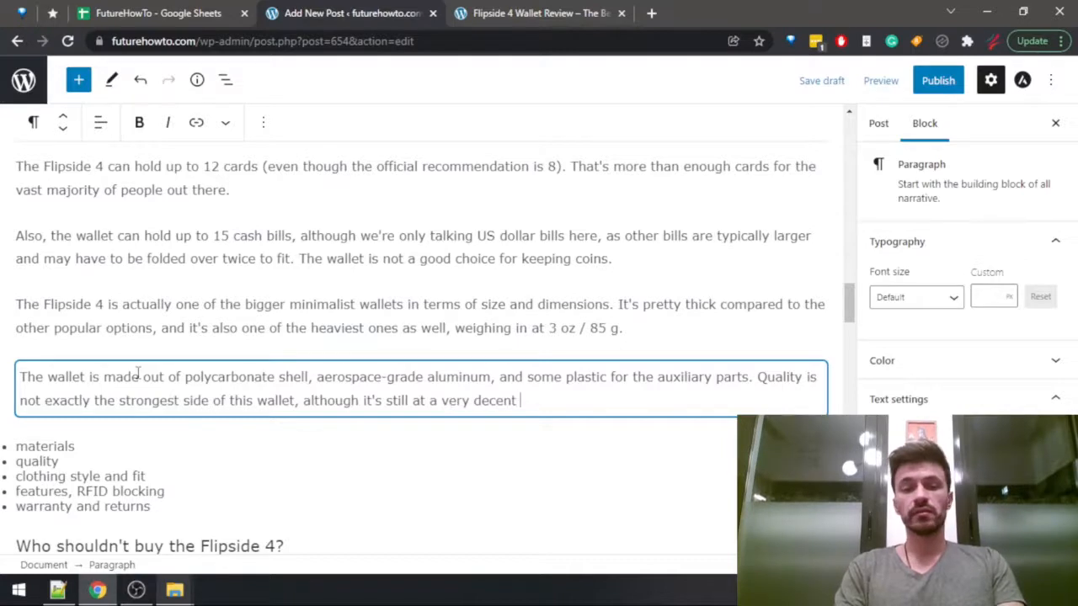
type("level, espe")
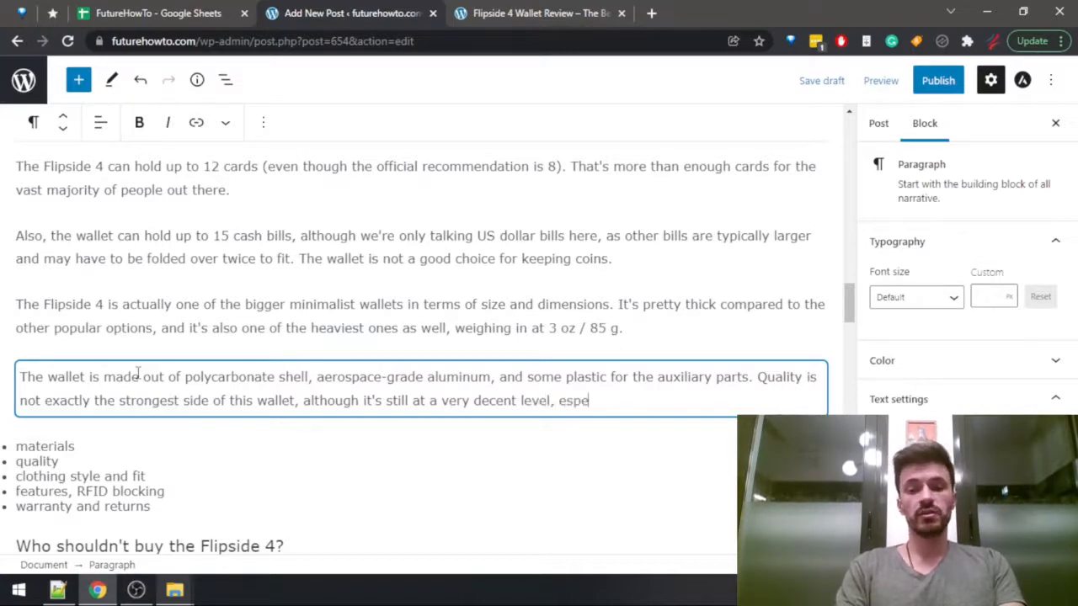
type("cially give")
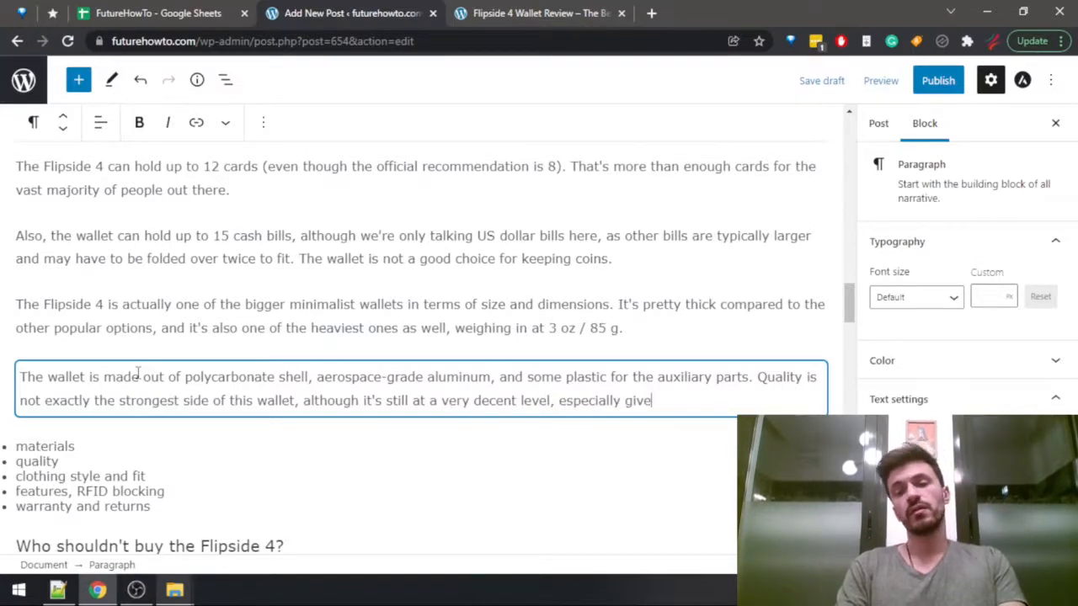
type("n the product's price.")
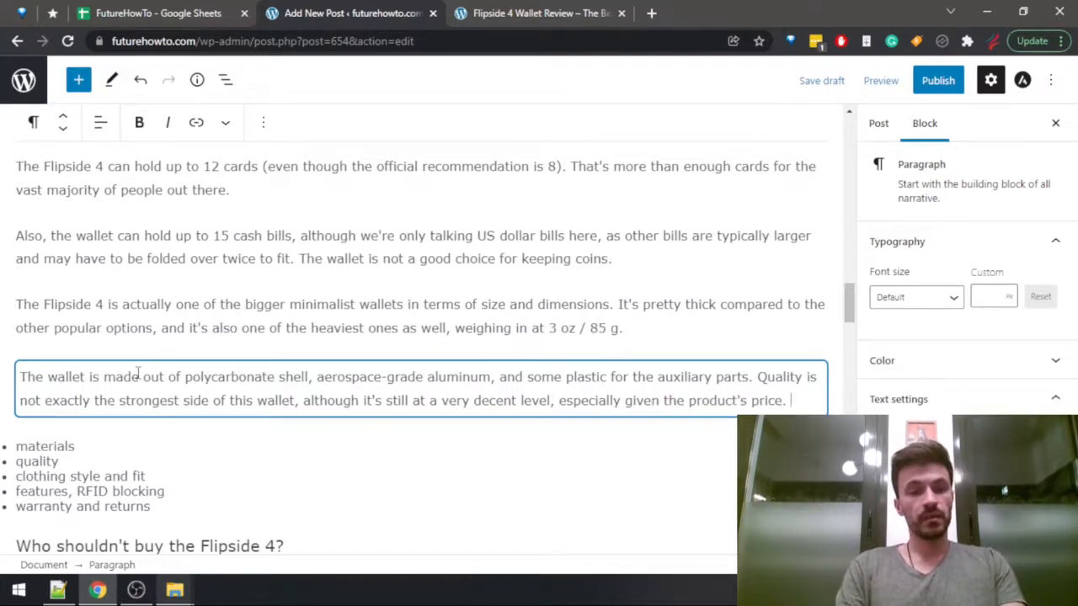
Delete the "materials" and "quality" bullets from the outline list.
left_click(74, 464)
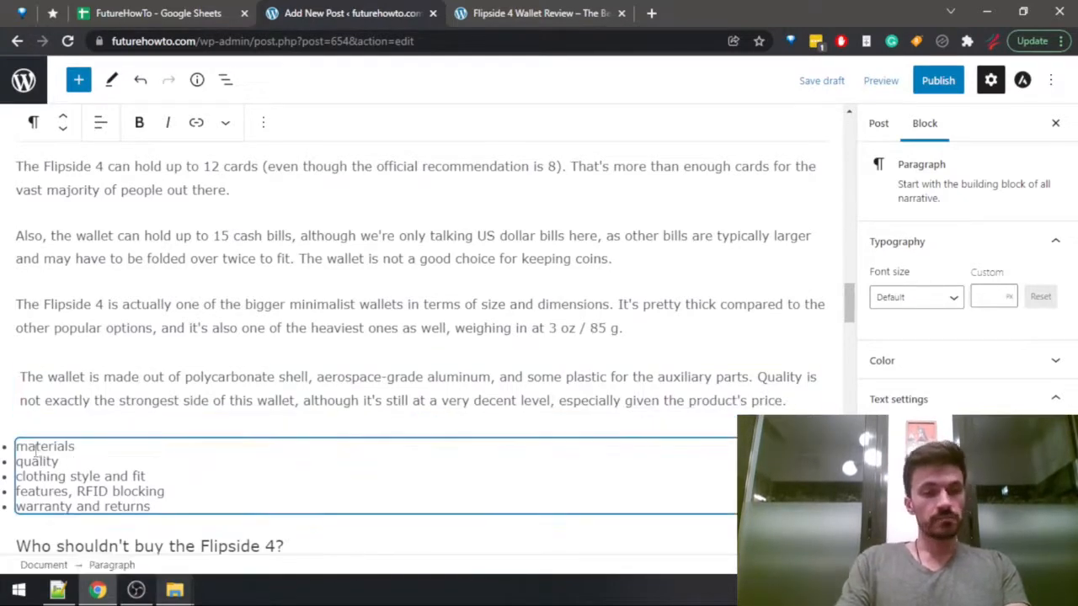
left_click_drag(74, 463, 18, 428)
key("BackSpace")
key("BackSpace")
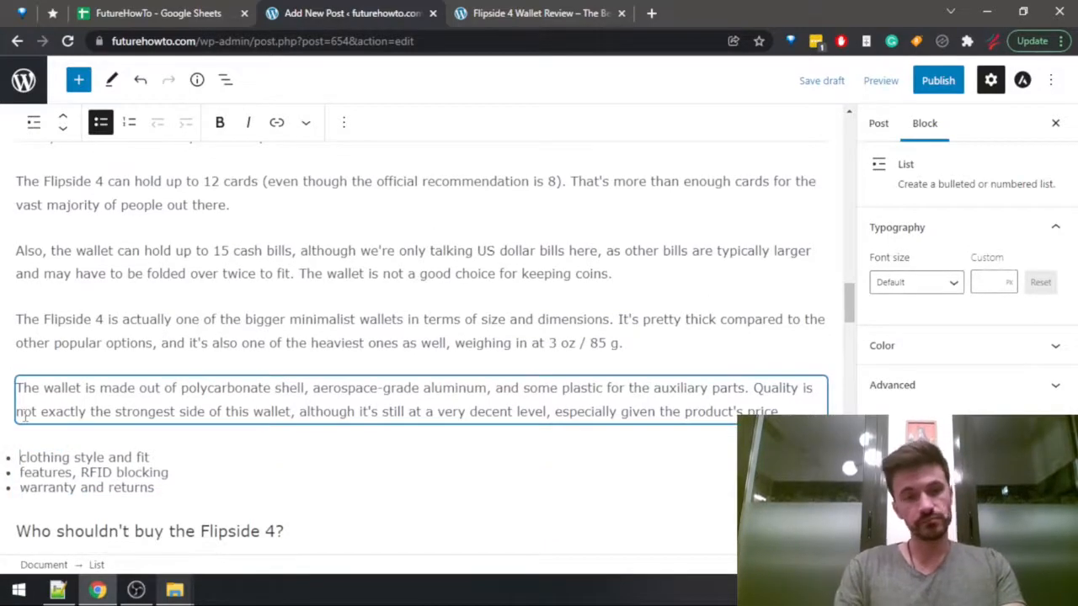
Add a blank paragraph after the materials and quality text, and look up the clothing style fit section in the Flipside 4 review.
left_click(798, 410)
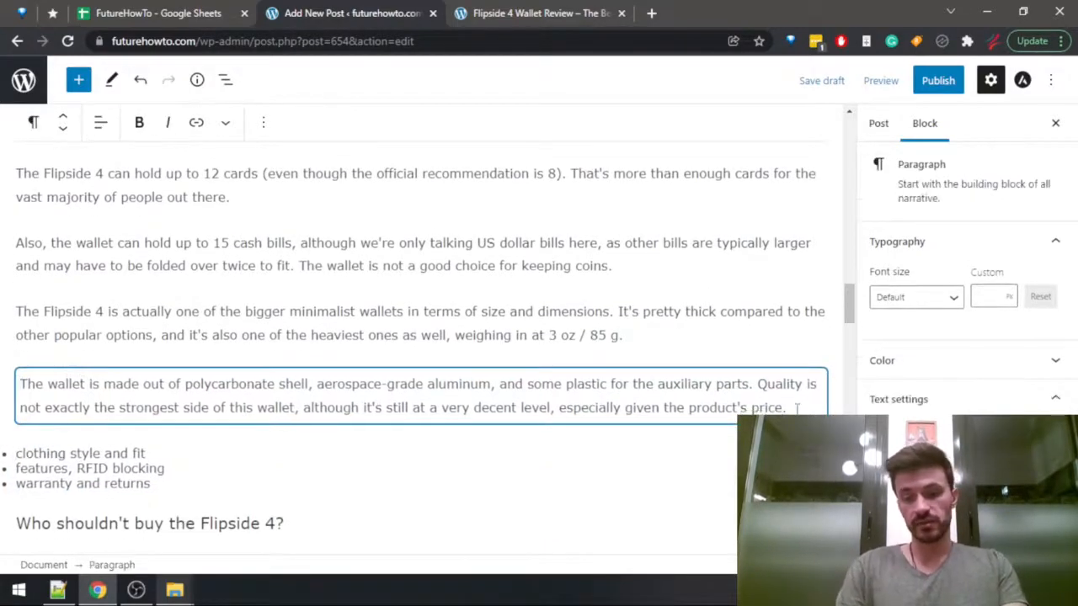
key("Return")
key("ctrl+Tab")
key("ctrl+f")
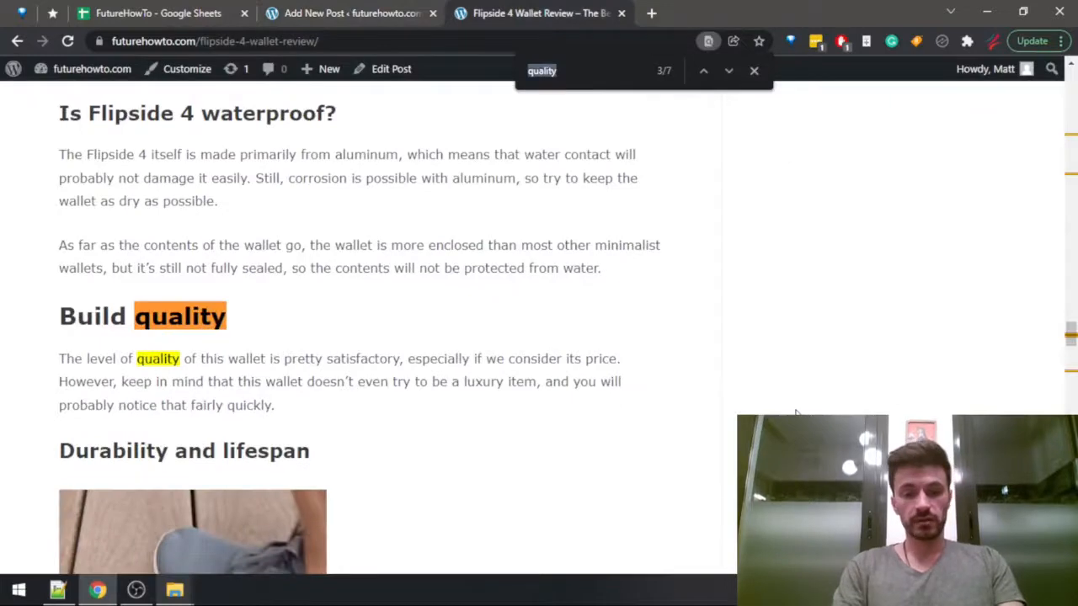
type("clothin")
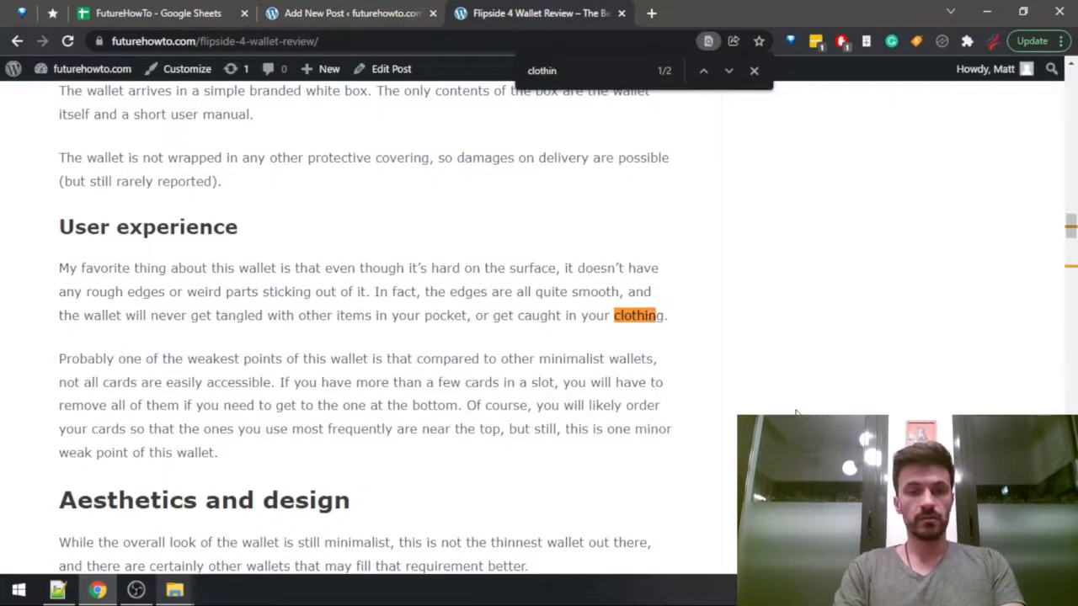
key("Return")
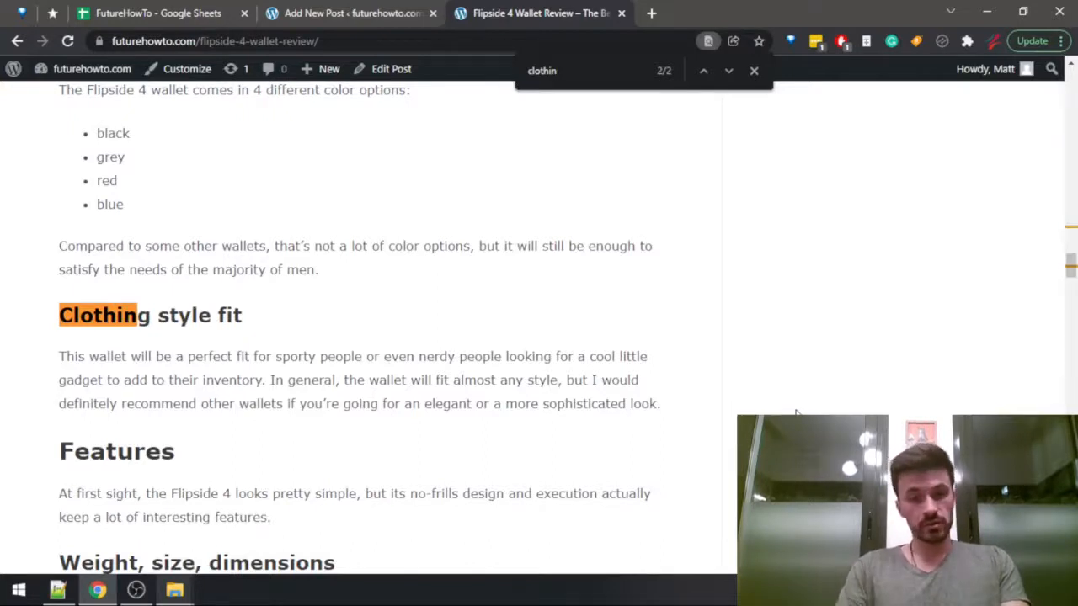
key("ctrl+shift+Tab")
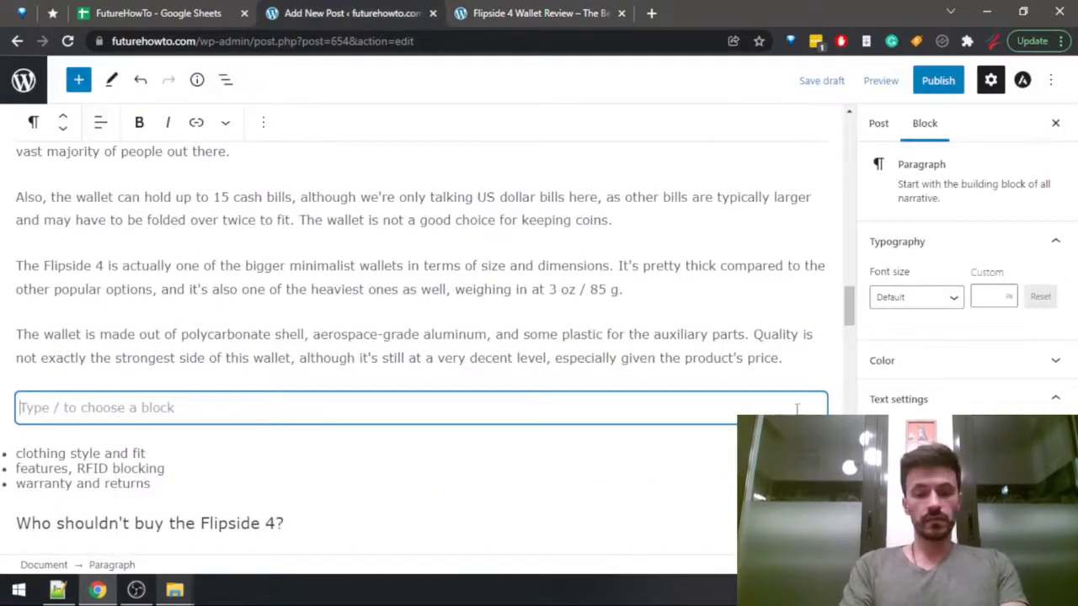
Begin the new paragraph with "The wallet's fit to style can be described as pretty universal".
type("The wallet'")
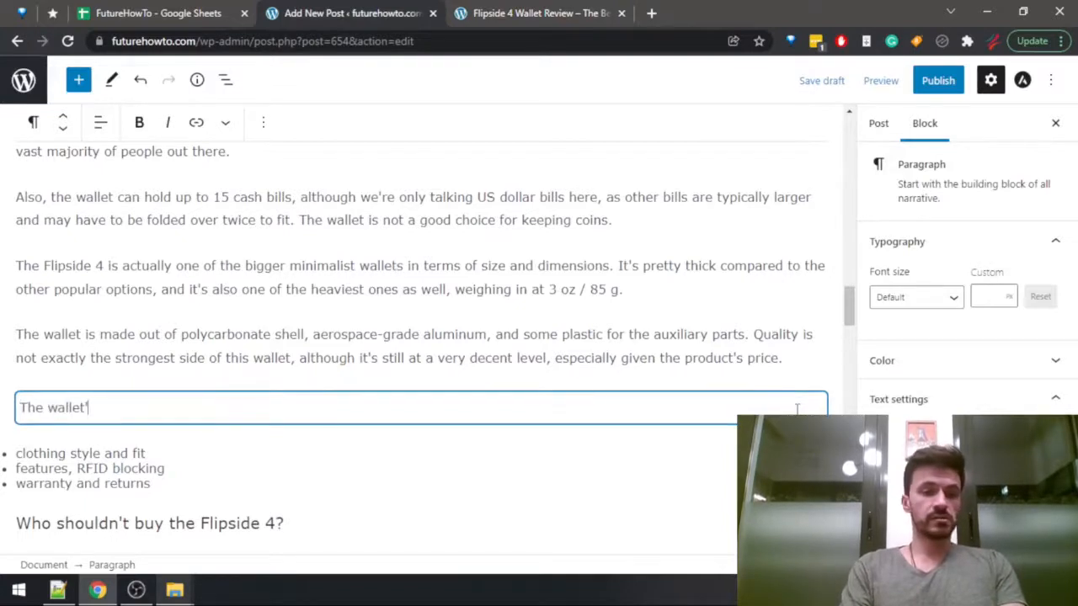
type("s style can be")
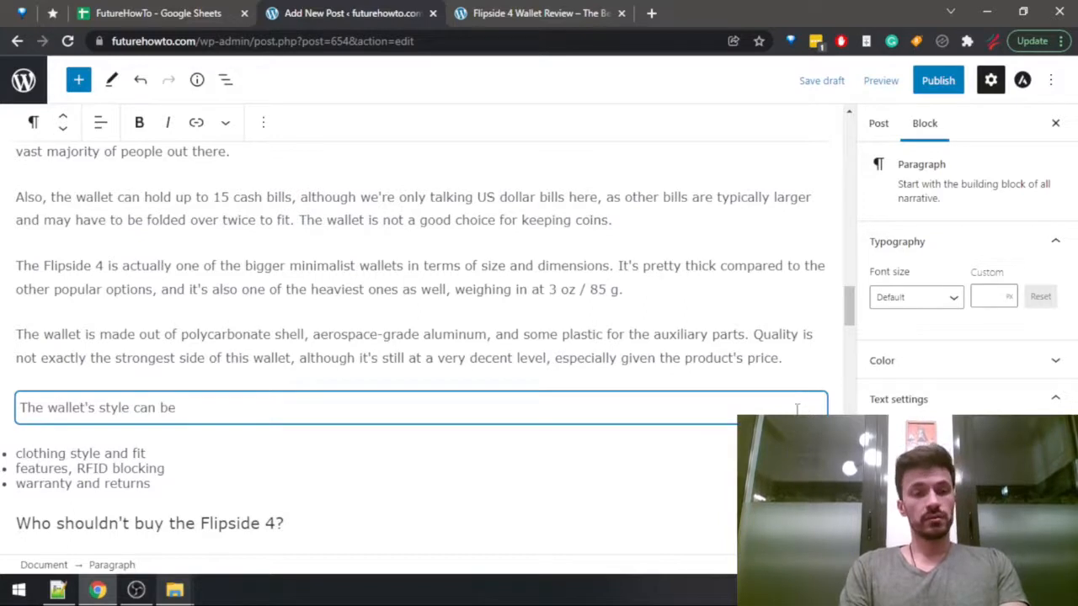
key("ctrl+Left")
key("ctrl+Left")
key("ctrl+Left")
type("fit to ")
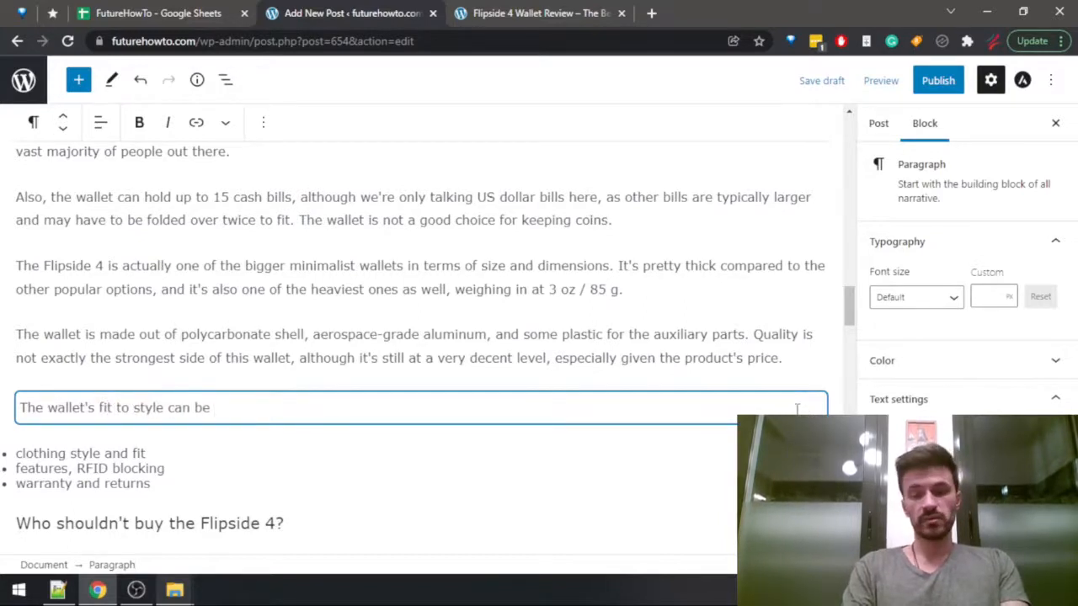
type("described as ")
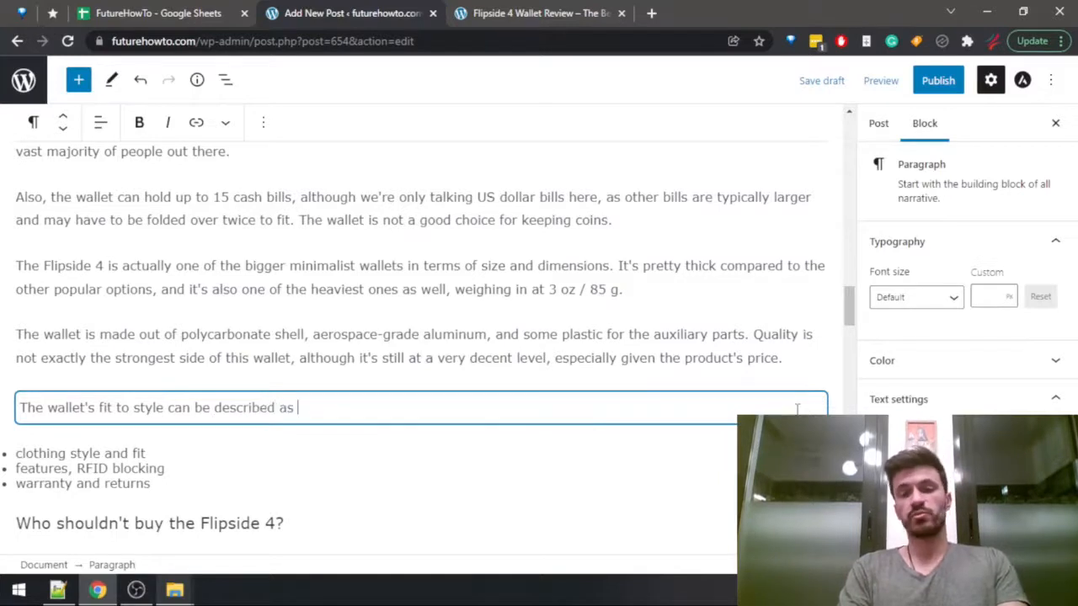
type("pretty universa")
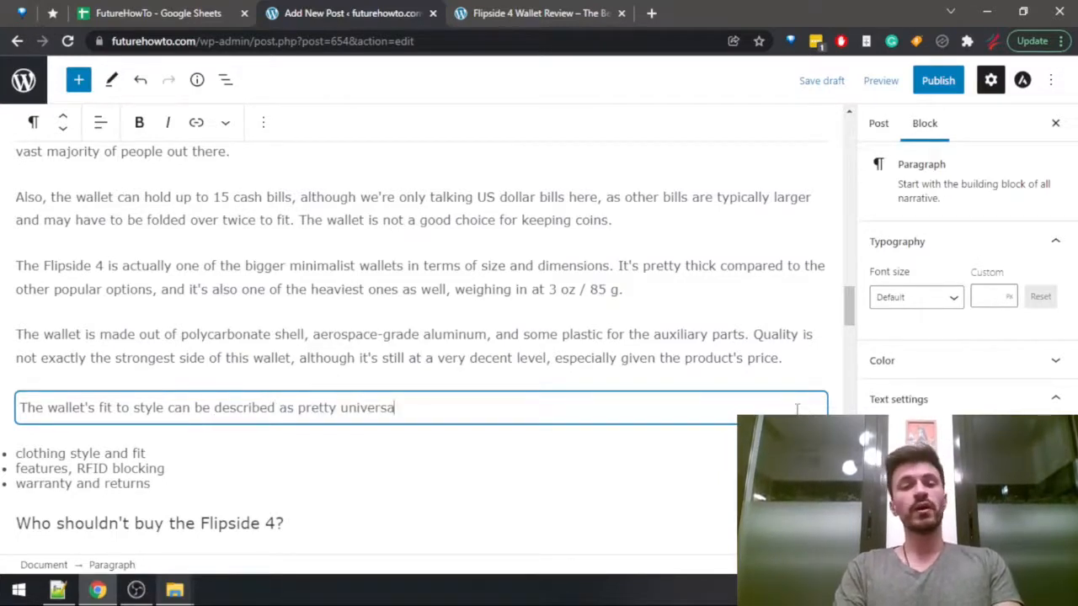
type("l, although I would recommend")
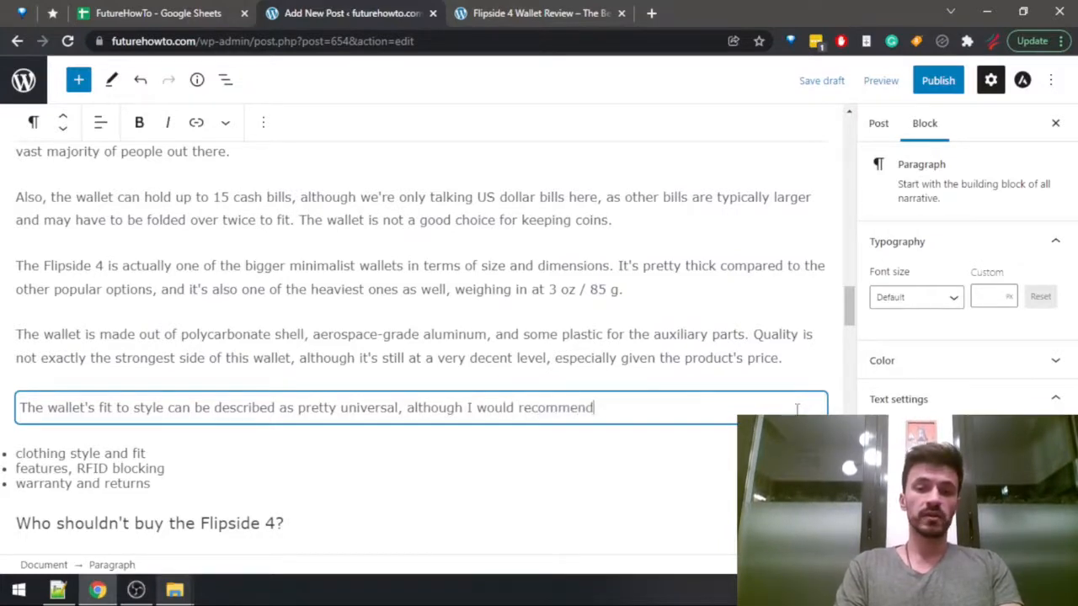
type(" it ")
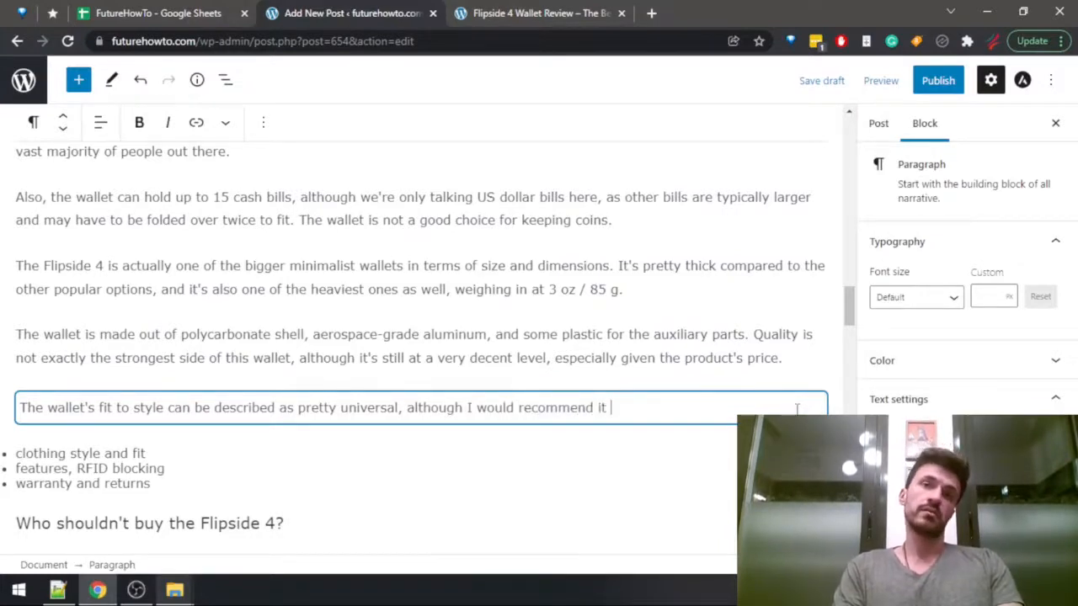
type("to the s")
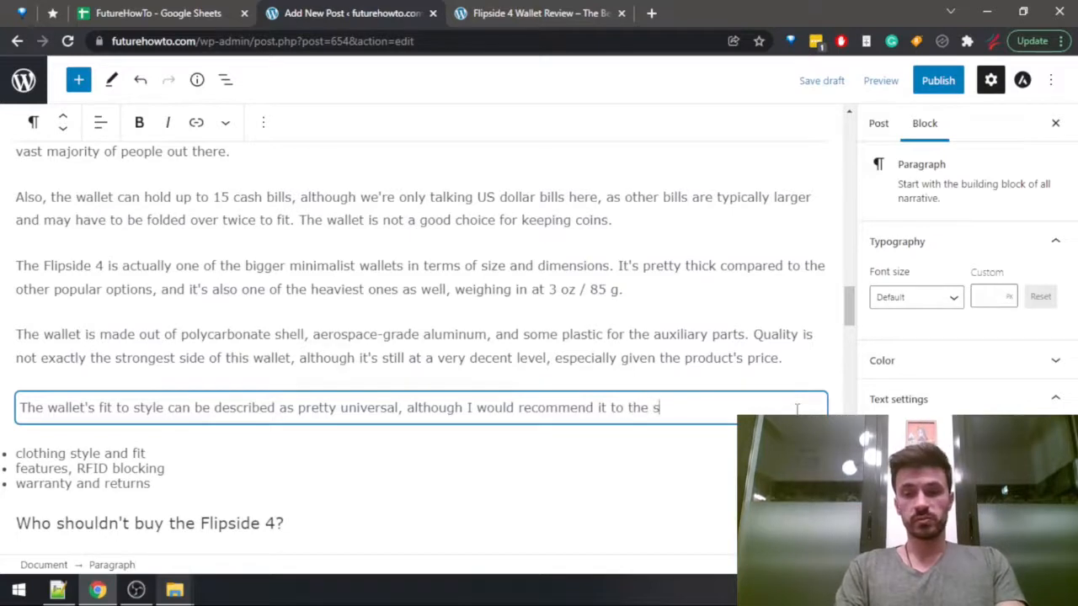
type("porty and")
Complete the style sentence with ", although I would recommend it to the sporty and/or nerdy types of people the most.".
key("BackSpace")
key("BackSpace")
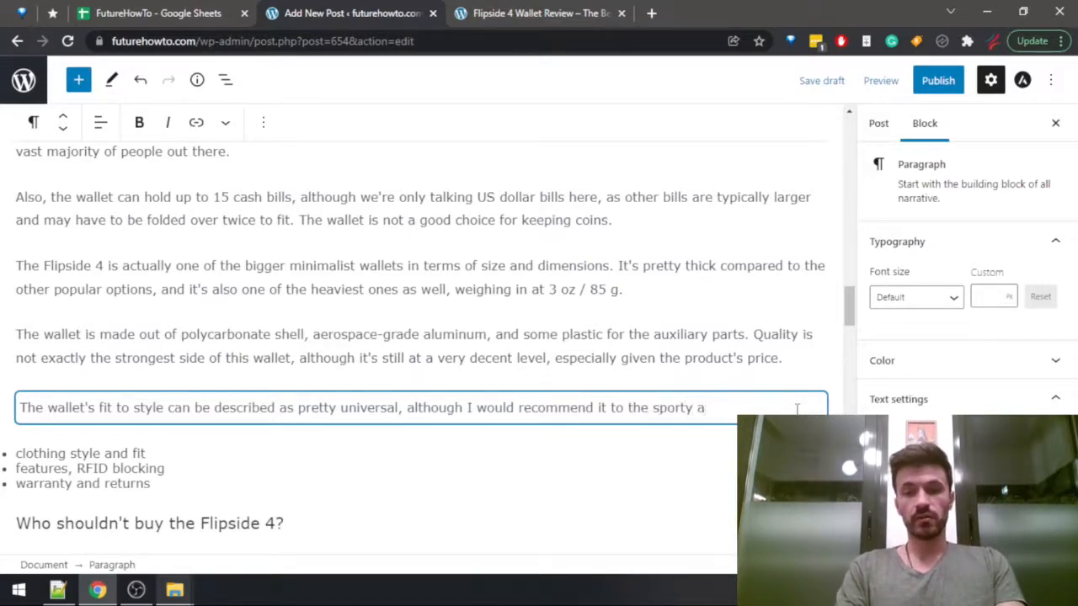
type("nd/")
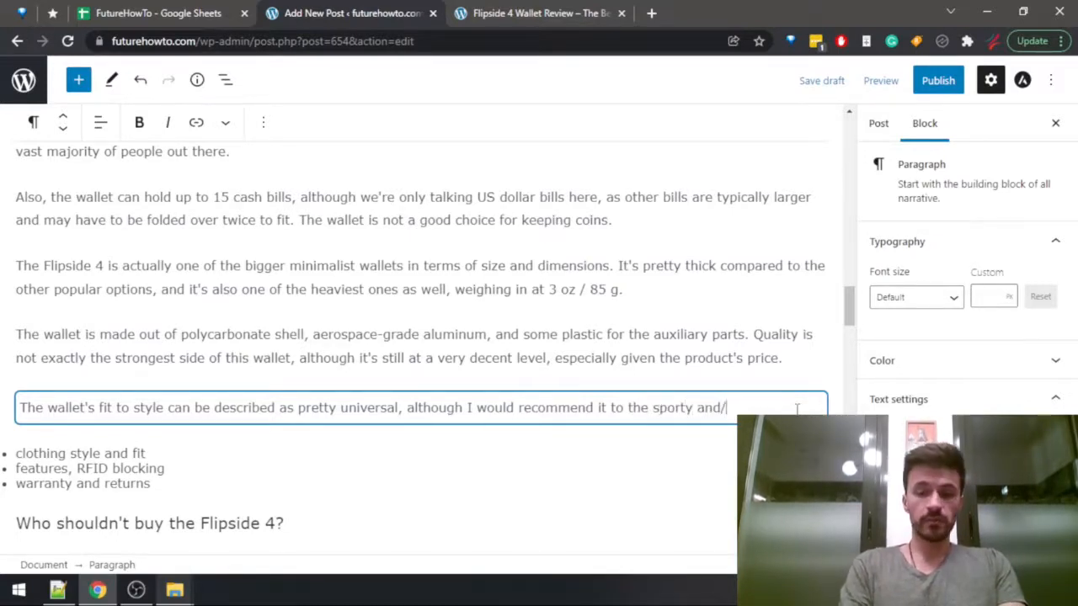
type("or nerdy")
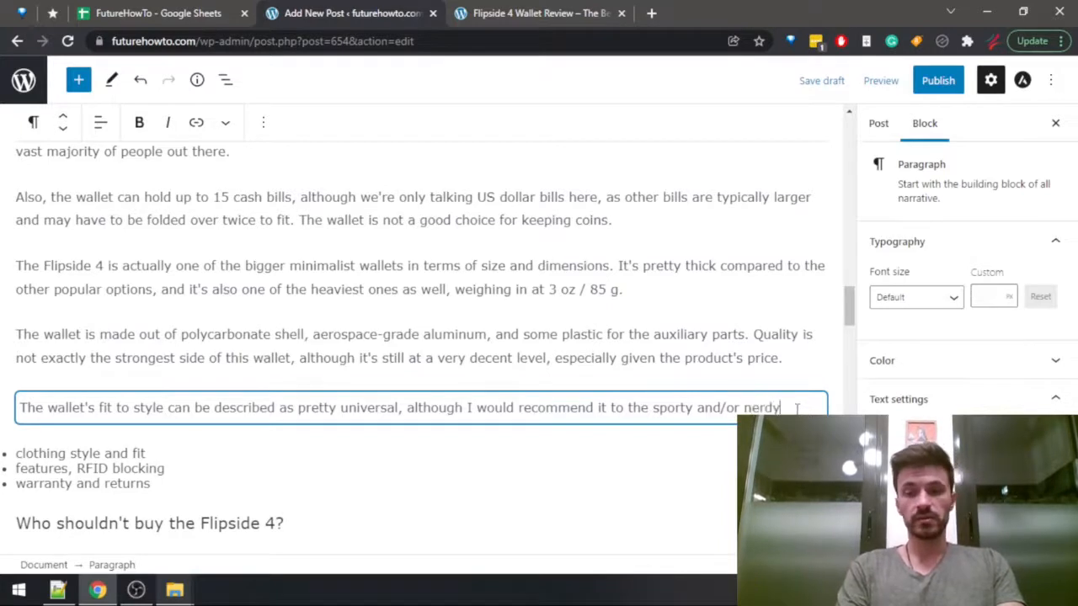
type(" types of p")
type("eopl")
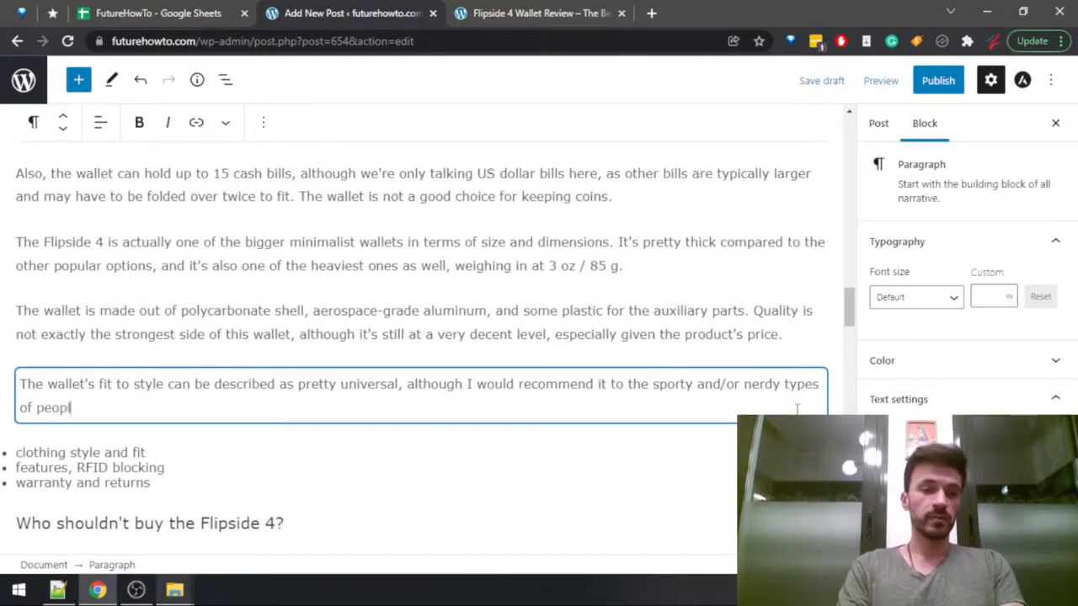
type("e the most.")
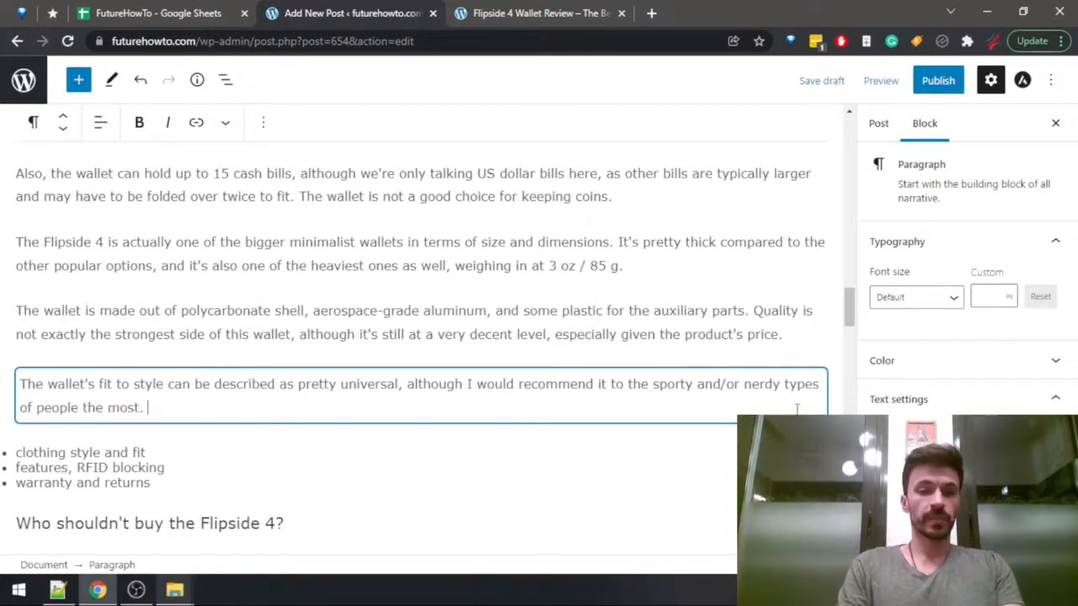
Check the Flipside 4's features entry in the Wallets Data sheet of the FutureHowTo spreadsheet, and return to the post.
key("ctrl+1")
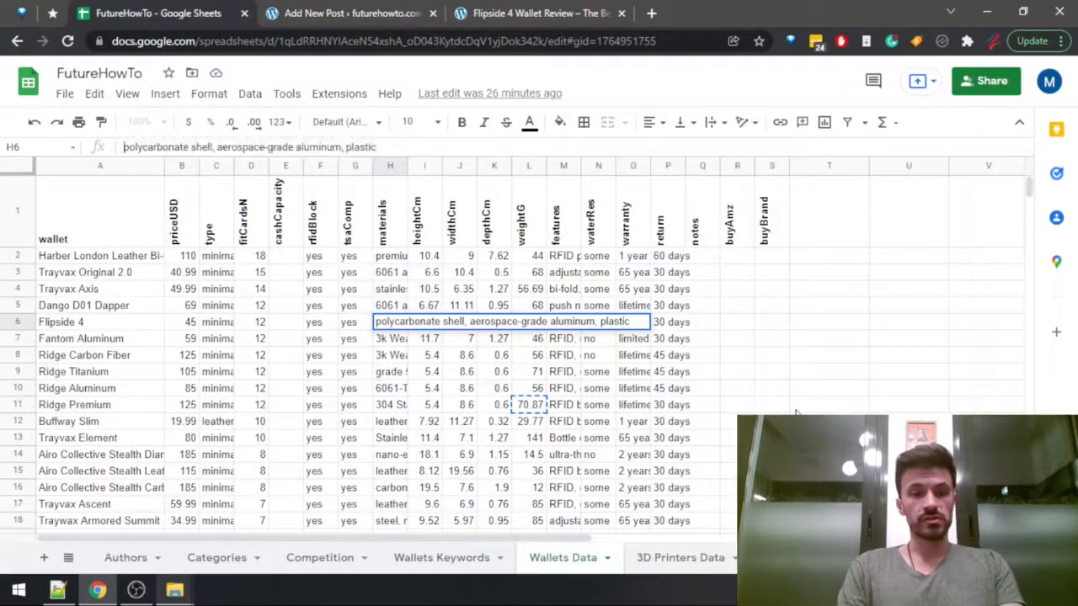
key("Tab")
key("Tab")
key("Tab")
key("Tab")
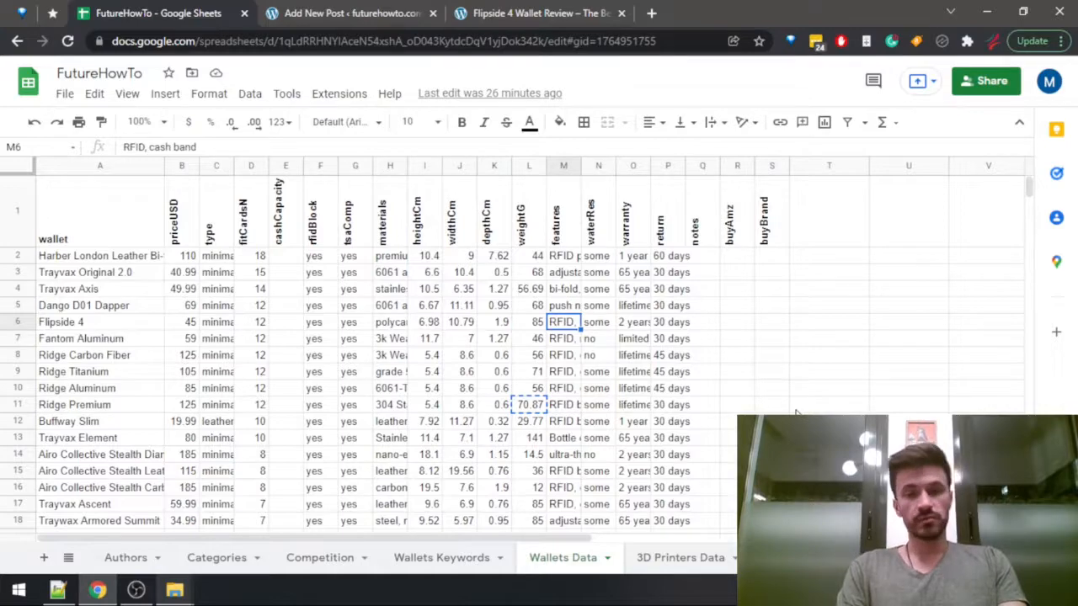
key("ctrl+2")
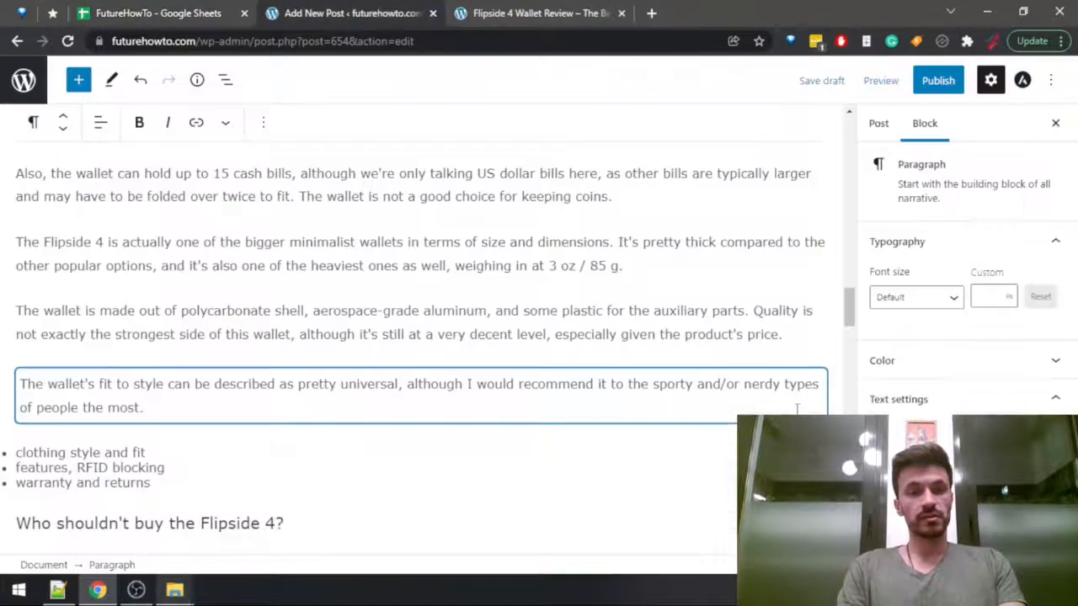
Add a new paragraph reading "The main features of the wallet are RFID blocking, and the cash band.", rechecking the features in the spreadsheet.
key("Return")
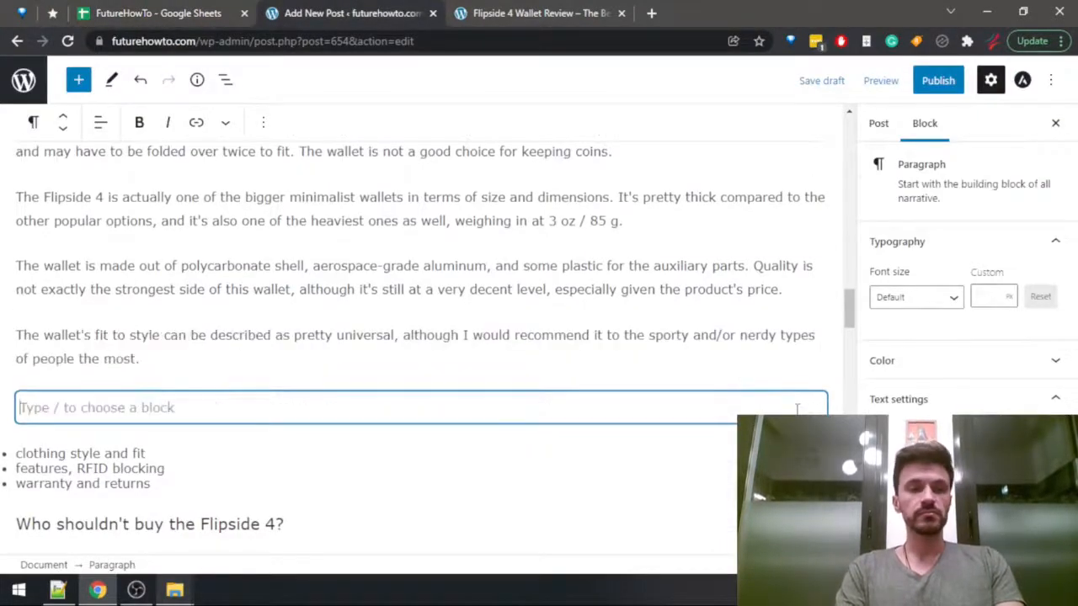
key("BackSpace")
key("Return")
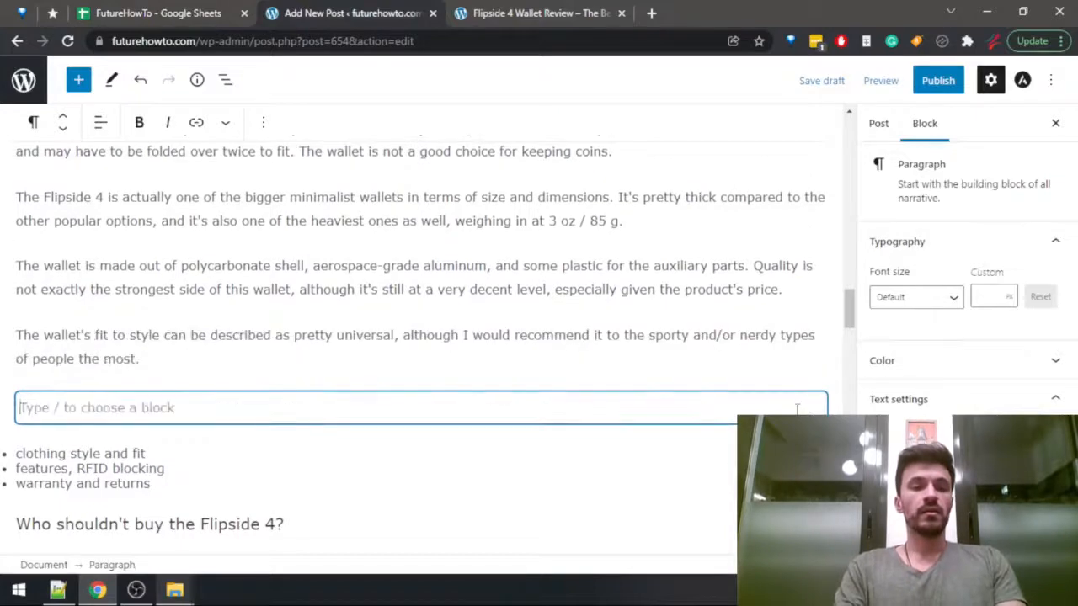
type("The main feat")
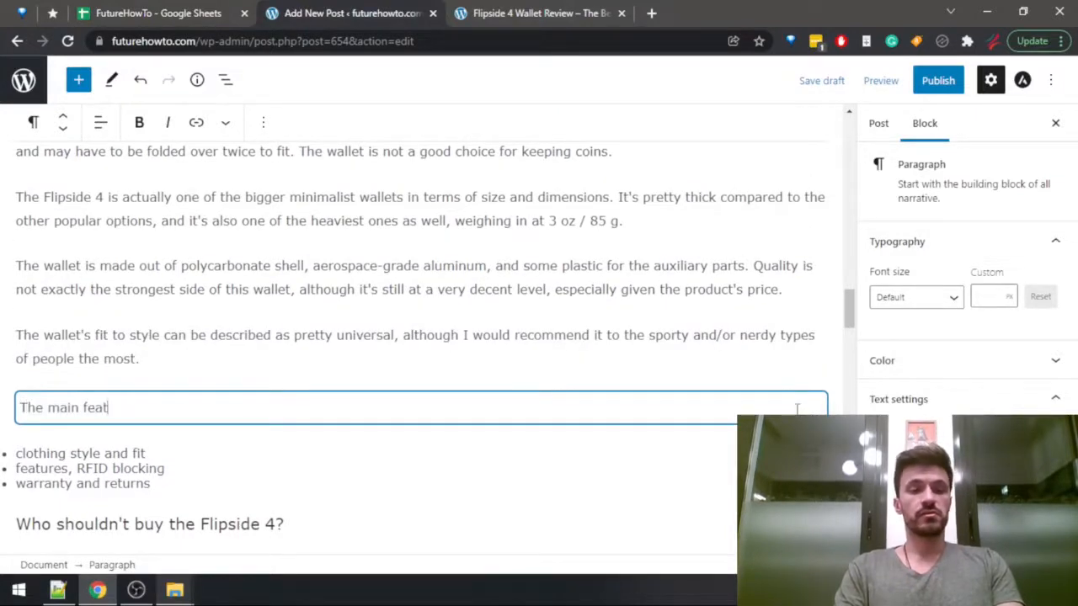
type("ures of")
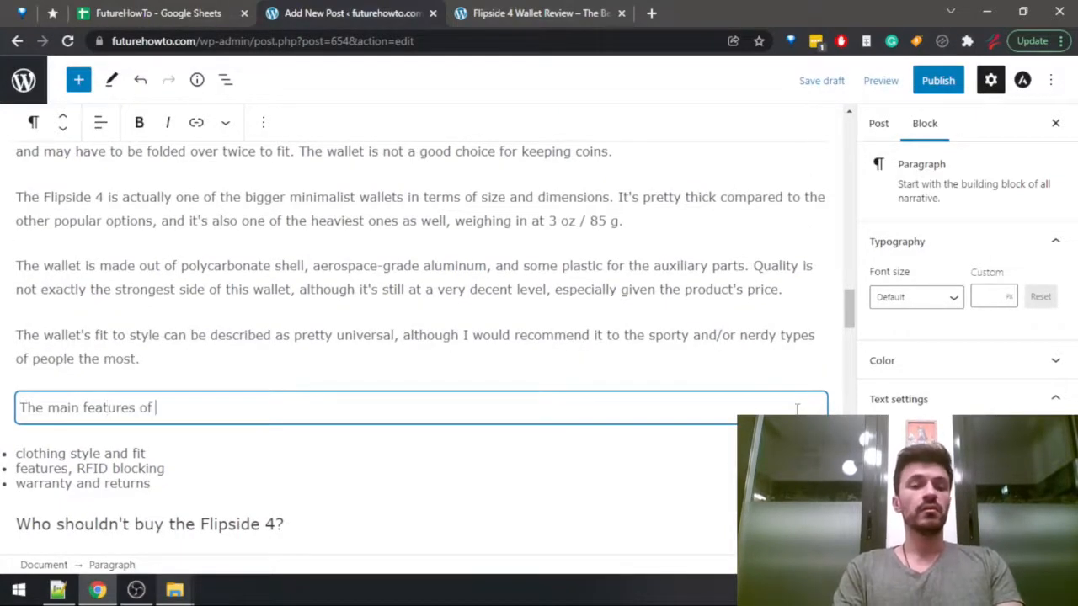
type(" the wallet are T")
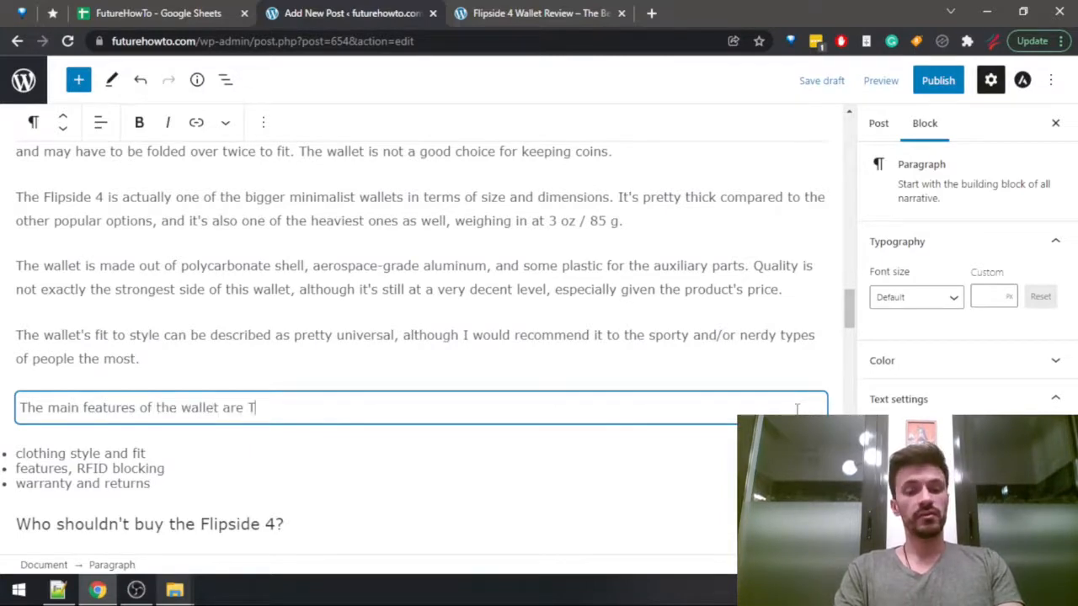
type("R")
key("BackSpace")
type("RFID block")
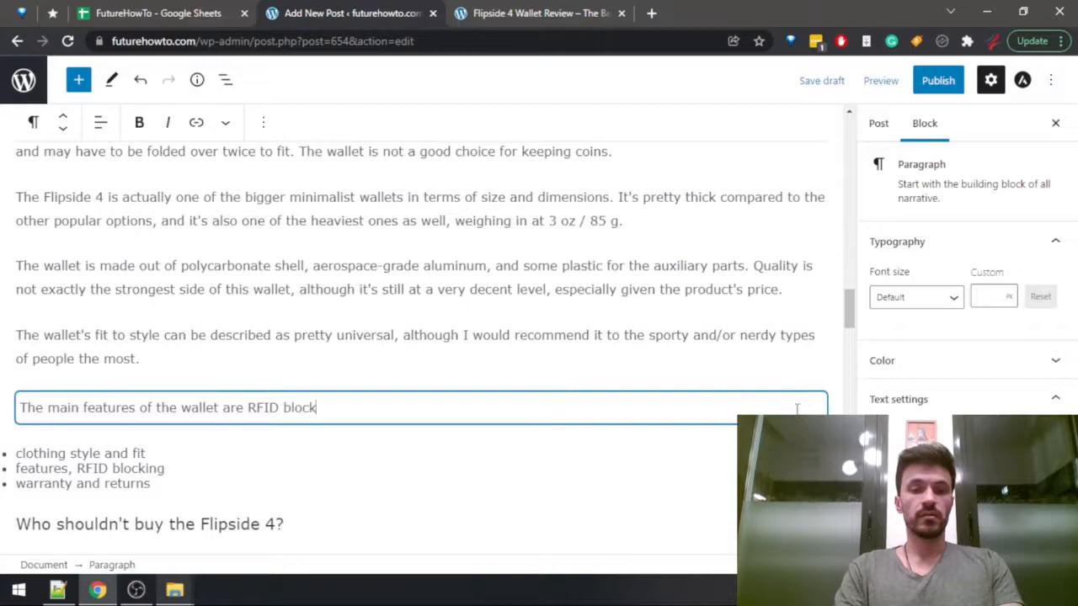
key("ctrl+1")
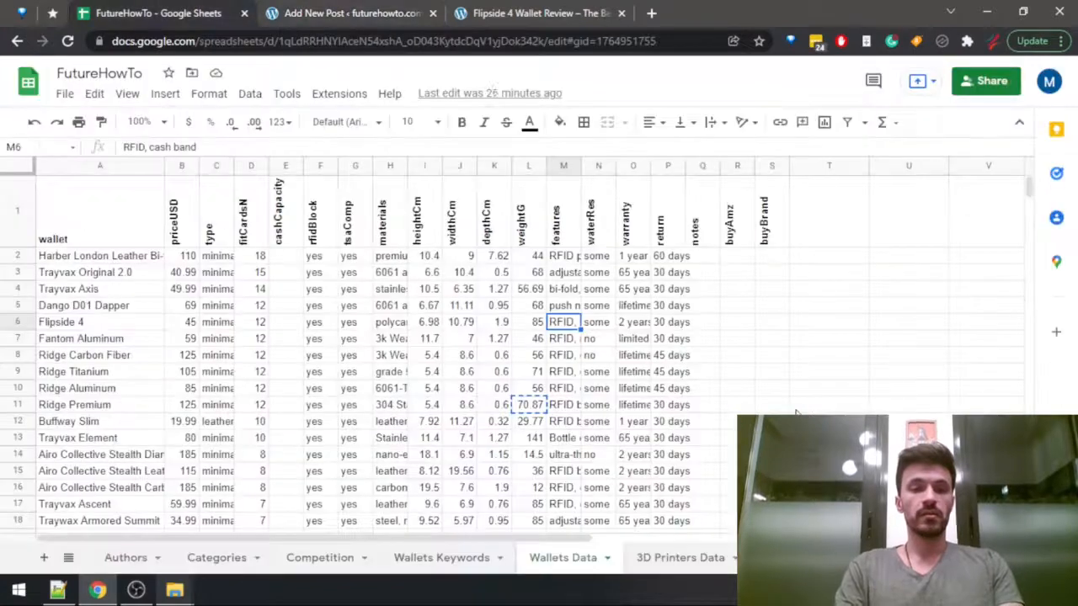
key("ctrl+Tab")
type("ing, ")
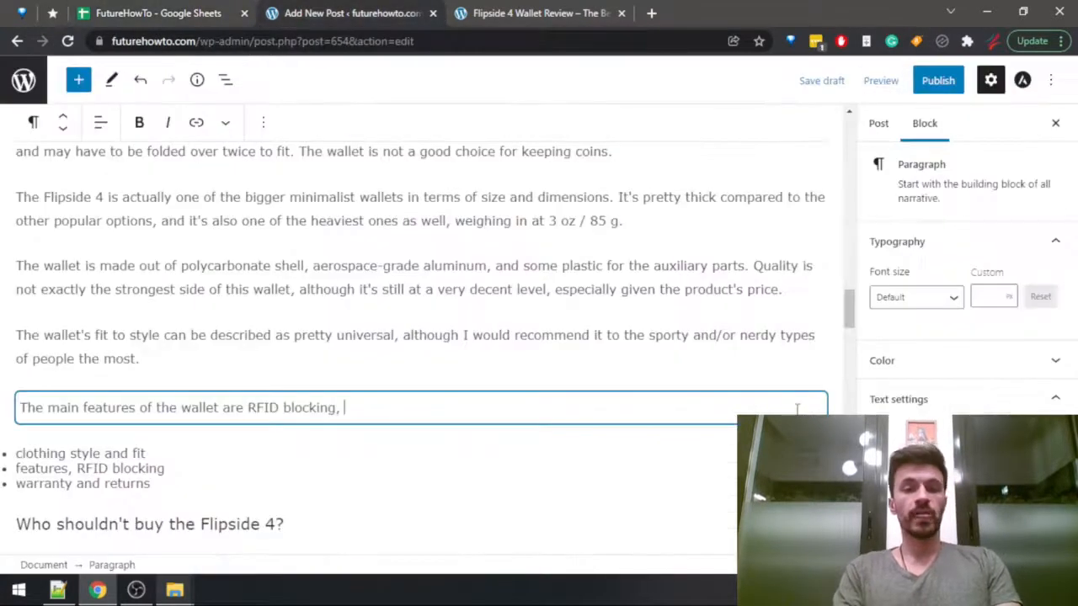
type("and the cash ban")
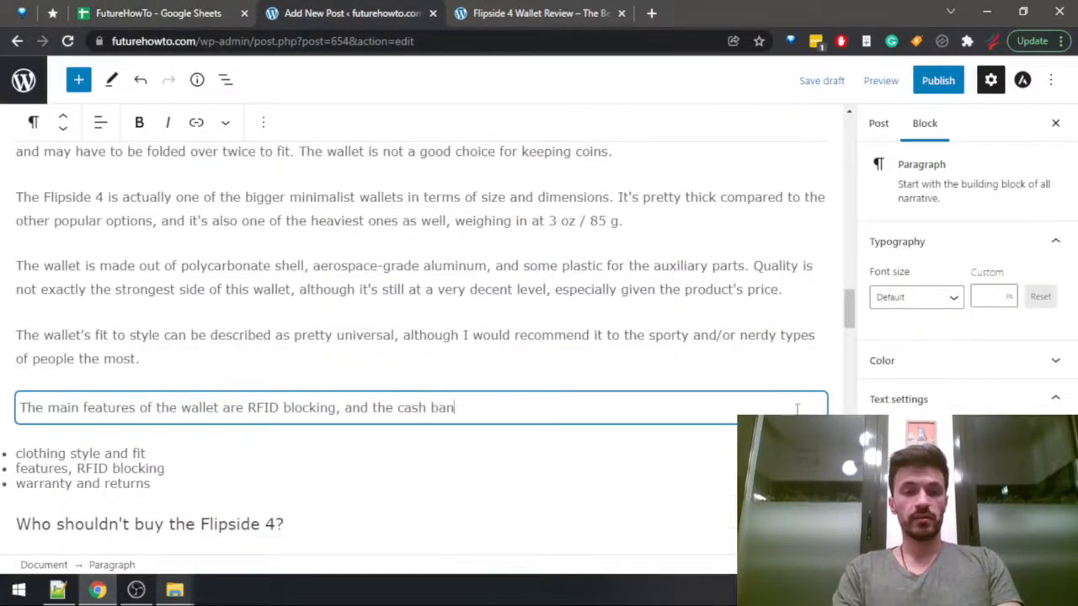
type("d.")
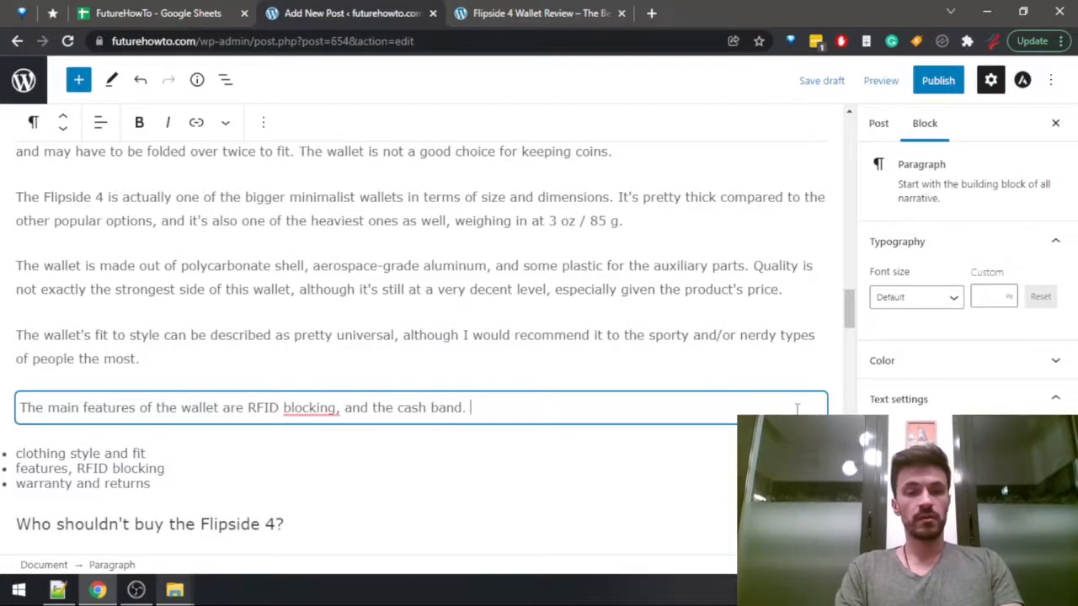
Look up the Flipside 4's warranty and return periods in the Wallets Data sheet, and return to the post.
key("ctrl+shift+Tab")
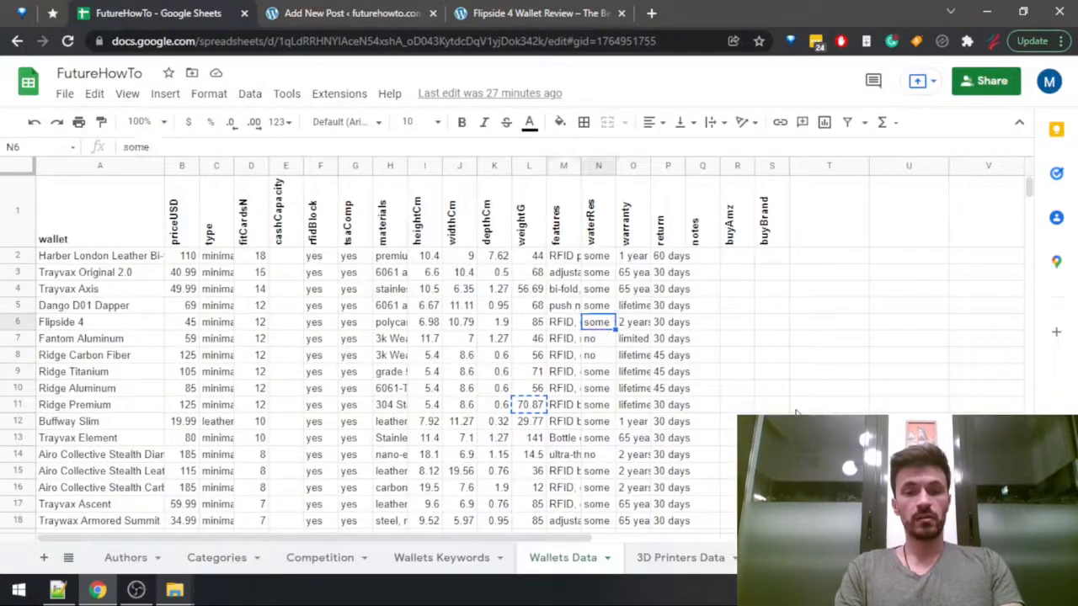
key("Right")
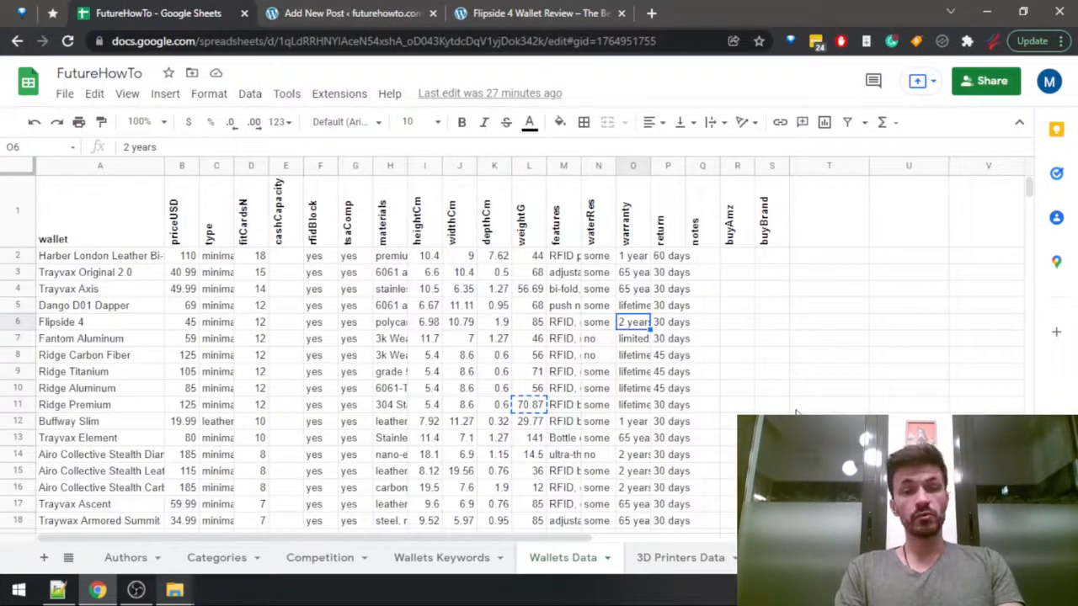
key("shift+Right")
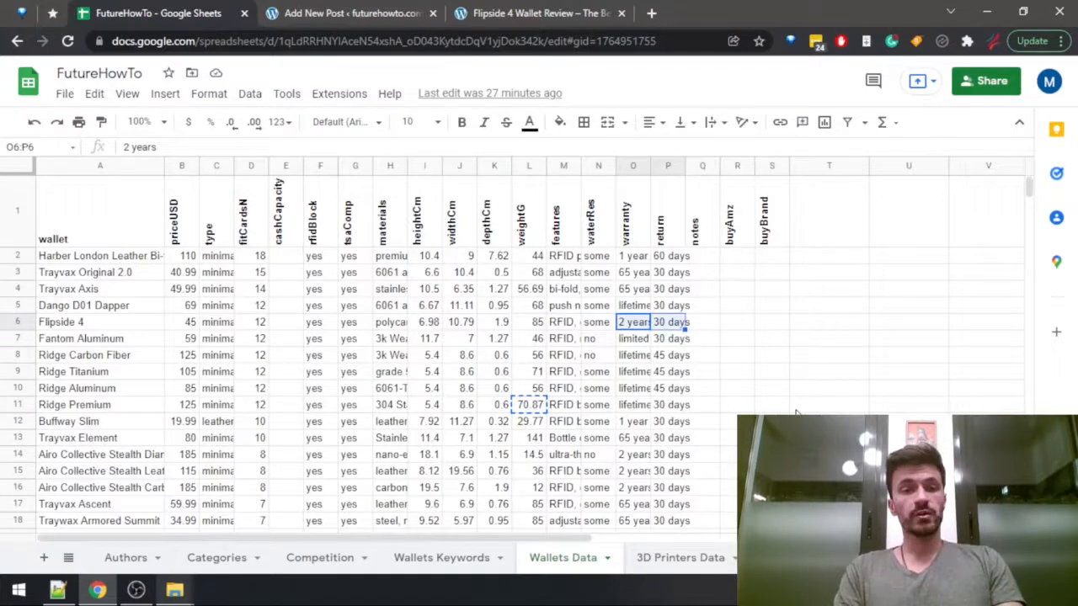
key("ctrl+Tab")
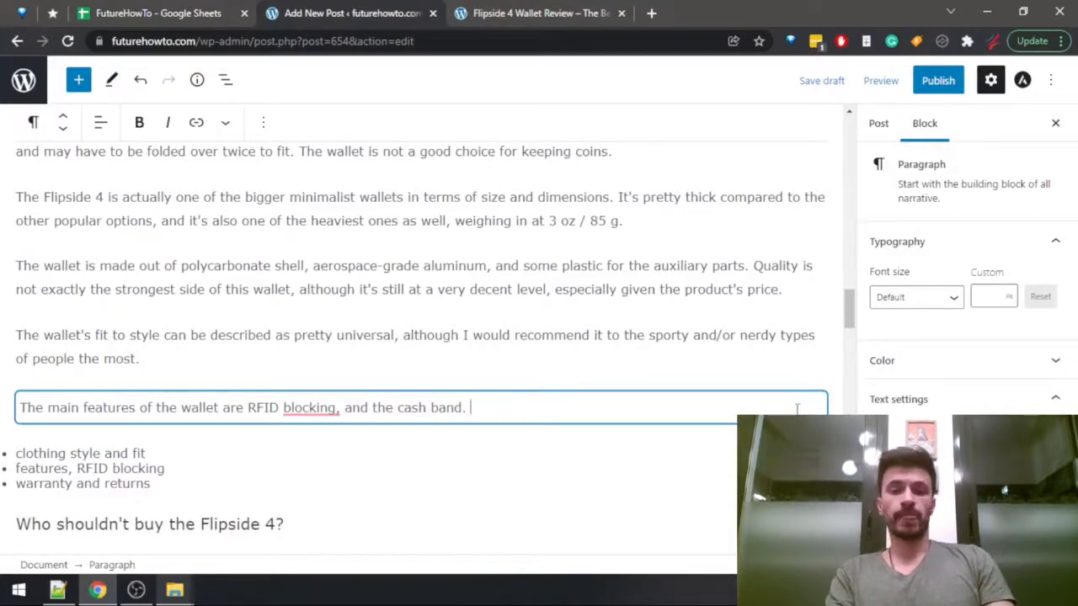
Start a separate paragraph below the features text with "In case you don't like the product, you have 30 days".
type("In caes")
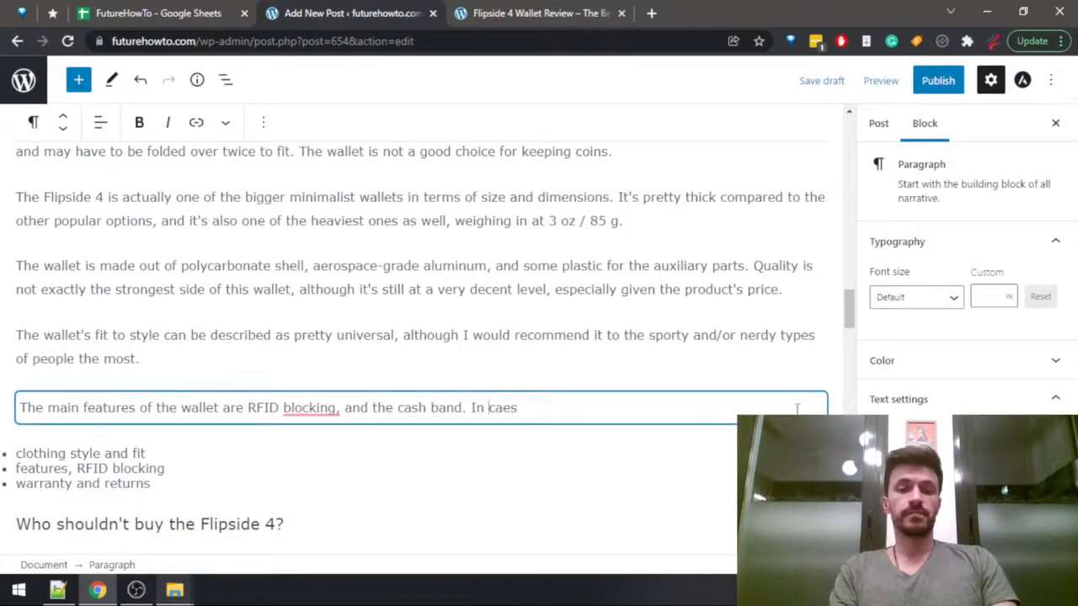
key("Return")
key("End")
key("BackSpace")
key("BackSpace")
key("BackSpace")
key("BackSpace")
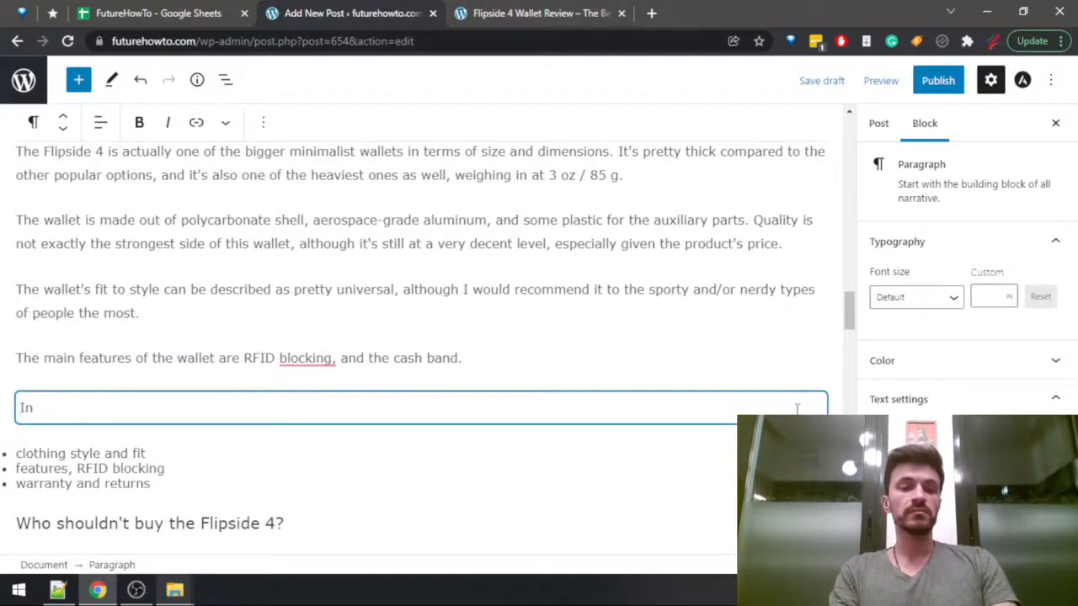
type("case you don't")
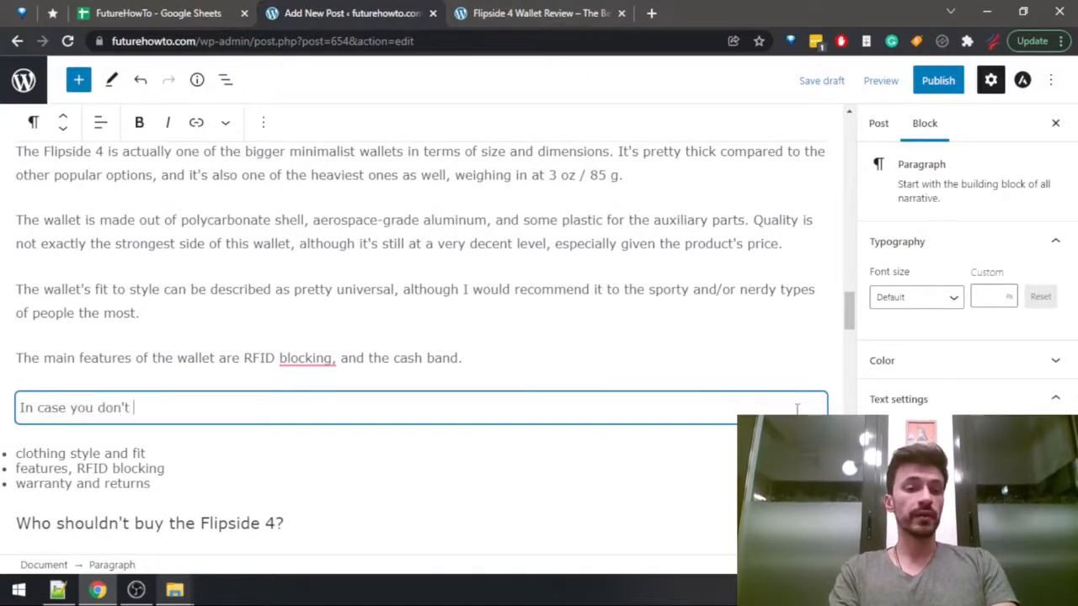
type(" like the product, y")
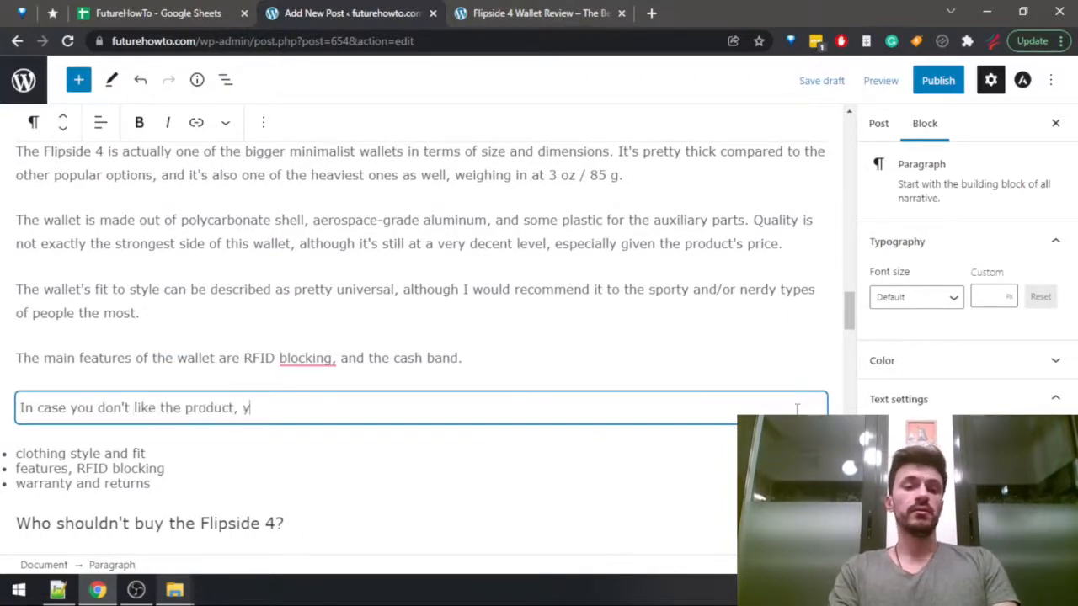
type("ou have 30 days ")
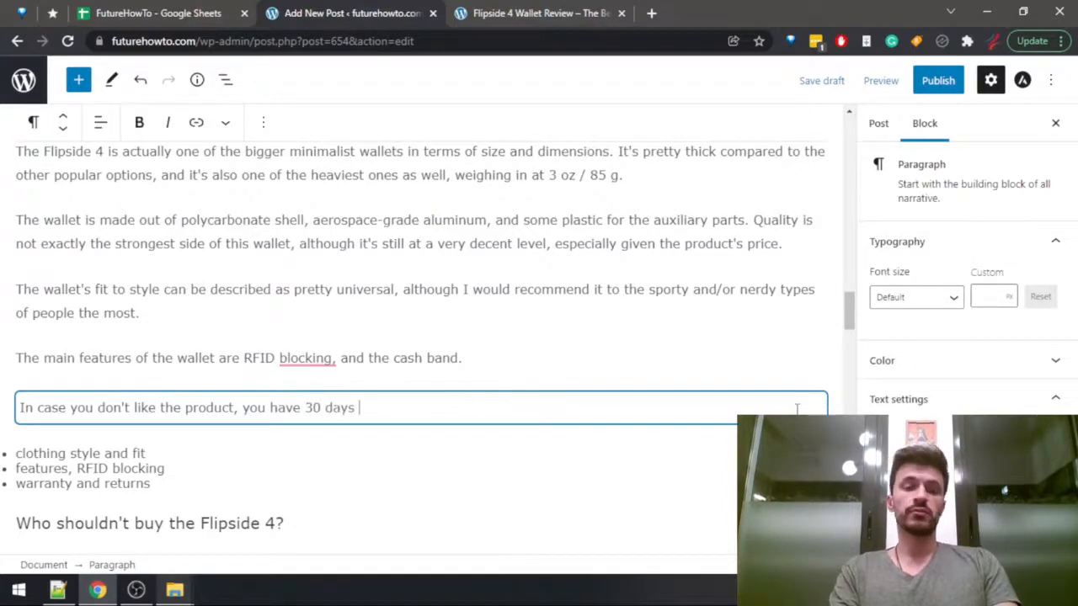
type("to return t")
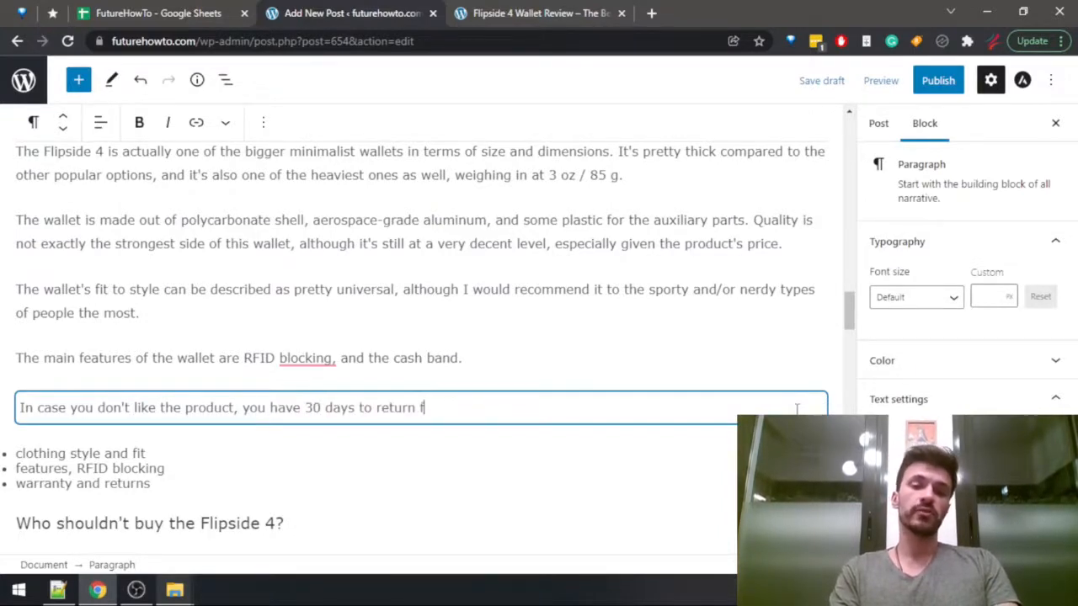
type("or a full refun")
Continue the returns sentence with "to return for a refund,".
key("ctrl+BackSpace")
key("ctrl+BackSpace")
key("ctrl+BackSpace")
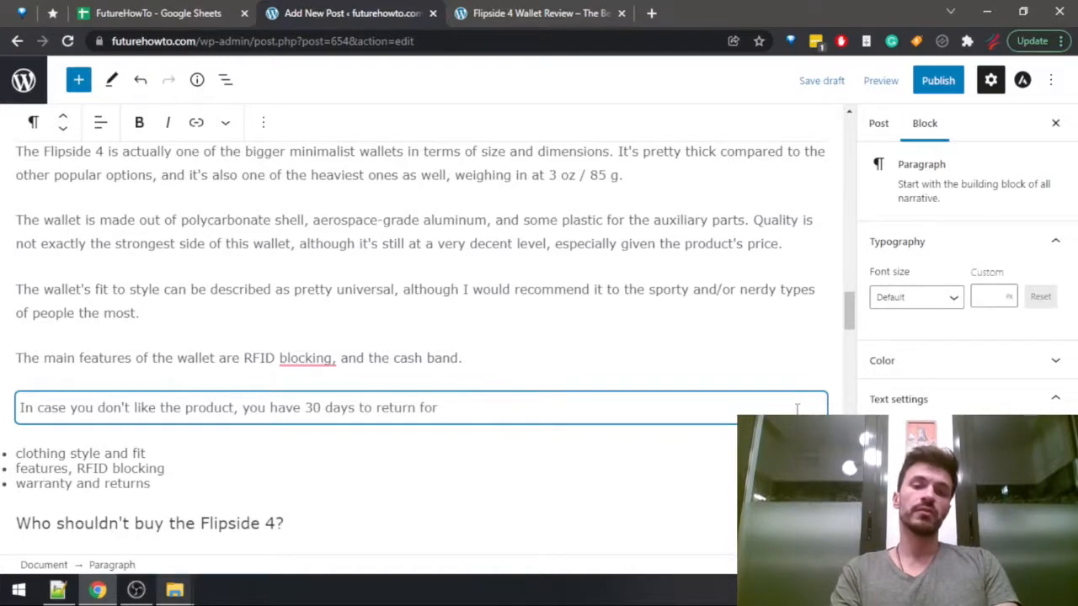
type("a refun")
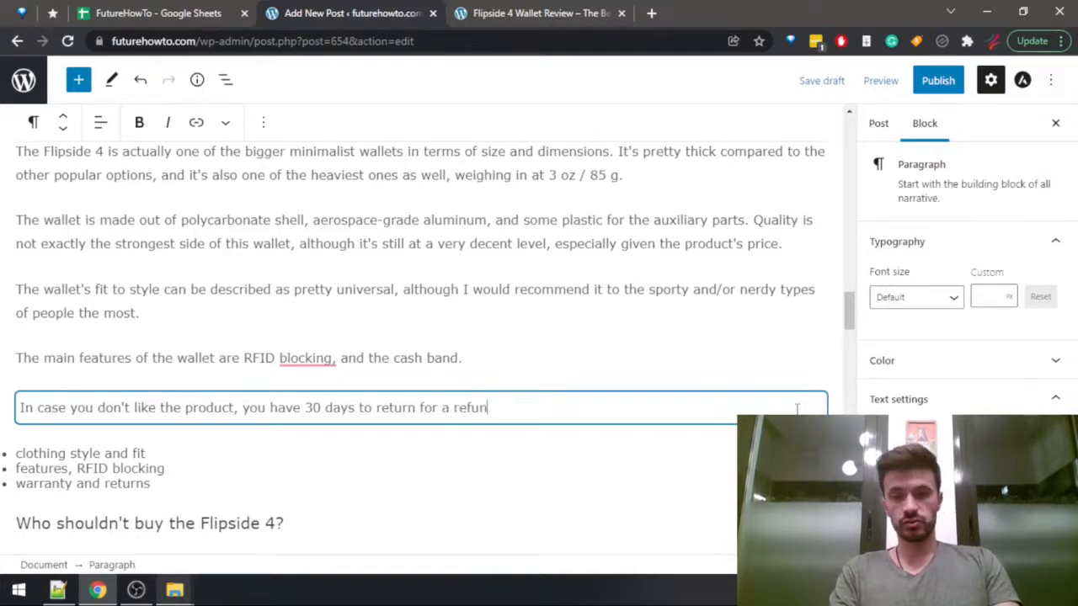
type("d,")
Search the Flipside 4 review page for "refund" to check the returns policy.
key("ctrl+Tab")
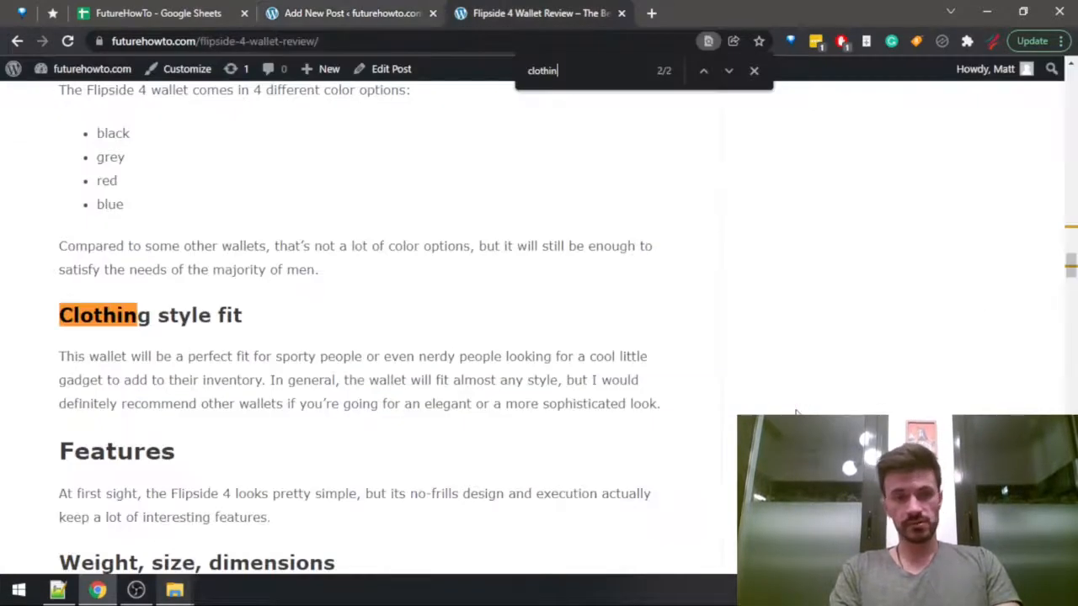
key("ctrl+f")
type("refund")
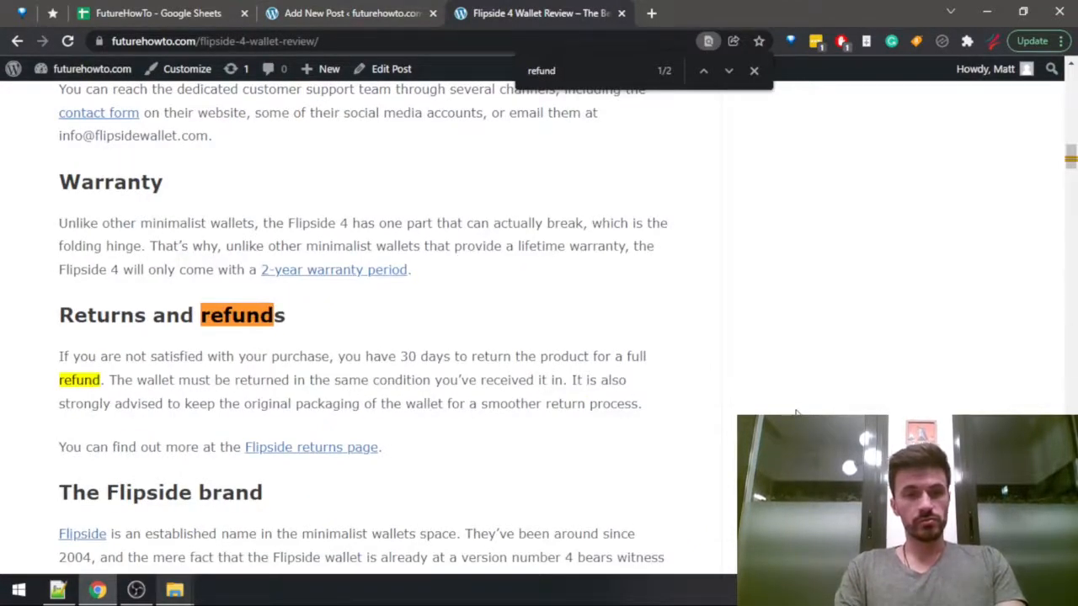
Return to the post draft and change "a refund" to "a full refund" in the returns sentence.
key("ctrl+shift+Tab")
key("ctrl+Left")
key("ctrl+Left")
type("f")
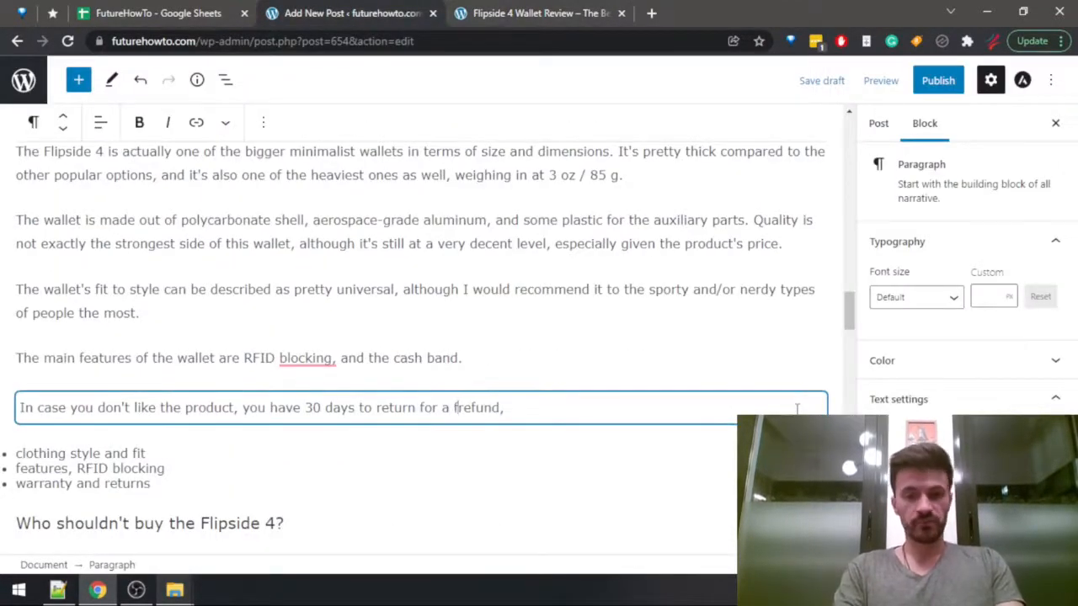
type("ull")
Finish the returns sentence with "and you have 2 years of warranty on it as well.".
key("End")
type("and you have ")
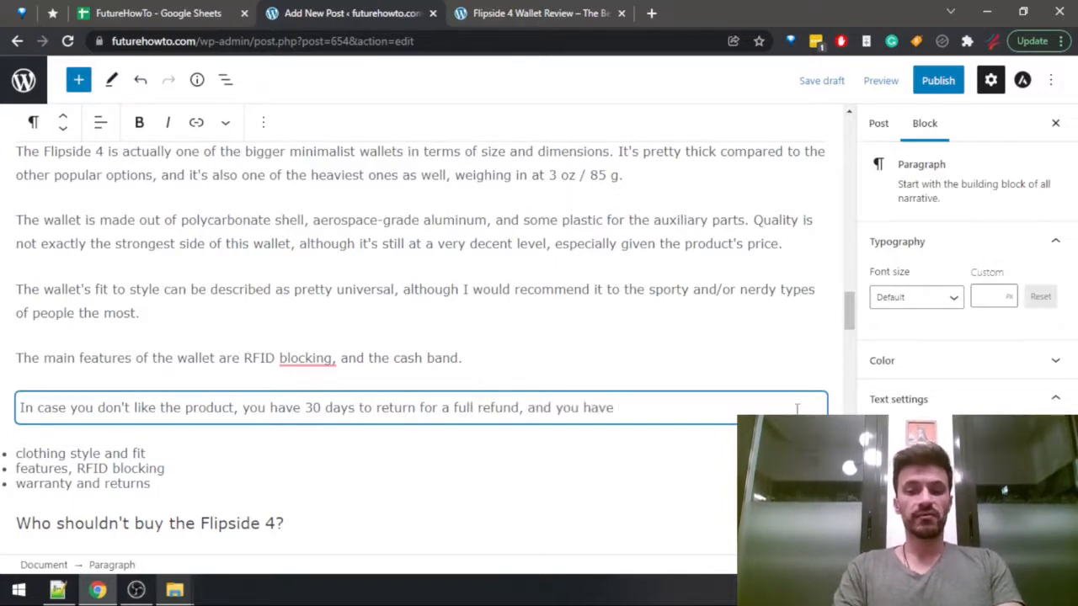
type("2 yra")
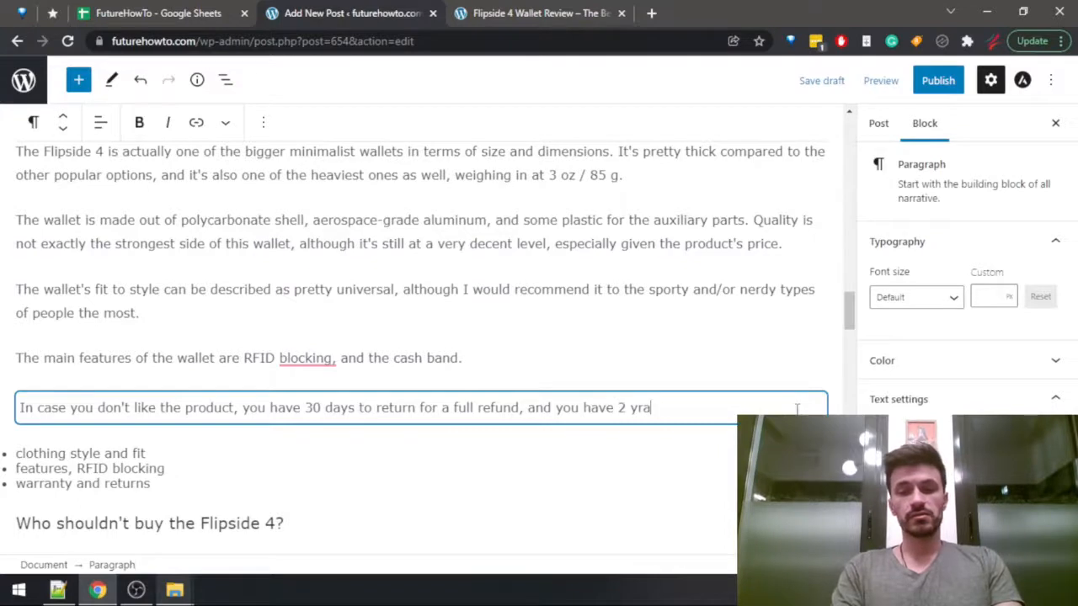
key("BackSpace")
key("BackSpace")
type("ears of war")
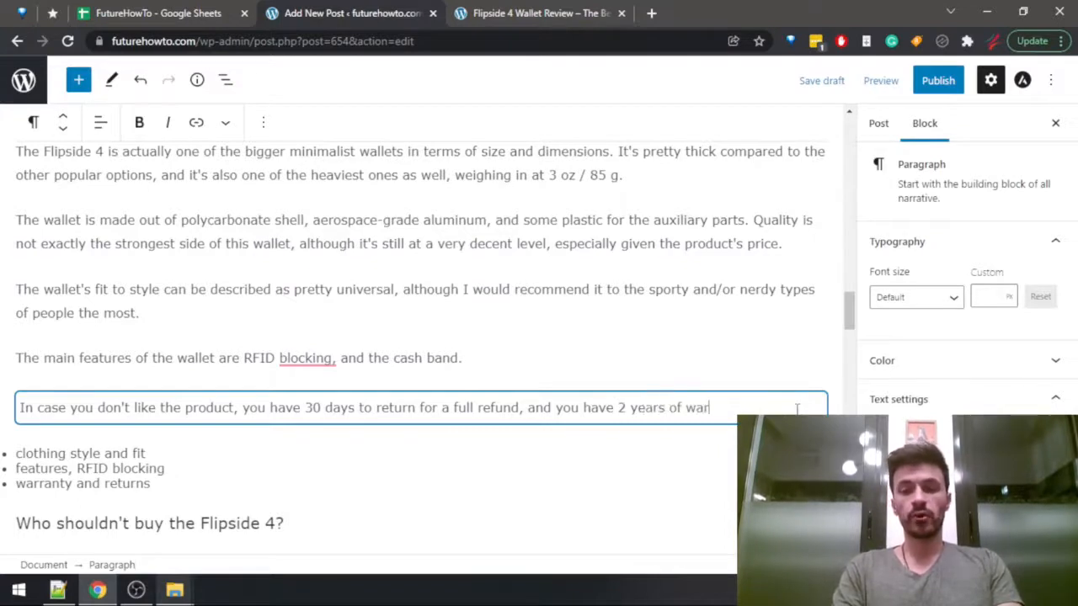
type("ranty on it as well.")
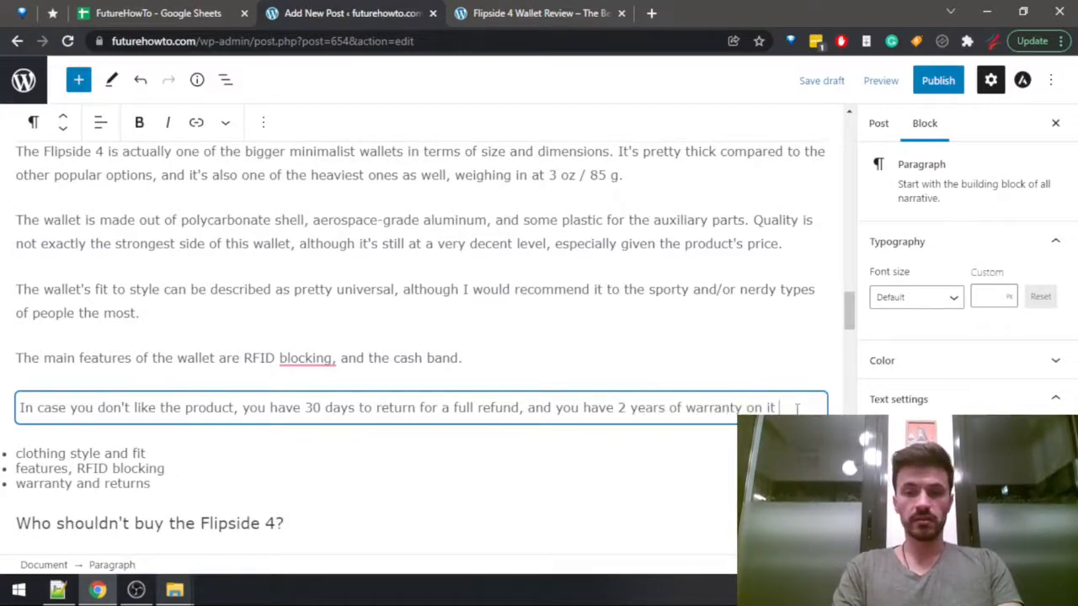
Delete the leftover outline list of clothing style and fit, features, RFID blocking, and warranty and returns below the returns paragraph.
key("Down")
key("Down")
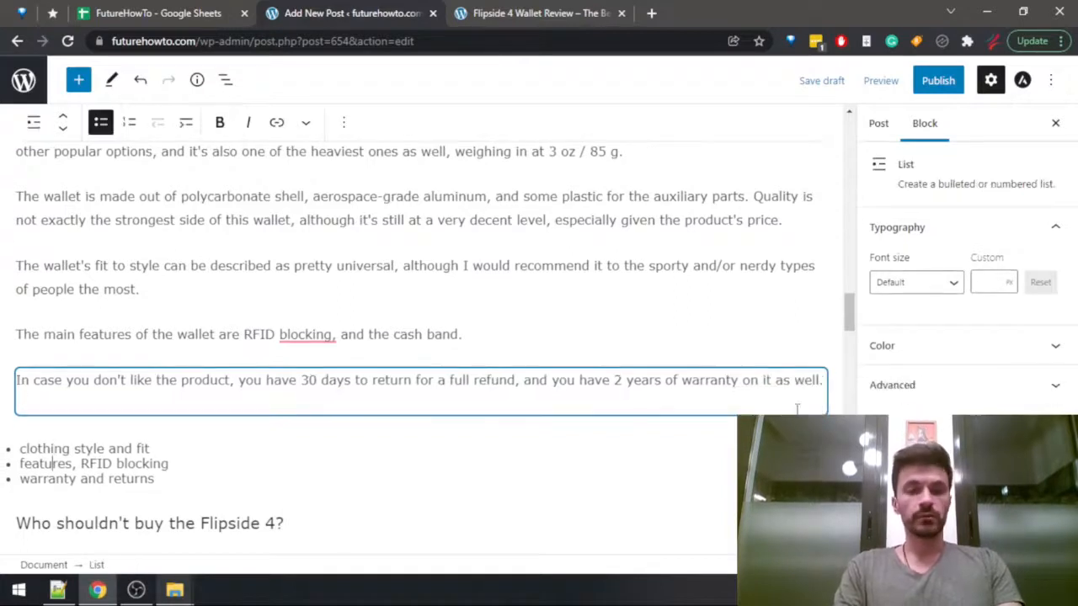
key("Down")
key("shift+Home")
key("shift+Up")
key("ctrl+shift+Left")
key("ctrl+shift+Left")
key("ctrl+shift+Left")
key("ctrl+shift+Left")
key("ctrl+shift+Left")
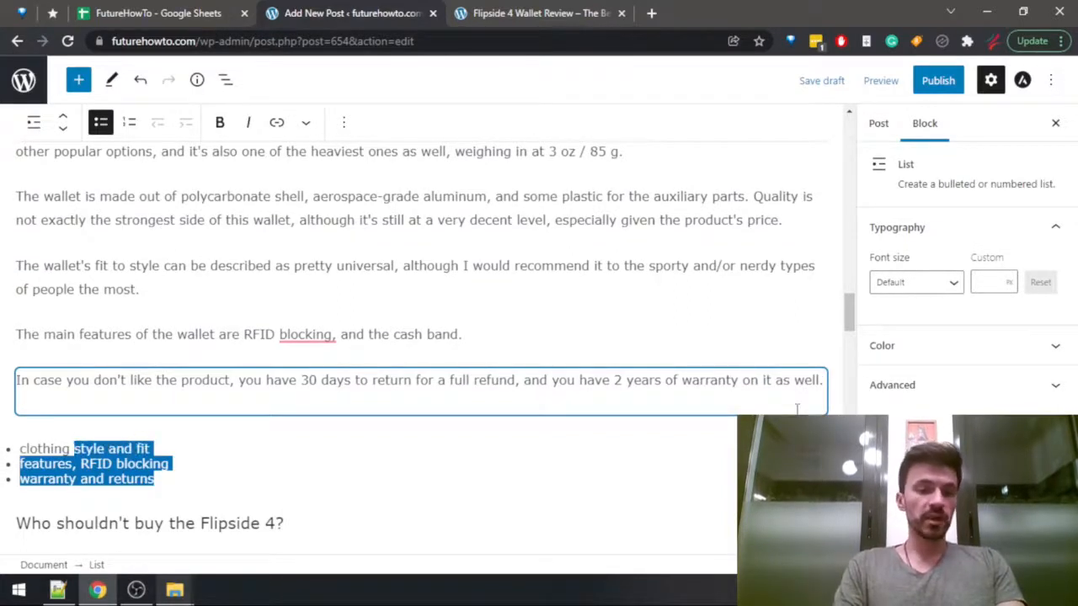
key("Down")
key("Down")
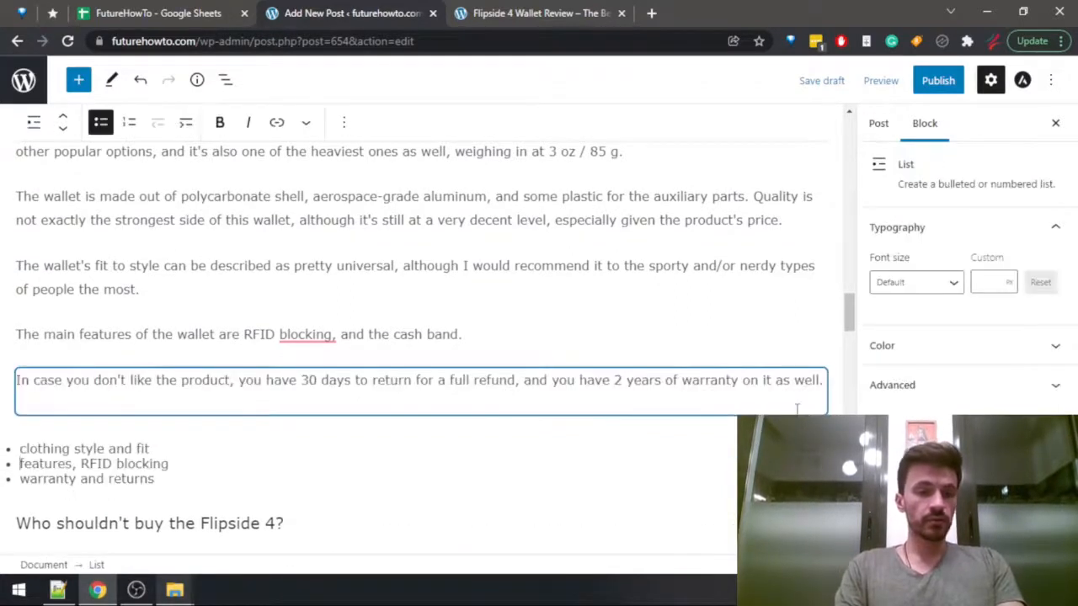
key("Up")
key("shift+Down")
key("shift+Down")
key("shift+Down")
key("Delete")
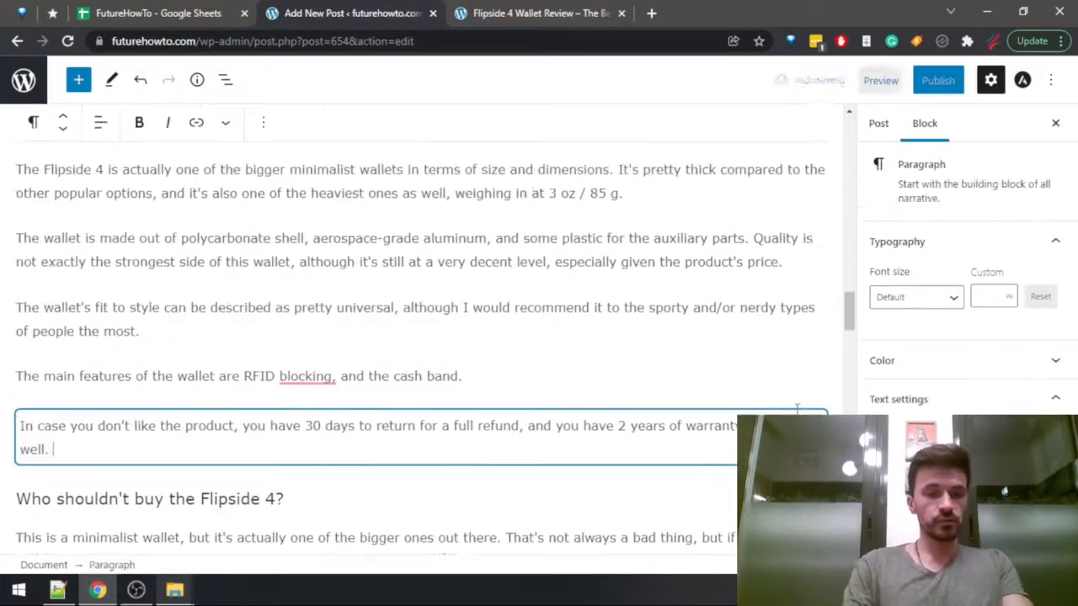
Start a new block directly below the "Who should buy the Flipside 4?" heading.
scroll(282, 388, "down", 2)
scroll(270, 468, "down", 2)
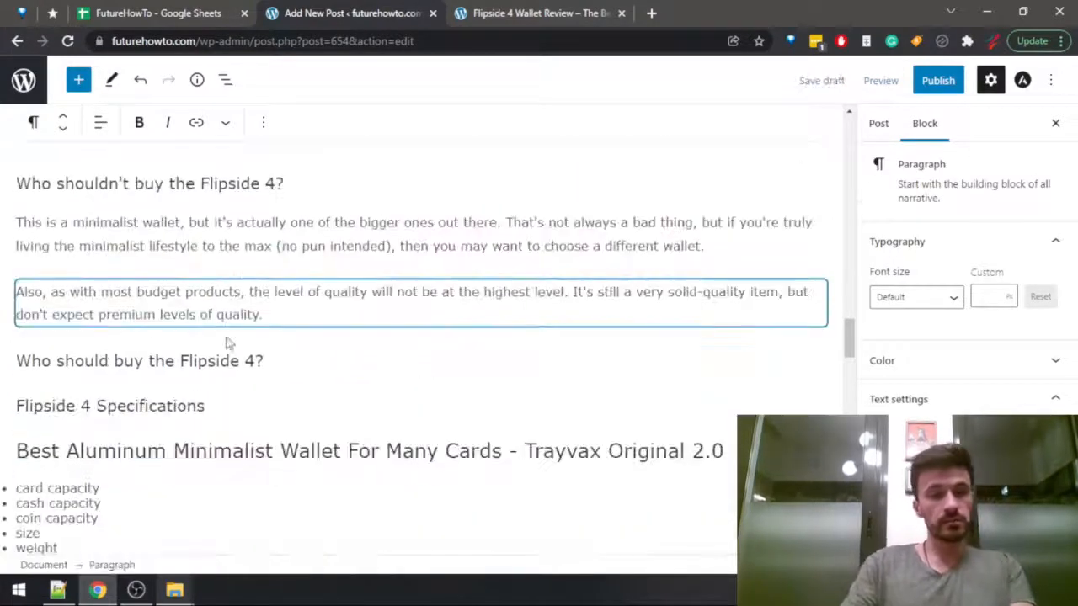
left_click(270, 357)
key("Return")
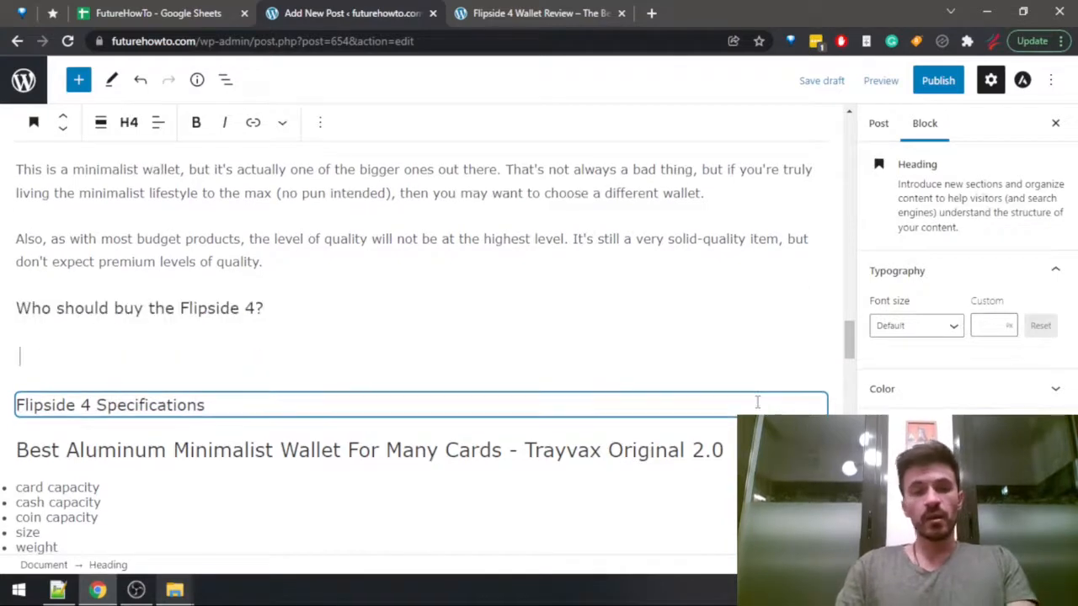
type("Obvious")
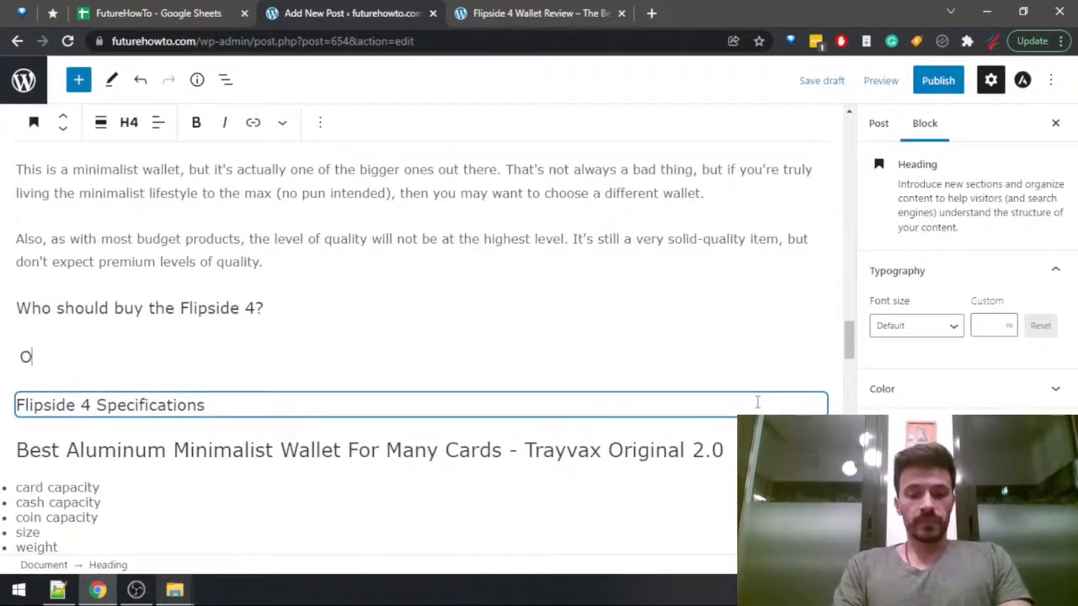
key("BackSpace")
key("BackSpace")
key("BackSpace")
key("BackSpace")
key("BackSpace")
key("BackSpace")
key("BackSpace")
key("BackSpace")
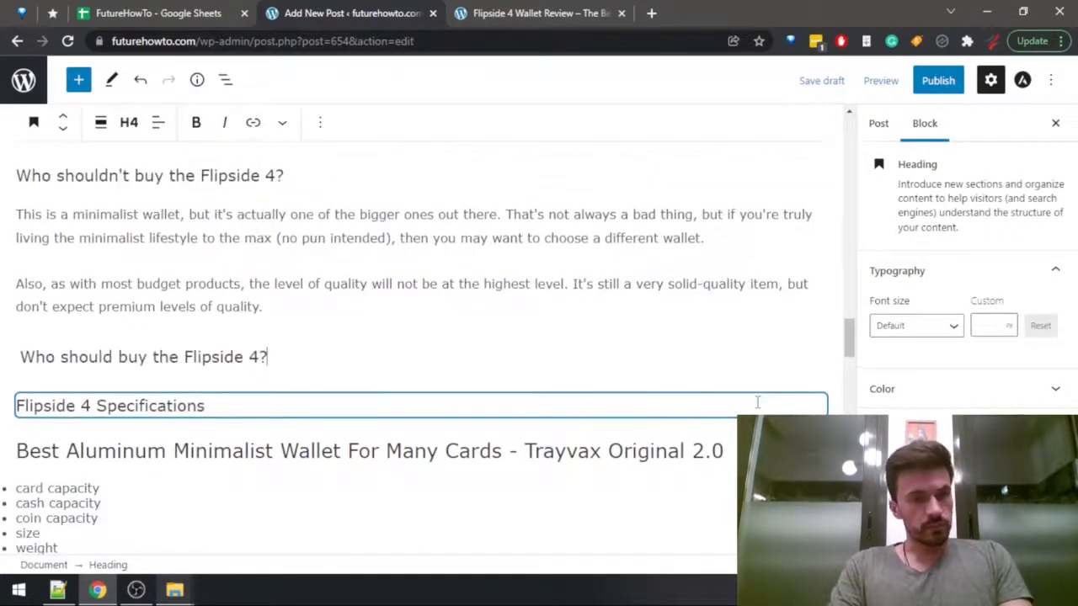
key("Return")
type("O")
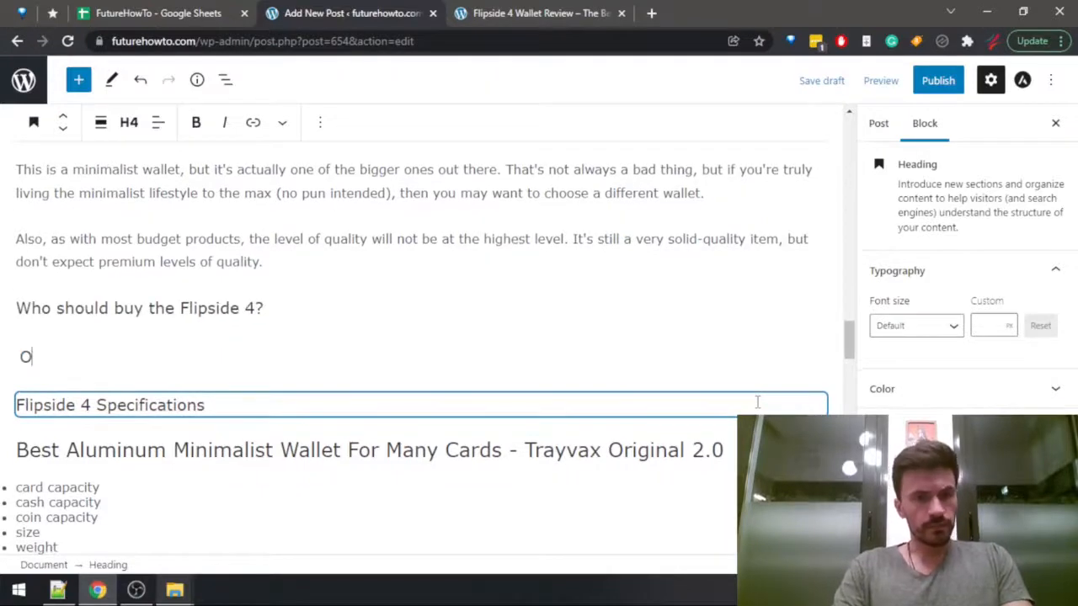
key("BackSpace")
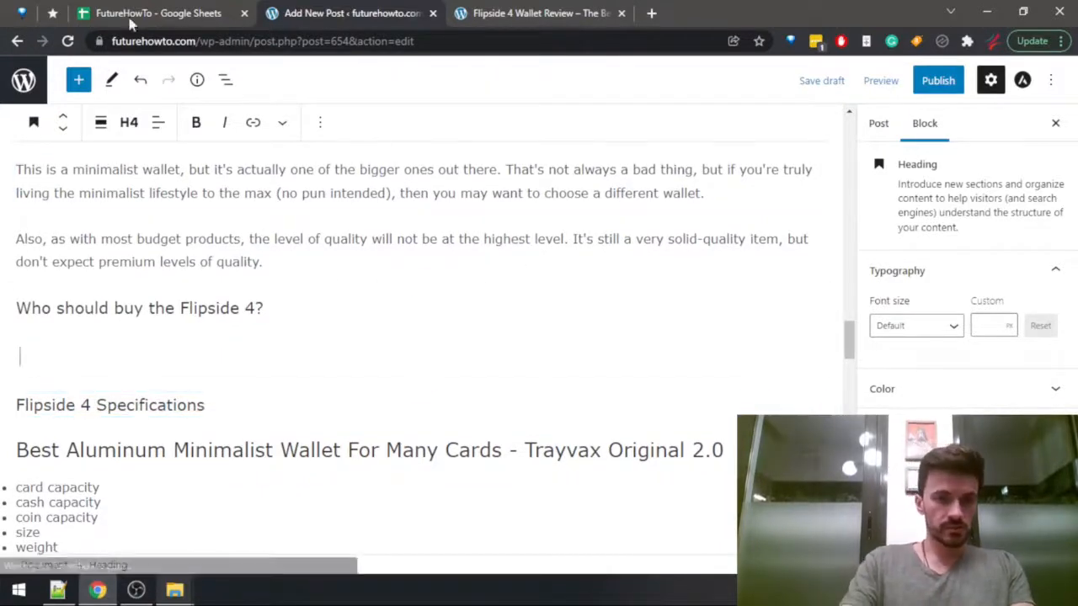
Transform the empty heading block under "Who should buy the Flipside 4?" into a paragraph and place the cursor in it.
left_click(129, 122)
left_click(129, 122)
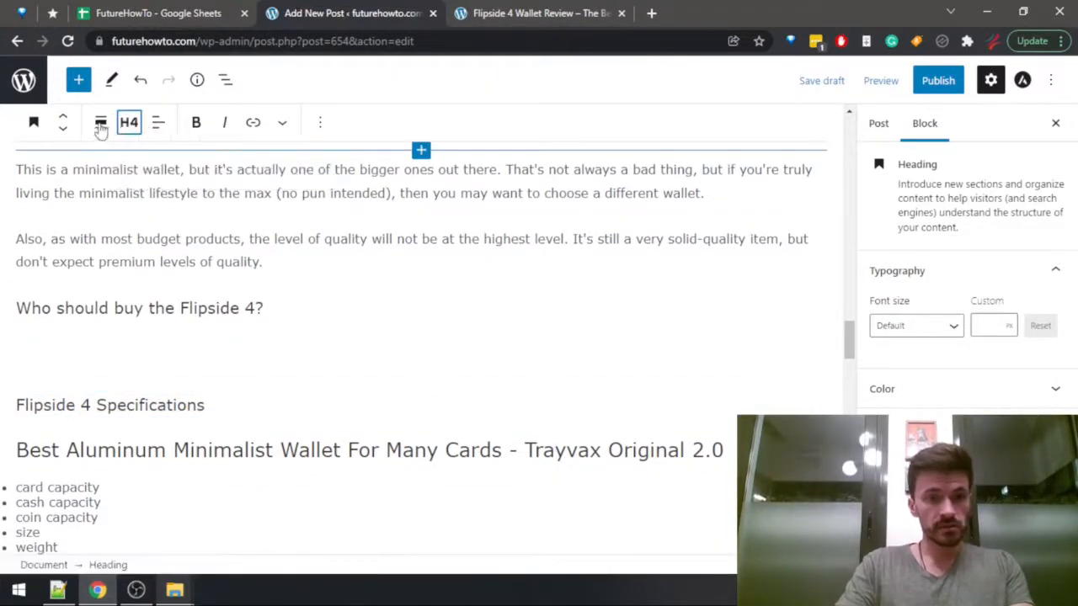
left_click(34, 123)
left_click(71, 202)
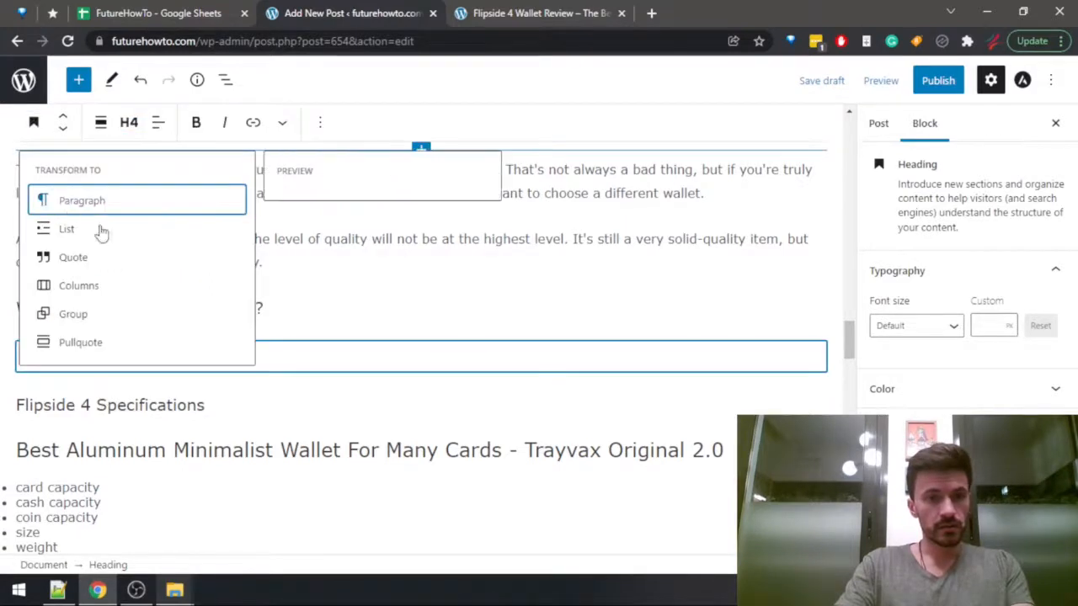
left_click(74, 340)
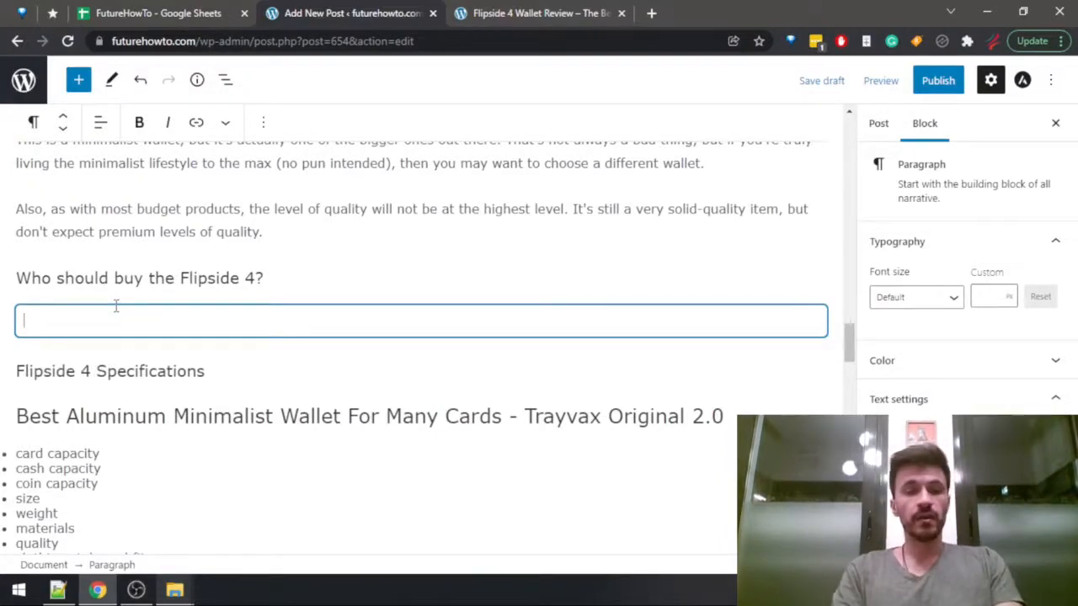
Write "The Flipside 4 is the perfect choice for the person looking to buy a minimalist wallet" in the new paragraph.
type("The Flipsi")
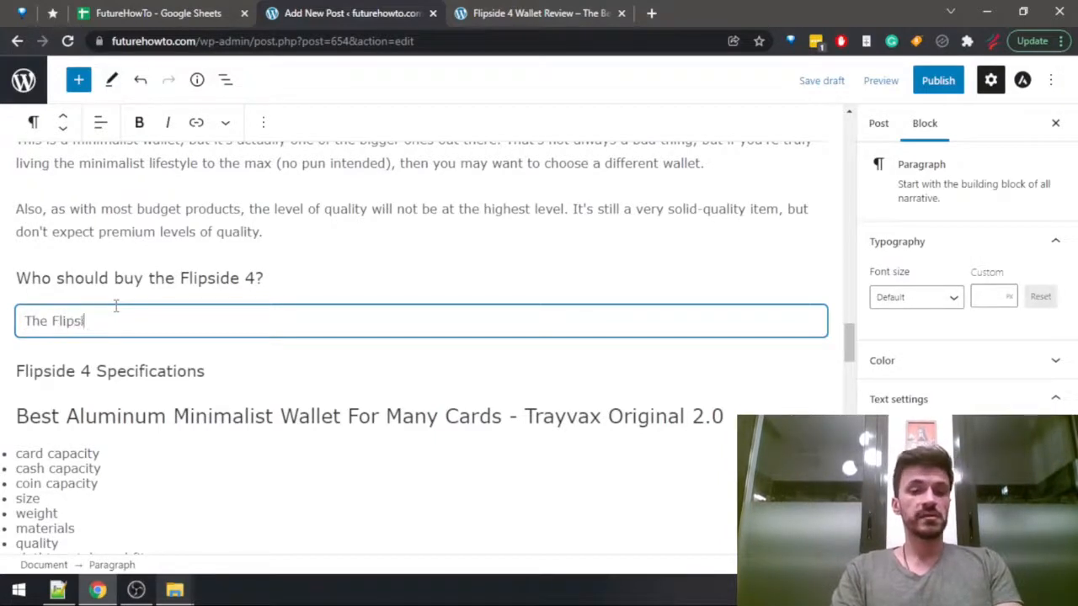
type("de 4 is t")
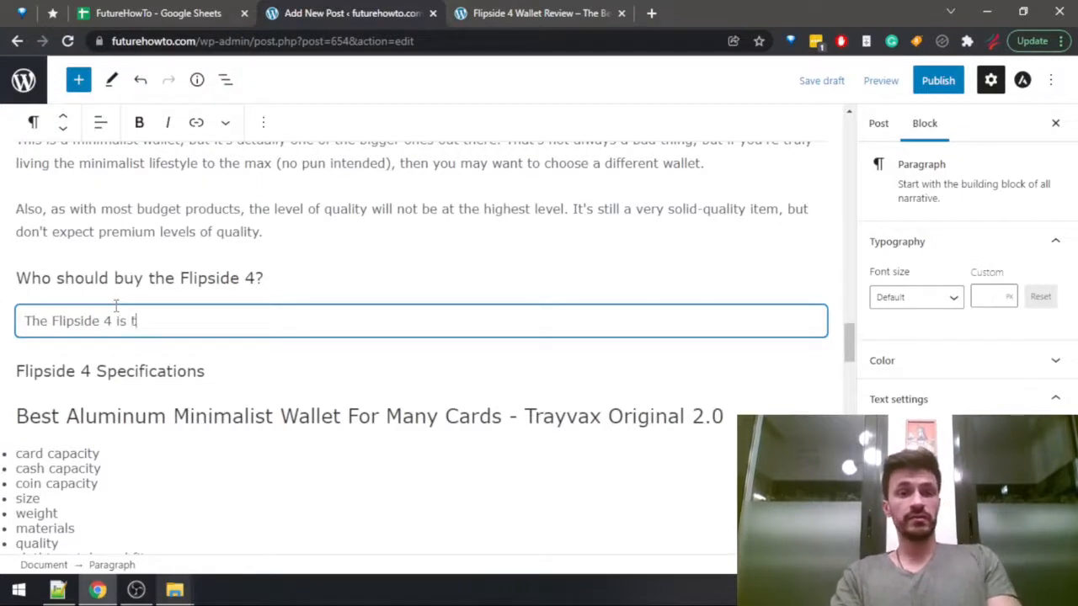
type("he perfect c")
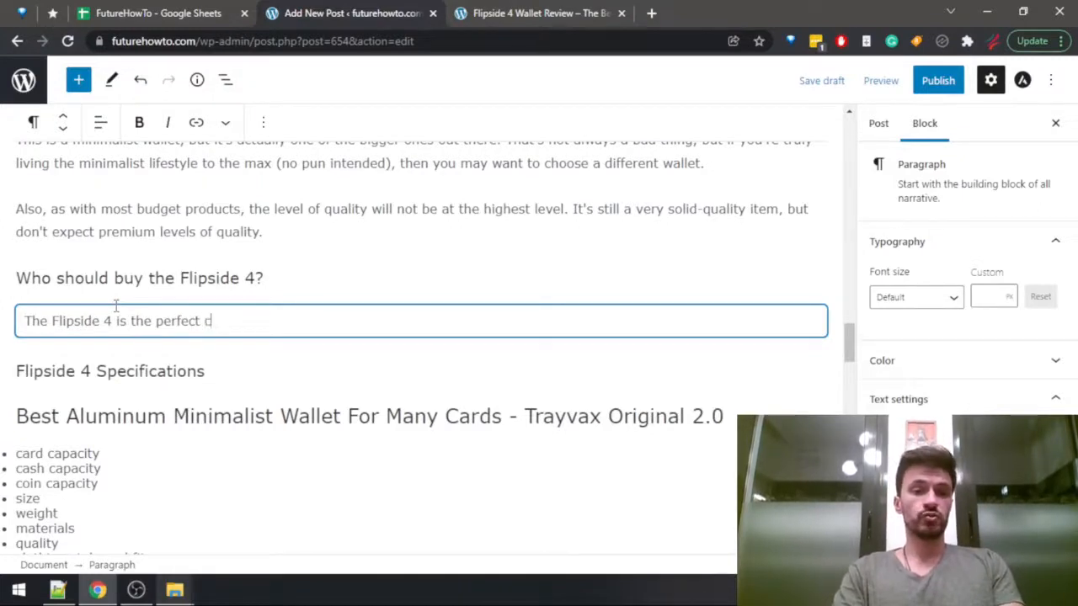
type("hoice for th")
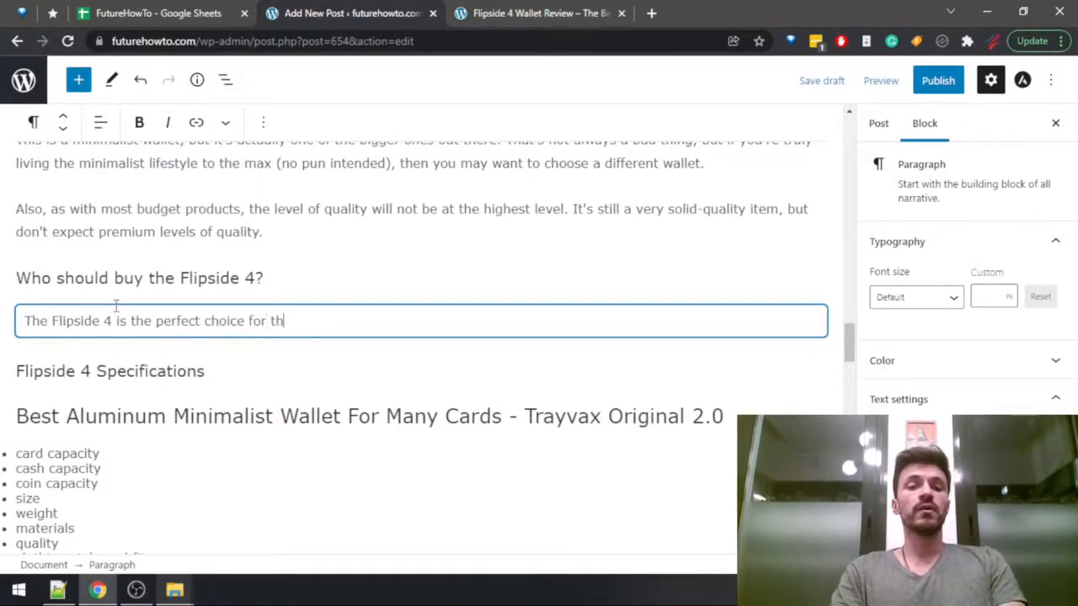
type("e person looking ")
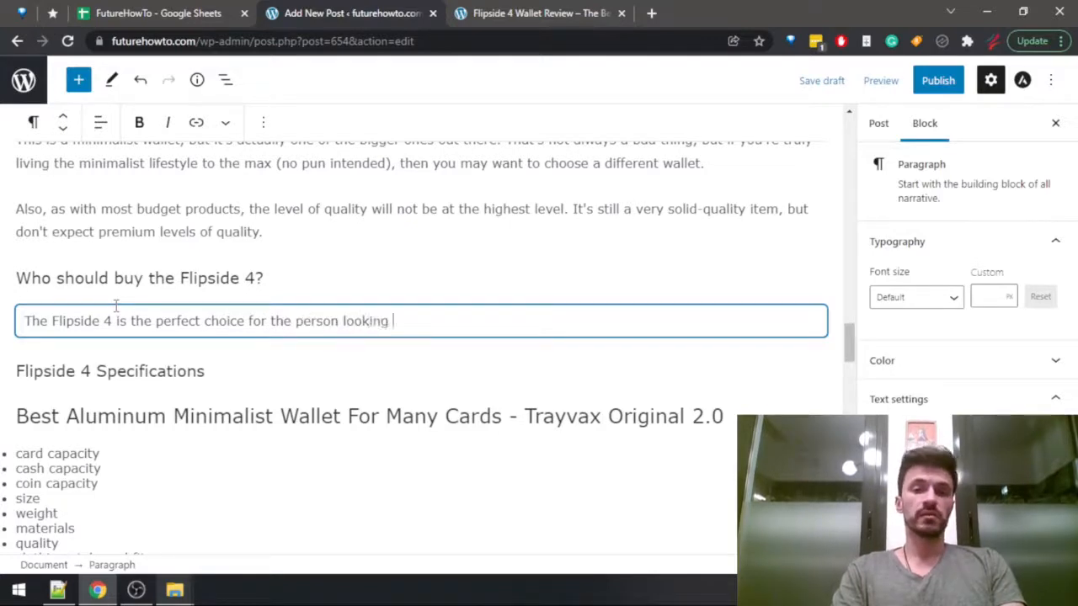
type("to buy a minimalist ")
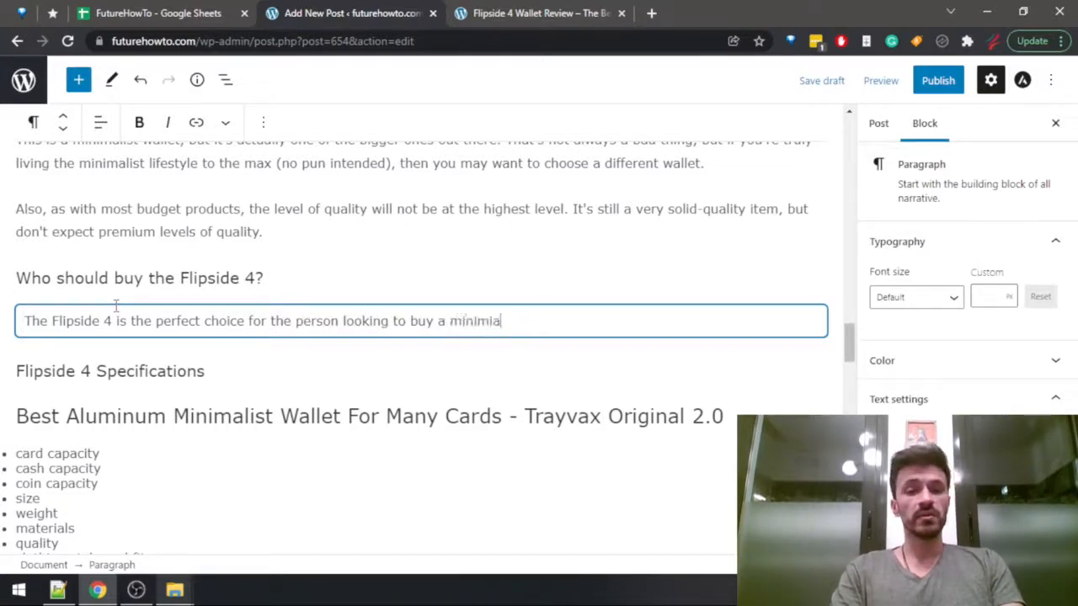
type("wallet ")
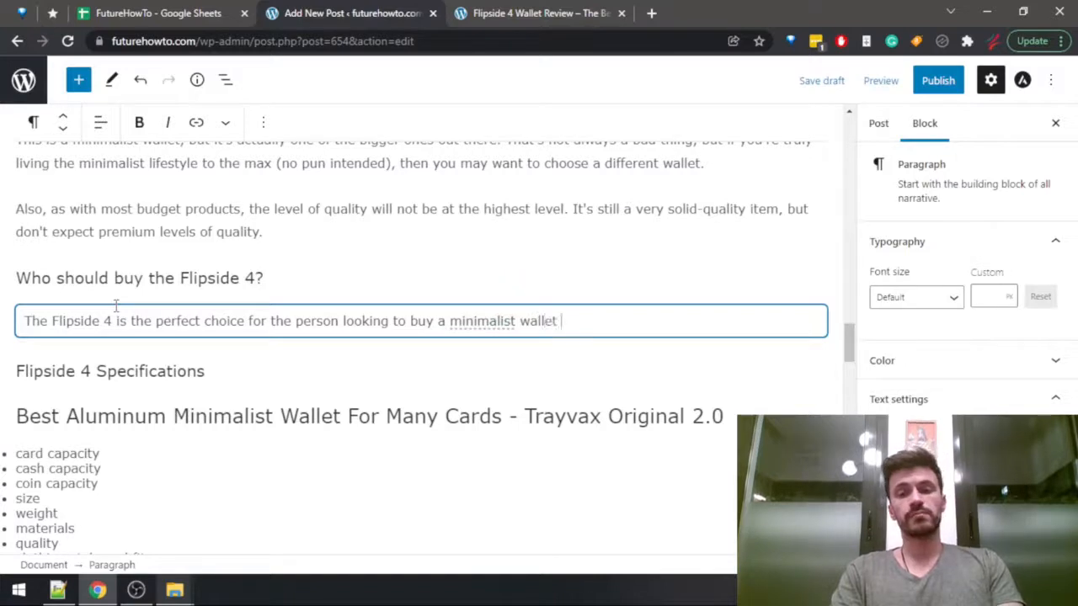
type("that can")
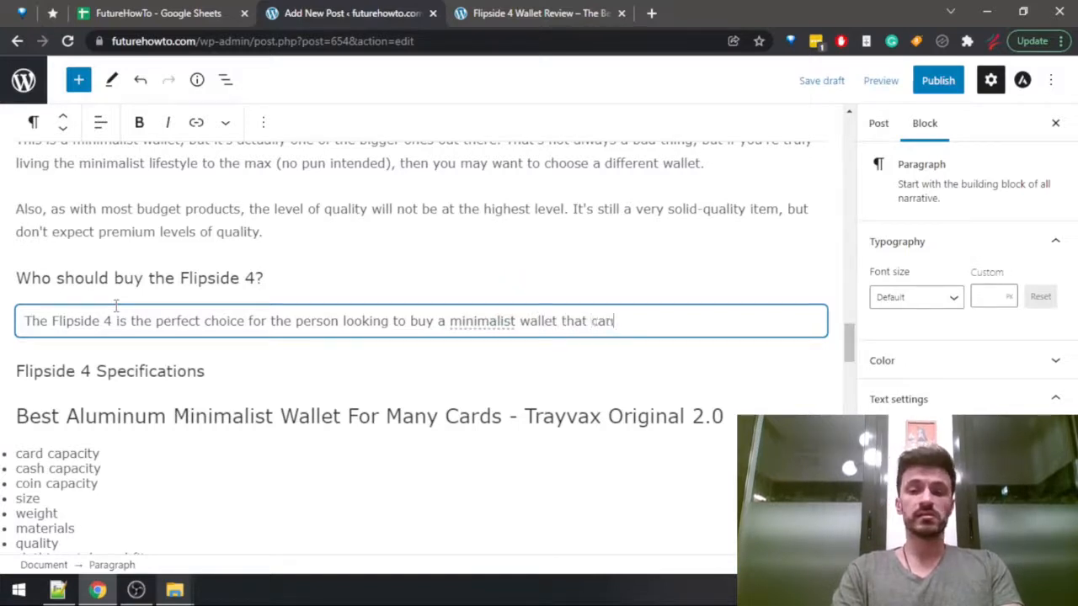
type(" still fit ar")
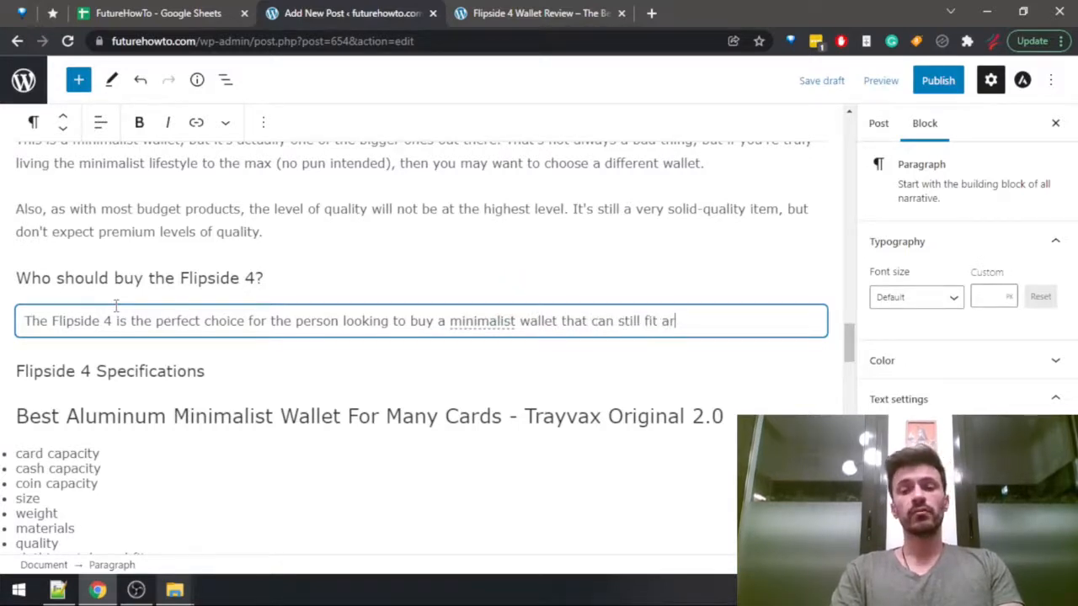
type("ound a dozen cards")
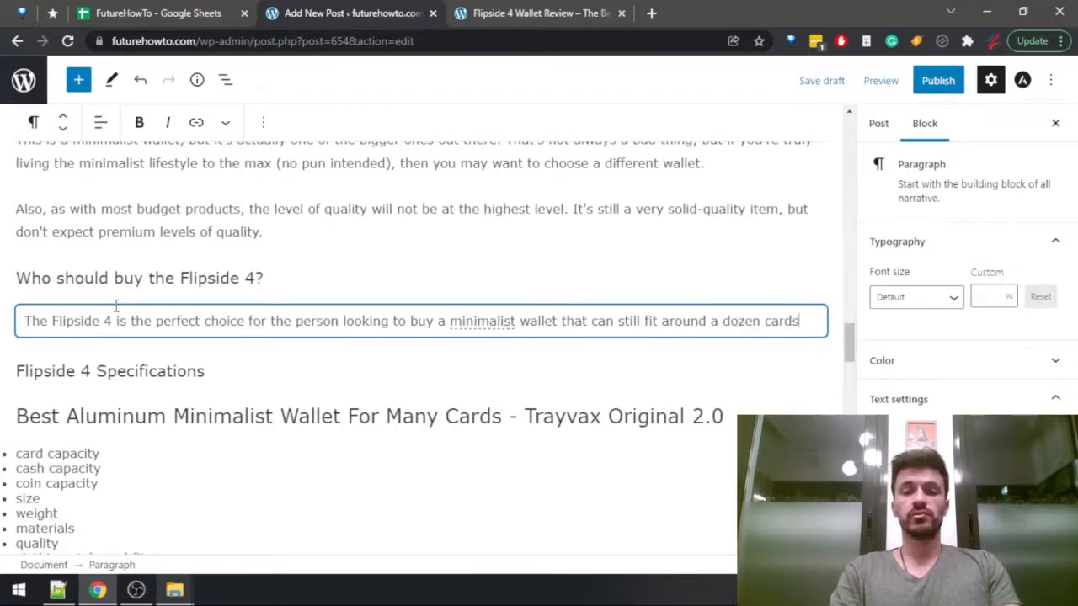
type(", and also a ")
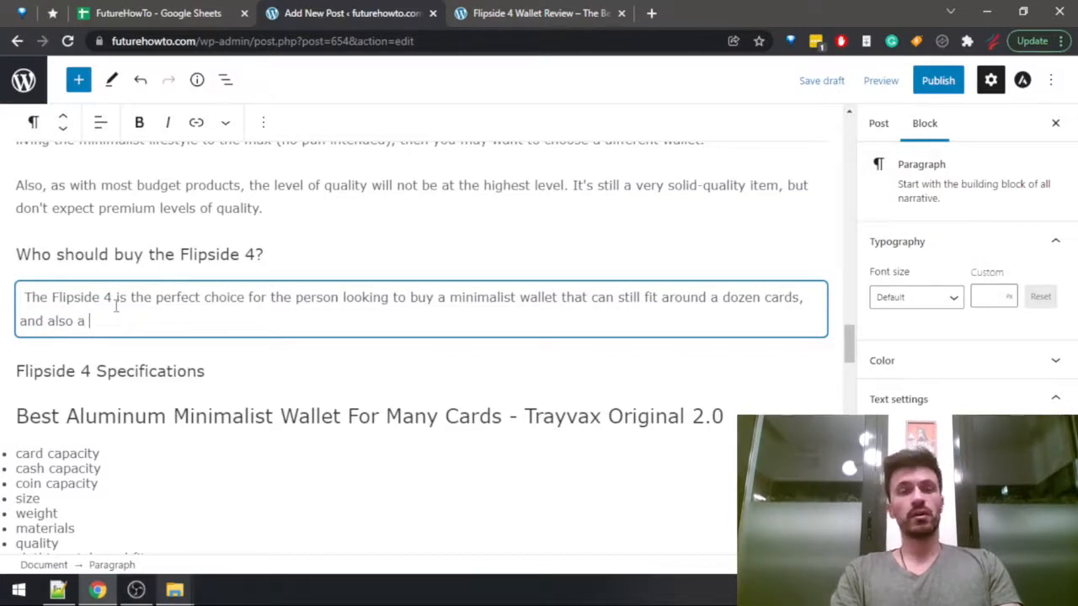
type("large")
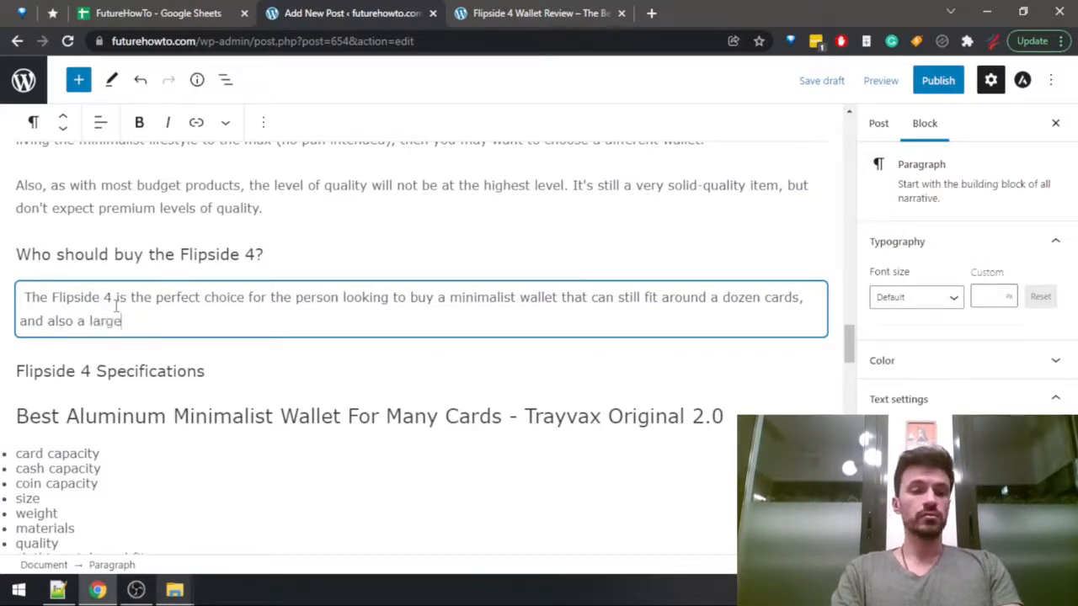
type(" number of cas")
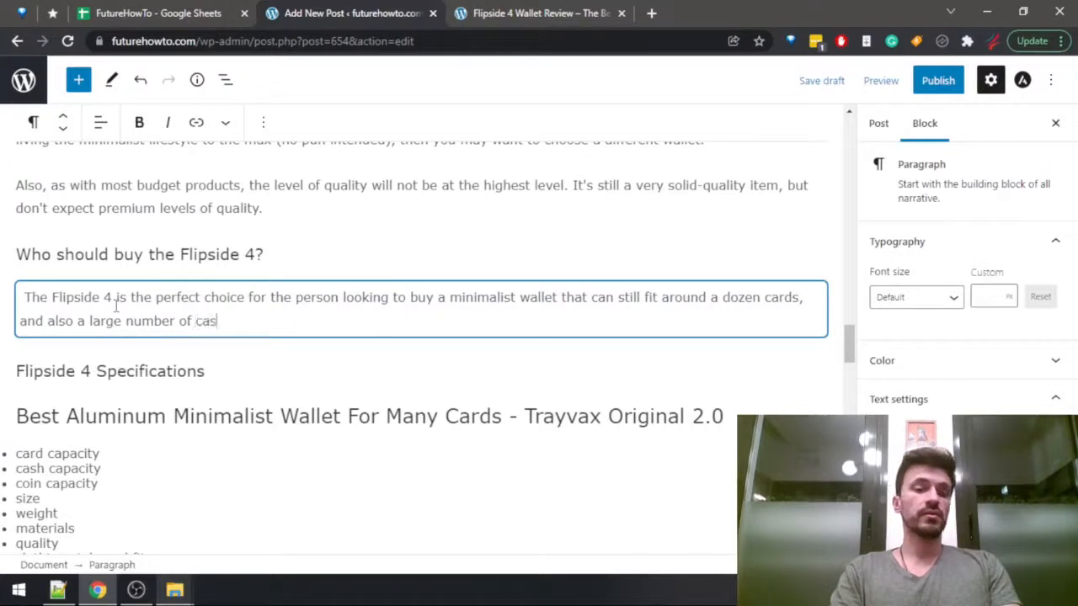
type("h bills, a")
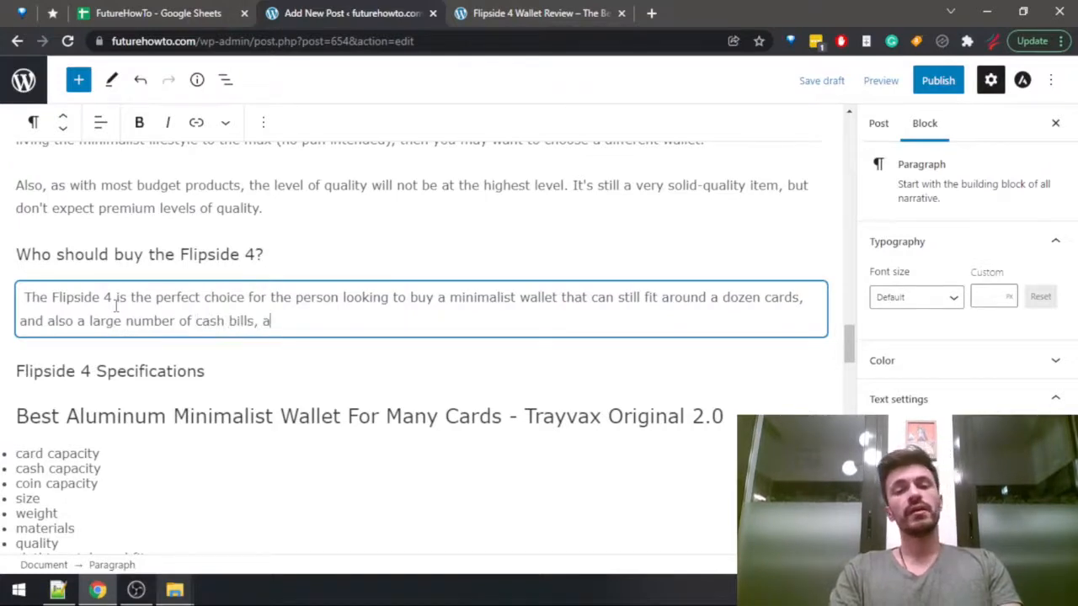
type("nd still doesn't b")
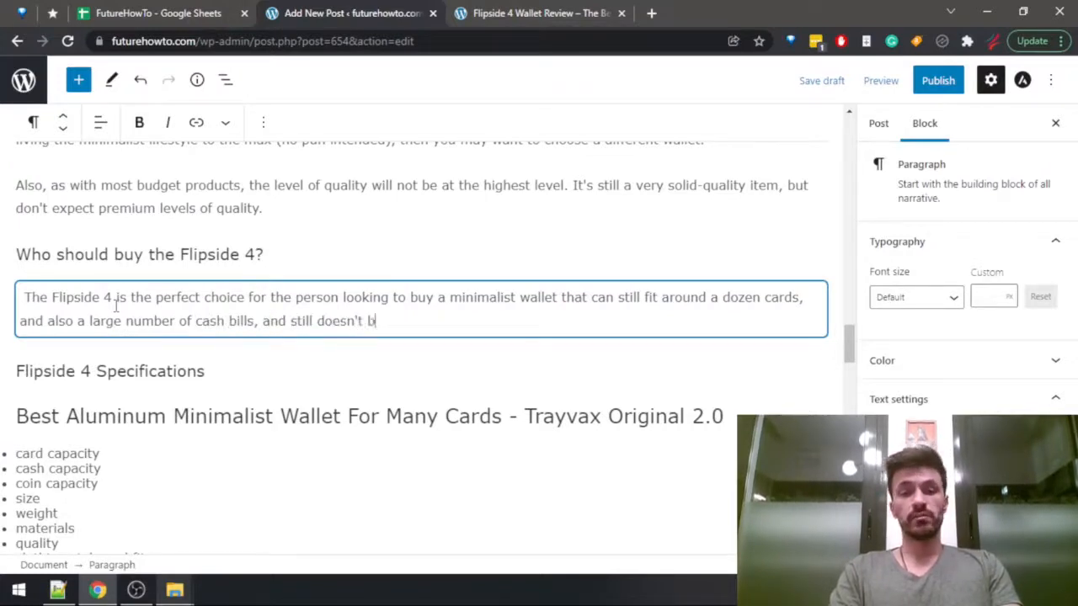
type("reak t")
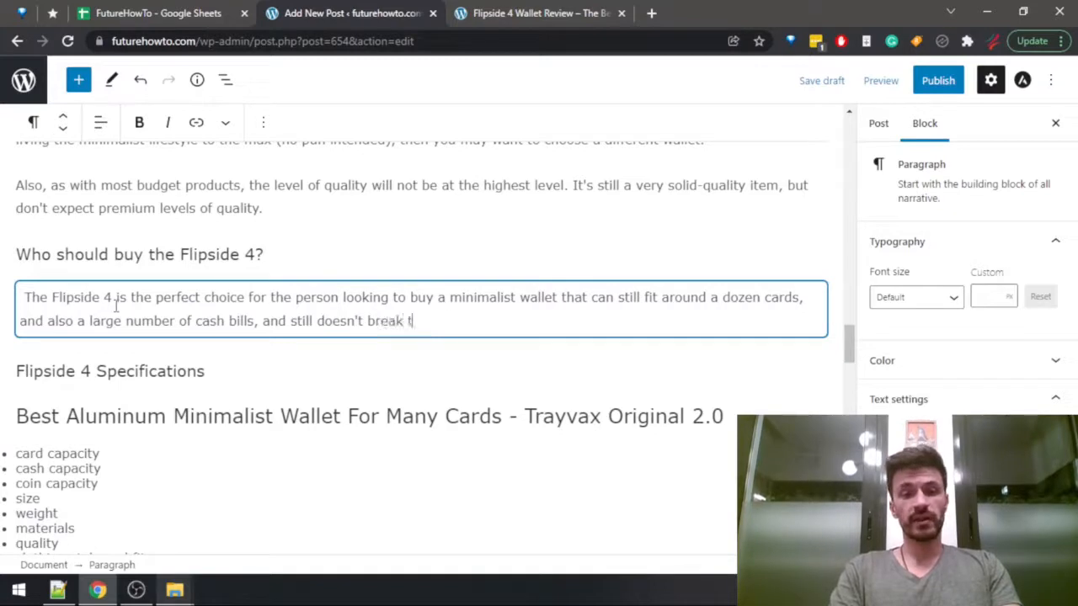
type("he bank.")
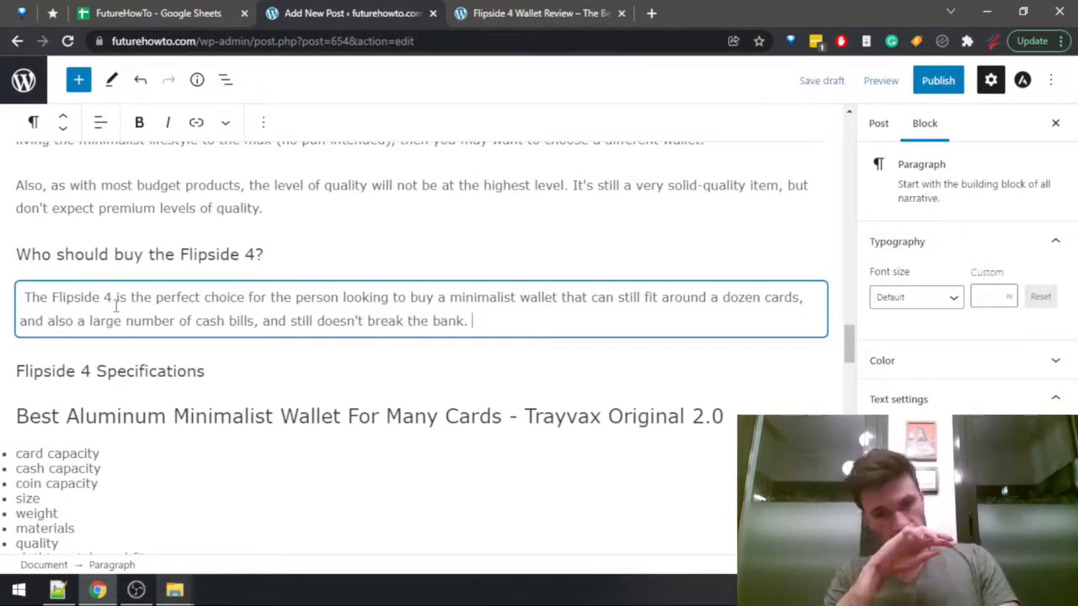
Search the published Flipside 4 review for "amazon" to locate its store links, then return to the post draft.
key("ctrl+Tab")
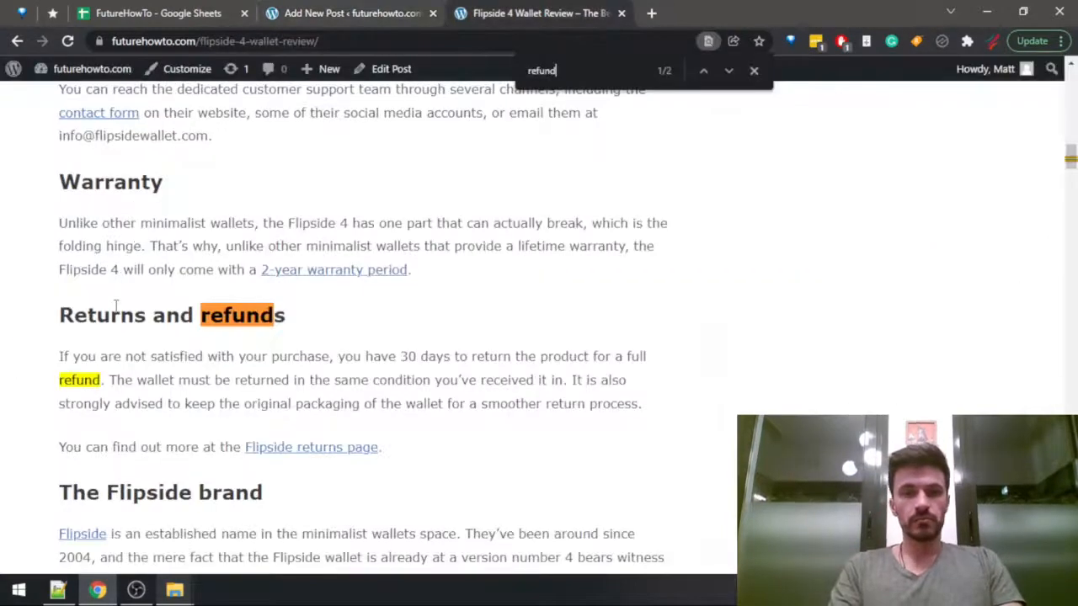
key("ctrl+f")
type("amazon")
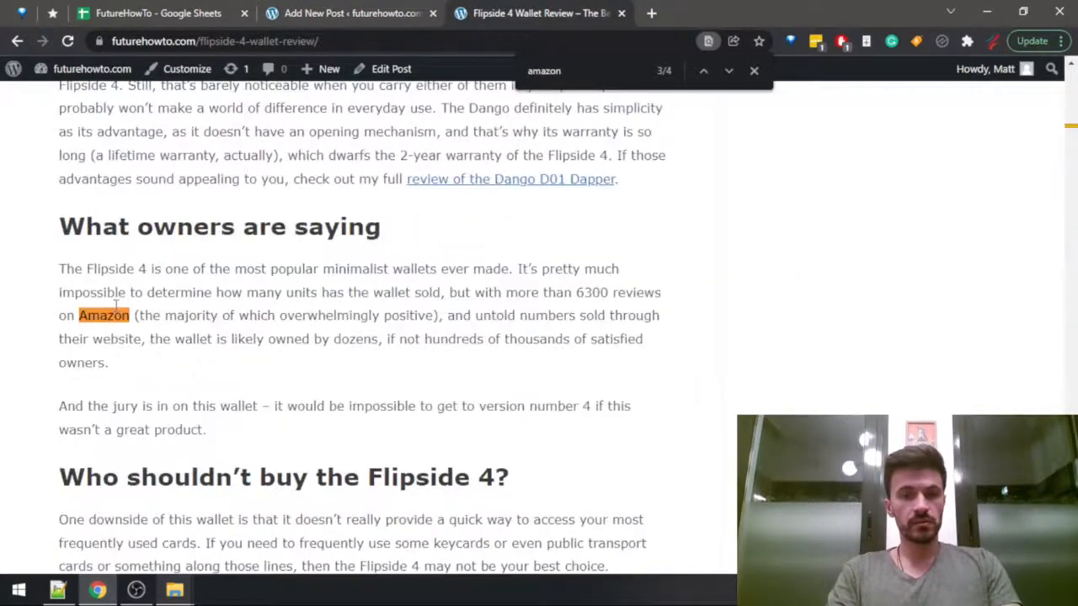
key("Return")
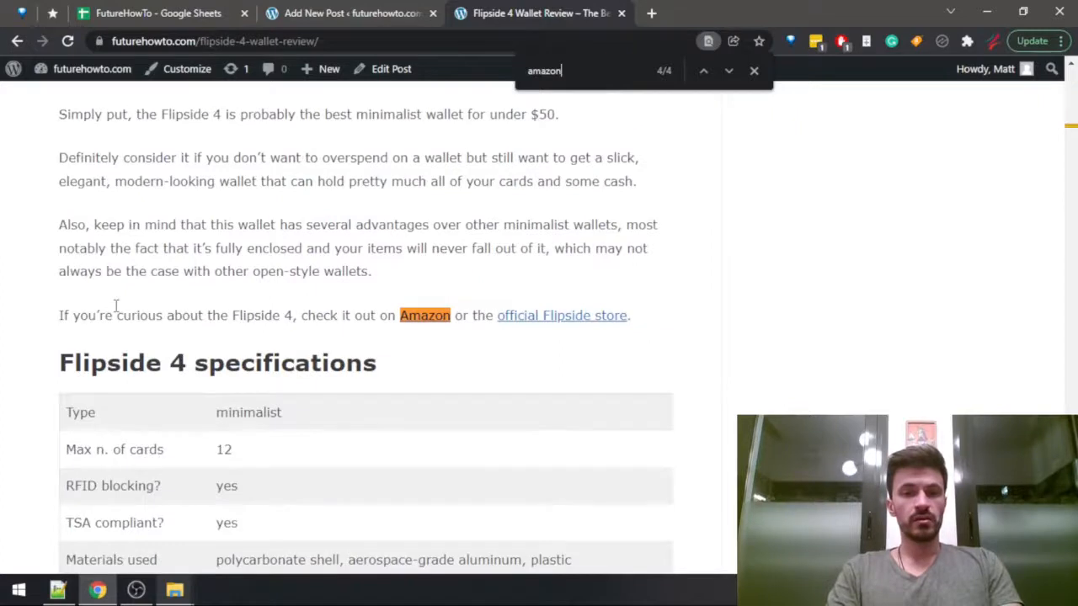
key("ctrl+shift+Tab")
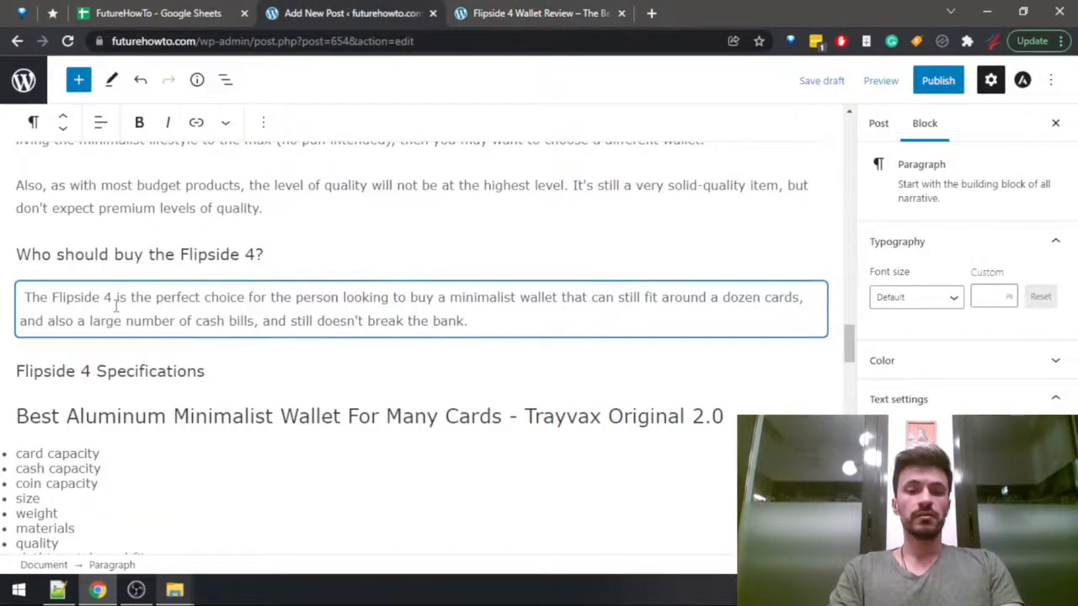
Add a paragraph below the ideal-buyer text reading "You can find this wallet available at the official Flipside store and Amazon.".
key("Return")
type("You can f")
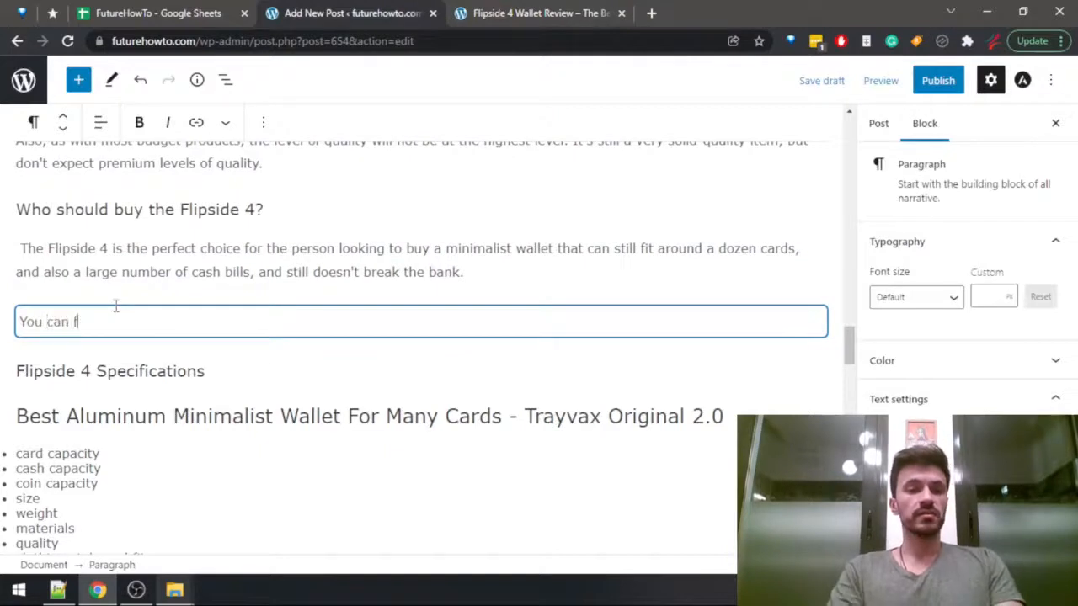
type("ind this wa")
key("BackSpace")
type("wallet ")
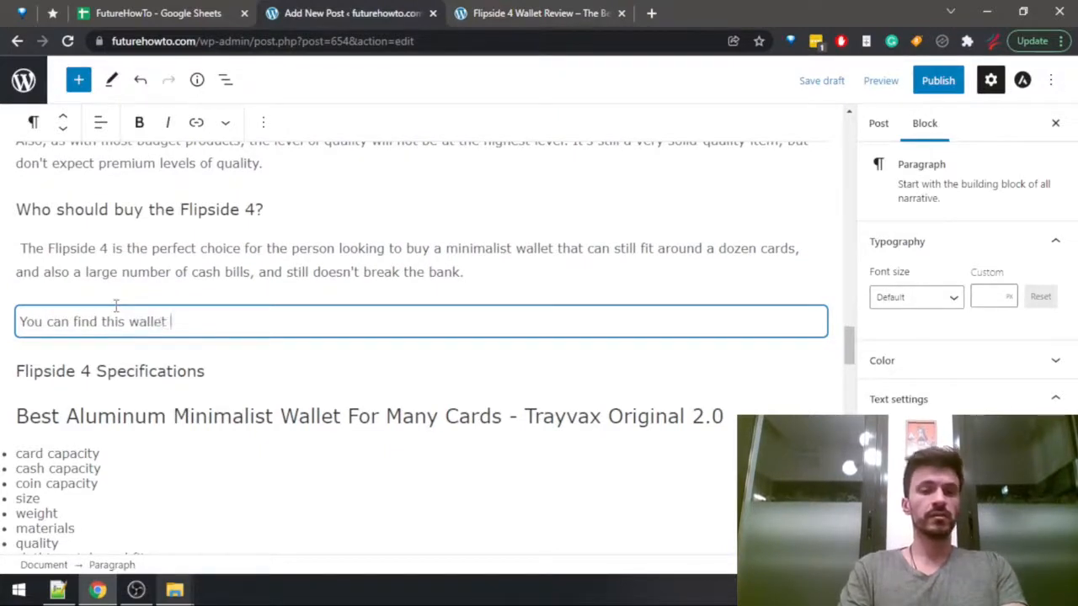
type("available at t")
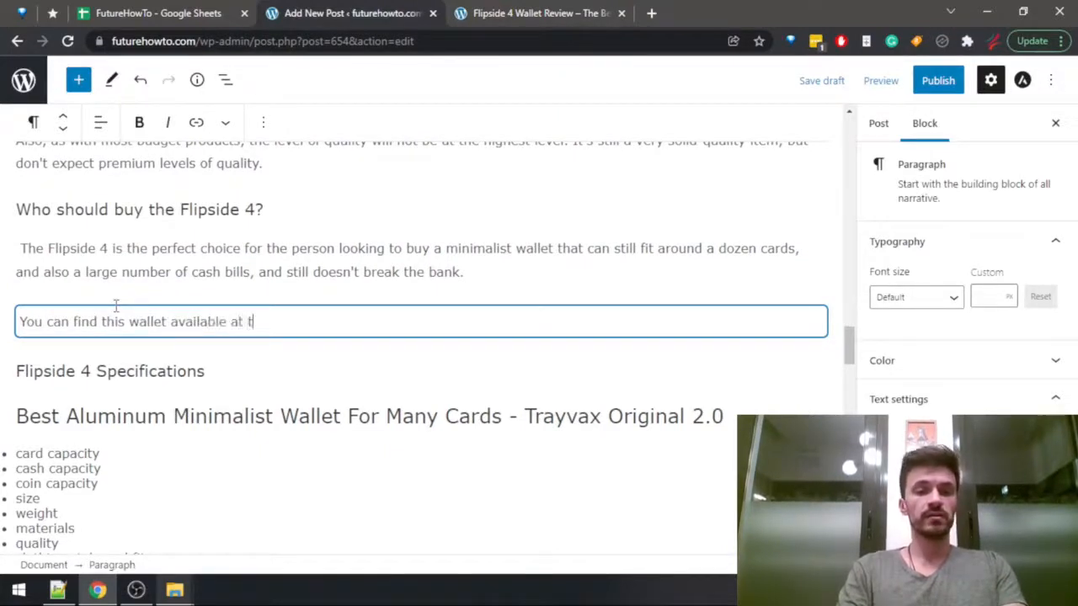
type("he official Fli")
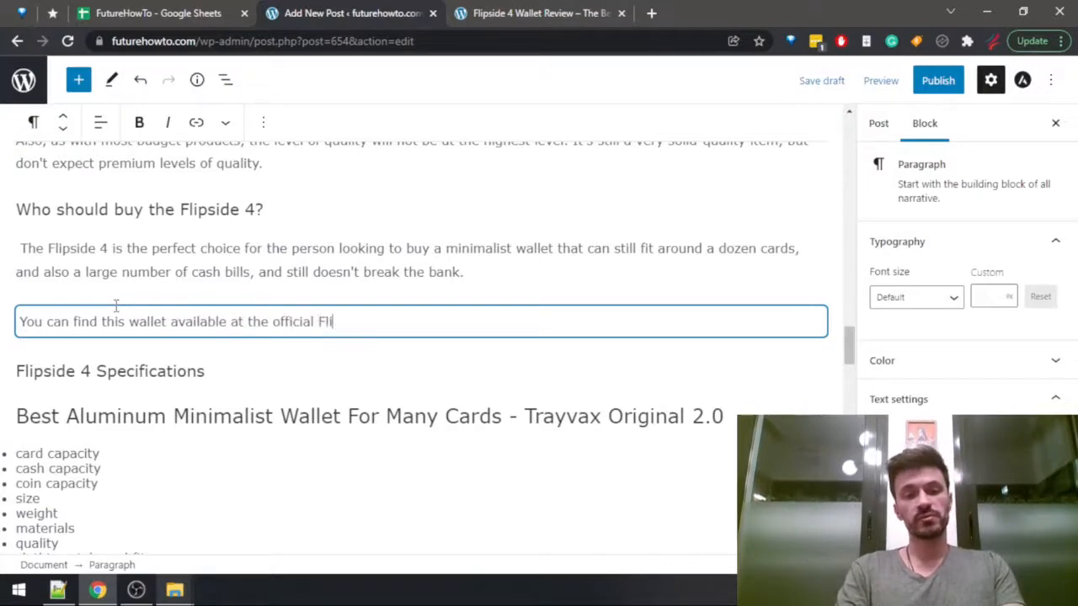
type("pside s")
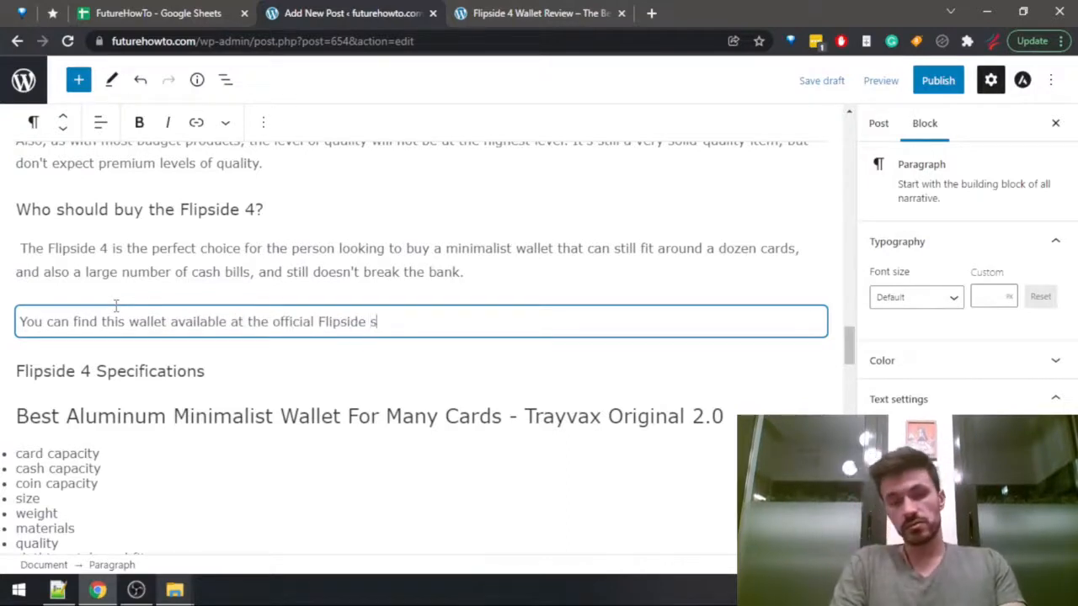
type("tore and Ama")
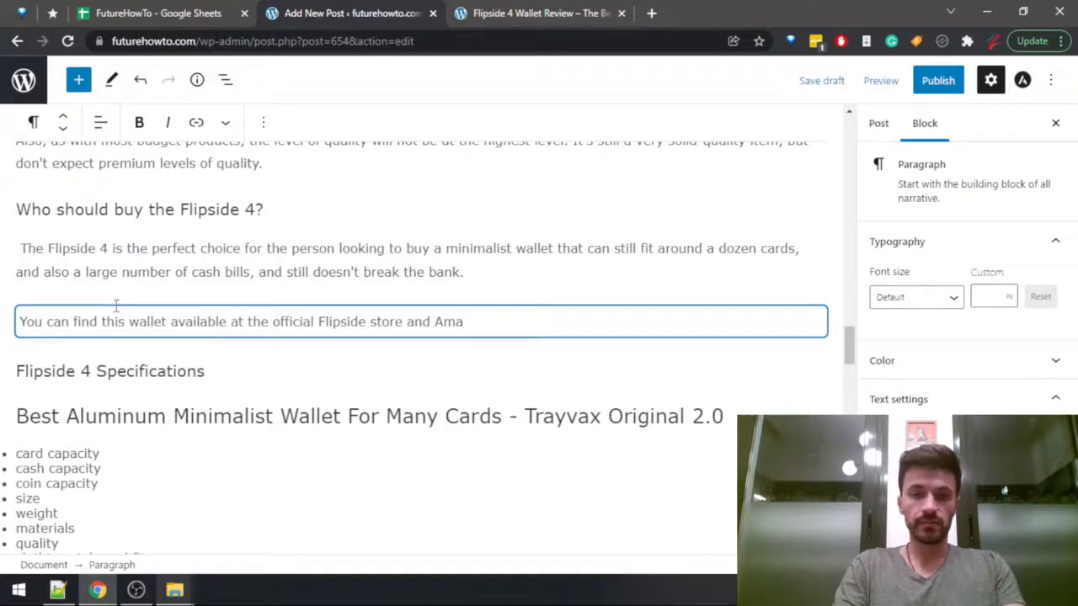
type("zon.")
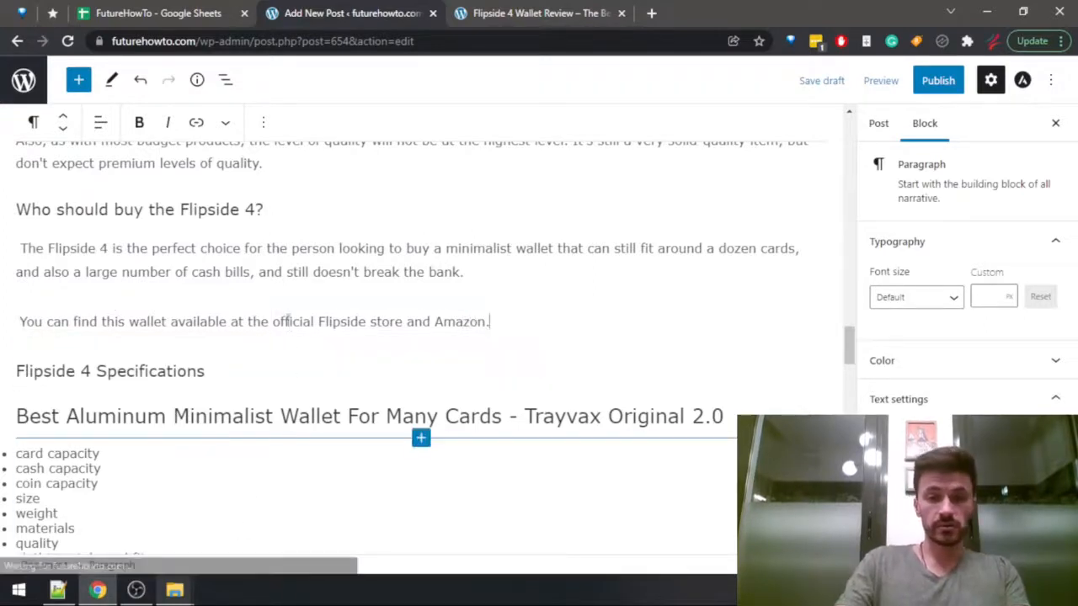
left_click_drag(274, 321, 406, 312)
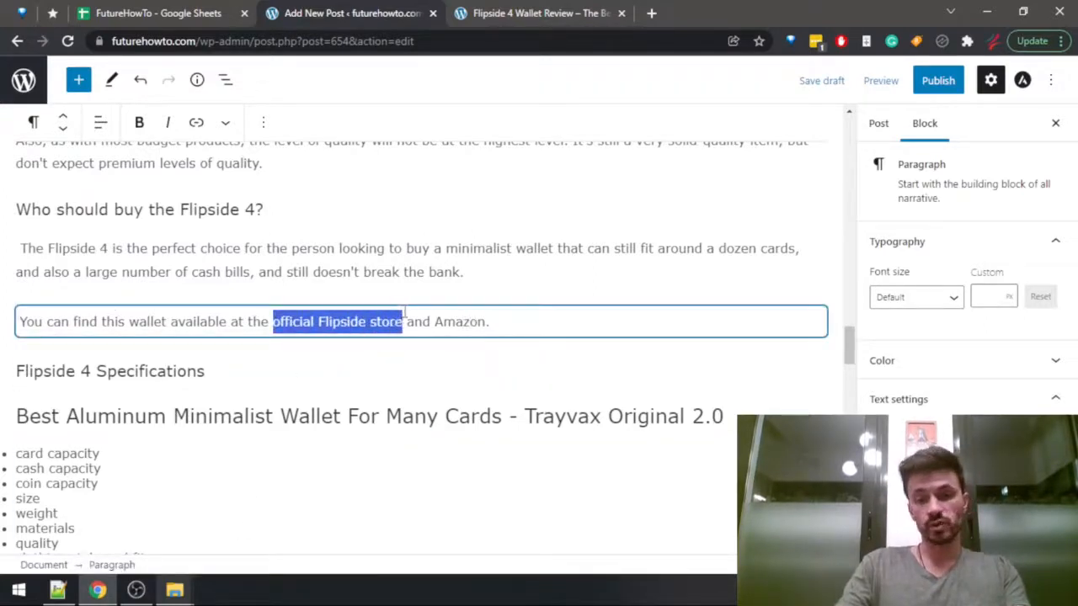
double_click(453, 323)
left_click(510, 322)
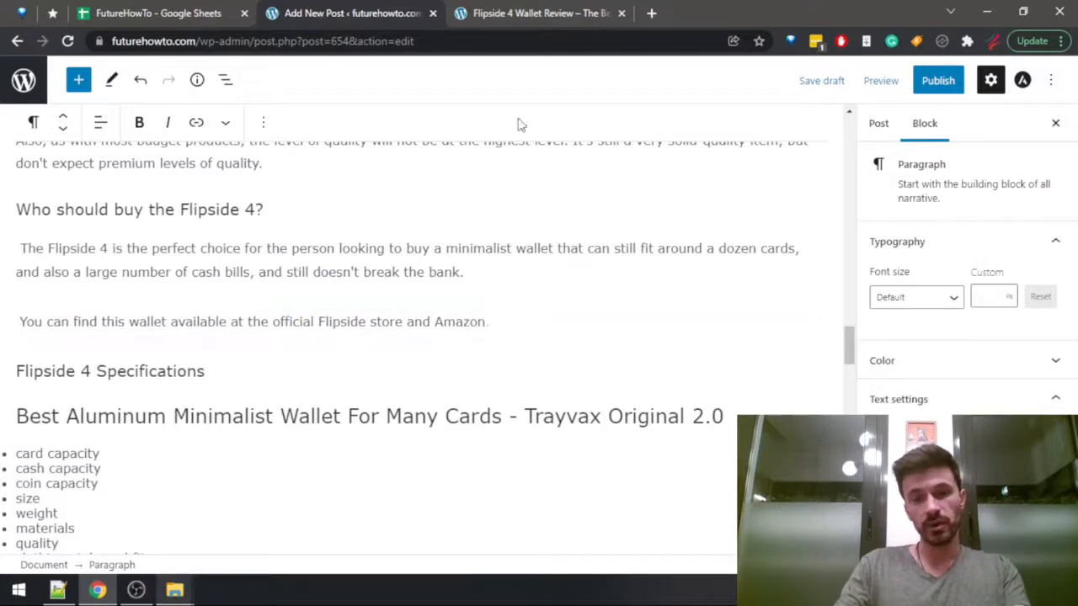
key("ctrl+Tab")
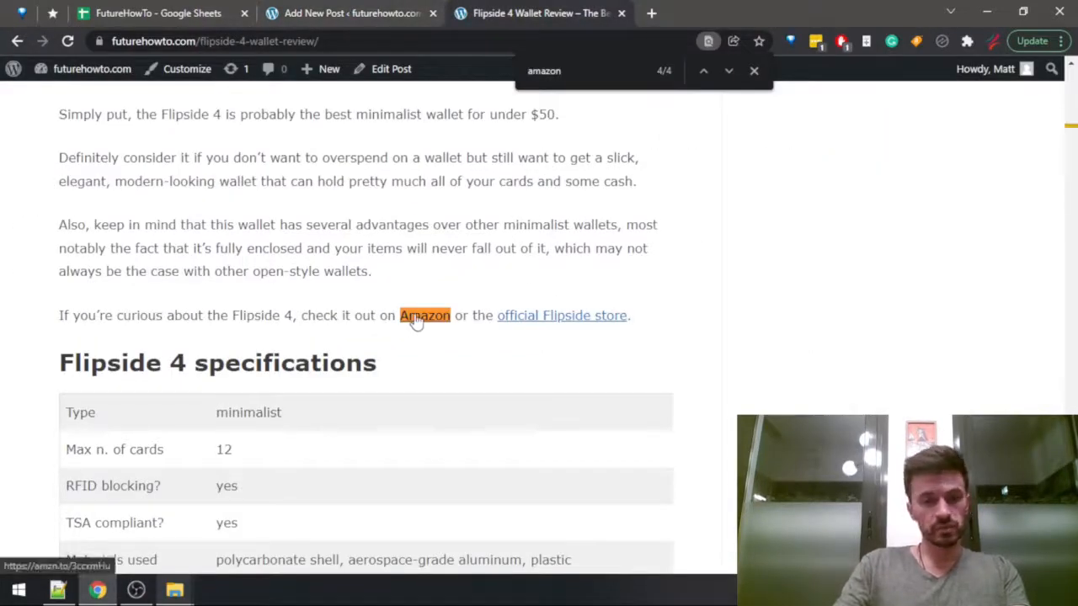
key("ctrl+shift+Tab")
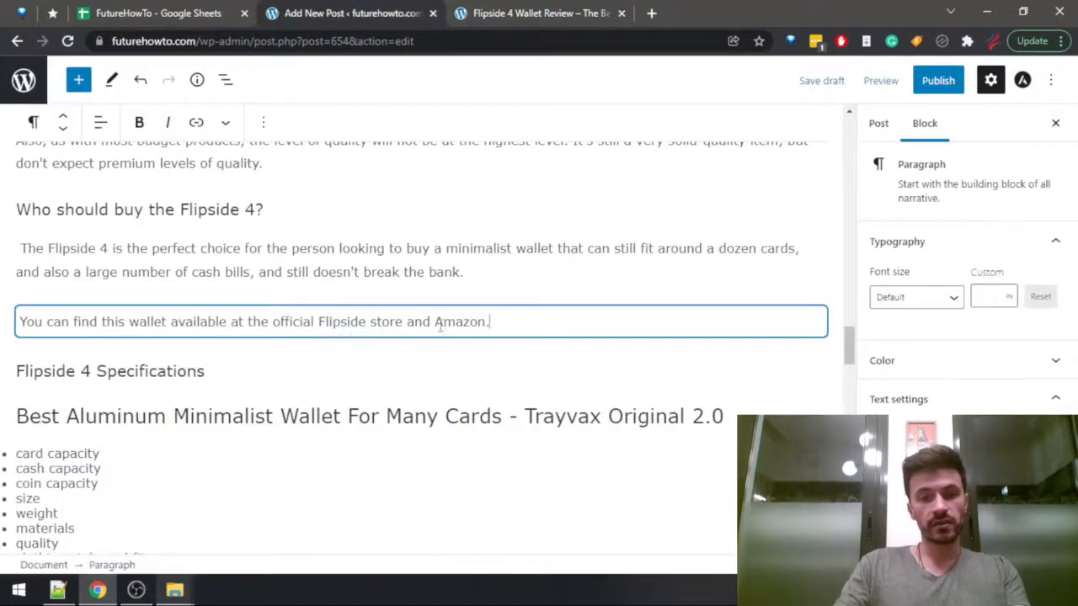
double_click(444, 323)
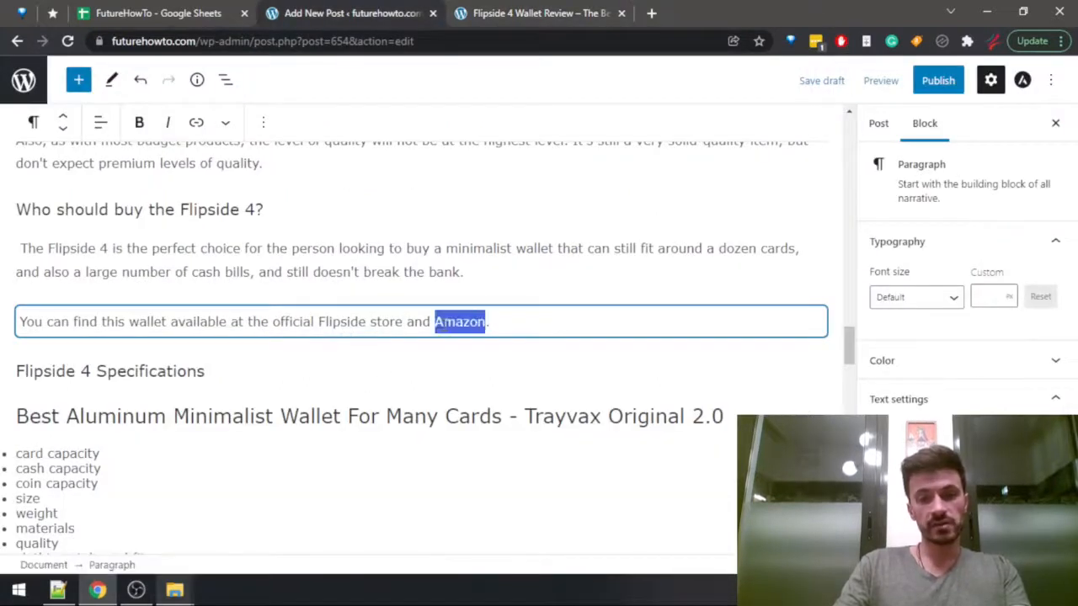
left_click(225, 122)
left_click(167, 309)
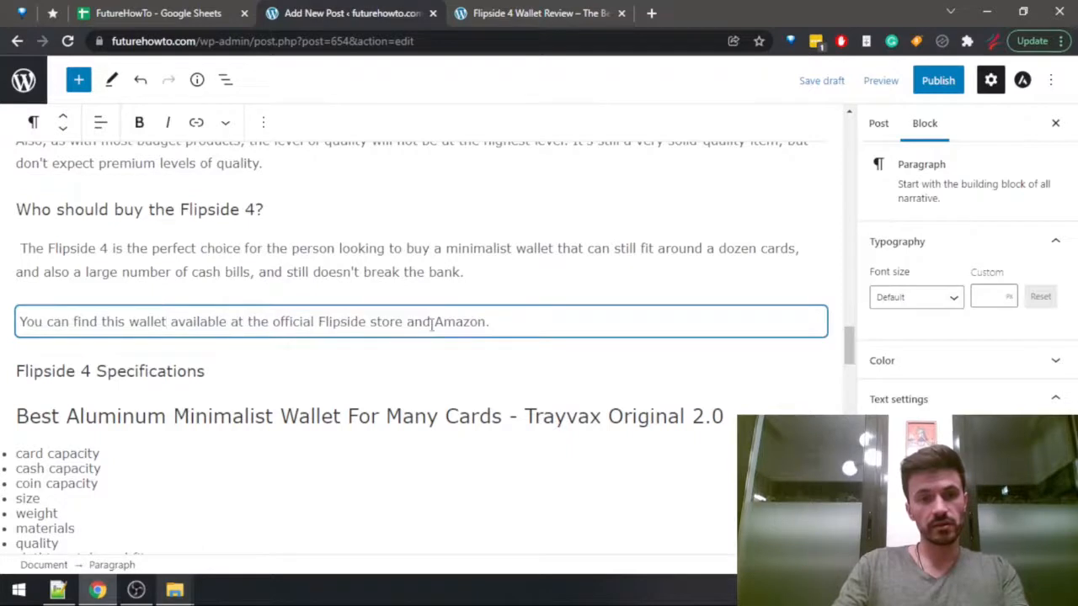
double_click(474, 321)
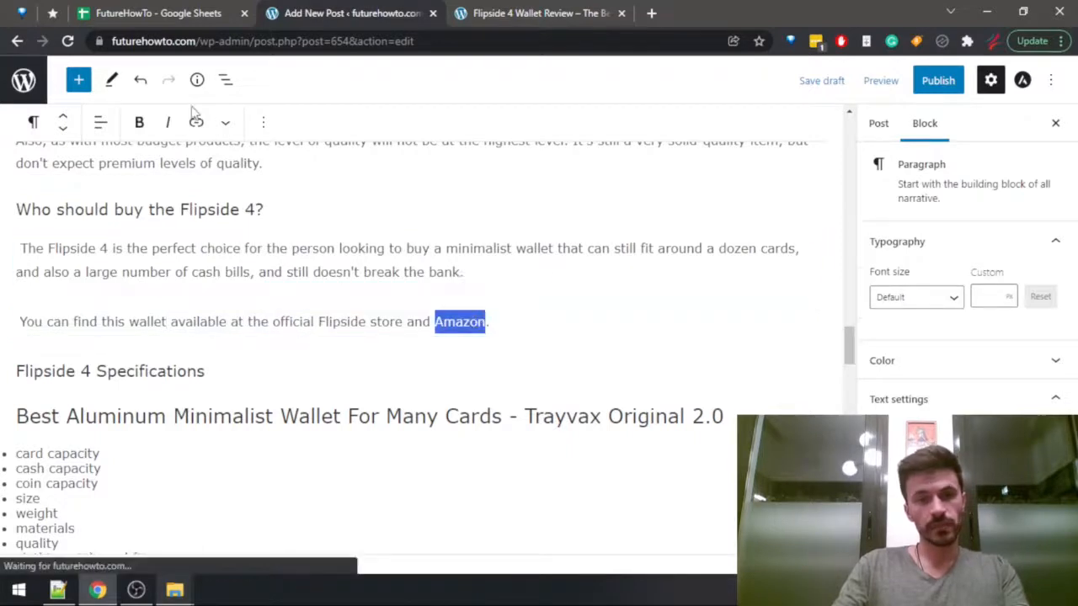
left_click(263, 123)
left_click(225, 122)
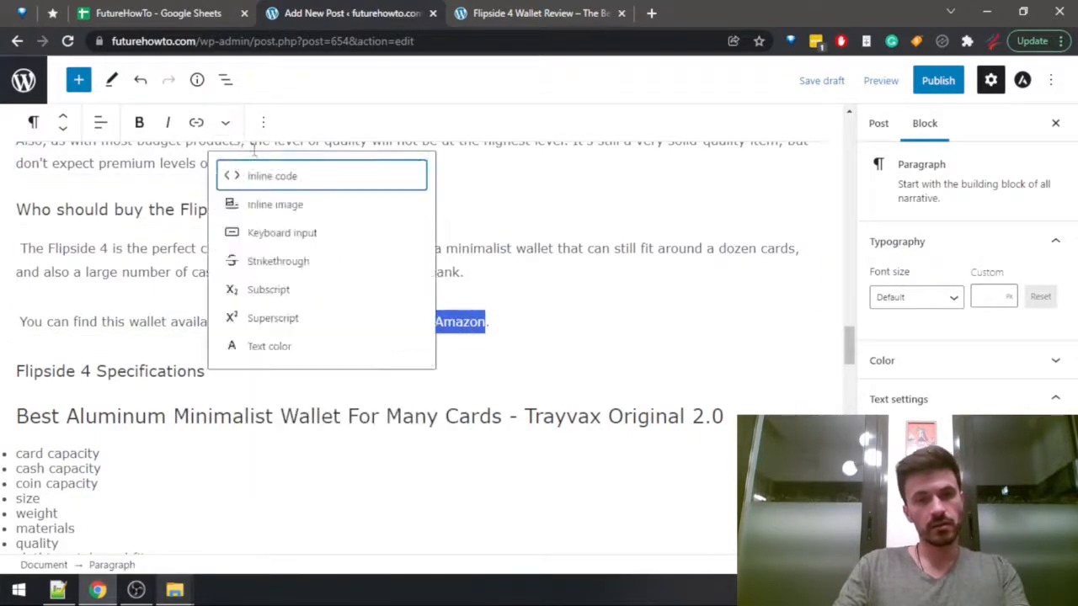
left_click(138, 211)
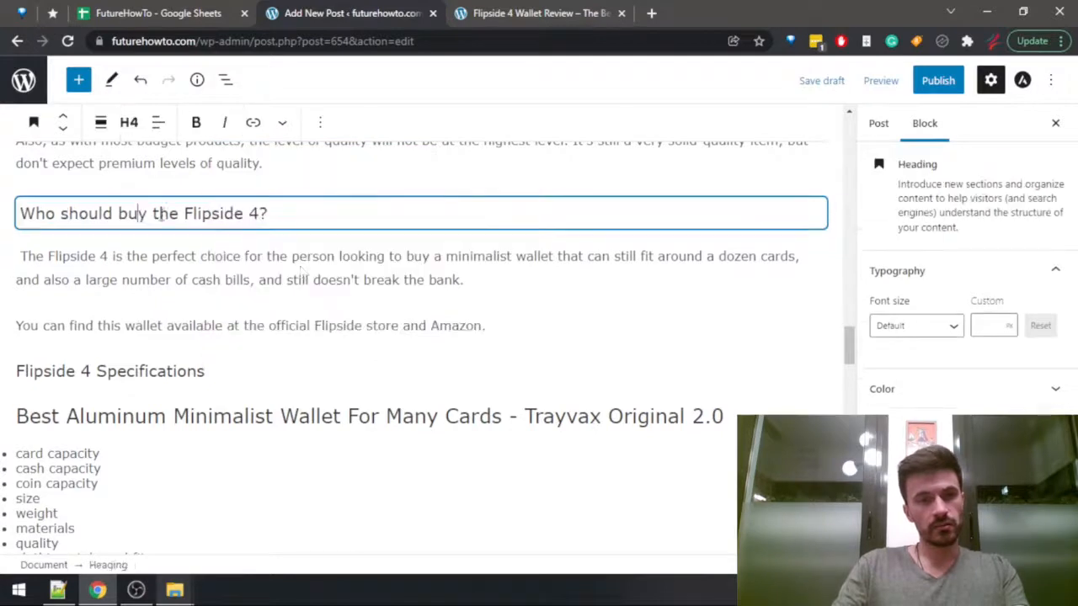
Link the word "Amazon" in the new paragraph to the Amazon address copied from the Flipside 4 review.
left_click(456, 330)
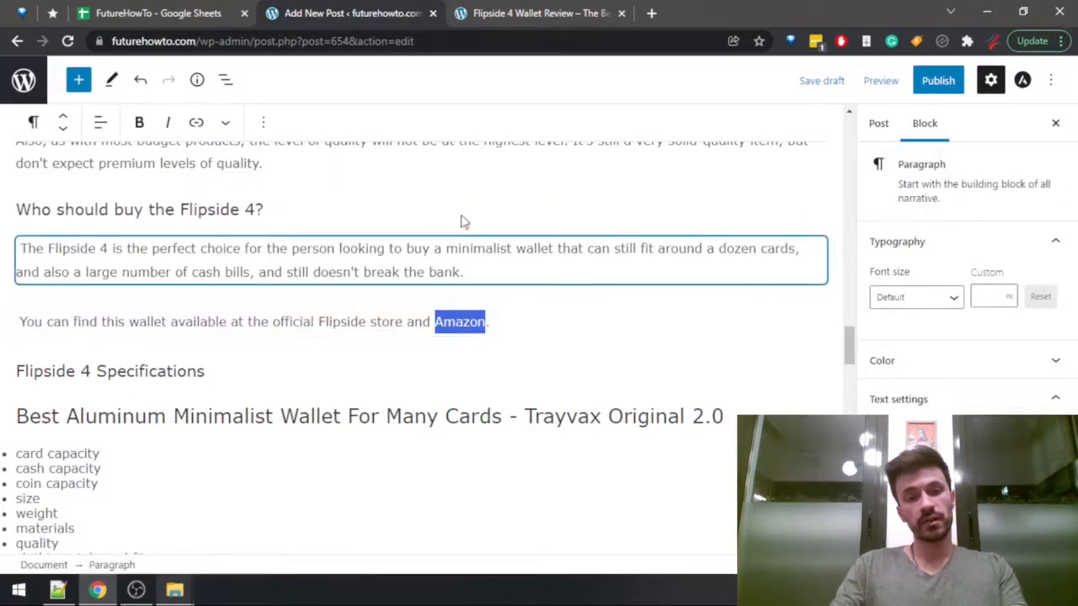
left_click(485, 14)
right_click(415, 318)
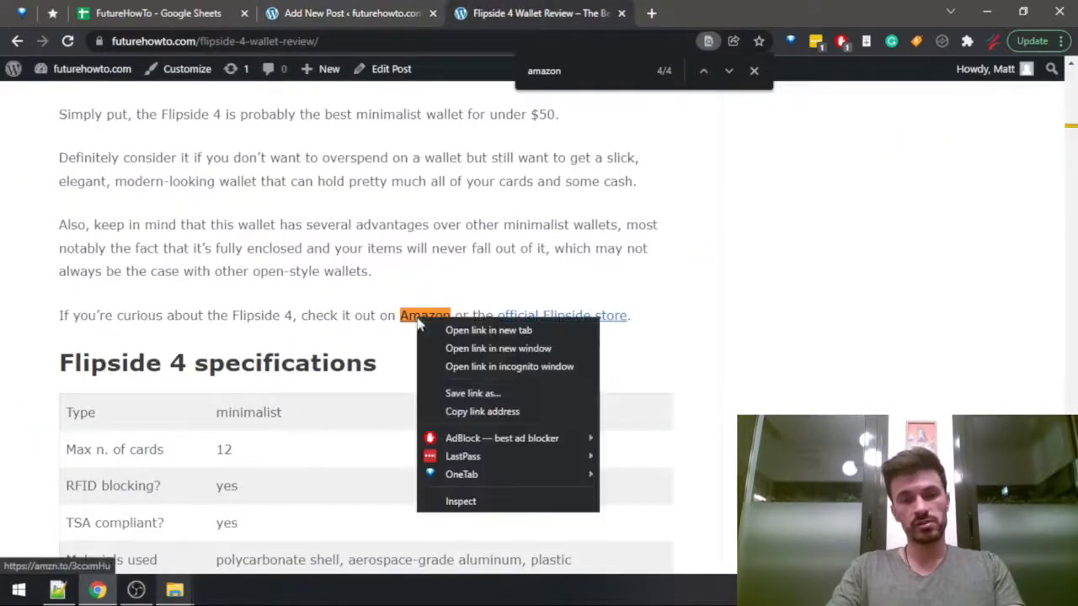
left_click(539, 412)
key("ctrl+shift+Tab")
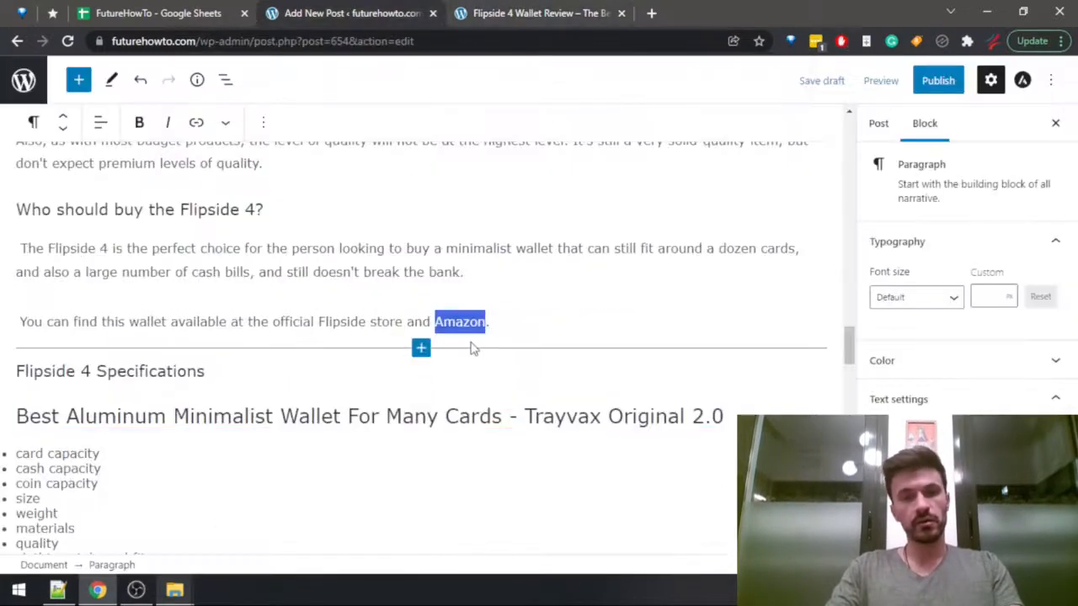
key("ctrl+v")
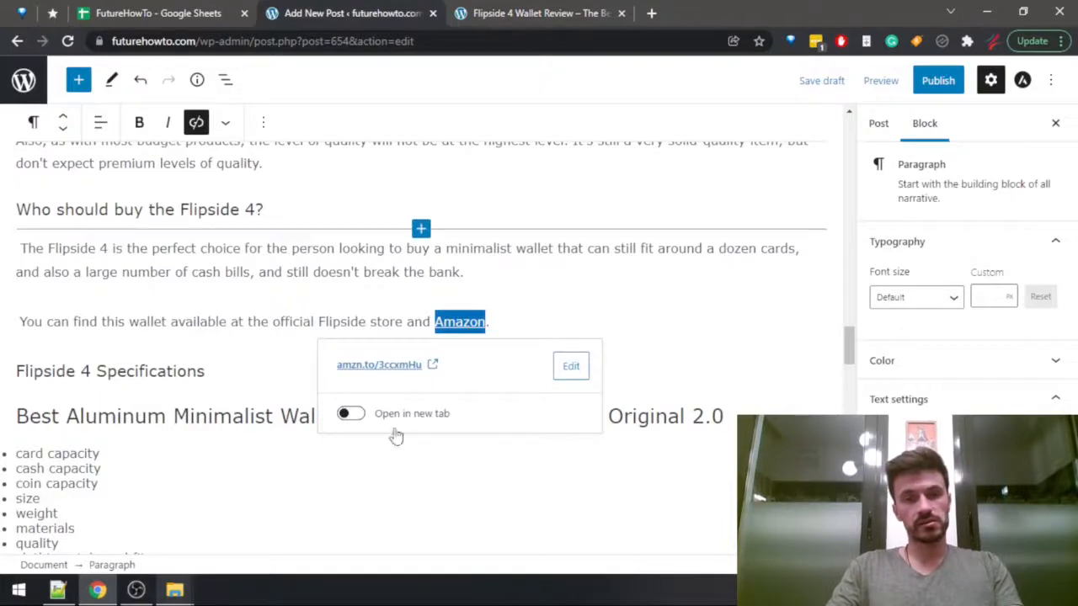
left_click(364, 322)
Link "official Flipside store" in the same paragraph to the Flipside store address copied from the Flipside 4 review.
left_click(533, 10)
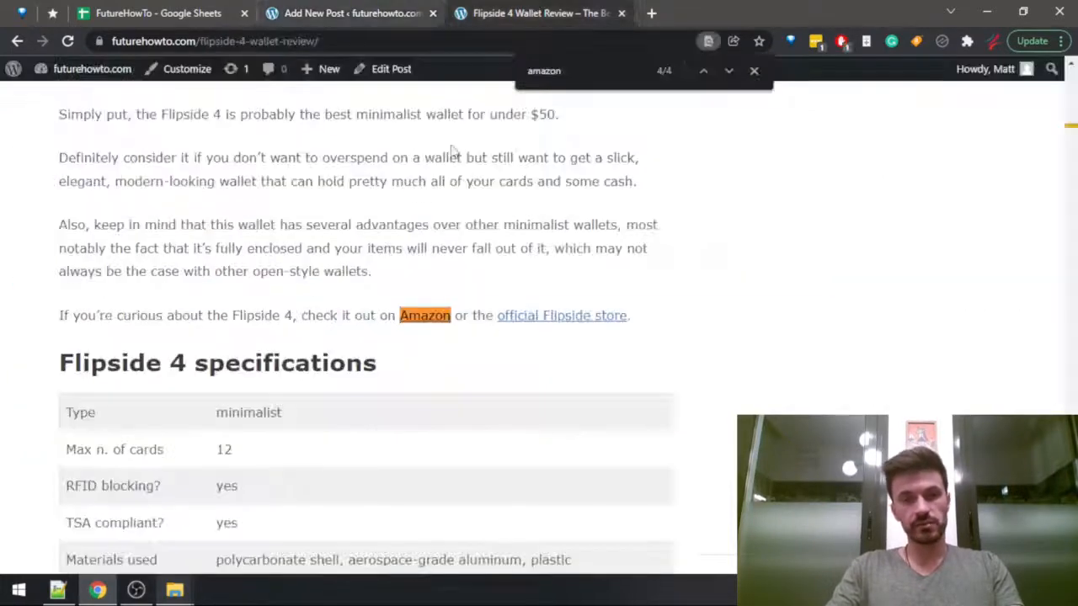
right_click(536, 318)
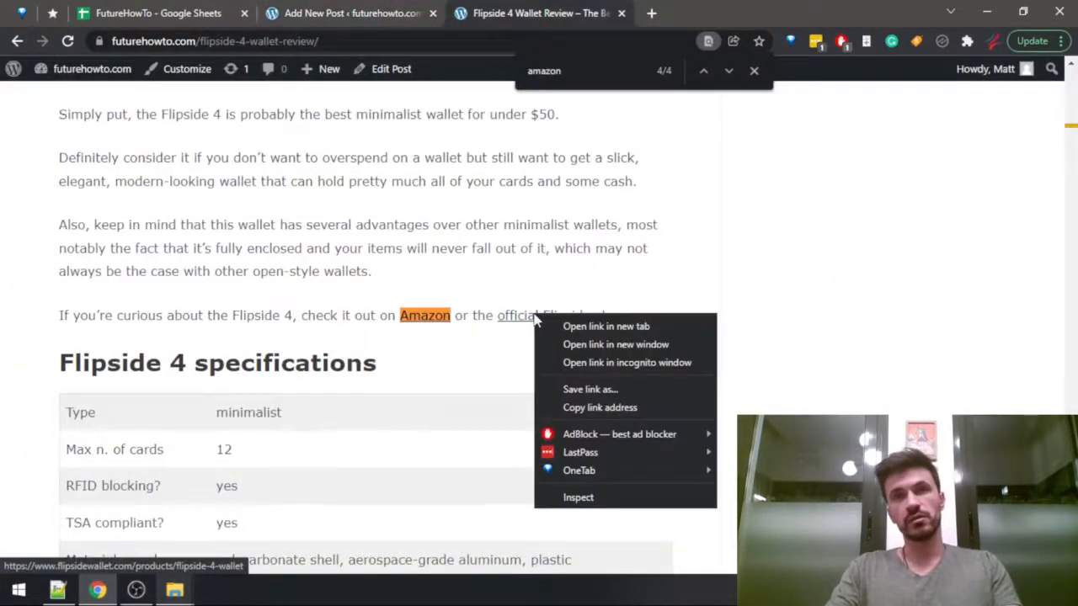
left_click(610, 410)
key("ctrl+shift+Tab")
left_click(285, 313)
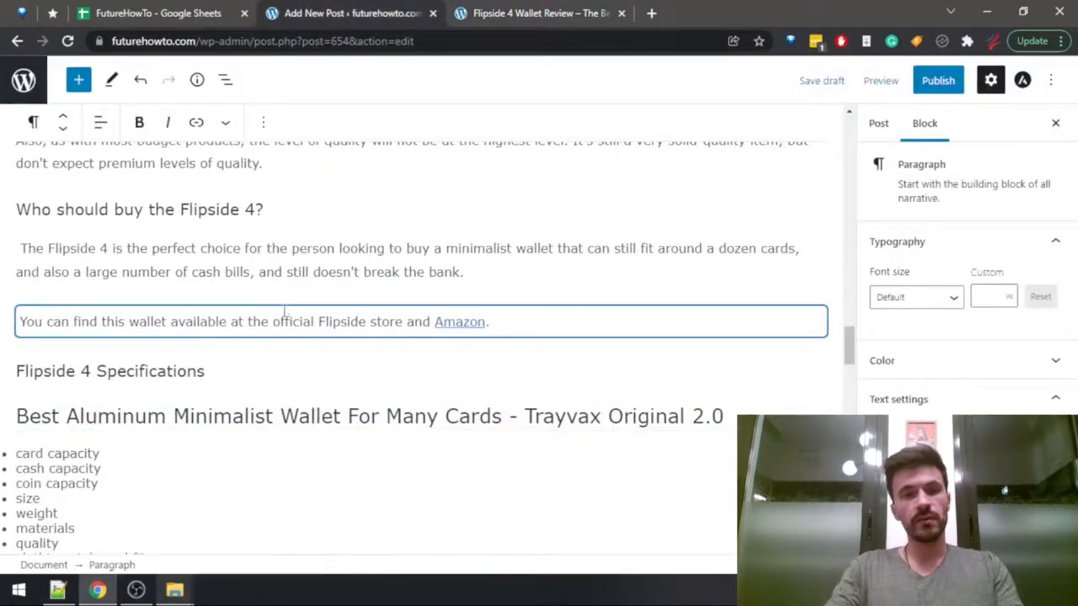
left_click_drag(273, 322, 405, 323)
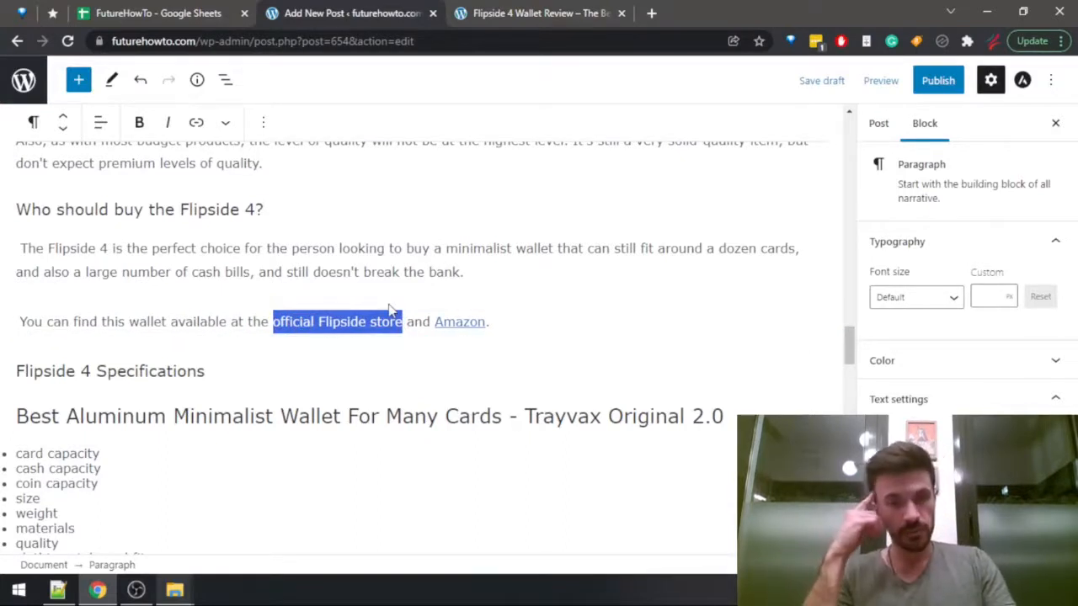
key("ctrl+v")
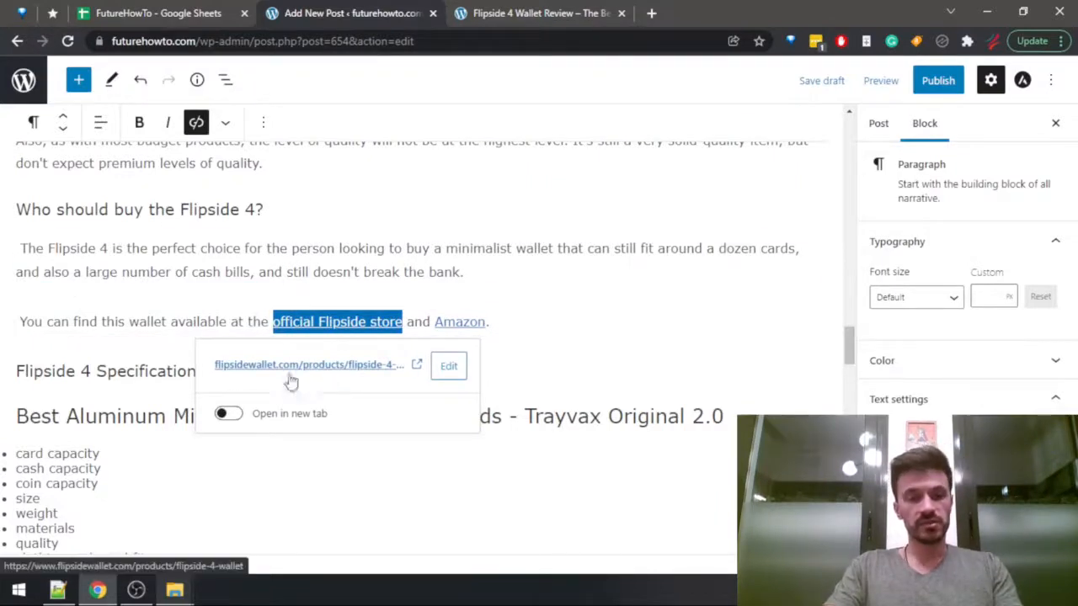
left_click(245, 327)
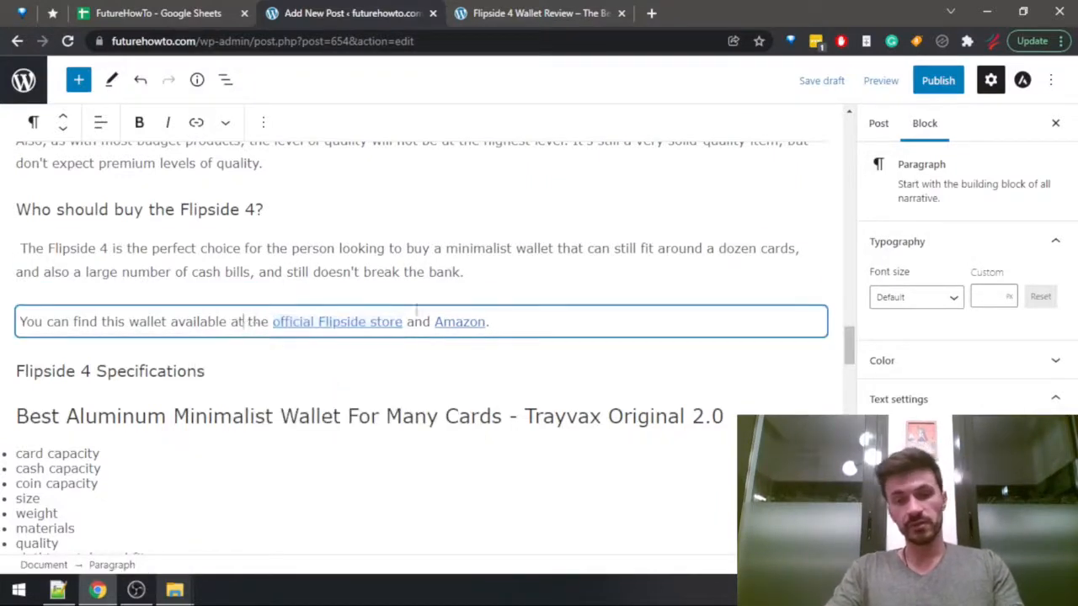
left_click(510, 319)
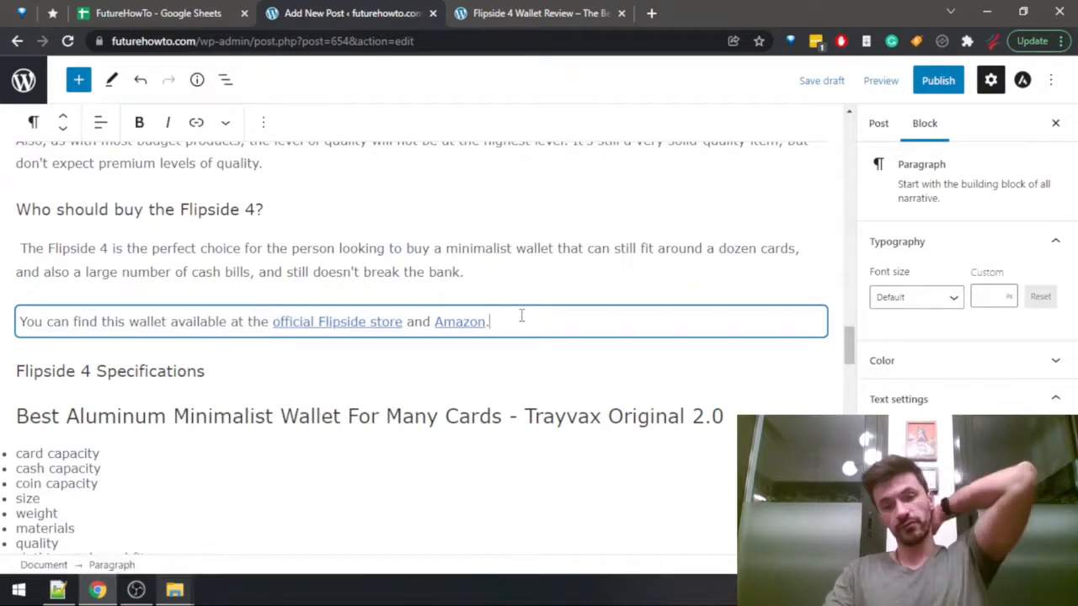
Copy the specifications table from the Flipside 4 review and paste it under the "Flipside 4 Specifications" heading.
left_click(244, 360)
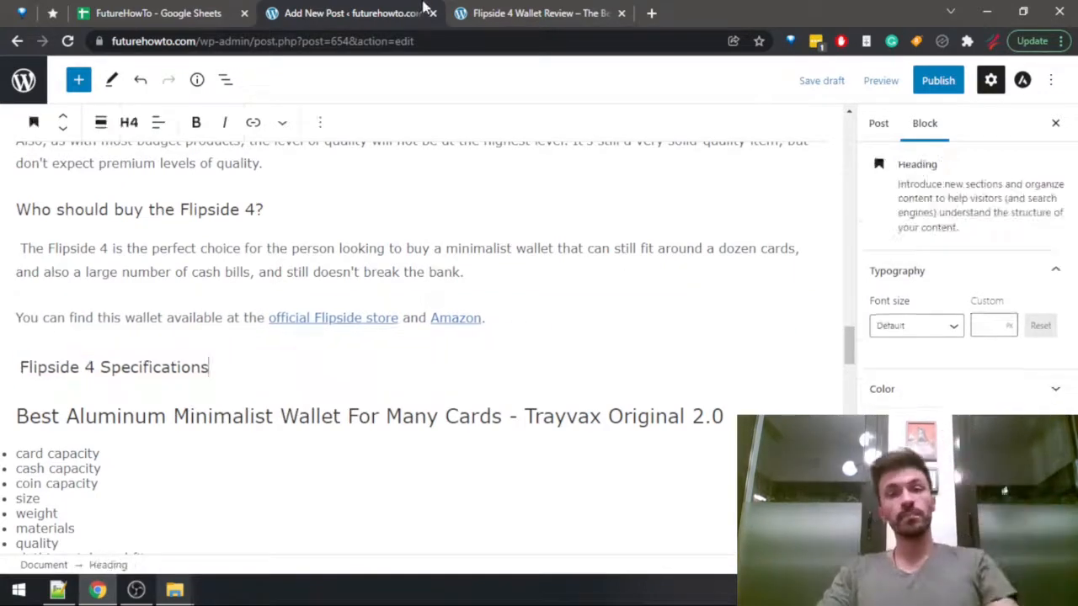
left_click(535, 12)
scroll(96, 347, "down", 5)
scroll(34, 187, "up", 2)
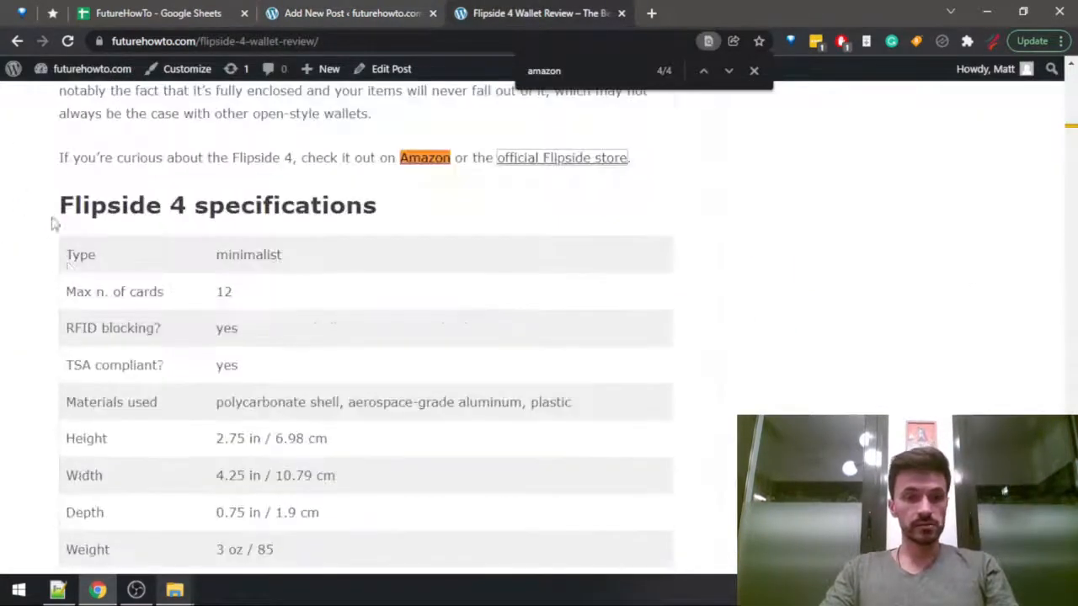
left_click_drag(67, 253, 389, 179)
key("ctrl+shift+Tab")
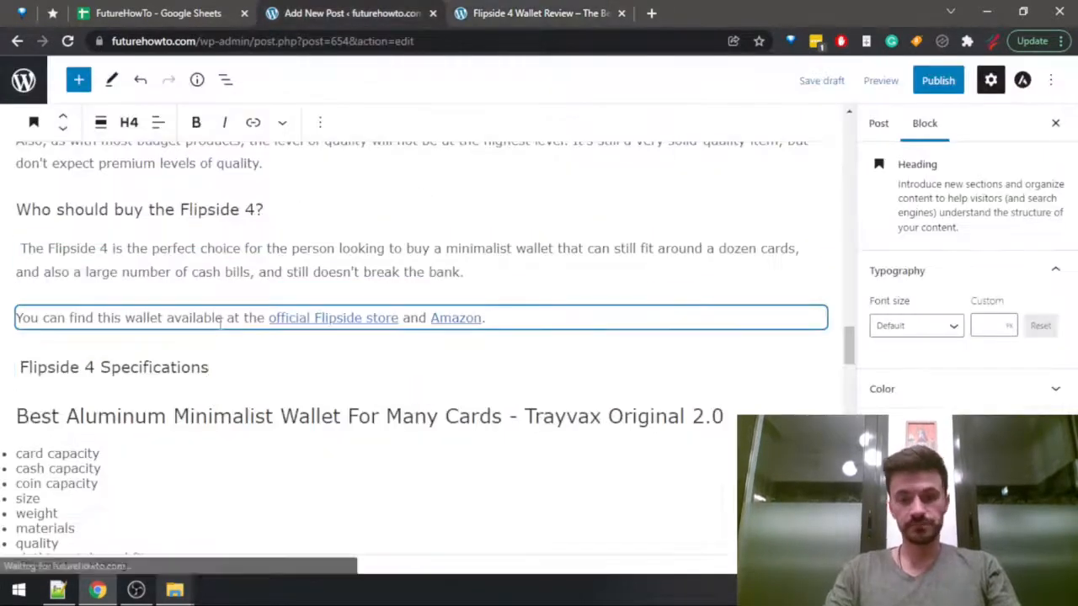
key("Return")
key("ctrl+v")
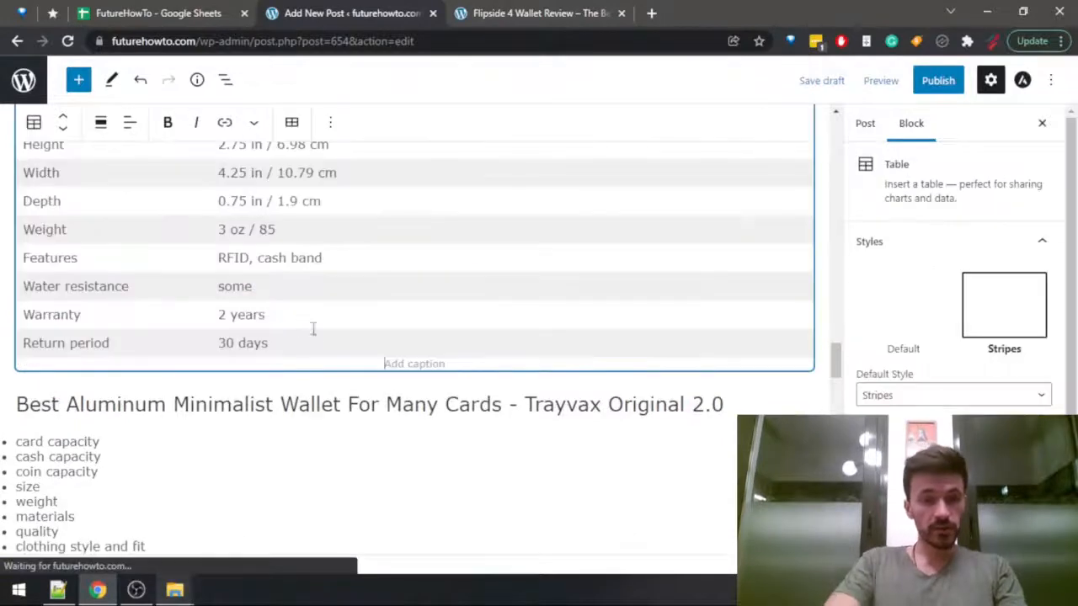
Save the post draft with the pasted Flipside 4 specifications table.
scroll(355, 348, "up", 10)
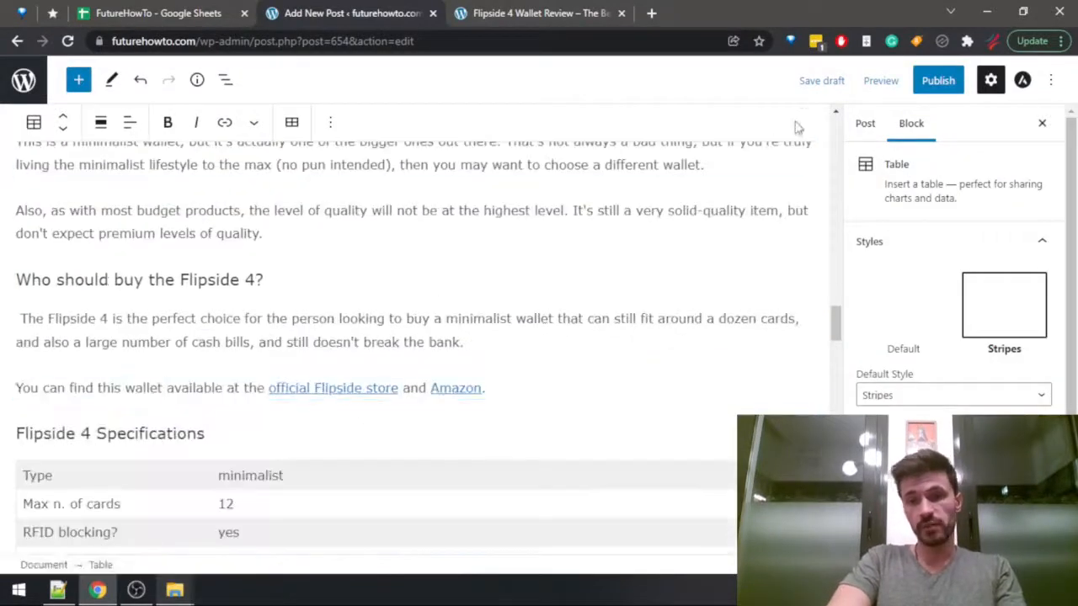
left_click(806, 93)
scroll(577, 211, "down", 5)
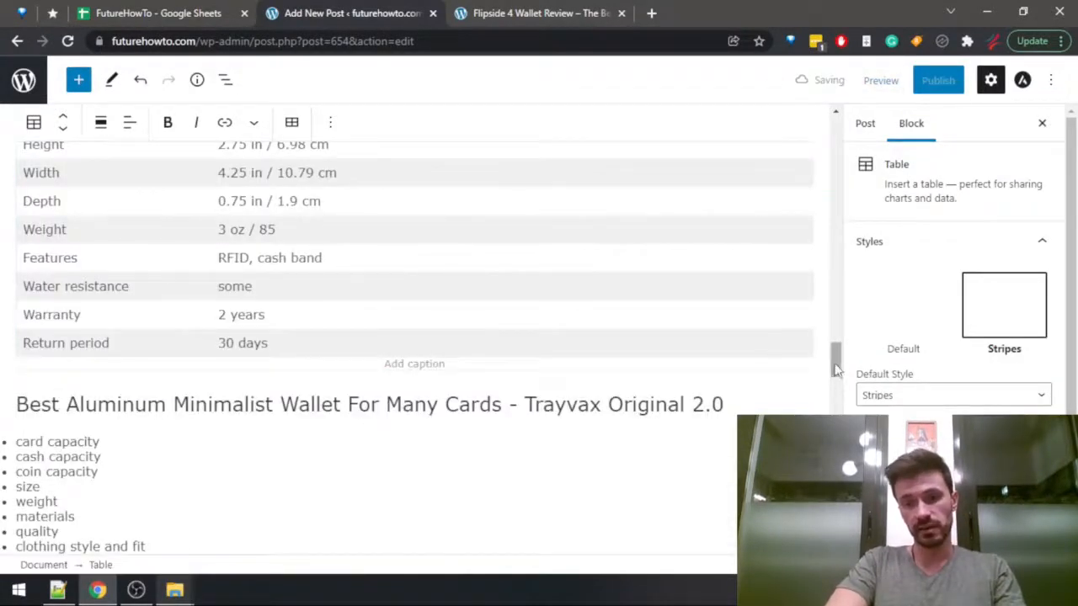
mouse_move(835, 356)
left_mouse_down()
mouse_move(838, 387)
mouse_move(838, 374)
left_mouse_up()
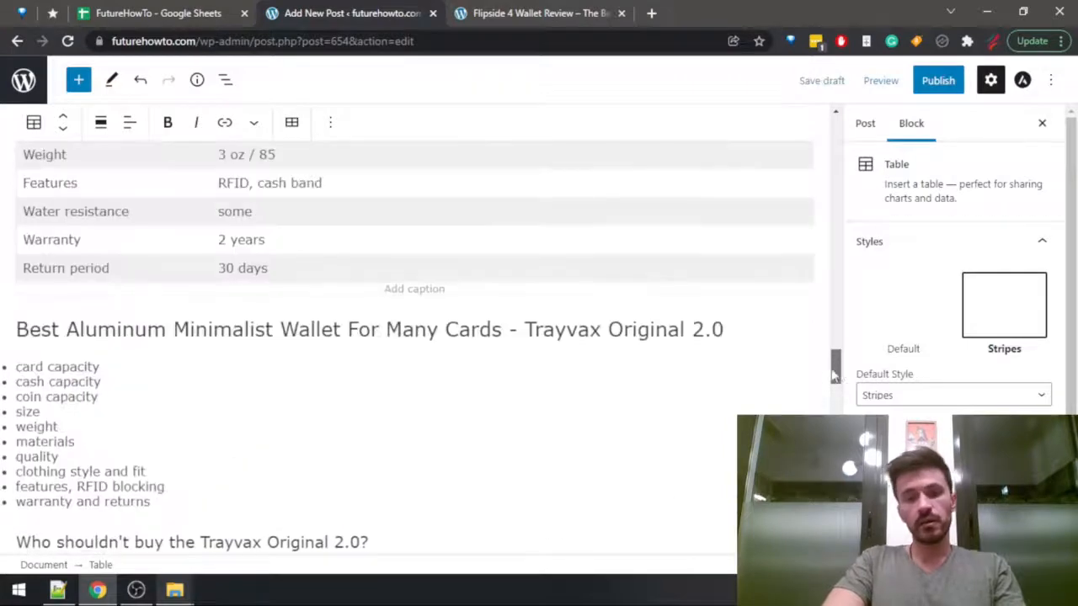
Leave the published Flipside 4 review and open the futurehowto.com home page in its place.
left_click(649, 335)
left_click(559, 12)
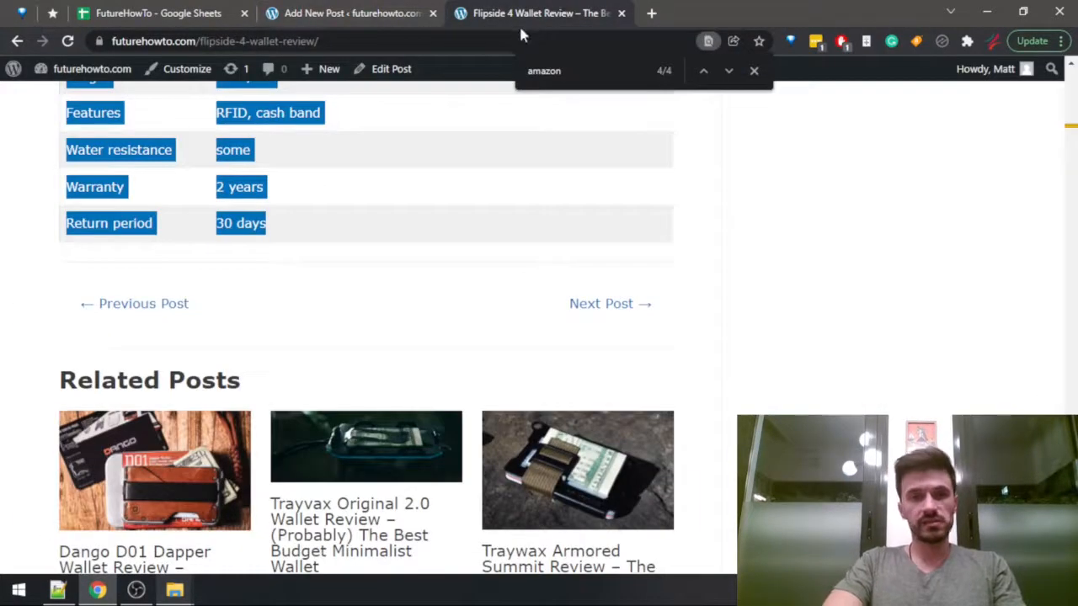
left_click(93, 68)
Add an empty paragraph to the draft directly below the "Best Aluminum Minimalist Wallet For Many Cards - Trayvax Original 2.0" heading.
left_click(313, 13)
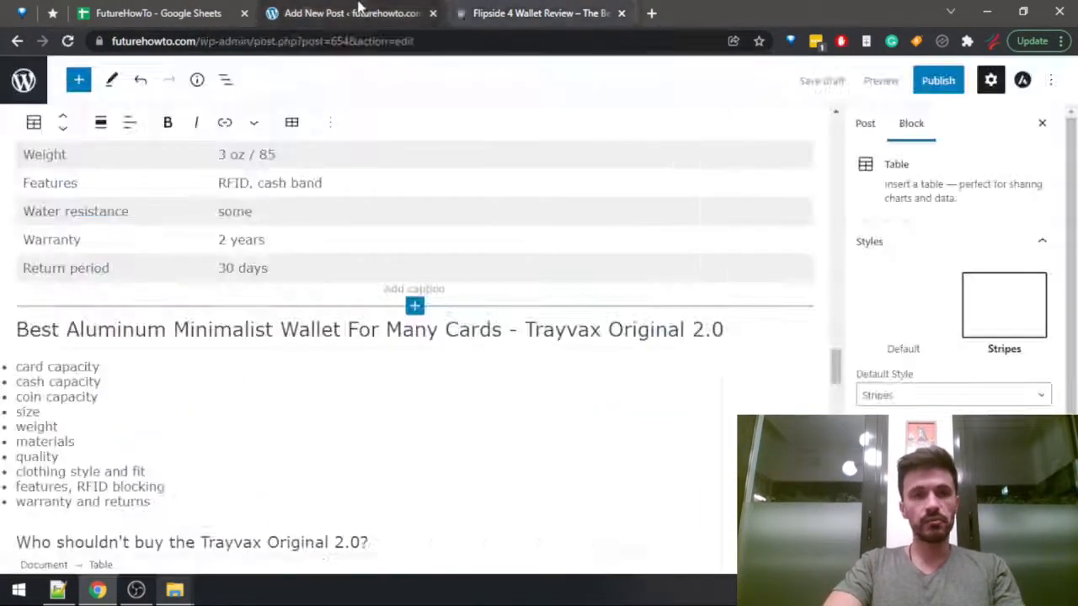
scroll(414, 303, "down", 2)
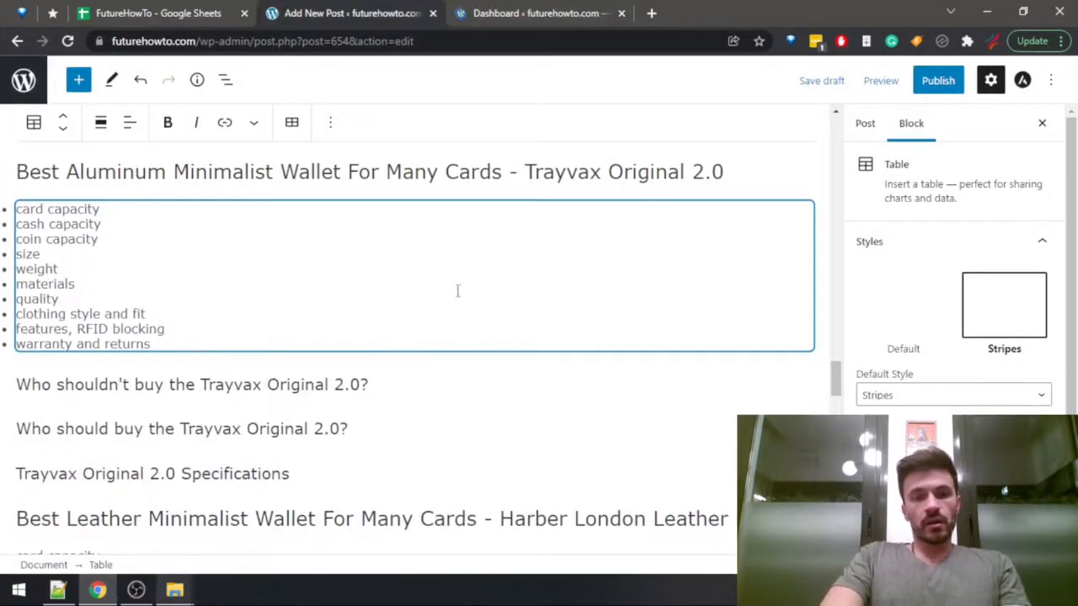
left_click(744, 172)
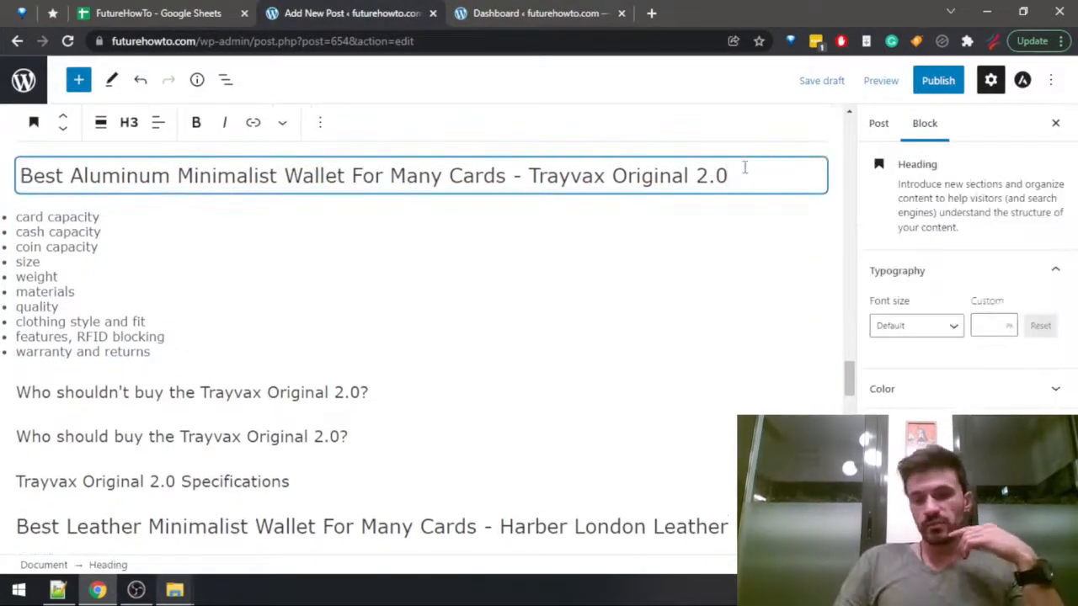
key("Return")
scroll(445, 328, "up", 4)
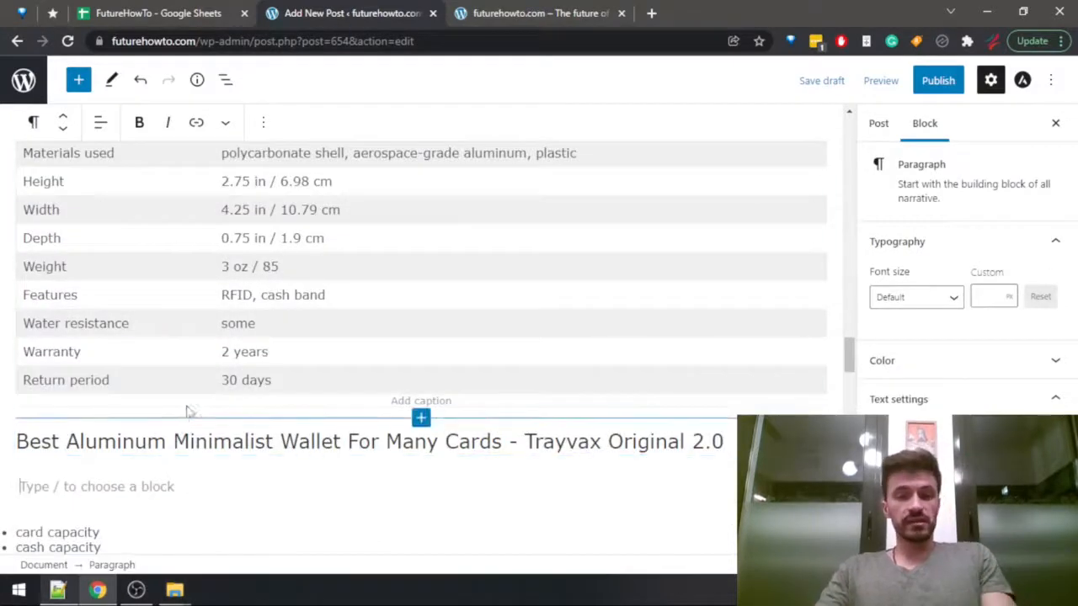
scroll(189, 425, "down", 2)
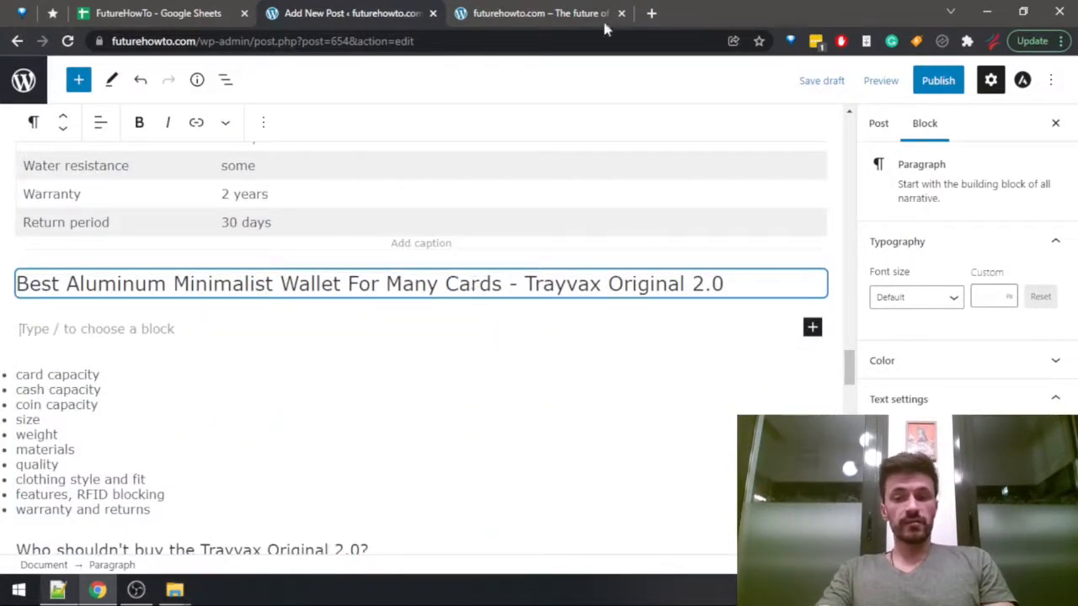
Find the Trayvax Original 2.0 wallet review on page 2 of the futurehowto.com posts and open it.
left_click(519, 10)
scroll(760, 340, "down", 15)
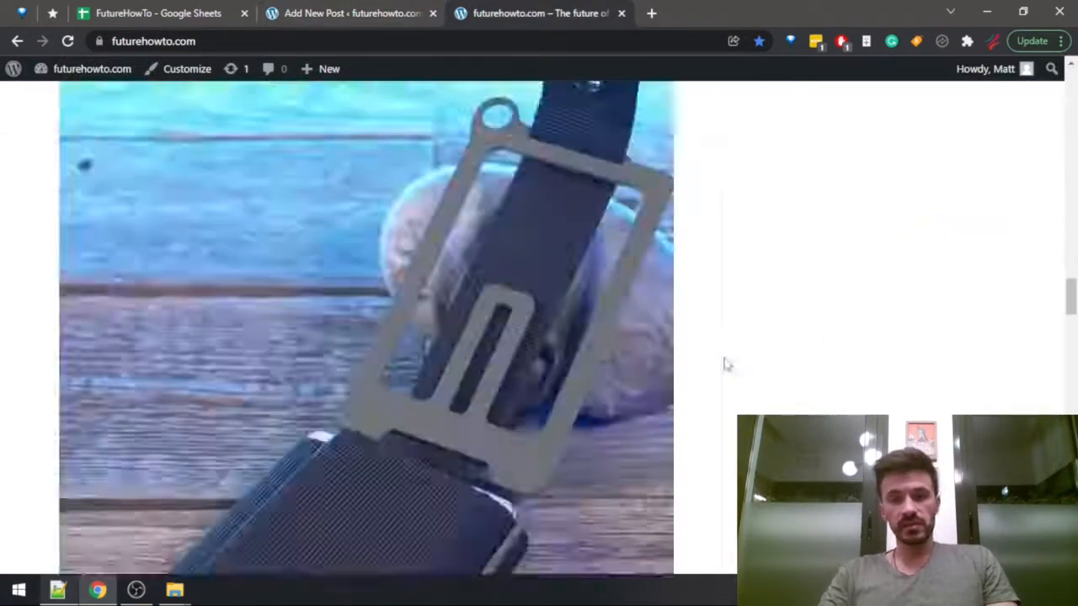
scroll(671, 363, "down", 5)
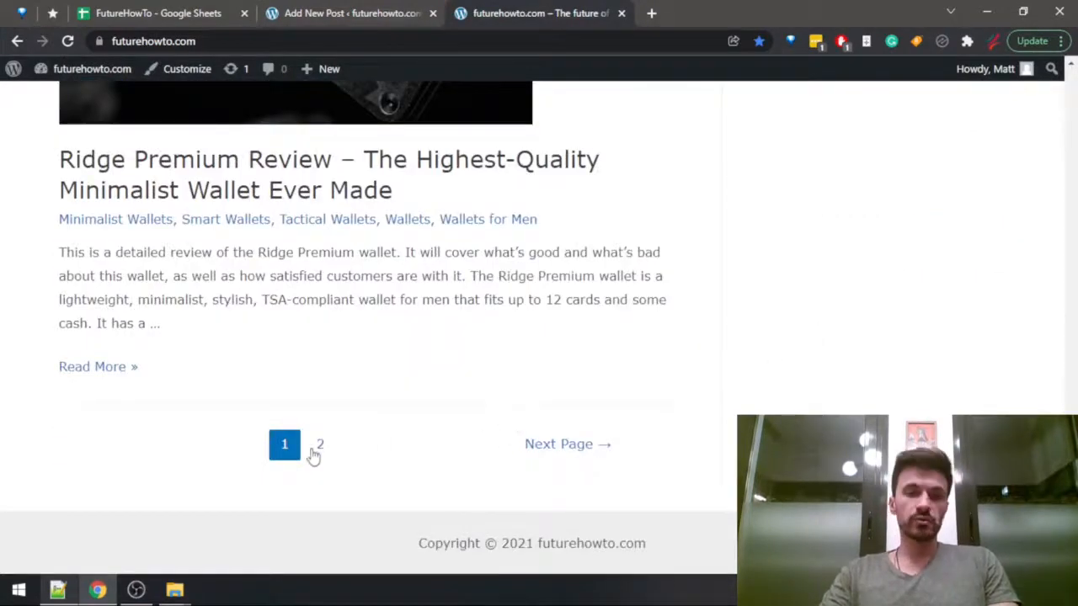
left_click(311, 449)
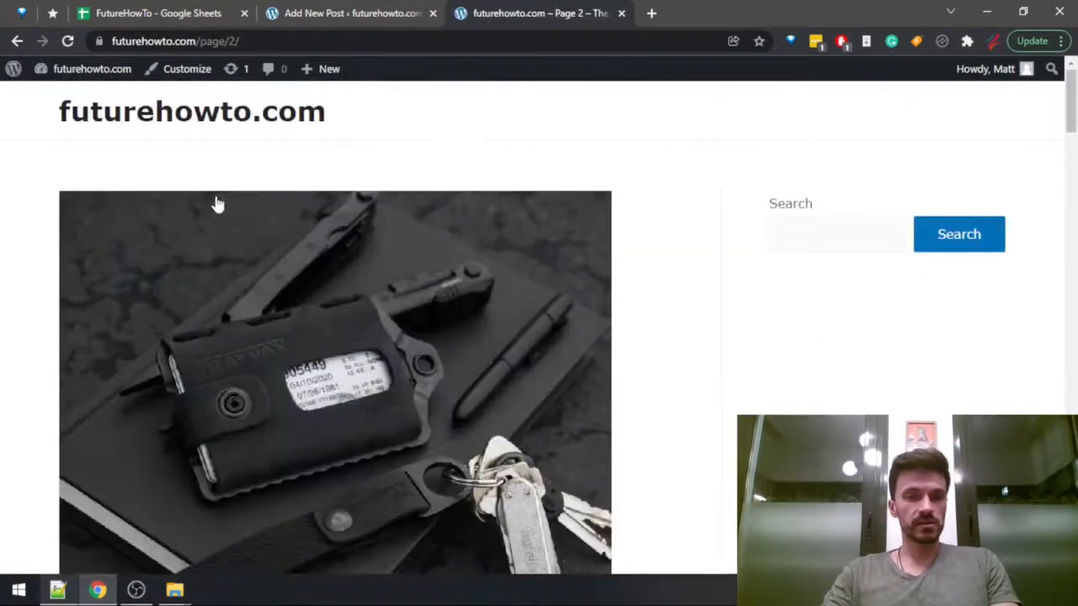
scroll(227, 215, "down", 3)
scroll(251, 233, "down", 12)
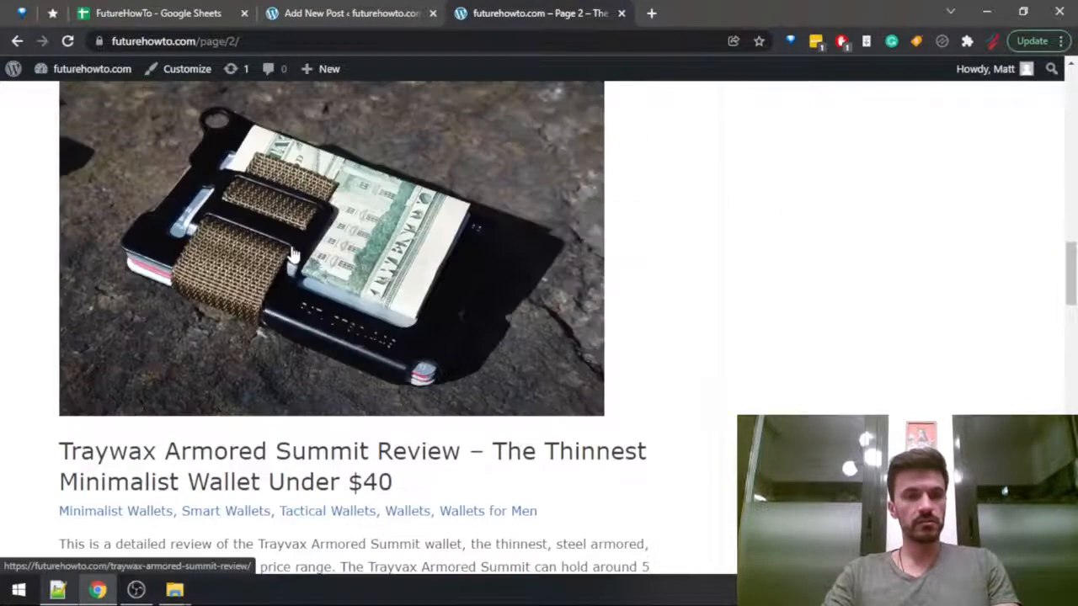
scroll(295, 272, "down", 10)
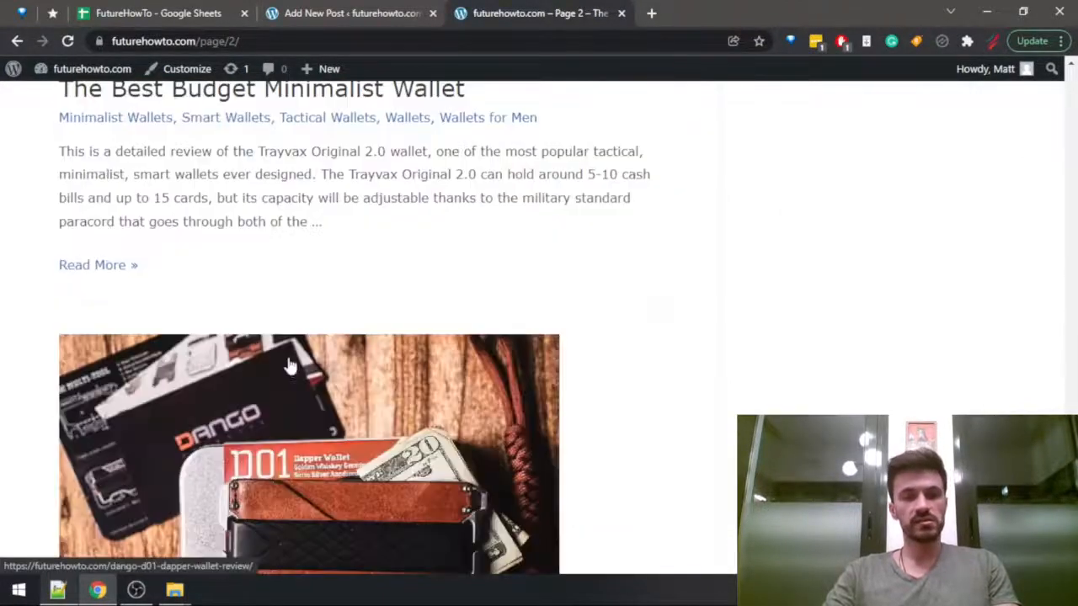
scroll(291, 366, "up", 4)
left_click(277, 371)
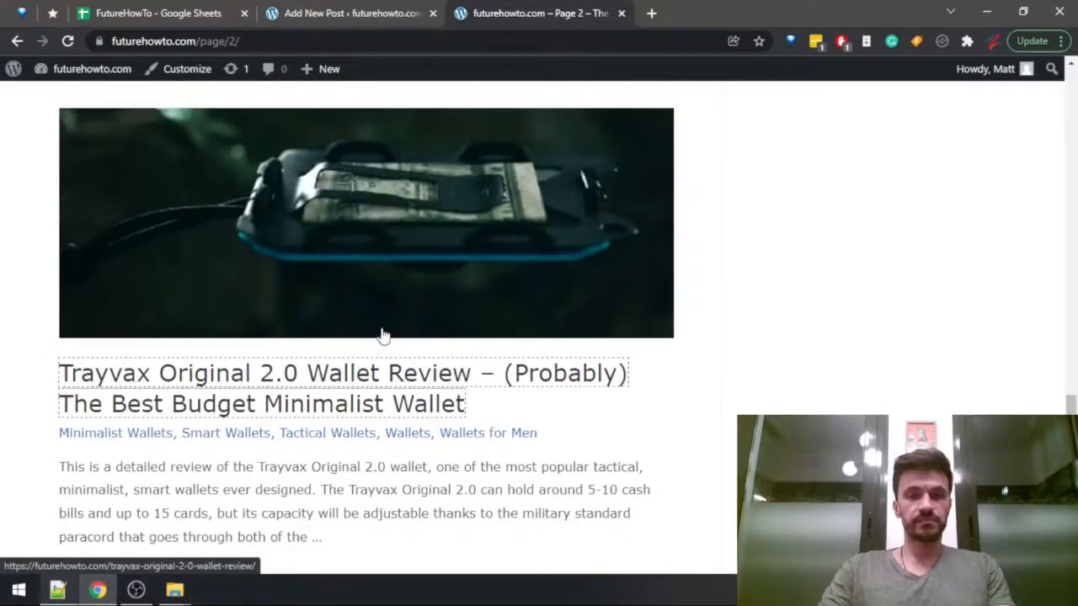
left_click(282, 396)
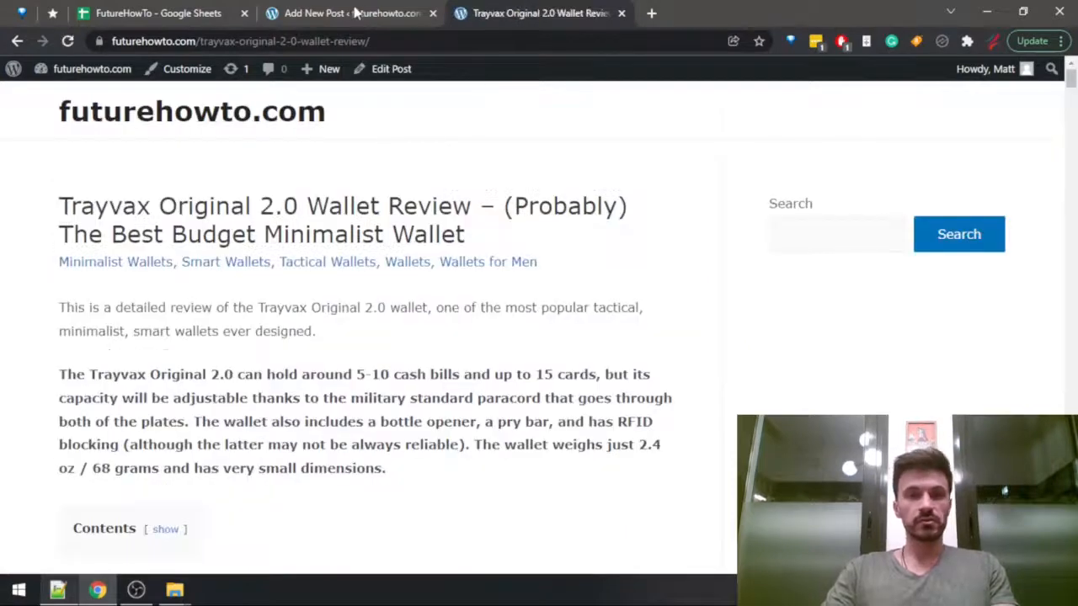
Check the Trayvax Original 2.0 review and the Wallets Data sheet of the FutureHowTo spreadsheet, and return to the post draft.
left_click(362, 7)
left_click(294, 334)
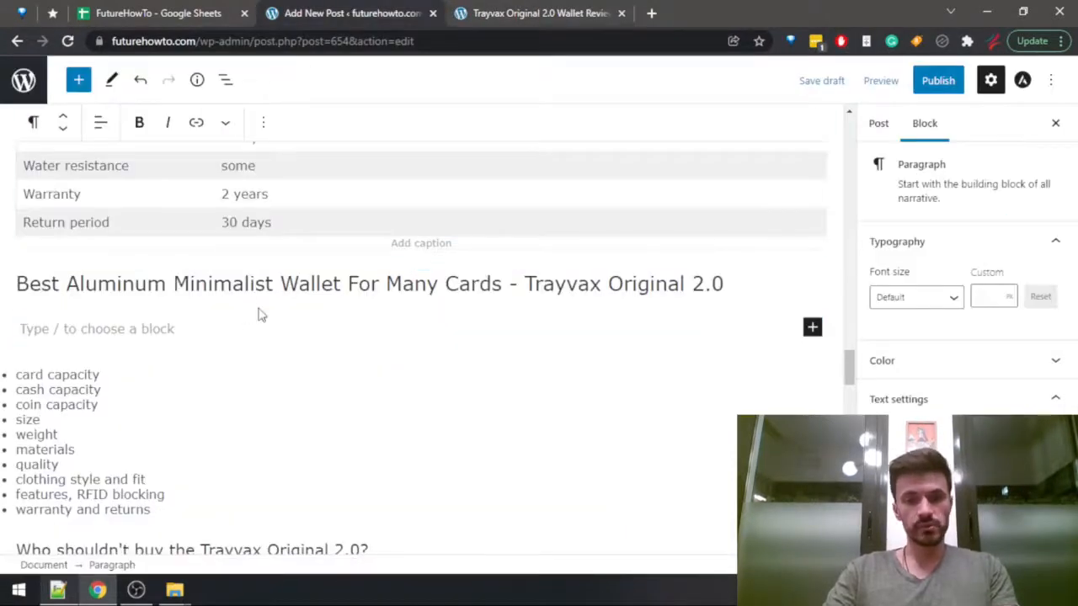
key("ctrl+Tab")
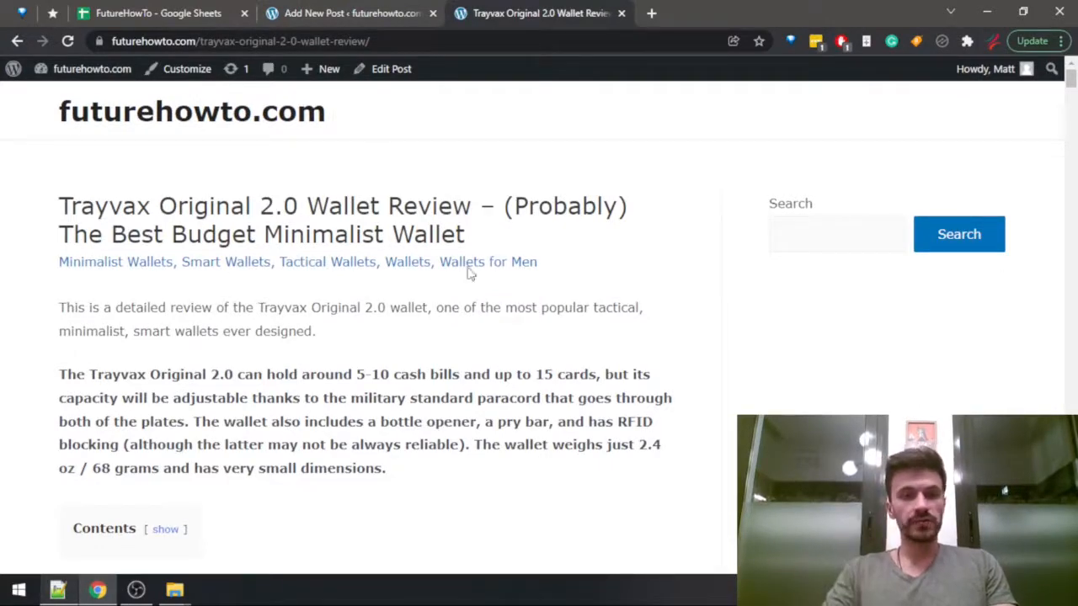
left_click(166, 6)
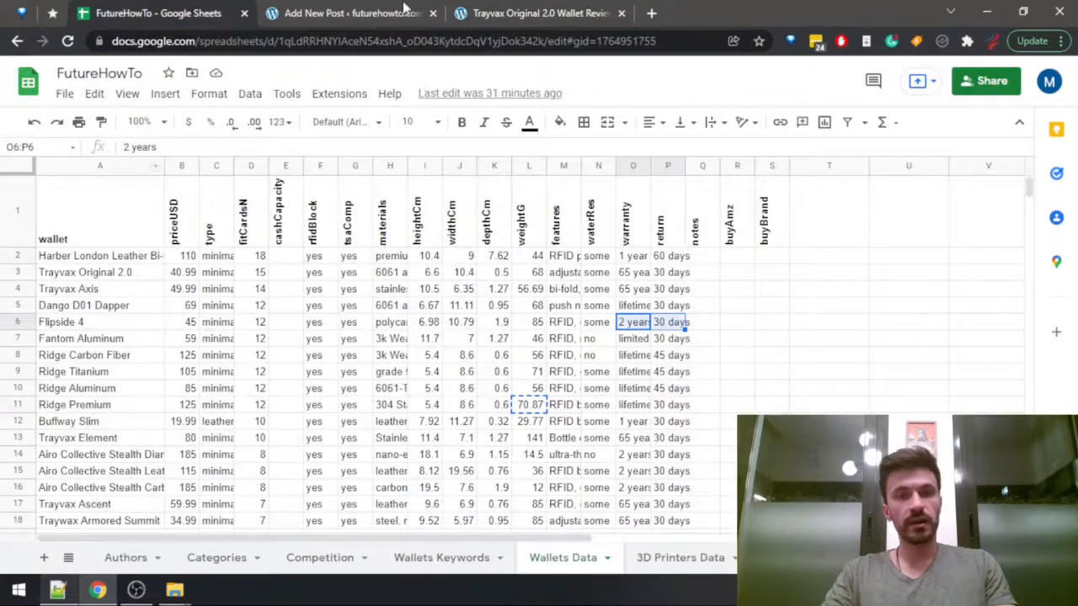
left_click(354, 12)
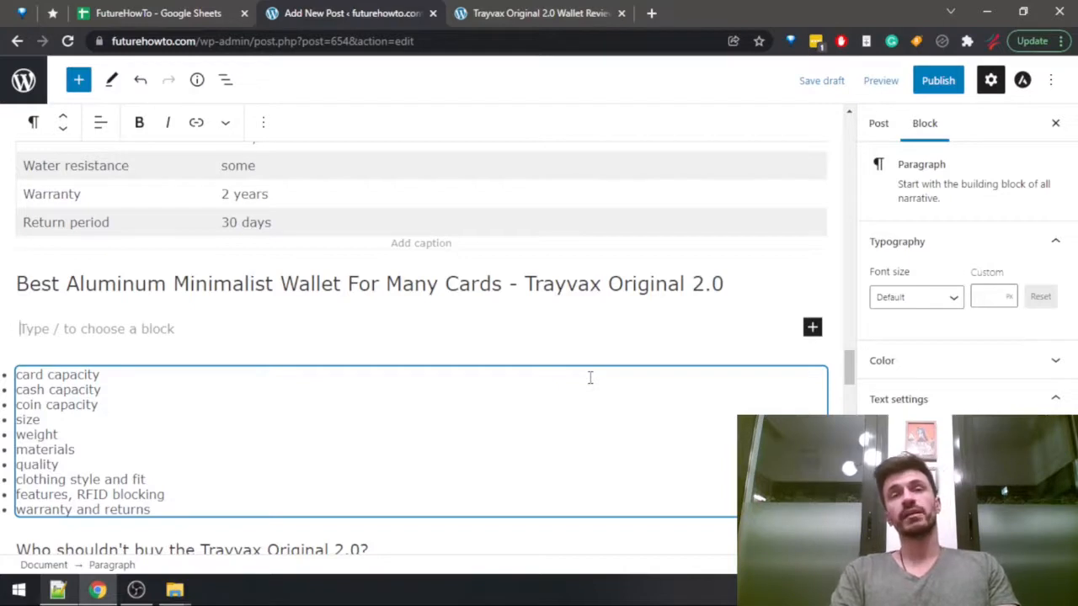
Begin the Trayvax Original 2.0 paragraph with "If you're after a larger card capacity, and a minimalist wallet that won't bend or break,".
type("If you")
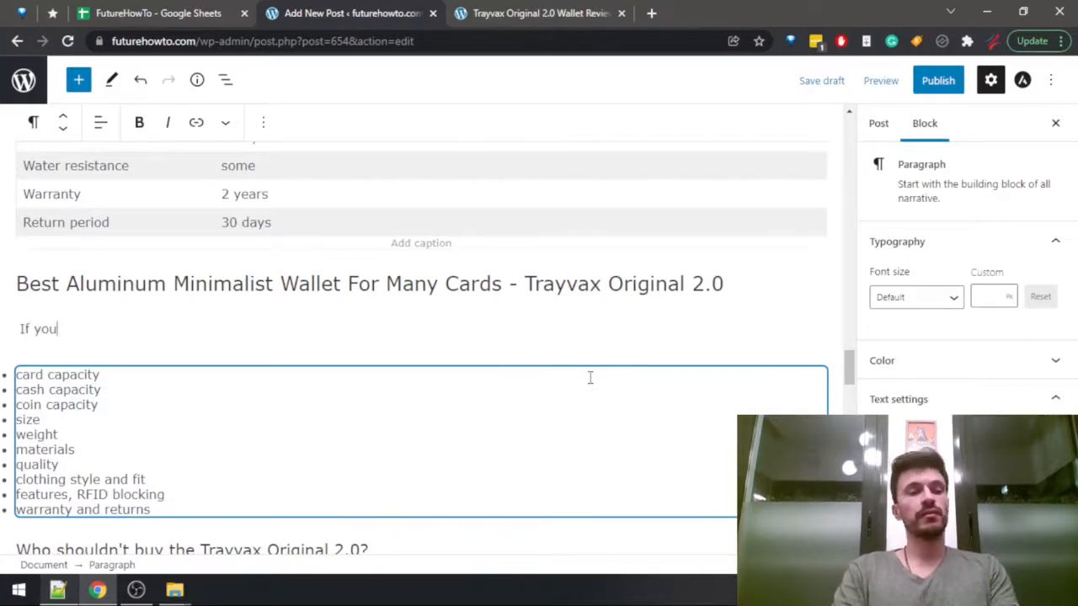
type("'re after a ")
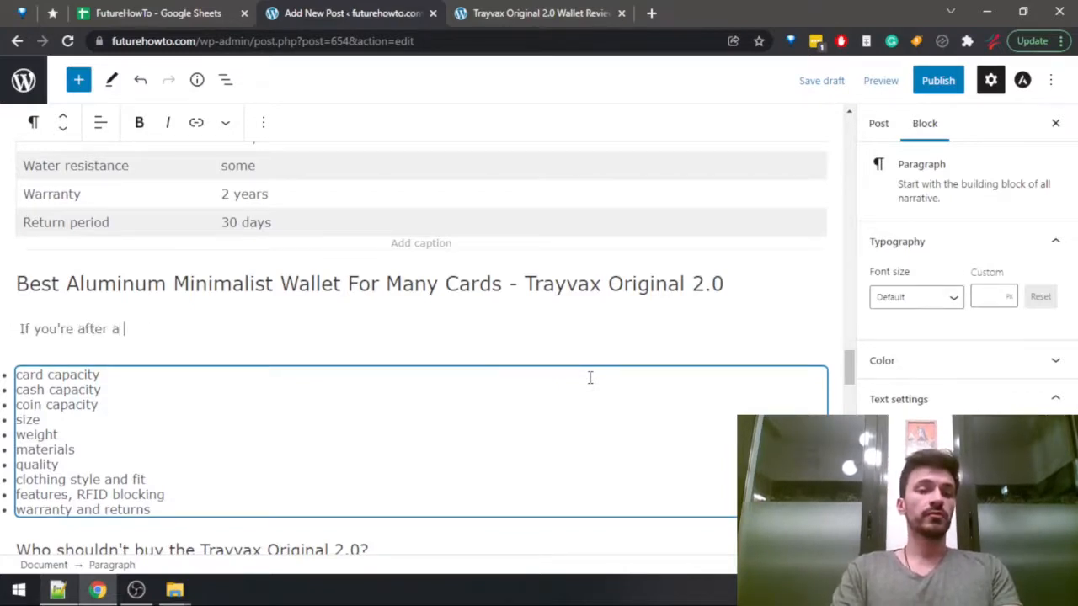
type("larger card")
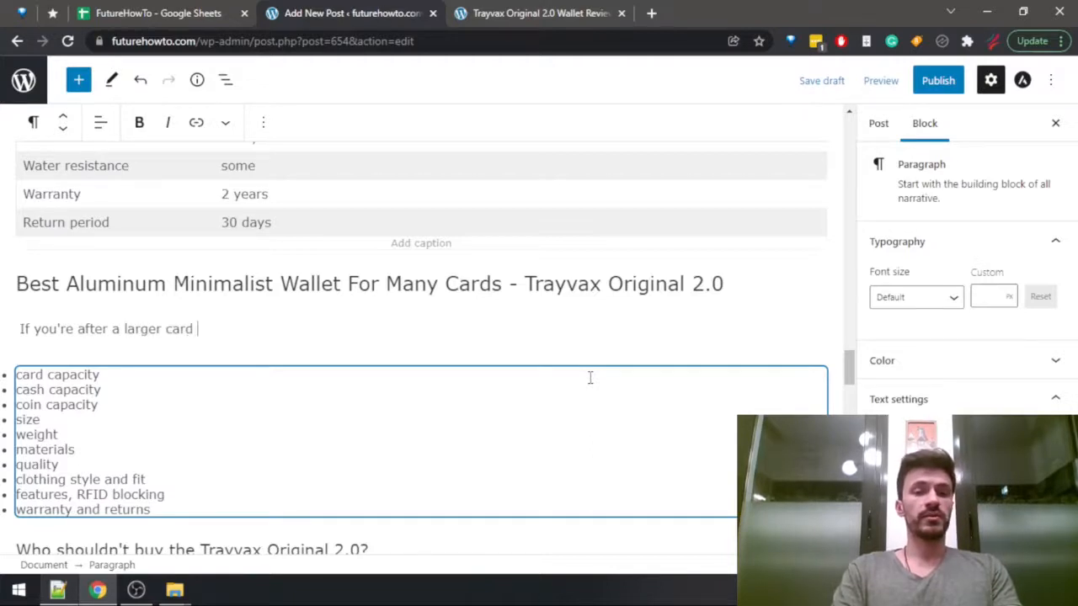
type(" capacity")
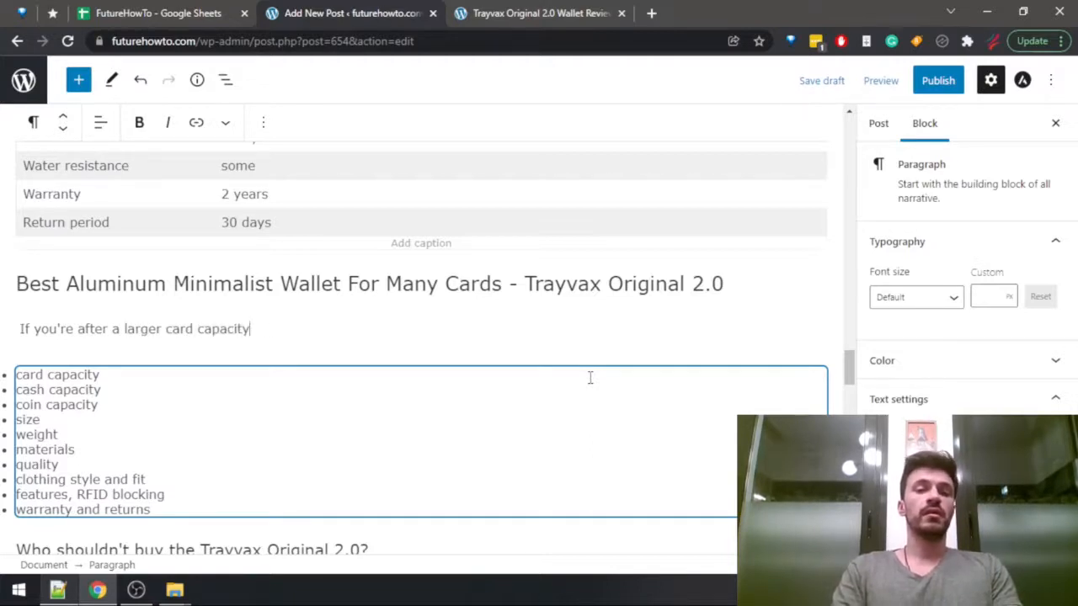
type(", and a minima")
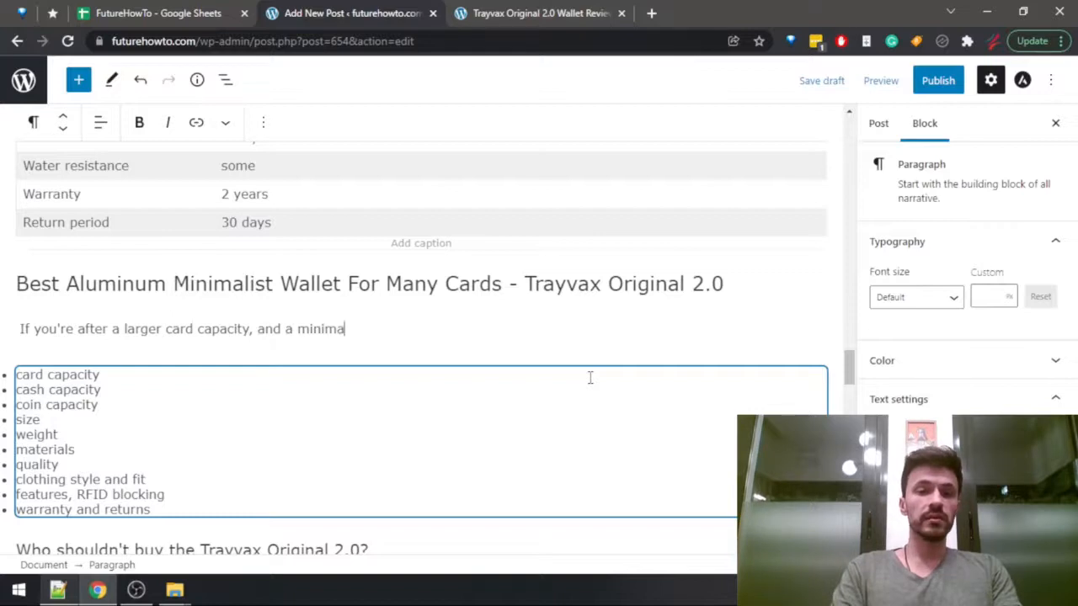
type("list wallet ")
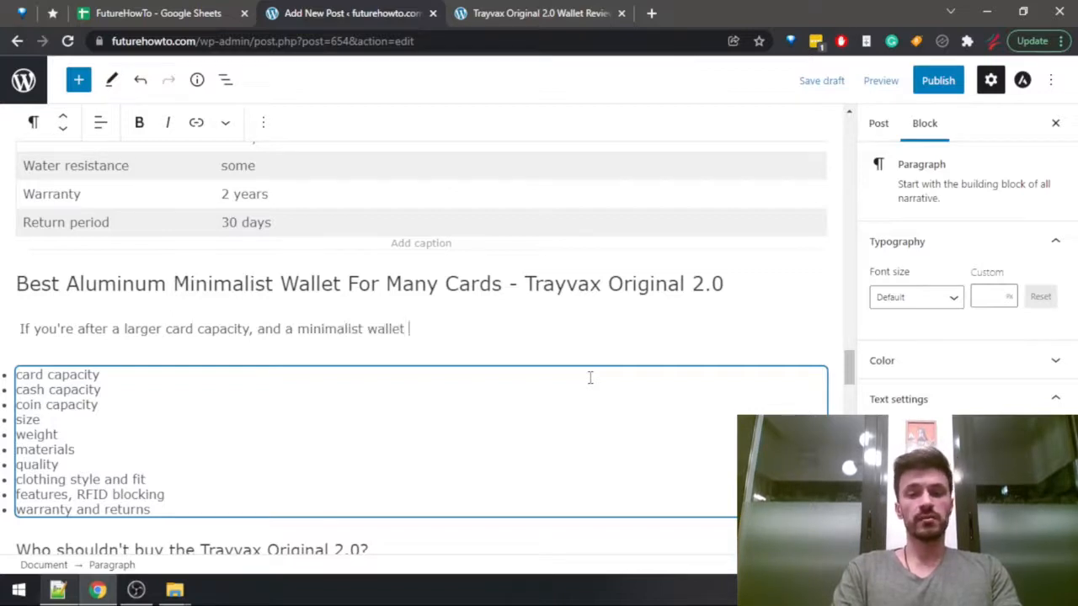
type("that won't bend")
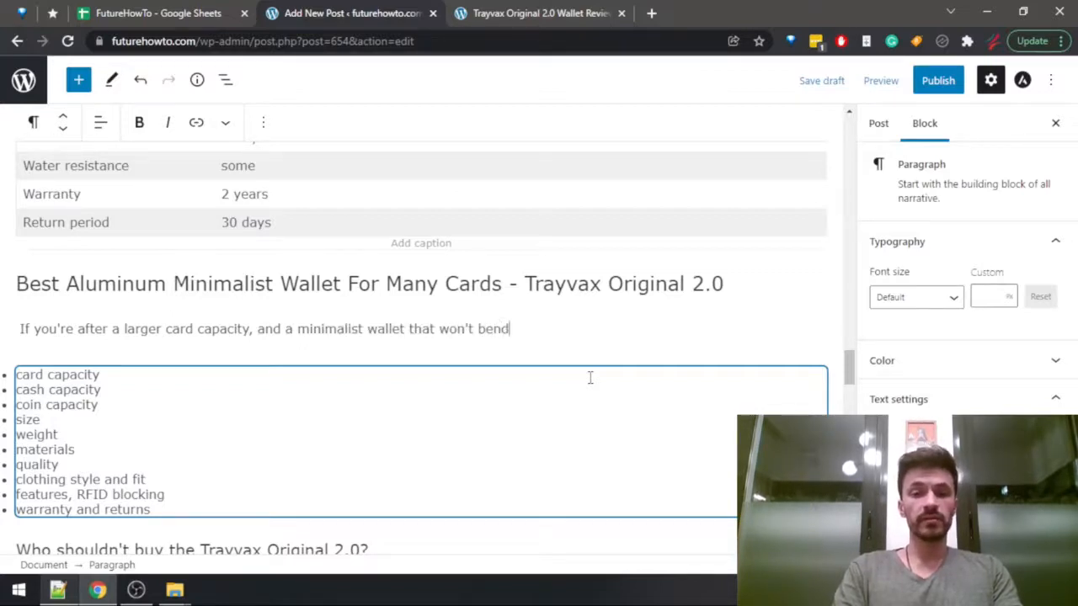
type(" or break o")
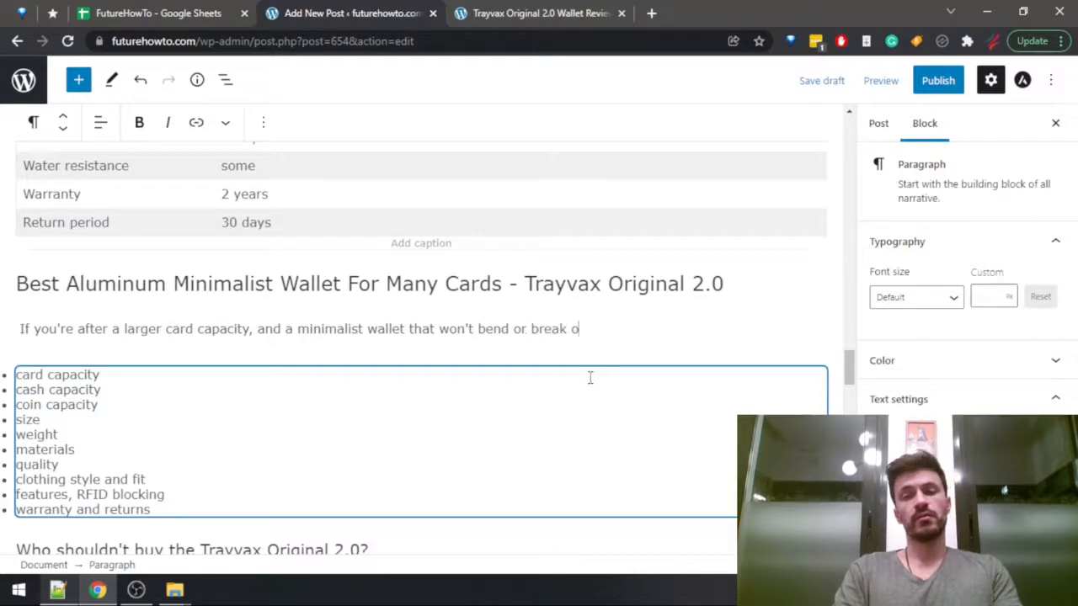
key("BackSpace")
key("BackSpace")
type(",")
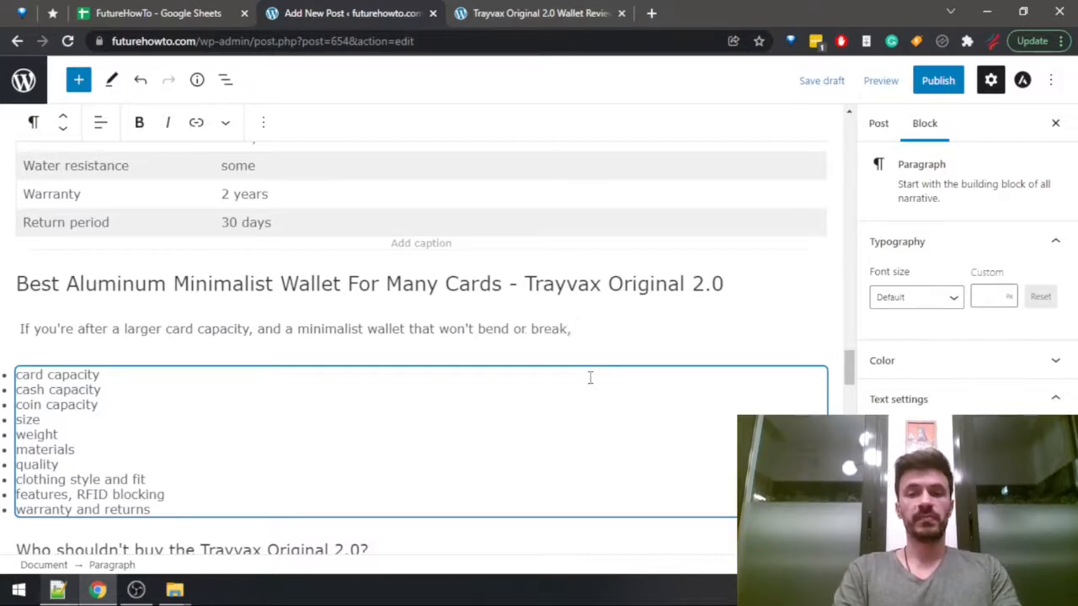
type(" then you wil")
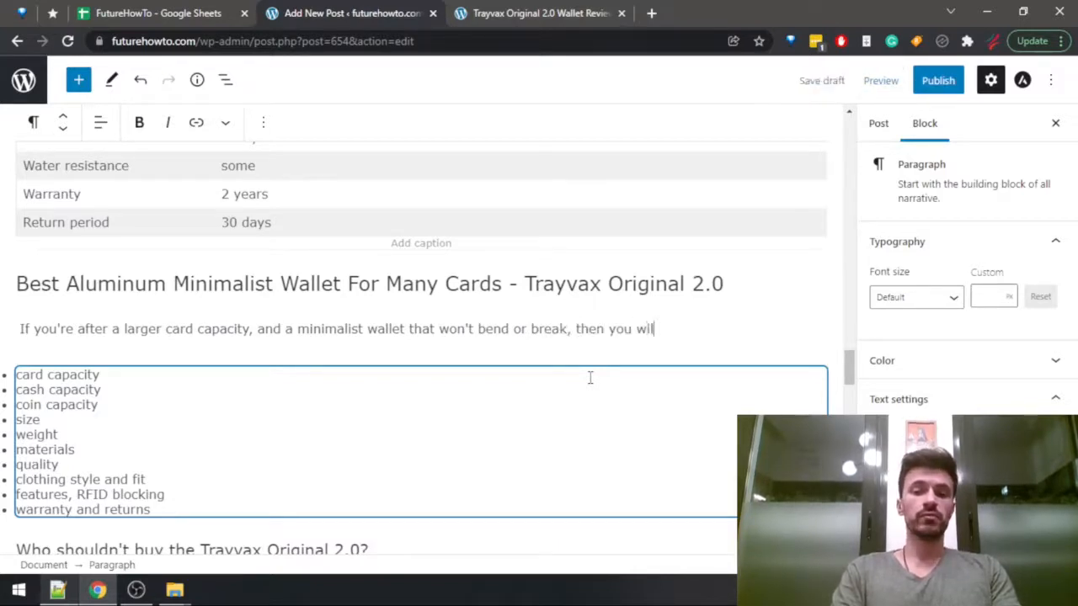
type("l definitely ")
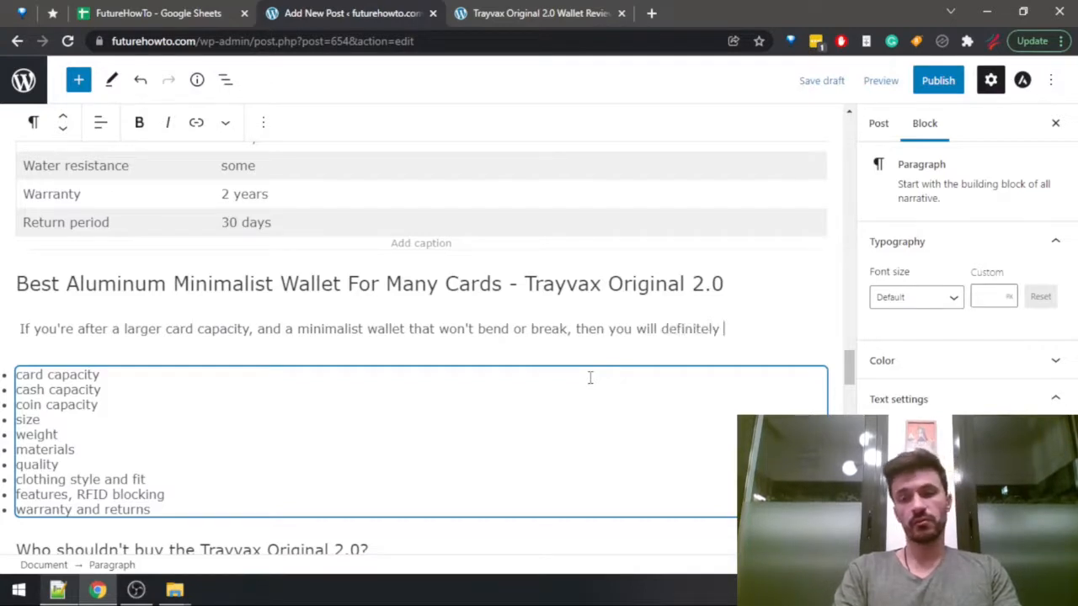
type("want to ch")
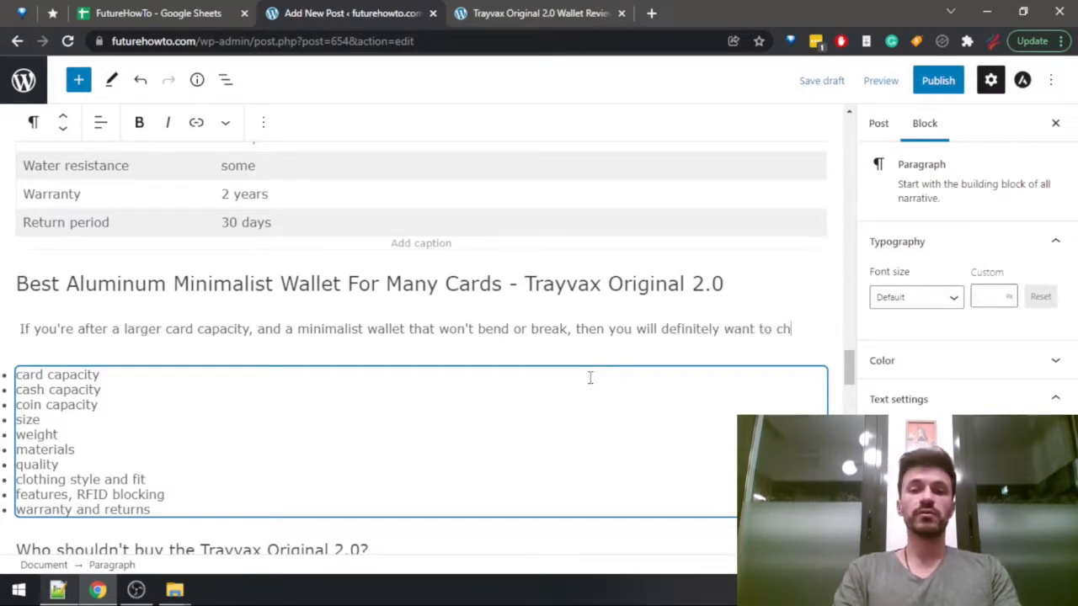
type("eck out the Tra")
Continue the sentence with "then you will definitely want to check out the Trayvax Original 2.0".
key("BackSpace")
key("BackSpace")
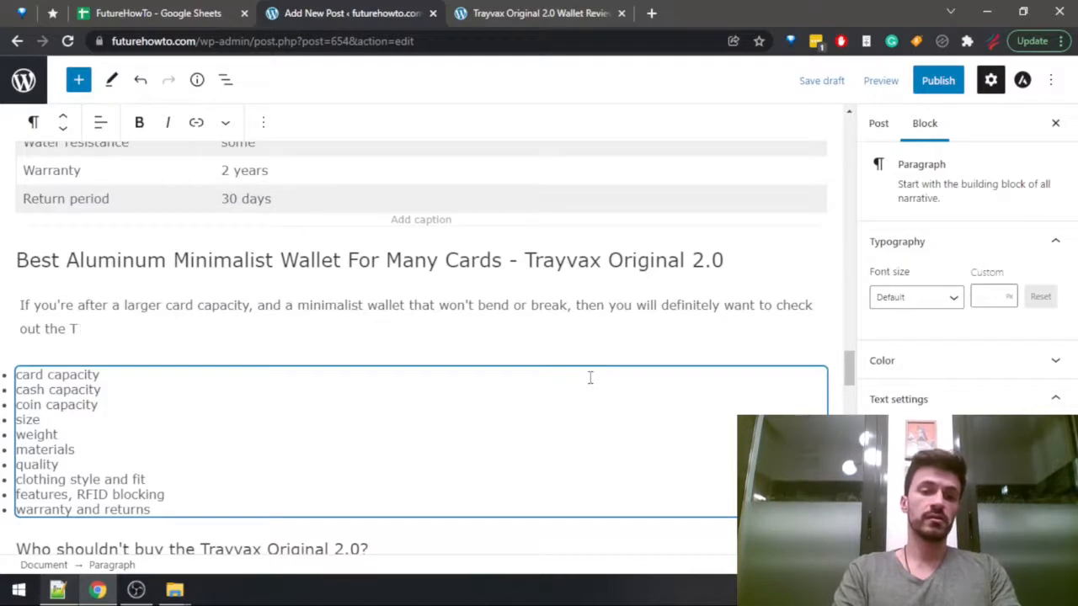
type("rayvax Or")
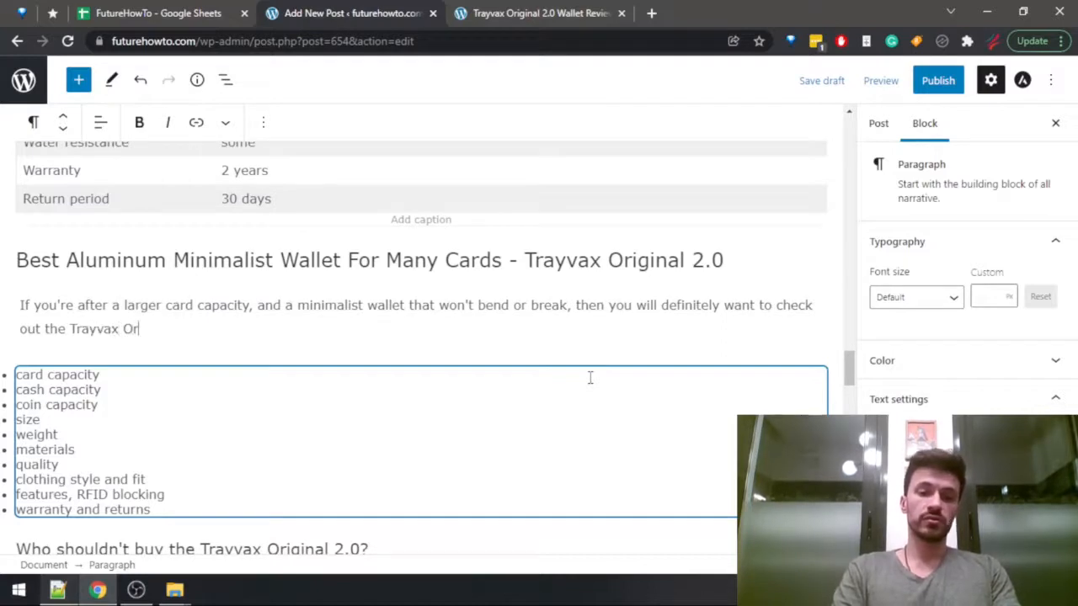
type("iginal 2.0")
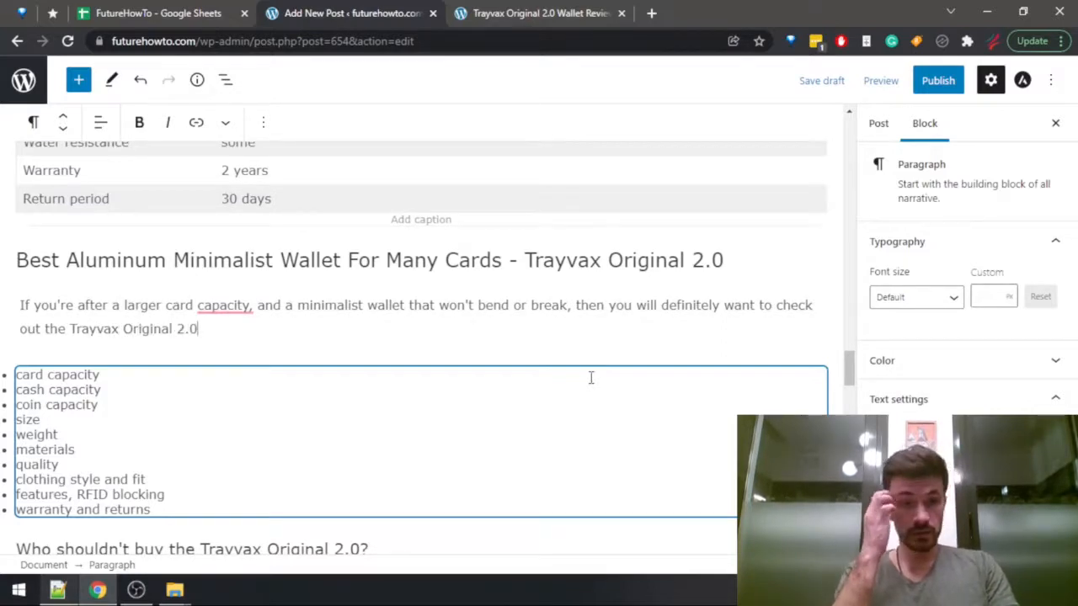
Clear the grammar suggestion on "capacity," and end the Trayvax Original 2.0 opening sentence with a period.
left_click(253, 320)
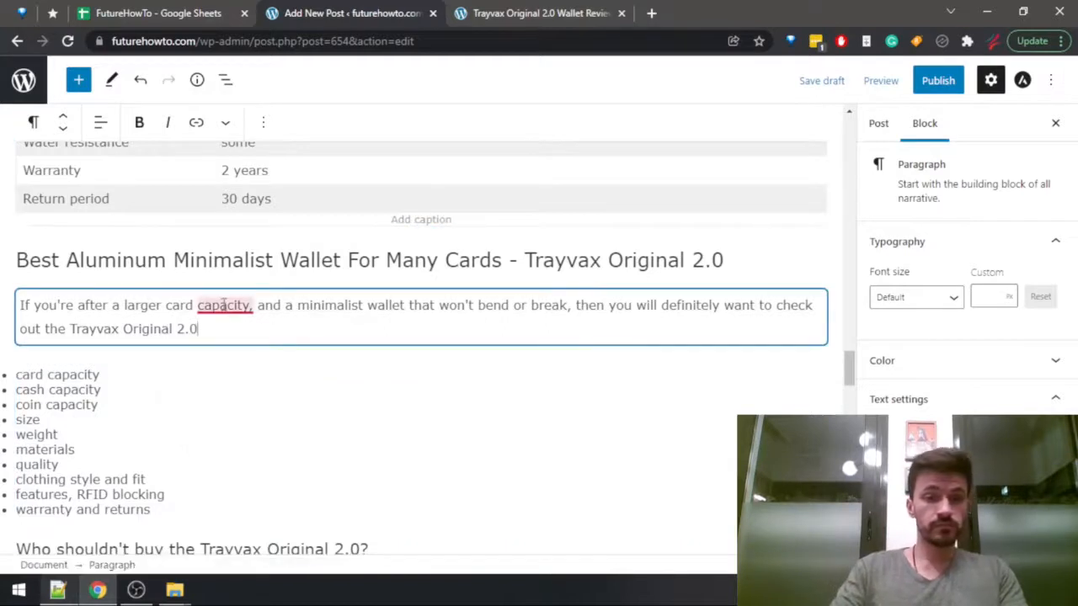
mouse_move(240, 309)
left_click(253, 377)
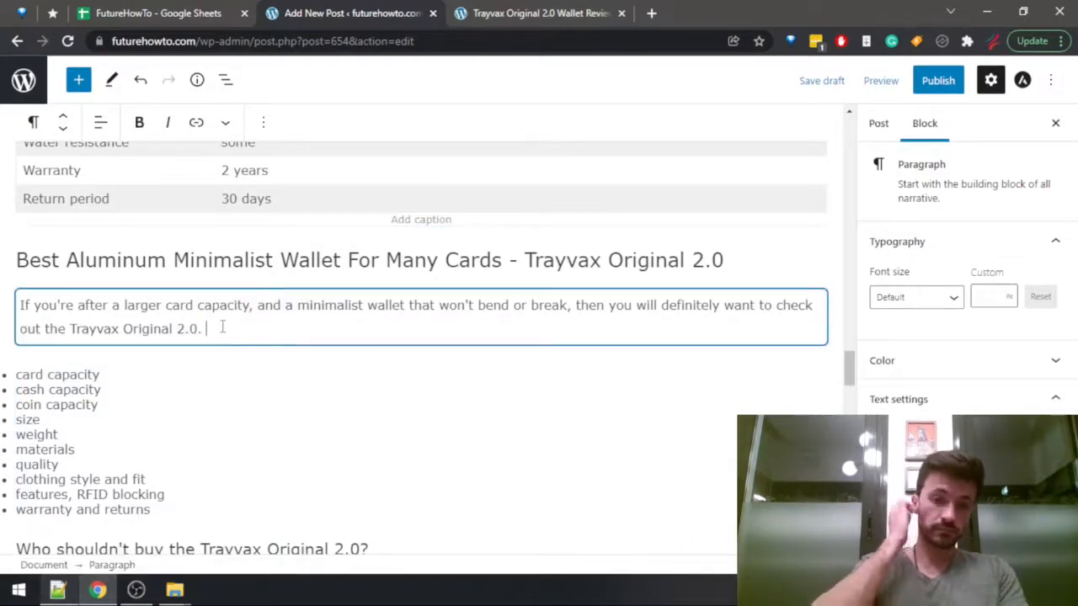
Add a paragraph: "This wallet can fit up to 15 cards, which is one of the biggest card capacities out of all minimalist wallets out there.".
key("Return")
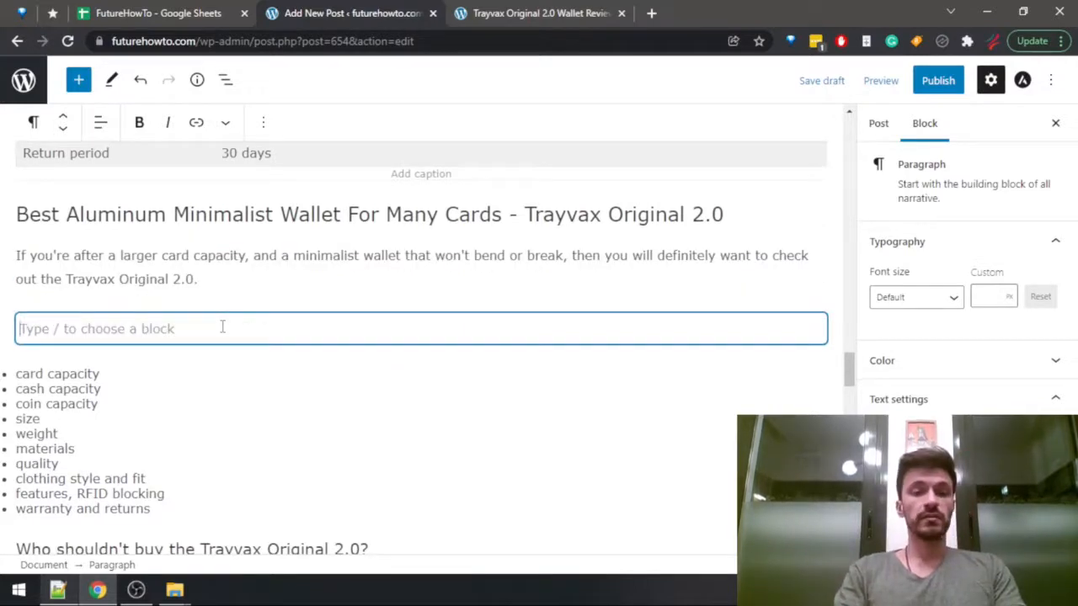
type("This wallet can fit ")
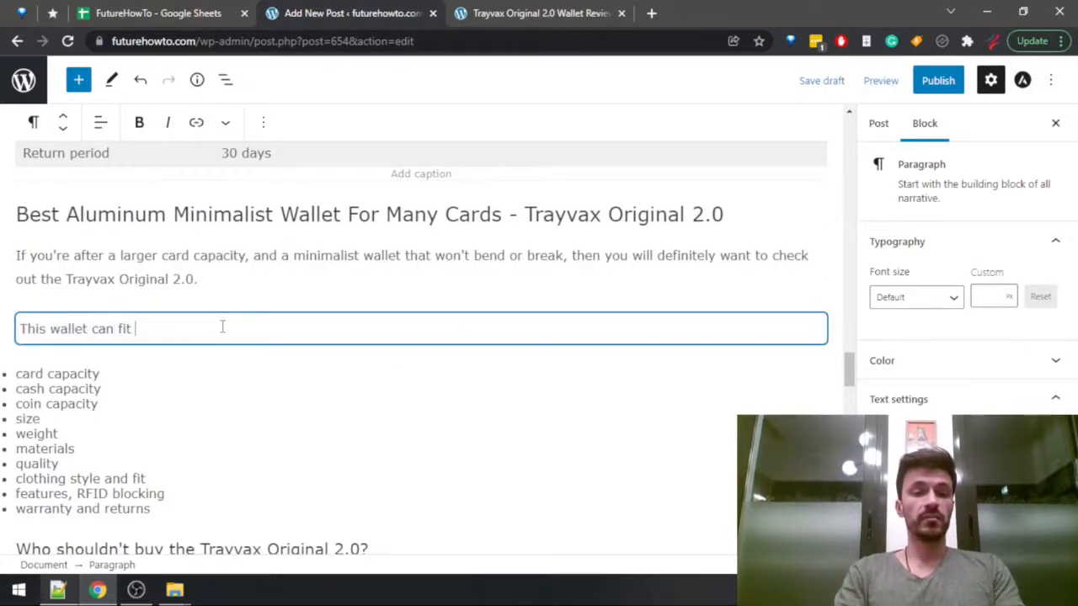
type("up to 15 ")
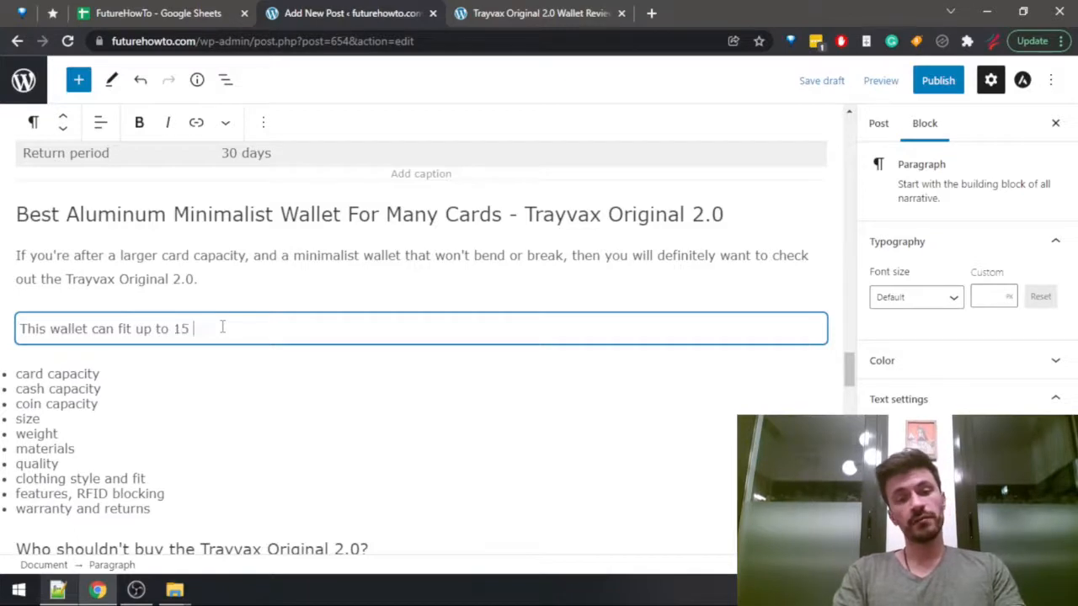
type("cards, which is ")
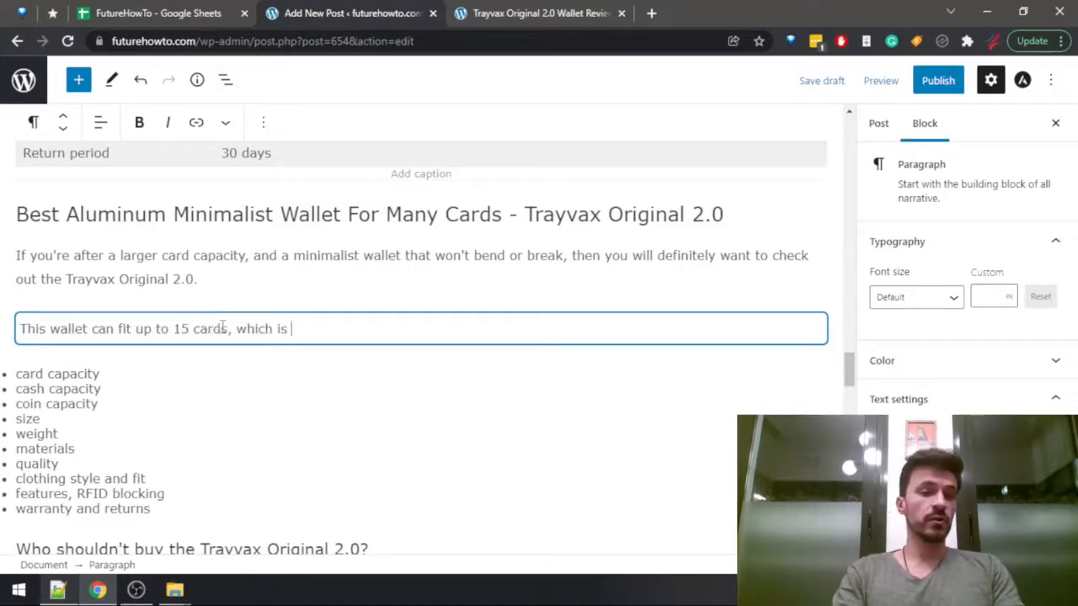
type("one of the ")
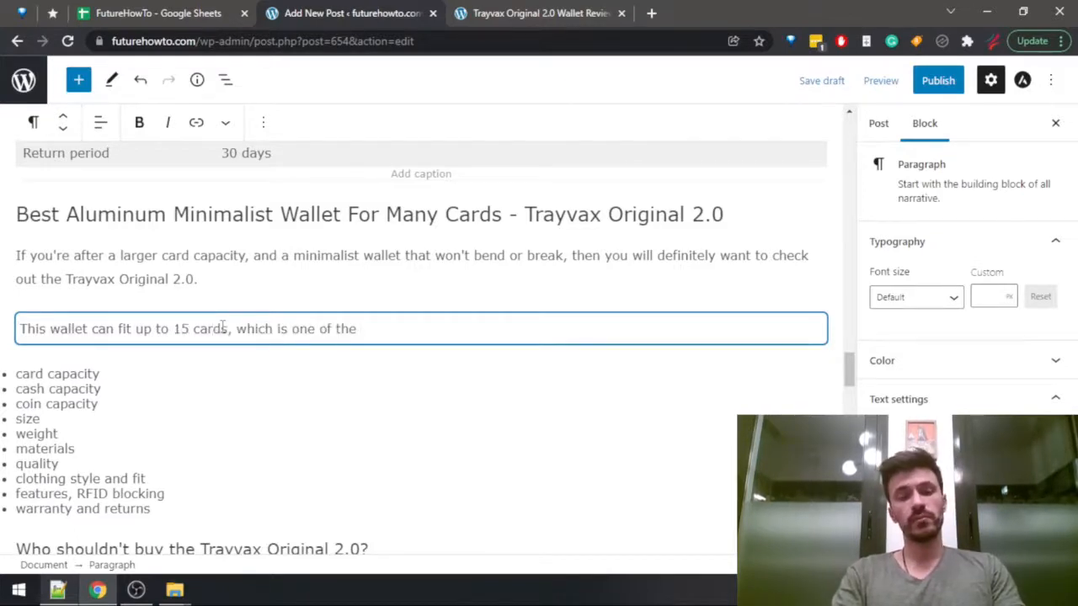
type("biggest card ")
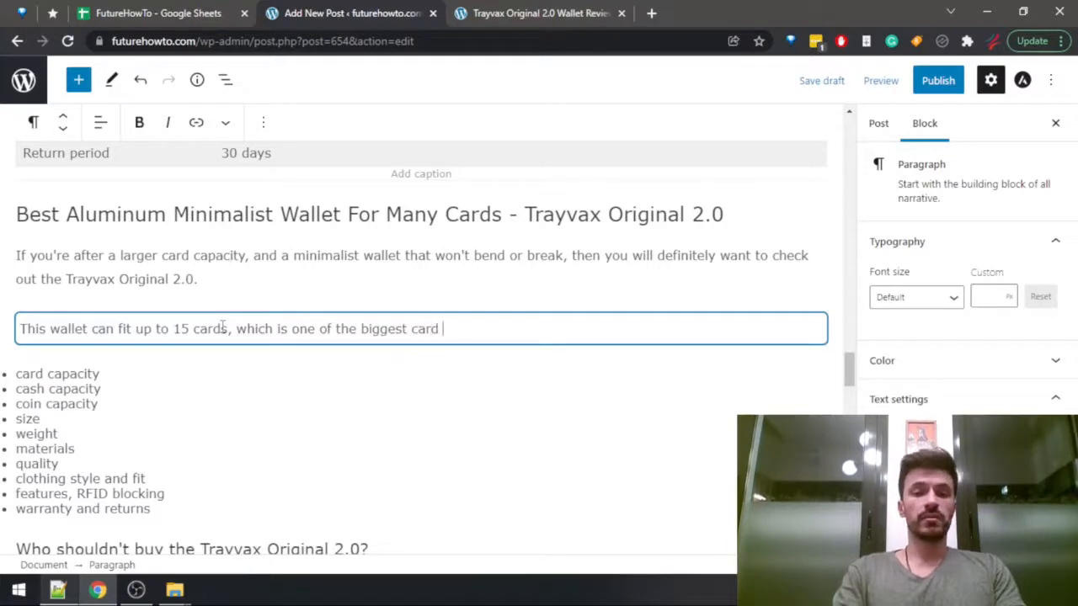
type("capacities out of ")
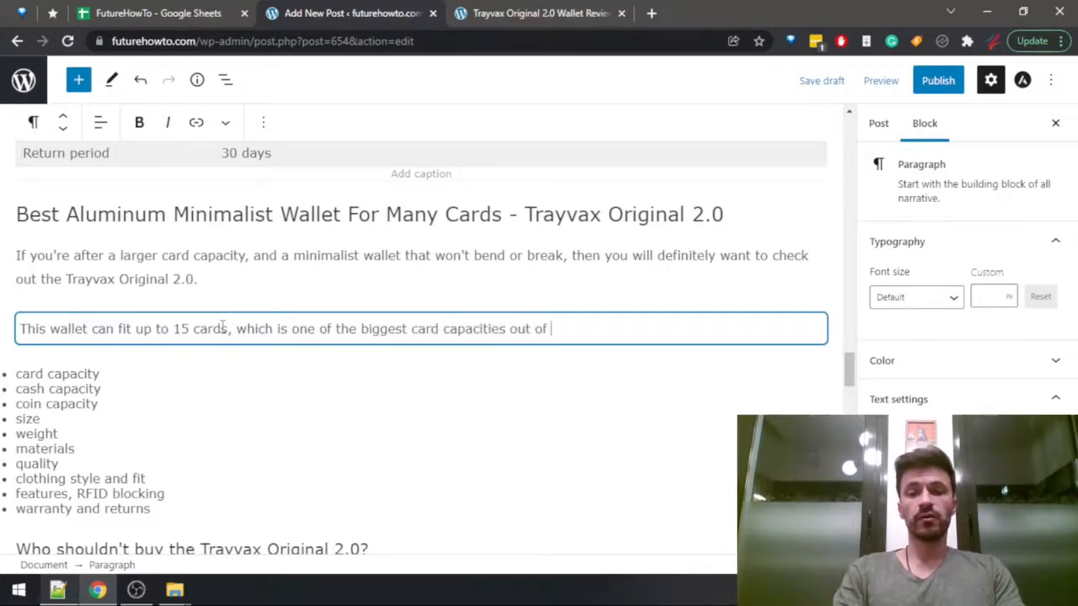
type("all minima")
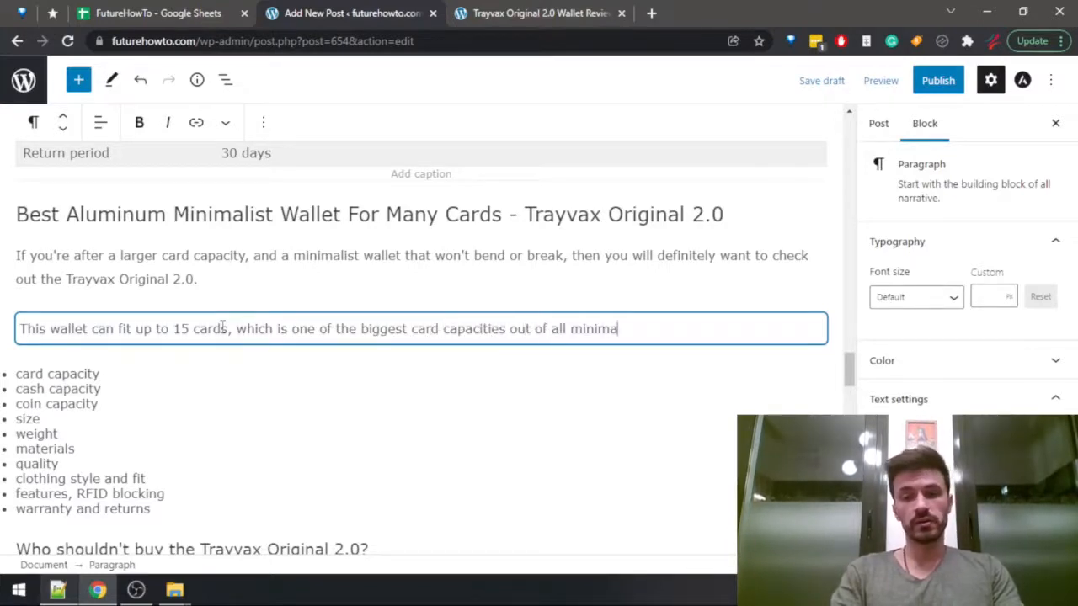
type("list wallets out there.")
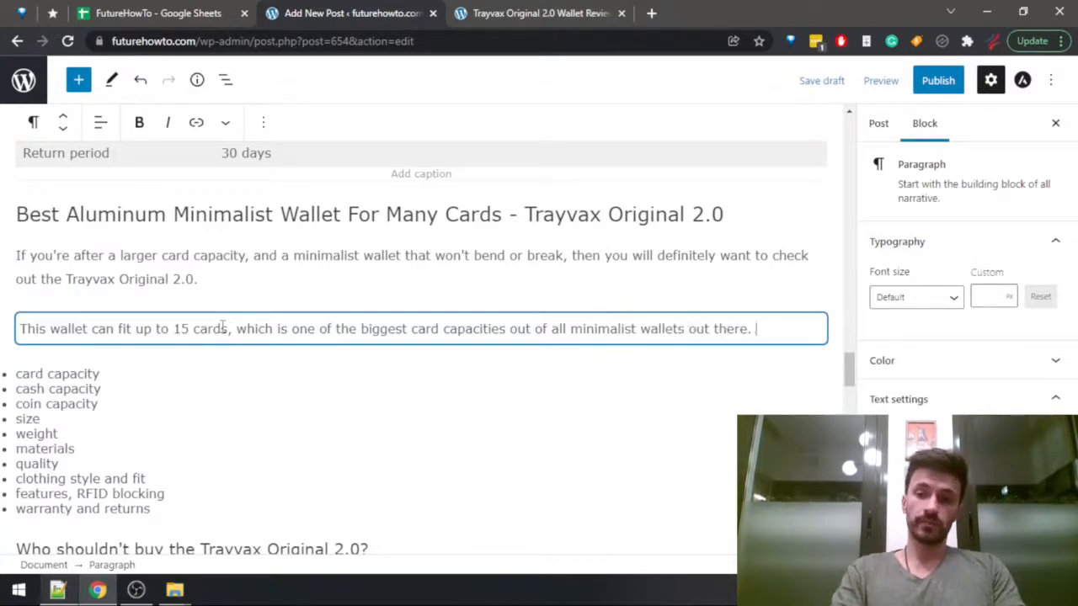
Check the Trayvax Original 2.0 review and add "Additionally, it can hold up to 10 cash bills, which is also quite good as well.".
key("ctrl+Tab")
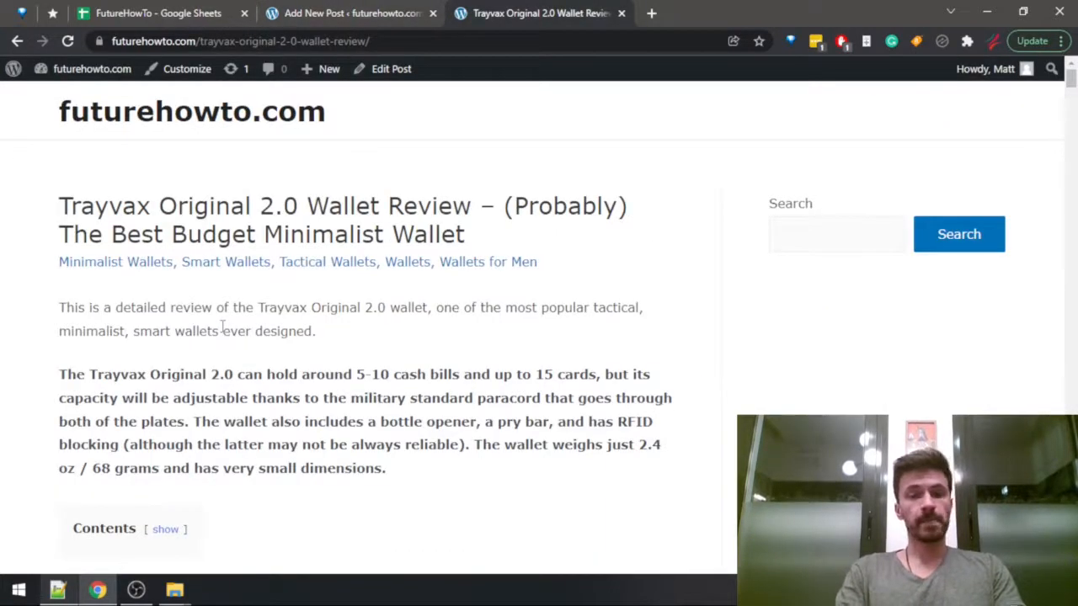
key("ctrl+shift+Tab")
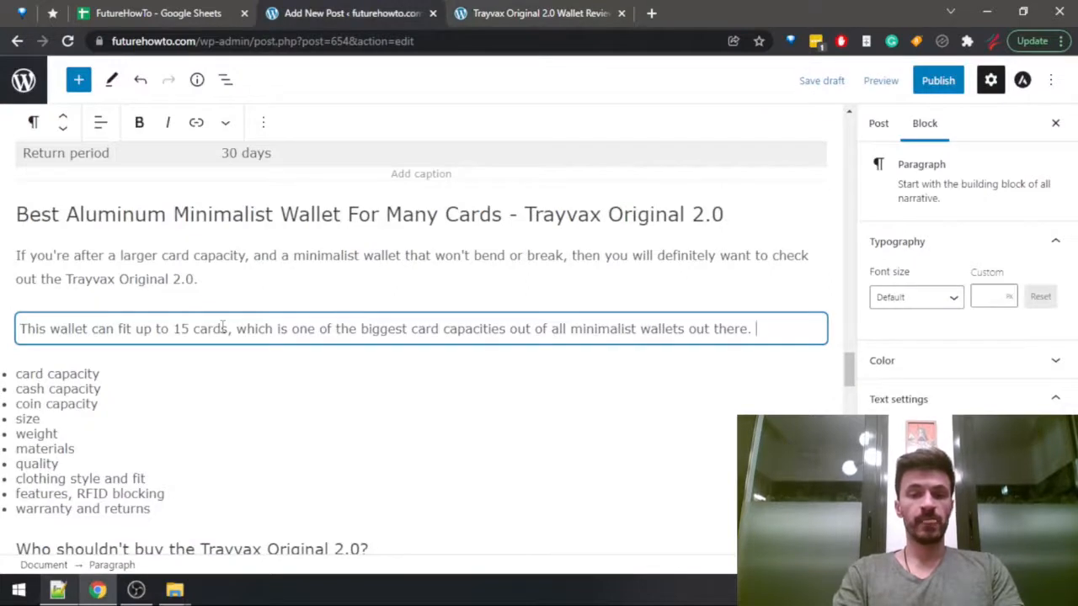
type("Additionally, it ")
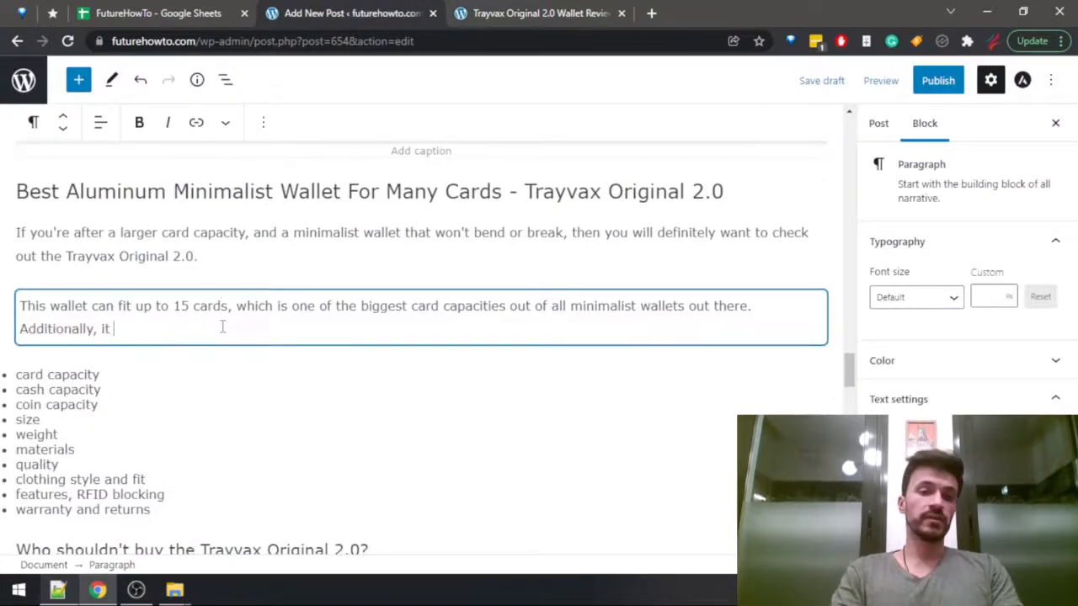
type("can hold up")
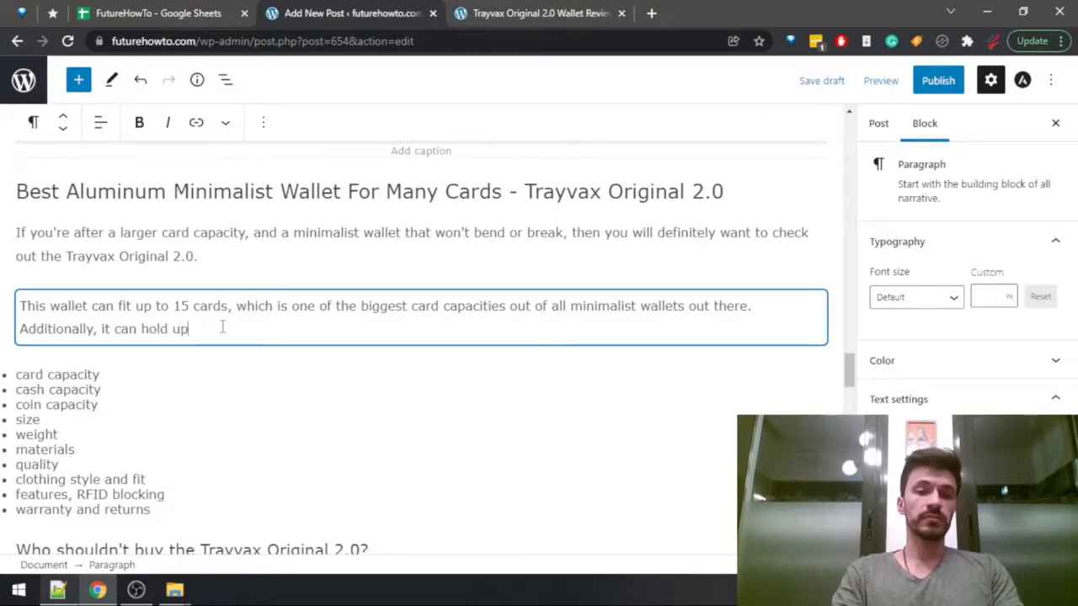
type(" to 10 cash ")
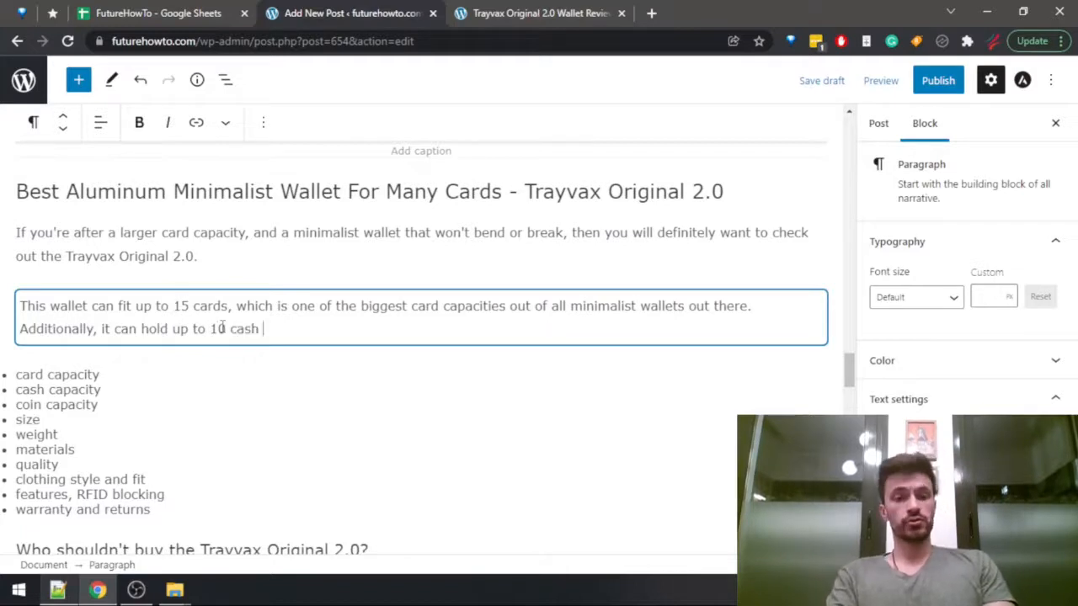
type("bills, which is also quite ")
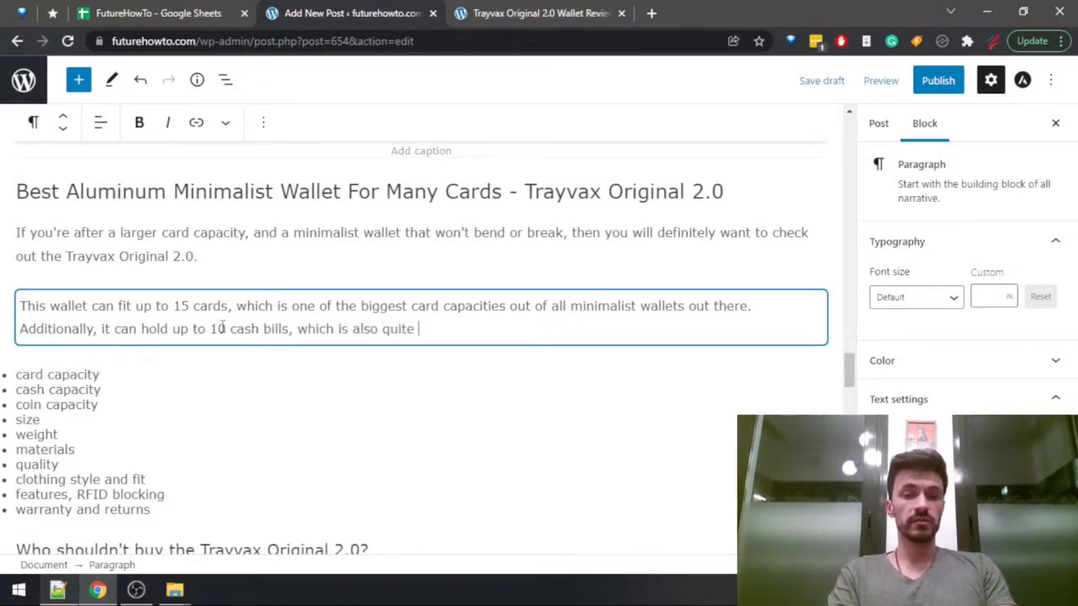
type("good as")
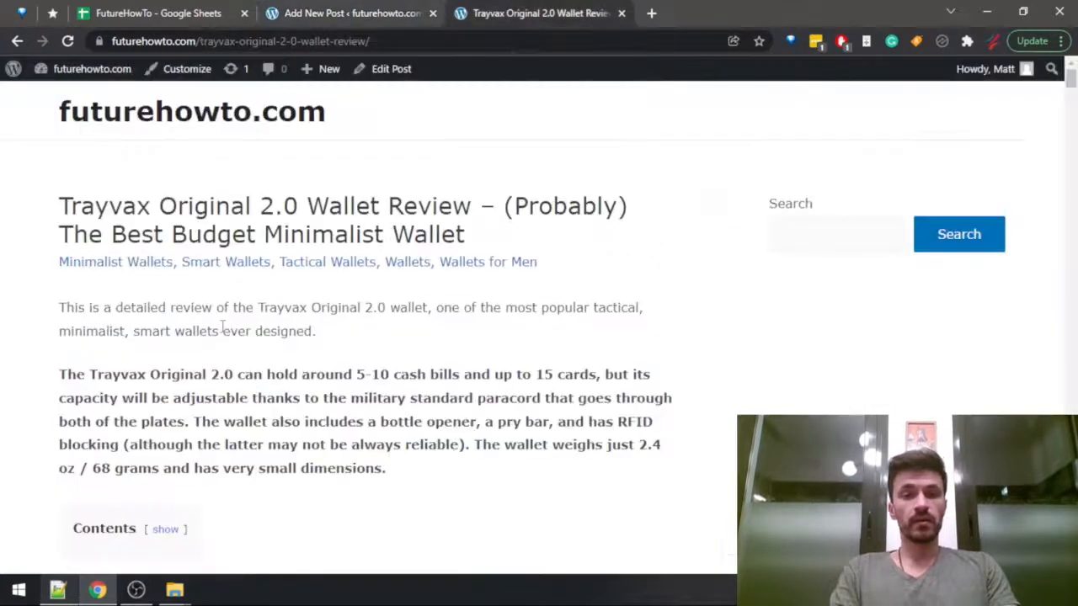
key("ctrl+f")
type("c")
type("well. ")
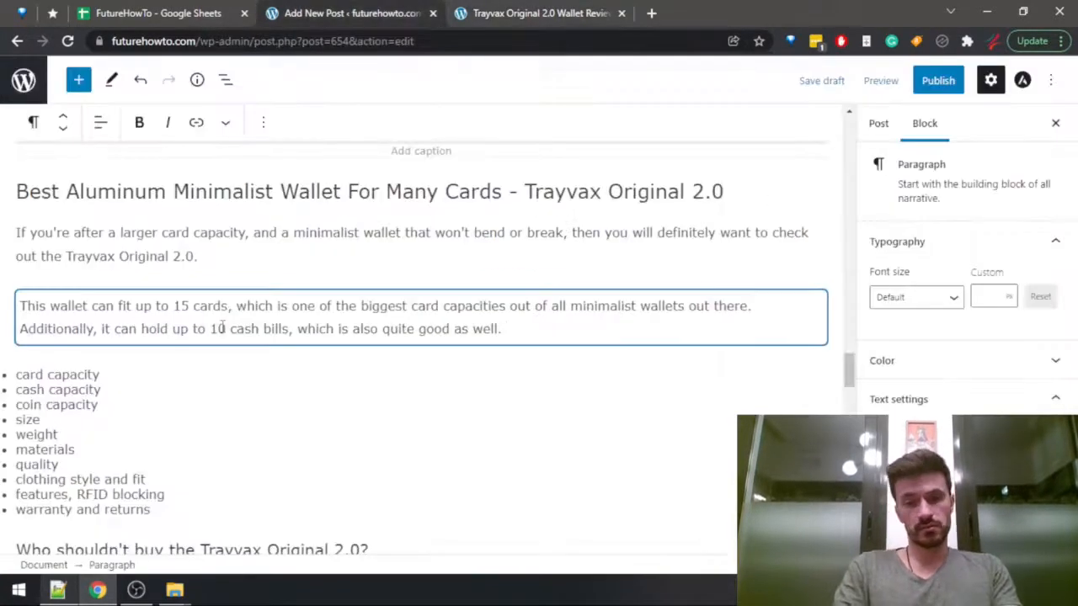
type("As")
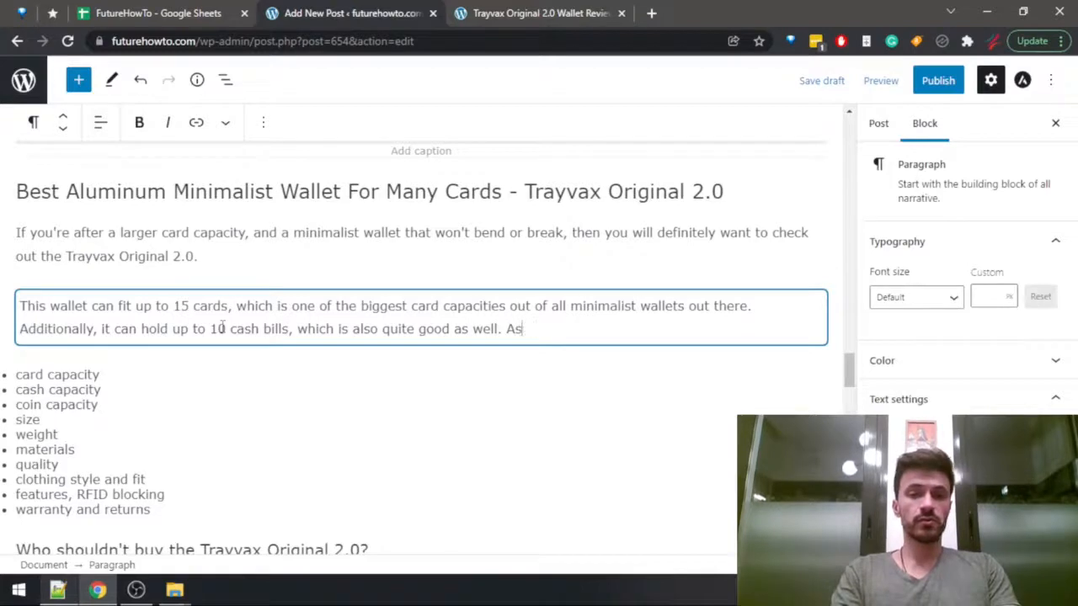
type("u  usual, coins a")
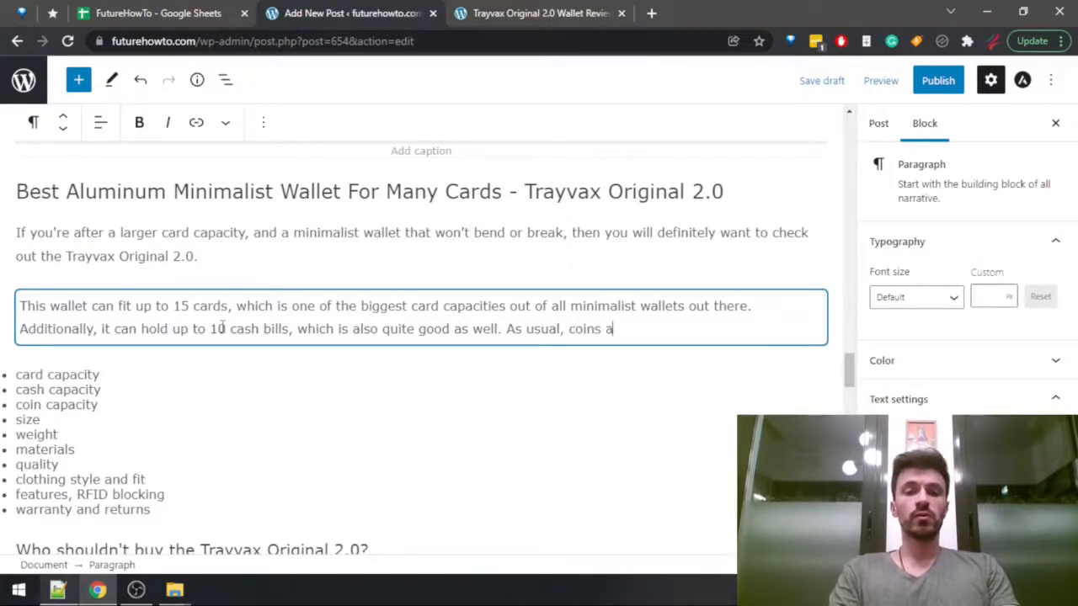
type("re out of the ")
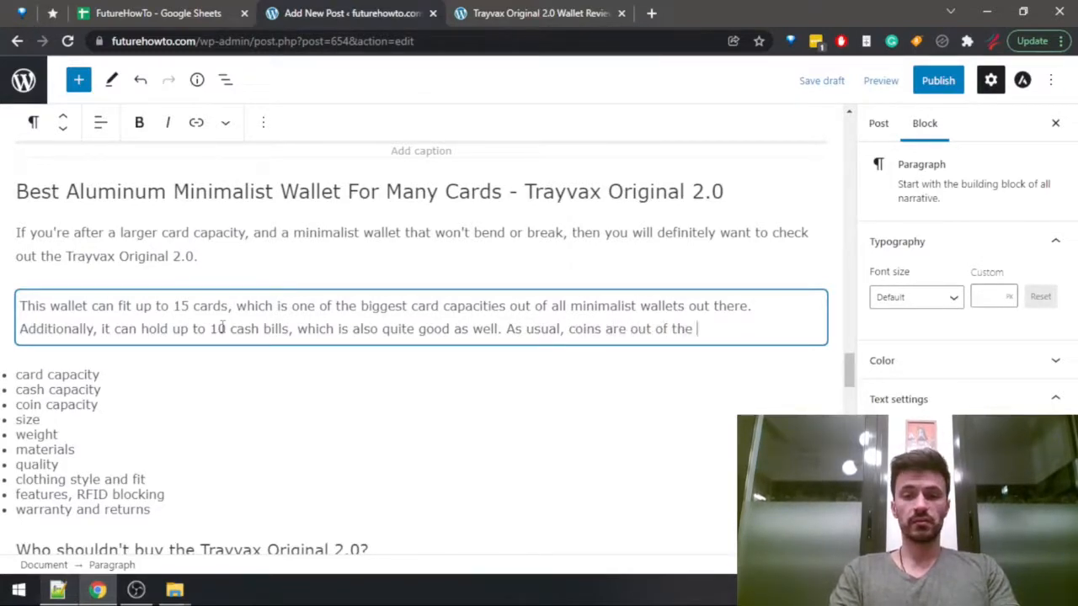
type("question though.")
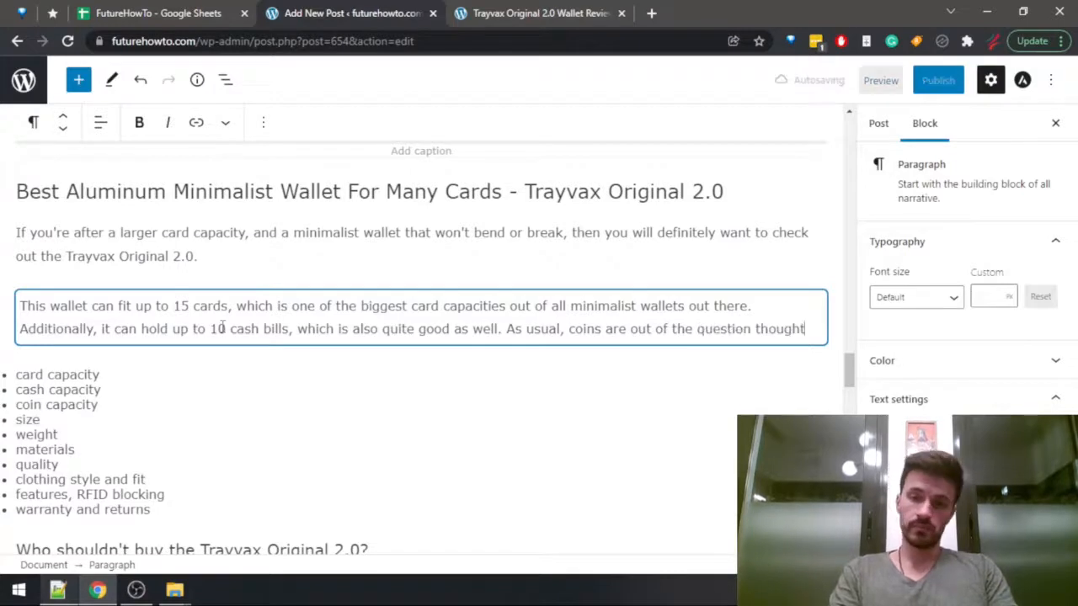
Add an empty paragraph below and delete card capacity, cash capacity and coin capacity from the bulleted outline.
key("Return")
key("Down")
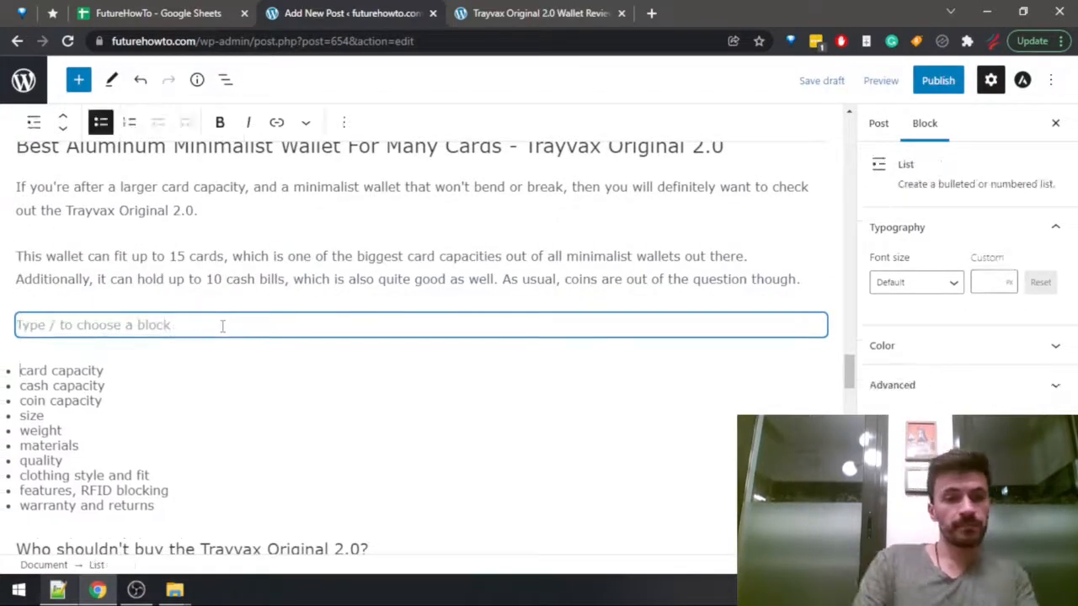
key("shift+Down")
key("shift+Down")
key("shift+Down")
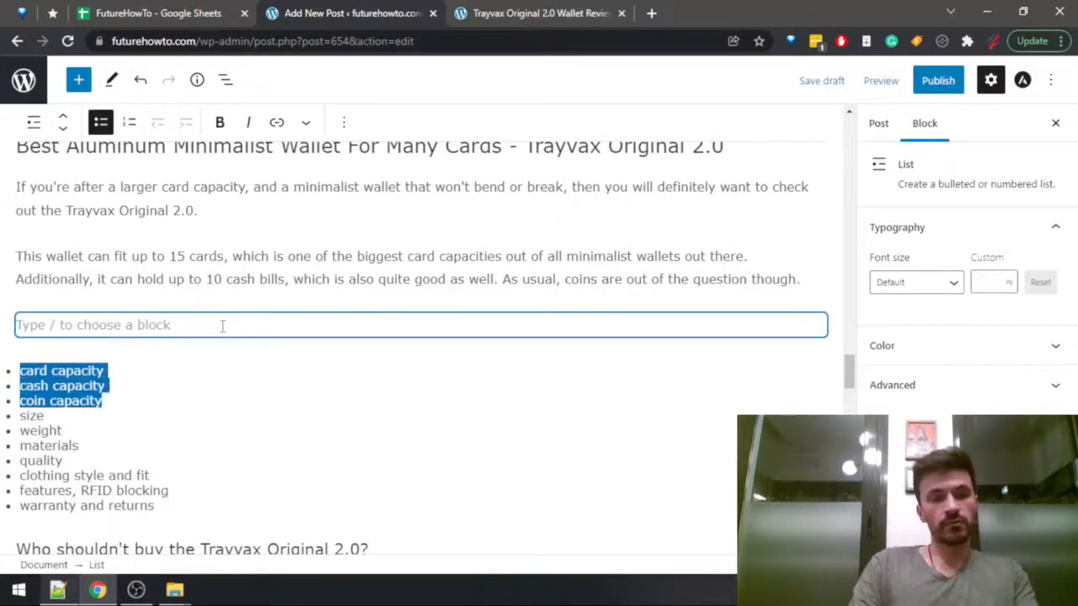
key("BackSpace")
left_click(222, 326)
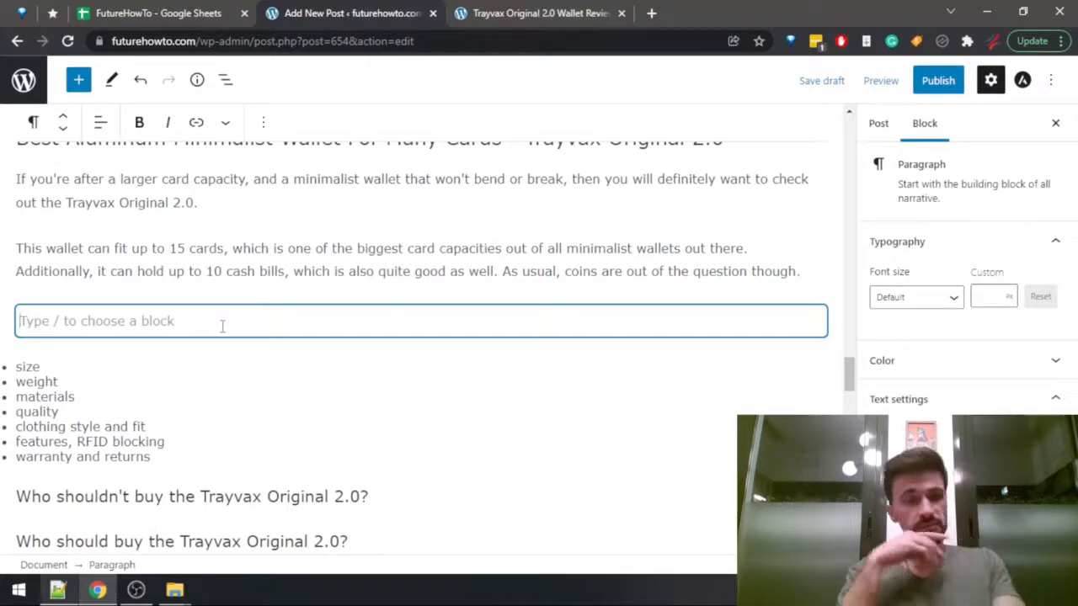
Look up the Trayvax Original 2.0 materials, dimensions and weight in the Wallets Data sheet, and return to the post draft.
key("ctrl+shift+Tab")
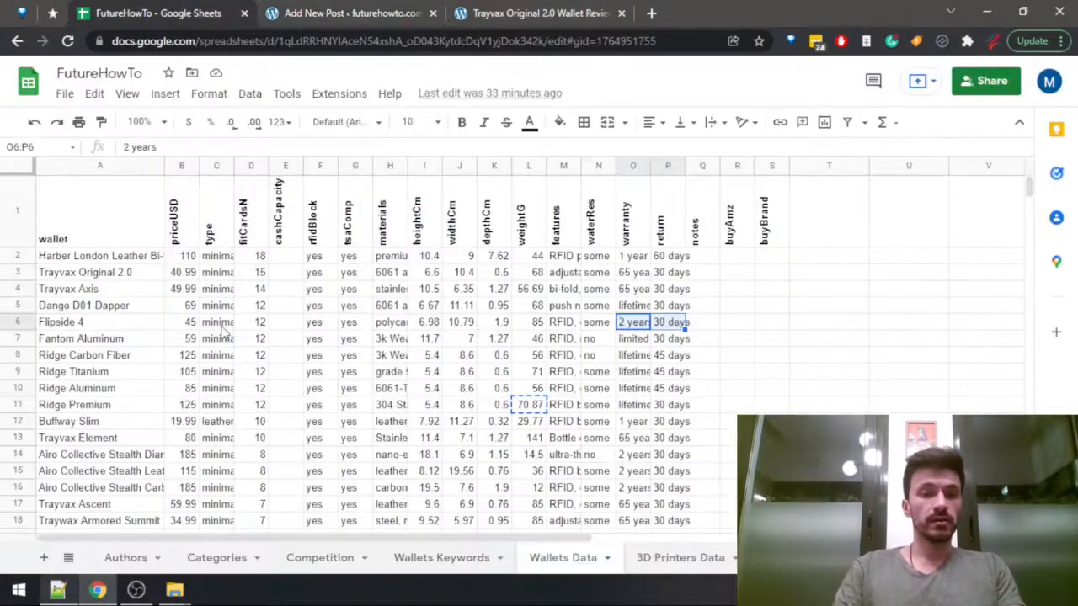
key("Left")
key("Left")
key("Up")
key("Left")
key("Left")
key("Up")
key("Left")
key("Up")
key("Left")
key("Left")
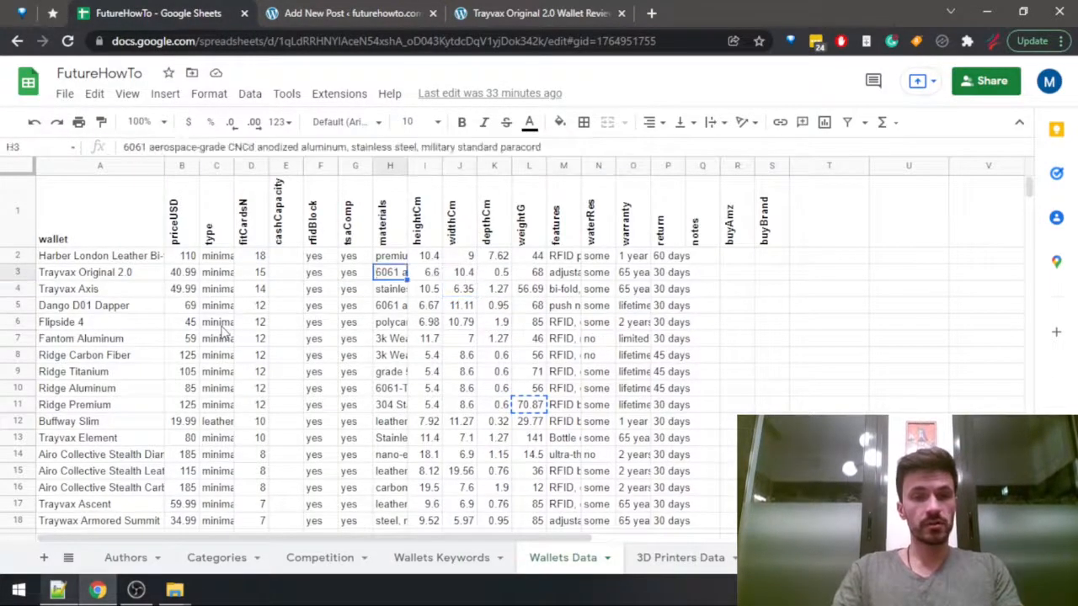
key("Left")
key("Right")
key("Right")
key("Right")
key("Right")
key("Right")
key("Right")
key("Left")
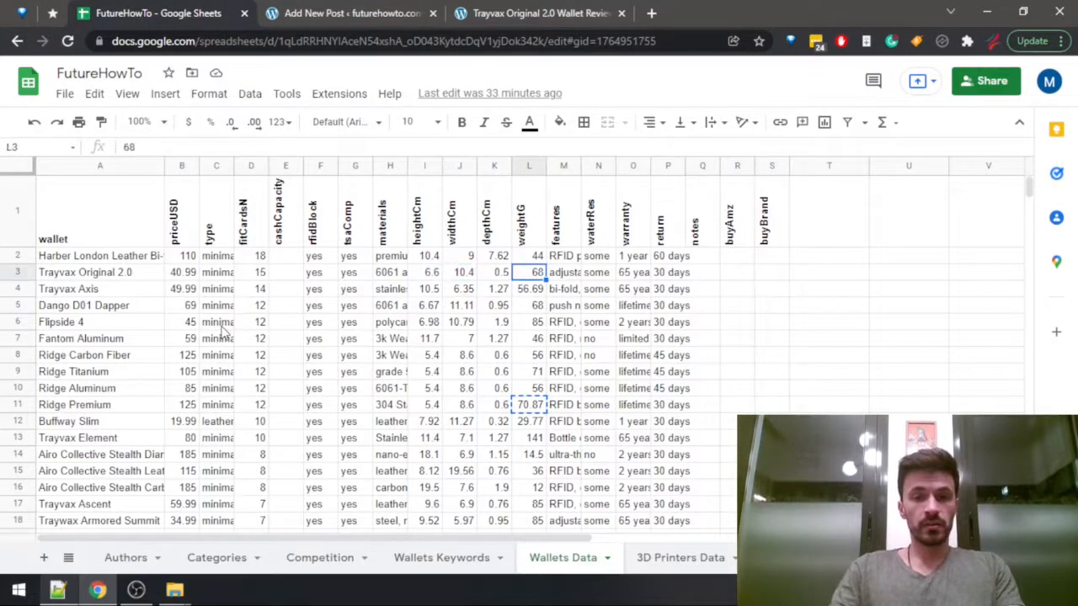
key("ctrl+Tab")
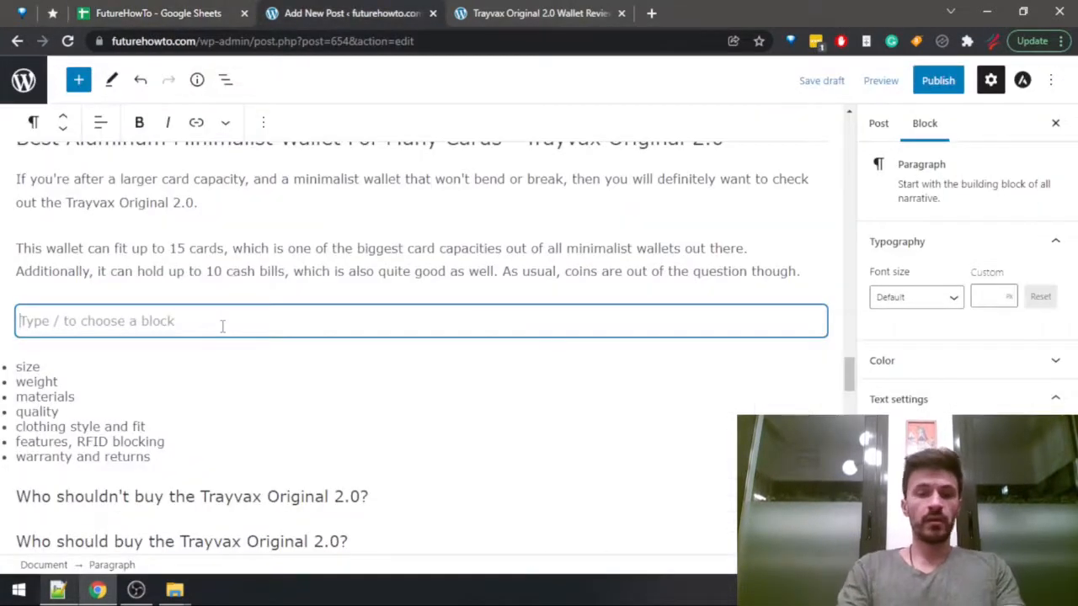
Fill the empty paragraph with "Since the capacity of the wallet is greater, it's no wonder that the size and the weight will also be a bit larger.".
type("Since the ")
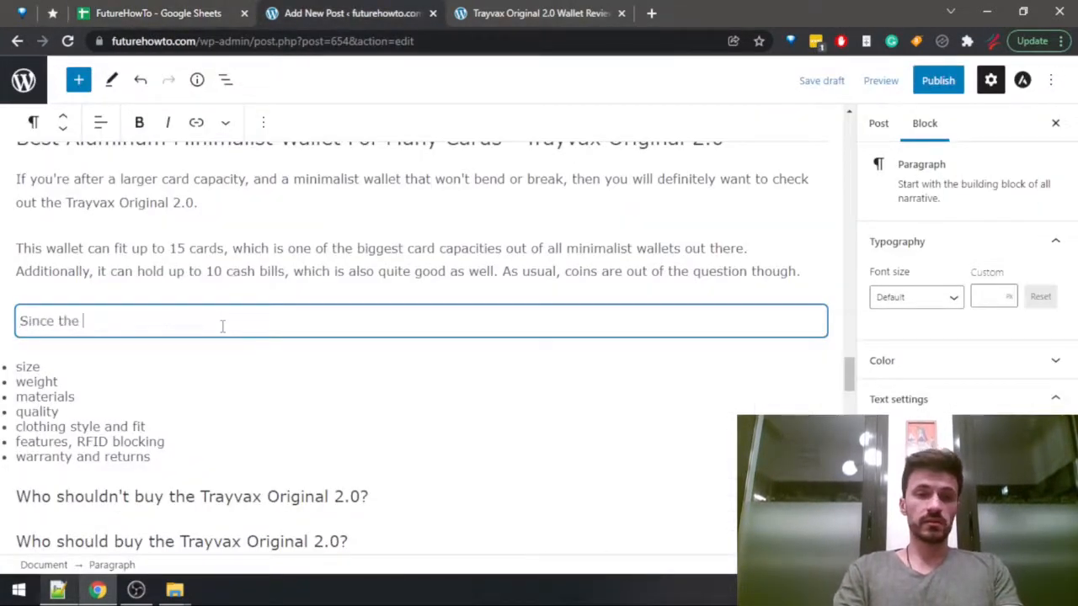
type("capacity of the wallet")
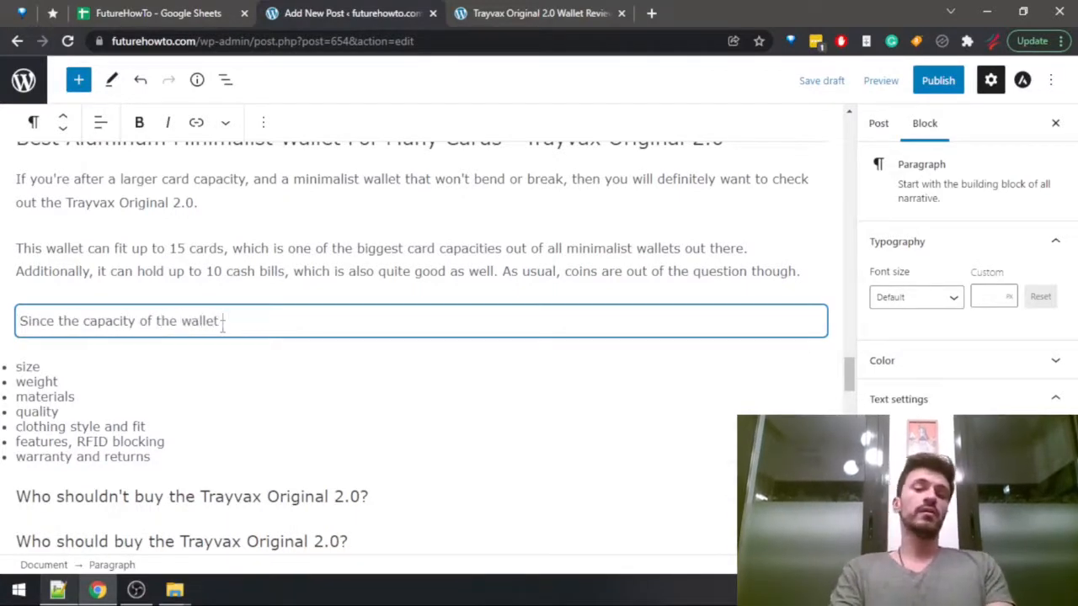
type(" is greater, it's ")
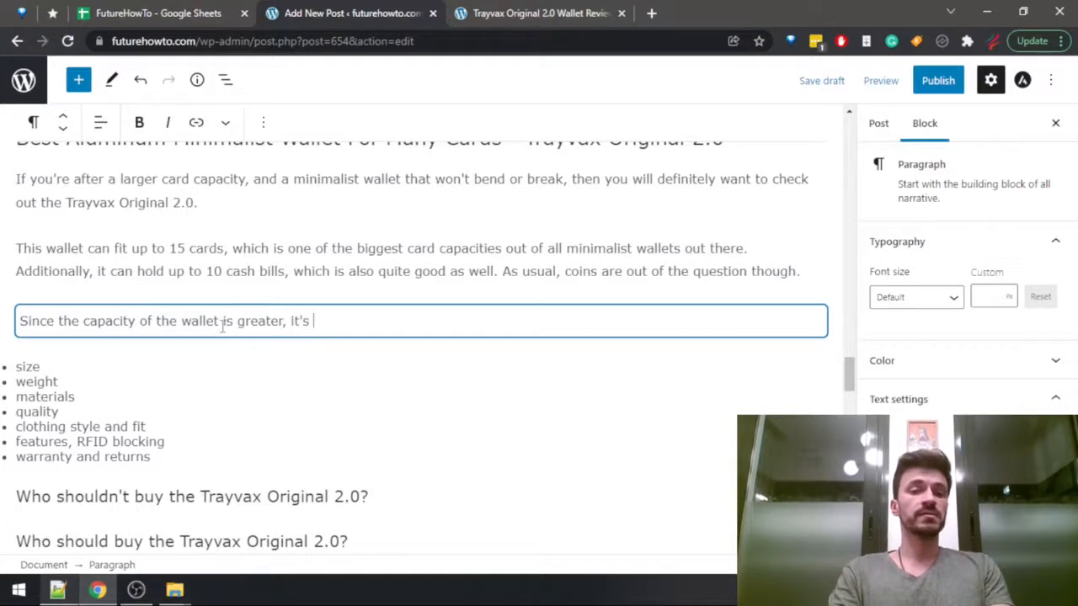
type("no wonder t")
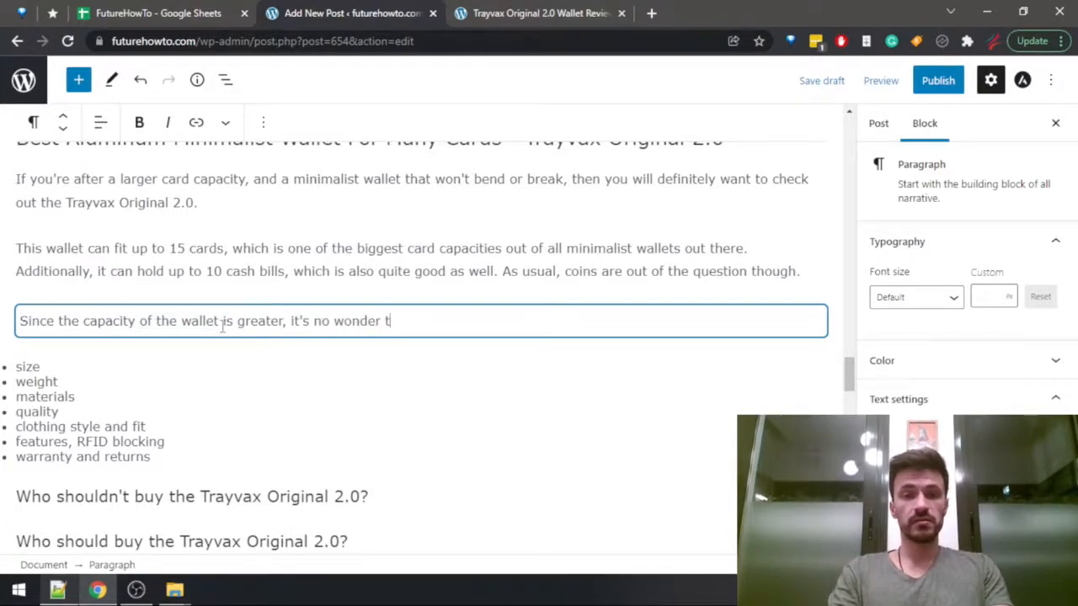
type("hat the size and the weight will ")
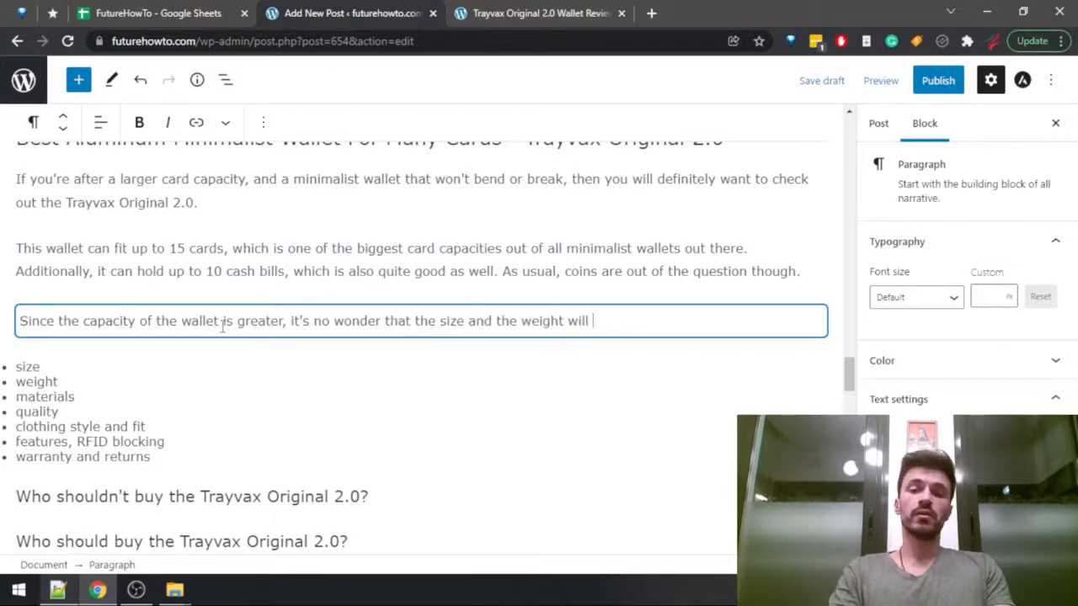
type("also be a")
type("bit l")
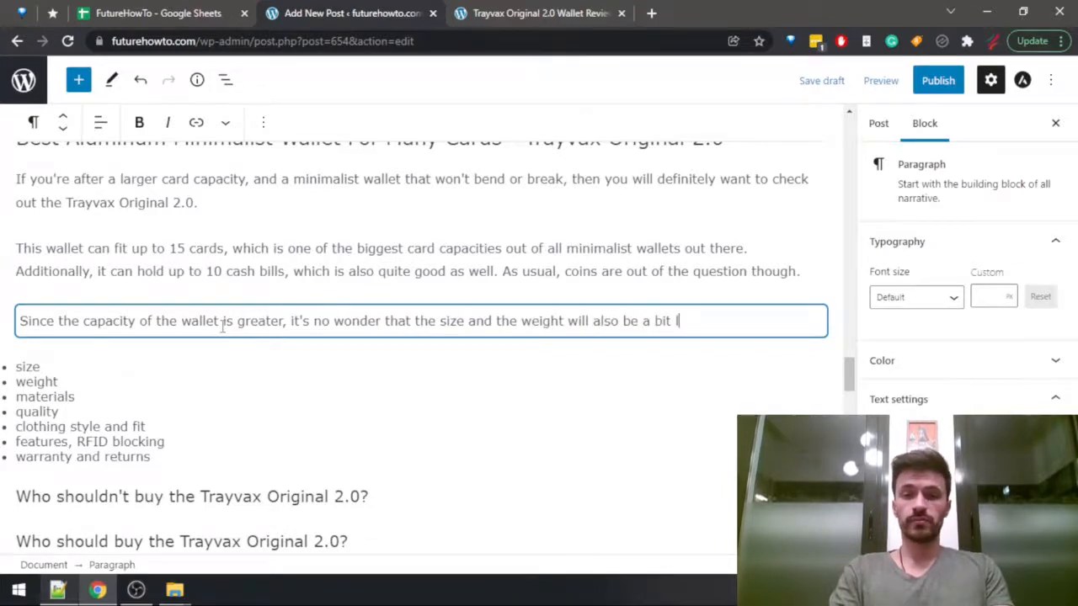
Check the Trayvax Original 2.0 weight in the Wallets Data sheet and start the paragraph's next sentence with "Weighing 68 g".
key("ctrl+shift+Tab")
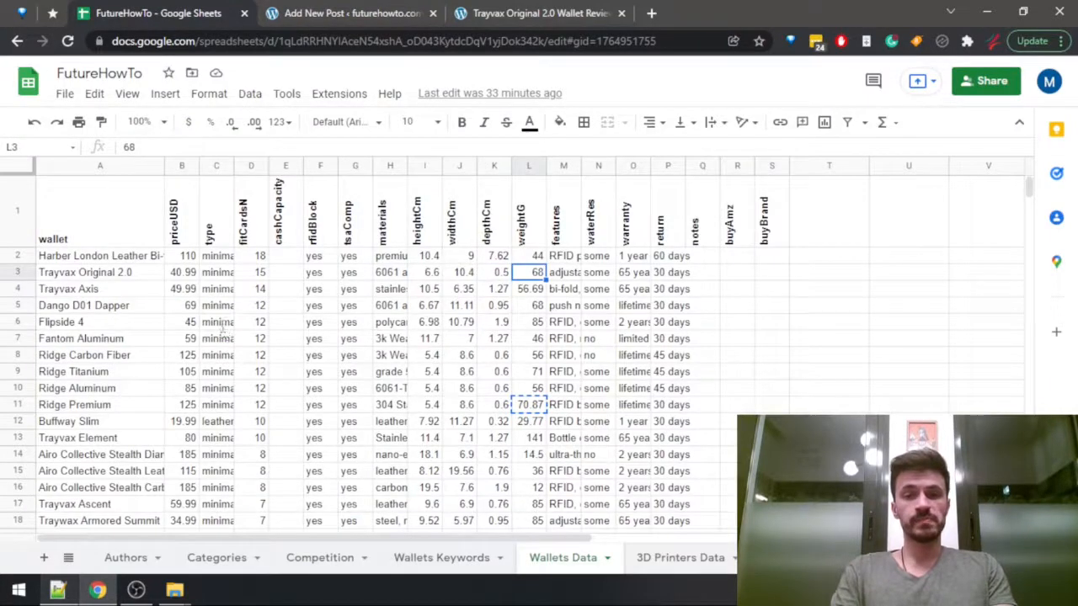
key("ctrl+Tab")
type("eighi")
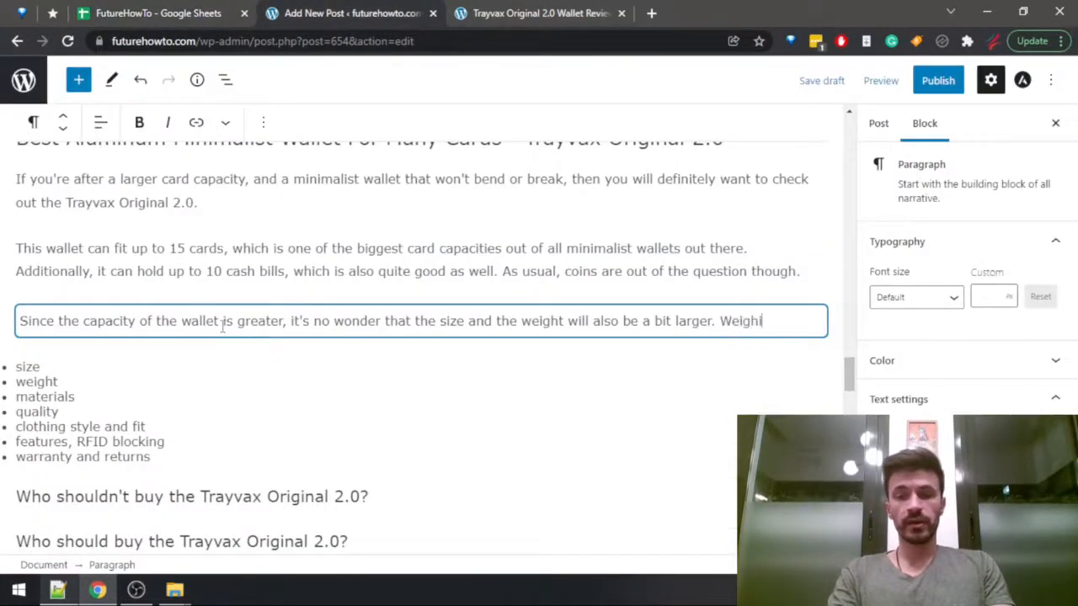
type("ng ")
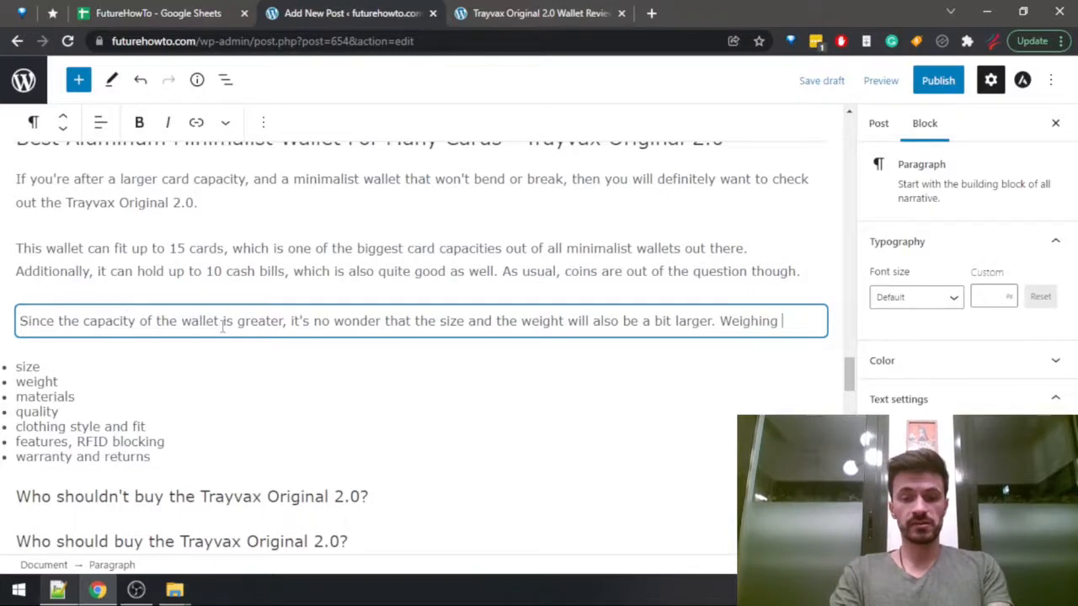
type("68 g")
Convert 68 g to ounces with a Google search in a new browser tab, and return to the post draft.
key("ctrl+t")
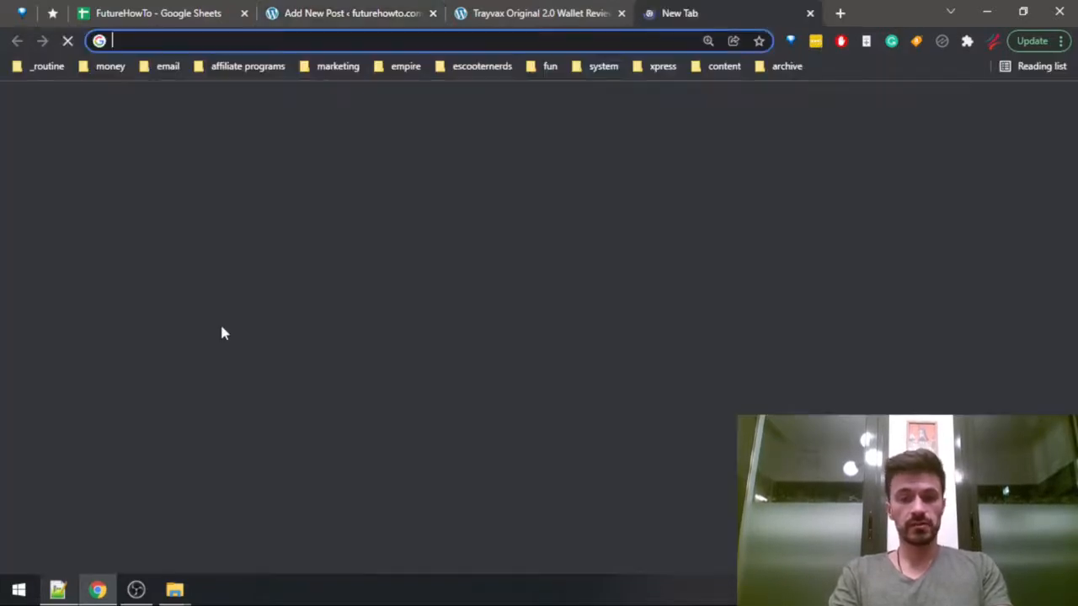
type("68 g to ounce")
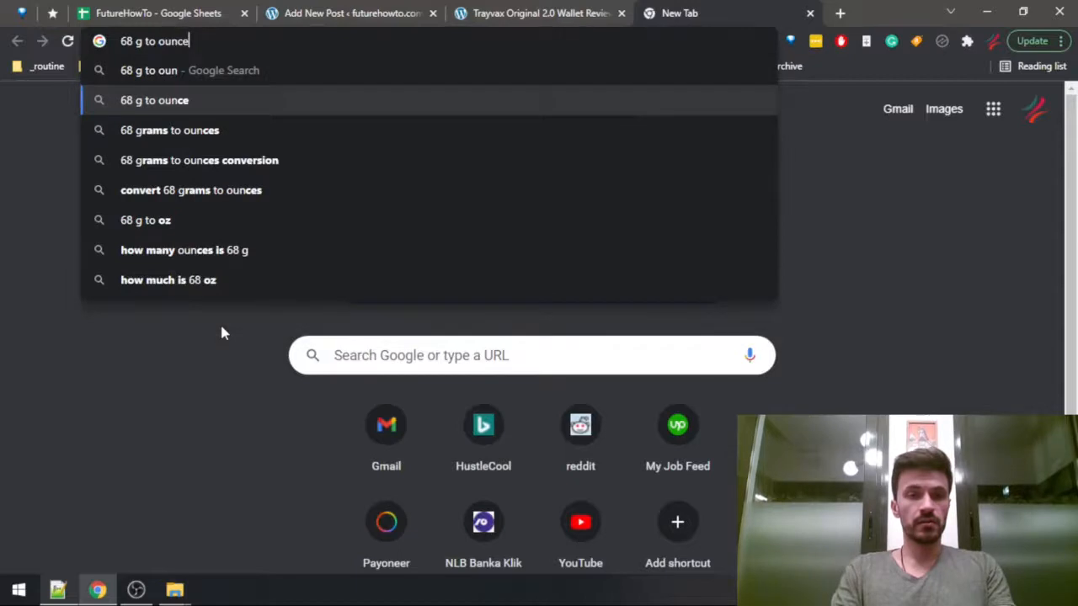
key("Return")
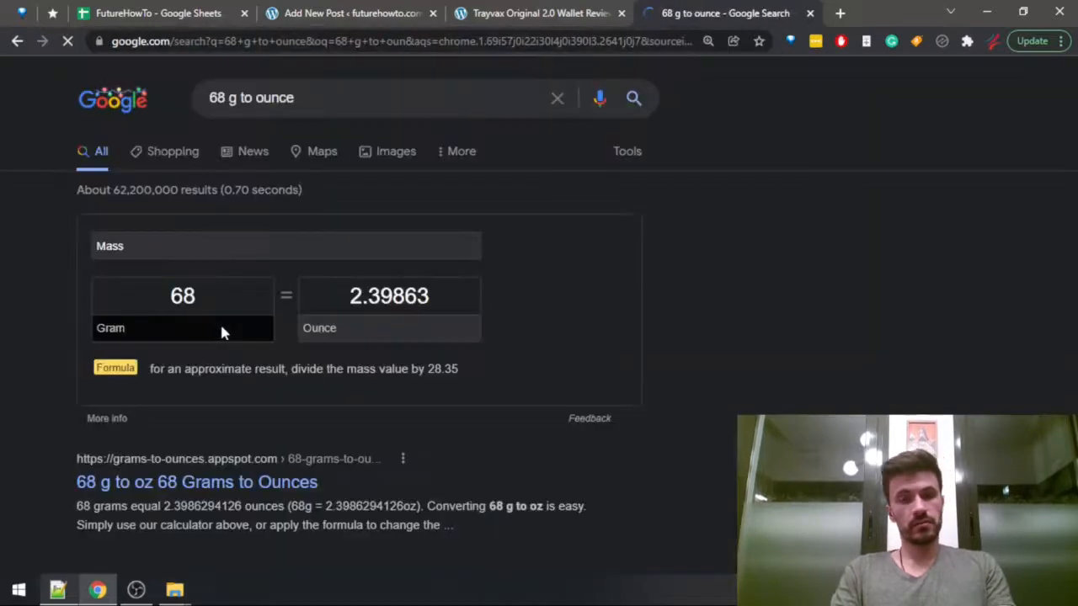
key("ctrl+w")
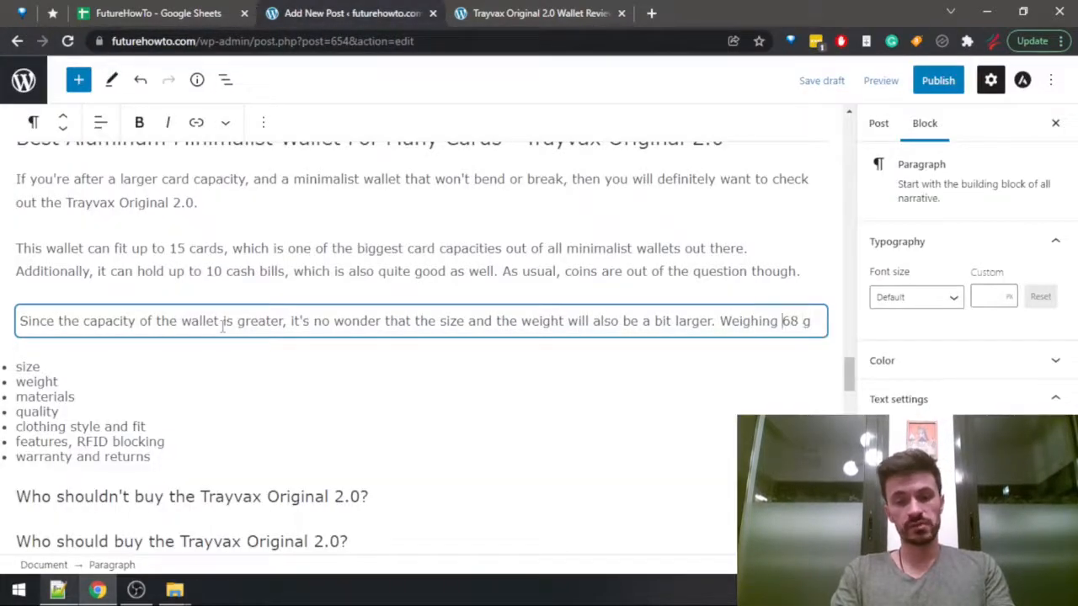
Insert "2.4 oz / " before "68 g" in the new sentence, save the draft and add a comma after the weight.
type("2.4 /")
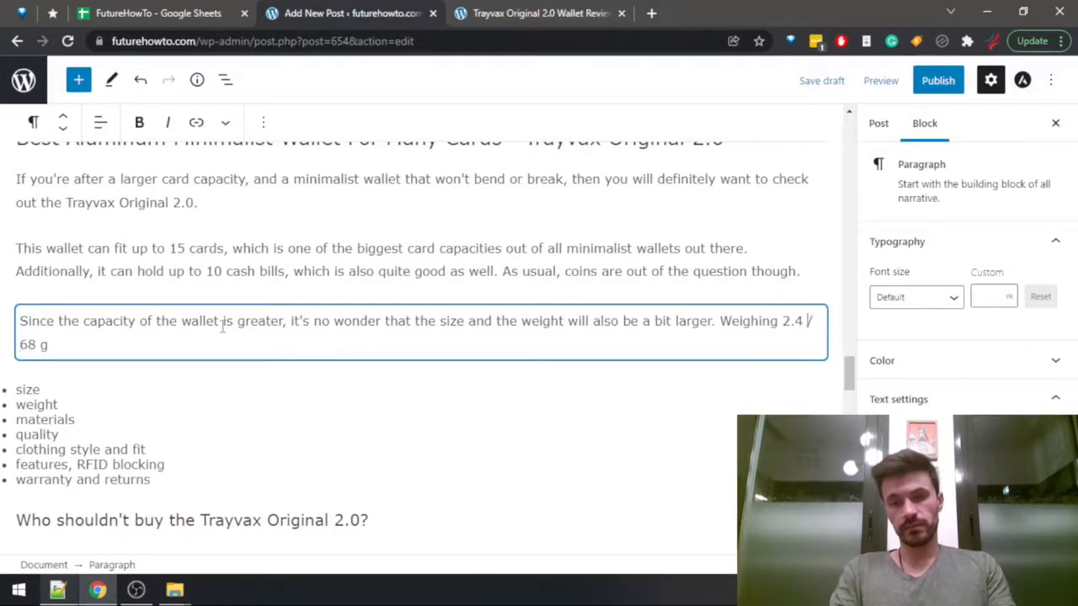
key("Left")
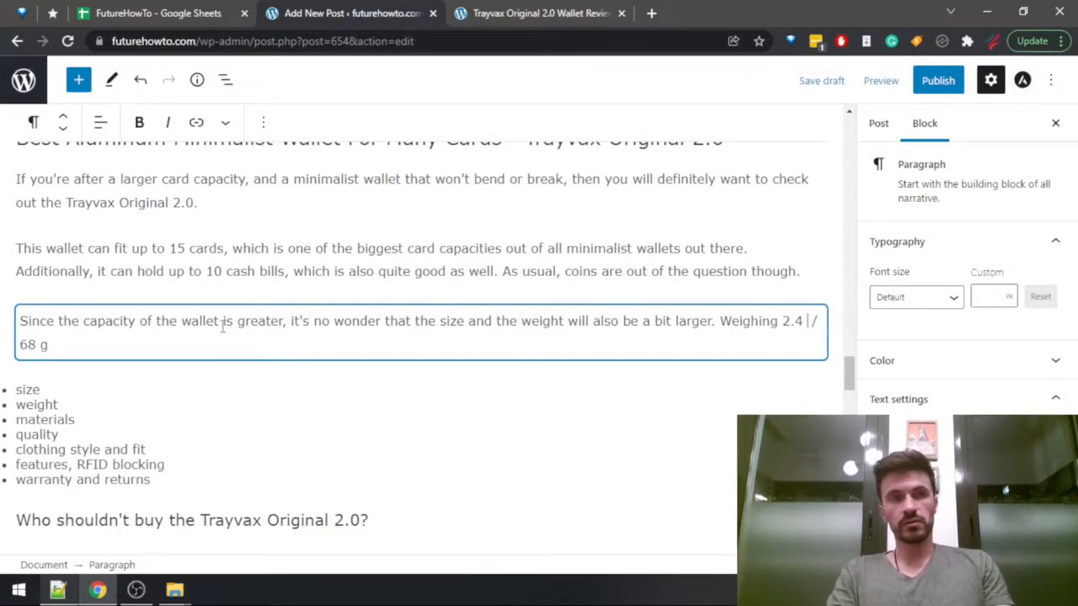
type("oz")
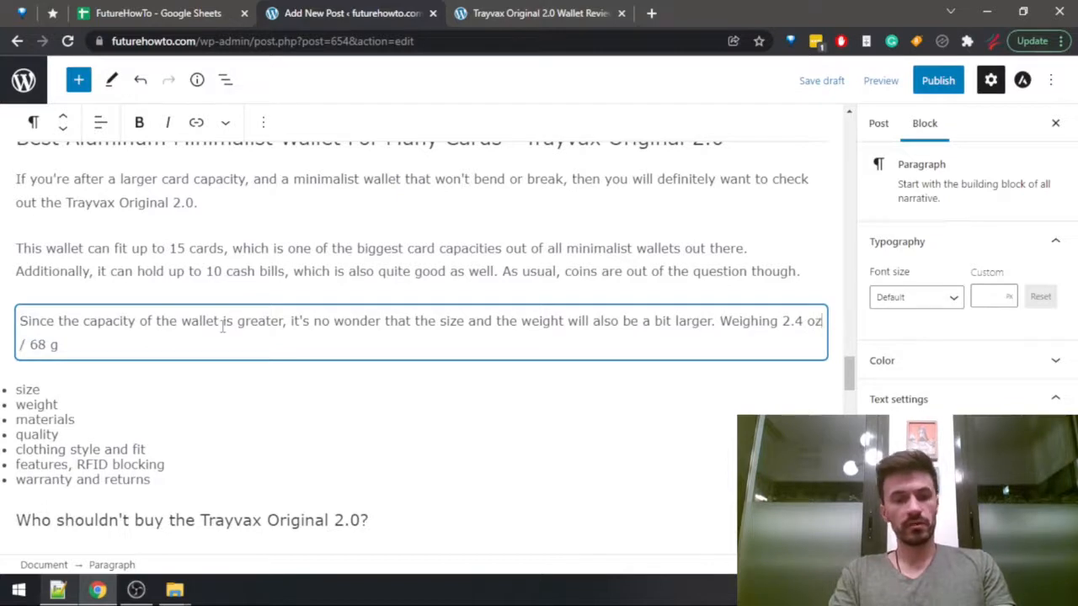
key("ctrl+s")
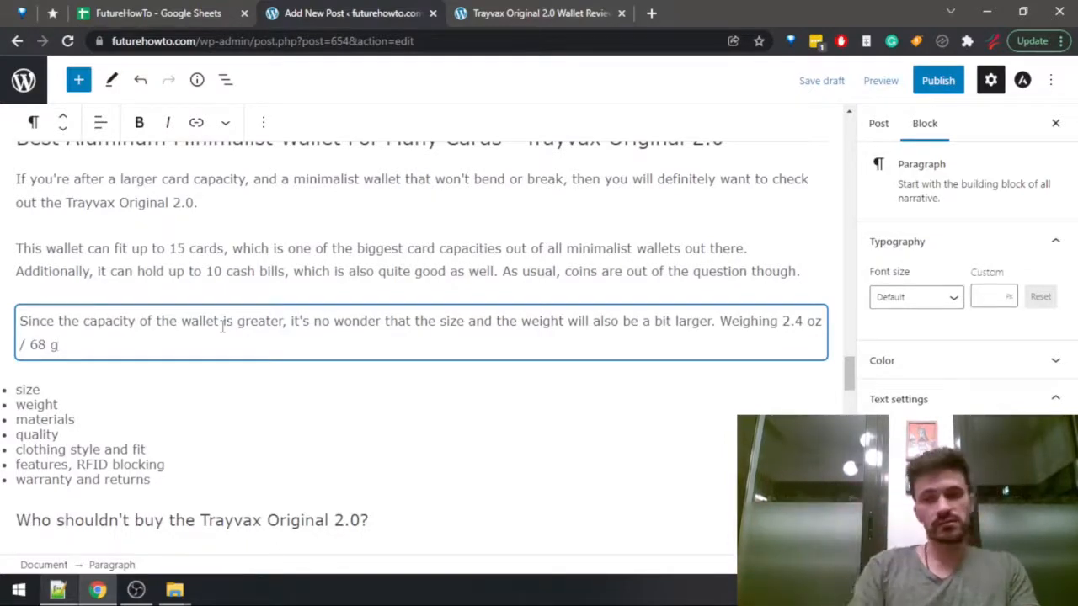
type(",")
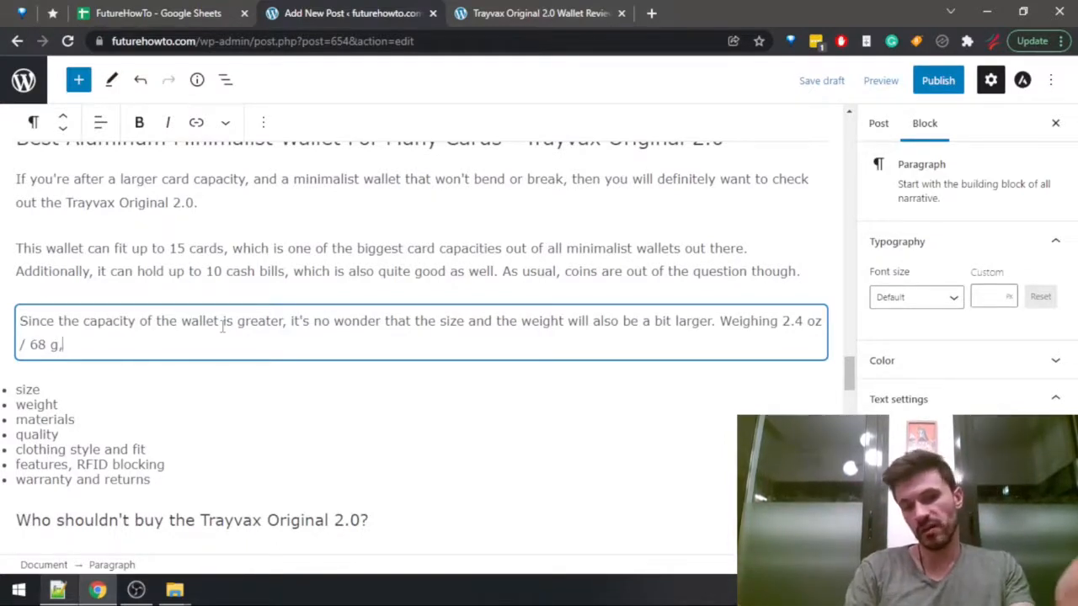
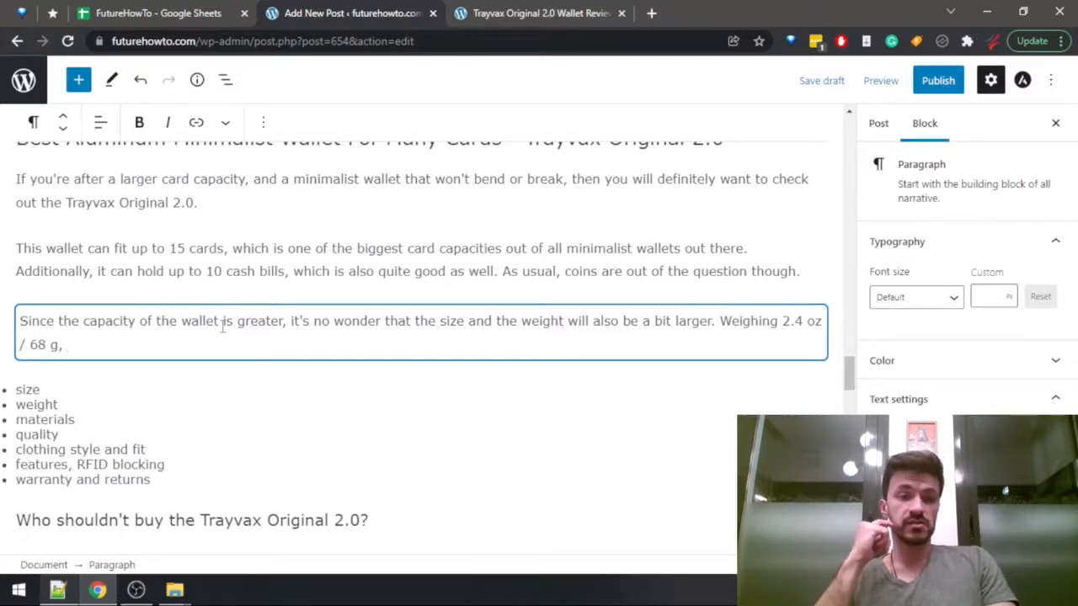
Check the Trayvax Original 2.0 height and width in the Wallets Data sheet, and return to the post draft.
key("ctrl+shift+Tab")
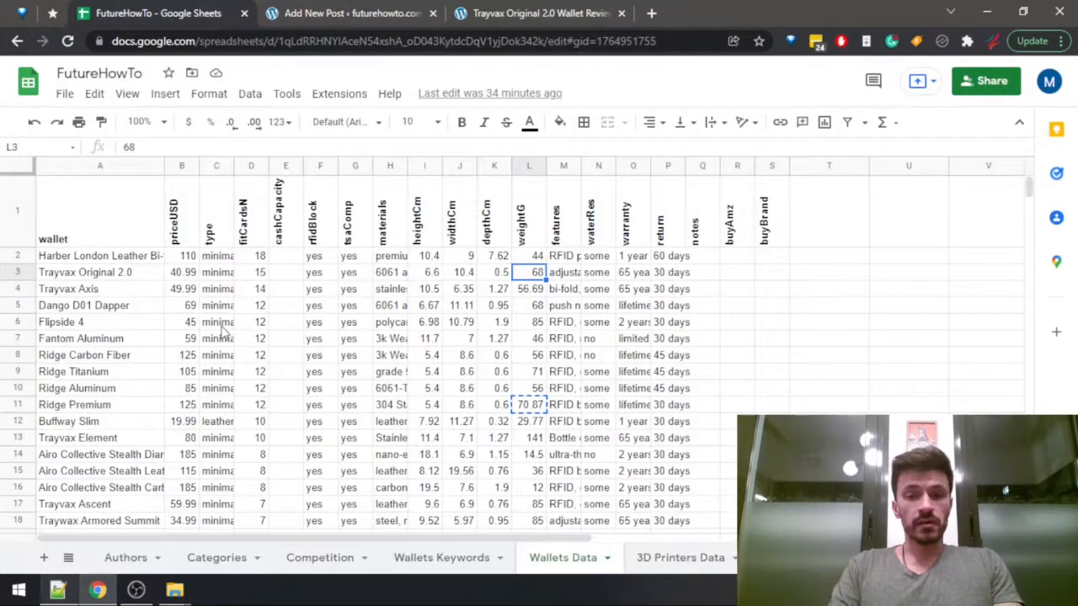
key("Left")
key("Left")
key("Left")
key("Right")
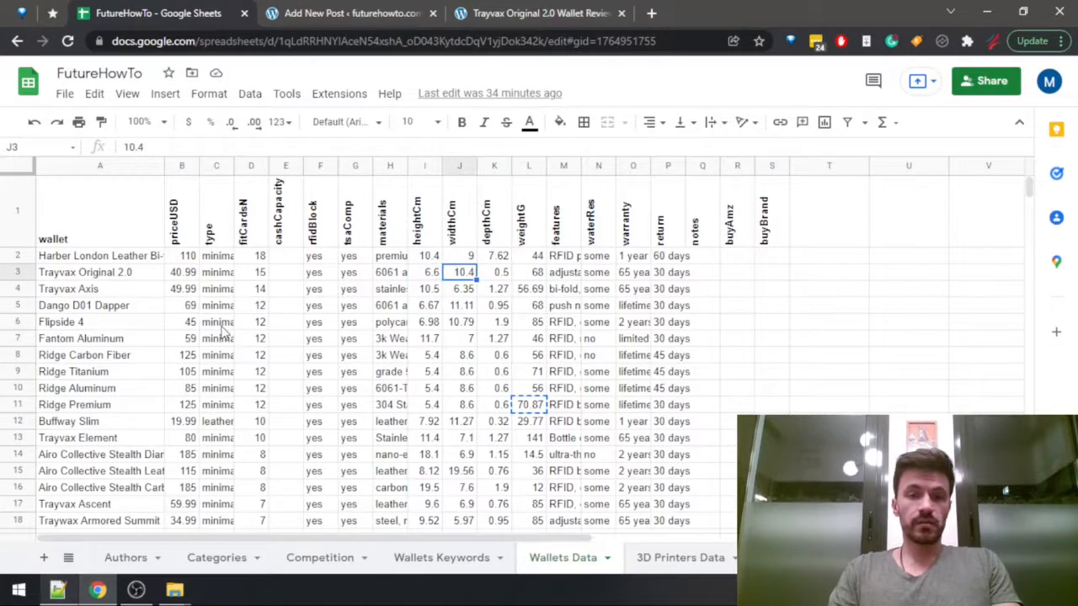
key("ctrl+Tab")
type("and hav")
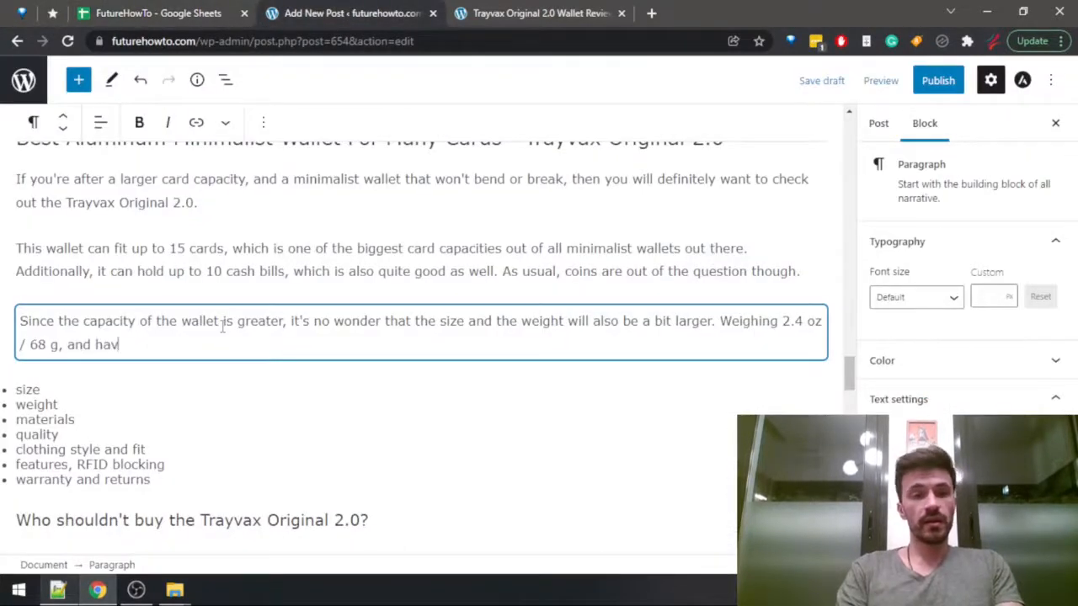
type("ing quite a")
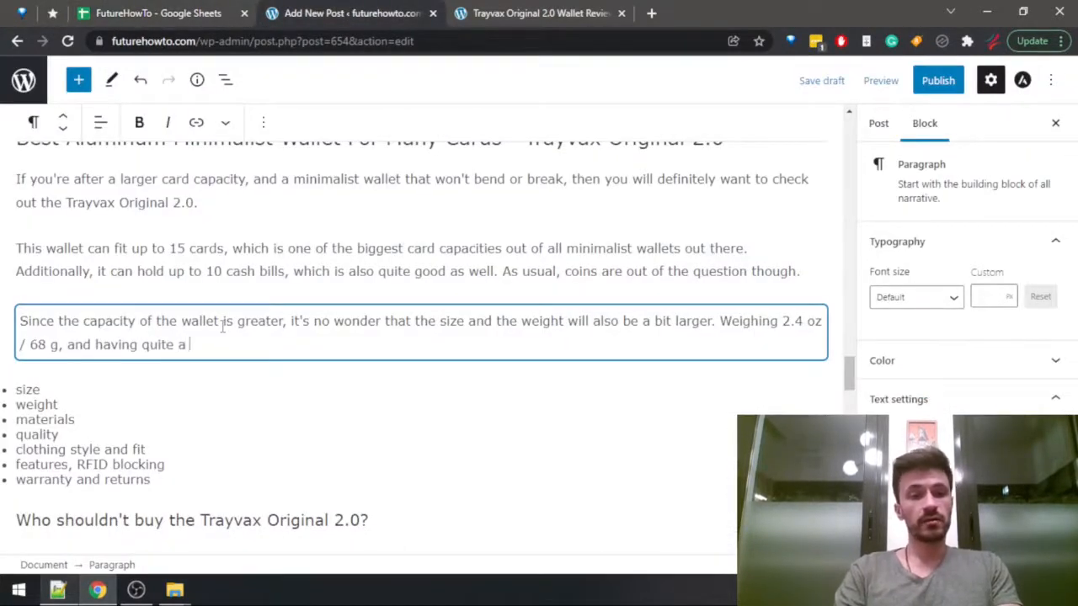
key("BackSpace")
key("ctrl+BackSpace")
key("ctrl+BackSpace")
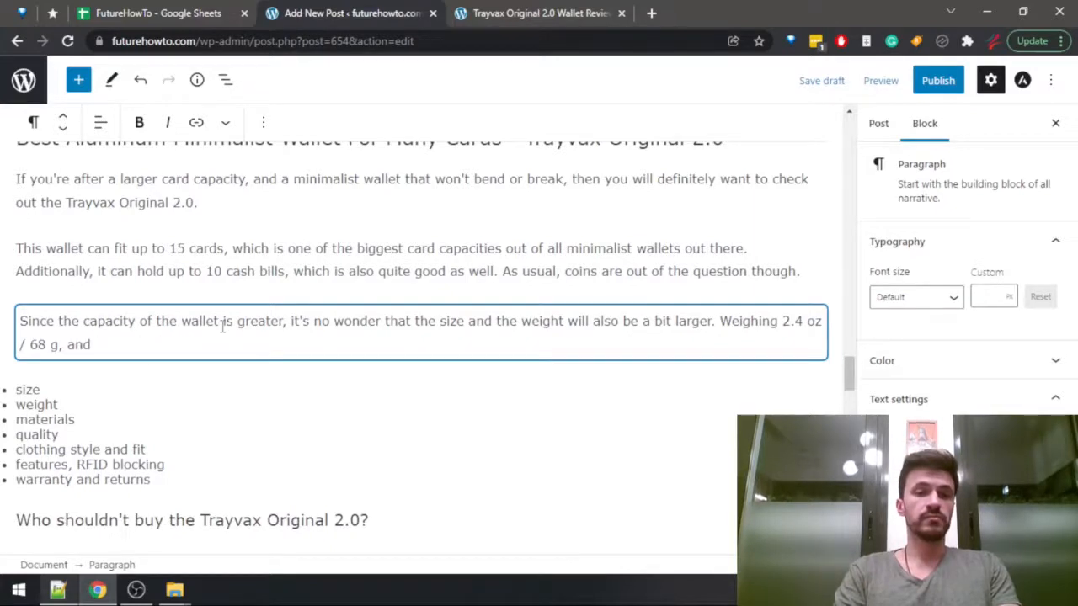
key("ctrl+BackSpace")
Complete the weight sentence with "this is one of the heavier minimalist wallets.".
type("t")
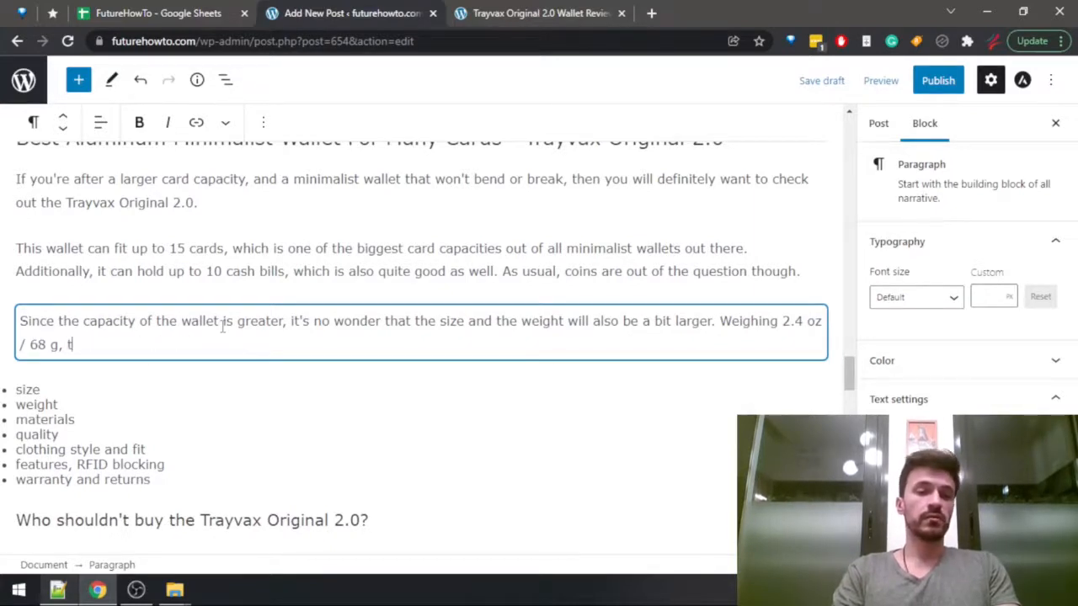
type("his is one of the heavier ")
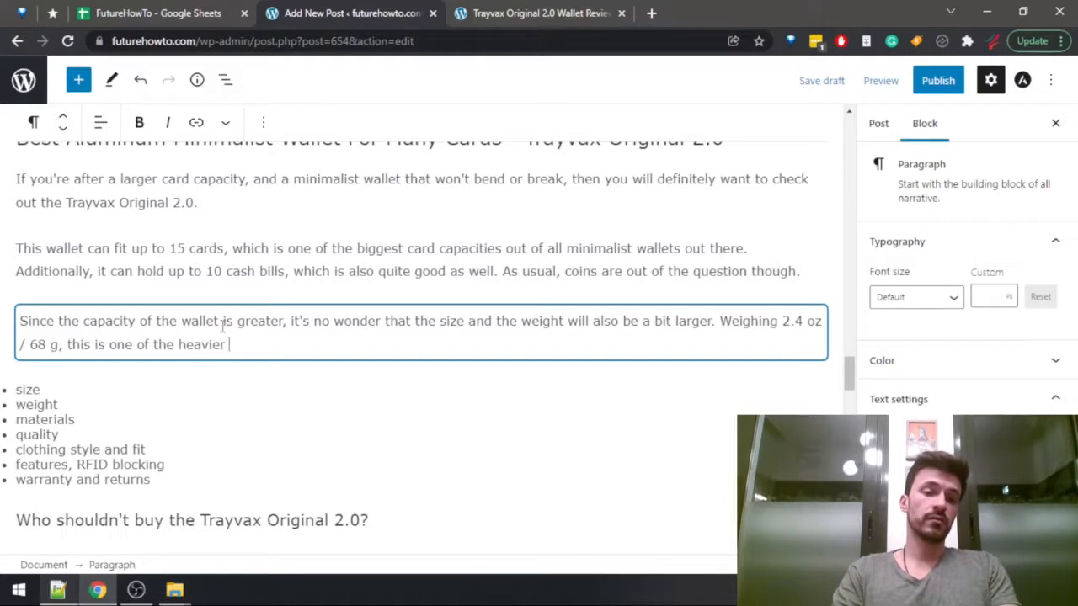
type("minim")
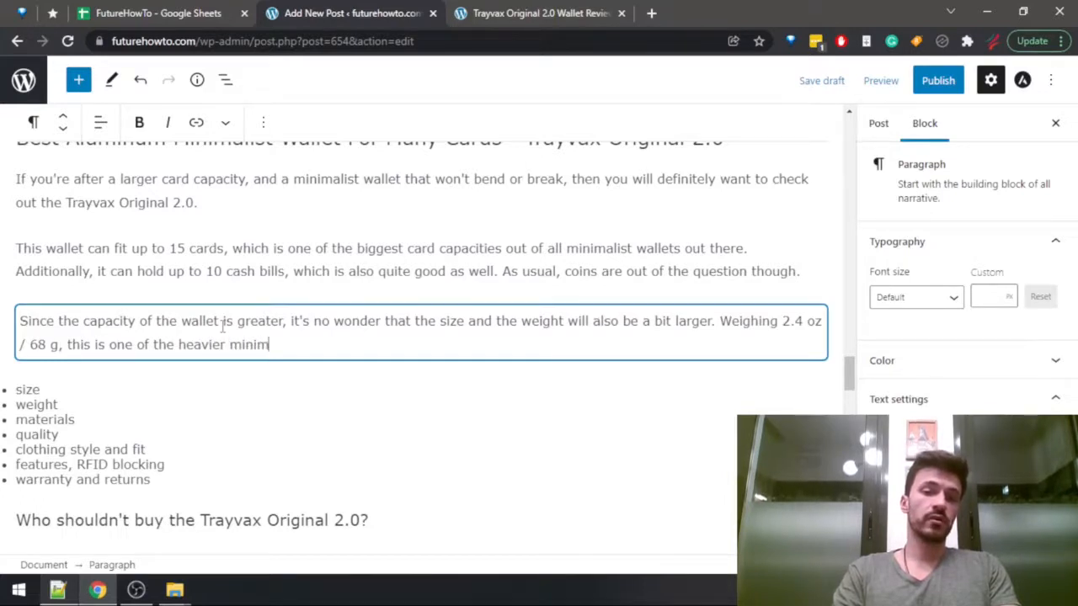
type("alist wallets ")
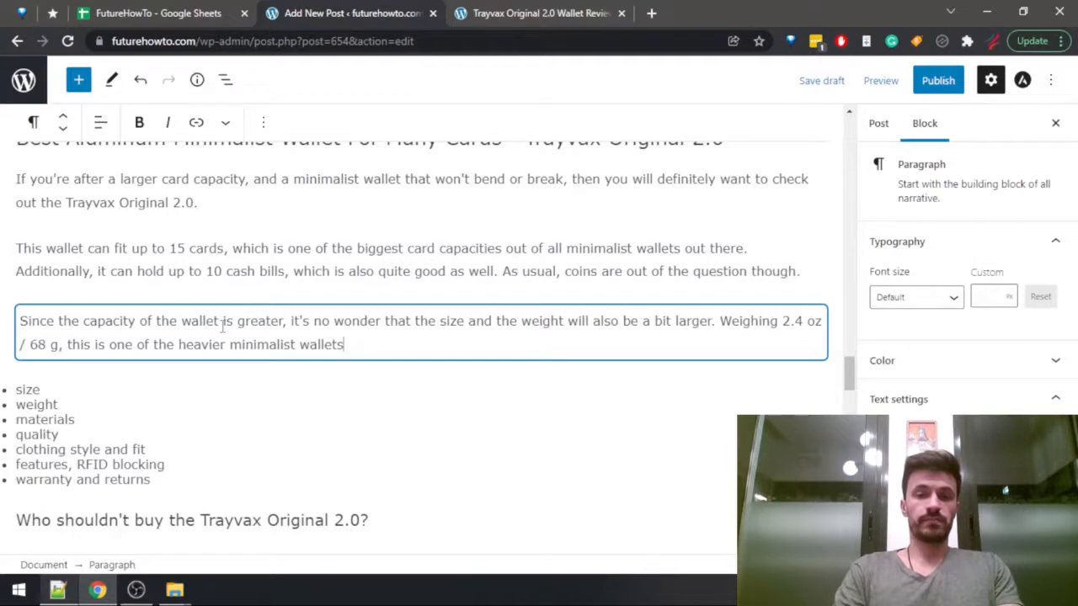
type(".")
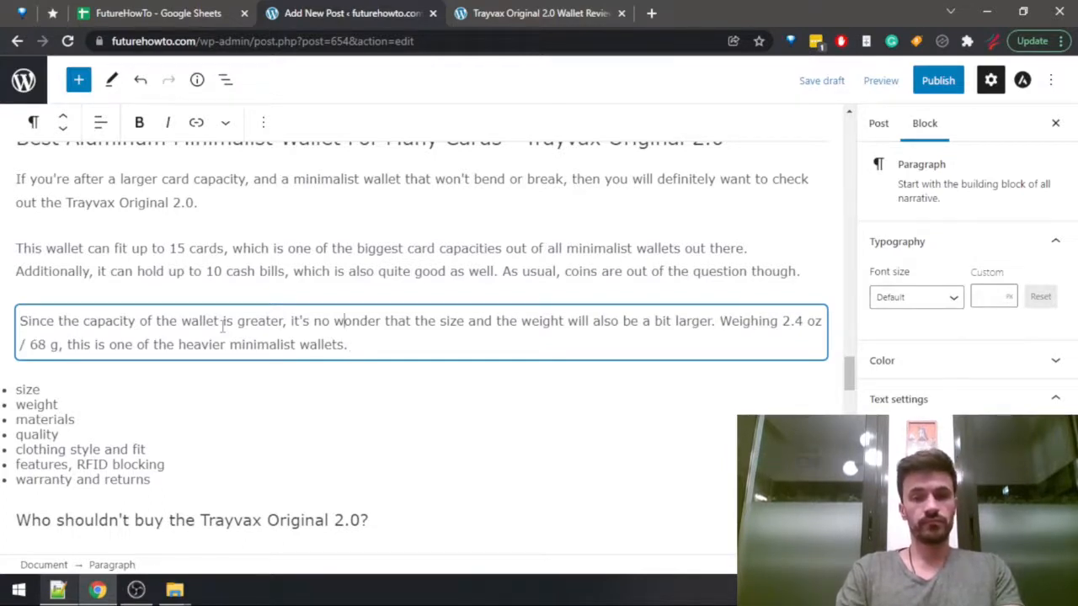
Merge the paragraph's two sentences by replacing the period after "larger" with ", and the wallet ends up" and lowercasing "weighing".
key("ctrl+Right")
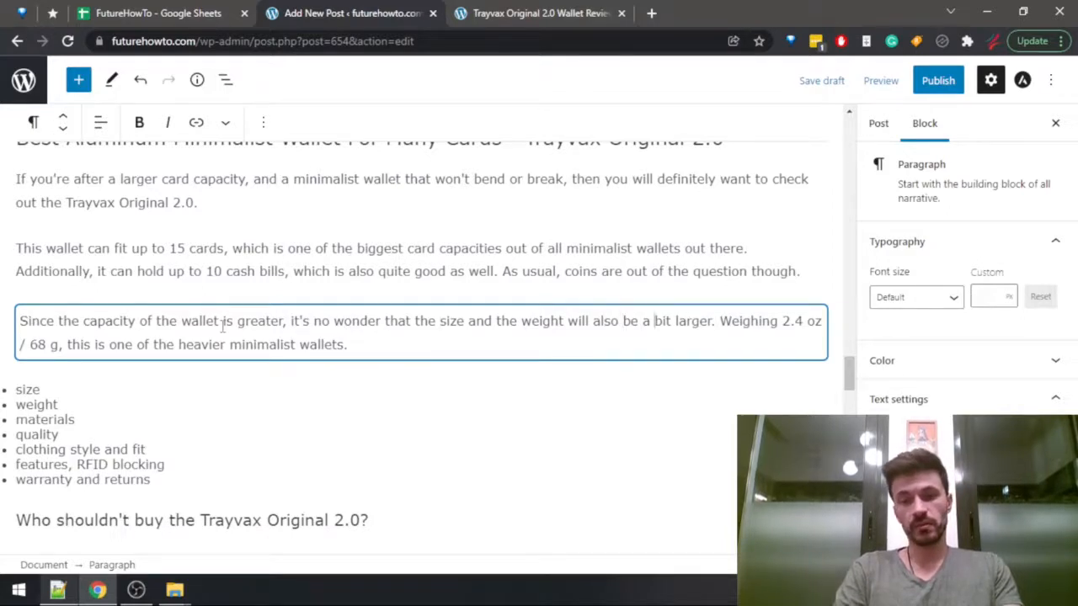
key("ctrl+Right")
key("ctrl+Right")
key("BackSpace")
type(", an")
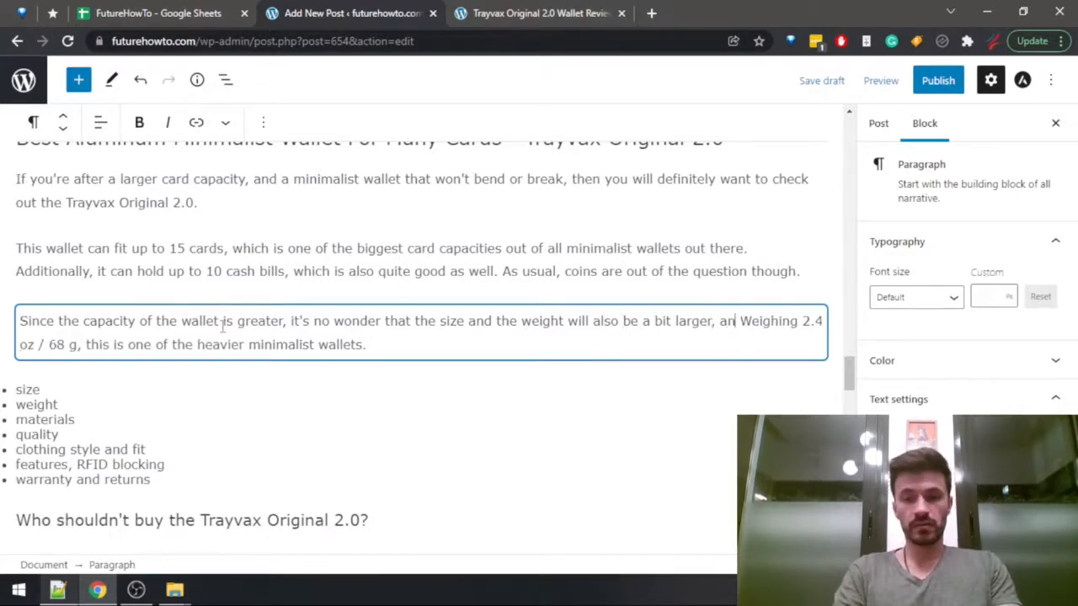
type("d the wallet ends")
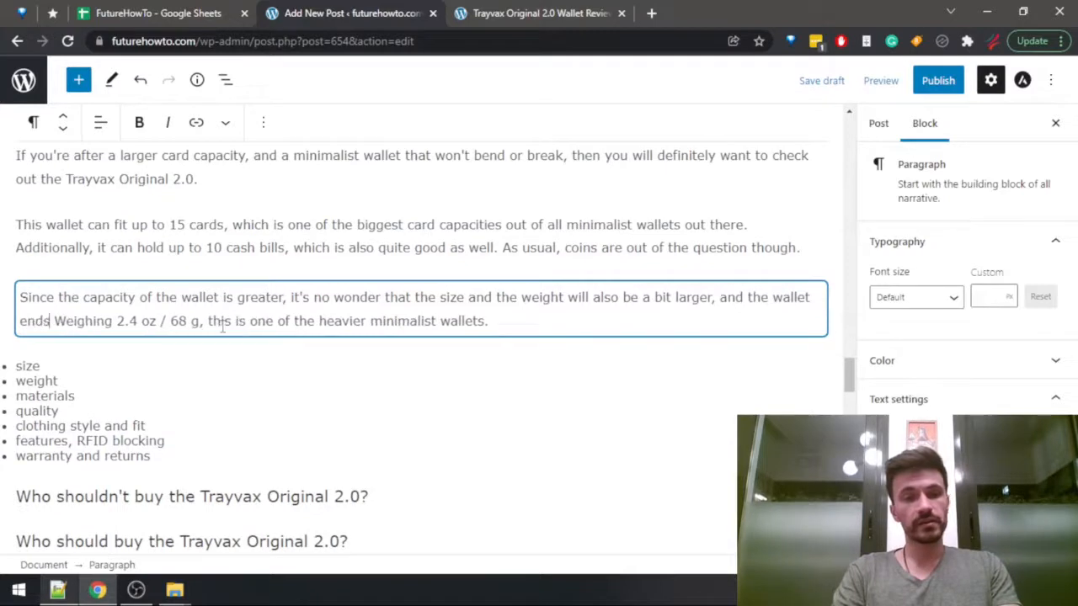
type(" up")
key("Right")
key("shift+Right")
type("w")
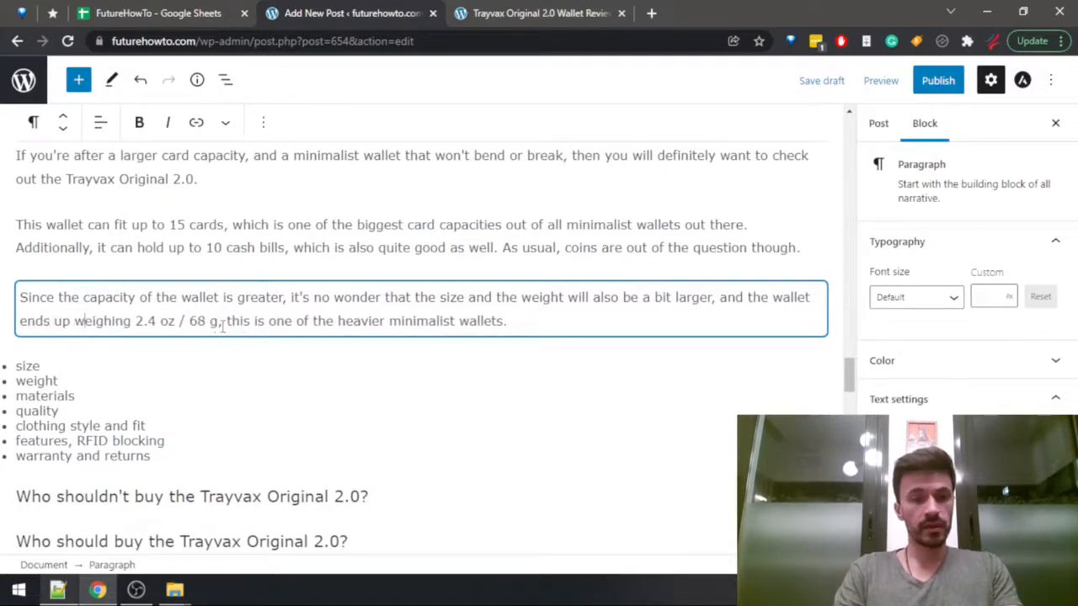
Replace the text after "68 g" with ", and having a slightly larger height and width.".
left_click(221, 328)
key("shift+End")
key("BackSpace")
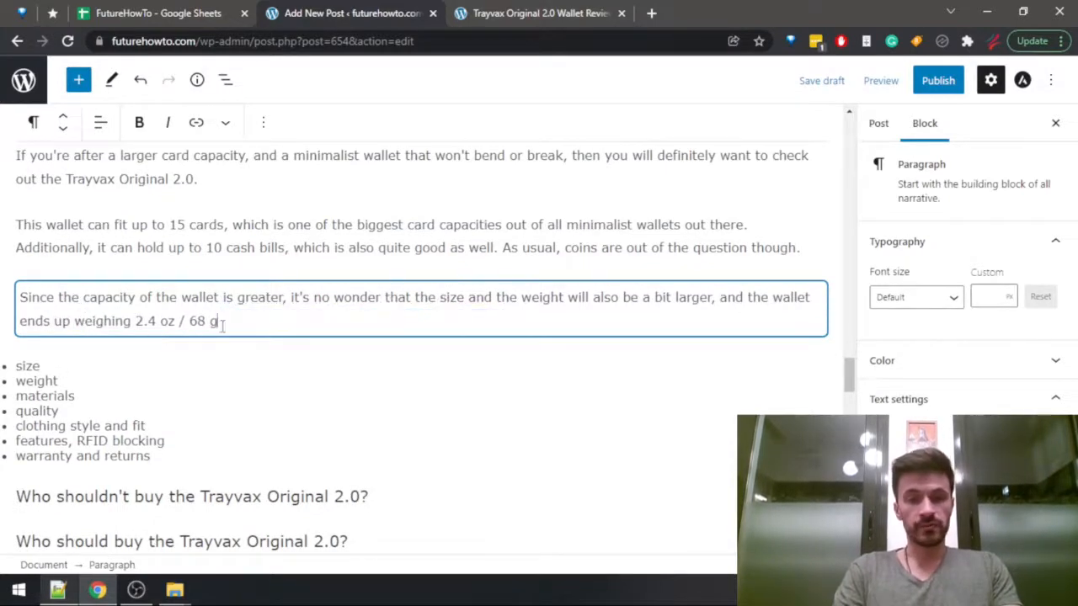
type(", and hav")
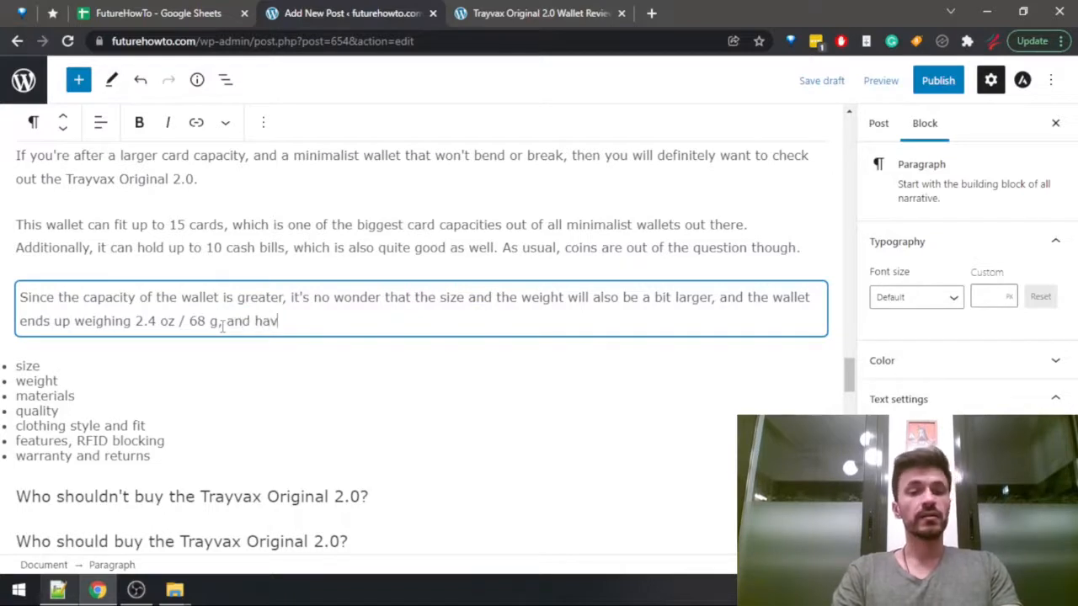
type("ing ")
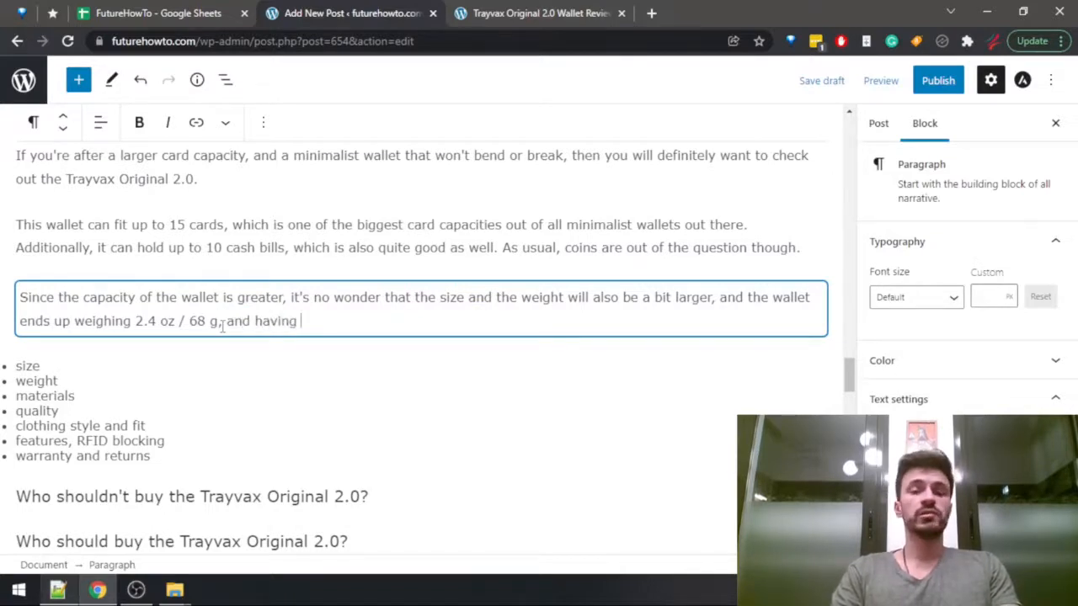
type("a slightly larger ")
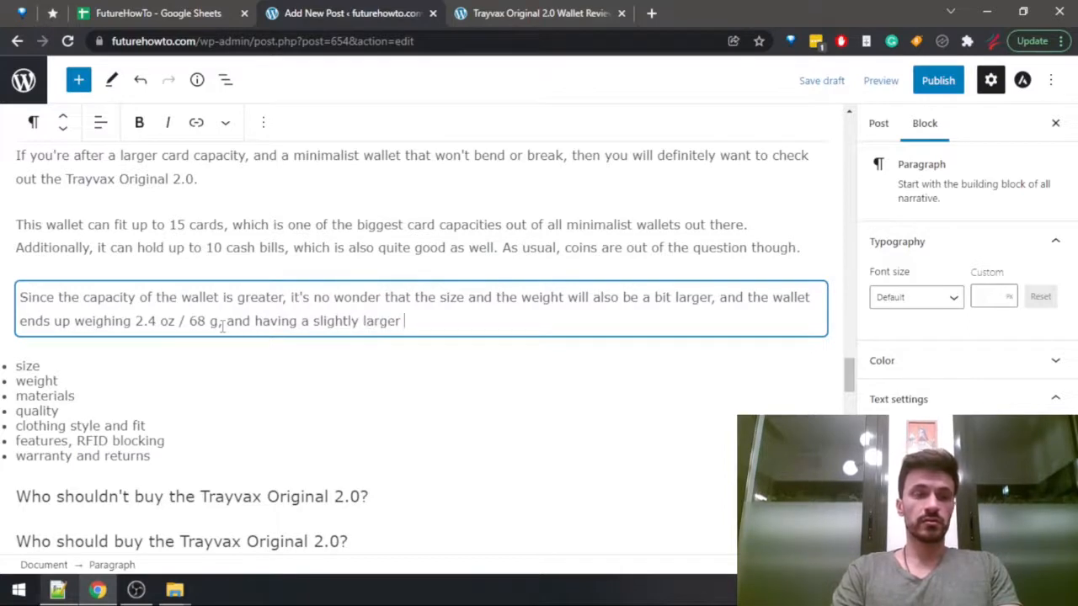
type("height and width.")
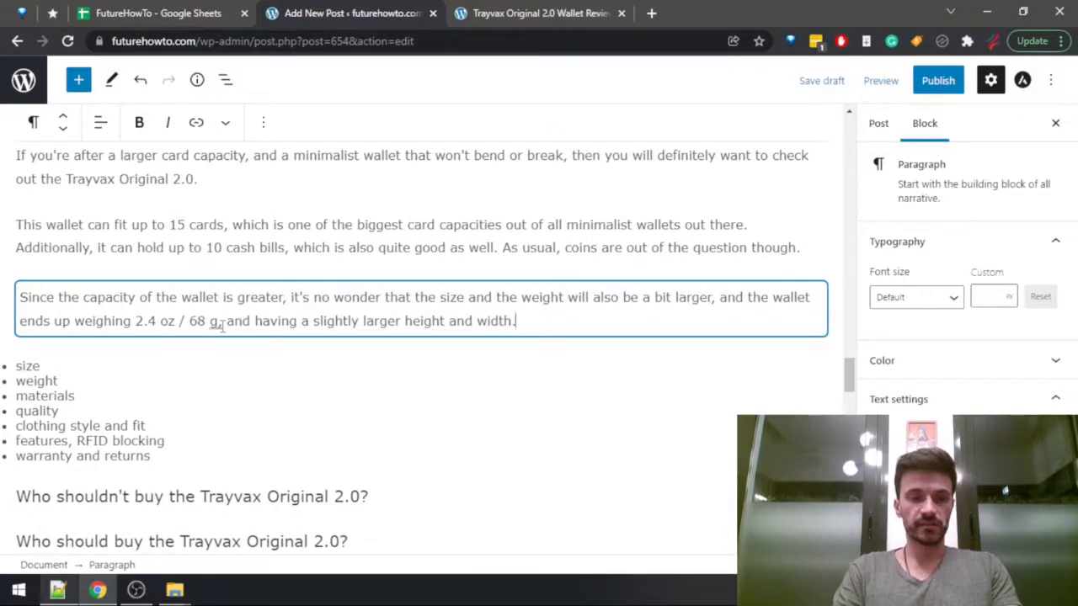
Remove "size" and "weight" from the bullet list and add an empty paragraph above the list.
left_click_drag(72, 380, 21, 362)
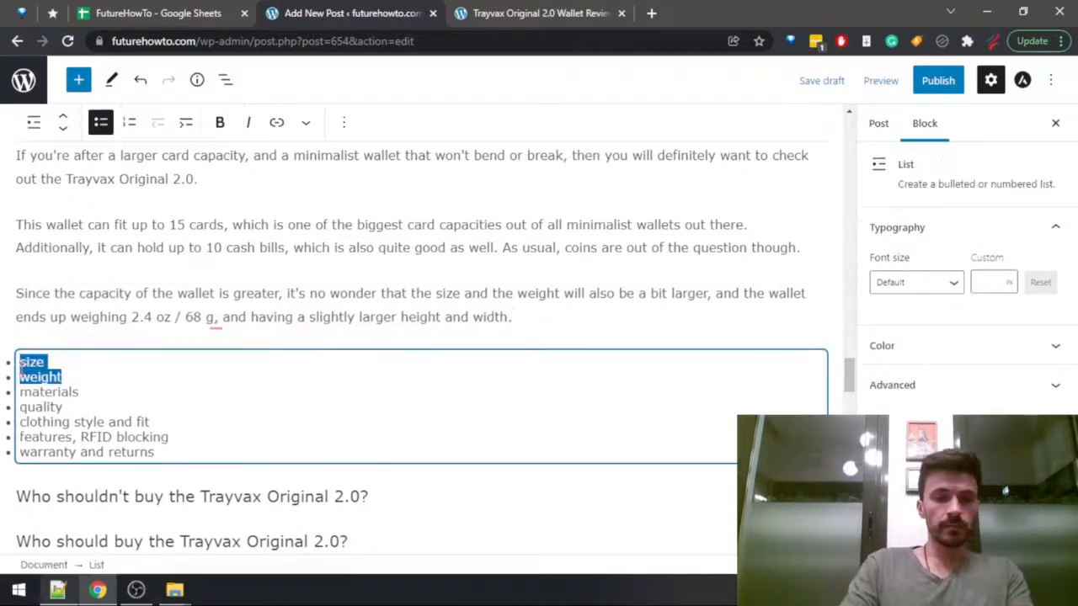
key("BackSpace")
key("BackSpace")
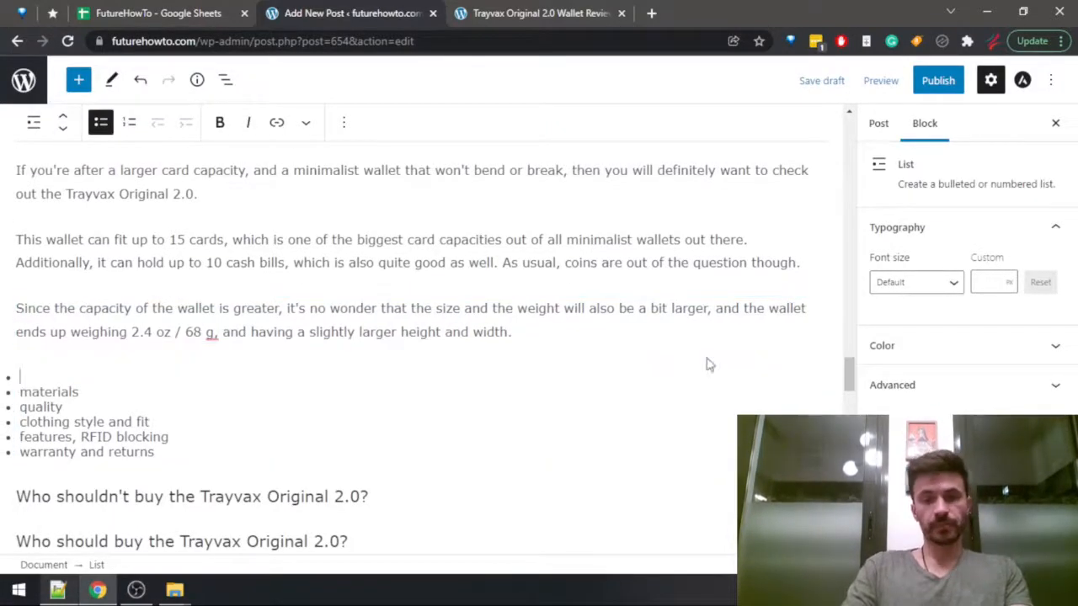
key("Return")
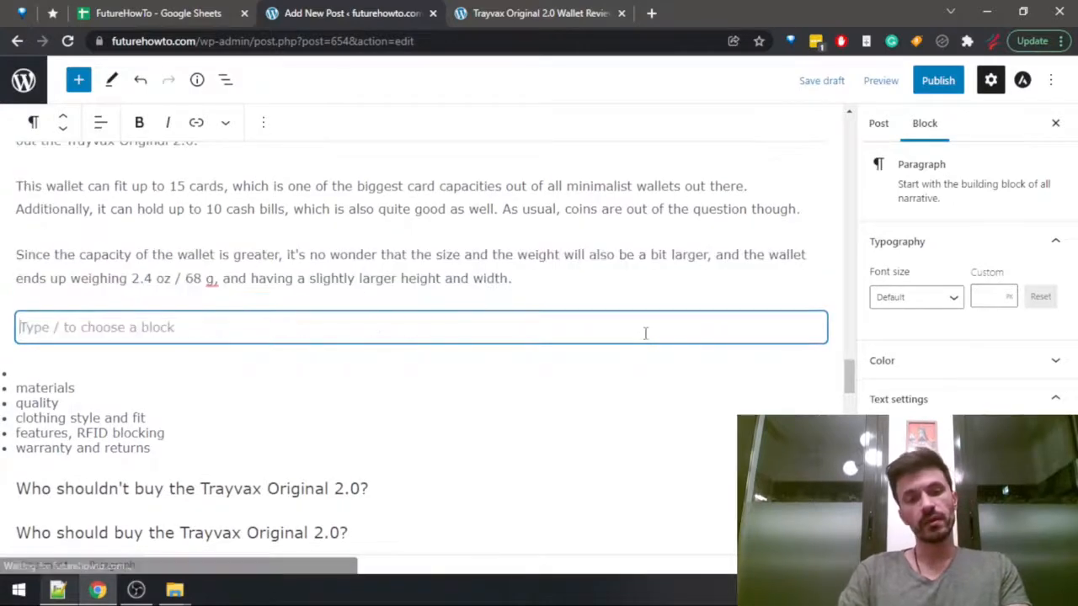
Copy the full Trayvax Original 2.0 materials text from the Wallets Data sheet and return to the post draft.
key("ctrl+Tab")
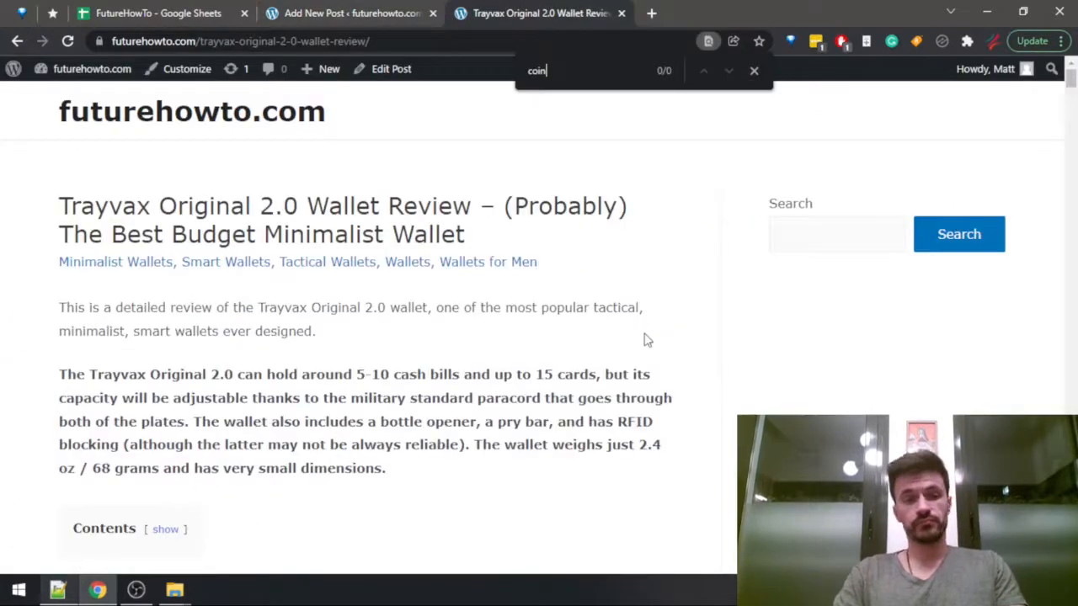
key("ctrl+shift+Tab")
key("ctrl+shift+Tab")
key("Left")
key("Right")
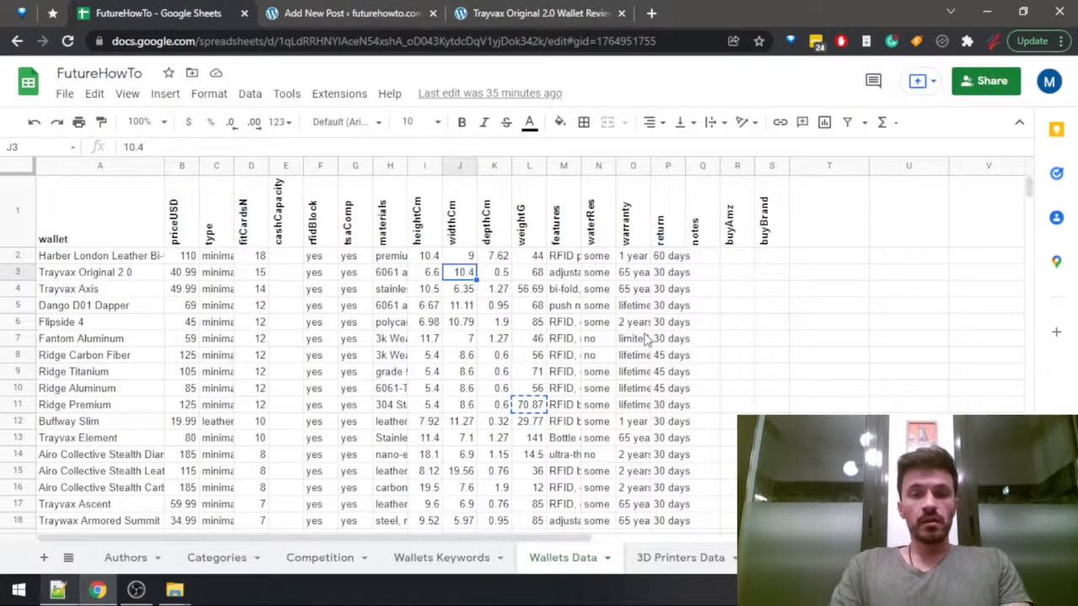
key("Left")
key("Left")
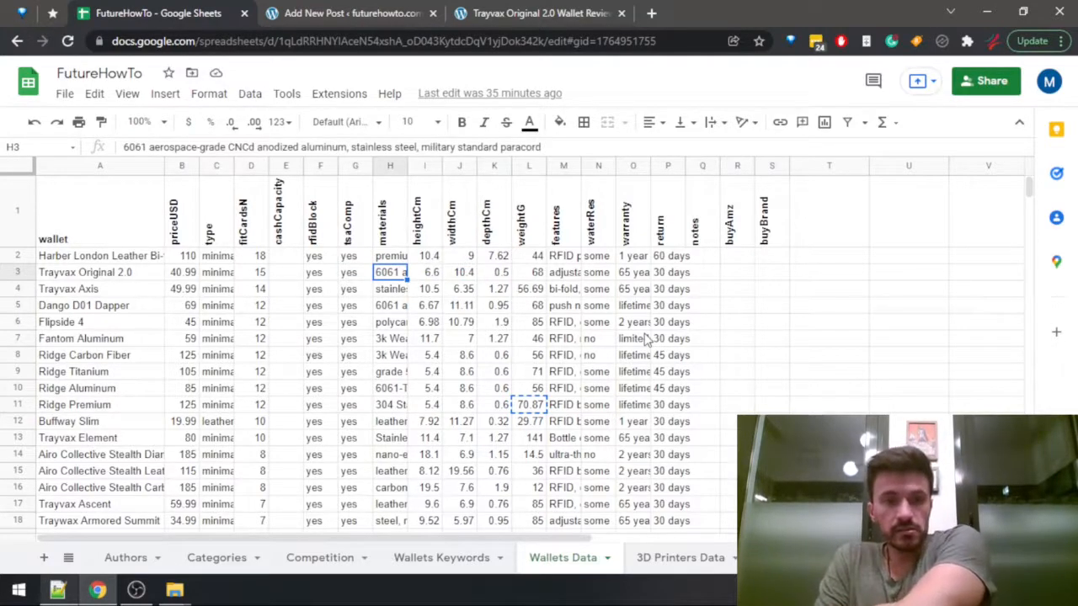
left_click(556, 149)
left_click_drag(556, 148, 123, 148)
key("ctrl+c")
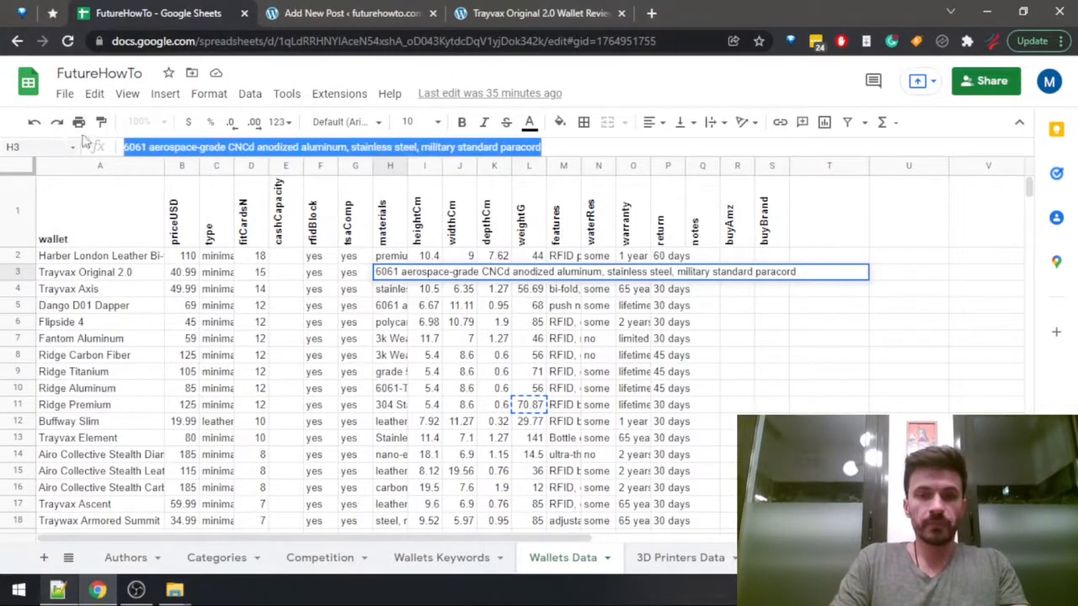
left_click(536, 10)
left_click(358, 11)
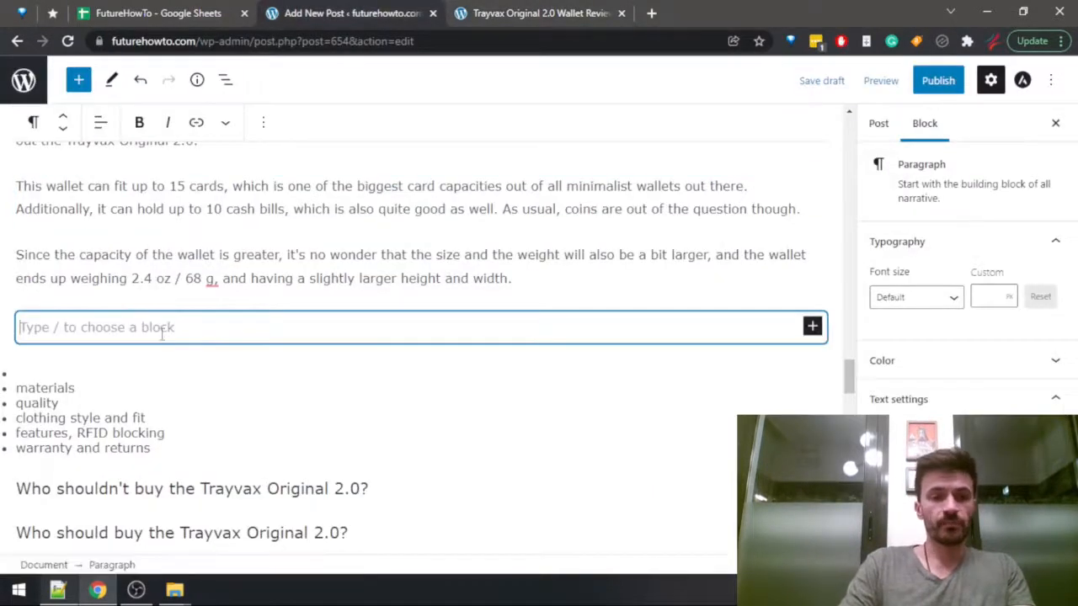
Start the empty paragraph with "The main material of the wallet is the" followed by the copied materials text.
type("The m")
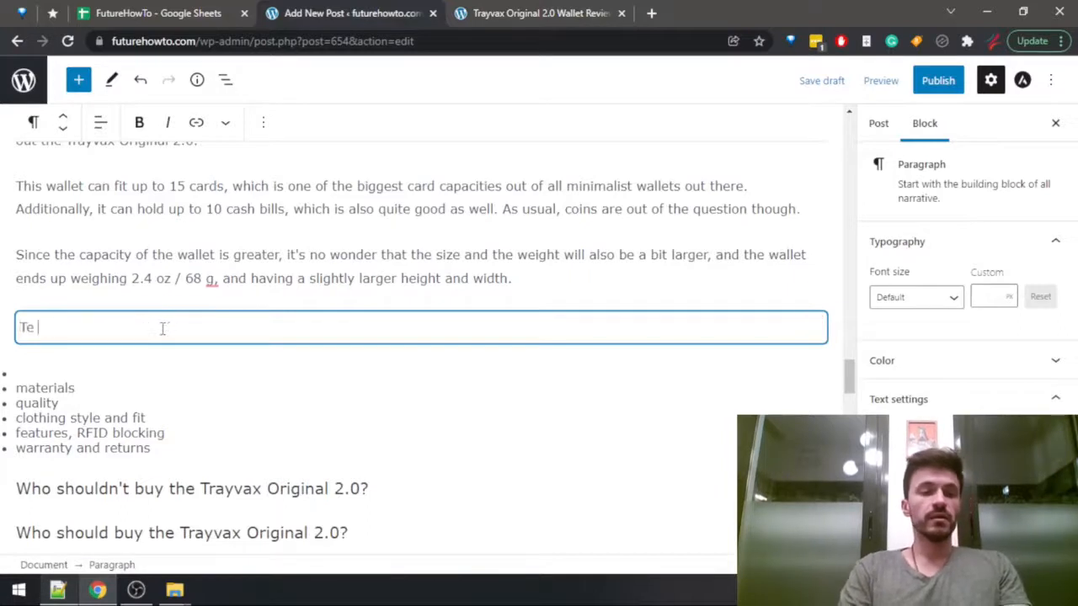
type("ain ")
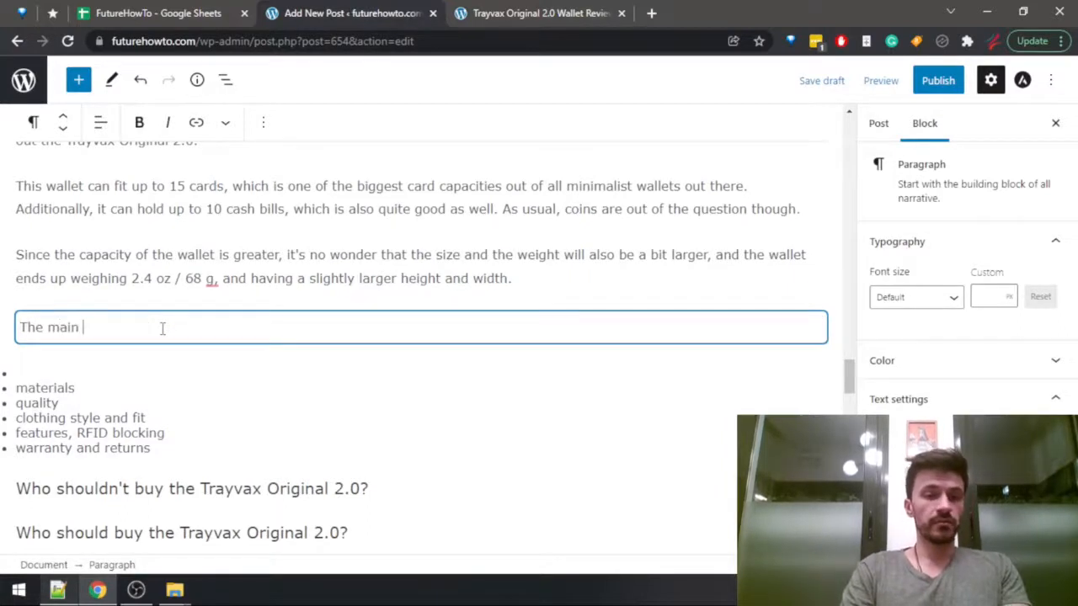
type("build")
key("BackSpace")
key("BackSpace")
key("BackSpace")
key("BackSpace")
key("BackSpace")
type("ma")
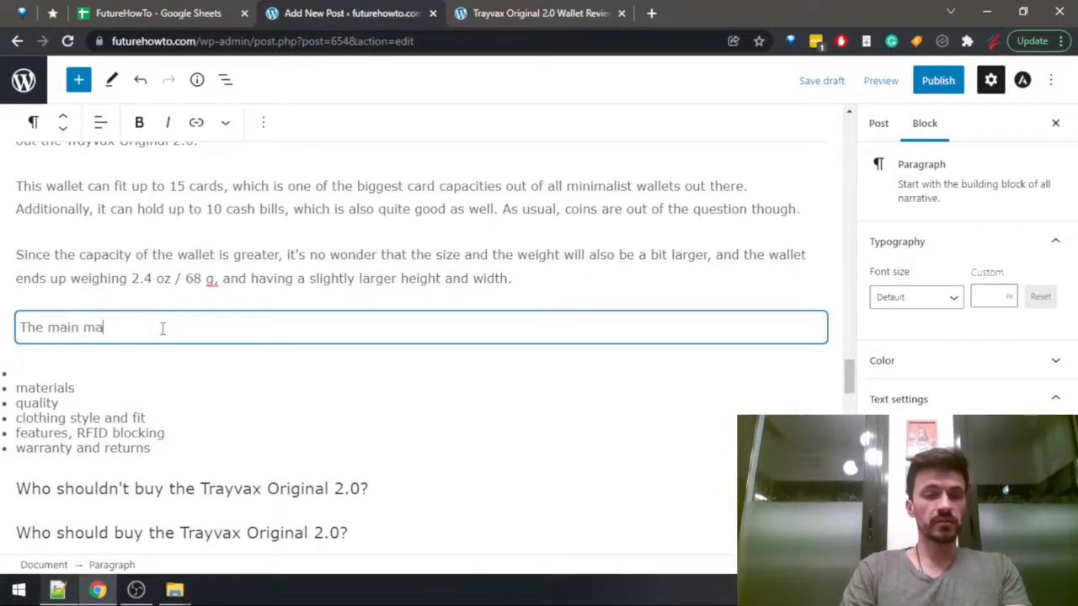
type("terial of the a")
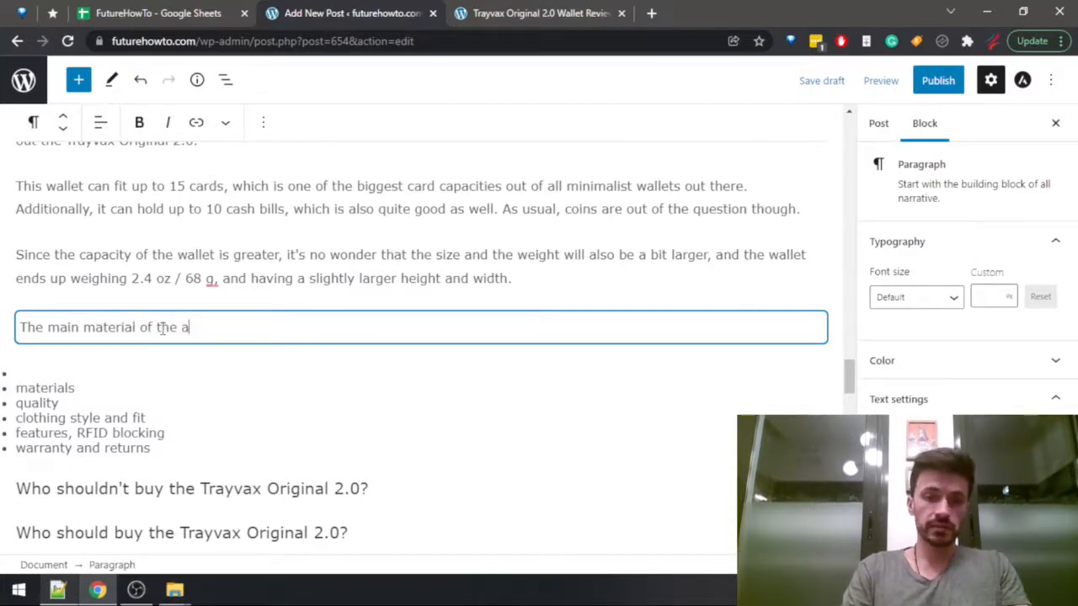
key("BackSpace")
type("wallet is the")
key("ctrl+v")
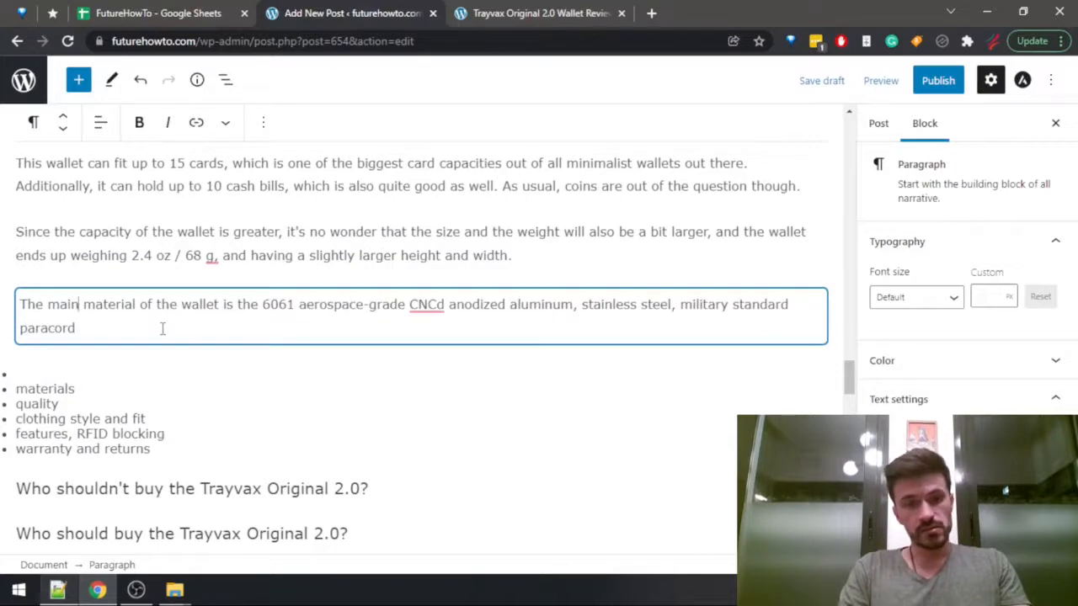
Insert "which is the gold standard for modern products that are both durable and lightweight." after "anodized aluminum," in the materials paragraph.
key("ctrl+Right")
key("ctrl+Right")
key("ctrl+Right")
key("ctrl+Right")
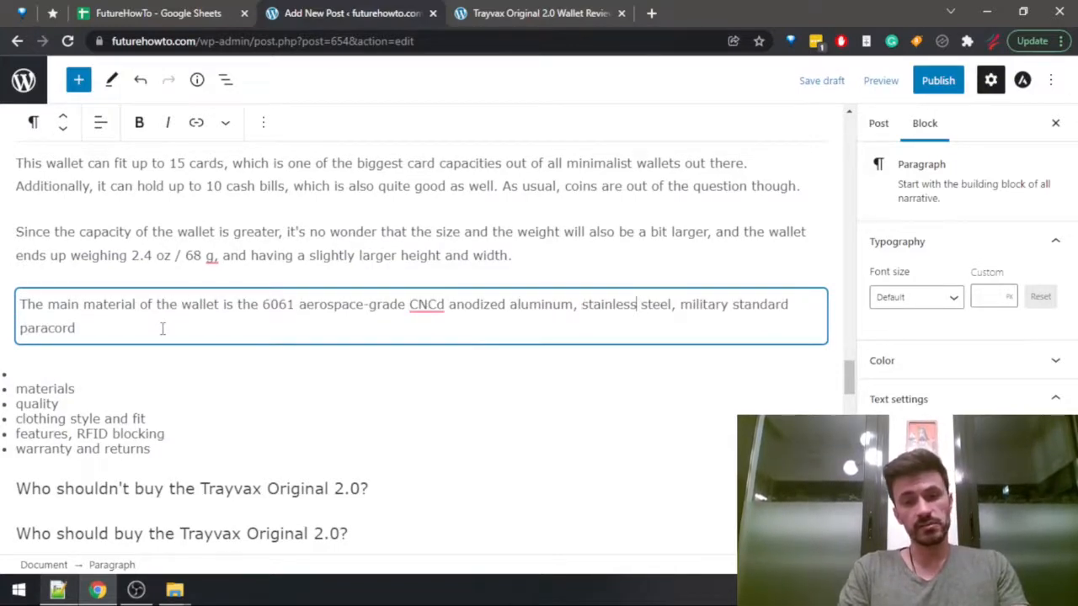
type("which is the gold ")
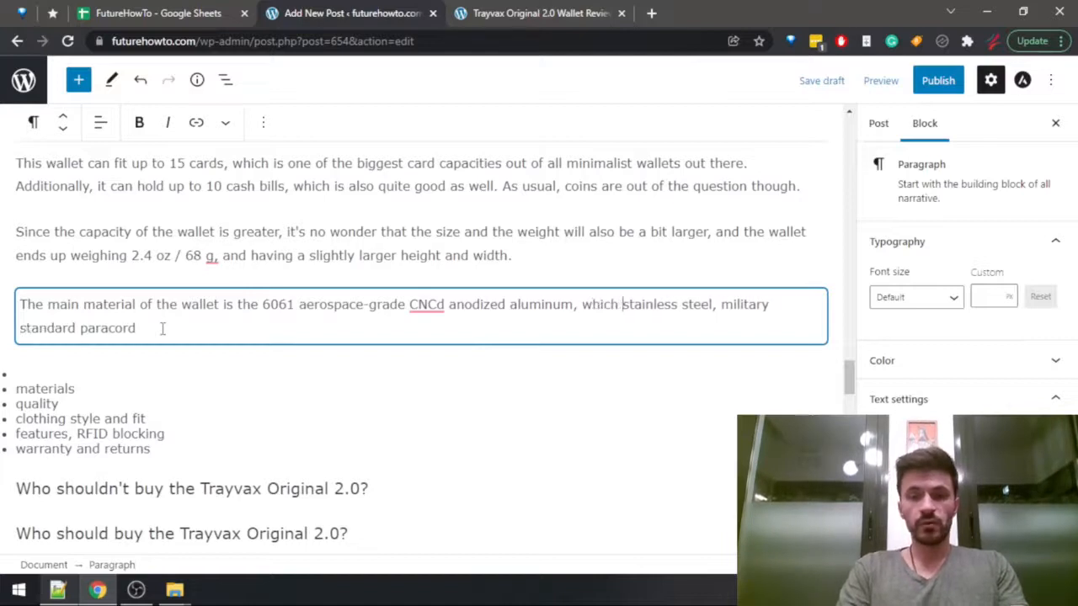
type("standard for")
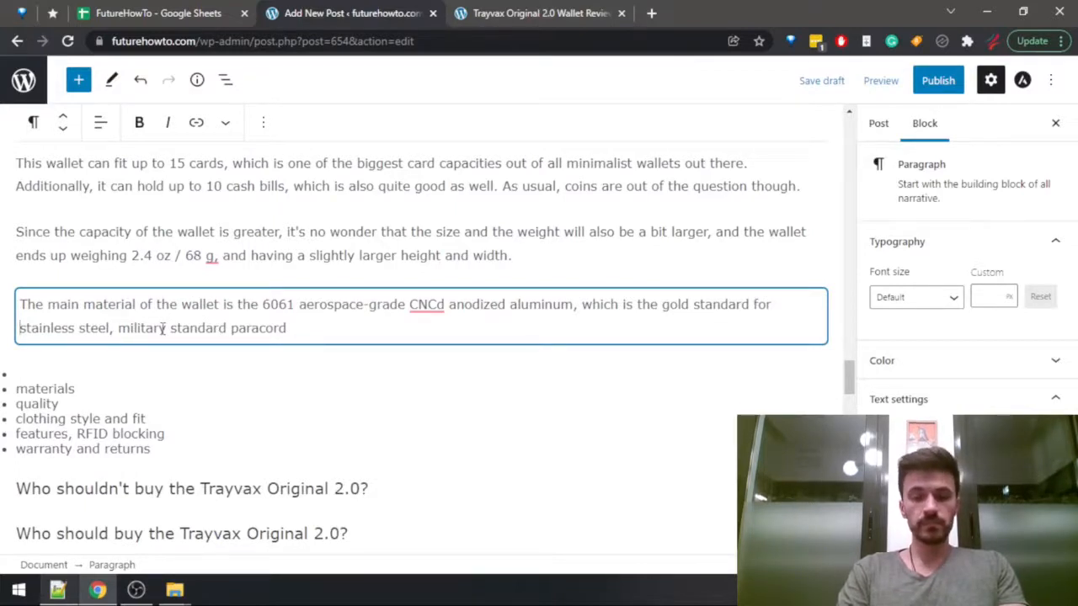
type("modern ")
type("products ")
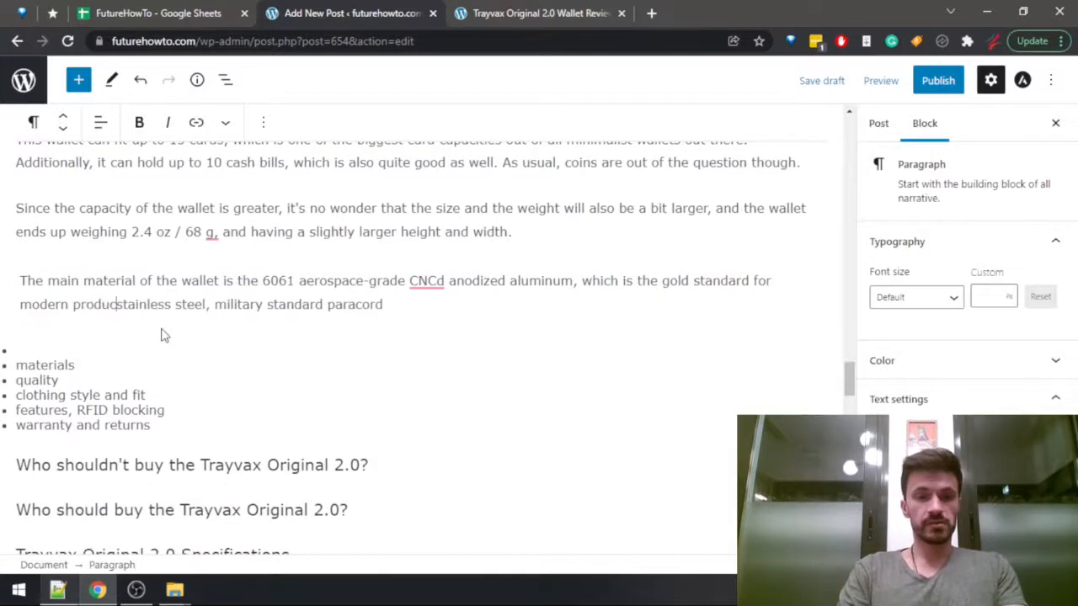
type("that are both ")
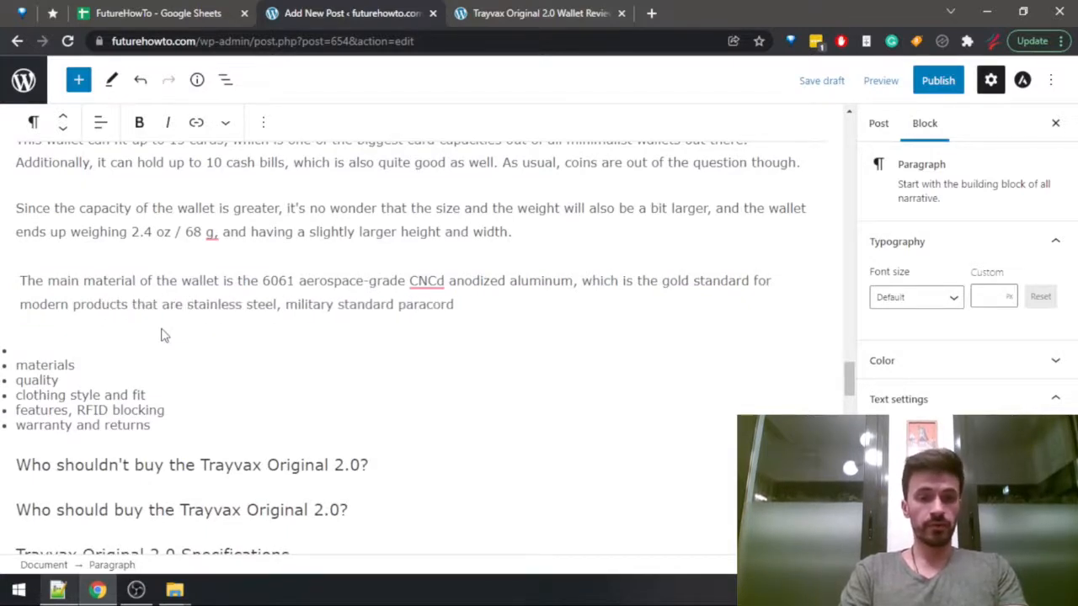
type("d")
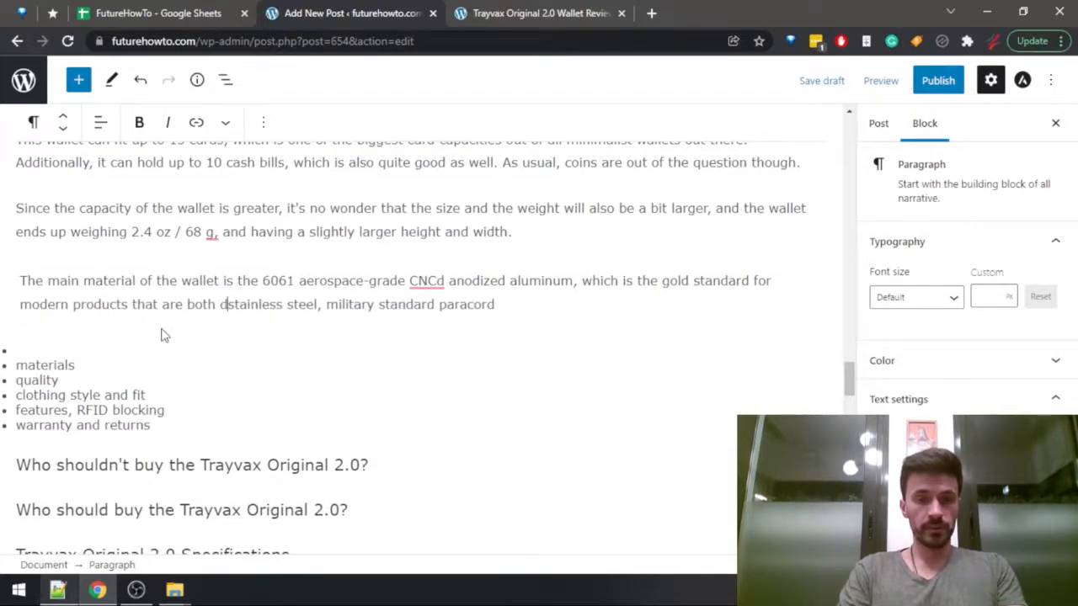
type("urable and ")
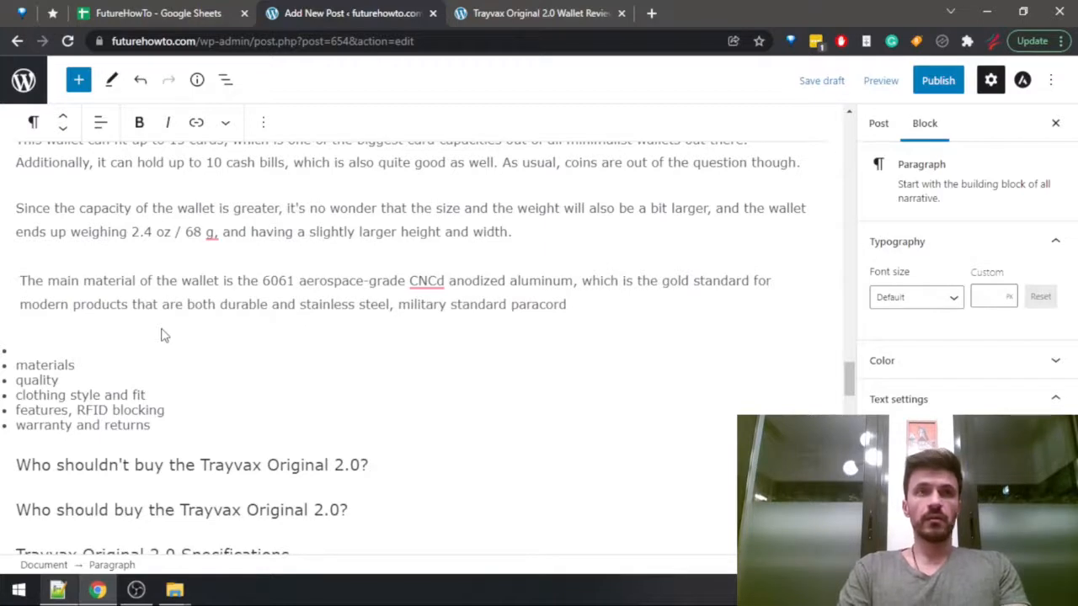
type("lightweight. ")
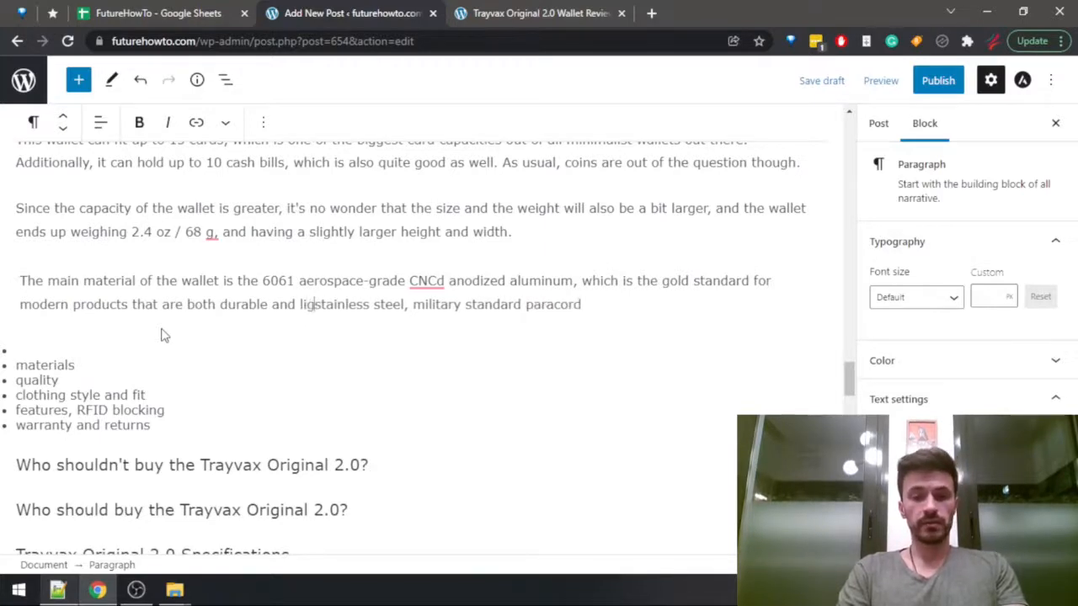
type("Additionally, ")
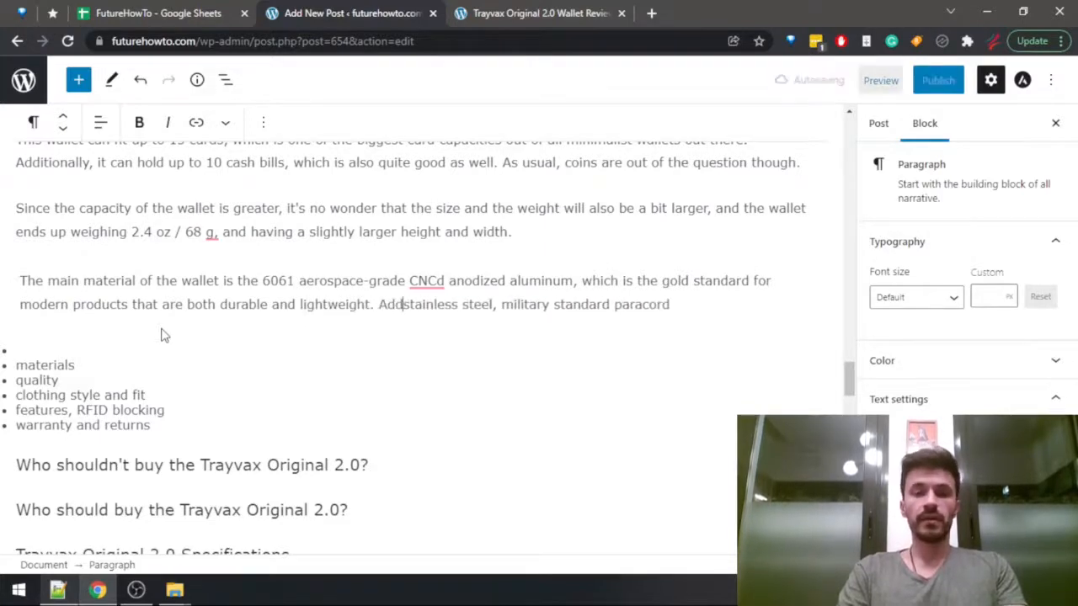
type("the wallet in")
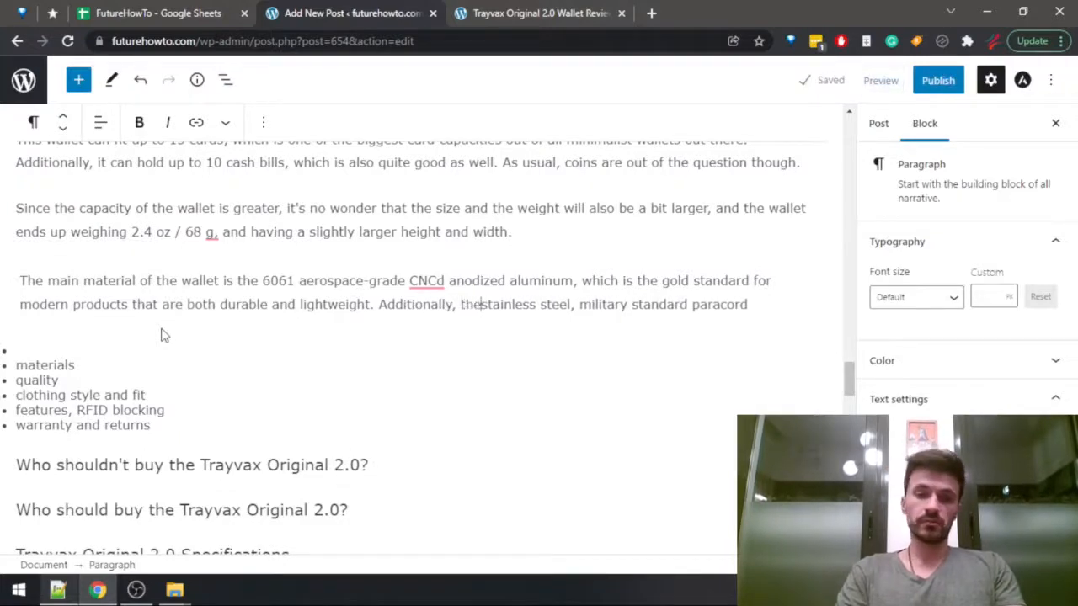
type("cludes some stainless")
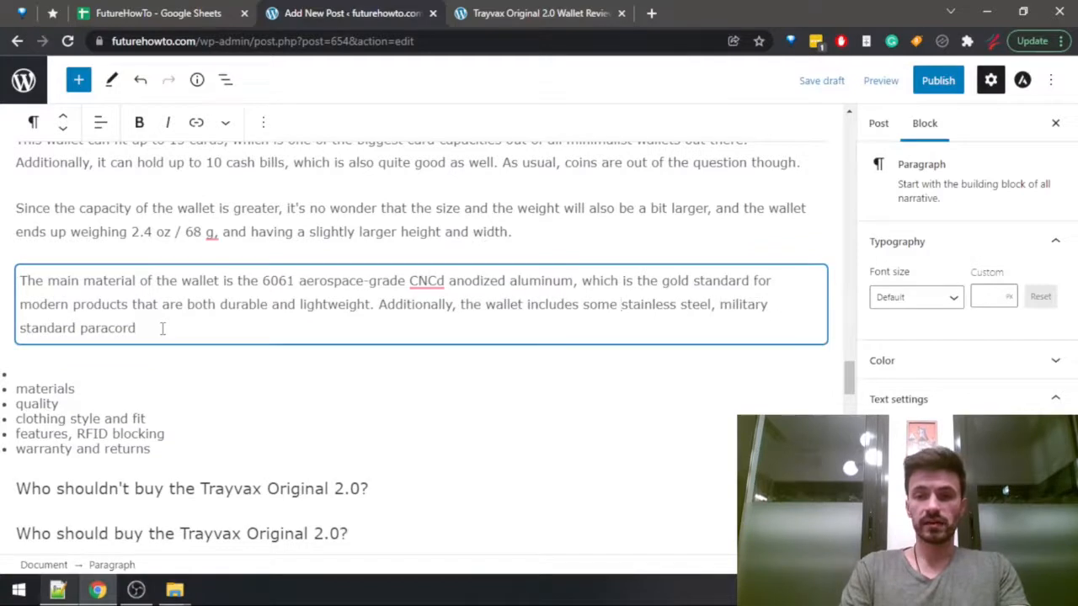
type(" steel ")
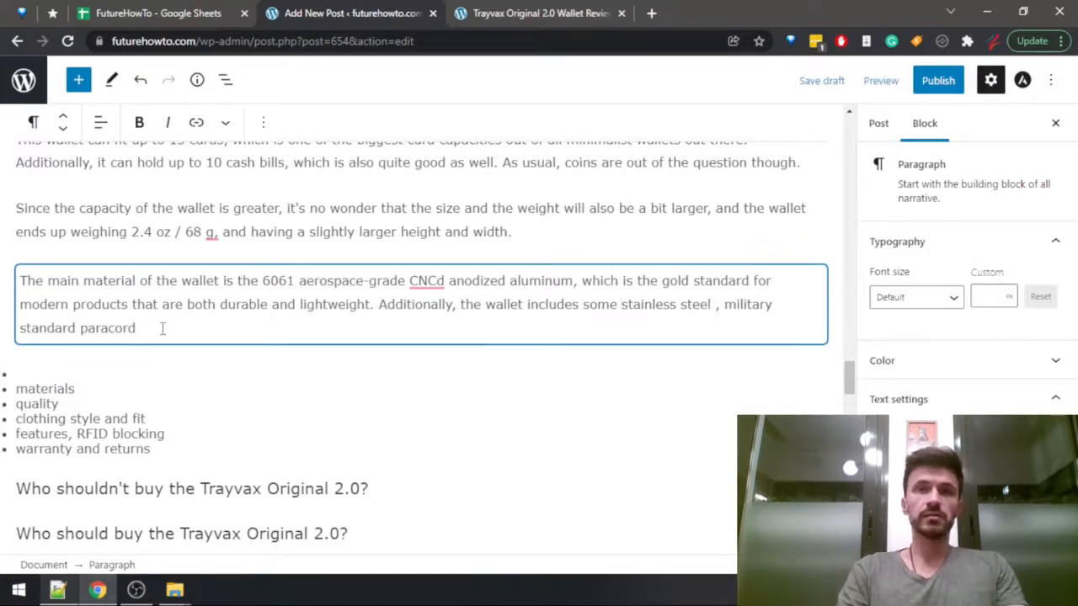
type("in some of ")
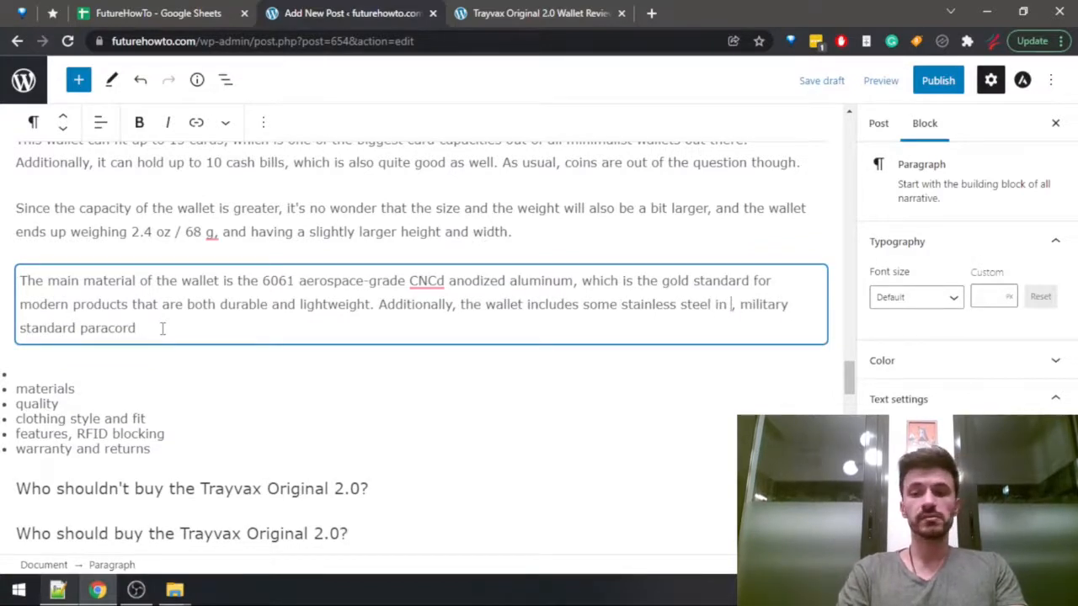
type("t")
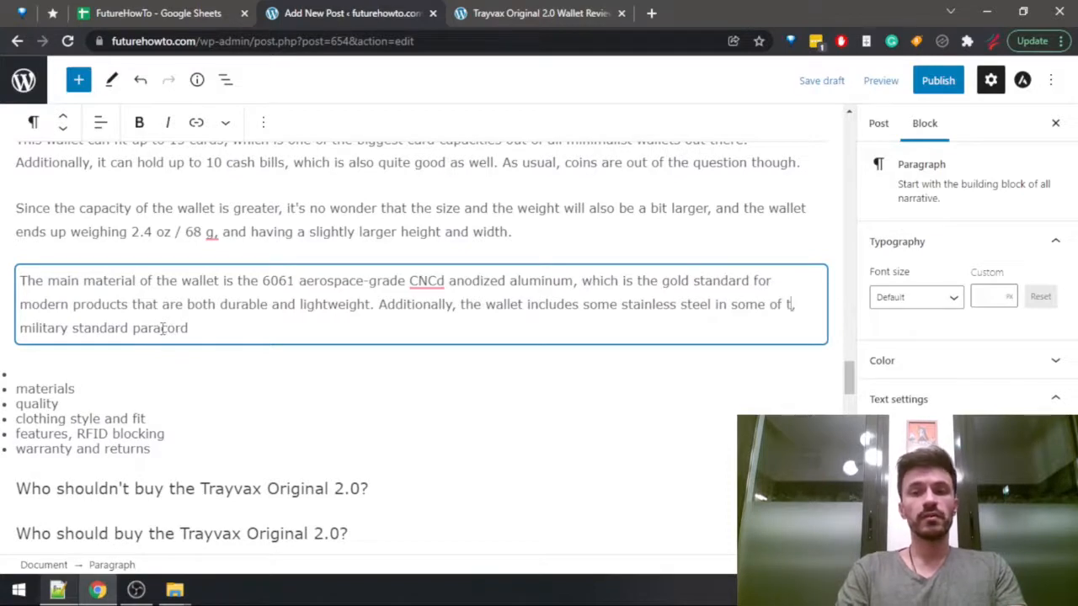
type("he parts that ne")
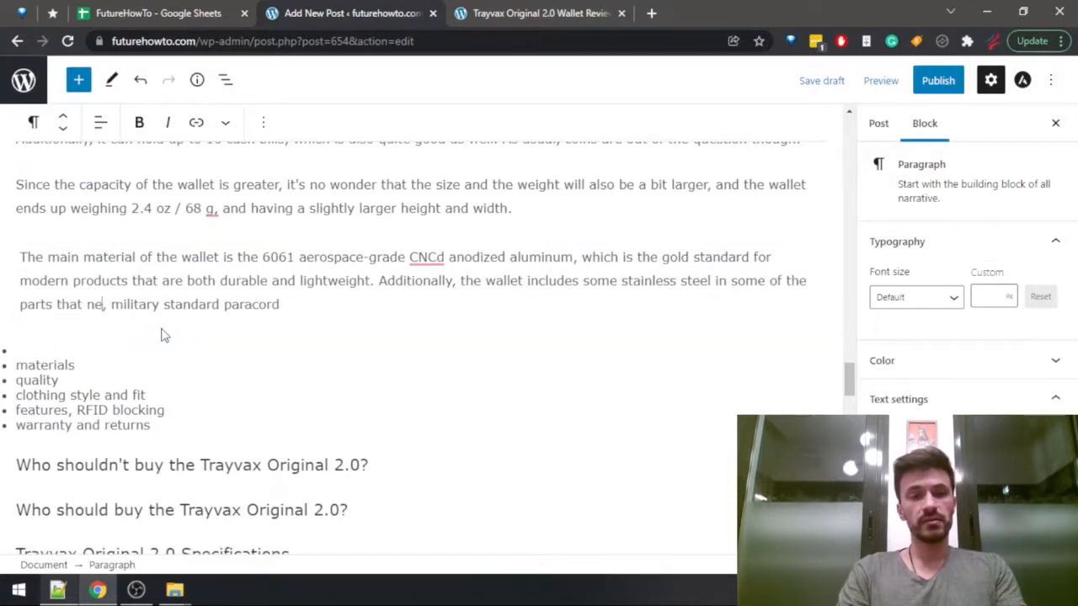
type("ed to be extra-")
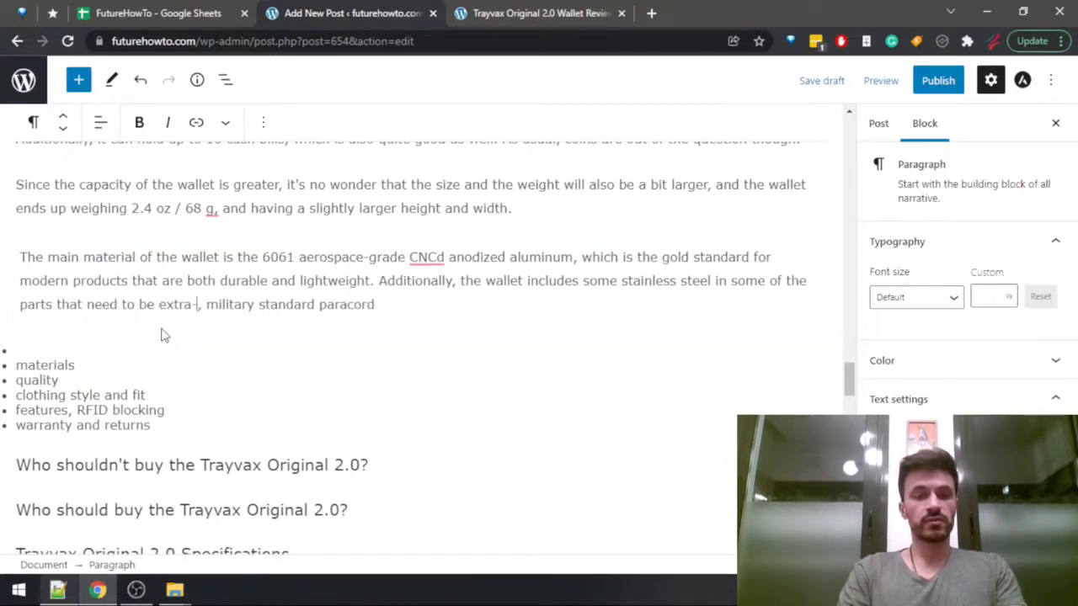
type("tough,")
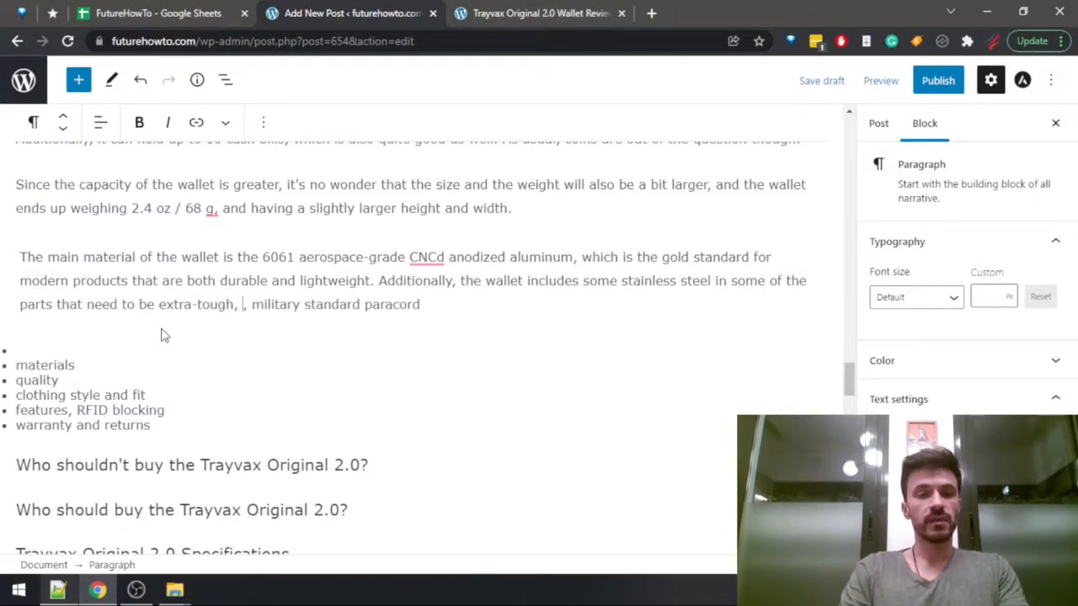
Replace the leftover comma before "military standard" with "and the paracord is also quite strong,".
key("ctrl+shift+Right")
key("ctrl+shift+Right")
key("ctrl+shift+Right")
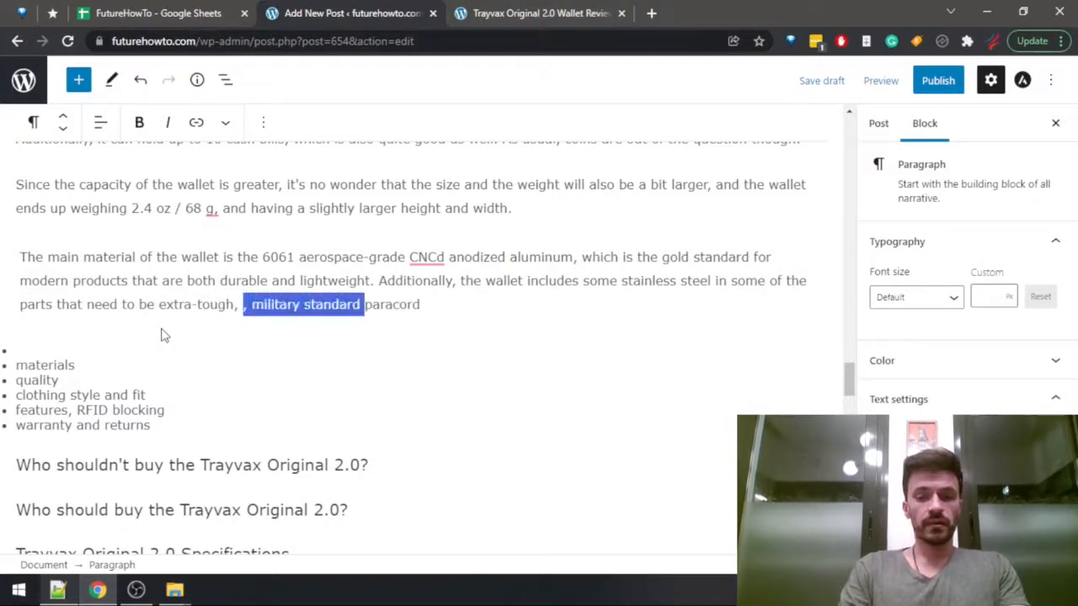
key("Left")
type("and the")
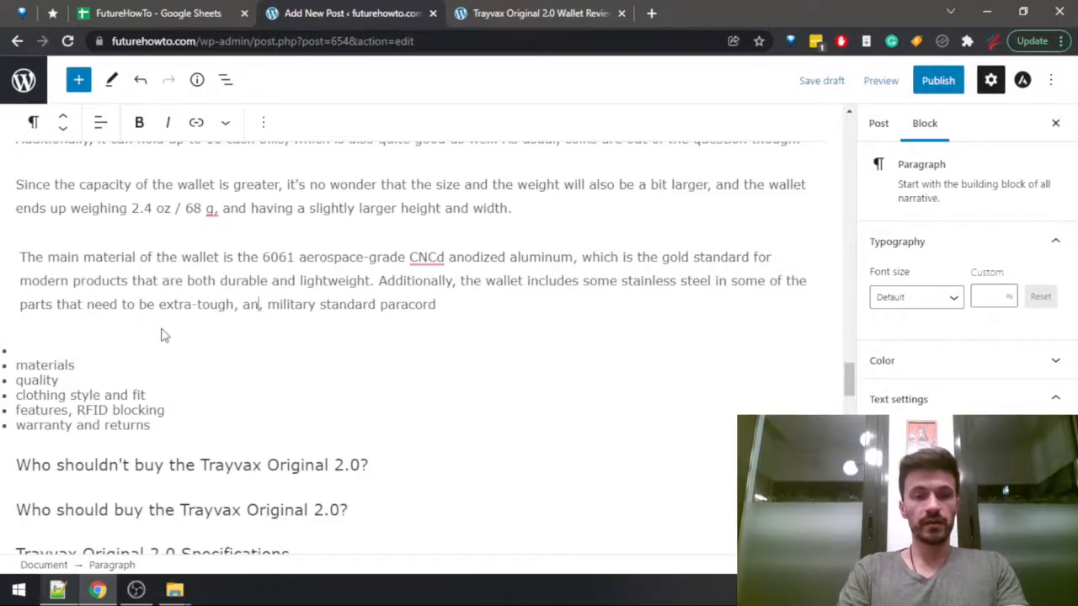
key("ctrl+shift+Right")
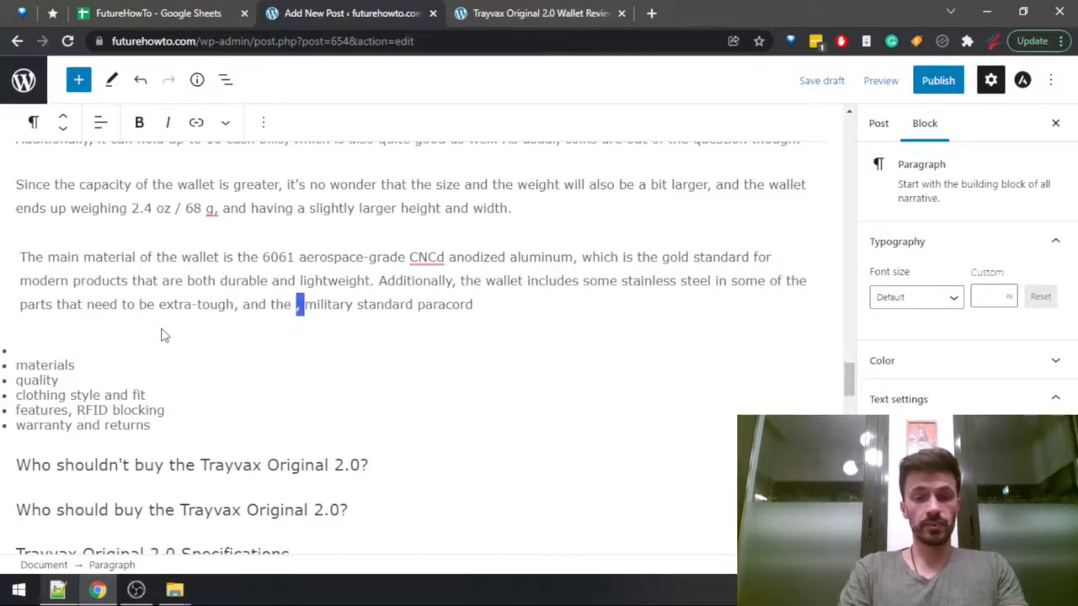
type("paracord is a")
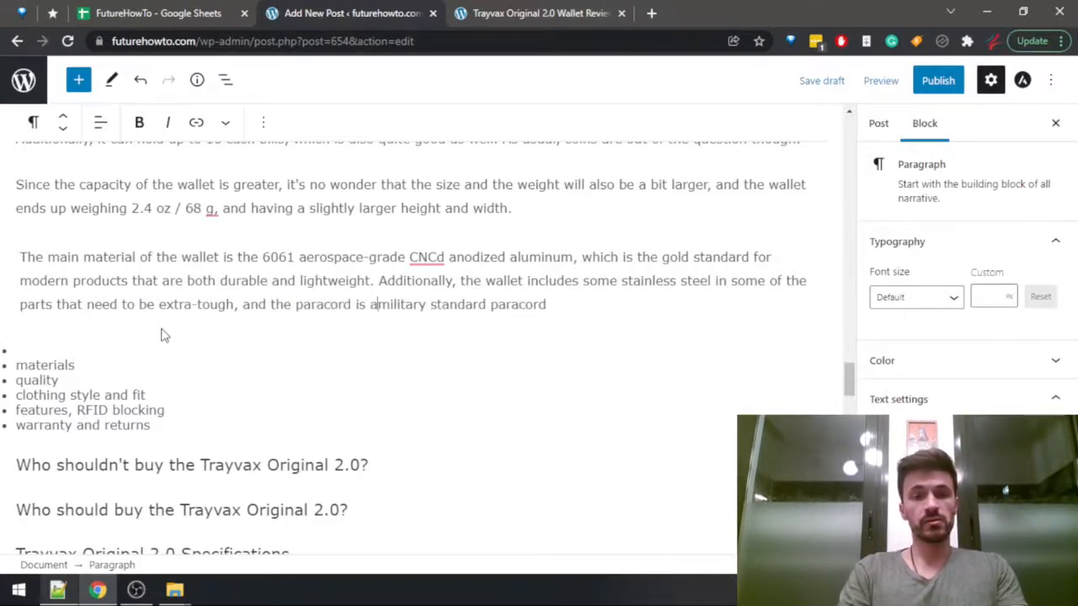
type("lso quite ")
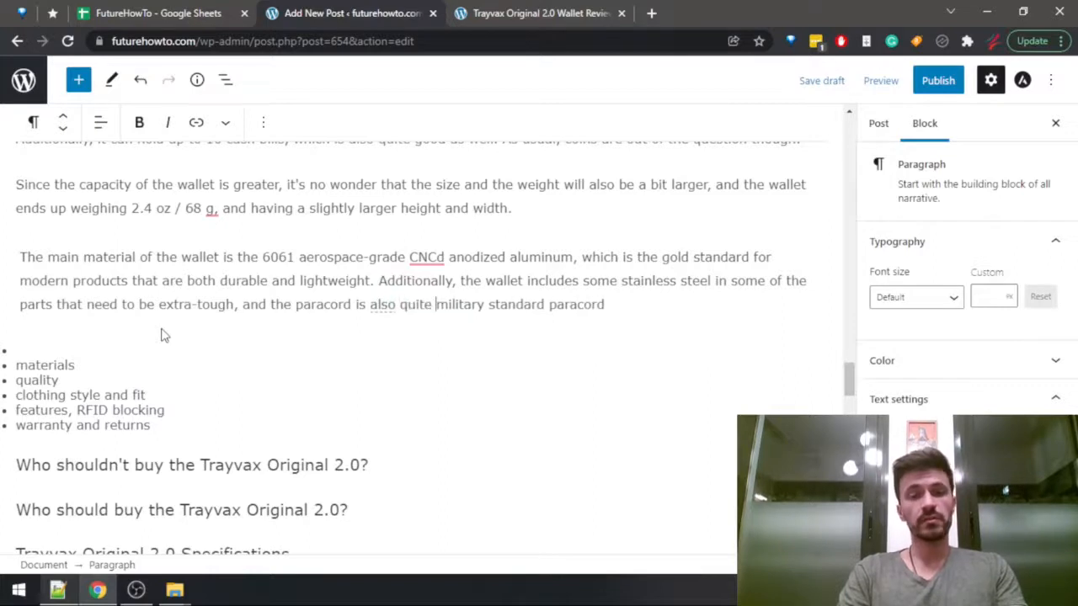
type("strong, ")
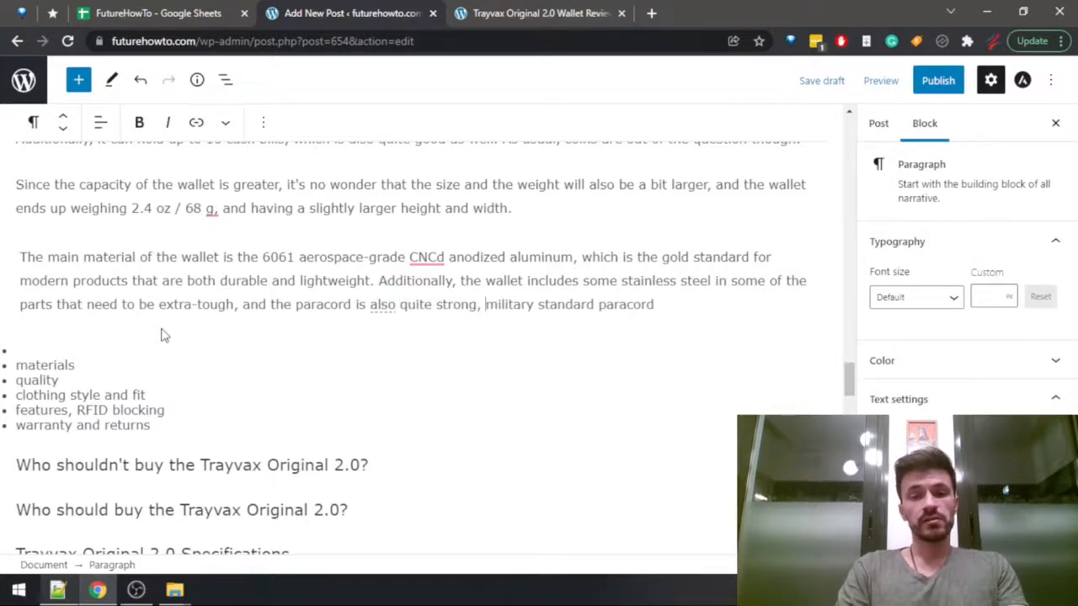
type("satisf")
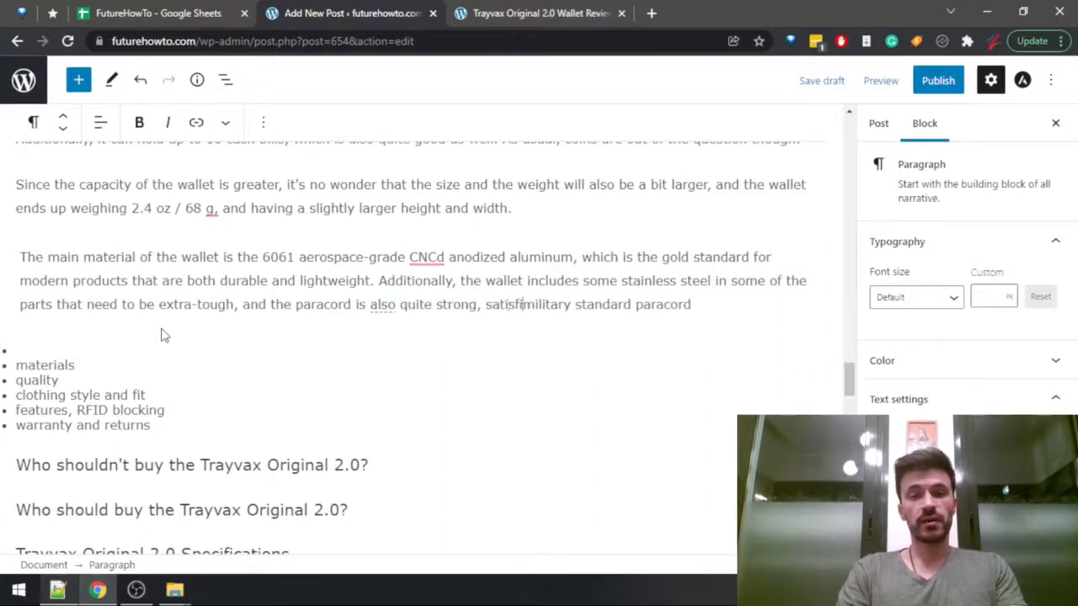
type("y")
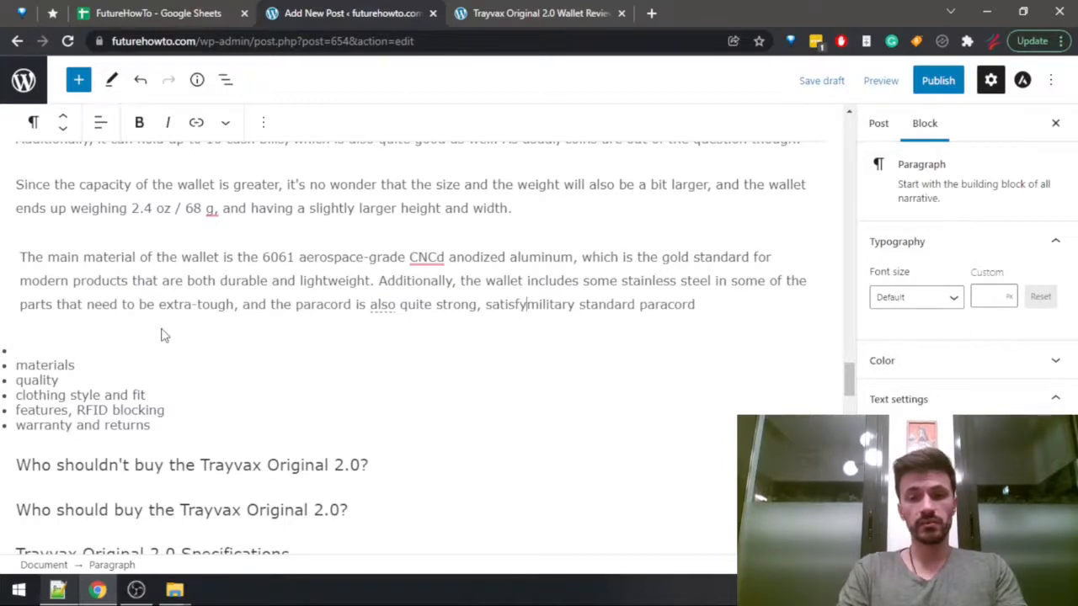
type("ing the")
Finish the sentence with "satisfying the military standard.", removing the trailing word "paracord".
key("End")
key("ctrl+BackSpace")
key("ctrl+BackSpace")
type("s")
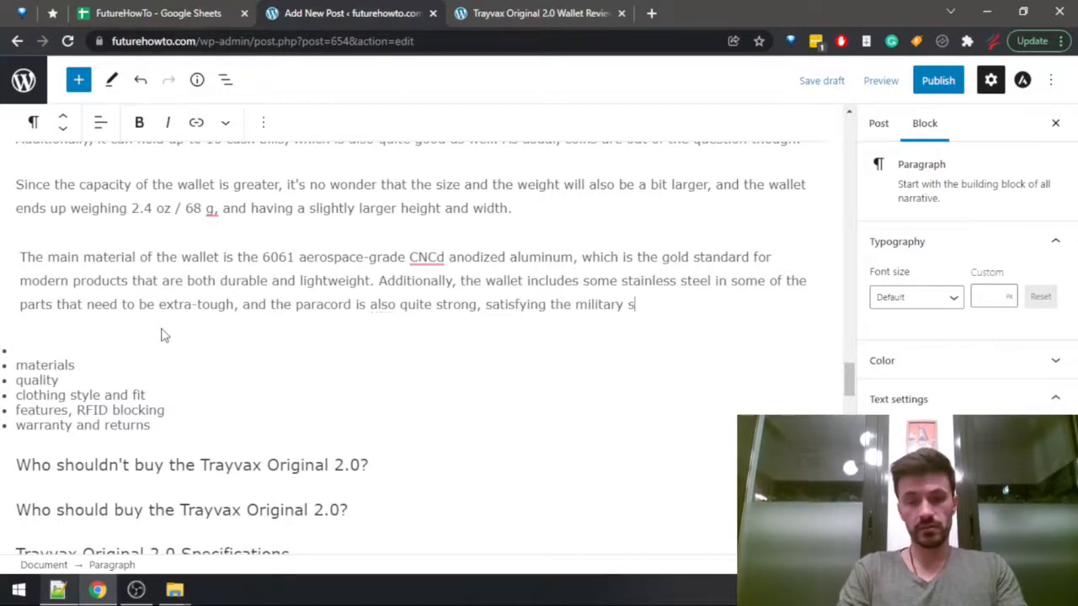
type("tandard and")
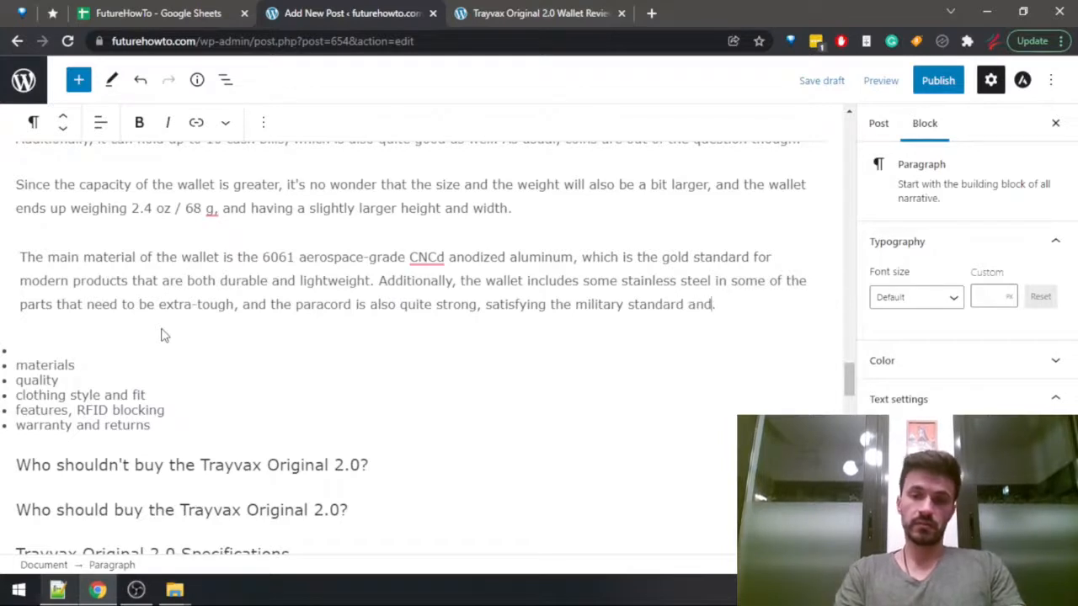
key("ctrl+BackSpace")
type("()")
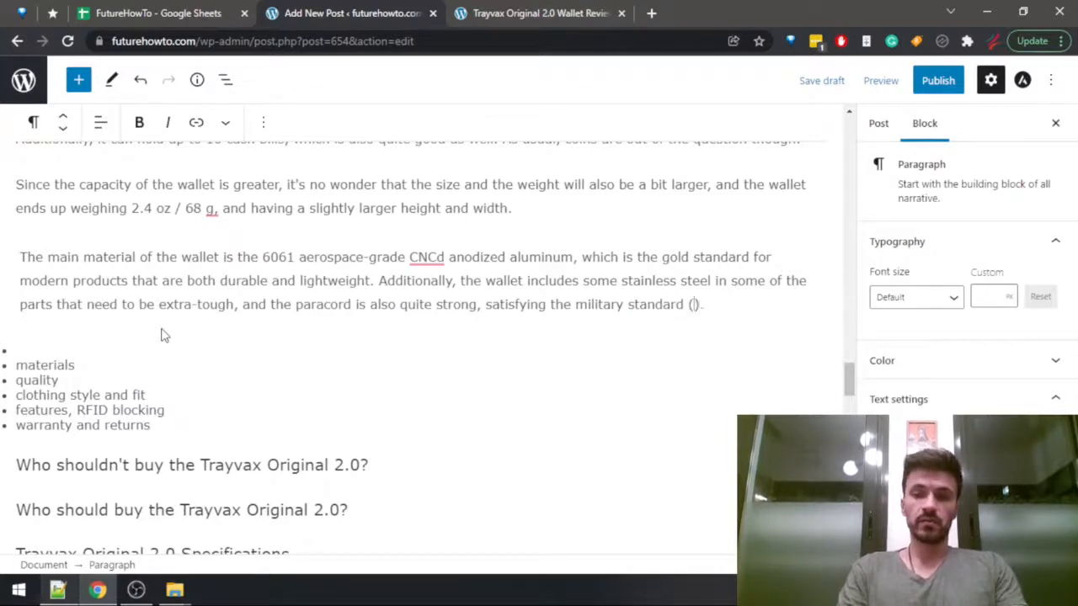
type("it's")
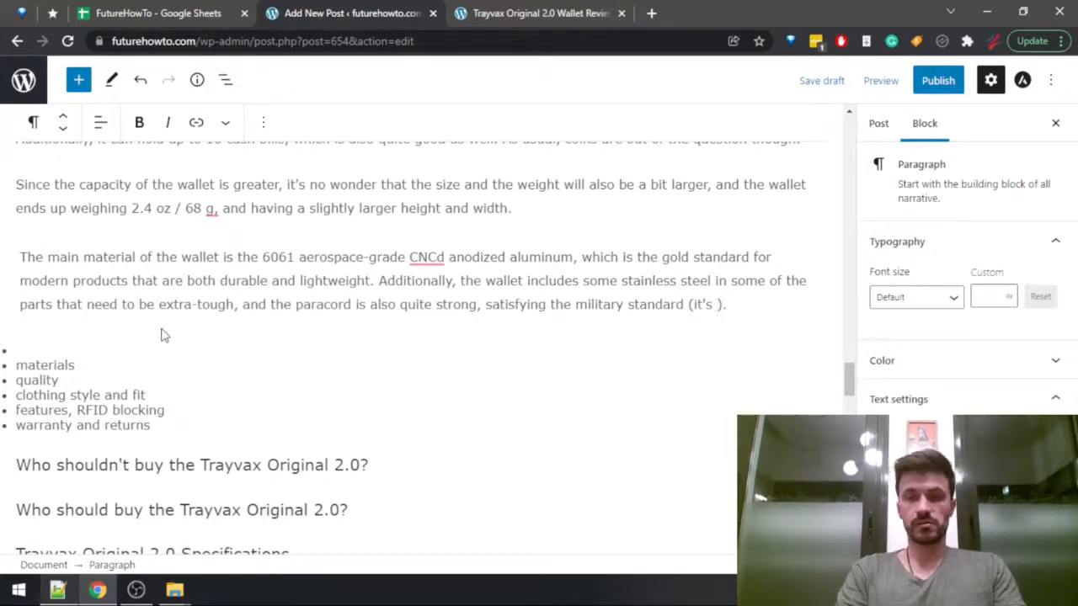
key("ctrl+BackSpace")
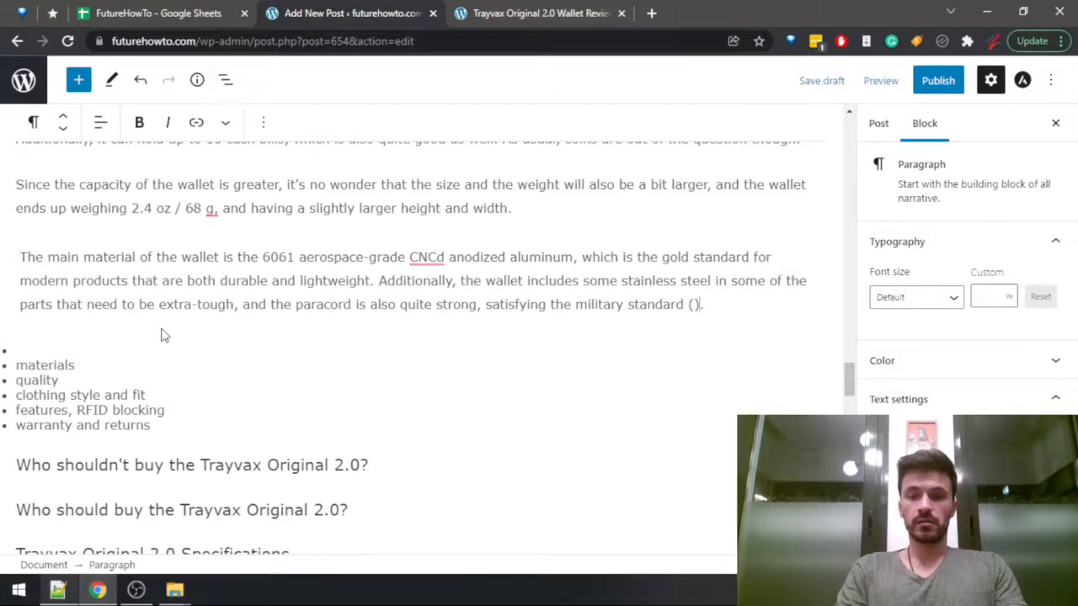
key("Right")
key("shift+Left")
key("shift+Left")
key("shift+Left")
key("BackSpace")
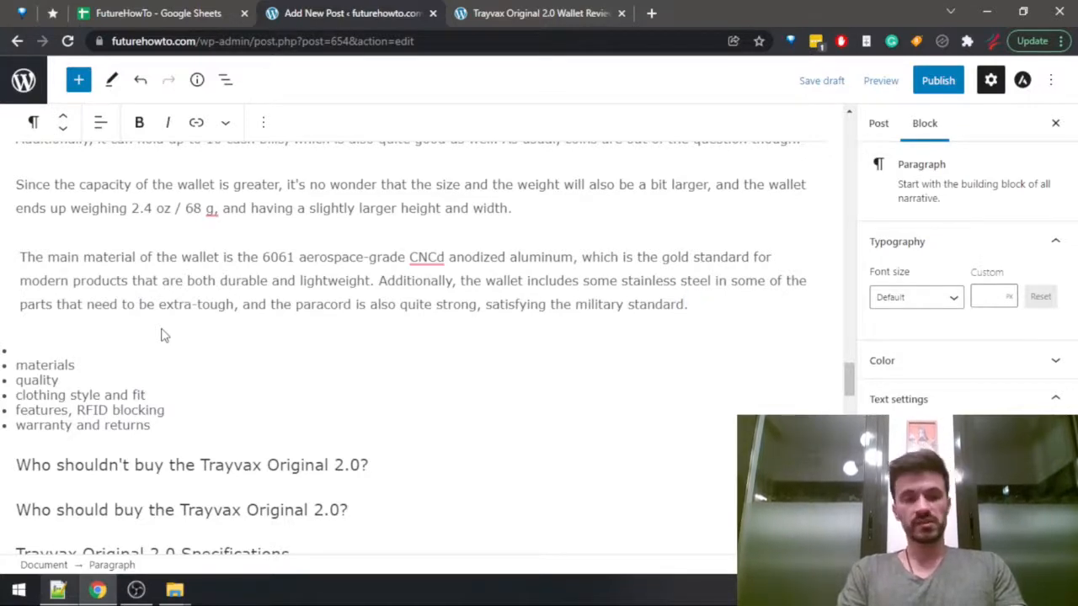
Add "All of that makes the wallet very sturdy, tough," after "satisfying the military standard." in the materials paragraph.
key("Right")
key("Up")
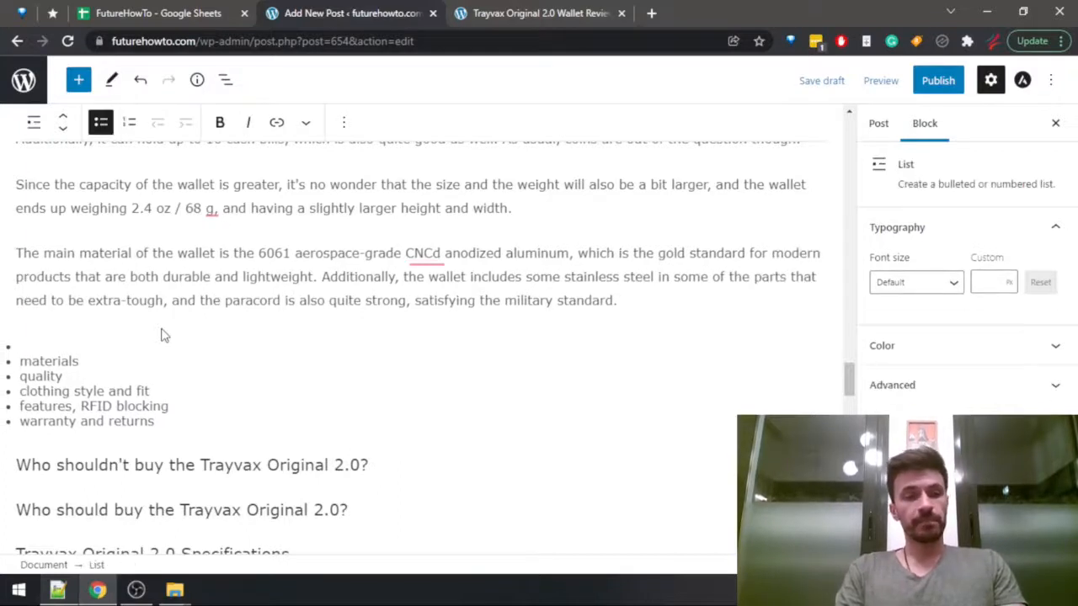
key("Left")
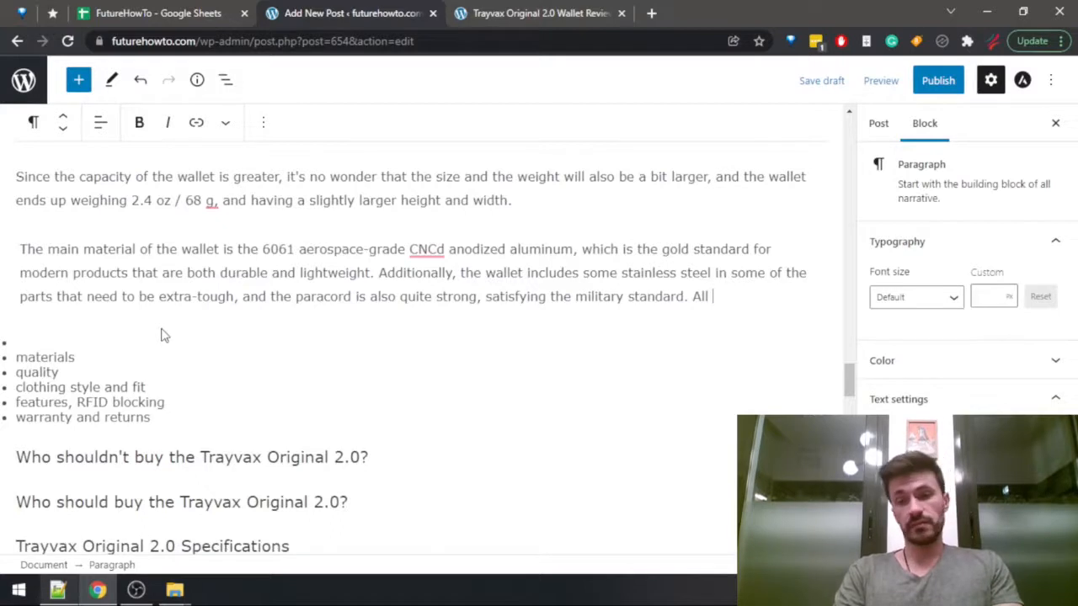
type("of that makes the wallet ")
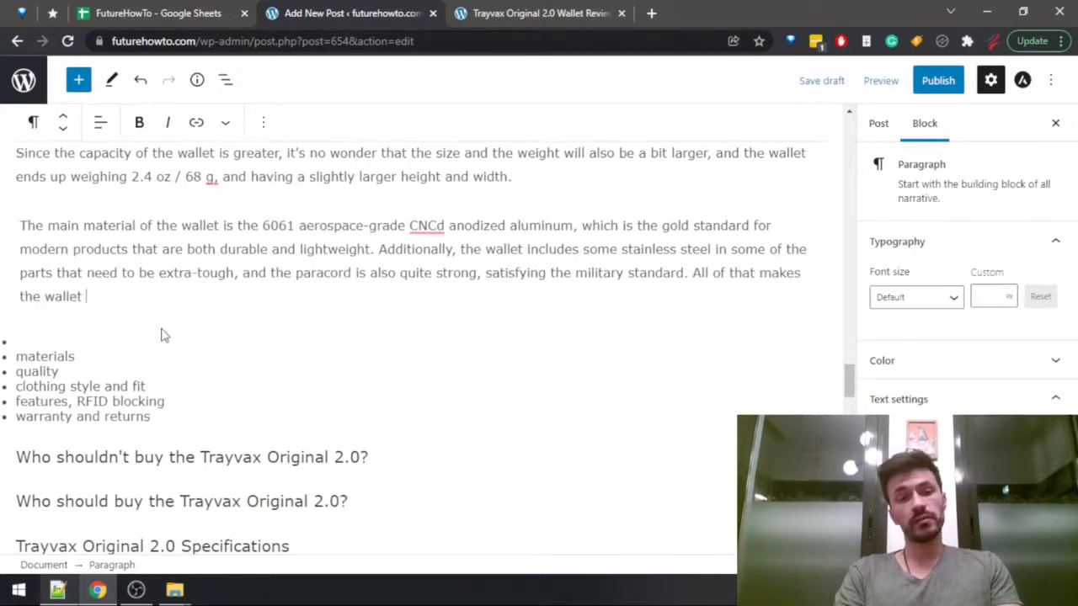
type("very")
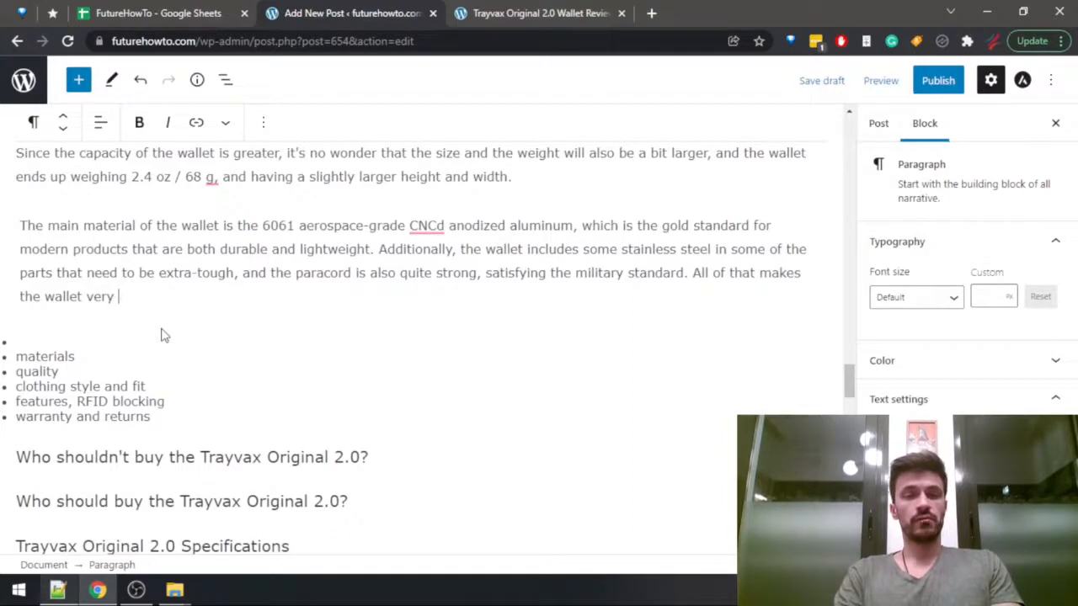
type("s")
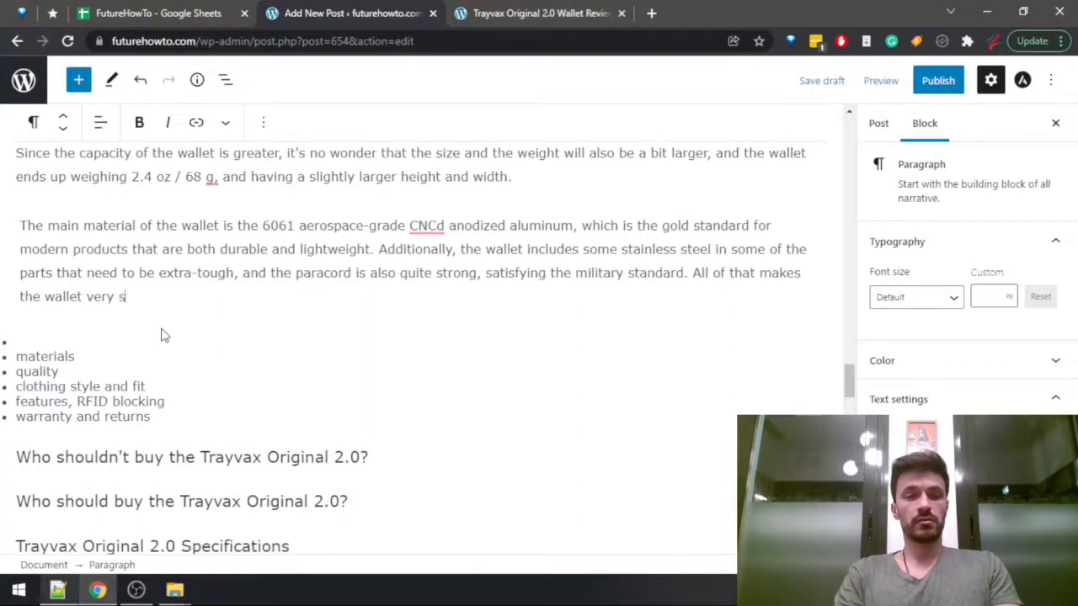
type("turdy, t")
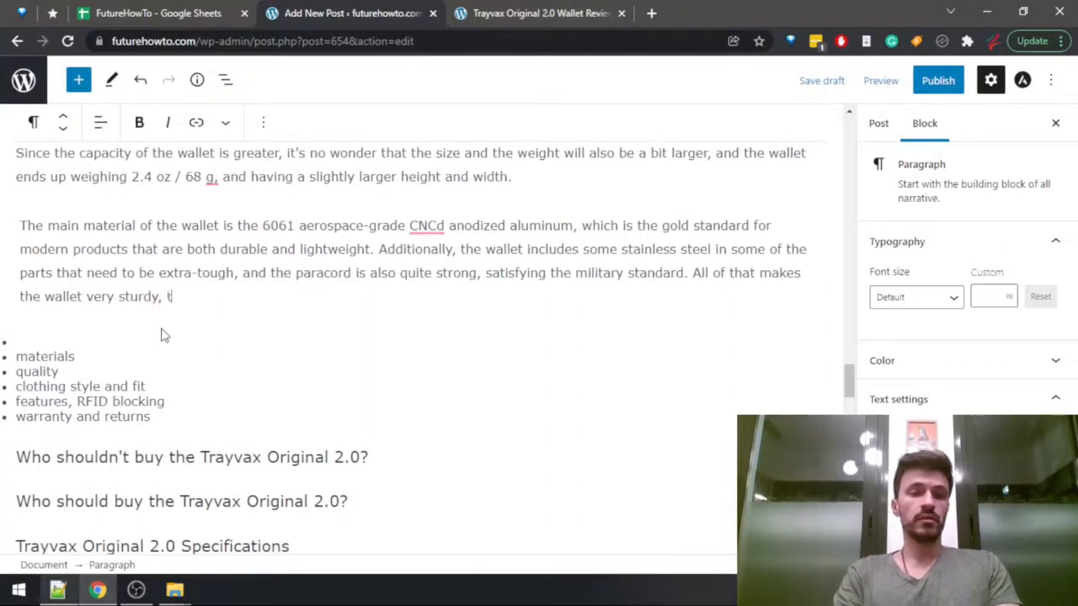
type("ough, and w")
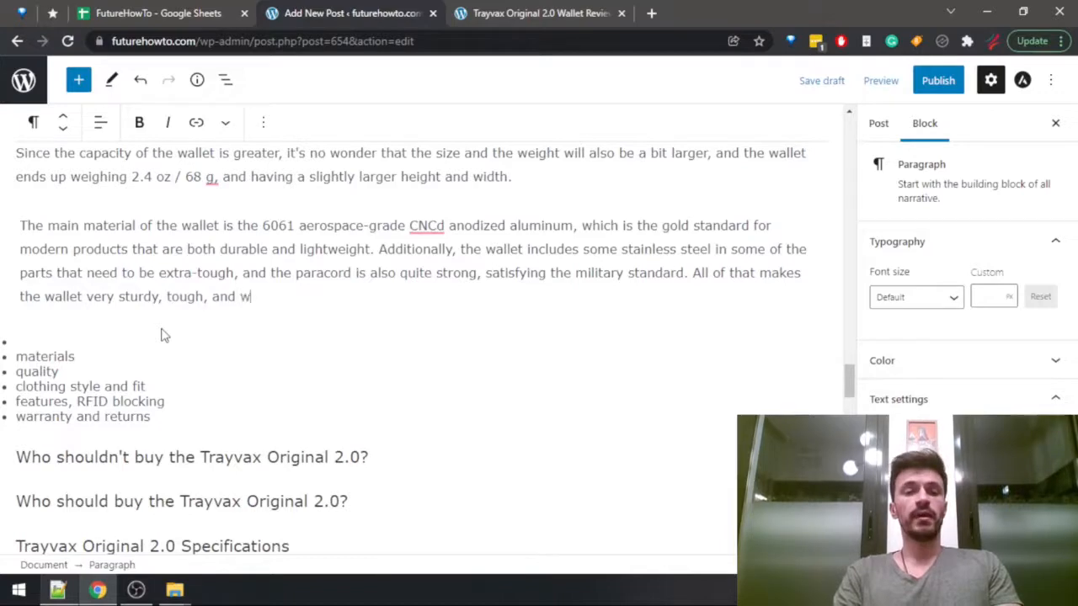
key("ctrl+BackSpace")
key("ctrl+BackSpace")
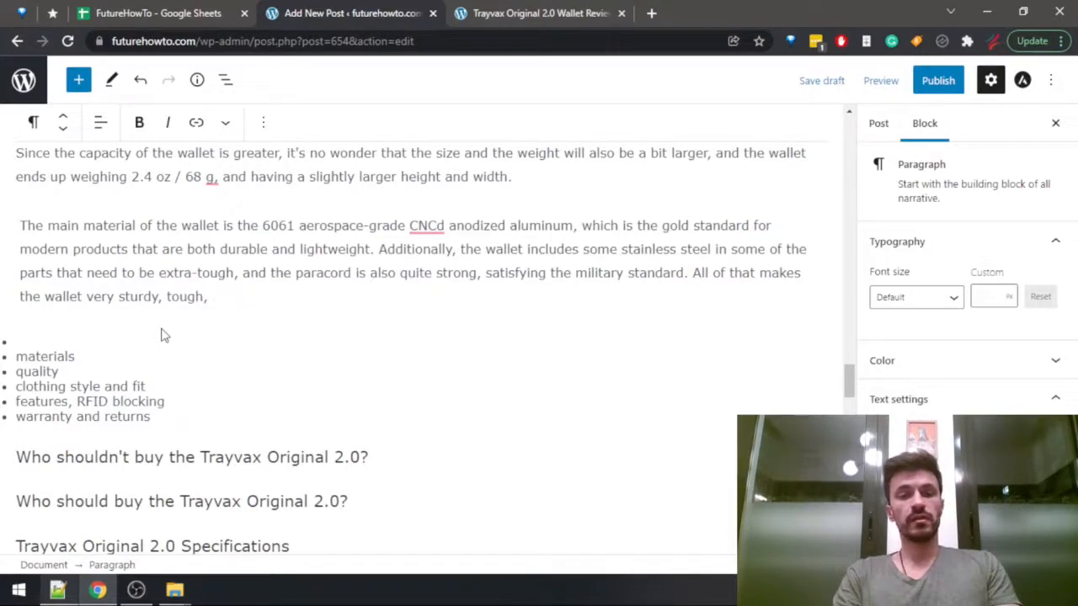
Switch to the FutureHowTo spreadsheet and check the features cell of the Trayvax Original 2.0 row.
key("ctrl+shift+Tab")
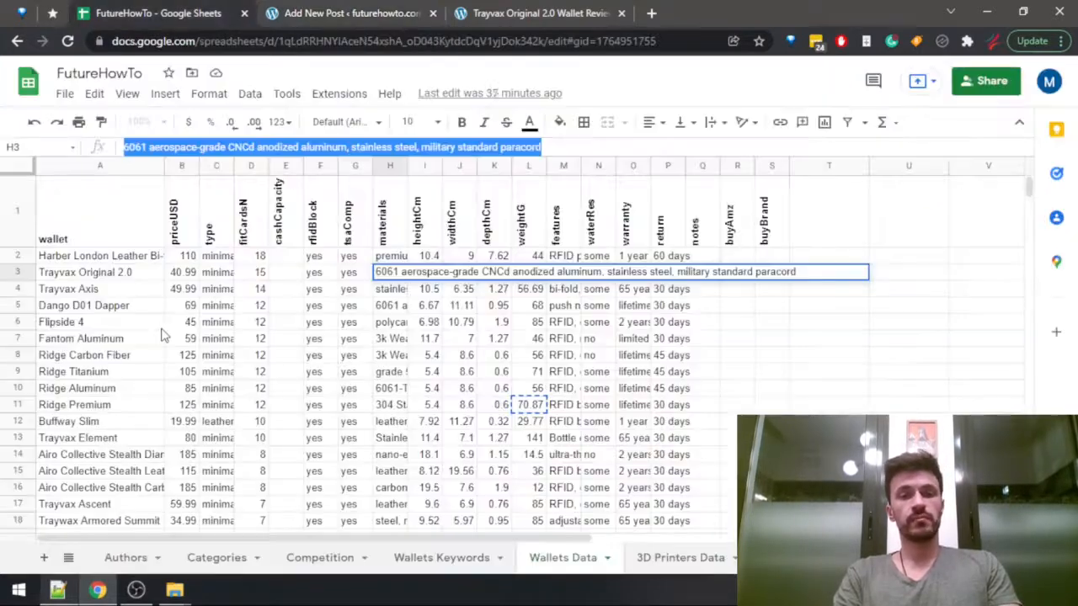
key("Tab")
key("Tab")
key("Tab")
key("Tab")
key("Tab")
key("Tab")
key("Tab")
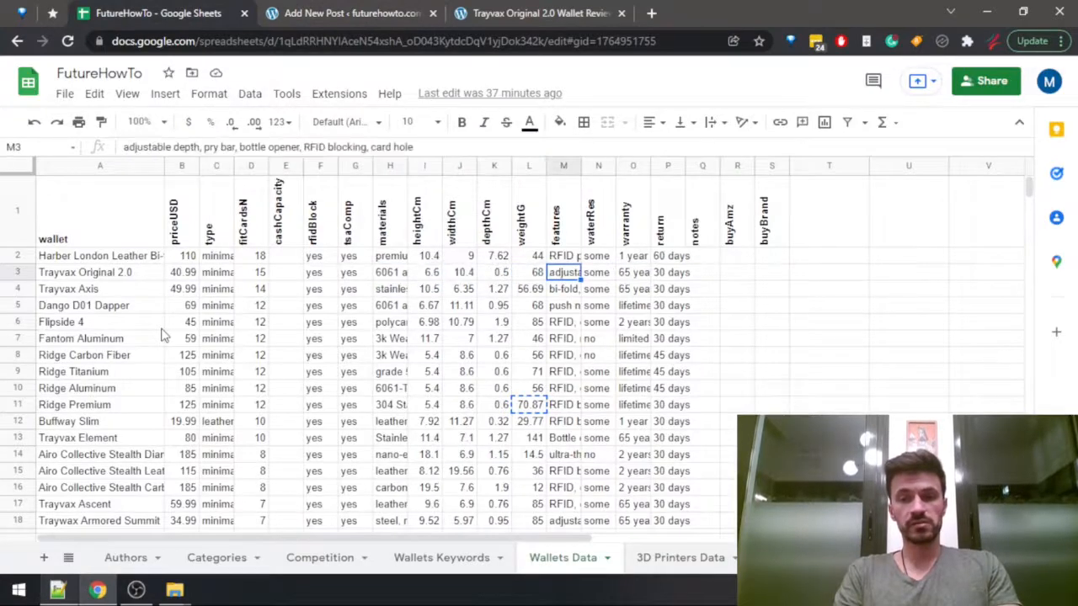
Return to the post draft and finish the materials paragraph's last sentence with "and long-lasting.".
key("ctrl+Tab")
type("a")
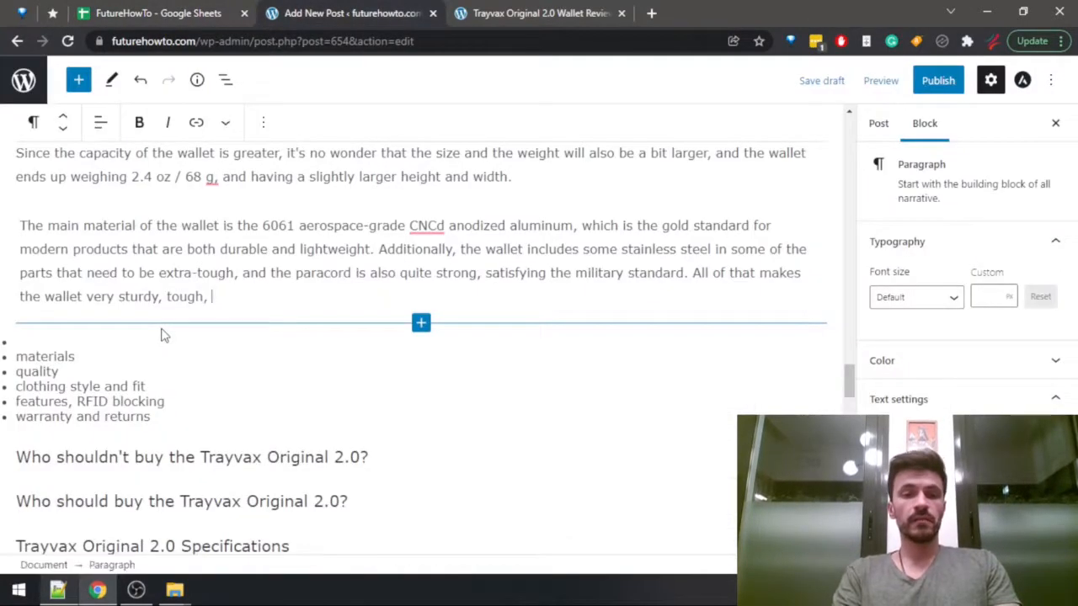
type("nd ")
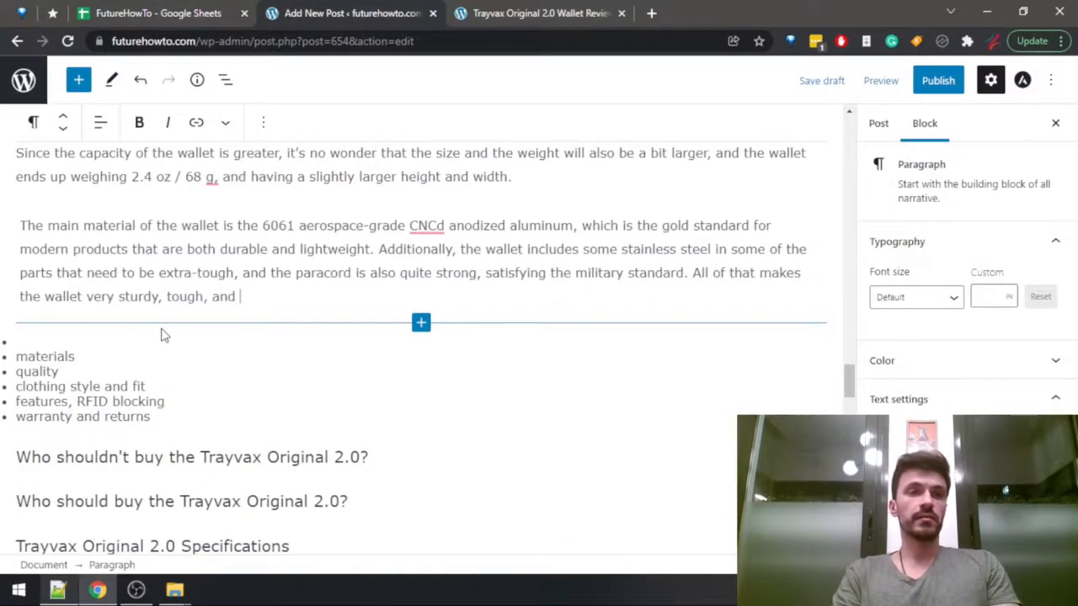
type("long-lasting.")
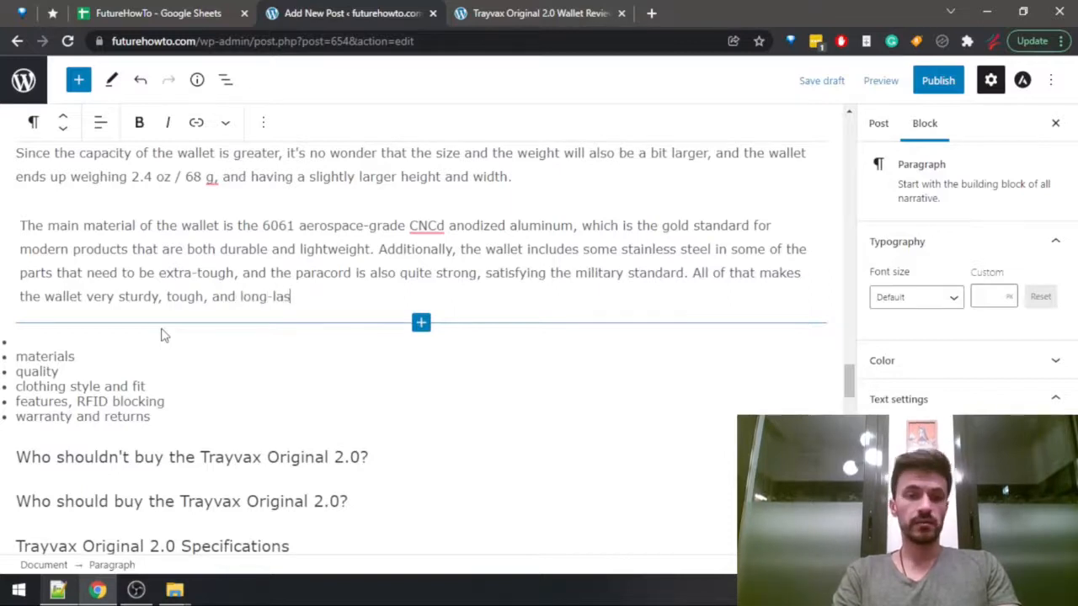
Remove "materials" and "quality" from the bulleted outline and open a new empty paragraph above the list.
left_click(165, 336)
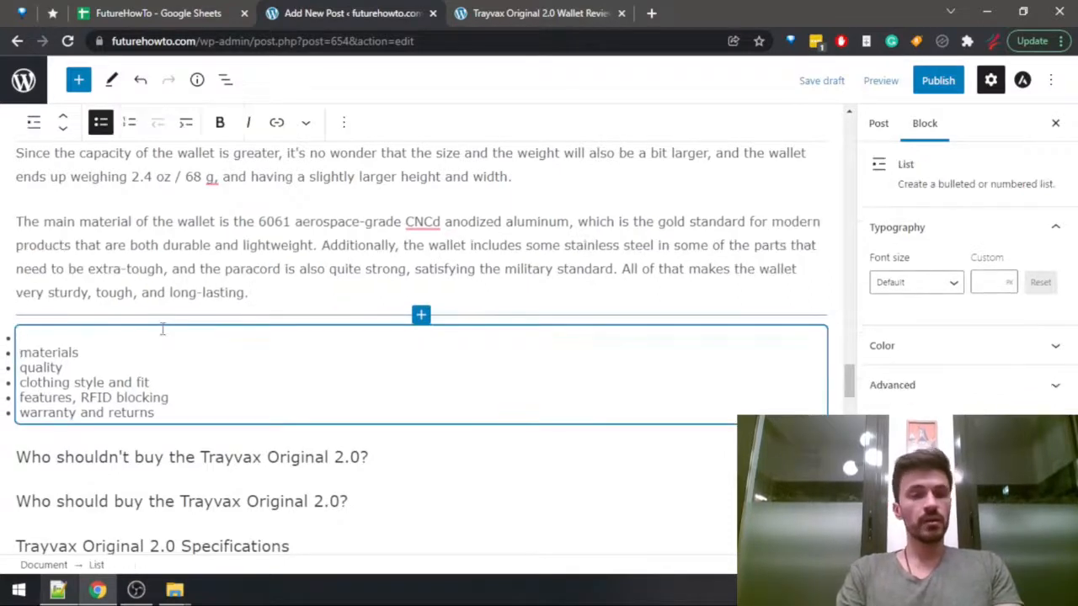
key("shift+Right")
key("shift+Right")
key("shift+Right")
key("shift+Right")
key("shift+Right")
key("shift+Right")
key("shift+Right")
key("shift+Right")
key("shift+Right")
key("shift+Right")
key("shift+Right")
key("shift+Right")
key("shift+Right")
key("shift+Right")
key("BackSpace")
key("BackSpace")
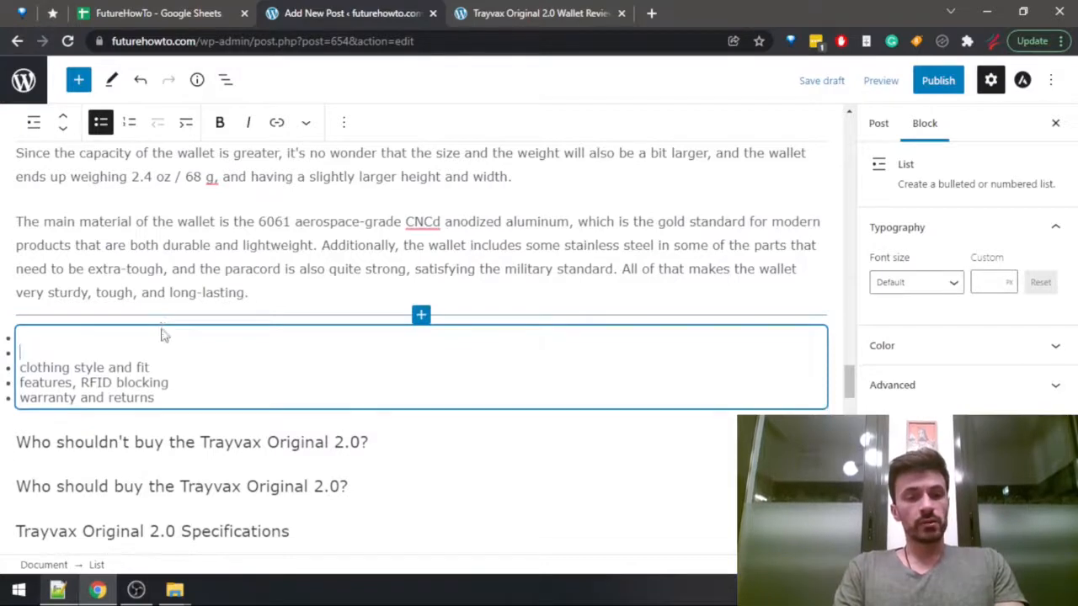
key("BackSpace")
key("Return")
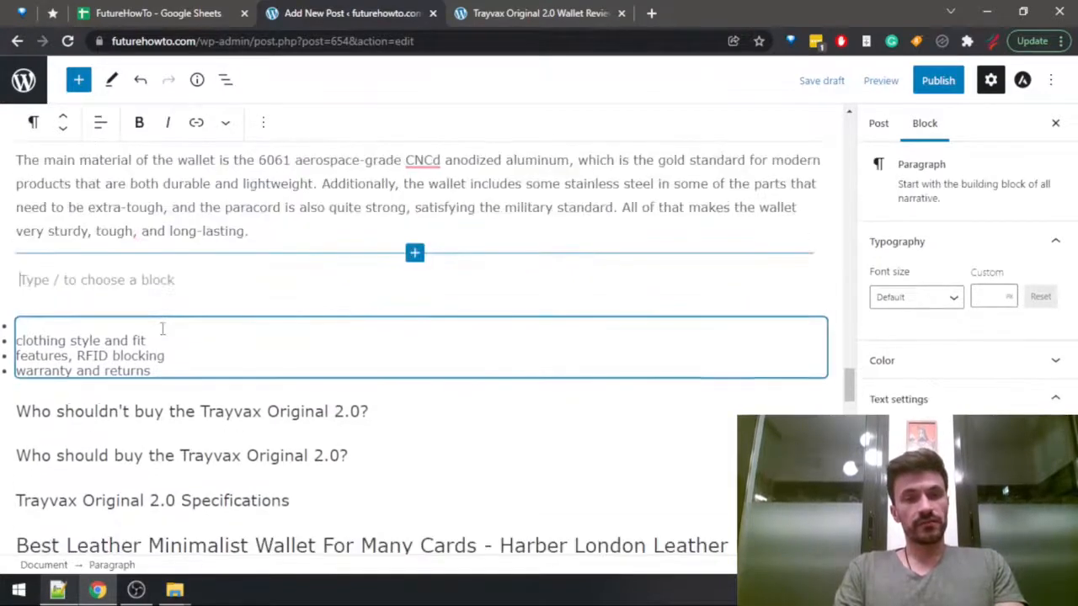
Search the published Trayvax Original 2.0 review for "cloth", read the clothing style section, and return to the draft.
key("ctrl+Tab")
key("BackSpace")
key("BackSpace")
key("BackSpace")
type("loth")
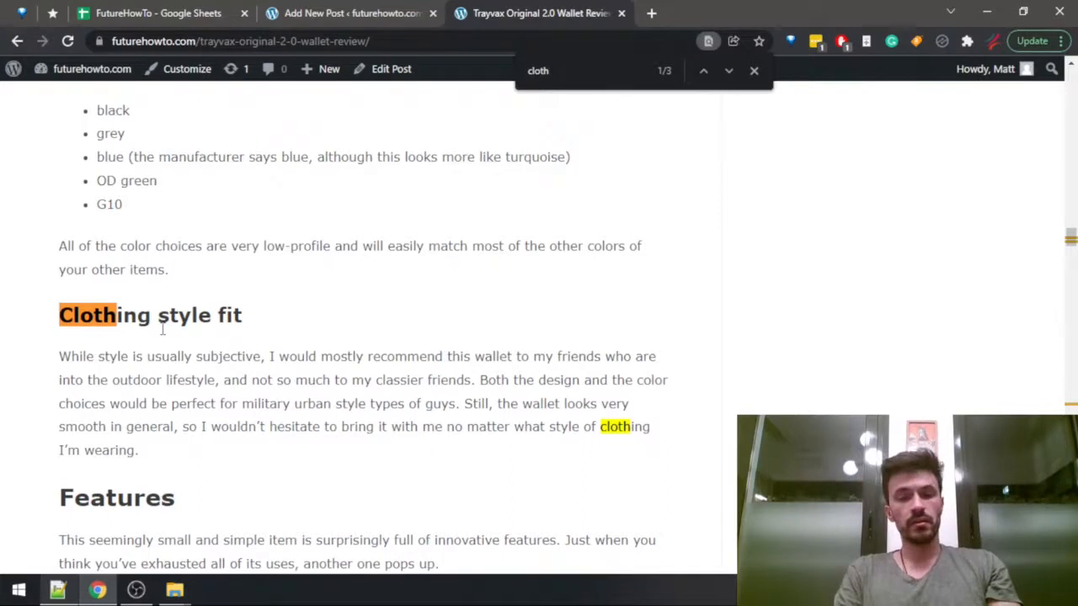
key("ctrl+shift+Tab")
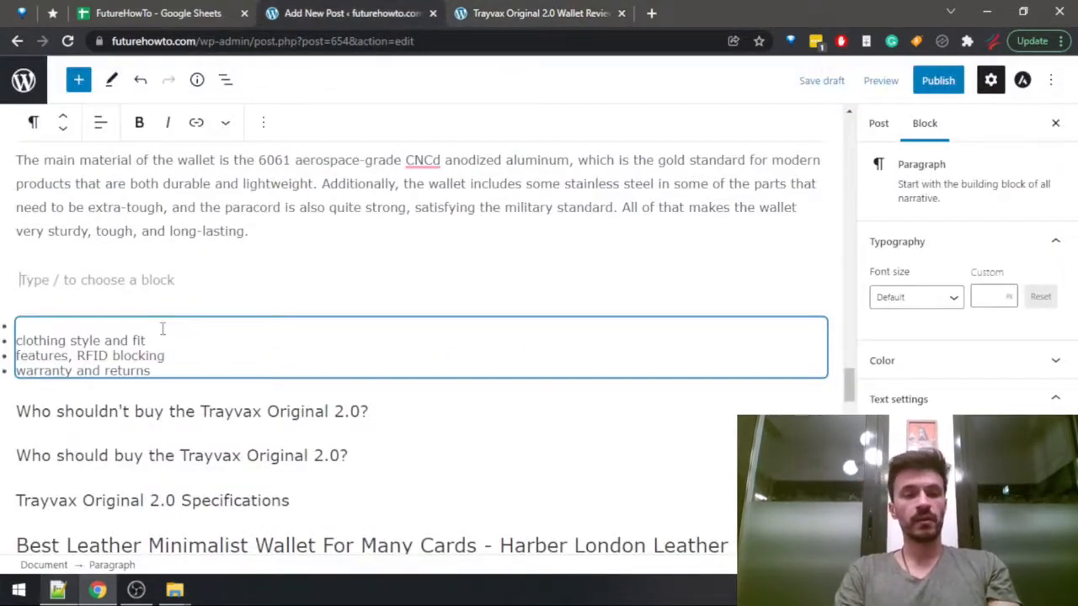
Start the new paragraph with "The wallet will probably not be the first choice for elegant or classy people,".
type("The wallet ")
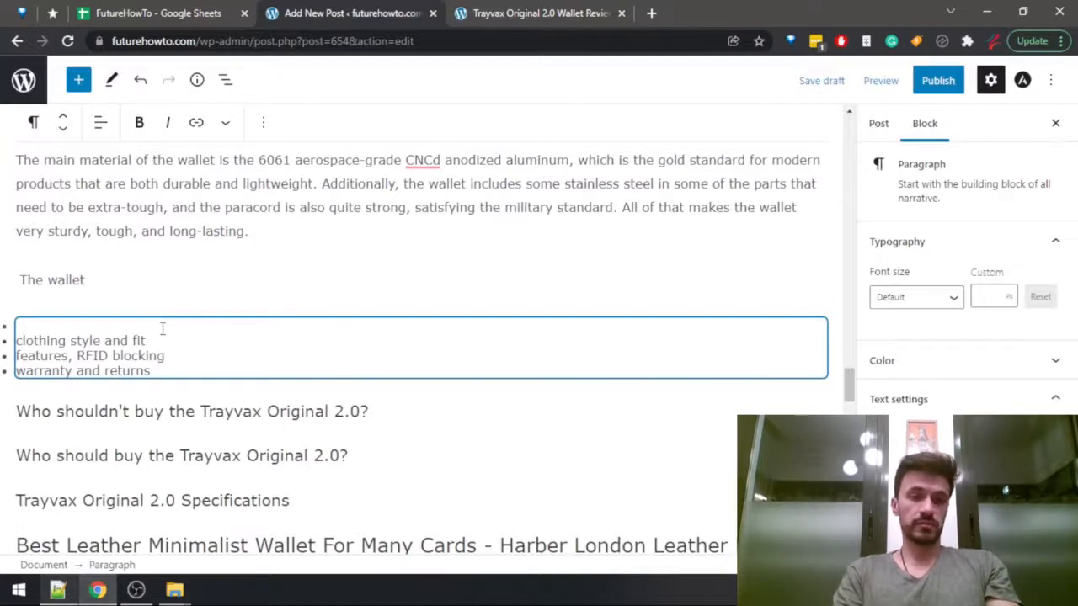
type("will probably ")
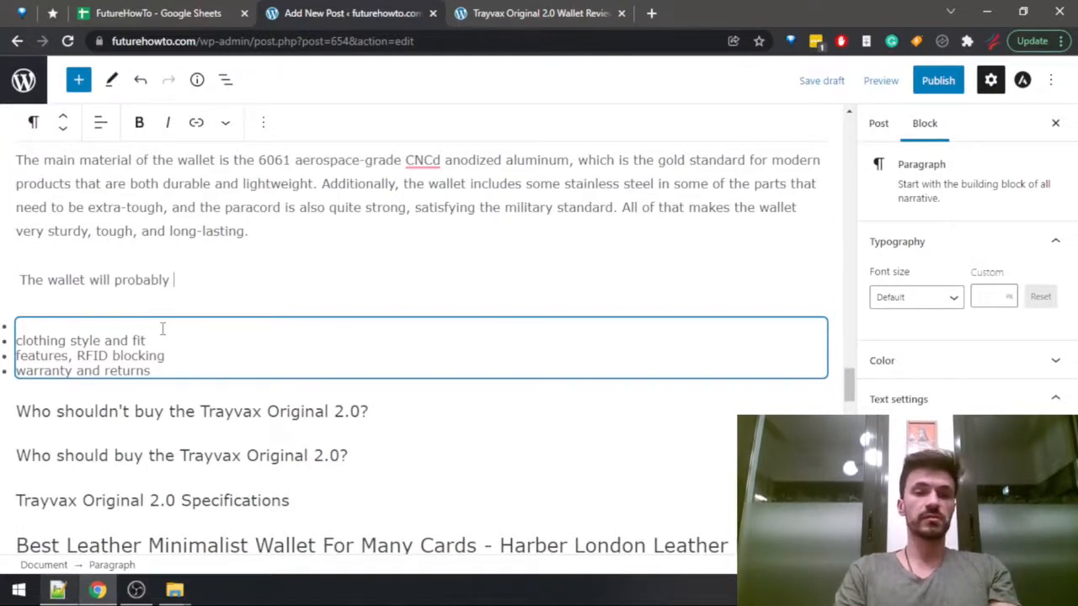
type("not be the first choice of")
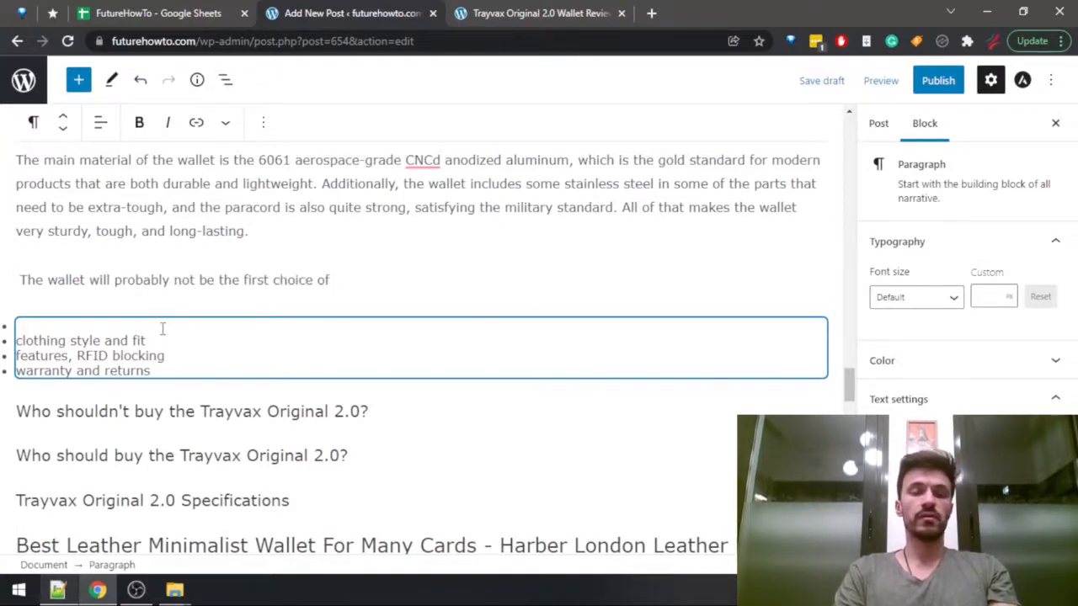
key("BackSpace")
key("BackSpace")
type("for elegant or")
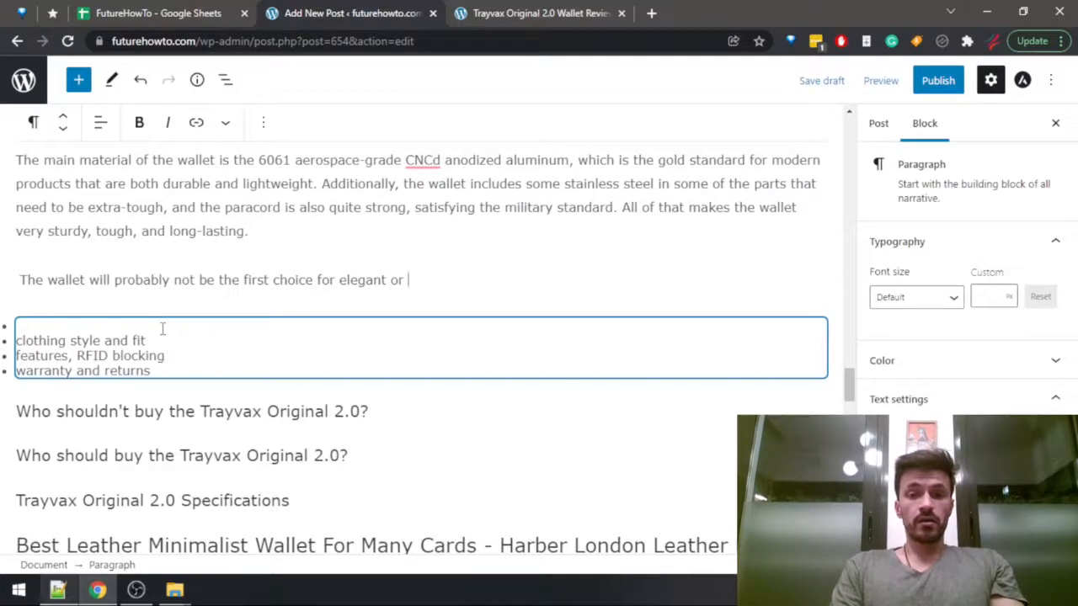
type(" classy")
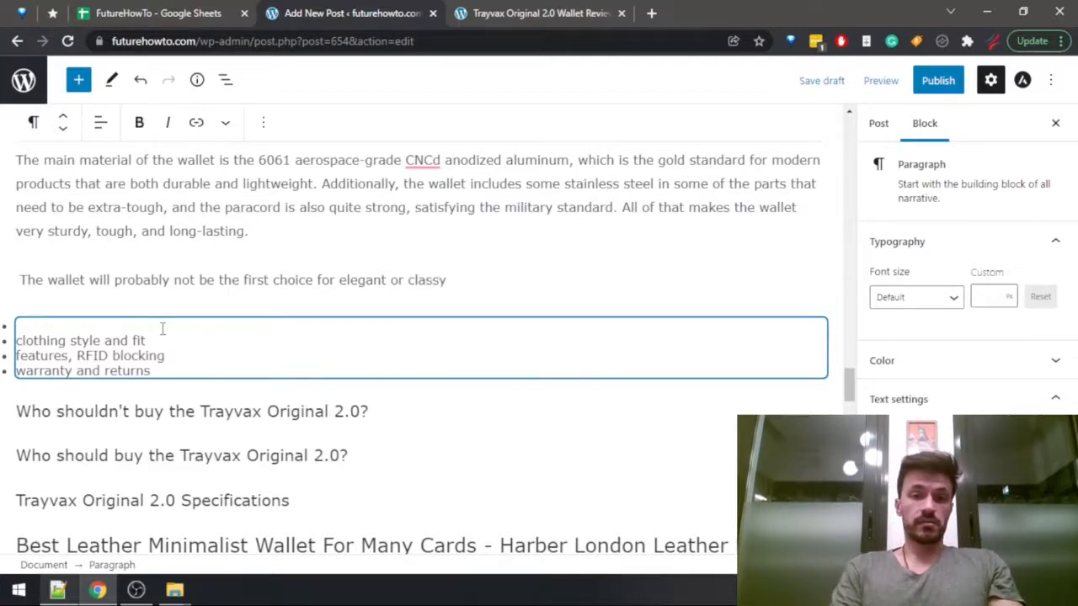
type(" peop")
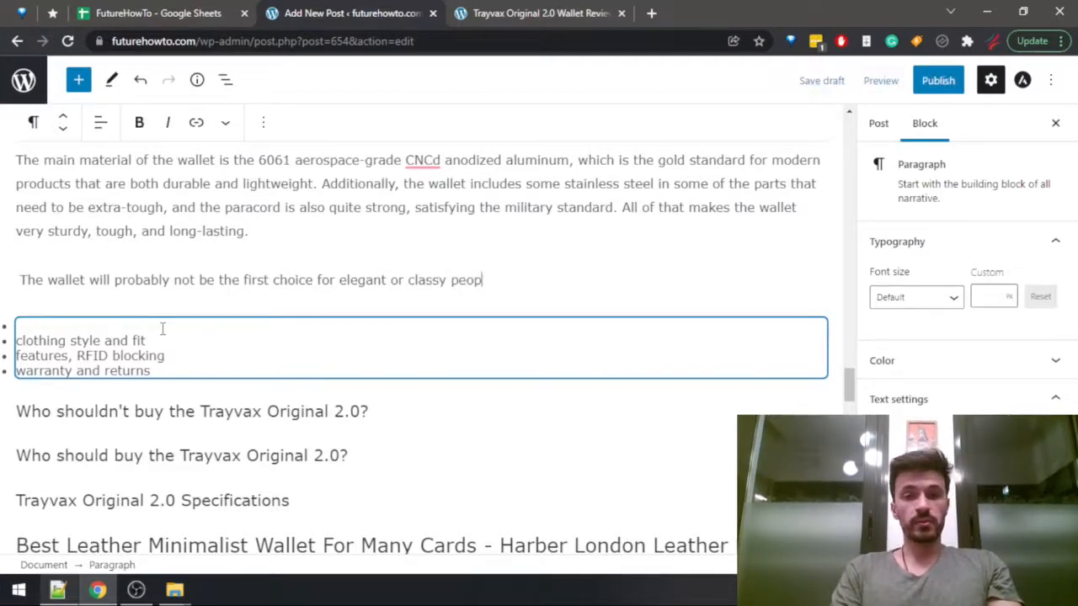
type("le, but")
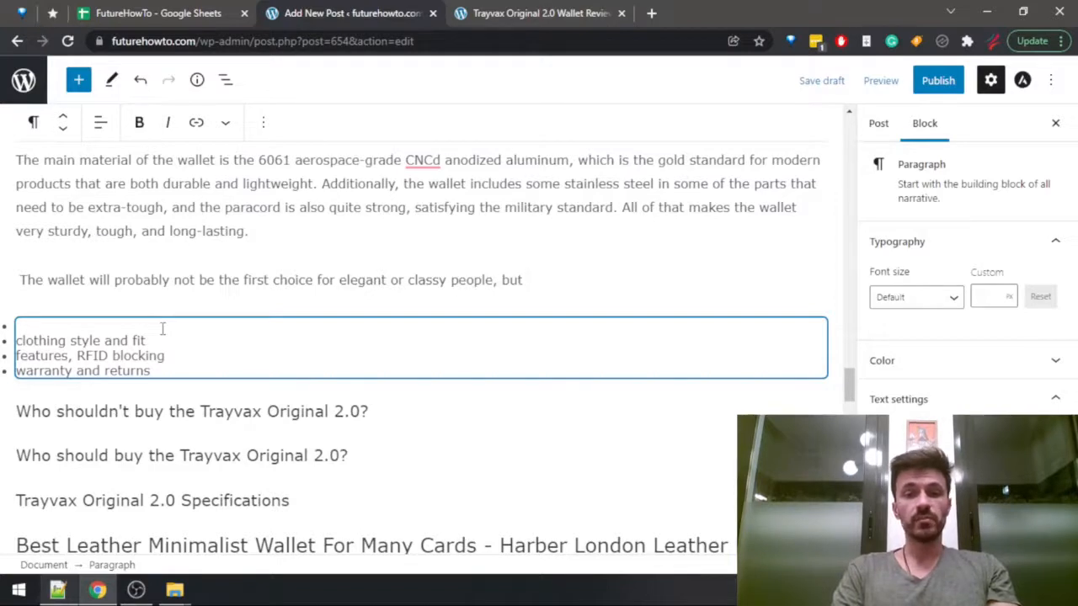
key("BackSpace")
key("BackSpace")
key("BackSpace")
key("BackSpace")
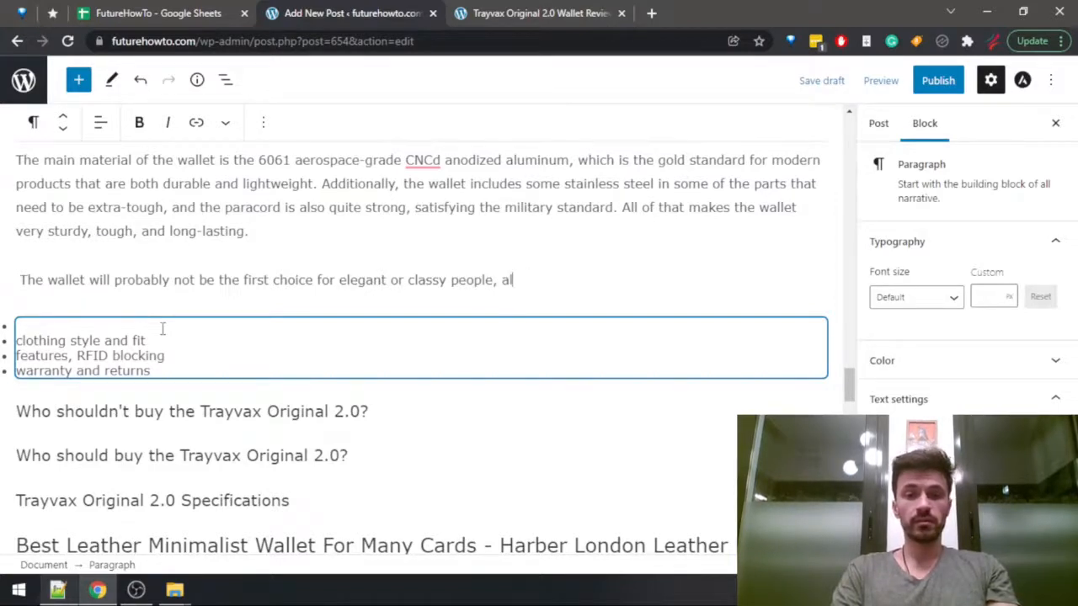
Continue the clothing style sentence with "although it is adored by anyone into outdoorsy lifestyle,".
type("although it w")
key("BackSpace")
type("i")
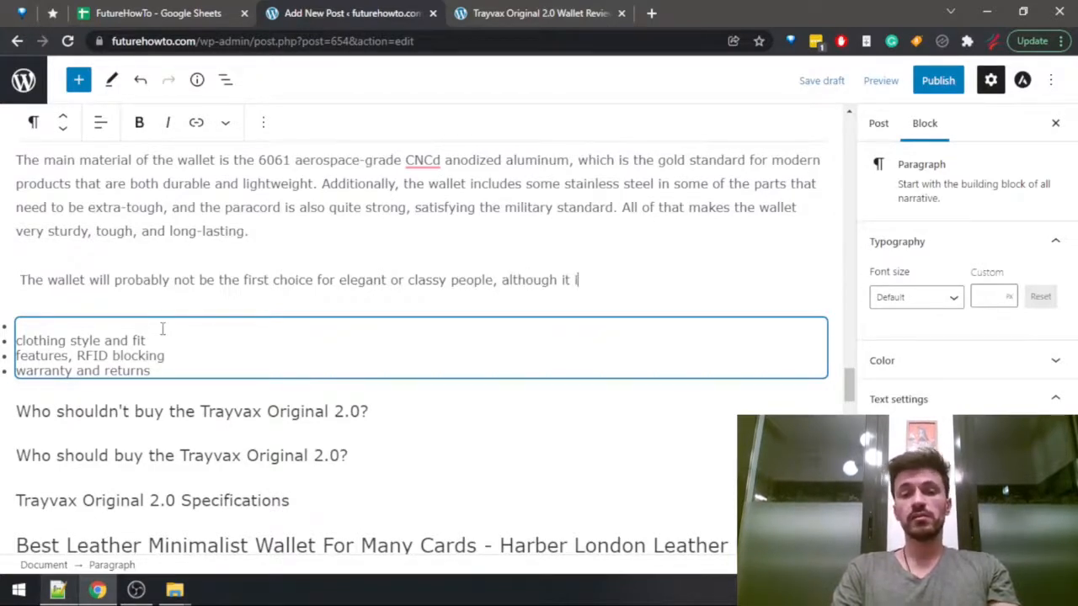
type("s adored by ")
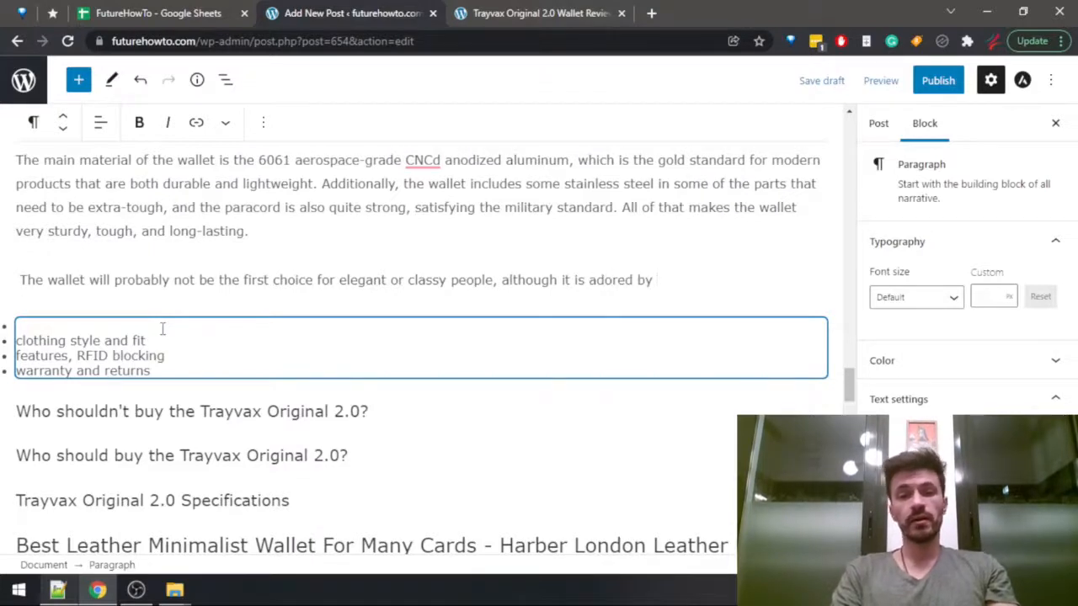
type("anyone")
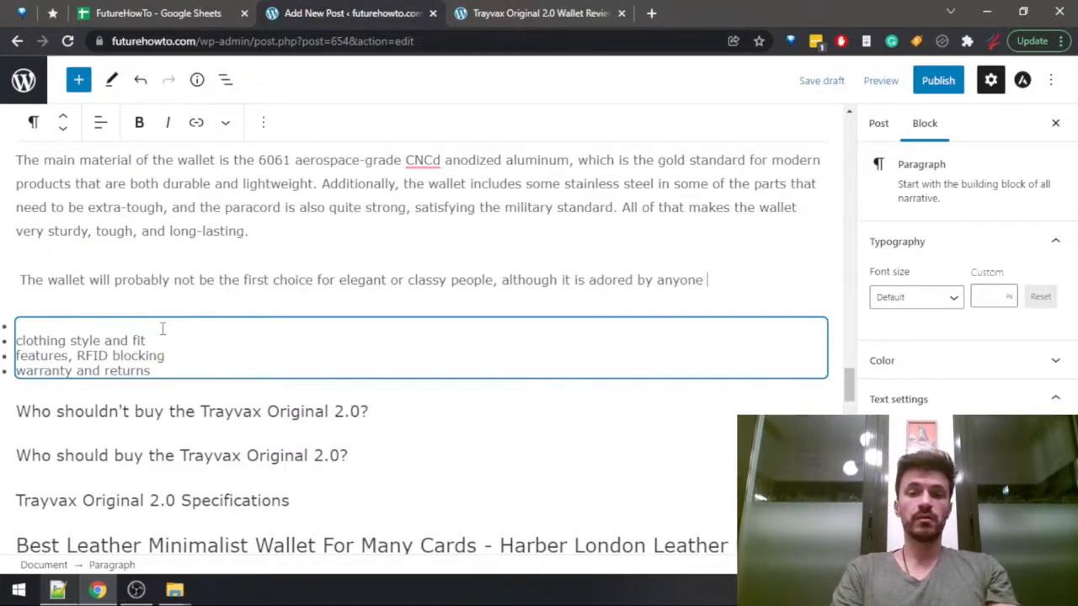
type(" into ")
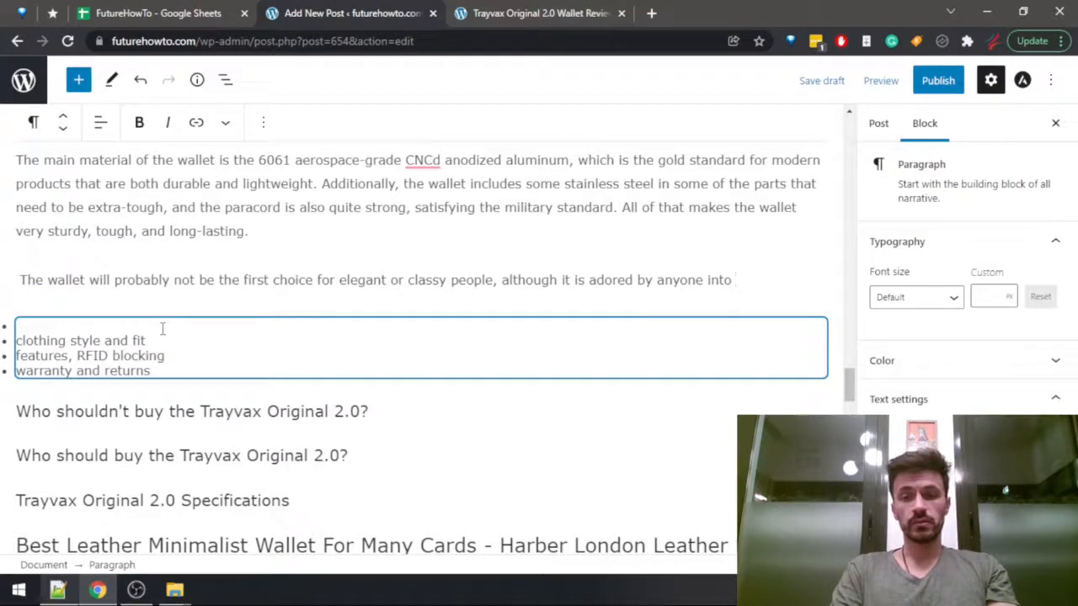
type("outdoorsy lifestyle, ")
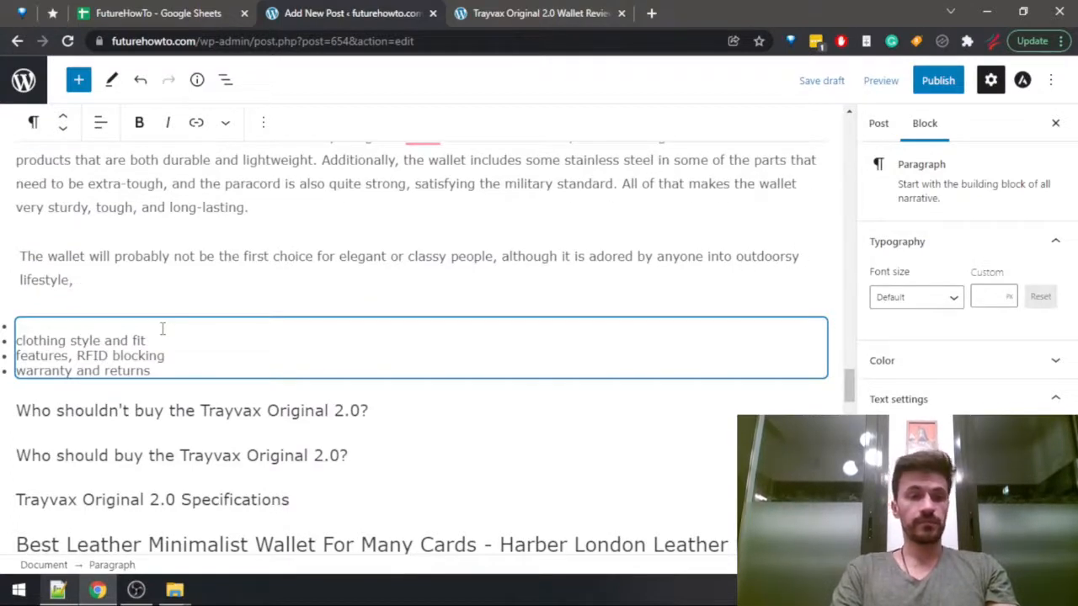
type("or that ")
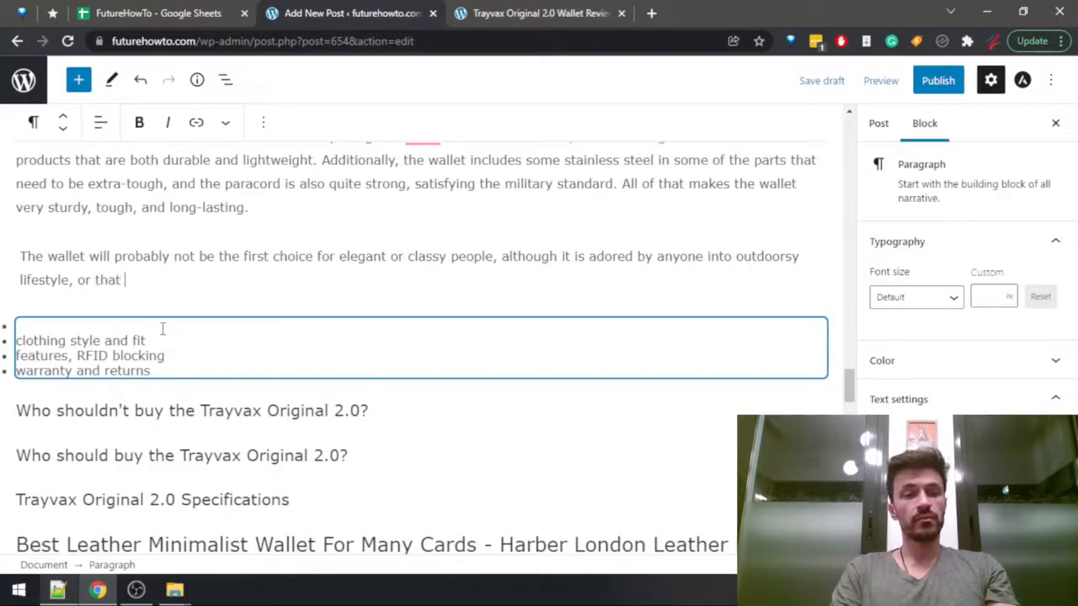
type("rocks that urban ")
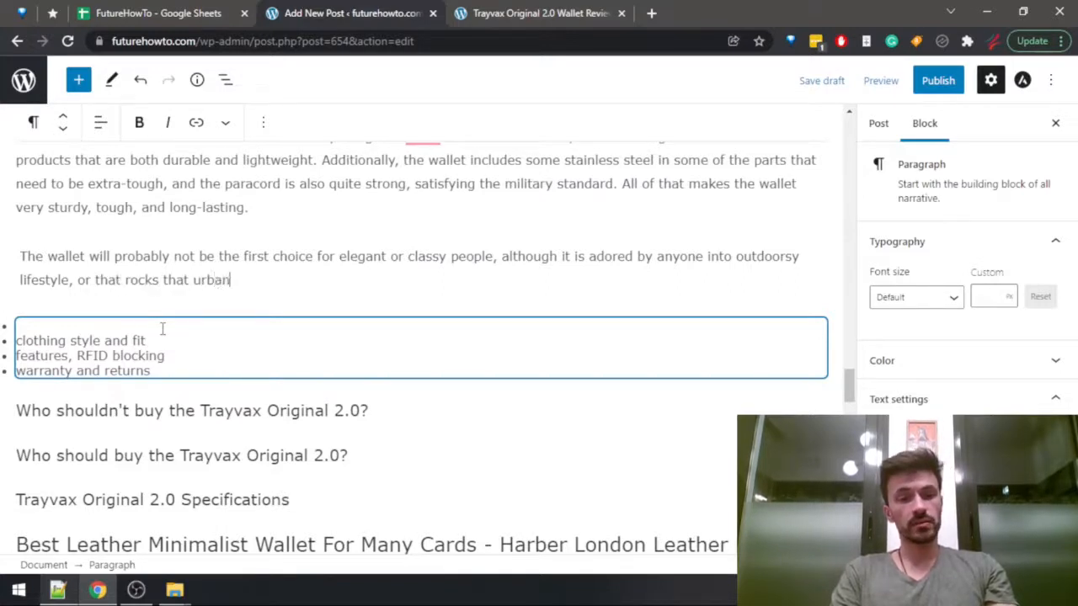
type("militar")
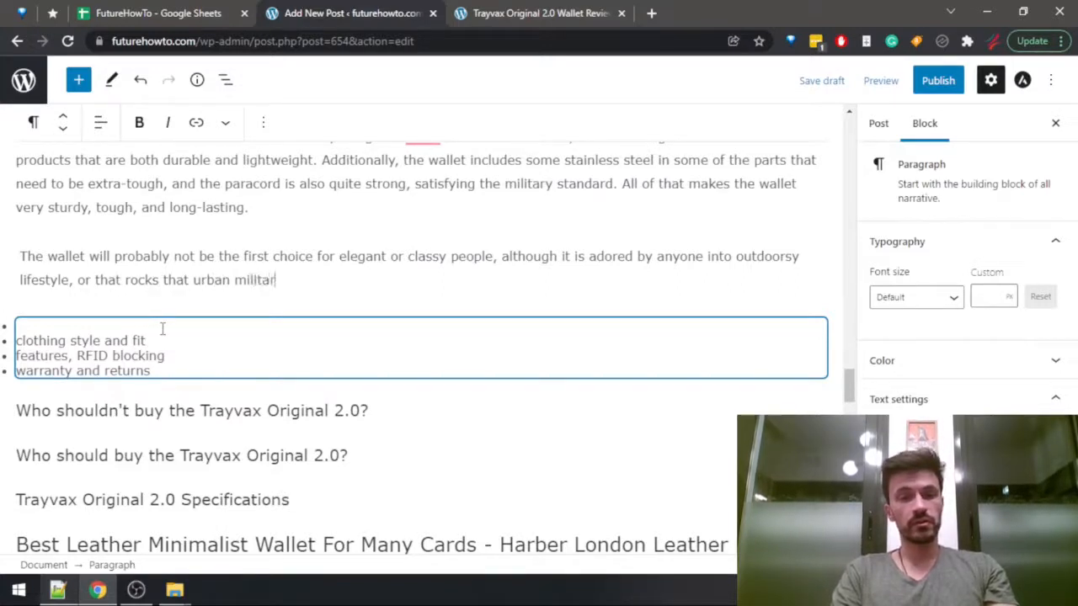
type("y look,")
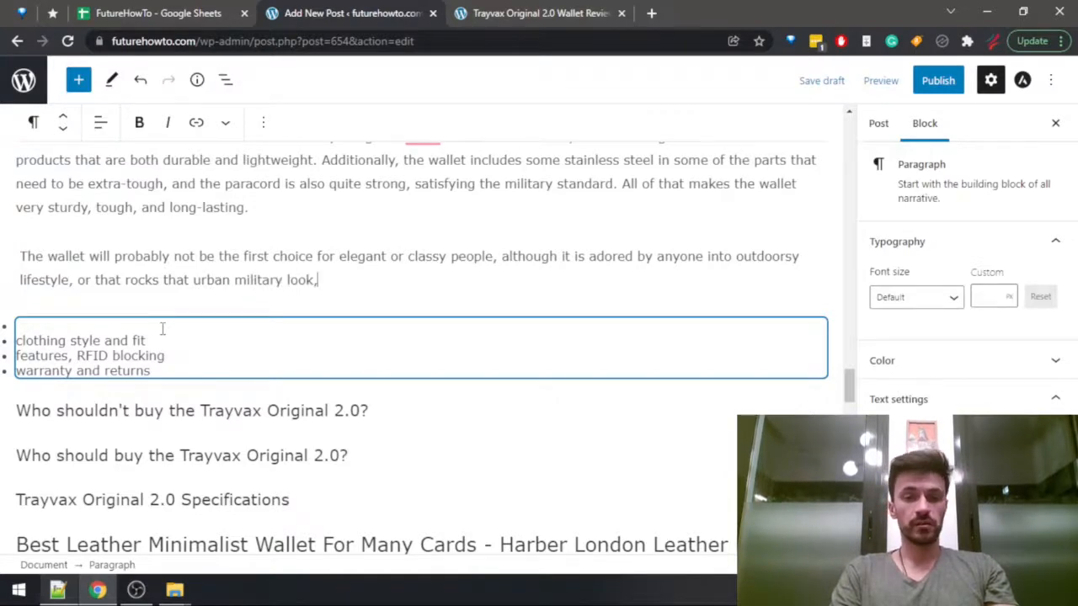
key("BackSpace")
type(".")
End the clothing style sentence with a period and remove "clothing style and fit" from the outline list below it.
left_click(162, 329)
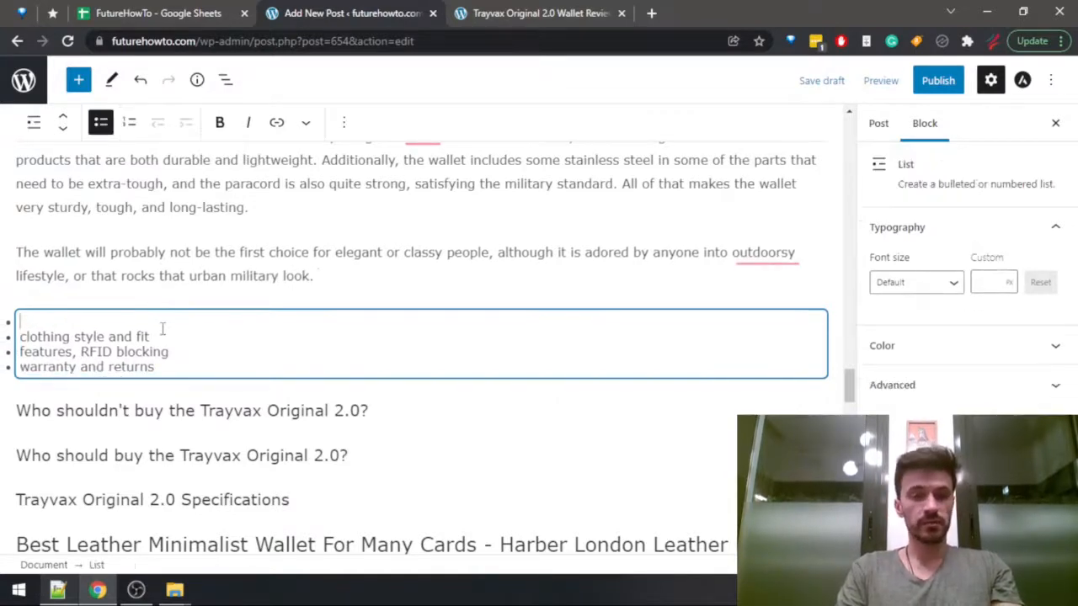
key("Down")
key("shift+End")
key("BackSpace")
key("BackSpace")
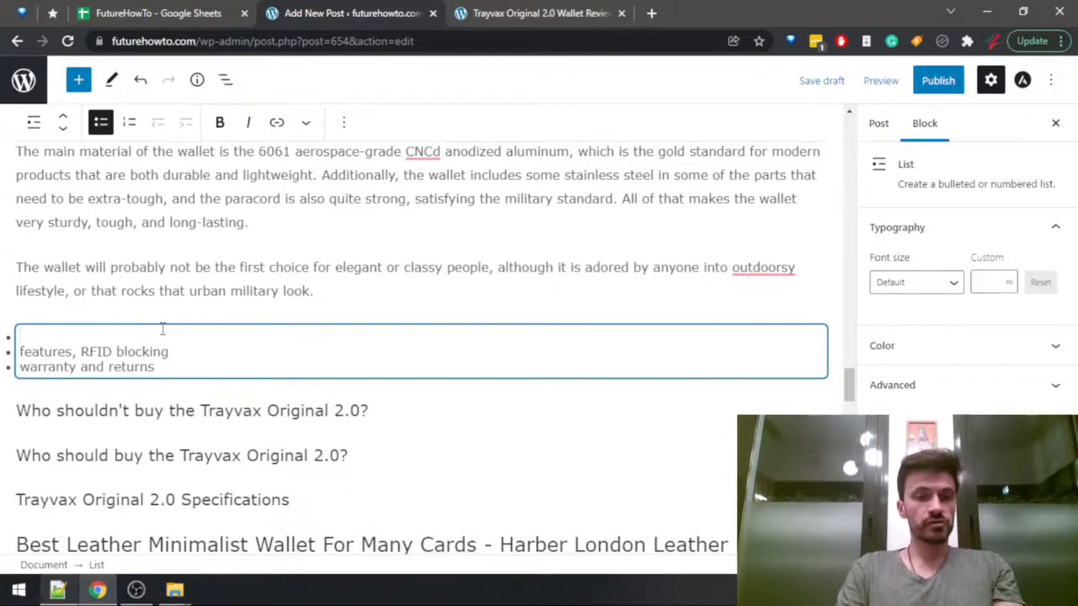
key("BackSpace")
Look up the features of the Trayvax Original 2.0 in the Wallets Data sheet and return to the draft.
key("ctrl+1")
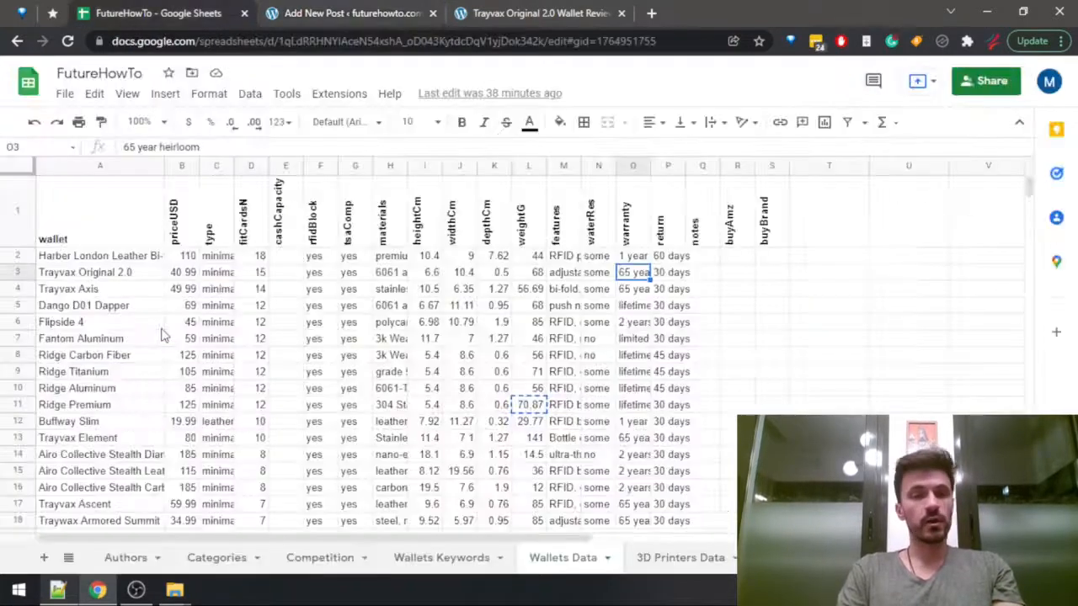
key("Left")
key("Left")
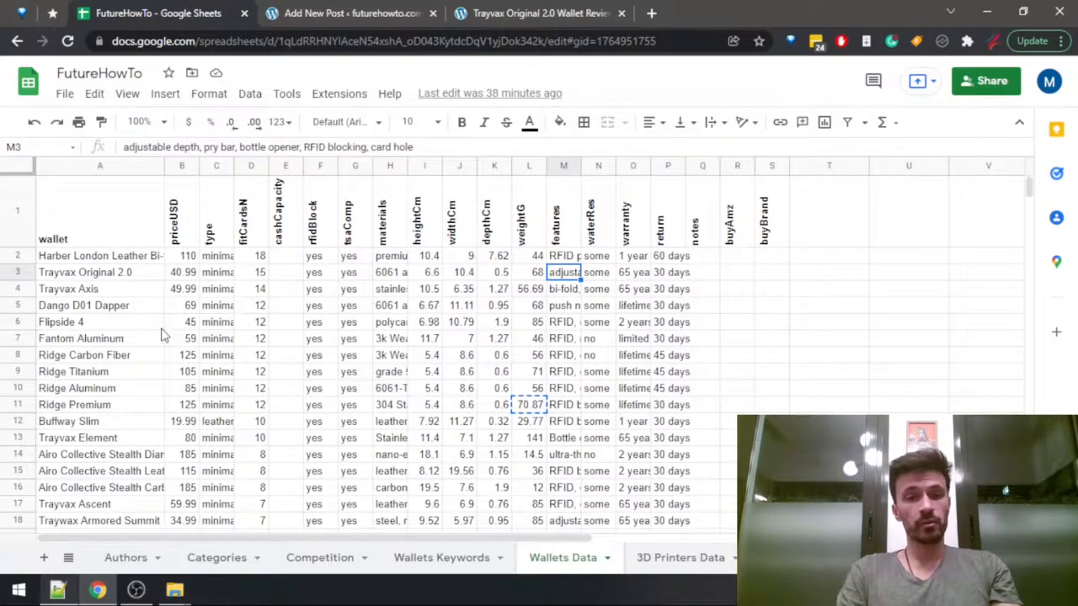
left_click_drag(427, 147, 64, 129)
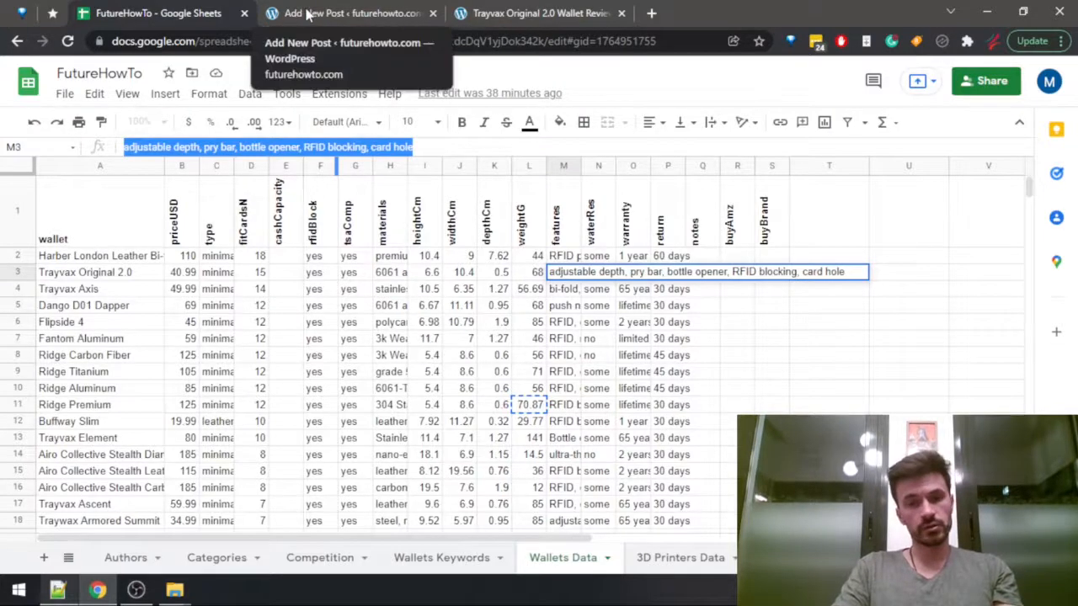
left_click(310, 14)
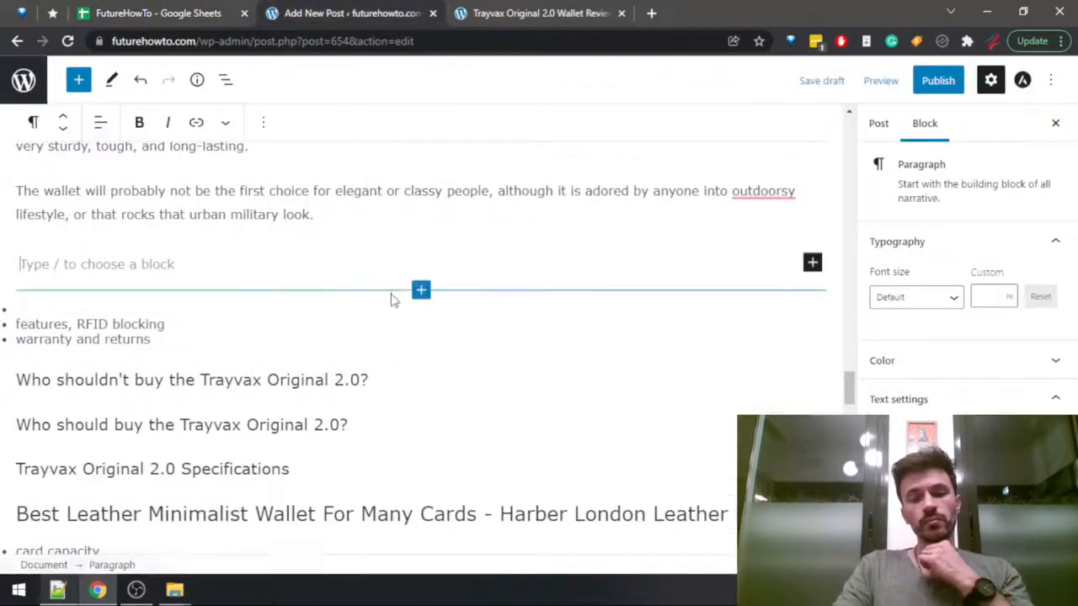
Review the other wallet sections in the draft and compare the Trayvax Axis features with the Trayvax Original 2.0 in the sheet.
scroll(393, 300, "down", 5)
scroll(393, 309, "down", 4)
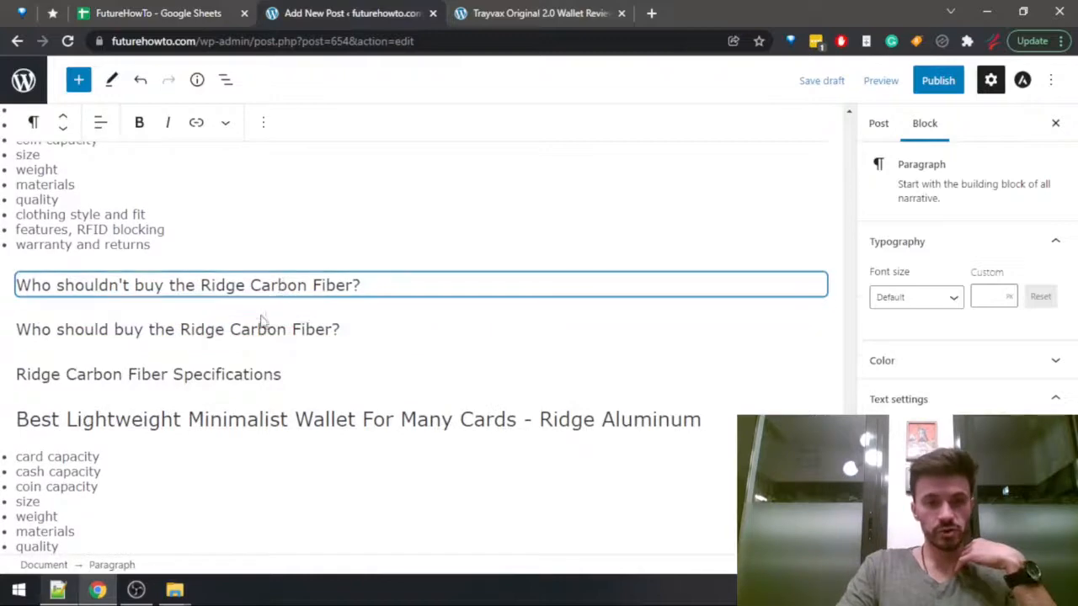
scroll(324, 350, "down", 8)
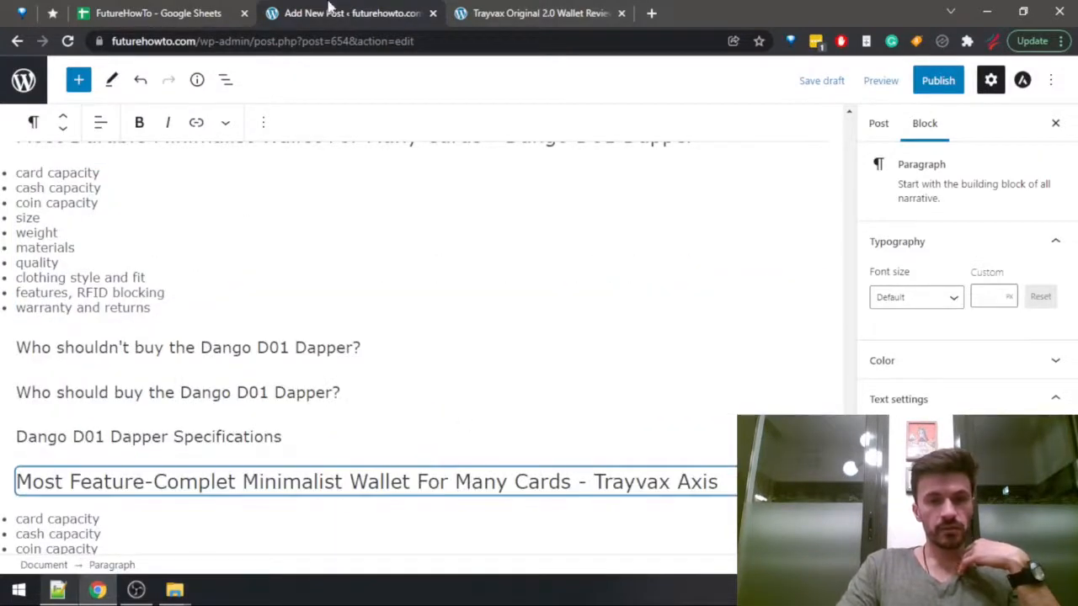
left_click(494, 11)
left_click(214, 7)
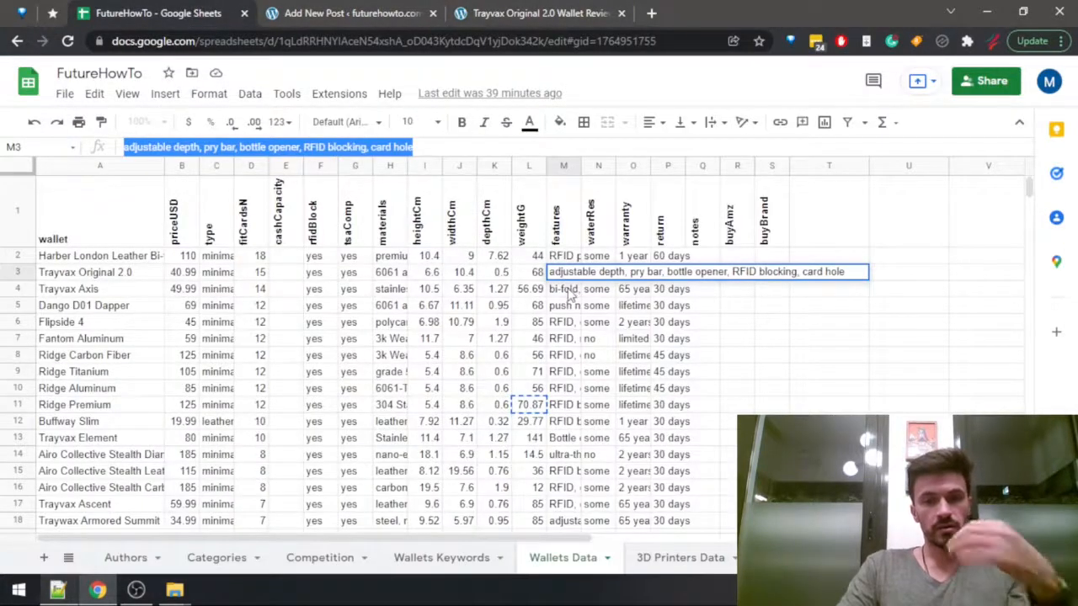
left_click(569, 293)
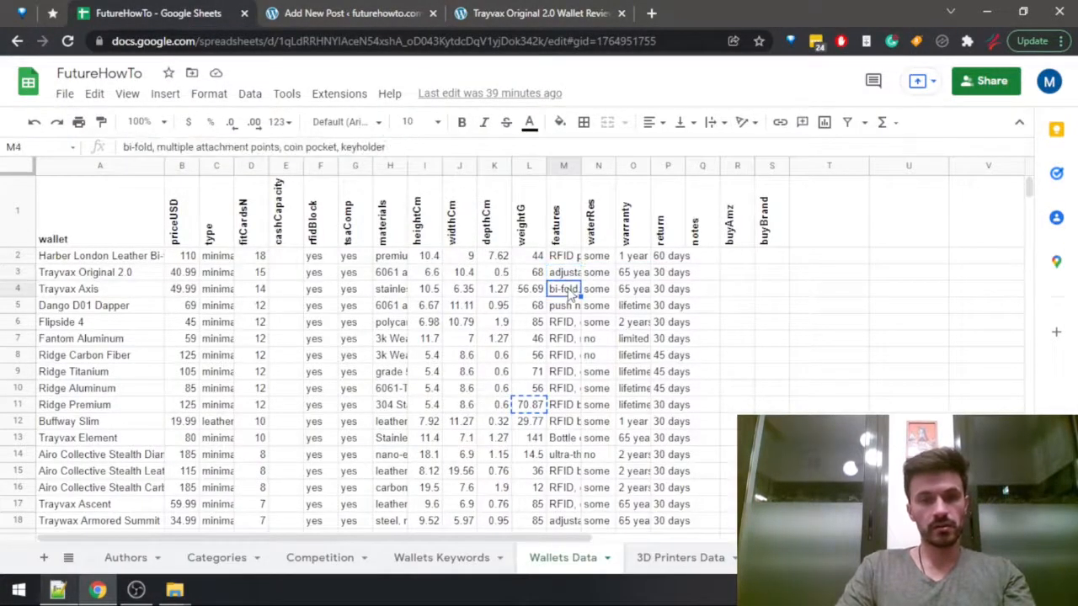
left_click(566, 274)
left_click(383, 12)
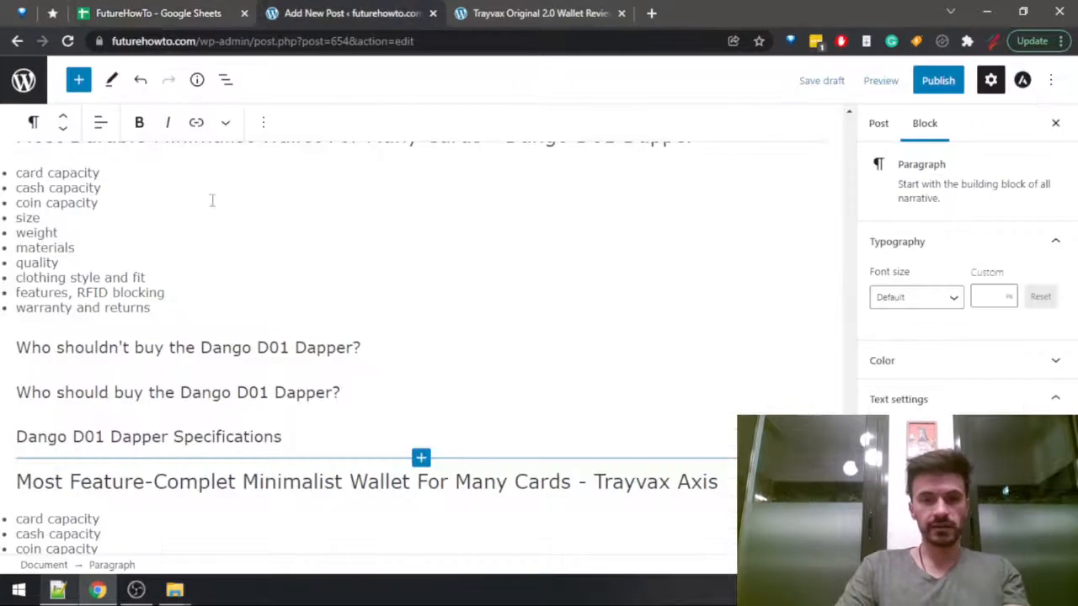
Start a new paragraph above the remaining outline list with "The Trayvax Original 2.0 is one of the most feature".
scroll(270, 297, "up", 10)
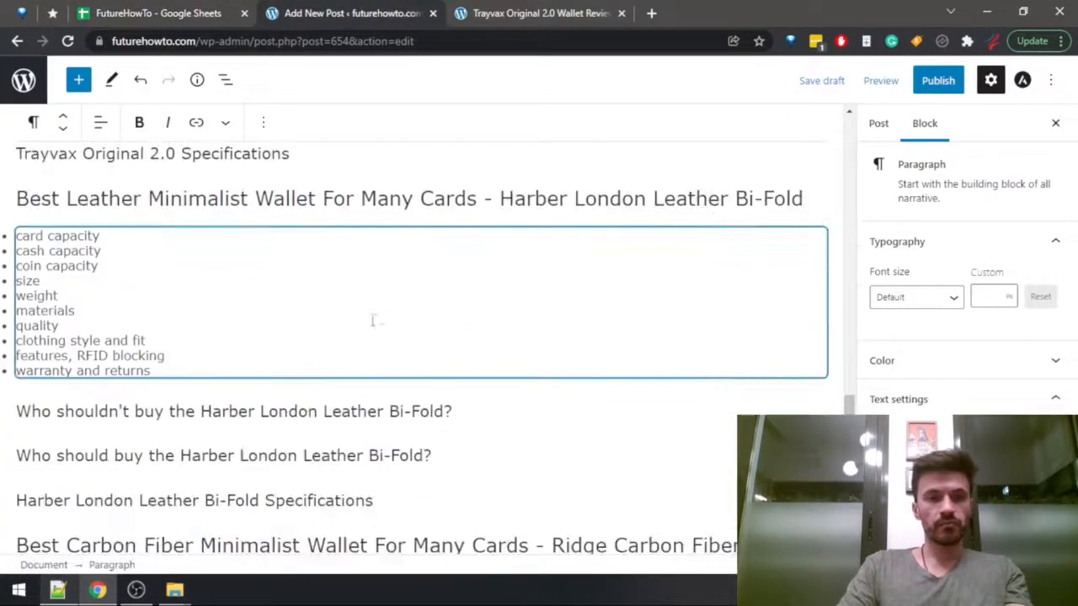
scroll(101, 291, "down", 2)
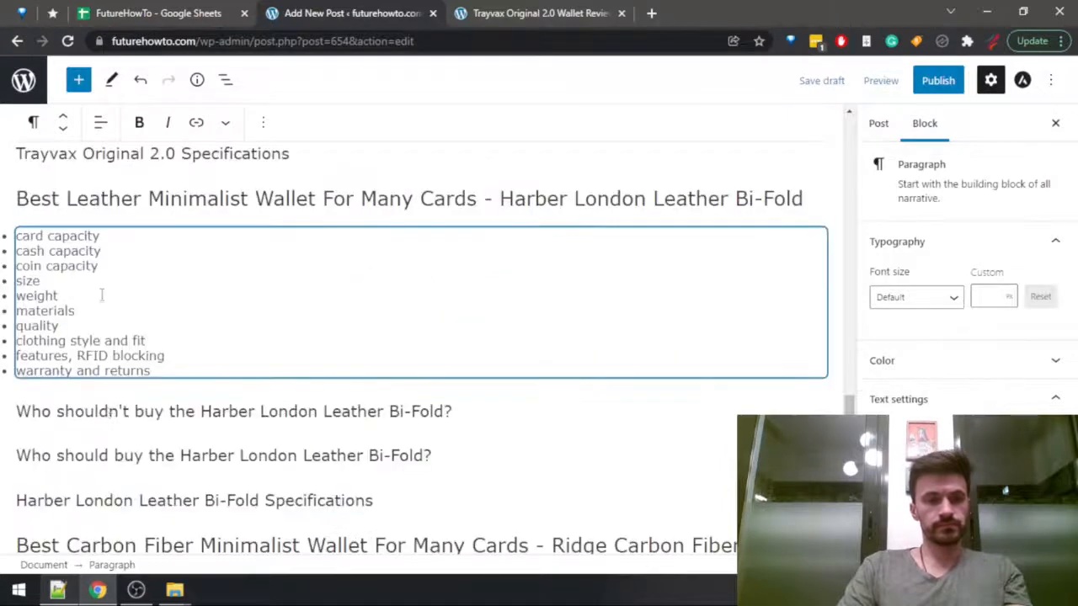
scroll(101, 201, "up", 4)
left_click(95, 268)
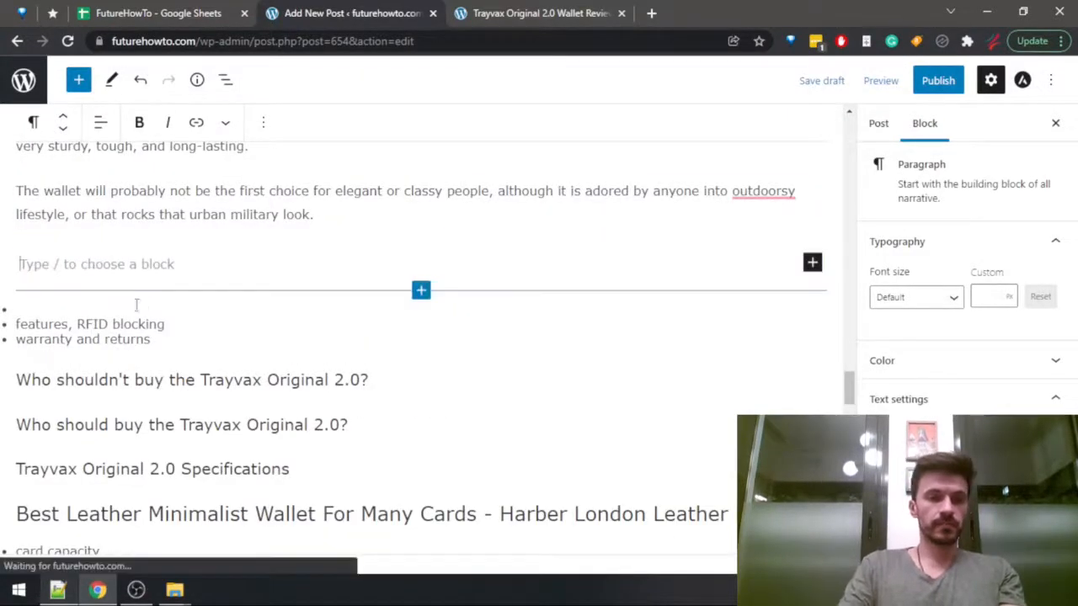
scroll(137, 305, "up", 2)
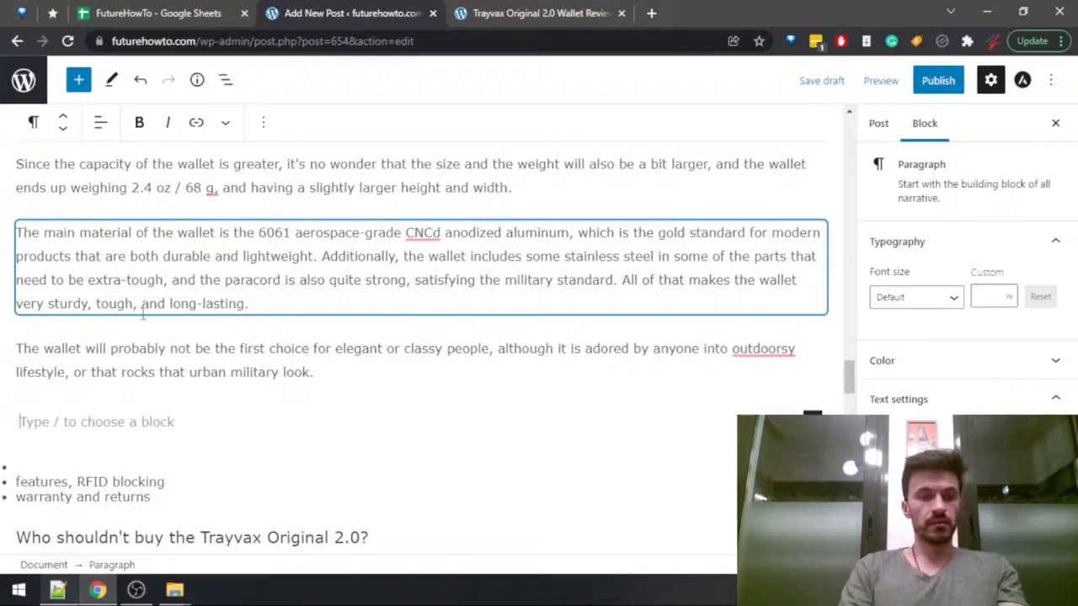
type("The Tray")
key("BackSpace")
type("yvax ")
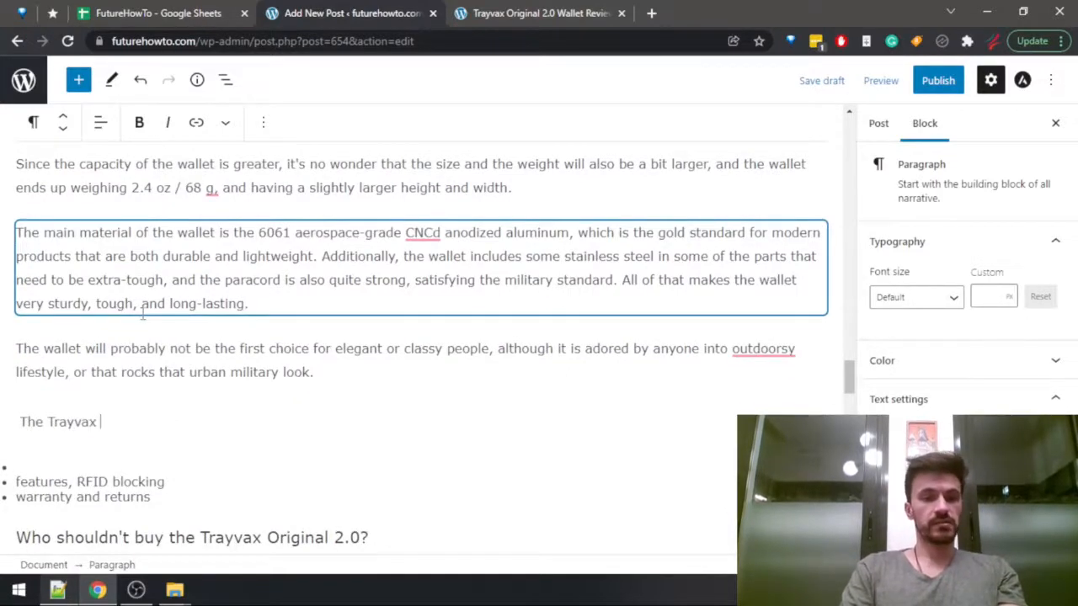
type("Ori")
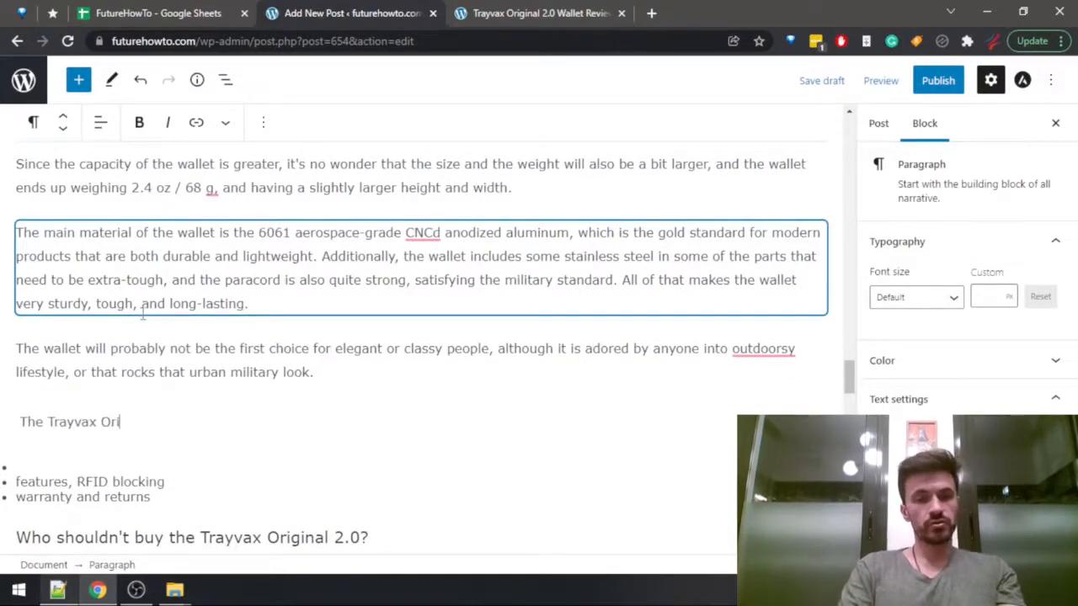
type("ginal 2.0 is ")
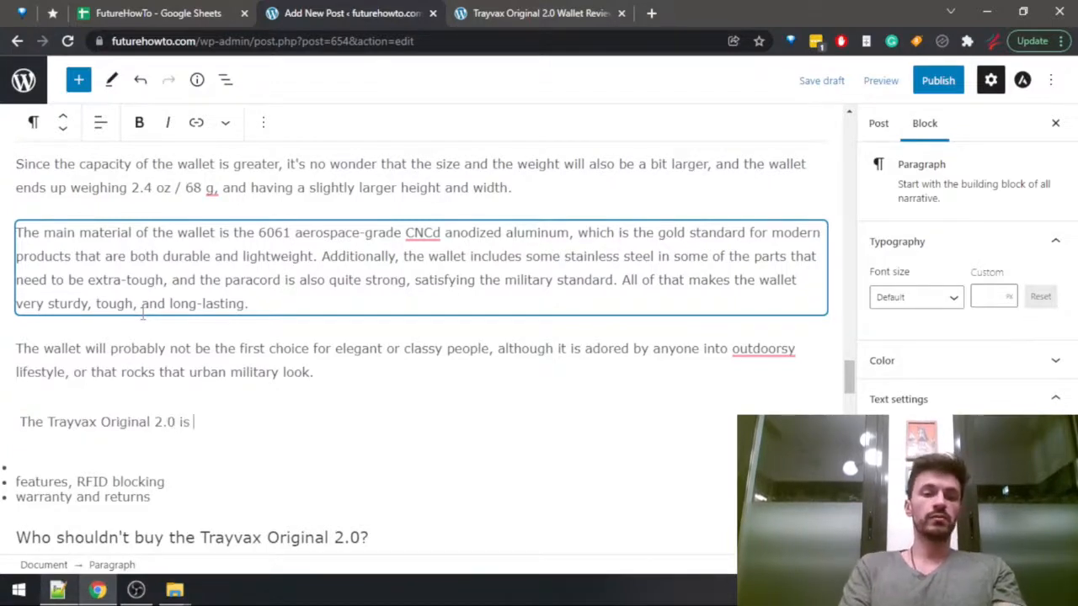
type("one of the ")
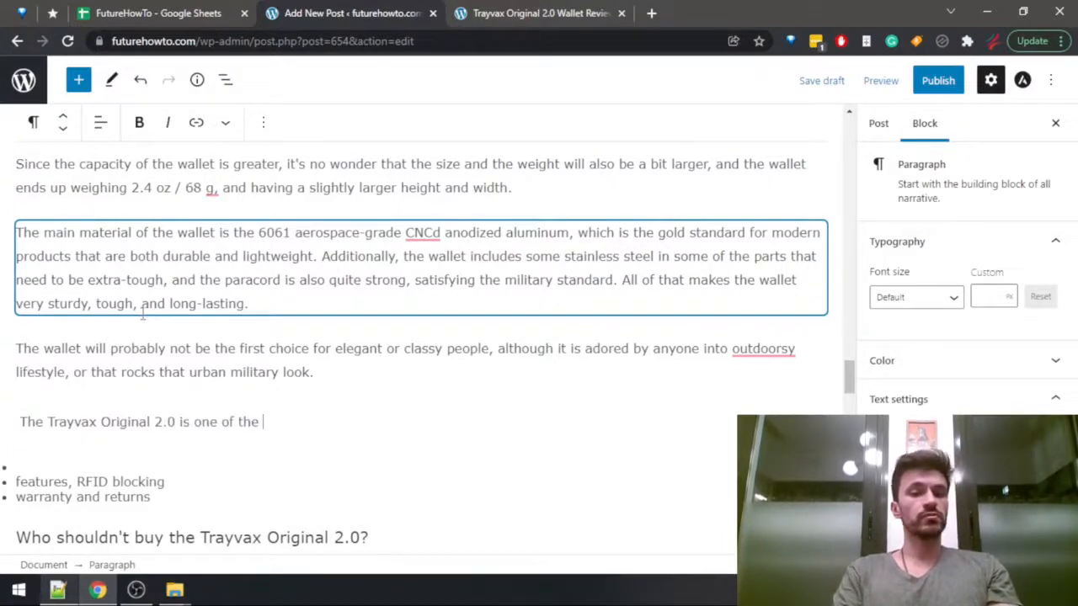
type("most feature")
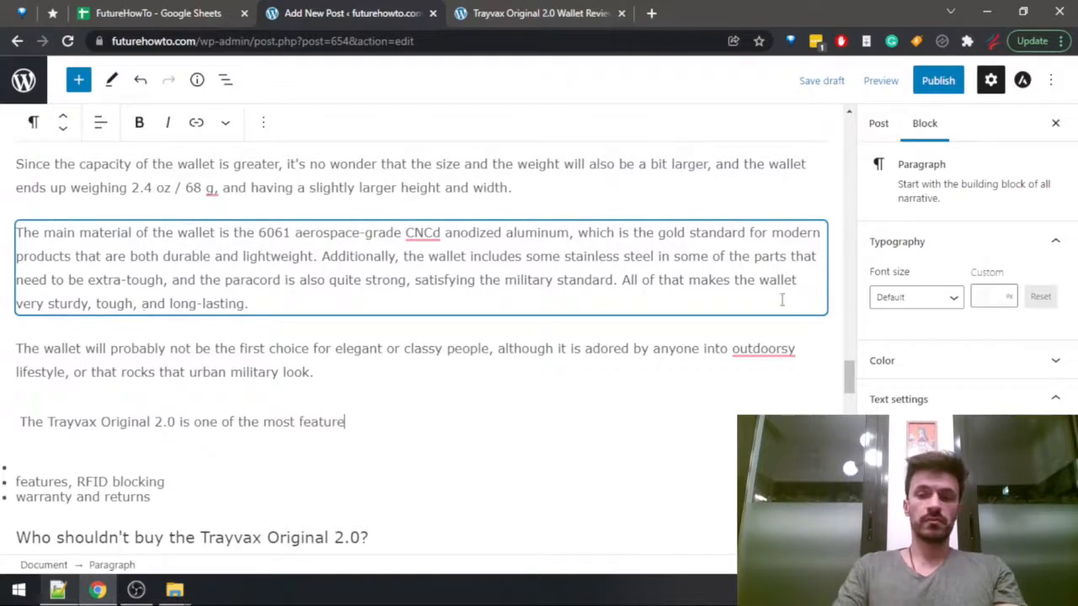
Accept the correction "an outdoorsy" in the clothing style paragraph and continue the features sentence with "-complete minimalist wallets out there".
mouse_move(763, 351)
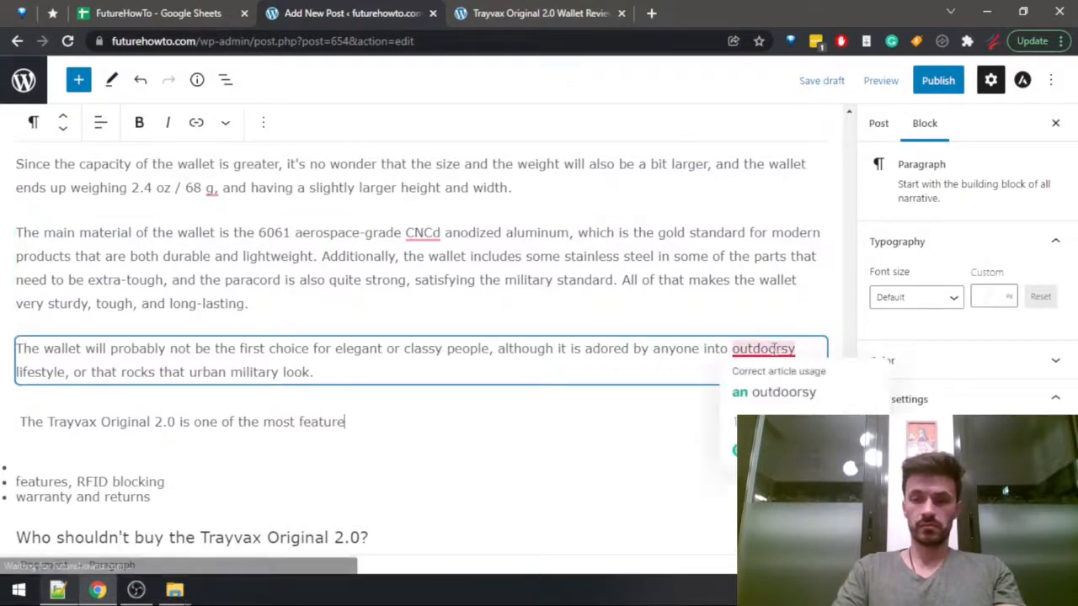
left_click(783, 398)
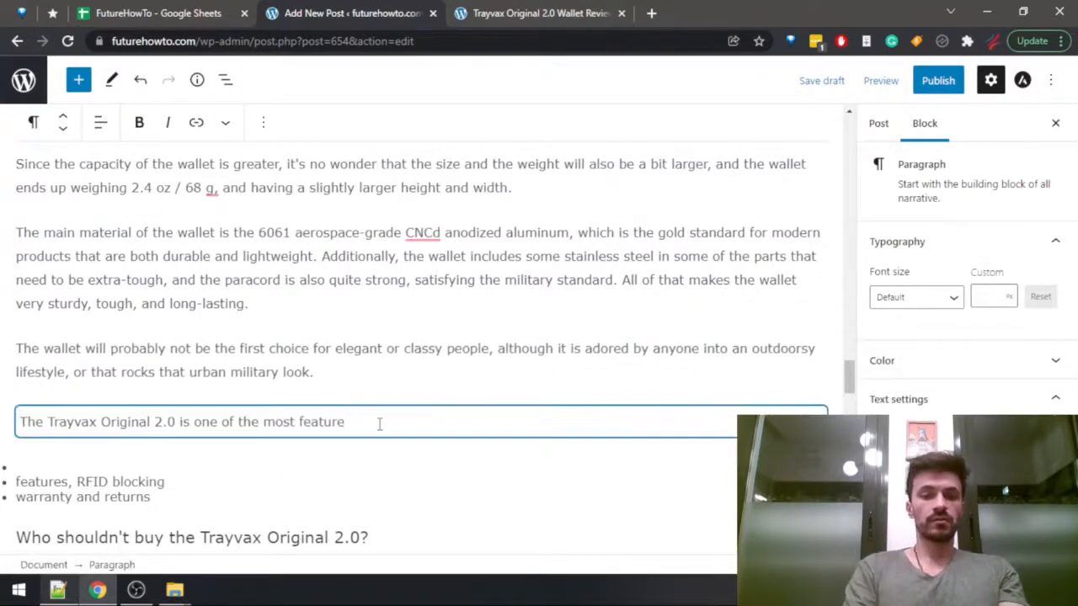
type("-")
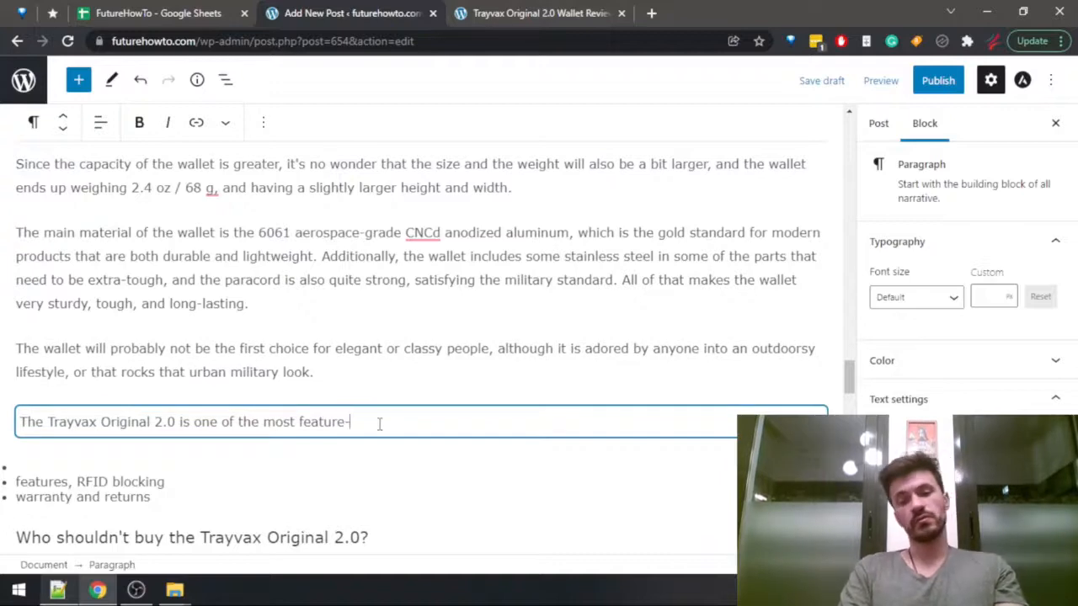
type("complete mini")
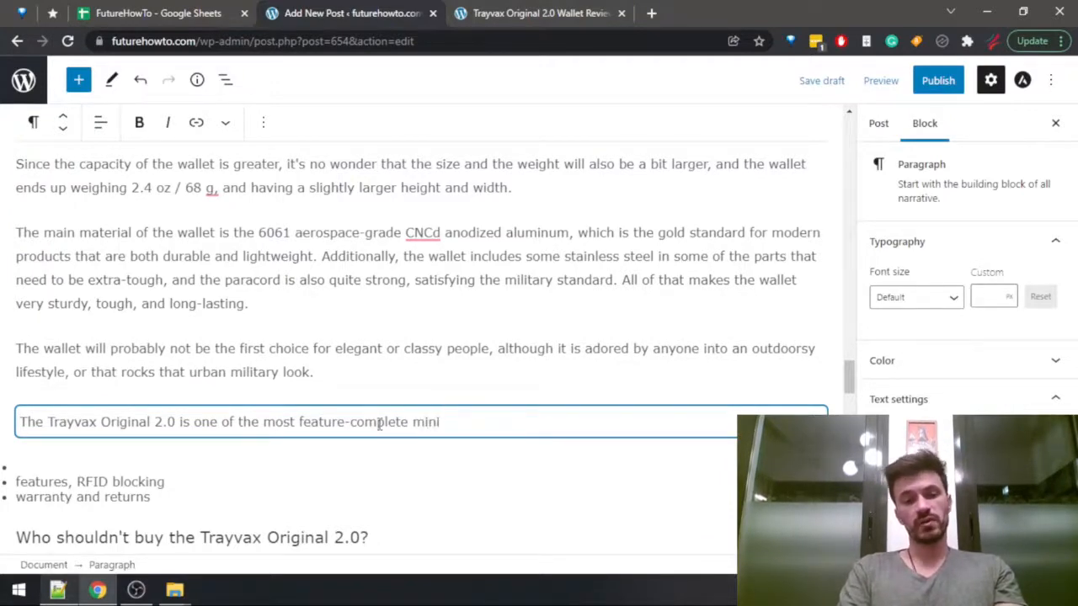
type("malist wallets out there")
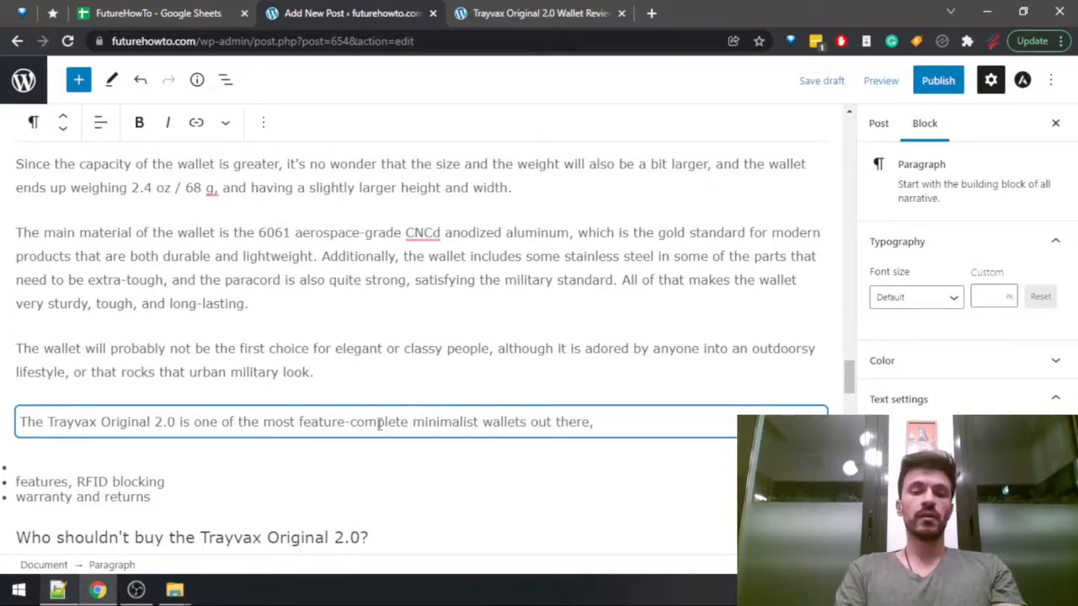
type(", a")
Finish the features sentence with ", its many features including:".
key("BackSpace")
type("its many")
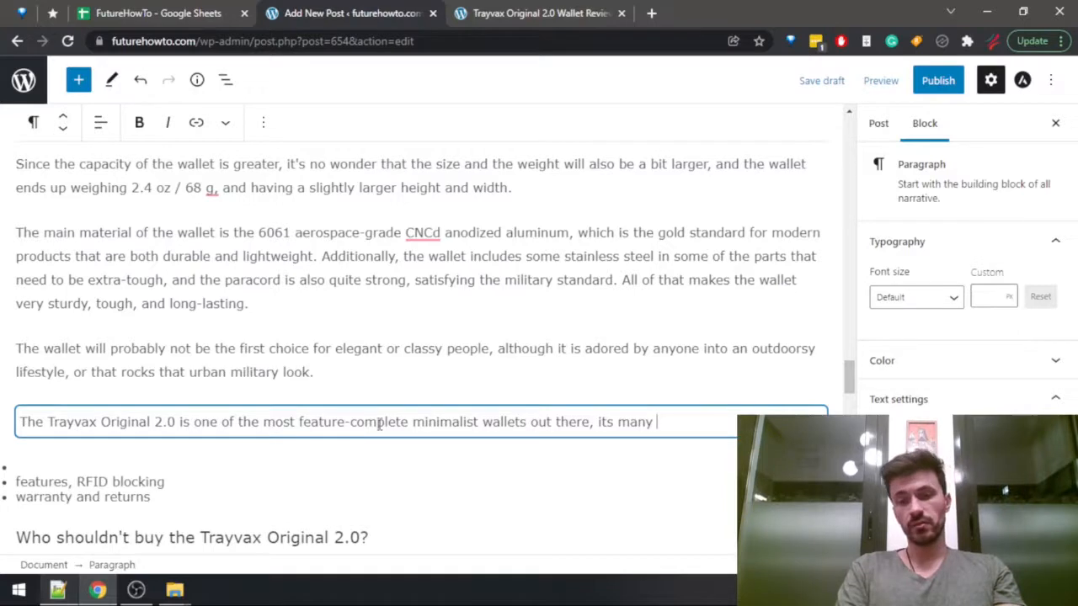
type(" features including:")
Start a bulleted list below the features sentence with "RFID blocking" and "adjustable depth", consulting the features in the spreadsheet.
key("Return")
type("- ")
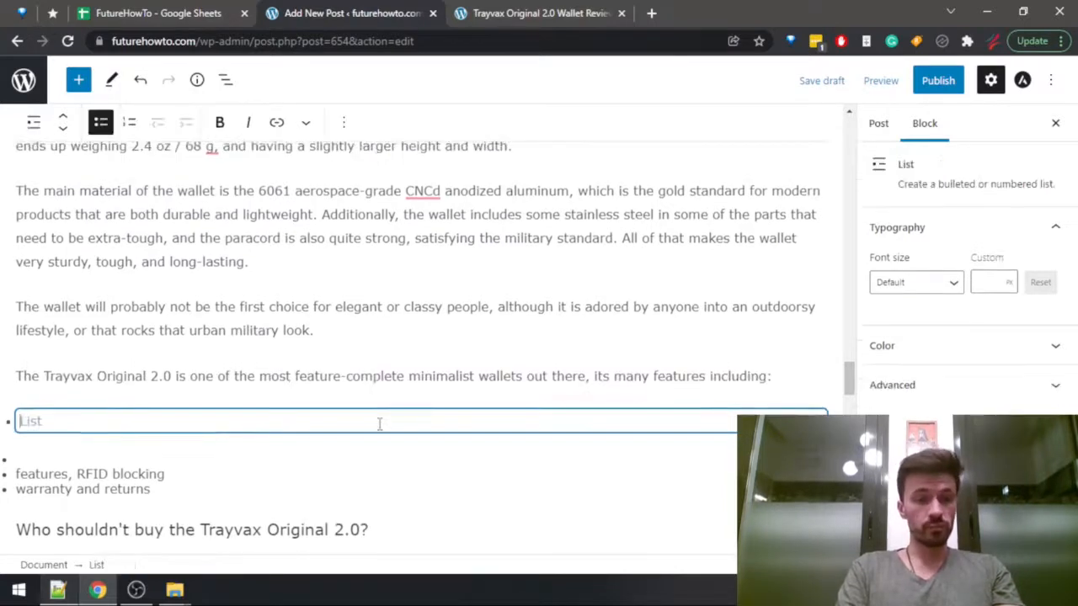
type("RFI")
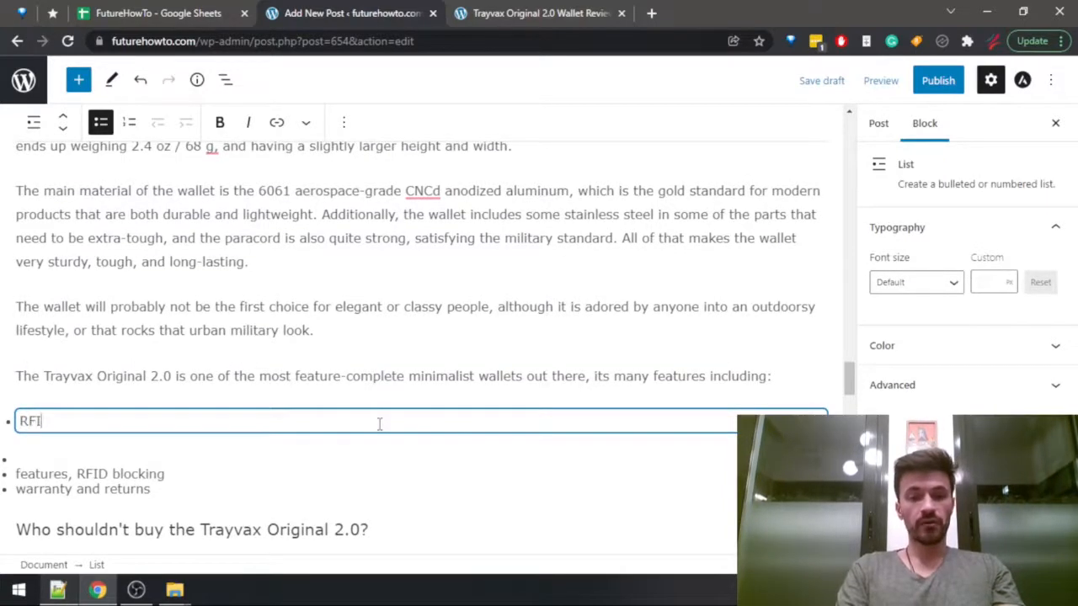
type("D blocking")
key("ctrl+1")
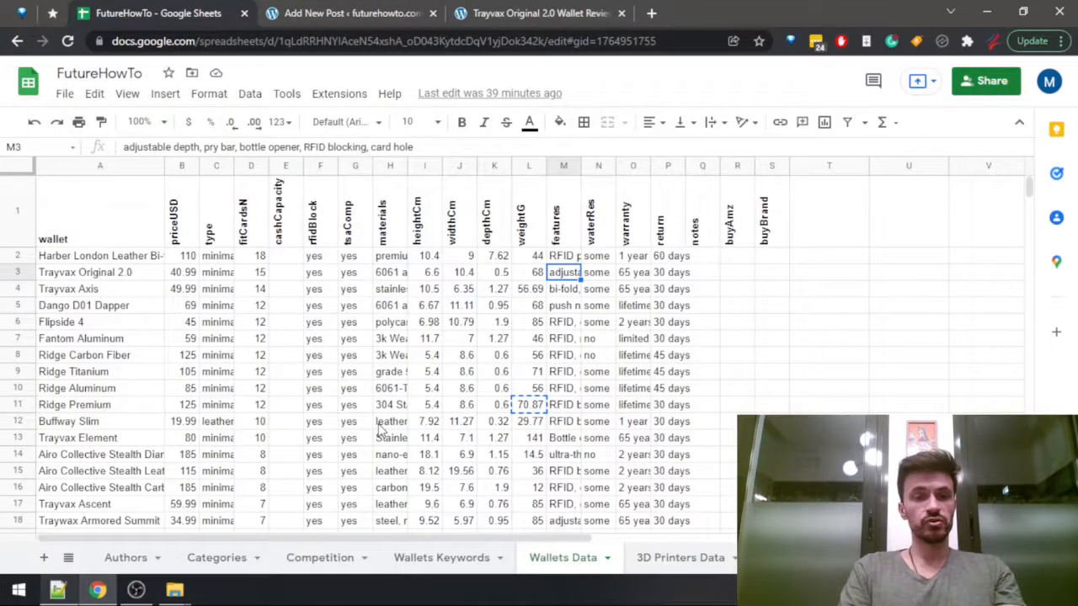
key("ctrl+2")
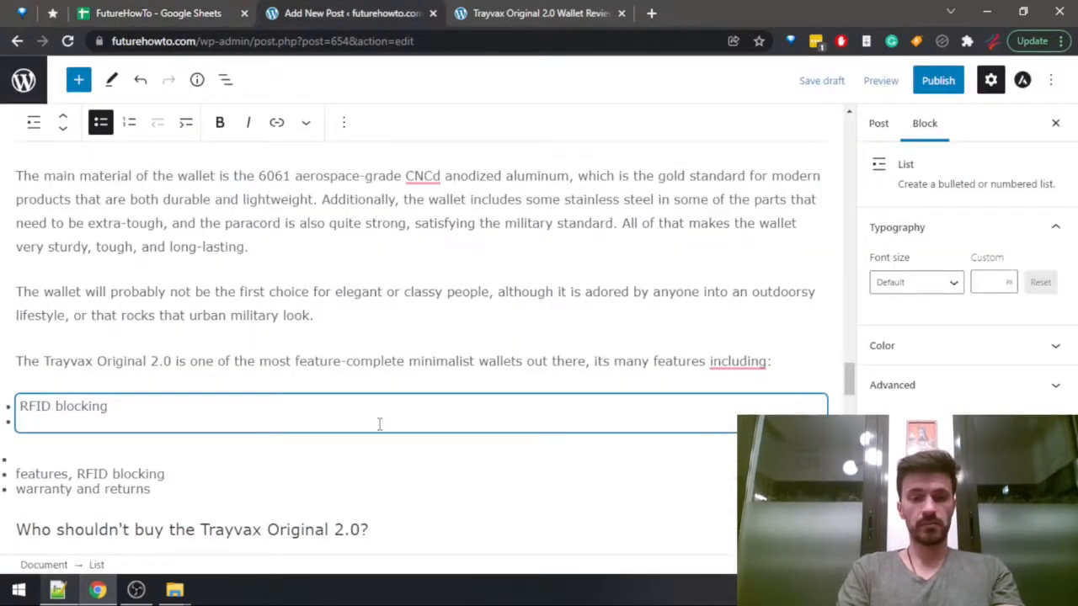
type("adjustable depth")
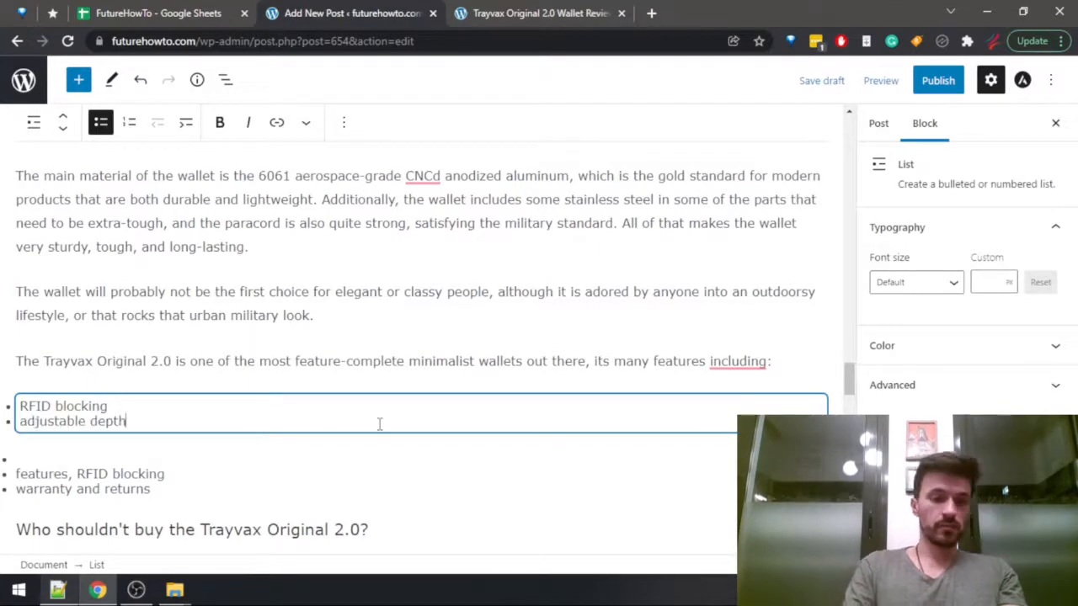
key("Return")
Add "pry bar" to the feature list from the spreadsheet, check the following feature there, and open a new list item.
key("ctrl+1")
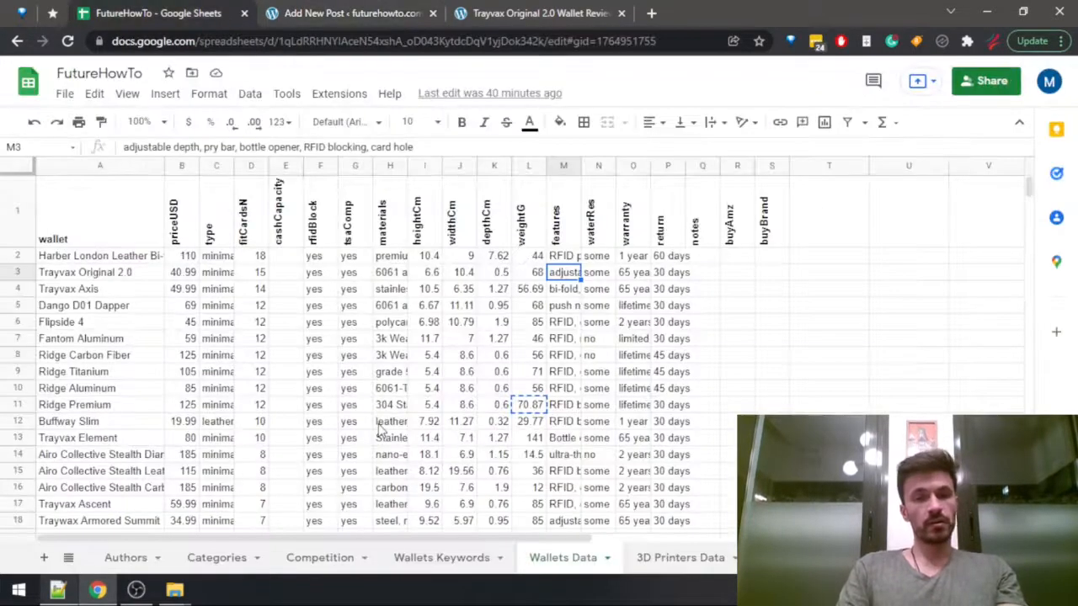
key("ctrl+2")
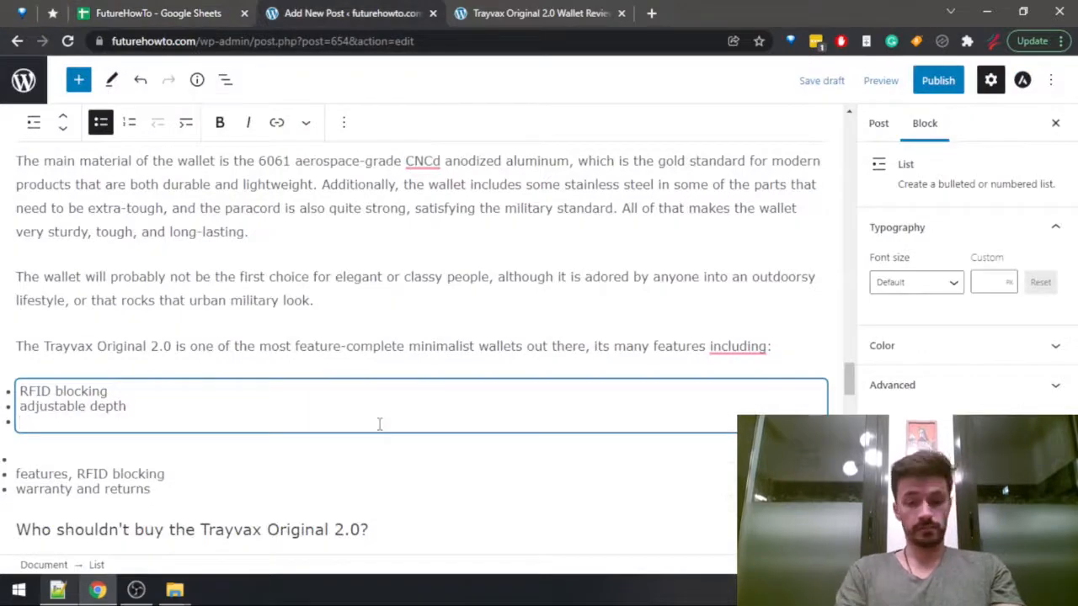
type("pry bar")
key("ctrl+1")
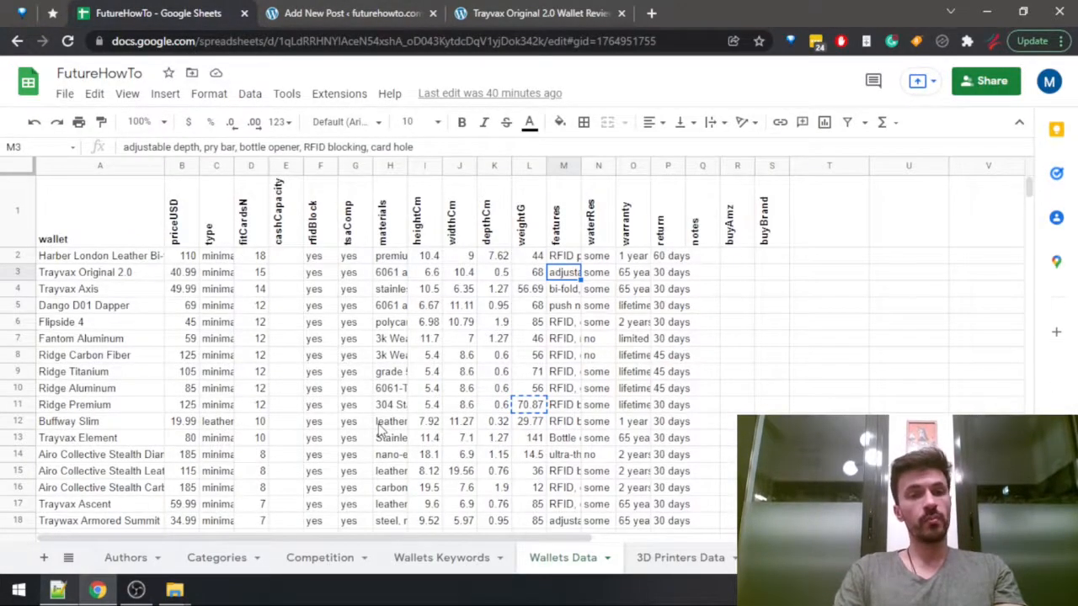
key("ctrl+2")
key("Return")
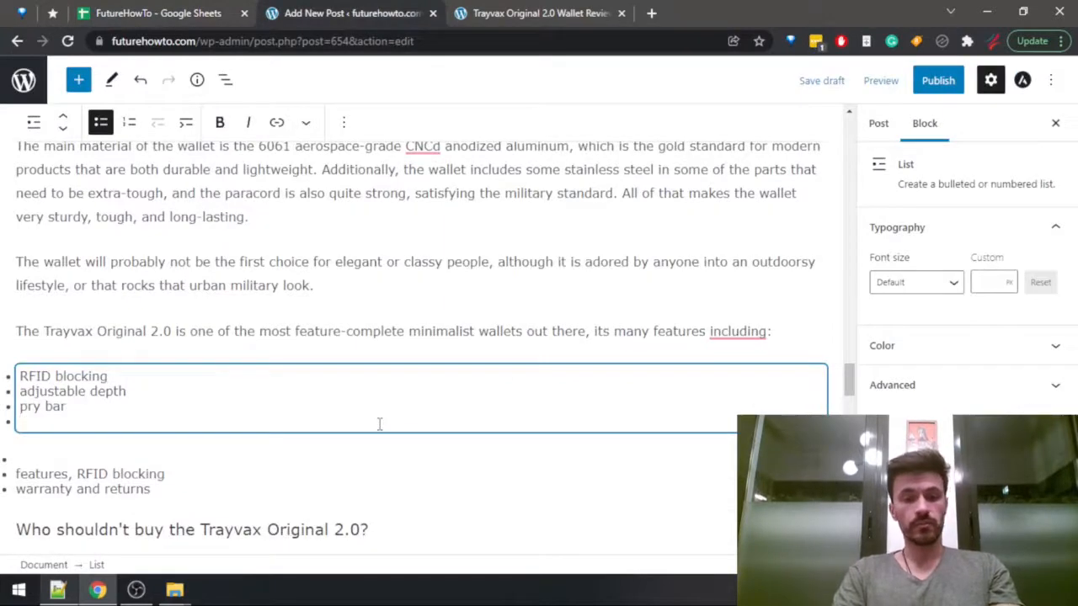
Add "bottle opener" and "card hole" as the next items in the Trayvax Original 2.0 feature list.
type("bottle opener")
key("Return")
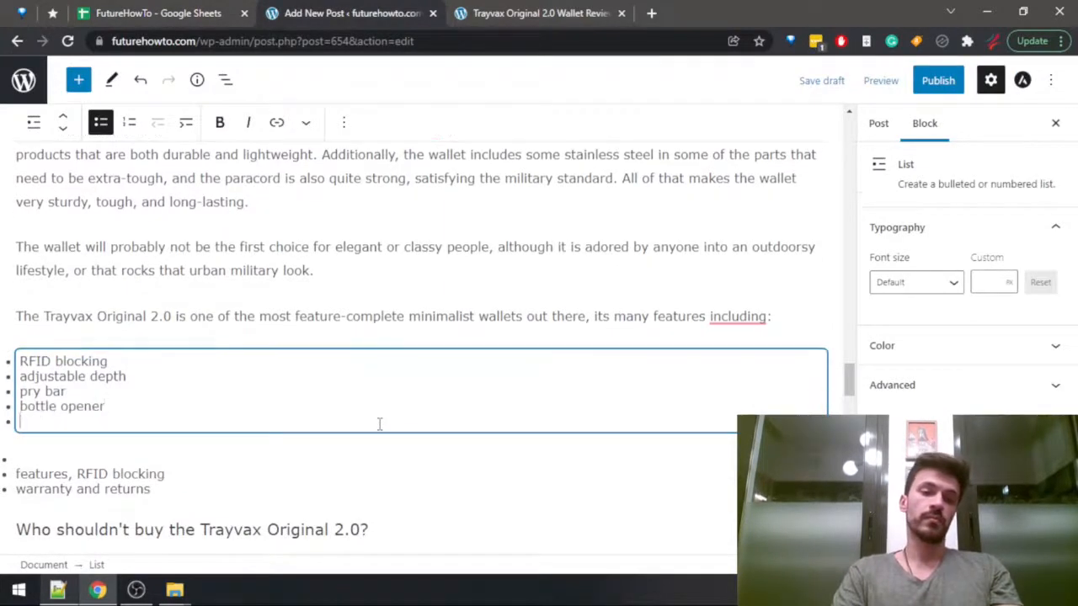
type("card hole")
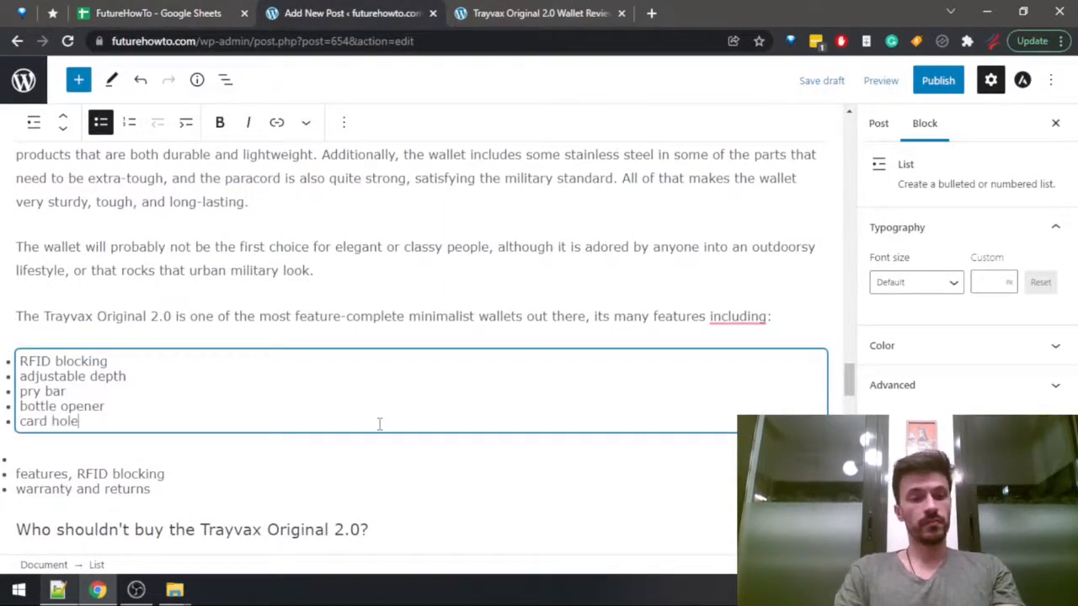
Delete the outline item "features, RFID blocking" from the list above the "Who shouldn't buy the Trayvax Original 2.0?" heading.
left_click(174, 491)
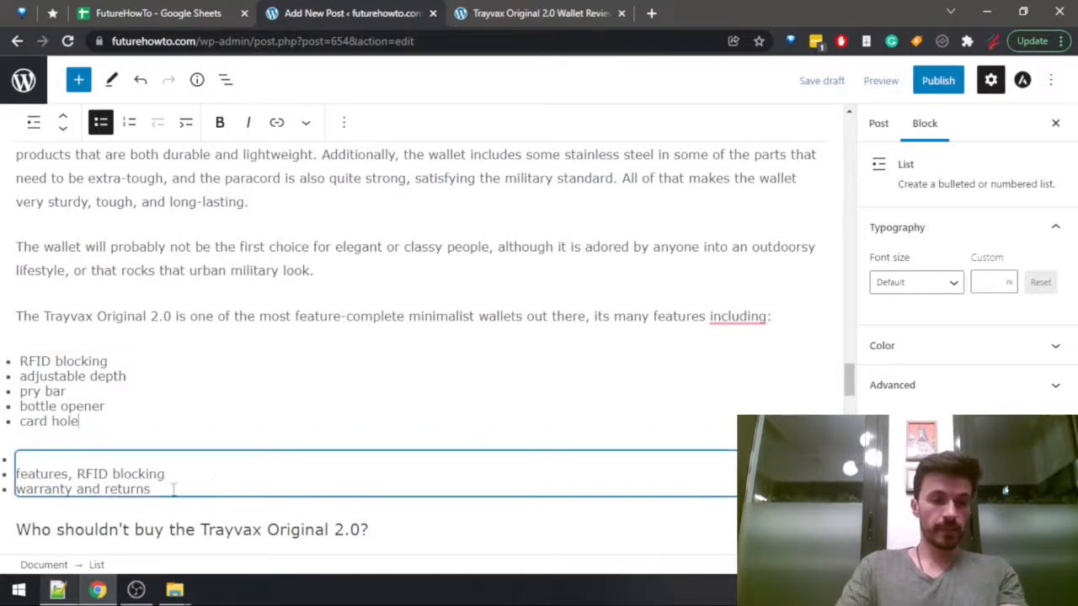
left_click(9, 459)
left_click(205, 470)
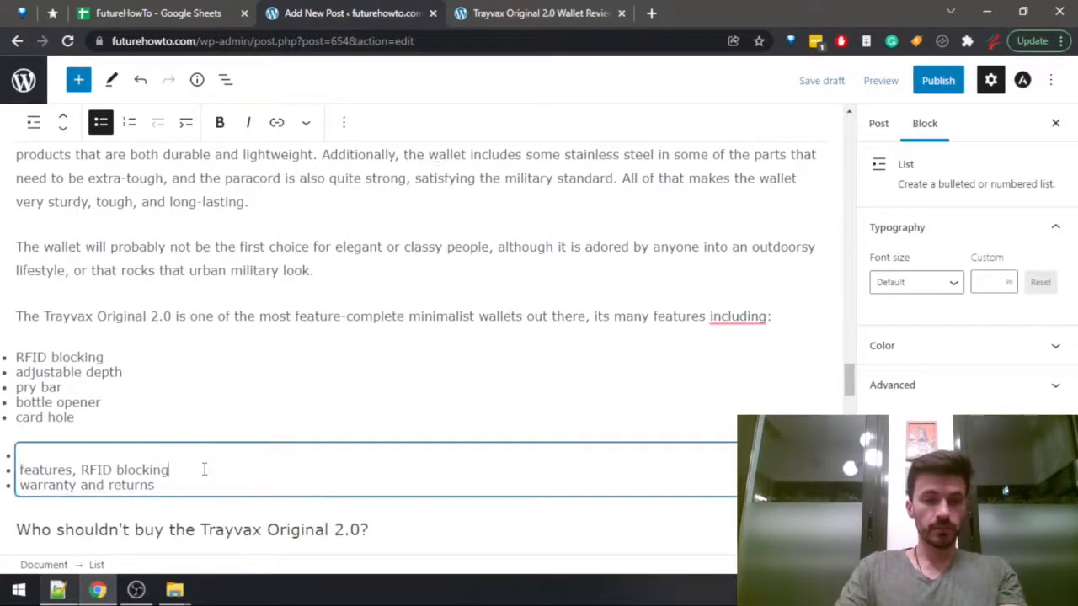
key("BackSpace")
key("BackSpace")
key("BackSpace")
key("BackSpace")
key("BackSpace")
key("BackSpace")
key("BackSpace")
key("BackSpace")
key("BackSpace")
key("BackSpace")
key("BackSpace")
key("BackSpace")
key("BackSpace")
key("BackSpace")
key("BackSpace")
key("BackSpace")
key("BackSpace")
key("BackSpace")
key("BackSpace")
key("BackSpace")
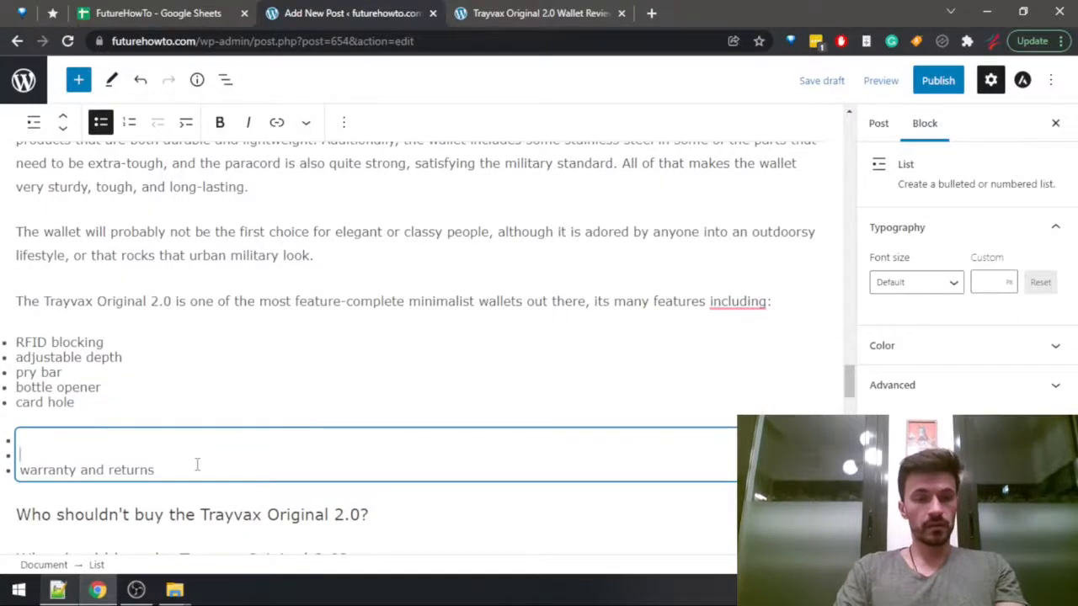
key("BackSpace")
Start a new paragraph below the feature list and check the Trayvax Original 2.0 warranty in the spreadsheet.
key("Return")
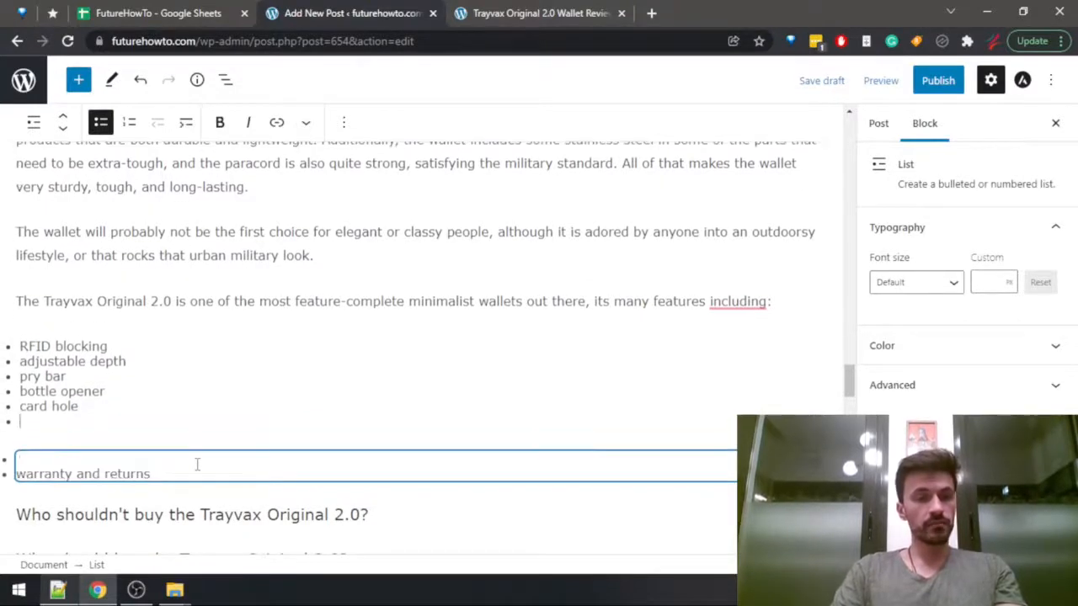
key("Return")
key("ctrl+shift+Tab")
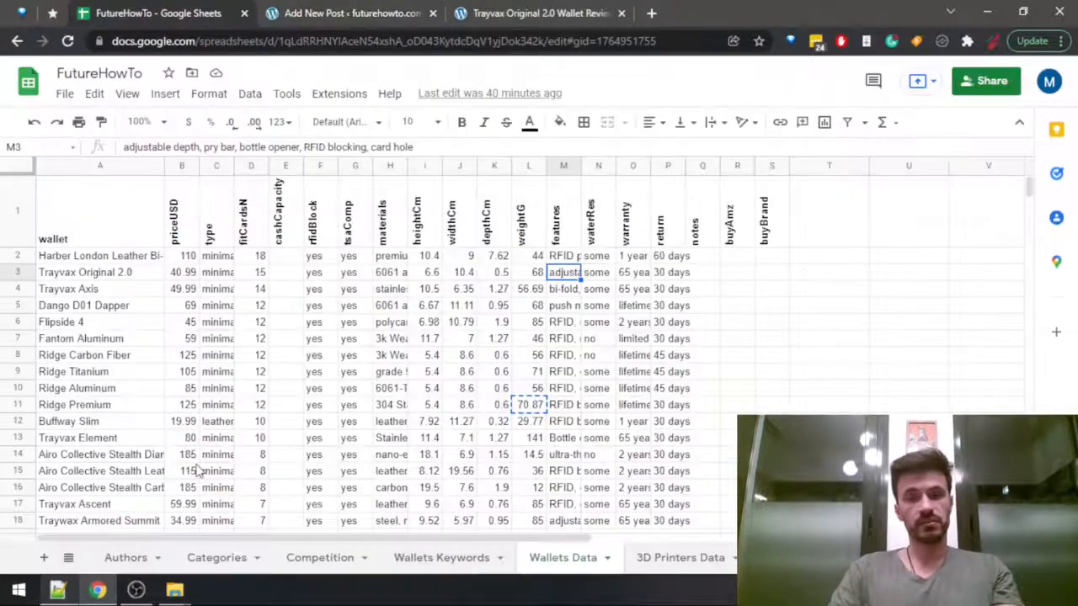
key("Right")
key("Right")
key("ctrl+Tab")
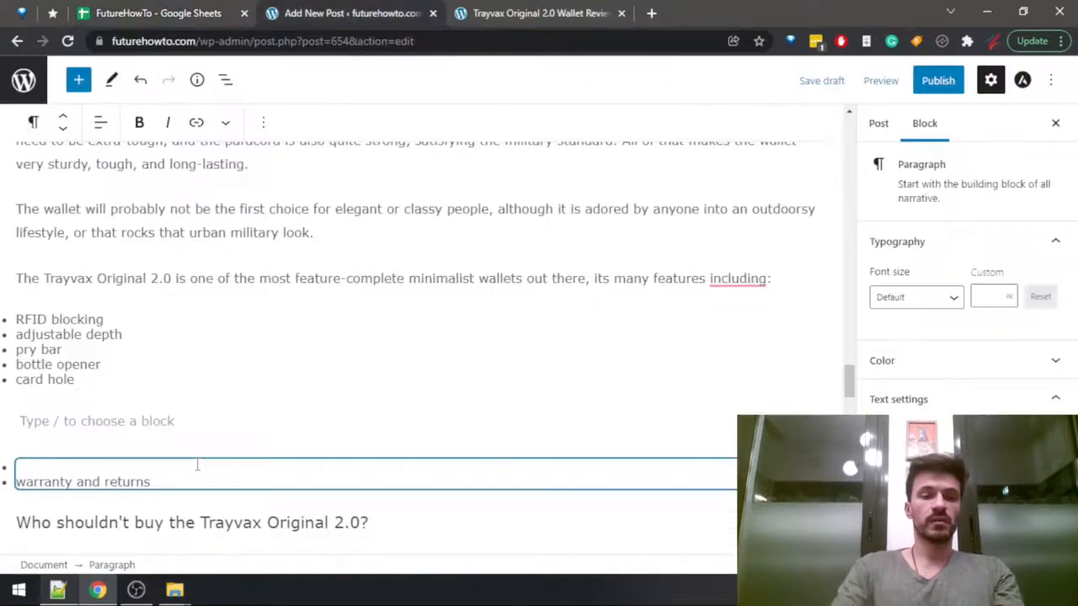
Begin the warranty paragraph with "Trayvax is one of the best brands for minimalist wallets, they".
type("Trayva")
type("x ")
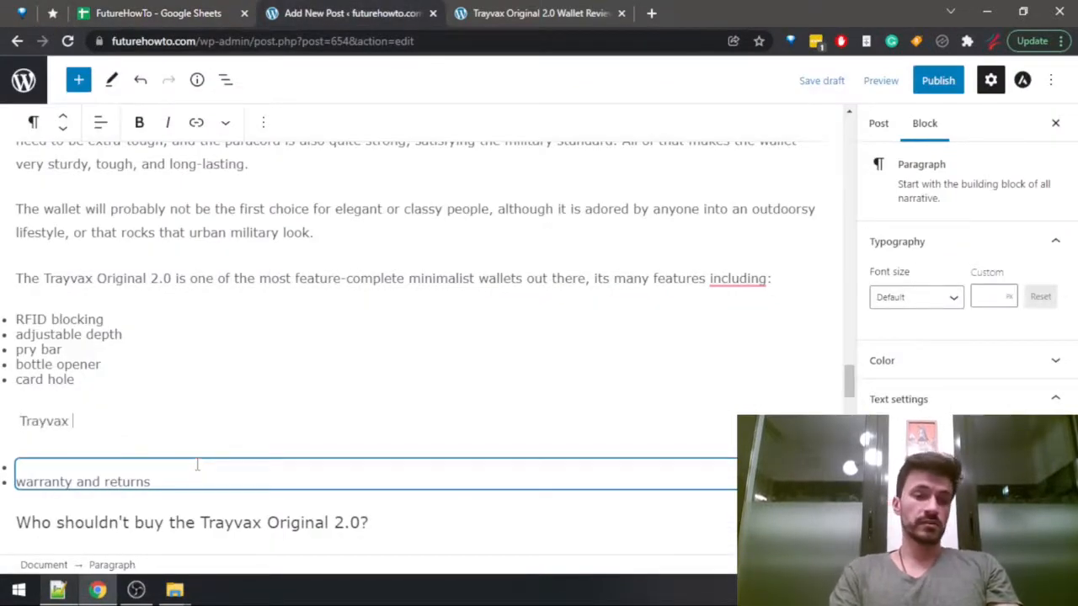
type("is one of t")
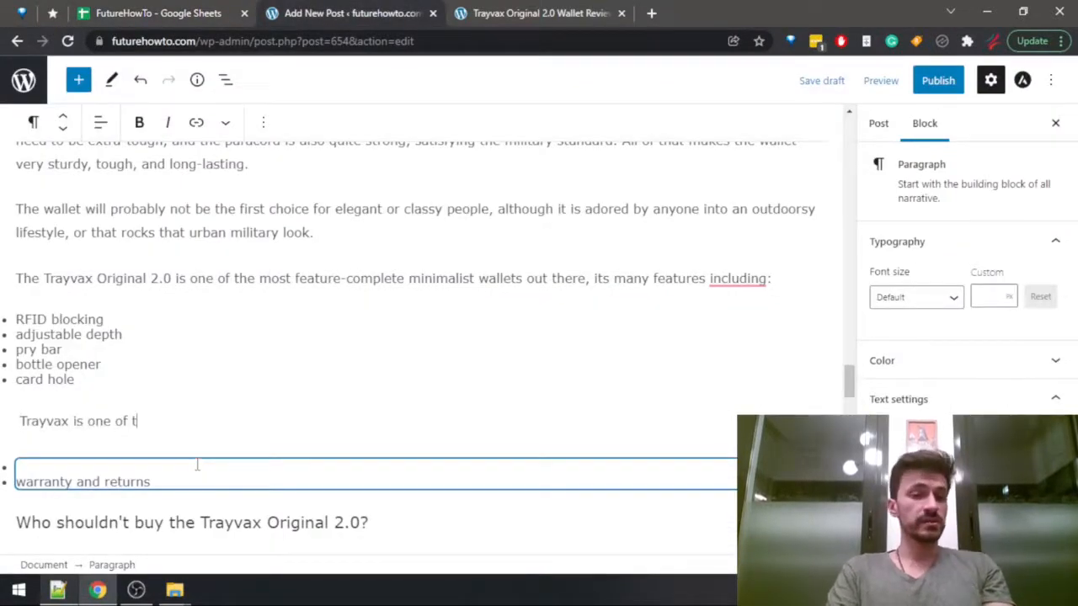
type("he best brands")
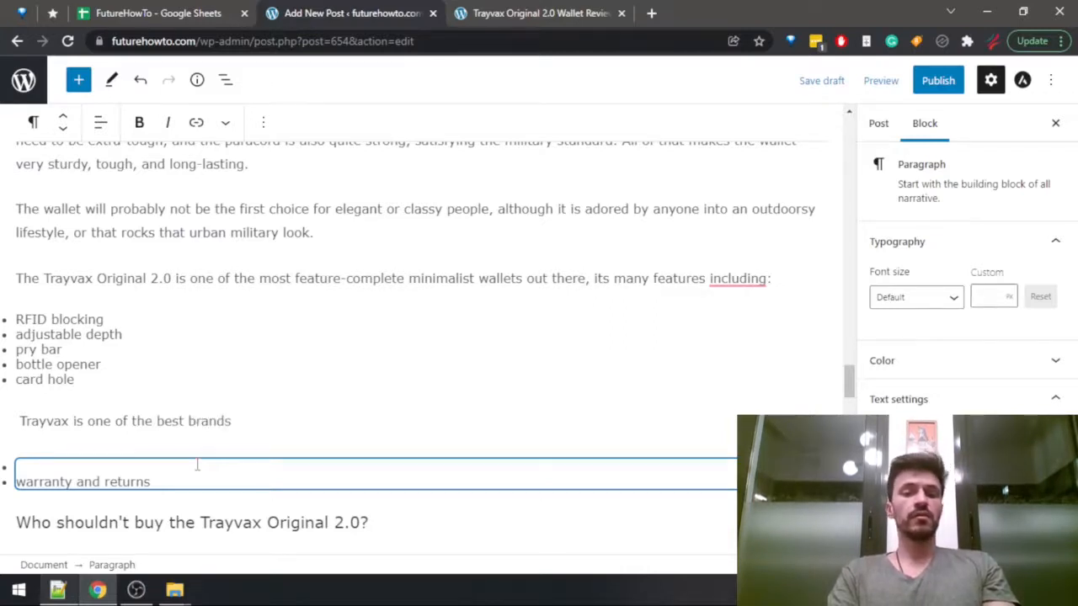
type(" for minima")
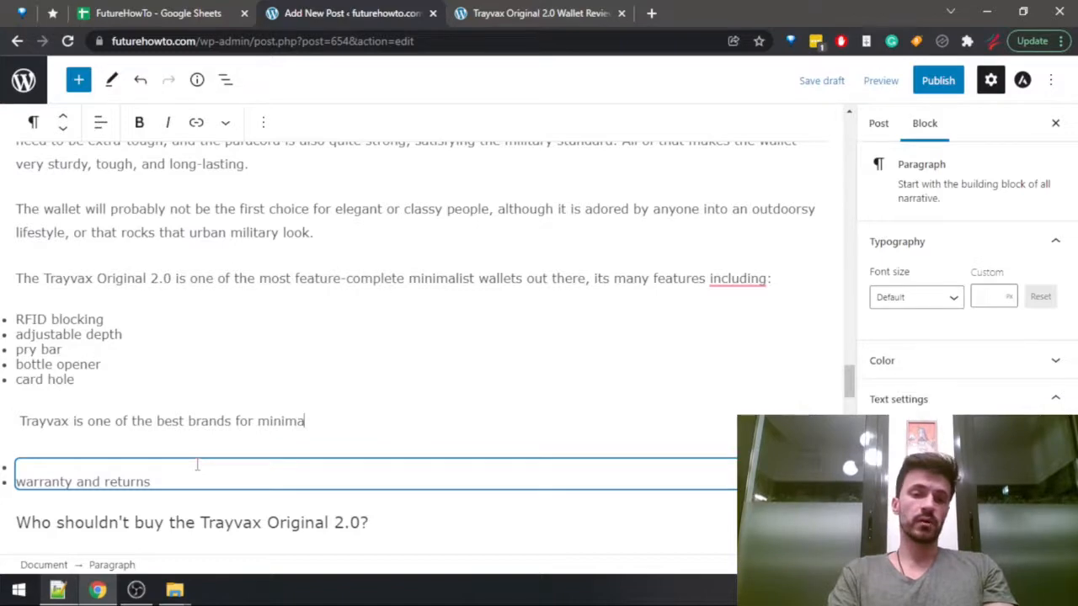
type("list wallets, they")
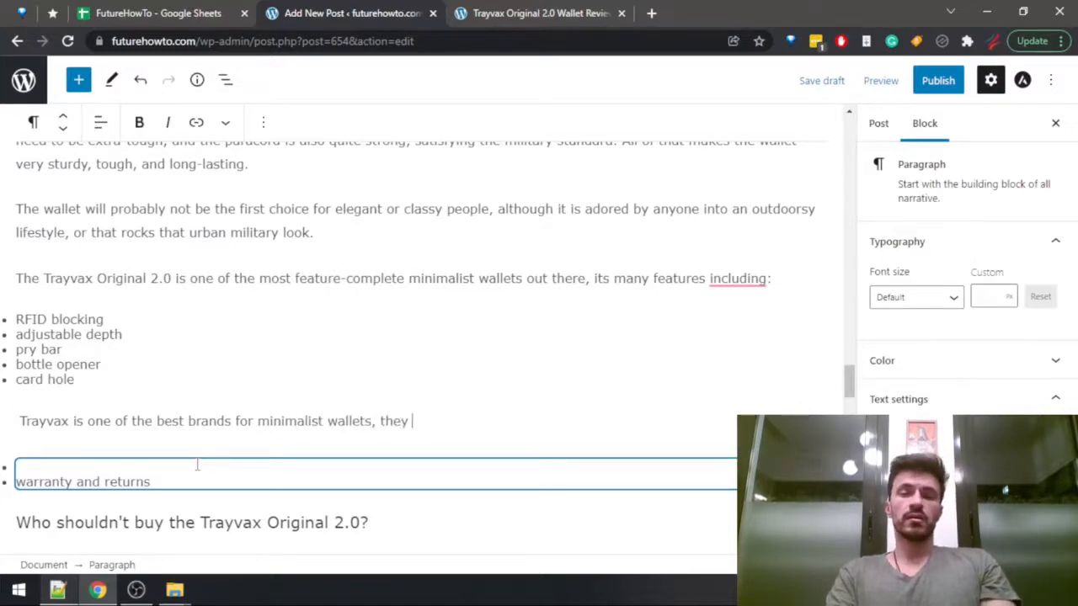
Search the post for "stand" to review the Ridge Premium warranty wording, and return to the end of the Trayvax paragraph.
key("ctrl+f")
type("stand")
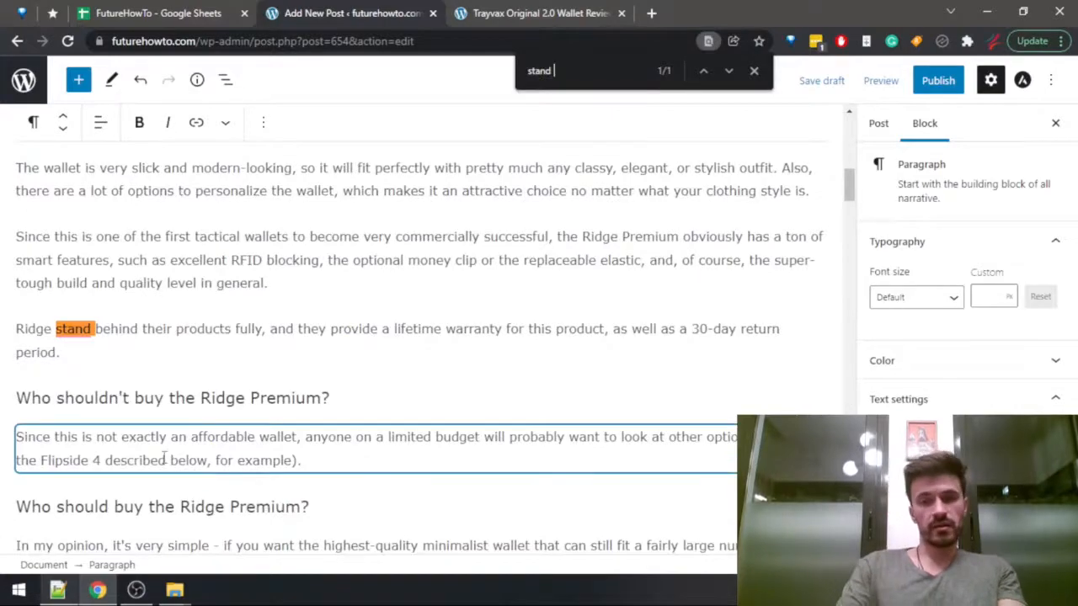
scroll(198, 466, "down", 12)
scroll(235, 364, "down", 10)
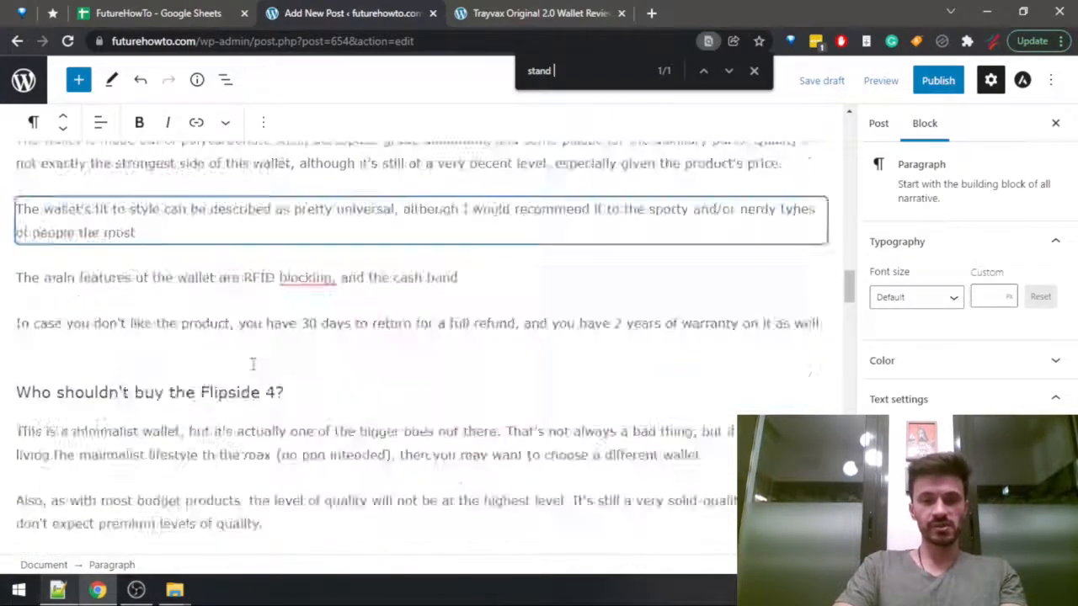
scroll(294, 329, "down", 10)
scroll(294, 328, "down", 2)
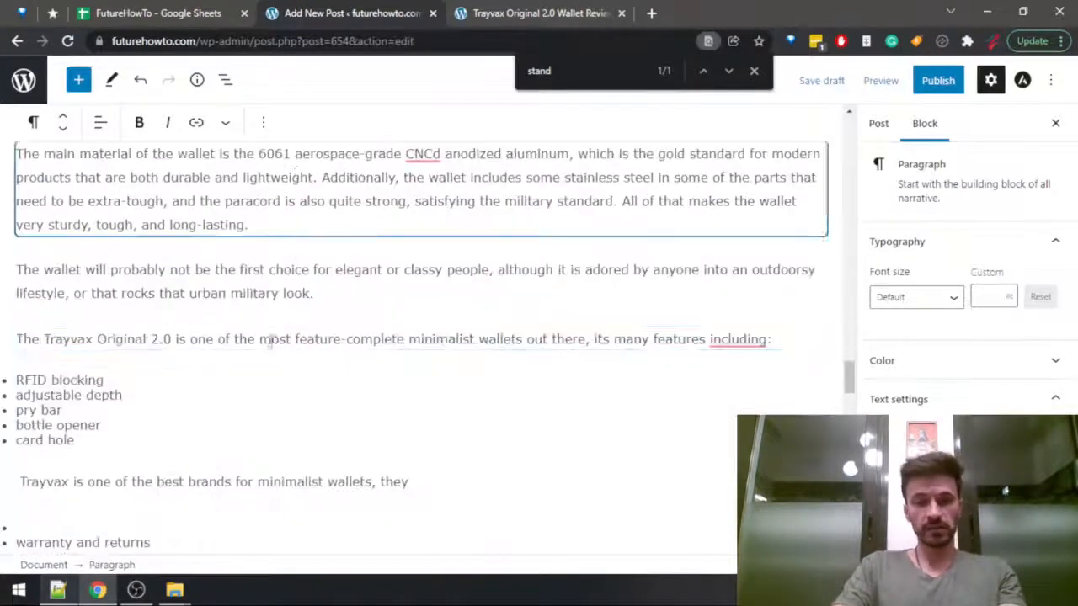
left_click(424, 481)
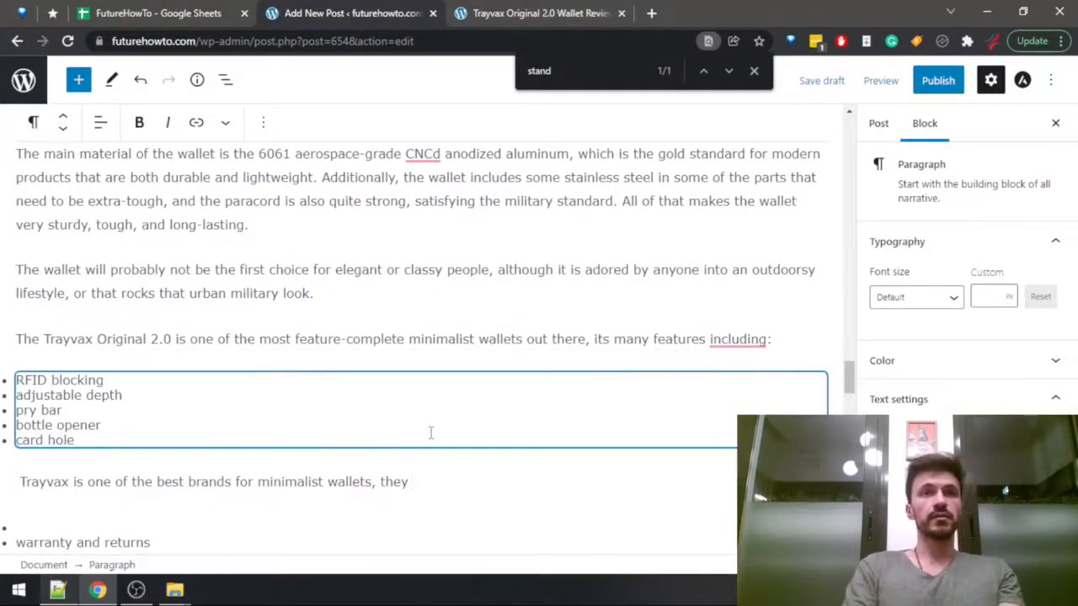
Replace the trailing "they" in the warranty paragraph with "and they are so confident in this product that they offer".
type("are")
key("BackSpace")
key("BackSpace")
key("BackSpace")
key("BackSpace")
key("BackSpace")
key("BackSpace")
key("BackSpace")
key("BackSpace")
key("BackSpace")
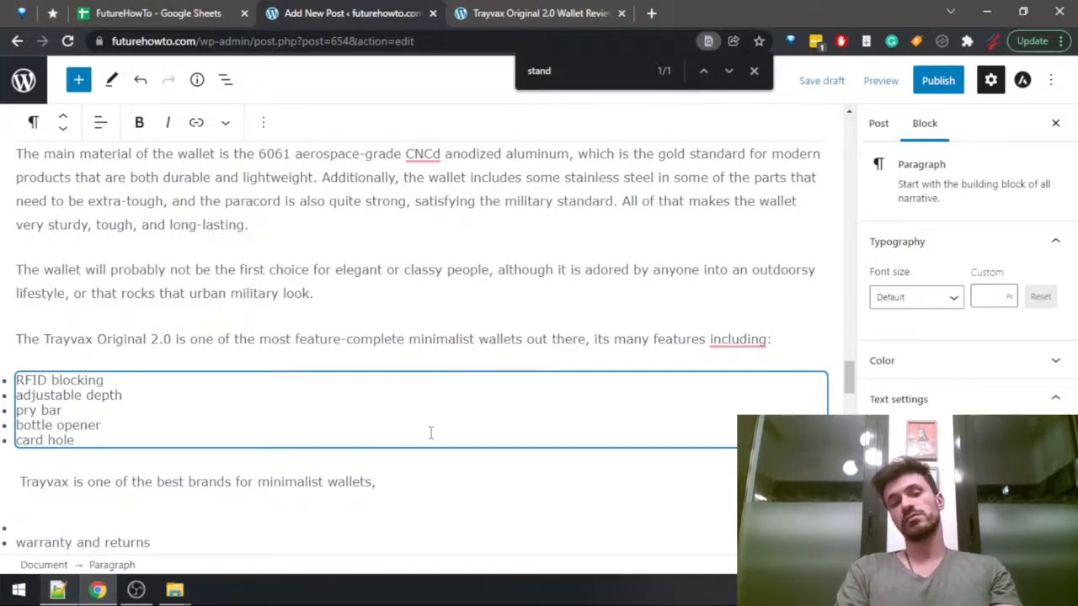
type("and they are so confi")
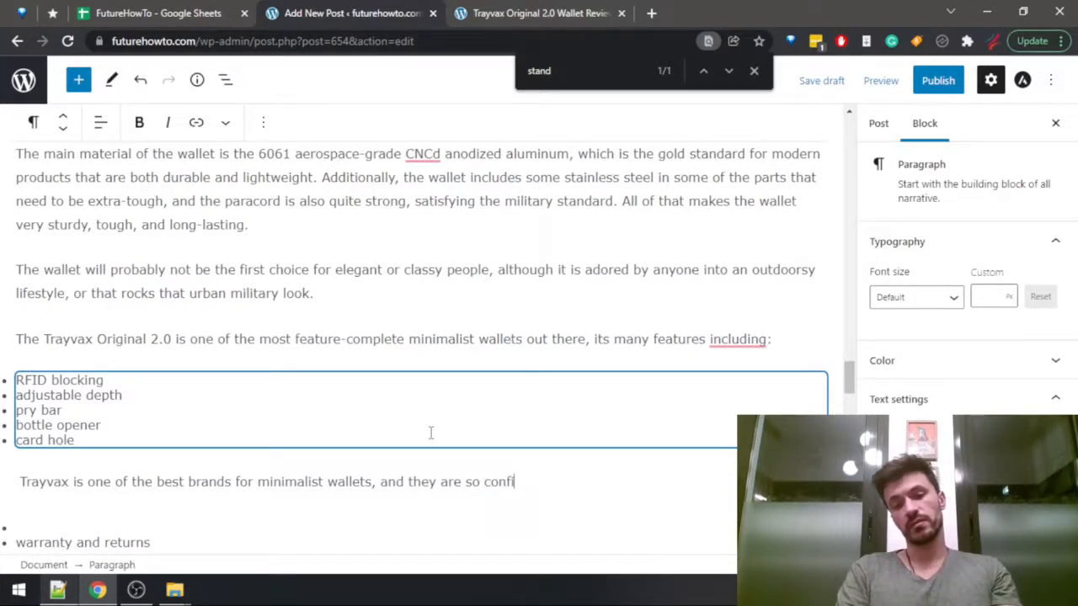
type("dent in t")
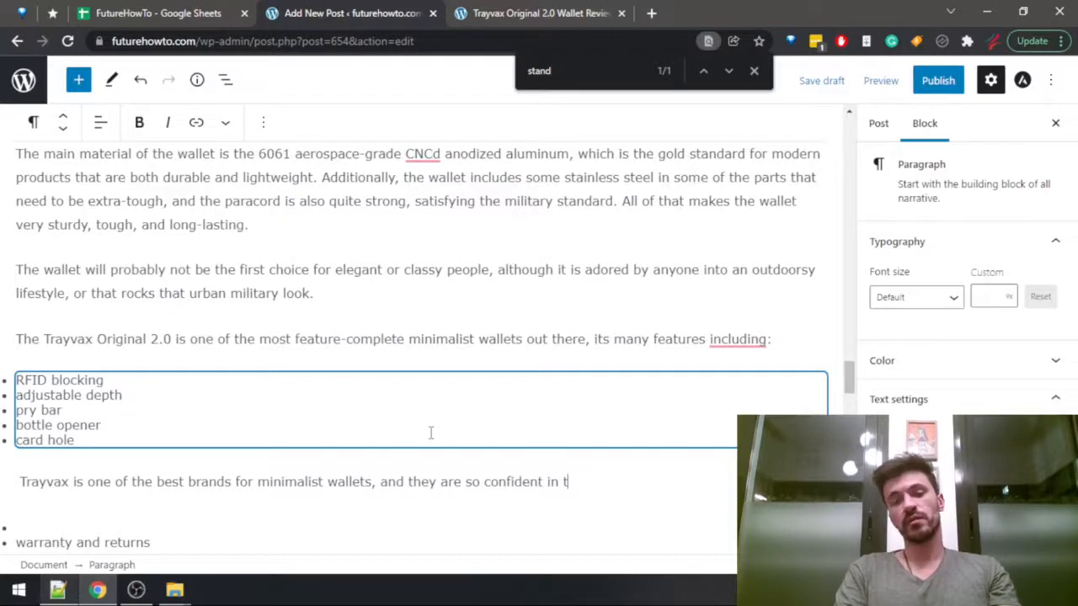
type("his product ")
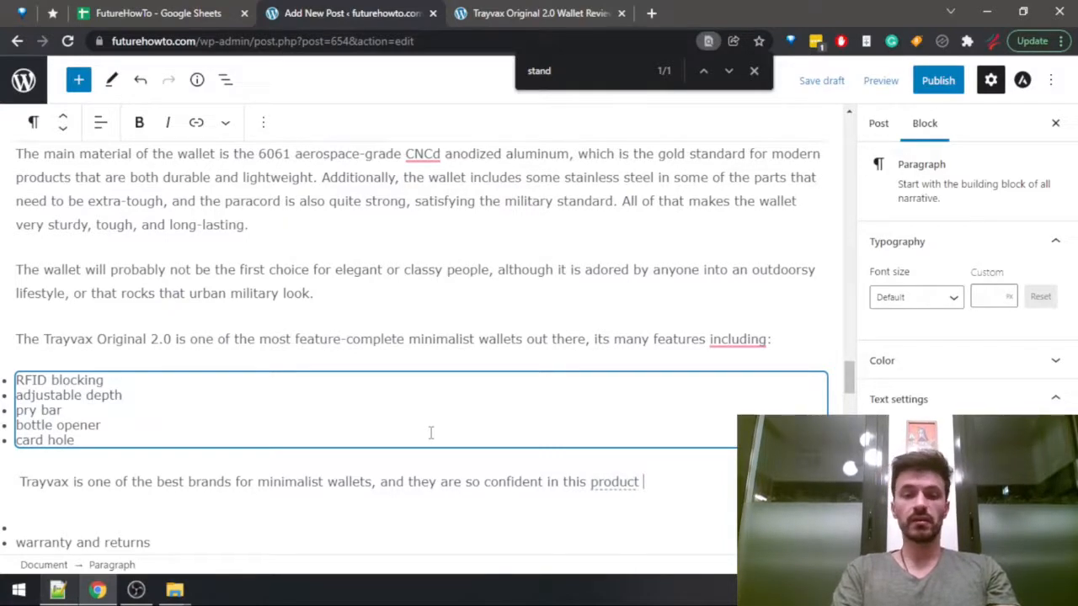
type("that they offer")
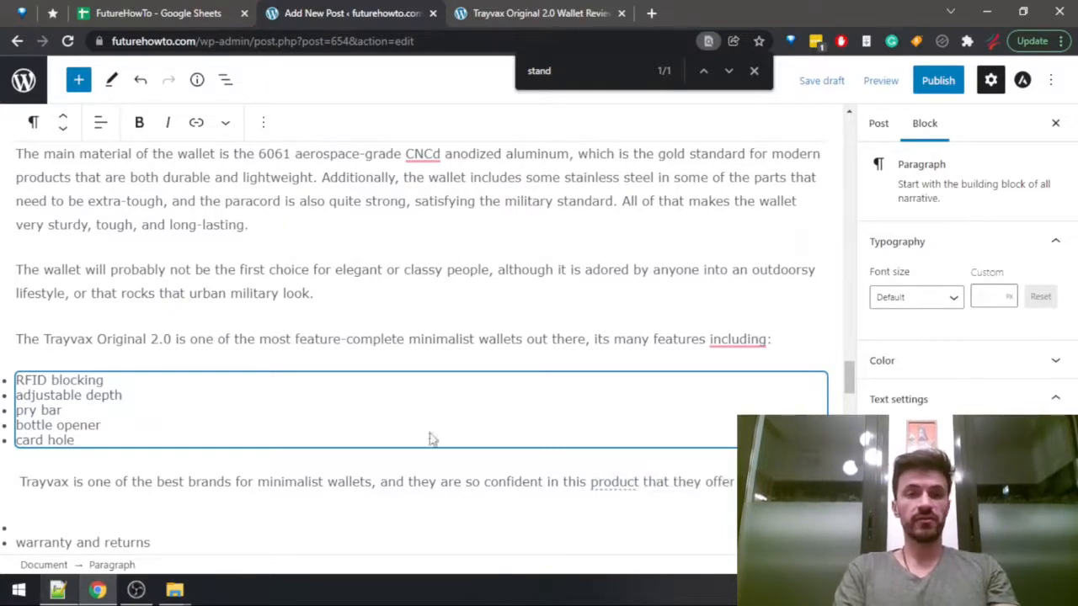
Check the warranty length in the spreadsheet and continue the sentence with "a 65 year heirloom warranty,".
key("ctrl+shift+Tab")
key("ctrl+Tab")
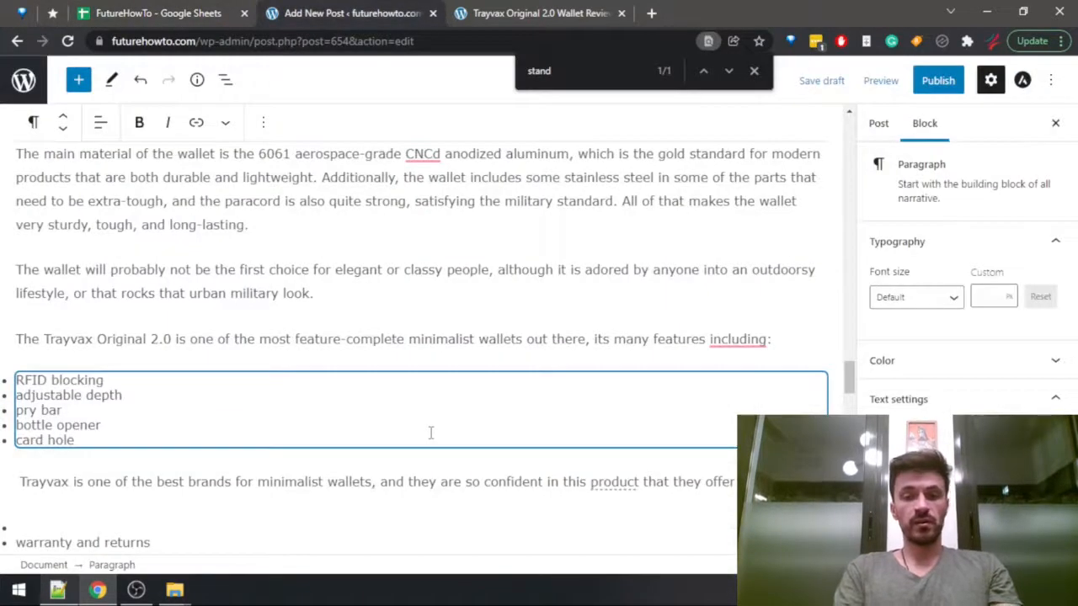
type("heir")
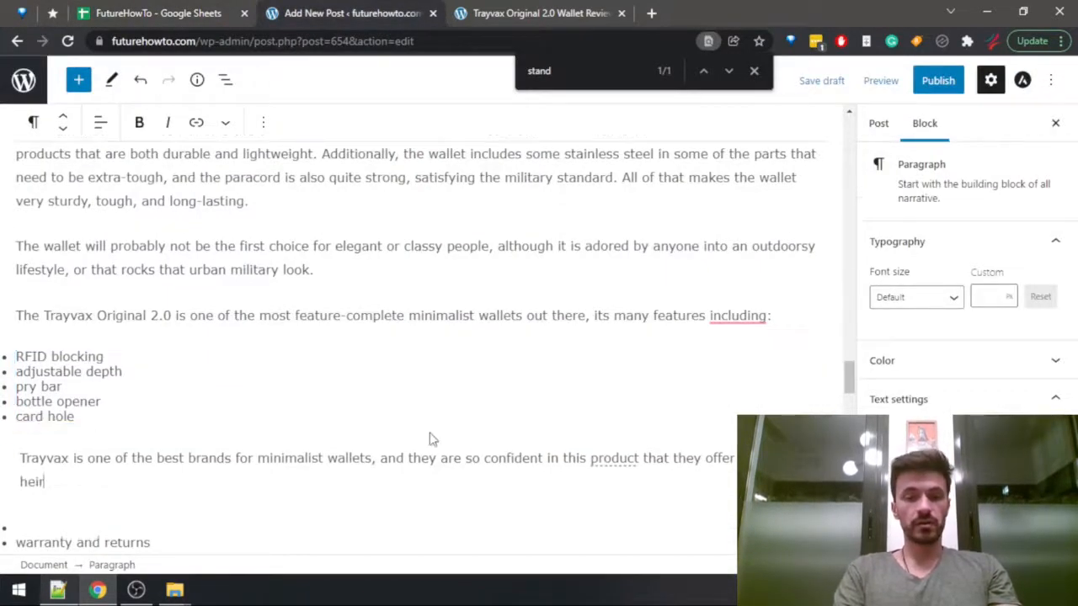
type("loom war")
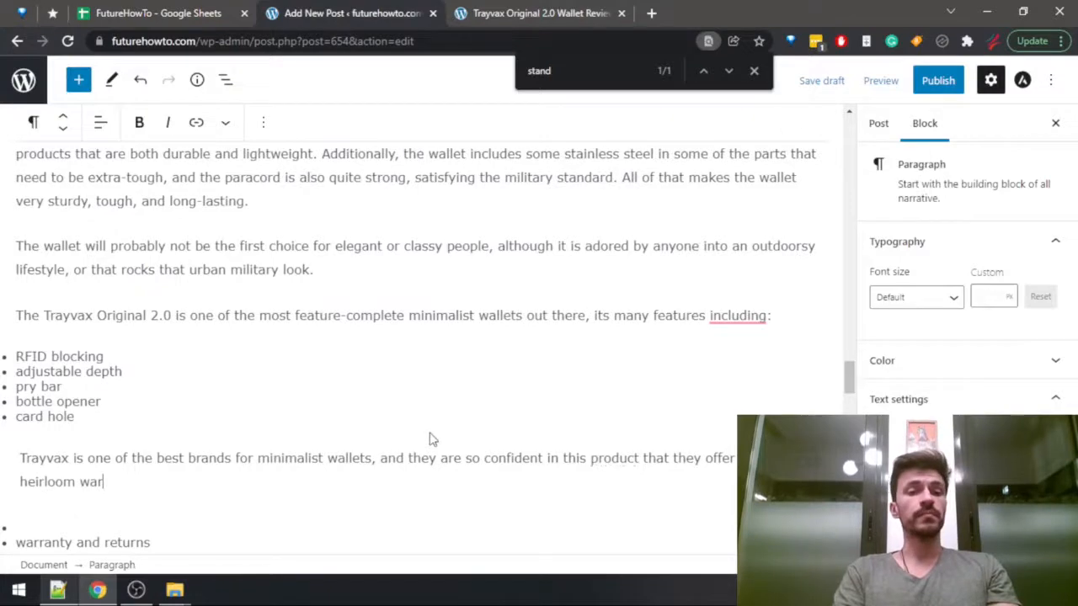
type("ranty,")
Check the return period in the spreadsheet and end the sentence with "and a 30 days return period.".
key("ctrl+shift+Tab")
key("ctrl+Tab")
type("a")
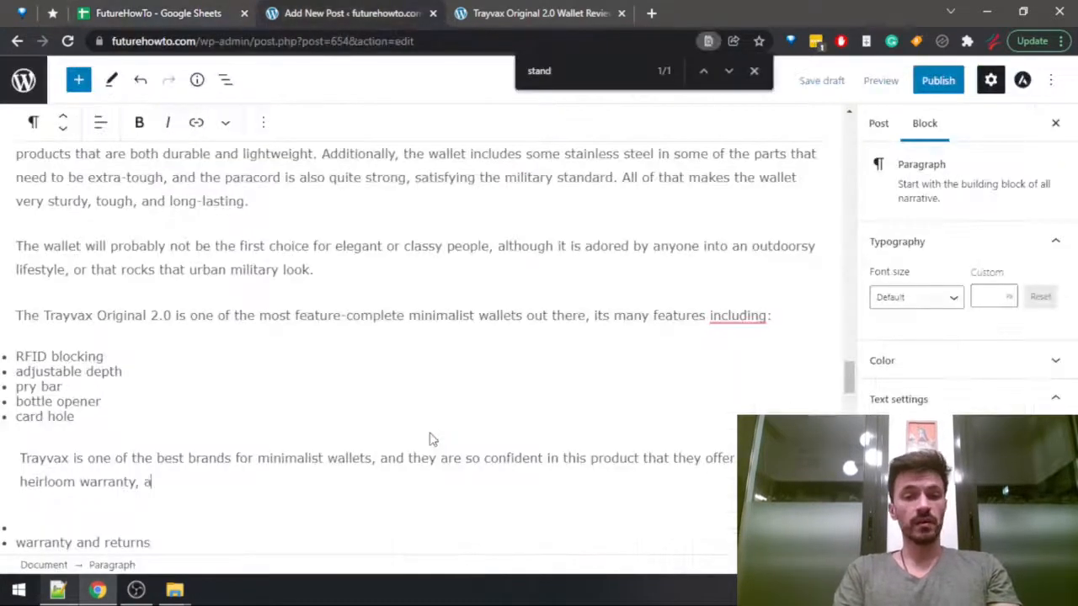
type("nd a 30 days")
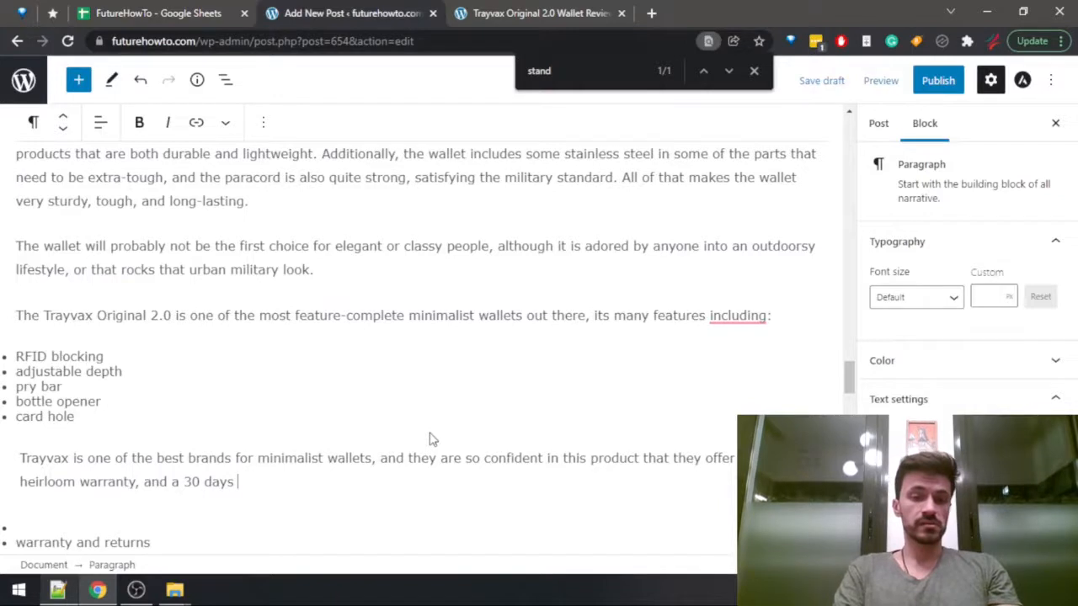
key("ctrl+Left")
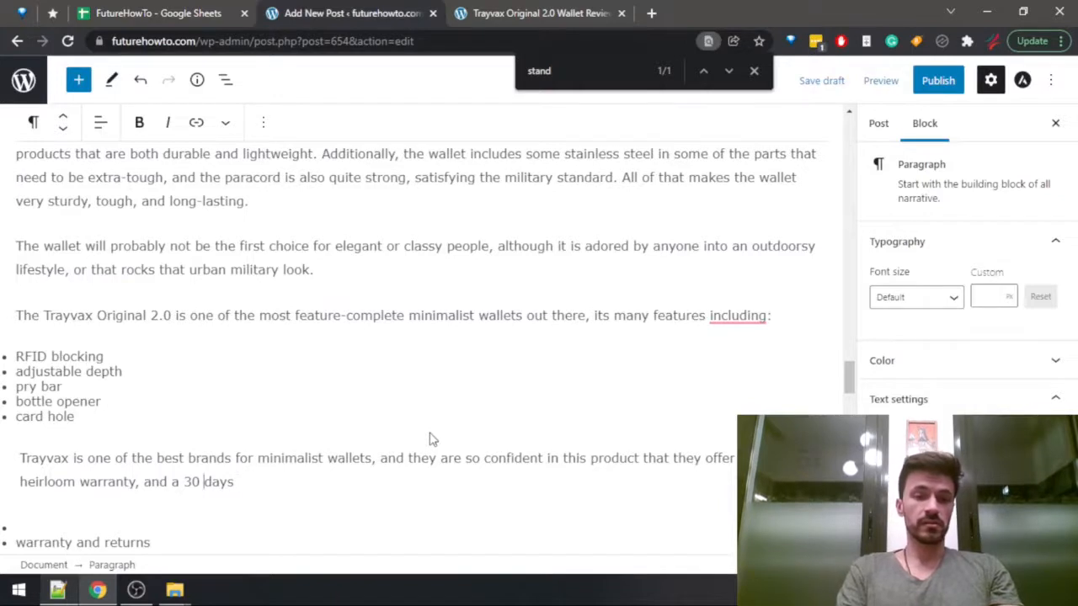
key("End")
type("return pe")
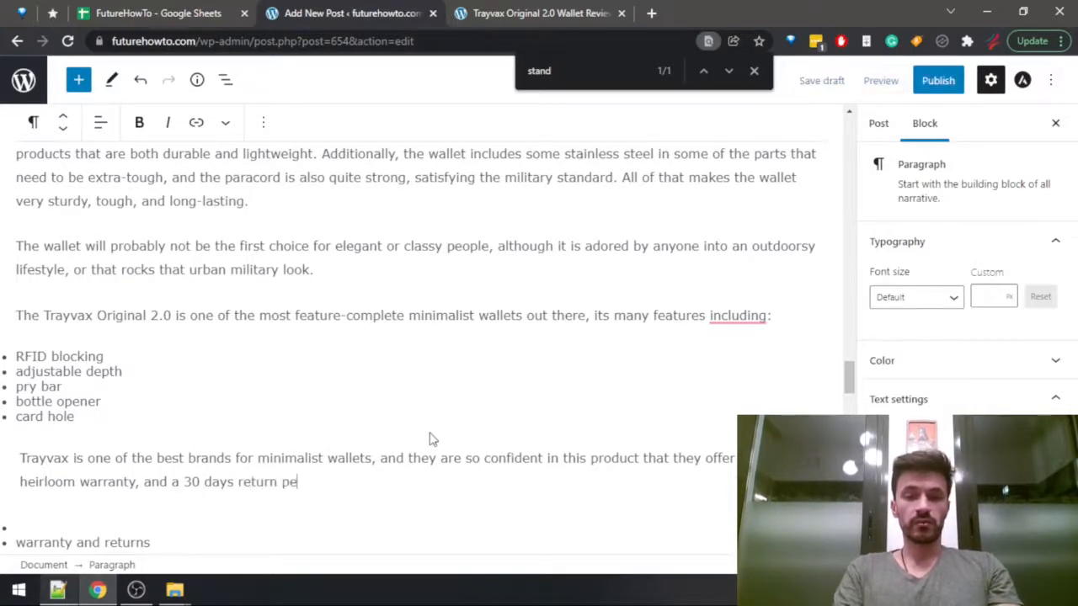
type("riod.")
Delete the leftover outline list containing "warranty and returns" below the warranty paragraph.
key("Down")
key("Down")
key("shift+Home")
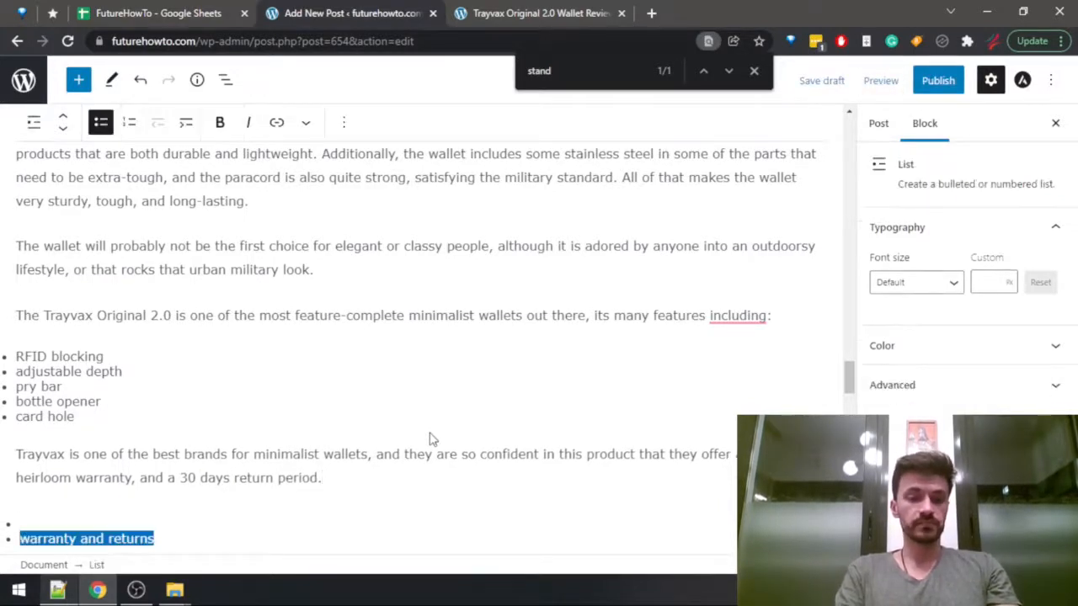
key("BackSpace")
key("BackSpace")
key("BackSpace")
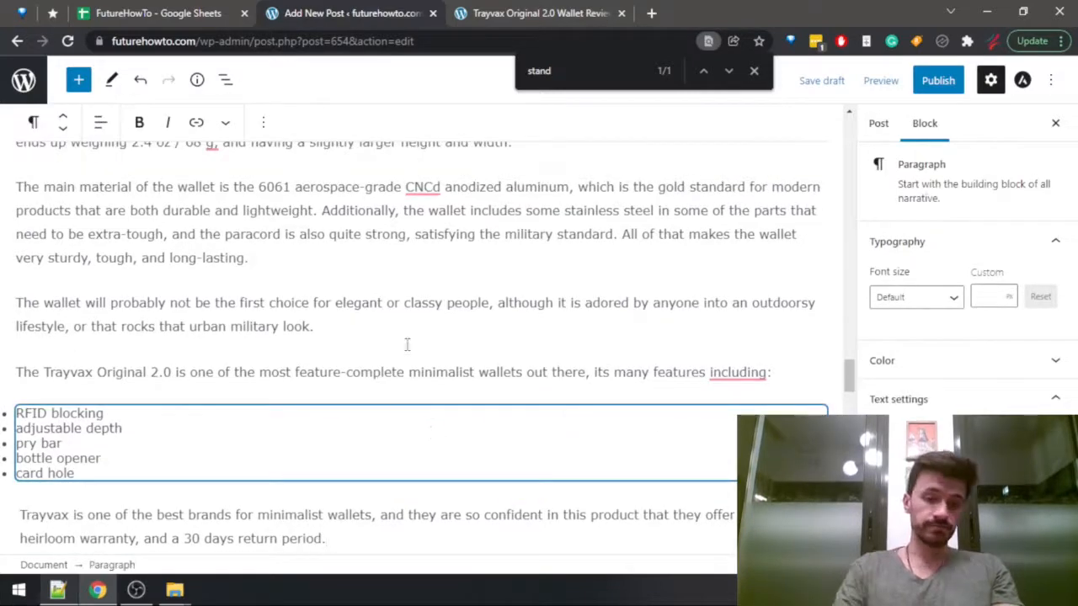
Open an empty paragraph under the heading "Who shouldn't buy the Trayvax Original 2.0?".
scroll(406, 344, "down", 4)
left_click(395, 276)
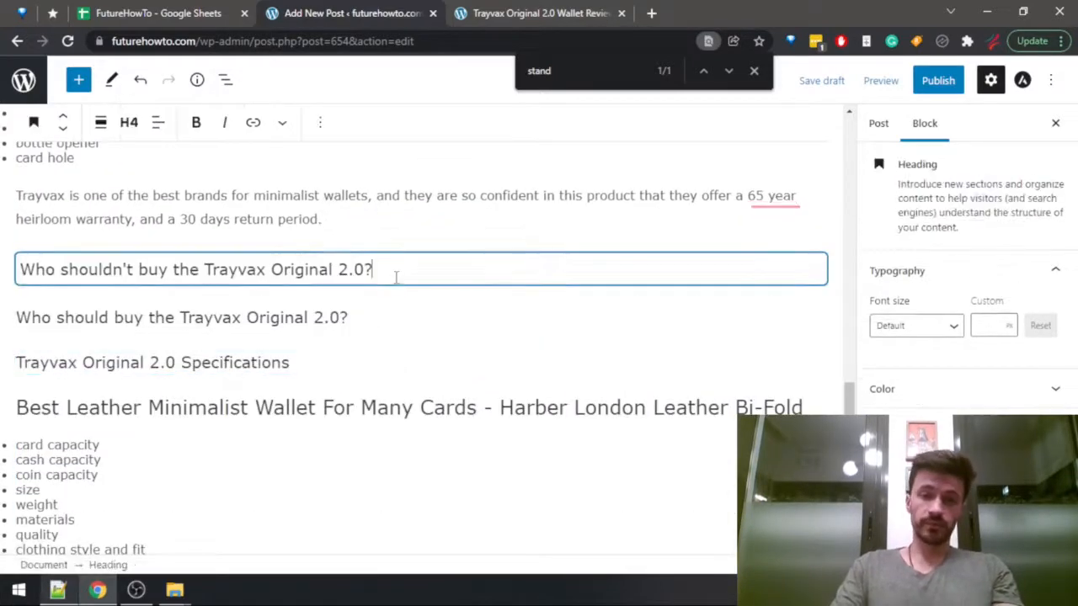
key("Return")
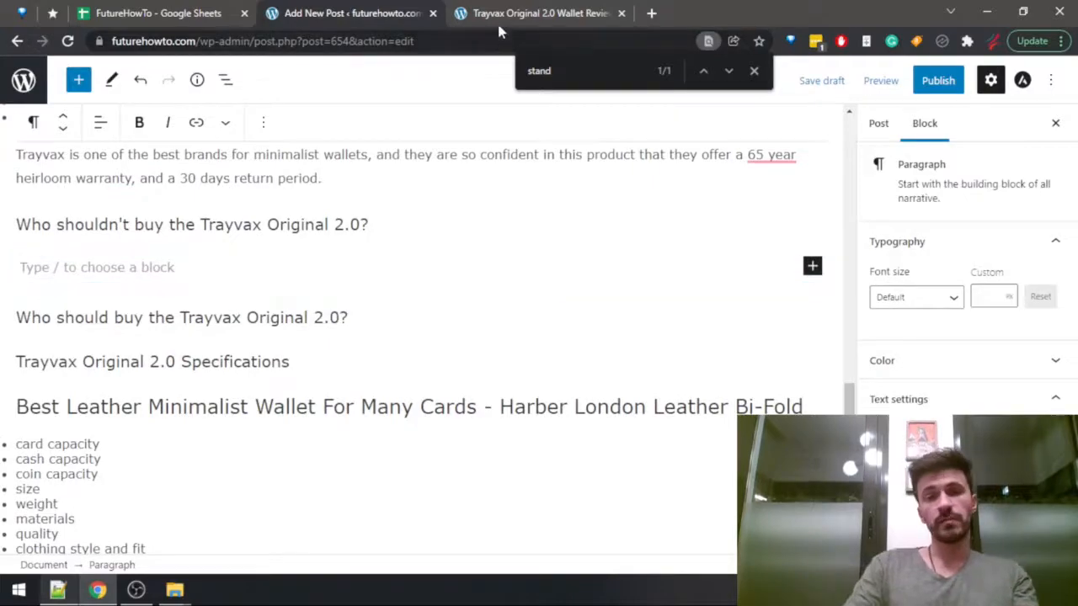
Search the published Trayvax Original 2.0 review for "should" to find its section on who should not buy the wallet.
left_click(499, 23)
key("ctrl+f")
type("should")
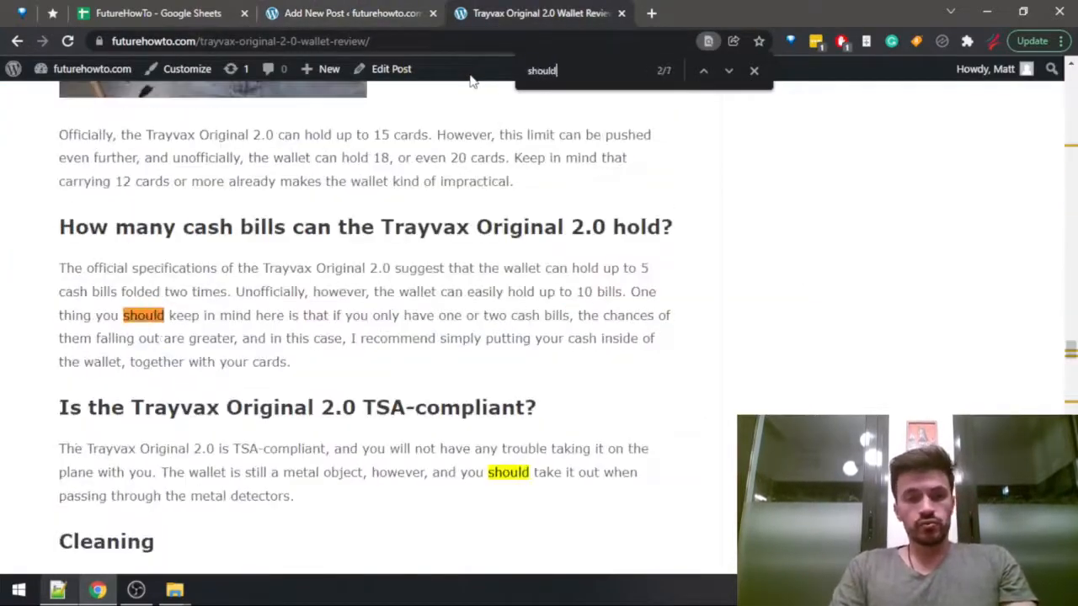
key("Return")
key("Return")
key("Escape")
scroll(345, 139, "up", 4)
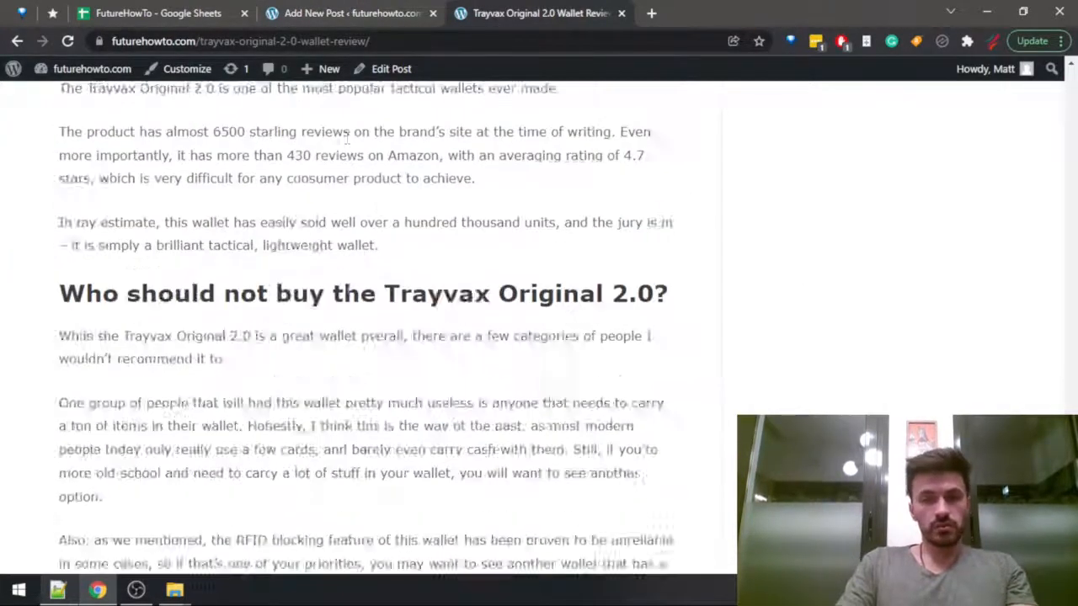
Read the published review's section on who should not buy the Trayvax Original 2.0, covering item capacity, RFID blocking and the cash clip.
scroll(347, 296, "down", 4)
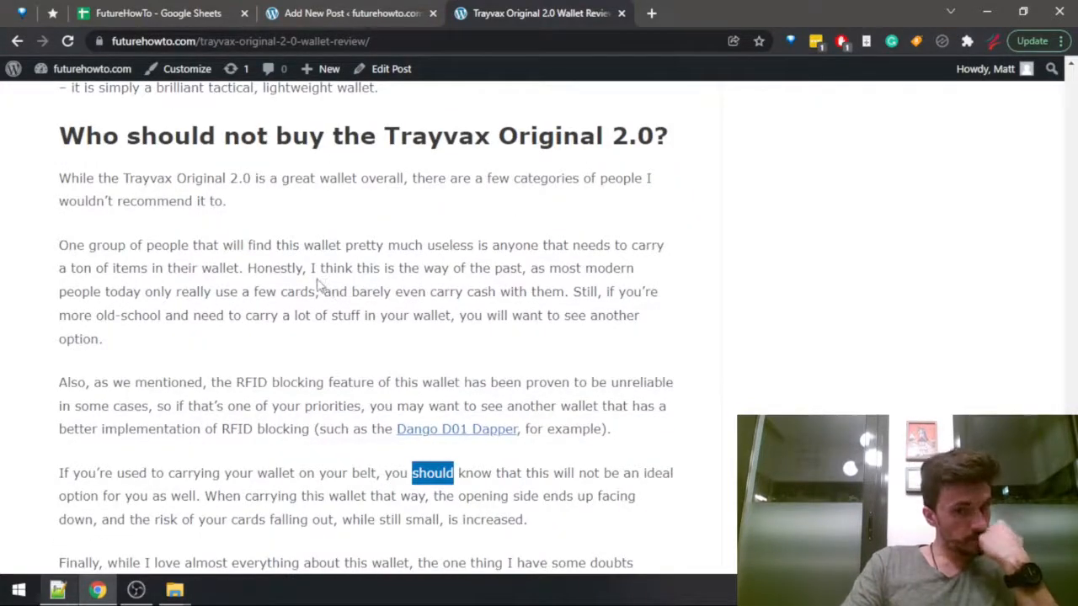
left_click_drag(92, 244, 438, 316)
scroll(271, 264, "down", 2)
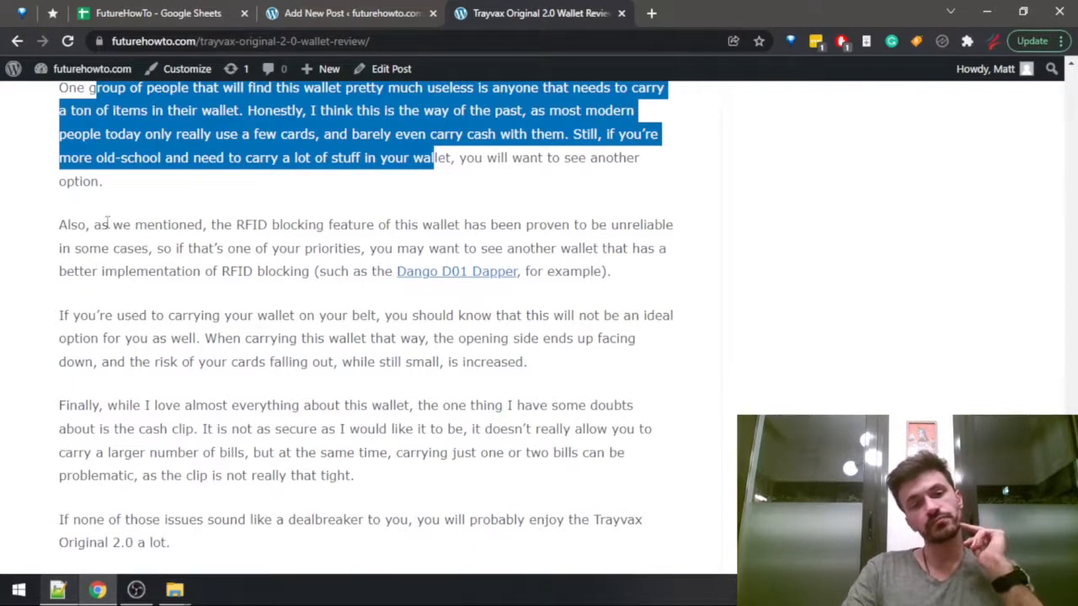
left_click_drag(109, 224, 310, 271)
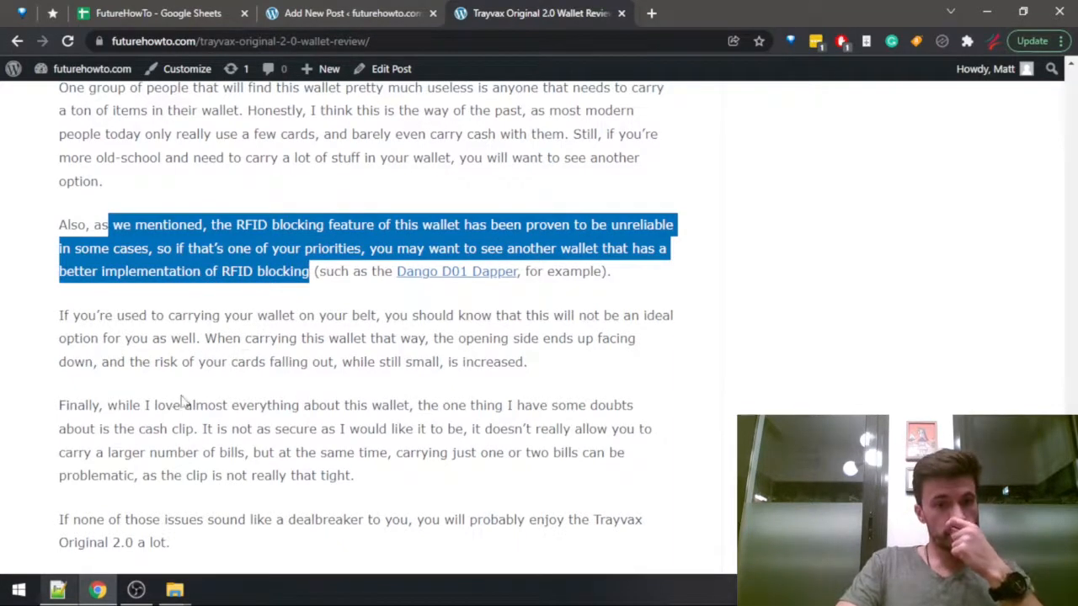
left_click_drag(106, 406, 548, 440)
scroll(547, 434, "down", 2)
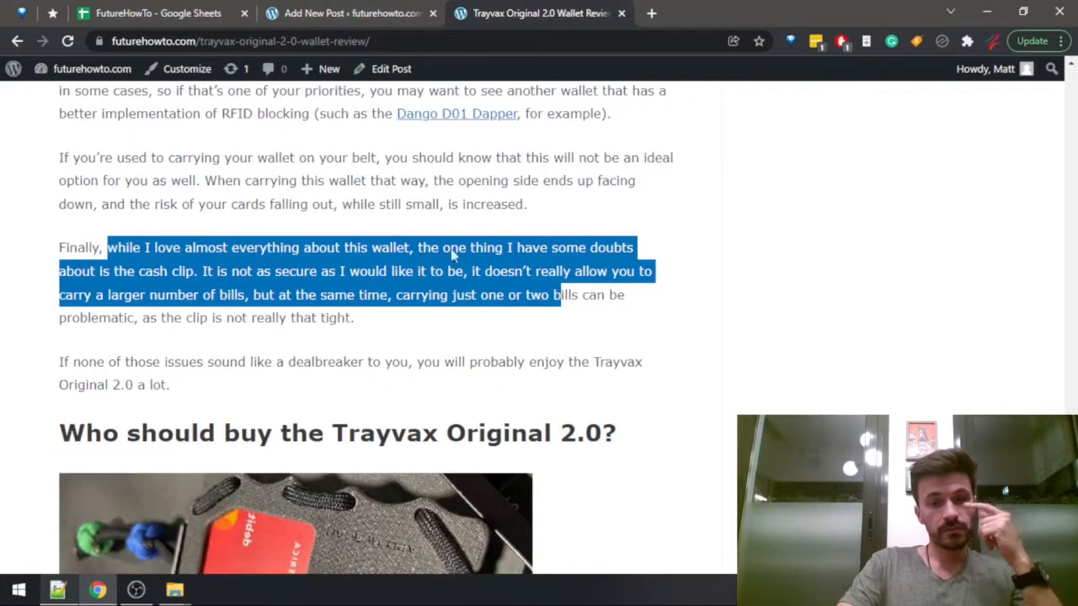
Return to the draft and open the section with "One of the most common complaints about this wallet has been the unreliability of the cash band.".
left_click(330, 11)
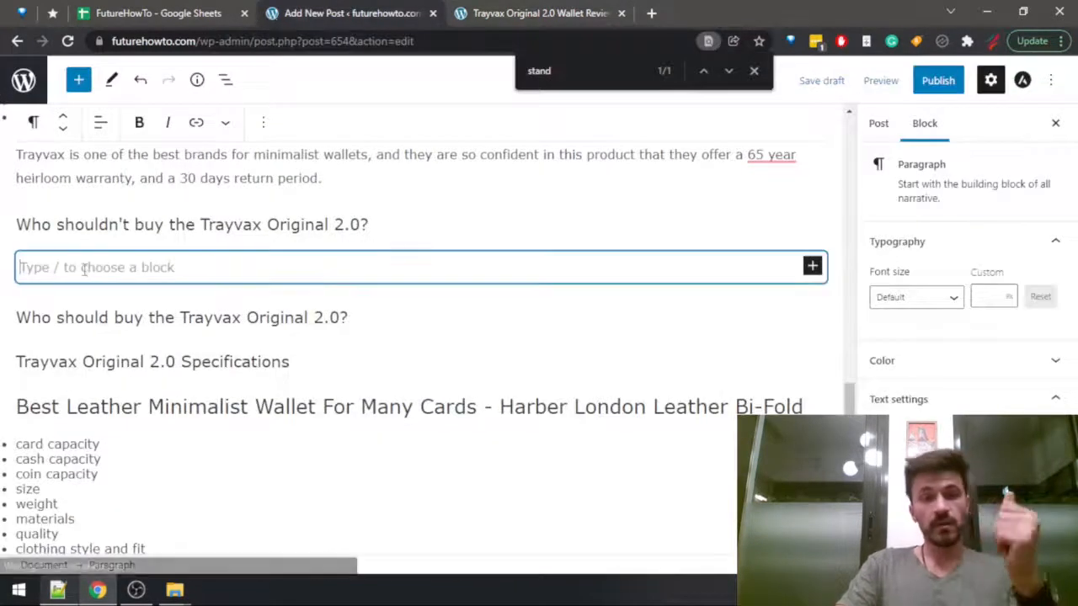
scroll(232, 358, "up", 10)
scroll(232, 360, "up", 6)
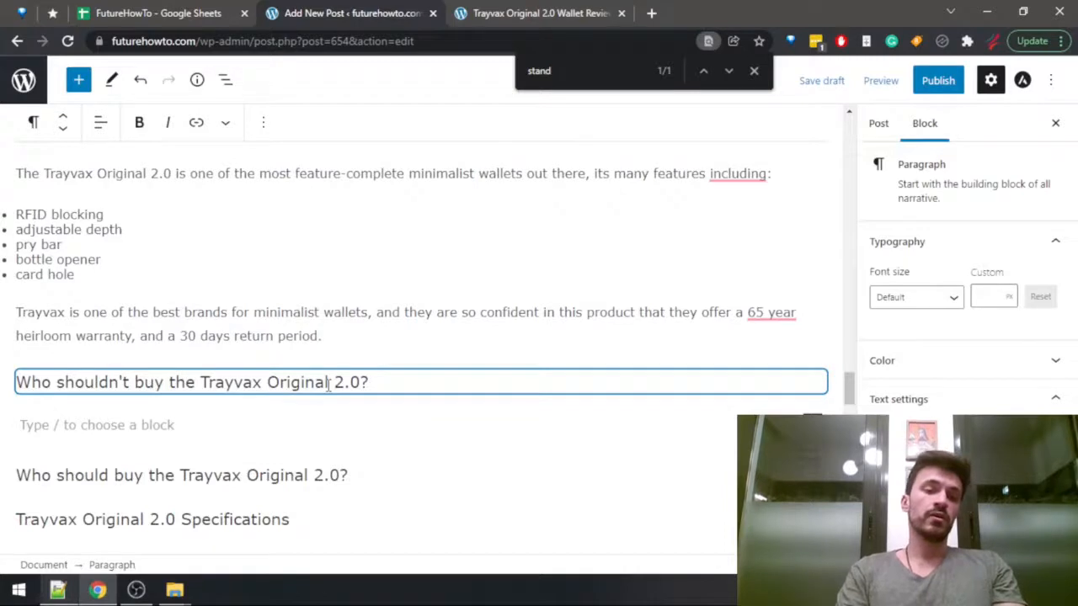
type("One of the")
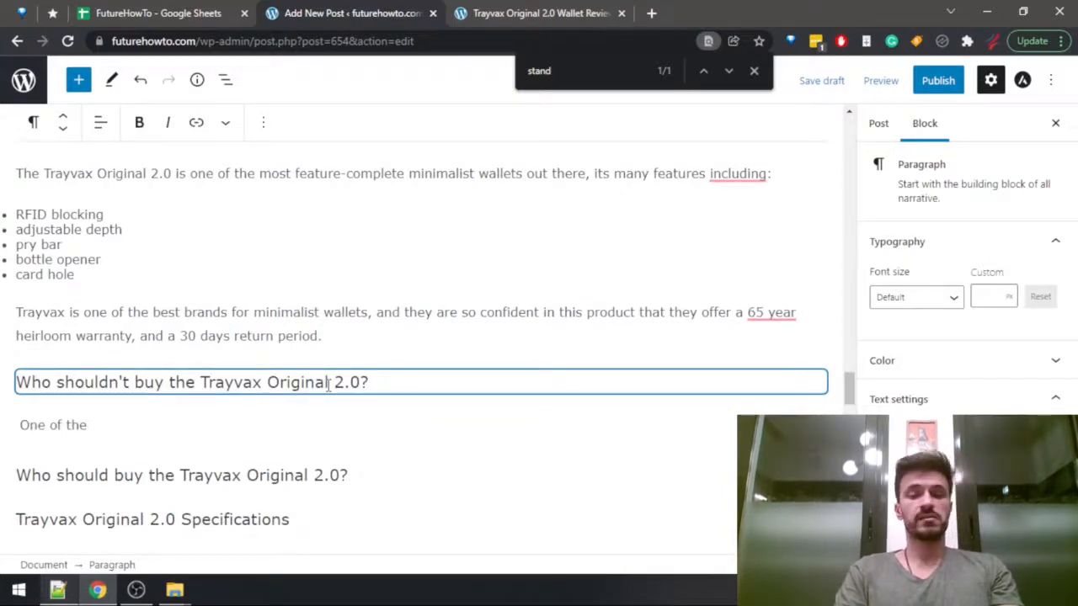
type(" most common complaints a")
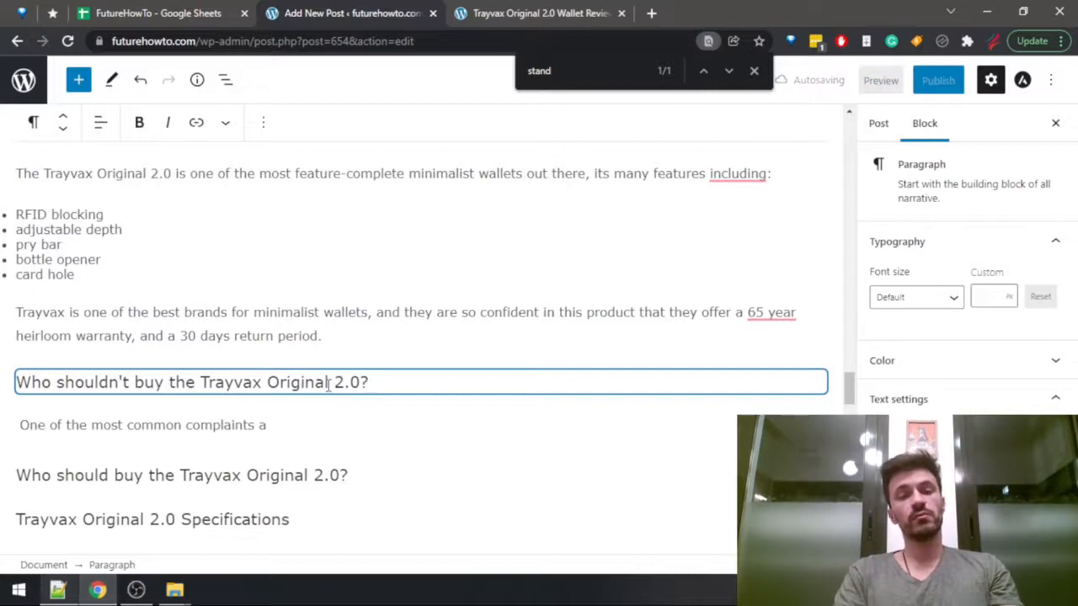
type("bout this wallet has been ")
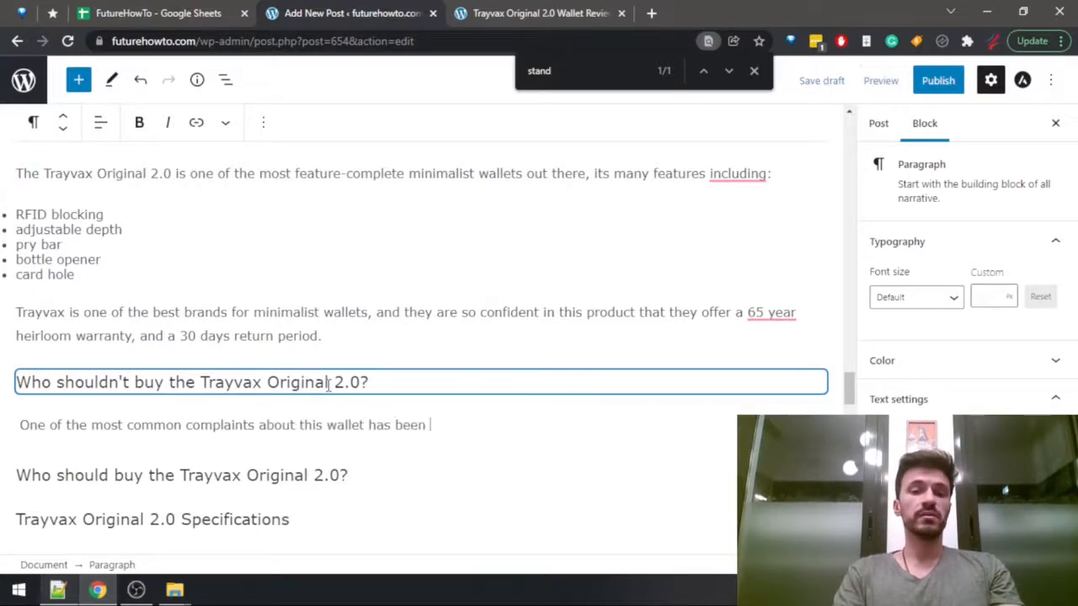
type("the un")
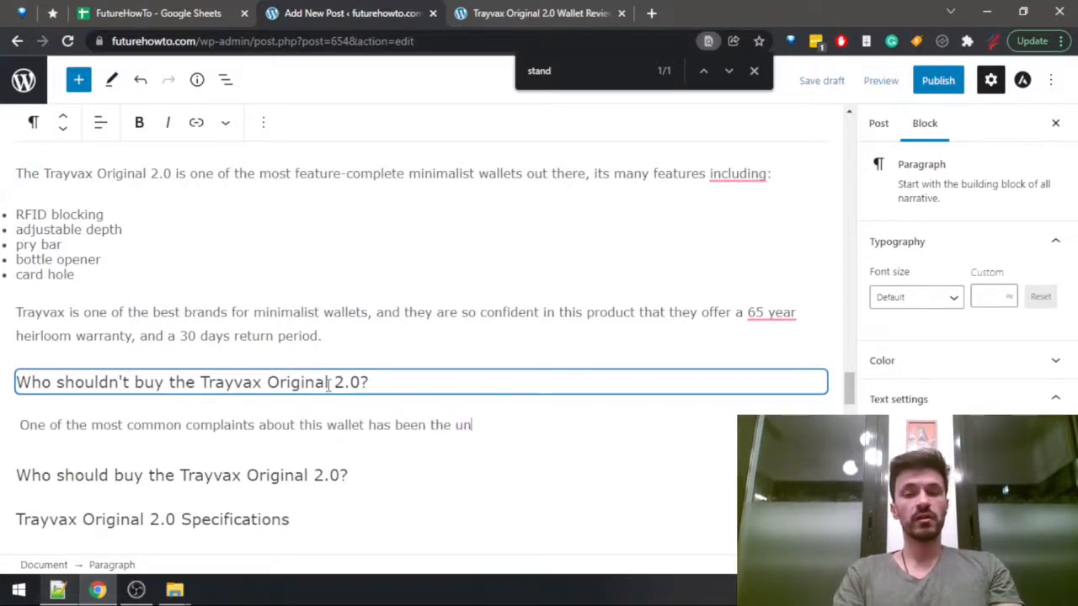
type("reliability of the ")
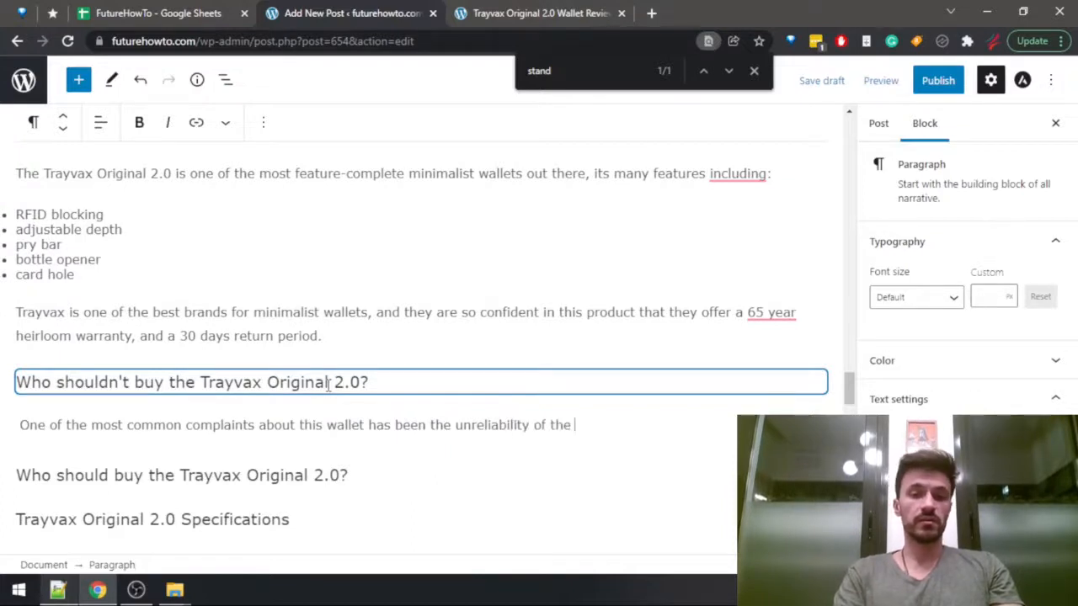
type("cash ")
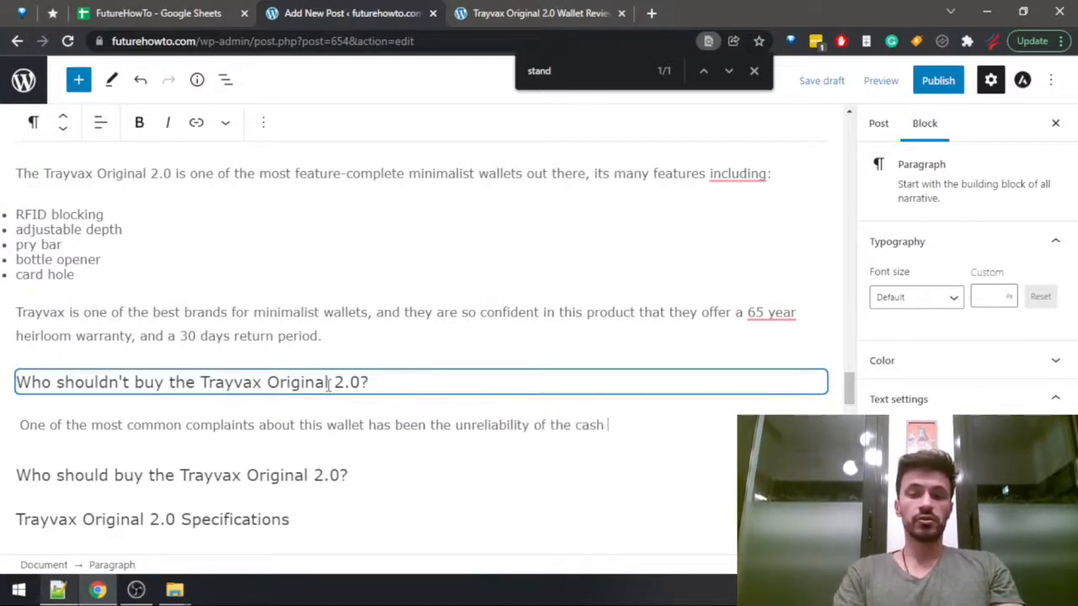
type("bankd.")
key("BackSpace")
key("BackSpace")
type("d")
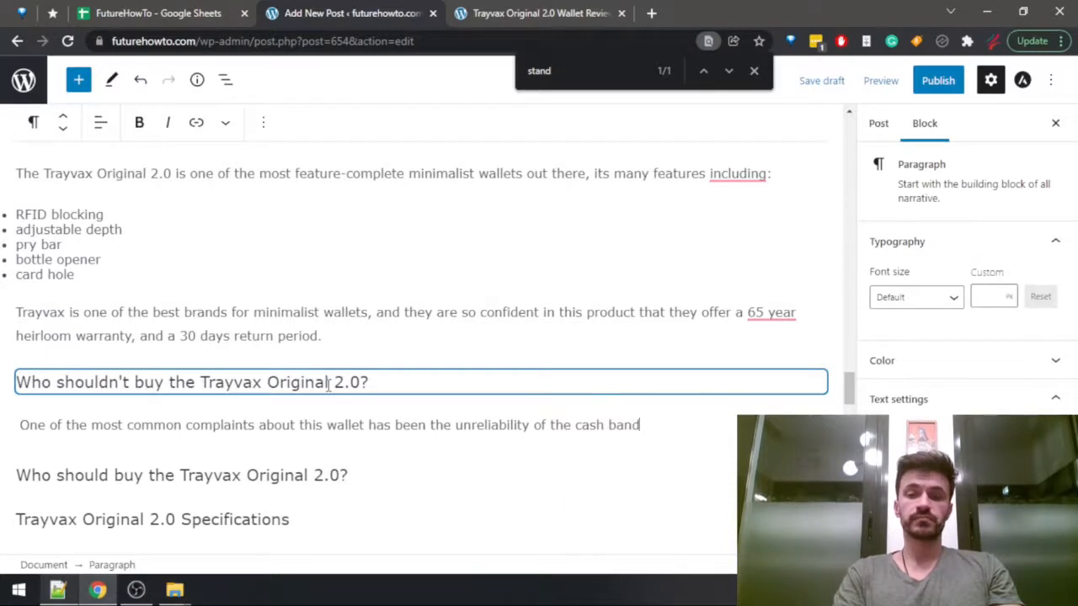
type(". If you")
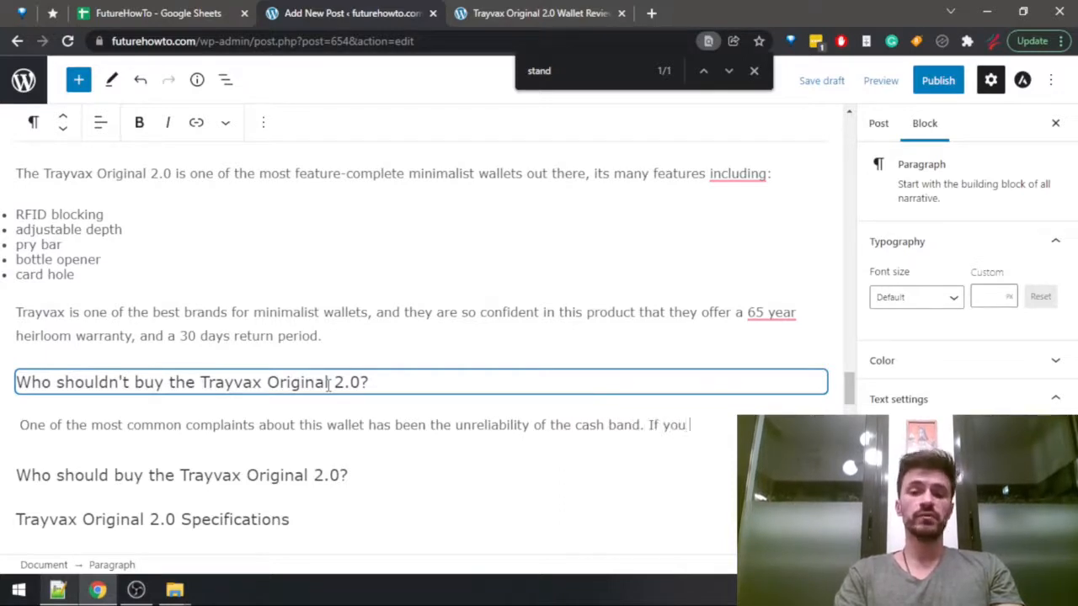
type(" tend to")
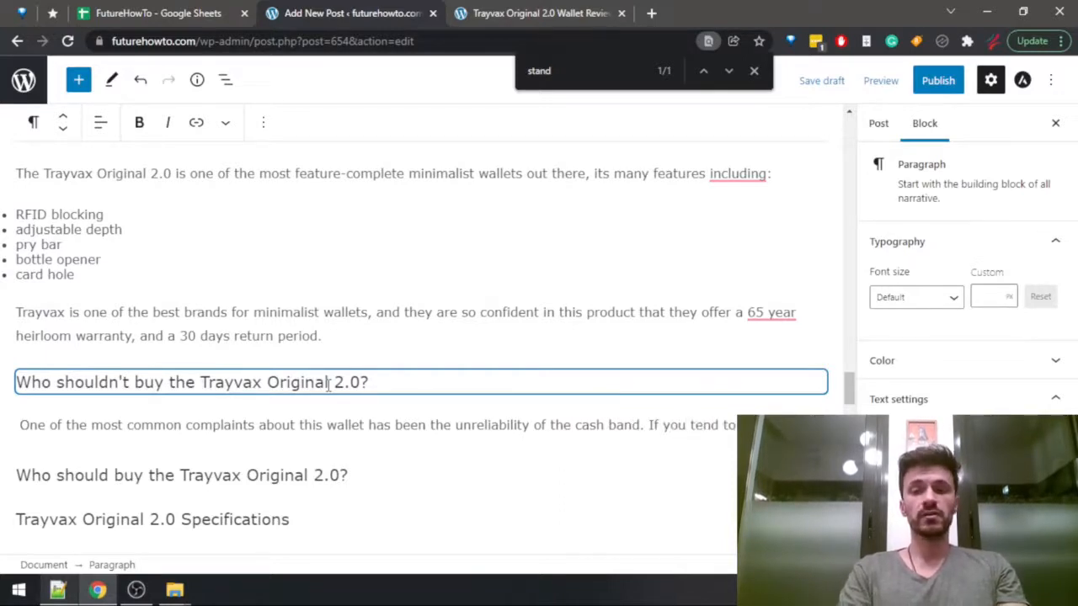
type(" carry cash with ")
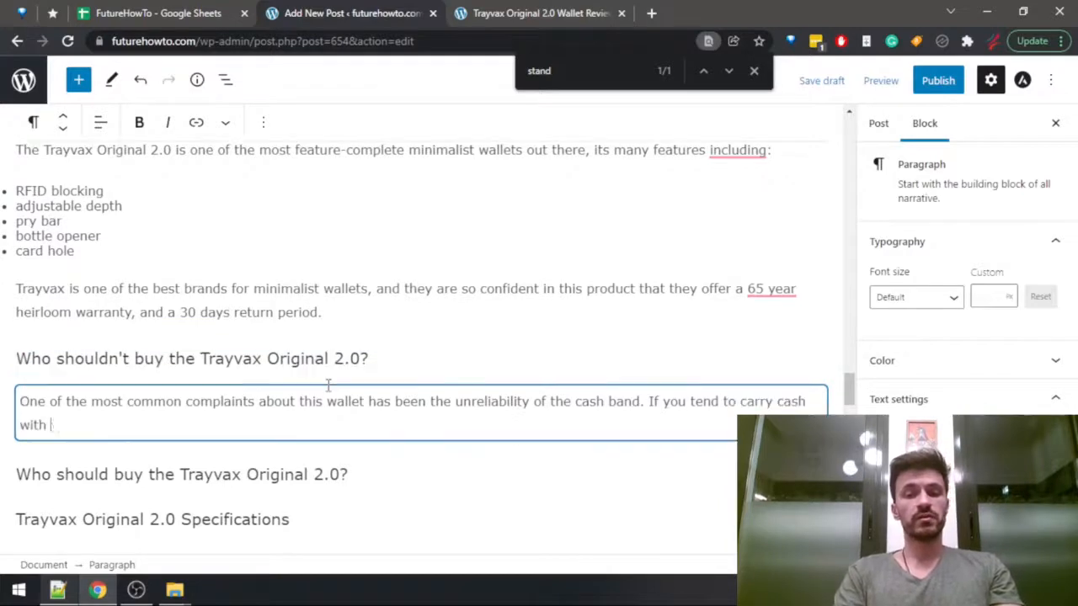
type("you often, you may w")
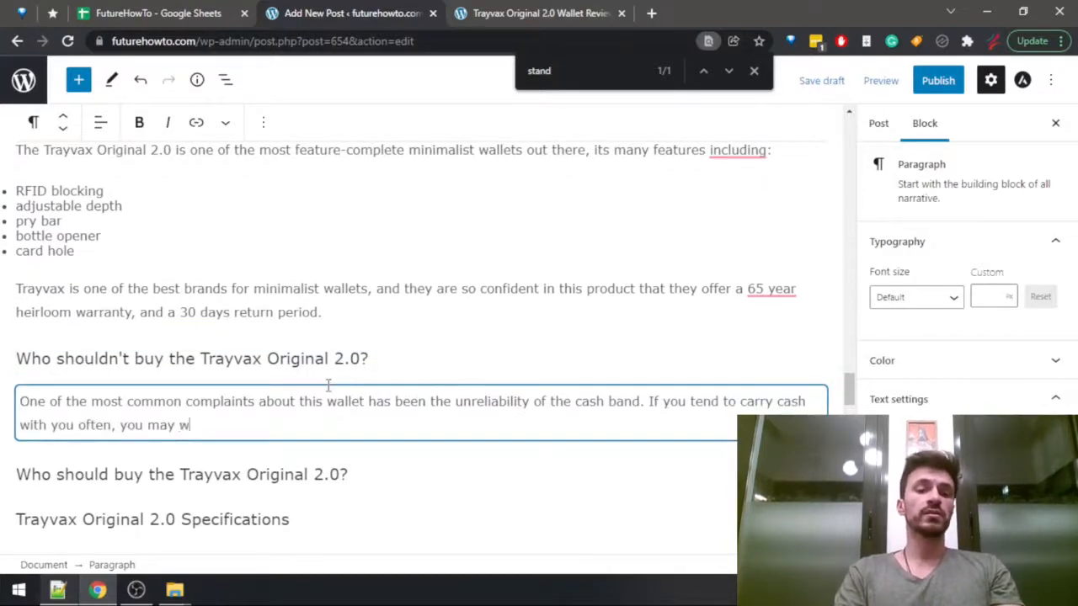
Continue the cash band paragraph with "If you tend to carry cash with you often, you may want to consider another option.".
key("BackSpace")
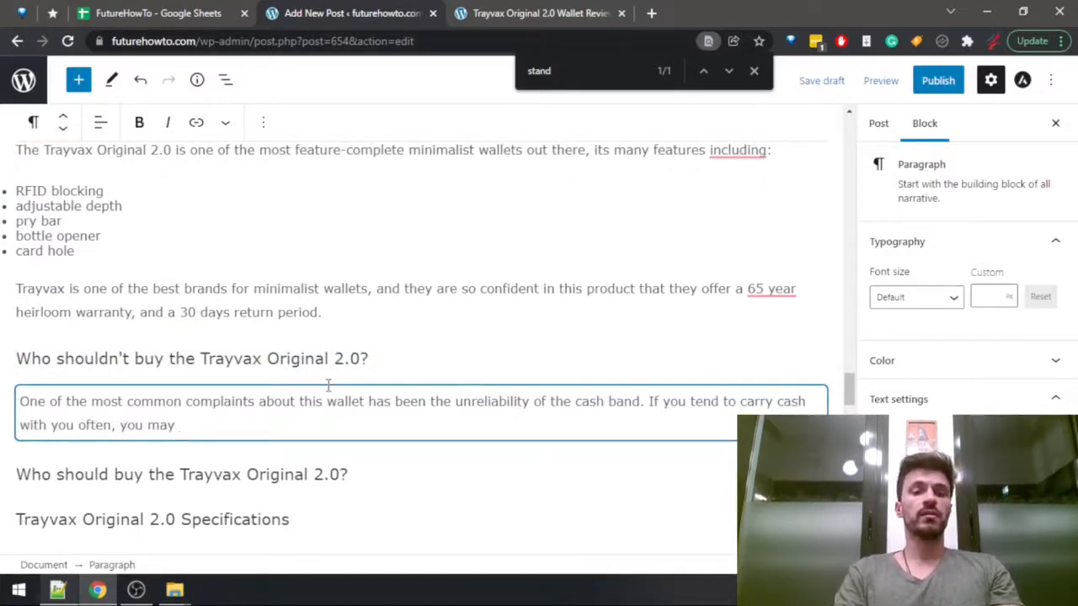
type("want to ")
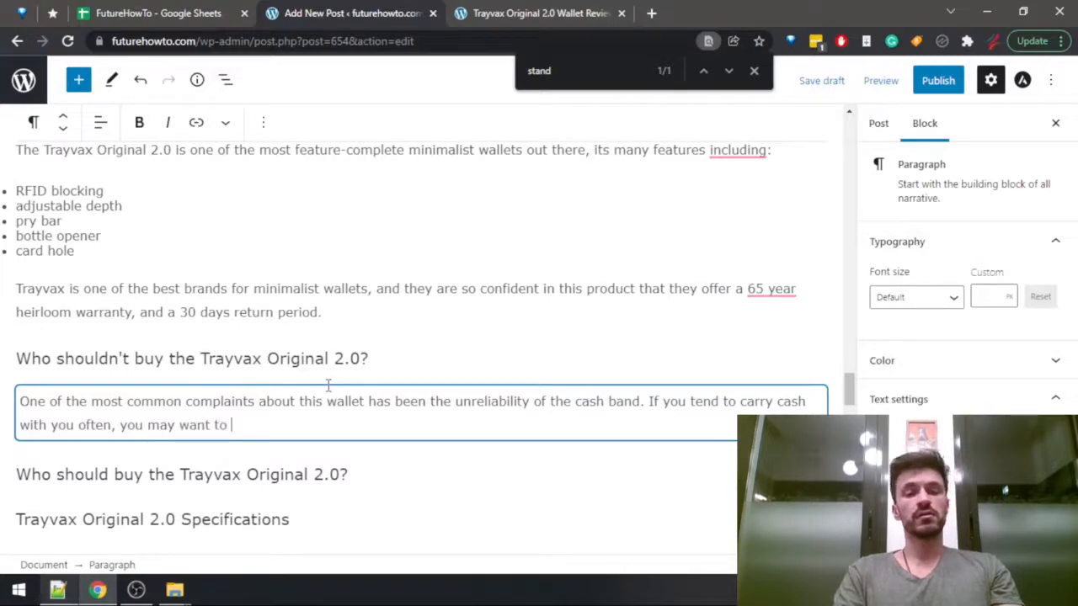
type("consider another op")
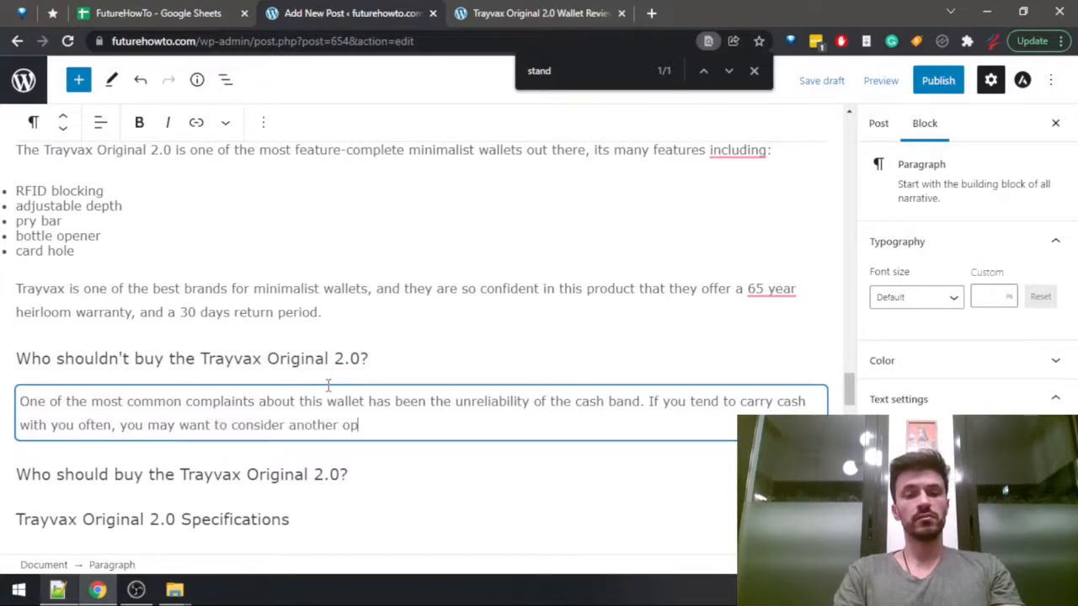
type("tion.")
Start a second paragraph with "Also, the RFID-blocking feature has been proven to not be 100% reliable (although".
key("Return")
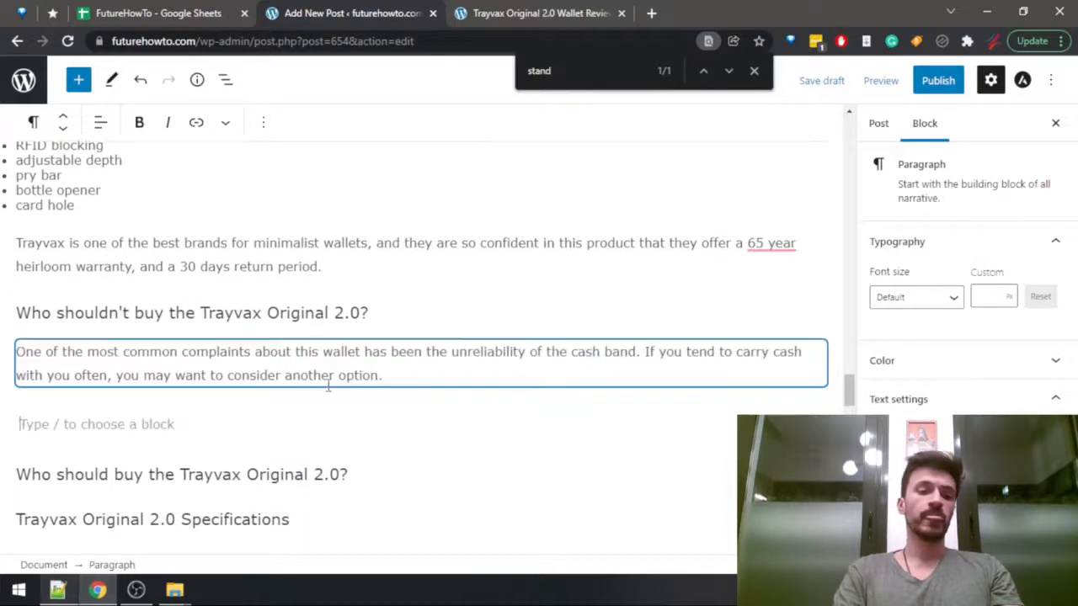
type("Also, the RF")
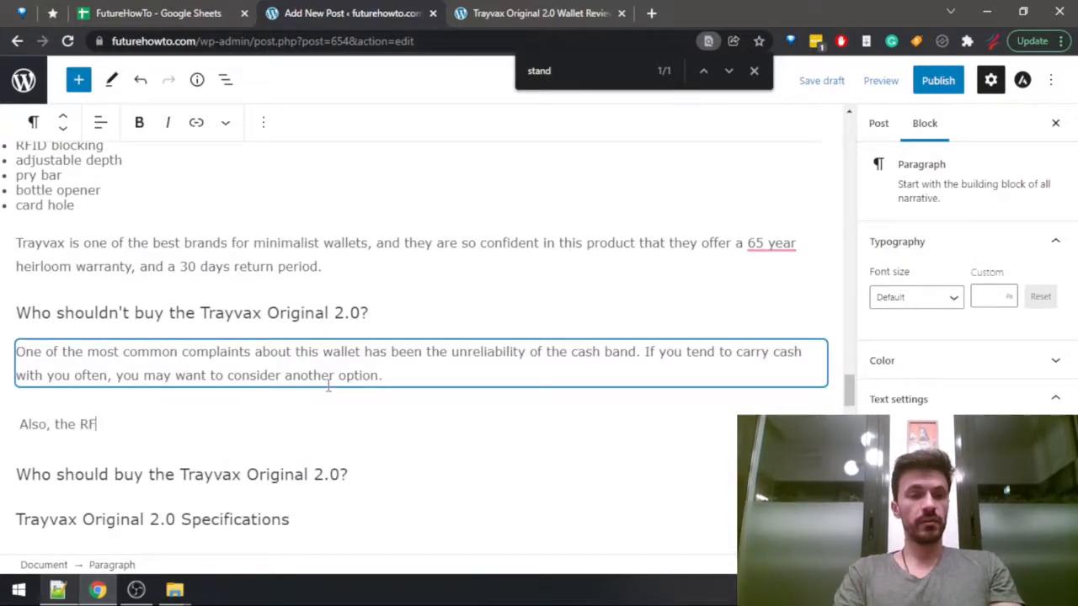
type("ID-blocking feature")
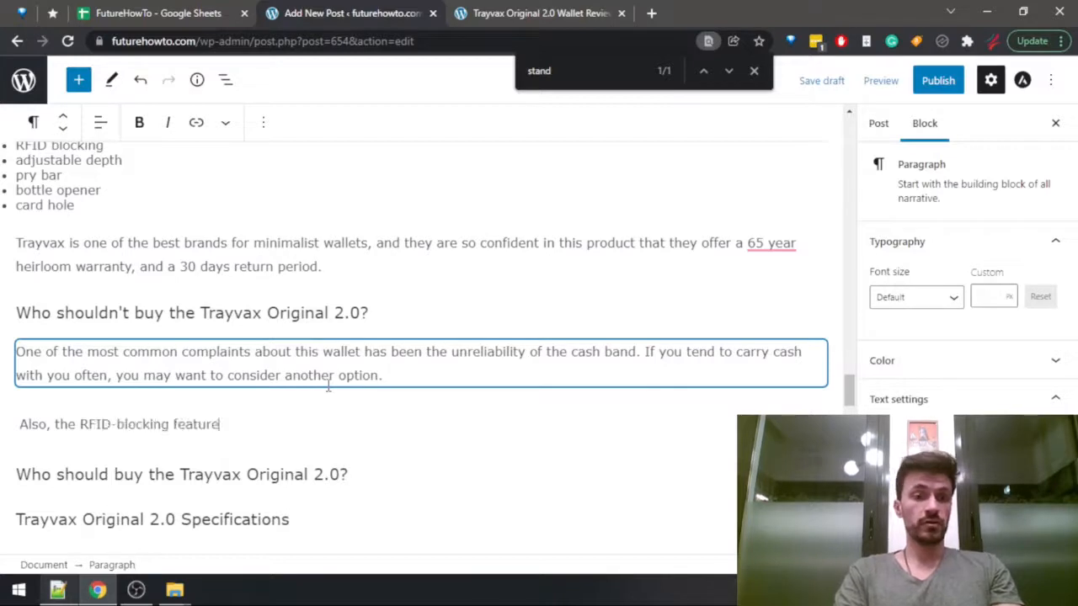
type(" has been pro")
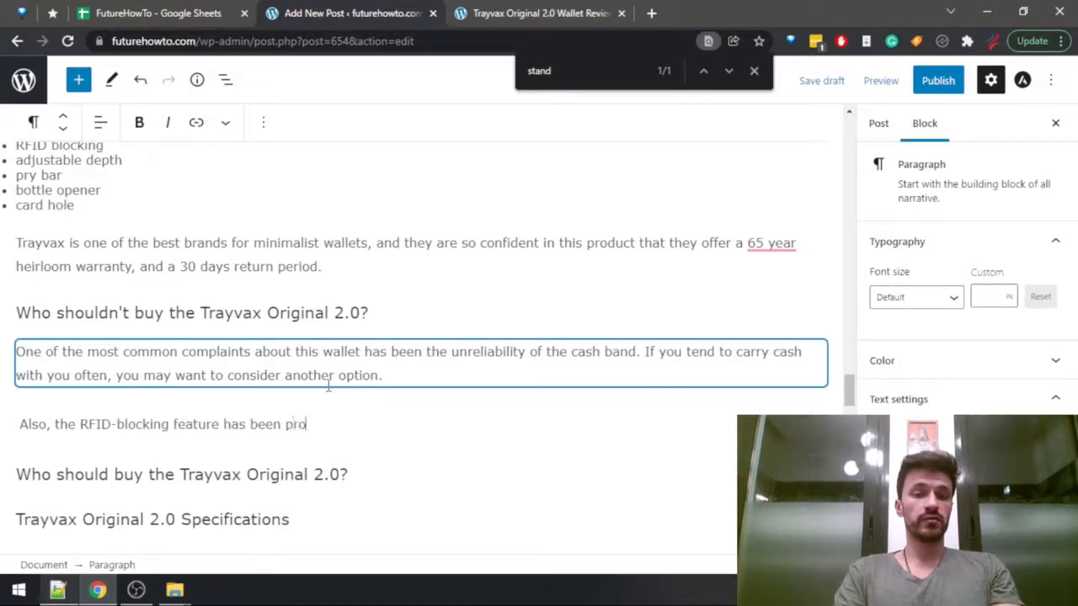
type("ven to not b")
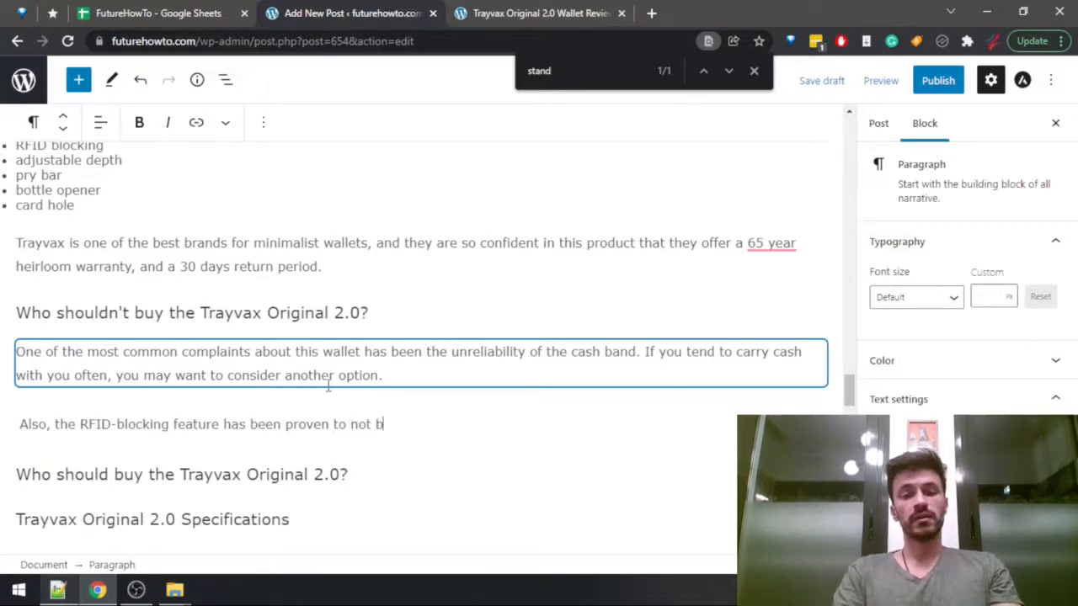
type("e 100% ")
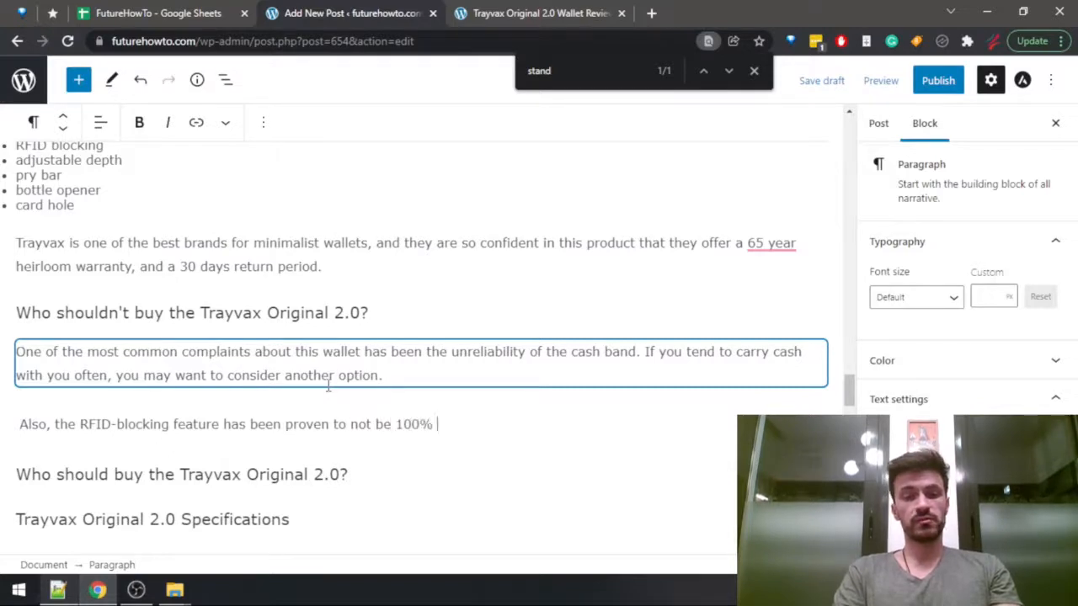
type("reliable (although,")
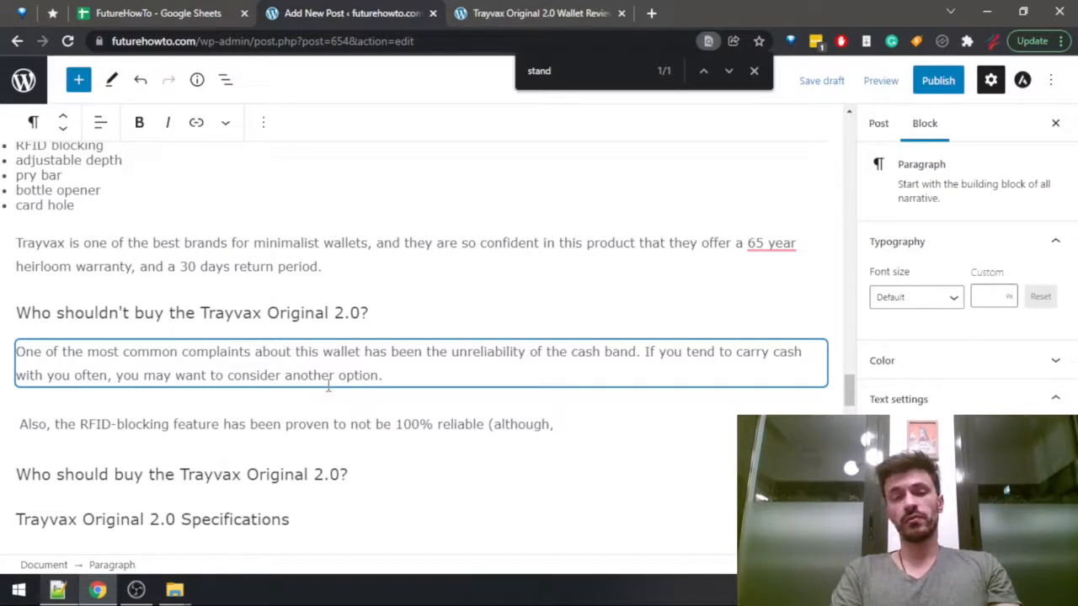
Finish the parenthetical as "(although that's probably the case for most wallets that claim to be RFID-blocking)." and move to the heading below.
key("BackSpace")
key("BackSpace")
type("that's ap")
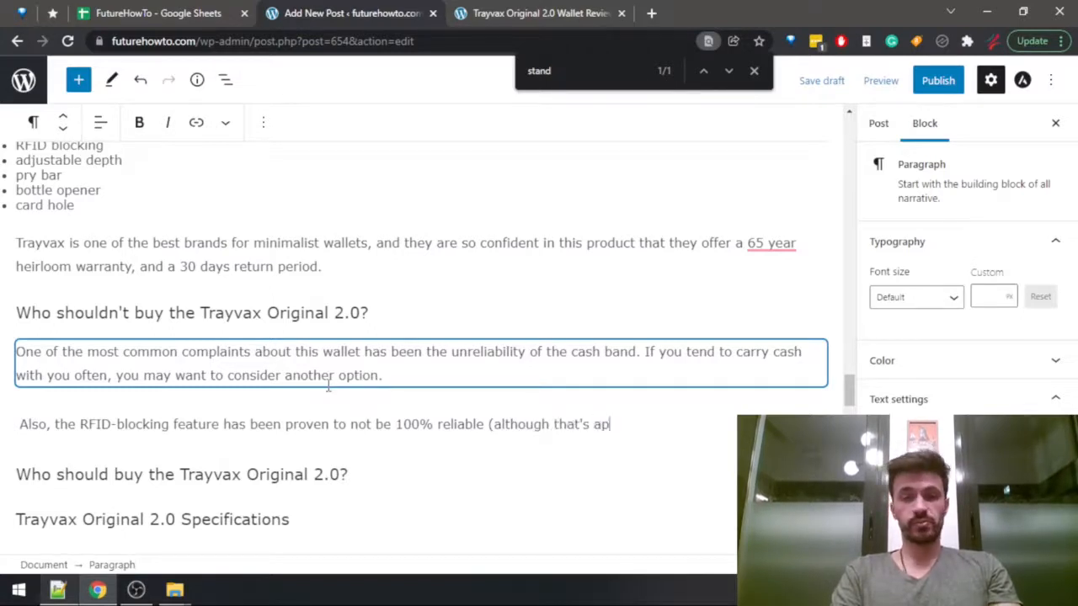
key("BackSpace")
key("BackSpace")
type("probably ")
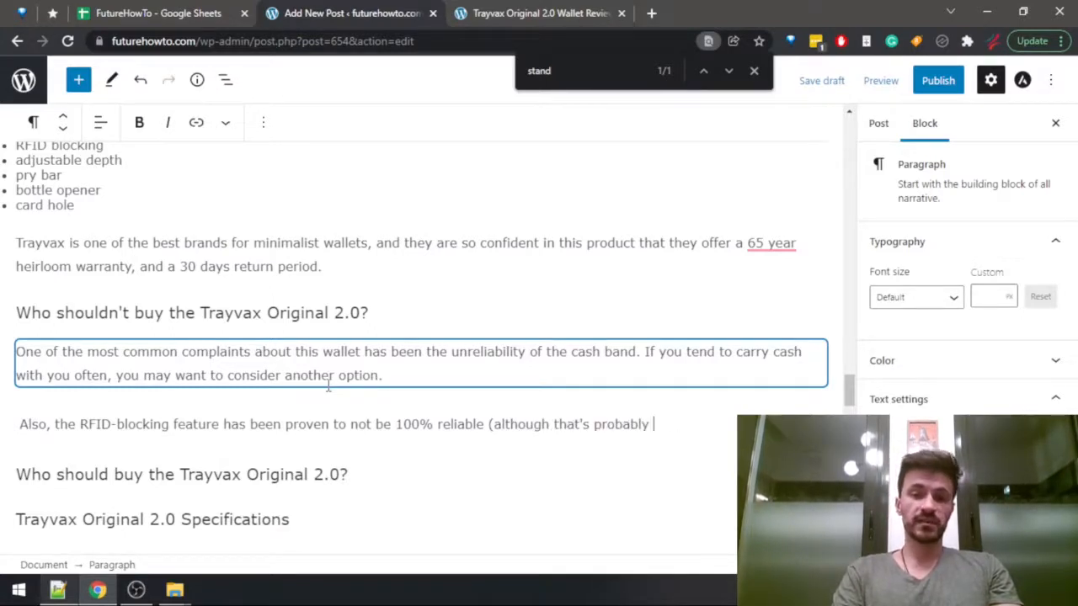
type("the case for m")
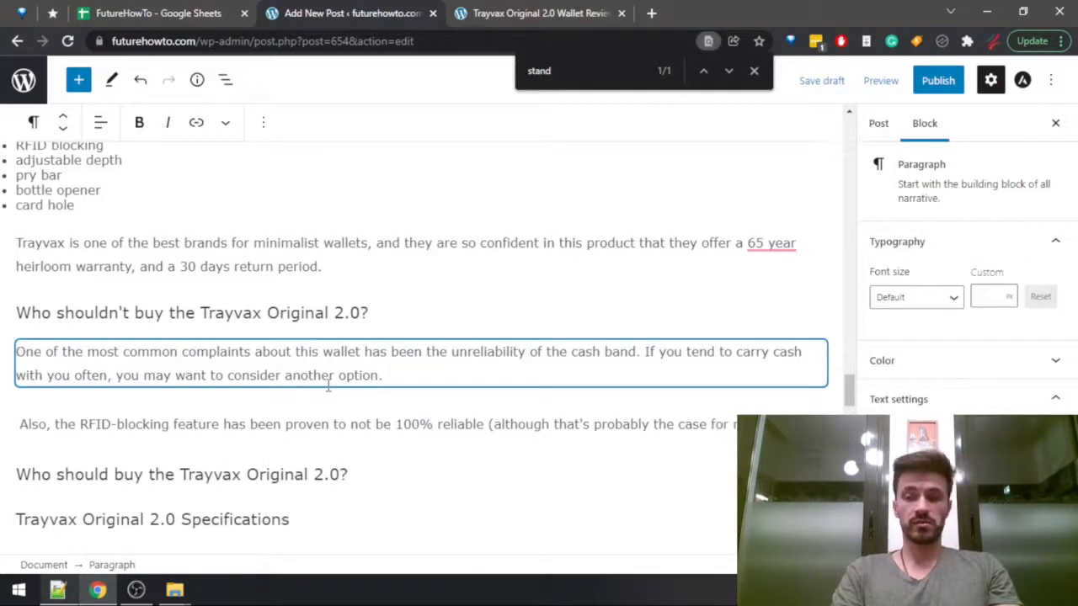
type("ost minimalist wal")
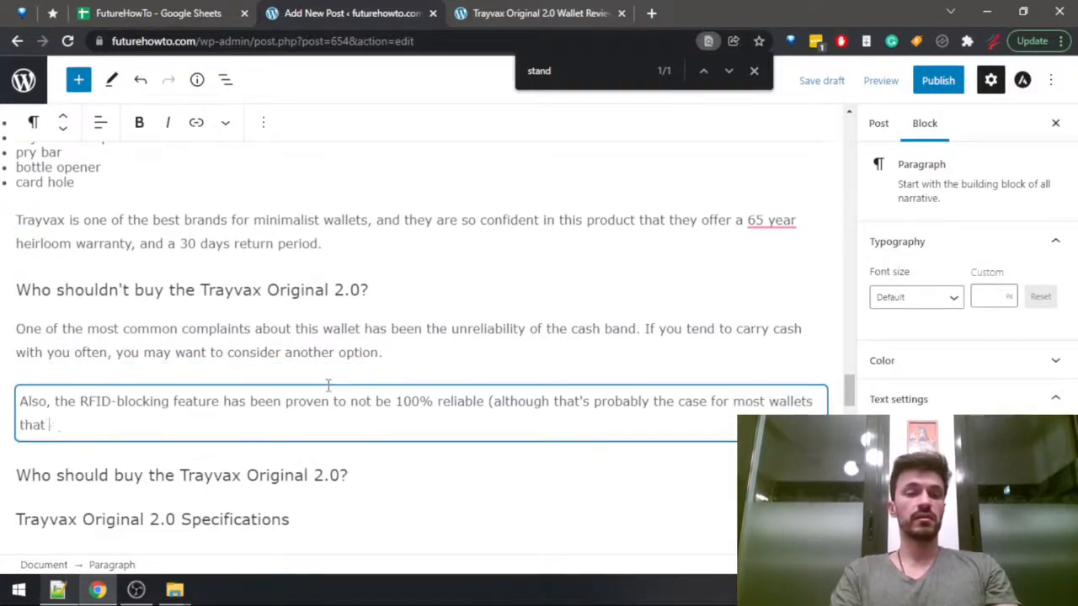
type("claim to be RF")
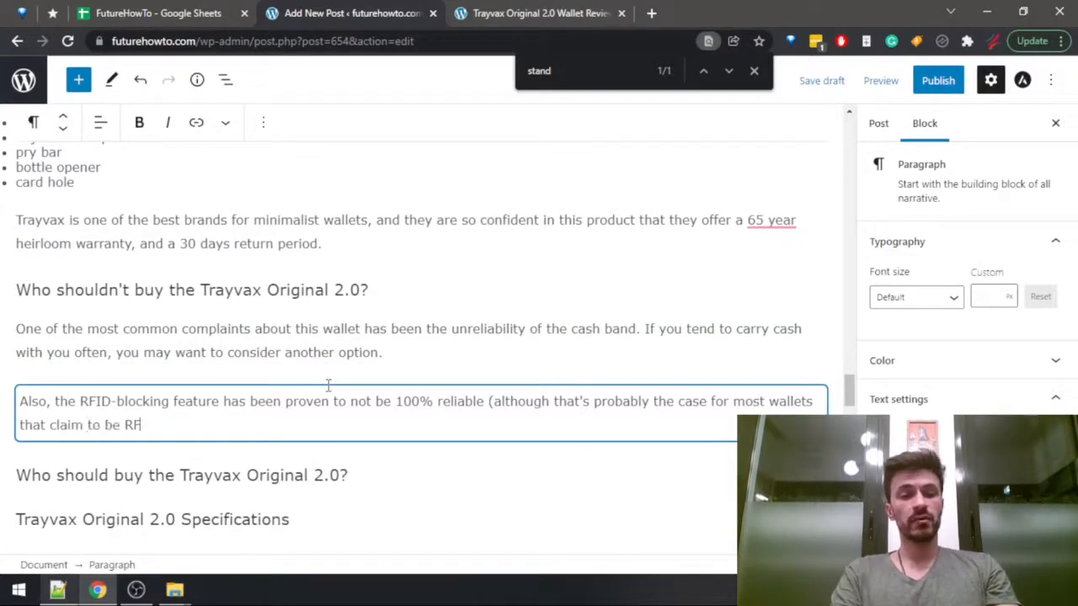
type("ID-")
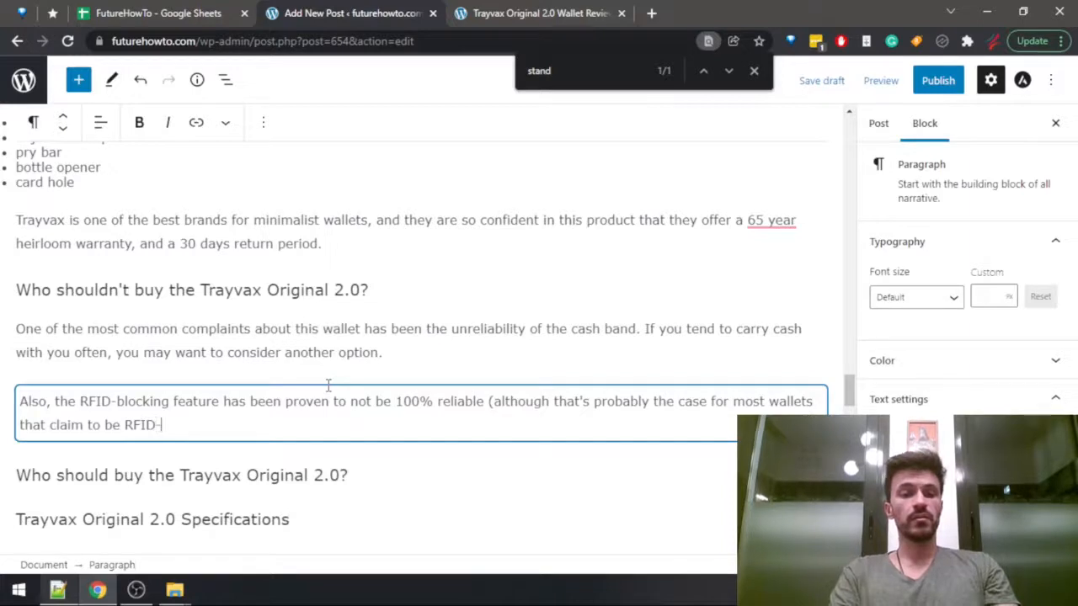
type("blocking).")
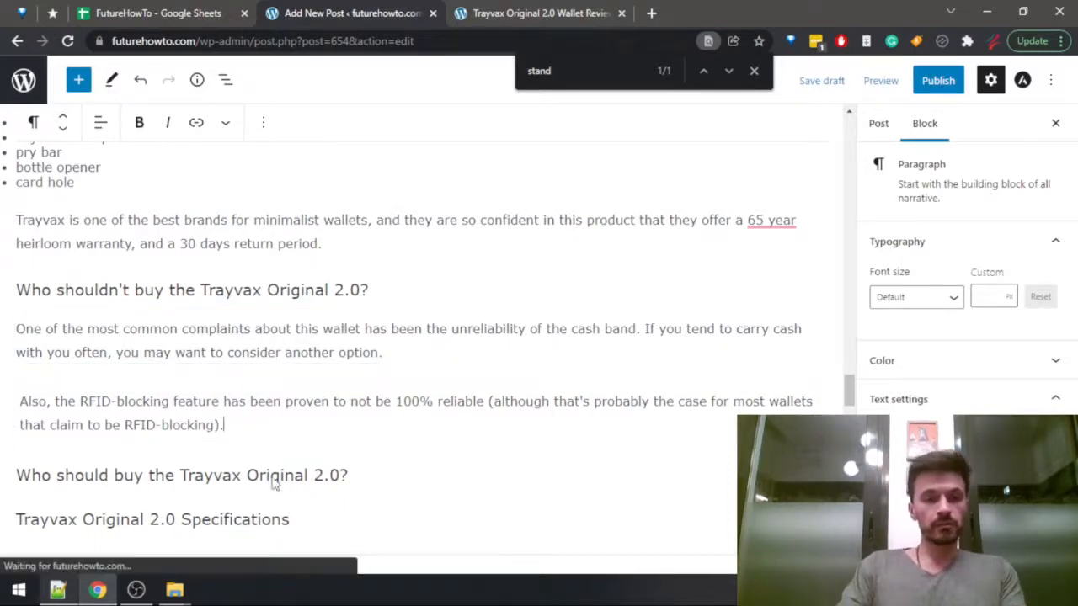
left_click(383, 468)
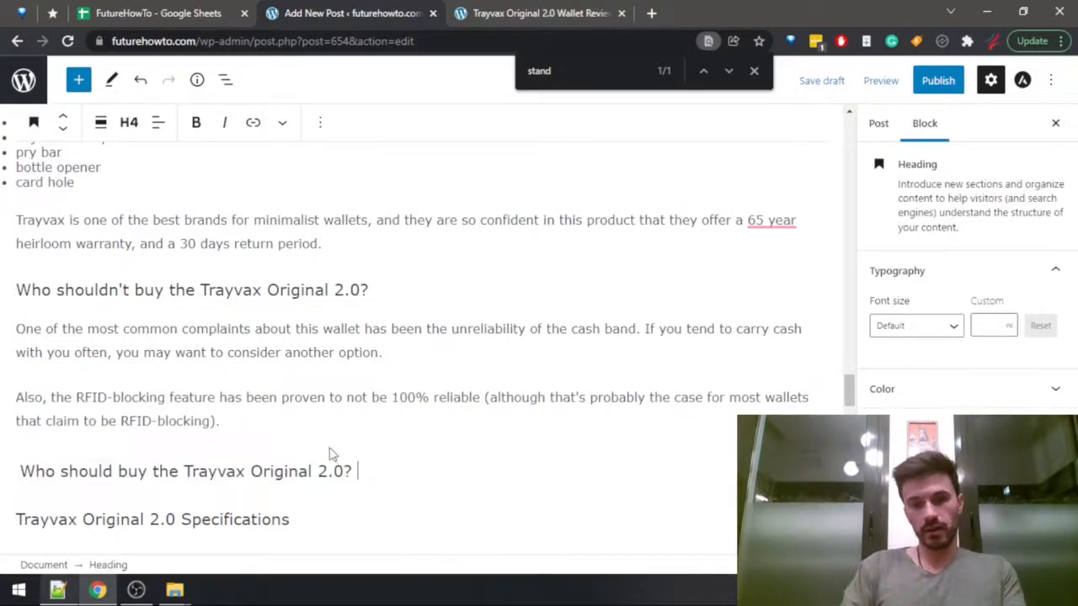
Add an empty paragraph below the "Who should buy the Trayvax Original 2.0?" heading and consult the published review's advice for buyers.
left_click(396, 291)
scroll(383, 392, "down", 2)
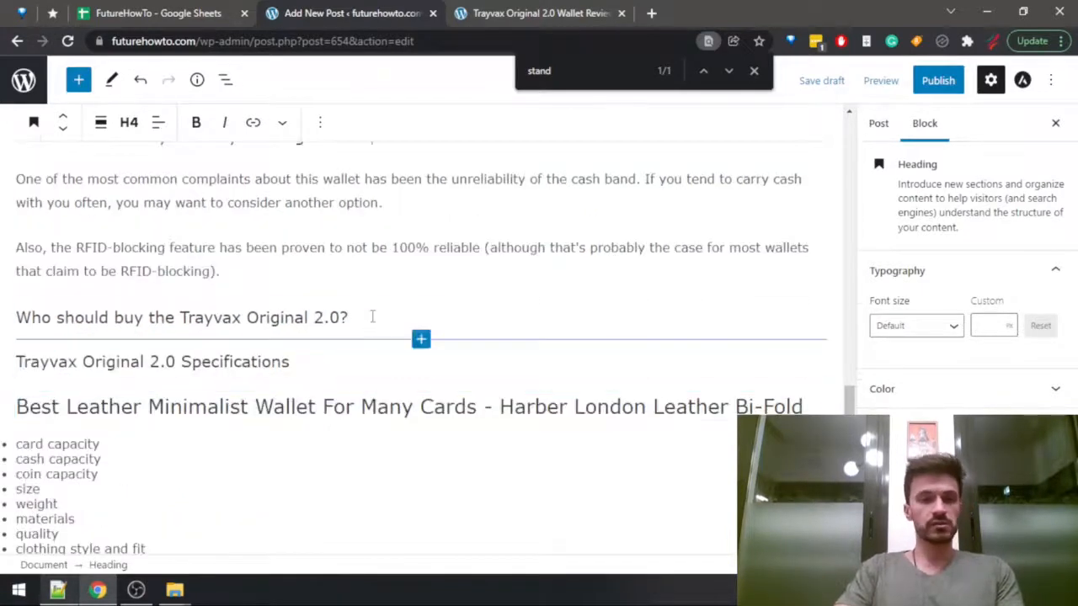
left_click(754, 71)
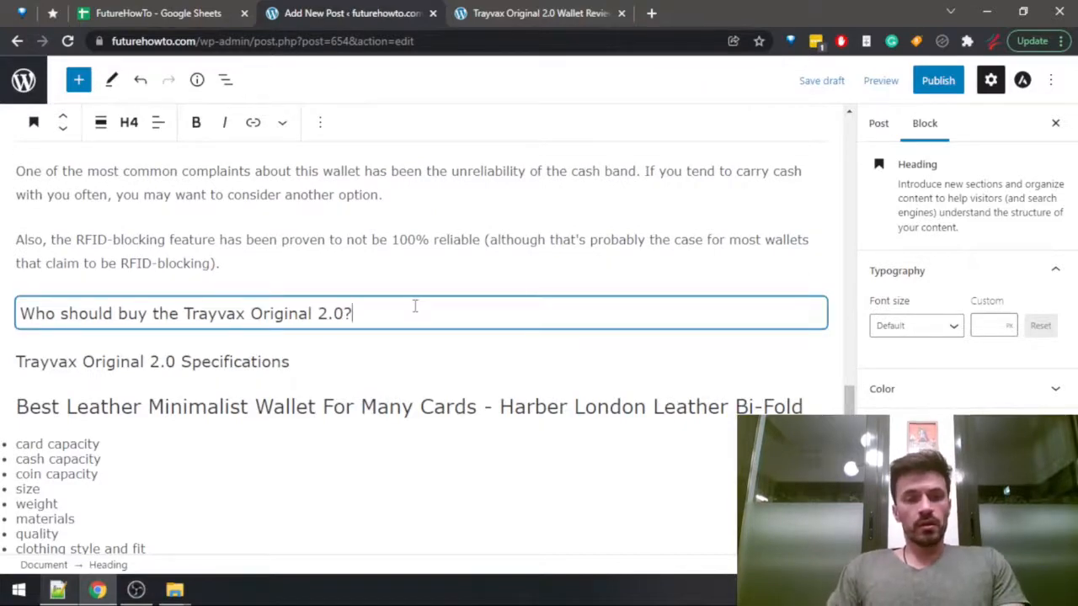
key("Return")
left_click(514, 13)
scroll(458, 262, "down", 8)
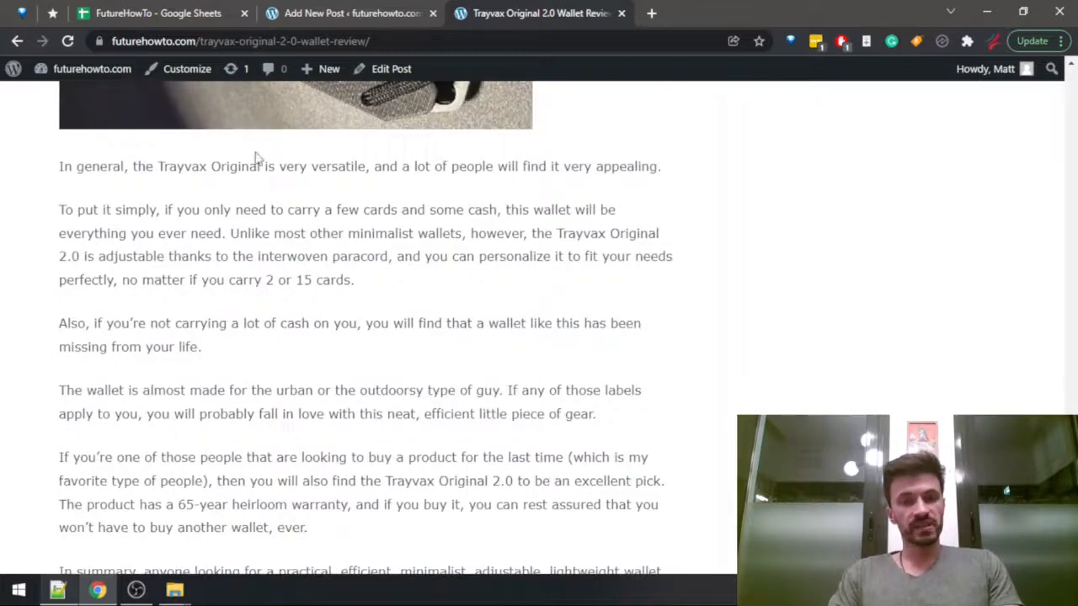
key("ctrl+shift+Tab")
left_click(352, 359)
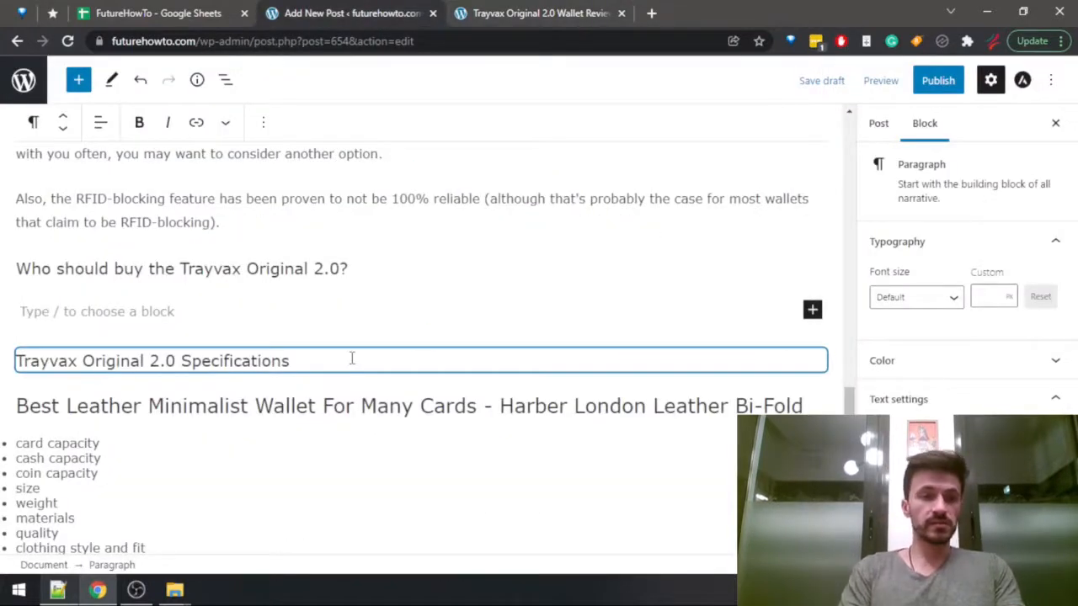
Open the section with "This is a very versatile minimalist wallet, and".
type("This ")
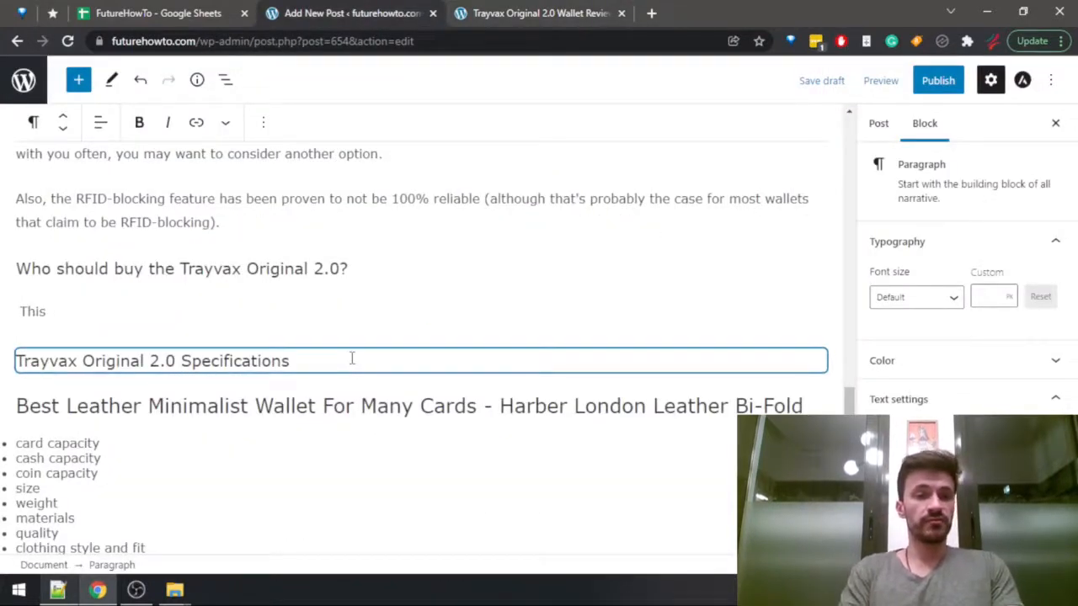
type("is a very versa")
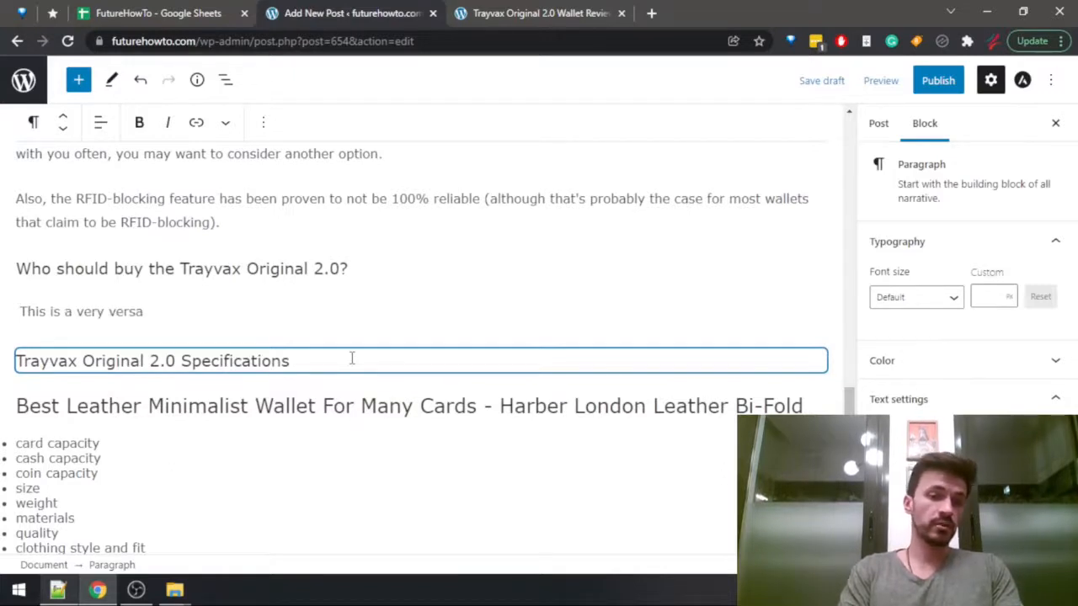
type("tile minima")
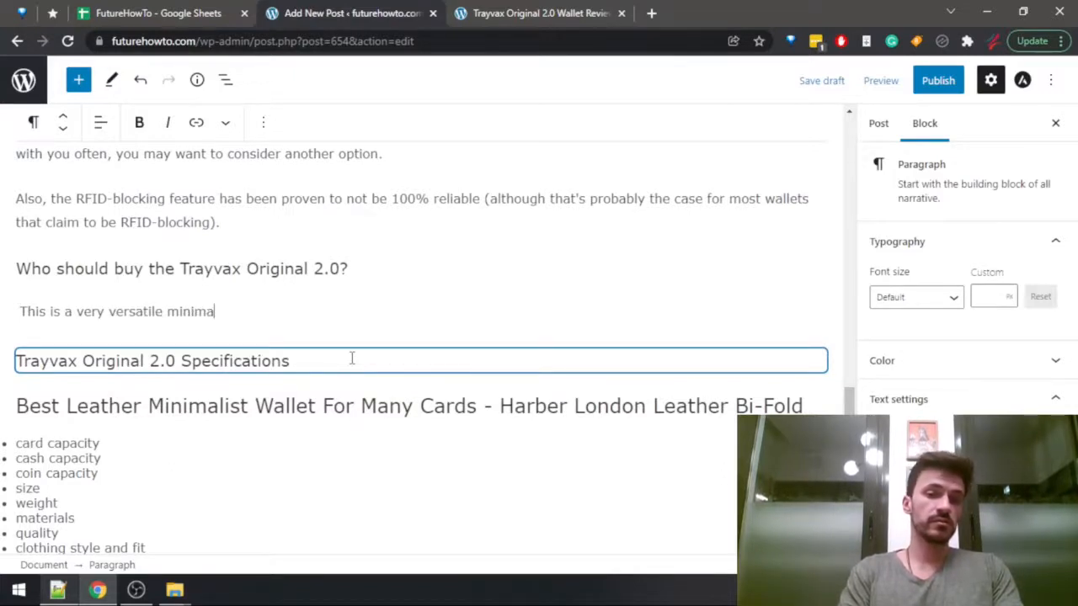
type("list wallet, and ")
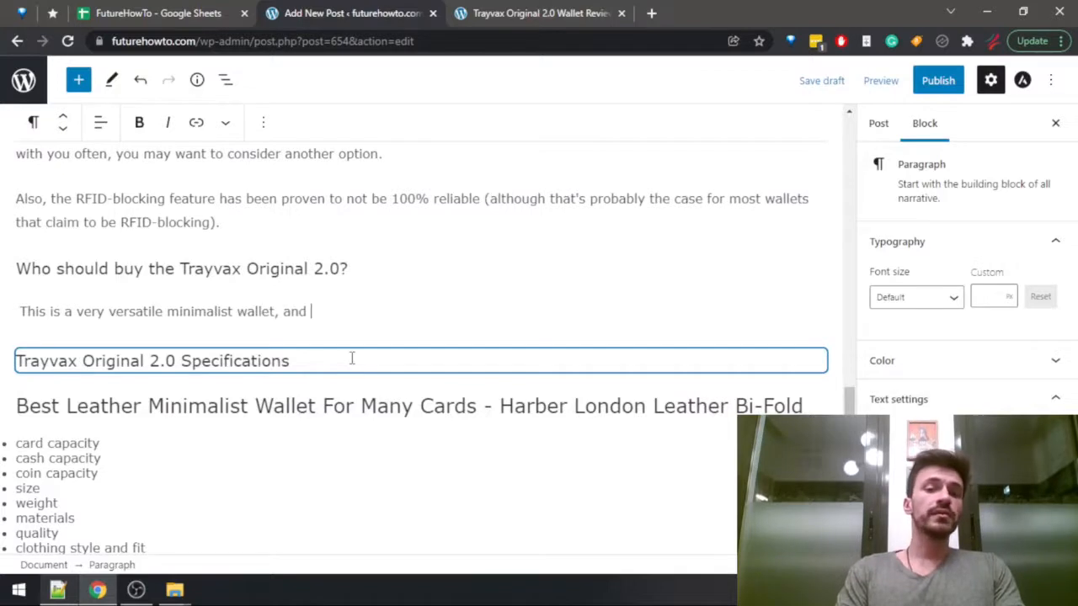
type("I would recomme")
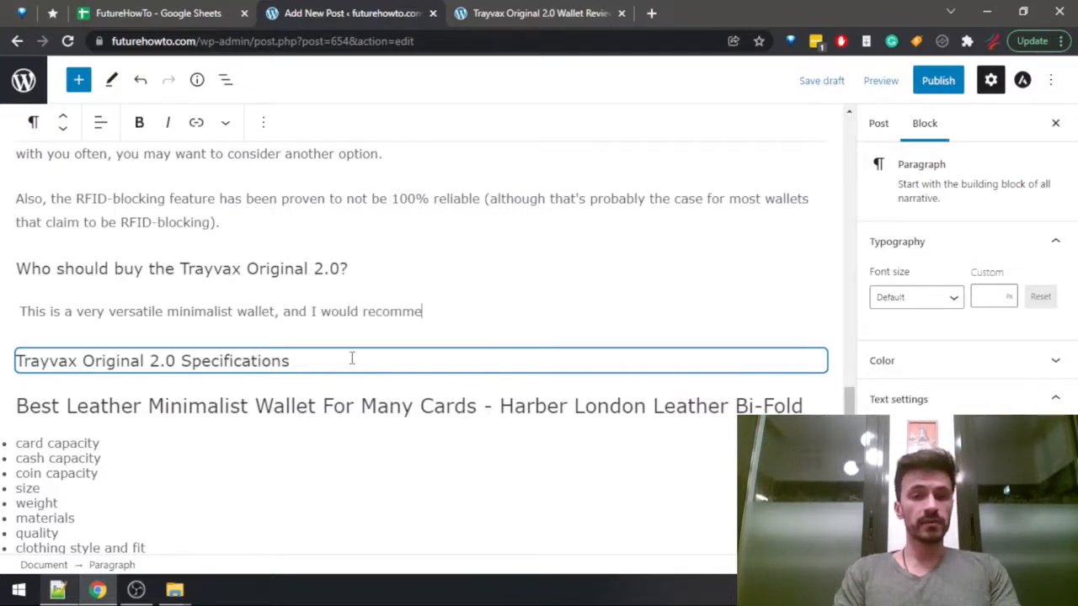
type("nd it to pret")
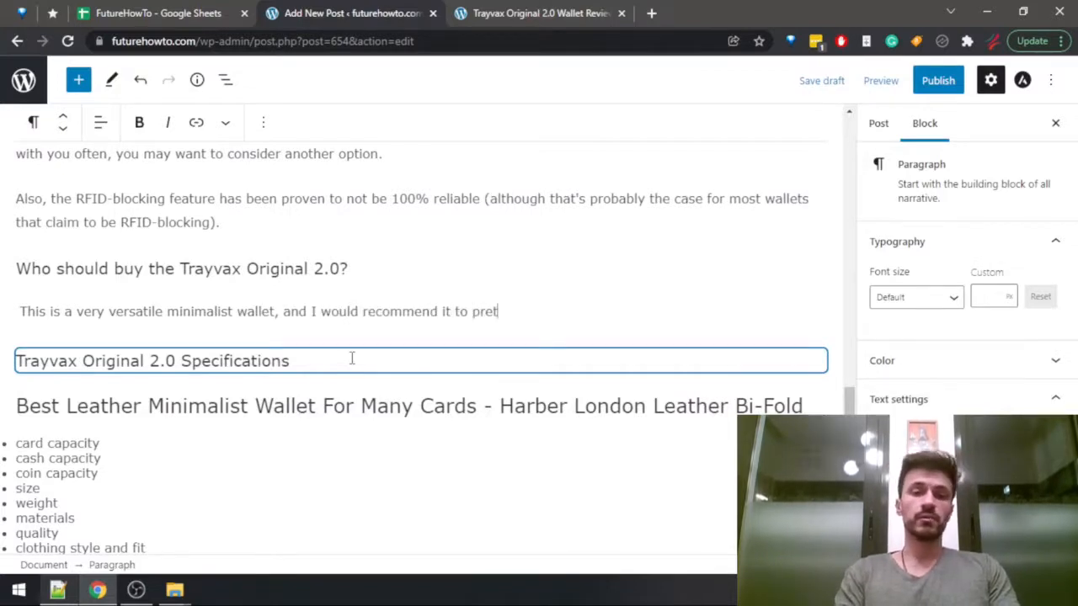
type("ty much anyone t")
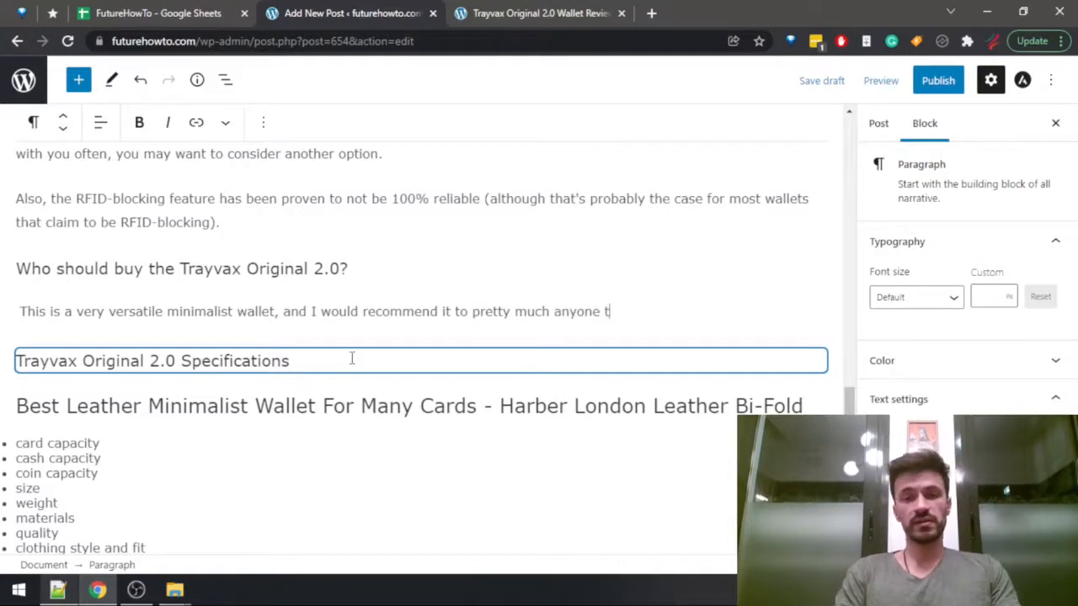
type("hat's looking f")
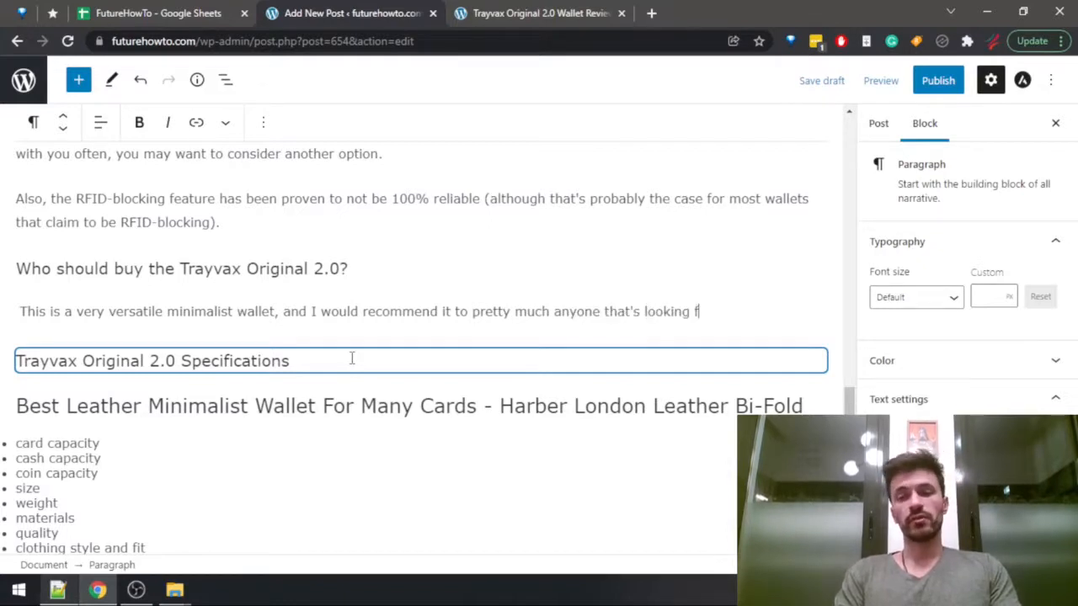
type("or a minimalist")
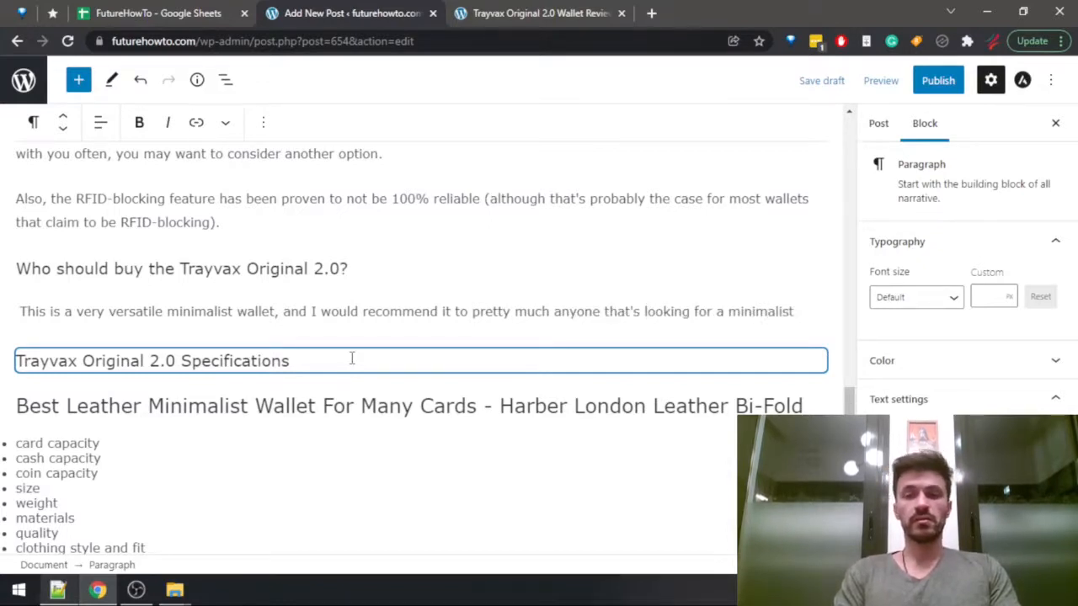
Continue the sentence with "I would recommend it to pretty much anyone that's looking for a".
key("ctrl+BackSpace")
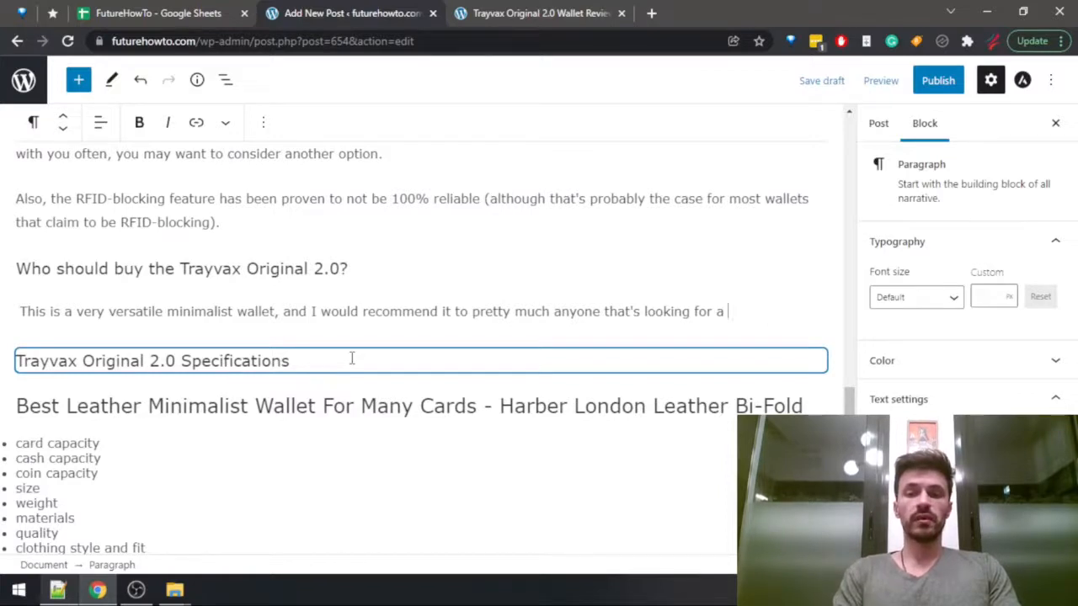
Finish the sentence with "lightweight wallet that can hold a pretty large number of cards.".
type("lightweight ")
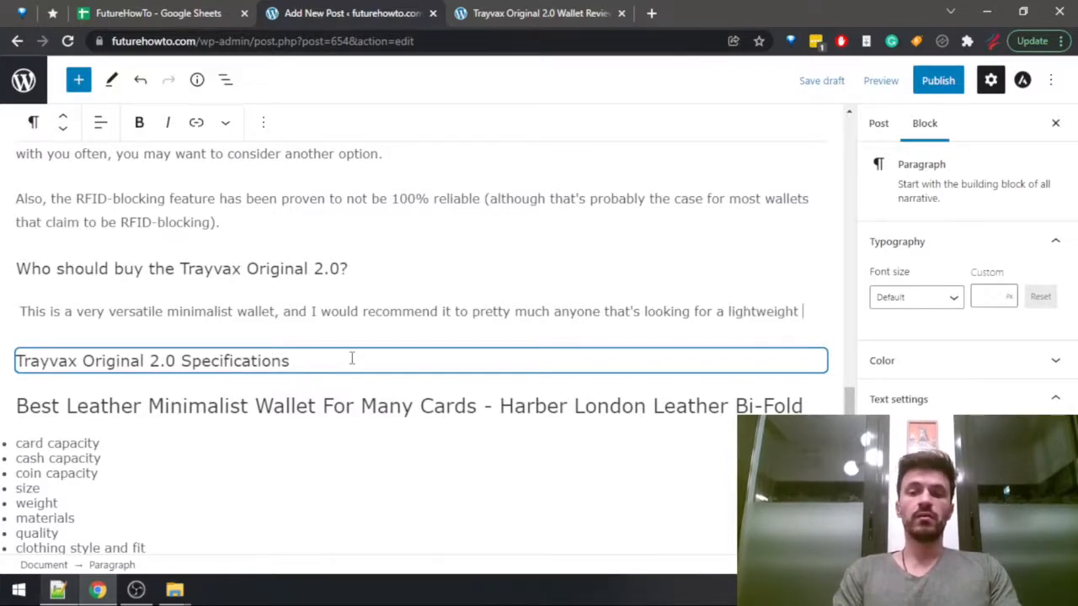
type("wallet that can ")
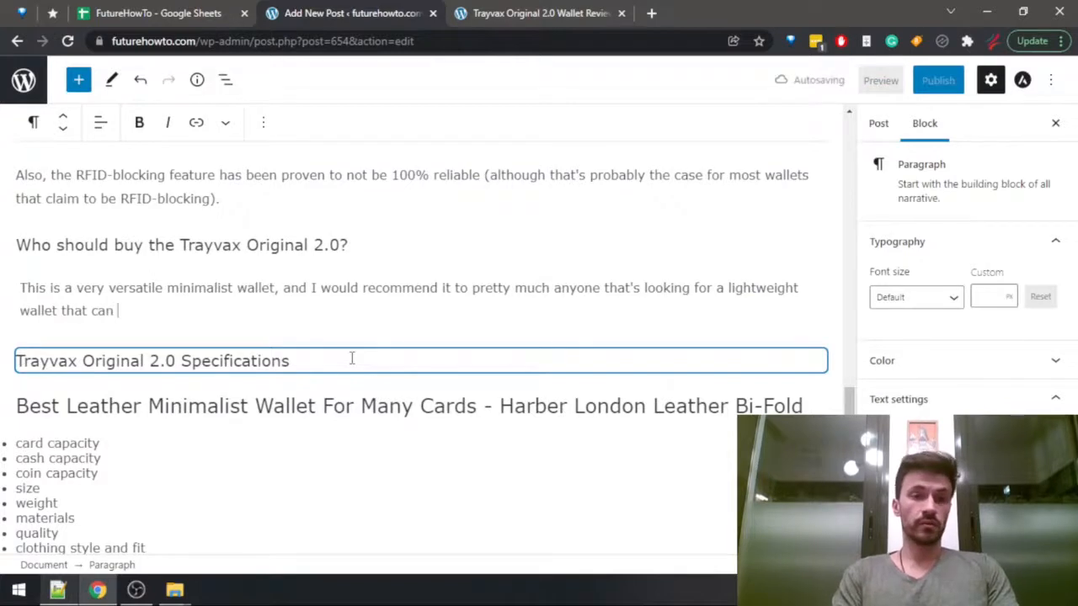
type("hold a")
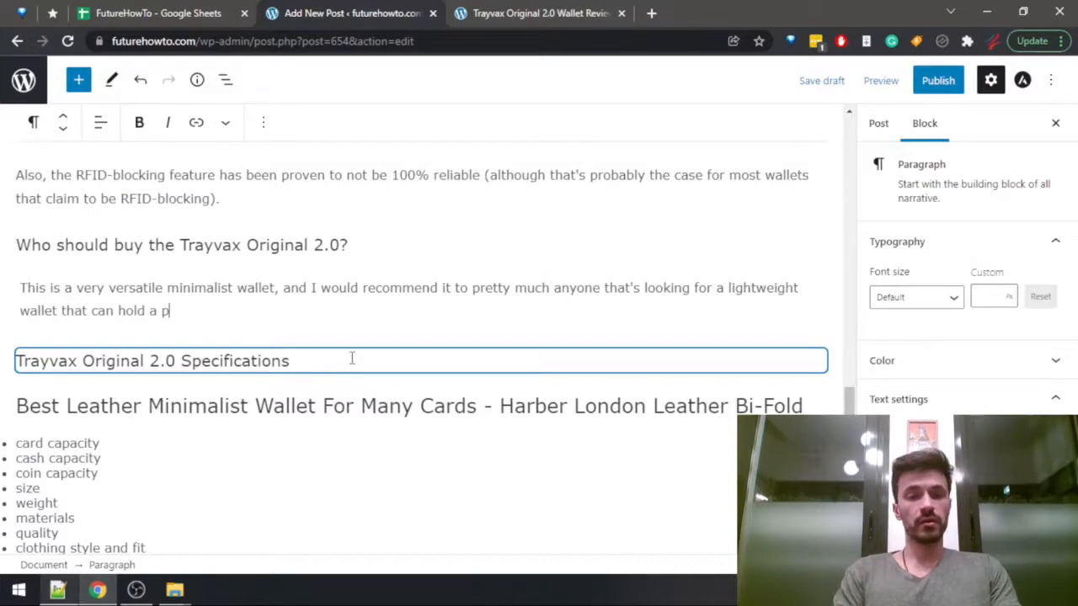
type("pretty large num")
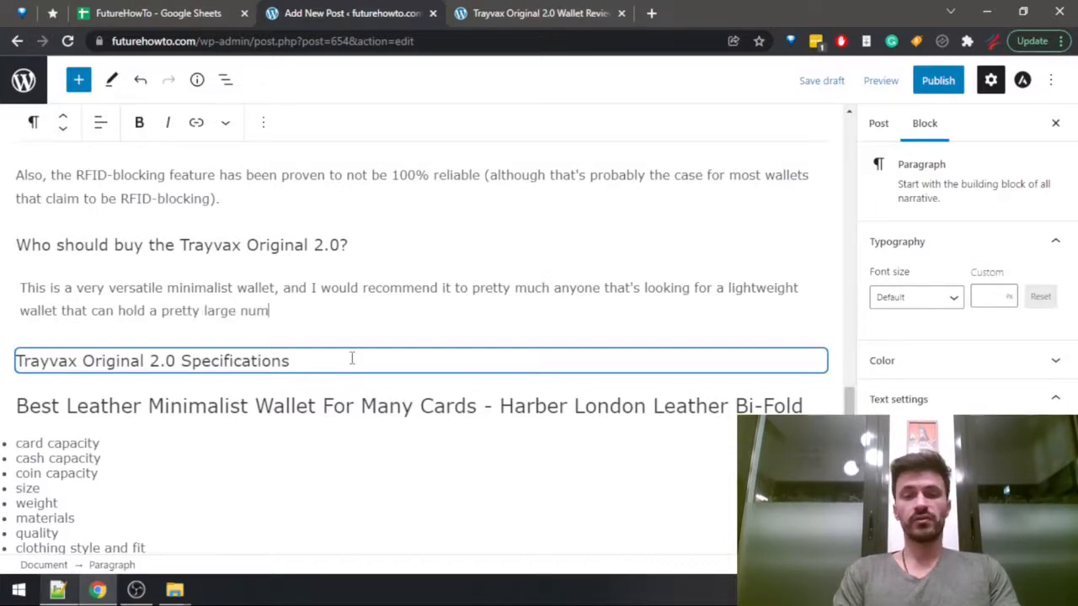
type("ber of cards.")
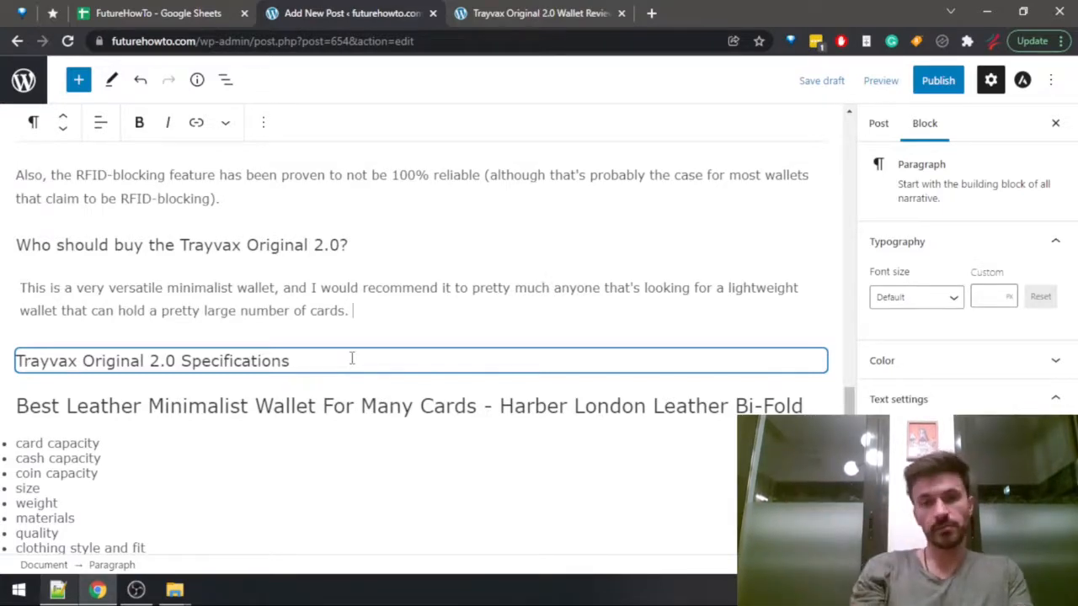
Check more of the published review's buyer advice and return to the end of the draft paragraph, leaving an empty paragraph below it.
key("ctrl+Tab")
scroll(353, 364, "down", 3)
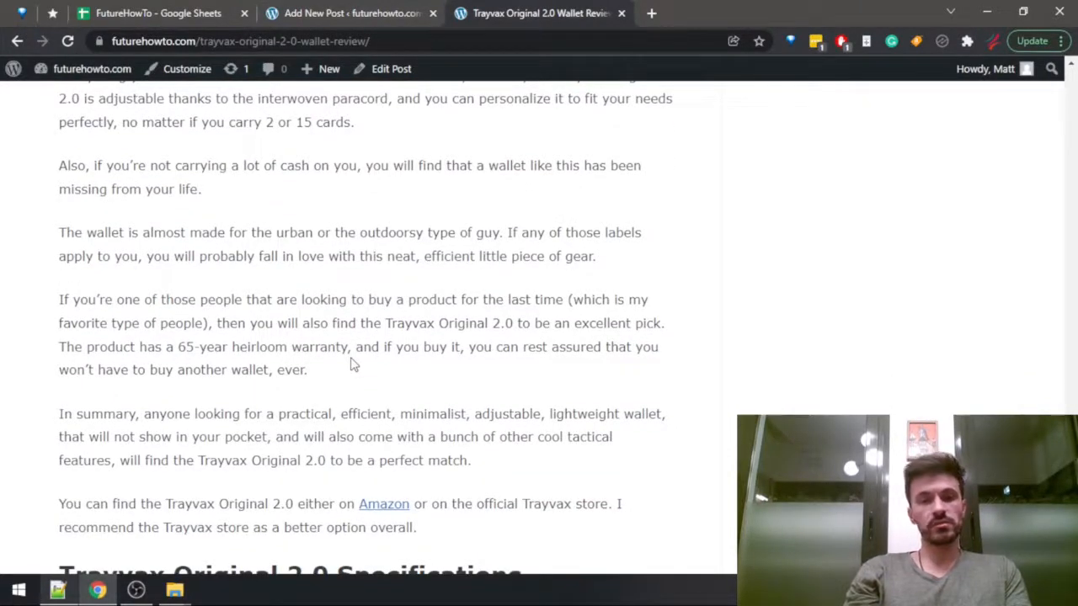
key("ctrl+shift+Tab")
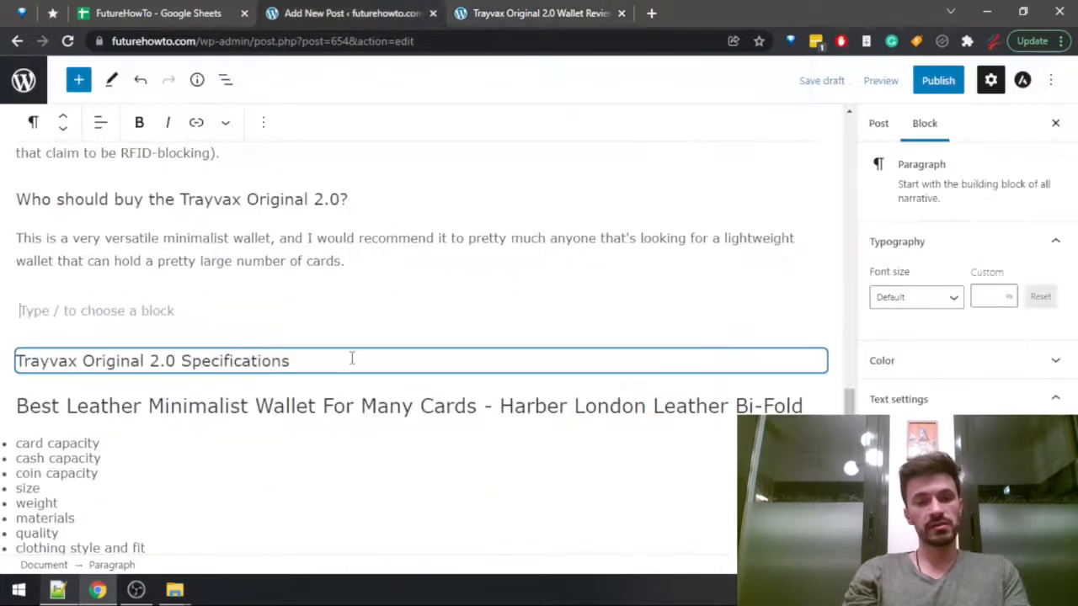
key("Down")
key("Down")
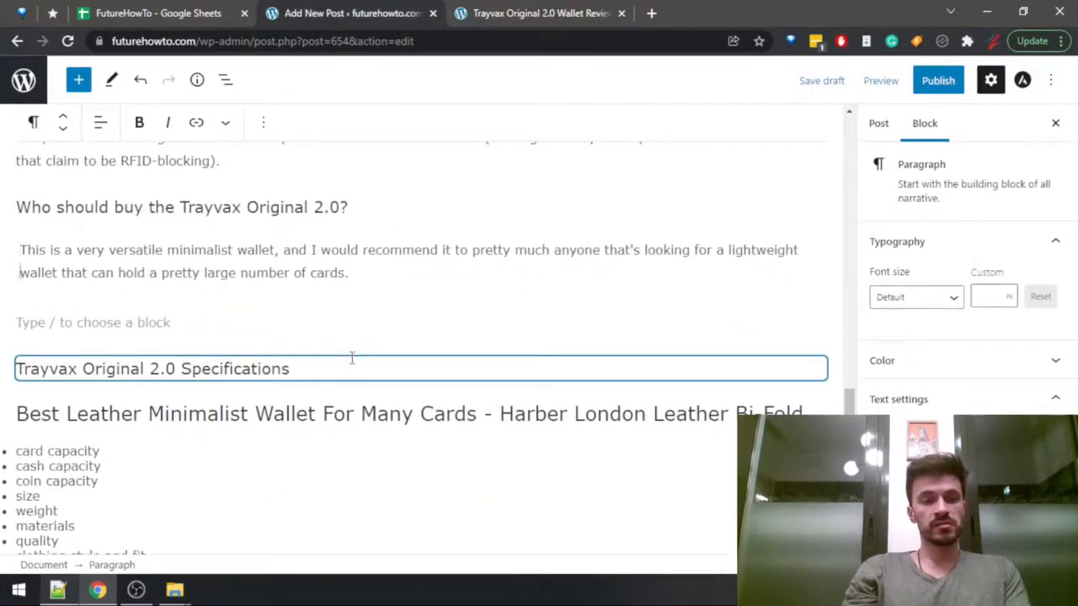
key("End")
Add to the paragraph "Specifically, this product will appeal the most to outdoorsy people,".
type("Spe")
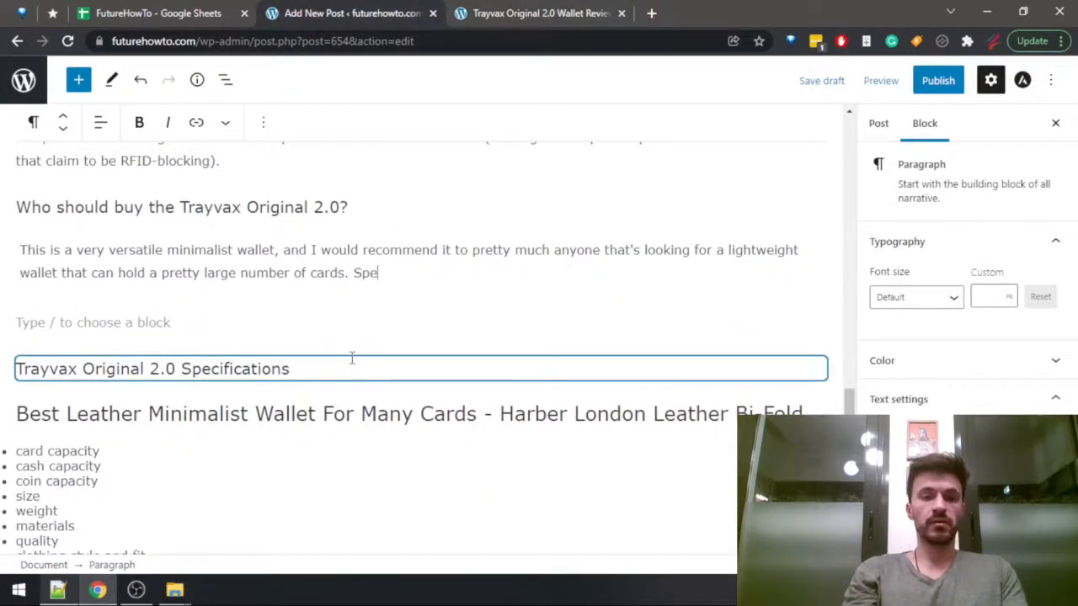
type("cifically, this ")
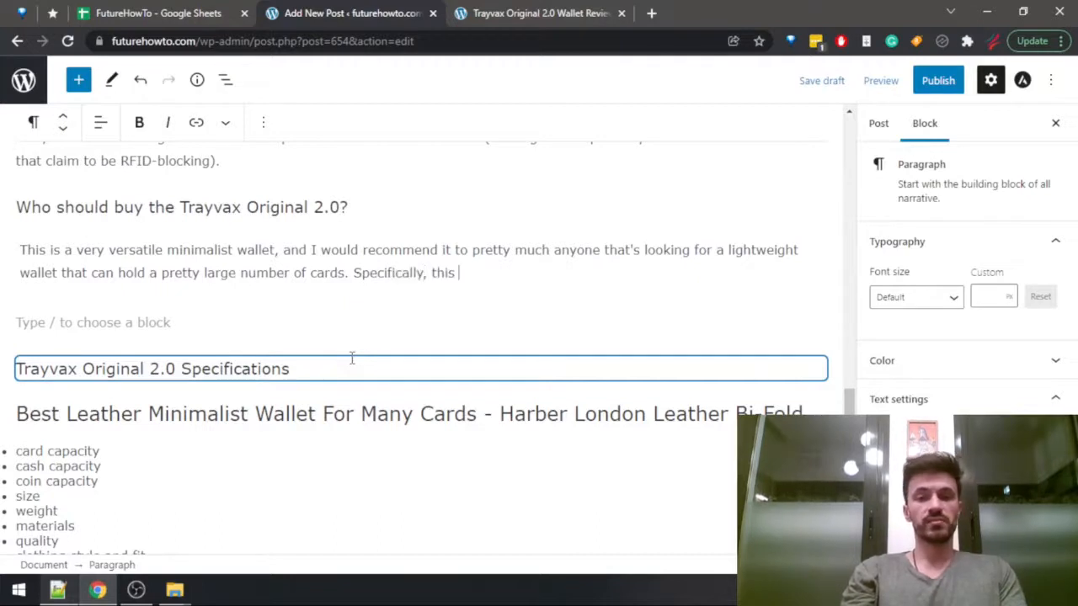
type("product will ap")
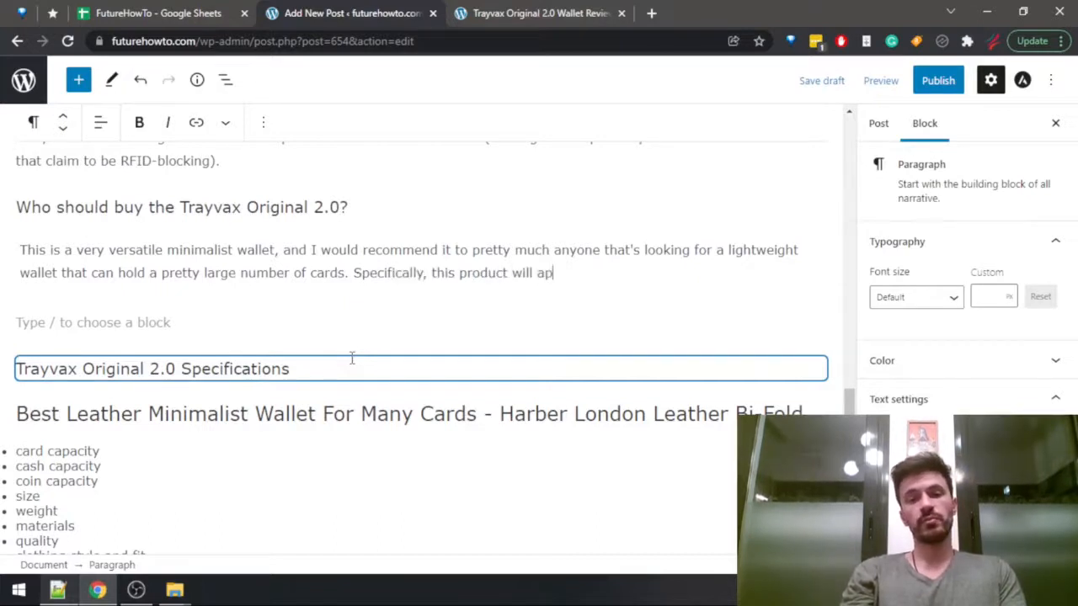
type("peal the most to ")
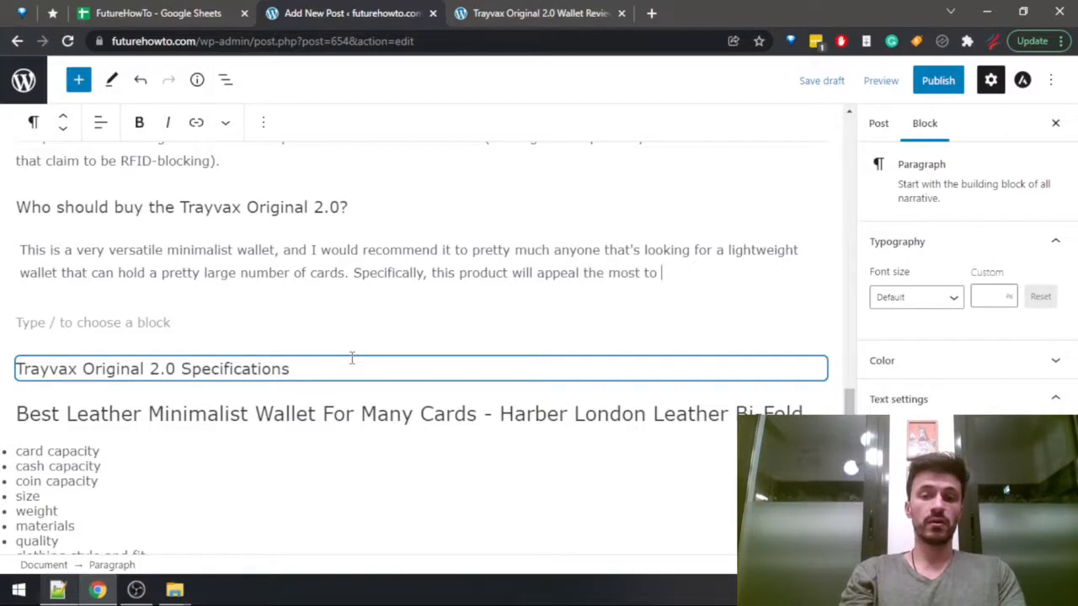
type("outdoorsy ")
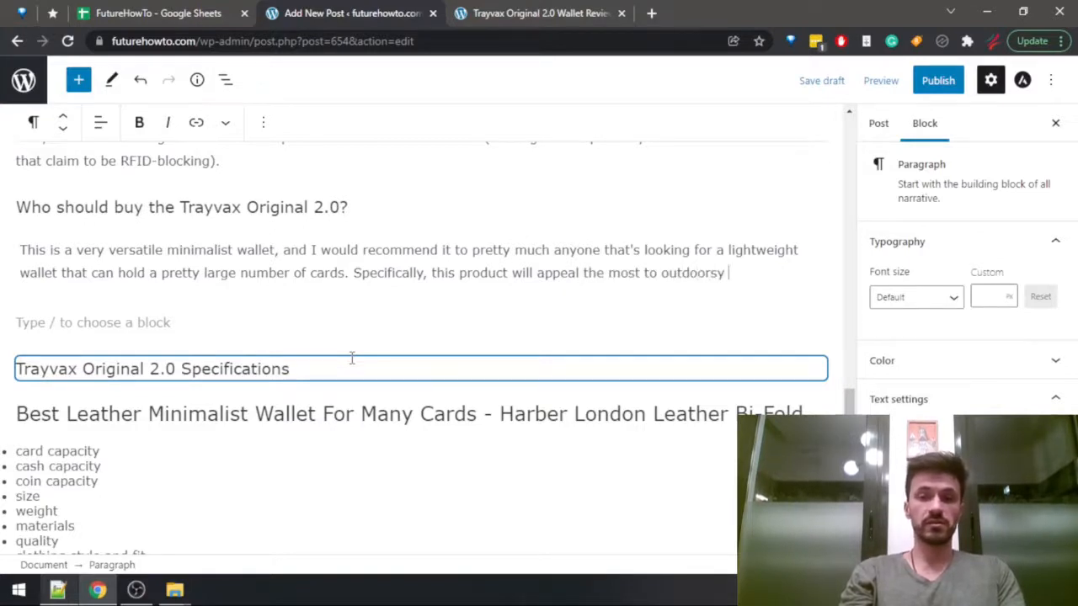
type("people, o")
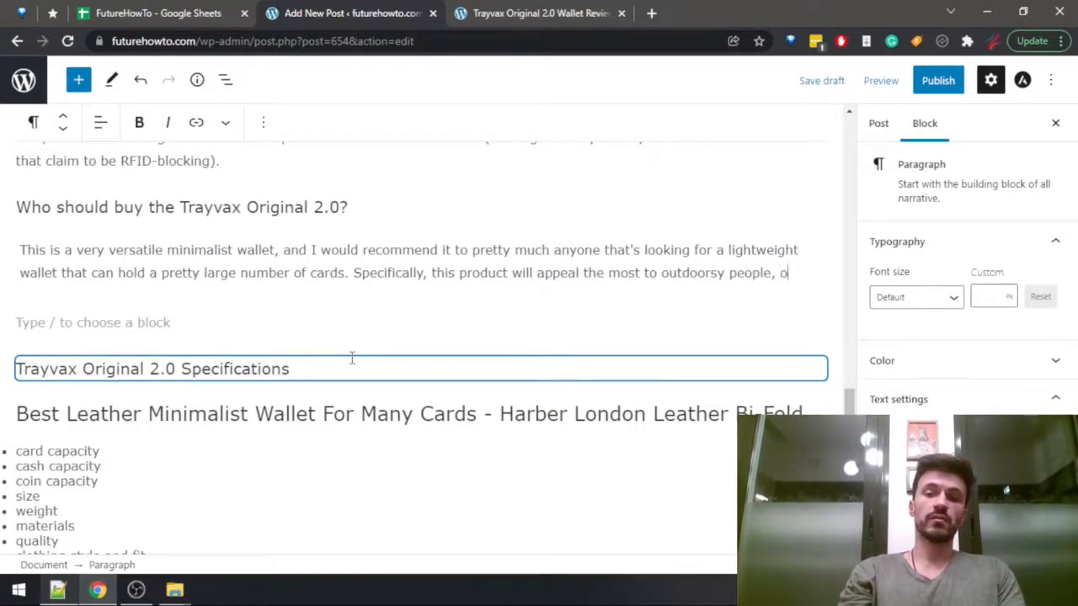
type("r anyone lo")
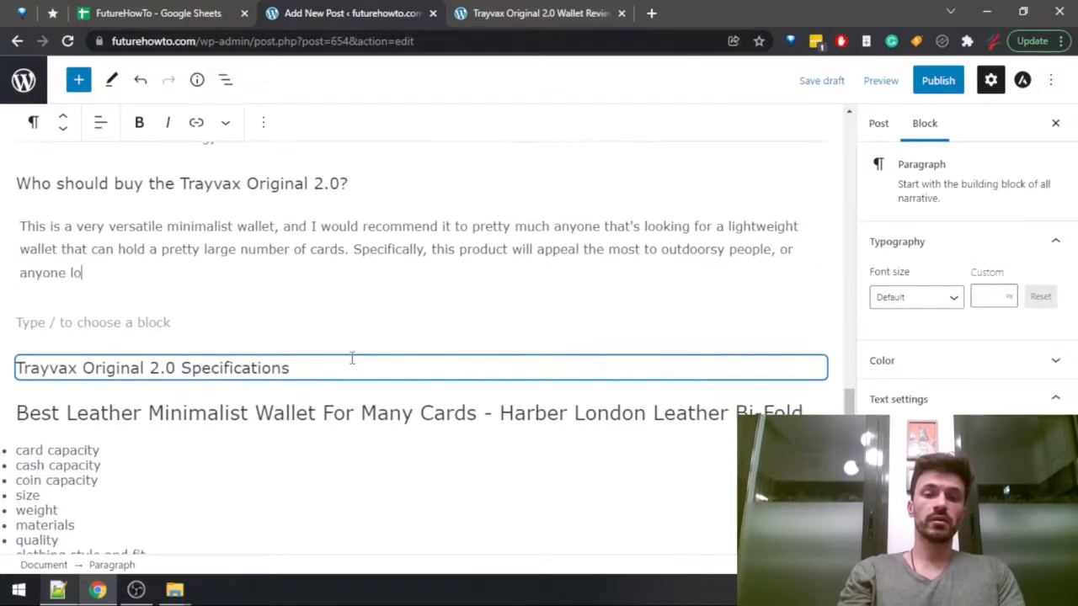
type("oking for a very durable")
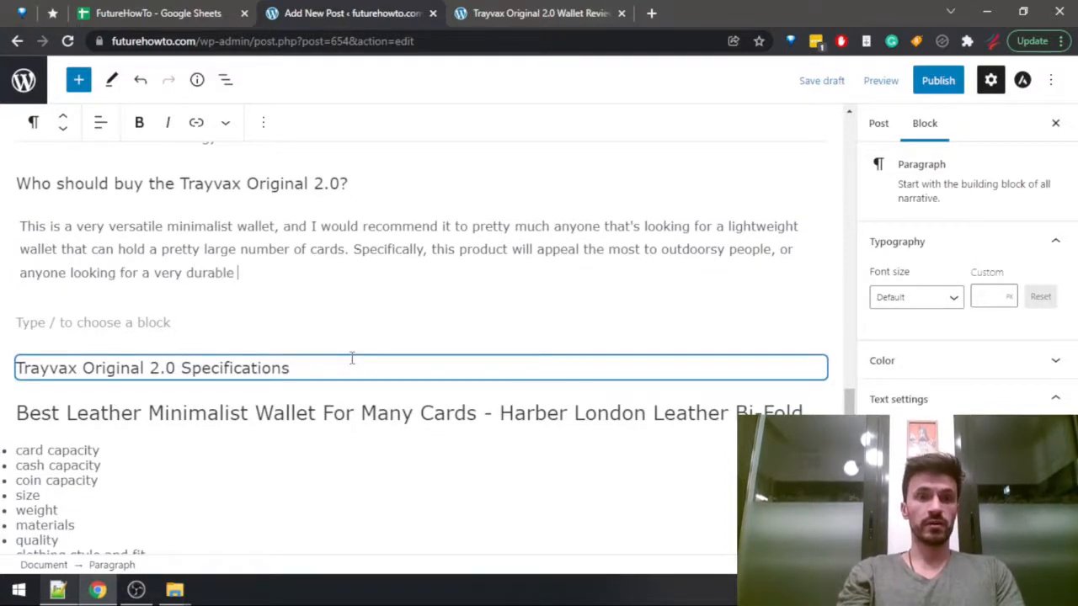
type(" product ")
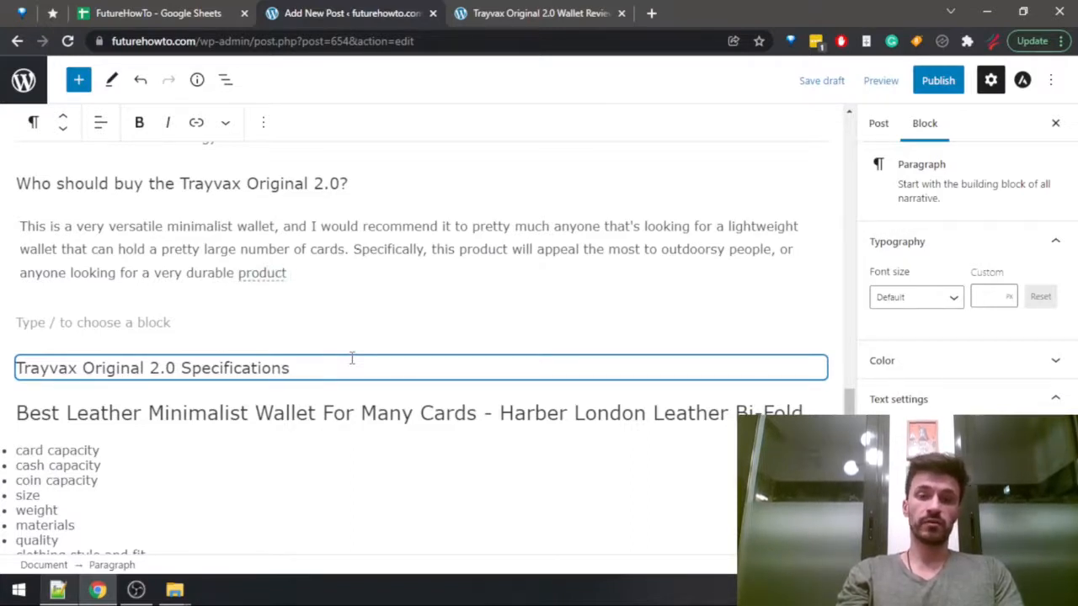
type("that will last them for years, or e")
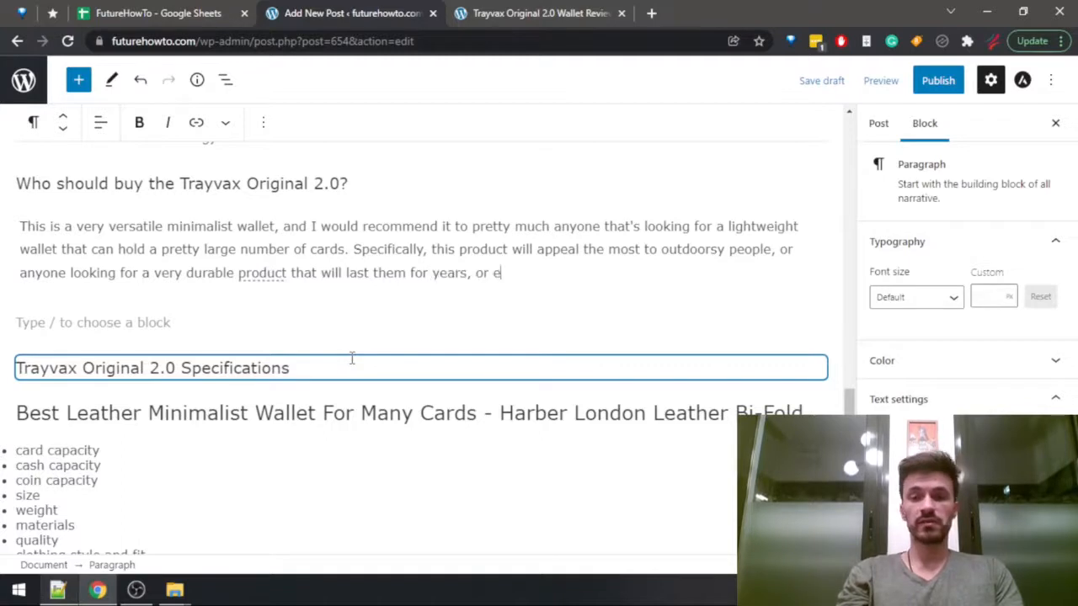
type("ven decades.")
Begin the empty paragraph below with "If that sounds like you, check out the Trayvax Original 2.0".
key("Down")
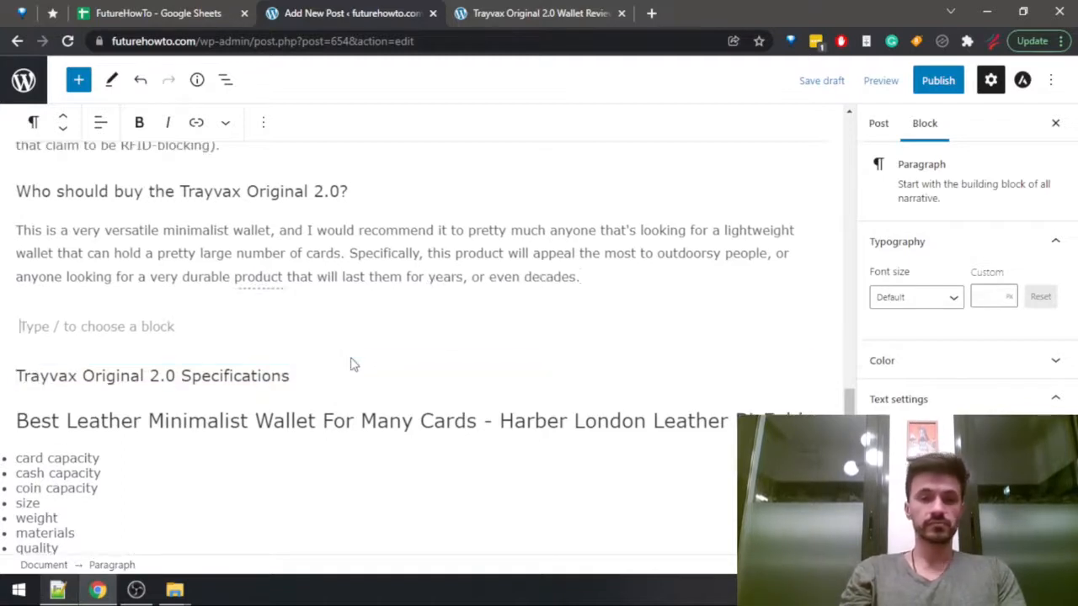
type("If ")
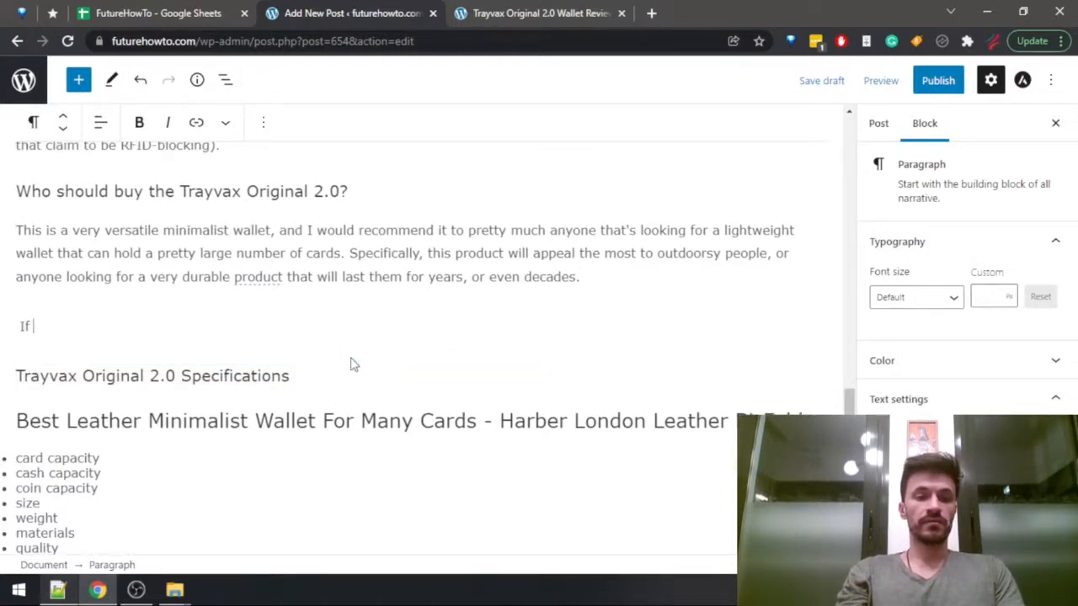
type("that's")
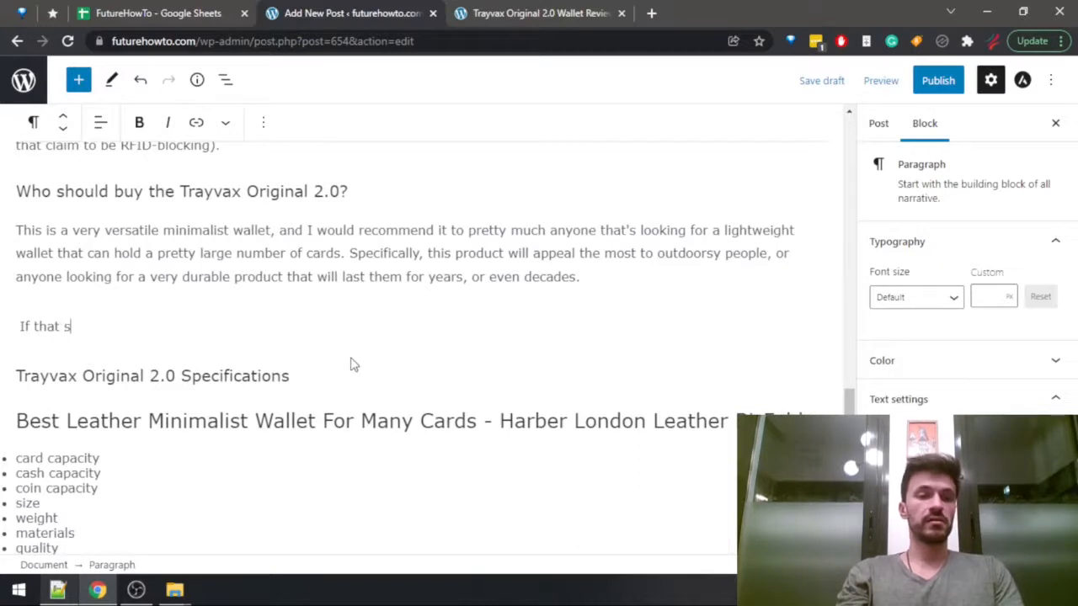
type("ounds like you, hec")
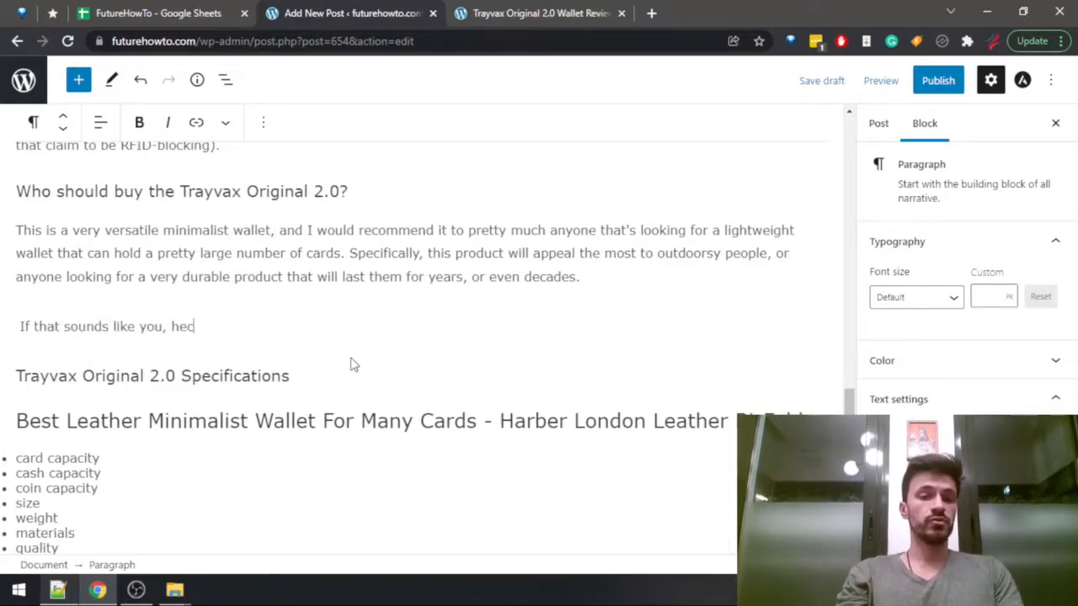
key("BackSpace")
key("BackSpace")
key("BackSpace")
type("c")
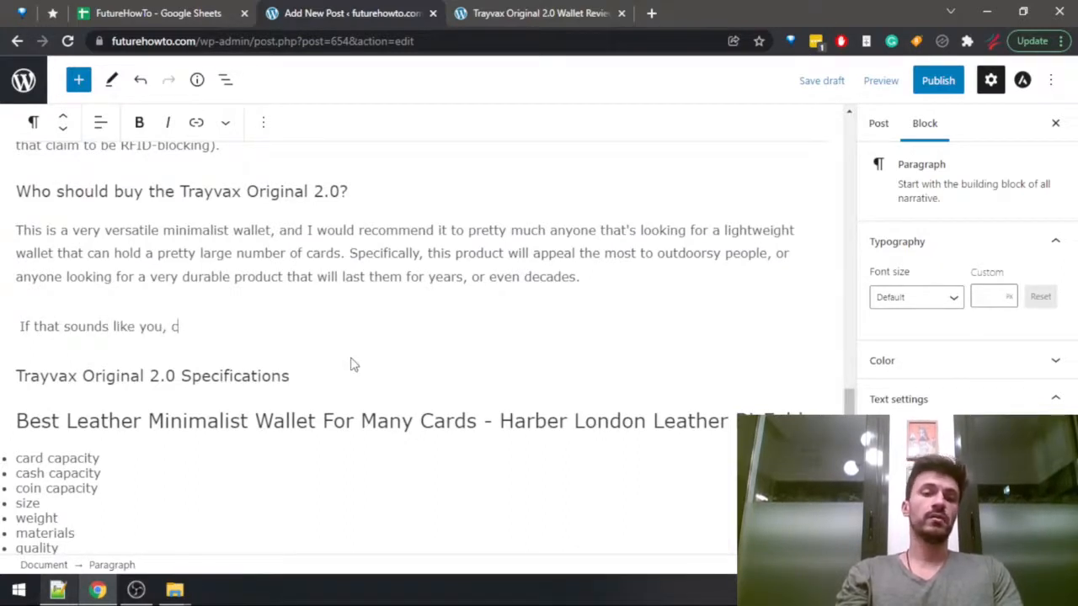
type("heck out the ")
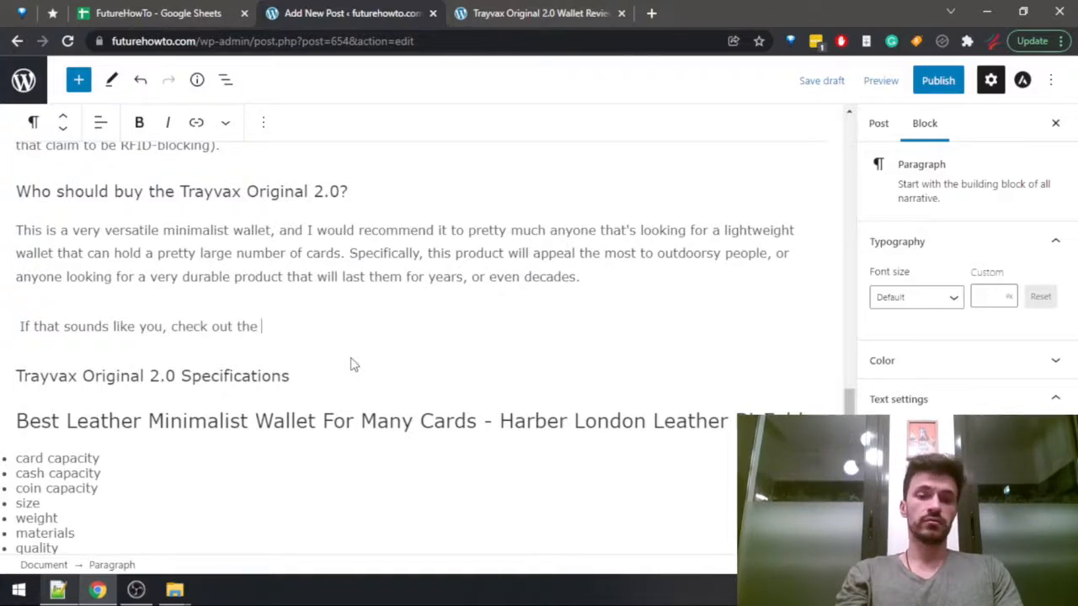
type("Trayvax Original 2.0")
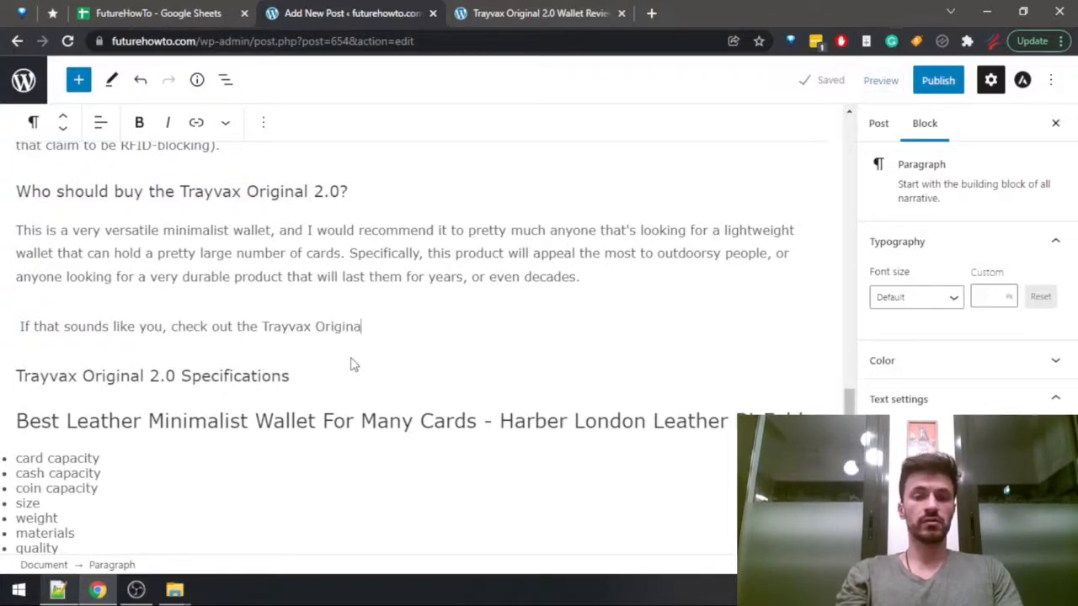
Search the published review for "amazon" and finish the draft sentence with "on the official Trayvax store or Amazon.".
key("ctrl+Tab")
type("amazon")
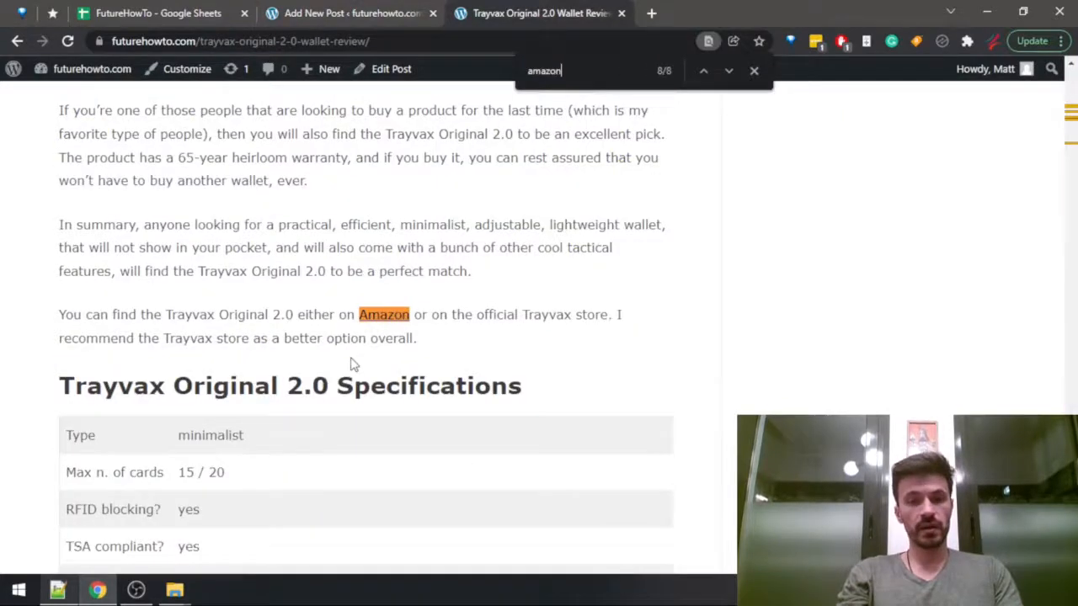
key("ctrl+shift+Tab")
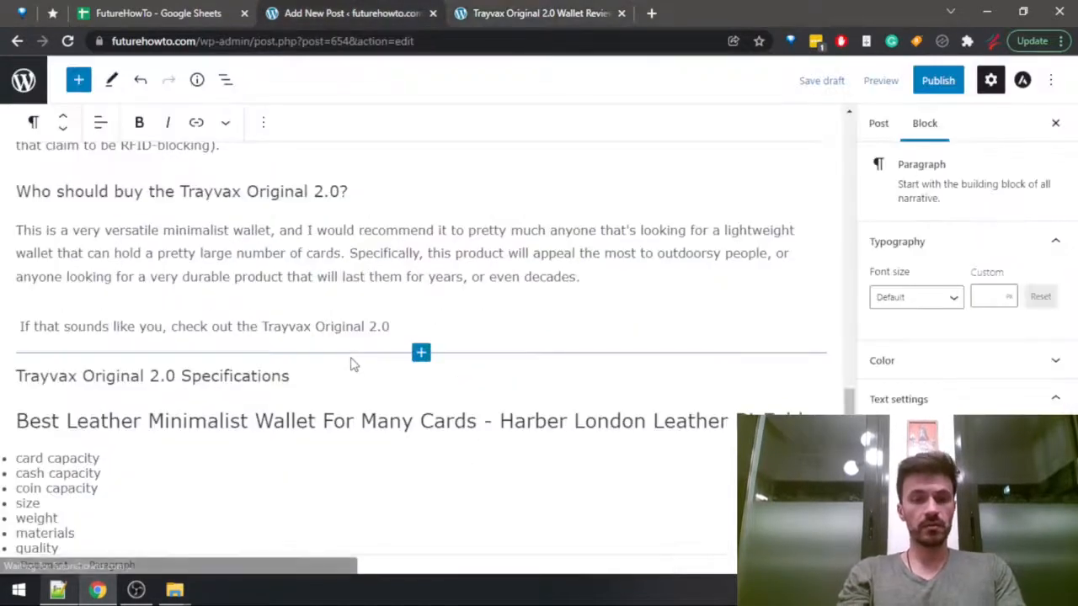
type("on the official ")
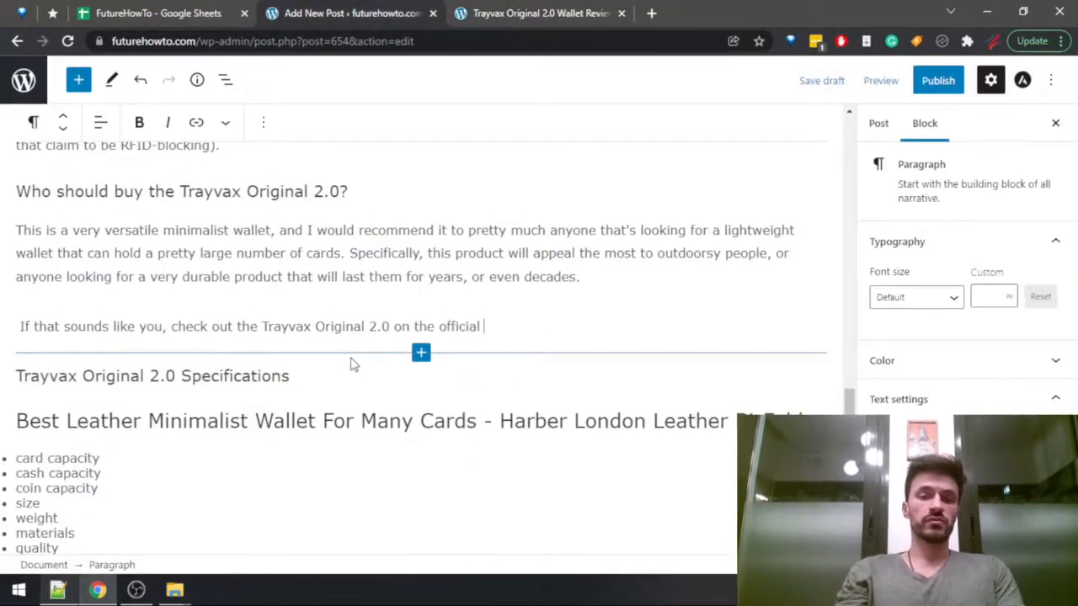
type("Trayvax store or Amazon.")
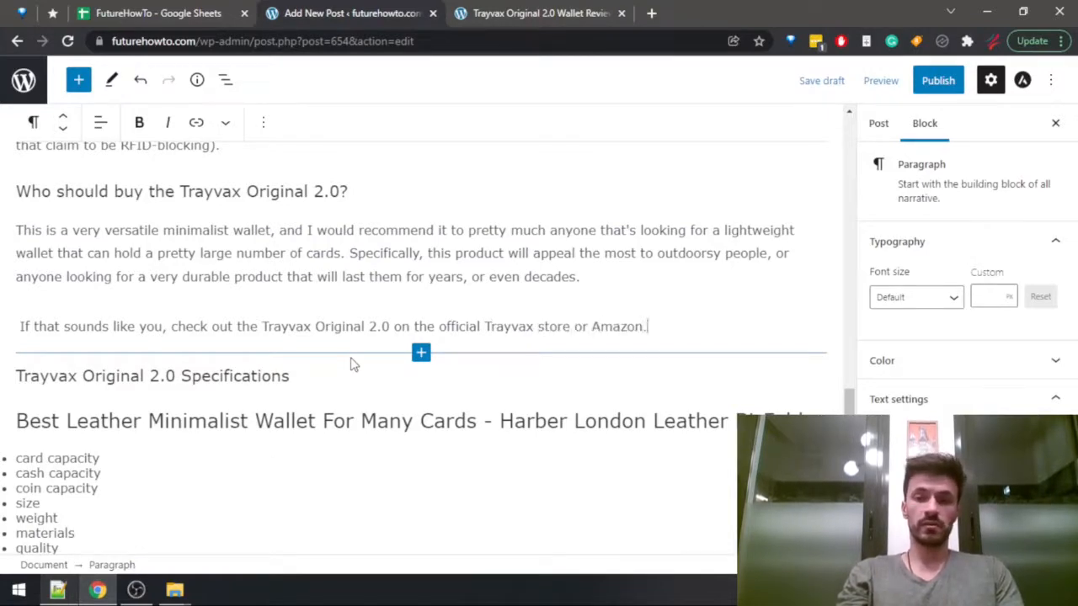
Copy the Amazon link address from the published review and apply it to the word "Amazon" in the new draft sentence.
key("ctrl+Tab")
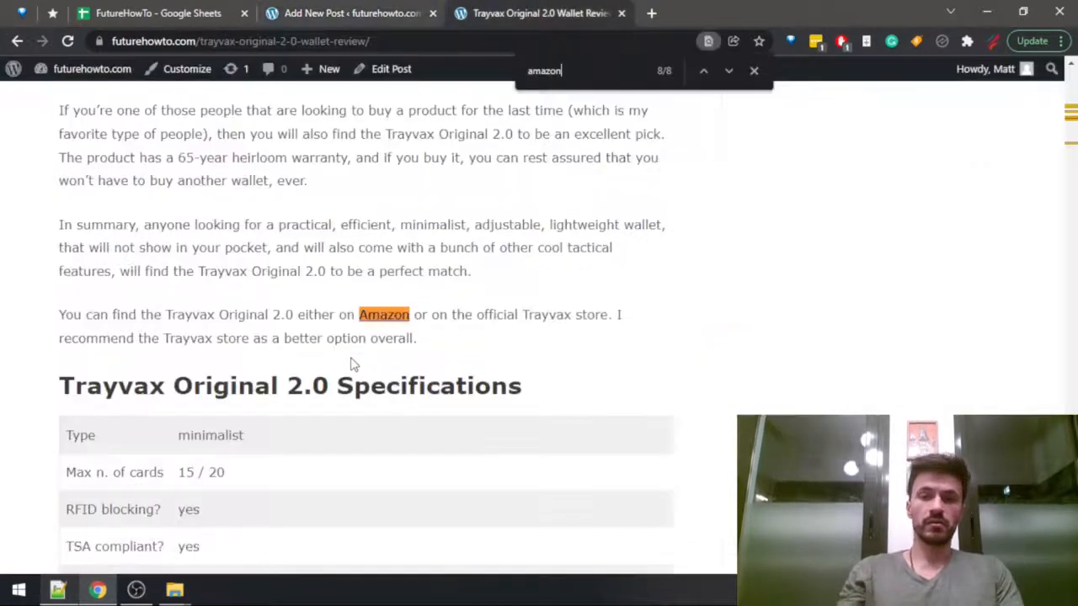
right_click(386, 323)
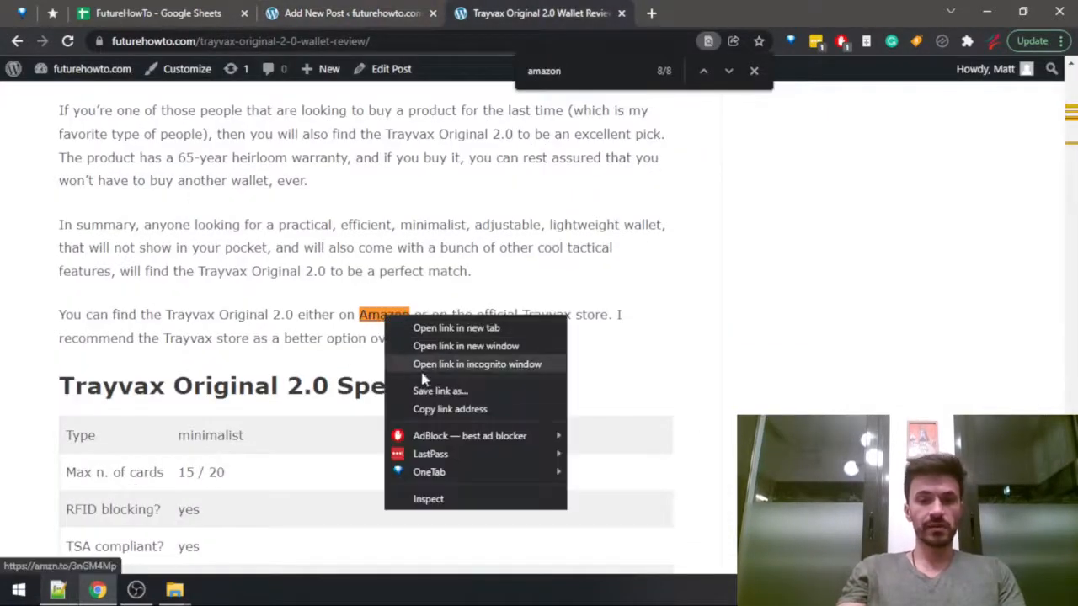
left_click(455, 410)
key("ctrl+shift+Tab")
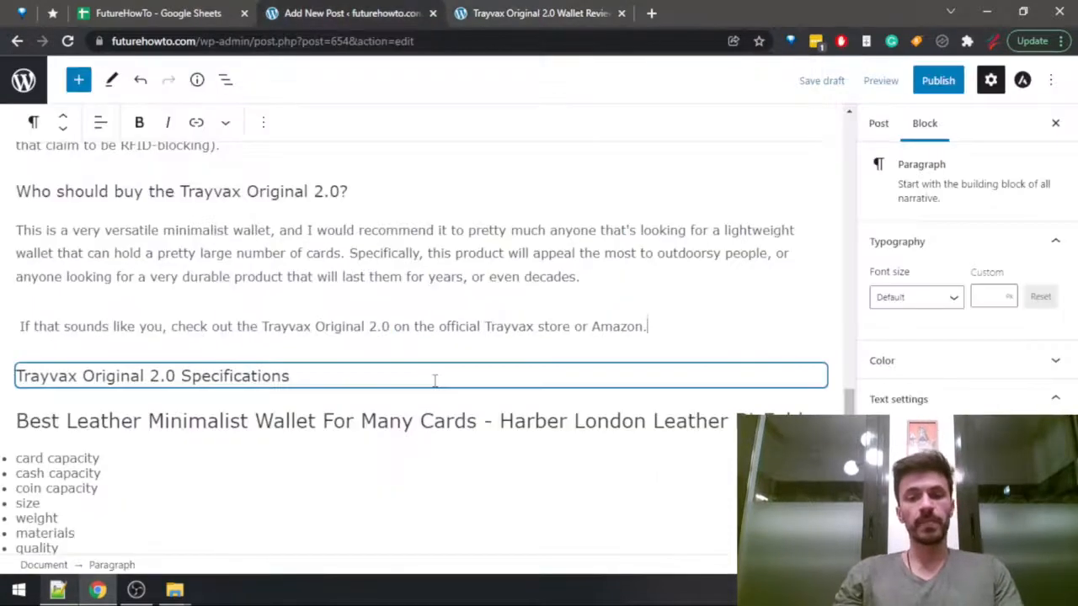
key("Left")
key("ctrl+shift+Left")
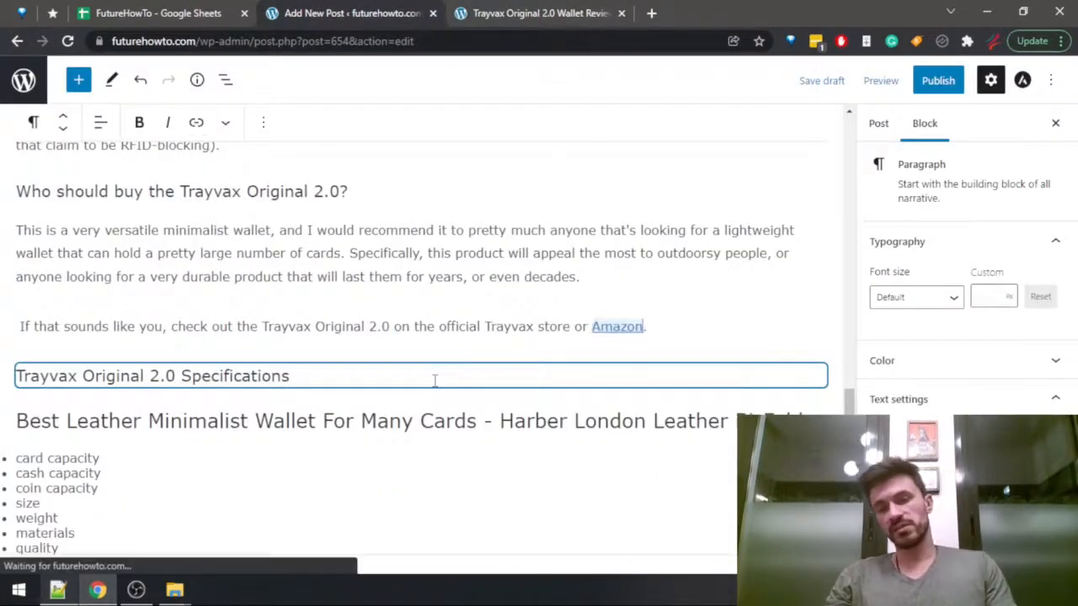
key("ctrl+v")
left_click_drag(443, 333, 571, 324)
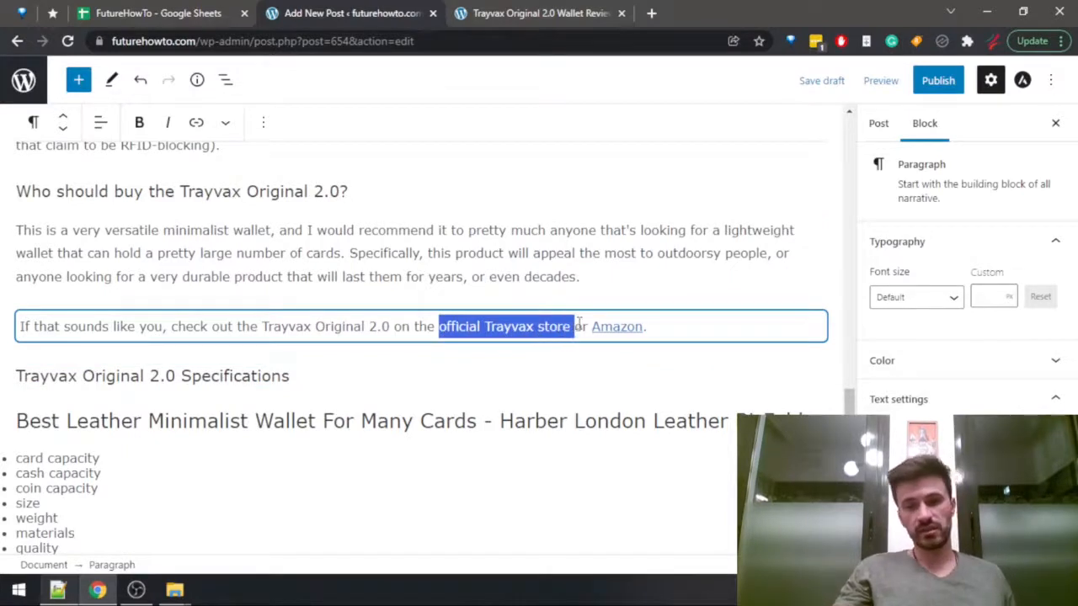
key("Right")
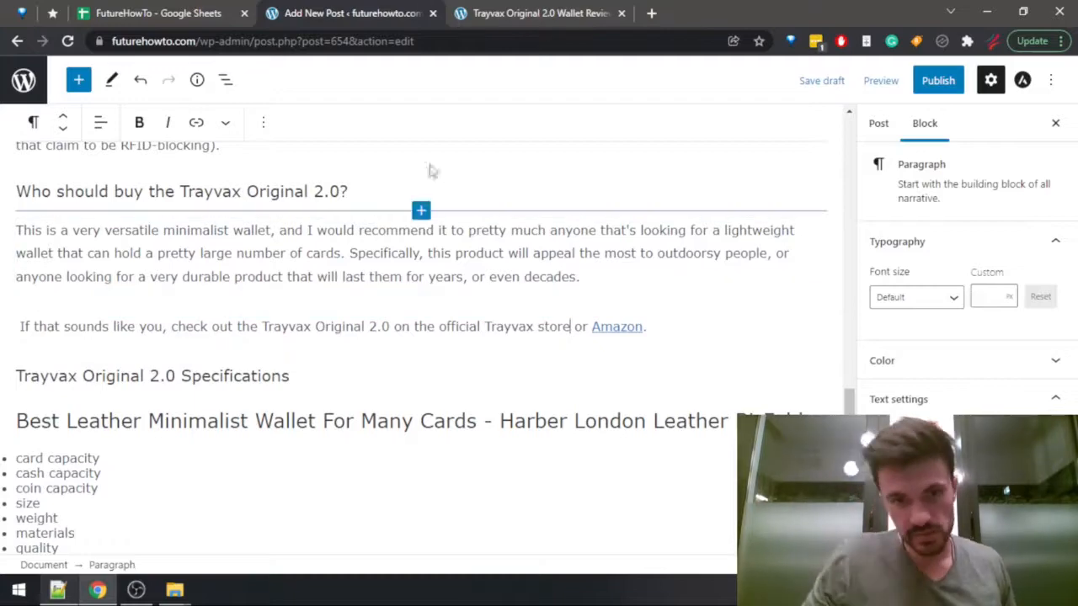
Copy the full specifications table from the published review, from Type to Return period, and paste it below the draft's "Trayvax Original 2.0 Specifications" heading.
left_click(375, 381)
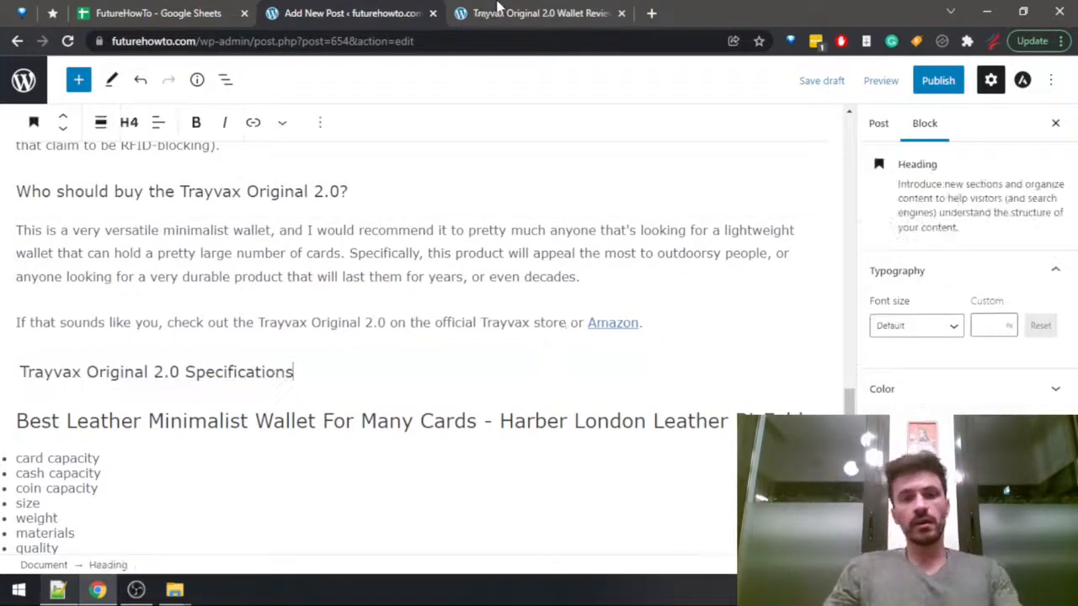
key("ctrl+Tab")
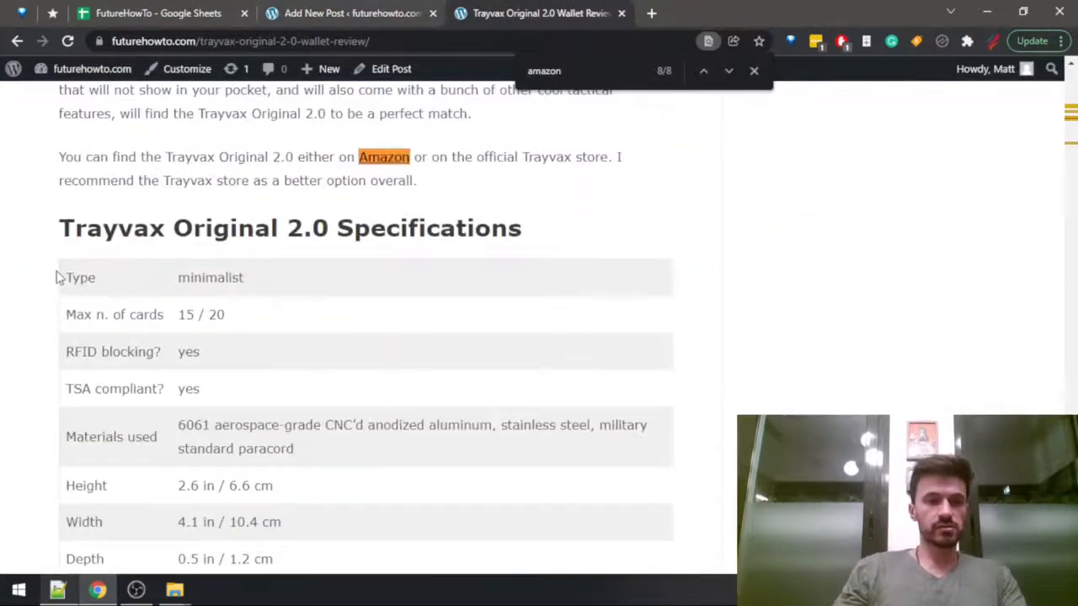
left_click_drag(65, 277, 387, 467)
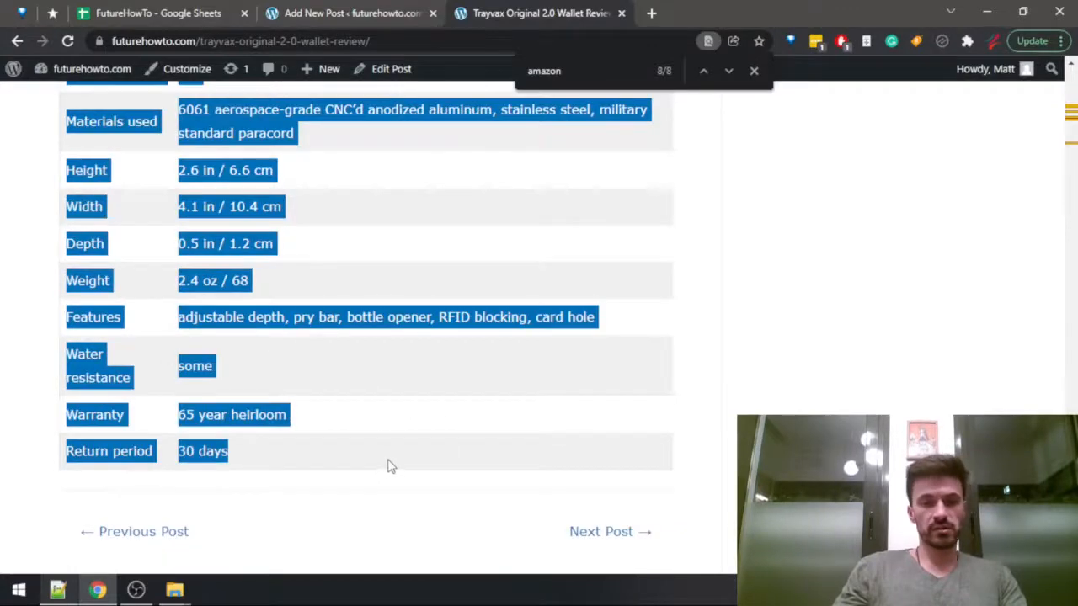
key("ctrl+shift+Tab")
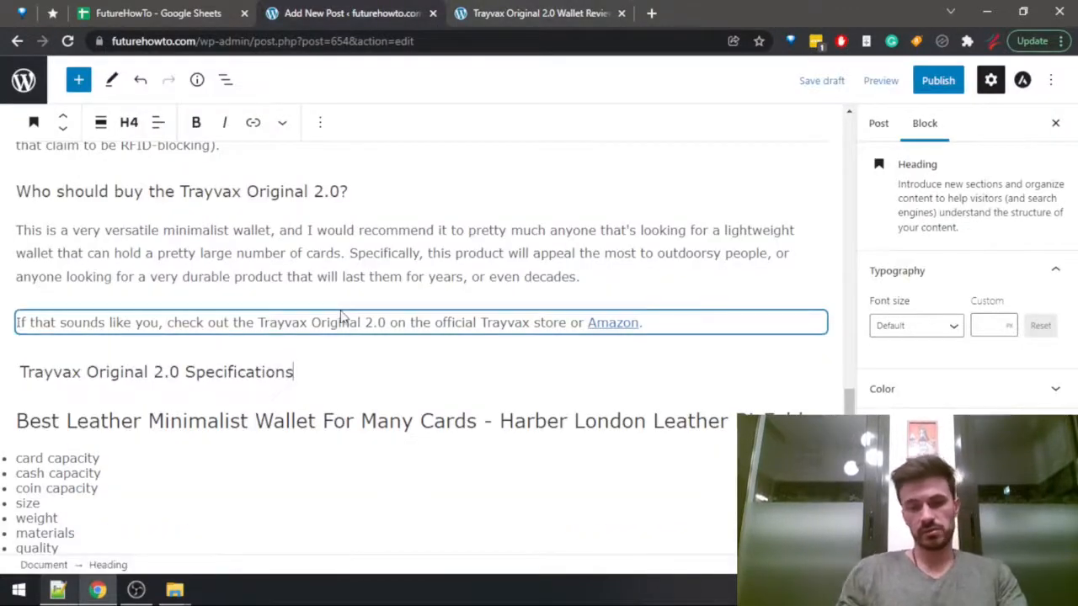
key("Return")
key("ctrl+v")
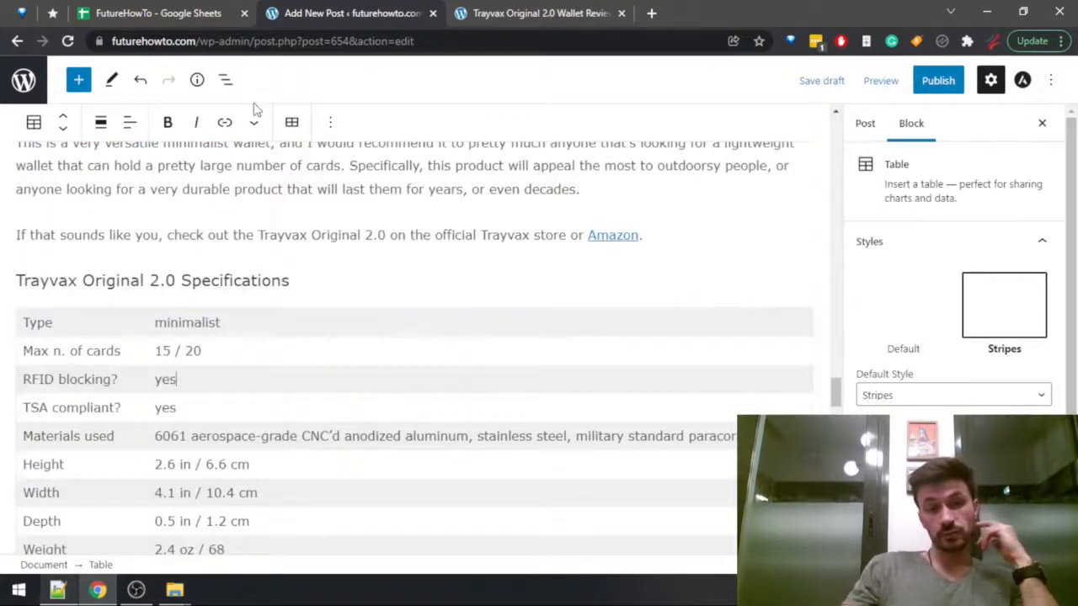
left_click(332, 122)
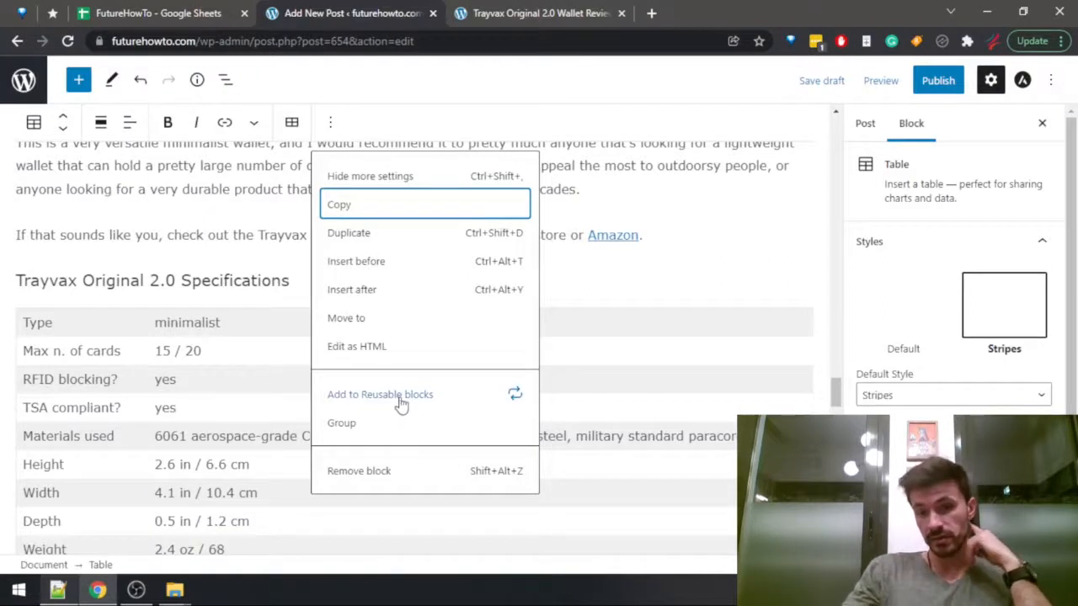
left_click(228, 326)
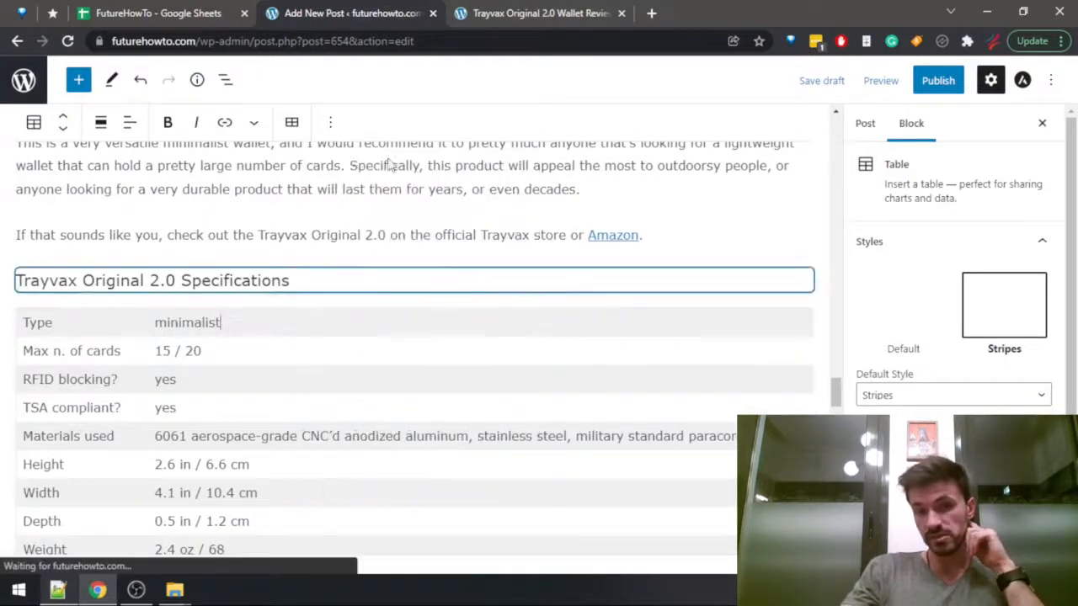
left_click(330, 122)
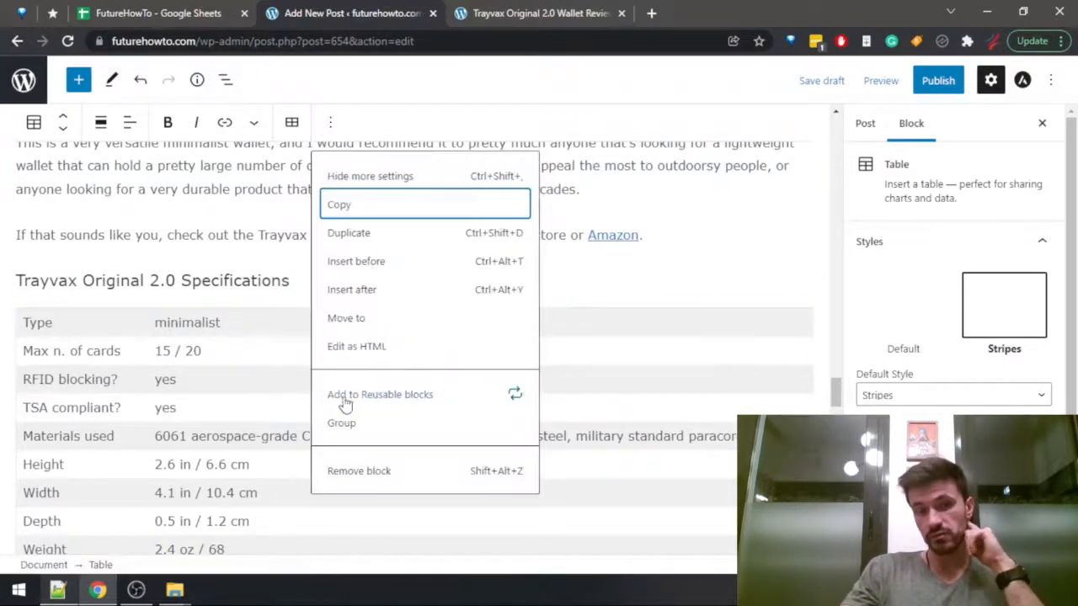
left_click(234, 324)
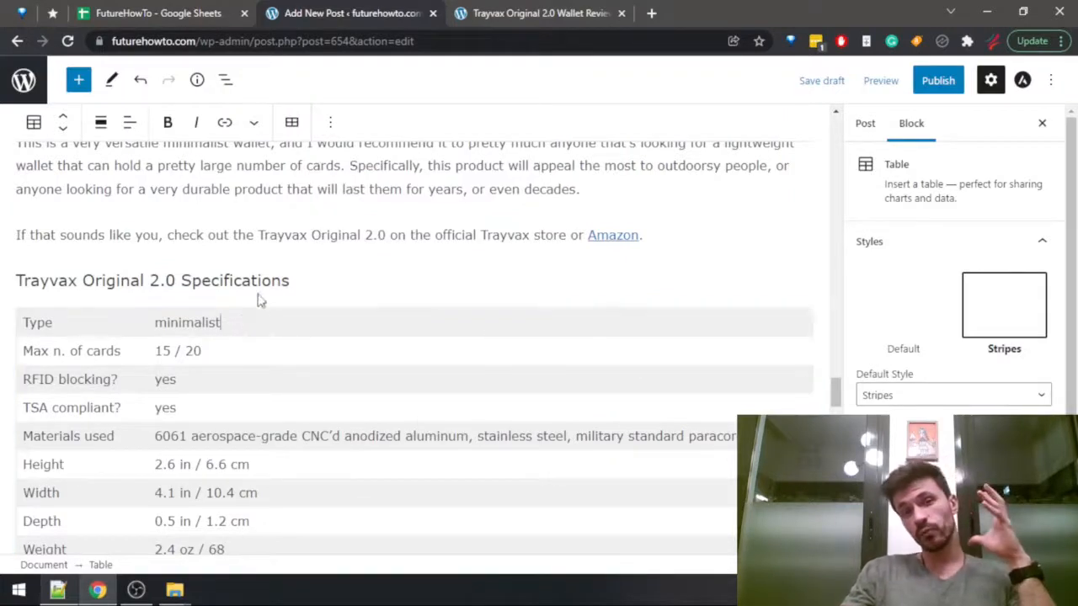
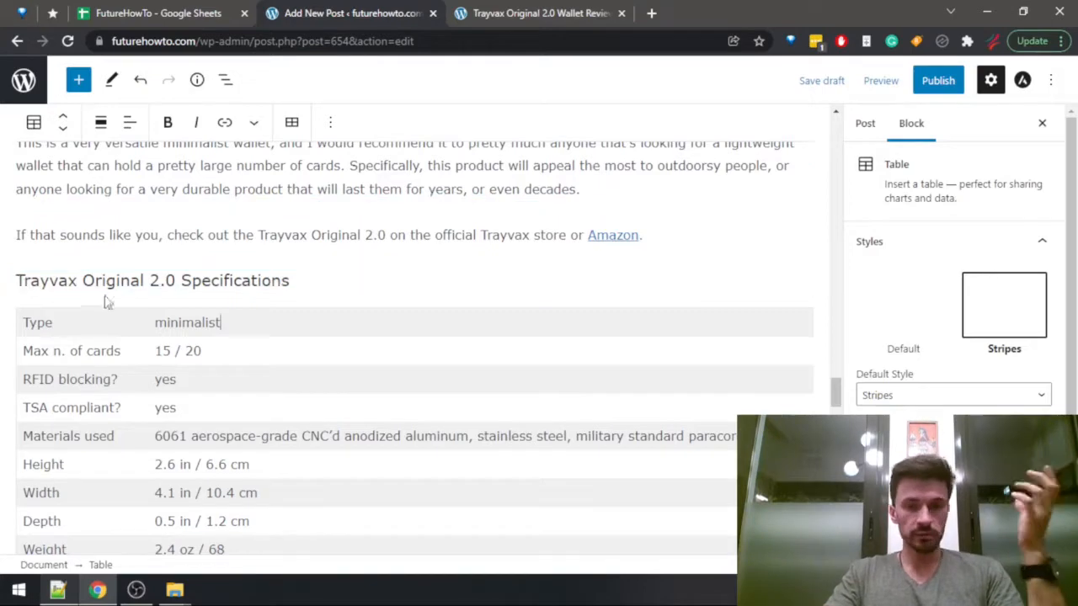
Check the pasted Trayvax specifications table and add an empty paragraph below the "Best Leather Minimalist Wallet For Many Cards - Harber London Leather Bi-Fold" heading.
scroll(426, 308, "down", 2)
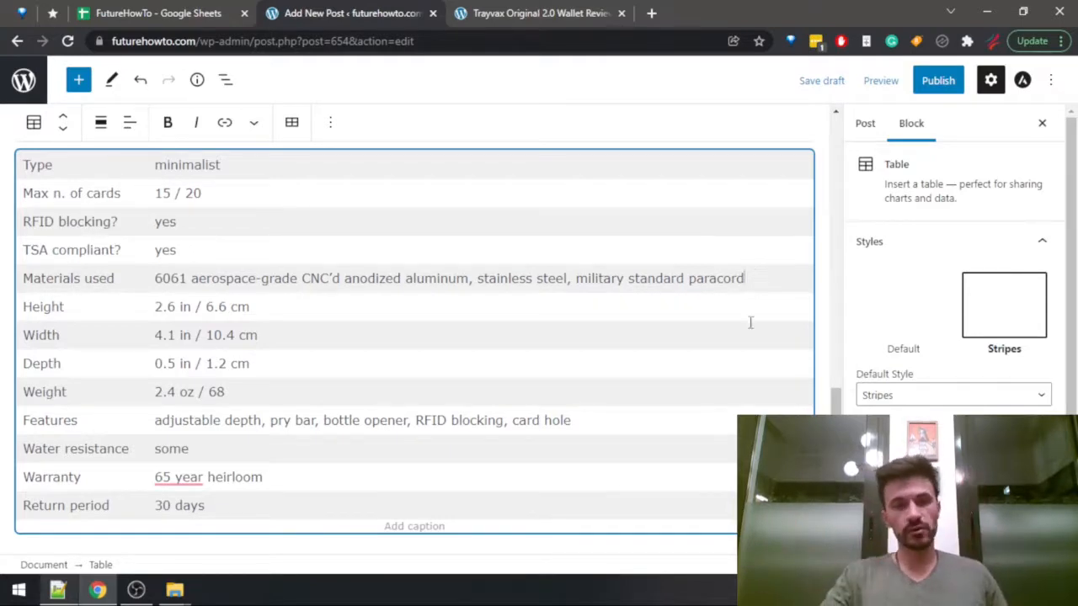
scroll(558, 288, "up", 2)
scroll(430, 322, "down", 2)
scroll(235, 373, "up", 2)
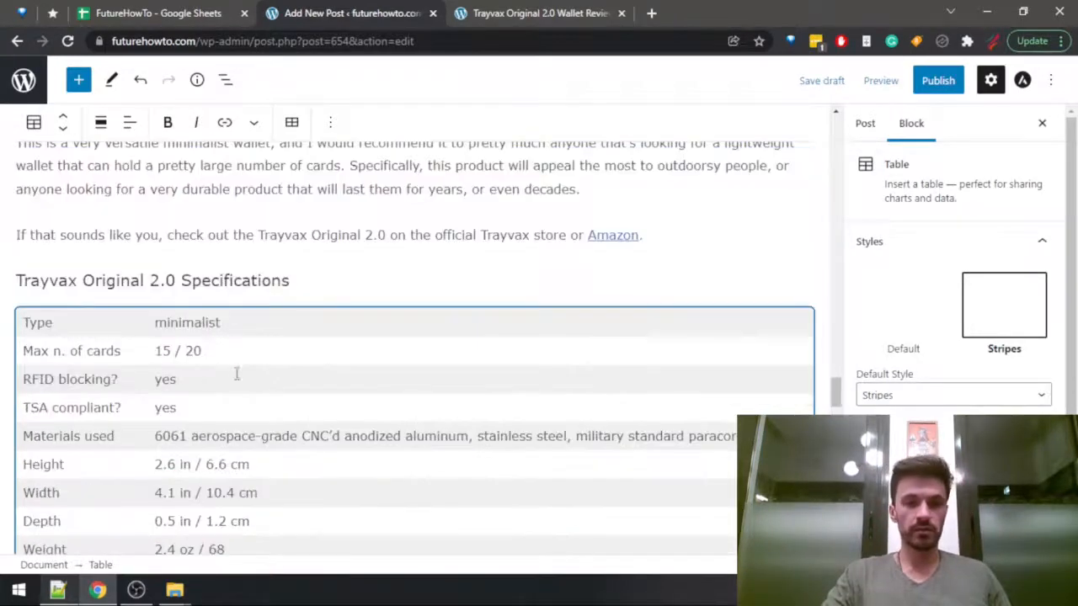
scroll(277, 373, "down", 6)
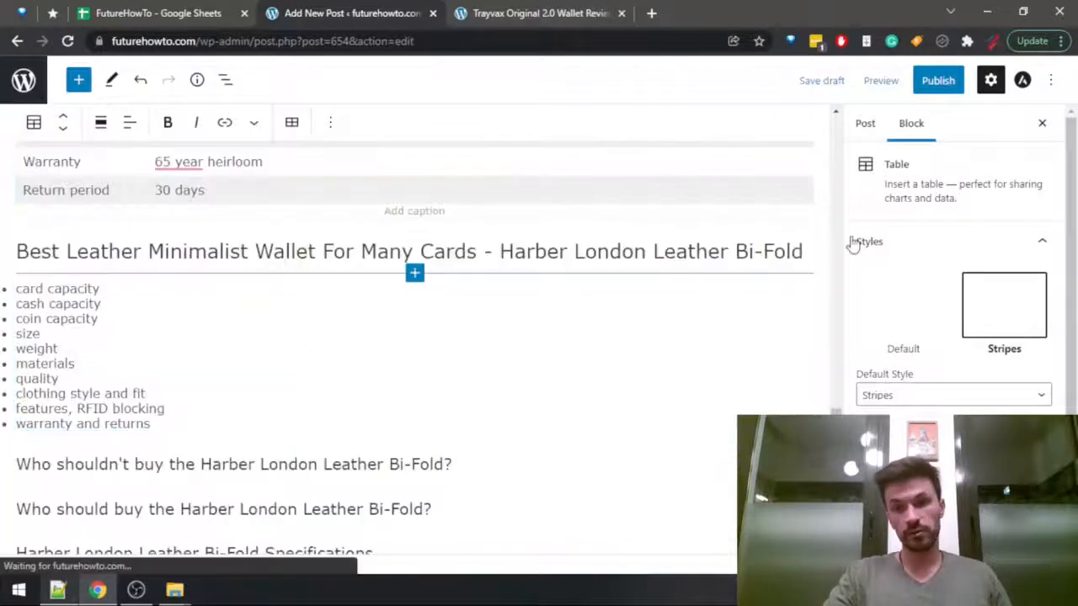
left_click(810, 253)
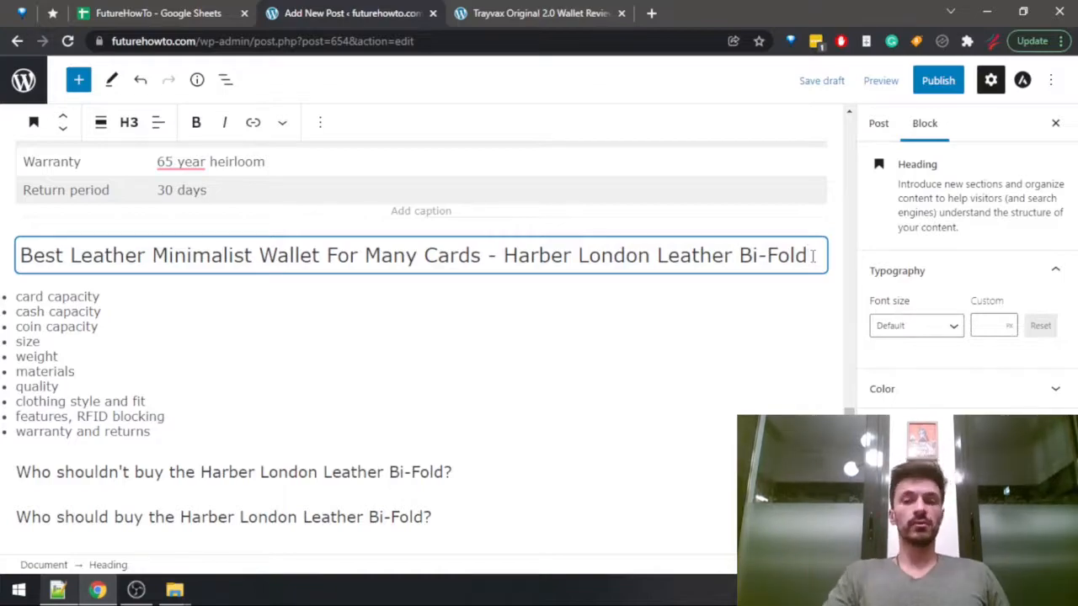
key("Return")
Replace the published Trayvax review with the futurehowto.com home page.
left_click(531, 13)
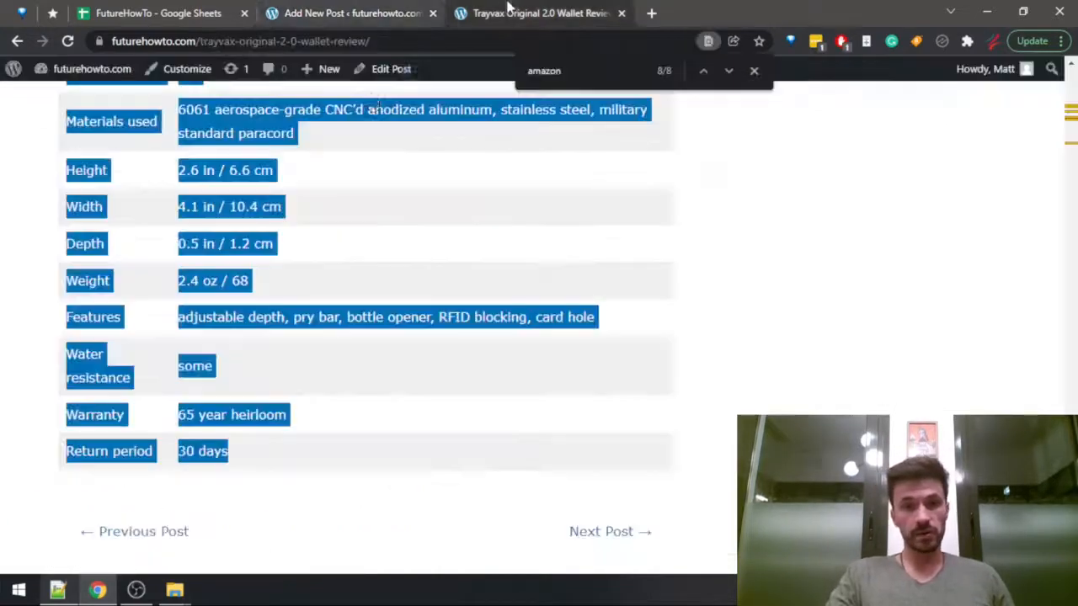
scroll(142, 283, "up", 5)
scroll(142, 283, "up", 20)
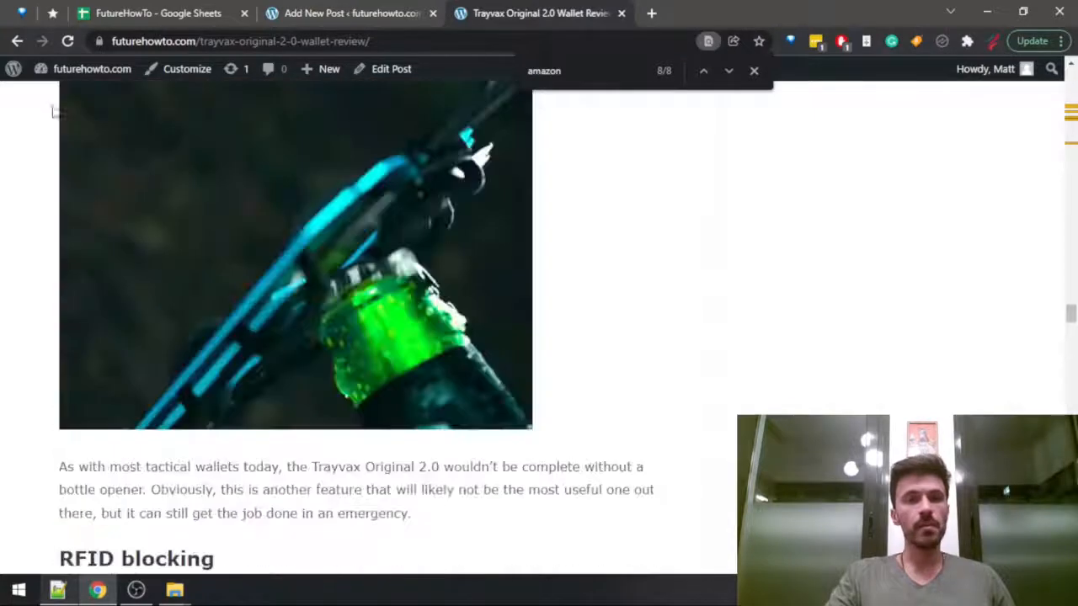
mouse_move(53, 73)
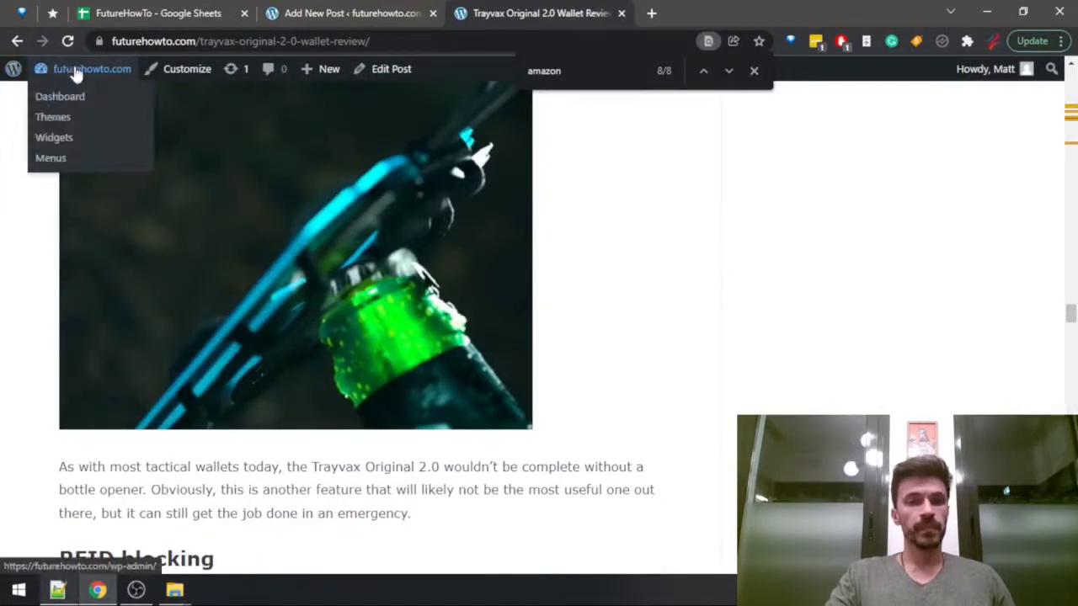
left_click_drag(202, 41, 406, 41)
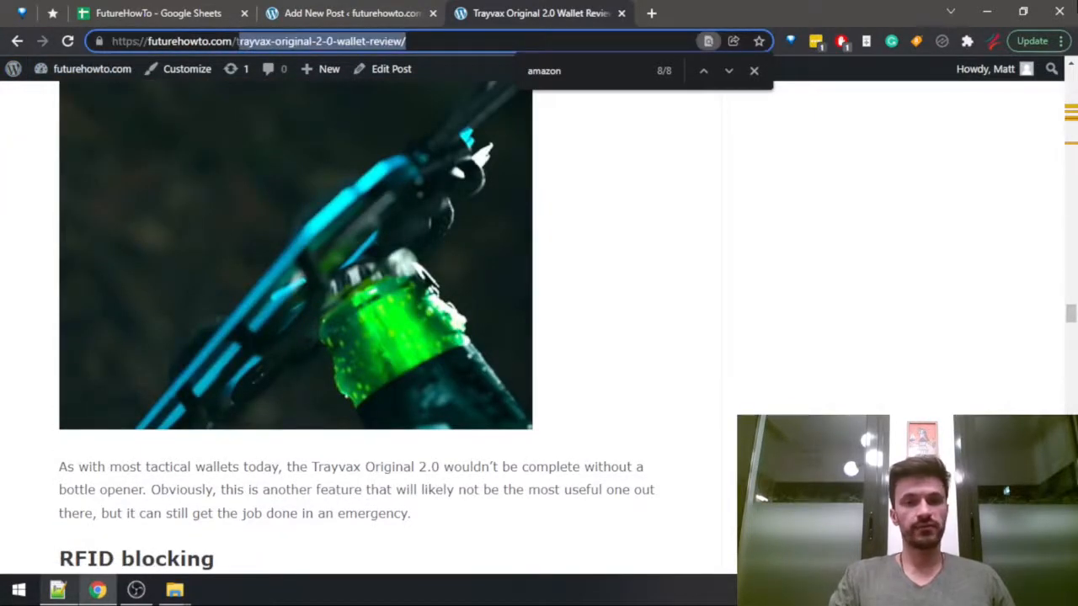
key("BackSpace")
key("Return")
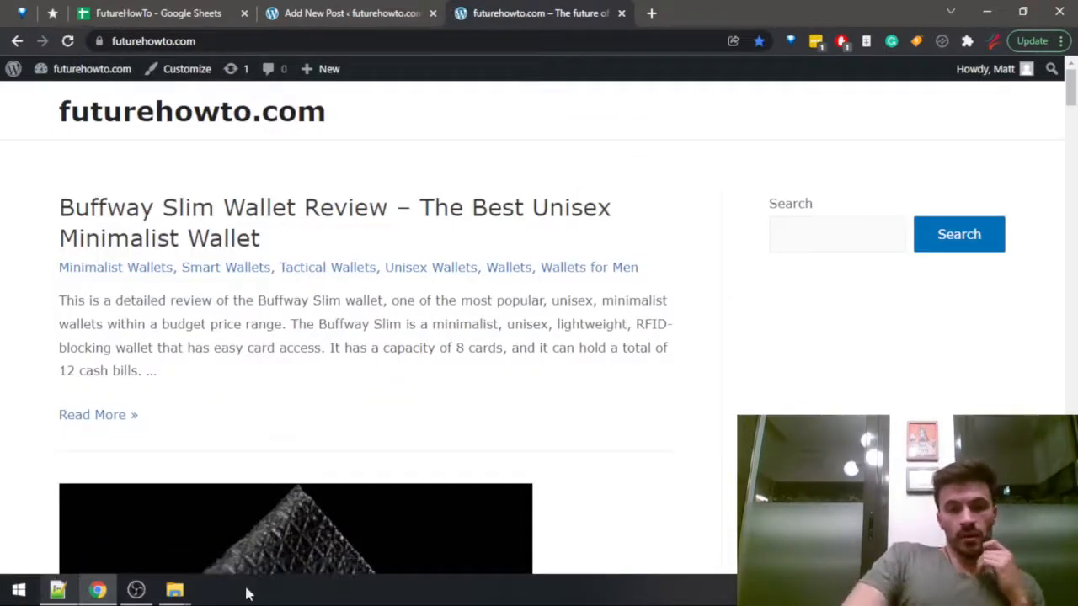
left_click(135, 591)
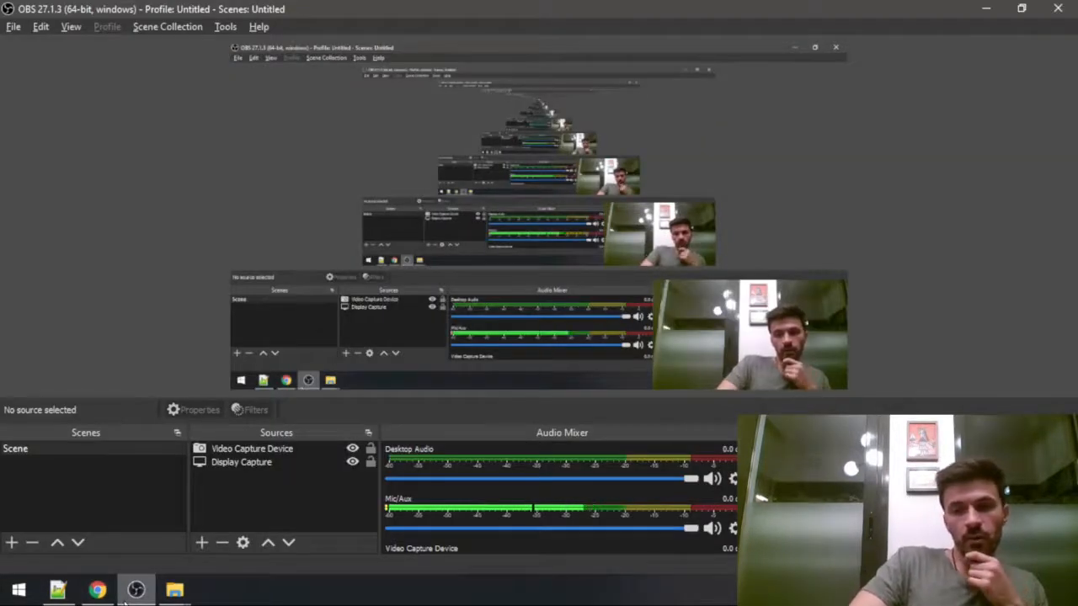
left_click(124, 602)
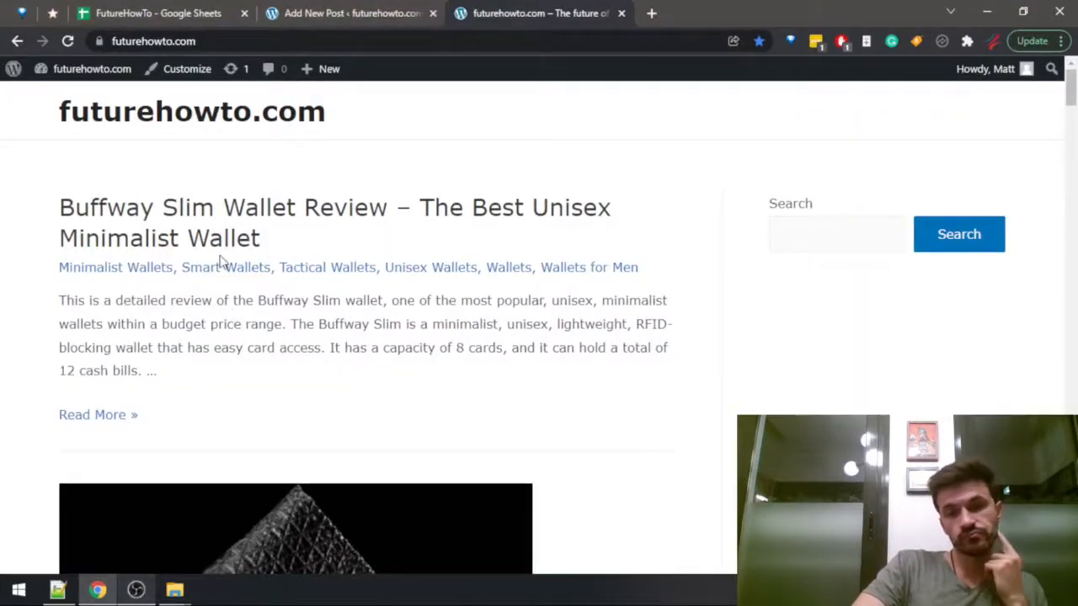
Search the home page for "harber" and look through the listed wallet reviews for the Harber London post.
key("ctrl+f")
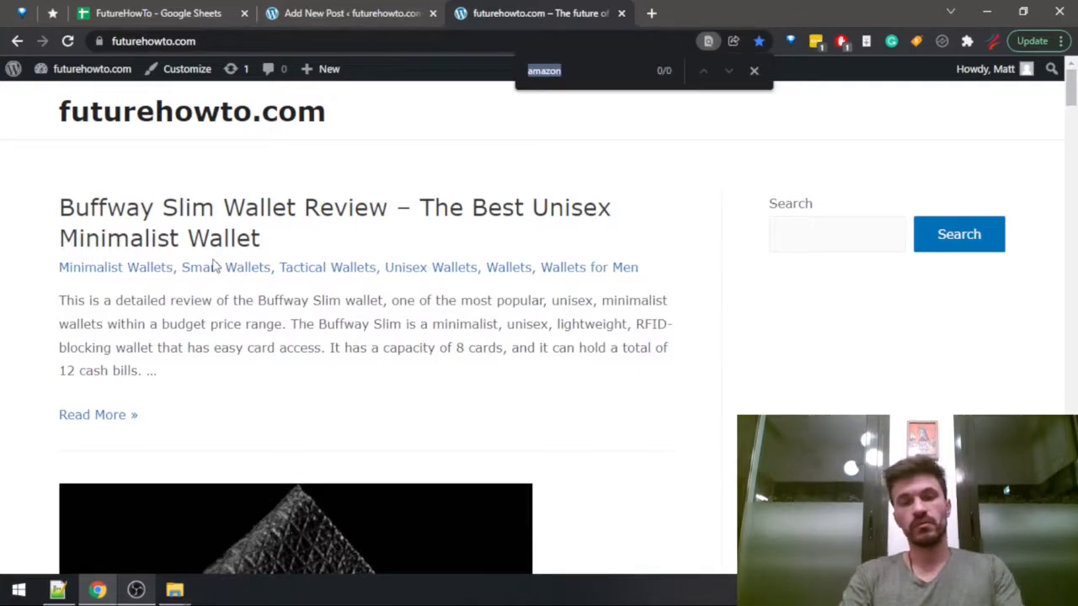
type("harbor")
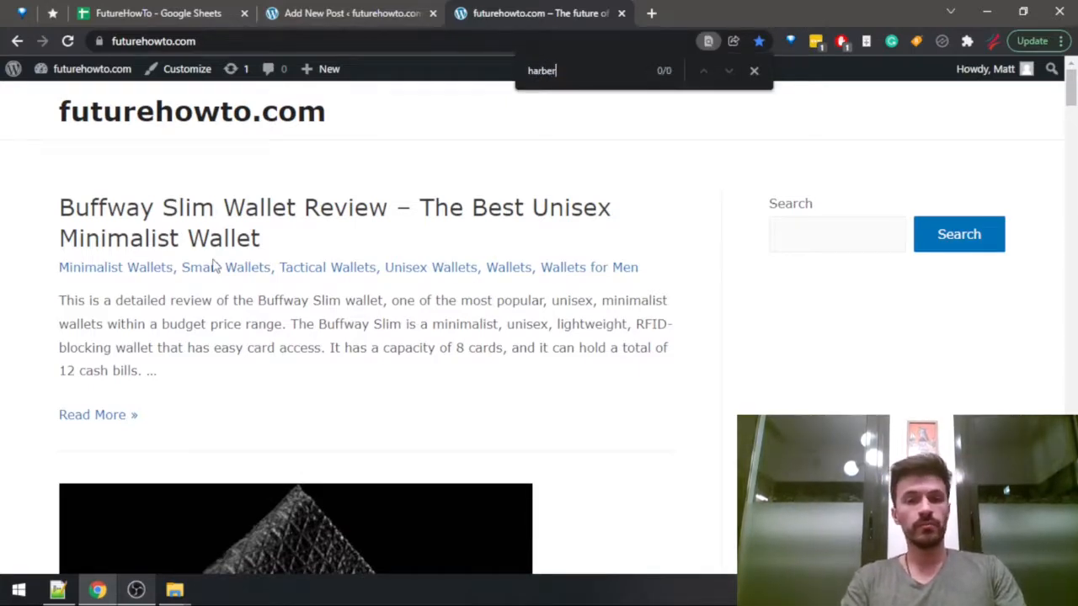
key("Escape")
scroll(258, 279, "down", 10)
scroll(285, 342, "down", 15)
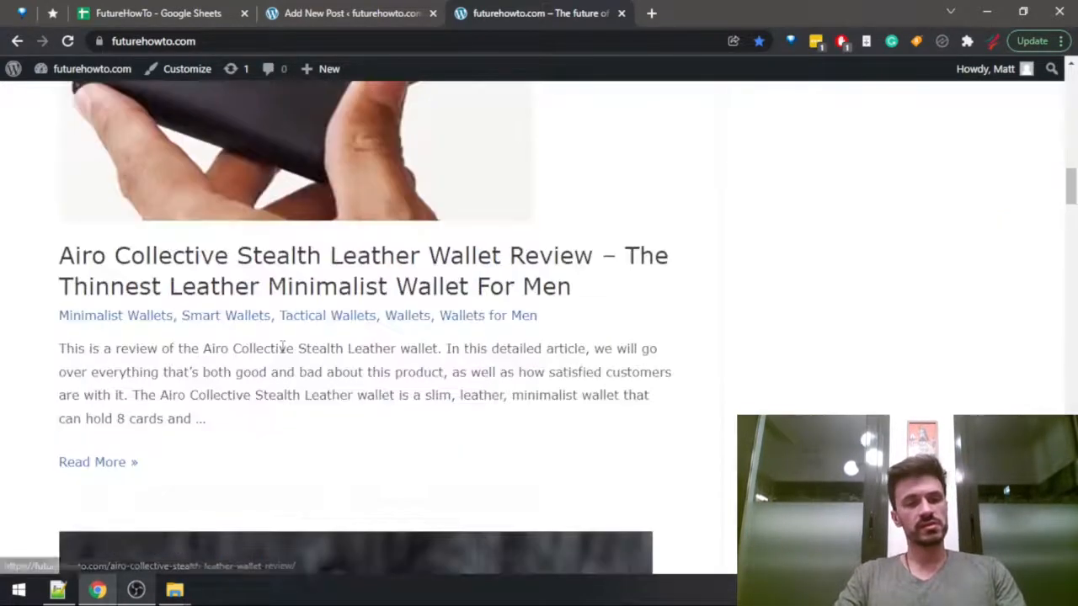
Go to the site's WordPress dashboard and open the preview of the Harber London Leather Bi-fold Wallet With RFID Protection review.
scroll(387, 309, "up", 15)
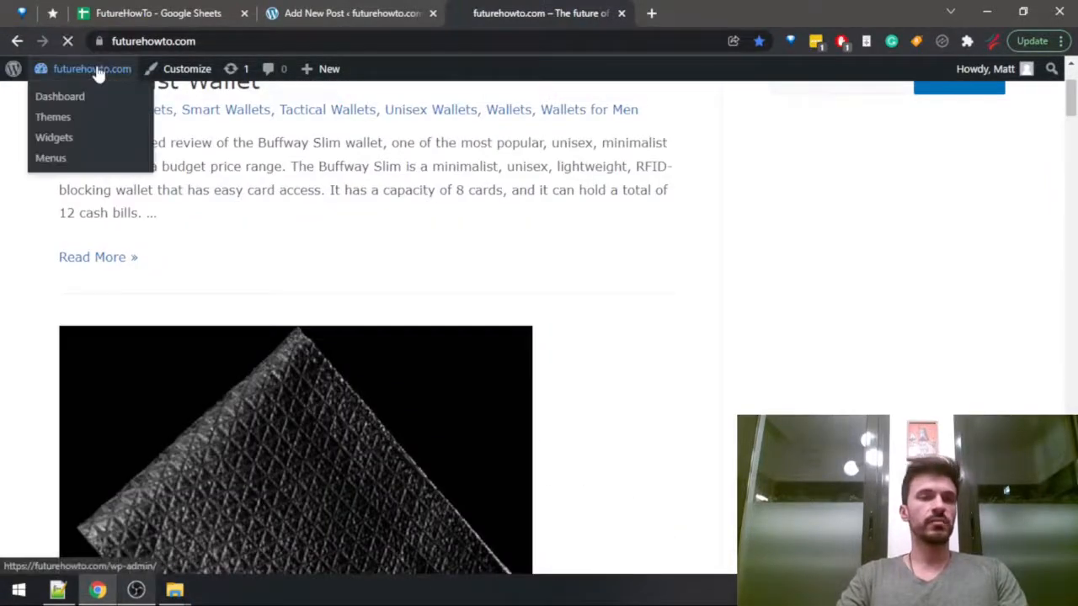
left_click(91, 68)
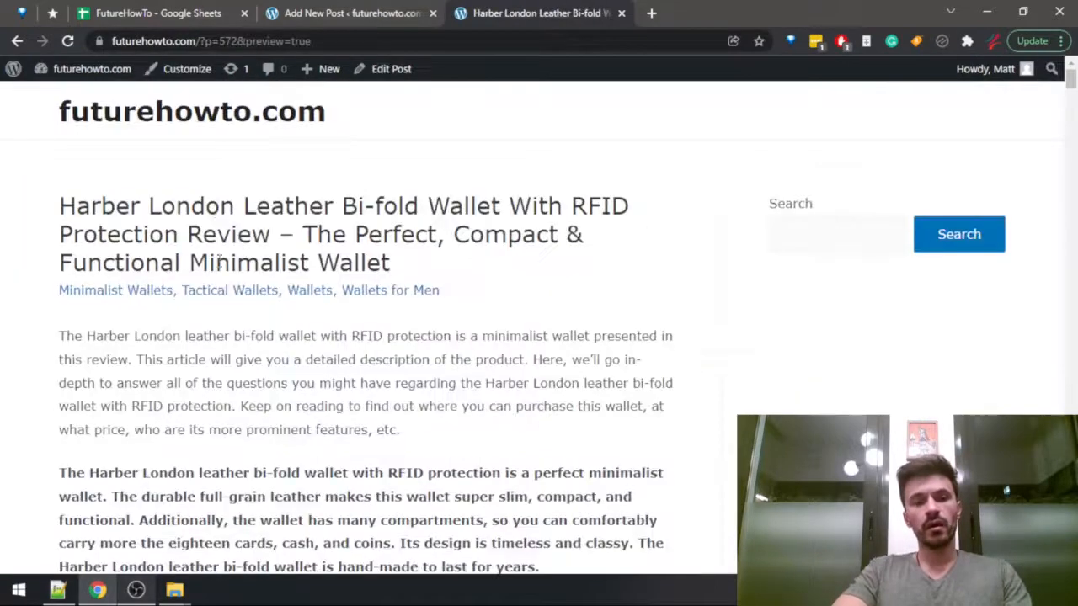
scroll(224, 257, "down", 2)
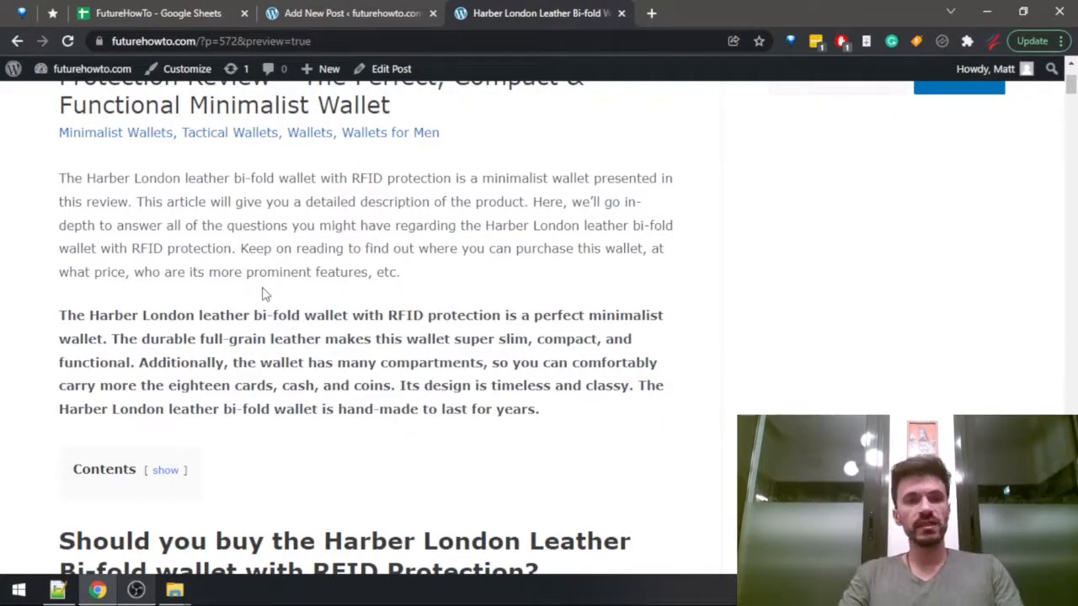
scroll(272, 277, "up", 2)
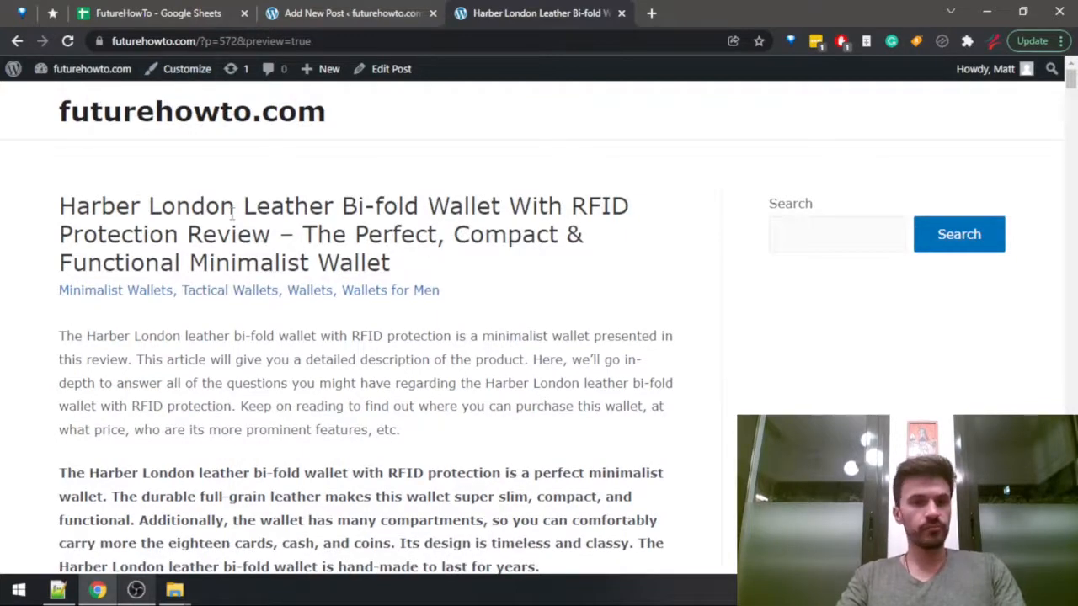
Return to the draft and begin the empty paragraph below the Harber London heading with "Most minimalist wallets are either made from metal or carbon fiber".
key("ctrl+shift+Tab")
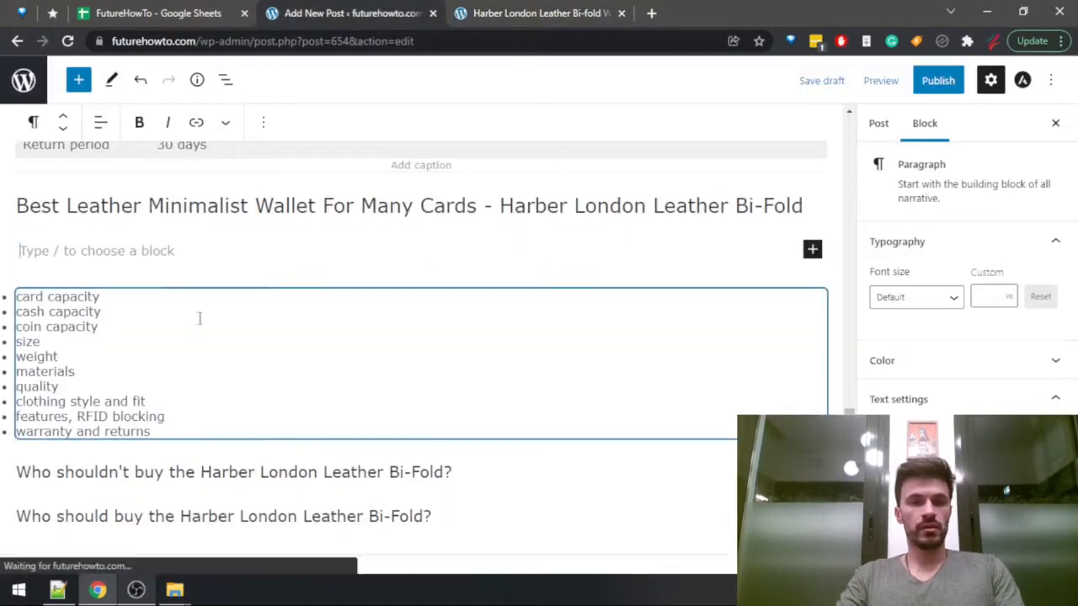
left_click(192, 259)
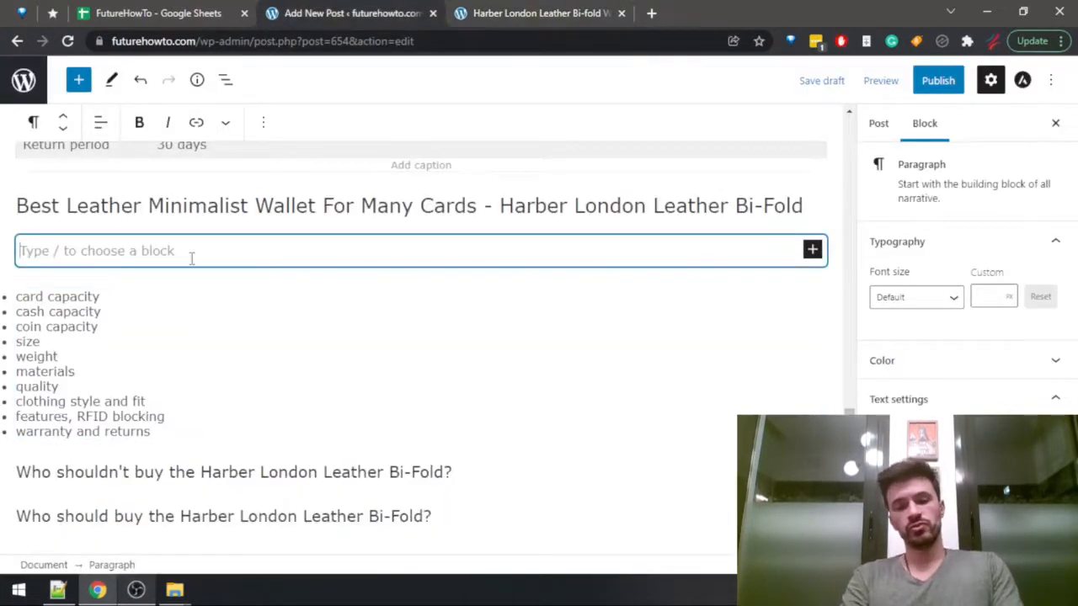
type("Most mini")
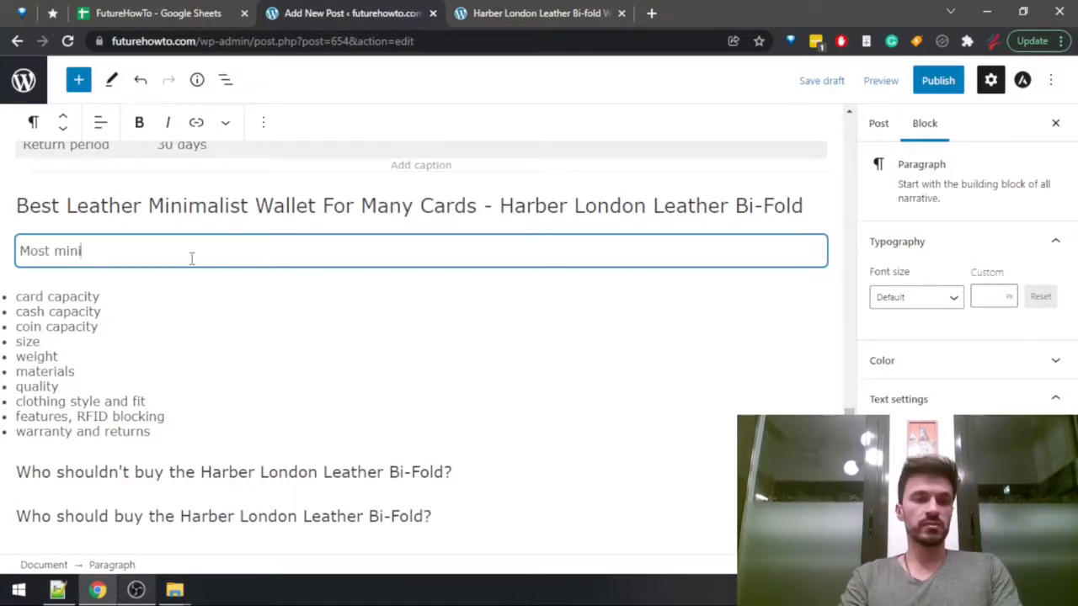
type("malist wallets ")
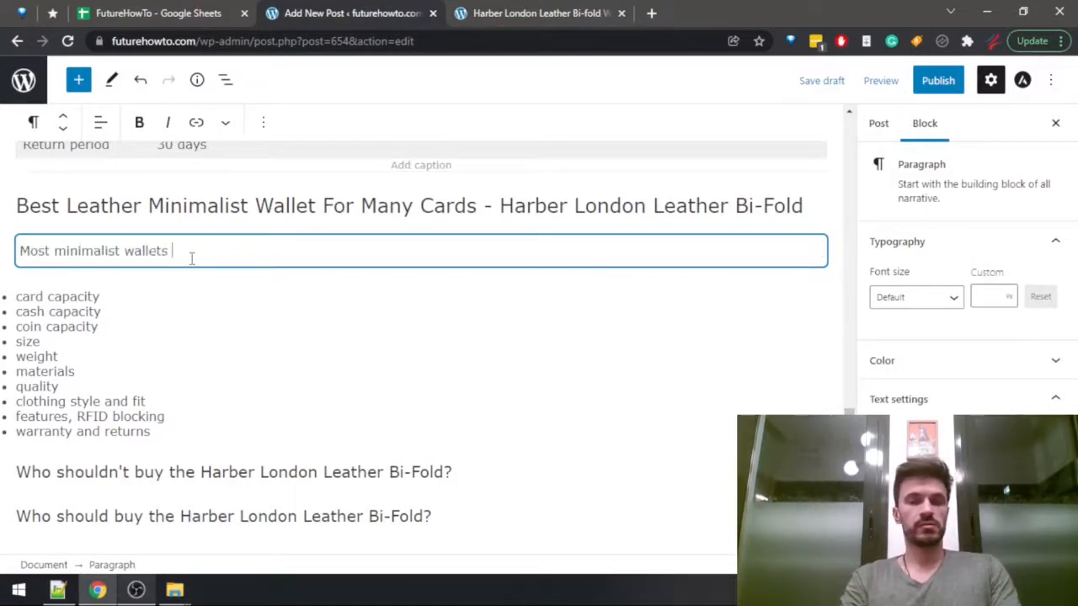
type("are ei")
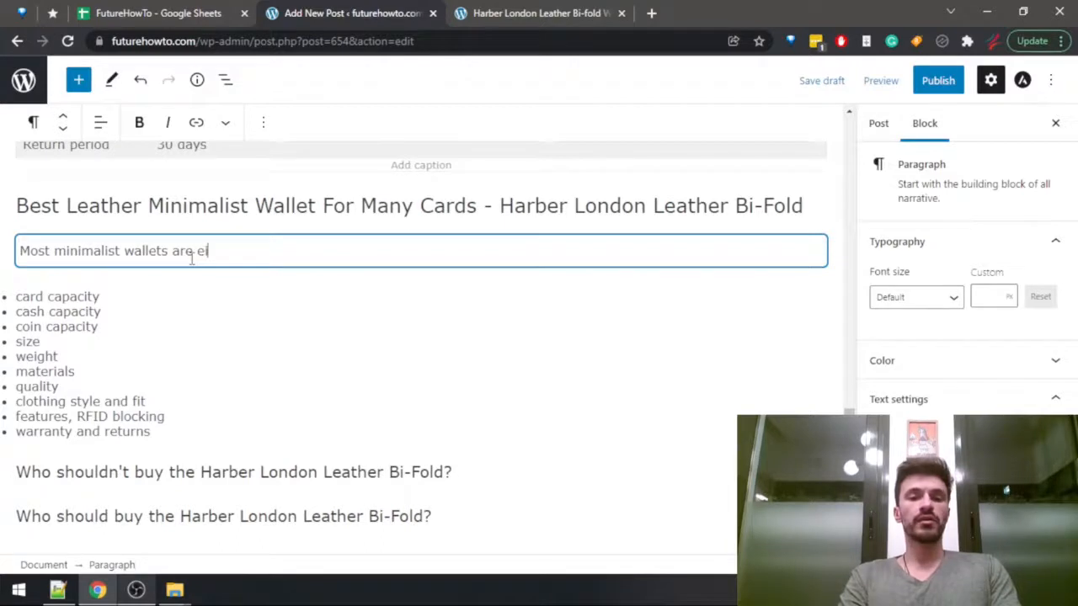
type("ther made f")
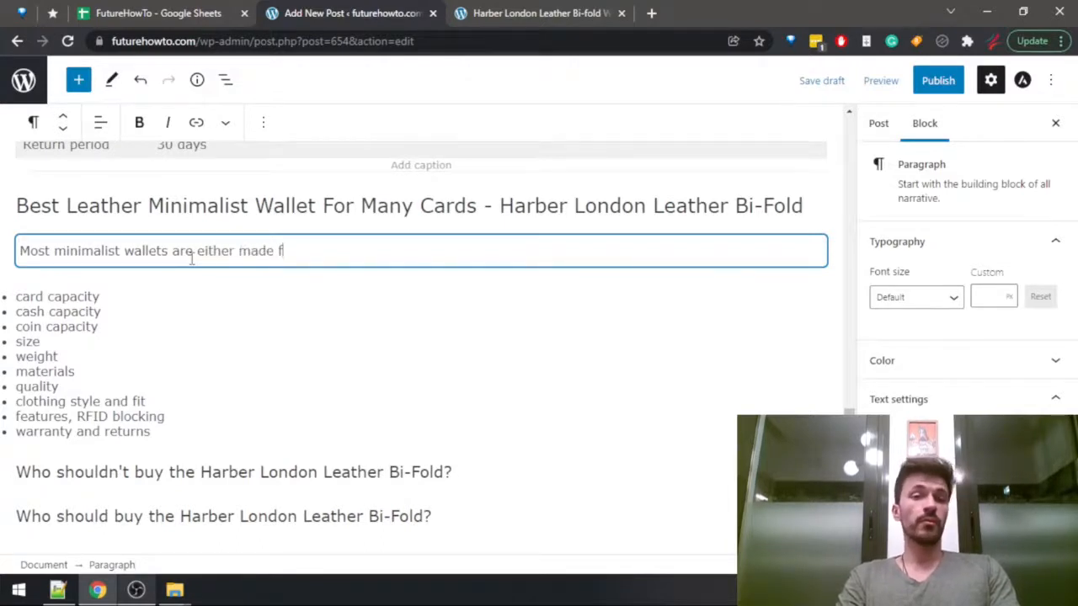
type("rom metal,")
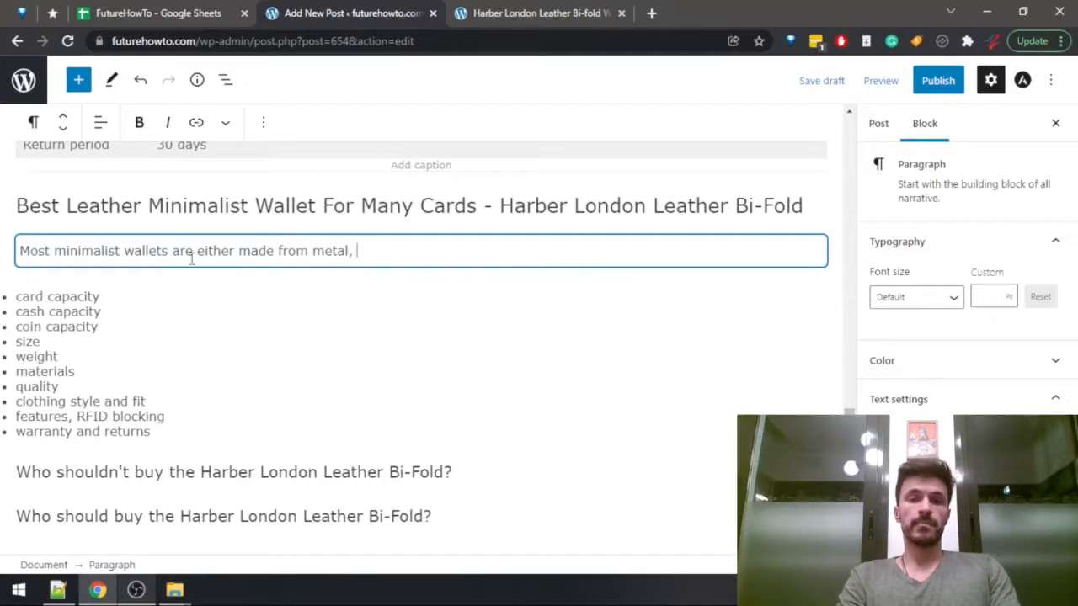
key("BackSpace")
key("BackSpace")
type(" or carb")
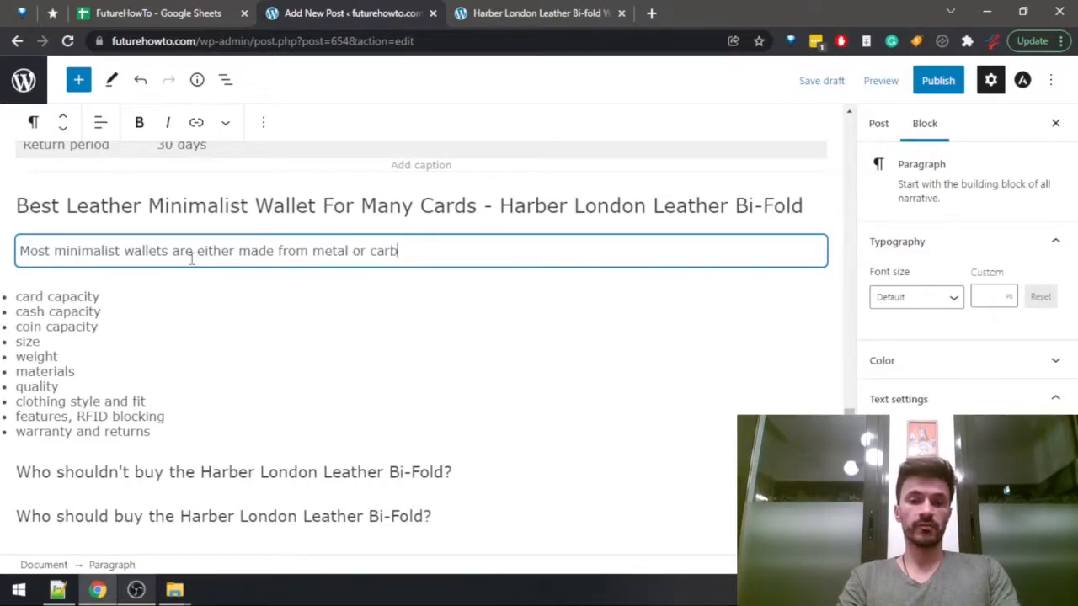
type("on fiber")
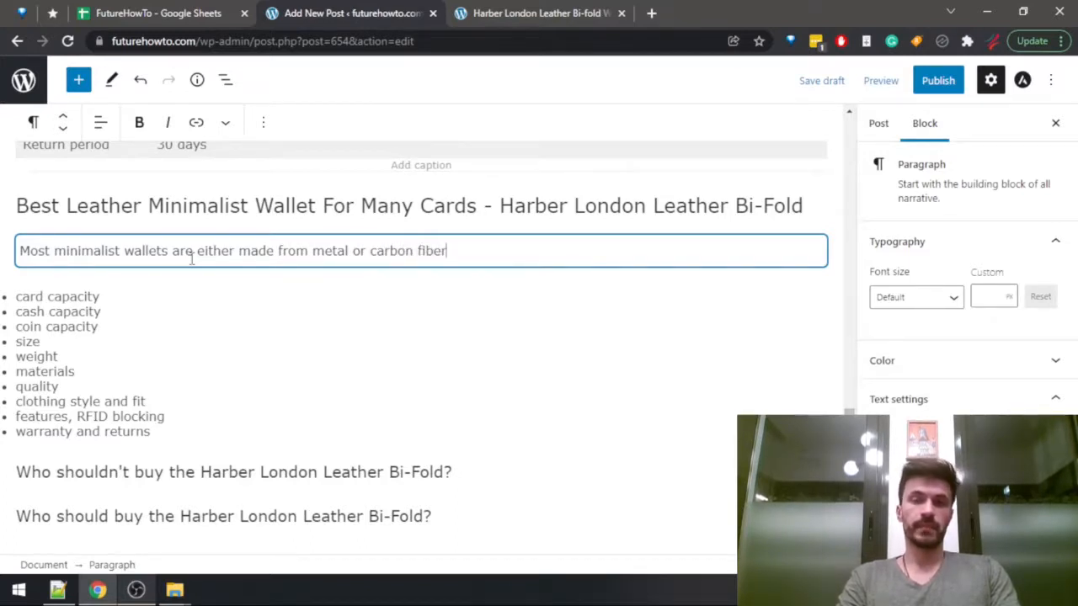
type(", but a lot ")
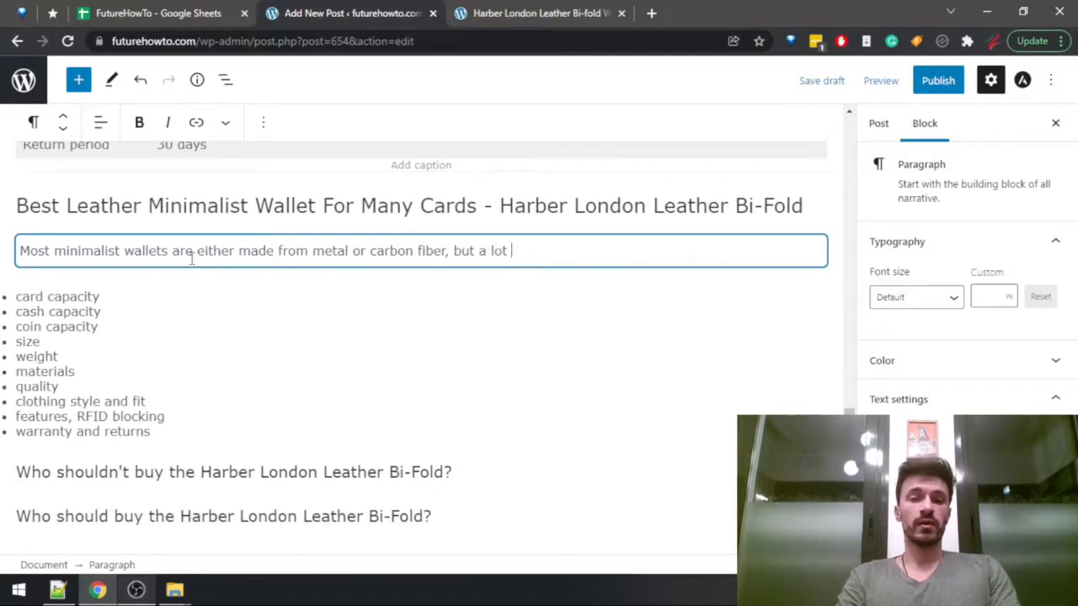
type("of pope")
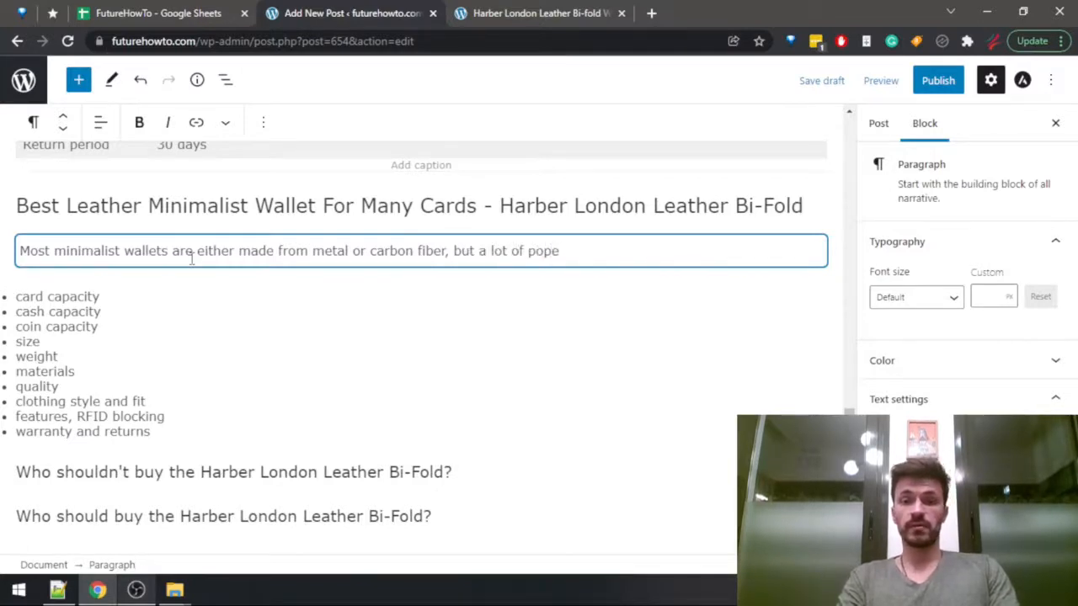
Continue the paragraph with ", but a lot of people seem to want the benefits of a modern minimalist wallet".
key("BackSpace")
key("BackSpace")
key("BackSpace")
type("eople ")
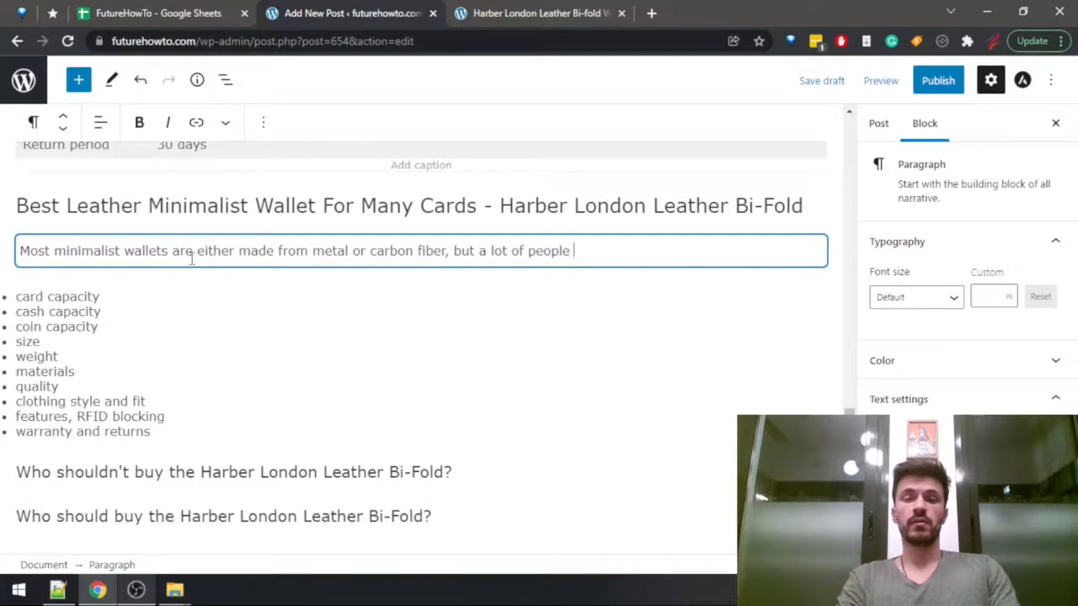
type("seem to ")
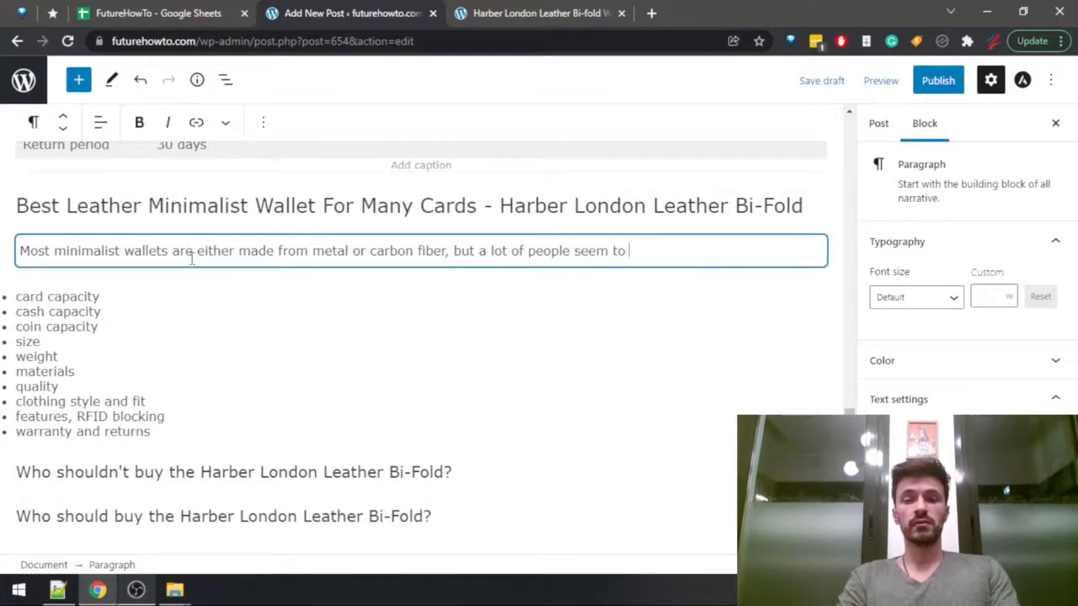
type("want the benelf")
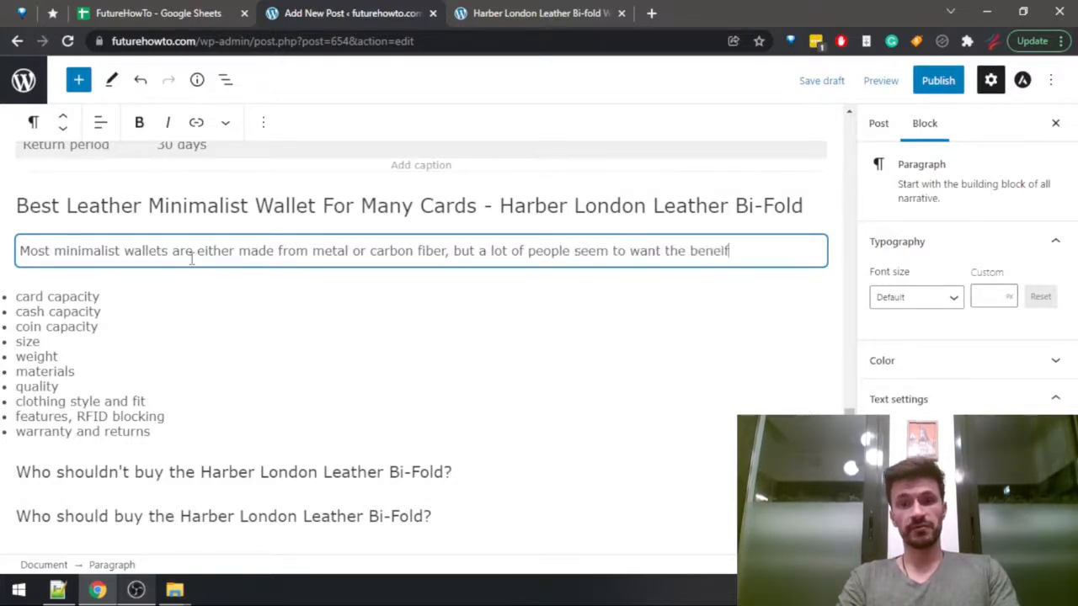
key("BackSpace")
key("BackSpace")
type("fits of a ")
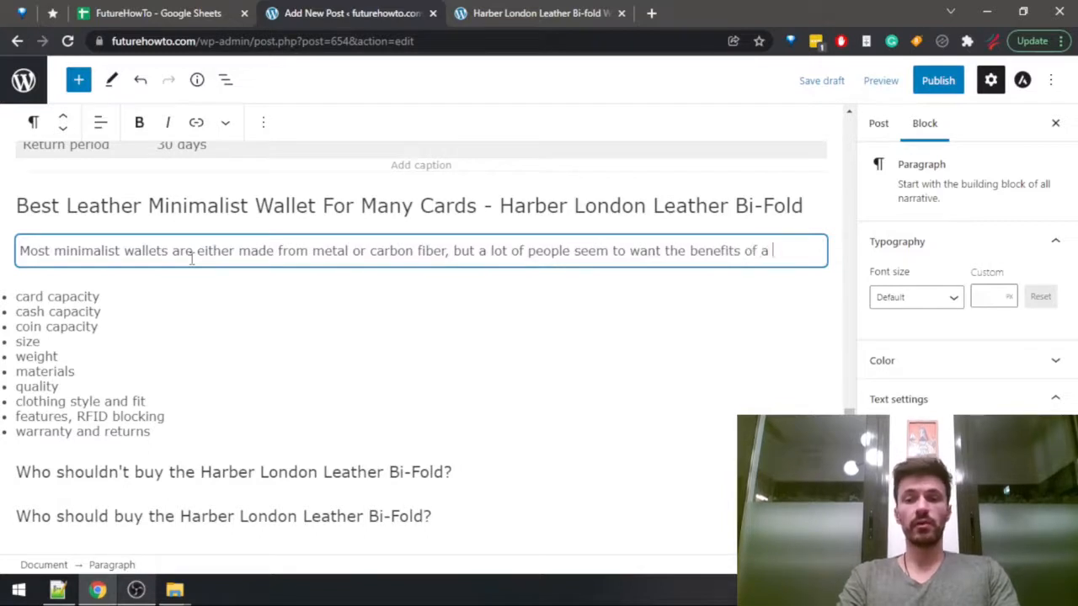
type("modern minial")
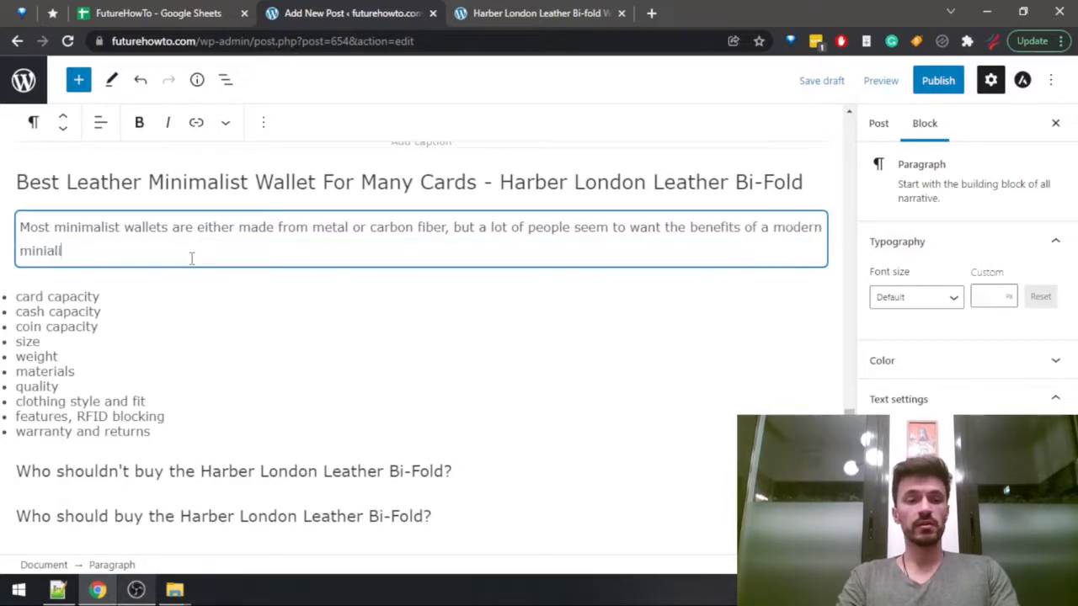
key("BackSpace")
key("BackSpace")
type("m")
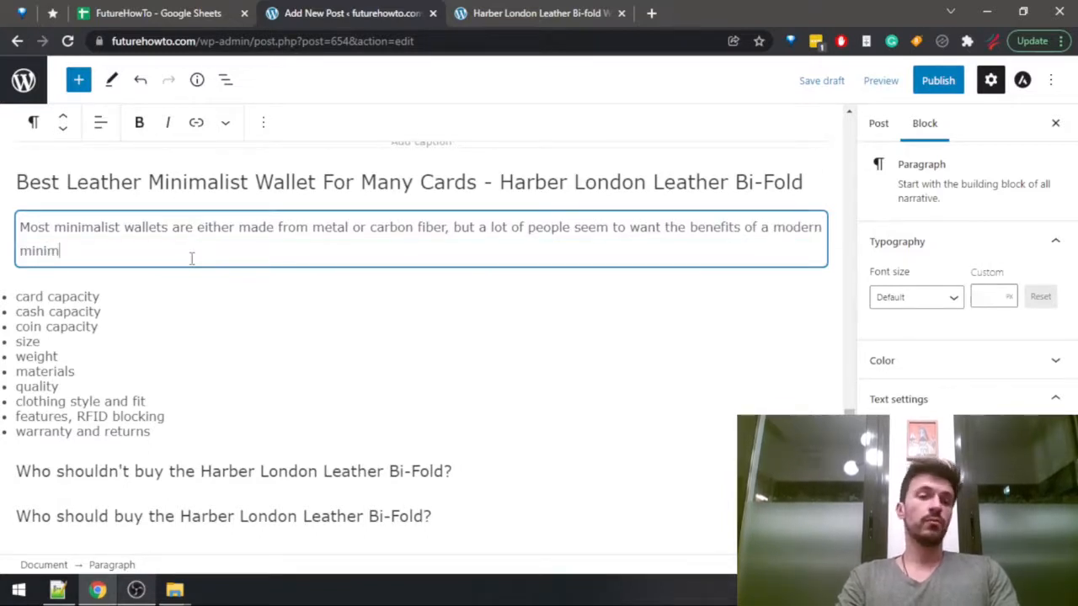
type("alist wallet while maintainin")
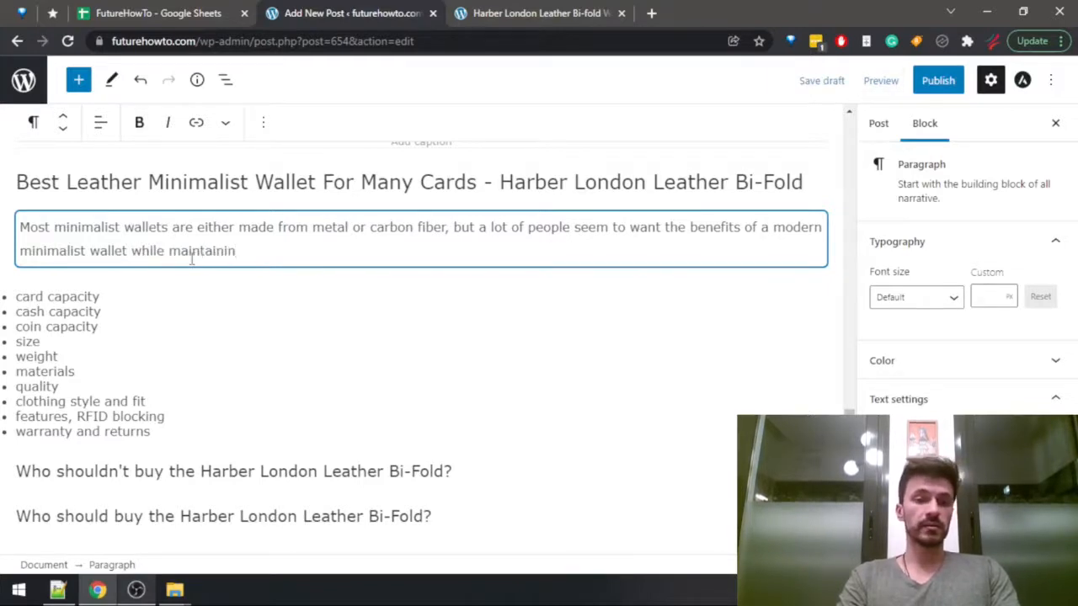
type("g")
Complete the paragraph with "while still being kind of nostalgic for the way old leather wallets used to look.".
key("ctrl+shift+Left")
type("stil")
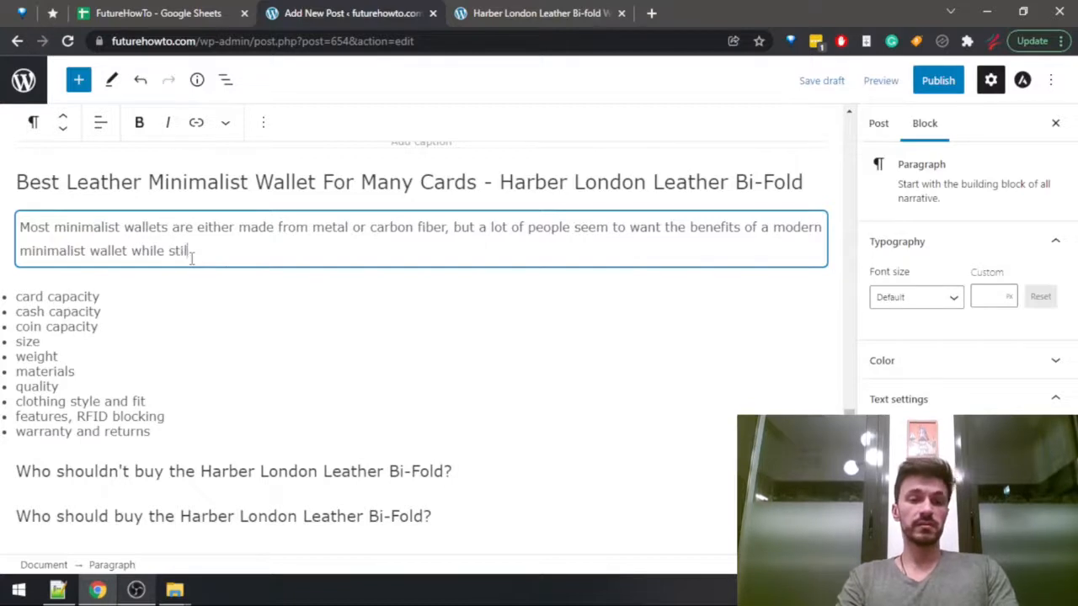
type("l being kind ")
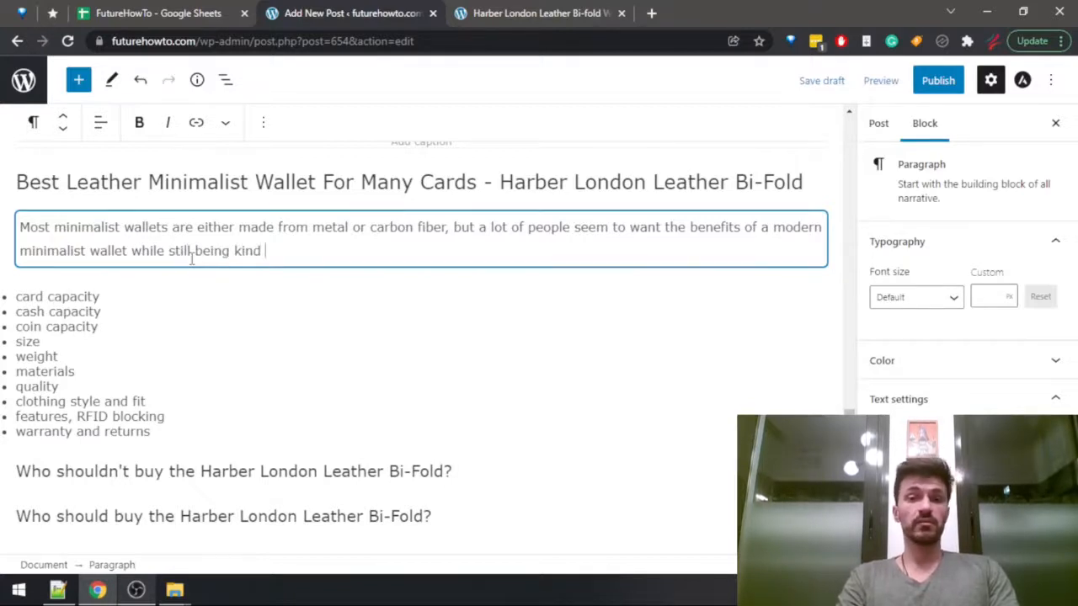
type("of no")
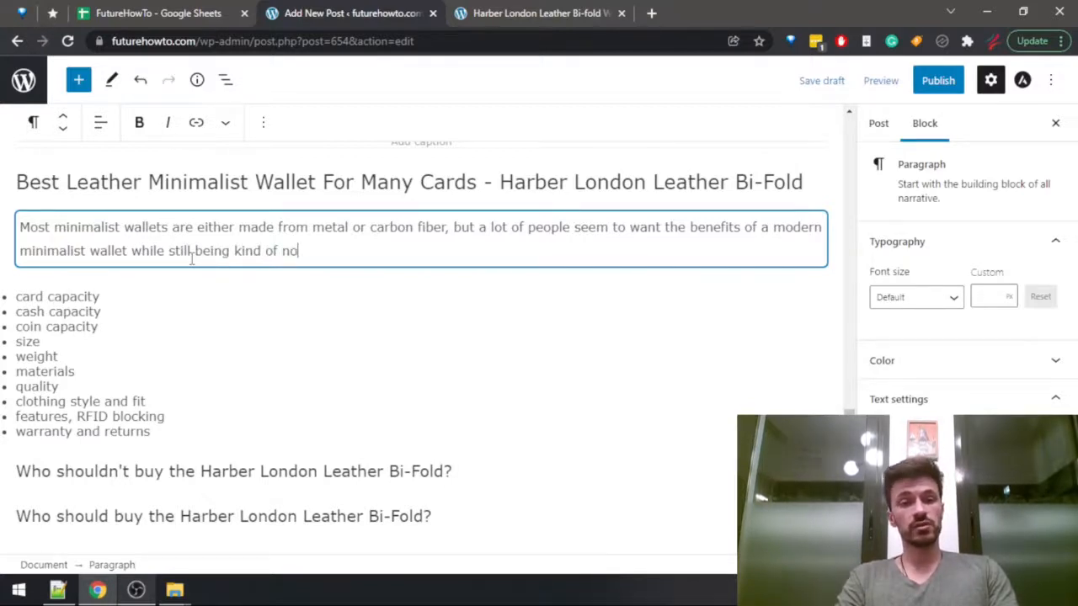
type("stalgic for ")
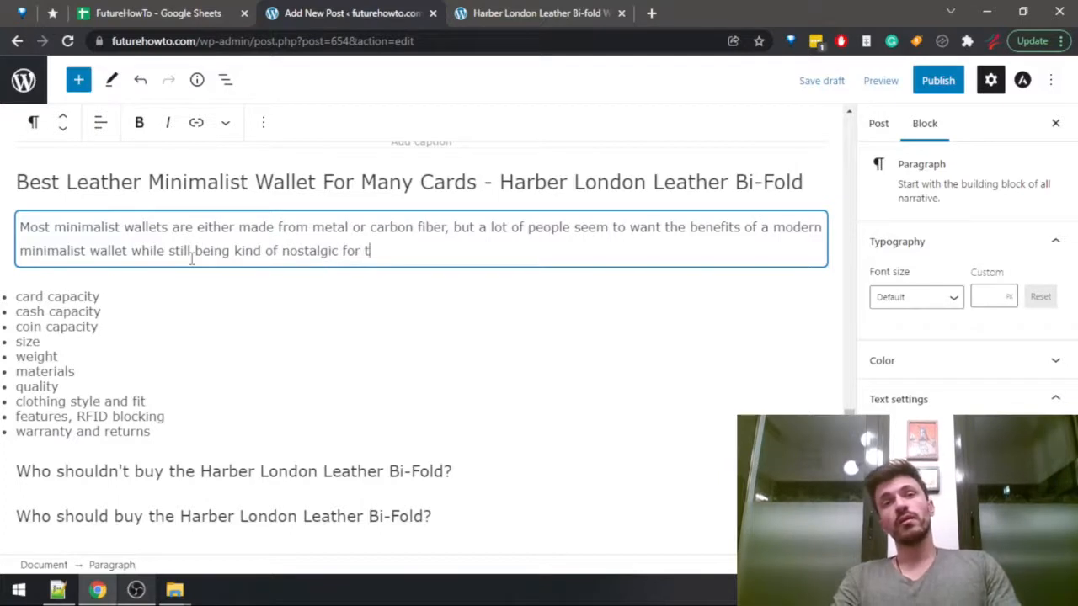
type("the way old ")
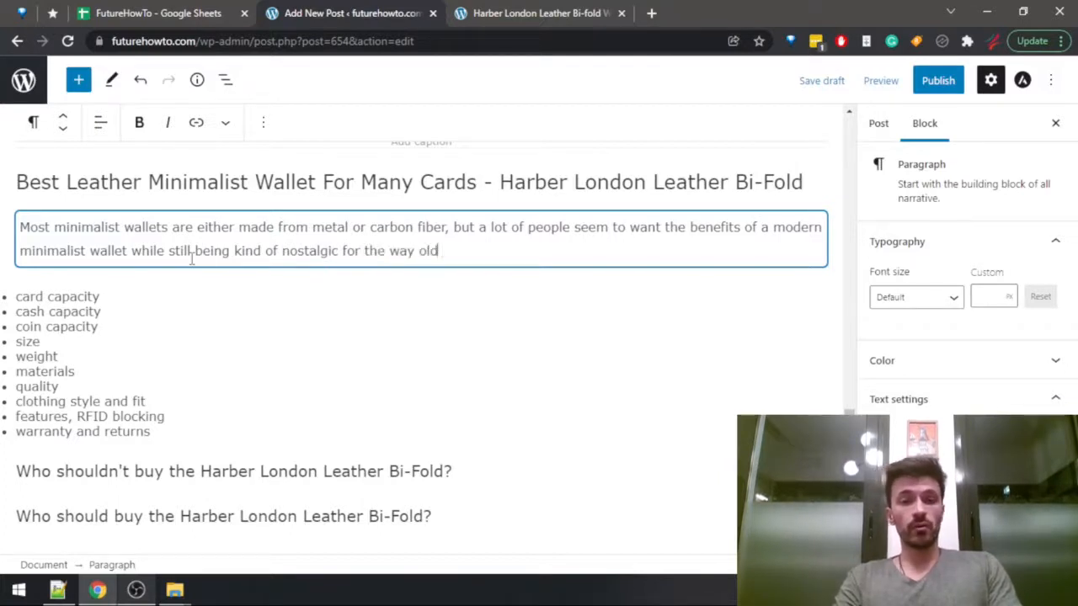
type("leather wallets")
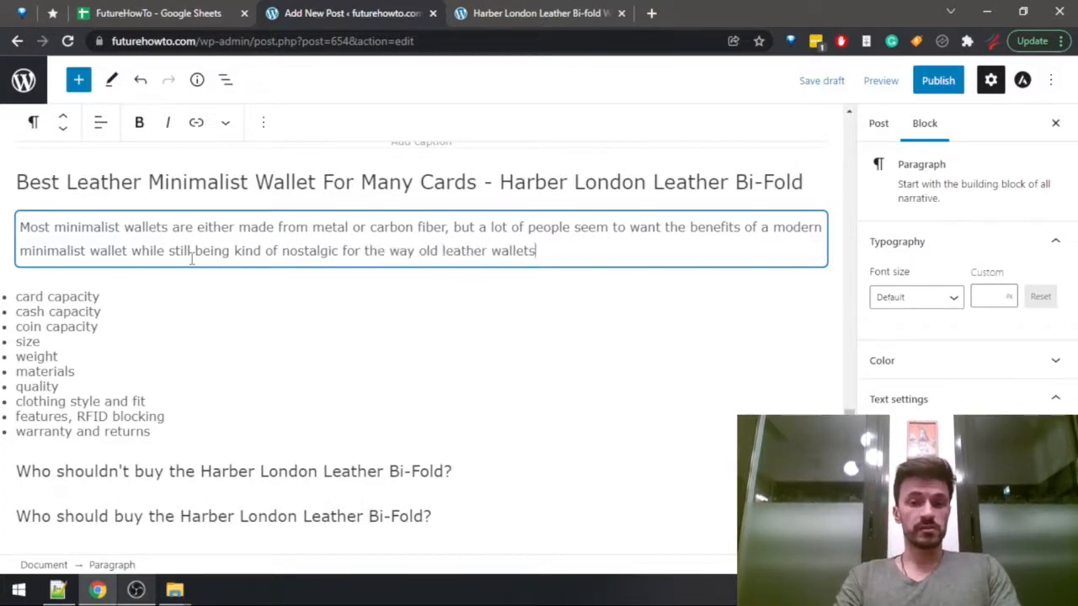
type(" used to look.")
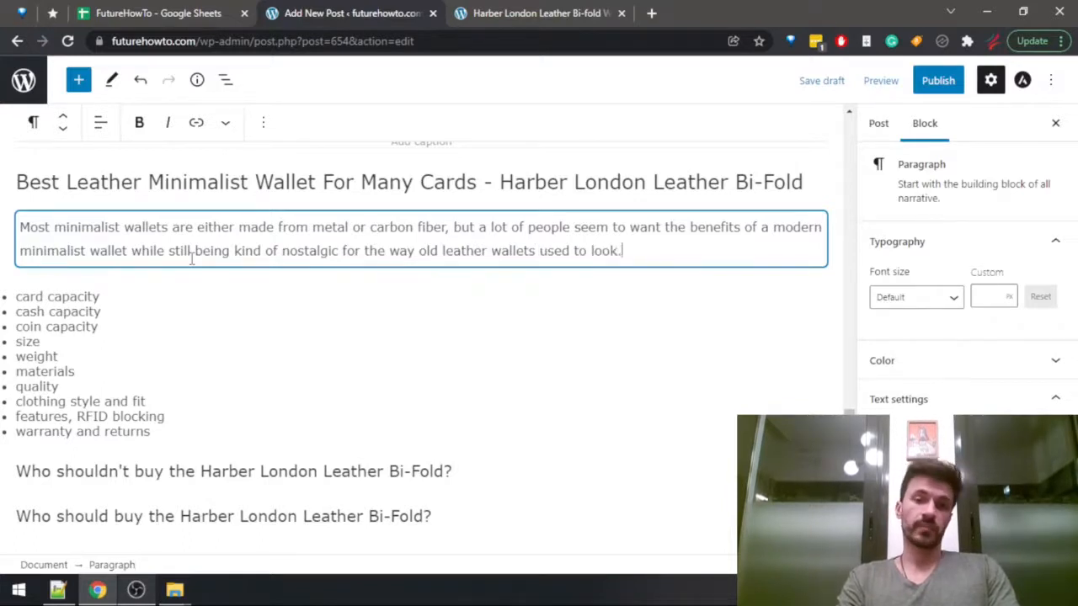
Start a new paragraph with "If you believe you might be one of those people, that wants all the advantages of a minimalist wallet,".
key("Return")
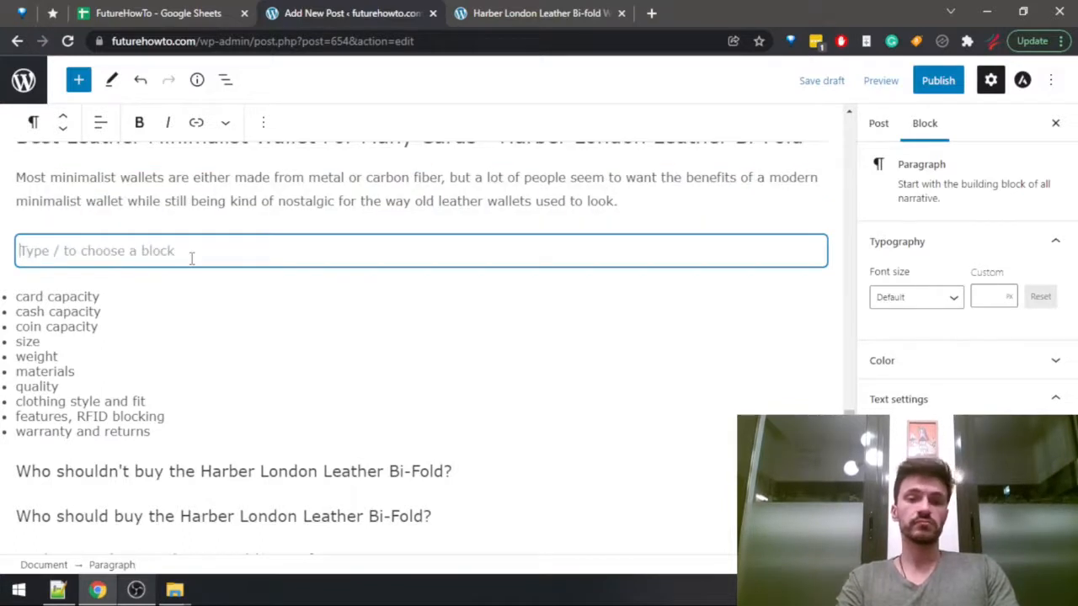
type("f")
key("BackSpace")
type("If")
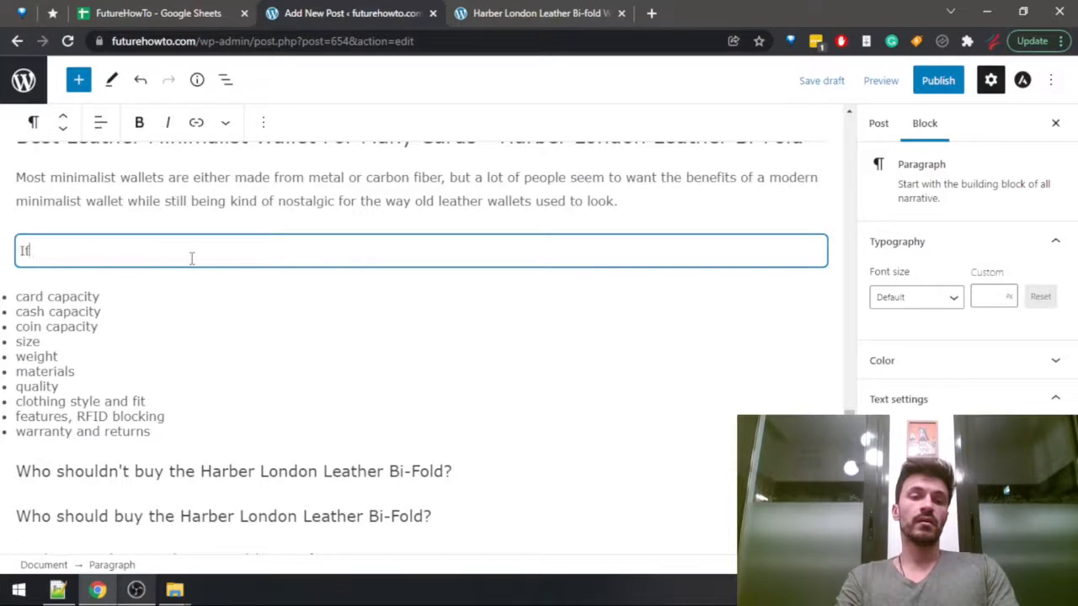
type(" you b")
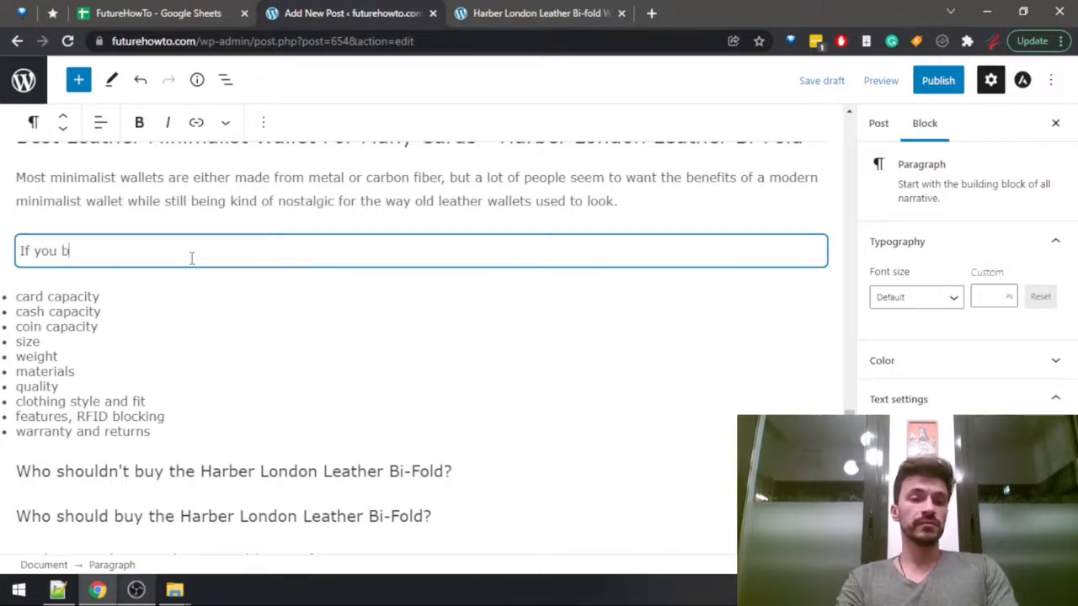
type("elieve you might be ")
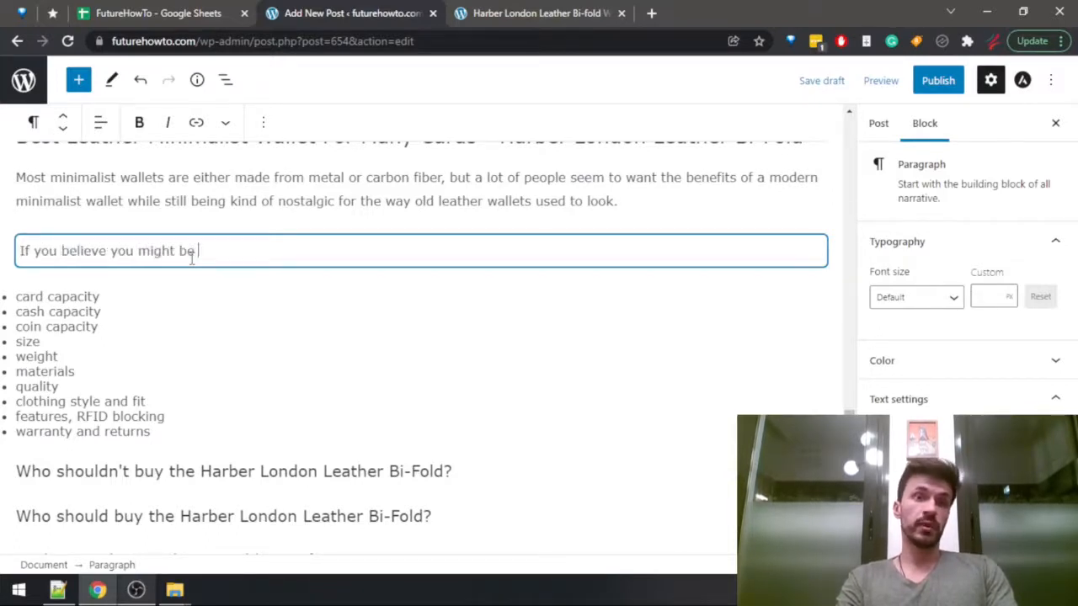
type("one of those people, that wants a")
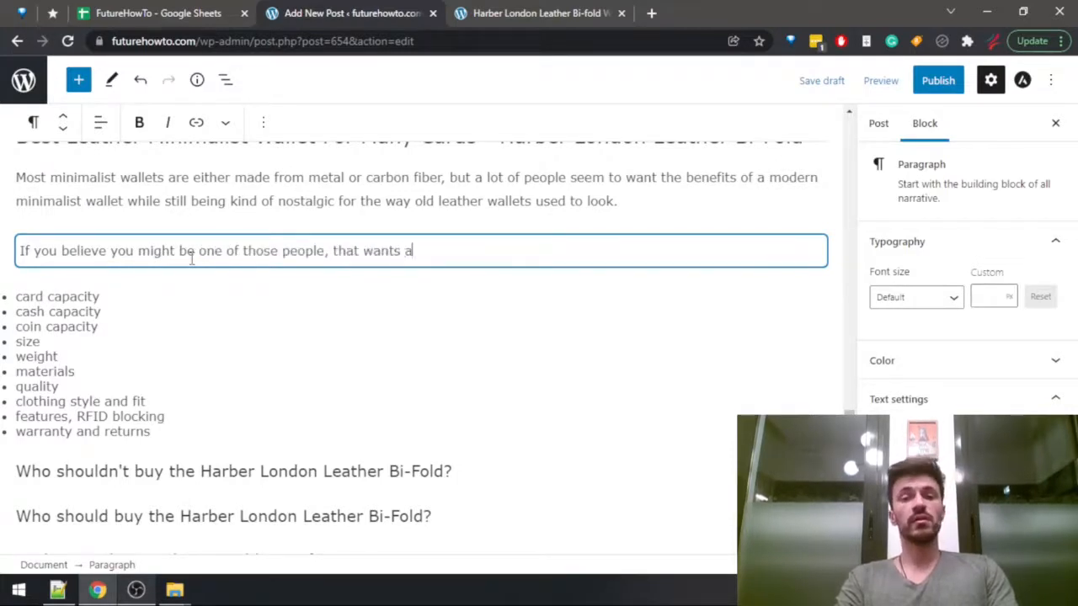
type("ll the advan")
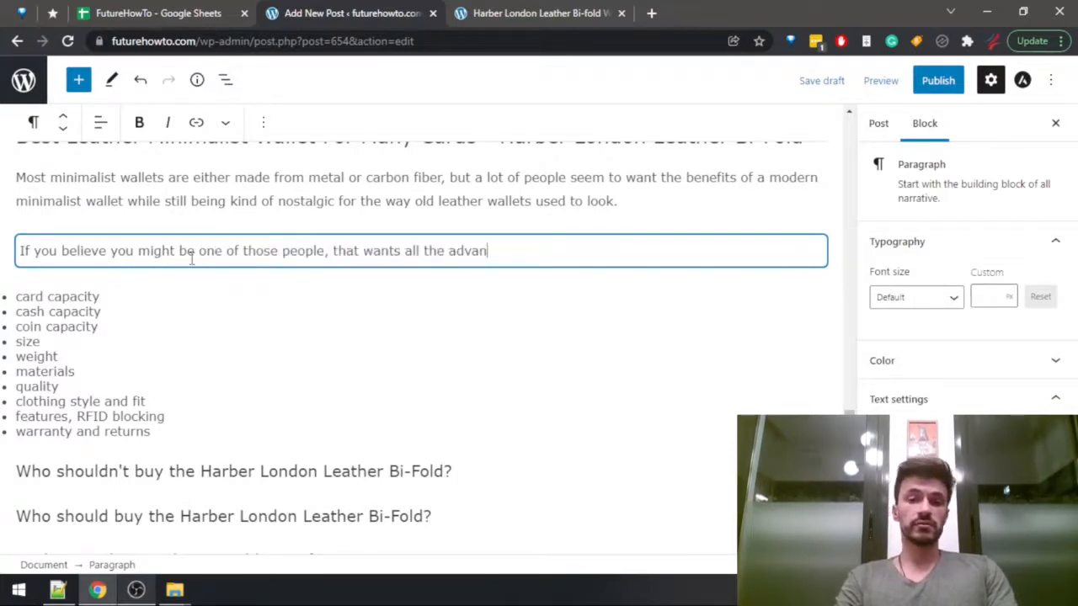
type("tages of a ")
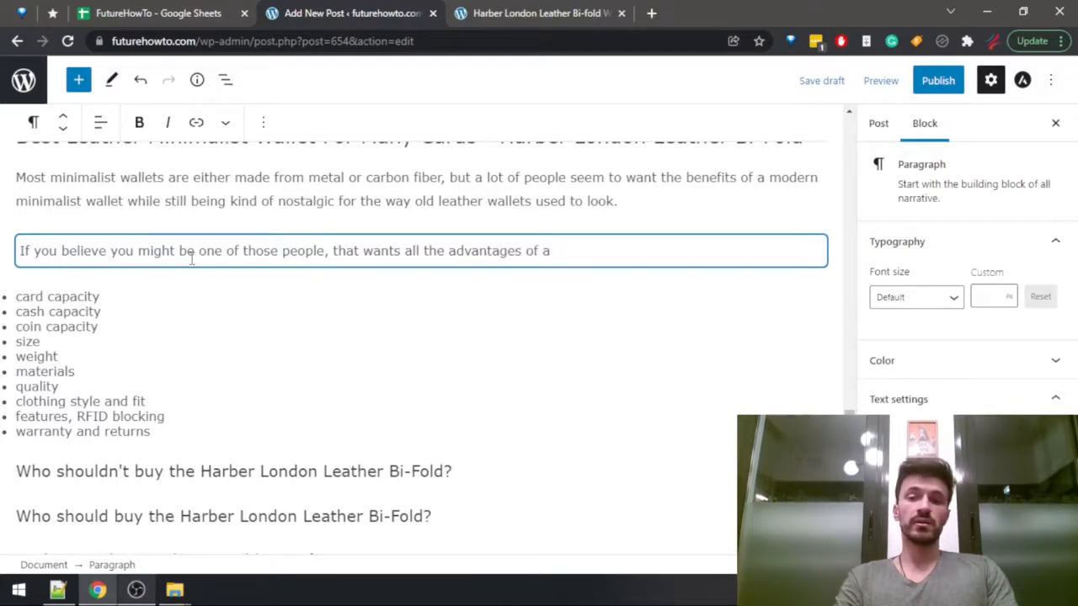
type("minimalist wallet, ")
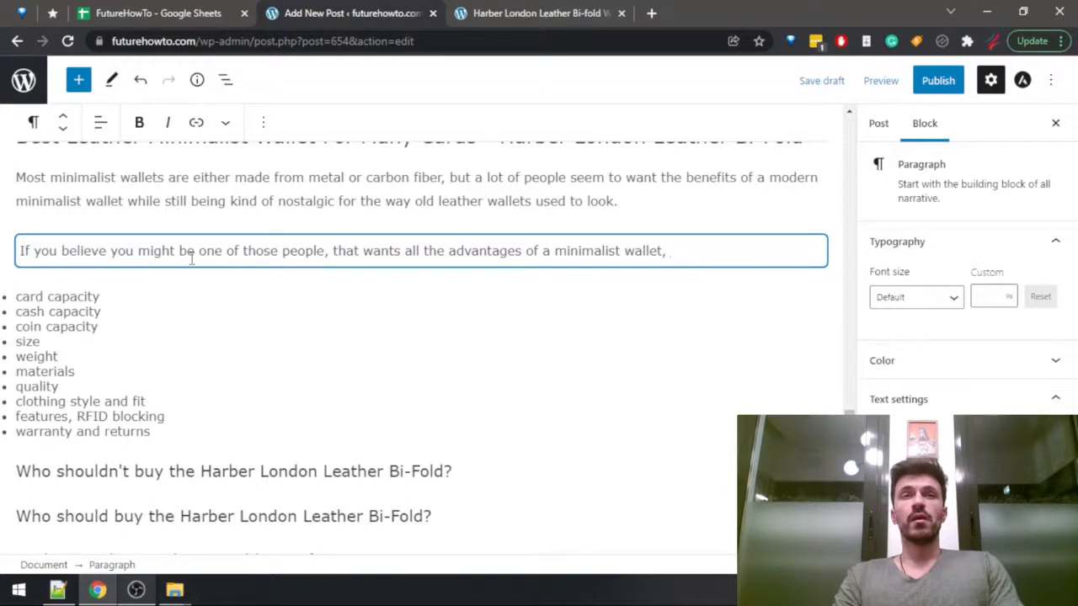
type("while ")
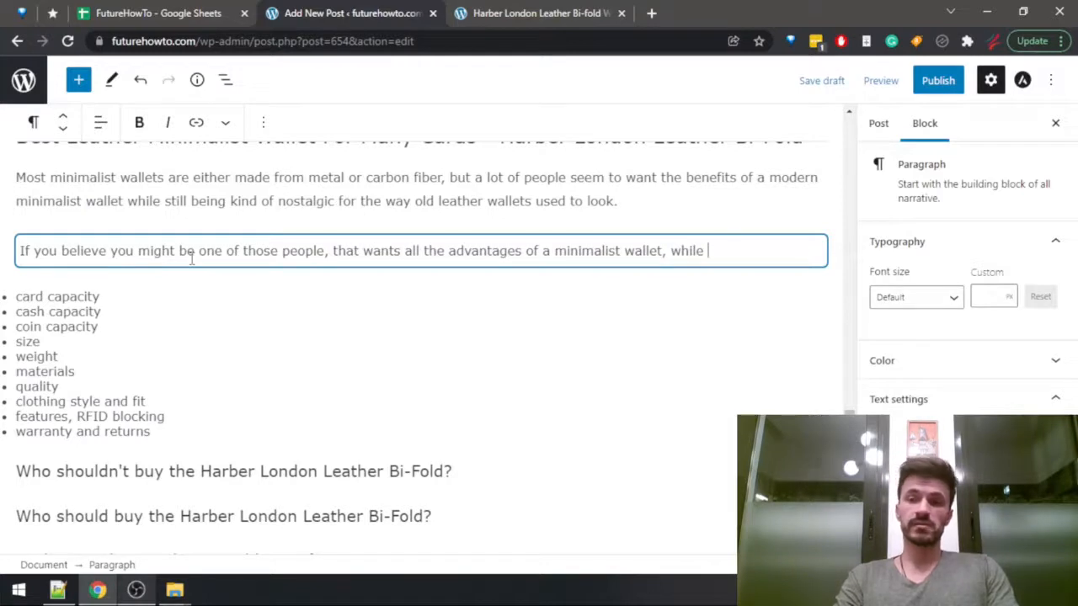
type("still being a")
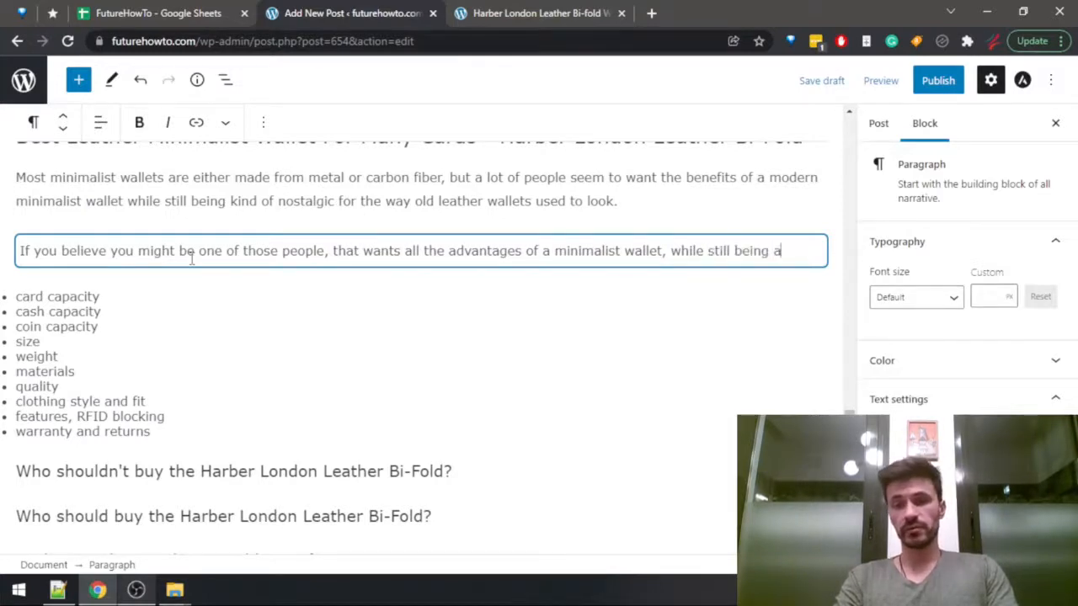
type("ble to keep it ")
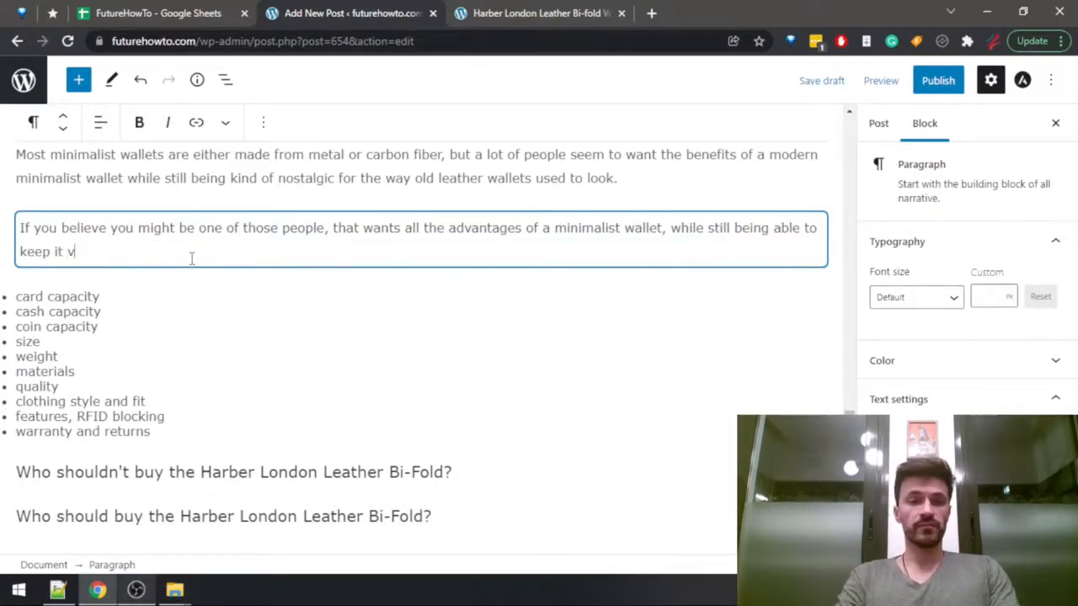
type("vintage and ")
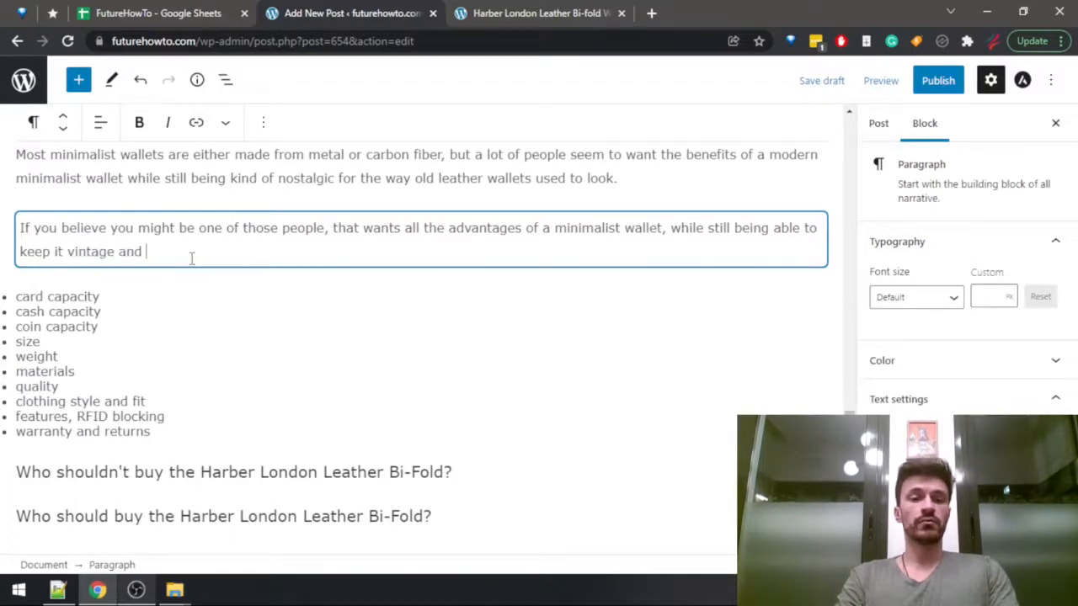
type("rock a ")
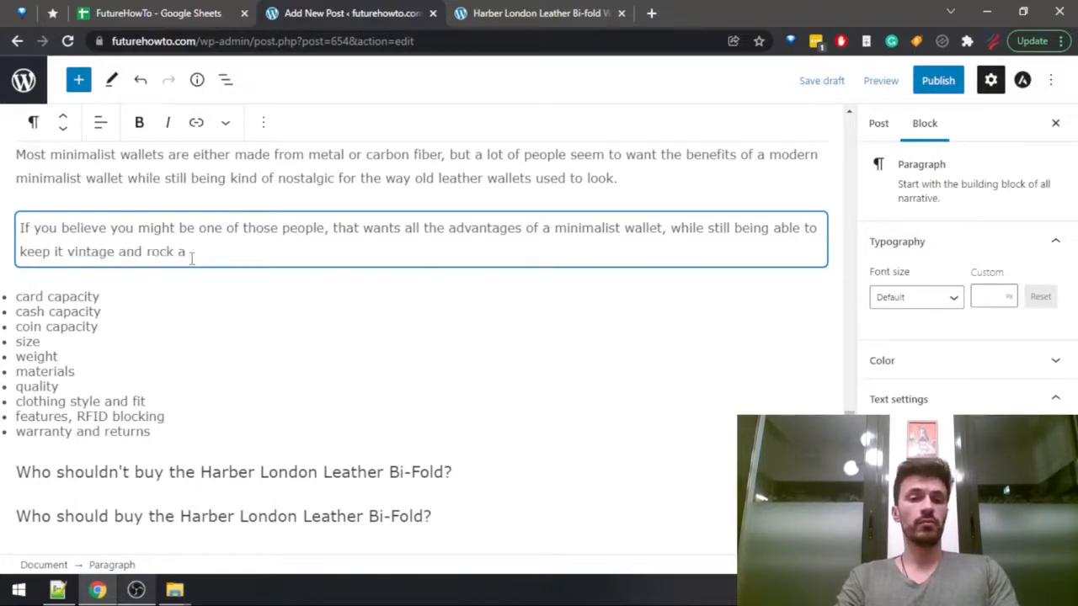
type("more classical ")
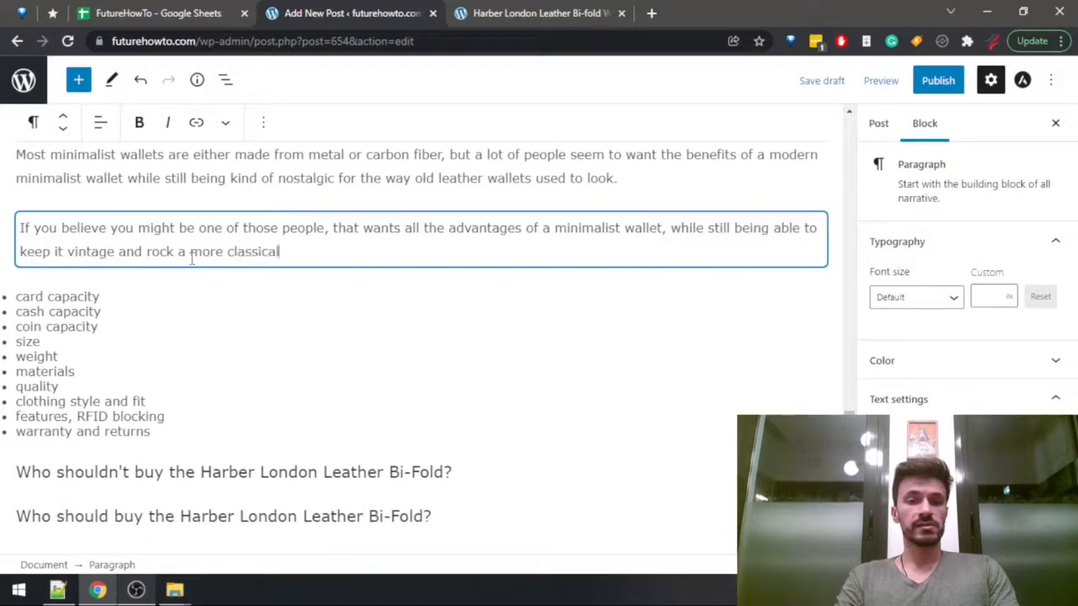
type("look, and ")
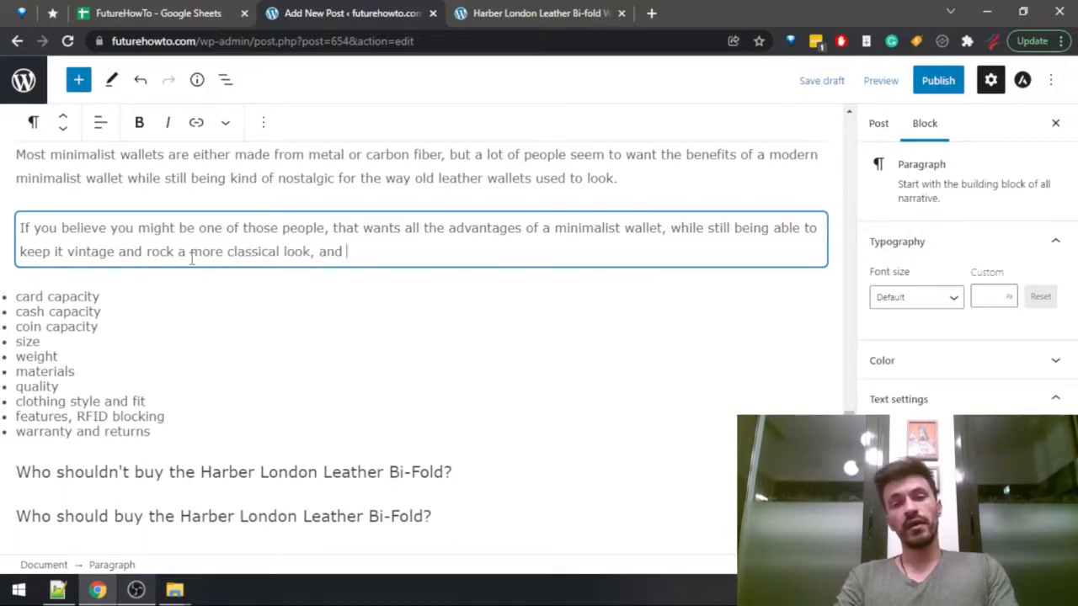
type("also you need ")
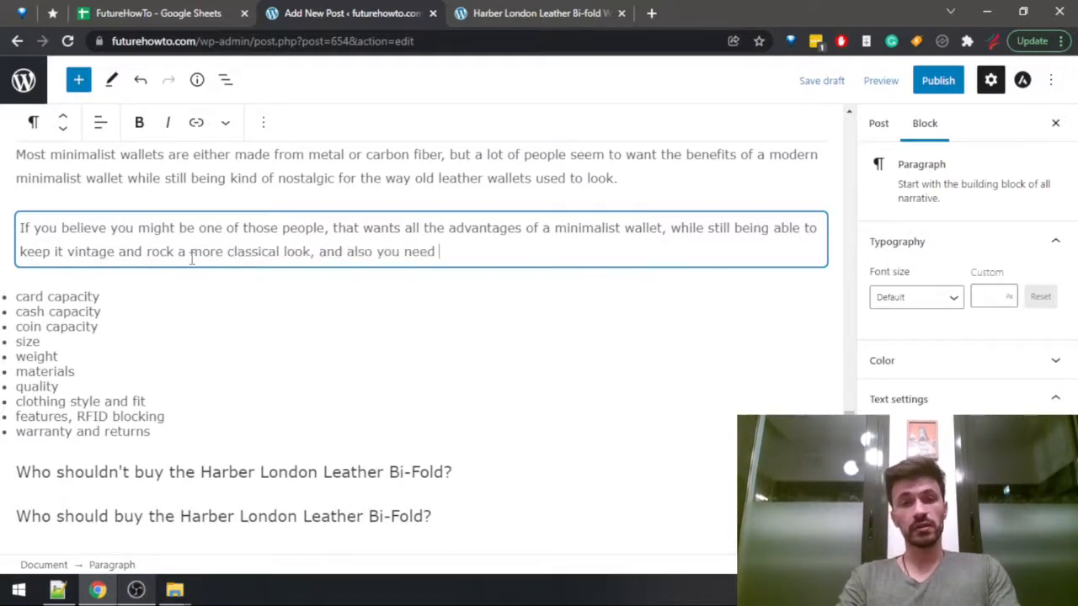
type("to store ")
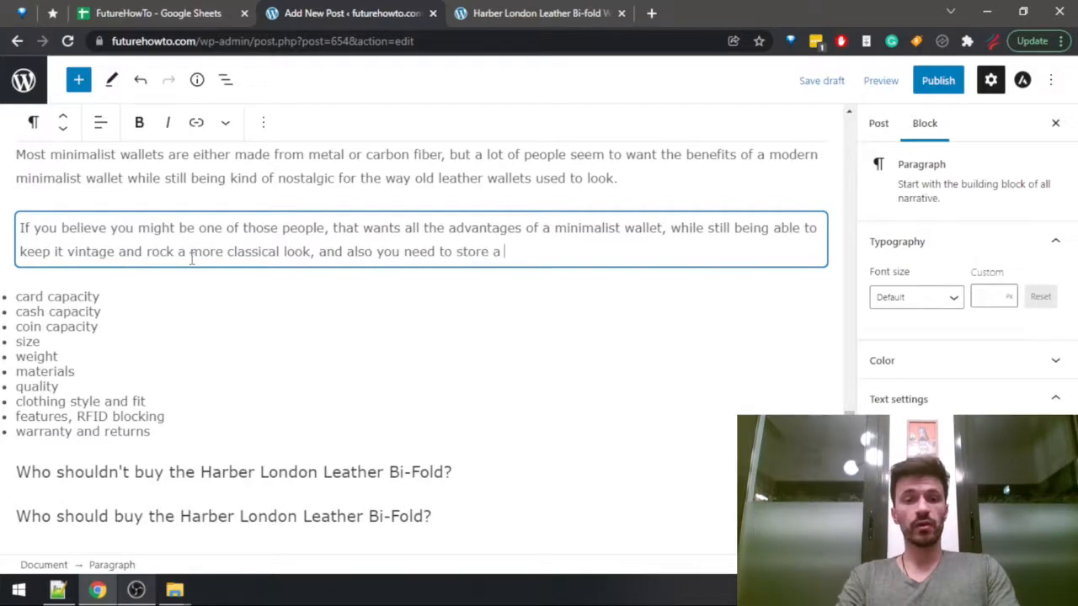
type("a lot of cards a")
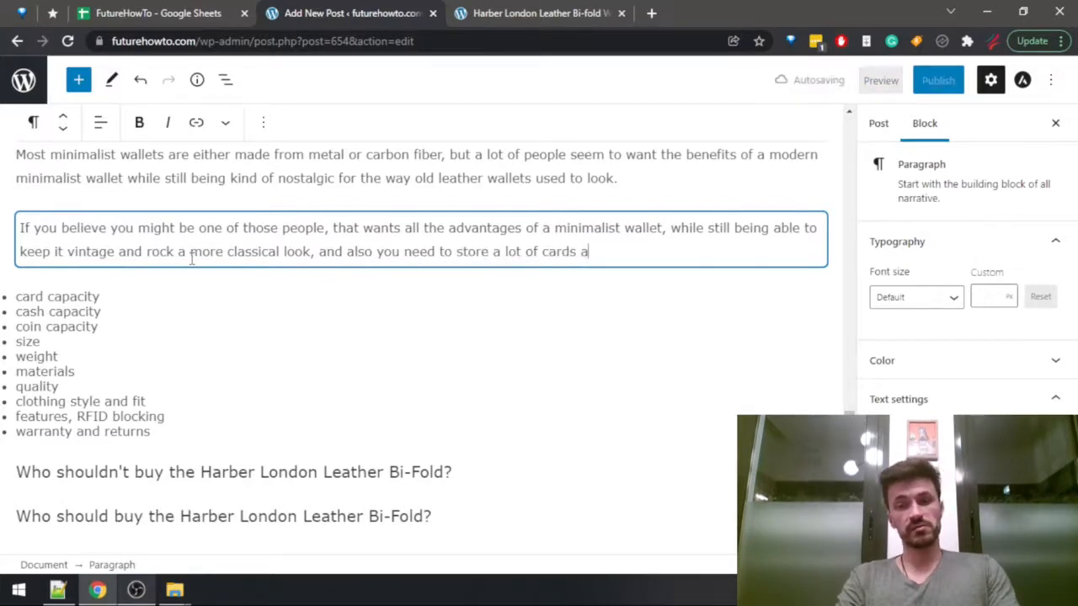
type("s well, then ")
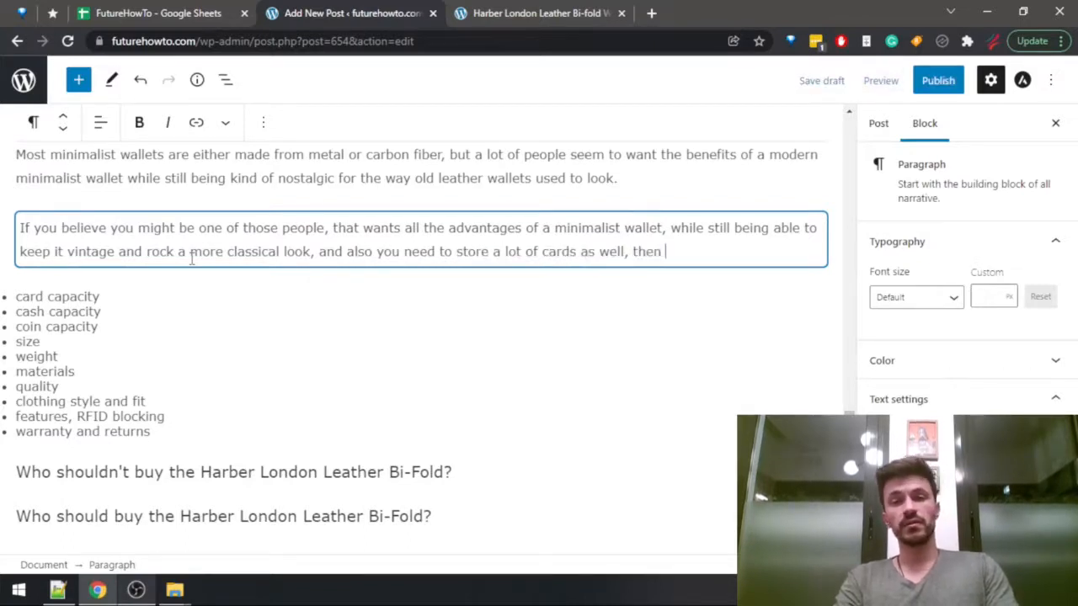
type("the Harber Lon")
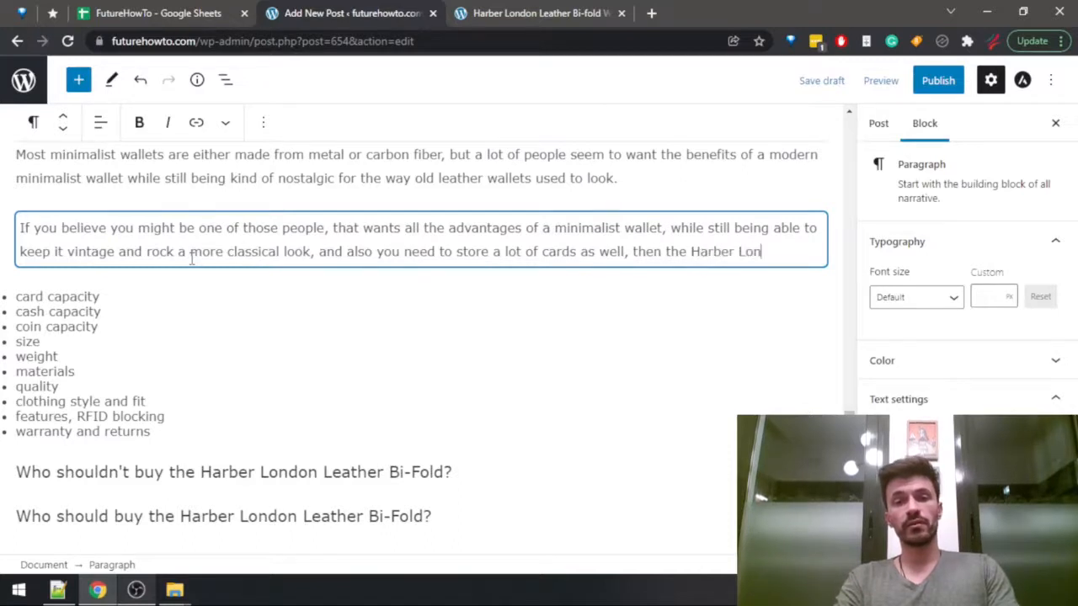
type("don Leather ")
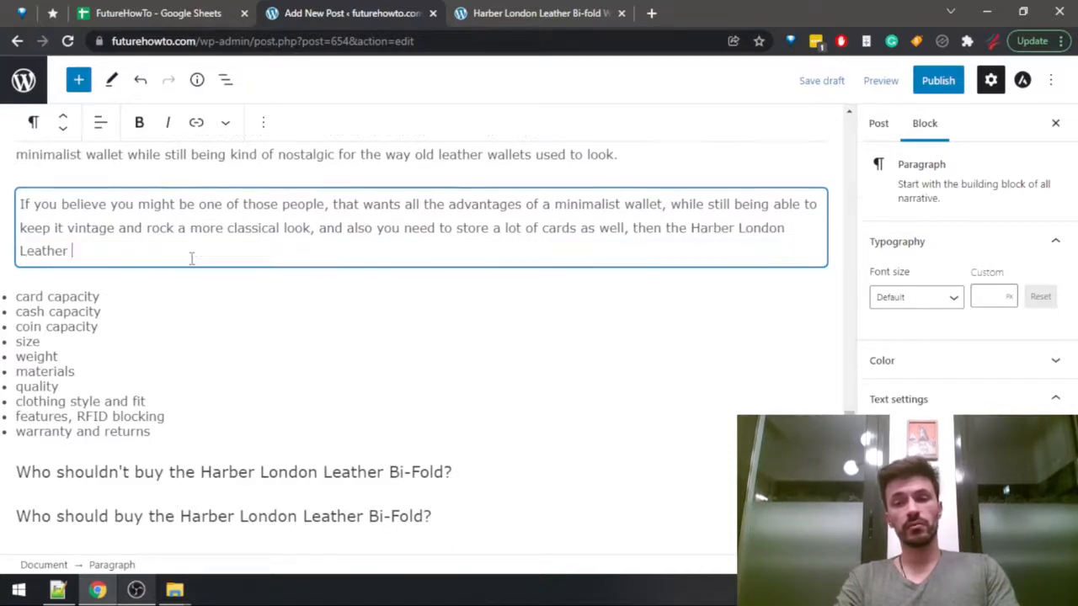
type("Bi-fo")
Complete the second paragraph with ", then the Harber London Leather Bi-fold might be a great option for you.".
key("BackSpace")
type("foldd")
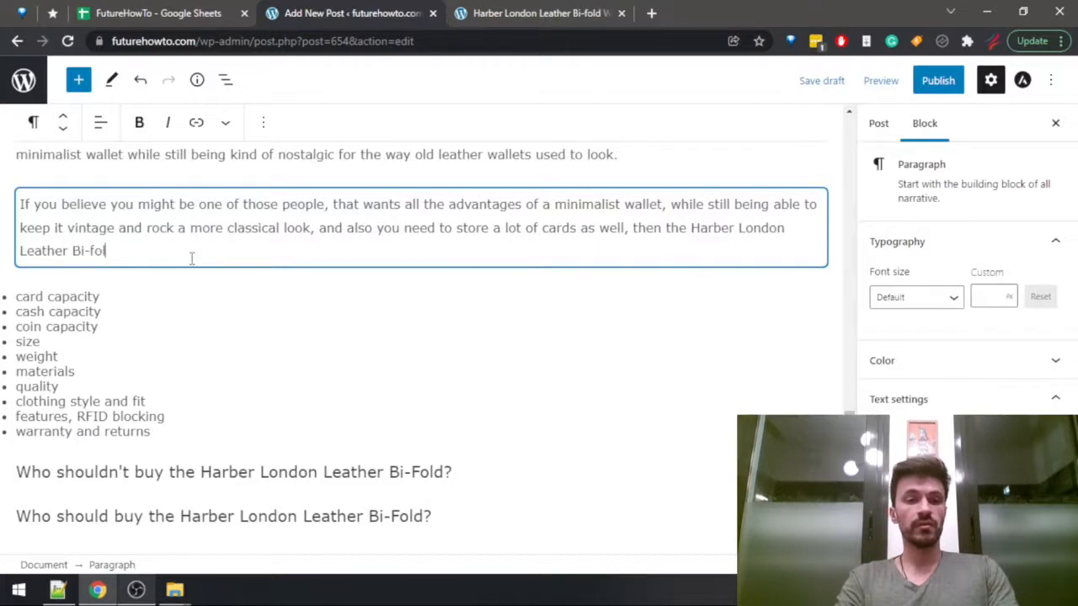
key("BackSpace")
key("BackSpace")
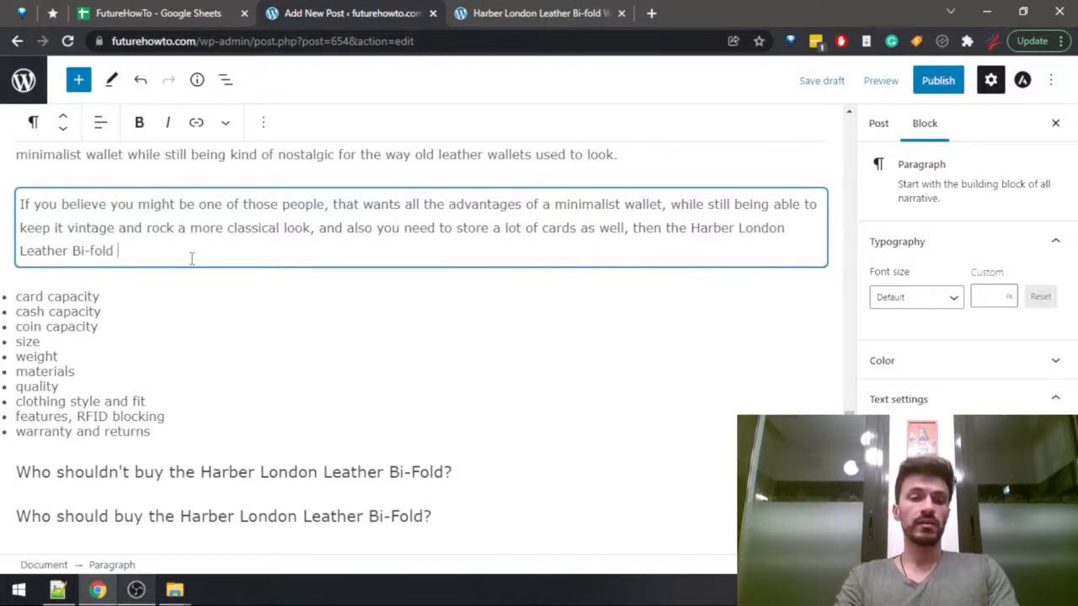
type("might be a great option for you.")
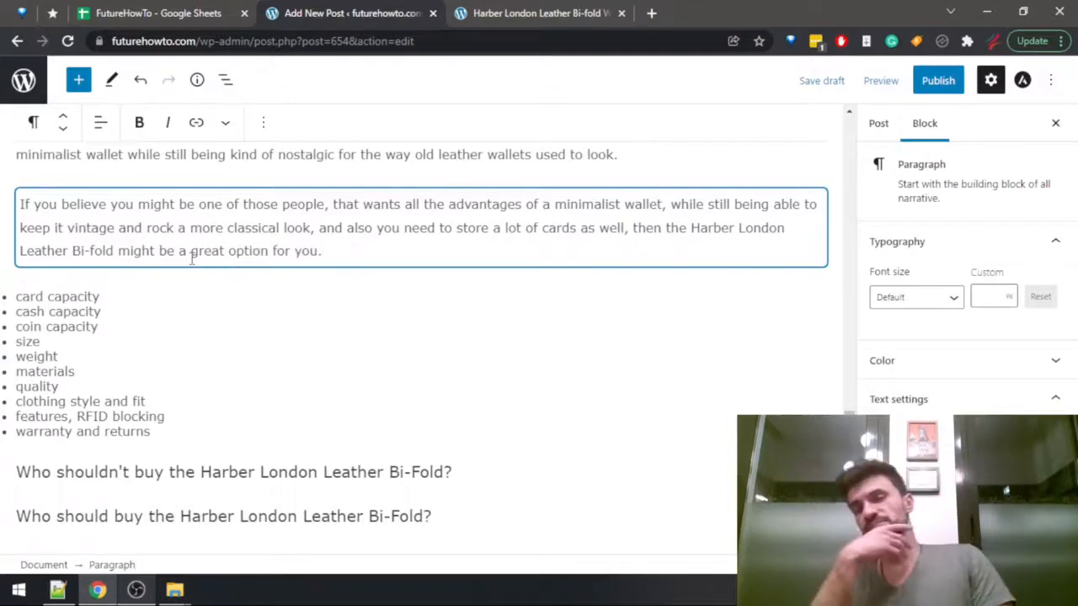
Switch to the FutureHowTo spreadsheet in Google Sheets and set the Harber London wallet's type to "minimalist bi-fold".
key("ctrl+Tab")
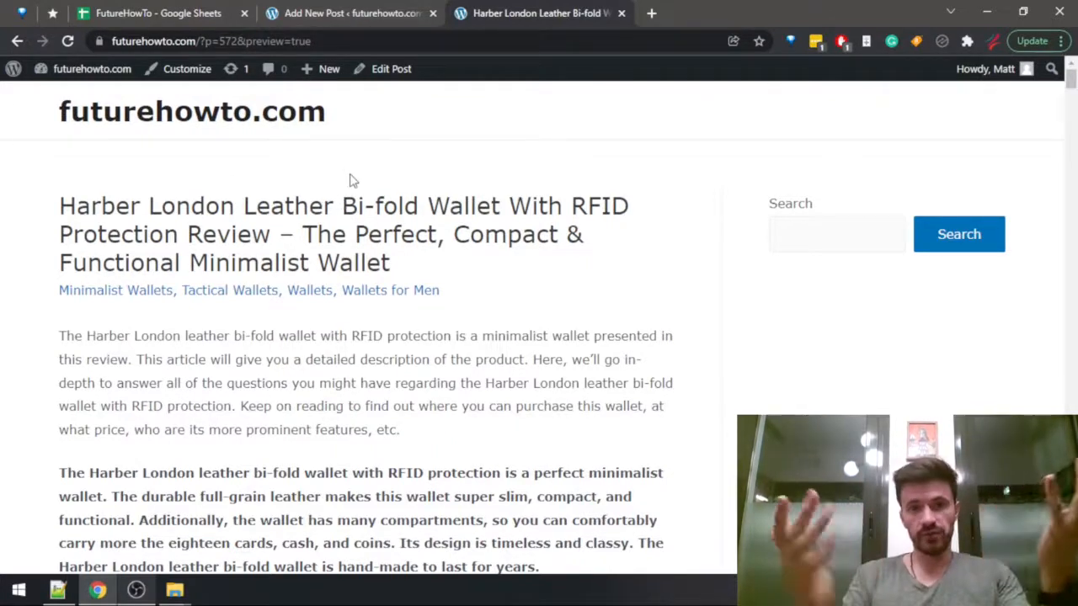
left_click(158, 13)
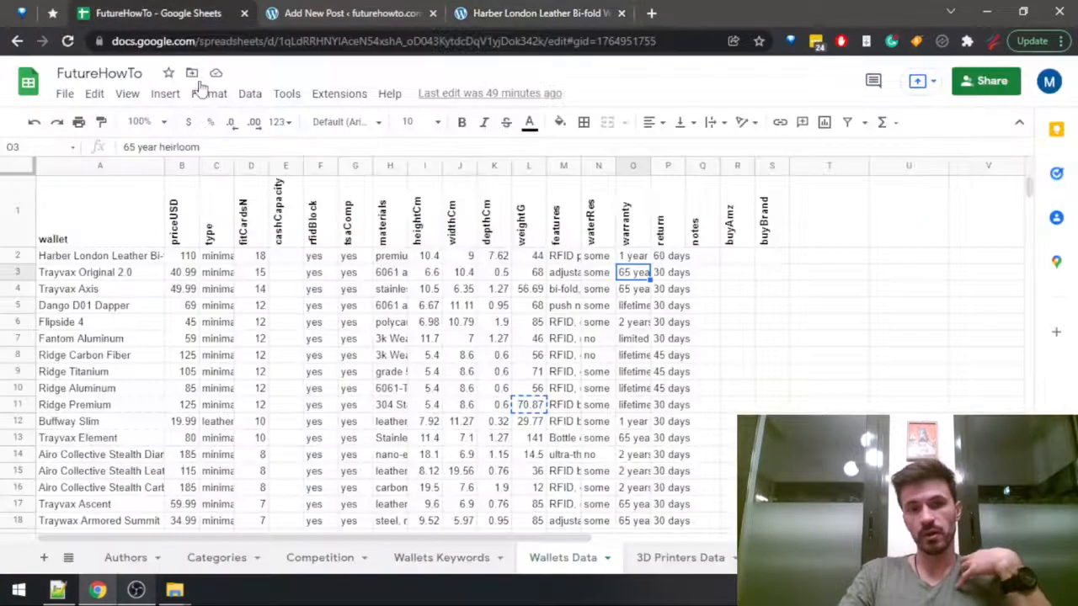
left_click(309, 213)
left_click(286, 209)
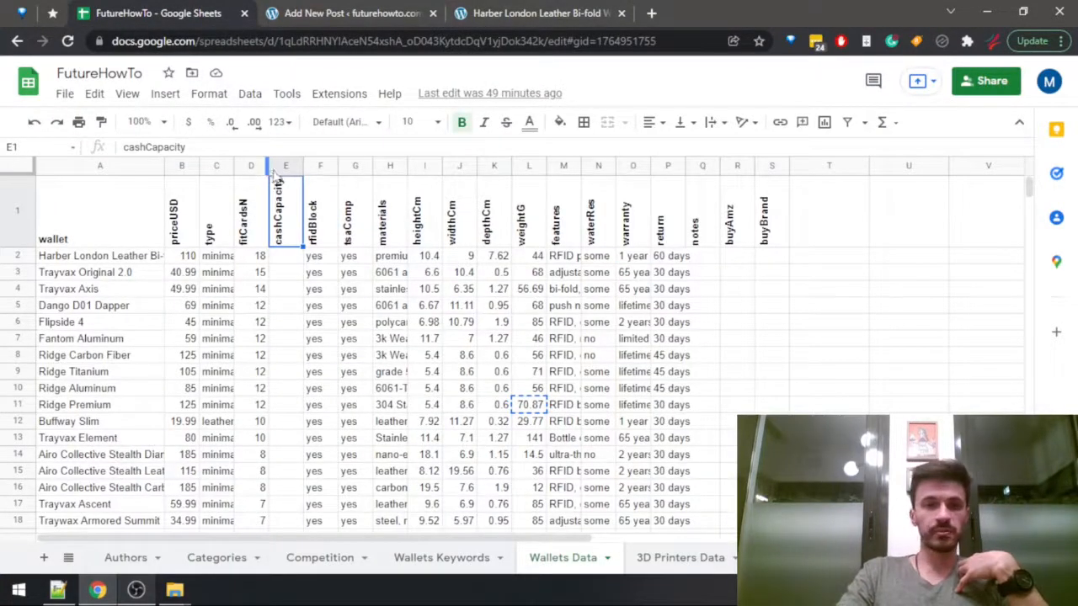
left_click_drag(217, 257, 219, 286)
left_click(218, 261)
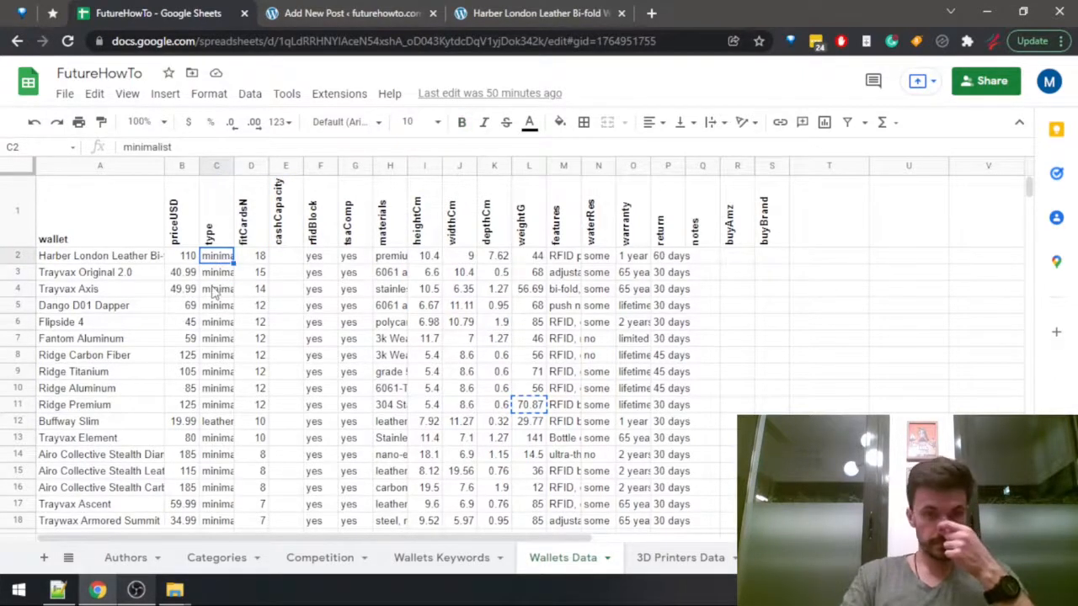
left_click(216, 149)
type("bi")
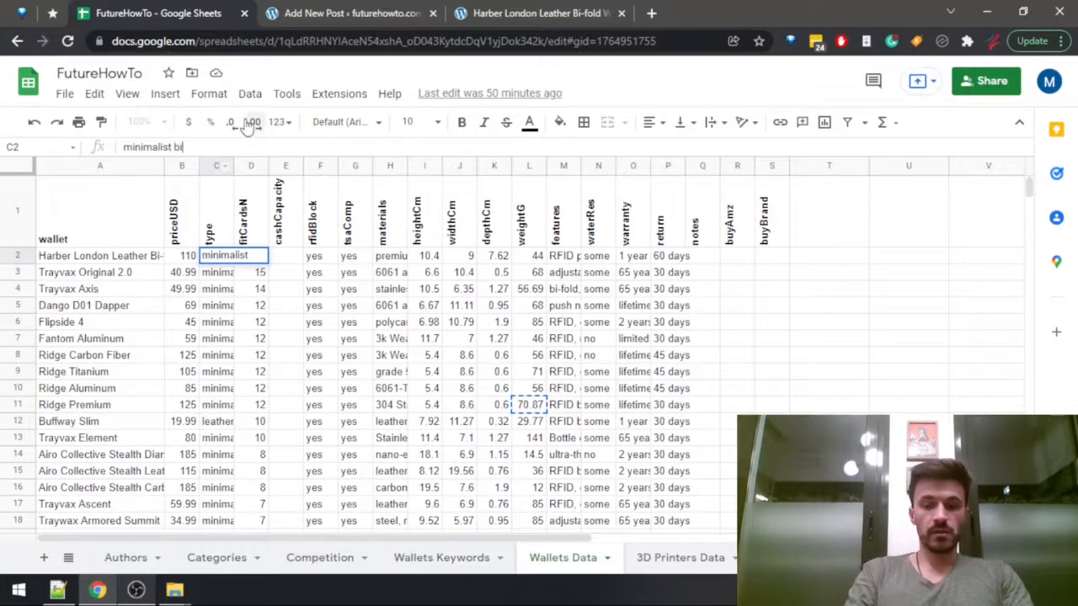
type("-fold")
key("Return")
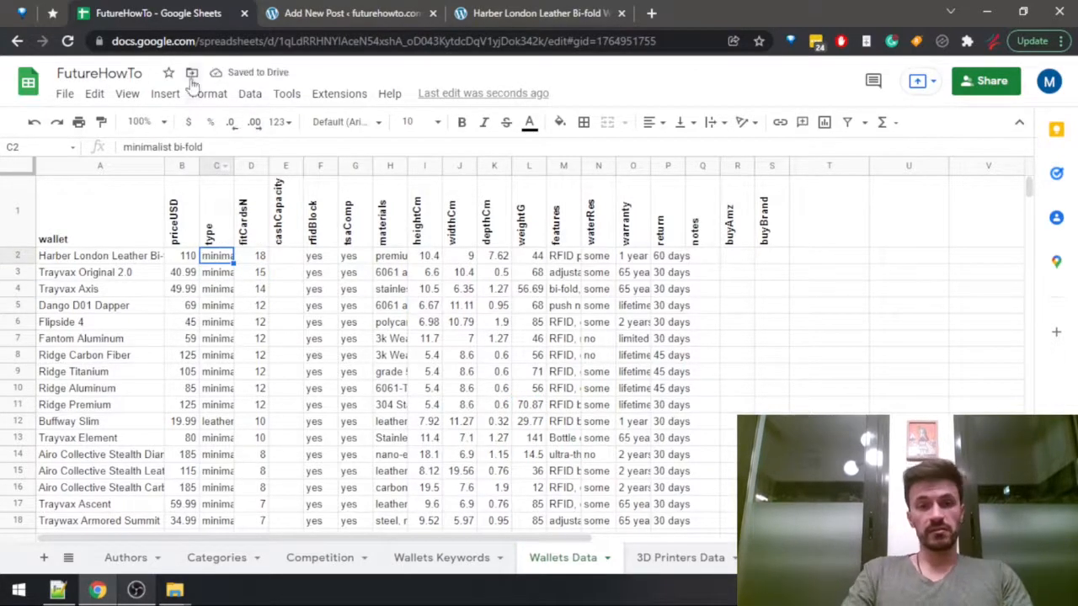
Return to the WordPress post draft and reread the Harber London section's heading and the content below it.
left_click(336, 15)
scroll(316, 238, "up", 2)
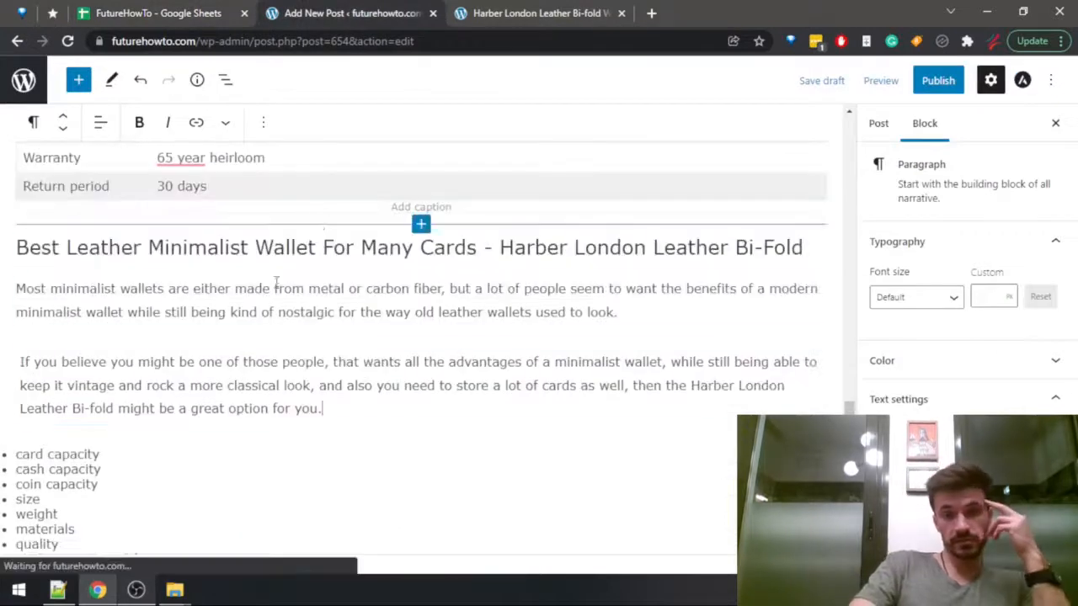
left_click(463, 248)
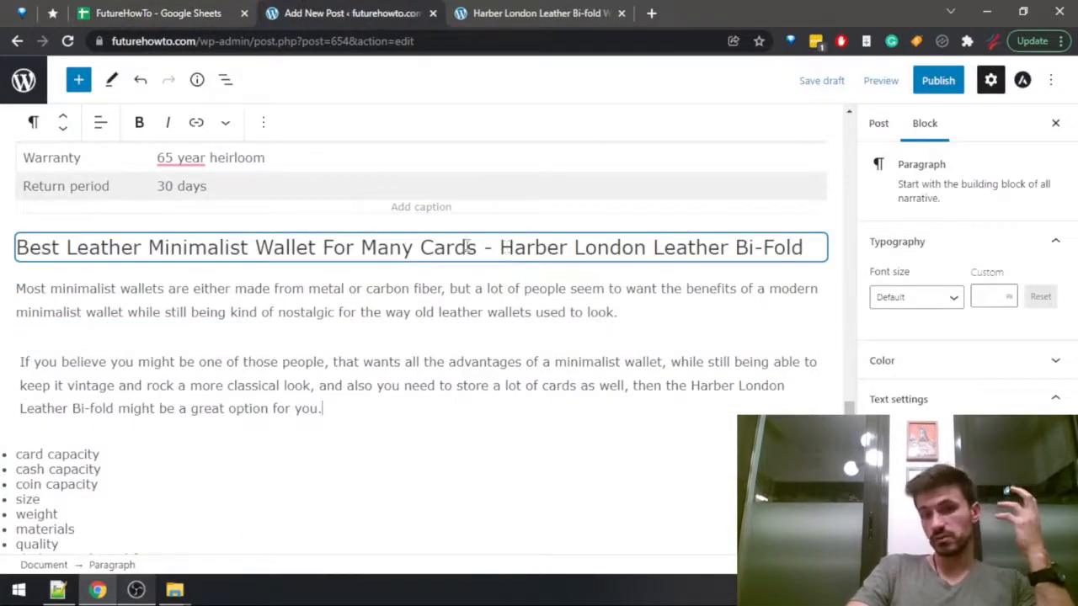
left_click_drag(19, 247, 478, 248)
left_click(481, 250)
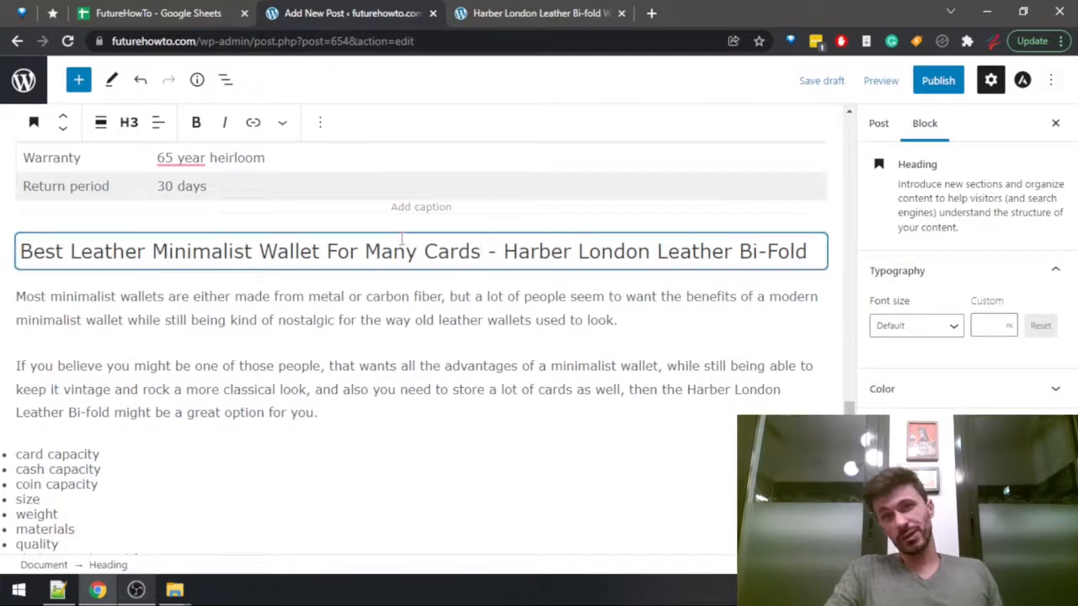
scroll(348, 292, "down", 4)
scroll(303, 341, "up", 2)
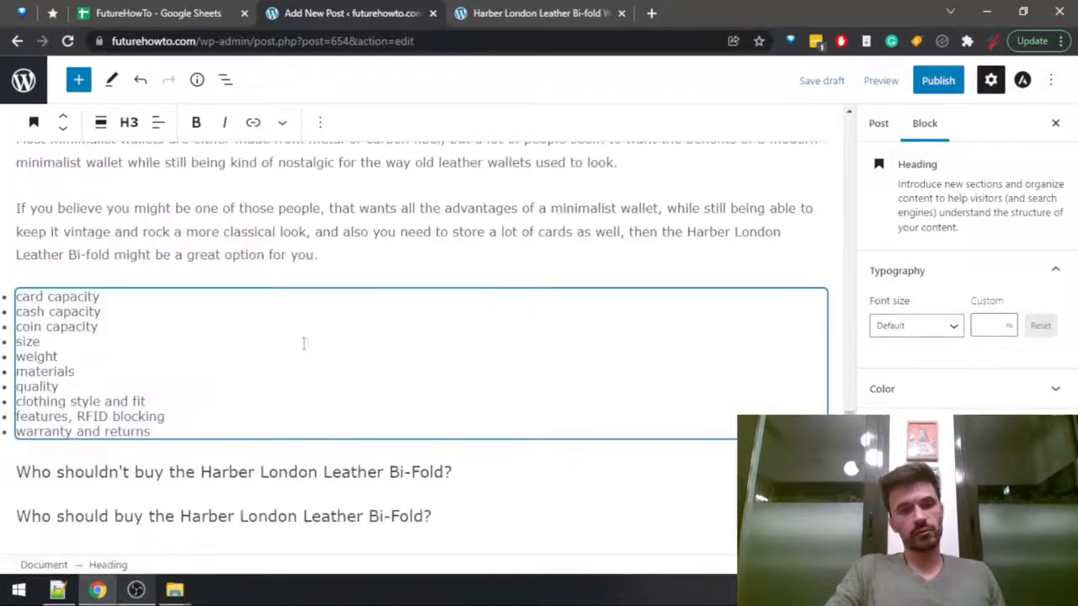
Start a third paragraph below the second one with "In fact, the Harber London Leather Bi-fold".
left_click(334, 252)
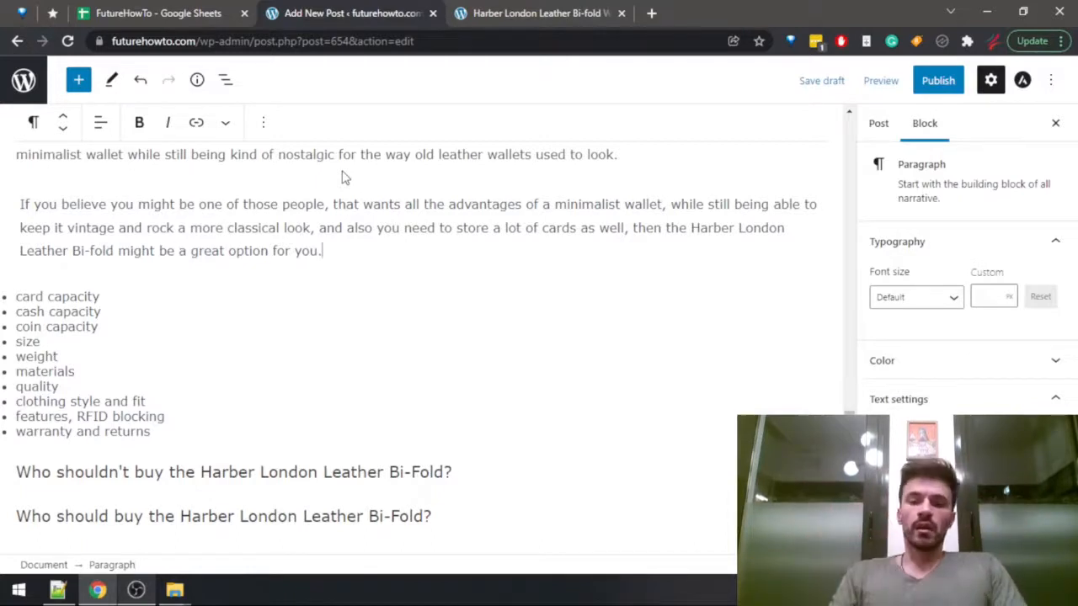
key("Return")
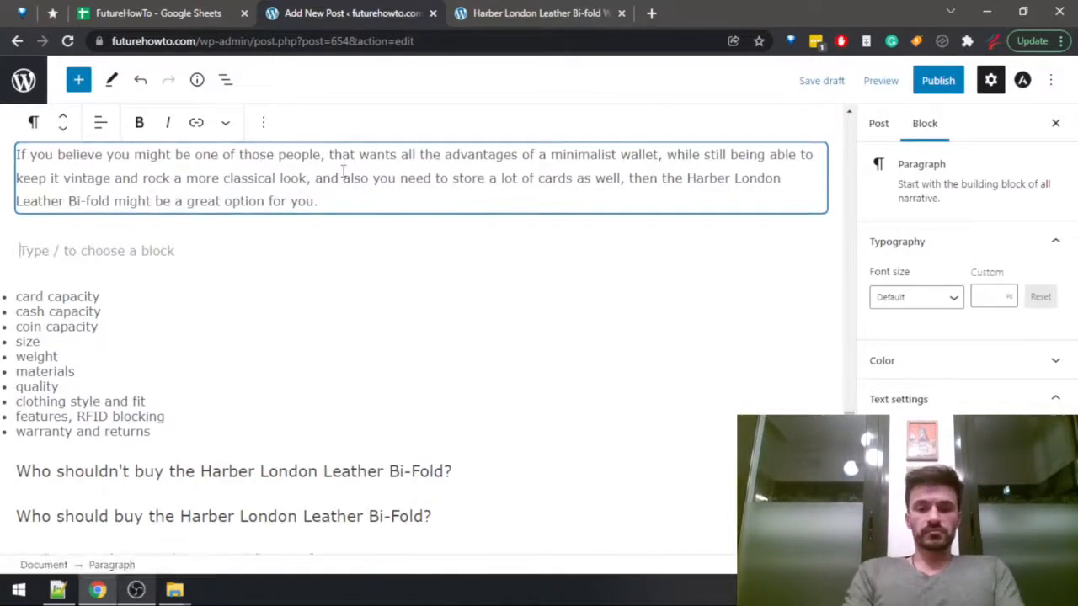
type("In fact, the")
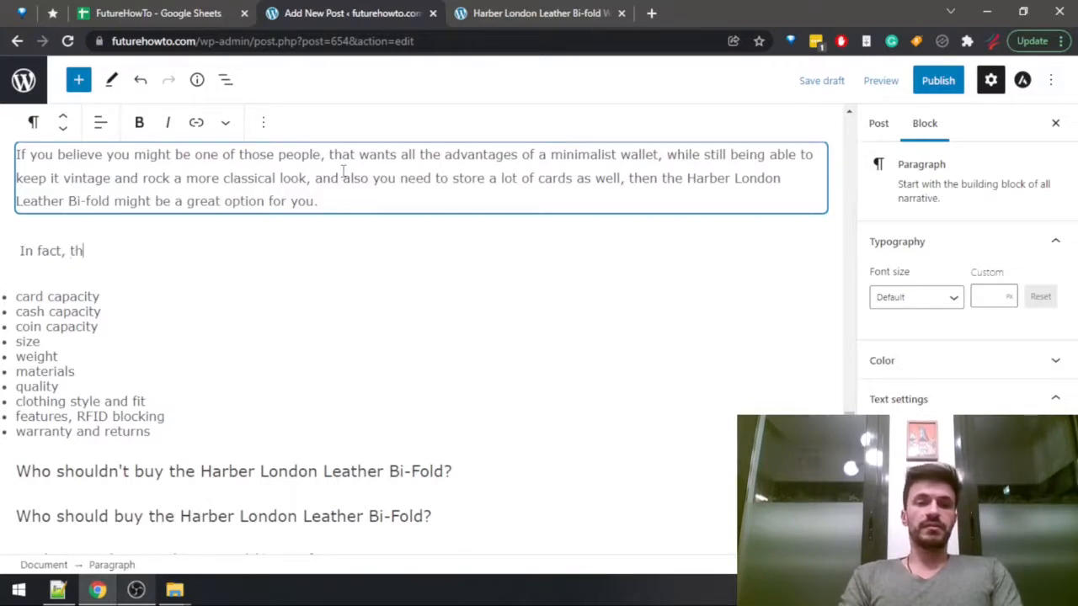
key("BackSpace")
key("BackSpace")
key("BackSpace")
key("BackSpace")
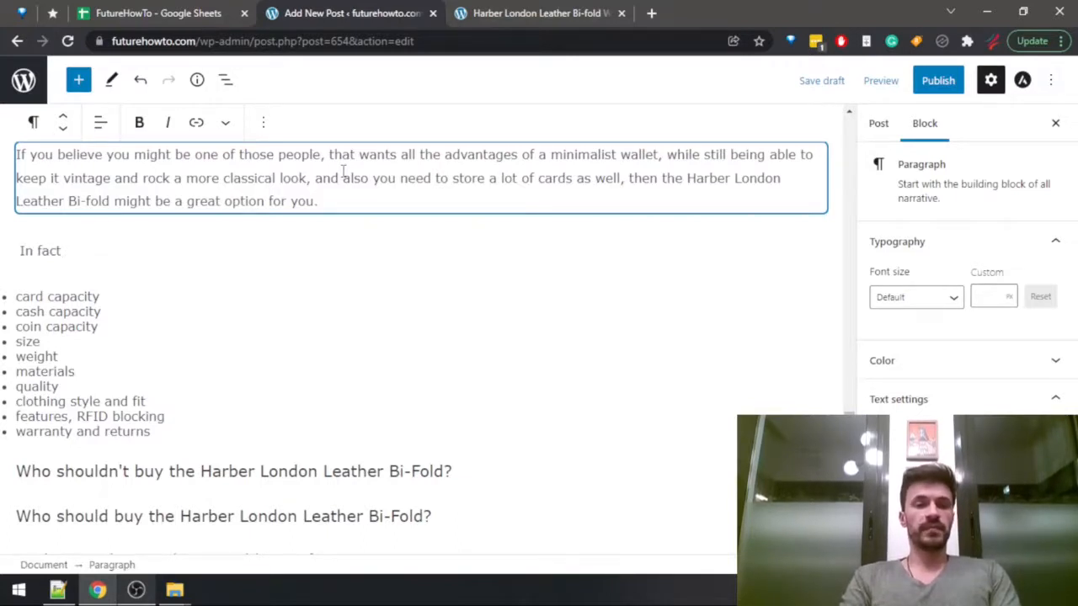
type(", ")
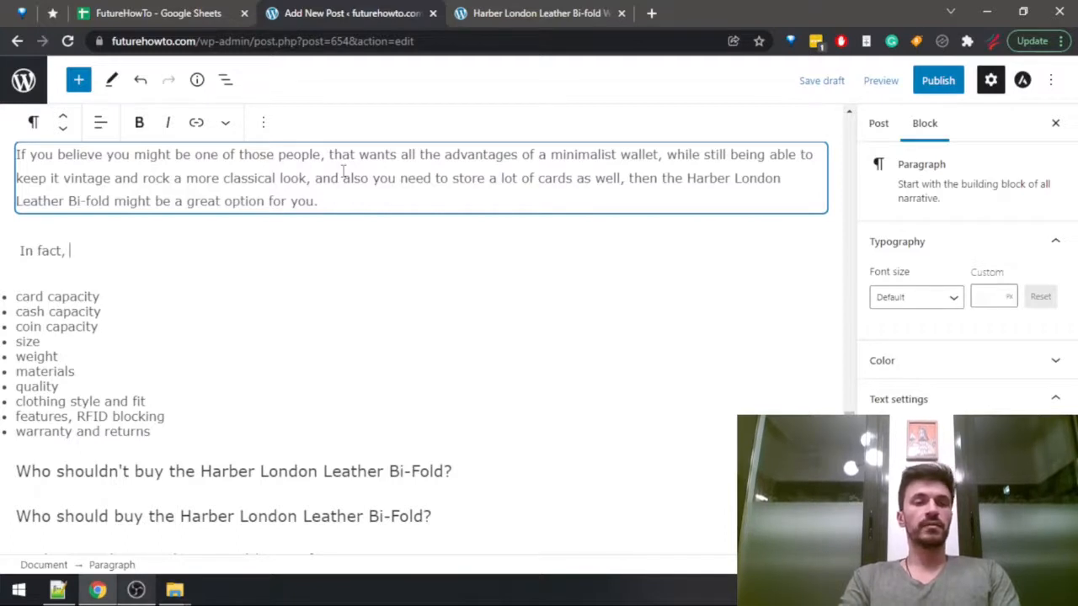
type("the Harber L")
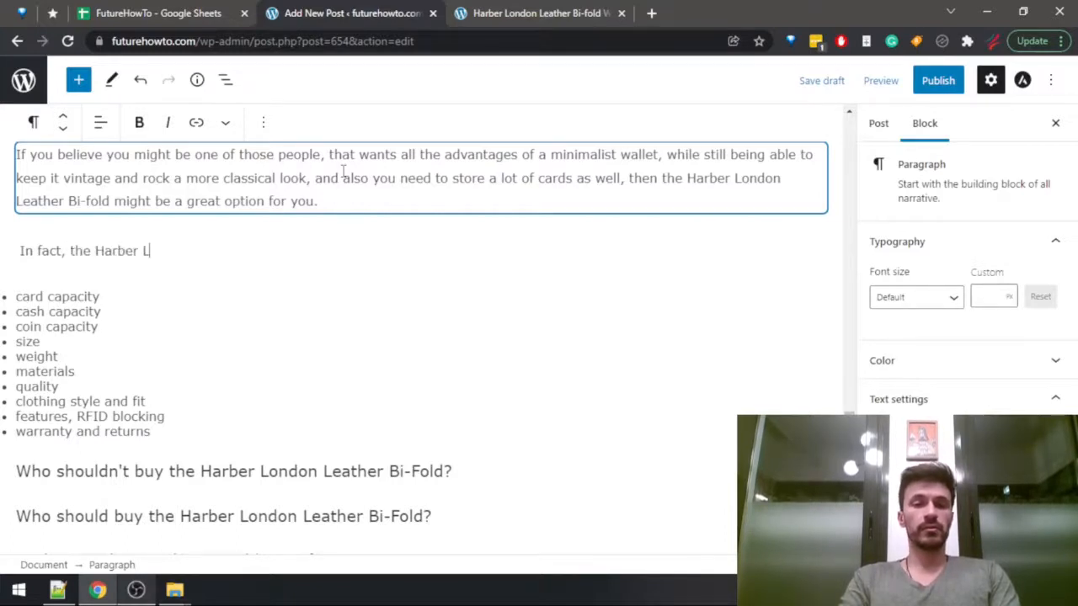
type("ondon Leather Bi")
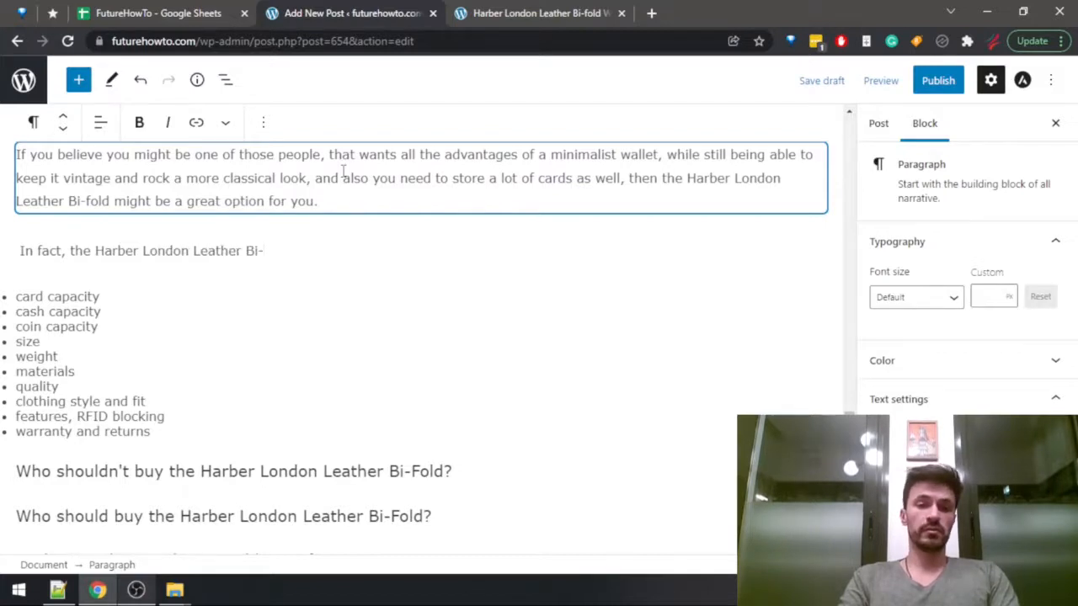
type("-fold")
Change "Bi-Fold" to "Bi-fold" in the heading "Best Leather Minimalist Wallet For Many Cards".
scroll(445, 308, "up", 4)
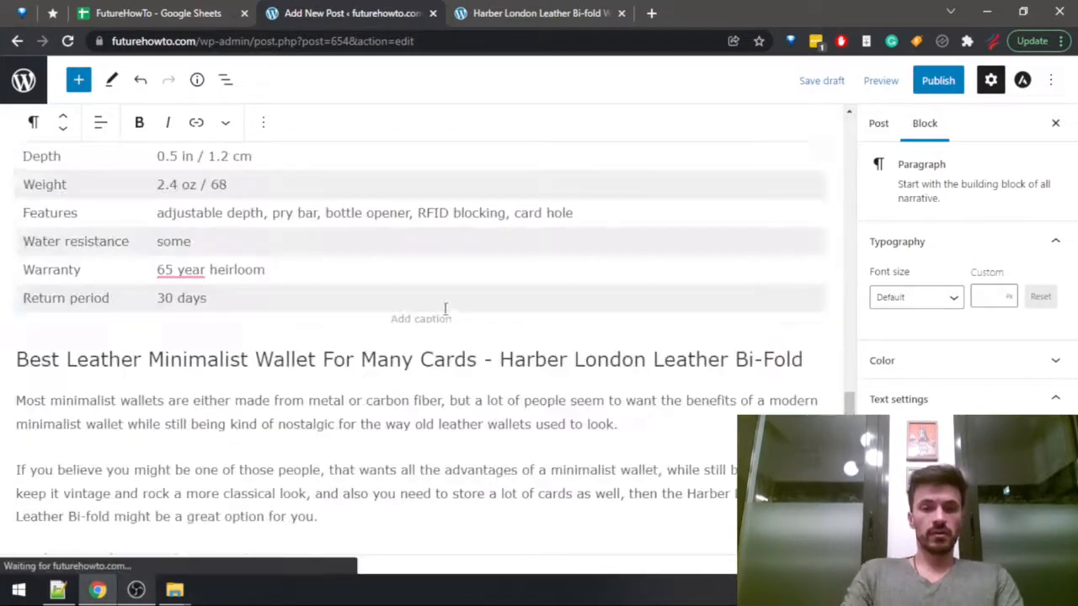
left_click(773, 360)
key("BackSpace")
type("f")
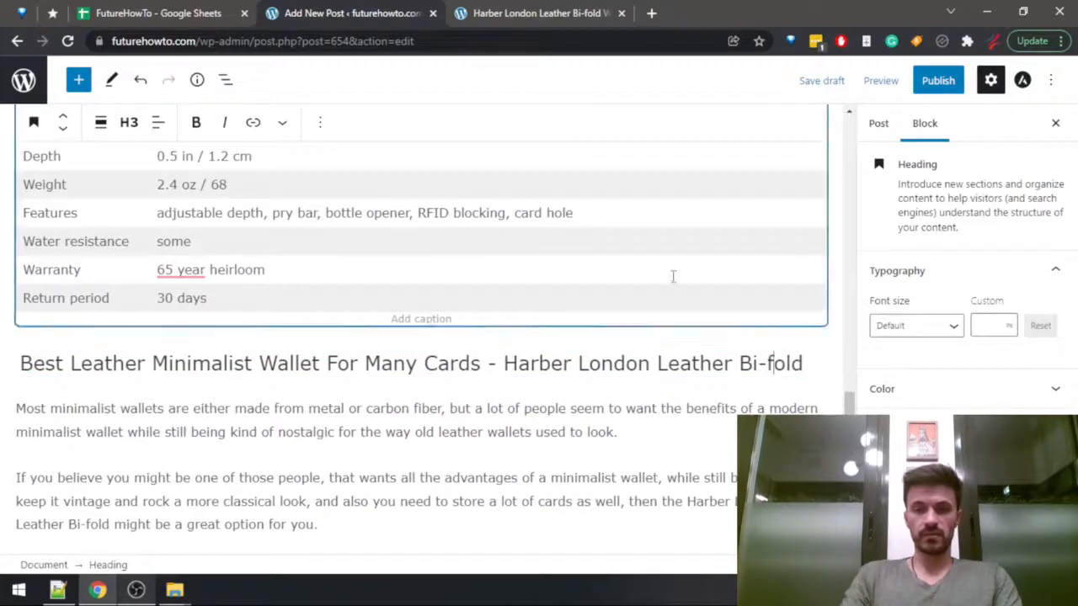
Continue the third Harber London paragraph after "Bi-fold" with "has the largest card capacity out of all mini".
scroll(362, 367, "down", 2)
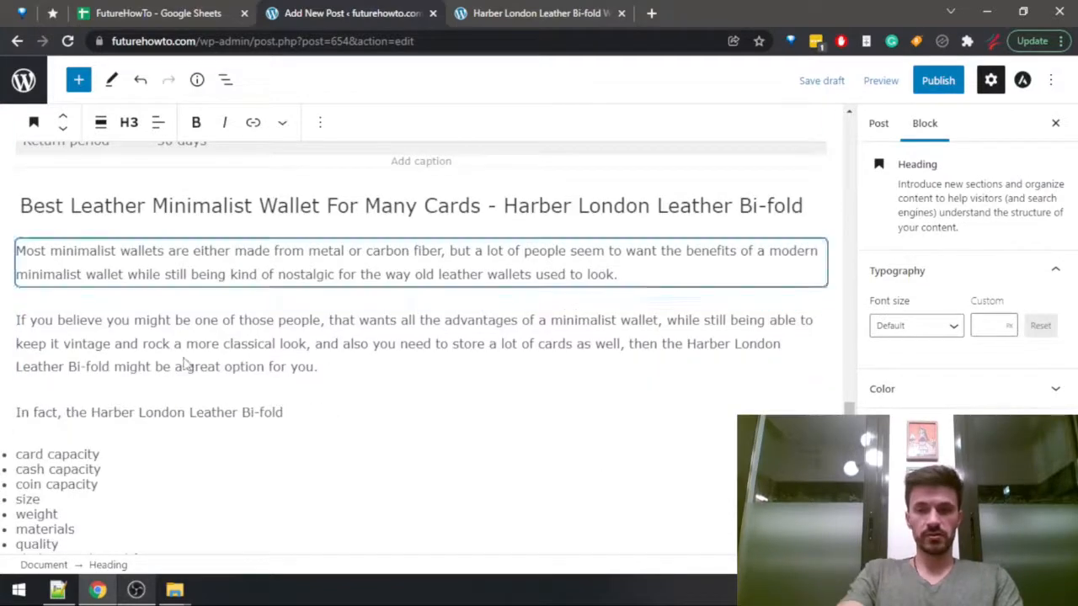
left_click(349, 401)
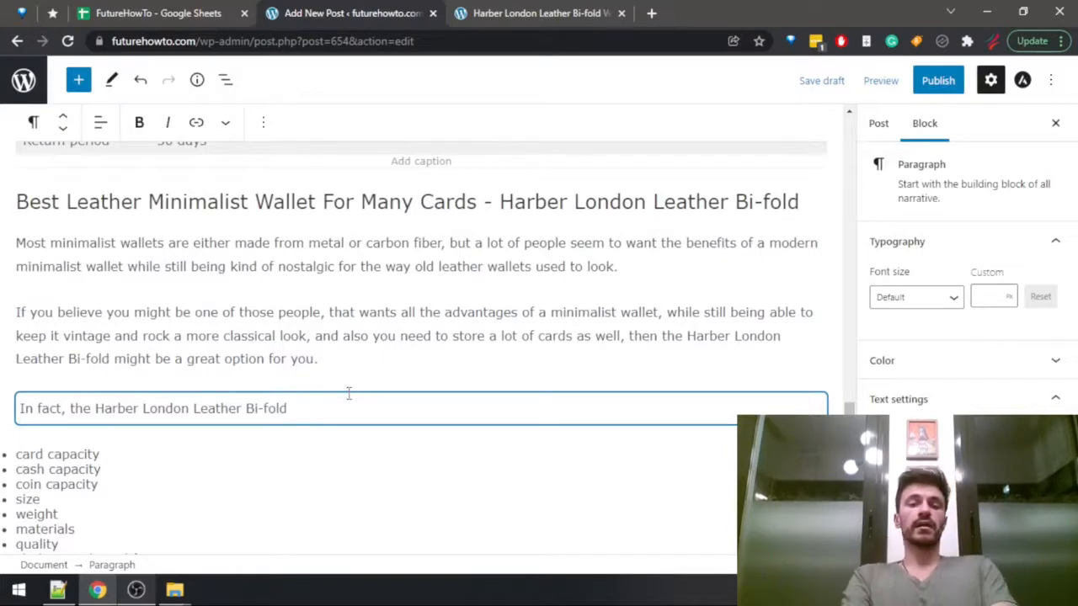
type("has the largest ")
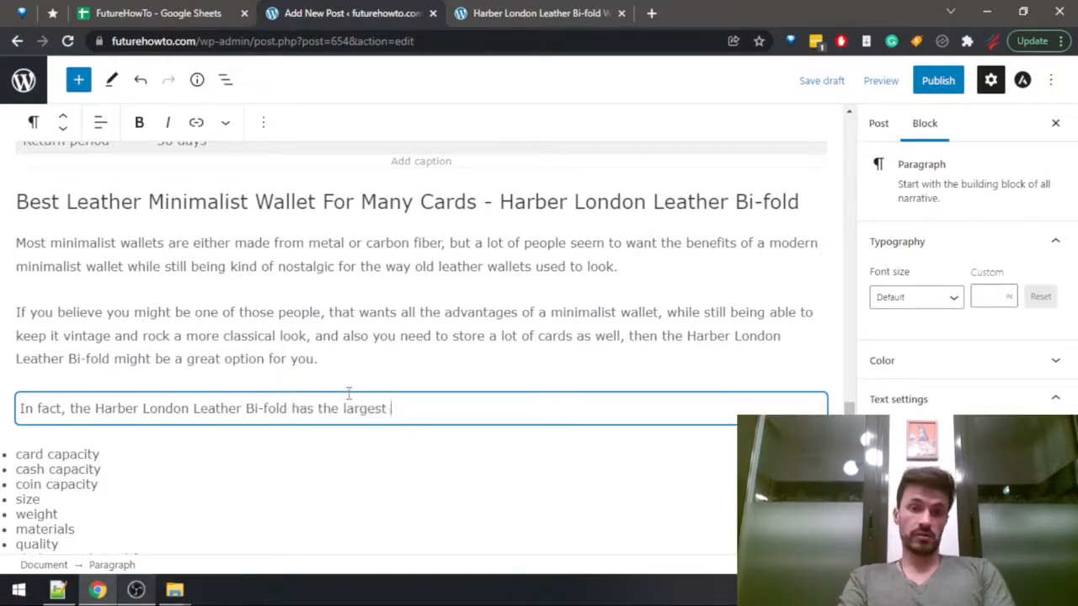
type("card capacity ")
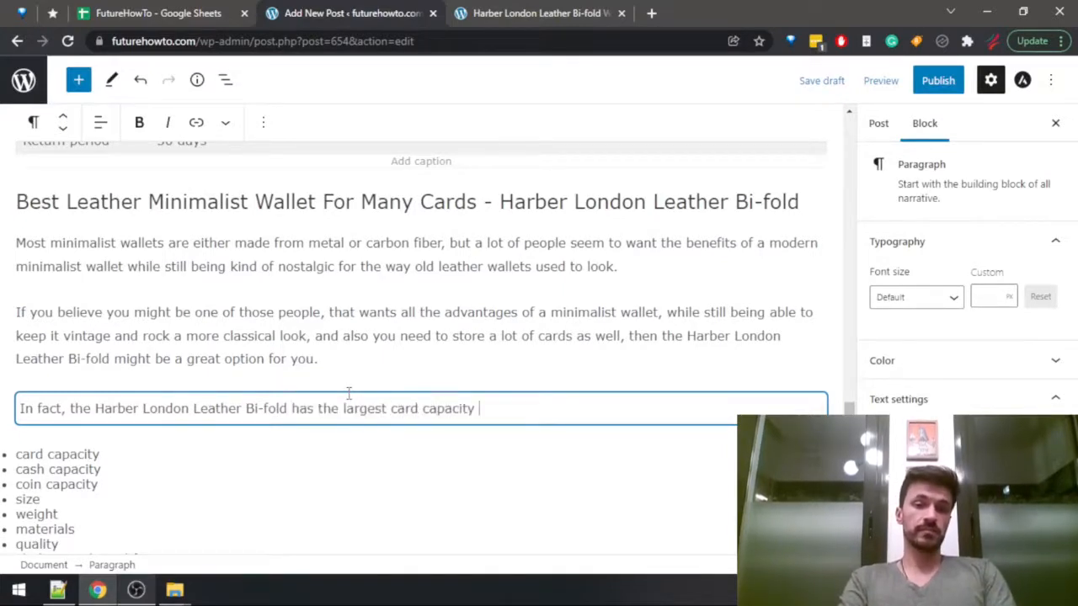
type("out of ")
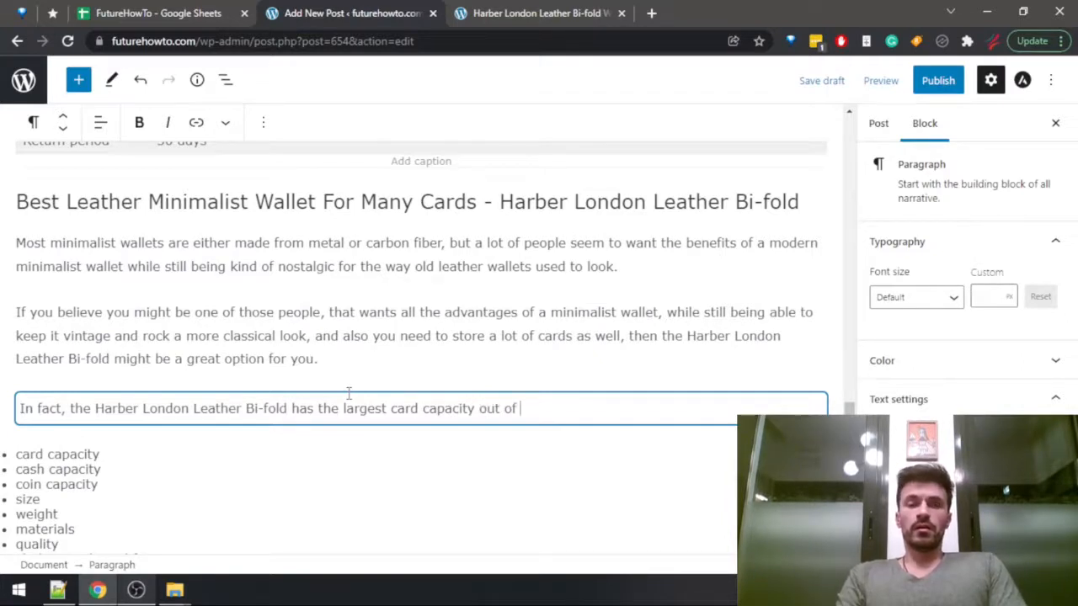
type("all mini")
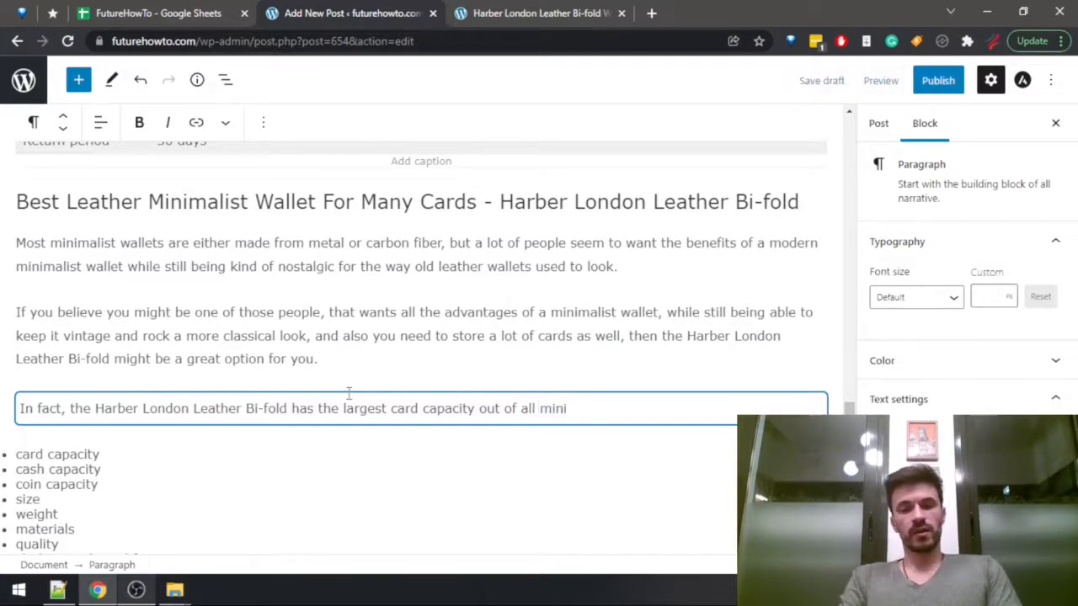
Reword the third paragraph's claim to "has one of the largest card capacities".
key("ctrl+shift+Left")
key("ctrl+shift+Left")
key("Left")
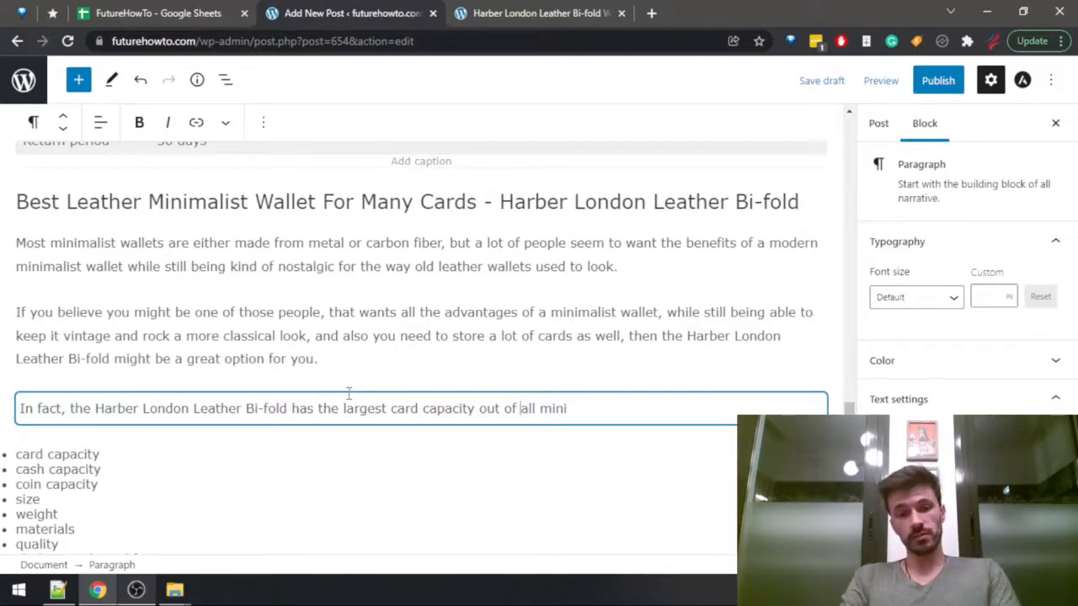
key("ctrl+Left")
key("ctrl+Left")
key("ctrl+Left")
key("ctrl+Left")
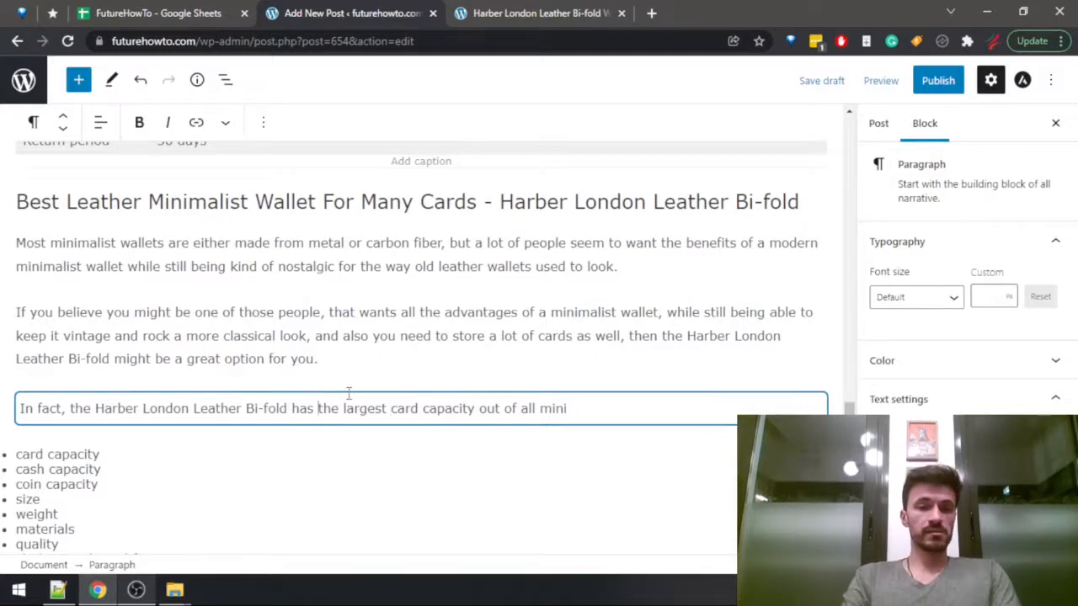
type("one of")
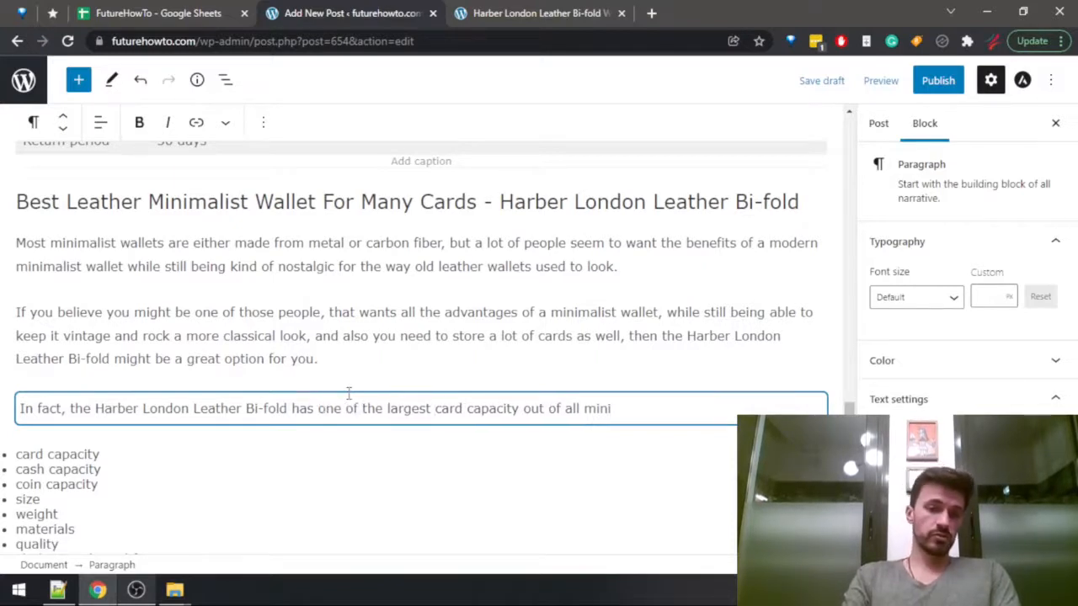
key("ctrl+Right")
key("ctrl+Right")
key("ctrl+Right")
key("ctrl+Right")
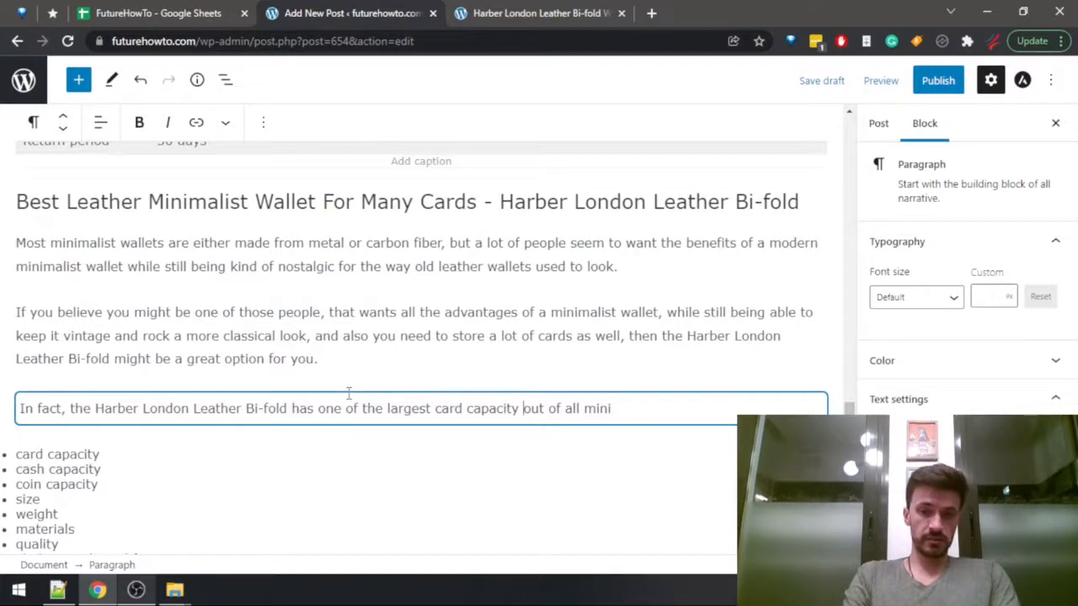
key("shift+Left")
key("BackSpace")
type("ies")
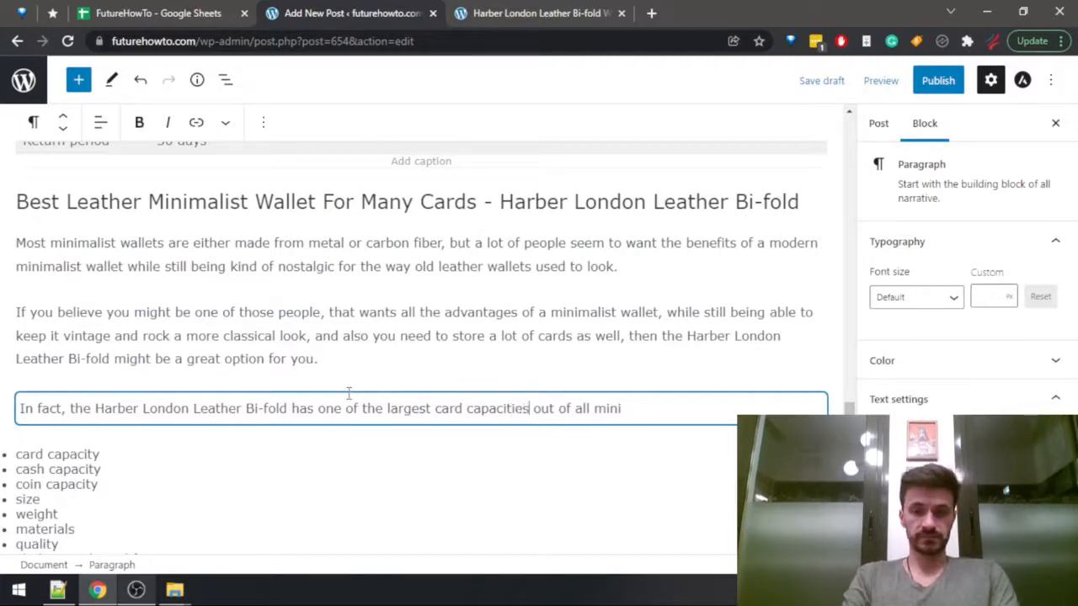
type("the ")
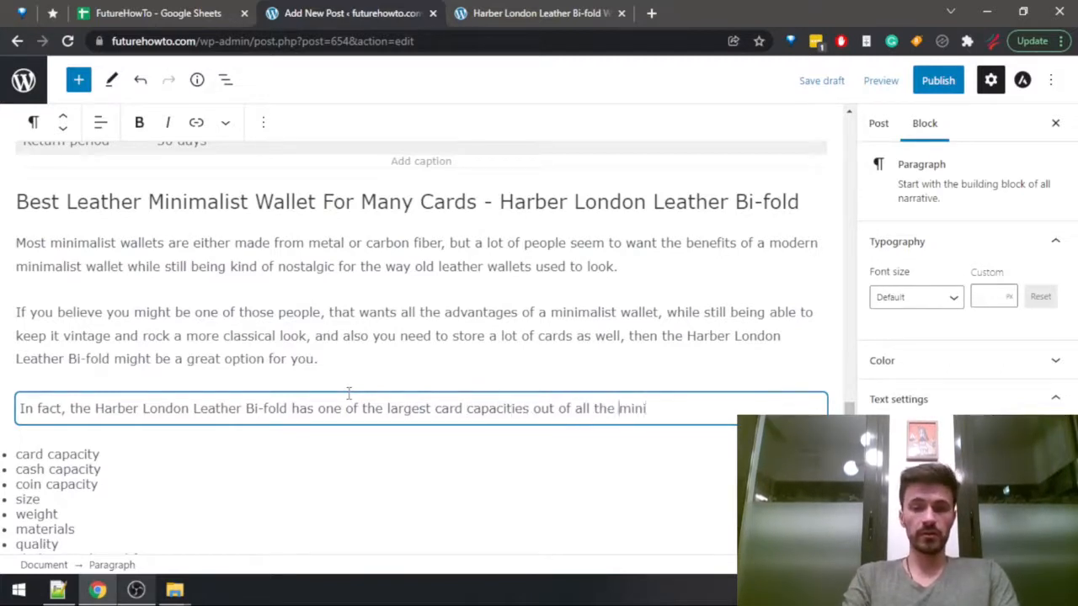
type("alist ")
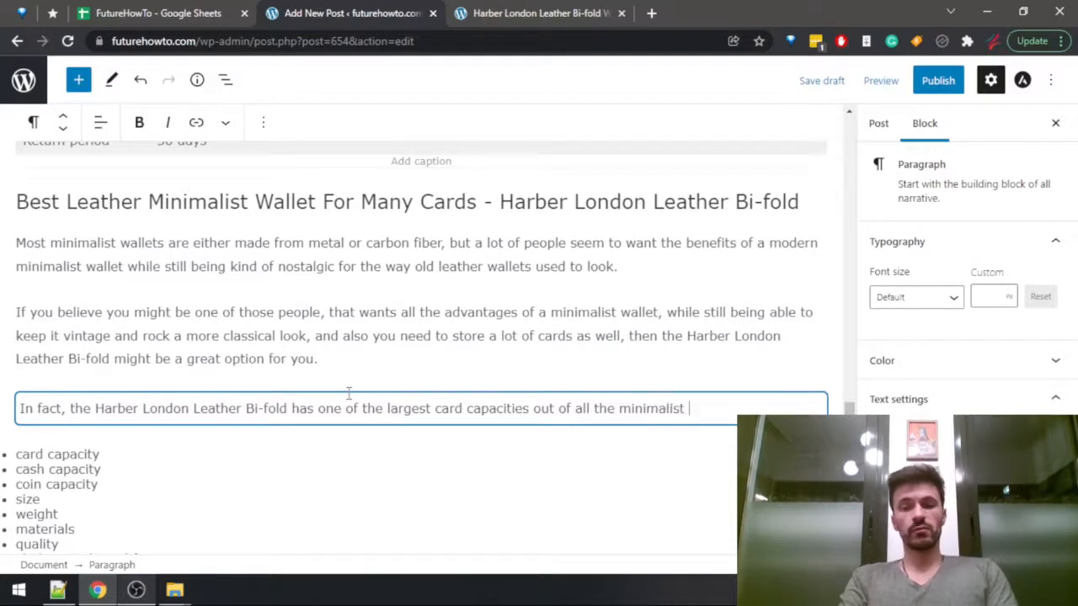
type("wallets out ")
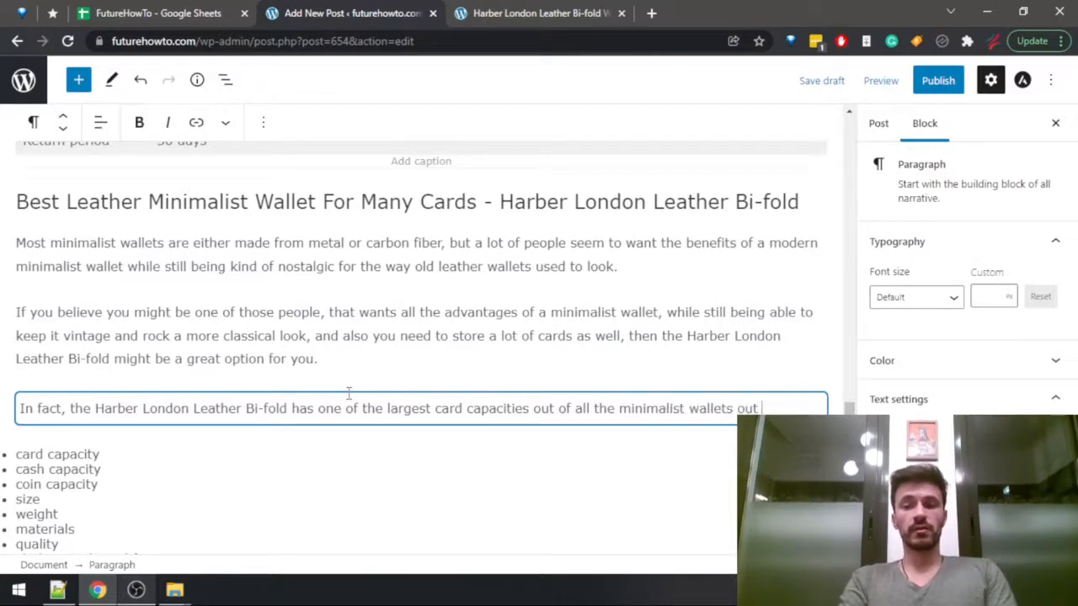
type("there , and i")
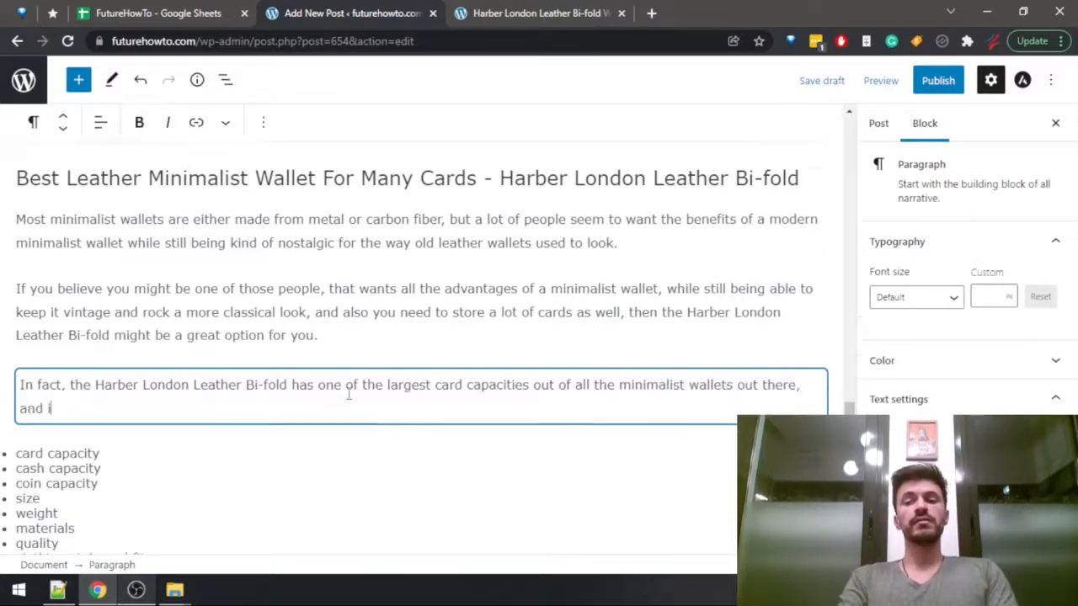
type("t's ")
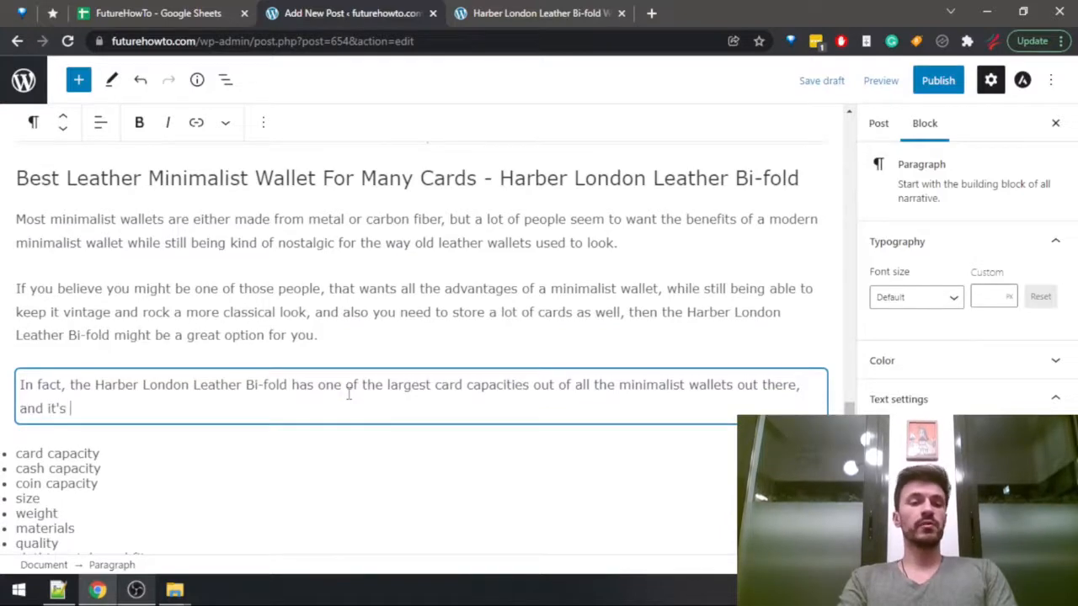
type("capable of fitting 18 cards")
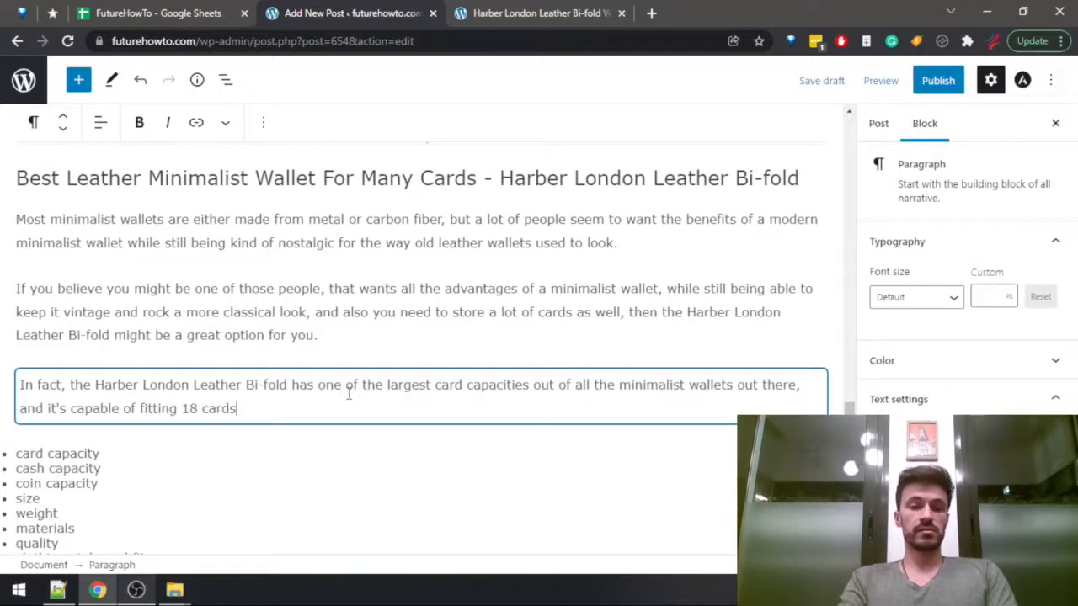
Search the Harber London review page for "18" to check the card capacity, and return to the post draft.
key("ctrl+Tab")
key("ctrl+f")
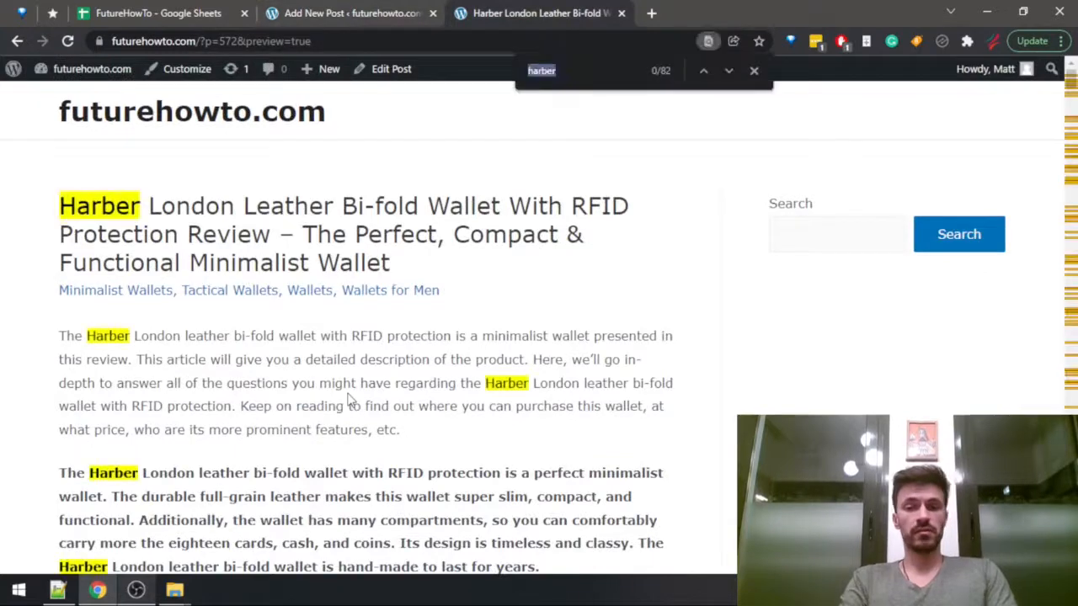
type("18")
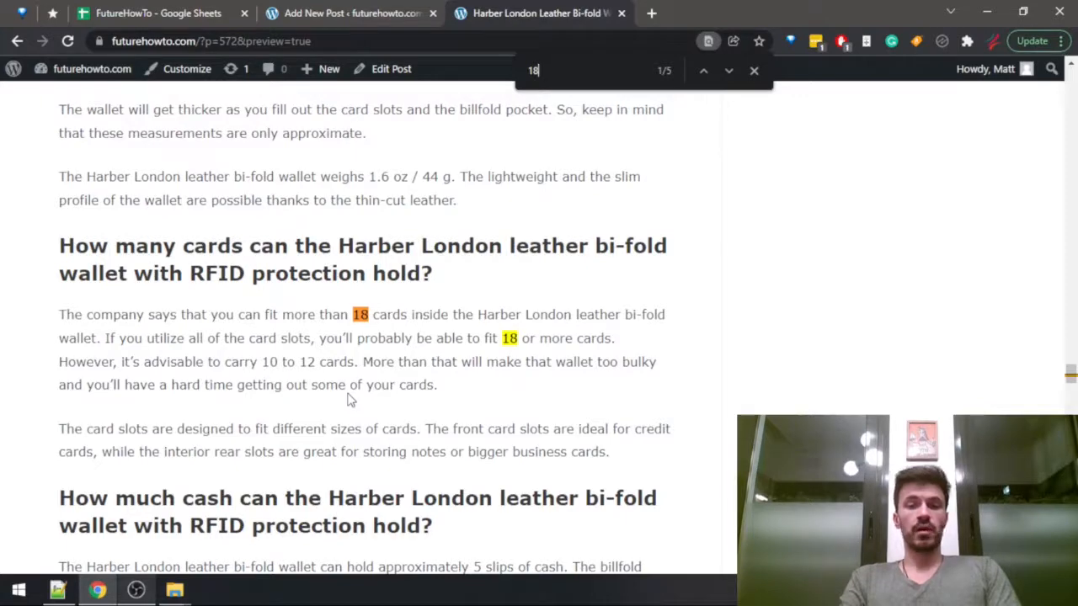
key("ctrl+shift+Tab")
key("ctrl+shift+Tab")
key("ctrl+Tab")
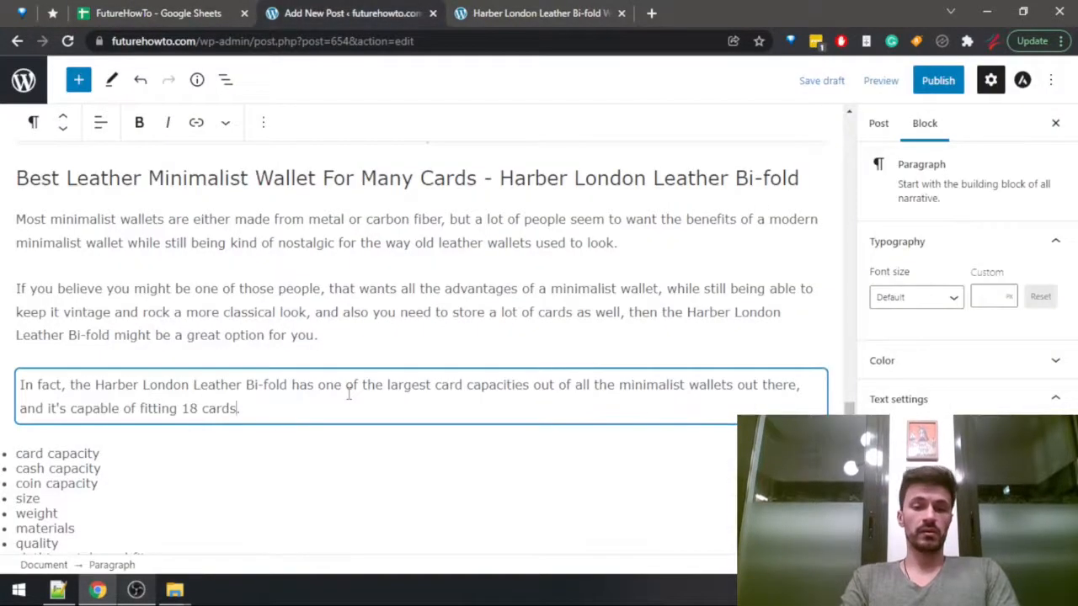
Insert "(even though it's recommended to carry around 10-12 cards for the best user experience)" after "18 cards" and start a new paragraph.
type("()")
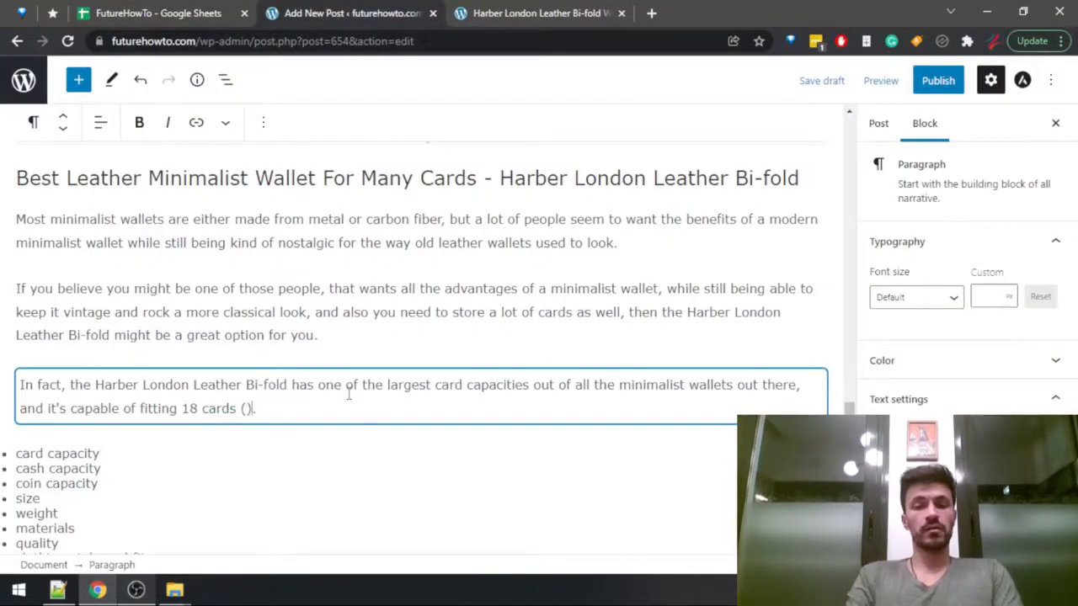
type("even t")
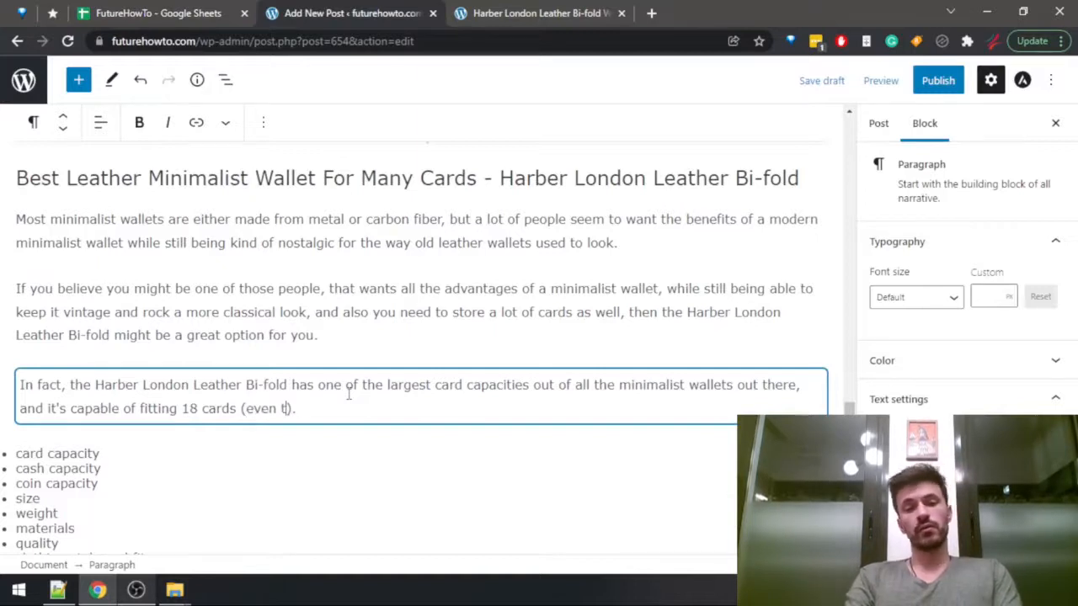
type("hough i")
type("t's recommended")
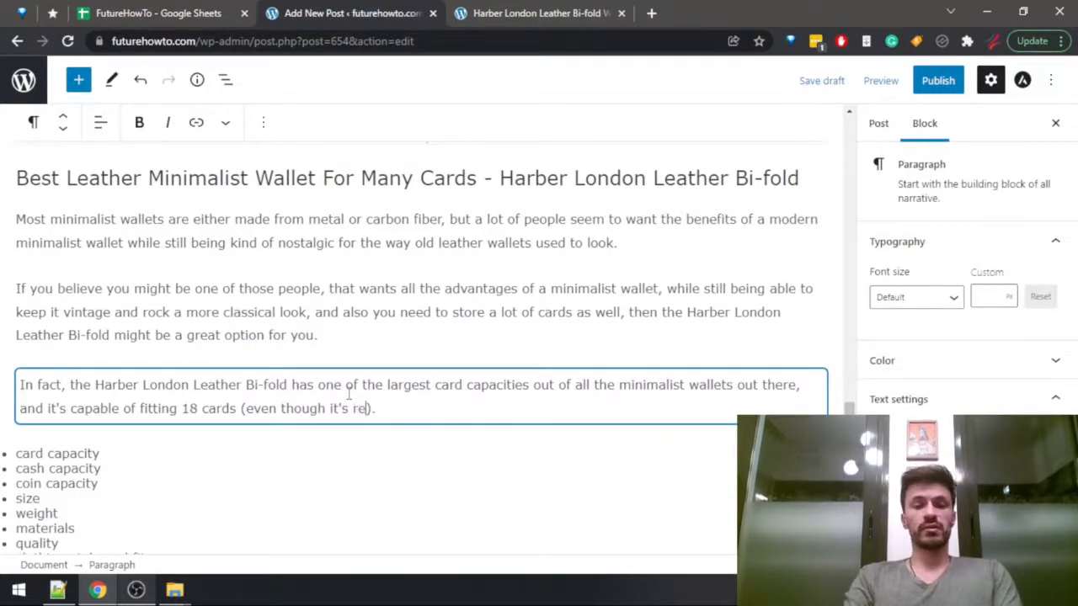
type(" to carry a")
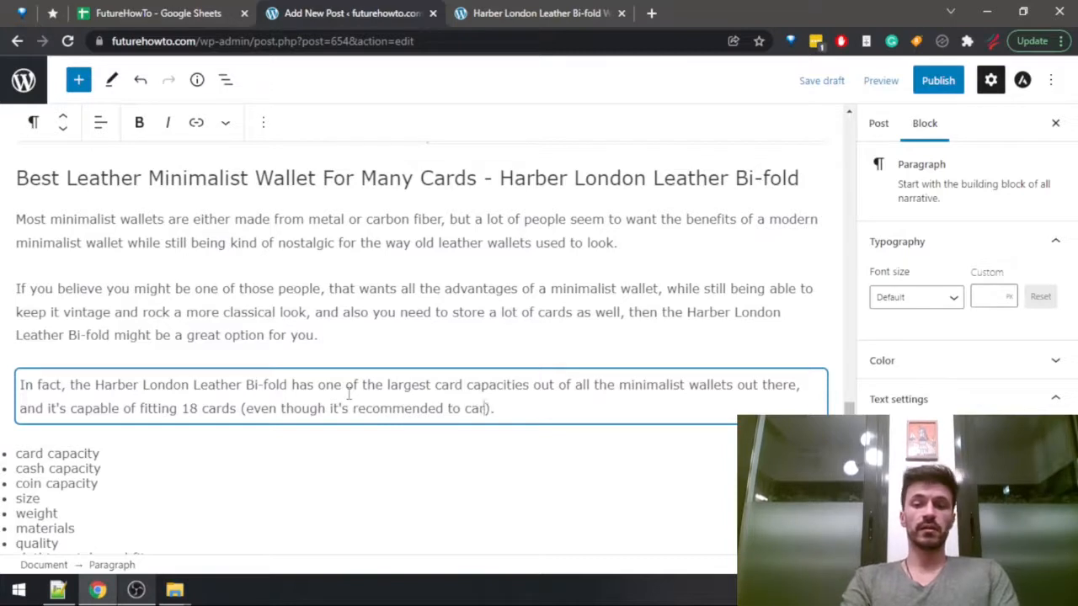
type("round 10-12 ")
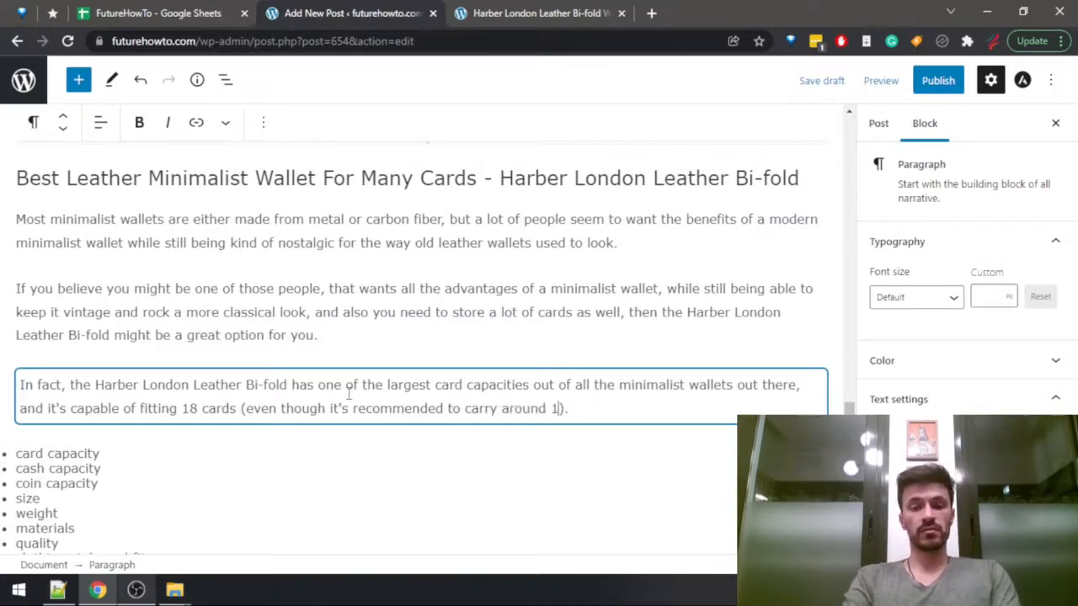
type("cards f")
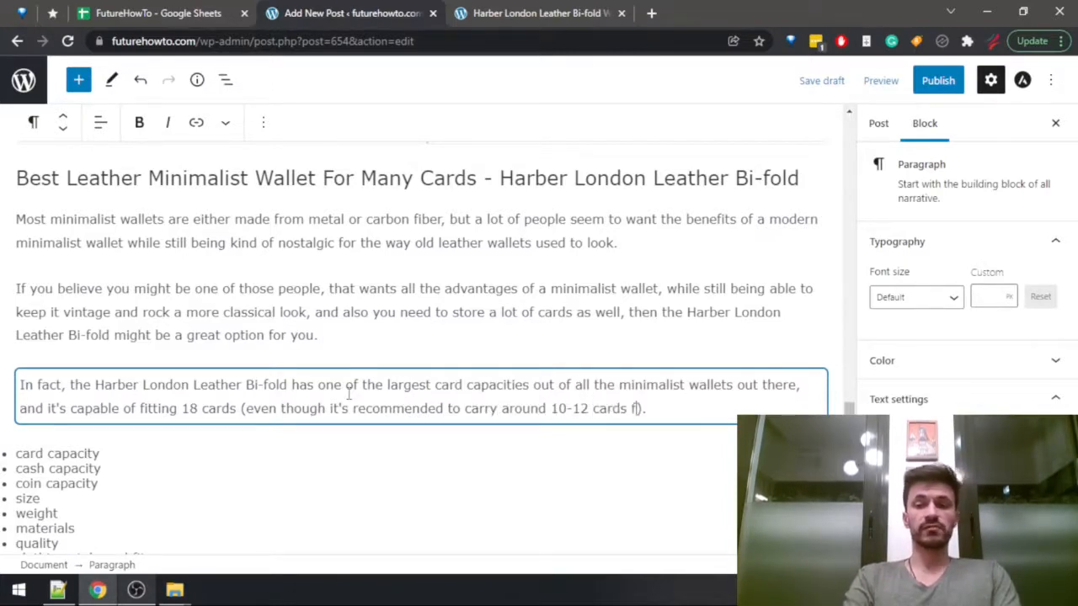
type("or the best user e")
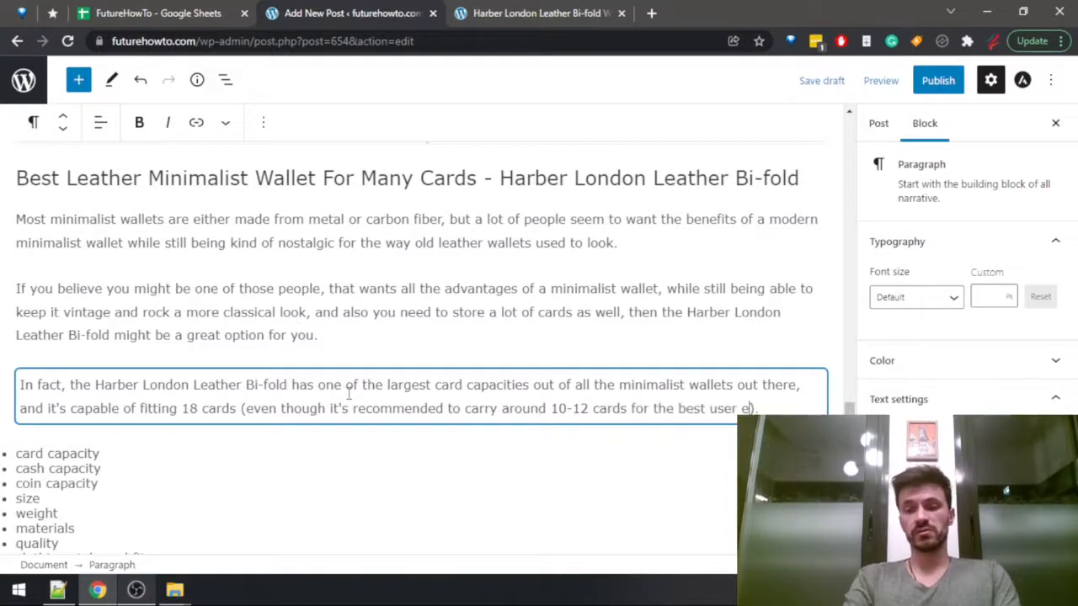
type("xperience")
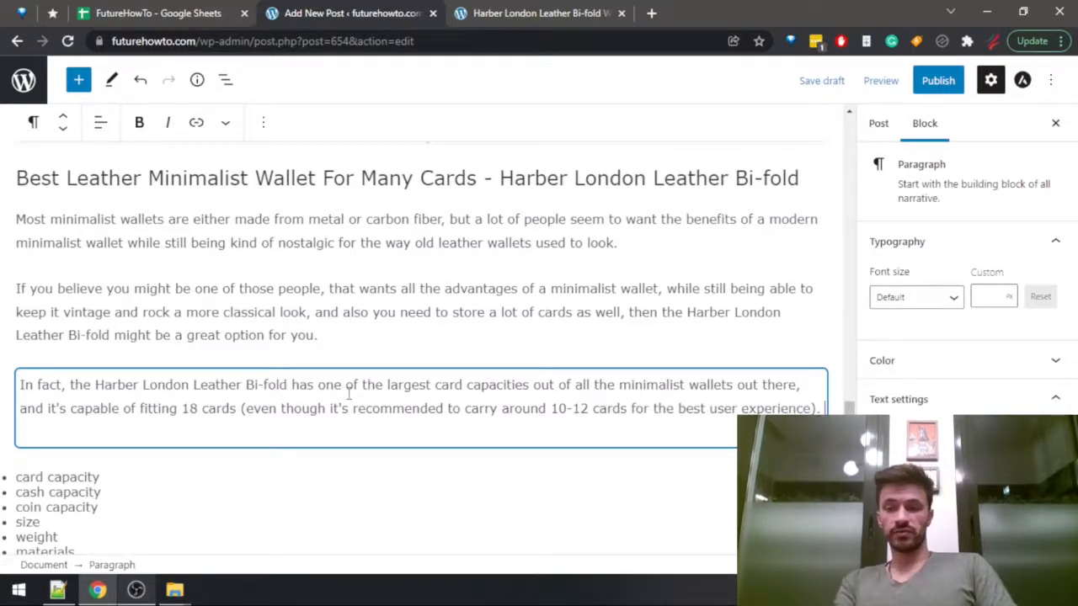
key("Return")
Search the Harber London review page for "cash", read the section on cash capacity, and return to the post draft.
key("ctrl+Tab")
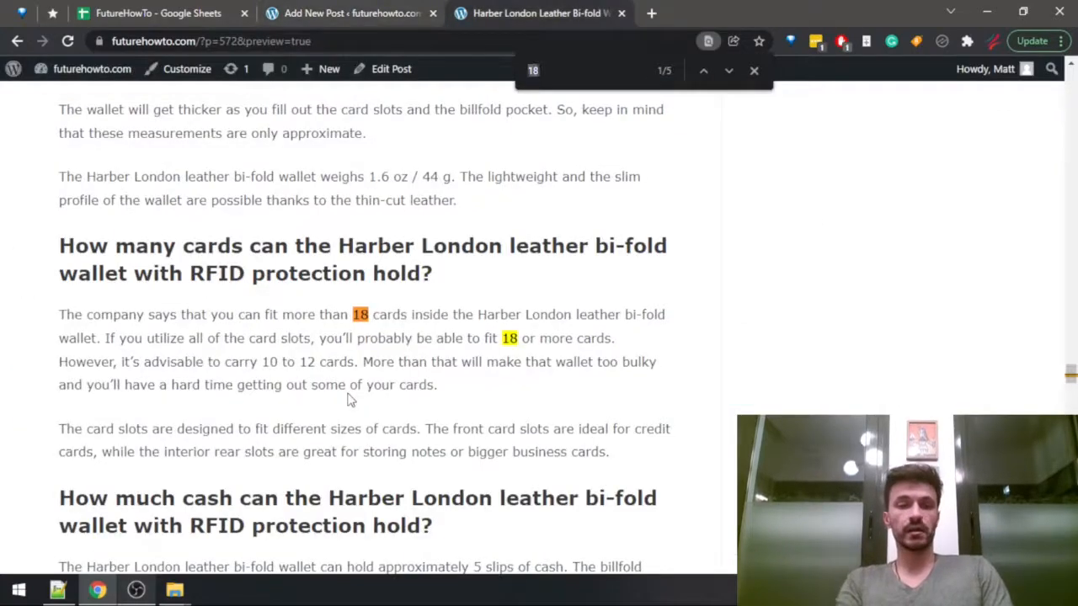
type("cash")
scroll(349, 401, "down", 1)
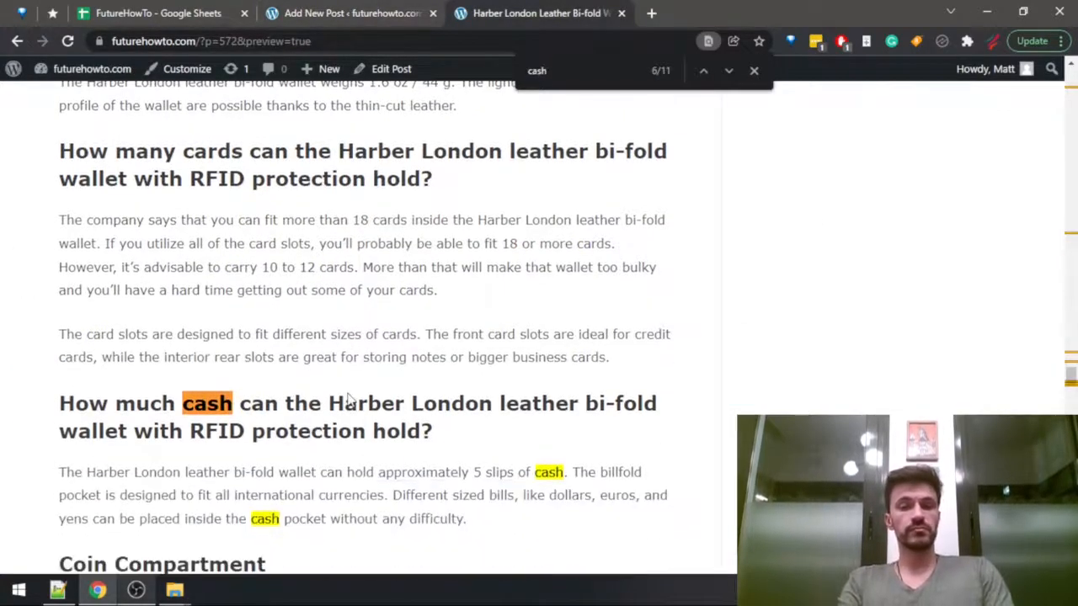
key("ctrl+shift+Tab")
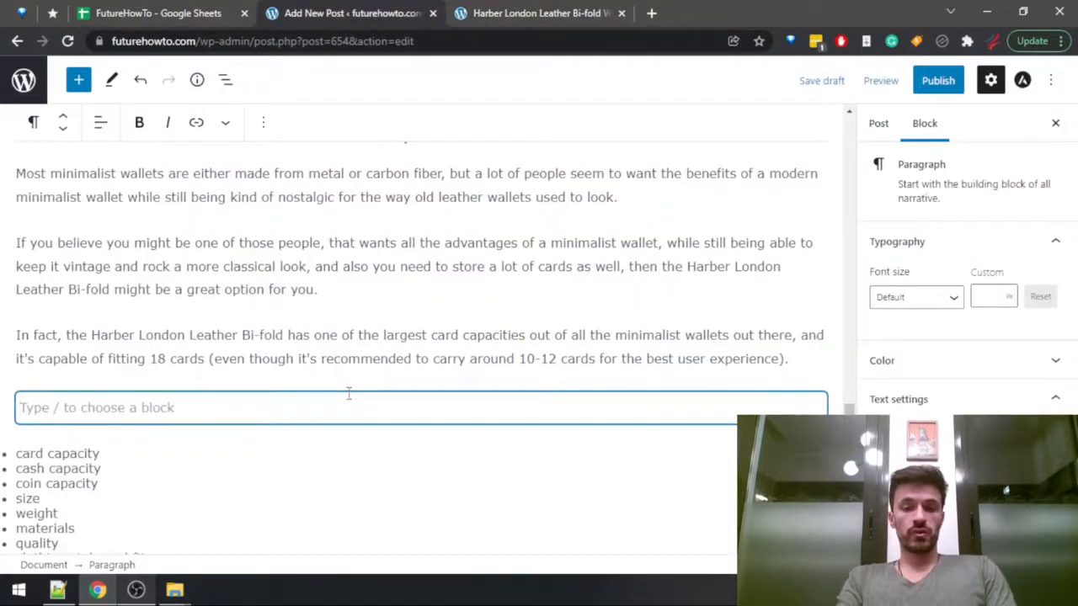
Write "Also, the wallet can fit around 5 cash bills," in the empty paragraph above the outline list.
type("A")
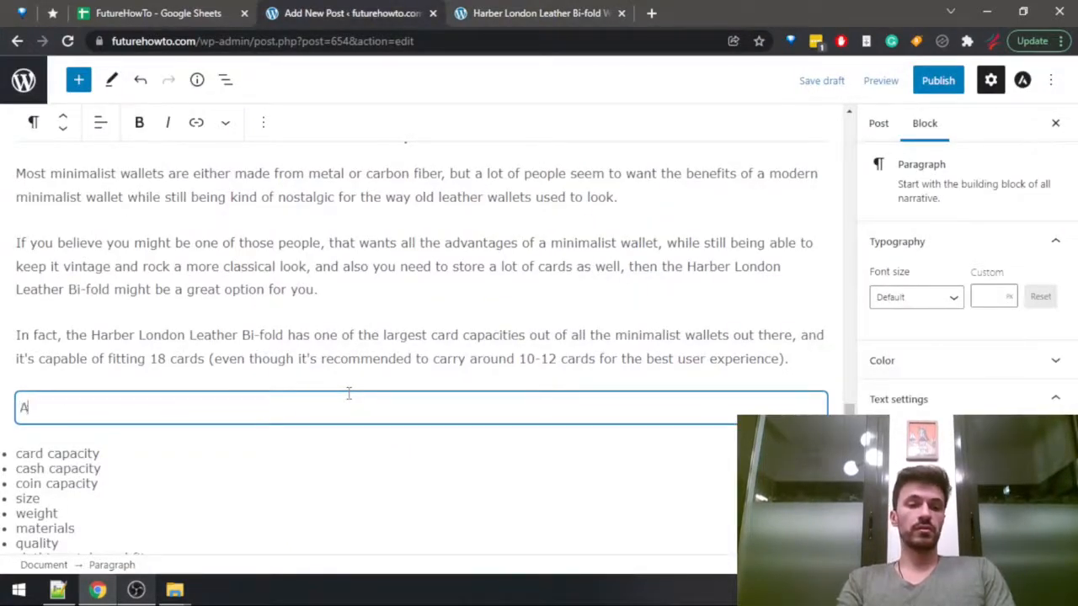
type("lso, ")
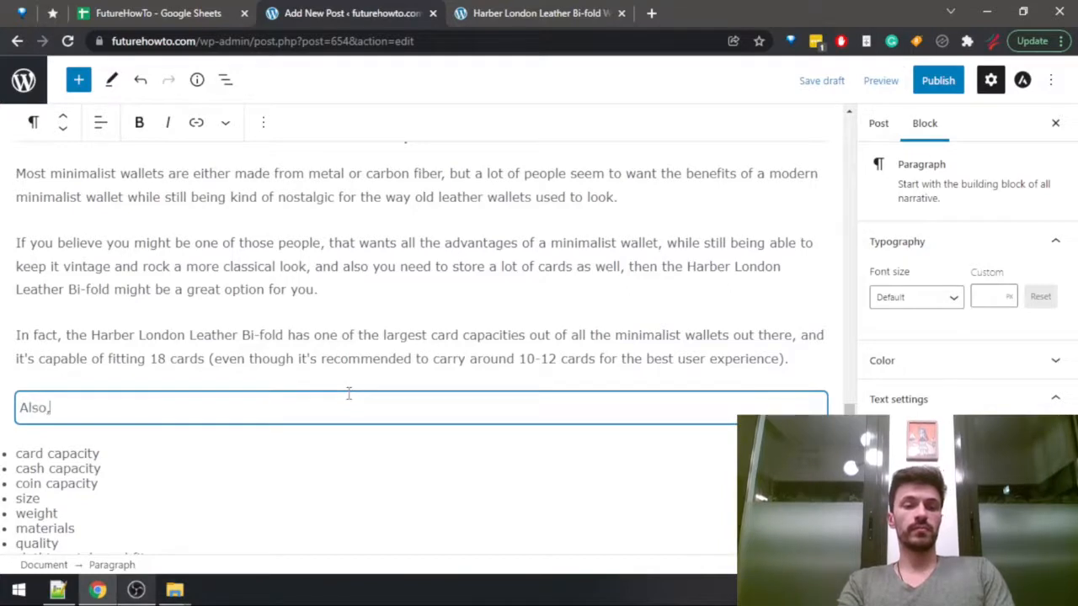
type("the wallet ca")
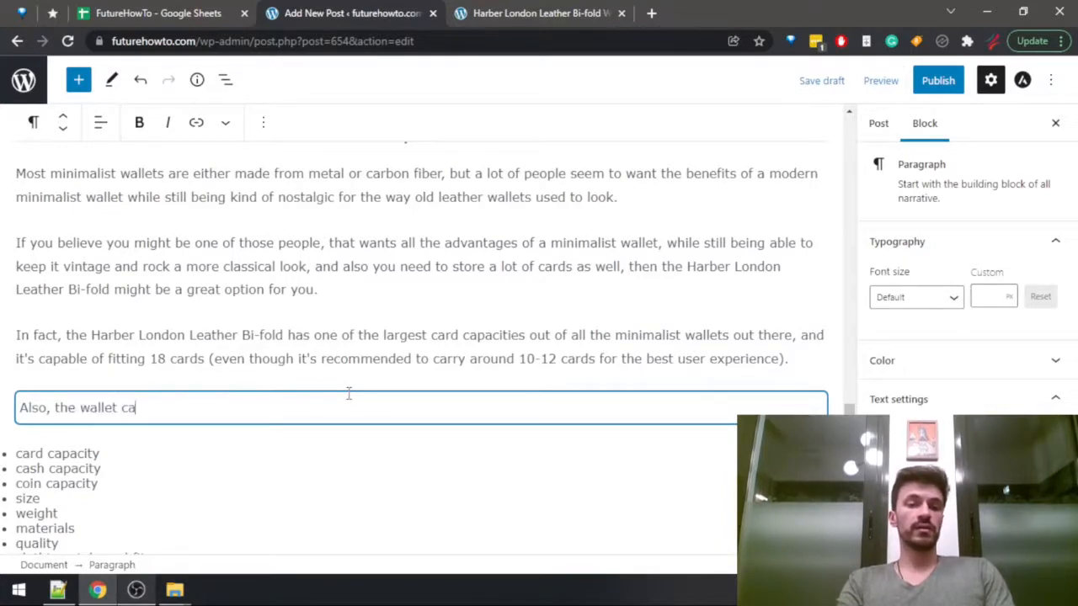
type("n fit a")
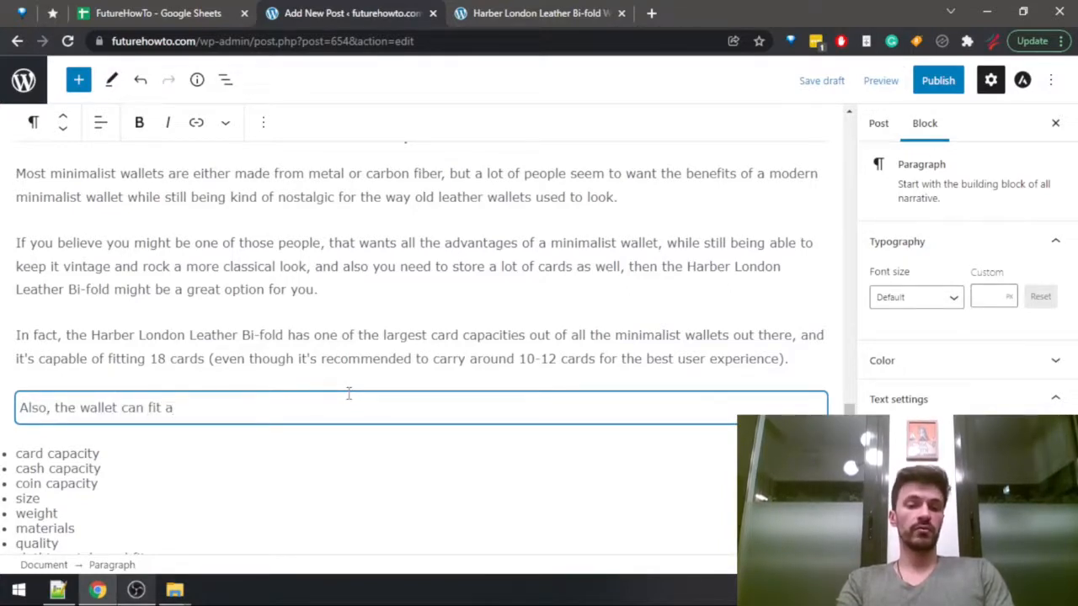
type("round 5 cah")
key("BackSpace")
type("sh bills,")
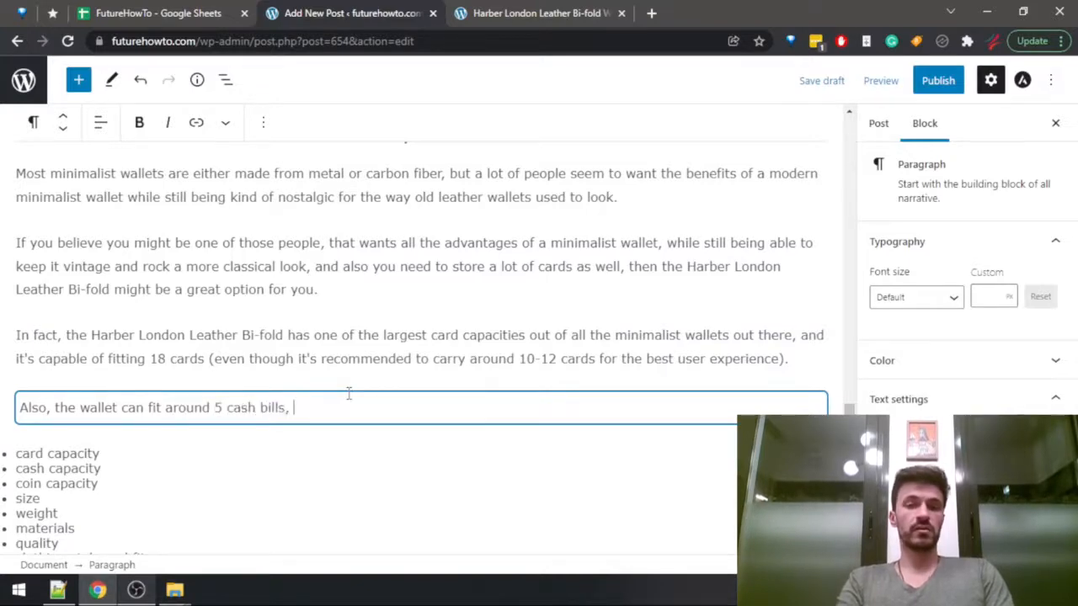
Search the Harber London review page for "coins", read the passages on coin capacity, and return to the post draft.
key("ctrl+Tab")
key("ctrl+f")
type("coins")
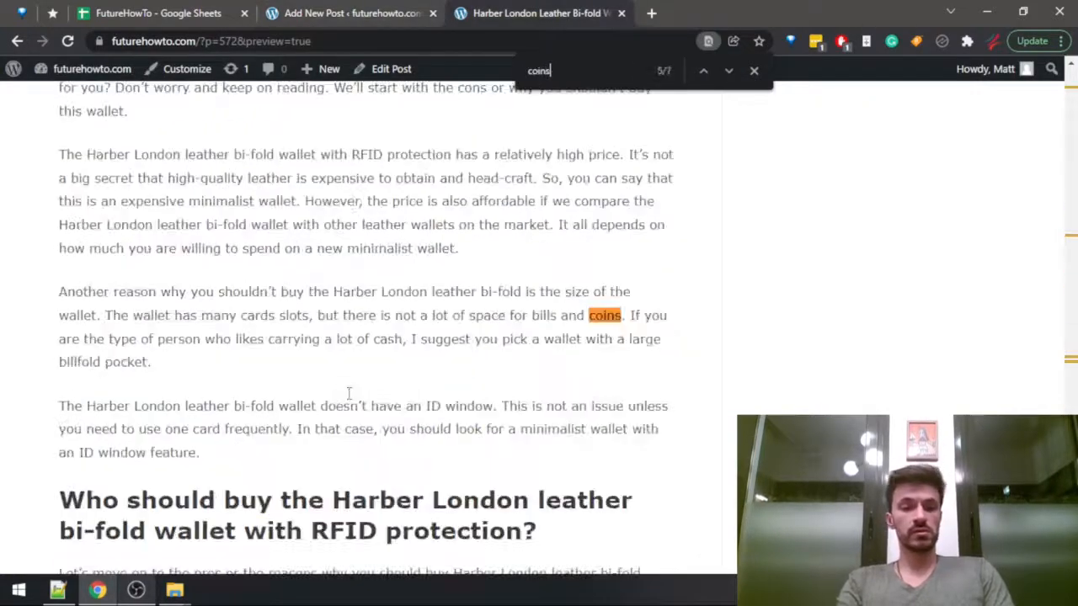
key("Return")
key("Return")
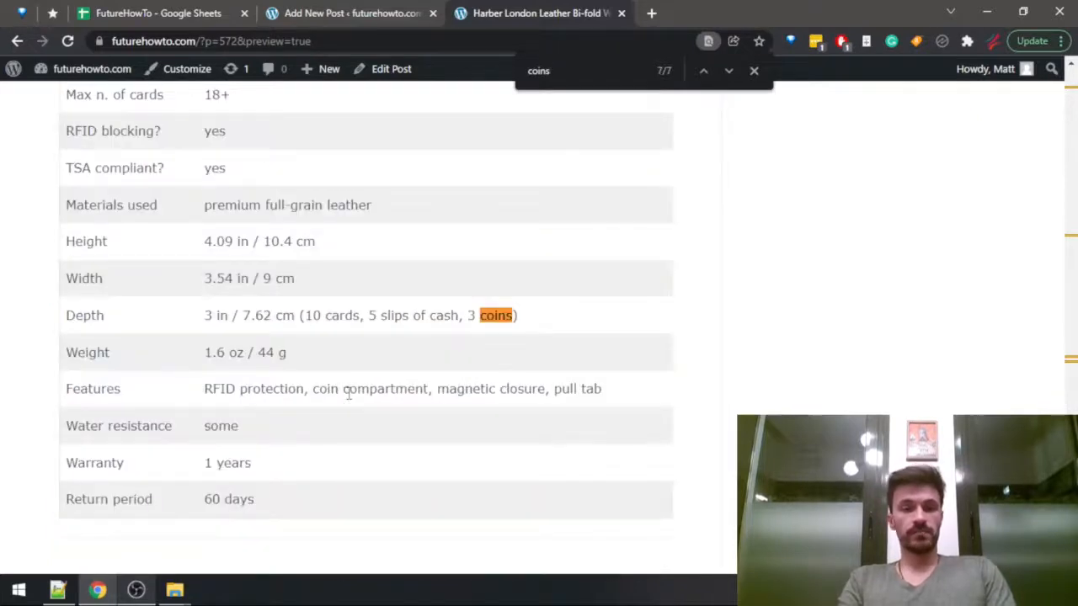
key("Return")
key("Return")
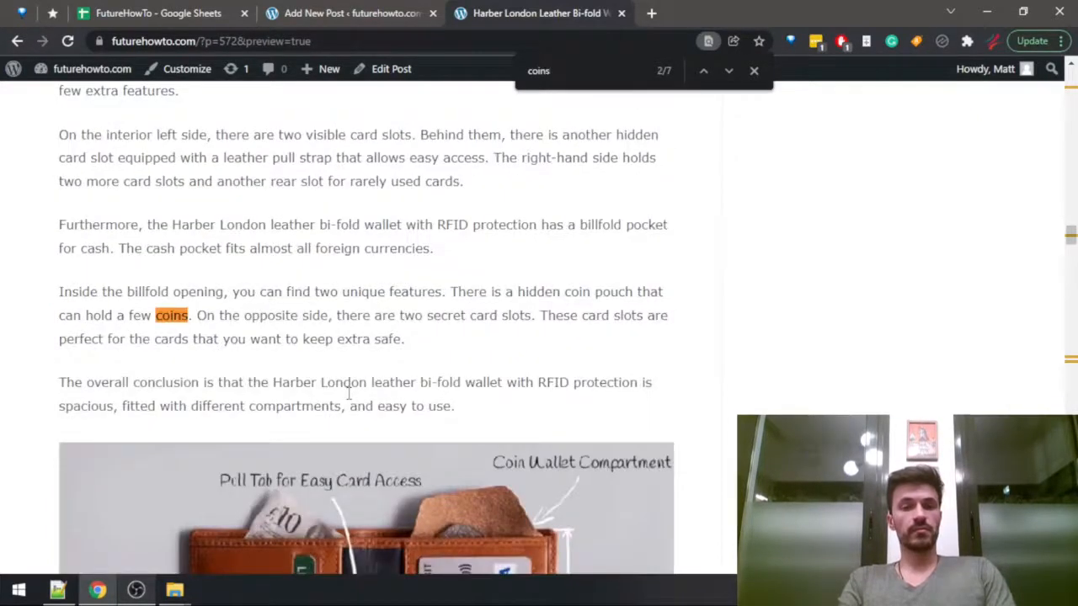
key("Return")
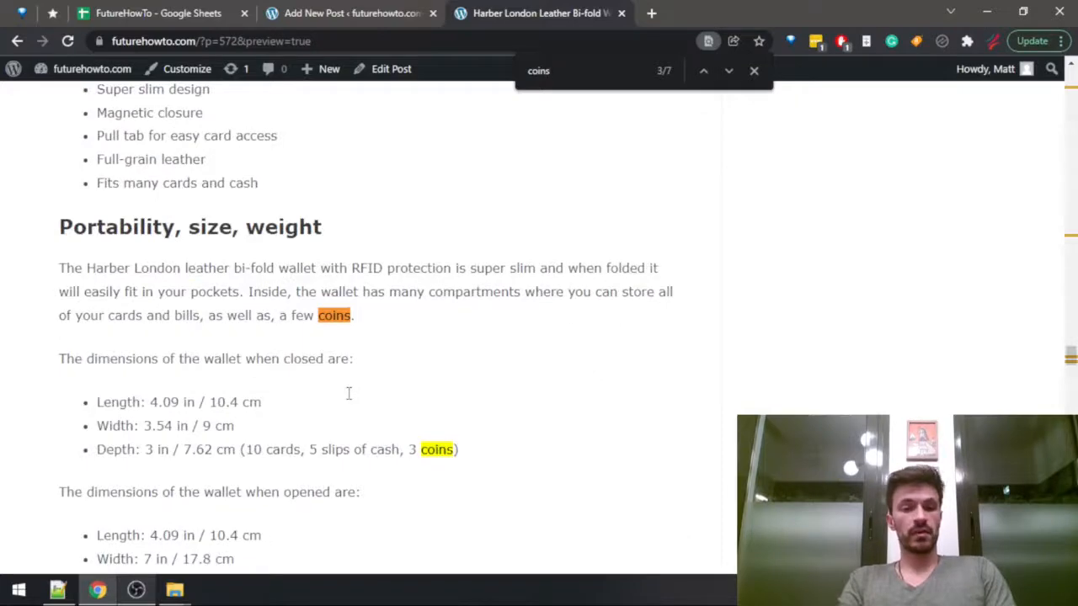
key("Return")
key("ctrl+shift+Tab")
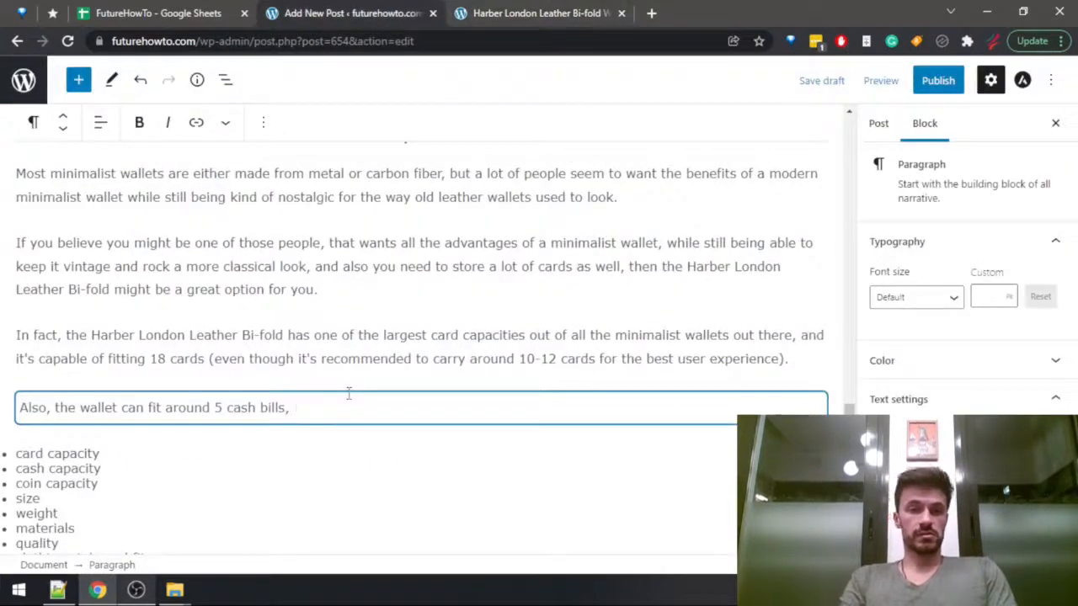
Complete the sentence with "and a few coins as well, which is something that most minimalist wallets actually lack.".
type("and a few c")
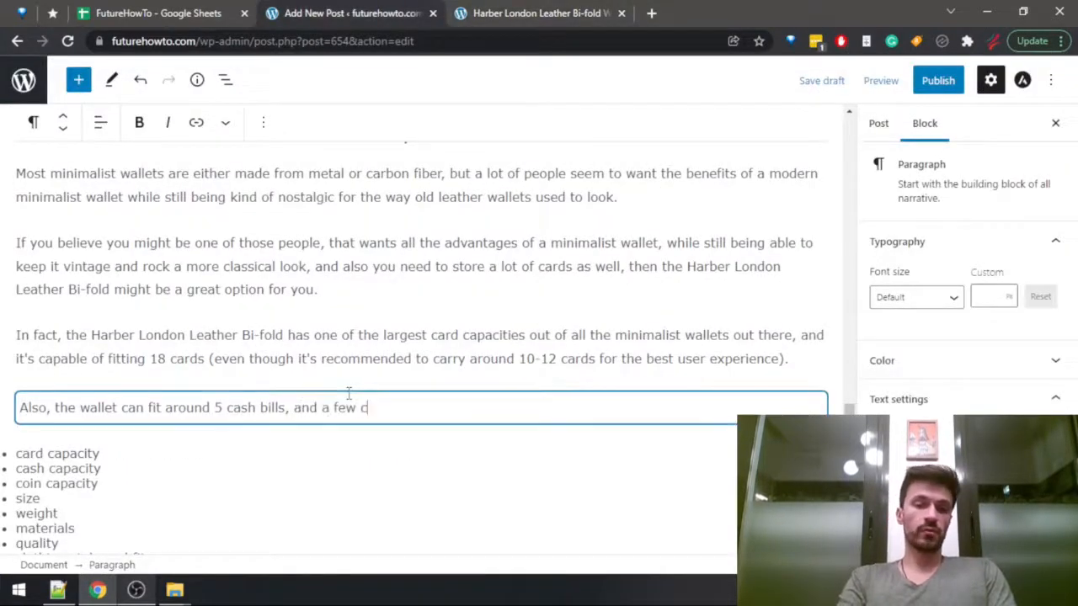
type("oins as well.")
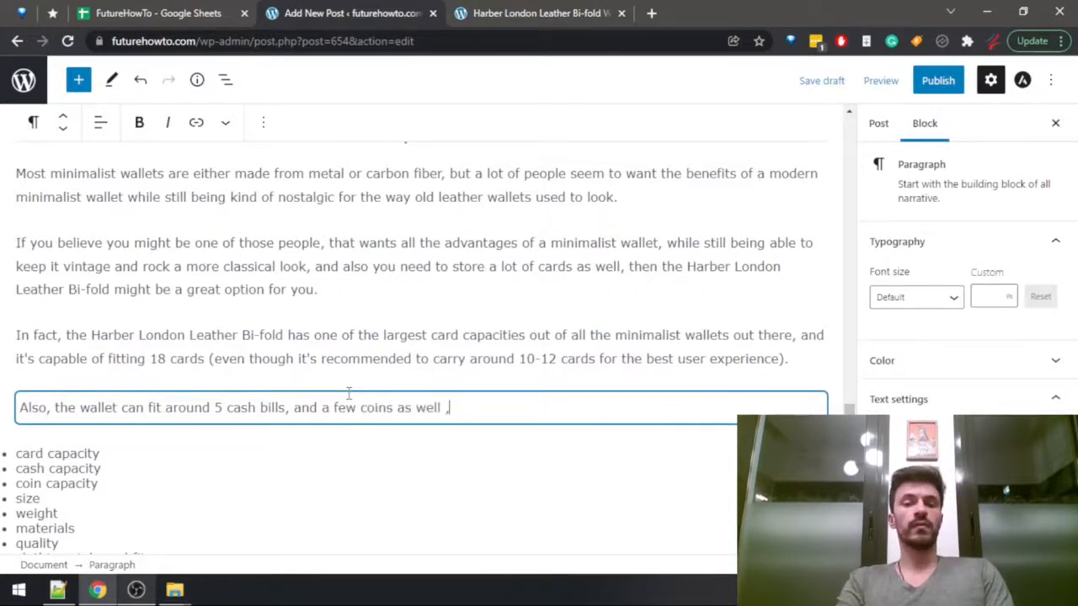
key("BackSpace")
type(", which")
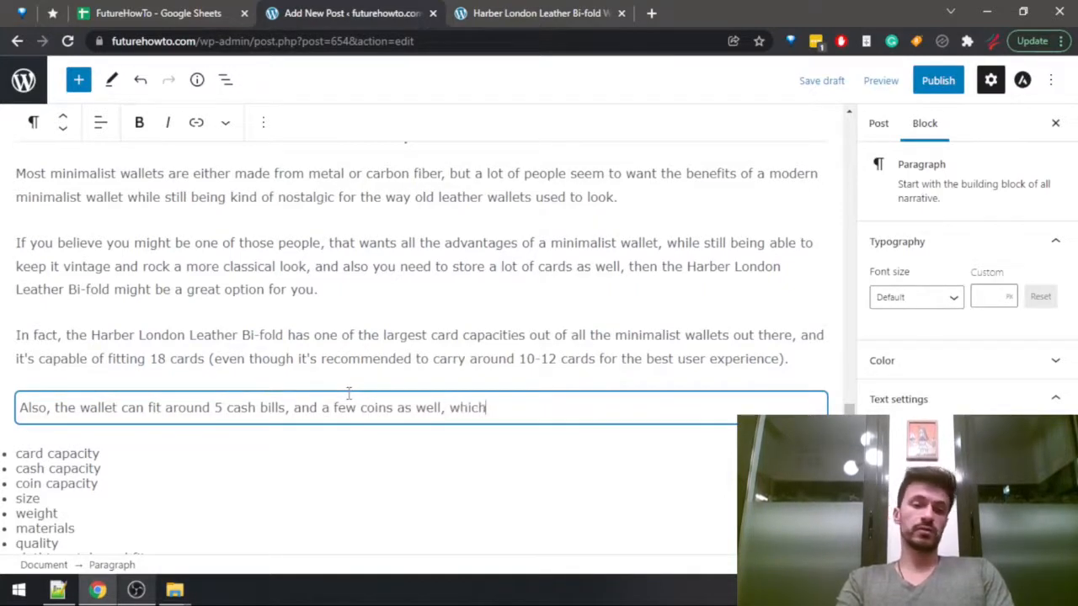
type(" is some")
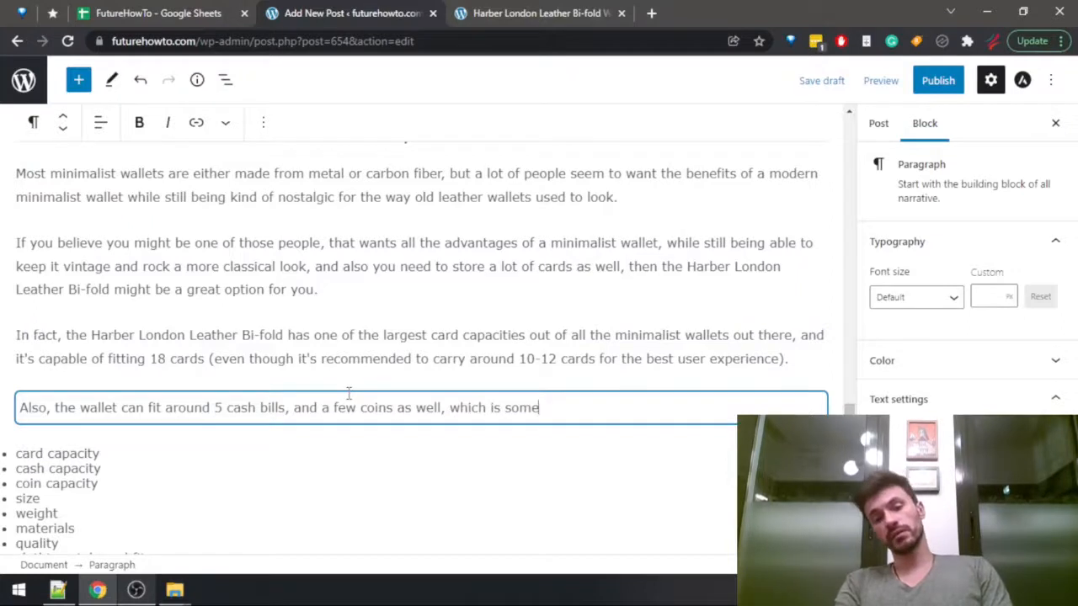
type("thing that most mini")
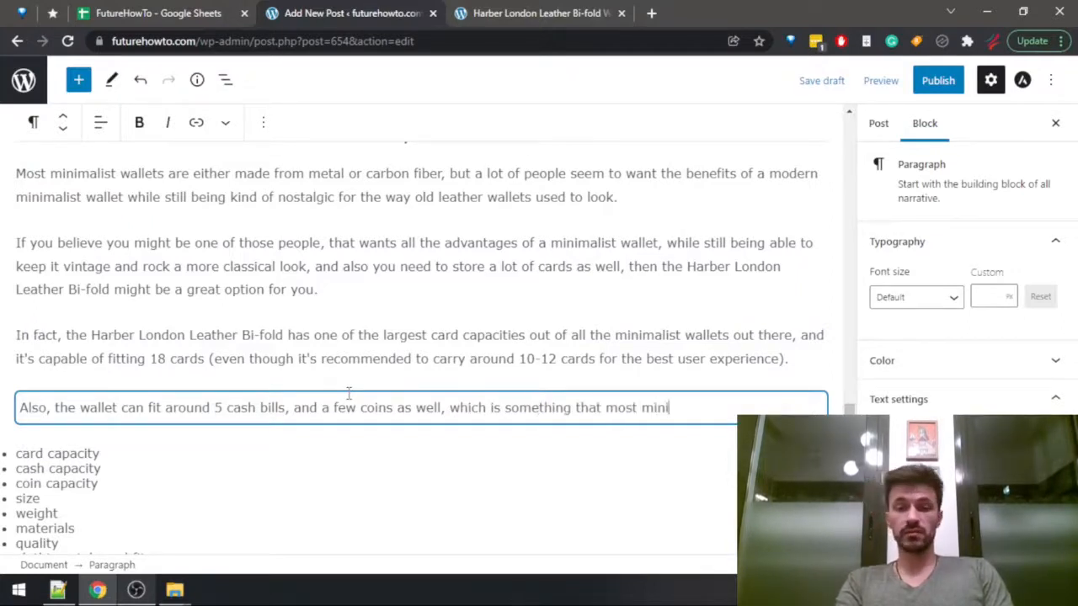
type("malist wallets actua")
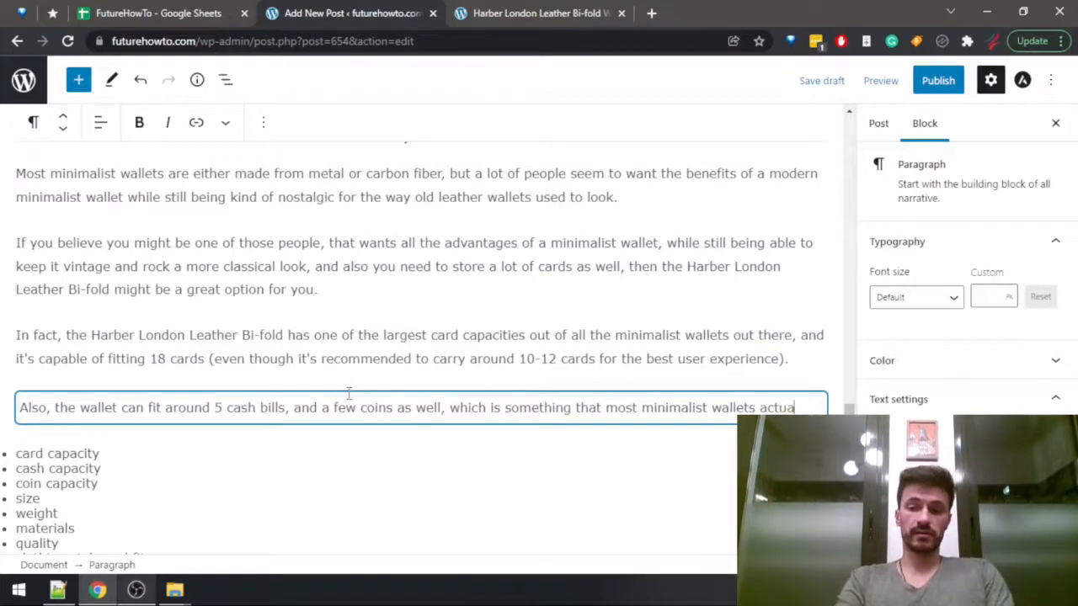
type("lly lack.")
Replace "something" with "a feature" in the sentence about cash bills and coins.
key("ctrl+Left")
key("ctrl+Left")
key("ctrl+Left")
key("ctrl+Left")
key("ctrl+Left")
key("ctrl+Left")
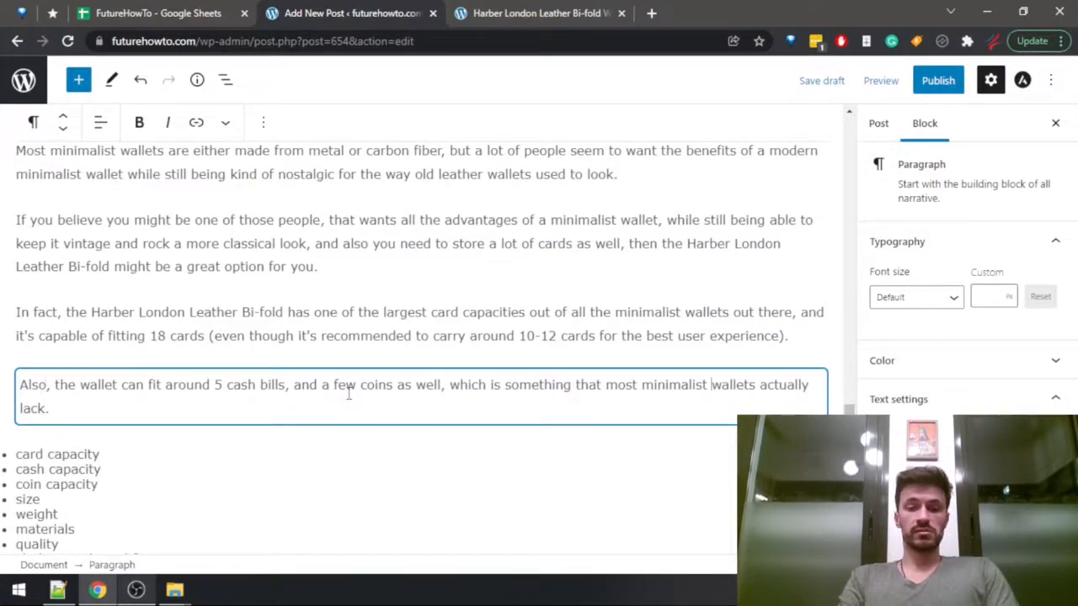
key("ctrl+shift+Left")
type("a feature")
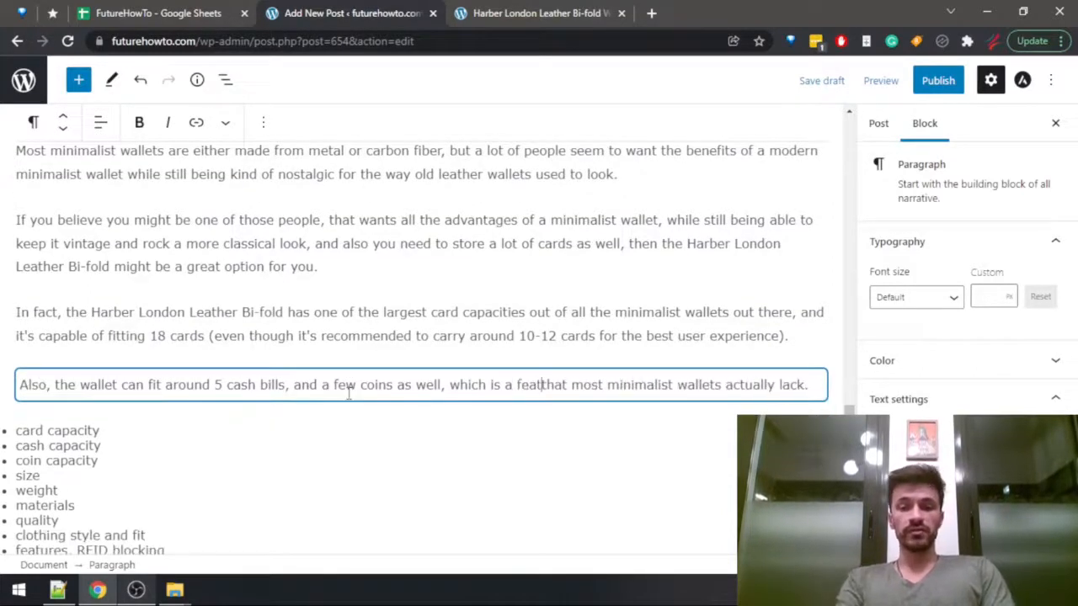
Switch to the FutureHowTo spreadsheet and insert an empty column between cashCapacity and rfidBlock in the Wallets Data sheet.
key("ctrl+shift+Tab")
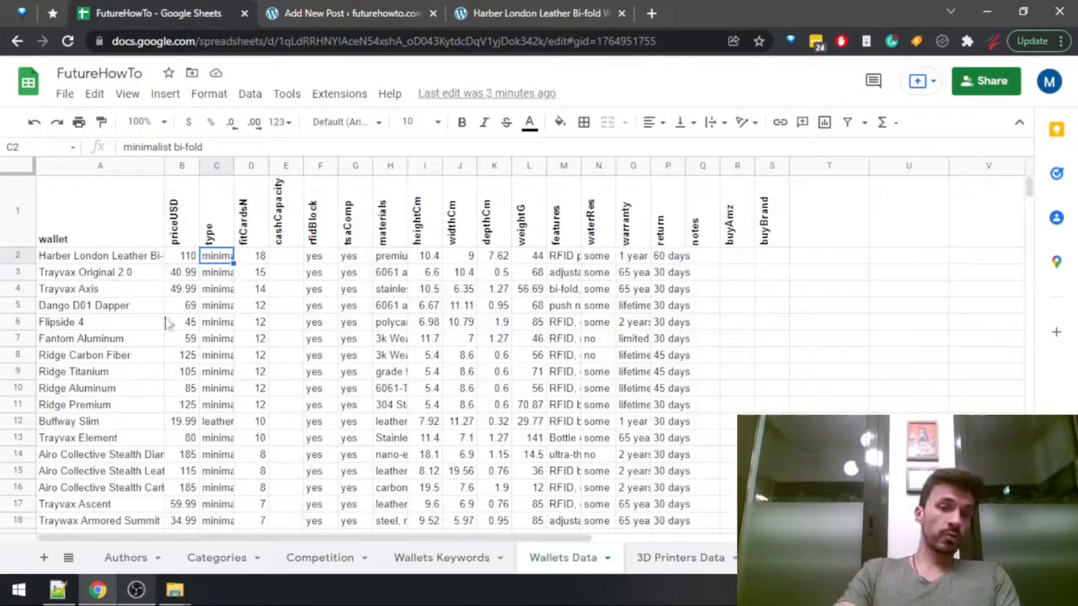
left_click(320, 166)
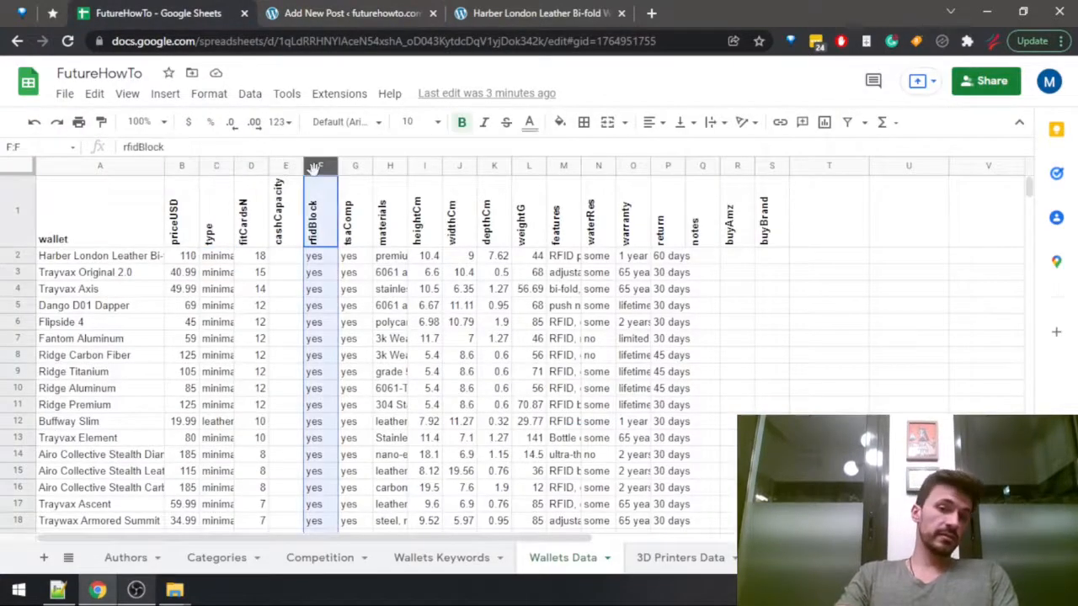
right_click(320, 166)
left_click(387, 235)
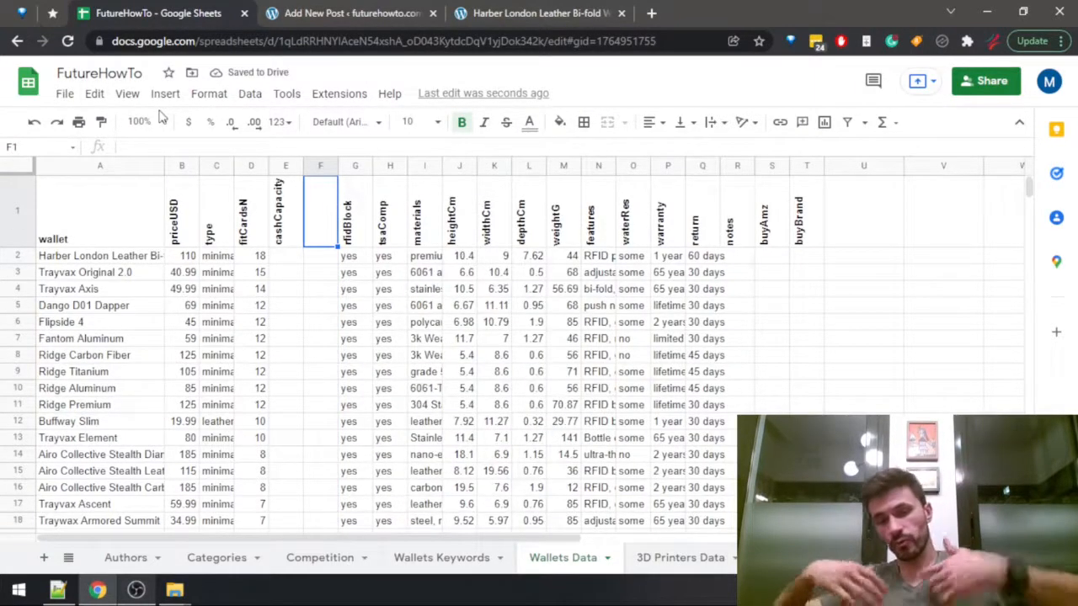
Enter "coinCapacity" as the header of the empty column F.
left_click(203, 142)
type("coinCapacit")
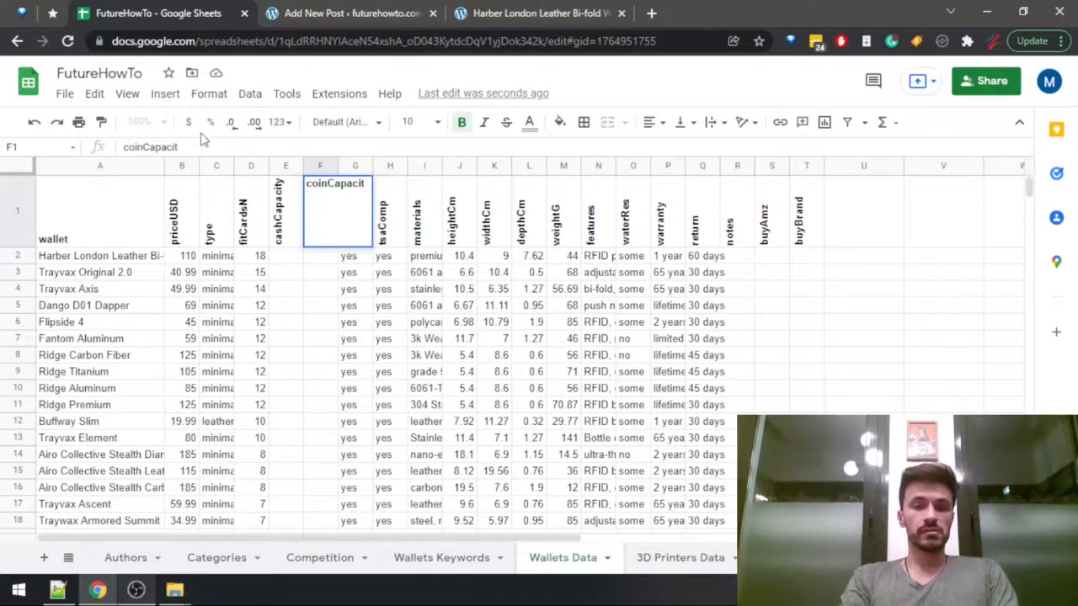
key("Return")
key("Up")
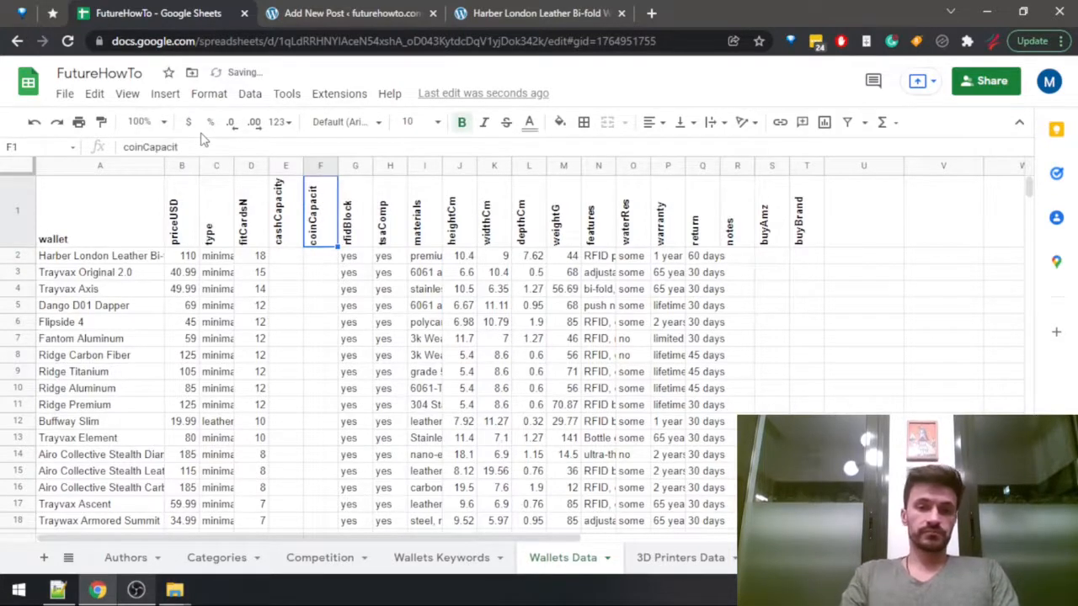
left_click(203, 145)
type("y")
key("Return")
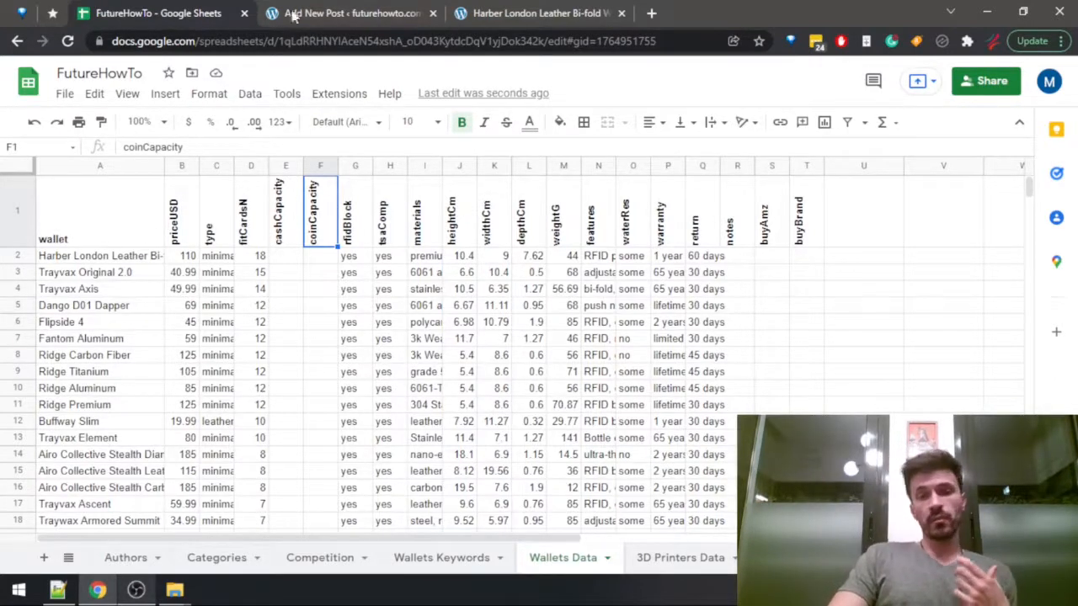
Return to the post draft and cut the card capacity, cash capacity and coin capacity items from the Harber London outline list.
left_click(329, 14)
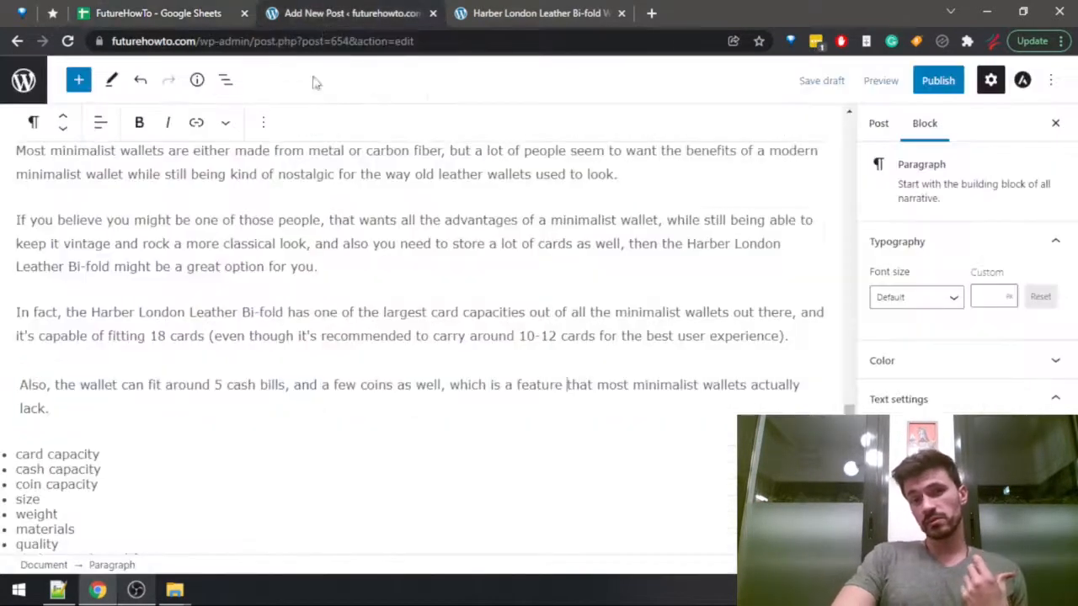
scroll(157, 320, "down", 2)
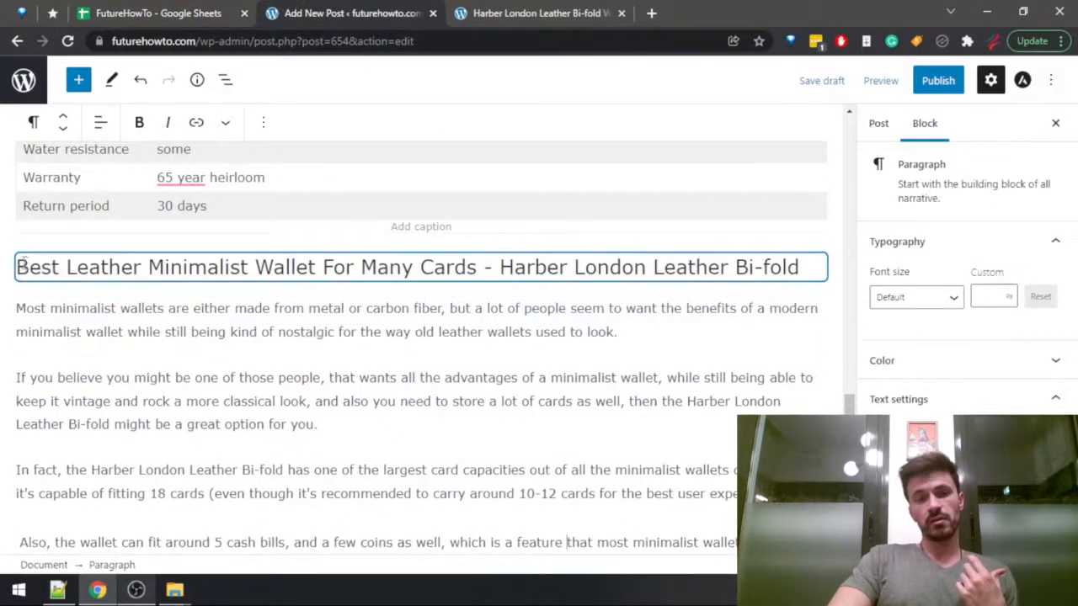
left_click_drag(17, 267, 480, 271)
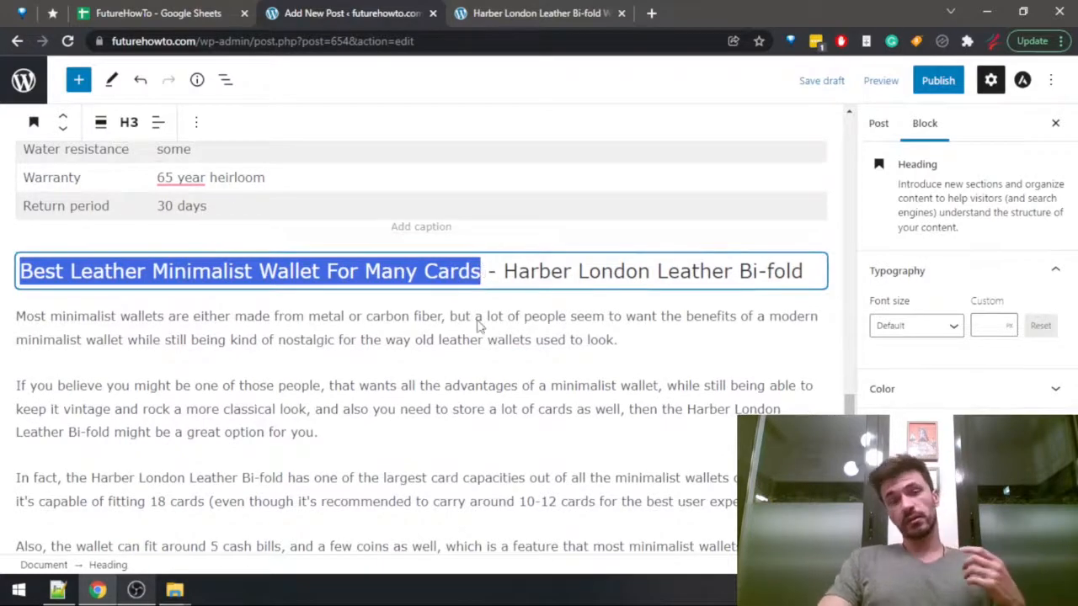
scroll(476, 328, "down", 4)
left_click(108, 257)
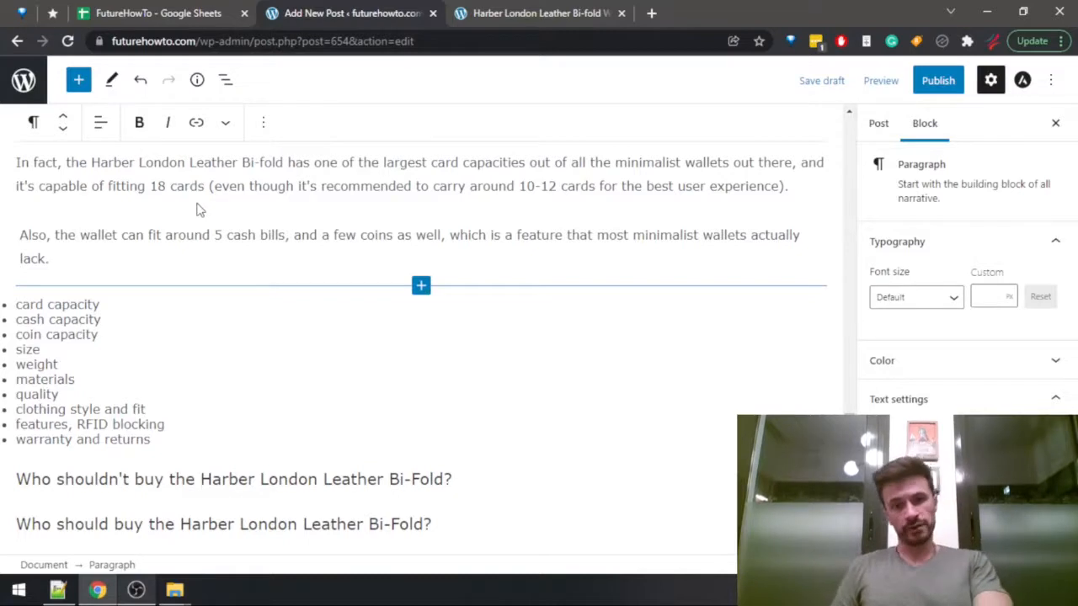
left_click_drag(126, 337, 4, 304)
key("ctrl+x")
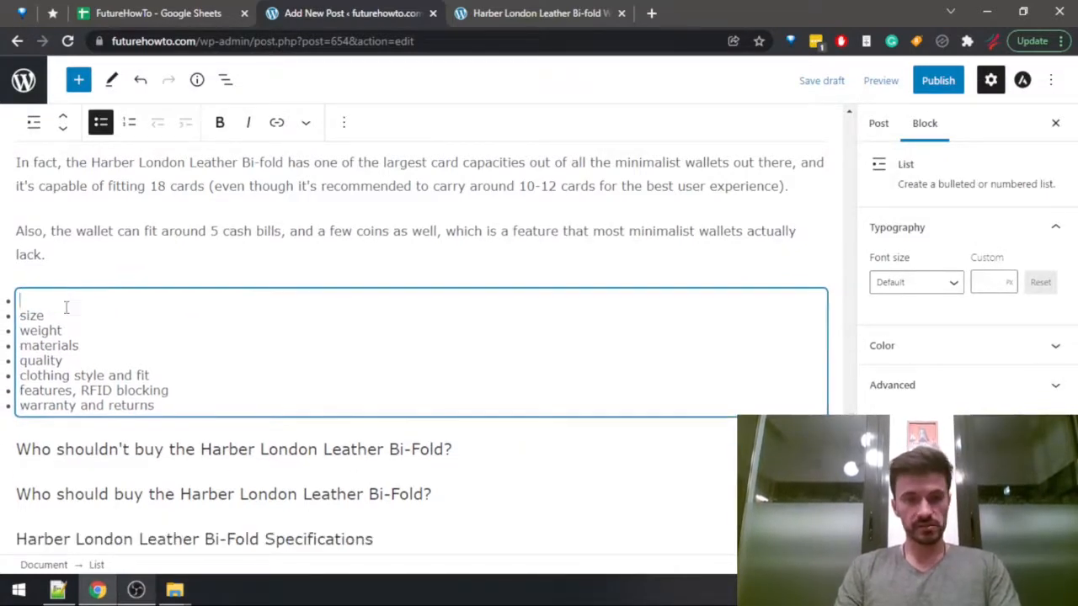
Check the Harber London wallet's weight, height, width and depth in the Wallets Data sheet.
key("ctrl+1")
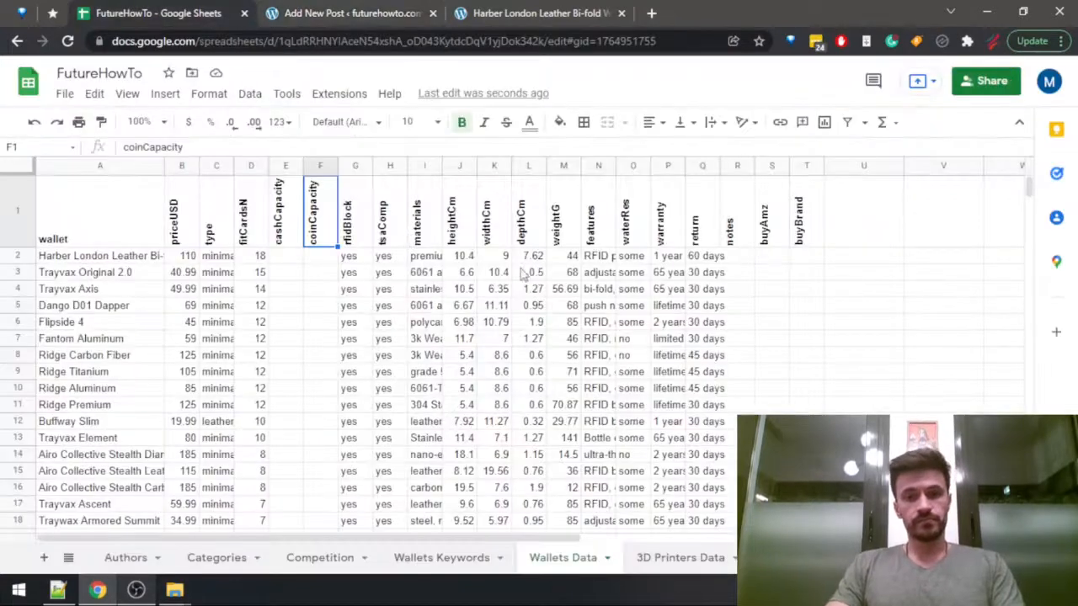
left_click(571, 257)
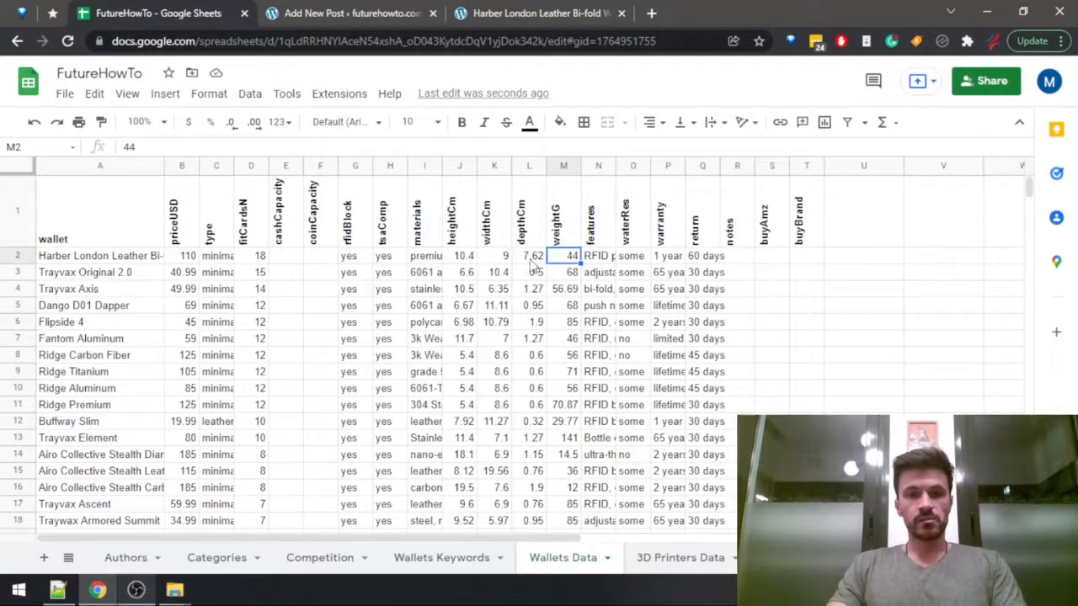
left_click_drag(536, 257, 468, 257)
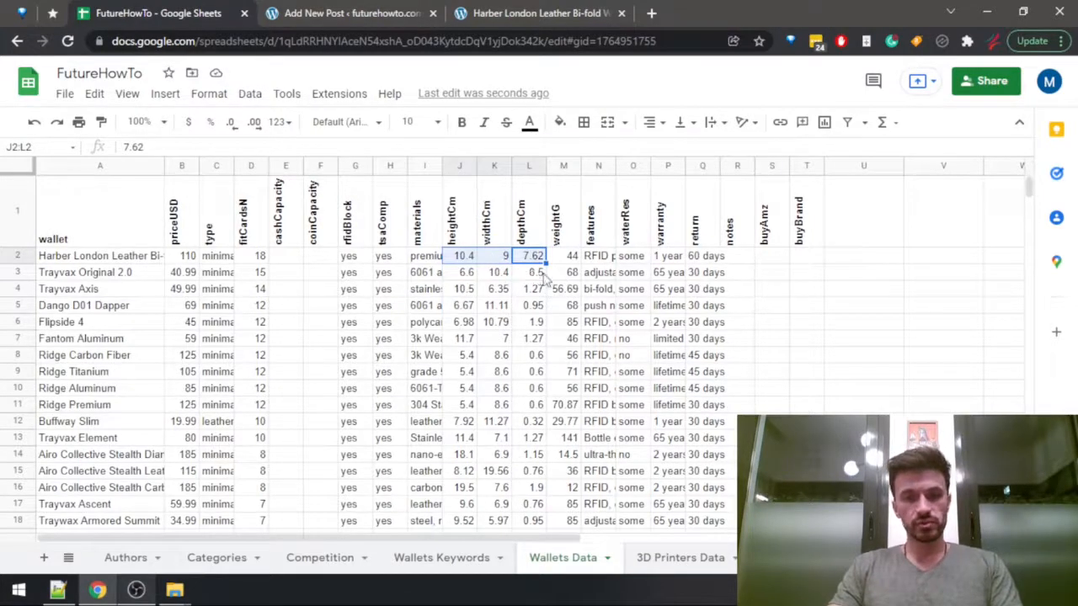
left_click(534, 257)
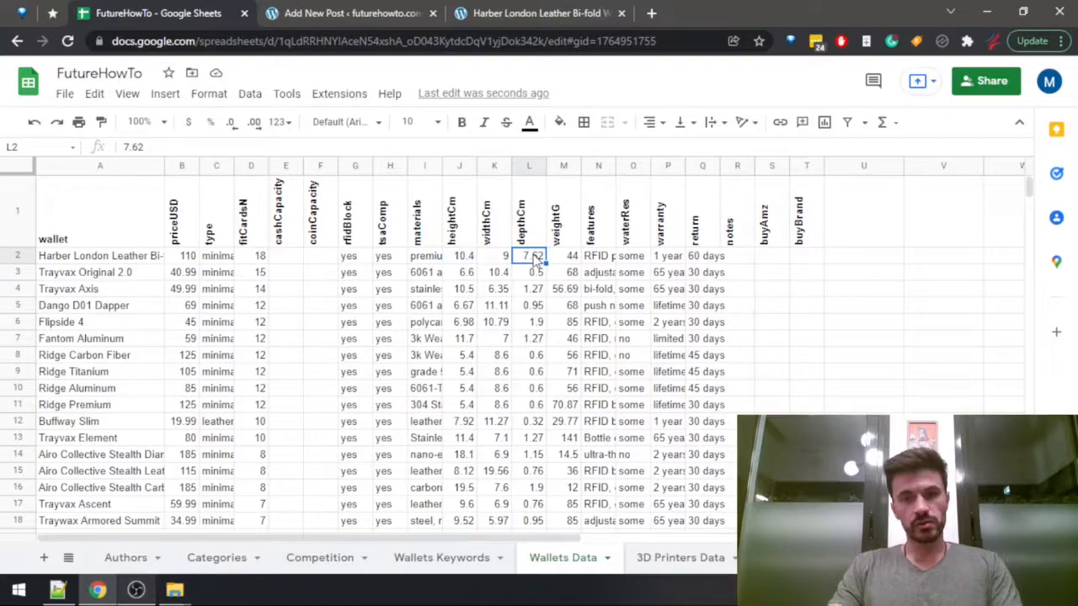
Look through the Harber London review preview for size and weight details, then return to the Wallets Data sheet.
left_click(505, 13)
scroll(516, 375, "up", 5)
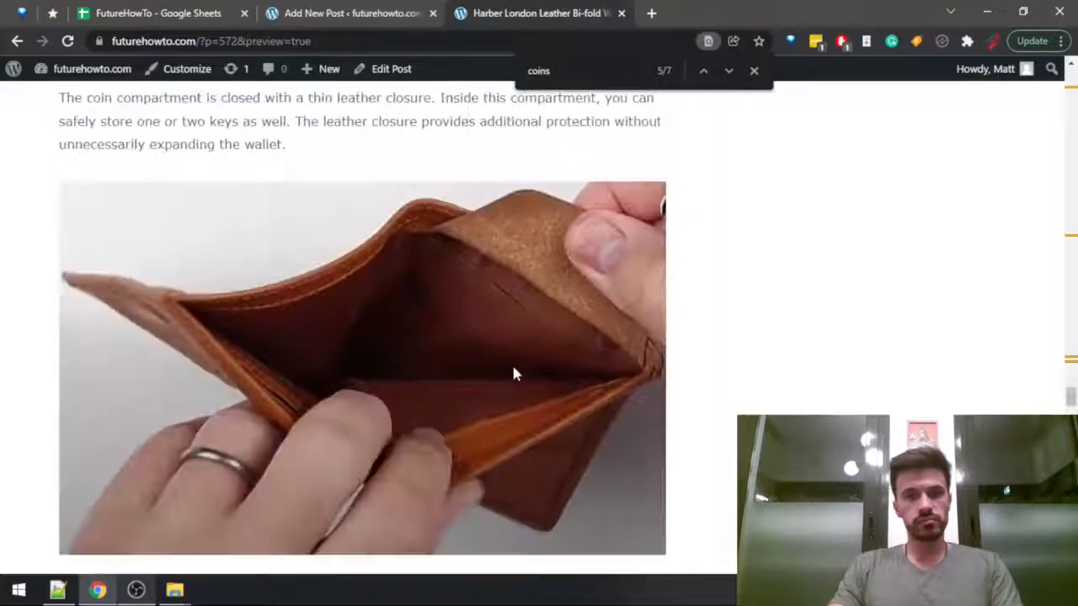
scroll(516, 375, "up", 15)
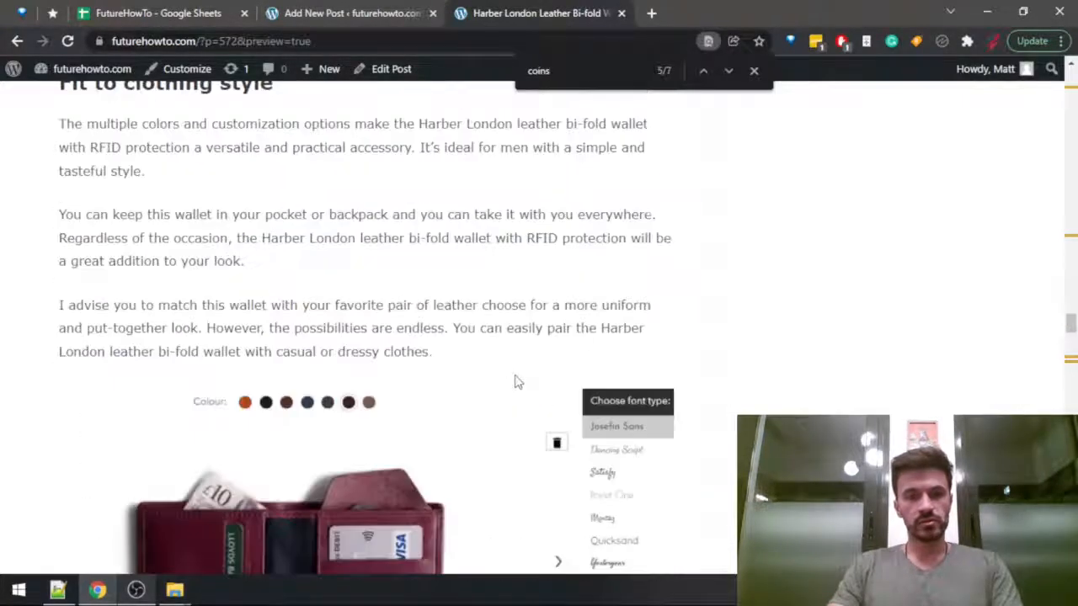
scroll(516, 387, "up", 10)
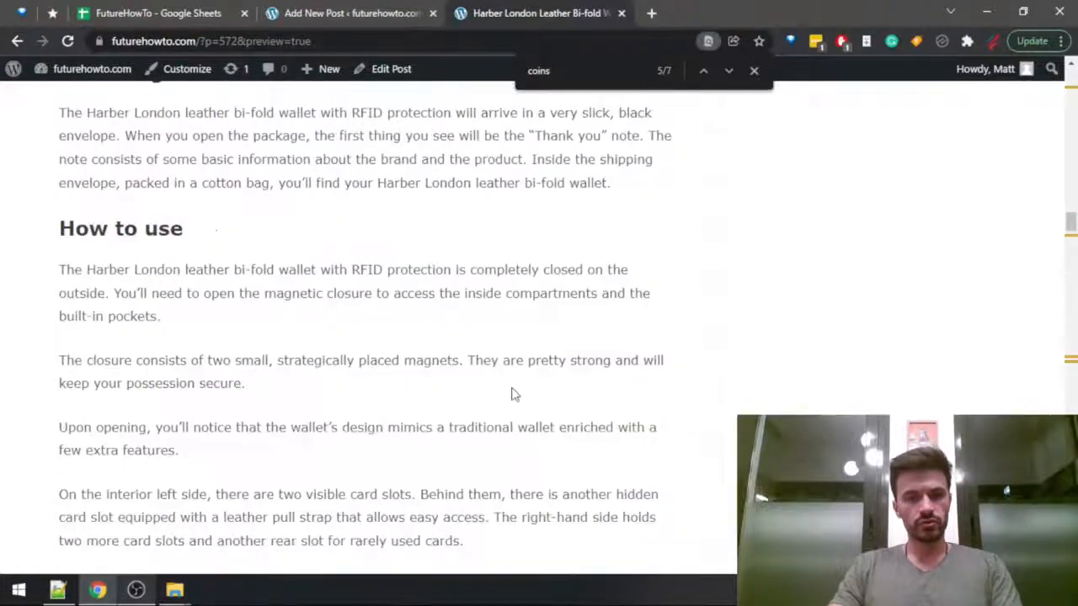
scroll(516, 394, "up", 20)
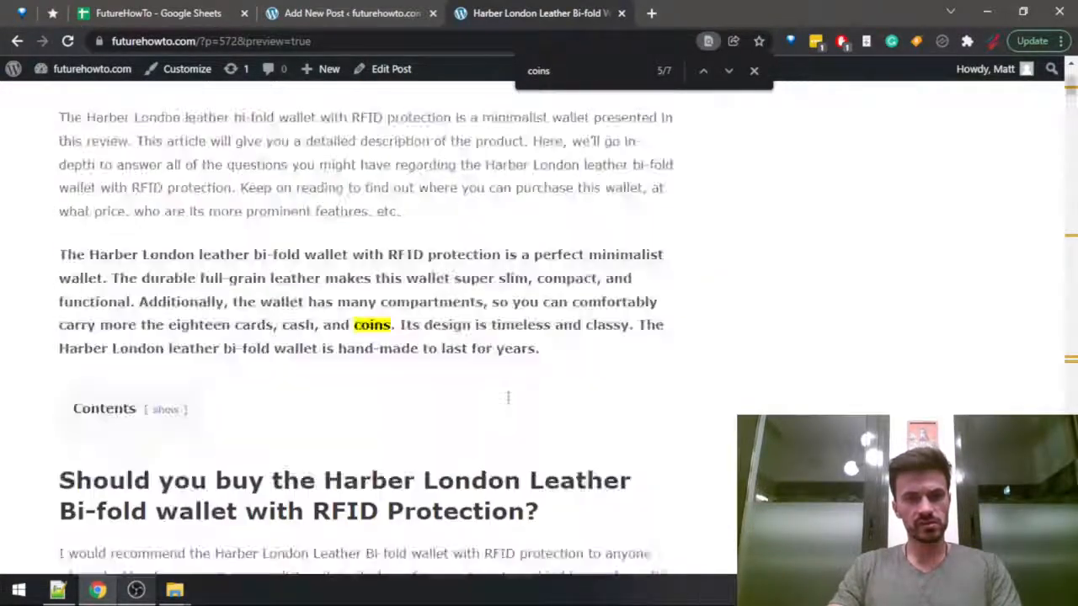
scroll(508, 397, "down", 5)
scroll(510, 392, "down", 2)
scroll(512, 394, "up", 2)
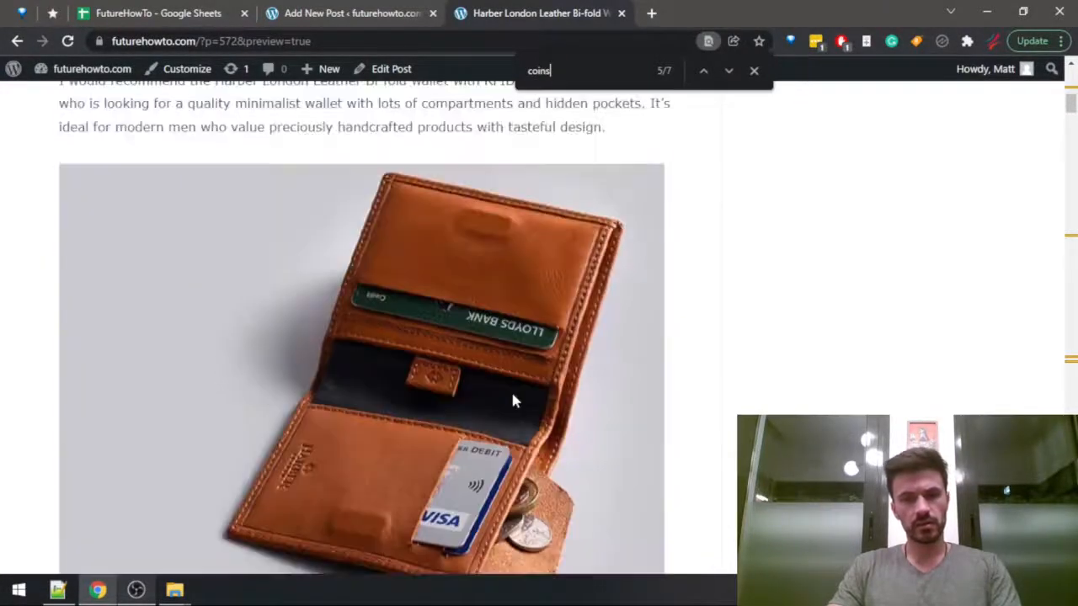
key("ctrl+shift+Tab")
key("ctrl+shift+Tab")
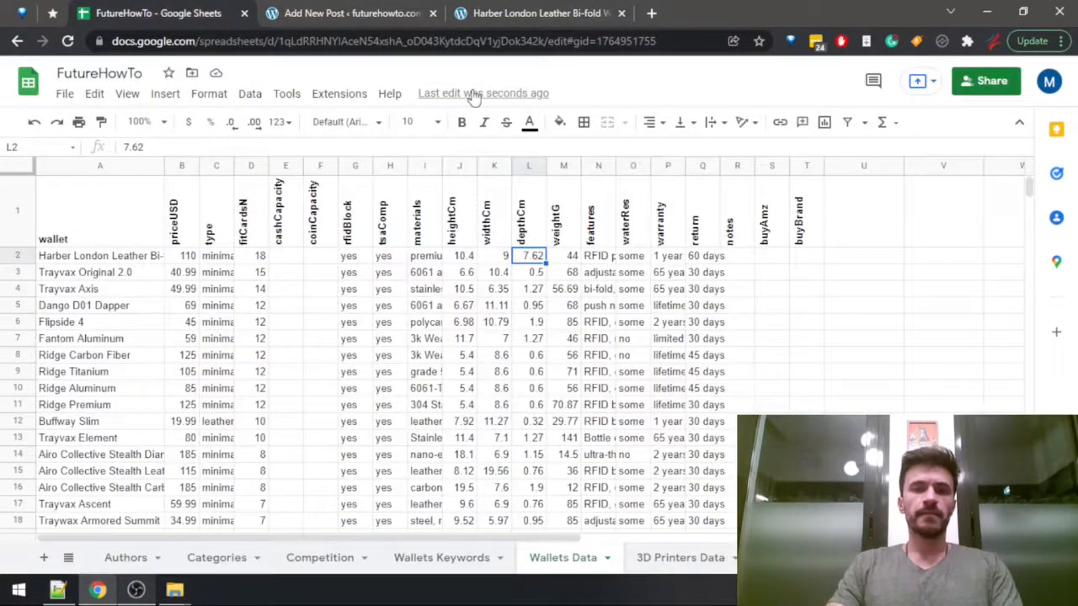
Add a paragraph to the post draft: "Because of the large capacity, the wallet is also quite big in size compared to other minimalist options.".
key("ctrl+Tab")
left_click(78, 249)
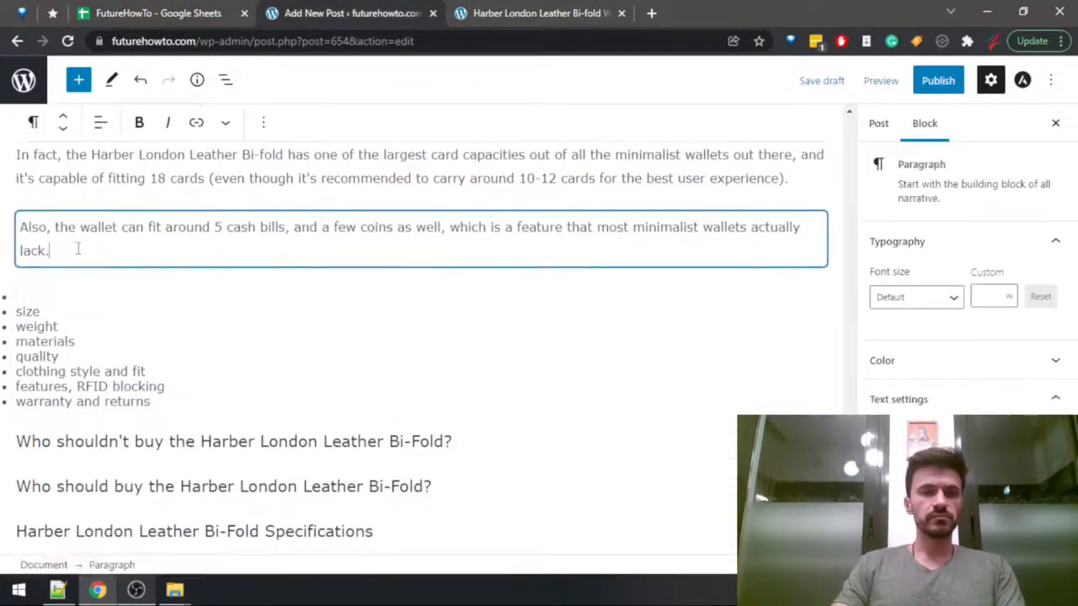
key("Return")
type("Be")
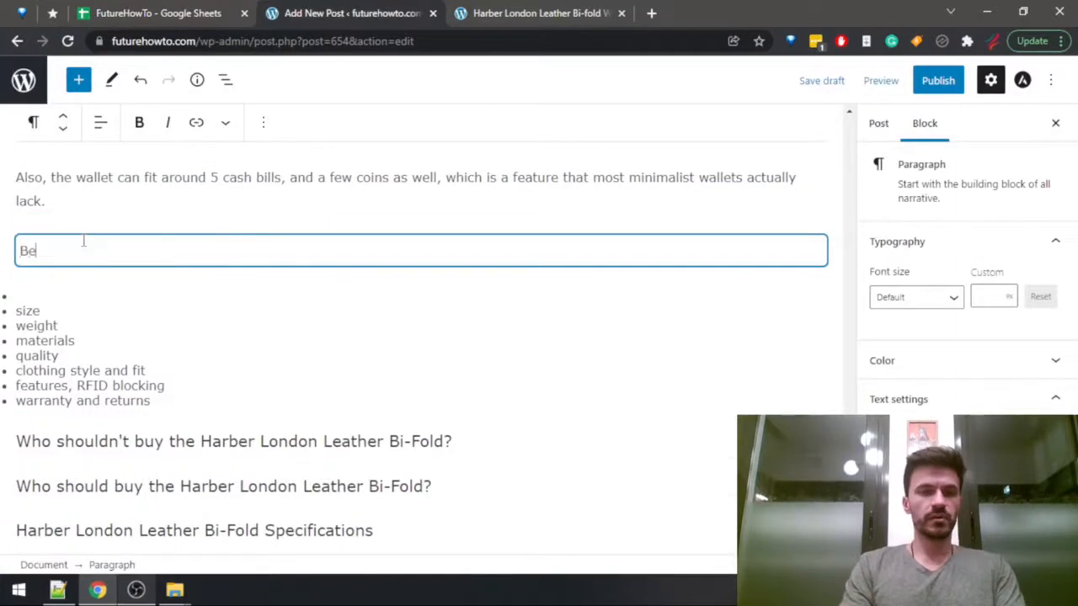
type("cause of the ")
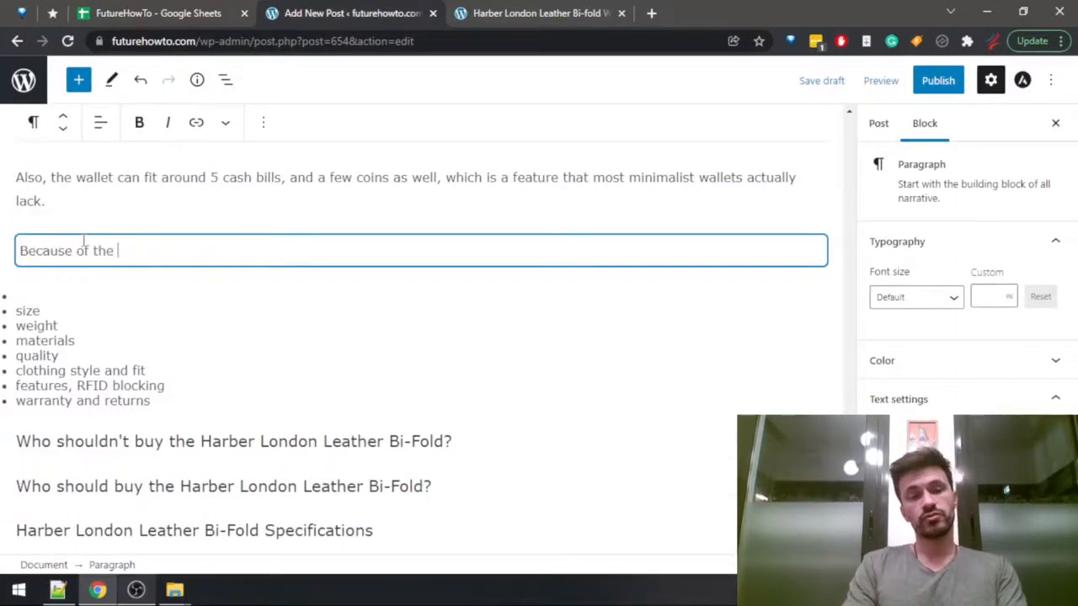
type("large capacity, th")
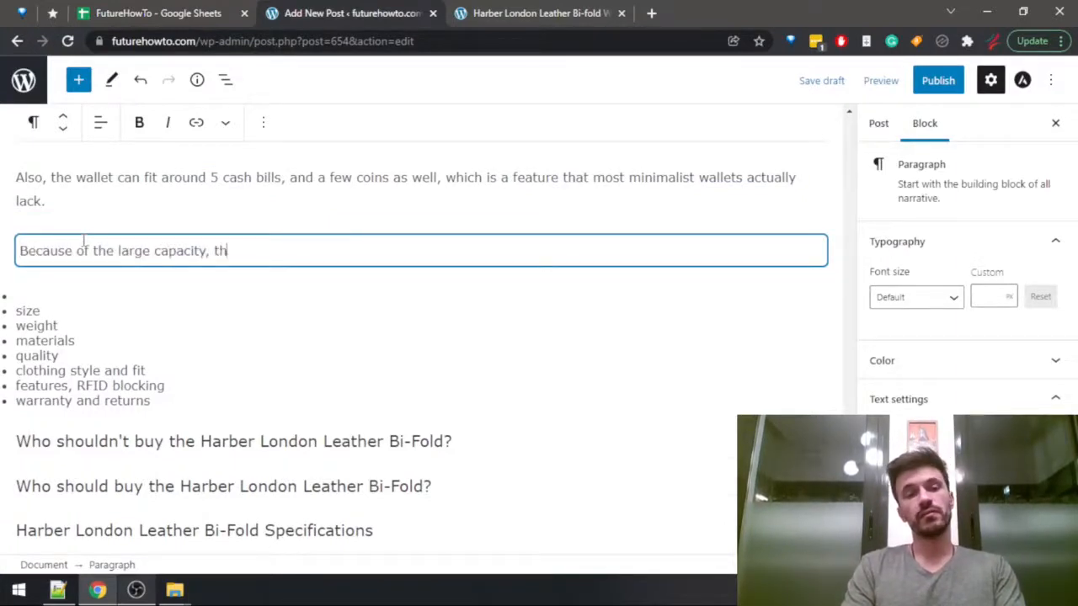
type("e wallet is also")
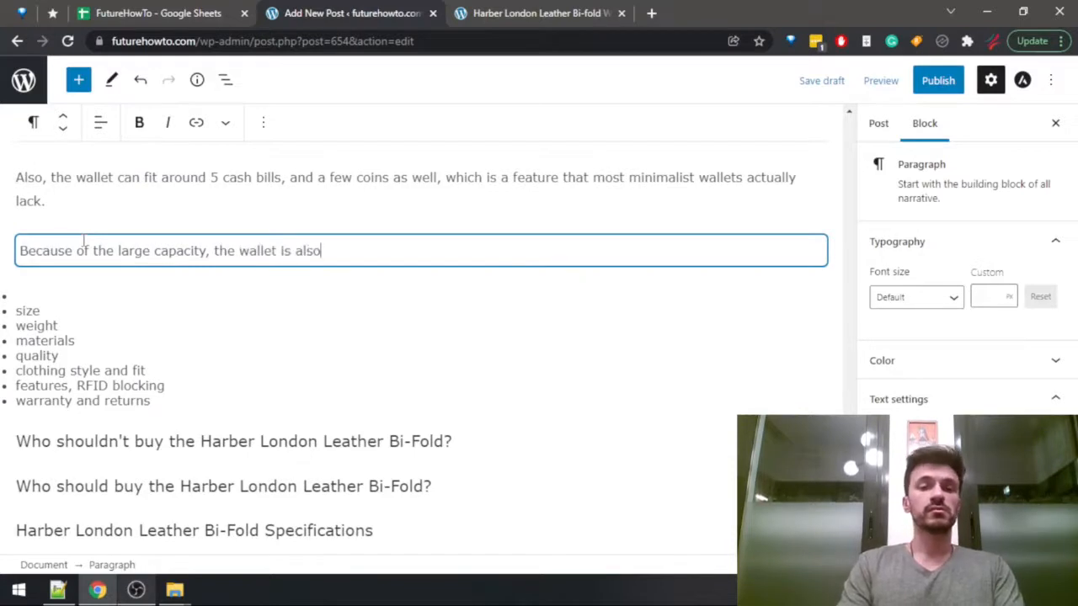
type(" quite ")
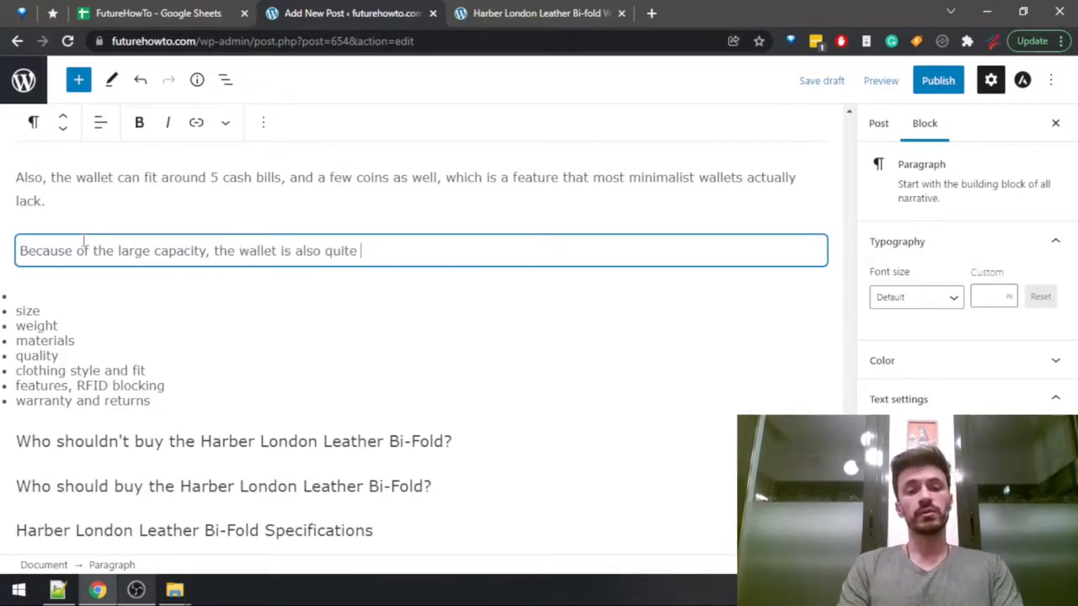
type("big inside")
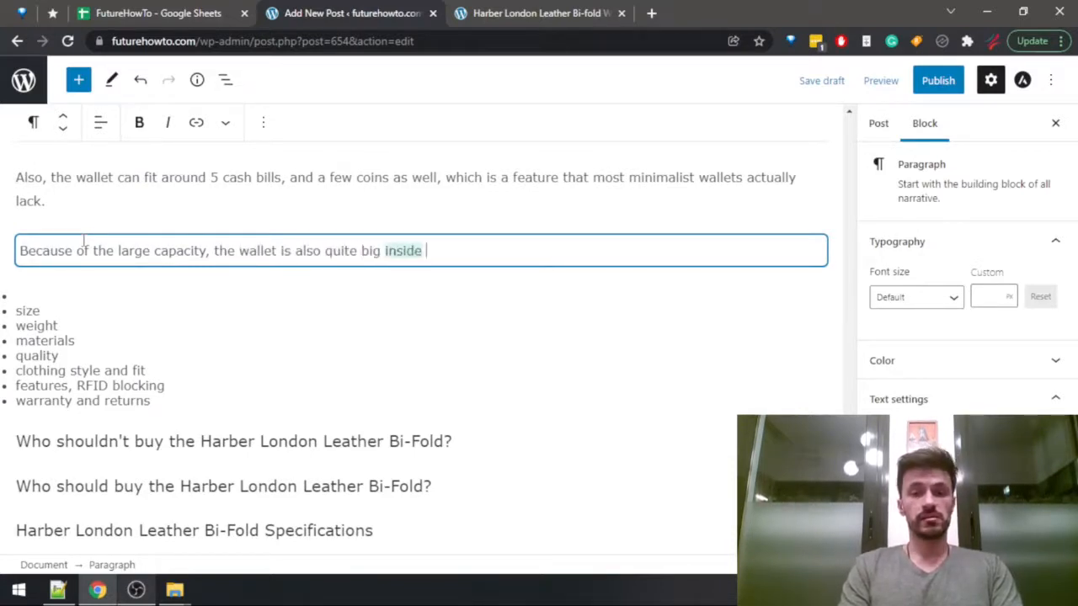
key("BackSpace")
key("BackSpace")
key("BackSpace")
key("BackSpace")
key("BackSpace")
type("s")
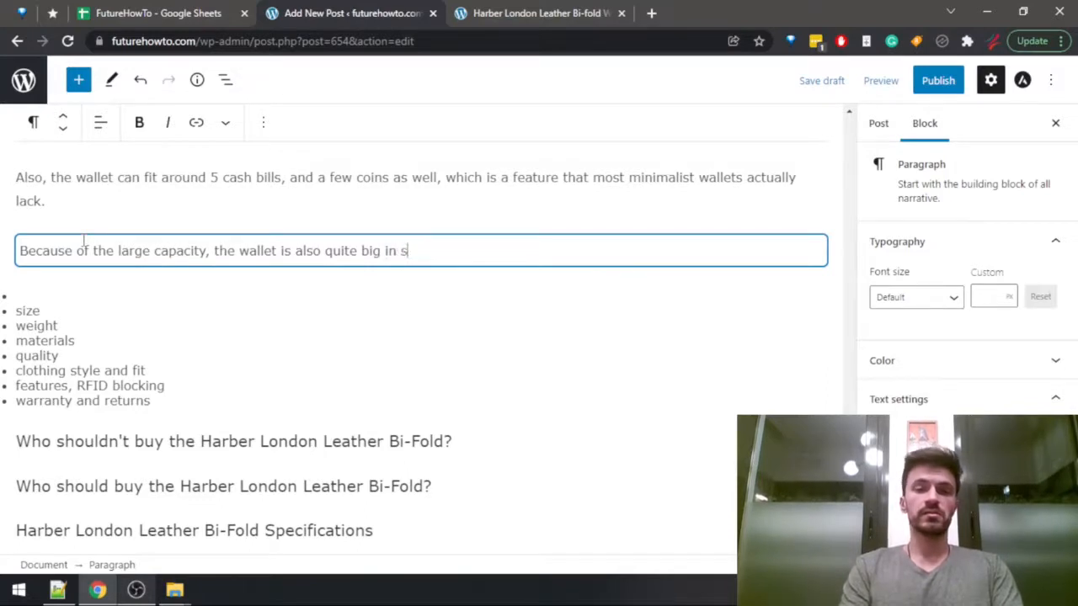
type("ize compared to ")
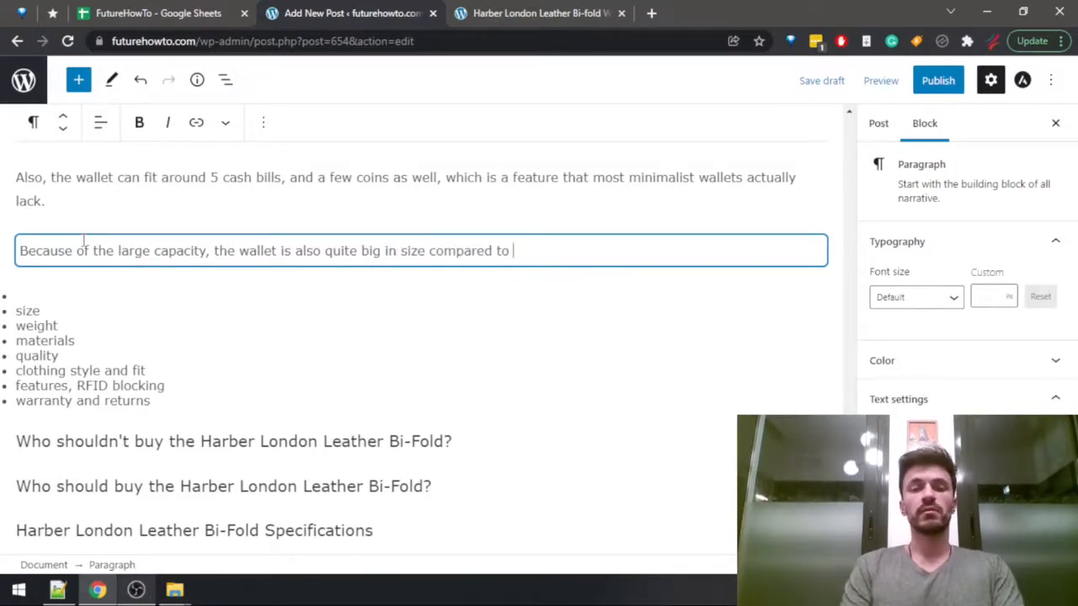
type("other ")
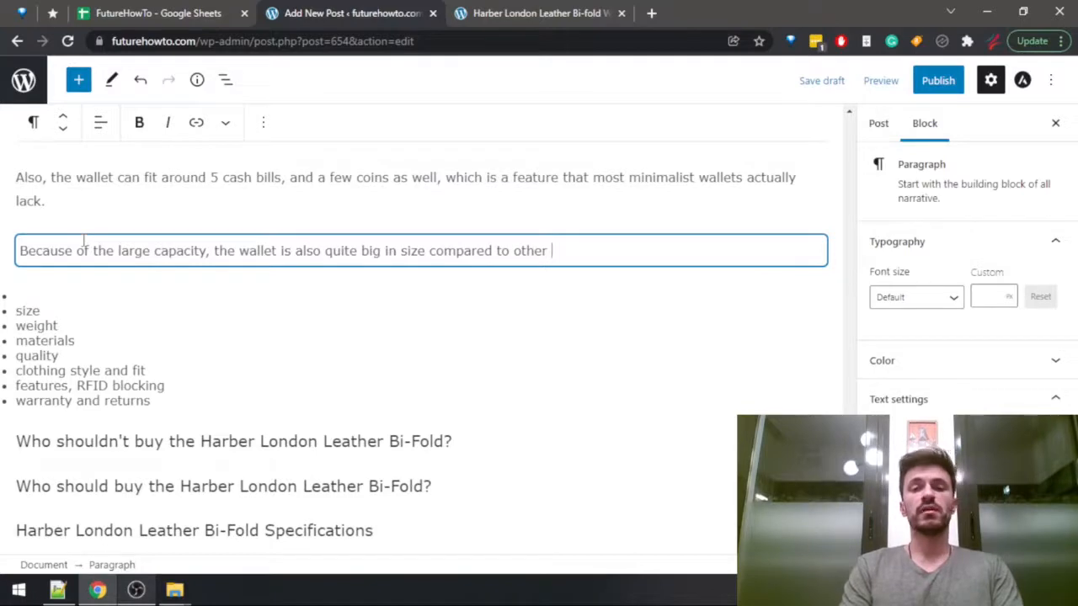
type("minimalist options.")
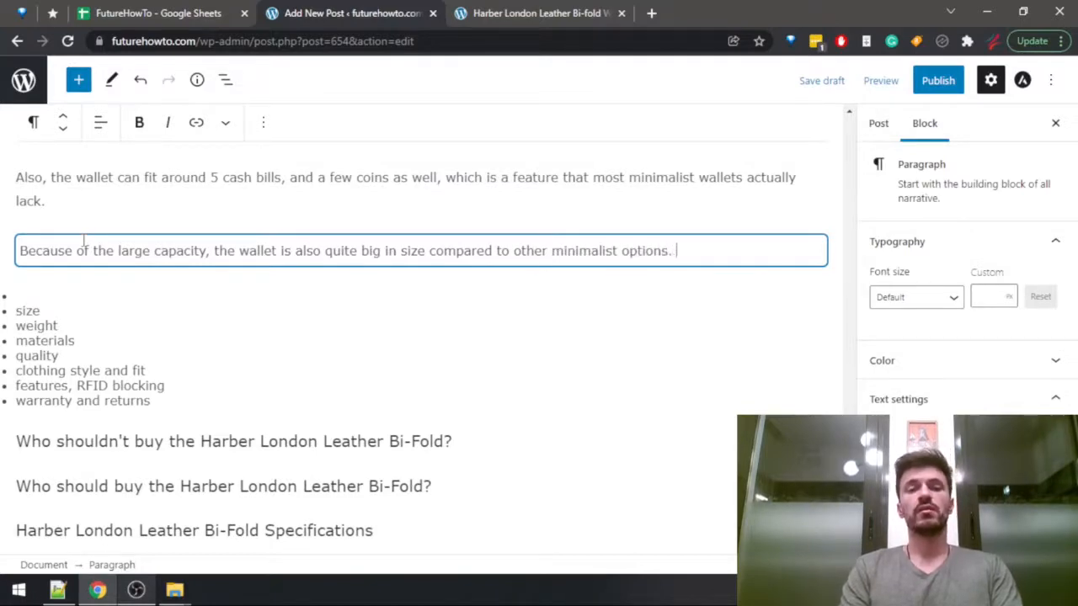
Continue with "The interesting thing here, however, is that the wallet is still very light in weight", checking its weight in the Wallets Data sheet.
key("ctrl+shift+Tab")
key("ctrl+Tab")
type("Surpris")
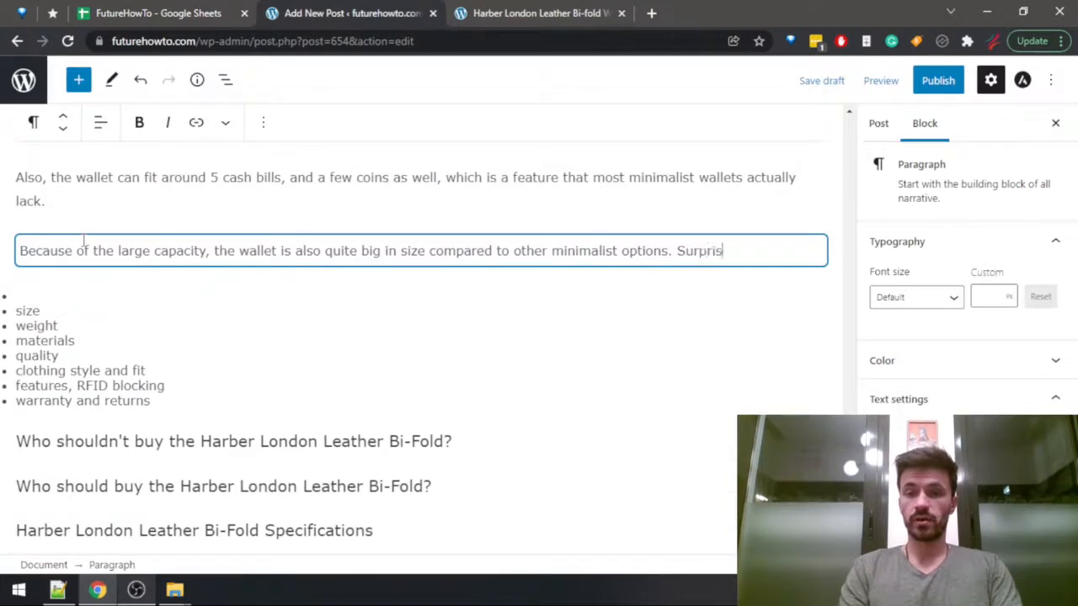
key("ctrl+BackSpace")
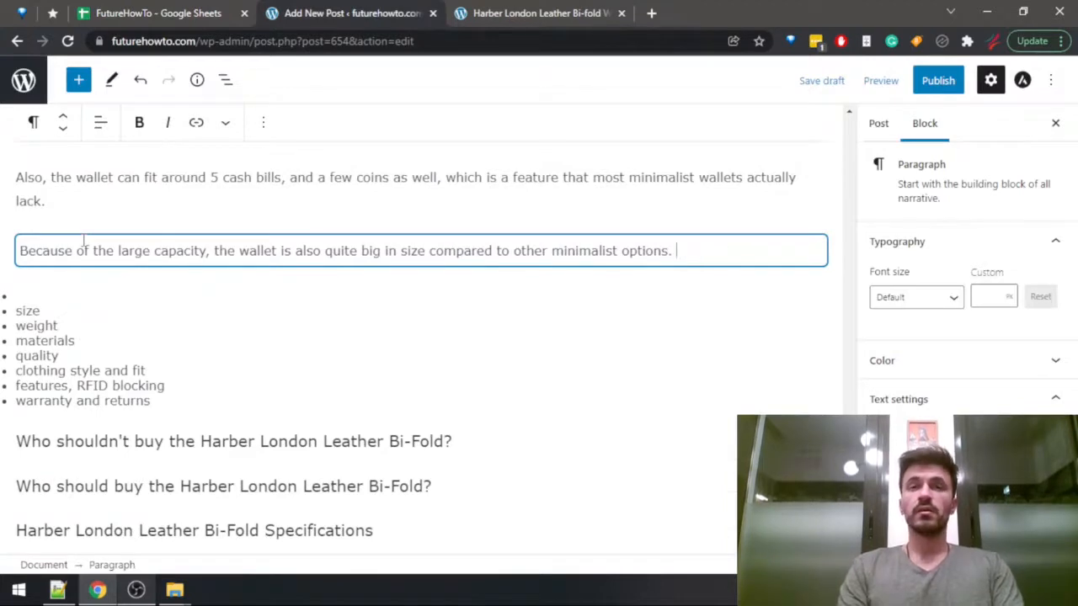
type("T")
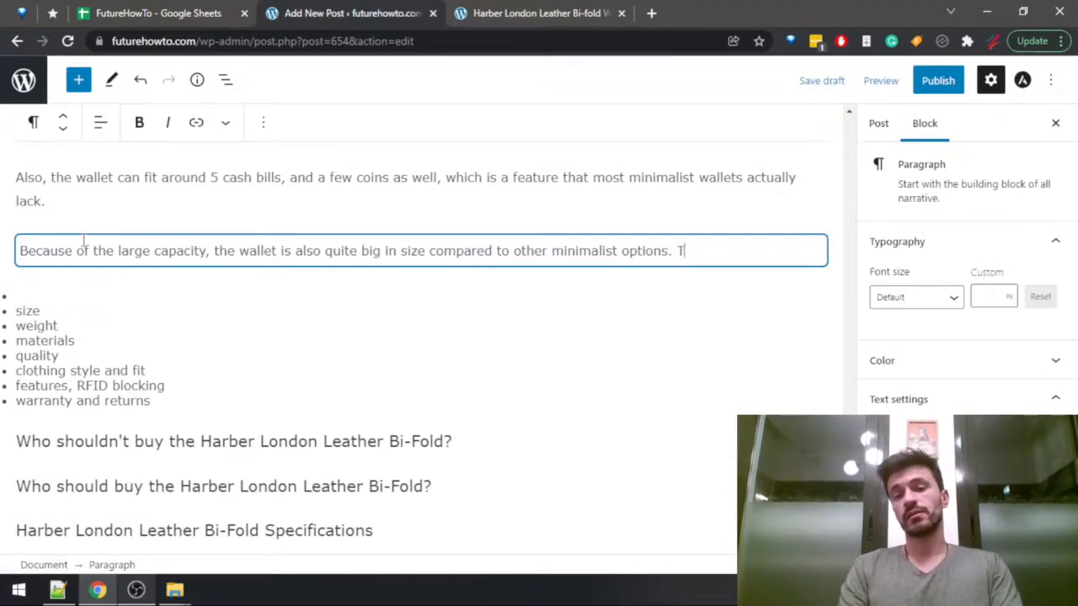
type("he interesting thing h")
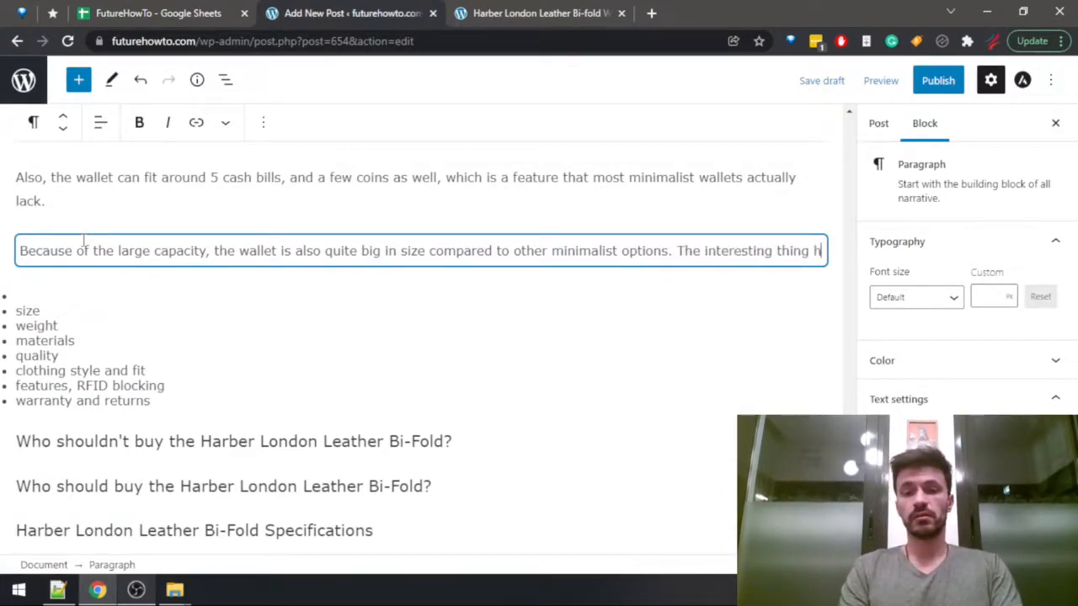
type("ere, however, is ")
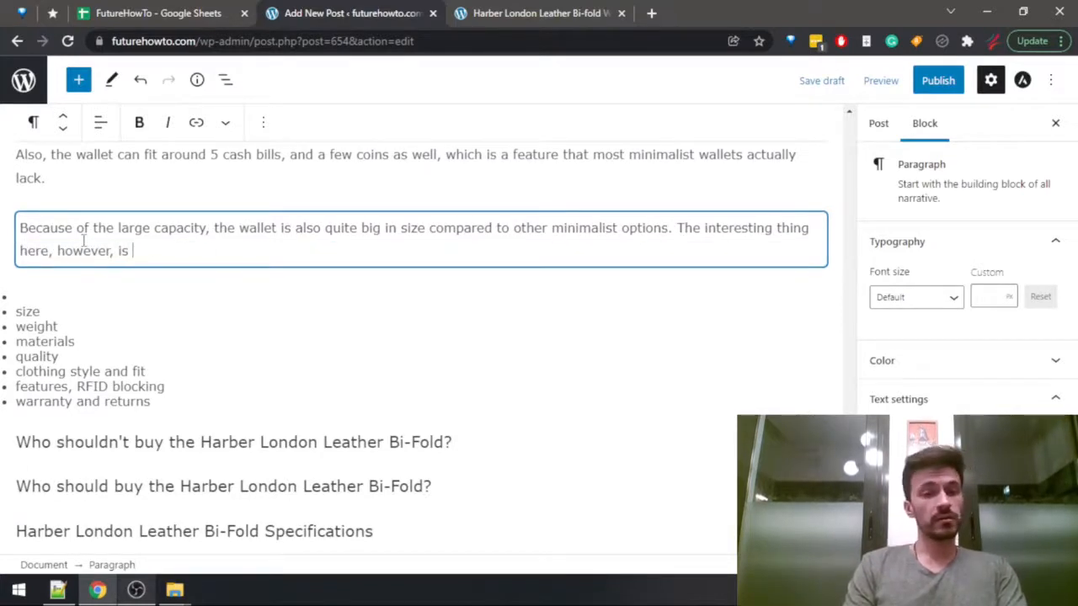
type("that the wallet i")
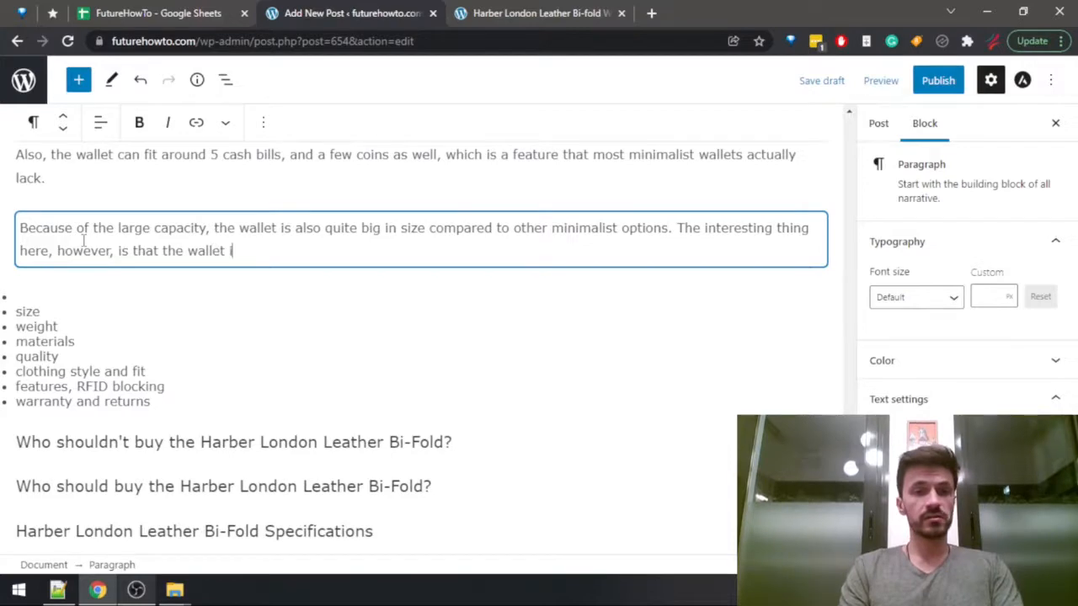
key("ctrl+1")
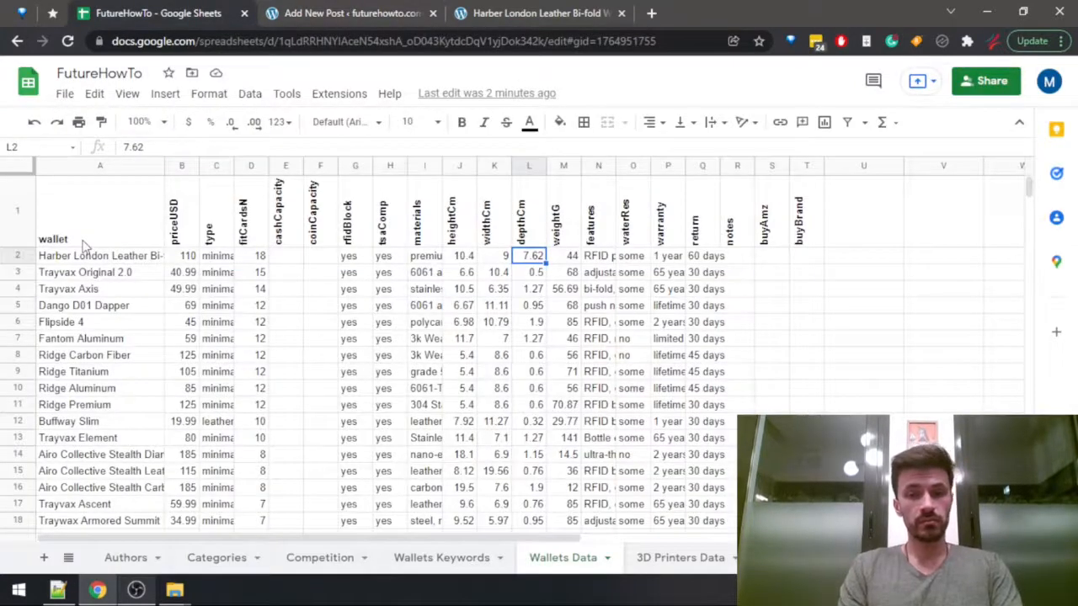
key("Right")
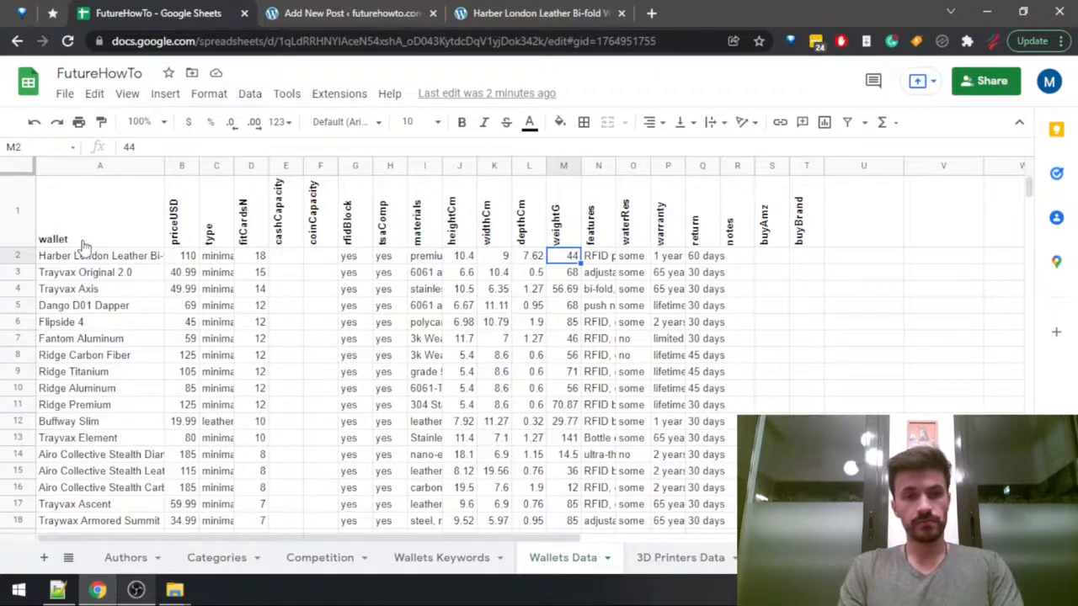
key("ctrl+2")
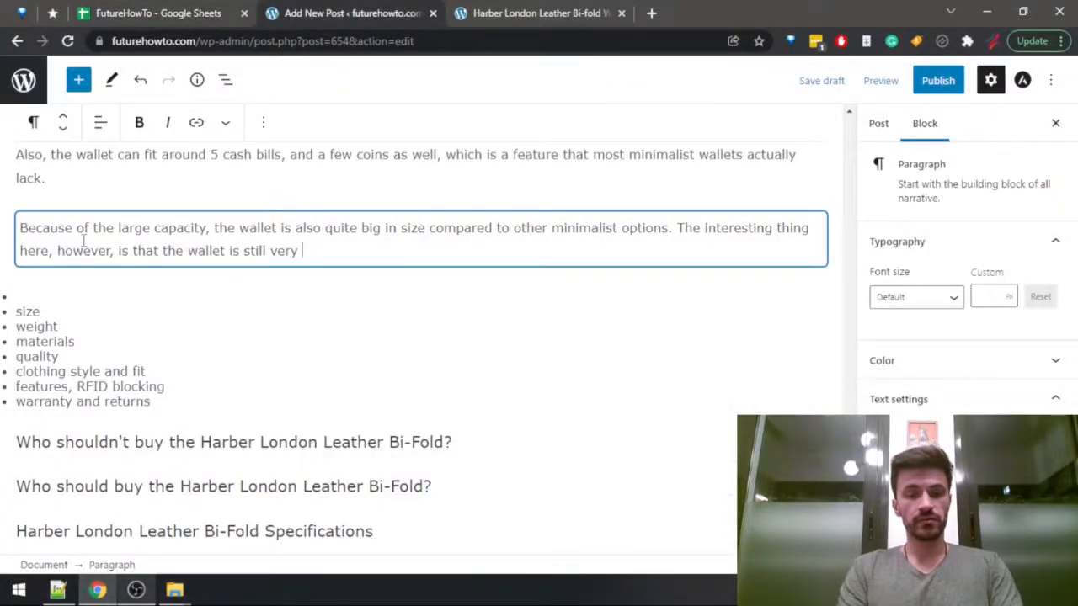
type("light in weight")
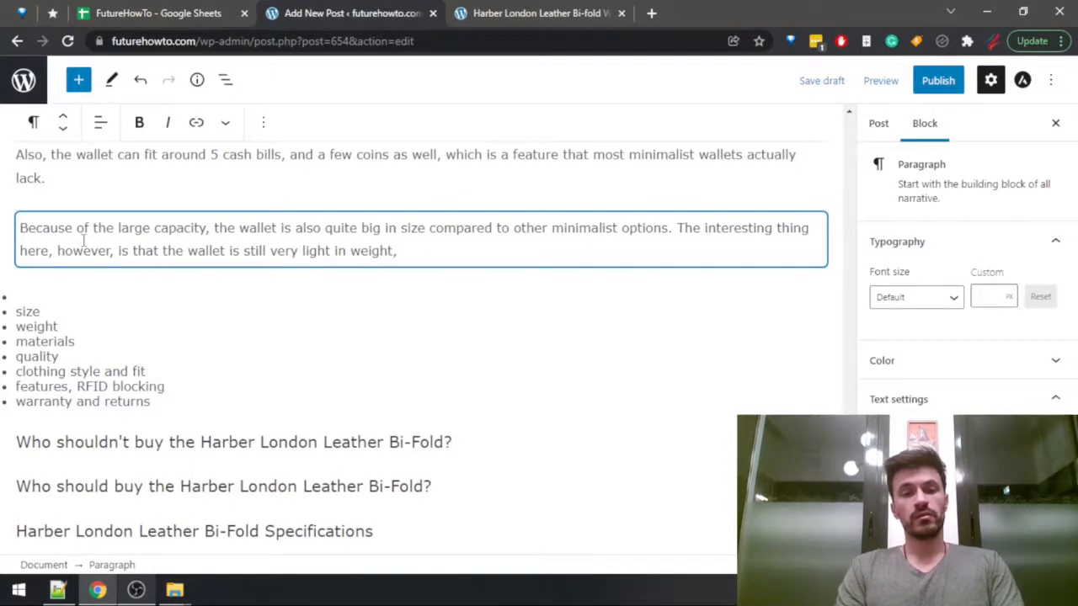
type(", an")
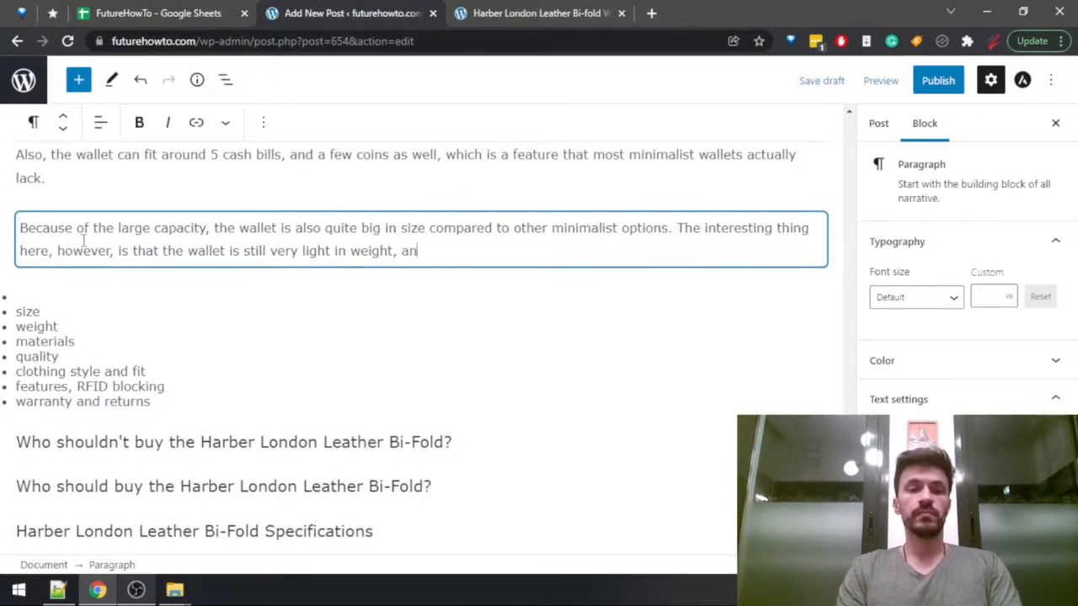
type("d that's ")
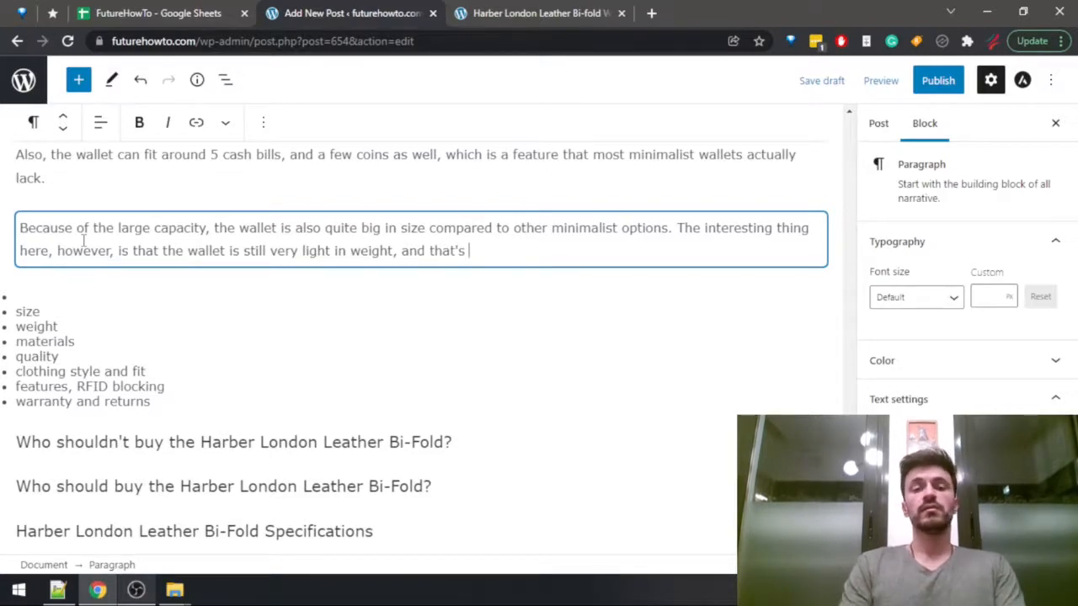
type("because unlike the other op")
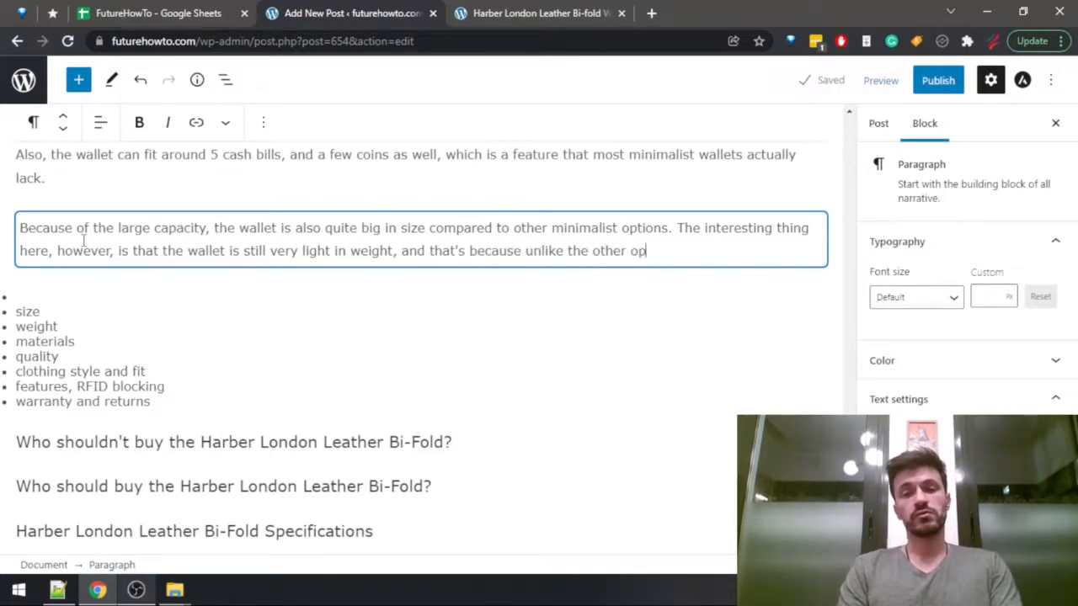
type("tions, it is ")
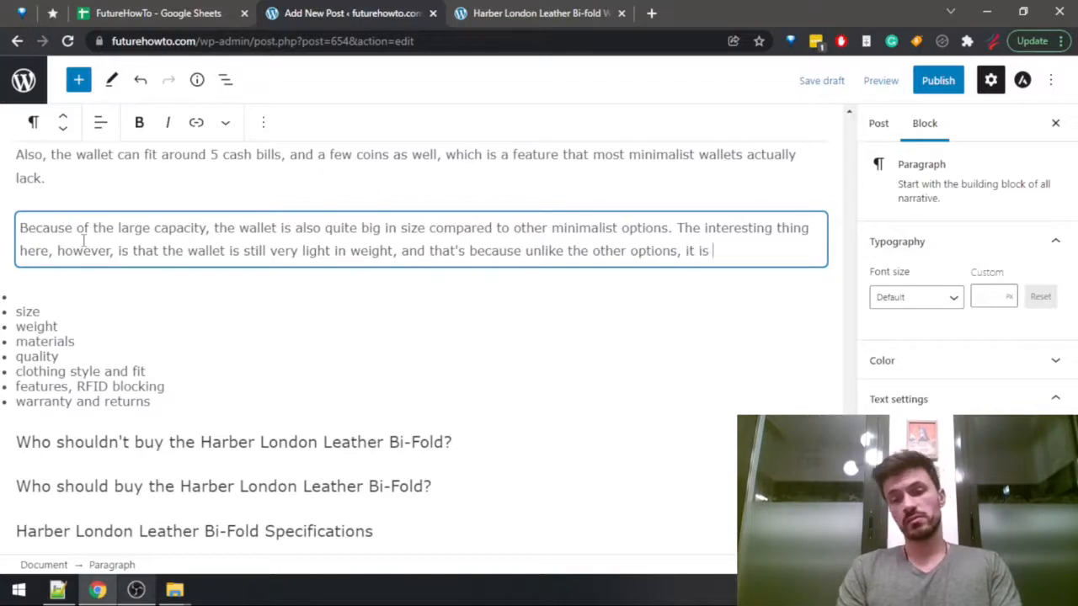
type("made out ")
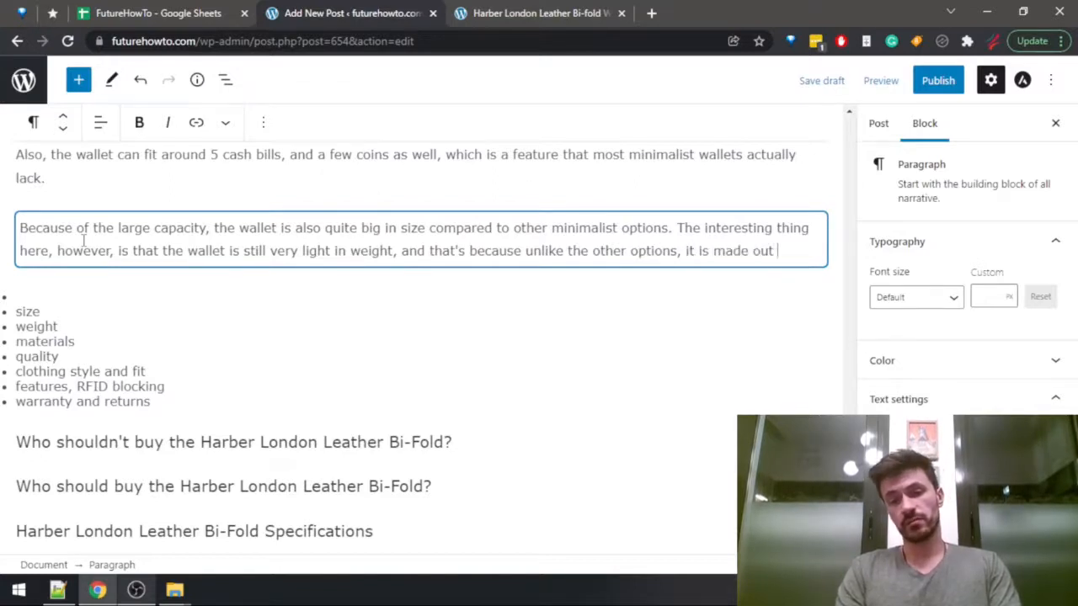
type("of leather.")
Delete the empty, size and weight items from the Harber London outline list.
key("Down")
key("Down")
key("shift+Right")
key("shift+Right")
key("shift+Right")
key("shift+Right")
key("shift+Right")
key("shift+Right")
key("shift+Right")
key("shift+Right")
key("shift+Right")
key("shift+Right")
key("shift+Right")
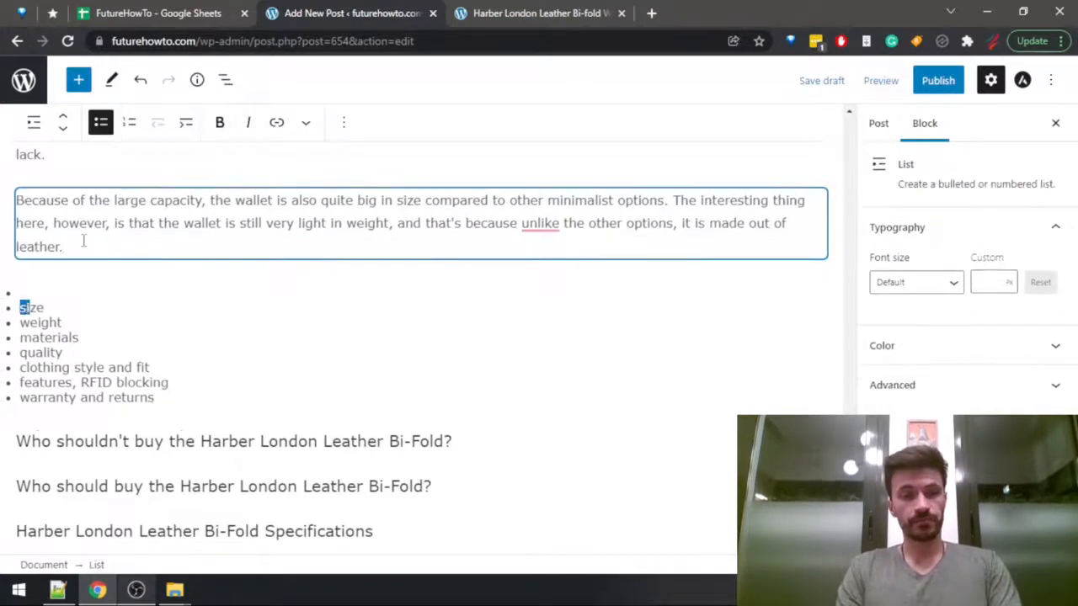
key("BackSpace")
key("BackSpace")
key("BackSpace")
Start a new empty paragraph below the one about the wallet's size and weight.
left_click(84, 241)
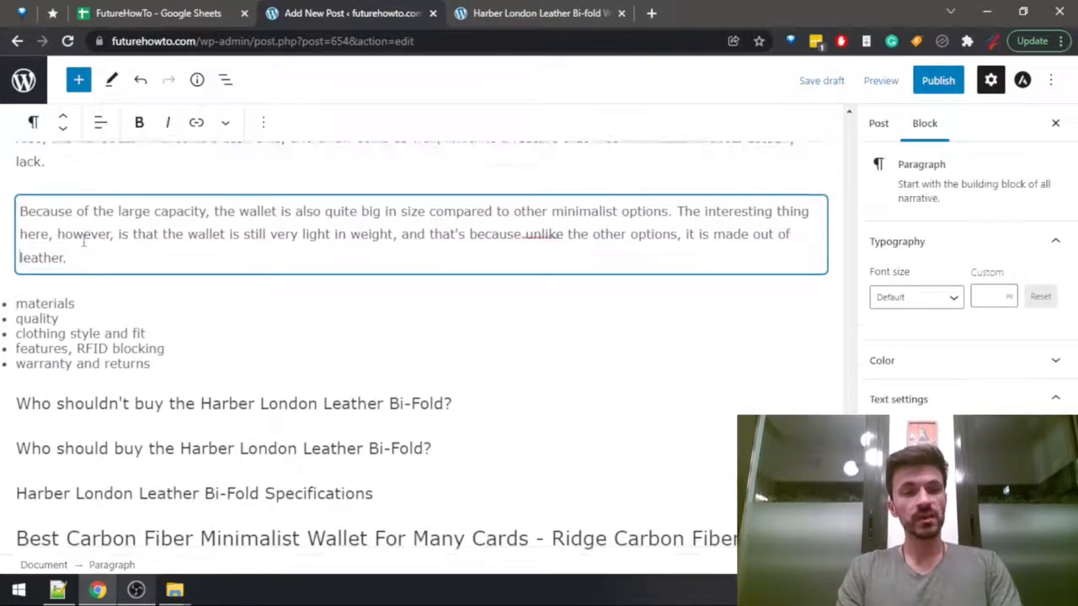
key("Down")
key("Return")
Search the Harber London review for "materia" and read its Quality and Materials sections.
key("ctrl+Tab")
key("ctrl+f")
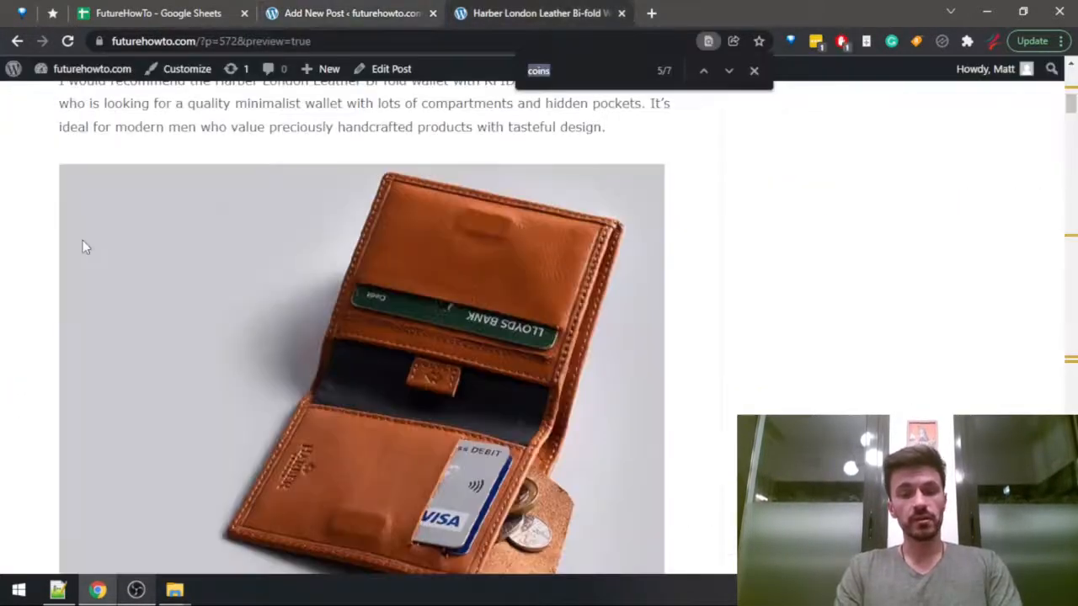
type("materia")
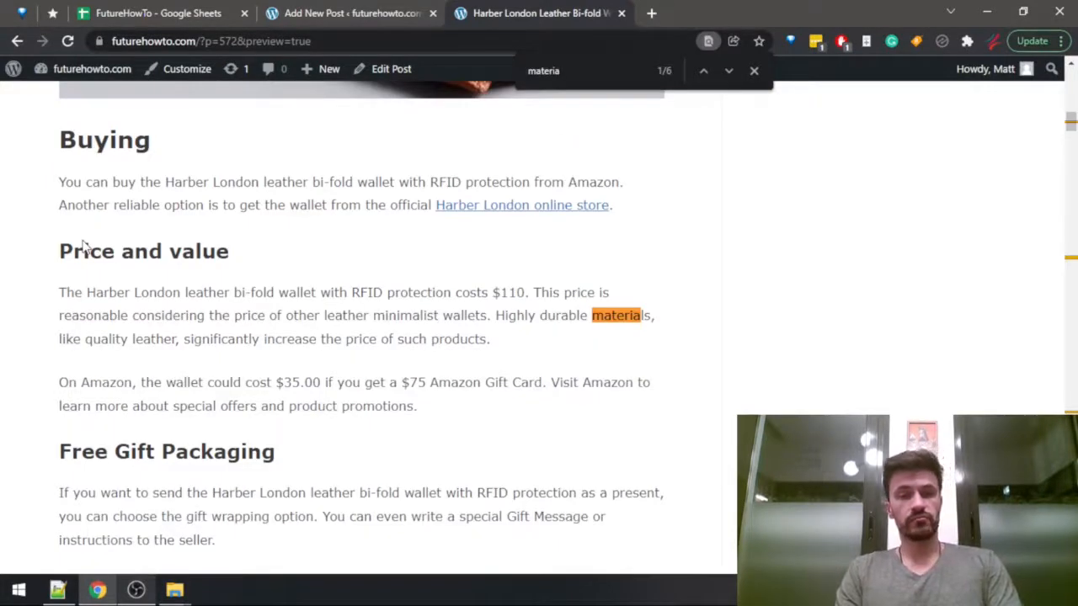
key("Return")
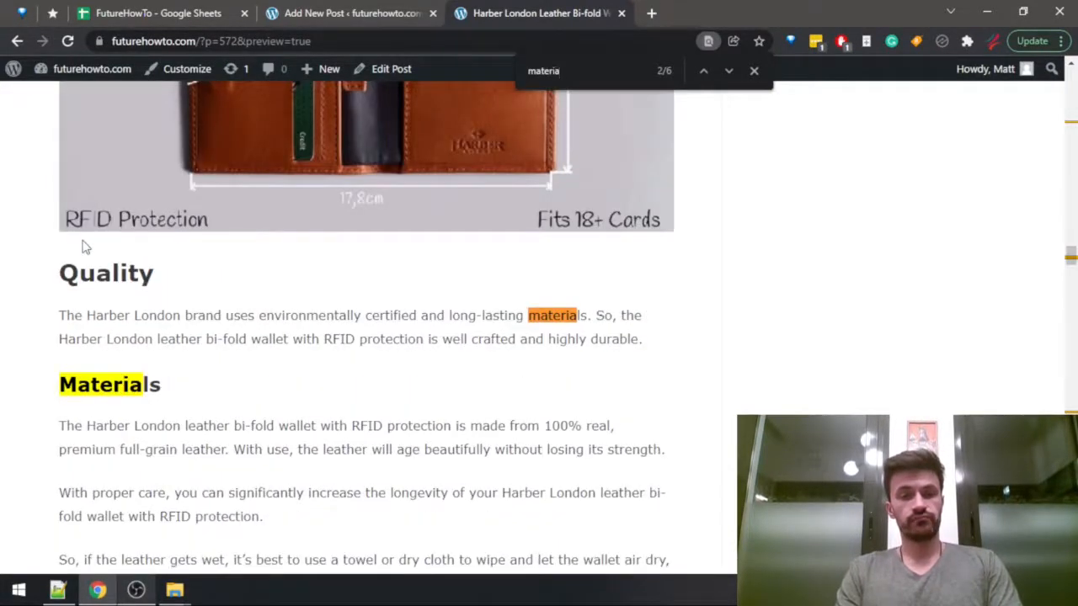
scroll(84, 244, "down", 3)
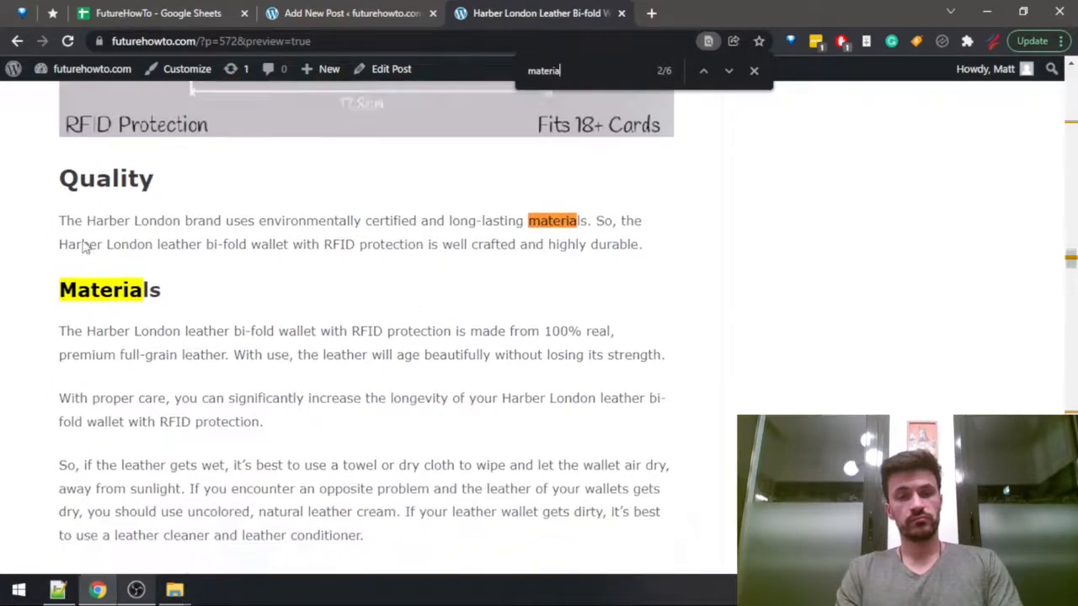
key("ctrl+shift+Tab")
key("ctrl+Tab")
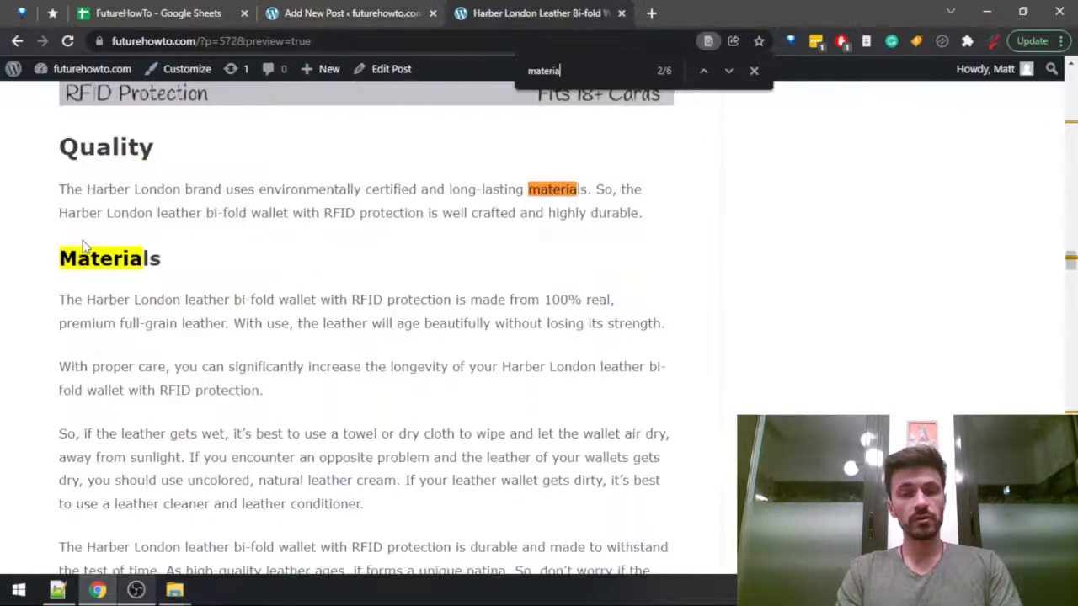
key("ctrl+shift+Tab")
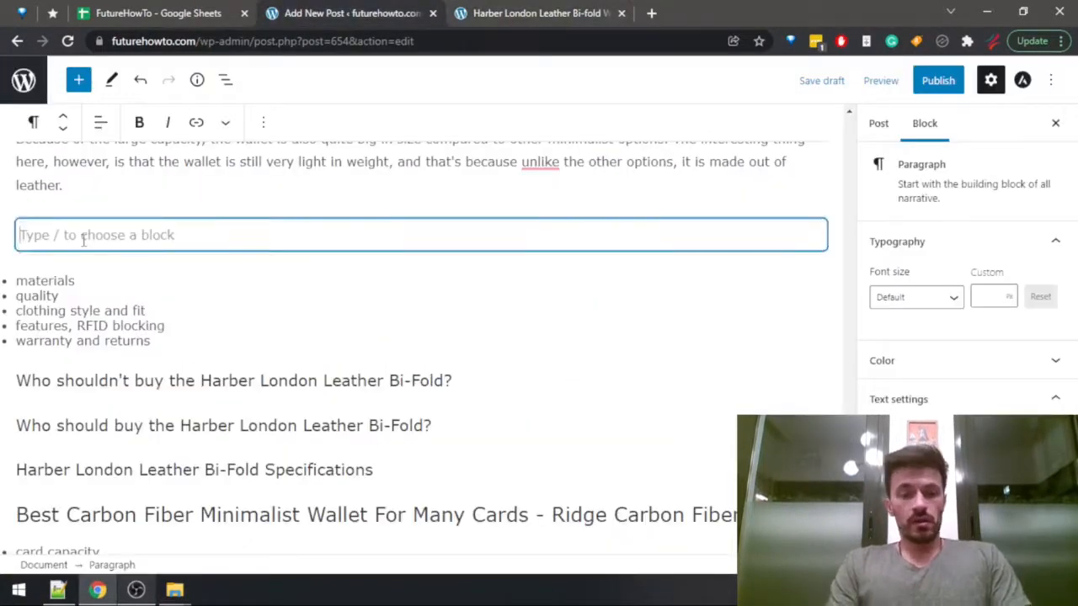
type("In fact")
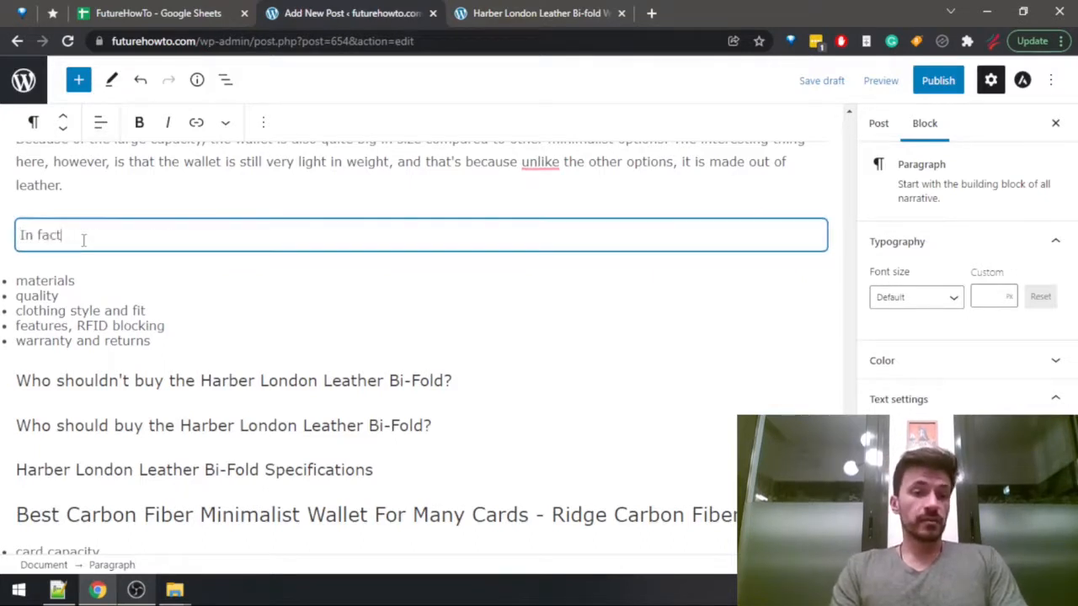
key("BackSpace")
key("BackSpace")
key("BackSpace")
key("BackSpace")
key("BackSpace")
key("BackSpace")
key("BackSpace")
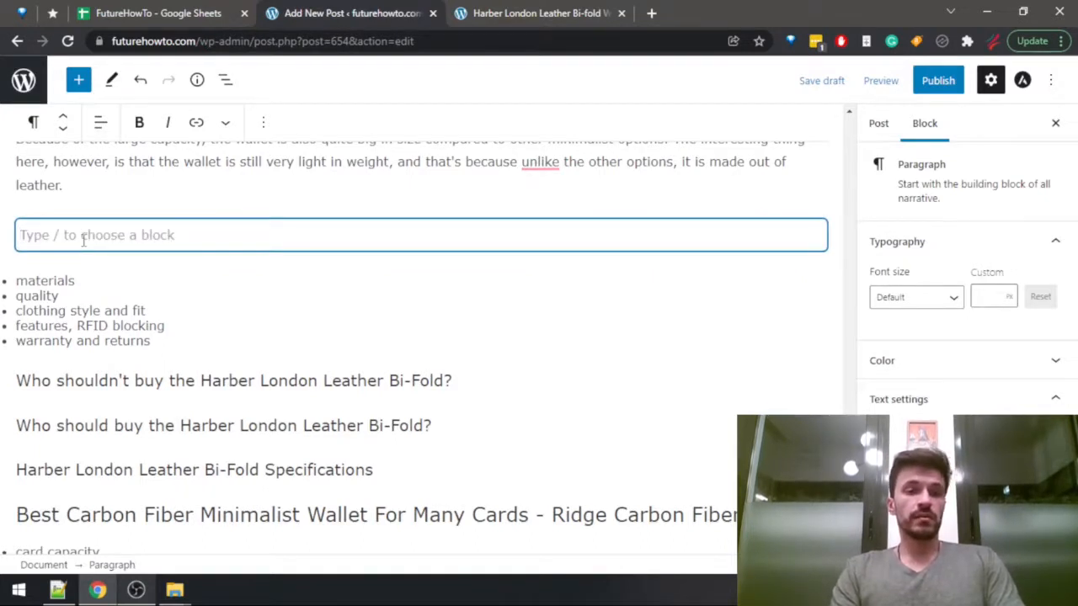
type("The")
key("BackSpace")
key("BackSpace")
key("BackSpace")
Write "In fact, the leather used for this wallet is one of its strongest qualities." in the new paragraph.
type("In ")
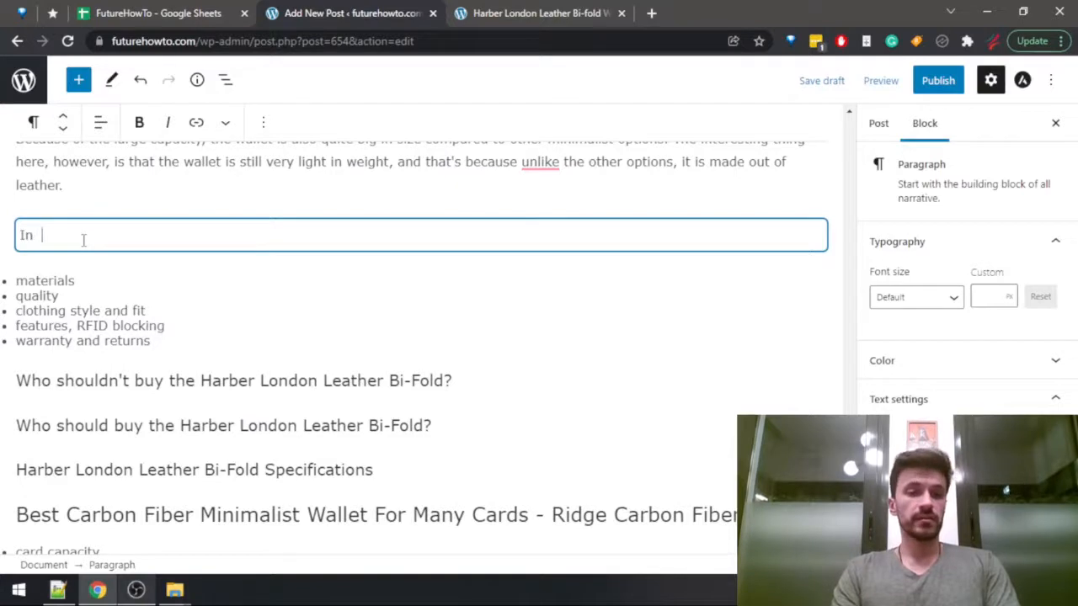
type("fact, ")
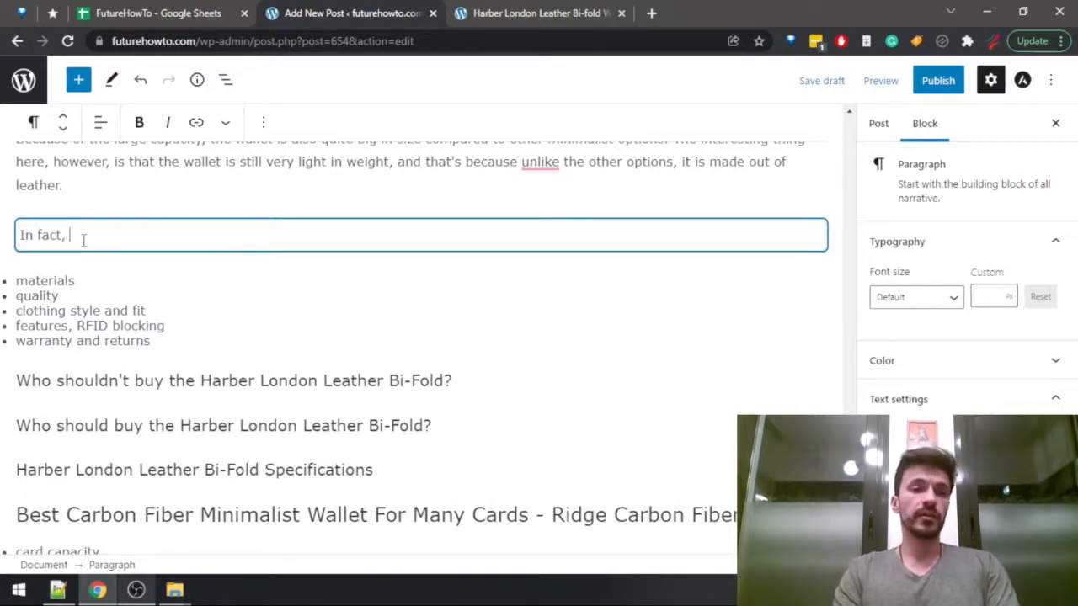
type("the leather used for this o")
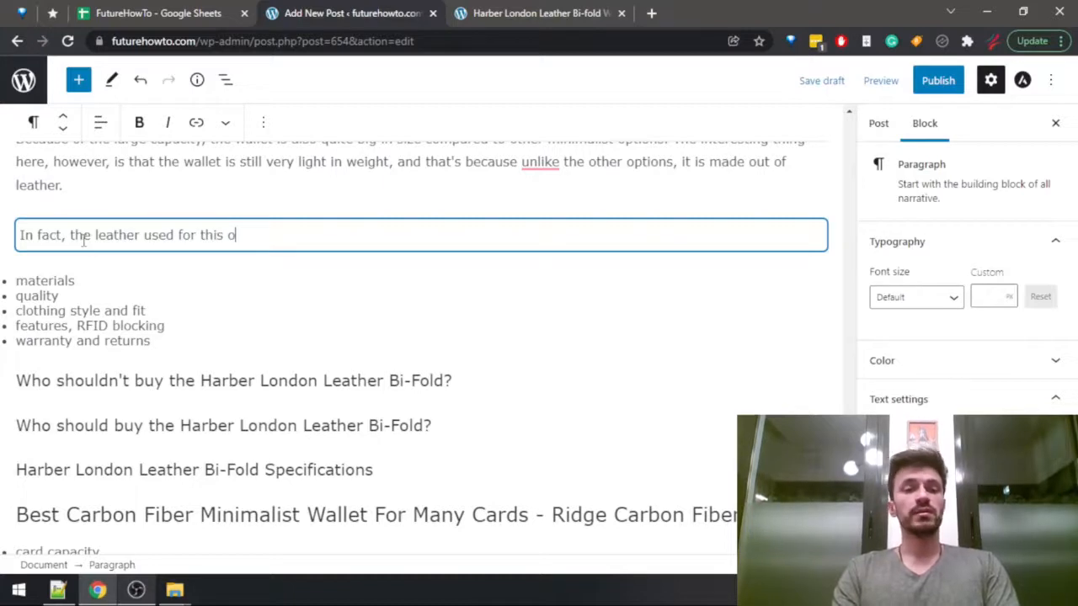
key("BackSpace")
type("wallet is one of ")
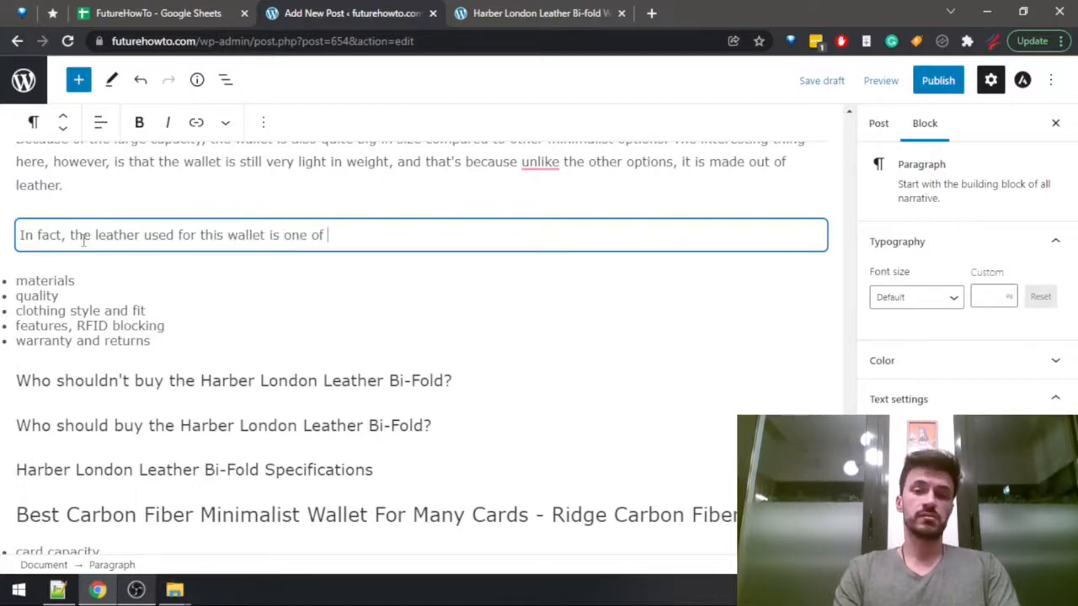
type("its strongest q")
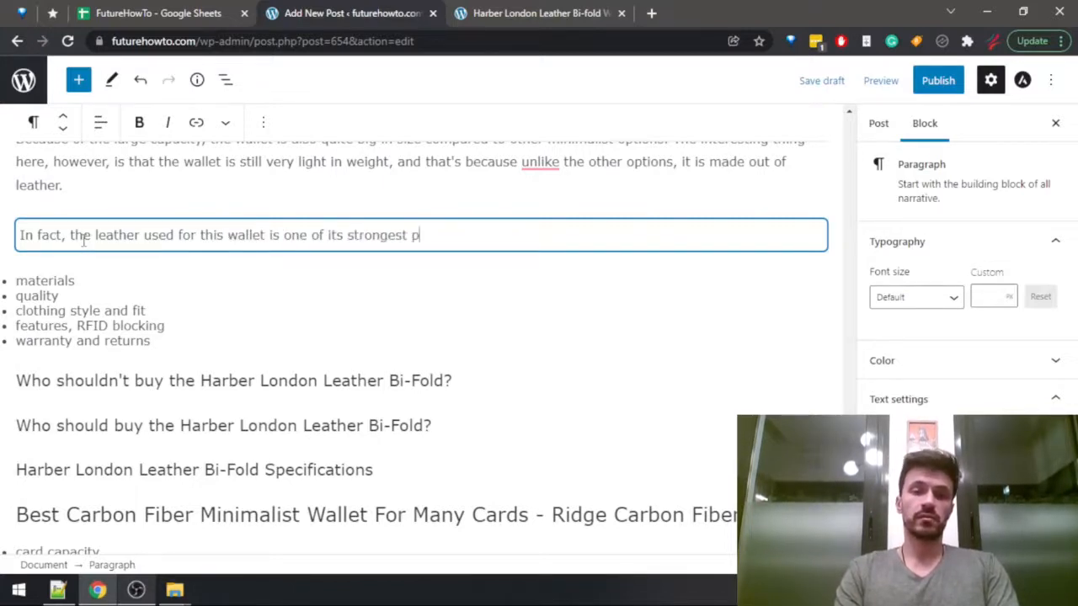
type("ualities.")
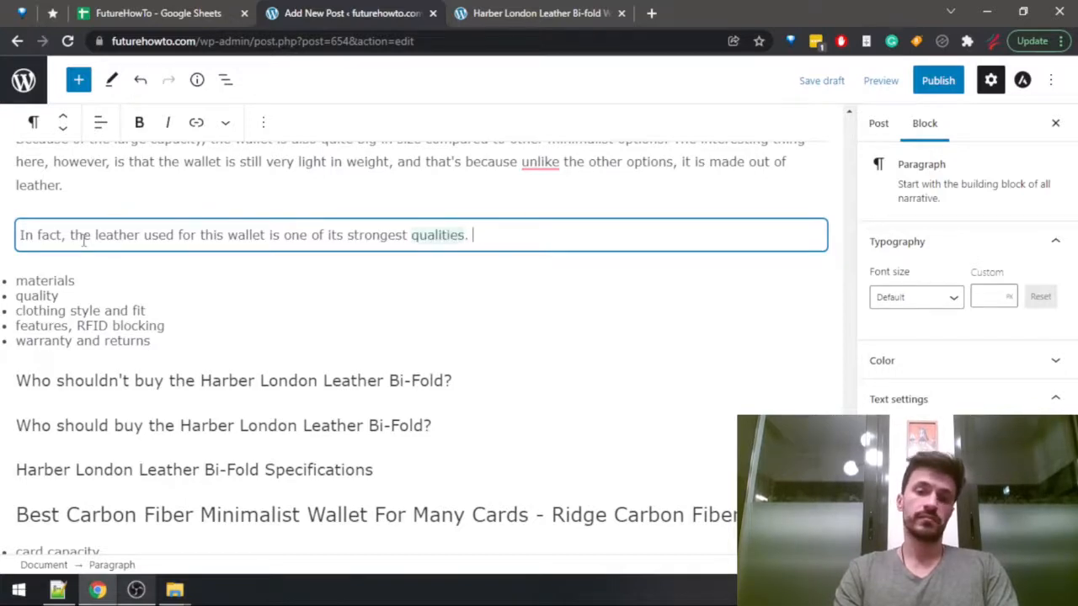
Continue the paragraph with "It is made out of 100%", checking the Materials section of the Harber London review.
key("ctrl+Tab")
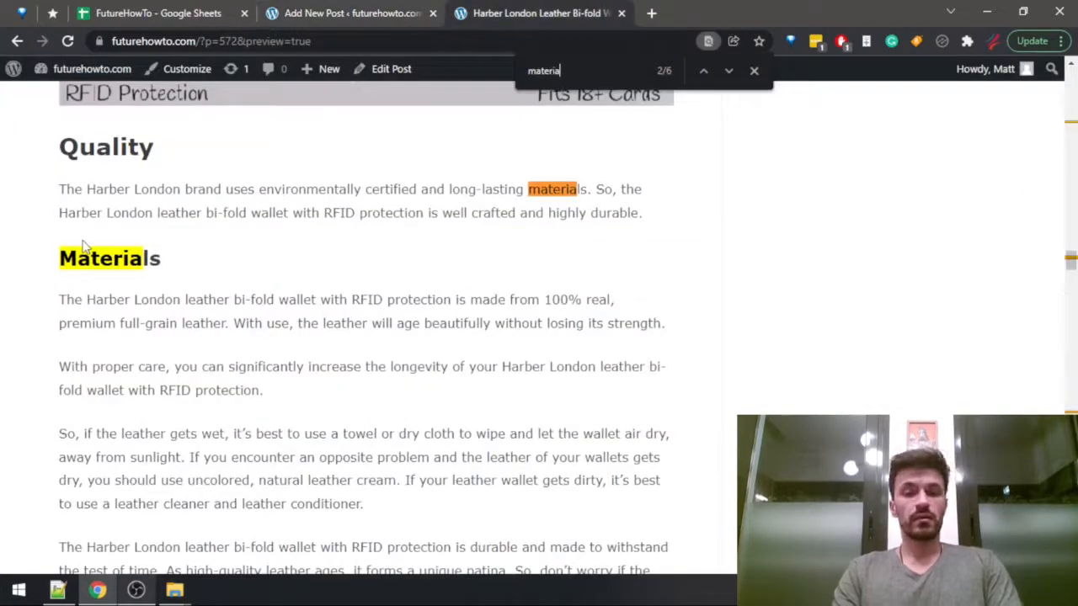
key("ctrl+shift+Tab")
type("It ")
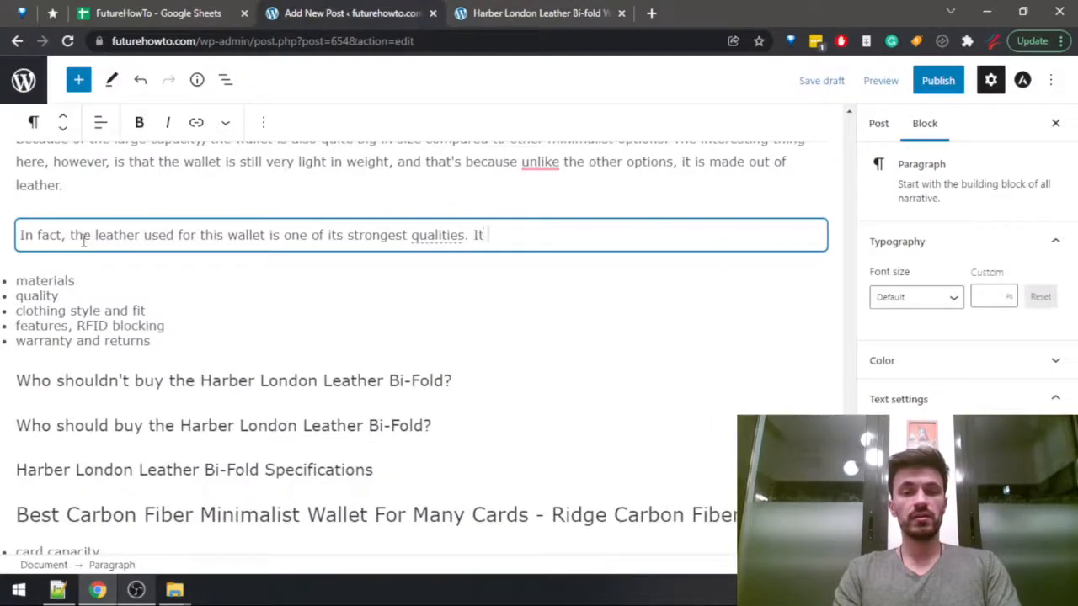
type("is made out of")
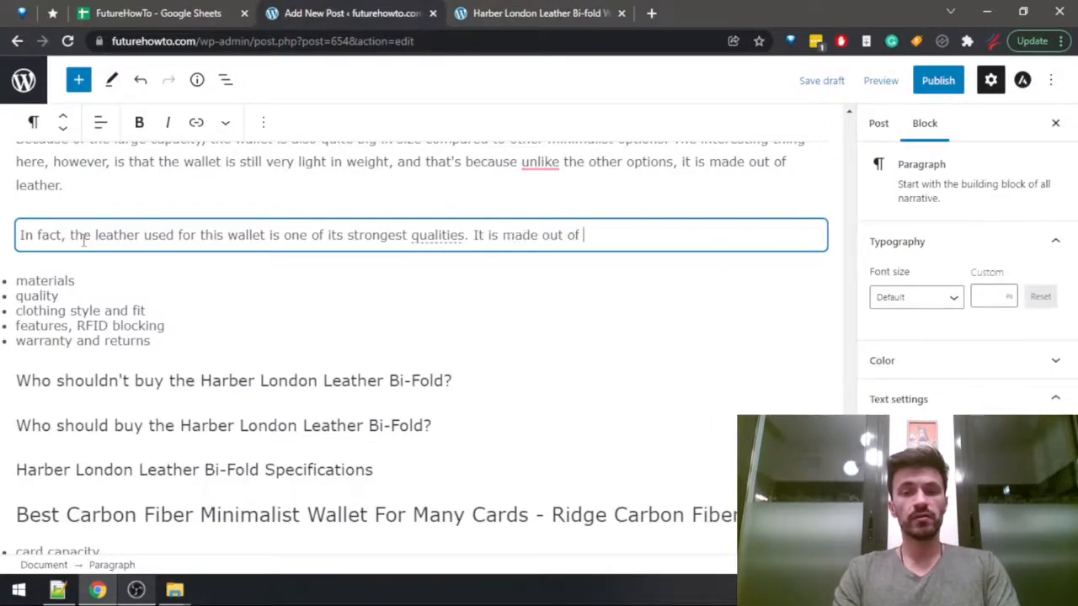
key("ctrl+Tab")
key("ctrl+shift+Tab")
type("100")
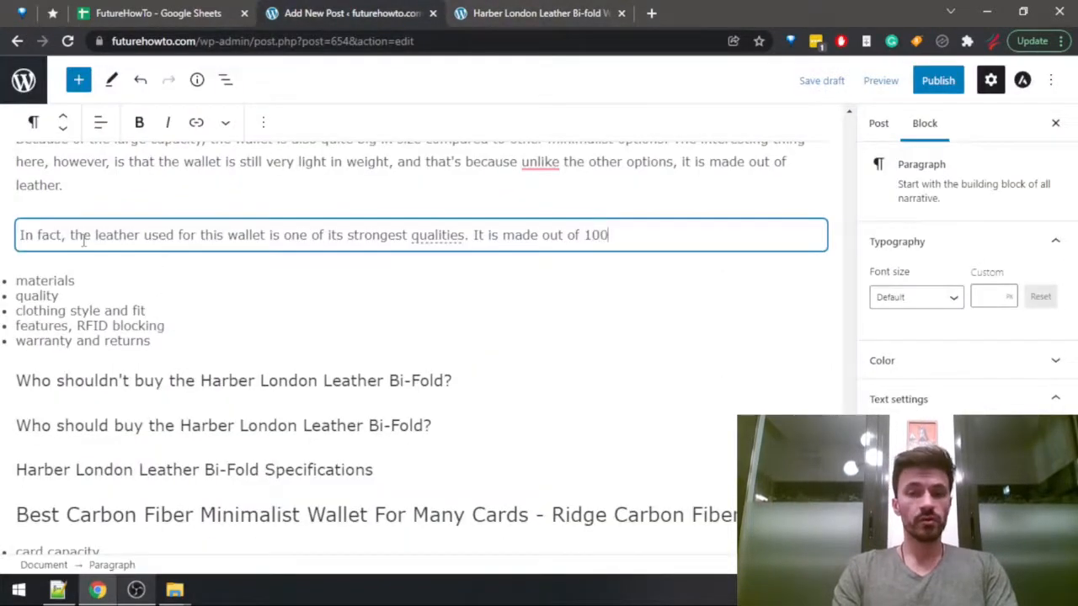
type("%.")
Complete the materials sentence with "real, premium, full-grain leather.".
key("ctrl+shift+Tab")
key("ctrl+shift+Tab")
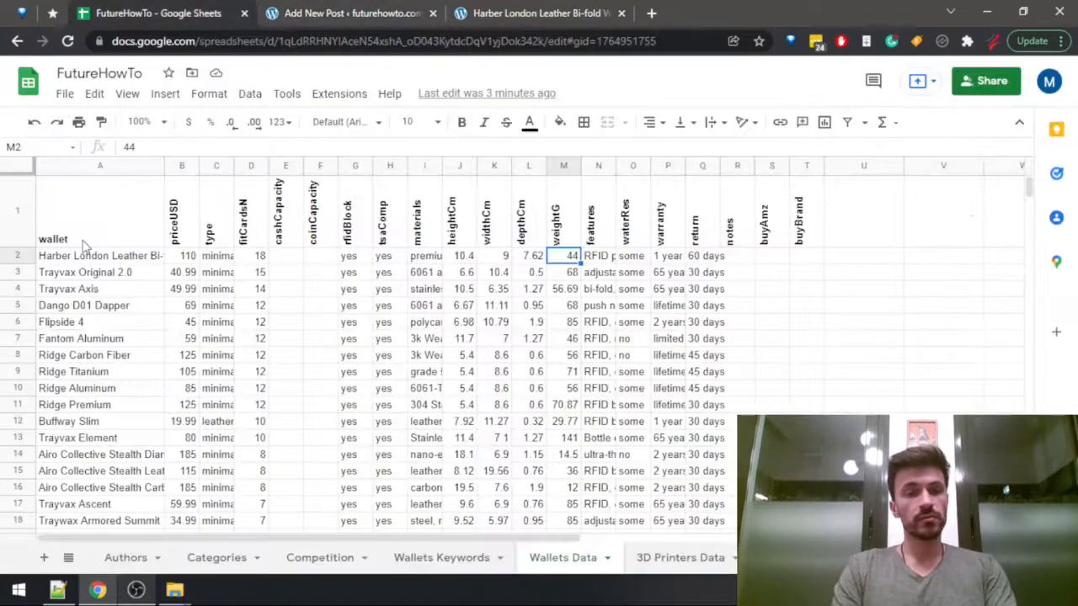
key("ctrl+shift+Tab")
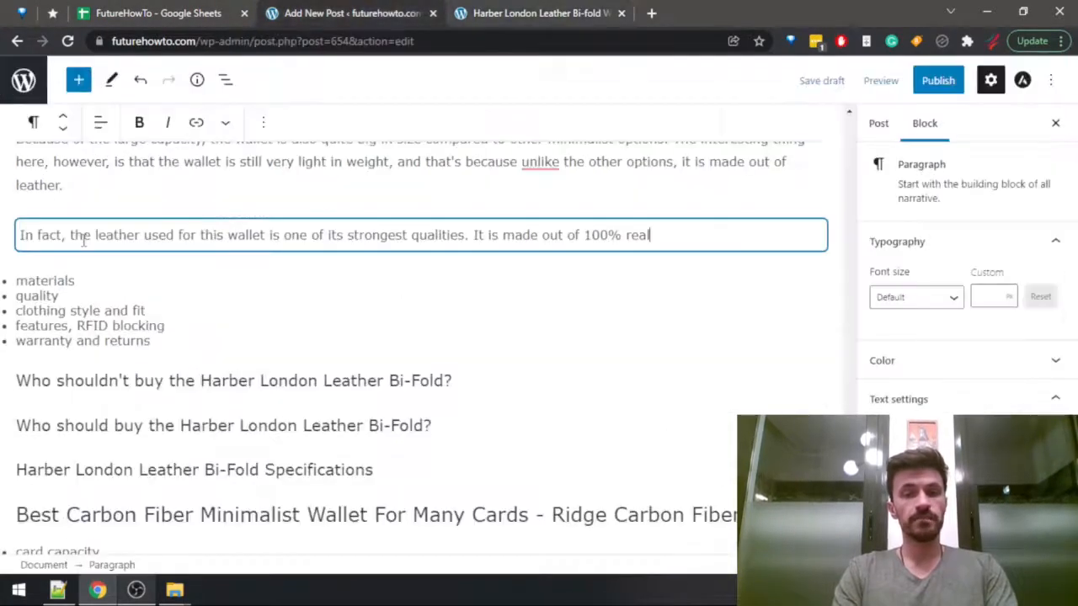
type(", ")
type("premiu")
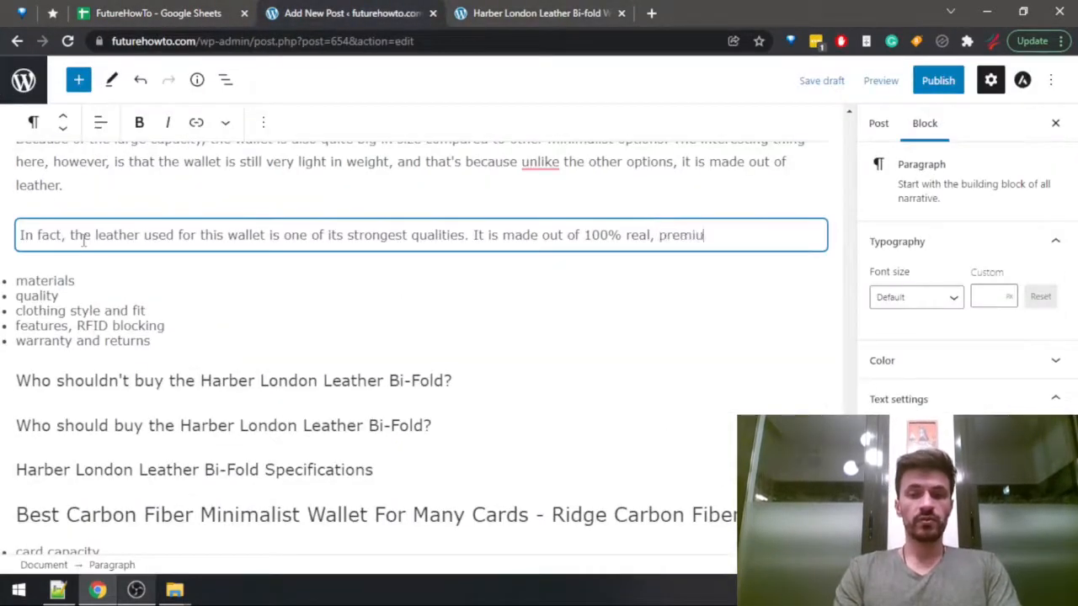
type("m, full-")
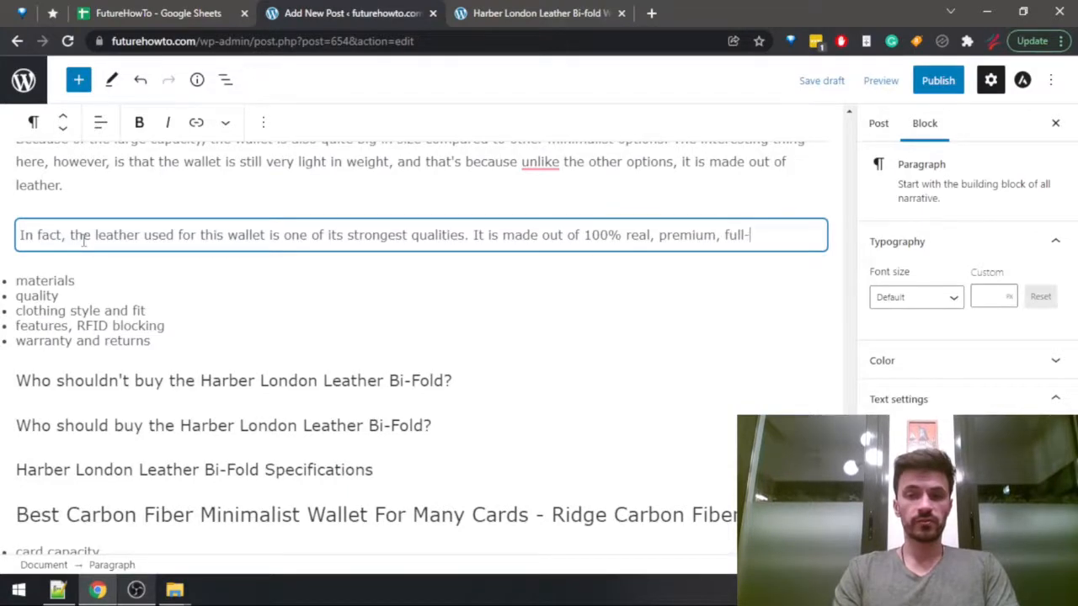
type("grain leather.")
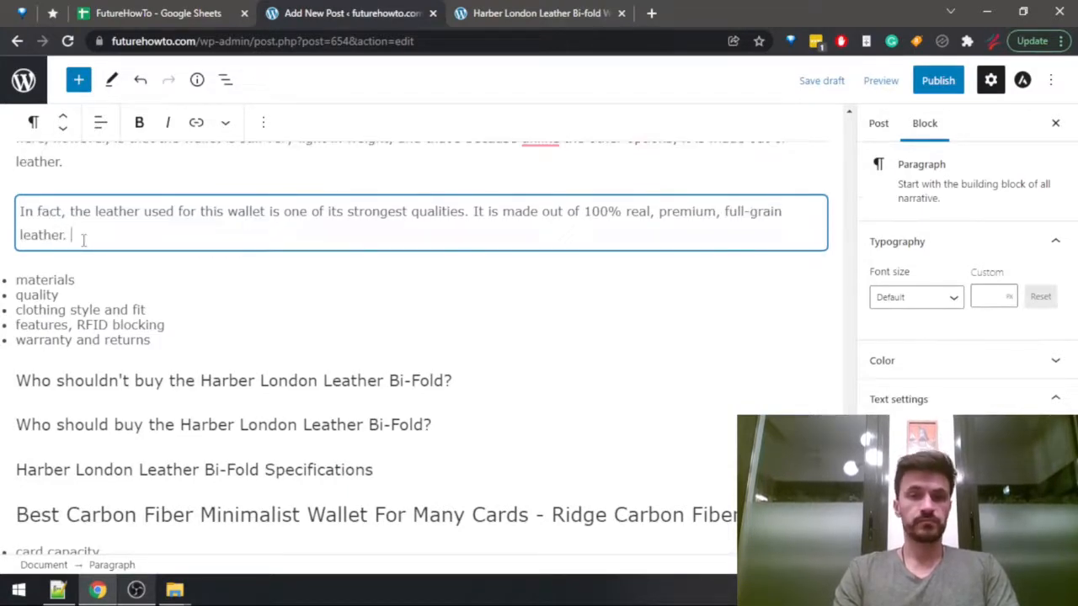
Read the rest of the review's Materials section and extend the sentence with ", which makes it a very high-quality wallet as well.".
key("ctrl+Tab")
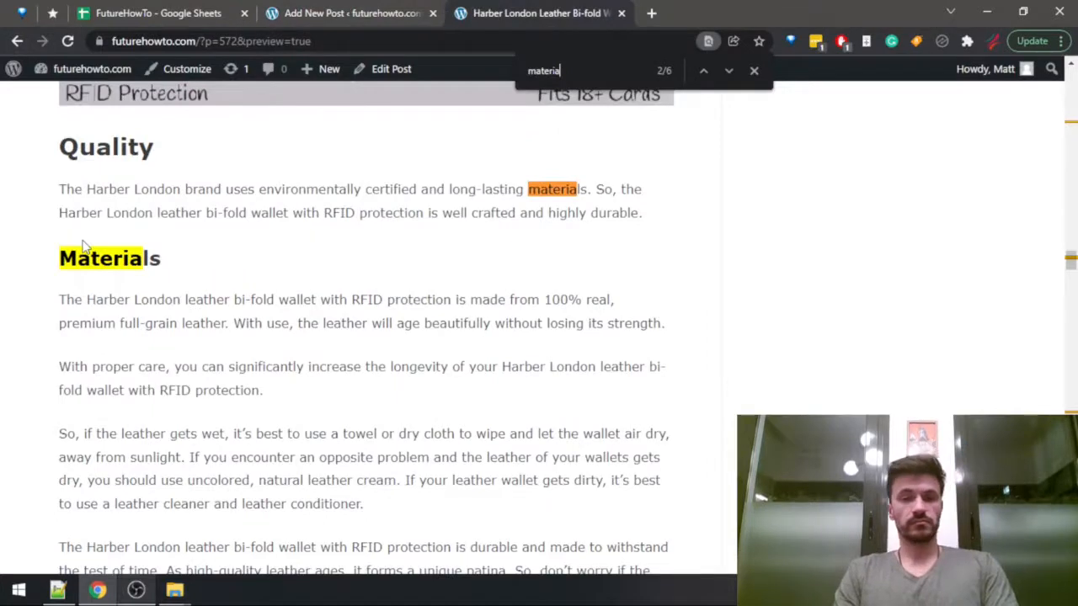
scroll(84, 244, "down", 2)
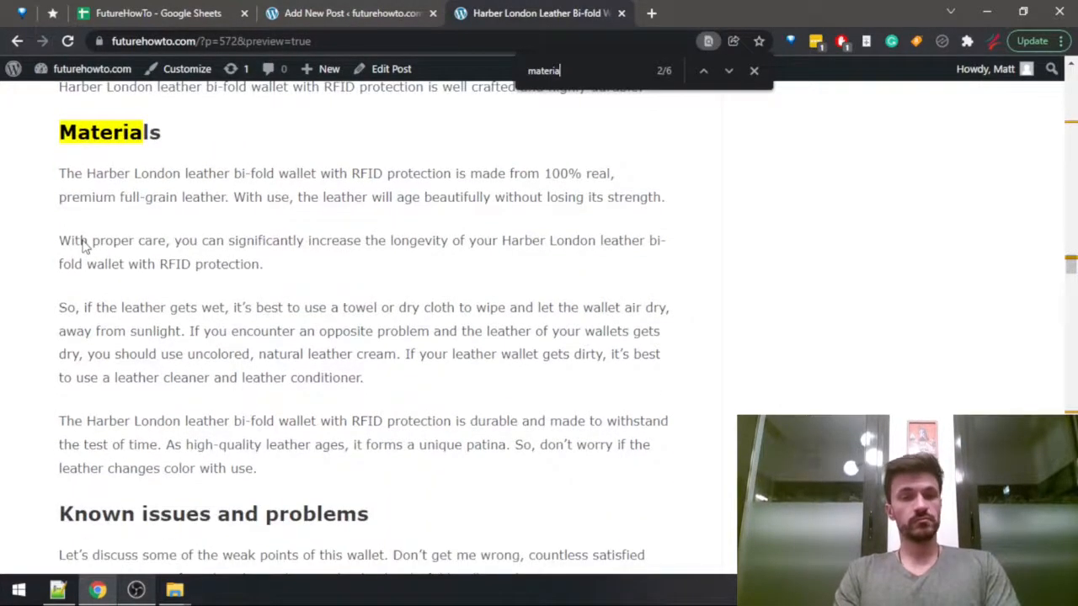
scroll(84, 244, "down", 1)
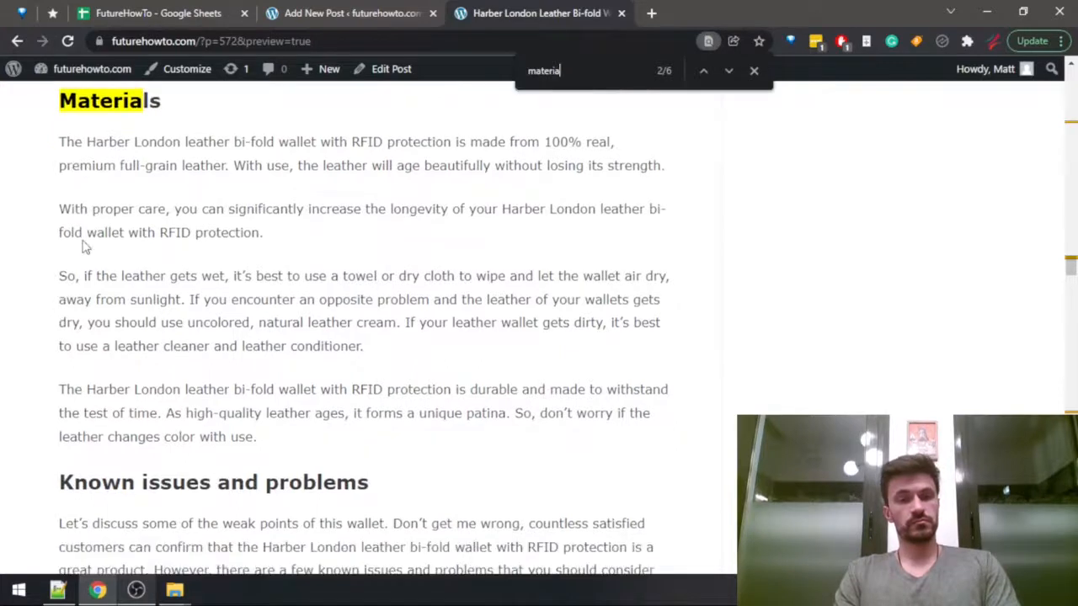
key("ctrl+shift+Tab")
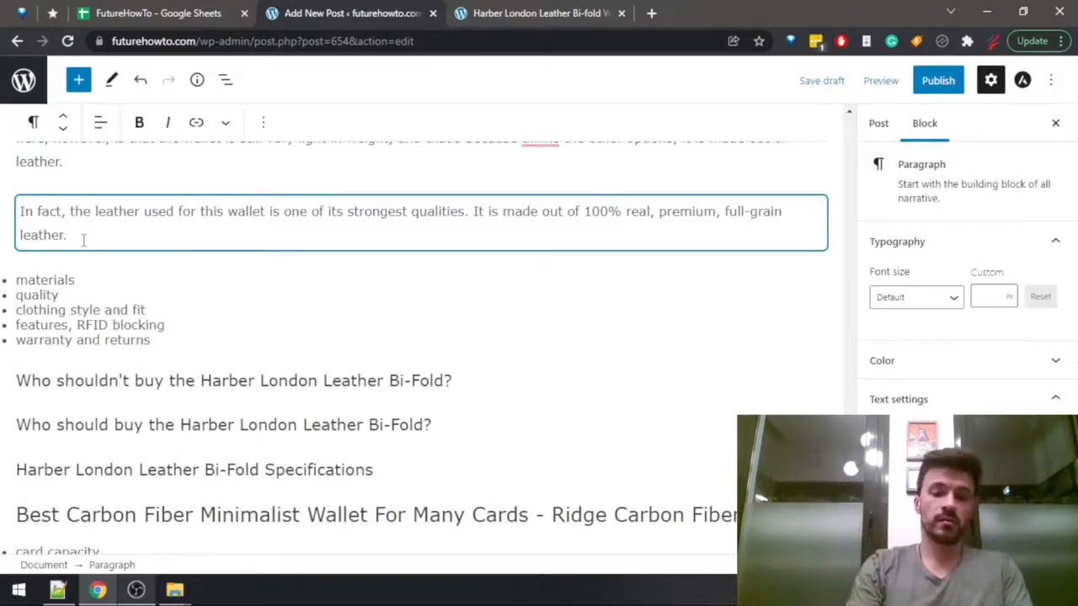
type("which ")
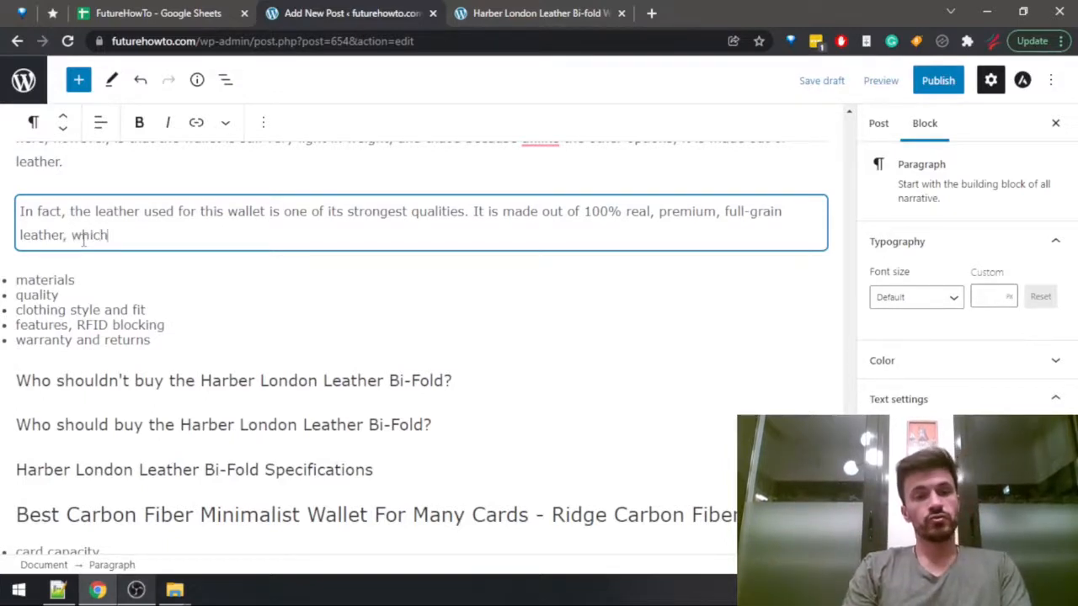
type("m")
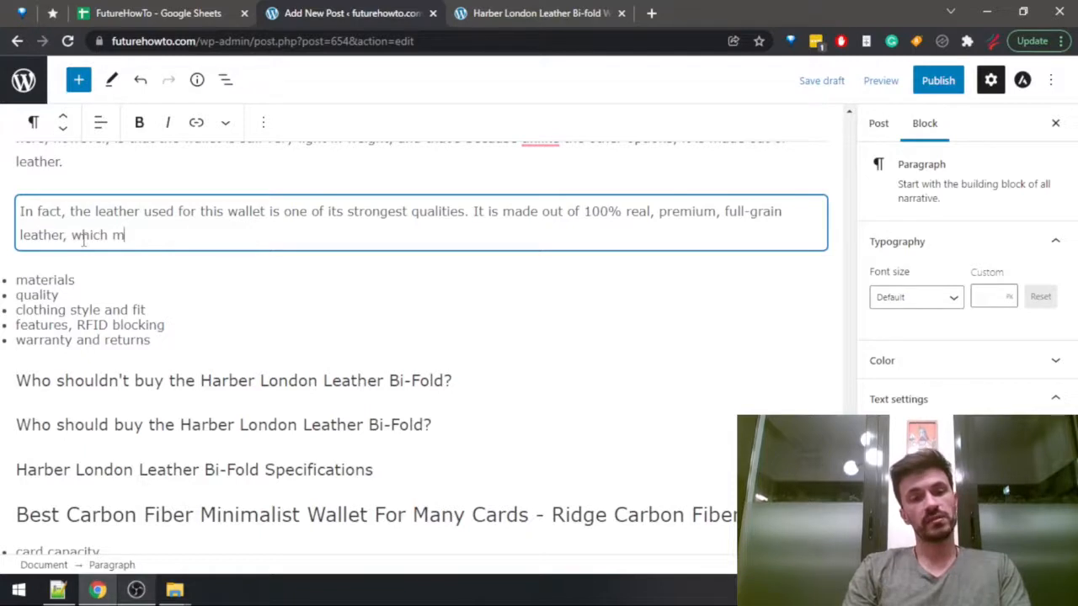
type("akes it a very high")
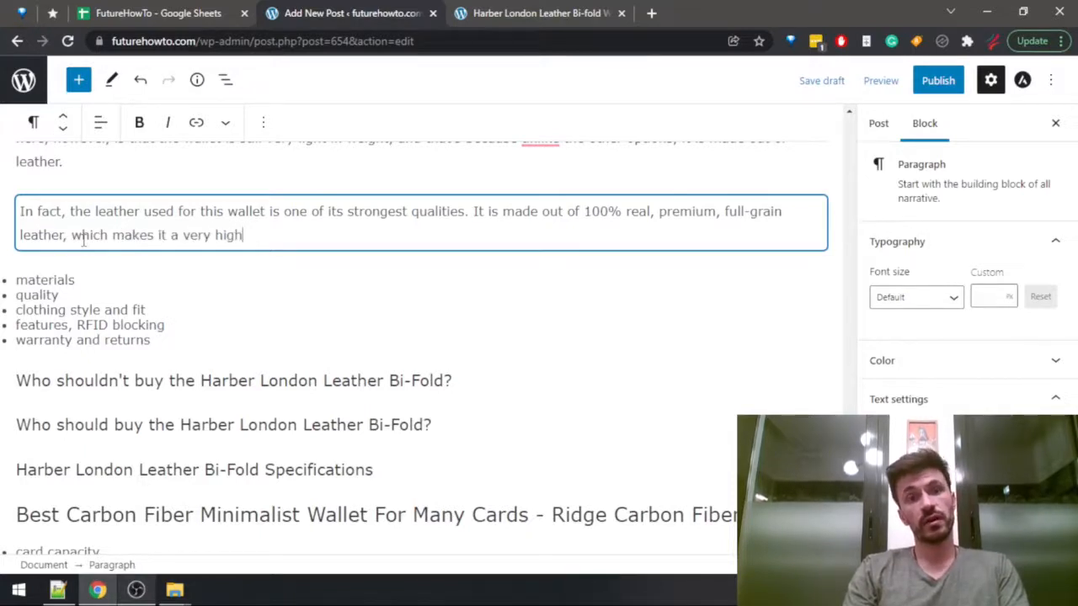
type("-quality ")
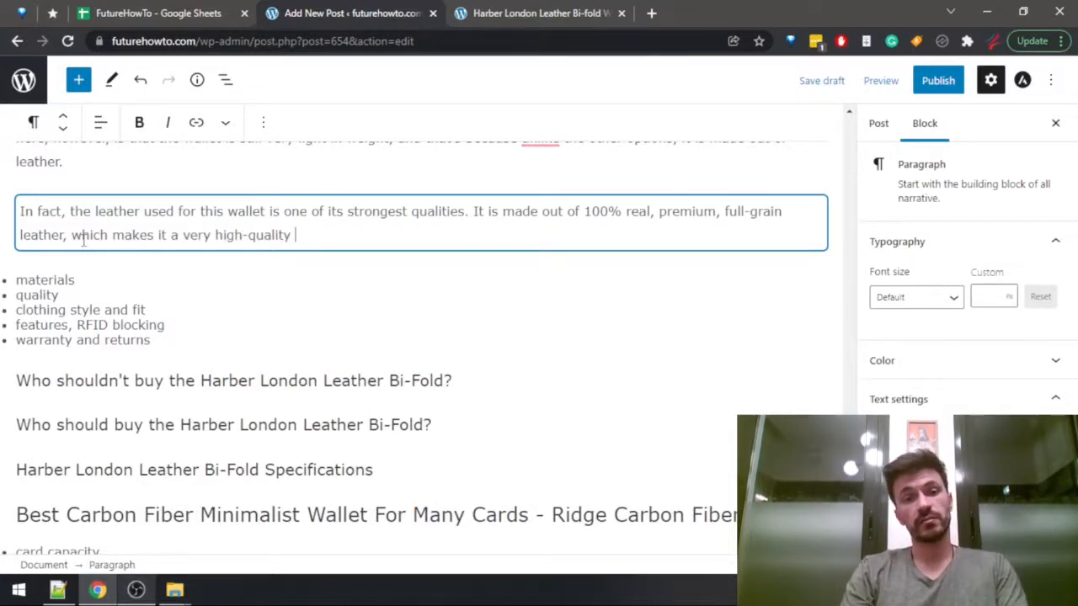
type("item")
key("BackSpace")
key("BackSpace")
key("BackSpace")
key("BackSpace")
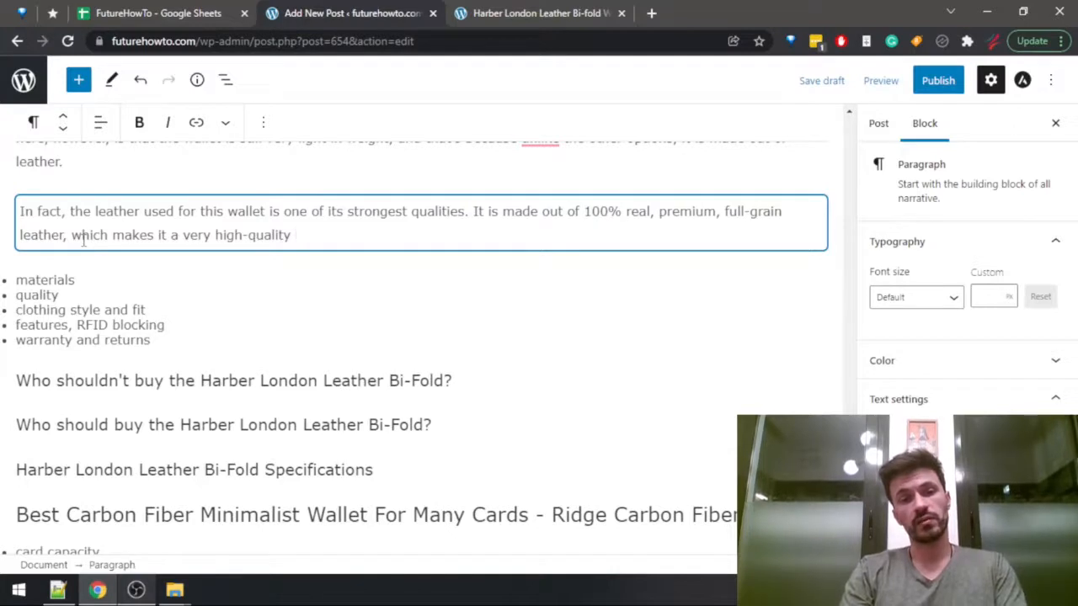
type("wallet as well.")
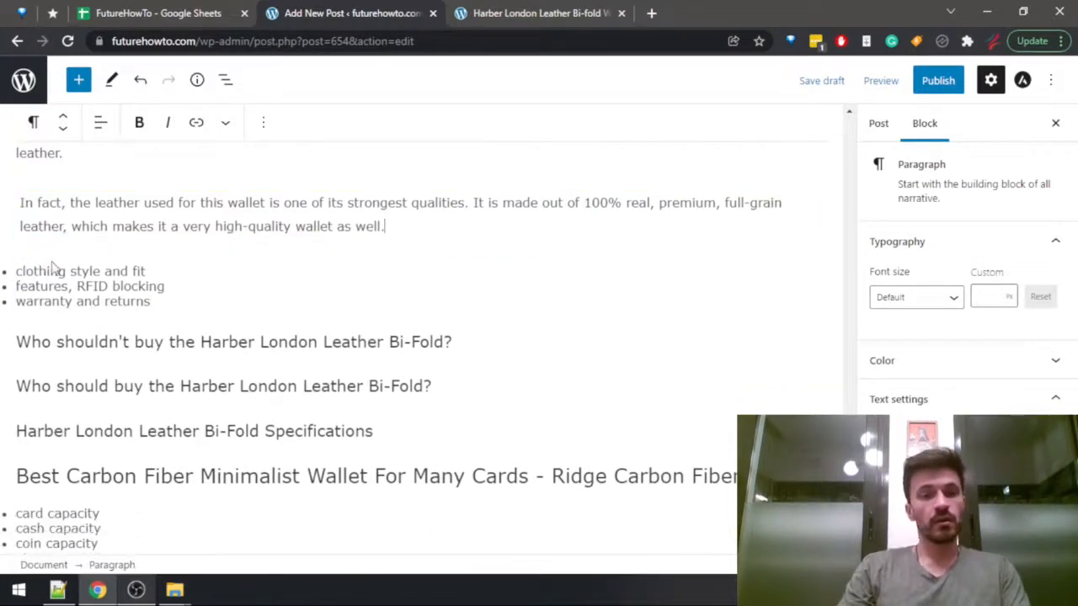
Start a new paragraph below the materials text and find "clothin" in the Harber London review to read its Fit to clothing style section.
key("Return")
key("ctrl+Tab")
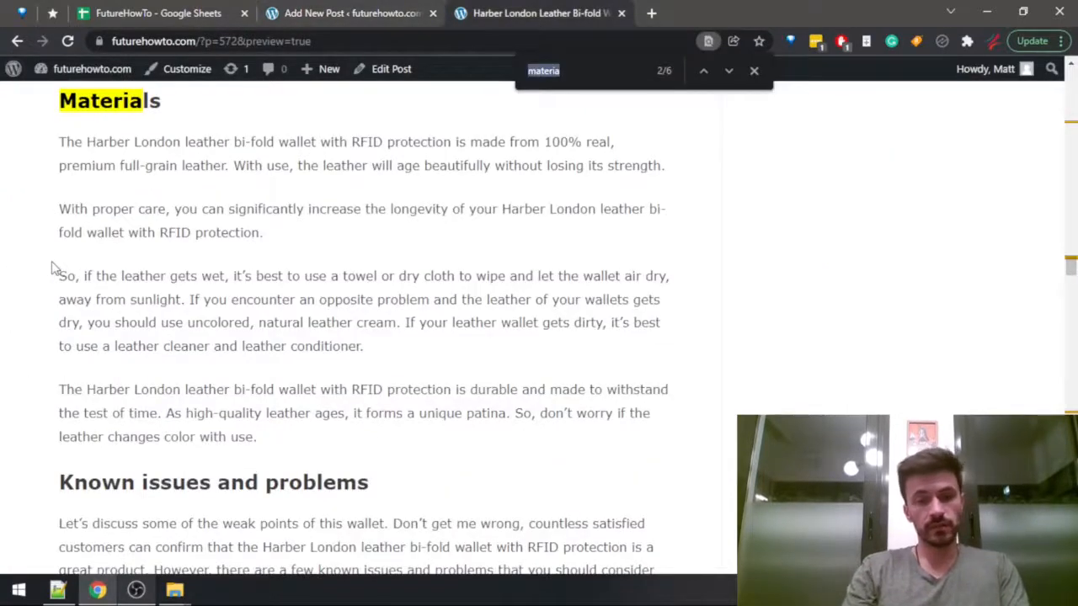
type("clothin")
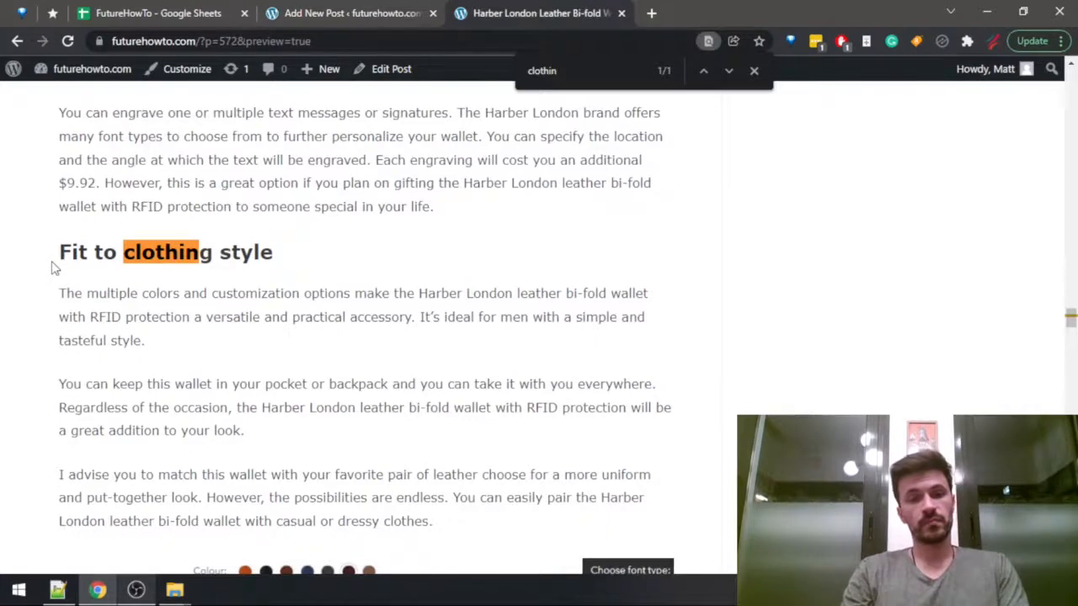
scroll(52, 268, "down", 3)
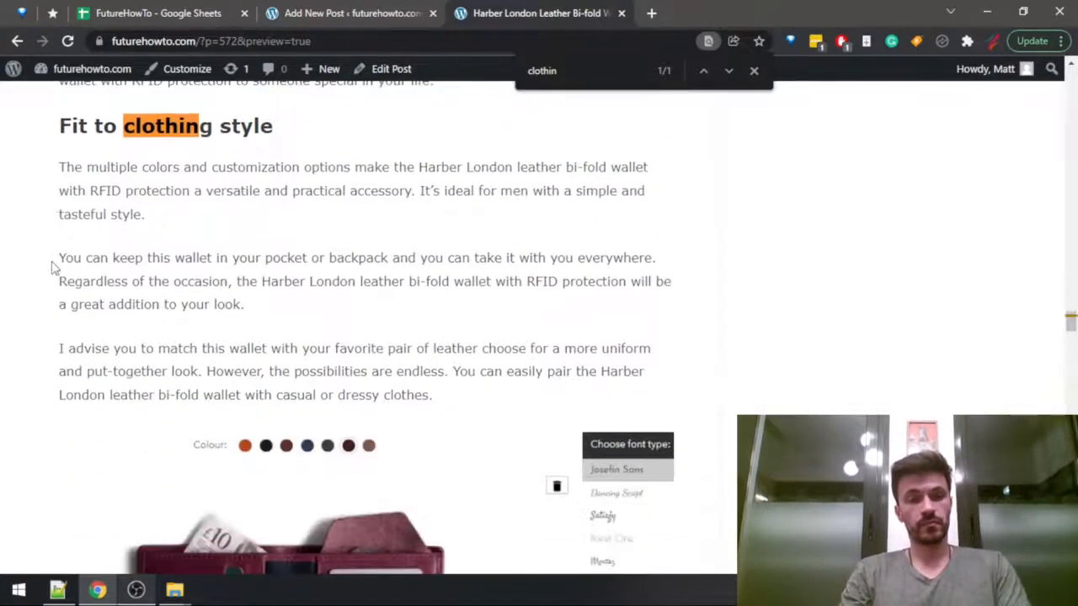
scroll(52, 268, "down", 2)
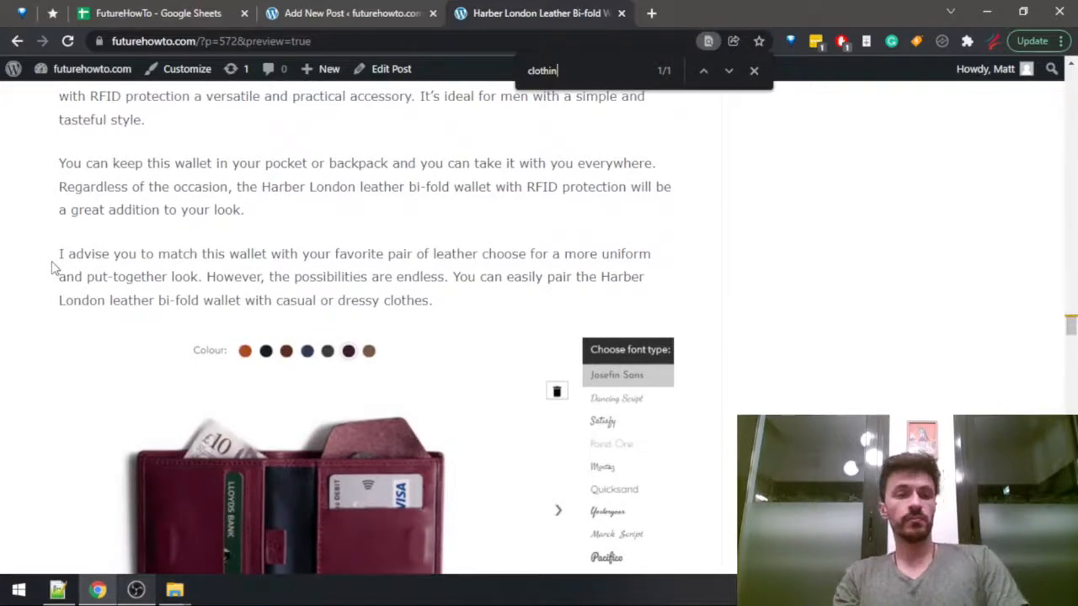
scroll(52, 268, "down", 1)
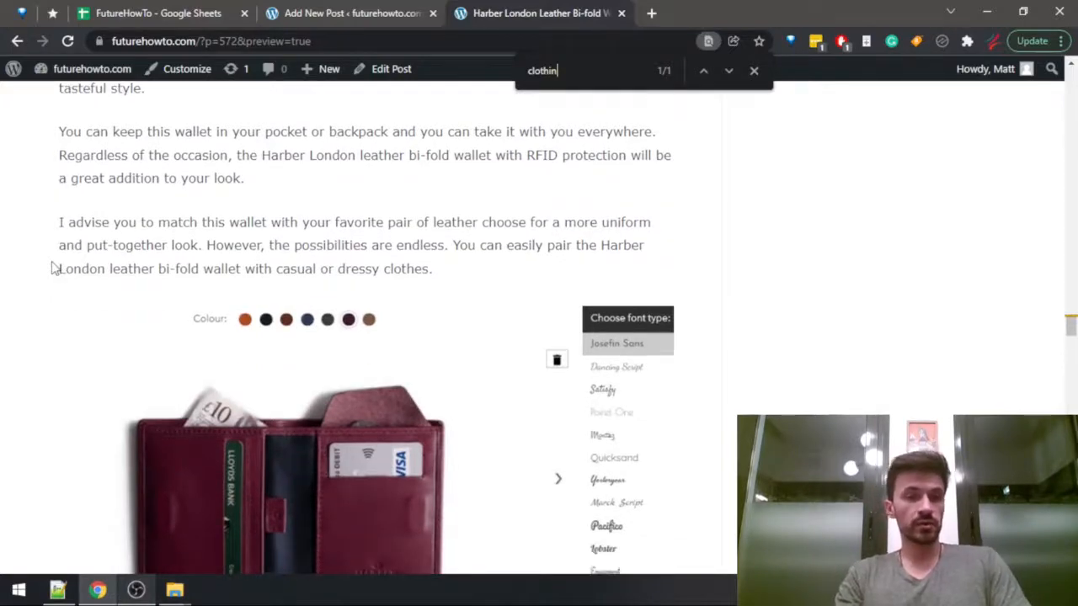
scroll(54, 267, "down", 1)
scroll(54, 268, "down", 8)
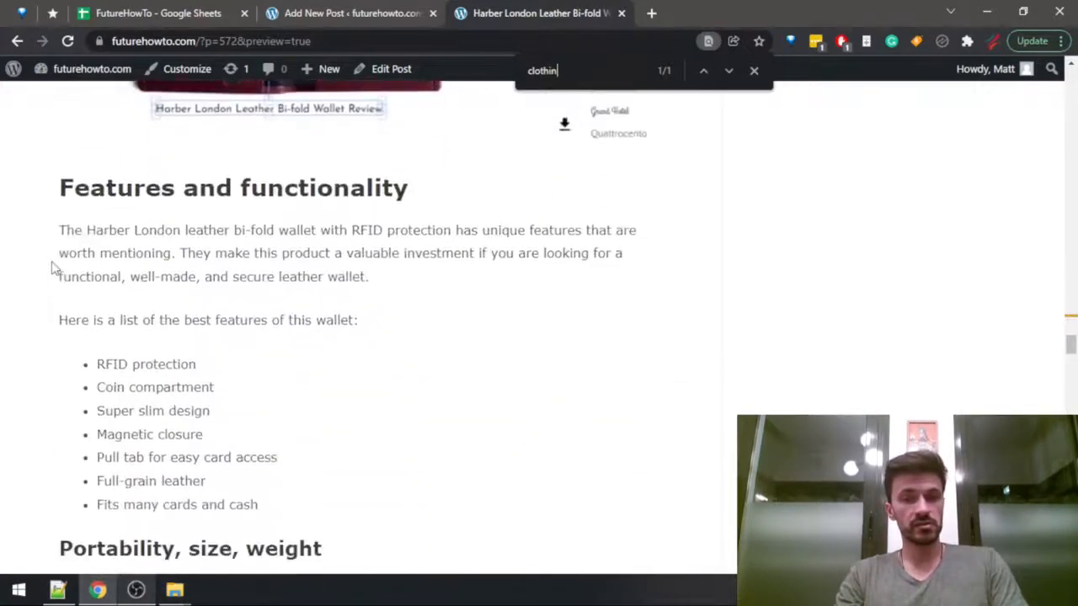
Write "The wallet will appeal to anyone with a more classical taste," in the post's new paragraph.
key("ctrl+shift+Tab")
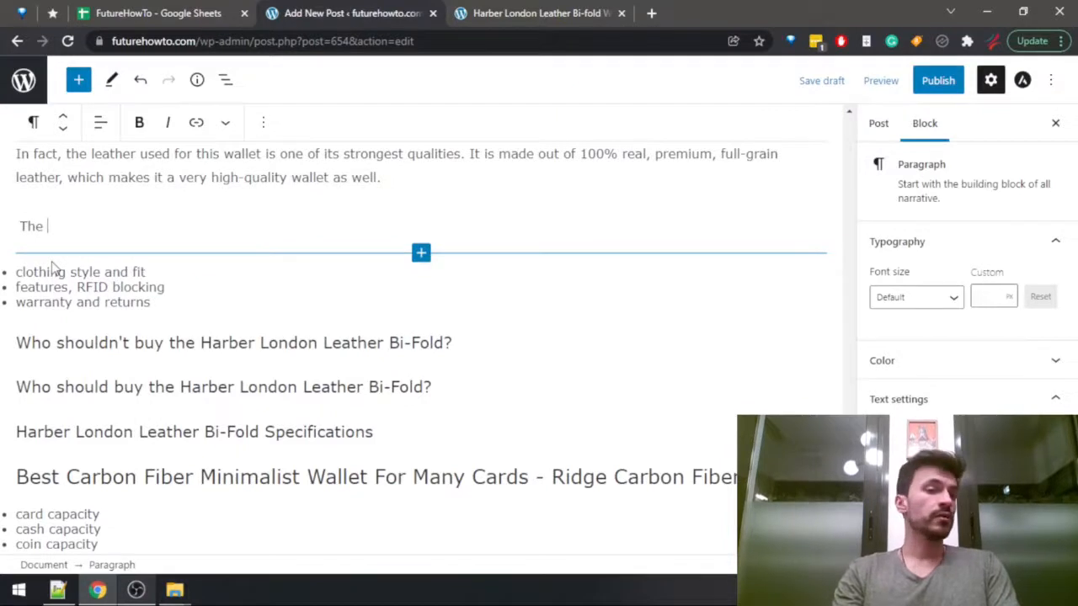
type("wallet will appeal ")
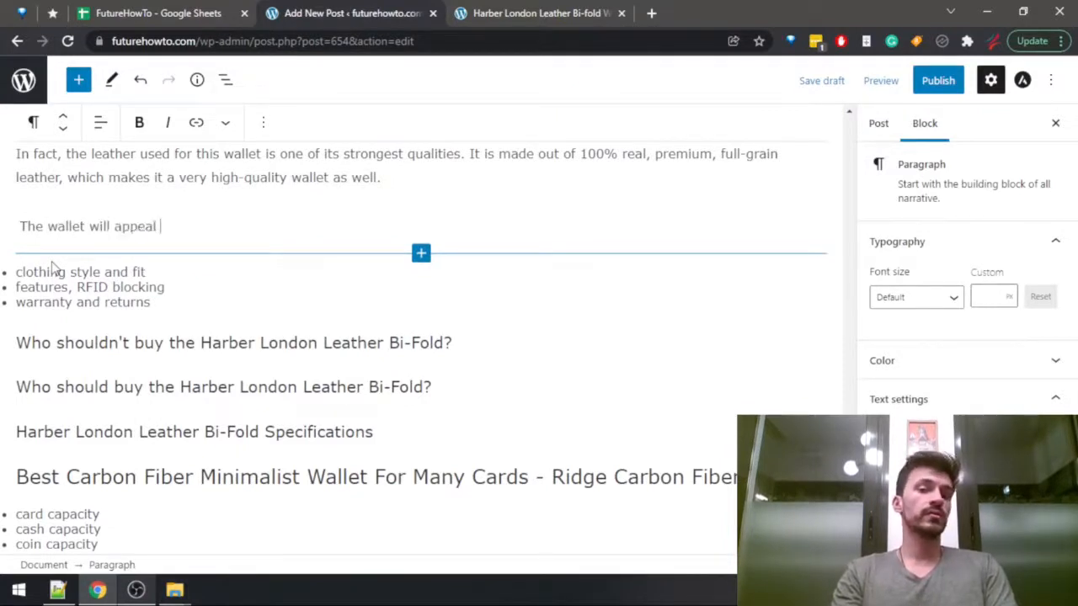
type("to any")
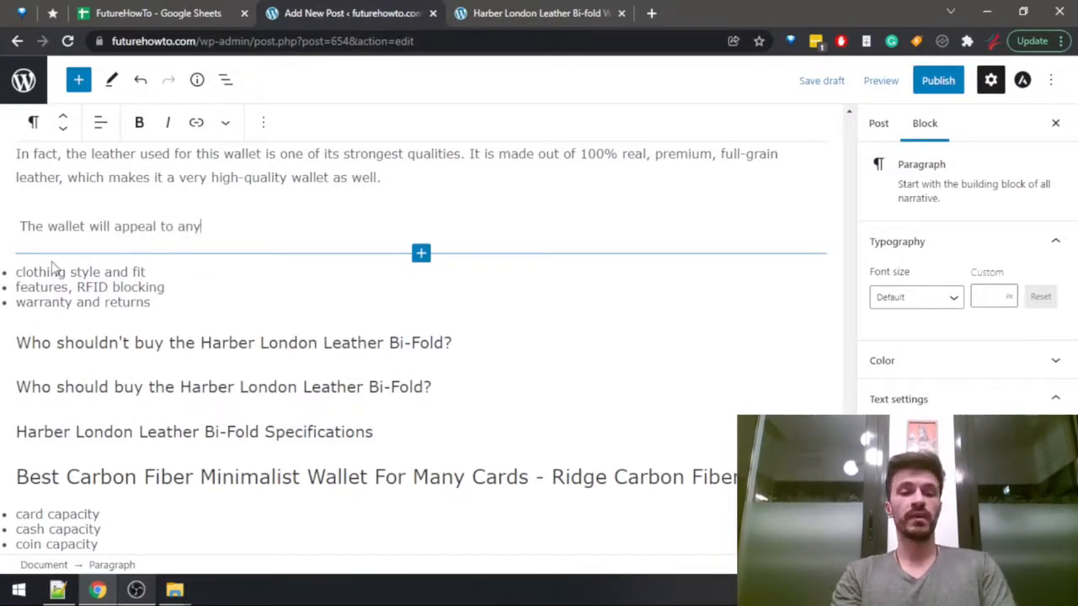
type("one w")
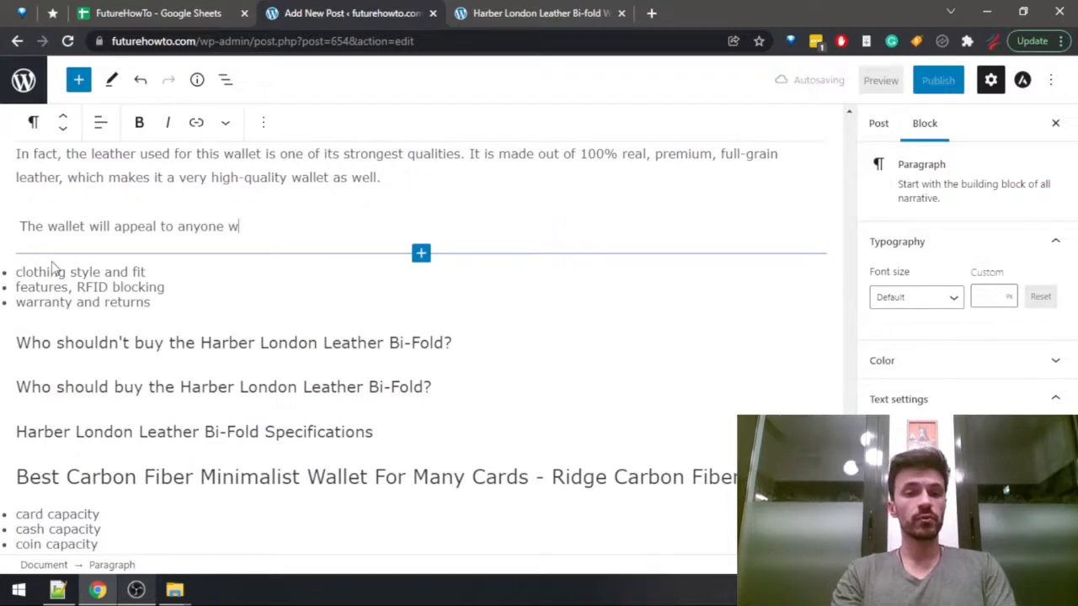
type("ith a more classical")
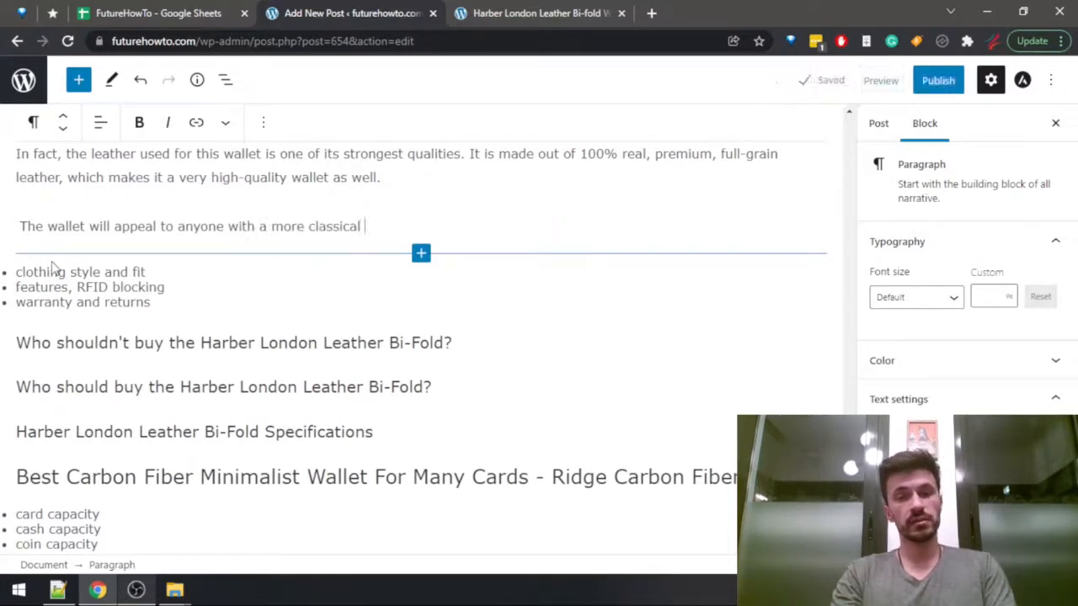
type(" taste, ")
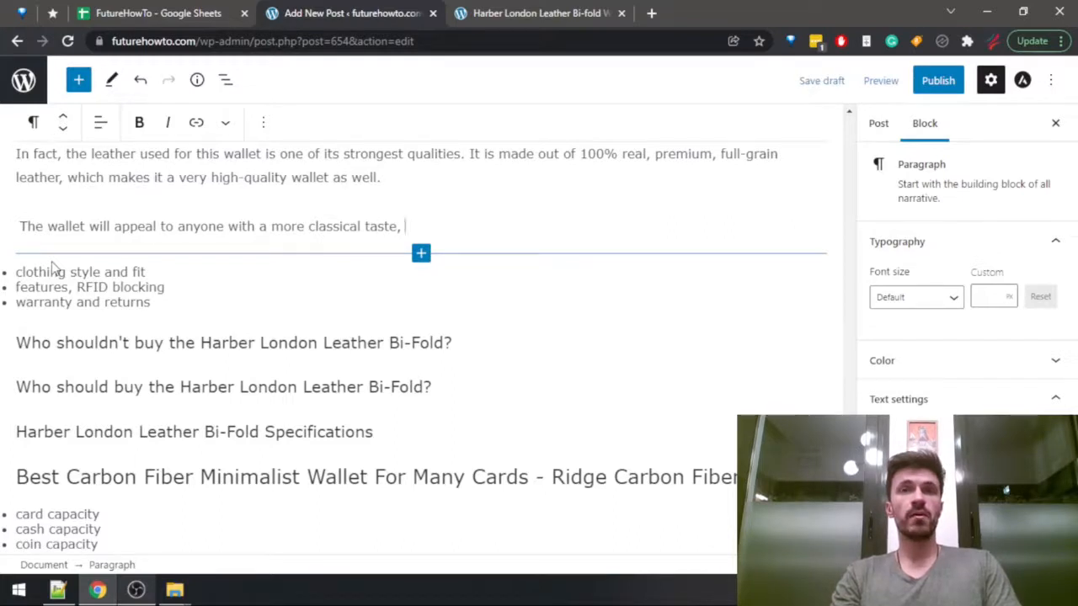
type("and to")
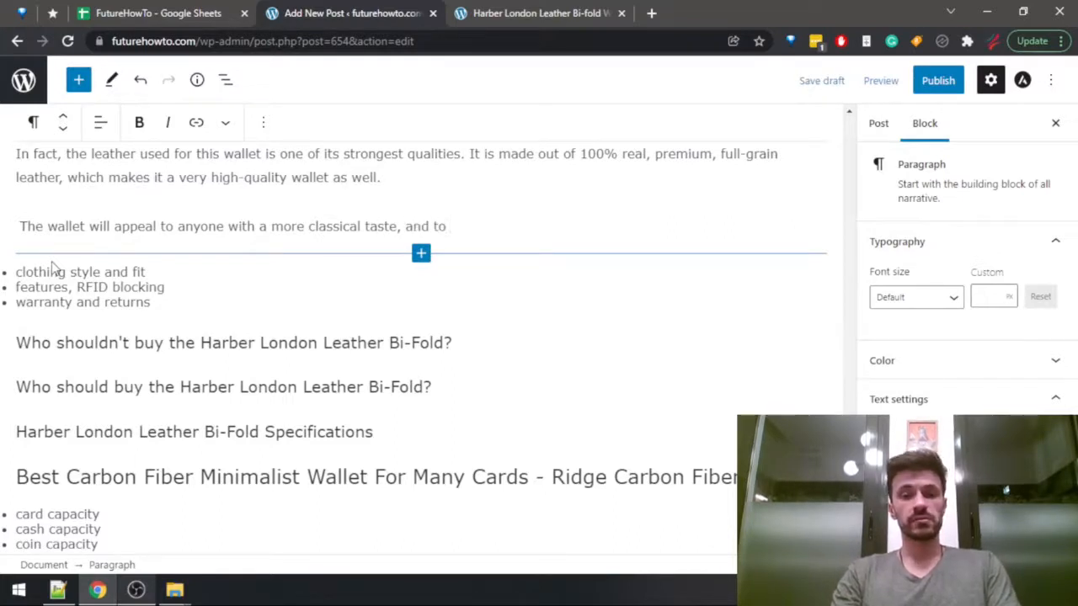
type(" some")
Continue the sentence on clothing style with "and to certain people with".
key("BackSpace")
key("BackSpace")
key("BackSpace")
key("BackSpace")
key("BackSpace")
type("cer")
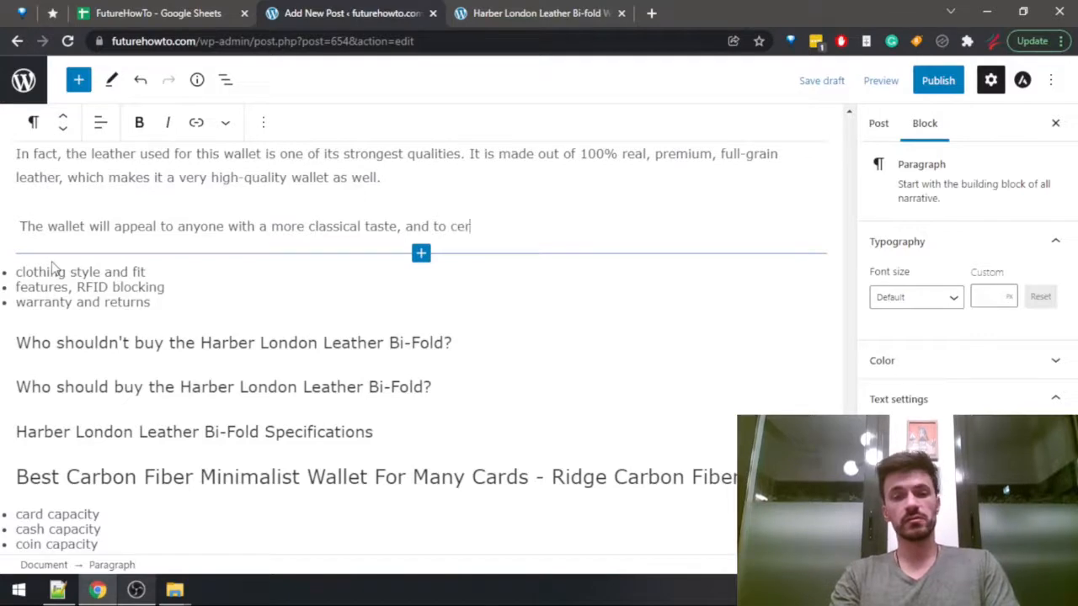
type("tain people with vintage")
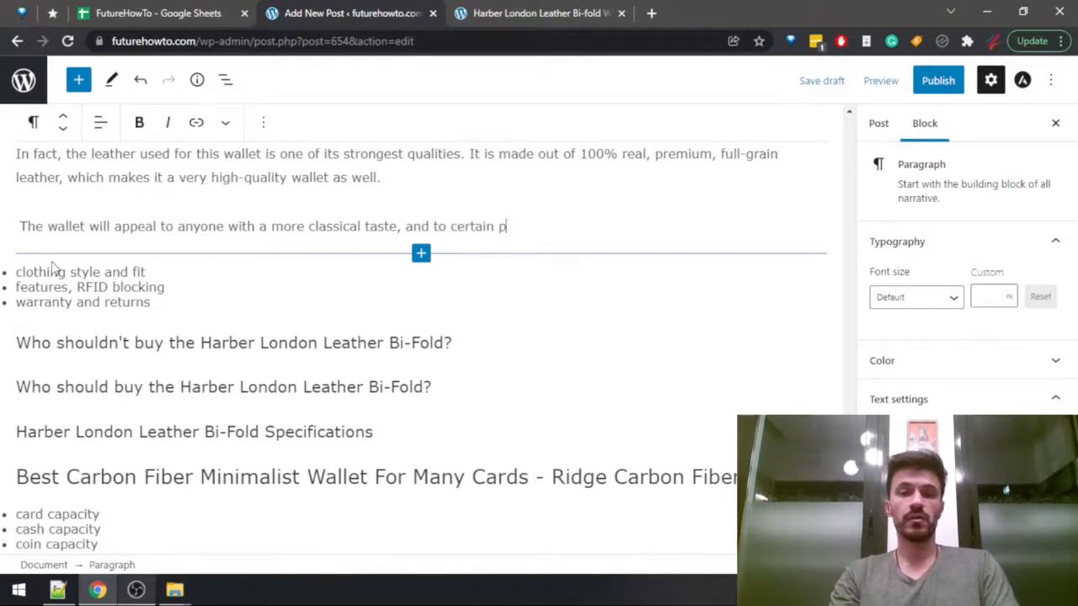
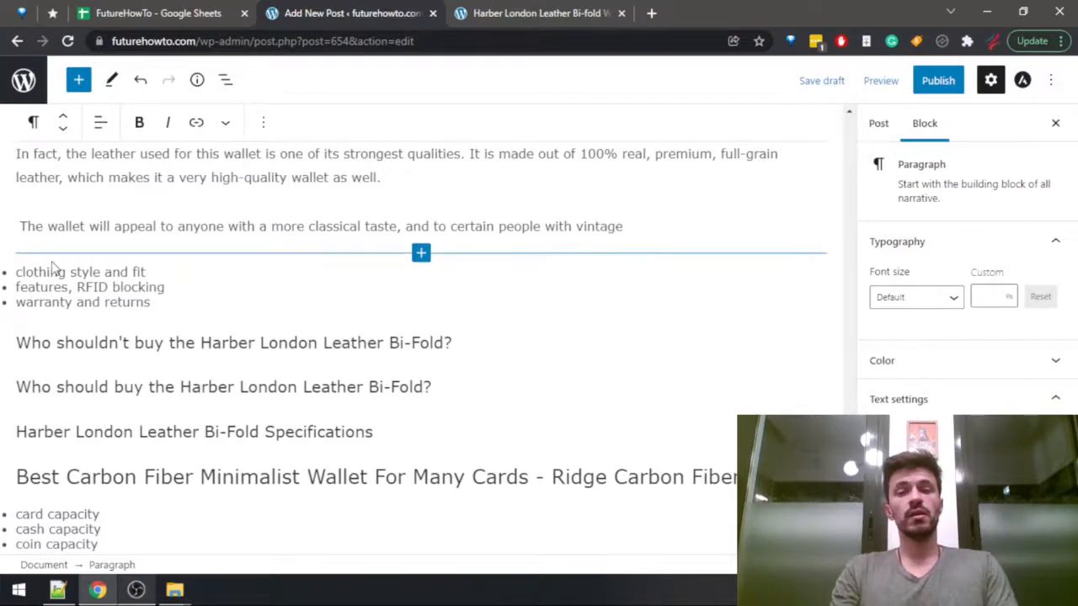
Rewrite the wallet sentence's ending after "classical taste," as "and to people that are into more vintage-like items," and begin a further clause.
key("ctrl+shift+Left")
key("ctrl+shift+Left")
key("ctrl+shift+Left")
key("ctrl+shift+Left")
key("ctrl+shift+Left")
key("ctrl+shift+Right")
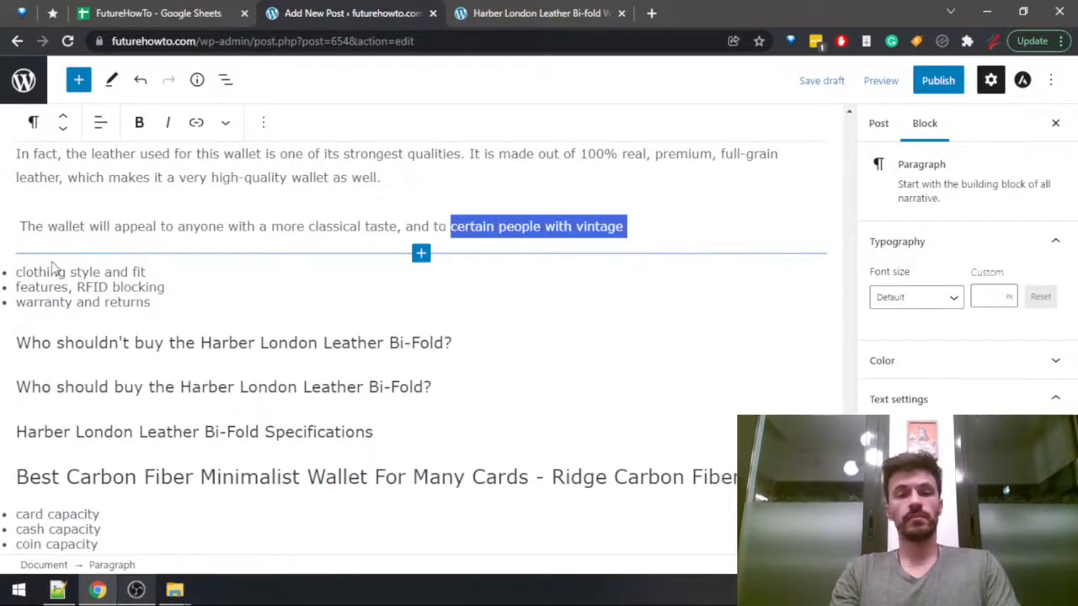
key("BackSpace")
key("ctrl+BackSpace")
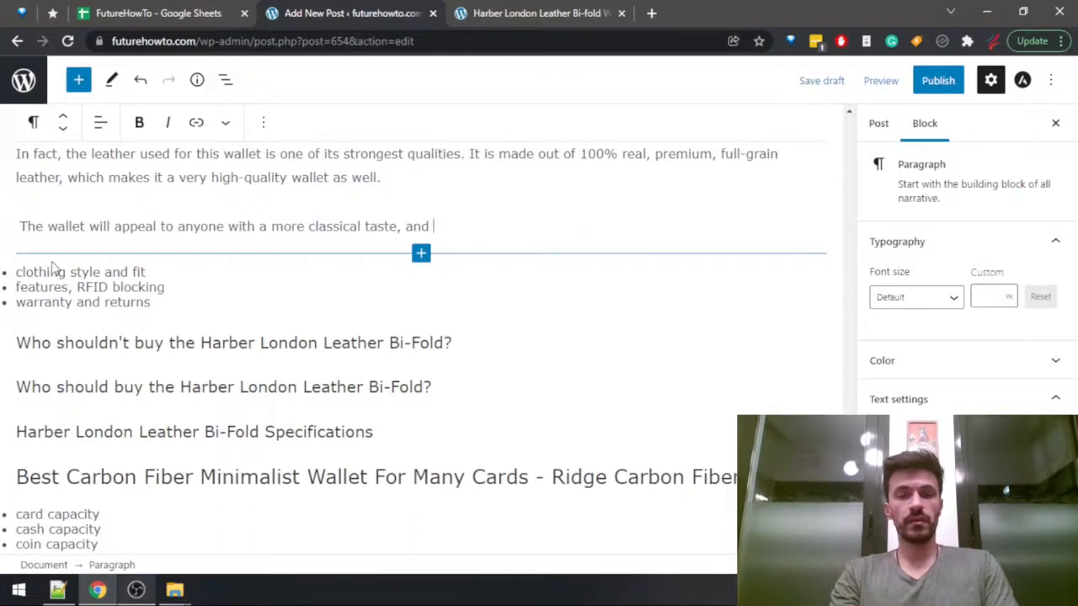
key("ctrl+BackSpace")
type("and to people w")
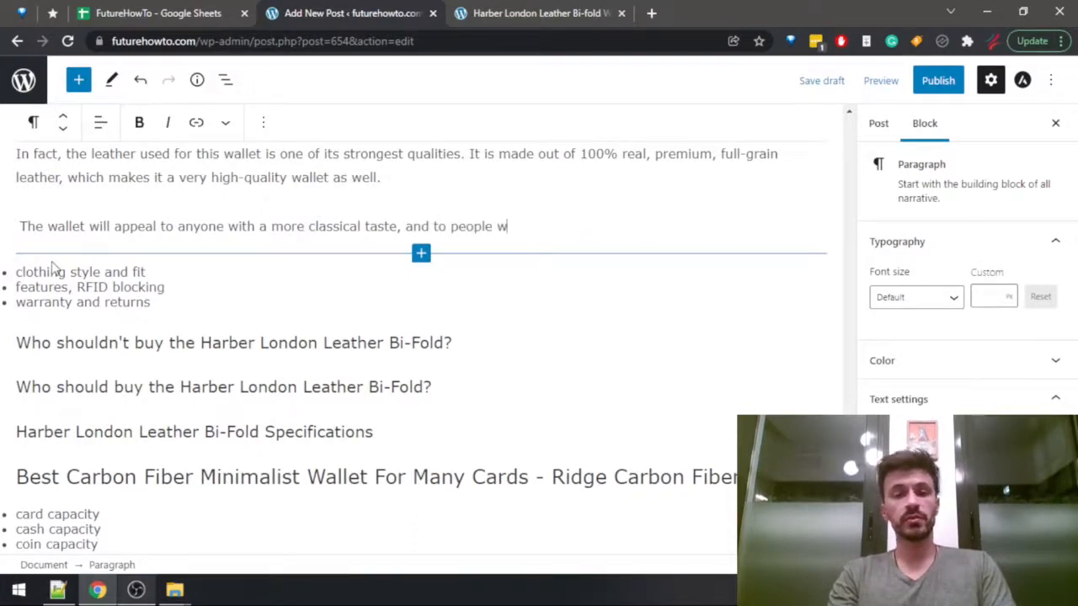
key("BackSpace")
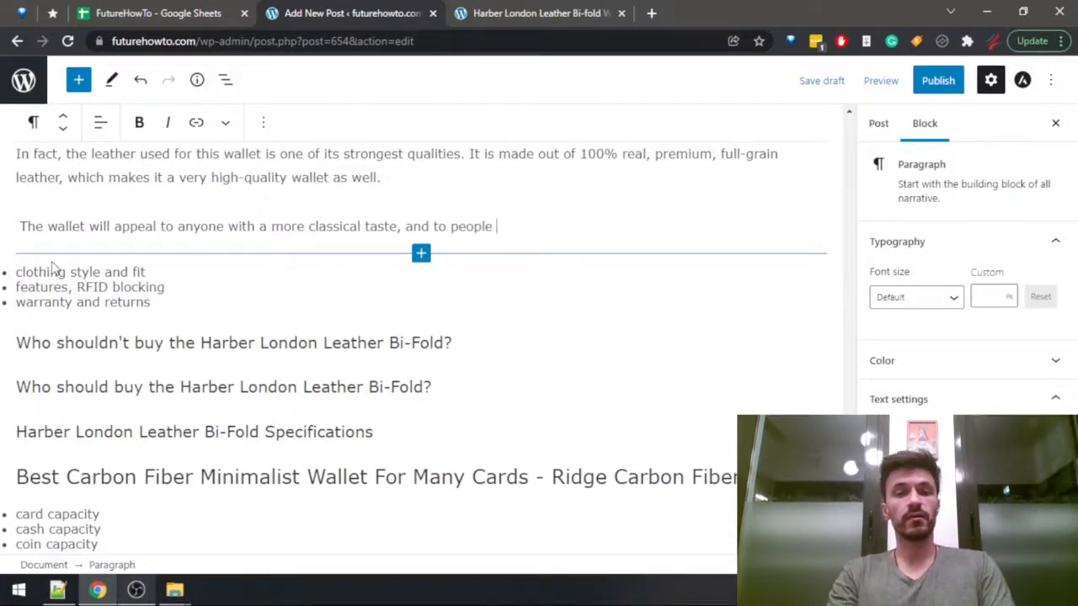
type("that are into more vin")
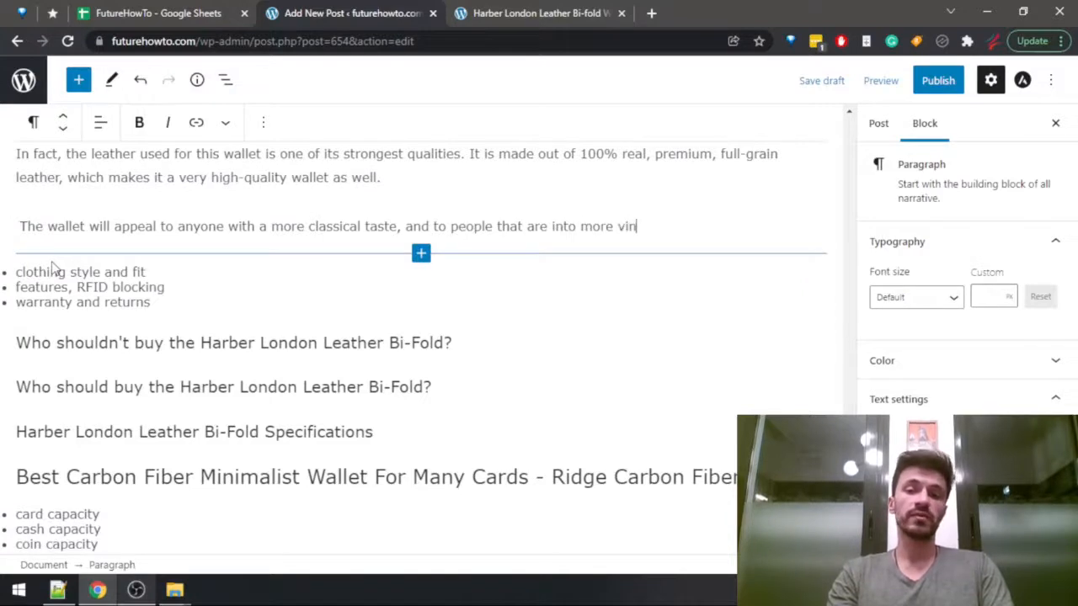
type("tage-like items")
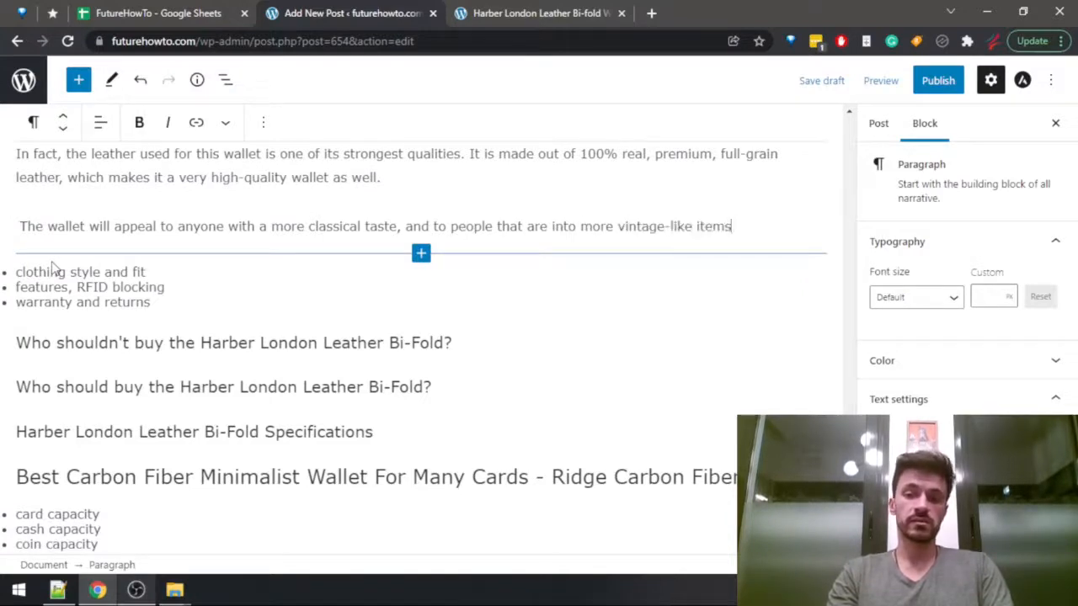
type(", e")
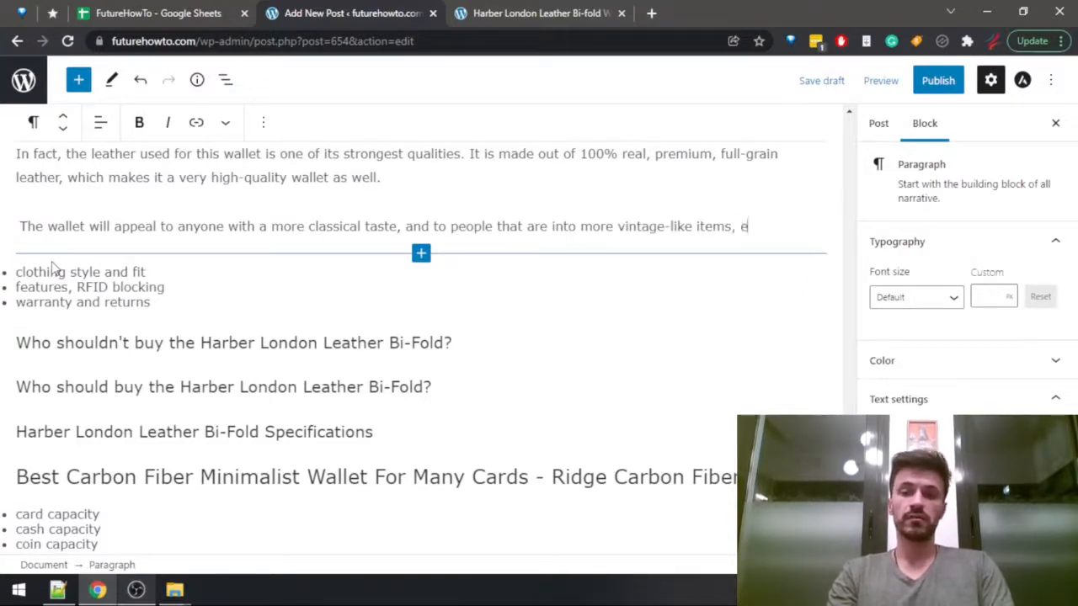
Search the Harber London Leather Bi-fold review preview for "modern" and "hand", then return to the draft post.
key("ctrl+Tab")
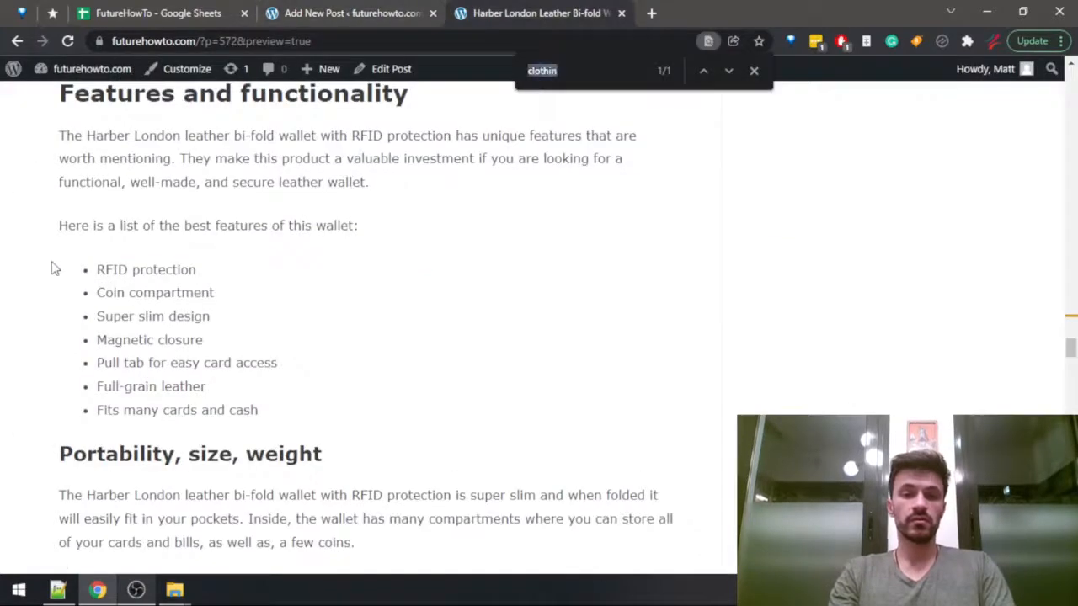
key("Return")
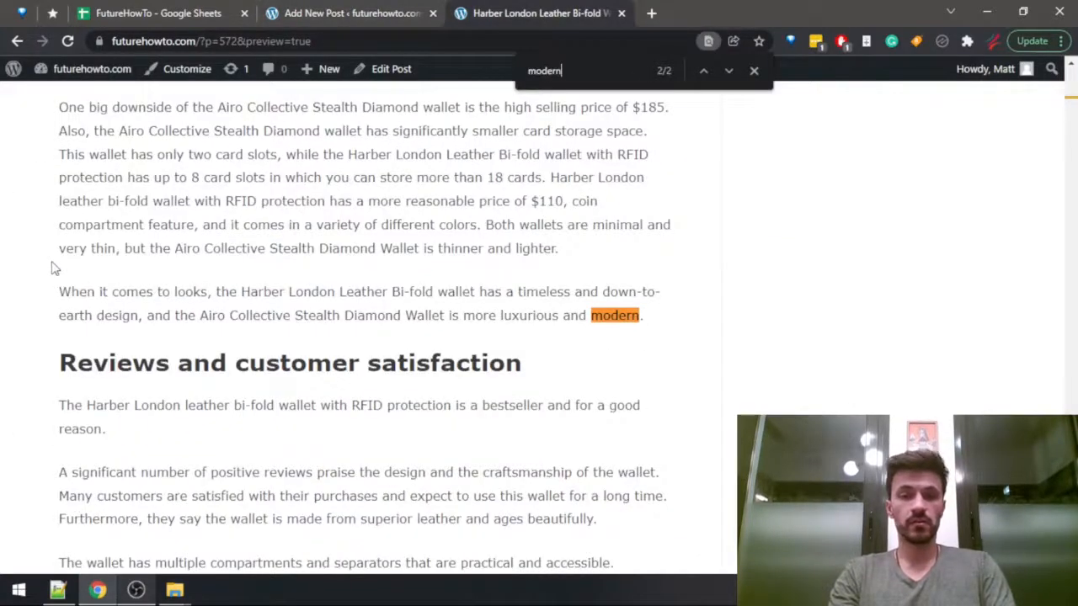
key("Return")
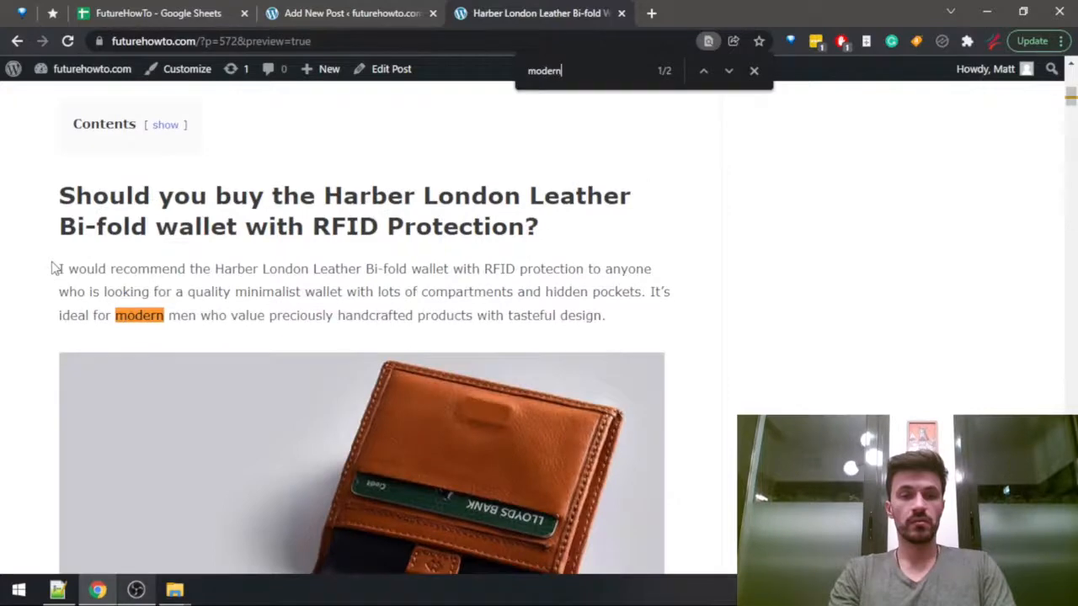
key("BackSpace")
key("BackSpace")
key("BackSpace")
key("BackSpace")
key("BackSpace")
key("BackSpace")
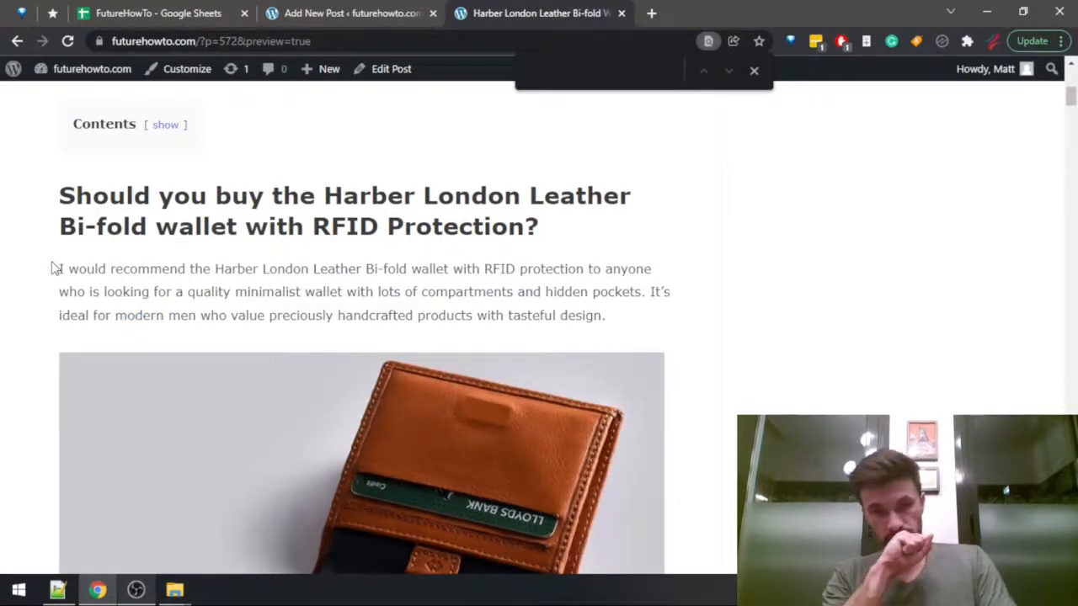
type("hand")
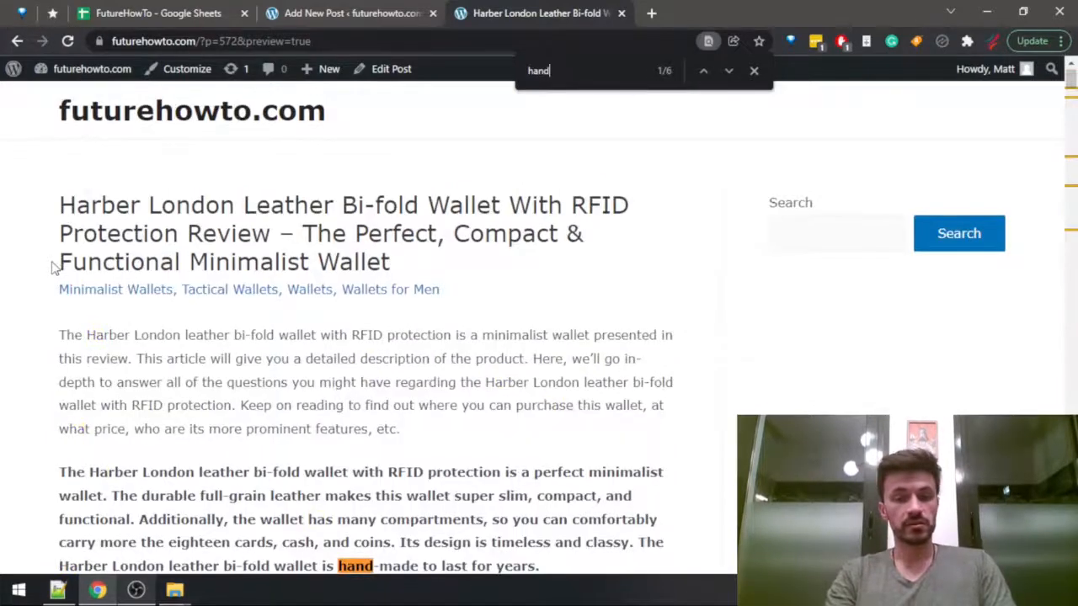
key("ctrl+shift+Tab")
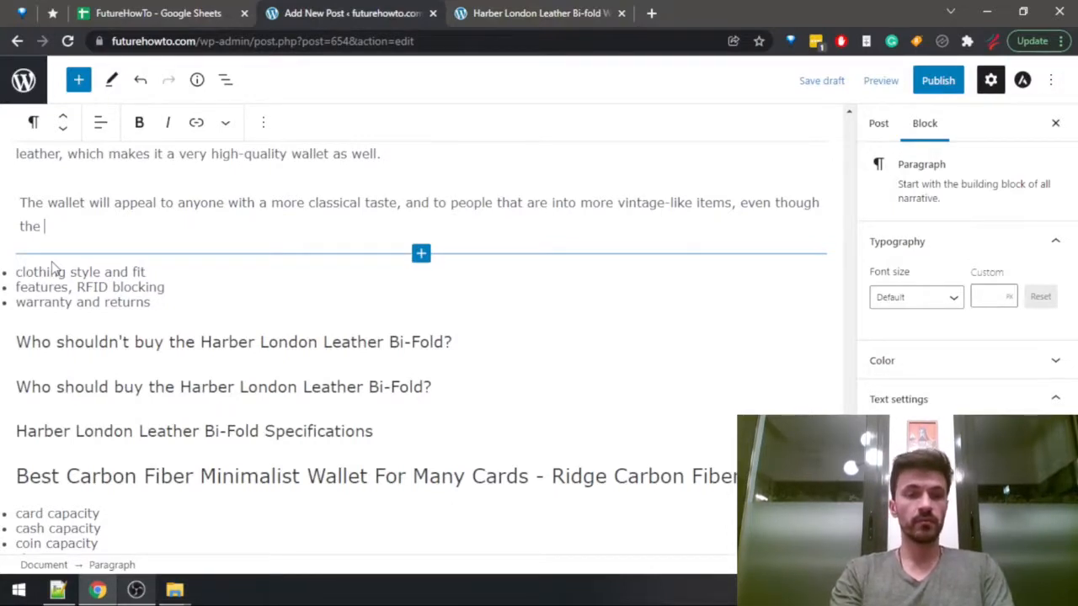
Remove the trailing "even though the" clause and change "and to people" to "or to people" in the wallet sentence.
key("BackSpace")
key("BackSpace")
key("BackSpace")
key("BackSpace")
key("BackSpace")
key("BackSpace")
key("BackSpace")
key("BackSpace")
key("BackSpace")
key("BackSpace")
key("BackSpace")
key("BackSpace")
key("BackSpace")
key("BackSpace")
key("BackSpace")
key("BackSpace")
key("BackSpace")
key("BackSpace")
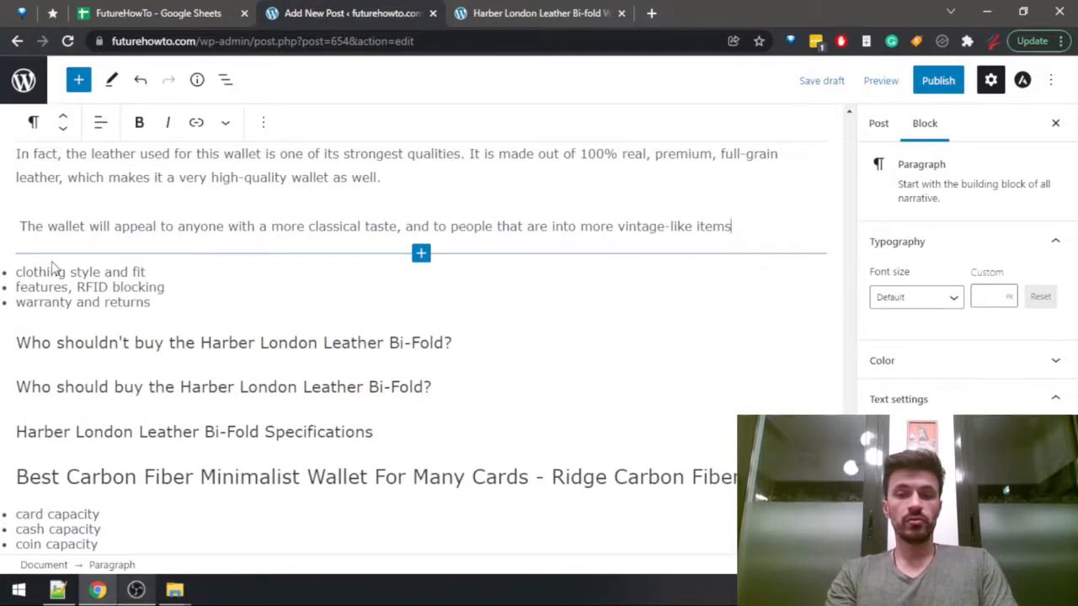
key("ctrl+Left")
key("ctrl+Left")
key("ctrl+Left")
key("ctrl+Left")
key("ctrl+Left")
key("ctrl+Left")
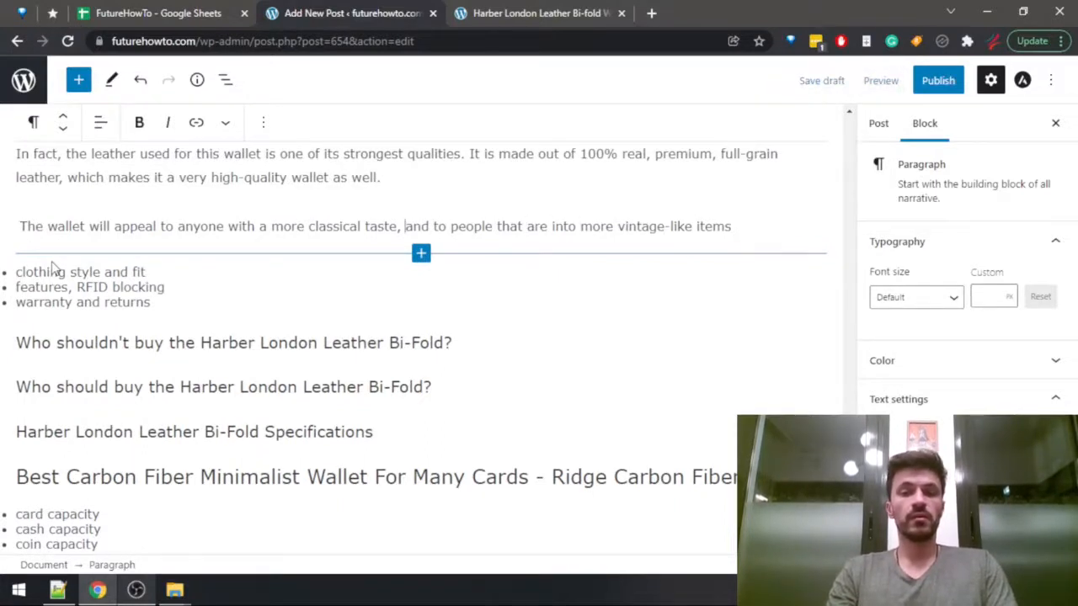
key("ctrl+shift+Right")
type("or")
Replace "are into more vintage-like items" with "may be looking for a hybrid between a modern and a vintage item".
key("ctrl+Right")
key("ctrl+shift+Right")
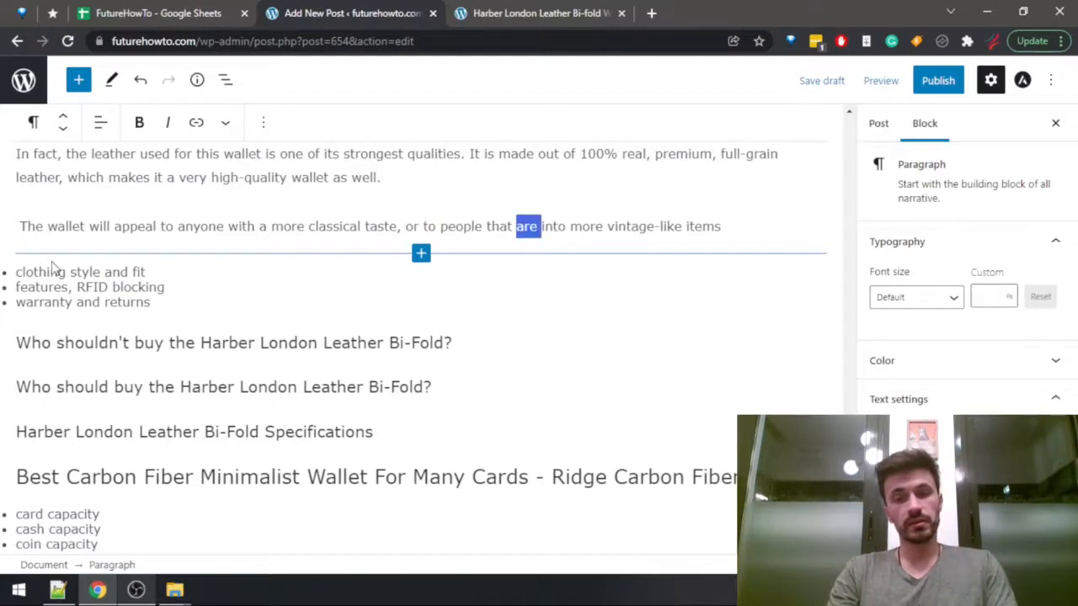
key("ctrl+shift+Right")
key("ctrl+shift+Right")
key("ctrl+shift+Right")
key("ctrl+shift+Right")
key("ctrl+shift+Right")
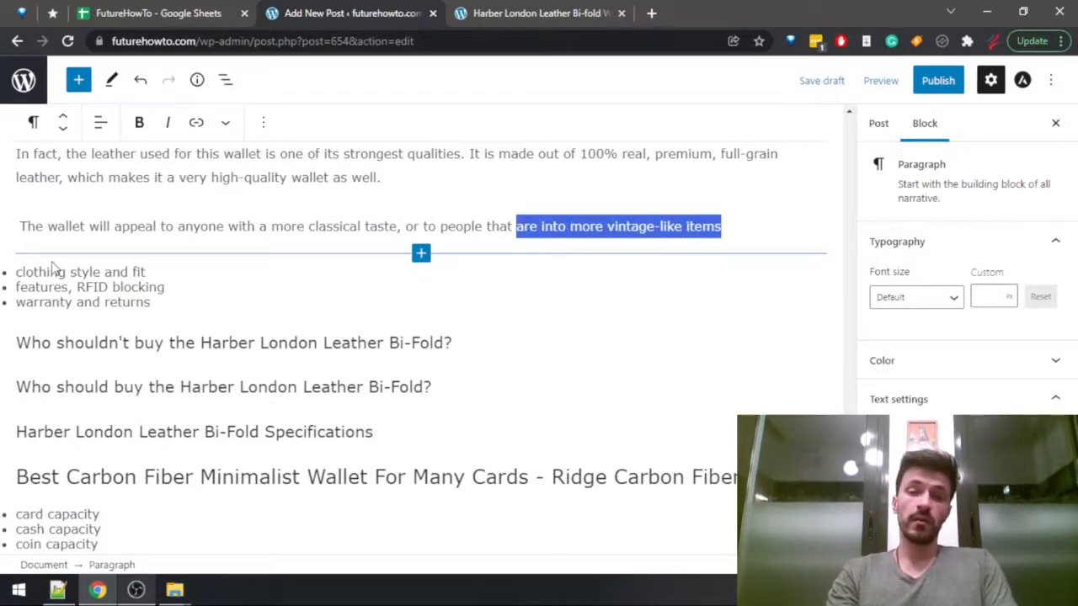
type("may be look")
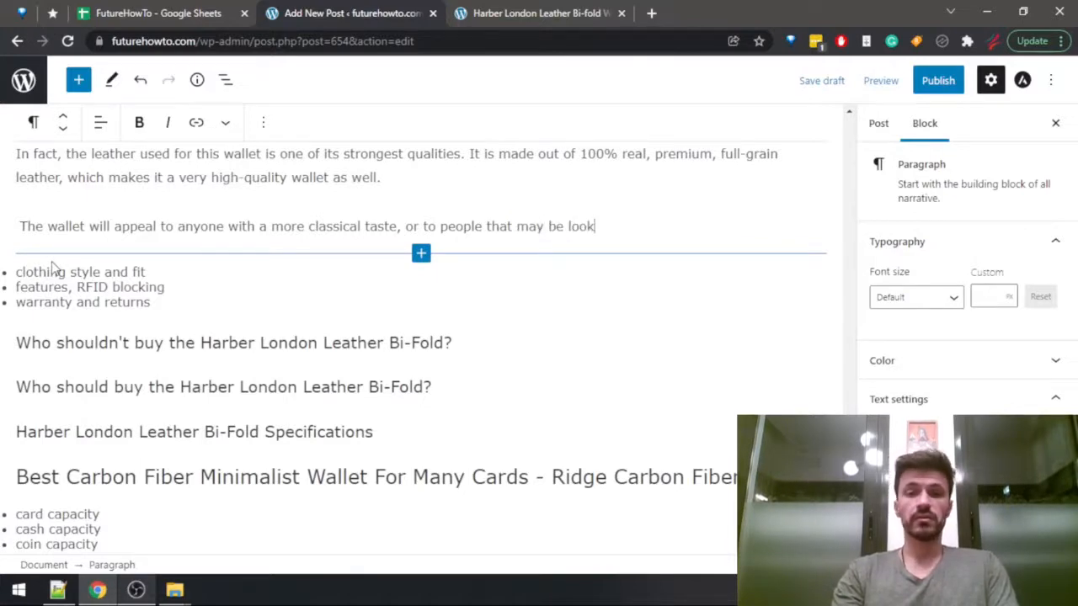
type("ing ")
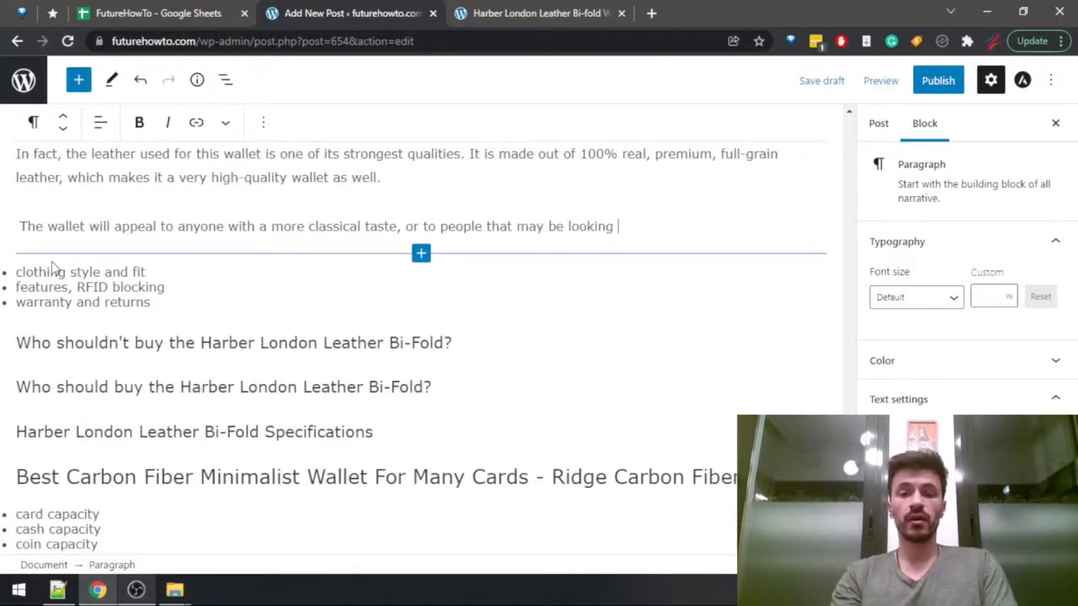
type("for a hybrid be")
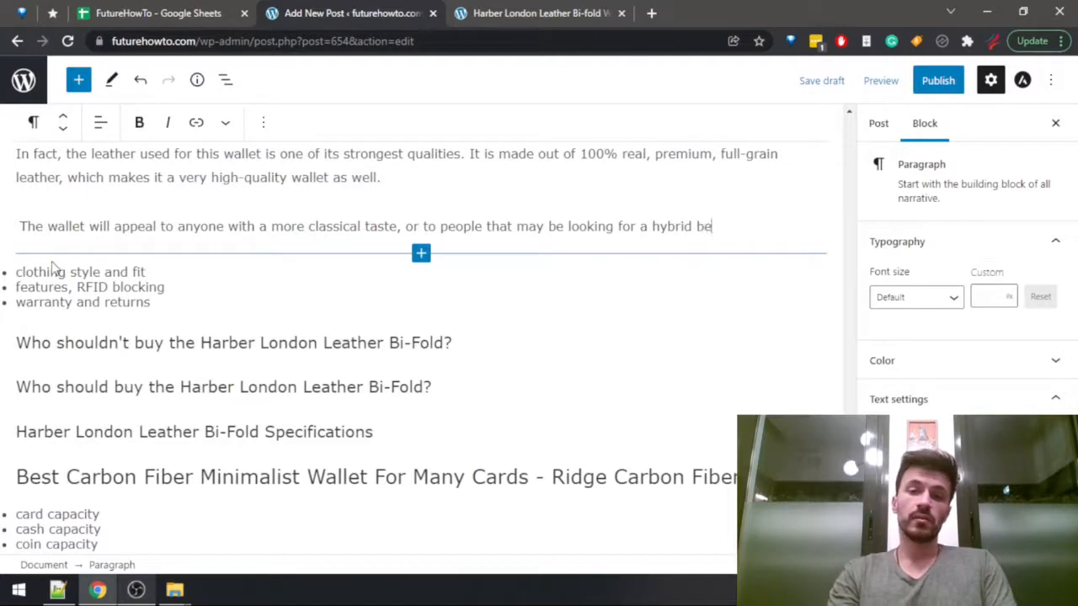
type("tween ")
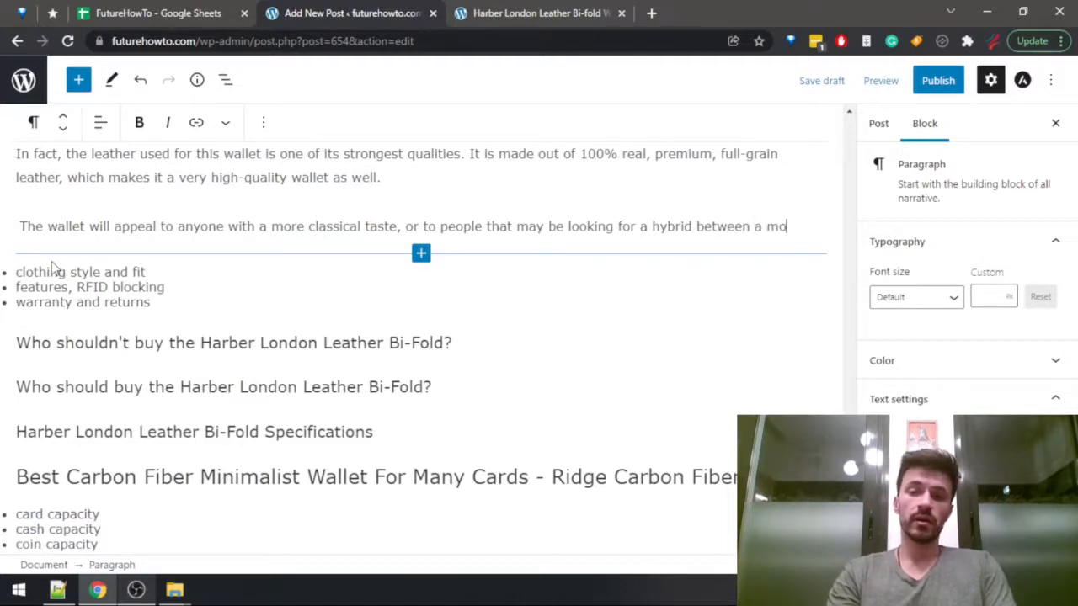
type("a mo")
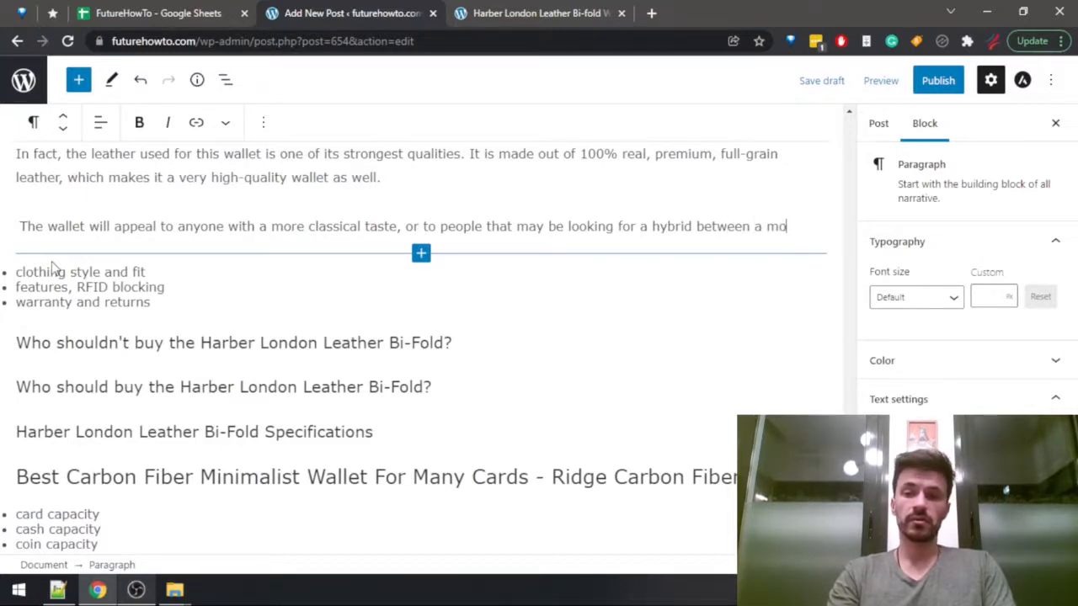
type("dern and a vi")
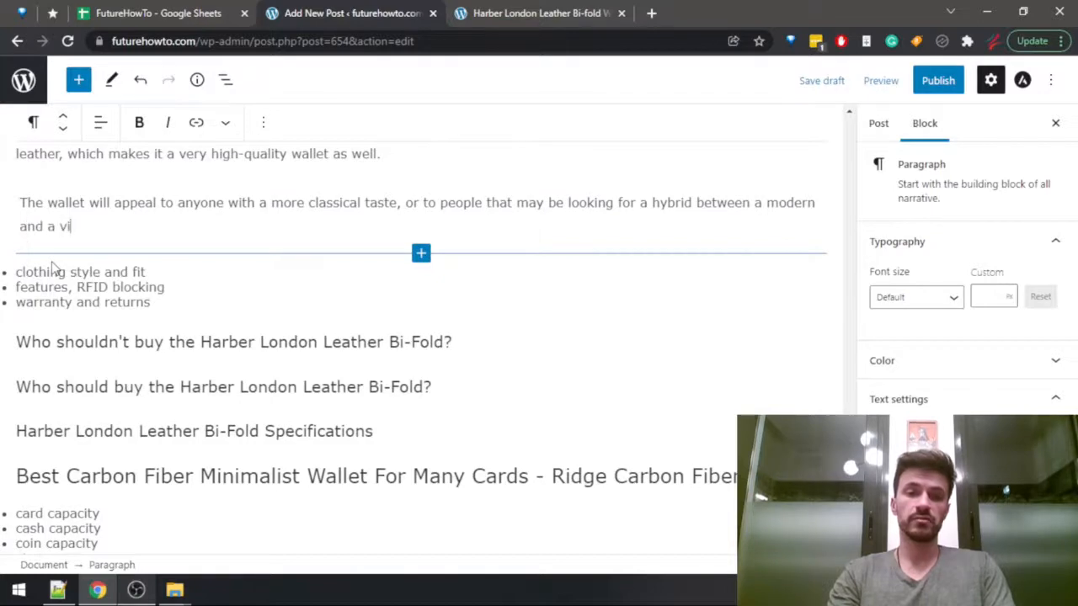
type("ntage item ")
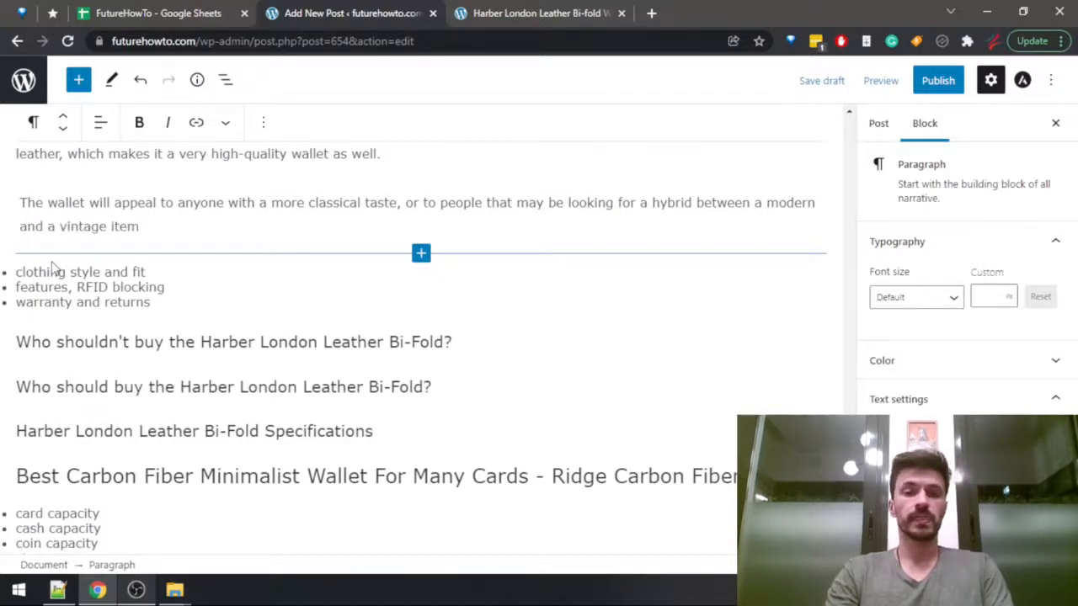
type(". The wallet")
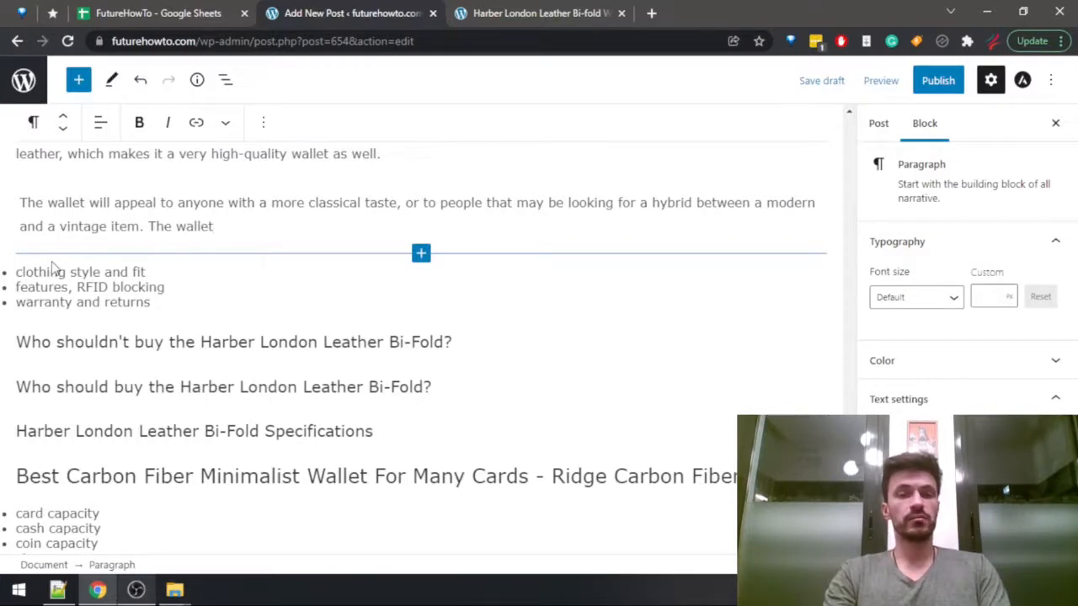
type("s are hand-")
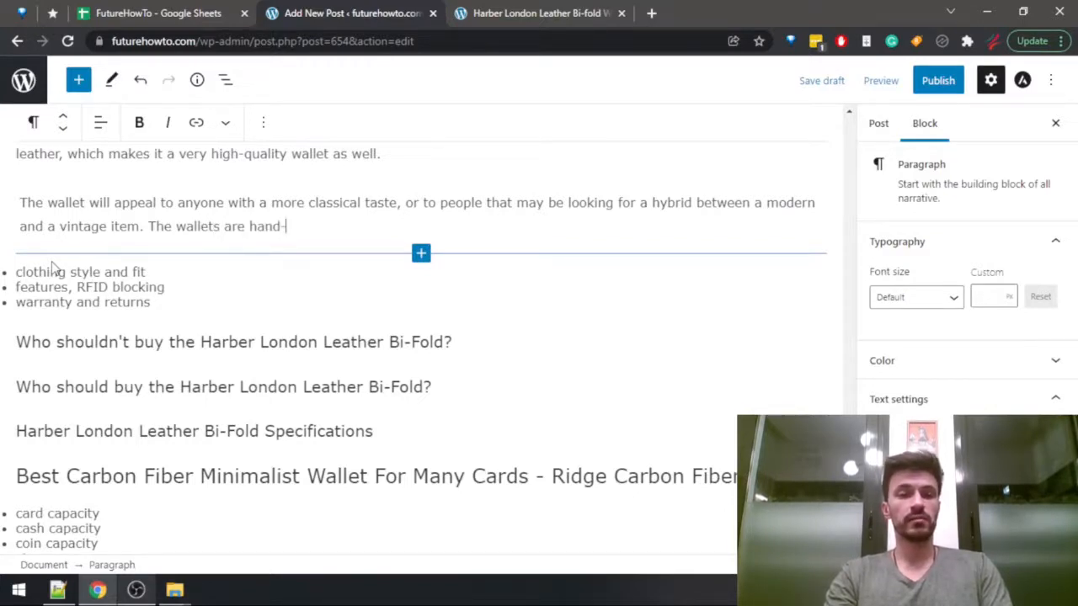
type("craf")
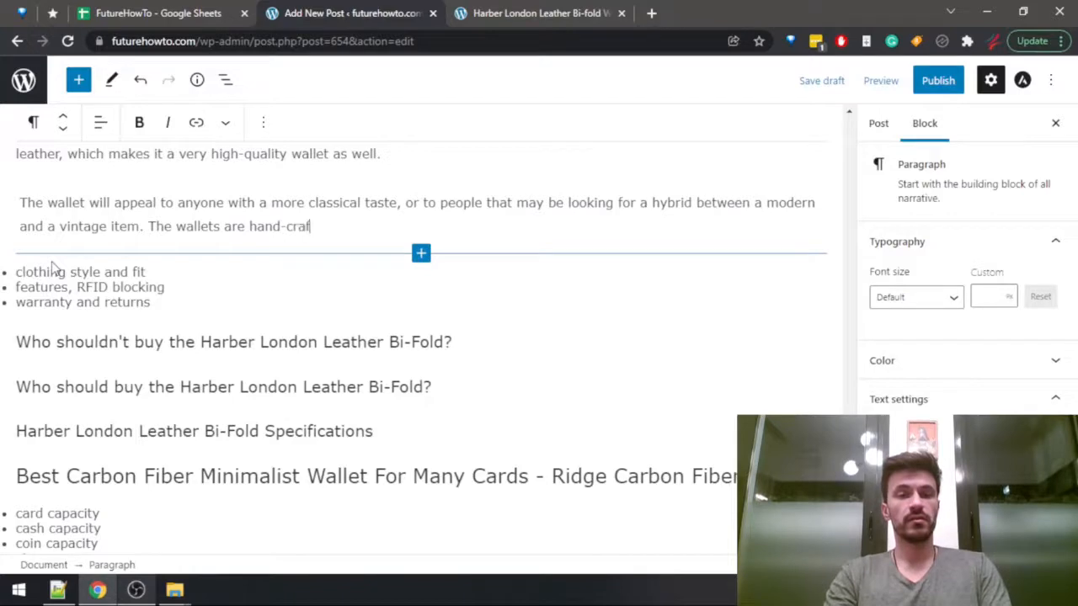
type("ted, the")
End the sentence and start a new one in the same paragraph reading "The wallets are hand-crafted, and".
key("BackSpace")
key("BackSpace")
key("BackSpace")
type("and")
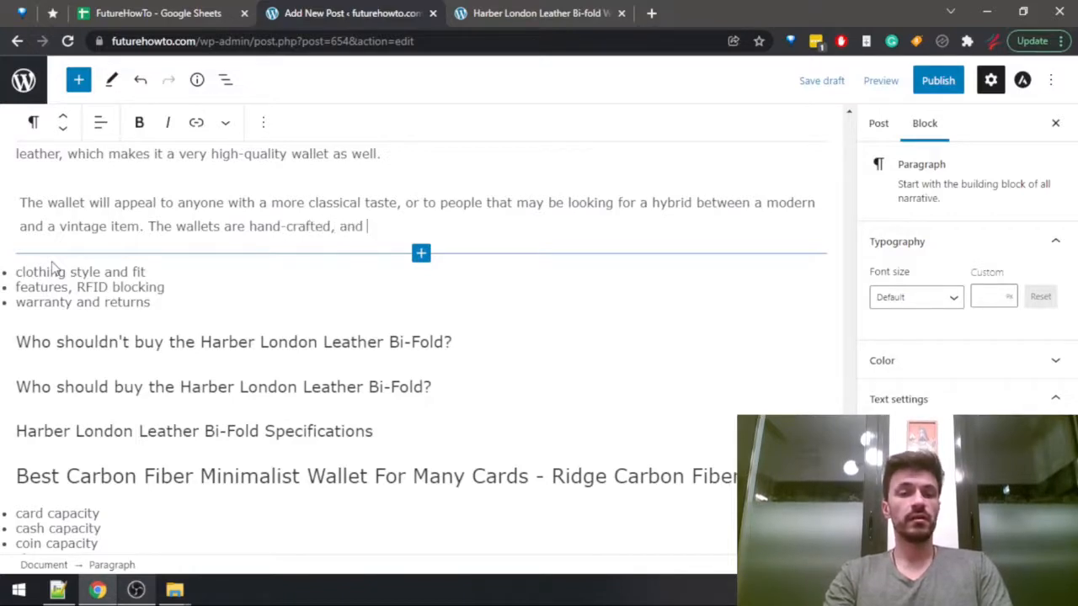
key("ctrl+shift+Tab")
key("ctrl+Tab")
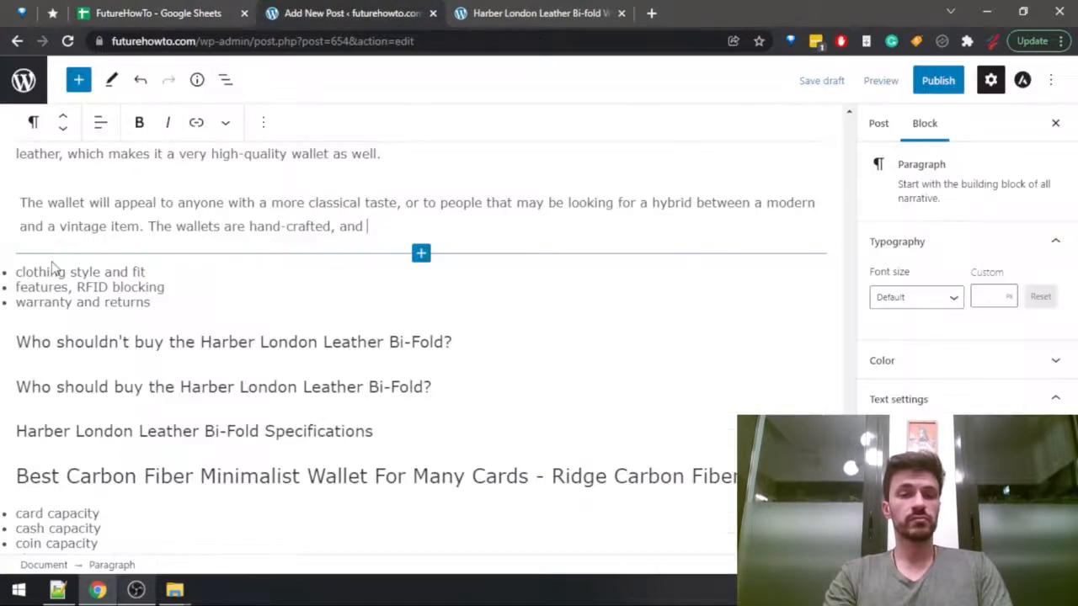
Continue the hand-crafted sentence with "provide some of the highest quality levels and lifespans".
type("c")
key("BackSpace")
type("provide s")
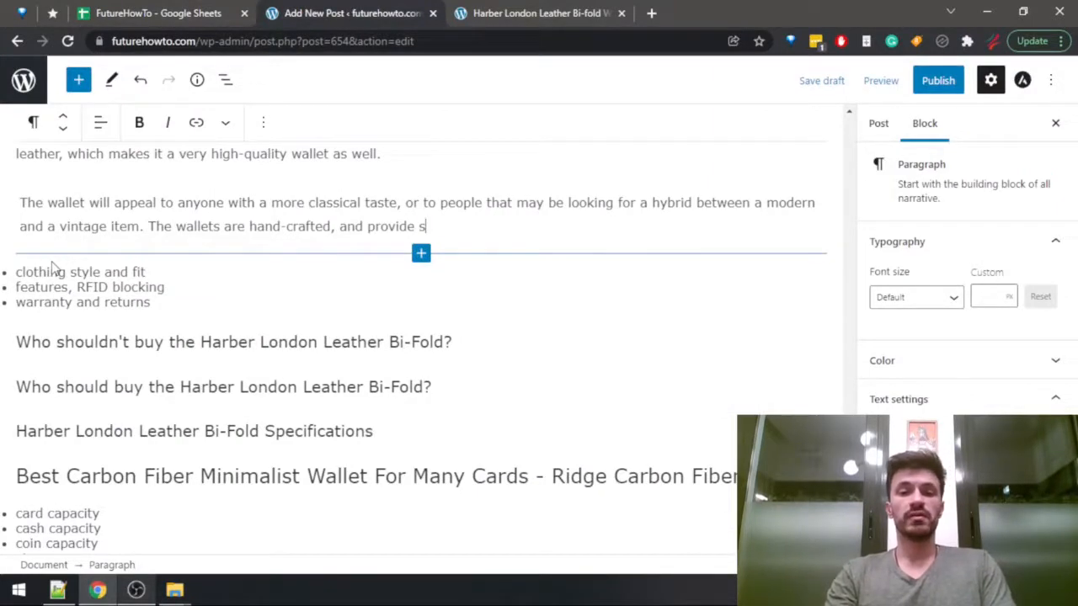
type("ome of the highest quality ")
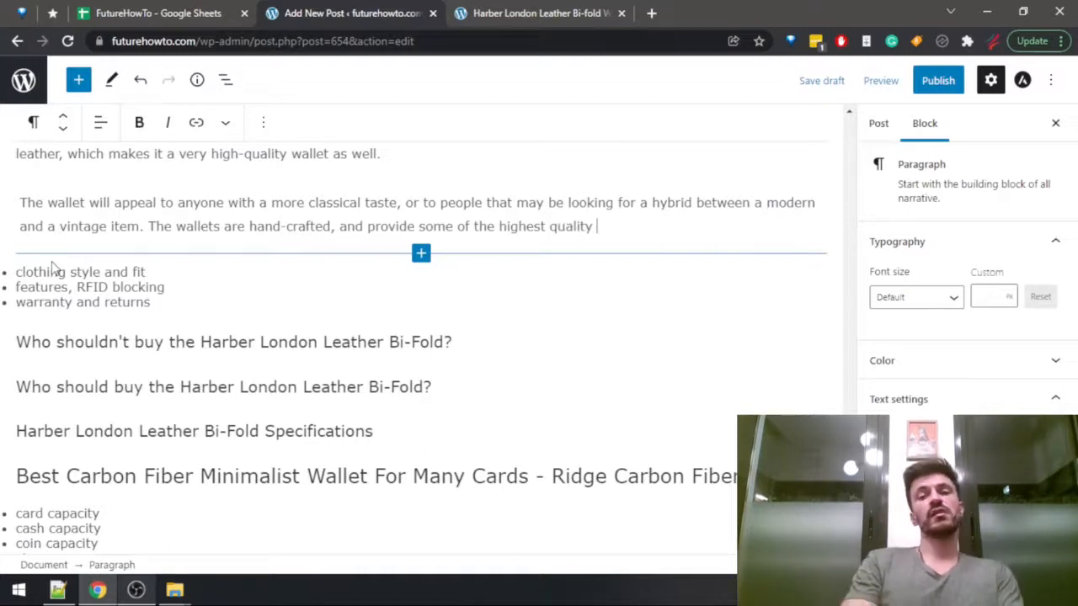
type("levels and ")
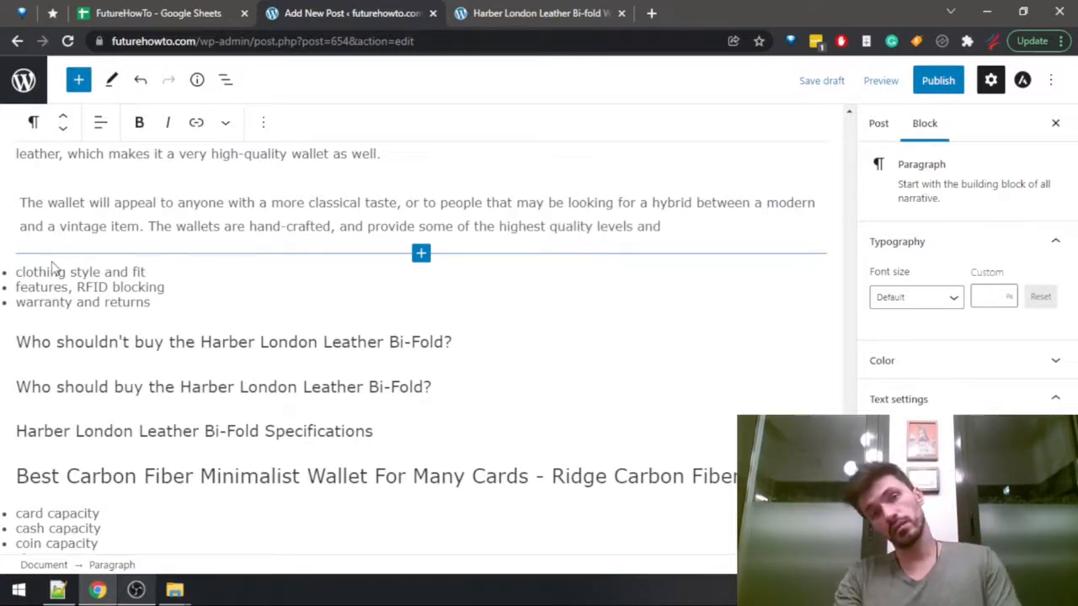
type("lifespans ")
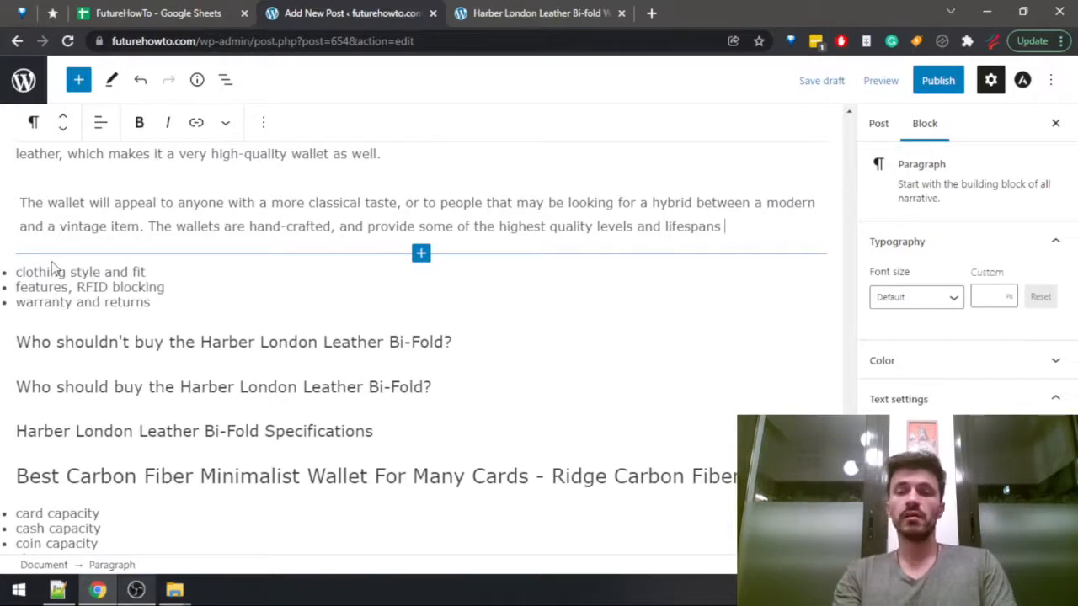
type("in the sma")
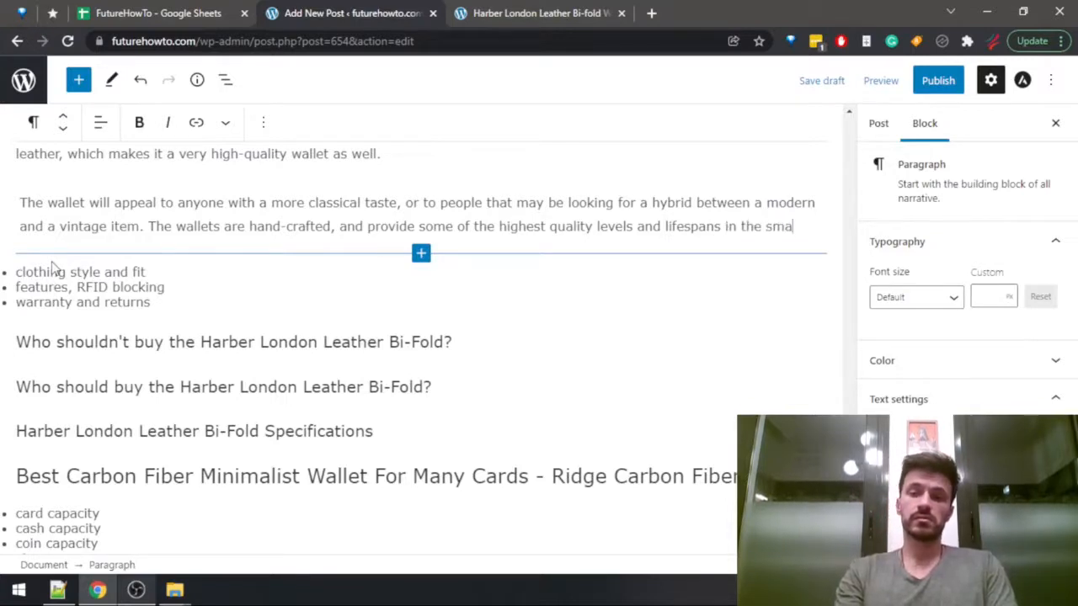
Finish the hand-crafted sentence with "in the minimalist wallet world.".
key("BackSpace")
key("BackSpace")
key("BackSpace")
type("minimalist wallet ")
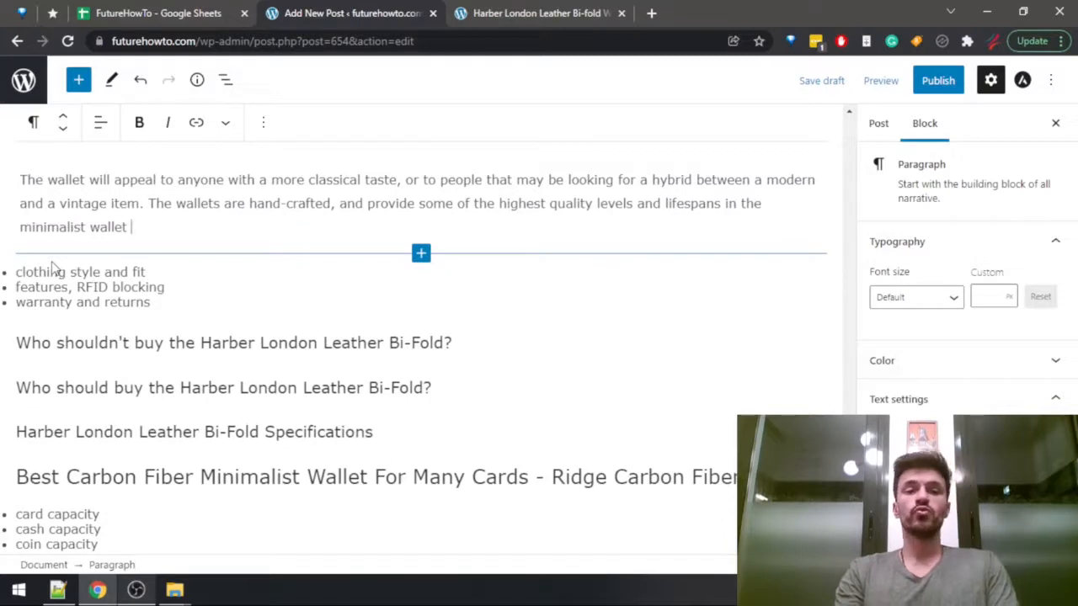
type("world.")
Clear the text "clothing style and fit" from the first item of the Harber London notes list.
left_click(52, 268)
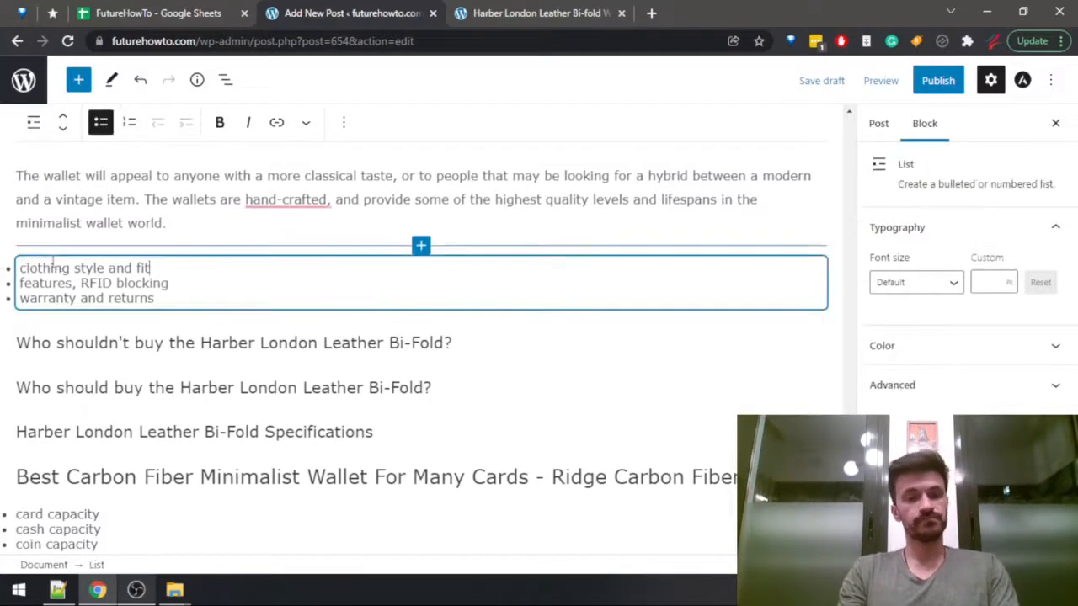
key("shift+Left")
key("shift+Left")
key("shift+Left")
key("shift+Left")
key("shift+Left")
key("shift+Left")
key("shift+Left")
key("shift+Left")
key("shift+Left")
key("shift+Left")
key("shift+Left")
key("shift+Left")
key("shift+Left")
key("shift+Left")
key("shift+Left")
key("shift+Left")
key("shift+Left")
key("shift+Left")
key("shift+Left")
key("shift+Left")
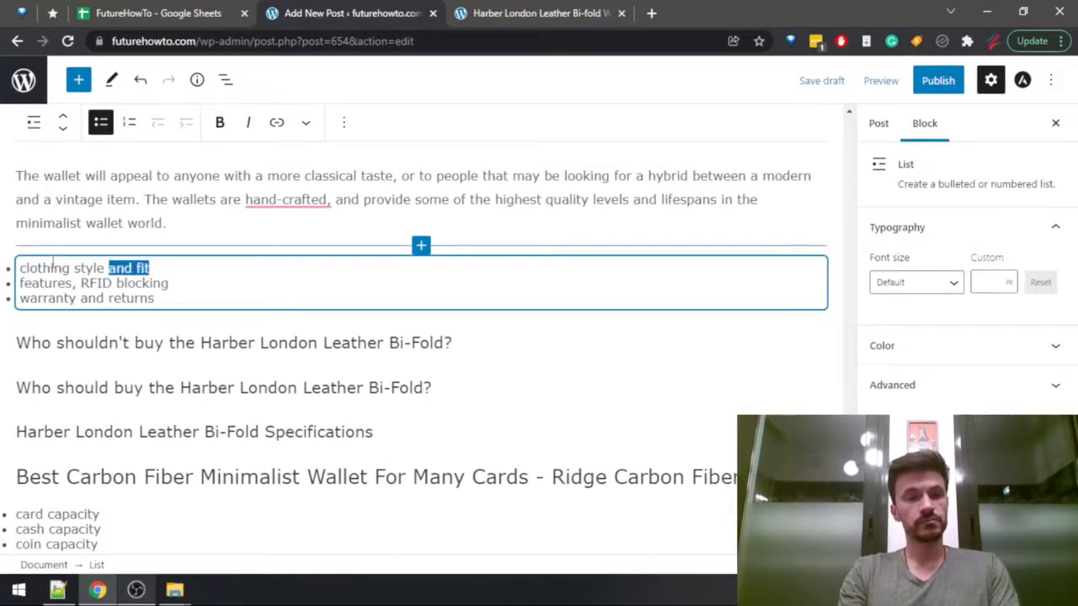
key("BackSpace")
Move the sentence starting "The wallets are hand-crafted" to the end of the preceding paragraph about the leather.
left_click_drag(171, 223, 158, 203)
key("ctrl+c")
key("BackSpace")
left_click(395, 150)
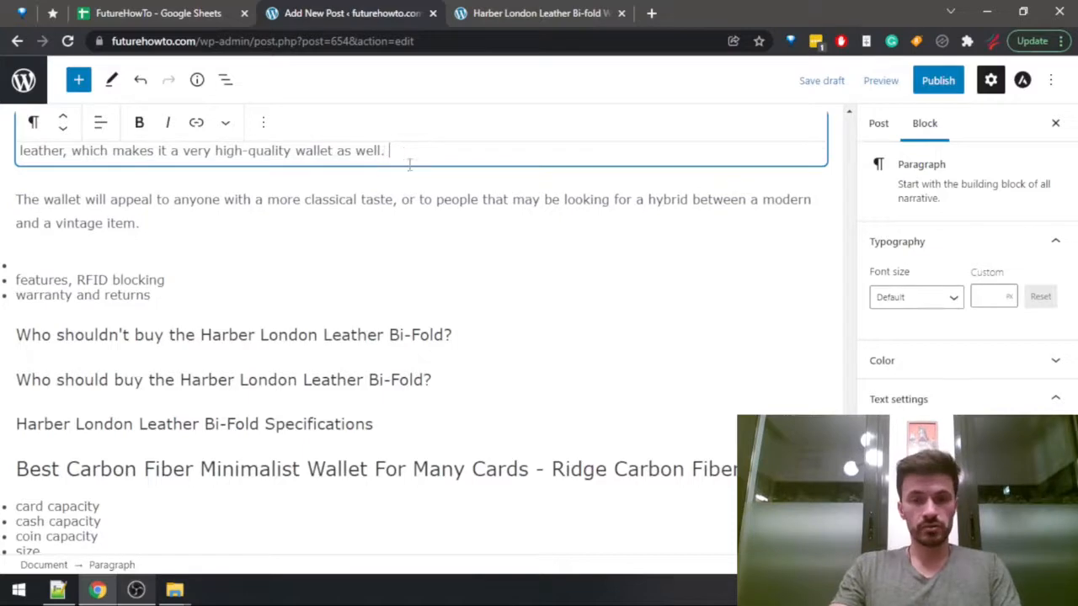
key("ctrl+v")
scroll(413, 291, "up", 3)
scroll(404, 371, "down", 2)
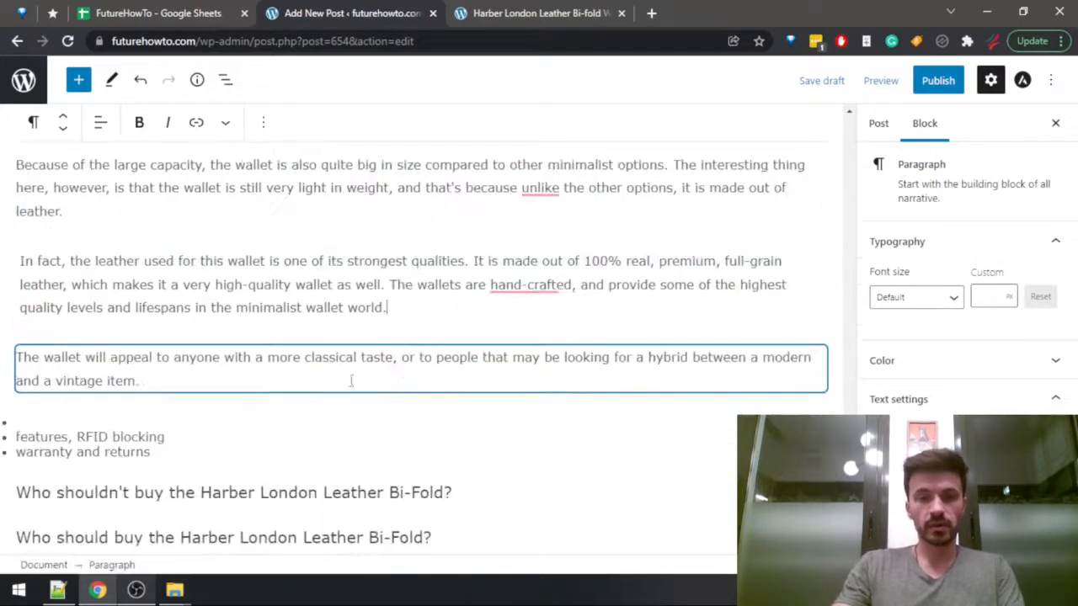
Replace "highest quality levels and" with "longest" in the hand-crafted sentence.
left_click(498, 284)
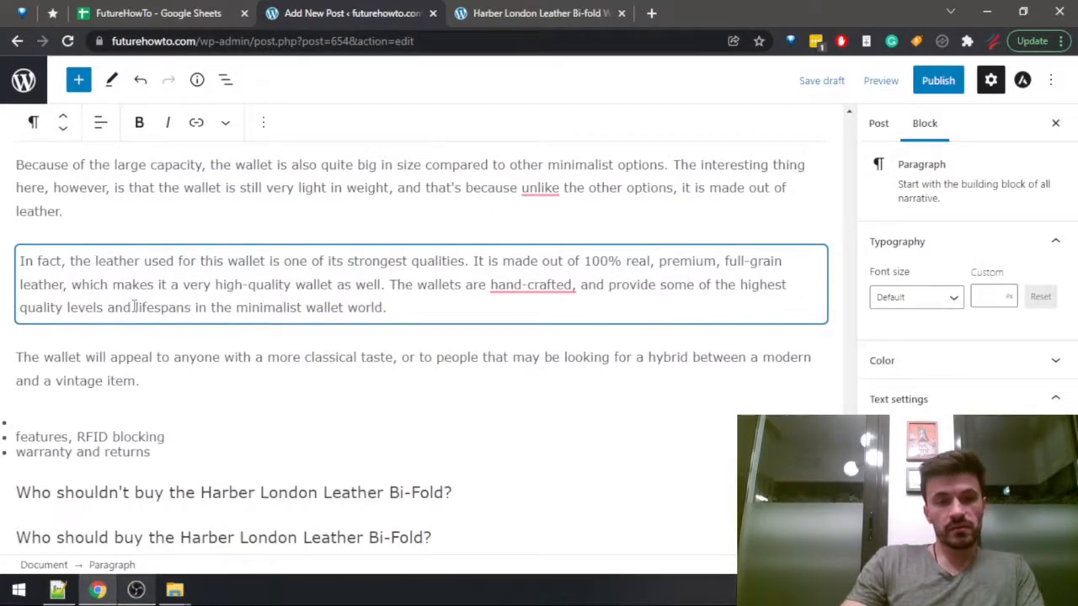
left_click_drag(133, 307, 739, 284)
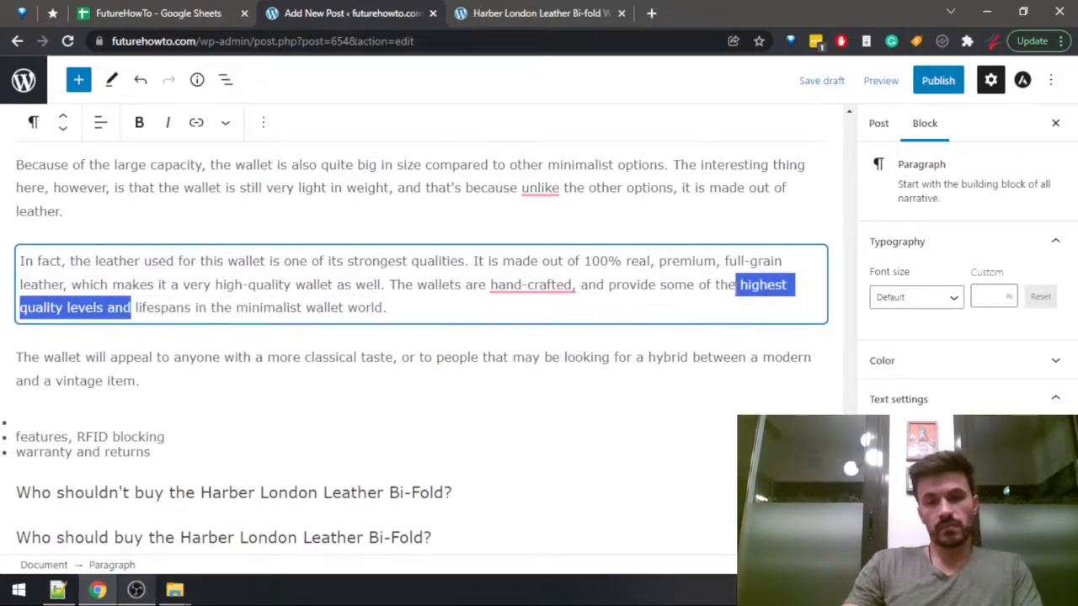
type("longe")
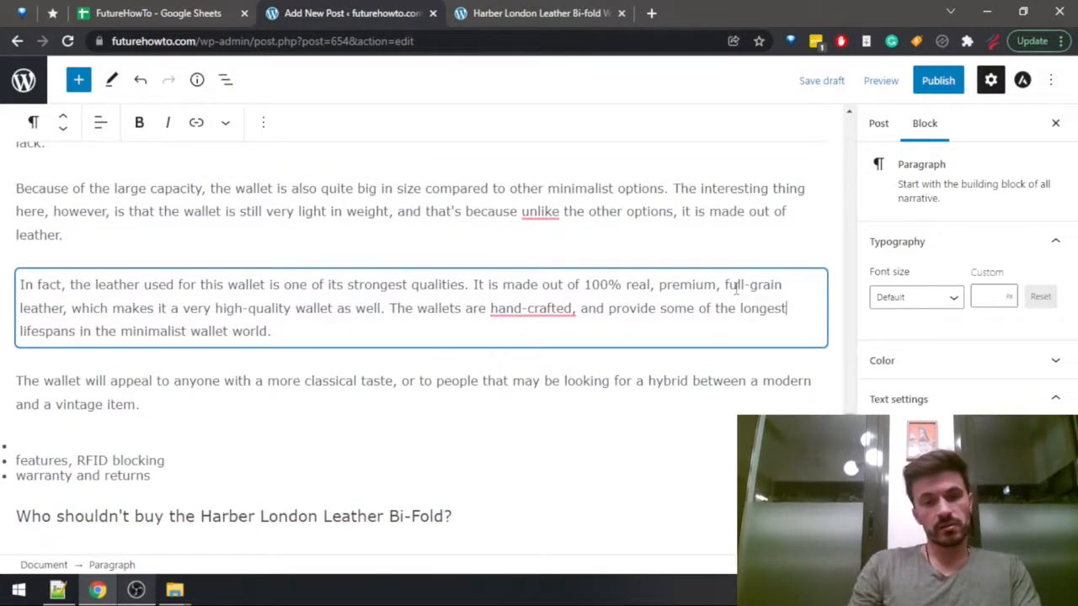
Delete ", and provide some of the longest lifespans in the minimalist wallet world" from the hand-crafted sentence, keeping its period.
key("ctrl+shift+Tab")
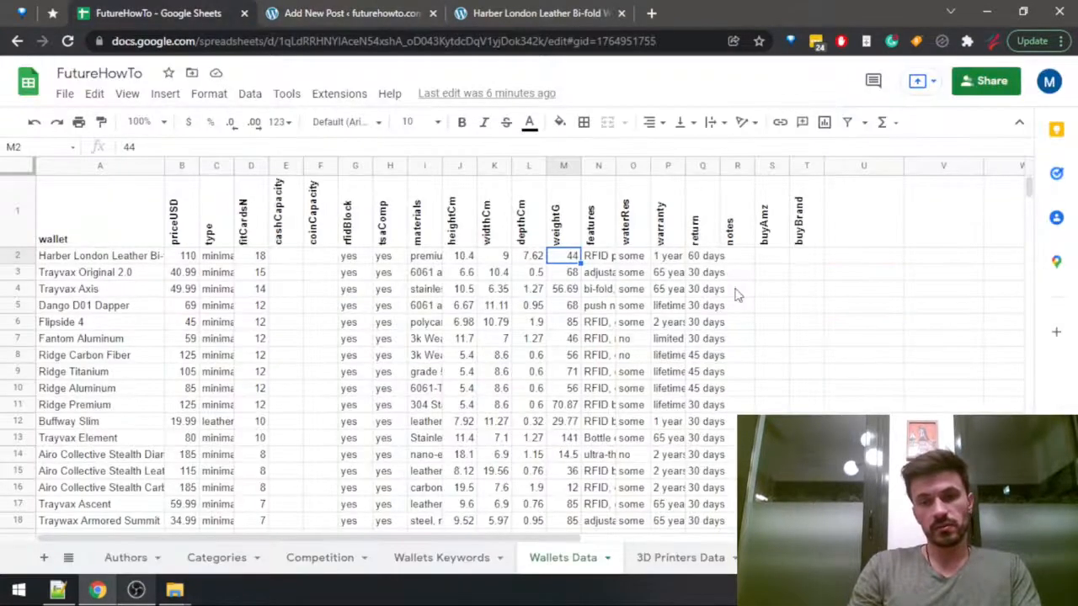
key("ctrl+Tab")
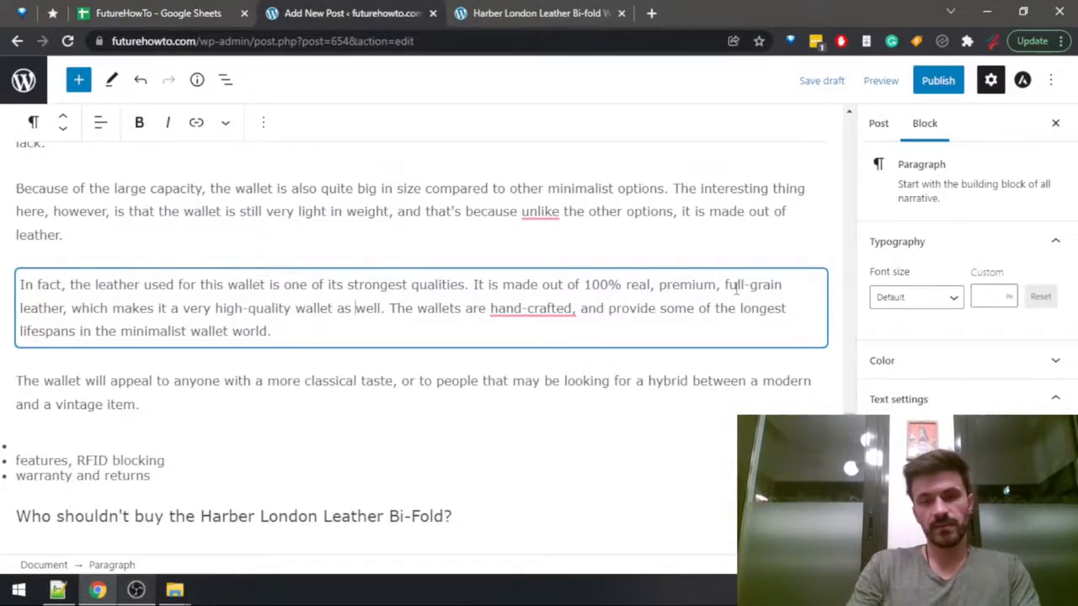
key("ctrl+Right")
key("shift+Down")
key("shift+Left")
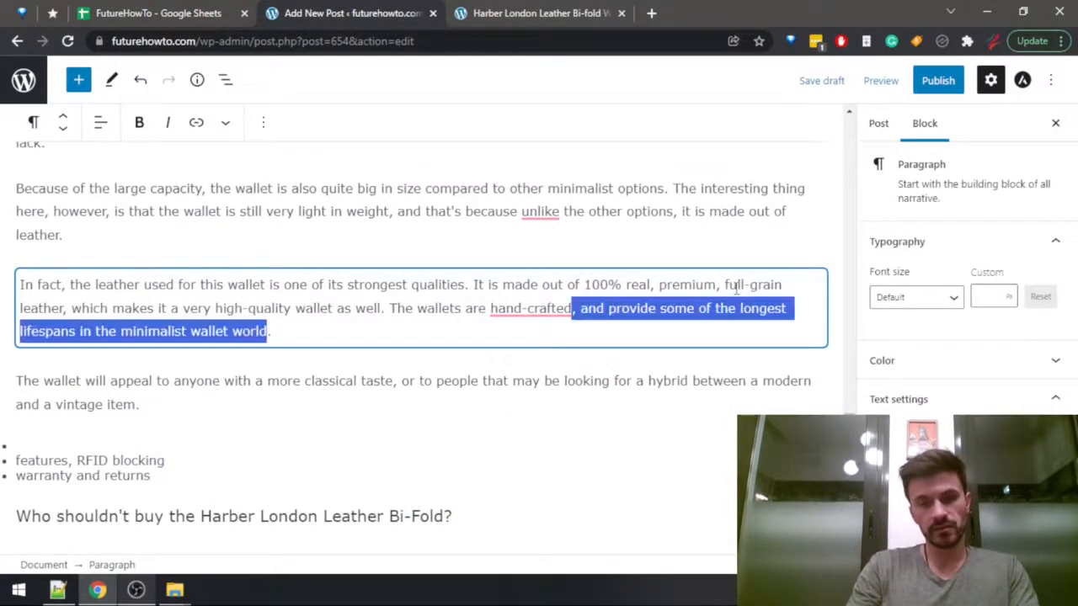
key("BackSpace")
Change the start of the hand-crafted sentence from "The wallets" to "All the wallets".
key("ctrl+Left")
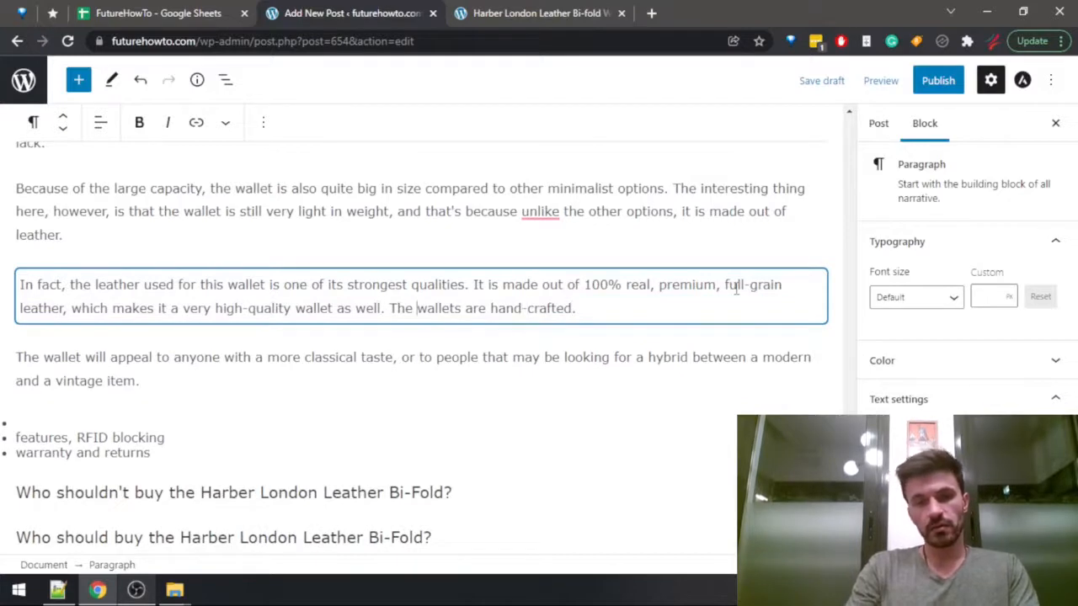
type("All the")
key("ctrl+shift+Right")
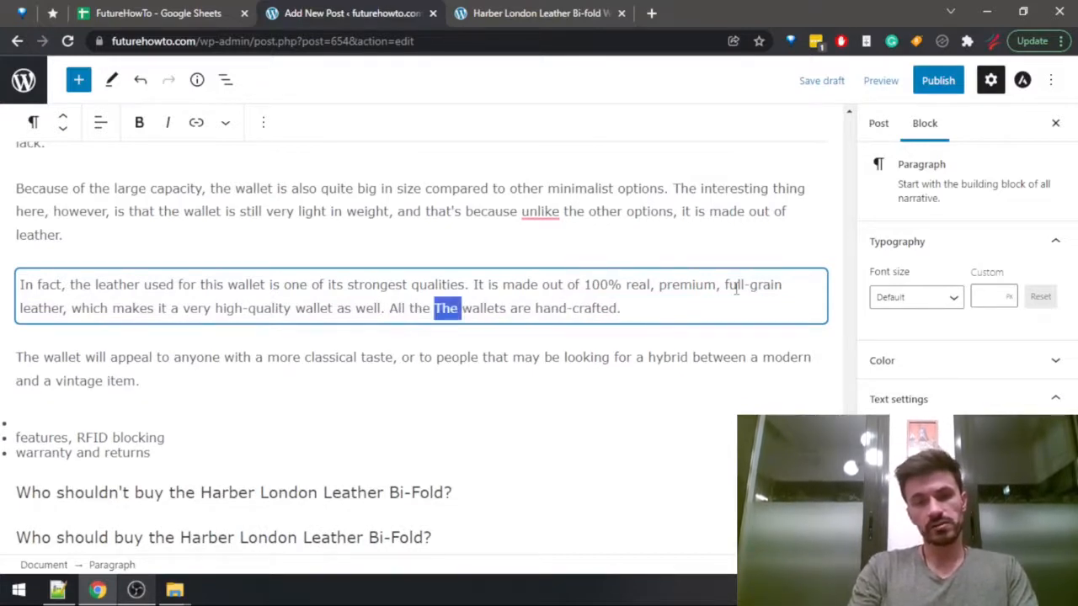
key("Delete")
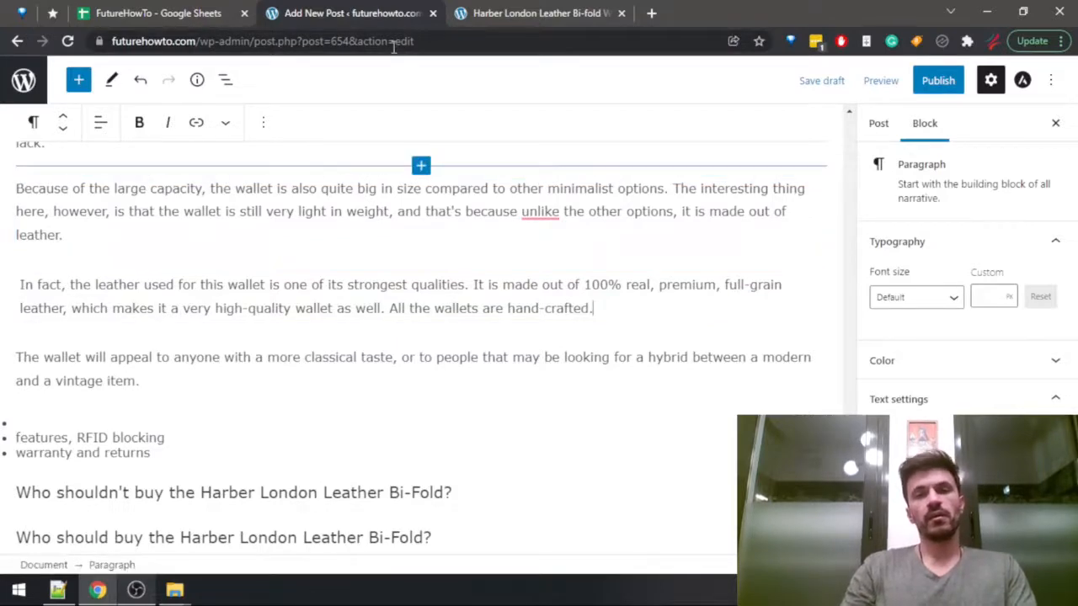
Look up the Harber London Leather Bi-Fold's features in the Wallets Data sheet and return to the post.
key("ctrl+shift+Tab")
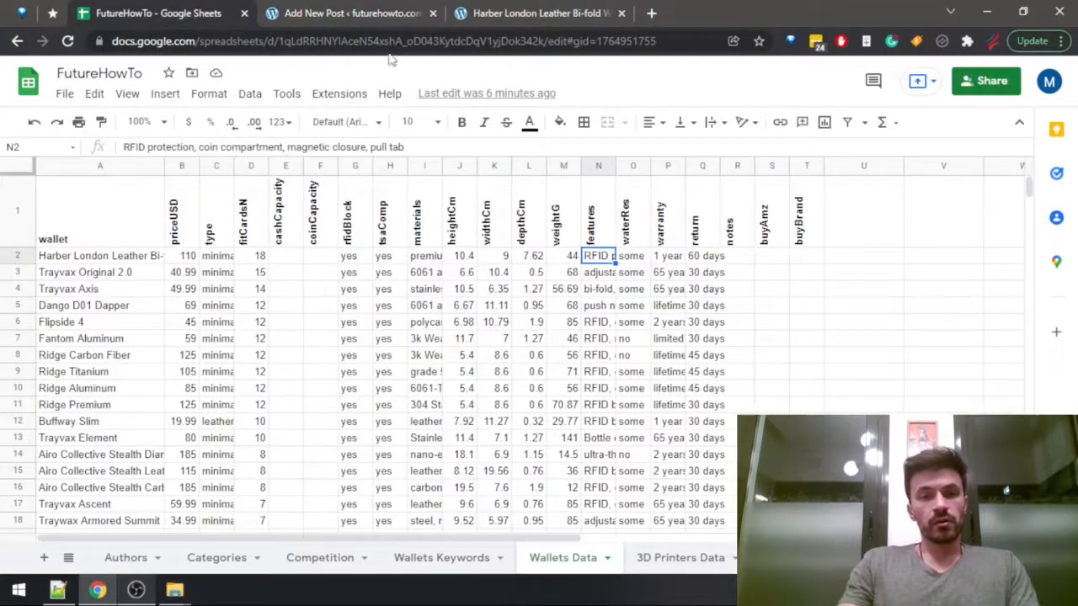
left_click_drag(429, 149, 15, 104)
key("ctrl+c")
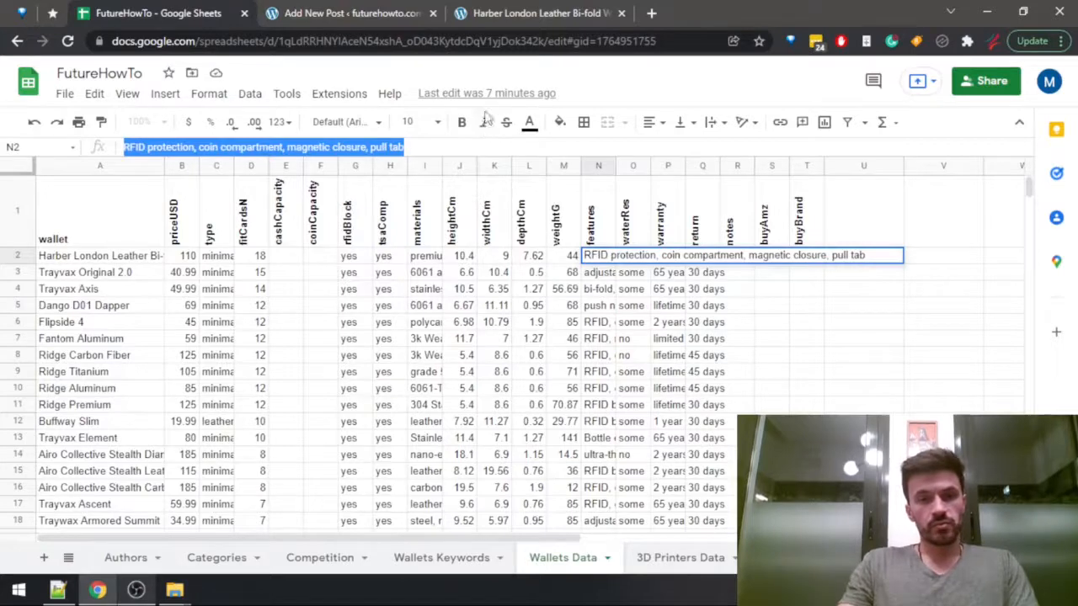
key("ctrl+Tab")
Add a new paragraph after the classical-taste paragraph, starting "The Harber London Leather Bi-fold may not look".
left_click(199, 381)
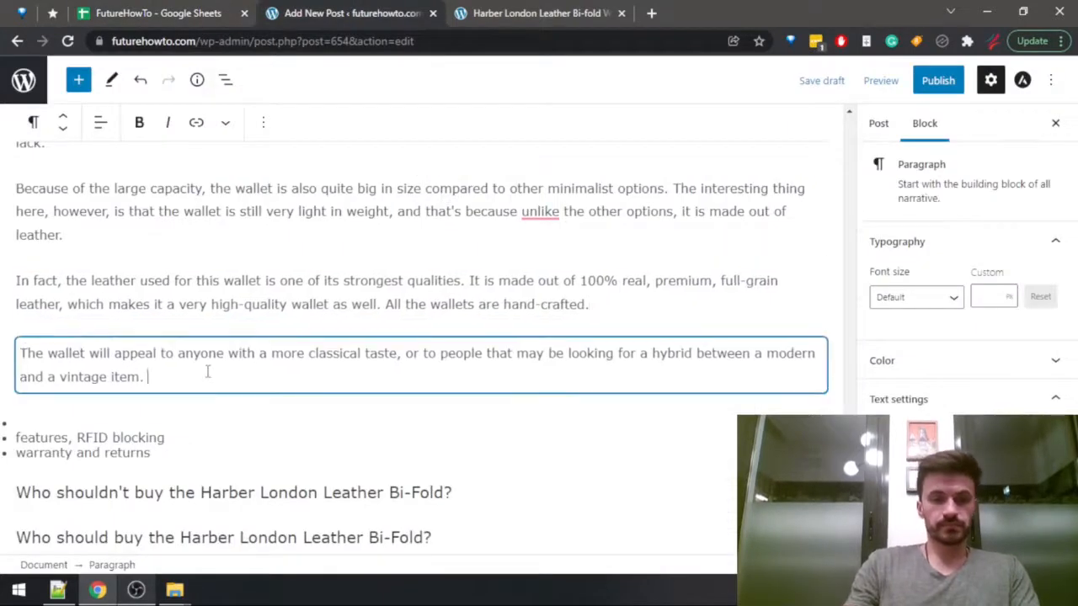
key("Return")
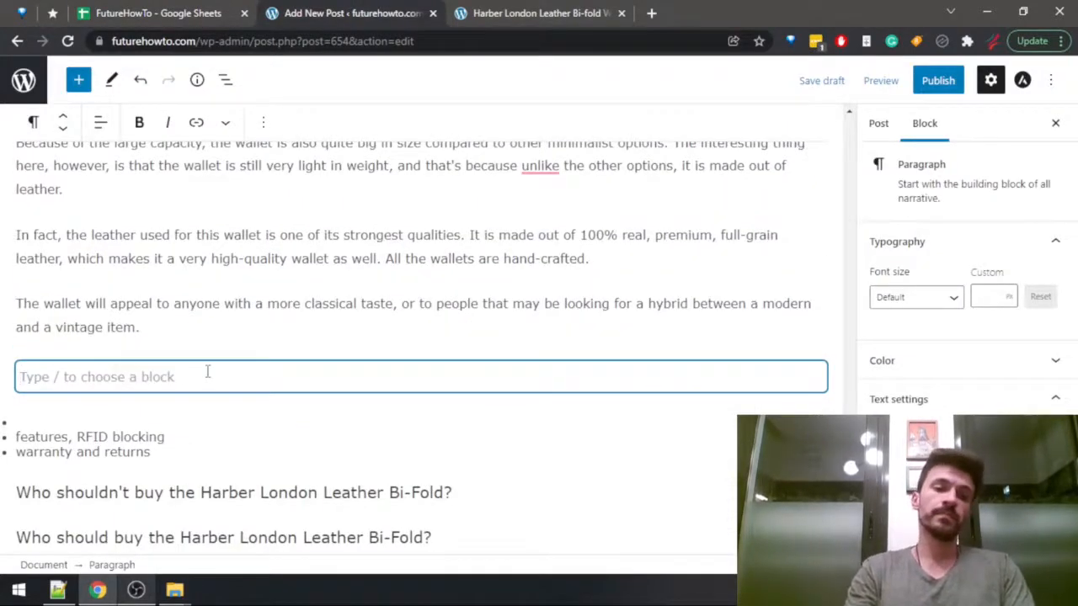
type("The wal")
key("BackSpace")
key("BackSpace")
key("BackSpace")
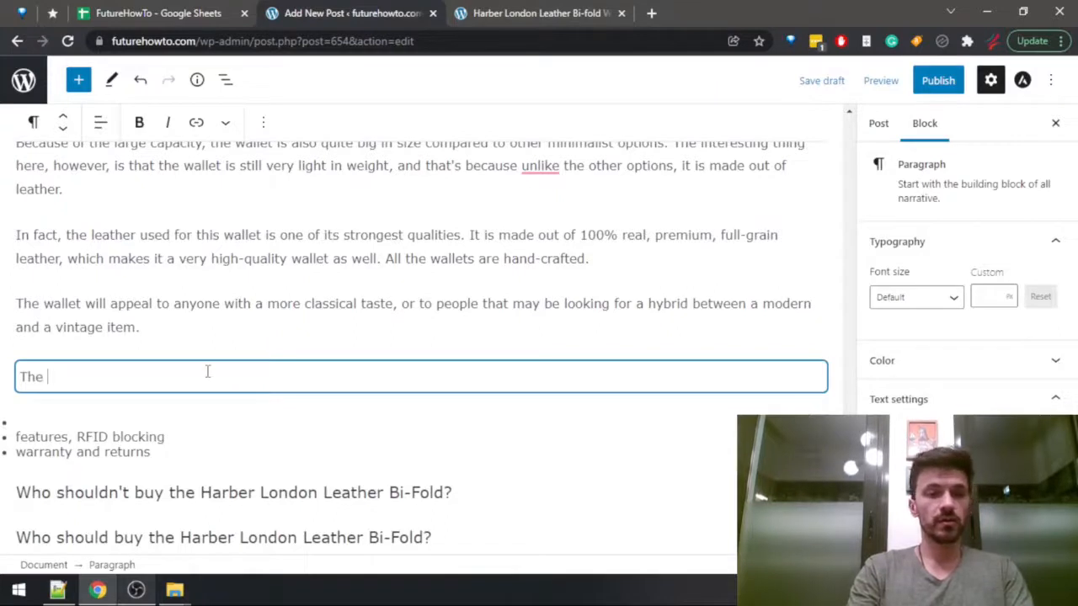
type("Harber London")
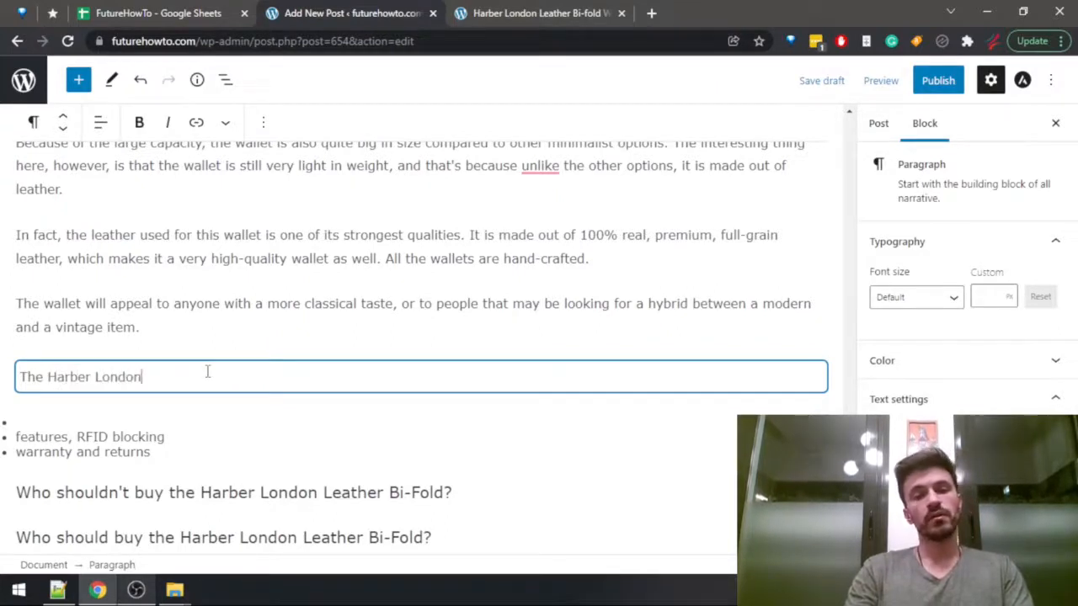
type(" Leather Bi-")
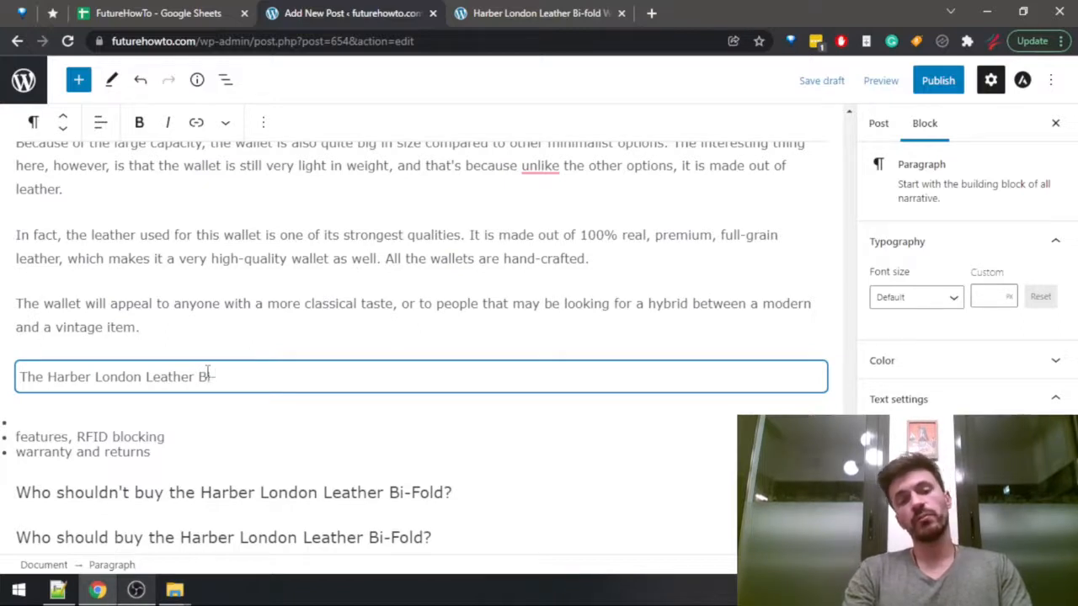
type("fold may not look ")
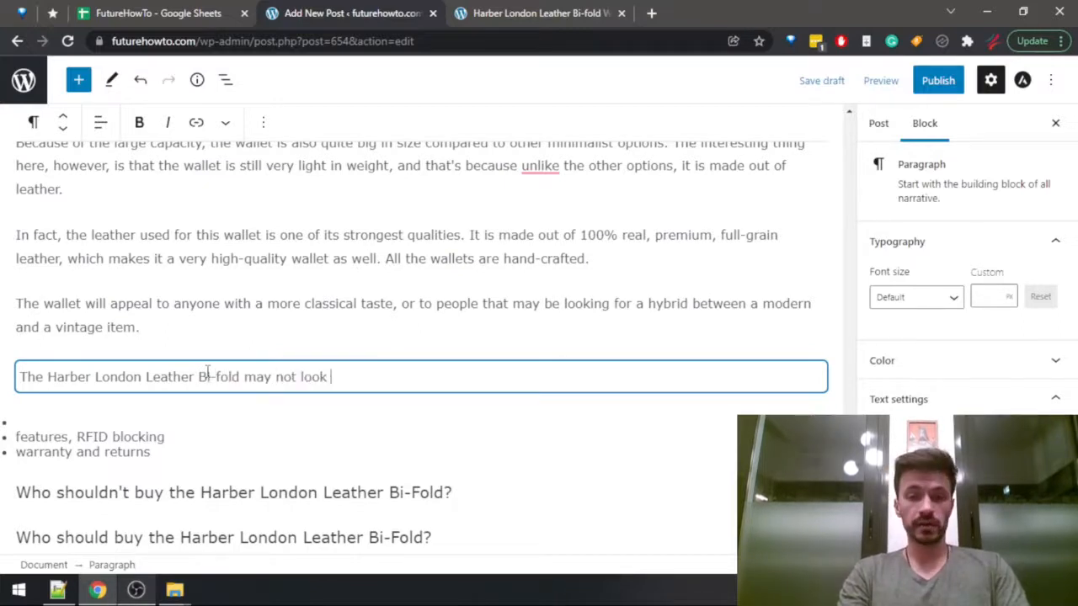
type("like the most modern ")
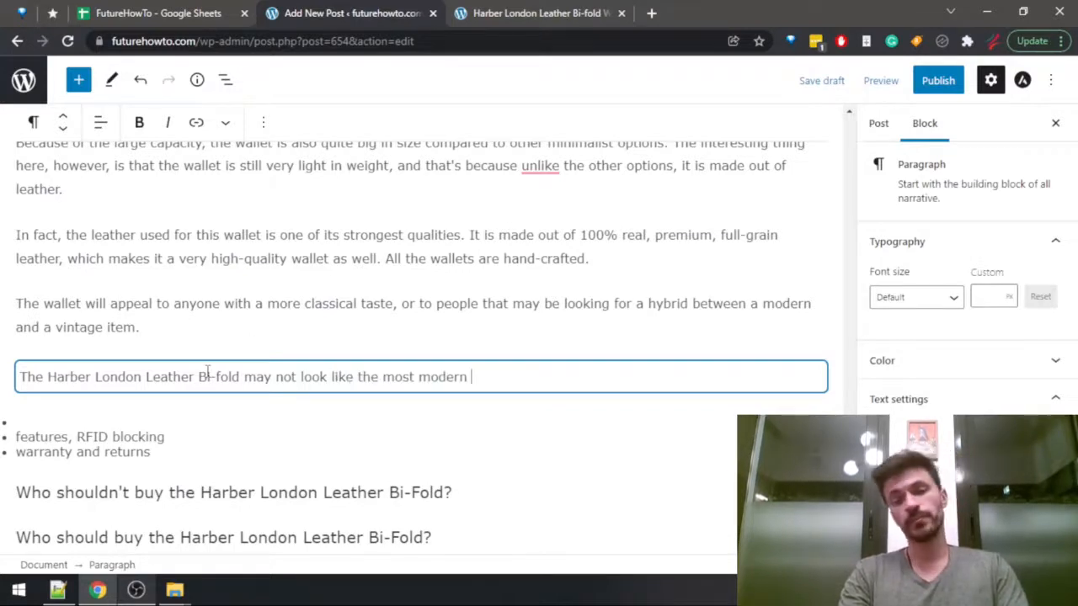
type("wallet out here,")
Continue the new paragraph with "like the most modern wallet out there, but it's still rich with".
key("BackSpace")
key("BackSpace")
key("BackSpace")
key("BackSpace")
key("BackSpace")
key("BackSpace")
type("t")
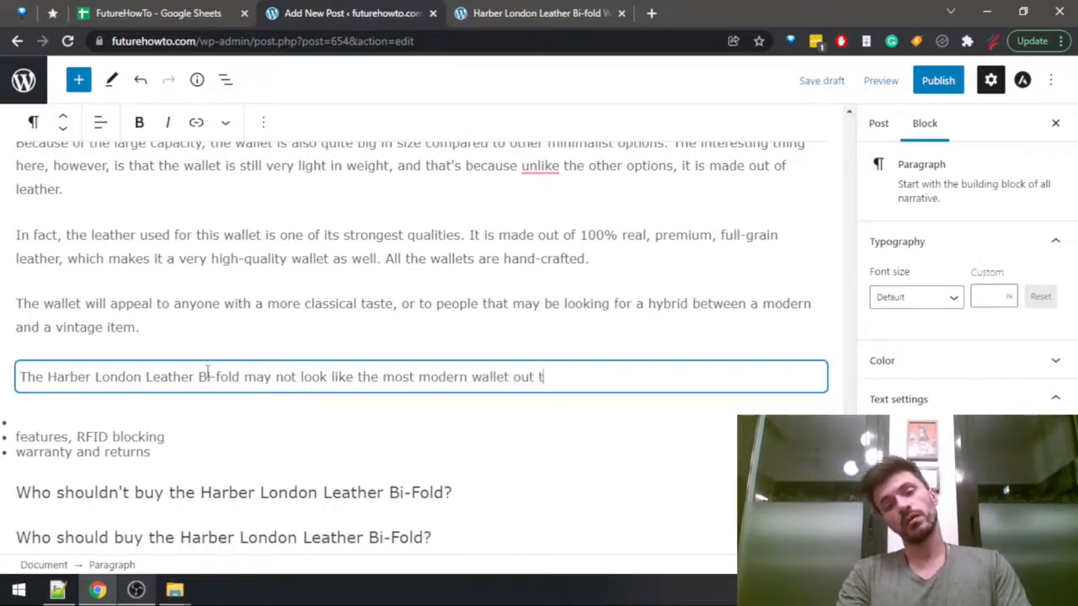
type("here, but it's still rich")
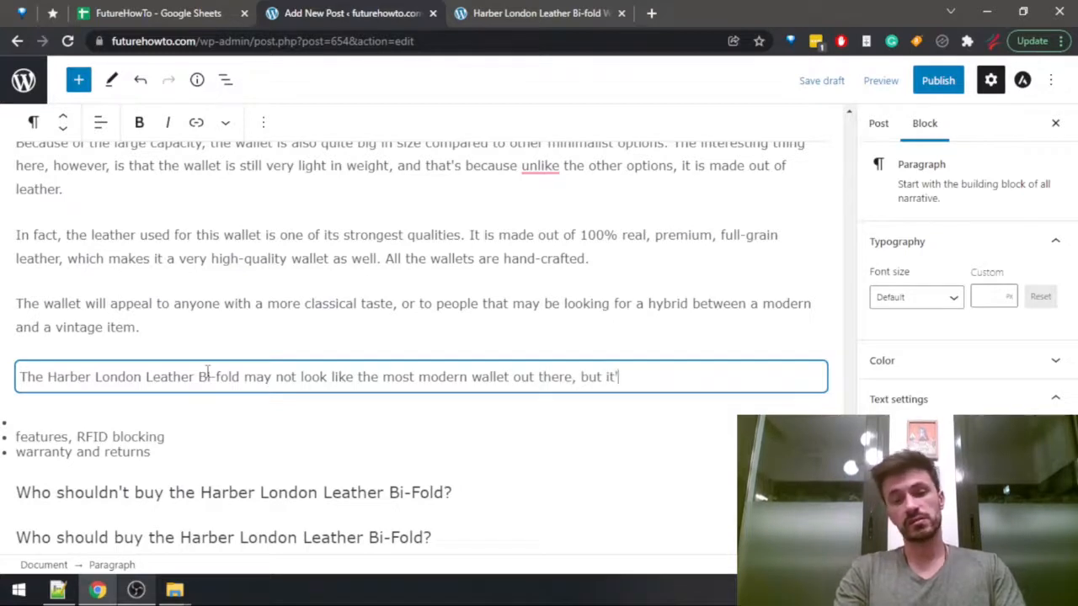
type(" with ")
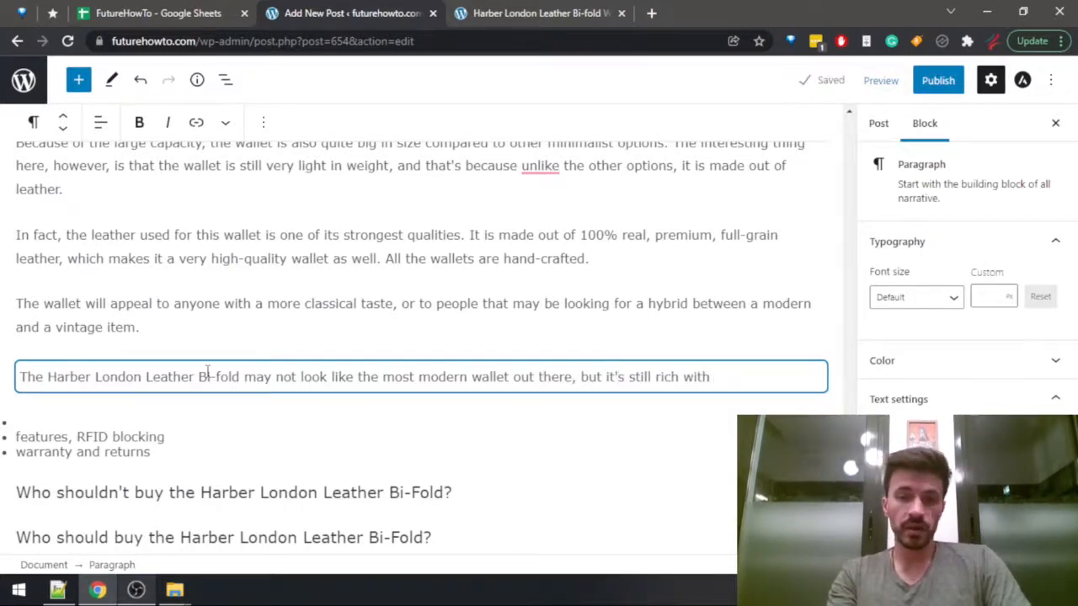
type("many di")
Extend the sentence with "many different features like".
key("BackSpace")
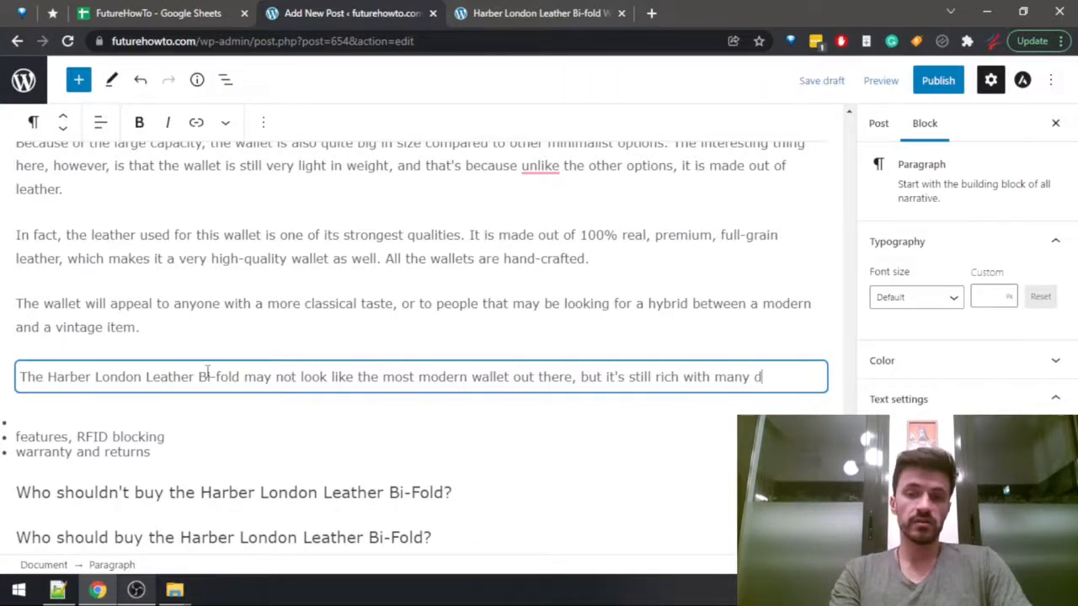
type("ifferent sfe")
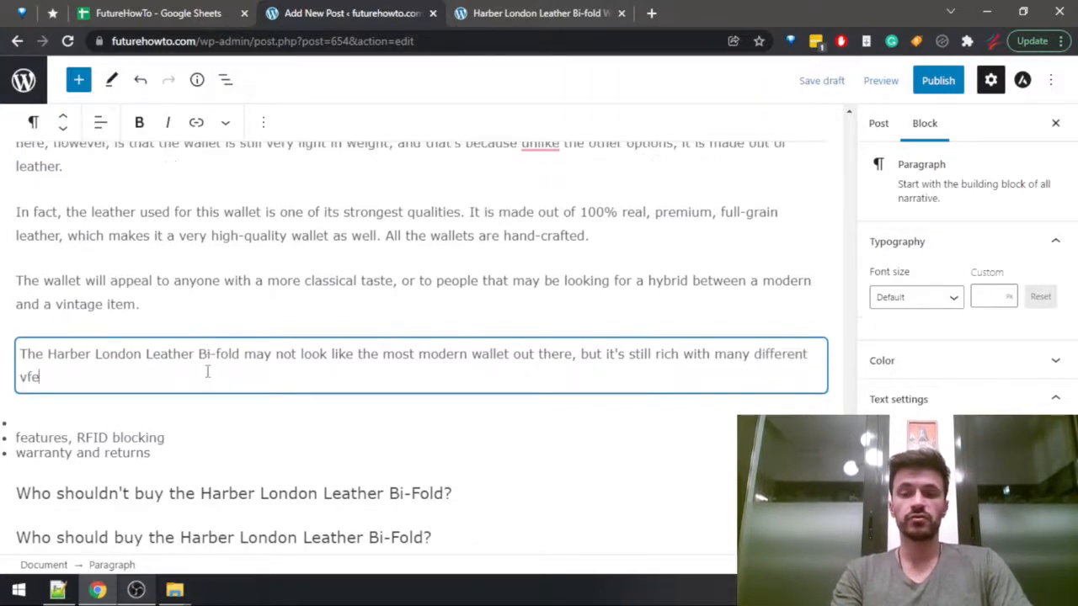
key("BackSpace")
key("BackSpace")
key("BackSpace")
type("features like")
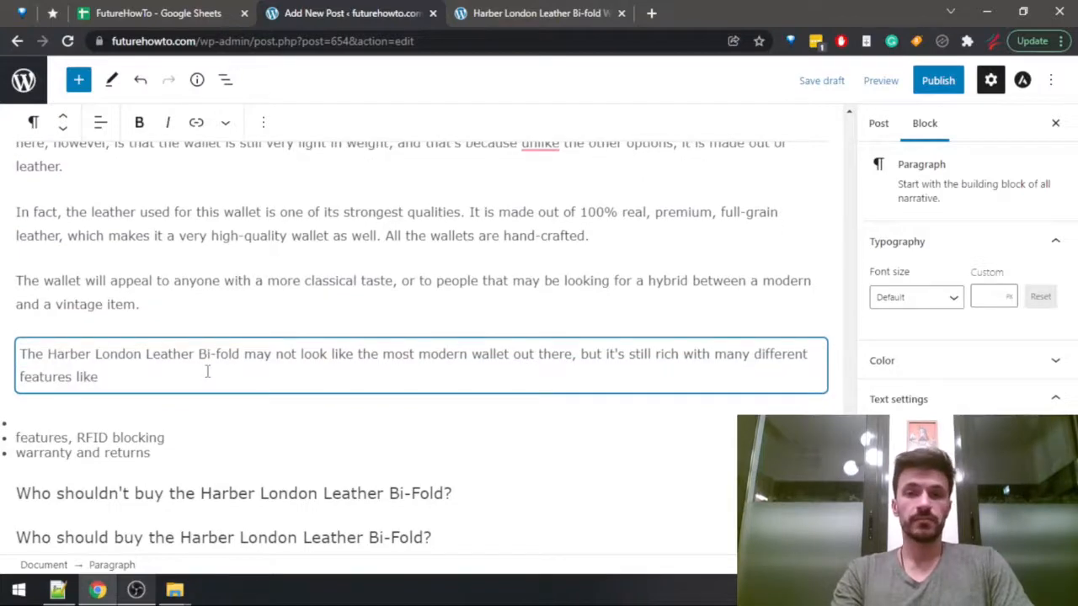
Continue the sentence with the wallet's features from the Wallets Data sheet: "RFID protection, coin compartment, magnetic closure, pull tab".
key("ctrl+Tab")
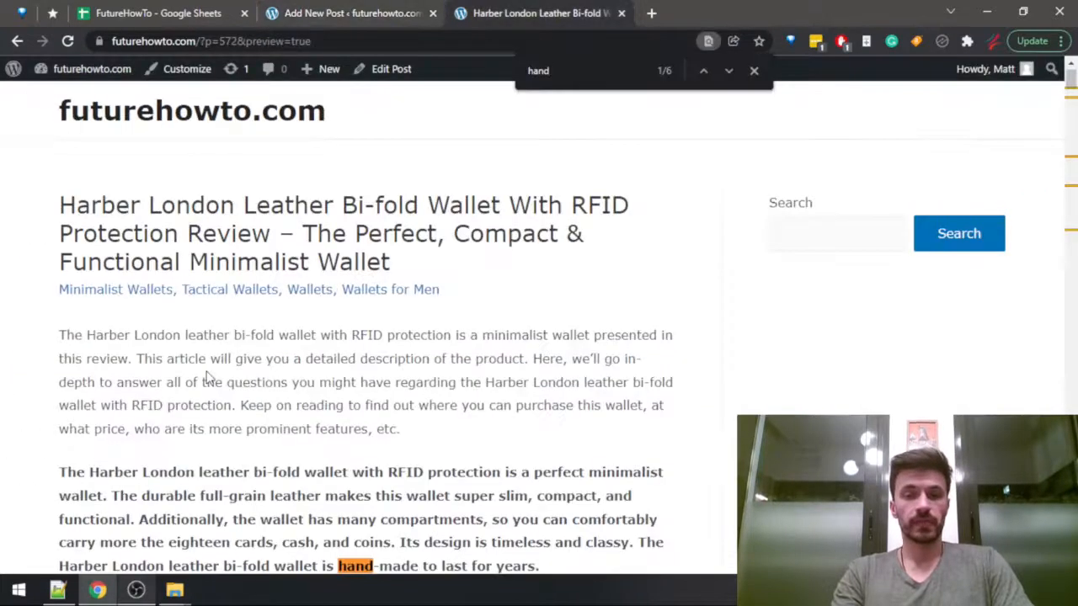
key("ctrl+Tab")
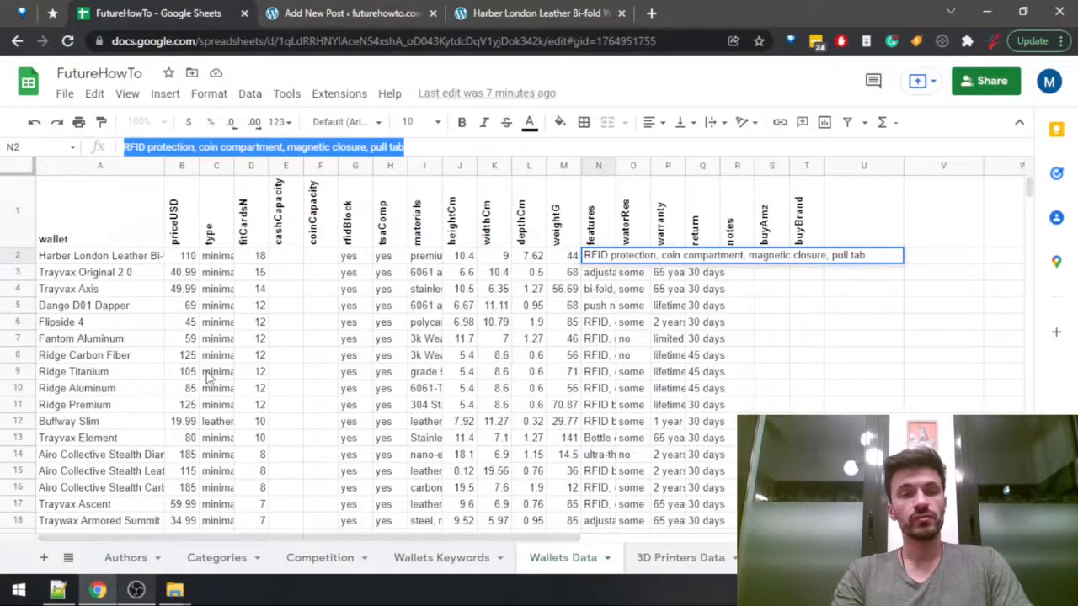
key("ctrl+Tab")
type("RFID protec")
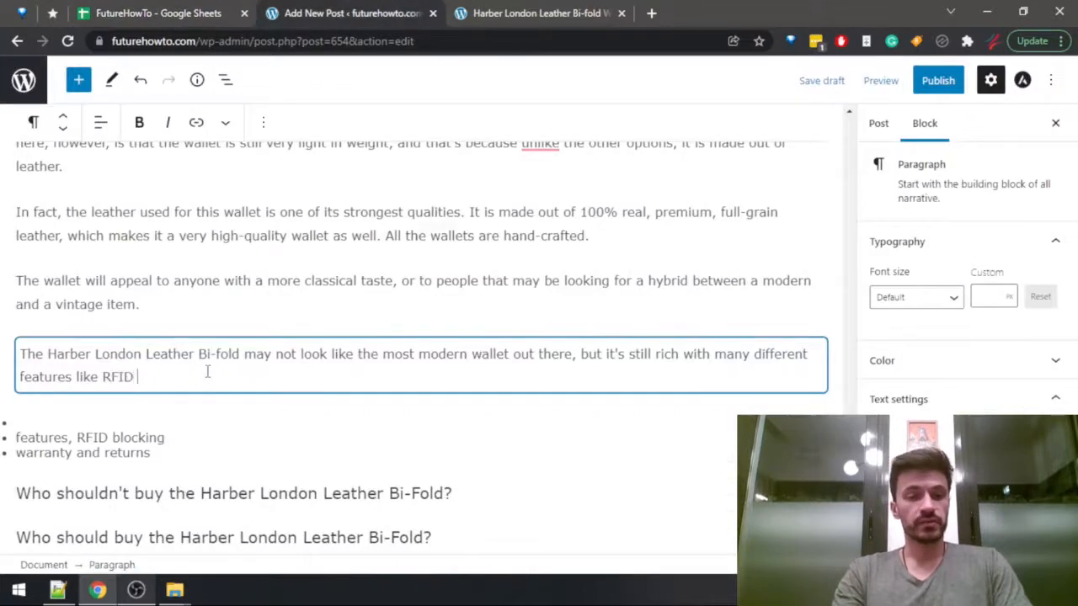
key("ctrl+shift+Tab")
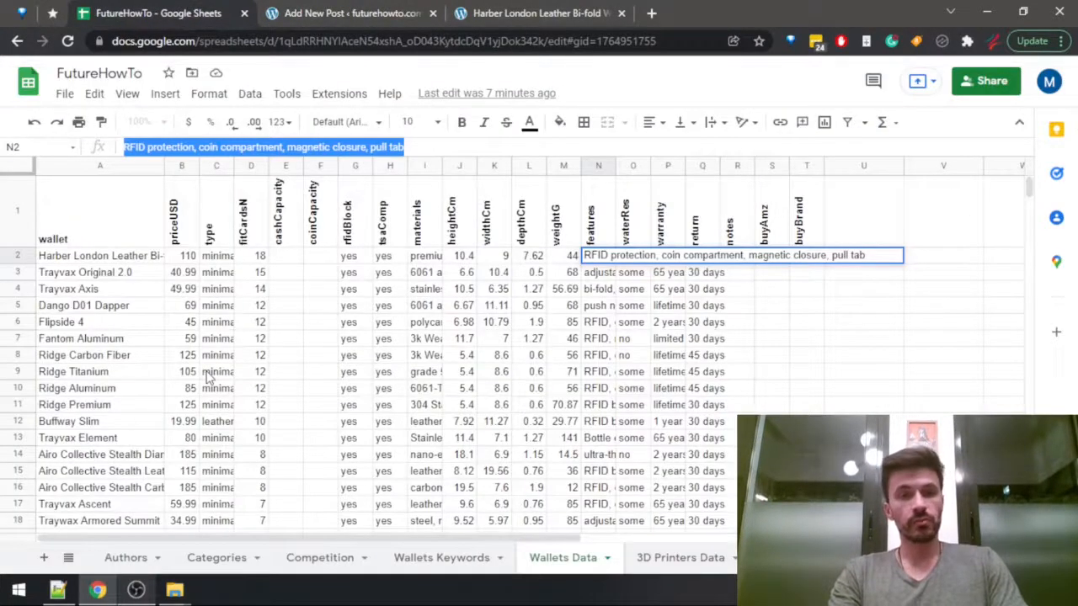
key("ctrl+Tab")
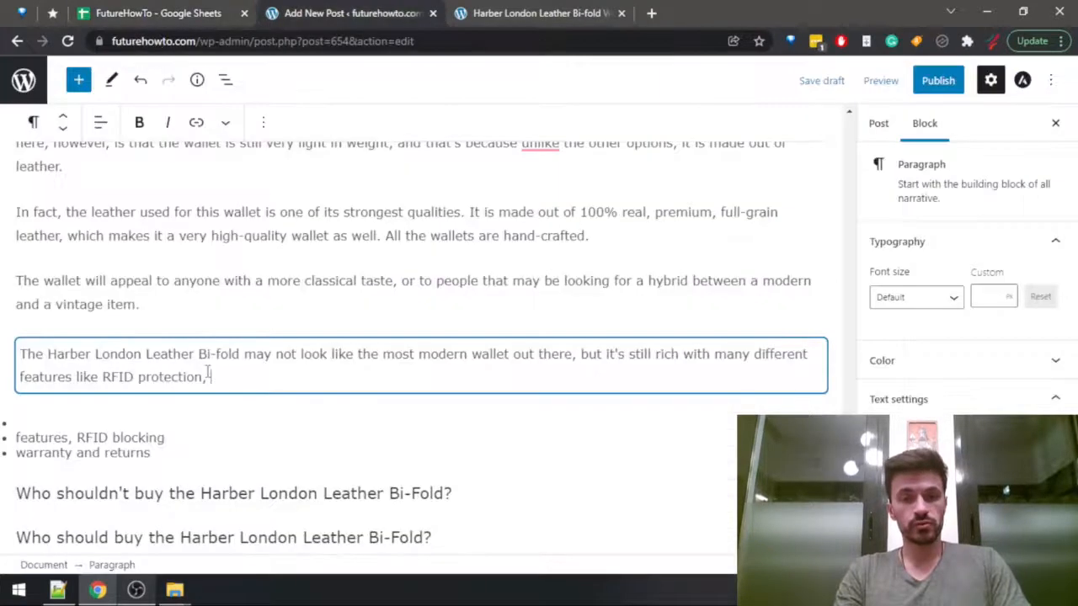
left_click_drag(208, 376, 102, 377)
key("ctrl+v")
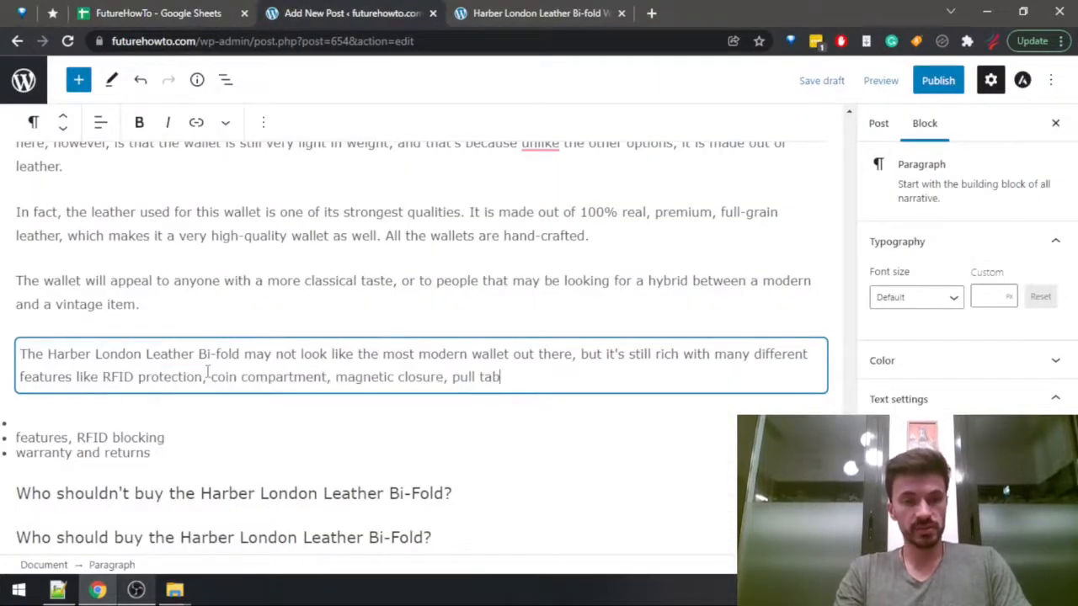
Insert "and a very convenient" before "pull tab" and end the sentence with a period.
type("and a ")
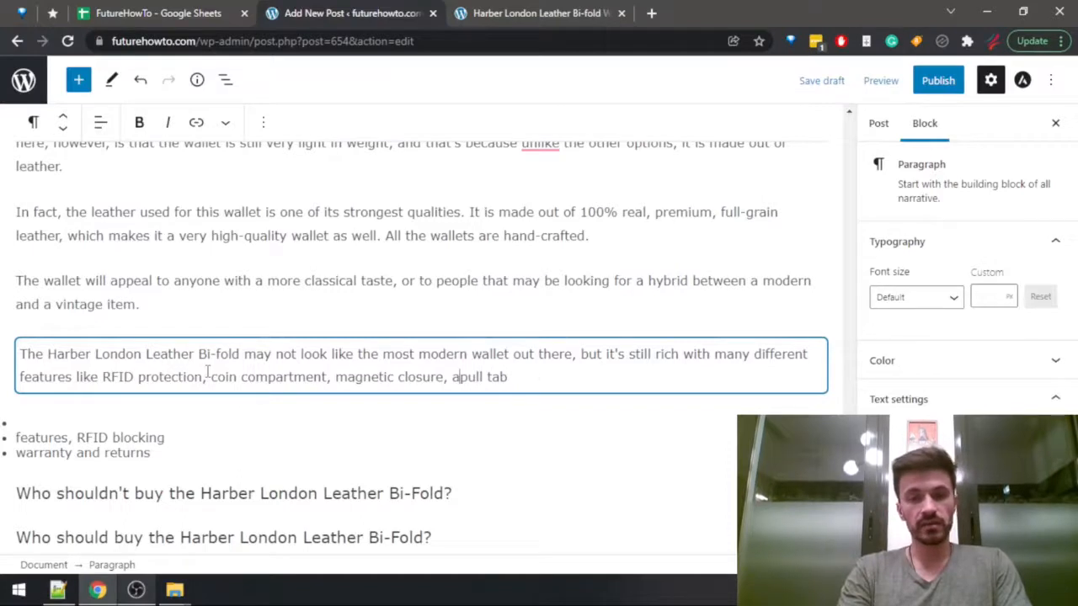
type("very con")
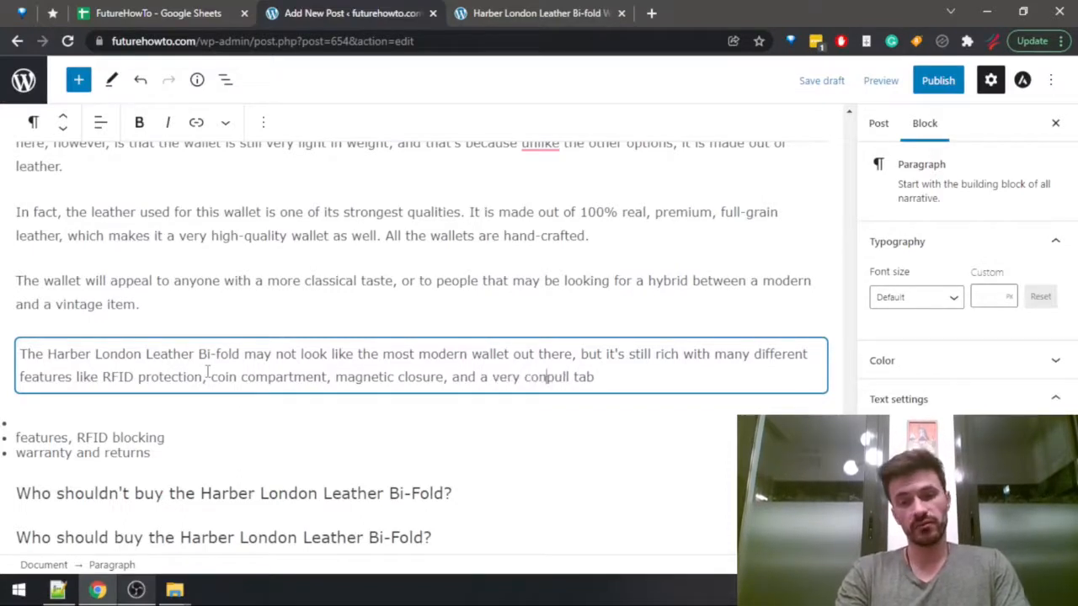
type("venie")
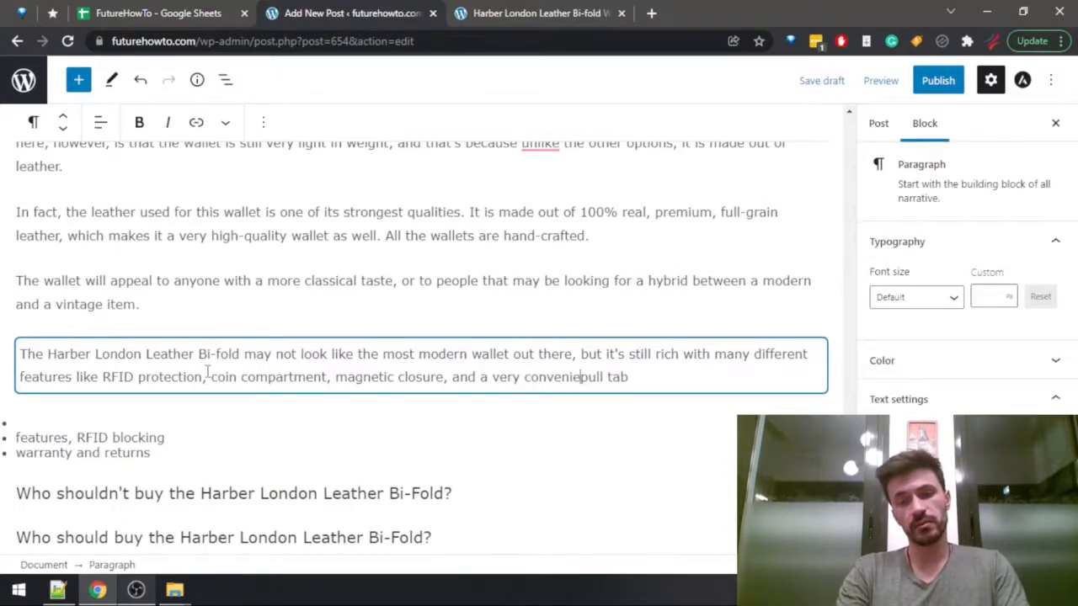
type("nt")
key("End")
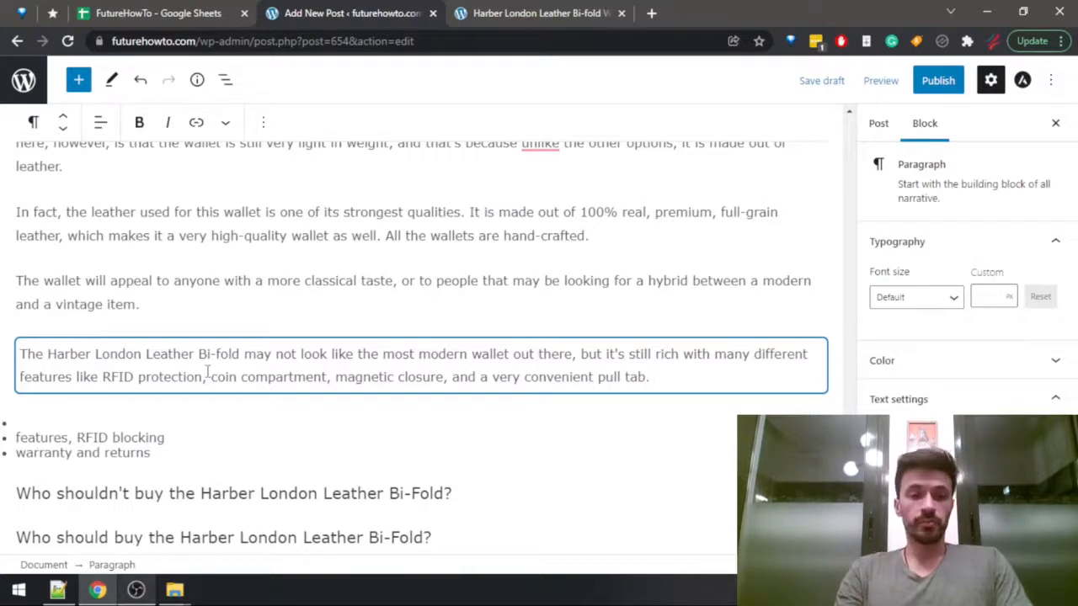
left_click(195, 428)
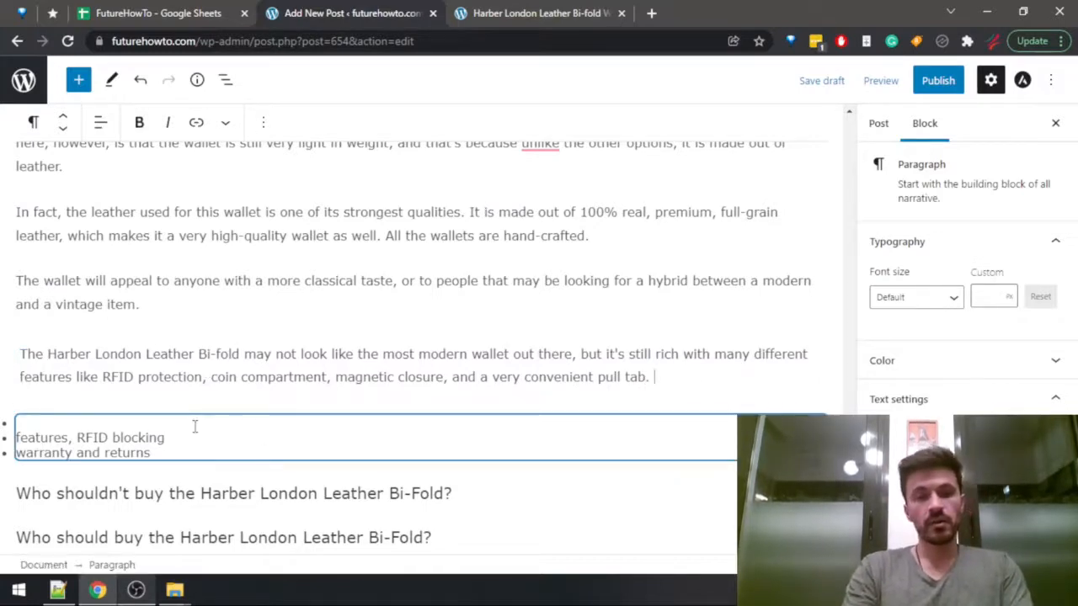
Look up the wallet's return period in the Wallets Data sheet and start a new paragraph with "You have 60 days to return this product".
key("Return")
key("ctrl+shift+Tab")
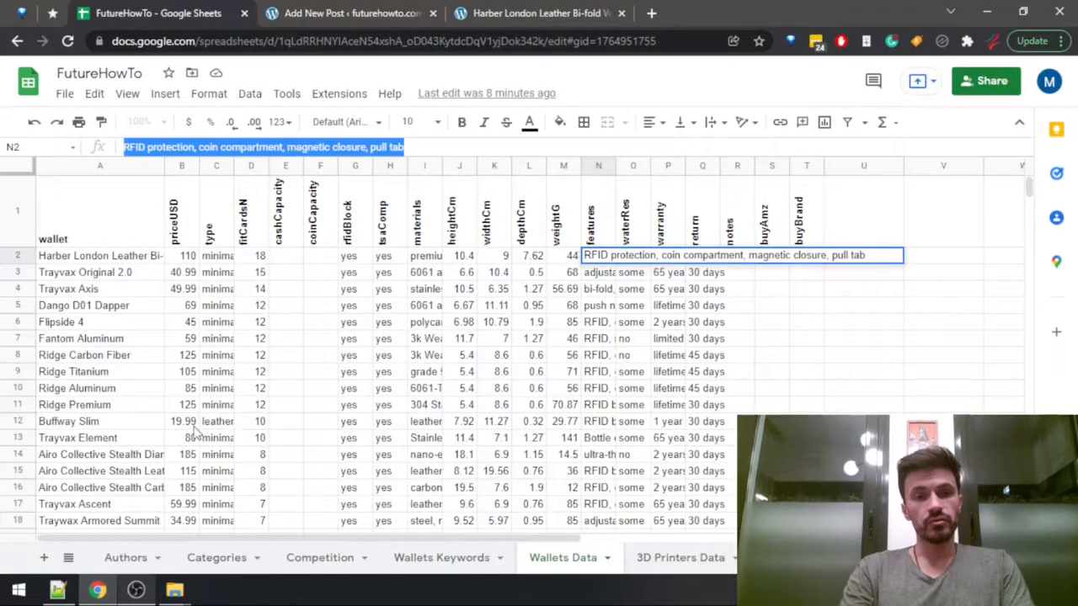
key("Right")
key("Right")
key("Right")
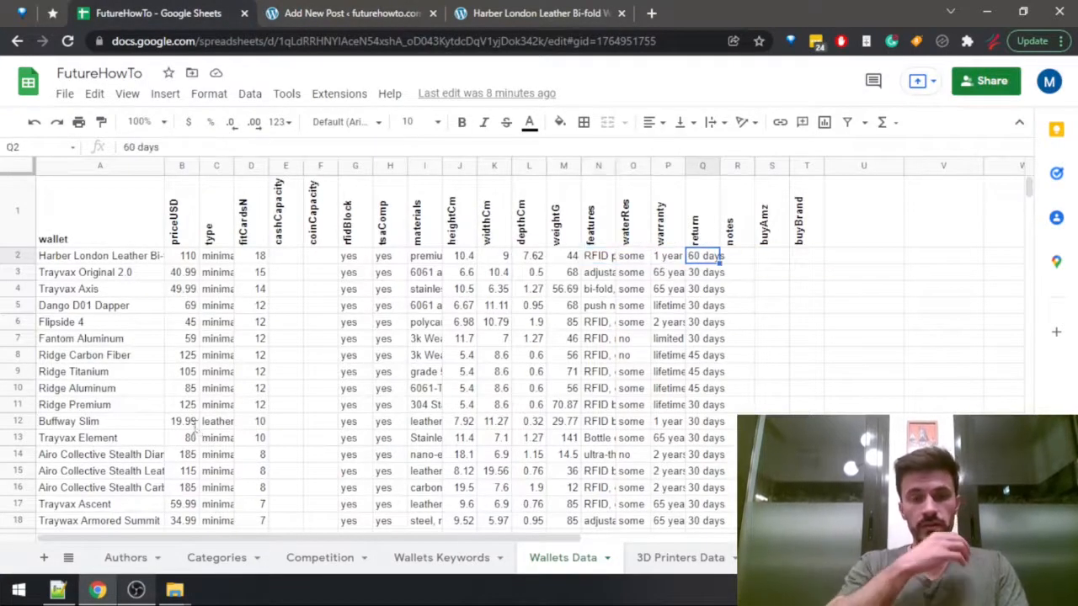
key("ctrl+Tab")
type("You")
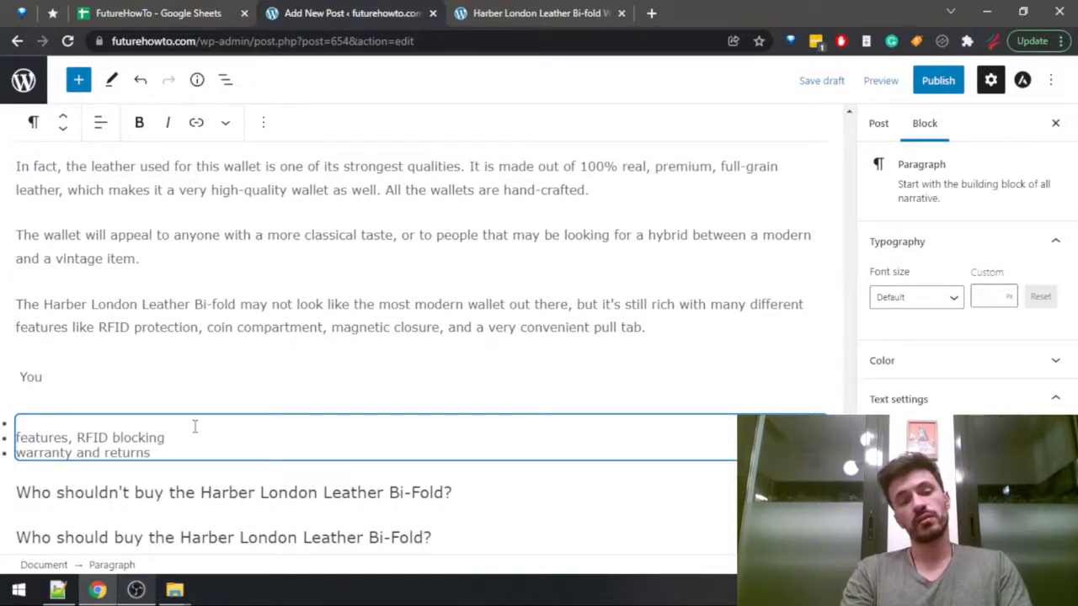
left_click(75, 370)
type("have 60 days to return this product")
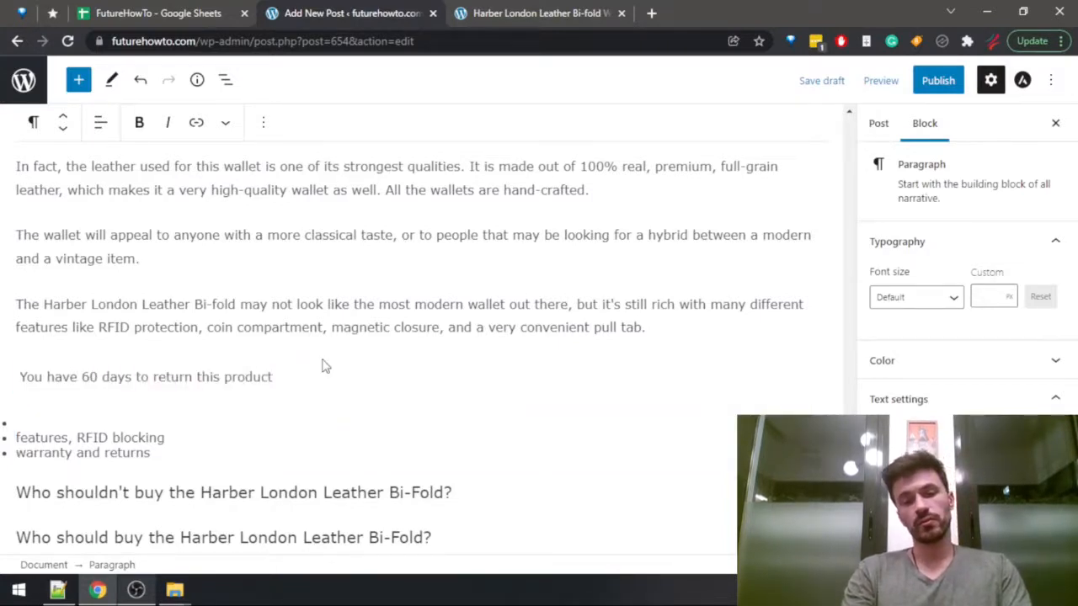
Compare the return periods of all wallets in the Wallets Data sheet and continue the sentence with "in case you don't like it,".
key("ctrl+1")
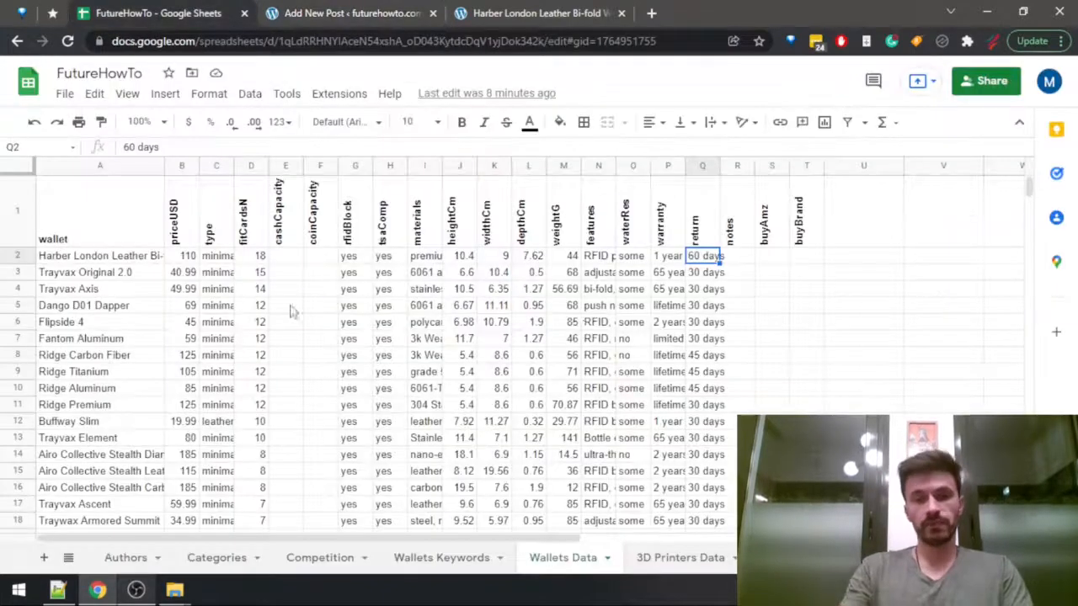
scroll(704, 421, "down", 5)
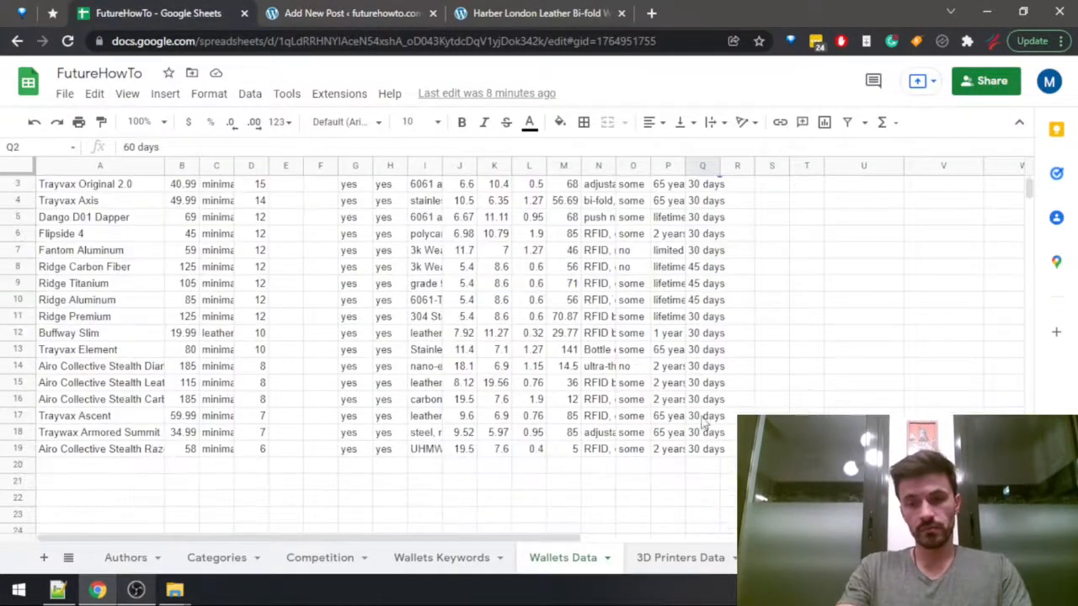
scroll(705, 438, "up", 3)
scroll(706, 408, "up", 2)
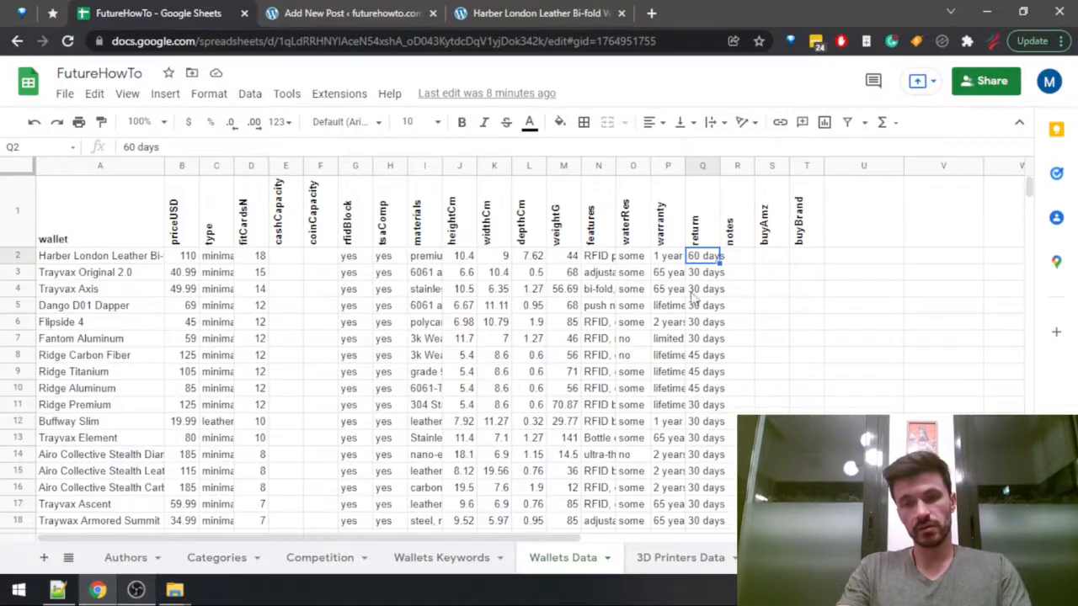
scroll(709, 422, "down", 2)
scroll(686, 387, "up", 2)
key("ctrl+2")
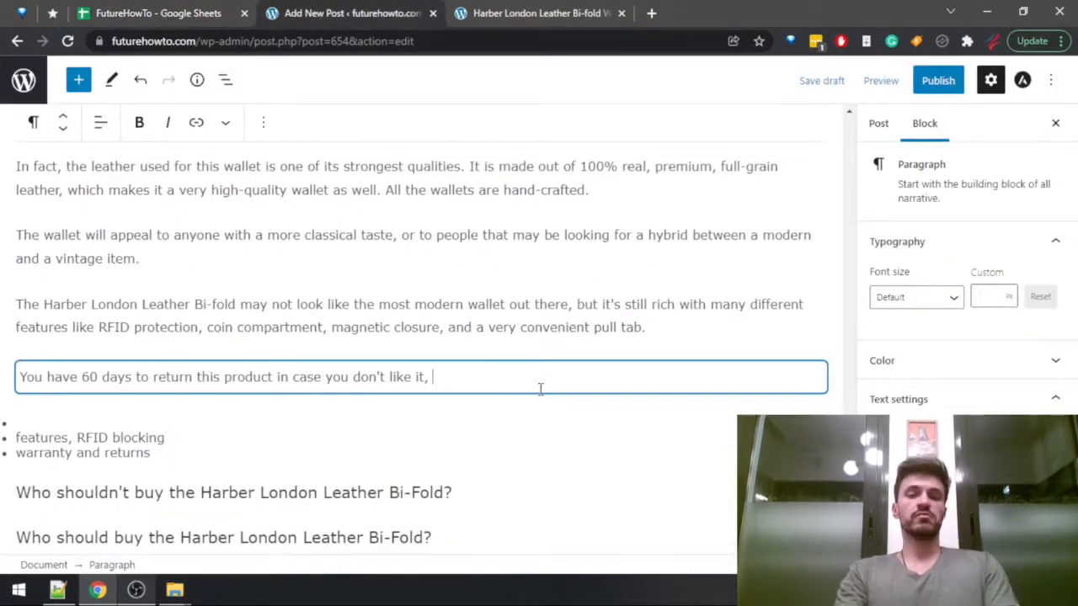
Finish the sentence with "which is one of the biggest return periods in the space.".
type("which is one of the")
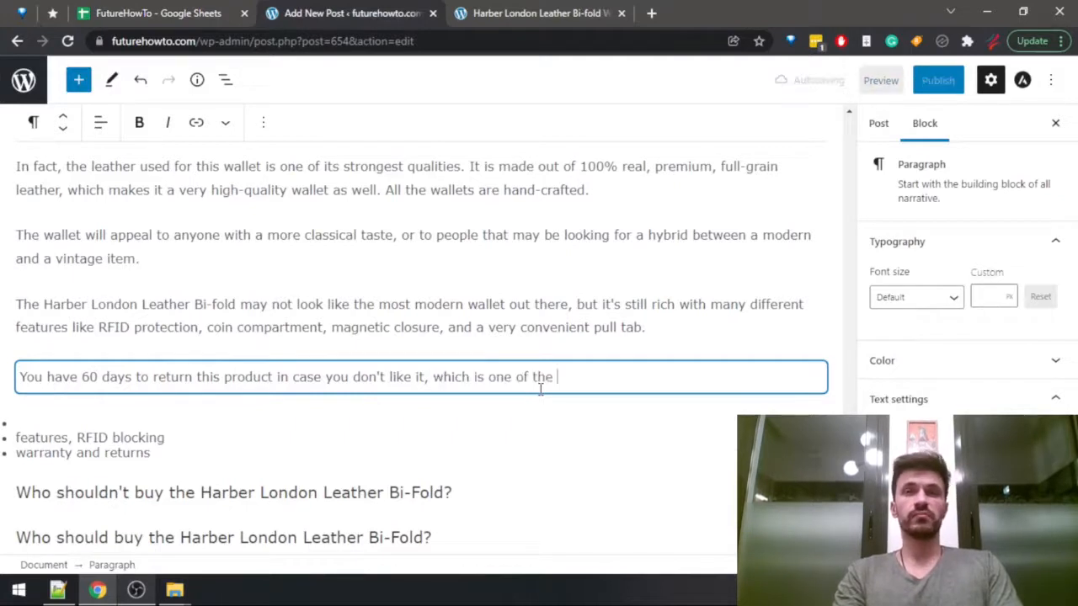
type(" biggest")
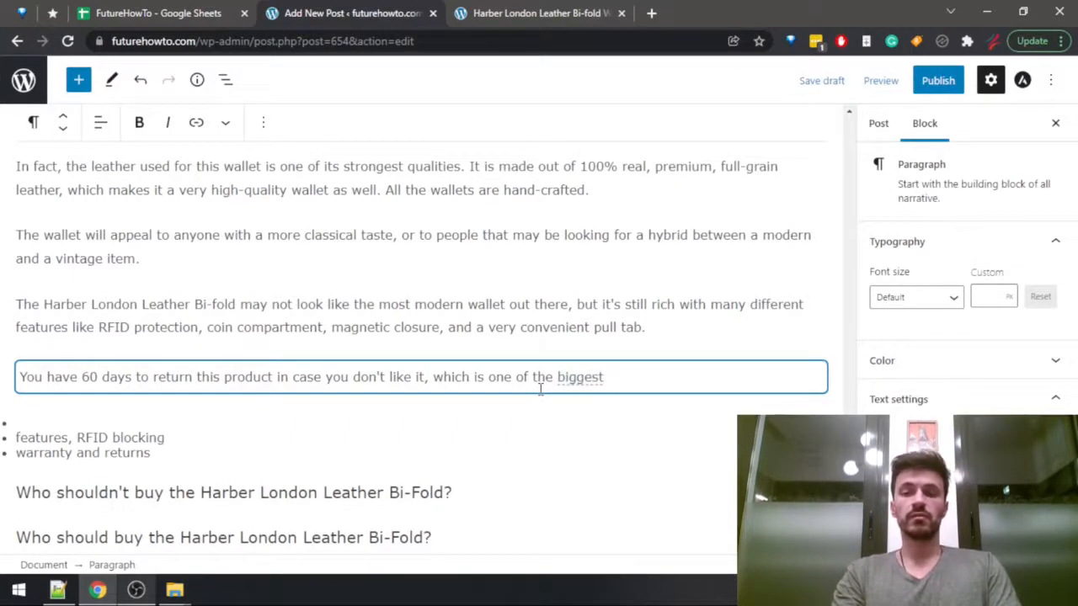
type(" return periods")
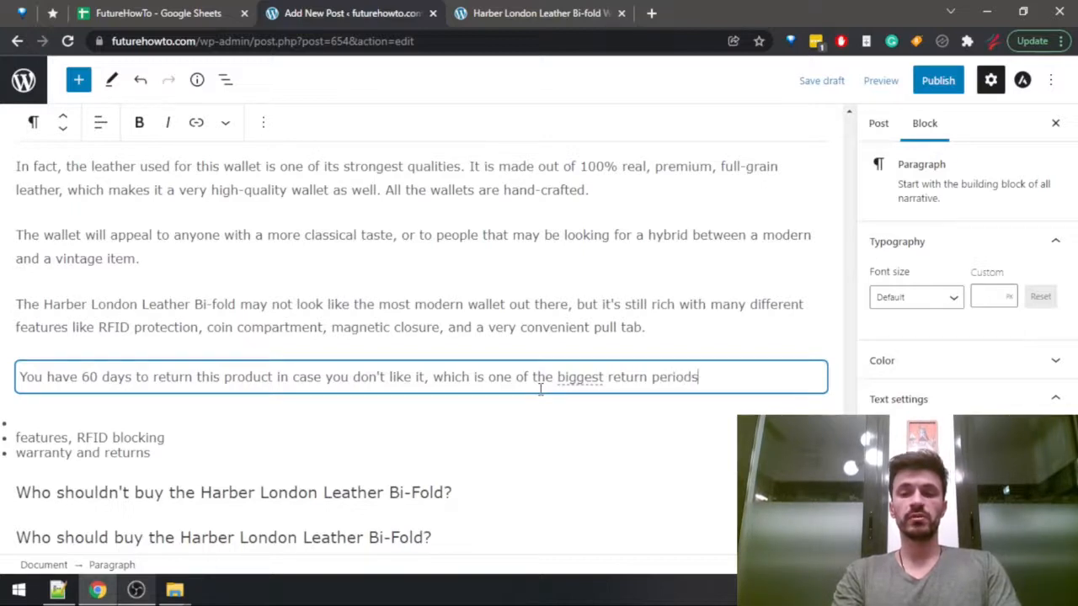
type(" in the space.")
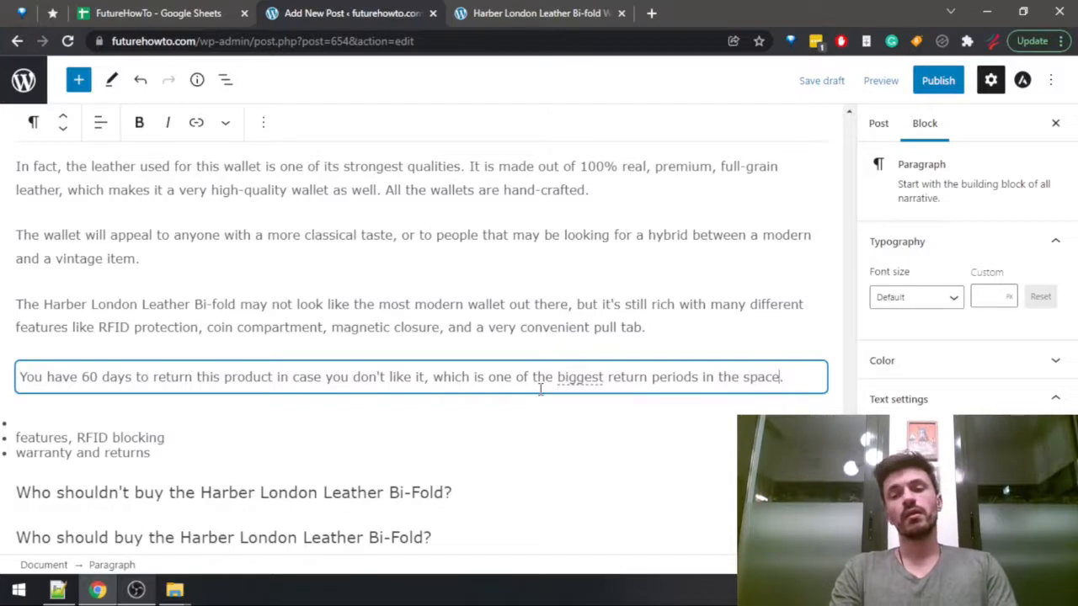
Replace "in the space" with "for this type of wallets" and start the following sentence with "Also".
key("ctrl+shift+Left")
key("ctrl+shift+Left")
key("ctrl+shift+Left")
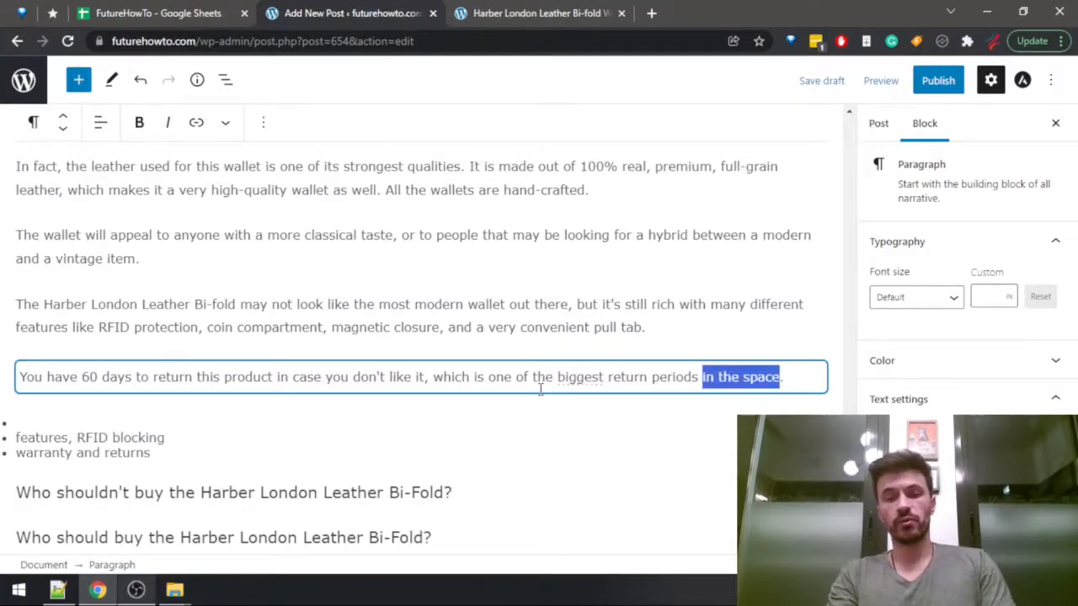
type("for this t")
type("ype of pro")
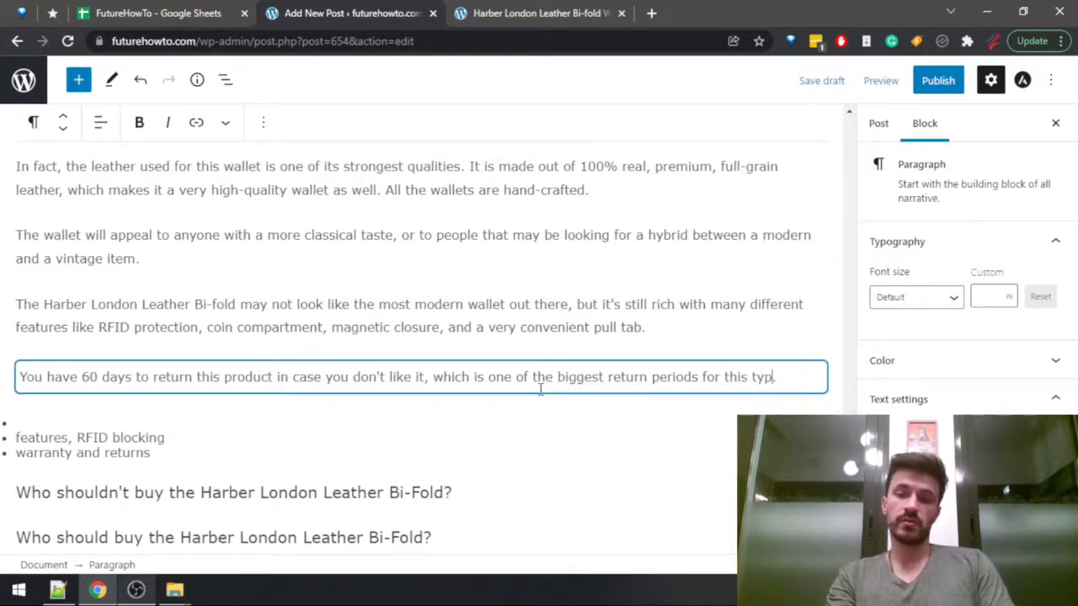
type("d")
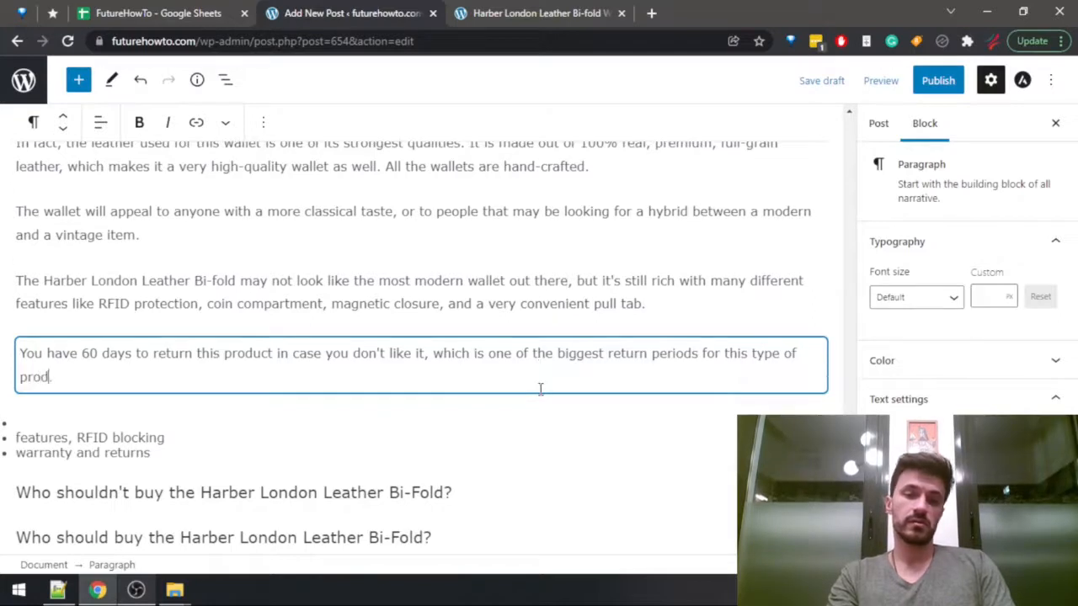
key("BackSpace")
key("BackSpace")
key("BackSpace")
key("BackSpace")
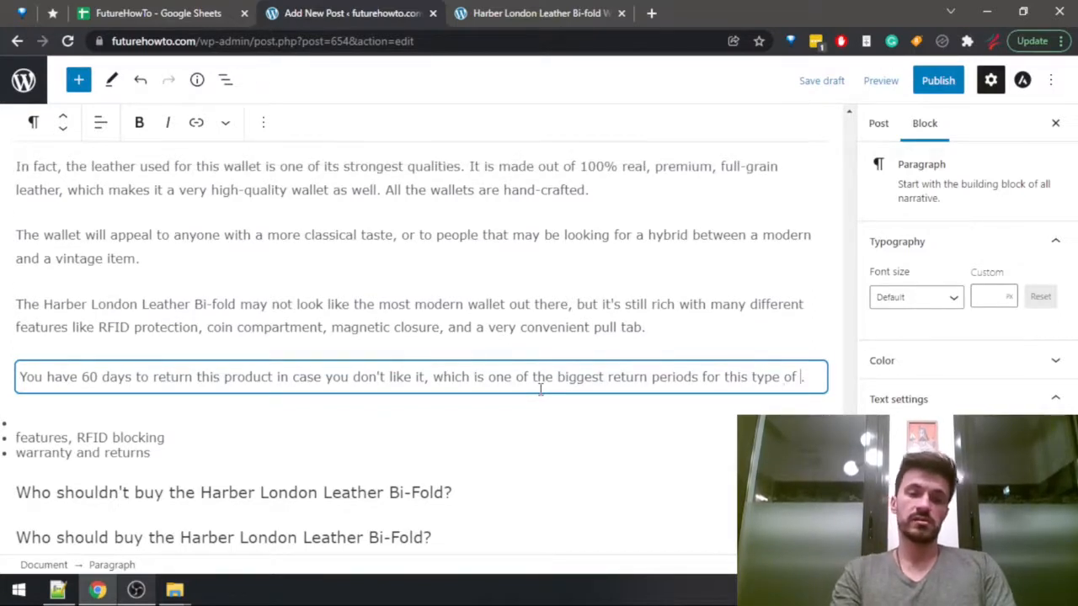
type("wallets. Also")
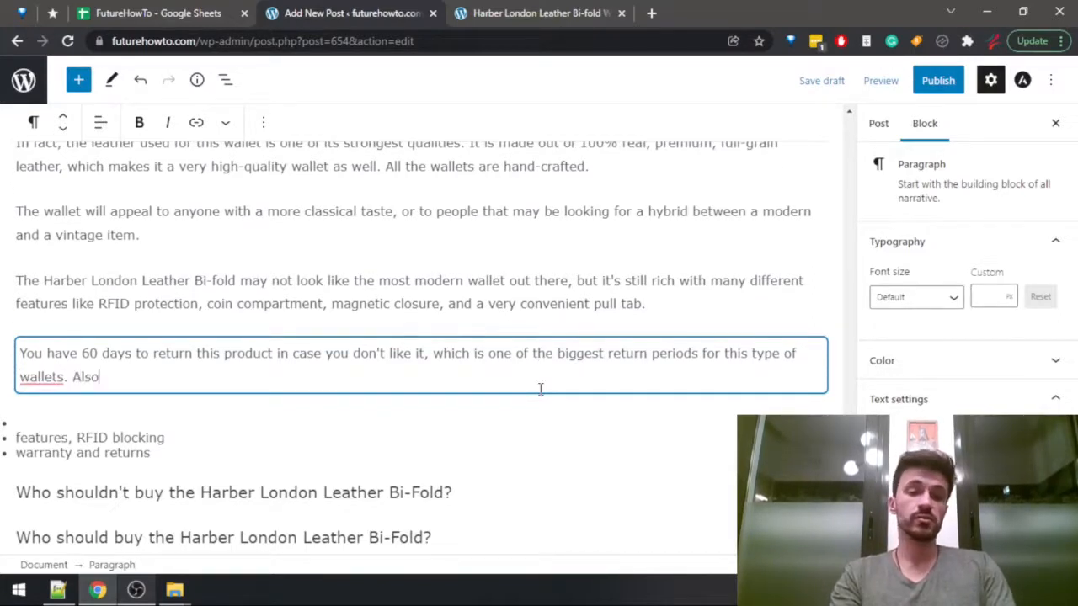
type(", you have")
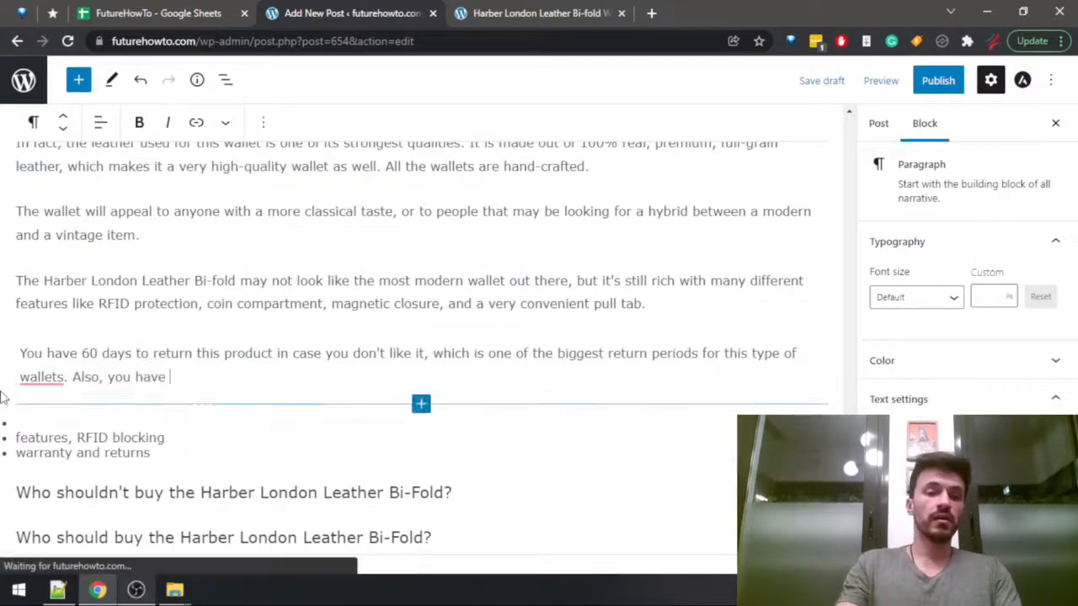
Complete the warranty sentence with ", you have a full year of warranty." and correct "wallets" to "wallet".
mouse_move(42, 377)
left_click(54, 413)
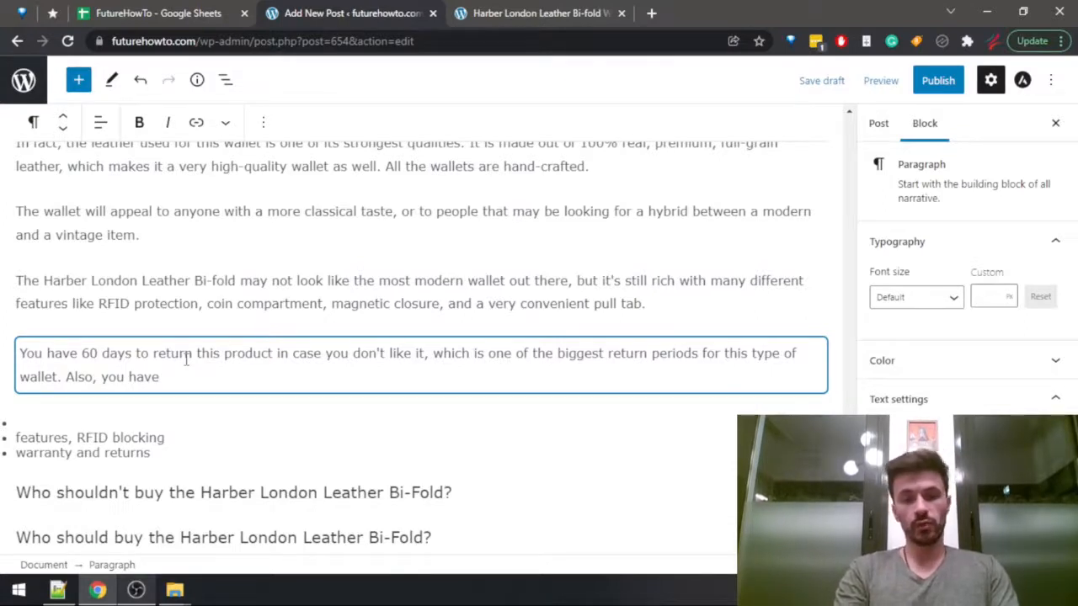
type("a full year of warranty.")
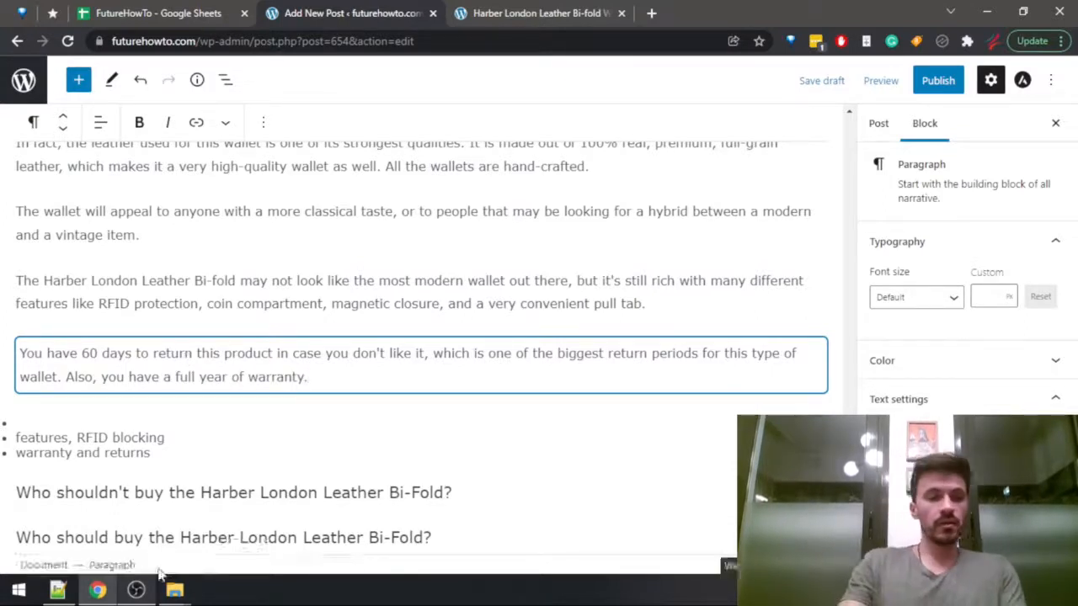
Delete the leftover bulleted notes on features, RFID blocking, warranty and returns below the return-period paragraph.
left_click(157, 451)
left_click_drag(157, 451, 5, 415)
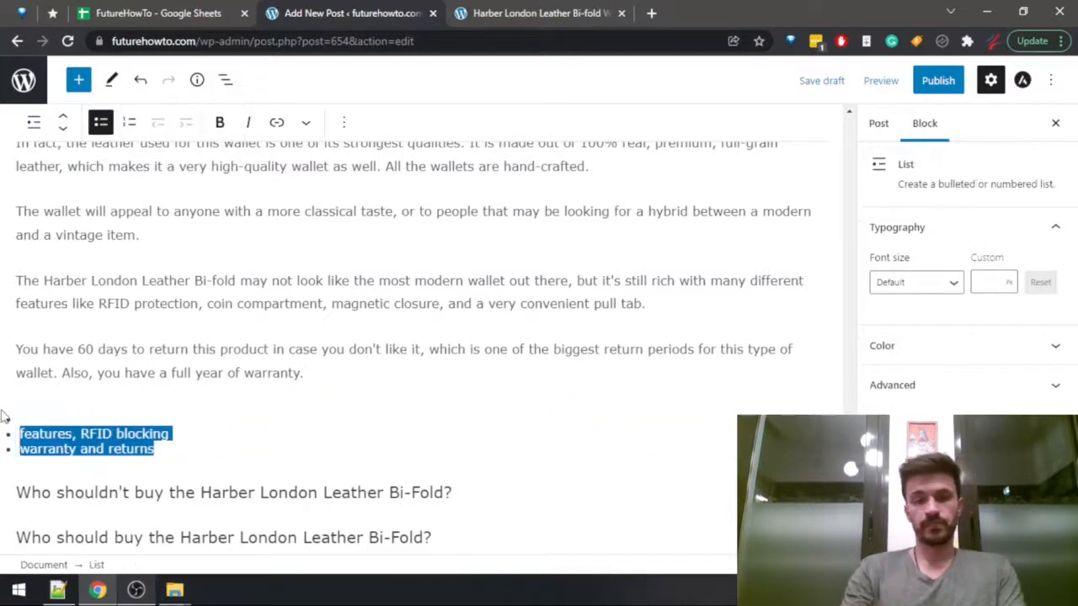
key("BackSpace")
key("BackSpace")
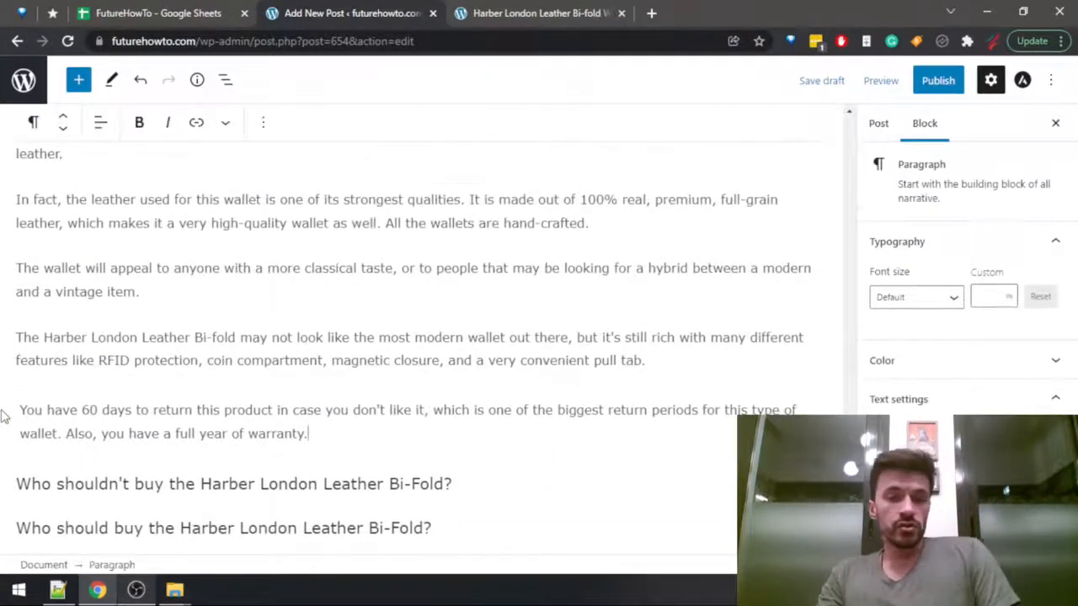
Add an empty paragraph below the heading "Who shouldn't buy the Harber London Leather Bi-Fold?".
key("Down")
key("End")
key("Return")
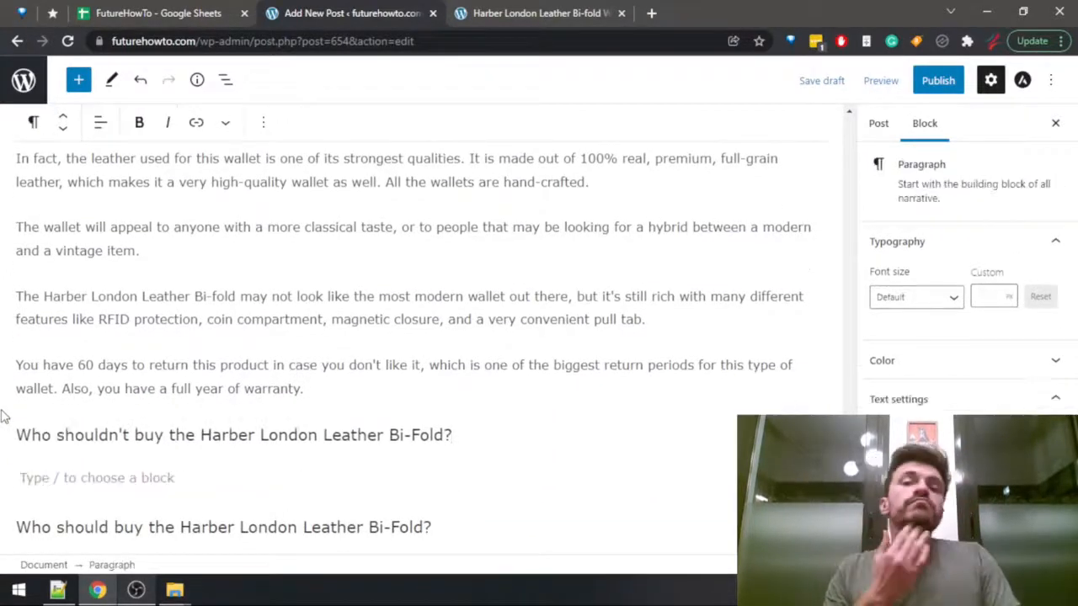
Find "who s" in the Harber London wallet review and read the reasons for not buying the wallet.
key("ctrl+Tab")
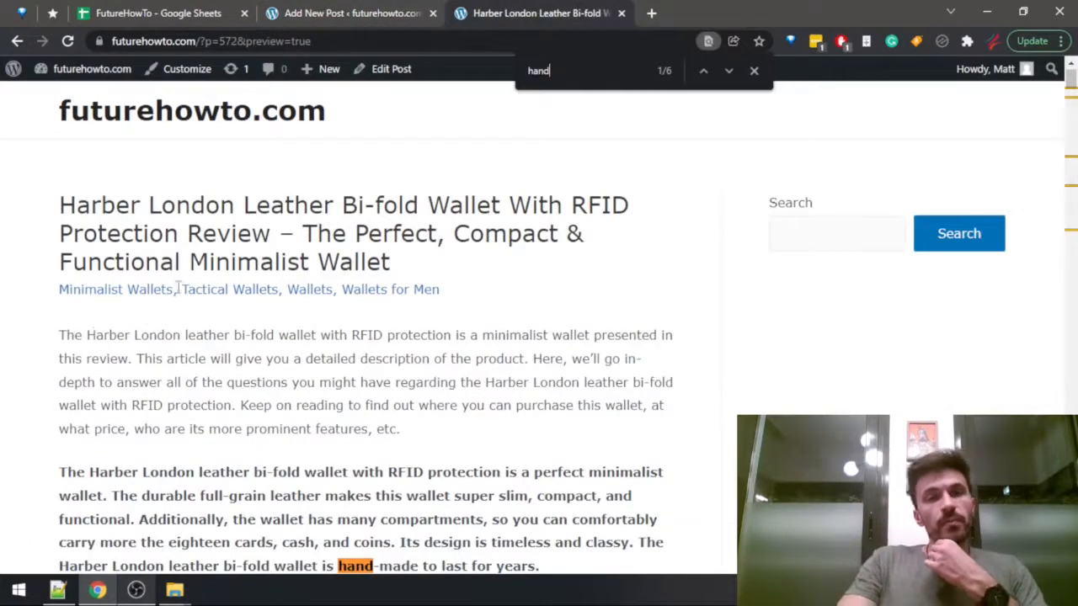
scroll(362, 244, "down", 2)
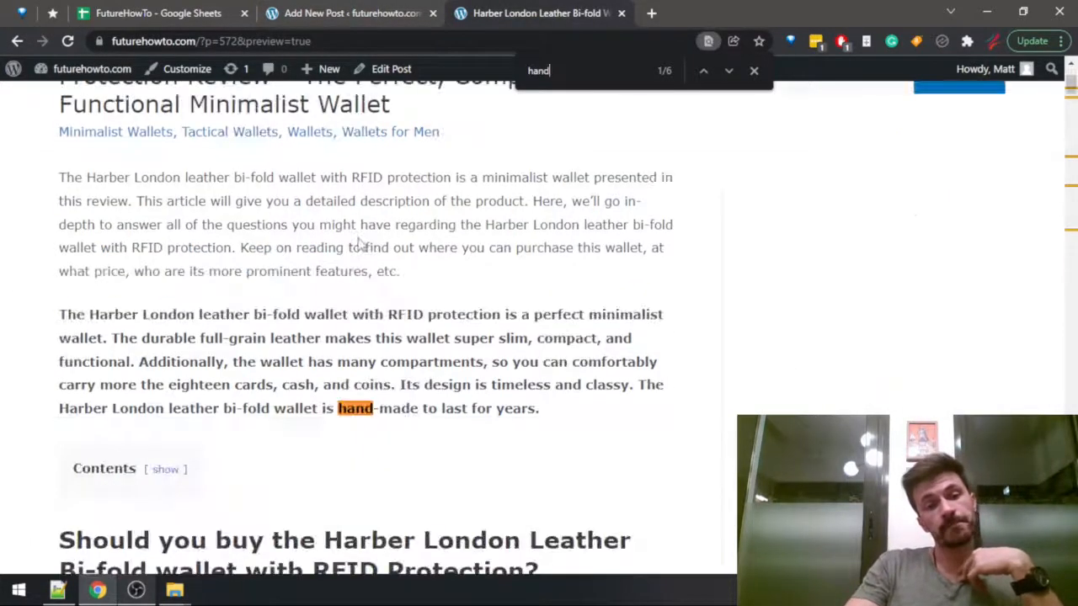
scroll(364, 241, "down", 2)
key("ctrl+f")
type("who s")
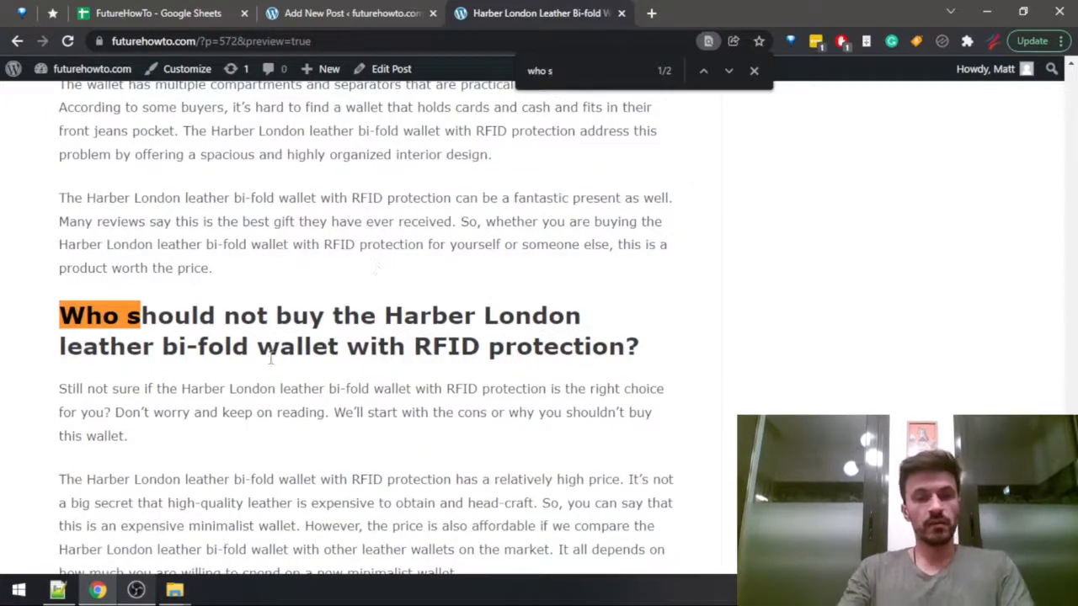
left_click_drag(102, 388, 429, 390)
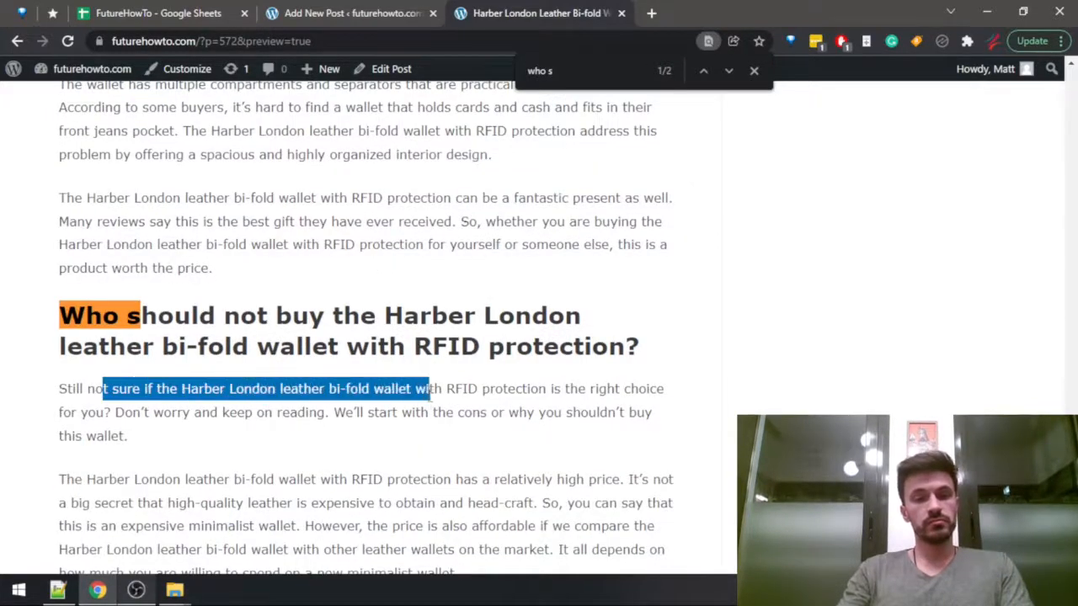
scroll(354, 310, "down", 4)
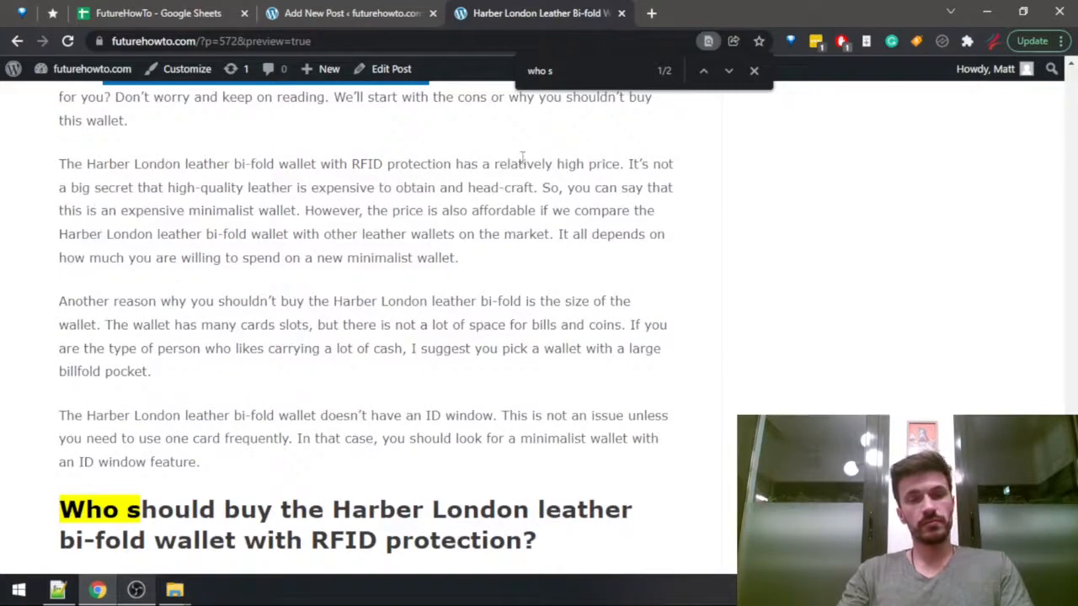
left_click_drag(59, 165, 348, 300)
left_click(202, 320)
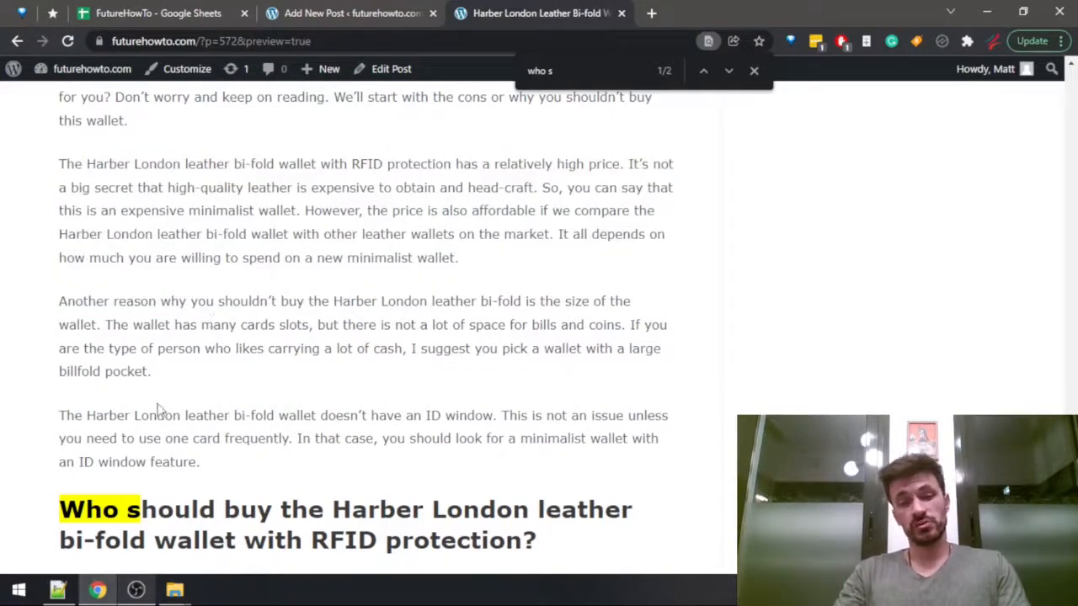
Back in the post draft, begin the paragraph under the "Who shouldn't buy" heading with "Since this is not exactly a budget wallet,".
key("ctrl+shift+Tab")
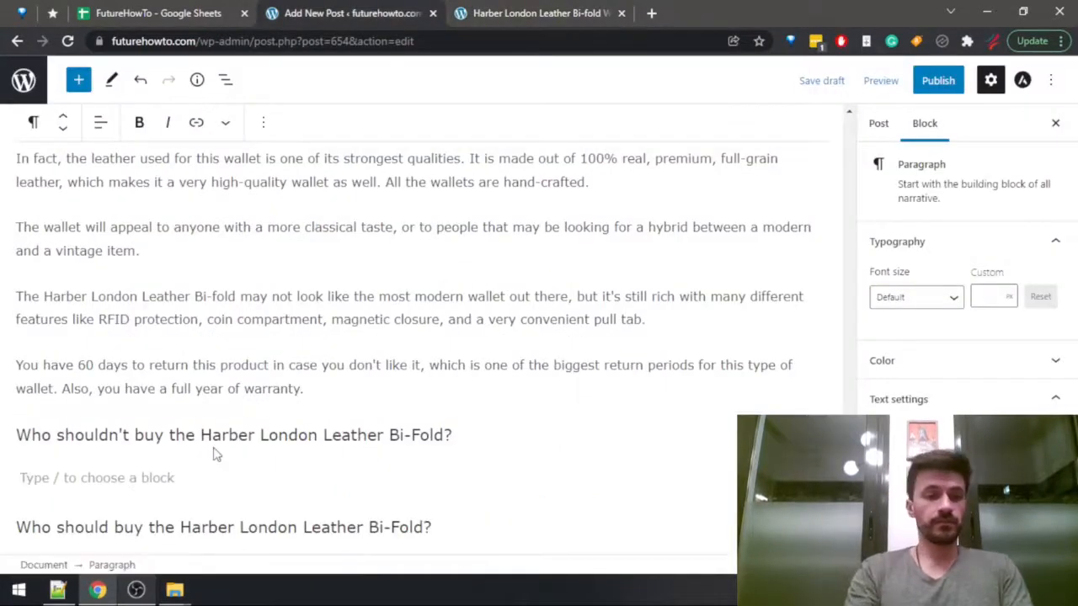
type("Ob")
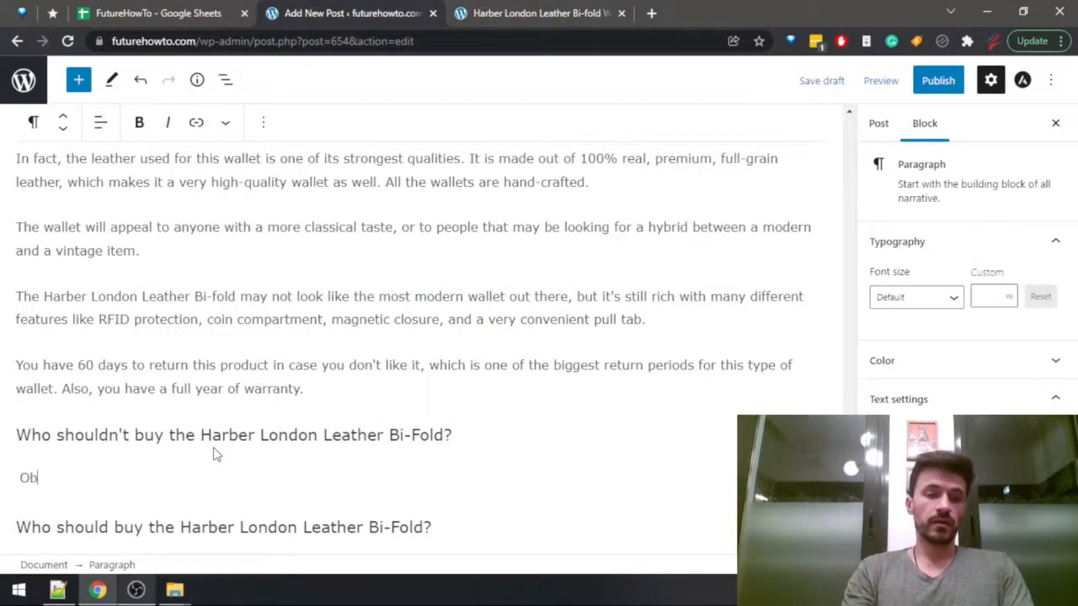
key("BackSpace")
key("BackSpace")
type("S")
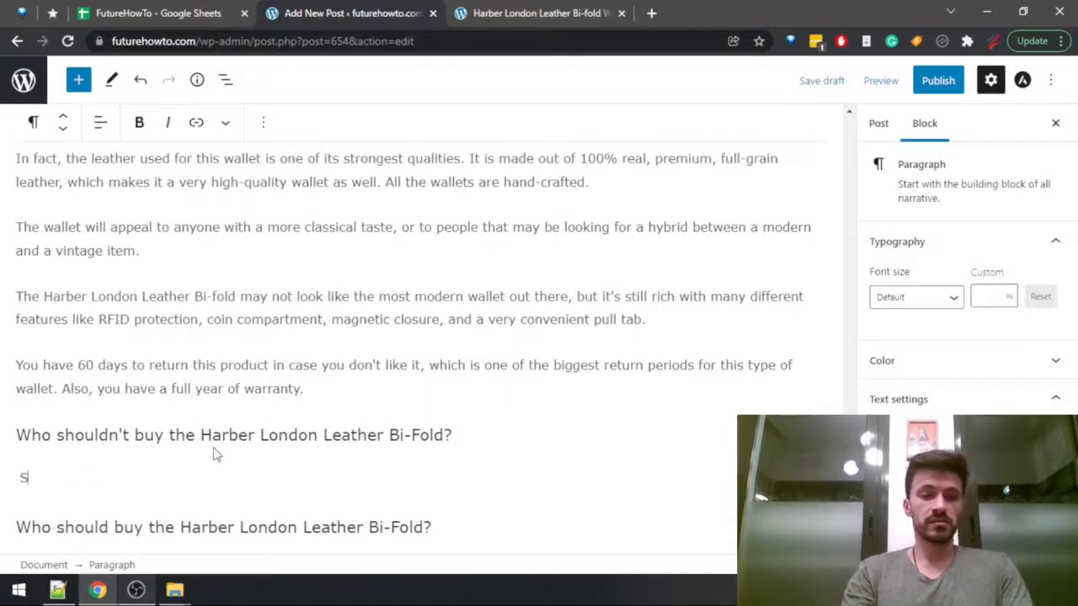
type("ince this is")
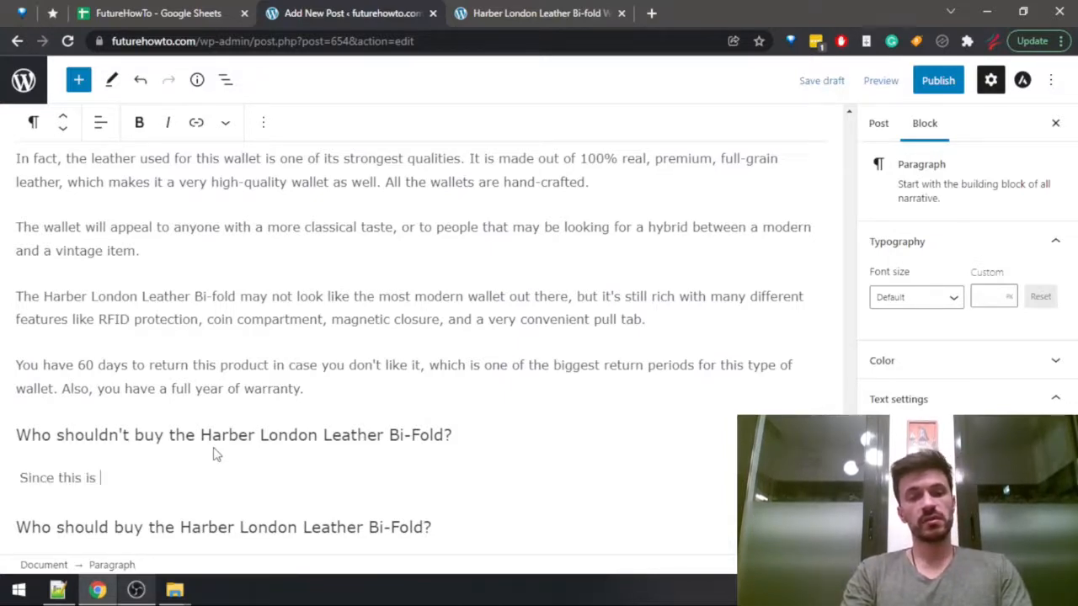
type(" not exactly a ")
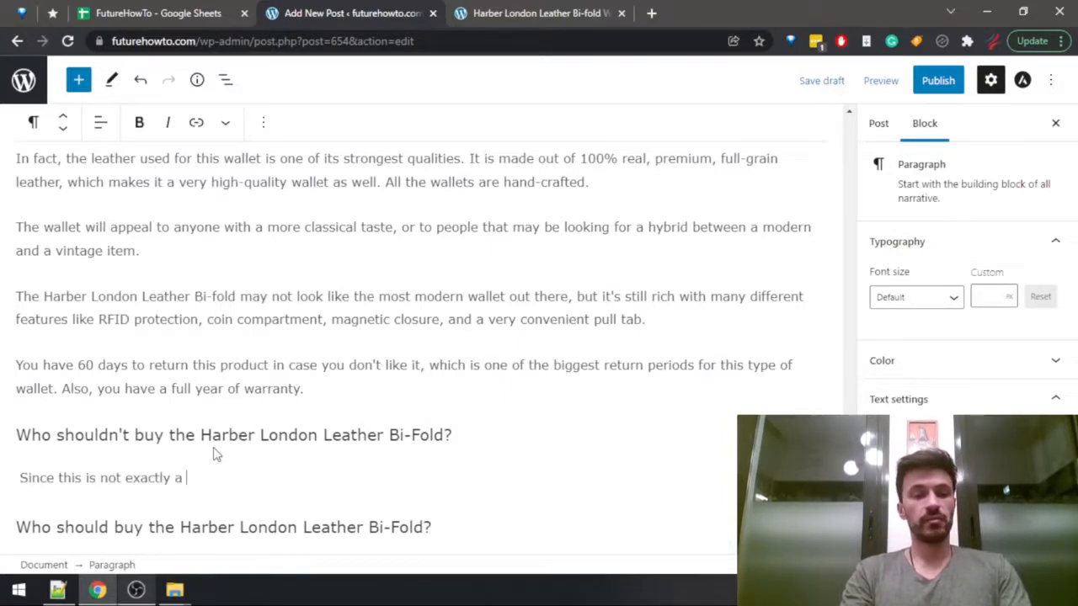
type("budget wallet, ")
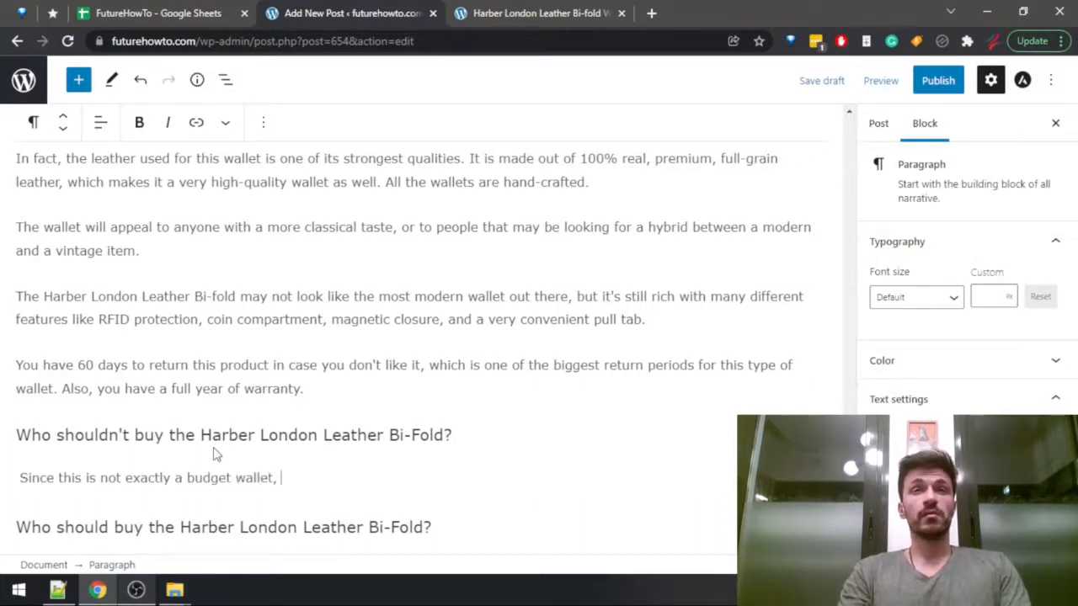
type("p")
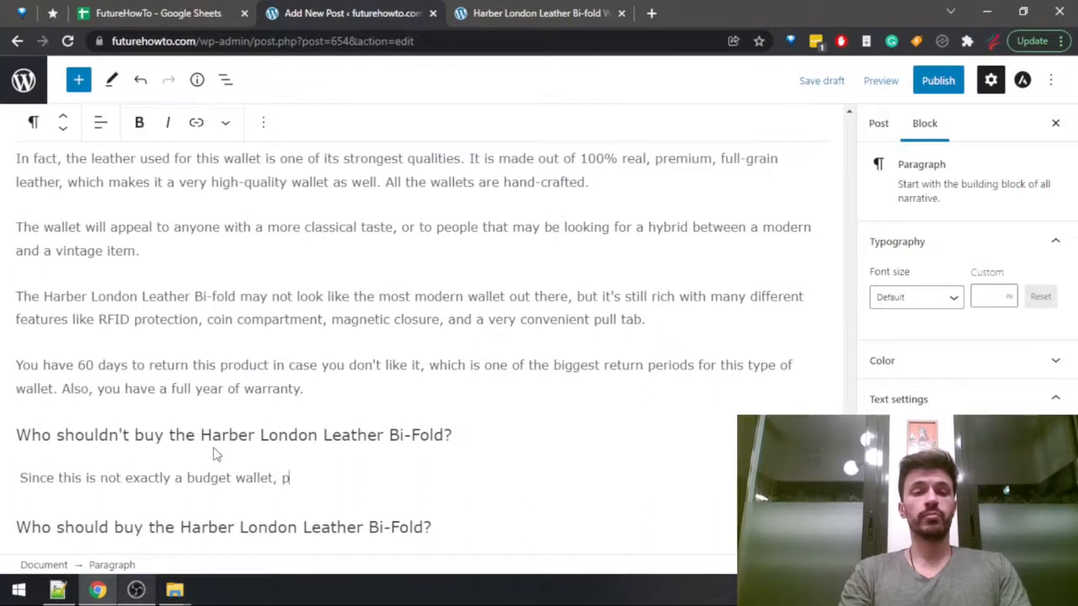
type("eople")
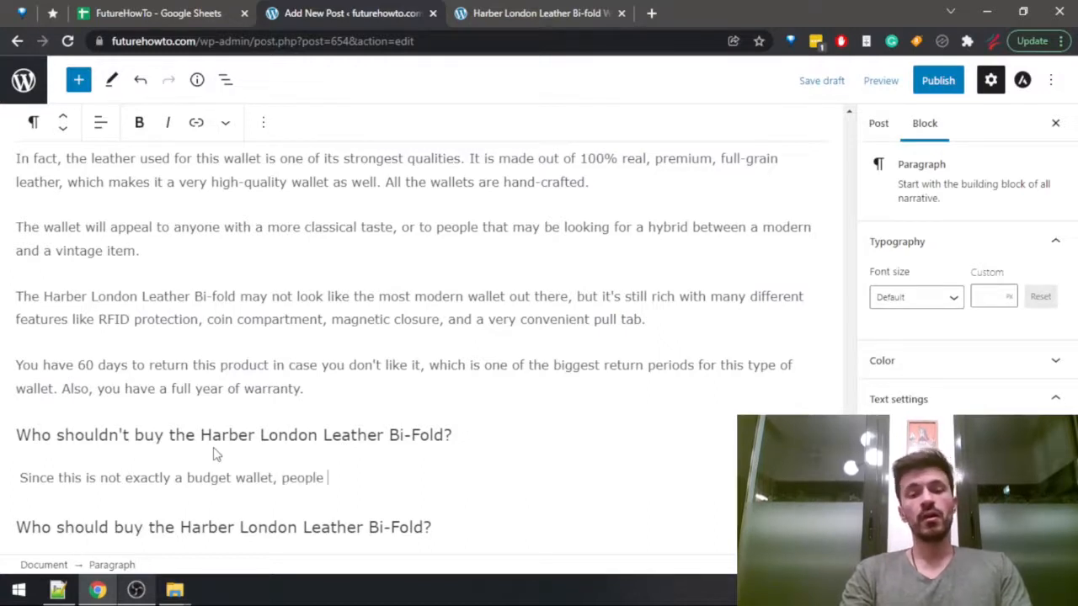
type(" who don't want t")
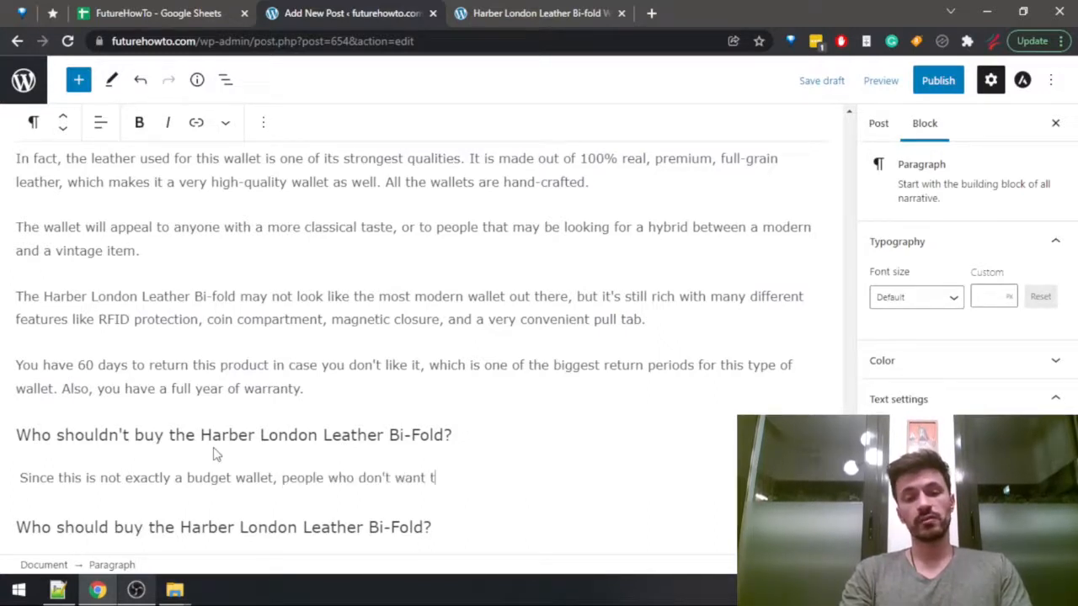
type("o spend ")
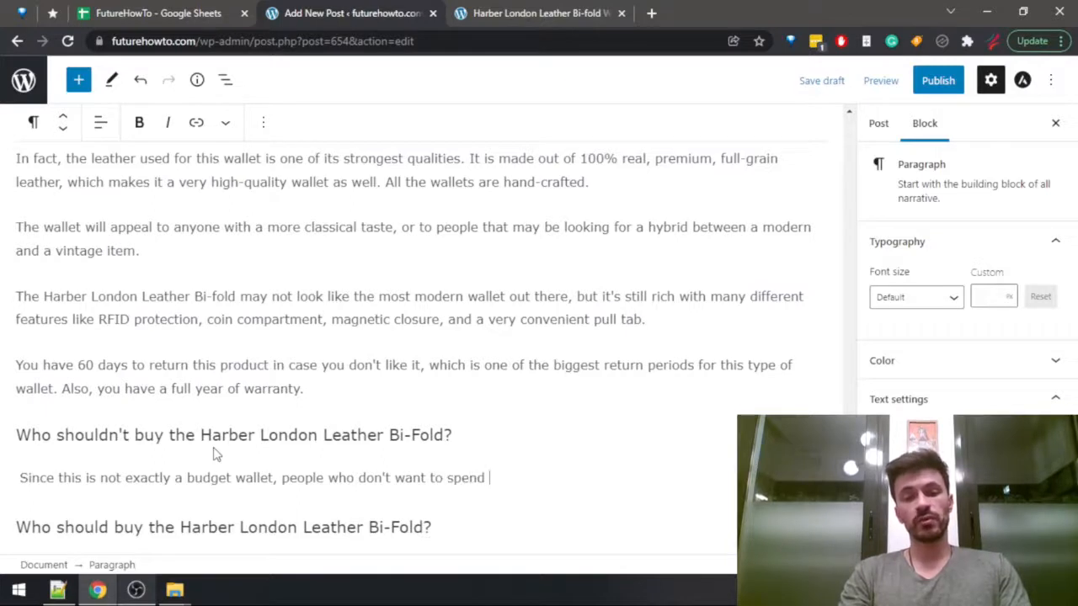
type("more than $100 ")
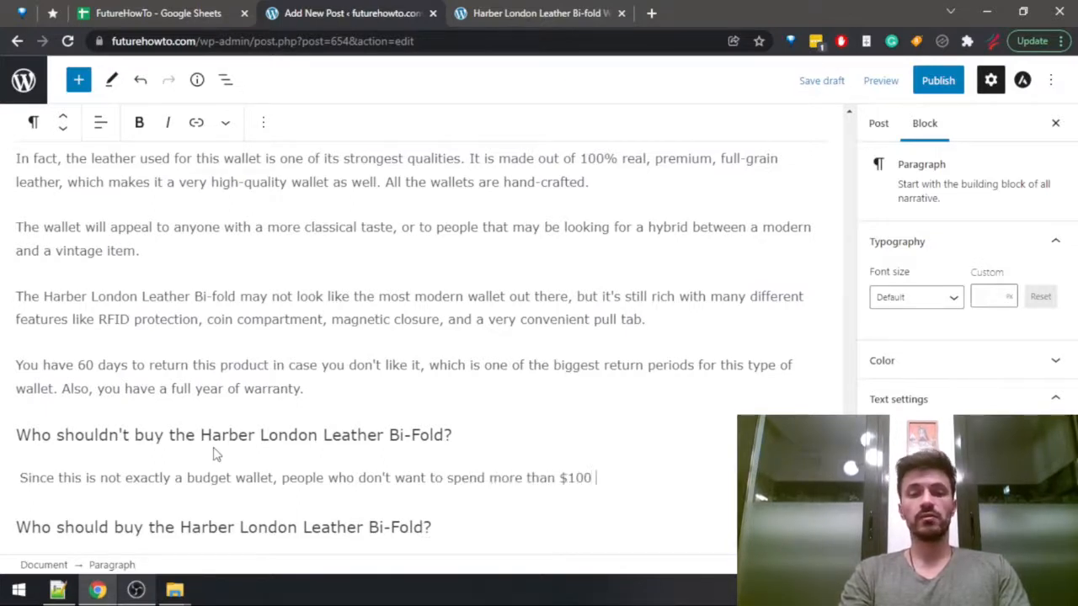
type("dollars on ")
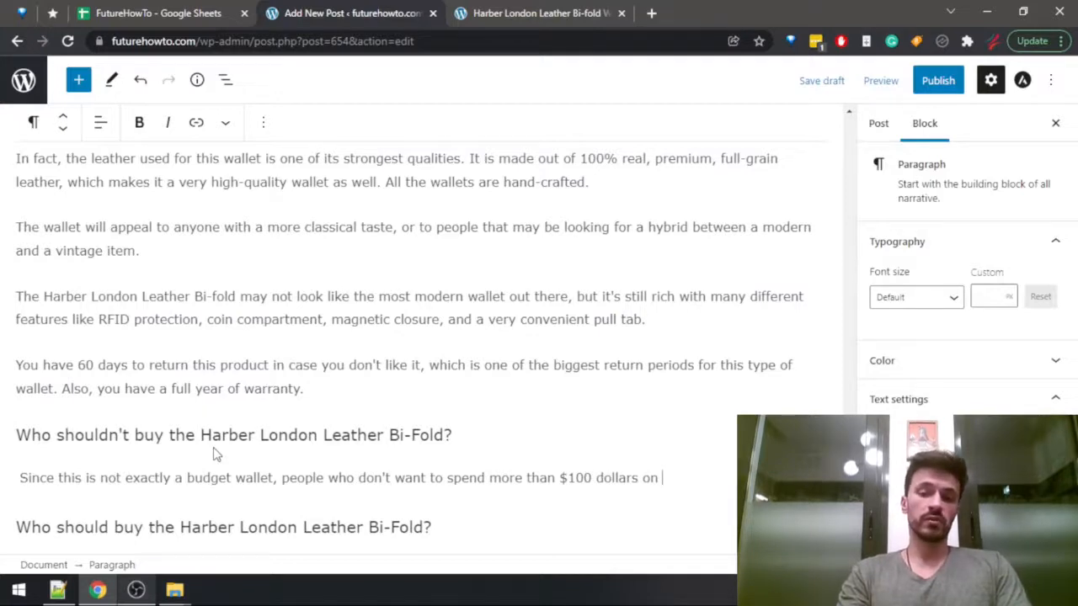
type("a wallet sho")
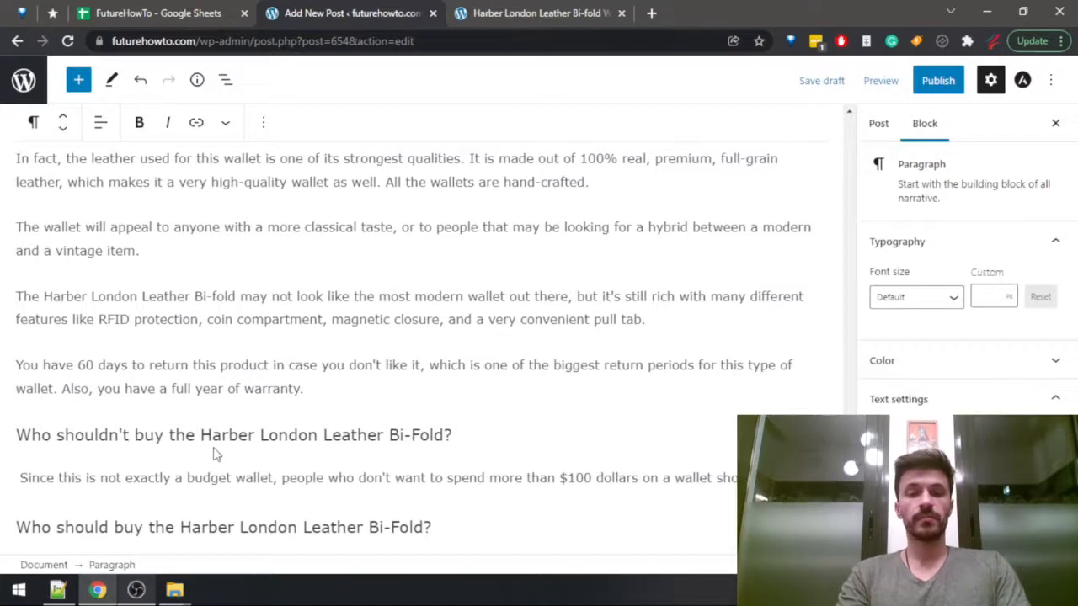
type("uld look elsewhere.")
Recheck the review's reasons against buying and start a second paragraph in the draft with "Also, with large capacity comes large size,".
key("ctrl+Tab")
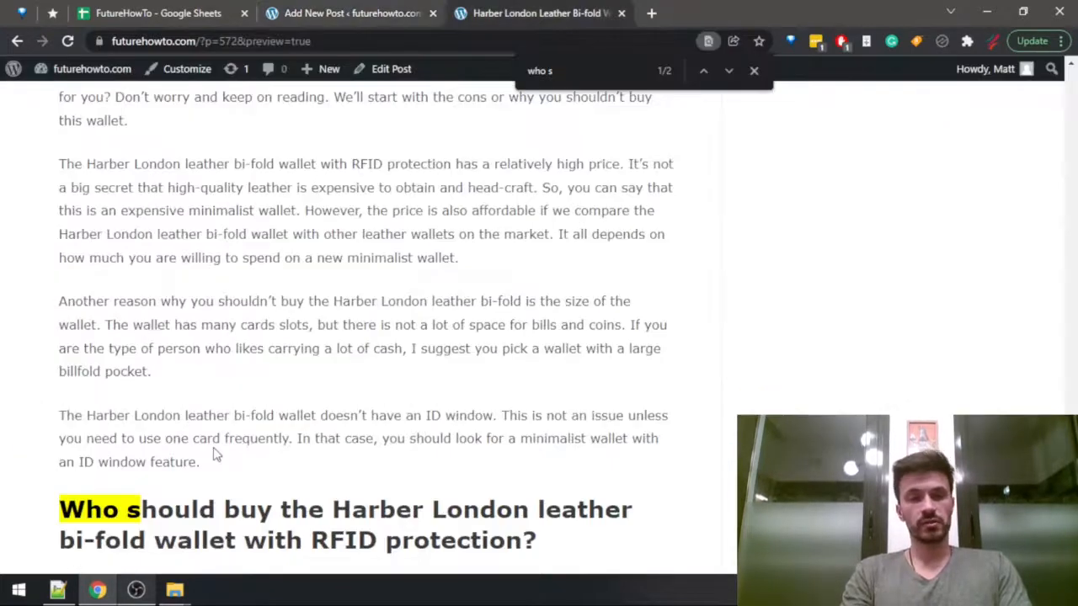
key("ctrl+shift+Tab")
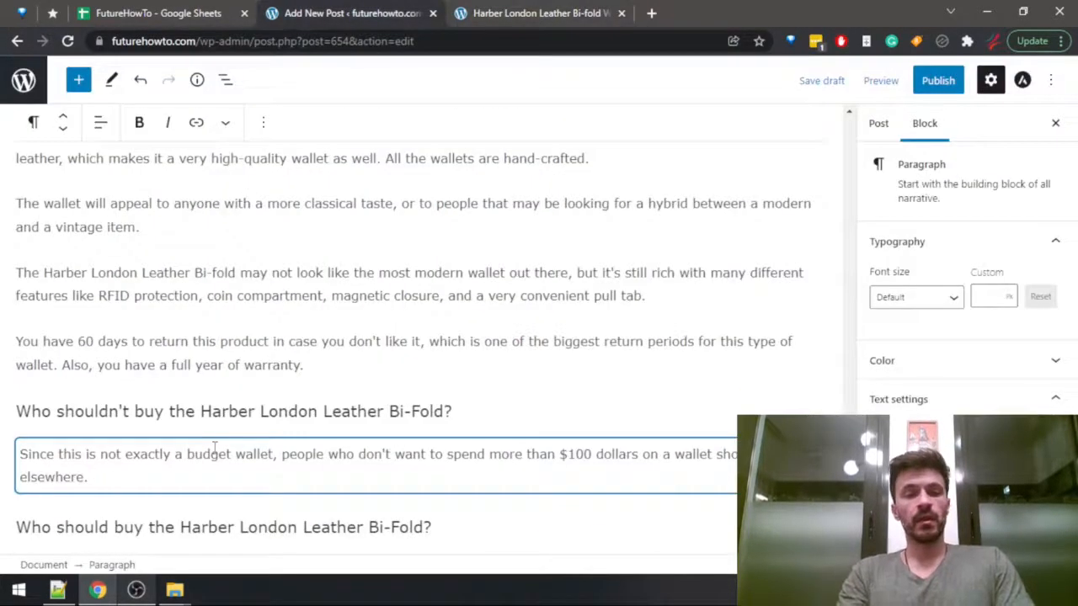
key("Return")
type("Also, w")
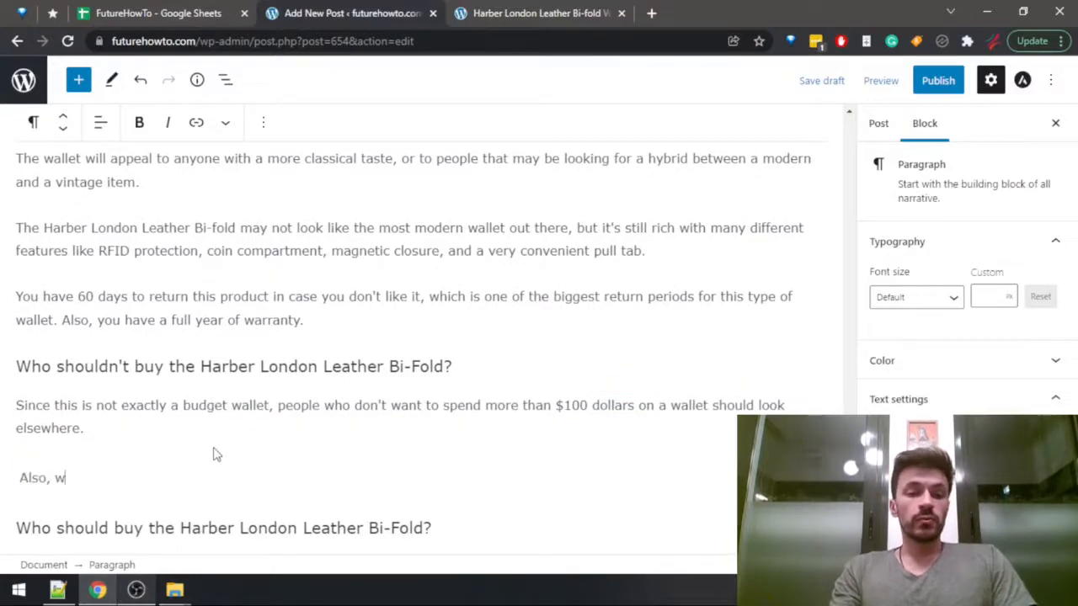
type("ith large capacity comes a")
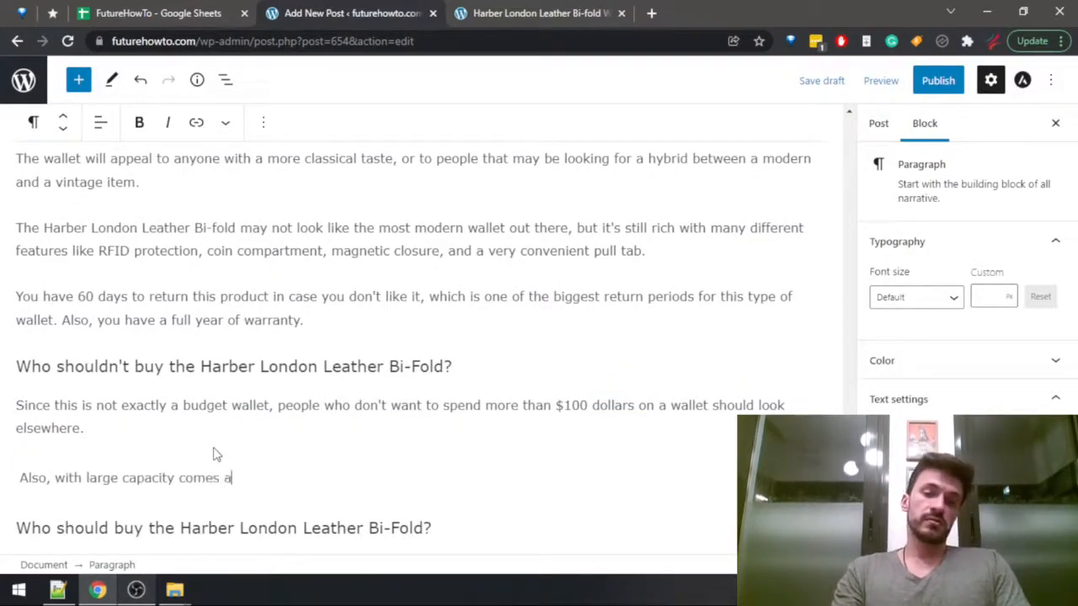
key("BackSpace")
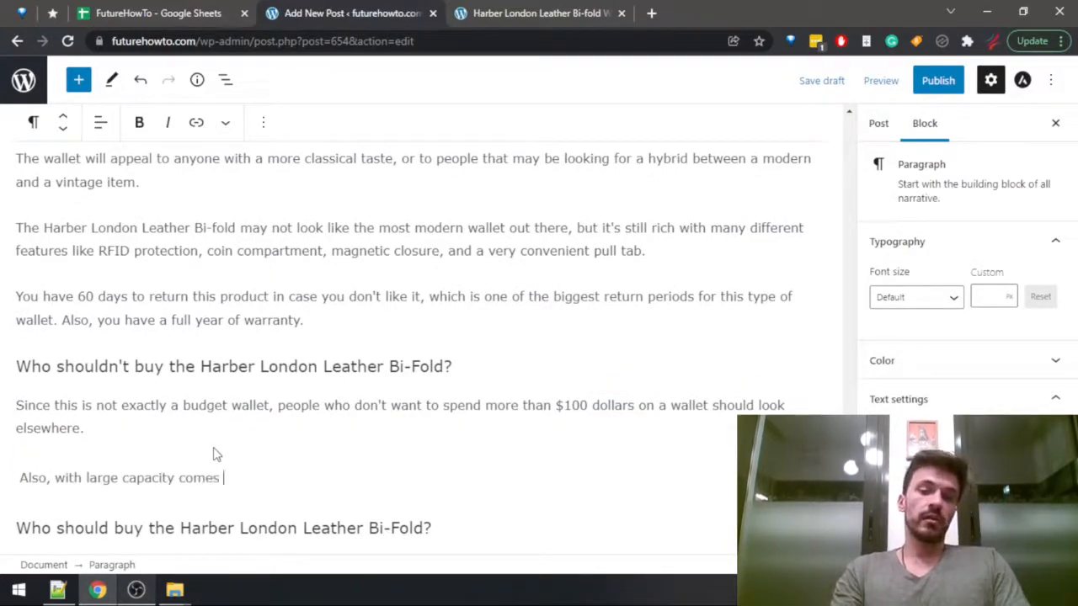
type("large size, so e")
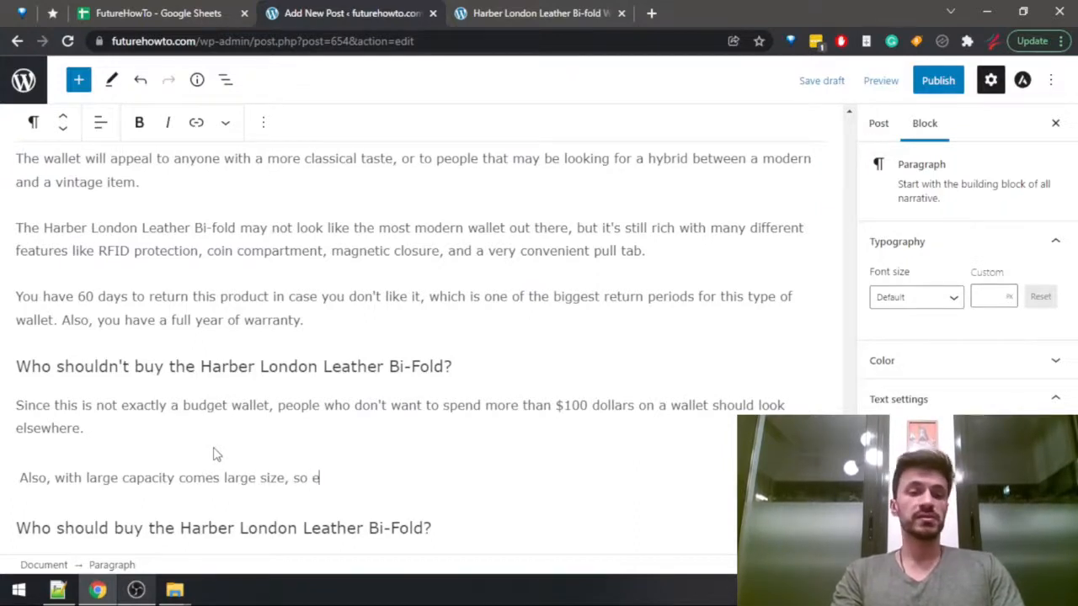
type("ven though this is still tech")
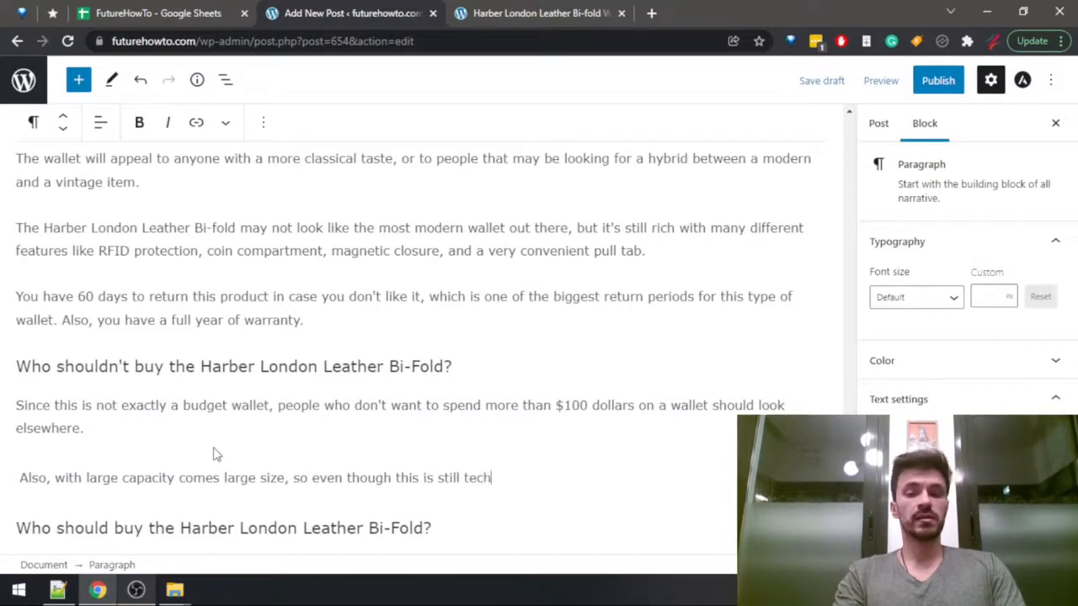
type("nically a minim")
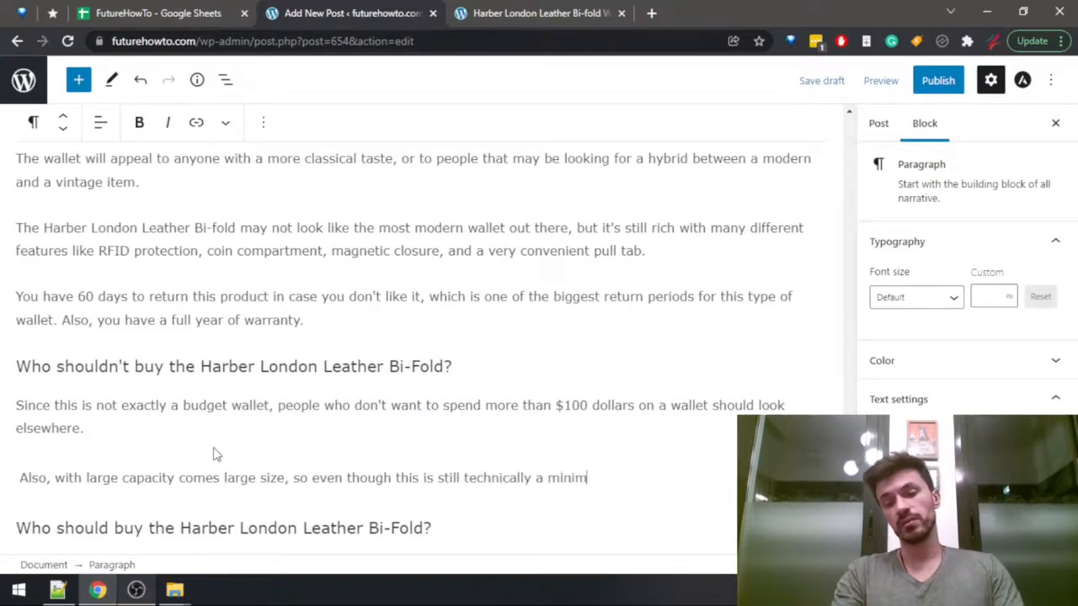
type("alist wallet, it's ")
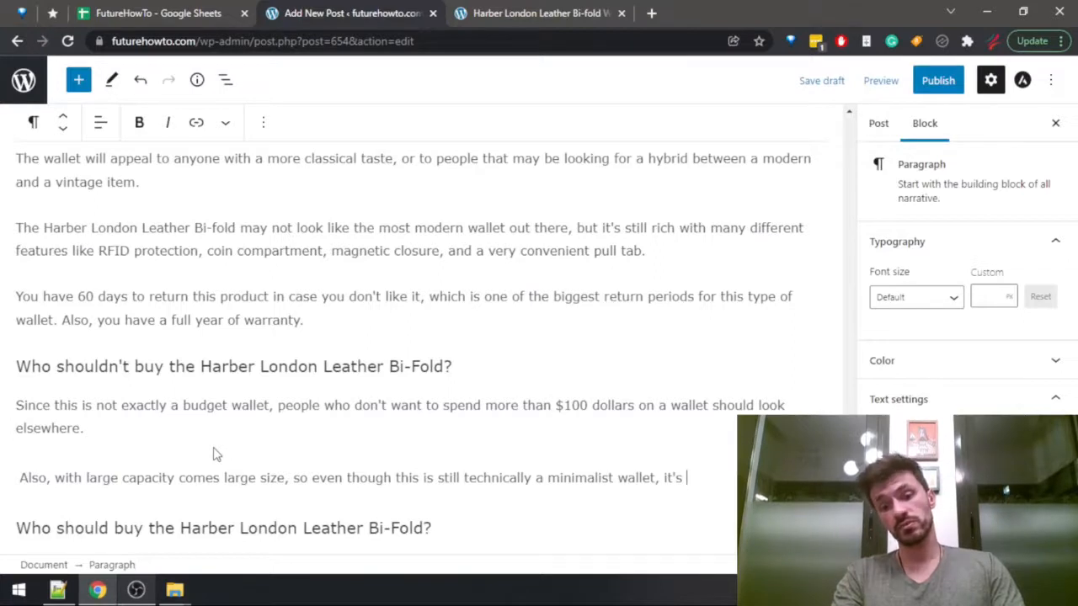
type("not the minimali")
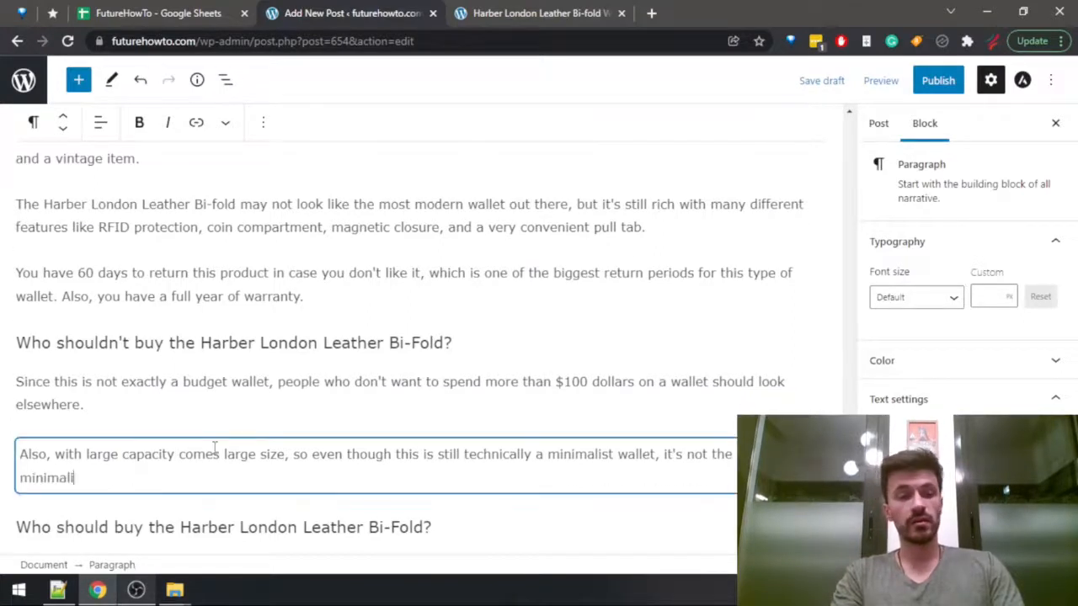
type(" minimali")
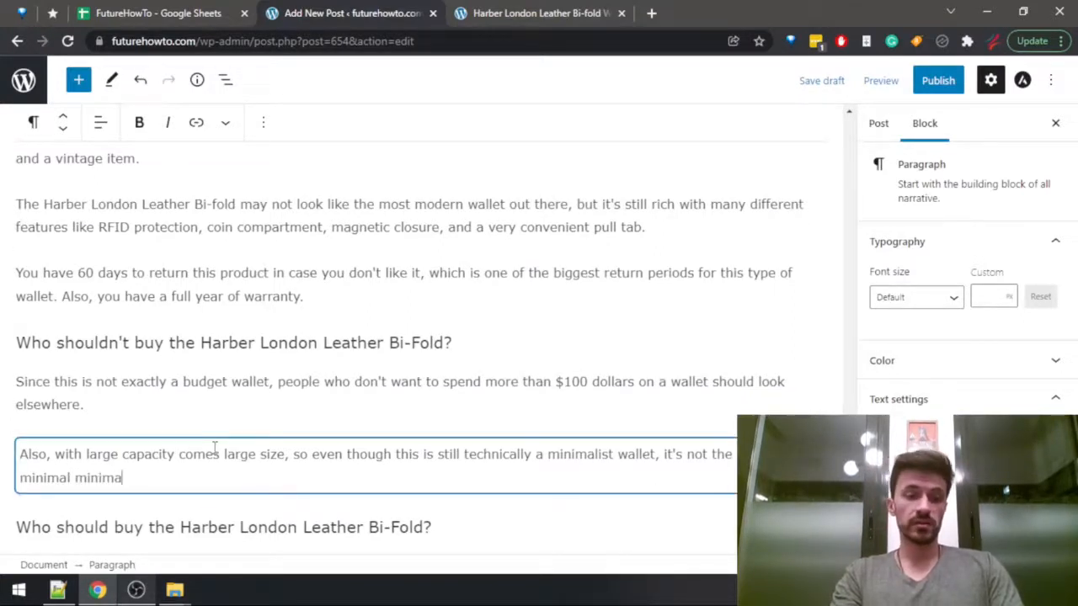
type("st wallet.")
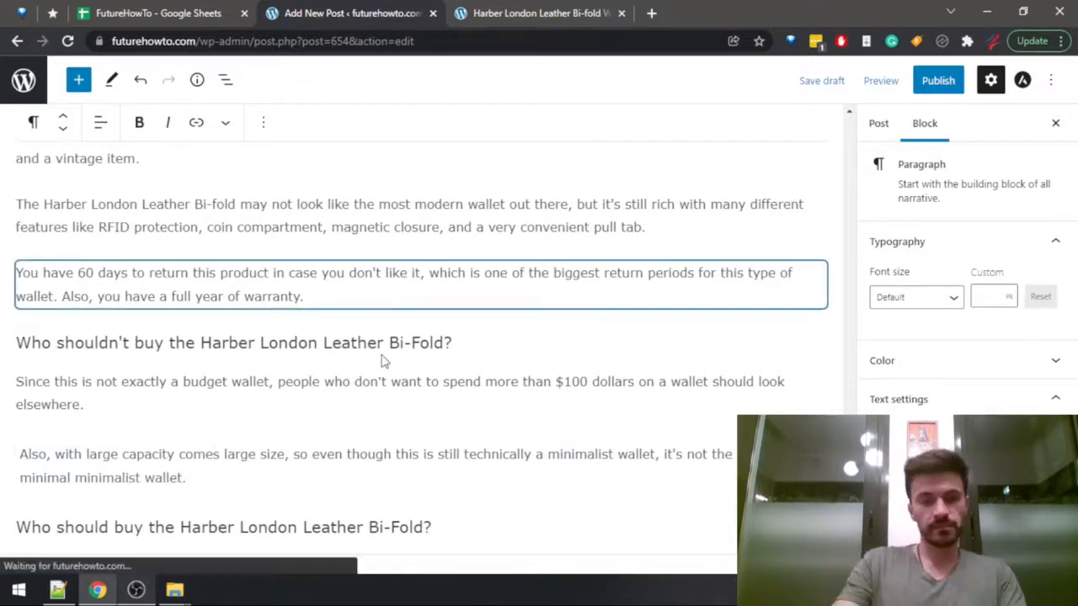
Place the cursor after the draft's "Who should buy the Harber London Leather Bi-Fold?" heading and read the review's reasons for buying the wallet.
scroll(415, 322, "down", 2)
left_click(456, 360)
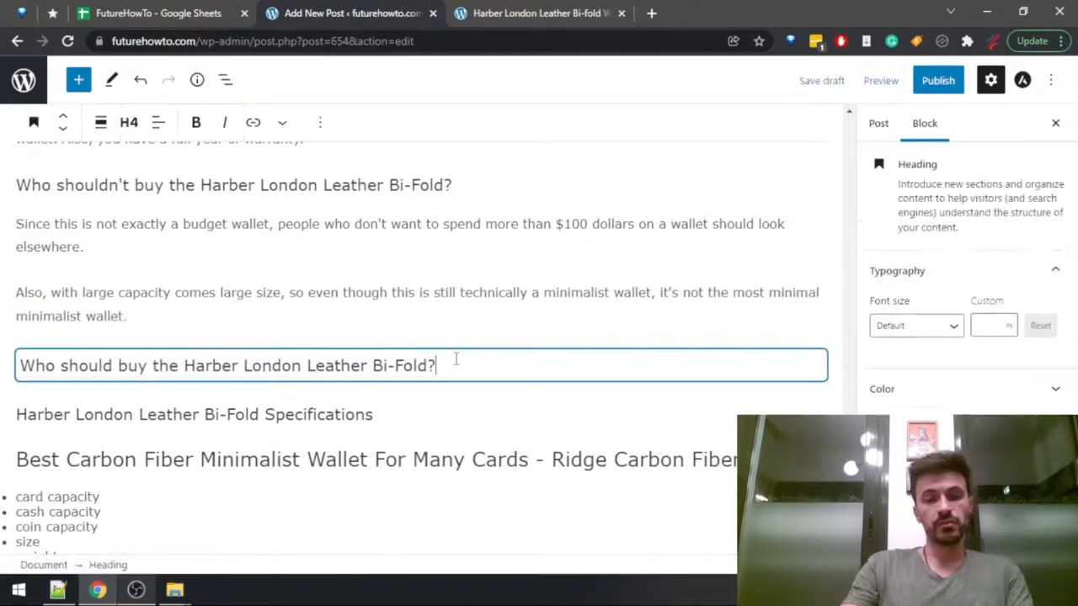
key("ctrl+Tab")
scroll(428, 370, "down", 4)
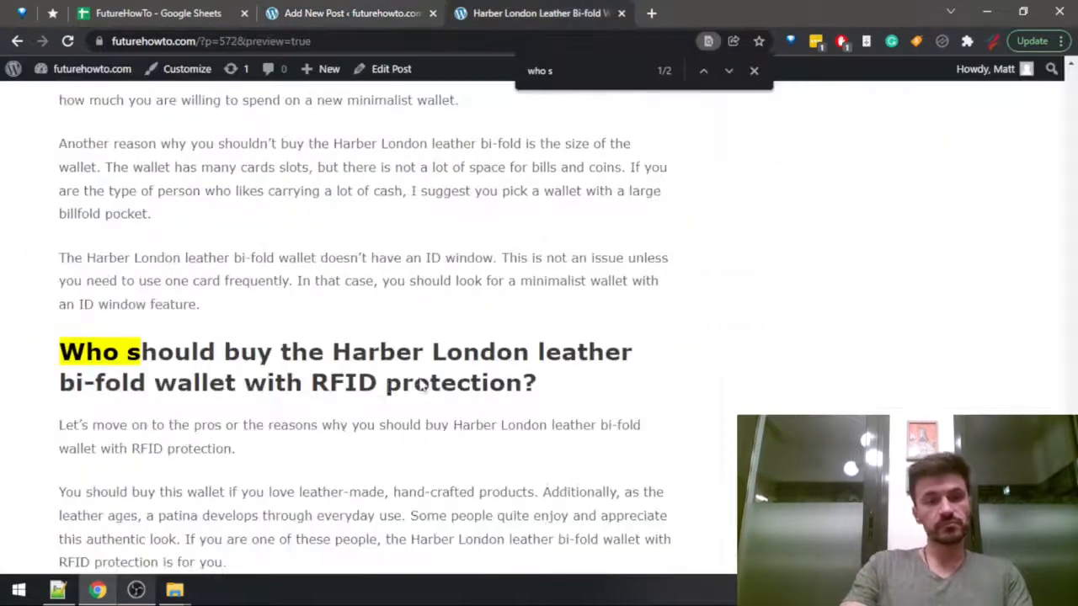
scroll(269, 370, "down", 2)
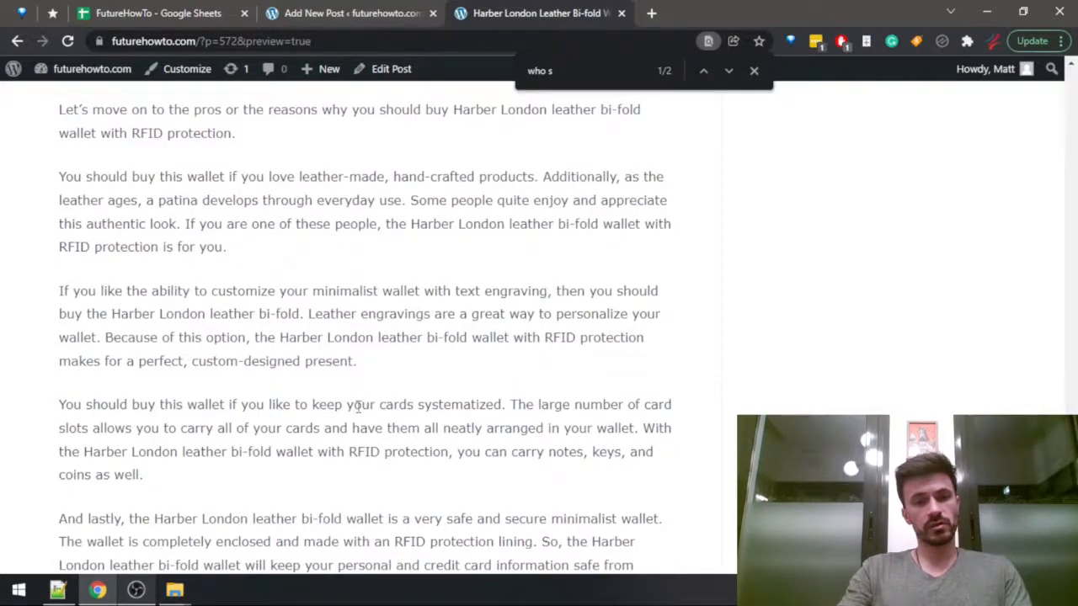
left_click_drag(353, 405, 591, 405)
scroll(590, 409, "down", 2)
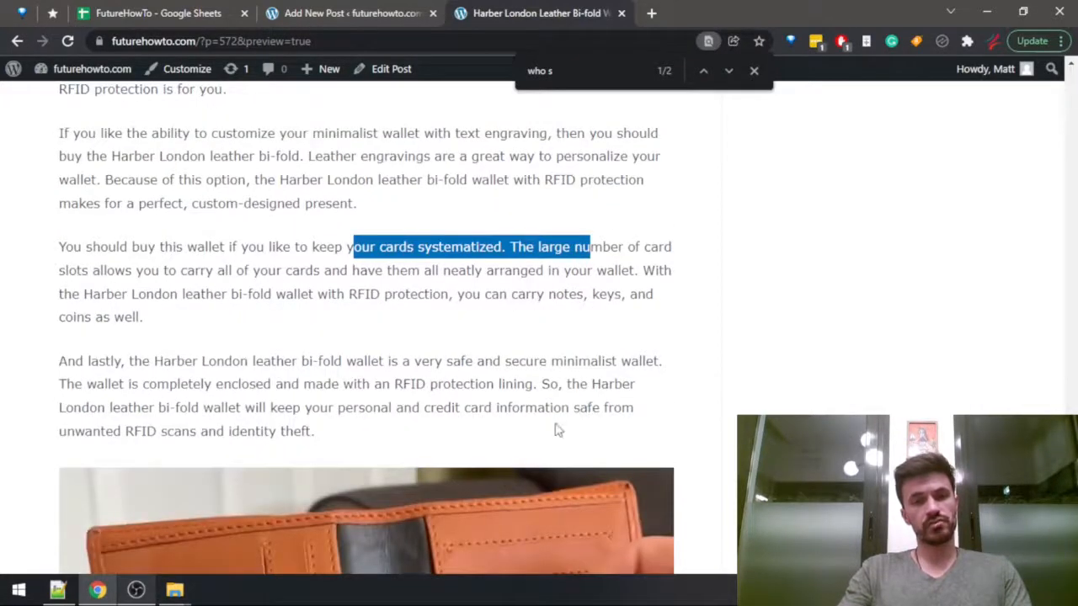
scroll(535, 445, "up", 2)
scroll(536, 447, "down", 2)
key("ctrl+shift+Tab")
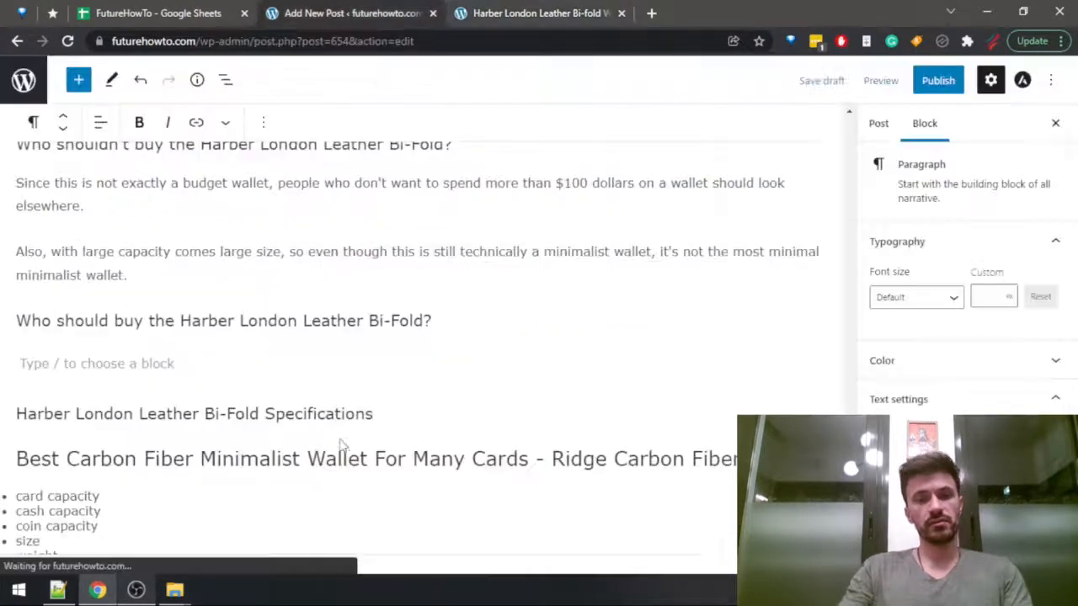
Under the "Who should buy" heading, write the intro line "The list of people that may love this wallet is actually quite long:".
type("The")
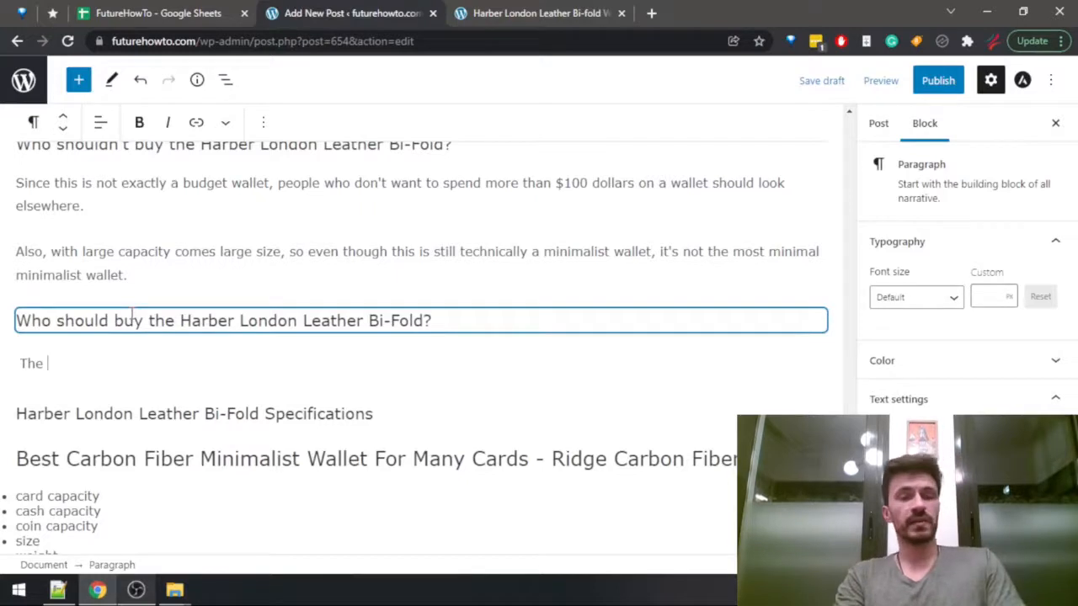
type(" list of peop")
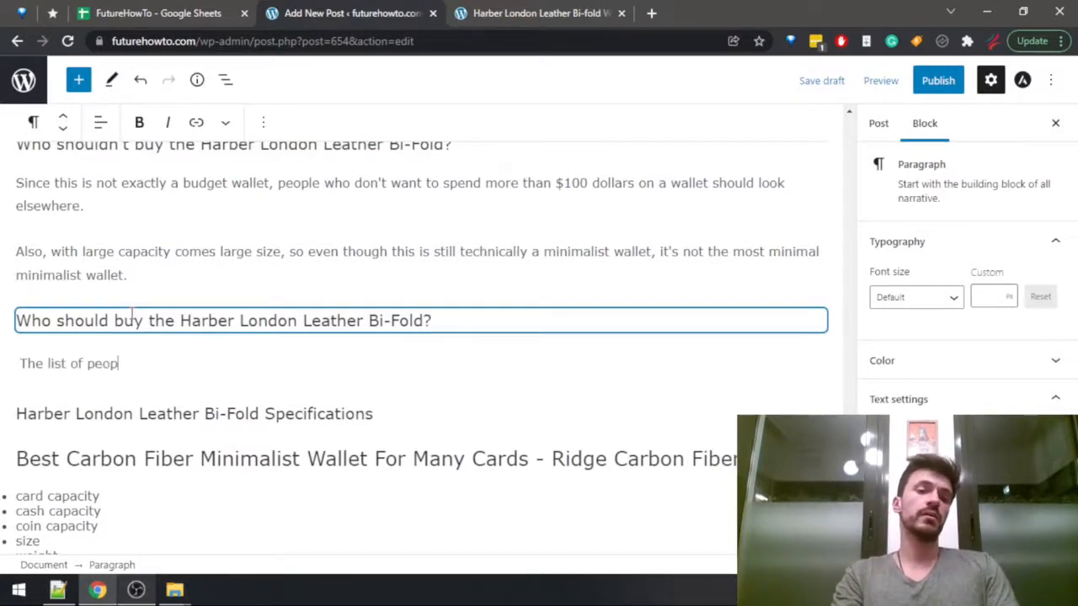
type("le that may wa")
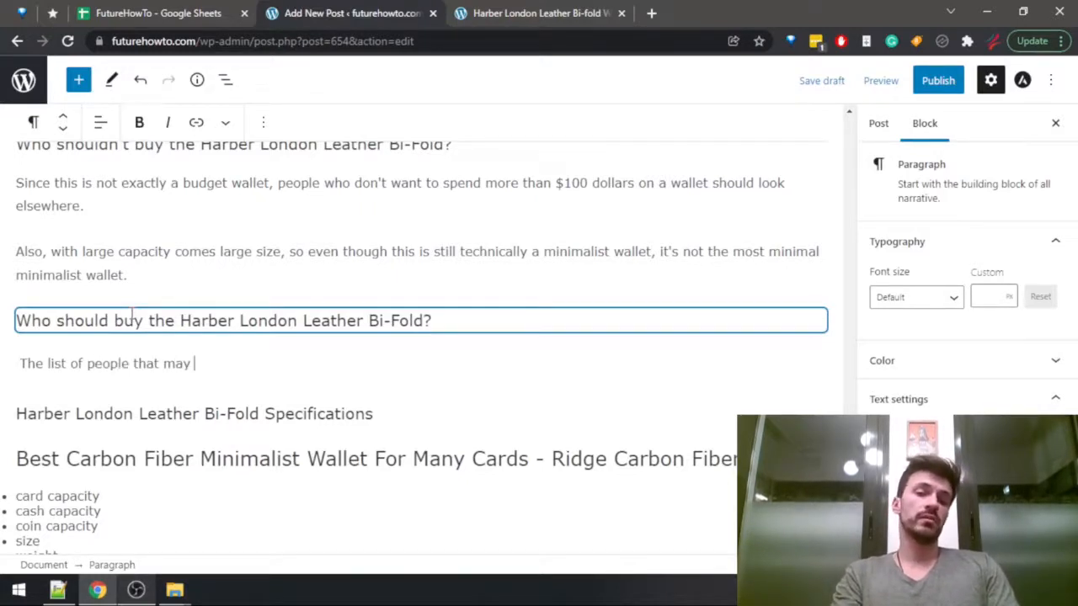
key("BackSpace")
key("BackSpace")
type("love ")
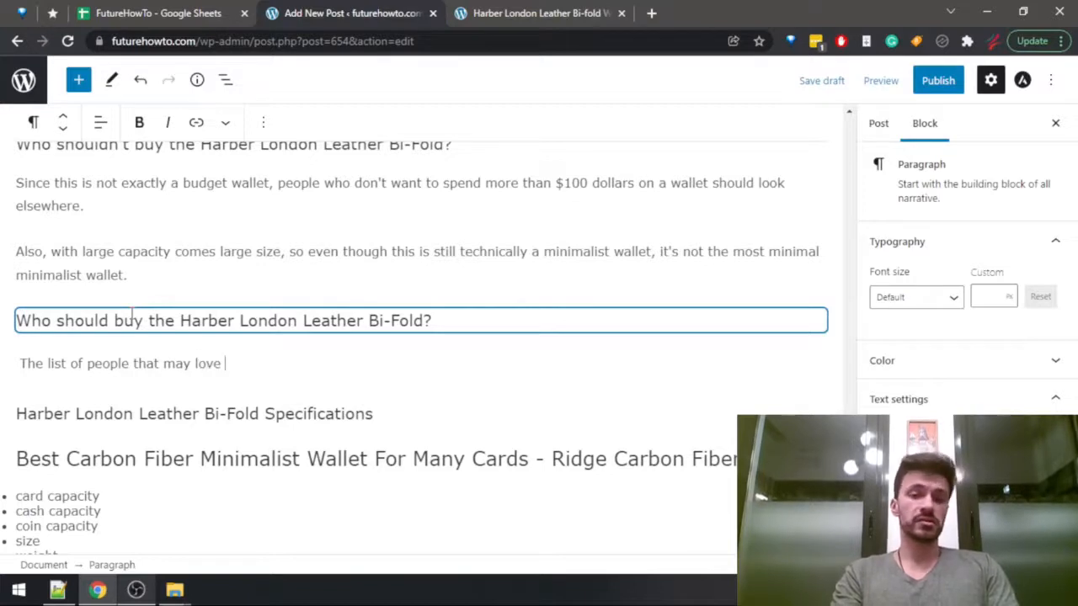
type("this wallet is actuall")
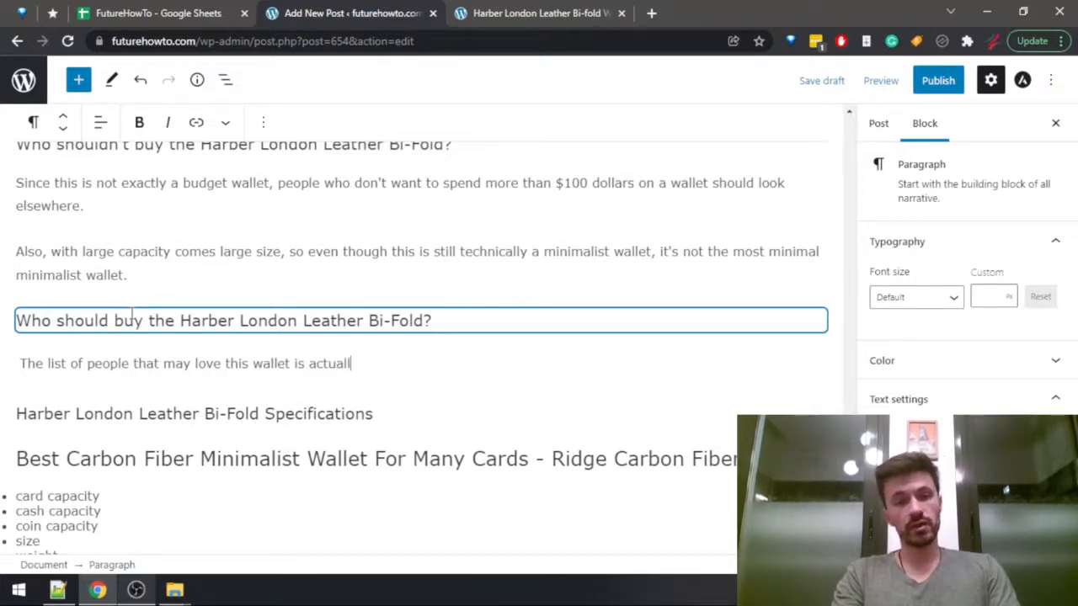
type("y quite long:")
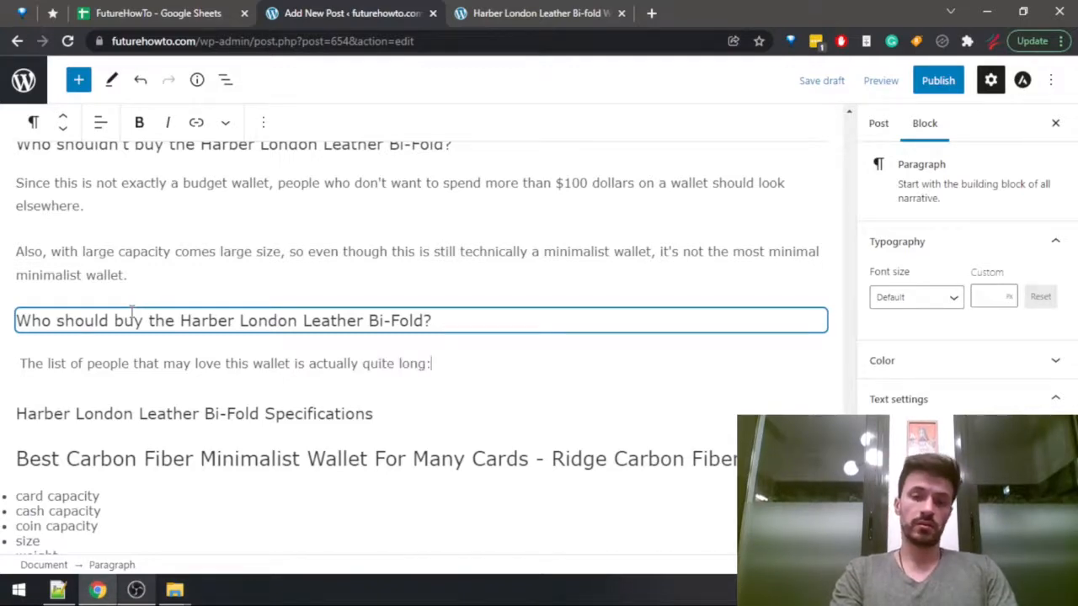
key("Return")
Recheck the review's buying reasons and start a bulleted list below the intro line with "love leather, classical, or vintage looks".
key("ctrl+Tab")
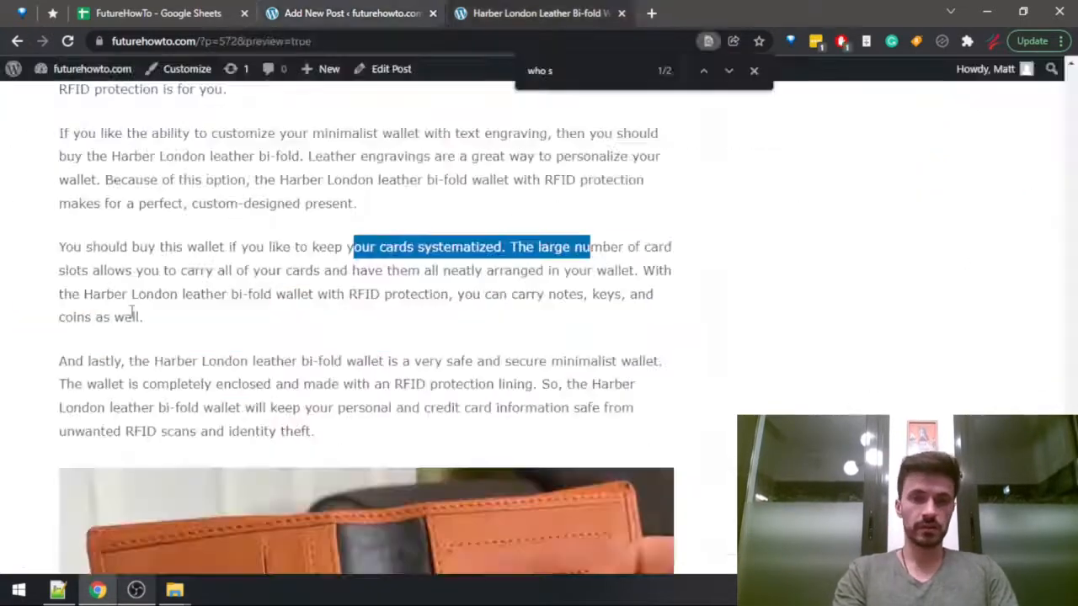
scroll(131, 310, "up", 1)
scroll(132, 317, "up", 1)
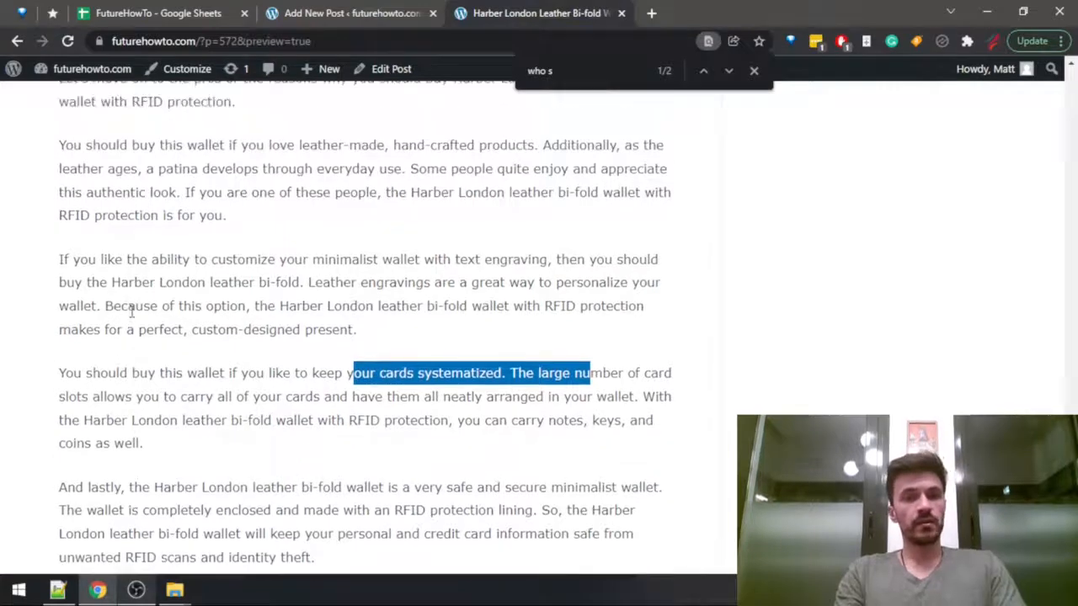
key("ctrl+shift+Tab")
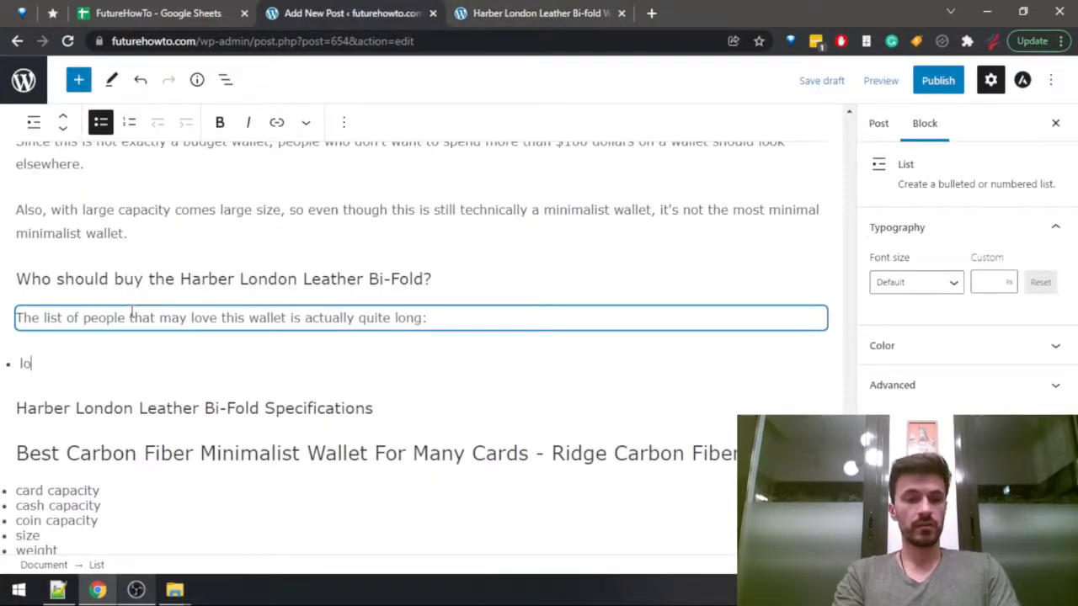
key("BackSpace")
key("BackSpace")
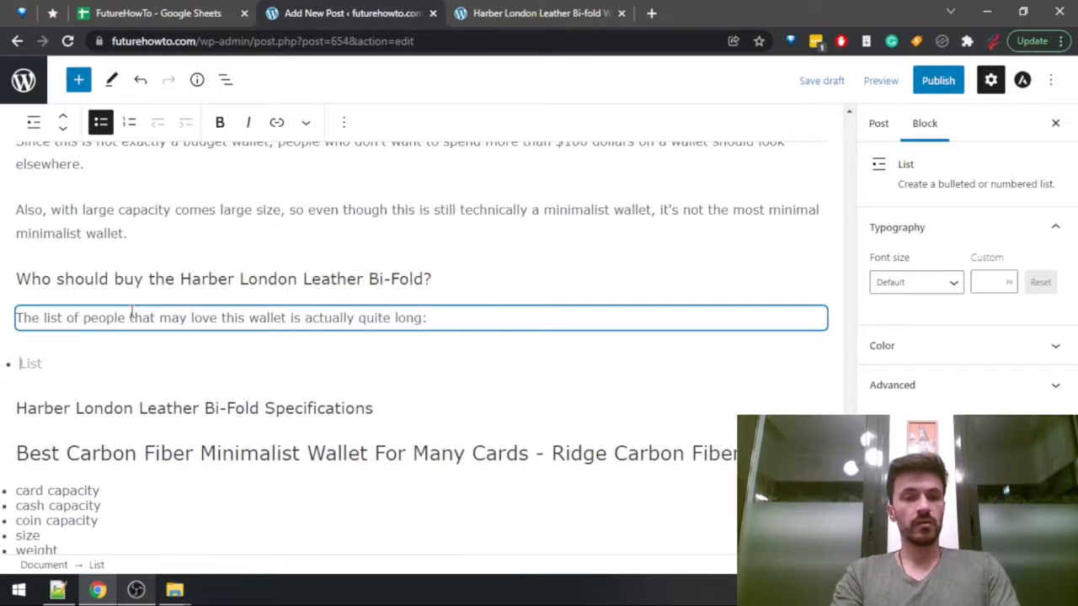
type("love ")
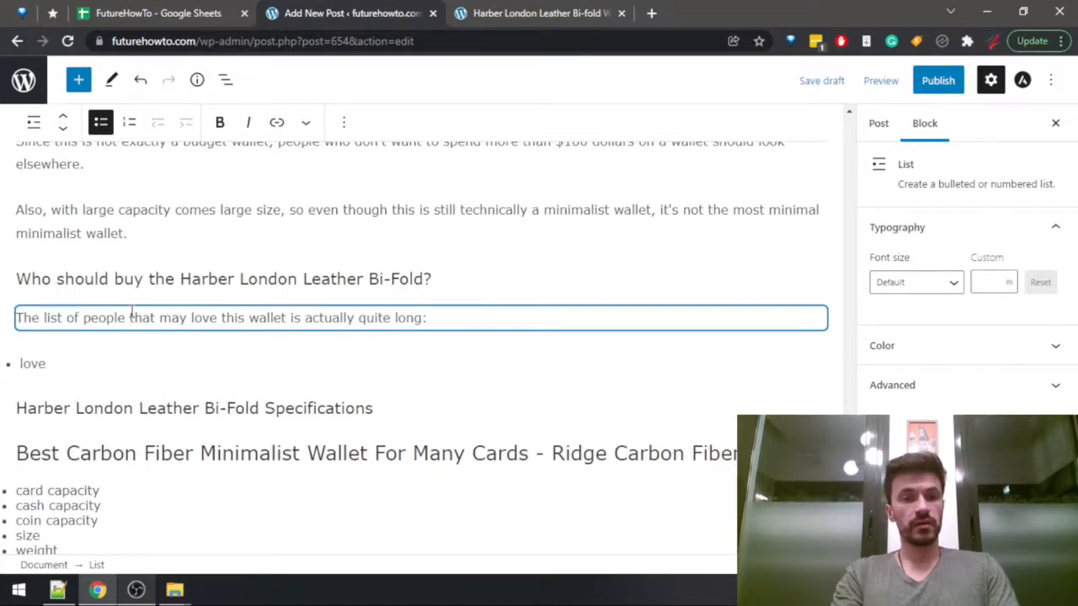
type("leather or vinta")
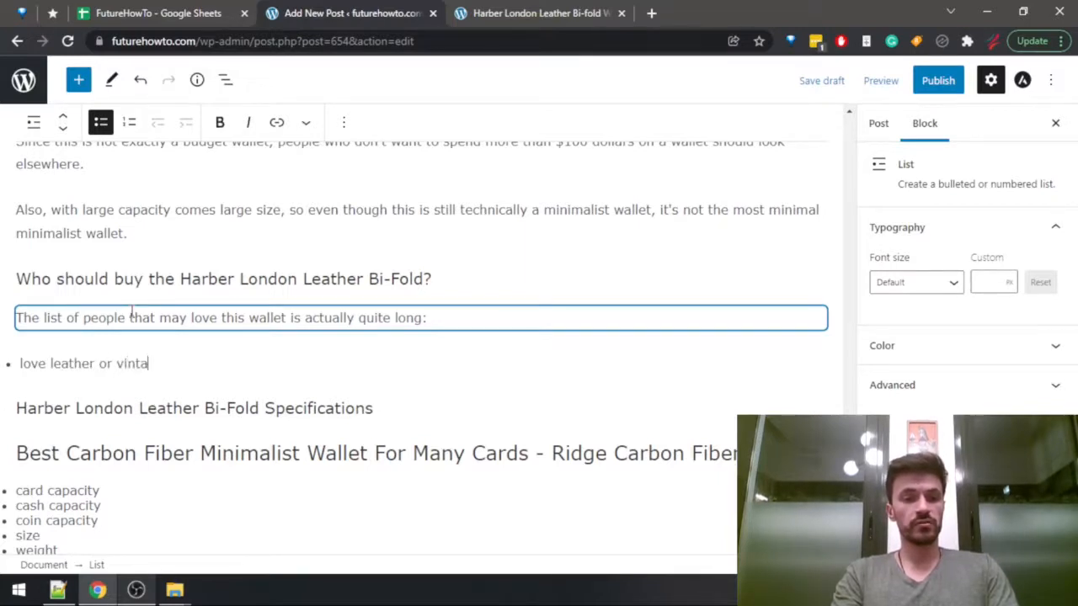
type("ge-looking")
key("BackSpace")
key("BackSpace")
key("BackSpace")
key("BackSpace")
key("BackSpace")
key("BackSpace")
key("BackSpace")
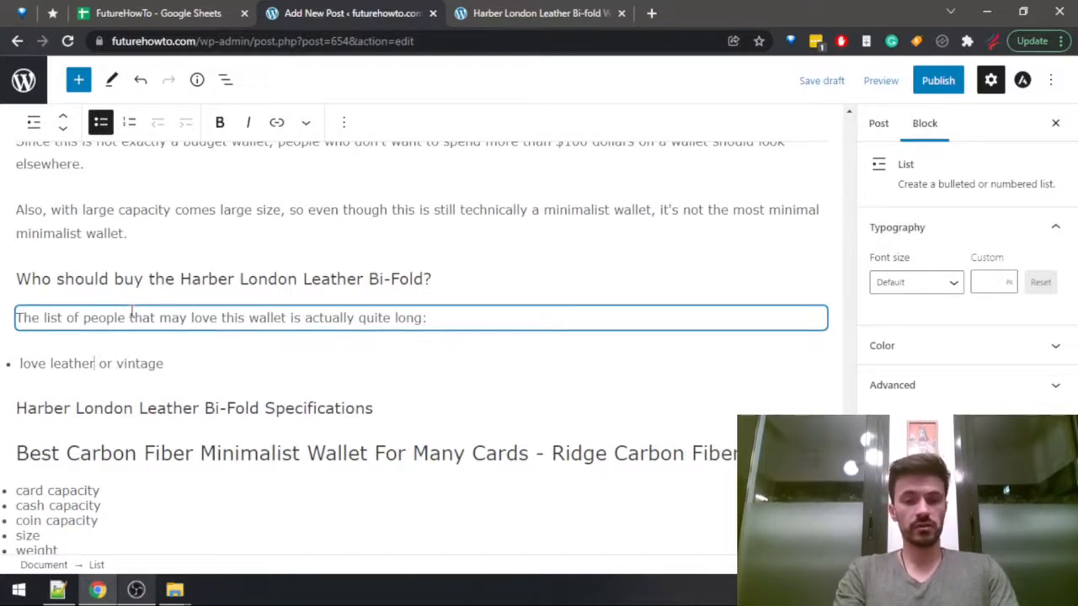
type(", classical,")
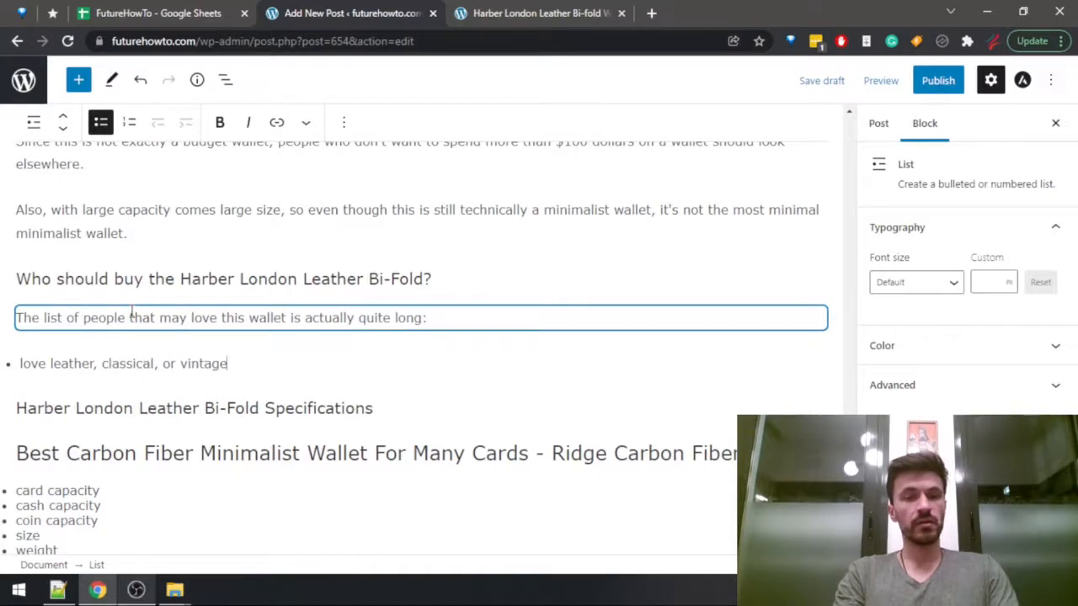
type("looks")
Consult the review again and add a second bullet, "like the option to customize or engrave your wallet".
key("ctrl+Tab")
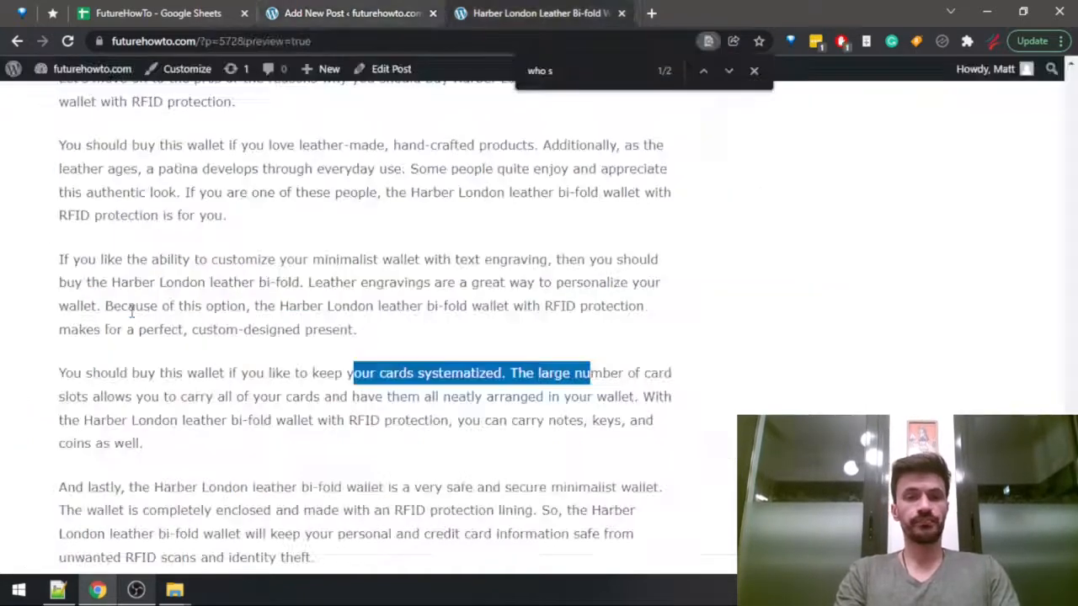
scroll(132, 312, "up", 1)
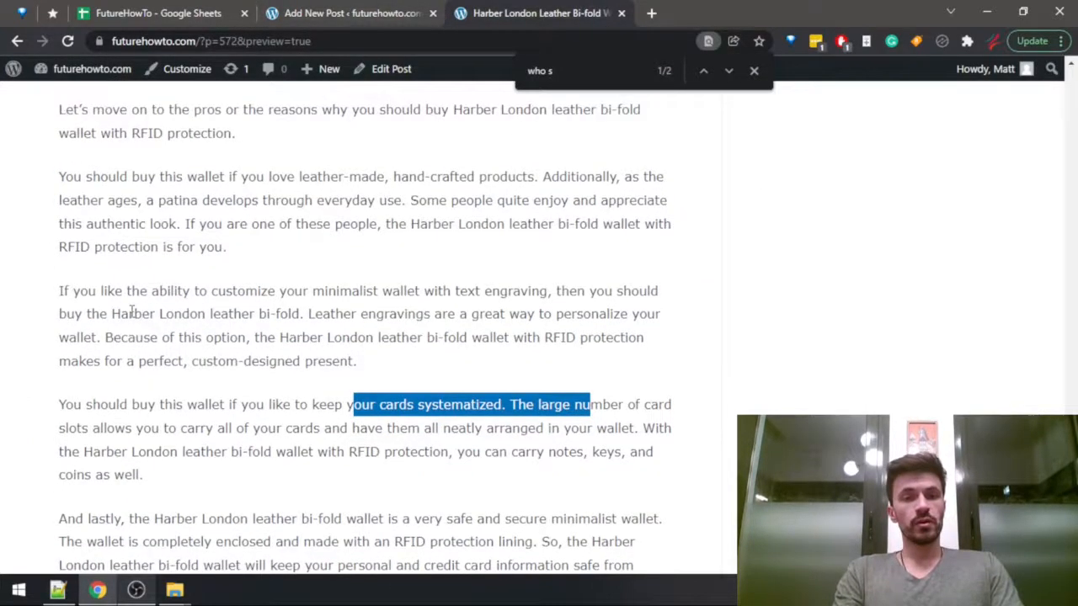
scroll(132, 312, "down", 3)
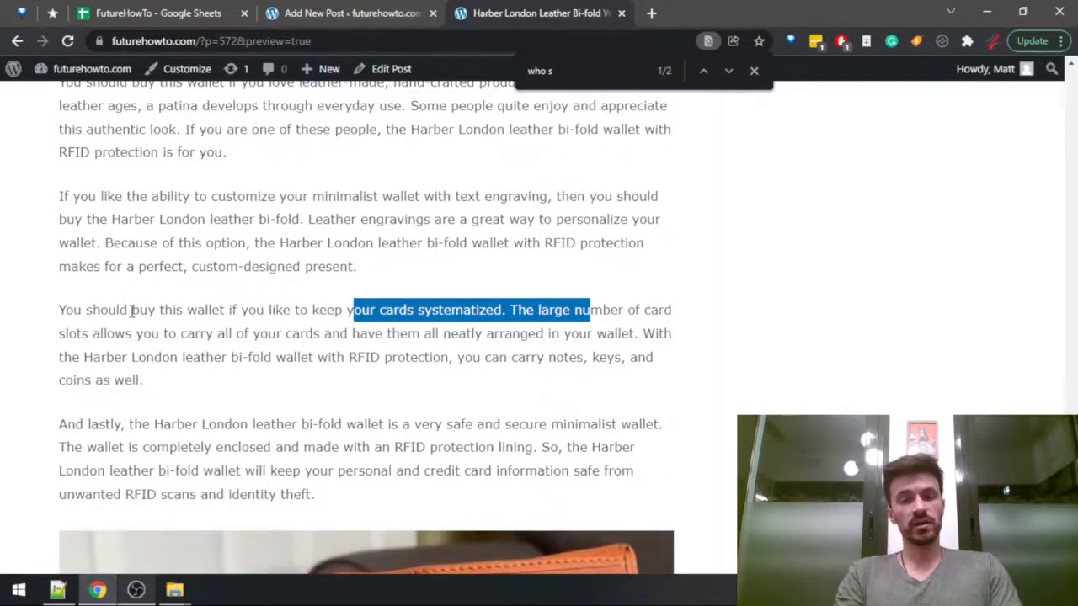
key("ctrl+shift+Tab")
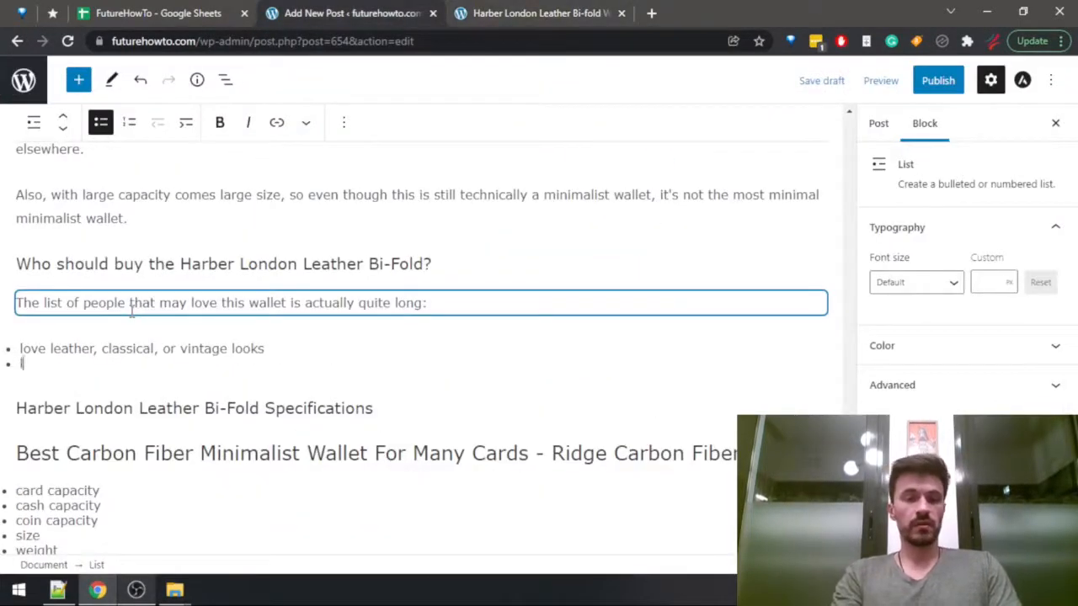
type("like the option to custo")
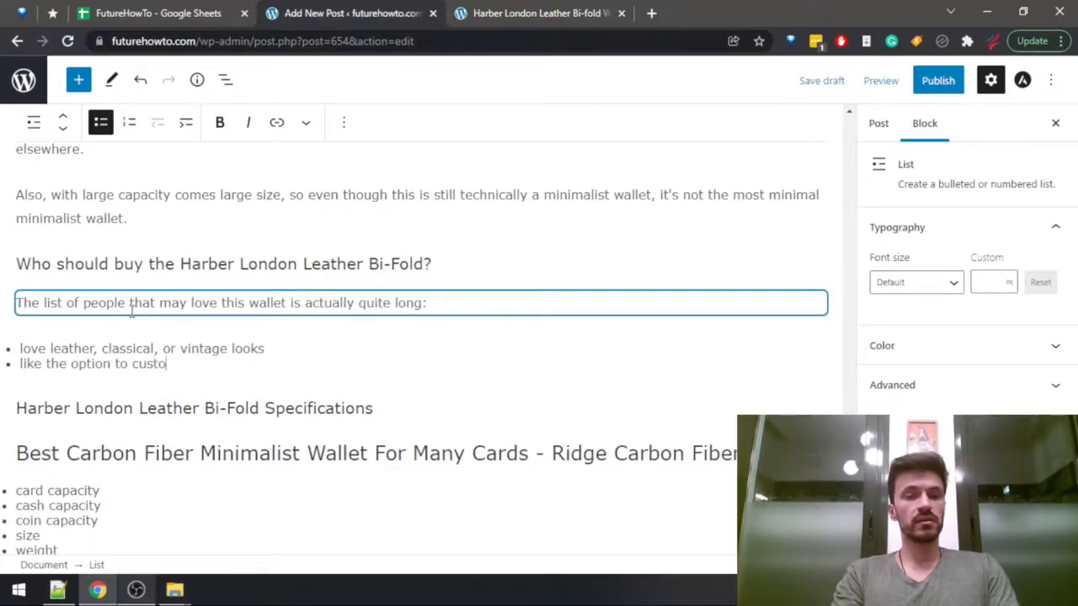
type("mize or engrave")
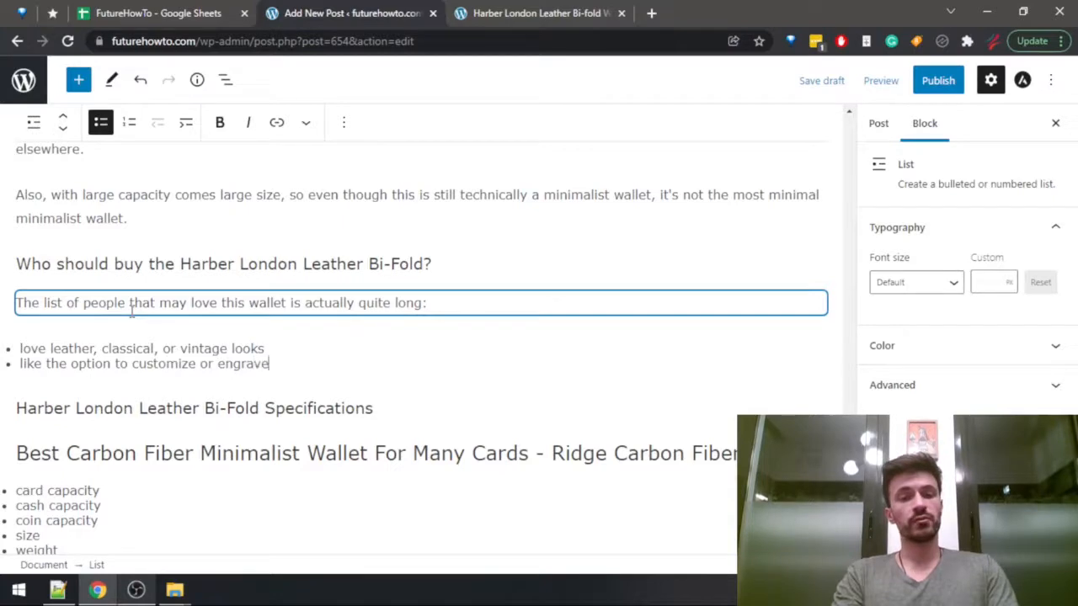
type(" your wallet")
key("Return")
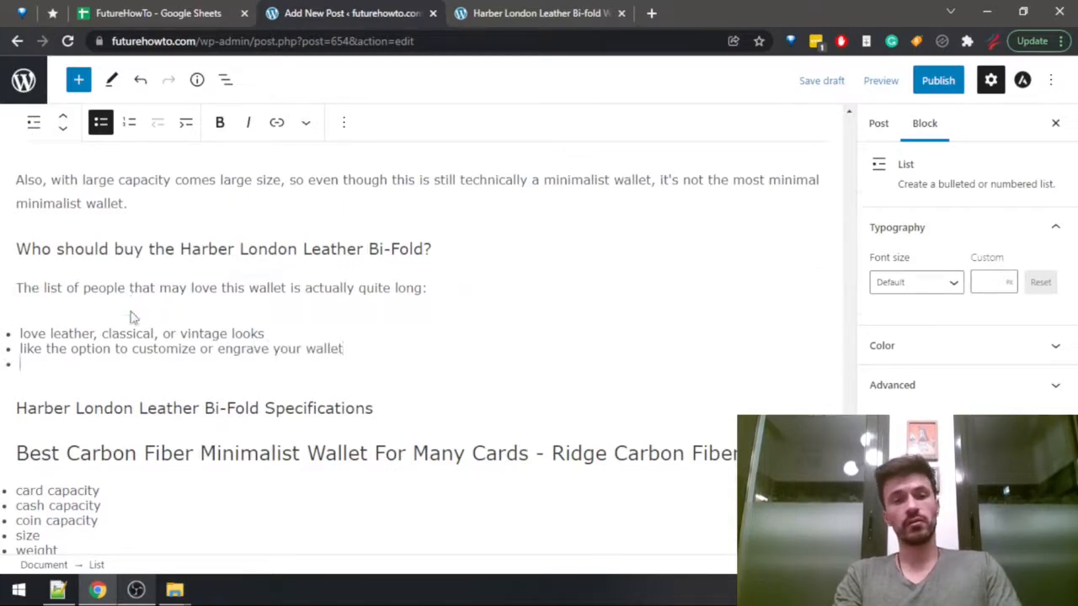
Check the review's paragraph on card organization and add a third bullet, "want to keep your cards separated".
key("ctrl+Tab")
scroll(132, 313, "down", 1)
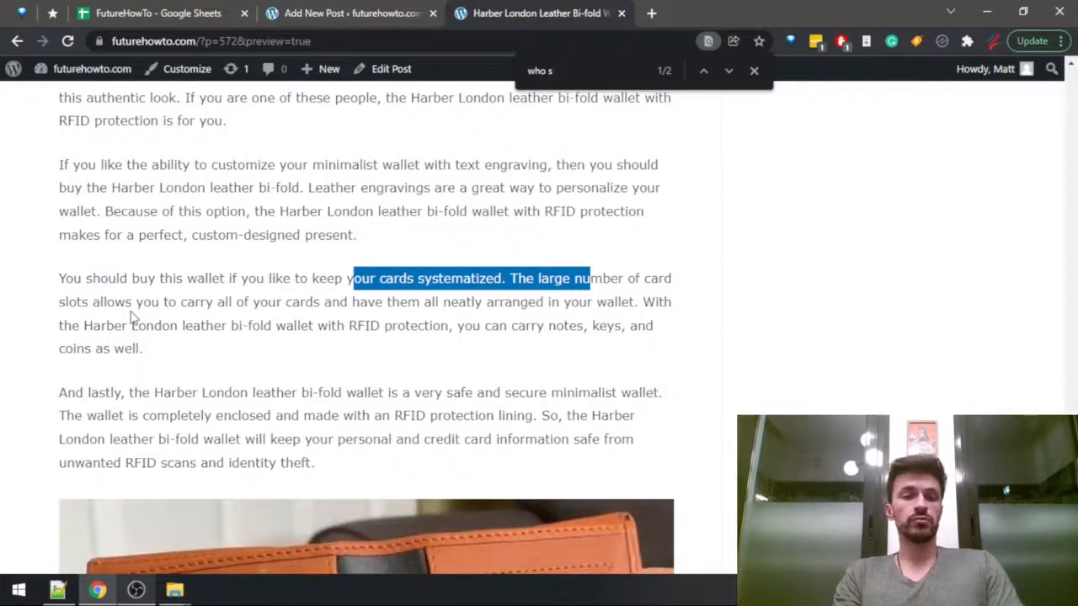
scroll(132, 317, "down", 2)
key("ctrl+shift+Tab")
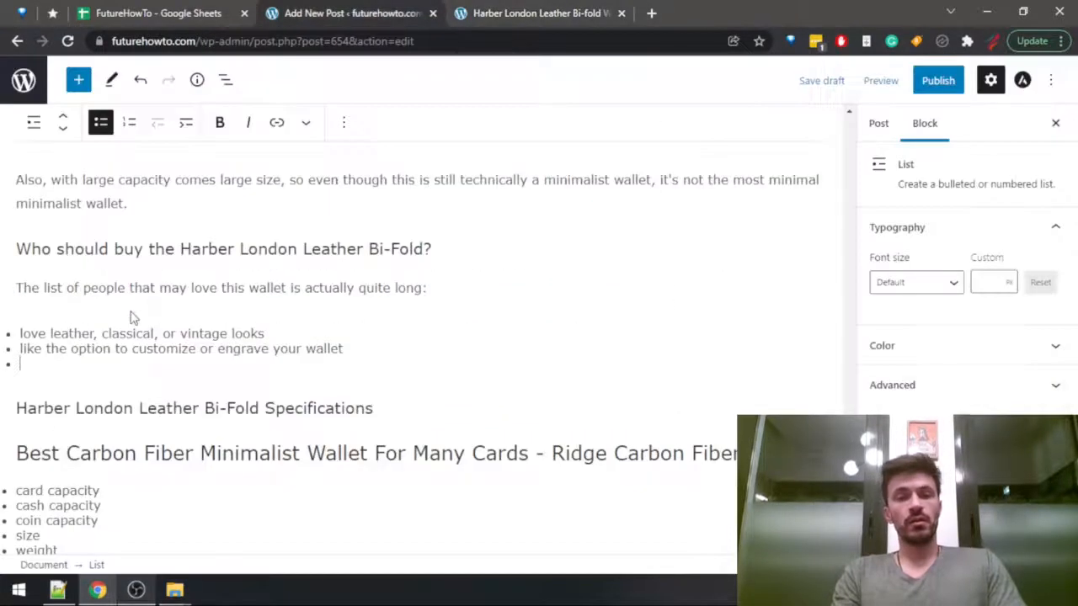
type("want ")
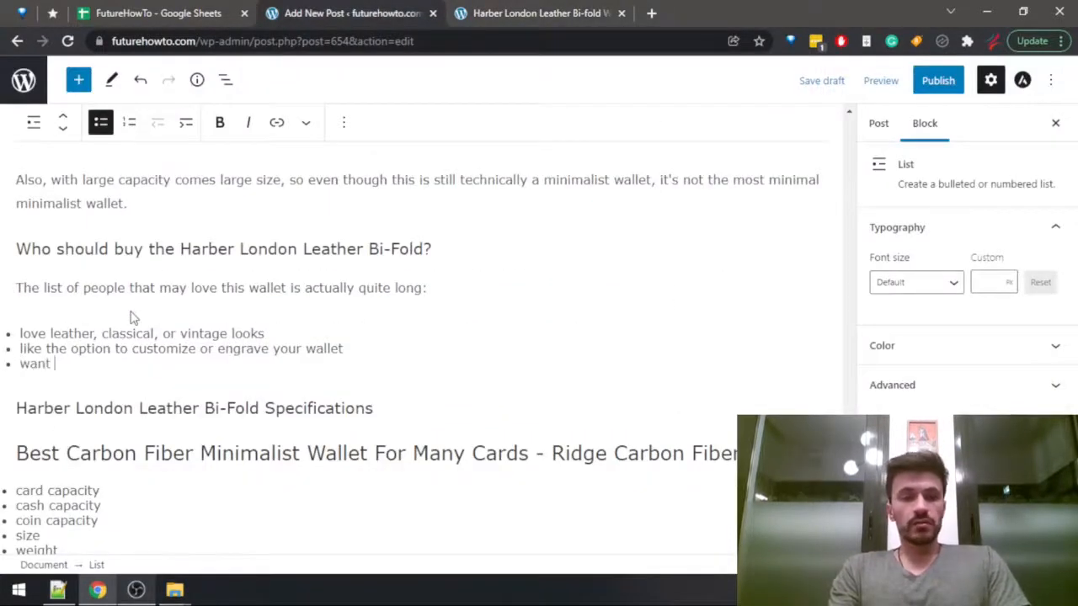
type("to ")
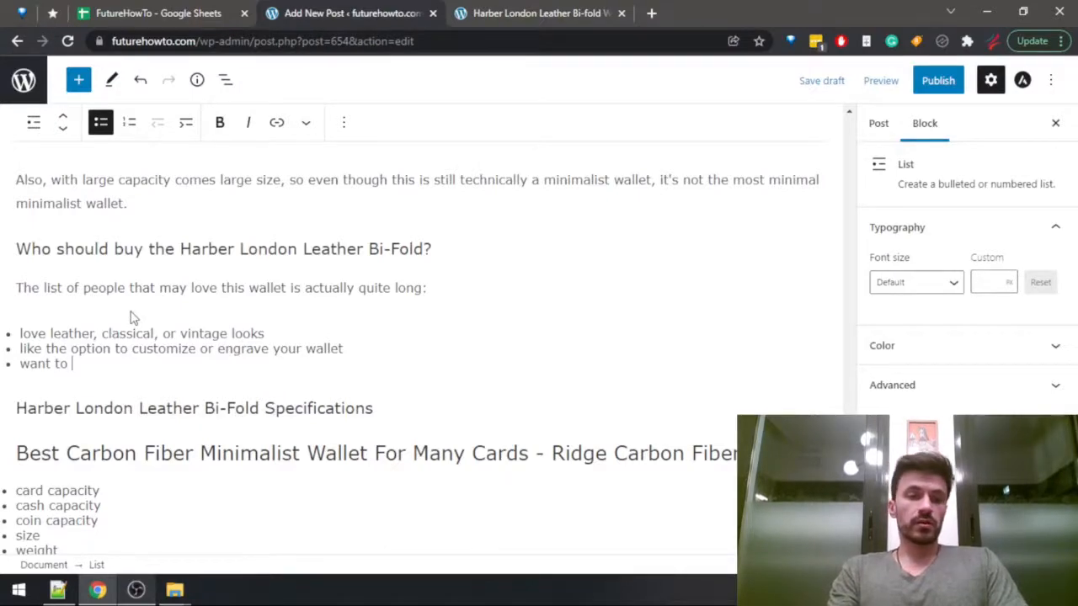
type("keep your cards")
key("ctrl+Tab")
scroll(132, 317, "down", 1)
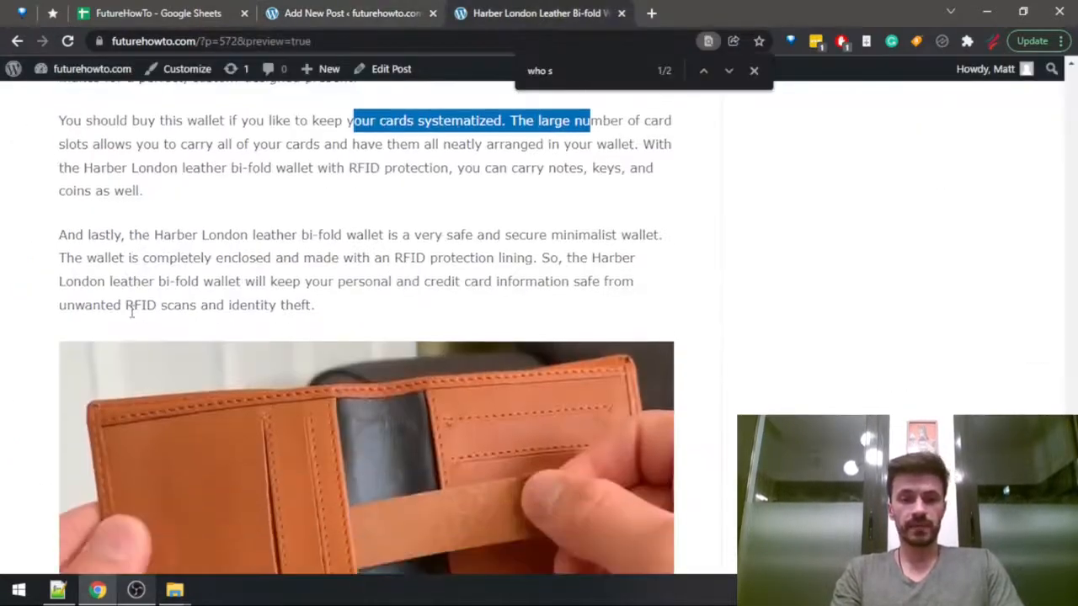
key("ctrl+shift+Tab")
type("separa")
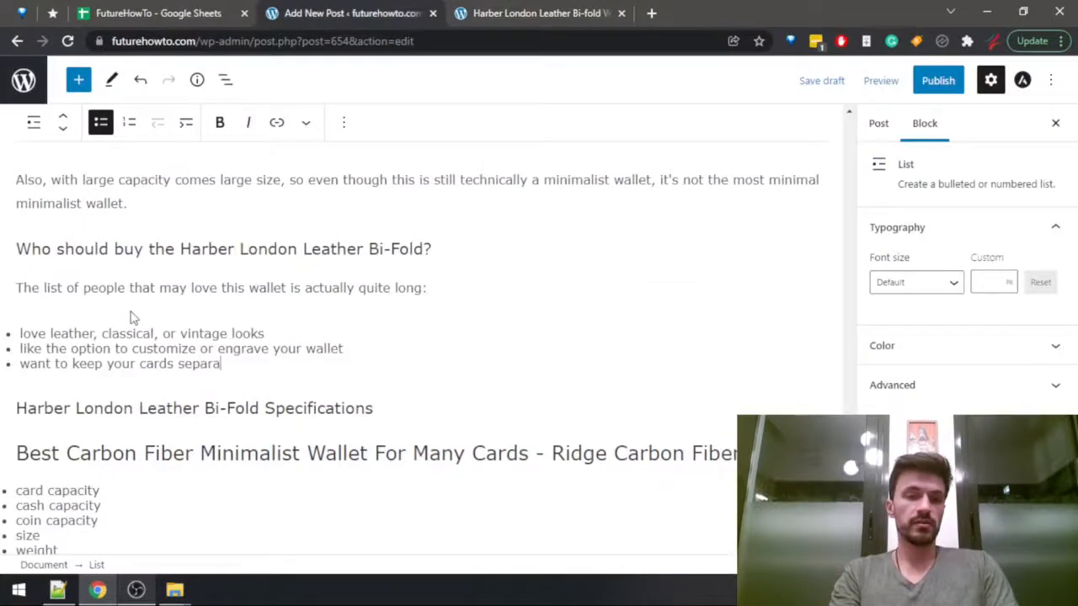
type("ted")
Read the review's closing paragraph on the wallet's RFID protection and security.
key("ctrl+Tab")
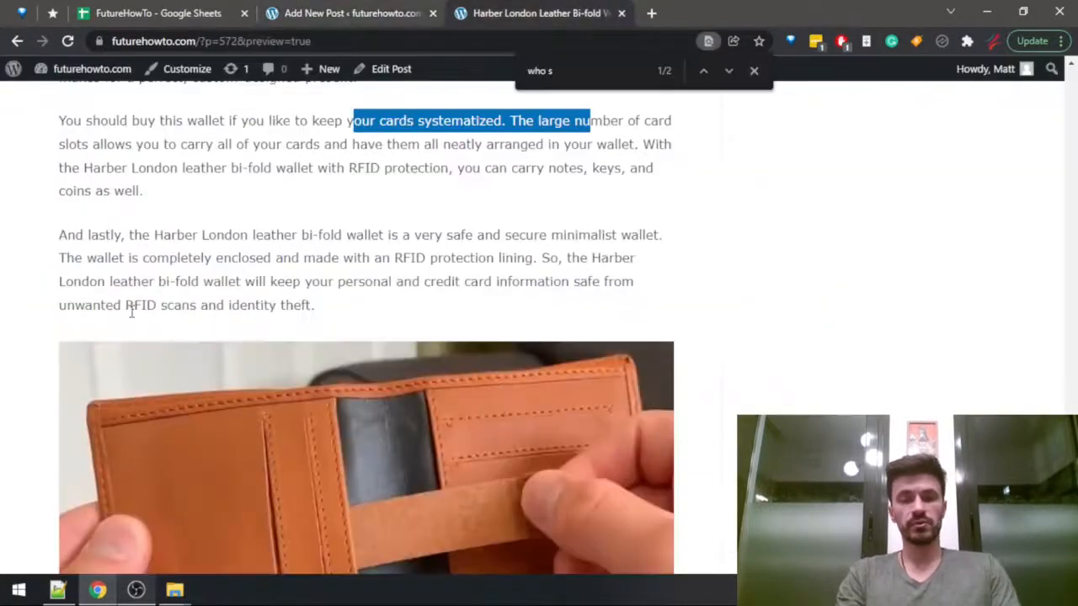
scroll(131, 311, "down", 1)
key("ctrl+shift+Tab")
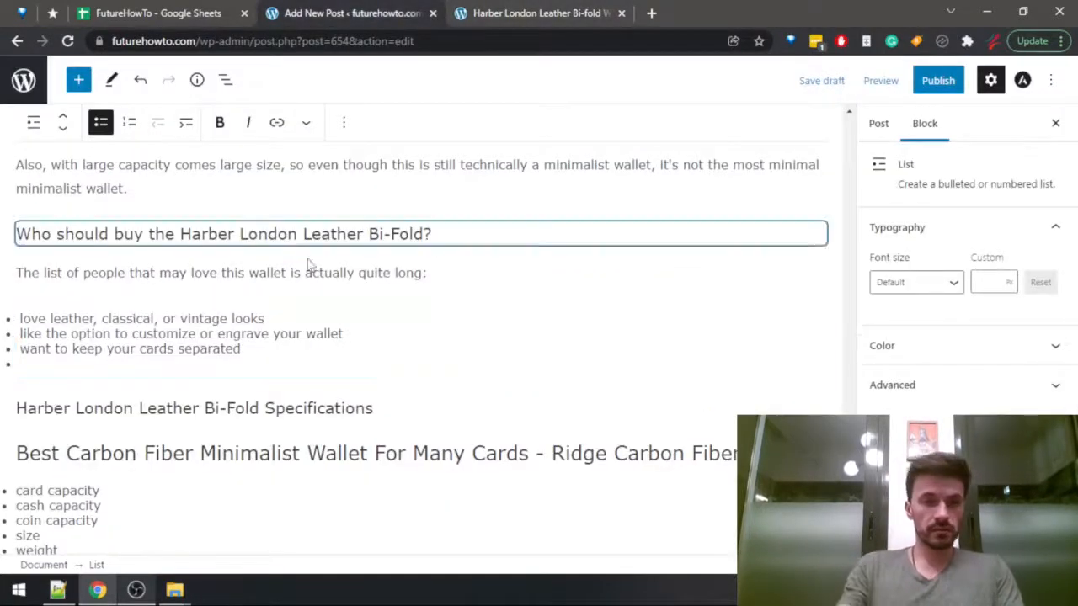
In the paragraph listing the wallet's features, insert "the option to keep your cards separate," after "magnetic closure,".
scroll(252, 303, "up", 2)
scroll(139, 345, "up", 2)
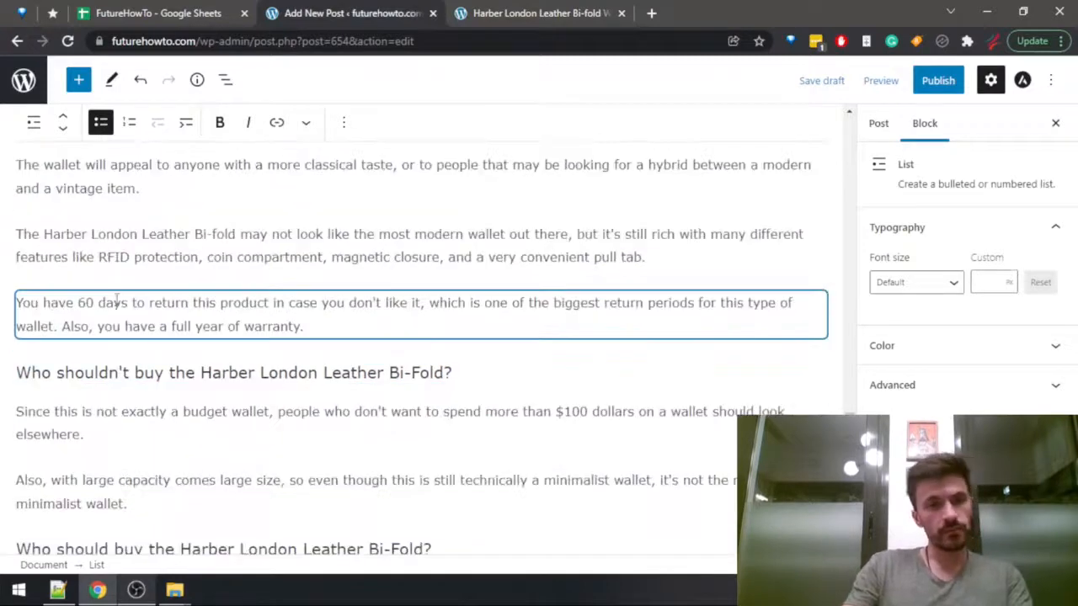
scroll(154, 331, "up", 4)
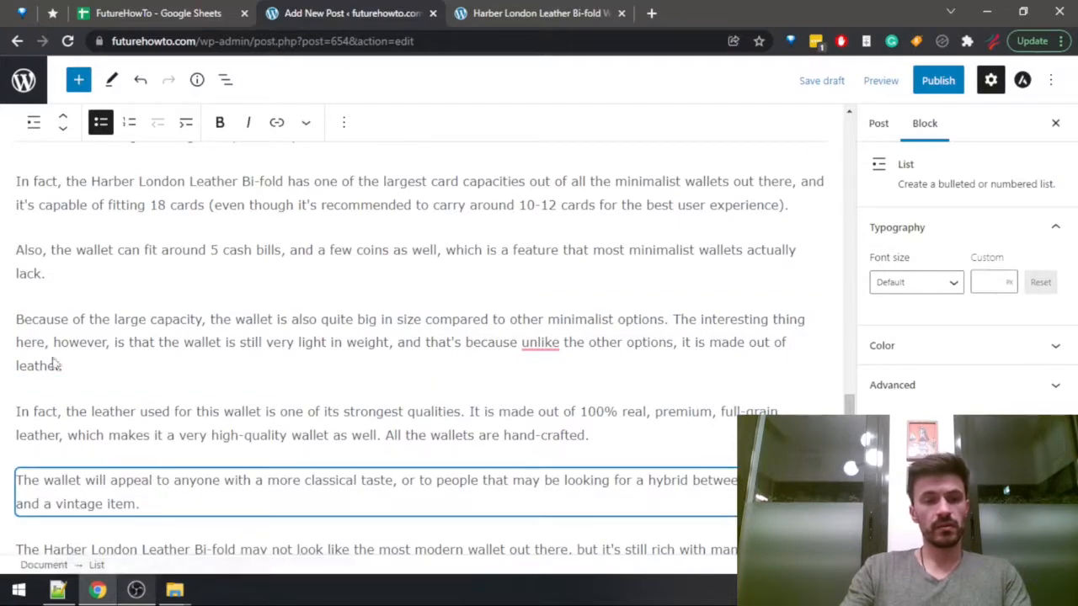
left_click(250, 350)
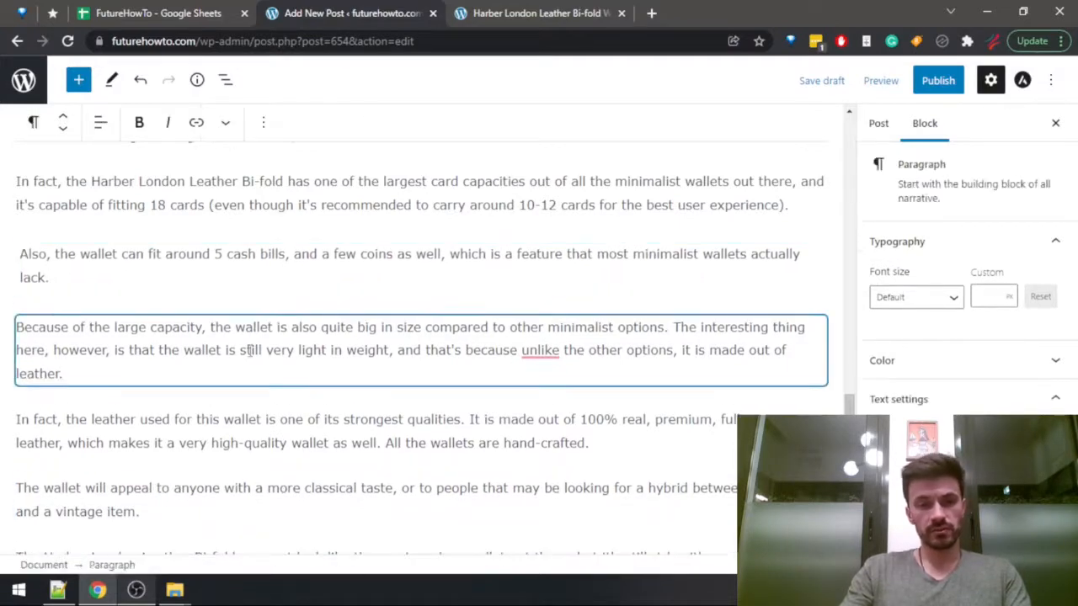
scroll(164, 353, "down", 2)
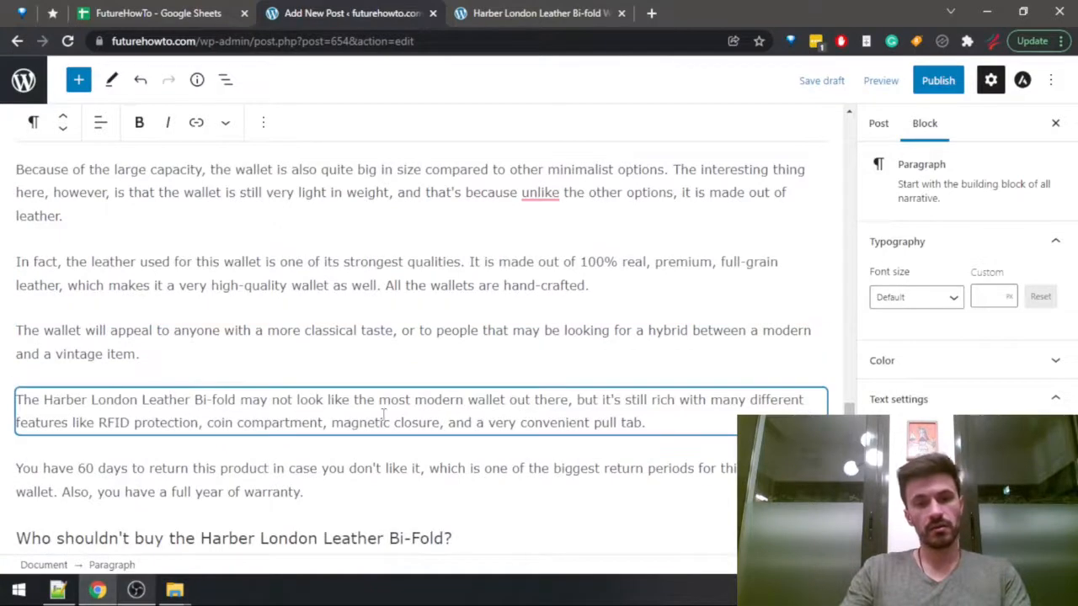
left_click(671, 416)
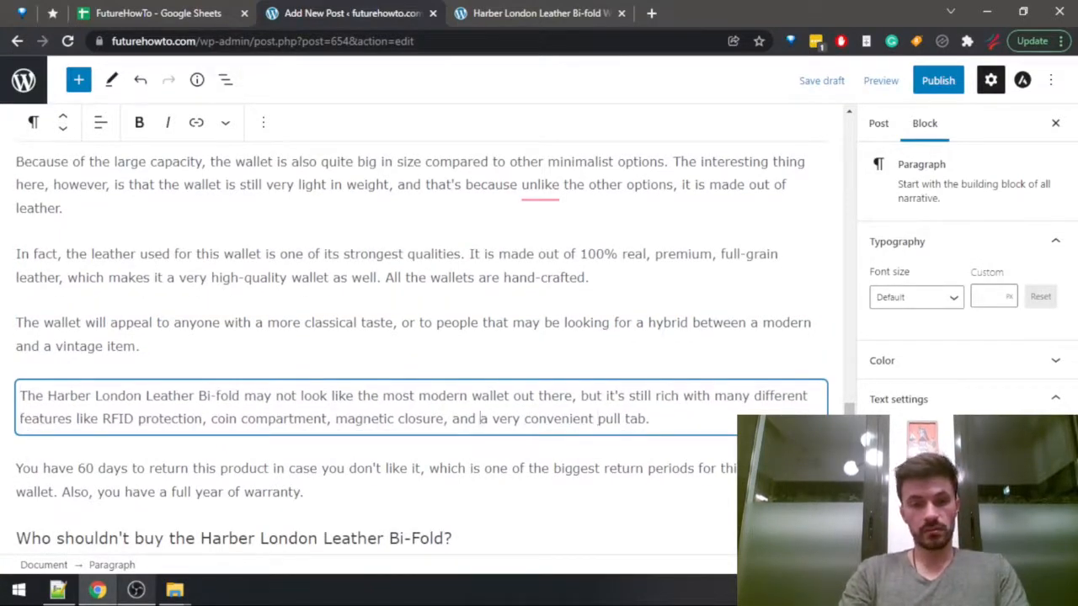
key("Right")
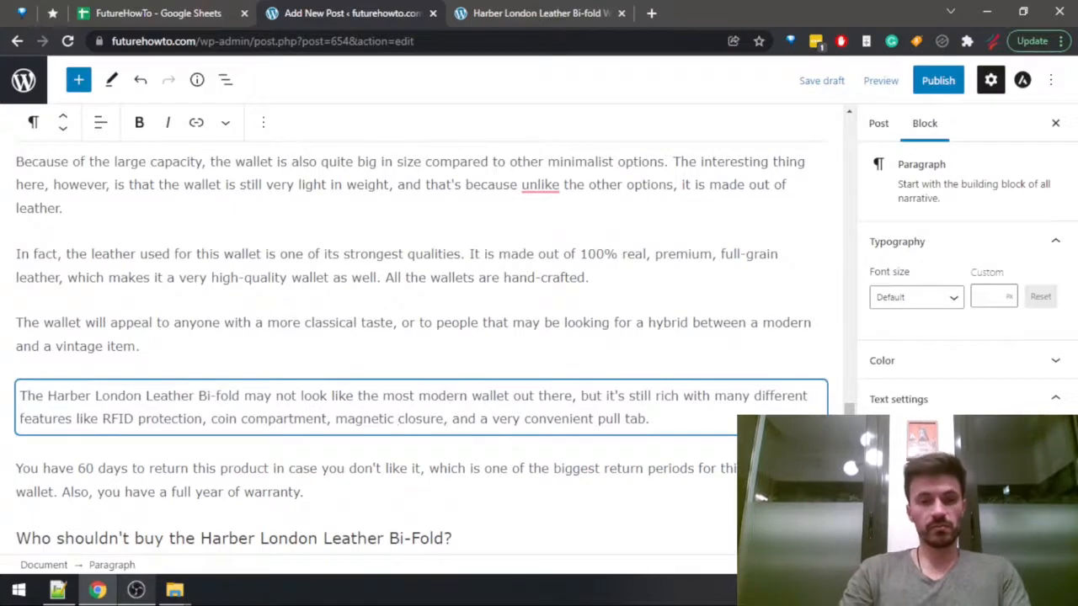
type("separte")
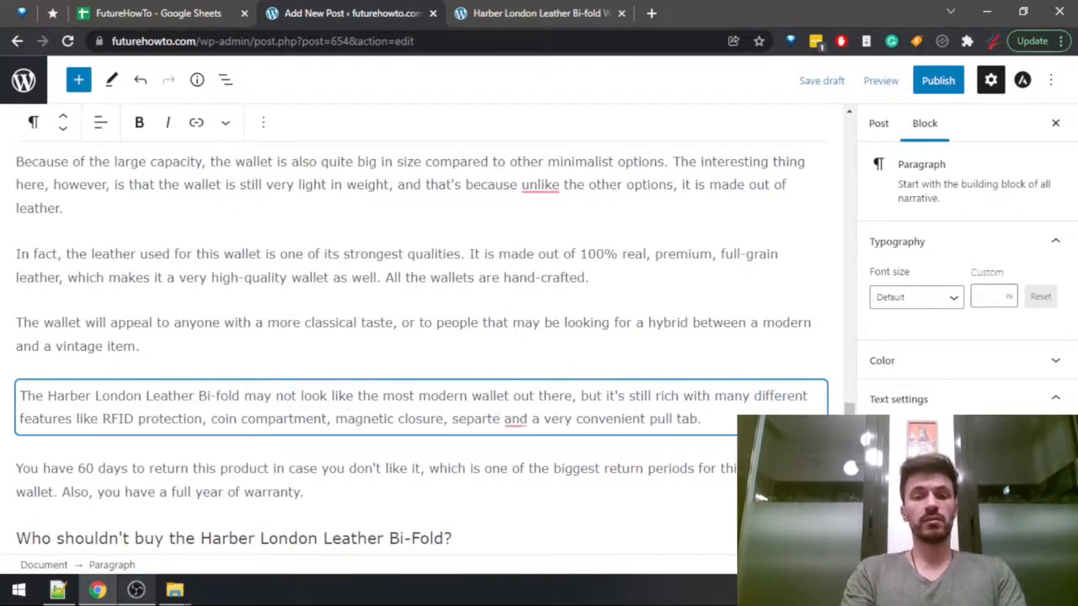
key("BackSpace")
key("BackSpace")
type("ate")
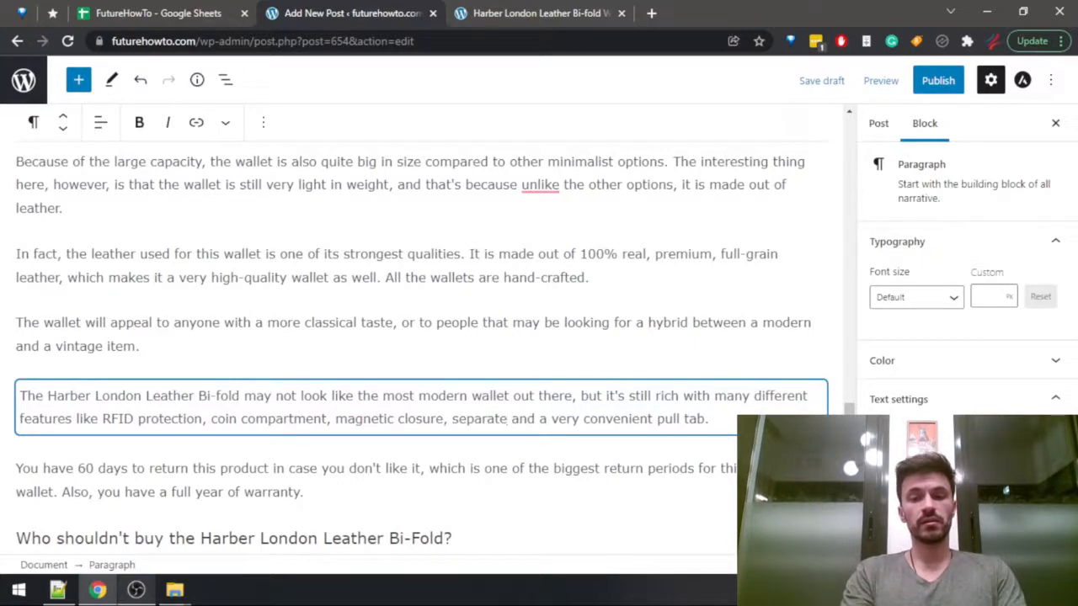
key("ctrl+BackSpace")
type("the option to ")
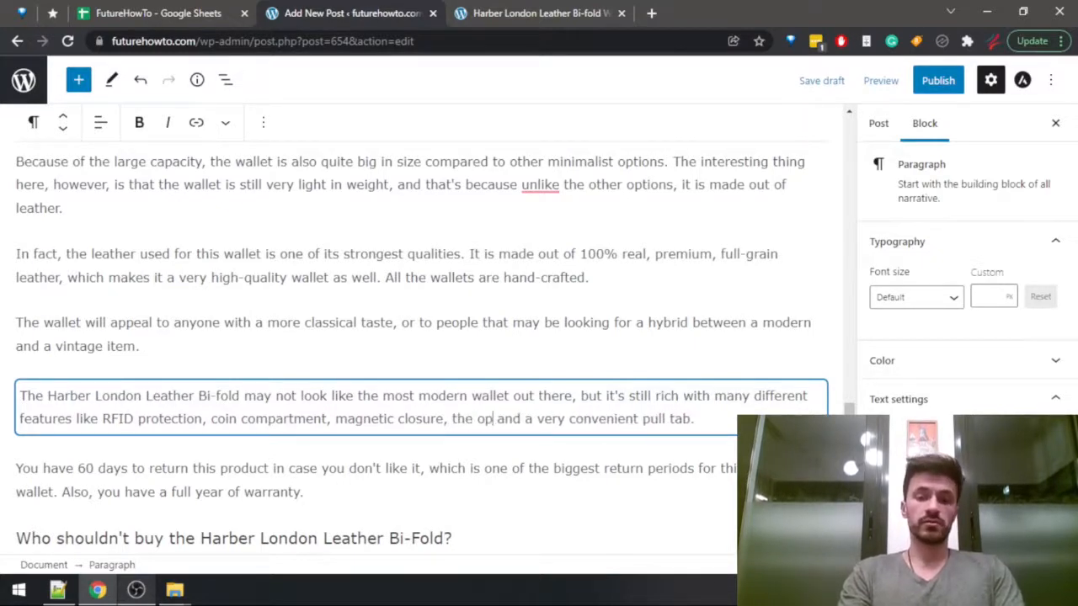
type("keep y")
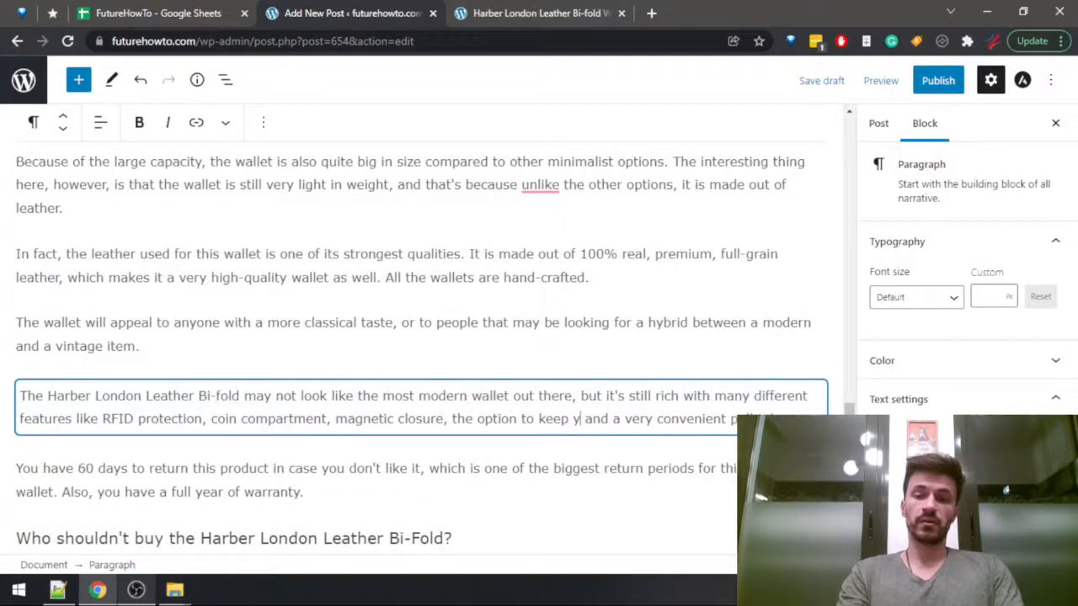
type("our cards separate,")
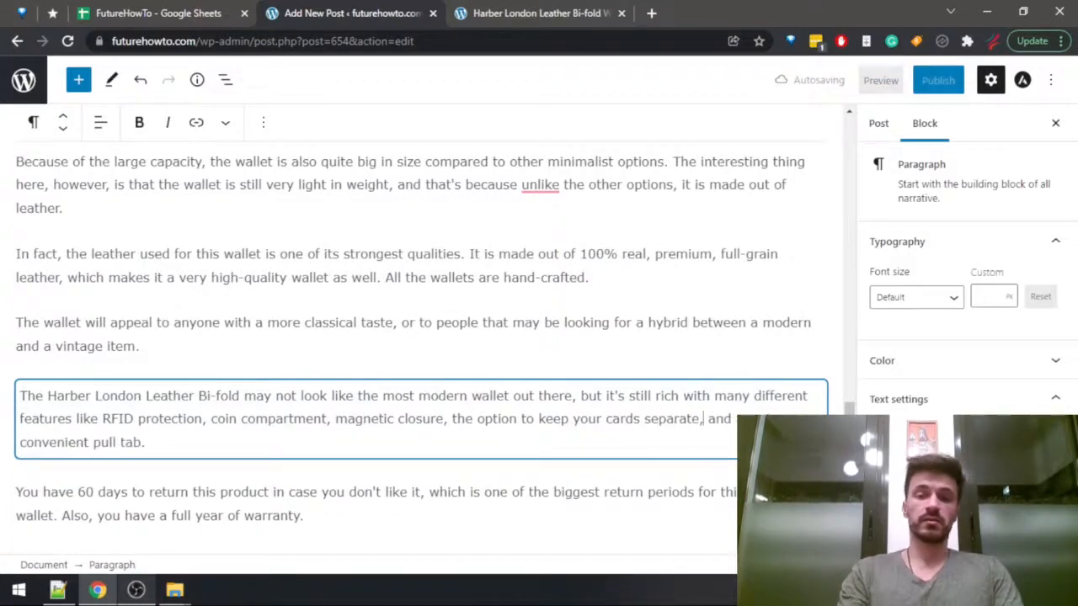
Recheck the review's security paragraph and add a fourth bullet to the buyer list, "want a solid RFID protection and increased security".
scroll(263, 335, "down", 10)
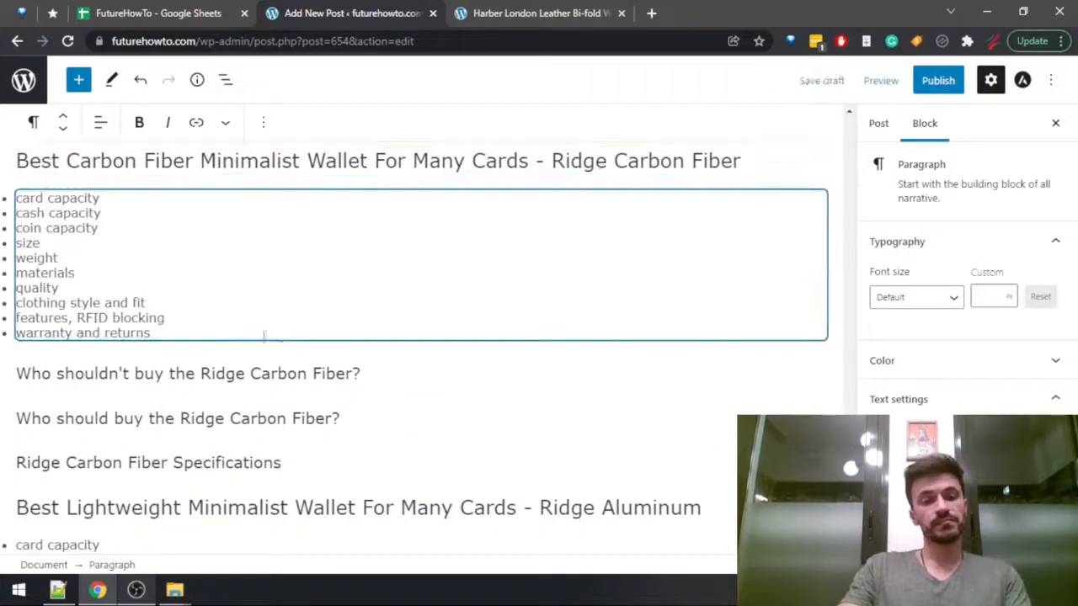
scroll(252, 329, "up", 2)
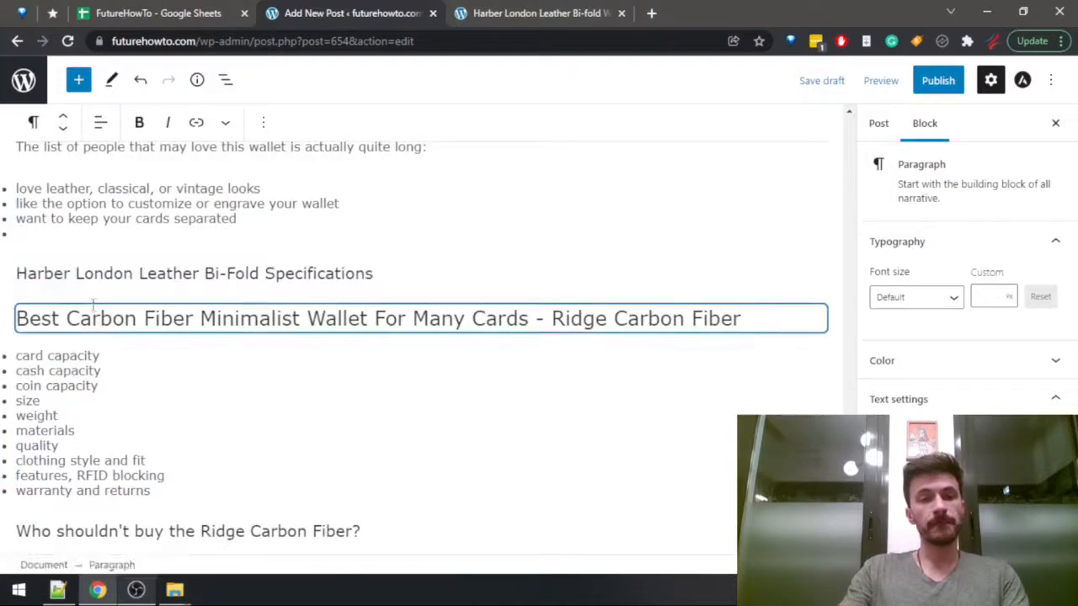
left_click(192, 233)
key("ctrl+Tab")
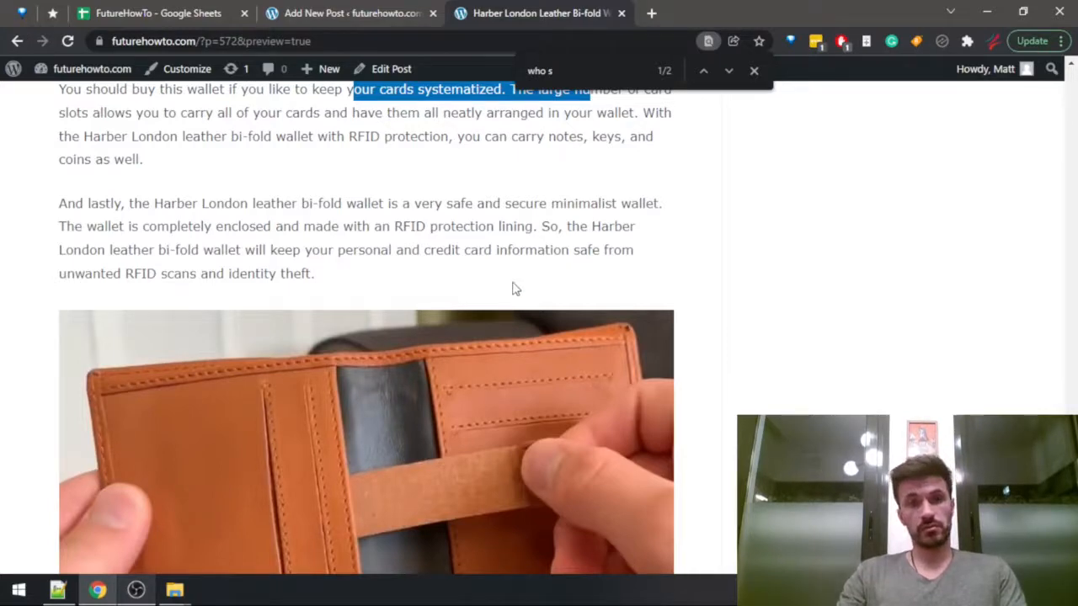
key("ctrl+shift+Tab")
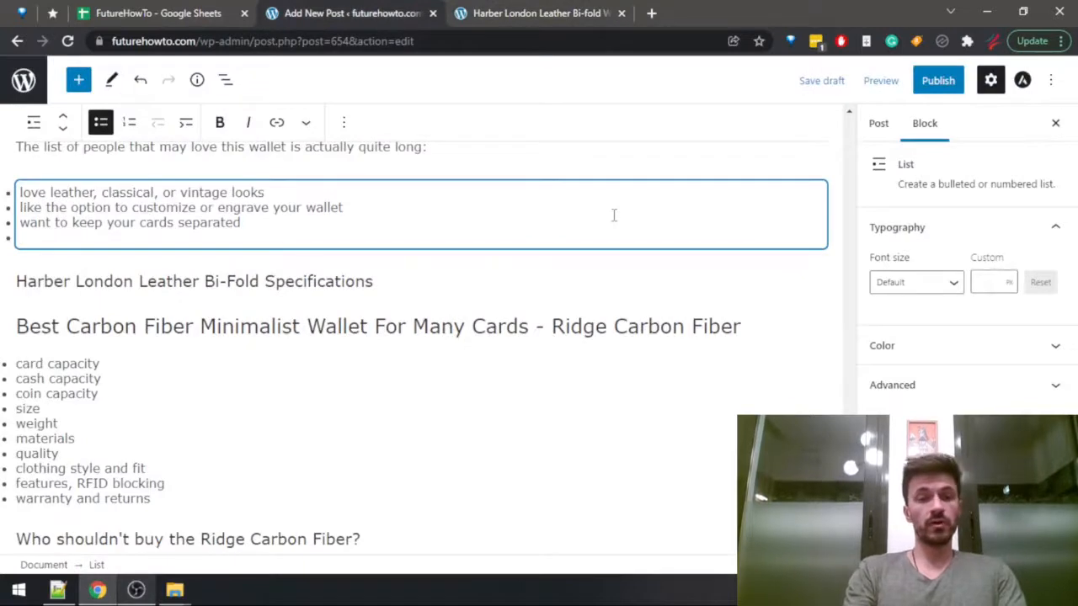
type("want a solid RFID")
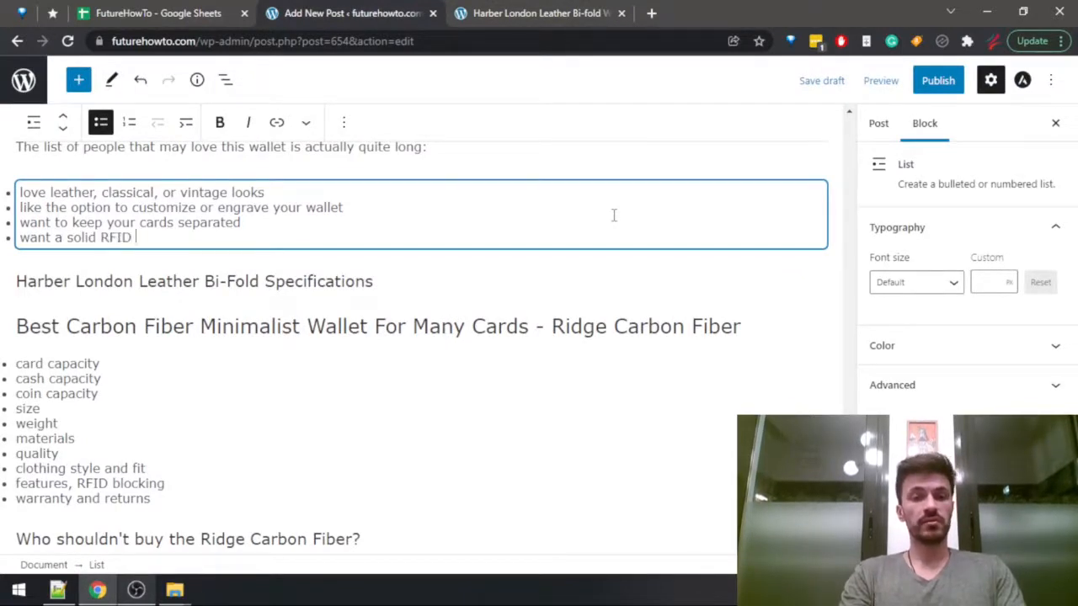
type(" protection")
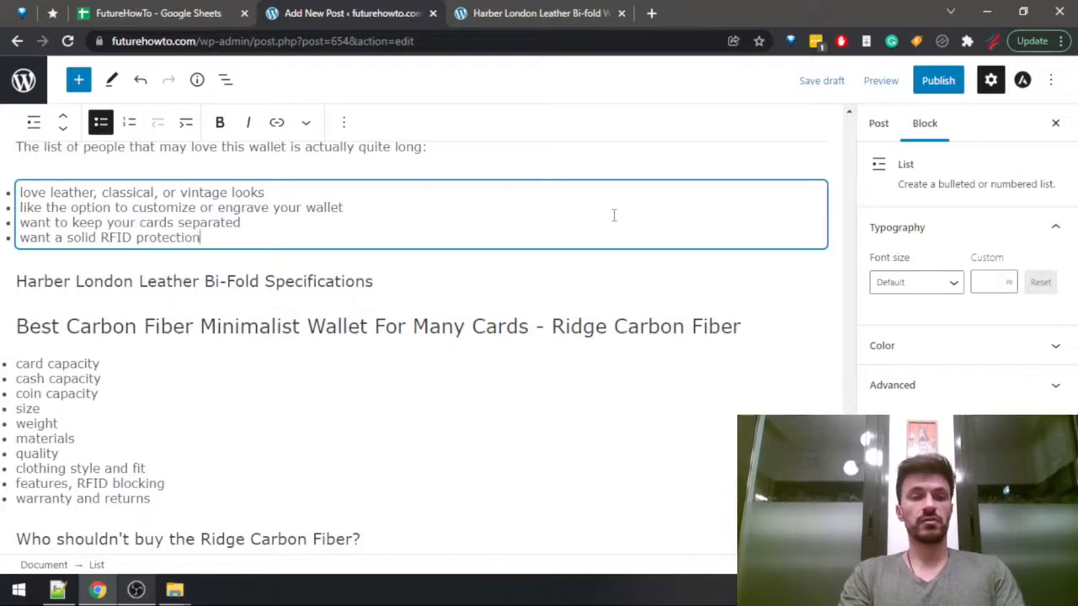
type(" and increased")
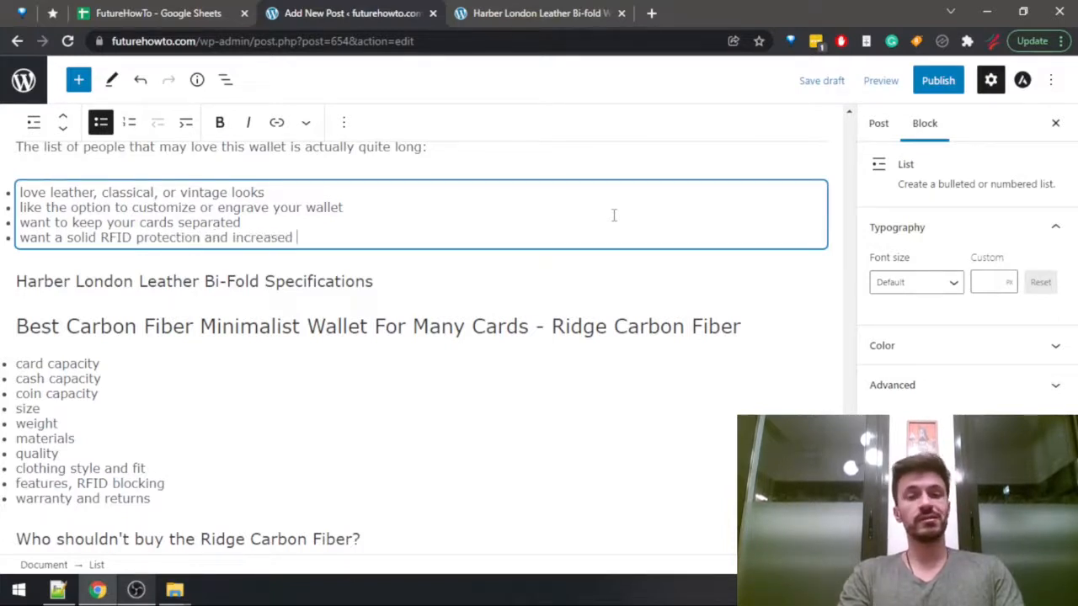
type(" secutit")
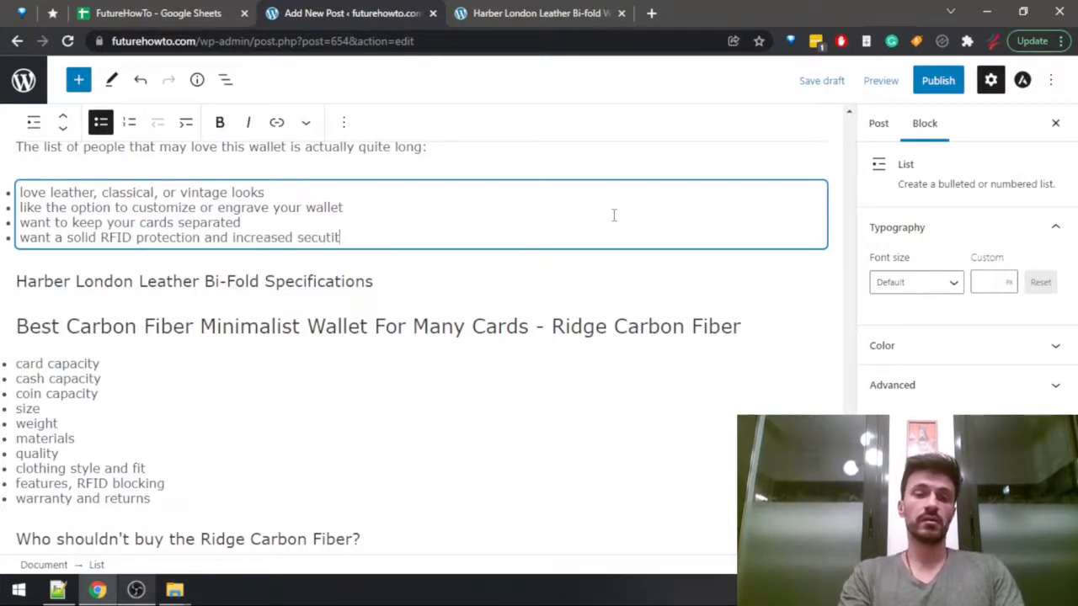
key("BackSpace")
key("BackSpace")
key("BackSpace")
type("rity")
key("Return")
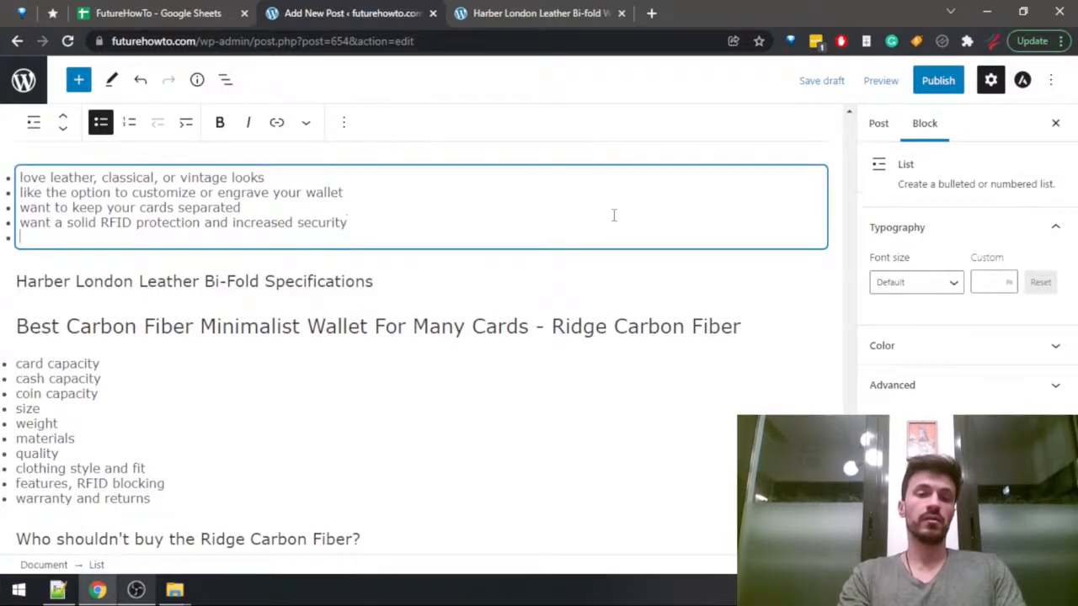
End the bulleted list and start a paragraph below it with "You can find the Harber Leather London Bi-fold wallet".
key("Return")
type("You ")
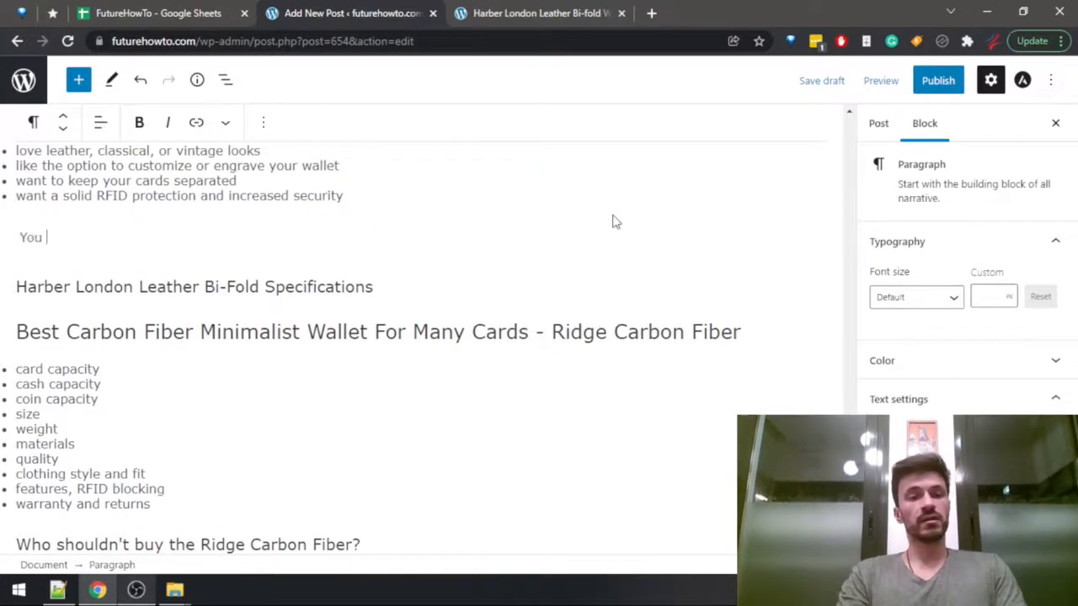
type("can find the H")
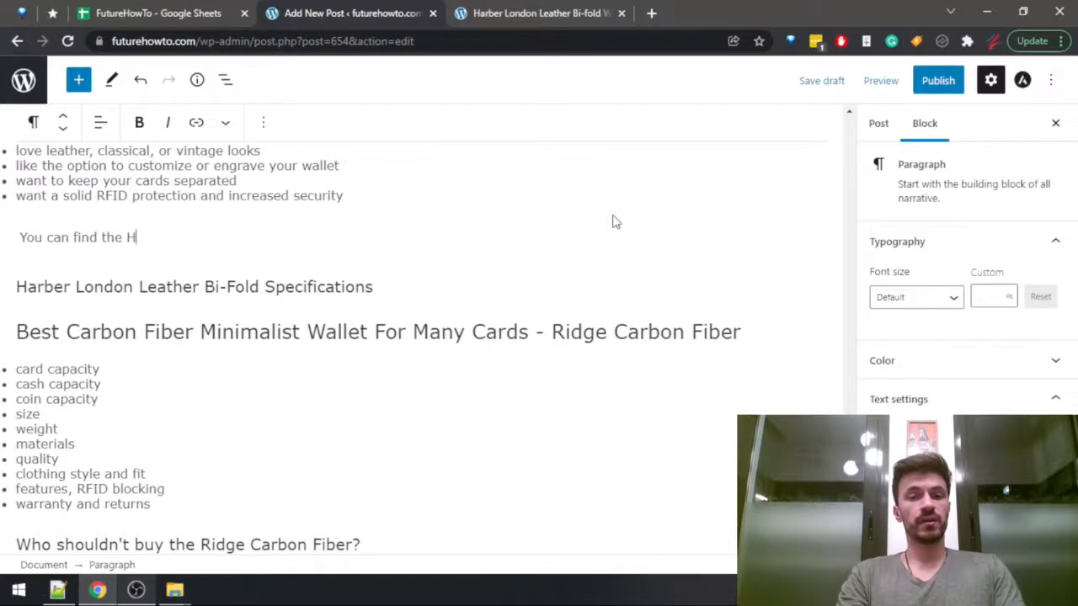
type("arber")
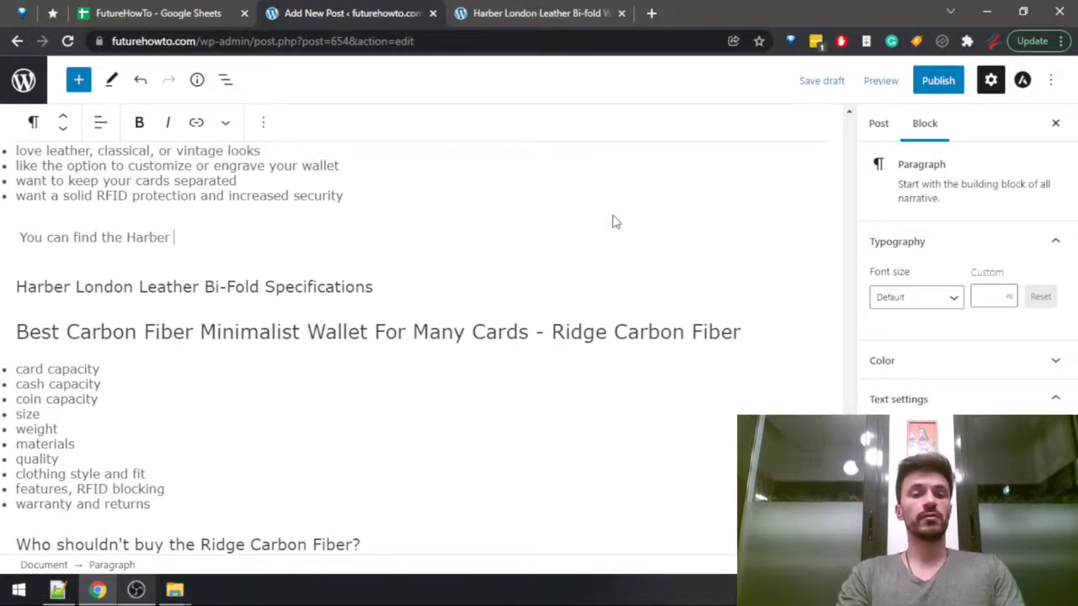
type(" Leather London Bi-fold")
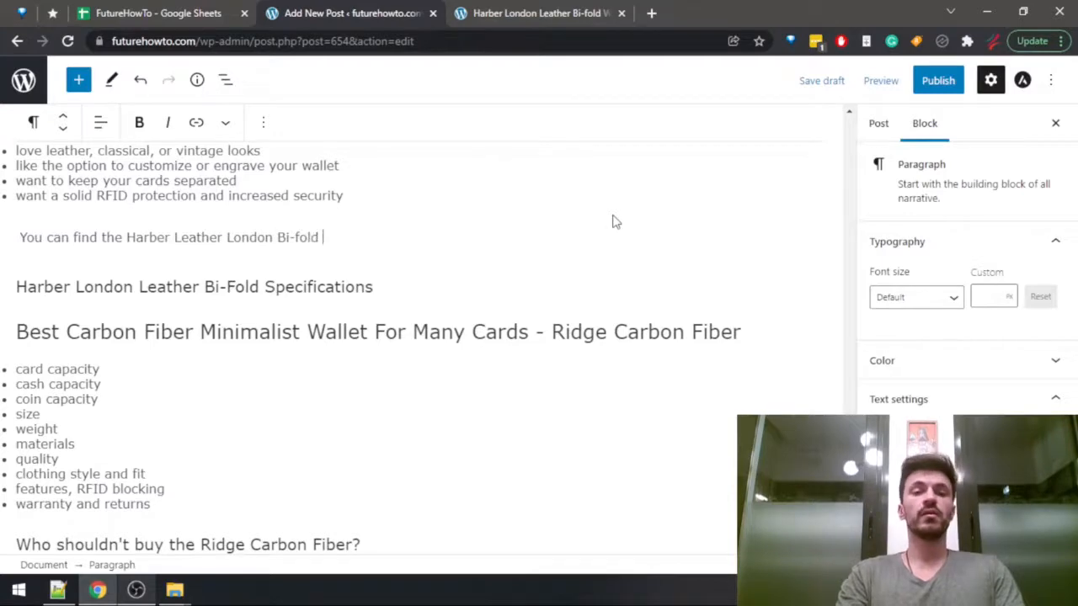
Search the review for "amazon" and complete the new sentence with "on the official Harber London store and Amazon.".
key("ctrl+Tab")
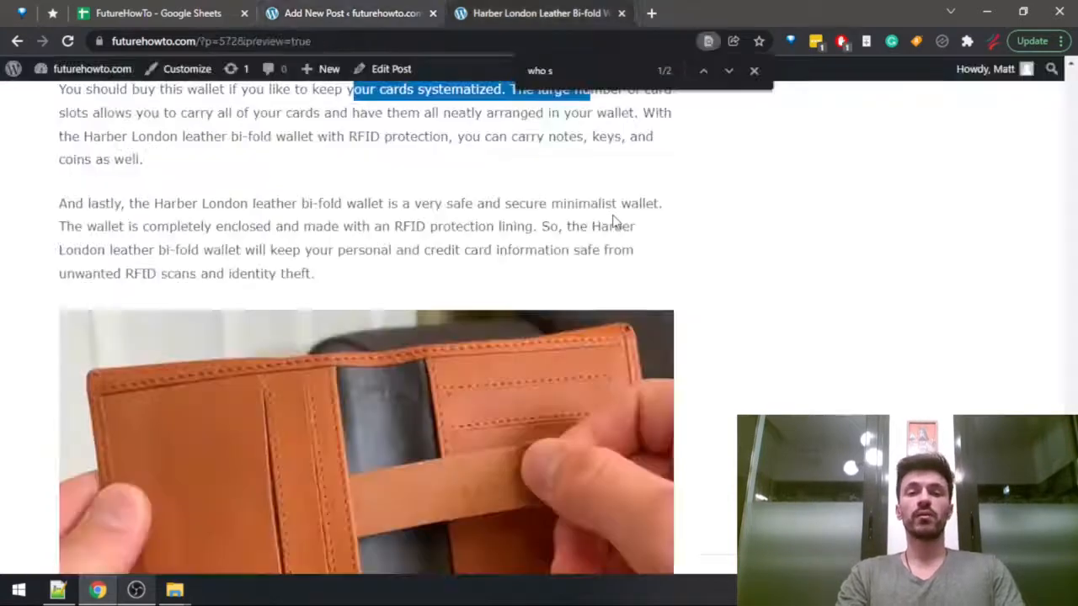
key("ctrl+f")
type("amazon")
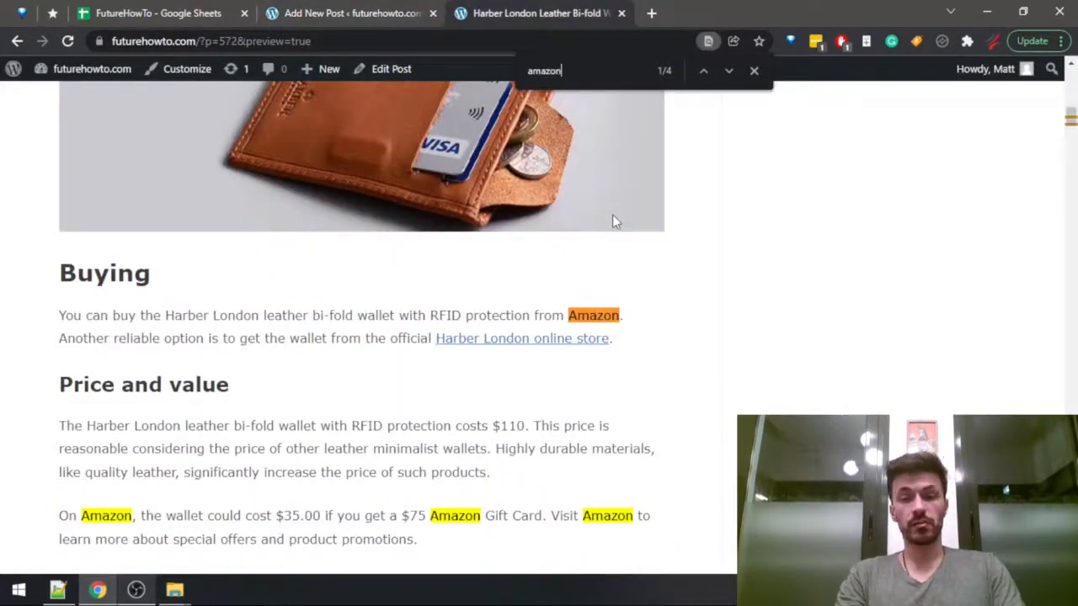
key("ctrl+shift+Tab")
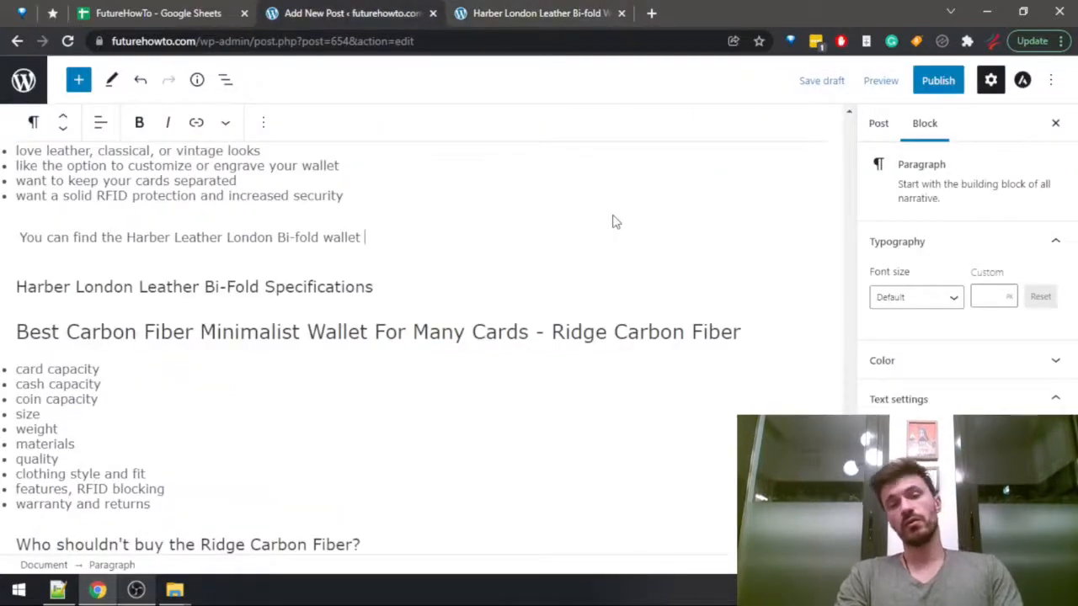
type("on the official Harber Lon")
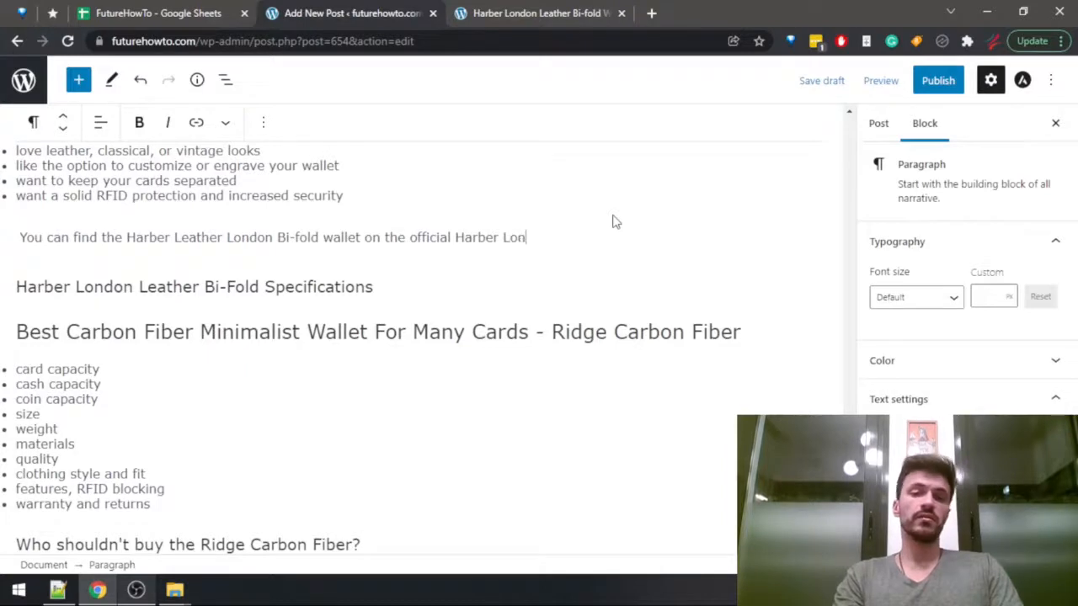
type("don Sto")
key("BackSpace")
key("BackSpace")
key("BackSpace")
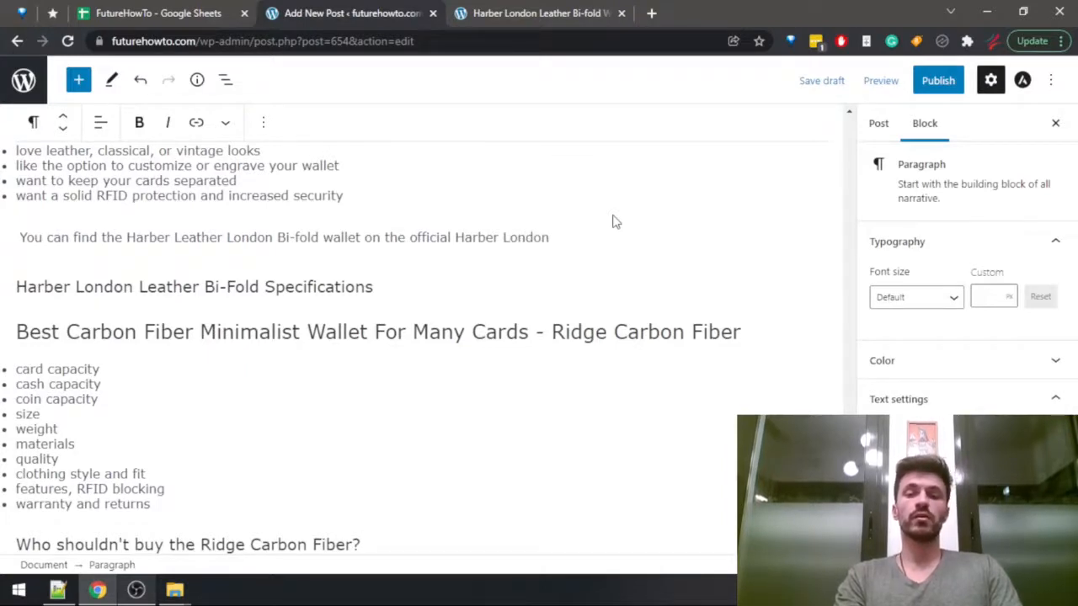
type("store and A")
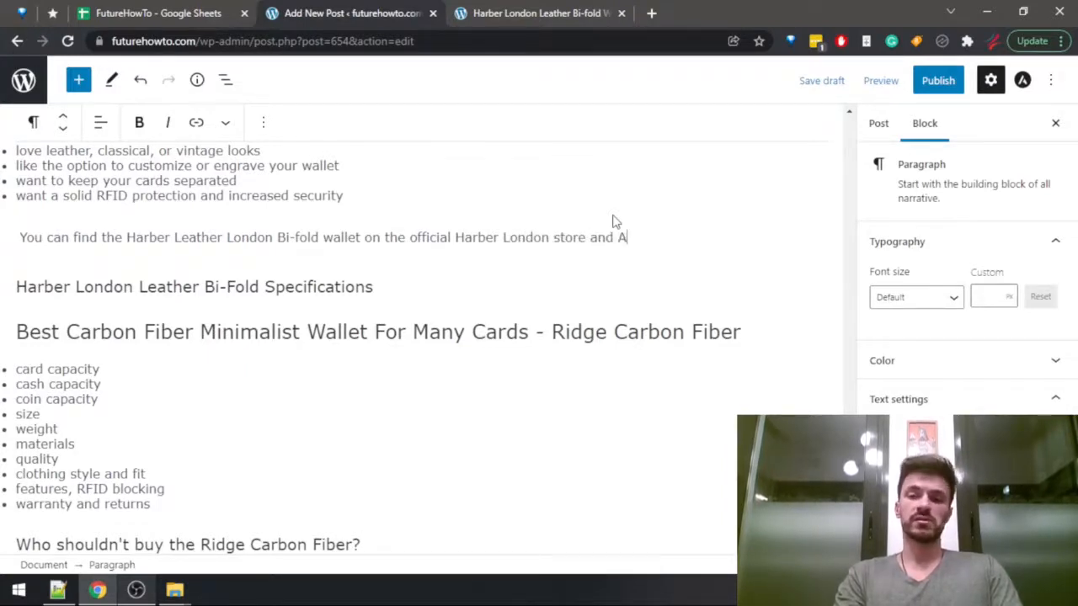
type("mazon.")
Compare the sentence on where to find the wallet with the review's Buying section.
key("ctrl+Tab")
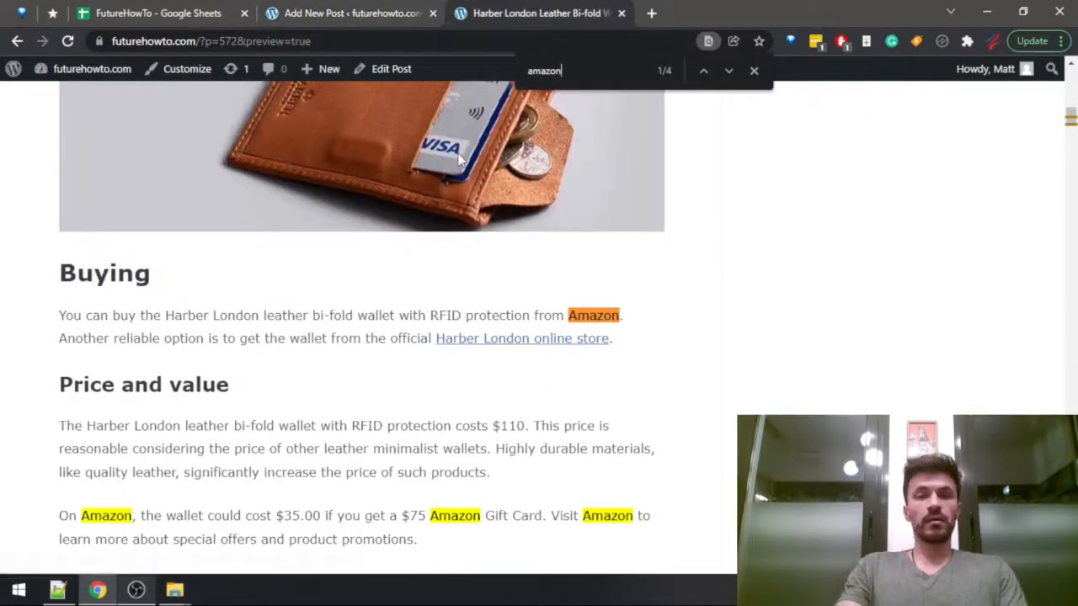
key("ctrl+shift+Tab")
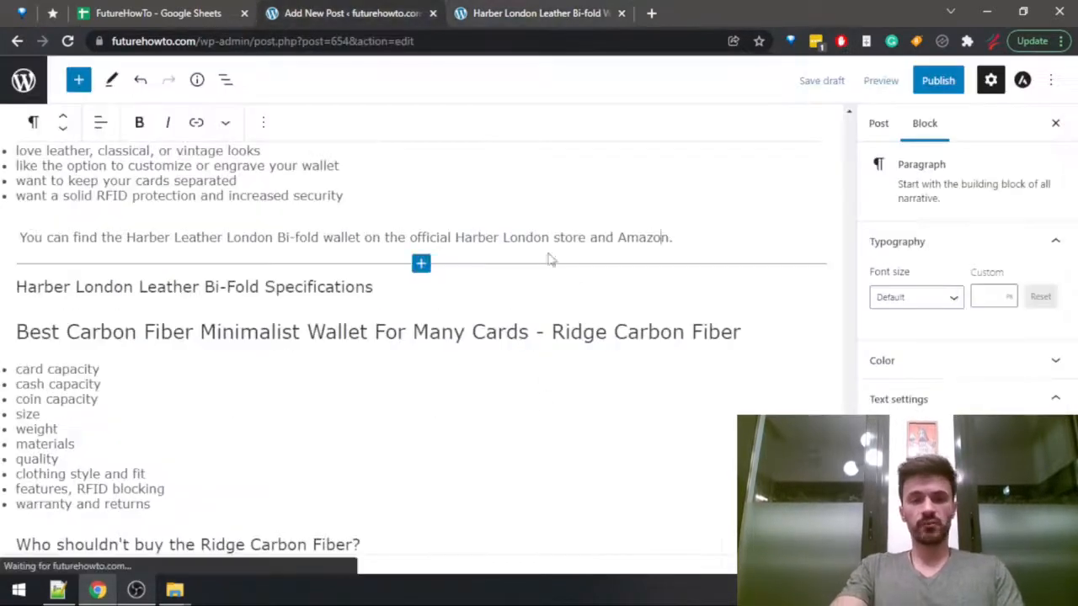
key("ctrl+Tab")
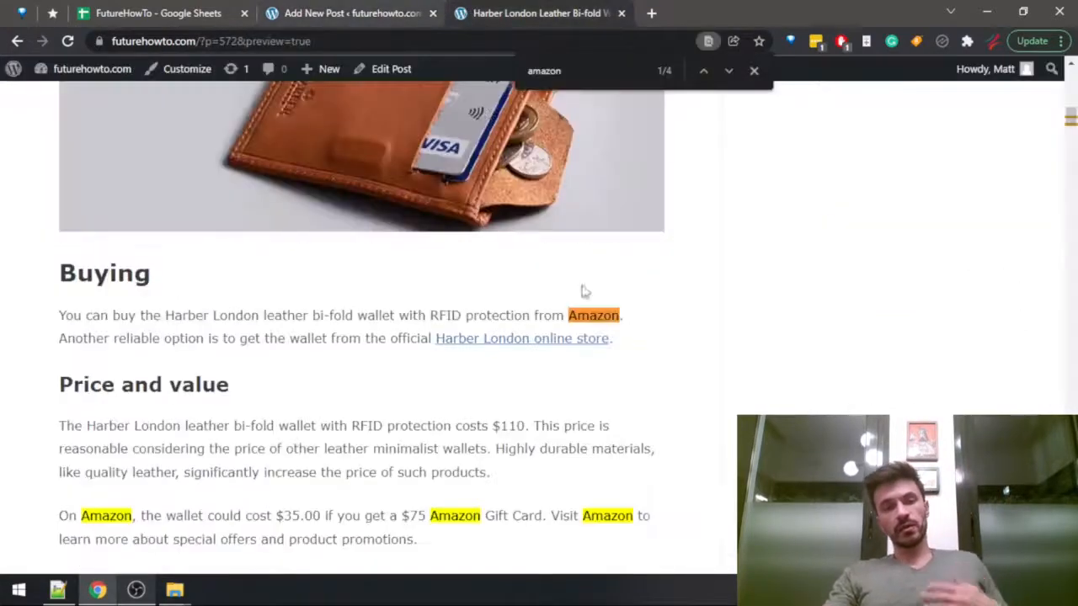
Locate the specifications table in the Harber London review and copy it.
scroll(919, 354, "down", 10)
key("End")
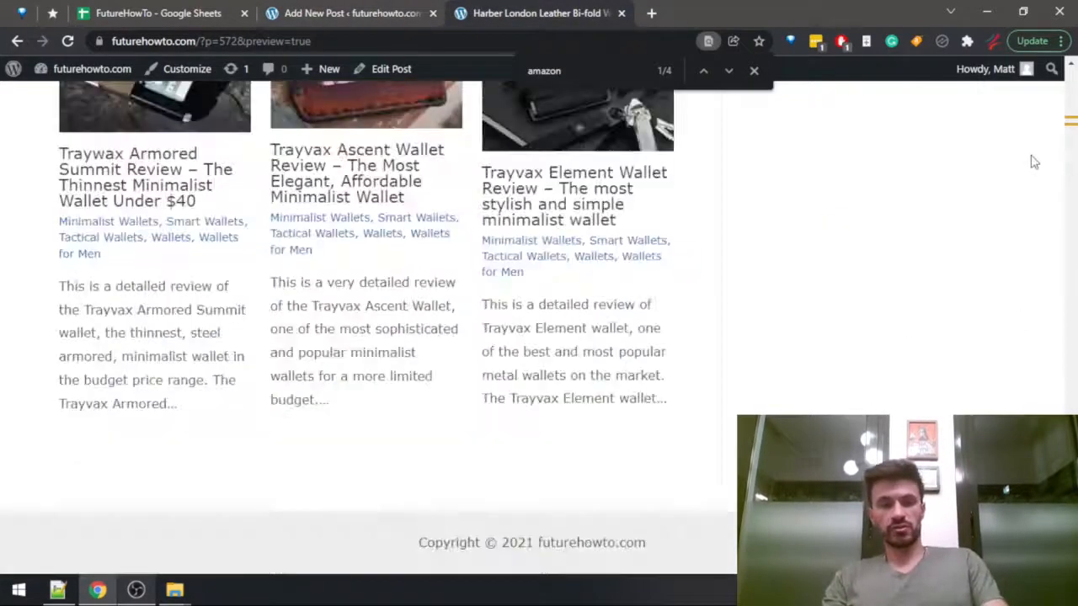
scroll(385, 427, "up", 13)
scroll(295, 423, "down", 4)
left_click_drag(315, 435, 61, 278)
scroll(278, 253, "up", 2)
left_click(240, 421)
scroll(219, 379, "up", 4)
scroll(135, 388, "up", 3)
scroll(76, 351, "down", 3)
Paste the copied table into the post beneath the "Harber London Leather Bi-Fold Specifications" heading.
left_click(341, 13)
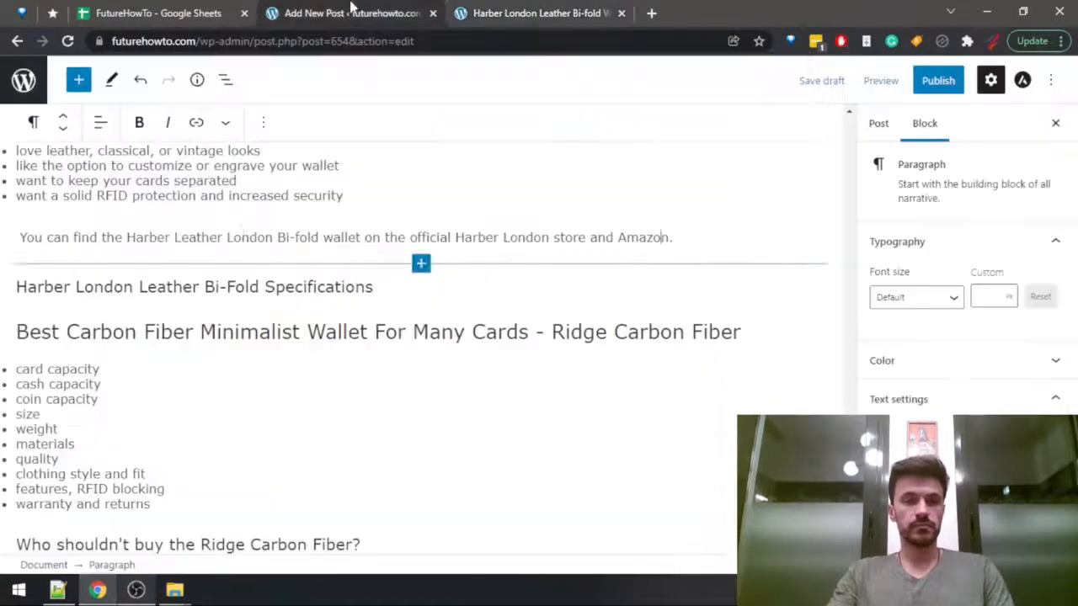
left_click(392, 284)
key("Return")
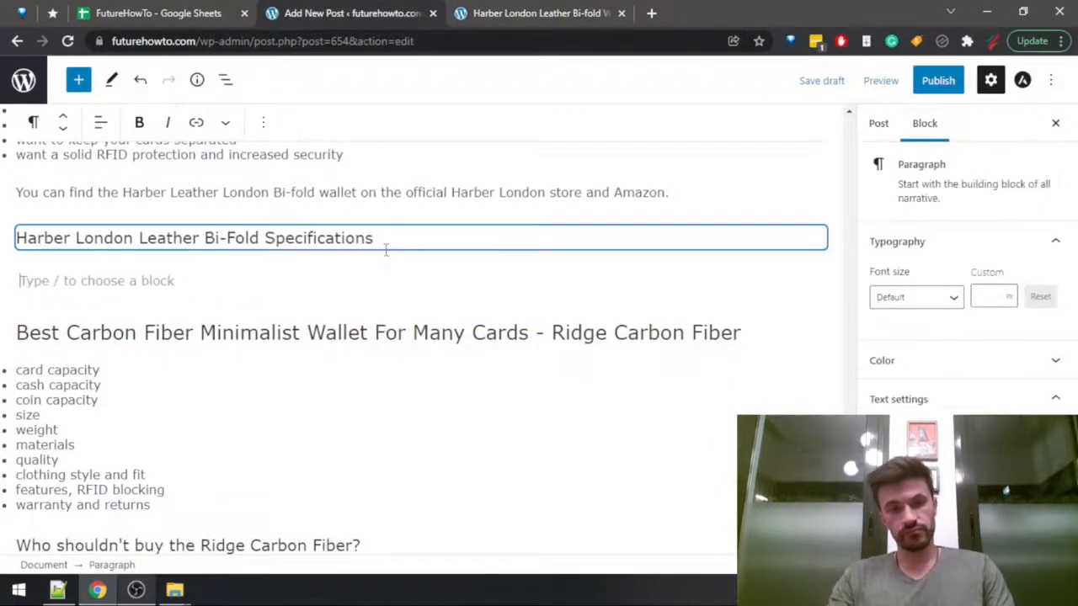
key("ctrl+v")
scroll(360, 332, "up", 4)
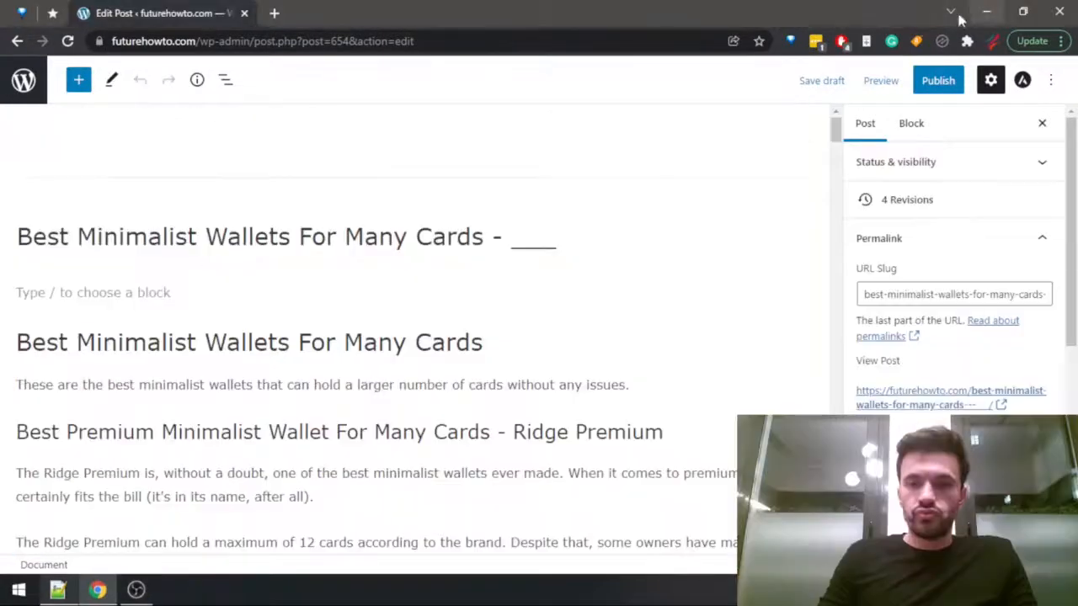
Insert an empty paragraph below the "Best Carbon Fiber Minimalist Wallet For Many Cards - Ridge Carbon Fiber" heading.
left_click(476, 247)
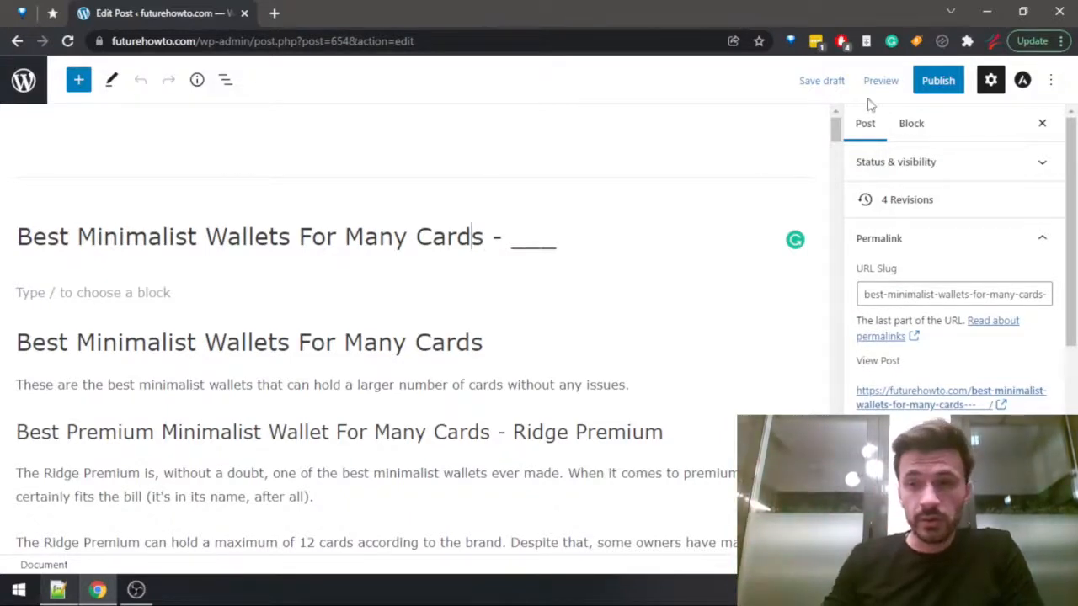
left_click_drag(835, 135, 834, 372)
left_click_drag(830, 410, 834, 502)
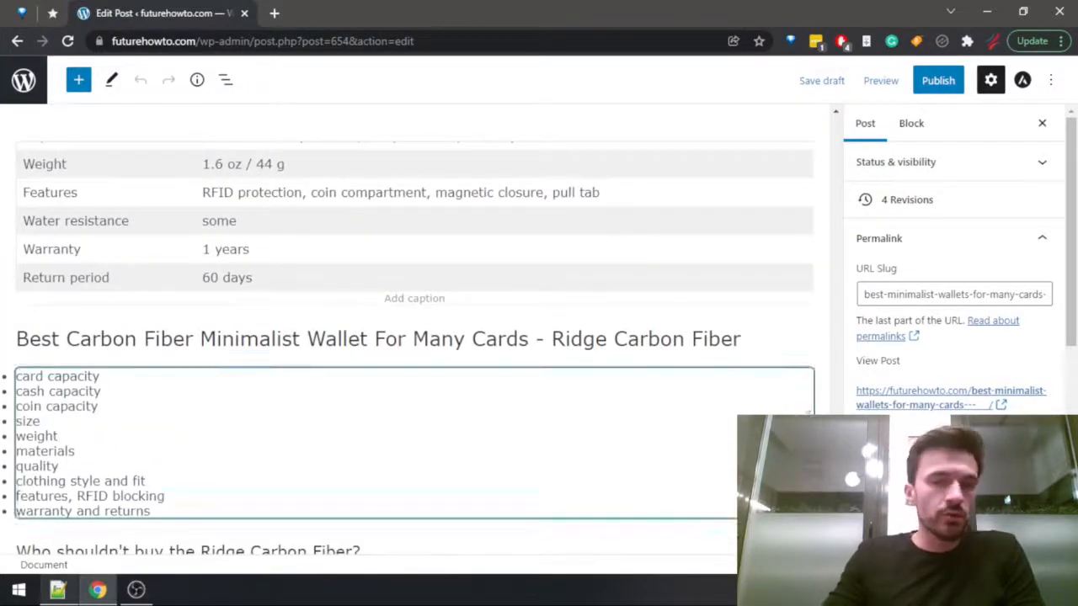
left_click(795, 338)
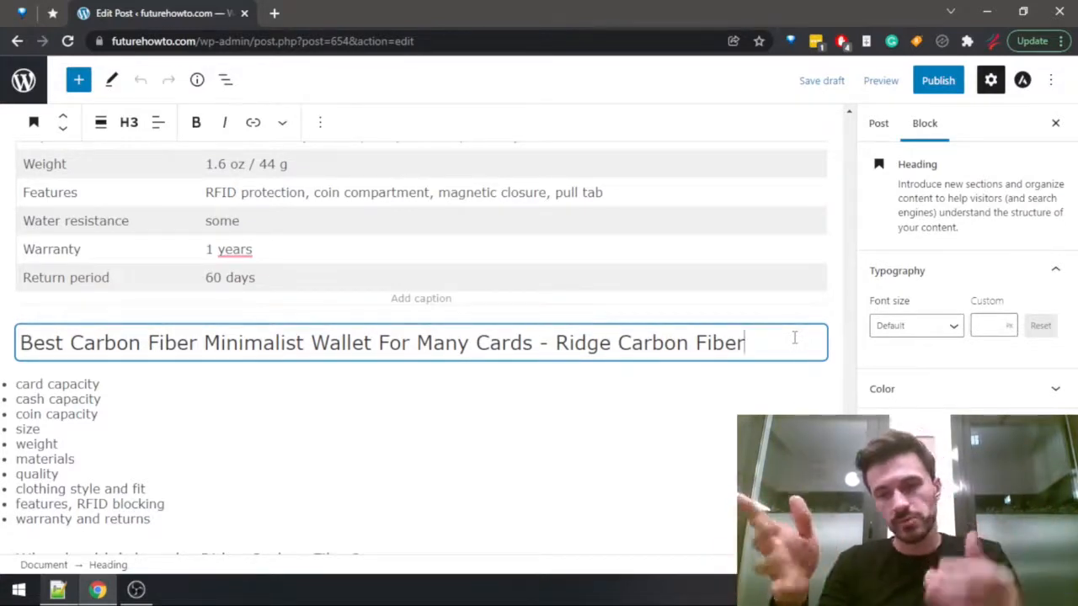
key("Return")
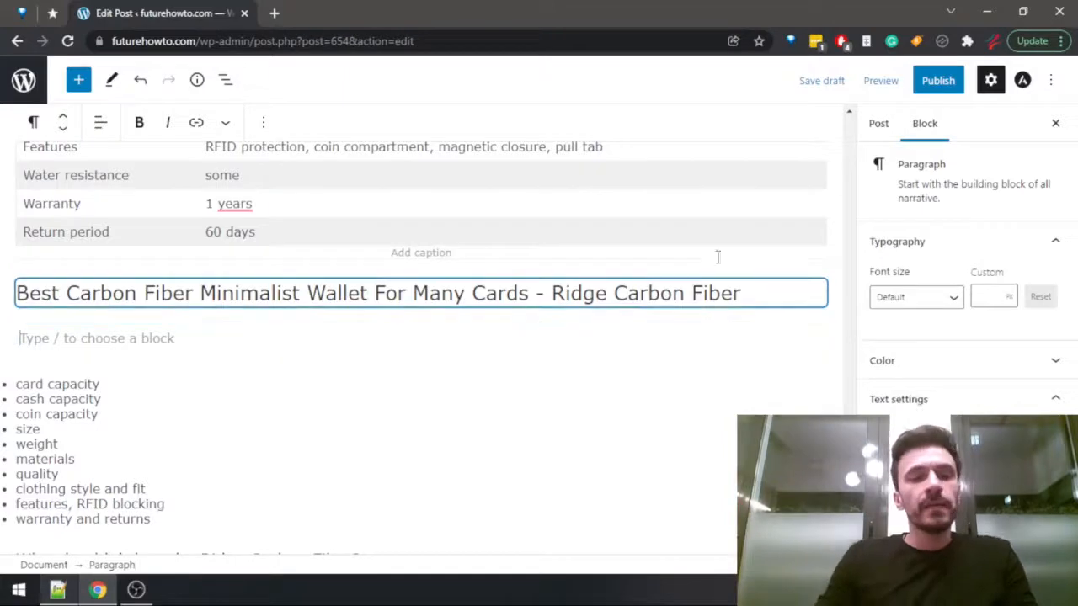
Find the Ridge Carbon Fiber review on futurehowto.com by searching for "carbon fi", open it in a separate tab and return to the post.
key("ctrl+t")
type("future")
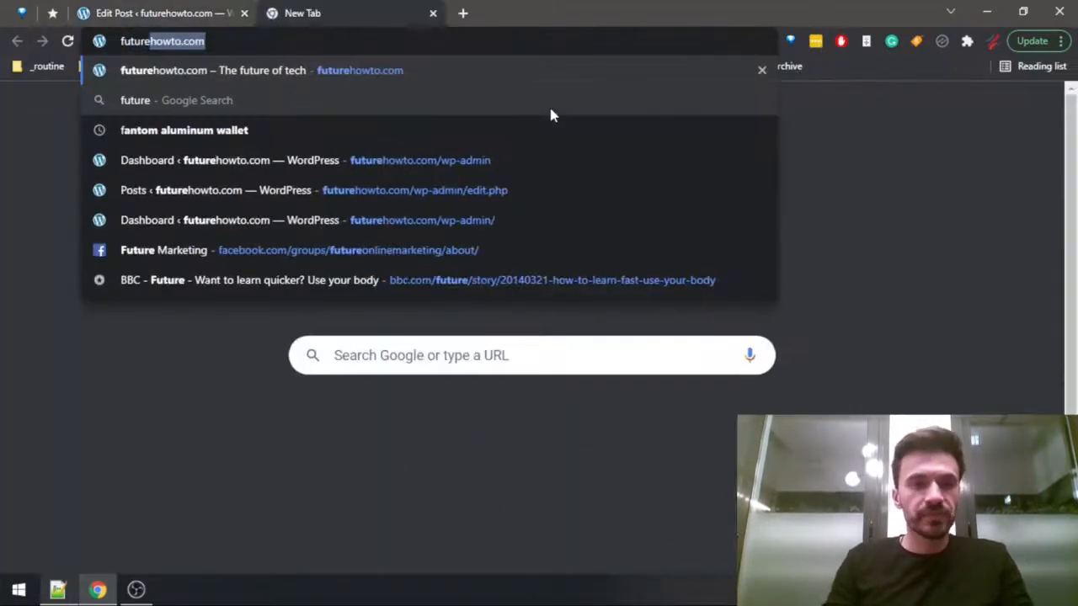
key("Return")
key("ctrl+shift+Tab")
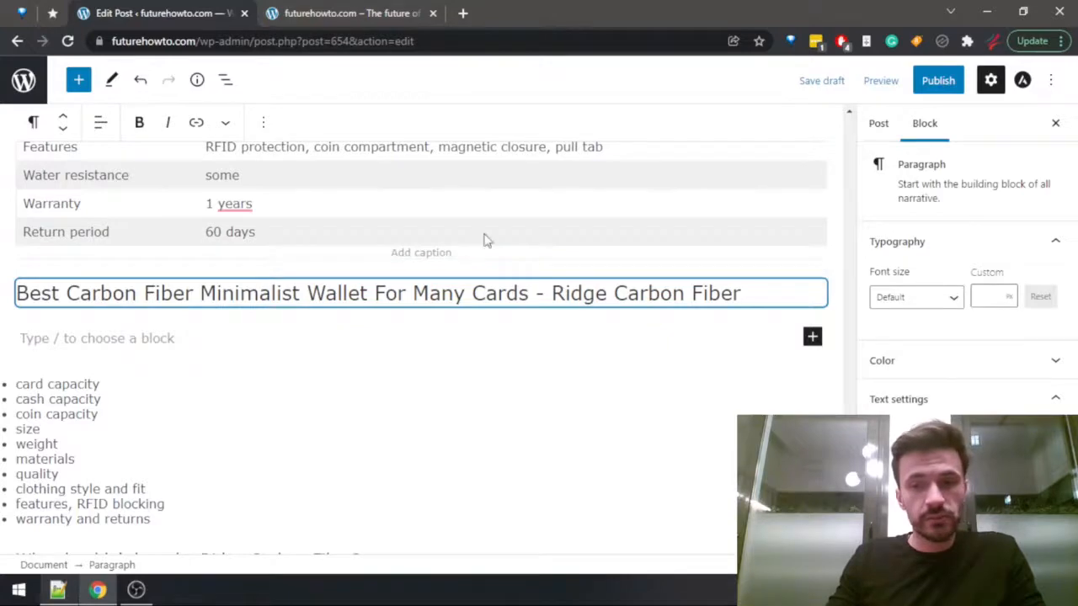
left_click(353, 12)
key("ctrl+f")
type("ca")
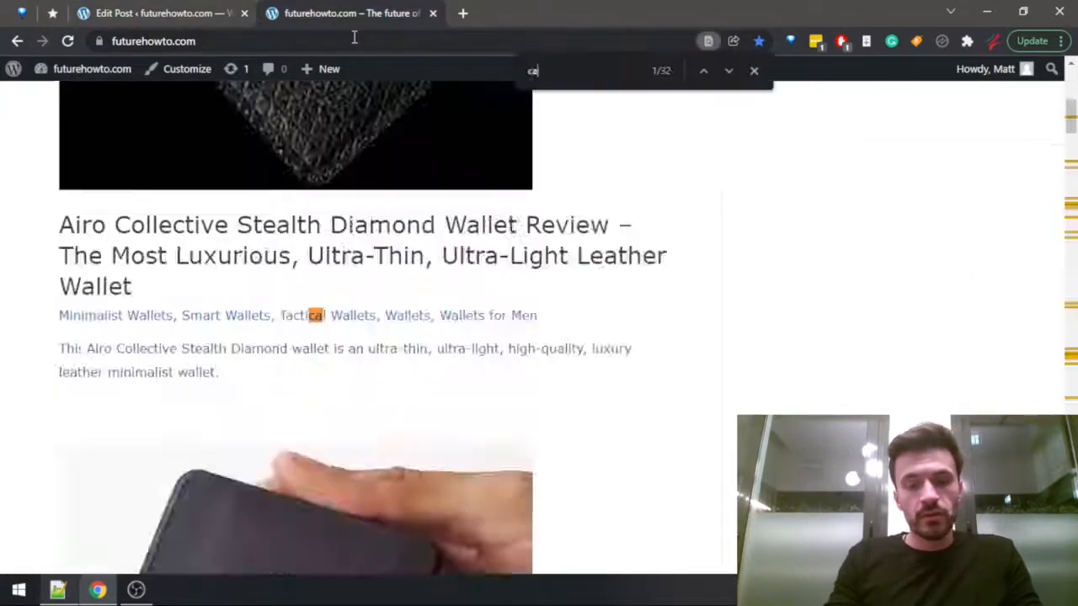
type("rbon fi")
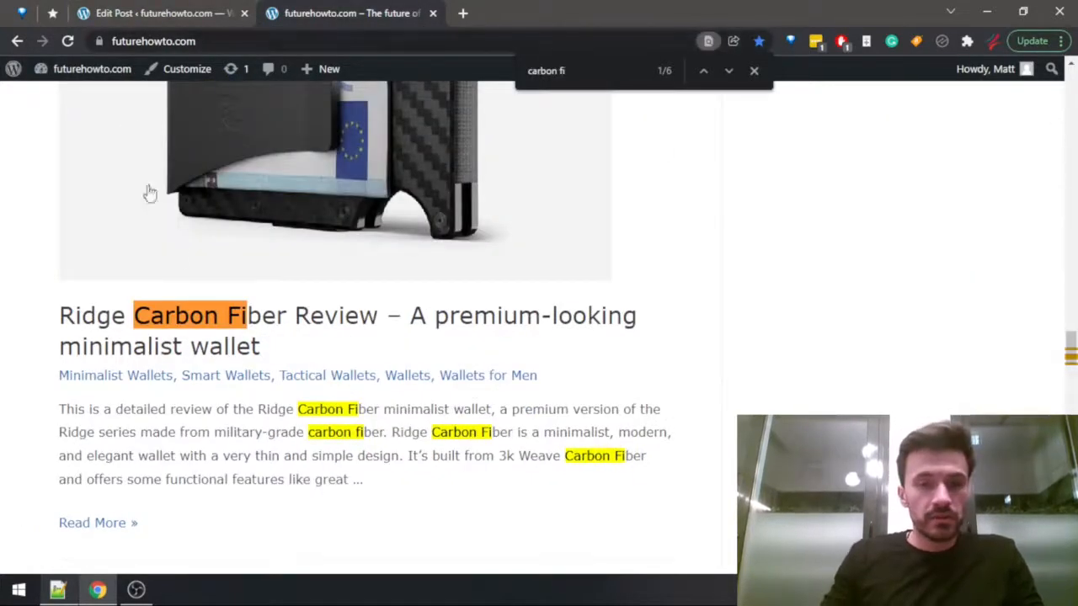
left_click(212, 327)
key("ctrl+shift+Tab")
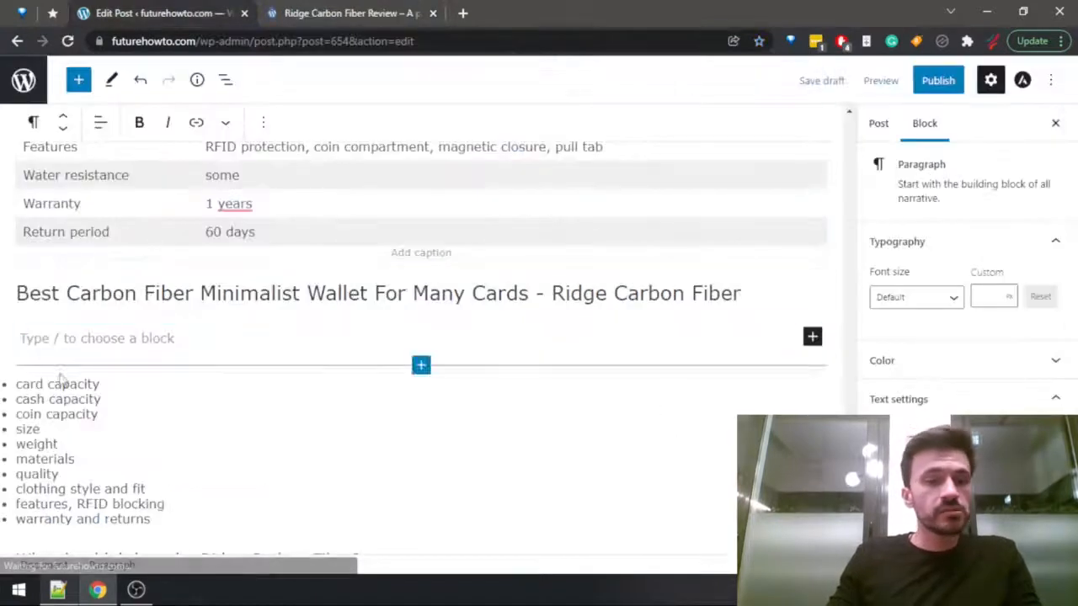
Add "overview" as the first bullet of the outline list in the Ridge Carbon Fiber section.
left_click(95, 337)
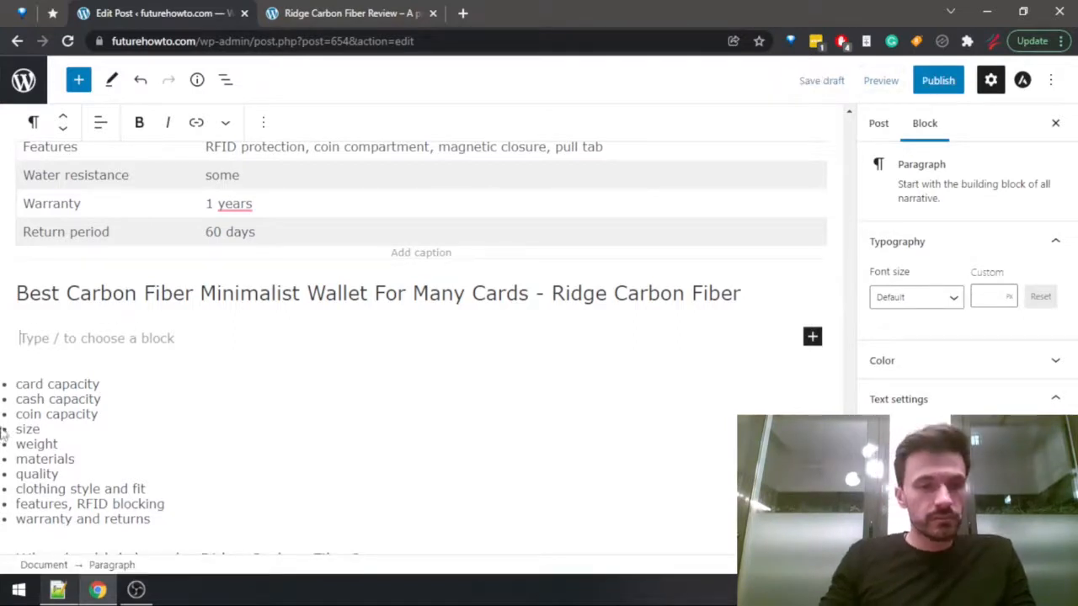
left_click(24, 394)
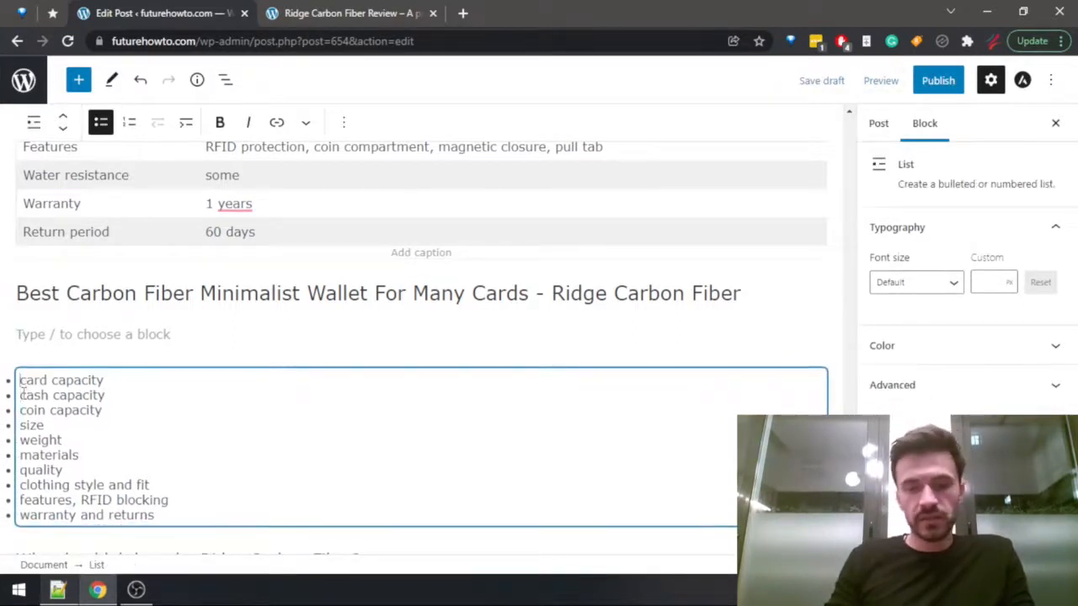
key("Return")
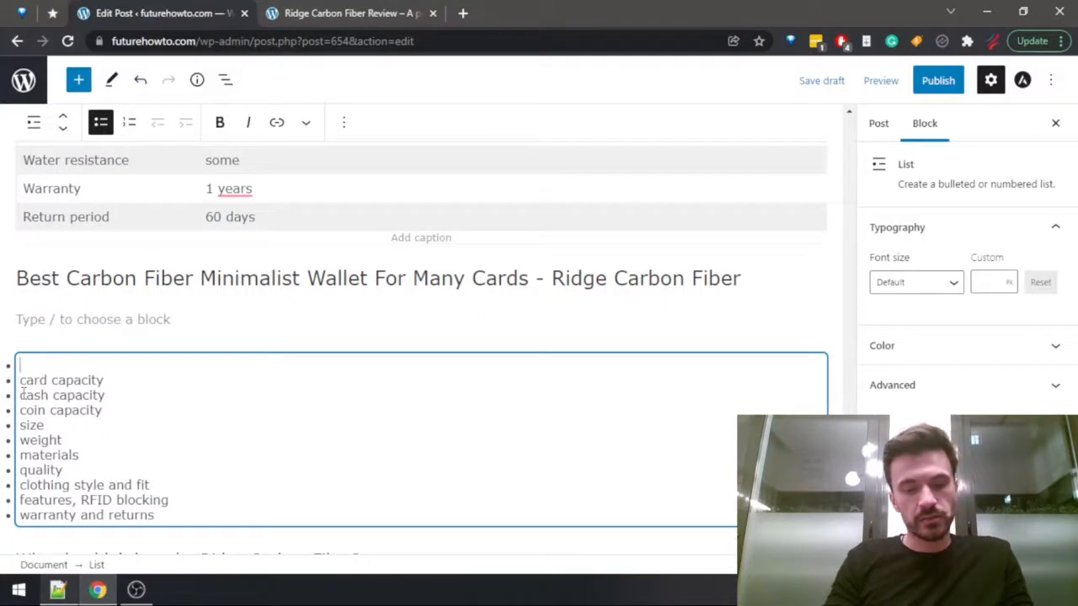
type("over")
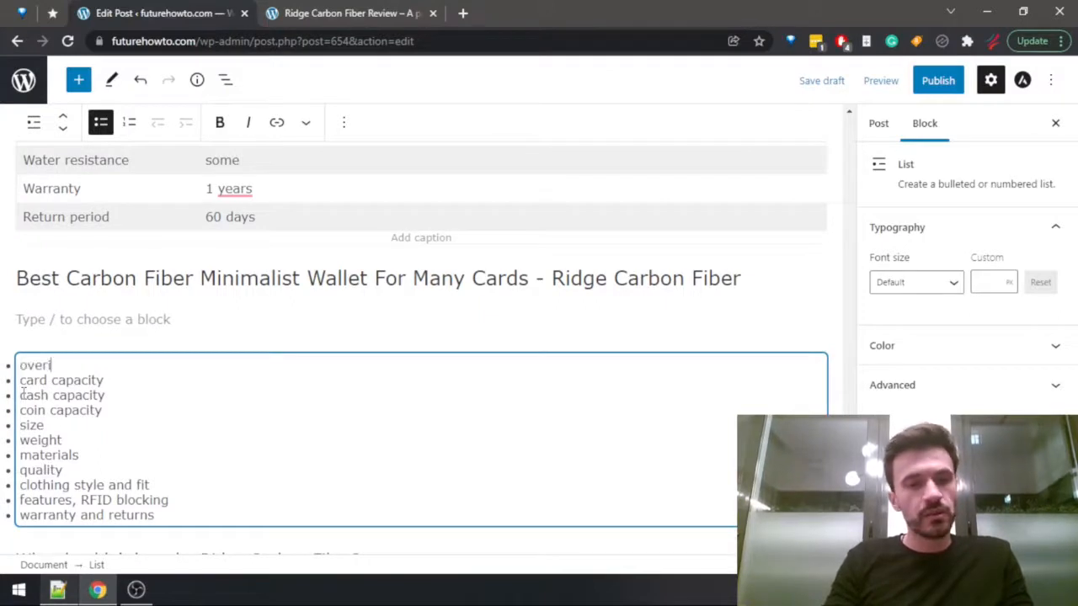
type("view")
Check the introduction of the Ridge Carbon Fiber review and return to the empty paragraph under the section heading.
left_click(50, 319)
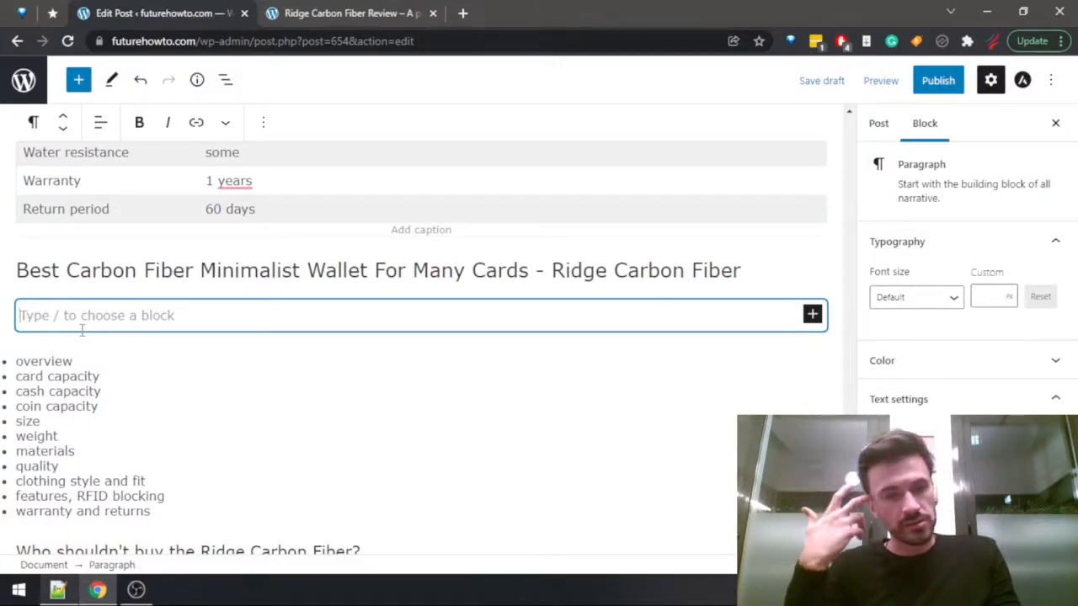
key("ctrl+Tab")
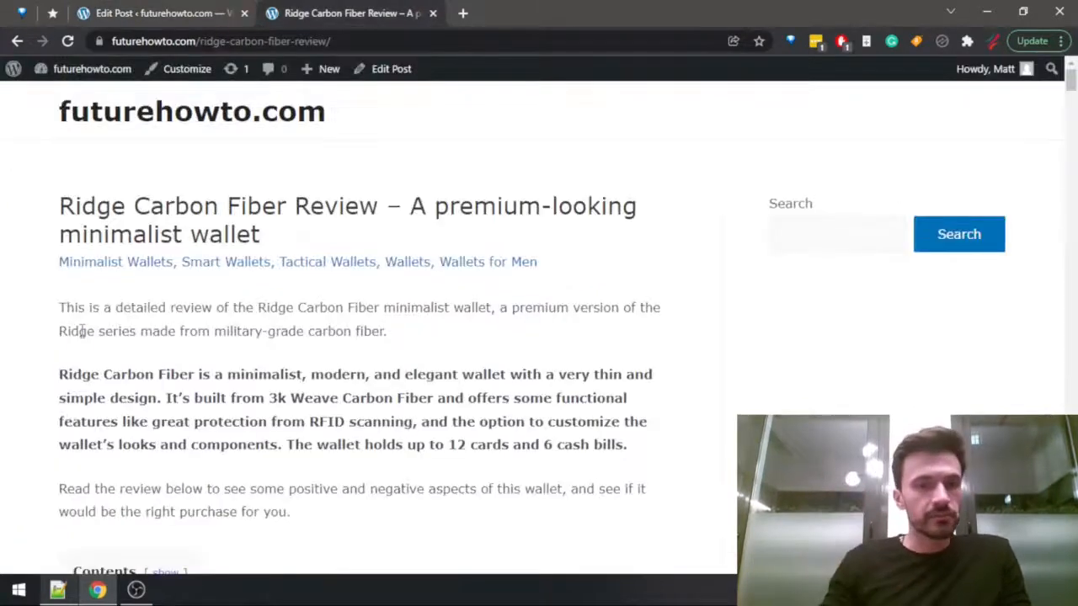
key("ctrl+shift+Tab")
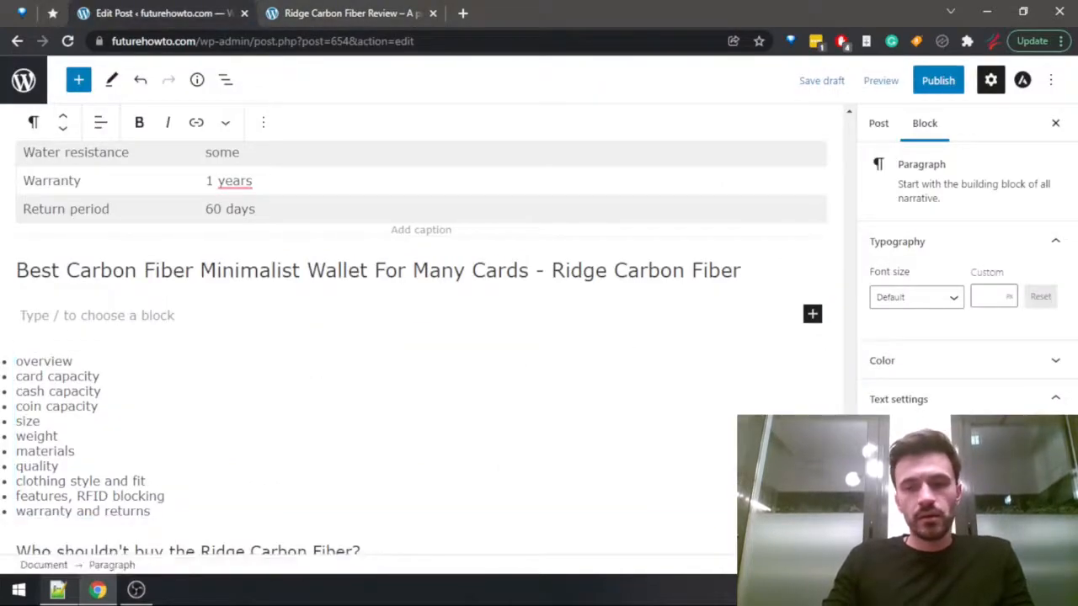
left_click_drag(851, 445, 855, 420)
left_click(88, 354)
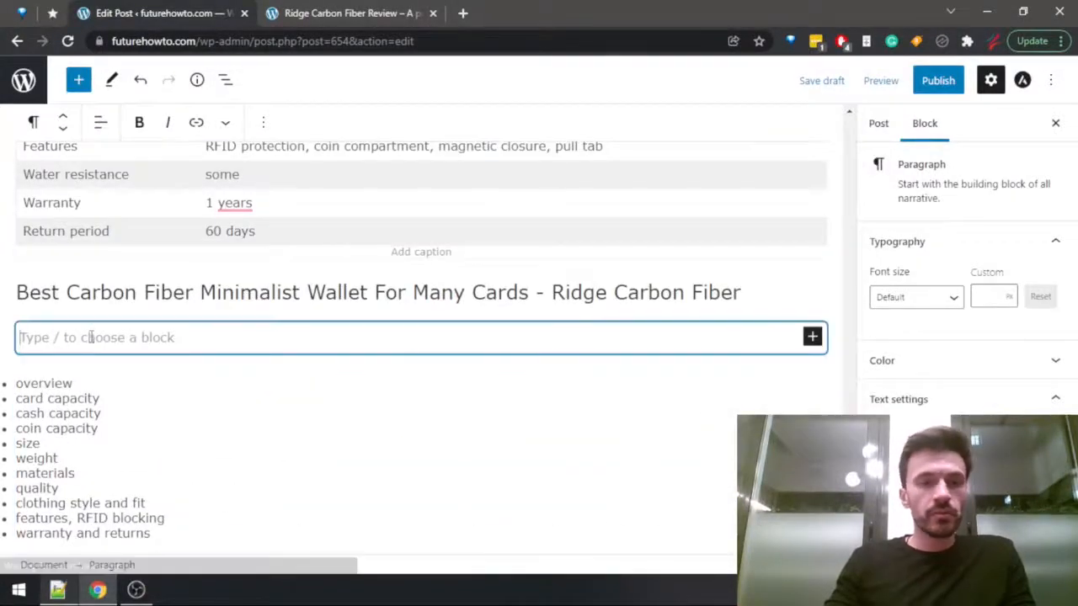
left_click(128, 290)
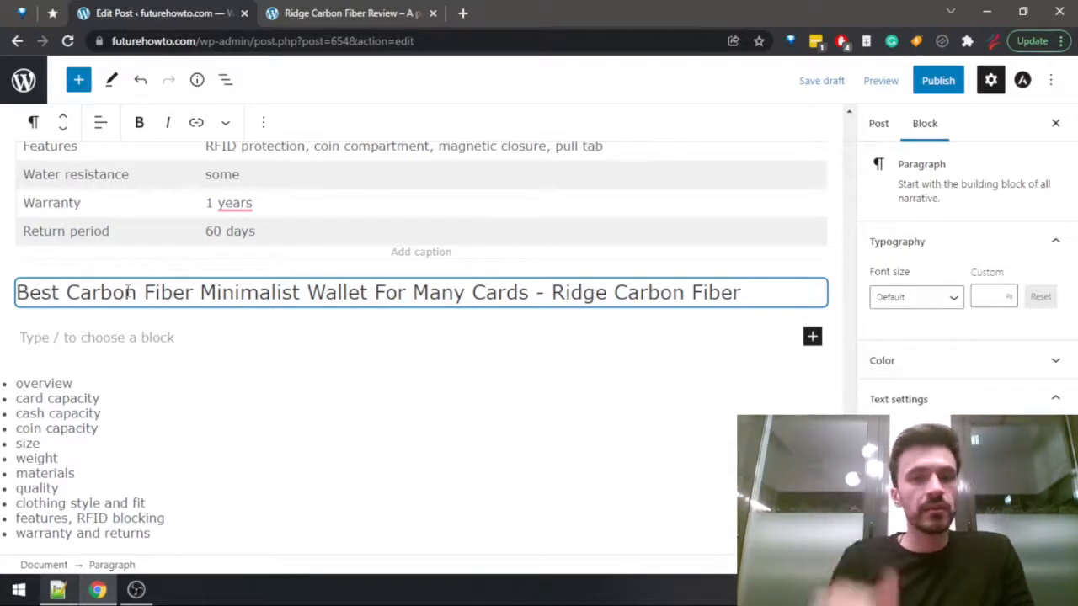
scroll(129, 290, "down", 1)
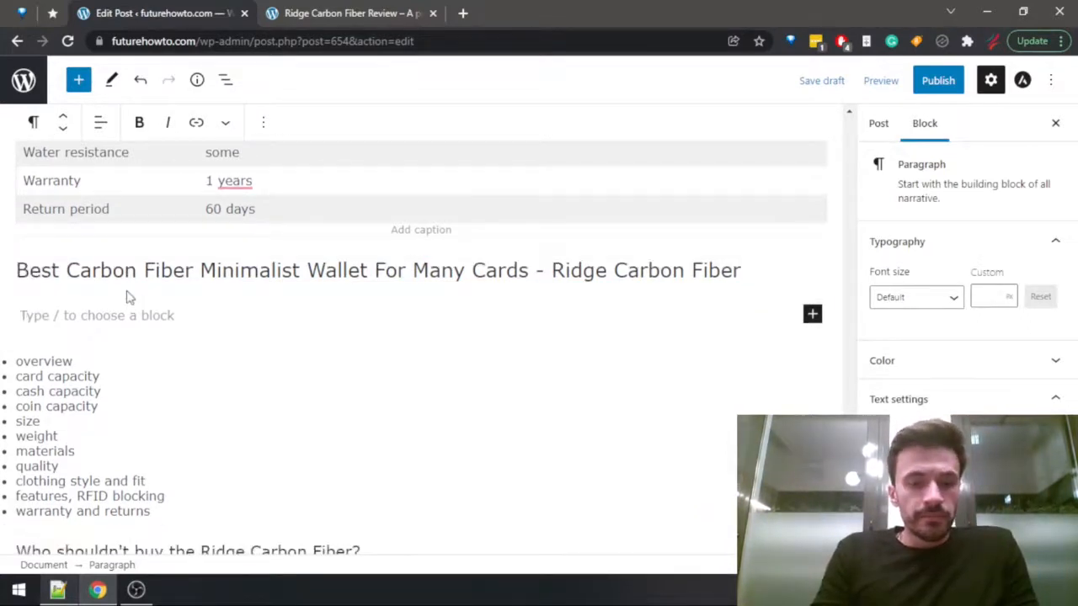
Begin the paragraph under the Ridge Carbon Fiber heading with "This is another Ridge product on this list, and that shouldn't be surprising at all, since".
type("Another")
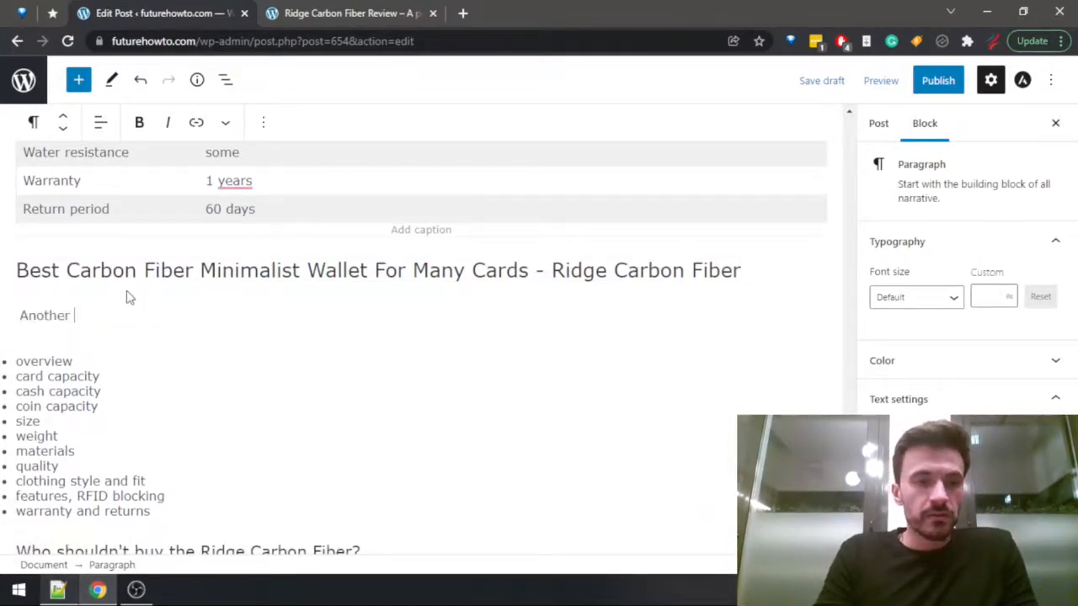
key("ctrl+BackSpace")
type("This is a")
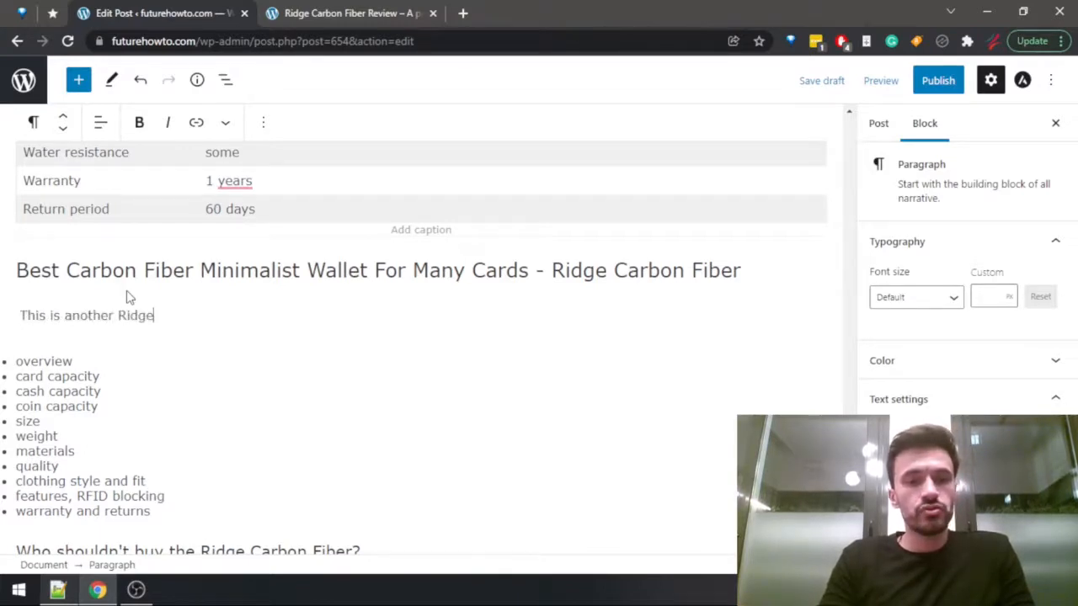
type("nother Ridge product on this list, ad t")
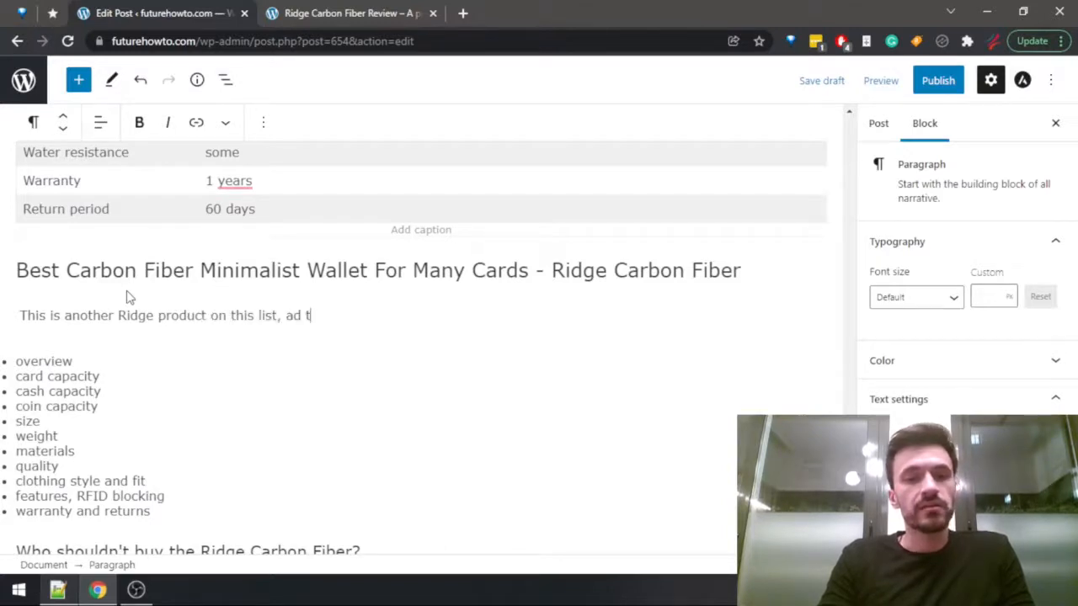
type("hat shou")
key("ctrl+Left")
key("ctrl+Left")
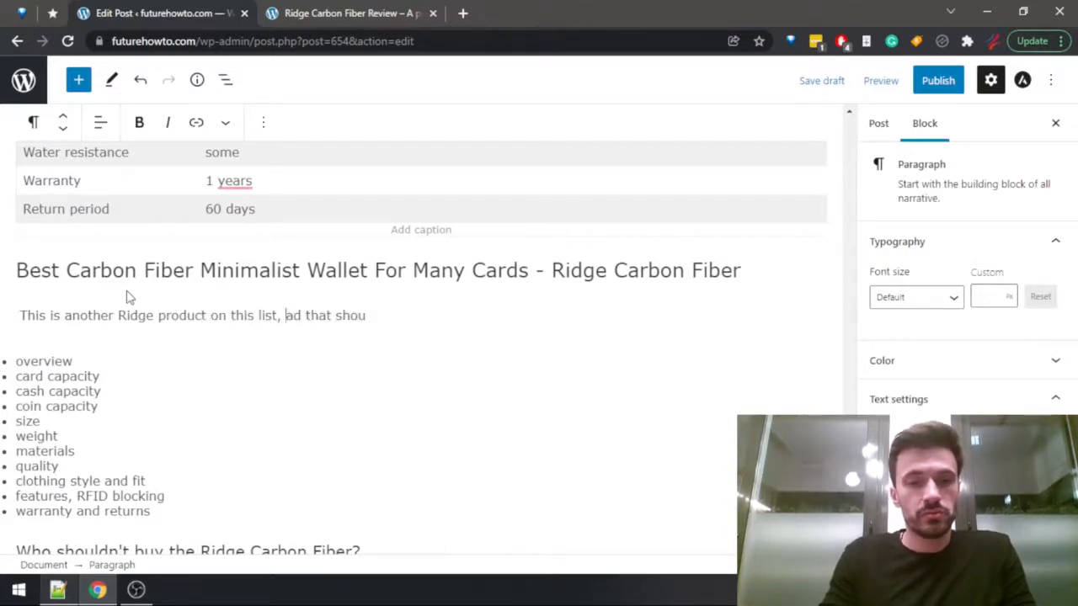
type("n")
key("End")
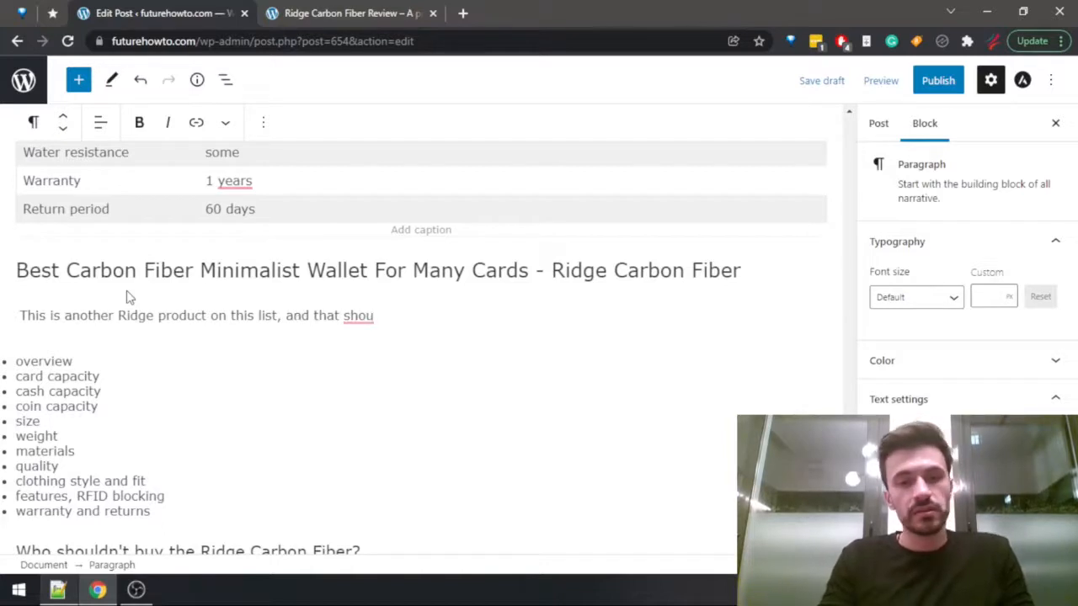
type("ldn't be surp")
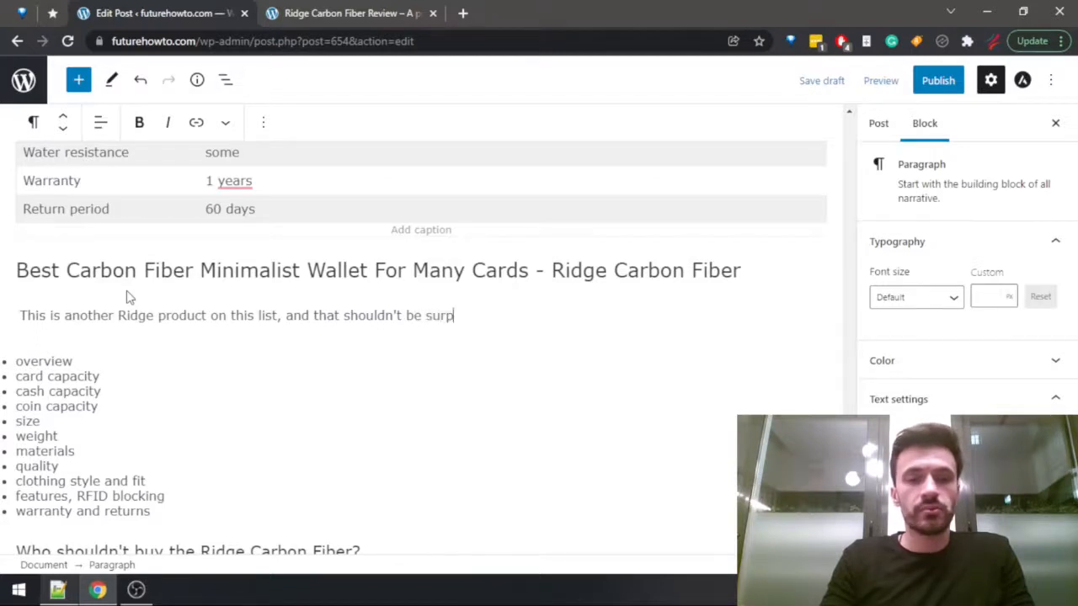
type("rising at all,")
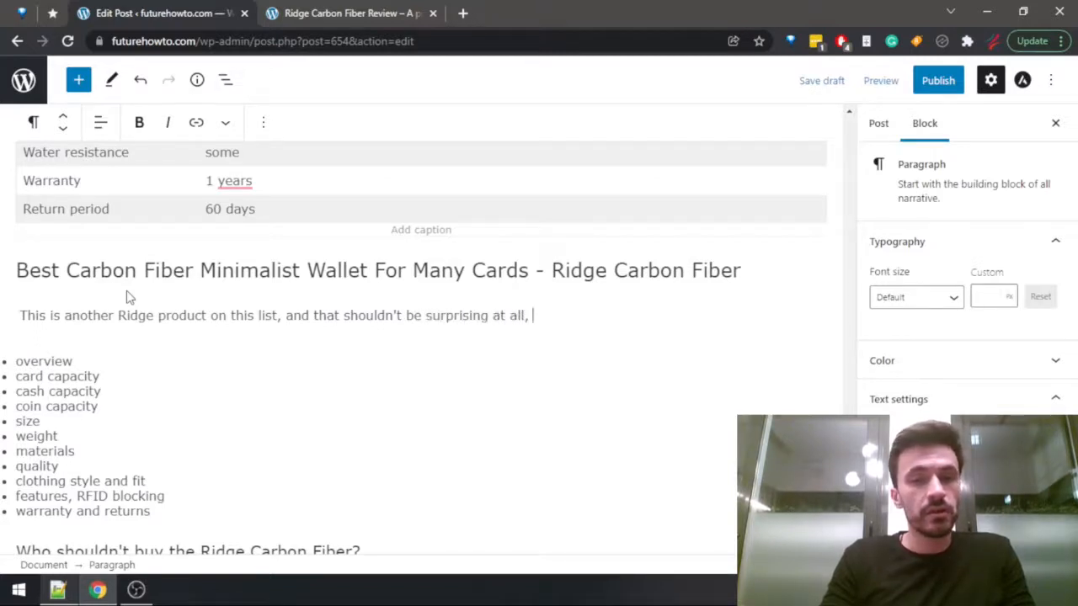
type(" since")
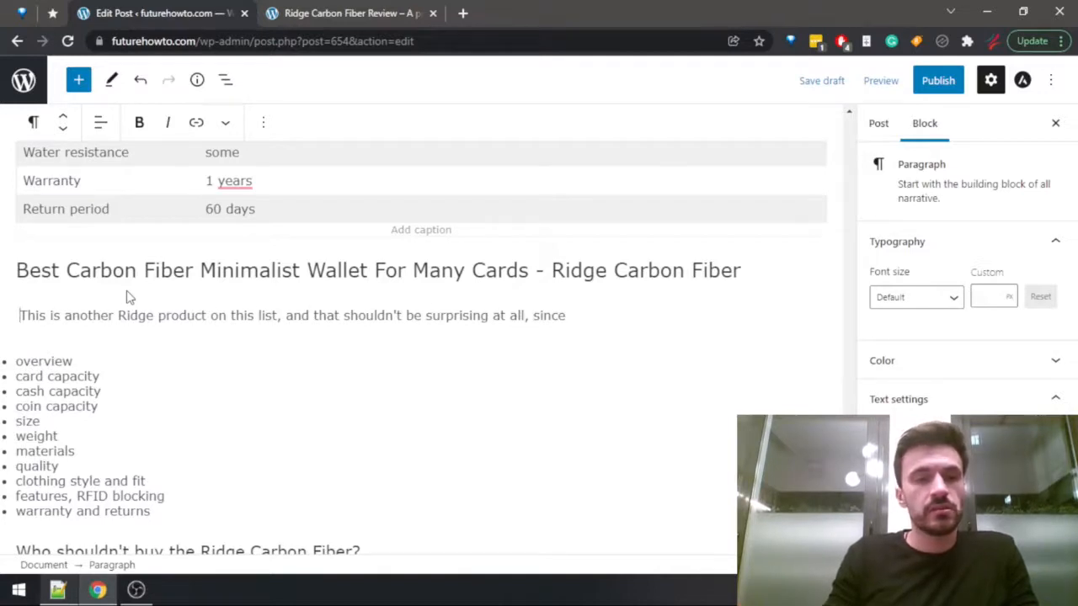
Replace "This" at the start of the section's opening sentence with "The Ridge Carbon Fiber".
key("ctrl+shift+Right")
type("The Ridge ")
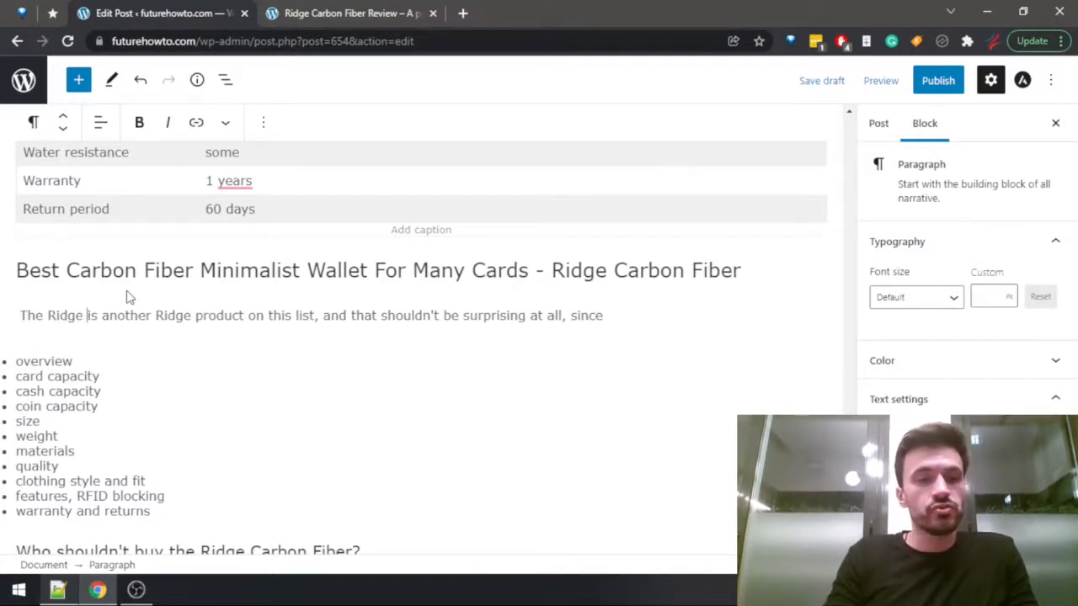
type("Carbon Fib")
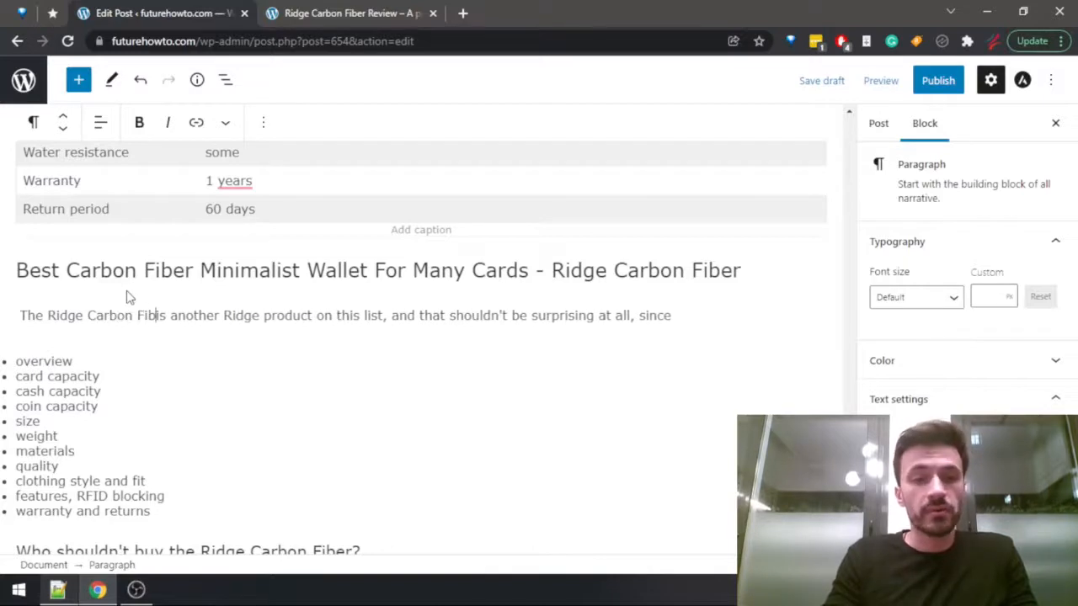
type("er")
key("ctrl+Left")
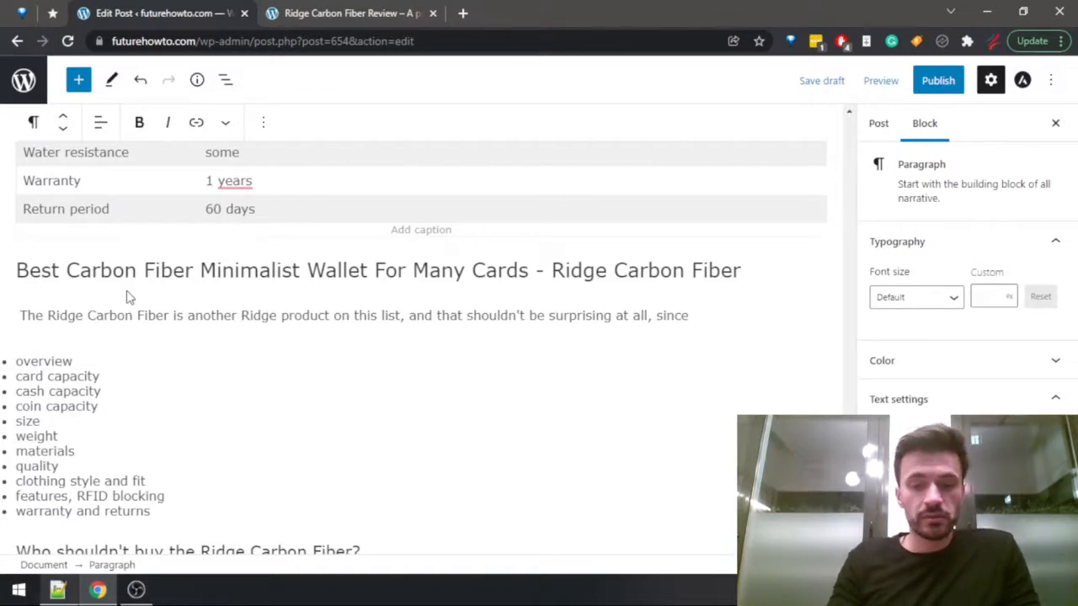
Finish the opening sentence with "Ridge are definitely among the top few brands when it comes to minimalist wallets." and start a new paragraph.
type("ge are ")
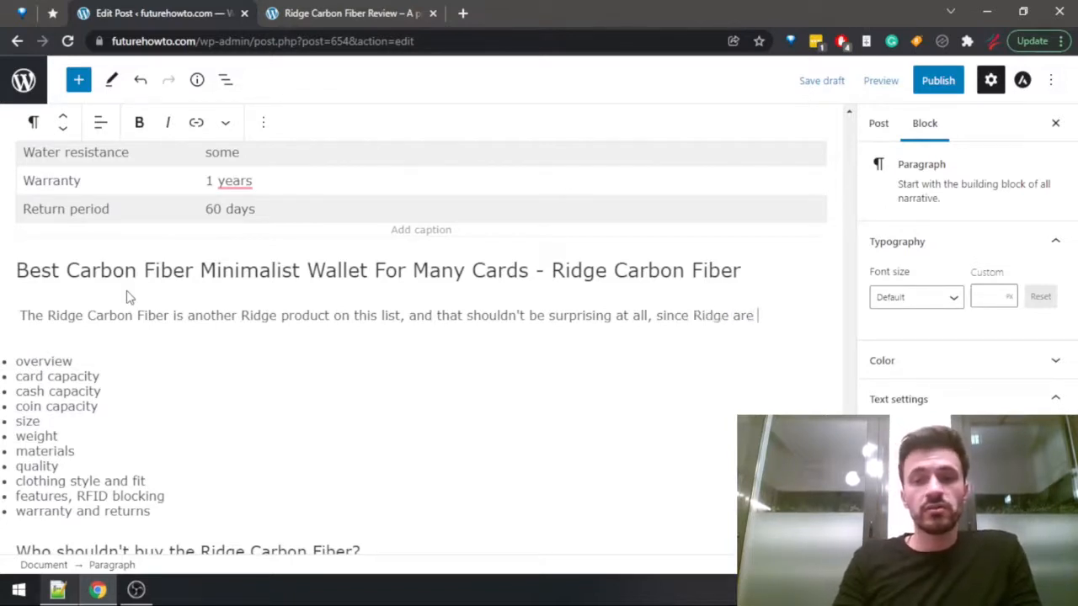
type("definitely amon")
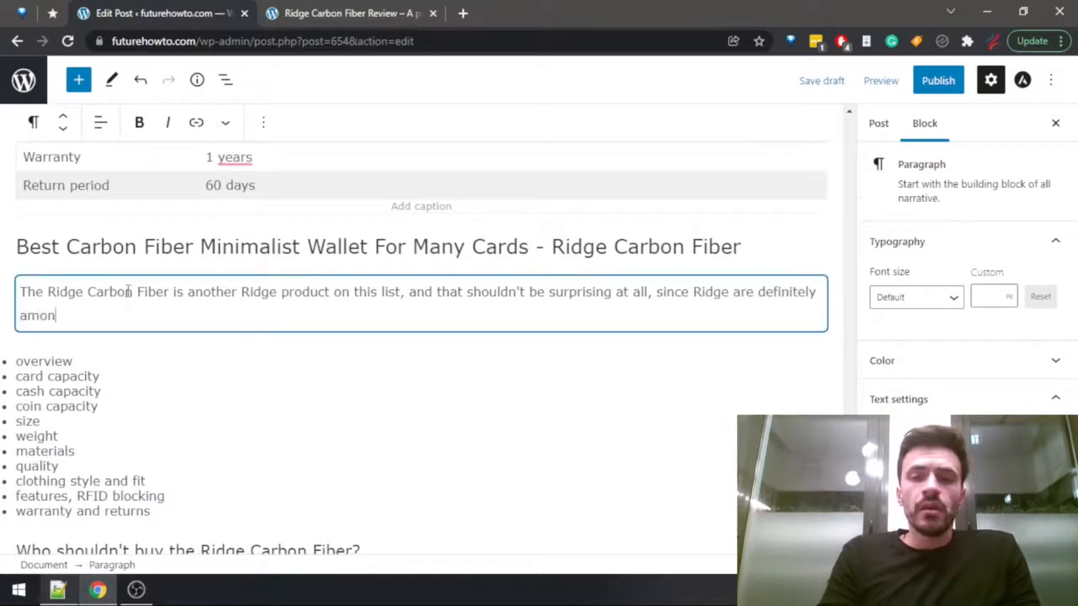
type("g the top few ")
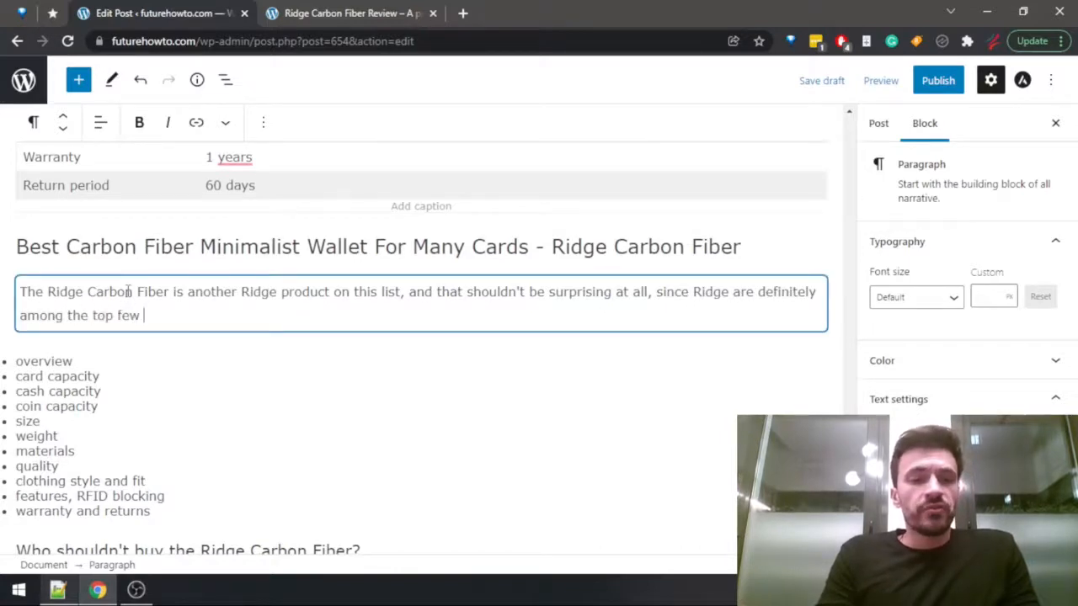
type("brands")
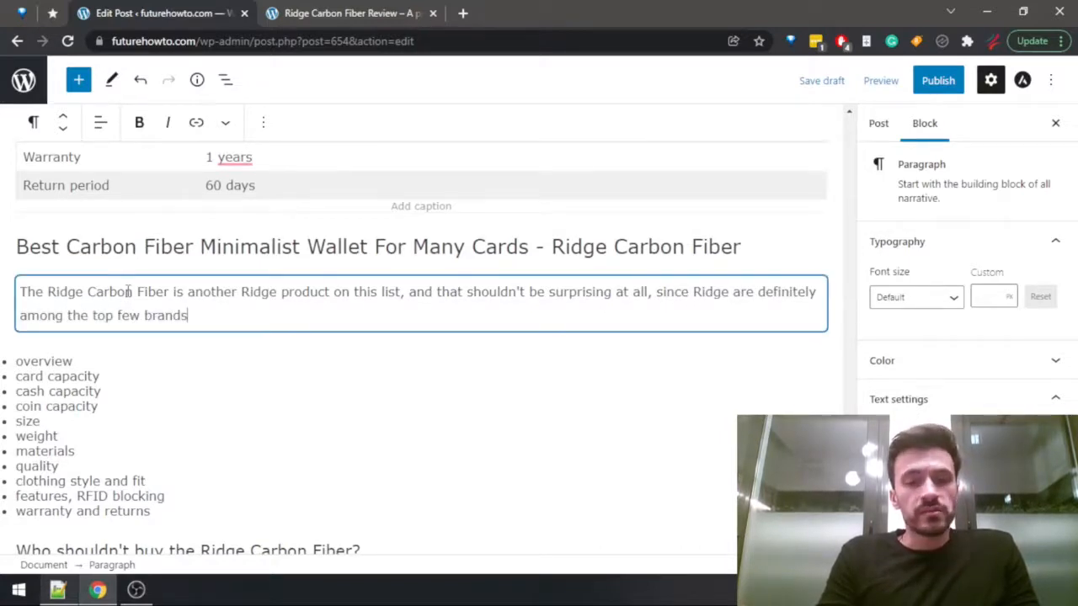
type(" when ")
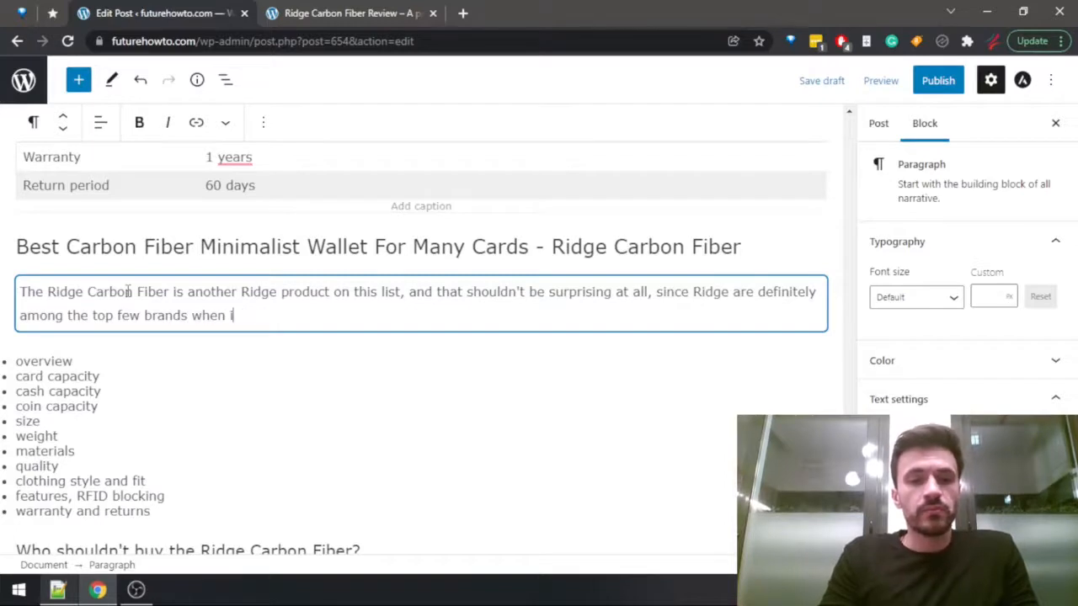
type("it comes t")
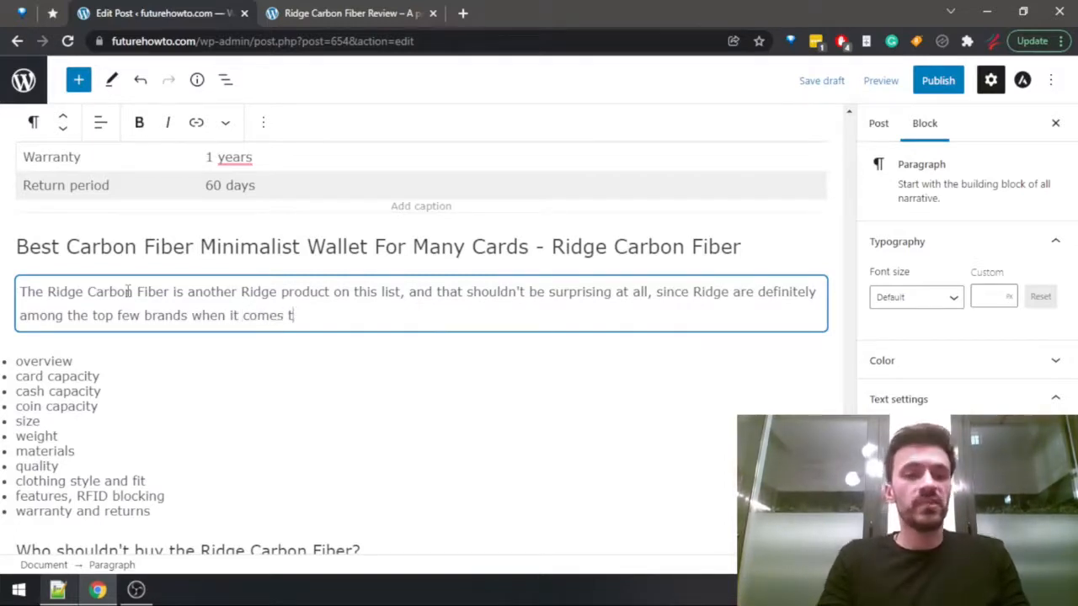
type("o minimalist ")
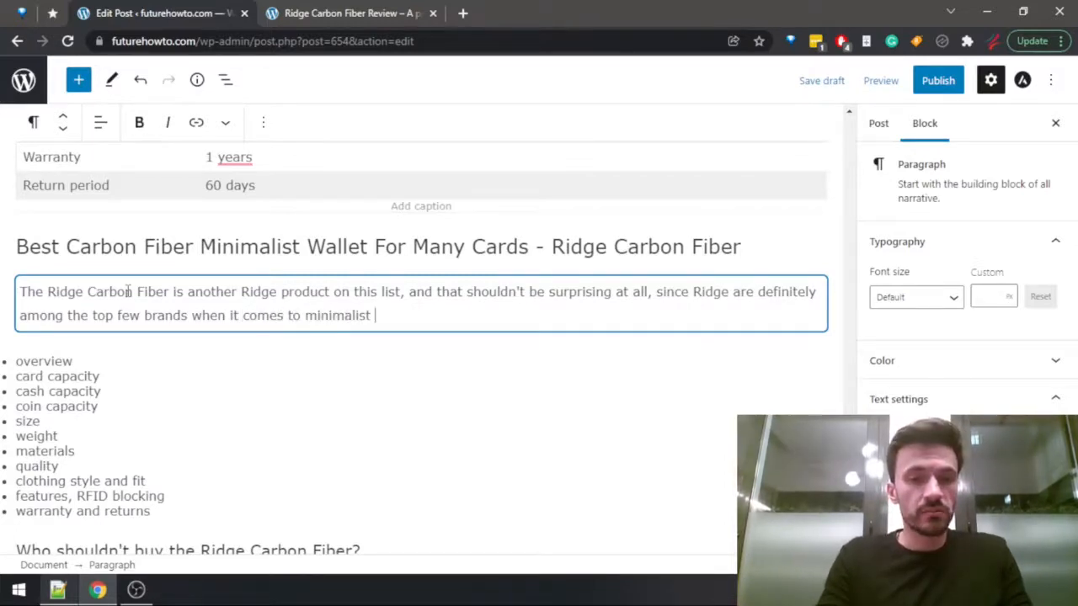
type("wallest")
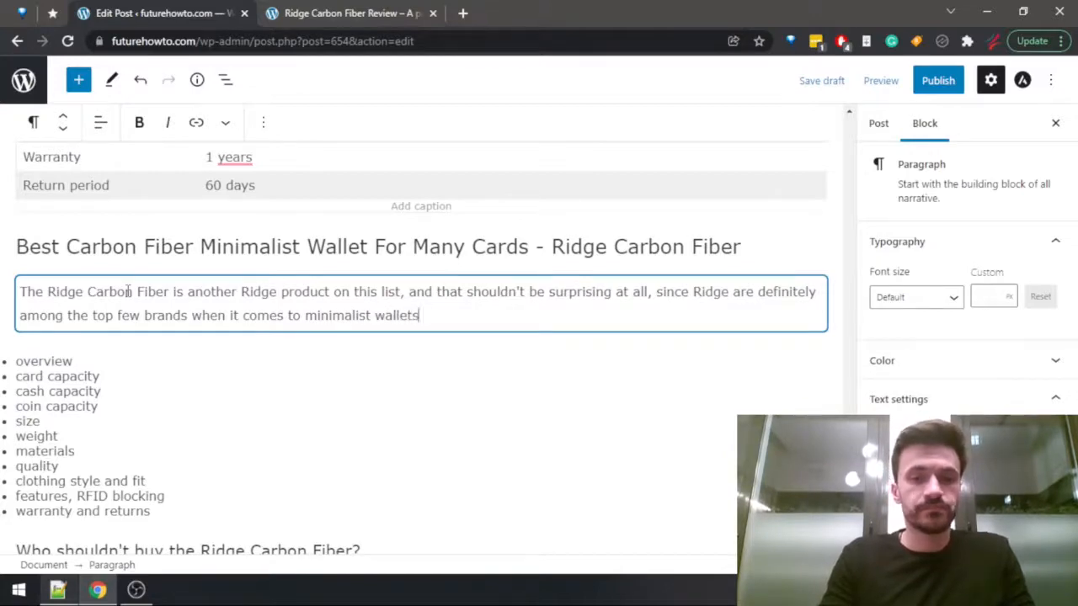
key("Return")
Search the Ridge Carbon Fiber review for "capaci", check the card and cash capacity in its introduction, and return to the post.
key("ctrl+Tab")
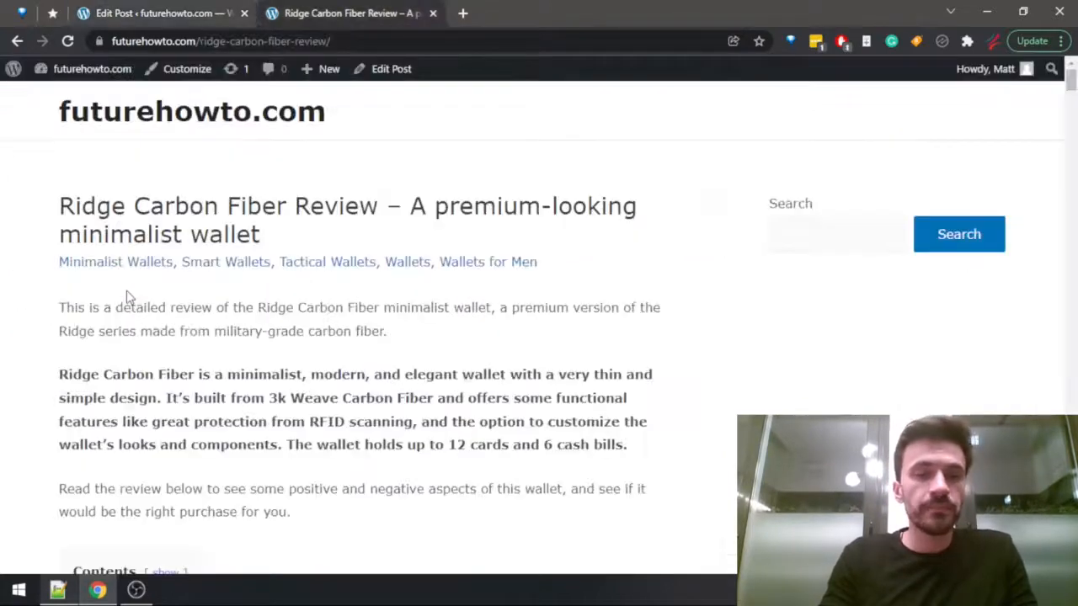
key("ctrl+f")
type("capaci")
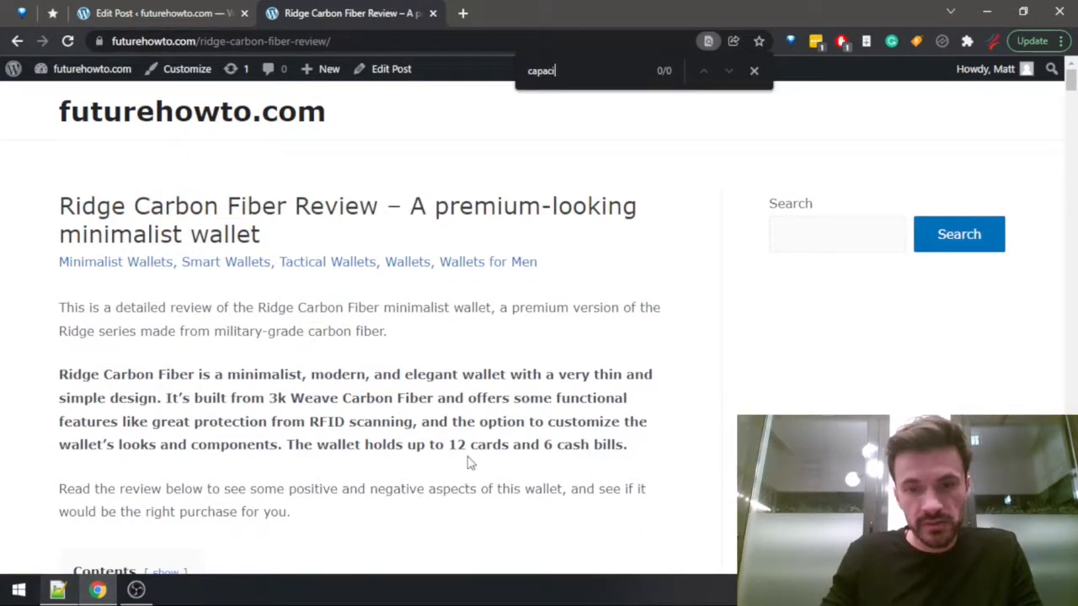
key("ctrl+Tab")
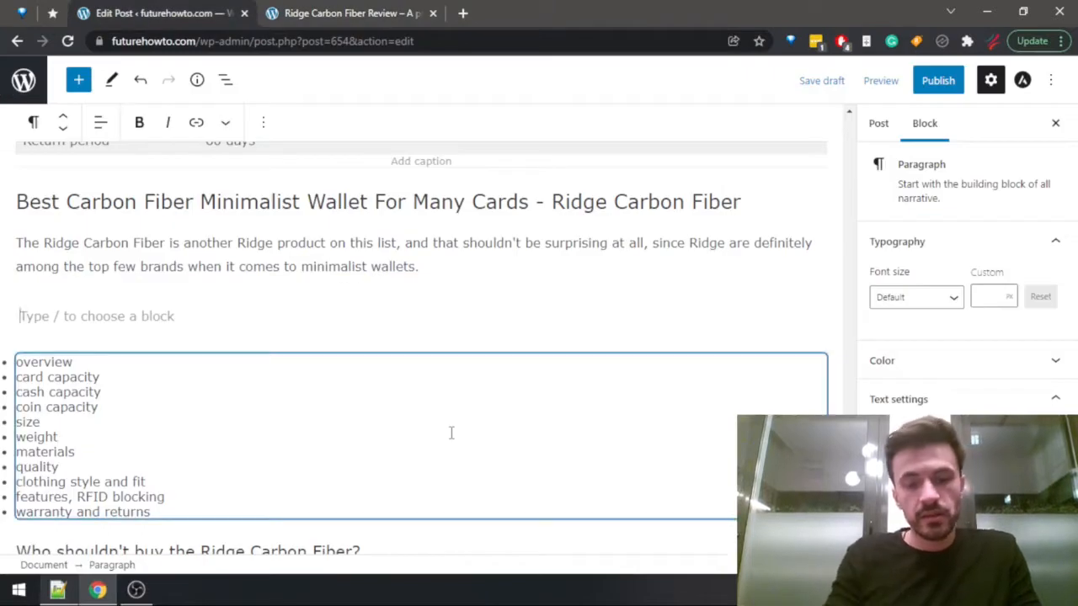
Start the second paragraph with "The Ridge Carbon Fiber can hold up to 12 cards and 6 cash bills, which should be enough for most modern men.".
type("The Rid")
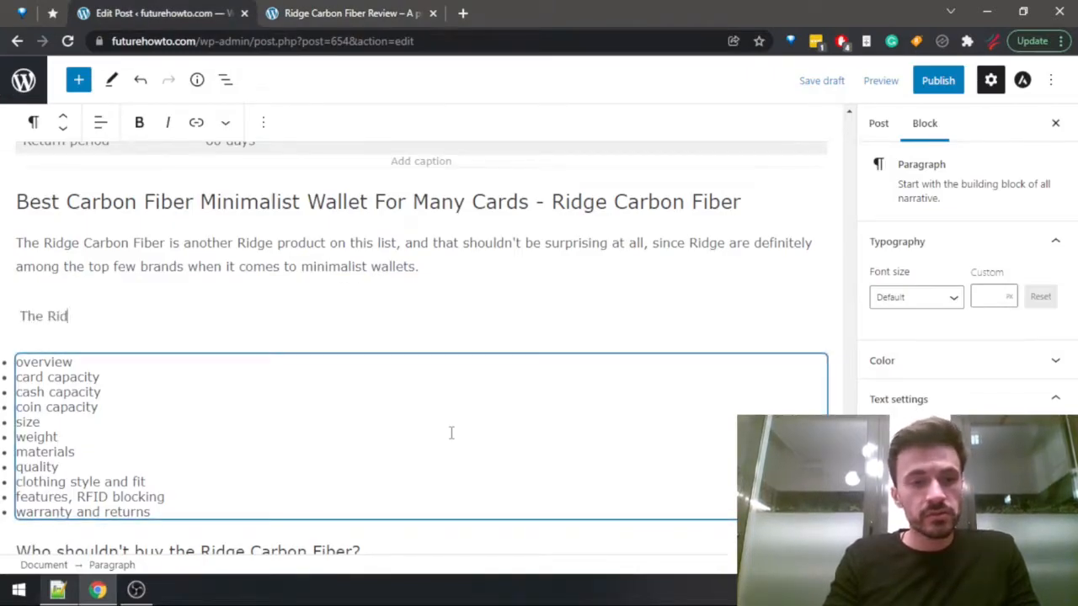
type("ge Carb")
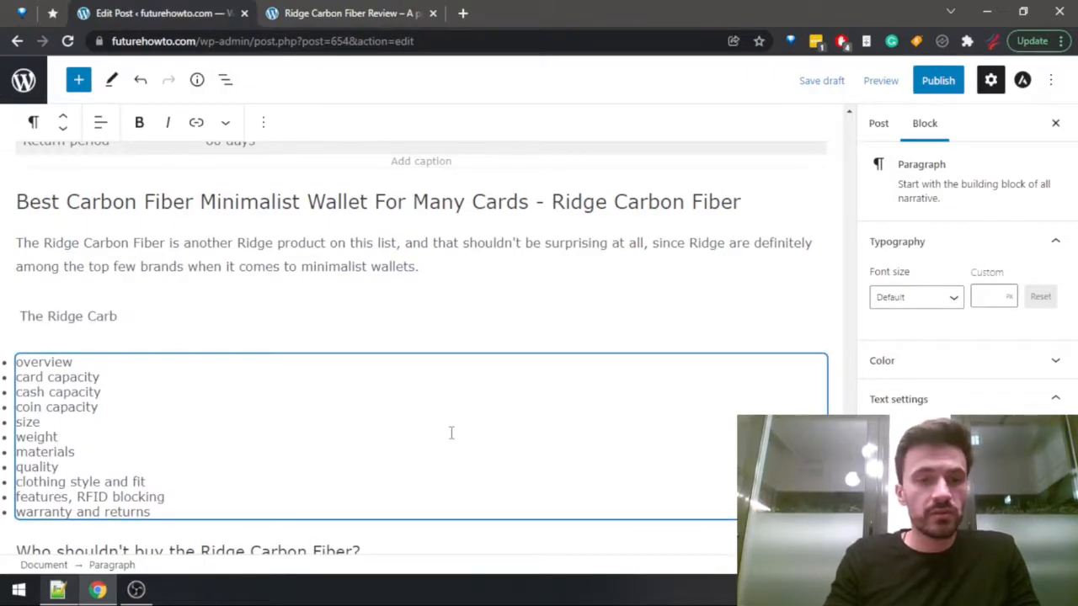
type("on Fiber can")
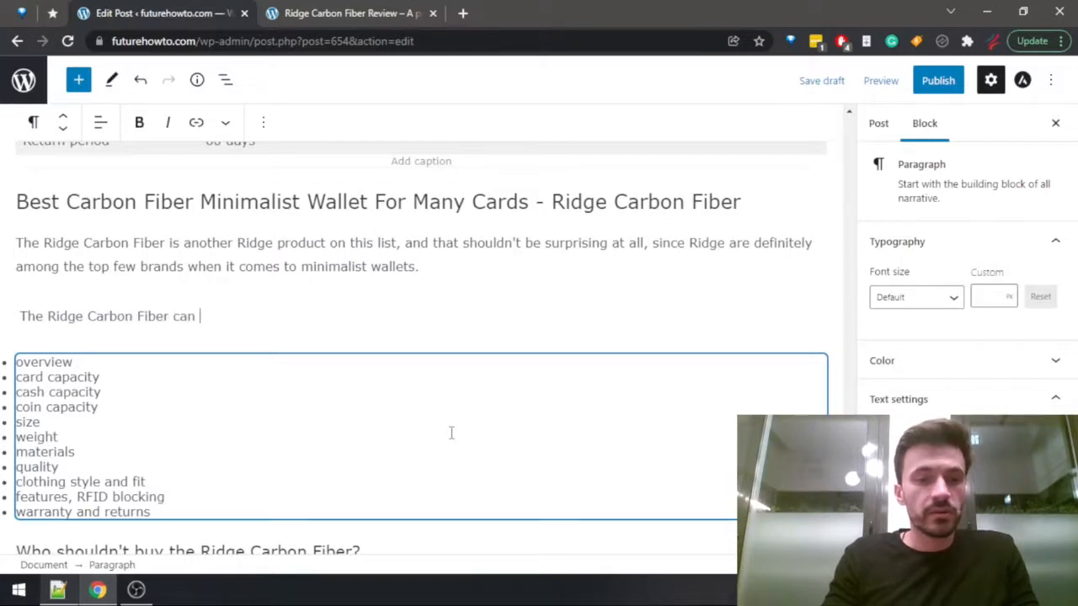
type(" hold up to 12")
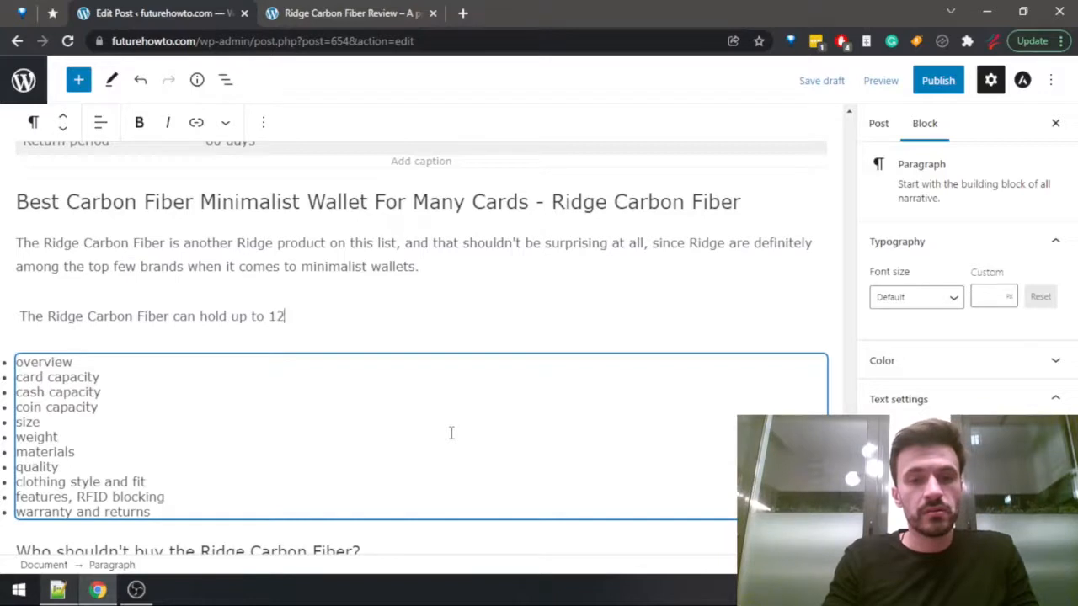
type(" cards and ")
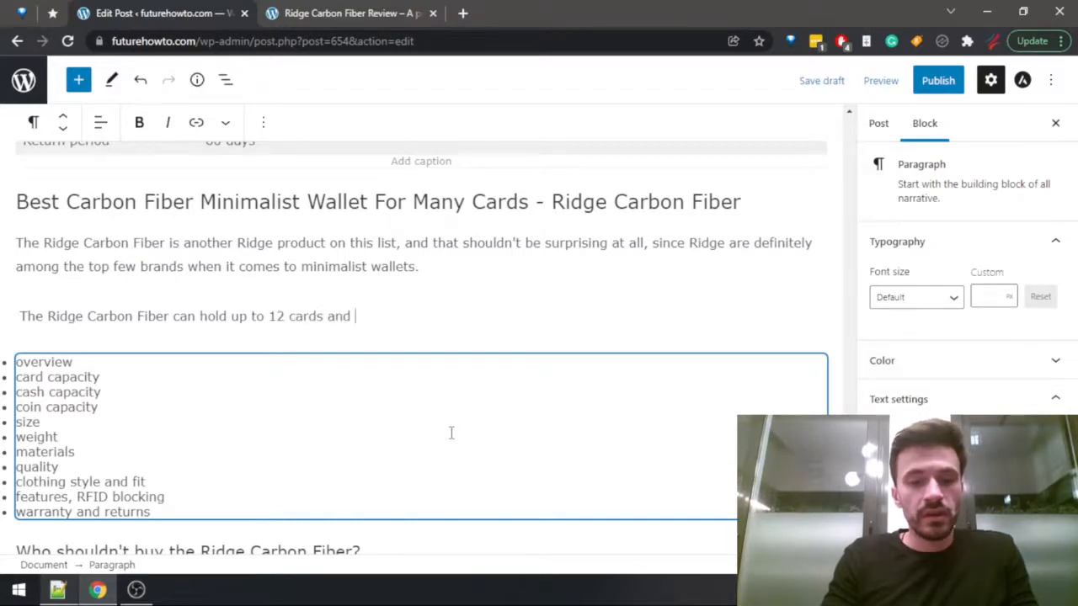
type("6")
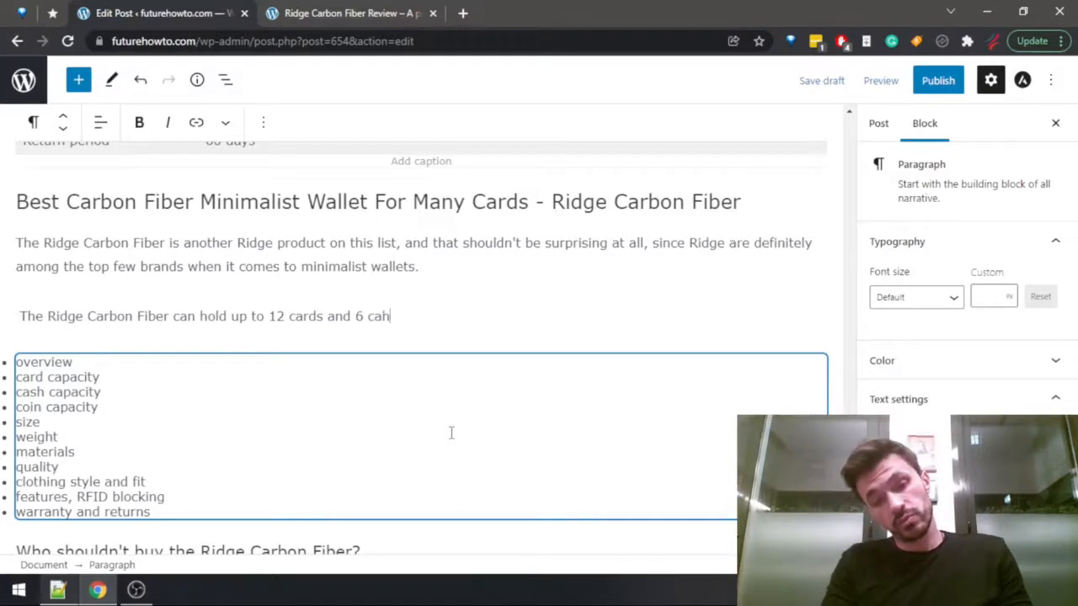
type(" cash bills, which should")
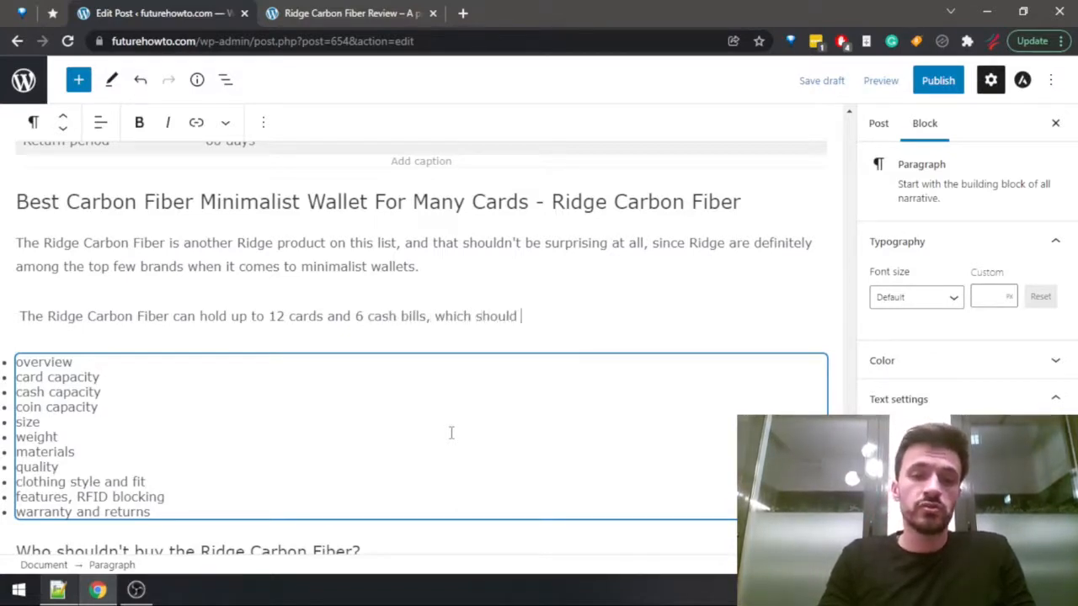
type(" be enough for ")
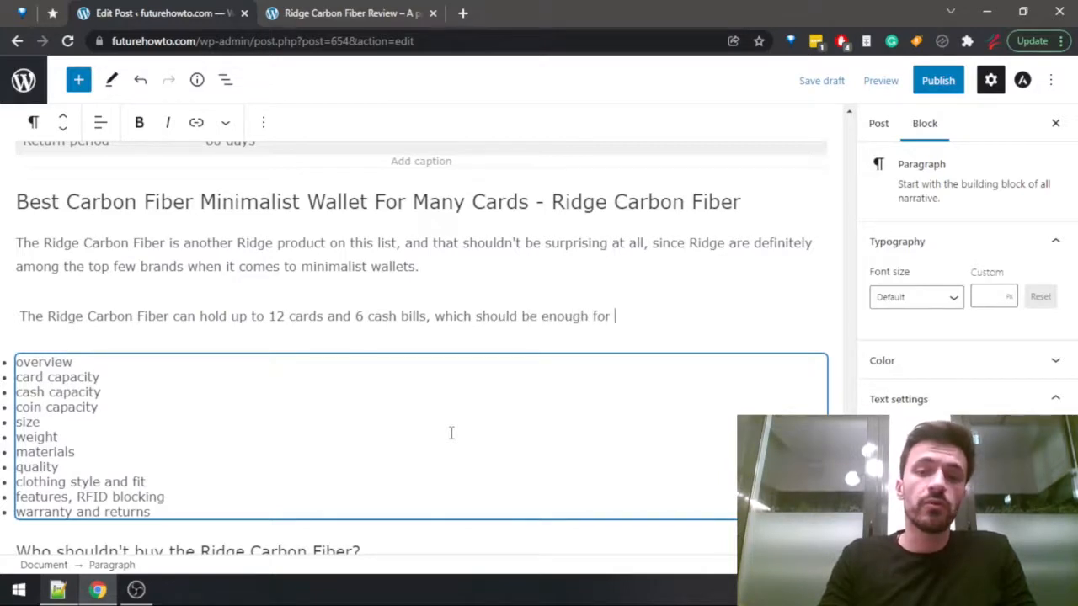
type("most modern men.")
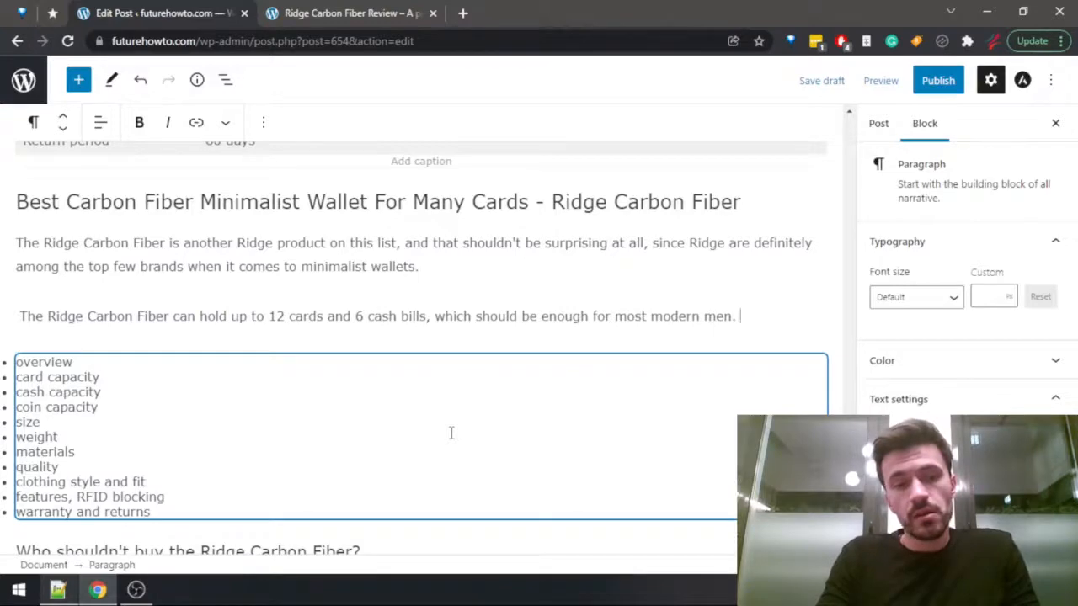
Search the Ridge Carbon Fiber review for "coin" and return to the post.
key("ctrl+Tab")
key("ctrl+f")
type("coin")
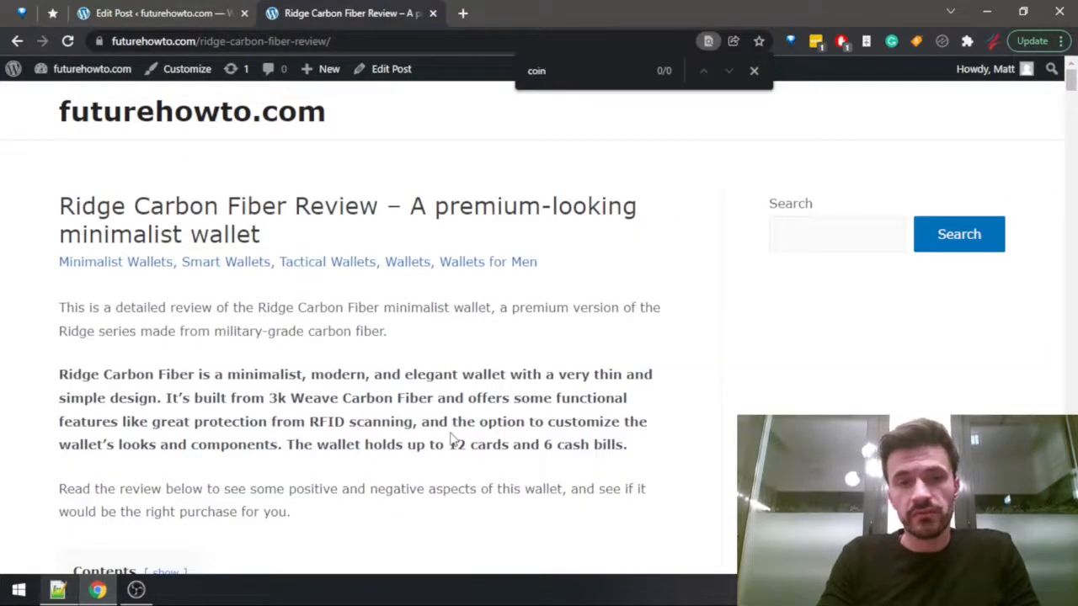
key("ctrl+Tab")
Add the sentence "The wallet is not meant for keeping coins." to the end of the capacity paragraph.
type("rn men. The ")
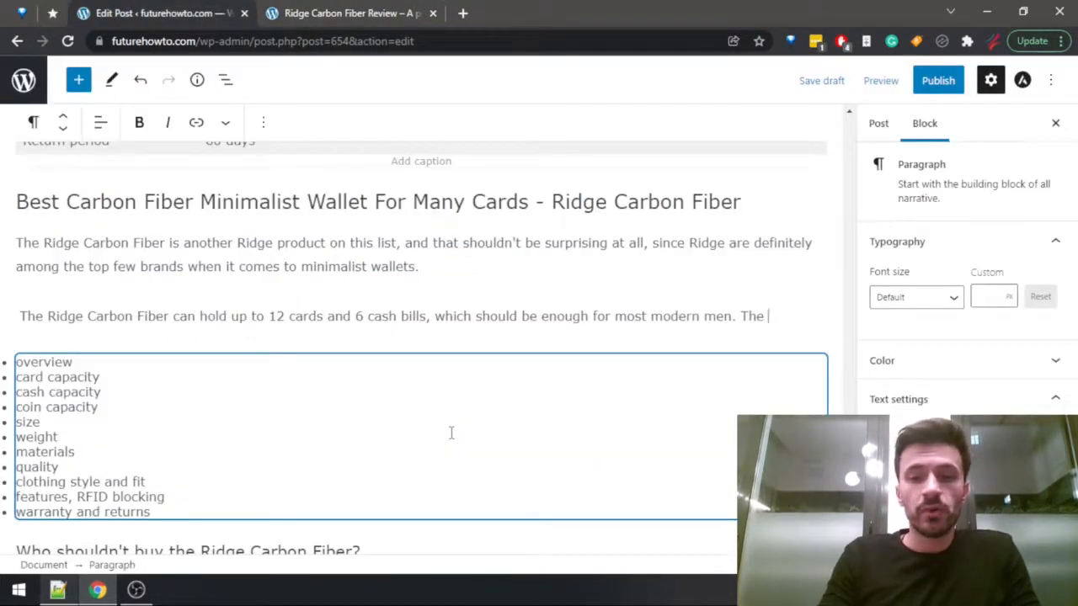
type("wallet")
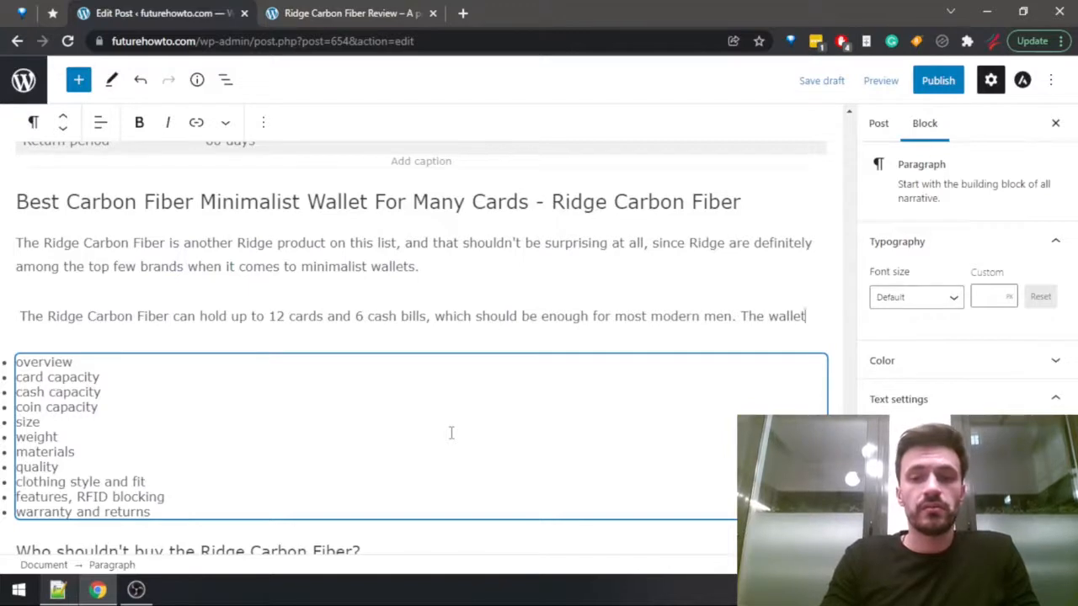
type(" is not ")
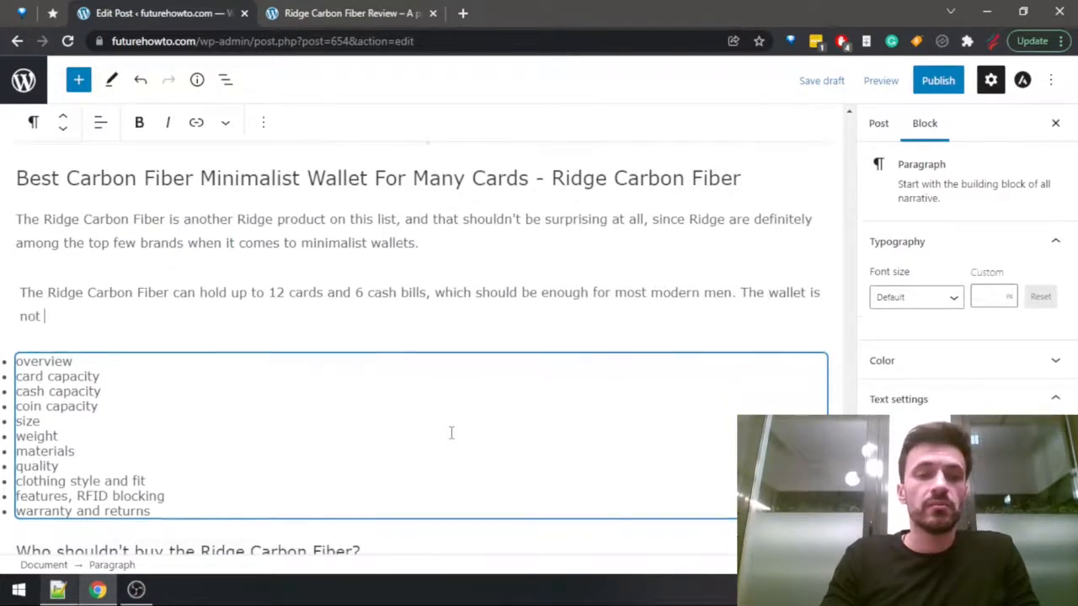
type("meant for keeping coins.")
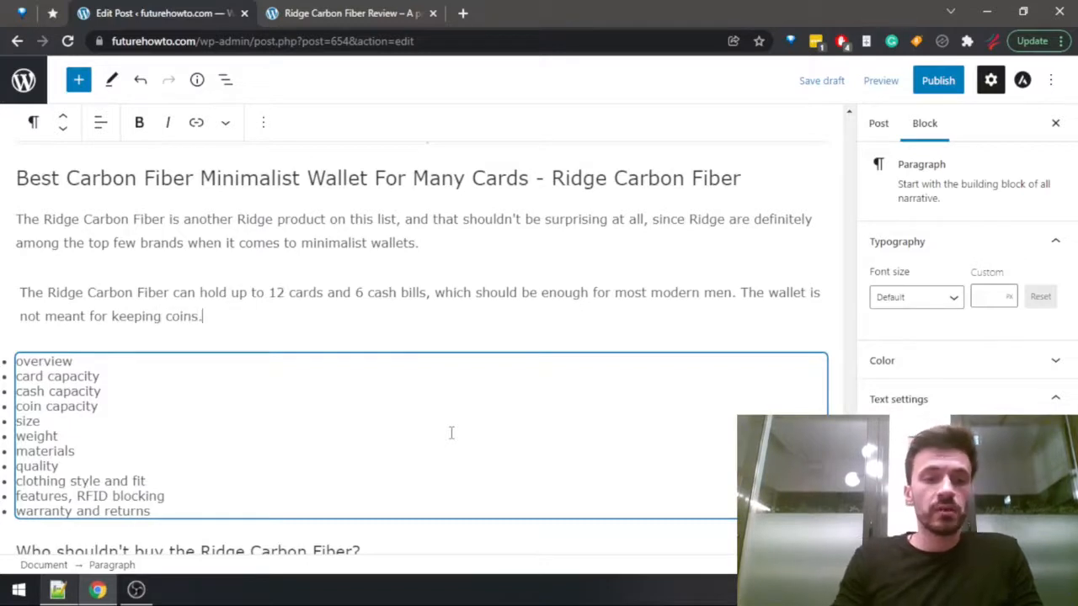
Delete the overview, card capacity, cash capacity and coin capacity bullets from the outline list and return to the end of the capacity paragraph.
left_click(451, 433)
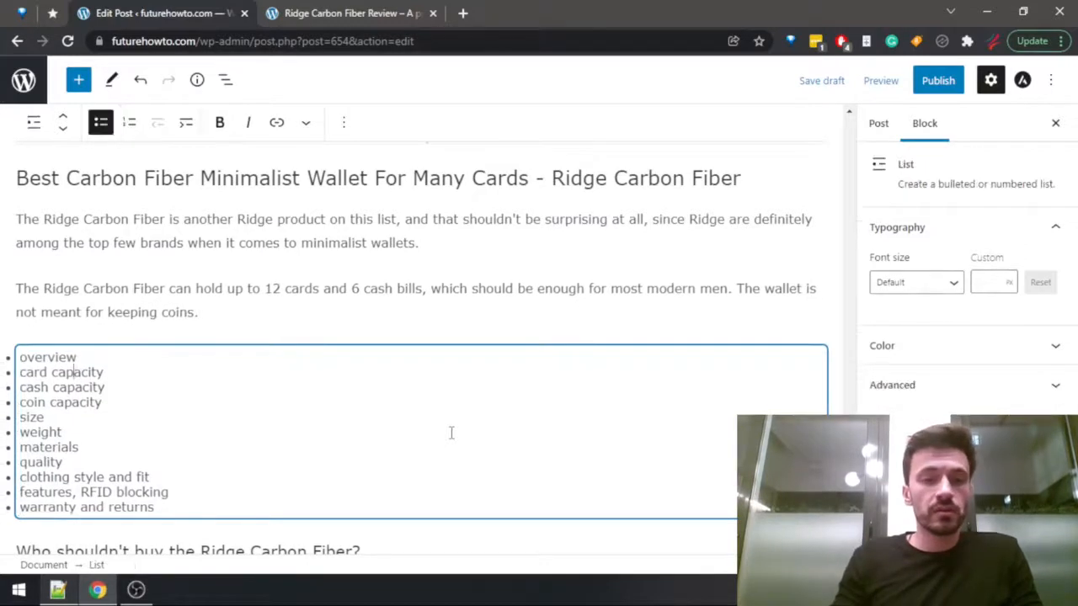
left_click_drag(116, 402, 7, 356)
key("BackSpace")
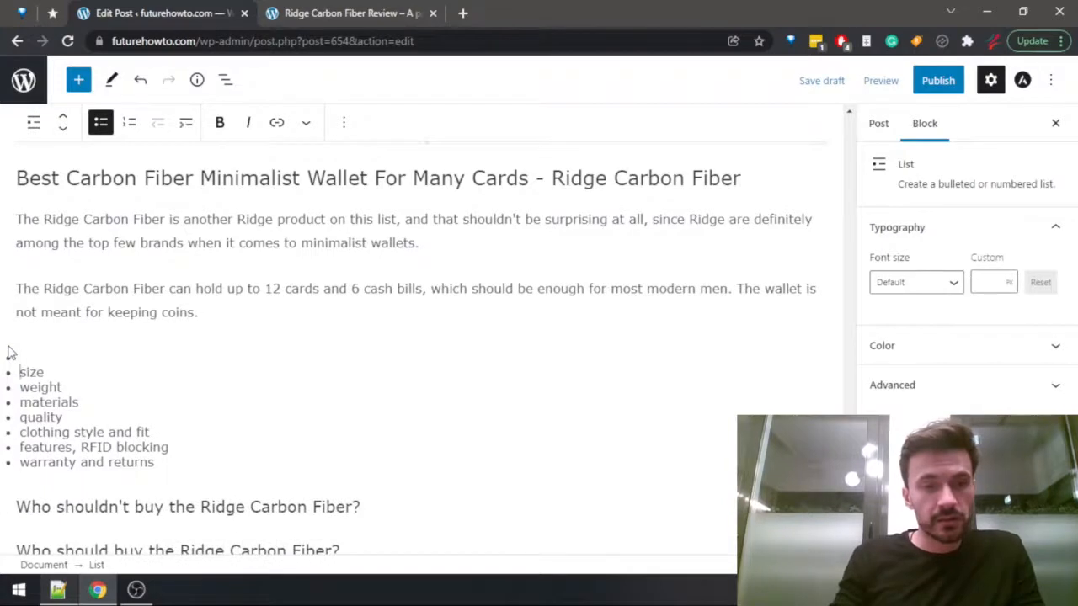
left_click(202, 322)
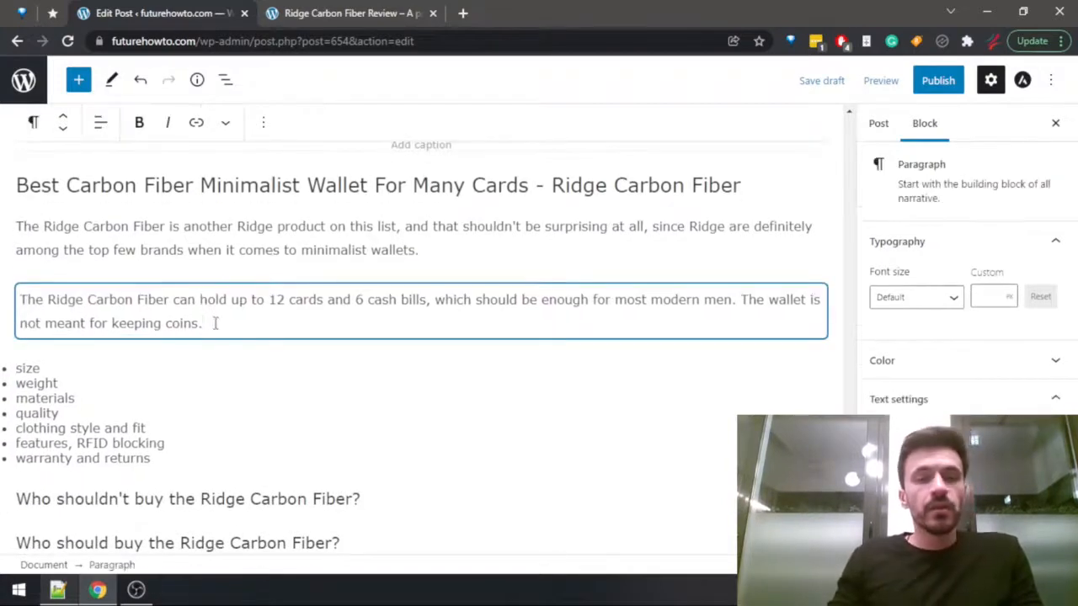
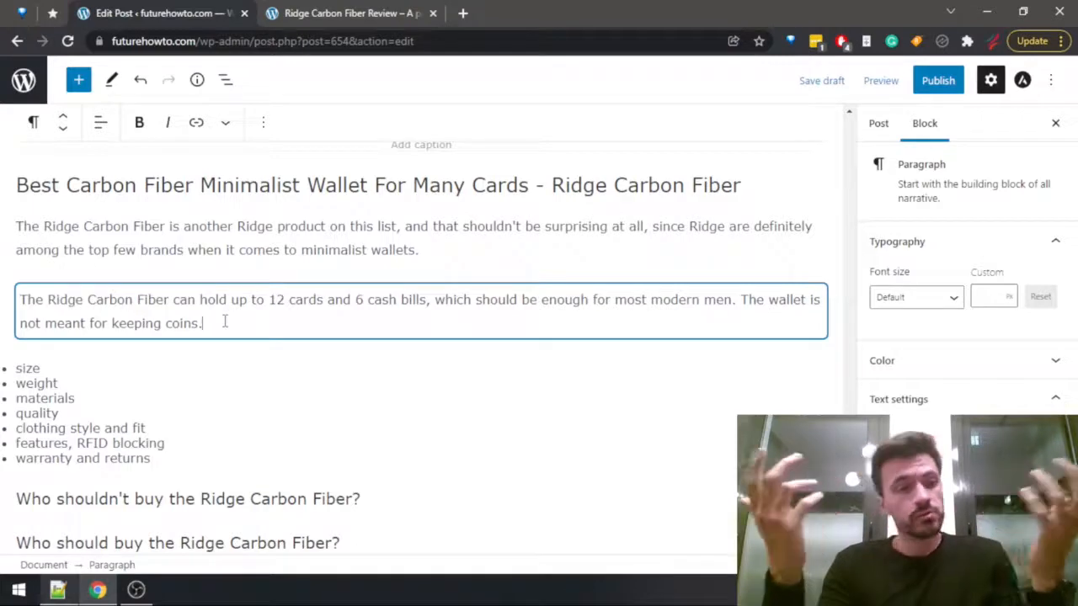
Add an empty paragraph after the capacity paragraph, search the Ridge Carbon Fiber review for "size", and return to the post.
key("Return")
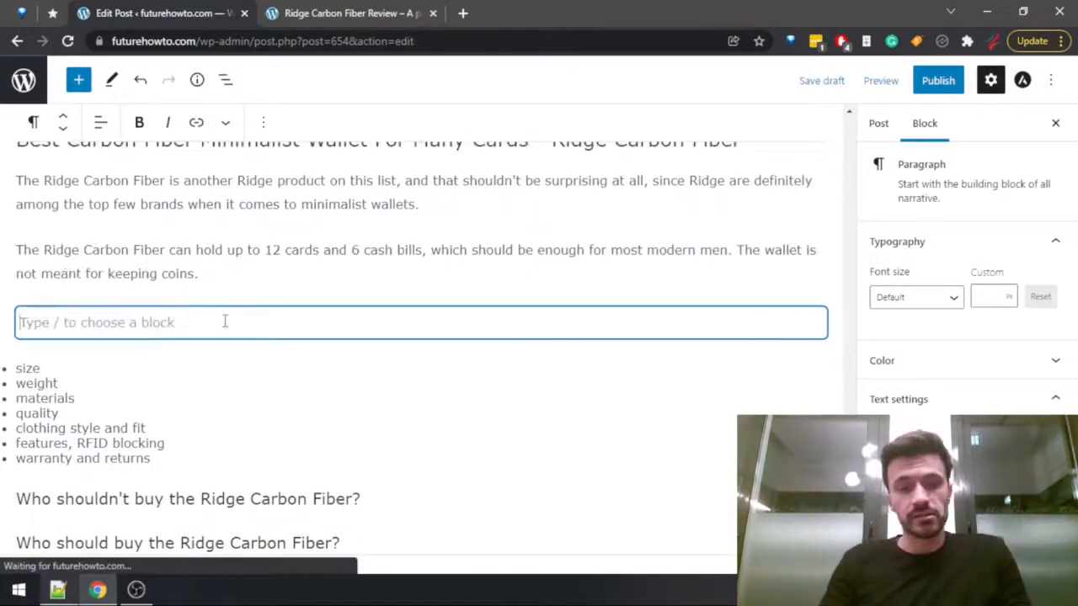
key("ctrl+Tab")
key("ctrl+f")
type("size")
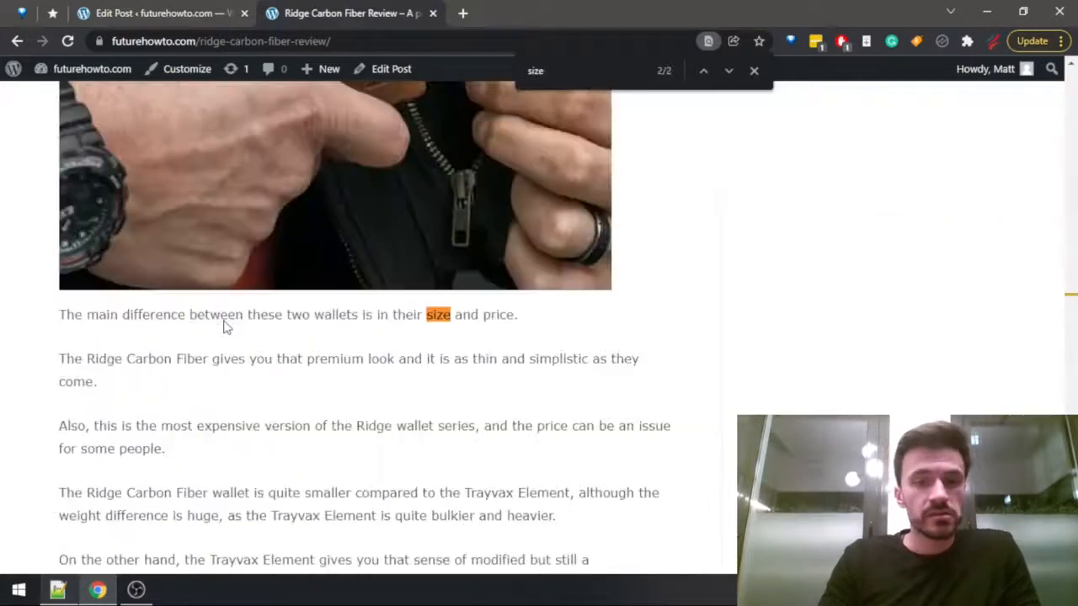
key("BackSpace")
key("BackSpace")
key("BackSpace")
key("BackSpace")
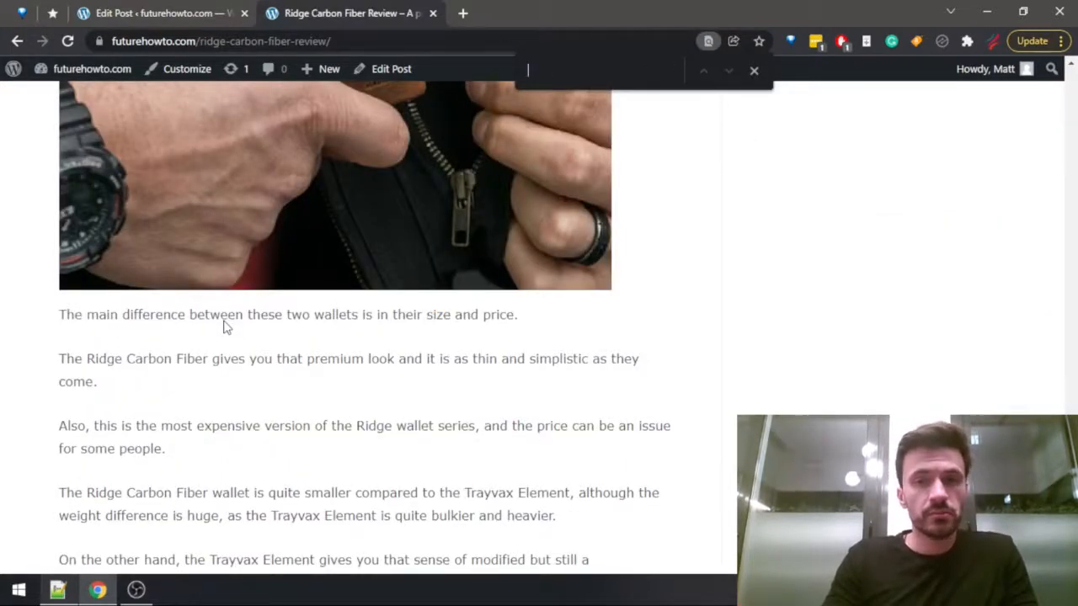
type("size")
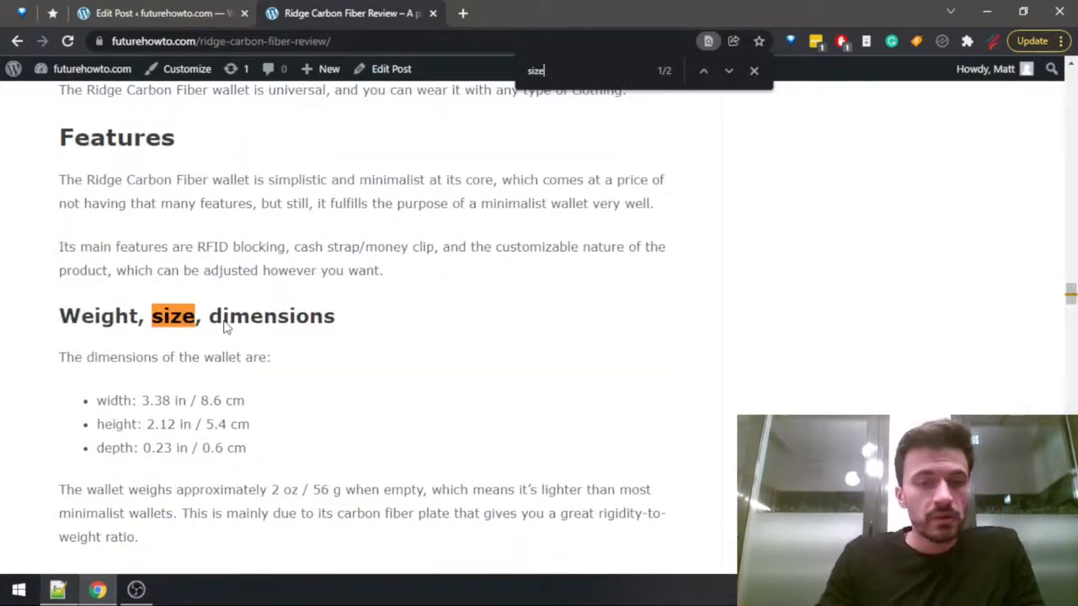
key("ctrl+shift+Tab")
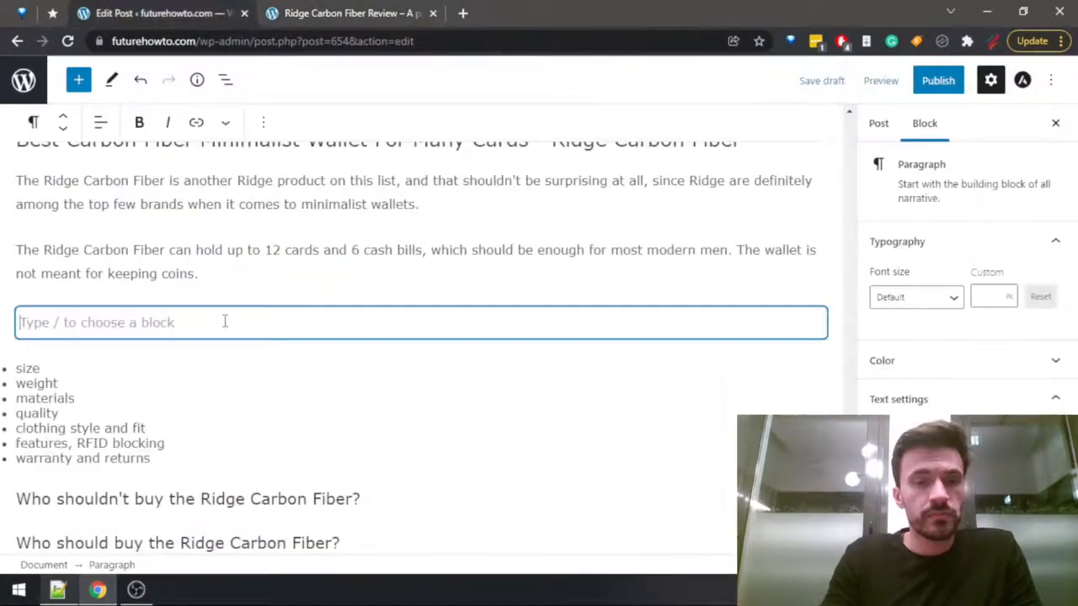
Begin the third paragraph with "Since the wallet is made out of carbon fiber, it will be very tough and also".
type("The wei")
key("ctrl+BackSpace")
key("ctrl+BackSpace")
type("Sin")
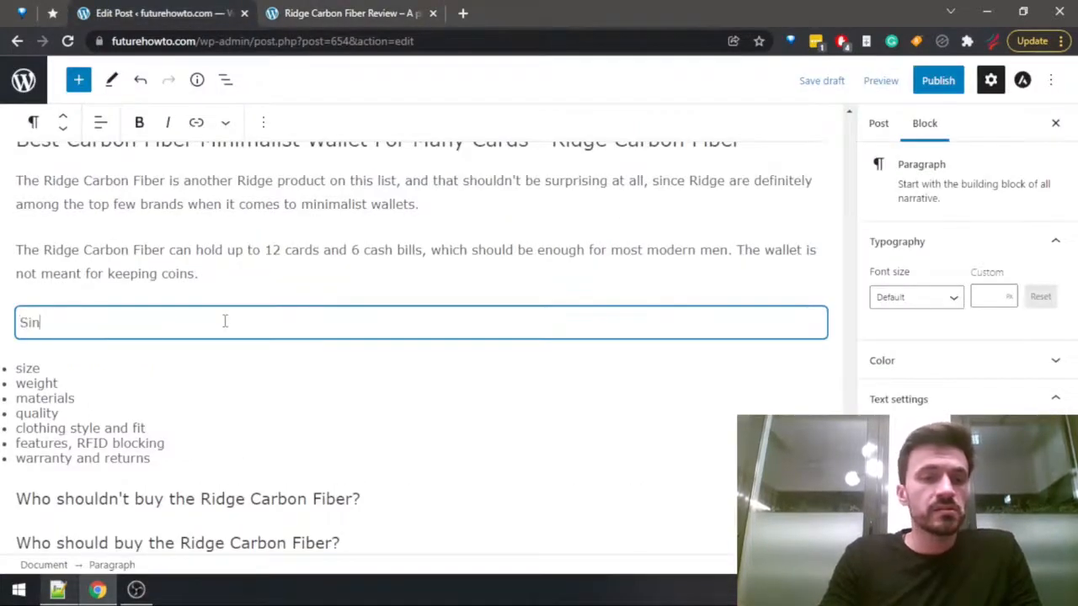
type("ce the wallet is ma")
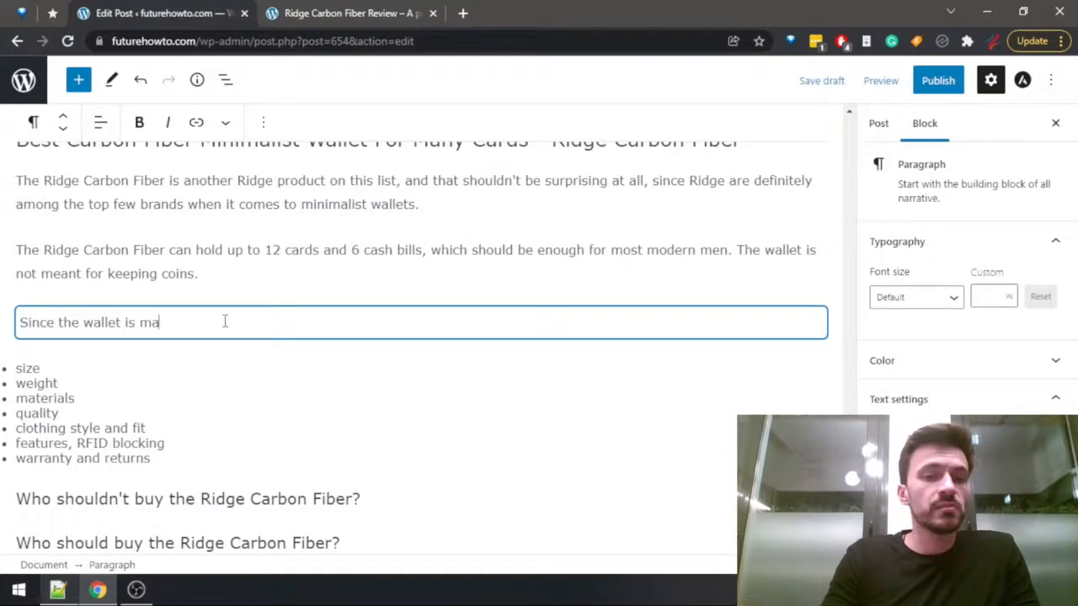
type("de out of ")
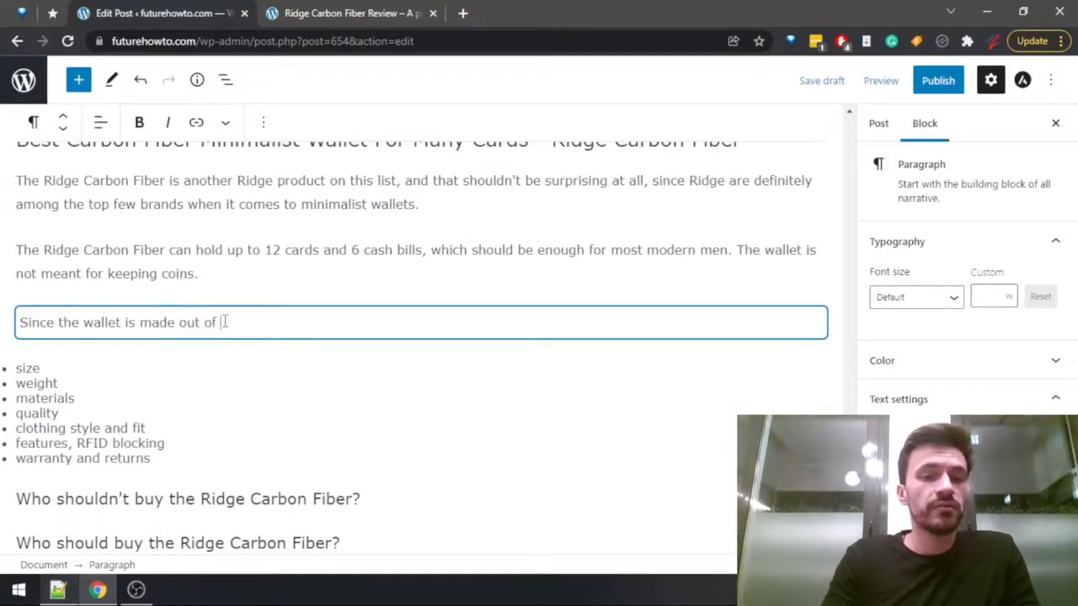
type("carbon fiber, it")
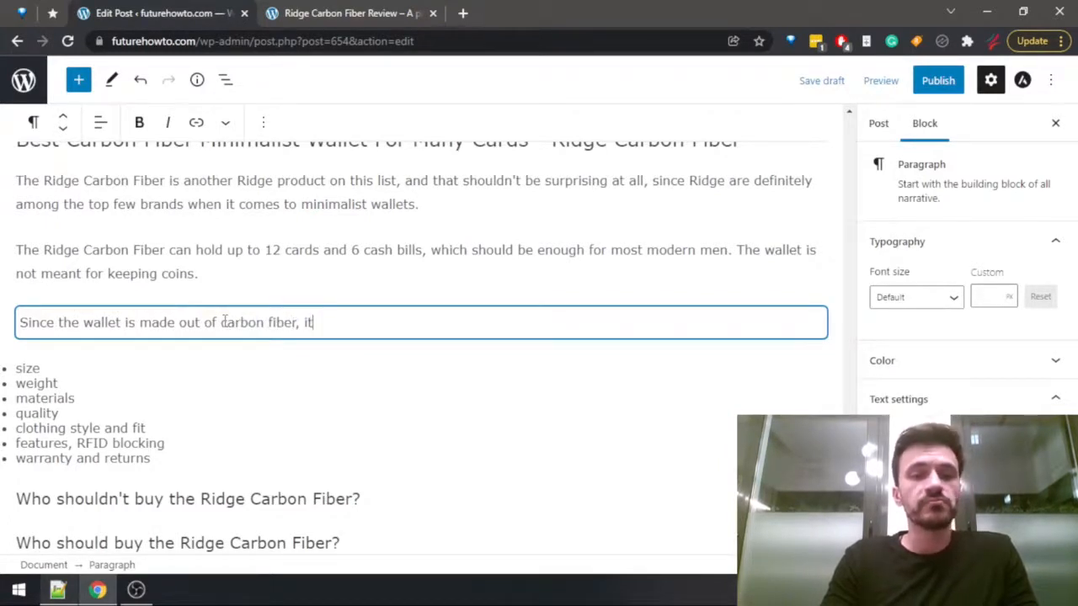
type(" will be ")
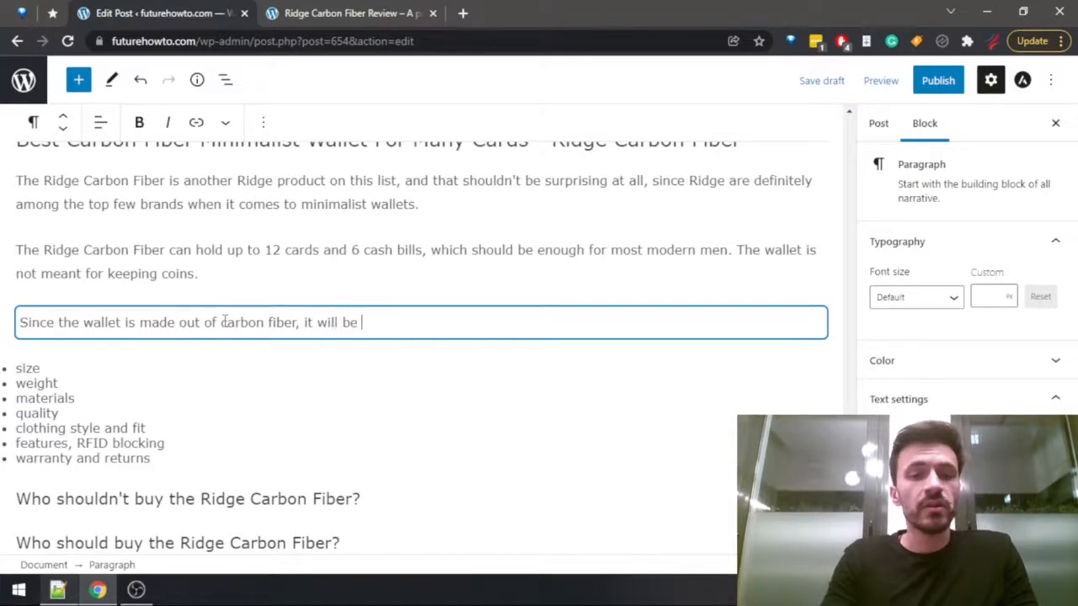
type("very tough and also")
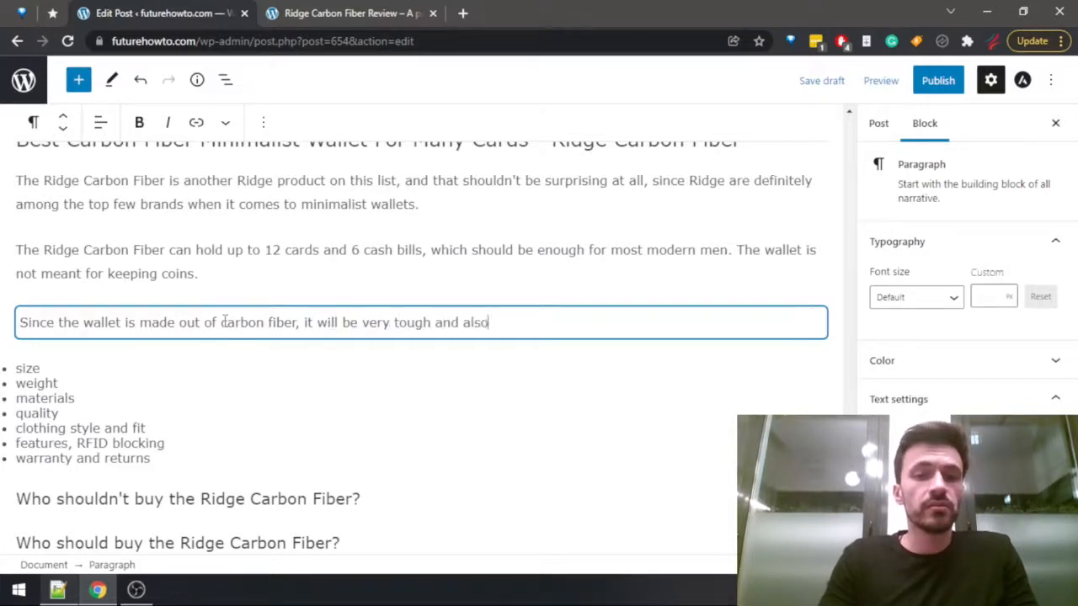
Check the weight and size section of the review and complete the carbon fiber sentence with "quite light in weight as well.".
key("ctrl+Tab")
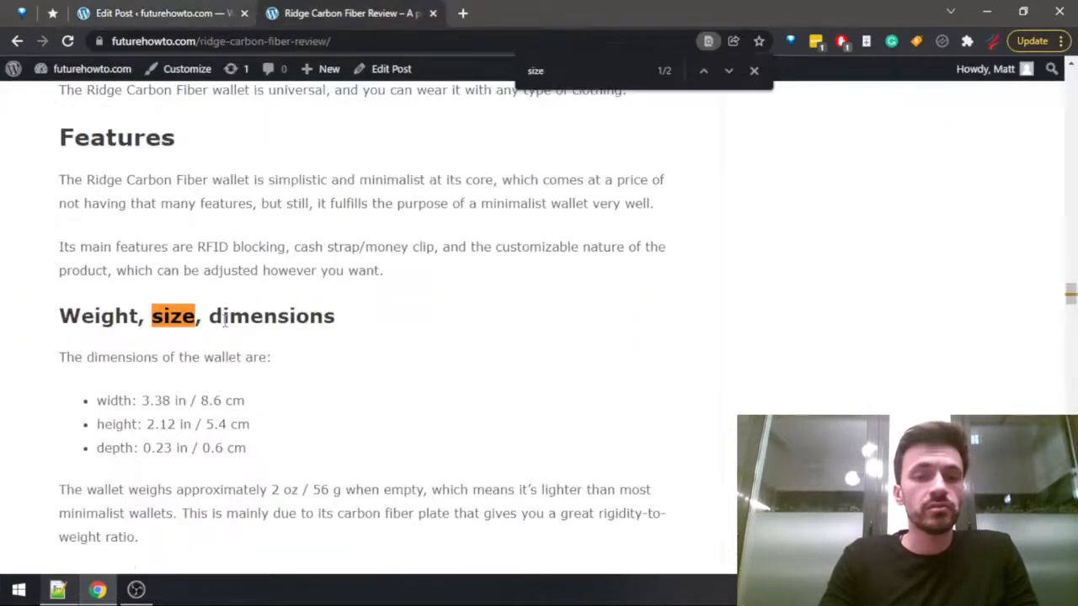
key("ctrl+shift+Tab")
type("q")
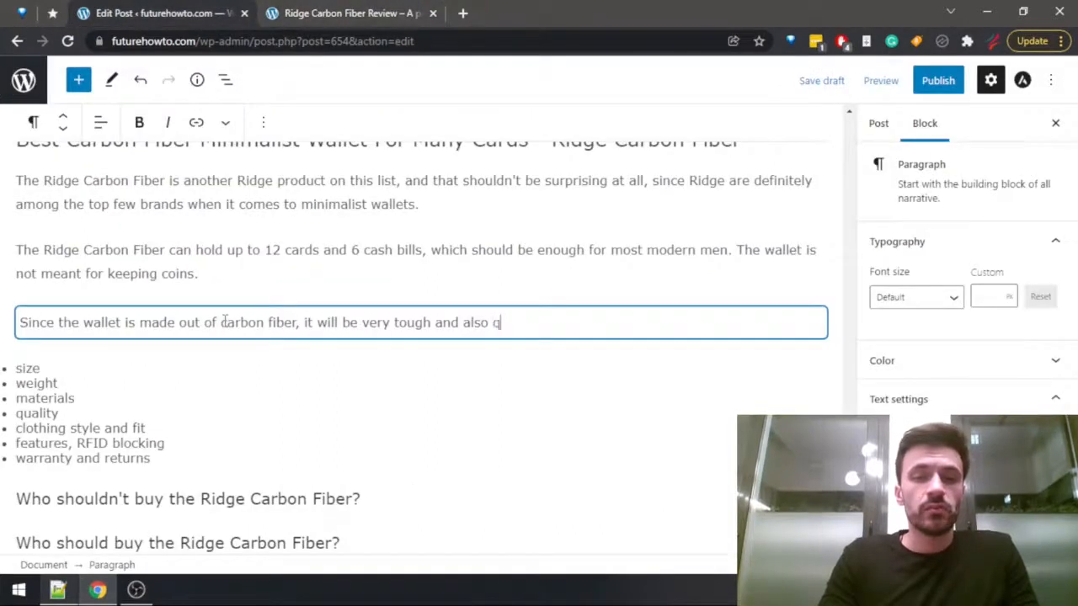
type("uite light in ew")
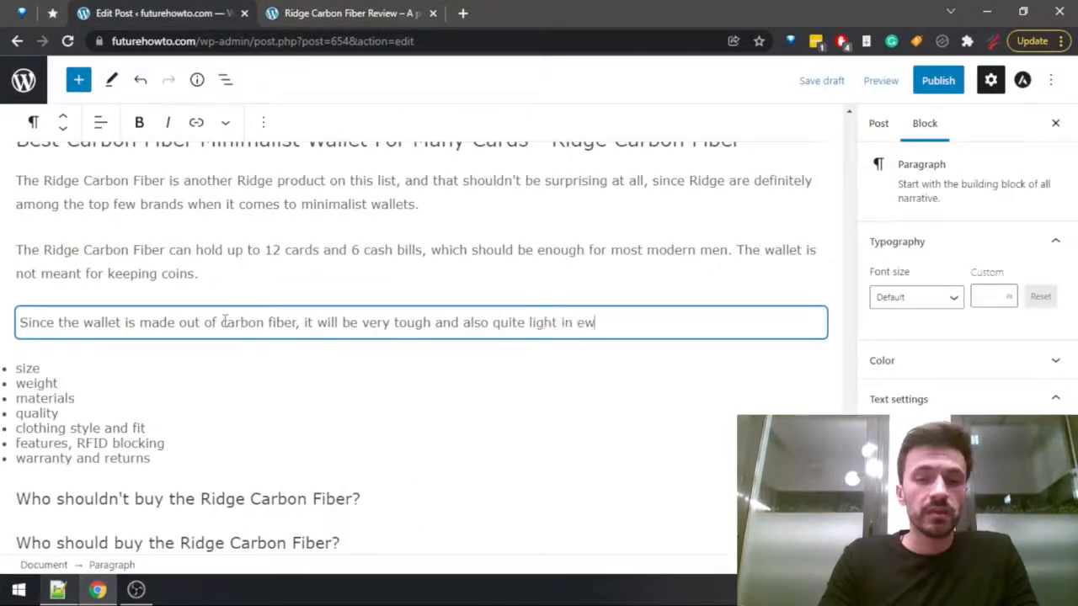
key("BackSpace")
key("BackSpace")
type("weight")
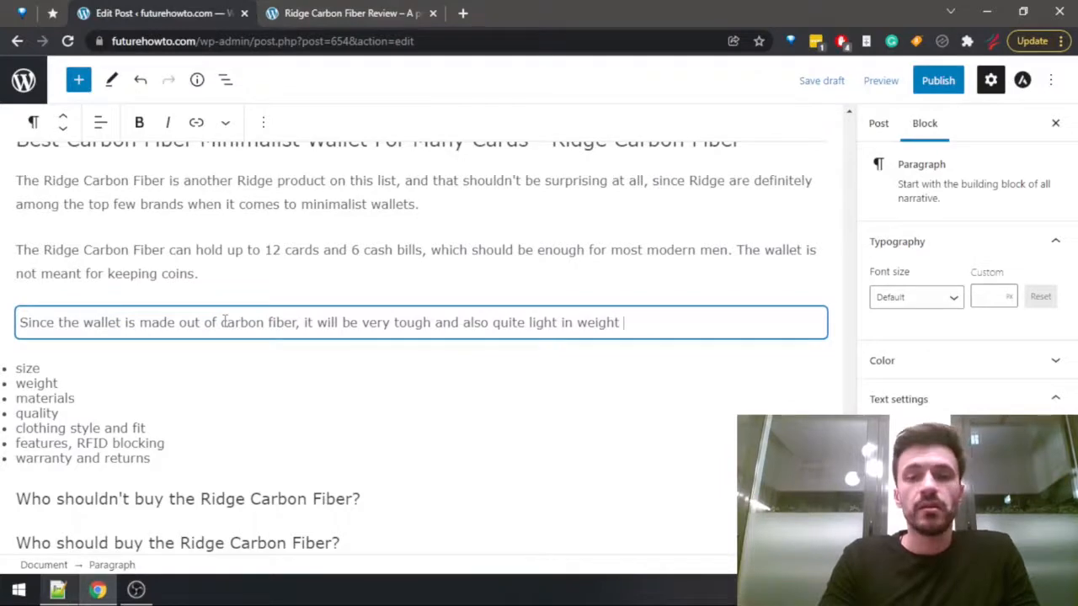
type("as well.")
key("ctrl+Tab")
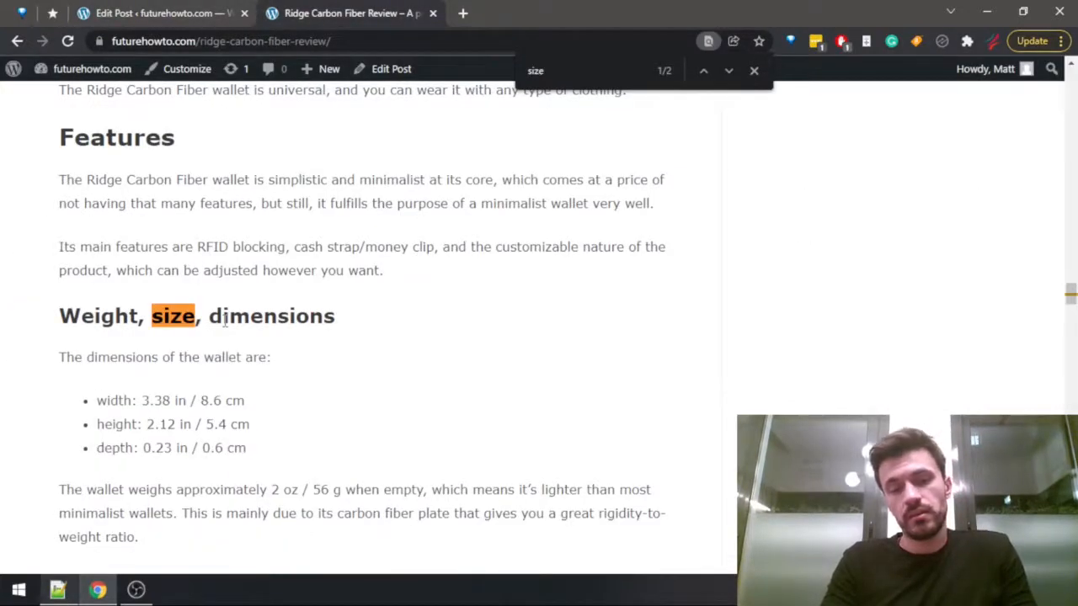
key("ctrl+shift+Tab")
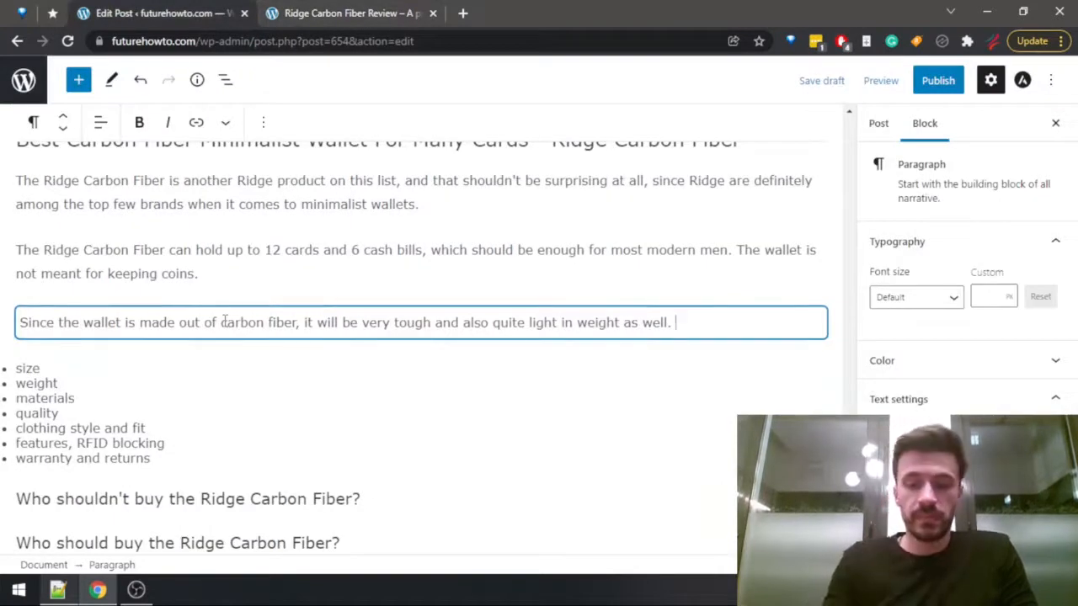
key("BackSpace")
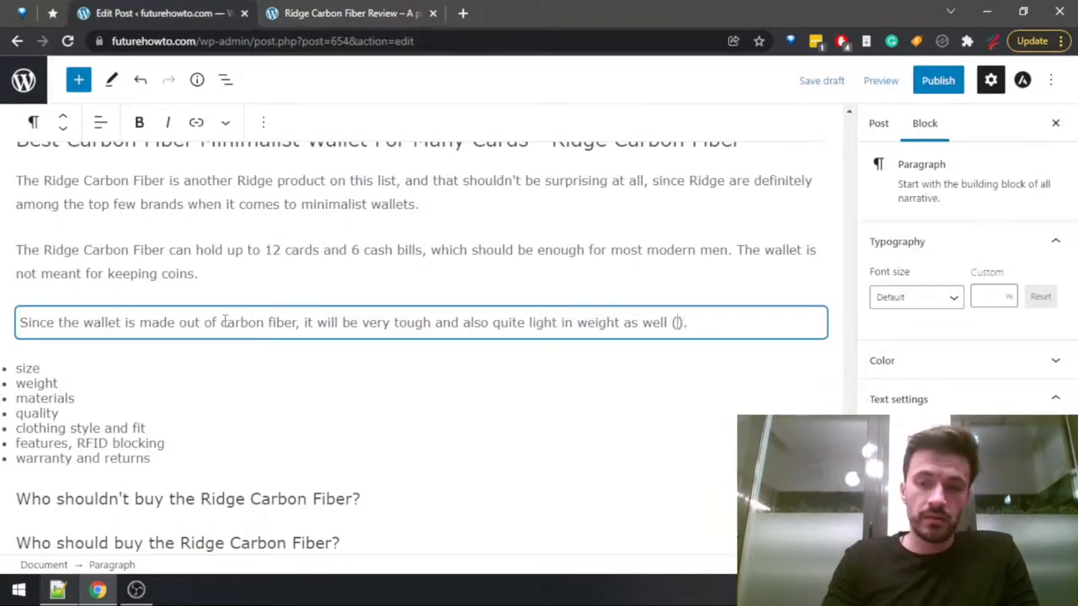
type("weight")
key("BackSpace")
key("BackSpace")
key("BackSpace")
key("BackSpace")
key("BackSpace")
key("BackSpace")
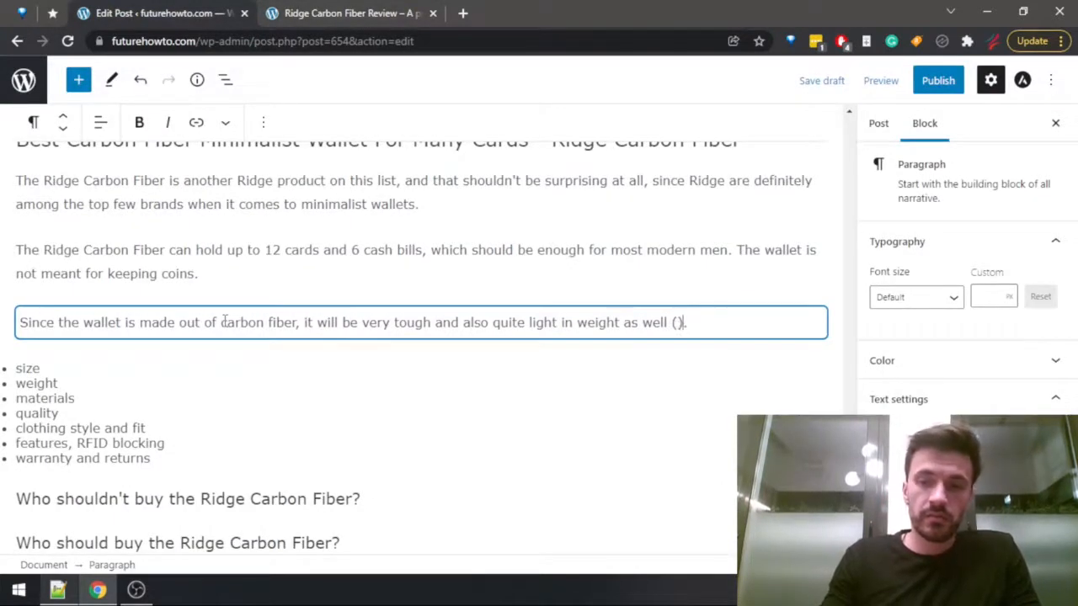
key("shift+Left")
key("shift+Left")
key("shift+Left")
key("Right")
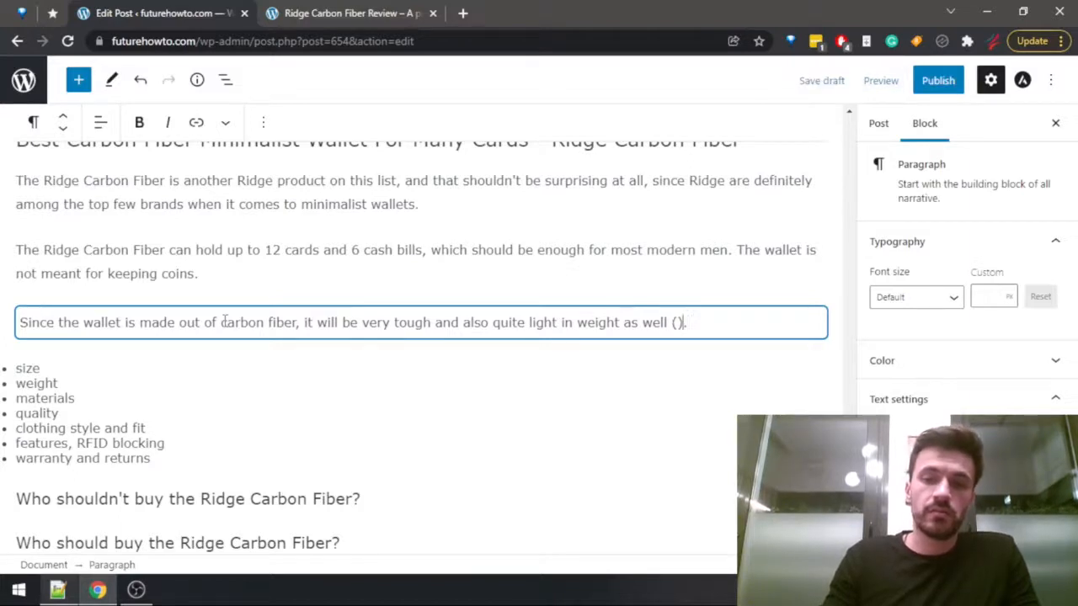
key("BackSpace")
key("BackSpace")
key("BackSpace")
Continue the carbon fiber paragraph with "In fact, with a weight of just" and consult the review for the wallet's weight.
type("In fac")
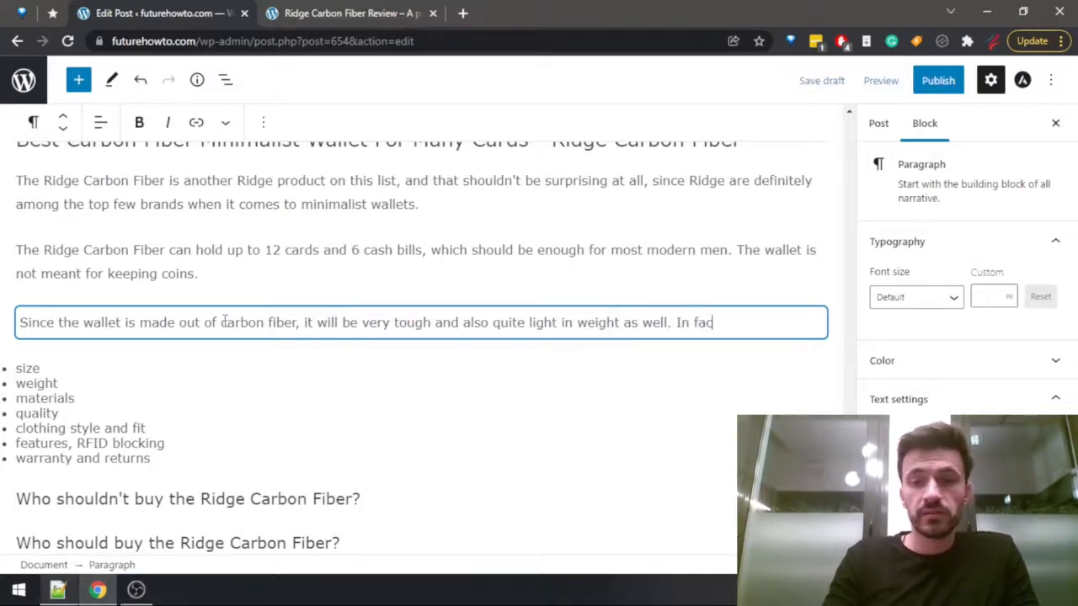
type("t, with a weight ")
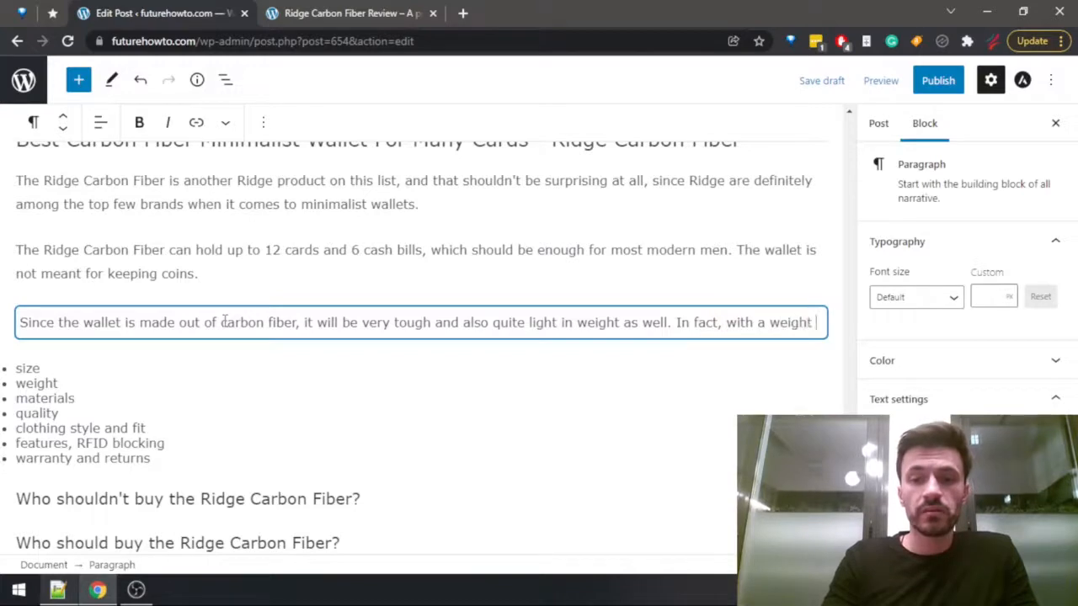
type("of just")
key("ctrl+Tab")
key("ctrl+shift+Tab")
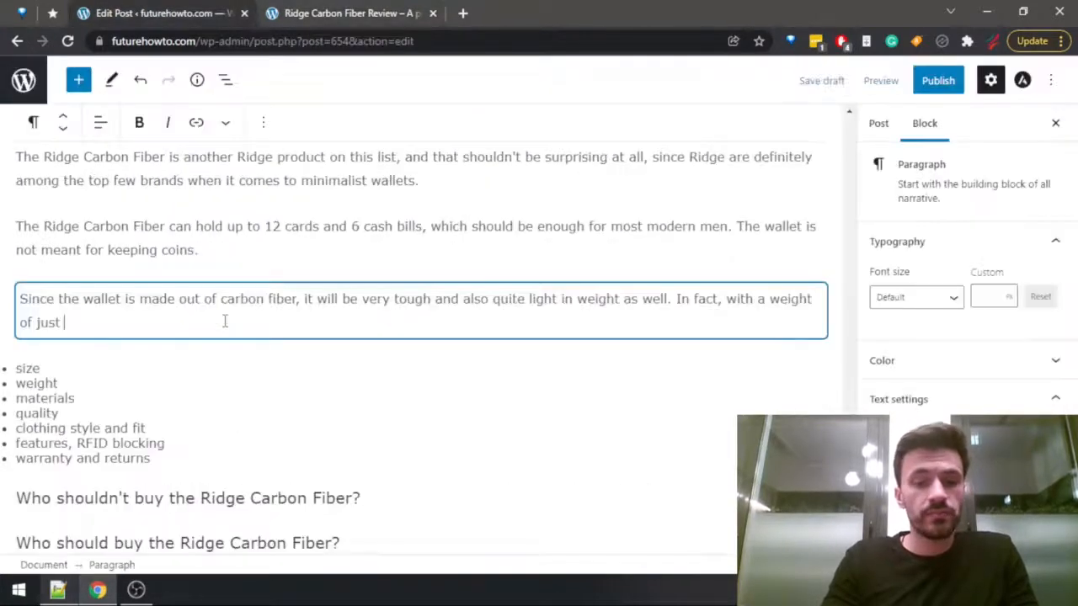
Extend the weight sentence with "2 oz / 56 g, this is", taking the figures from the review.
type("22")
type("oz /")
key("ctrl+Tab")
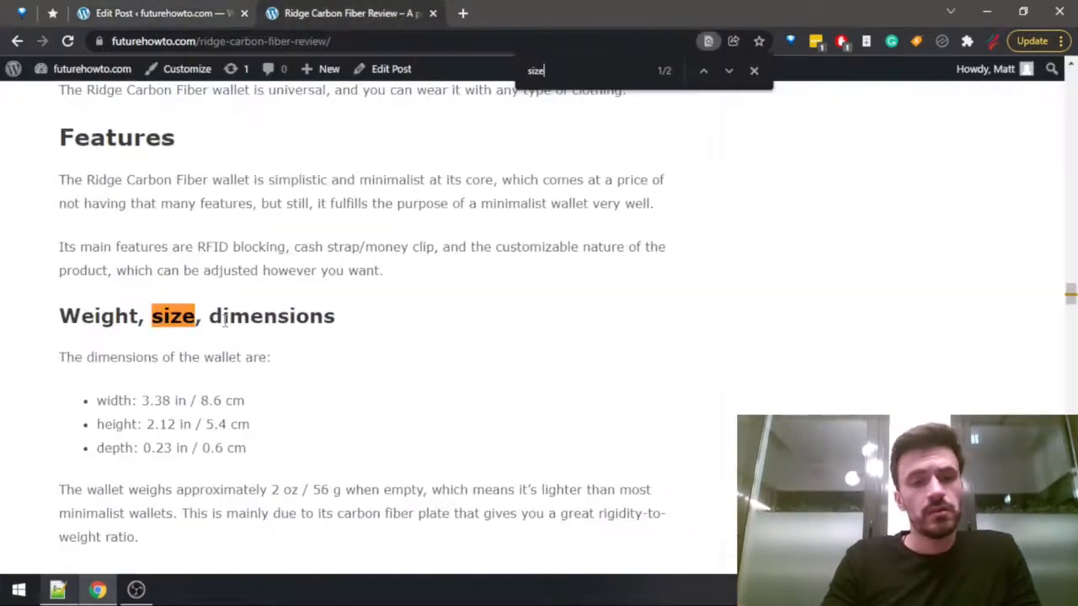
key("ctrl+shift+Tab")
type("56 g, this is")
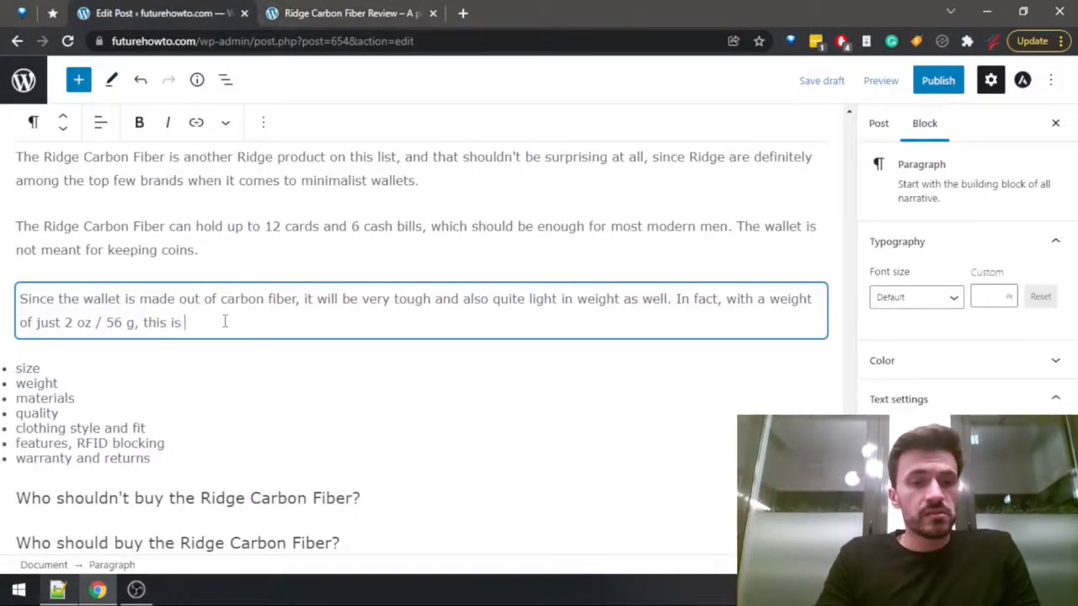
key("BackSpace")
key("BackSpace")
key("BackSpace")
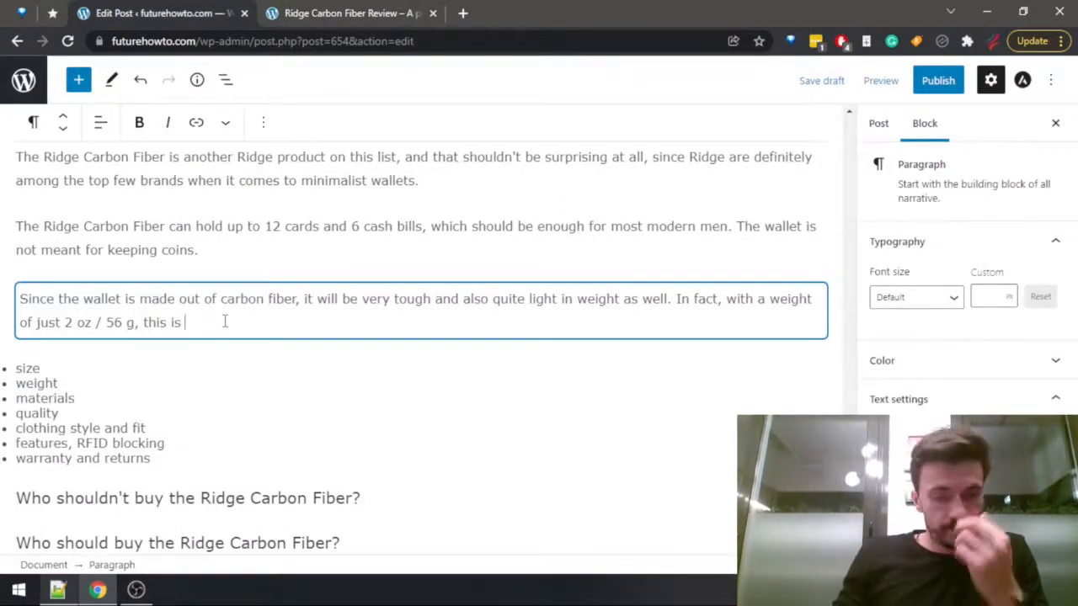
Open the FutureHowTo spreadsheet in Google Sheets and compare the Ridge Carbon Fiber's weight with the other wallets on the Wallets Data sheet.
scroll(419, 308, "down", 4)
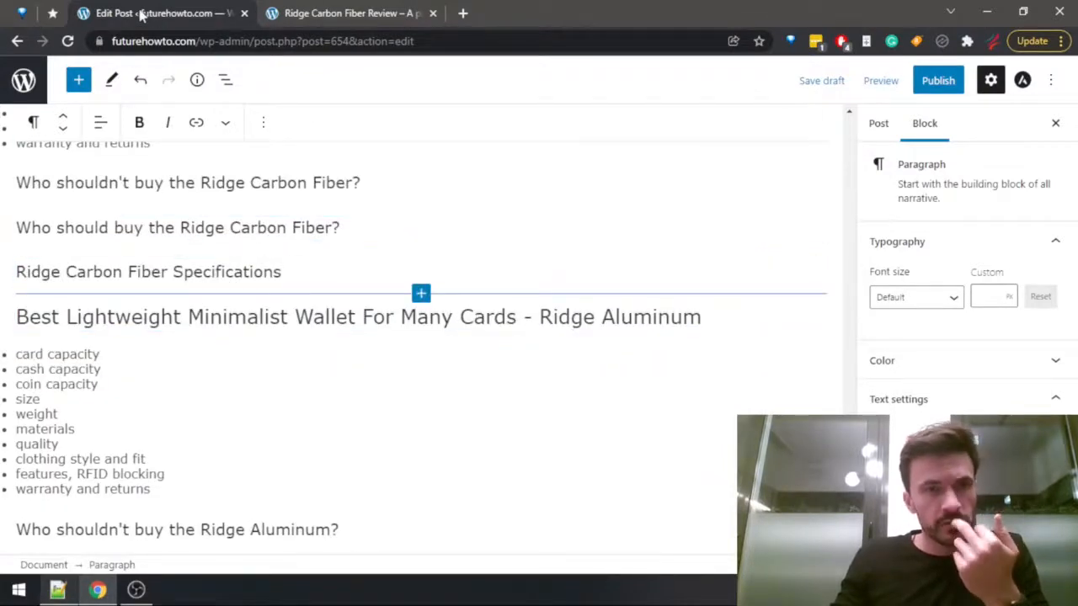
left_click(463, 14)
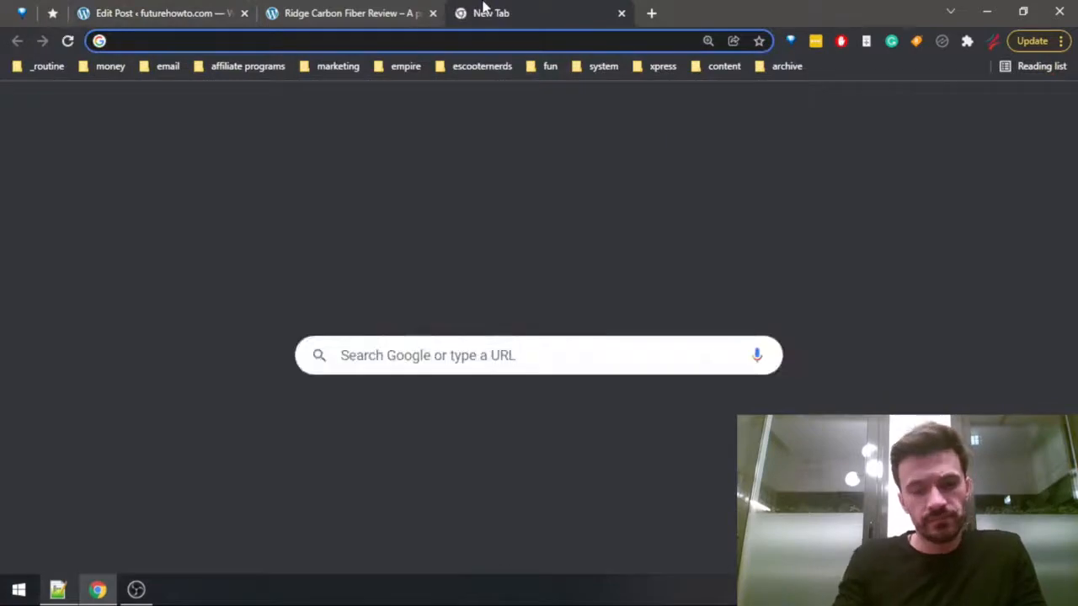
type("future")
key("BackSpace")
key("BackSpace")
key("BackSpace")
key("BackSpace")
key("BackSpace")
key("BackSpace")
key("BackSpace")
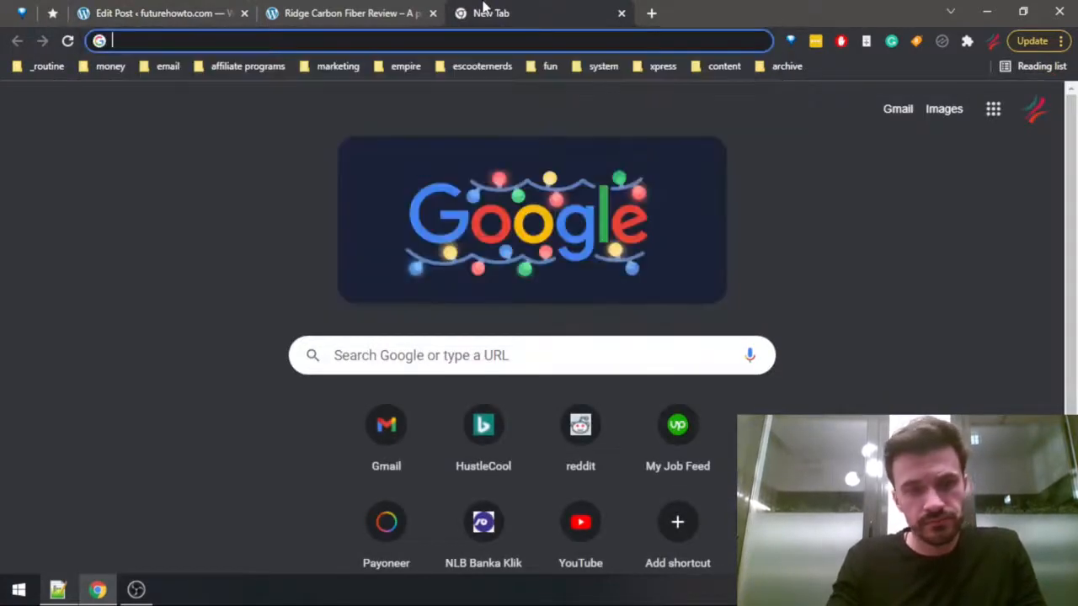
type("she")
key("Down")
key("Down")
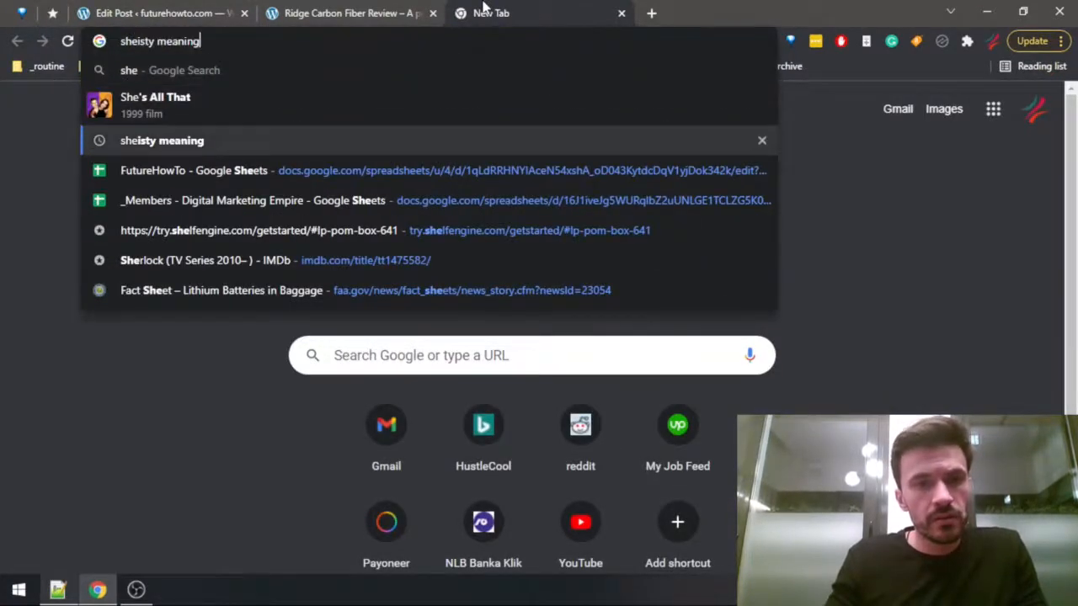
key("Return")
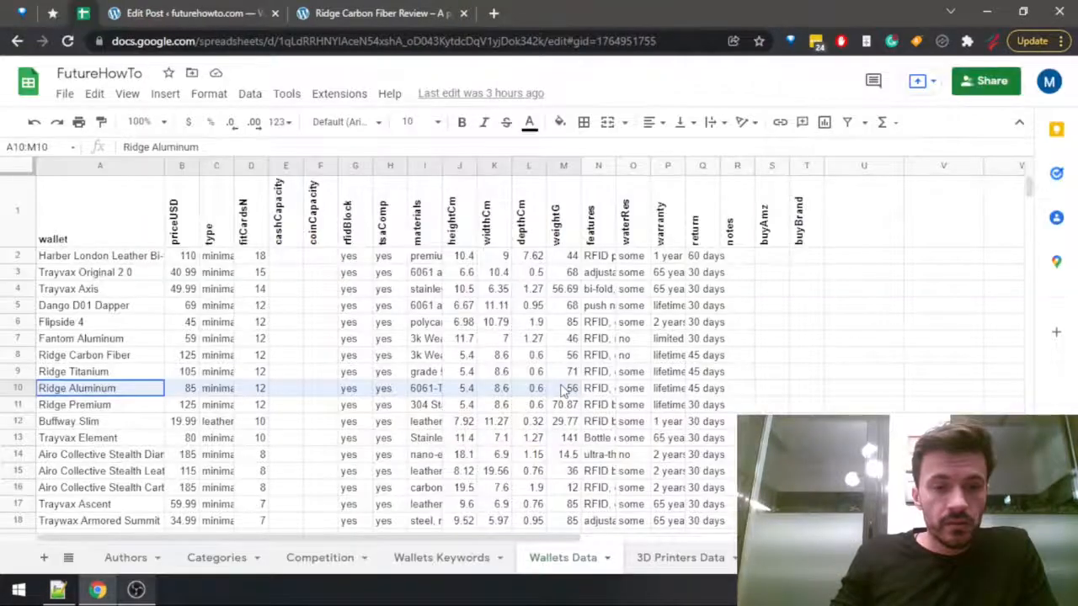
left_click(566, 389)
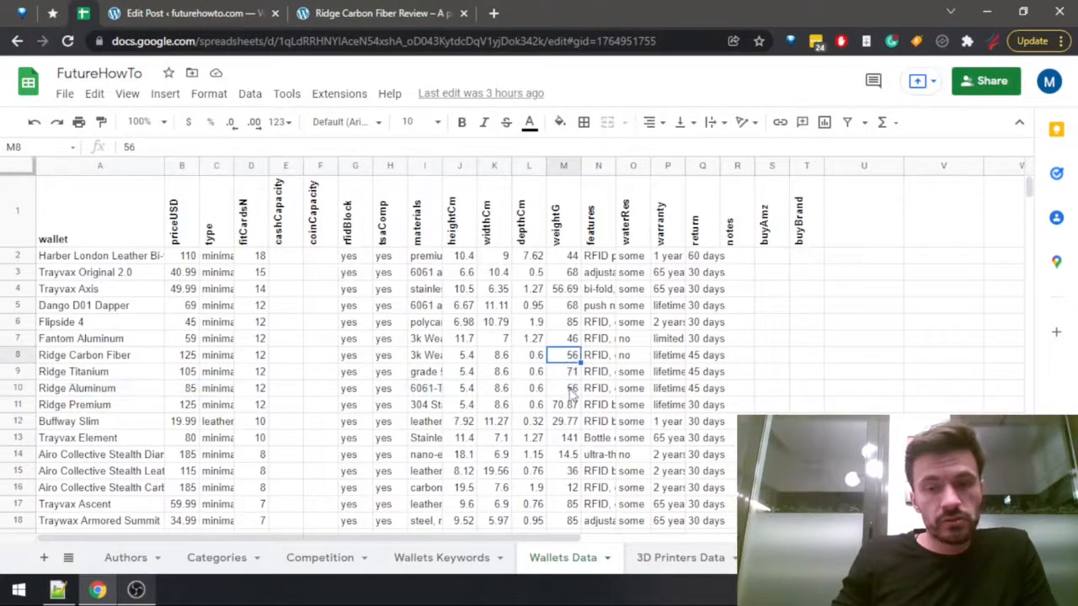
Turn the "Best Lightweight Minimalist Wallet For Many Cards - Ridge Aluminum" paragraph in the post into a level 3 heading.
left_click(371, 13)
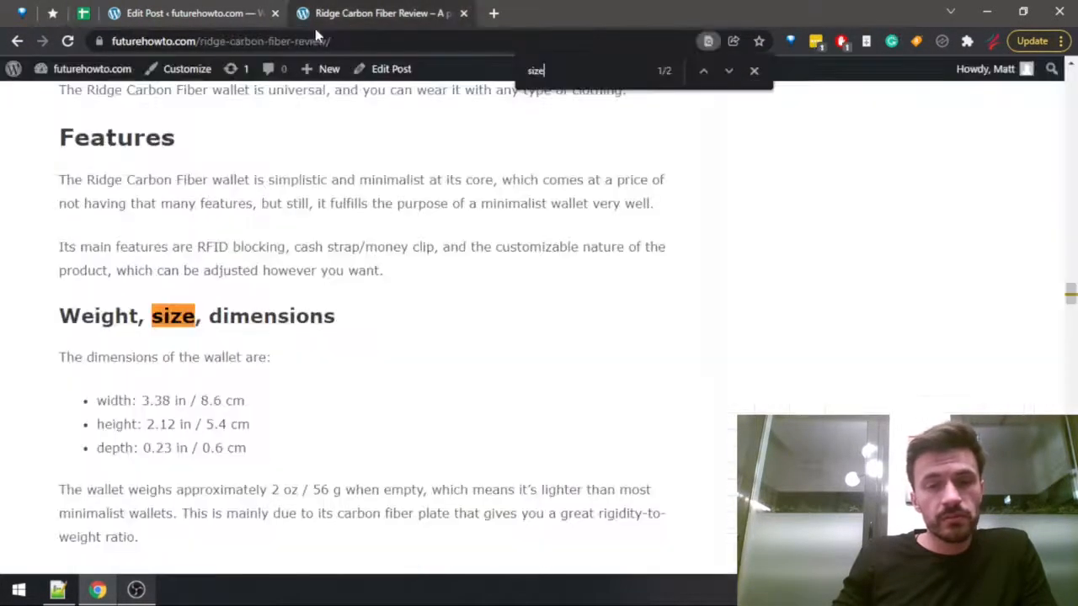
left_click(217, 10)
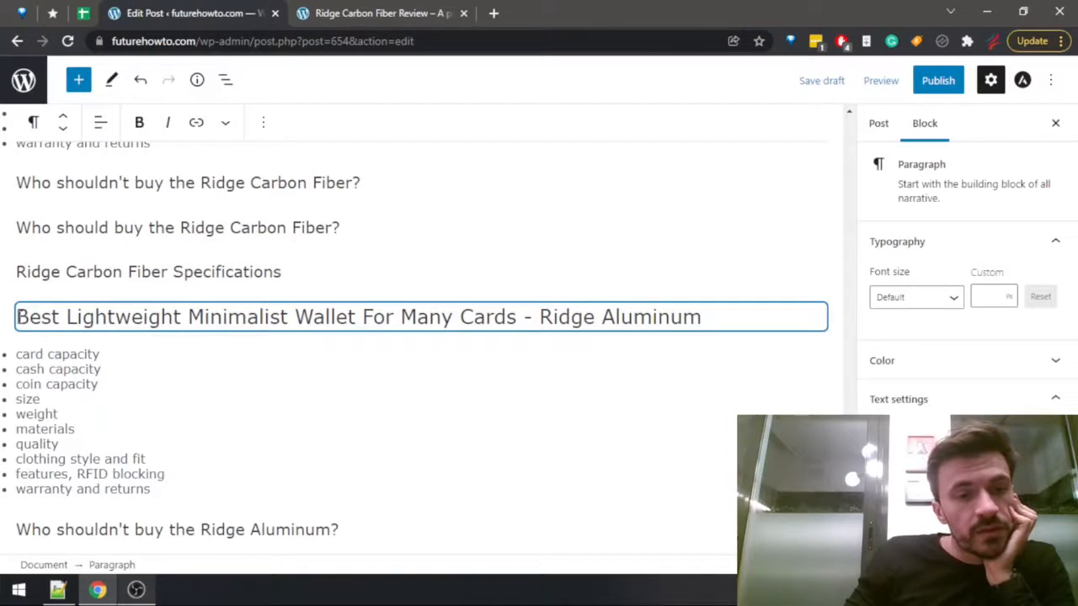
type("###")
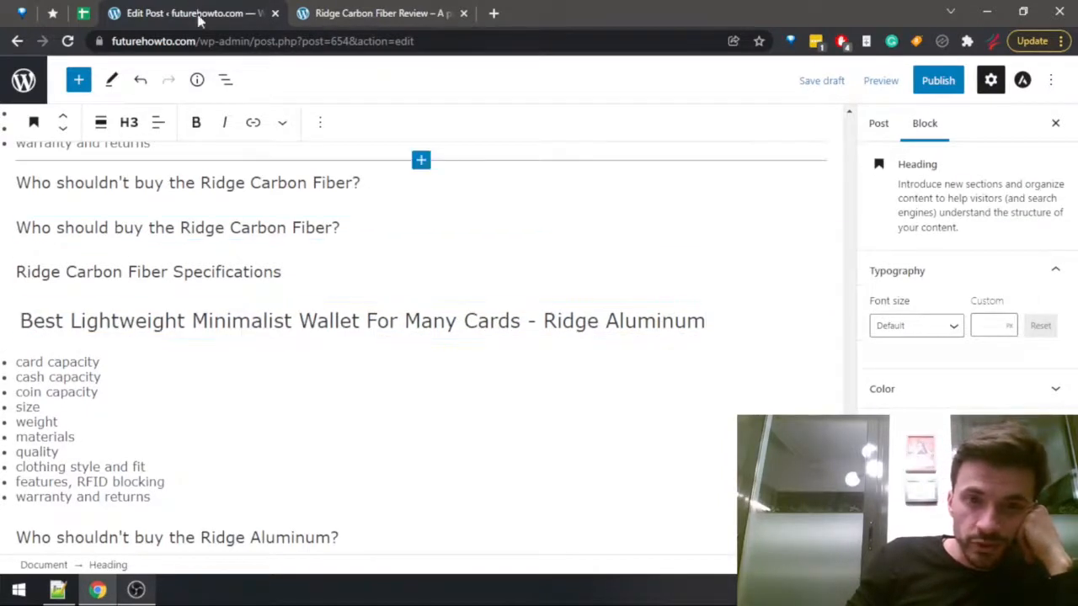
Return to the Wallets Data sheet and compare the wallets' weightG values to find the lightest one among those fitting 12 or more cards.
left_click(351, 17)
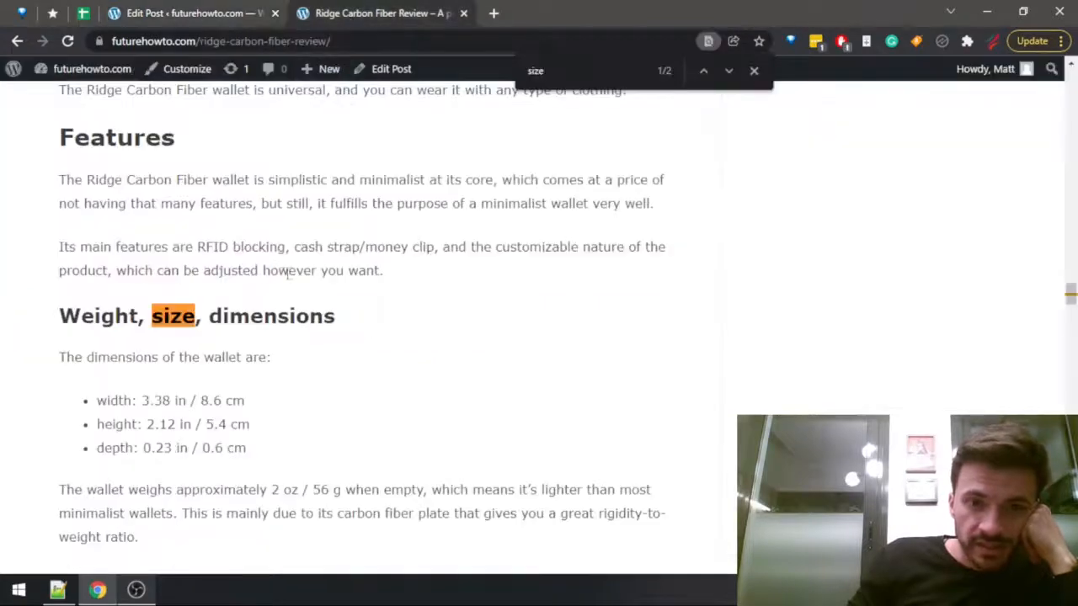
left_click(191, 11)
left_click(88, 14)
left_click(557, 396)
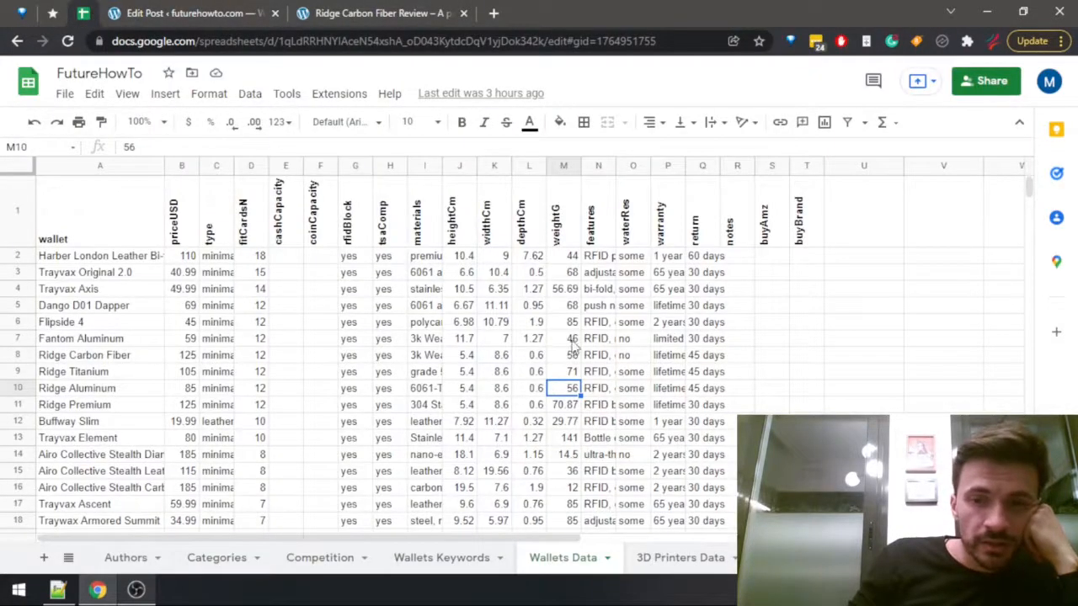
left_click(563, 258)
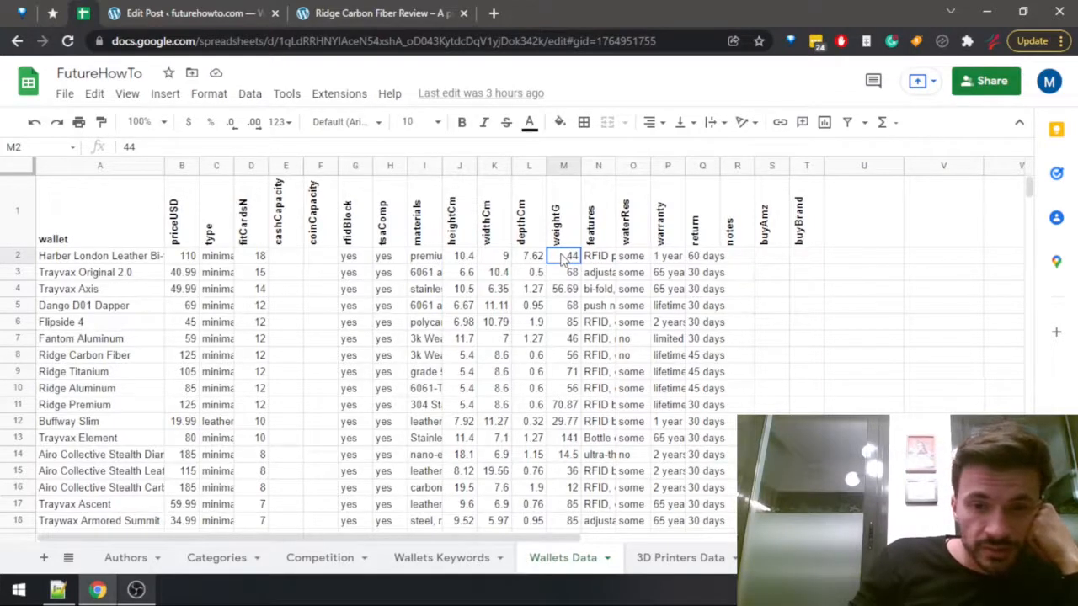
left_click_drag(563, 258, 569, 440)
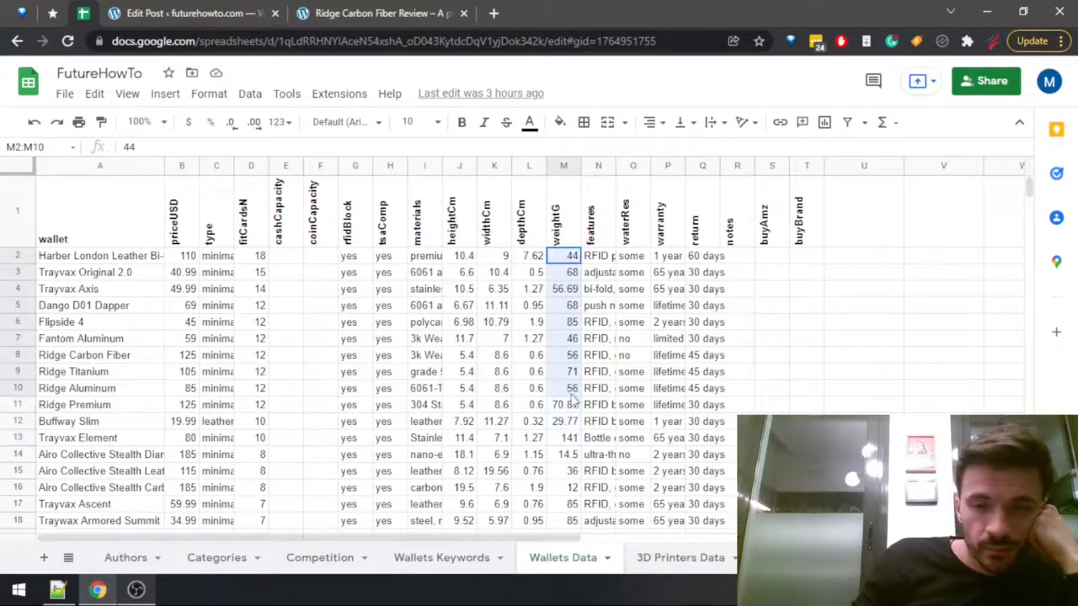
left_click_drag(573, 446, 575, 412)
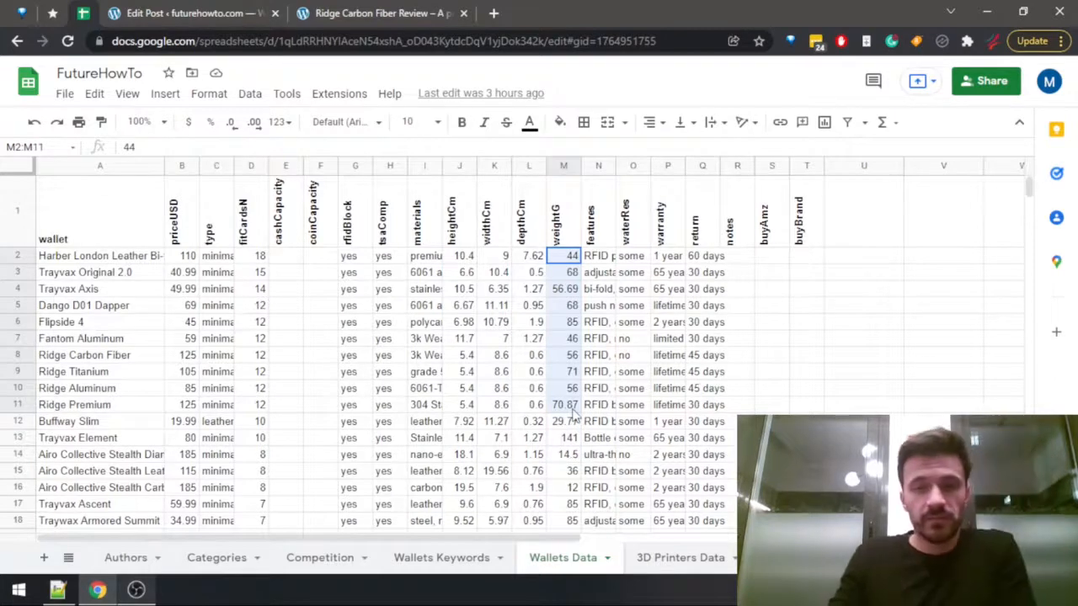
left_click(562, 371)
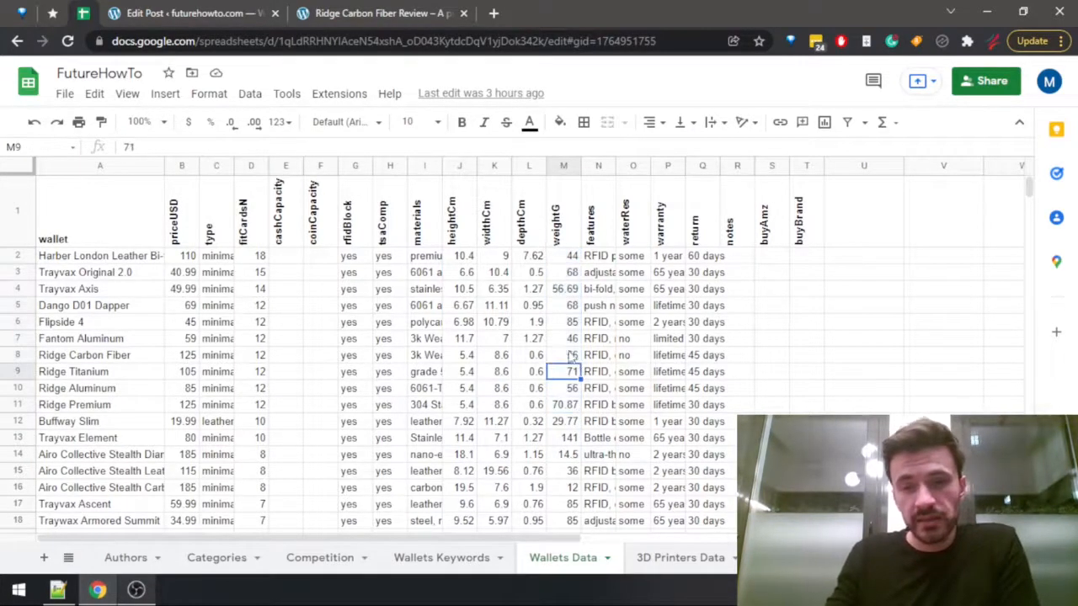
left_click(564, 338)
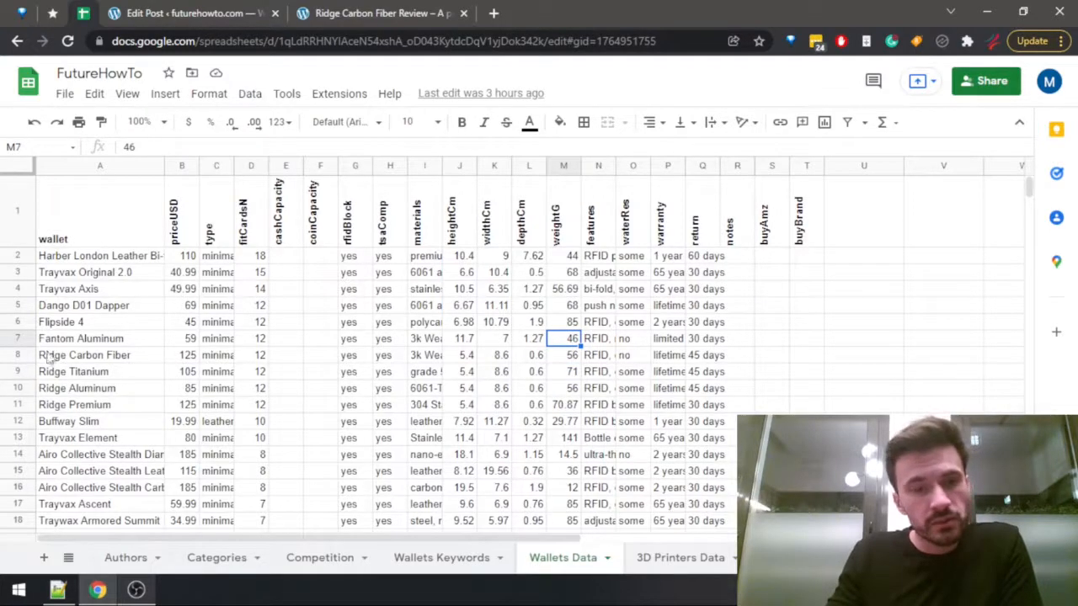
Replace "Ridge Aluminum" with "Fantom Aluminum" in the post's "Best Lightweight Minimalist Wallet For Many Cards" heading.
left_click(271, 12)
scroll(282, 243, "down", 4)
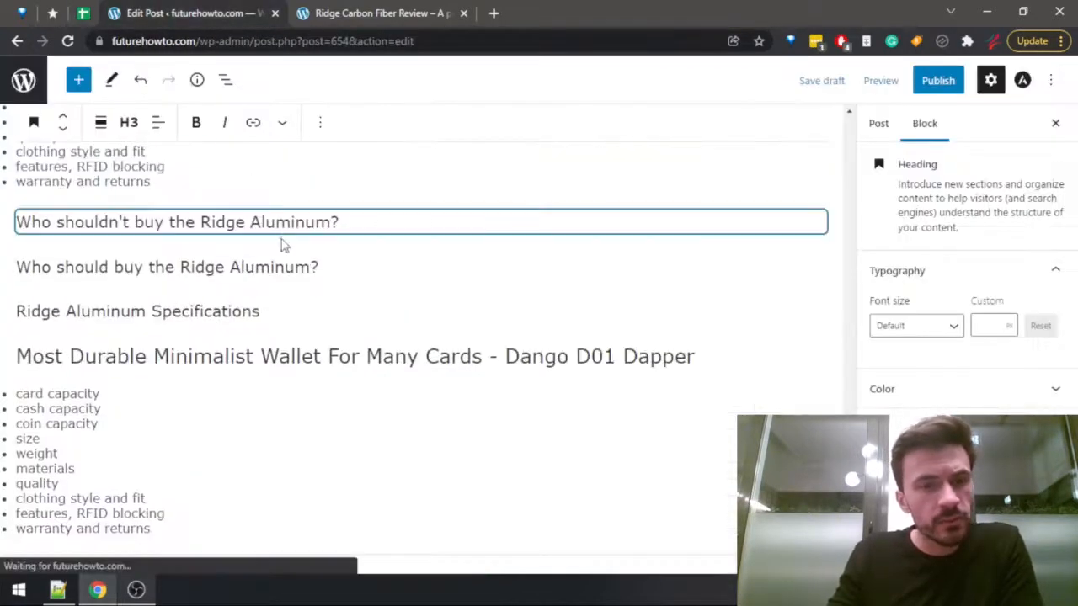
scroll(334, 265, "down", 4)
scroll(337, 265, "down", 15)
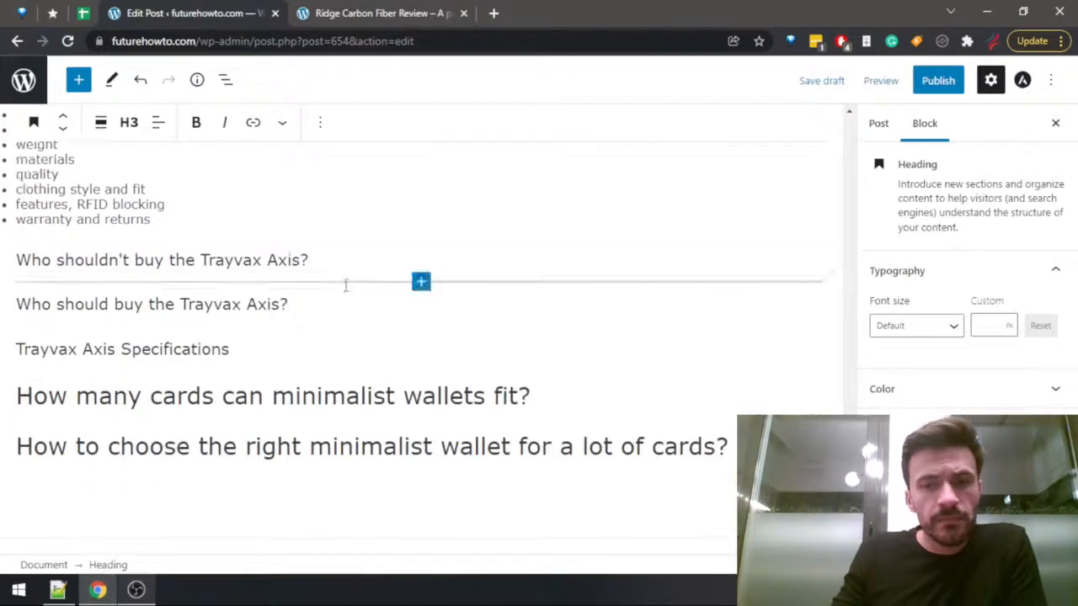
scroll(544, 412, "down", 6)
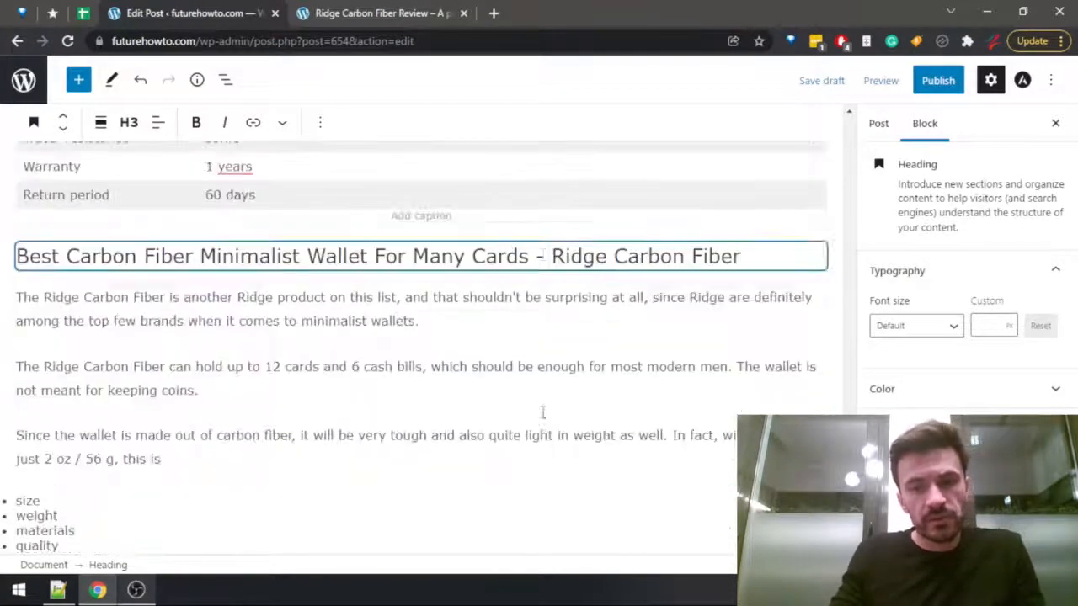
left_click_drag(543, 453, 707, 454)
type("Fantom Aluminum")
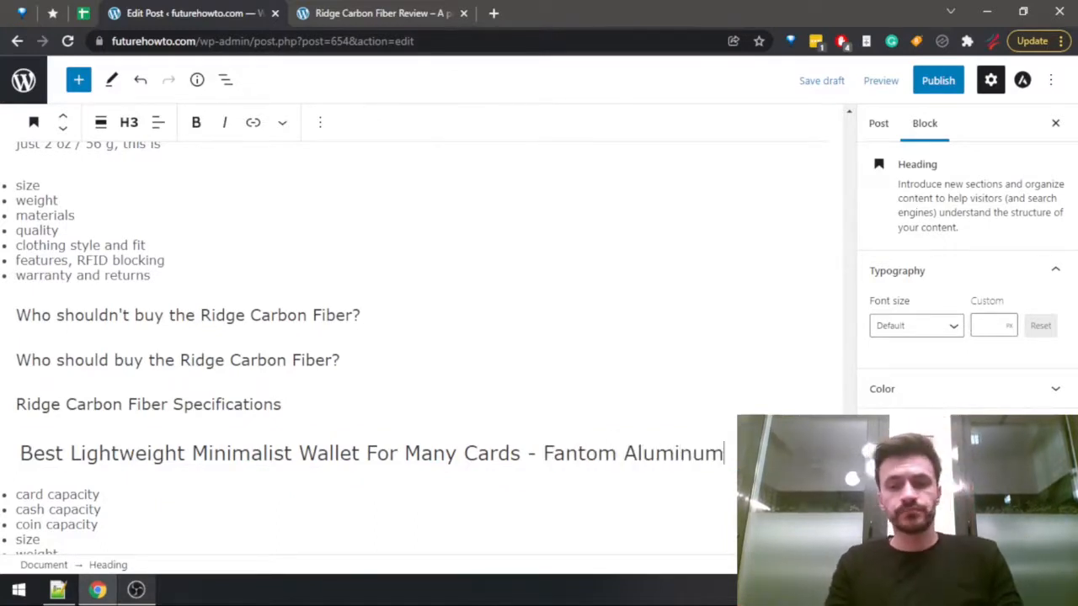
key("ctrl+shift+Left")
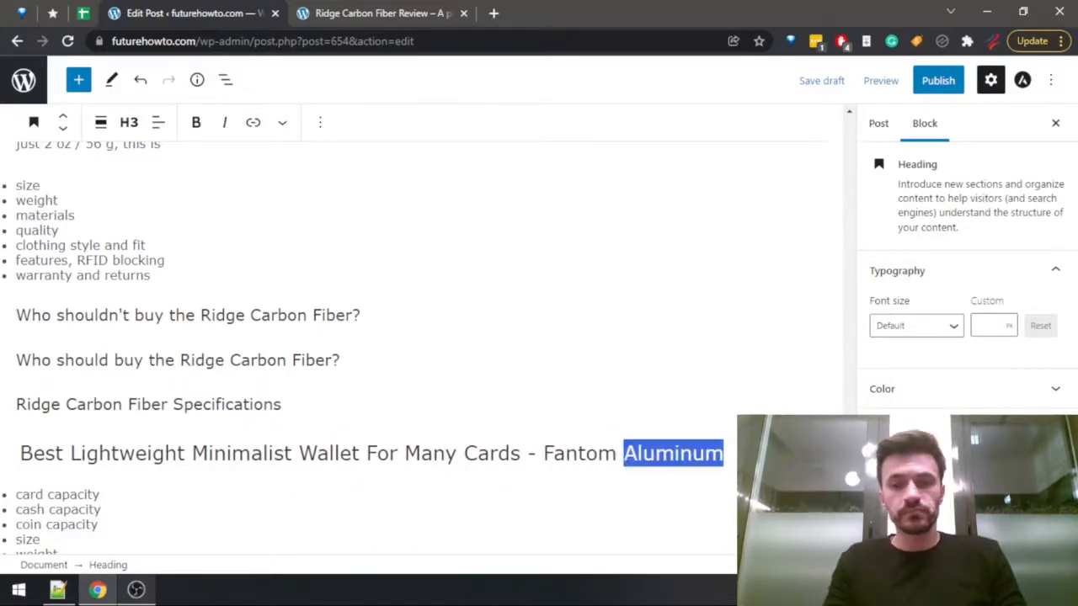
key("ctrl+shift+Left")
key("ctrl+f")
key("Escape")
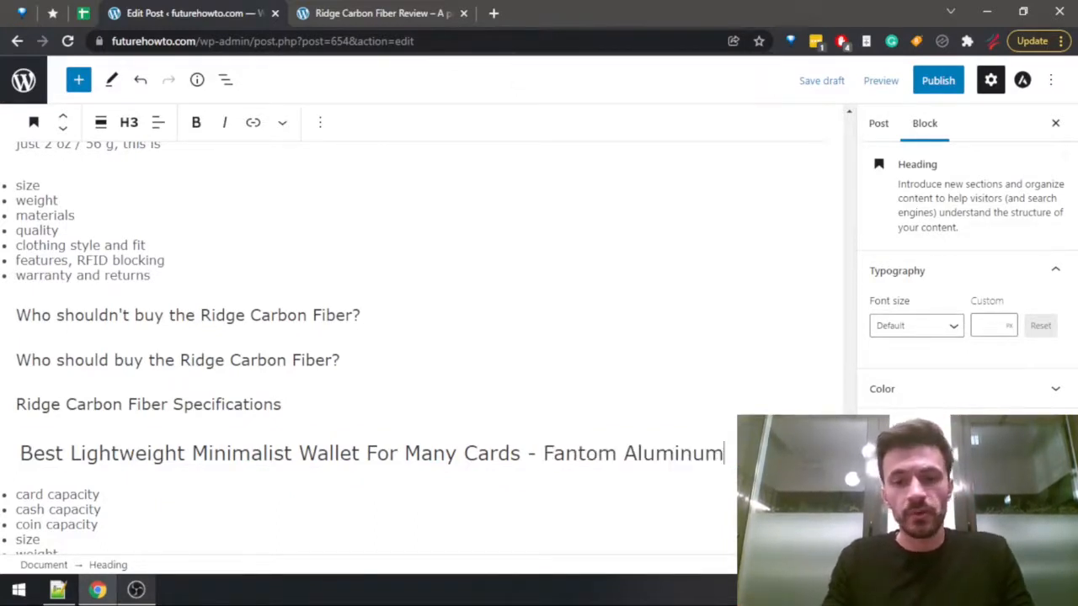
left_click(426, 324)
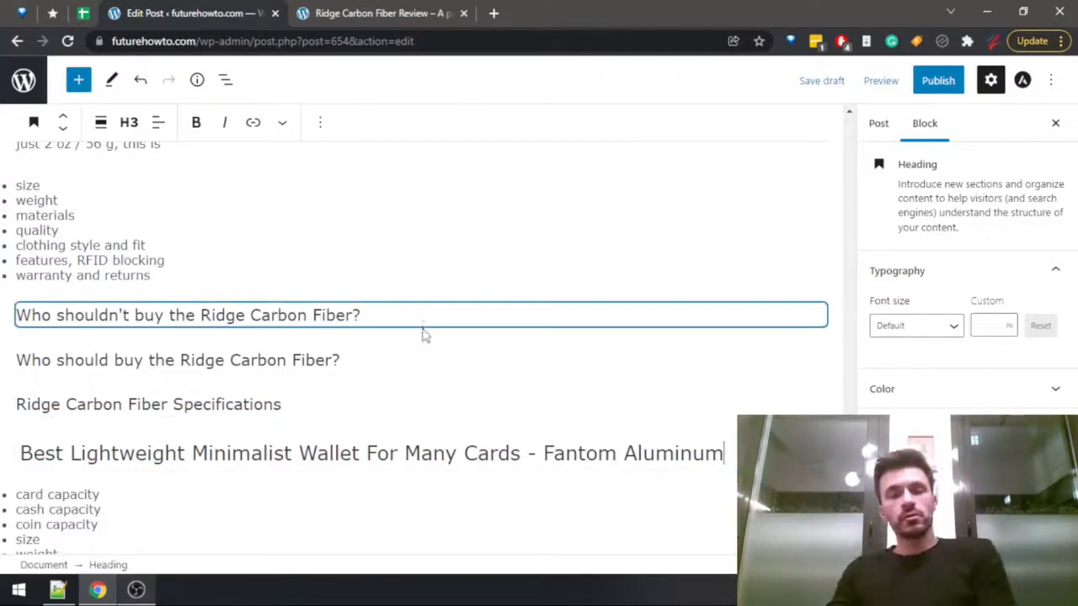
mouse_move(438, 339)
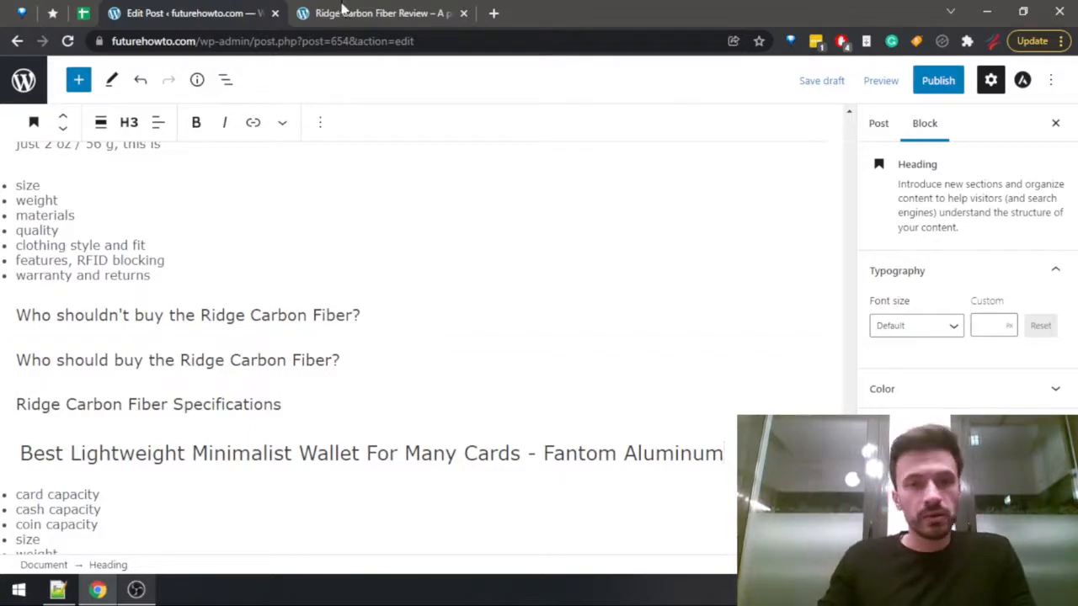
Continue the Ridge Carbon Fiber weight sentence after "this is" with "one of the lightest minimalist wallets out there".
scroll(368, 353, "up", 2)
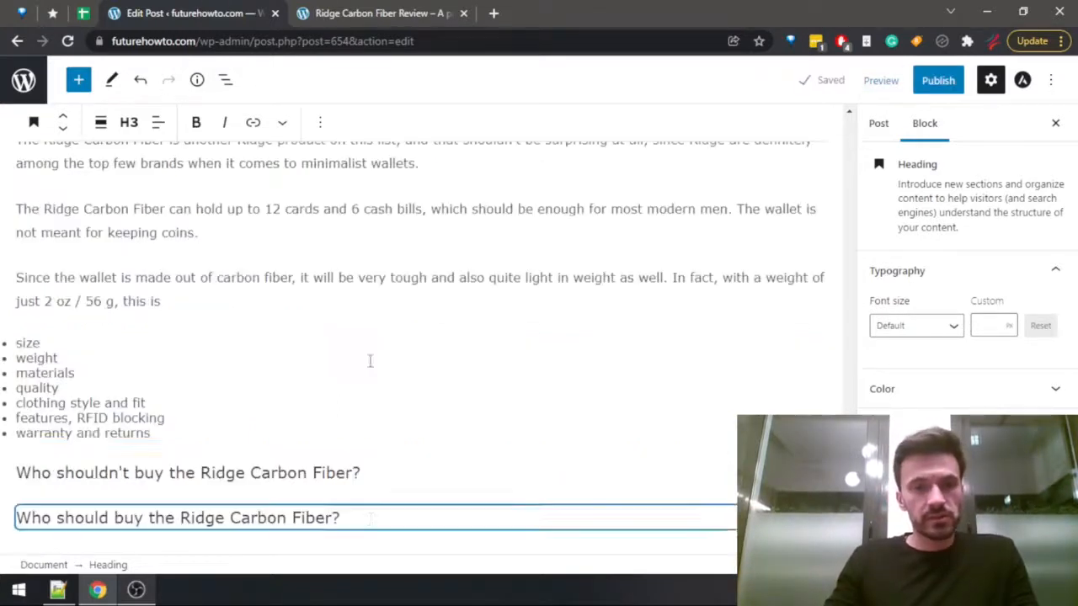
left_click(197, 295)
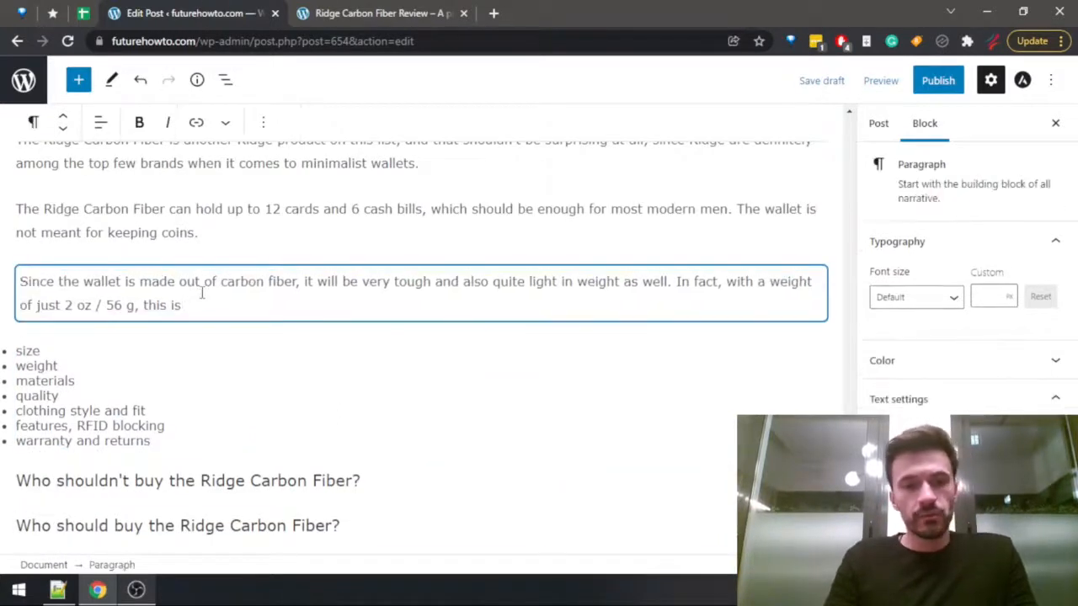
type("one of the ")
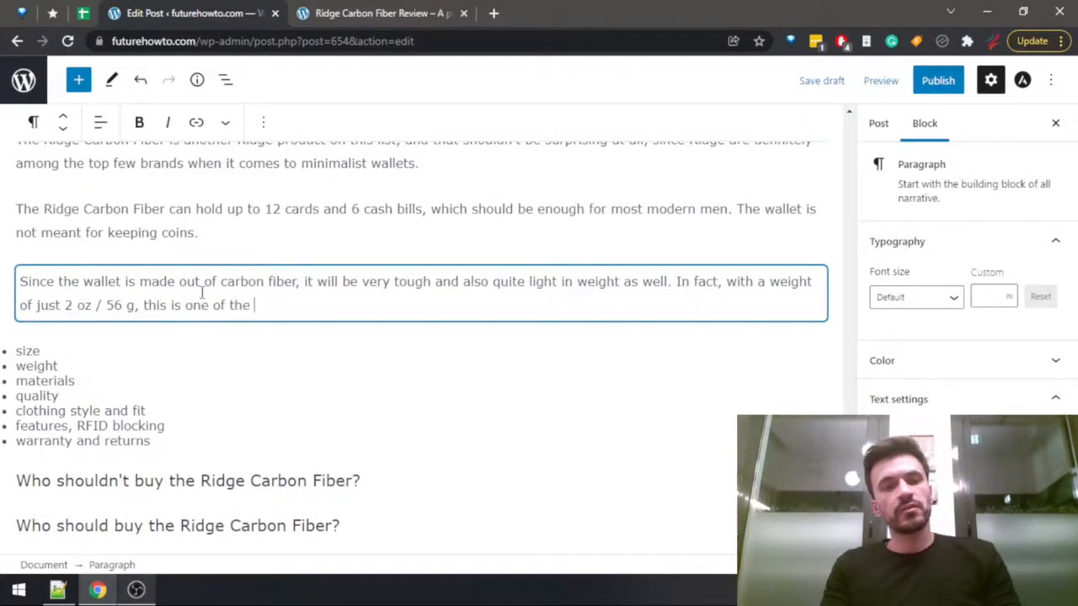
type("lightest minim")
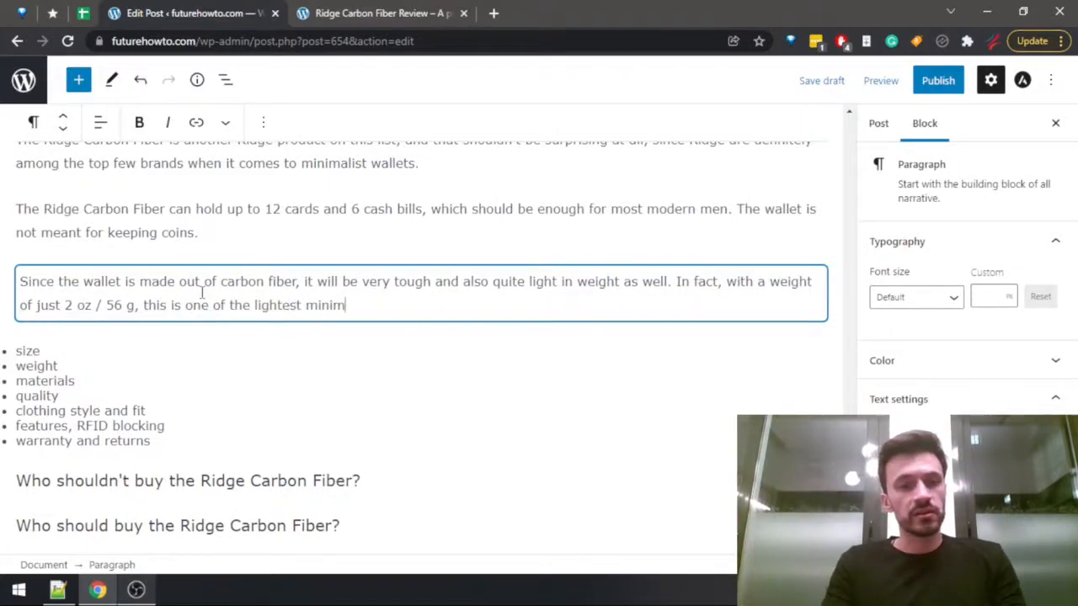
type("alist wallets out th")
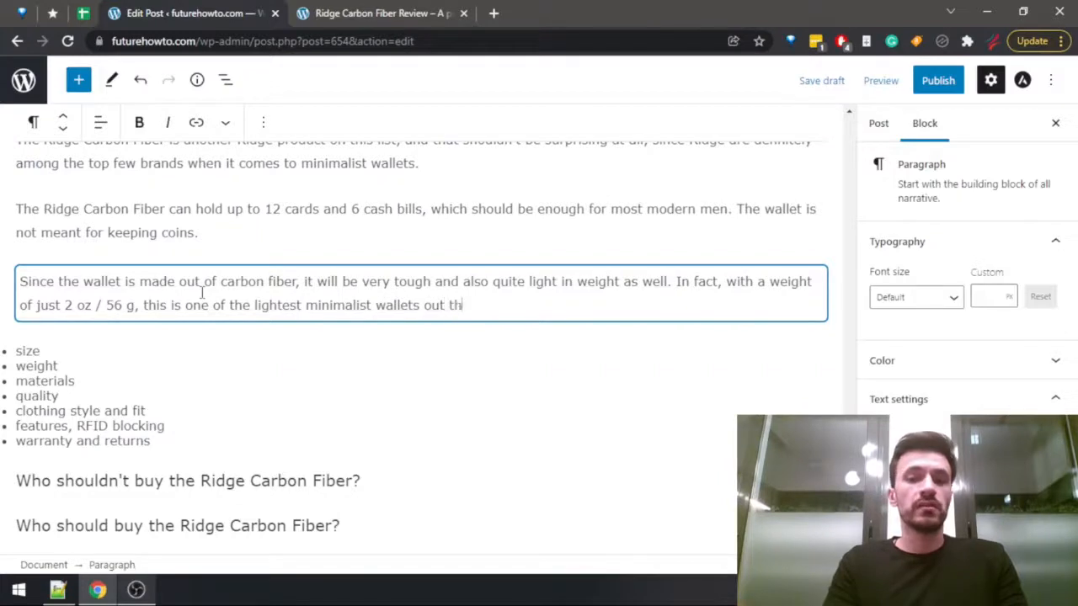
type("ere")
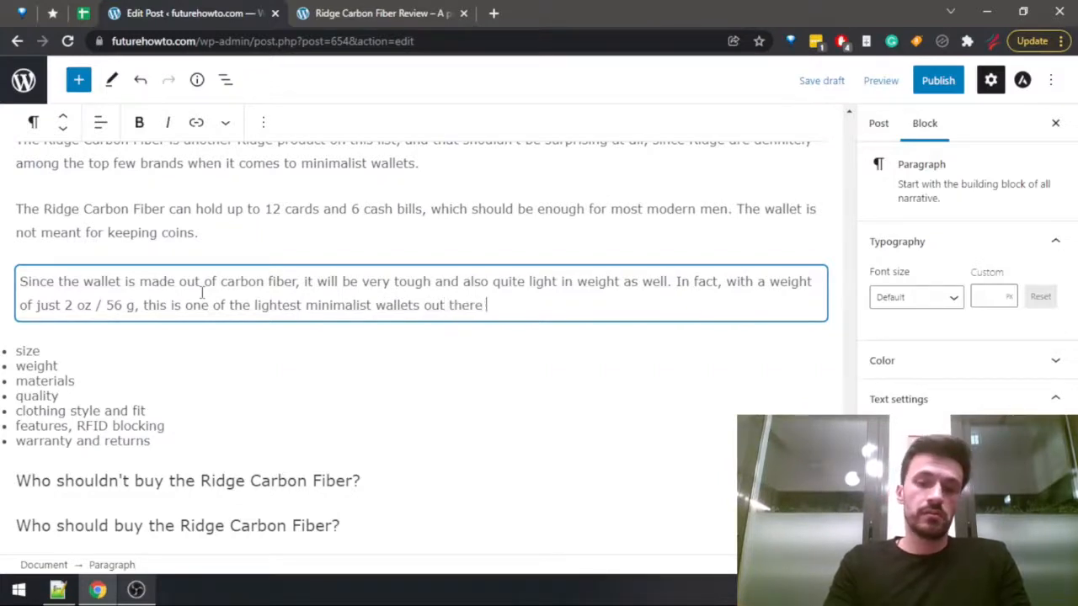
type(" (although ")
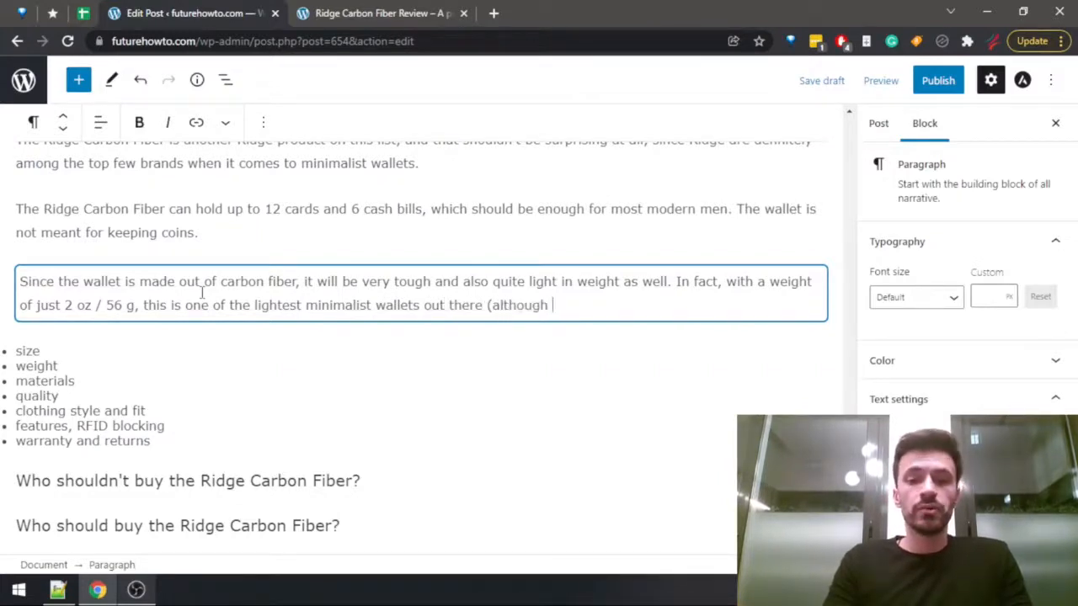
type("not the lighte")
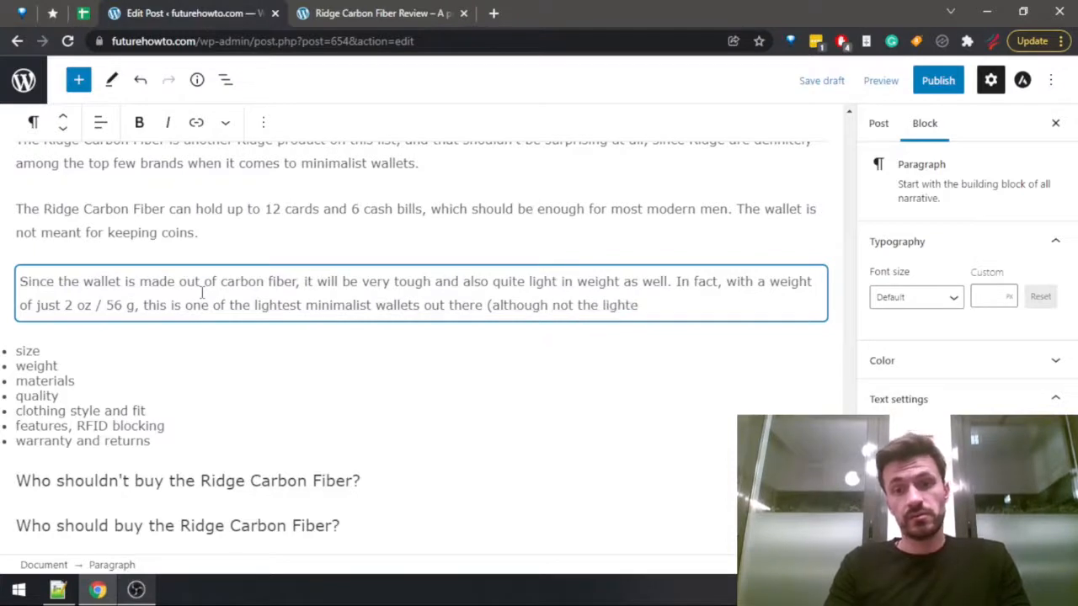
type("st one, which is ")
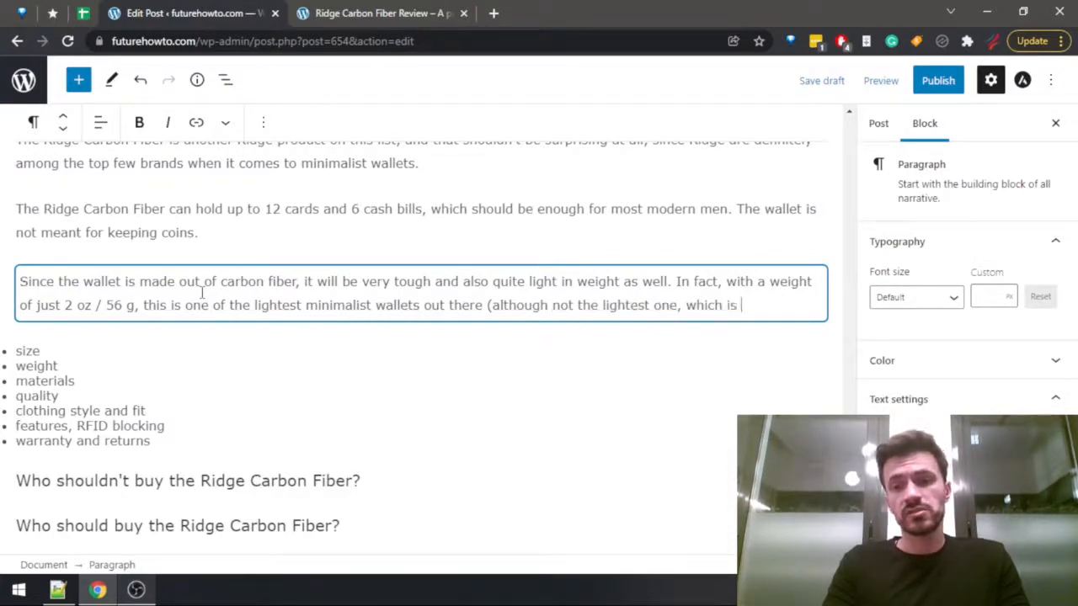
type("the next item in this list).")
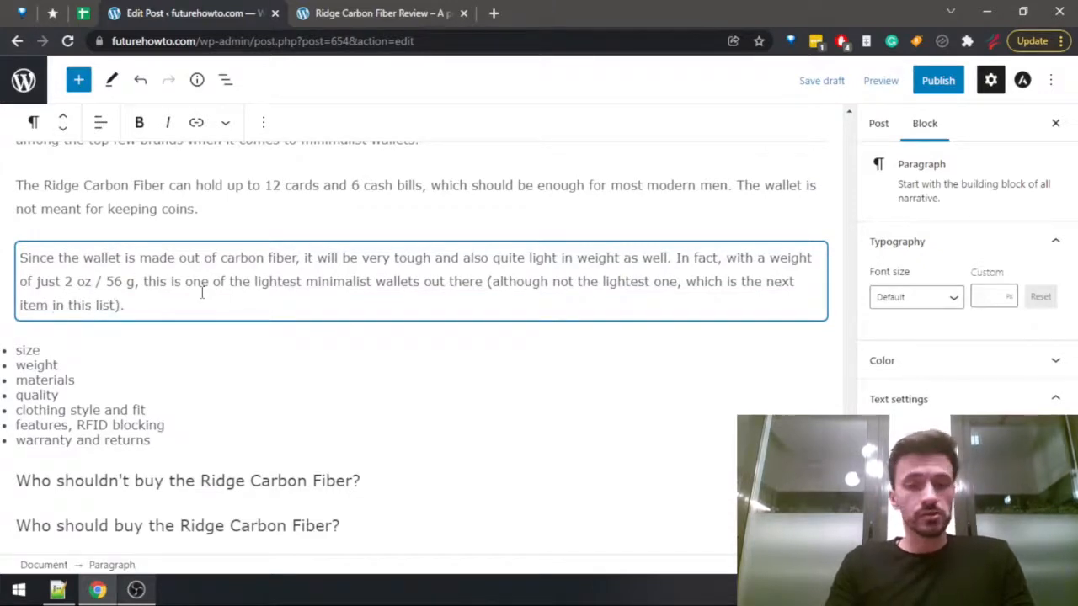
Finish the weight sentence with "(although not the lightest one, which is the next item on this list).", correcting "in" to "on".
left_click(58, 305)
left_click(60, 349)
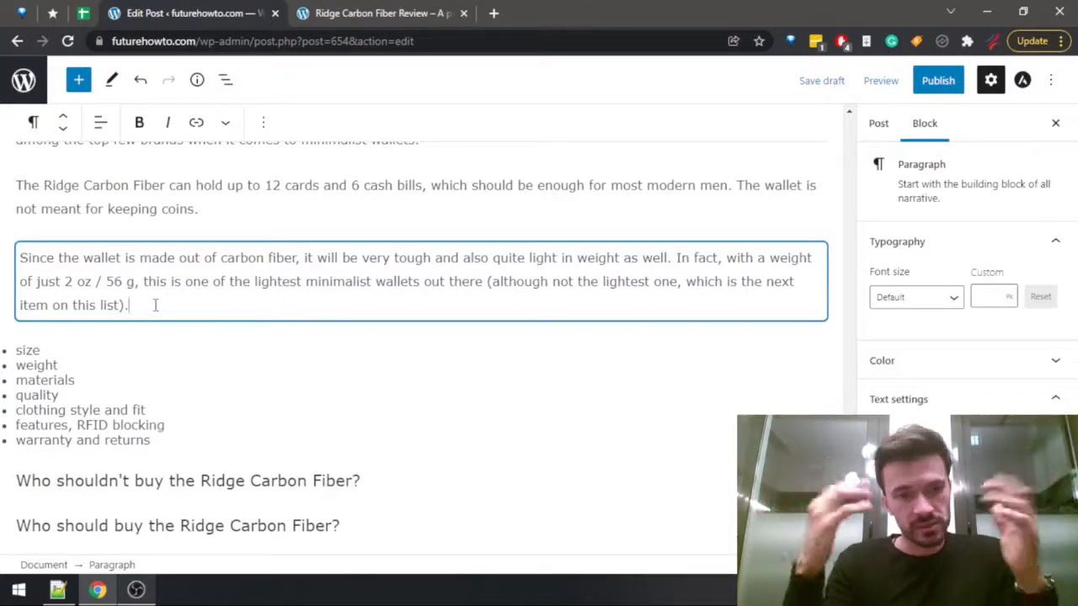
Delete the "size" and "weight" entries from the topic list below the carbon fiber paragraph.
left_click(40, 363)
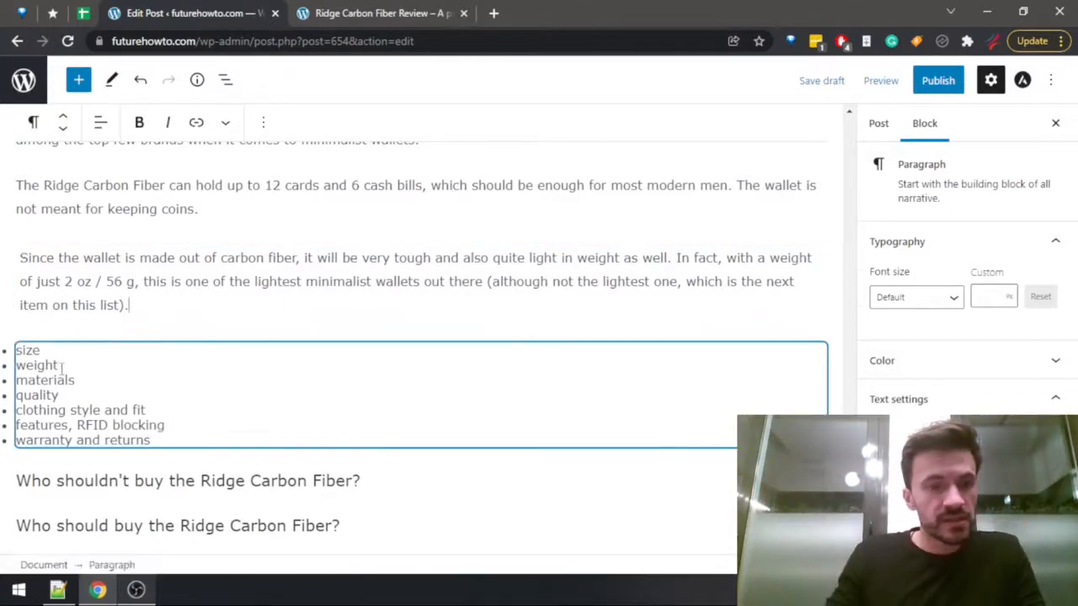
left_click_drag(63, 361, 68, 318)
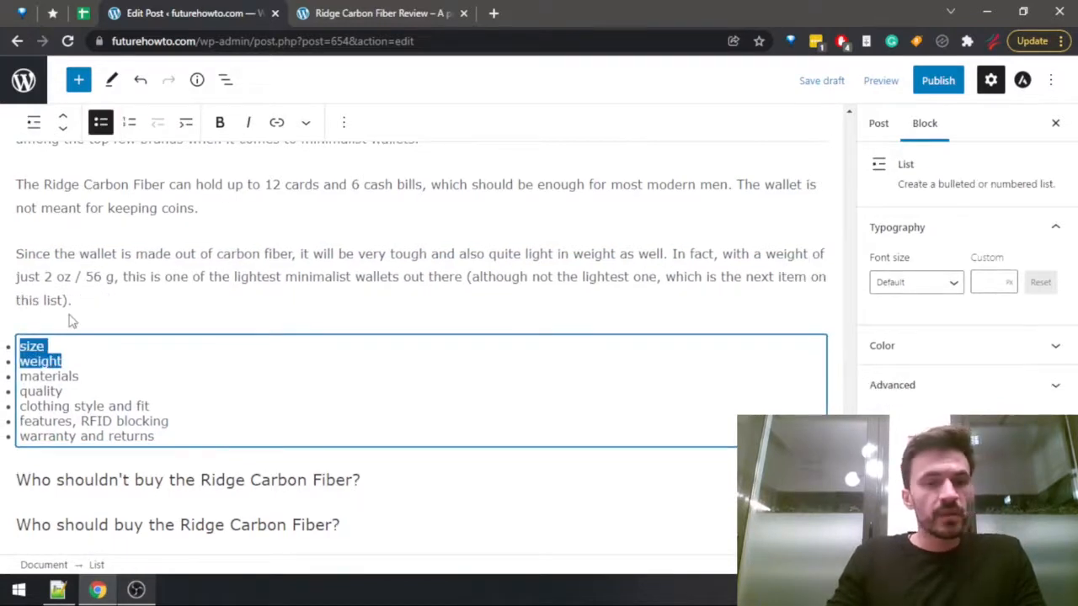
key("BackSpace")
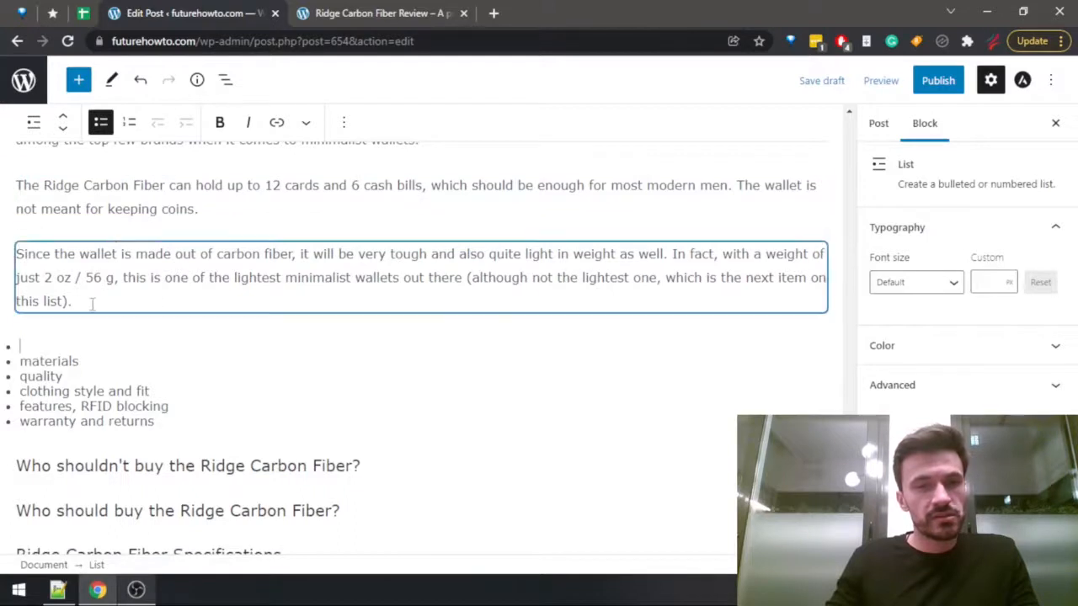
Add a new paragraph directly below the carbon fiber weight paragraph.
left_click(108, 285)
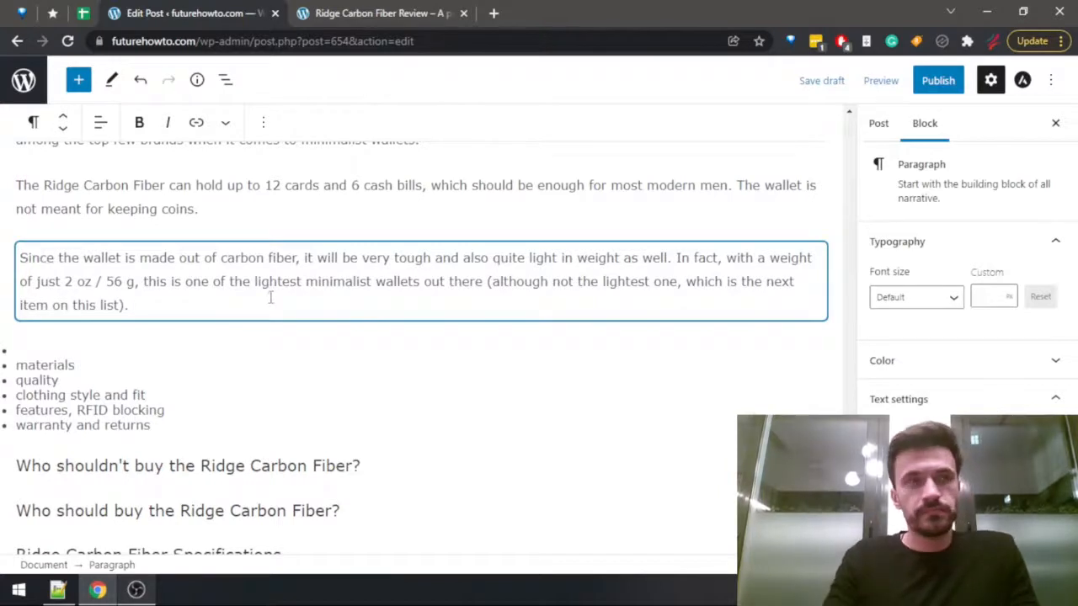
key("Return")
type("T")
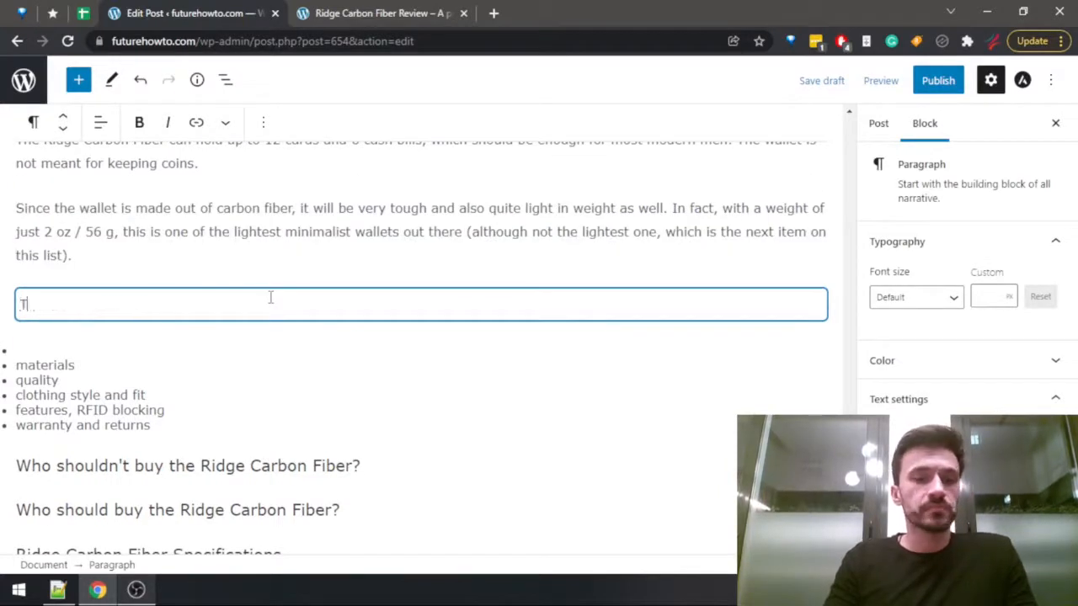
key("BackSpace")
key("BackSpace")
key("BackSpace")
type("he ad")
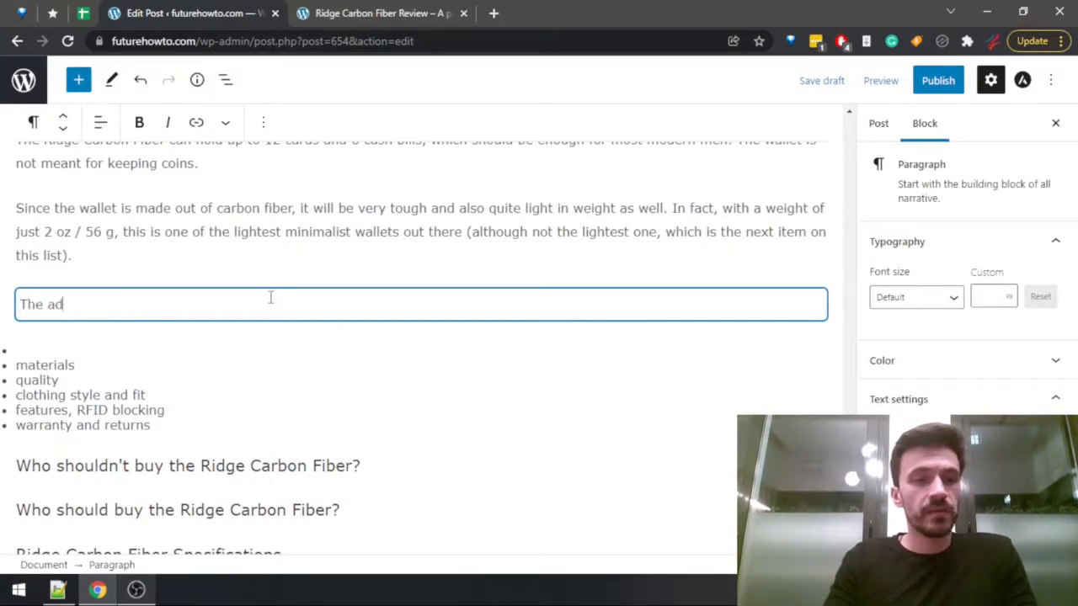
key("BackSpace")
key("BackSpace")
key("BackSpace")
key("BackSpace")
key("BackSpace")
key("BackSpace")
Delete the empty bullet and the "materials" entry from the topic list.
left_click(667, 209)
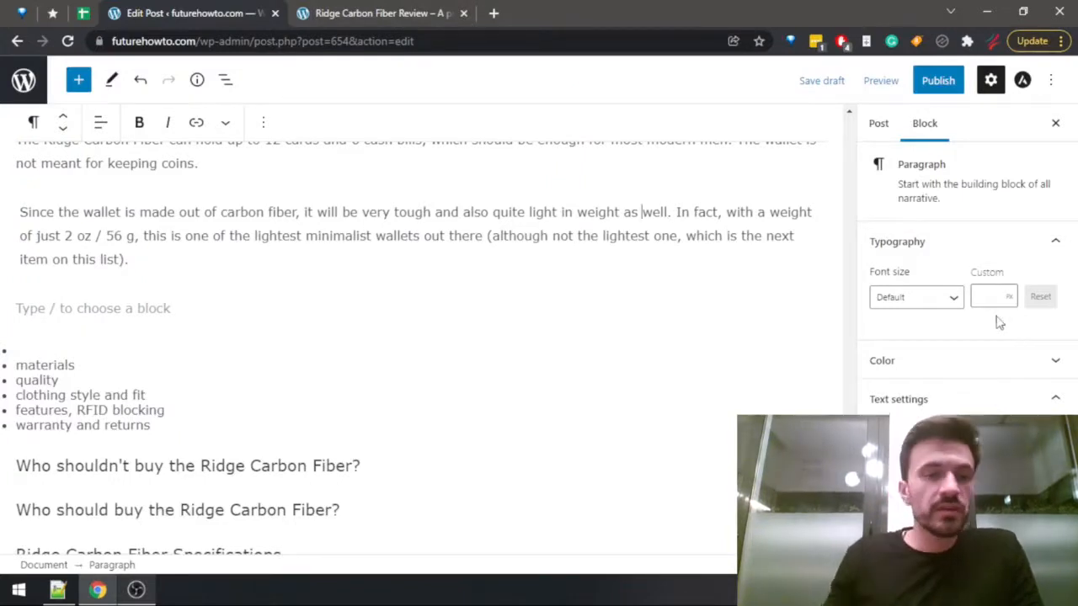
left_click_drag(84, 360, 19, 301)
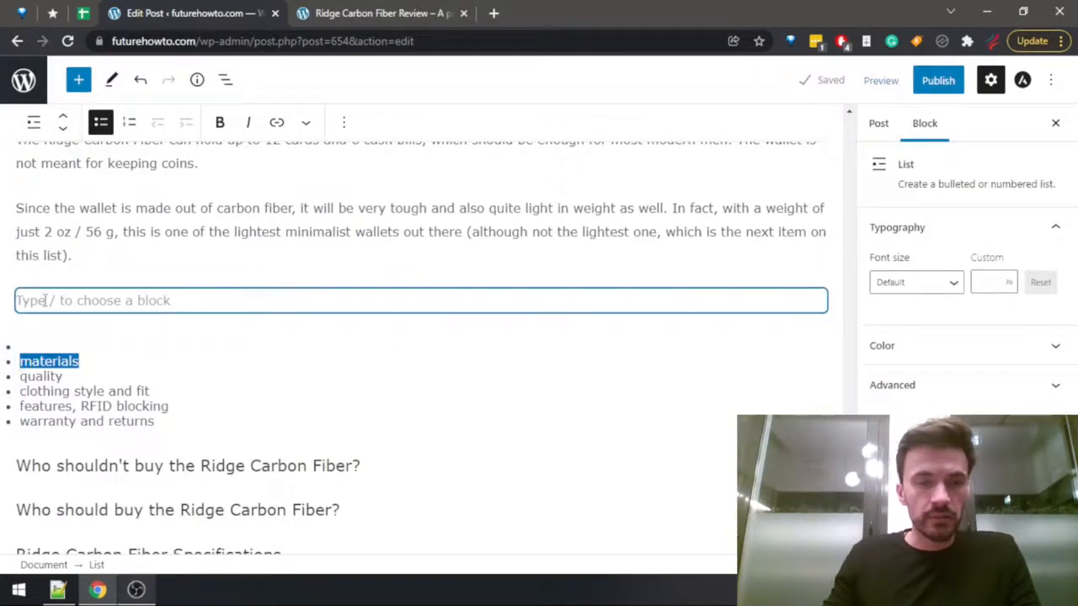
key("BackSpace")
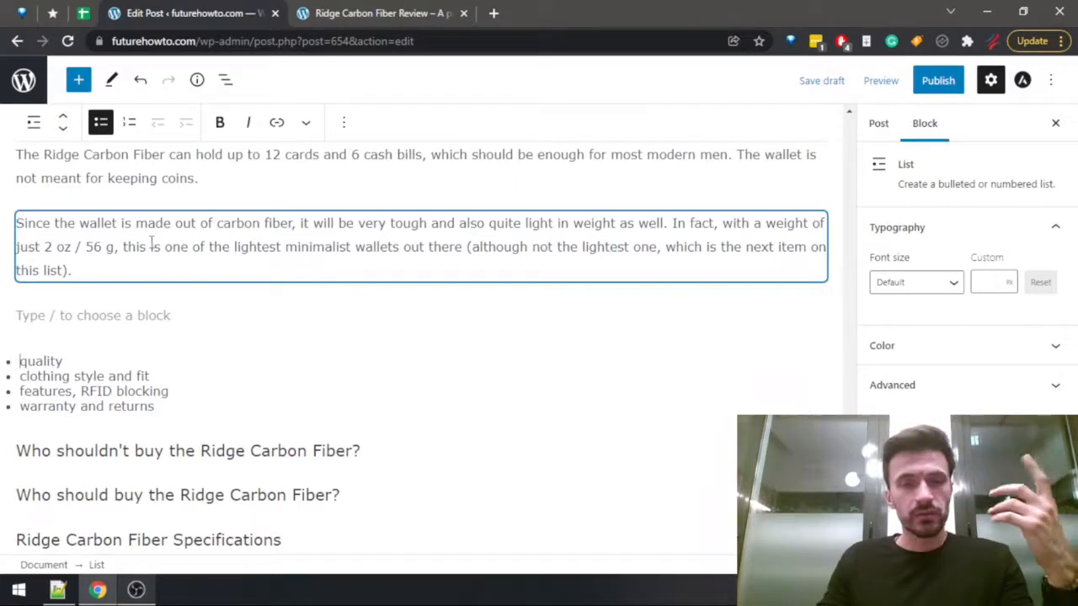
Write "As with any other model from the Ridge series, the Carbon Fiber model will be a premium-quality product," in the empty paragraph.
left_click(97, 316)
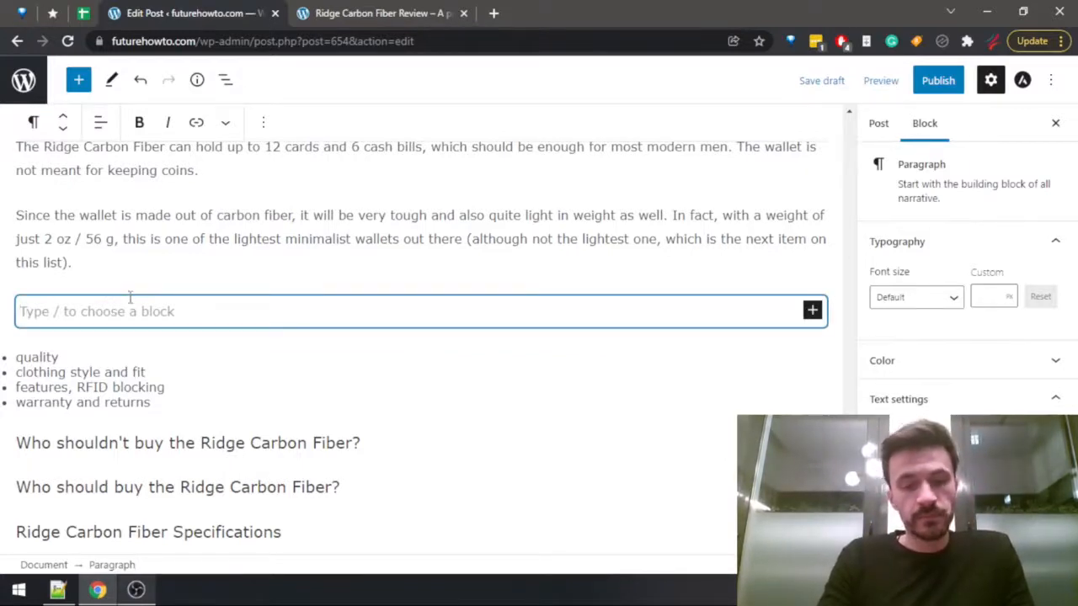
type("As with a")
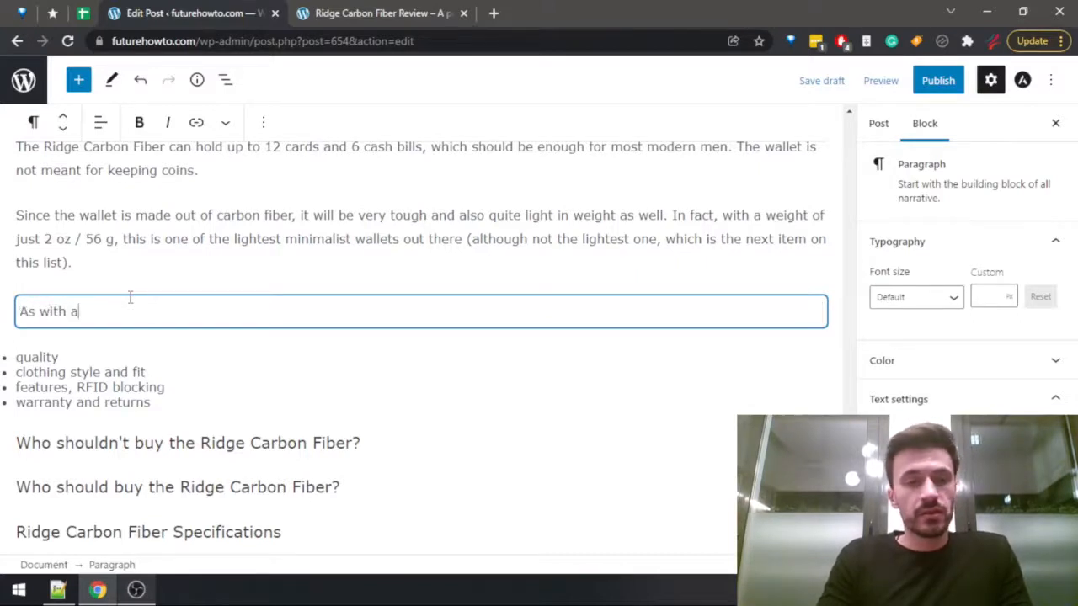
type("ny other")
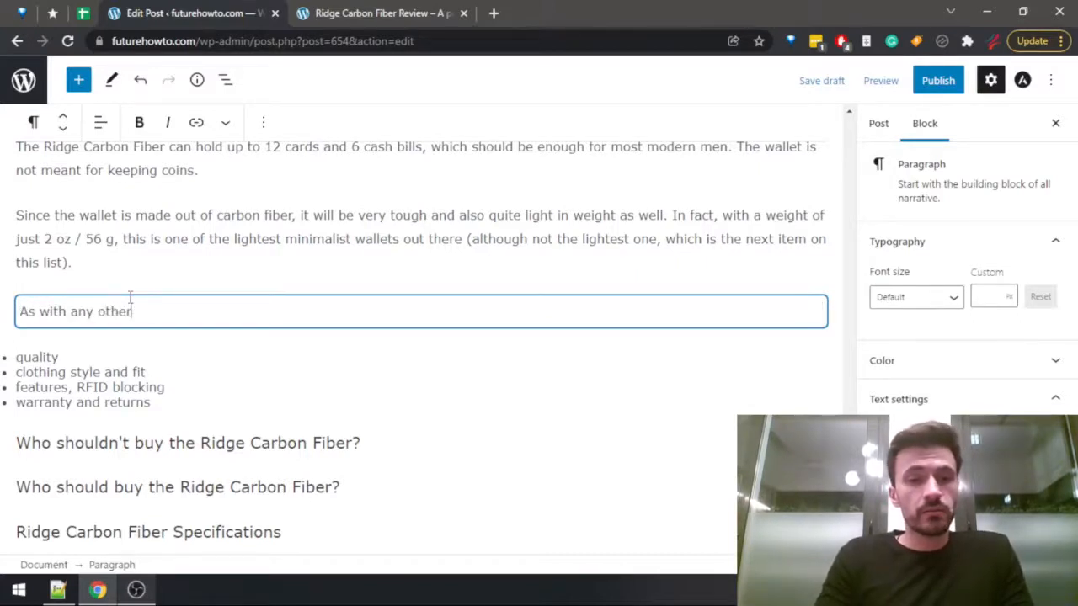
type(" model from the Ridge series,")
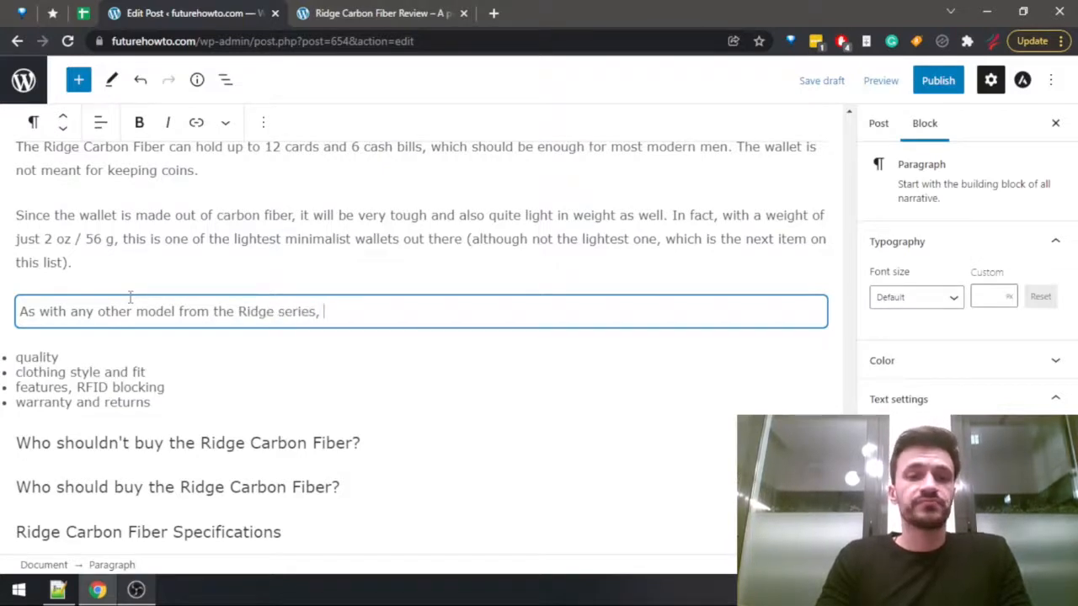
type(" the Carbo")
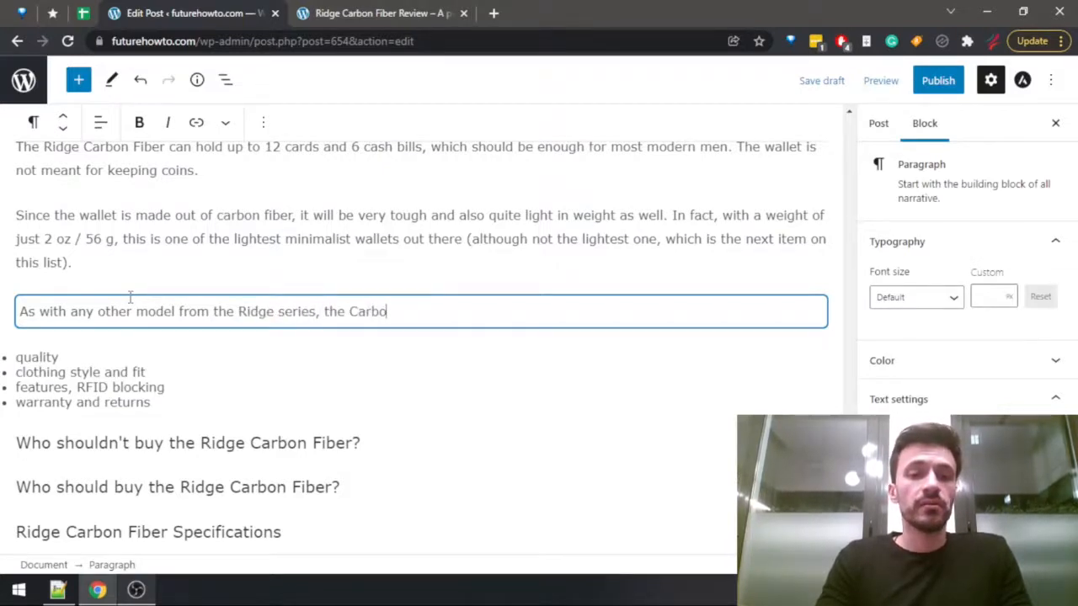
type("n Fiber mo")
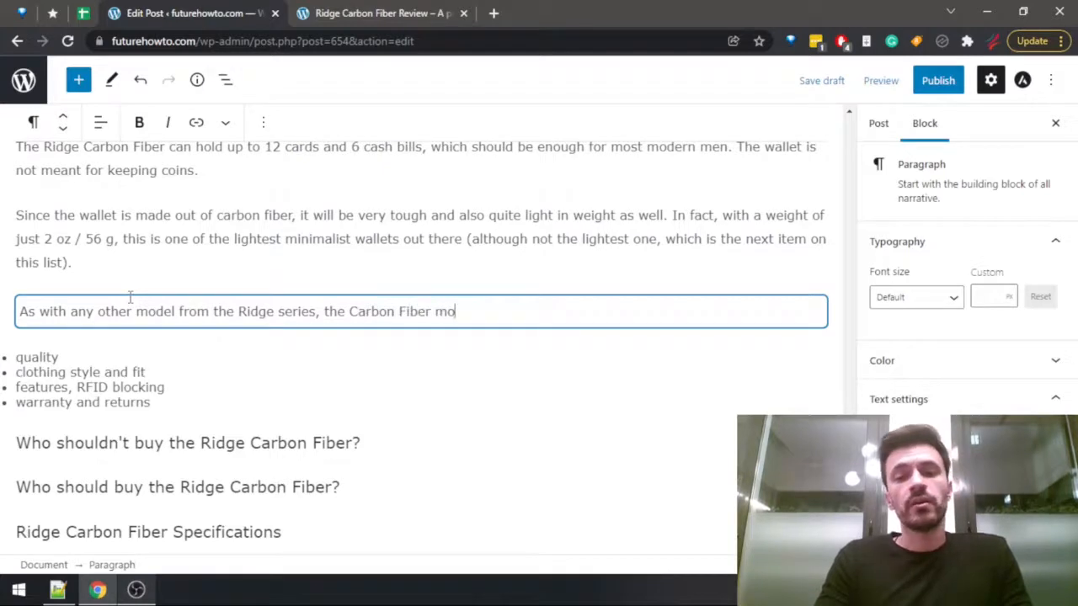
type("del will be a ")
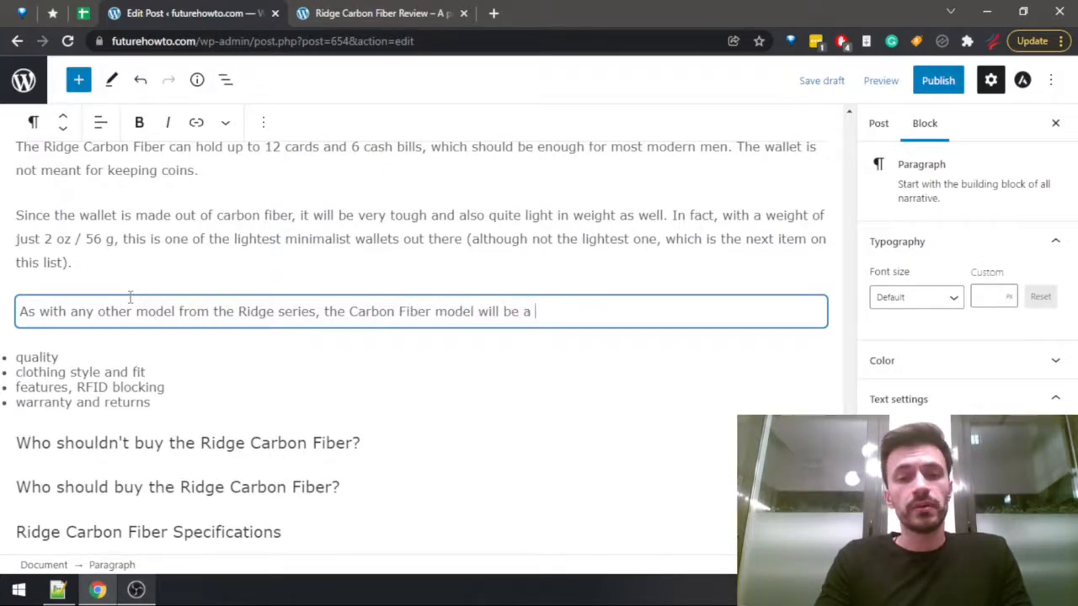
type("premium-quali")
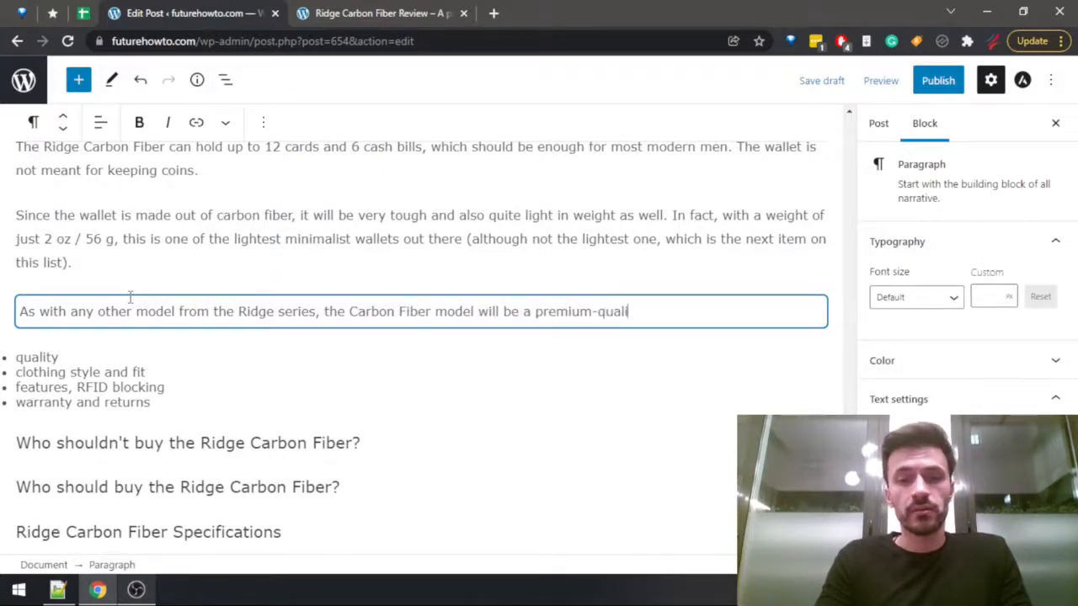
type("ty product,")
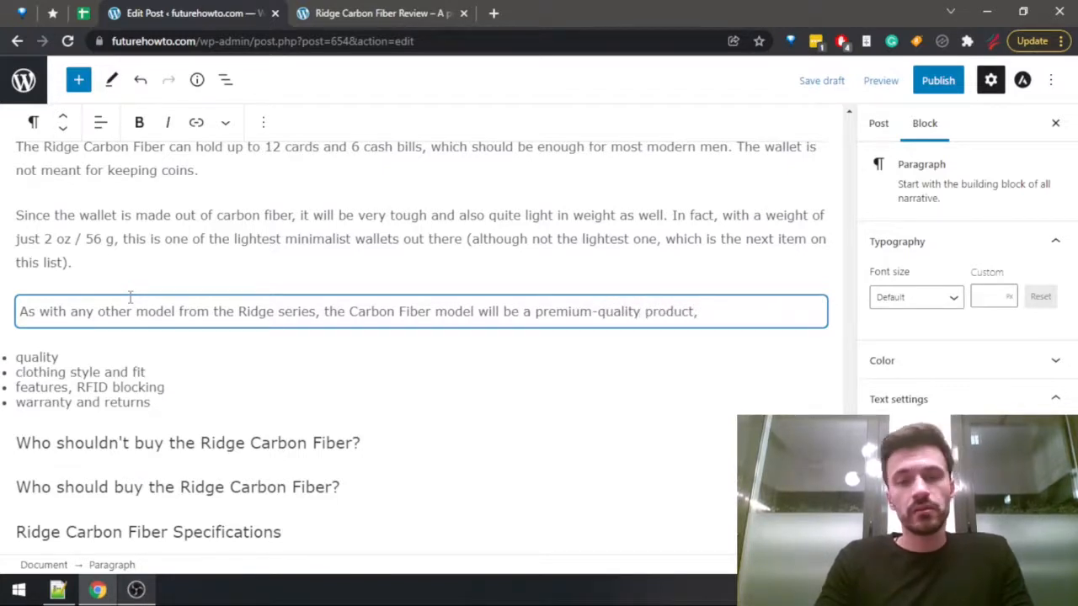
Search the Ridge Carbon Fiber review page for "warran" to check the warranty and return period.
key("ctrl+Tab")
key("ctrl+f")
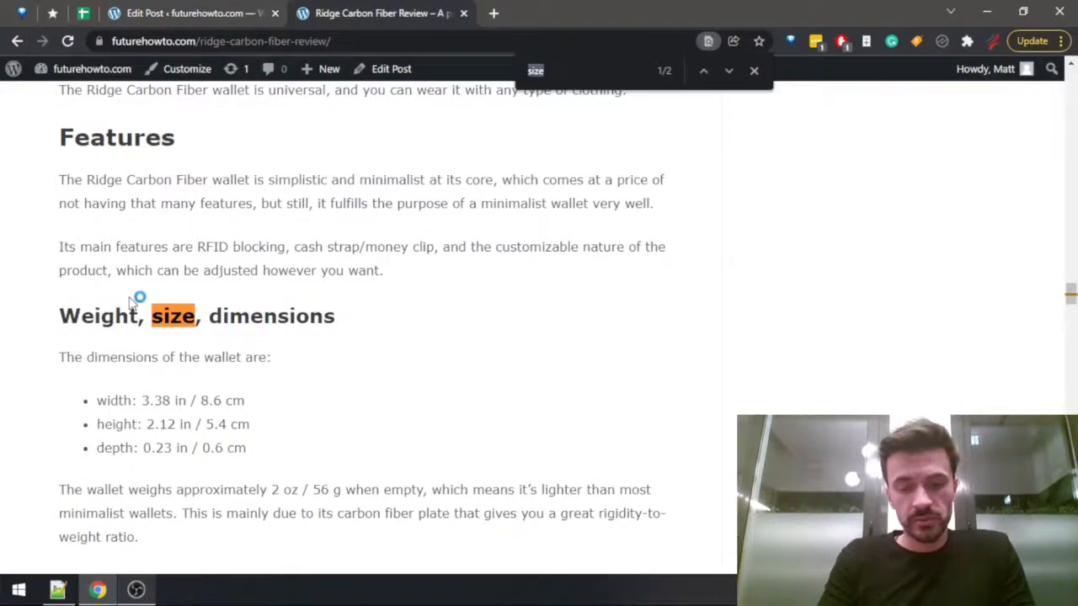
type("warran")
key("Return")
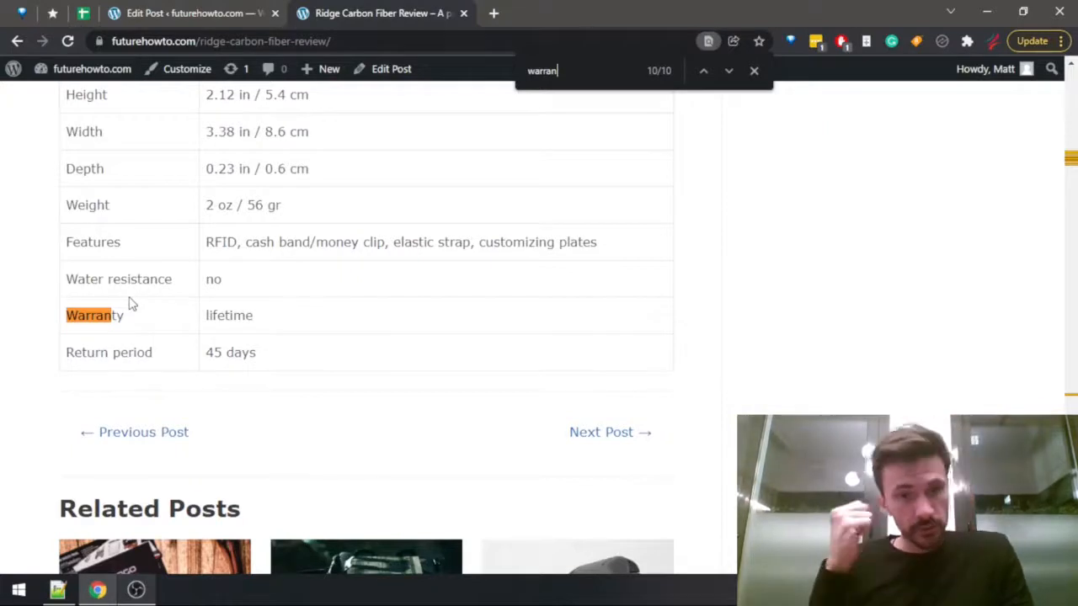
Continue the premium-quality sentence in the post with "which is why the wallet has a lifetime warranty".
key("ctrl+shift+Tab")
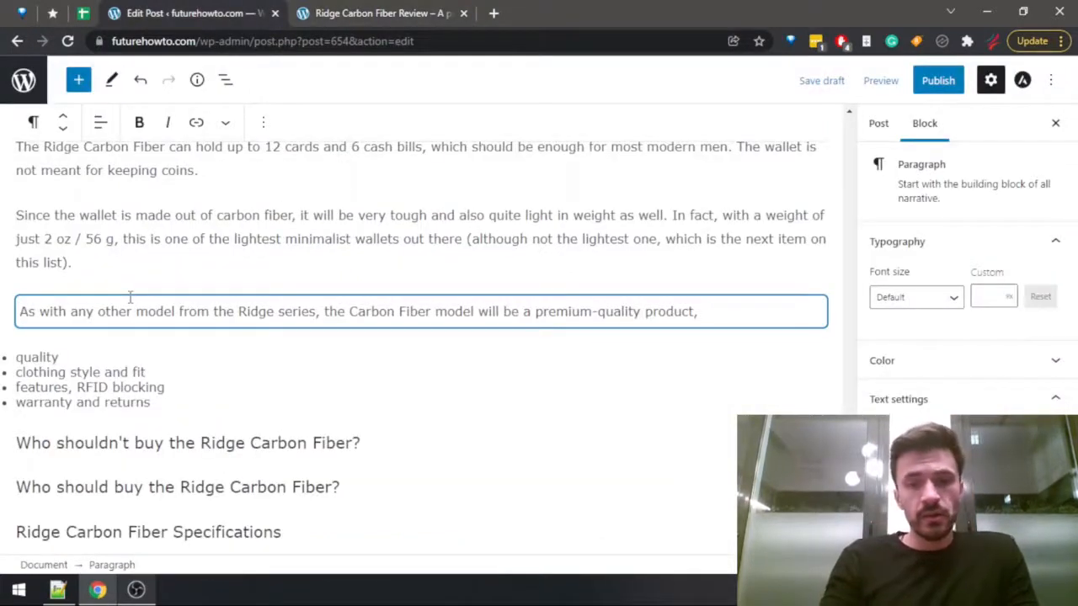
type("which is why th")
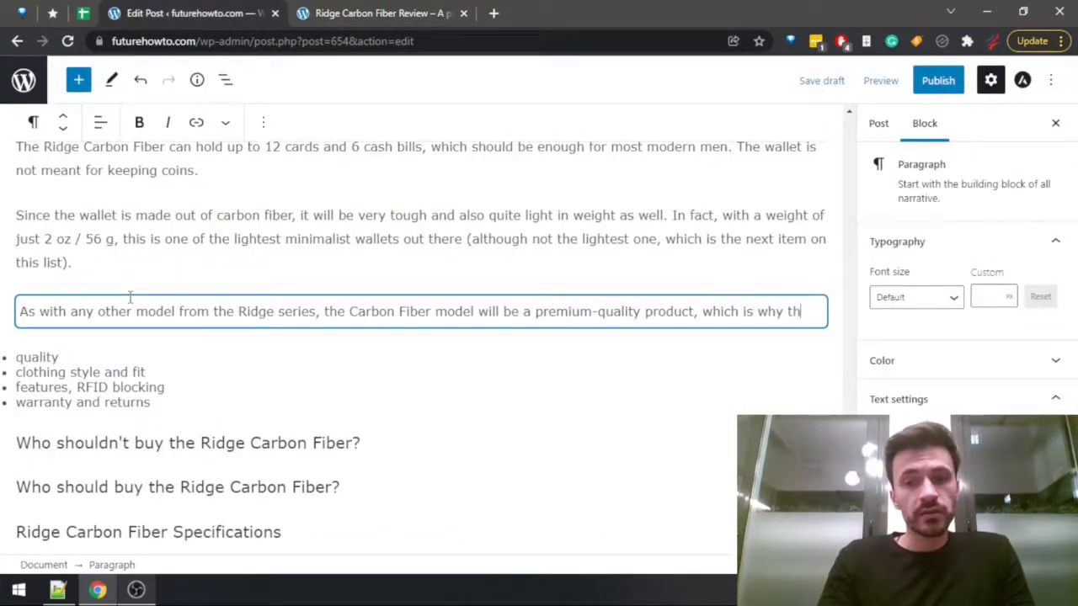
type("e wallet has ")
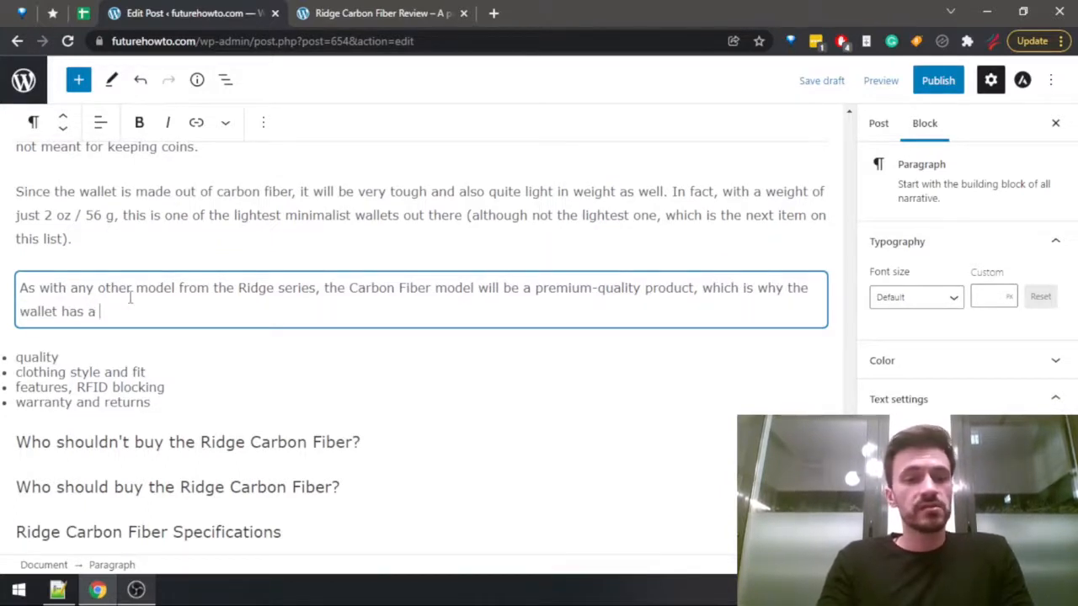
type("a lifetime warra")
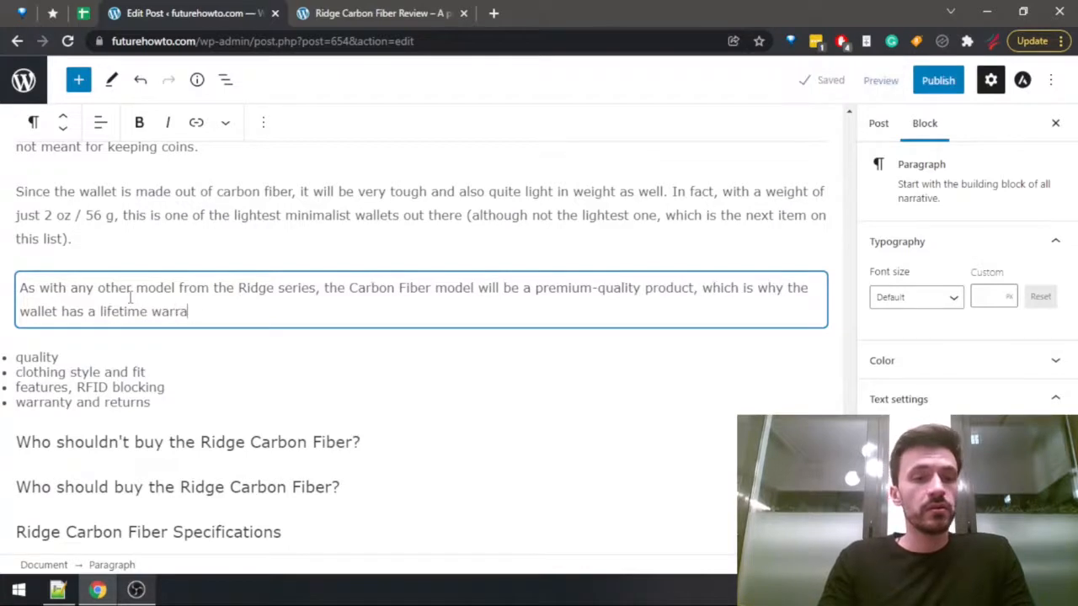
type("nty, and 34")
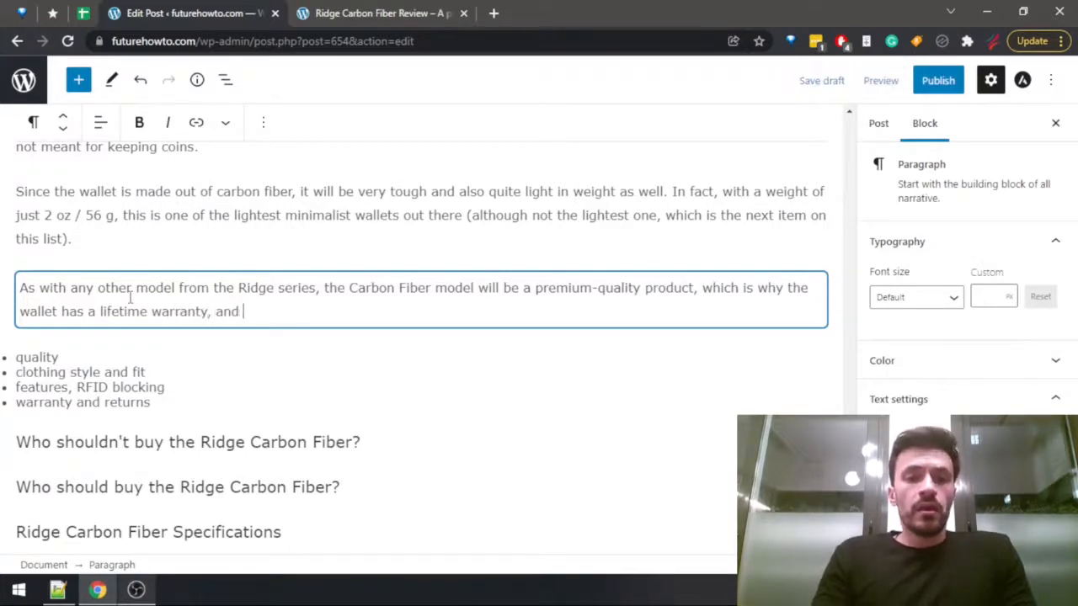
Finish the warranty sentence with ", and a 45-day return period.".
key("BackSpace")
key("BackSpace")
type("45 days")
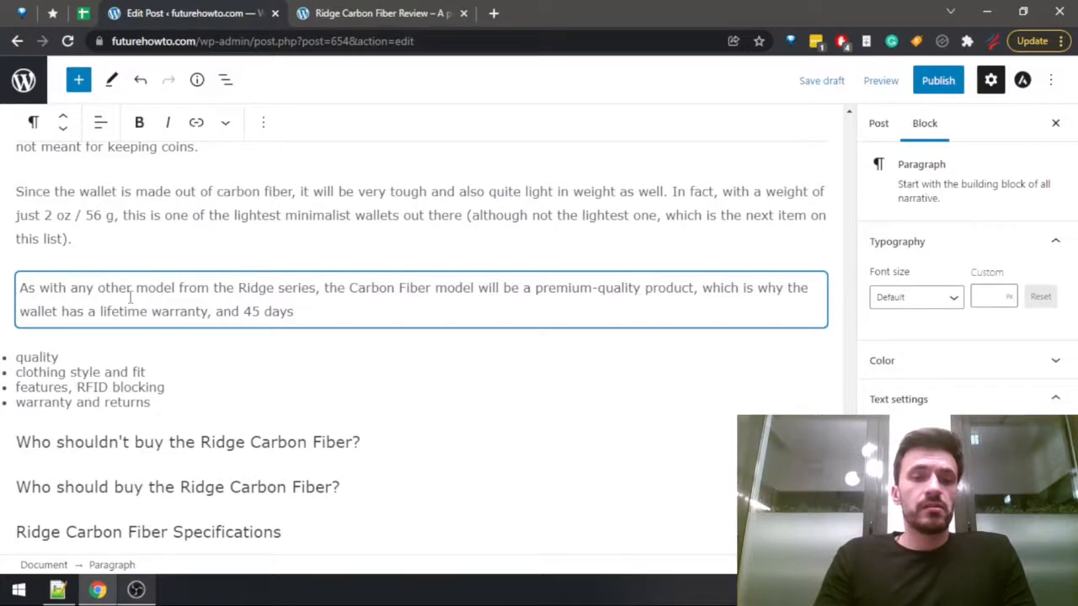
key("BackSpace")
key("BackSpace")
key("BackSpace")
key("BackSpace")
key("BackSpace")
type("a")
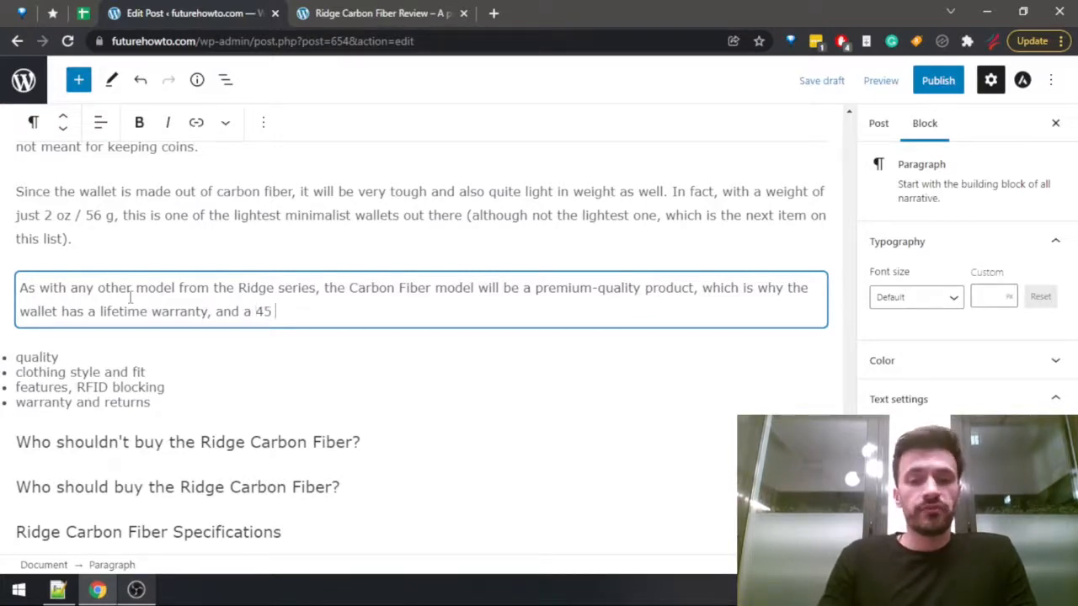
key("BackSpace")
type("-day return ")
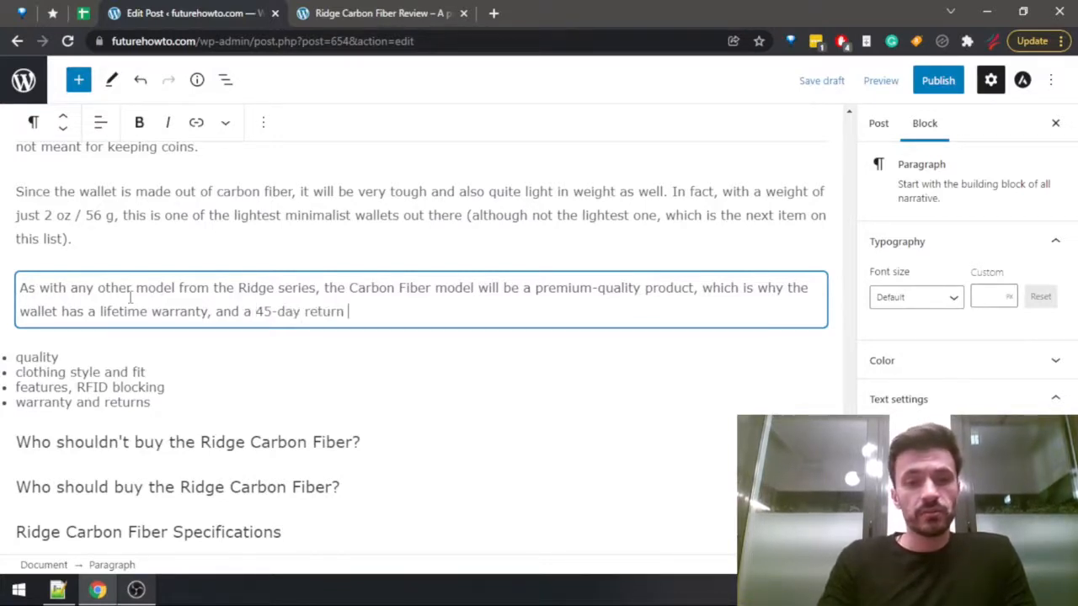
type("period.")
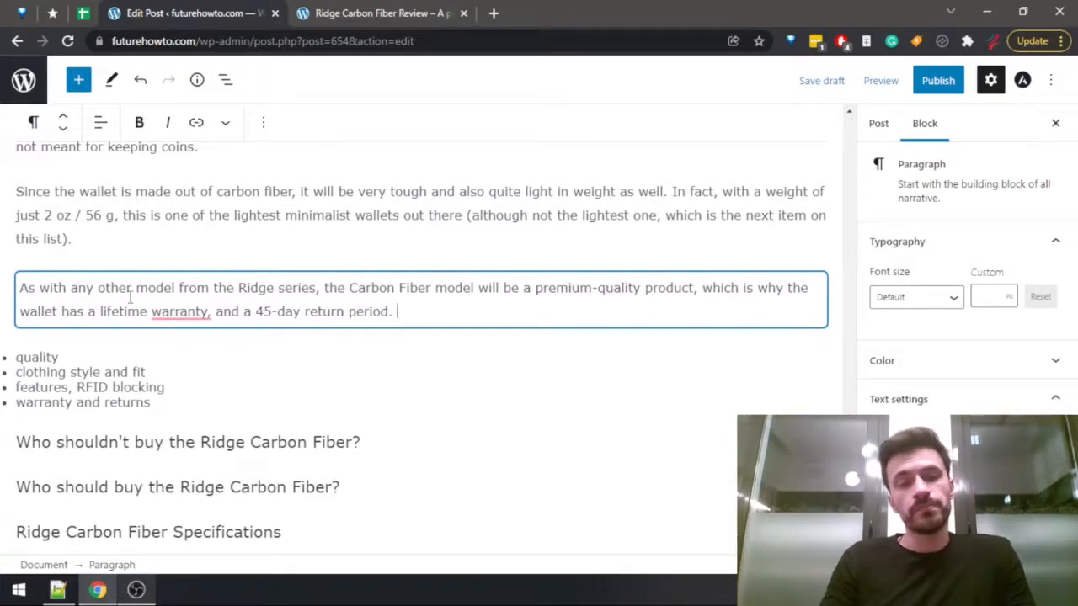
Delete the "warranty and returns" and "quality" entries from the topic list.
mouse_move(172, 312)
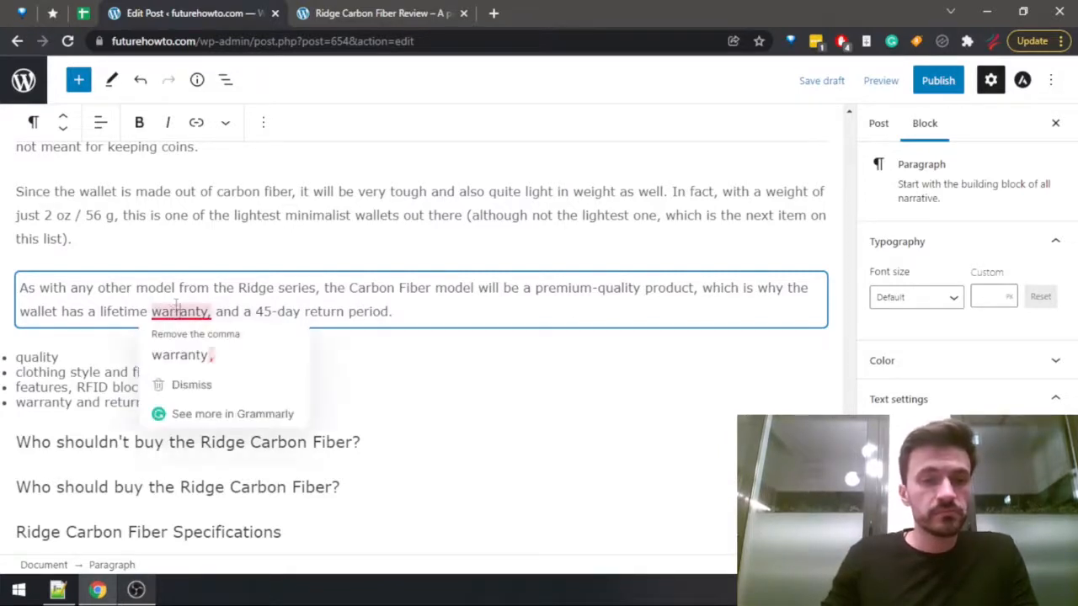
left_click(101, 369)
left_click_drag(197, 401, 6, 406)
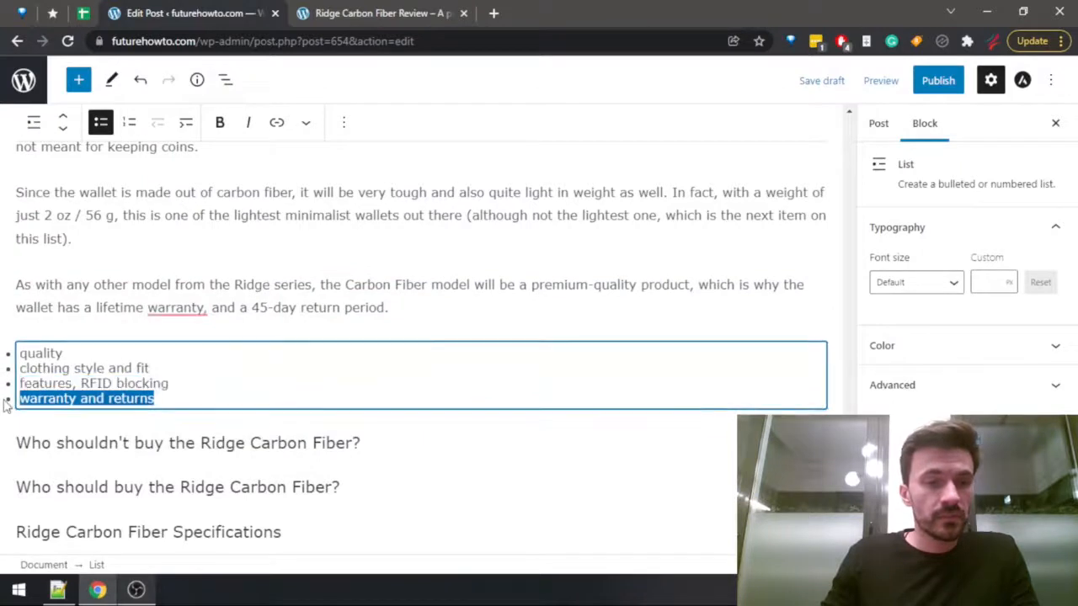
key("BackSpace")
key("BackSpace")
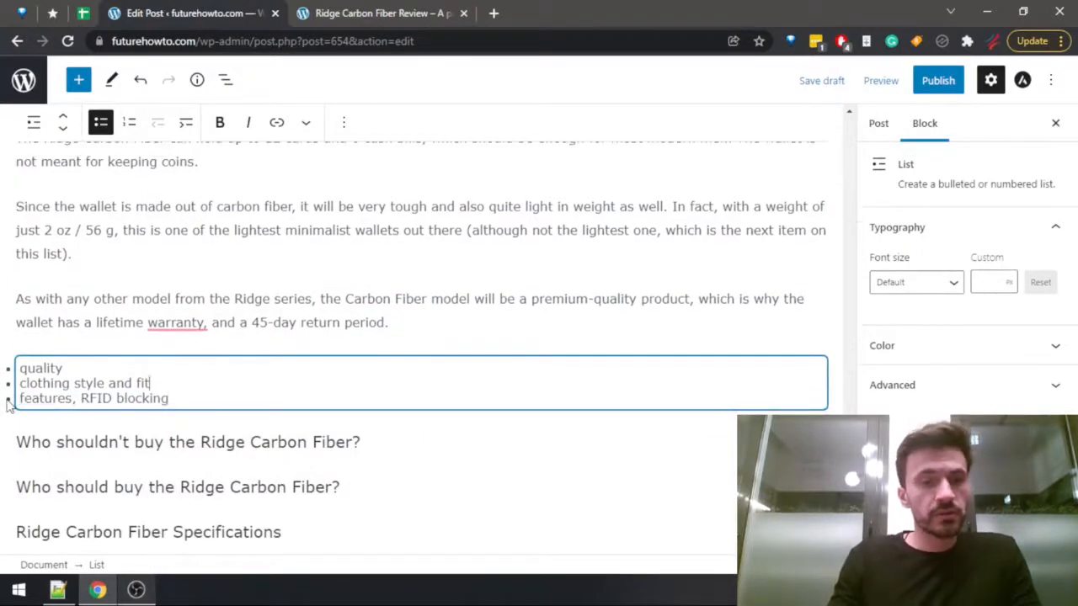
key("Up")
key("shift+Home")
key("Delete")
key("Delete")
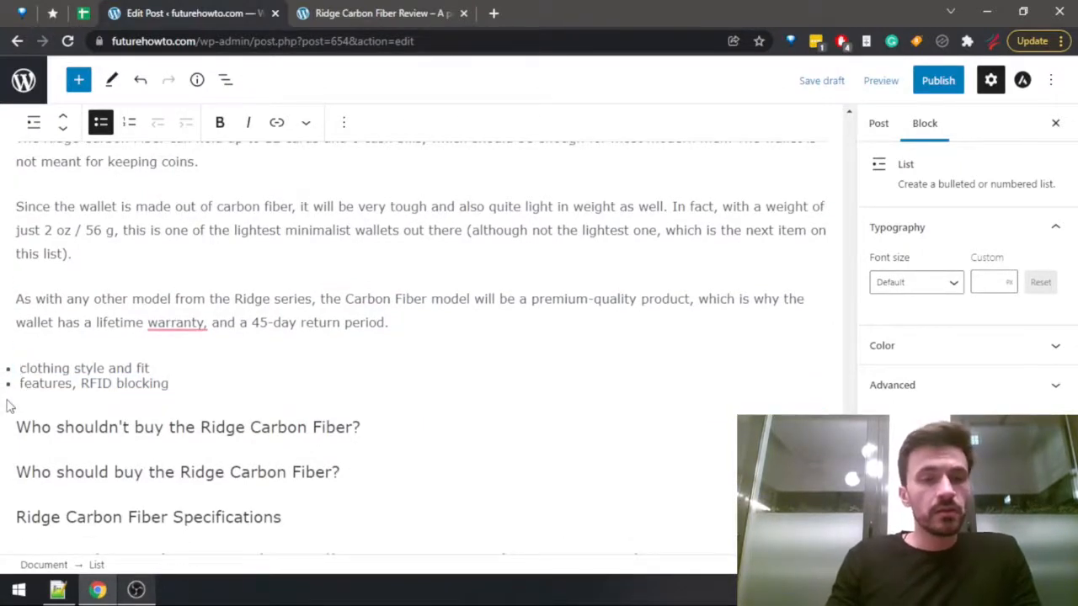
Add an empty paragraph between the warranty paragraph and the topic list.
key("Up")
key("End")
key("Return")
Search the Ridge Carbon Fiber review page for "clothing" and go to its clothing style section.
key("ctrl+Tab")
key("ctrl+f")
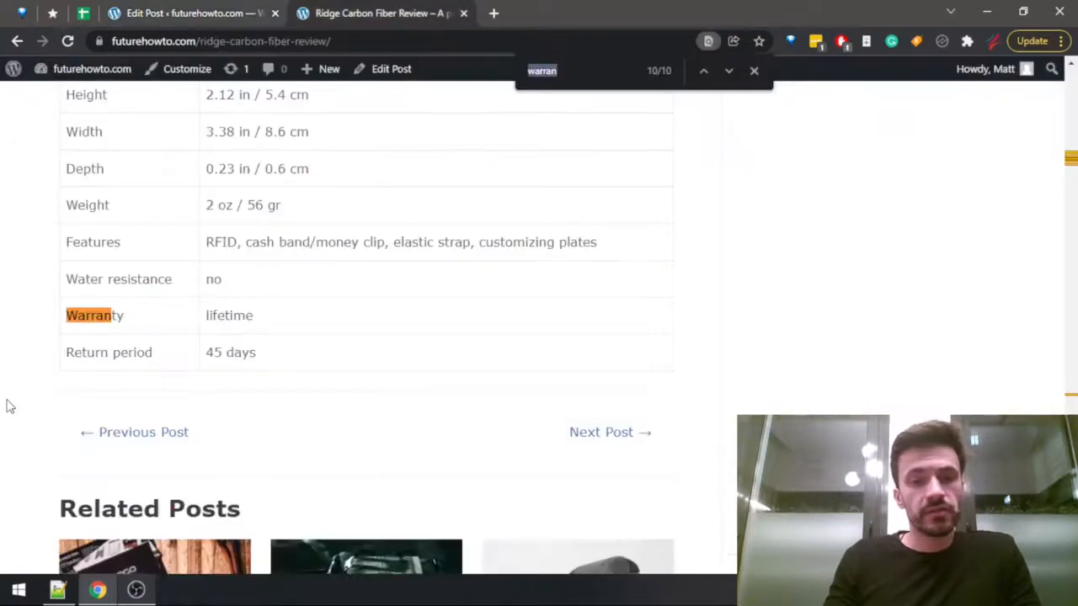
type("clothing")
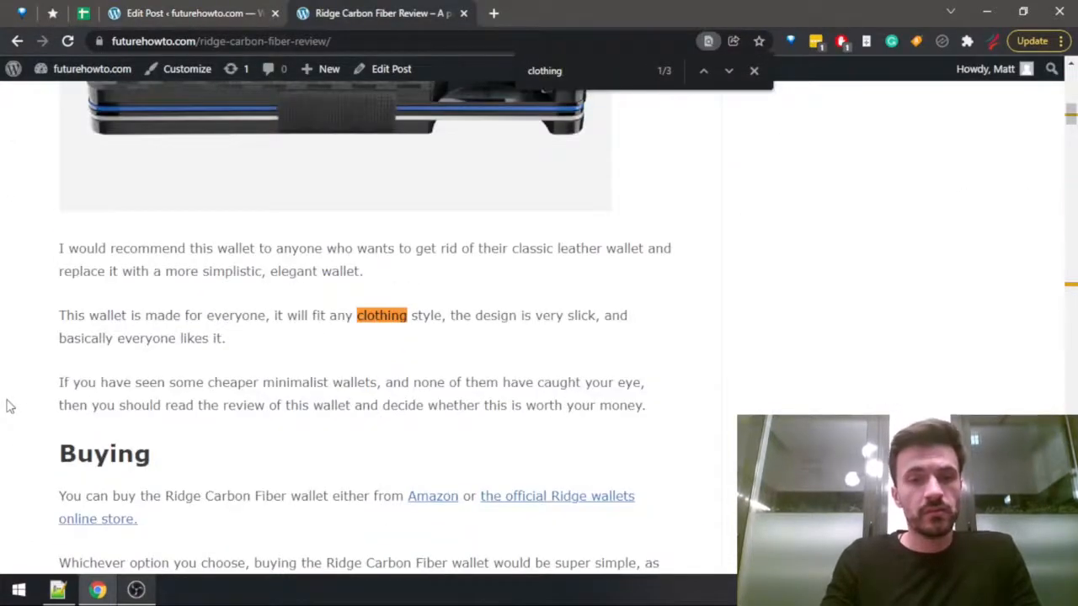
key("Return")
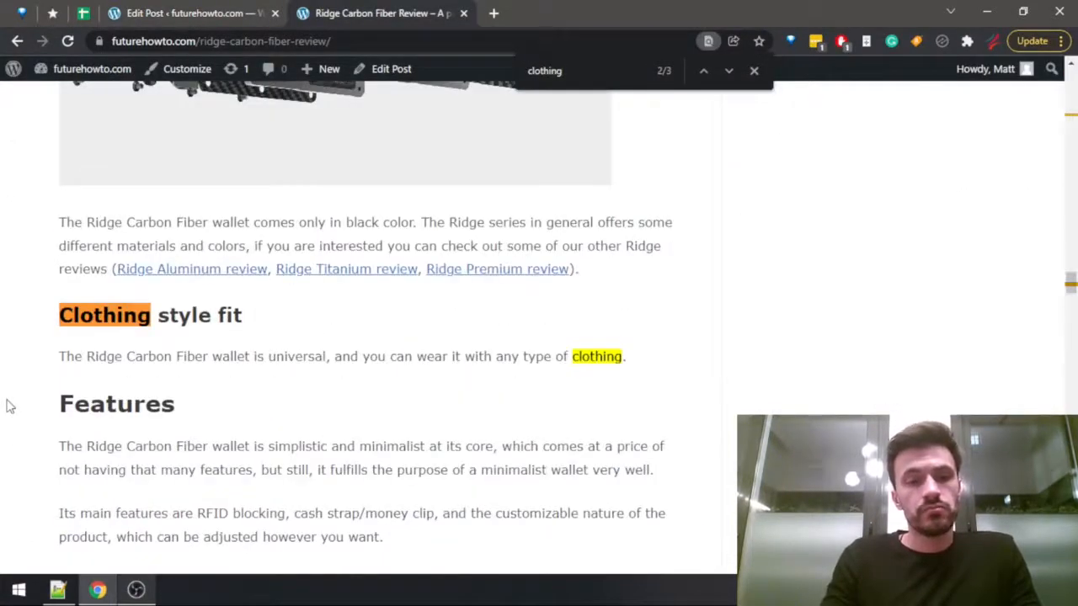
Switch back to the post draft and begin the empty paragraph with "When it comes to fitting your clothing style, the wallet looks really simple and low-key, and".
key("ctrl+Tab")
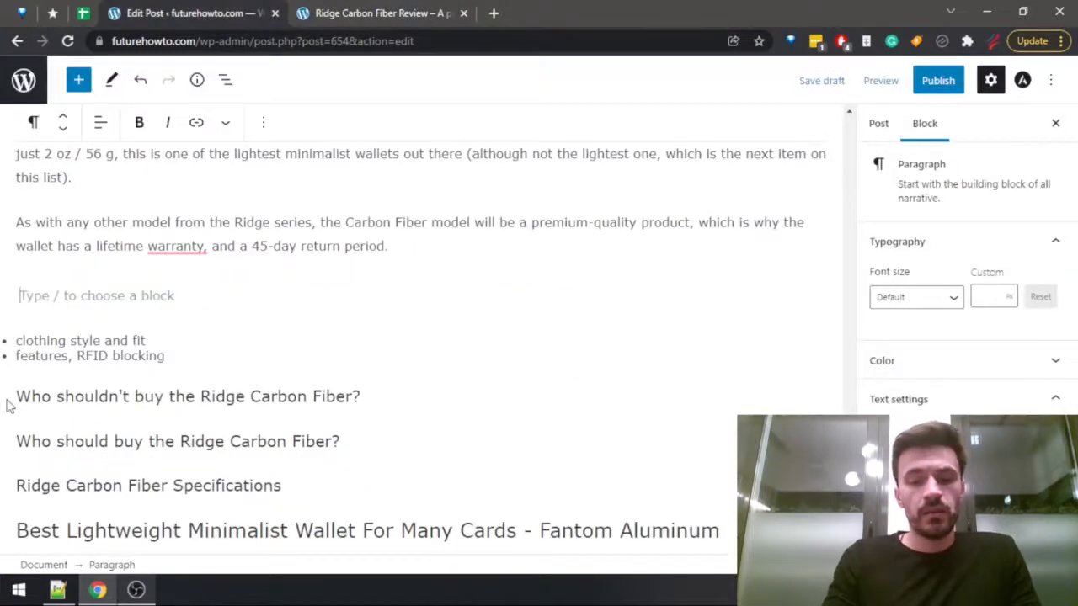
type("When it comes to")
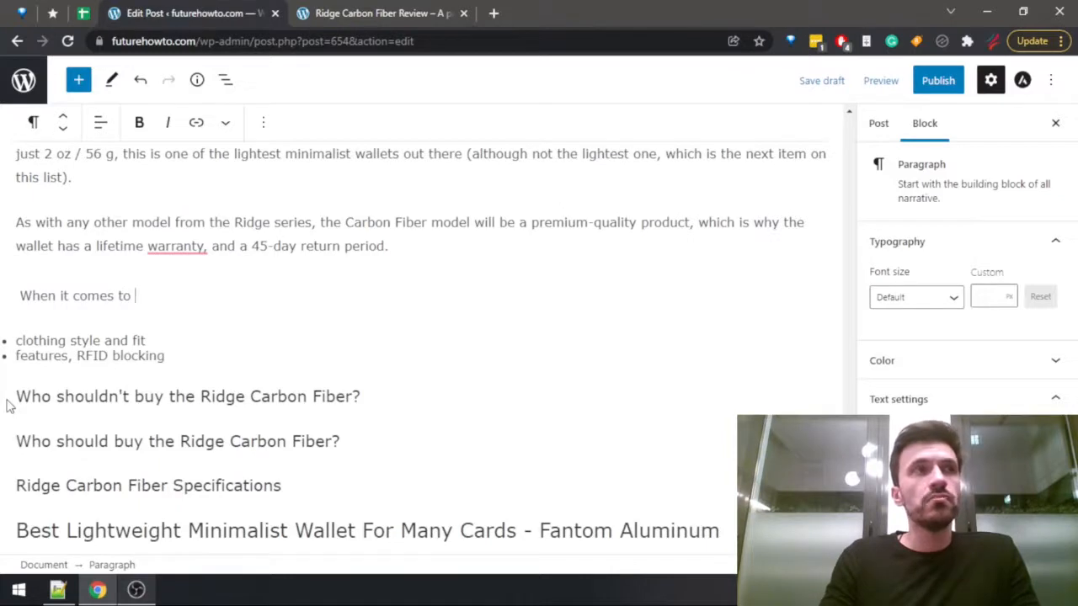
type(" fitting your")
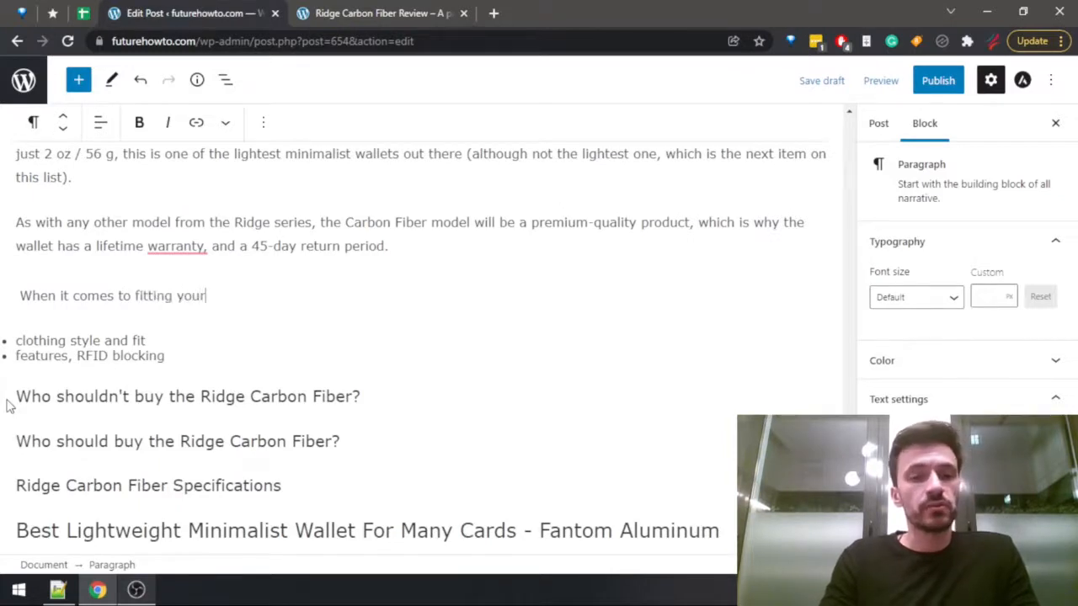
type(" clothing style,")
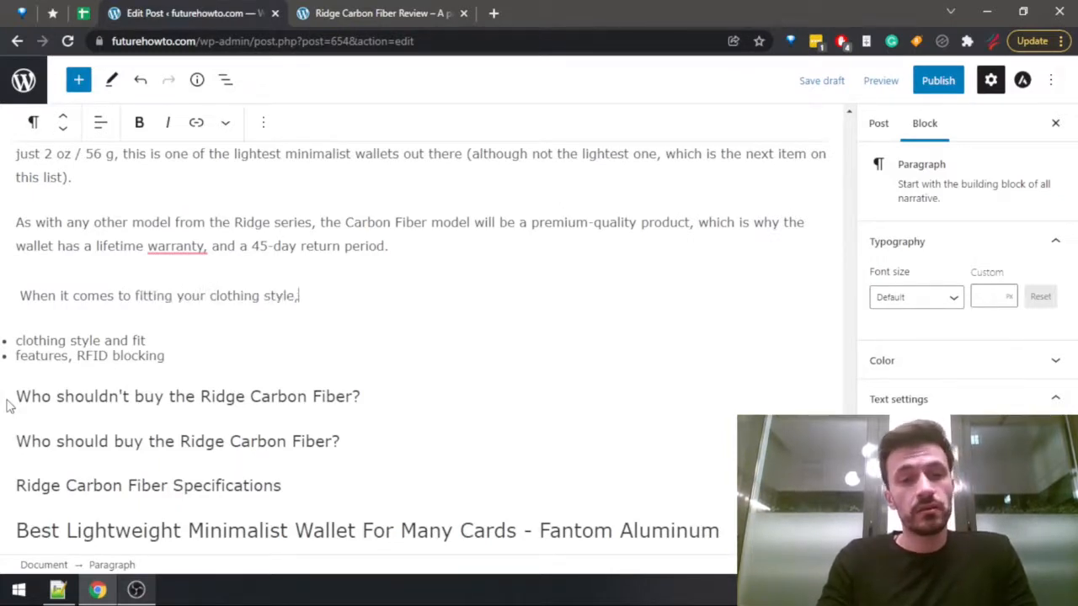
type(" the wallet looks")
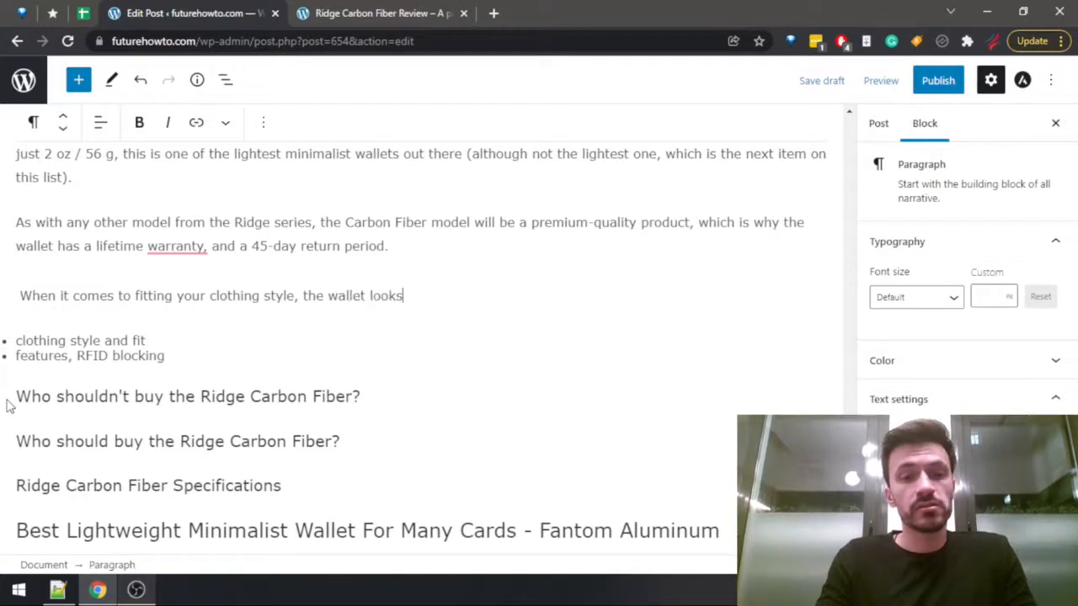
type(" really simple a")
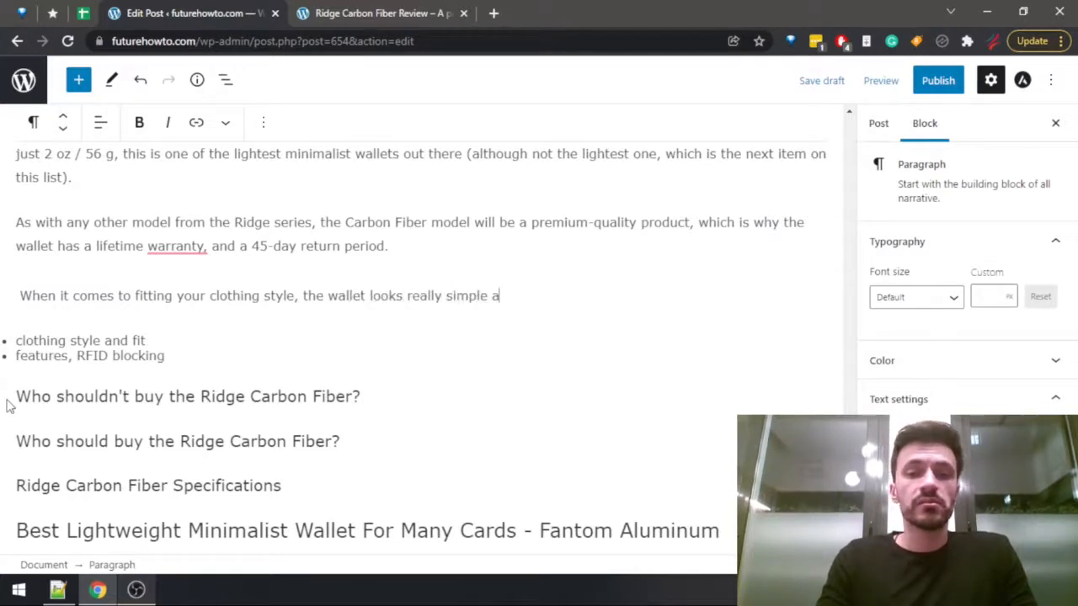
type("nd low-key, and ")
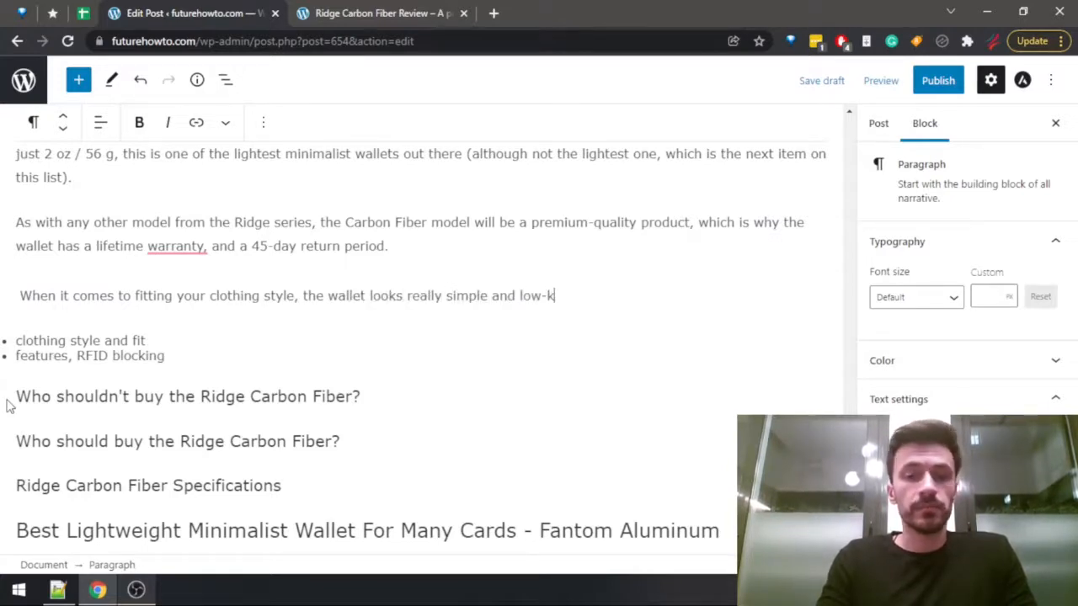
type("it ")
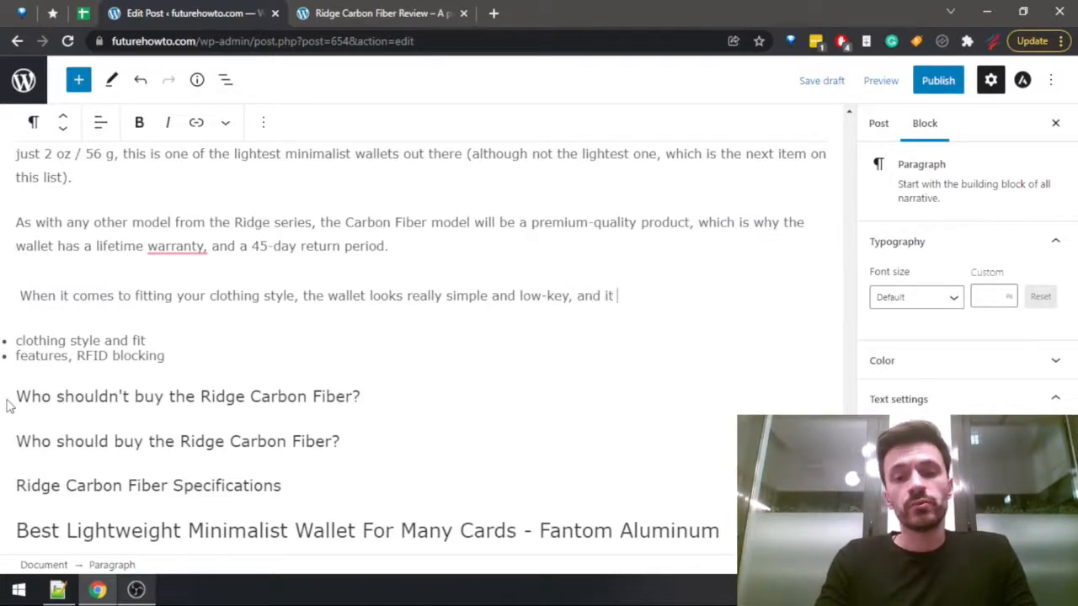
type("will tru")
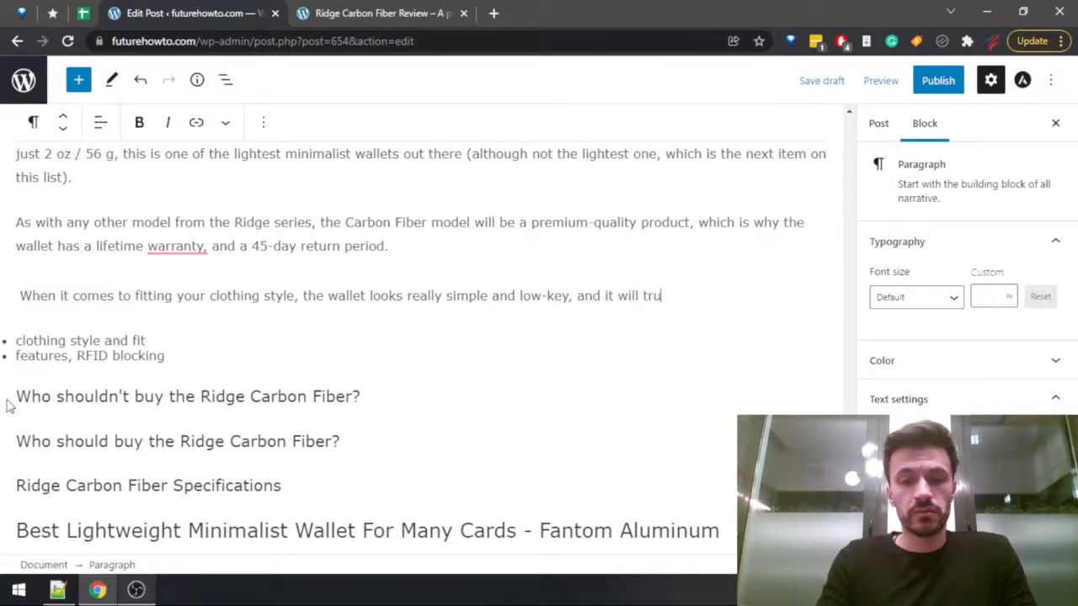
type("ly fit pretty much")
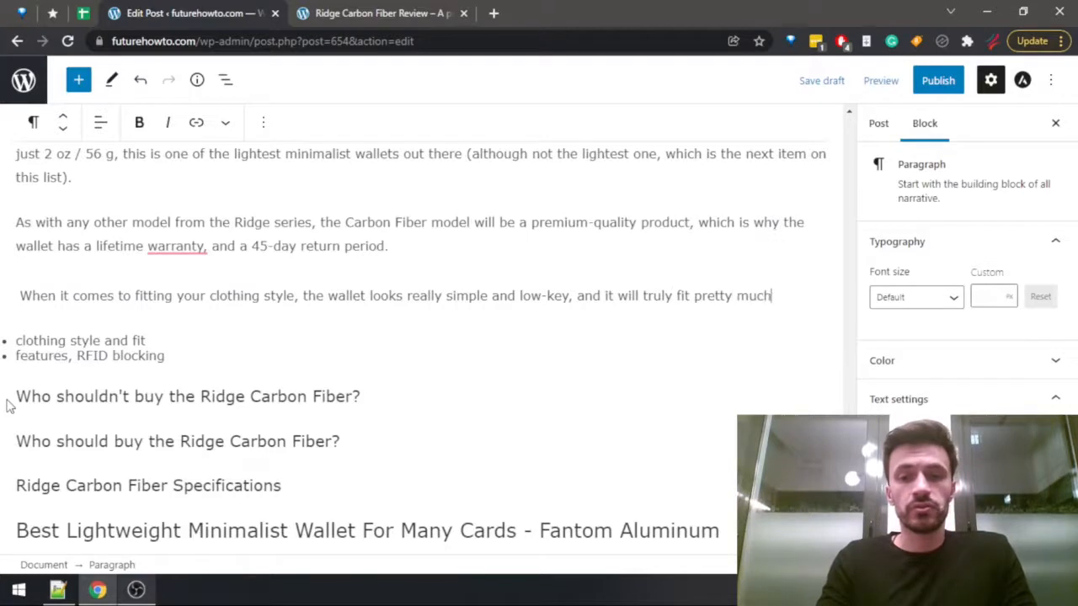
type(" any ward")
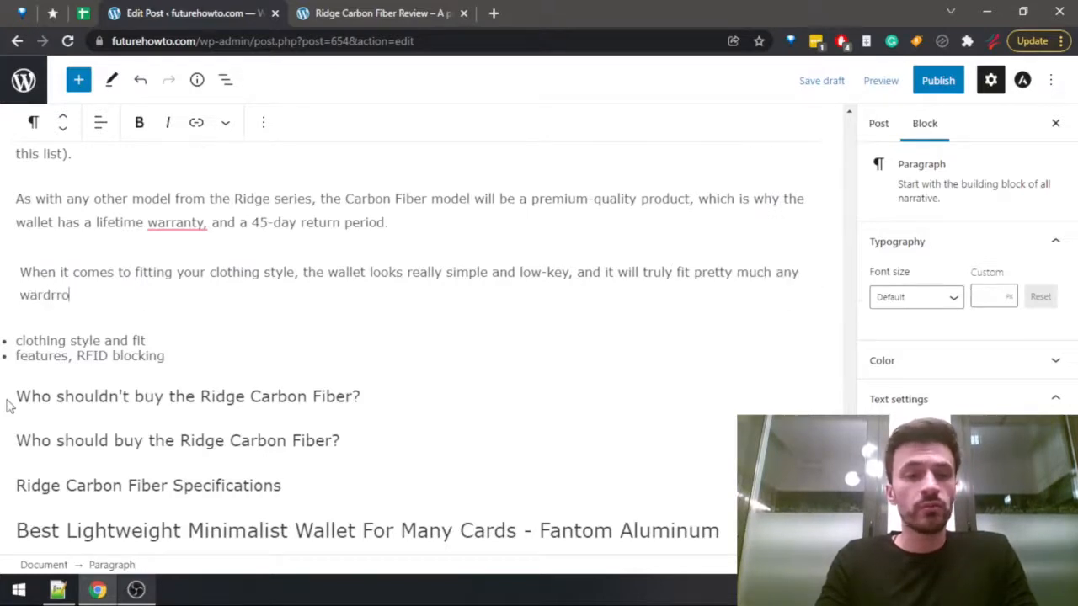
type("roe or")
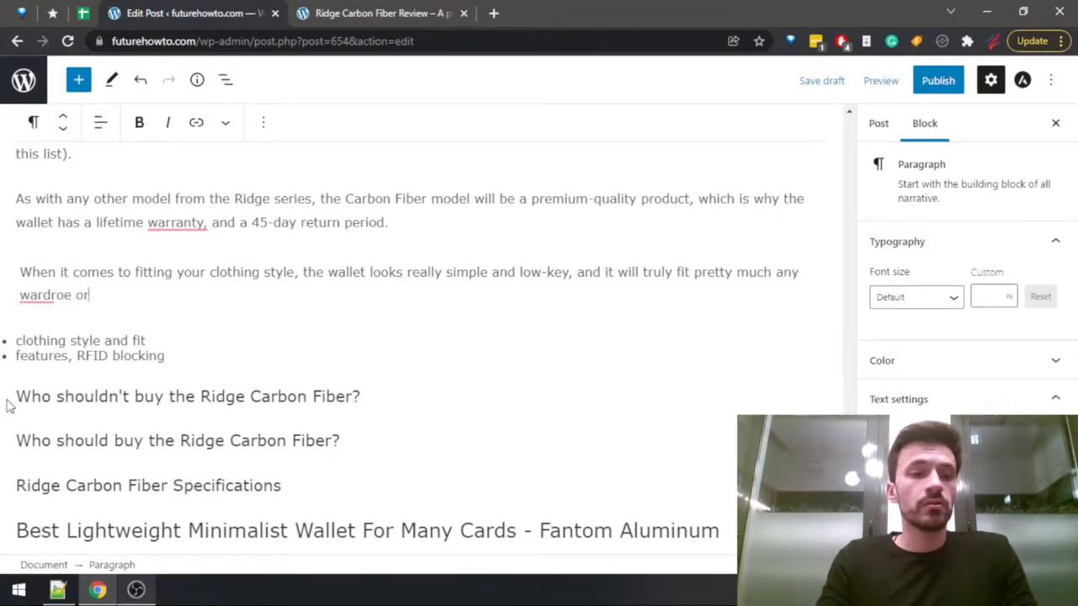
Finish the clothing style sentence with "it will truly fit pretty much any wardrobe or style you're going for.".
key("BackSpace")
key("BackSpace")
key("BackSpace")
key("BackSpace")
type("be or styl")
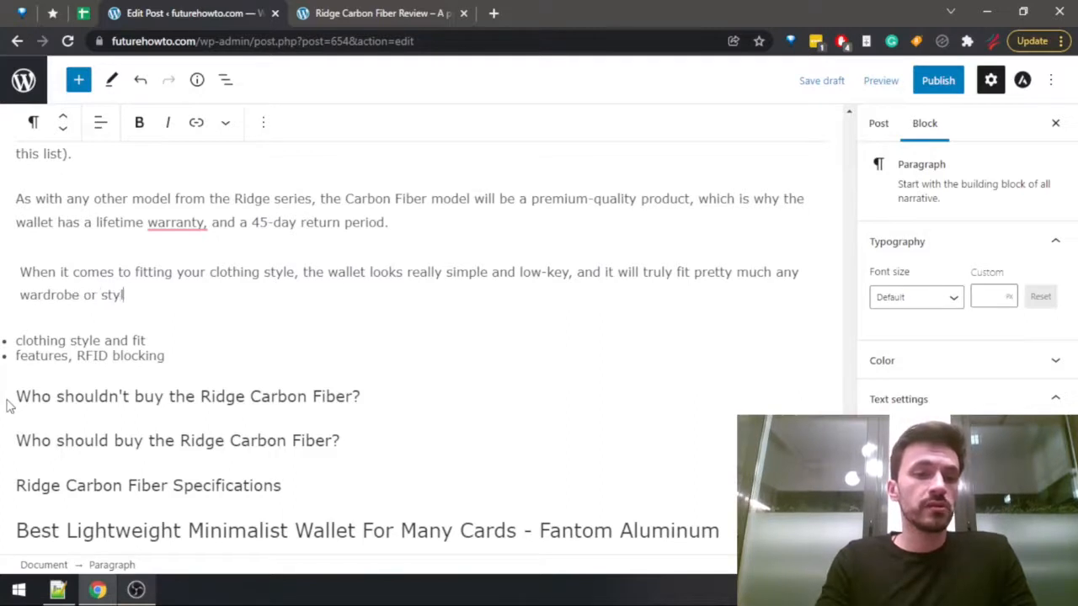
type("e you're going fo")
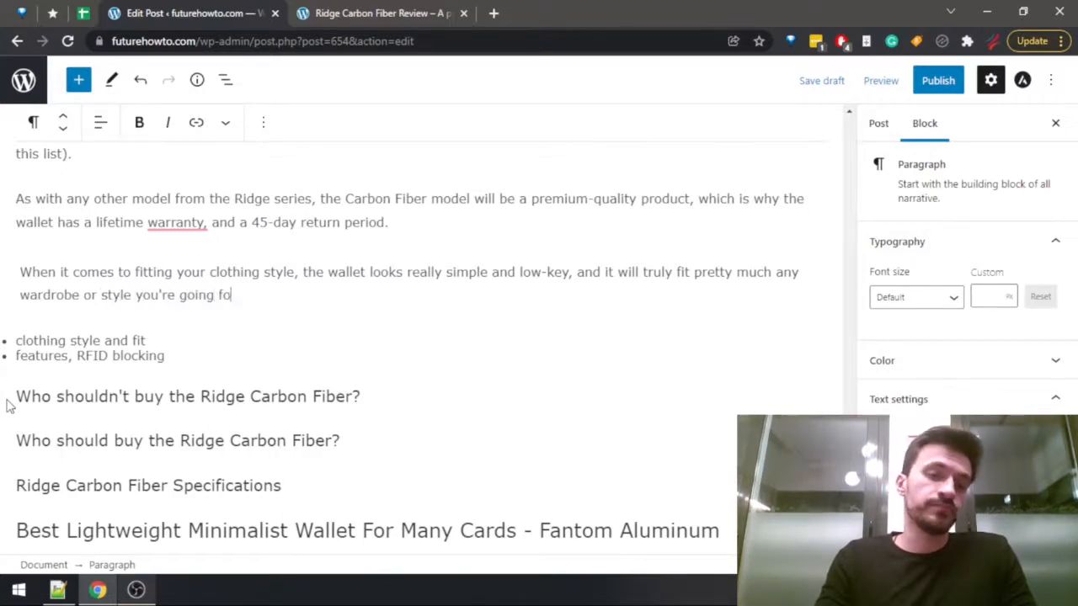
type("r.")
Delete the "clothing style and fit" entry from the topic list.
key("Down")
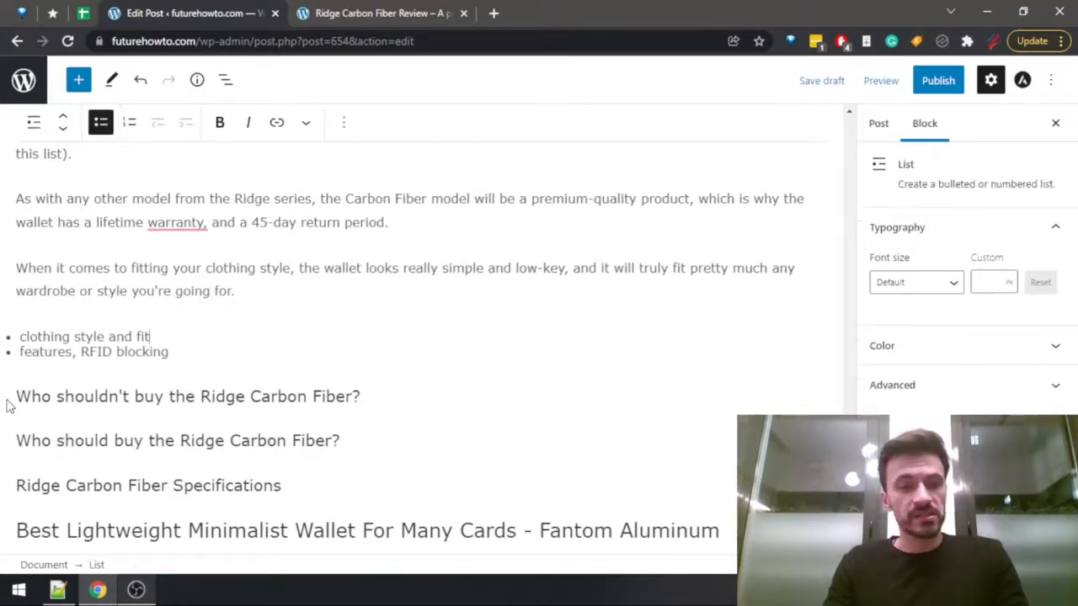
key("ctrl+shift+Left")
key("ctrl+shift+Left")
key("ctrl+shift+Left")
key("ctrl+shift+Left")
key("ctrl+shift+Left")
key("ctrl+shift+Right")
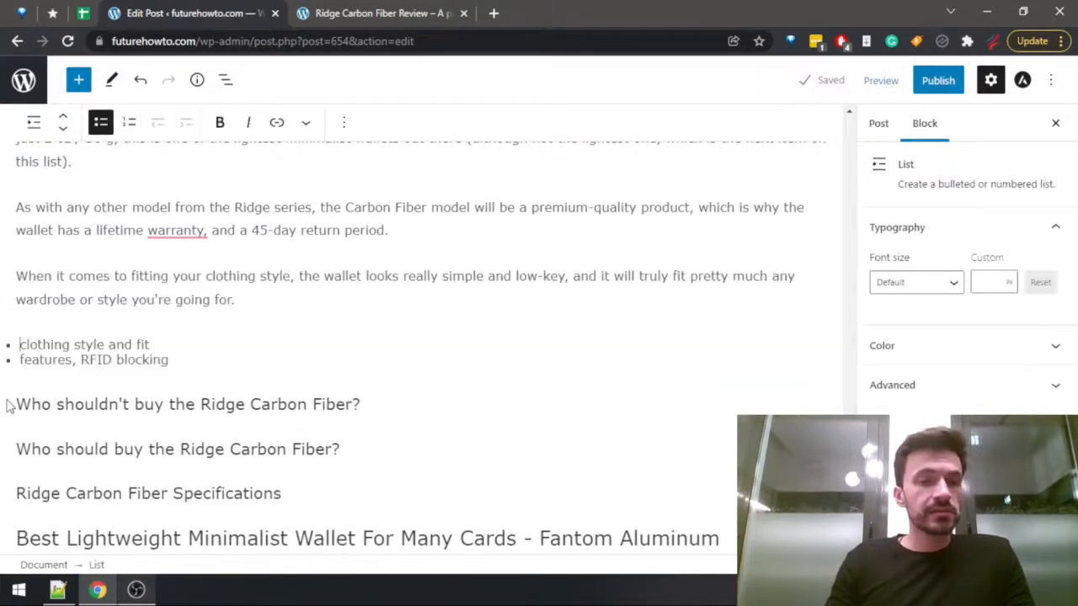
key("shift+End")
key("Delete")
key("Delete")
Add a new paragraph after the clothing style paragraph and begin it with "The key features of the Ridge Carbon are".
key("Up")
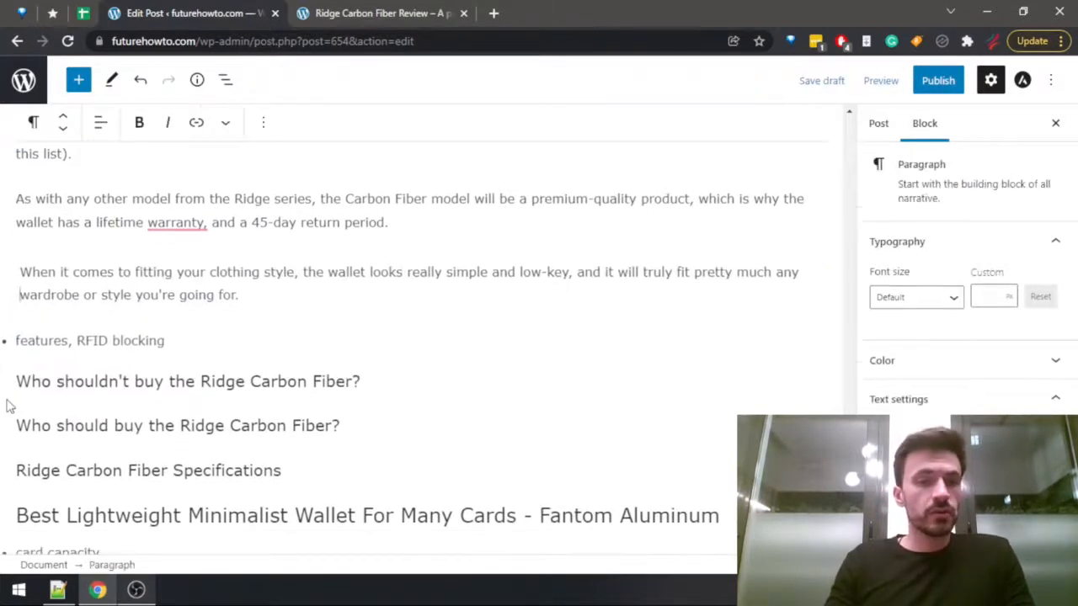
scroll(7, 406, "down", 1)
key("End")
key("Return")
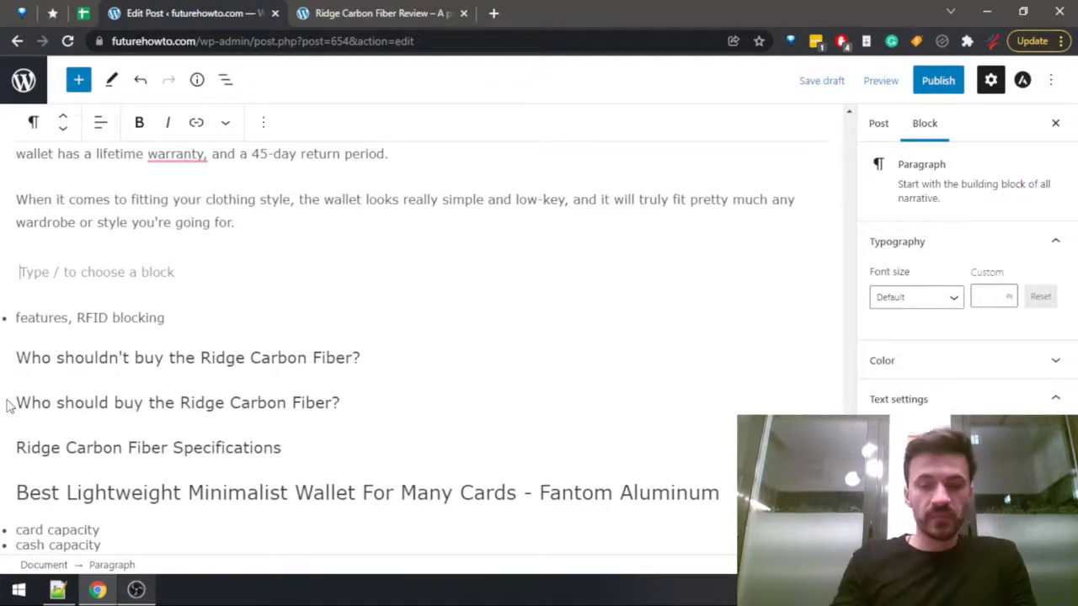
type("The key feat")
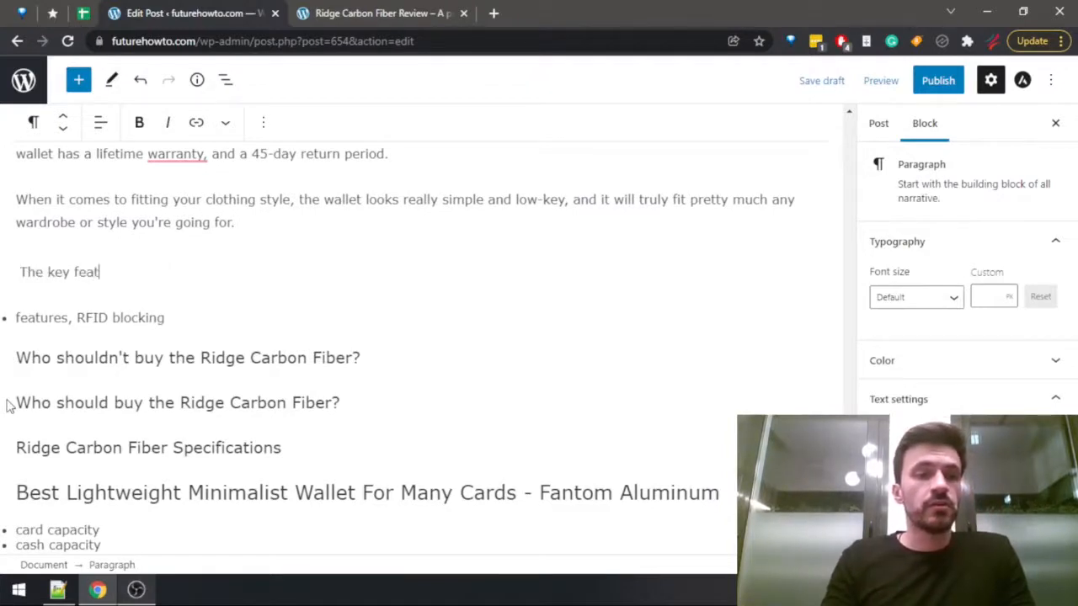
type("ures of the Ridge Carbon ")
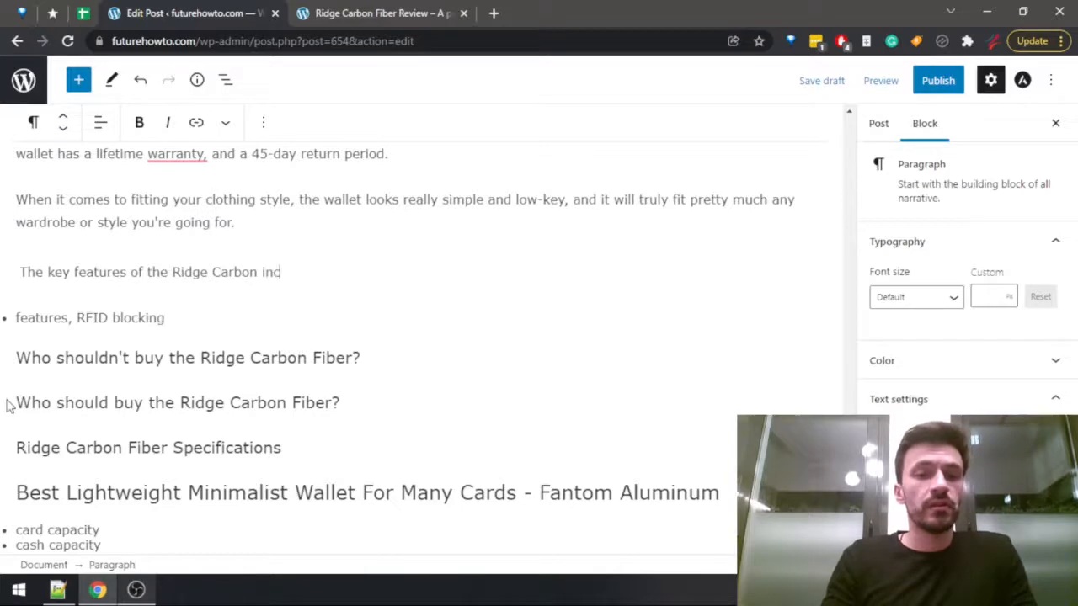
type("inc")
key("BackSpace")
key("BackSpace")
key("BackSpace")
Look up the cash-holding options in the "Customizing build" section of the Ridge Carbon Fiber review.
key("ctrl+Tab")
key("ctrl+f")
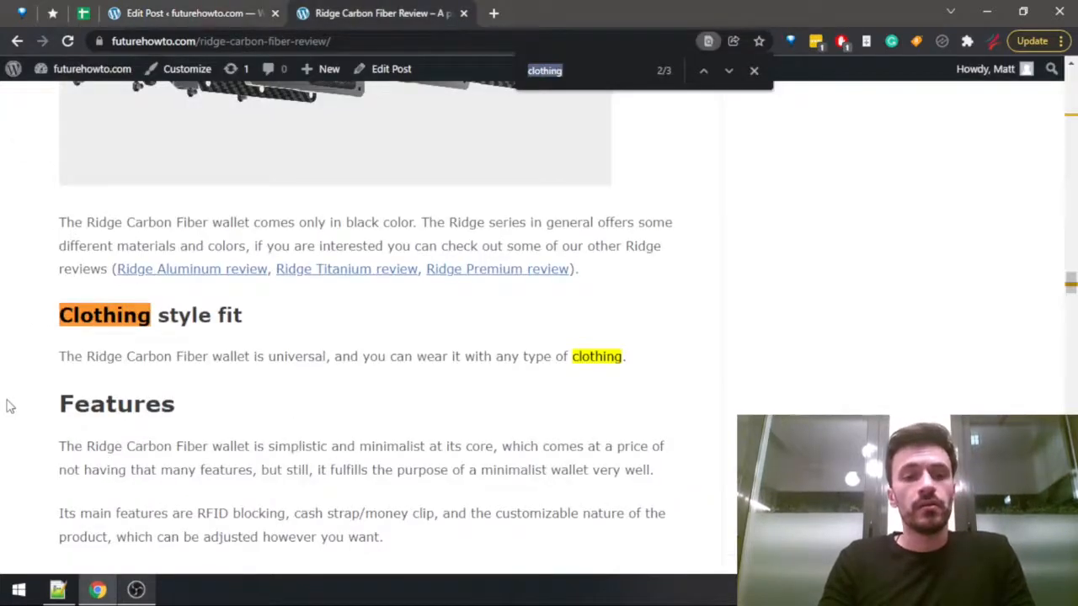
scroll(196, 330, "down", 5)
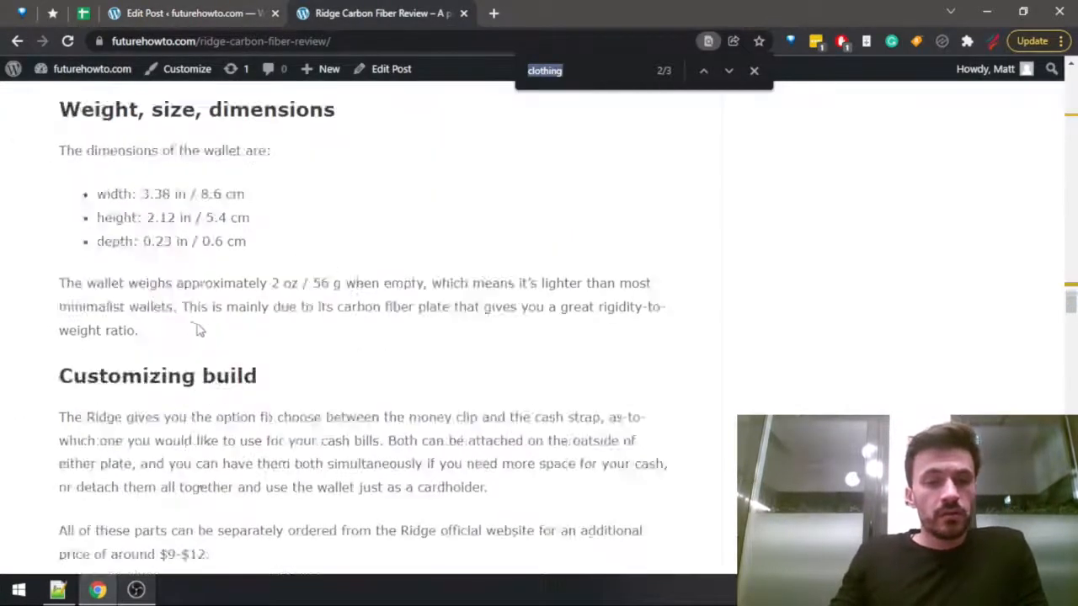
scroll(196, 330, "down", 2)
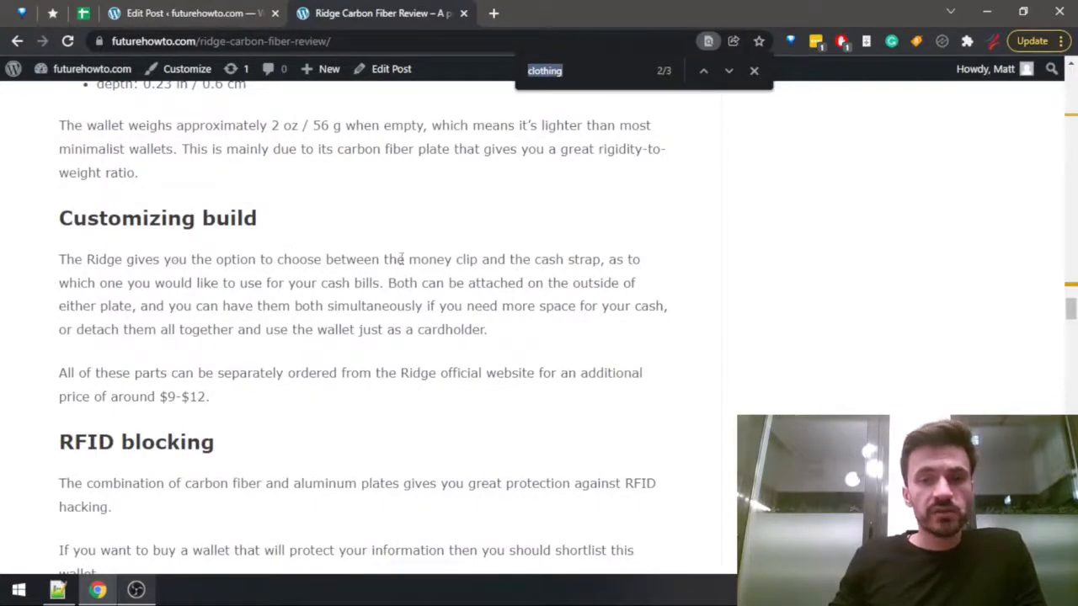
left_click_drag(388, 260, 581, 263)
Continue the key features sentence in the post draft with "the money clip or the cash strap (you can choose whichever one you prefer)".
key("ctrl+shift+Tab")
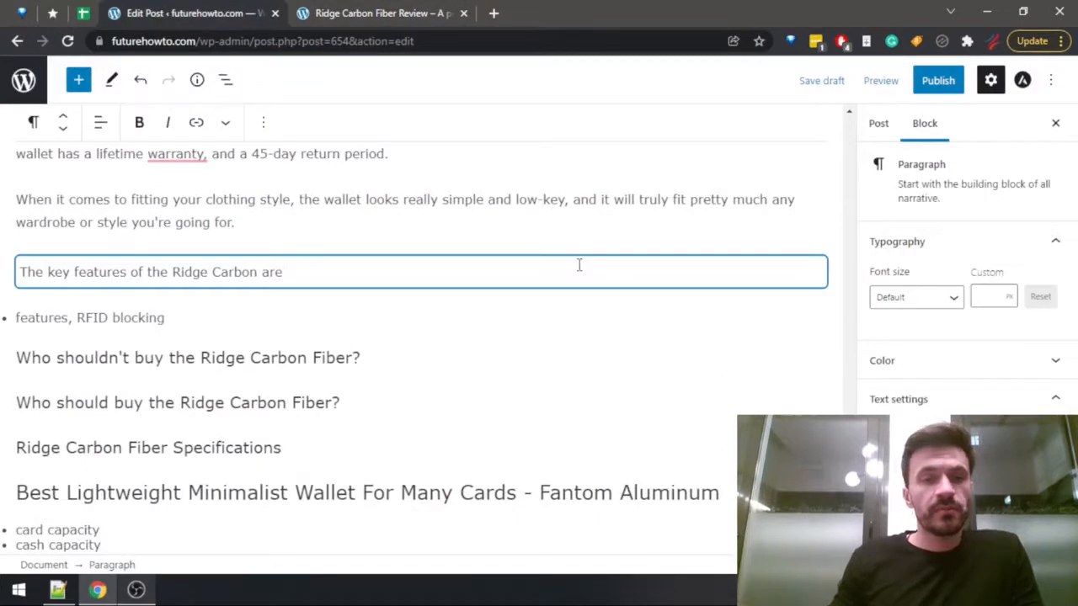
type("the ")
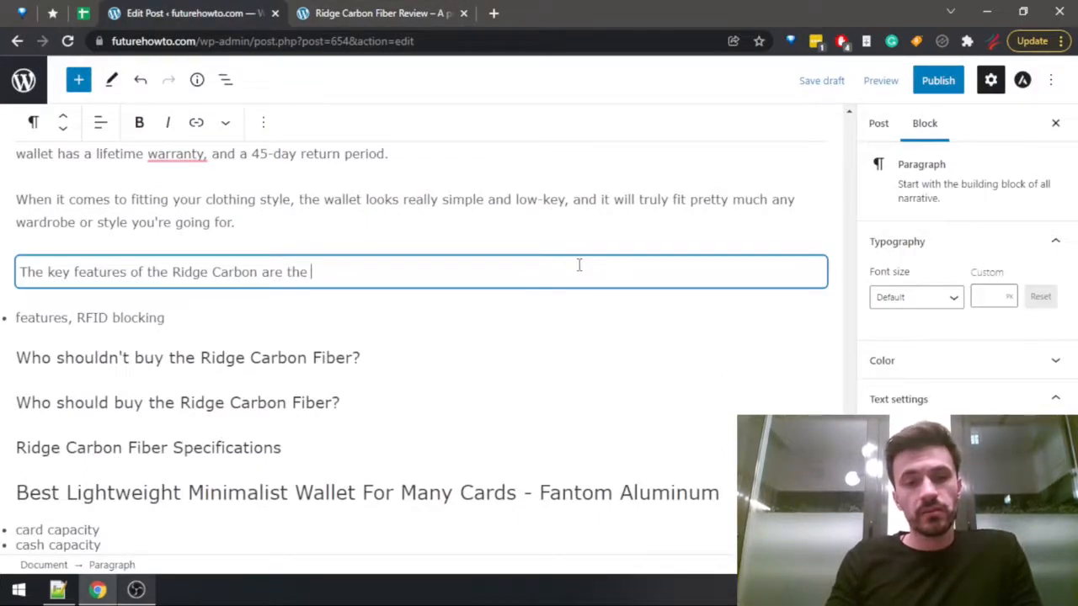
type("money clip or ")
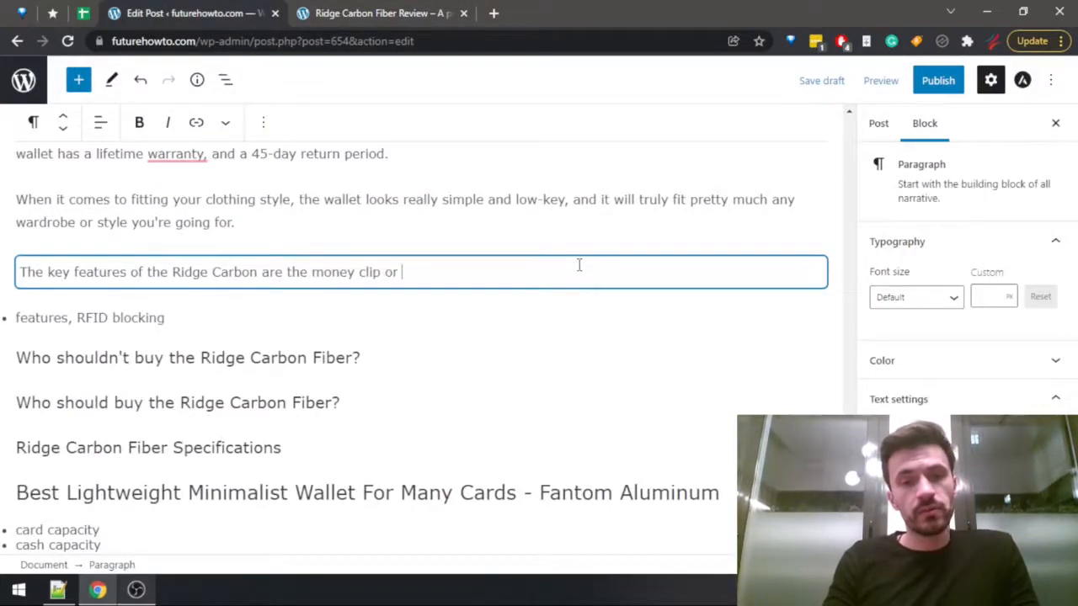
type("the cash strap (")
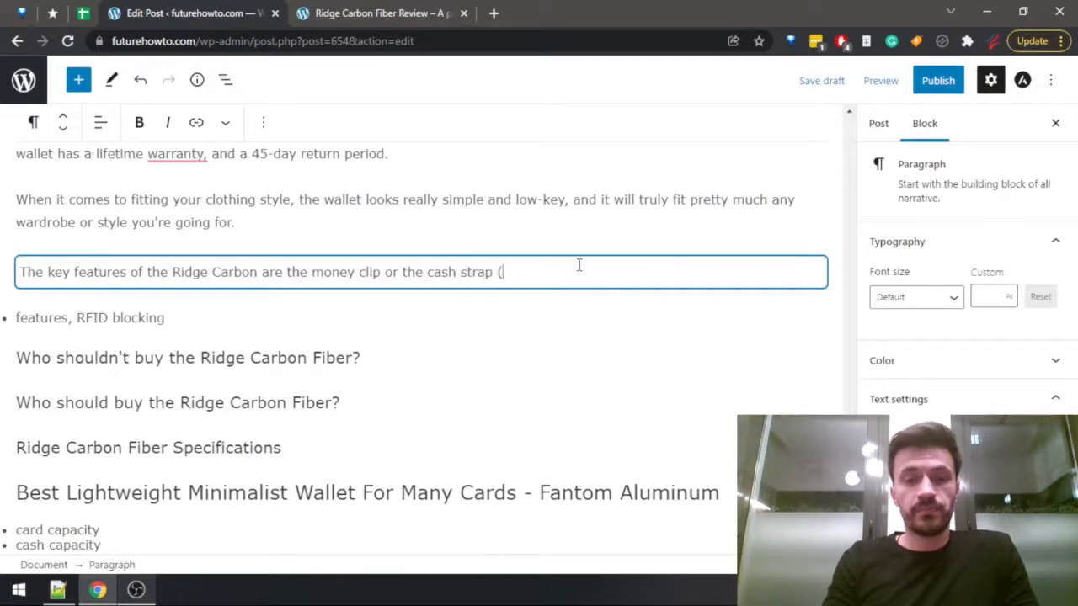
type("you can sh")
key("BackSpace")
key("BackSpace")
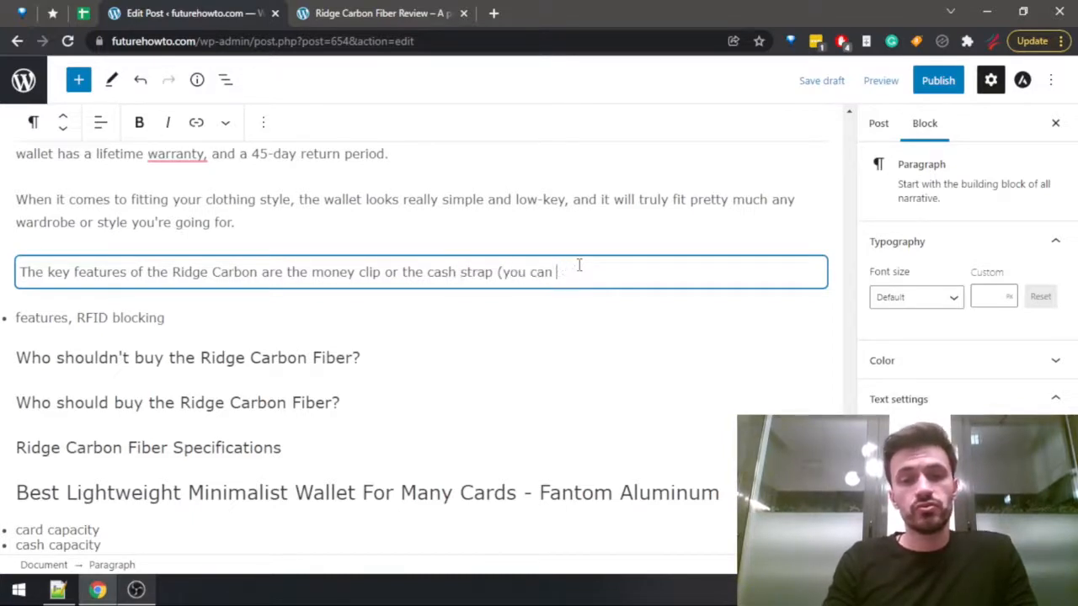
type("choose whichever ")
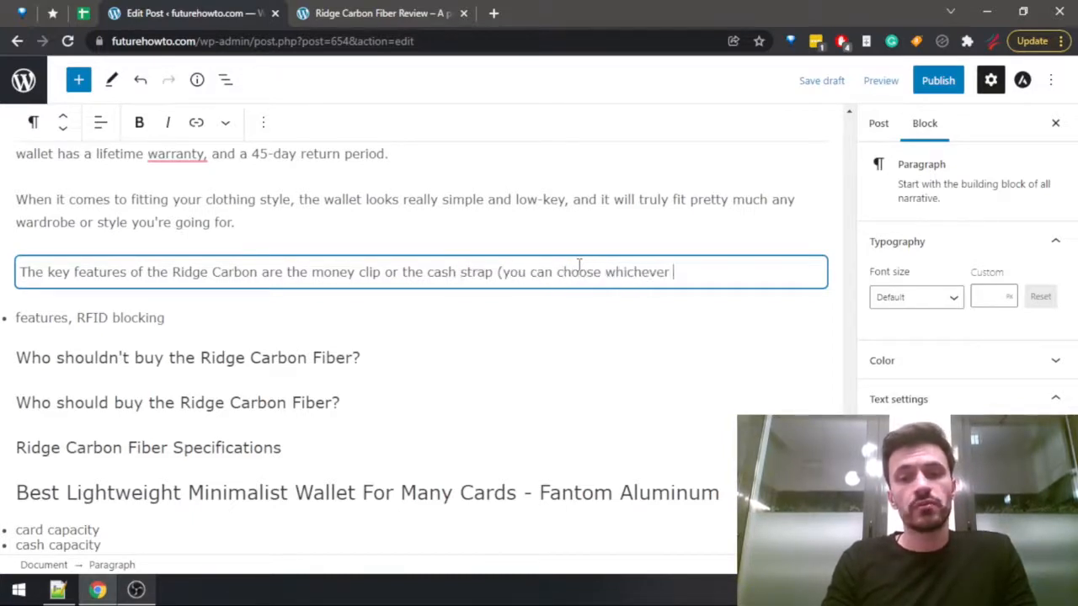
type("one you prefe")
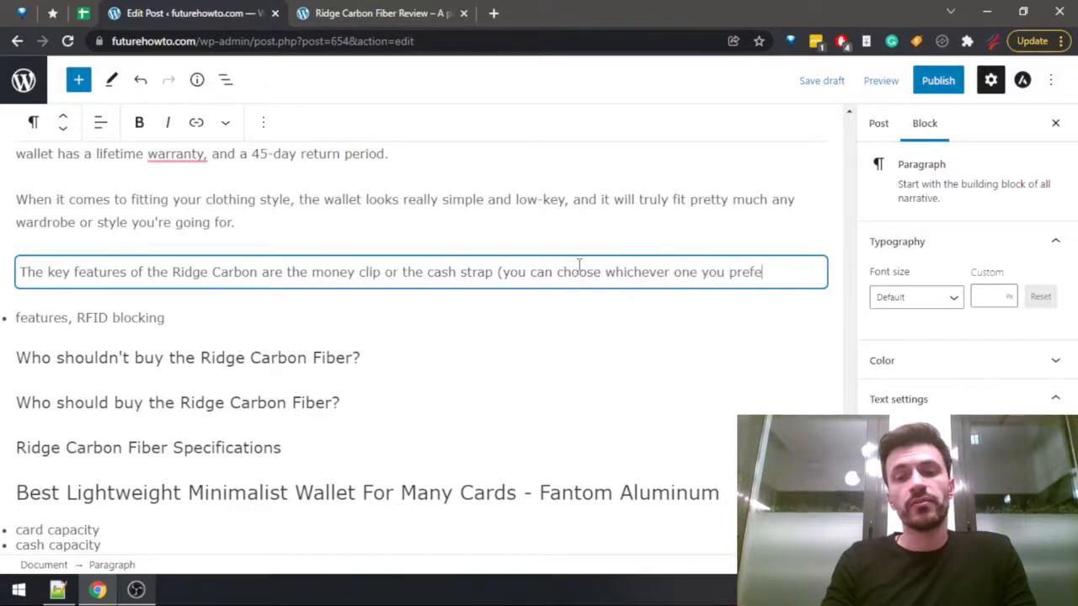
type("r).")
Check the RFID blocking, TSA approval and carbon fiber sections of the review for further features to mention.
key("ctrl+Tab")
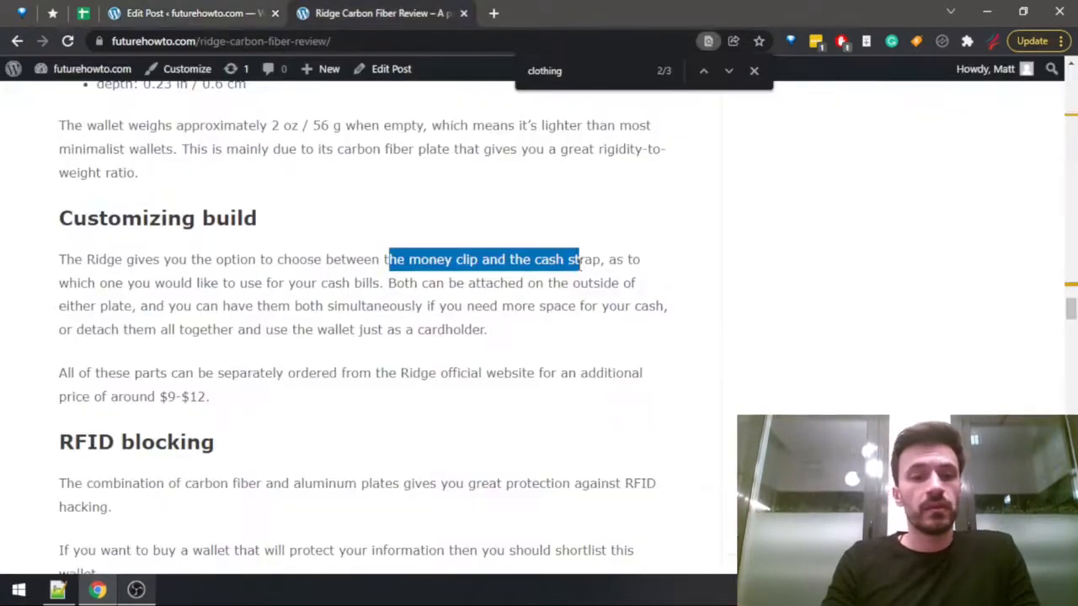
scroll(511, 313, "down", 2)
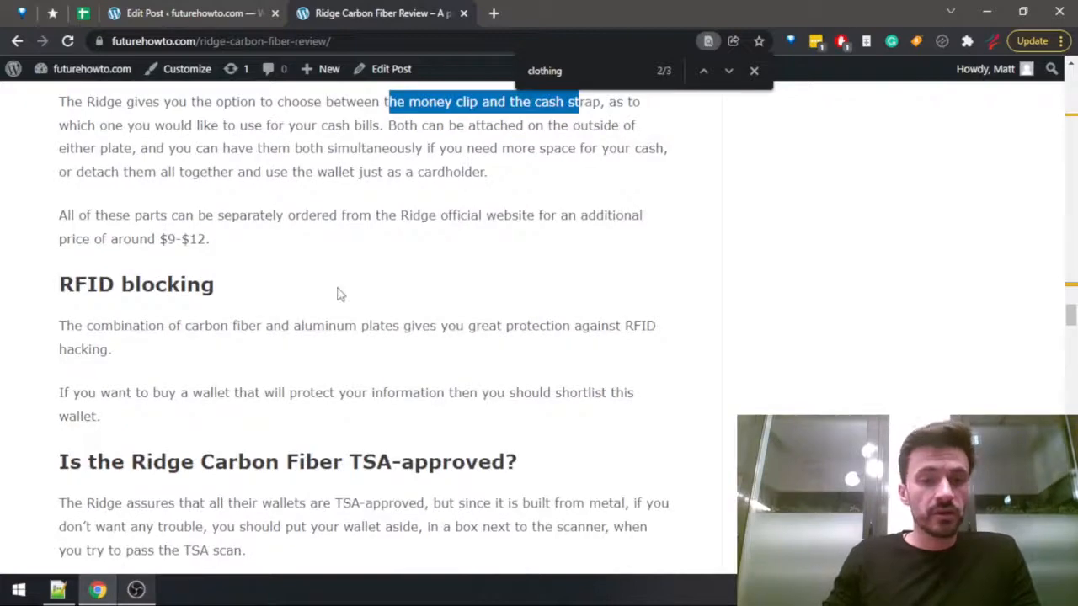
scroll(341, 308, "down", 4)
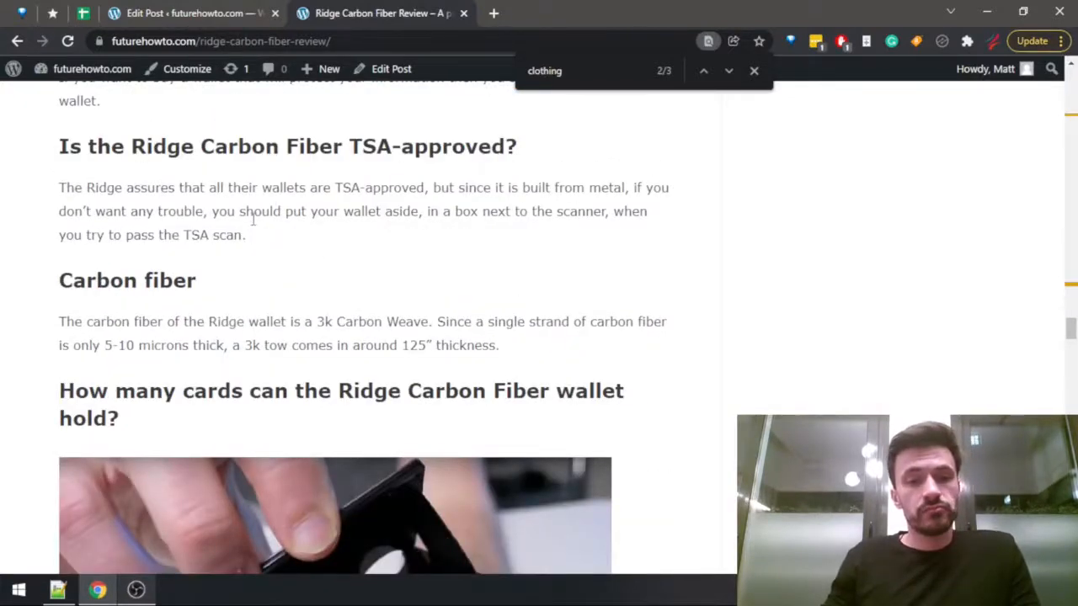
scroll(252, 220, "down", 7)
scroll(257, 219, "up", 5)
Continue the key features sentence in the post draft with "strong RFID blocking, and, of course, the carbon fiber build, which makes the wallet".
key("ctrl+Page_Up")
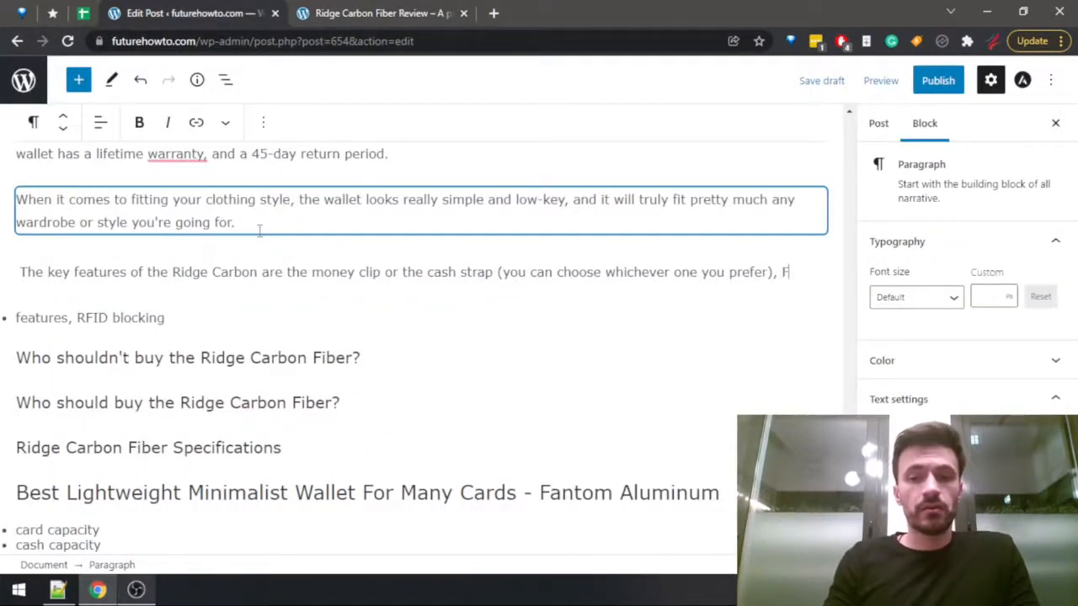
type("IF")
key("BackSpace")
key("BackSpace")
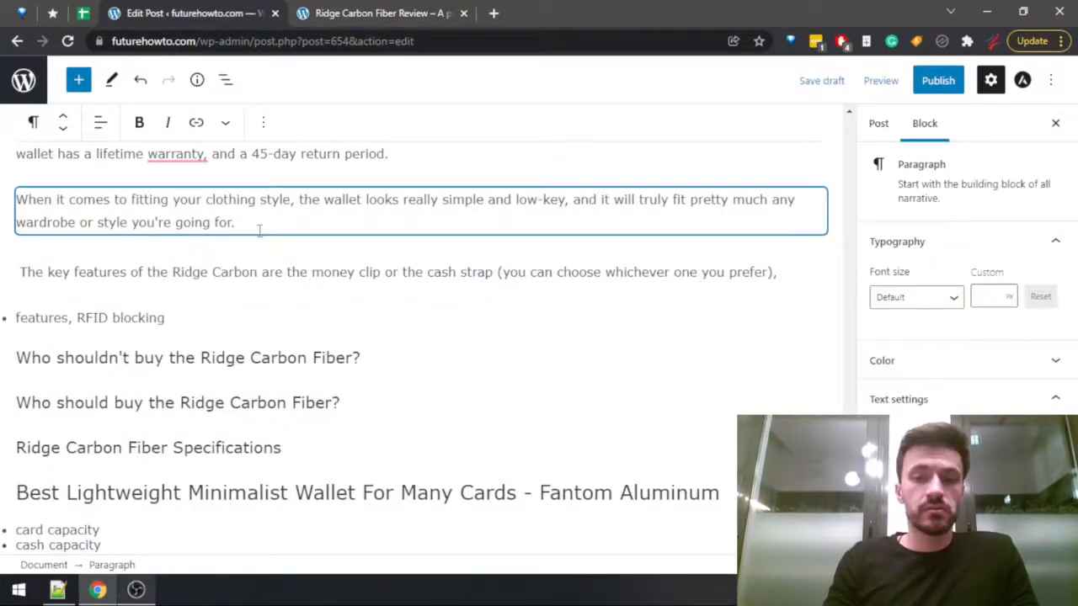
type("strong RFID")
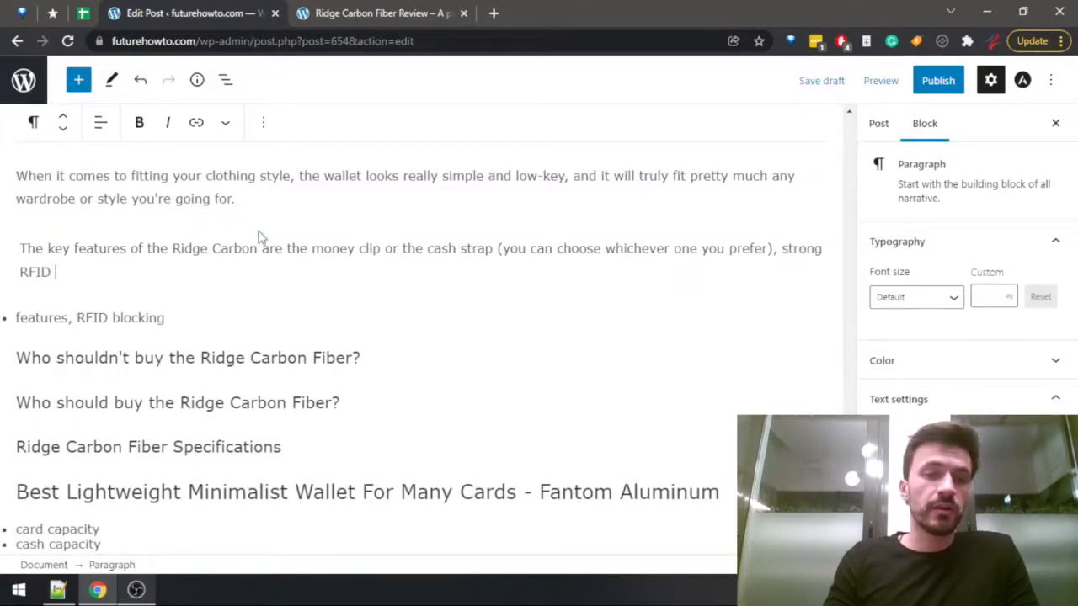
type(" blocking, and, of")
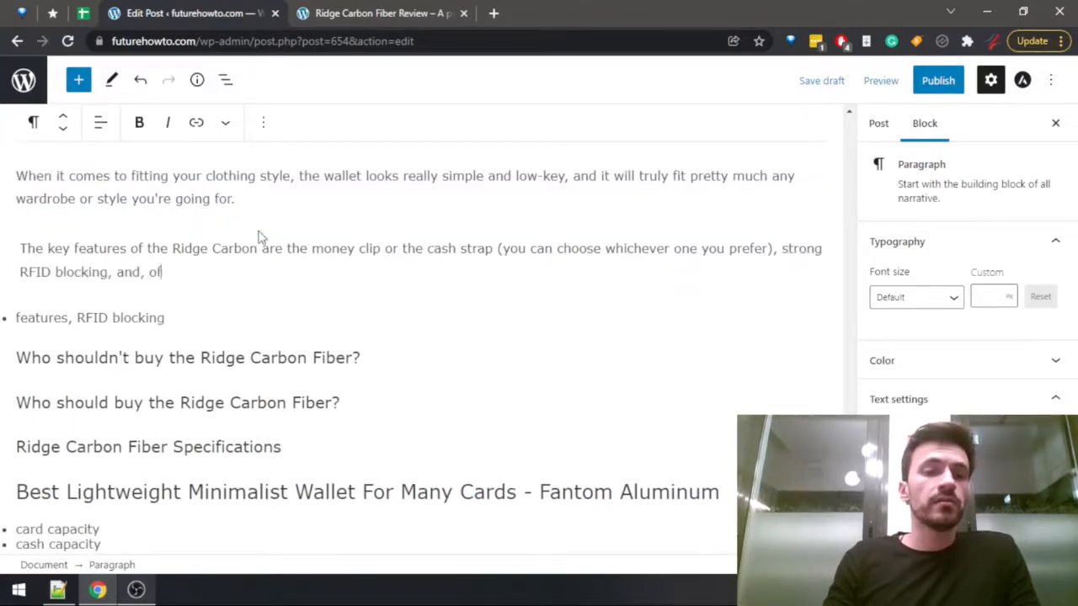
type(" course,")
type("the ")
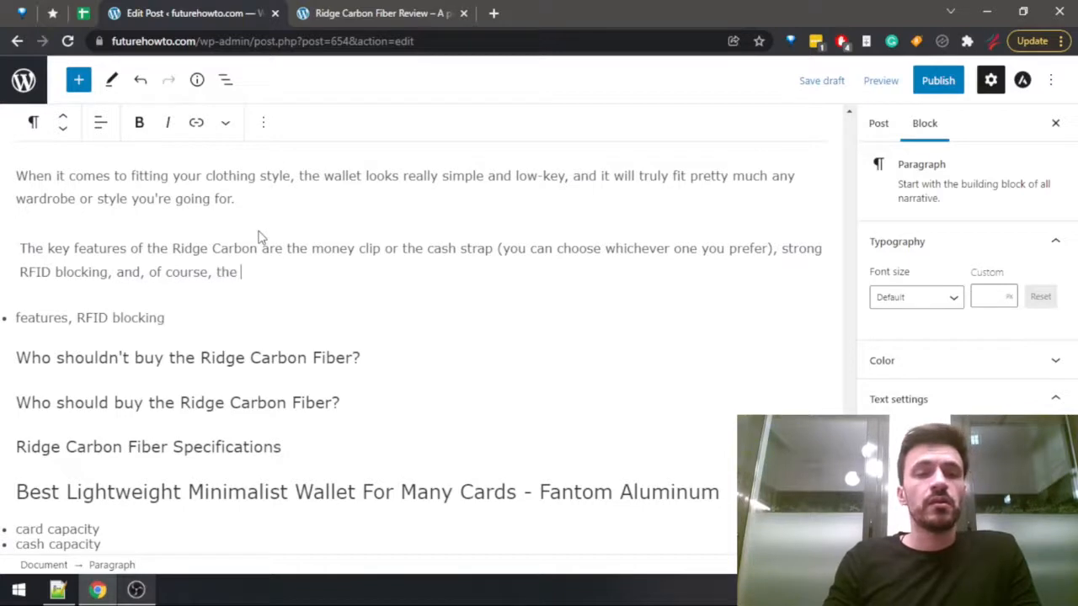
type("carbon fibe")
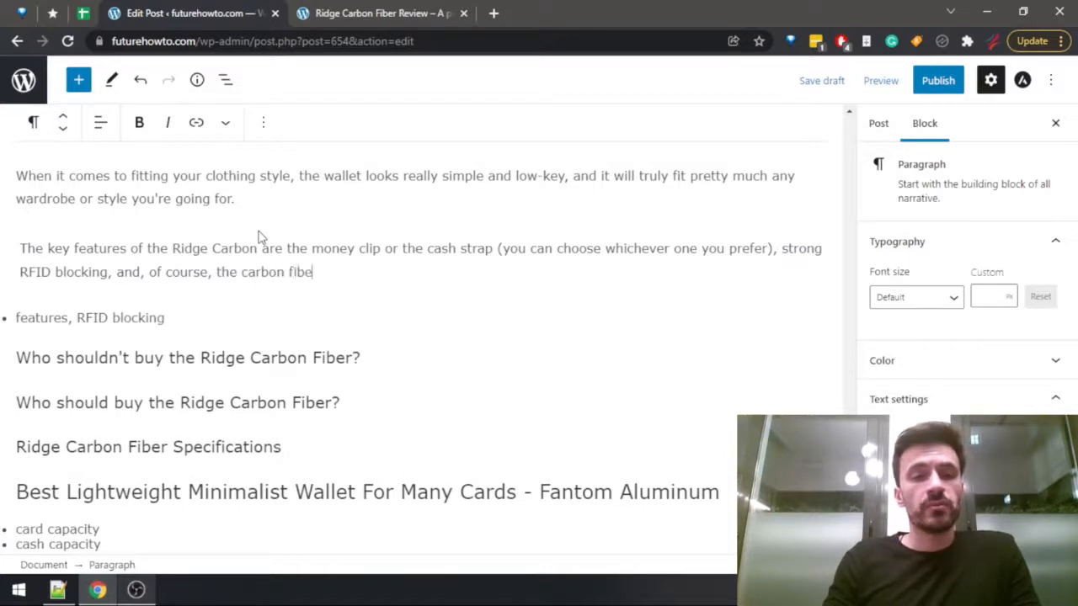
type("r build, which makes the wal")
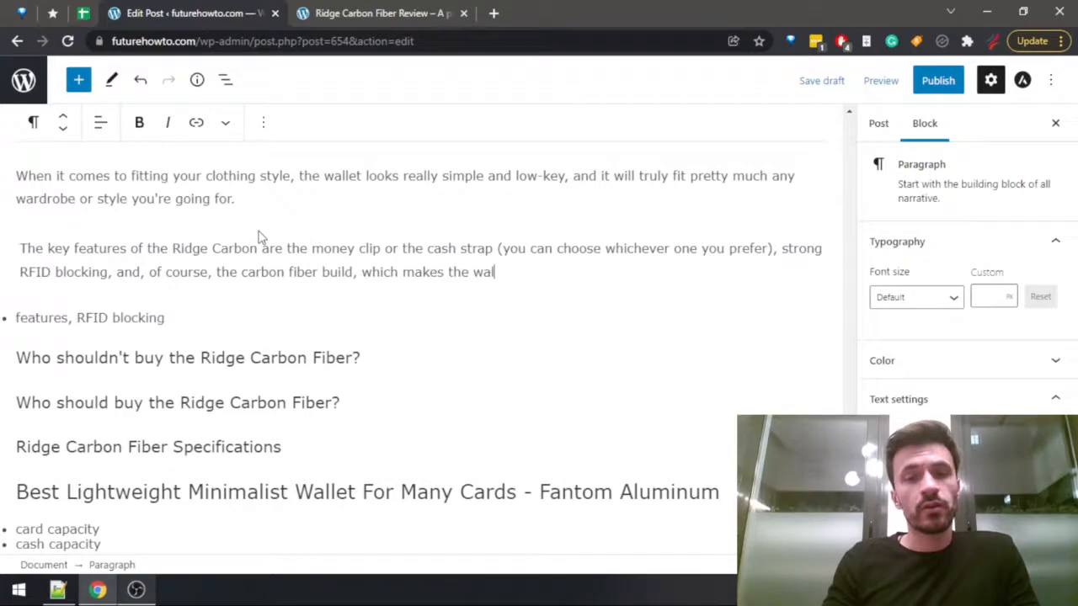
Check the review's carbon fiber section and finish the key features sentence in the draft with "very thin yet very durable.".
key("ctrl+Tab")
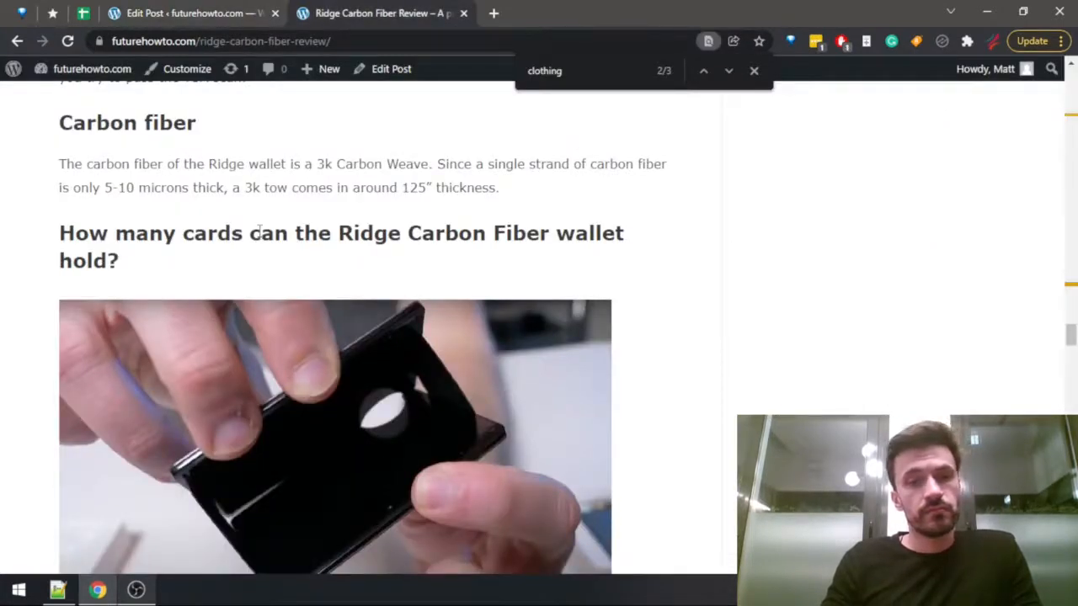
key("ctrl+shift+Tab")
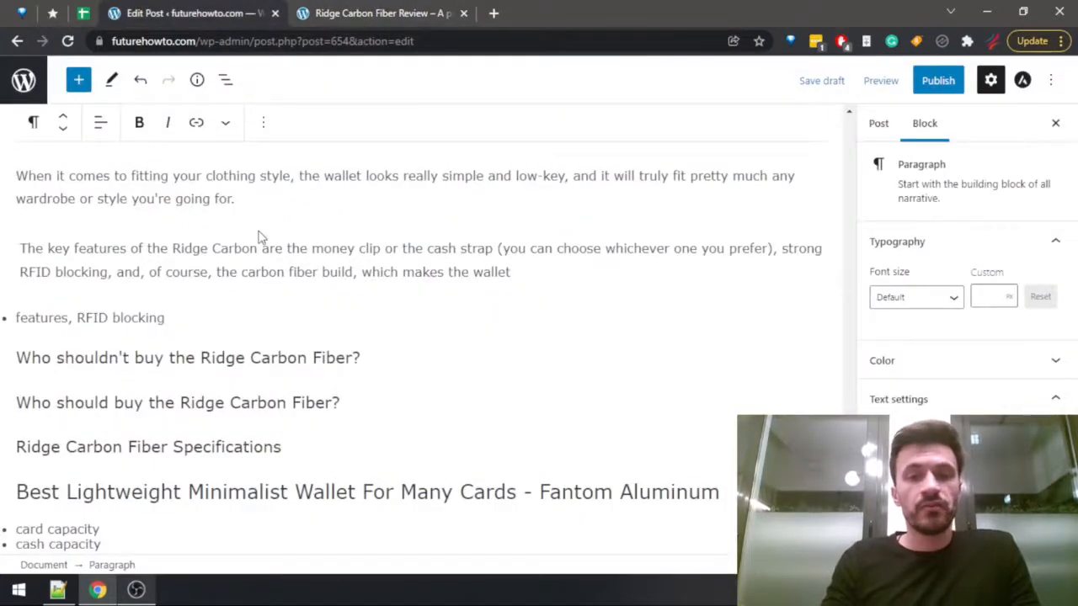
type("very thin ")
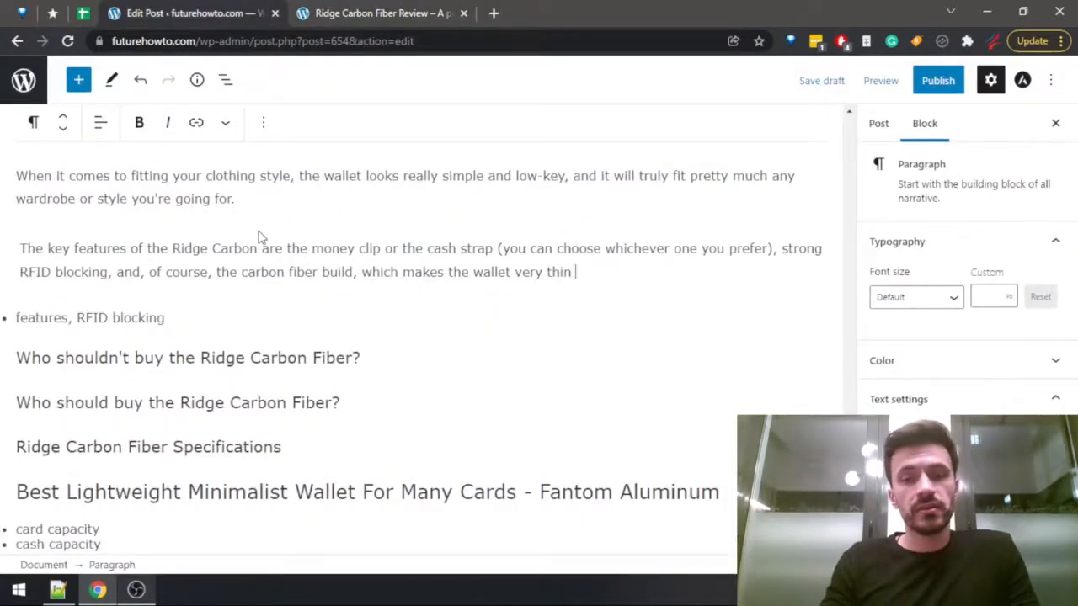
type("yet very ")
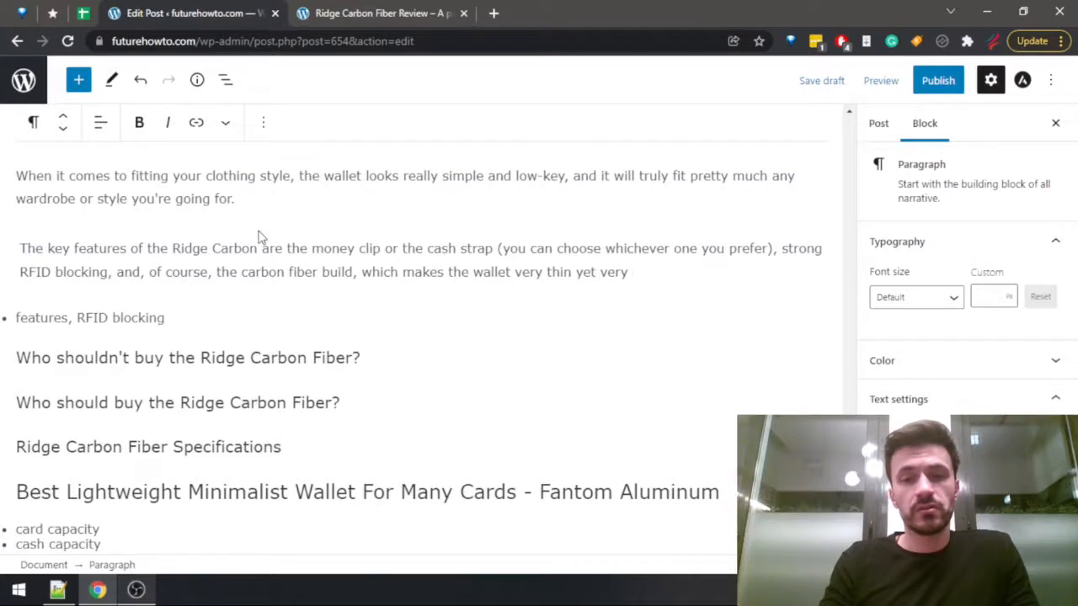
type("durable.")
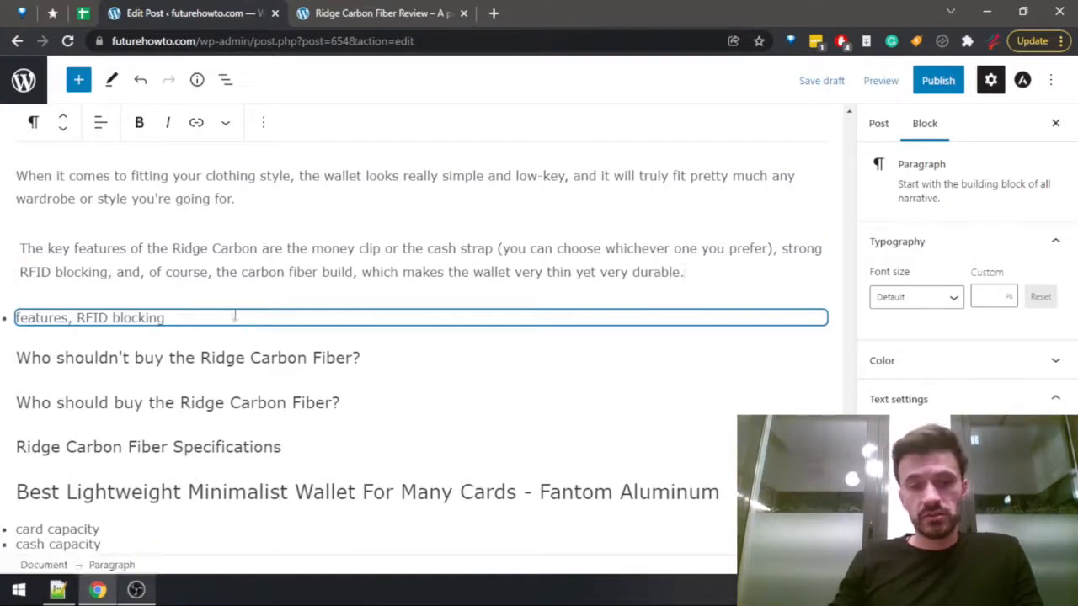
Delete the "features, RFID blocking" list and add an empty paragraph under the "Who shouldn't buy the Ridge Carbon Fiber?" heading.
left_click_drag(209, 316, 15, 313)
key("BackSpace")
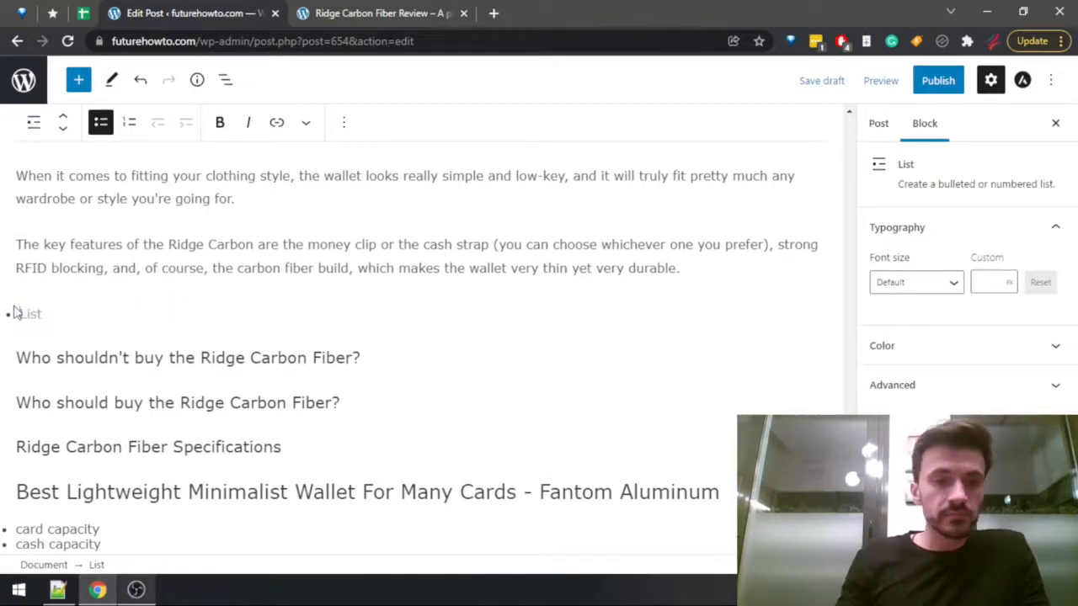
key("BackSpace")
key("Down")
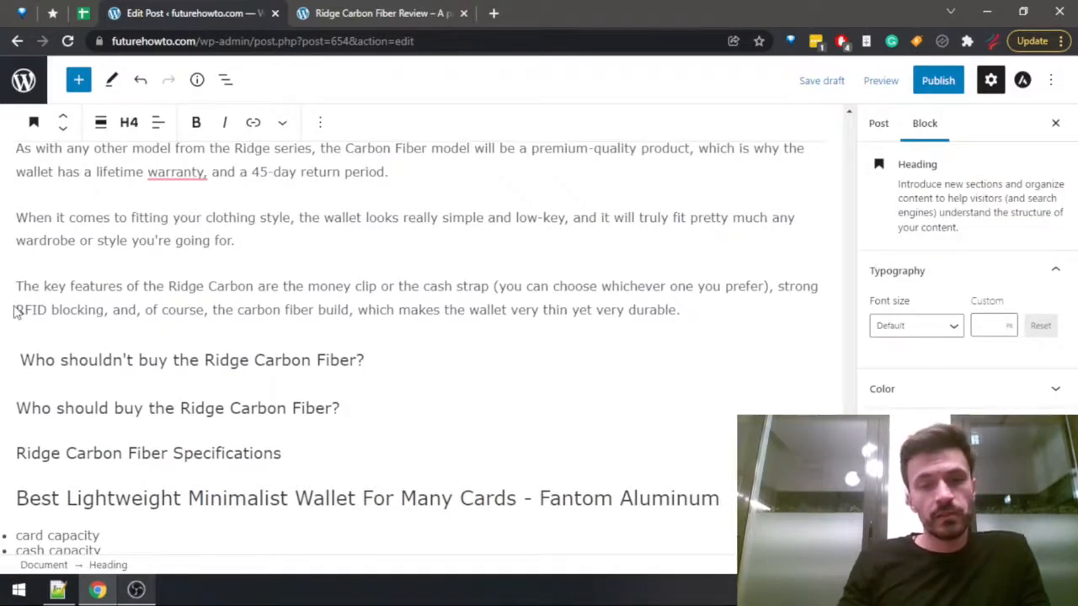
key("Return")
Search the Ridge Carbon Fiber review for "who shoul" and read the sections on who shouldn't and who should buy it.
left_click(341, 13)
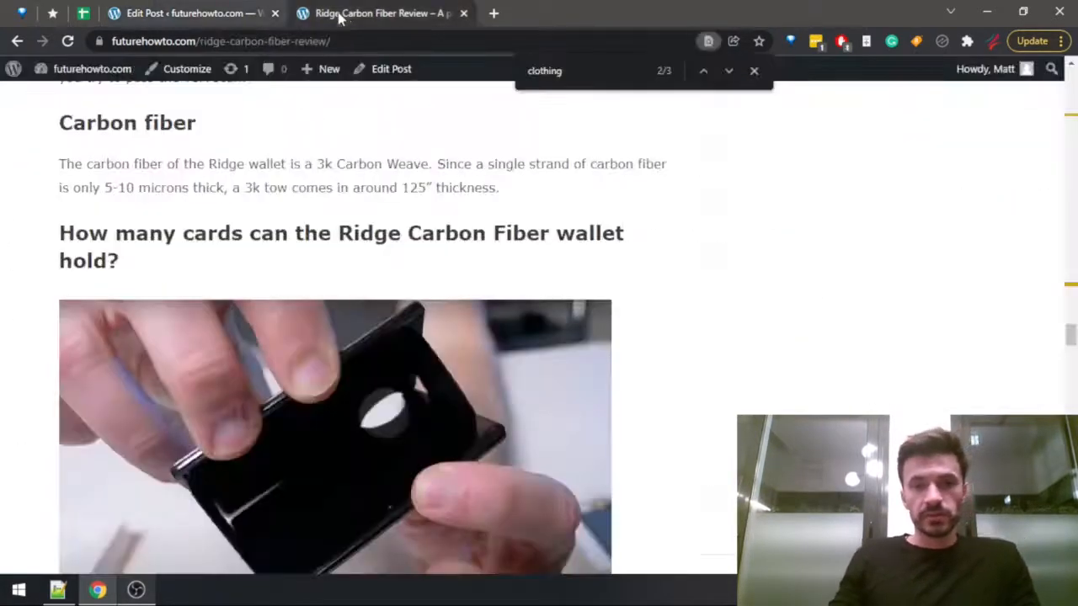
key("ctrl+f")
type("who shoul")
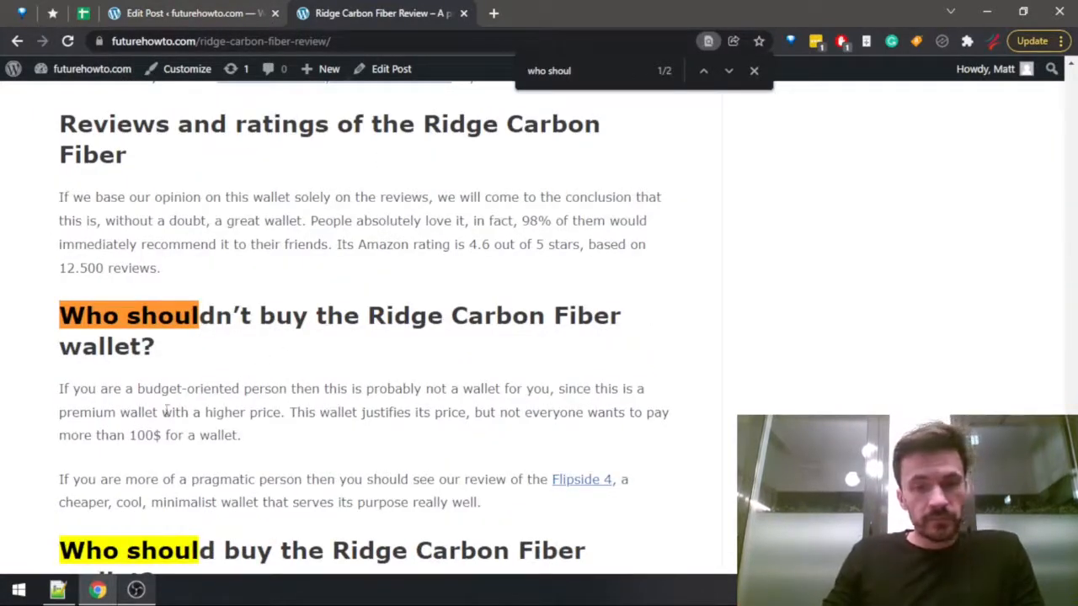
left_click_drag(126, 392, 516, 389)
scroll(479, 309, "down", 2)
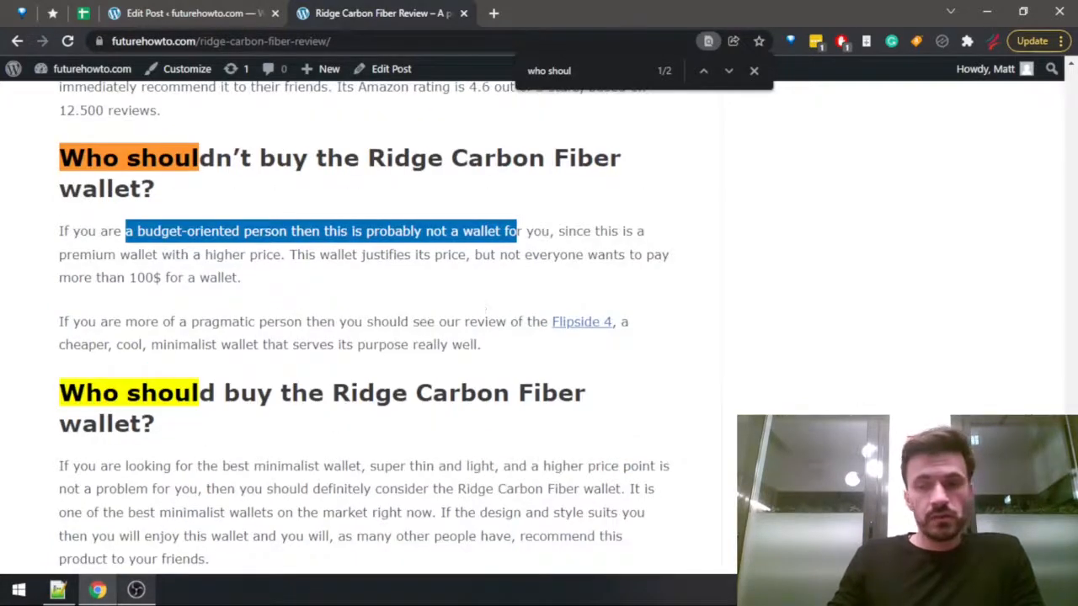
scroll(363, 328, "down", 10)
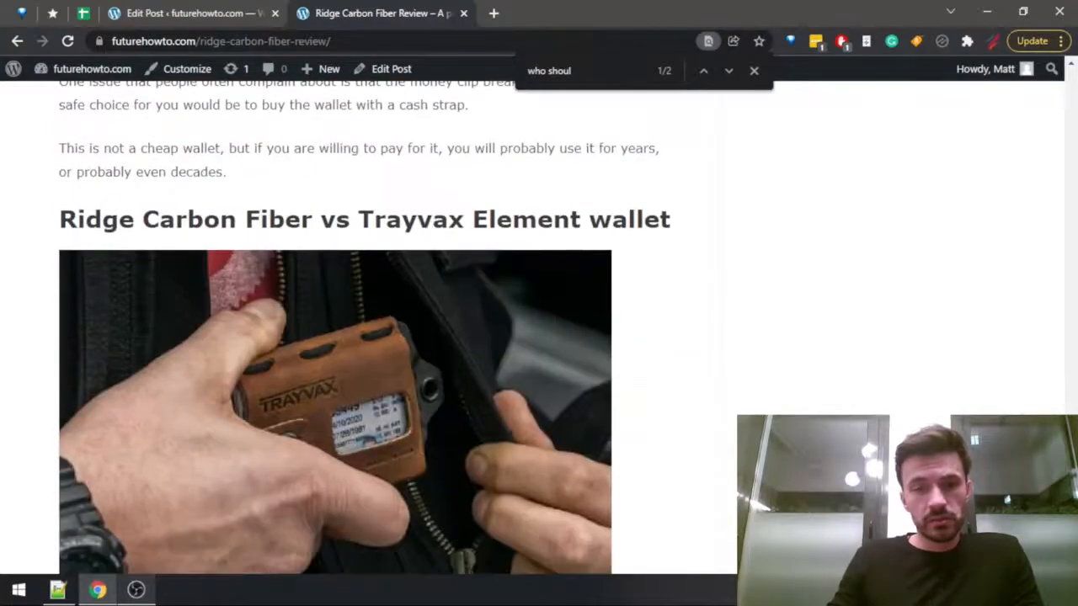
left_click_drag(1069, 405, 1021, 107)
Write "Probably the biggest downside to the Ridge Carbon Fiber is its price." under the "Who shouldn't buy the Ridge Carbon Fiber?" heading.
key("ctrl+shift+Tab")
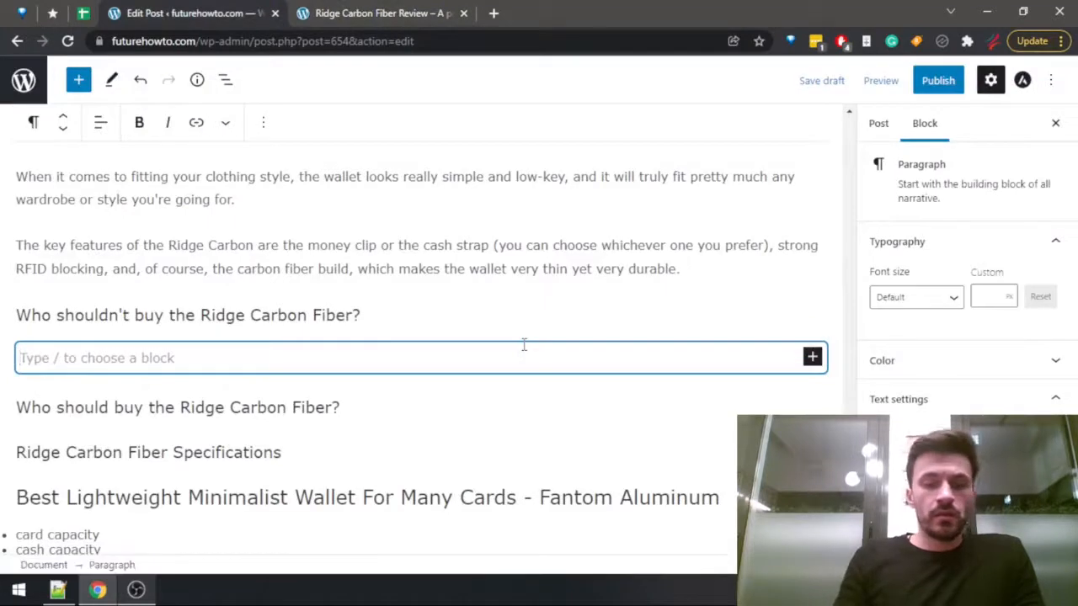
type("Pr")
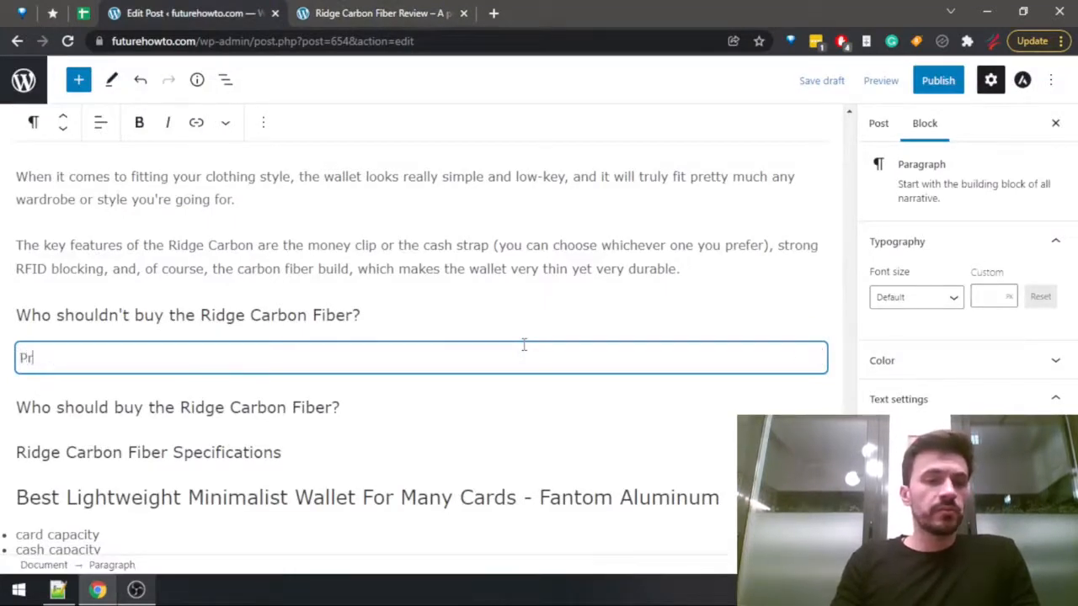
type("obably the b")
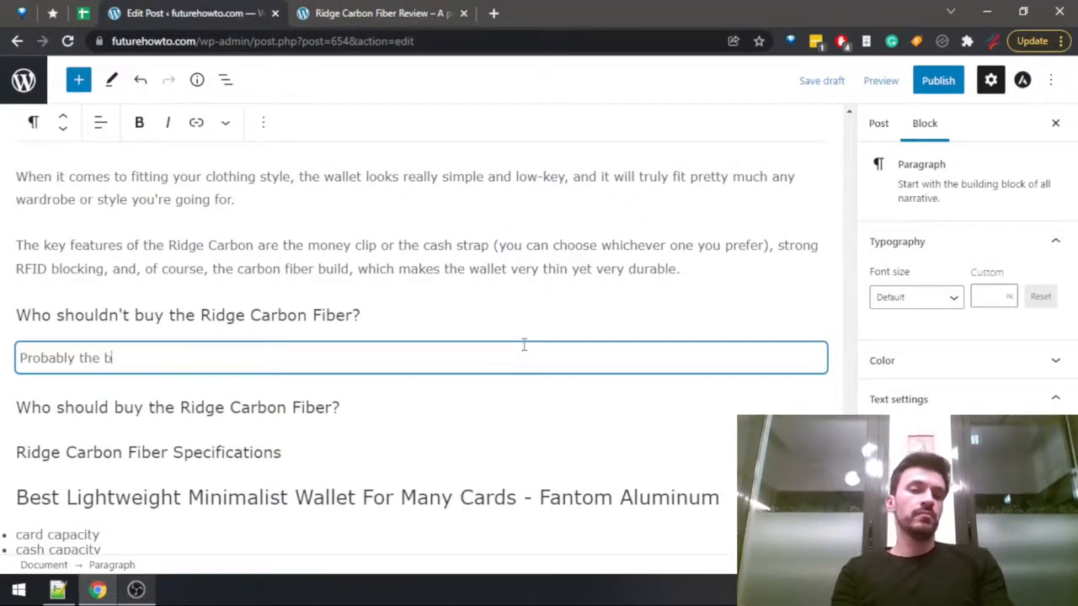
type("iggest downside")
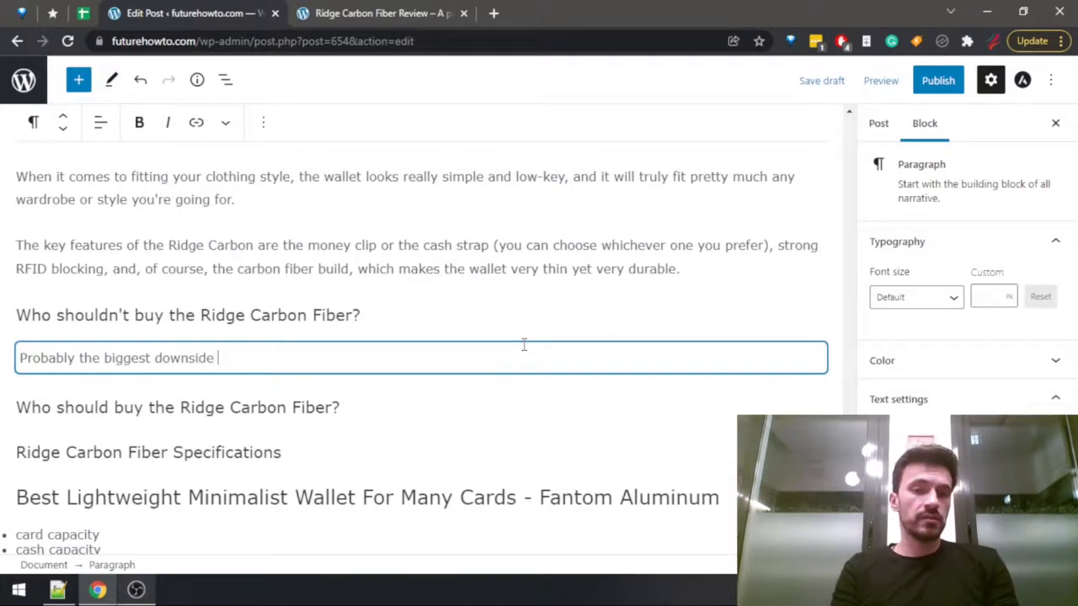
type(" to the R")
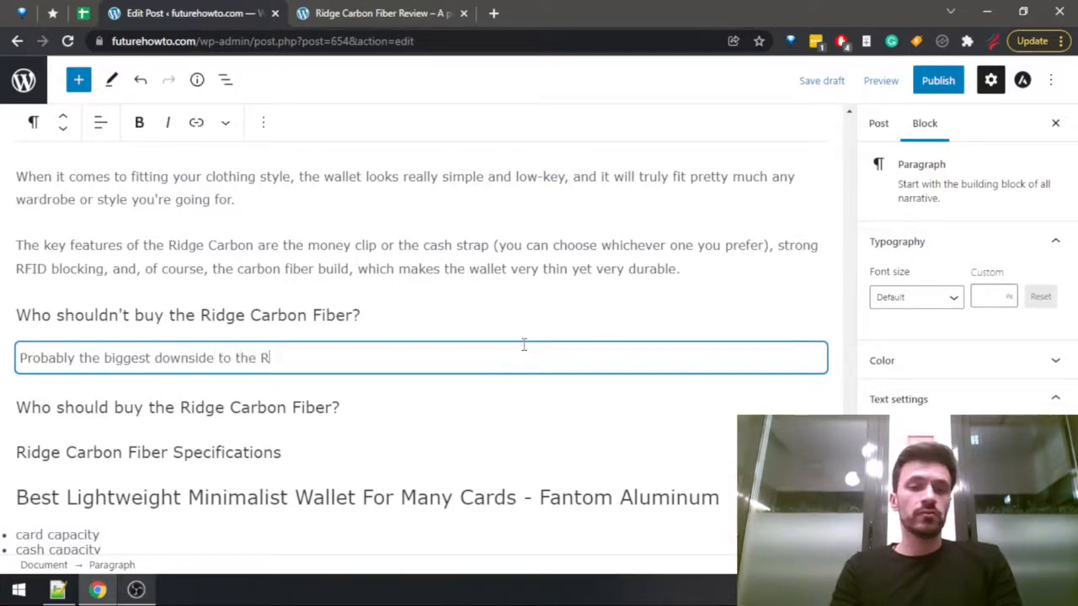
type("idge Carbon F")
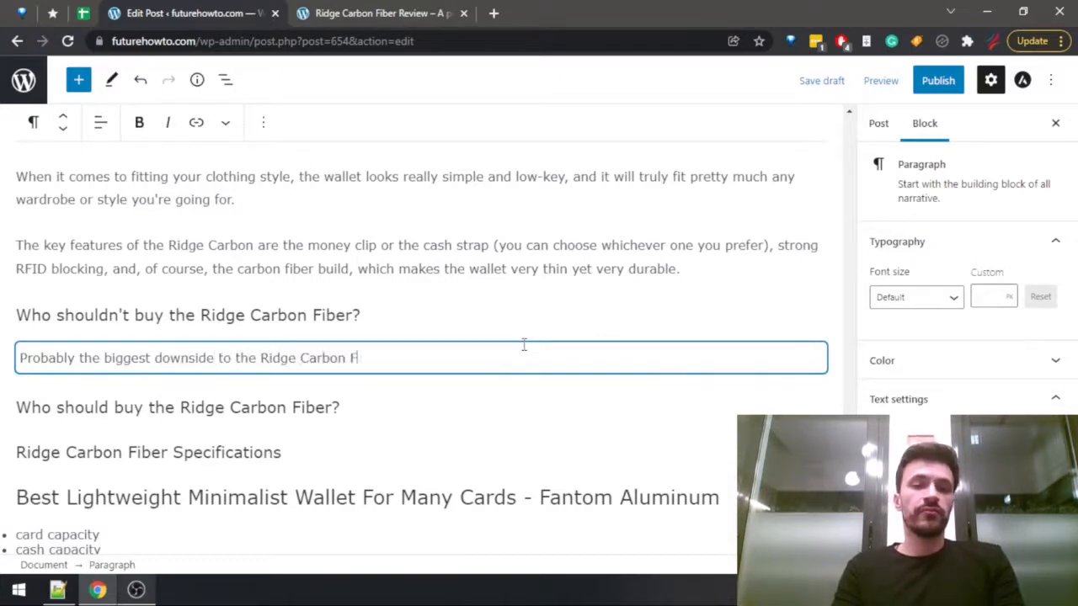
type("iber is its ")
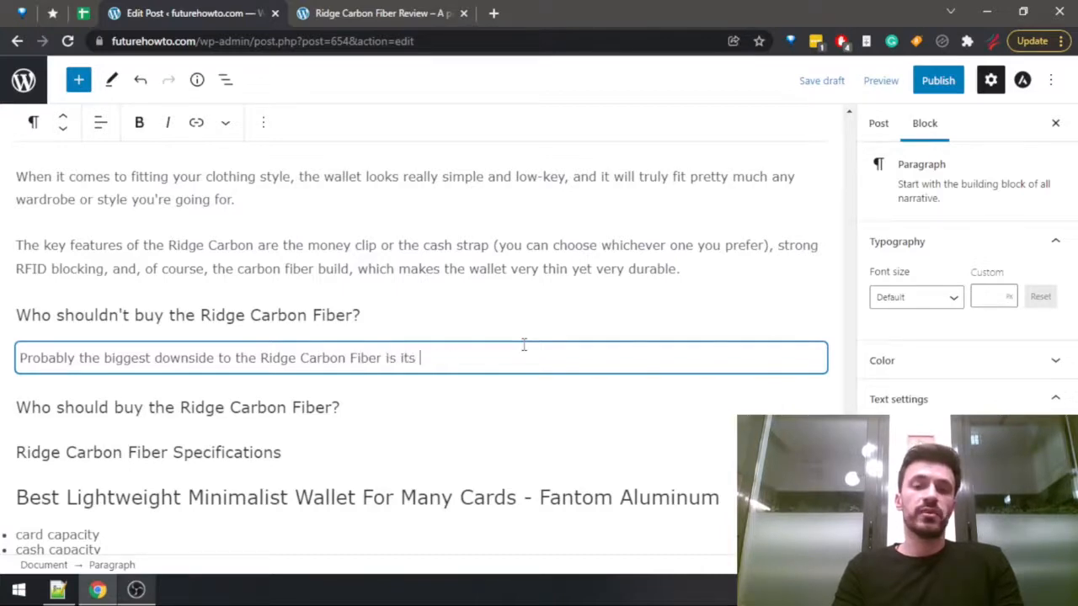
type("price.")
Search the Ridge Carbon Fiber review for "price" and go through the matches.
key("ctrl+Tab")
key("ctrl+f")
type("pi")
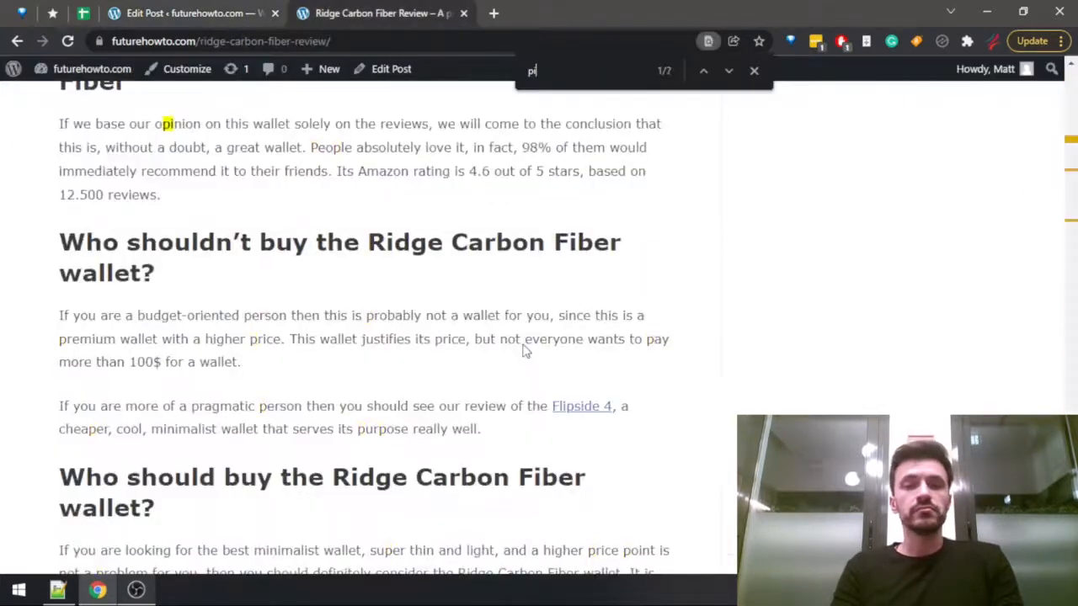
key("BackSpace")
type("rice")
key("Return")
key("Return")
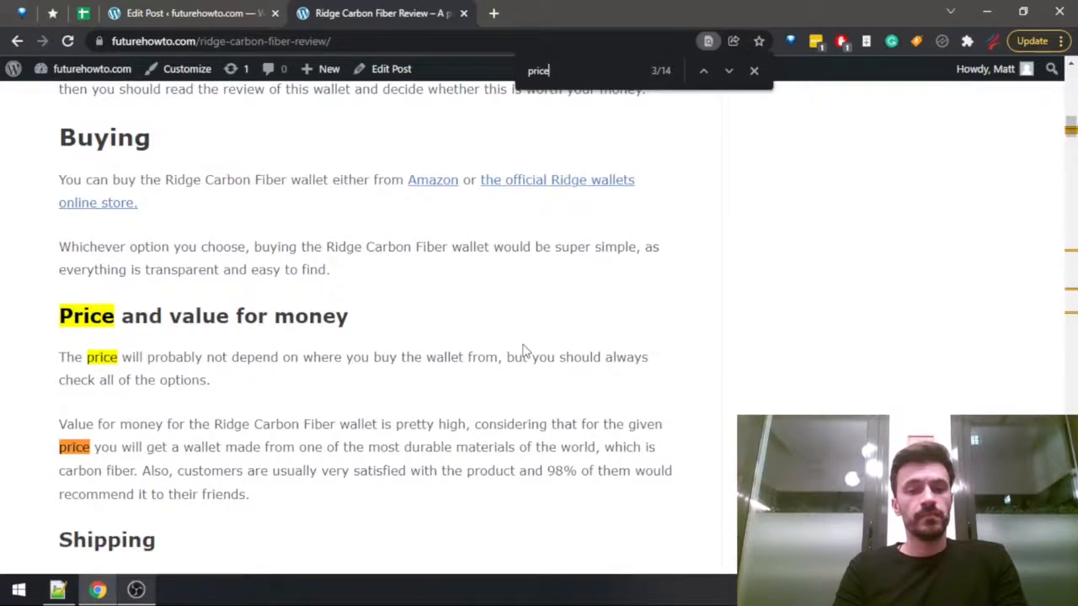
key("Return")
Search the review for "$" and go through the matches to look for the wallet's price.
key("ctrl+f")
type("$")
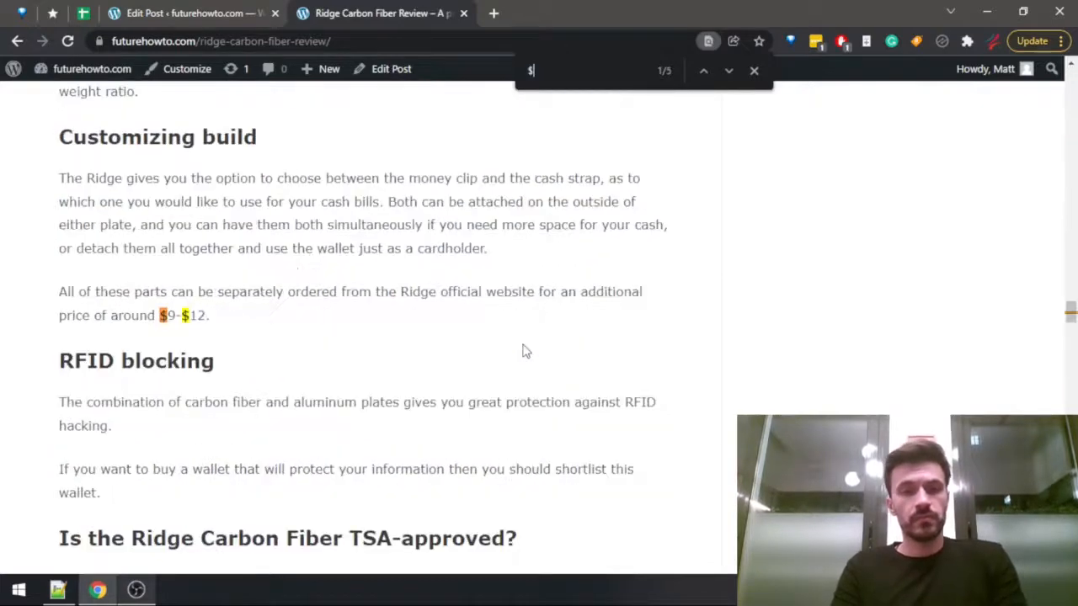
key("Return")
key("Return")
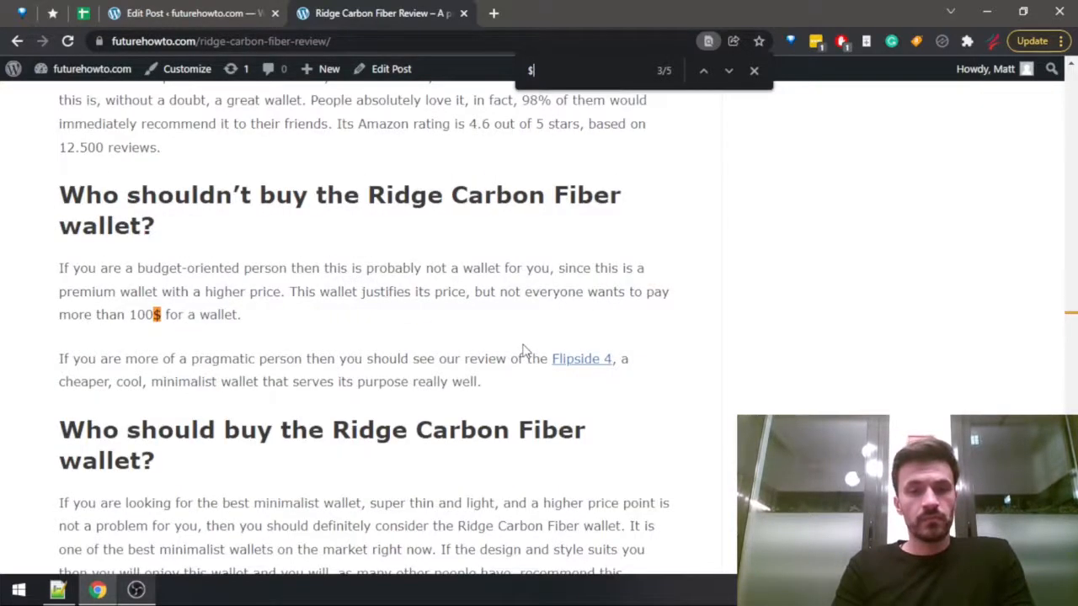
key("Return")
key("Return")
key("Return")
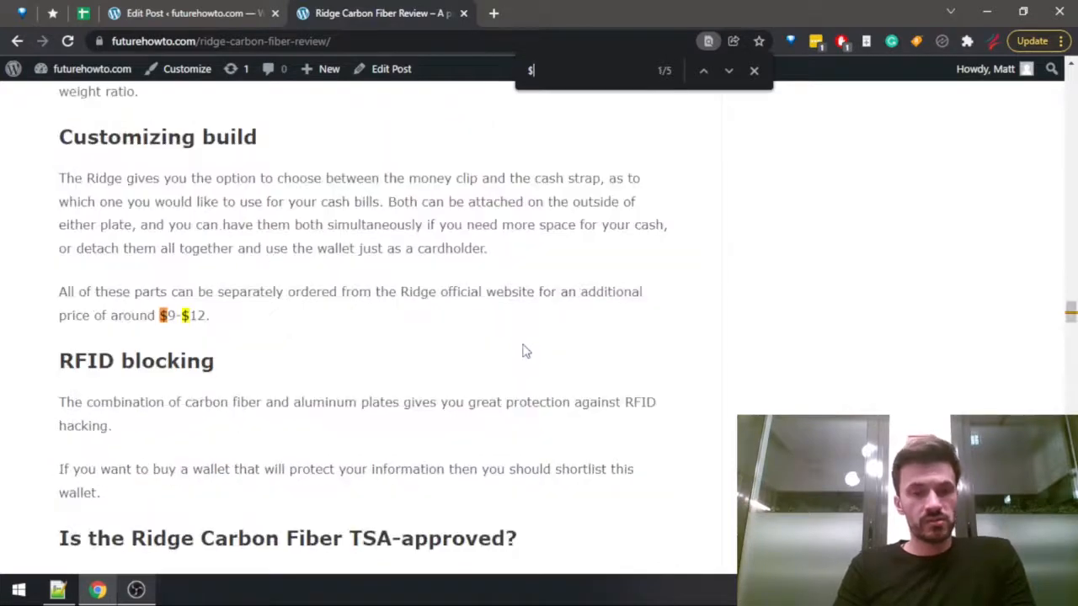
key("Return")
Switch to the FutureHowTo Google Sheets file and look up the Ridge Carbon Fiber's price in the Wallets Data sheet.
key("ctrl+shift+Tab")
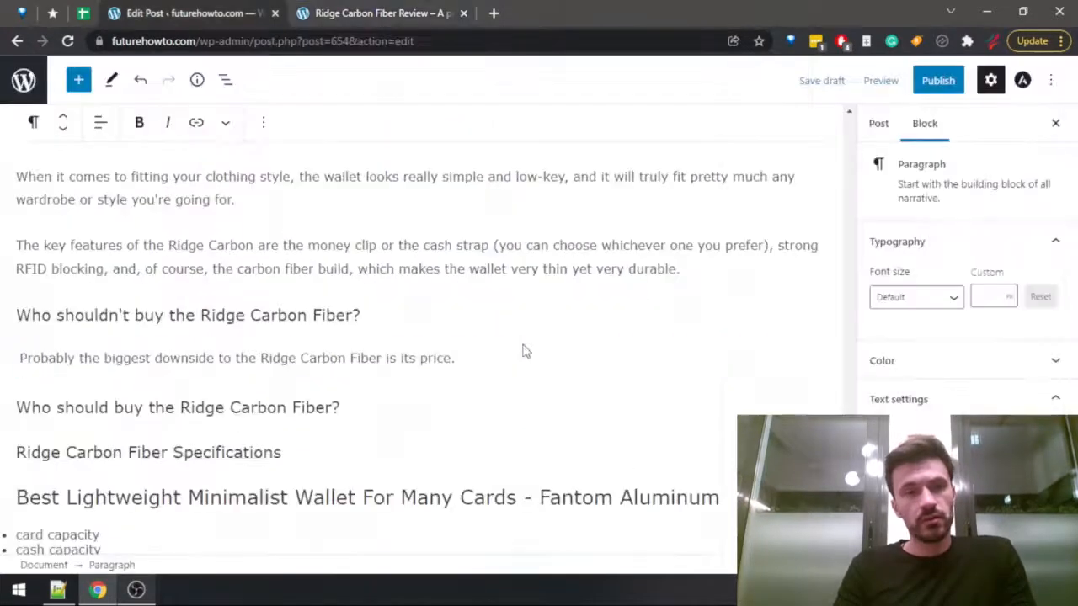
key("ctrl+shift+Tab")
left_click(143, 392)
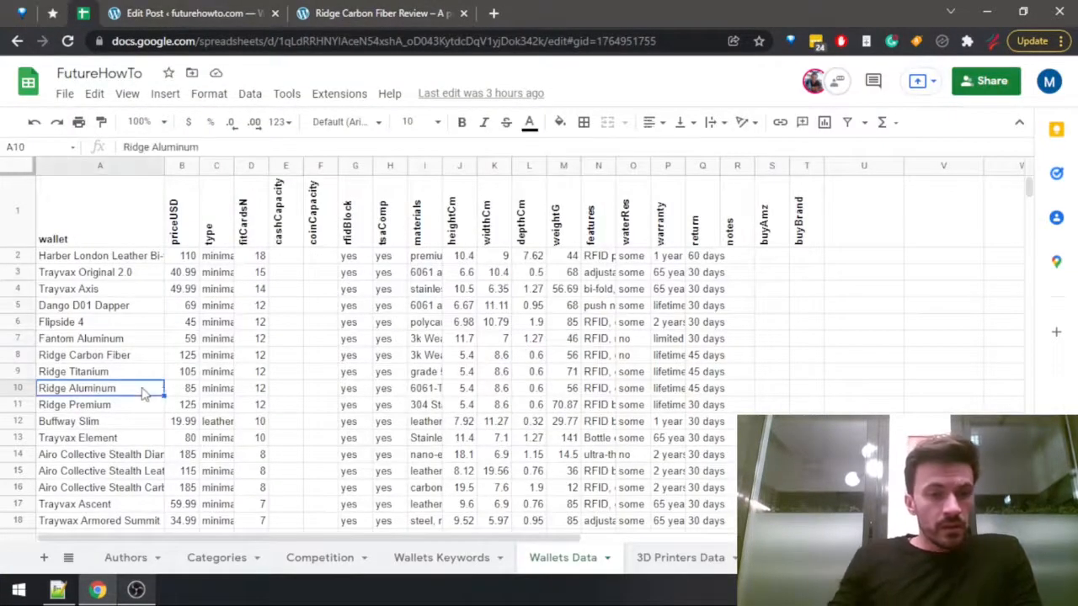
left_click(180, 355)
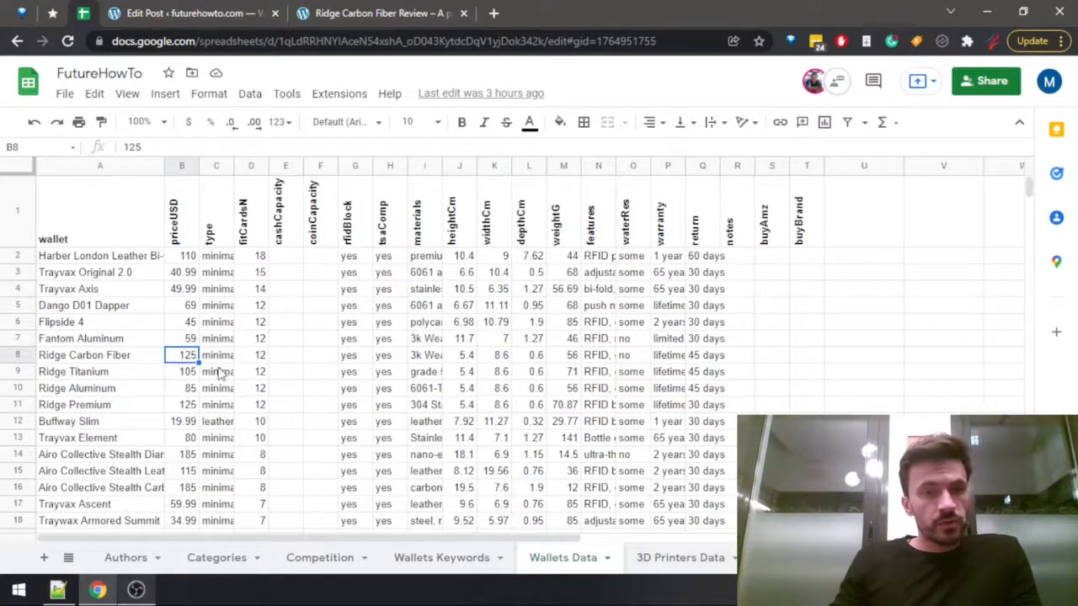
Return to the post and add "Typically priced at $125, the wallet will not really be a good pick for more budget-oriented shoppers." after the price sentence.
key("ctrl+Tab")
type("Ty")
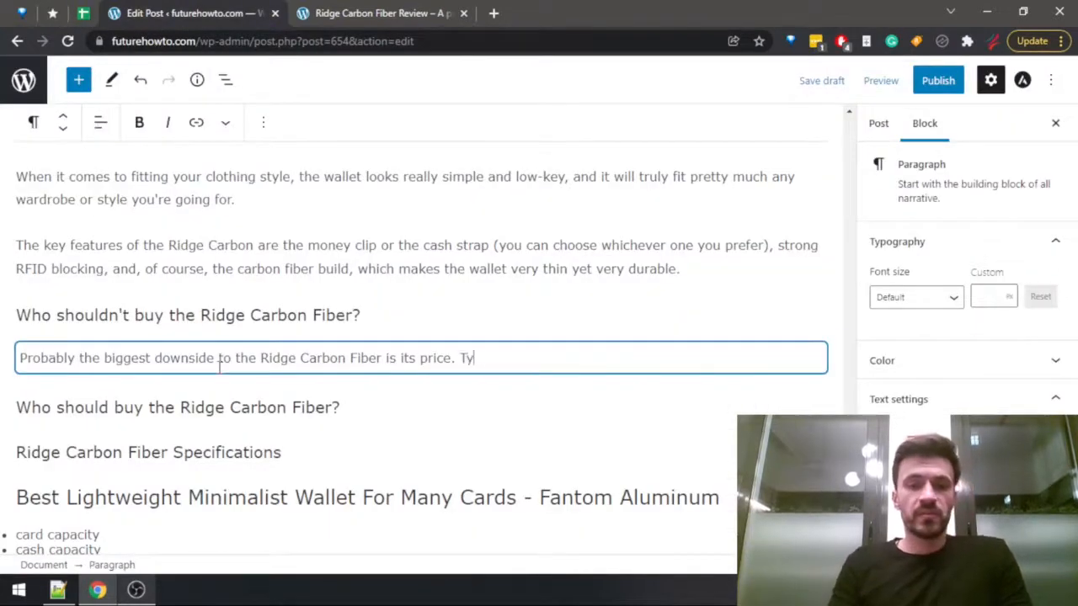
type("pically priced a")
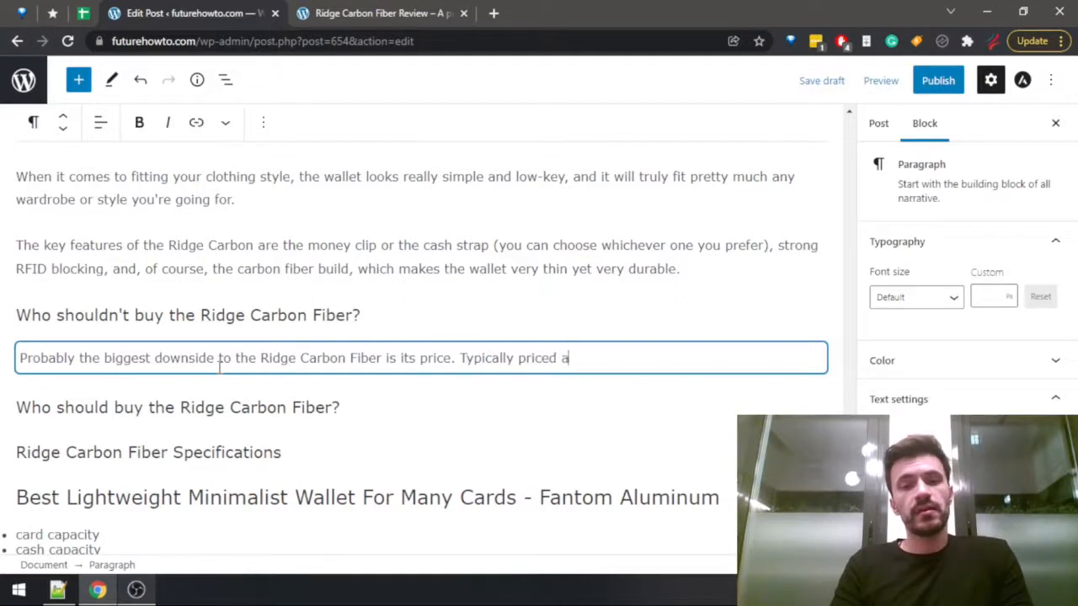
type("t $125, t")
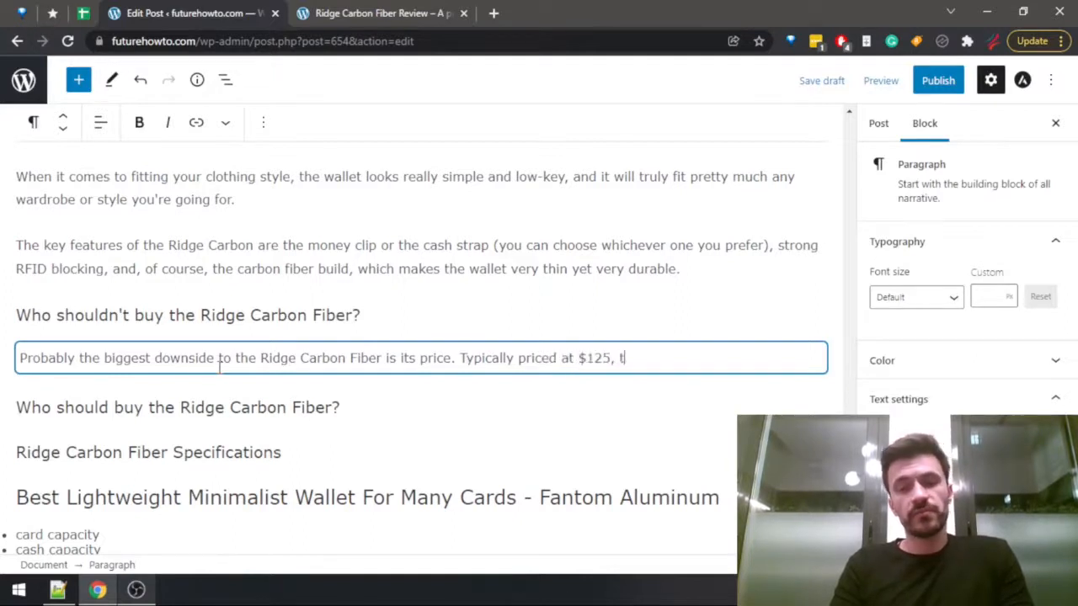
type("he wallet will not ")
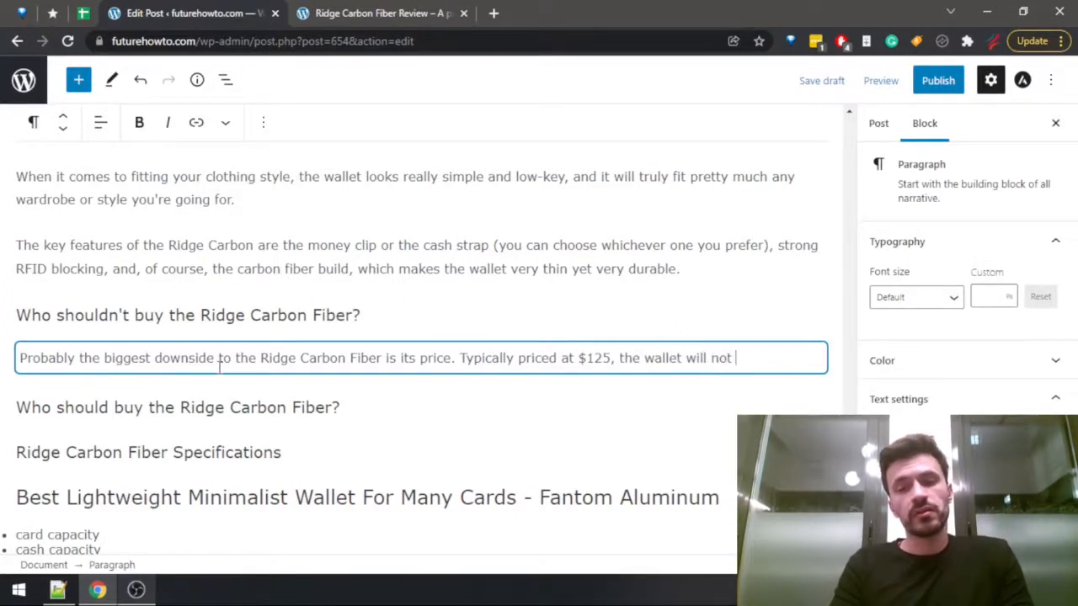
type("really be a")
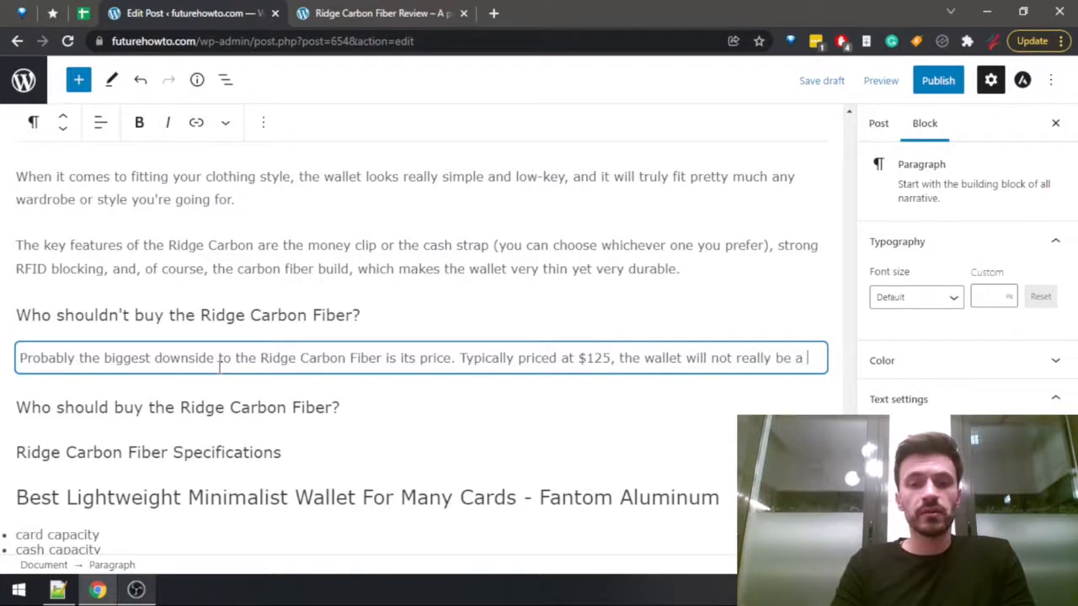
type(" go")
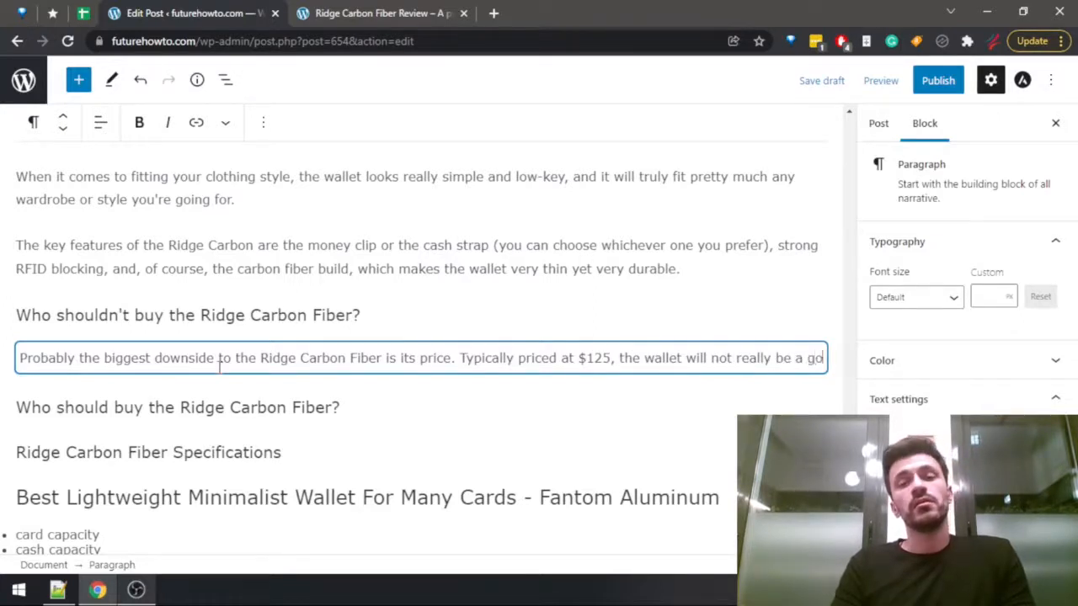
type("od pick for ")
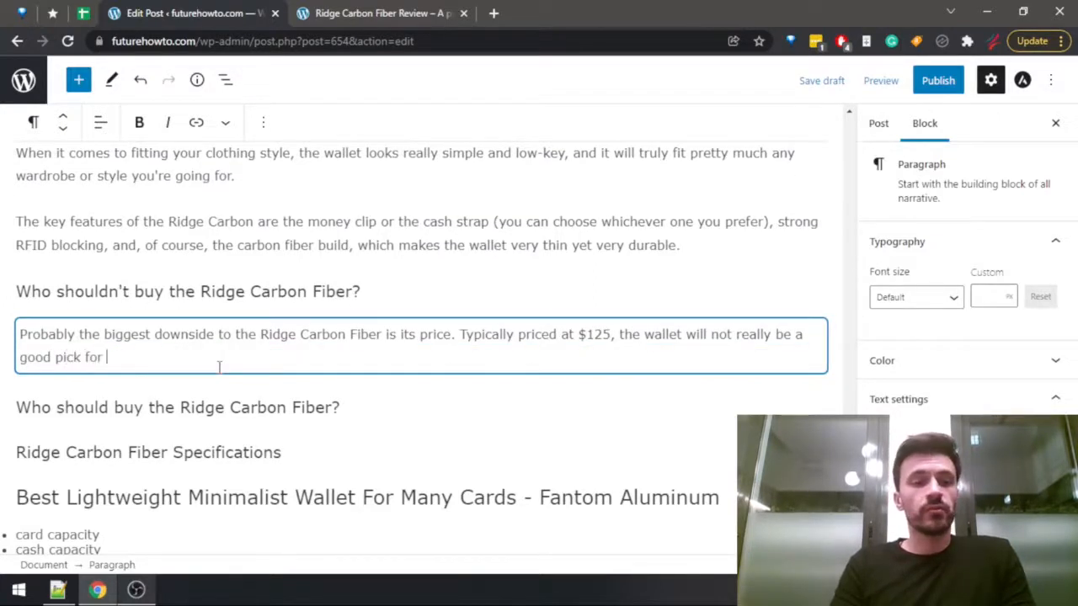
type("more budget-or")
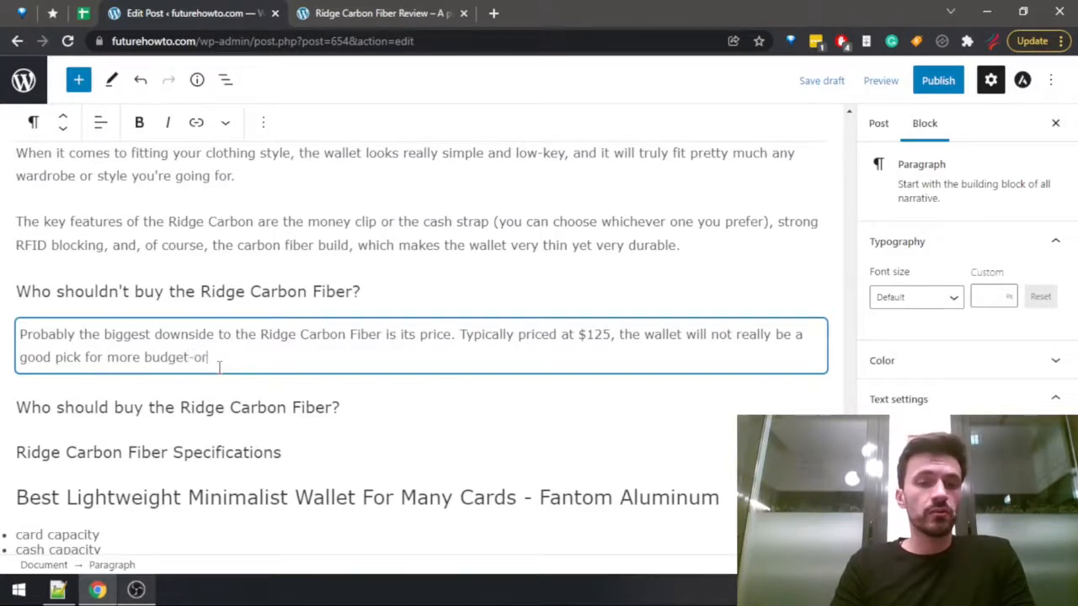
type("iented shoppers")
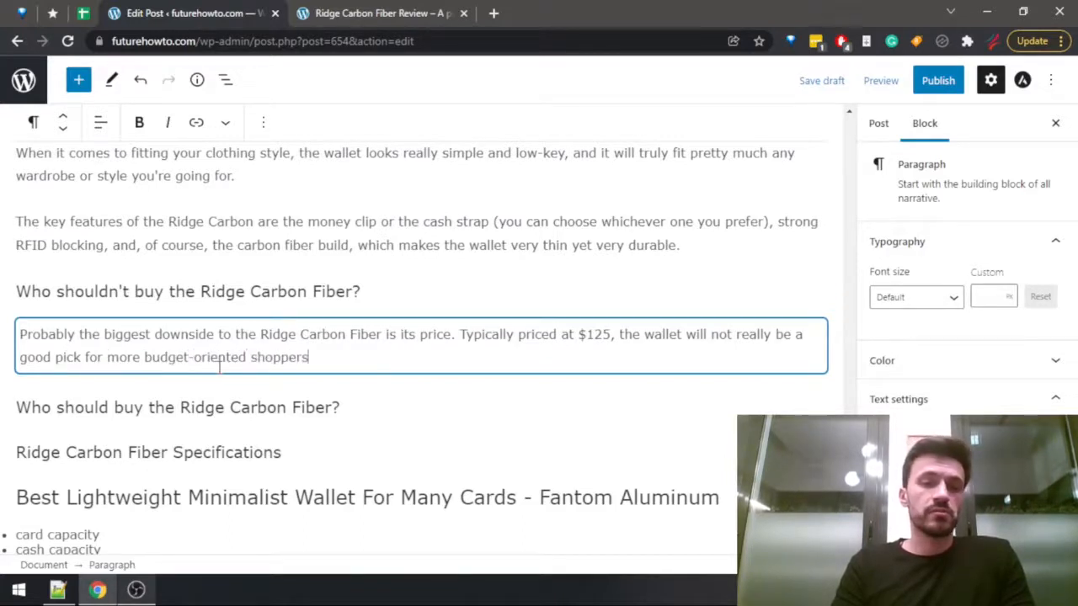
type(".")
Start a paragraph under "Who should buy the Ridge Carbon Fiber?" and read the section with the matching heading in the Ridge Carbon Fiber review.
left_click(349, 408)
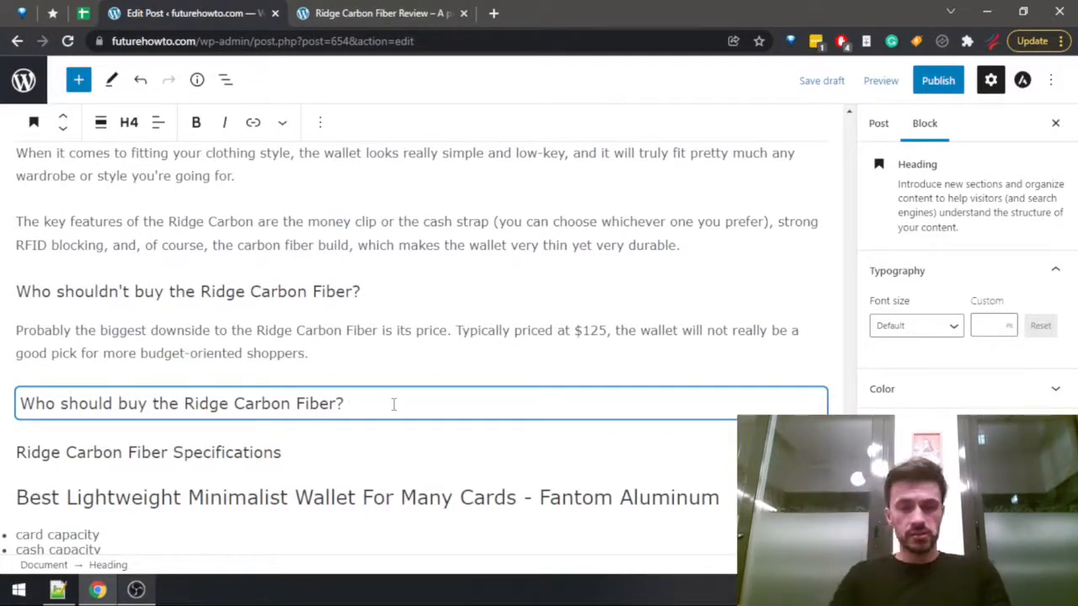
key("Return")
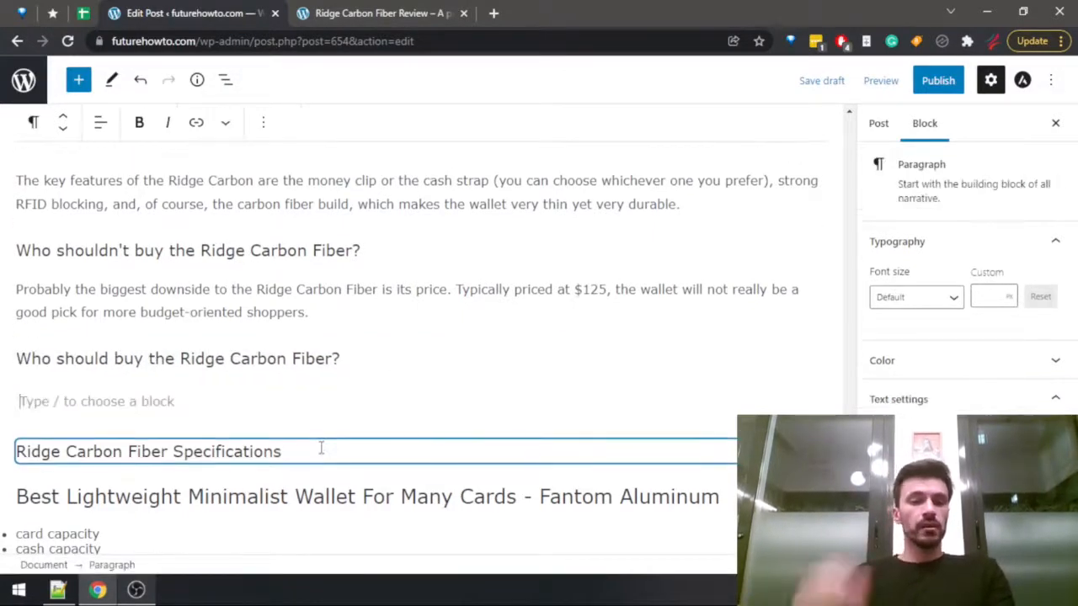
key("ctrl+Tab")
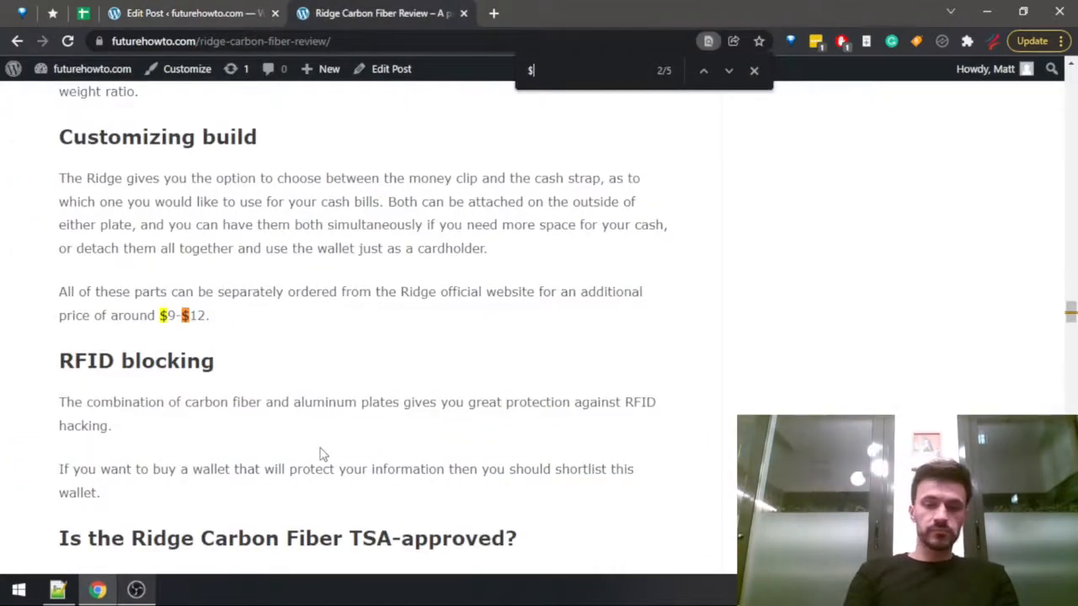
scroll(311, 446, "down", 15)
scroll(303, 451, "up", 15)
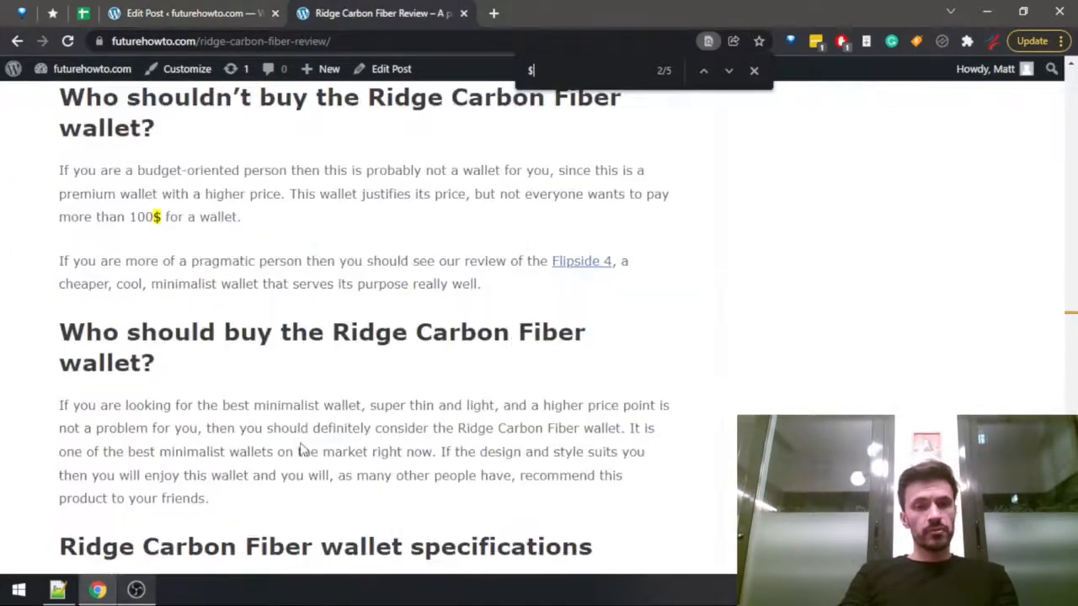
left_click_drag(179, 405, 500, 452)
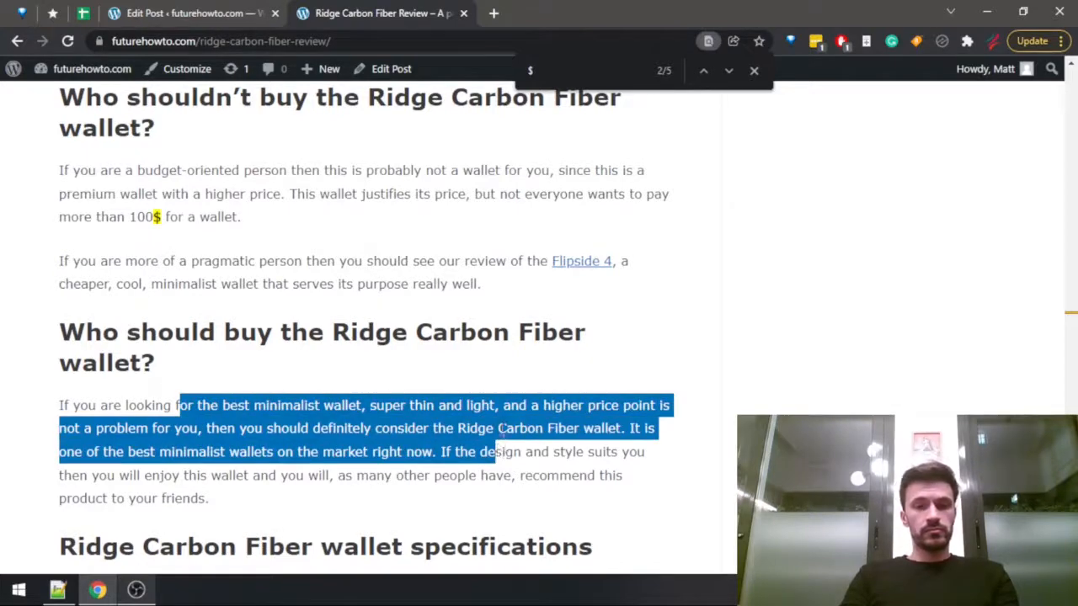
Return to the post and reread the existing text of its Ridge Carbon Fiber section.
key("ctrl+shift+Tab")
left_click(344, 411)
scroll(344, 413, "down", 6)
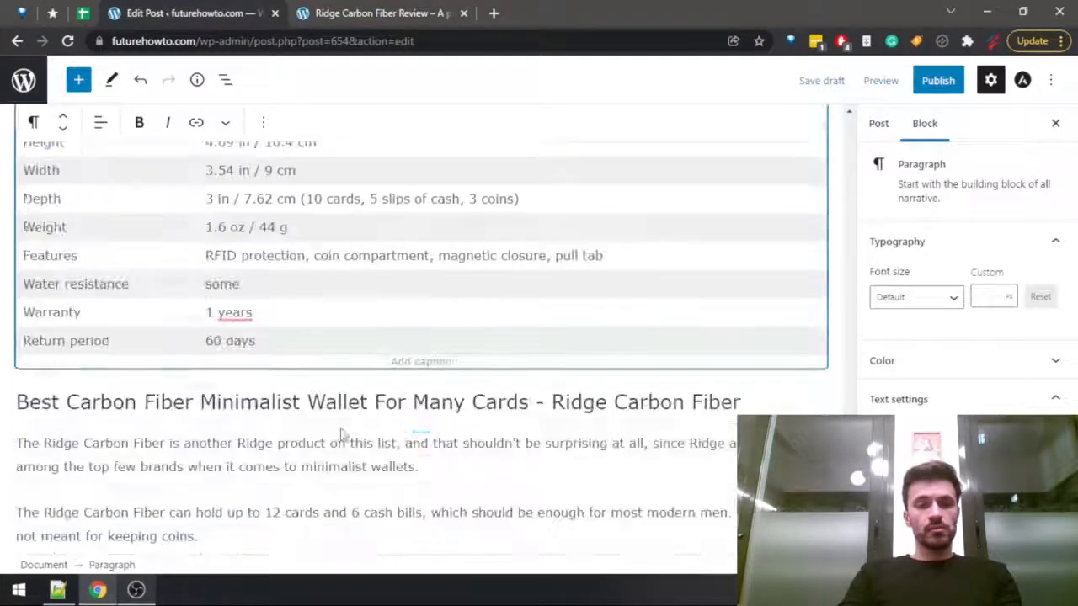
scroll(493, 404, "down", 2)
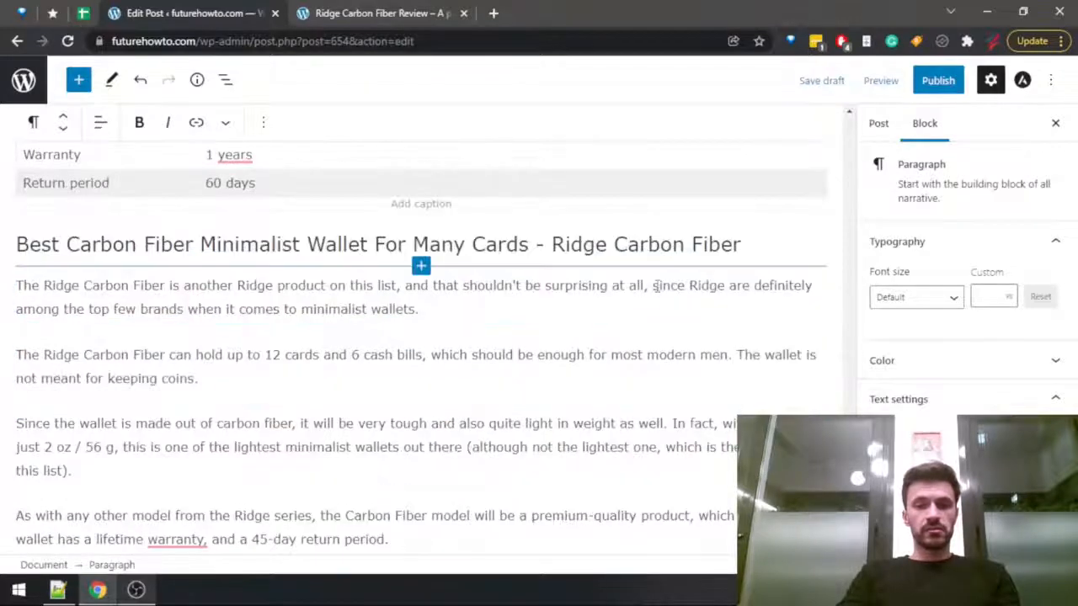
scroll(221, 399, "down", 6)
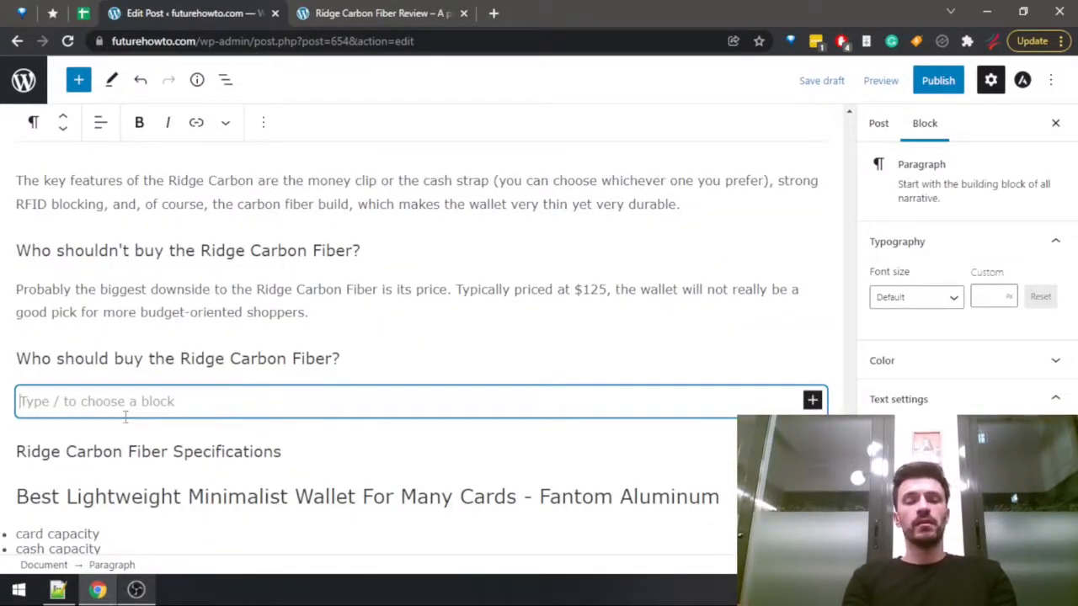
Write "Carbon fiber has one unique advantage over metal minimalist wallets -" in the empty paragraph under "Who should buy the Ridge Carbon Fiber?".
type("Ca")
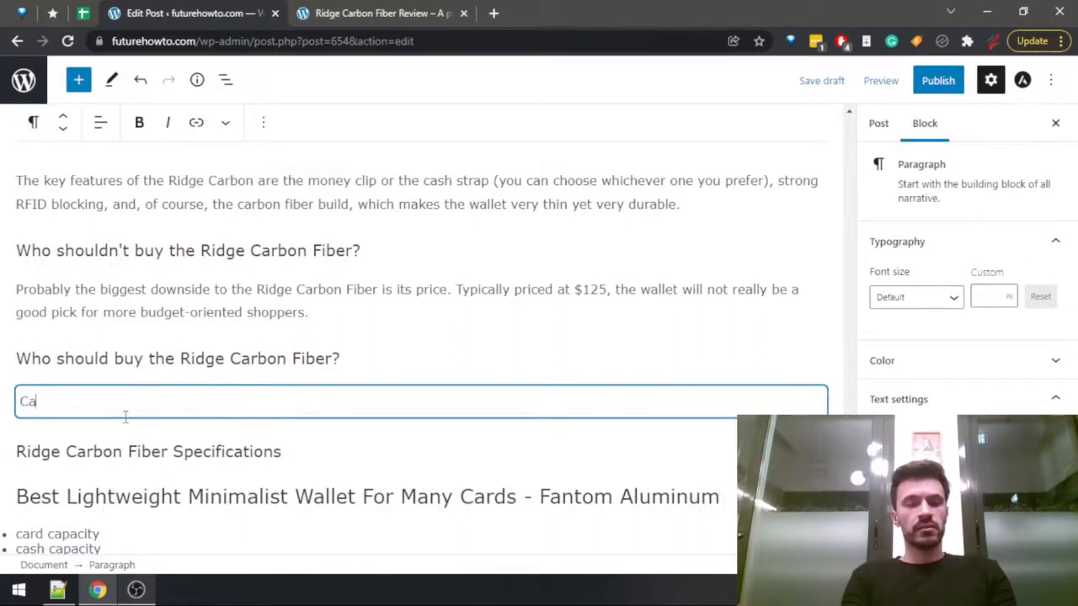
type("rbon fiber ")
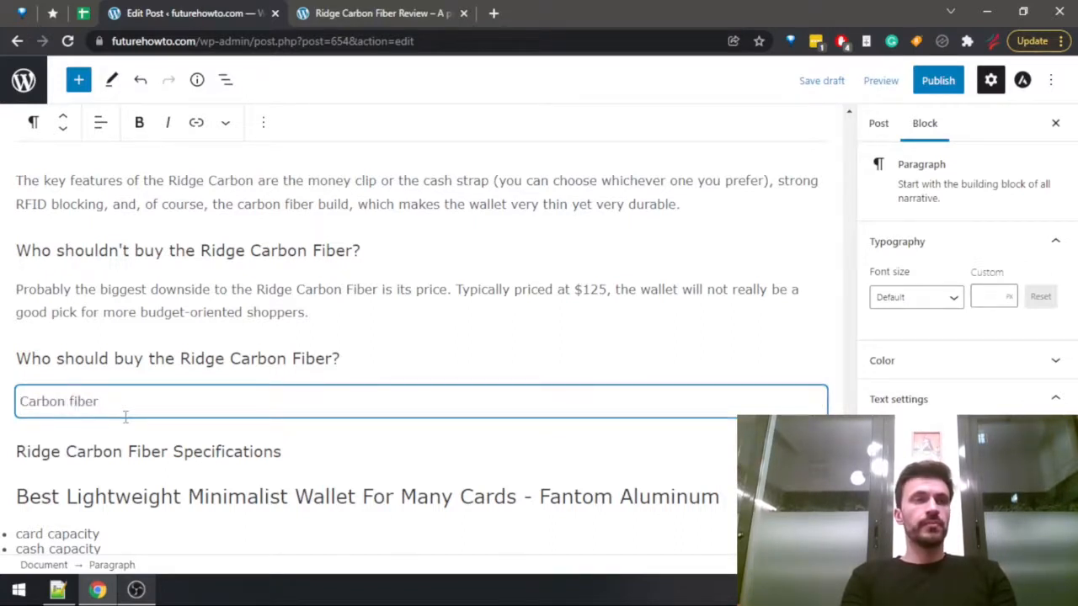
type("has")
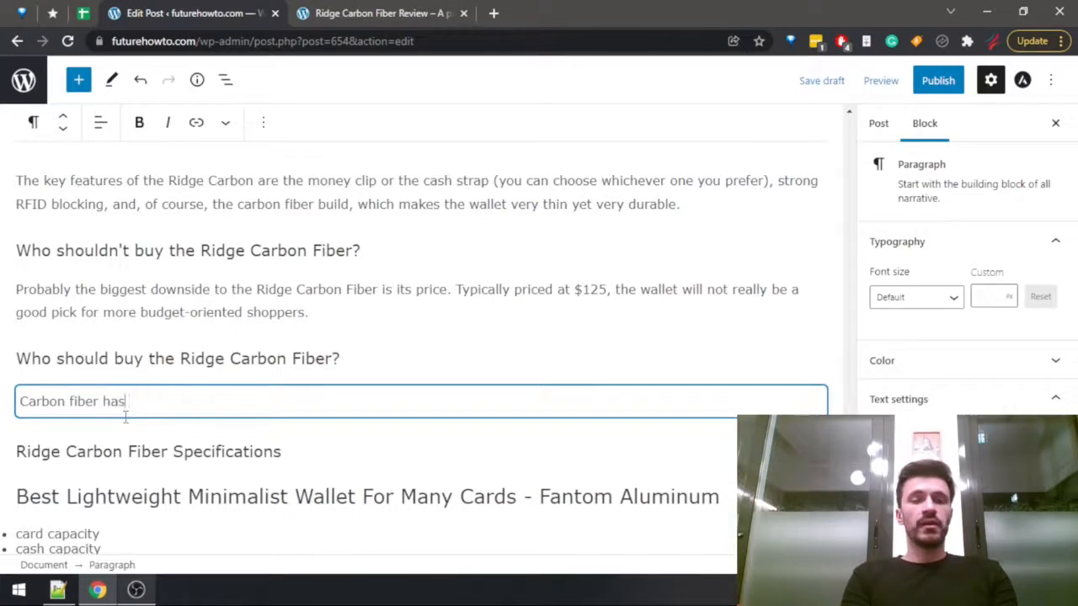
type(" one uniqu")
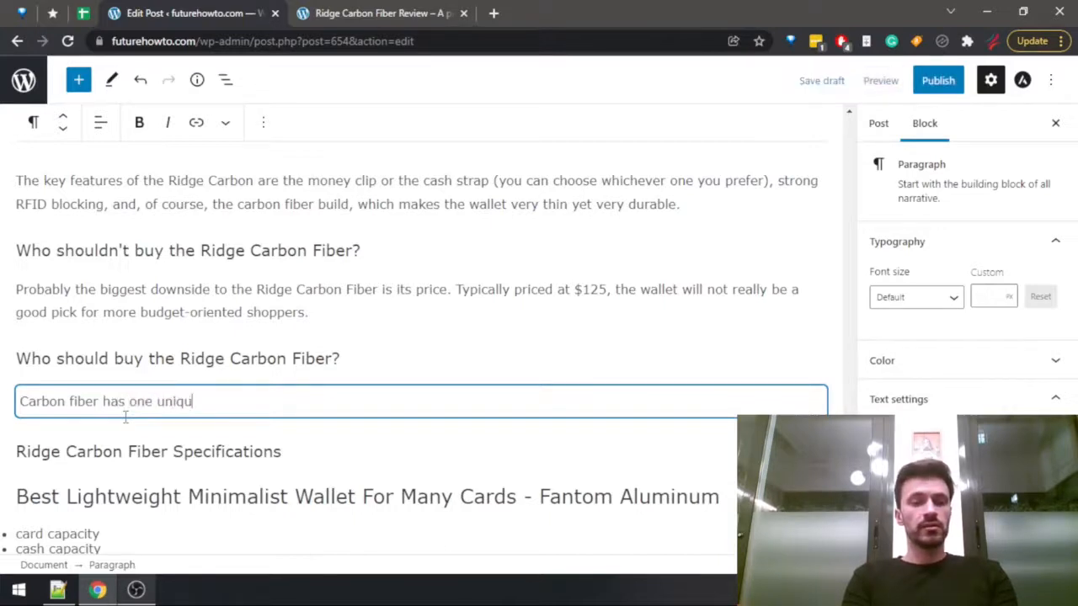
type("e advantage ove")
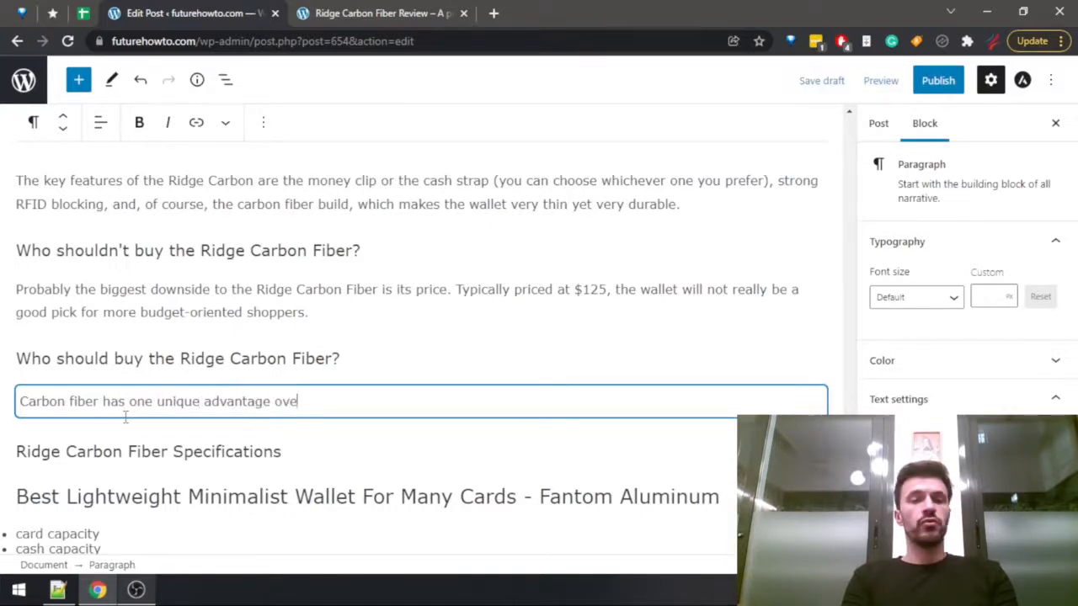
type("r metal min")
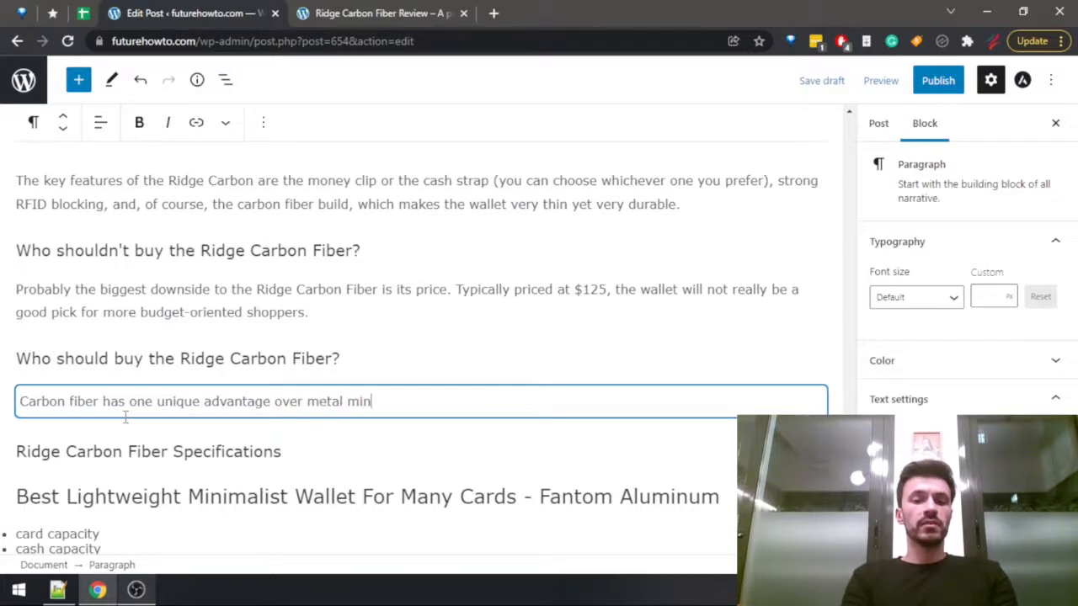
type("imalist wallets - ")
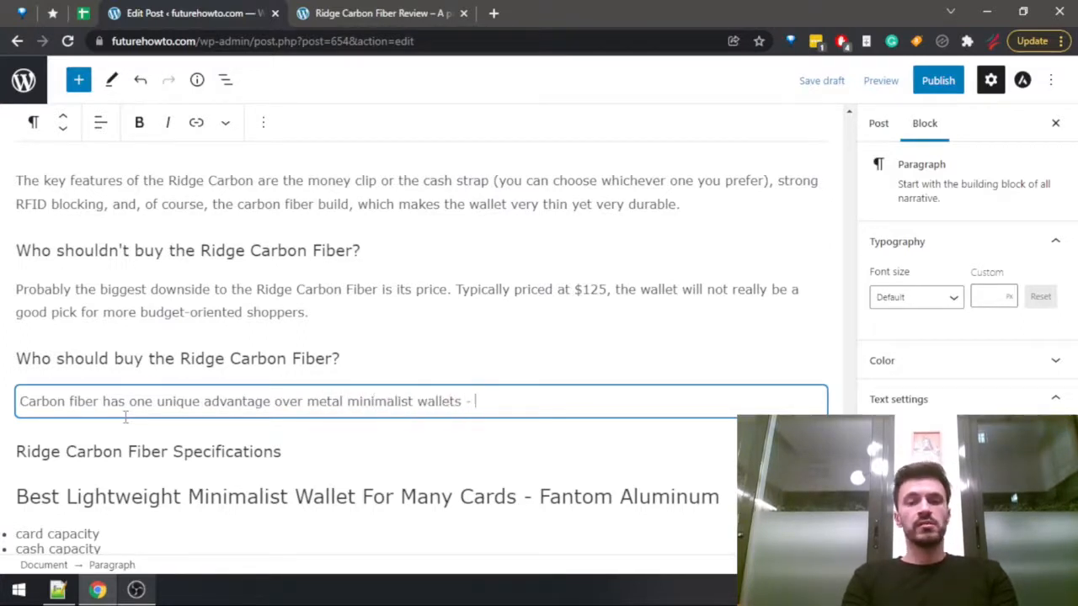
type("you don't have to")
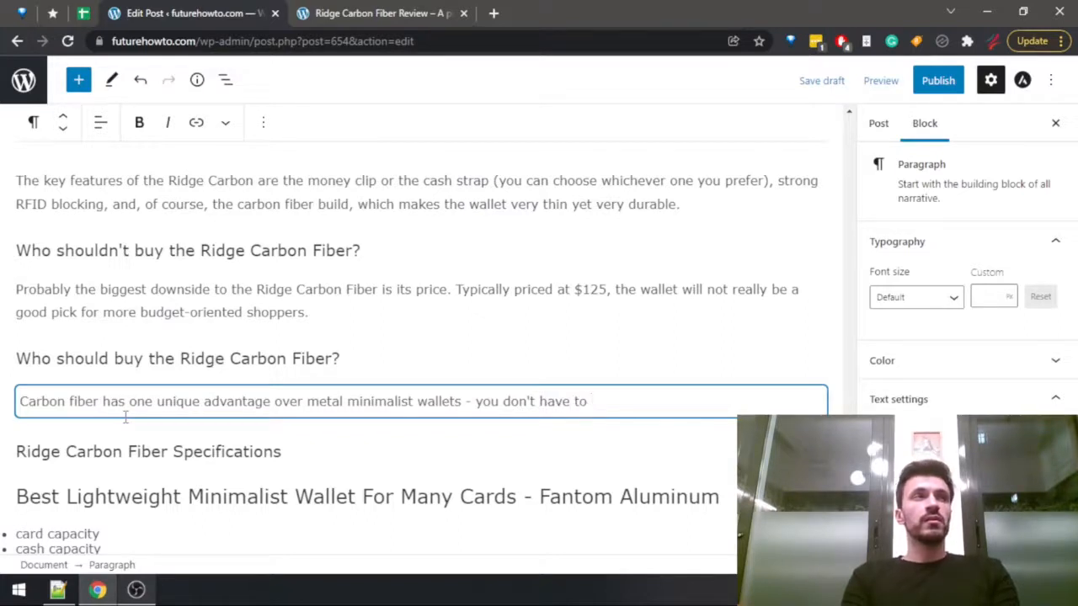
type("take ")
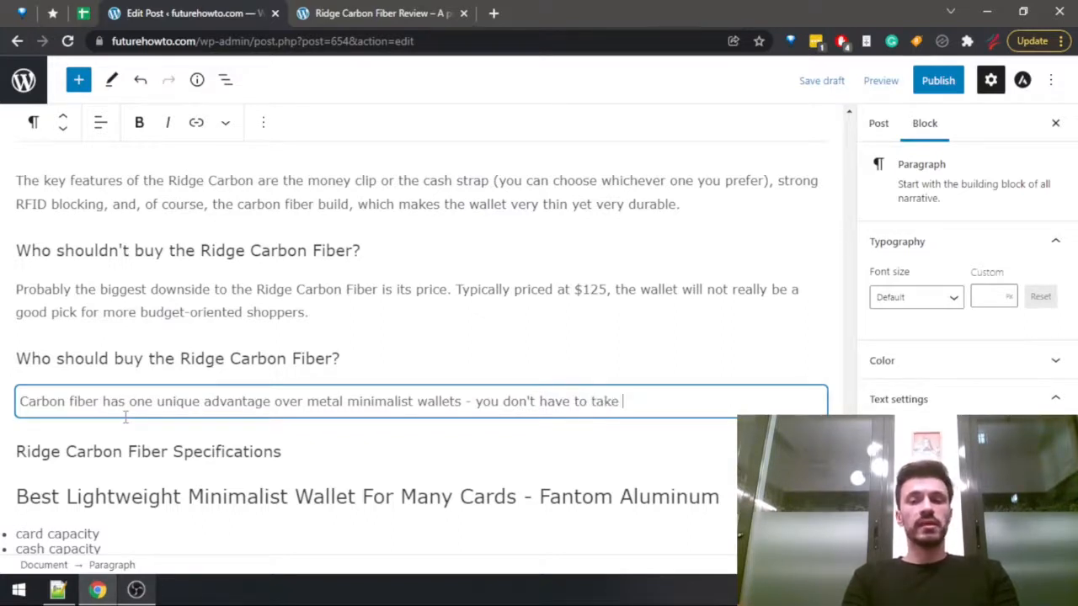
type("it out when pa")
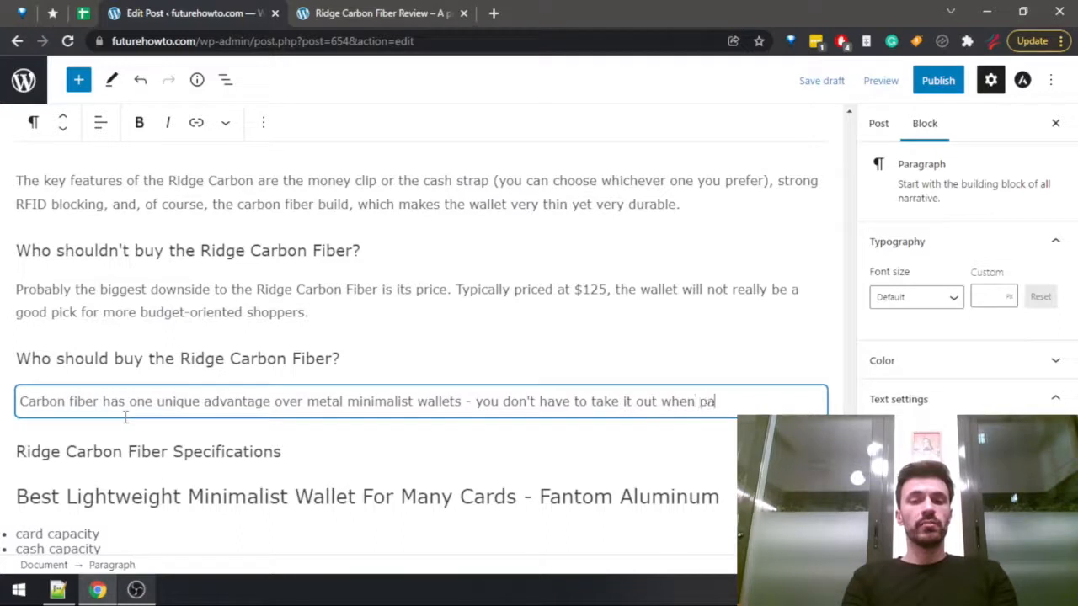
type("ssing r")
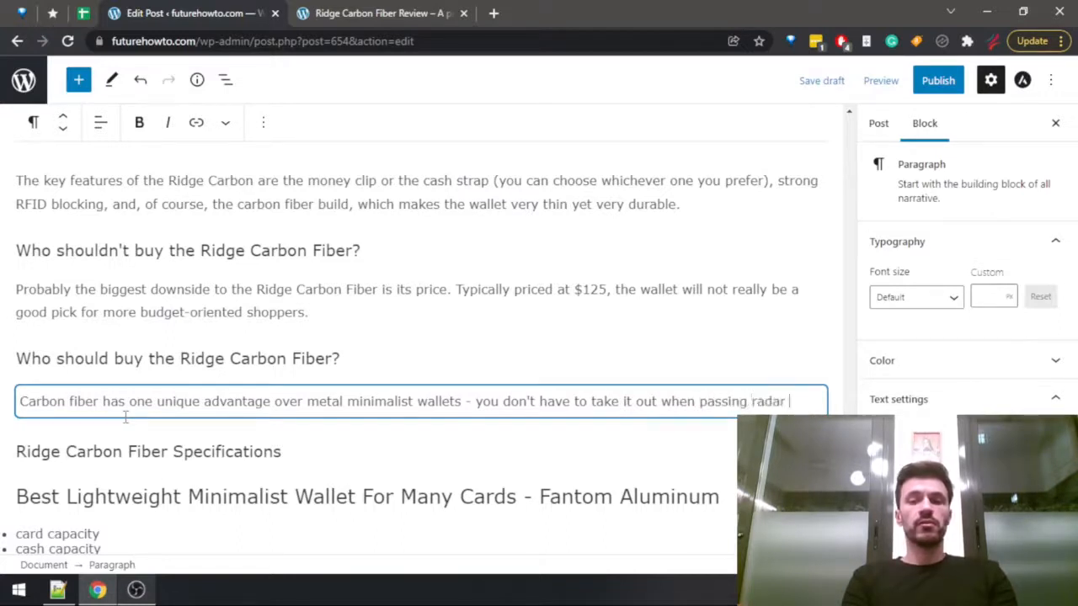
type("adad control ")
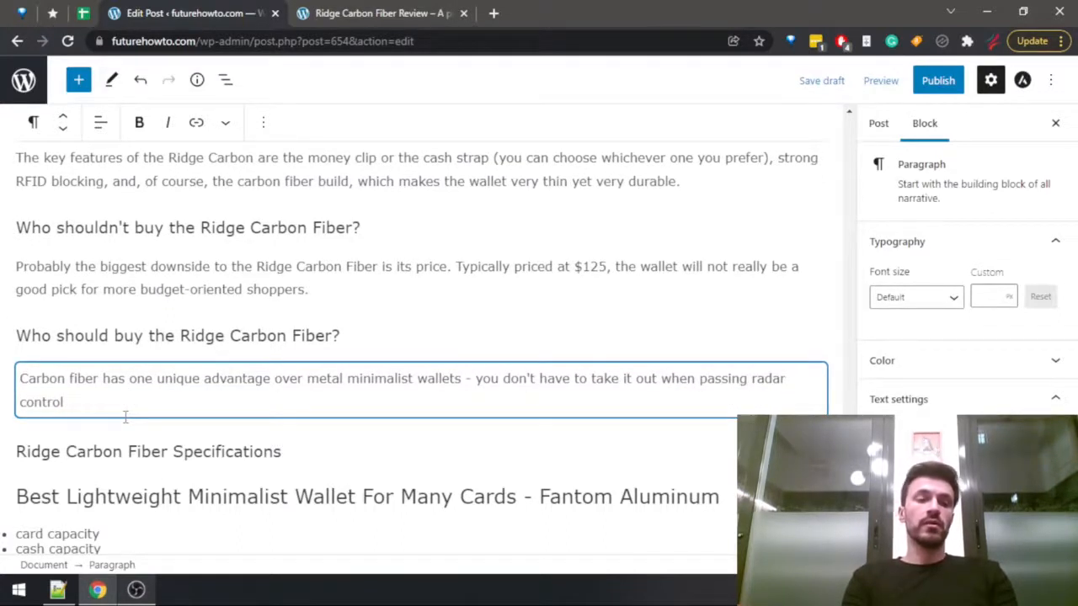
type("at the airport, as")
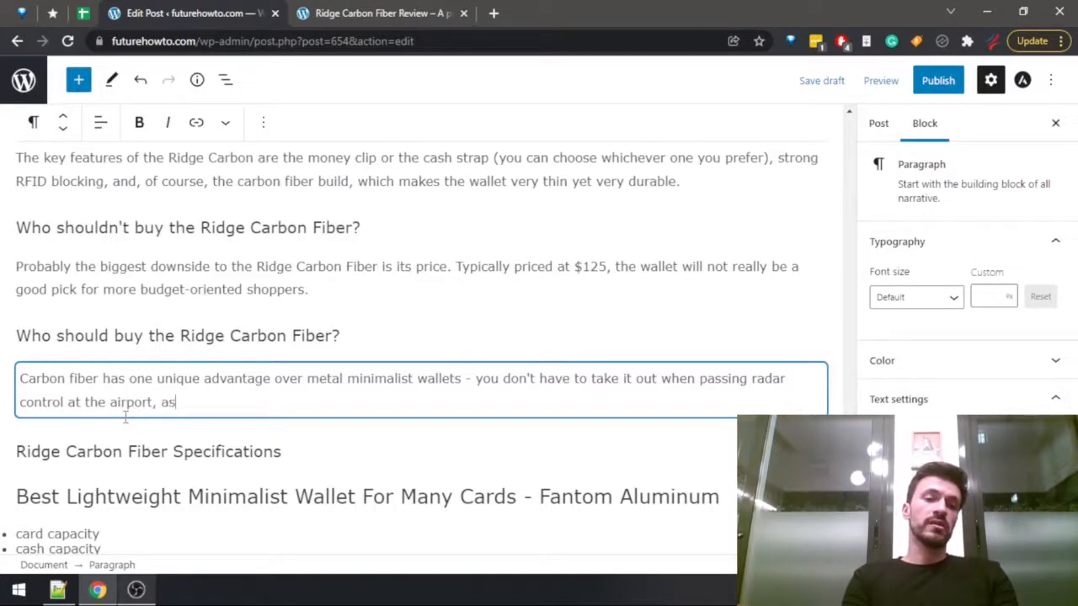
type(" it cd")
type("does")
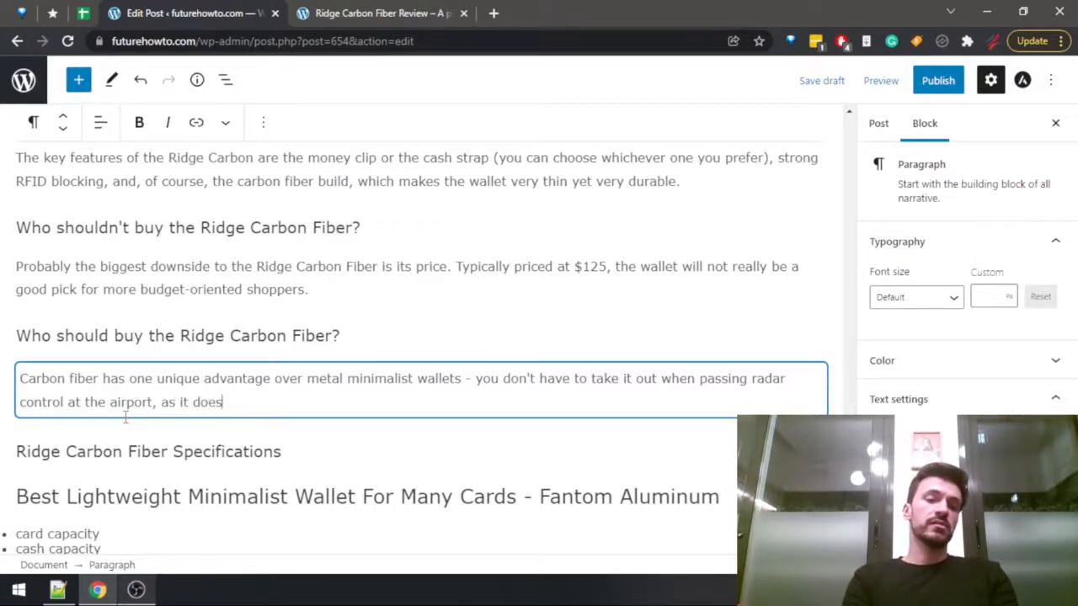
type("n't get ")
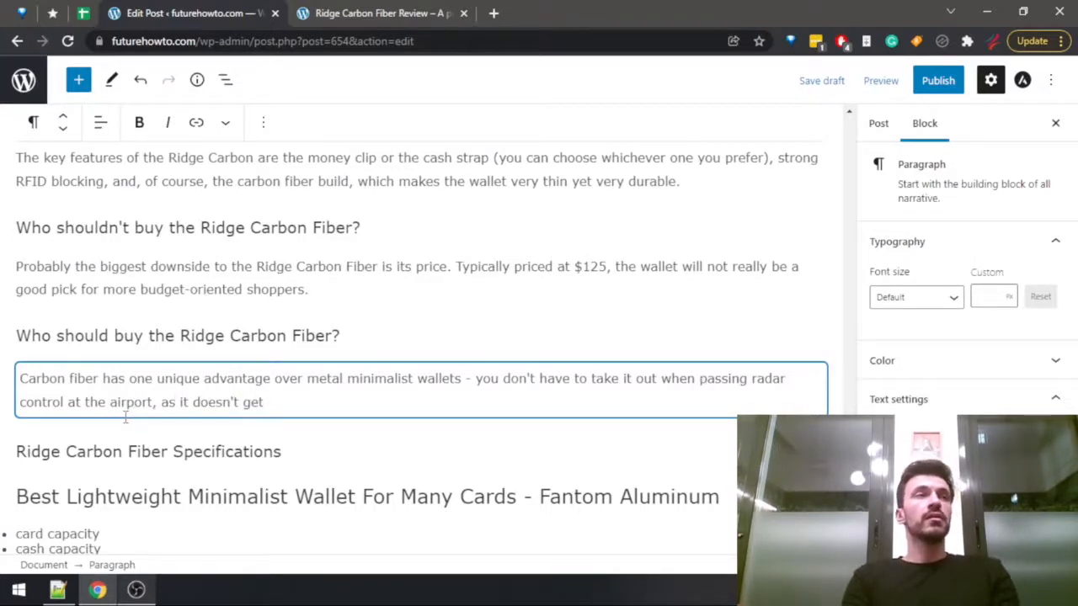
type("caught on")
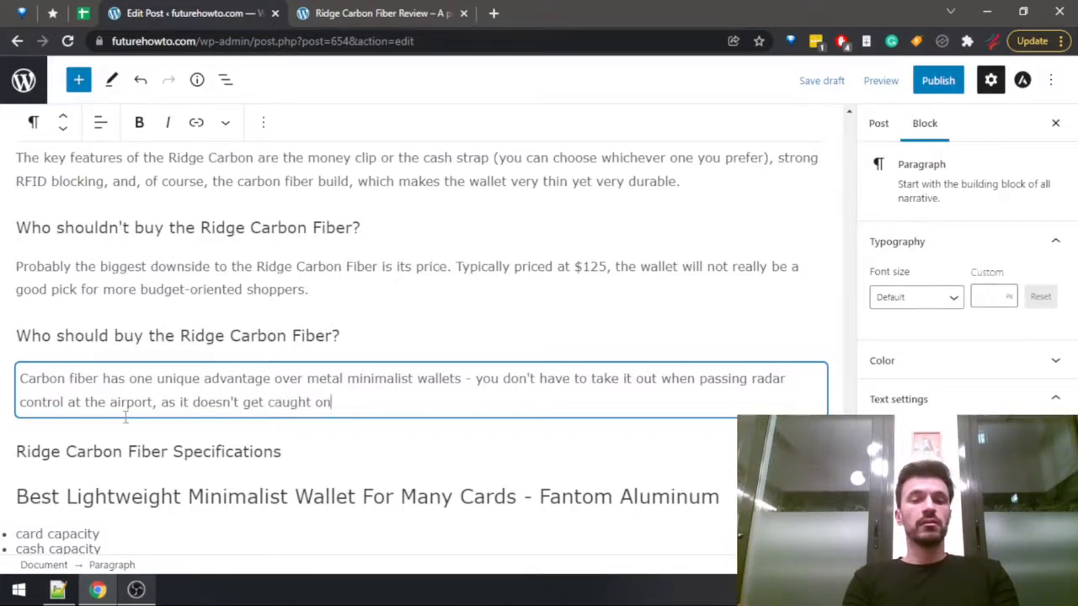
type(" it")
Finish the airport sentence under "Who should buy the Ridge Carbon Fiber?" with ", as it doesn't get caught by the sensors.".
key("BackSpace")
key("BackSpace")
type("the")
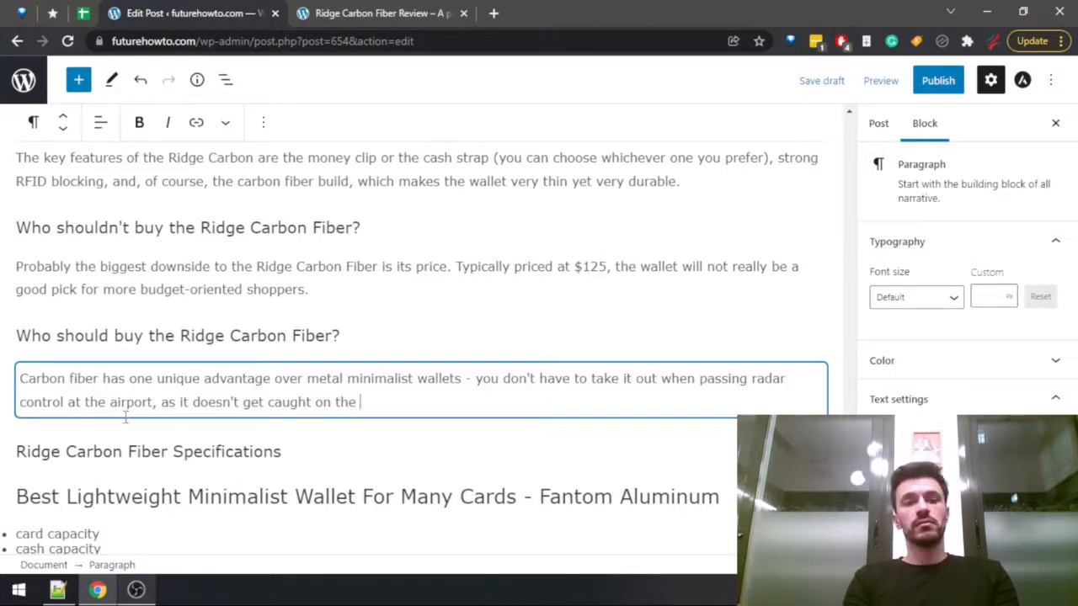
key("BackSpace")
key("BackSpace")
key("BackSpace")
key("BackSpace")
key("BackSpace")
key("BackSpace")
key("BackSpace")
type("by sh")
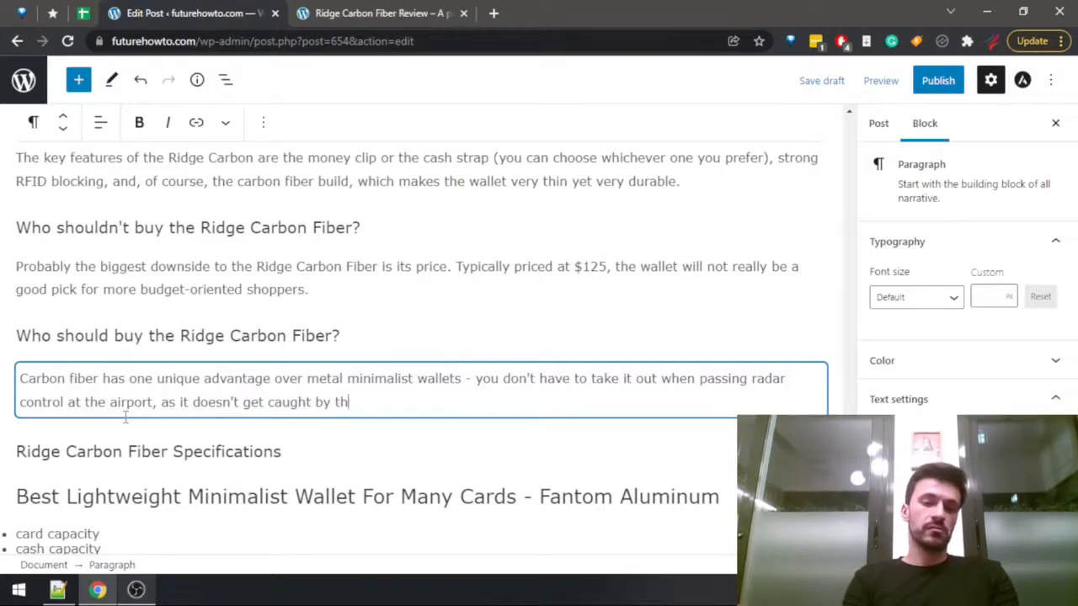
type("e senors. S")
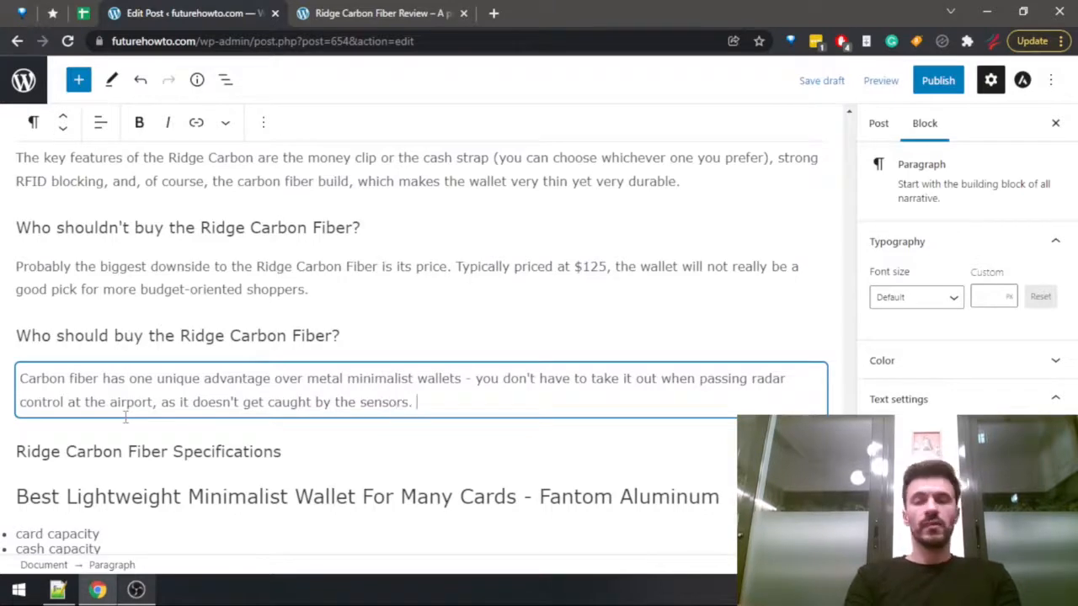
type("ou s")
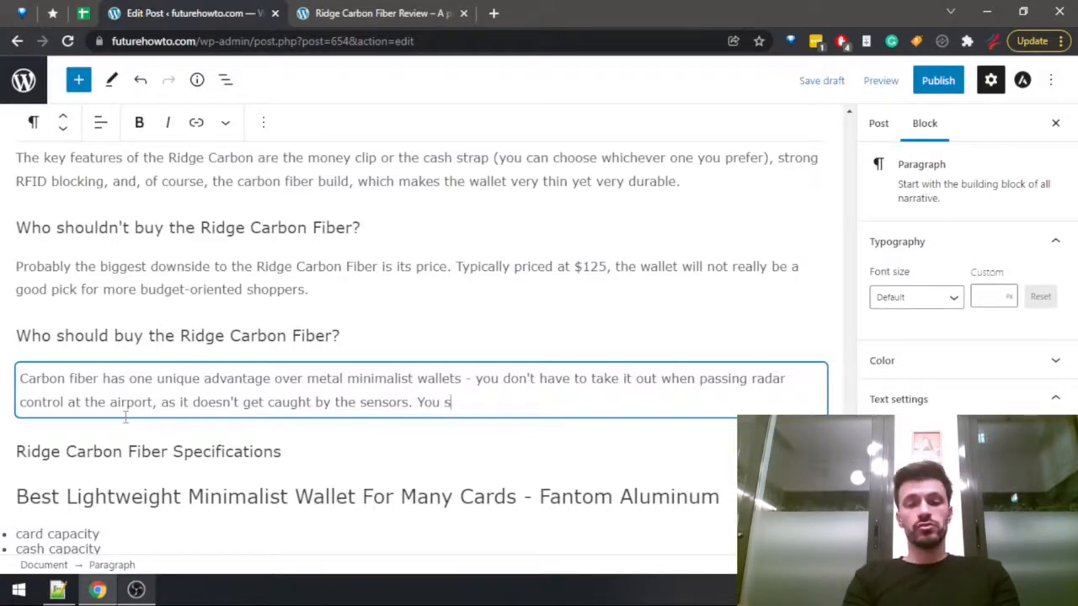
type("hould probably ")
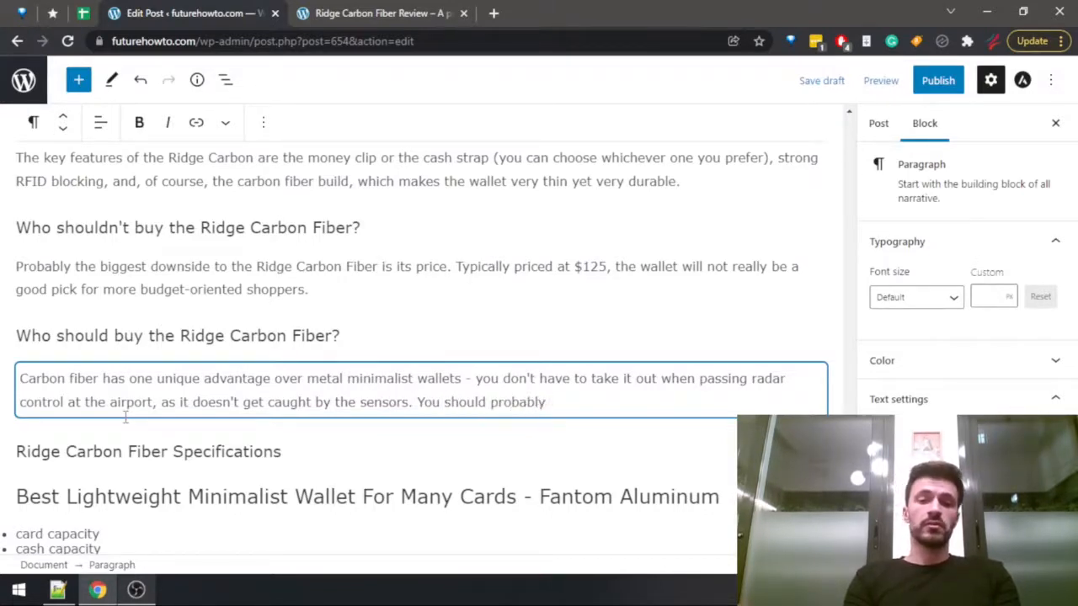
type("still take t")
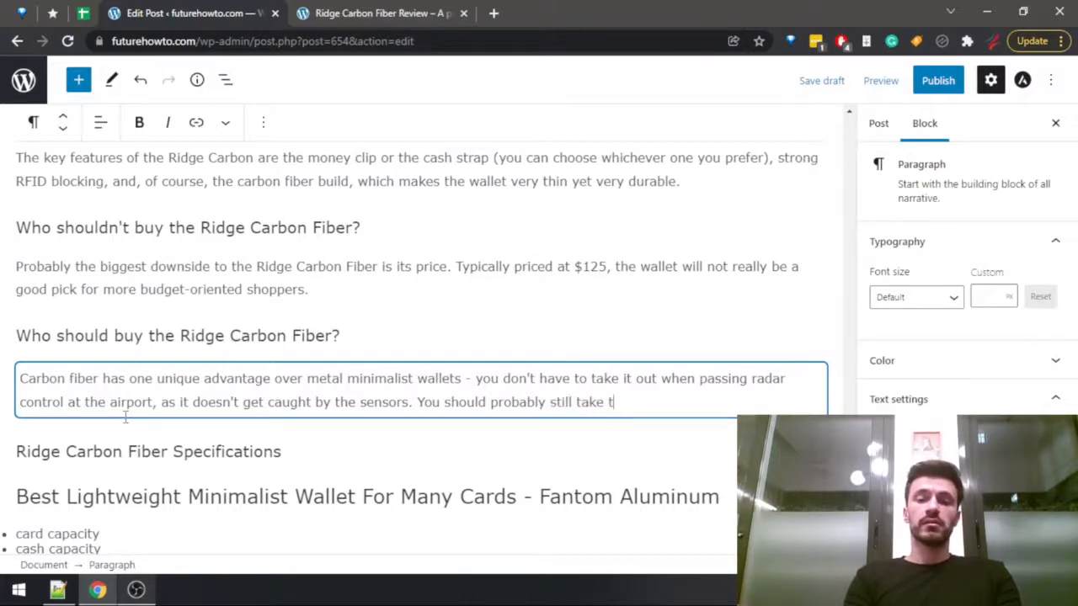
type("he wallet ")
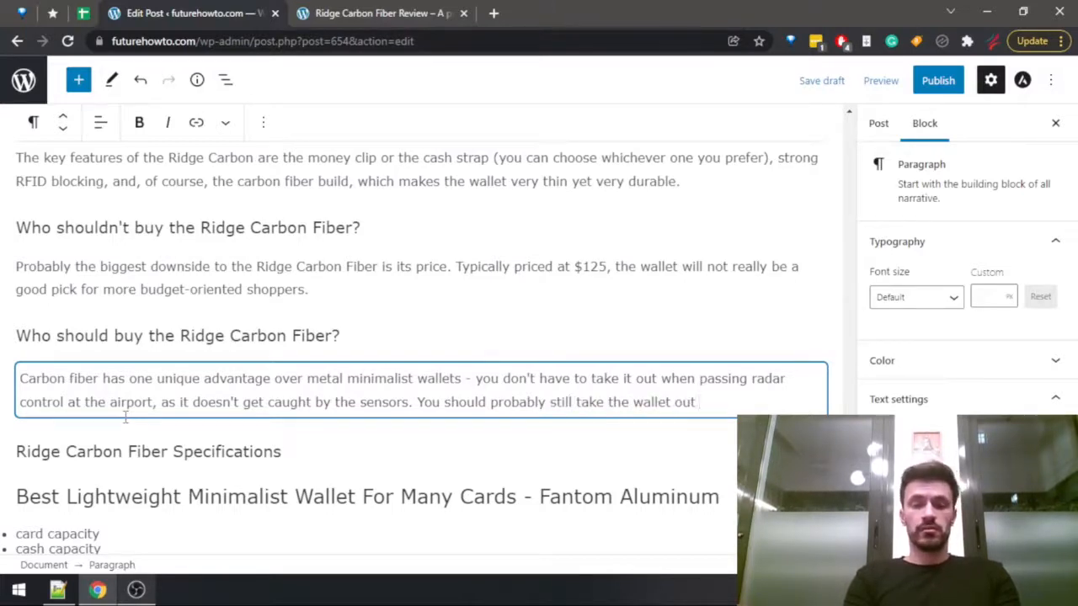
type("out, bt")
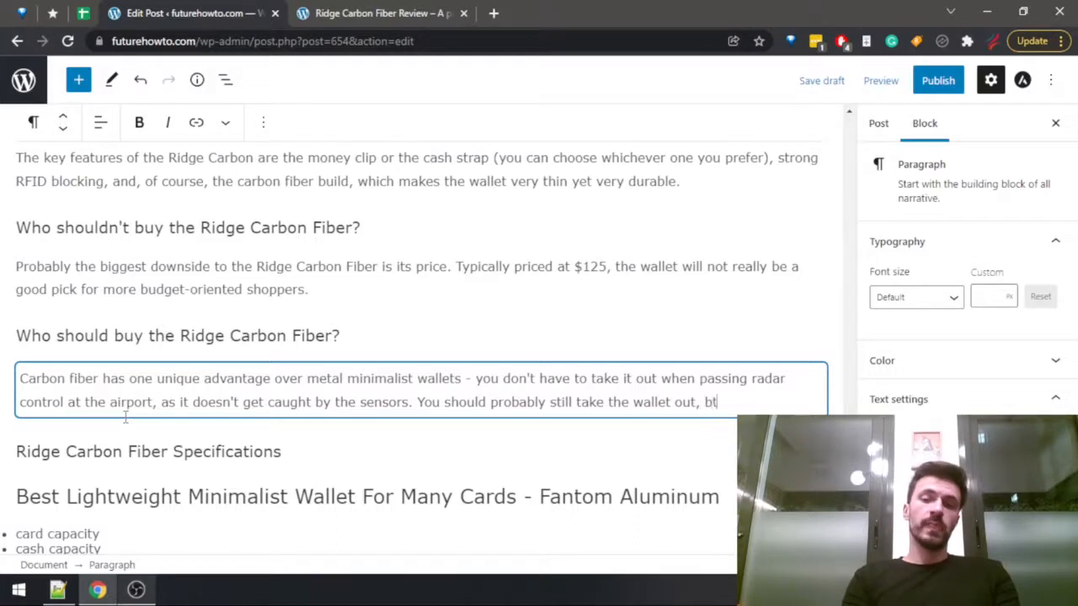
key("BackSpace")
type("ut kno")
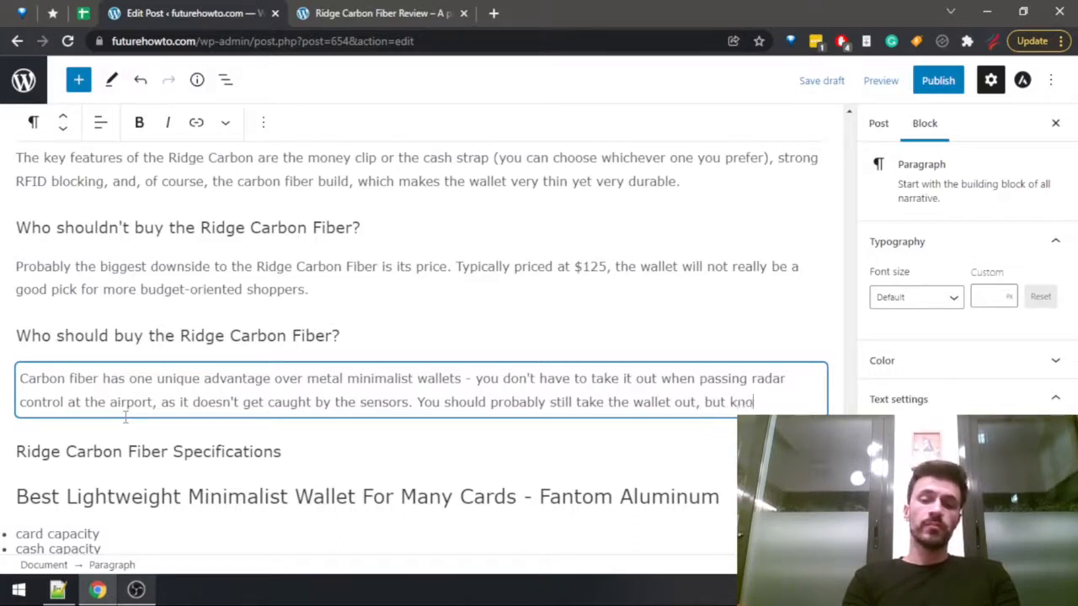
type("w")
Insert "just to make sure you are complying with TSA regulations" directly after "take the wallet out", before the comma.
key("ctrl+Left")
key("ctrl+Left")
key("ctrl+Left")
type("just")
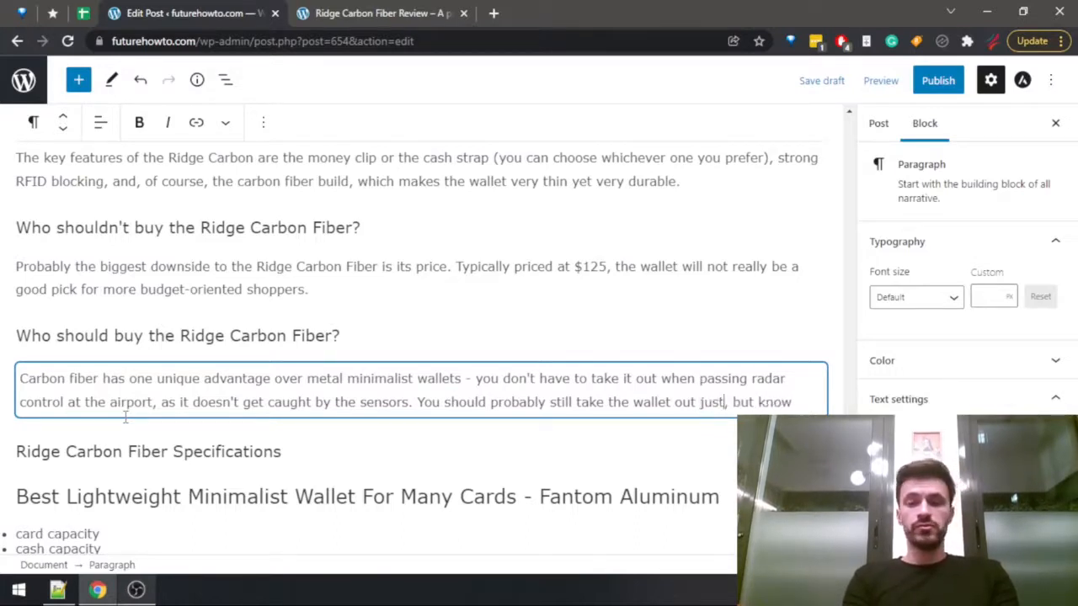
type(" to make sure")
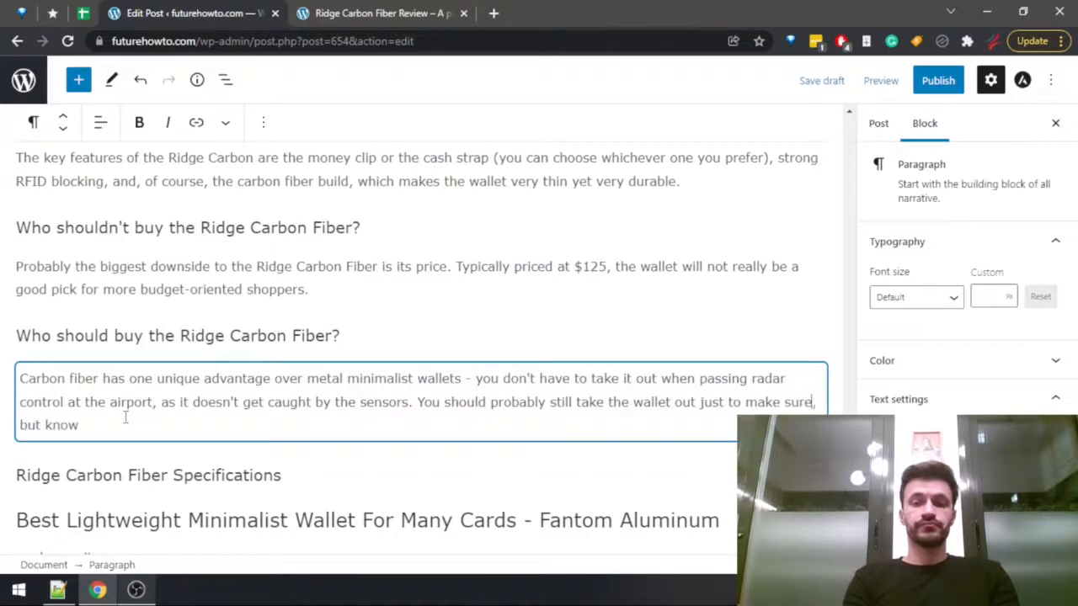
type(" you are complying t")
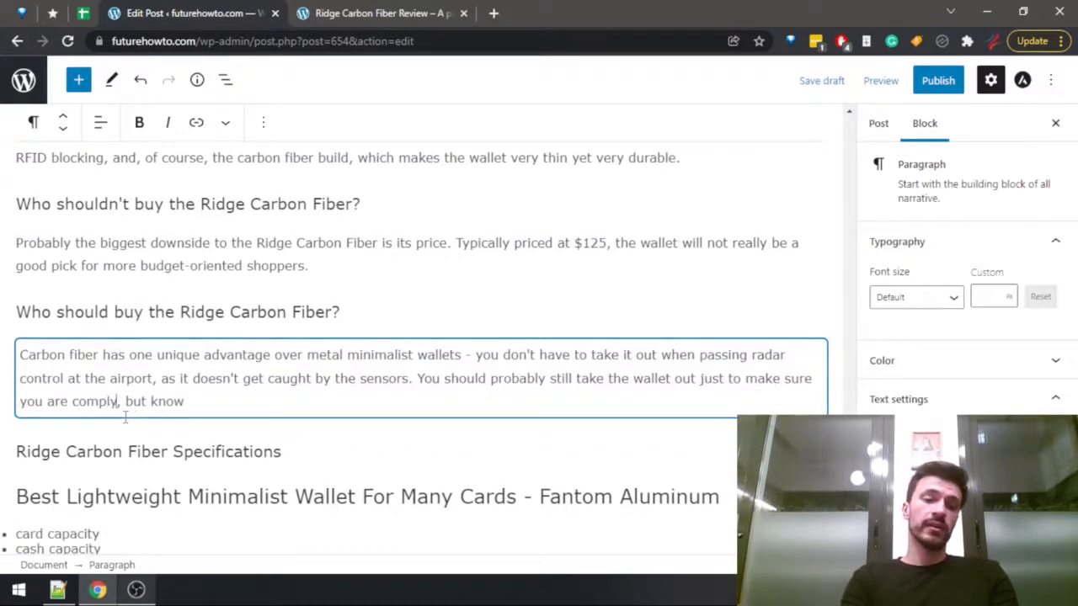
key("BackSpace")
type("with T")
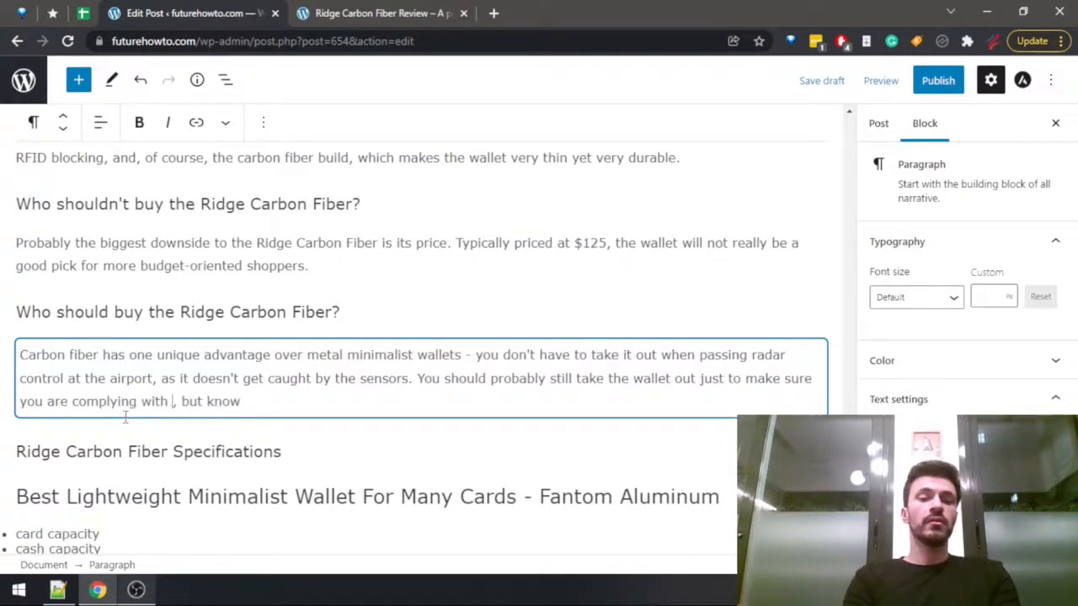
type("SA regul")
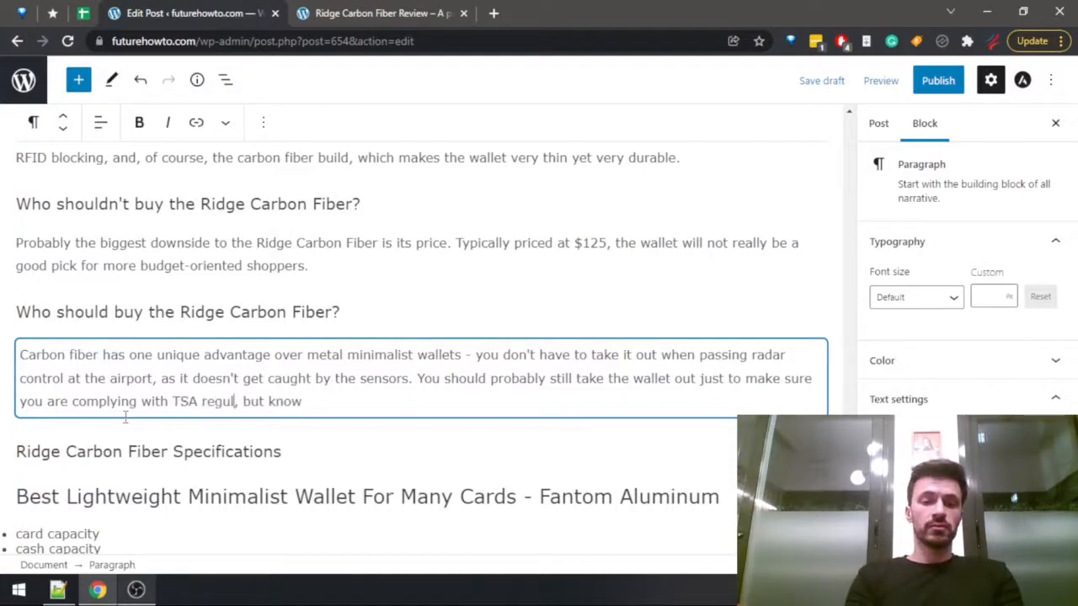
type("ations")
Replace the sentence's ending after "but" with "given the nature of the build materials, that".
key("End")
type("that")
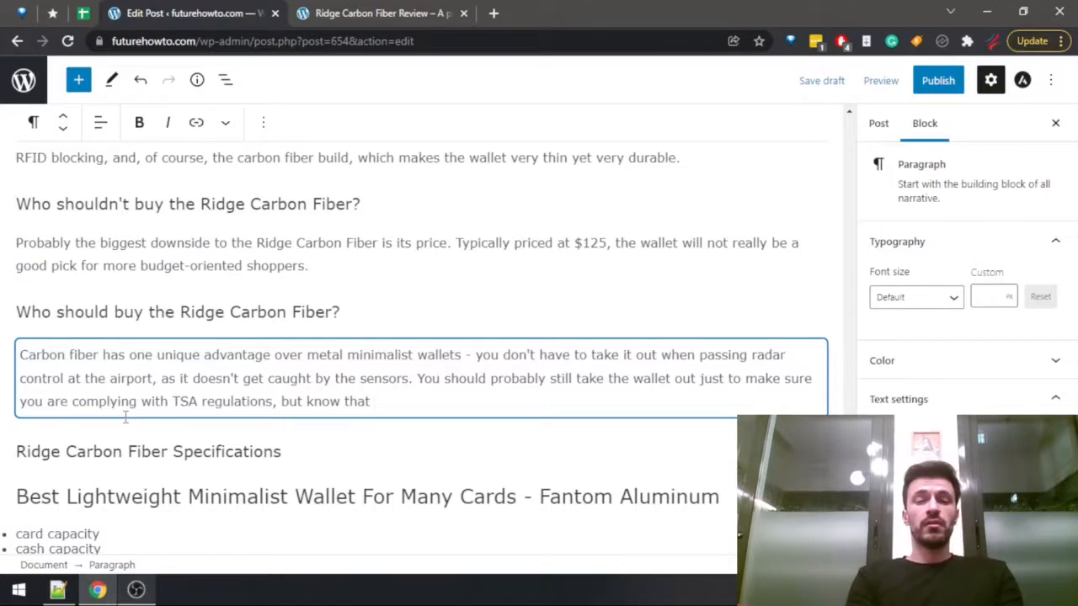
key("ctrl+BackSpace")
key("ctrl+BackSpace")
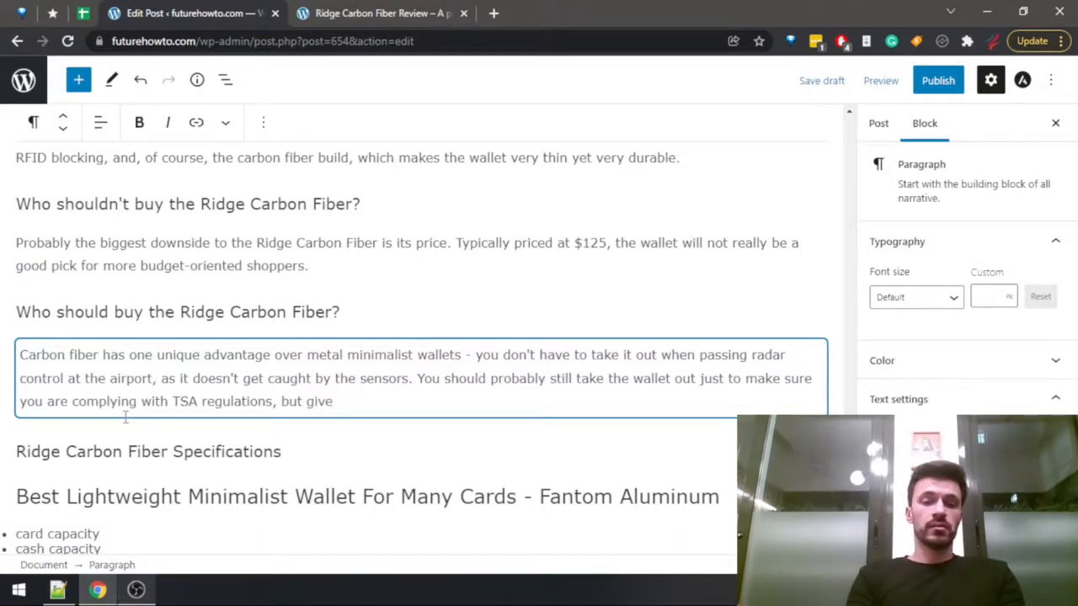
type("given the nature of")
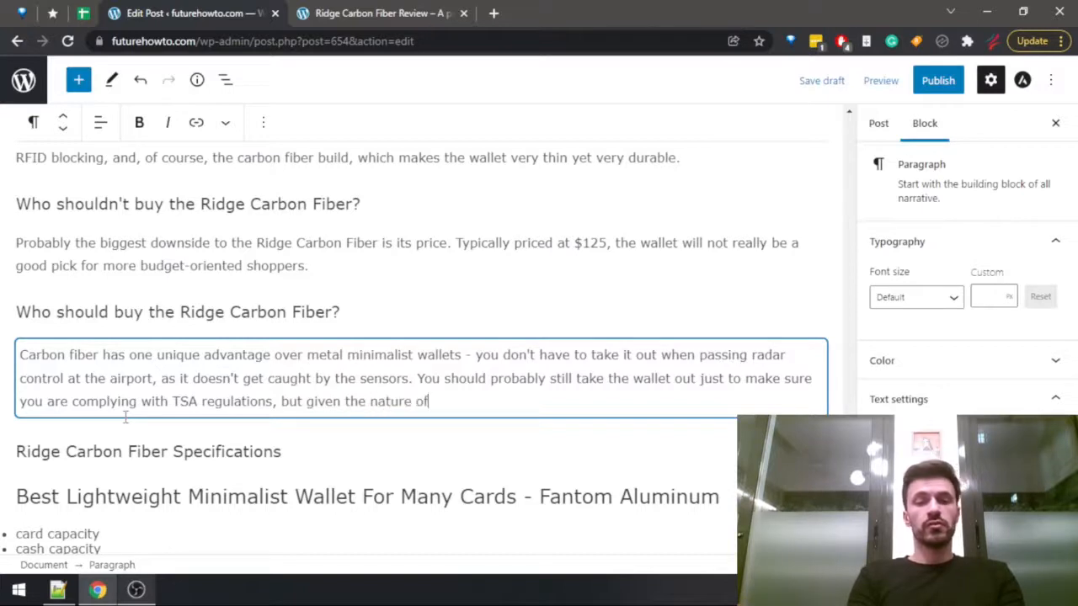
type(" the build")
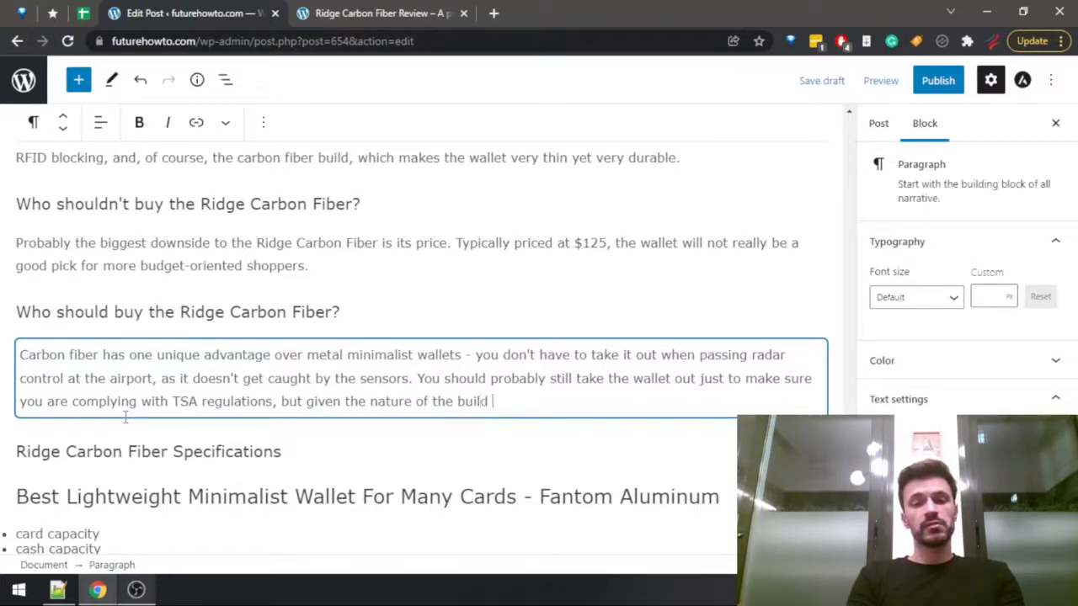
type("materials, that ")
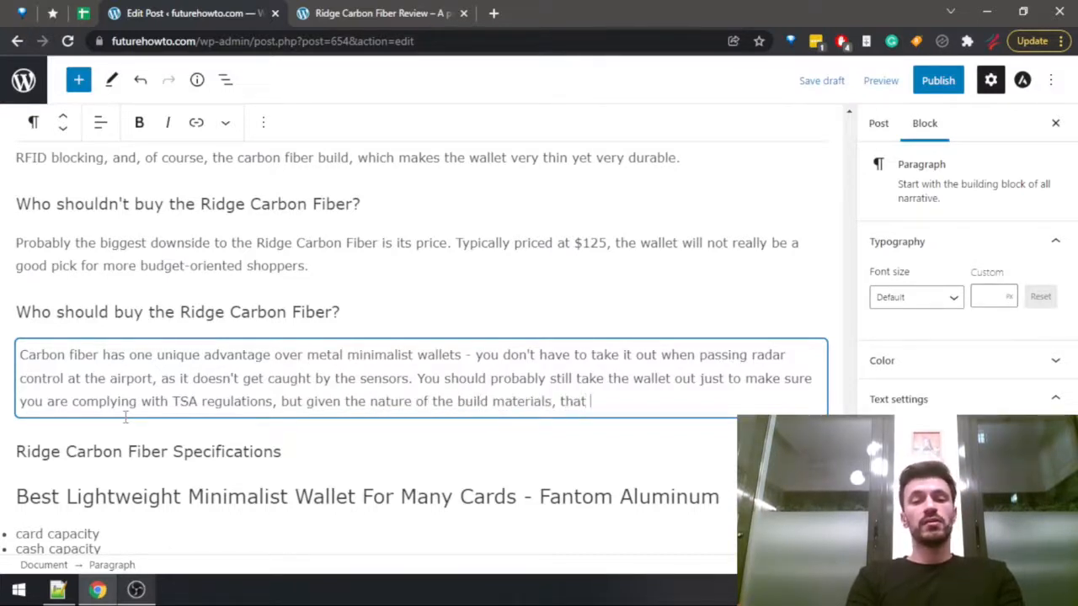
type("will not ")
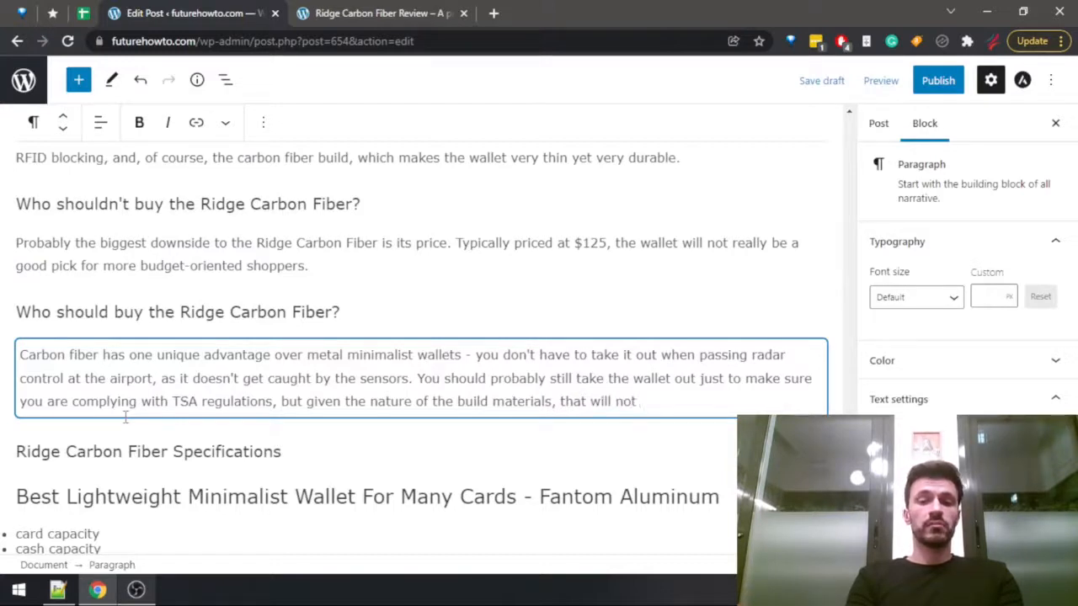
type("be")
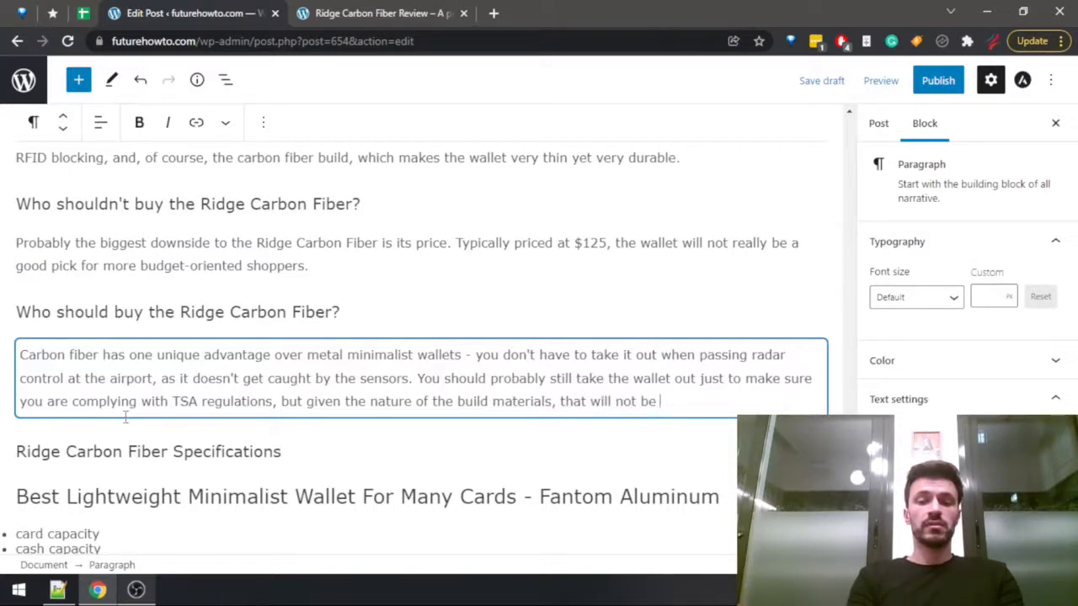
Complete the sentence with "may not be strickly necessary." and start an empty paragraph below it.
key("BackSpace")
key("BackSpace")
key("BackSpace")
key("BackSpace")
key("BackSpace")
key("BackSpace")
key("BackSpace")
key("BackSpace")
key("BackSpace")
key("BackSpace")
key("BackSpace")
key("BackSpace")
type("may not")
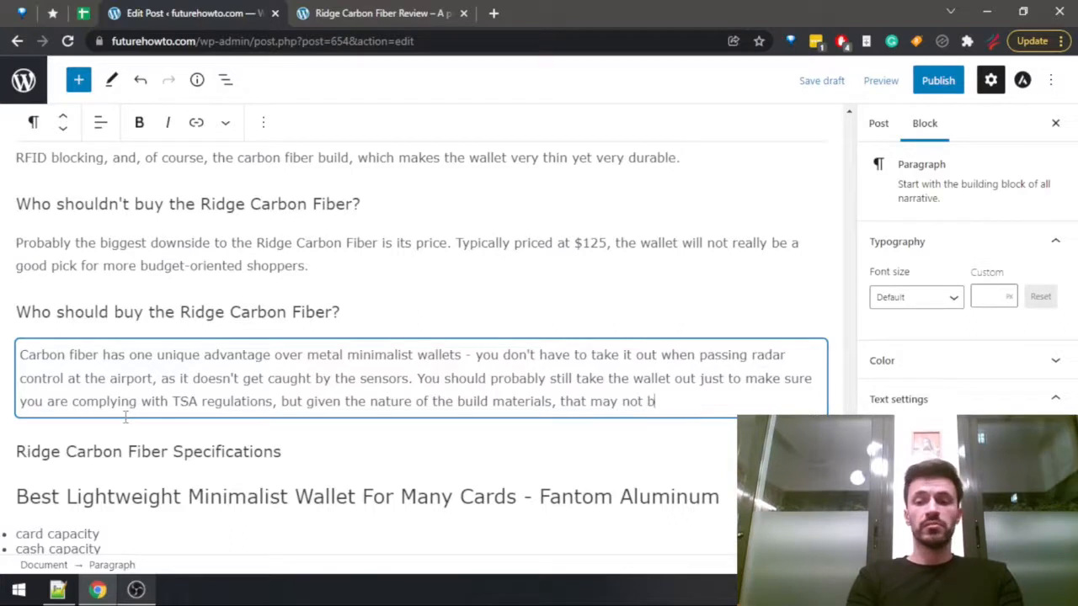
type(" be strickly ")
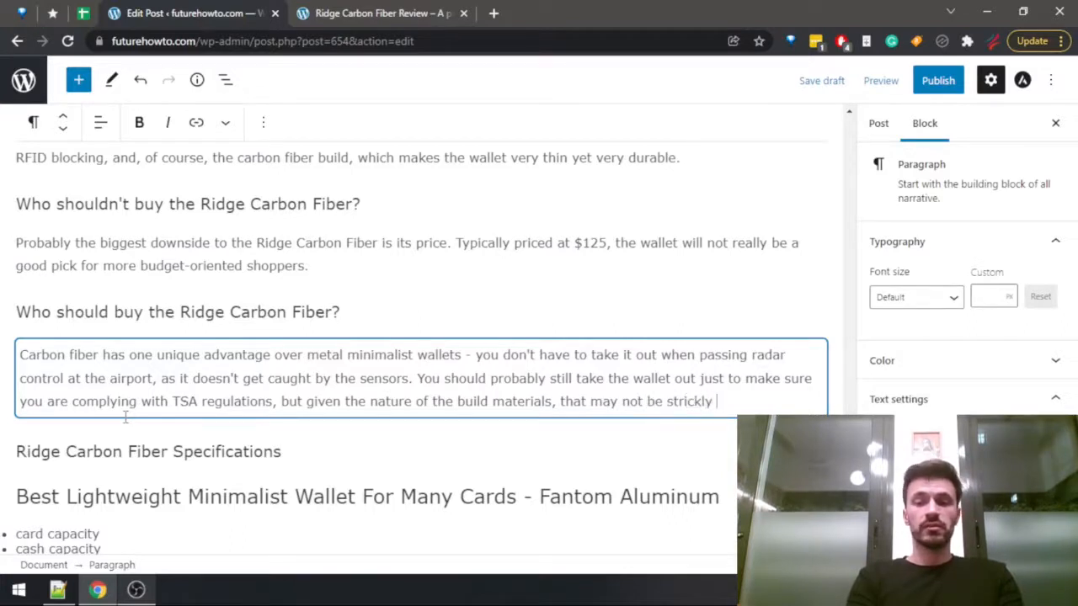
type("necessary")
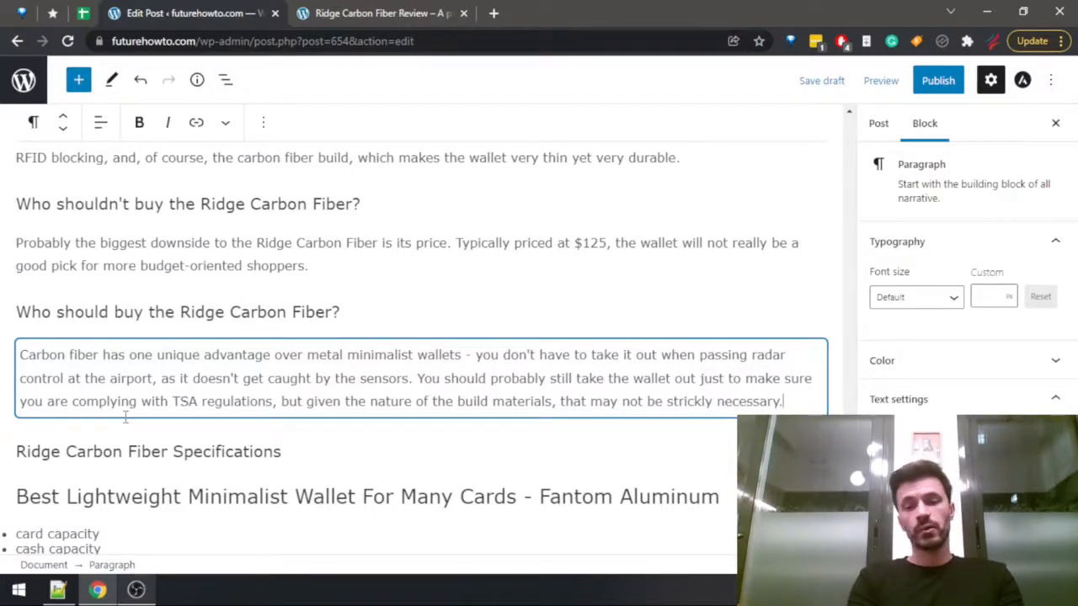
type(".")
key("Return")
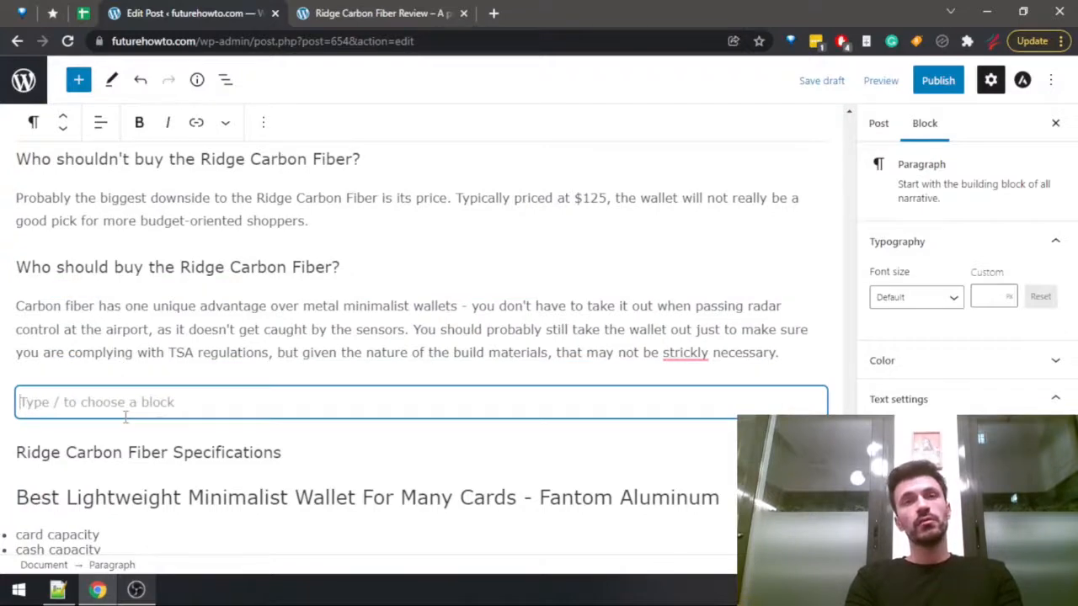
Save the draft and correct the misspelled word "strickly" to "strictly" using the spelling suggestion.
key("ctrl+s")
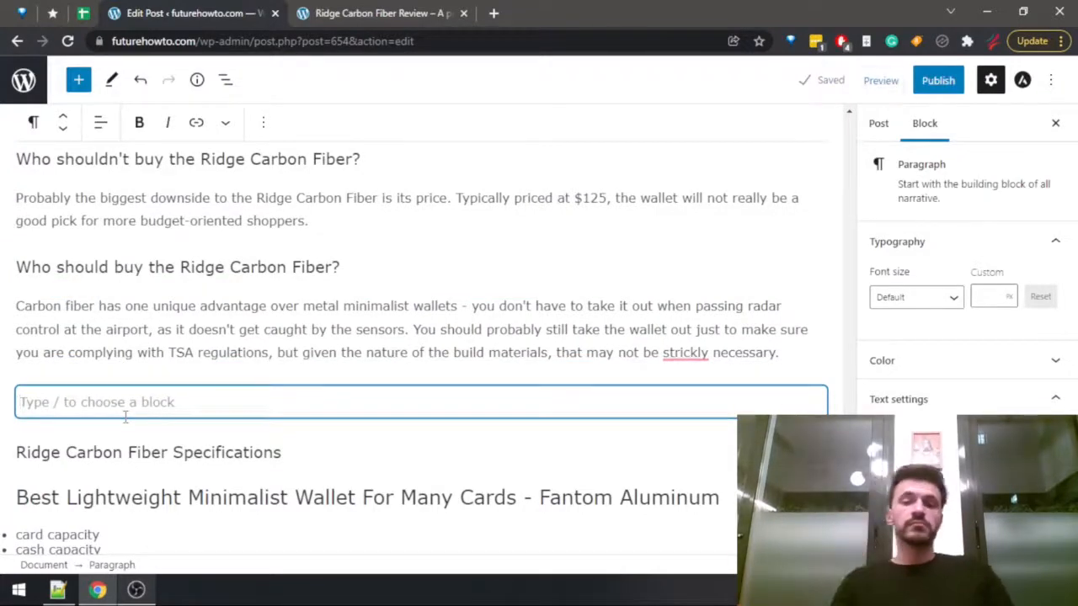
left_click(685, 352)
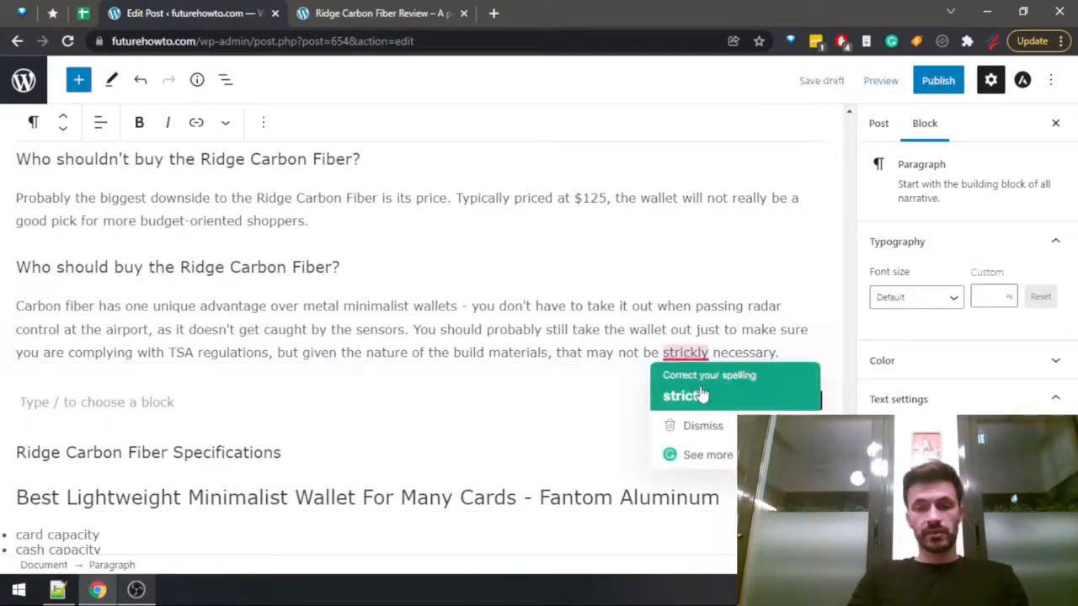
left_click(701, 394)
Write "Also, this is an excellent pick for a very lightweight wallet that also looks very modern." in the empty paragraph.
left_click(115, 405)
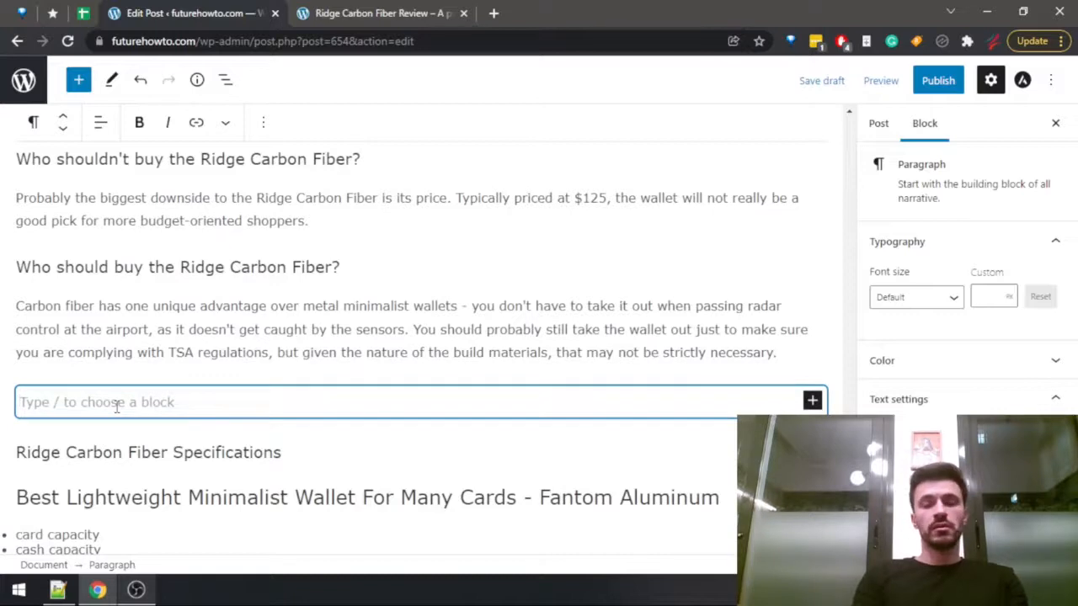
type("Also, t")
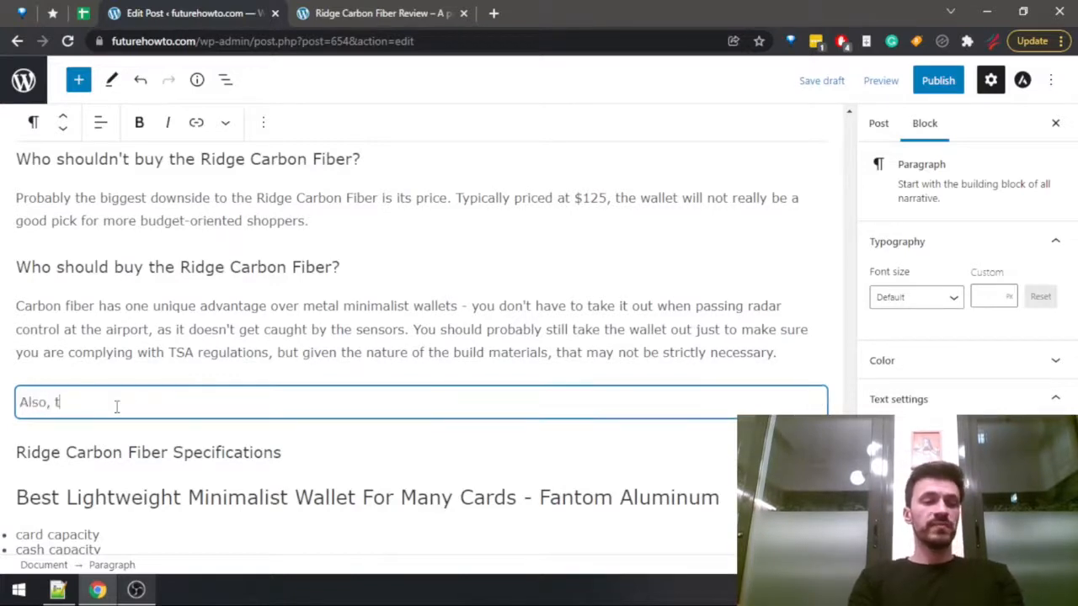
type("his is an excelle")
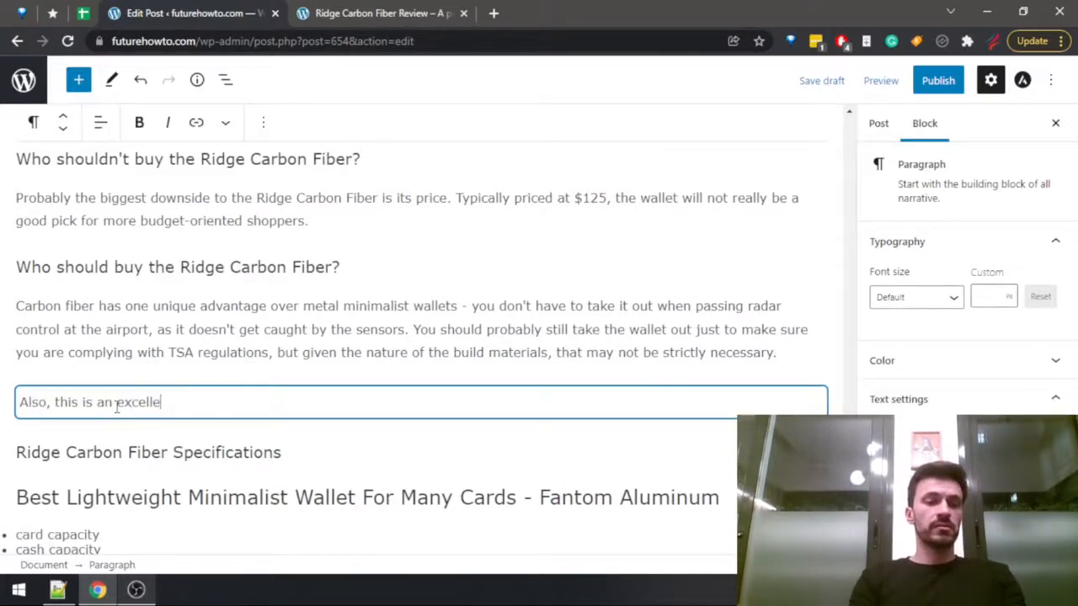
type("nt pick fo")
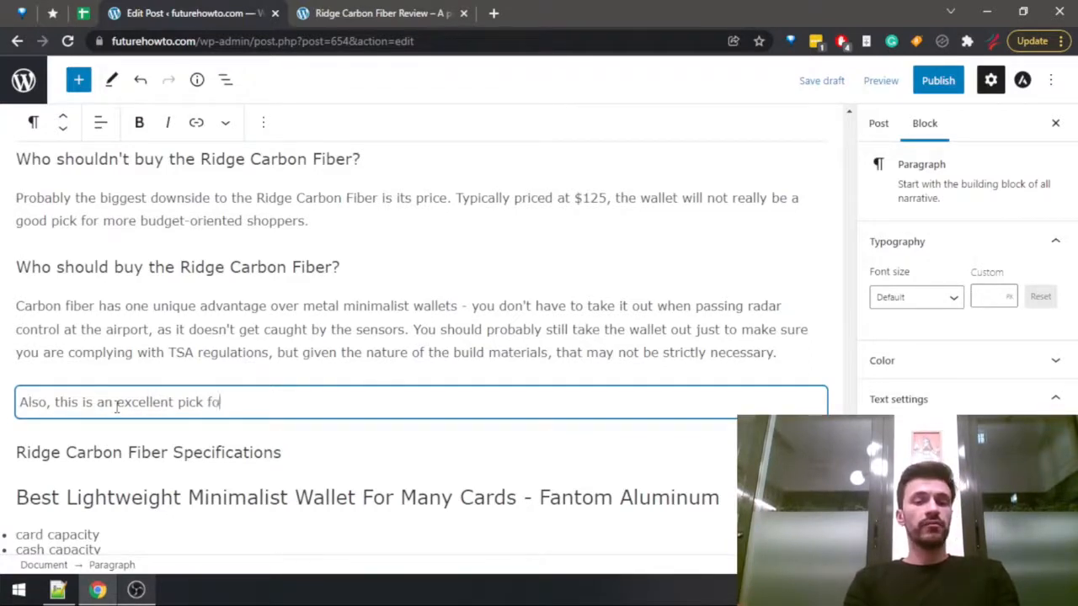
type("r a ")
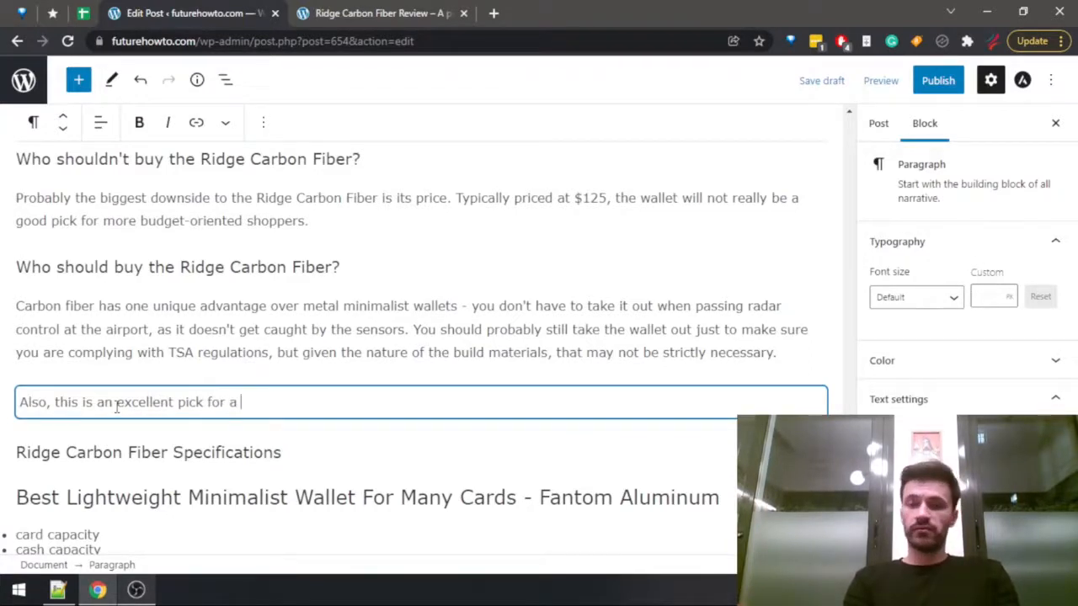
type("very lightweight")
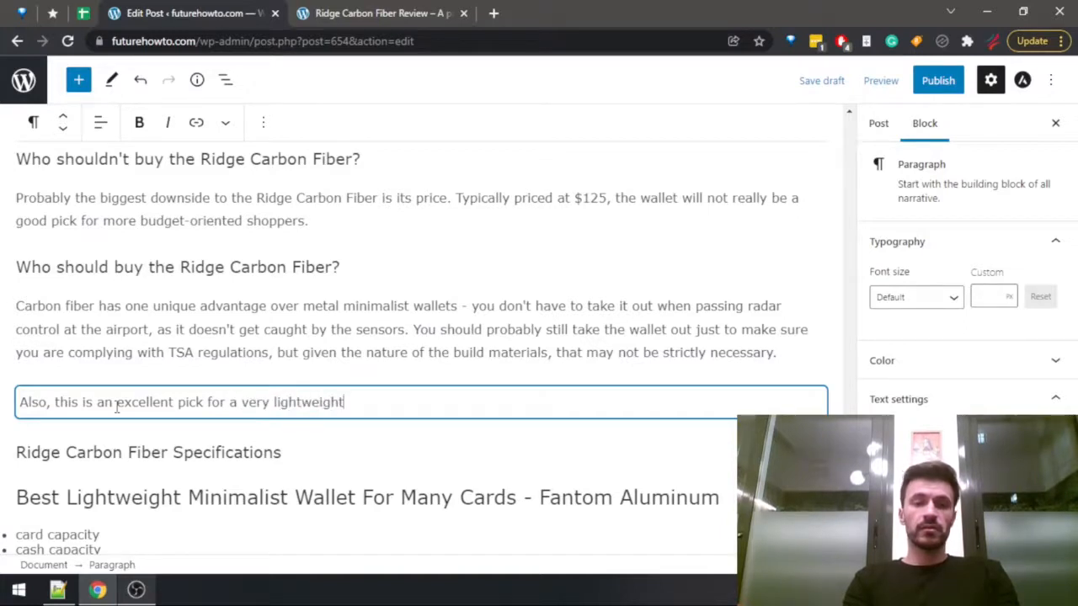
type(" wallet ")
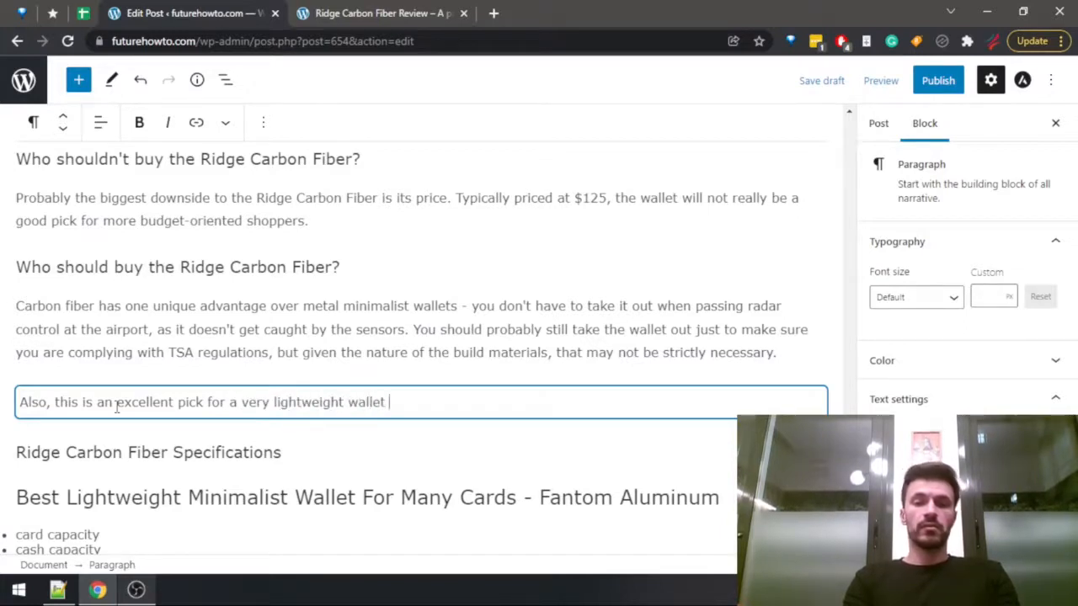
type("that also looks ")
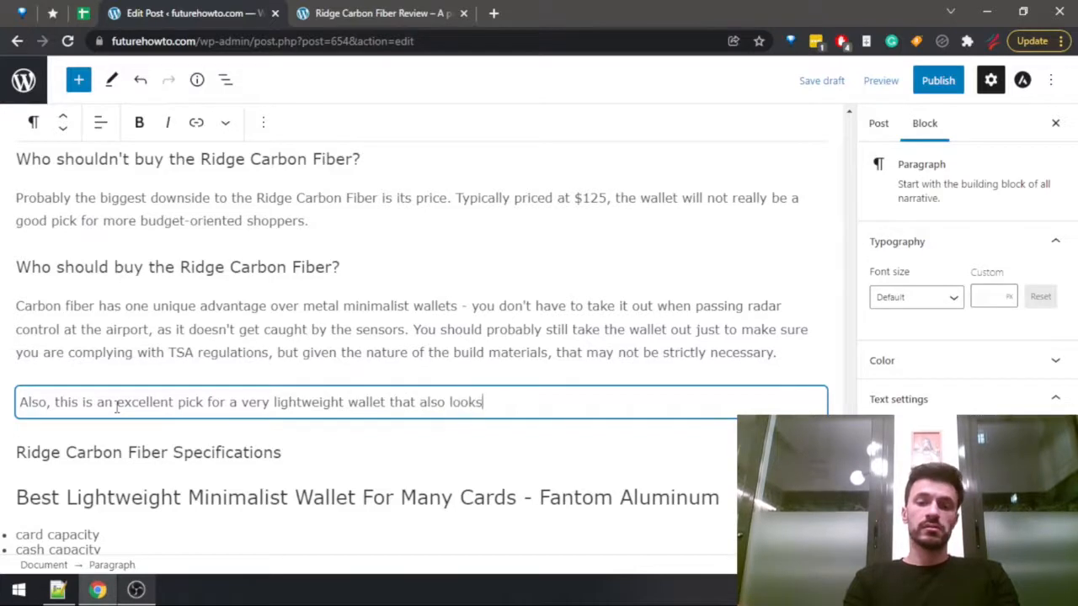
type("very modern.")
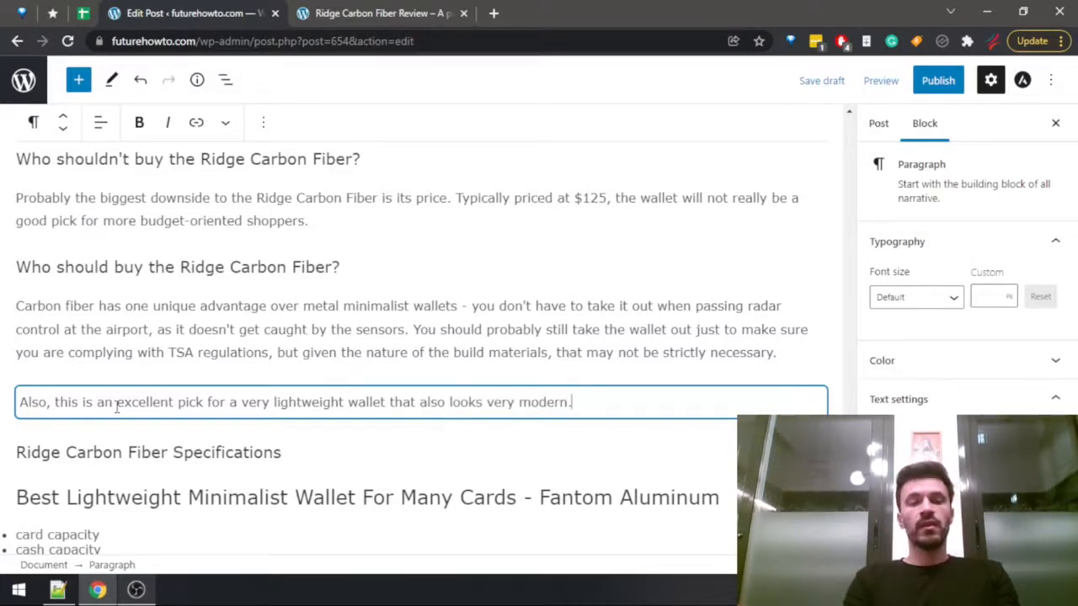
Start a new paragraph below with "If any of those sound good to you, check out the Ridge Carbon fiber".
key("Return")
type("If")
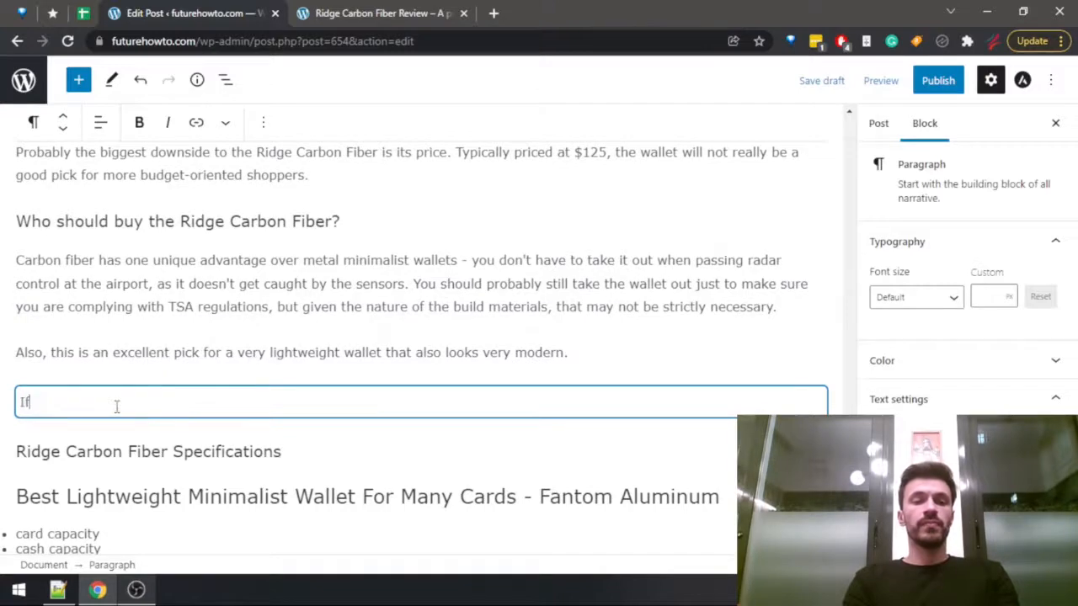
type(" any of those sound")
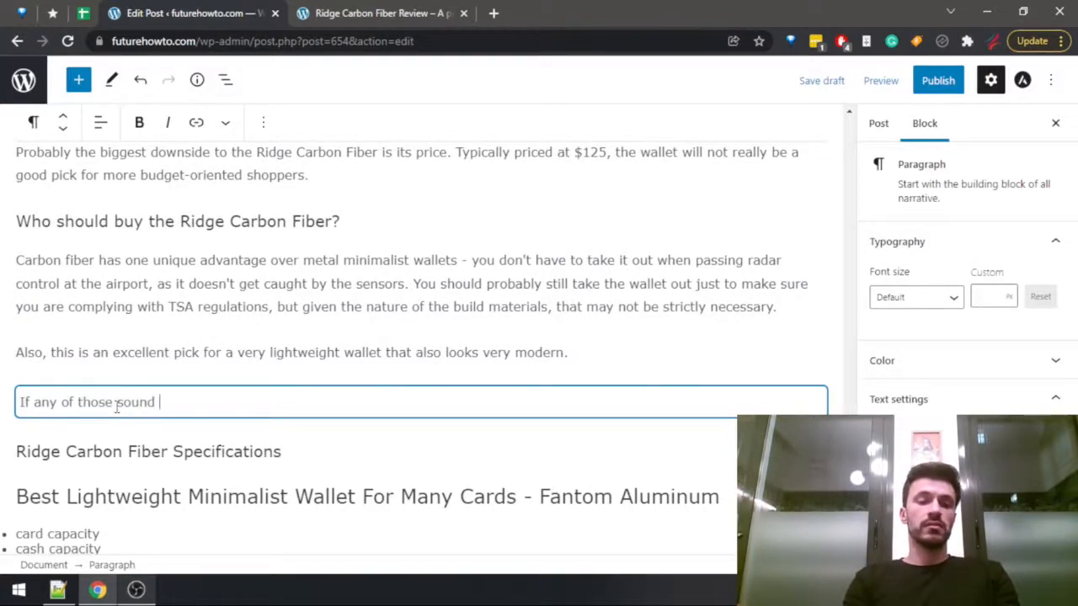
type(" good to you, c")
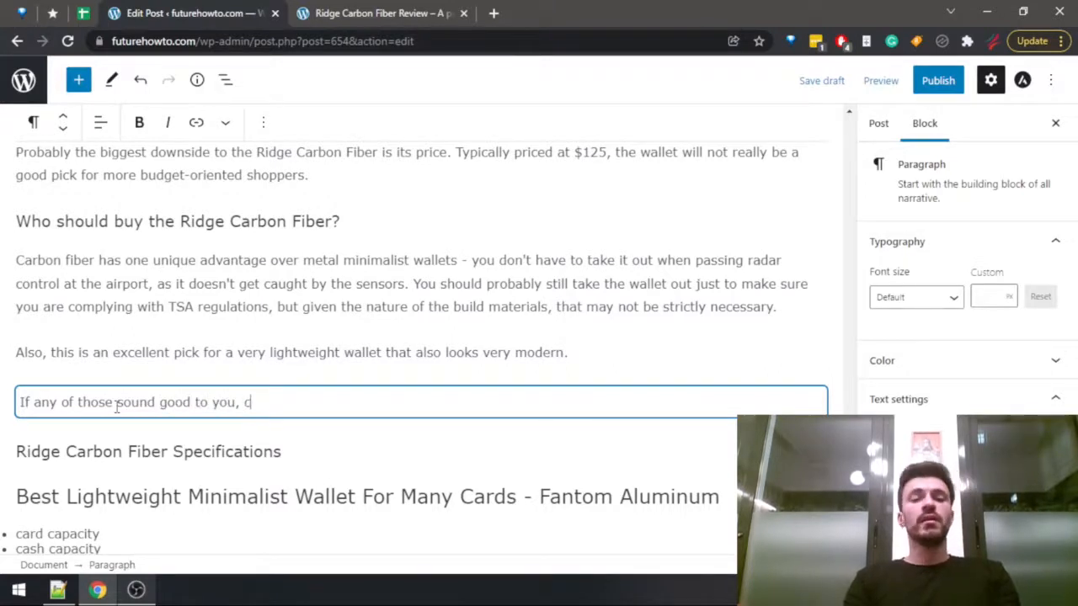
type("heck out the Ridge")
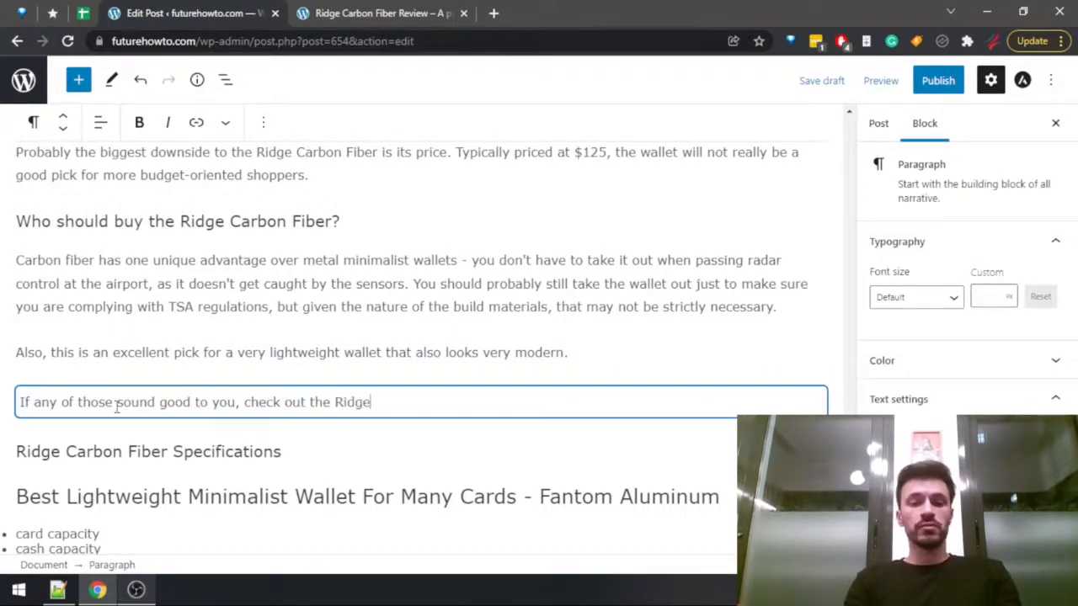
type(" Carbon ")
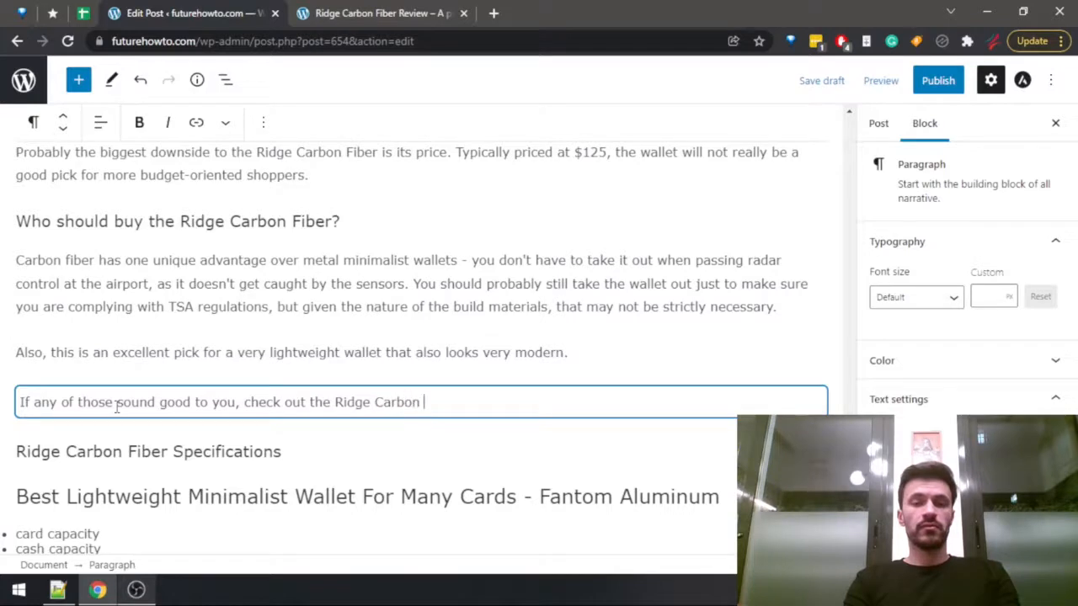
type("fiber at the off")
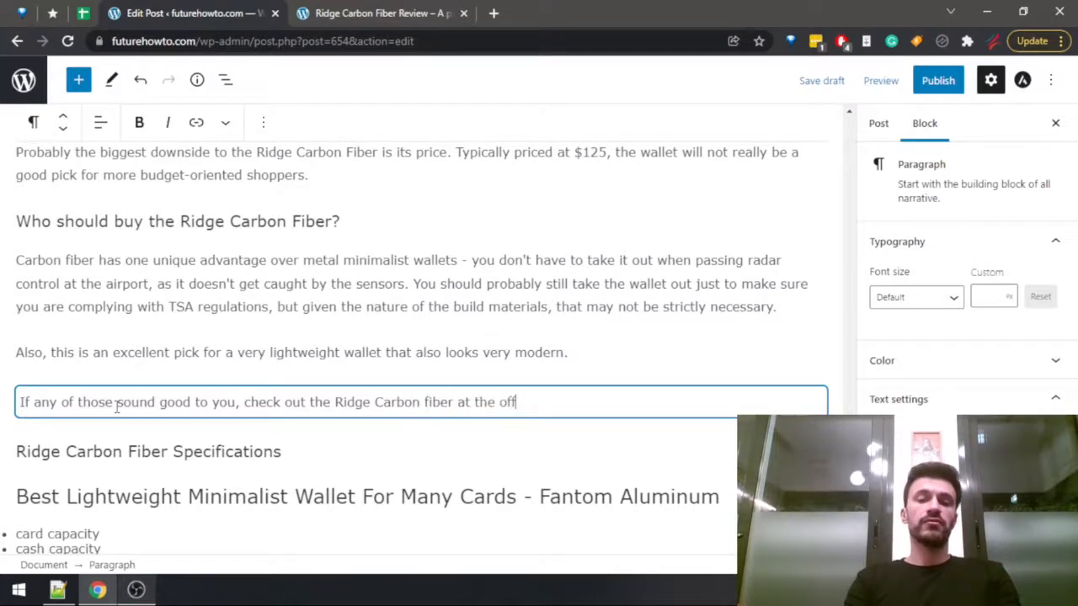
type("icia Rid")
Complete the sentence with "at the official Ridge store or Amazon.".
key("BackSpace")
key("BackSpace")
key("BackSpace")
key("BackSpace")
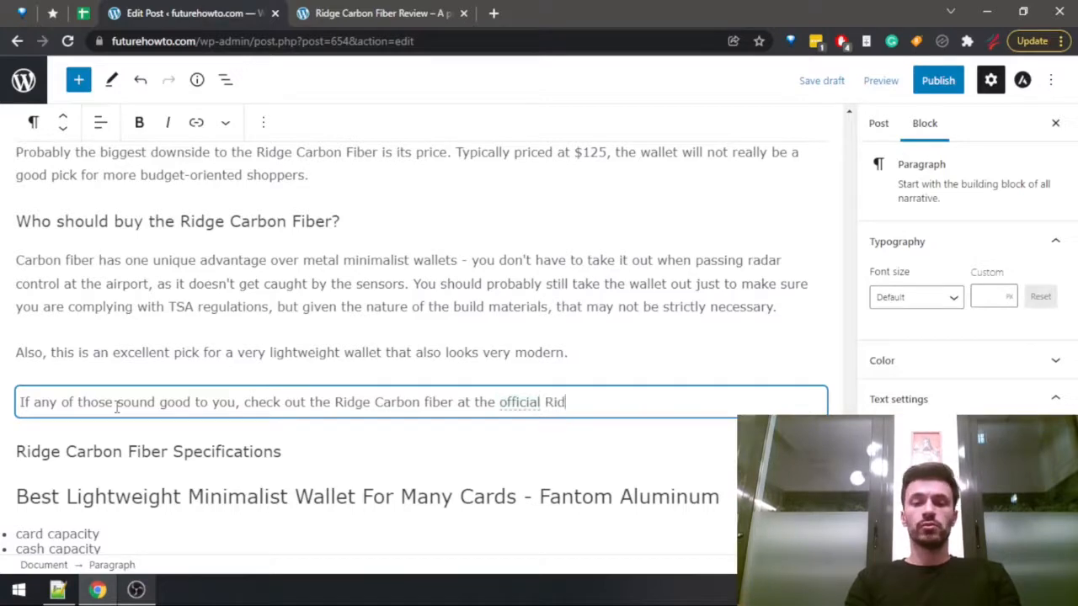
type("Ridge store")
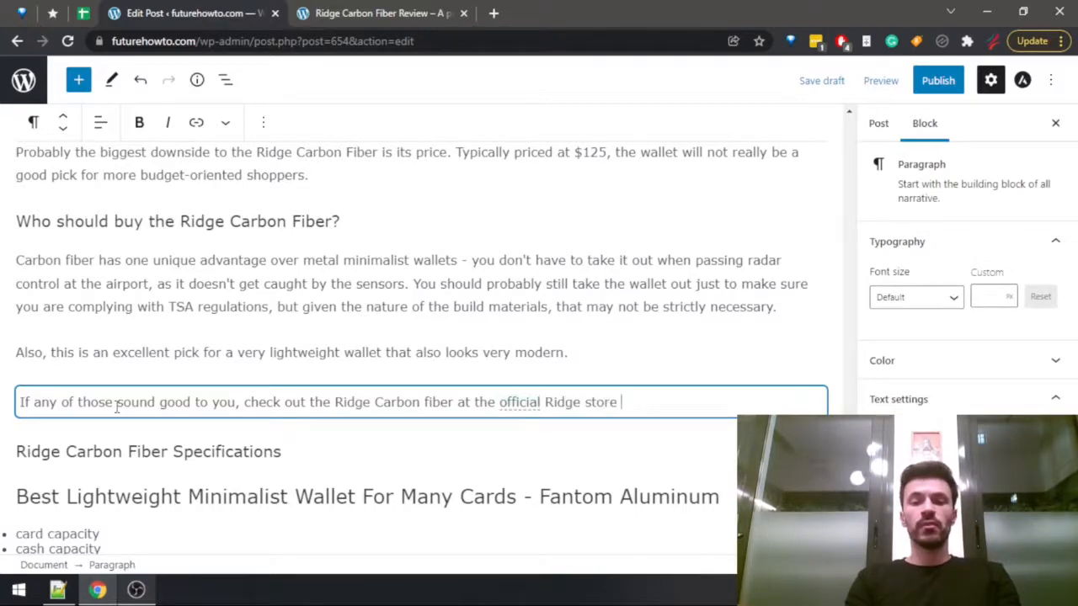
type("or Amazon.")
Search the published Ridge Carbon Fiber review page for "amazon" and return to the draft post.
key("ctrl+Tab")
key("ctrl+f")
type("am")
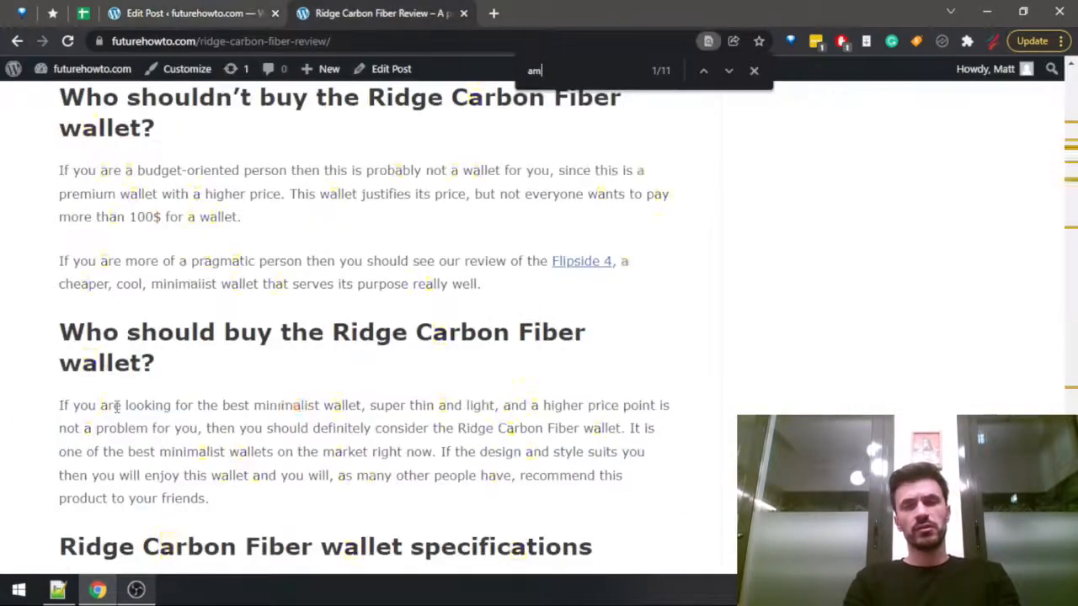
type("azon")
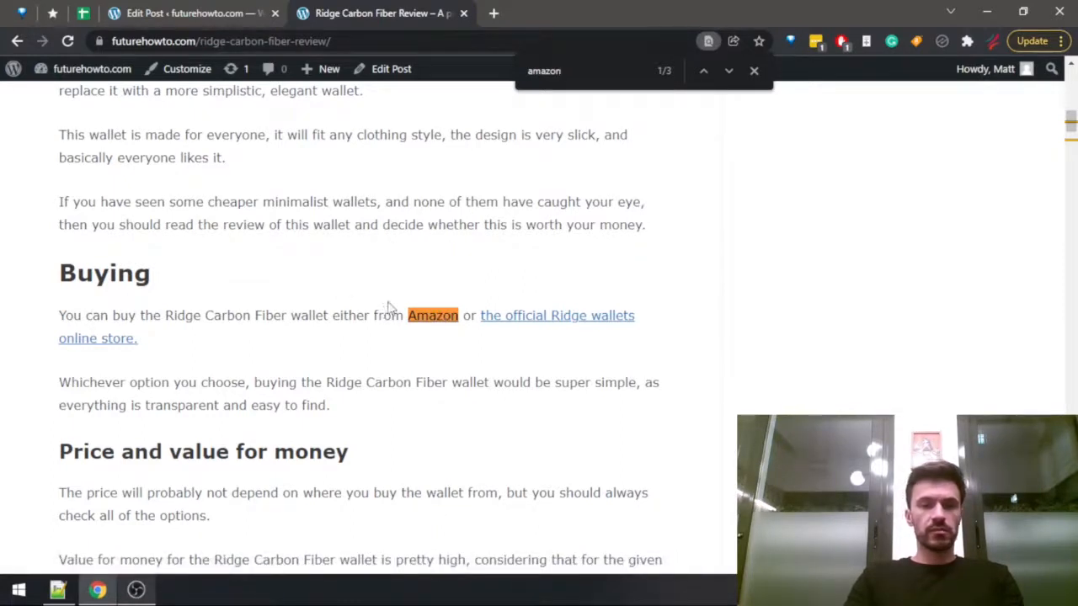
key("ctrl+shift+Tab")
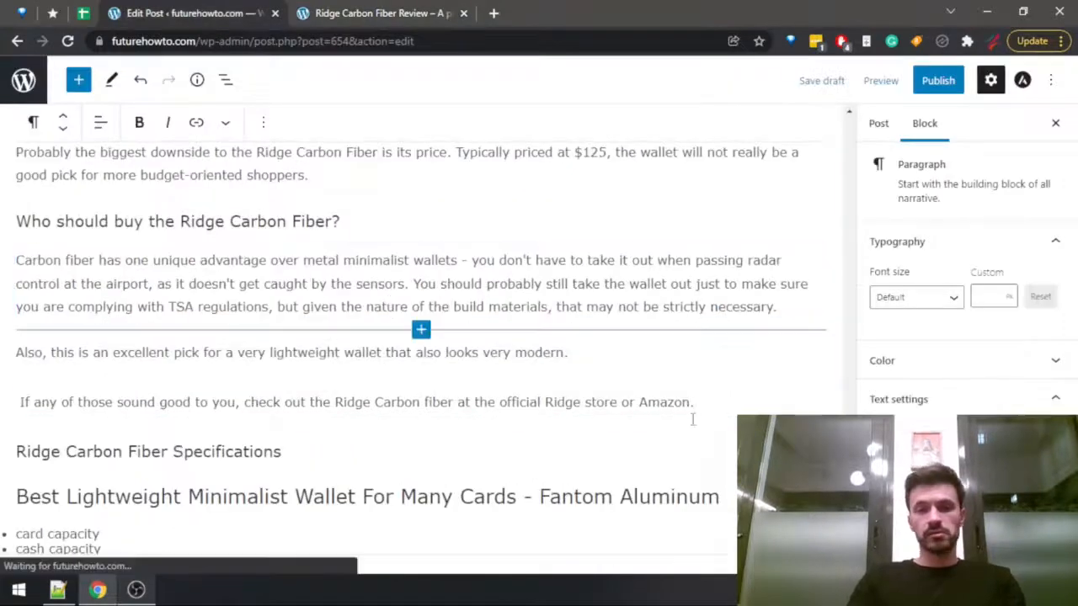
left_click(681, 389)
Find the specifications section in the Ridge Carbon Fiber review by searching for "speci" and copy its whole table.
left_click(428, 445)
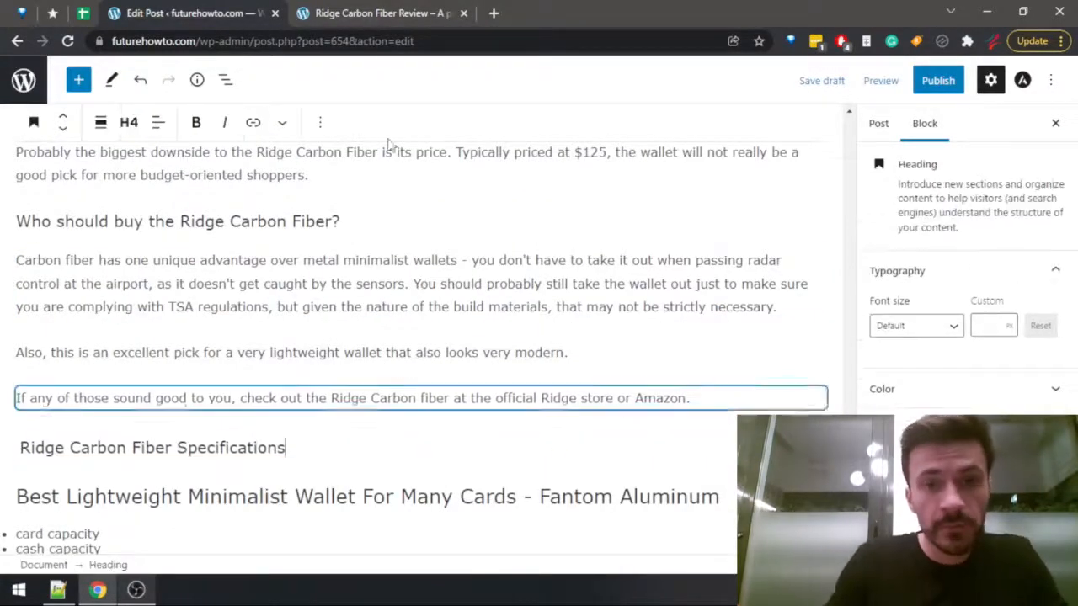
left_click(379, 13)
key("ctrl+f")
type("speci")
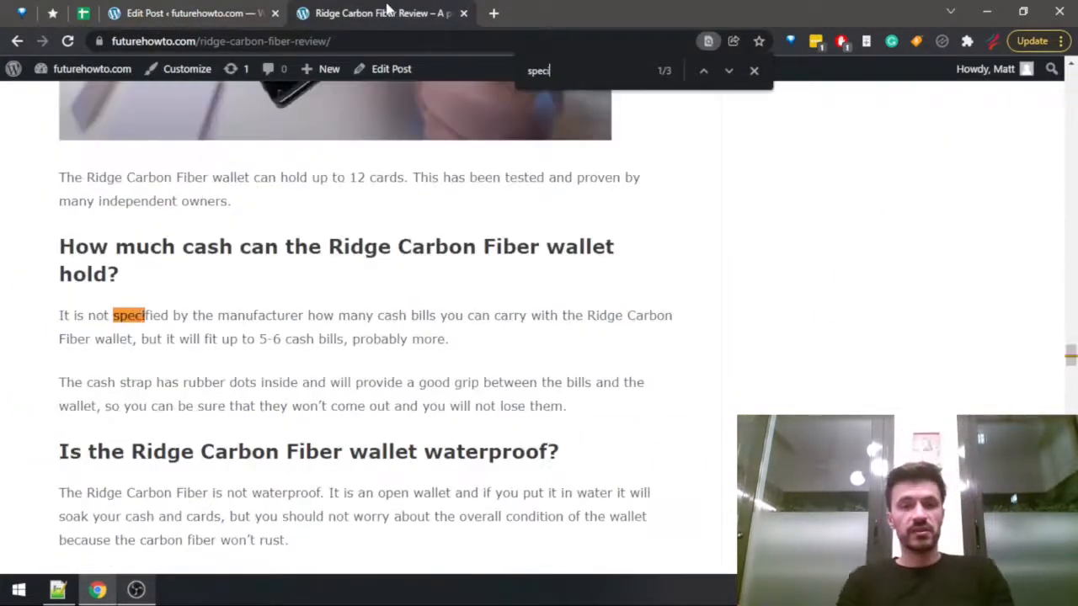
key("Return")
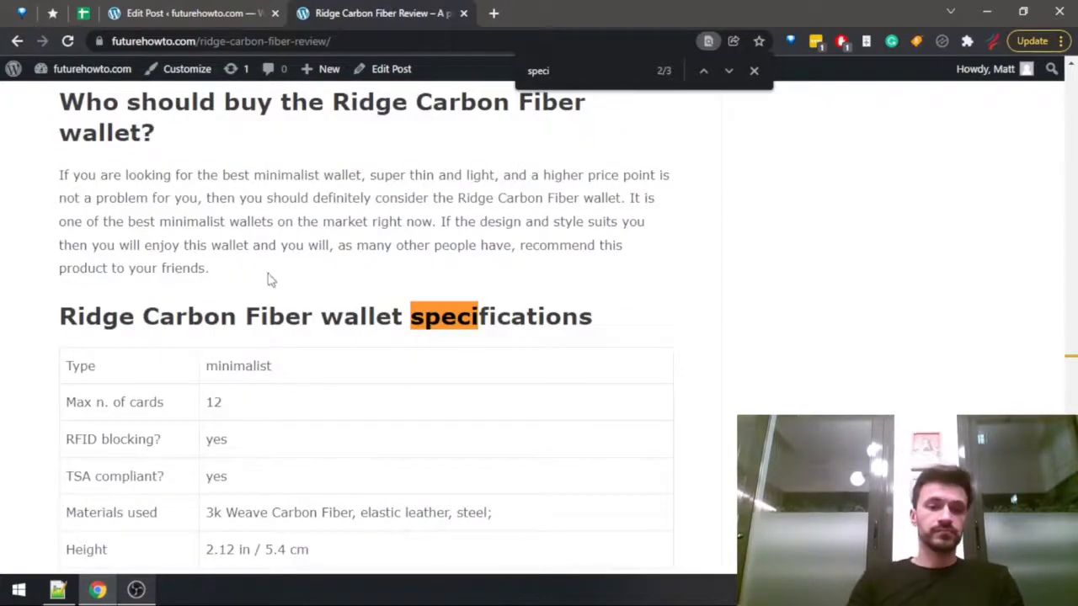
scroll(264, 277, "down", 4)
left_click_drag(67, 208, 315, 337)
scroll(312, 345, "up", 4)
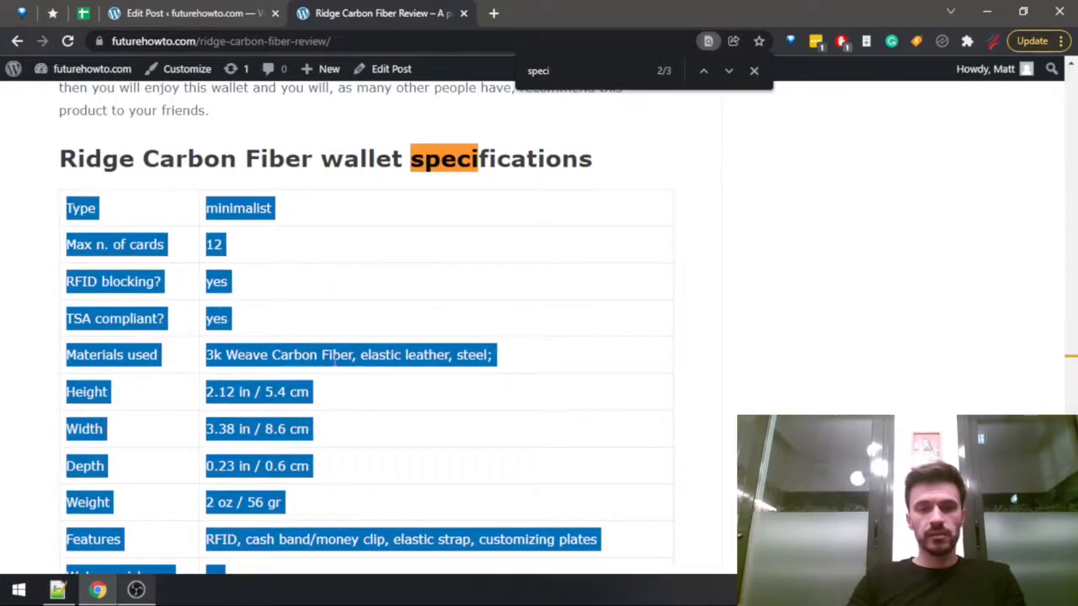
Paste the copied specifications table into a new block below the draft's "Ridge Carbon Fiber Specifications" heading.
left_click(241, 14)
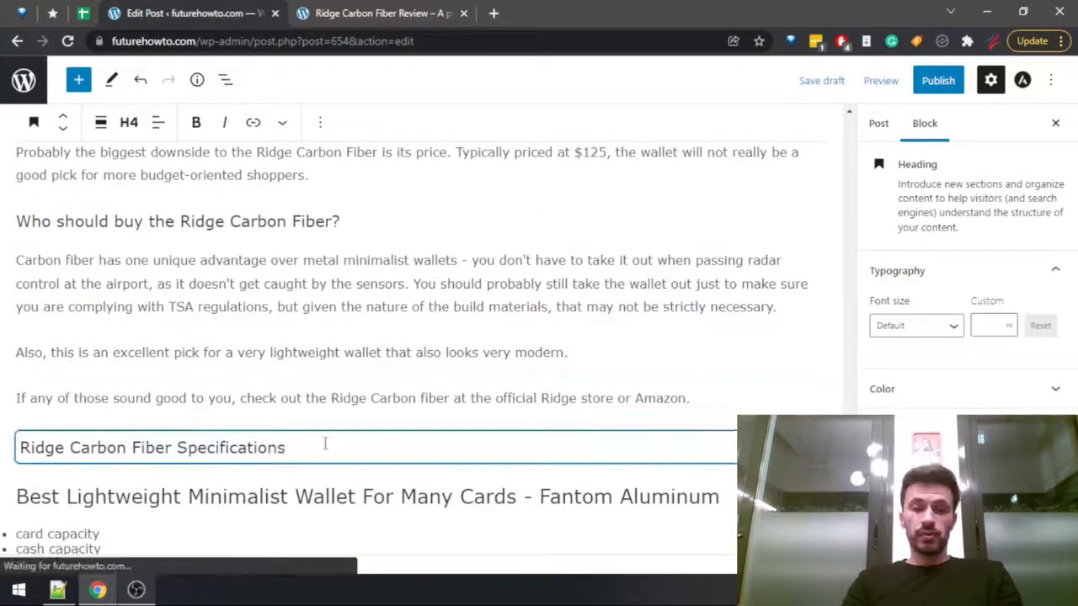
key("Return")
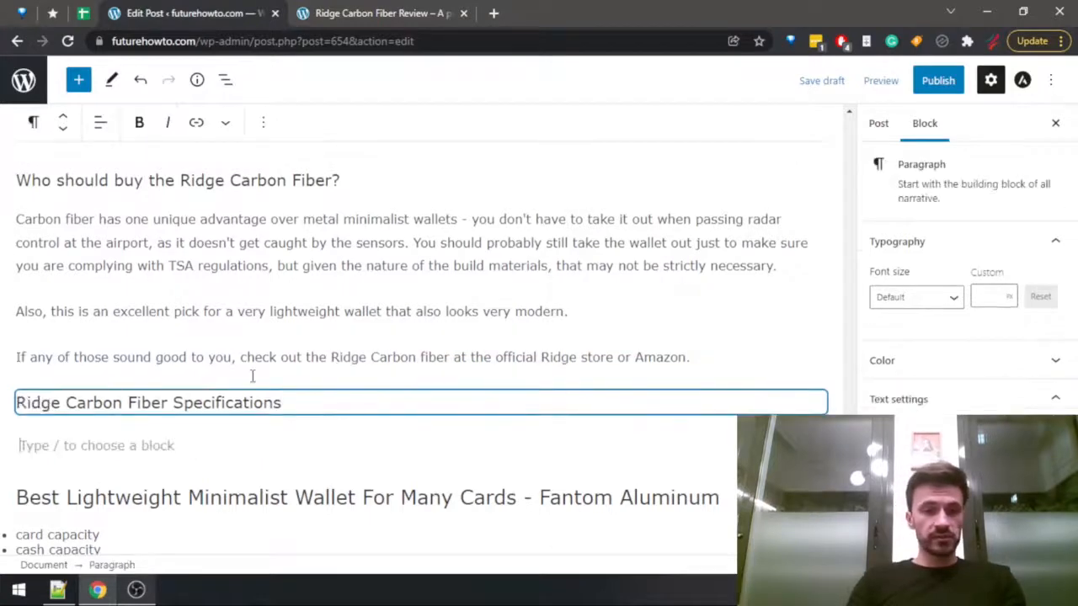
key("ctrl+v")
scroll(255, 352, "up", 5)
scroll(312, 367, "down", 2)
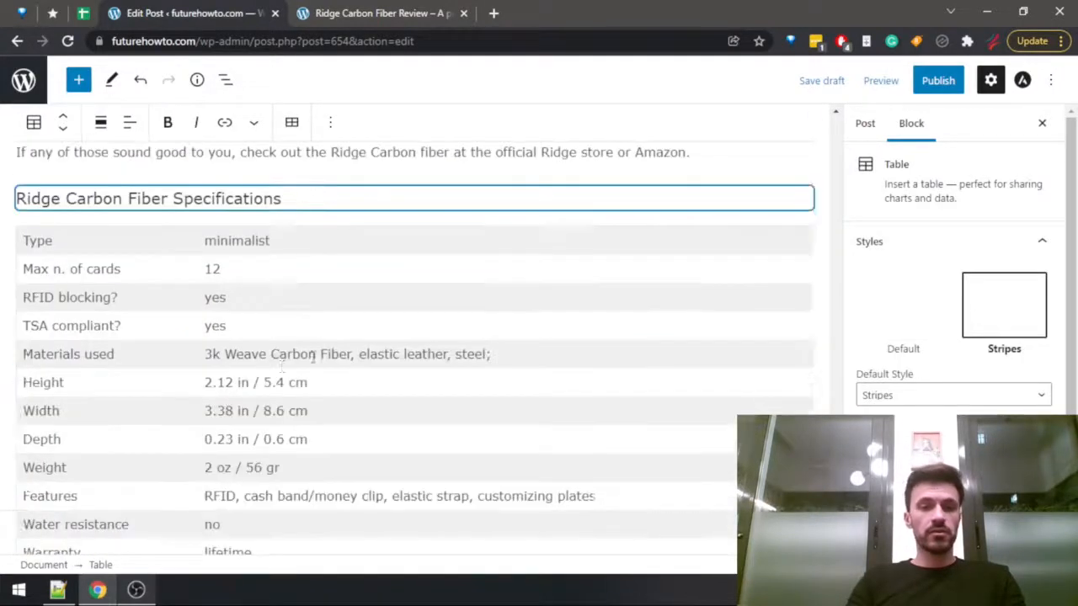
scroll(310, 354, "down", 4)
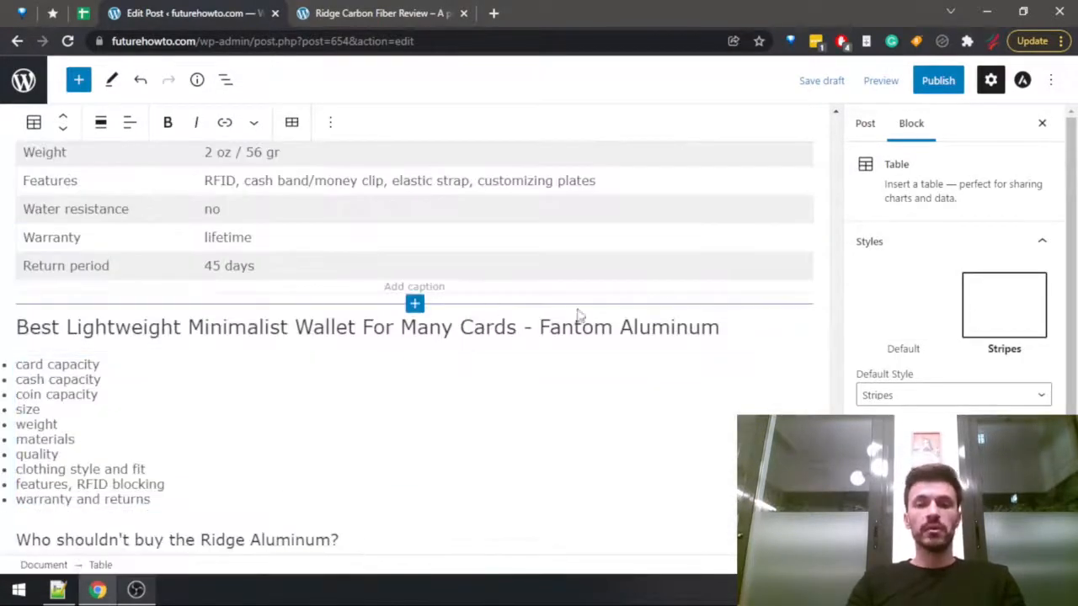
Replace "Best Lightweight" with "Lightest" in the Fantom Aluminum heading and add an empty paragraph below it.
left_click(767, 331)
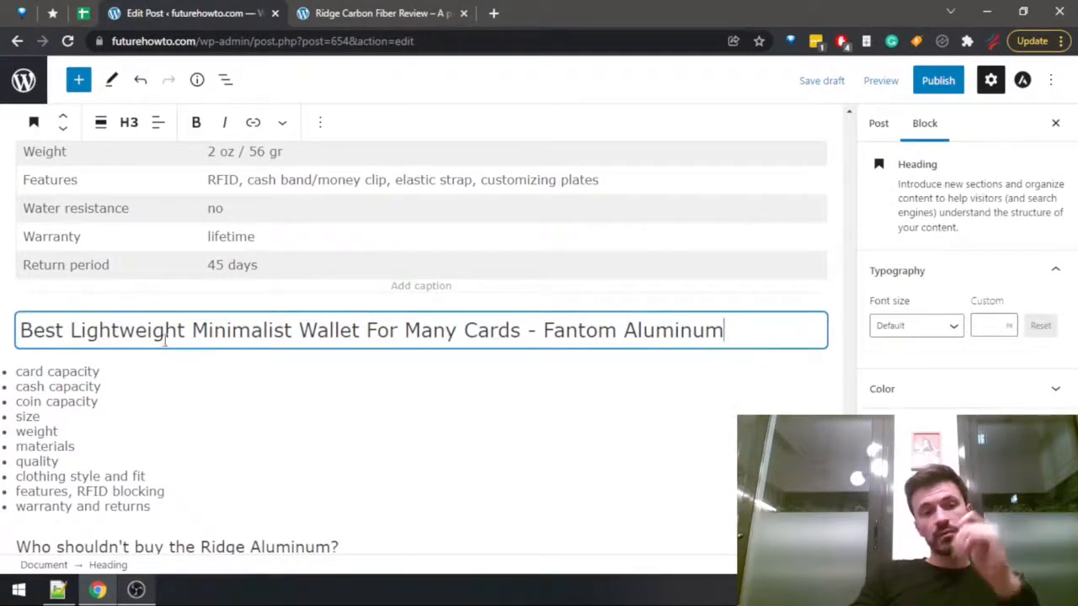
left_click_drag(188, 330, 8, 344)
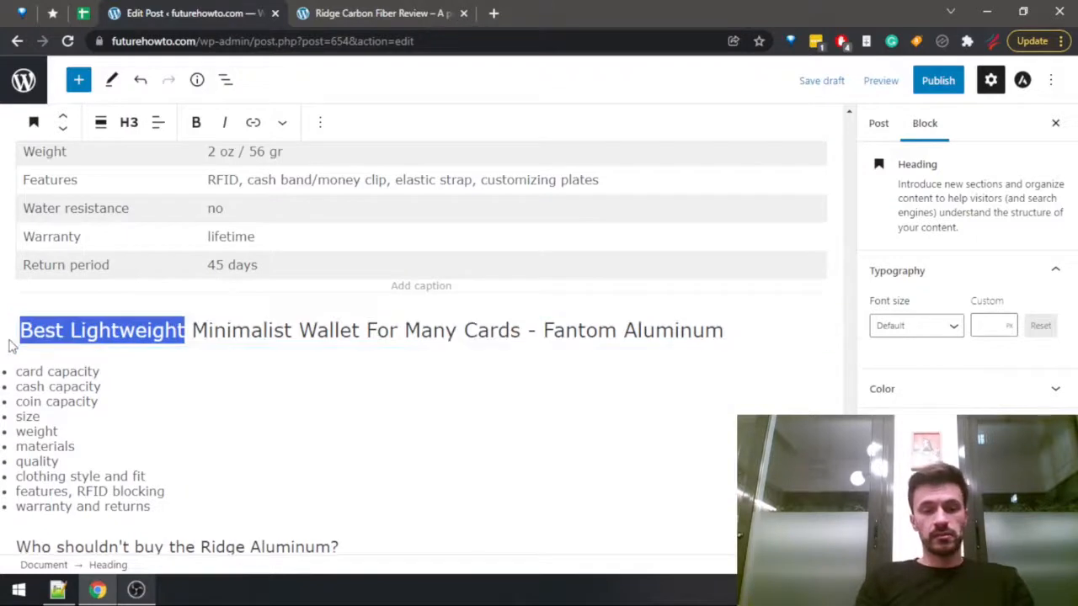
type("Lightest")
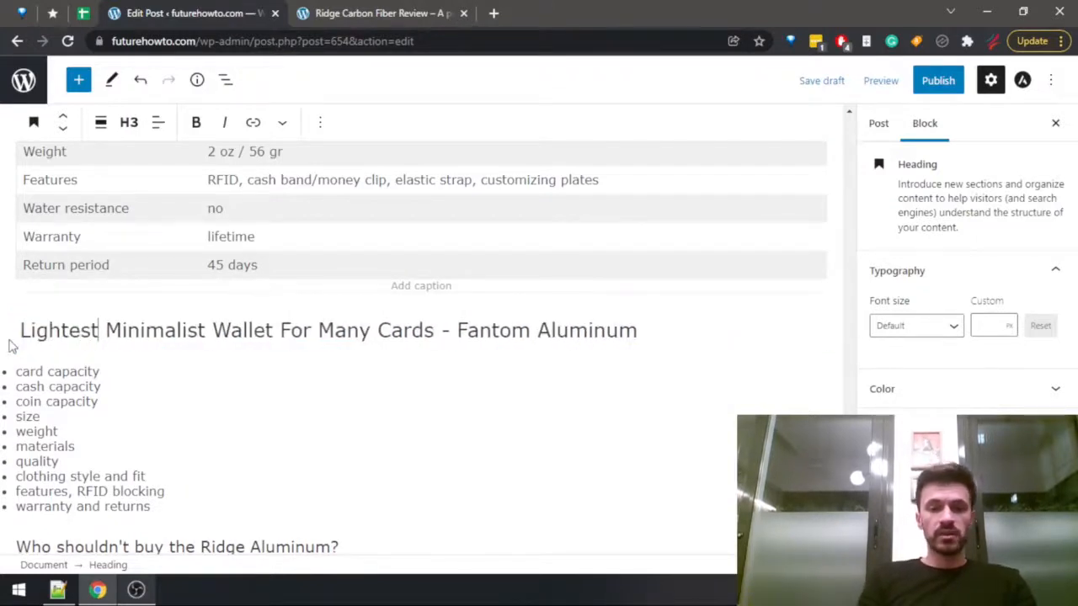
key("ctrl+Right")
key("ctrl+Right")
key("ctrl+Right")
key("End")
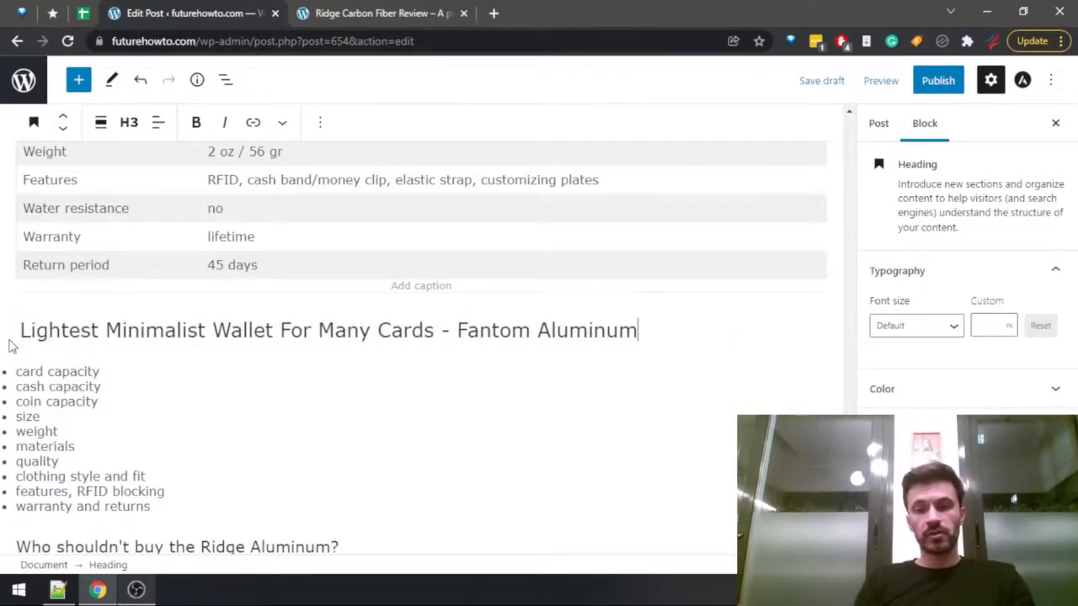
key("Return")
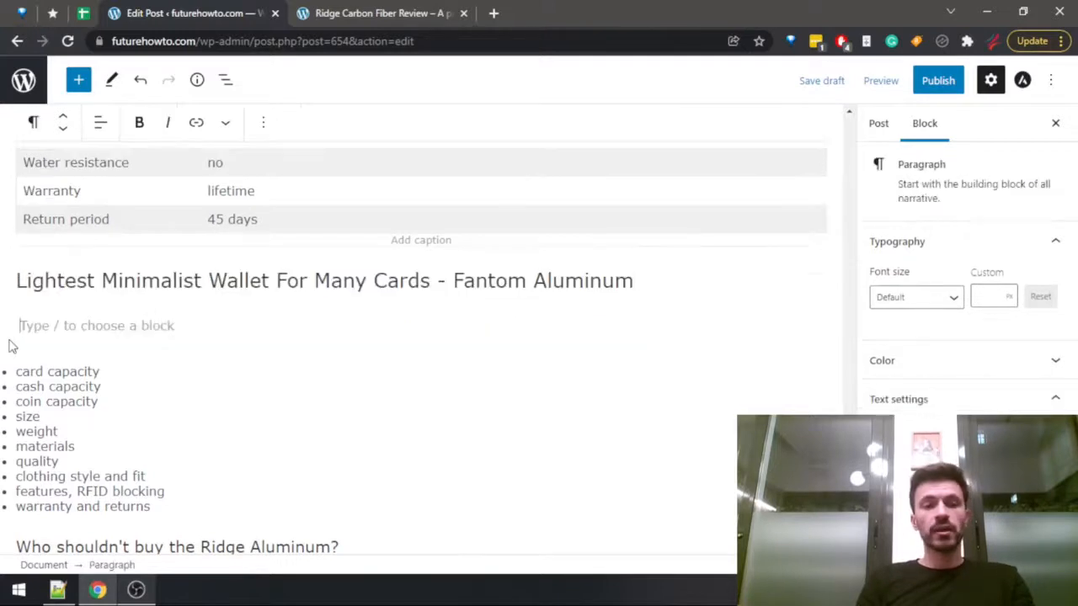
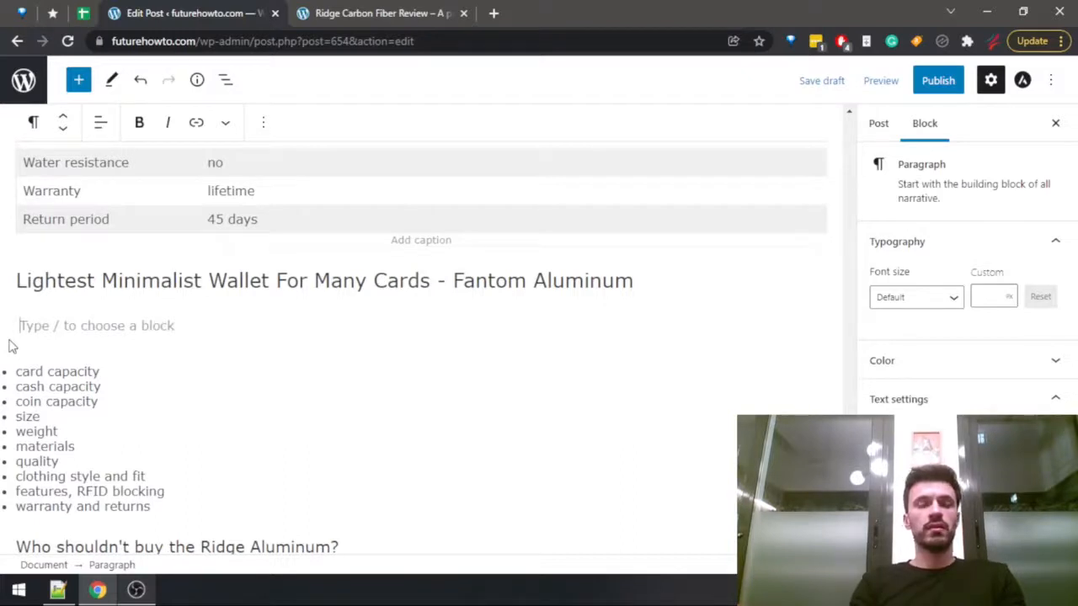
Begin the paragraph below the Fantom Aluminum heading with "Truthfully, the vast majority of minimalist wallets are very light in weight. However,".
type("Th")
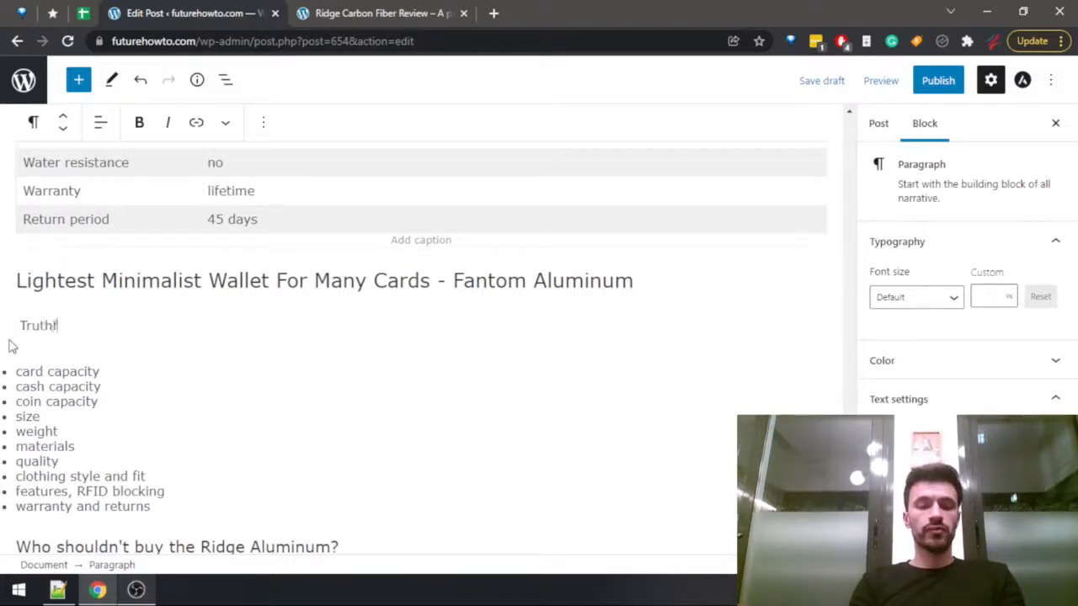
type("uthfully,")
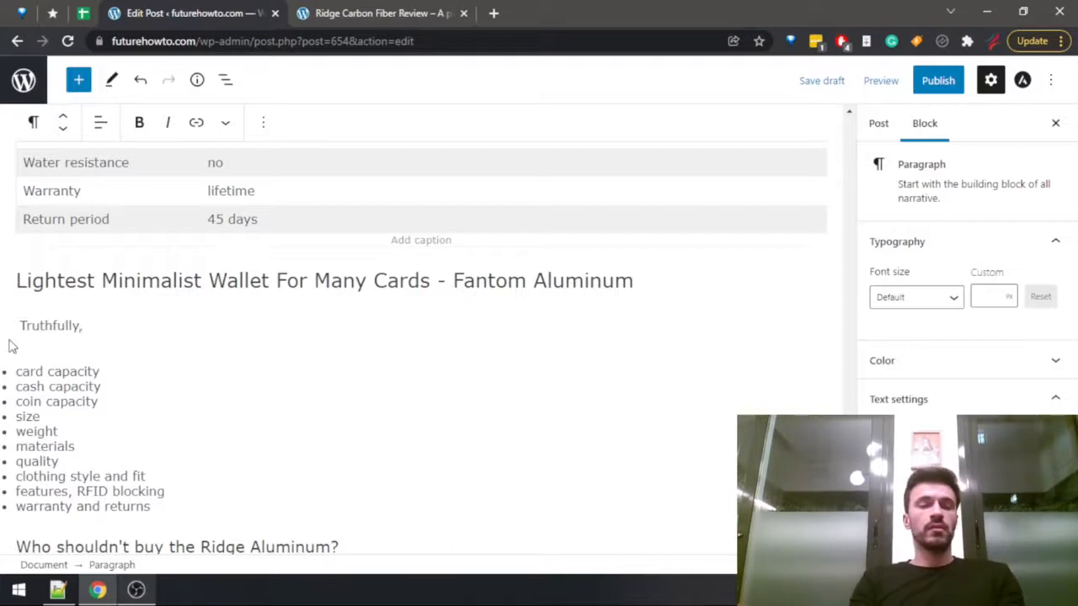
type(" the as")
key("BackSpace")
key("BackSpace")
type("vas")
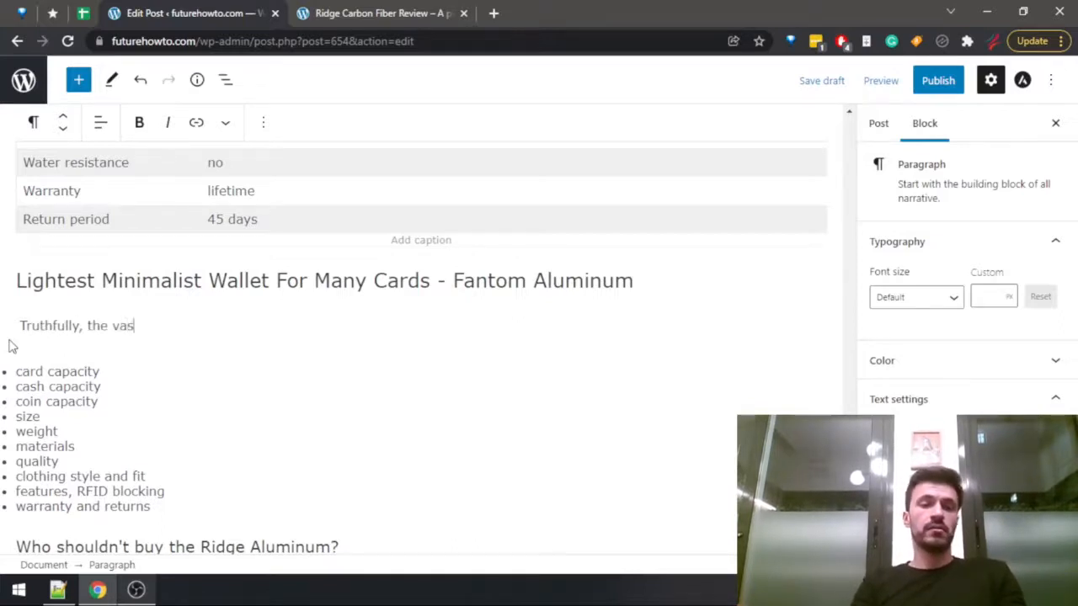
type("t majority of ")
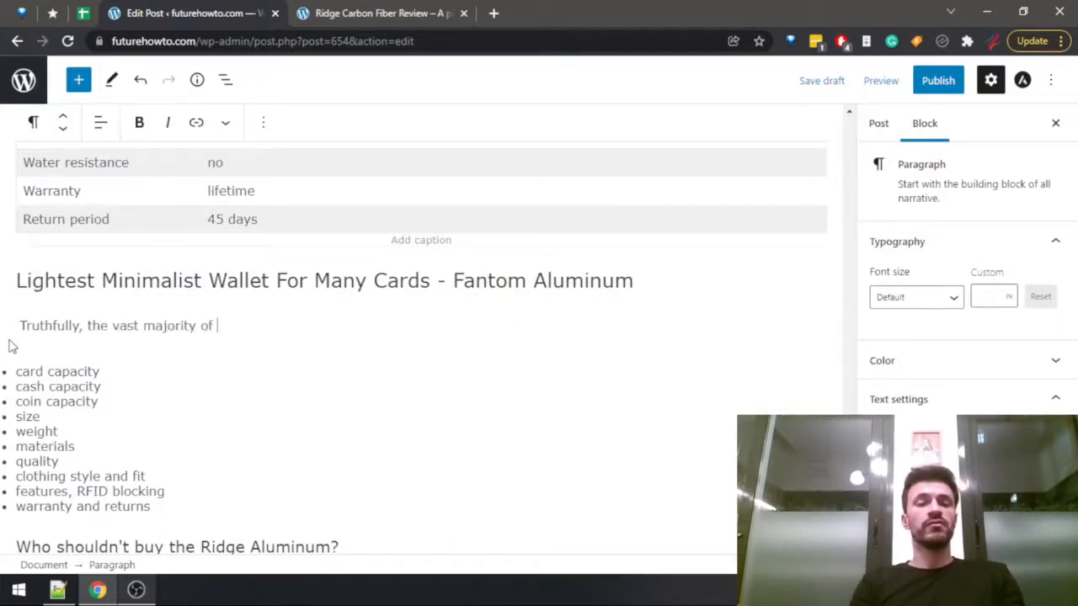
type("minimalist w")
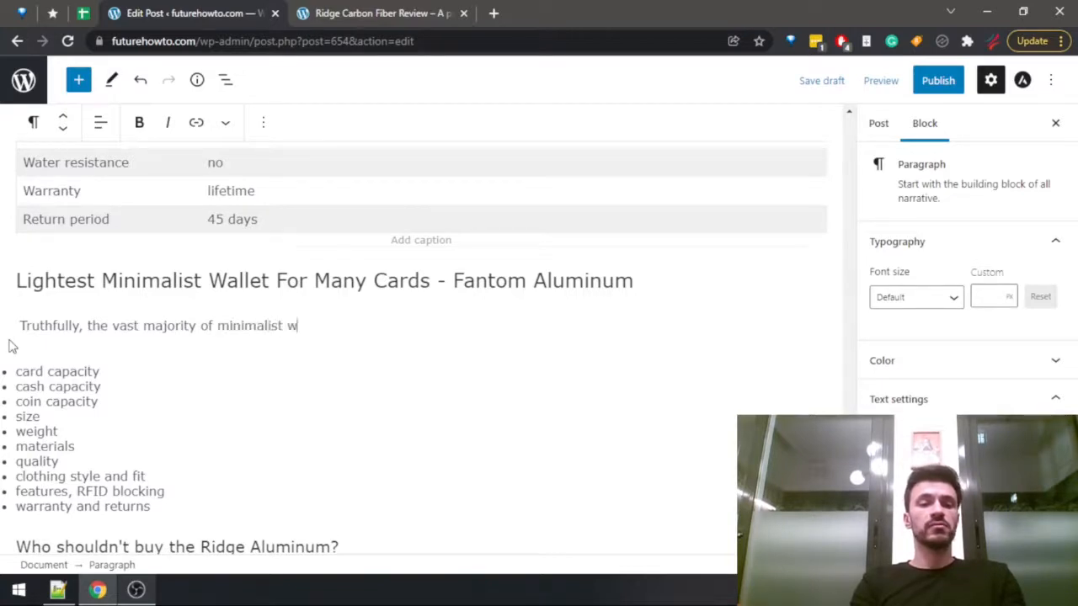
type("allets are very l")
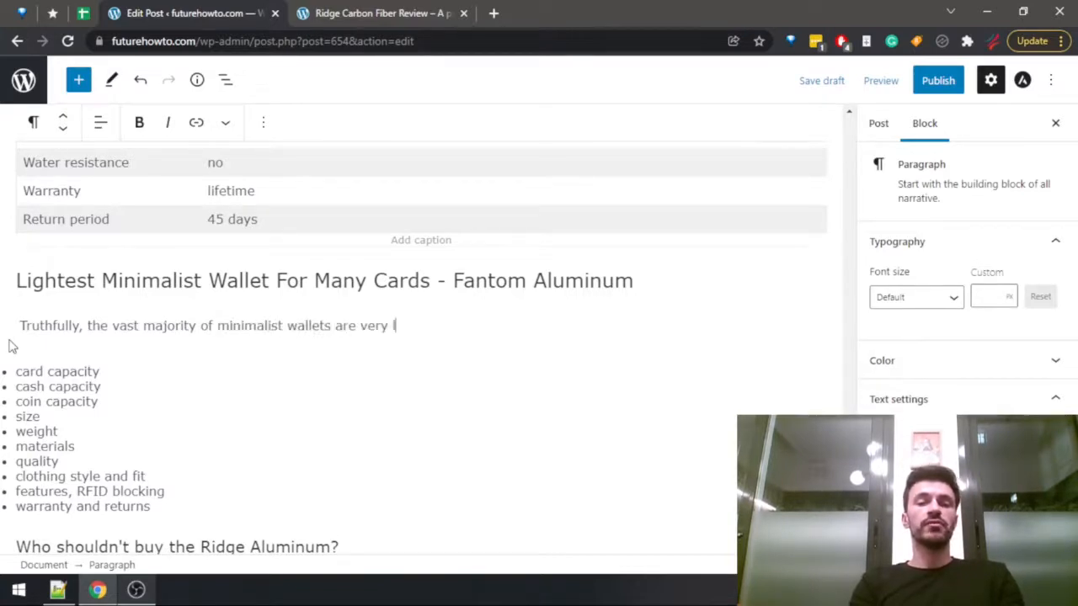
type("ight in weight. ")
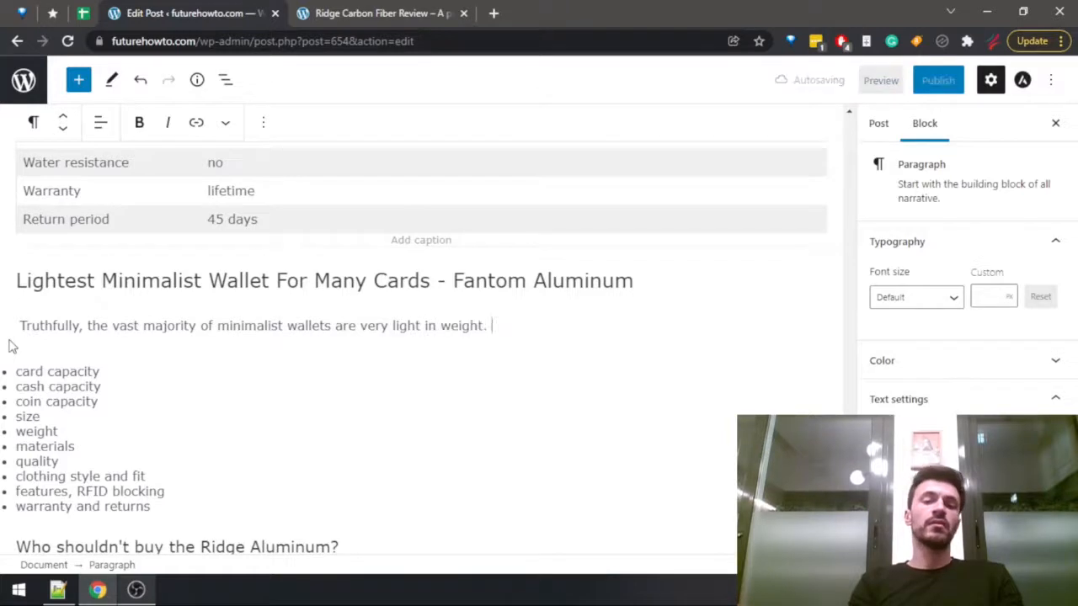
type("However, if you are ")
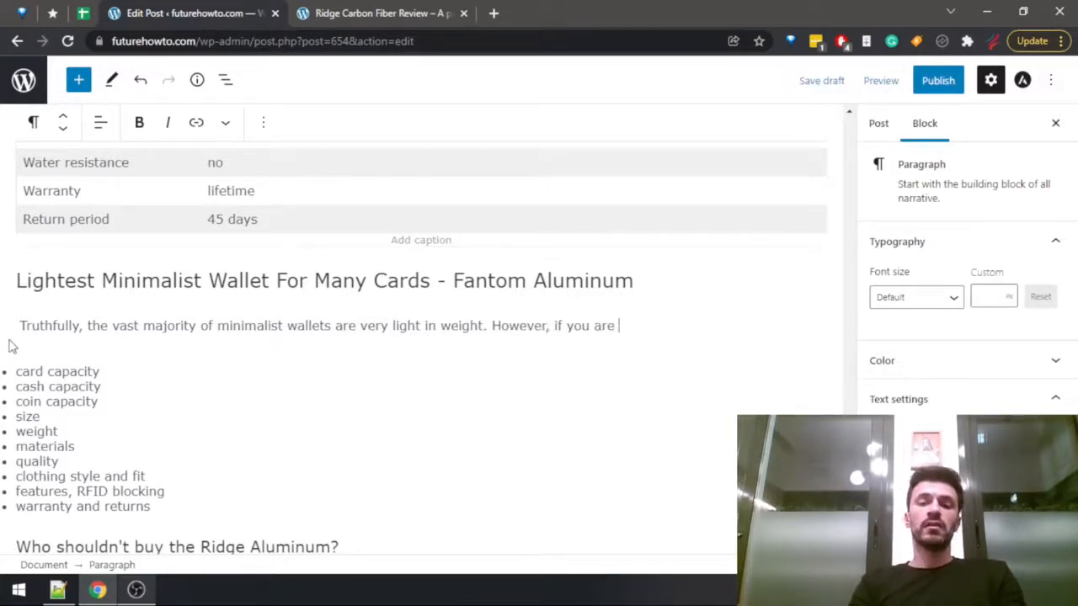
type("looking for the ")
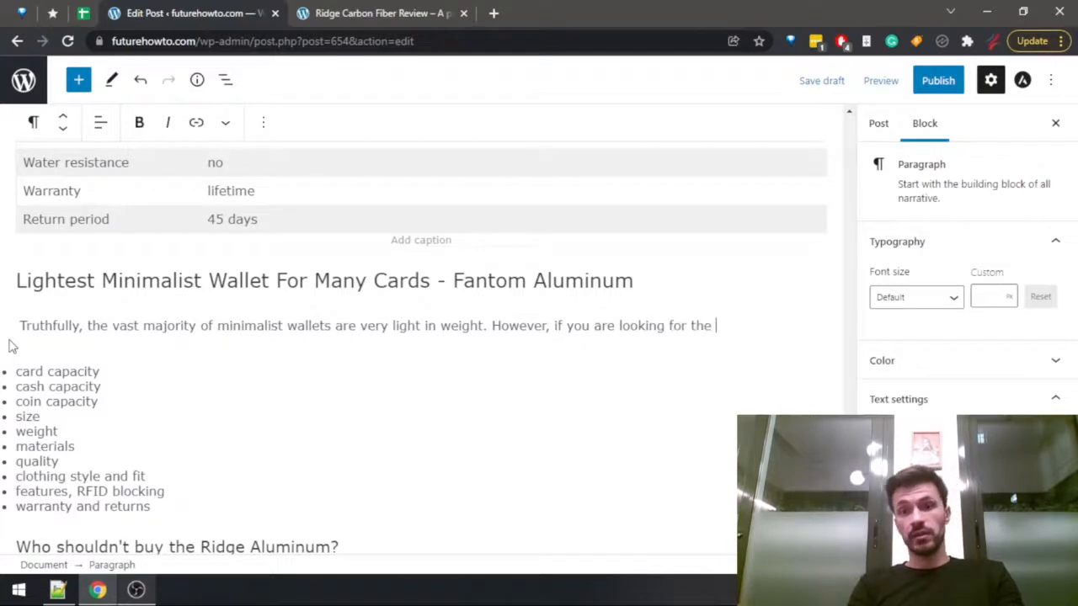
type("lig")
type("of the lightest of th")
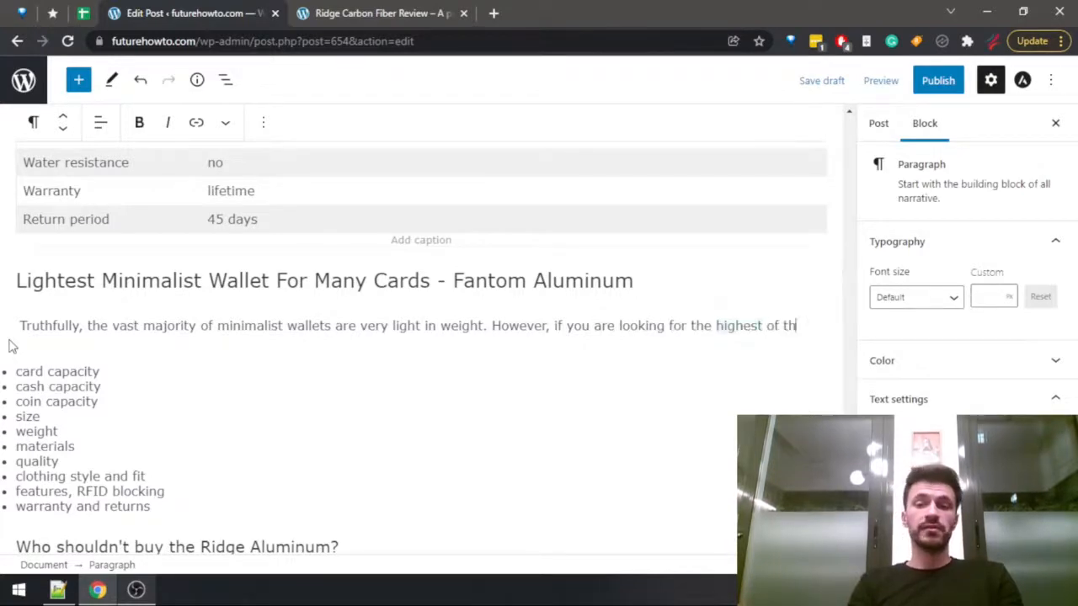
Continue the Fantom Aluminum paragraph with "if you are looking for the lightest of the light,".
key("ctrl+BackSpace")
key("ctrl+BackSpace")
key("ctrl+BackSpace")
key("ctrl+BackSpace")
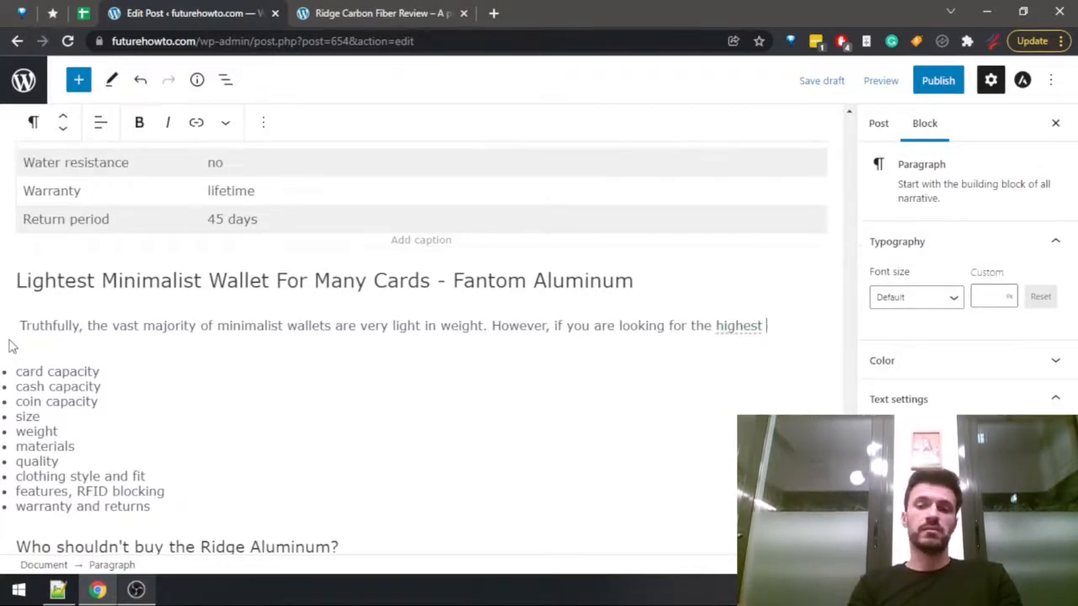
type("lig")
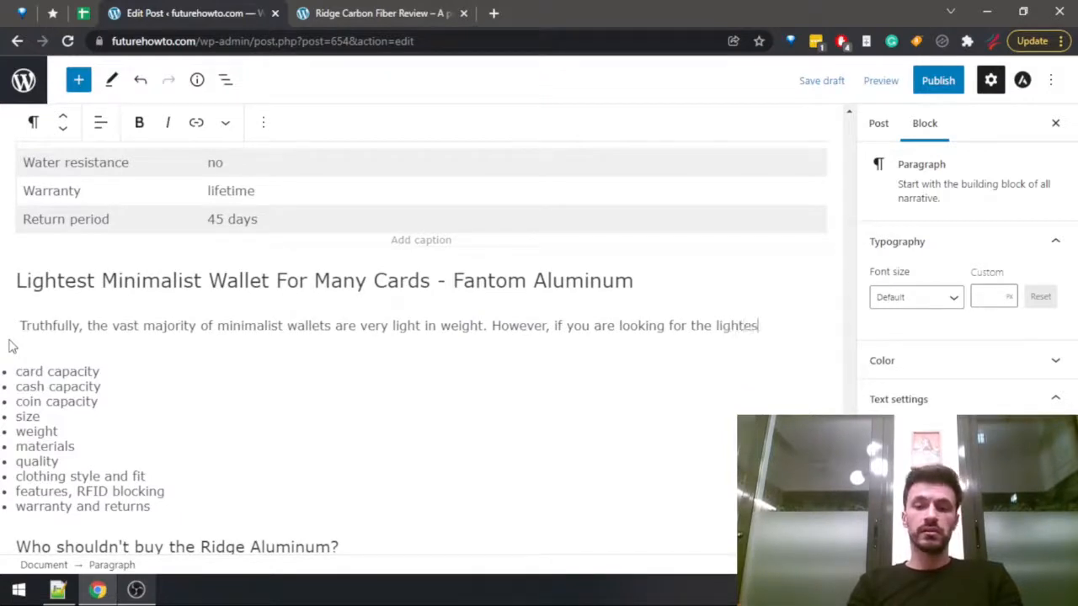
type("htest of the ligh")
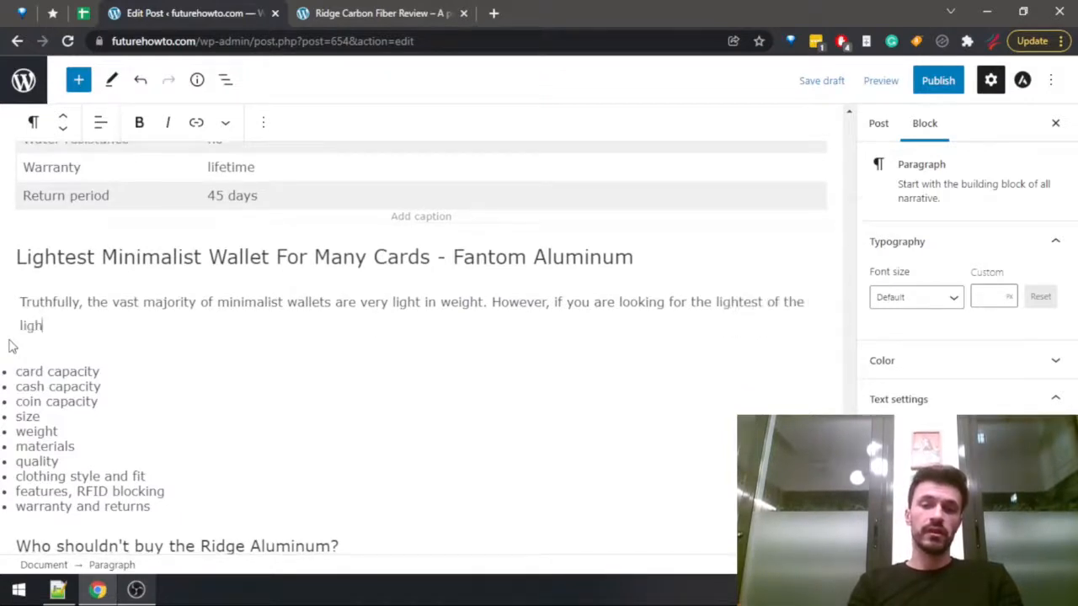
type("t, and you st")
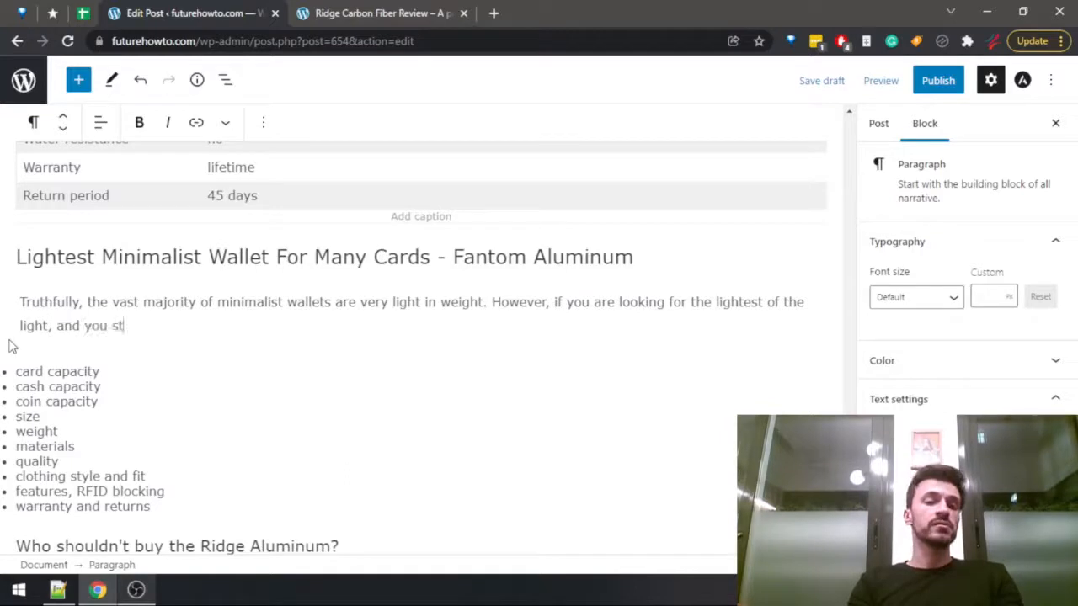
type("ill want a ")
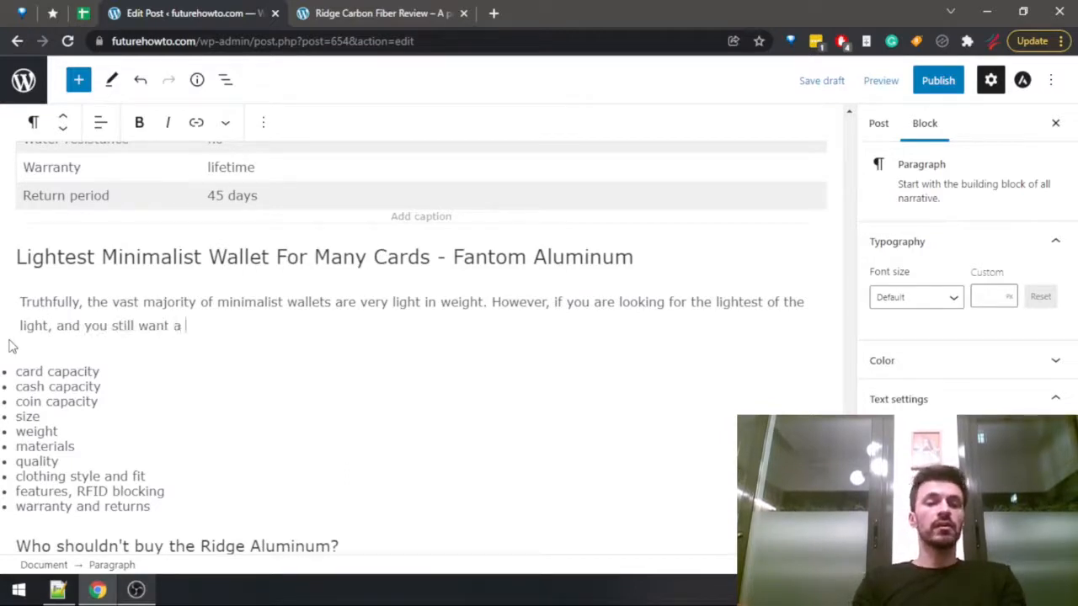
type("large ")
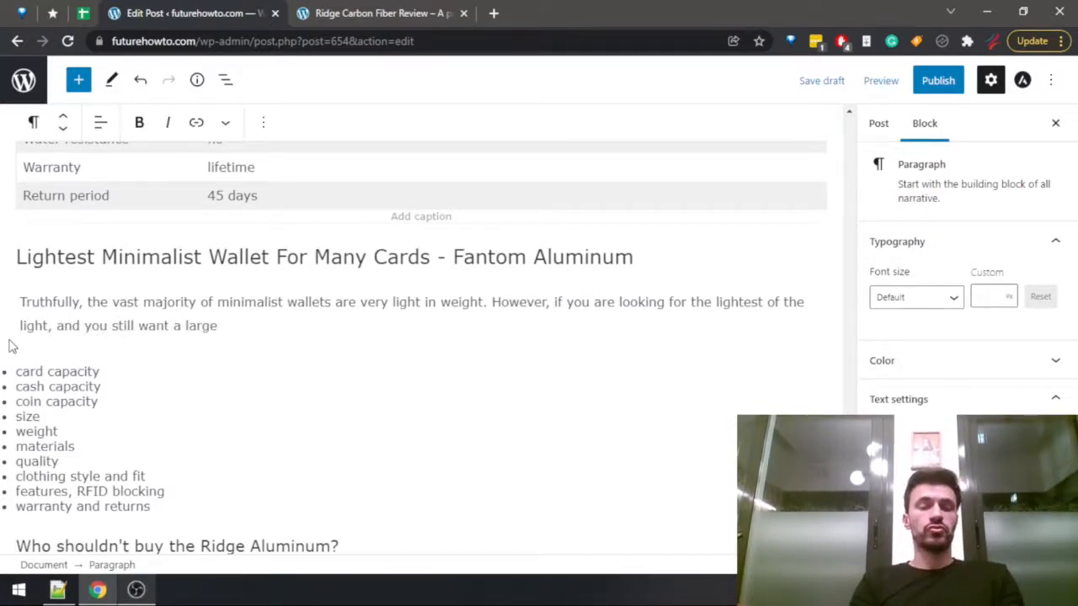
type("card capac")
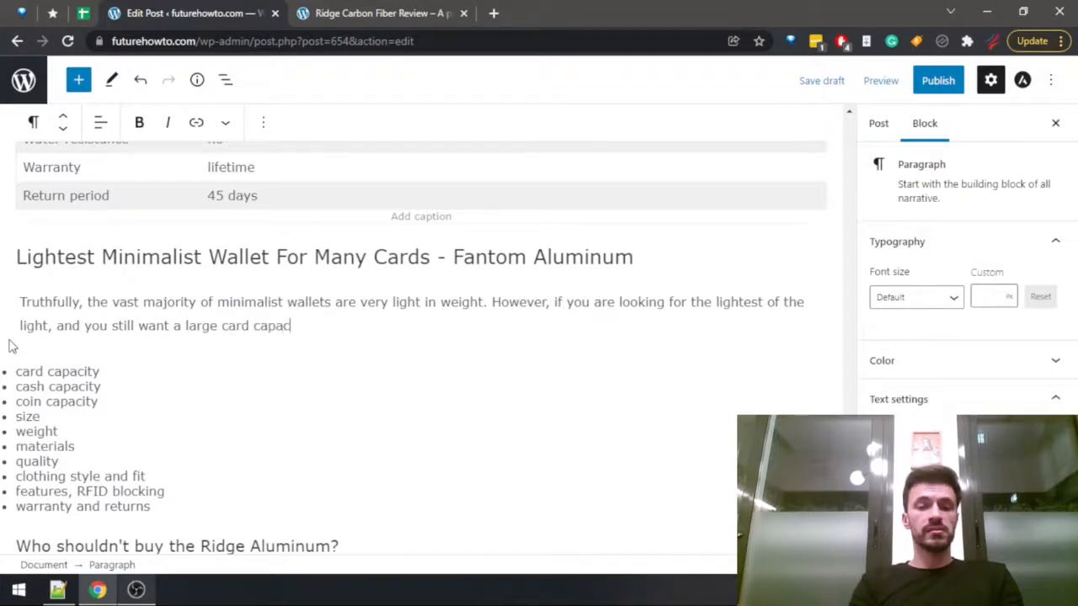
type("ity, then the F")
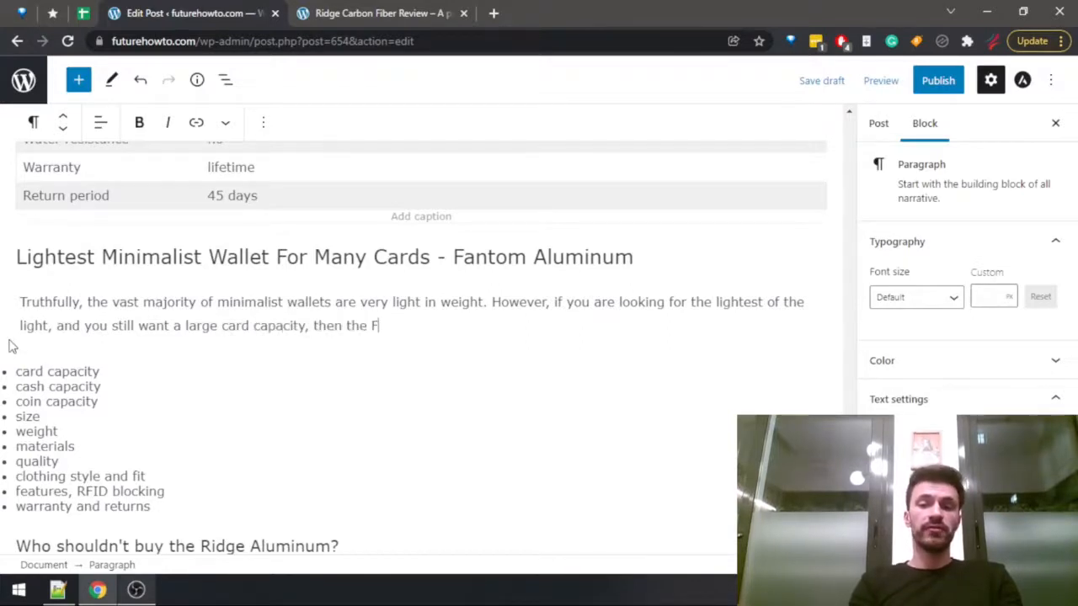
type("antom Aluminum ")
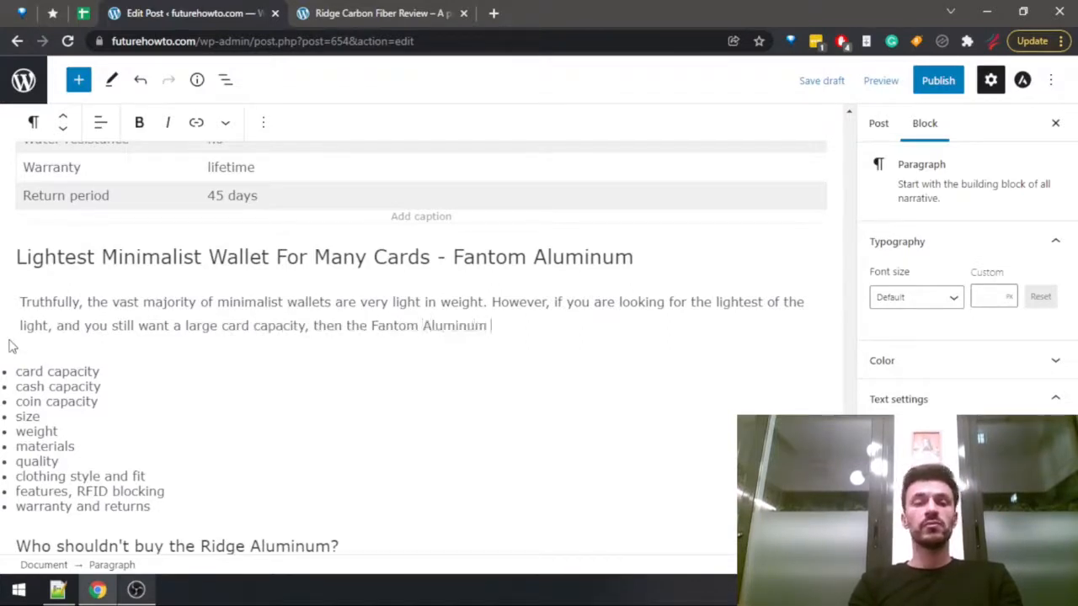
type("will probably b")
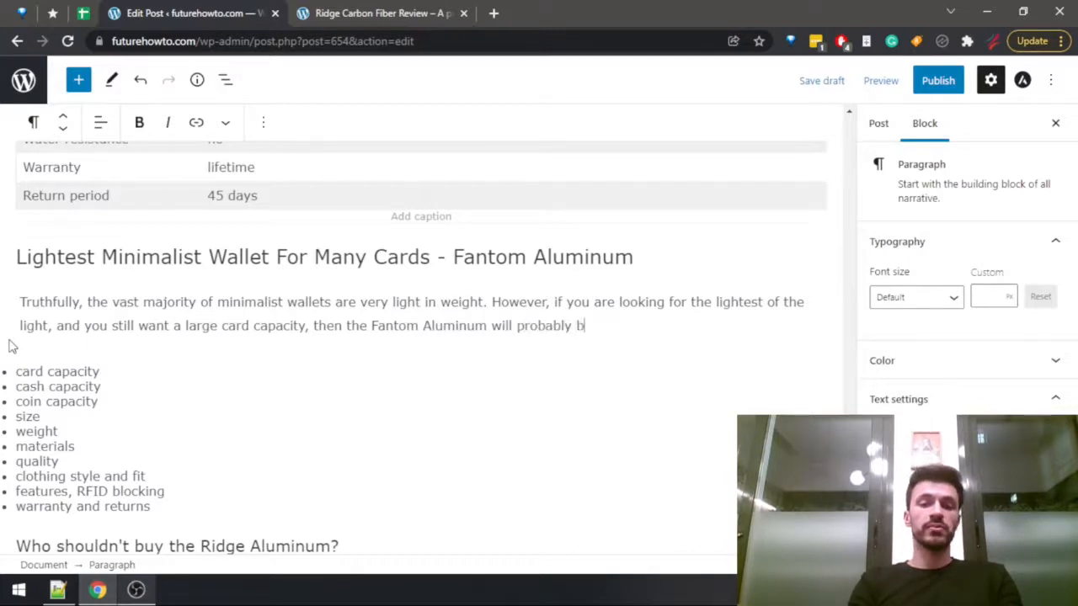
type("e your best bet.")
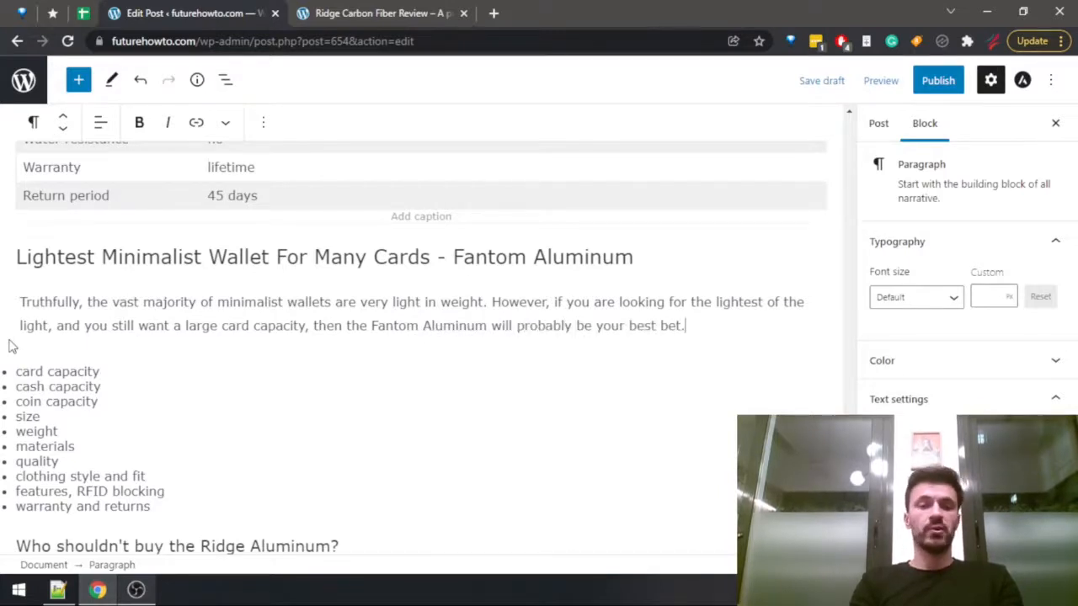
Go back from the Ridge Carbon Fiber review to the futurehowto.com post listing and search it for "fantom".
key("ctrl+Tab")
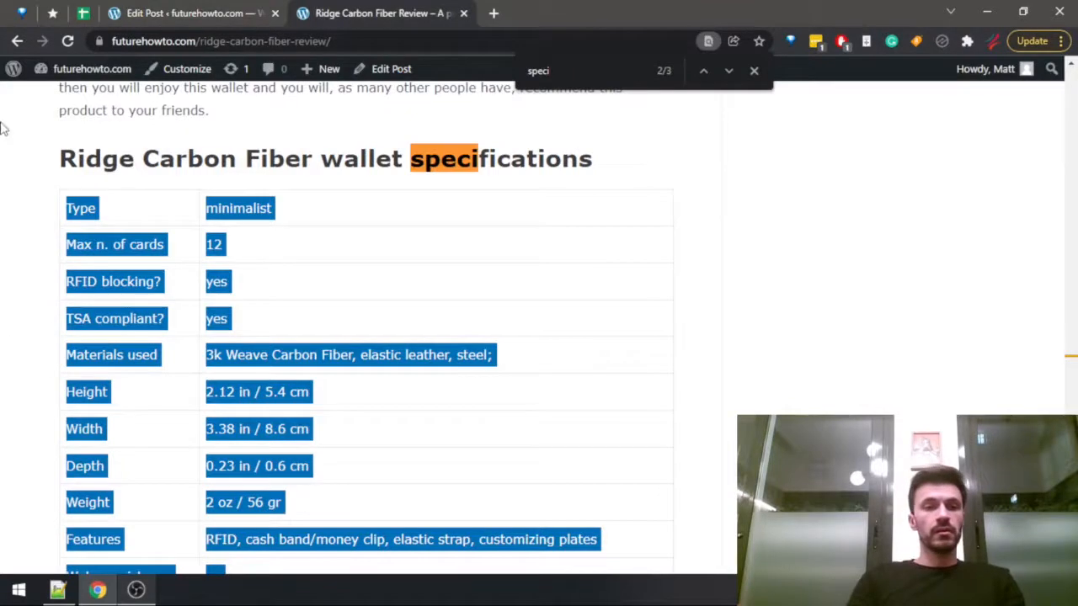
left_click(16, 41)
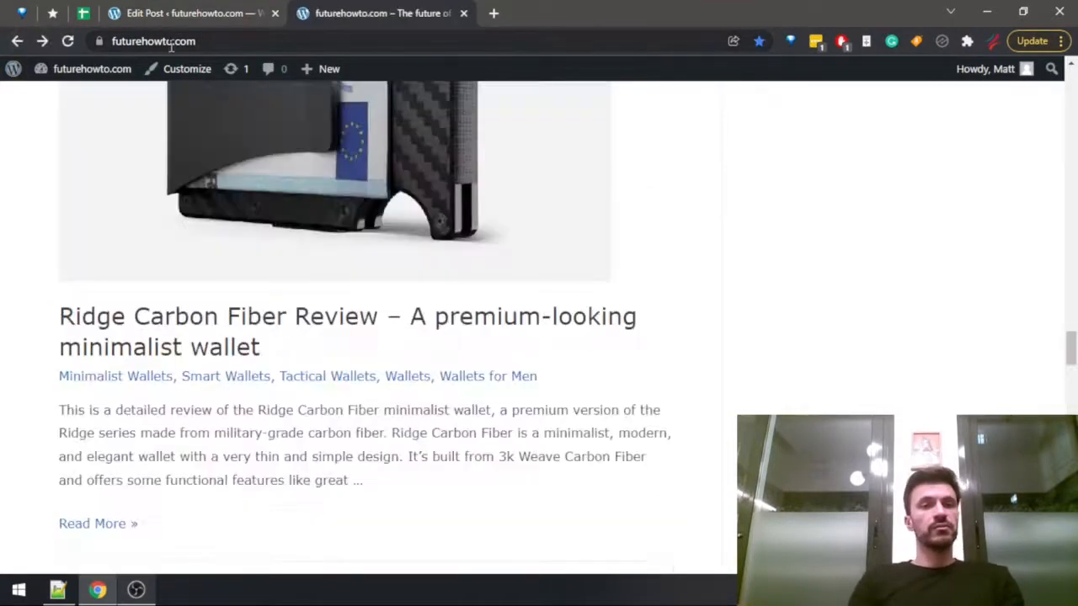
key("ctrl+f")
key("BackSpace")
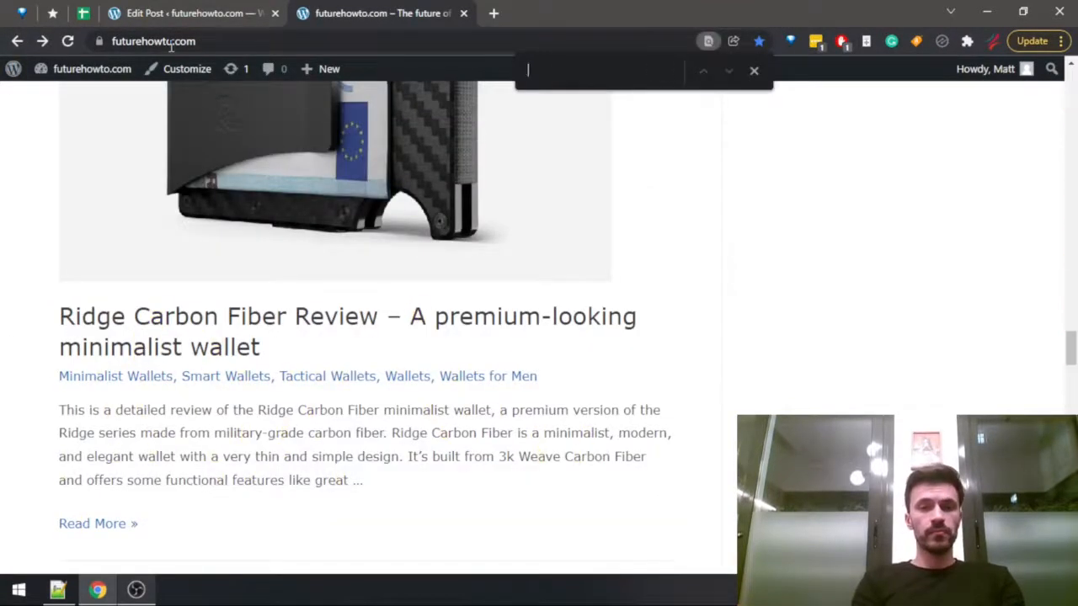
type("fantom")
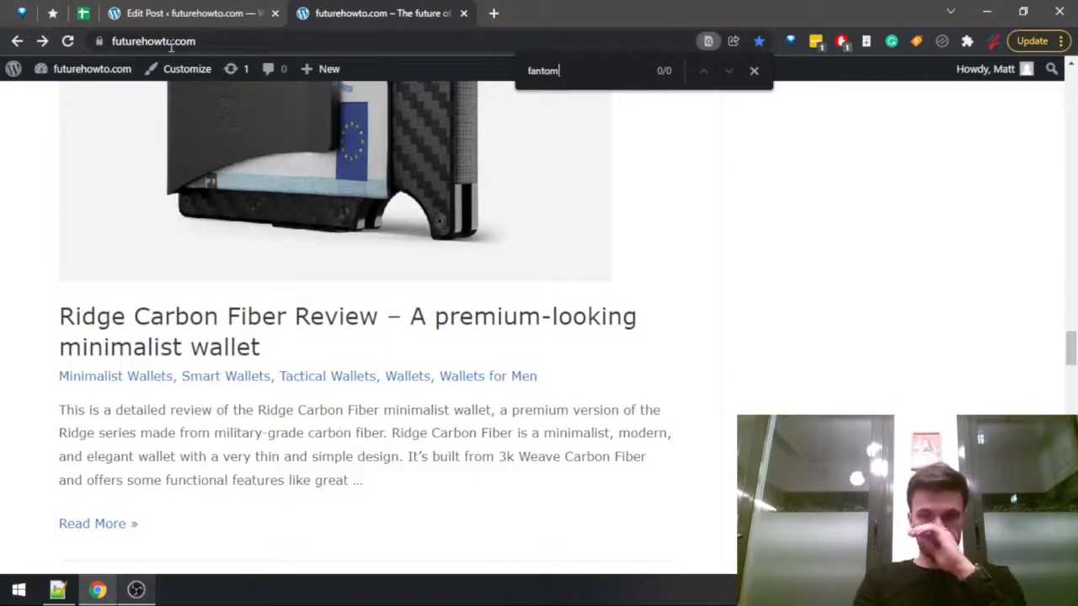
key("Escape")
key("End")
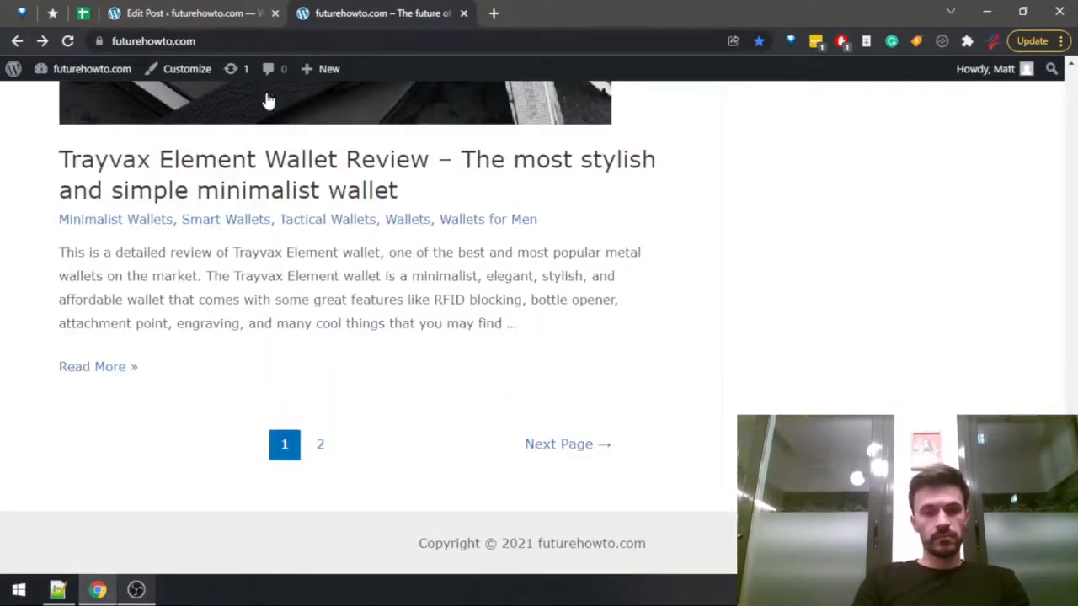
Look through the second page of the site's post listing for the Fantom Aluminum review.
left_click(322, 450)
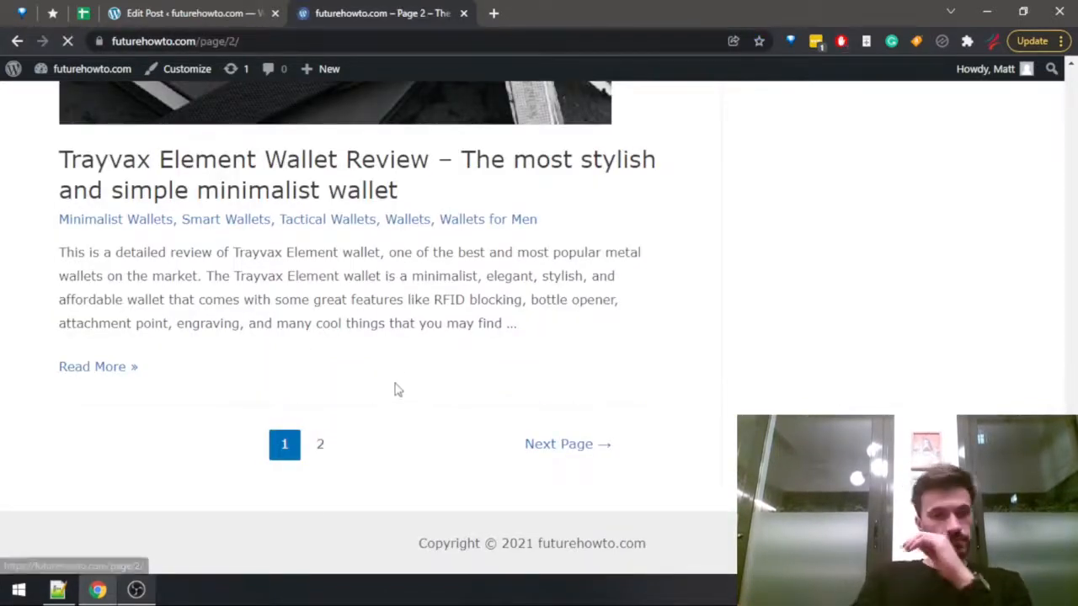
scroll(425, 362, "down", 4)
scroll(426, 355, "down", 20)
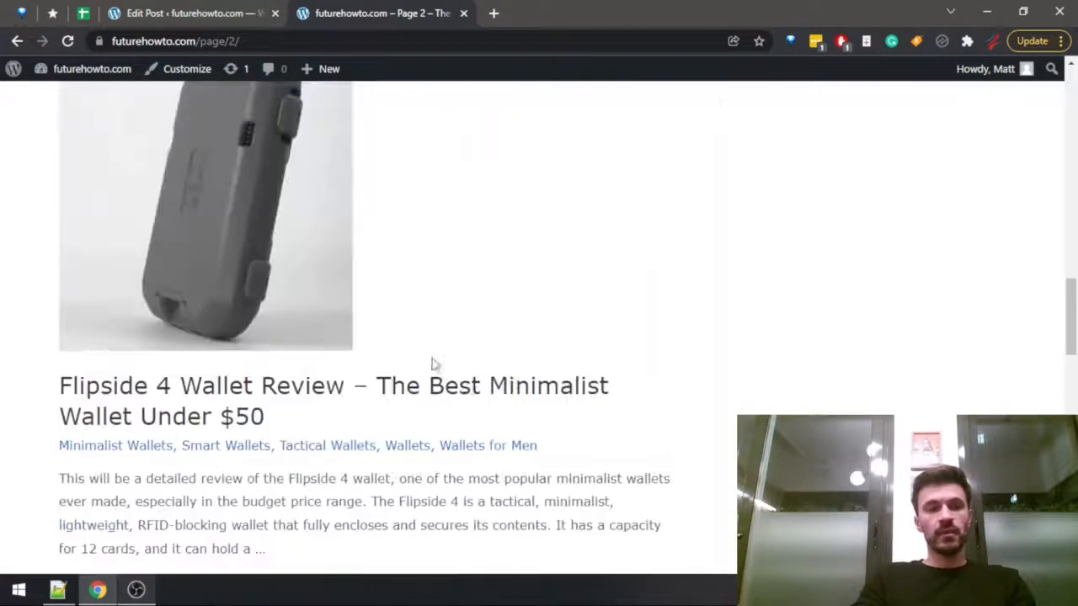
scroll(500, 428, "down", 5)
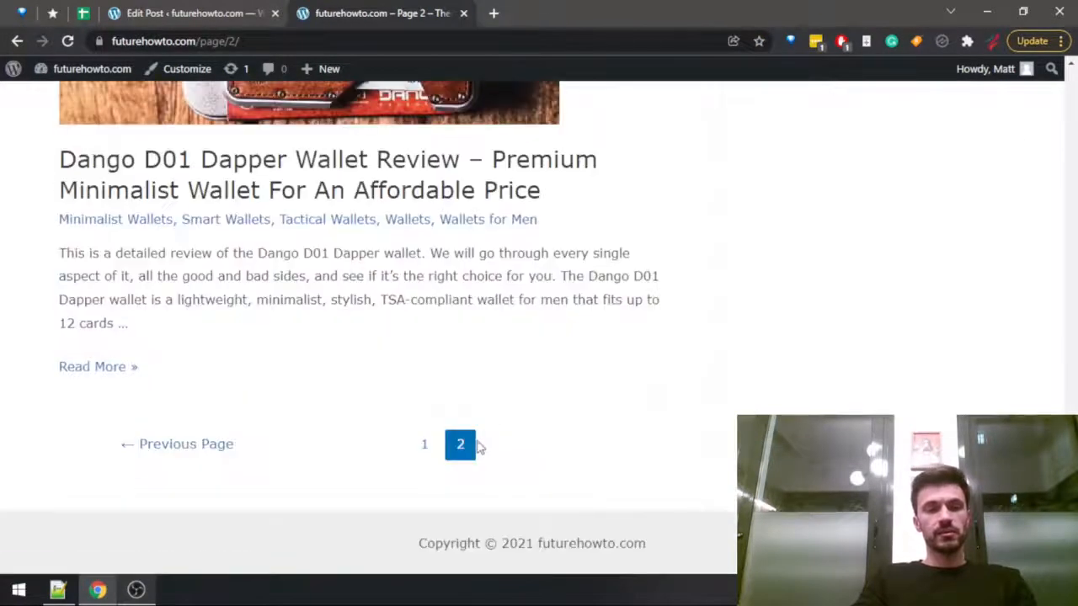
scroll(463, 447, "up", 12)
scroll(442, 442, "up", 5)
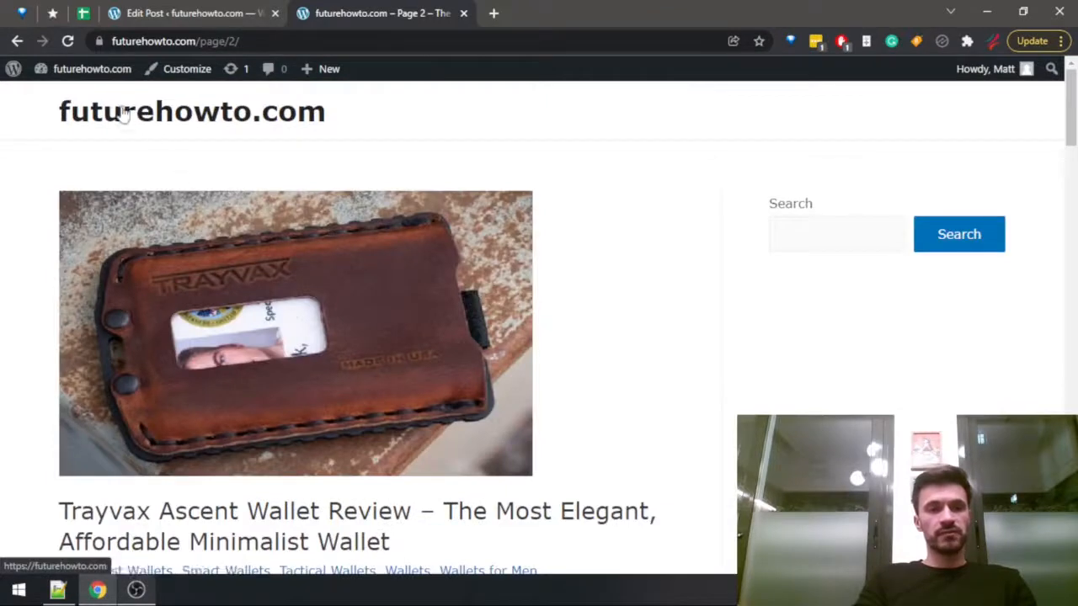
Open the Fantom Aluminum post's preview through the site's dashboard and search it for "capaci" and "how many cards".
left_click(89, 75)
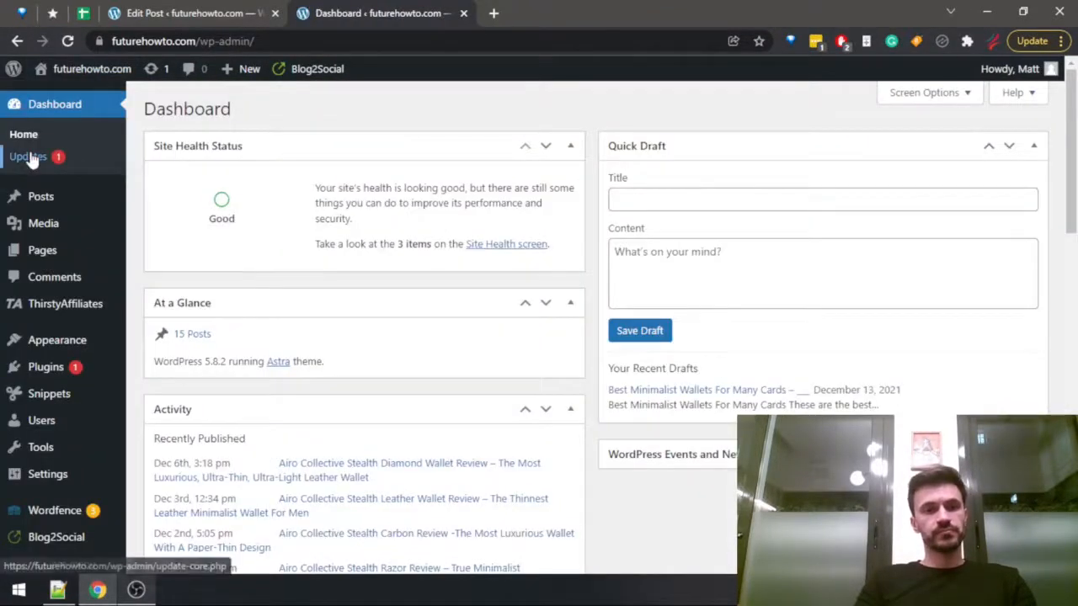
left_click(42, 195)
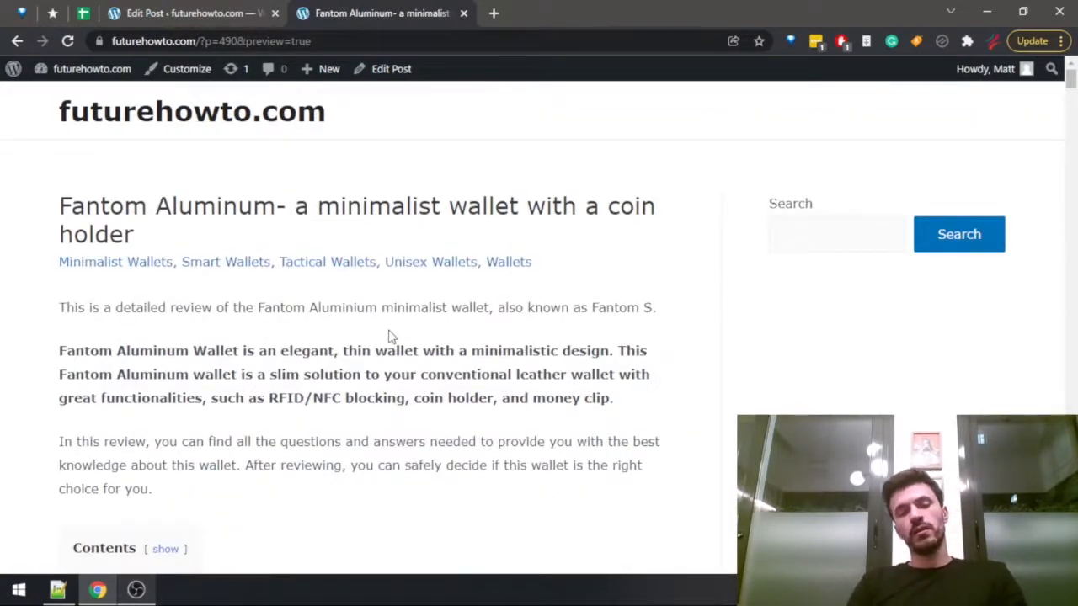
key("ctrl+f")
type("capaci")
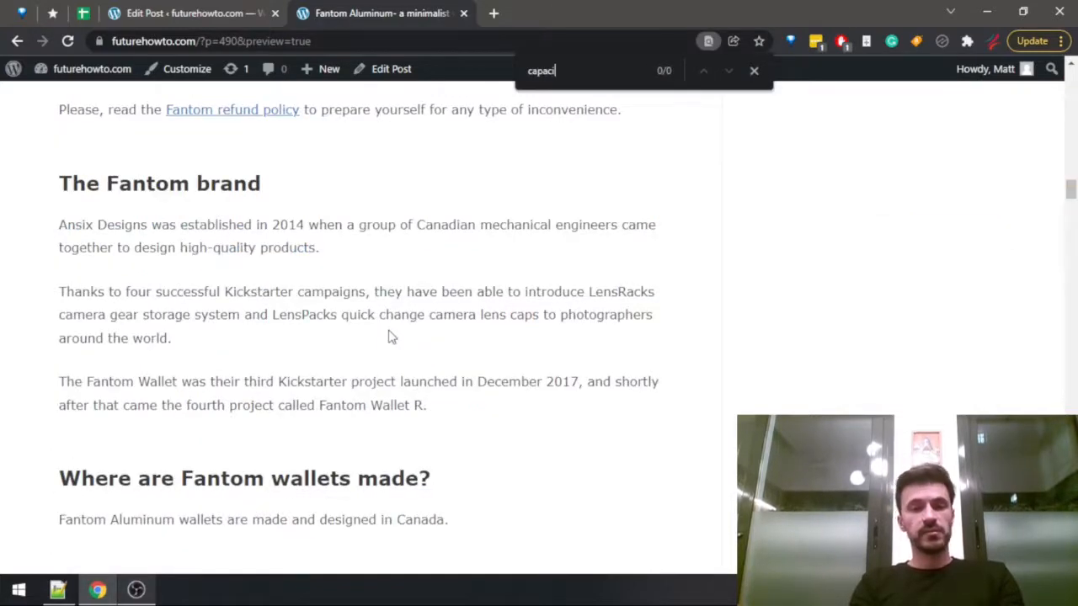
key("ctrl+a")
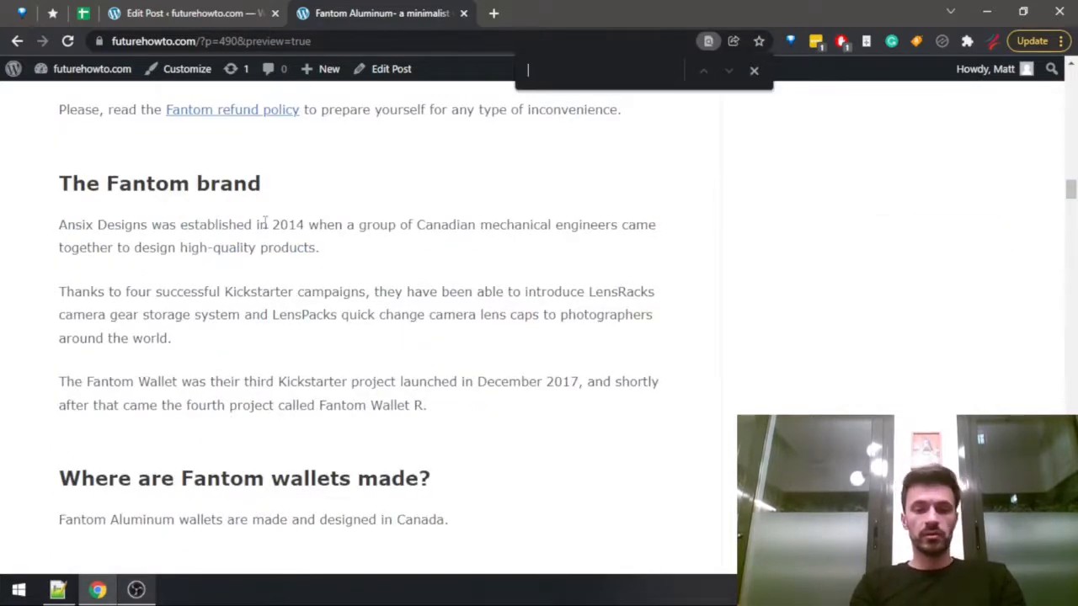
type("how many")
type("ds")
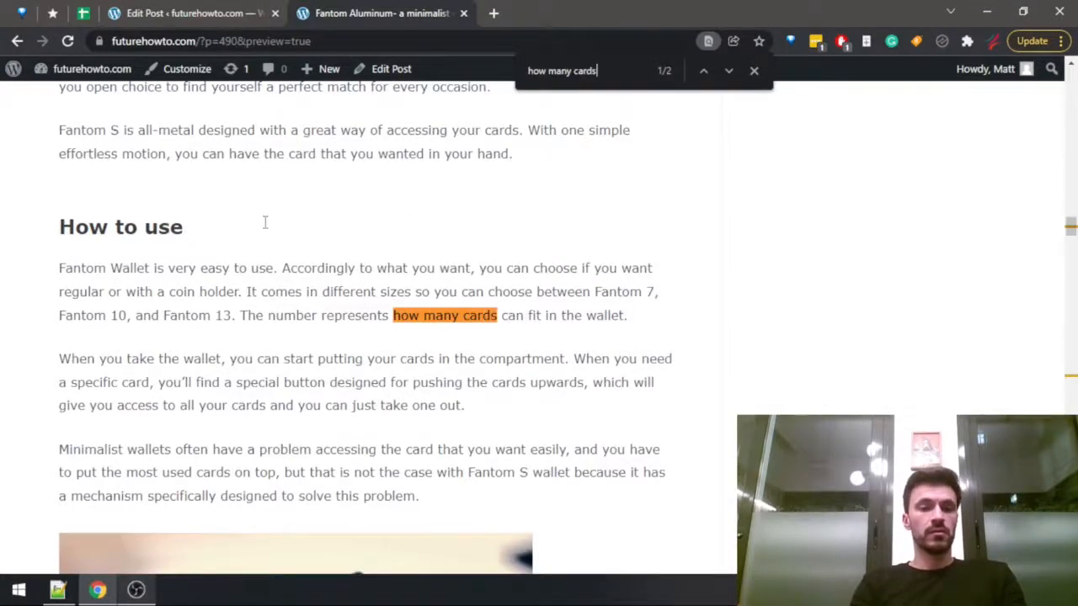
Go through the "how many cards" matches in the Fantom Aluminum review to check the card capacity.
key("Return")
key("Return")
key("Return")
key("Return")
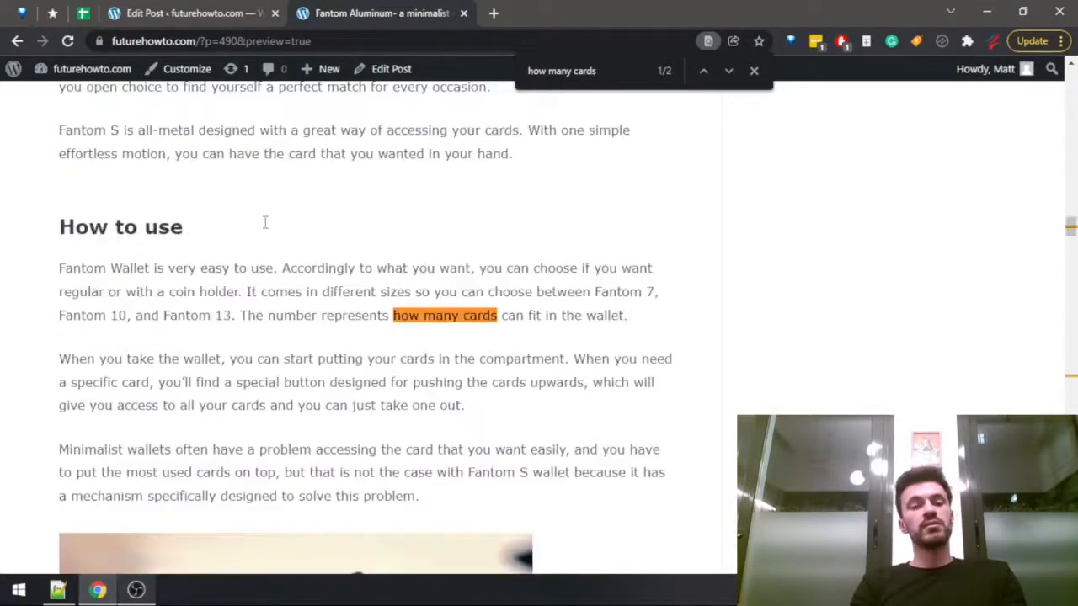
key("Return")
key("Return")
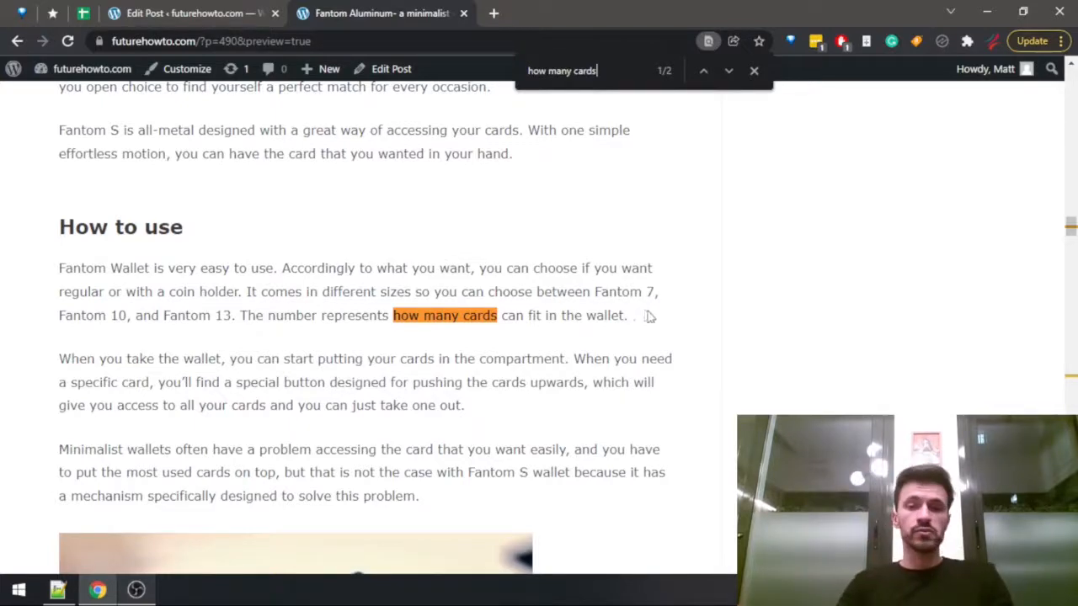
Set the fitCardsN value for Fantom Aluminum to 13 in the Wallets Data sheet.
left_click(209, 14)
left_click(82, 14)
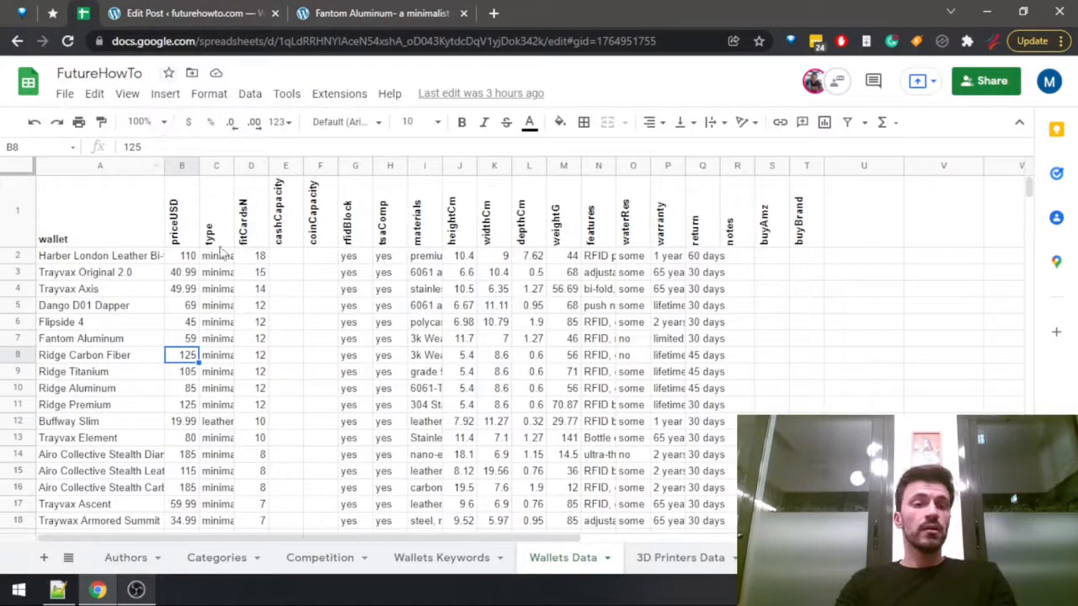
key("Up")
key("Up")
key("Down")
key("Right")
key("Right")
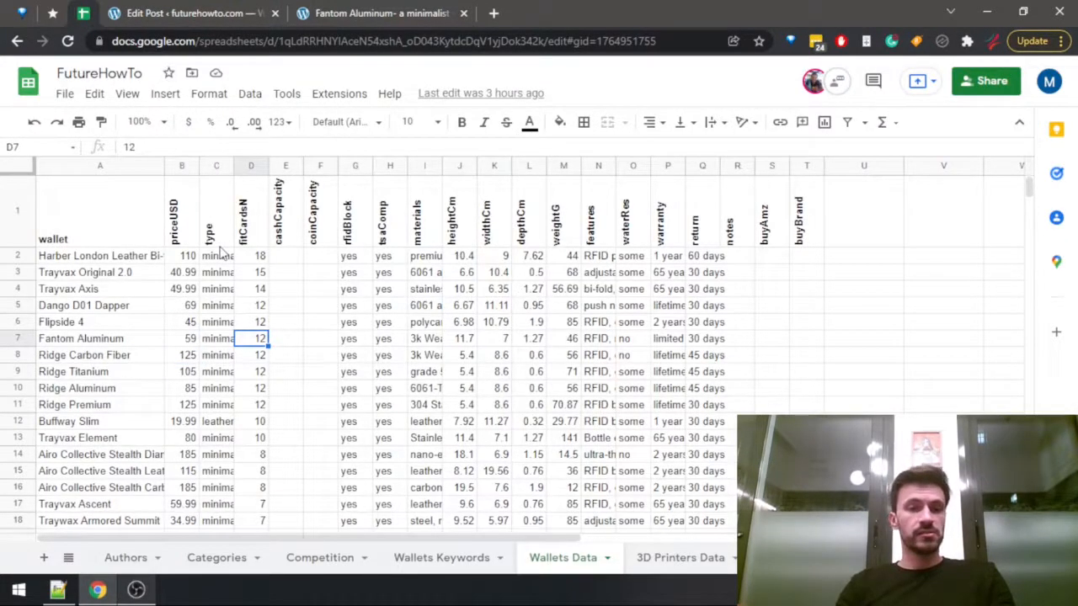
type("13")
key("ctrl+Return")
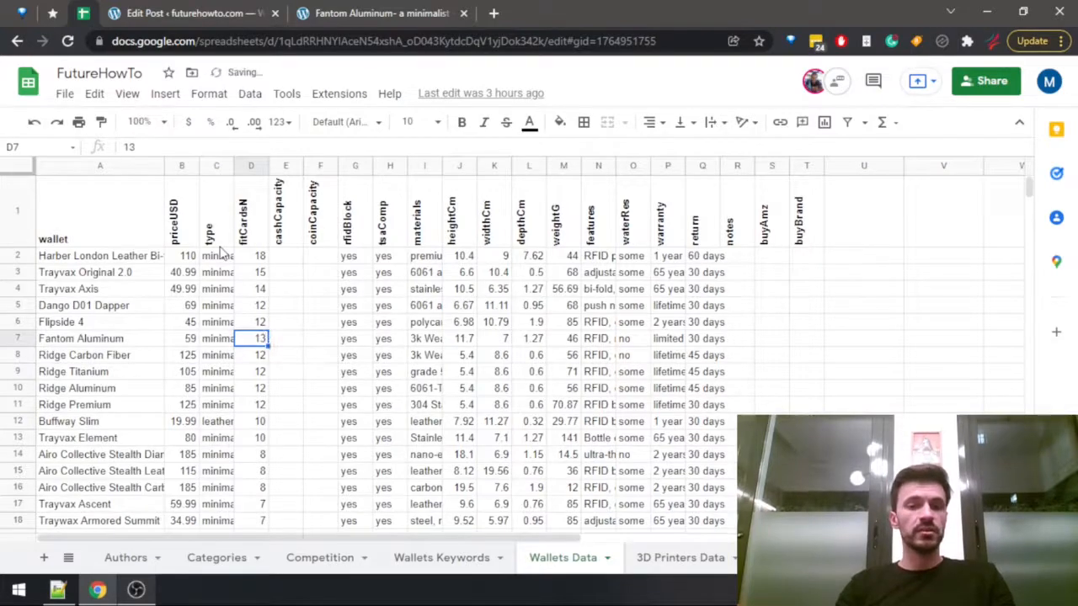
Check the specifications table near the end of the Fantom Aluminum review for the maximum number of cards.
key("ctrl+Tab")
key("ctrl+Tab")
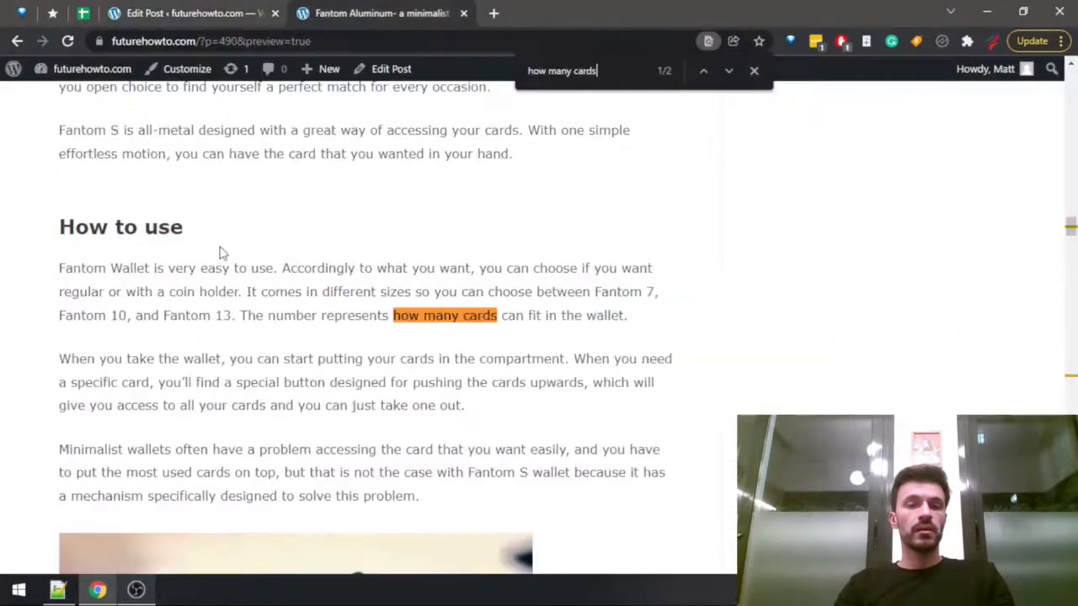
key("ctrl+End")
scroll(332, 321, "up", 15)
scroll(341, 348, "down", 4)
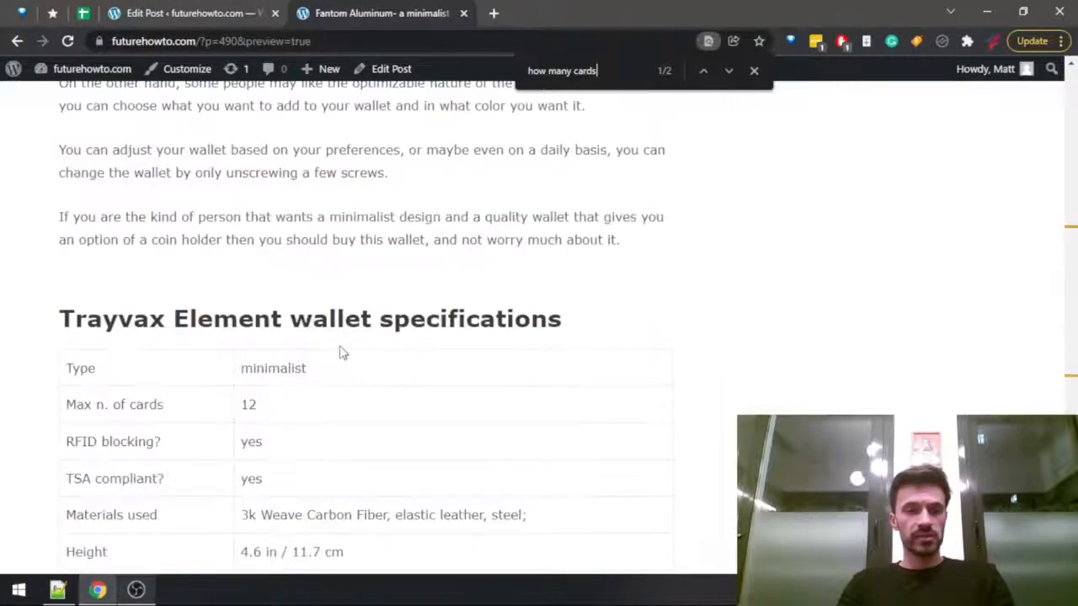
Start the second Fantom Aluminum paragraph in the draft post with "With this wallet, you".
key("ctrl+shift+Tab")
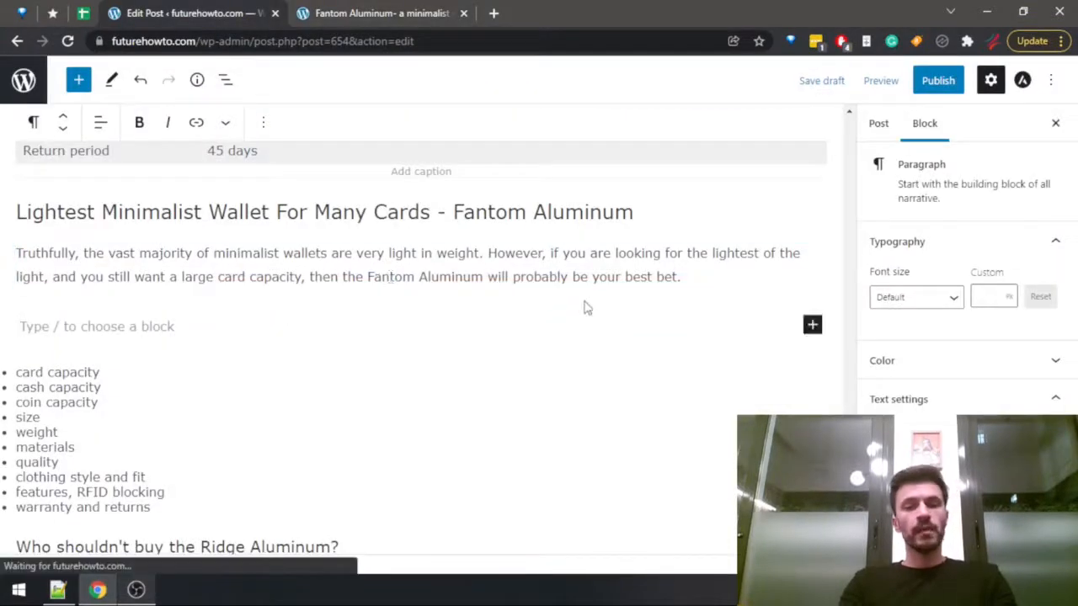
type("Th")
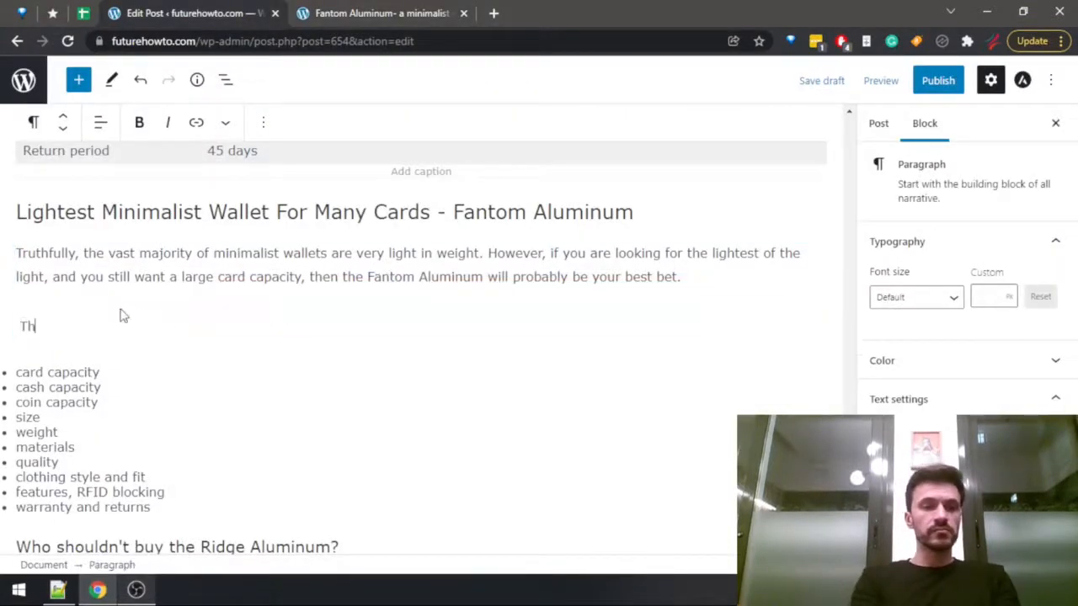
key("BackSpace")
key("BackSpace")
type("Y")
key("BackSpace")
type("Wit")
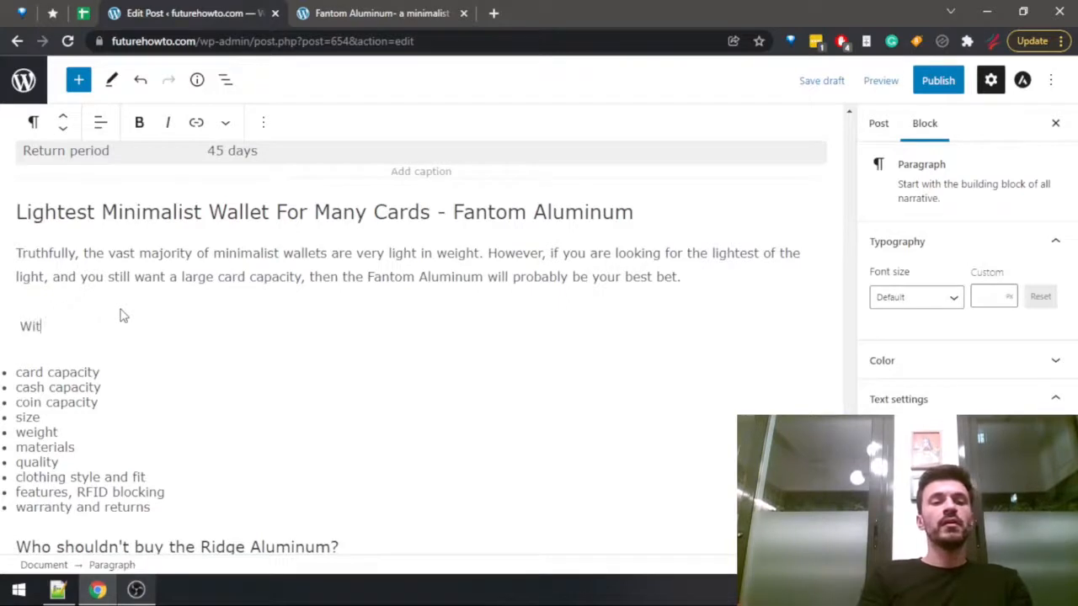
type("h this wallet, you ")
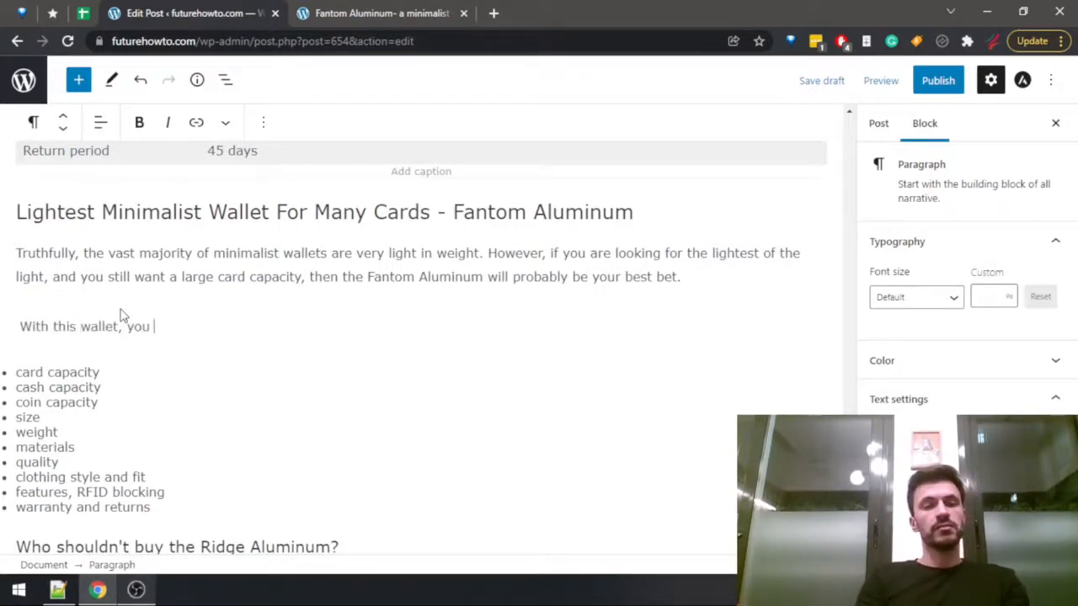
type("have the choi")
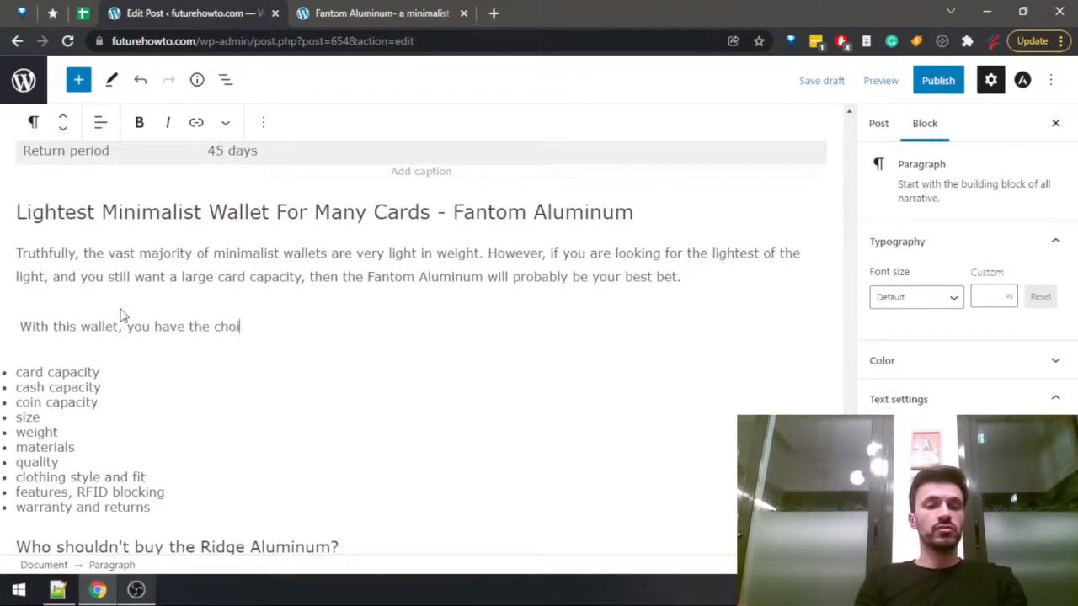
type("ce betwe")
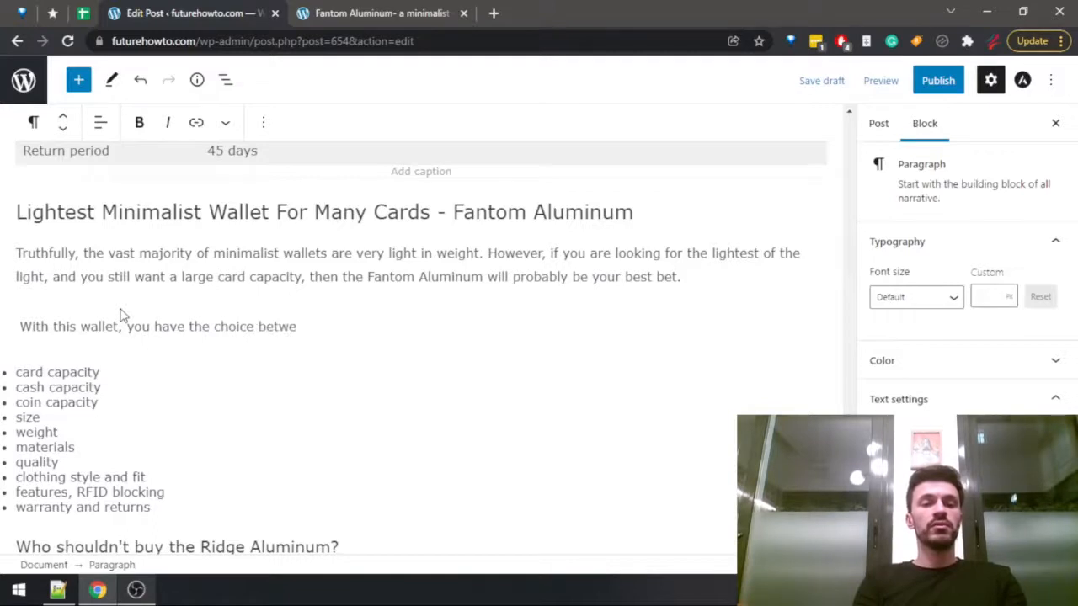
type("en")
key("BackSpace")
key("BackSpace")
key("BackSpace")
key("BackSpace")
key("BackSpace")
key("BackSpace")
key("BackSpace")
key("BackSpace")
key("BackSpace")
key("BackSpace")
key("BackSpace")
key("BackSpace")
key("BackSpace")
key("BackSpace")
key("BackSpace")
key("BackSpace")
key("BackSpace")
key("BackSpace")
key("BackSpace")
key("BackSpace")
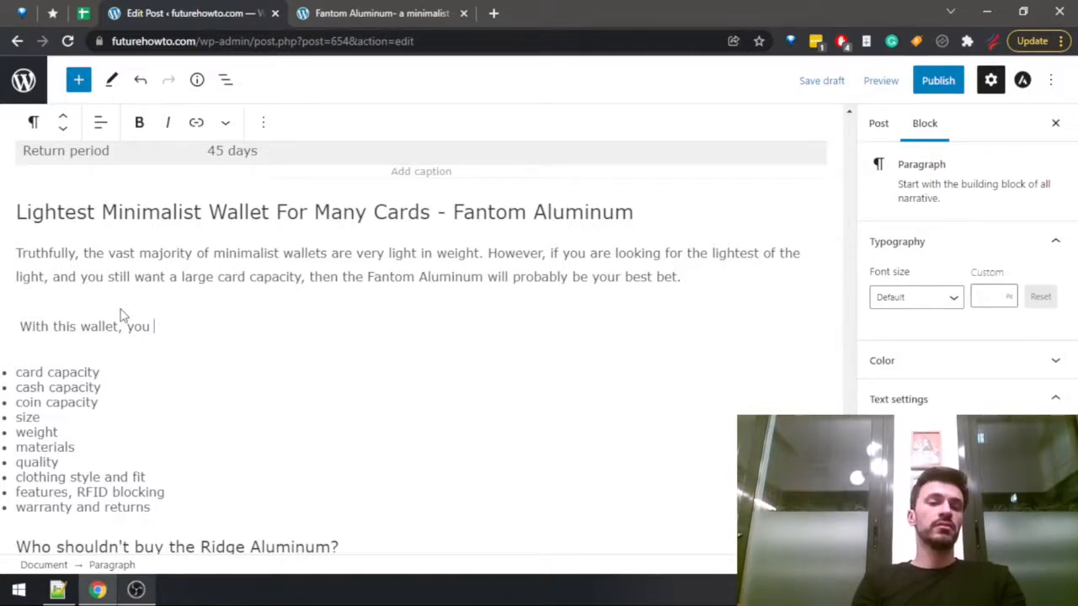
Continue the sentence with "can choose between several different sizes,".
type("can choose t")
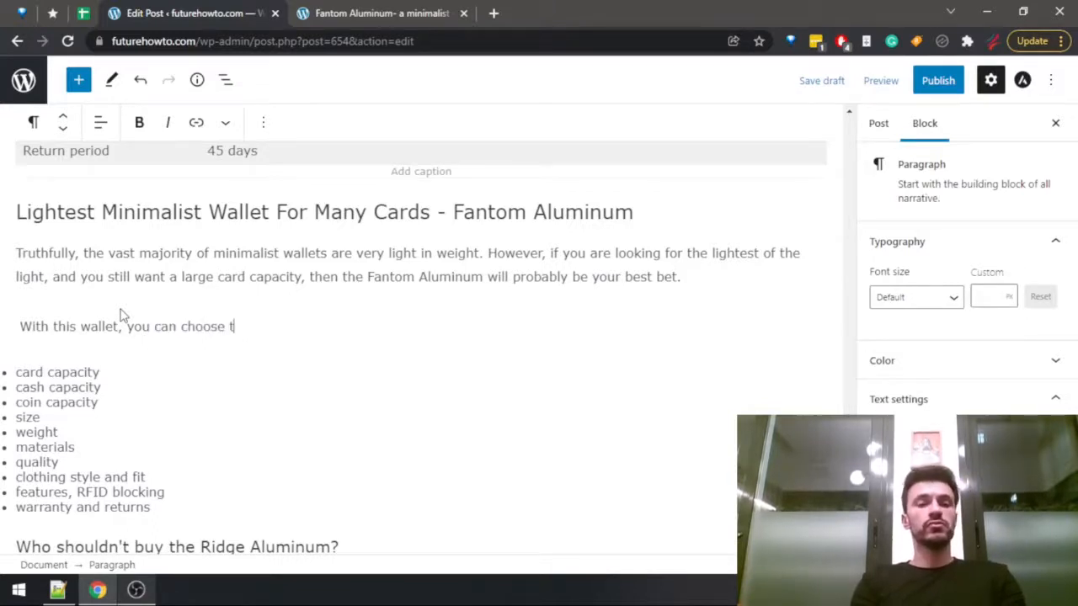
key("BackSpace")
type("betwe")
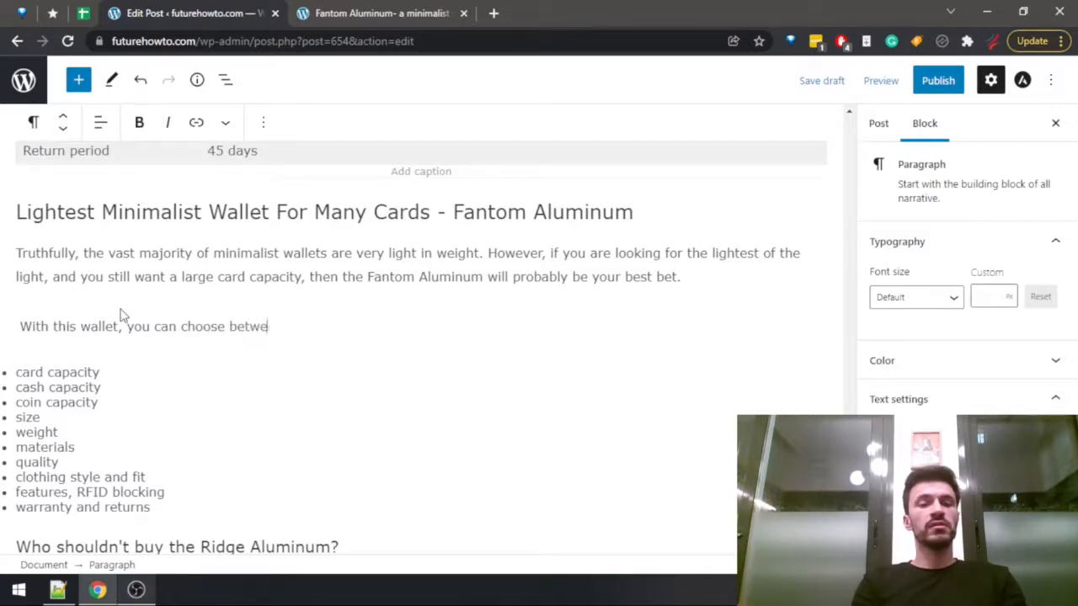
type("en severa")
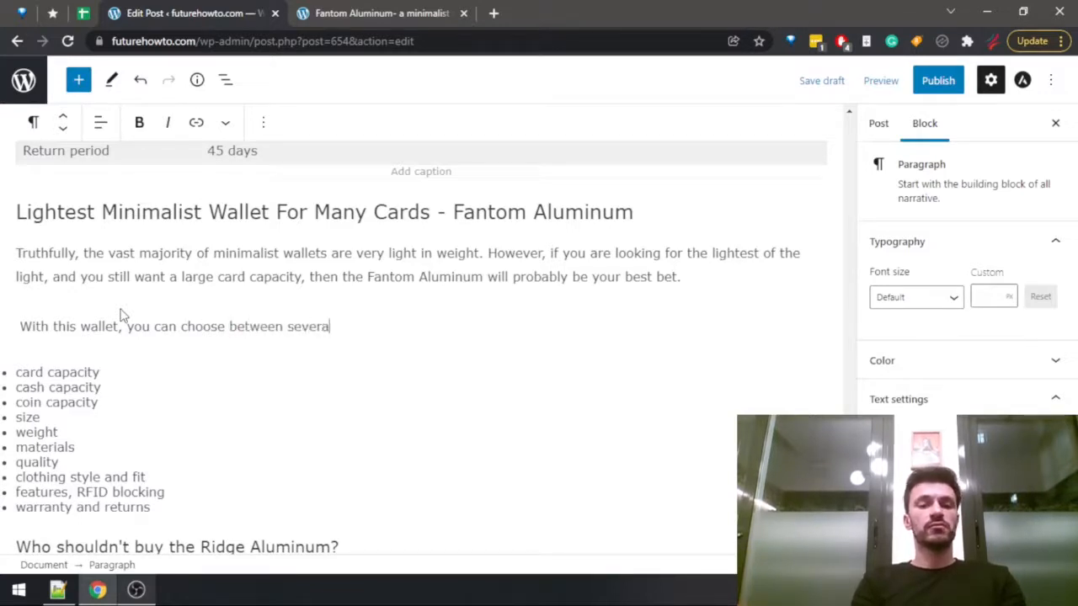
type("l different size")
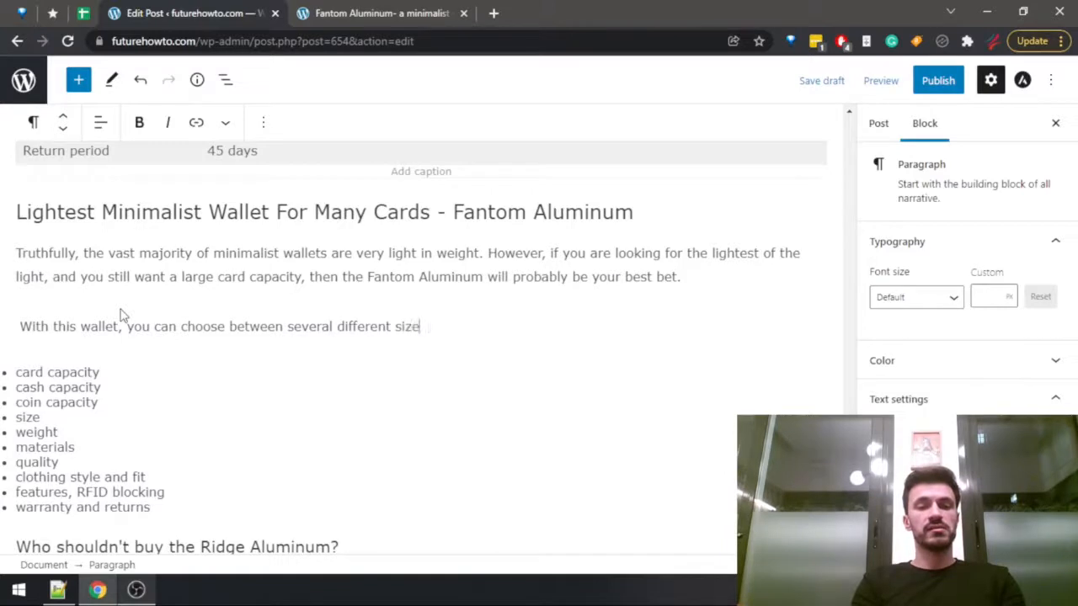
type("s, and")
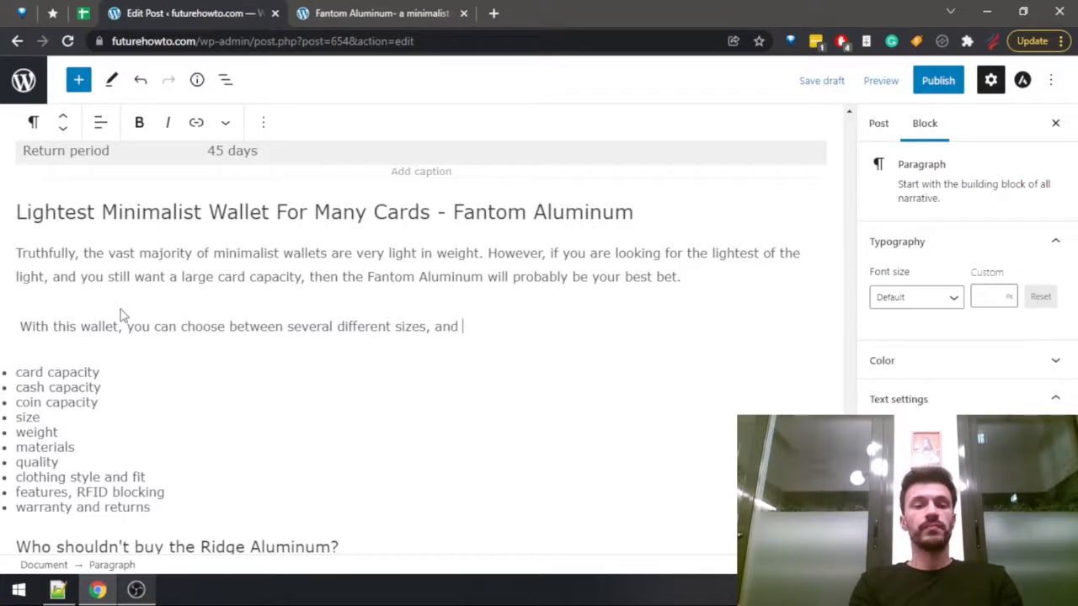
Replace the trailing "and" and finish the sentence with "but the largest-sized one can fit up to 13 cards.".
key("BackSpace")
key("BackSpace")
key("BackSpace")
type("but the largest-sized one")
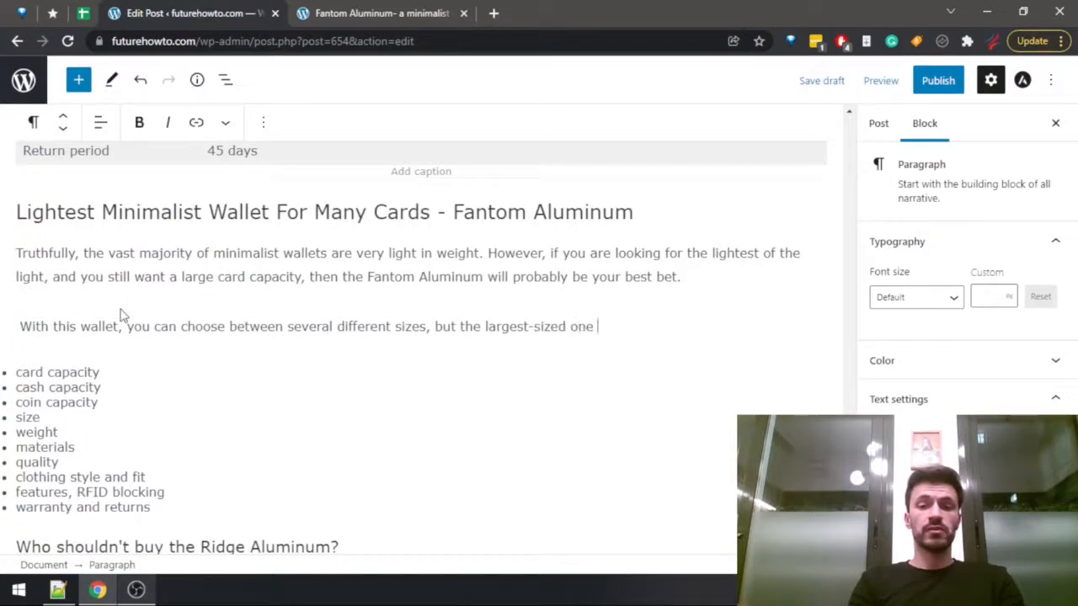
type(" ca")
key("BackSpace")
type("can fit ou")
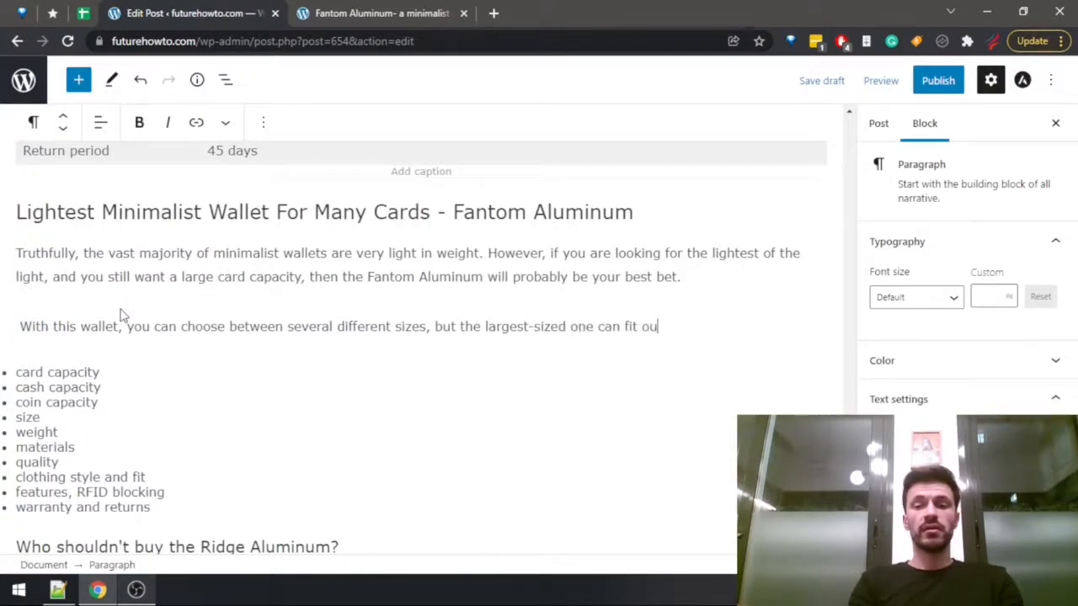
key("BackSpace")
key("BackSpace")
type("up to 13 ca")
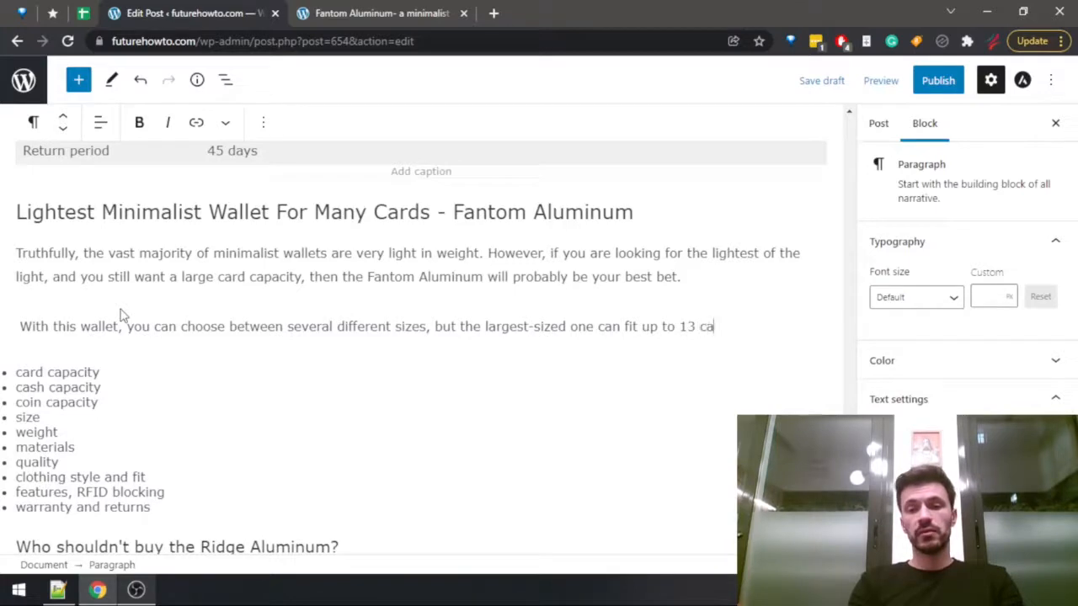
type("rds")
Search the Fantom Aluminum review for "cash" and go through the matches for the wallet's cash capacity.
key("ctrl+Tab")
key("ctrl+f")
type("cash")
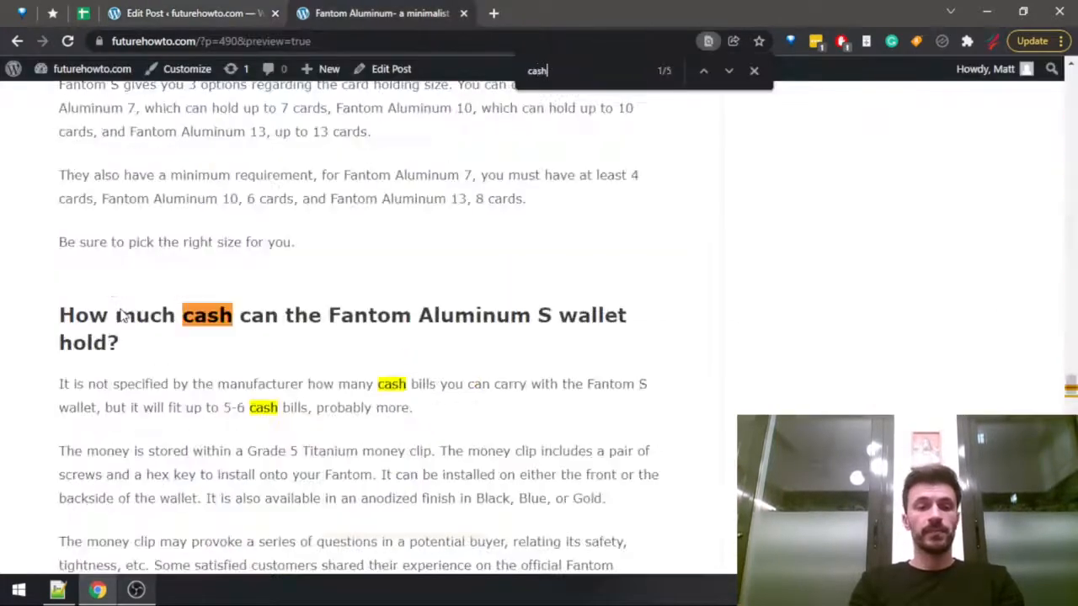
key("Return")
key("Return")
key("Return")
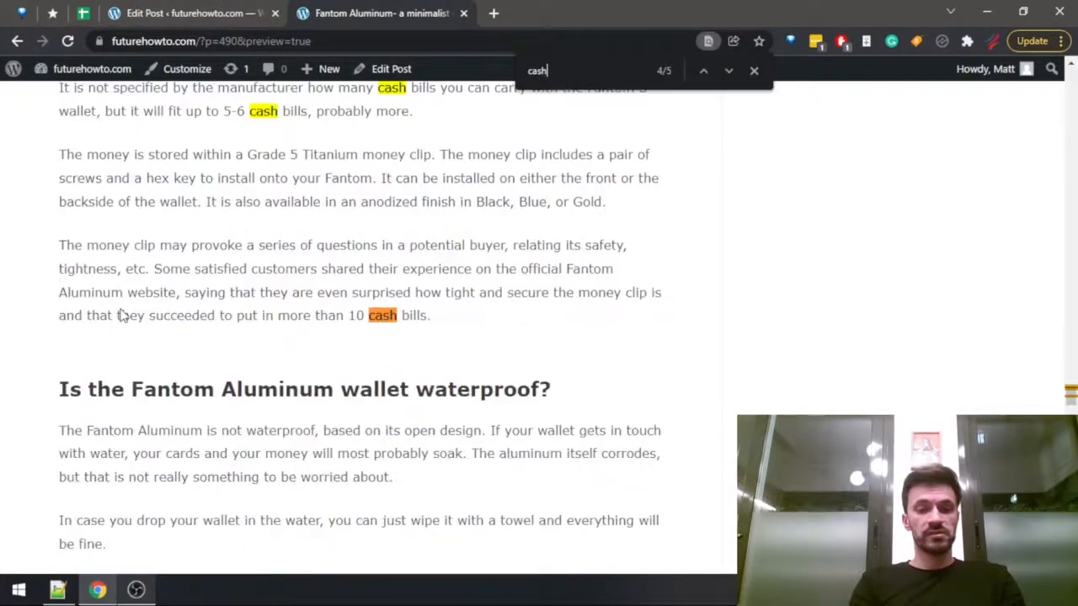
key("Return")
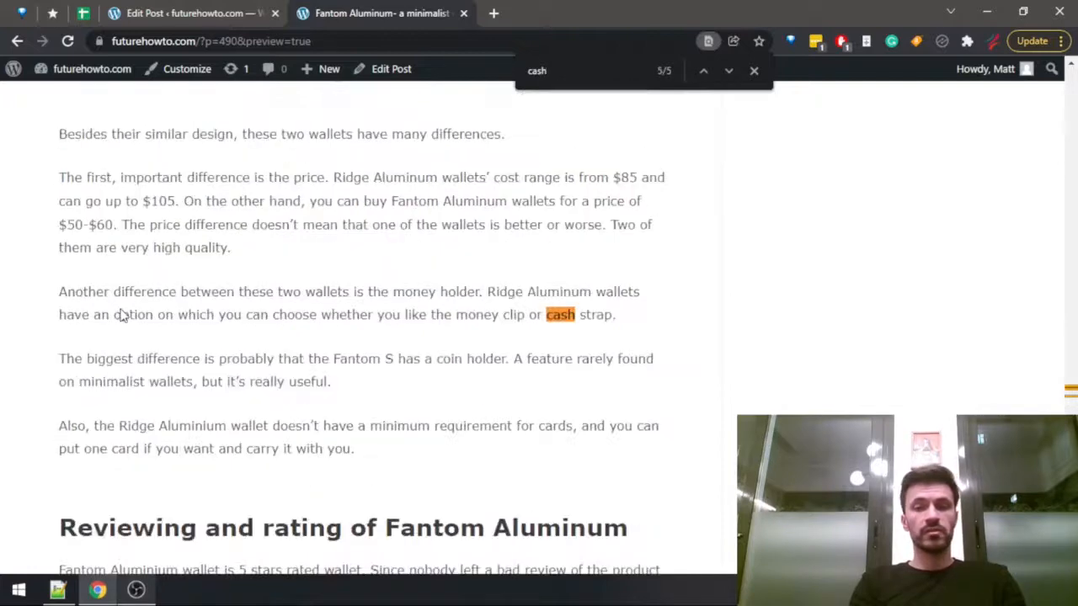
key("Return")
Add the sentence "Also, you will likely be able to fit up to 10 cash bills inside of it." to the draft's paragraph.
key("ctrl+shift+Tab")
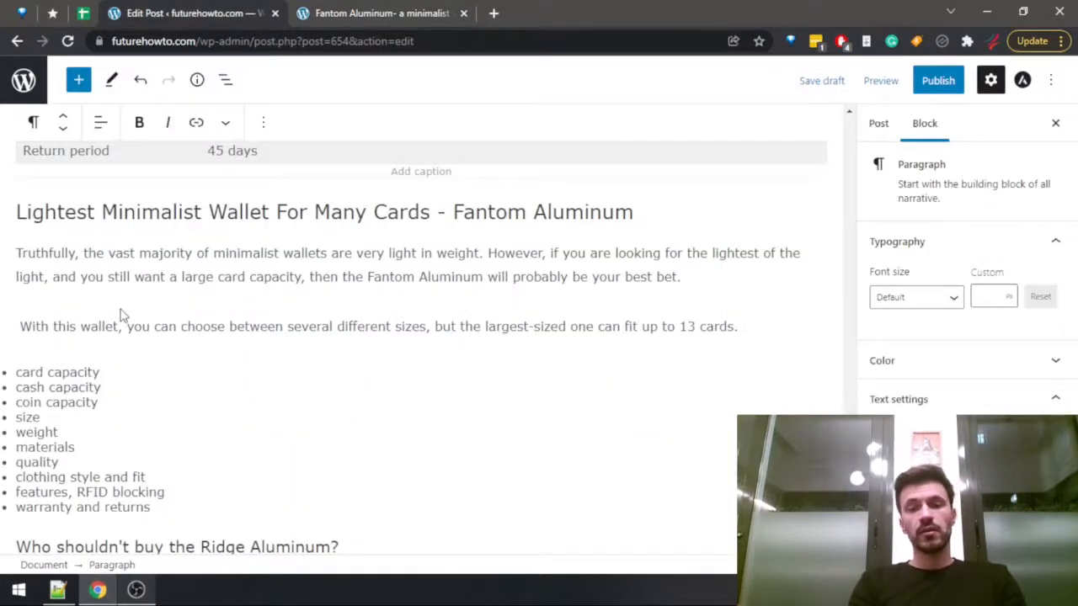
type("you ca")
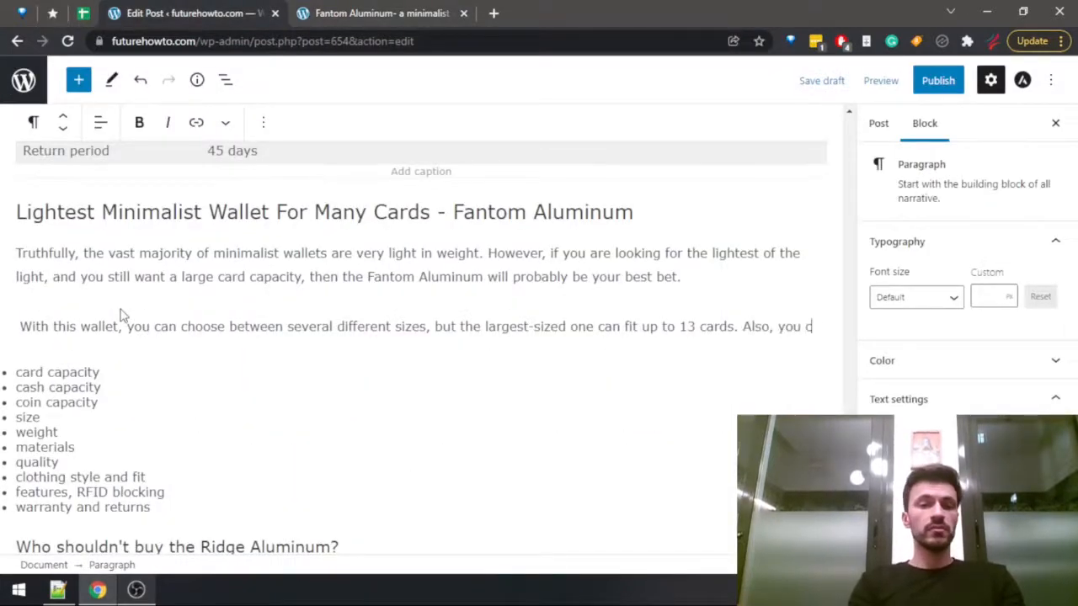
key("BackSpace")
key("BackSpace")
type("will likely")
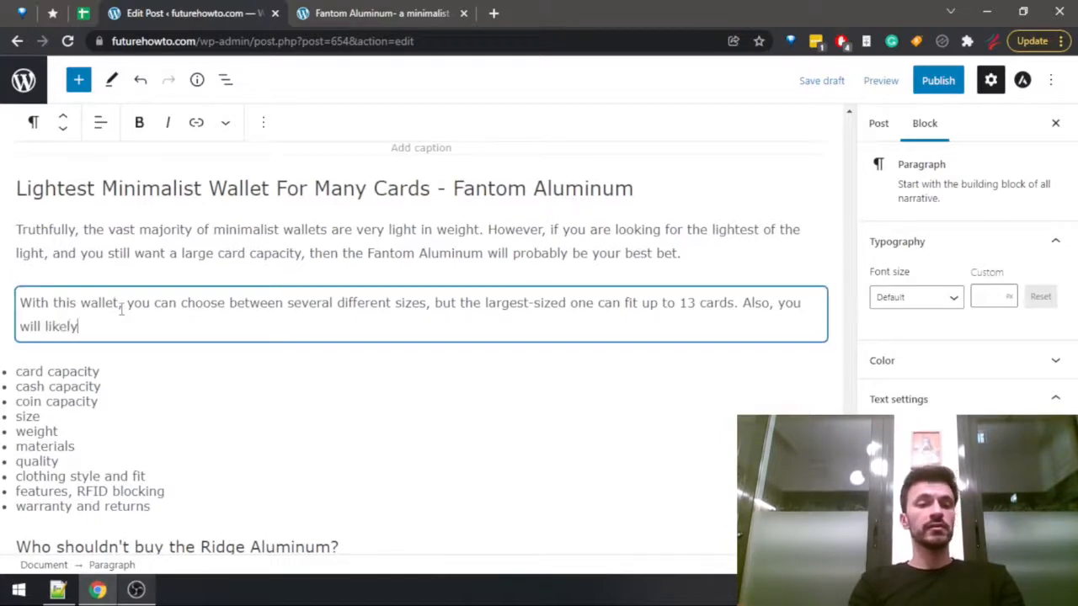
type(" be able to fit")
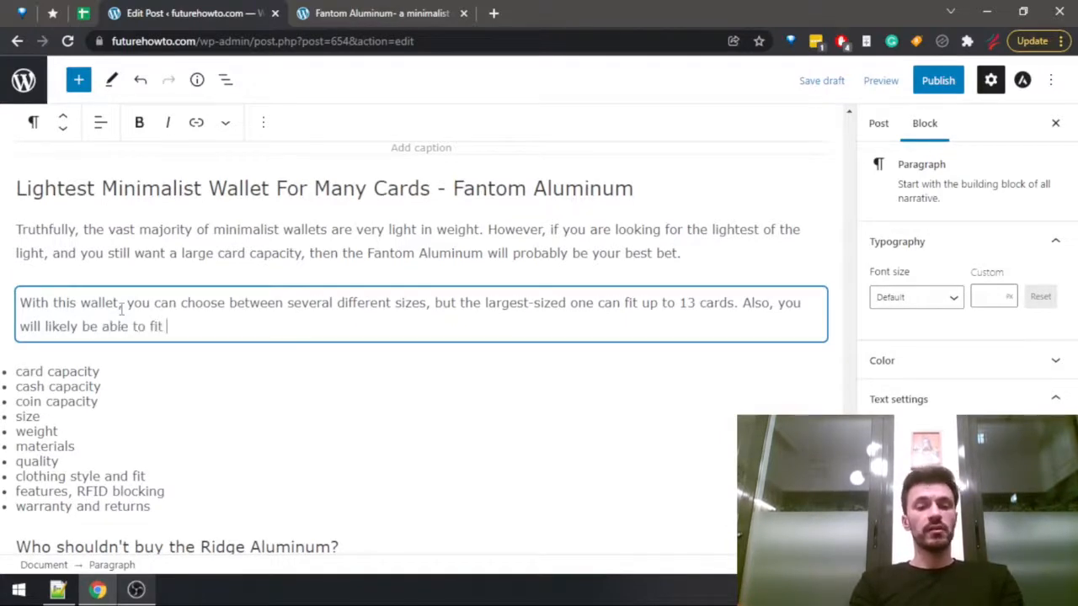
type(" up to 1")
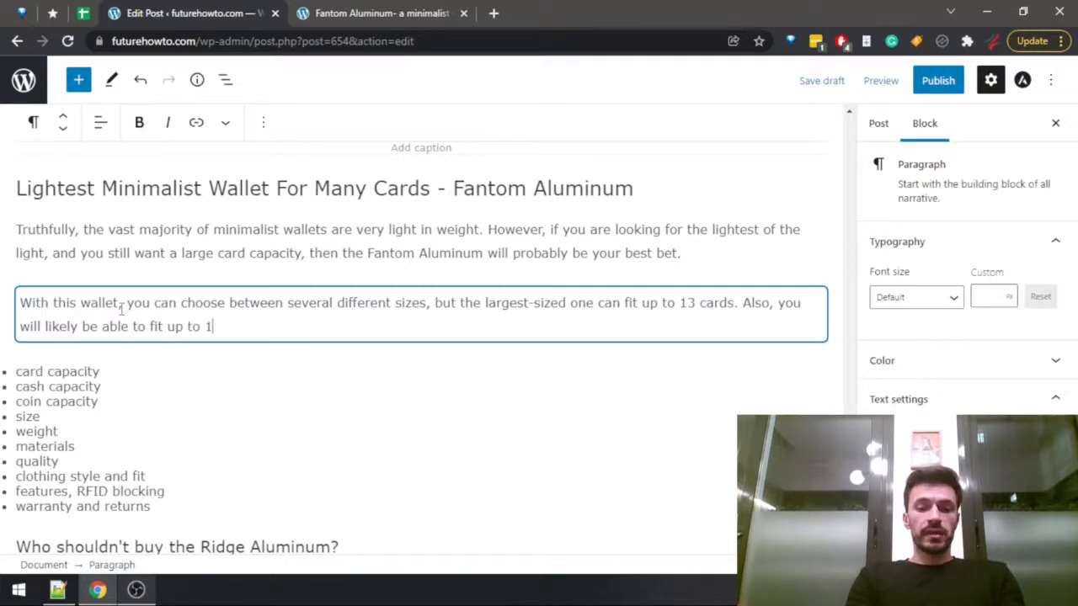
type("0 cash bills in")
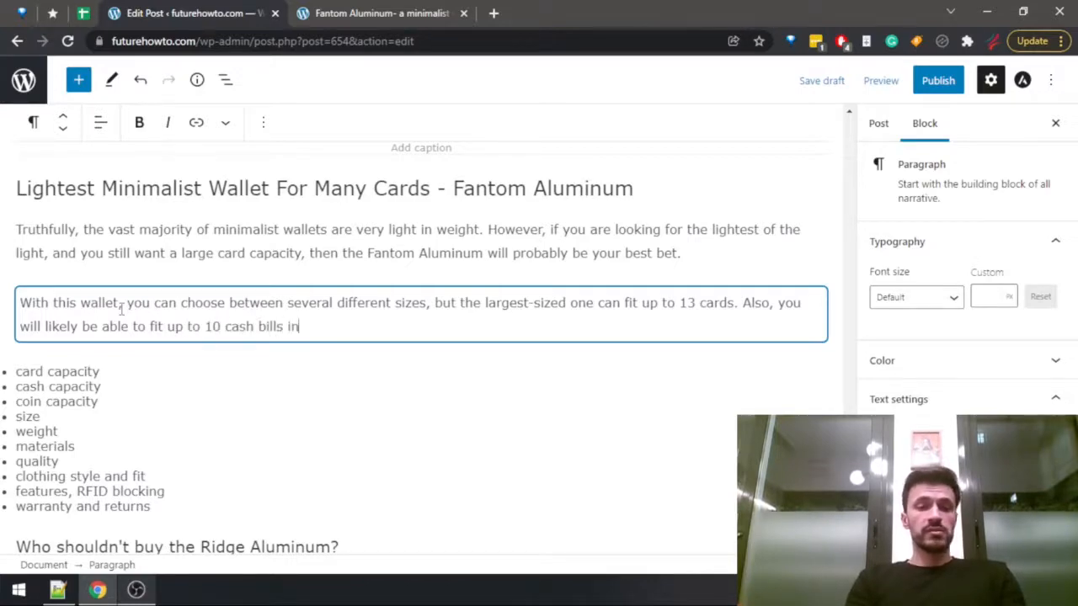
type("side of it.")
Search the Fantom Aluminum review for "coin" and go through all the matches for the wallet's coin capacity.
key("ctrl+Tab")
key("ctrl+f")
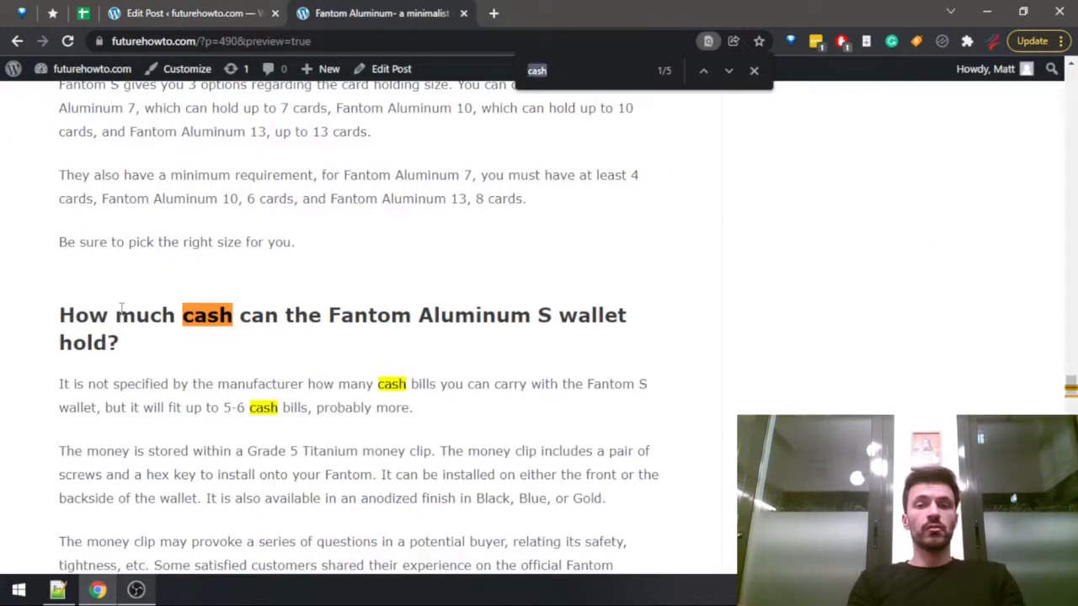
type("oin")
key("Home")
type("c")
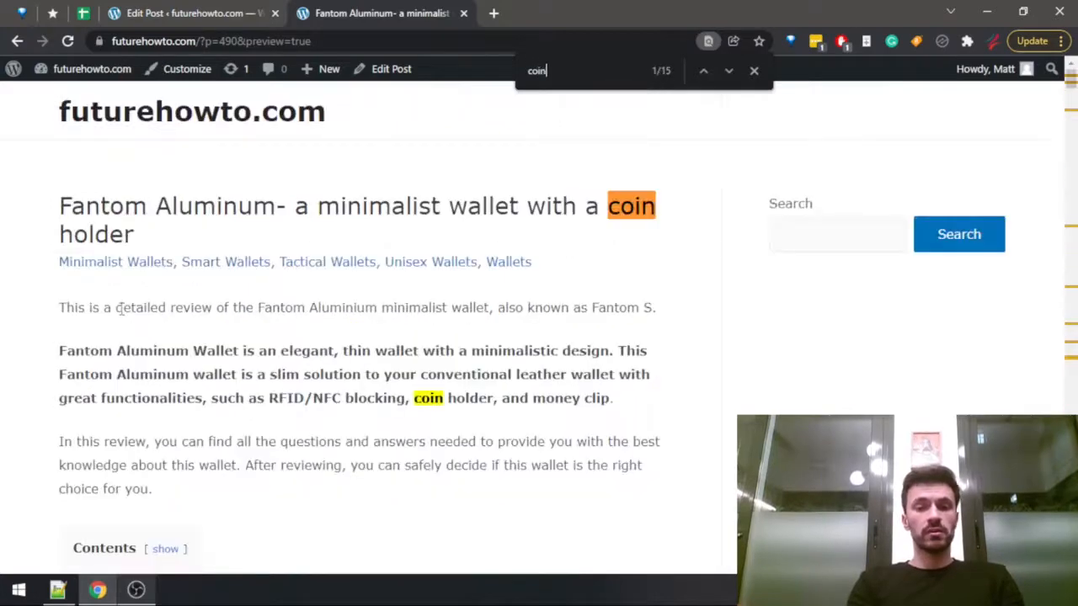
key("Return")
key("Return")
key("Return")
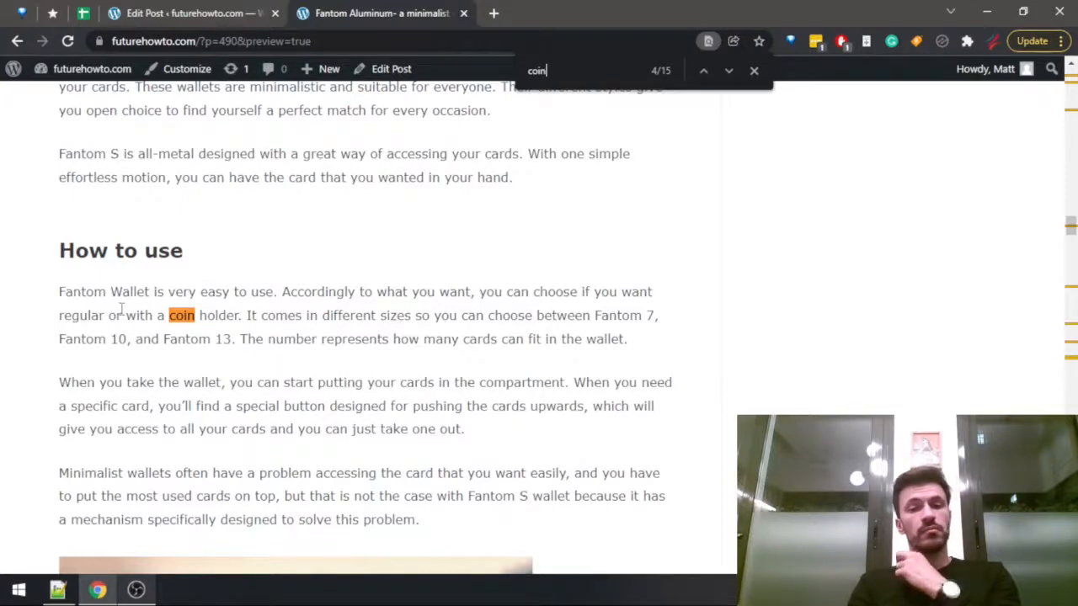
key("Return")
key("Return")
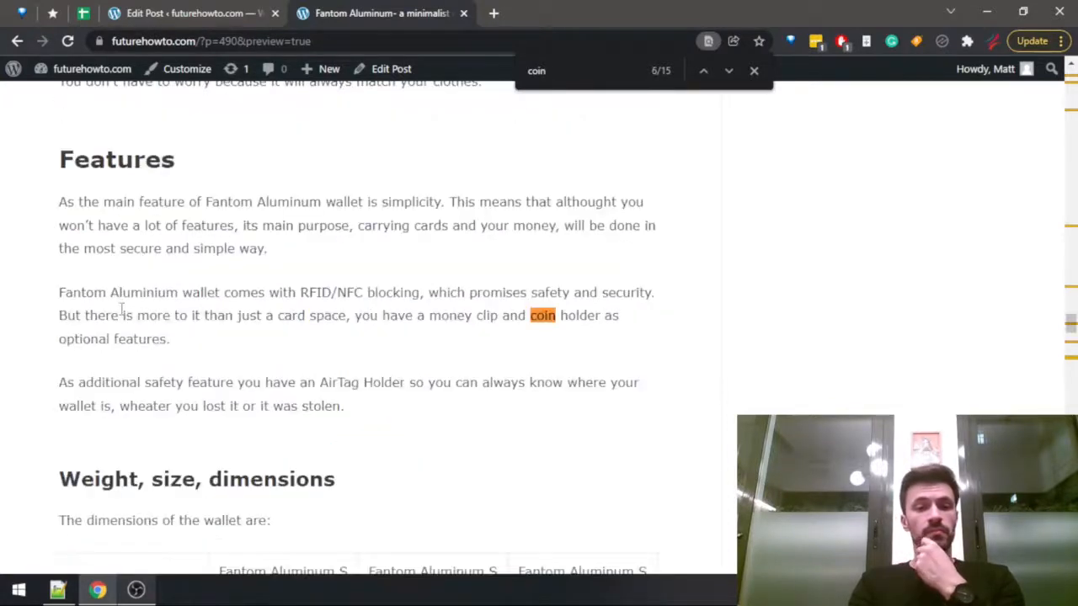
key("Return")
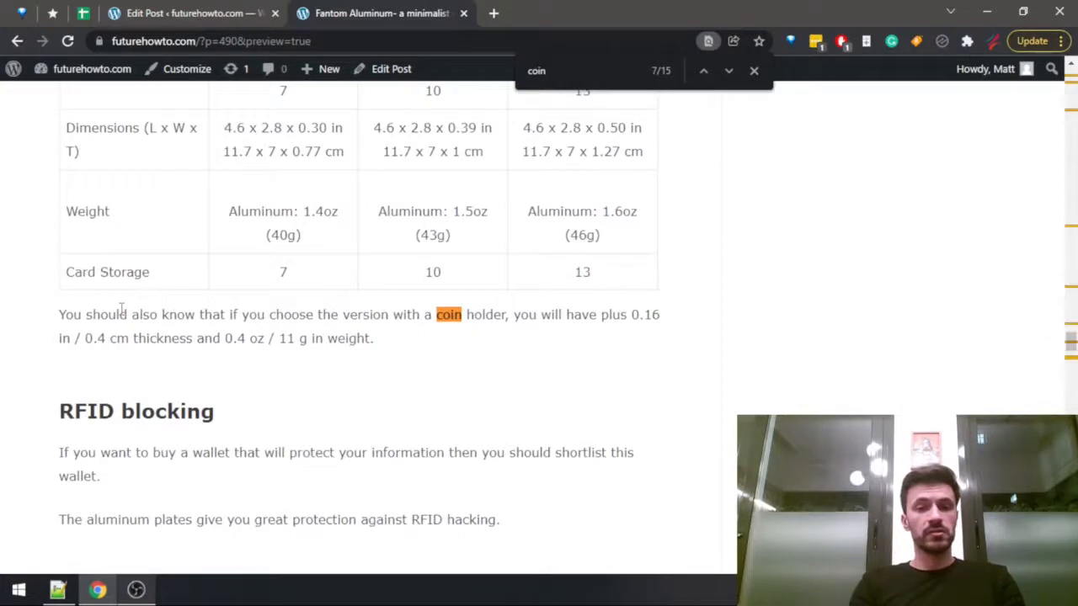
scroll(211, 270, "up", 2)
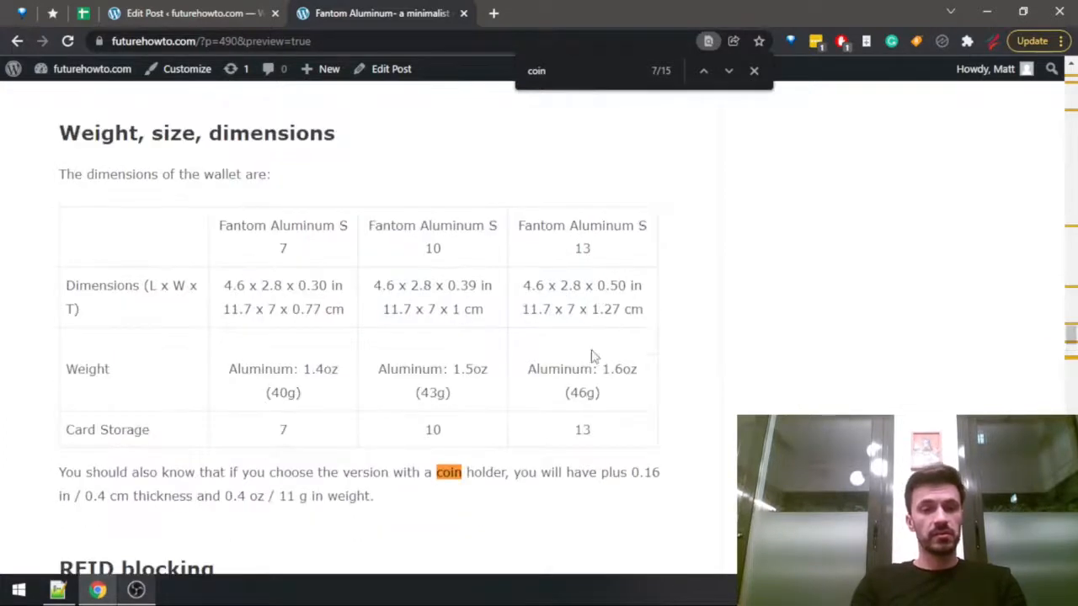
scroll(330, 389, "down", 1)
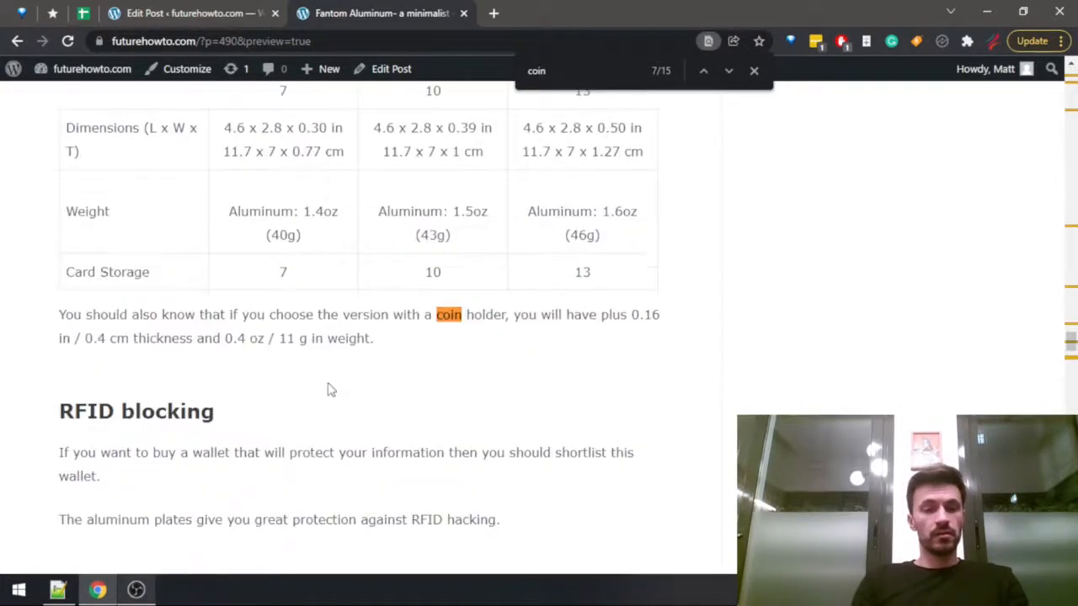
key("Return")
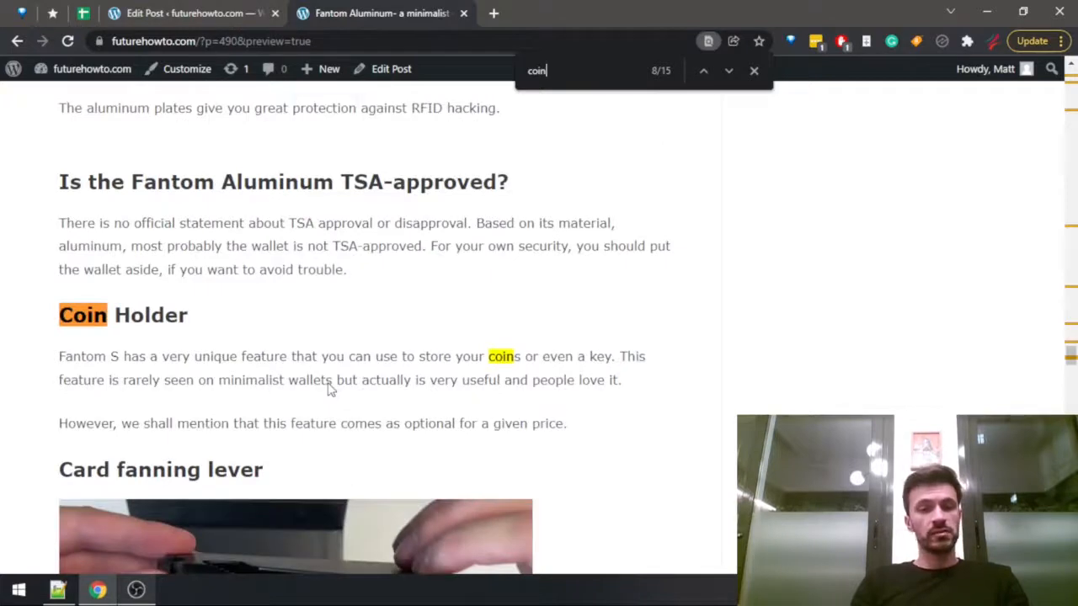
key("Return")
key("Return")
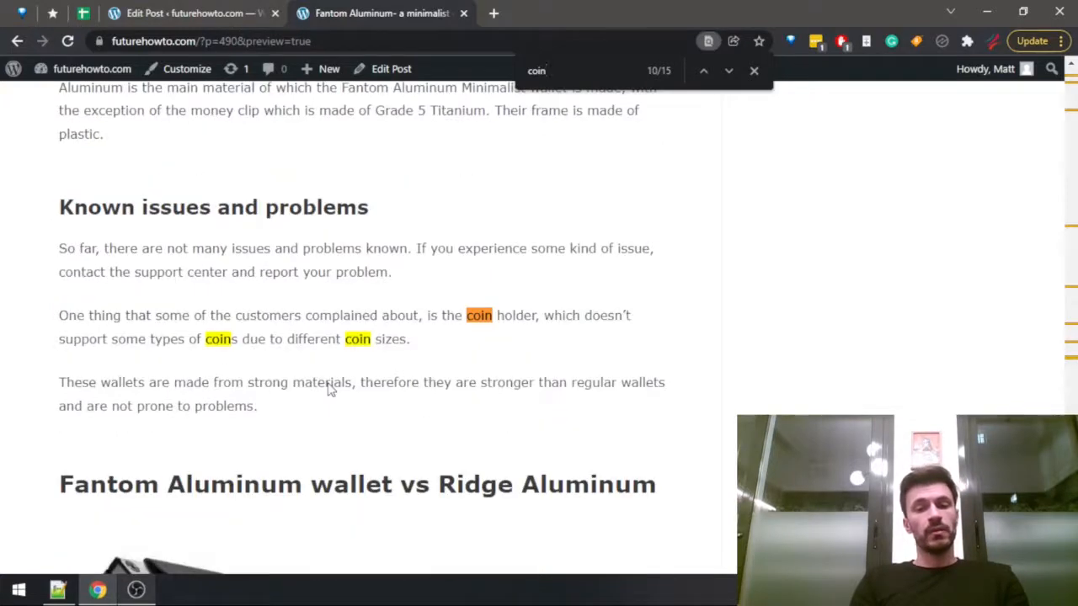
key("Return")
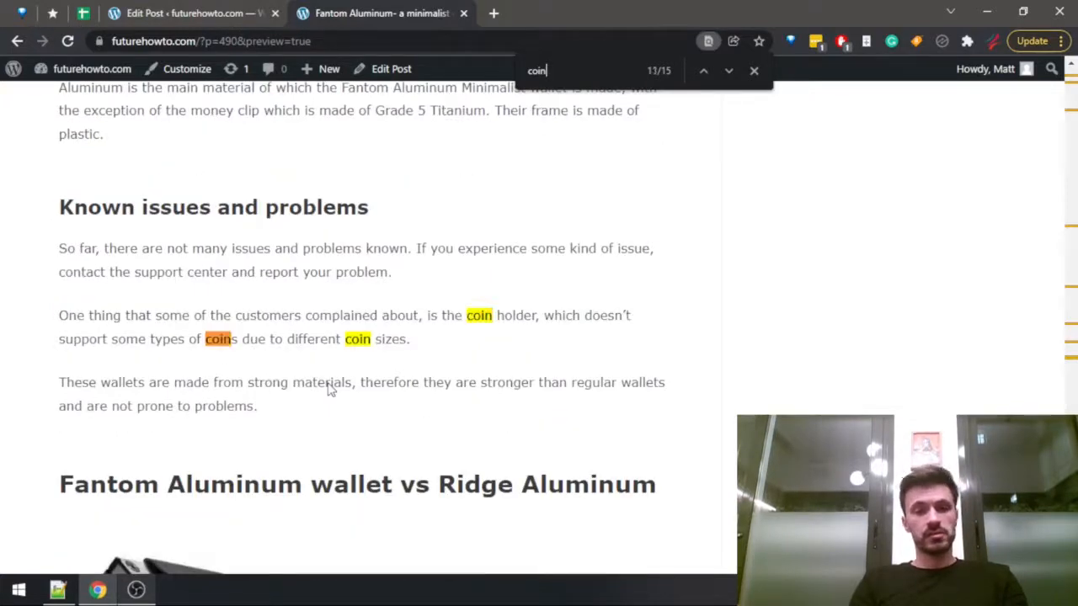
key("Return")
key("Return")
key("Return")
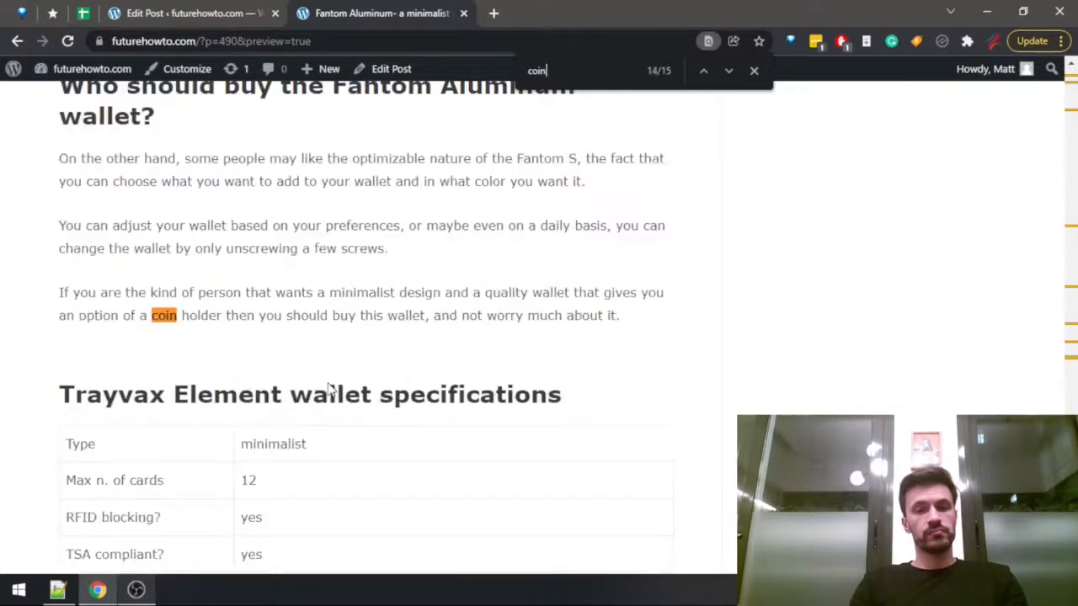
key("Return")
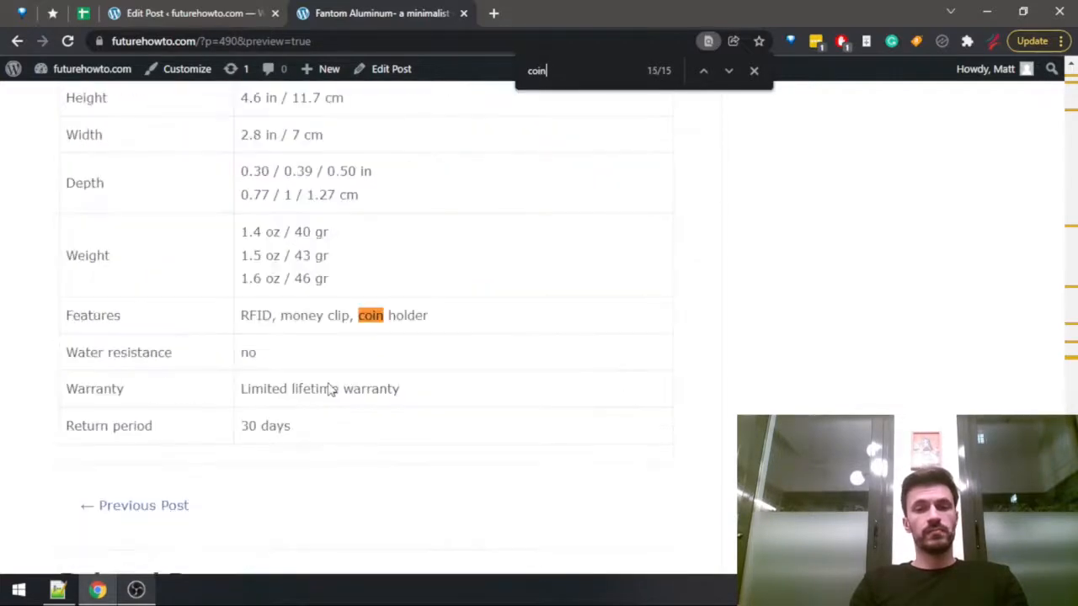
Return to the draft and finish the cash bills sentence with "and, interestingly, a few coins as well.".
key("ctrl+shift+Tab")
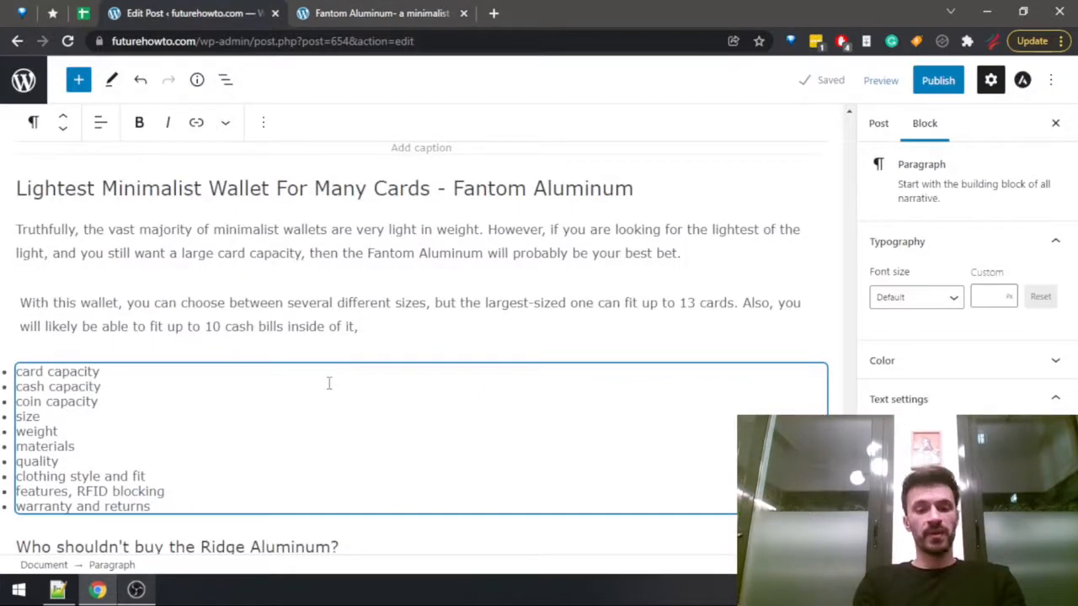
type("and")
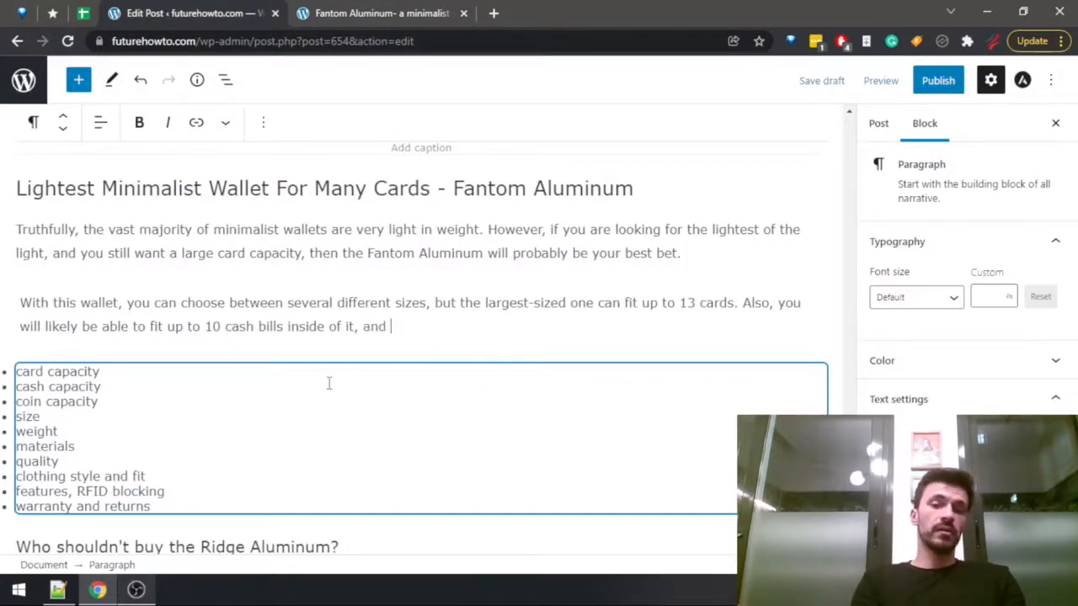
type(", ")
type("interesti")
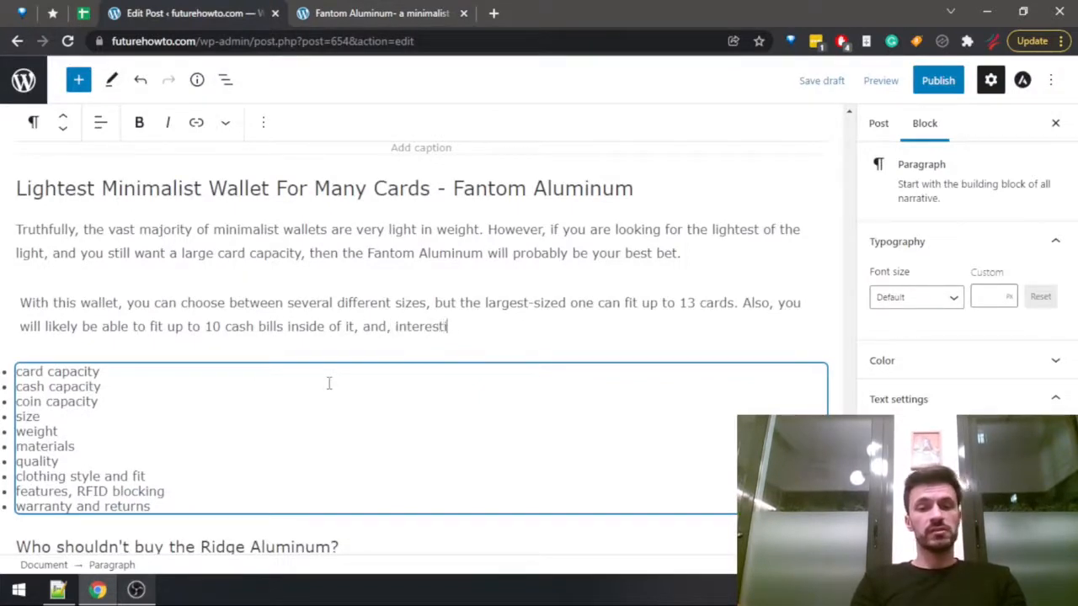
type("ngly, a few coins as well.")
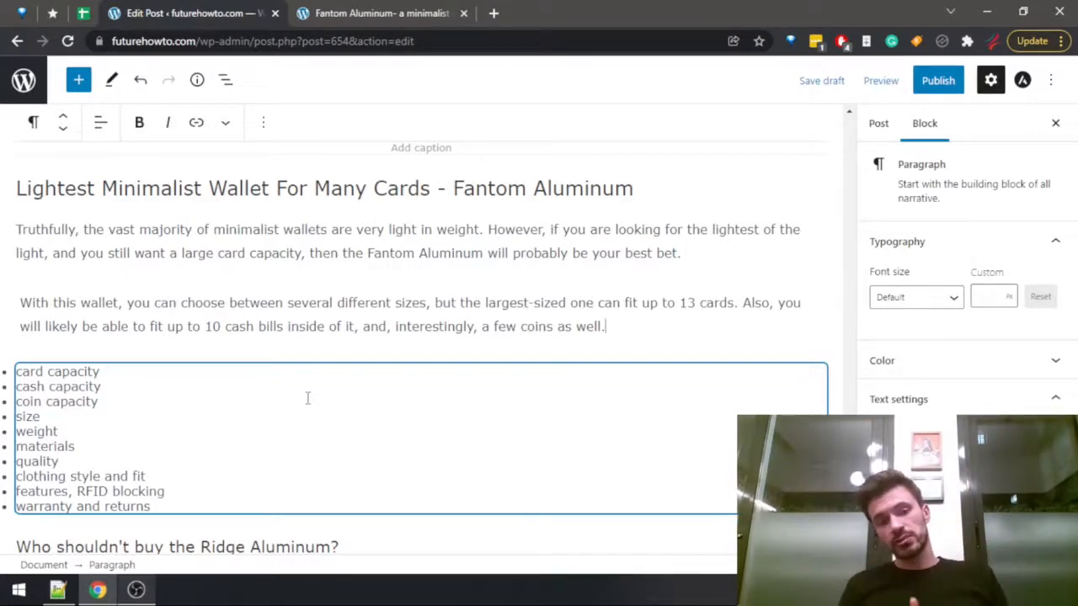
Delete the card, cash and coin capacity items from the bullet list and start a new paragraph after the coins sentence.
left_click(217, 333)
left_click_drag(102, 398, 17, 367)
key("BackSpace")
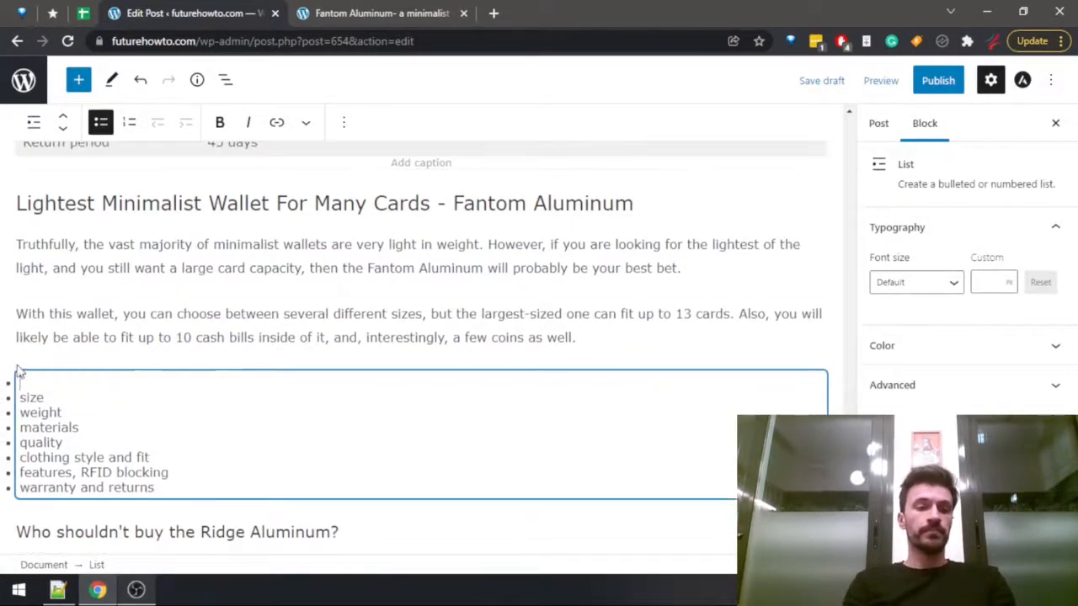
key("BackSpace")
left_click(651, 338)
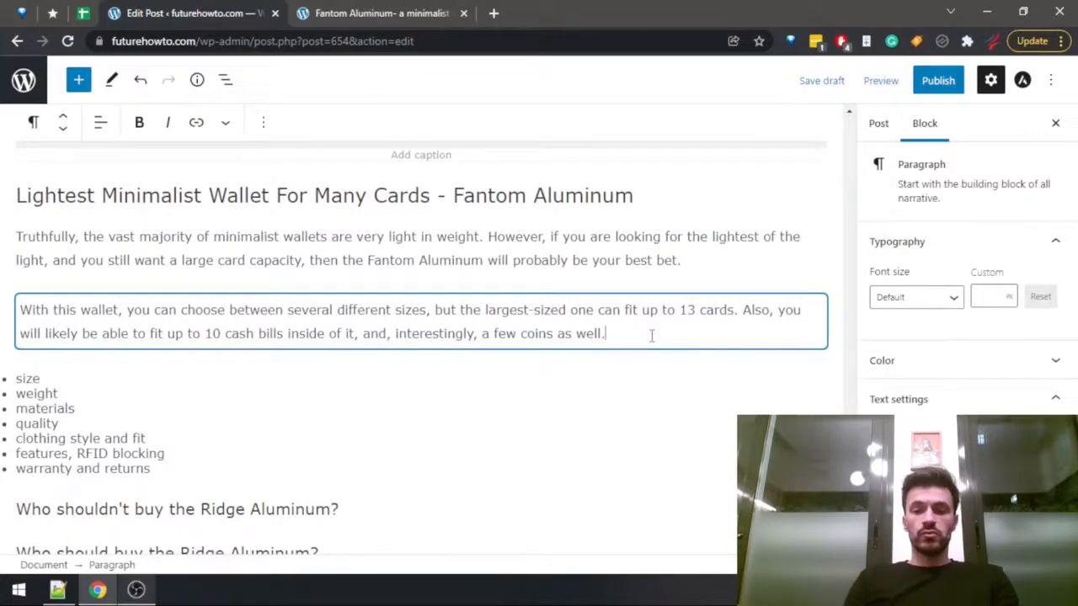
key("Return")
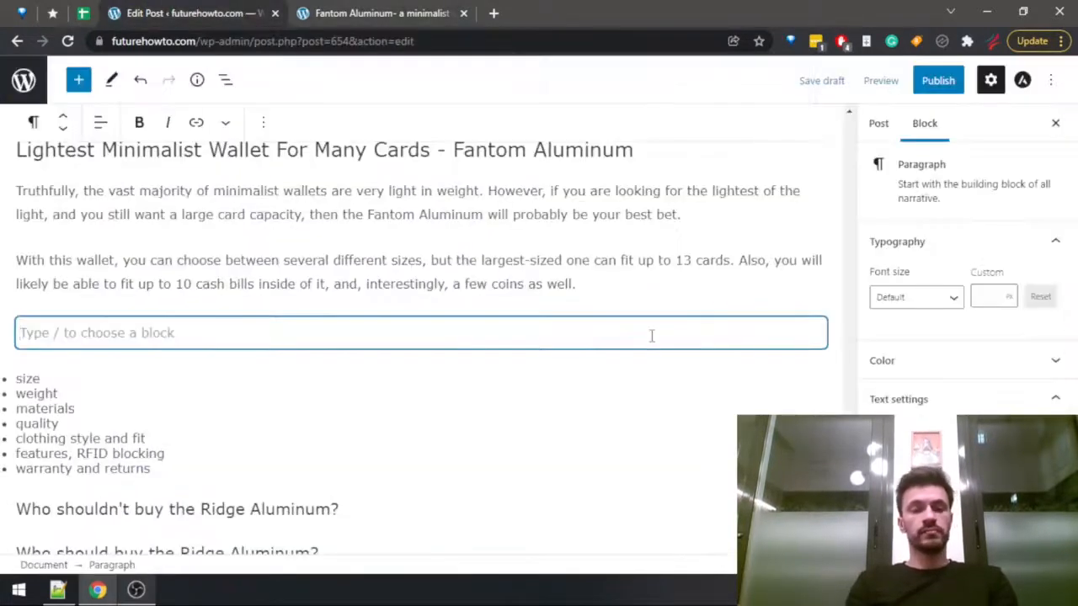
Try opening the new paragraph with "Since we started talking about the largest Fantom Aluminum,".
type("Since we're talking")
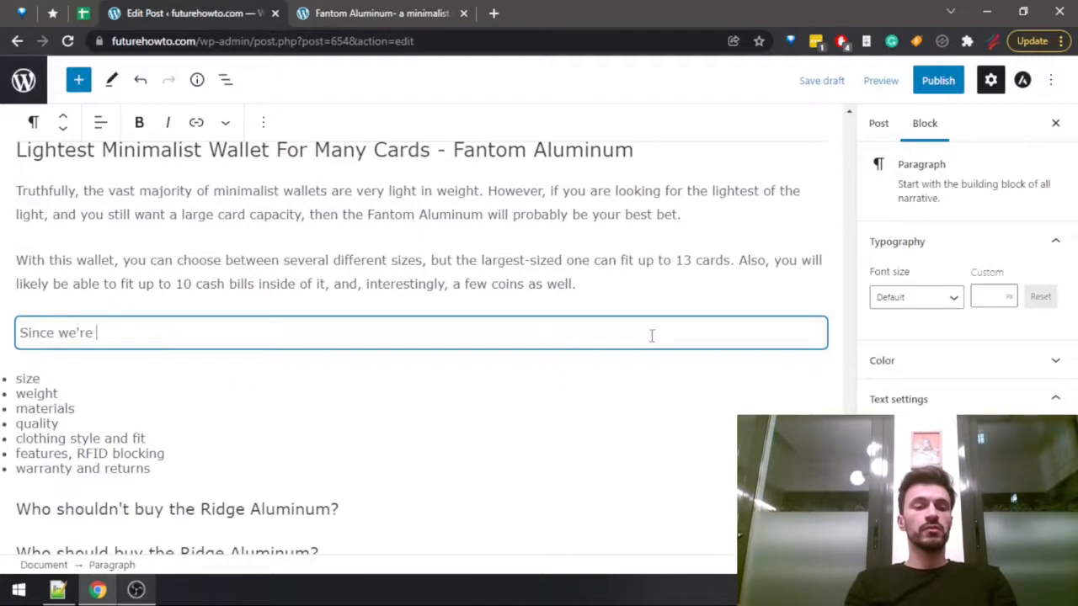
key("ctrl+BackSpace")
key("ctrl+BackSpace")
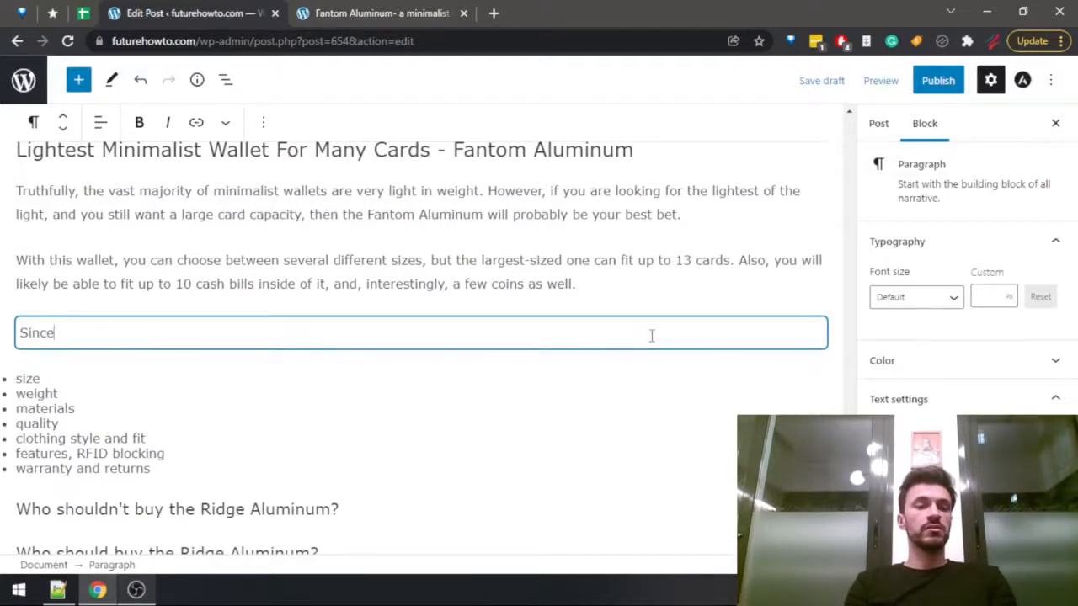
type("we started a")
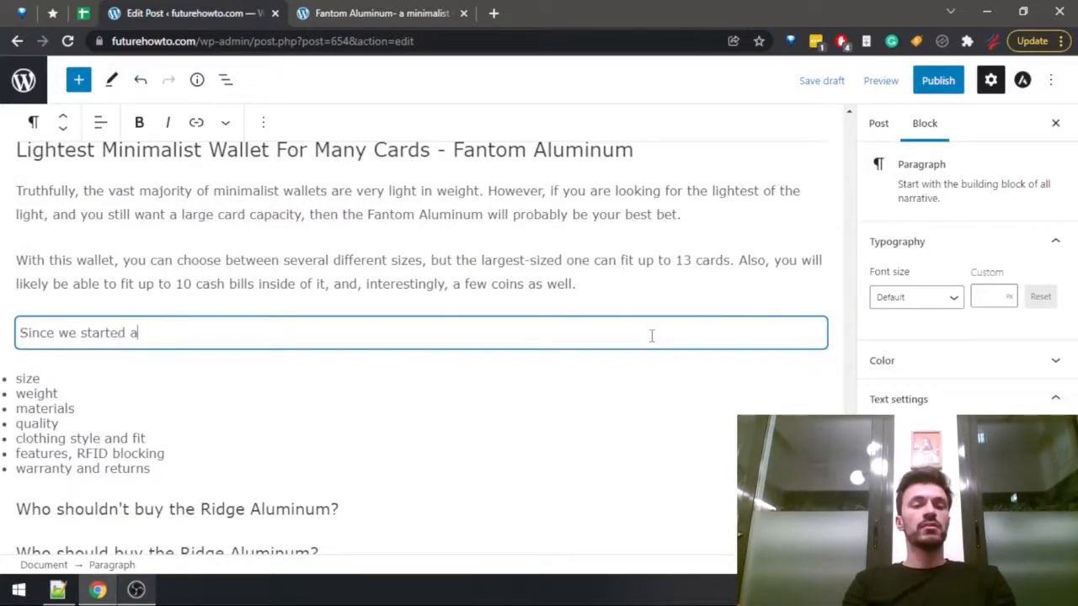
key("BackSpace")
type("talking about t")
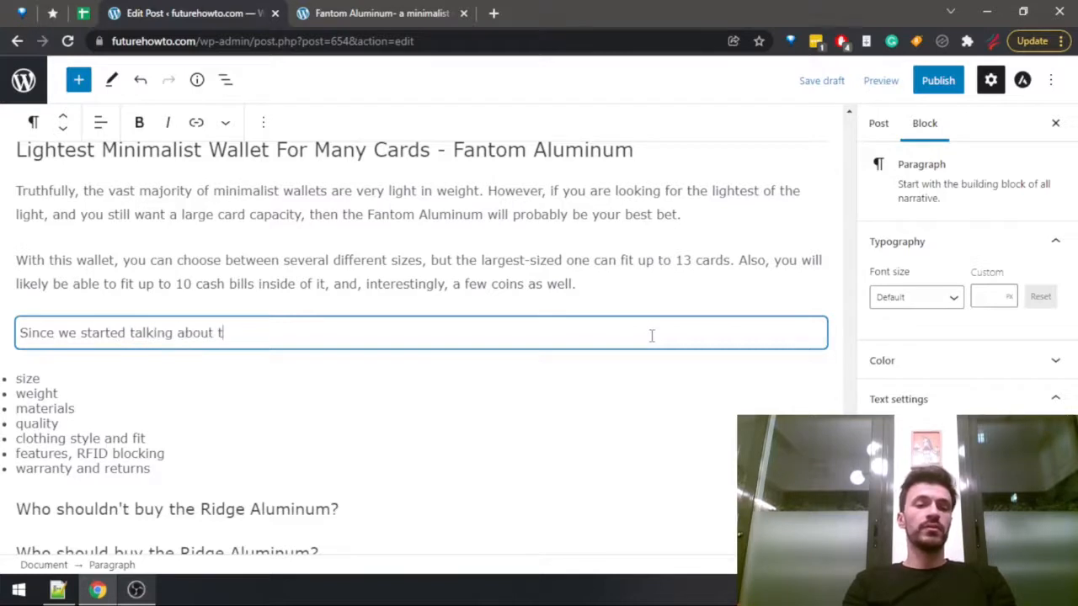
type("he largest ")
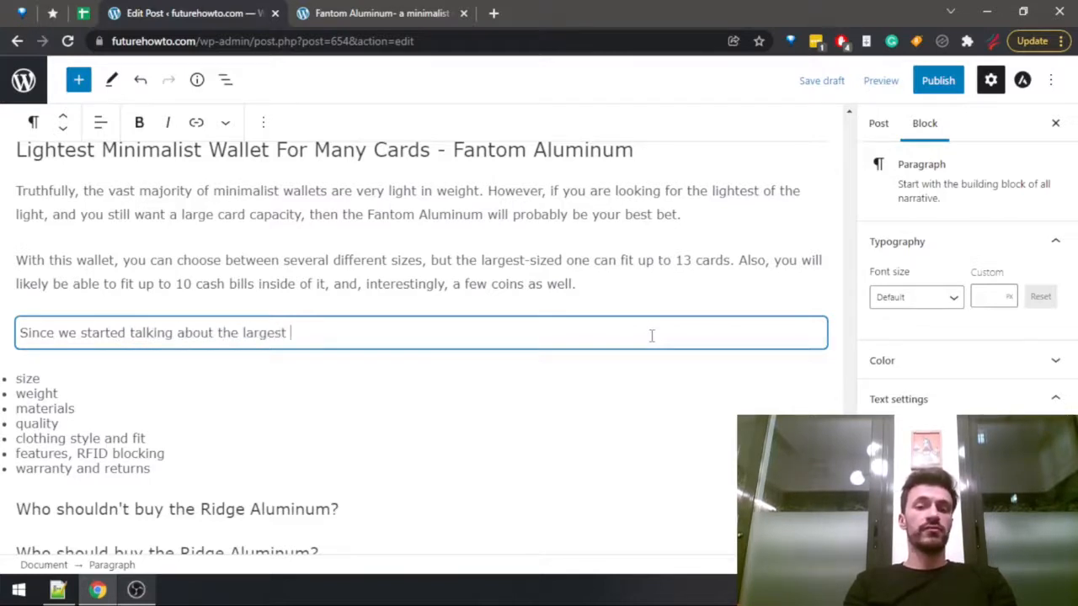
type("Fantom Aluminum")
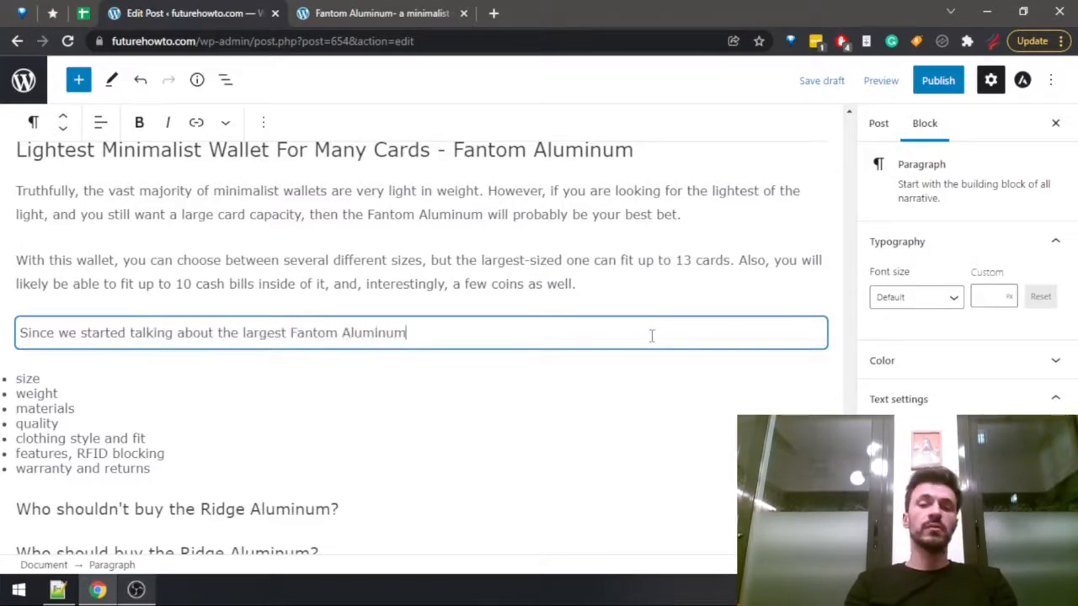
type(", we'")
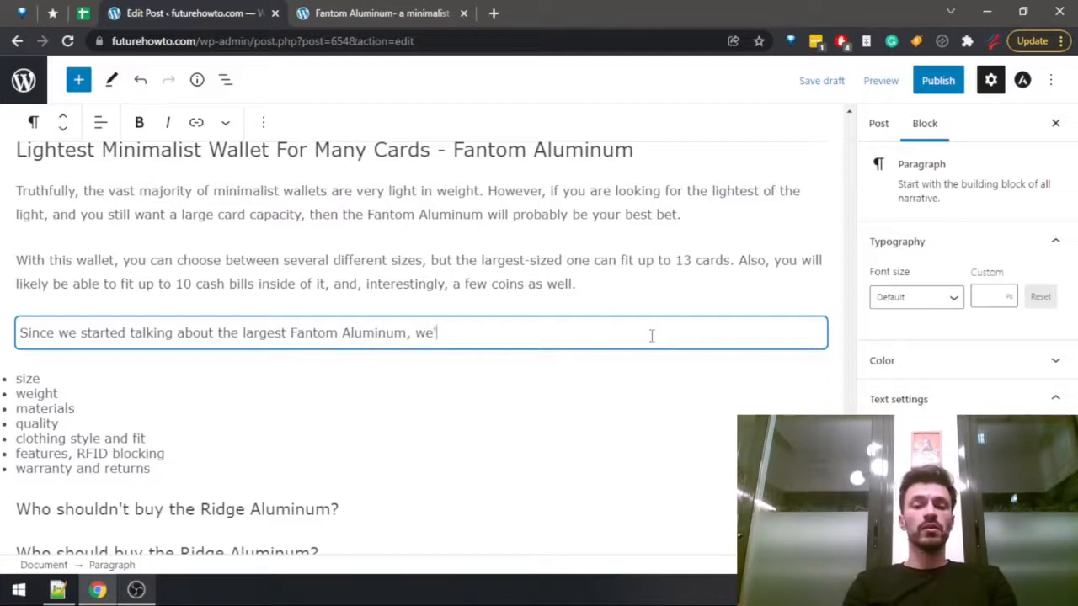
type("ll")
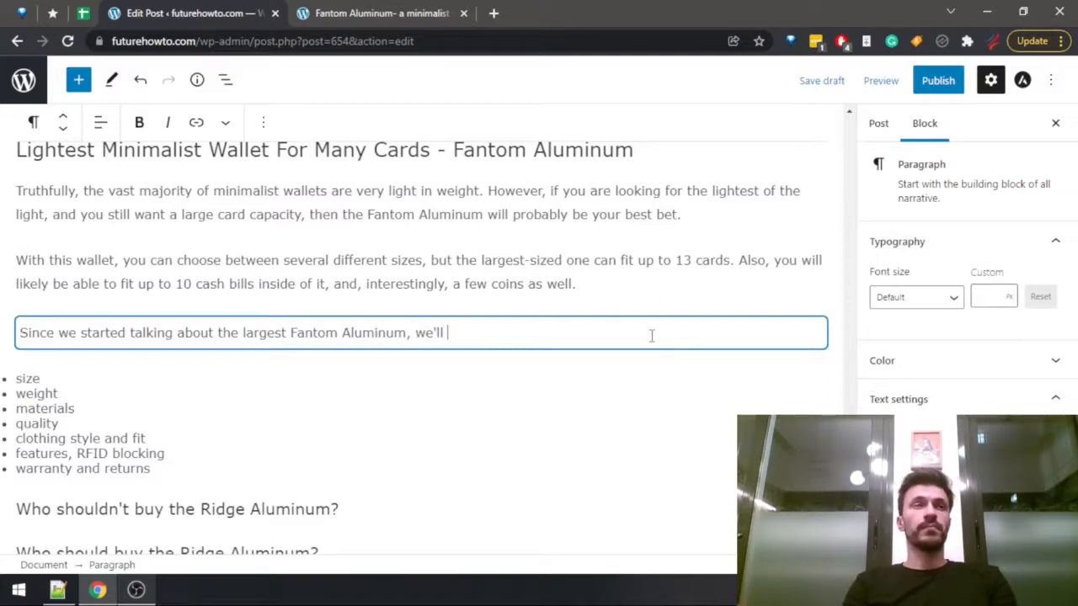
key("ctrl+BackSpace")
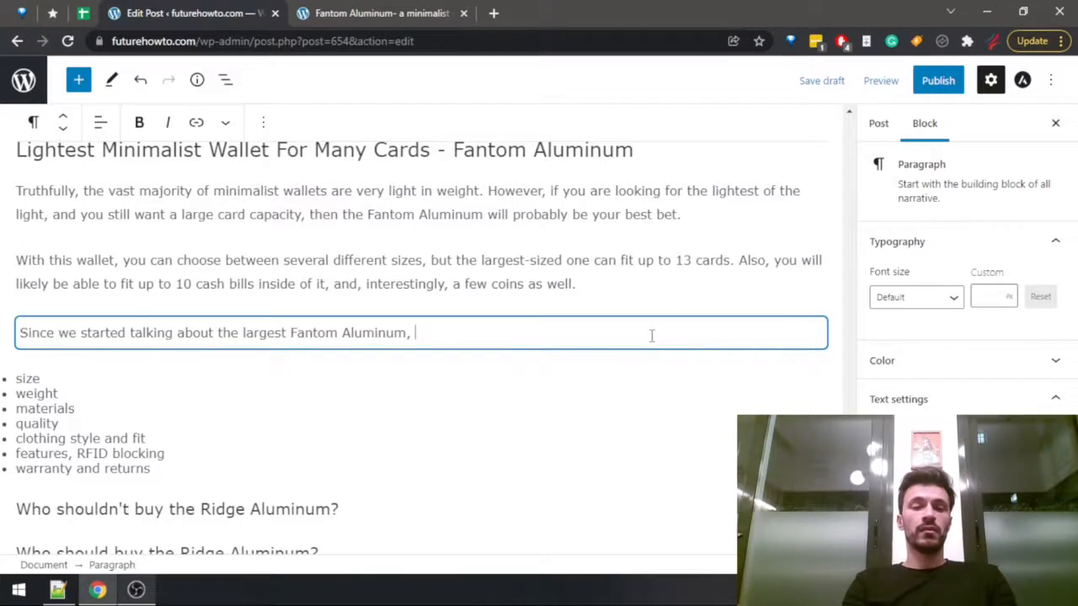
Replace the new paragraph's whole text with "The size of the largest Fantom Aluminum".
key("ctrl+shift+Left")
key("ctrl+shift+Left")
key("ctrl+shift+Left")
key("ctrl+shift+Left")
key("ctrl+shift+Left")
key("ctrl+shift+Left")
key("ctrl+shift+Left")
key("ctrl+shift+Left")
key("ctrl+shift+Left")
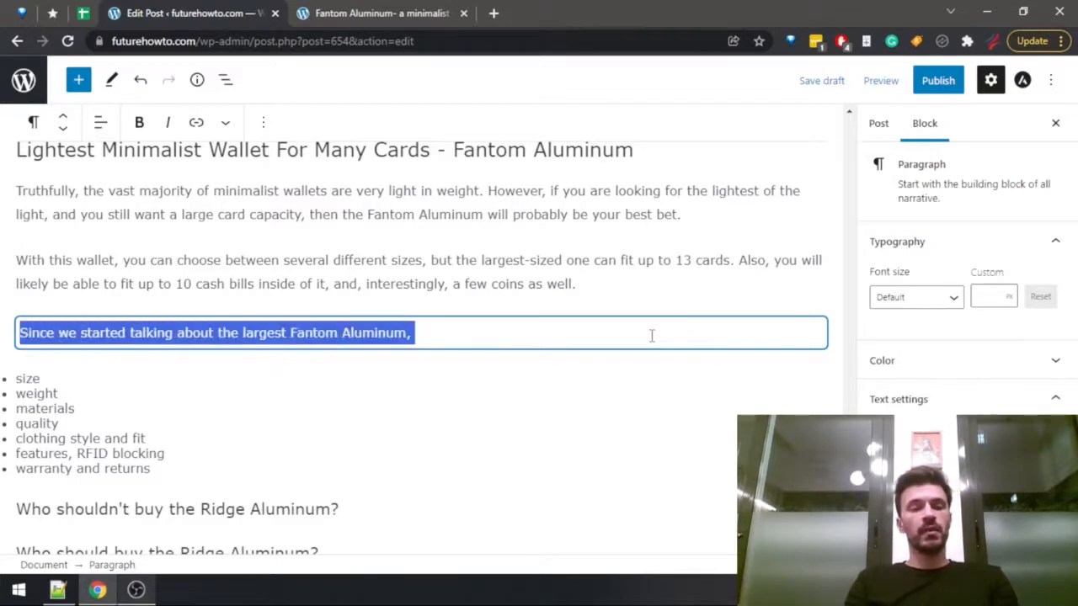
type("The ")
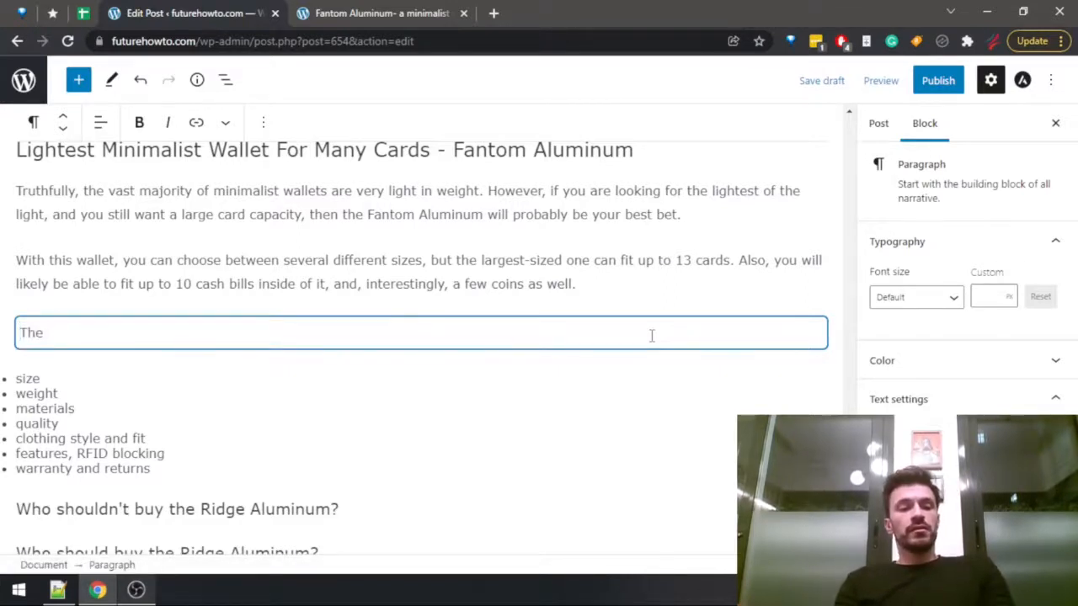
type("size of the l")
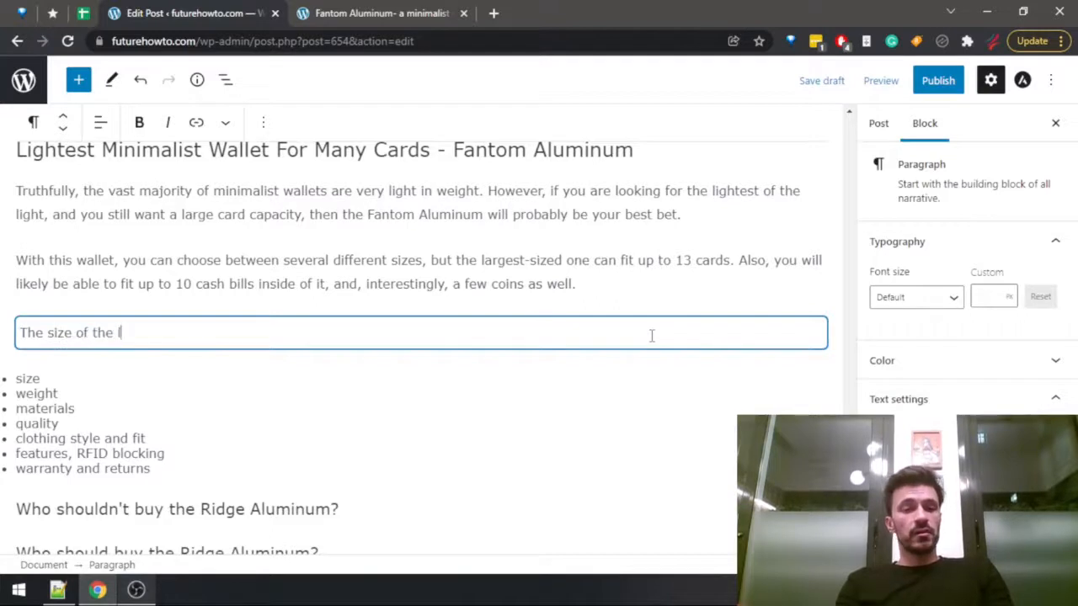
type("argest Fantom Aluminum")
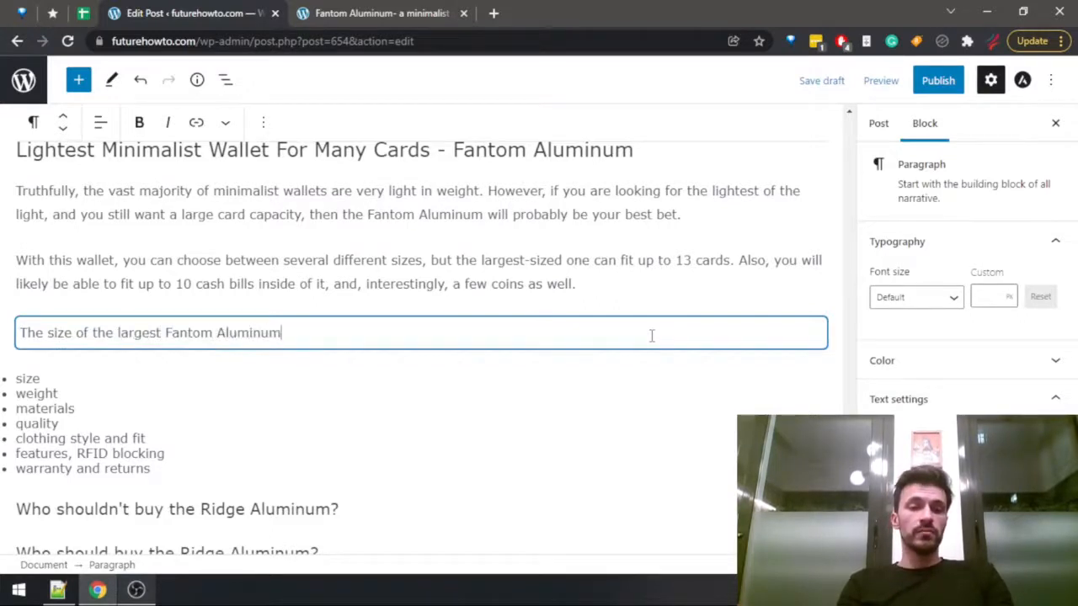
Look up the size and weight of the Fantom Aluminum S 13 in the dimensions table of the existing review.
key("ctrl+Tab")
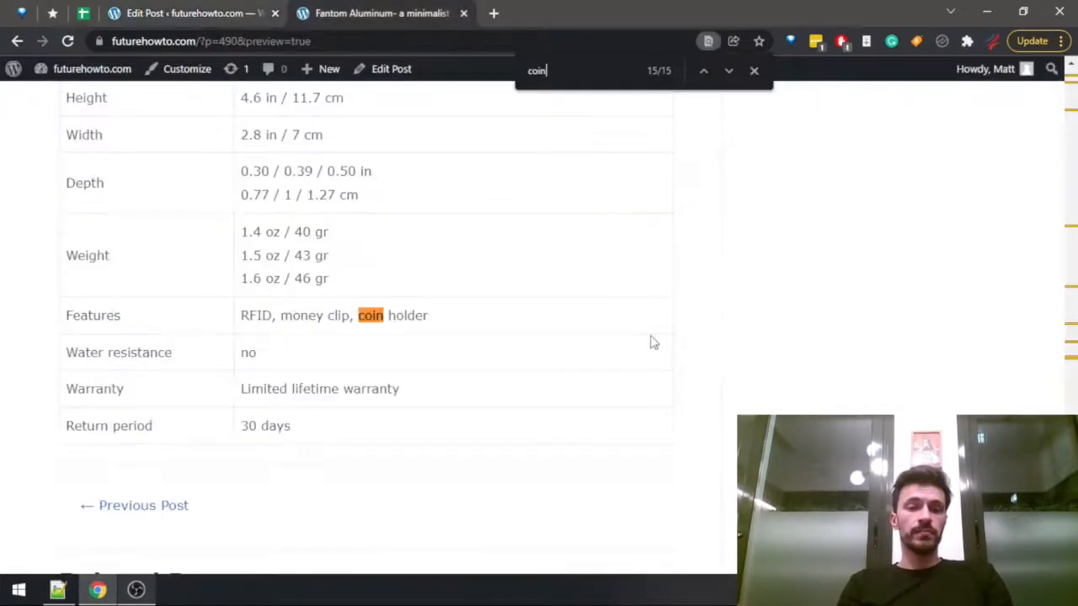
scroll(548, 353, "up", 10)
scroll(473, 360, "up", 15)
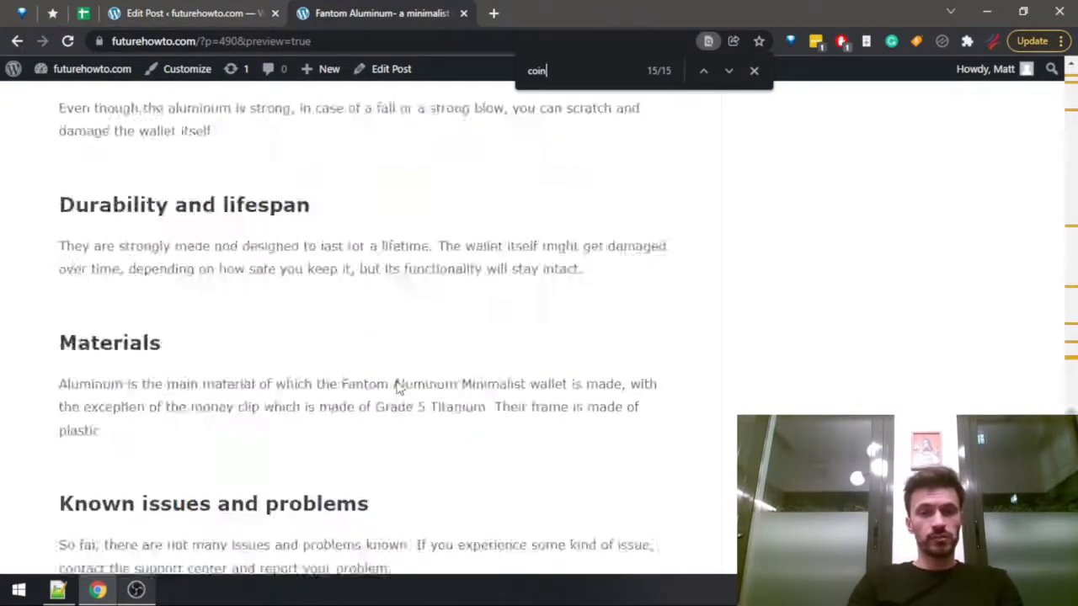
scroll(383, 418, "down", 5)
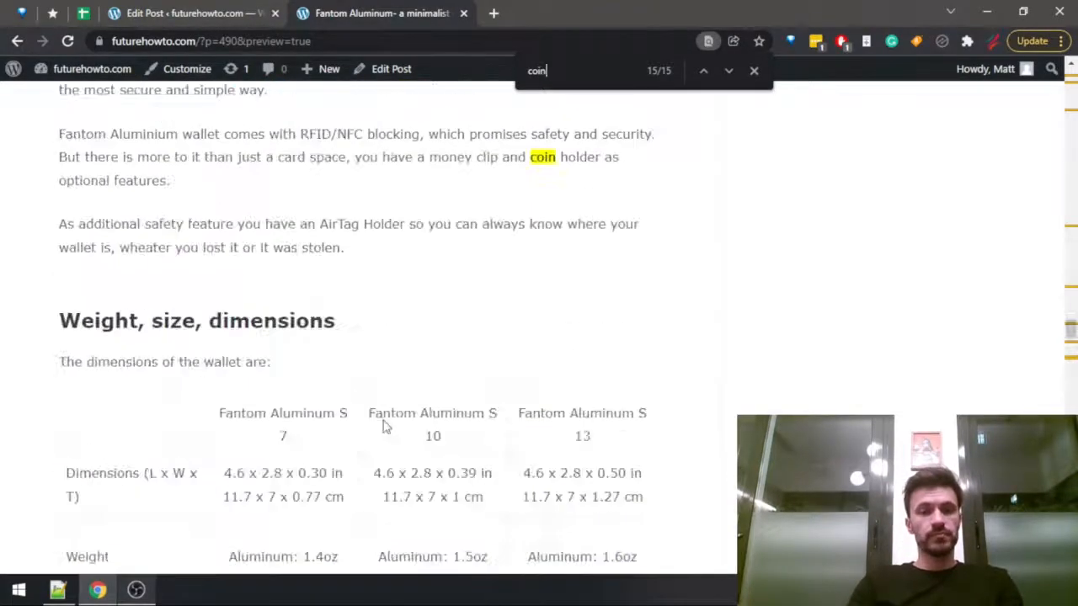
scroll(381, 414, "down", 4)
scroll(432, 313, "up", 2)
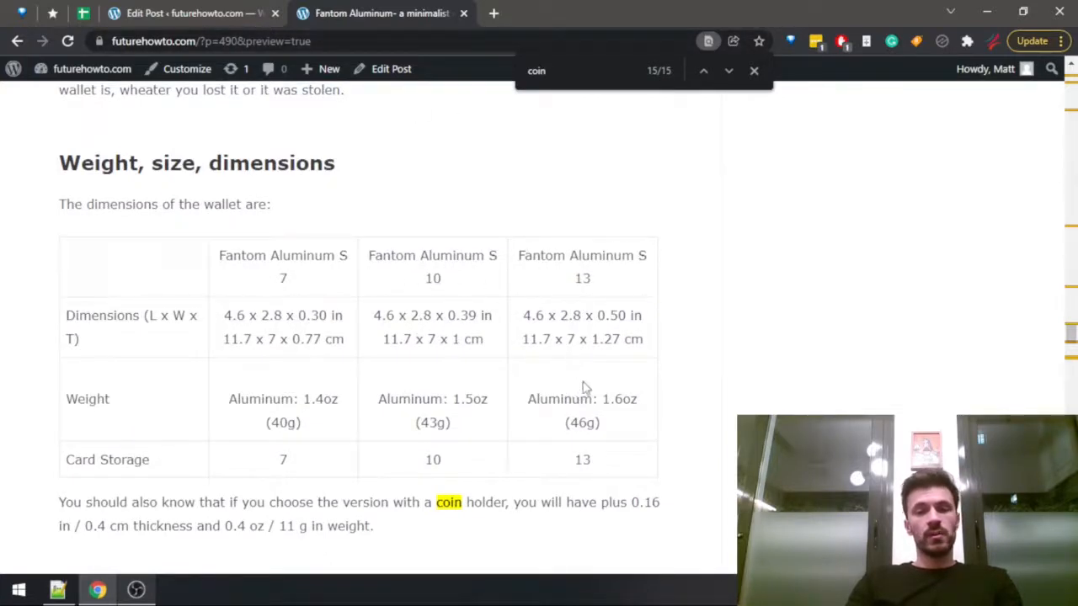
left_click_drag(571, 423, 598, 423)
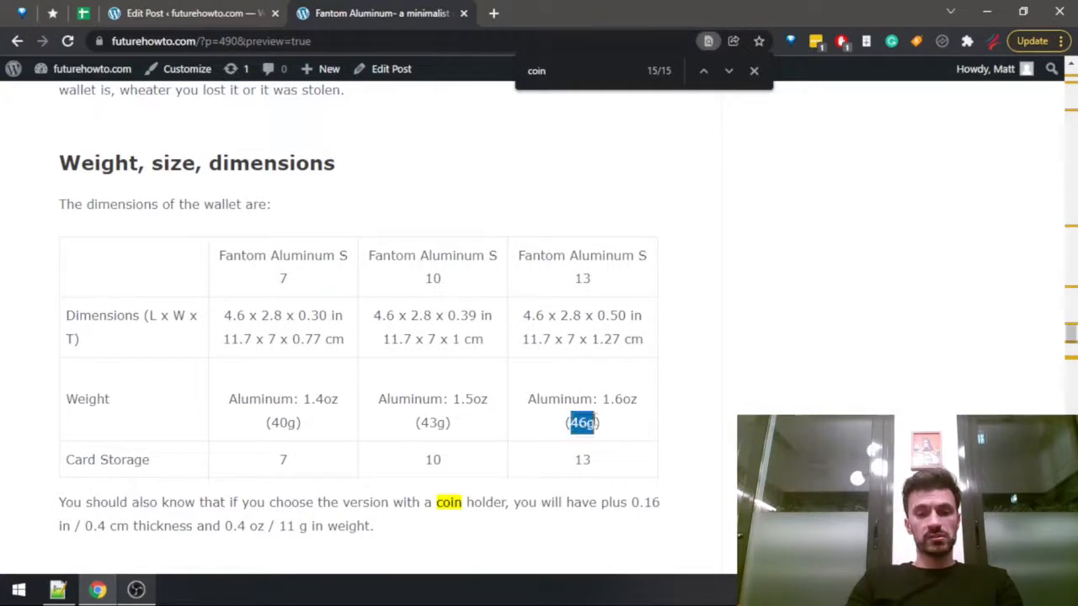
left_click_drag(530, 340, 615, 337)
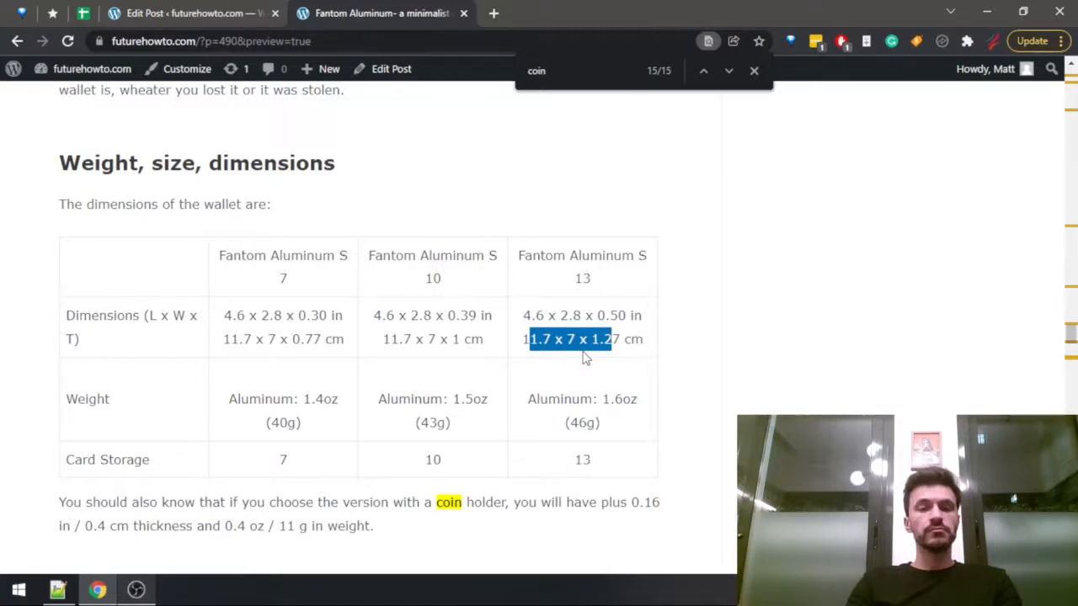
Return to the draft and continue the largest Fantom Aluminum sentence with "is pretty small,".
key("ctrl+shift+Tab")
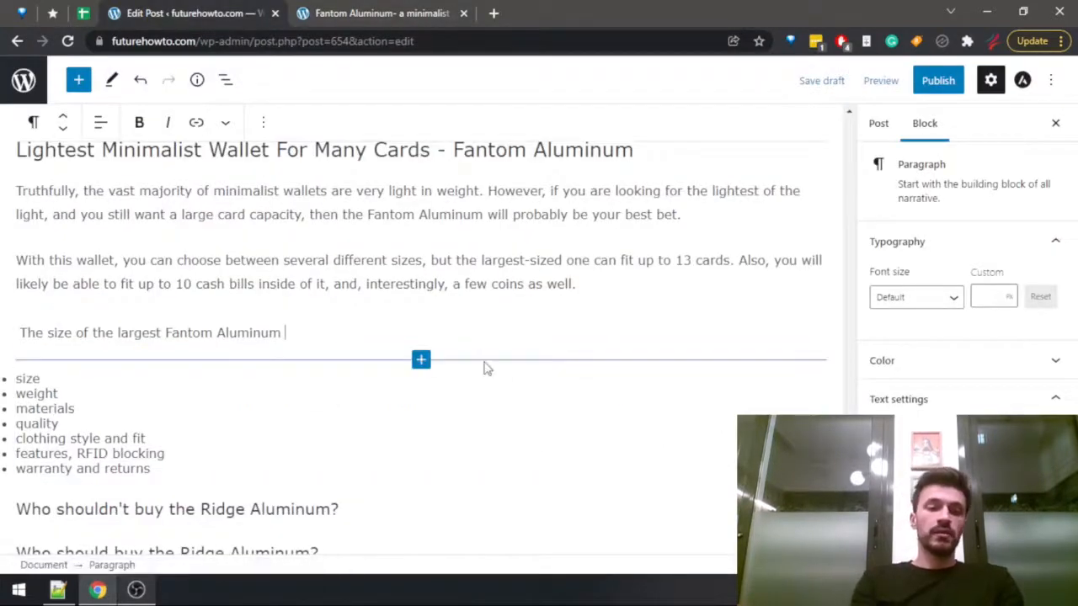
type("is also")
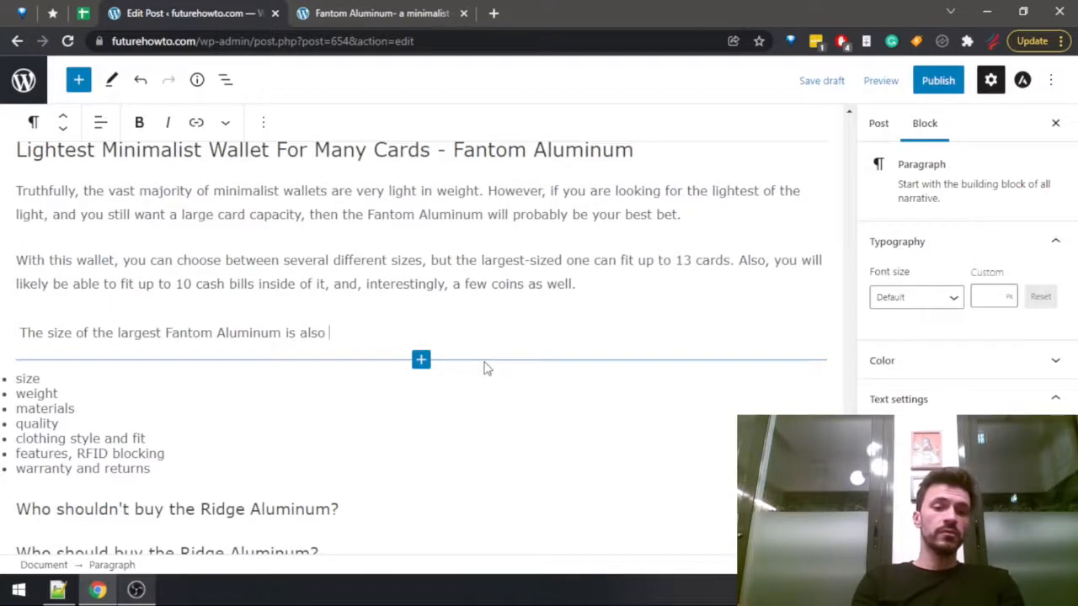
key("BackSpace")
key("BackSpace")
key("BackSpace")
key("BackSpace")
key("BackSpace")
type("pretty smal")
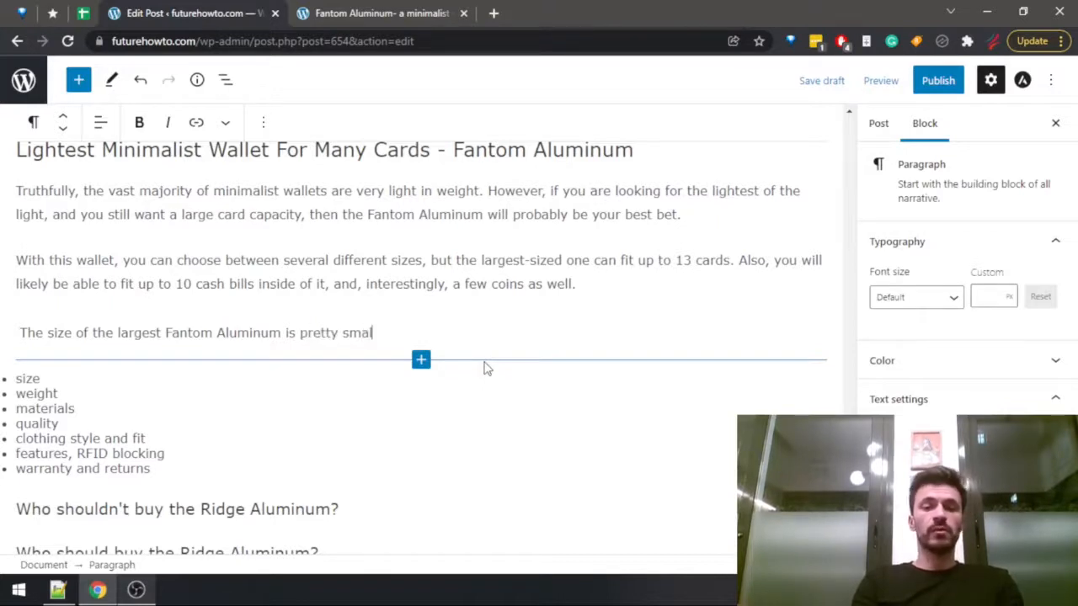
type("l, and t")
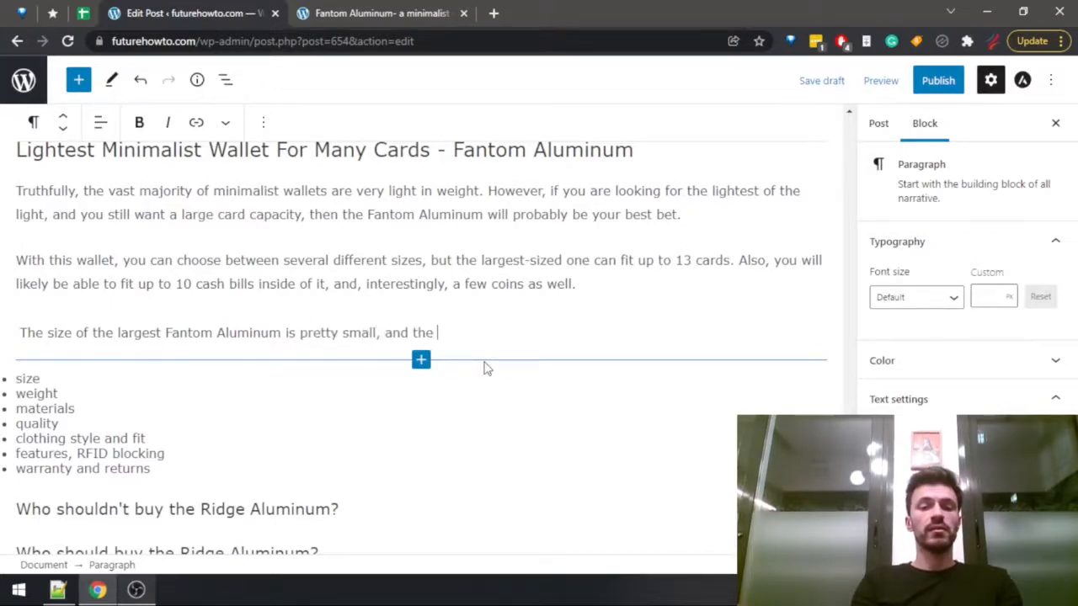
type("he")
Continue the size sentence after "pretty small," with "but as we said before,".
key("BackSpace")
key("BackSpace")
key("BackSpace")
key("BackSpace")
key("BackSpace")
key("BackSpace")
key("BackSpace")
key("BackSpace")
type(", but t")
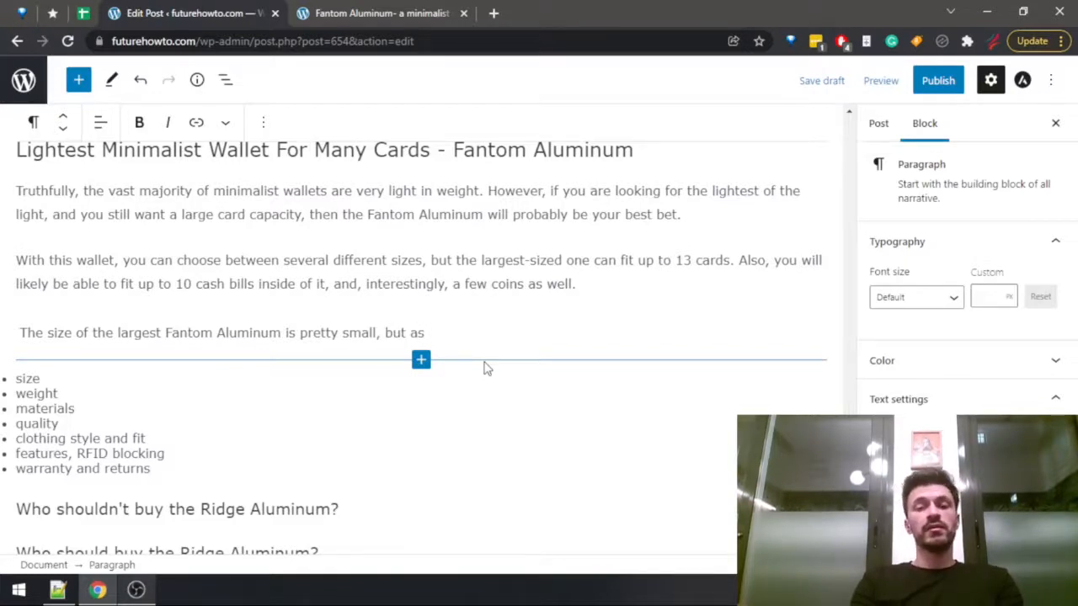
type("we said before, ")
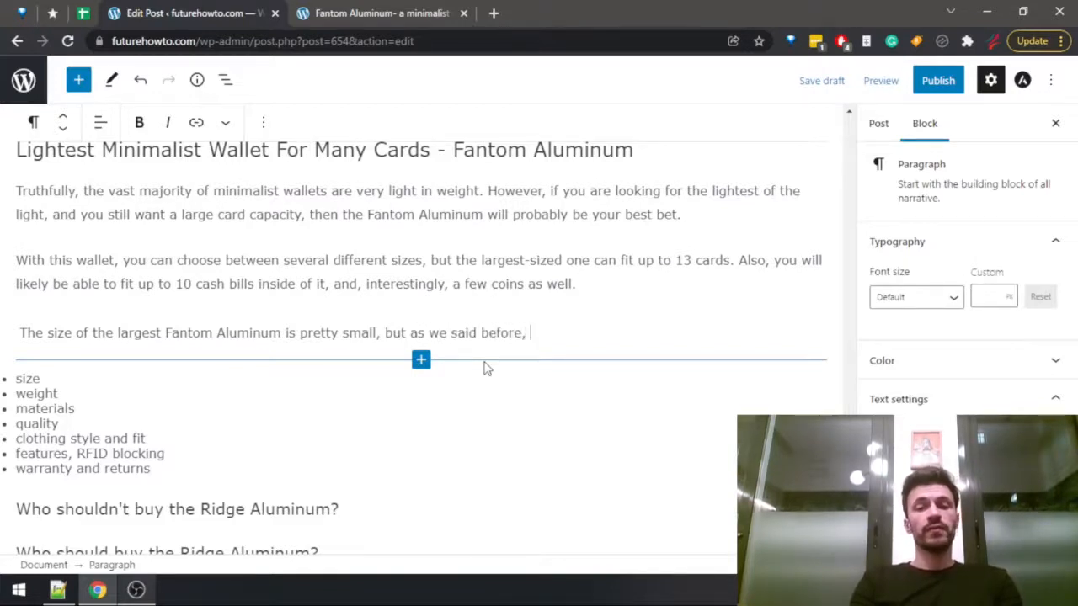
type("the l")
type("light")
Extend the sentence with "the small weight is where this wallet really shines".
key("BackSpace")
key("BackSpace")
key("BackSpace")
key("BackSpace")
key("BackSpace")
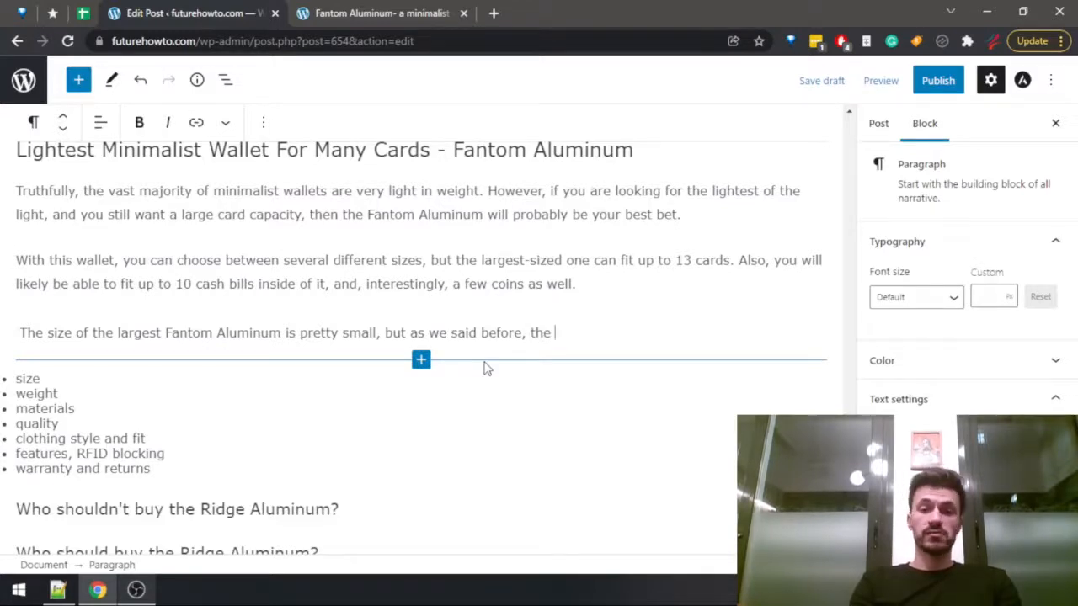
type("small weight is whe")
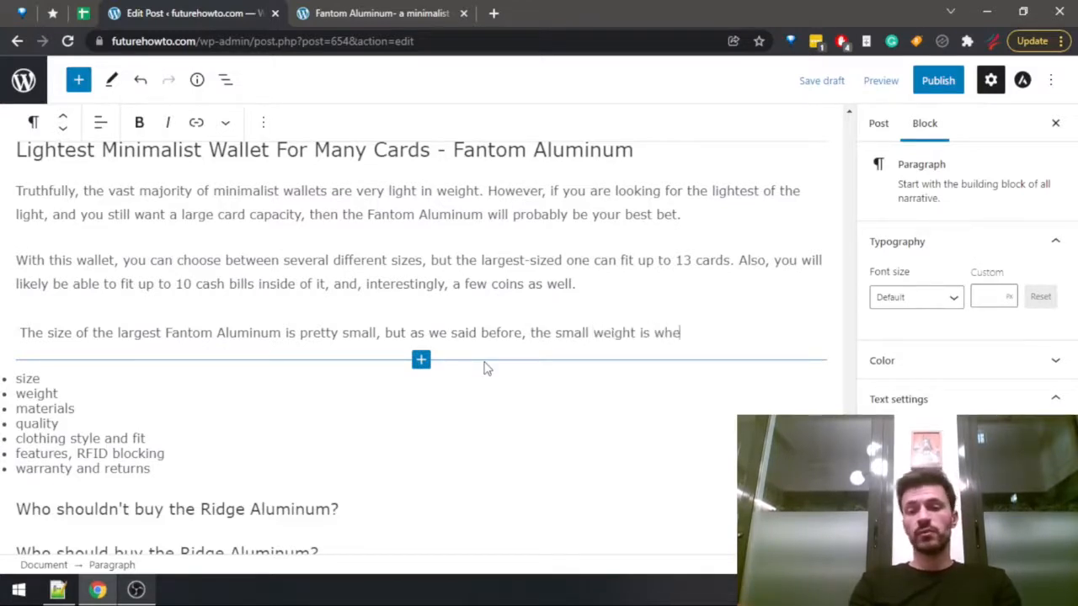
type("re this wallet real")
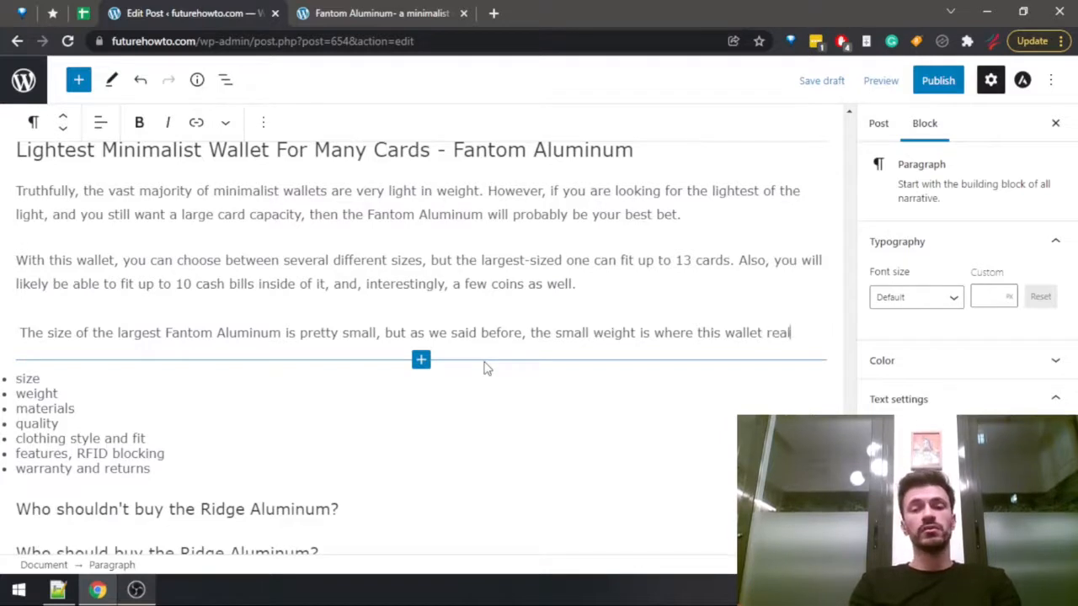
type("ly shines")
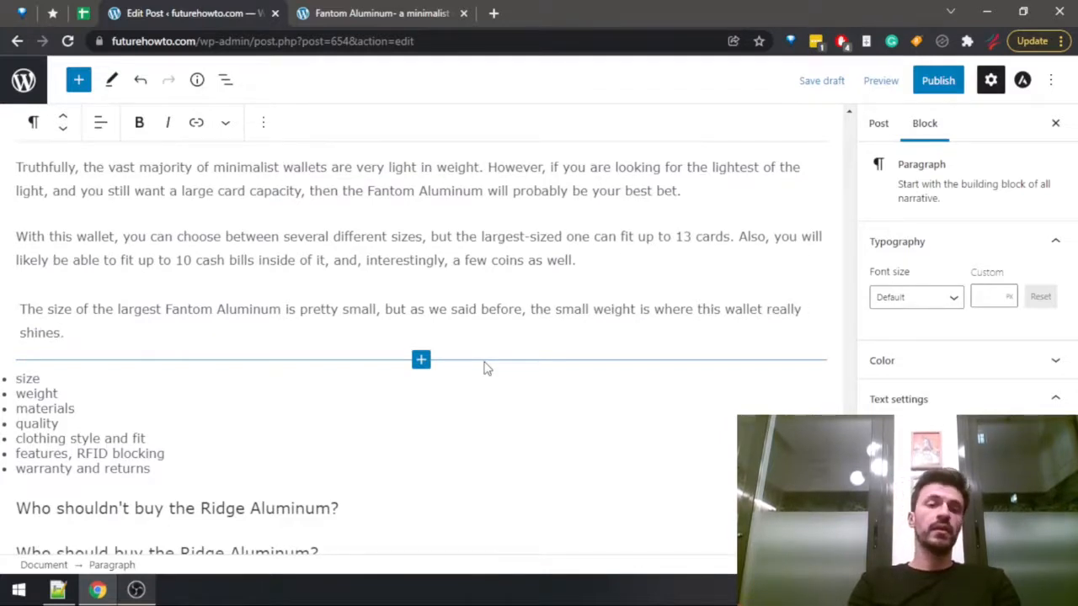
type(".")
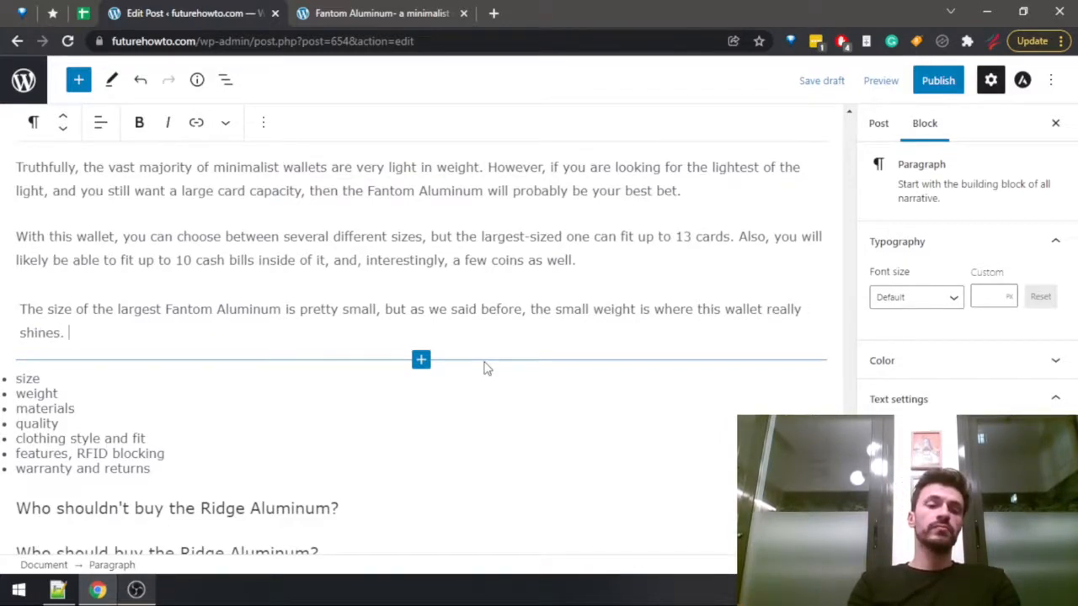
Finish the sentence with ", as it weighs just 46 g for the largest version.", checking the weight in the review.
key("BackSpace")
key("BackSpace")
type(", as it w")
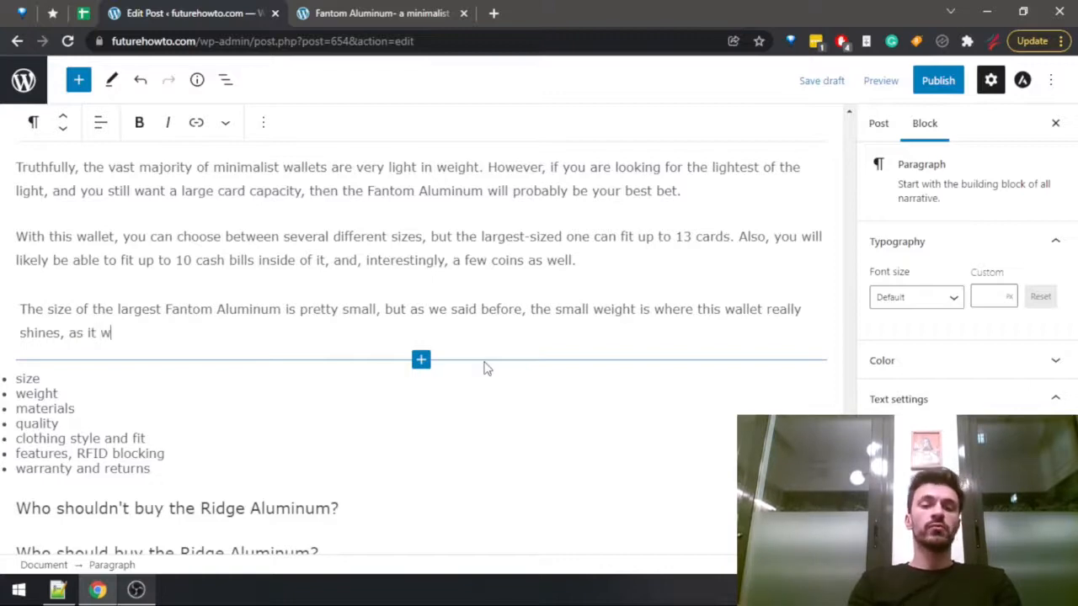
type("eighs only")
key("ctrl+Tab")
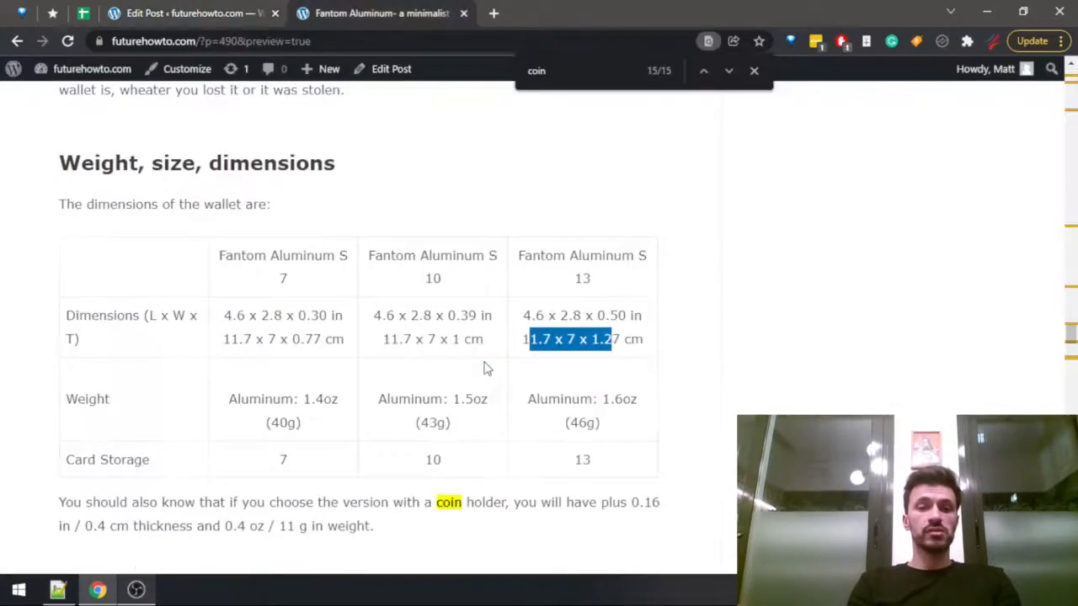
key("ctrl+shift+Tab")
type("46")
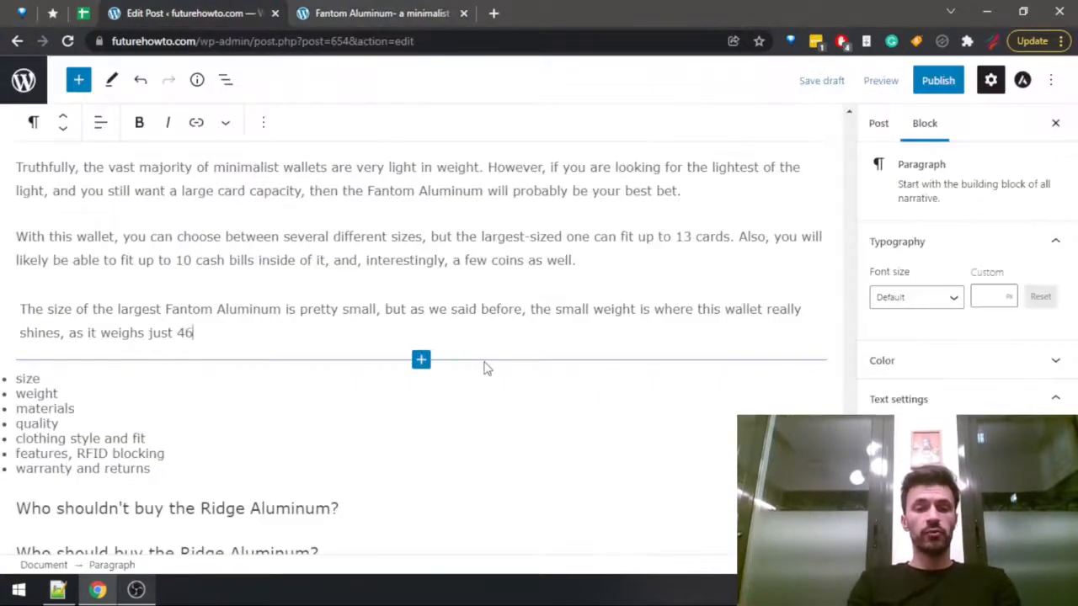
type(" g for the l")
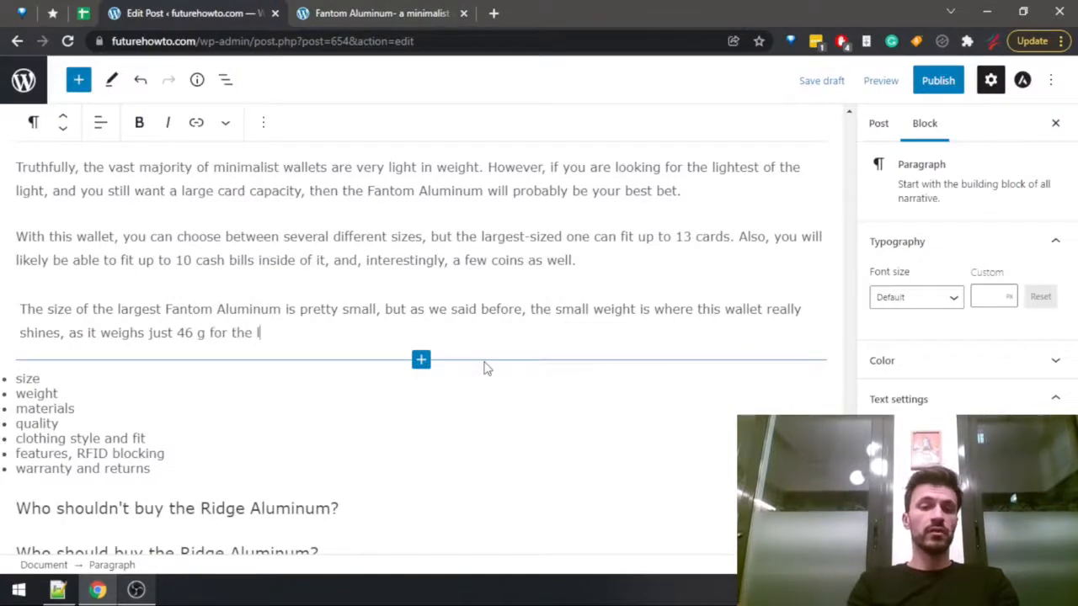
type("argest version.")
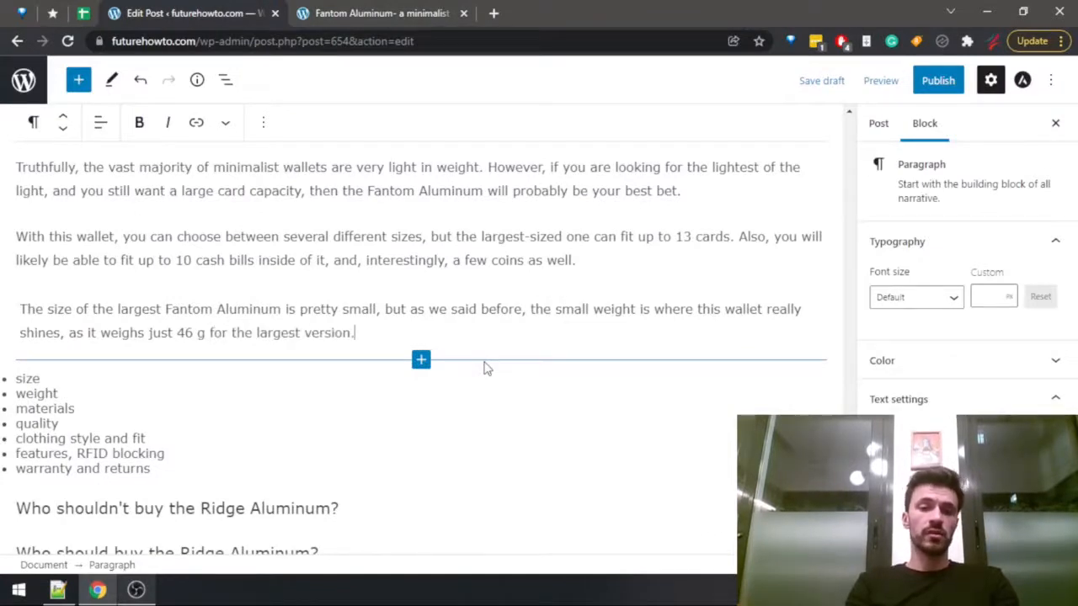
Check the ounce weight in the review and insert "1.6 oz / " before "46 g" in the draft.
key("ctrl+Tab")
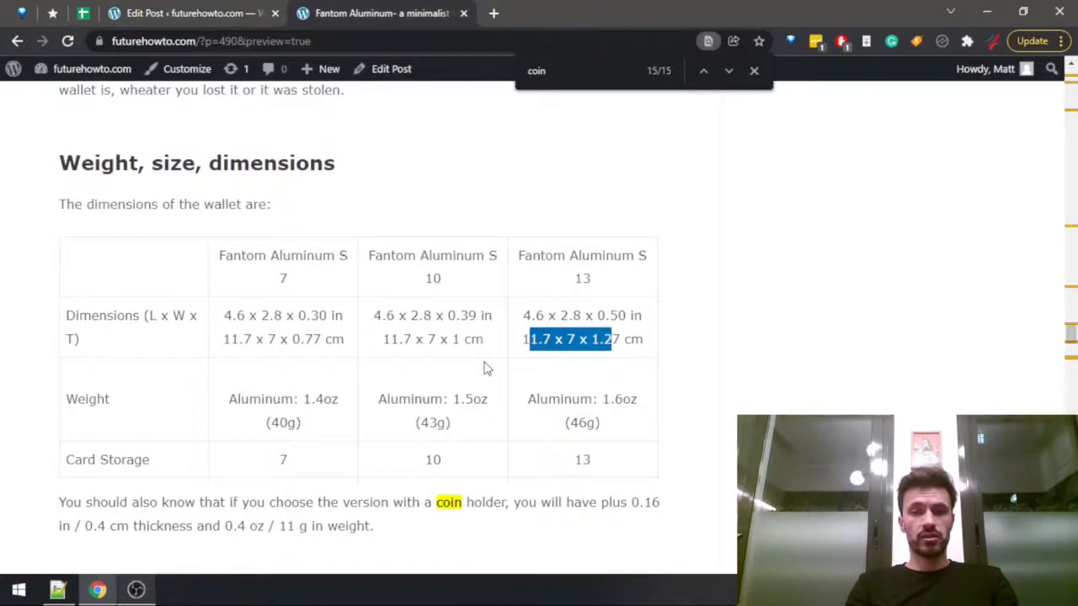
key("ctrl+shift+Tab")
key("ctrl+Left")
key("ctrl+Left")
key("ctrl+Left")
key("ctrl+Left")
key("ctrl+Left")
key("ctrl+Left")
key("ctrl+Left")
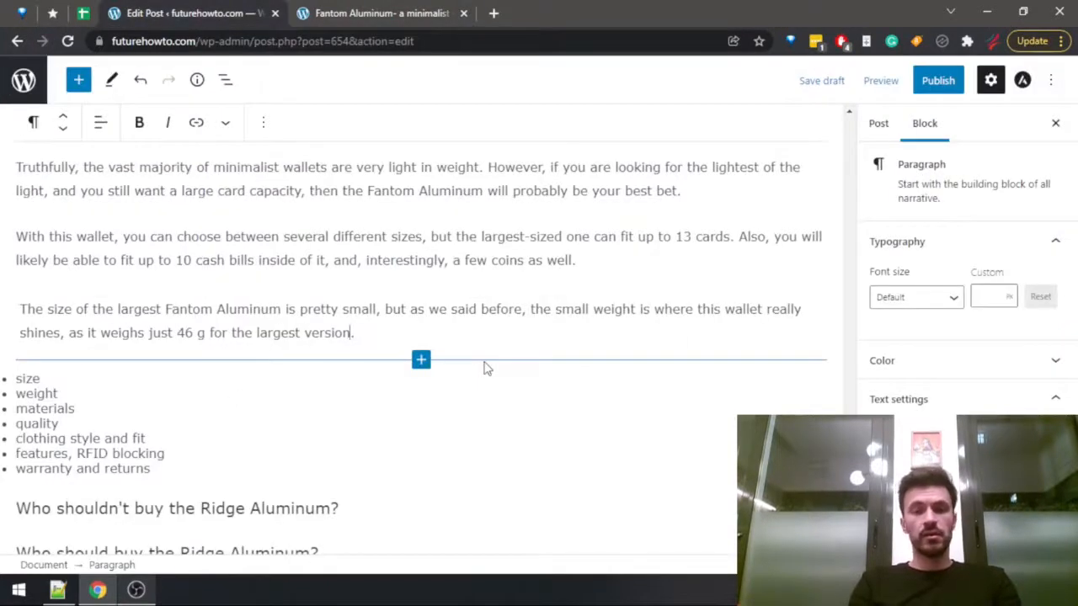
type("1.6 oz")
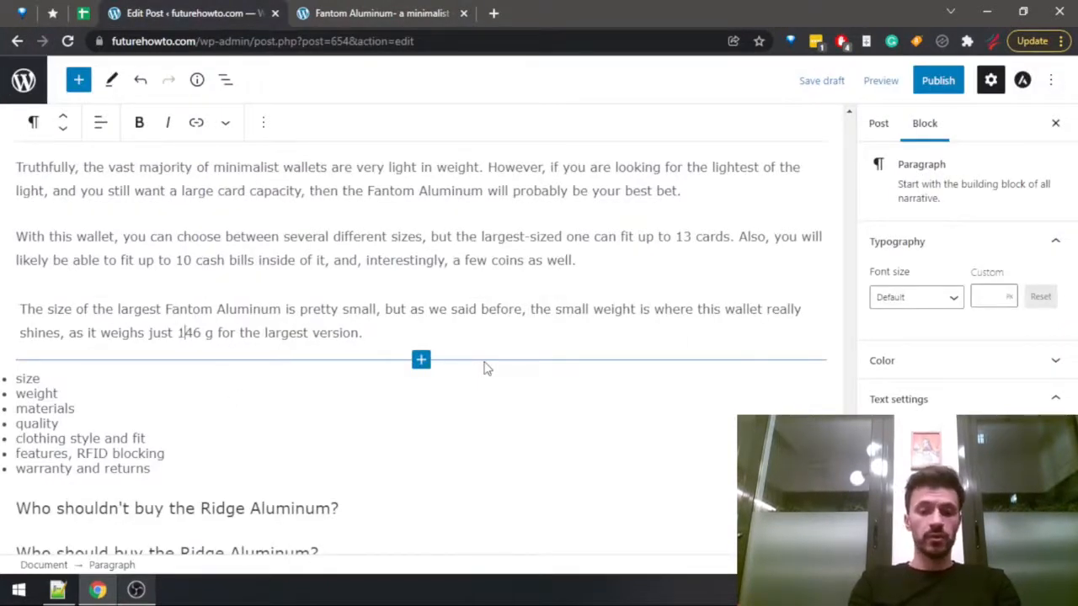
type(" /")
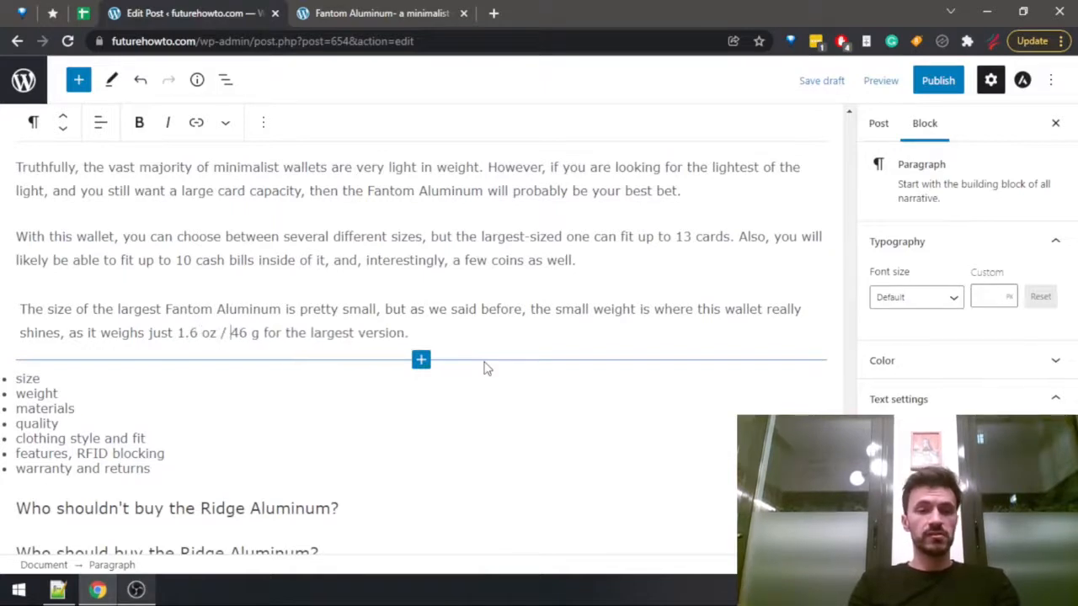
Delete the size and weight items from the bullet list and open a new paragraph above it with "As the name suggests".
key("Up")
key("Down")
key("Down")
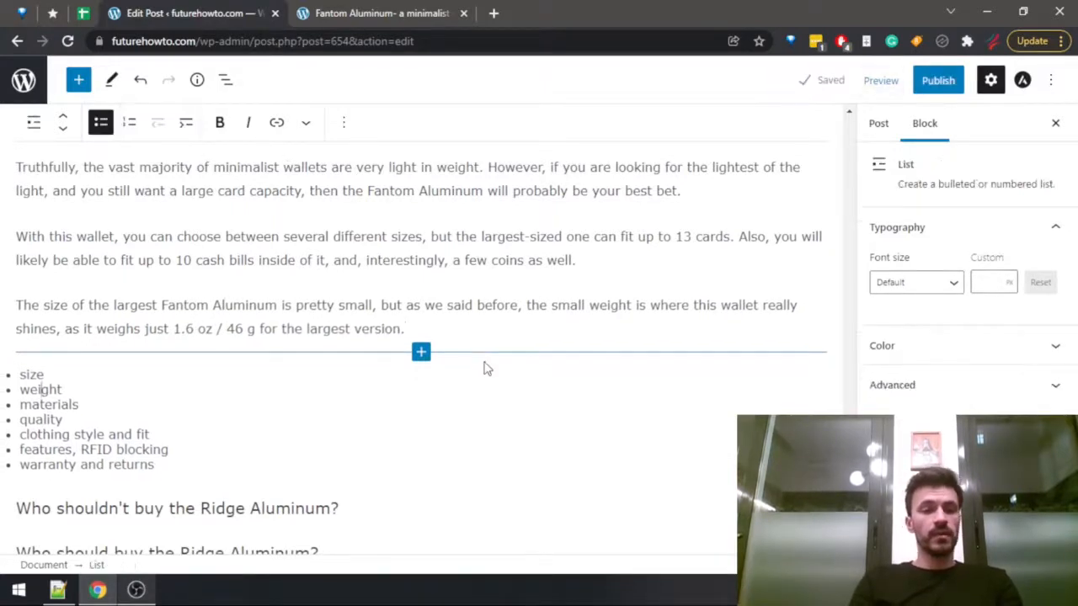
key("shift+Up")
key("shift+Home")
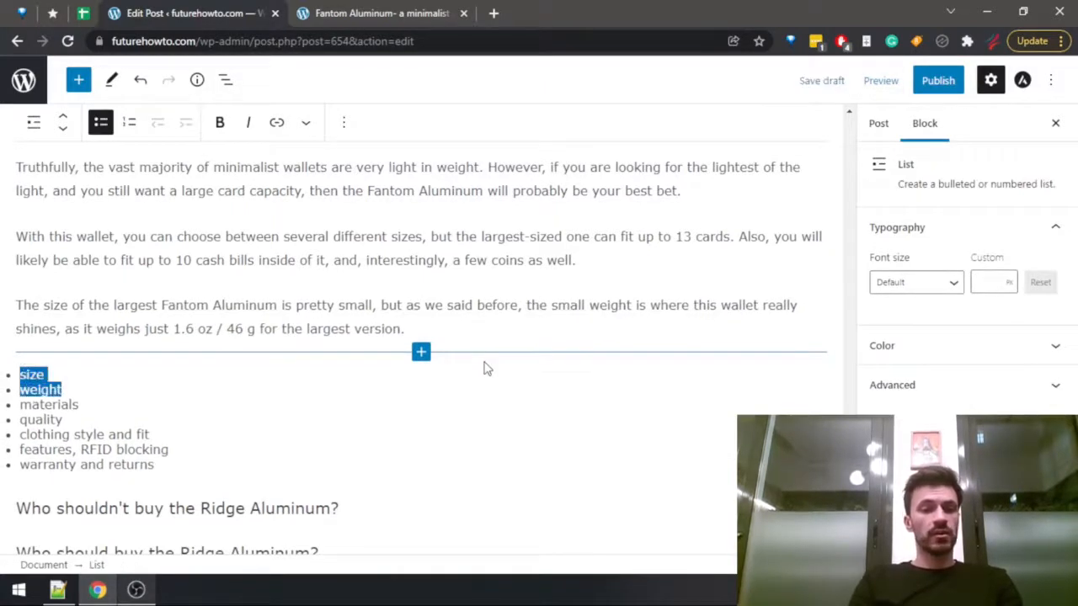
key("BackSpace")
key("Return")
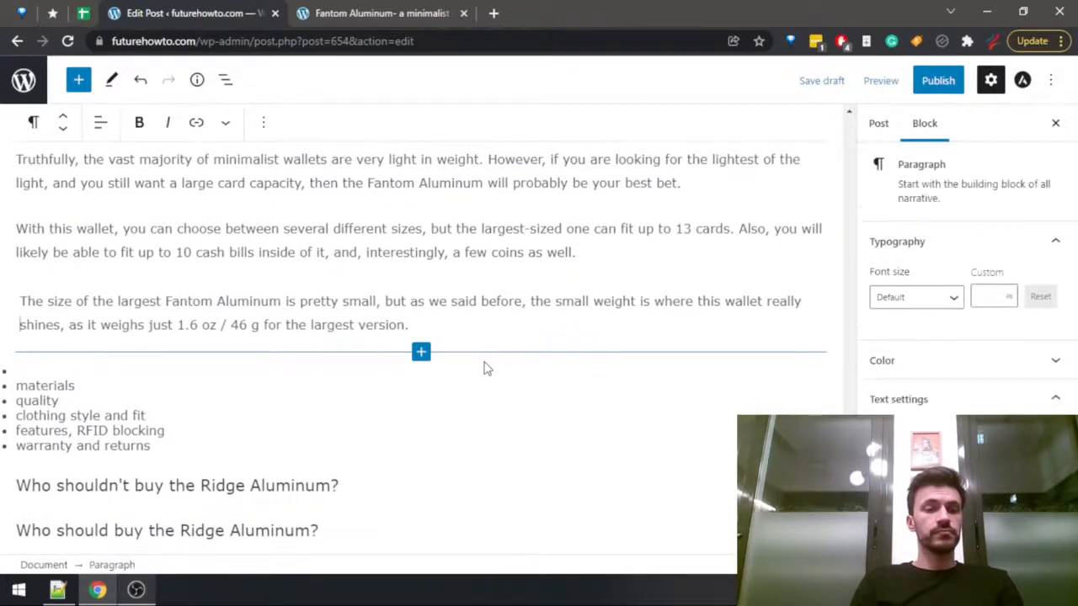
type("As the name suggests")
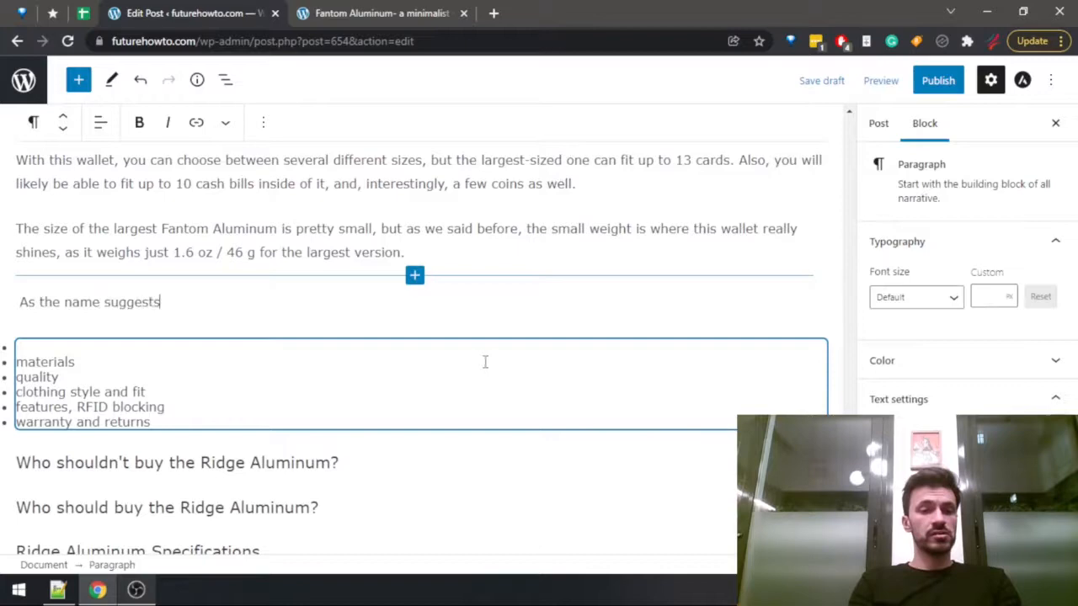
Search the existing Fantom Aluminum review for "carbon" and go through the matches about carbon fiber.
key("ctrl+Tab")
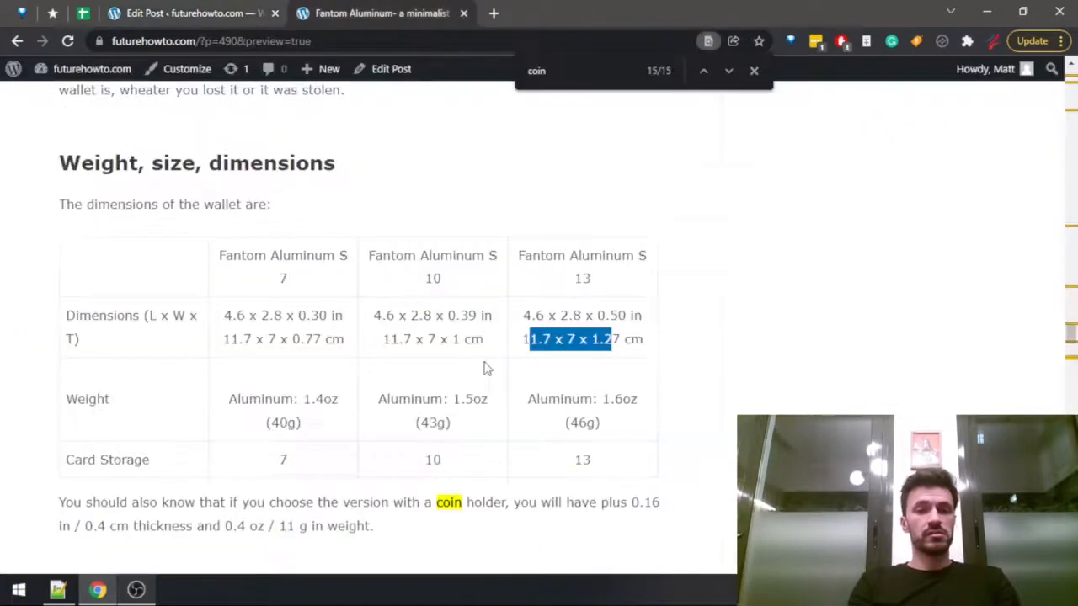
key("ctrl+f")
type("carbo")
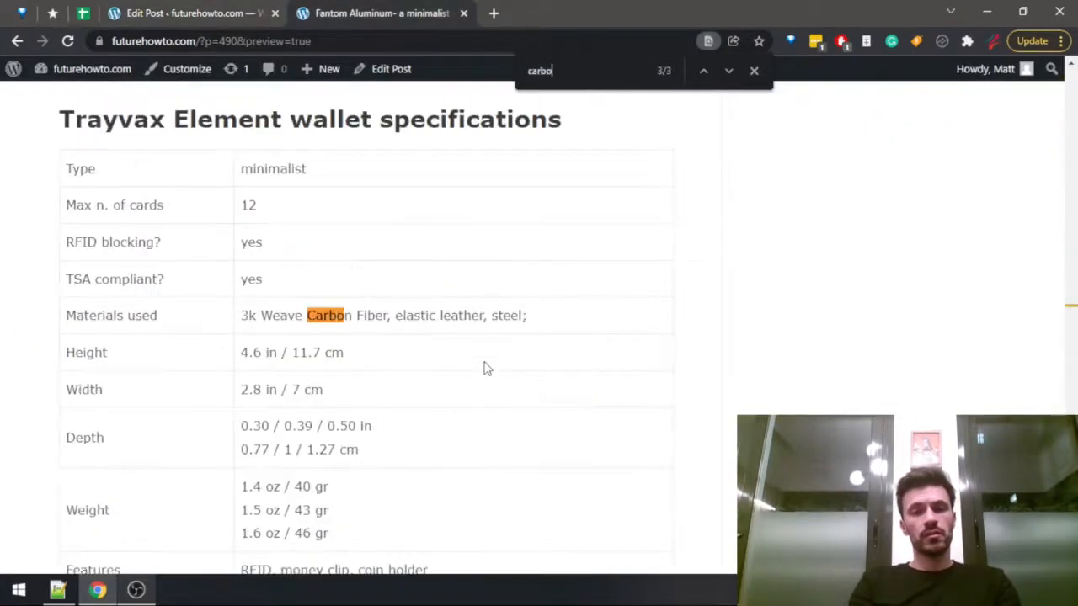
type("n")
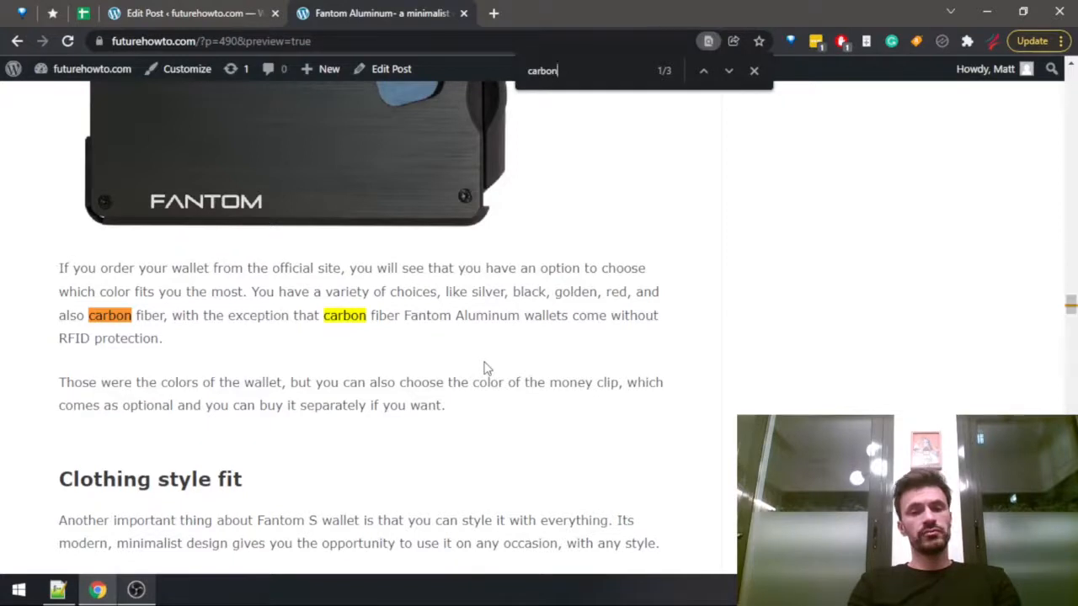
key("Return")
key("Return")
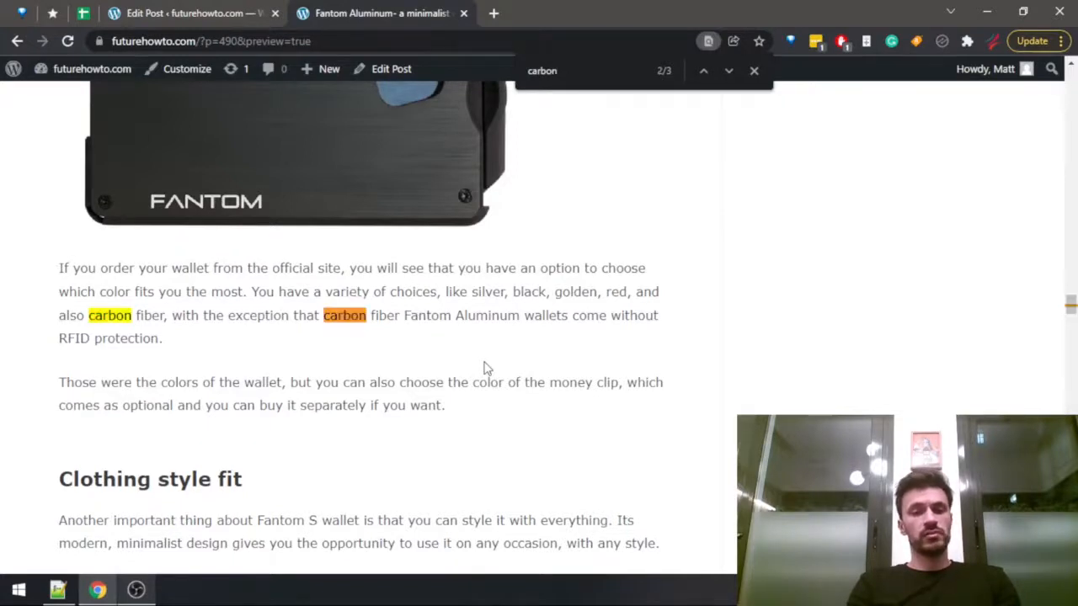
key("Return")
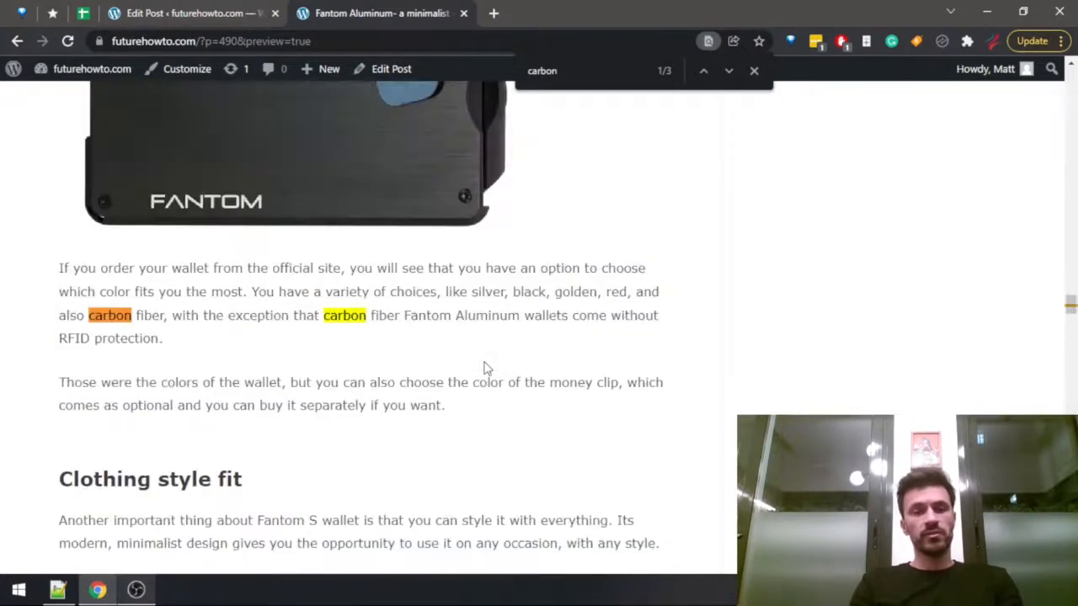
Return from the review to the draft and continue the materials sentence with "the wallet is made from aluminum primarily,".
scroll(482, 371, "up", 4)
scroll(482, 371, "down", 2)
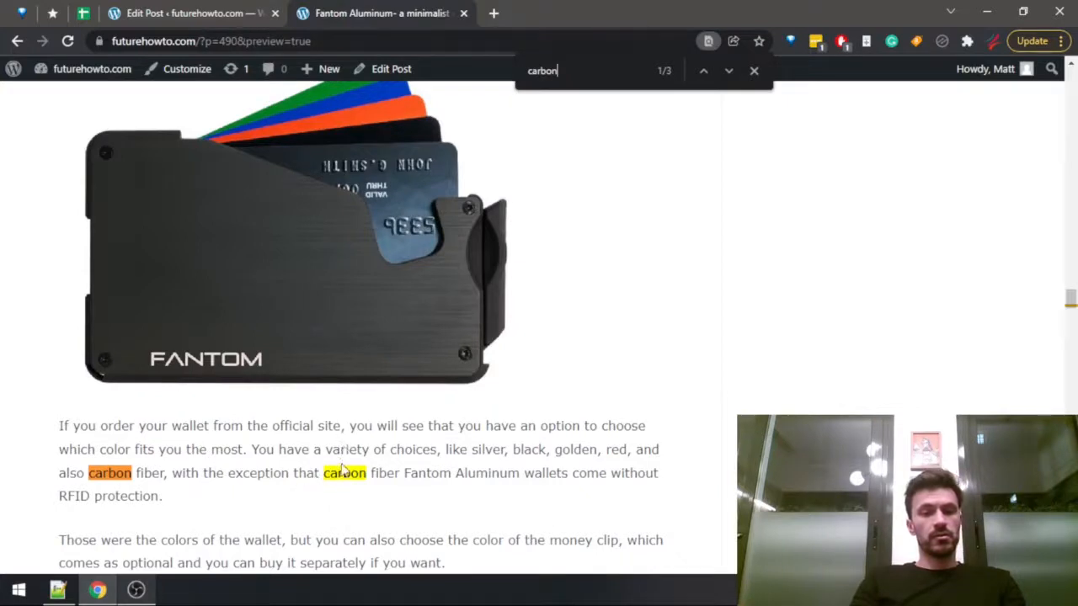
key("ctrl+shift+Tab")
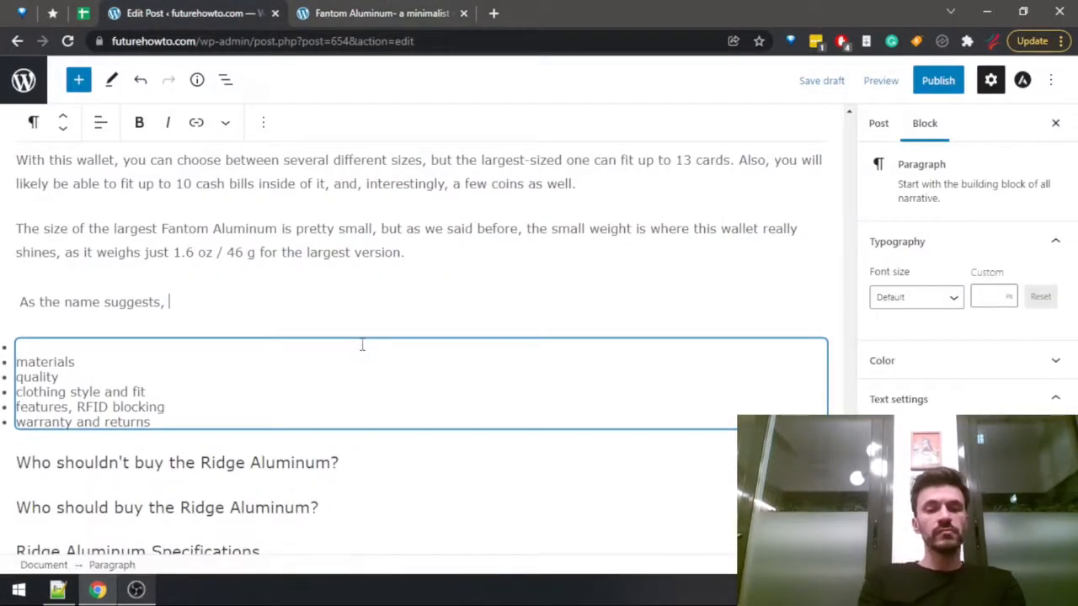
type("the ")
type("wallet is ")
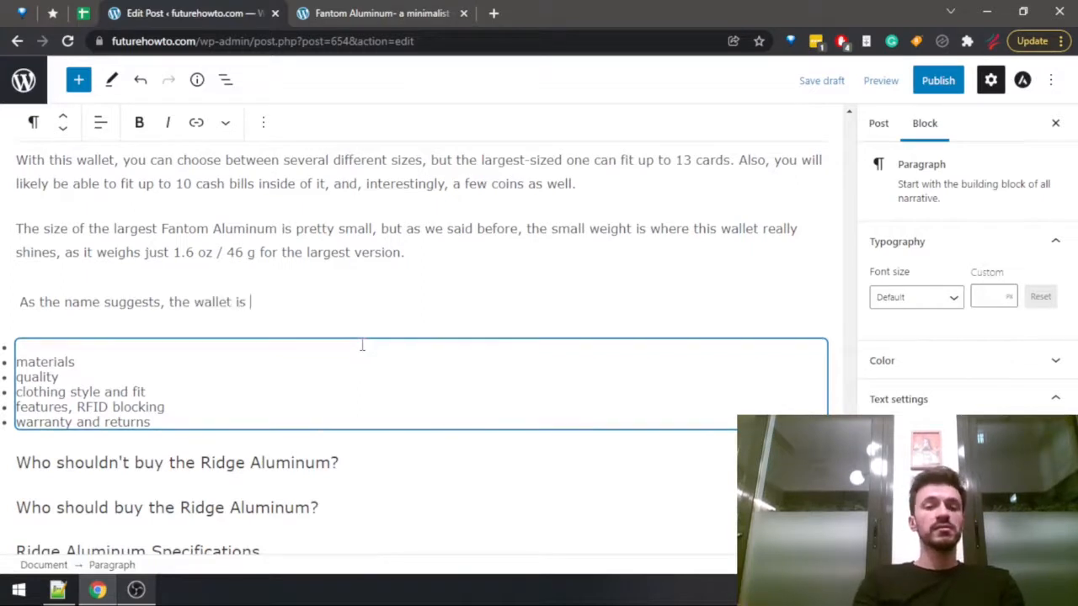
type("made from alumi")
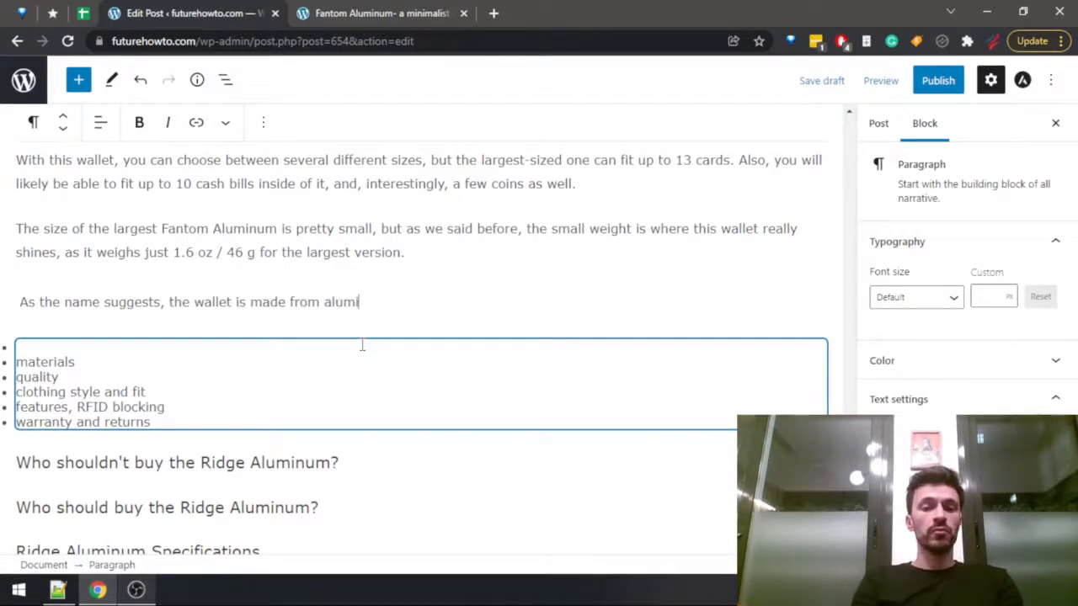
type("num primarily,")
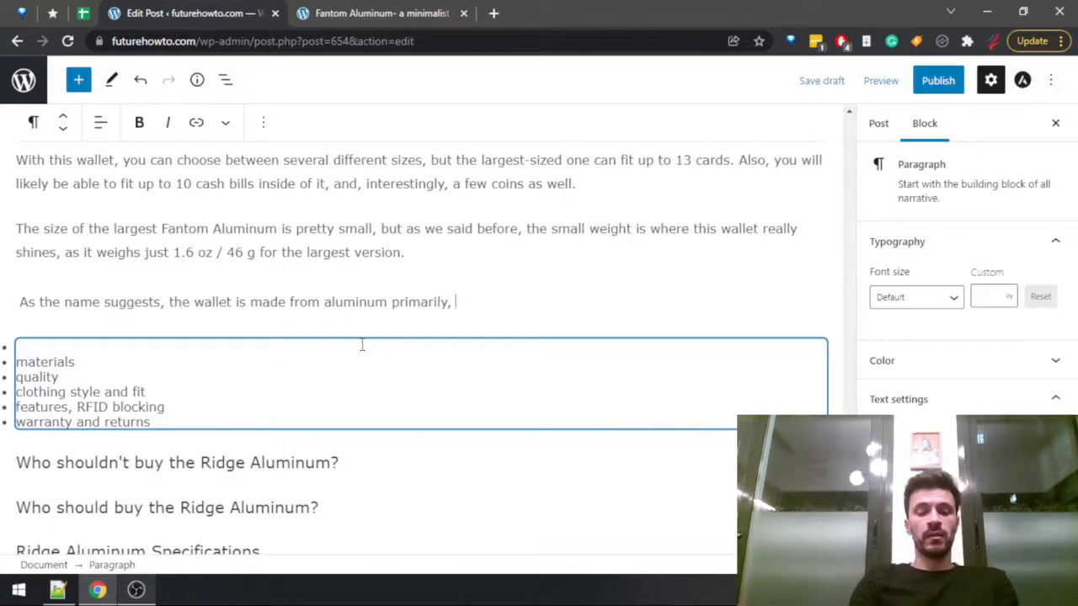
Complete the materials sentence with "but some variants of it can even have carbon fiber".
type("but some var")
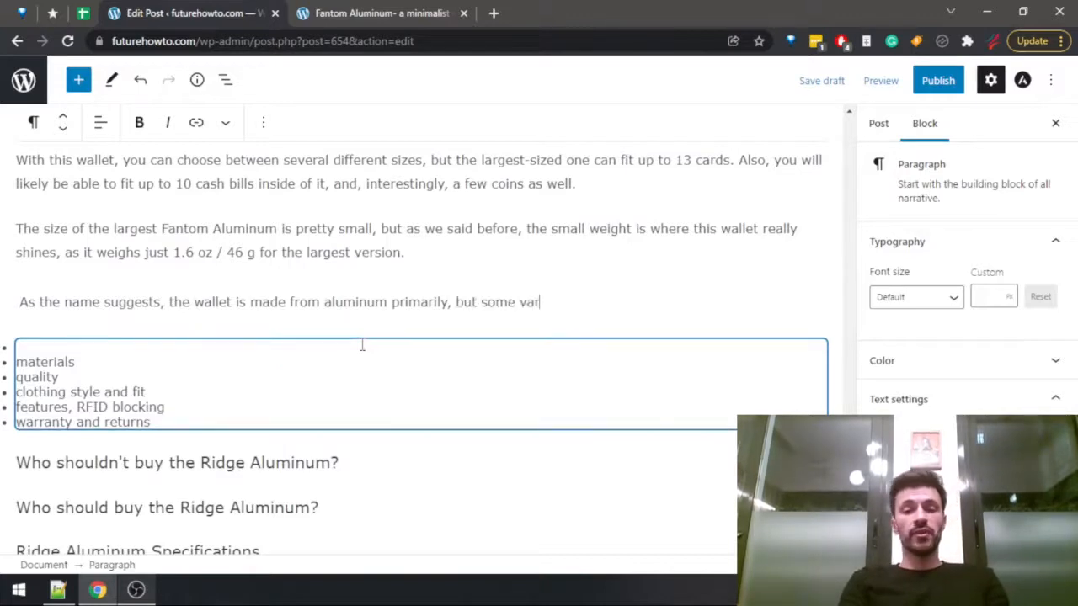
type("iants of it can")
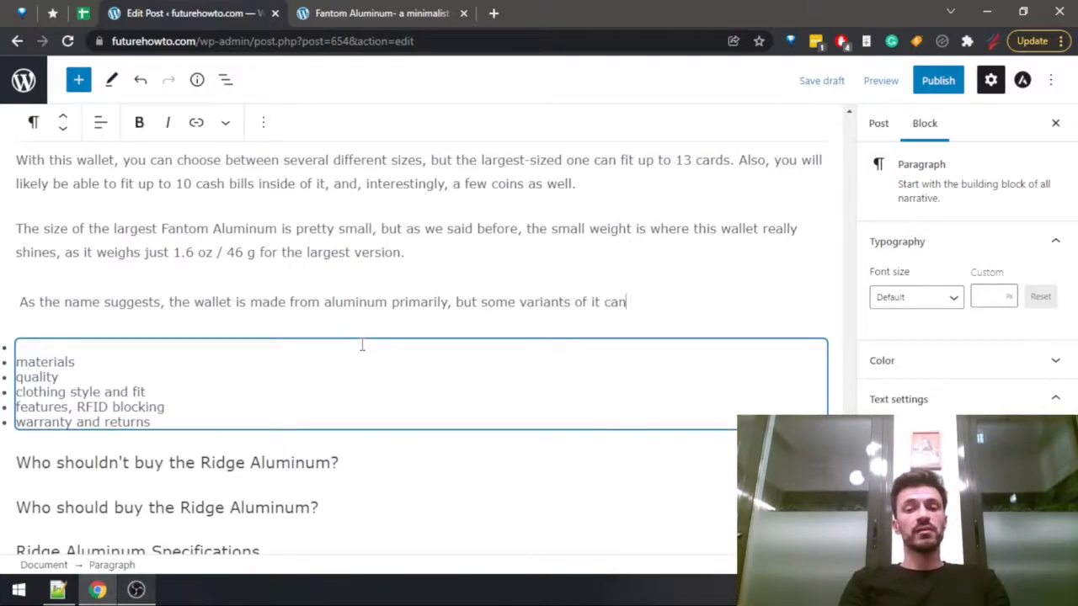
type(" even have ")
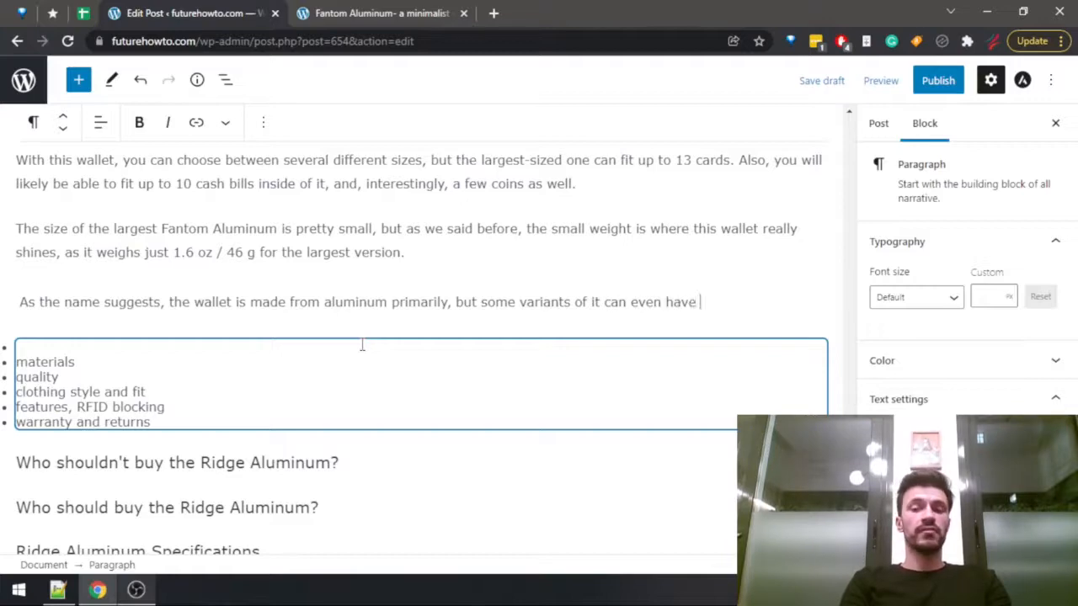
type("carbon fiber")
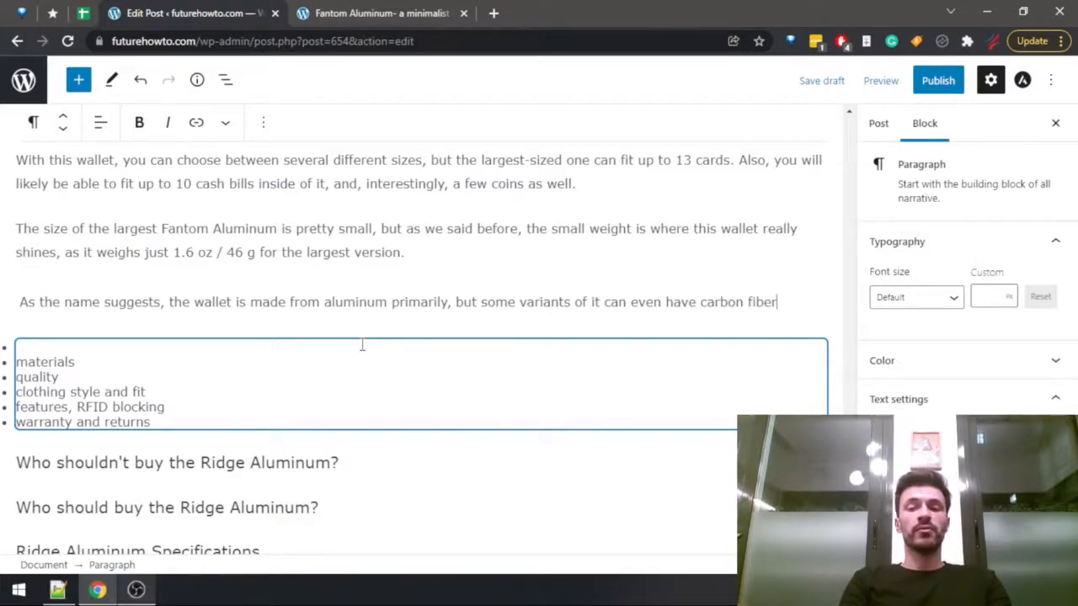
Search the Fantom Aluminum review for "material" and read its Materials section.
key("ctrl+Tab")
key("ctrl+a")
type("material")
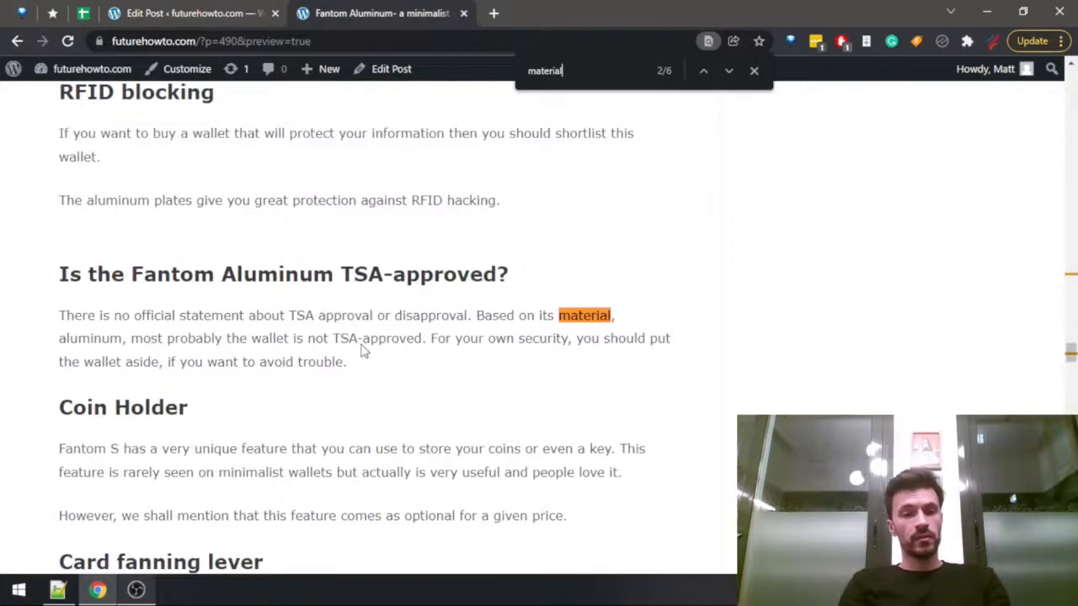
key("Return")
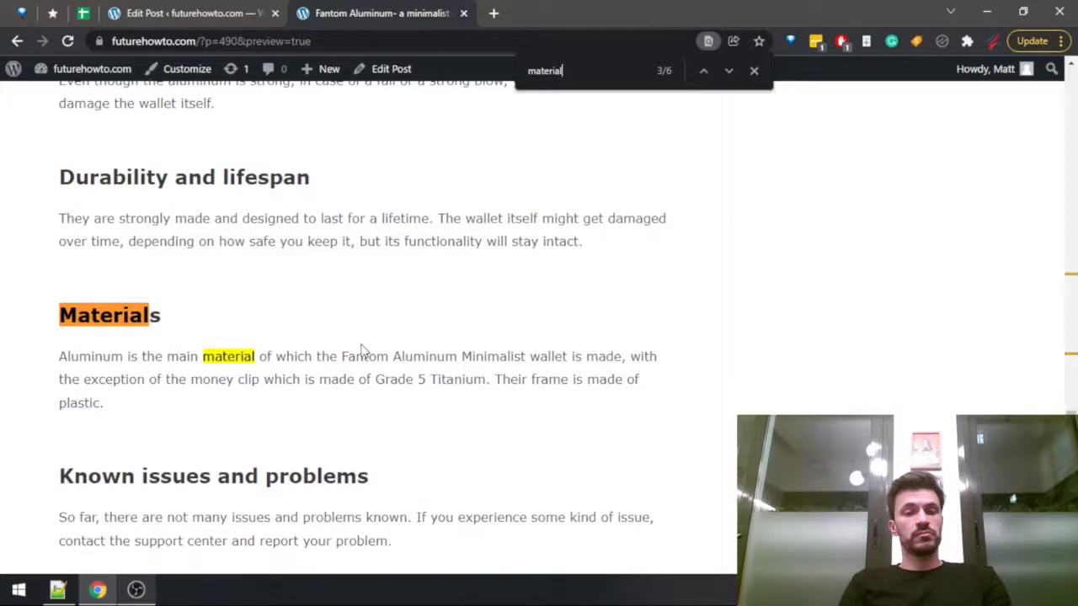
In the draft, insert "and it also has some plastic as well," after "aluminum primarily,".
key("ctrl+shift+Tab")
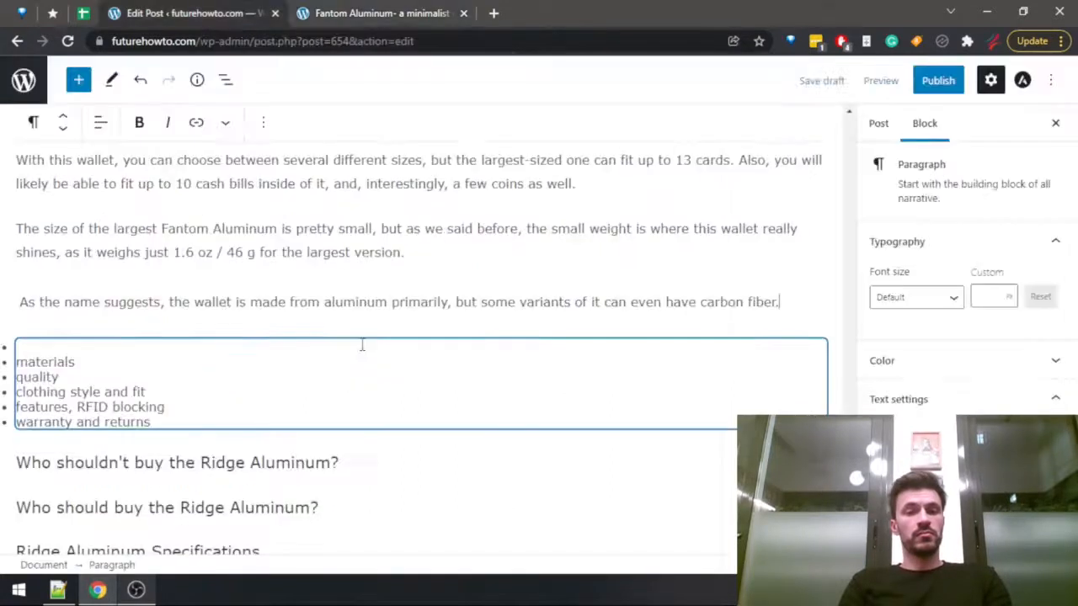
left_click(451, 302)
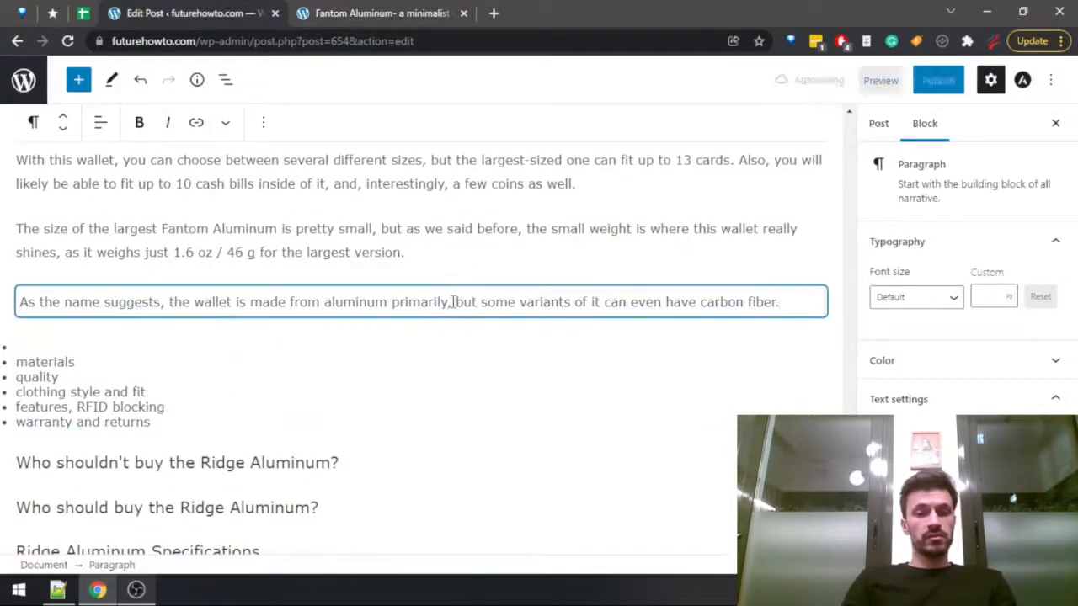
type("and it ")
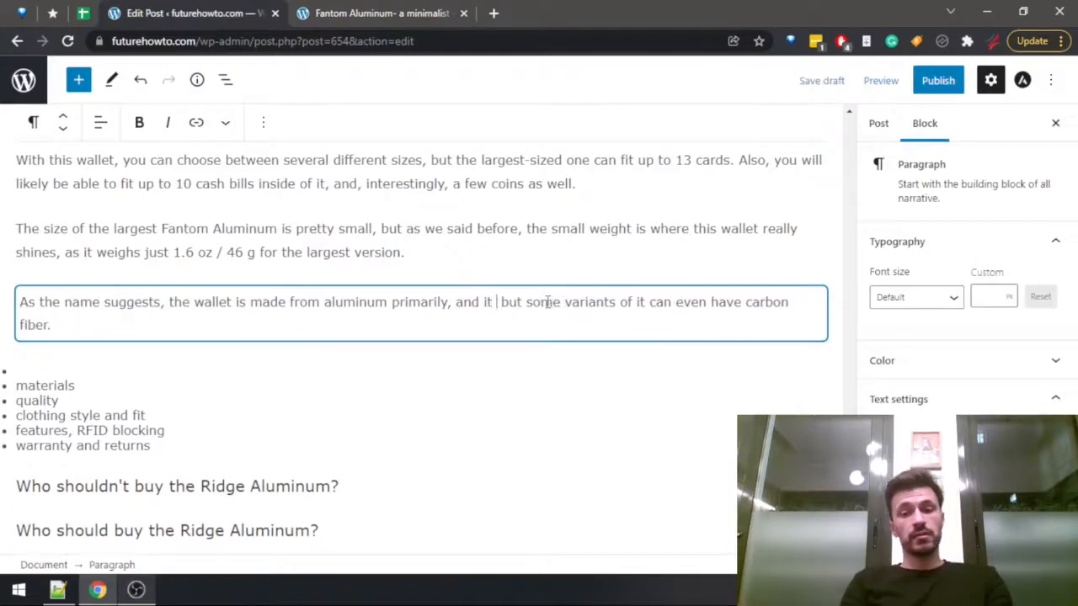
type("also ")
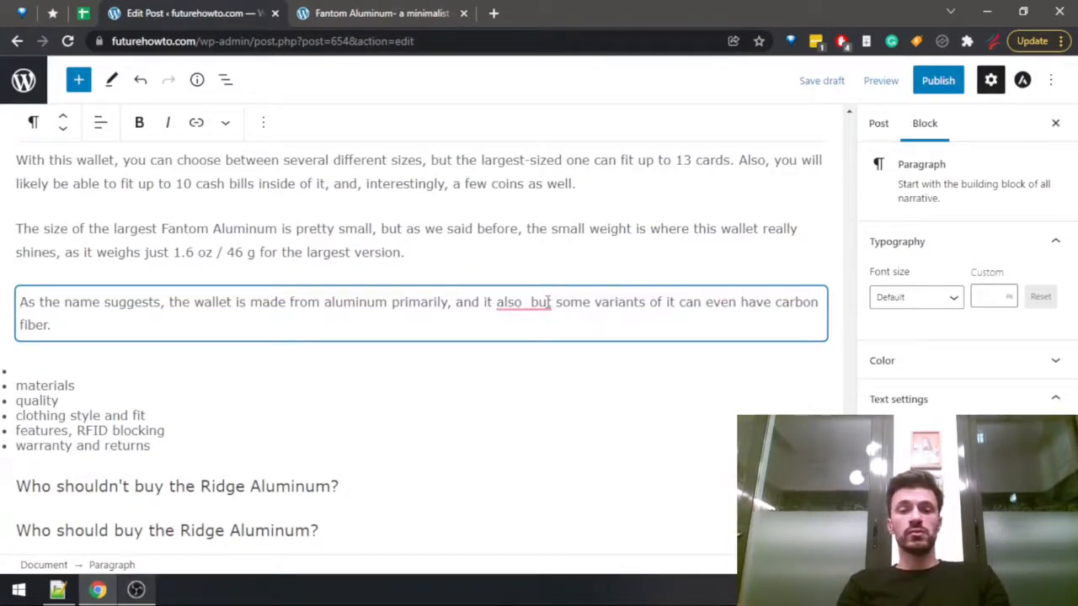
type("has some ")
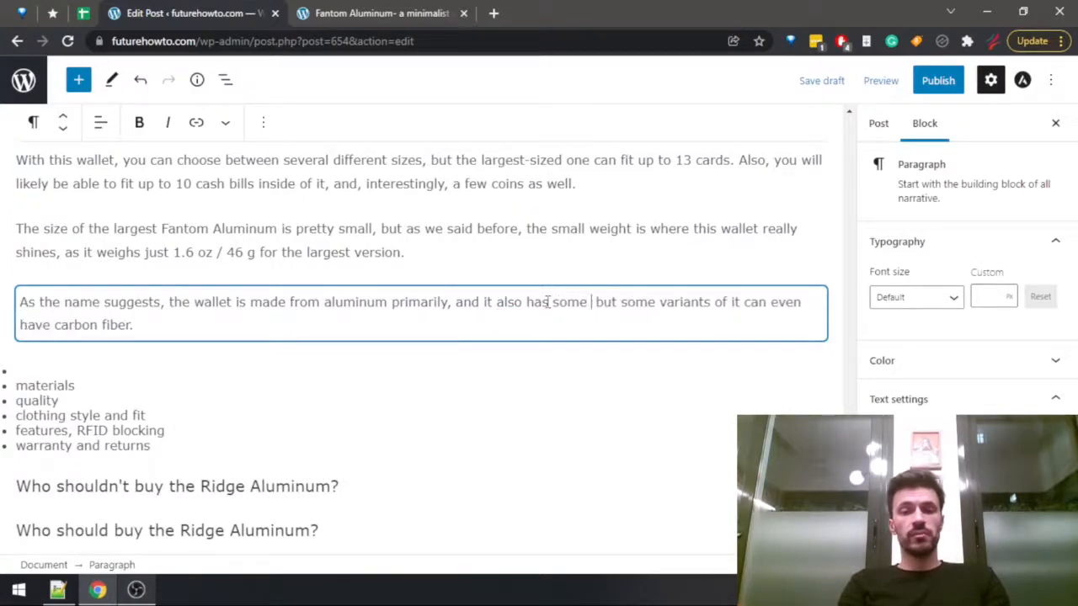
type("plastic as well")
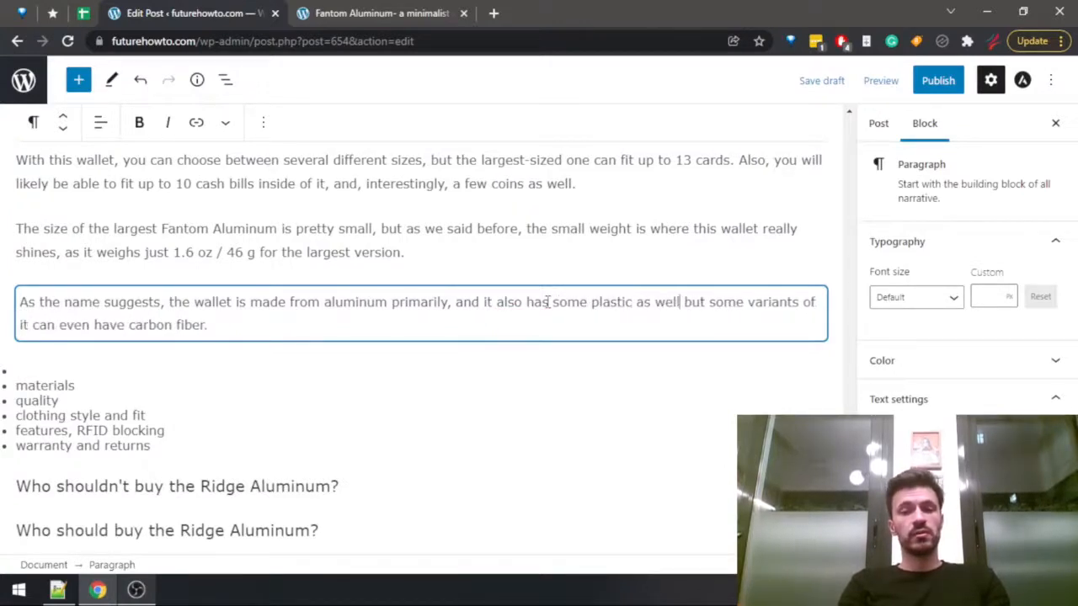
type(",")
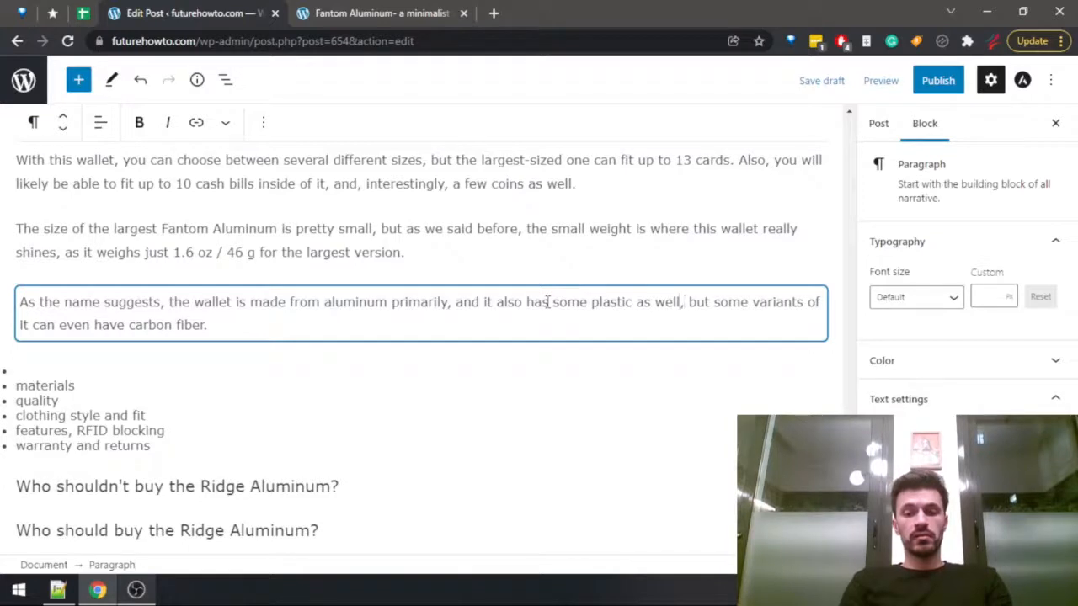
Split the materials sentence after "as well" with a period and start the second one with "Some" instead of "but some".
key("BackSpace")
type(".")
key("Right")
key("shift+Right")
key("shift+Right")
key("shift+Right")
key("shift+Right")
key("shift+Right")
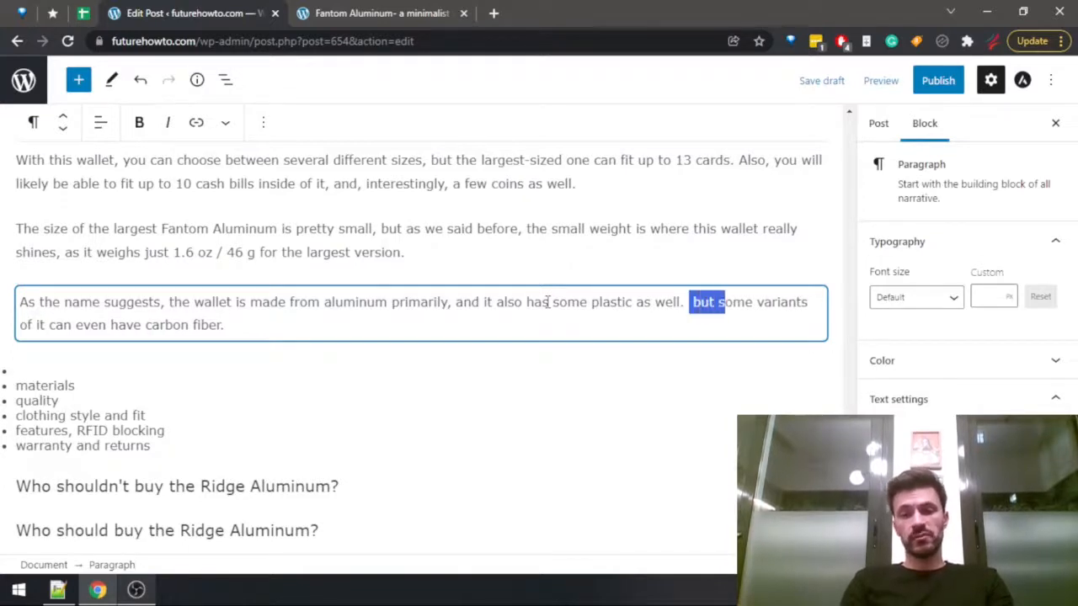
type("S")
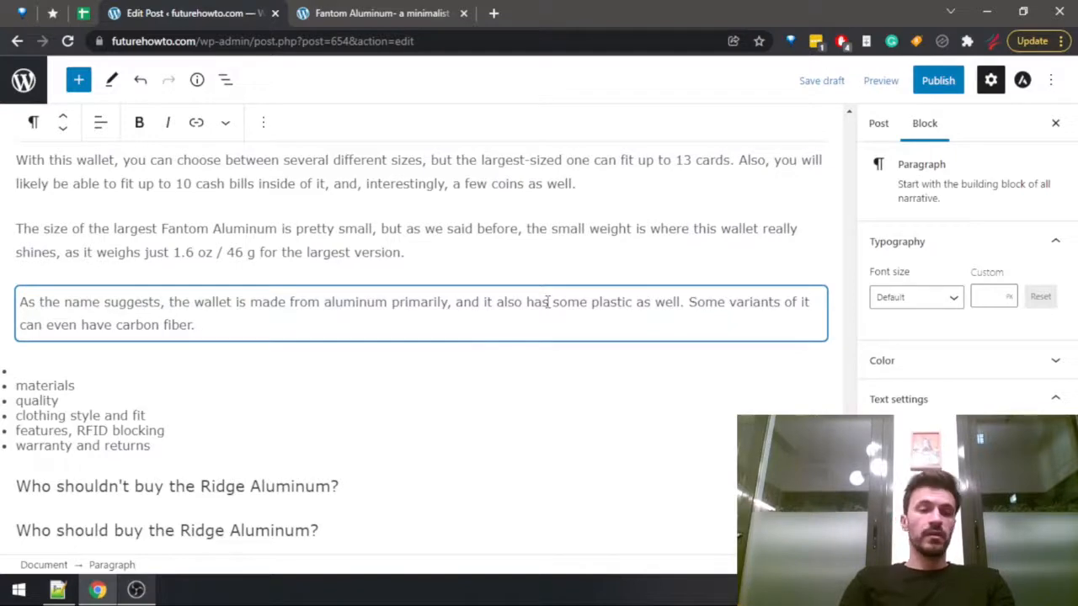
Search the Fantom Aluminum review for "quality" and go through all the matches, including the Build quality section.
key("ctrl+Tab")
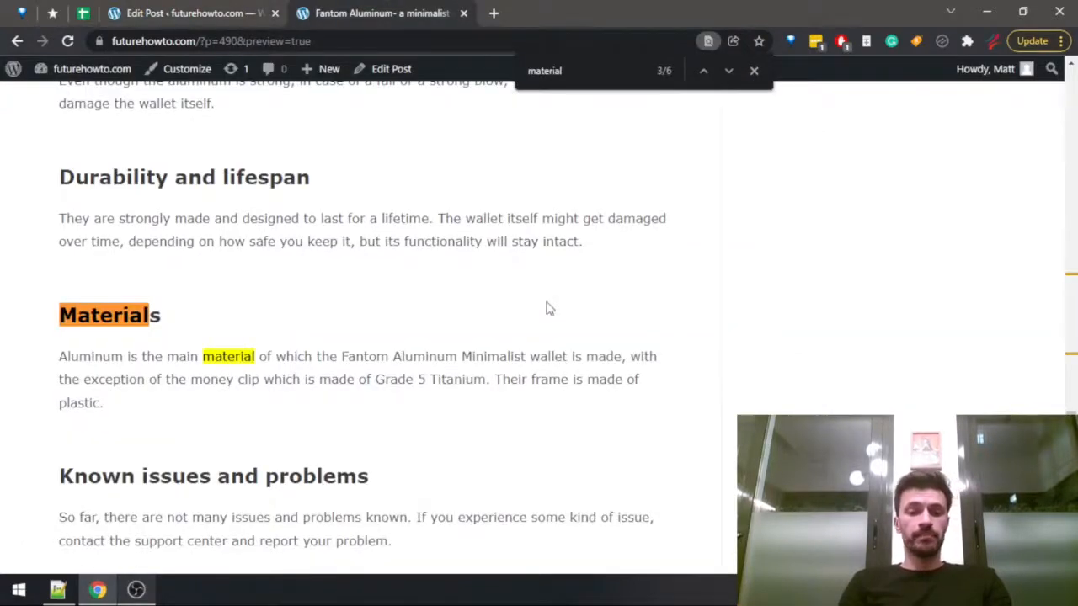
type("quality")
key("shift+Return")
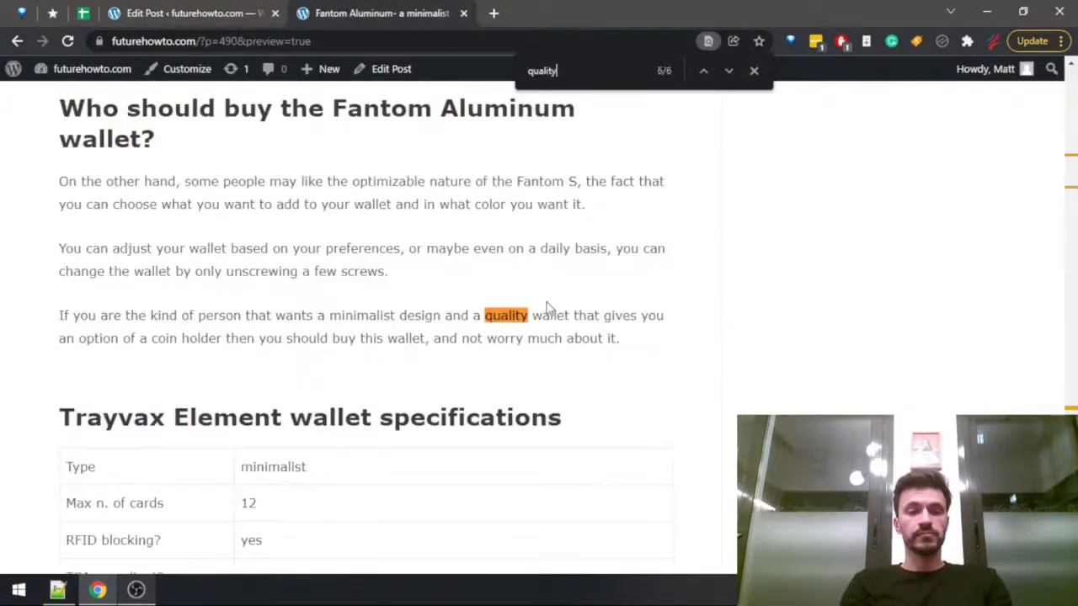
key("Return")
key("Return")
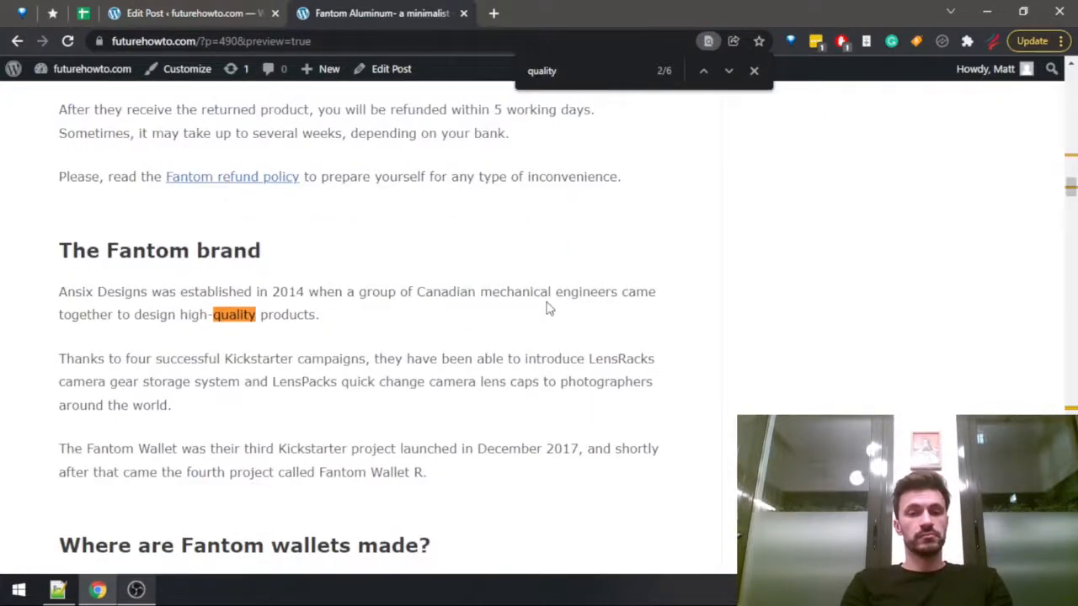
key("Return")
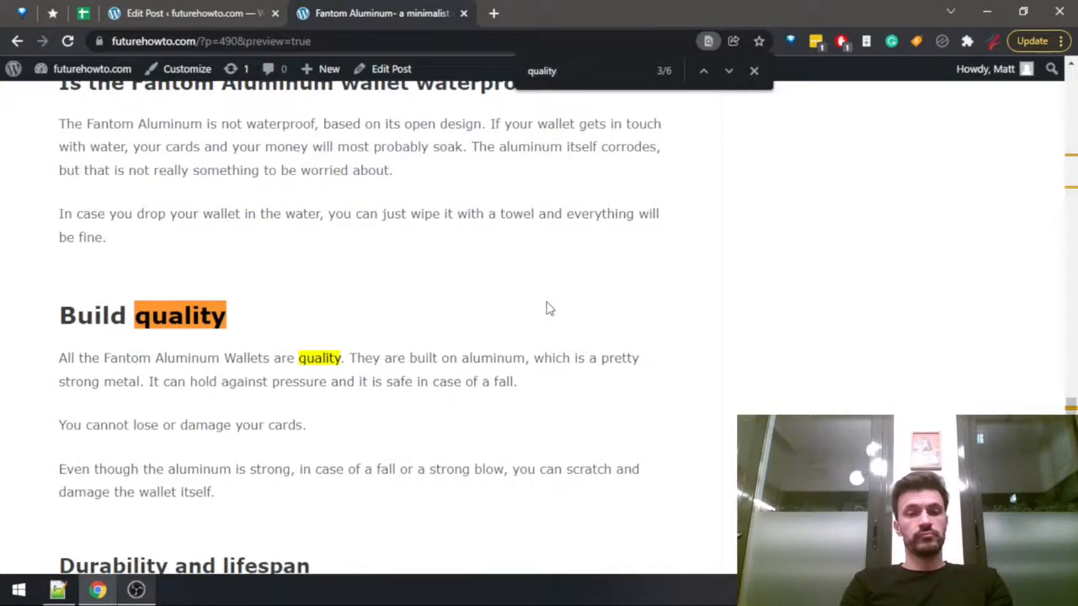
key("Return")
key("Return")
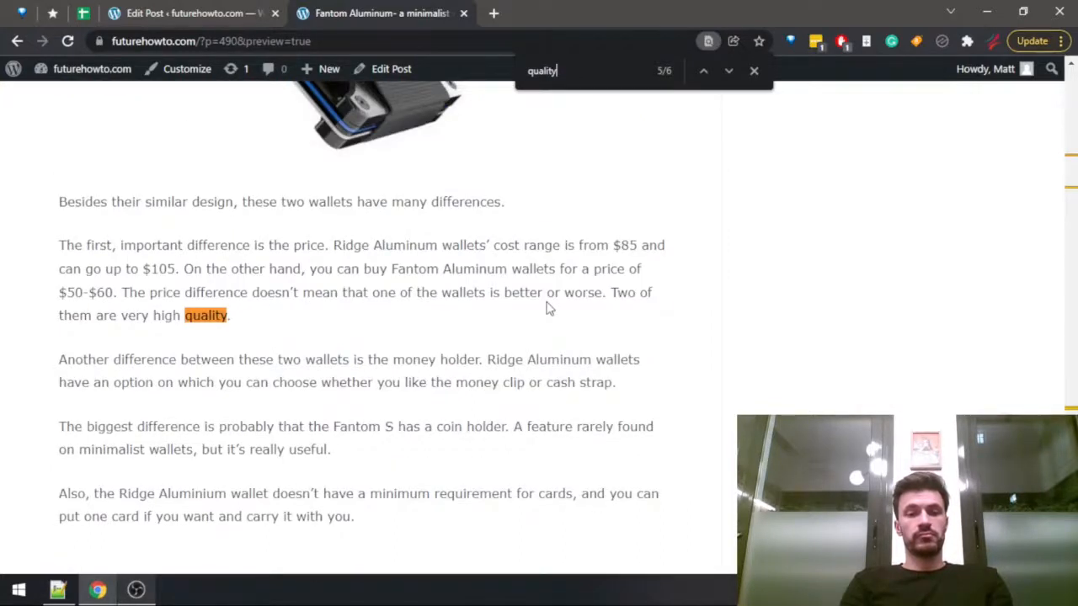
key("Return")
key("Return")
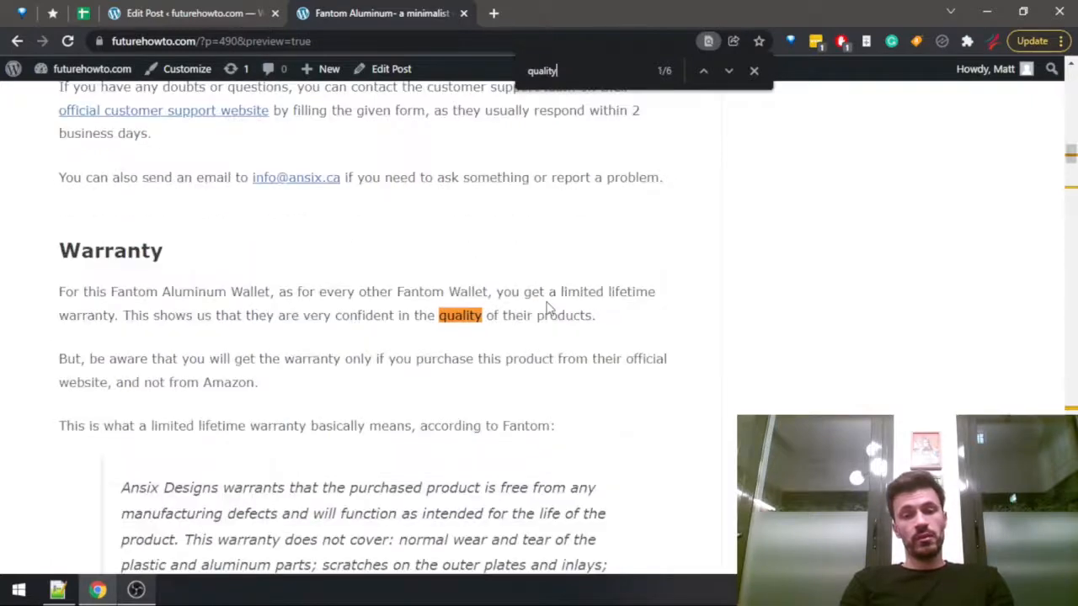
Add the statement "The wallet is of pretty decent quality too" at the end of the materials paragraph in the draft.
key("ctrl+shift+Tab")
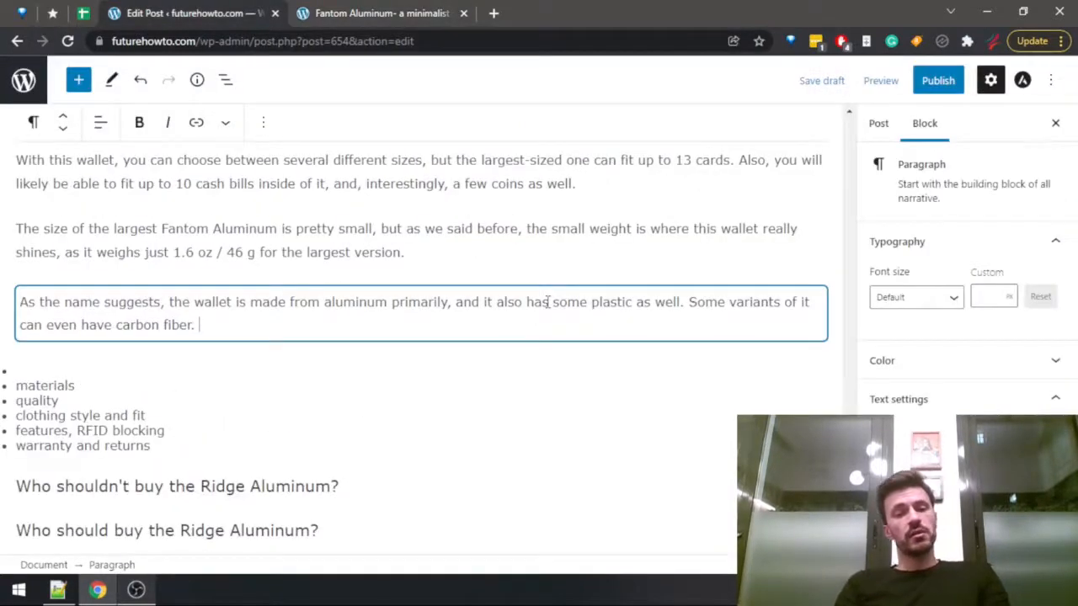
type("I")
key("BackSpace")
type("The wal")
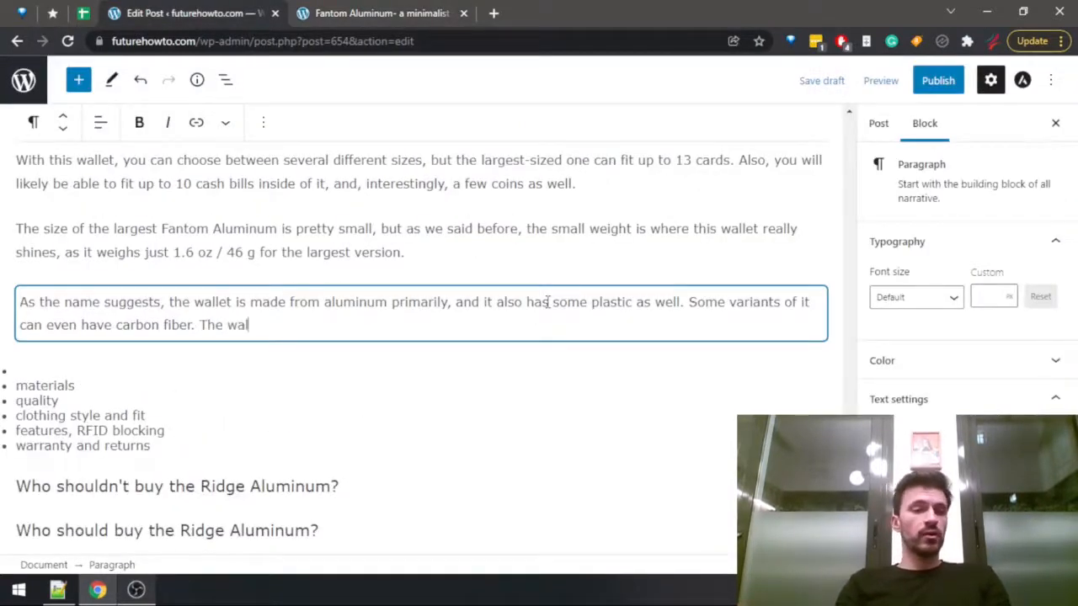
type("let is of")
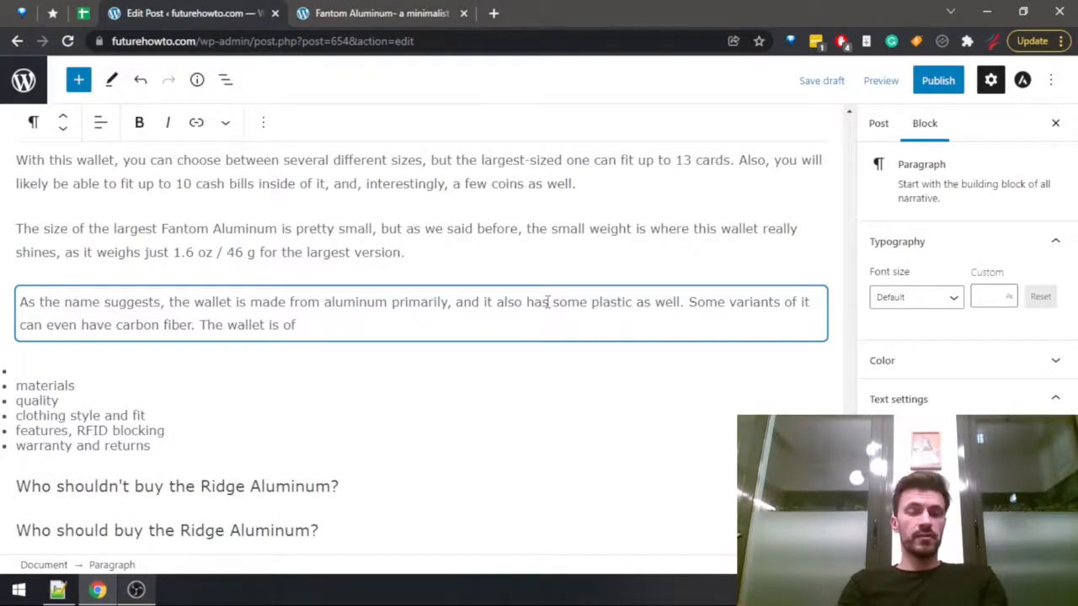
type(" pretty")
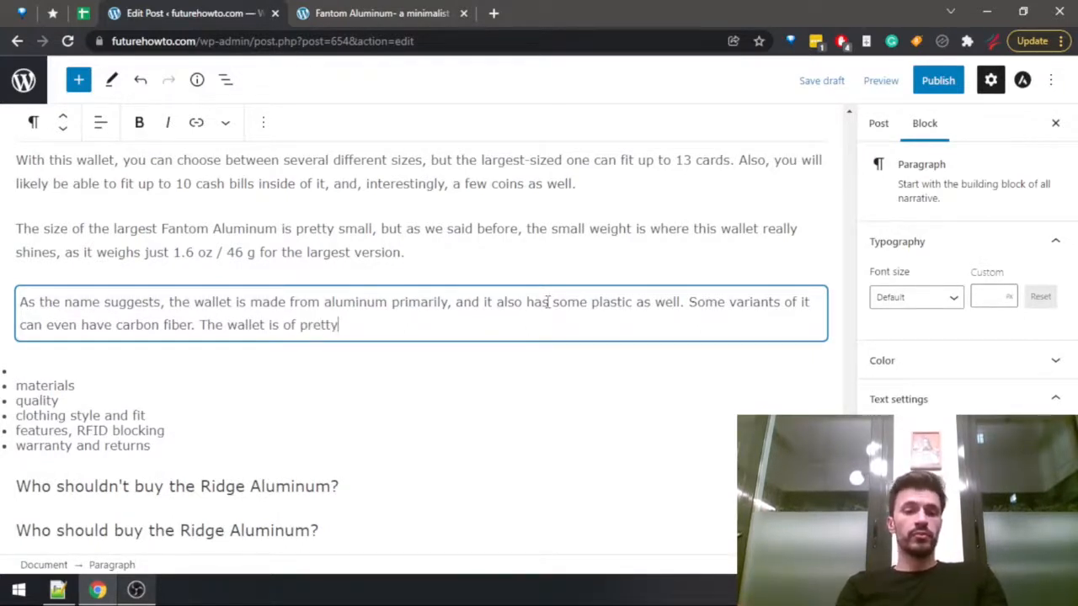
type(" decent quality too,")
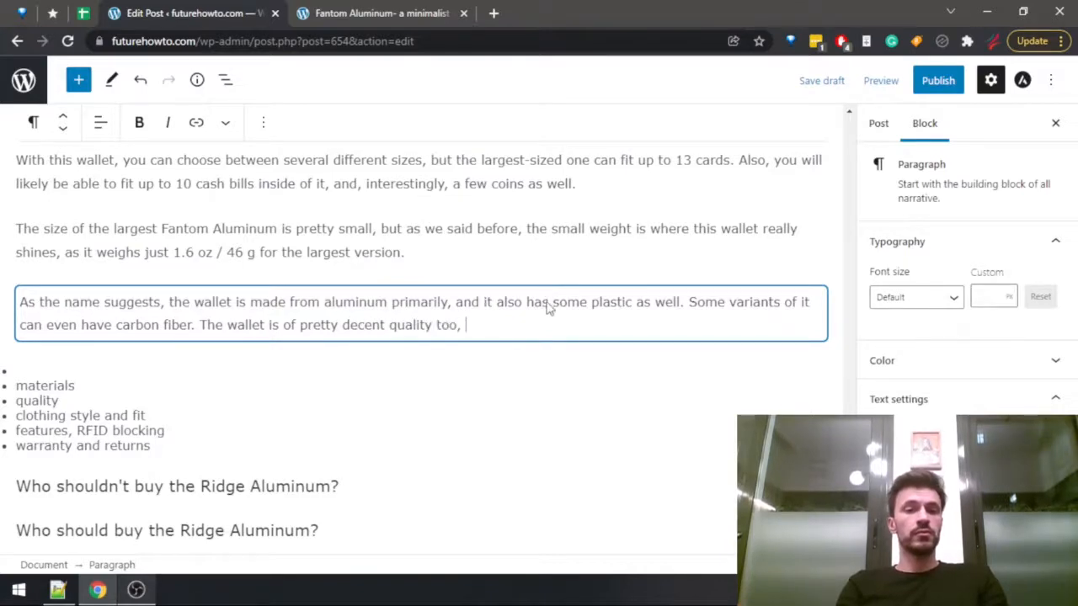
Glance at the wallet data spreadsheet and continue the quality sentence in the draft with "too, especially".
key("ctrl+shift+Tab")
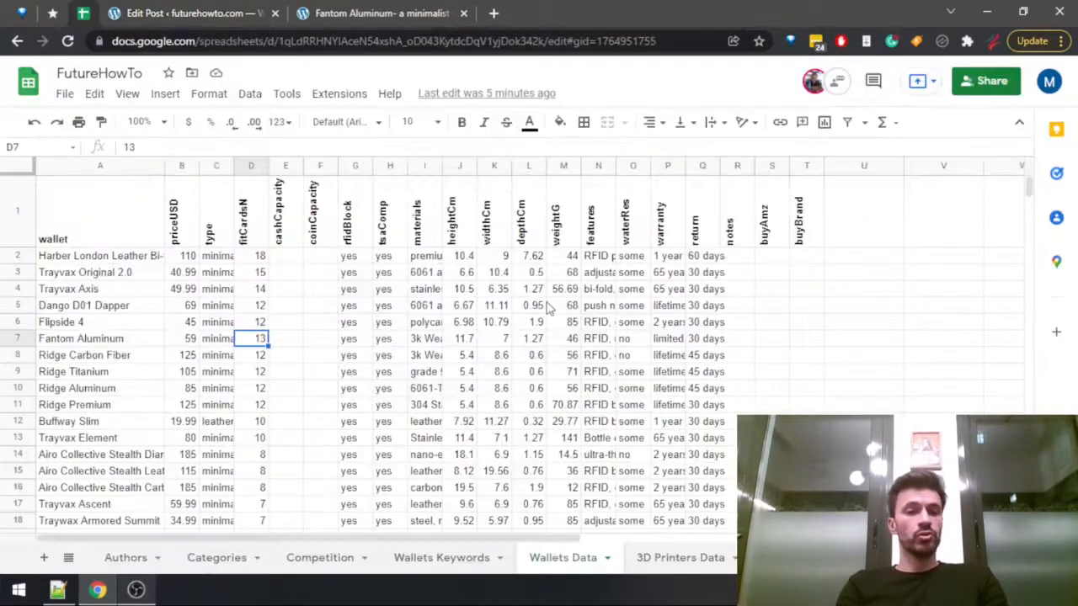
key("ctrl+Tab")
type("o, e")
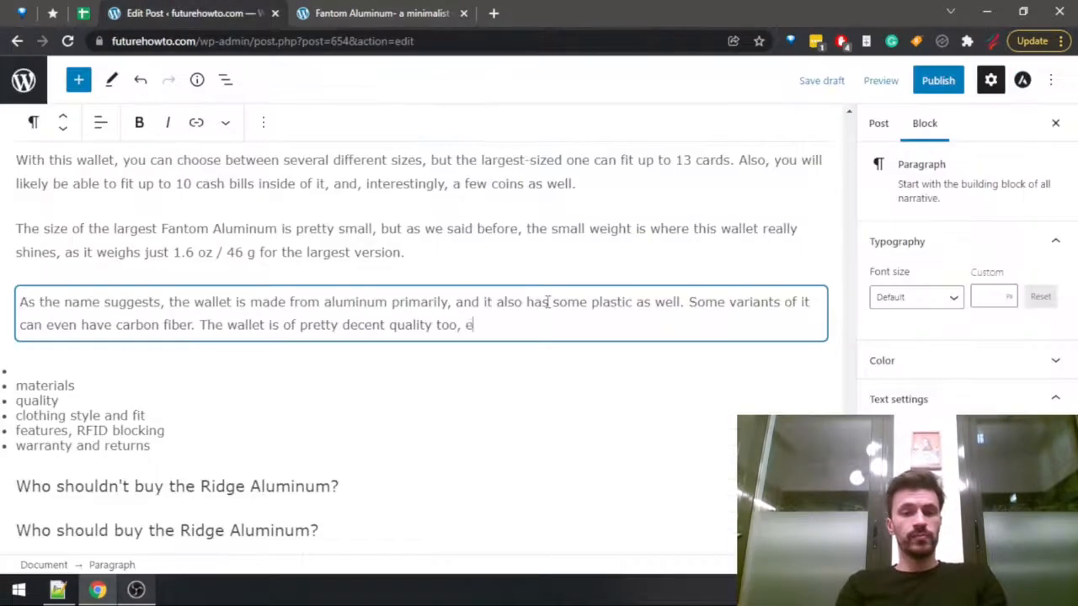
type("specially w")
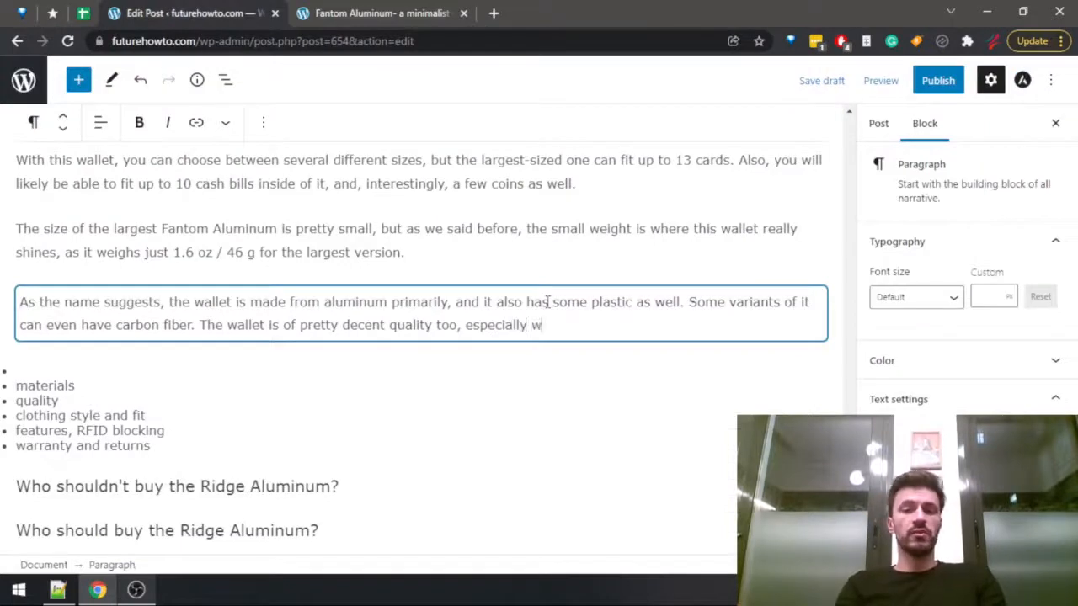
type("hen ta")
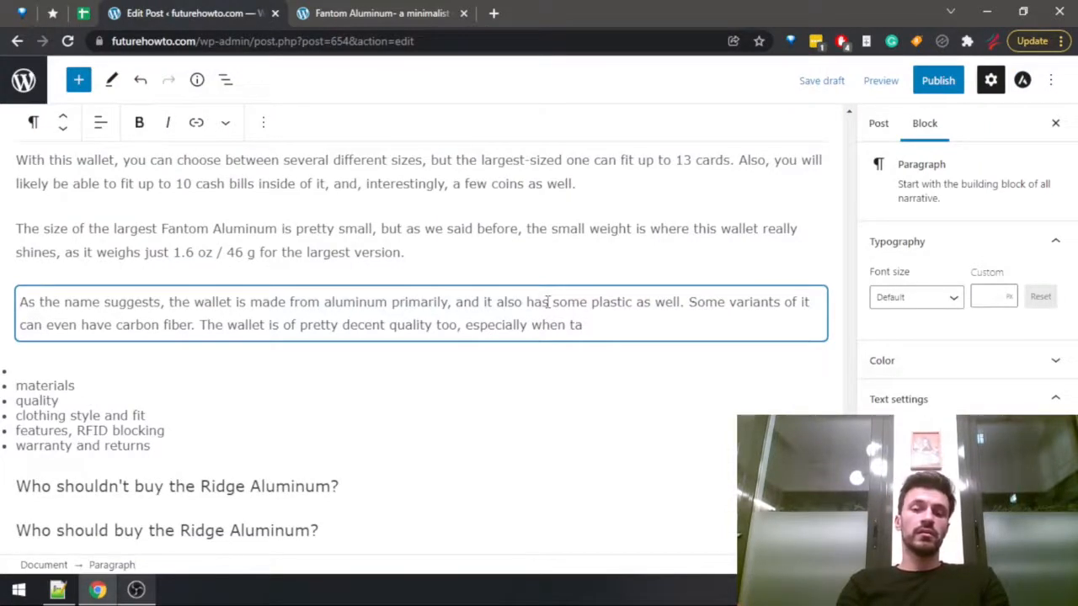
type(" ta")
key("BackSpace")
key("BackSpace")
key("BackSpace")
key("BackSpace")
key("BackSpace")
key("BackSpace")
key("BackSpace")
key("BackSpace")
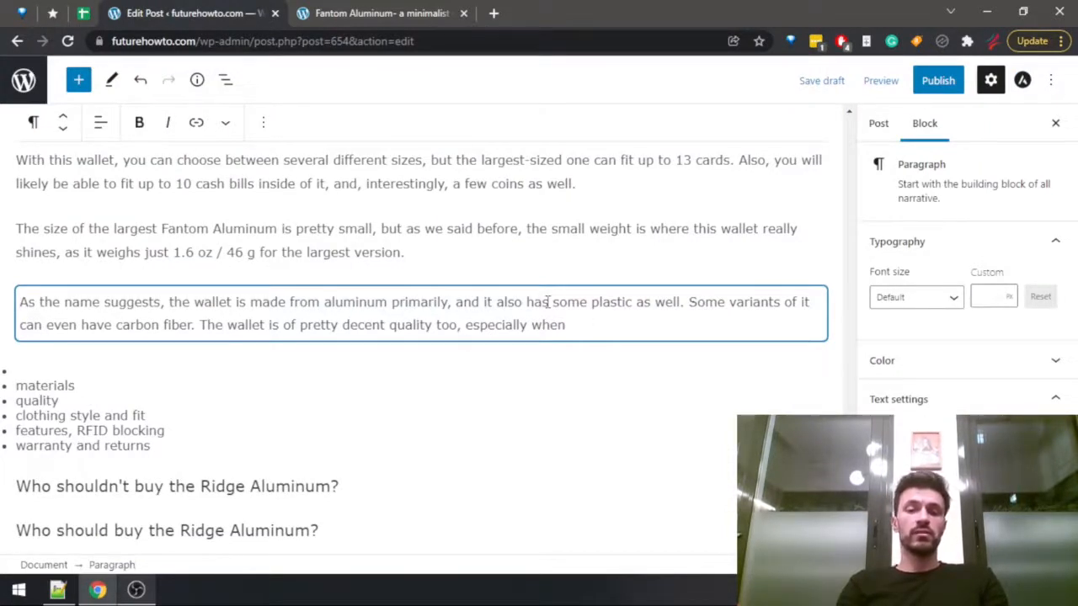
Continue the quality sentence with "if we take into account the fact that it costs almost half what the premium".
type("if we take")
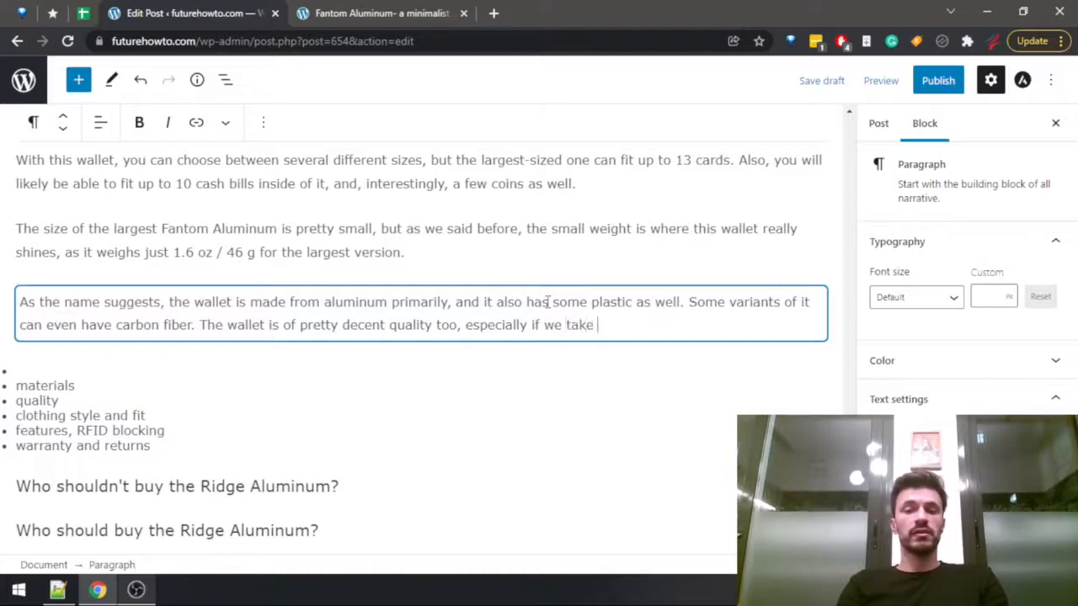
type(" into account the ")
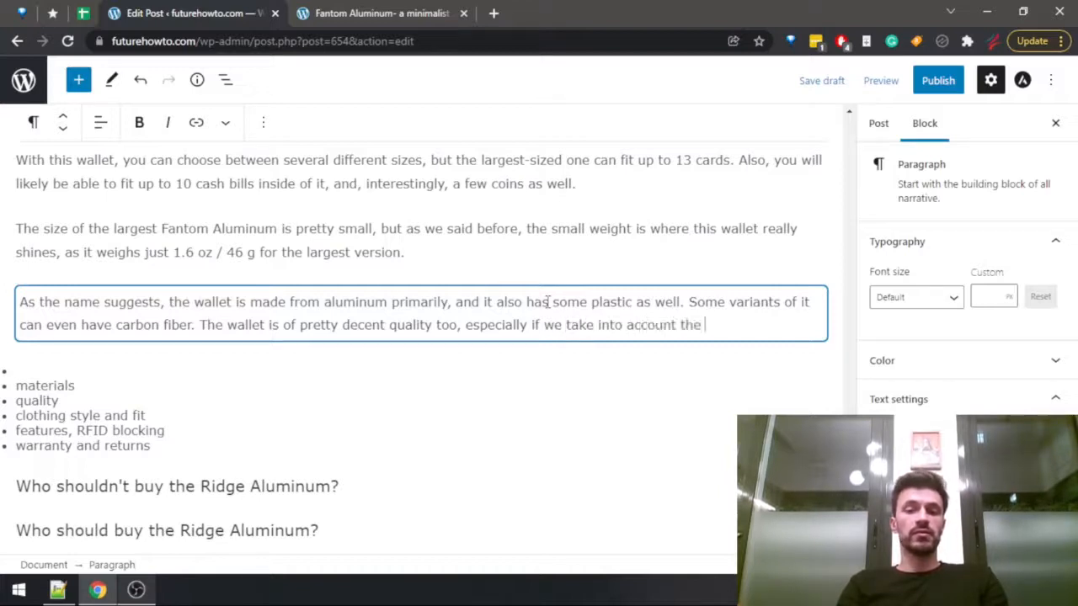
type("fact that it co")
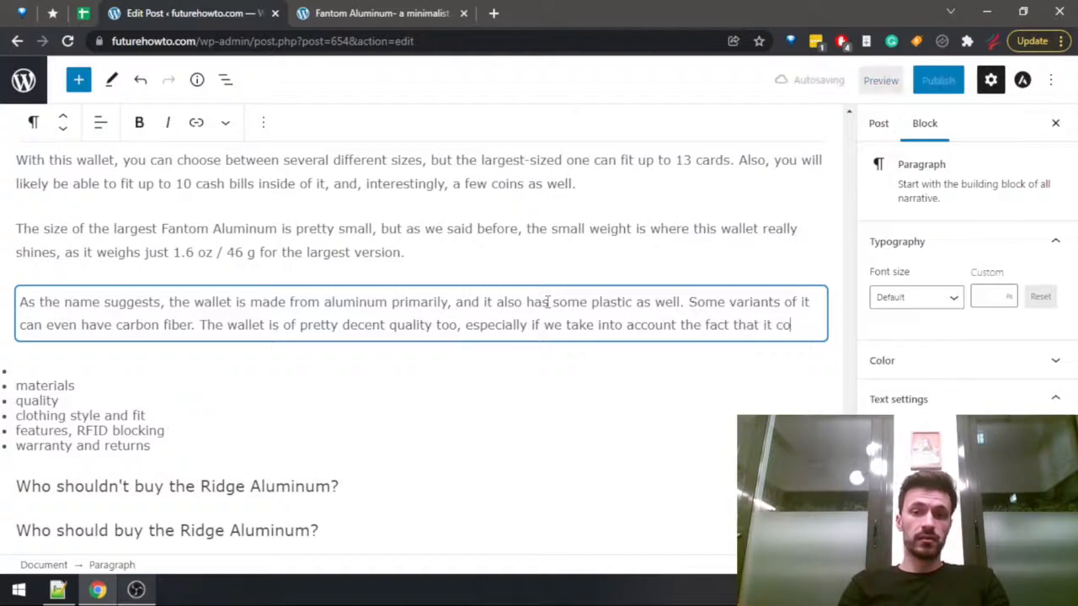
type("sts almost ha")
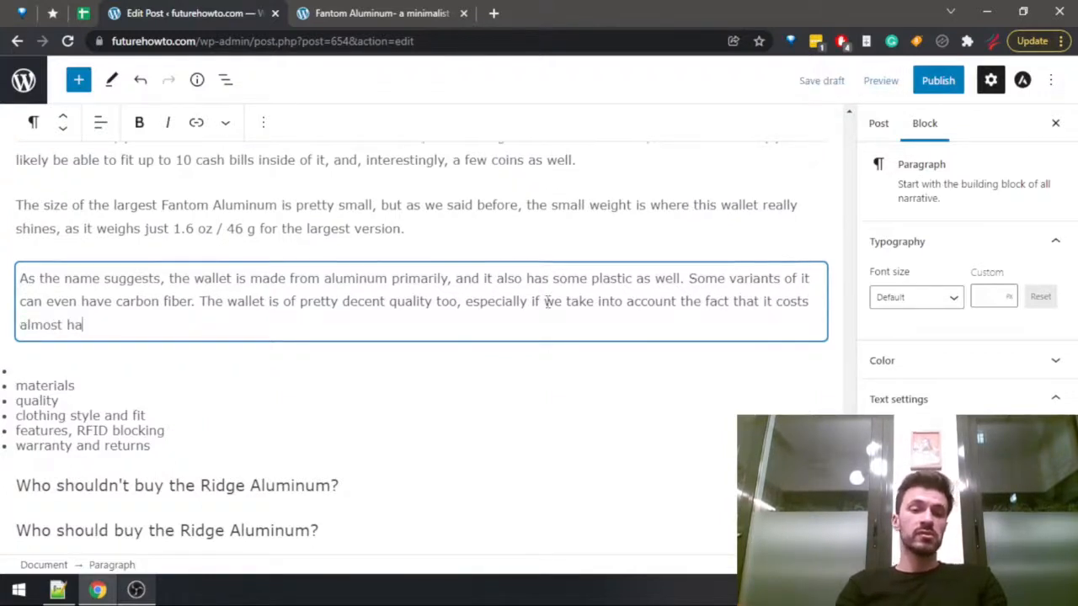
type("lf what the premium")
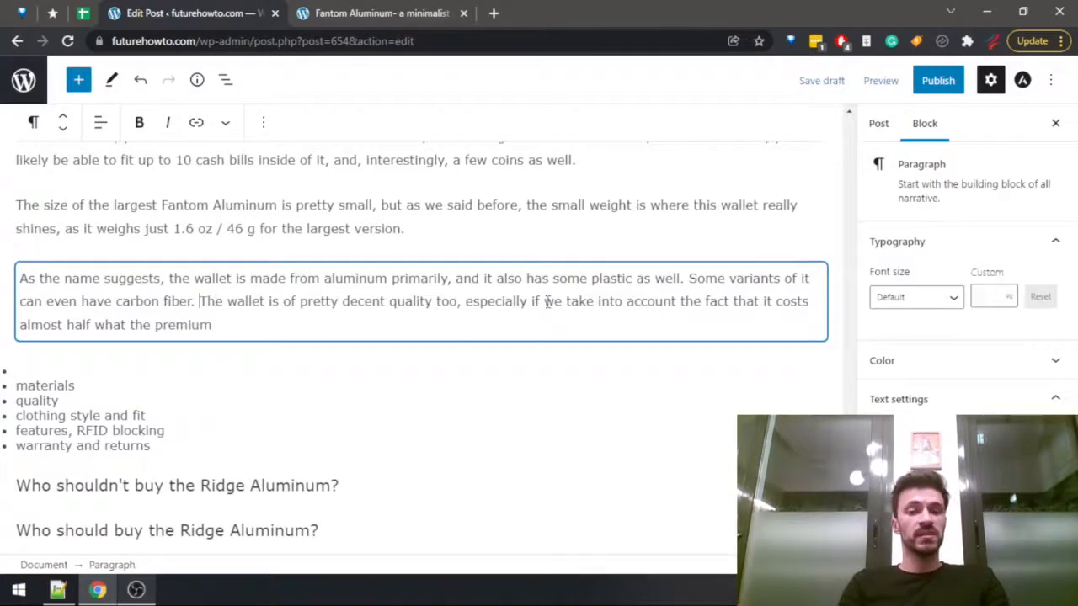
Put the quality text in its own paragraph, ending its first sentence after "too" and starting the second with "If" instead of "especially if".
key("Return")
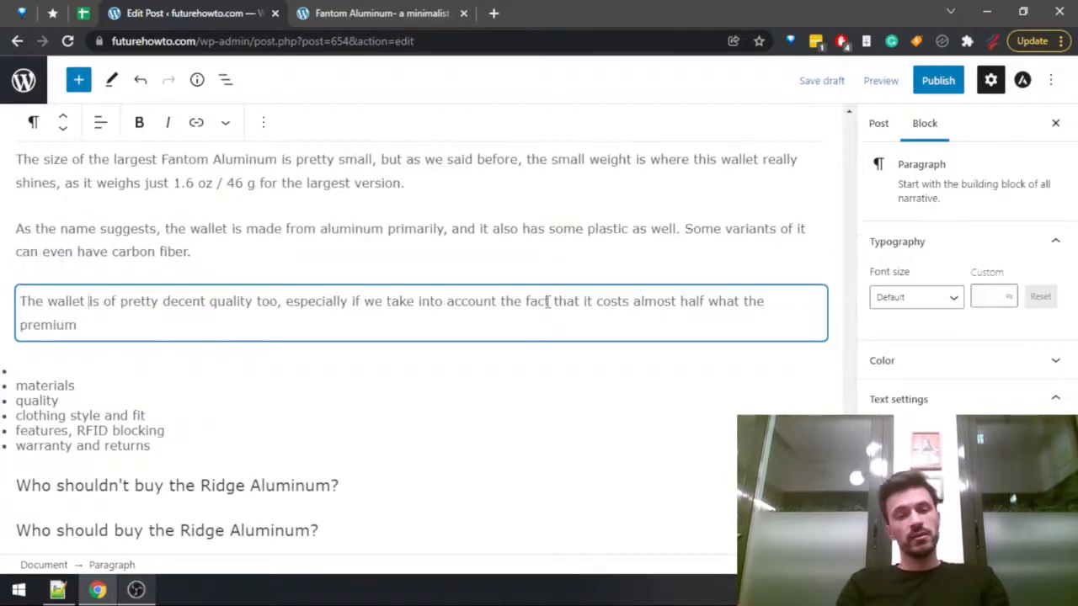
key("ctrl+Right")
key("shift+Right")
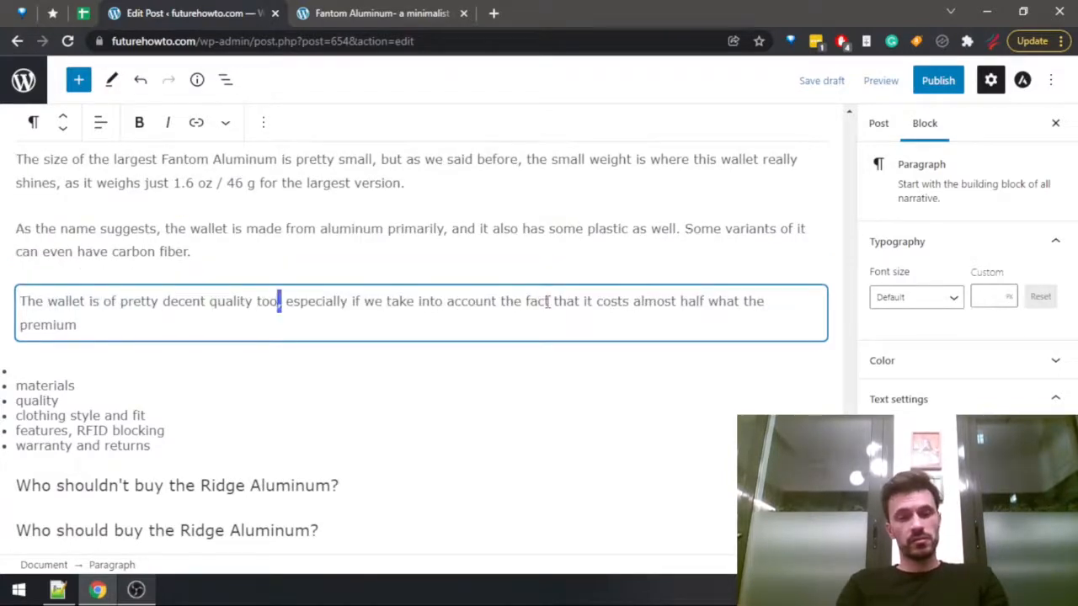
type(".")
key("Right")
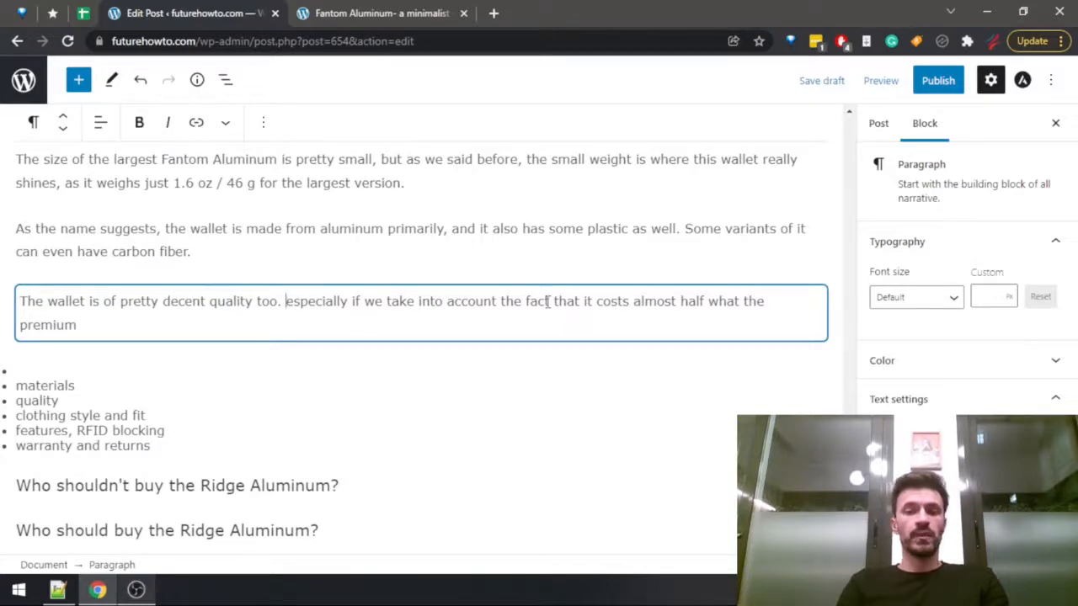
key("ctrl+shift+Right")
key("shift+Right")
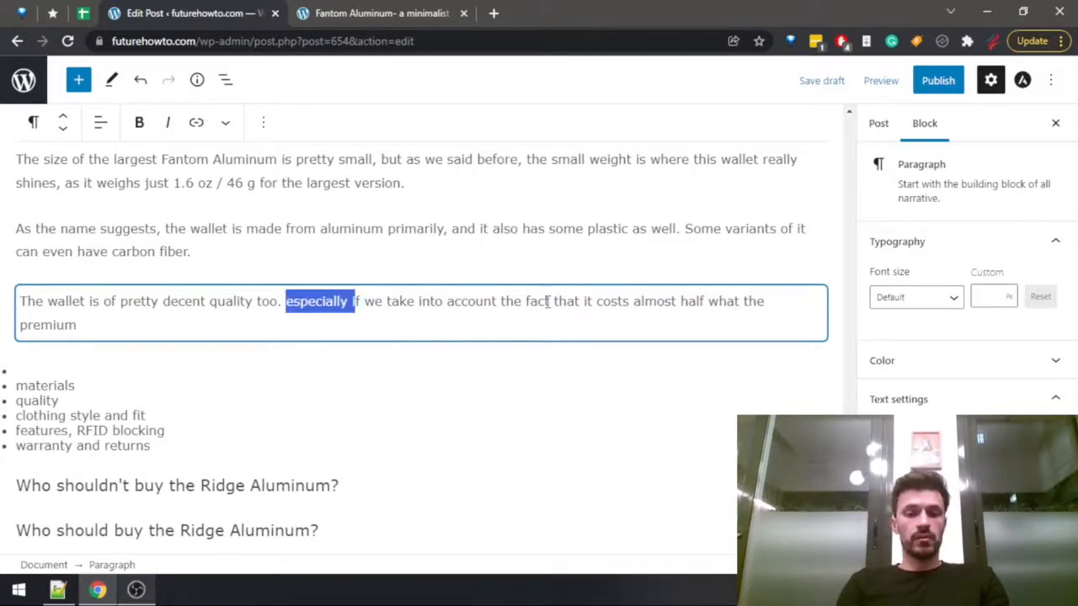
type("I")
Extend the end of the quality paragraph with "wallets cost, and still provides comparable quality levels".
key("ctrl+Right")
key("ctrl+Right")
key("ctrl+Right")
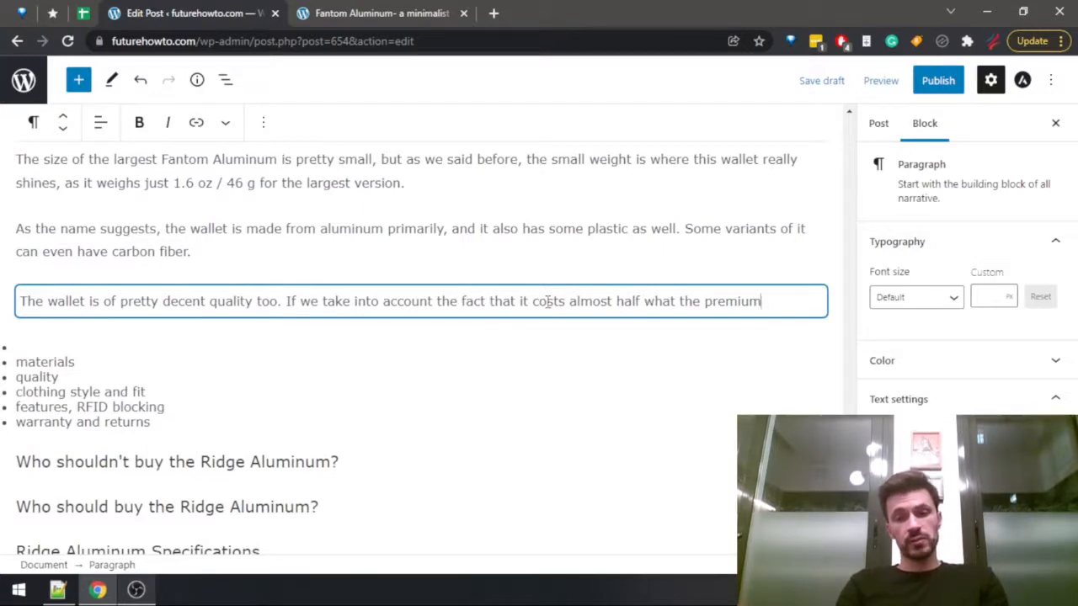
type("walle")
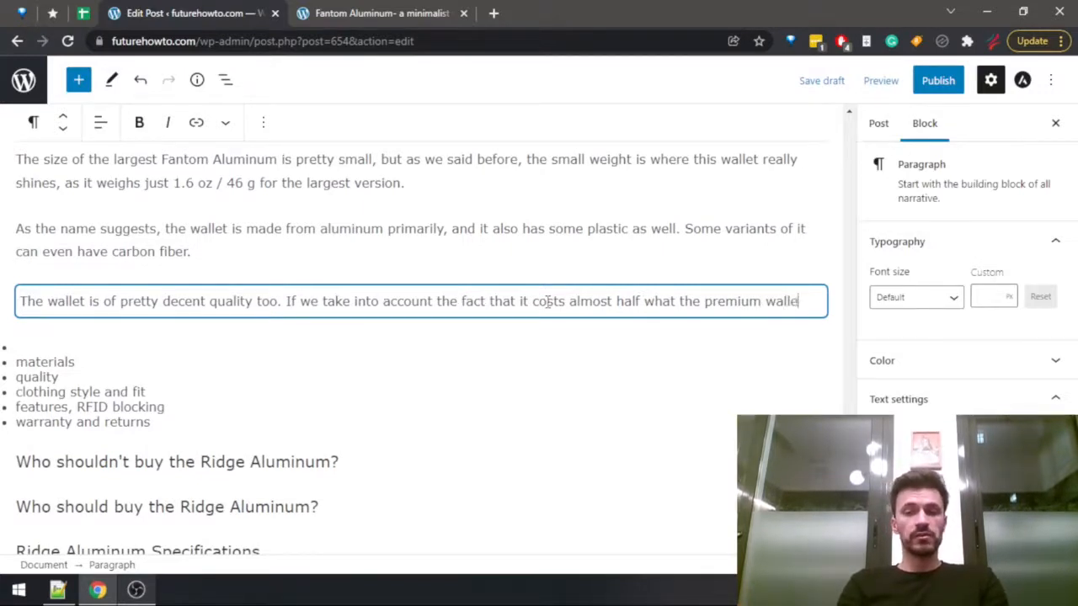
type("ts cost, and ")
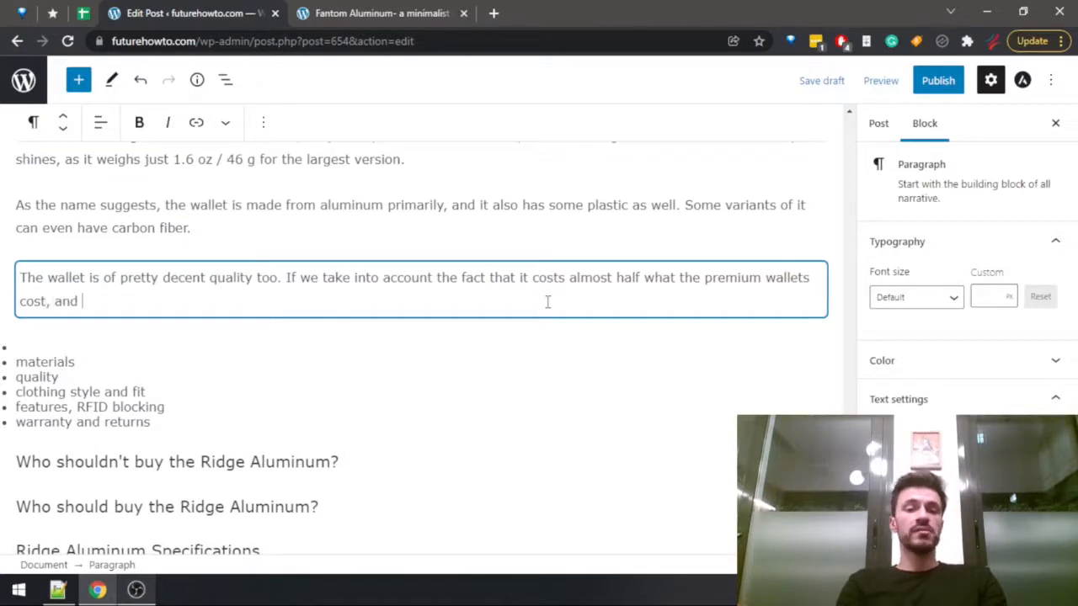
type("still pro")
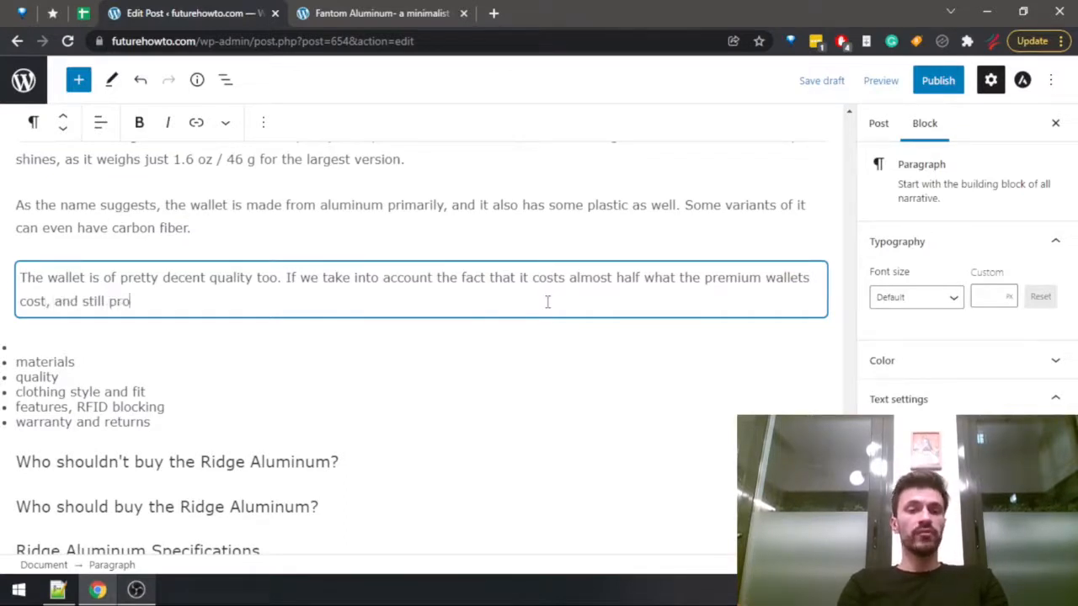
type("cides comp")
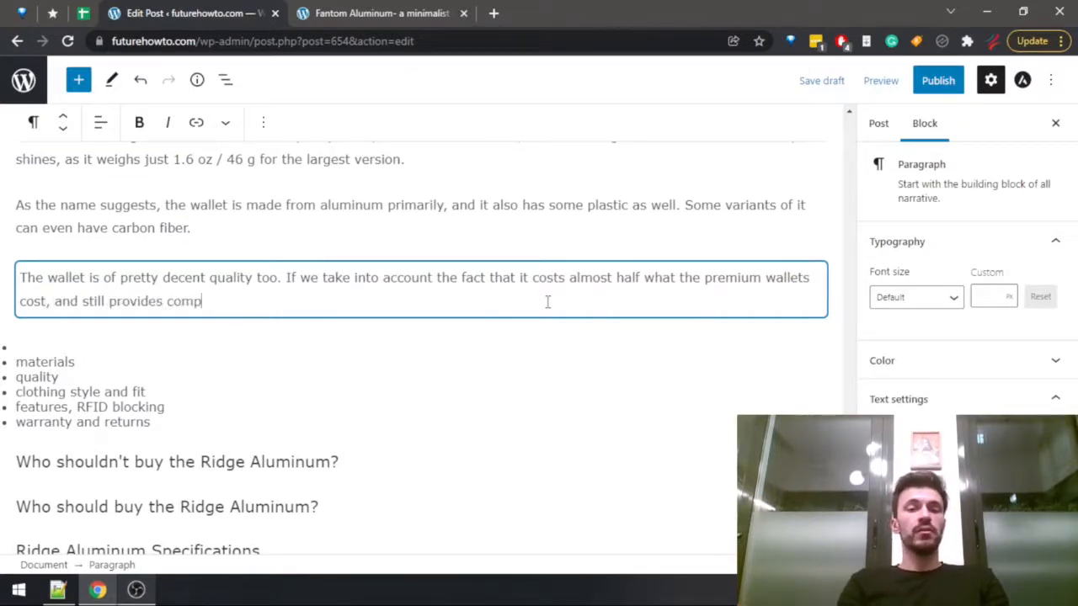
type("arable quality")
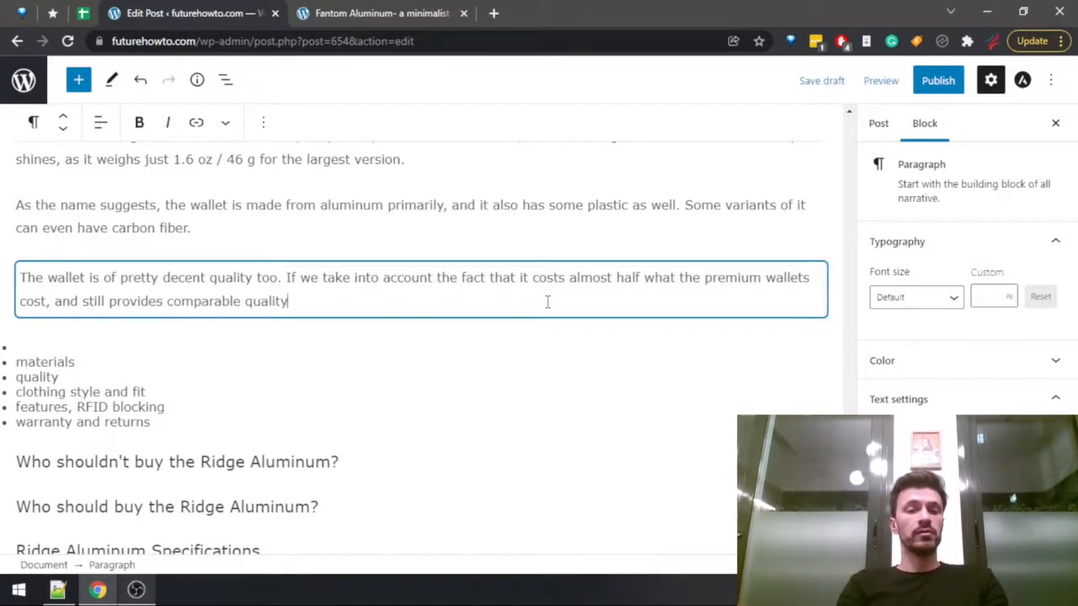
type(" leves")
type("s, ")
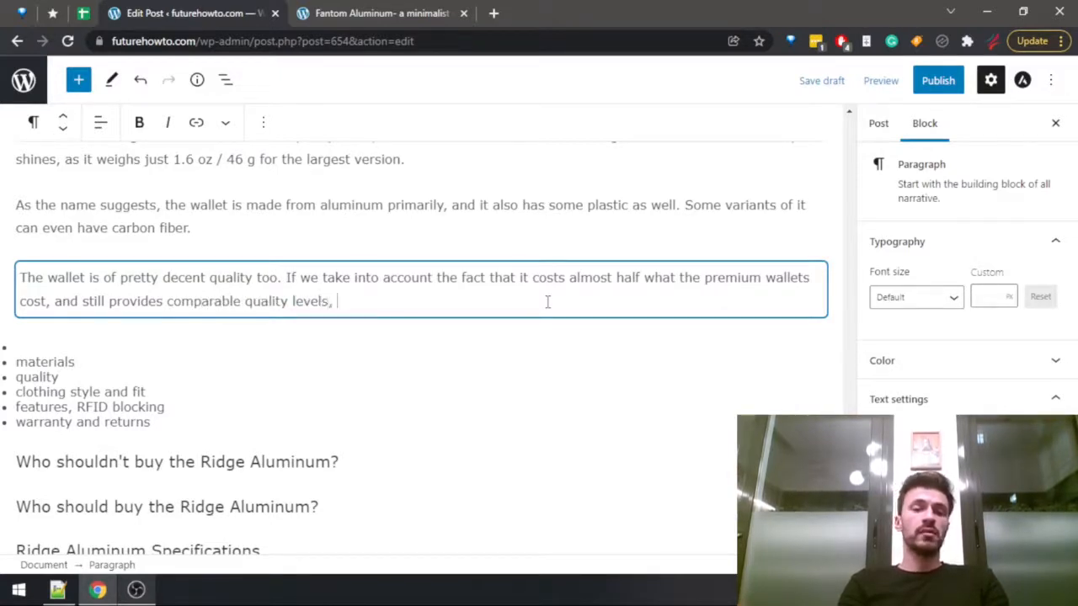
type("then we can easil")
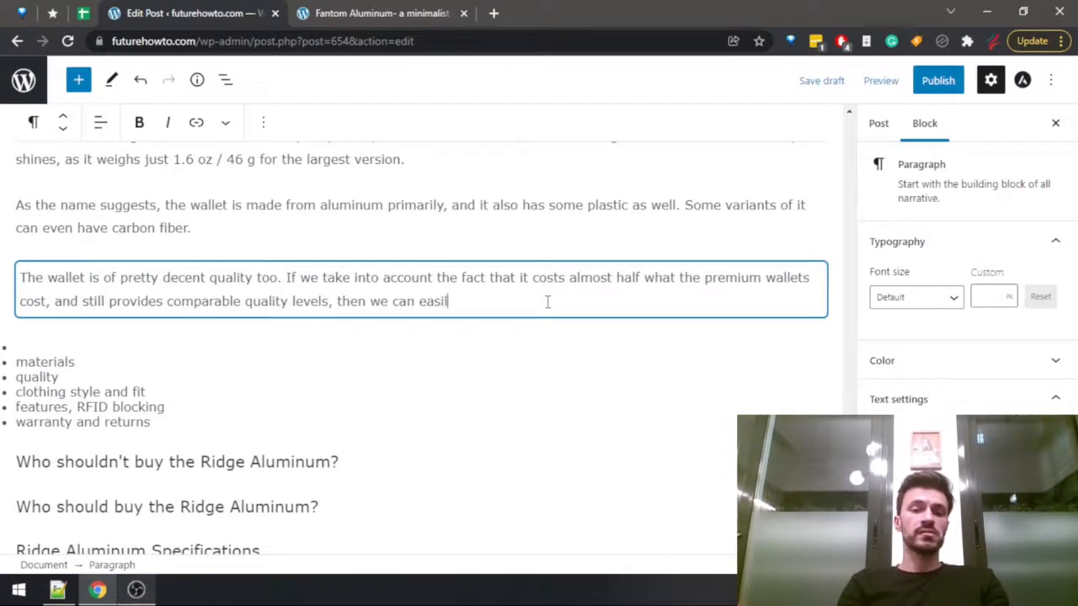
type("y say this is a ")
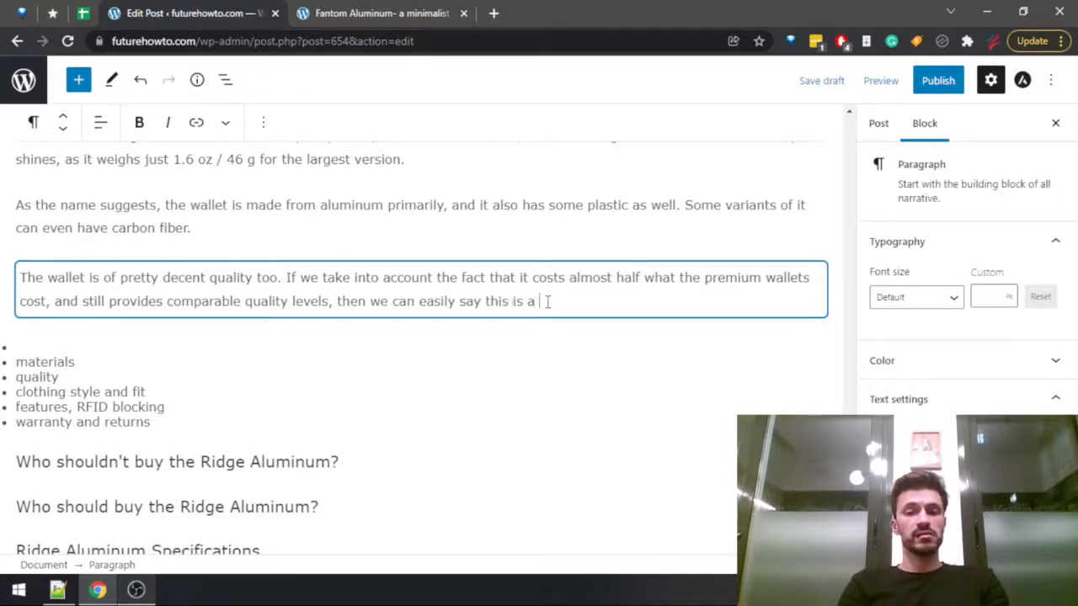
type("great value pick ")
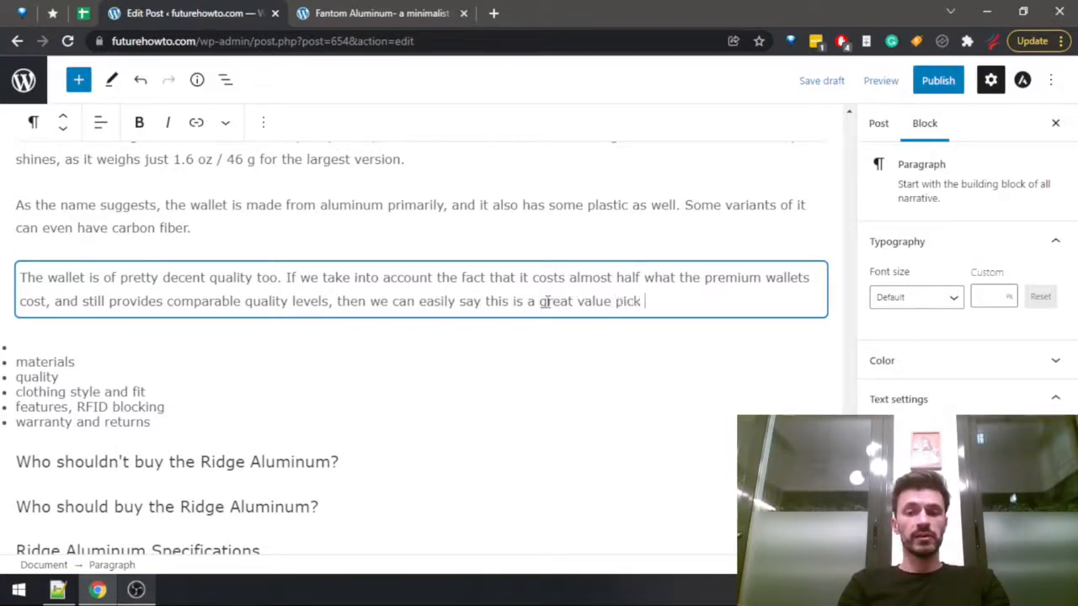
type("as well")
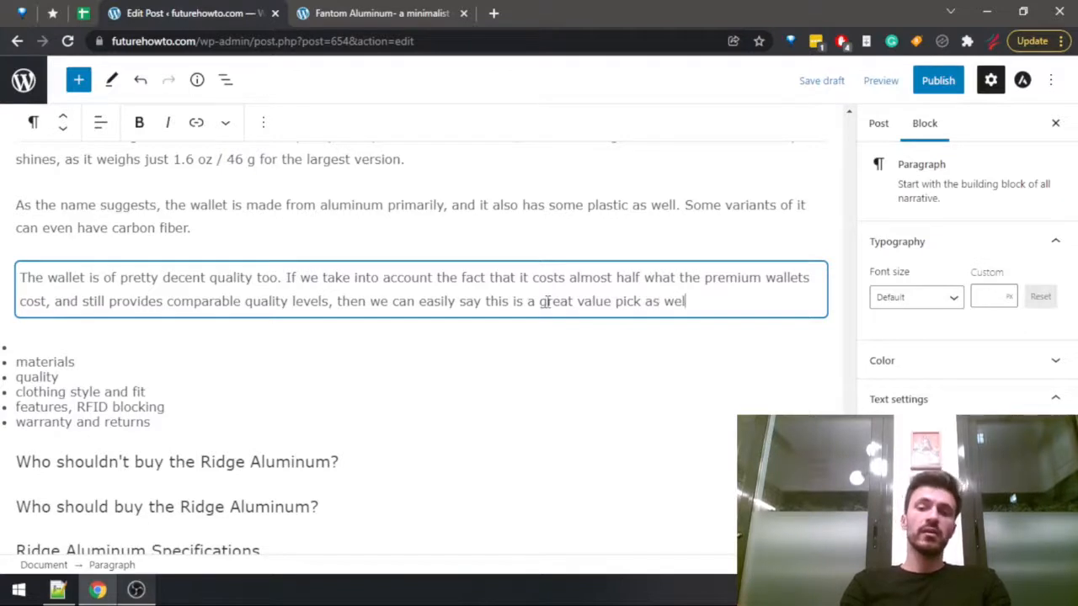
type(",")
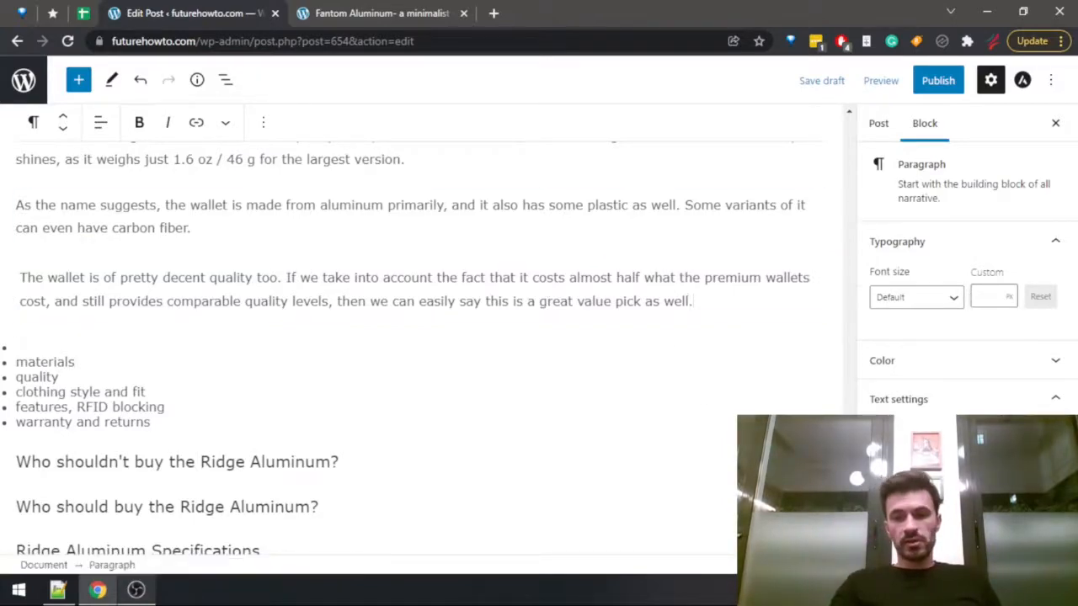
Look over the draft's earlier Ridge Premium and Flipside 4 sections, and return to the Fantom Aluminum quality paragraph.
left_click_drag(849, 214, 839, 134)
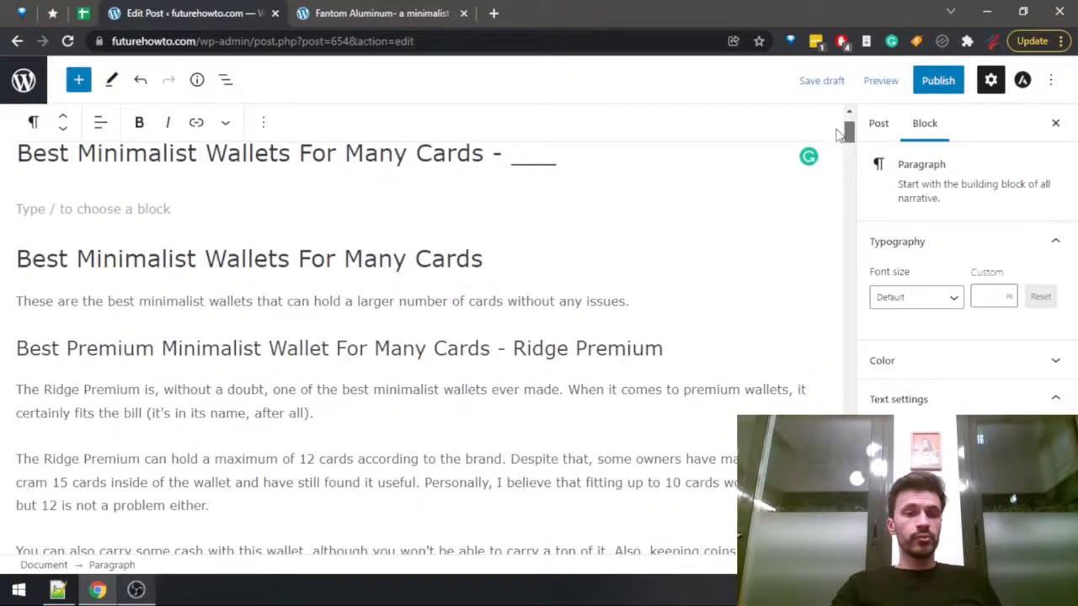
scroll(840, 135, "down", 2)
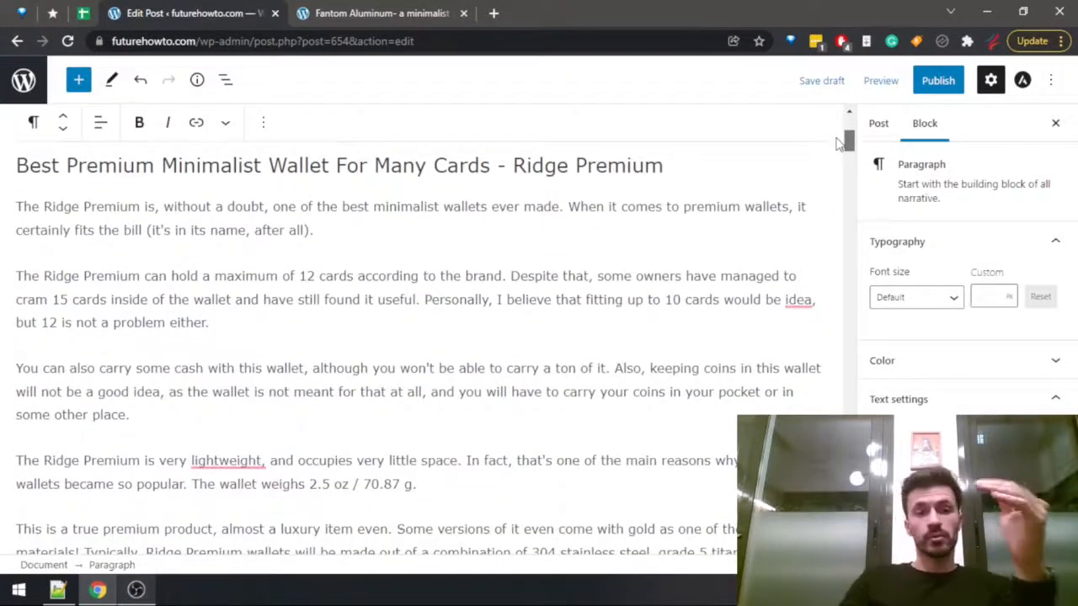
scroll(840, 143, "down", 2)
scroll(843, 145, "up", 1)
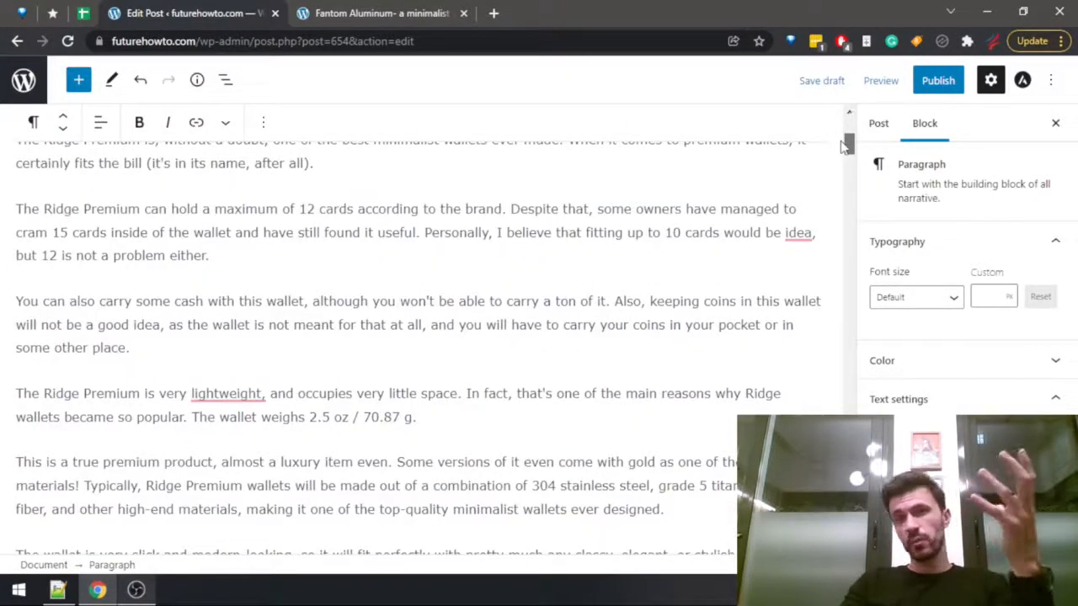
scroll(842, 141, "up", 1)
scroll(838, 137, "up", 2)
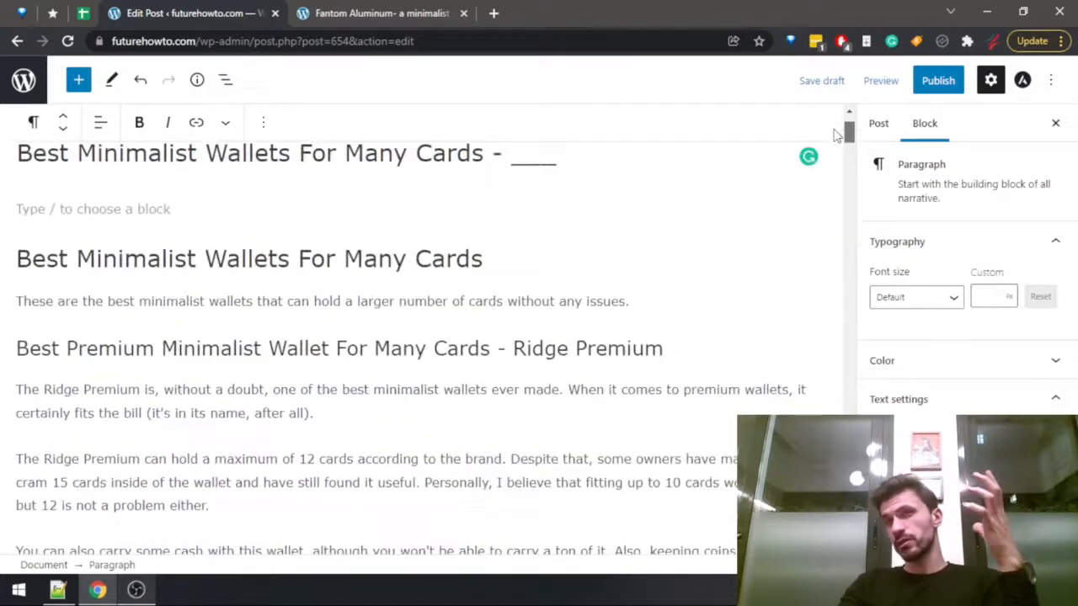
scroll(833, 143, "down", 2)
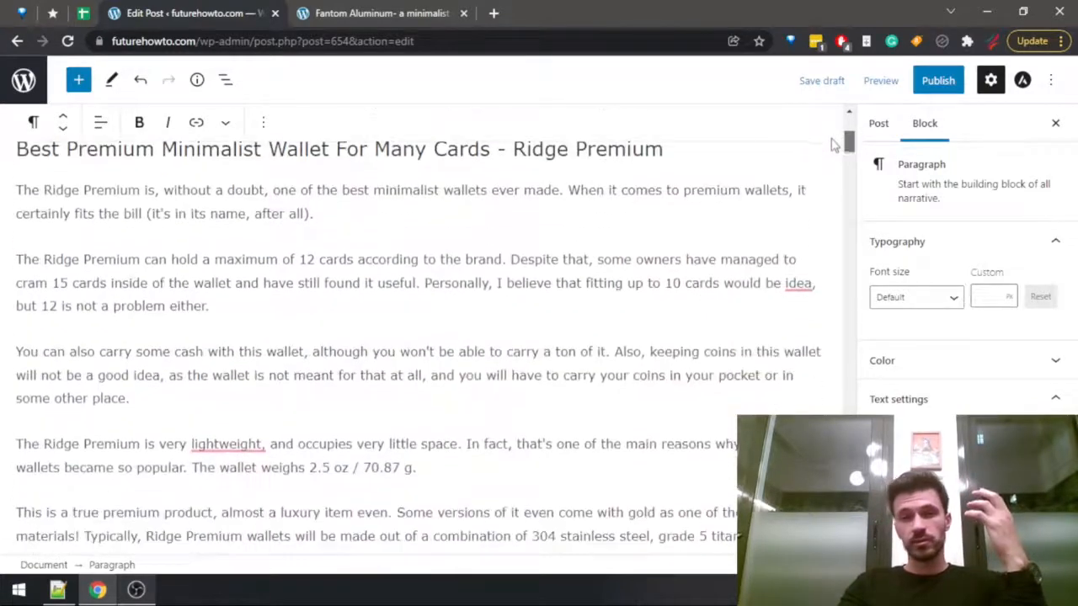
scroll(836, 138, "up", 1)
scroll(836, 160, "down", 8)
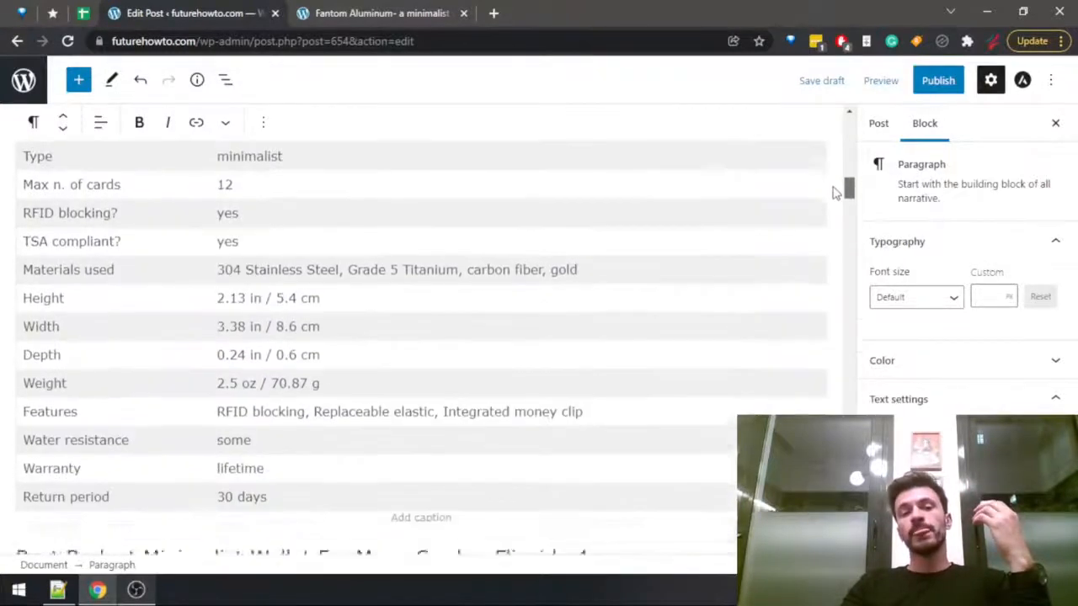
scroll(834, 192, "down", 1)
scroll(837, 196, "down", 2)
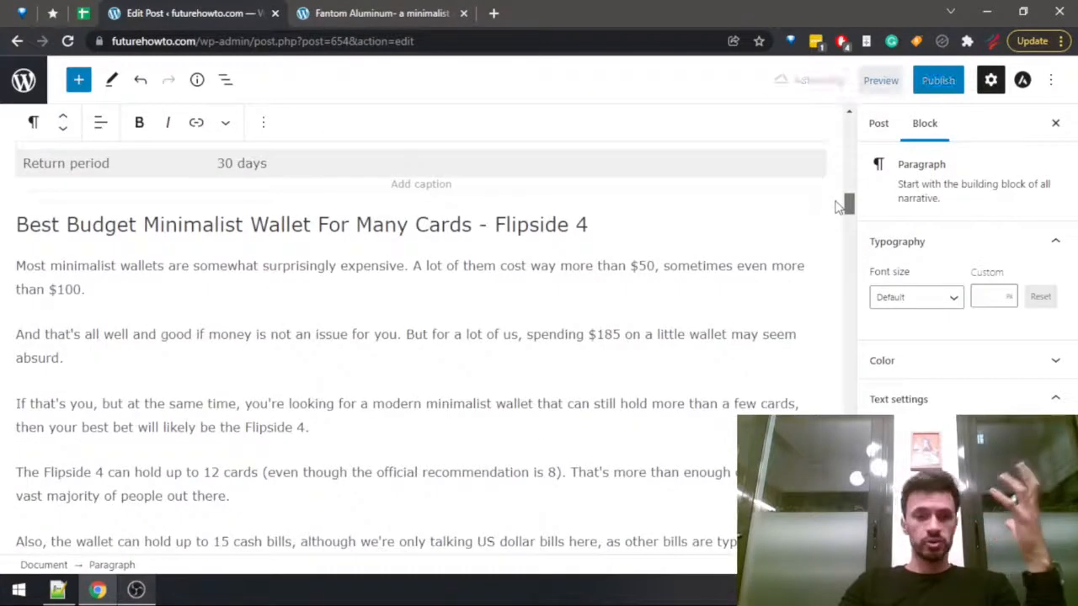
scroll(838, 206, "down", 1)
left_click(768, 216)
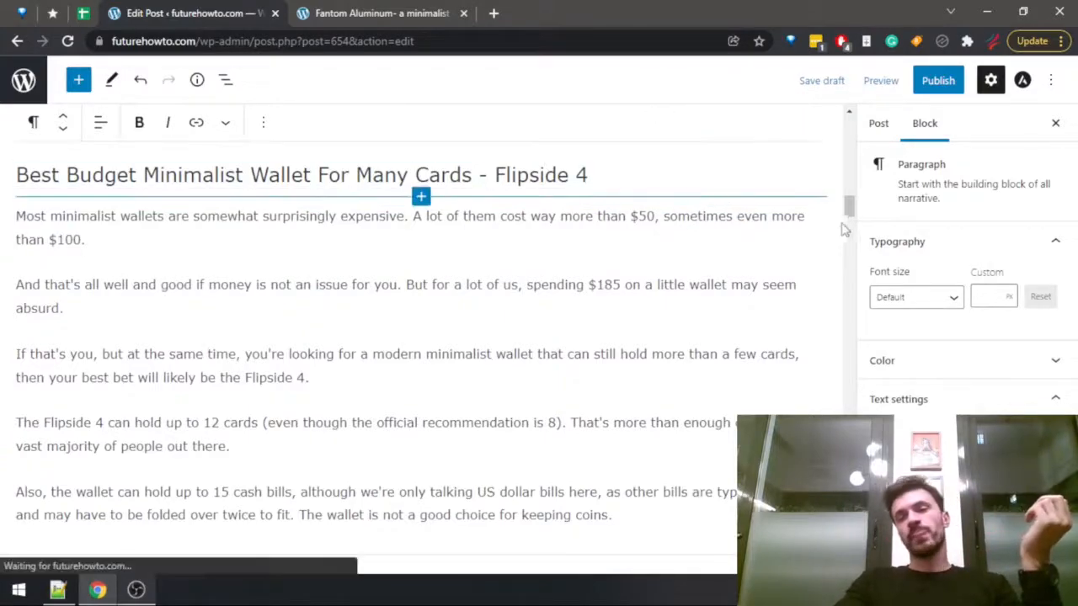
left_click_drag(848, 204, 849, 504)
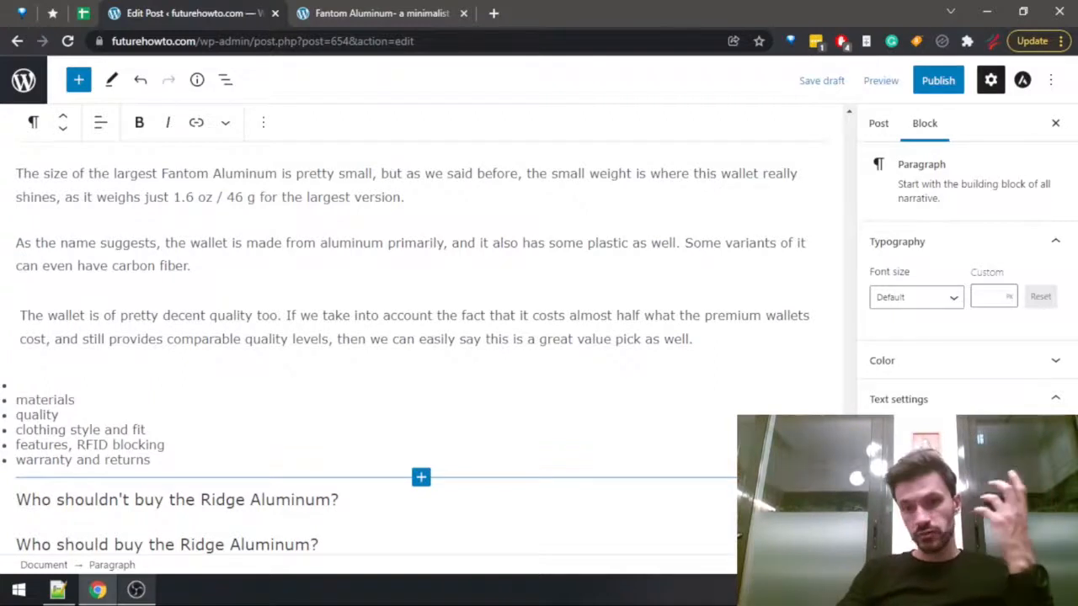
Remove the "materials" and "quality" bullets from the Fantom Aluminum notes list and add an empty paragraph below the quality paragraph.
left_click(97, 379)
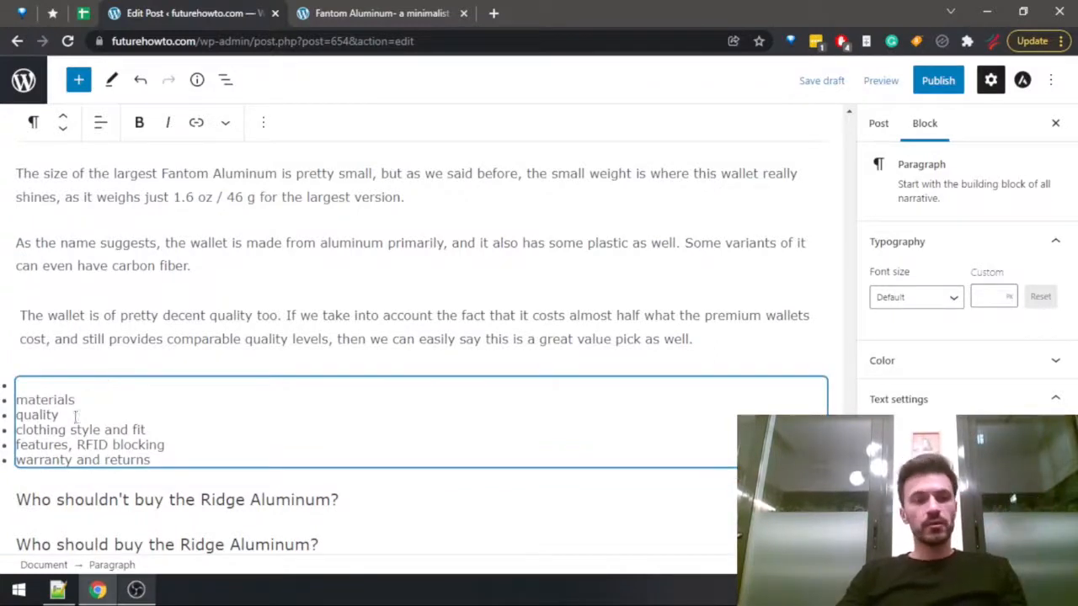
left_click_drag(2, 403, 20, 382)
key("Delete")
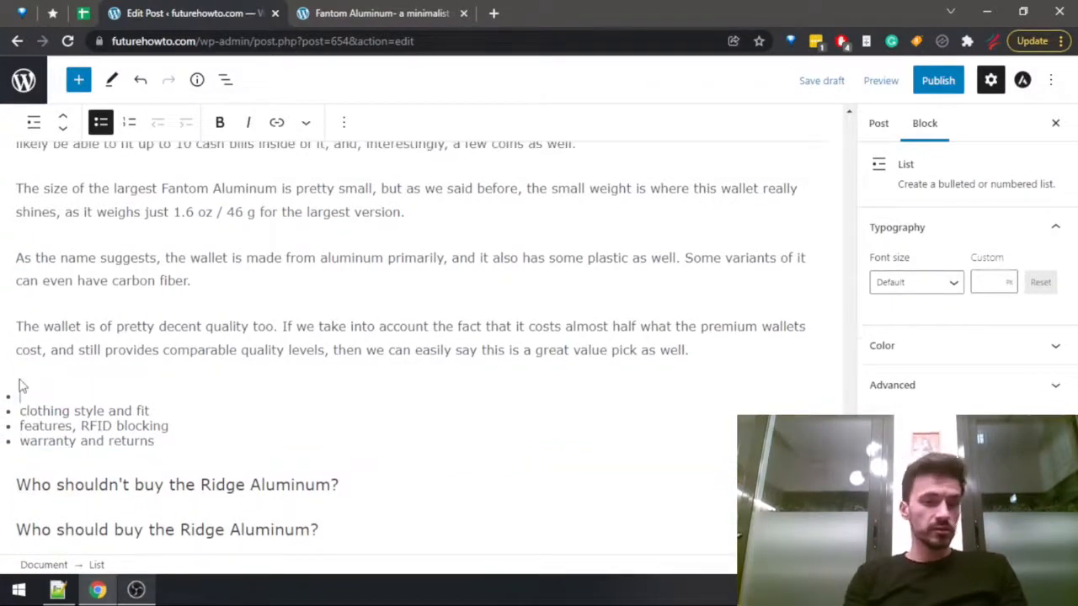
key("Delete")
key("Up")
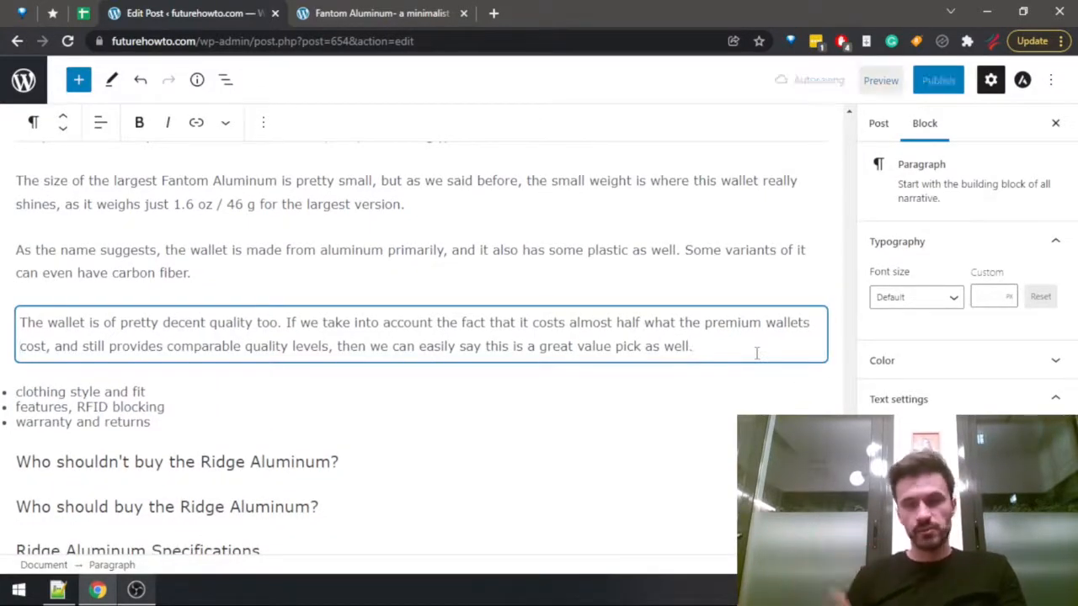
key("Return")
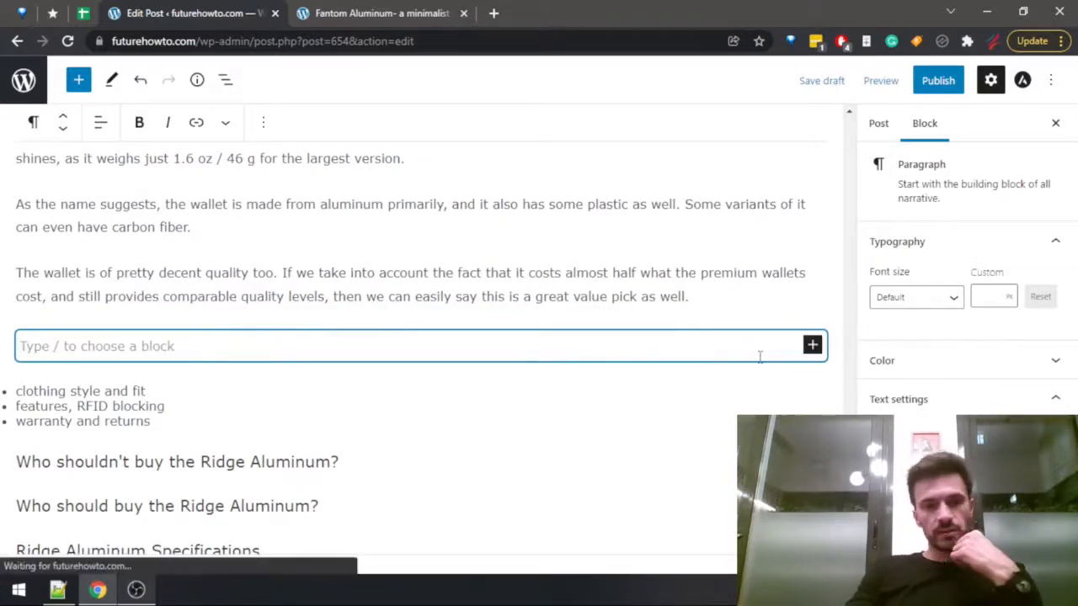
Remove the "clothing style and fit" bullet from the Fantom Aluminum notes list.
scroll(589, 413, "up", 4)
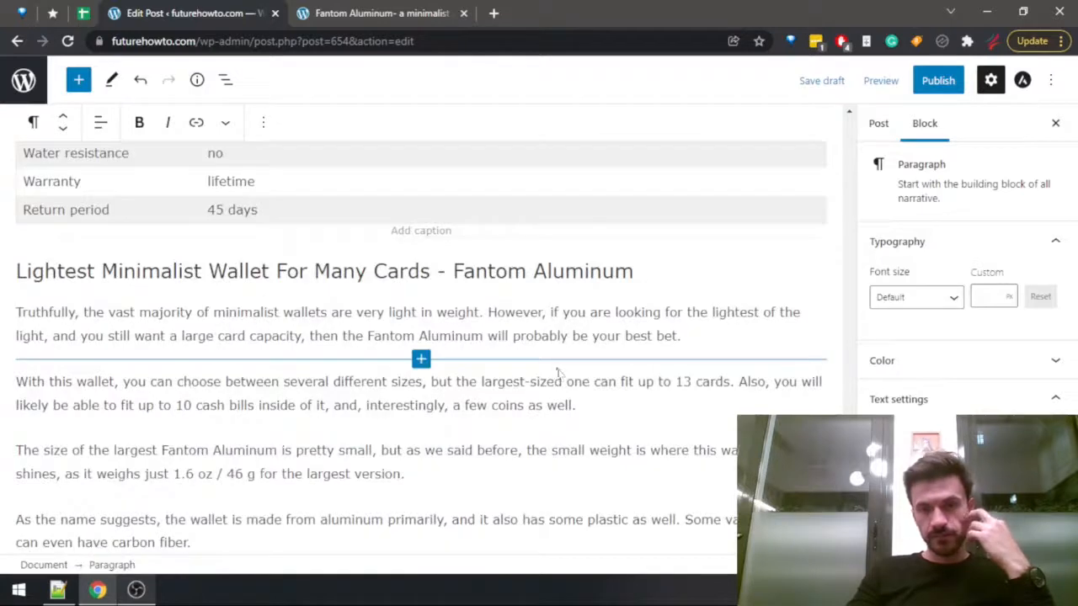
scroll(558, 379, "down", 4)
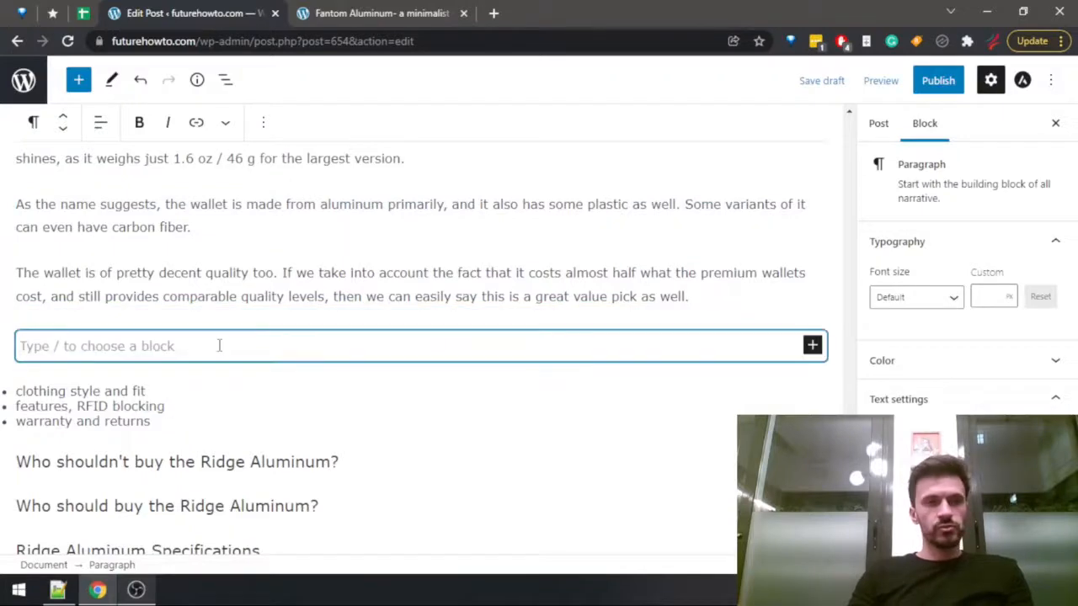
scroll(232, 369, "up", 10)
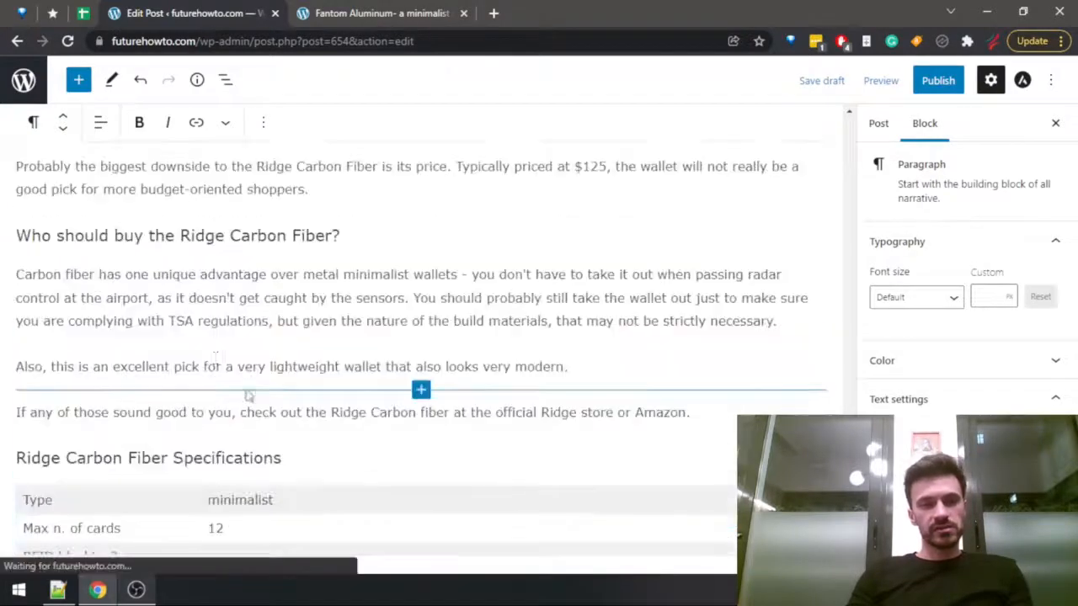
scroll(175, 379, "down", 5)
scroll(173, 434, "up", 10)
scroll(143, 500, "down", 2)
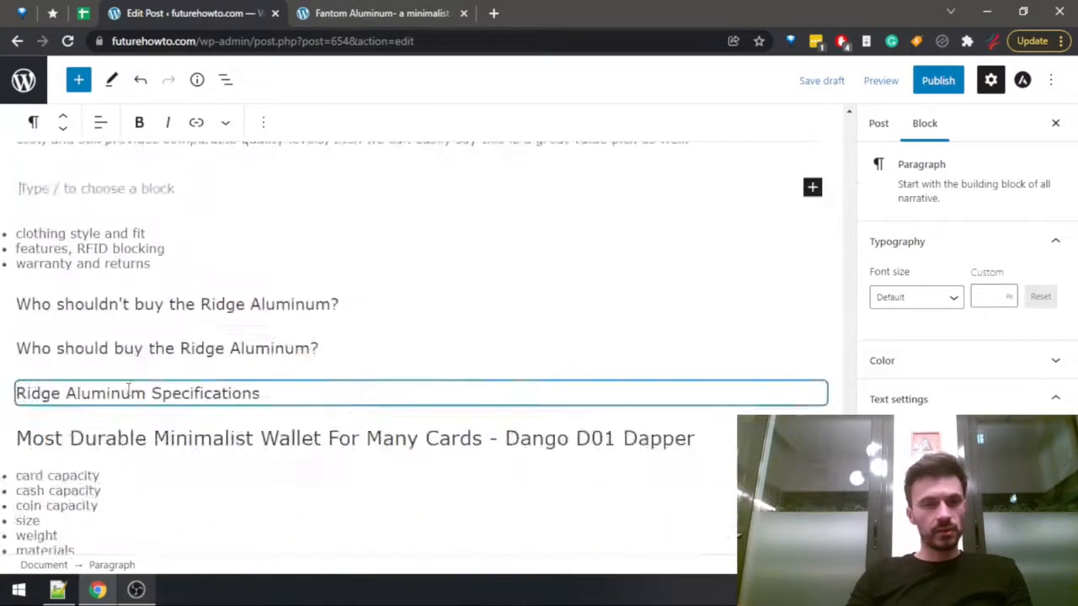
triple_click(70, 232)
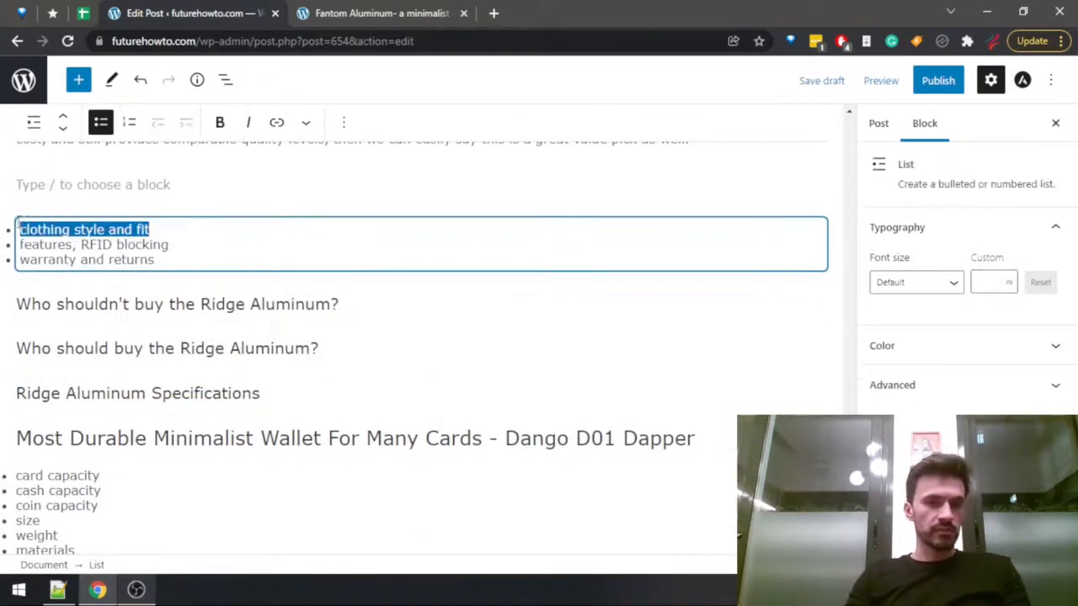
scroll(269, 383, "up", 4)
key("BackSpace")
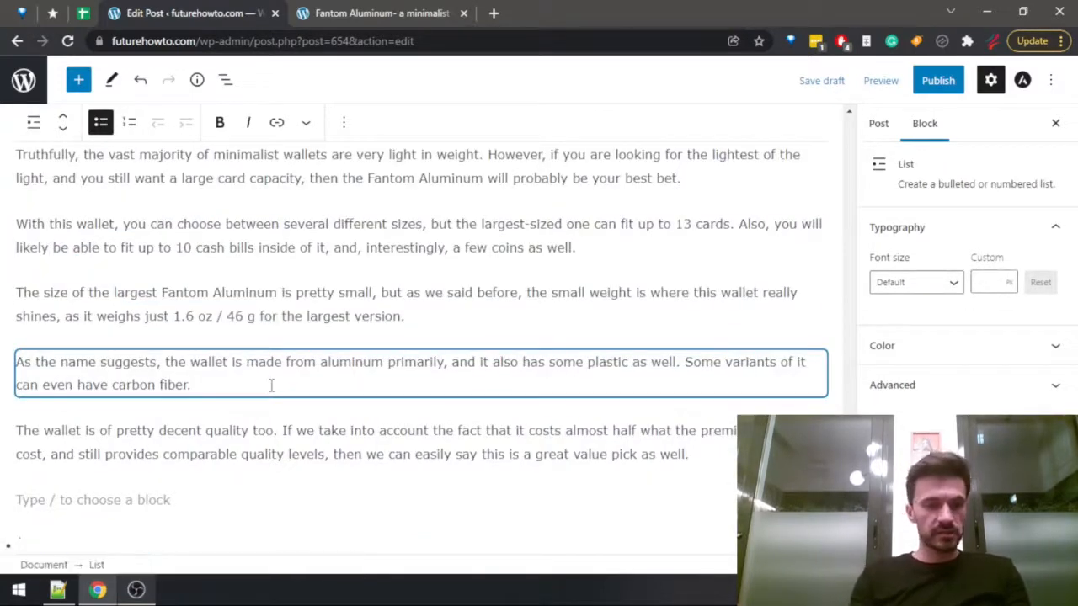
type("Features, RFID blocking")
Look over the Ridge Carbon Fiber section's style and features paragraphs, and return to the empty Fantom Aluminum paragraph.
scroll(202, 354, "up", 12)
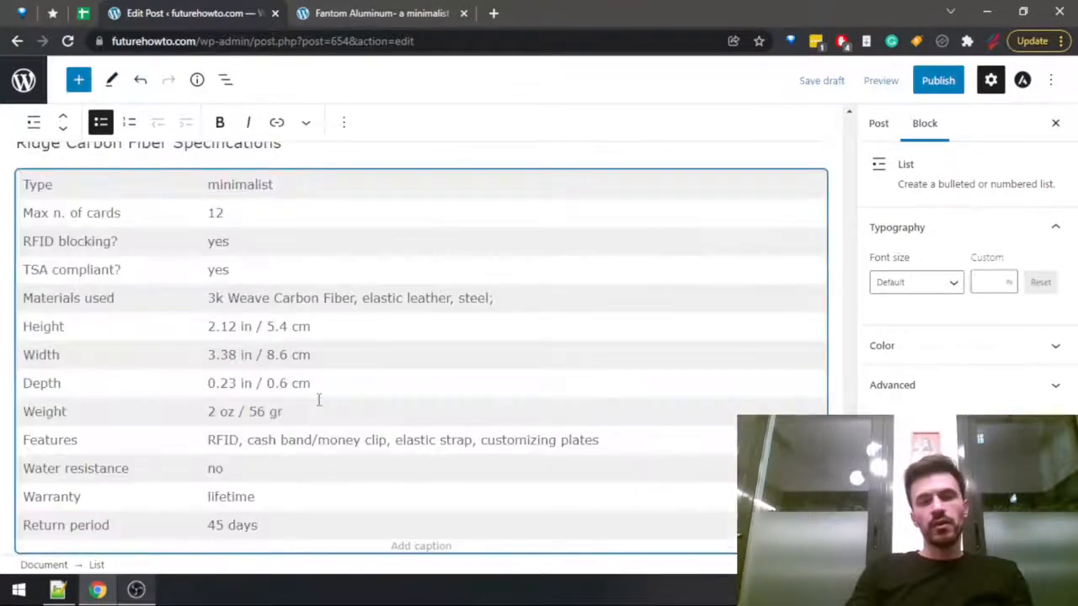
scroll(150, 280, "up", 4)
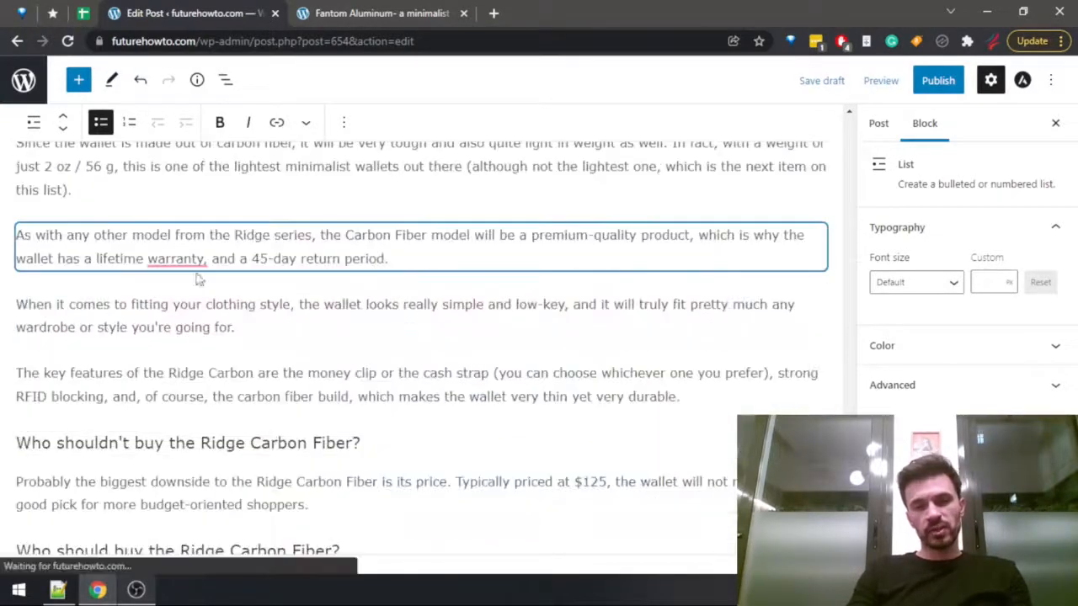
scroll(336, 329, "down", 15)
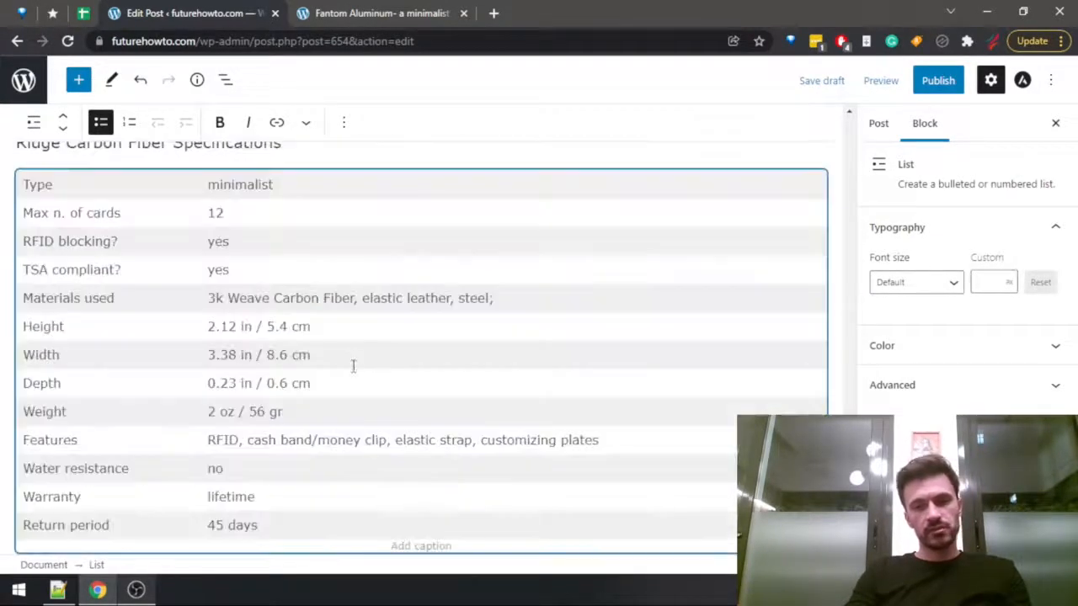
scroll(366, 395, "down", 4)
scroll(337, 404, "up", 4)
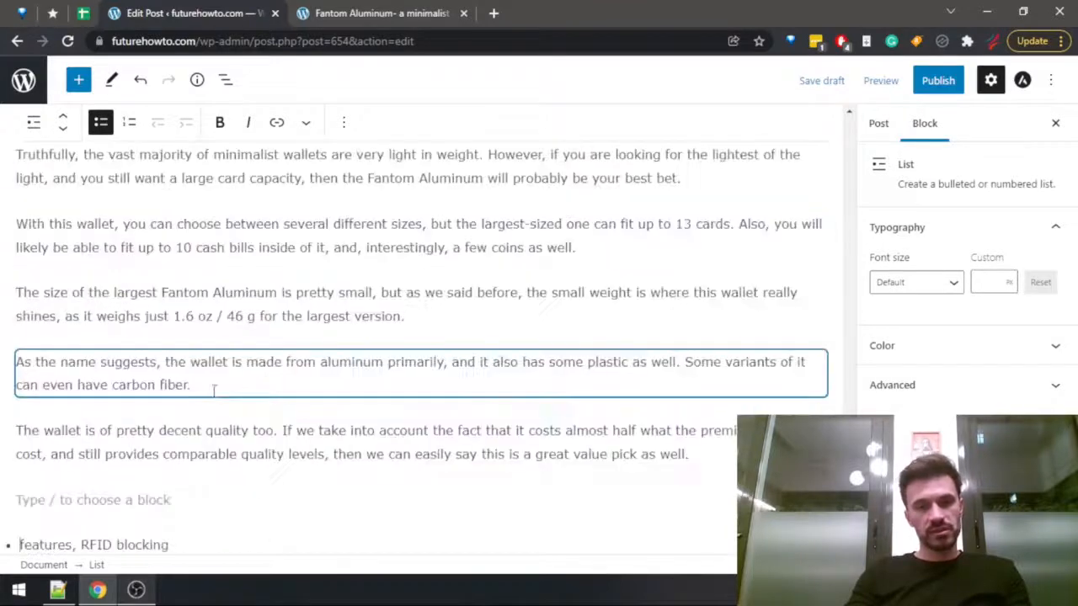
scroll(216, 383, "down", 6)
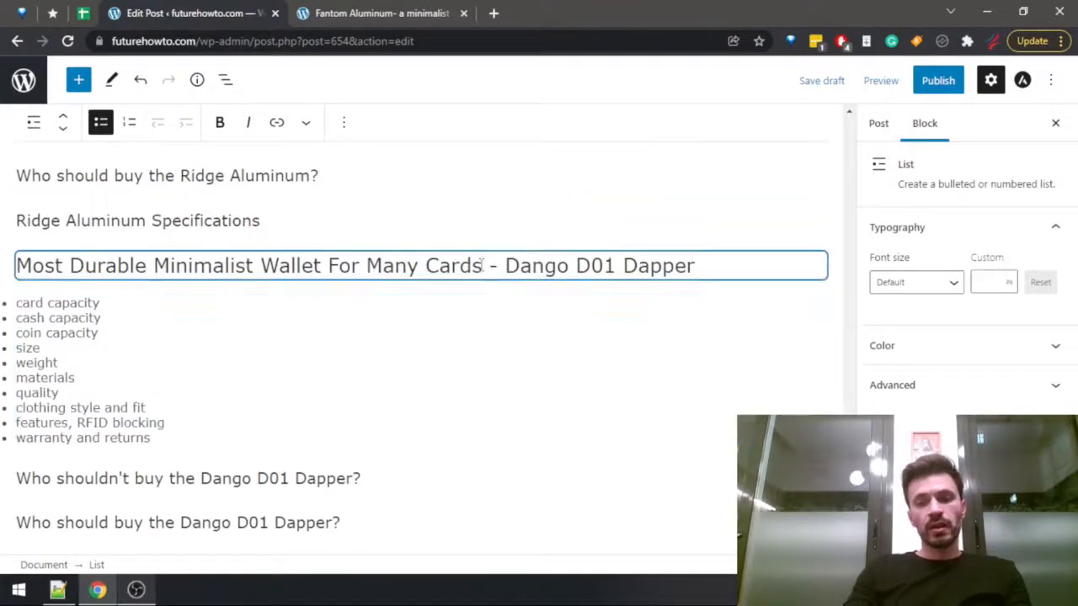
scroll(395, 320, "up", 4)
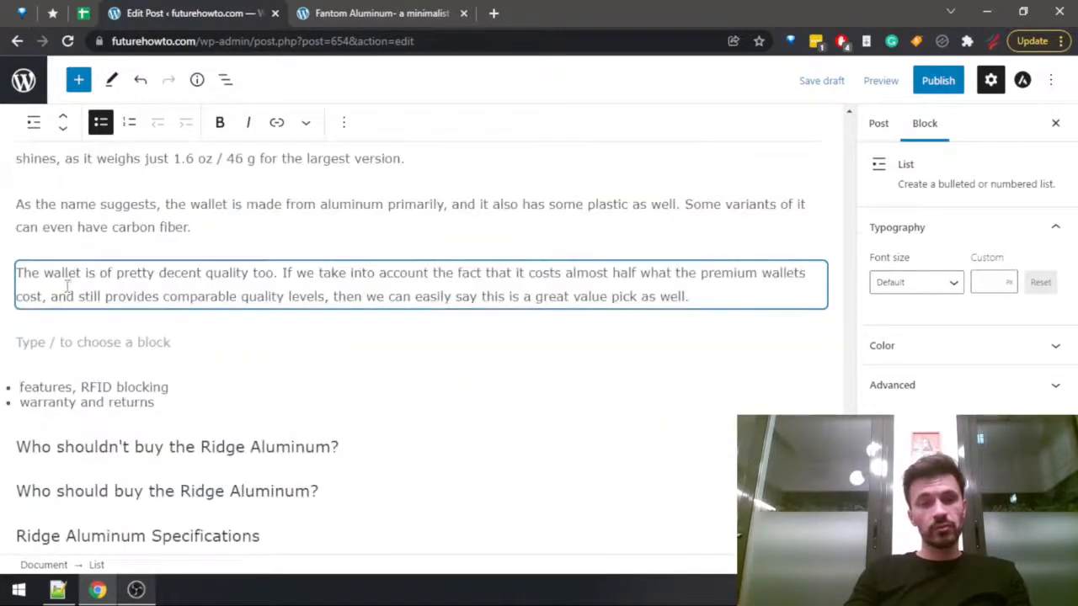
left_click(70, 349)
Search the Fantom Aluminum review for "features" and read its feature sections through the card fanning lever.
key("ctrl+Tab")
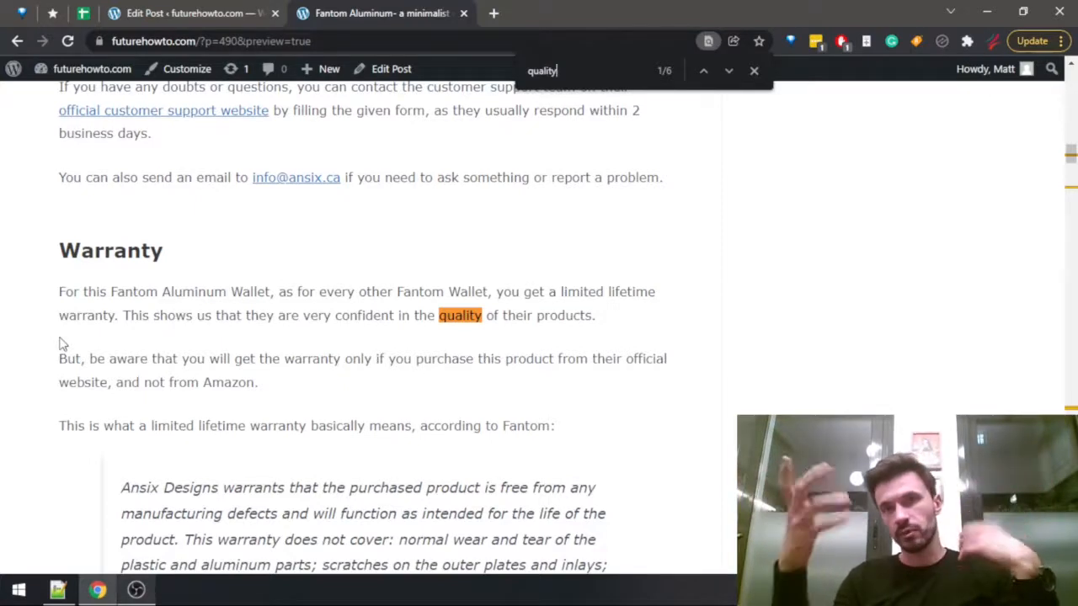
key("ctrl+shift+Tab")
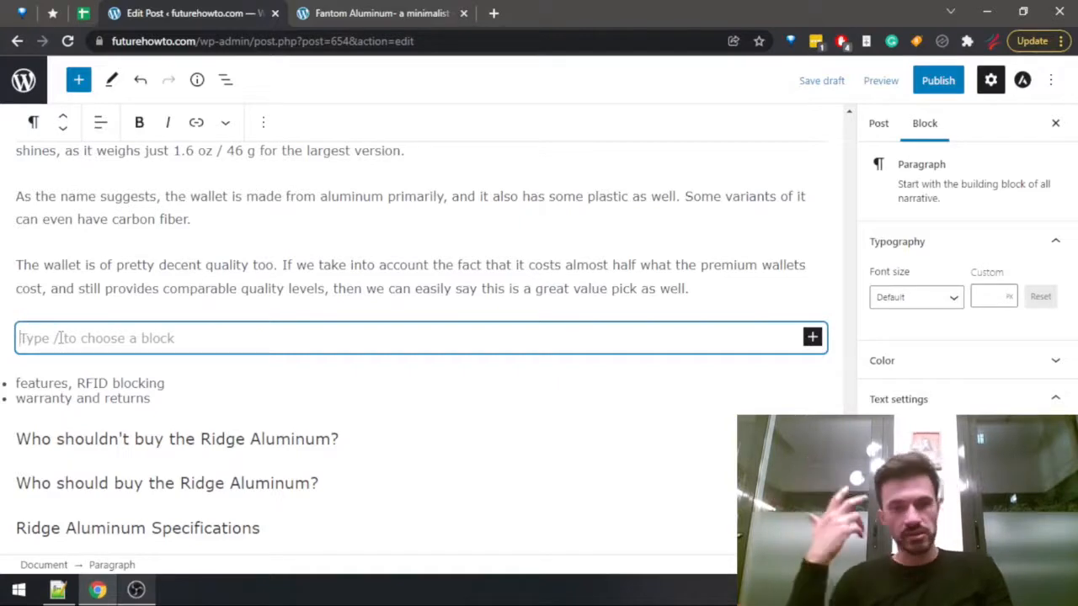
key("ctrl+Tab")
key("ctrl+f")
type("fea")
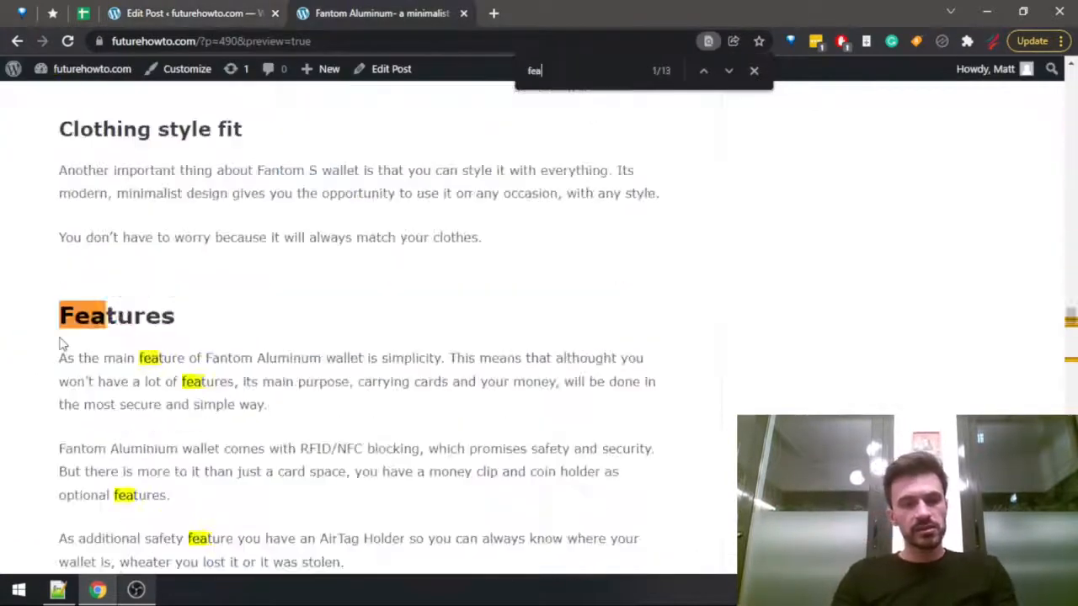
type("tures")
scroll(92, 324, "down", 6)
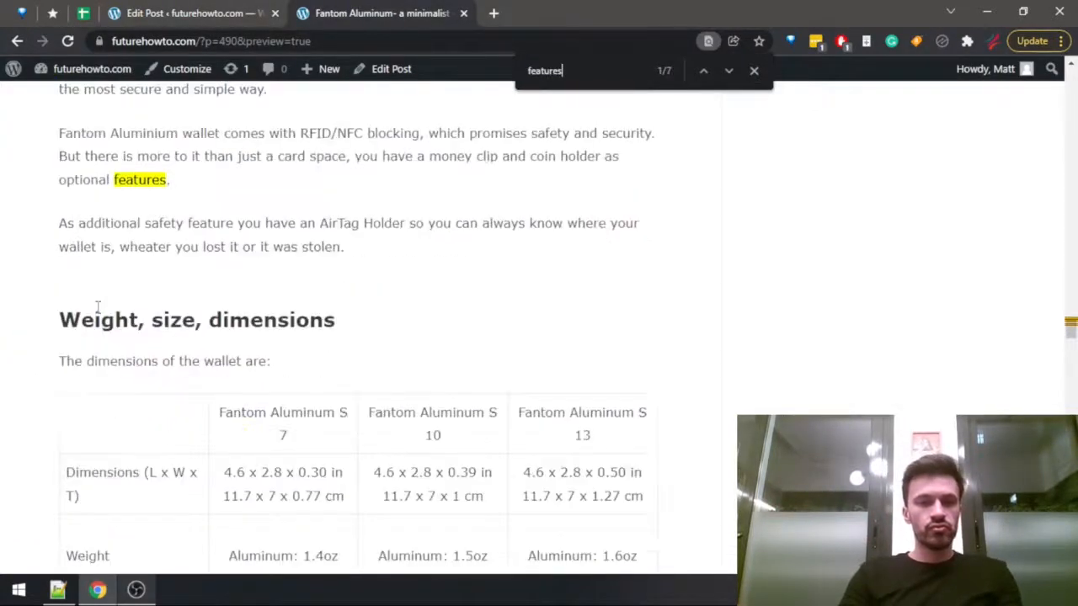
scroll(135, 316, "down", 6)
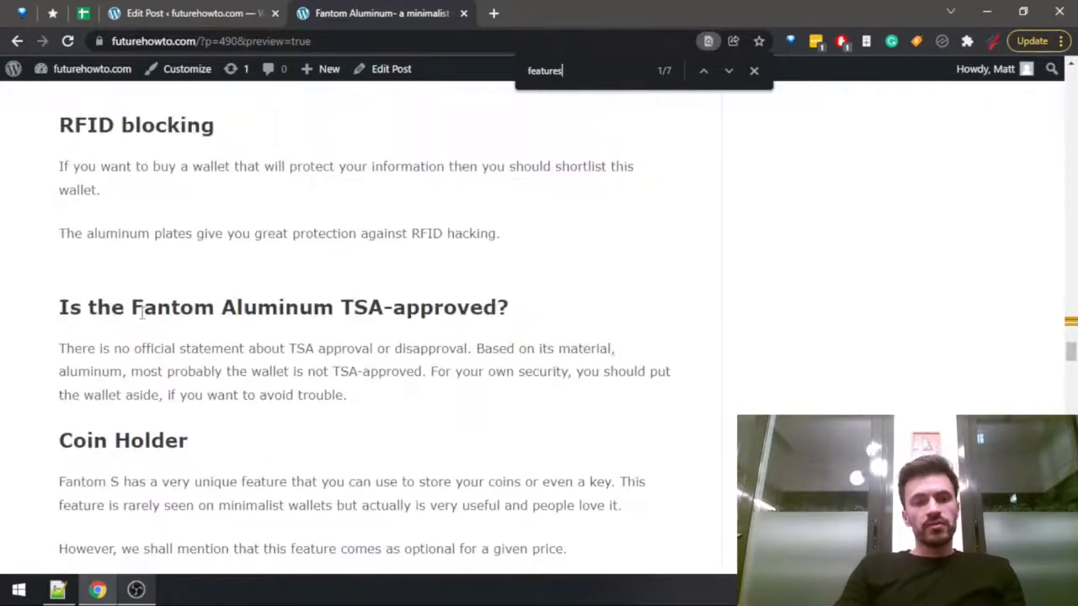
scroll(141, 324, "down", 2)
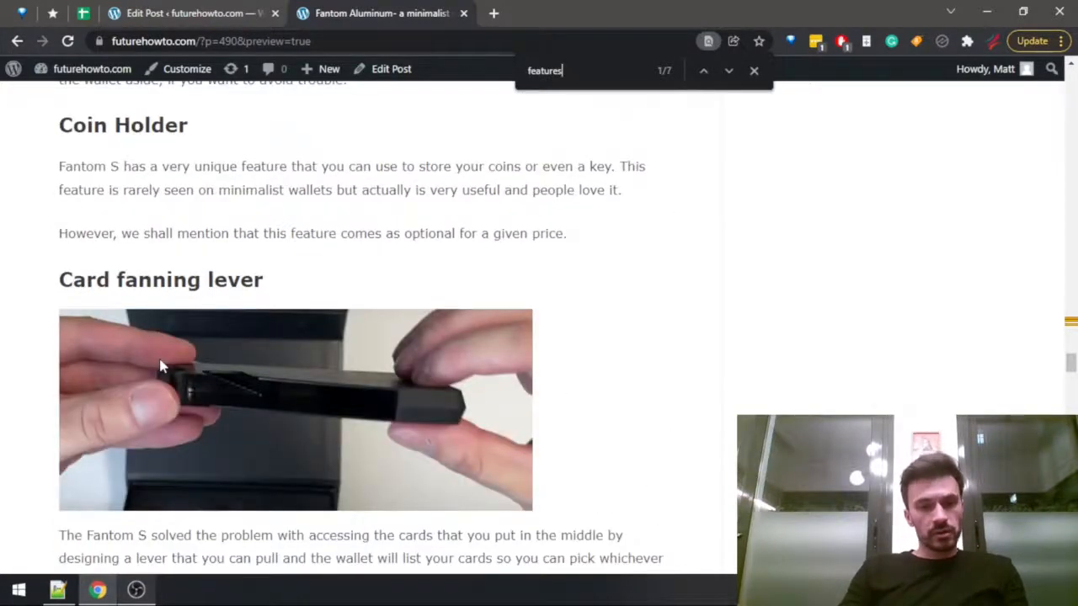
scroll(163, 366, "down", 4)
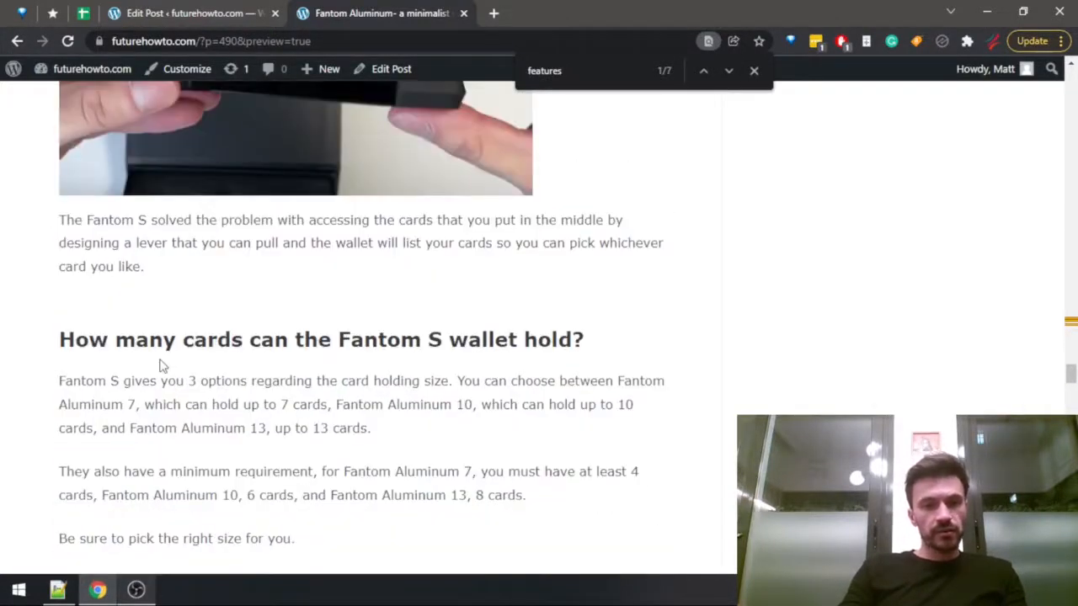
key("ctrl+shift+Tab")
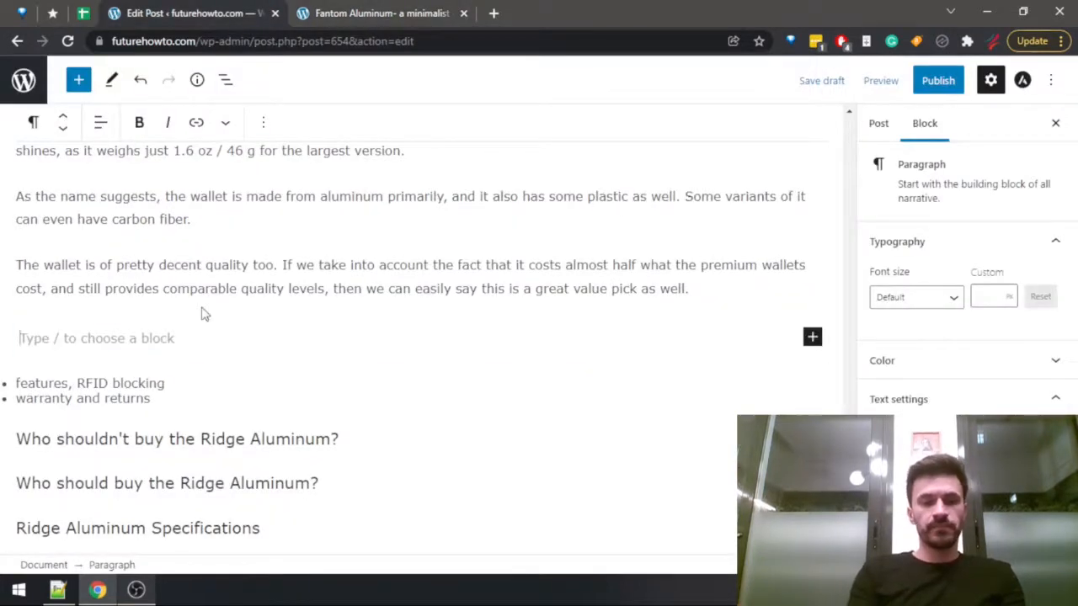
Start the features paragraph with "The Fantom Aluminum comes with a set of very interesting features,".
type("The Fantom Aluminum is")
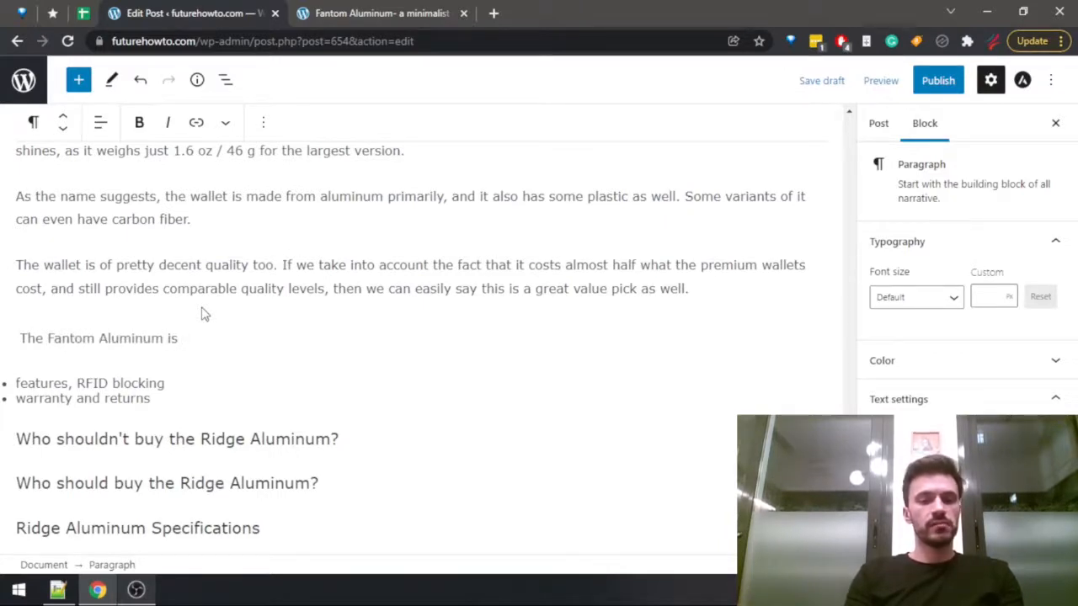
key("BackSpace")
key("BackSpace")
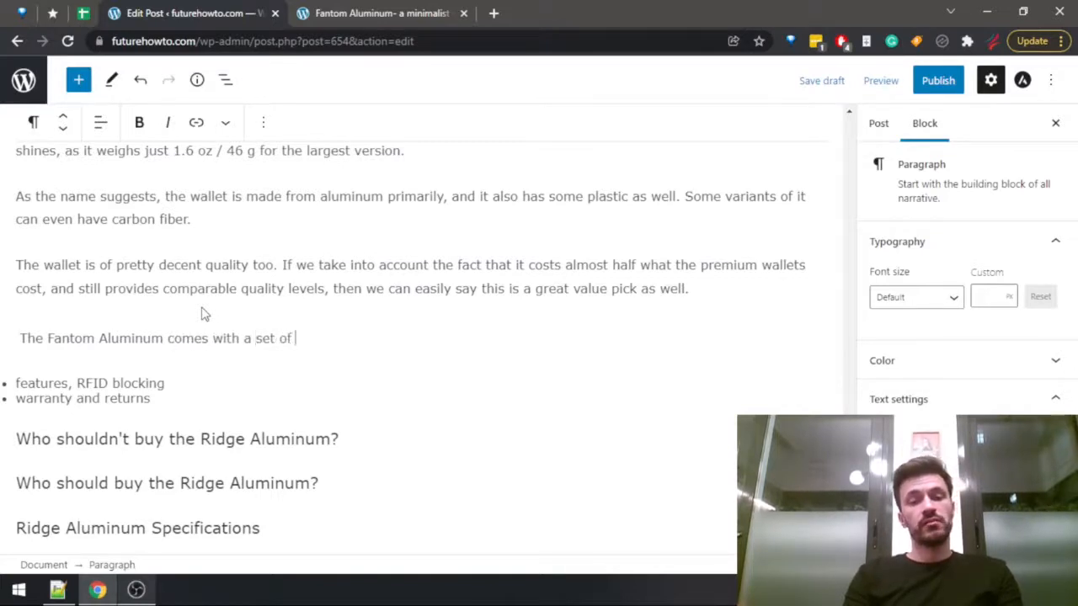
type("comes with a set of very interesting features, including")
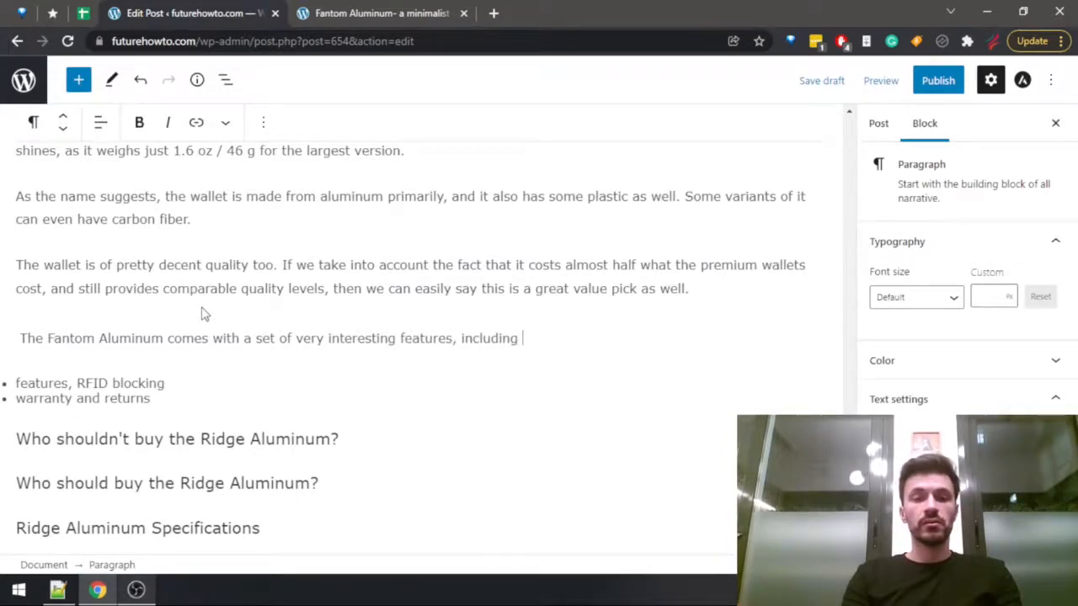
Check the review's feature headings and continue the features sentence with "including RFID blocking,".
key("ctrl+Tab")
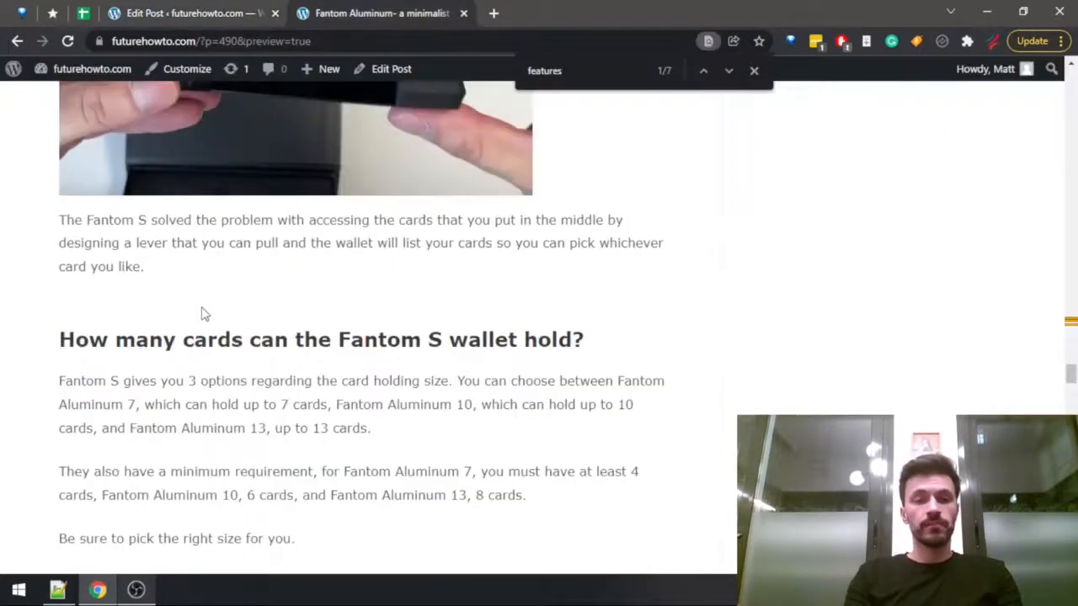
scroll(202, 314, "up", 4)
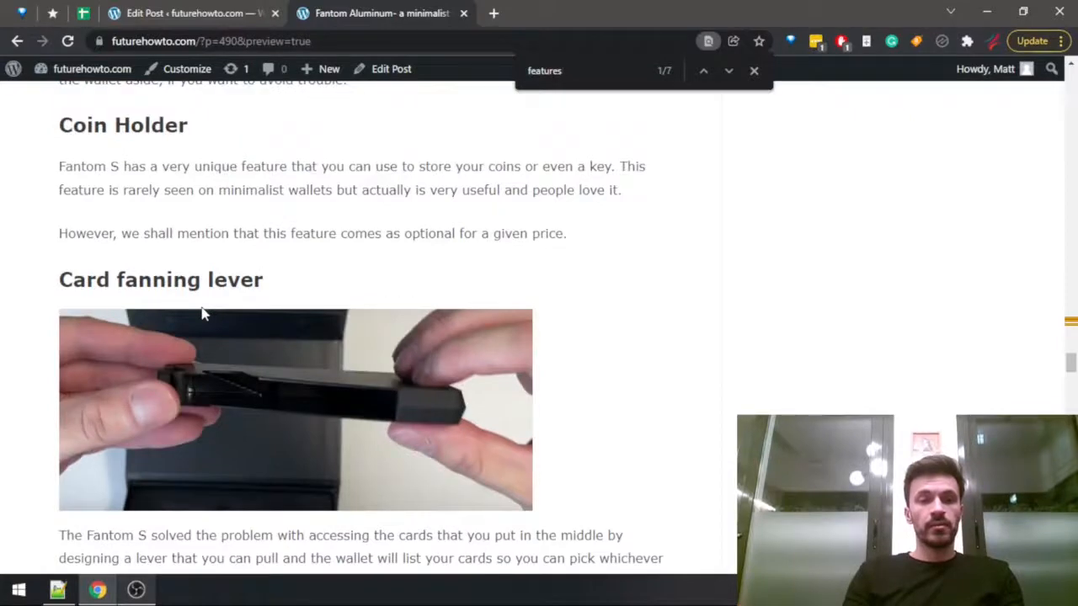
scroll(202, 314, "up", 4)
key("ctrl+shift+Tab")
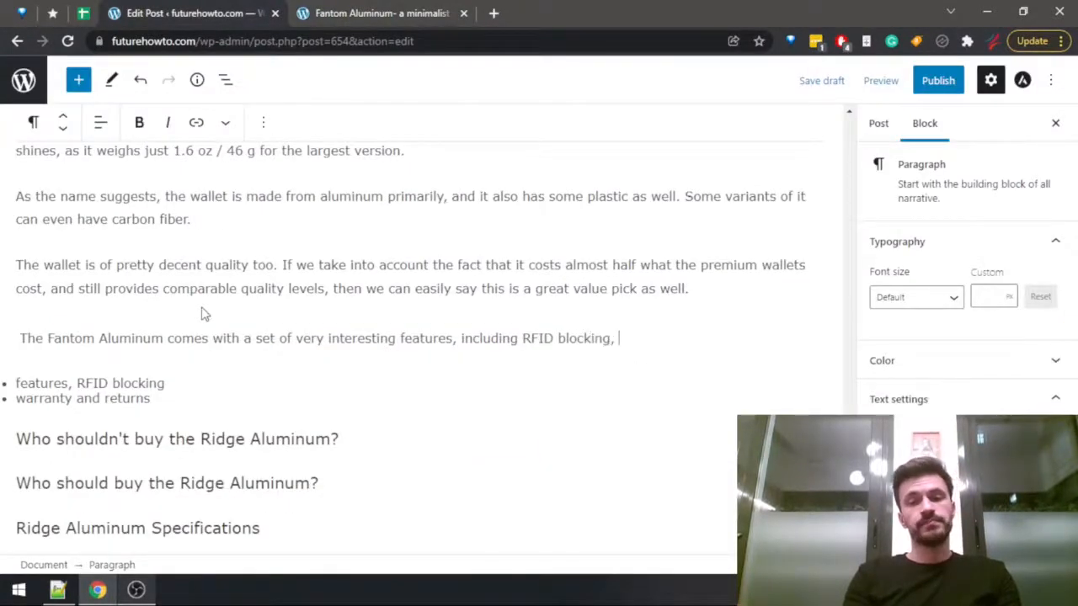
Check the review's coin holder section and add "the coin holder (which is not something found in most minimalist wallets)," to the features sentence.
key("ctrl+Tab")
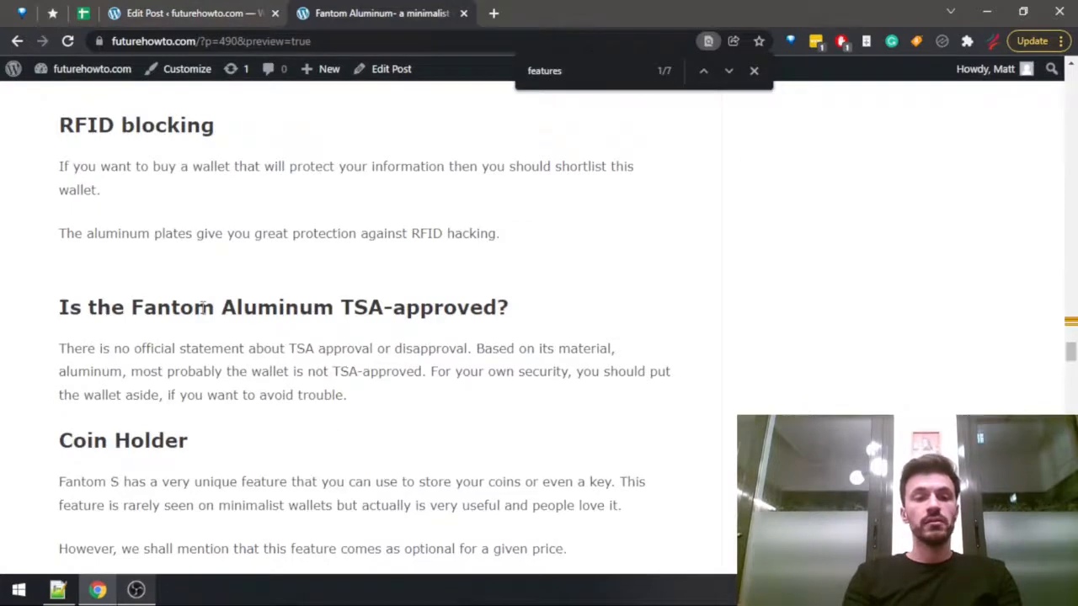
key("ctrl+shift+Tab")
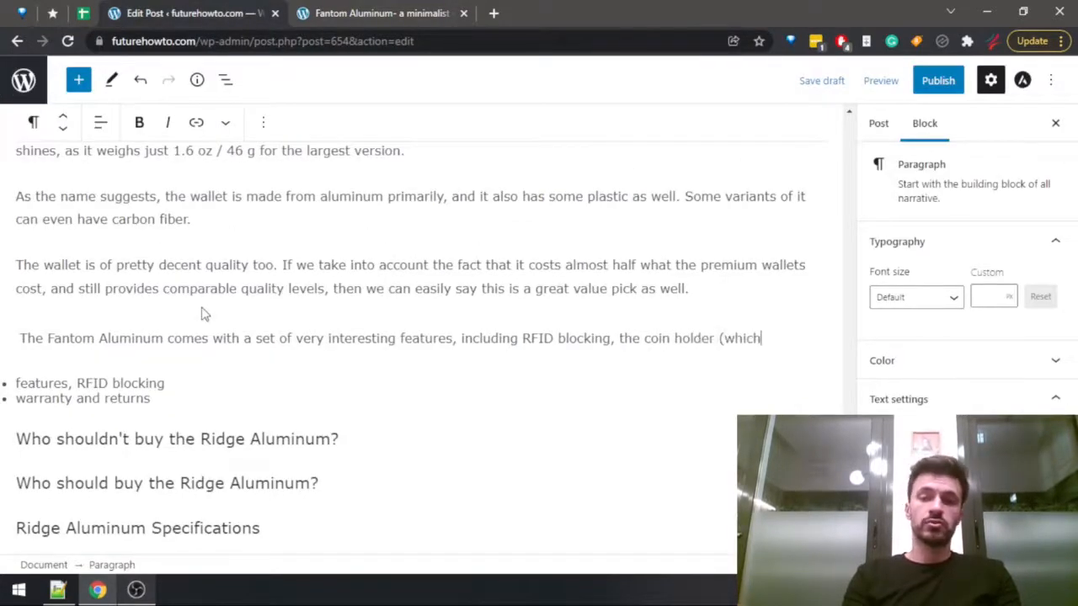
type("omething found in most minimalist wallets),")
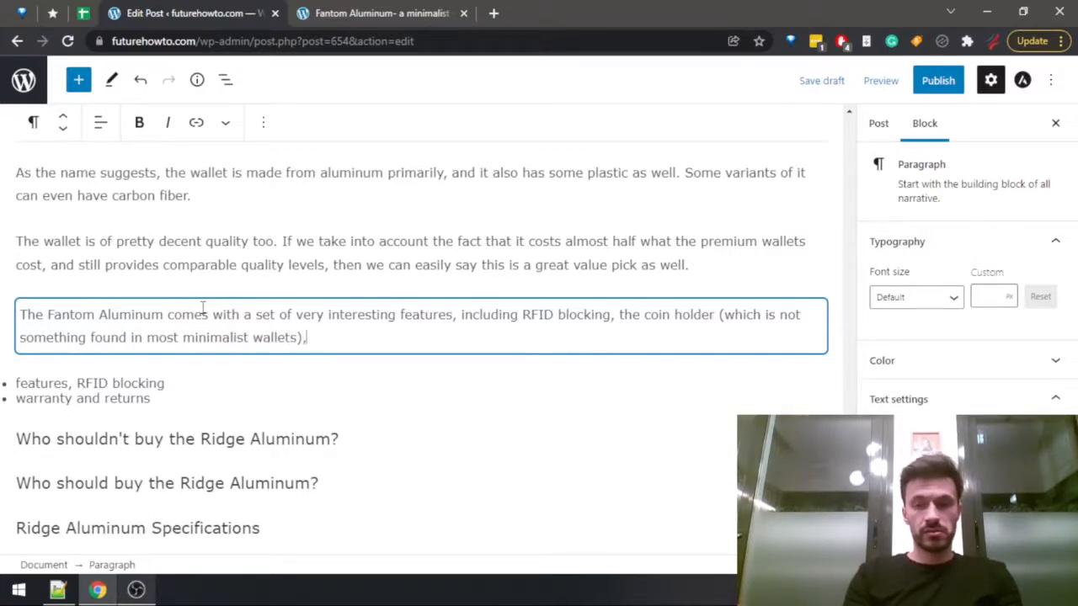
Reword the coin holder remark as "which is something found in very few minimalist wallets".
key("ctrl+Delete")
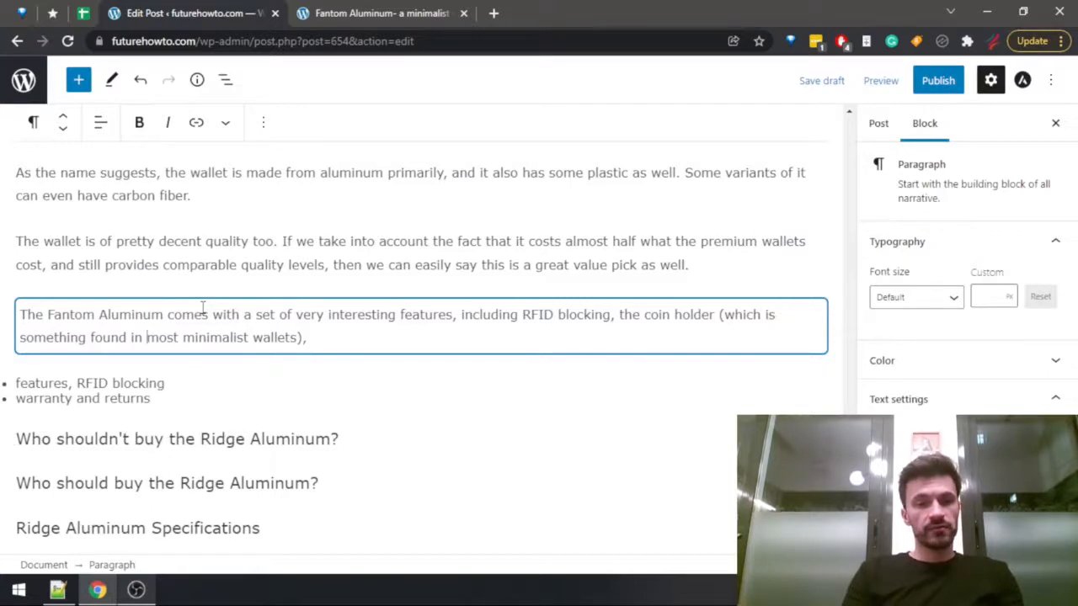
key("ctrl+shift+Right")
type("very few minimalist")
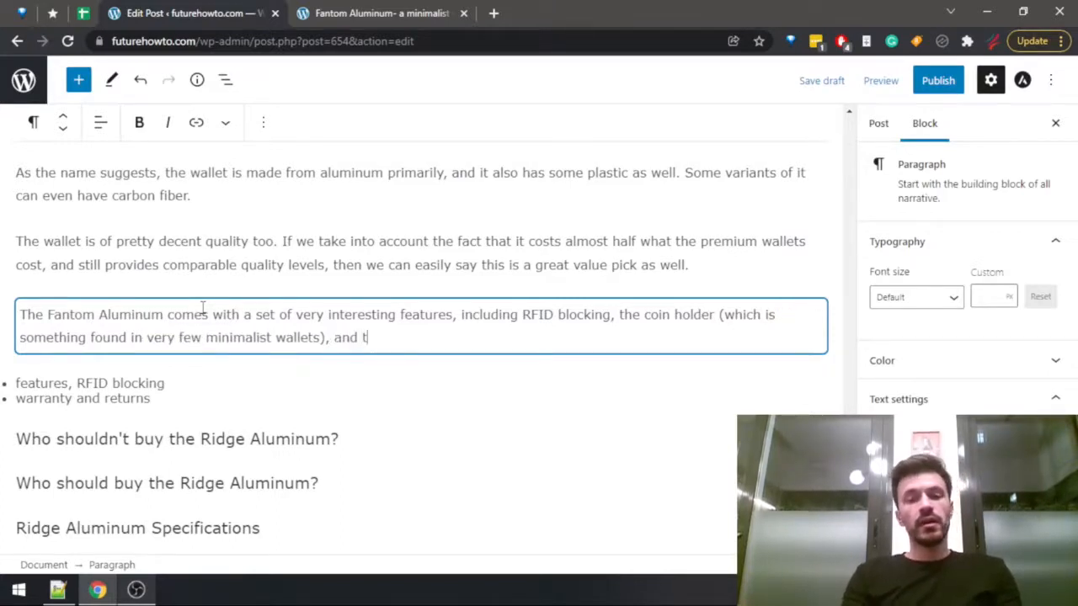
Check the review's card fanning lever section and end the features sentence with "and the card fanning lever that simplifies card access greatly.".
key("ctrl+Tab")
scroll(161, 396, "down", 4)
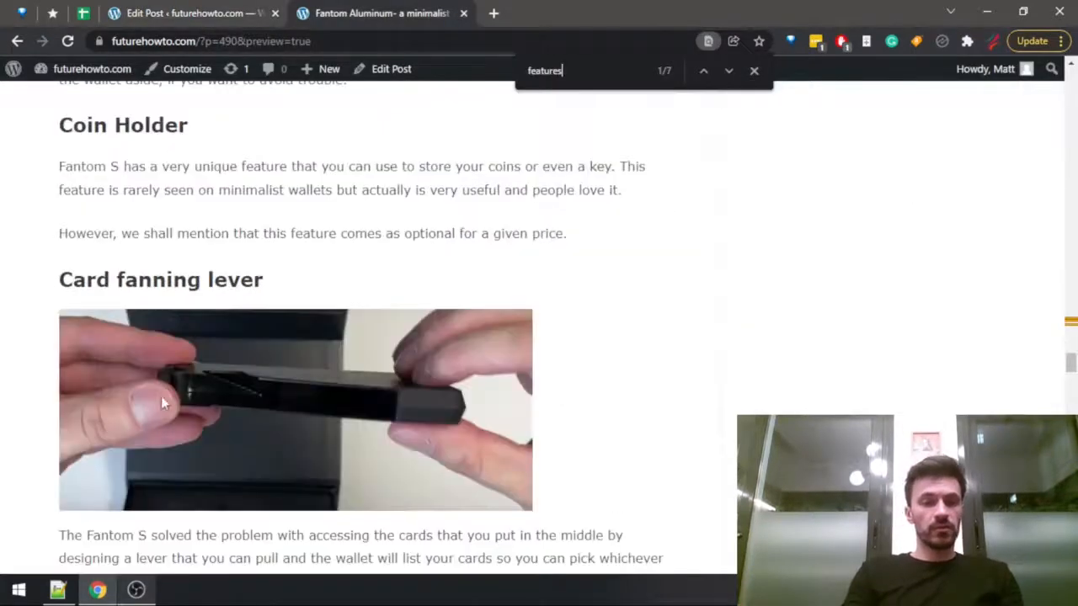
scroll(165, 406, "down", 2)
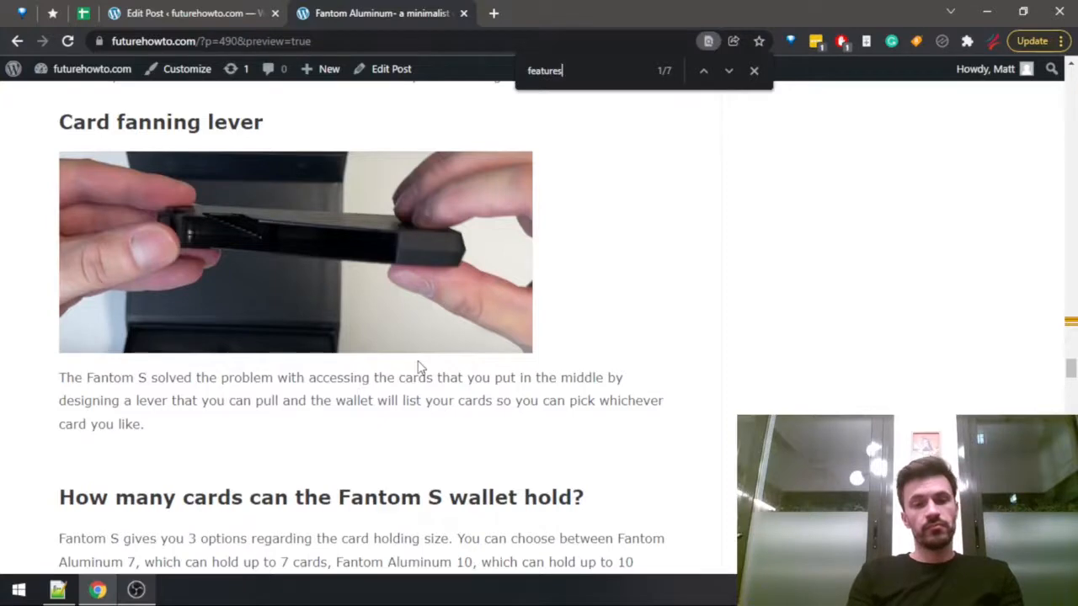
key("ctrl+shift+Tab")
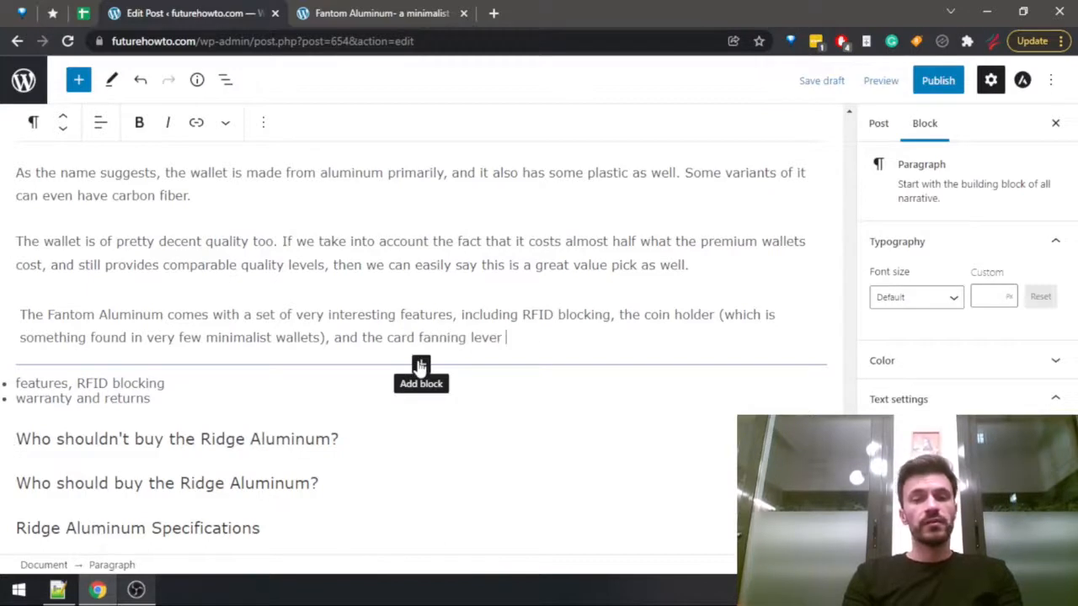
type("that simplifies ca")
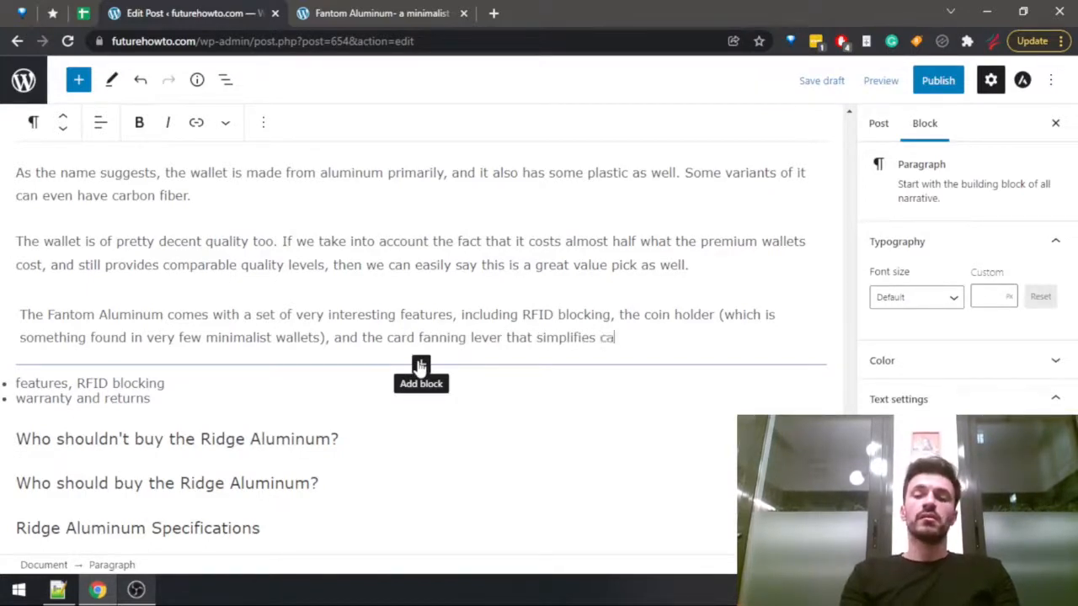
type("ess ")
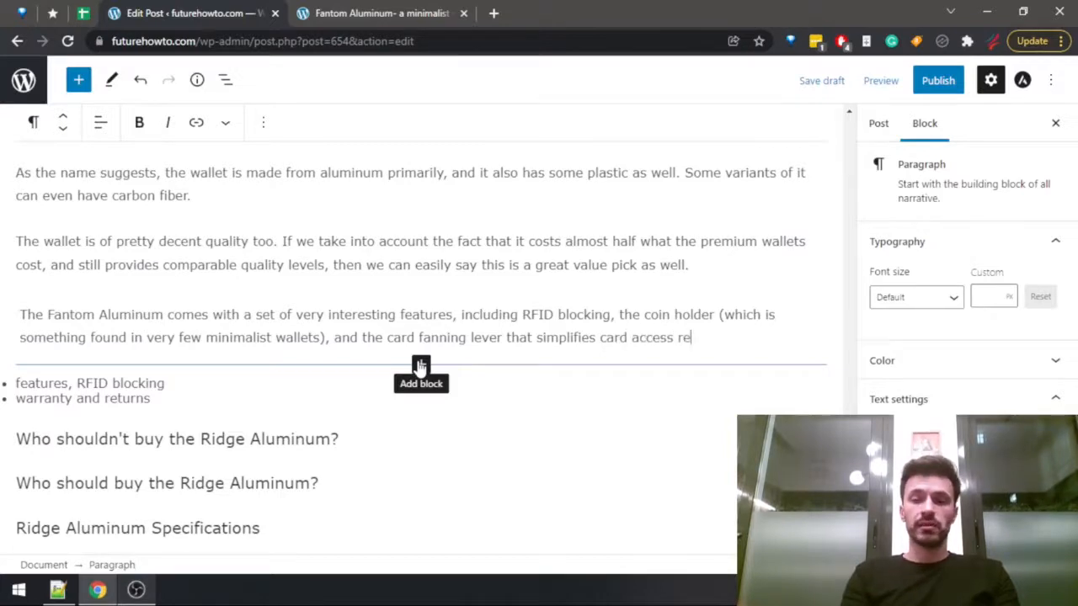
type("greatly.")
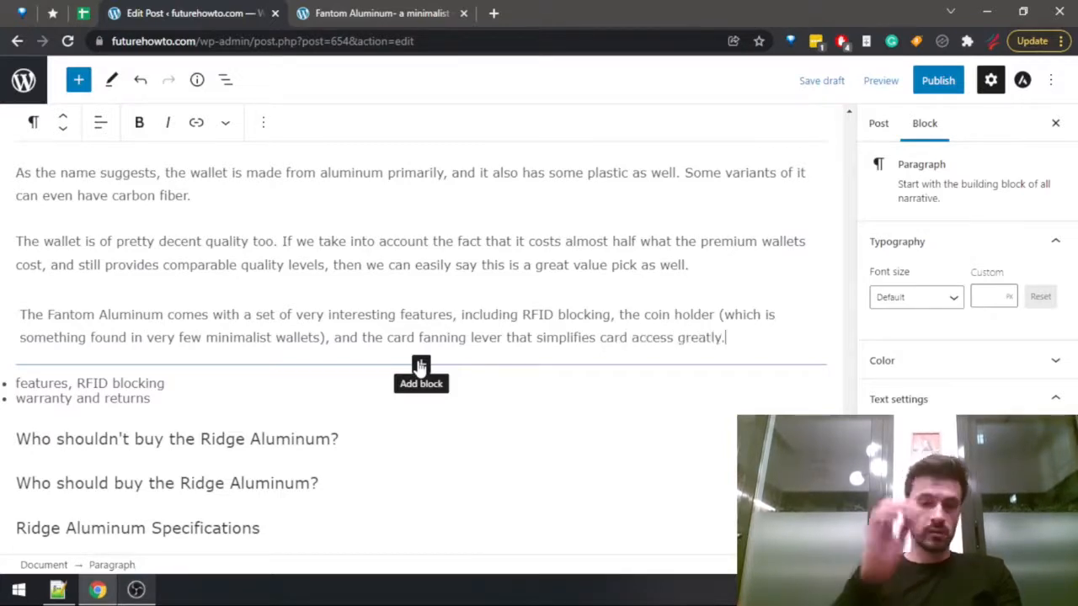
Search the Fantom Aluminum review for "warra" to look up the warranty and return period.
key("ctrl+Tab")
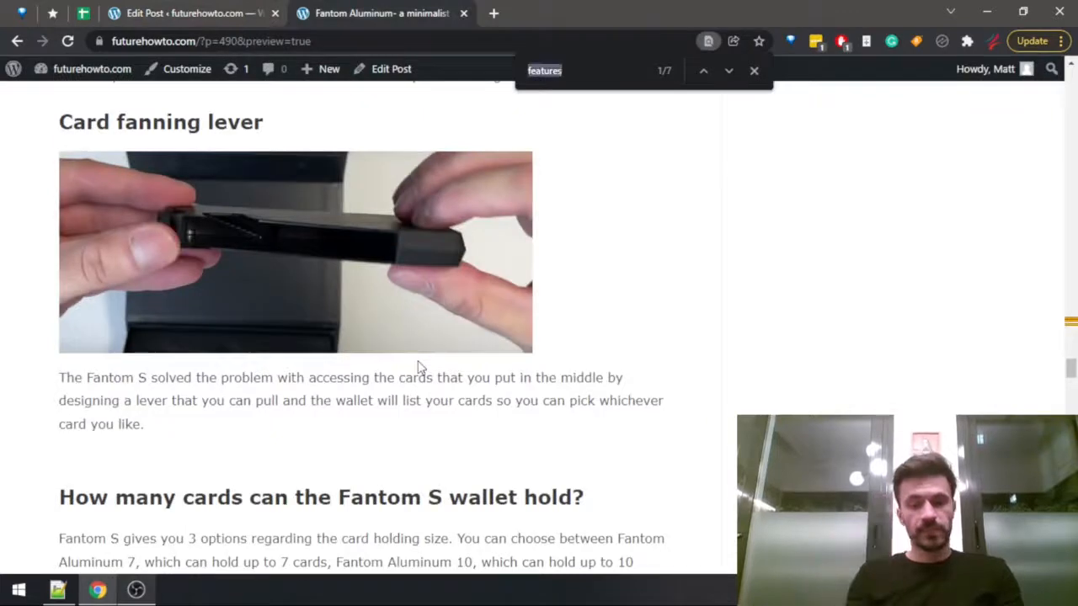
key("ctrl+a")
type("warra")
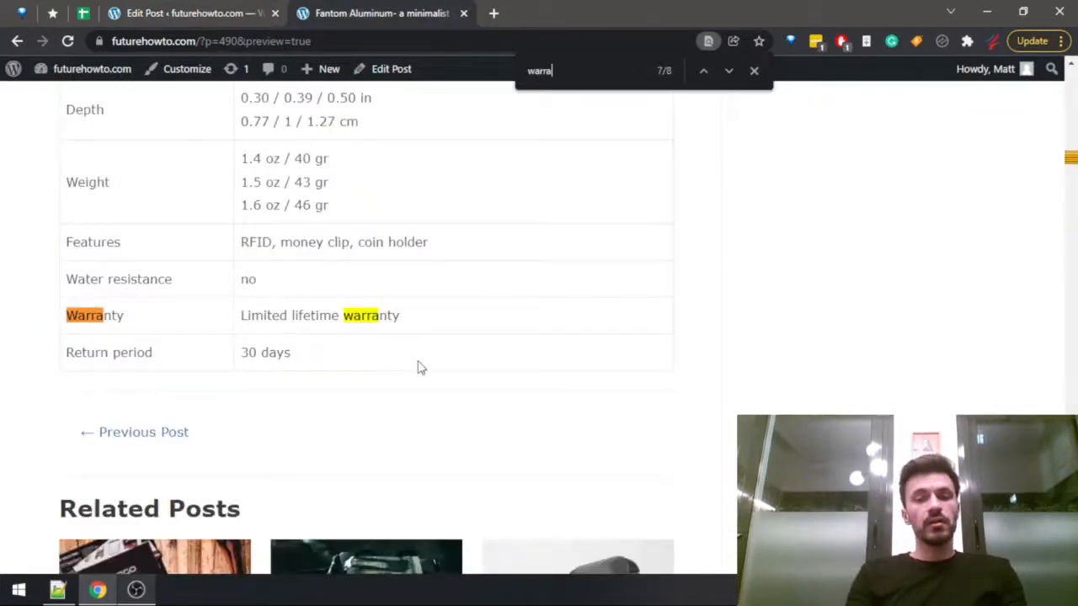
key("ctrl+shift+Tab")
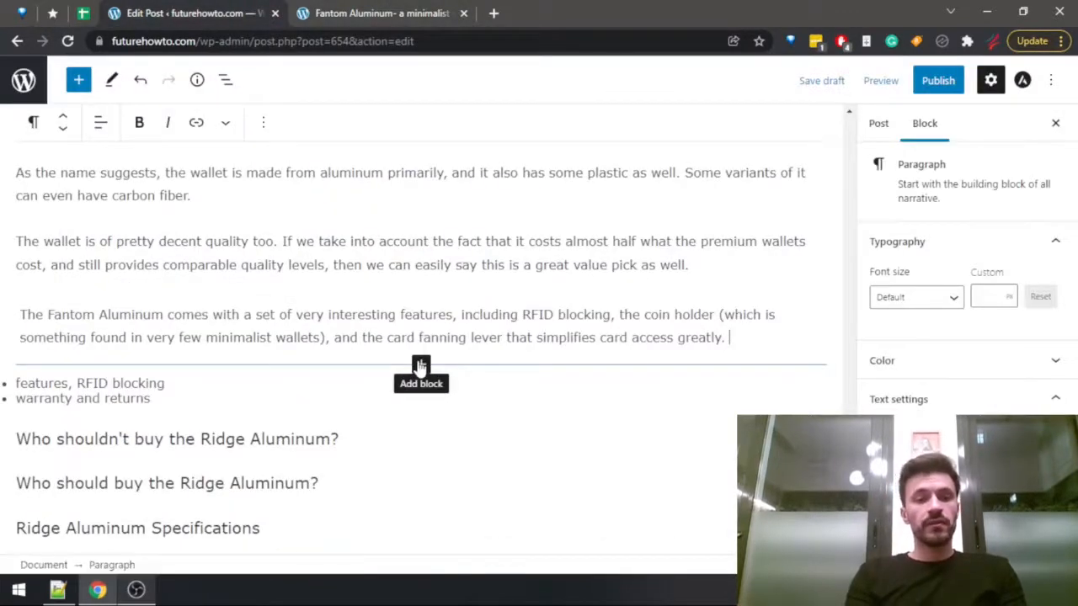
Add a new paragraph reading "The product comes with a limited lifetime warranty and a 30-day return period.".
key("Return")
type("The product comes")
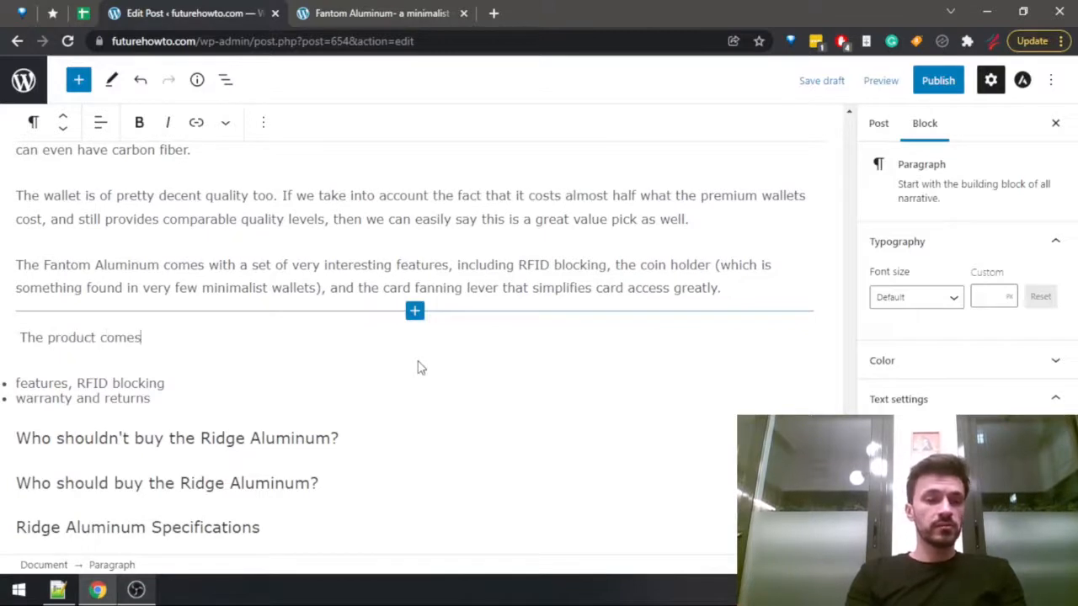
type(" with a limite")
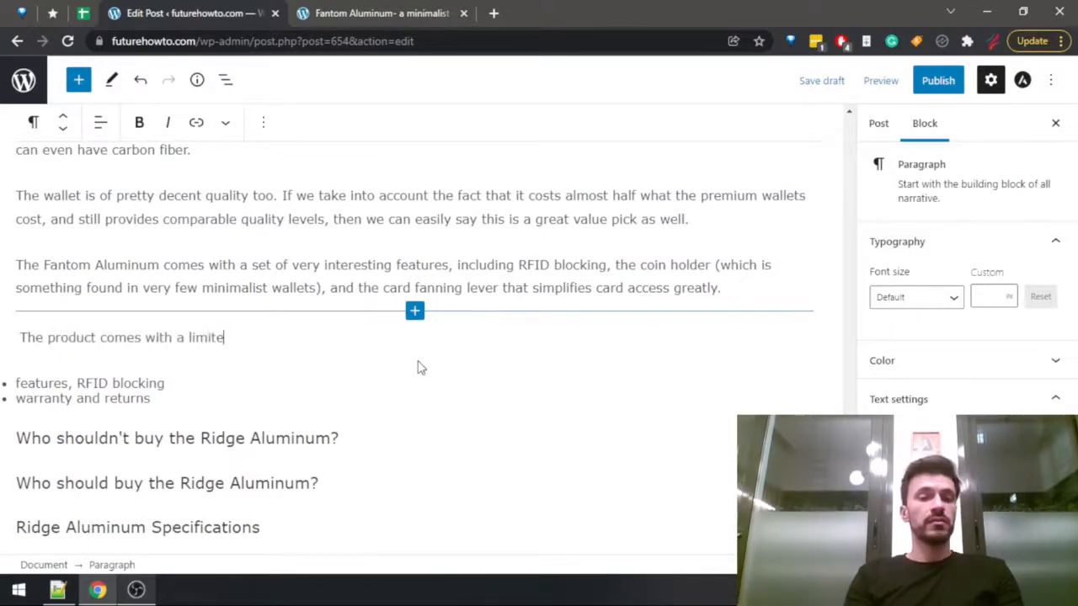
type("d lifetime wa")
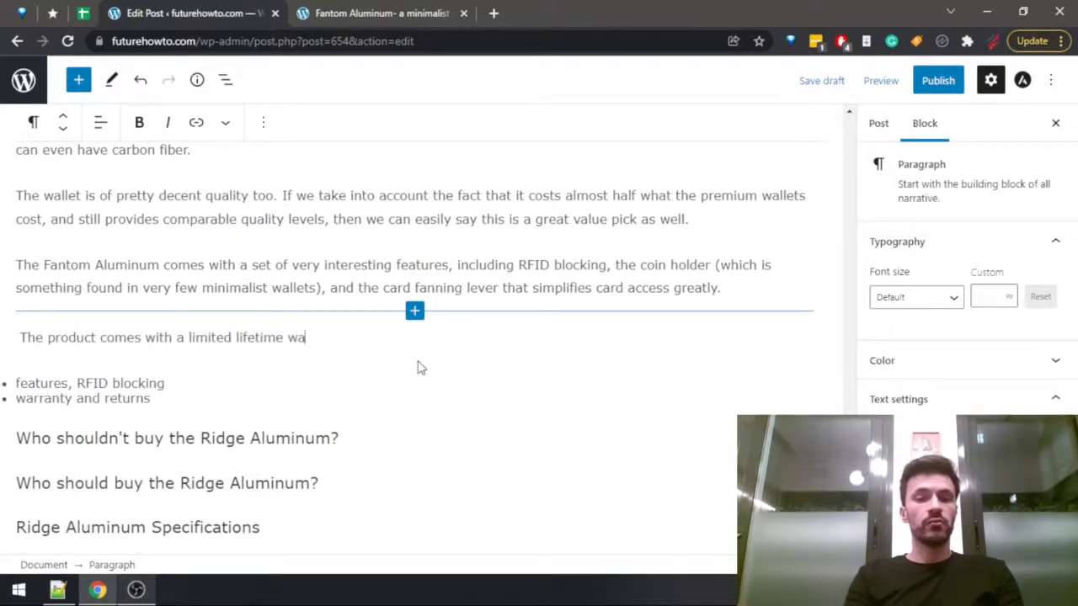
type("rran")
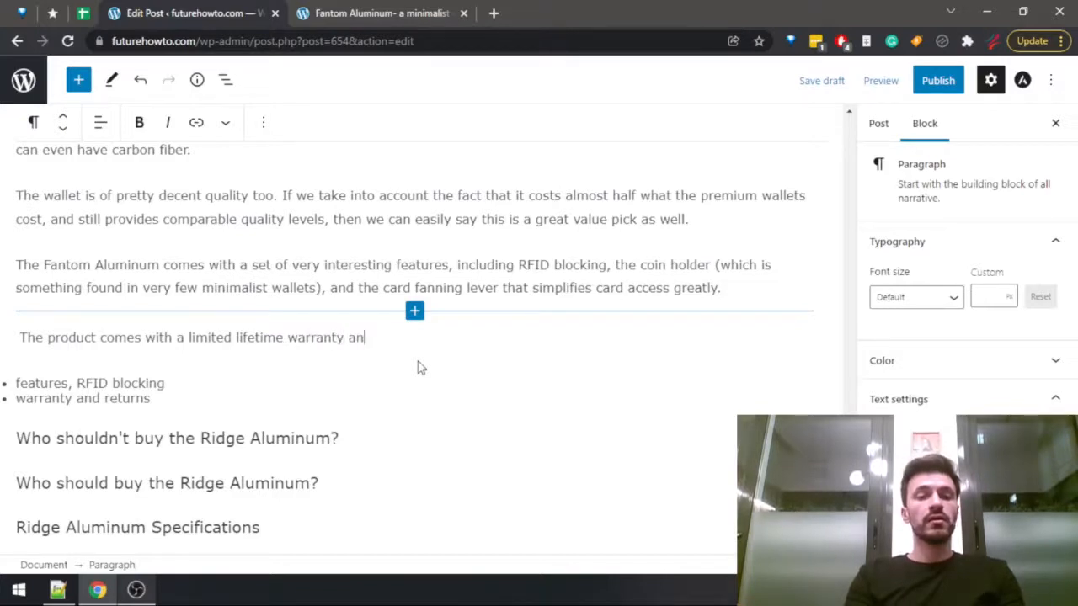
type("ty add a 30-day")
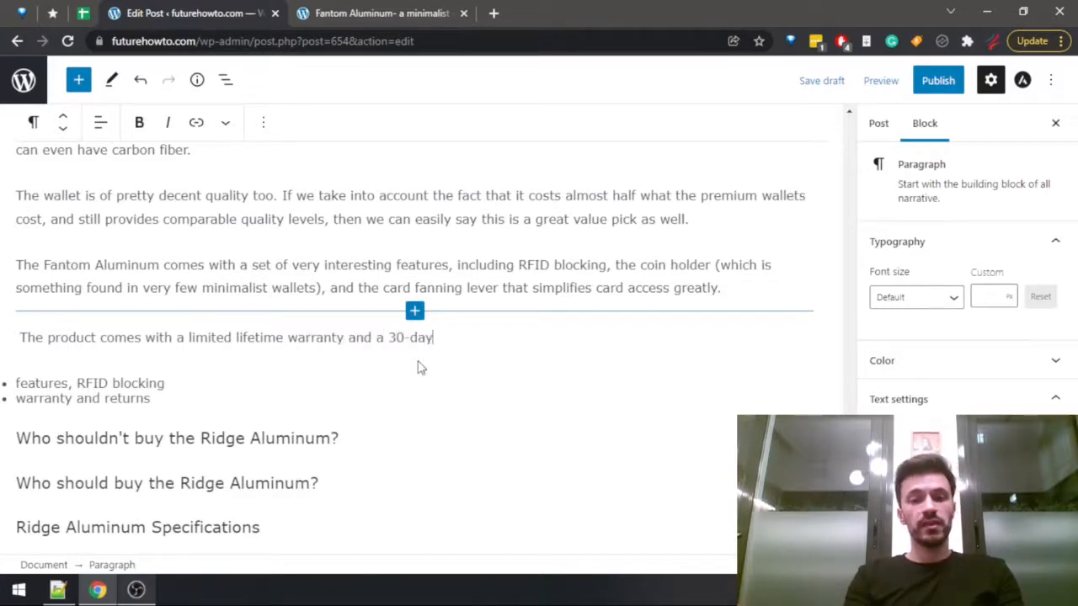
type(" return period.")
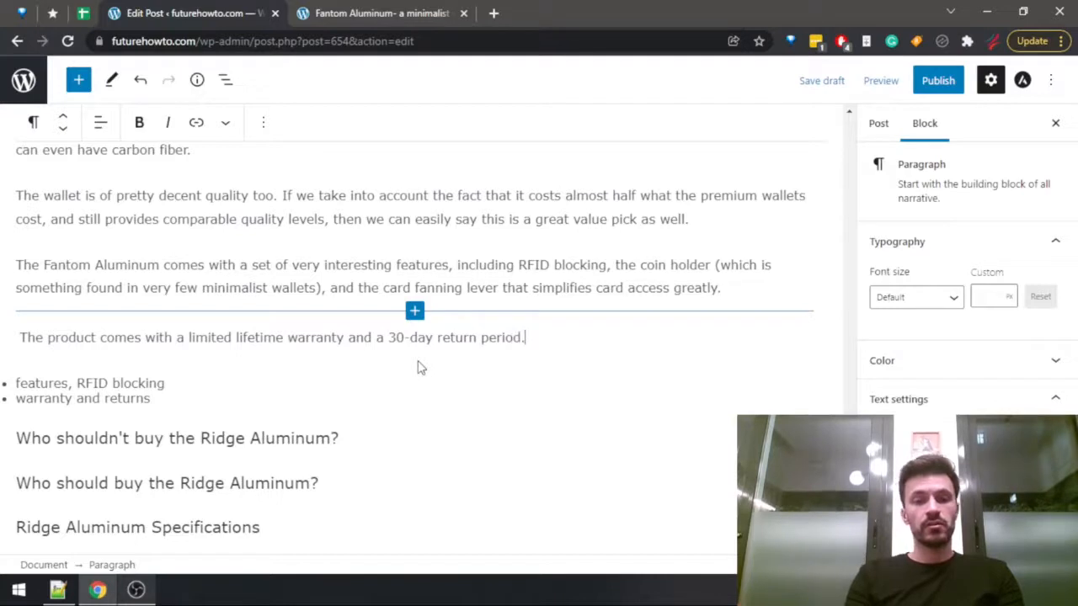
Delete the remaining outline bullets "features, RFID blocking" and "warranty and returns" below the warranty paragraph.
key("Down")
key("Down")
key("ctrl+shift+Left")
key("ctrl+shift+Left")
key("ctrl+shift+Left")
key("ctrl+shift+Left")
key("ctrl+shift+Left")
key("ctrl+shift+Left")
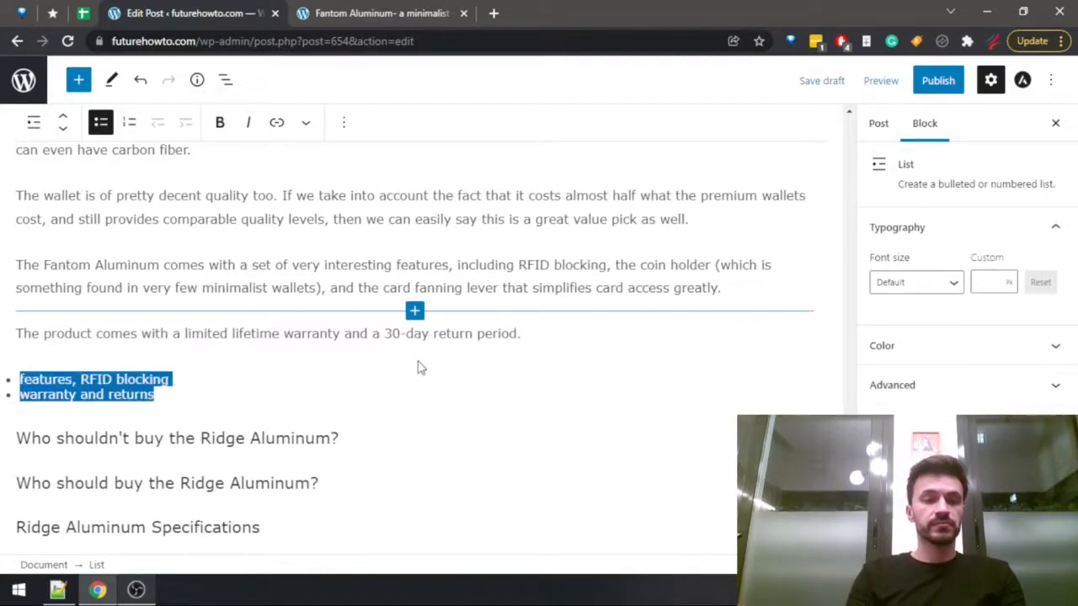
key("BackSpace")
key("BackSpace")
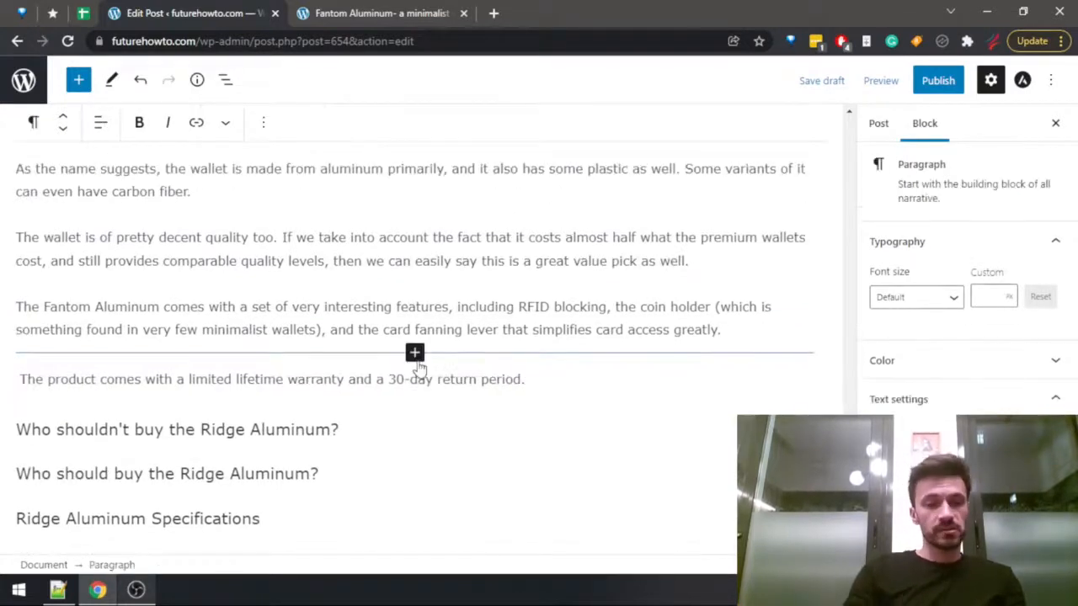
Add an empty paragraph under the "Who shouldn't buy" heading and replace "Ridge Aluminum" in that heading with "Fantom Aluminum" copied from the section title.
left_click(368, 429)
key("Return")
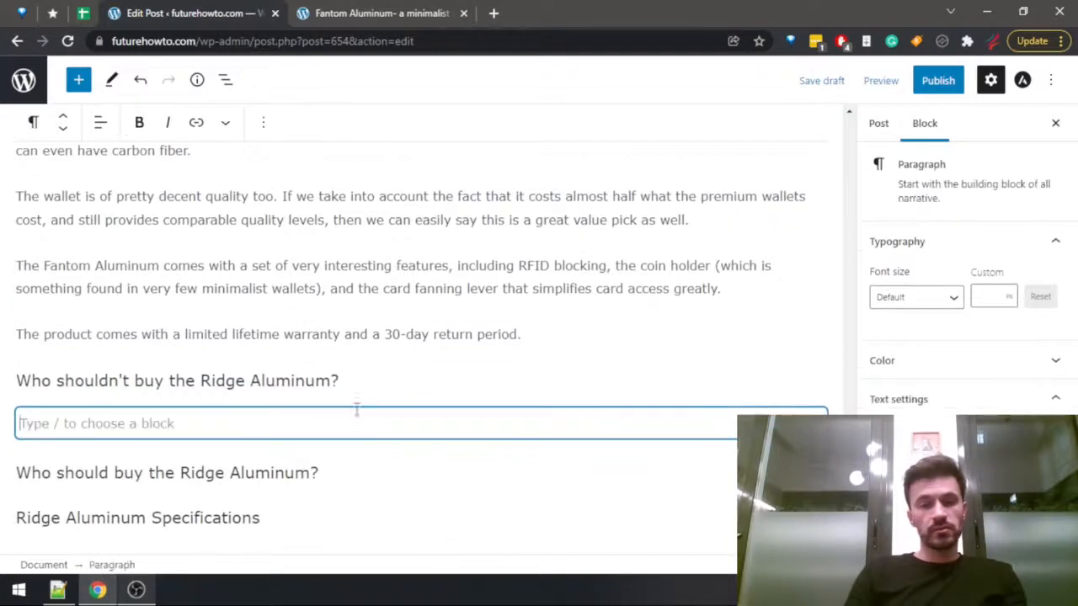
scroll(357, 408, "up", 4)
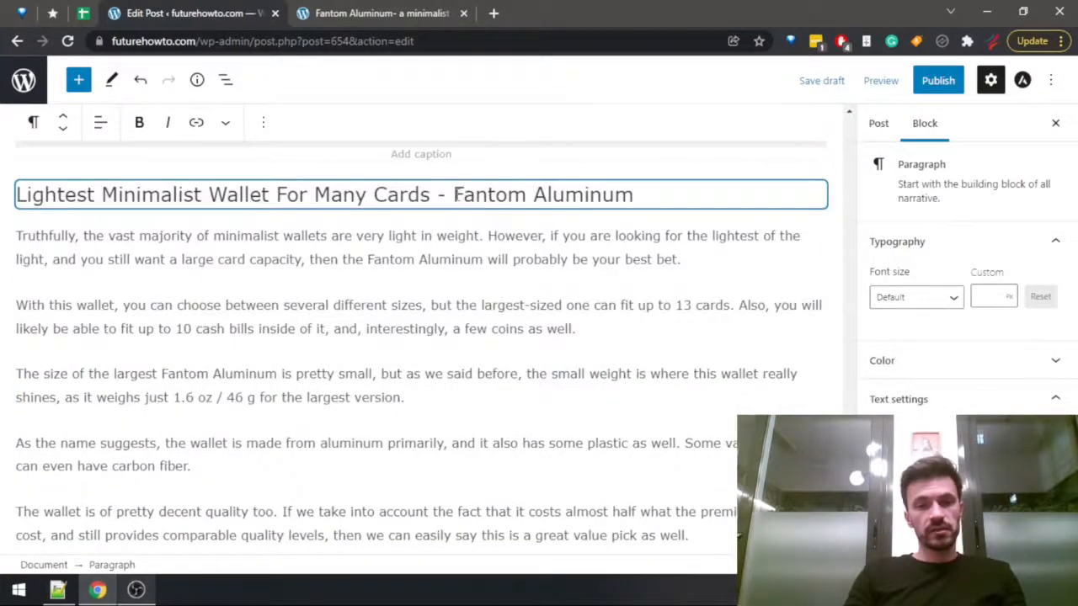
left_click_drag(457, 200, 649, 200)
key("ctrl+c")
scroll(436, 339, "down", 4)
left_click(342, 390)
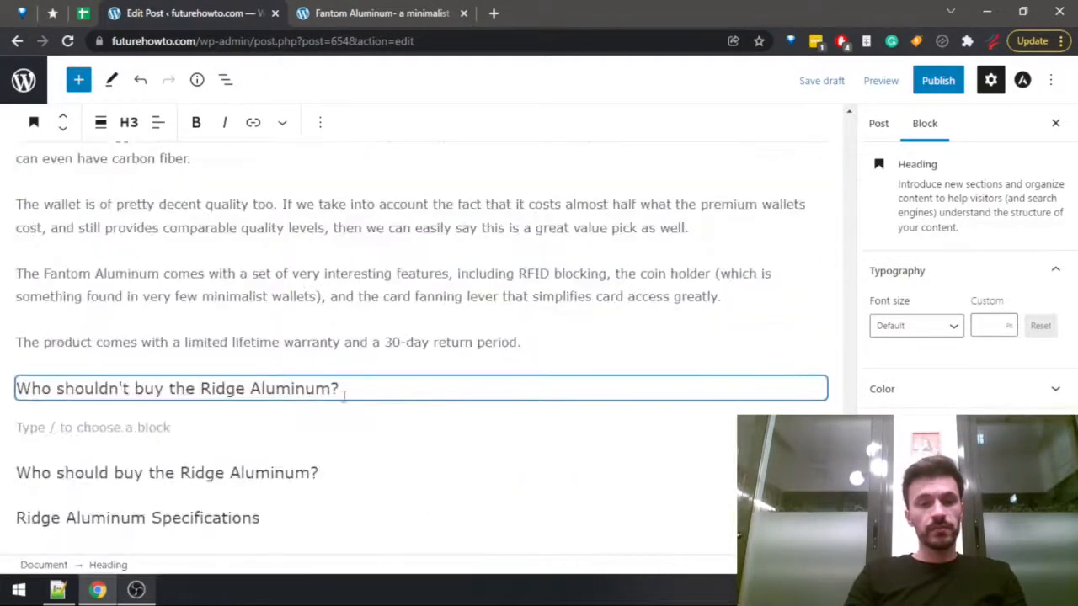
left_click_drag(202, 388, 332, 389)
key("ctrl+v")
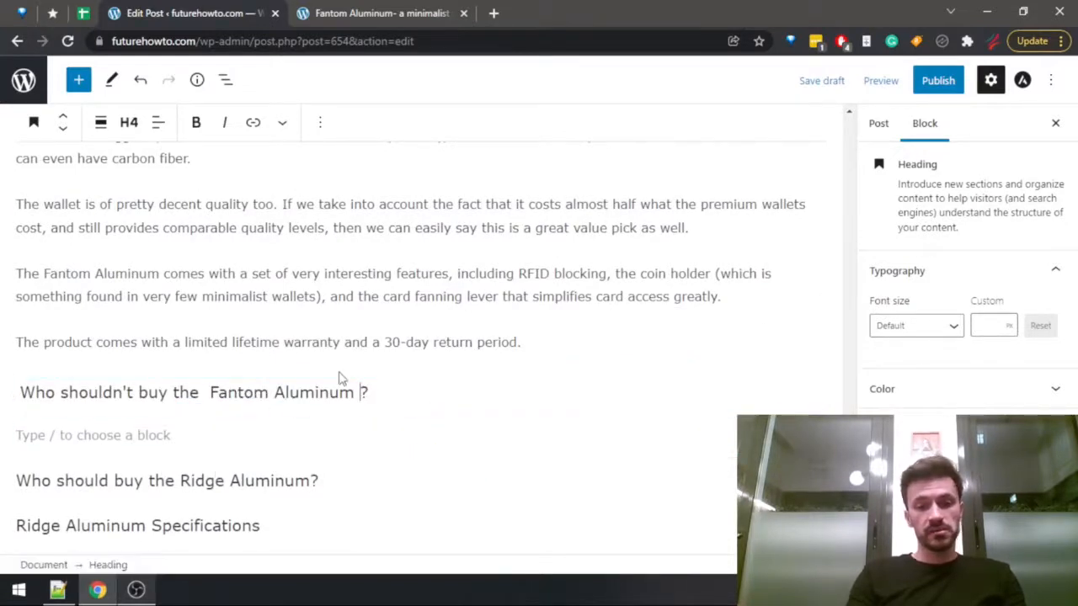
key("BackSpace")
key("BackSpace")
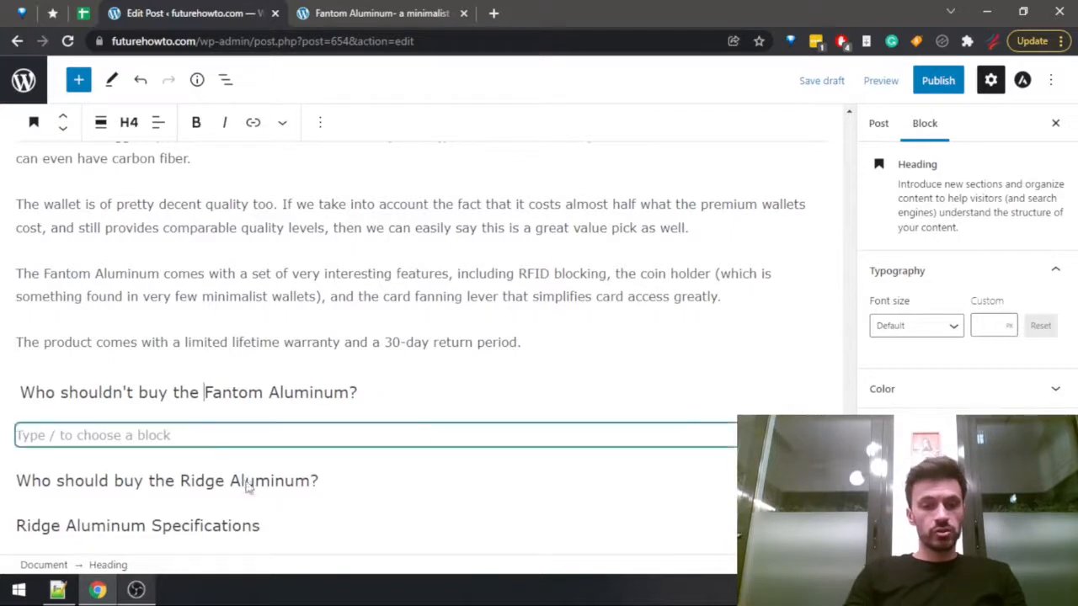
Replace "Ridge Aluminum" with "Fantom Aluminum" in the "Who should buy" and Specifications headings, without extra spaces.
left_click_drag(177, 481, 319, 480)
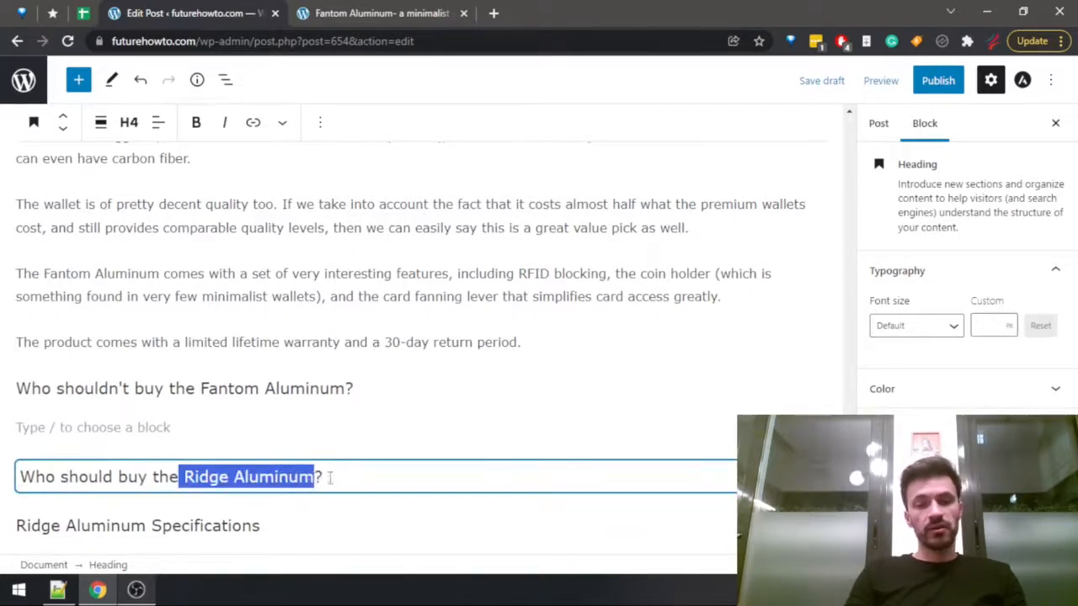
key("ctrl+v")
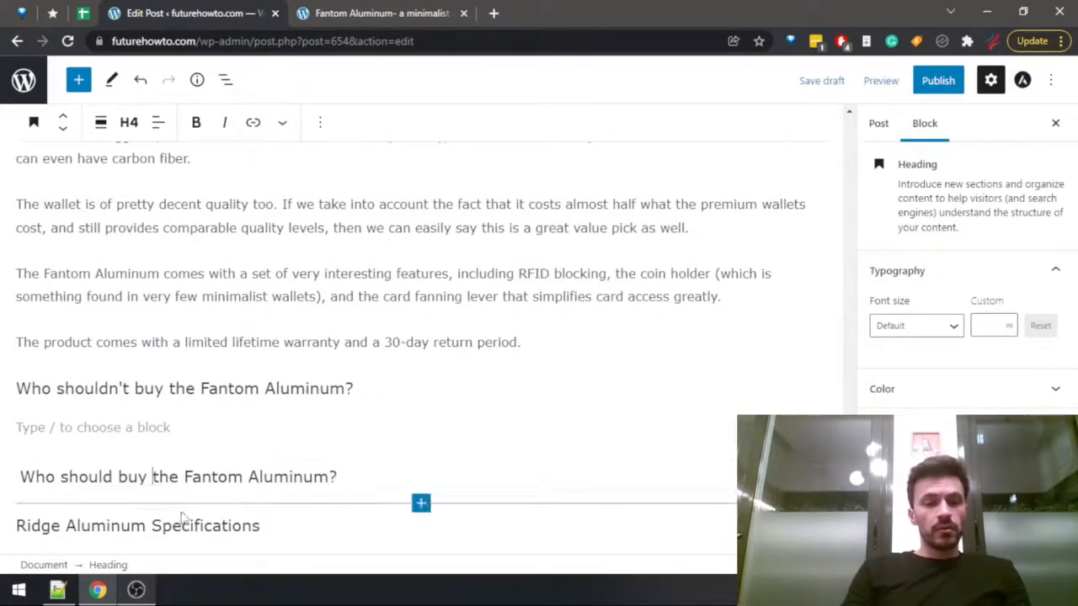
left_click_drag(150, 522, 24, 522)
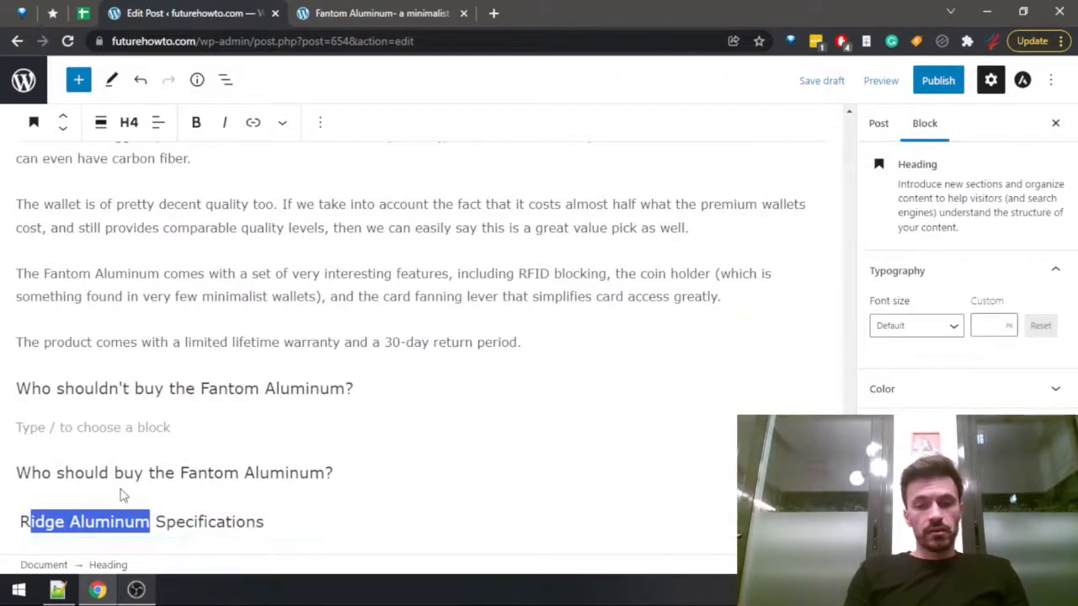
key("BackSpace")
key("BackSpace")
key("ctrl+v")
key("ctrl+shift+Left")
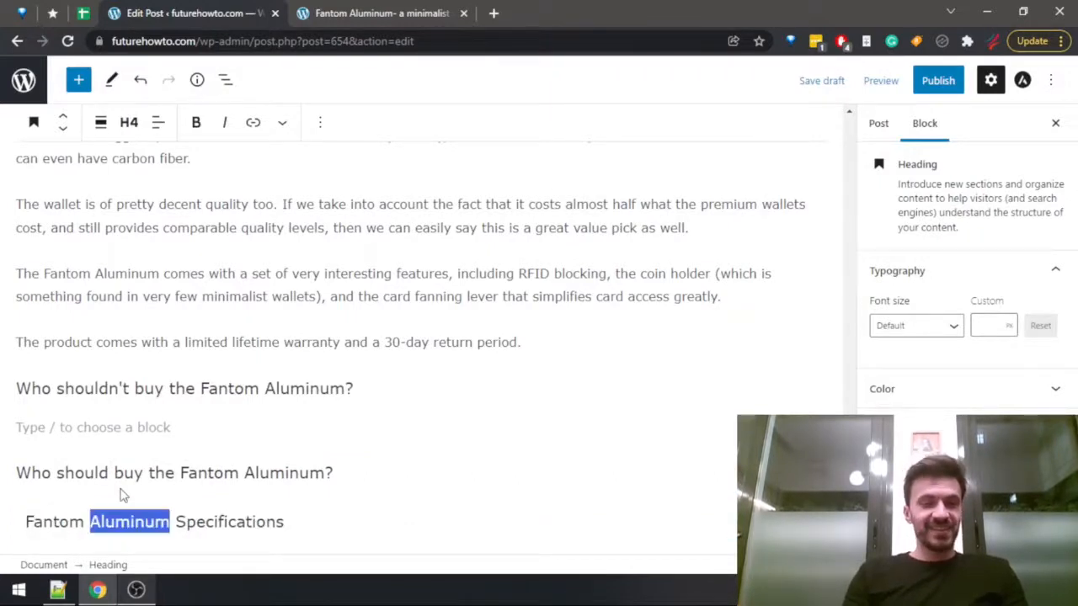
key("ctrl+Left")
key("Left")
key("BackSpace")
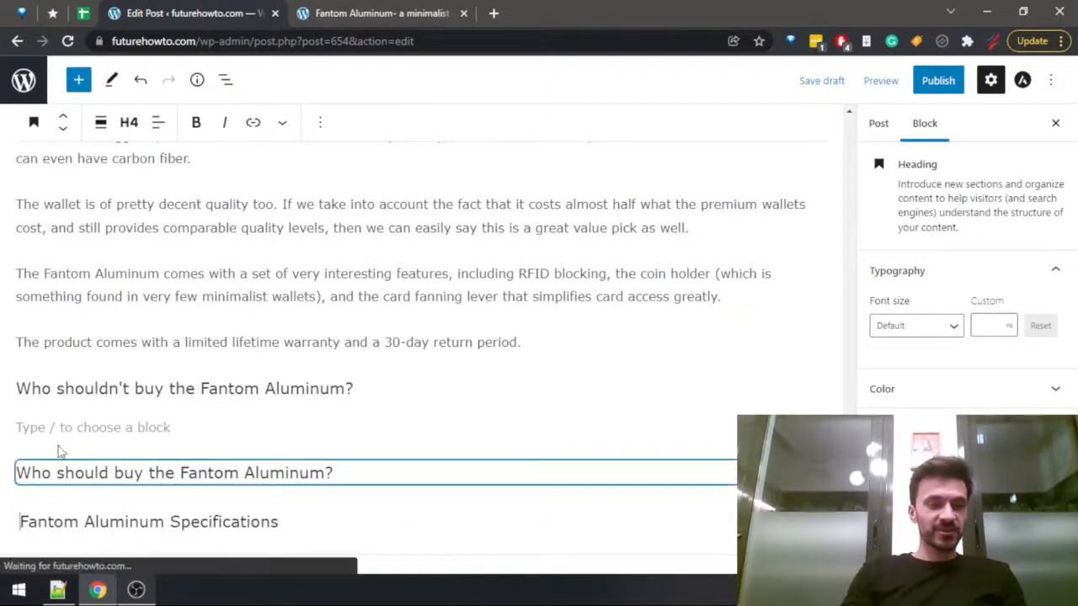
Place the text cursor in the empty paragraph under the heading "Who shouldn't buy the Fantom Aluminum?".
left_click(59, 428)
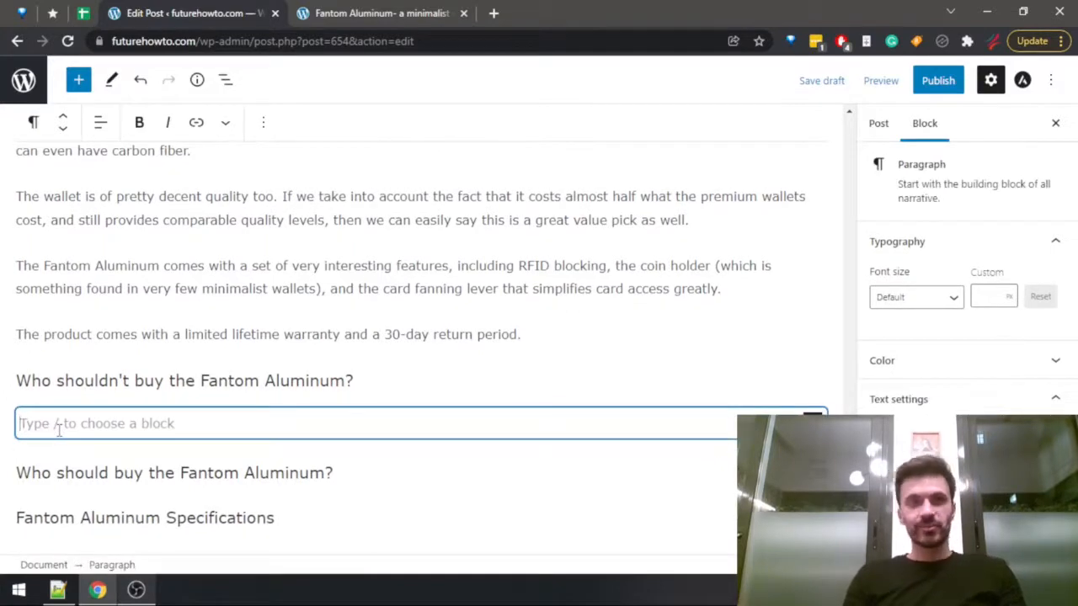
left_click(21, 473)
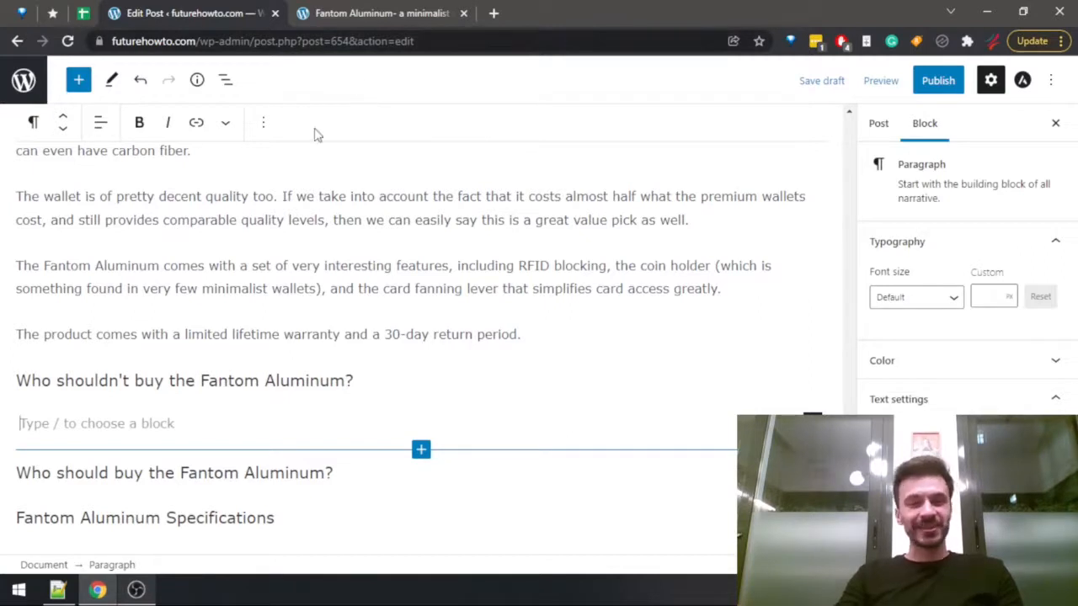
scroll(278, 194, "down", 2)
left_click(228, 257)
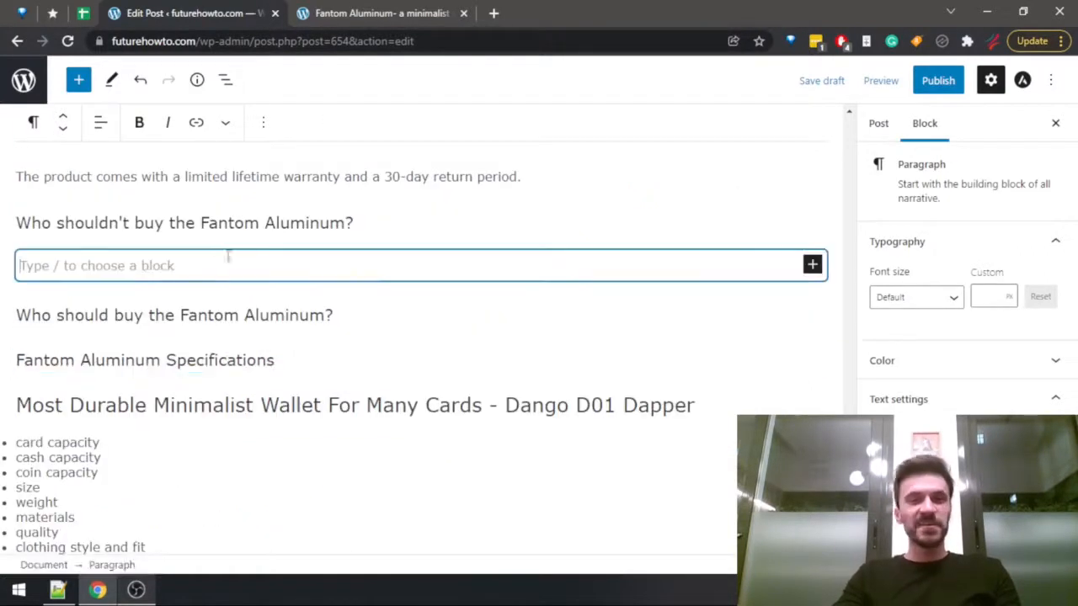
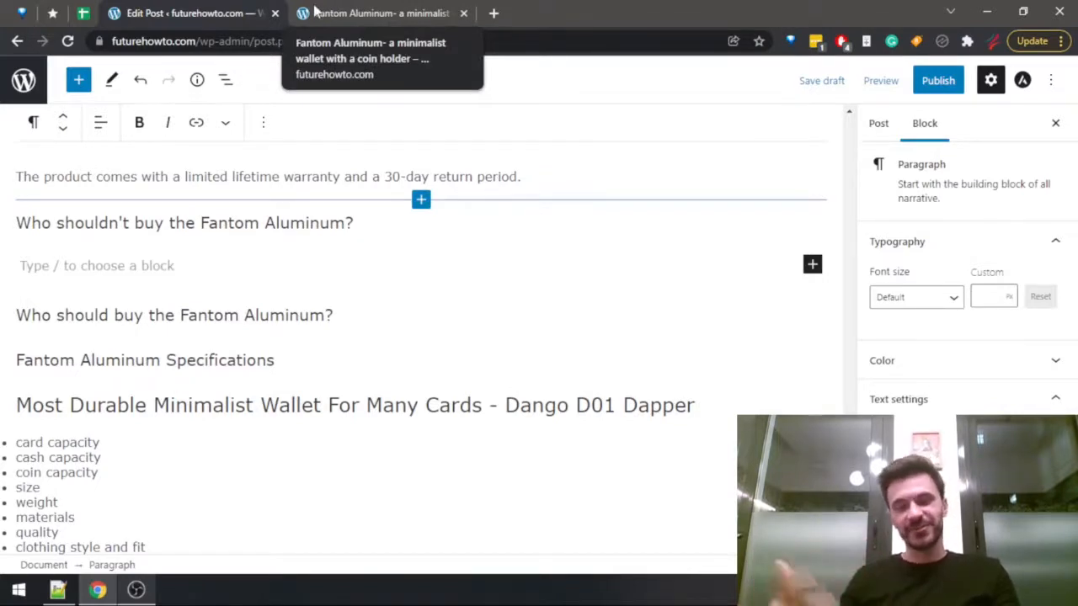
Review the "Who shouldn't buy the Fantom Aluminum wallet?" section of the Fantom review preview and check the Wallets Data sheet.
left_click(373, 15)
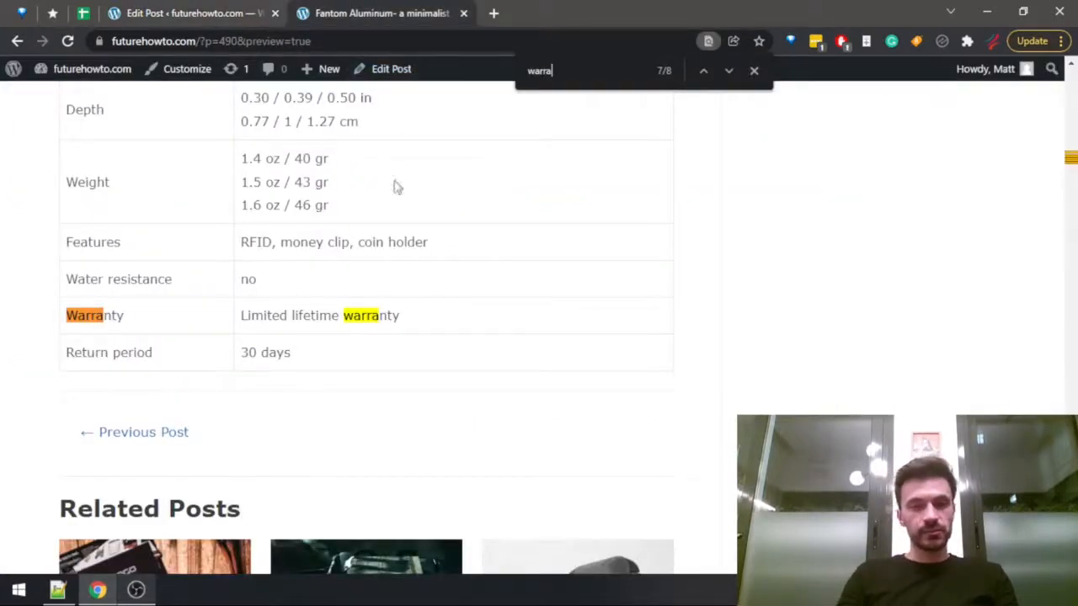
scroll(385, 337, "up", 10)
scroll(387, 337, "down", 2)
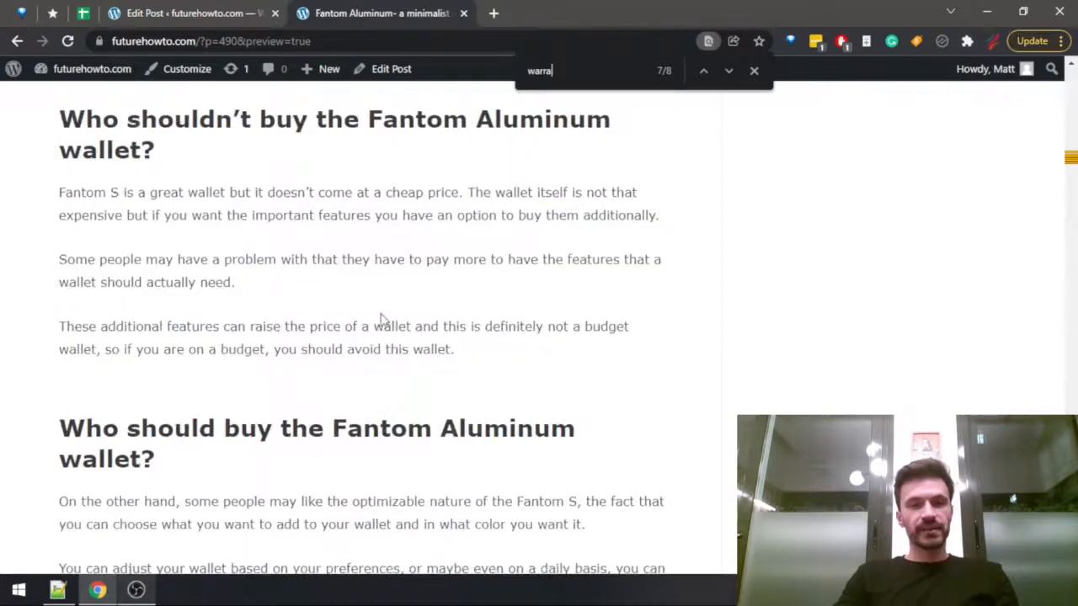
left_click(202, 14)
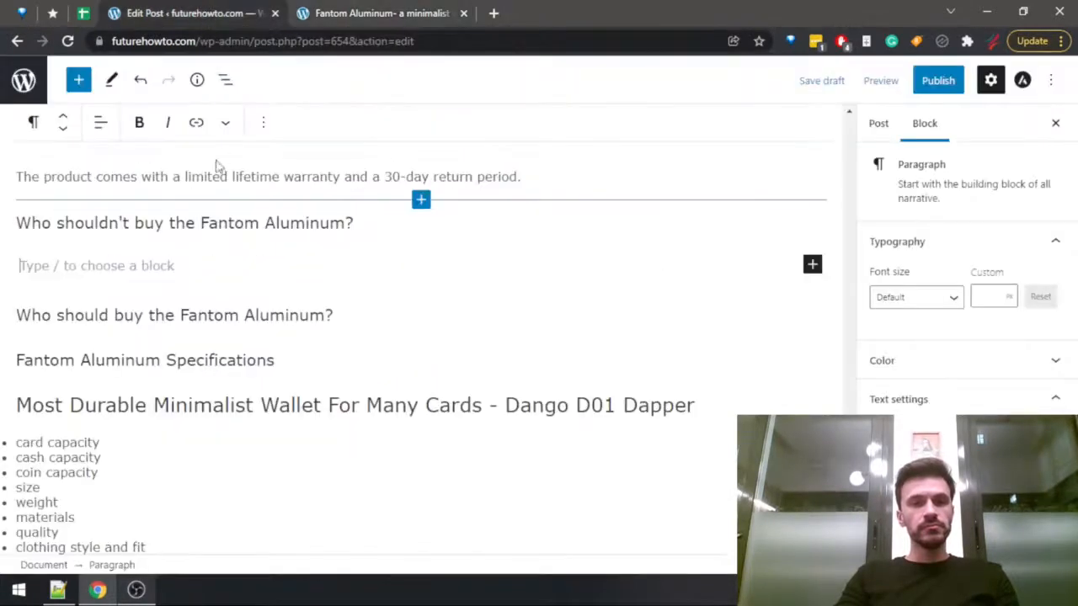
left_click(347, 19)
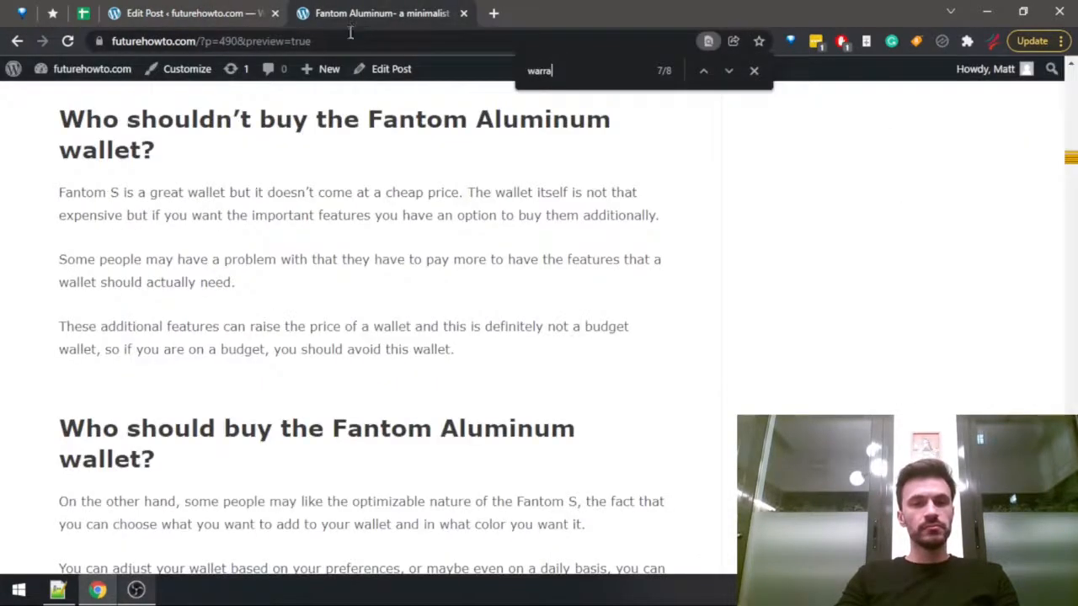
left_click(181, 14)
left_click(98, 13)
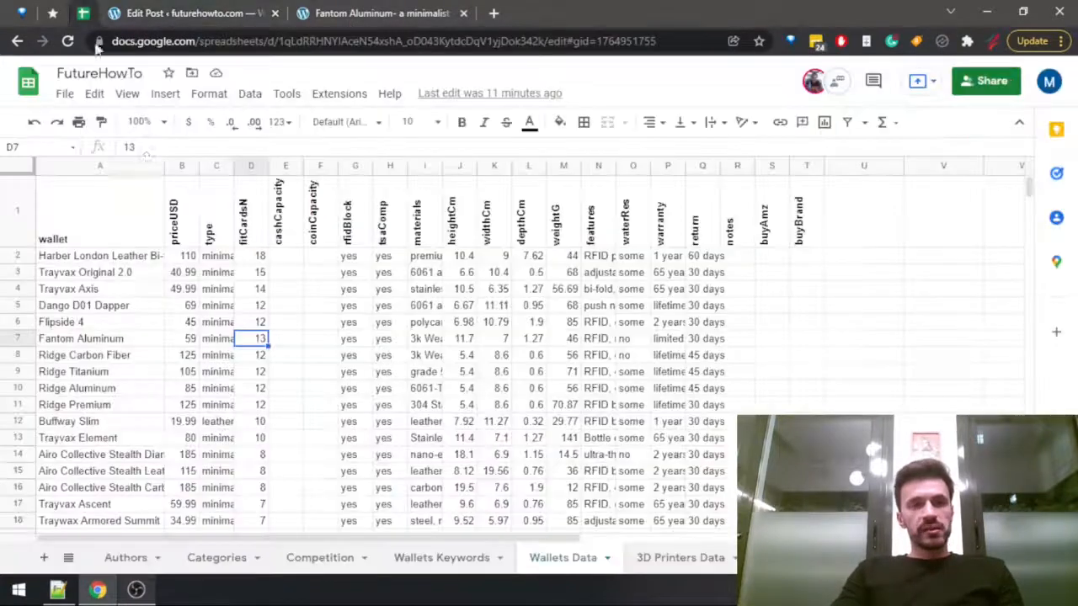
left_click(330, 10)
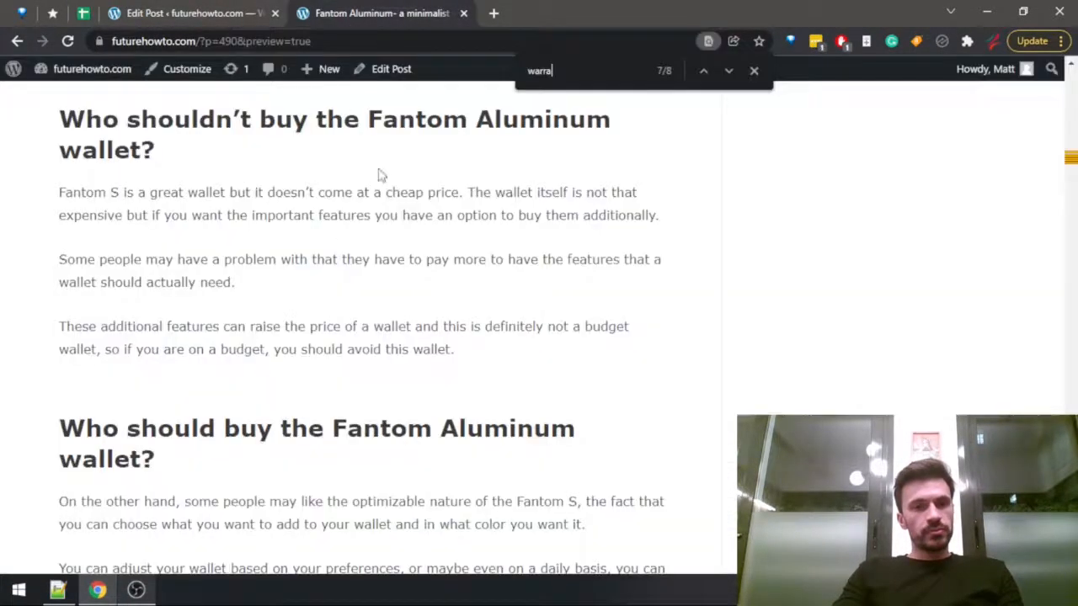
scroll(294, 224, "up", 2)
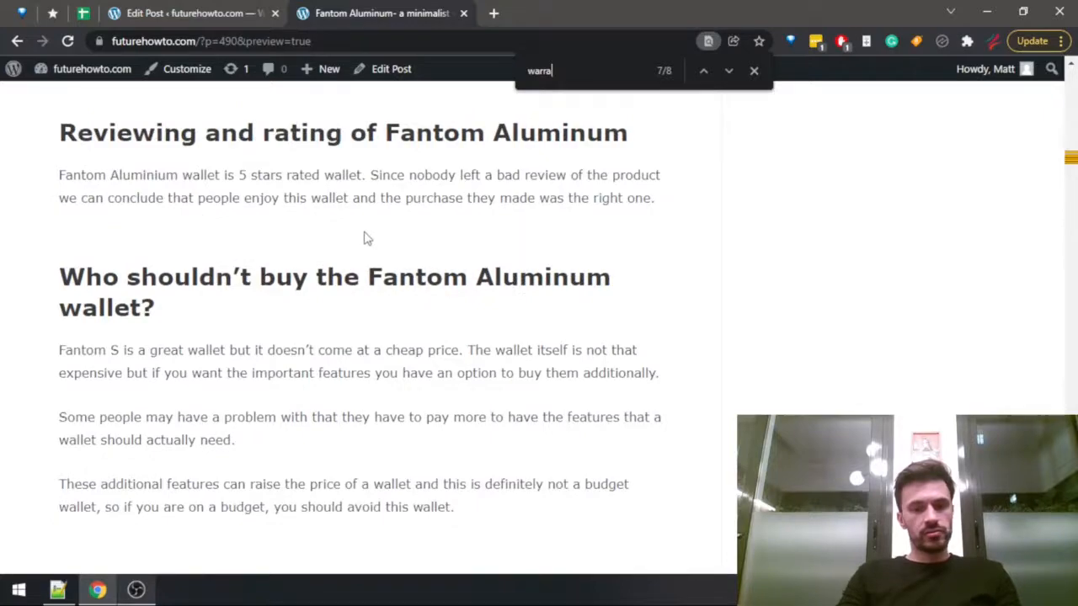
Search the Fantom Aluminum review for "price" and read its buying and price sections.
key("ctrl+f")
type("price")
key("Return")
key("Return")
key("Return")
key("Return")
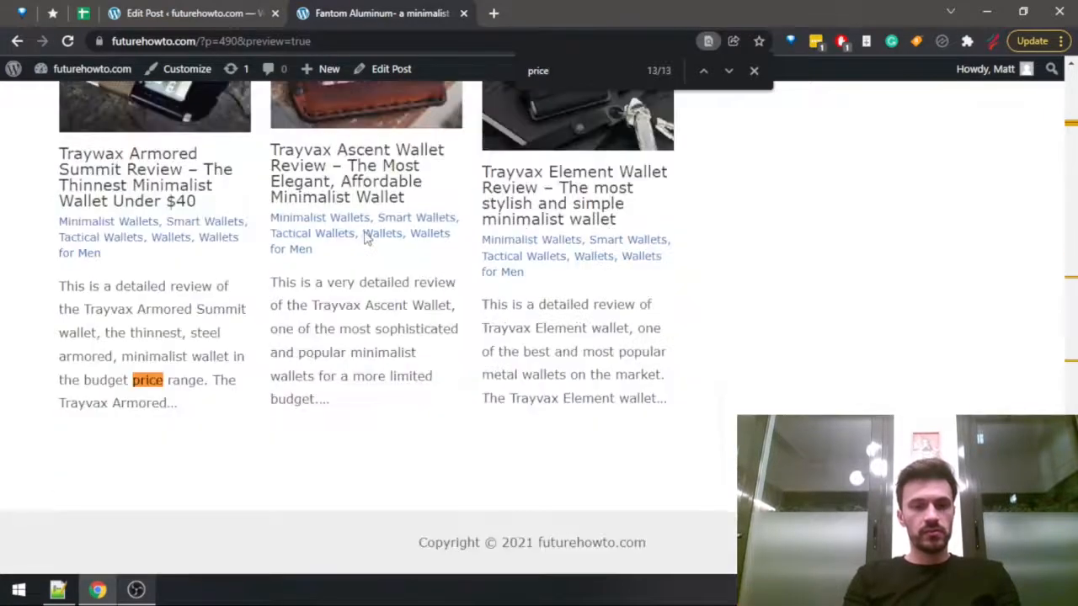
scroll(363, 284, "down", 4)
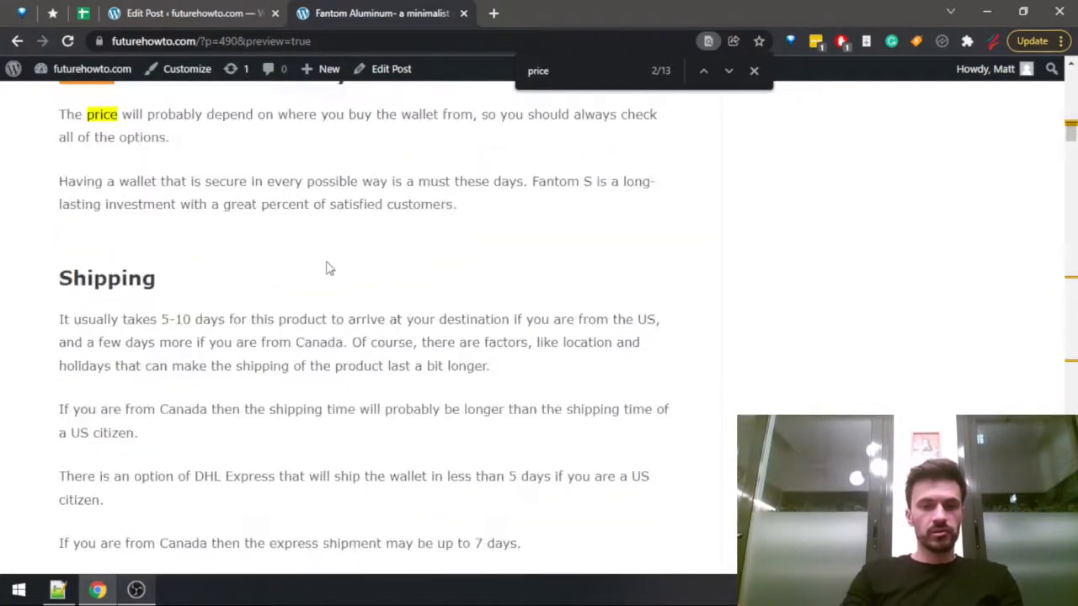
scroll(315, 286, "up", 4)
Search Google for "Fantom Aluminum wallet" in a new tab and open the official Fantom store's Aluminum Minimalist Wallets page.
key("ctrl+t")
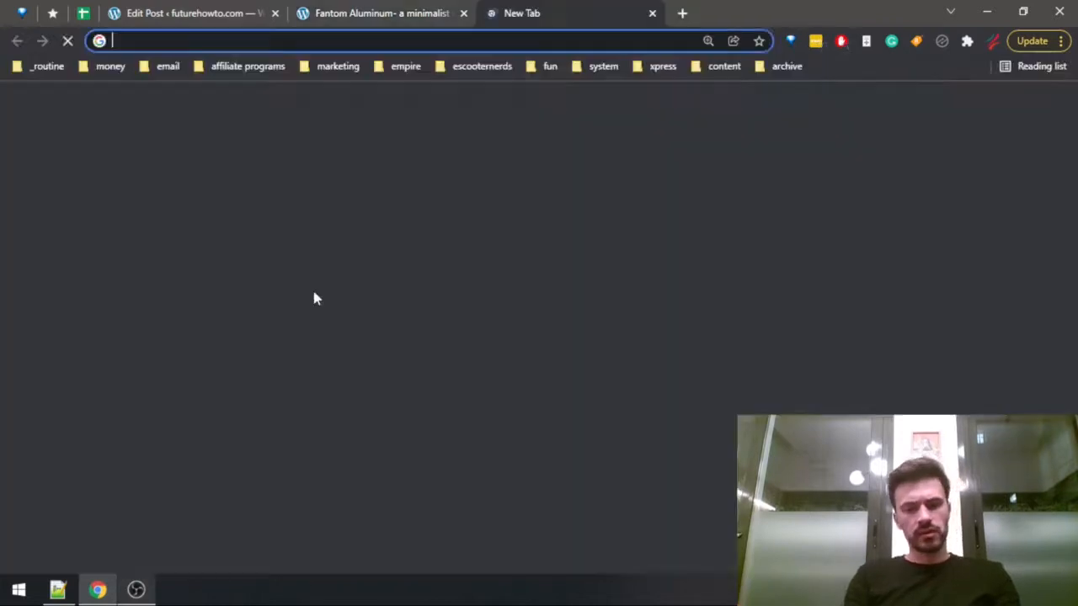
type("fantom alum")
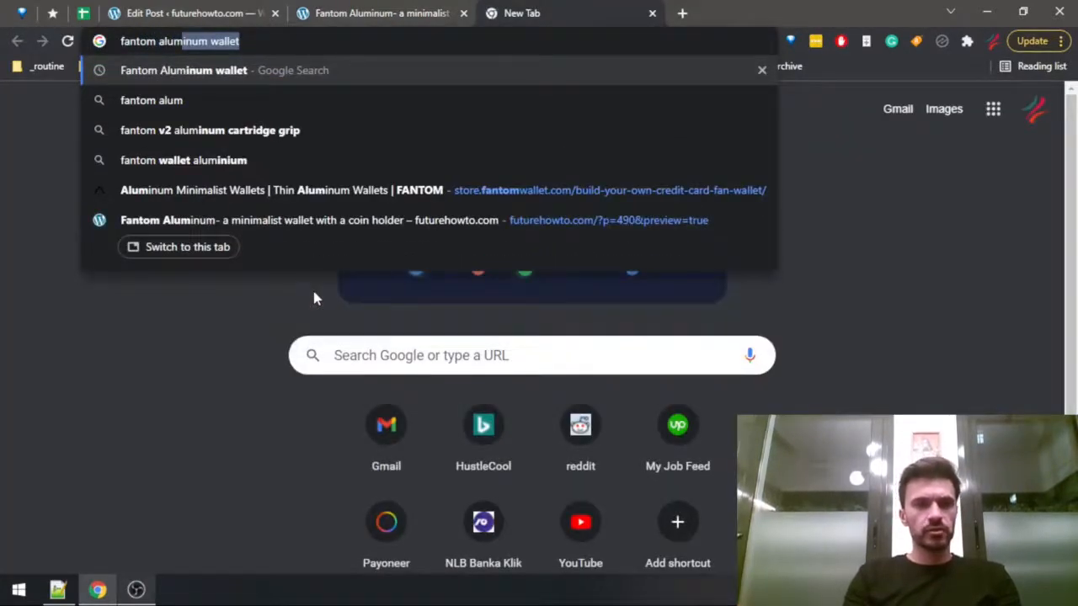
key("Return")
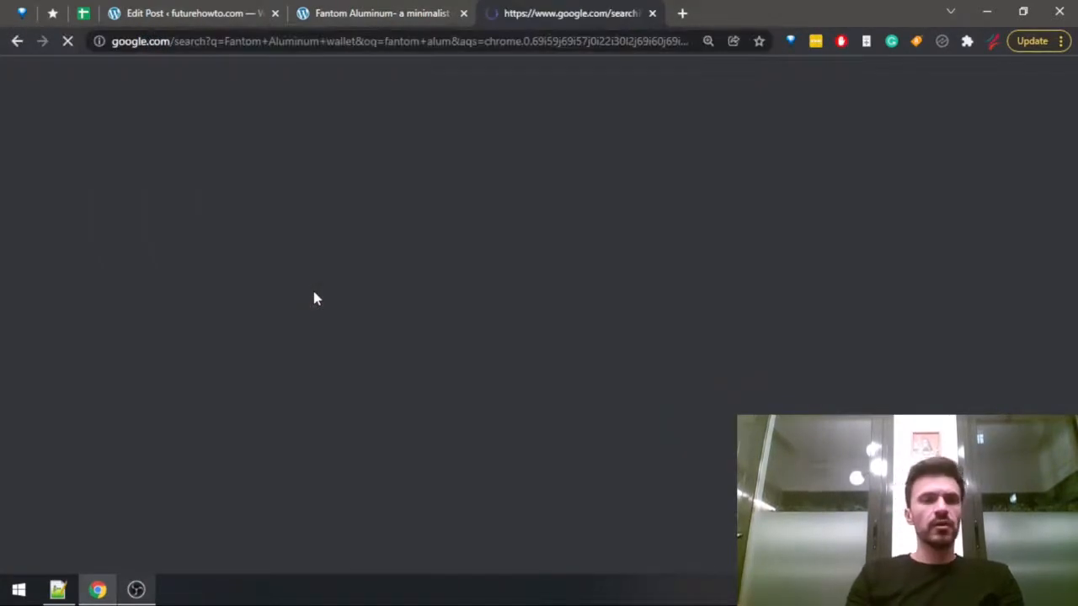
scroll(164, 286, "down", 3)
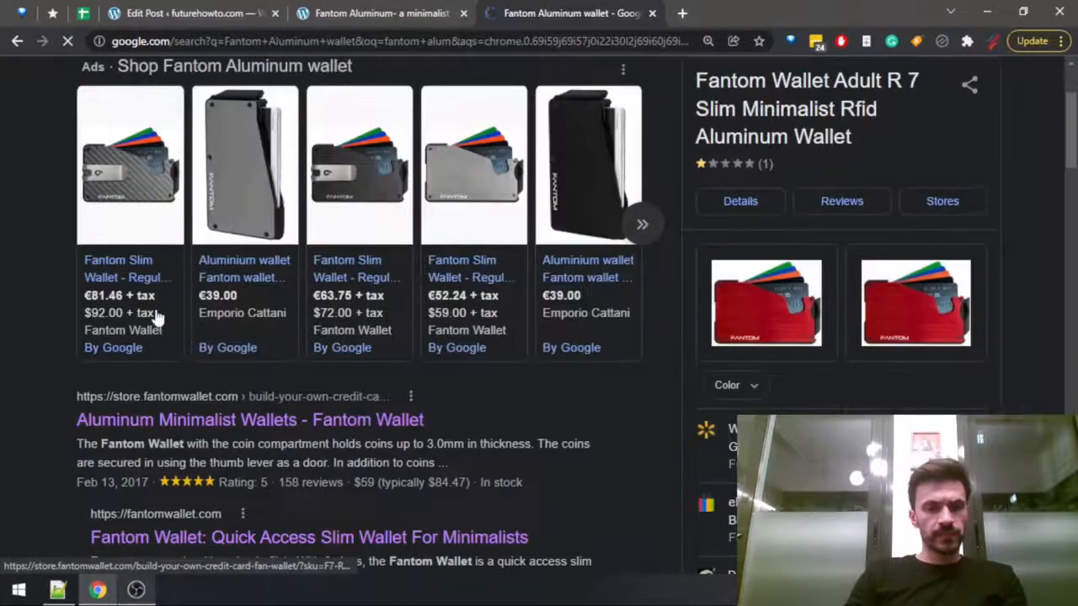
left_click(179, 393)
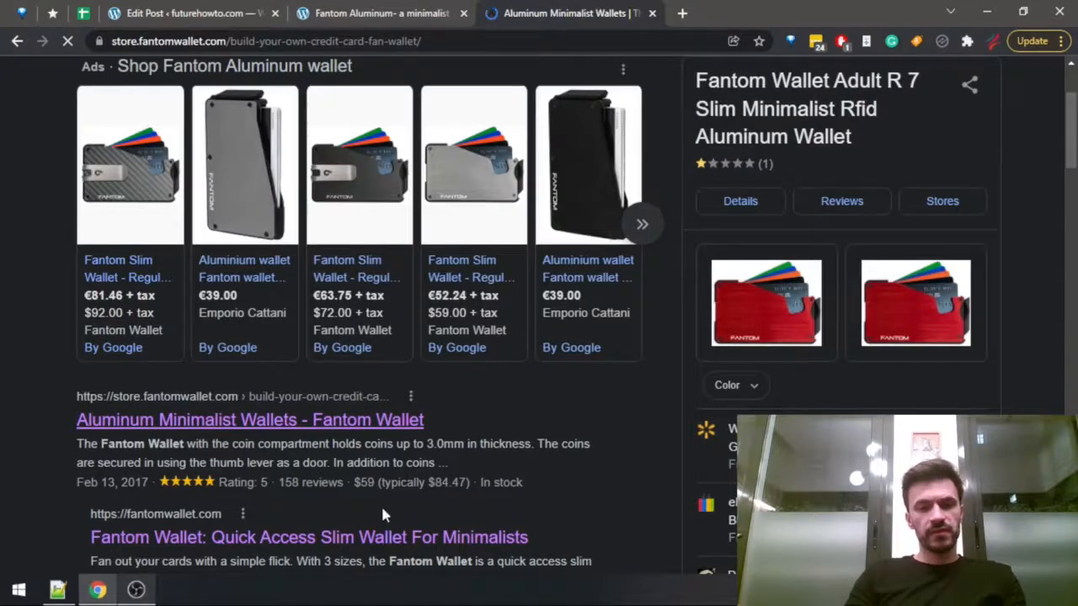
Choose the Fantom 13 size and the black money clip on the store page to check the wallet's price.
scroll(761, 266, "down", 5)
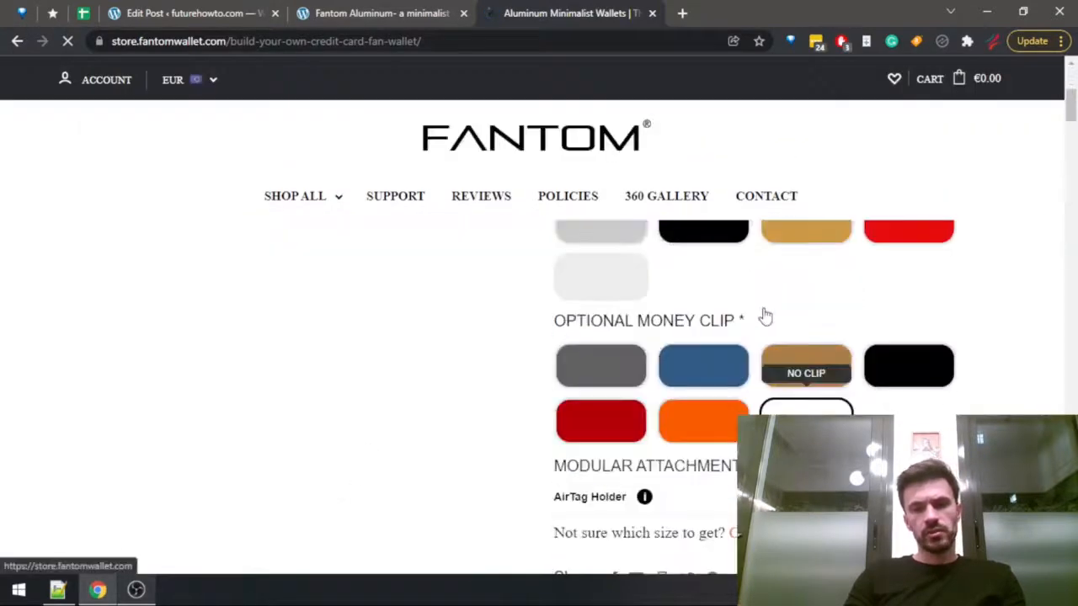
scroll(765, 324, "up", 3)
scroll(768, 371, "down", 4)
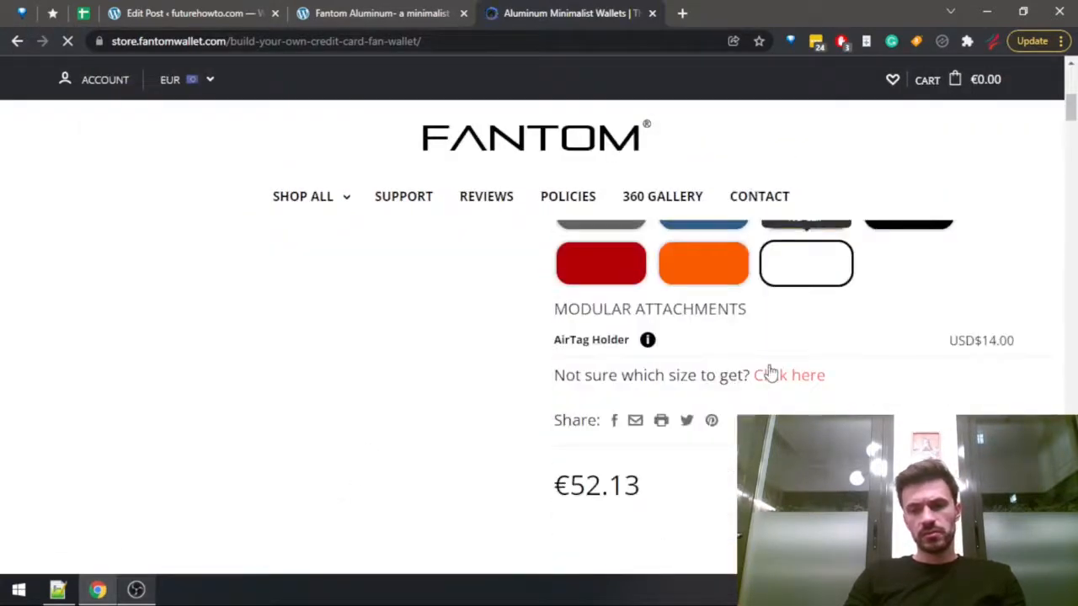
scroll(596, 476, "up", 3)
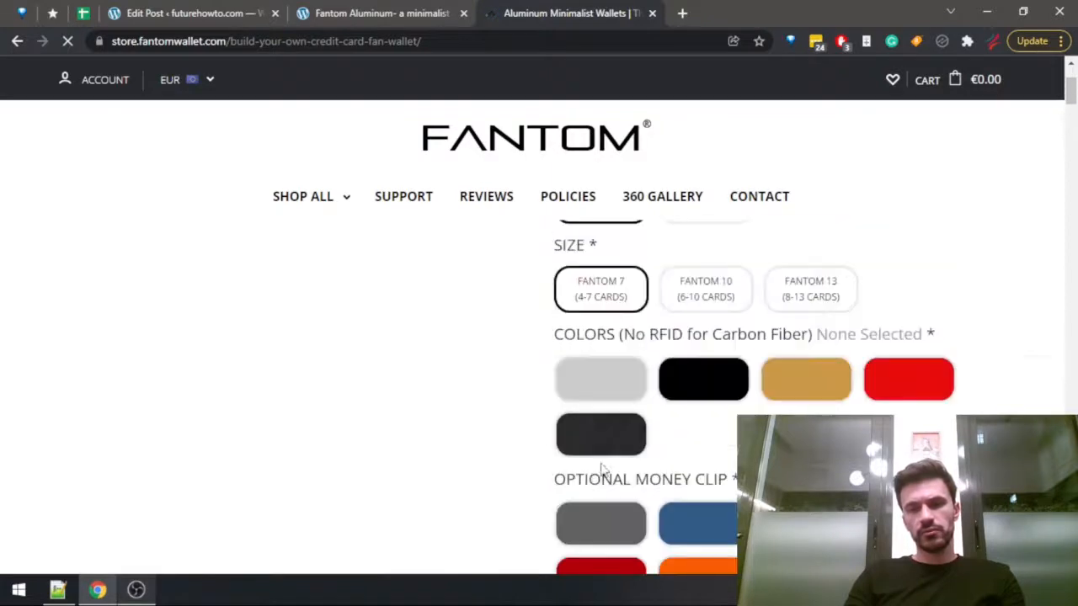
scroll(621, 440, "up", 2)
scroll(626, 435, "down", 2)
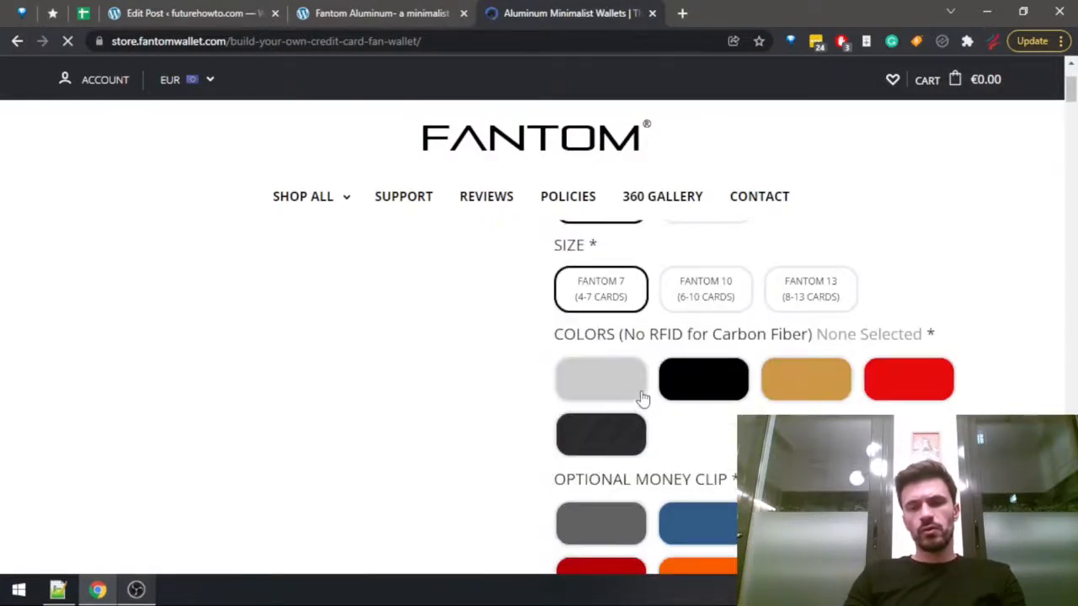
left_click(812, 286)
scroll(739, 306, "down", 4)
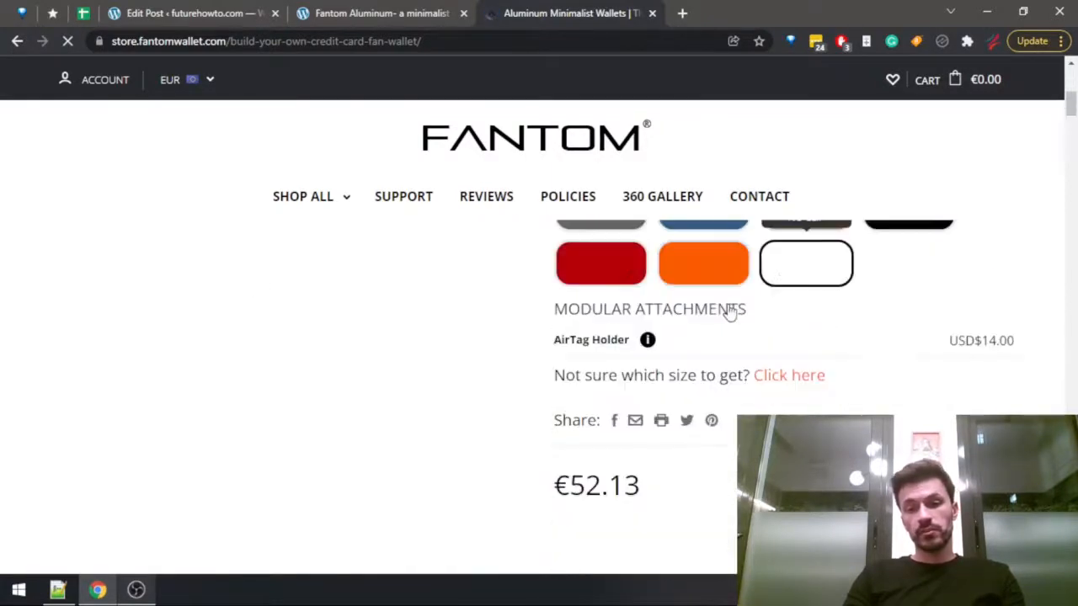
scroll(842, 374, "up", 2)
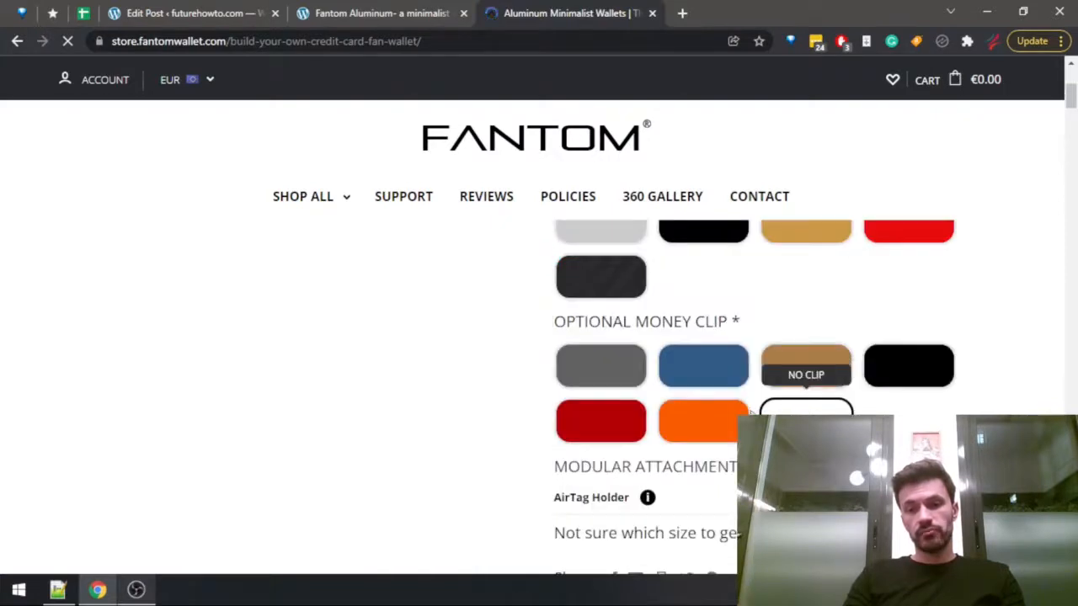
left_click(922, 374)
scroll(905, 380, "down", 4)
scroll(559, 389, "up", 2)
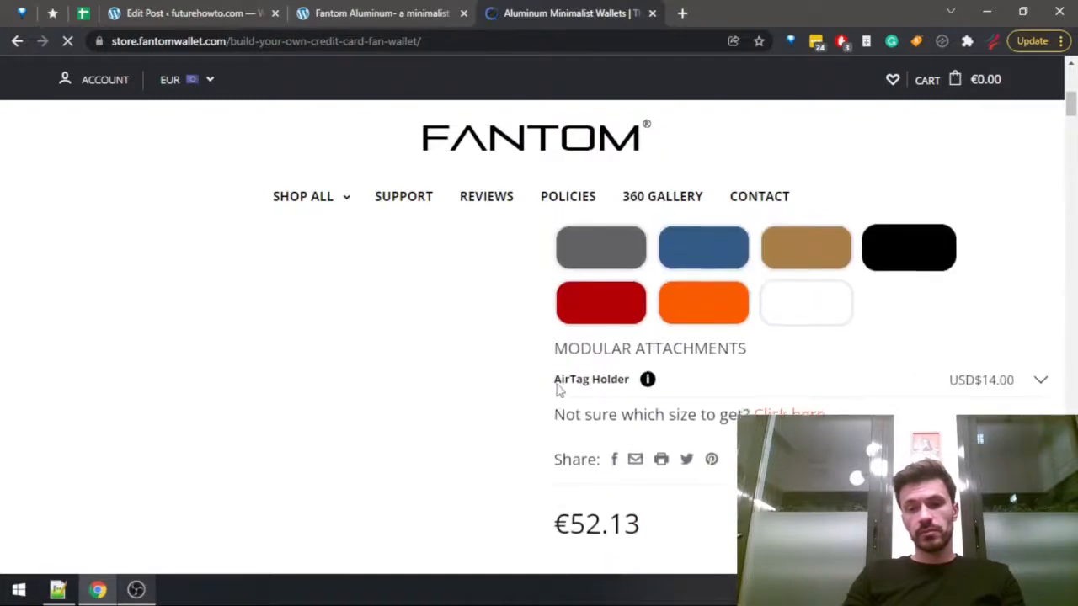
Switch the wallet to the Coin Holder version, check its price, and close the store page.
scroll(559, 389, "up", 6)
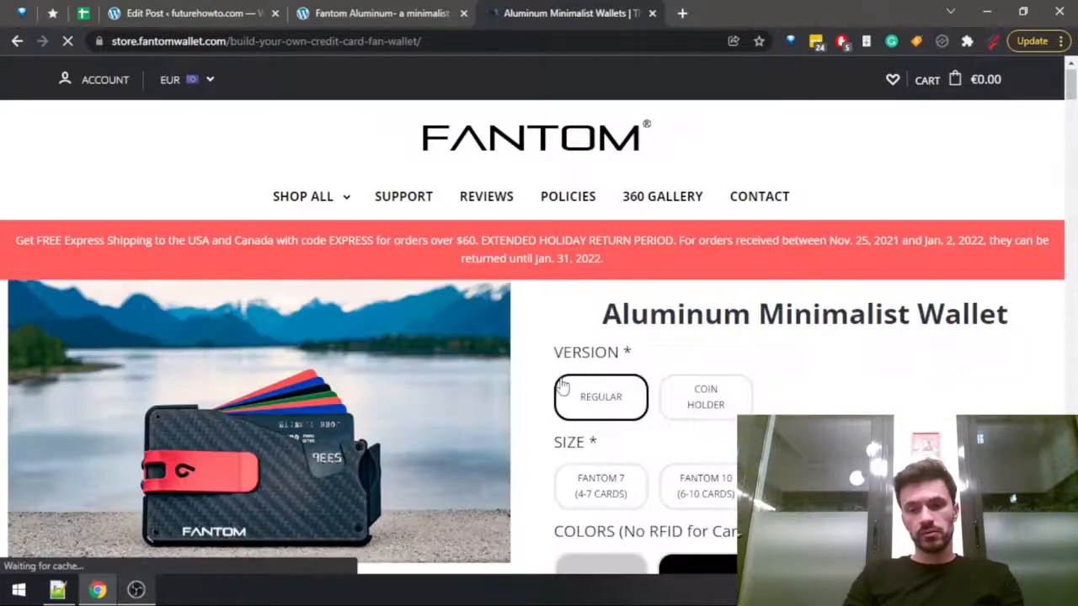
scroll(720, 392, "down", 2)
scroll(694, 366, "up", 2)
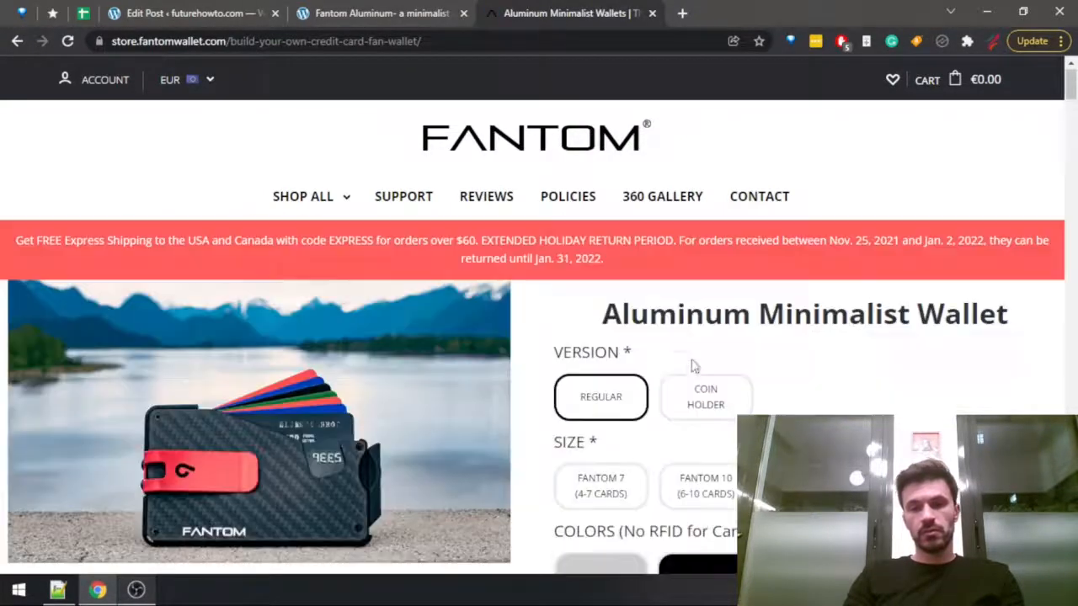
left_click(693, 401)
scroll(720, 371, "down", 4)
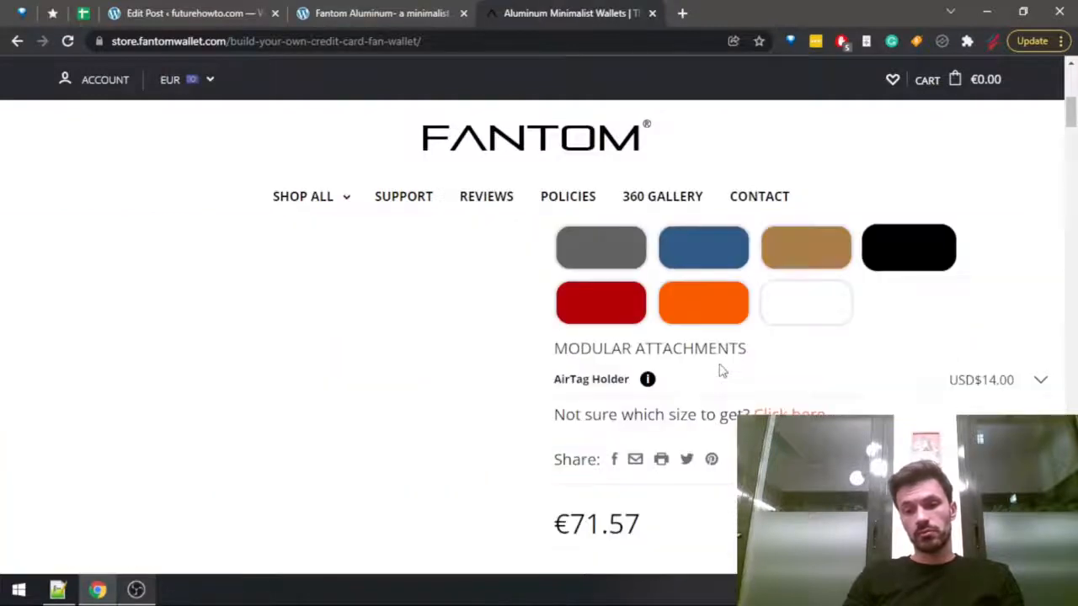
key("ctrl+w")
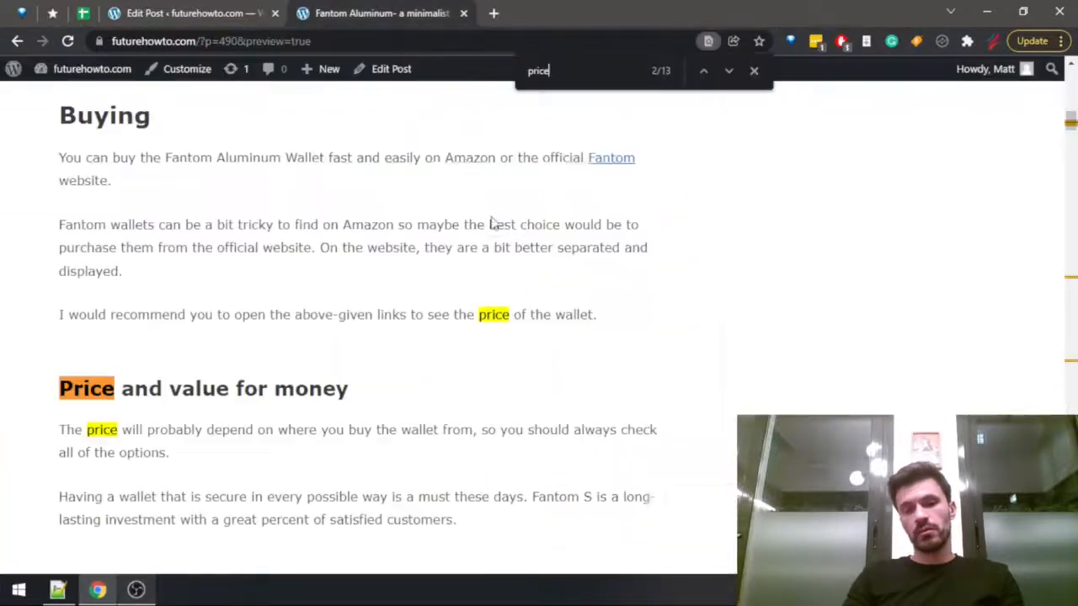
Write in the post's "Who shouldn't buy" paragraph: "Depending on the features you choose, the wallet may easily end up costing as much as a premium wallet.".
left_click(168, 12)
left_click(329, 278)
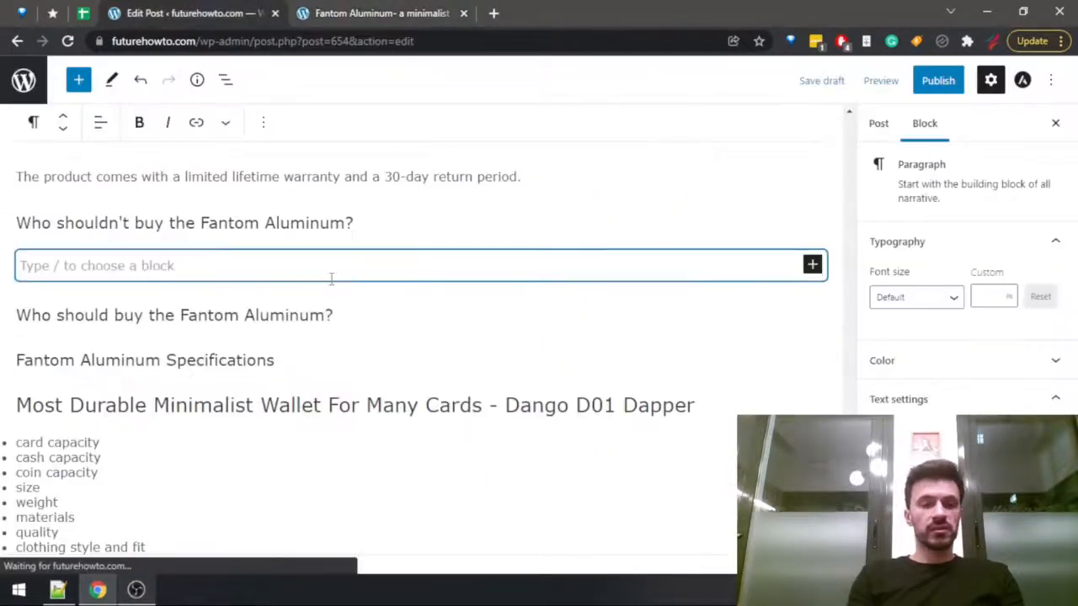
type("Dependi")
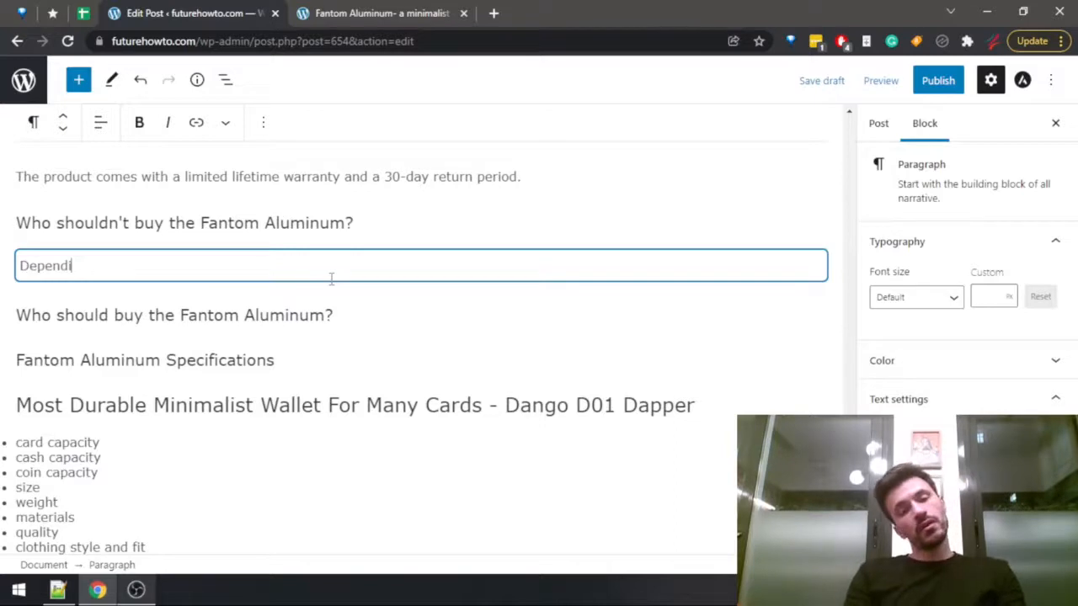
type("ng on the features you choose, ")
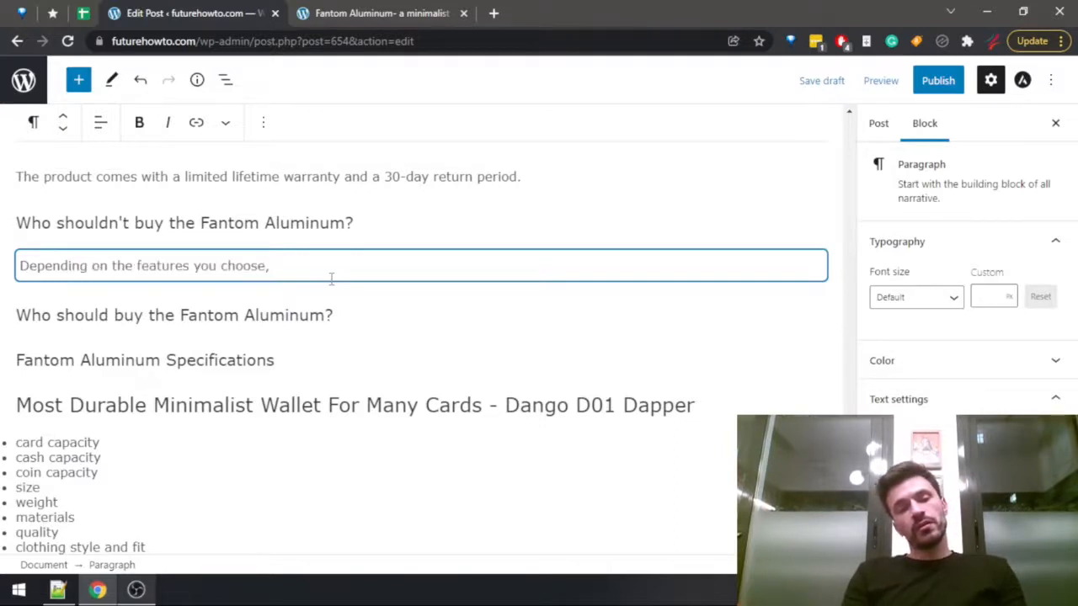
type("the wallet ")
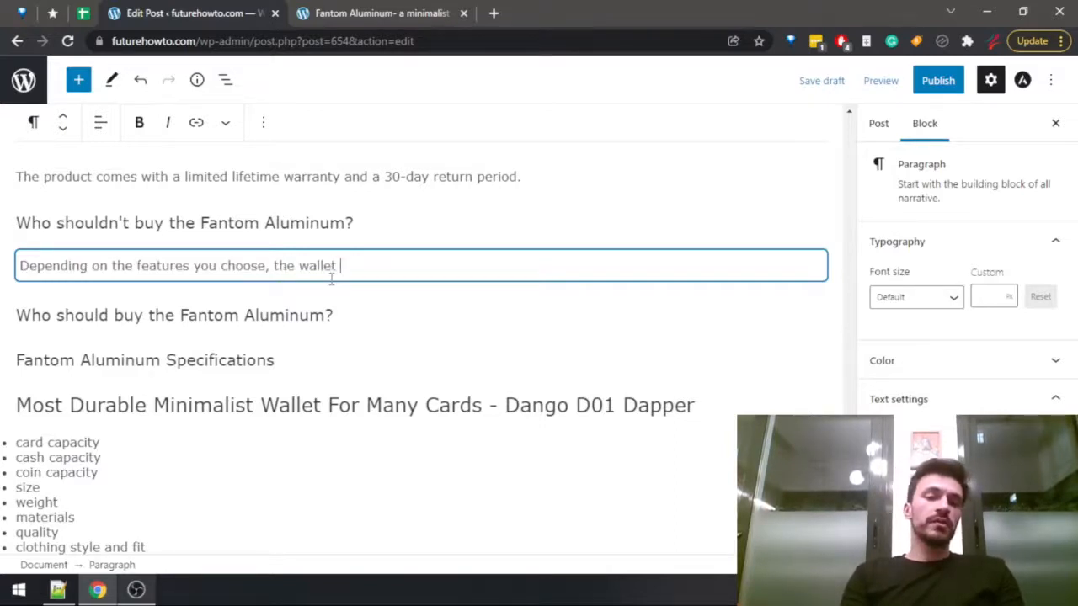
type("may easily end up ")
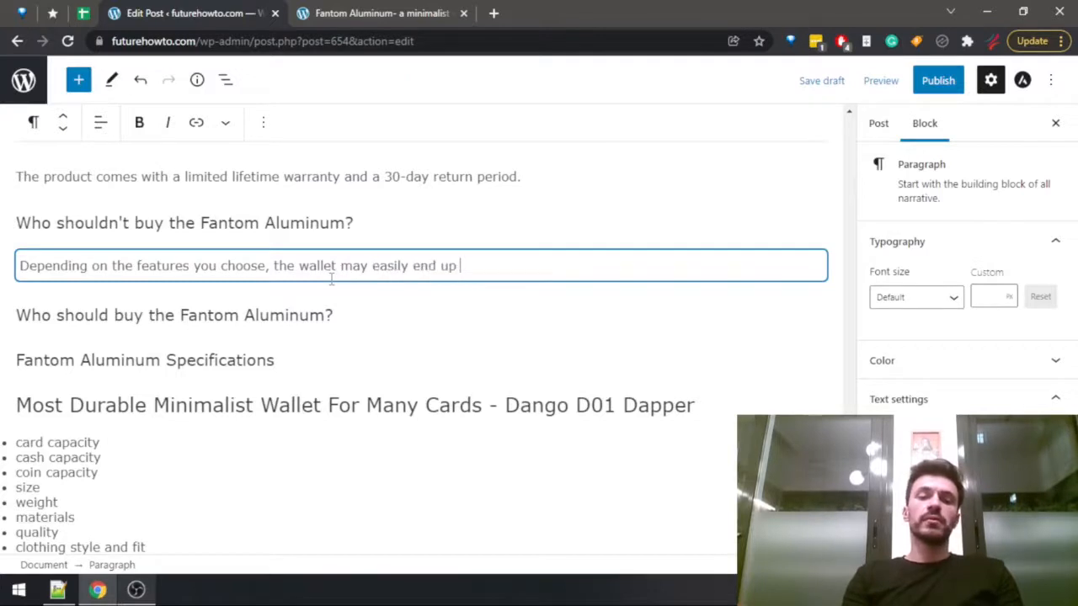
type("costing as ")
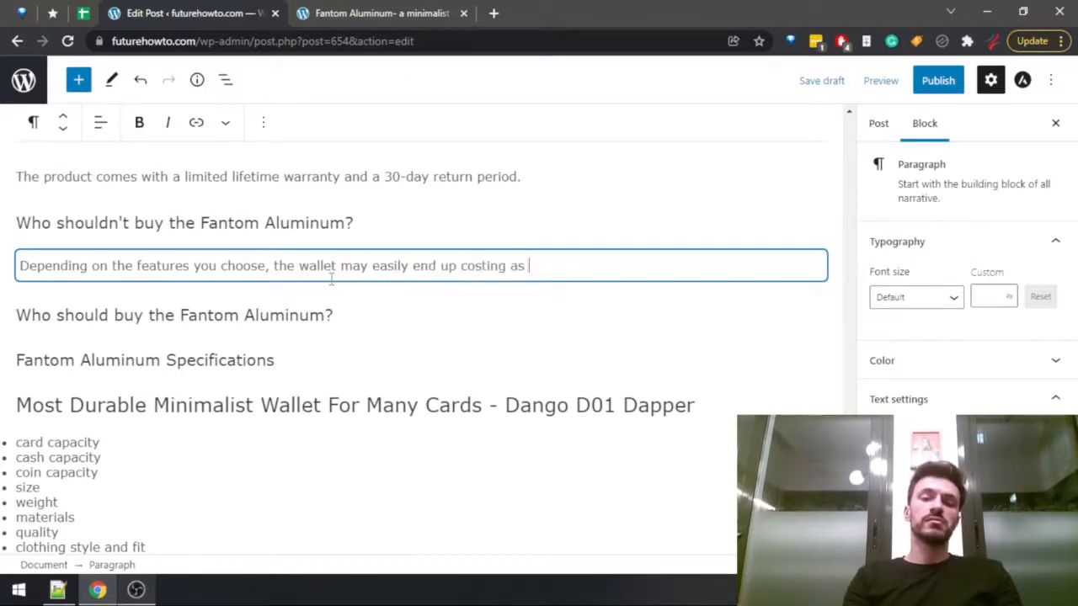
type("much as a premi")
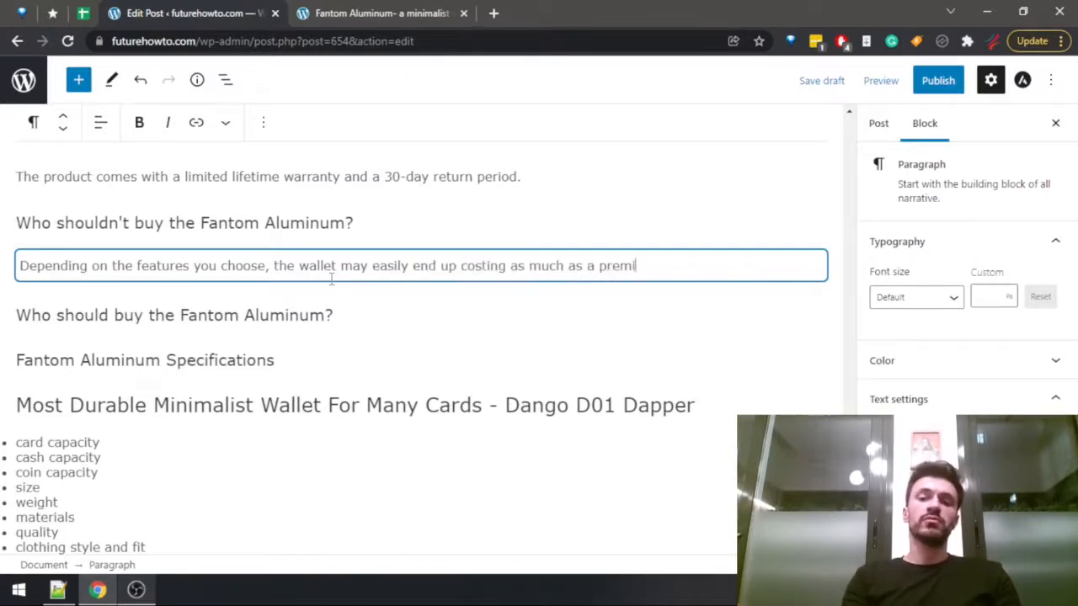
type("um wallet. ")
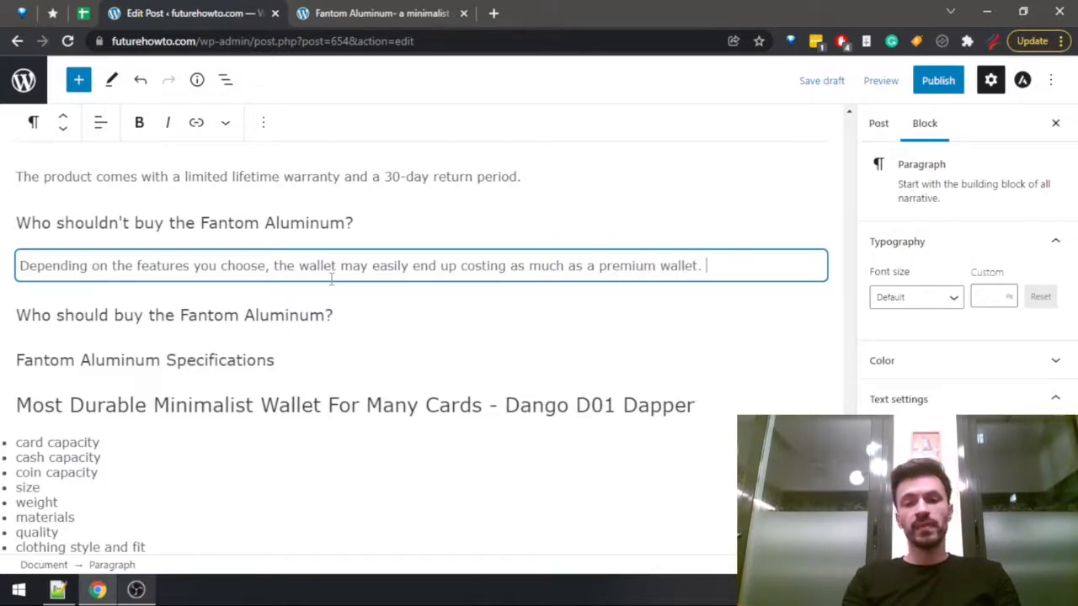
type("Not that the ")
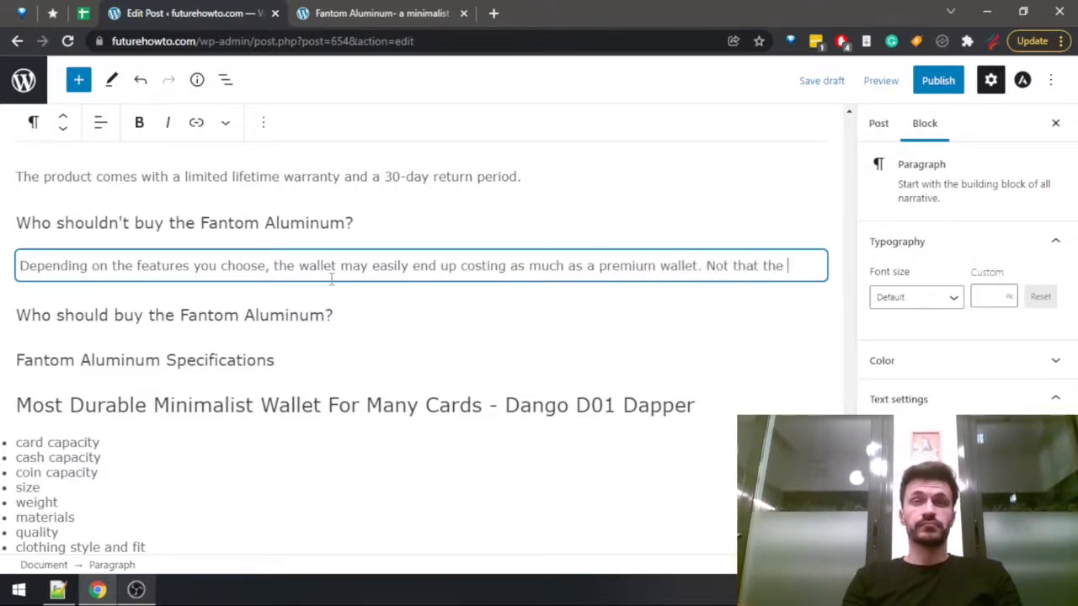
type("level of ")
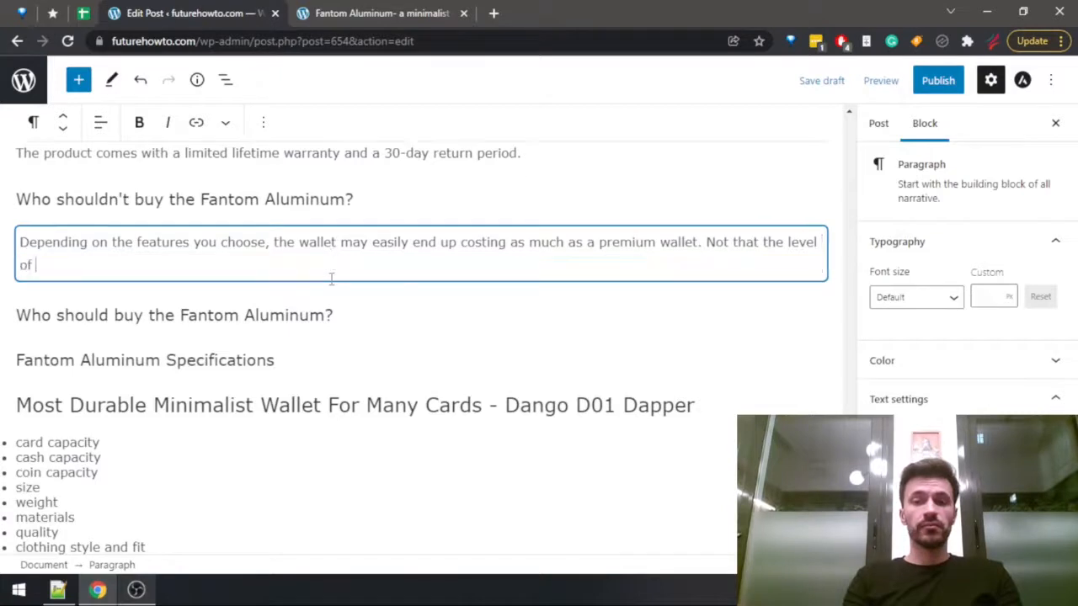
type("quality is no")
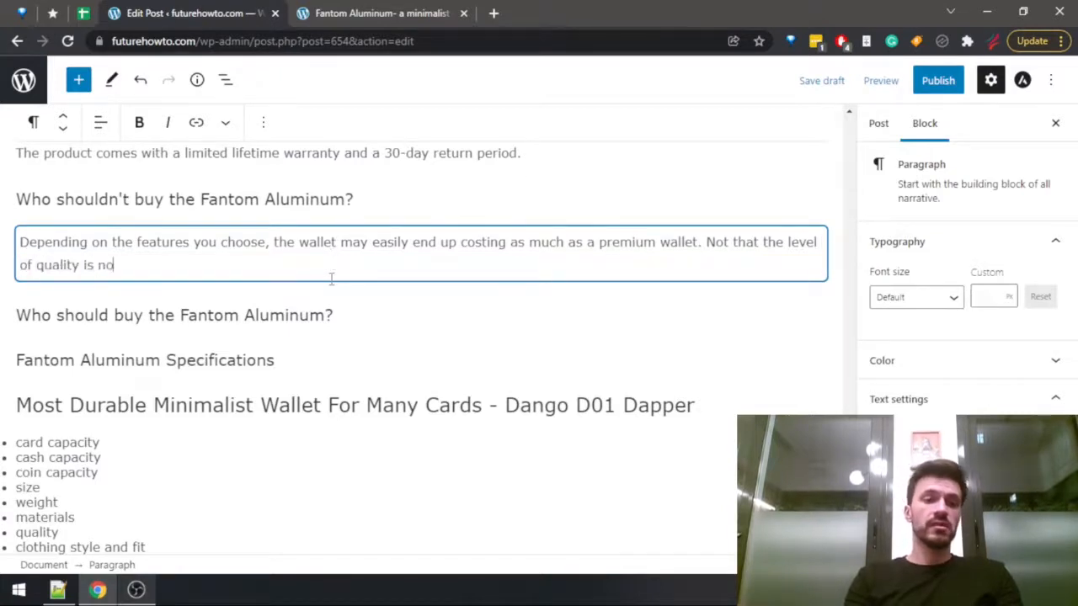
type("t enough to just")
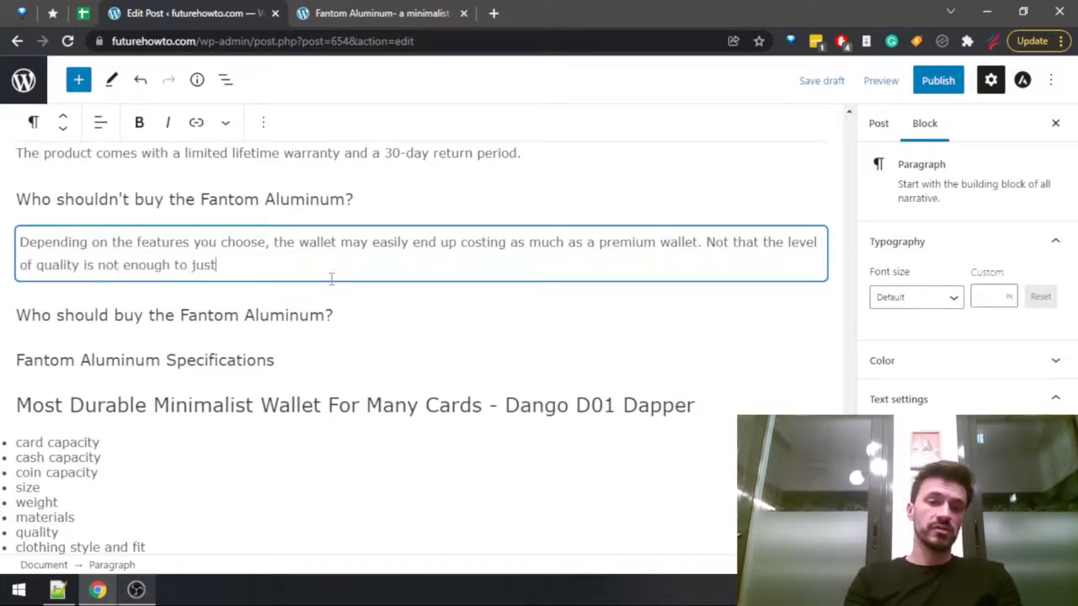
type("ify that pri")
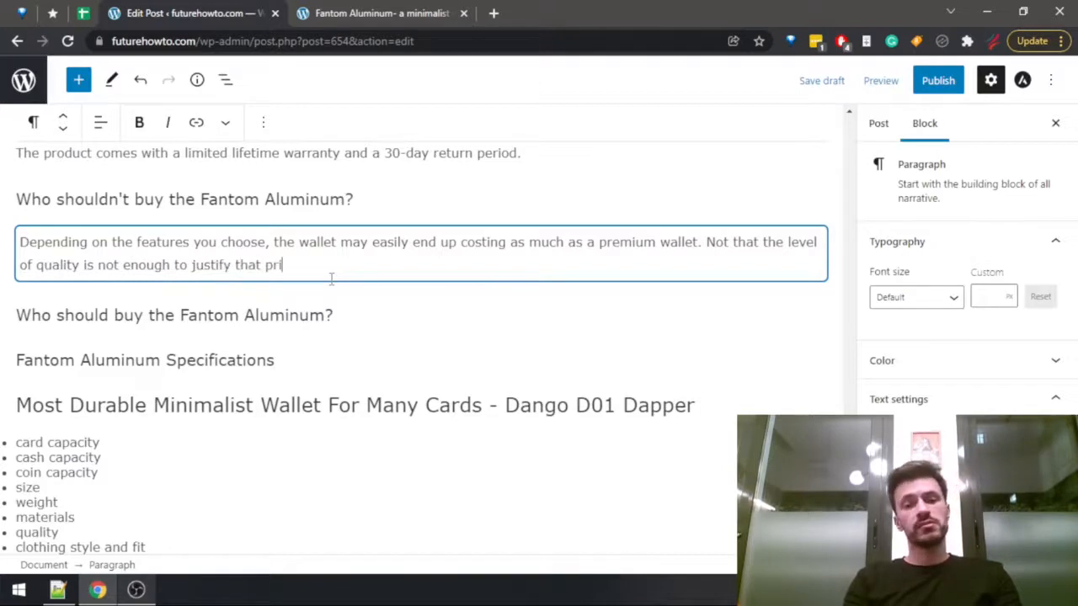
type("ce, but still, y")
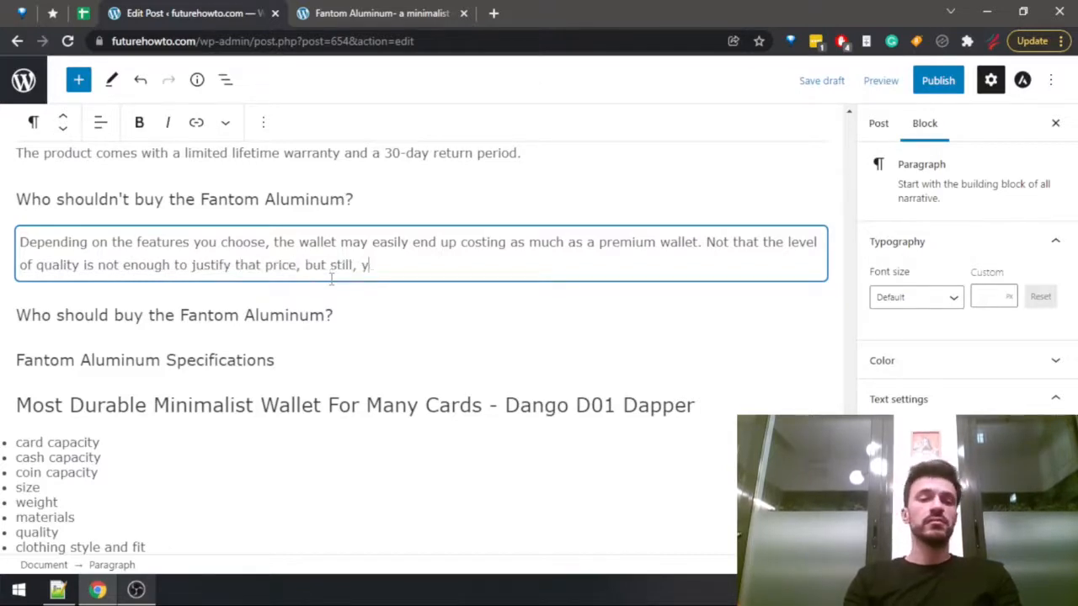
type("ou will be pay")
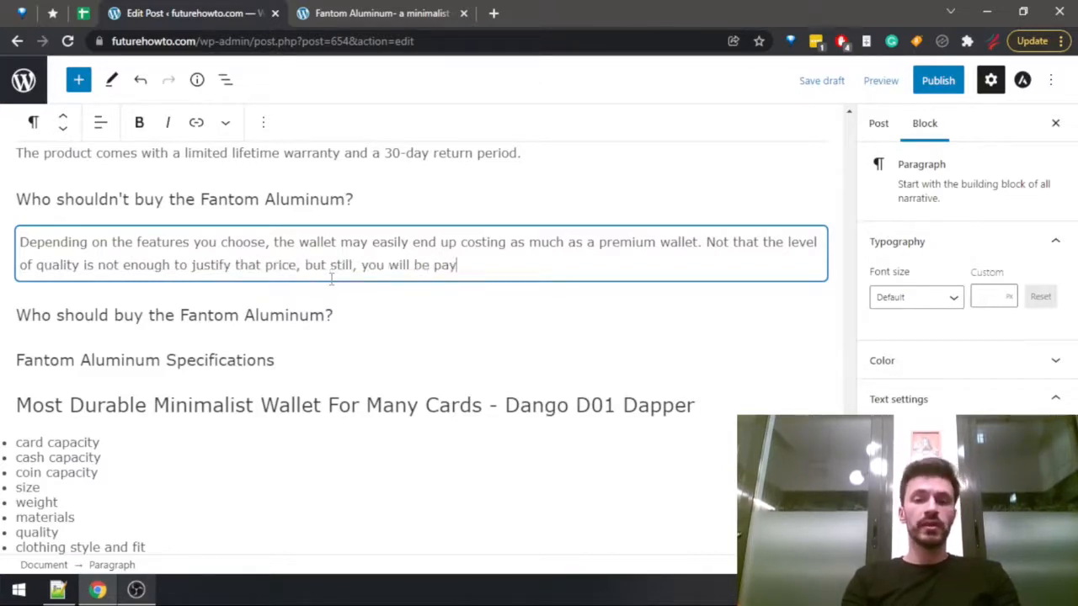
type("ing a ")
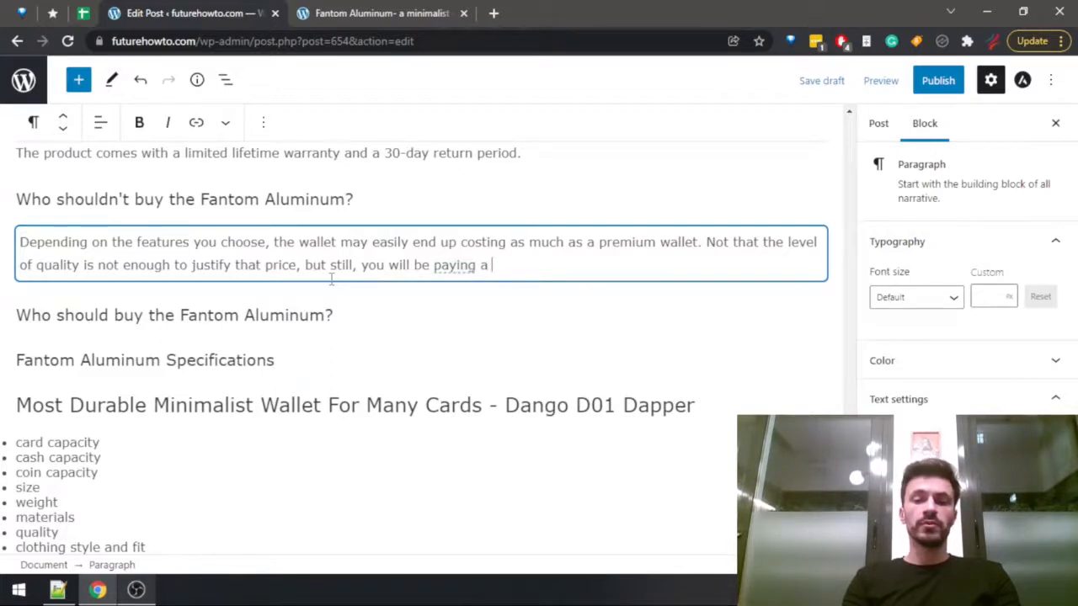
type("premium price if y")
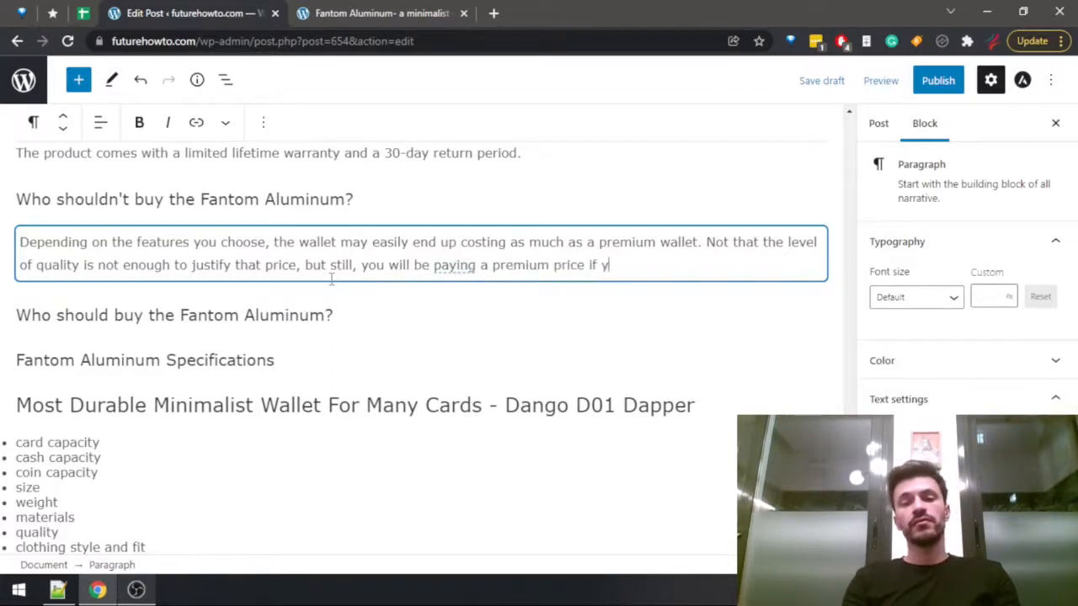
type("ou want all of the features.")
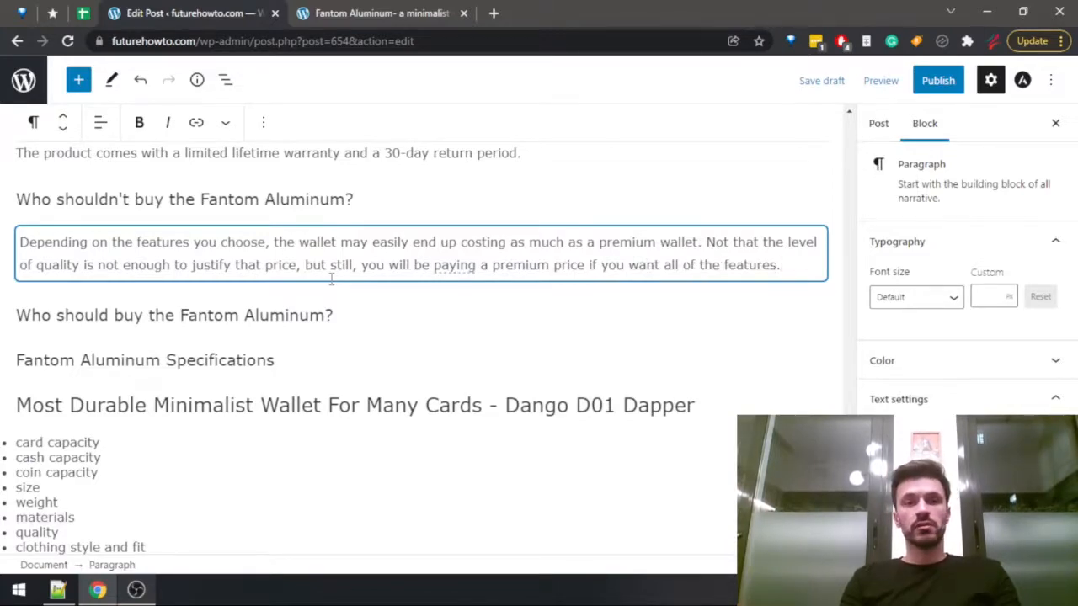
Check the Fantom Aluminum's price in the Wallets Data spreadsheet and return to the post editor.
key("ctrl+shift+Tab")
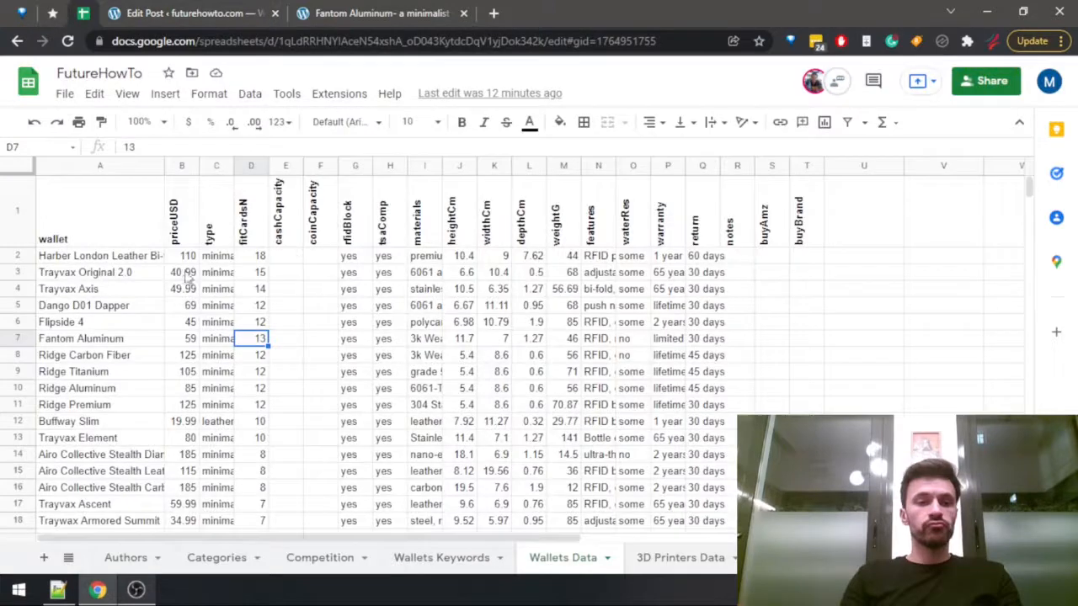
left_click(184, 340)
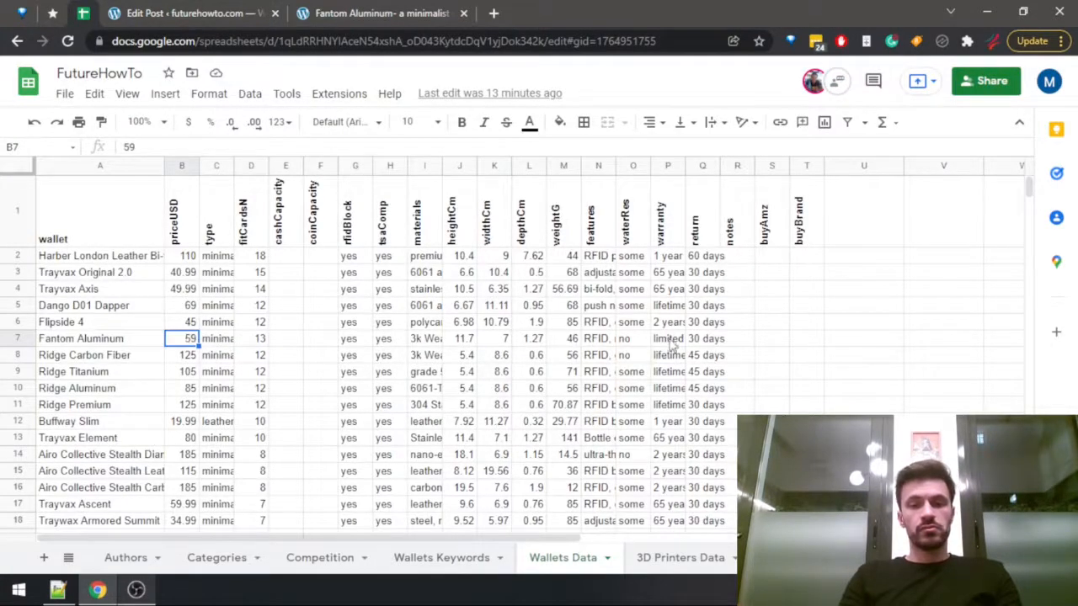
left_click(356, 10)
left_click(263, 13)
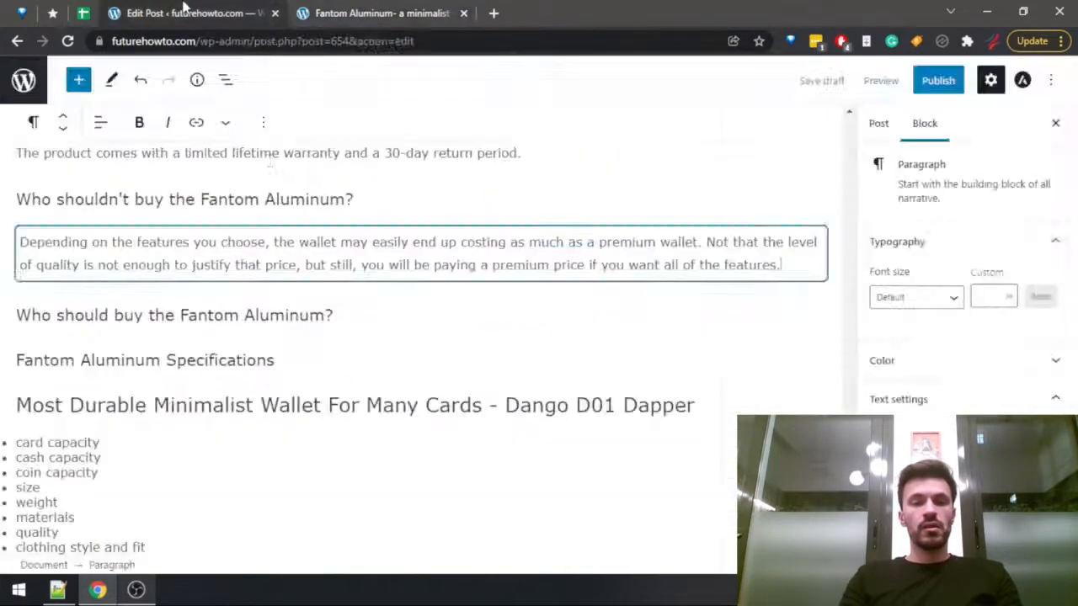
Add an empty paragraph under "Who should buy the Fantom Aluminum?" and consult the same section in the full Fantom Aluminum review.
left_click(358, 315)
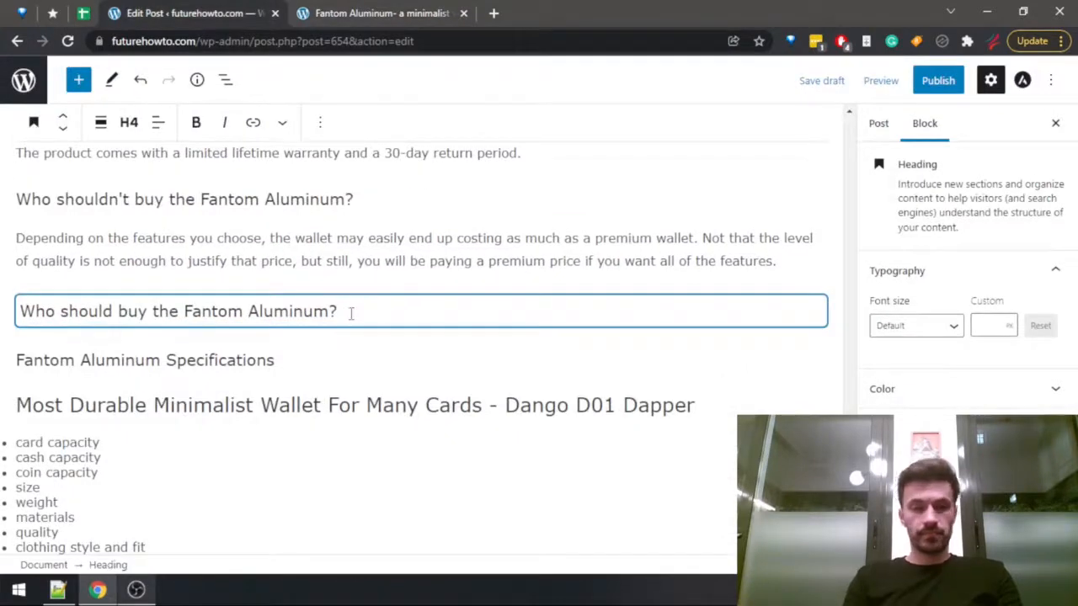
key("Return")
key("ctrl+Tab")
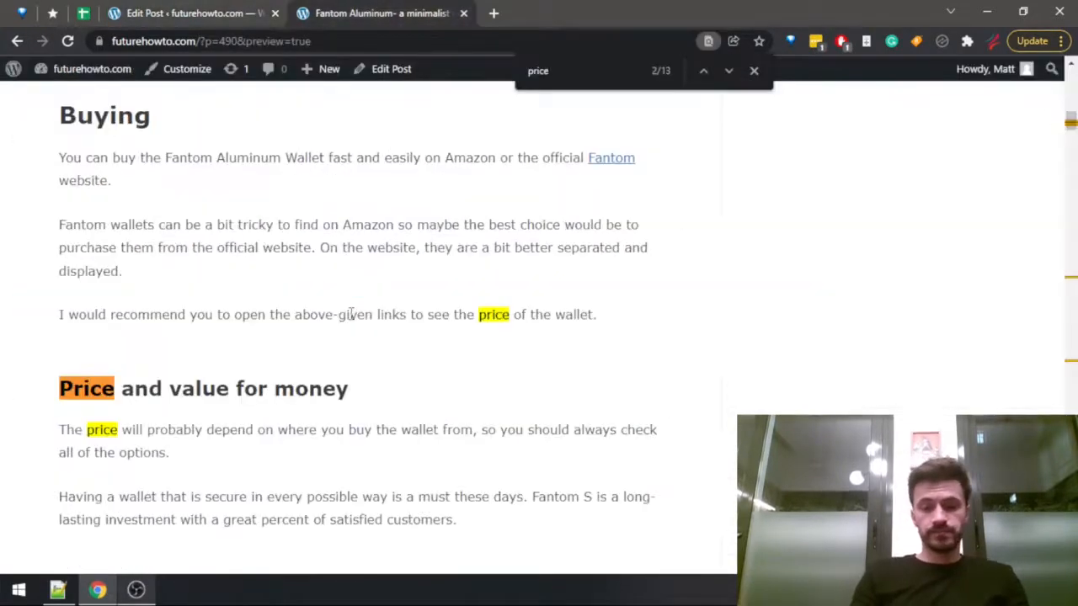
scroll(352, 314, "down", 15)
scroll(349, 308, "up", 10)
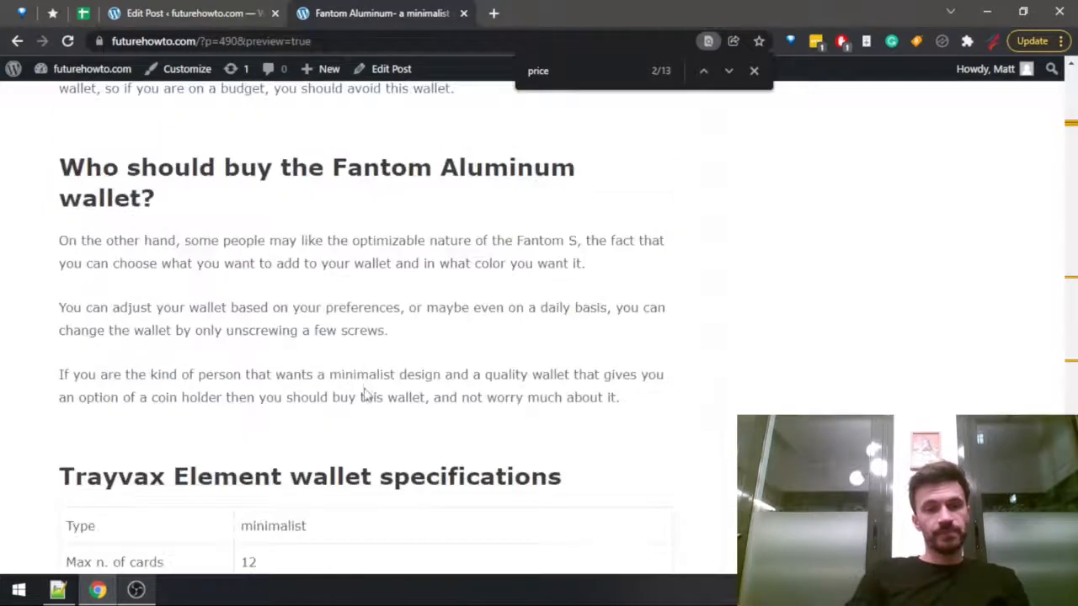
key("ctrl+shift+Tab")
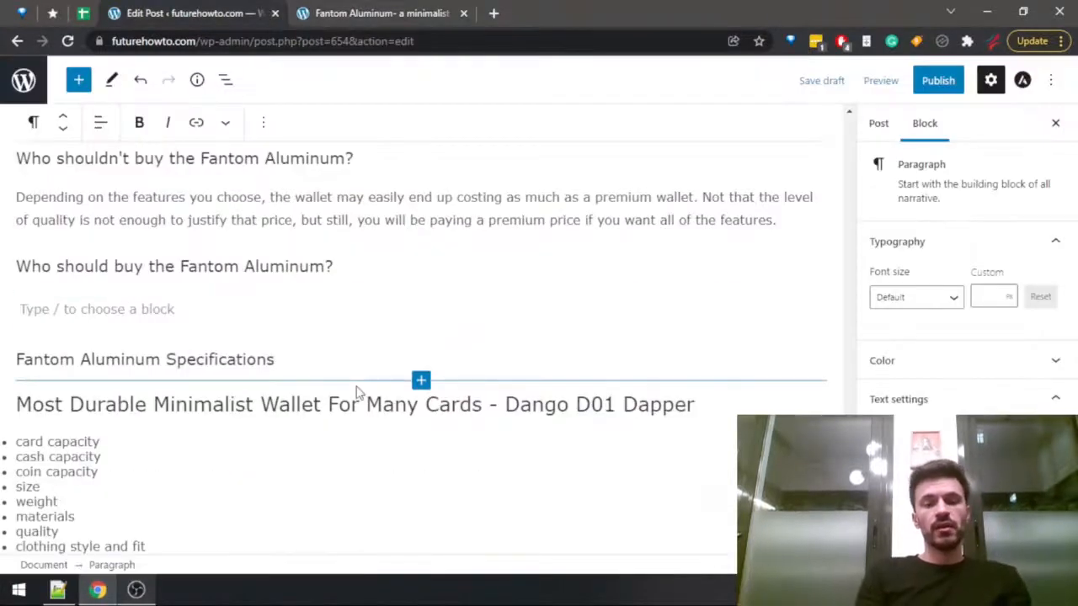
Write in the new paragraph: "This is a very universal wallet, and it will be a great fit for a lot of modern people.".
type("This is a very")
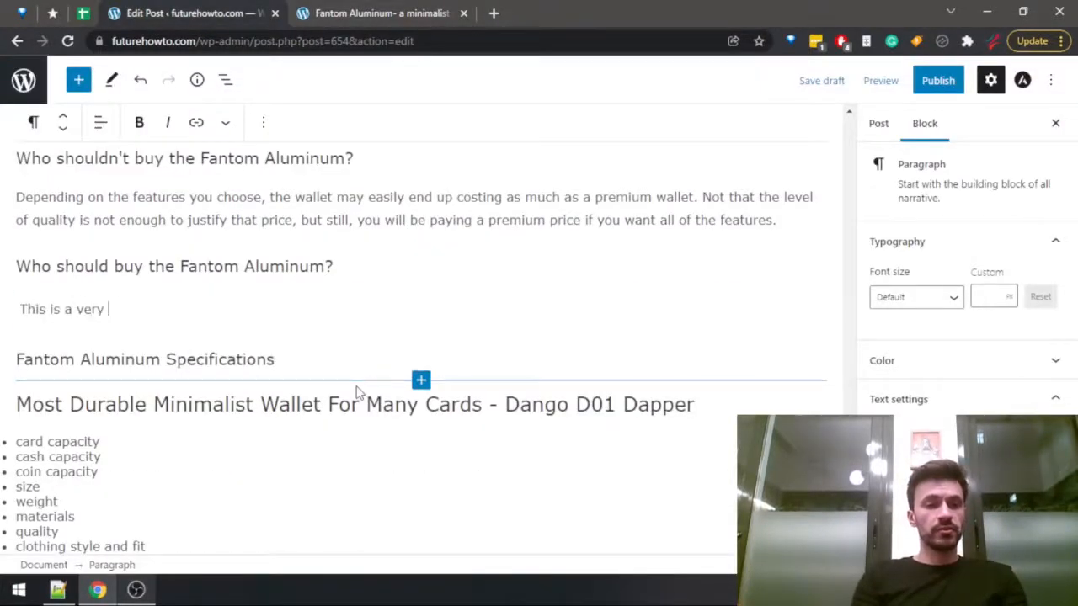
type(" universal wallet")
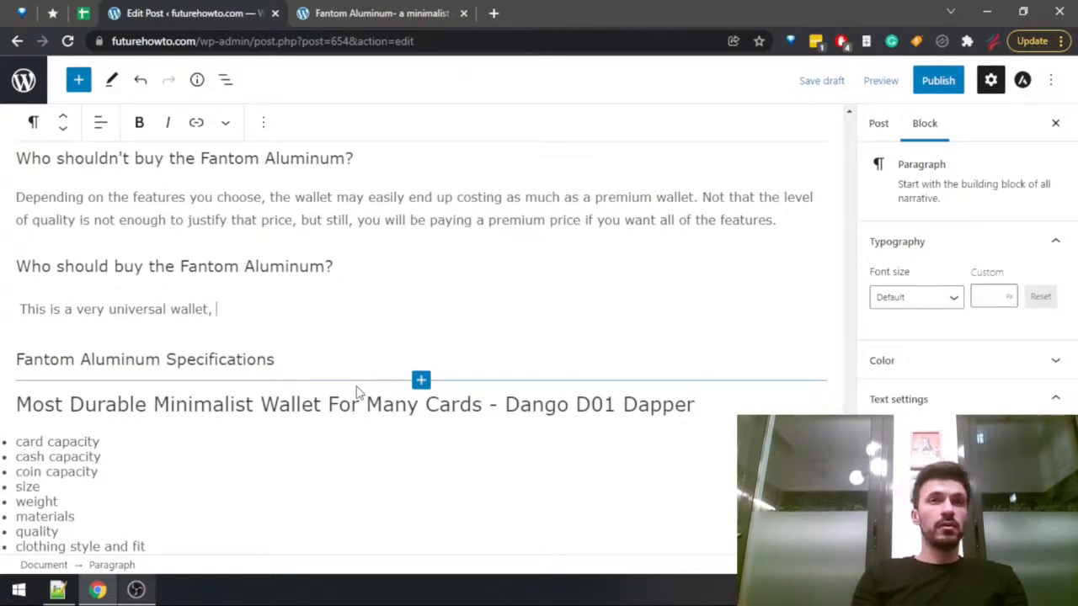
type(", and it")
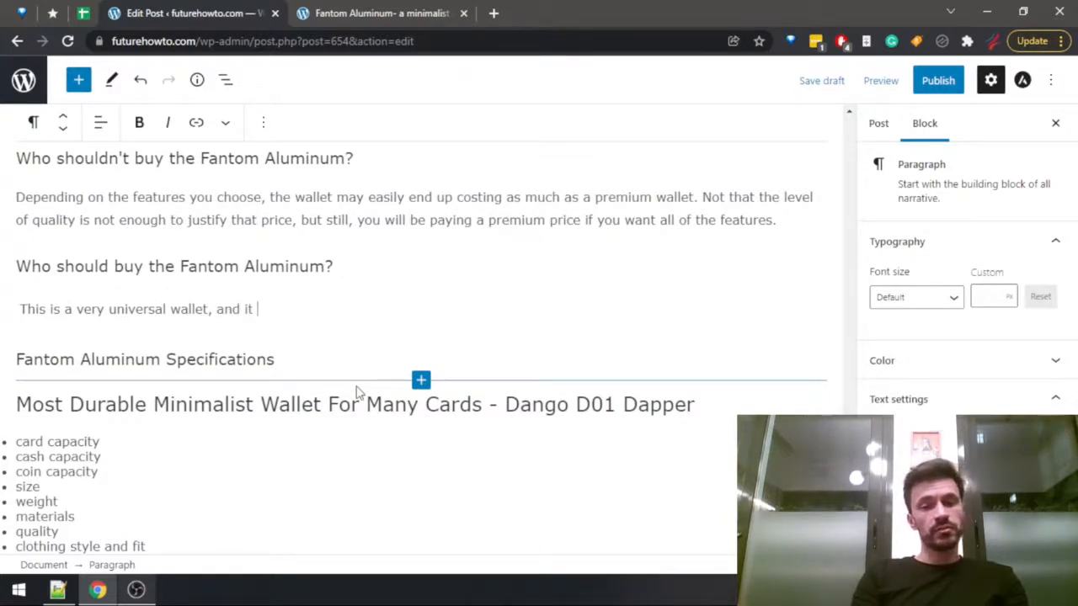
type(" will be a great fit a")
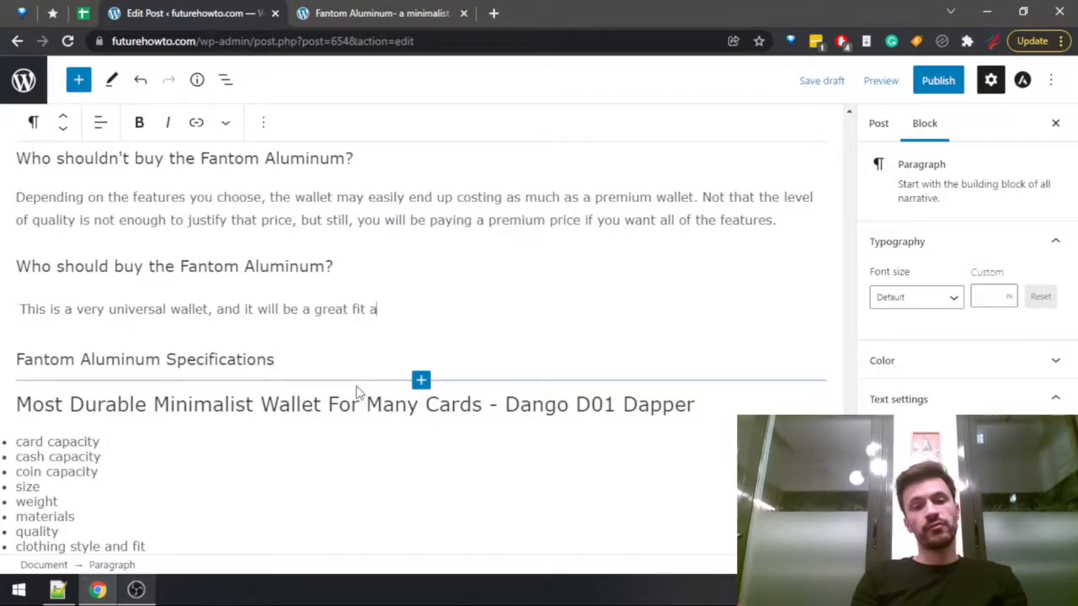
key("BackSpace")
type("for a lot of modern")
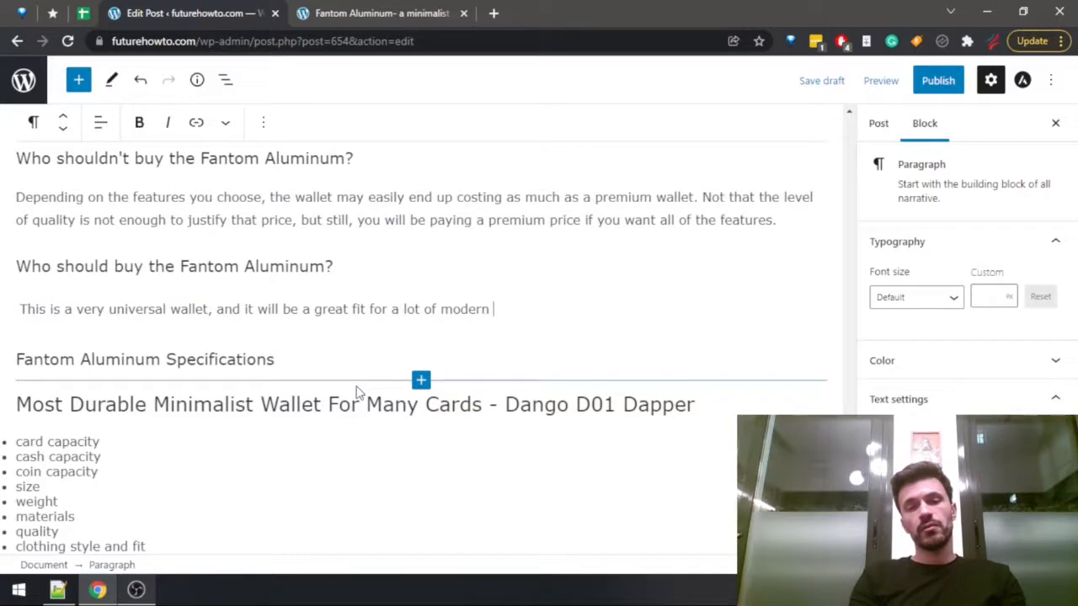
type("men")
key("BackSpace")
key("BackSpace")
key("BackSpace")
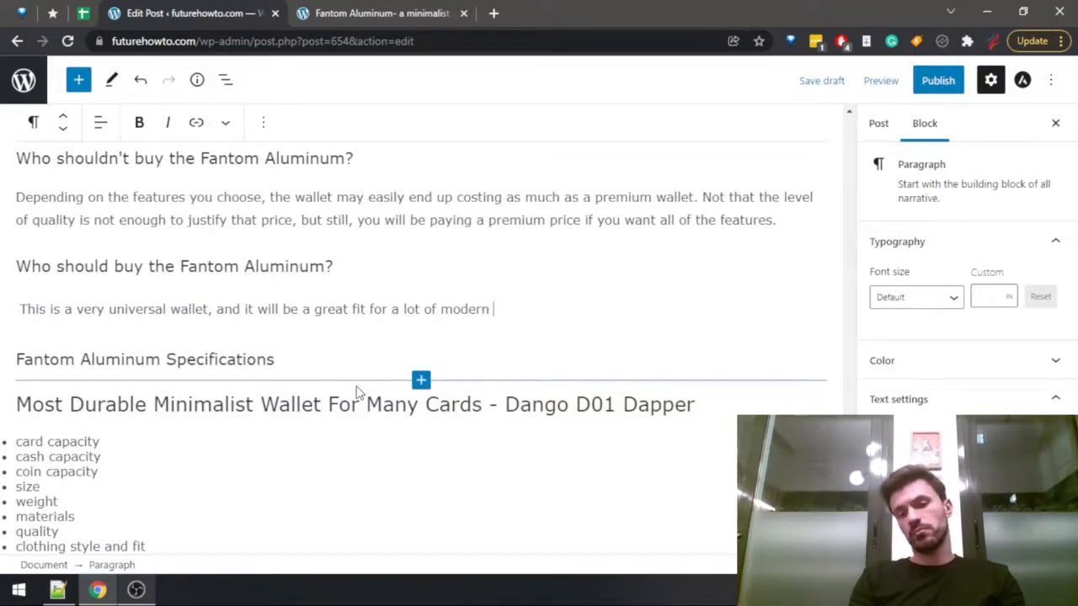
type("people.")
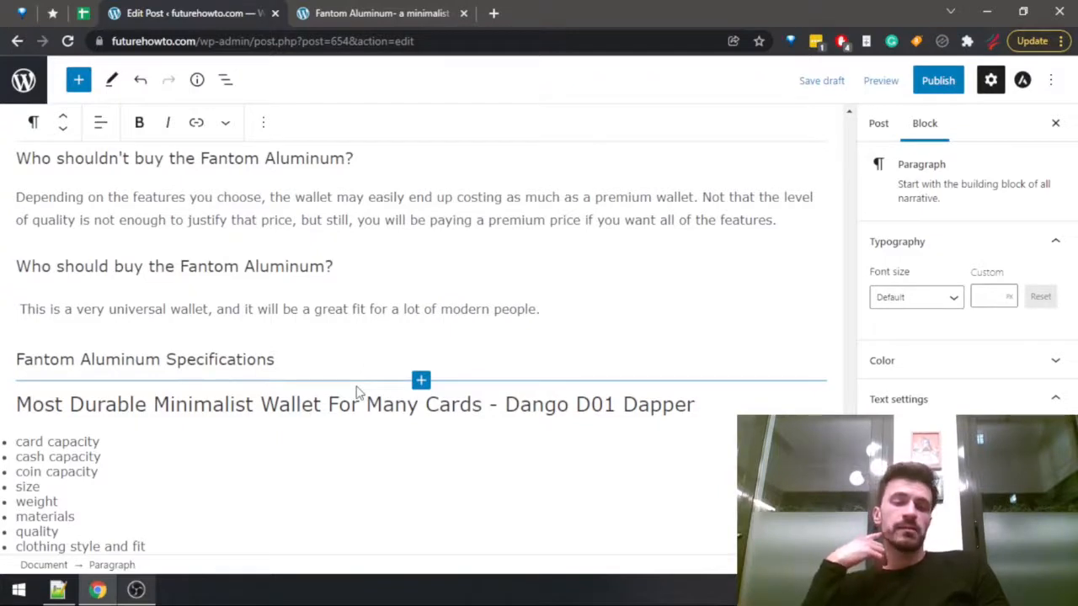
Start a second "Who should buy" paragraph with "Obviously, its light weight is its strongest point,".
key("Return")
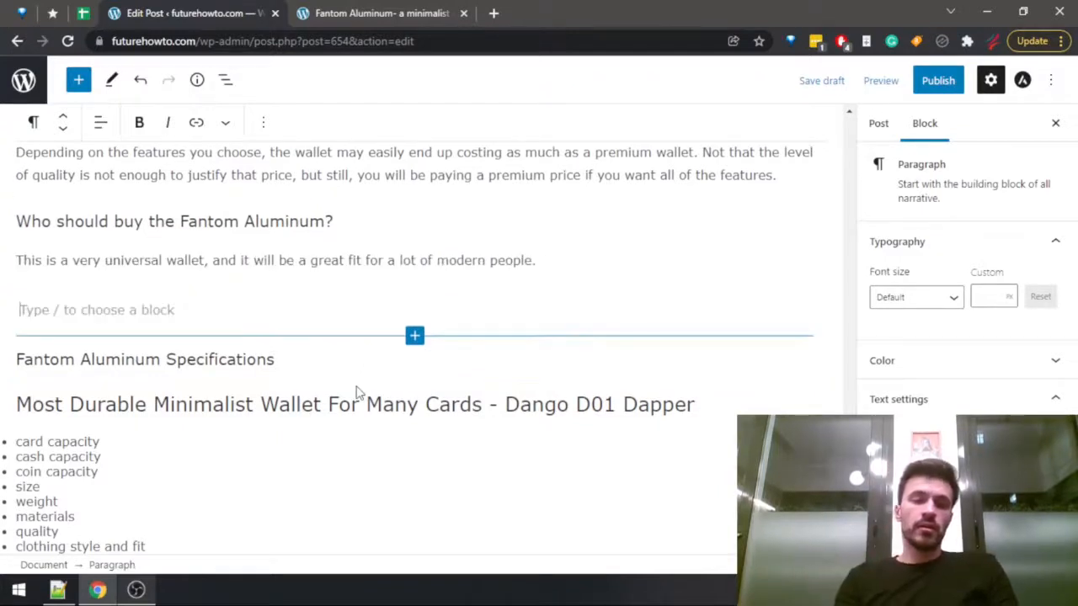
type("Obviously, t")
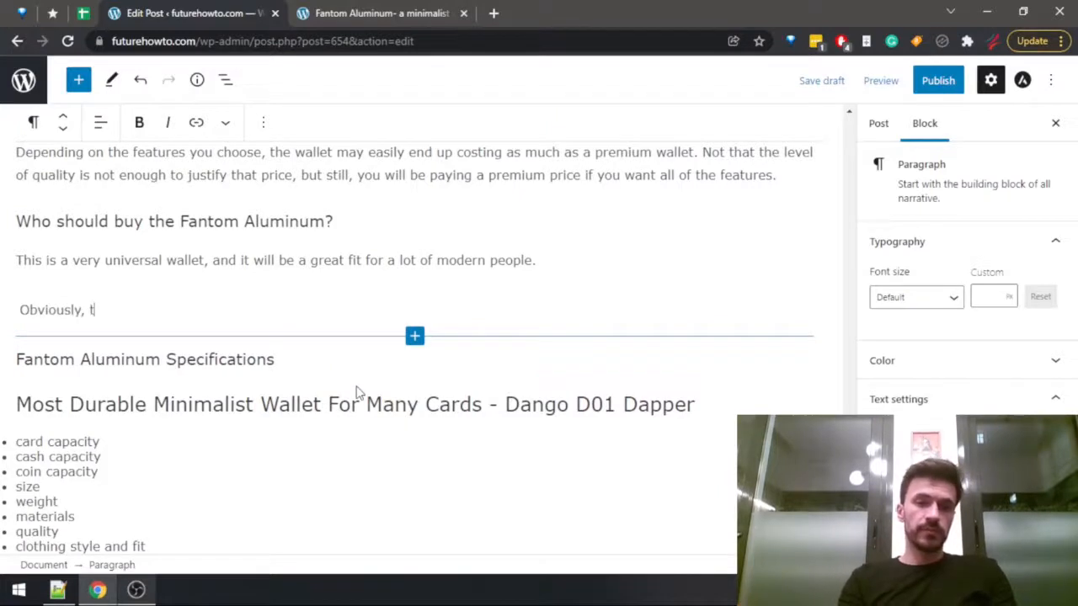
key("BackSpace")
type("its ")
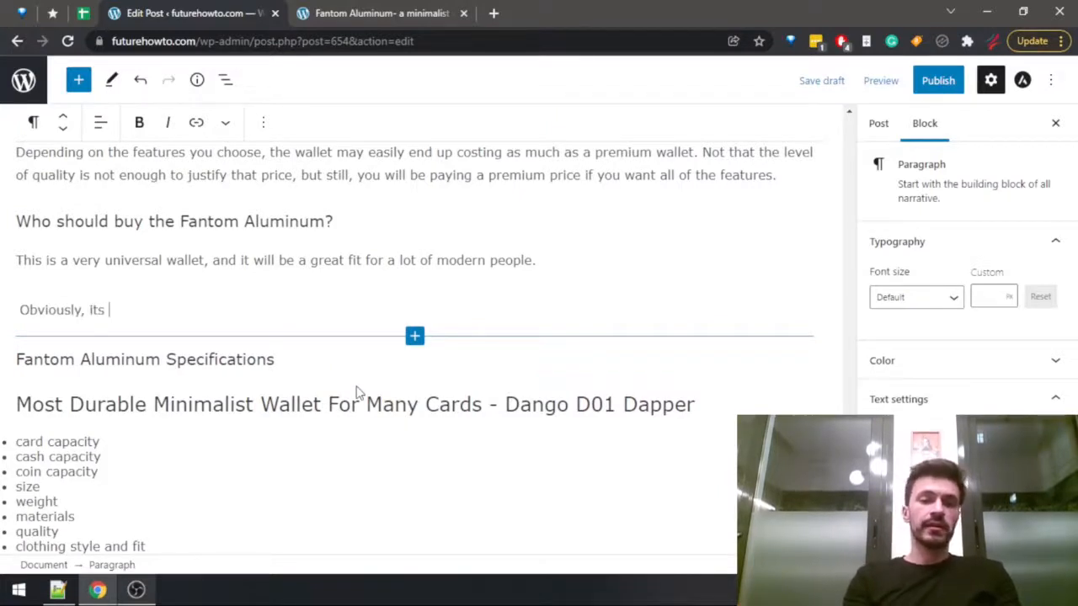
type("light weight is its ")
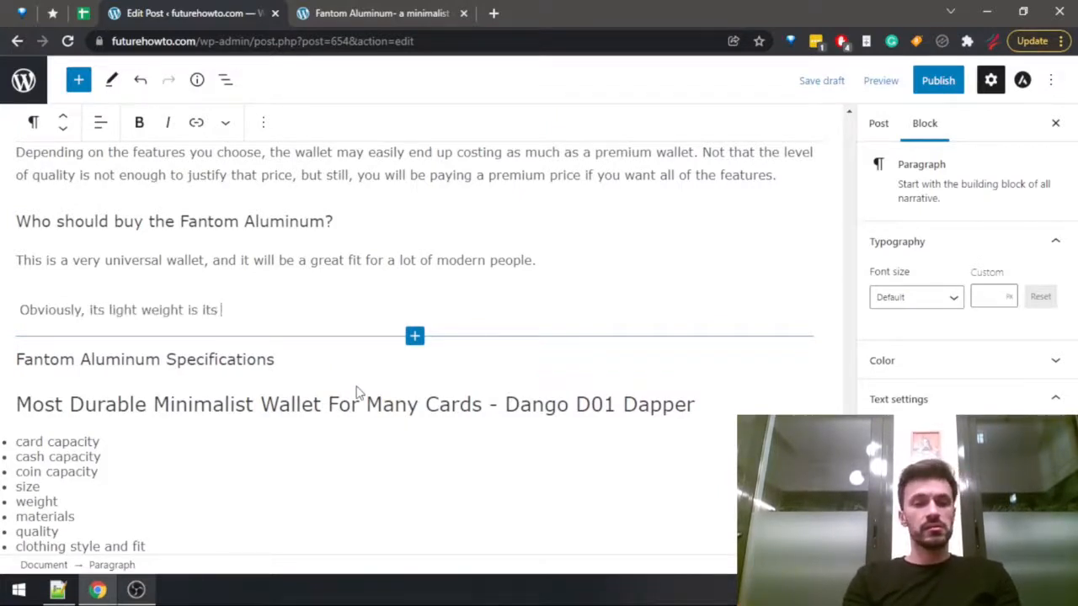
type("strongest point, ")
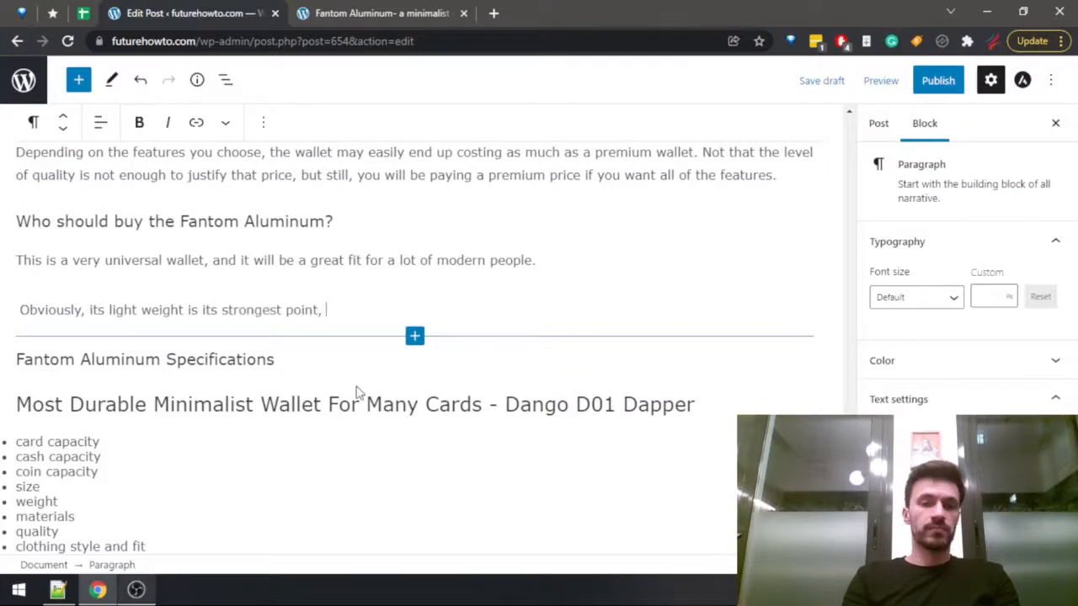
type("so if you")
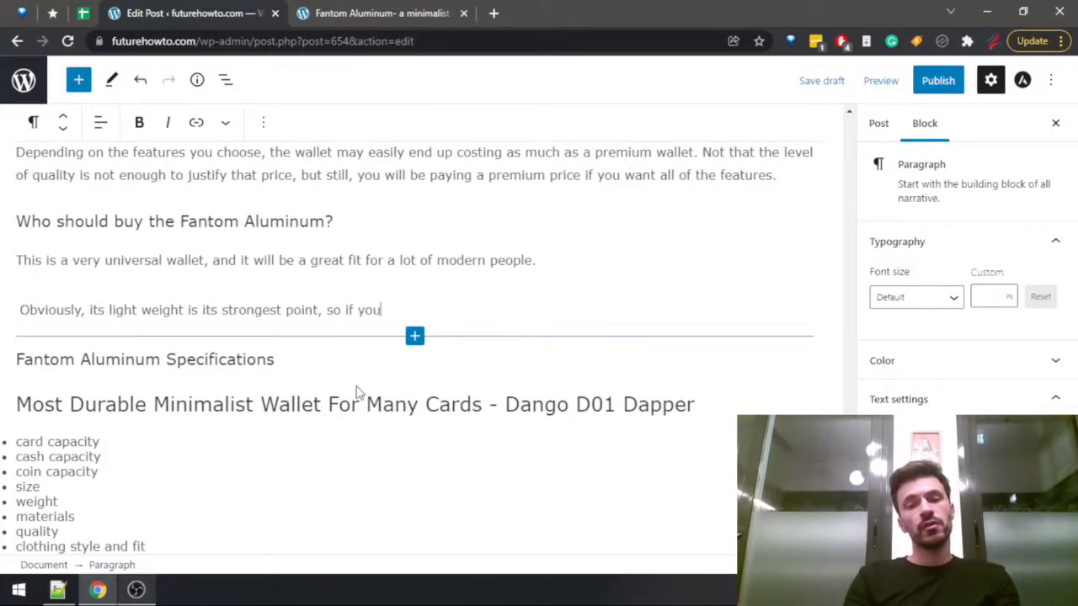
type("'re truly")
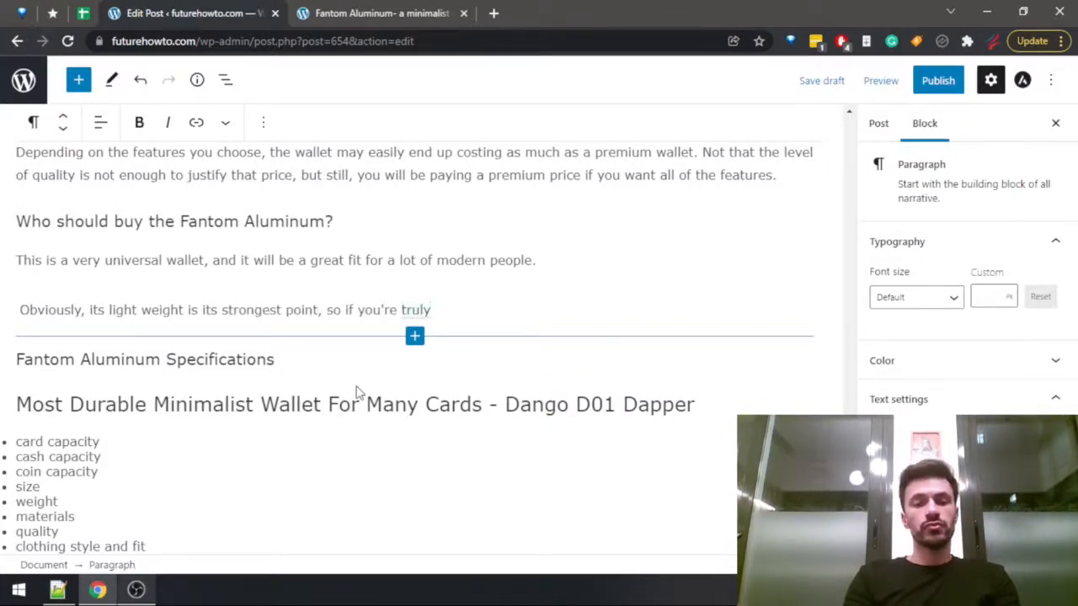
type(" after w")
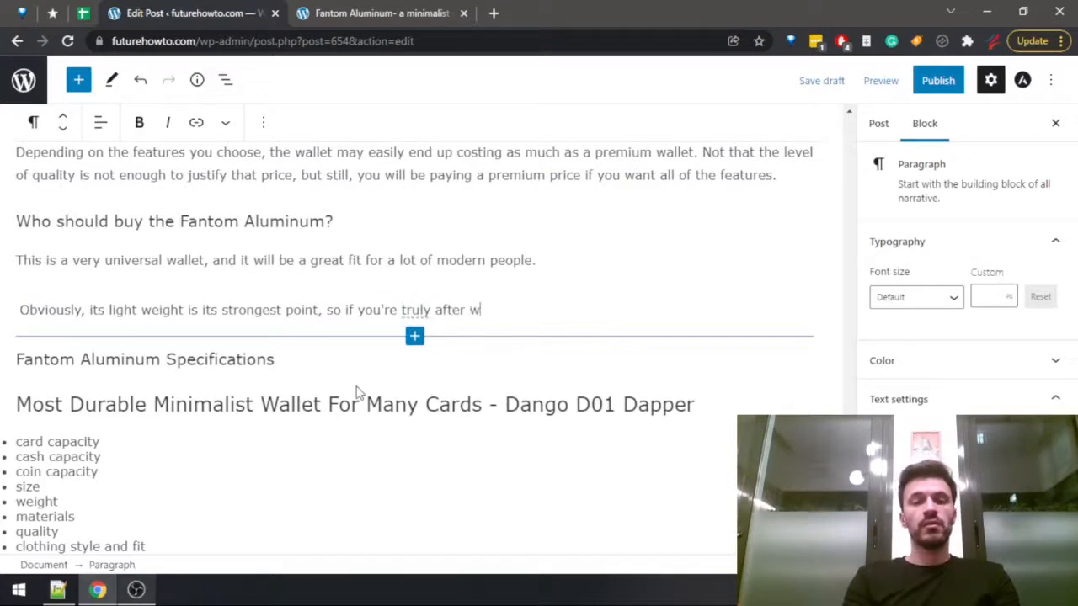
type("e")
Continue the second "Who should buy" paragraph with "so if you're truly obsessed with carrying the least weight on you".
key("ctrl+BackSpace")
key("ctrl+BackSpace")
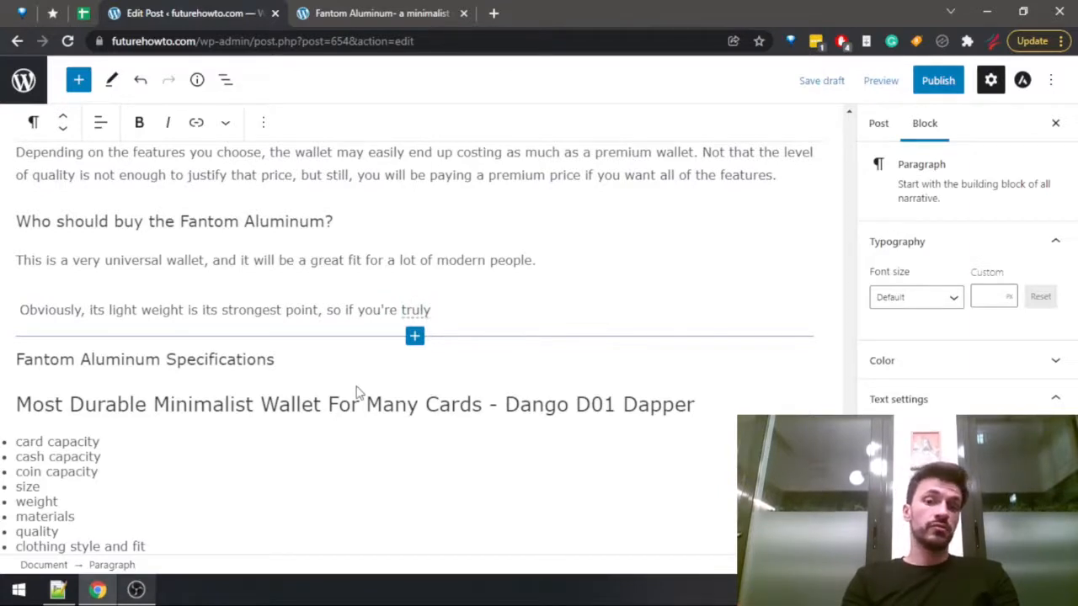
type("obsessed ")
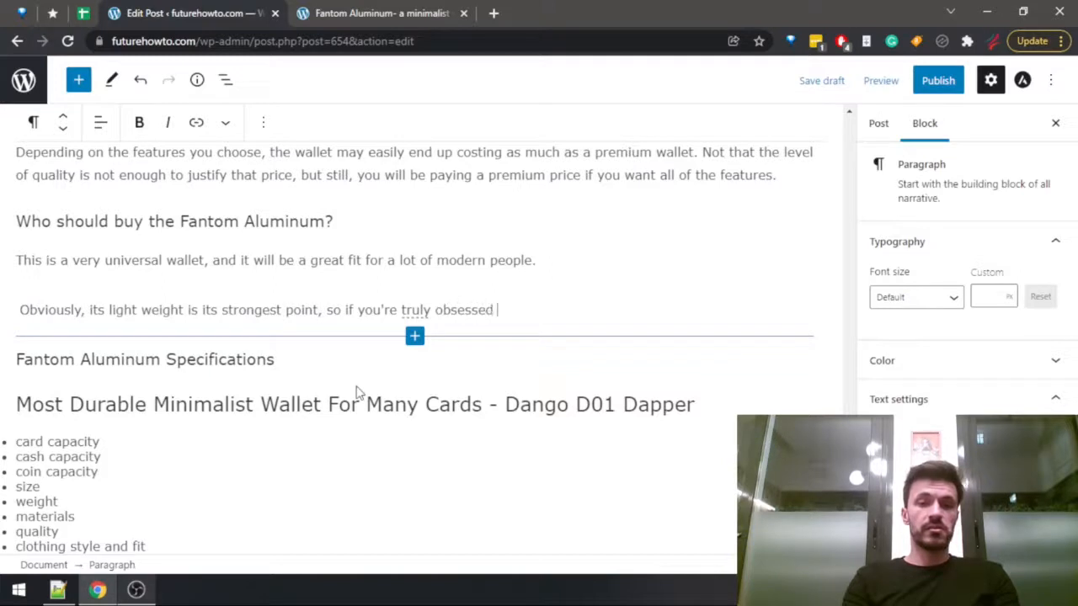
type("with carry")
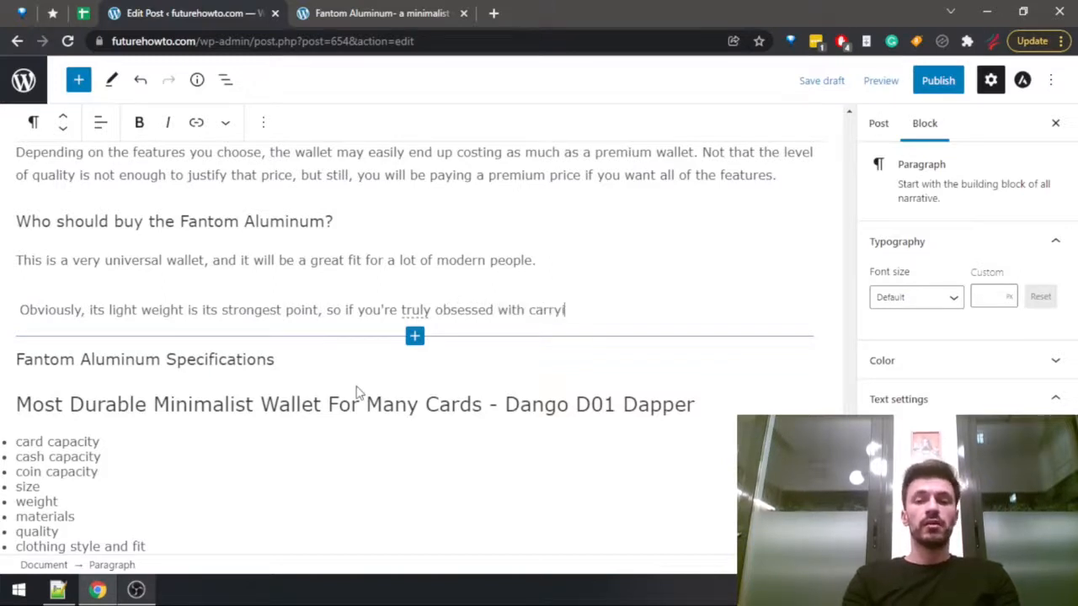
type("ing the least ")
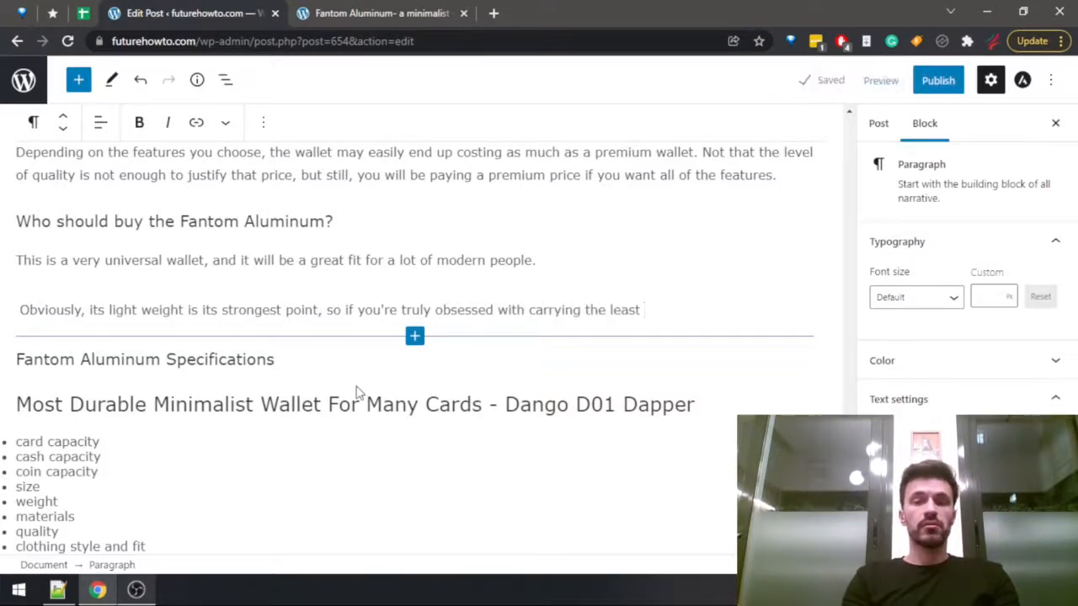
type("weight on you ")
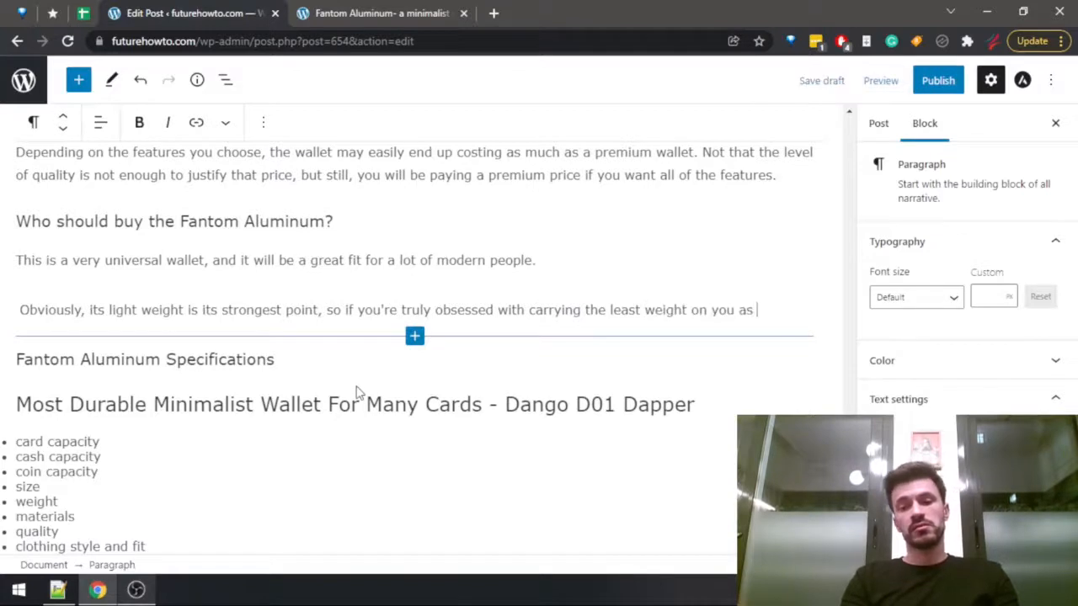
type("asp")
Finish the second "Who should buy" paragraph with "as possible, then go with the Fantom Aluminum.".
key("BackSpace")
type("possibl")
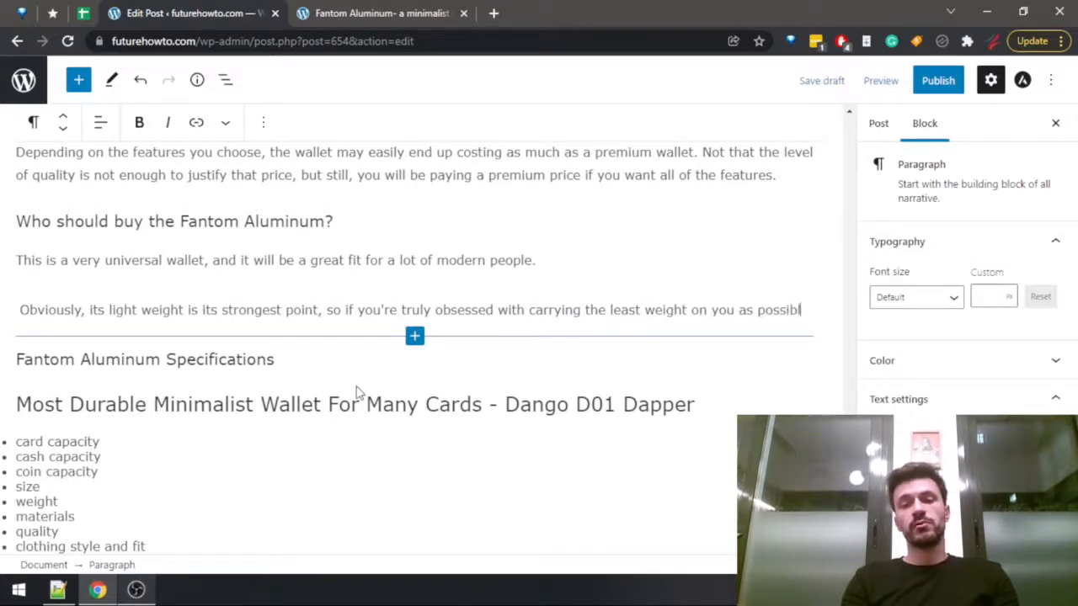
type("e, then got")
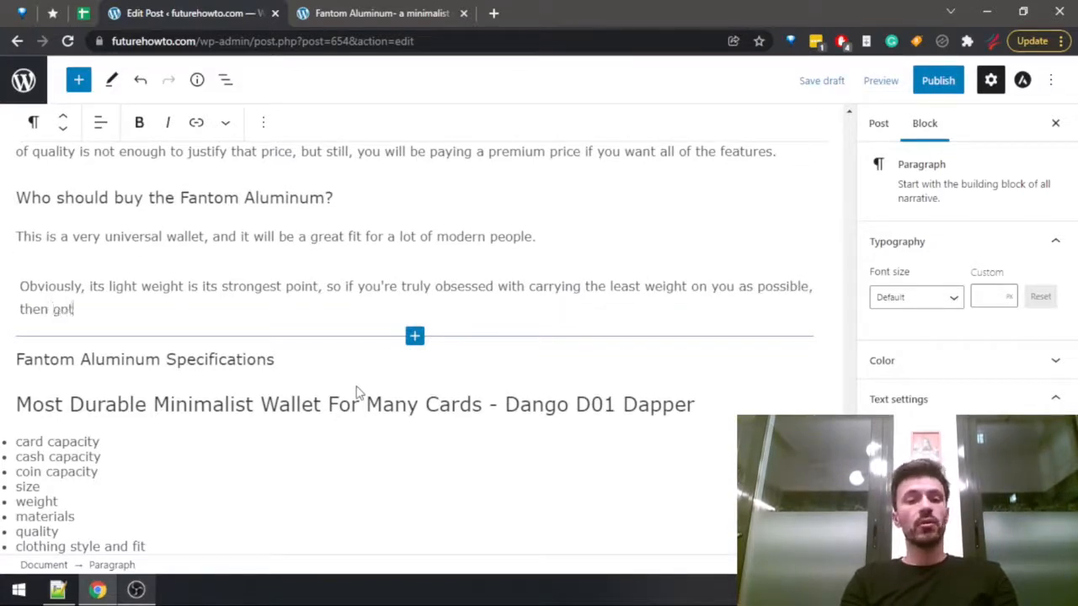
key("BackSpace")
type(" with the Fan")
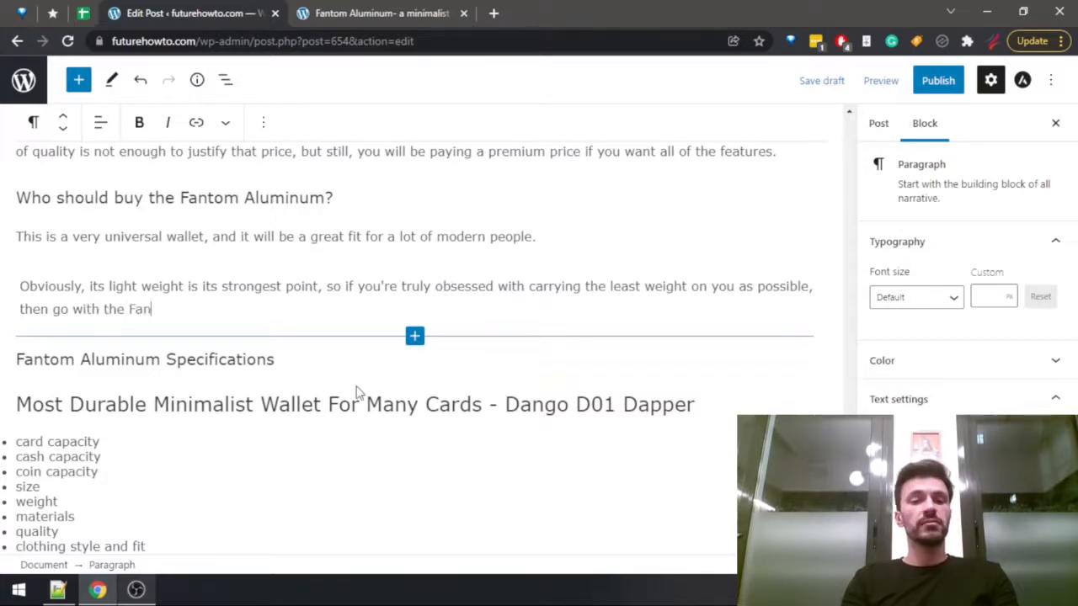
type("tom Aluminum.")
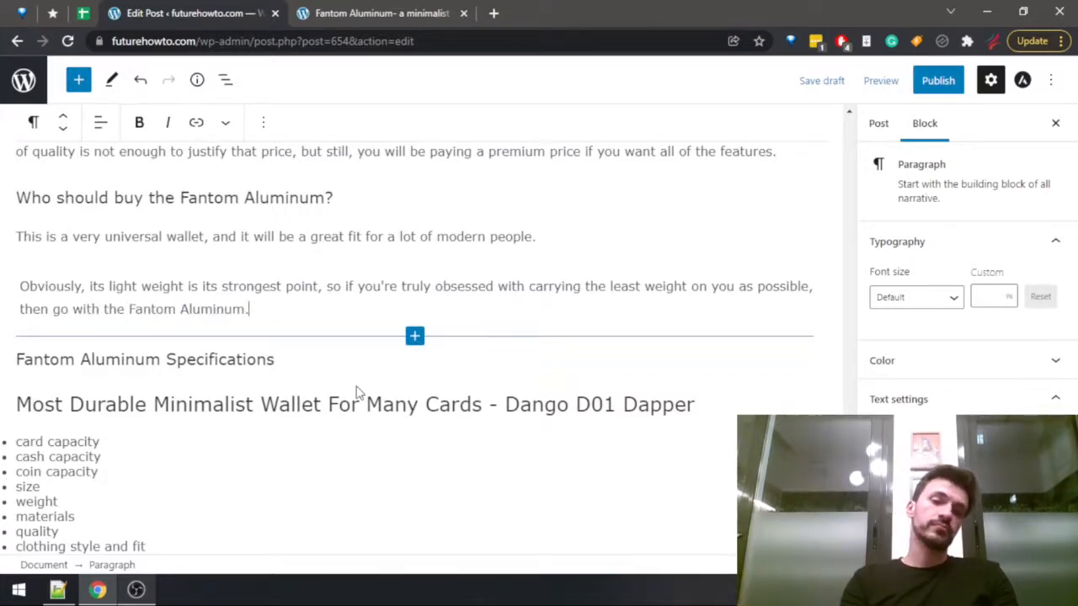
Start a third paragraph with "Also, this wallet has a ton of useful and interesting features, most notably the coin holder, so".
key("Return")
type("Also")
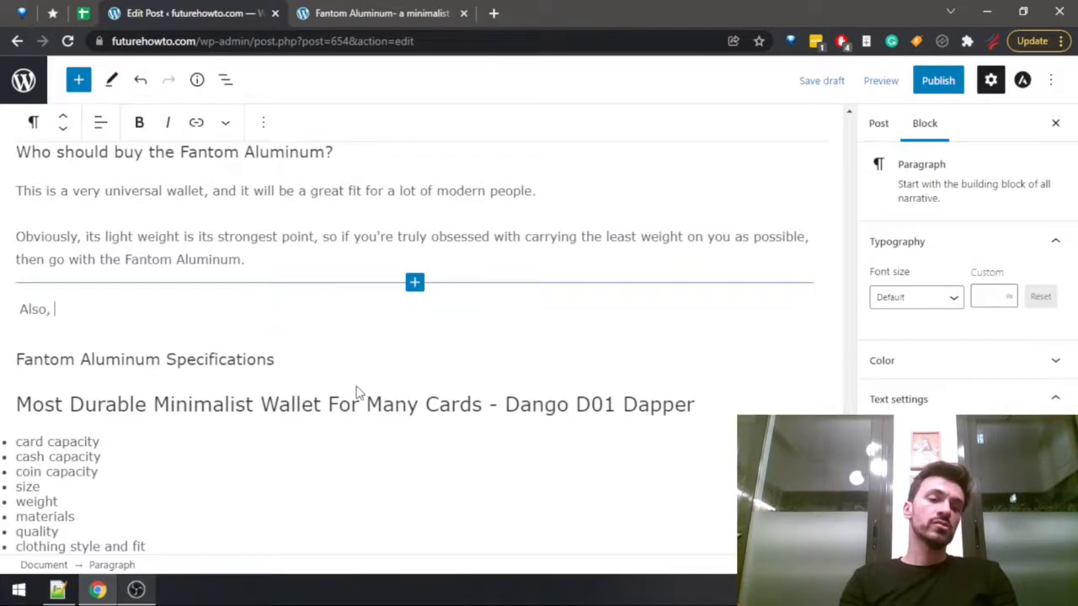
type(", this wallet ")
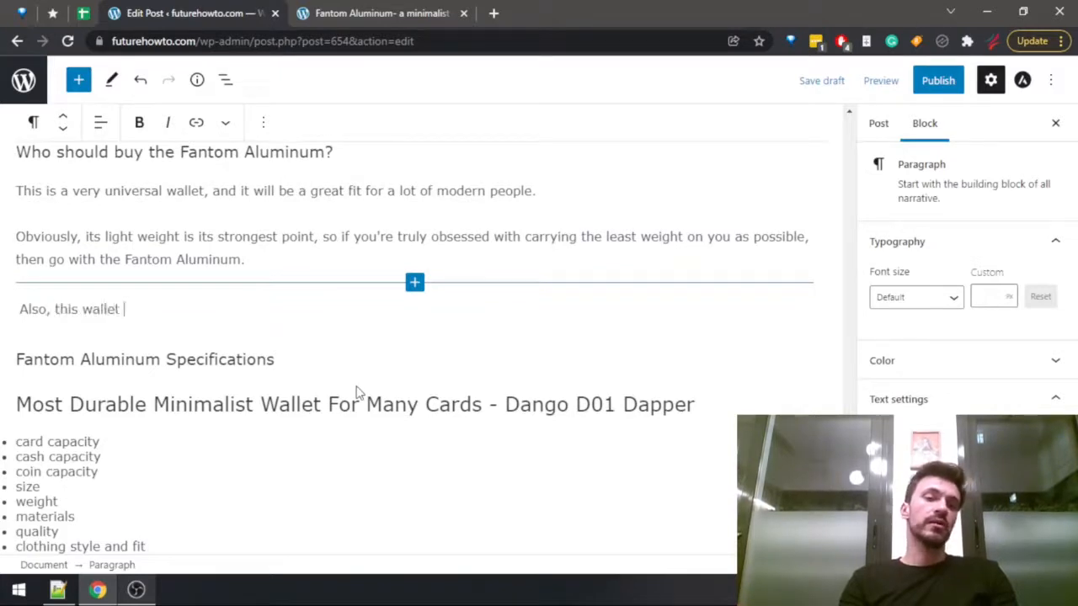
type("has a ton o")
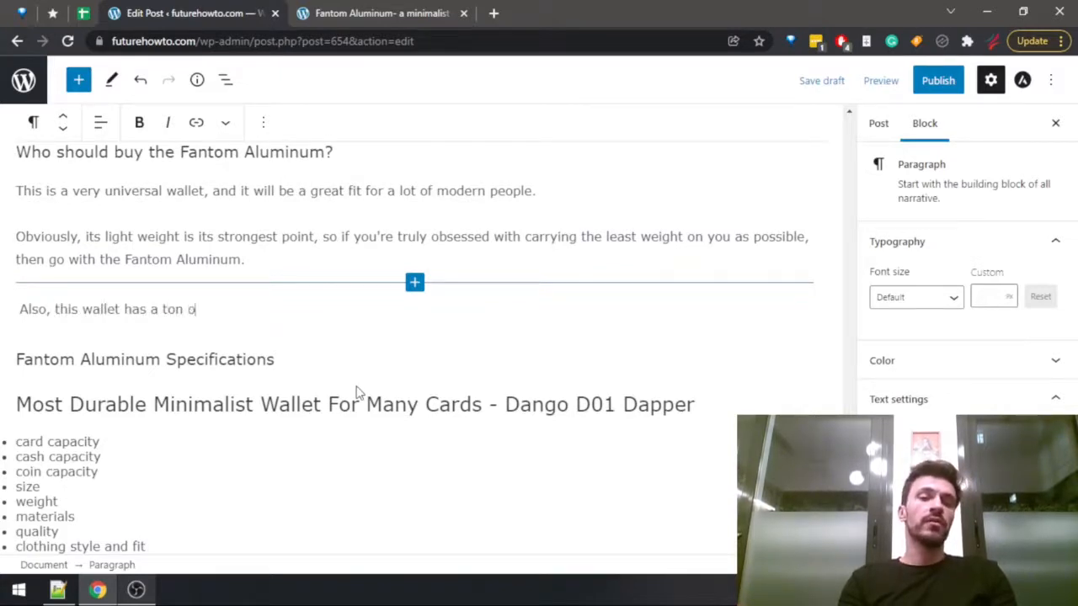
type("f u")
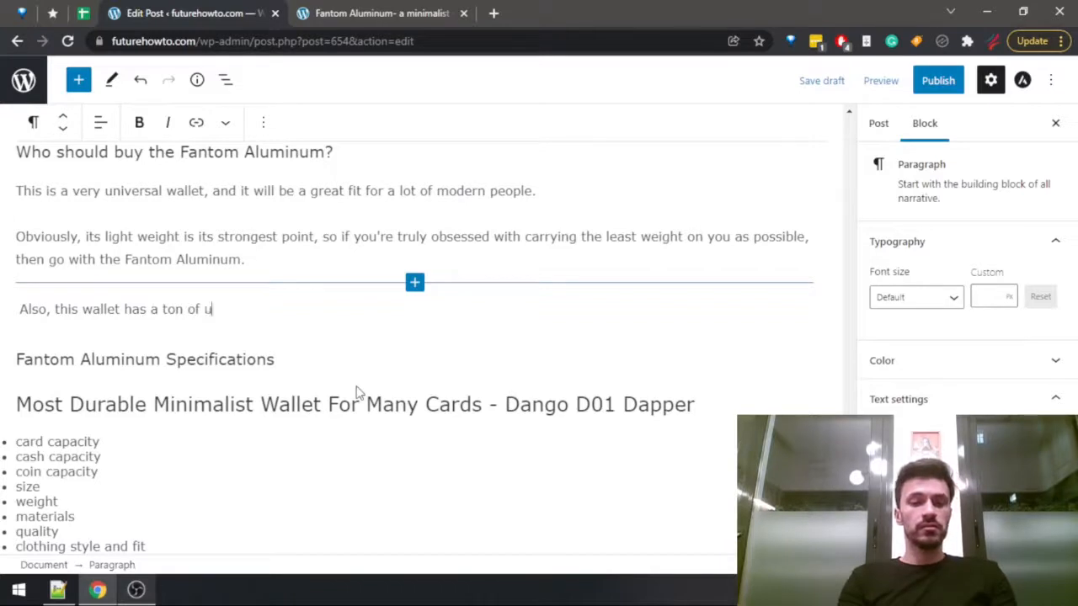
type("seful and interes")
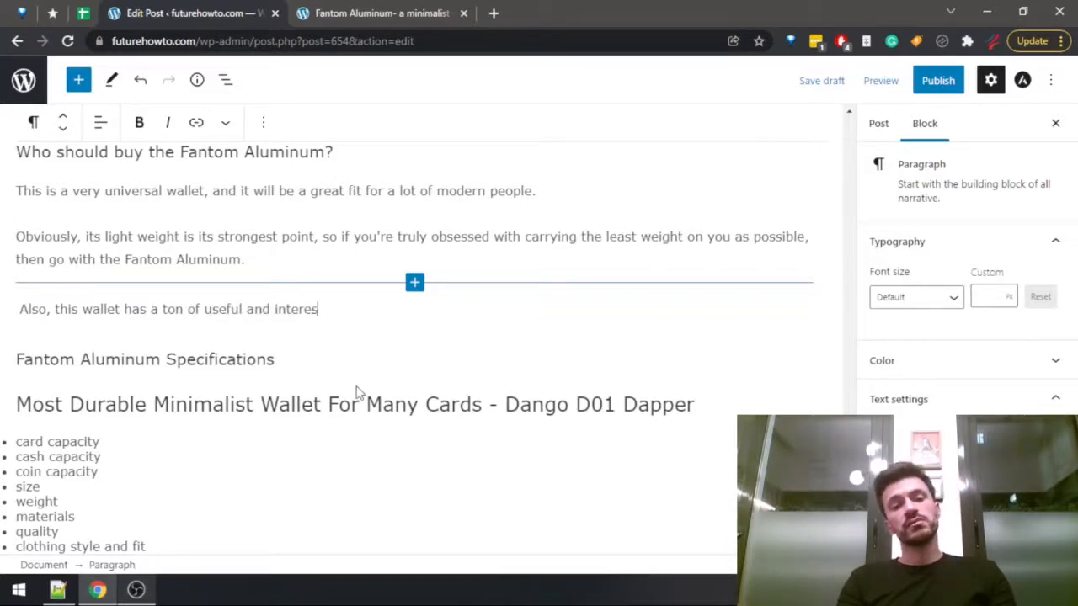
type("ting features, ")
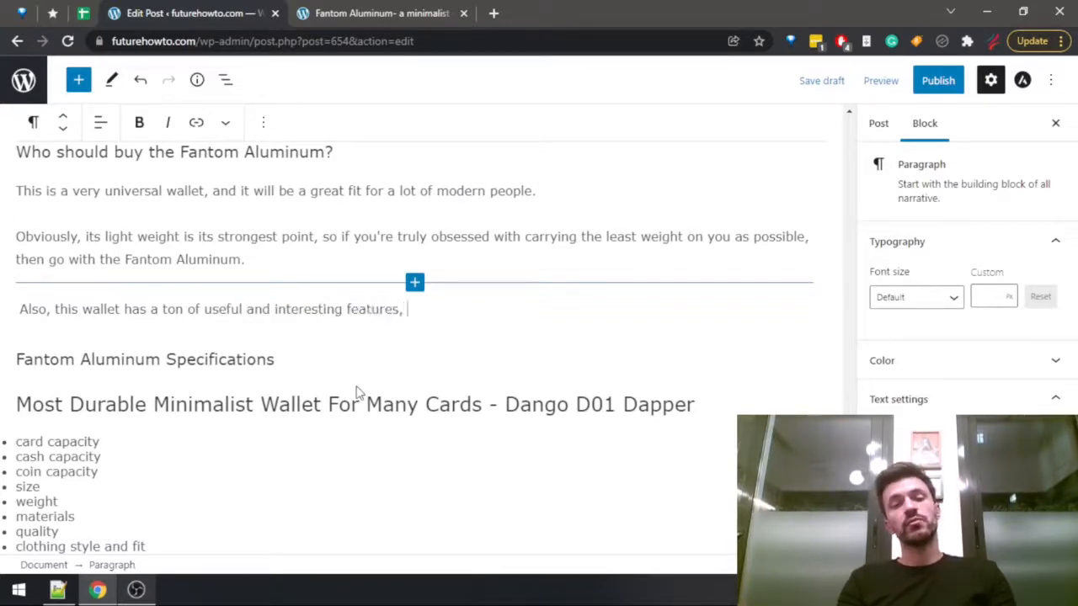
type("most notably ")
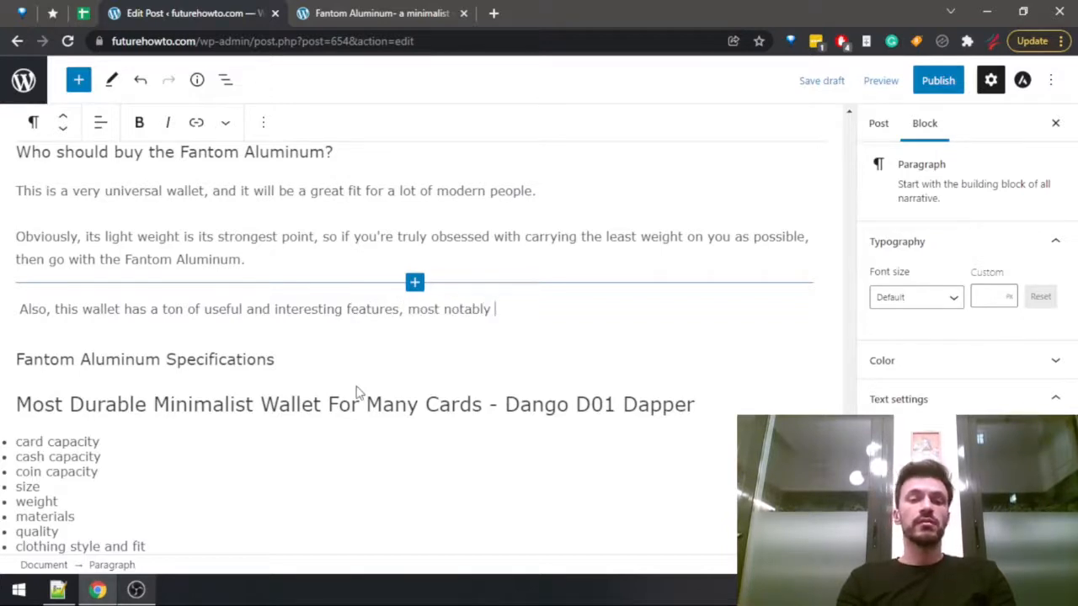
type("the coin holder, so ")
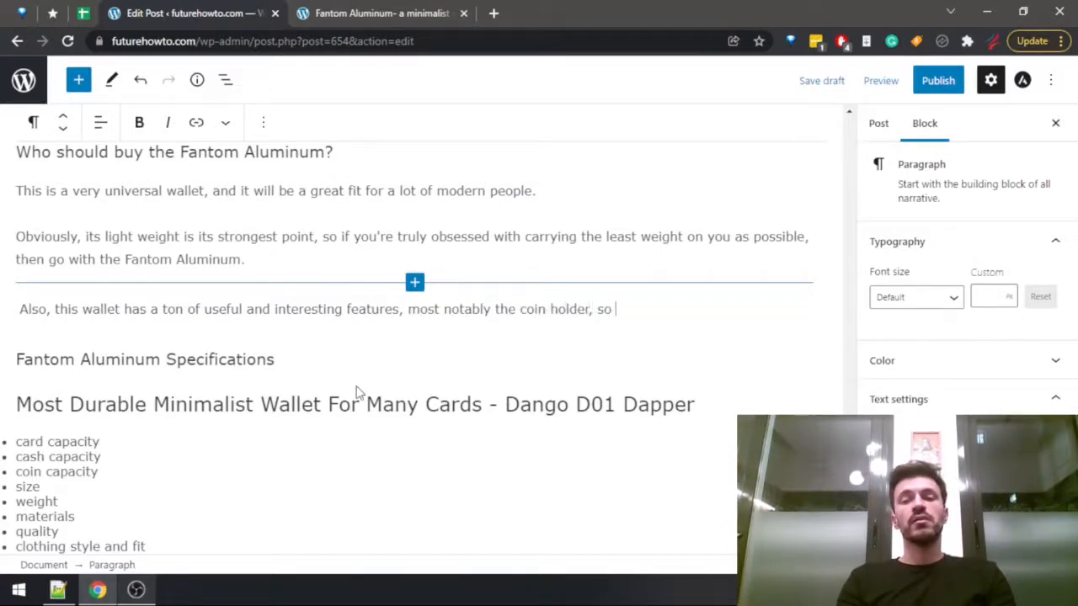
type("if you happe")
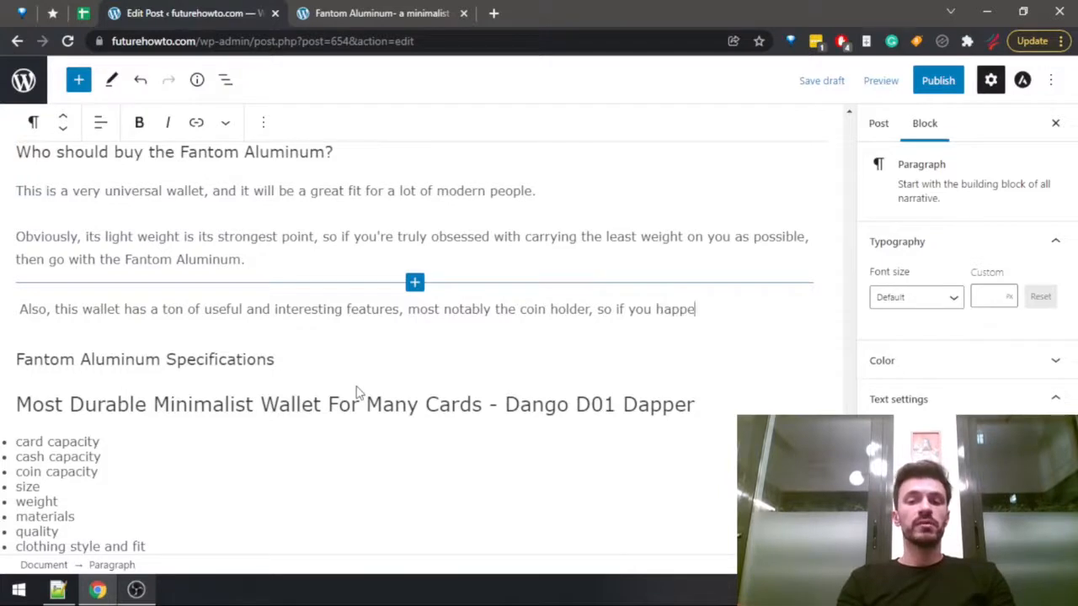
type("n to ")
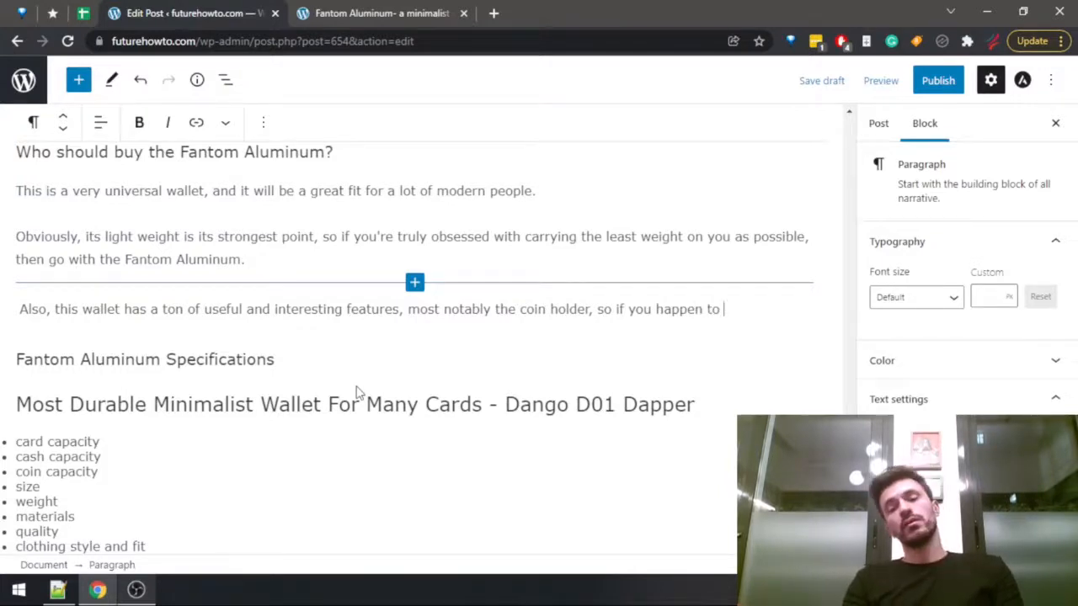
type("car")
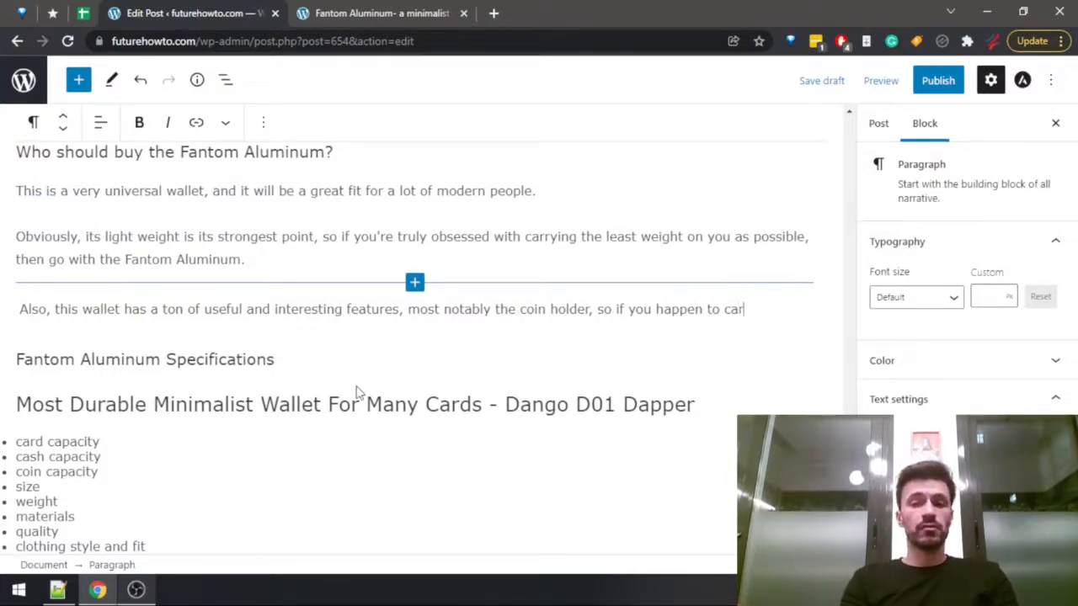
type("yy a lot of ")
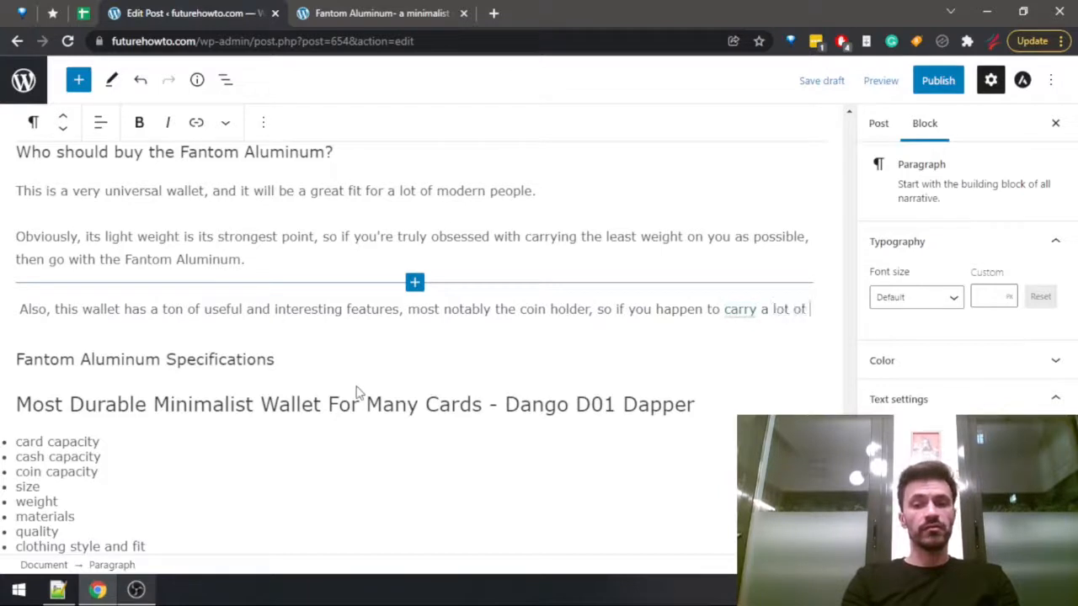
type("coins on you, ")
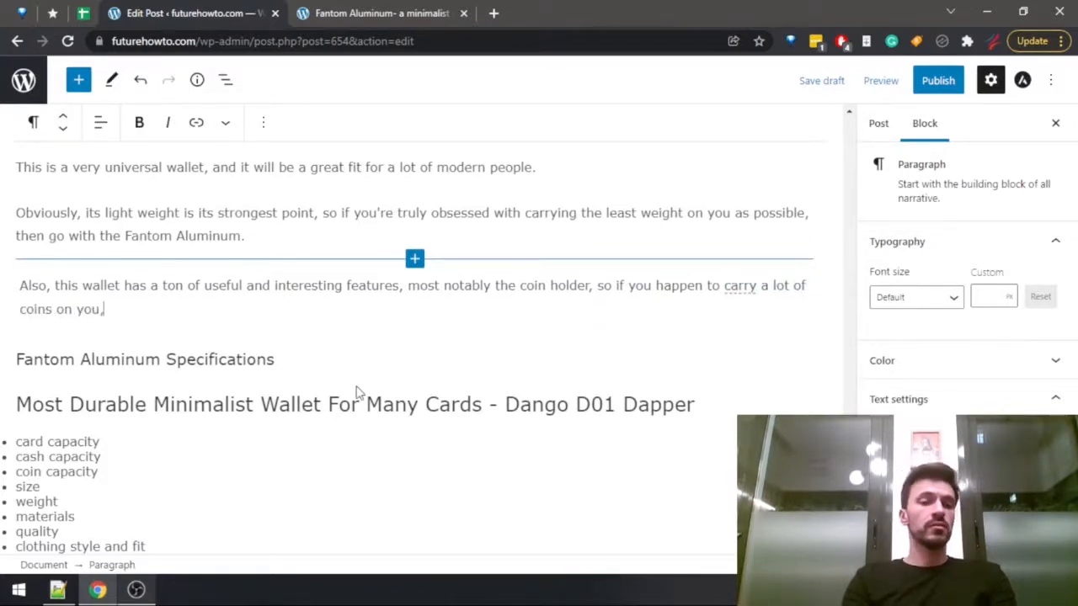
type("this ")
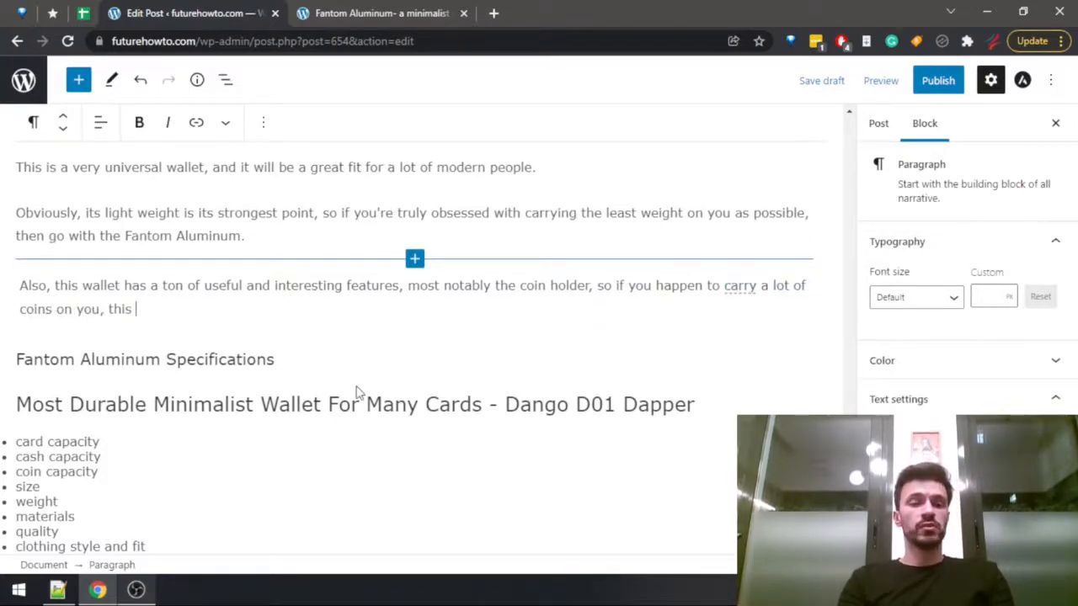
type("will be a good choi")
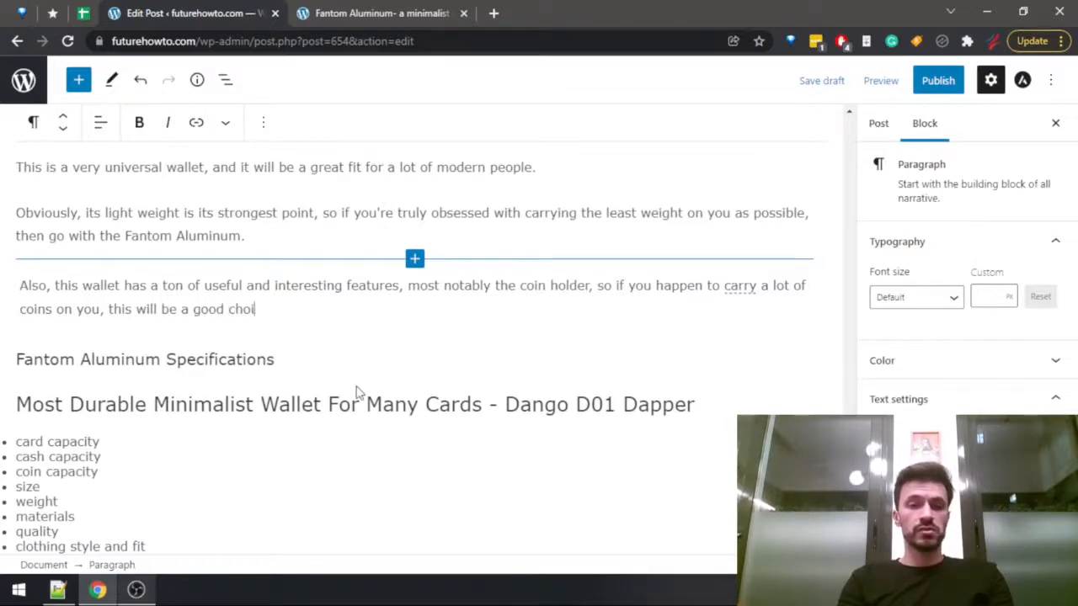
type("ece.")
Search the full Fantom Aluminum review for "amazon" to check where the wallet is sold, and return to the post editor.
key("ctrl+Tab")
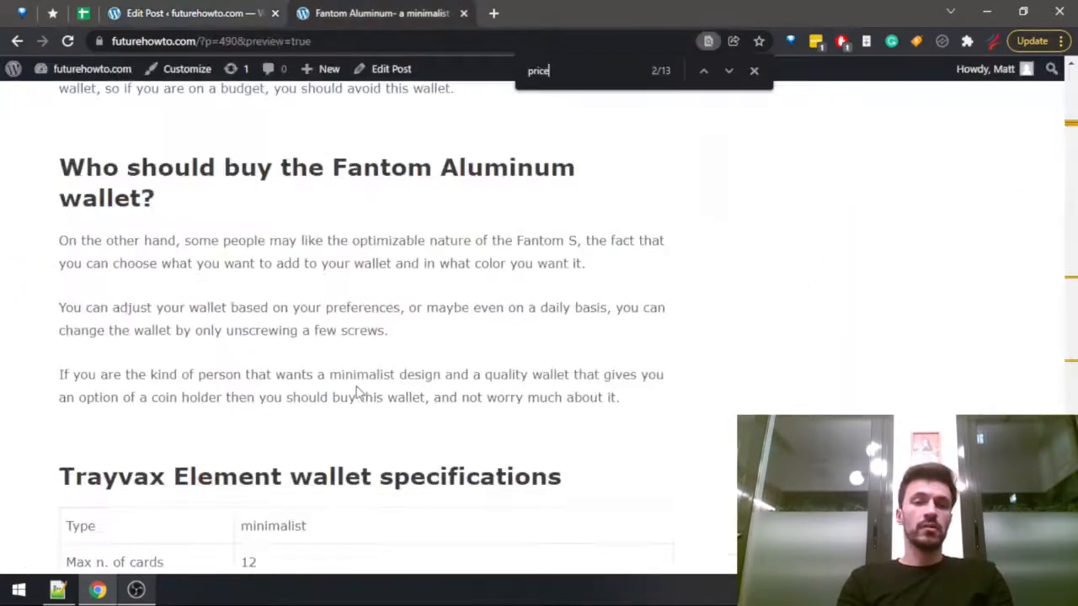
type("on")
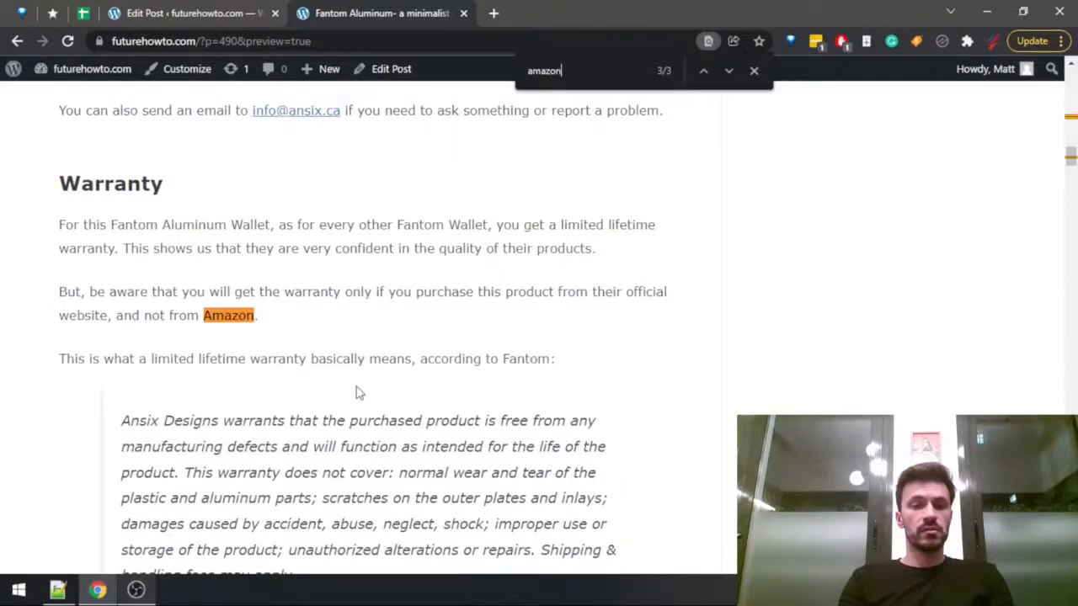
key("shift+Return")
key("Return")
key("shift+Return")
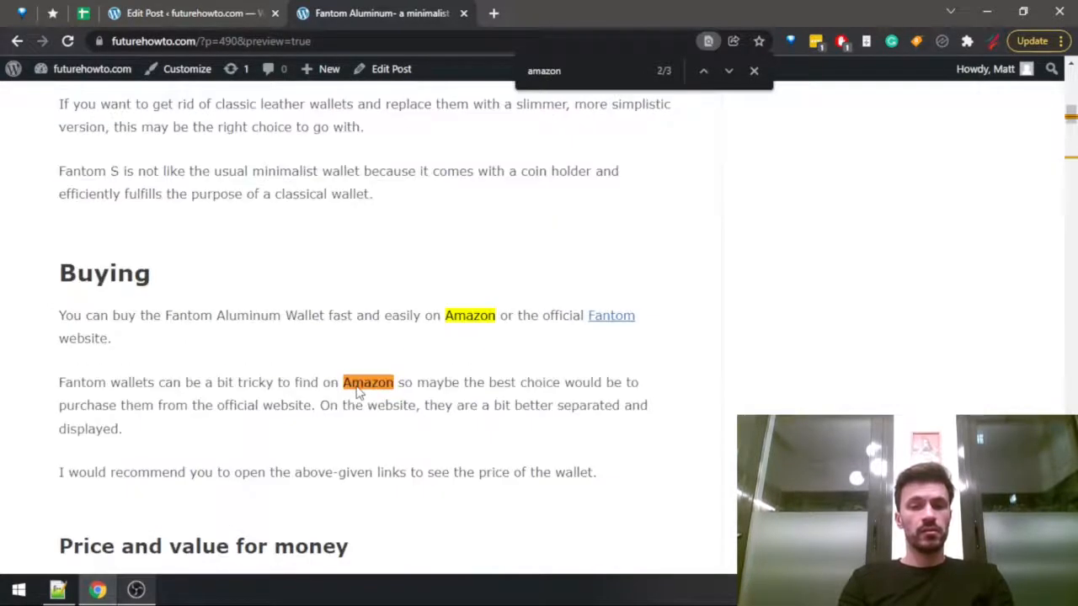
key("ctrl+shift+Tab")
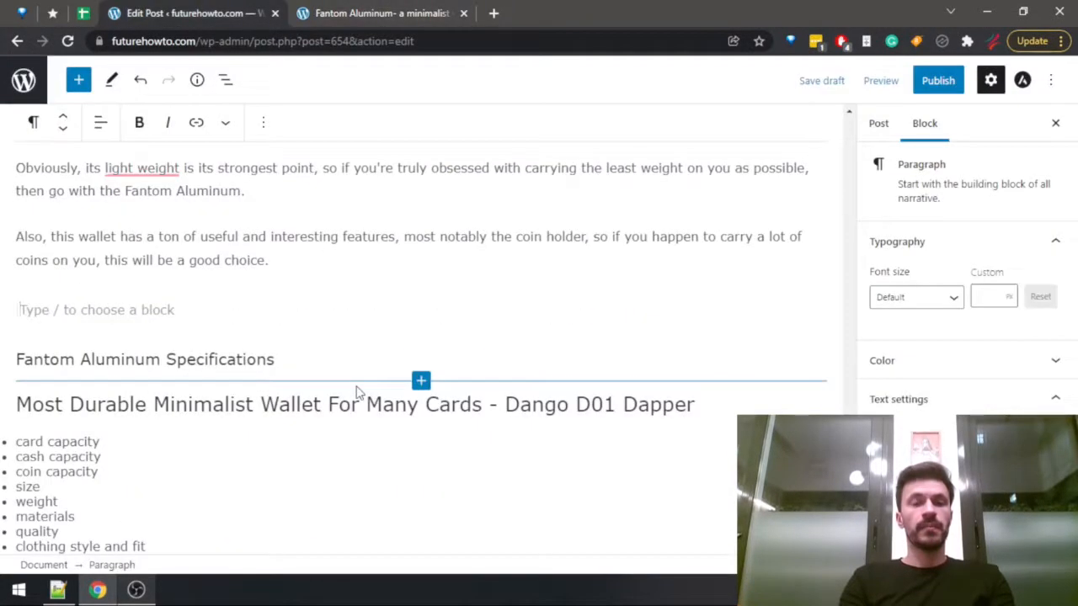
Start a fourth paragraph in the Fantom Aluminum "Who should buy" part with "The Fantom Aluminum is available on both".
type("The wallet")
key("ctrl+BackSpace")
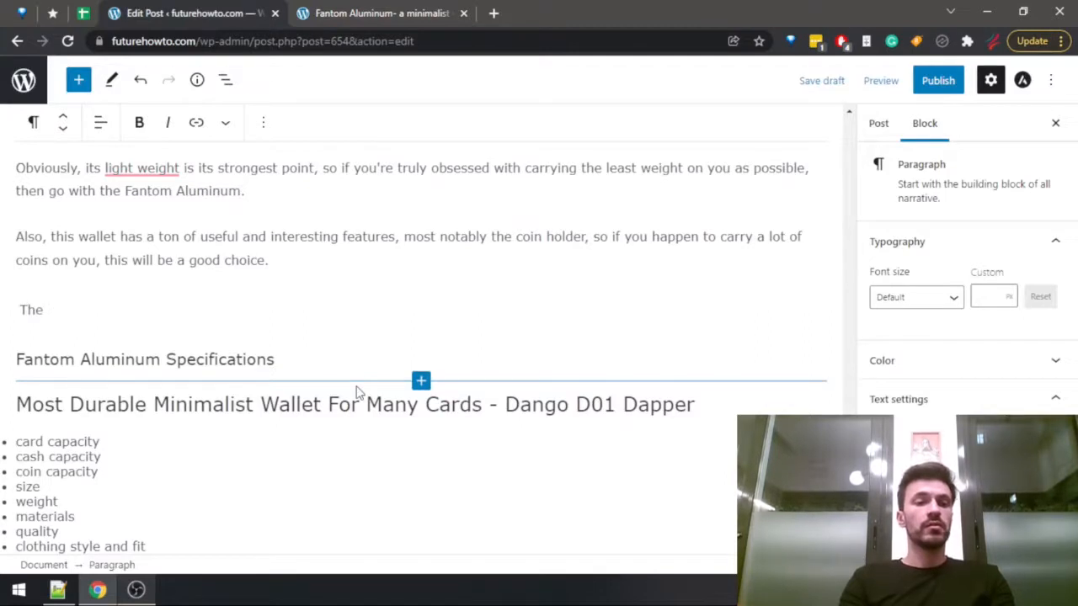
type("Fantom Aluminu")
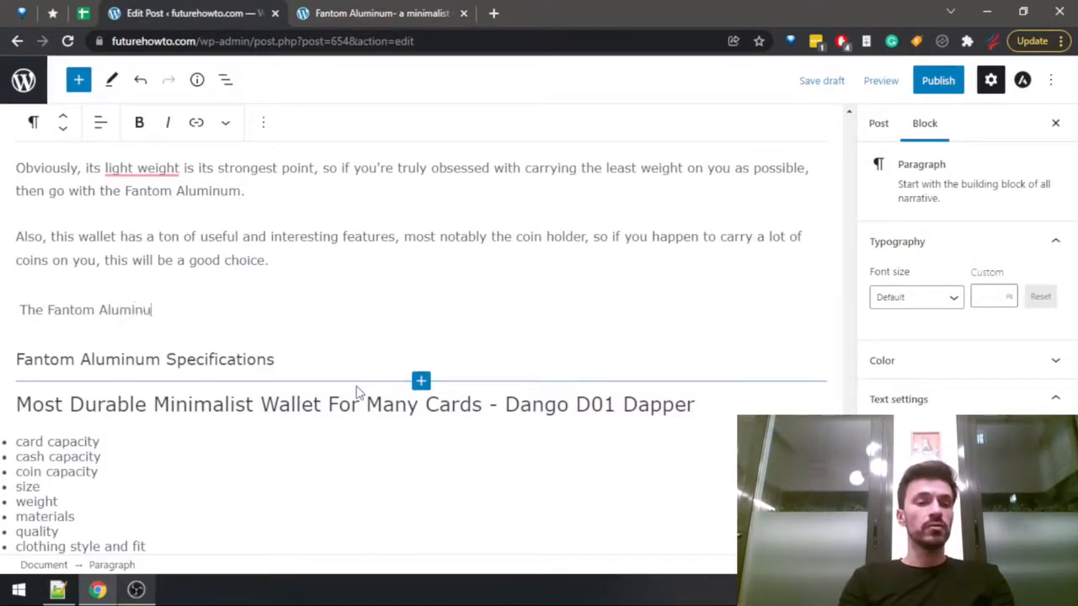
type("m is avai")
key("BackSpace")
key("BackSpace")
type("vail")
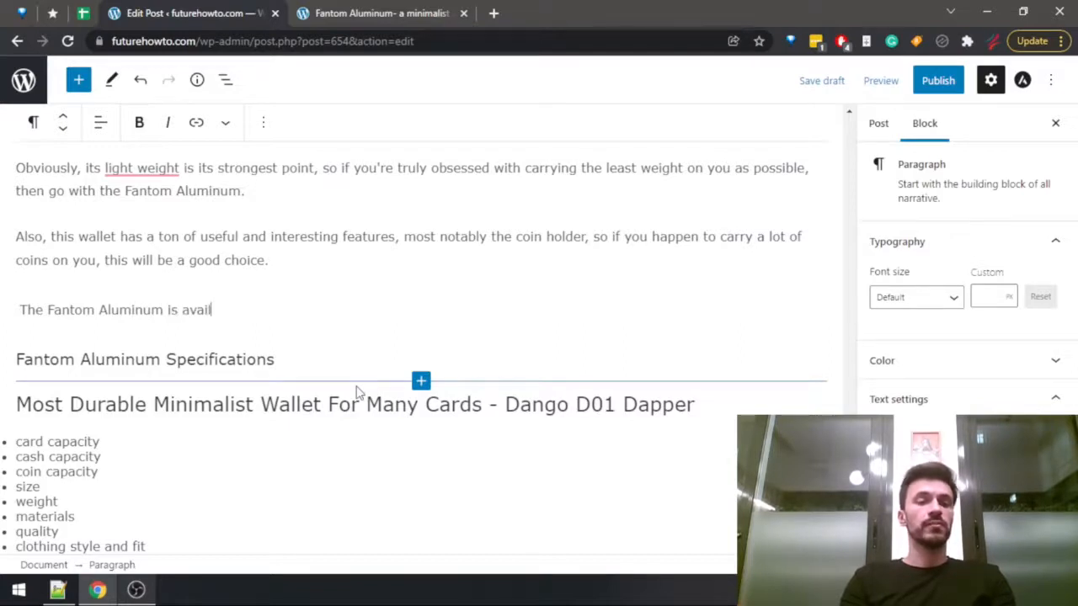
type("able on both")
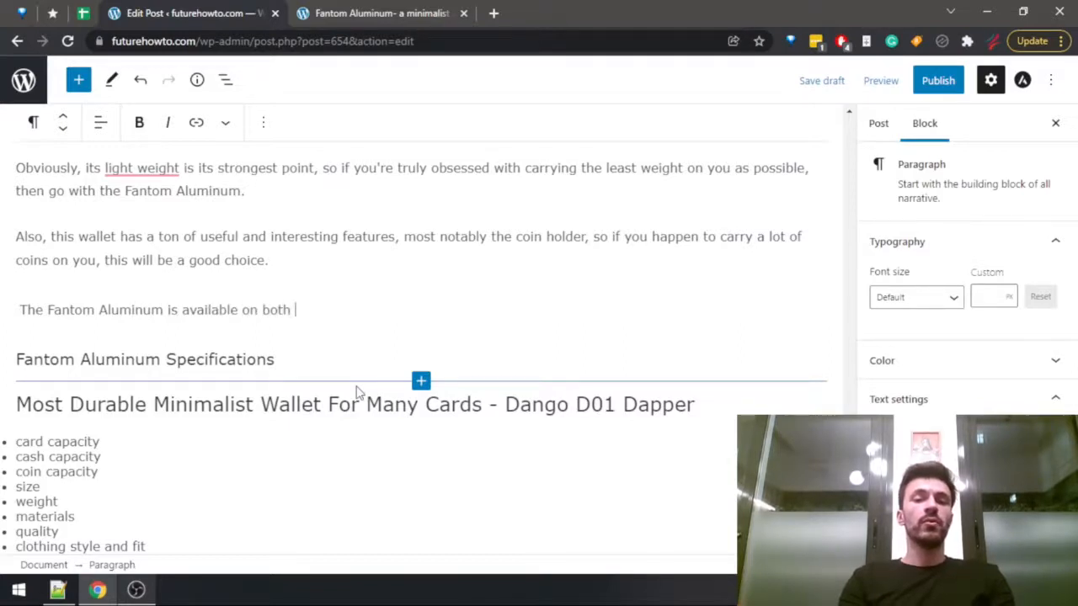
type(" the offic")
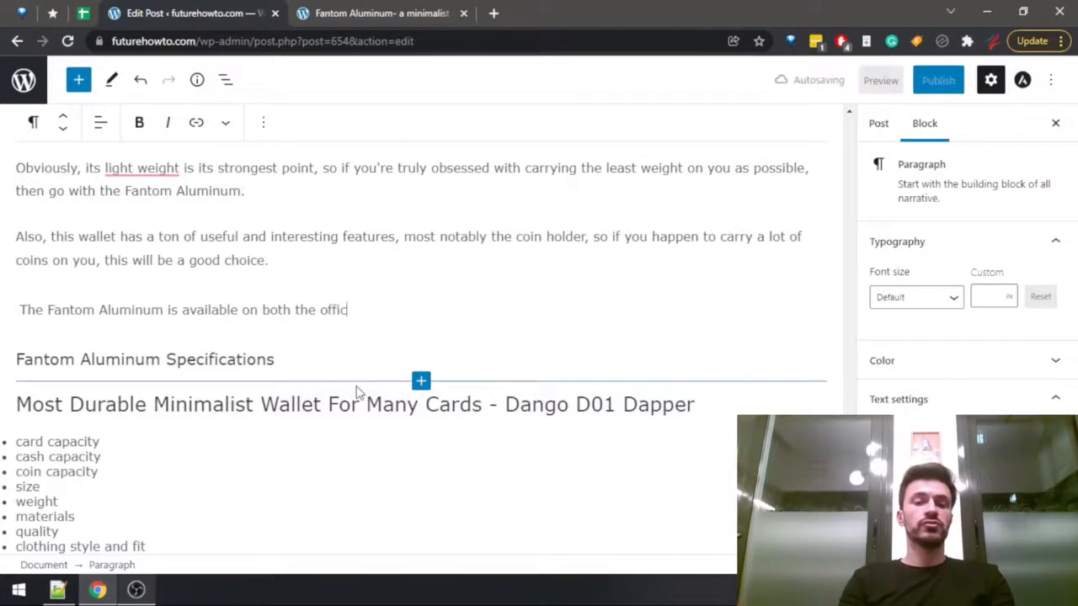
type("lail")
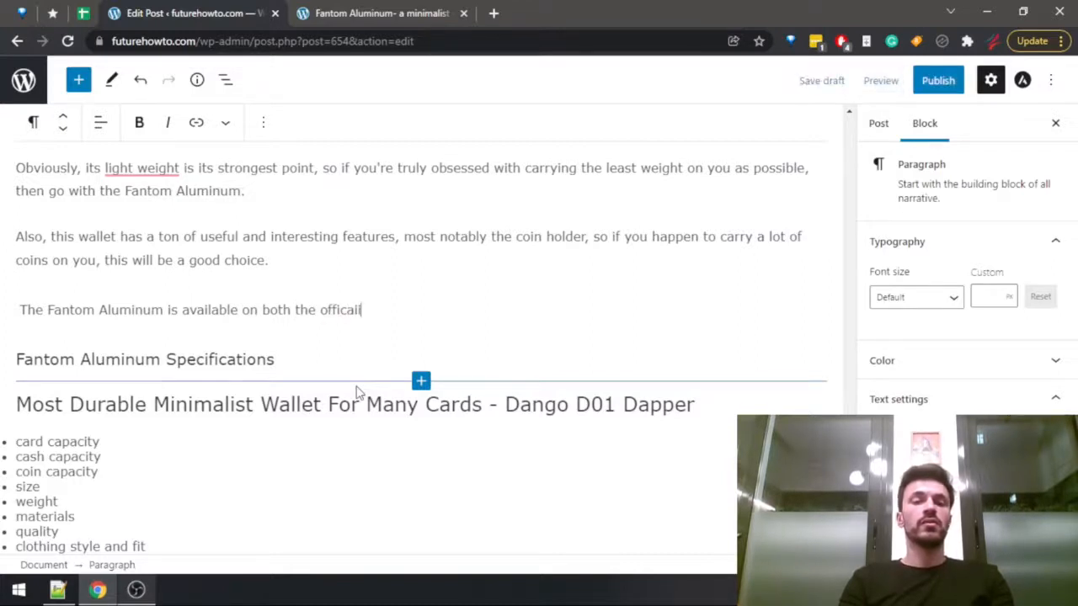
type("ial Fan")
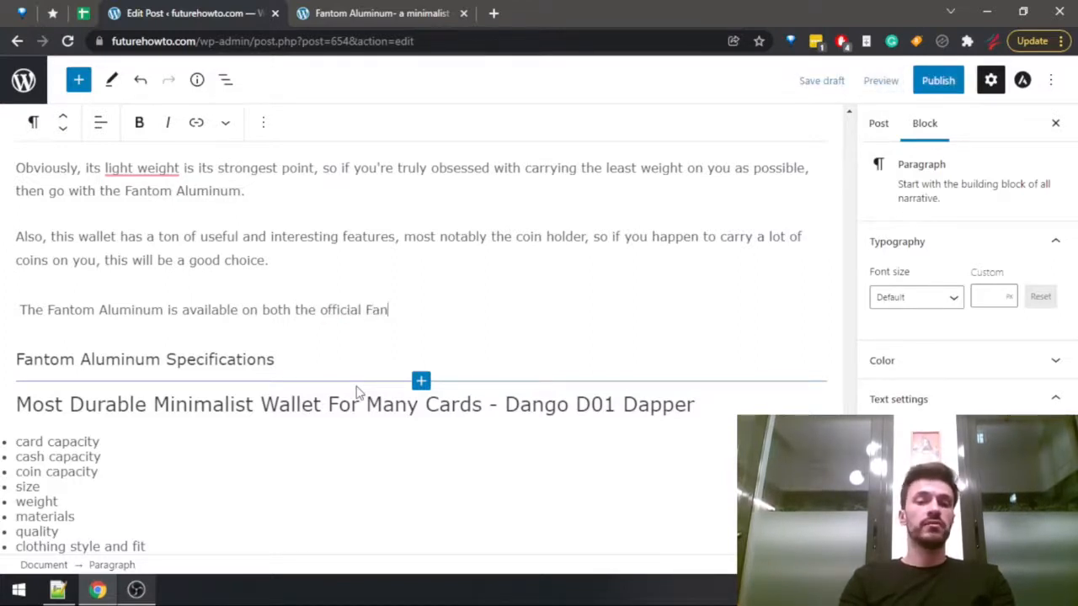
type("tom store and Amazon.")
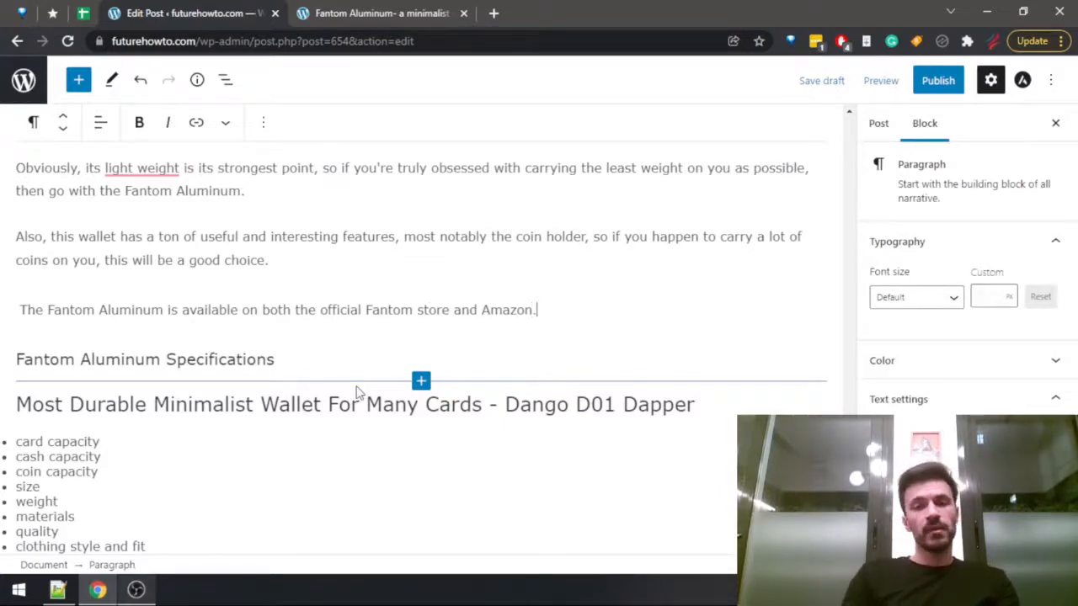
Copy the whole specifications table from the end of the Fantom Aluminum review, from Type to Return period, and return to the post editor.
key("ctrl+Tab")
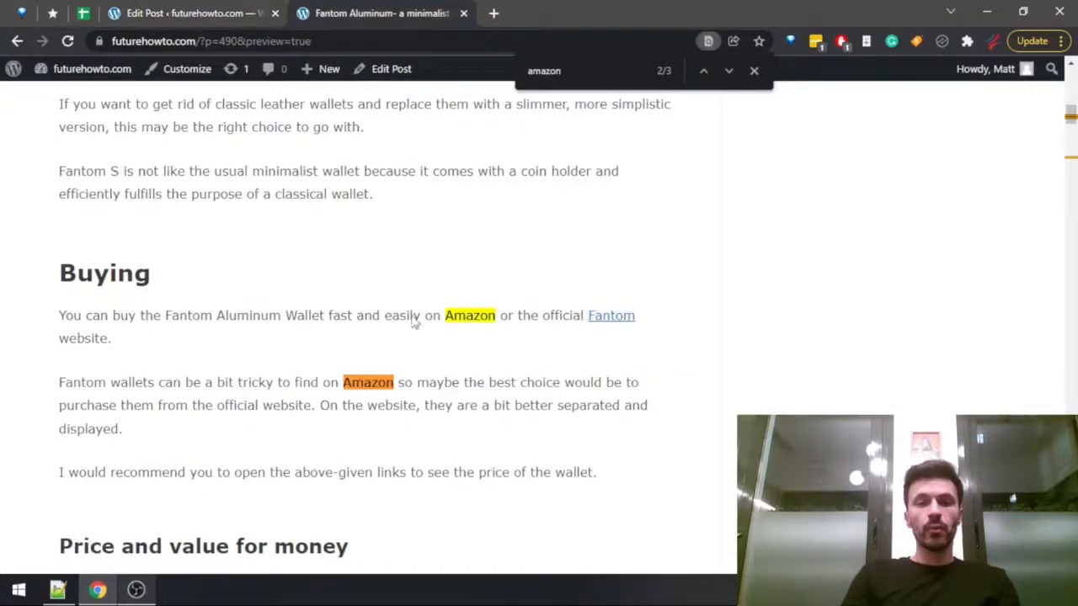
key("ctrl+shift+Tab")
key("ctrl+Tab")
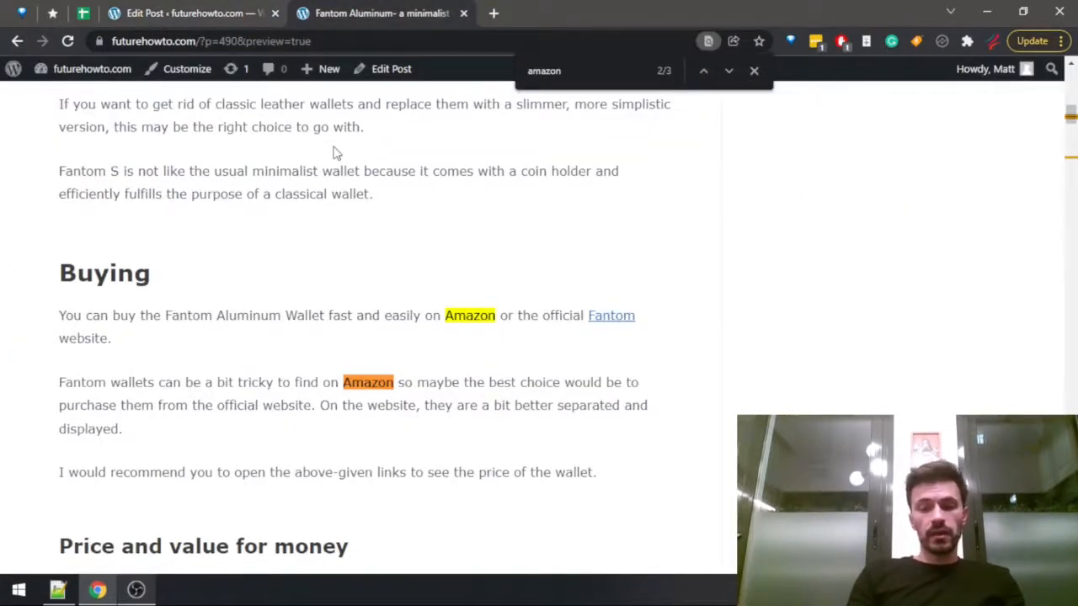
scroll(335, 152, "down", 15)
scroll(264, 334, "up", 9)
scroll(258, 378, "down", 2)
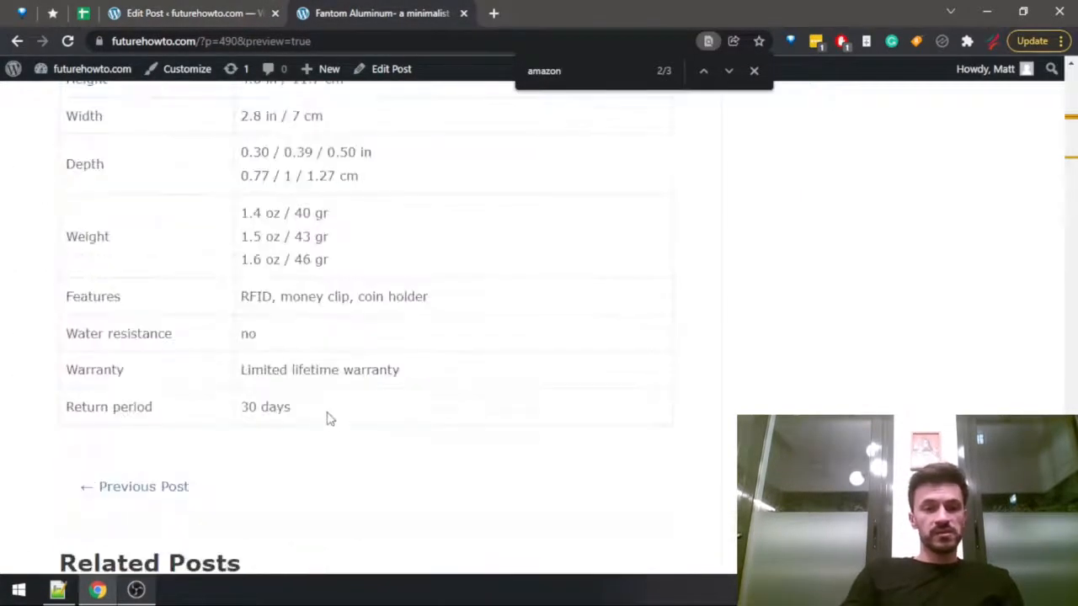
left_click_drag(330, 420, 68, 211)
scroll(265, 334, "up", 4)
key("ctrl+shift+Tab")
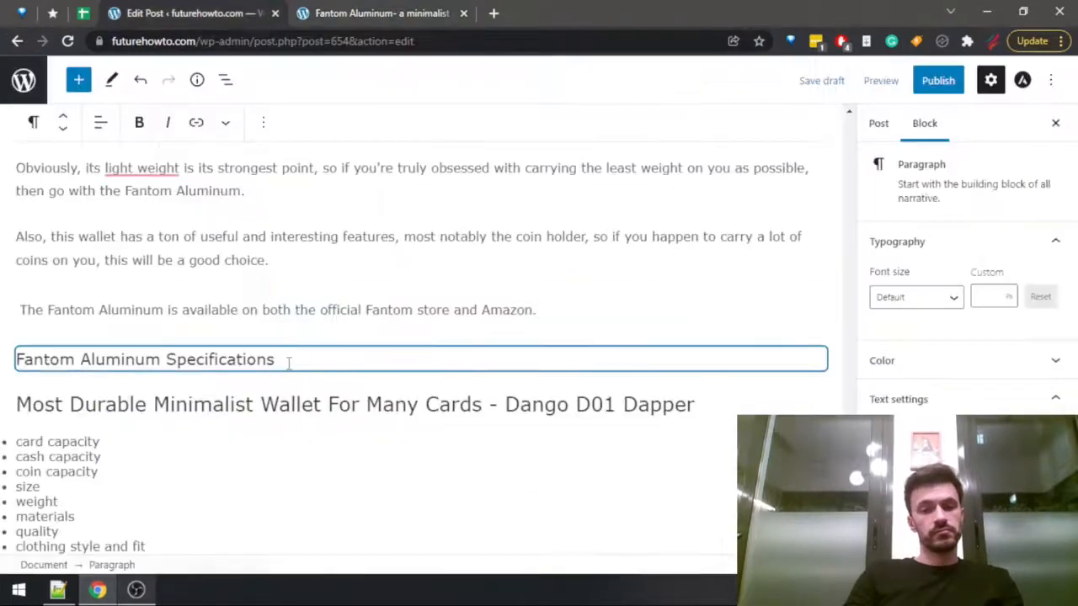
Paste the copied specifications table below the "Fantom Aluminum Specifications" heading.
left_click(289, 363)
key("Return")
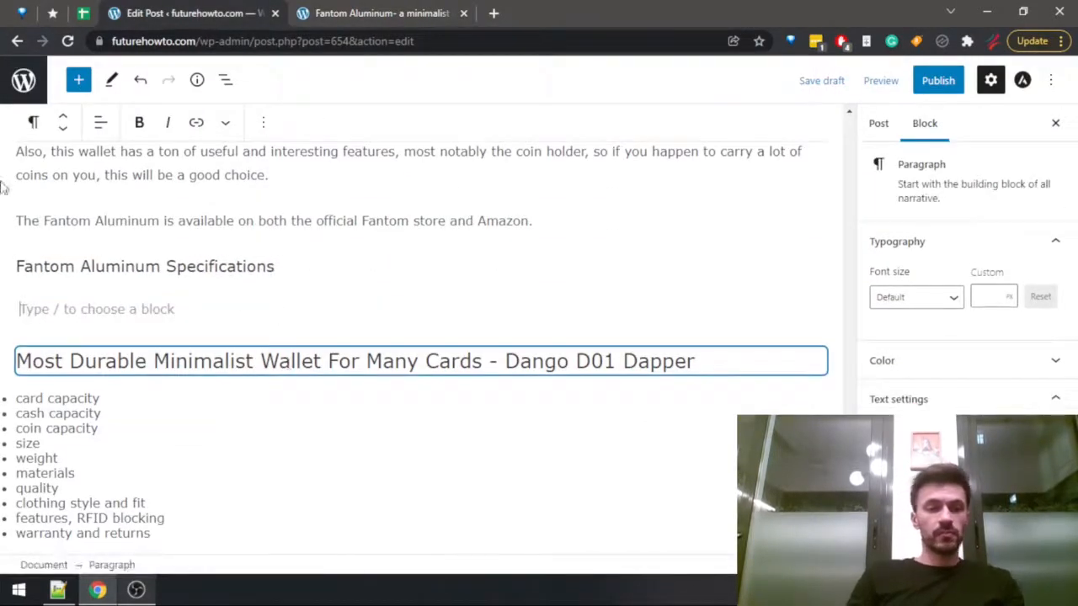
key("ctrl+v")
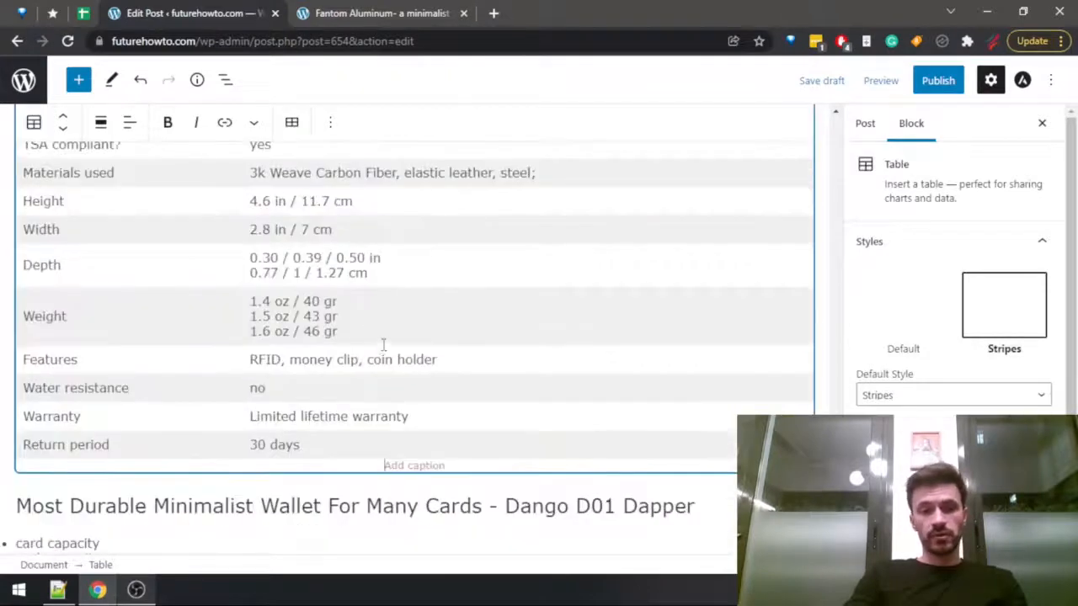
scroll(387, 362, "down", 4)
scroll(665, 349, "up", 2)
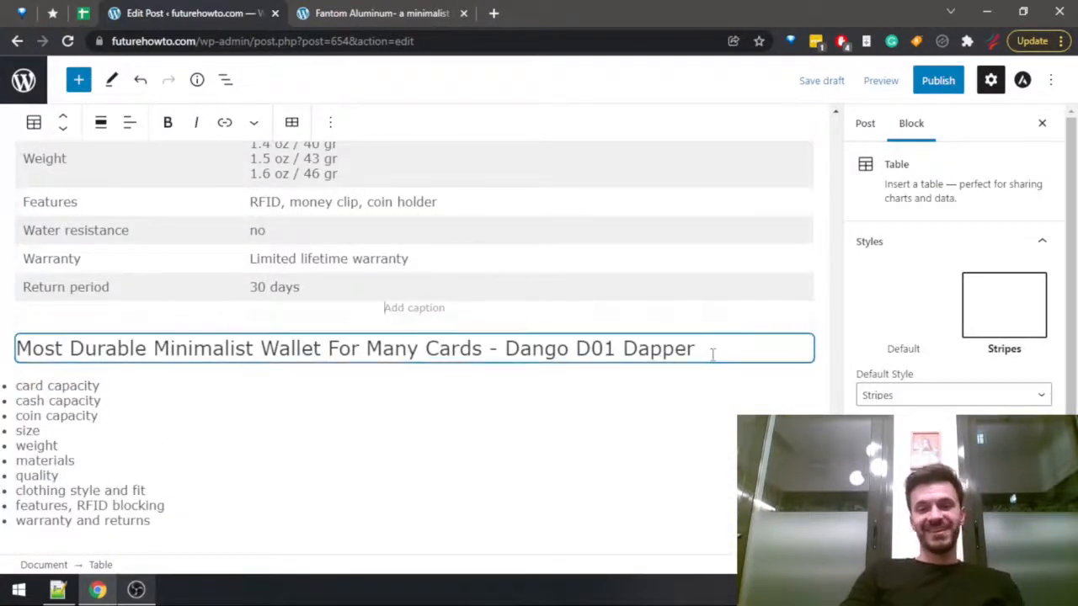
Insert an empty paragraph below the Dango D01 Dapper section heading and look over the remaining outline through the Trayvax Axis section.
left_click(713, 356)
key("Return")
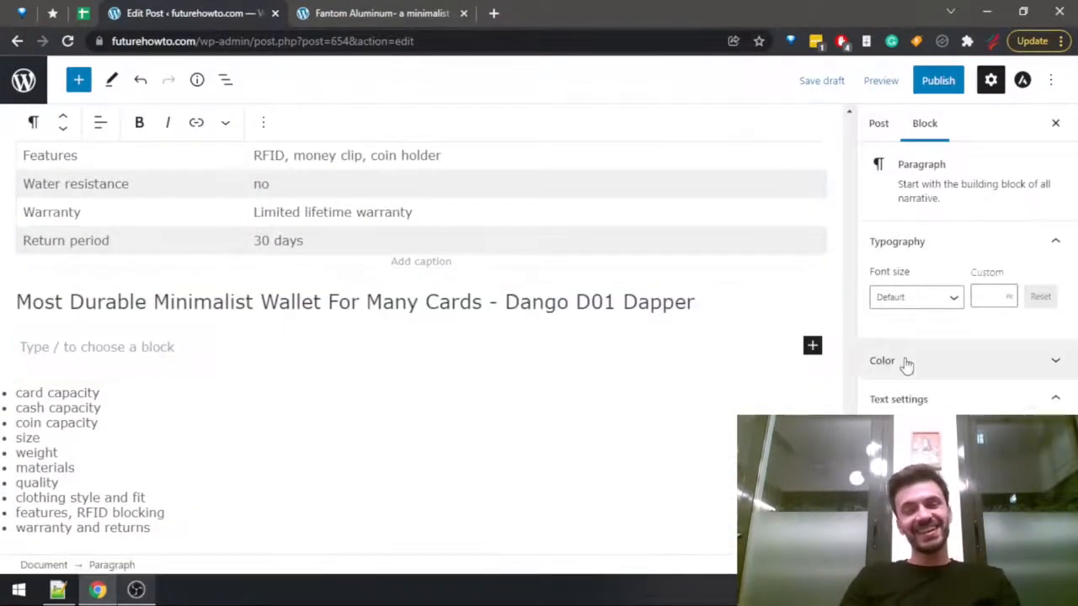
scroll(421, 337, "down", 4)
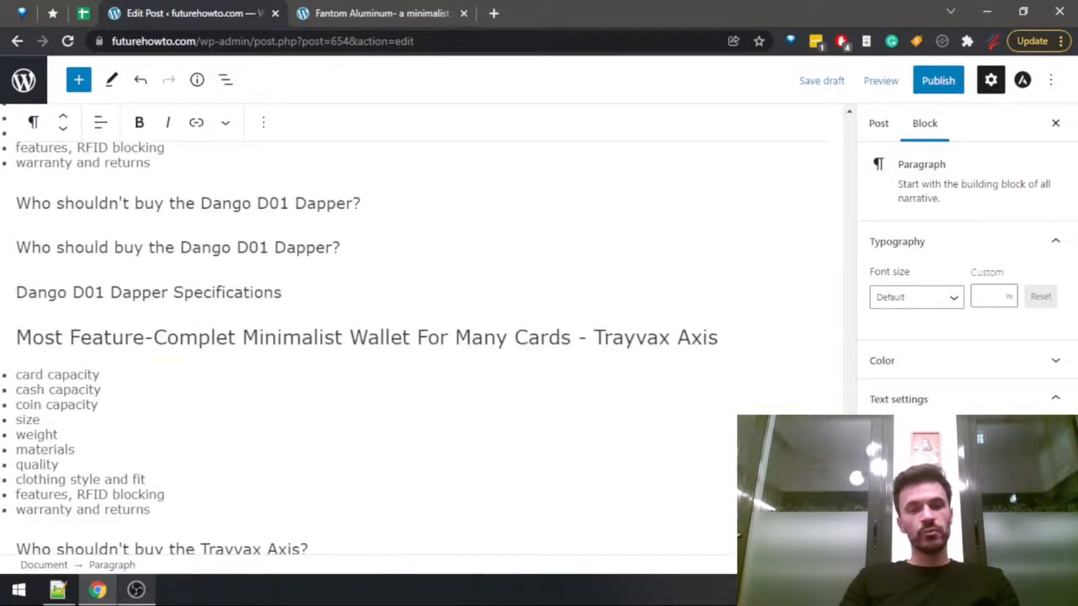
scroll(362, 337, "down", 3)
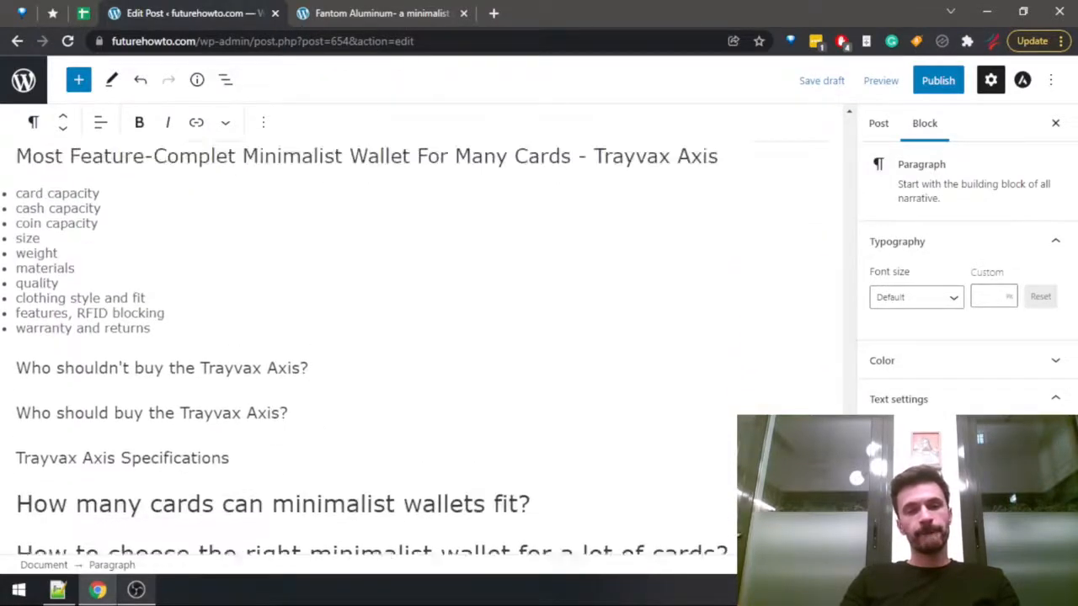
scroll(363, 337, "up", 1)
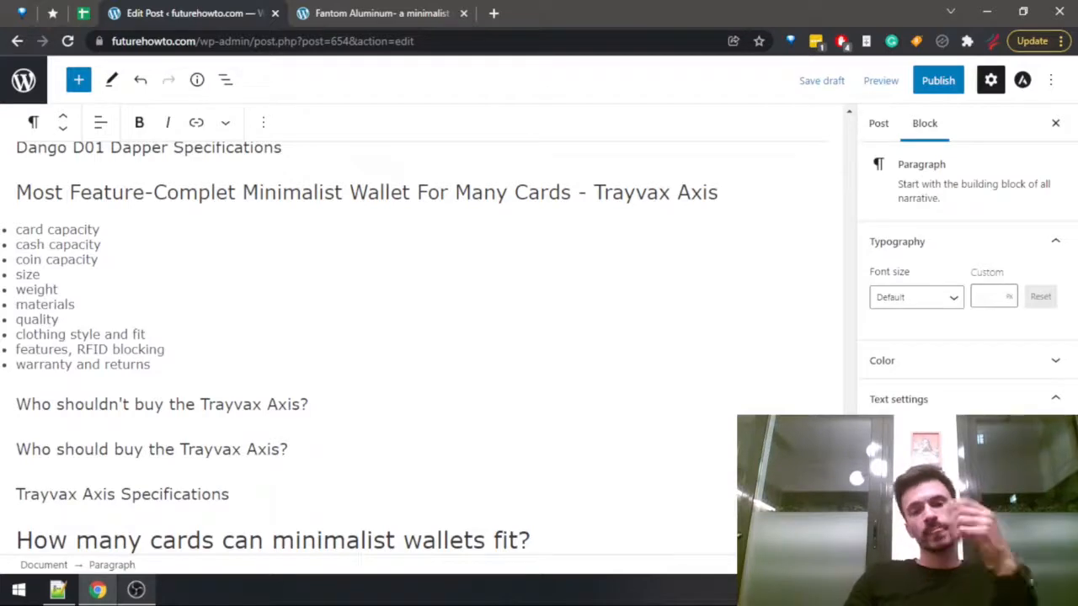
Leave the Fantom Aluminum review for the site's homepage, search it for "trayvax axis", look over the listed reviews, and return to the post editor.
left_click(345, 10)
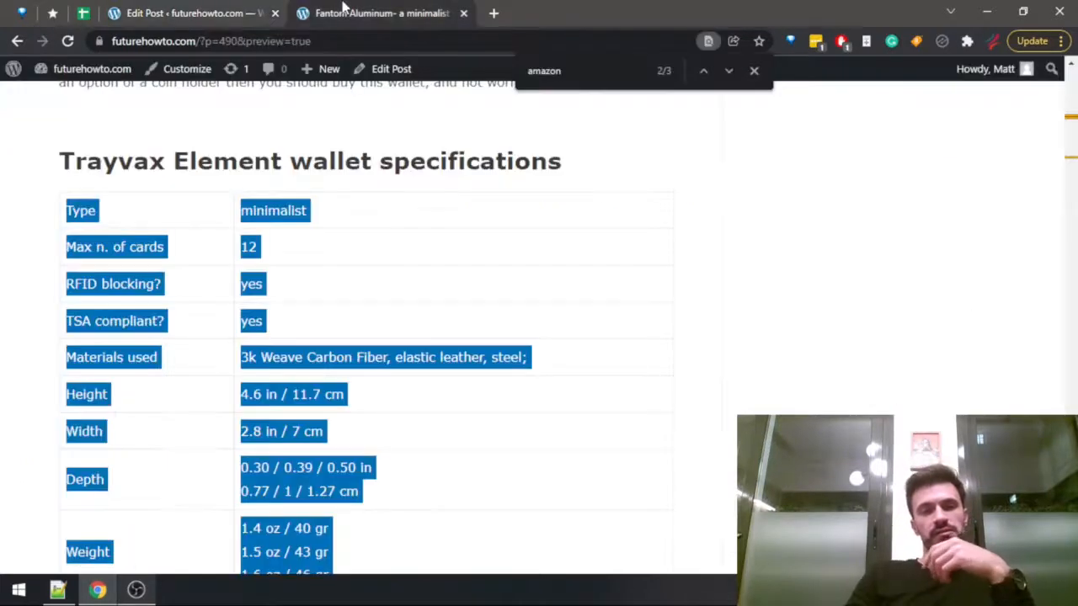
left_click(15, 40)
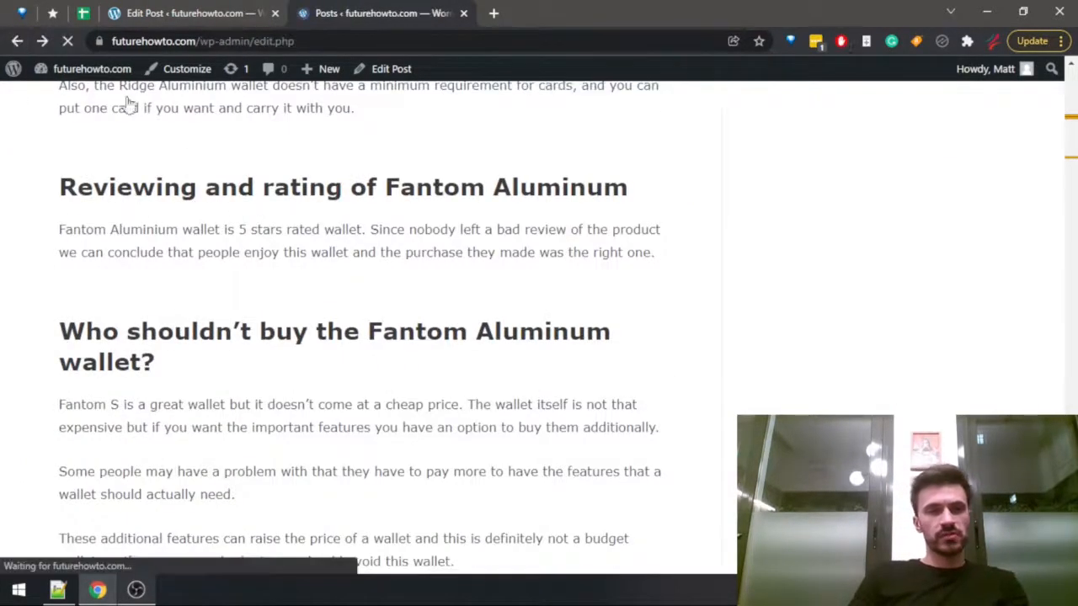
key("ctrl+f")
type("trayvax axis")
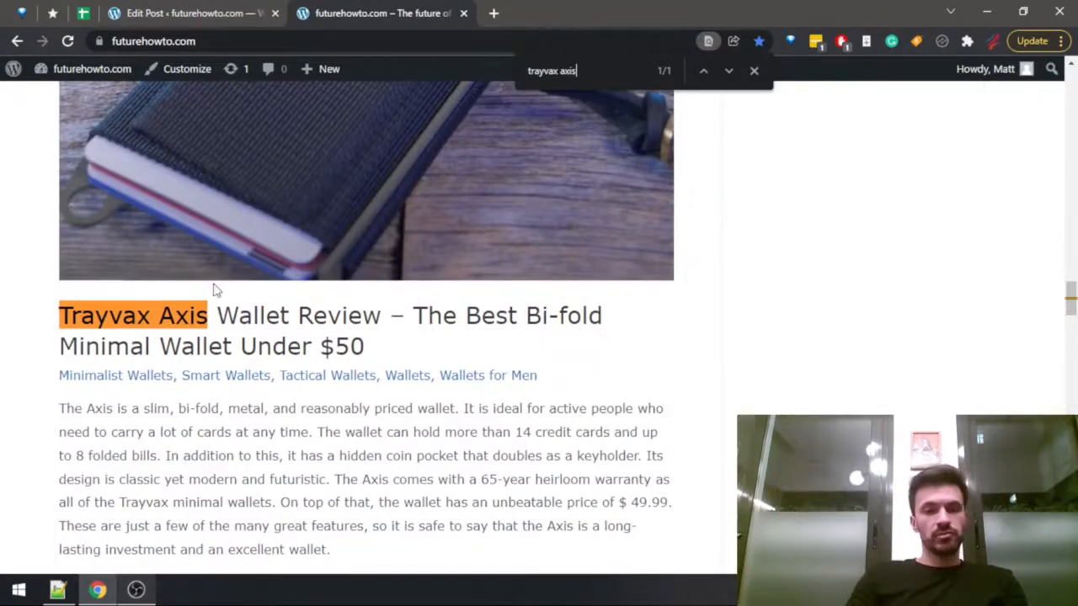
scroll(212, 307, "up", 3)
scroll(211, 308, "up", 3)
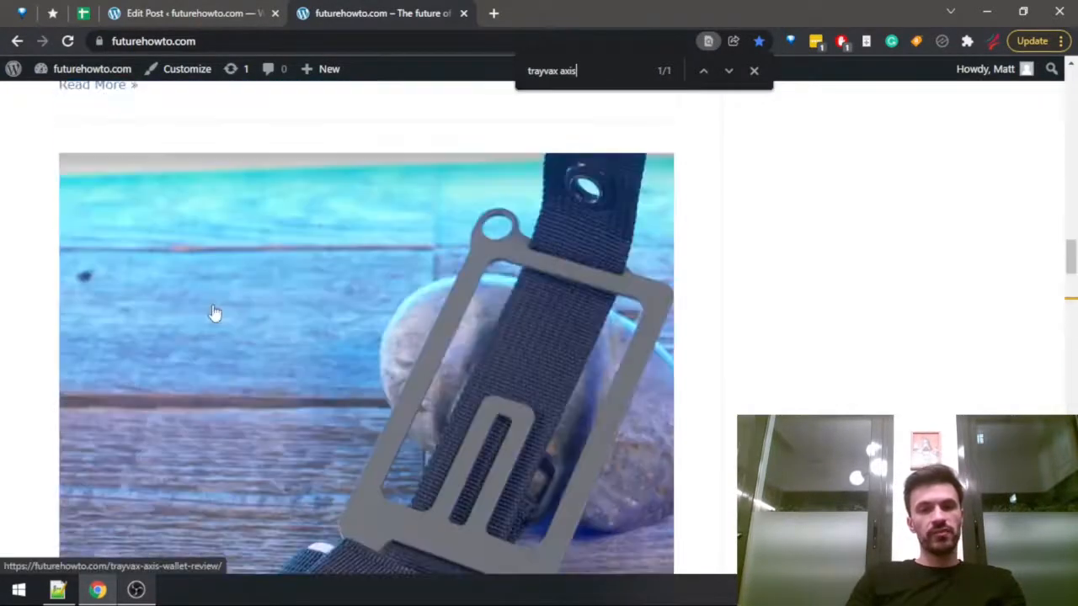
scroll(215, 313, "down", 10)
scroll(217, 320, "up", 7)
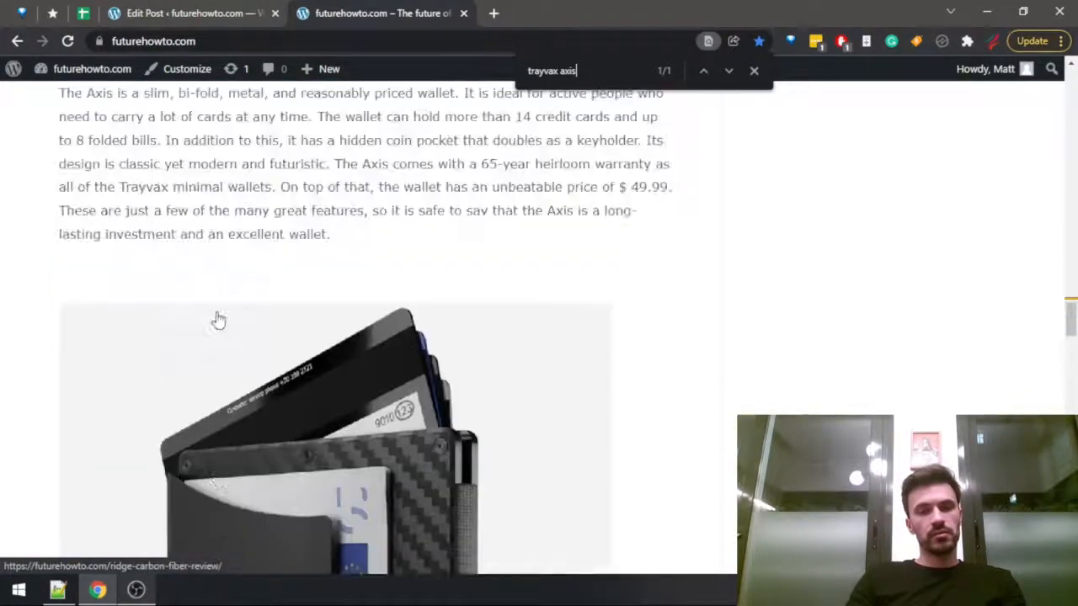
scroll(222, 329, "down", 3)
left_click(202, 10)
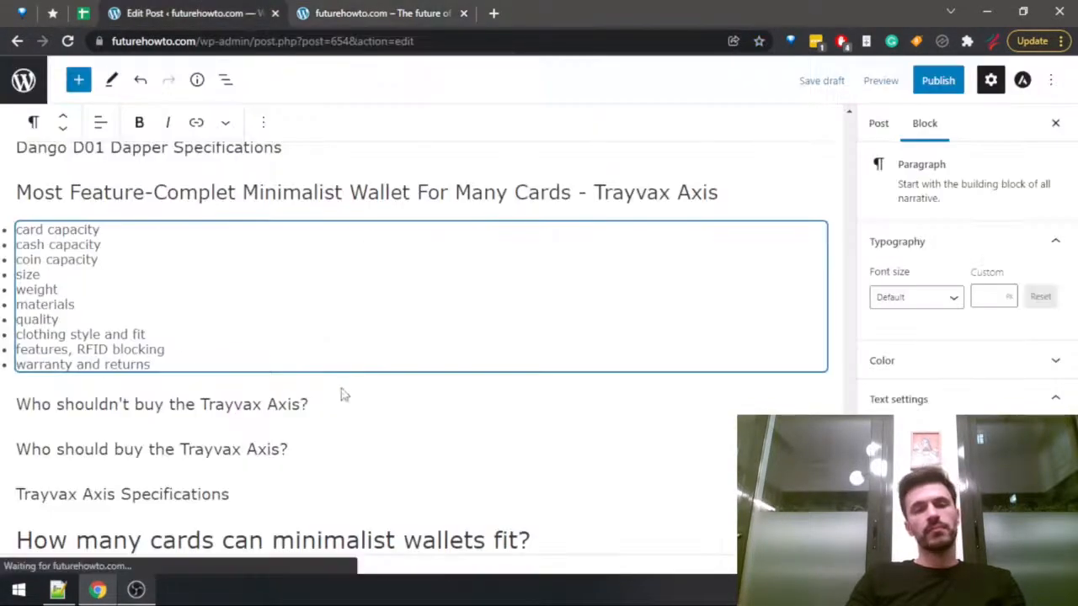
Insert another blank paragraph directly under the "Most Durable Minimalist Wallet For Many Cards - Dango D01 Dapper" heading.
scroll(417, 396, "up", 10)
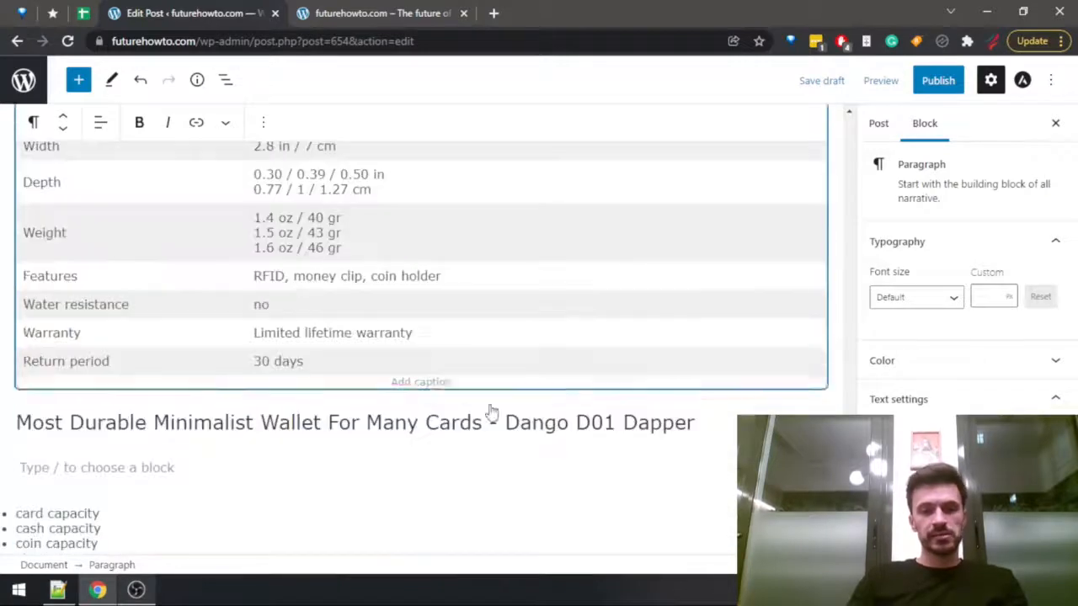
left_click(714, 404)
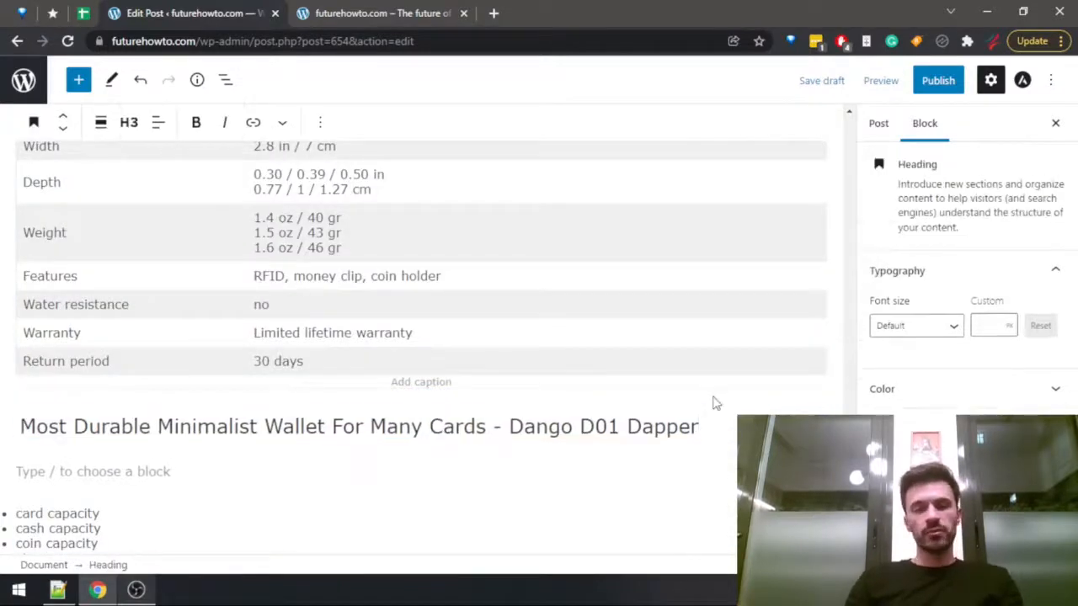
key("Return")
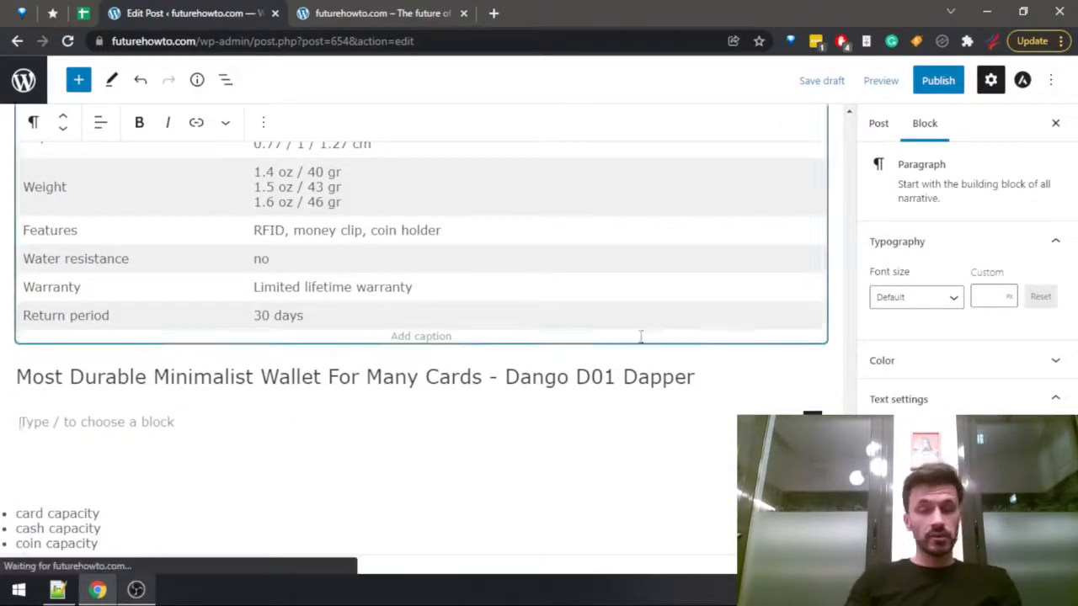
Check the Trayvax Axis price and features in the Wallets Data spreadsheet, and return to the post editor.
left_click(84, 14)
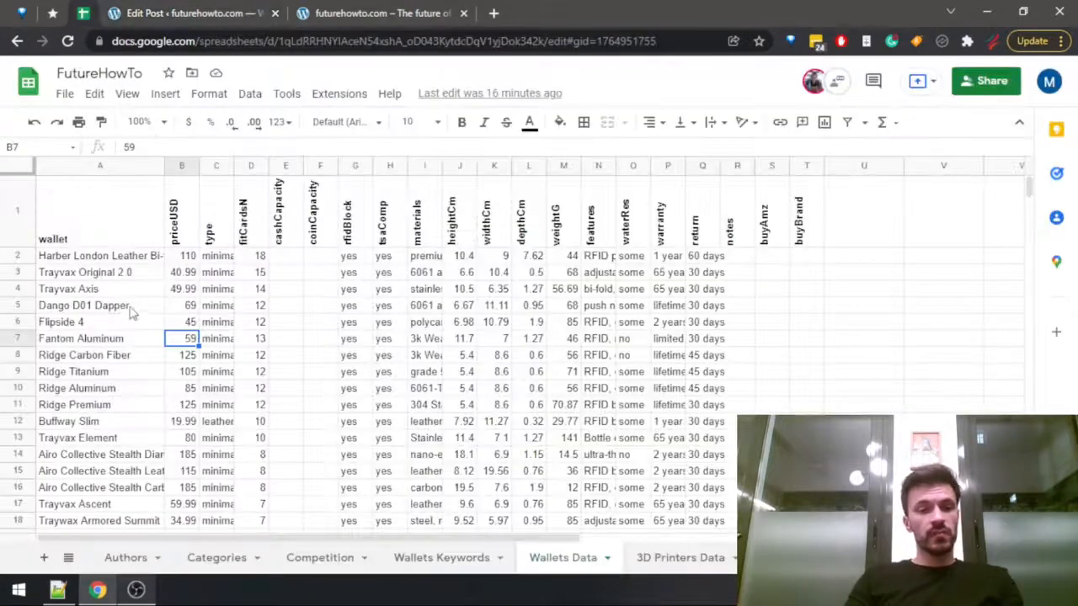
left_click(183, 290)
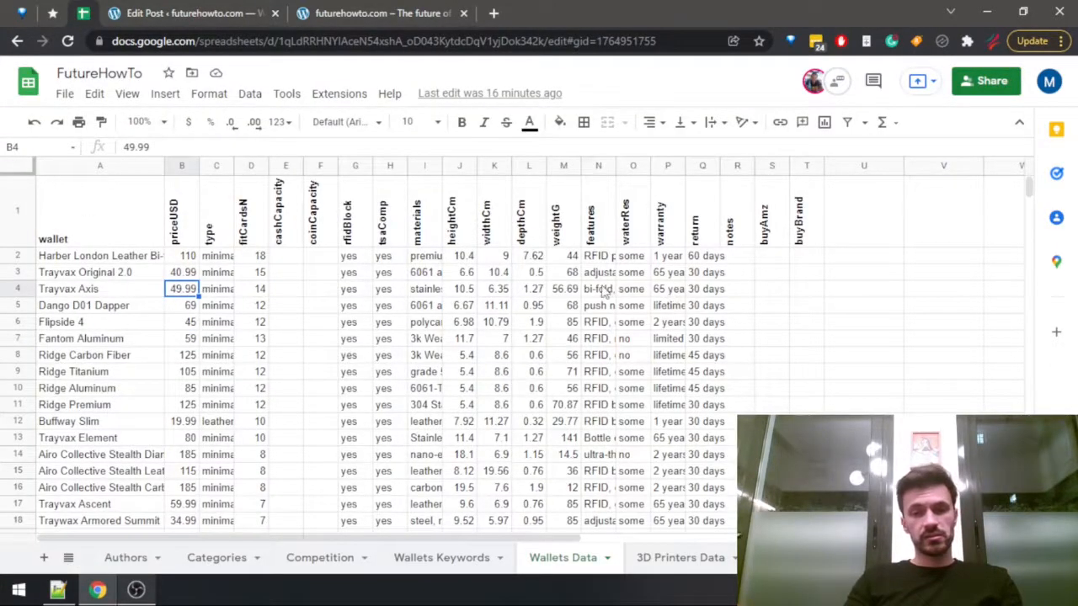
left_click(605, 291)
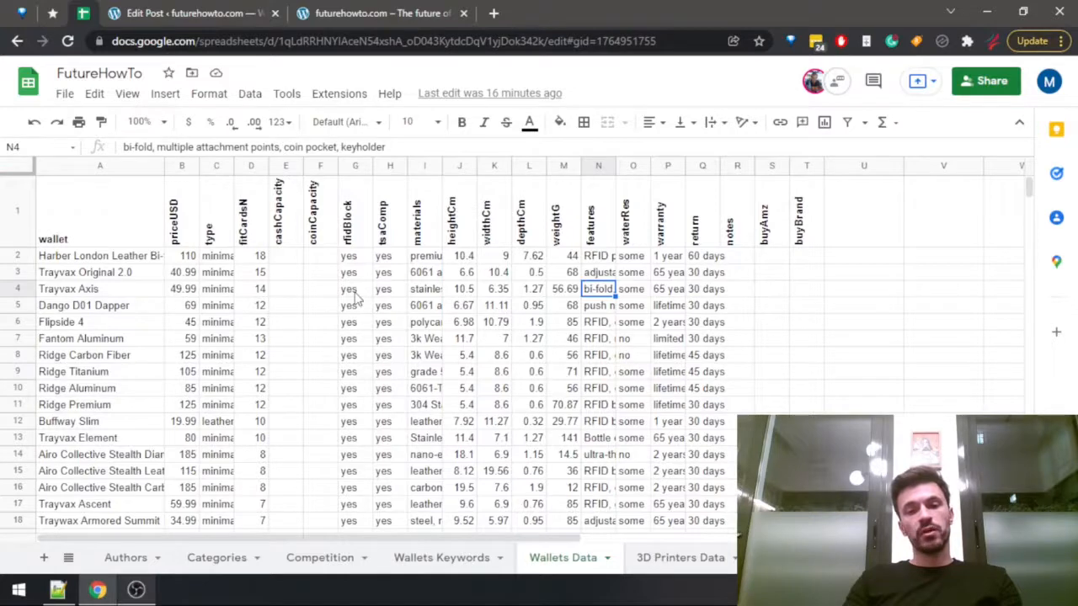
left_click(371, 12)
left_click(229, 12)
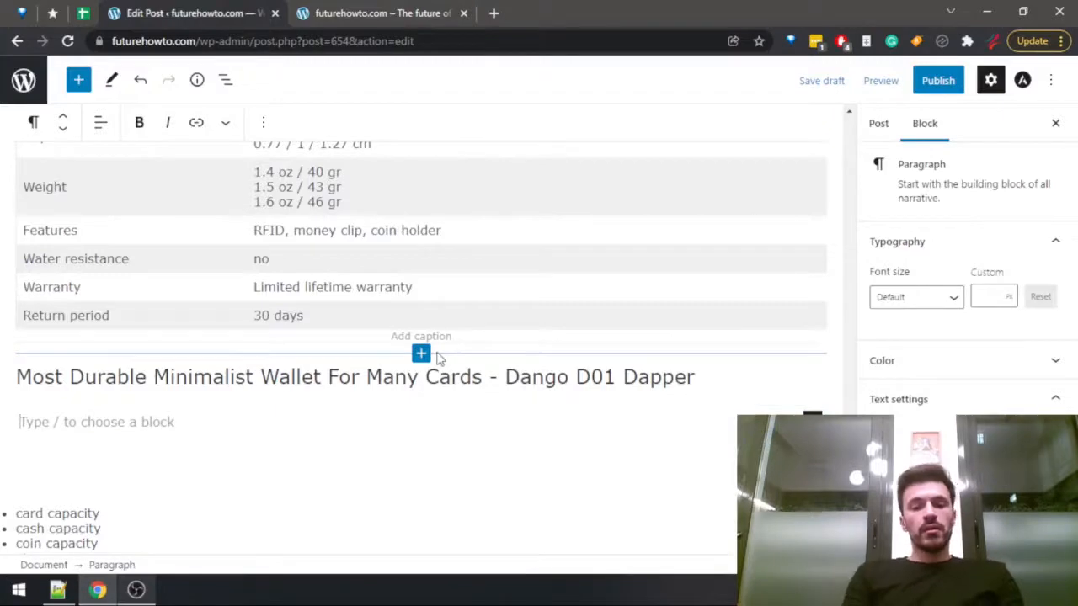
Search the post for "dango" and return to the empty paragraph below the Dango D01 Dapper section heading.
key("ctrl+f")
type("dango")
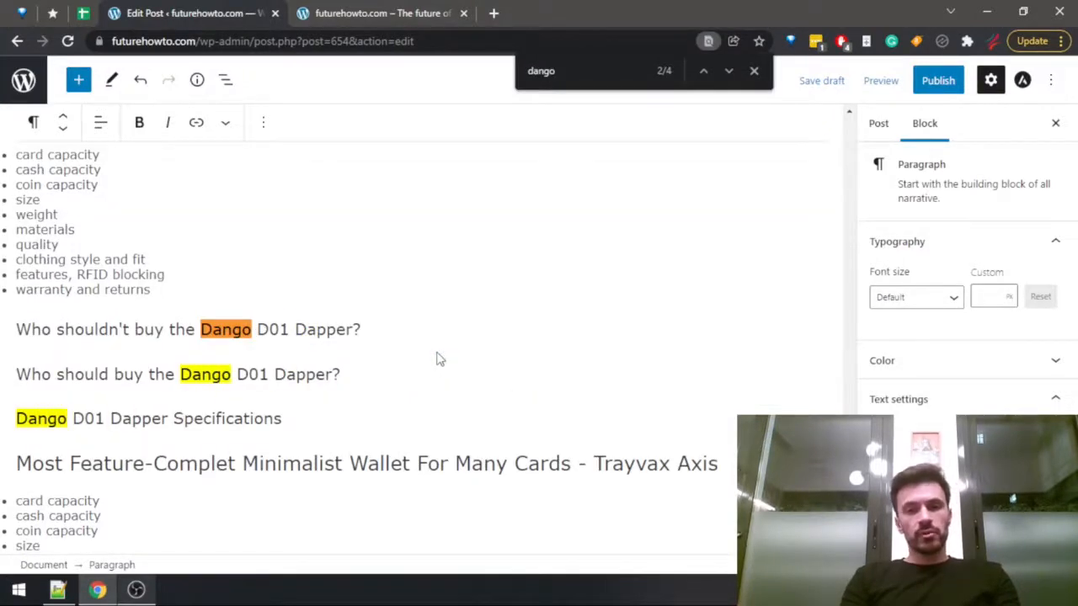
scroll(379, 392, "up", 4)
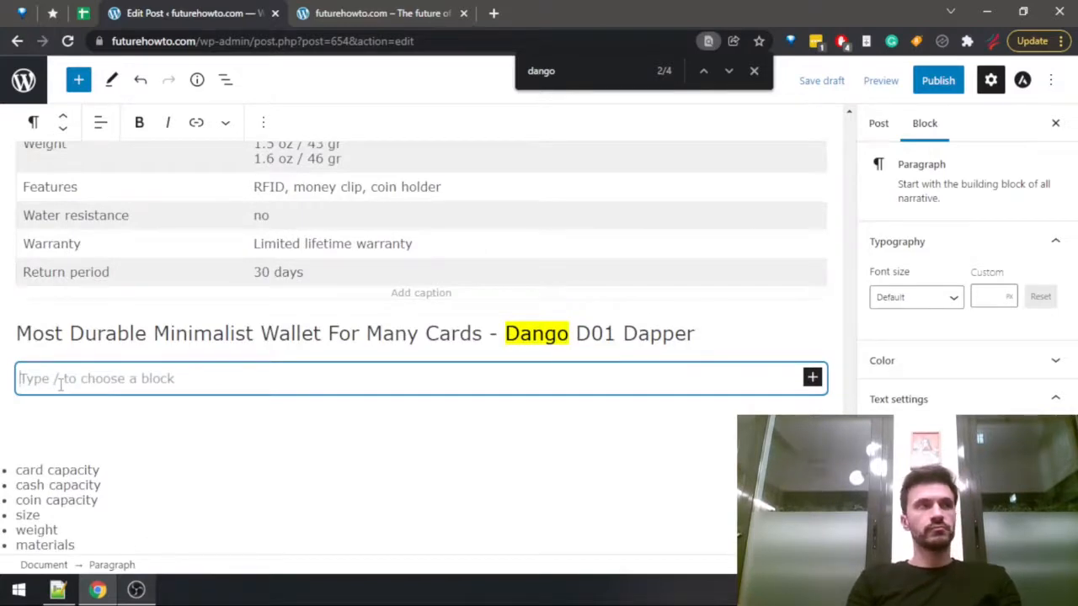
Begin the paragraph below the Dango D01 Dapper heading with "Dango is one of the top brands for minimalist wallets,".
type("Dango")
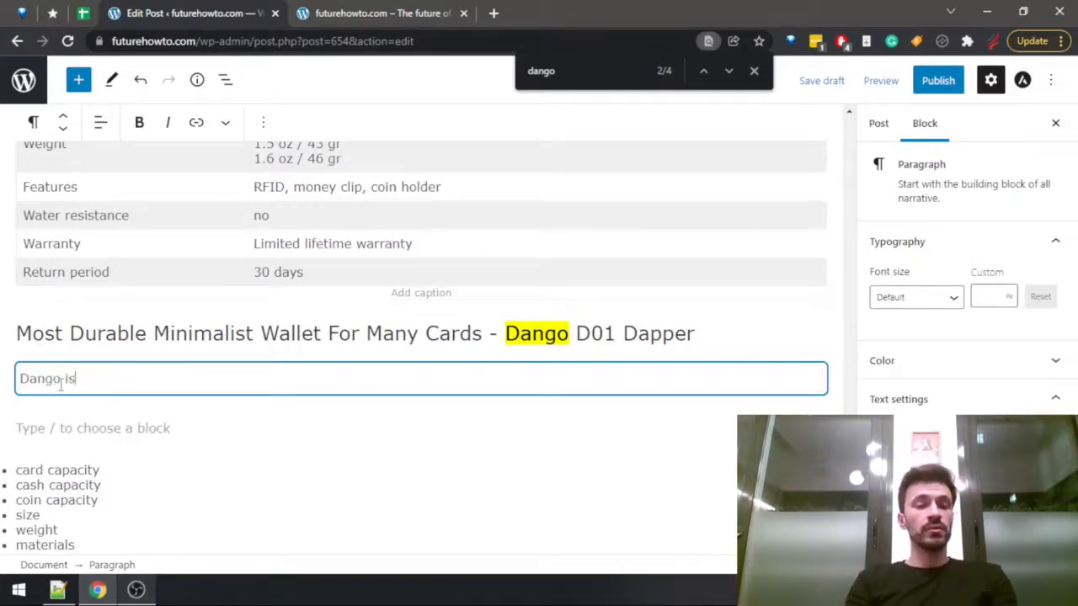
type(" is")
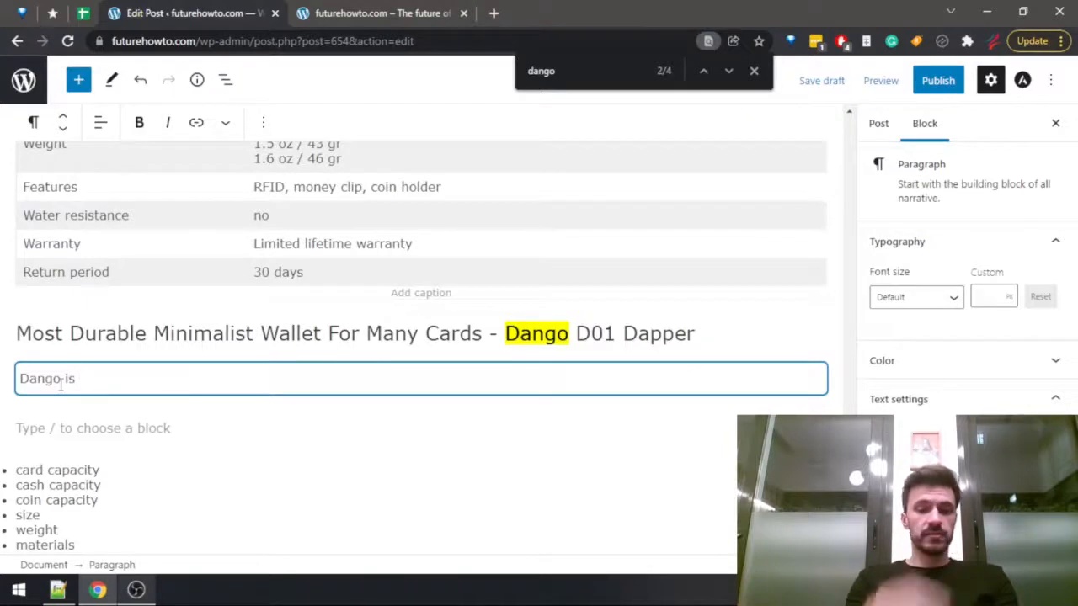
type(" one of the top ")
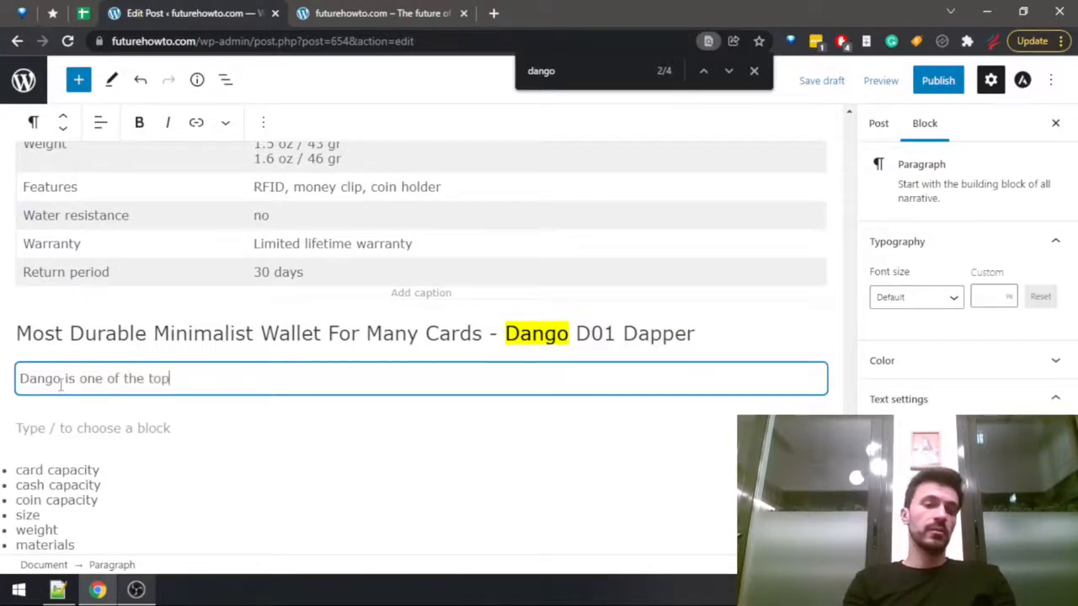
type("brands fo")
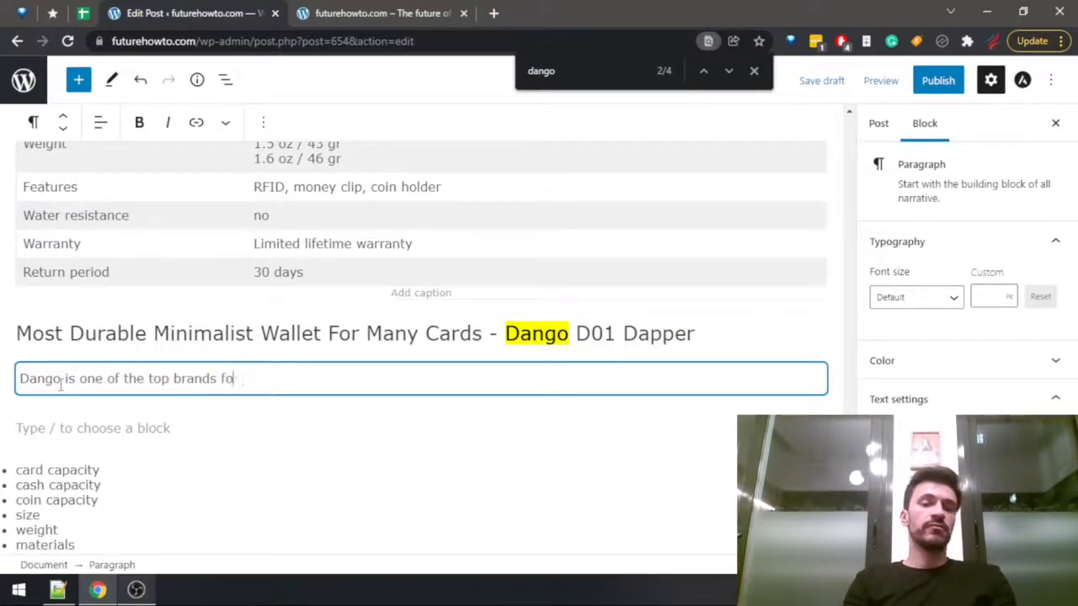
type("r minimalist wall")
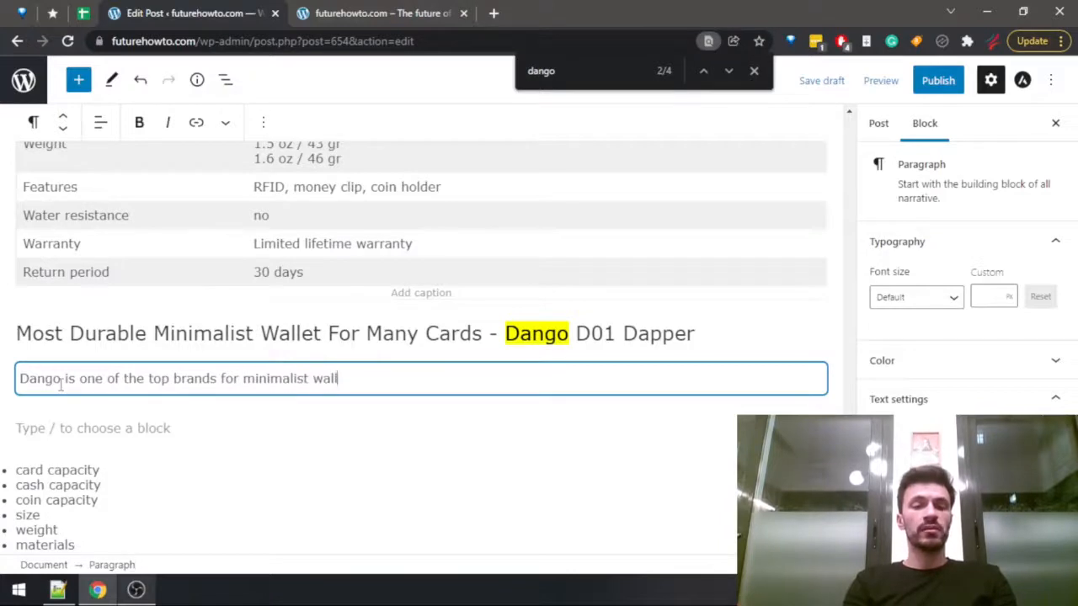
type("ets, the")
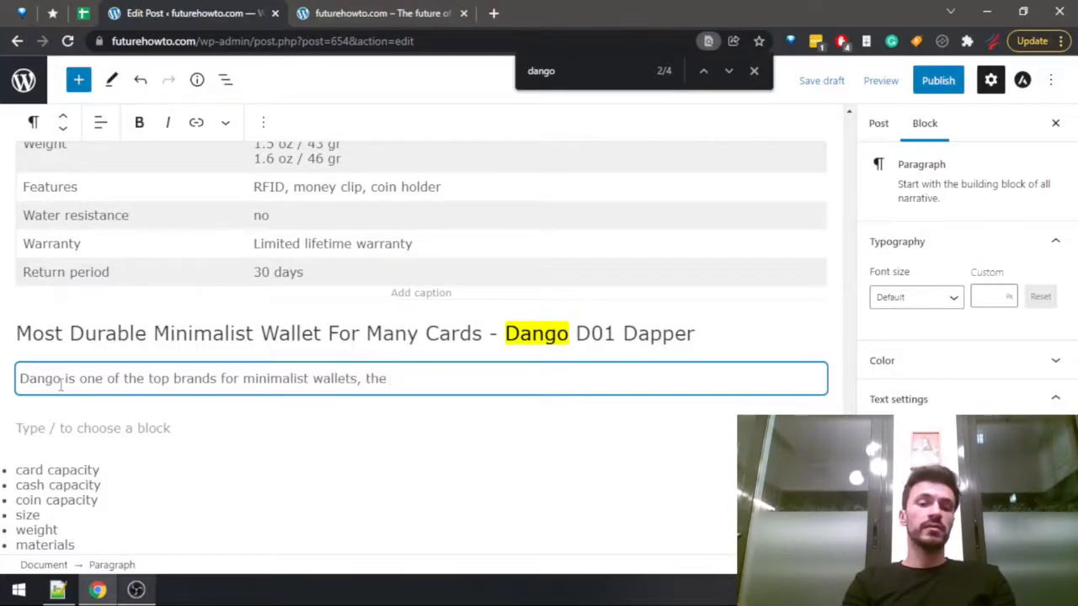
key("BackSpace")
key("BackSpace")
key("BackSpace")
key("BackSpace")
type("and the")
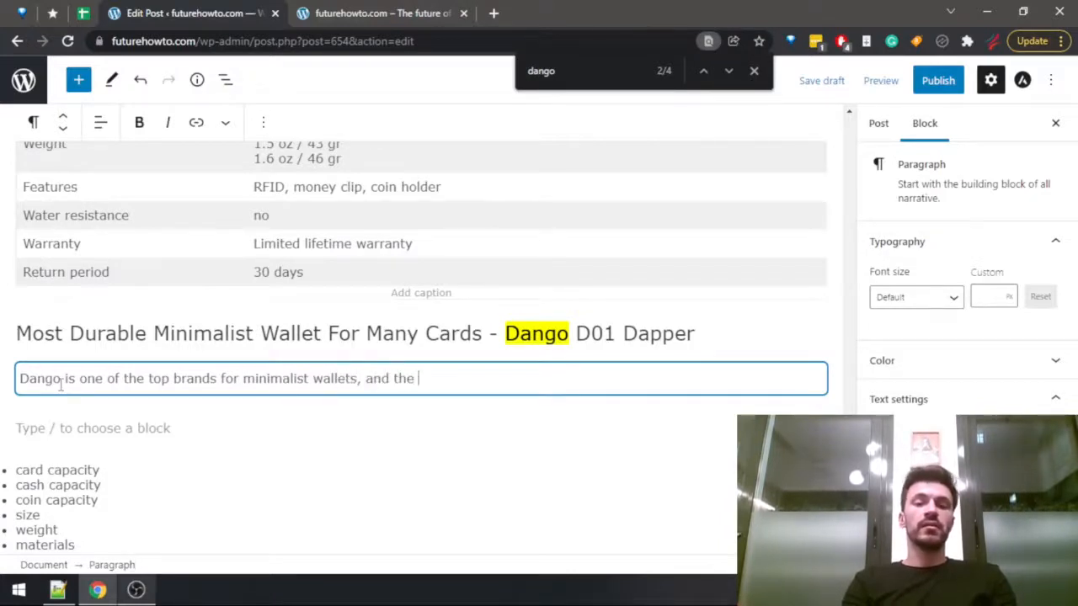
key("BackSpace")
key("BackSpace")
key("BackSpace")
key("BackSpace")
key("BackSpace")
key("BackSpace")
key("BackSpace")
key("BackSpace")
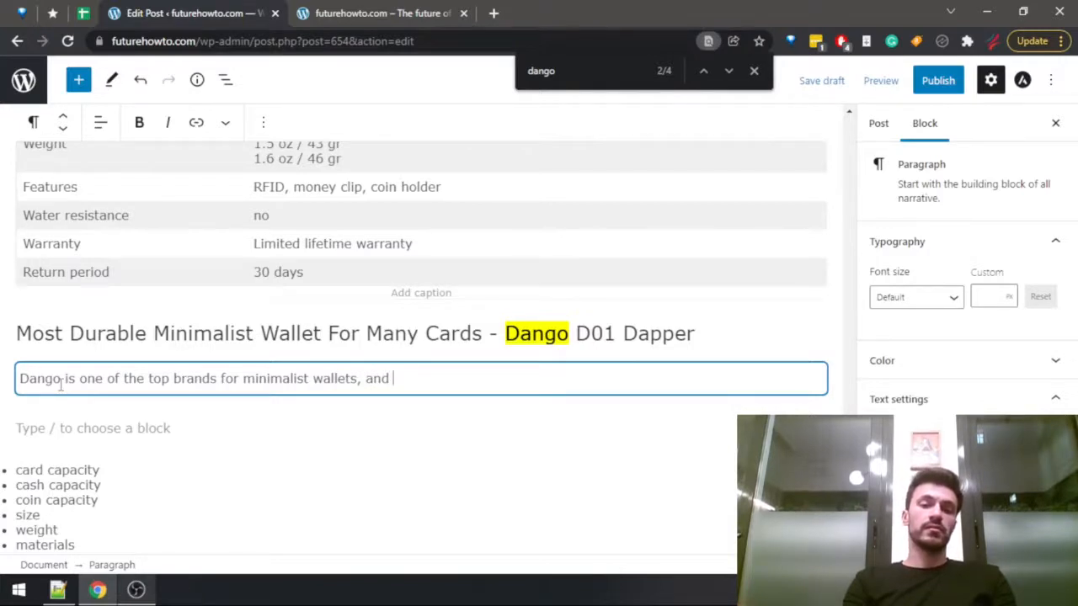
type("known")
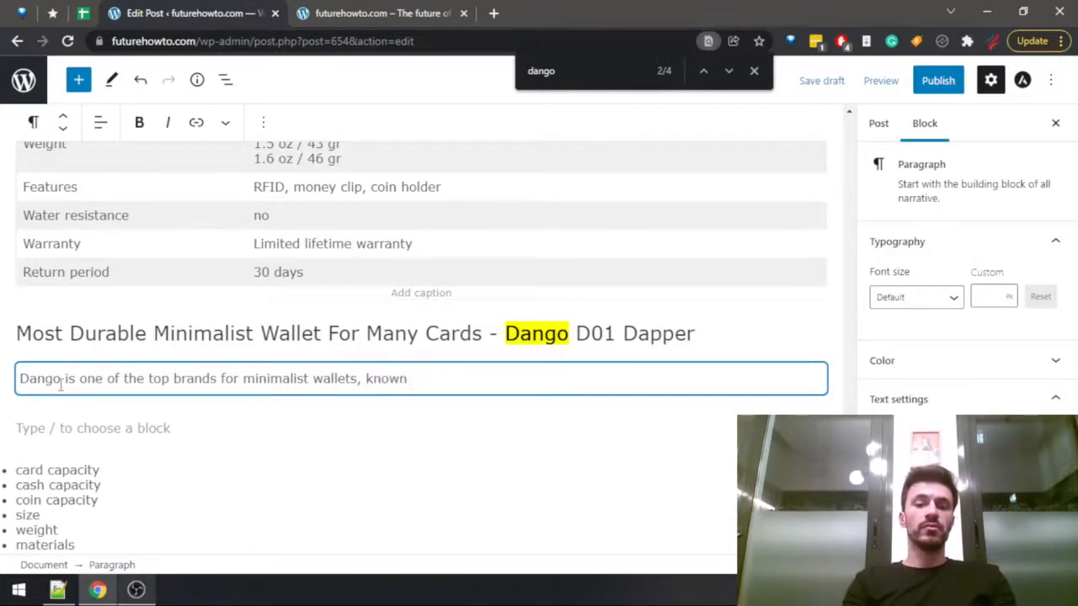
key("BackSpace")
key("BackSpace")
key("BackSpace")
key("BackSpace")
key("BackSpace")
key("BackSpace")
Complete the opening Dango sentence with "well known for the durability and toughness of their products.".
type("well known for t")
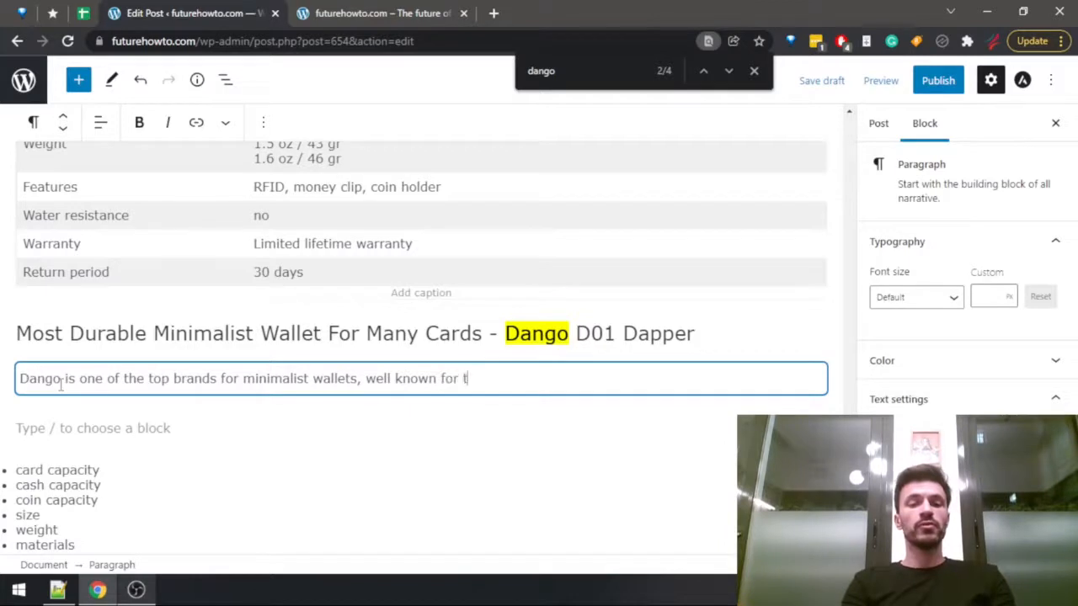
type("he durability ")
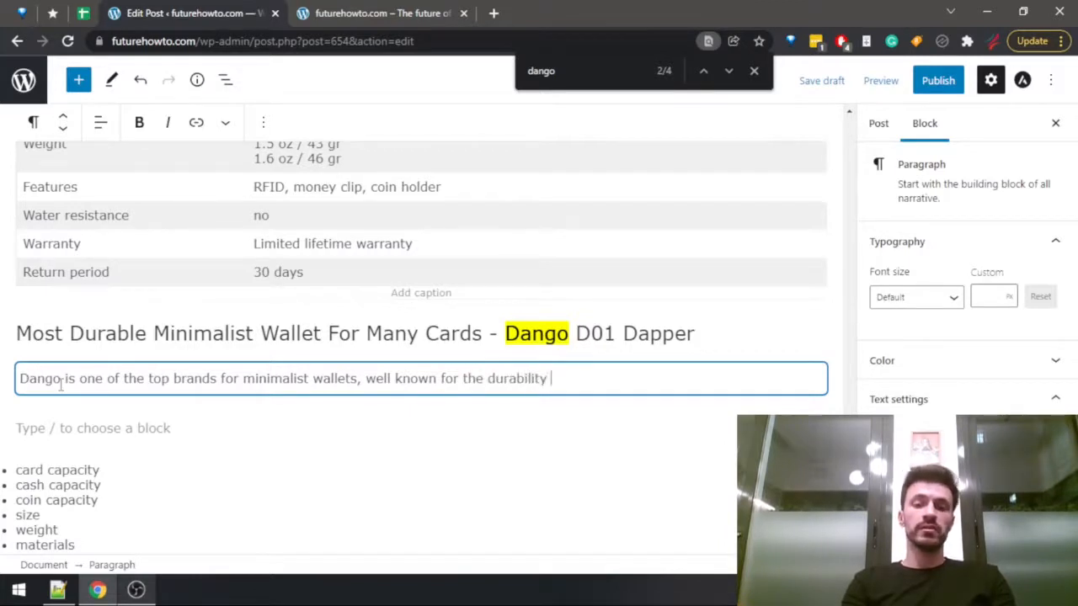
type("and")
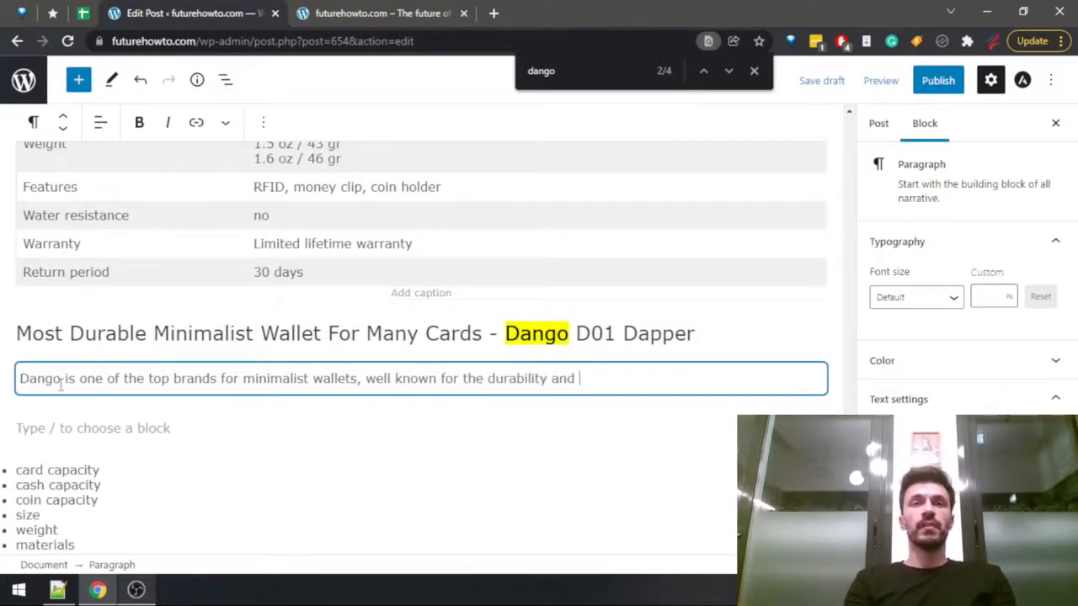
key("BackSpace")
key("BackSpace")
key("BackSpace")
key("BackSpace")
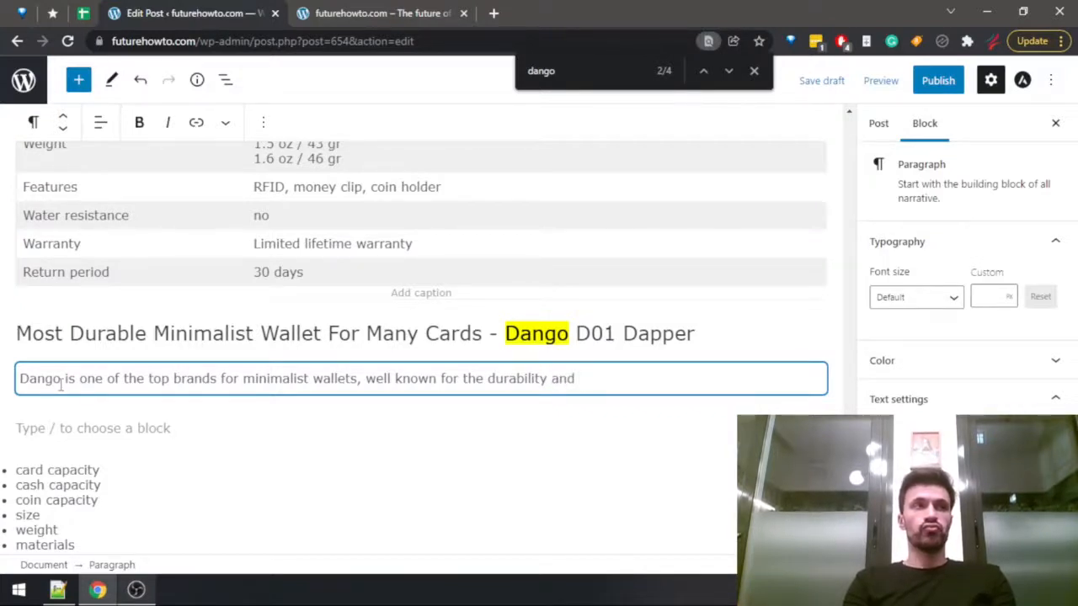
type("oughn")
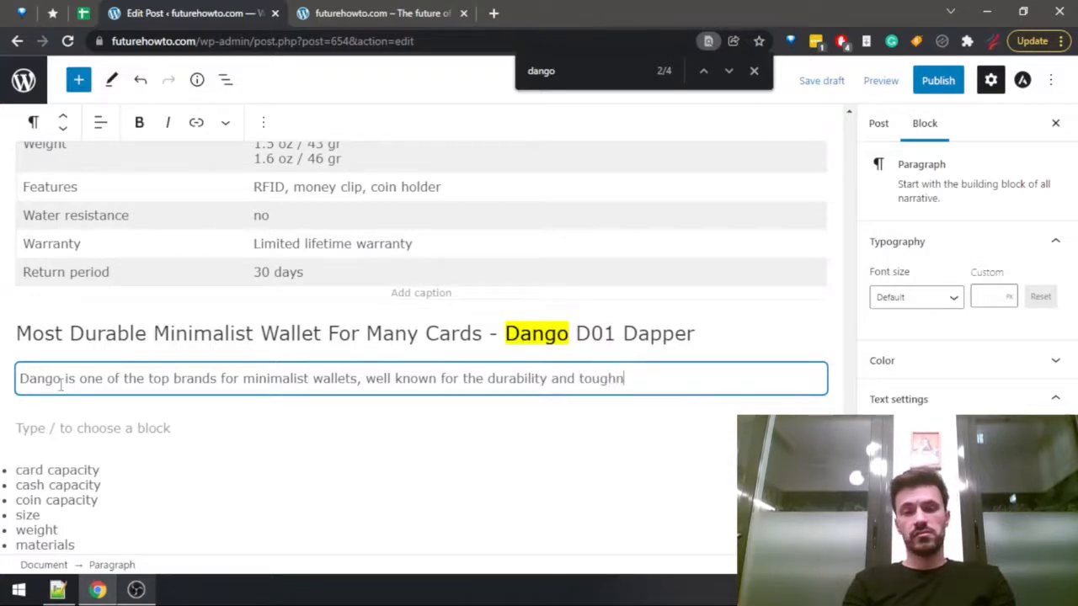
type("ess of their")
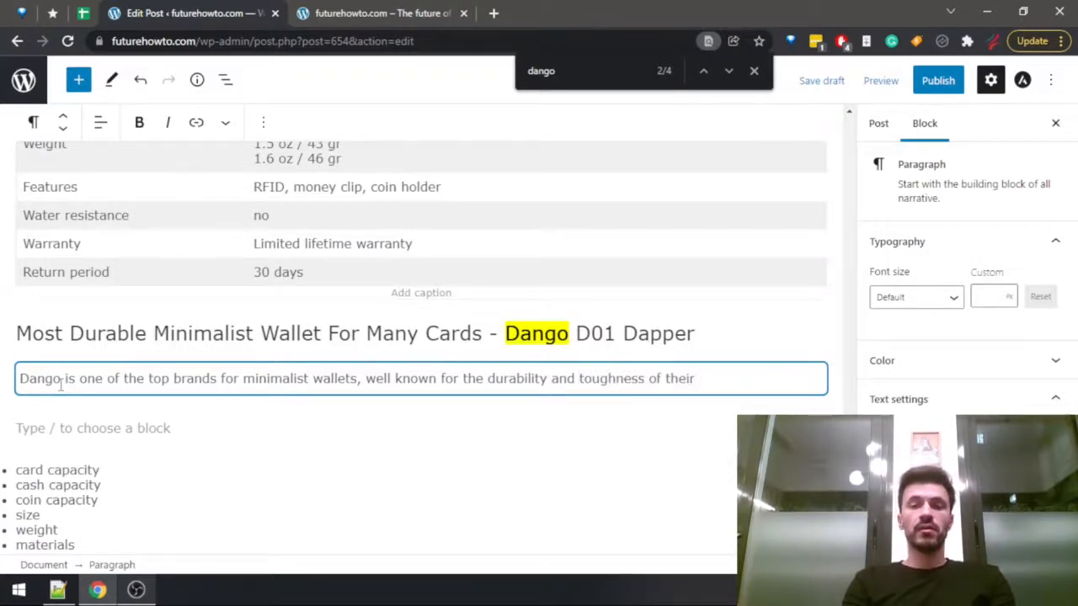
type(" products.")
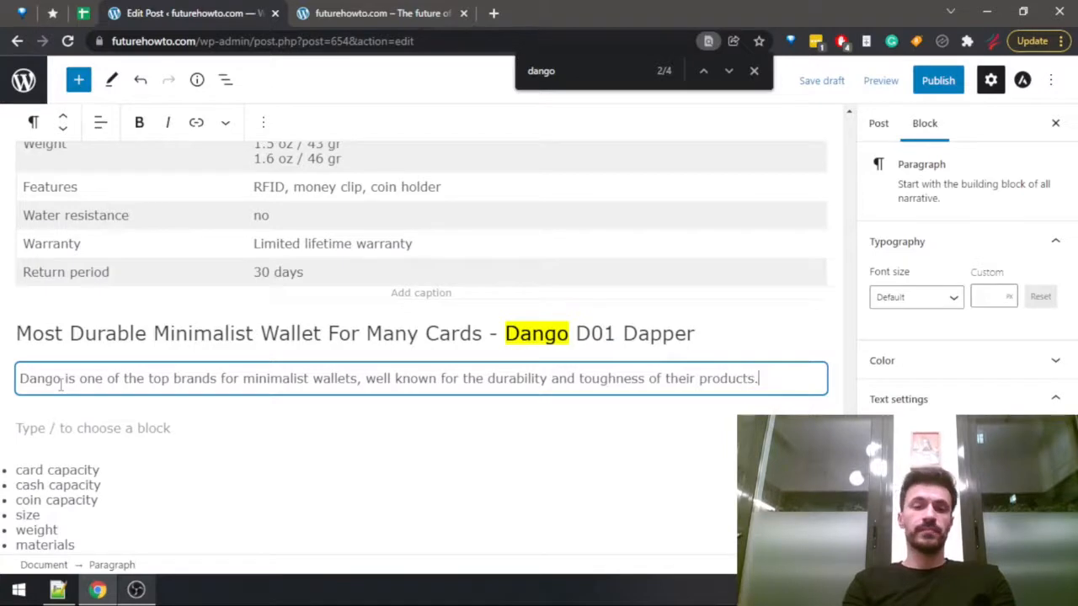
Start a second paragraph with "The Dango D01 Dapper is one of their flagship wallets,".
key("Return")
type("The Dango")
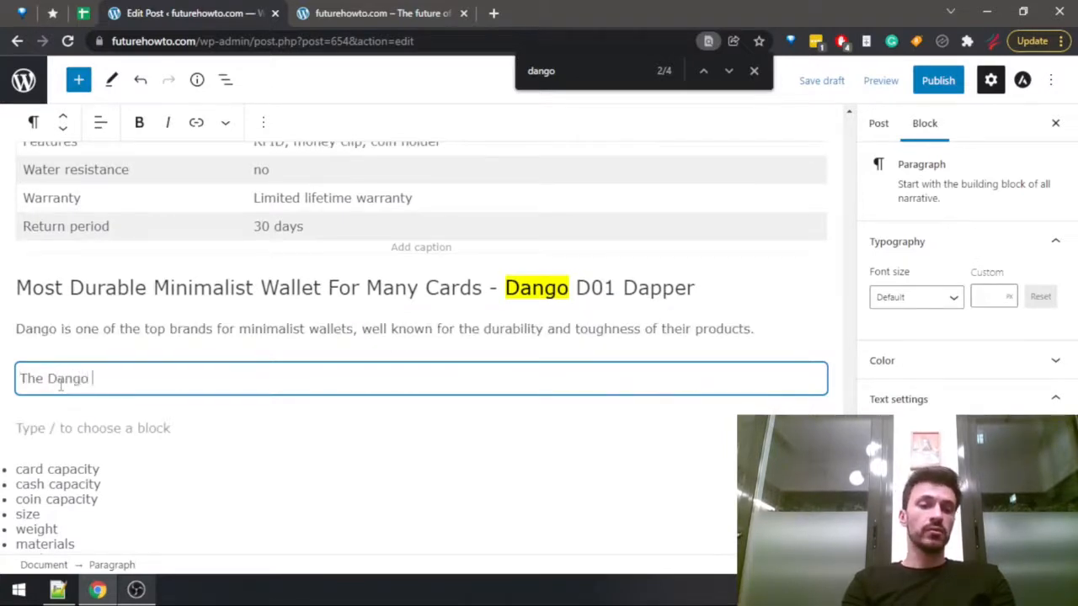
type(" D01 Dapp")
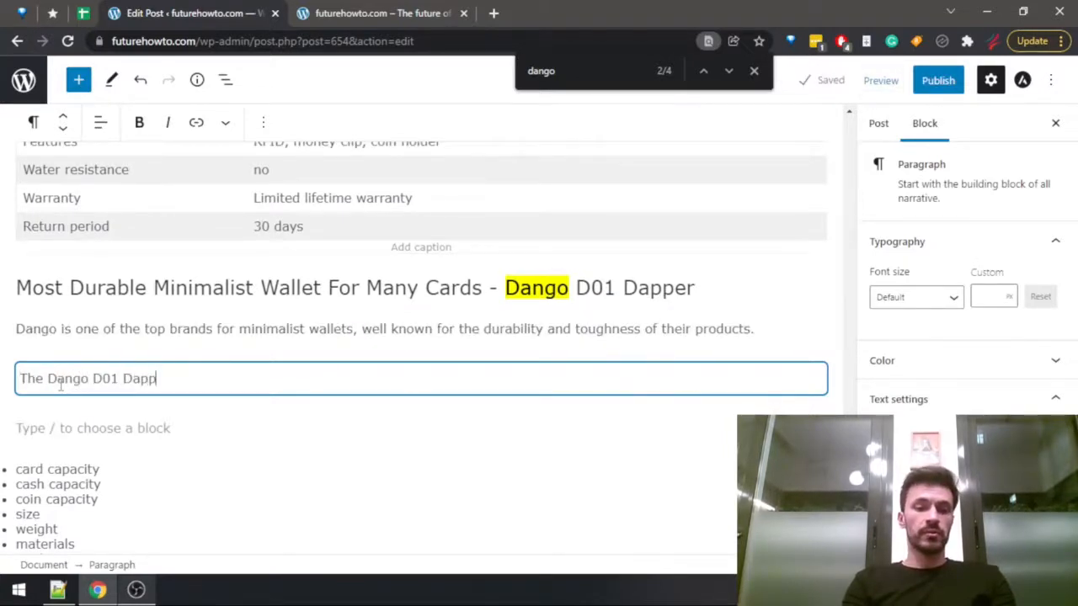
type("er is one of their flagship products")
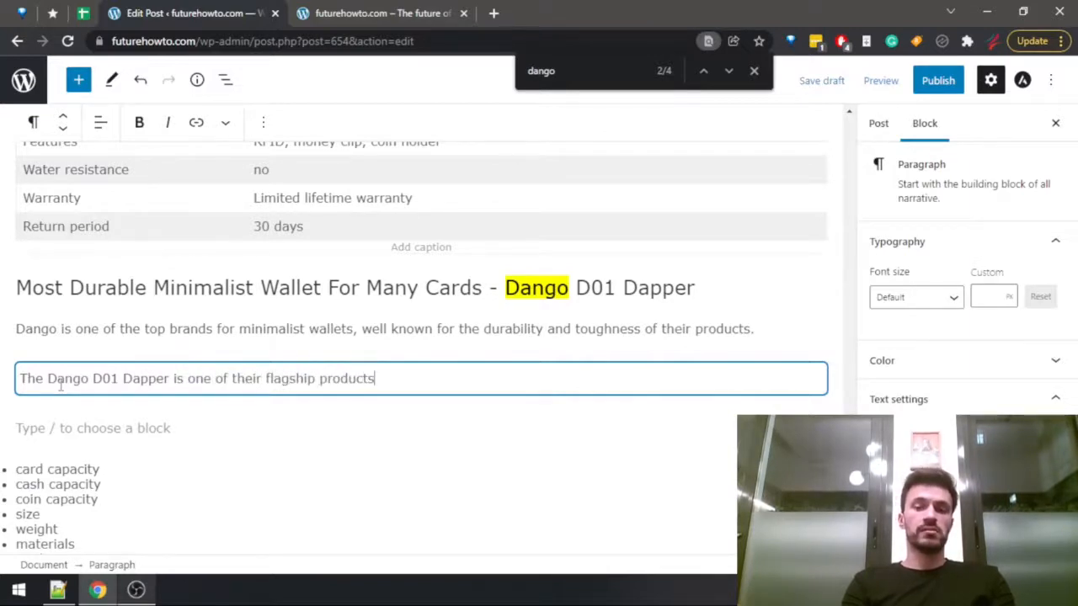
key("ctrl+BackSpace")
type("wallest")
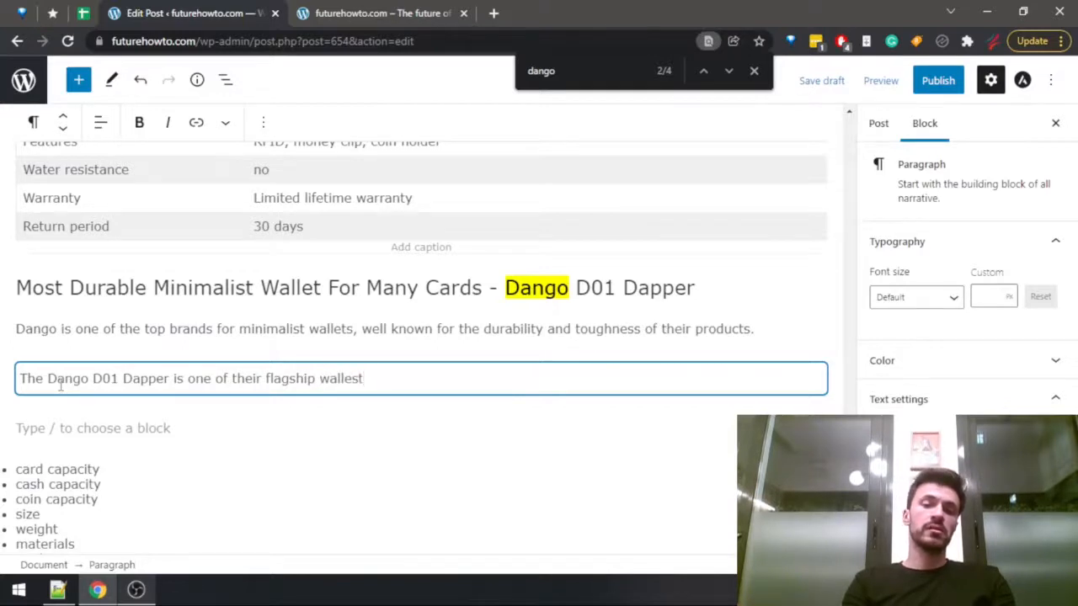
key("BackSpace")
key("BackSpace")
type("ts, so obviou")
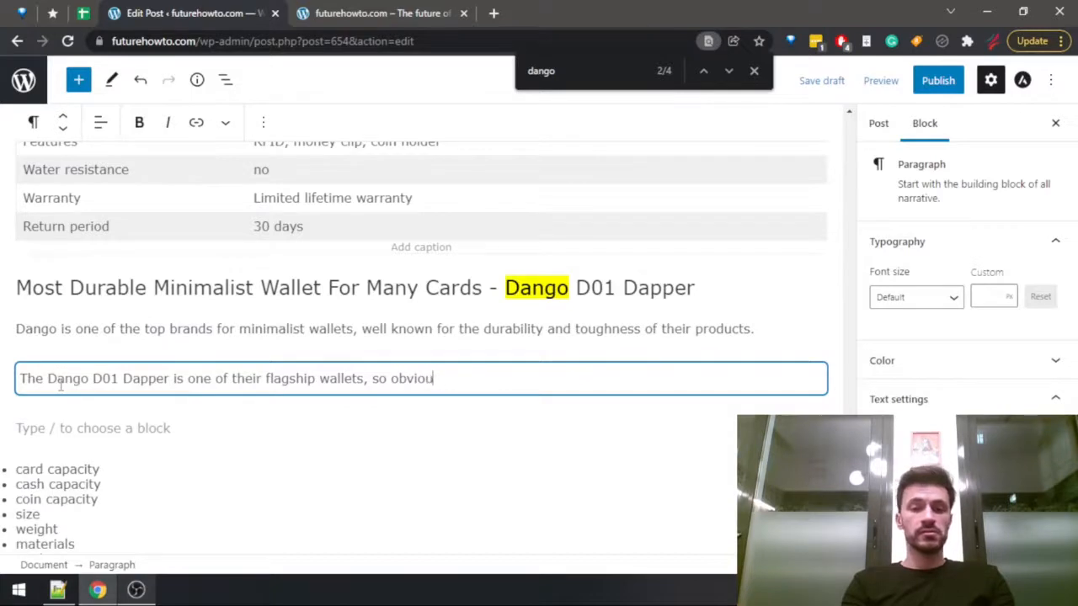
type("sly it will be")
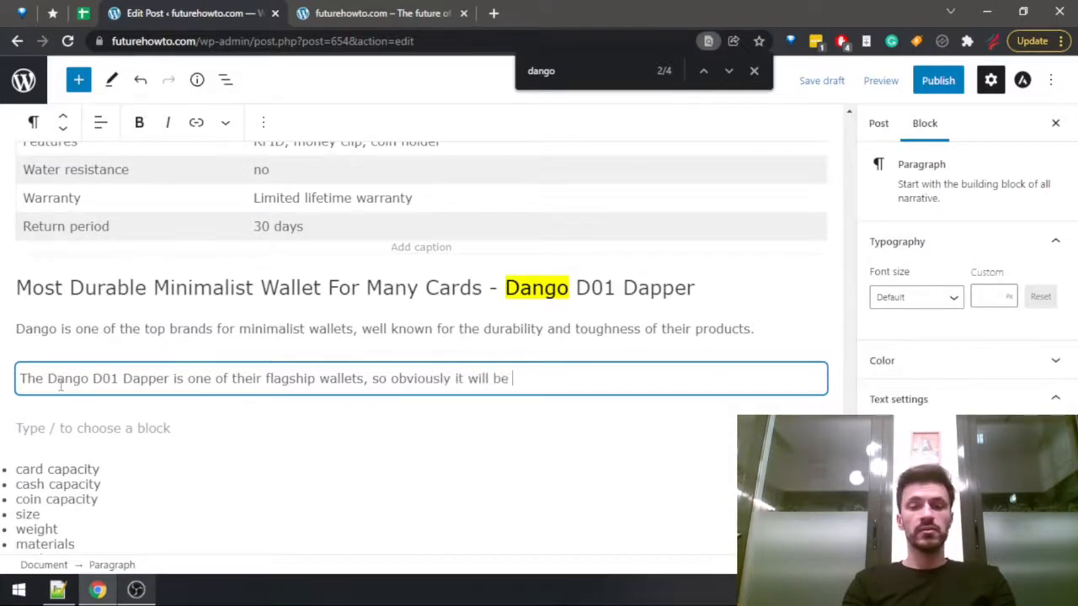
type(" ot")
Continue the flagship wallets sentence with "so obviously it will be tough as nails,".
key("BackSpace")
key("BackSpace")
type("tough")
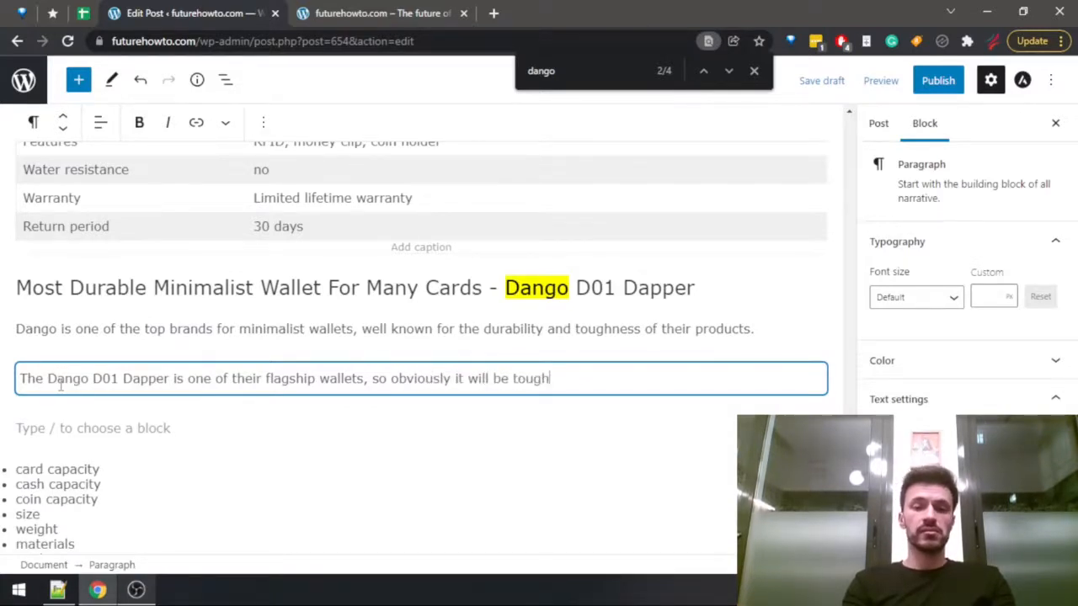
type(" as nails, ")
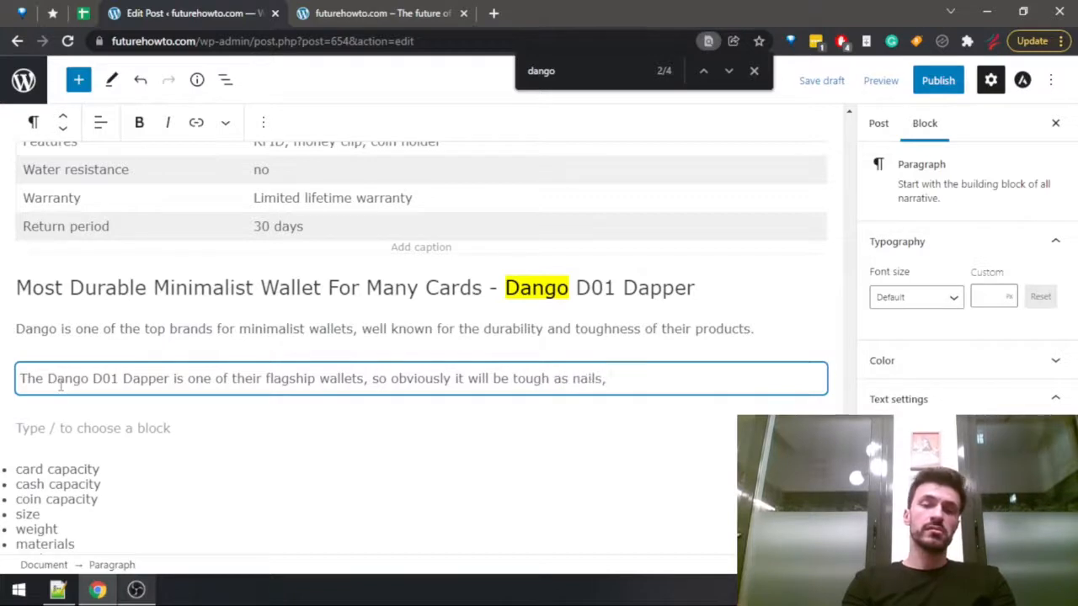
type("and it w")
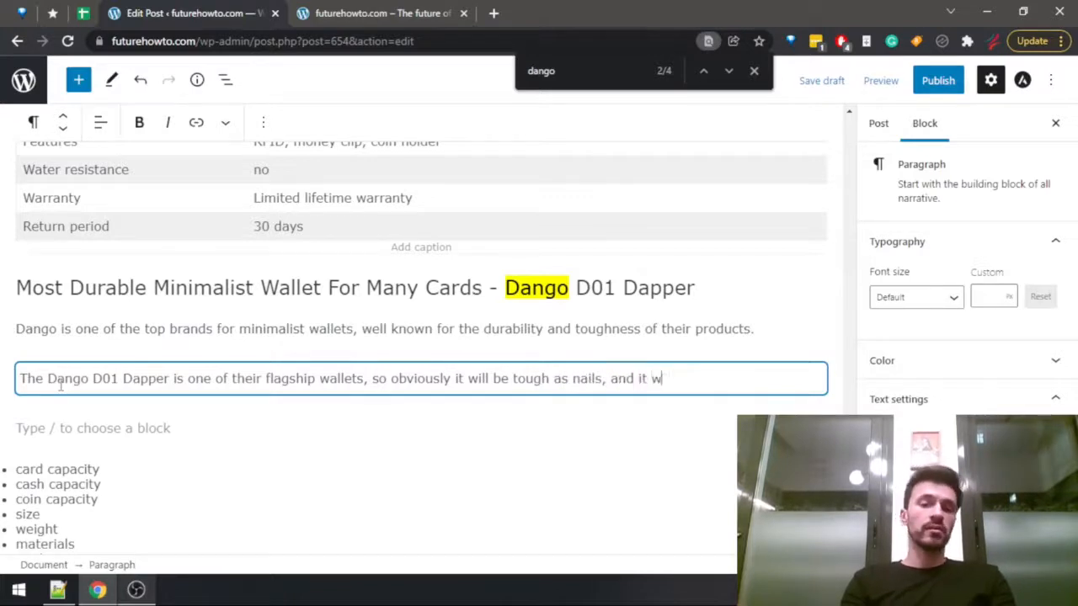
type("ill be your best")
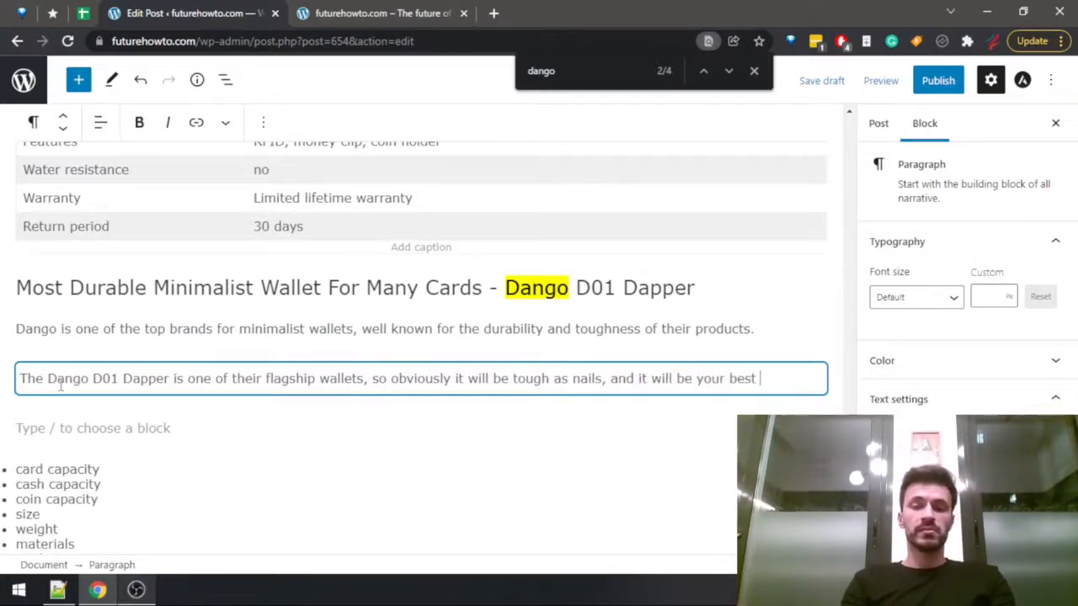
type(" pick if you")
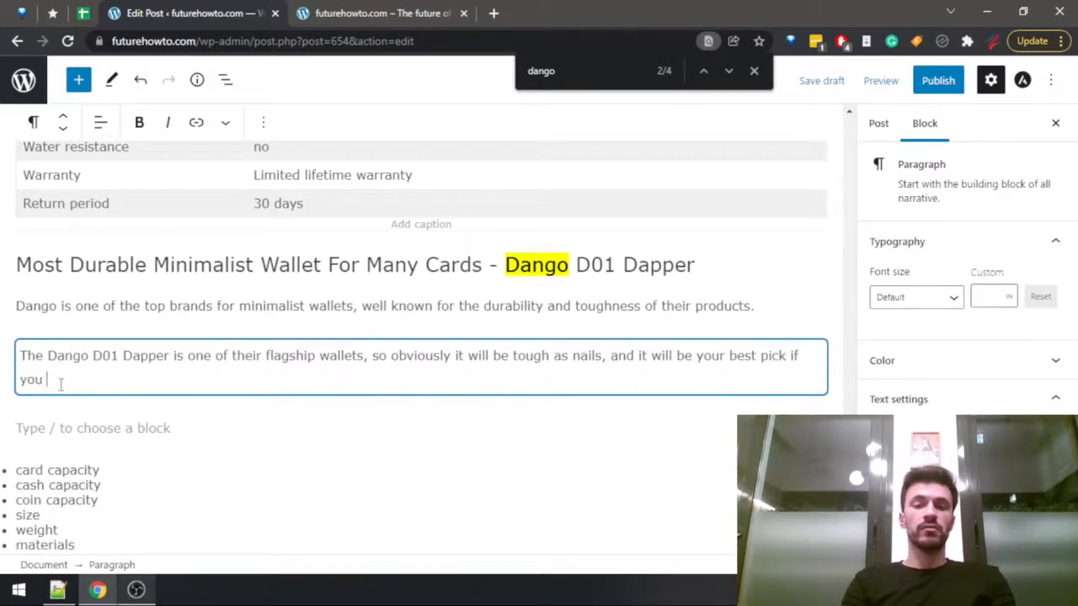
type(" need to ")
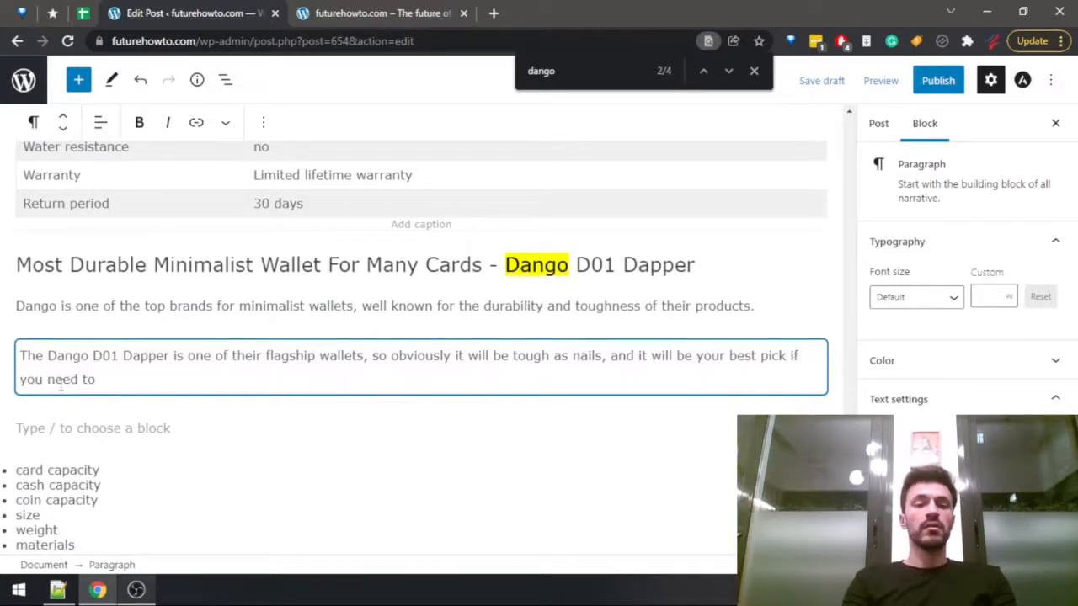
type("truly rely ")
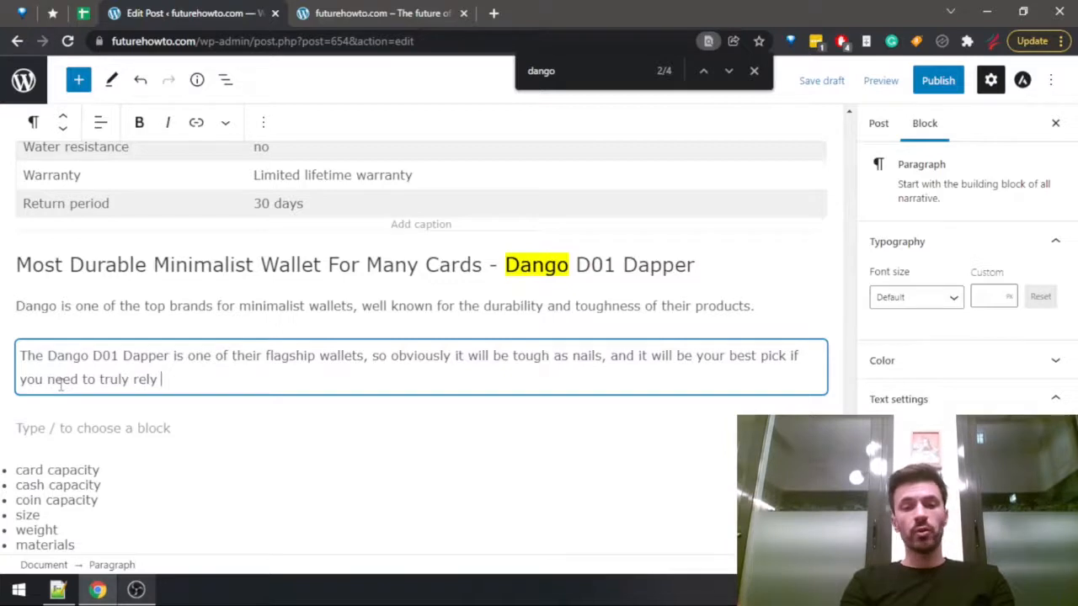
type("on your wallet.")
Remove the "quality" item from the Dango D01 Dapper outline list and place the cursor in the empty paragraph above the list.
left_click(62, 527)
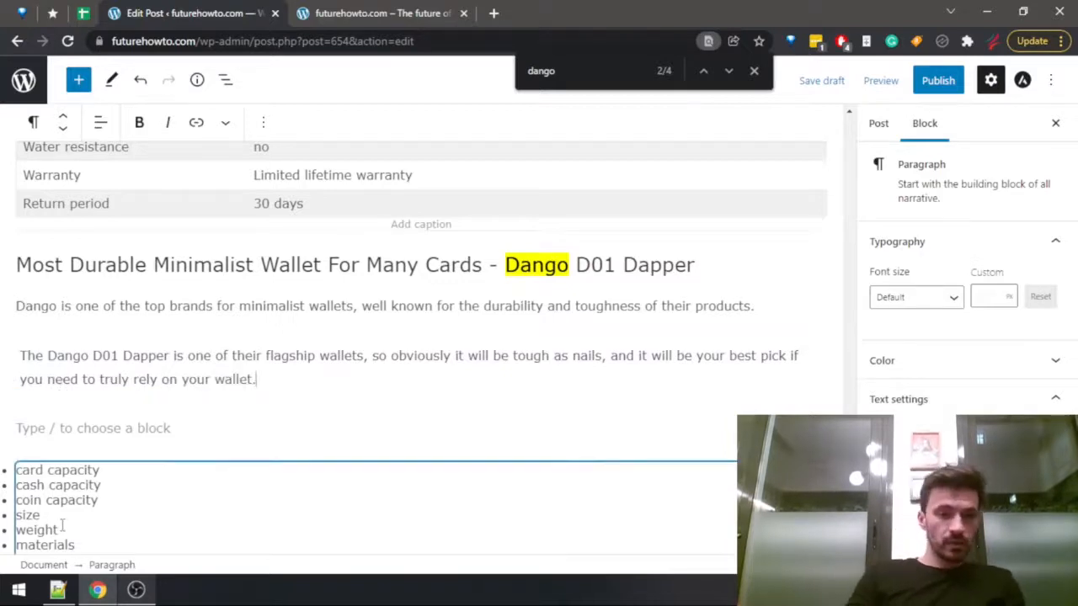
scroll(61, 527, "down", 2)
key("Down")
key("Down")
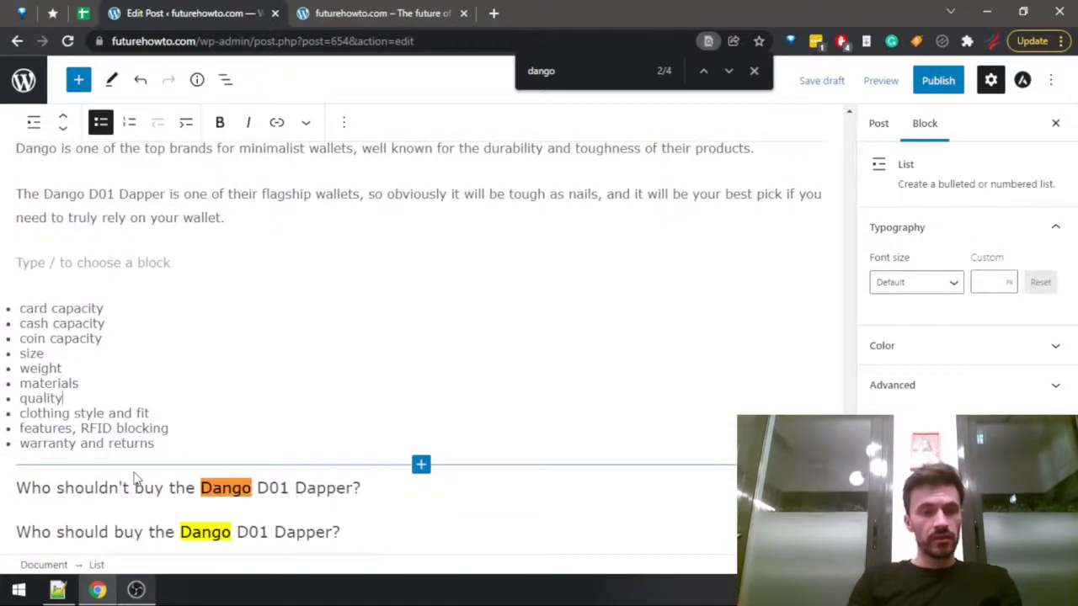
key("ctrl+BackSpace")
key("BackSpace")
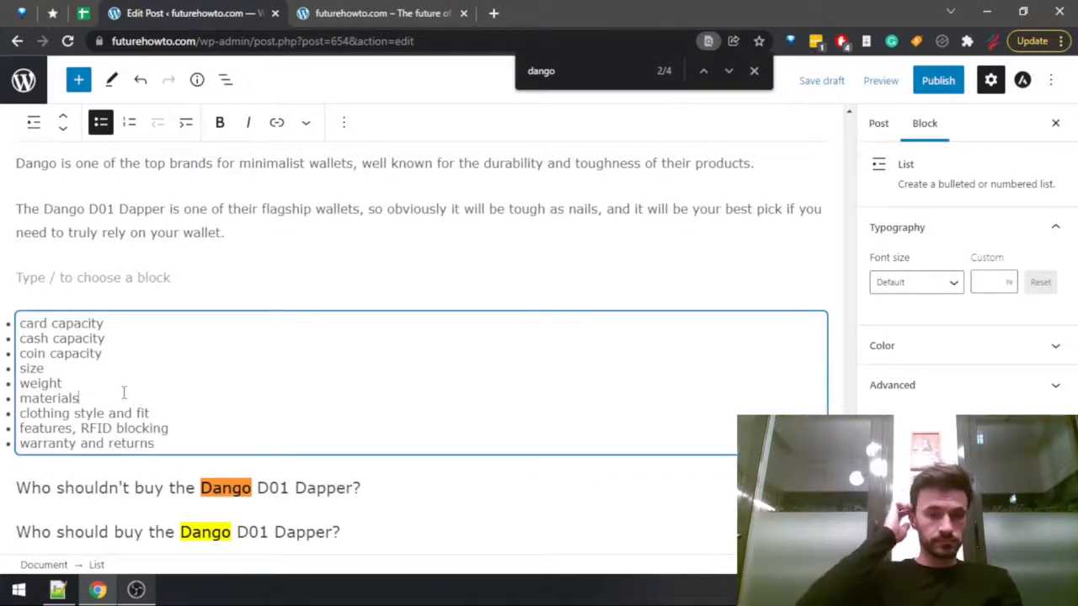
left_click(42, 279)
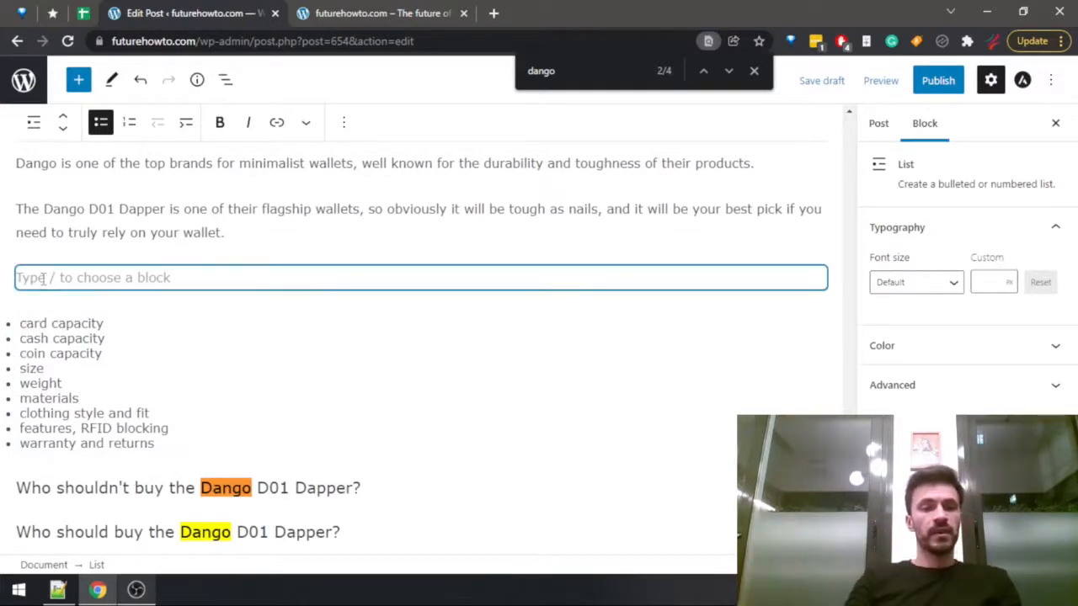
Find the Dango D01 Dapper wallet review in the published futurehowto.com posts and open it.
left_click(374, 13)
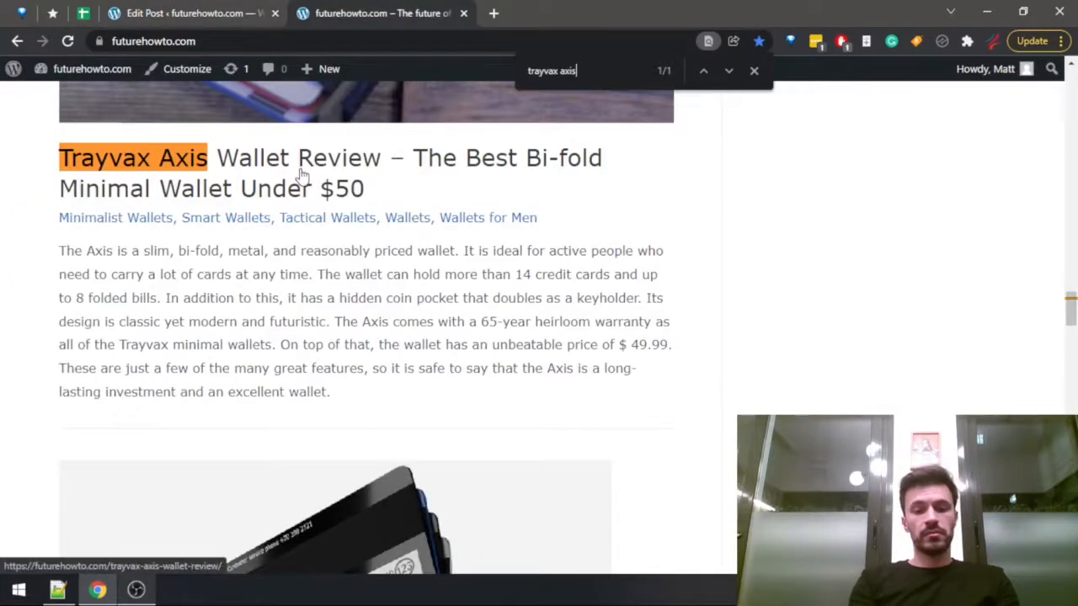
key("ctrl+f")
type("dango")
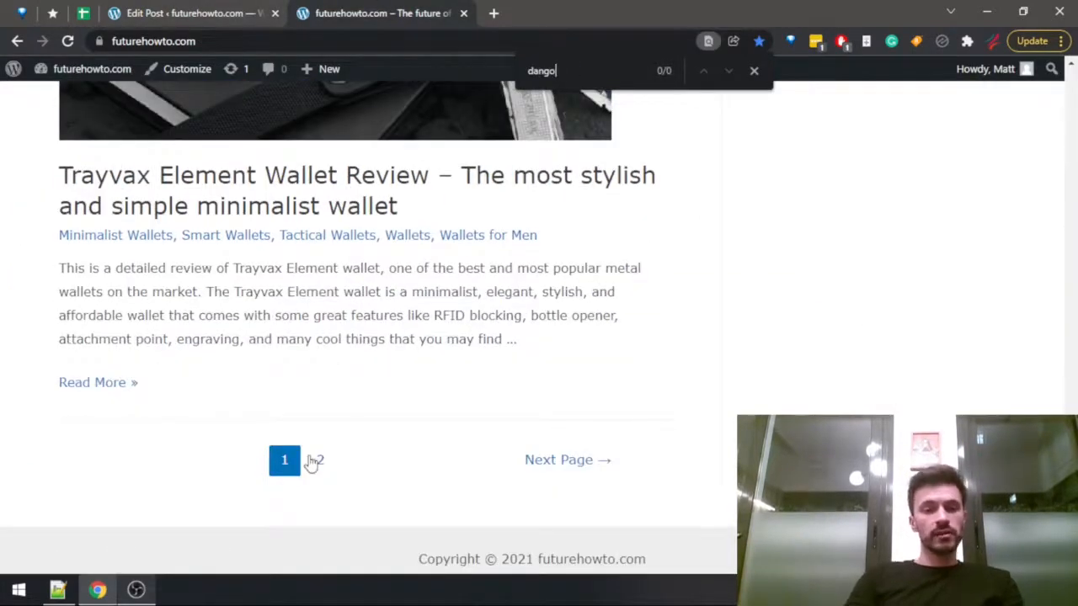
left_click(319, 459)
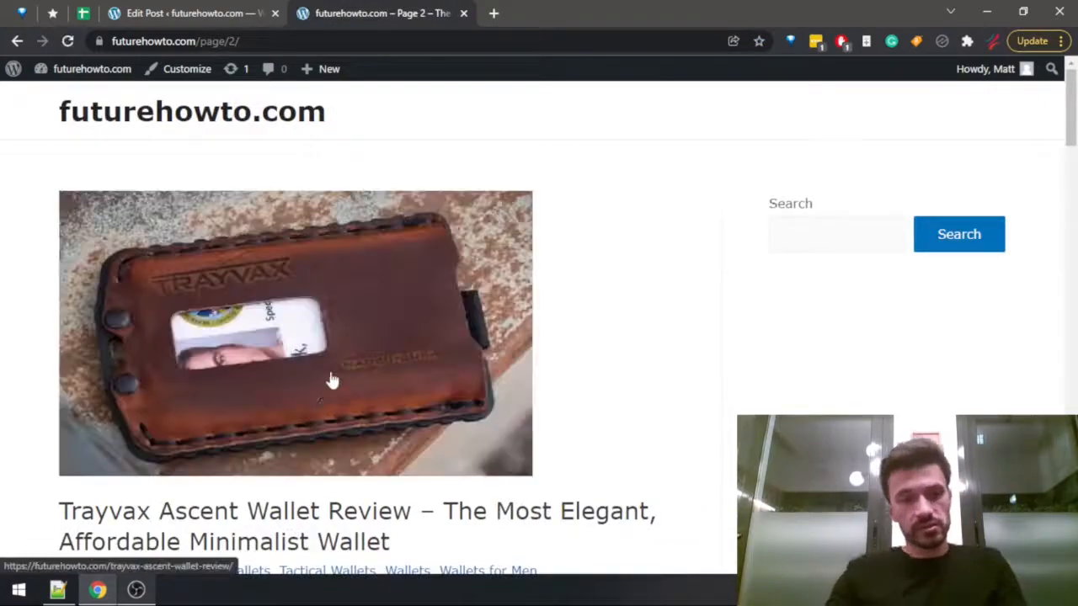
scroll(329, 379, "down", 10)
scroll(287, 291, "down", 15)
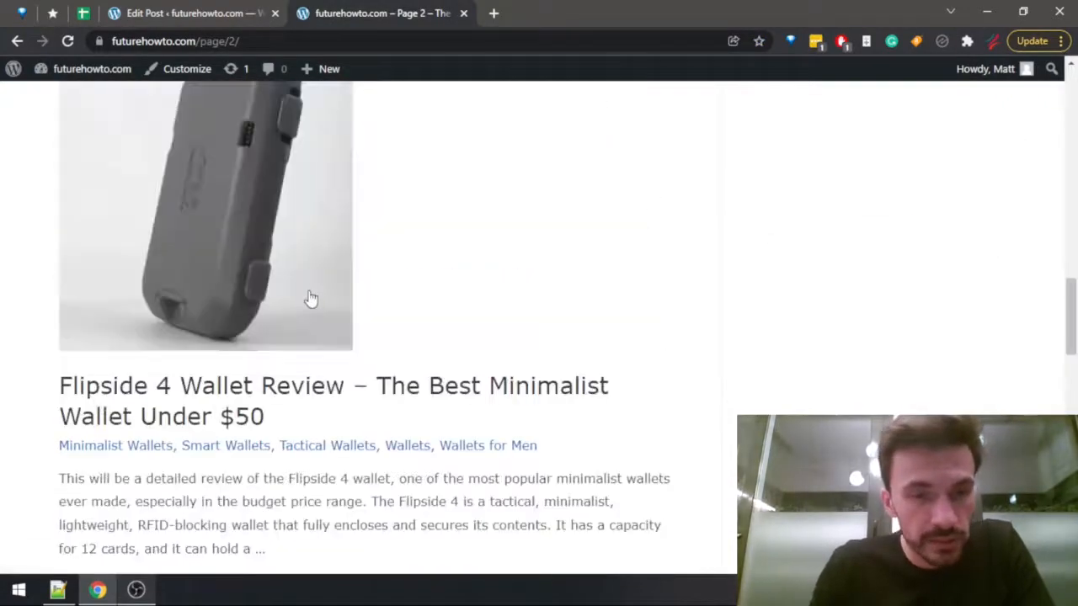
scroll(292, 287, "down", 5)
scroll(289, 284, "up", 2)
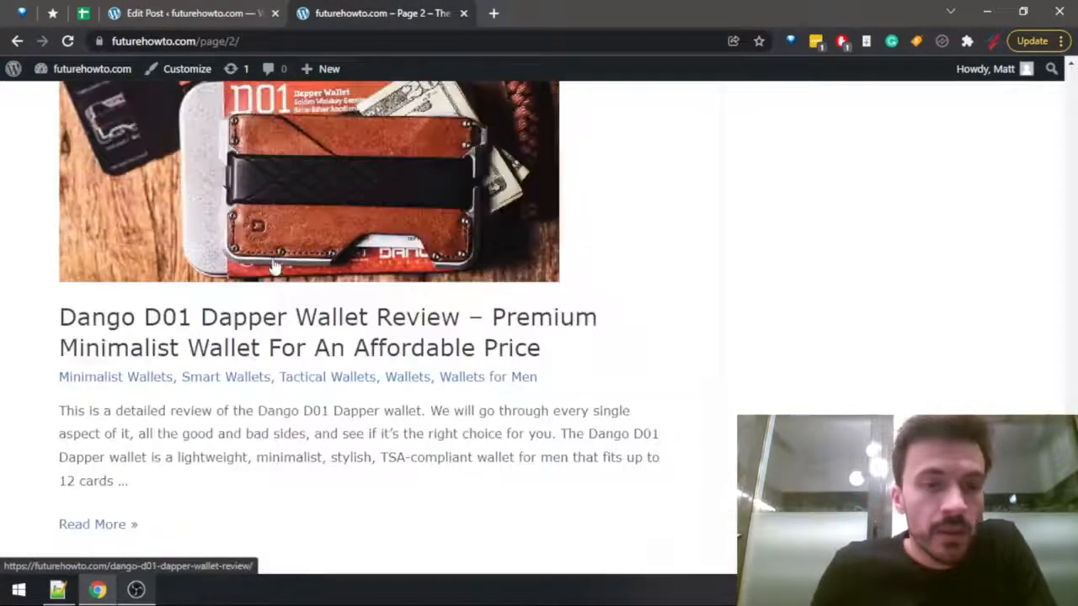
left_click(292, 328)
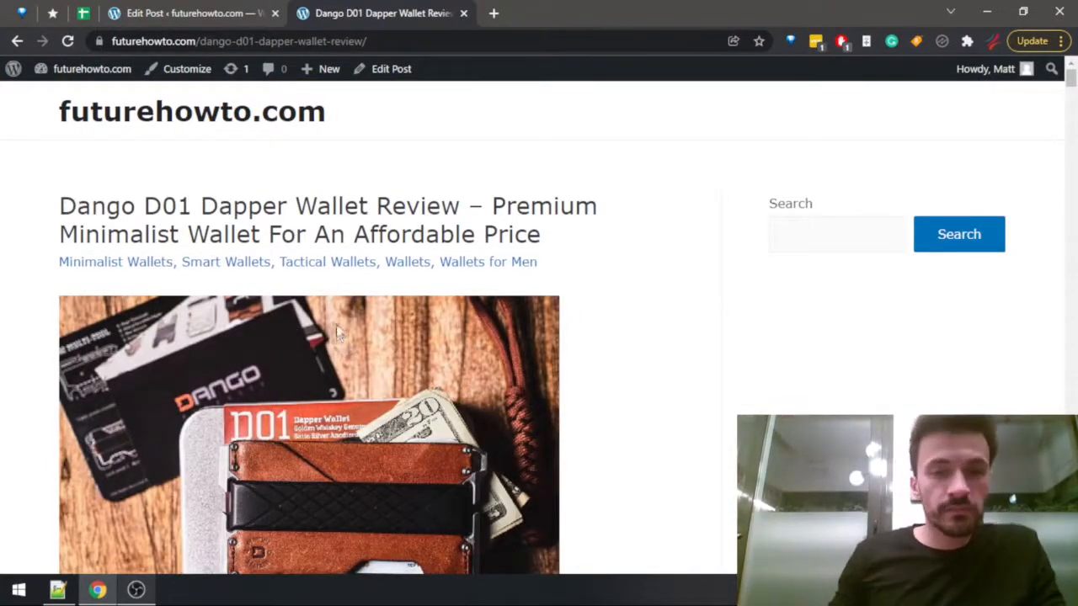
Read the review's introduction and search the page for "capaci" to read about how many cards the wallet fits.
scroll(337, 333, "down", 2)
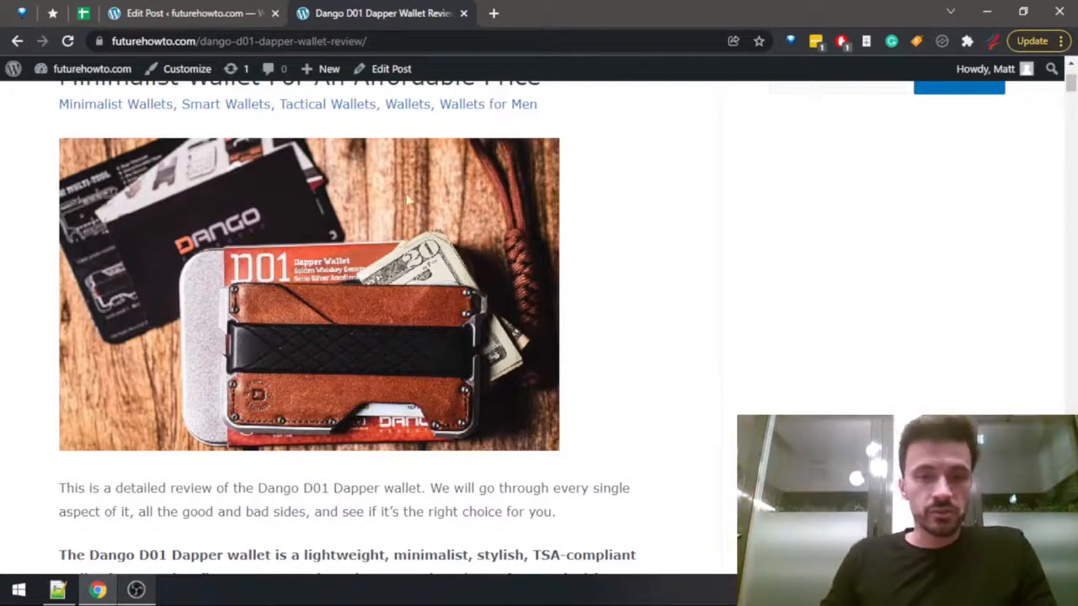
scroll(407, 200, "down", 3)
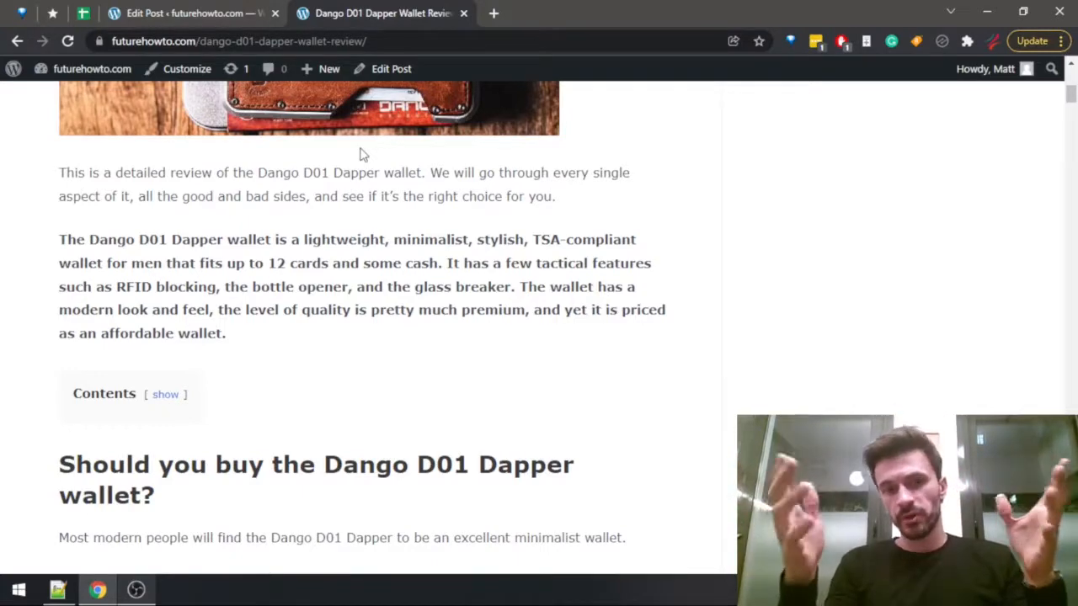
scroll(148, 97, "down", 4)
key("ctrl+f")
type("capaci")
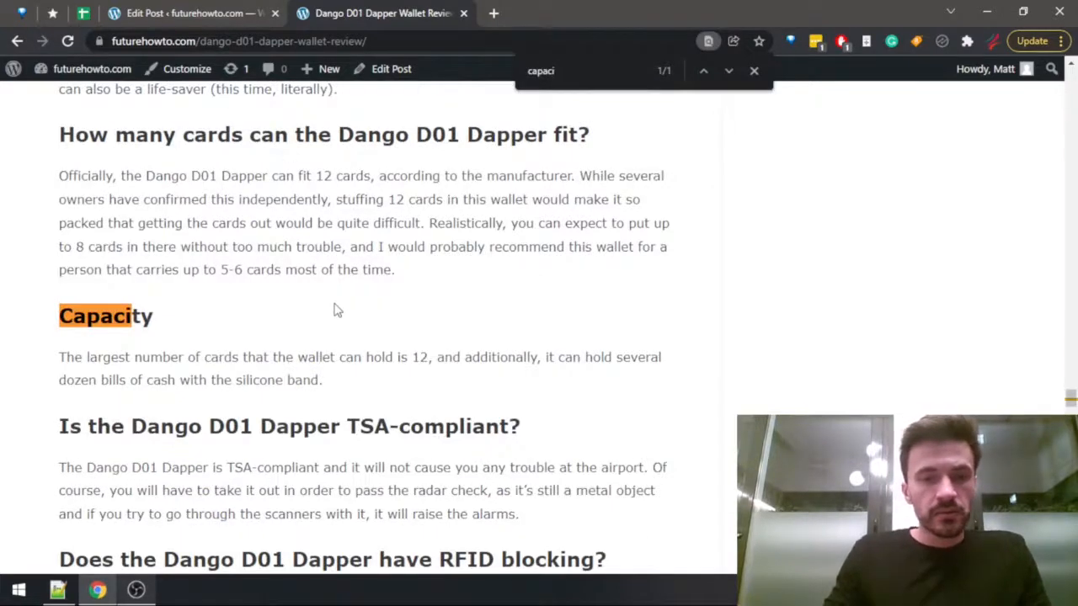
scroll(335, 311, "down", 3)
scroll(341, 313, "up", 4)
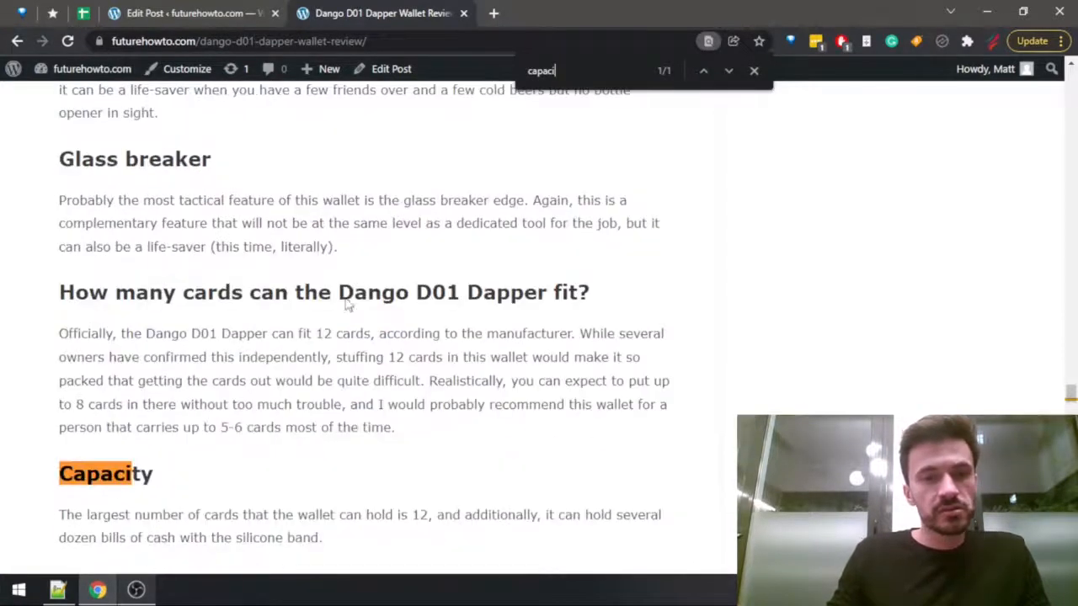
Search the review for "cash" and go through the matching passages on carrying bills.
key("BackSpace")
key("BackSpace")
key("BackSpace")
key("BackSpace")
key("BackSpace")
key("BackSpace")
type("cash")
key("Return")
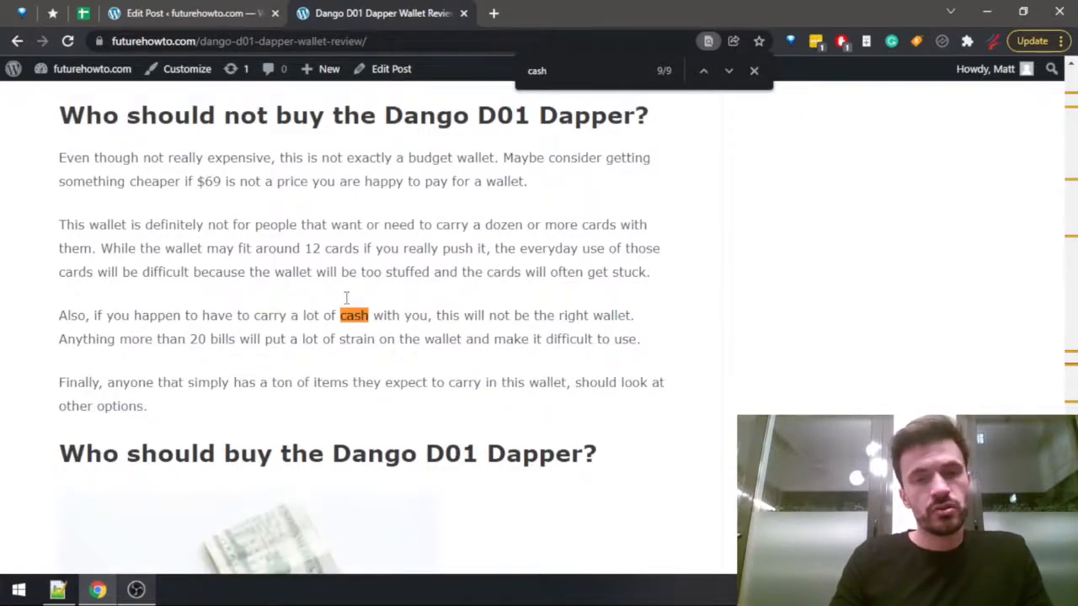
key("Return")
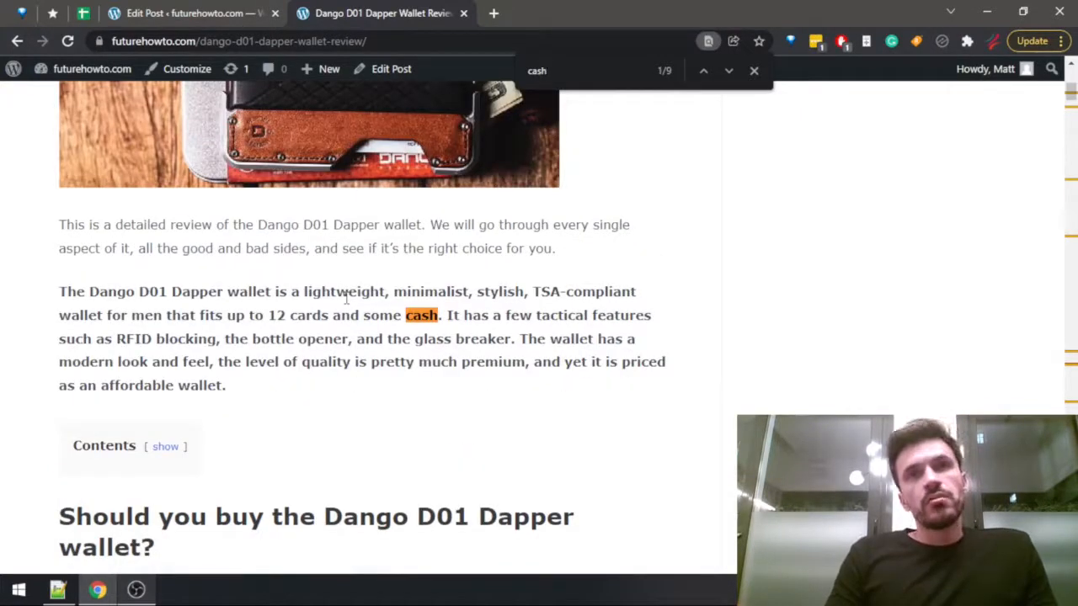
Search the review for "feature" and read its sections from Everyday use through Paracord handle and Capacity to RFID blocking.
key("ctrl+a")
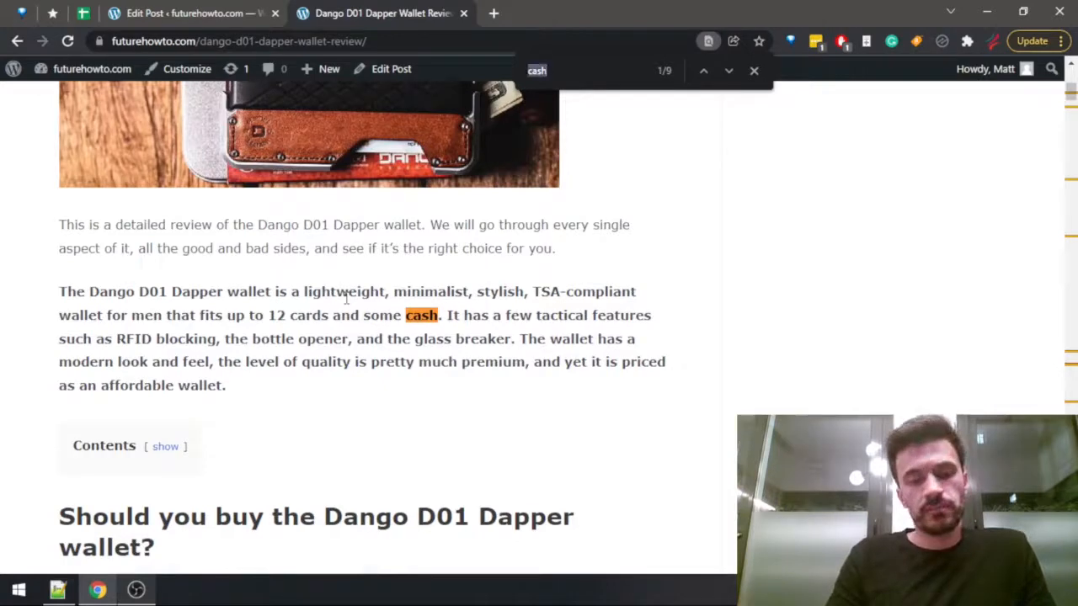
type("feature")
key("Return")
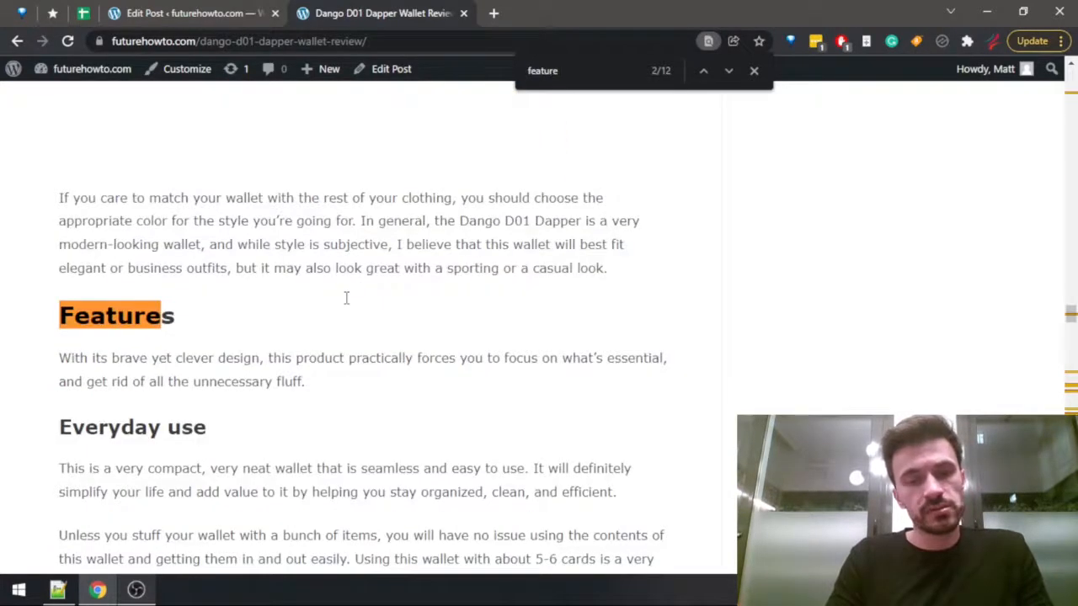
scroll(381, 270, "down", 15)
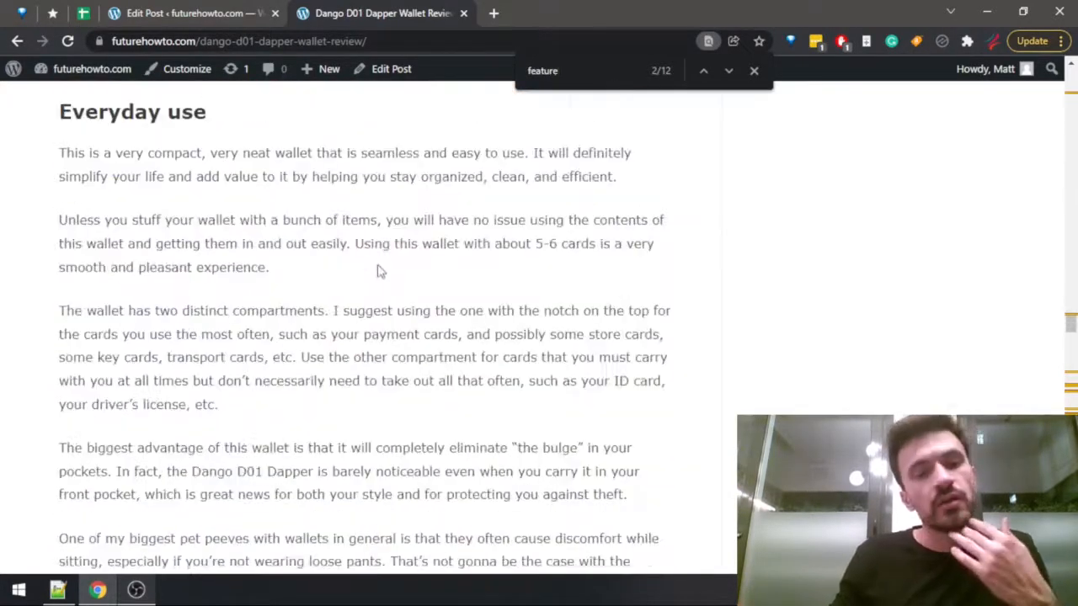
scroll(380, 278, "down", 15)
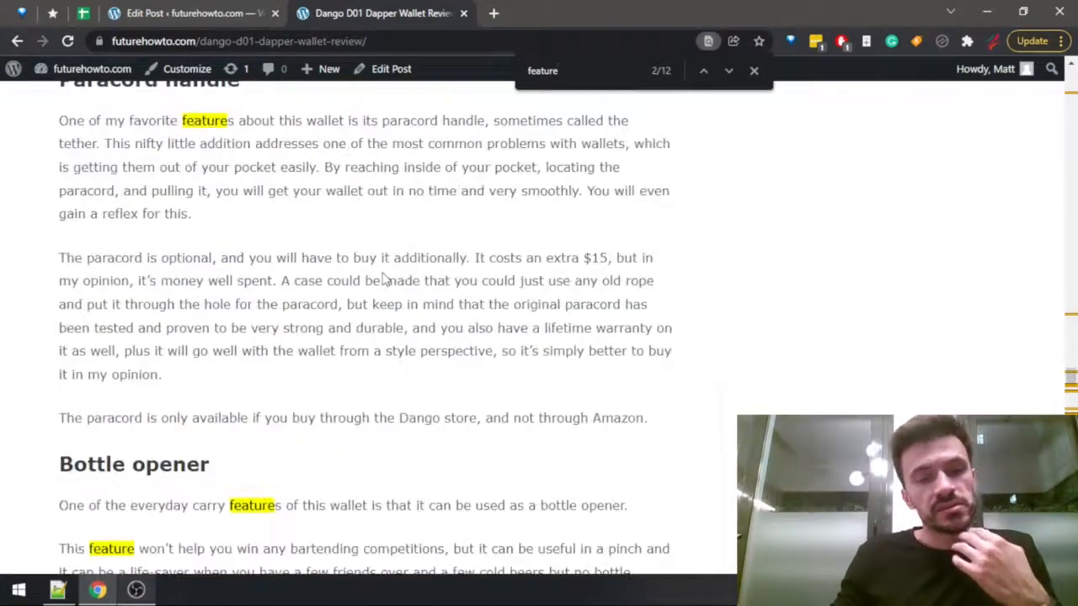
scroll(278, 337, "up", 5)
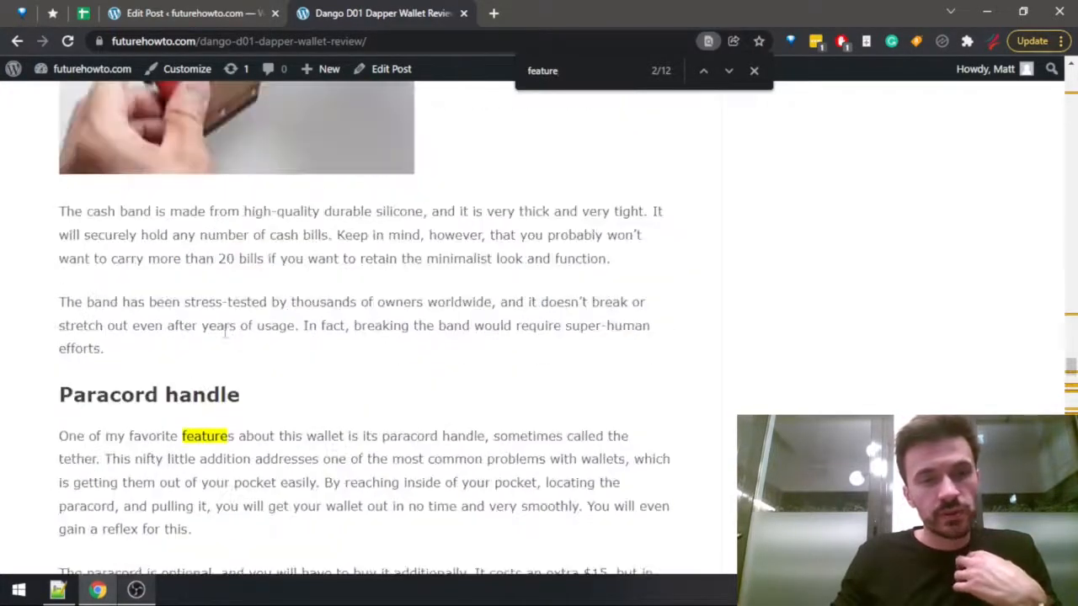
scroll(219, 337, "down", 2)
scroll(245, 202, "down", 4)
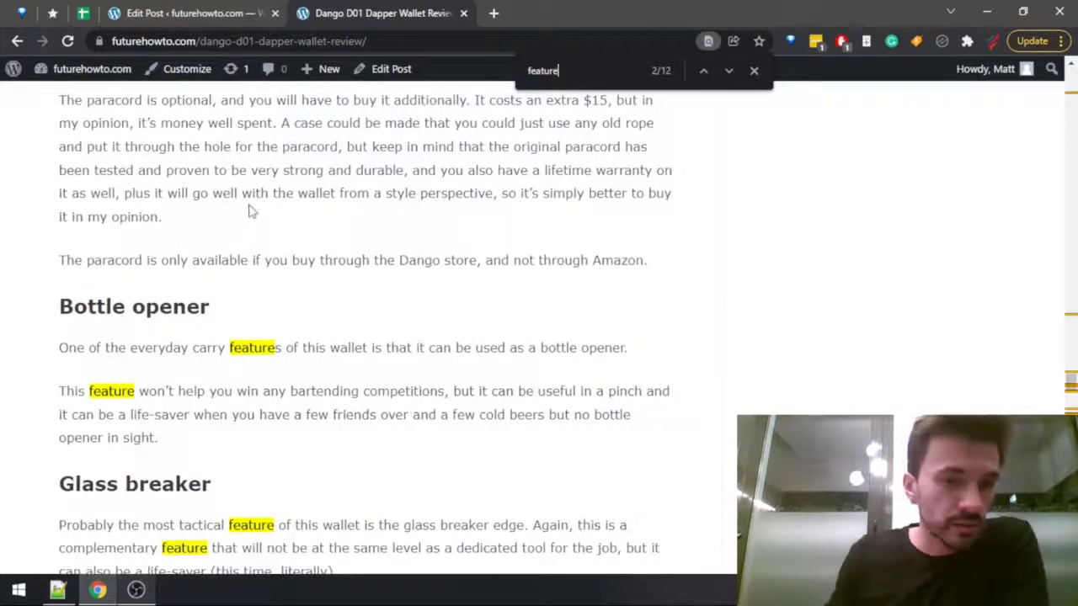
scroll(250, 209, "down", 4)
scroll(394, 215, "down", 4)
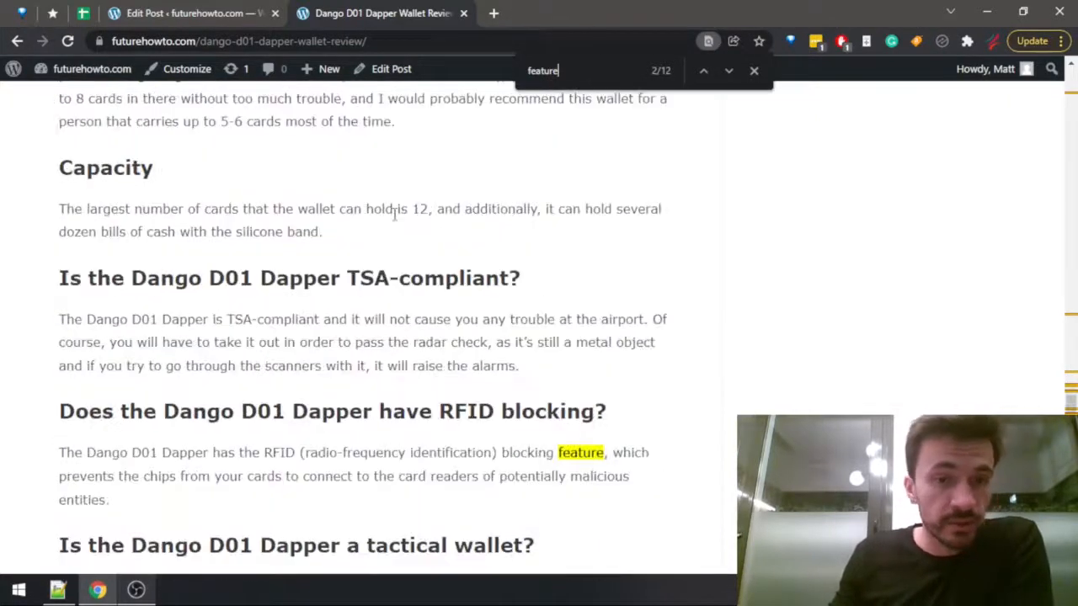
Return to the draft post and look over the outline from the Dango section to the Trayvax Axis heading.
left_click(150, 13)
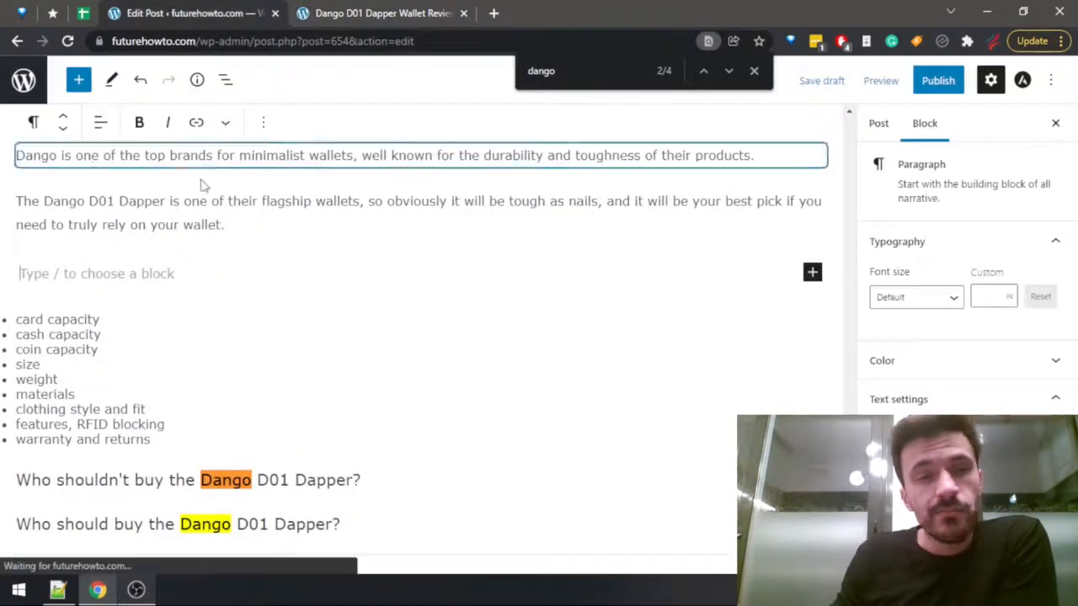
scroll(202, 180, "up", 3)
scroll(238, 252, "down", 6)
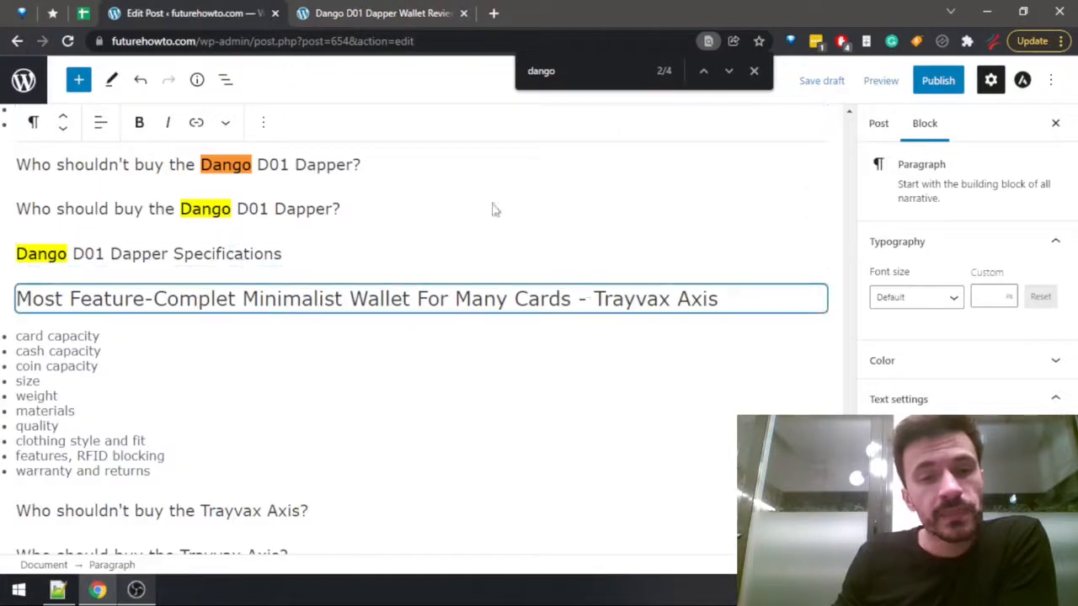
Open the futurehowto.com blog listing in a separate browser tab and go to its second page.
left_click(428, 8)
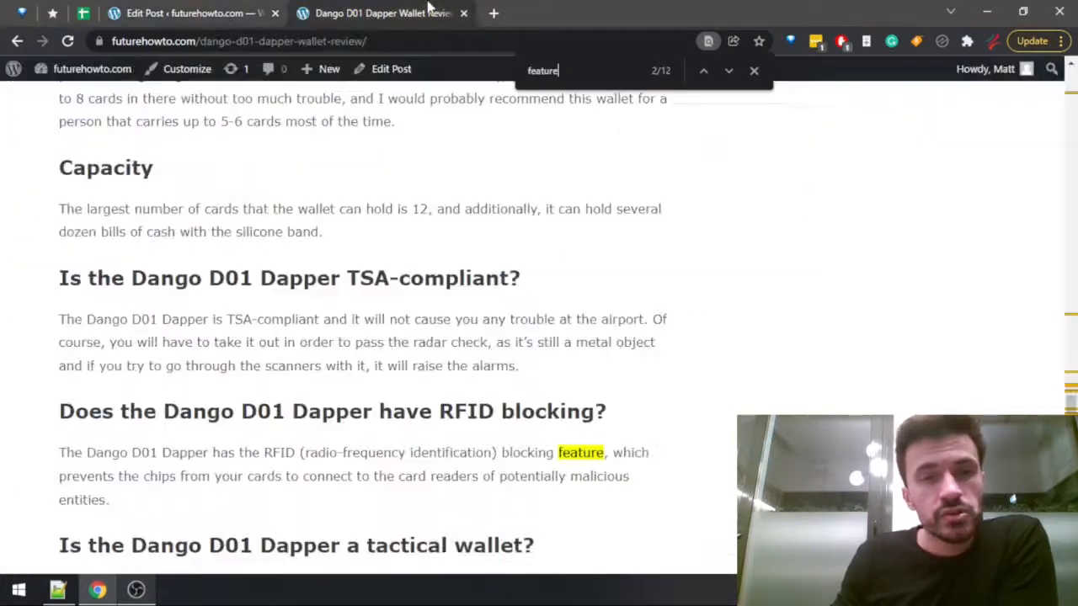
middle_click(95, 71)
left_click(543, 11)
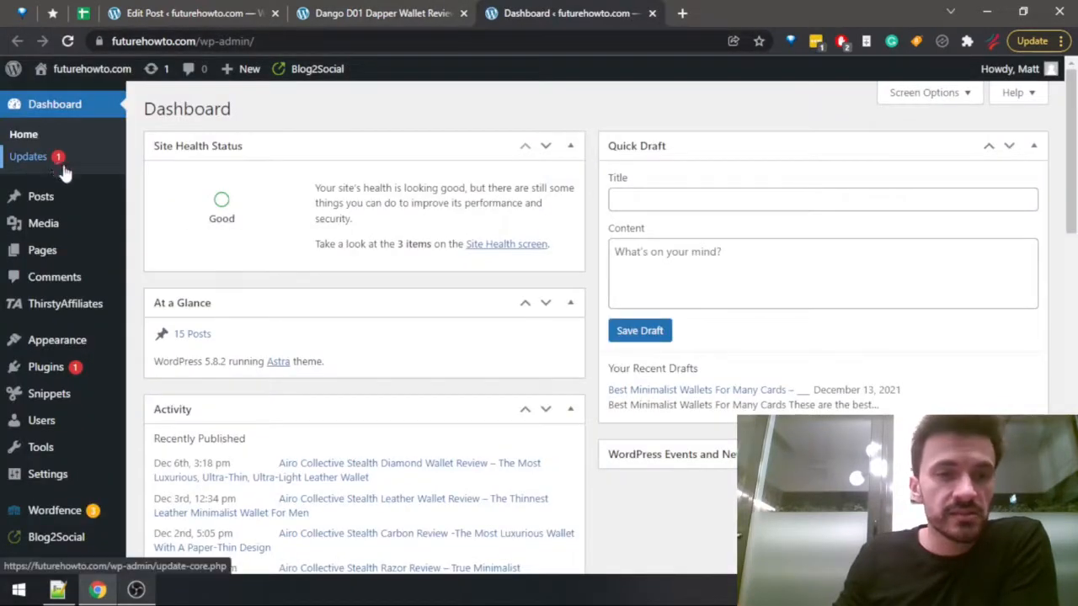
mouse_move(58, 205)
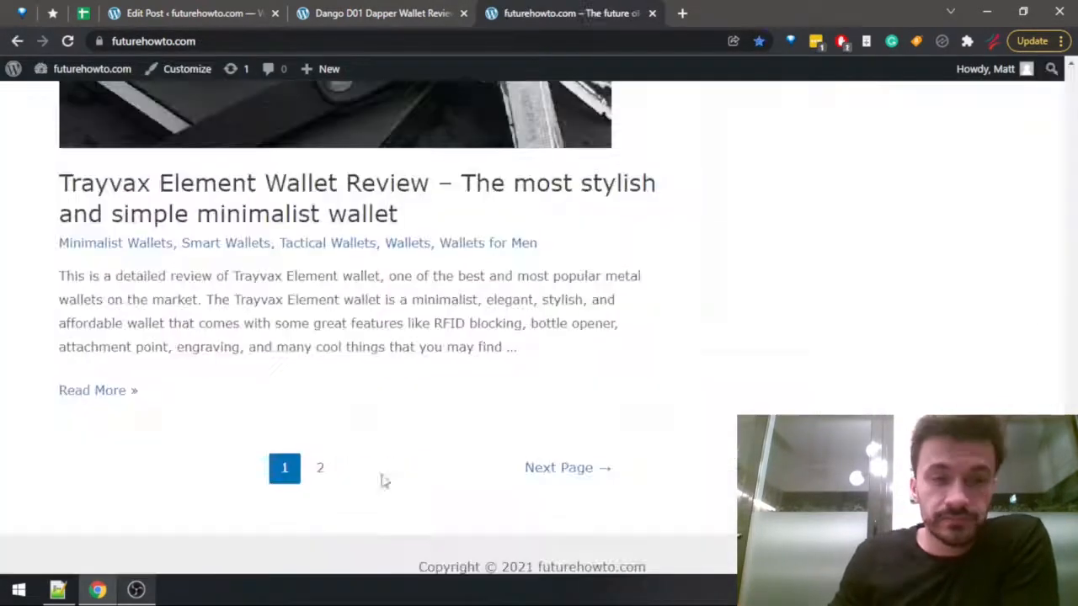
left_click(320, 472)
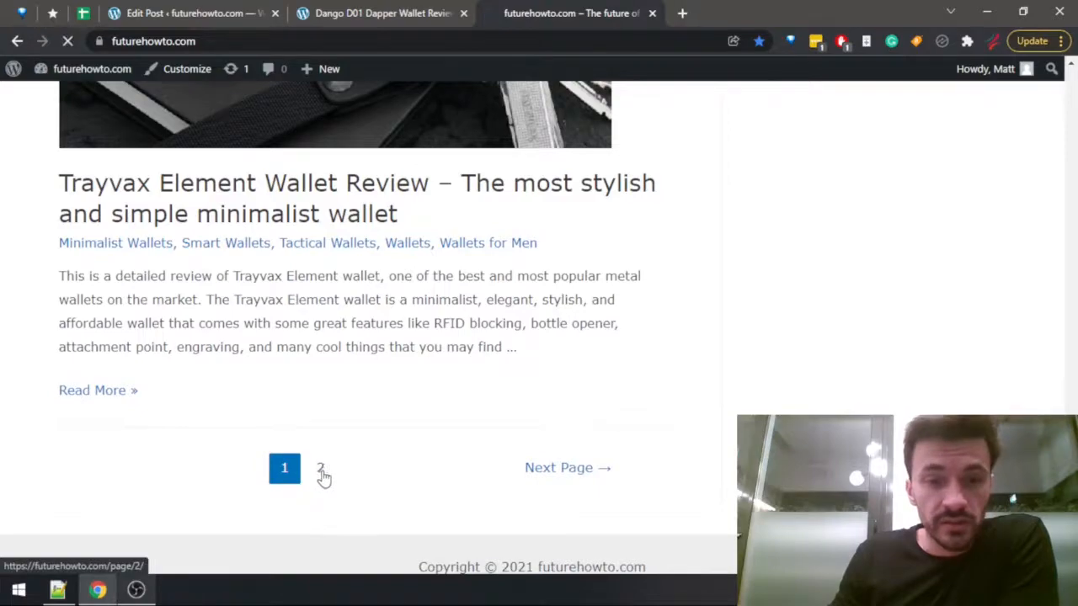
Look through the wallet reviews on the listing's second page and recheck the next wallet's heading in the draft.
scroll(493, 346, "down", 15)
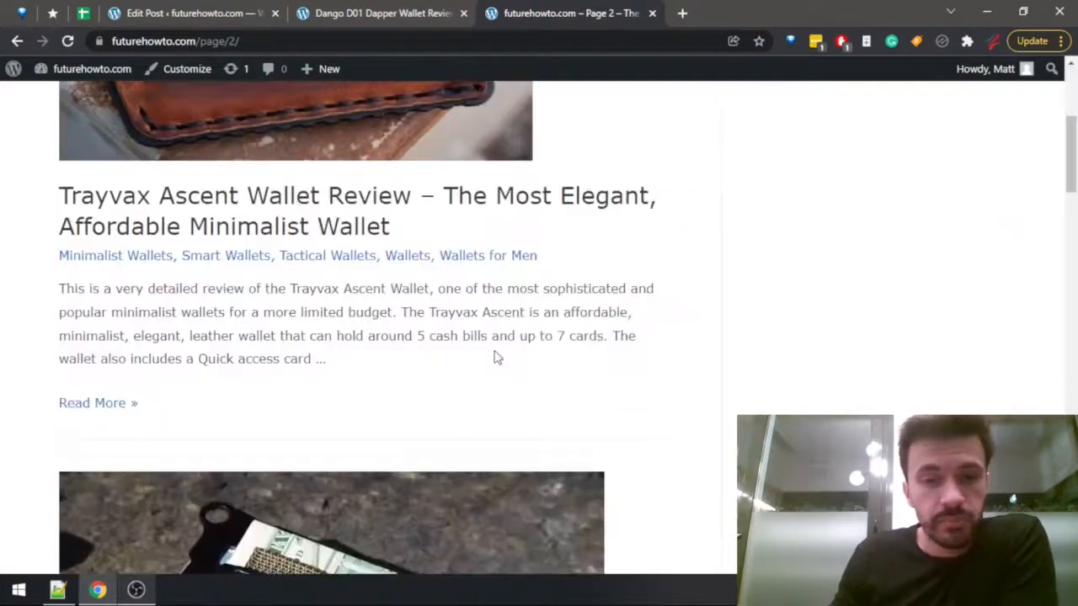
scroll(374, 274, "up", 4)
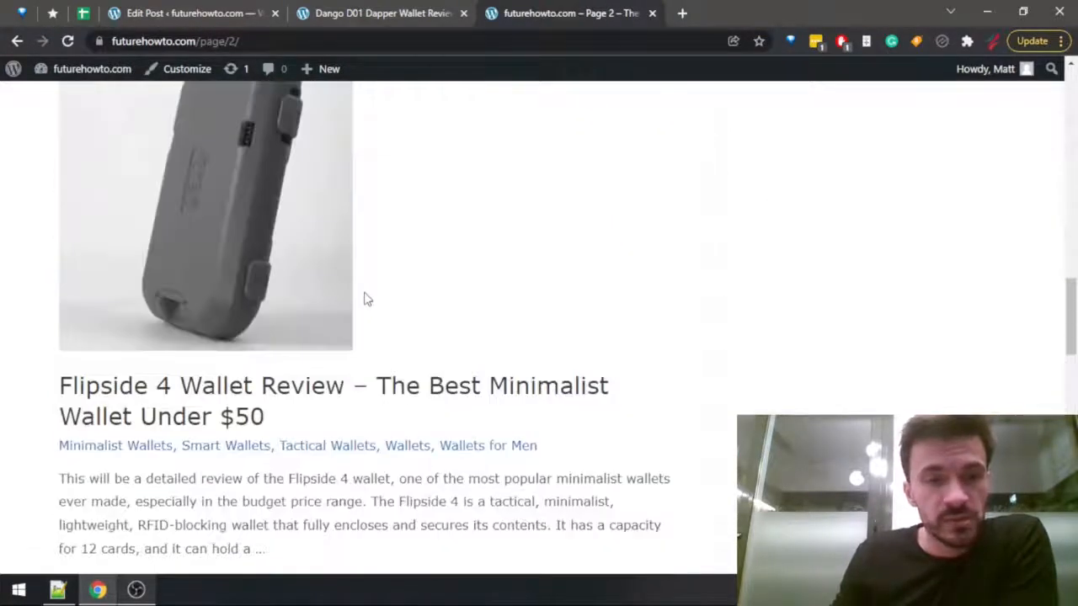
scroll(433, 245, "down", 16)
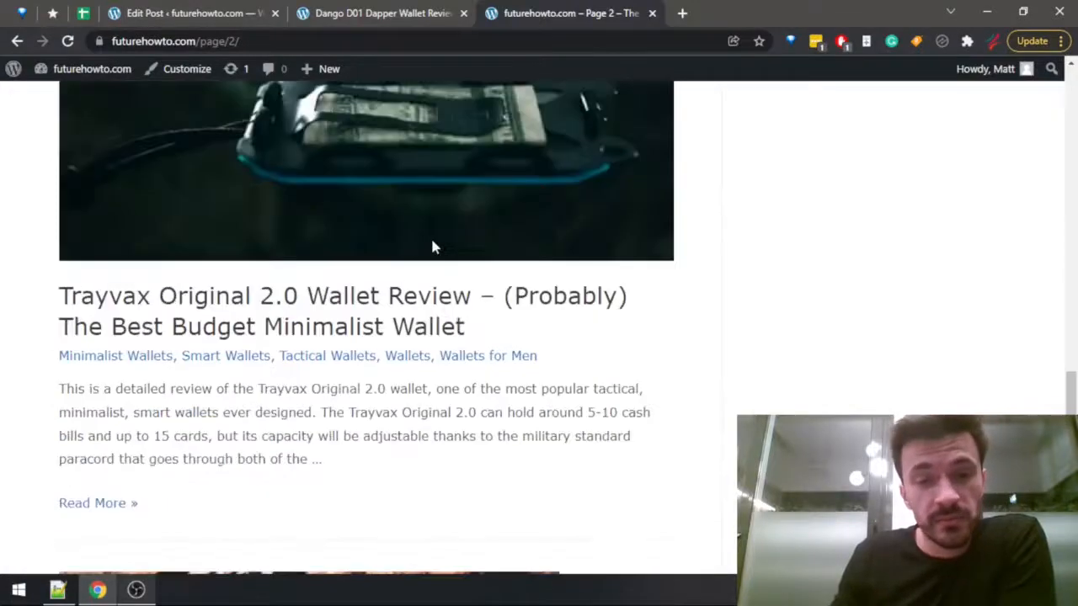
scroll(415, 261, "up", 7)
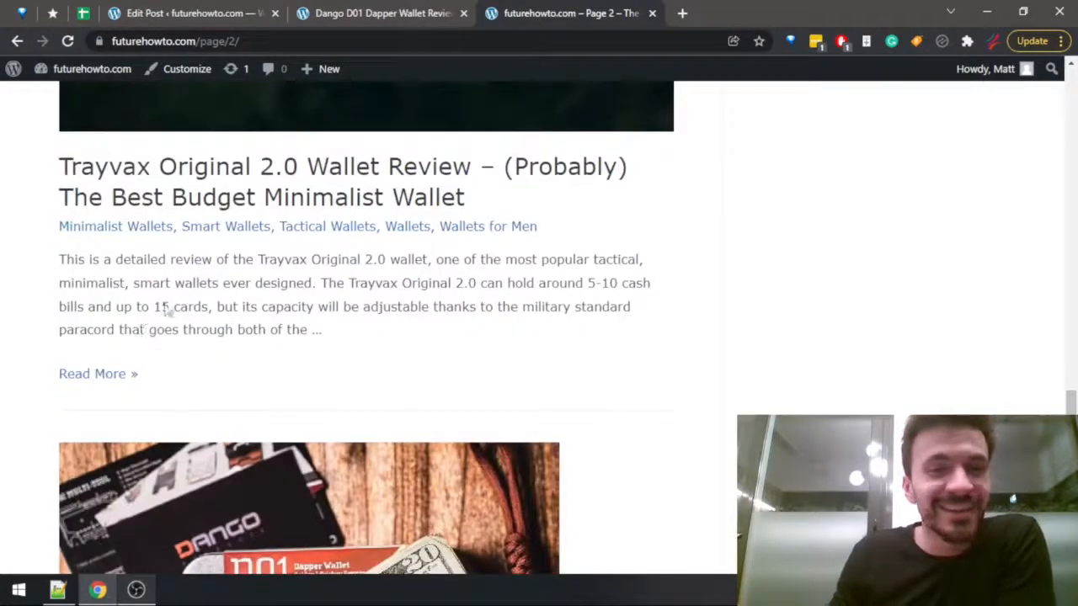
scroll(163, 305, "up", 4)
left_click(359, 10)
left_click(196, 13)
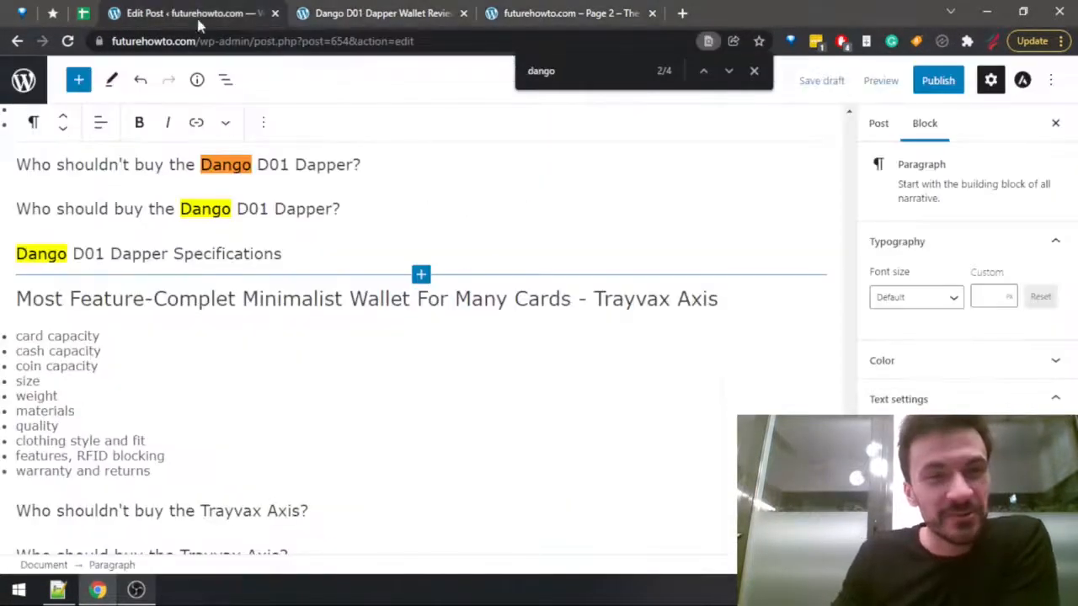
Look through the second page of the blog listing again for the Trayvax Axis review.
left_click(631, 12)
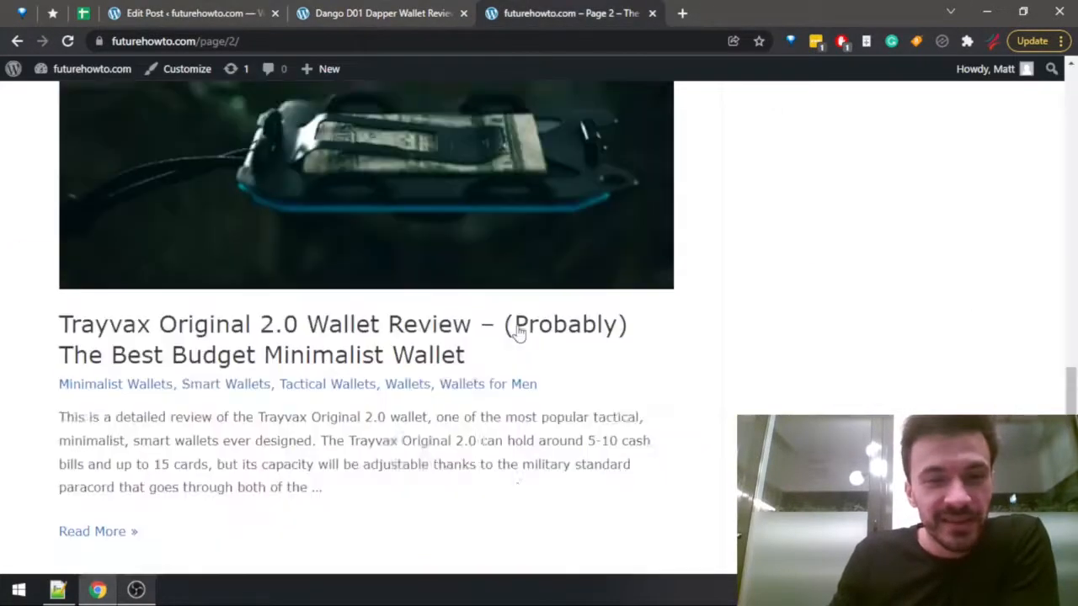
scroll(518, 334, "down", 9)
scroll(523, 337, "up", 20)
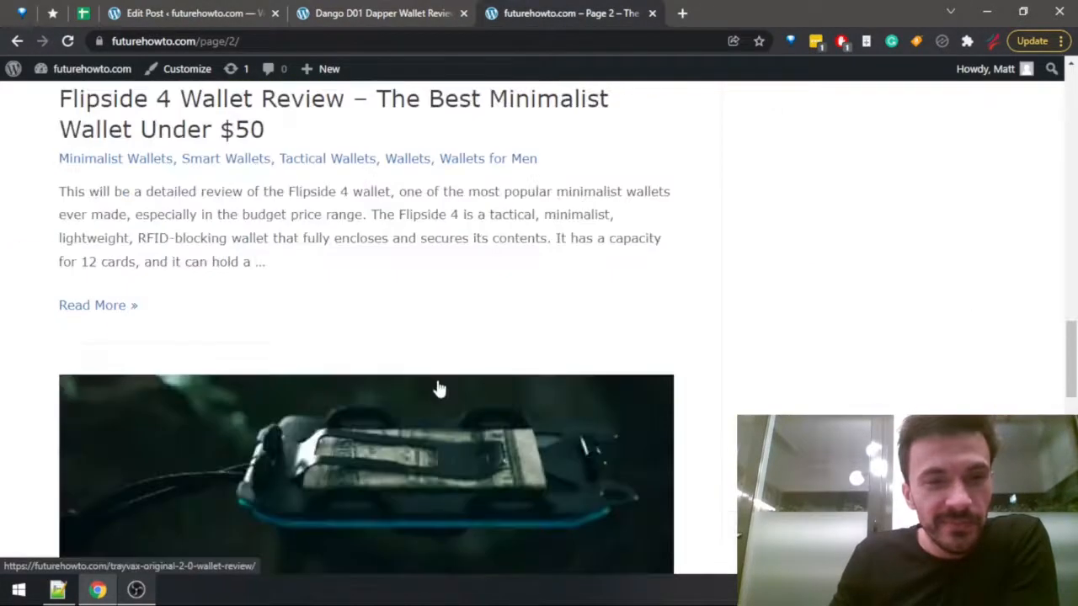
scroll(435, 387, "down", 8)
scroll(438, 387, "up", 2)
scroll(436, 390, "up", 6)
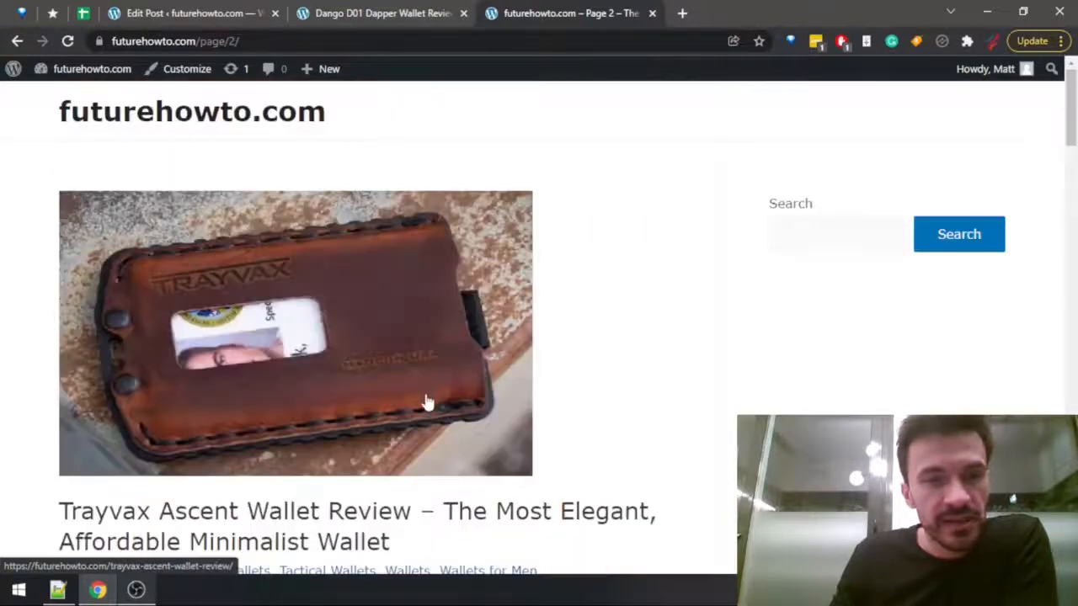
Search the first page of the blog listing for "trayvax" and close the listing's browser tab.
scroll(451, 438, "down", 14)
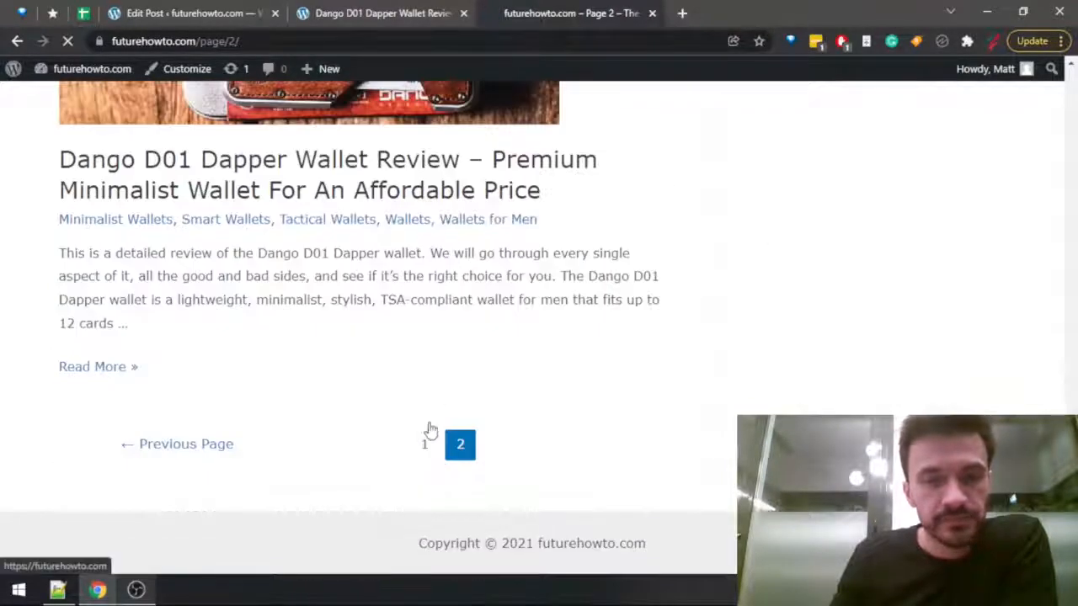
left_click(425, 441)
key("ctrl+f")
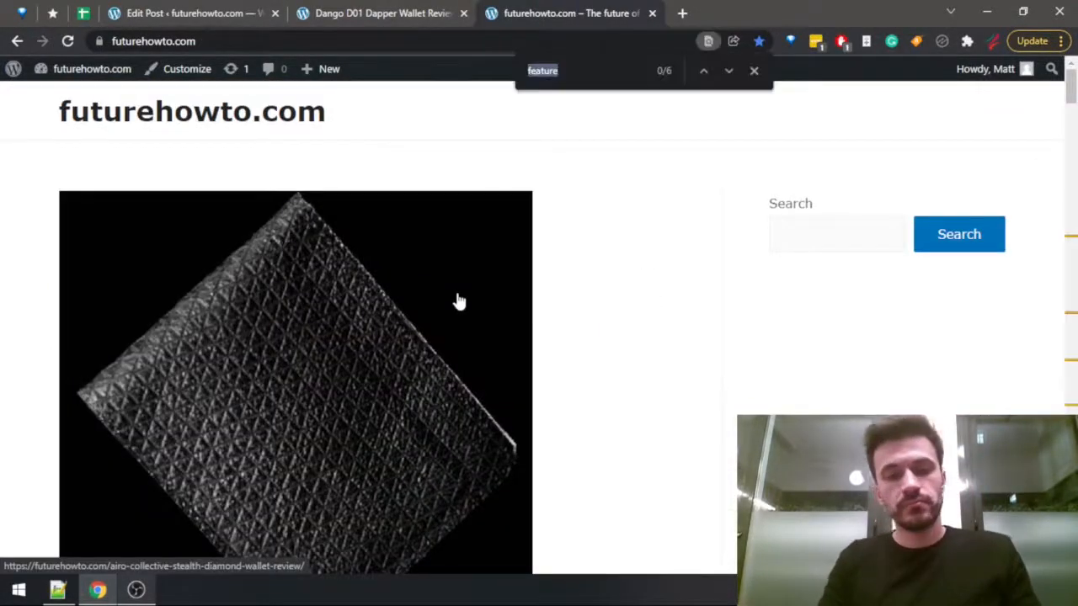
type("trayvax")
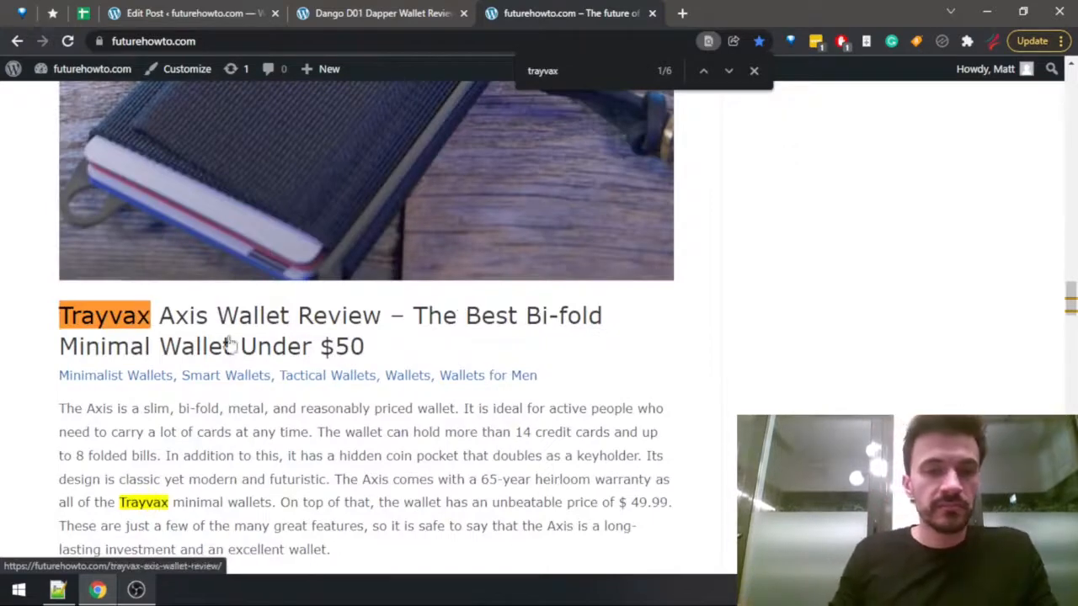
middle_click(561, 15)
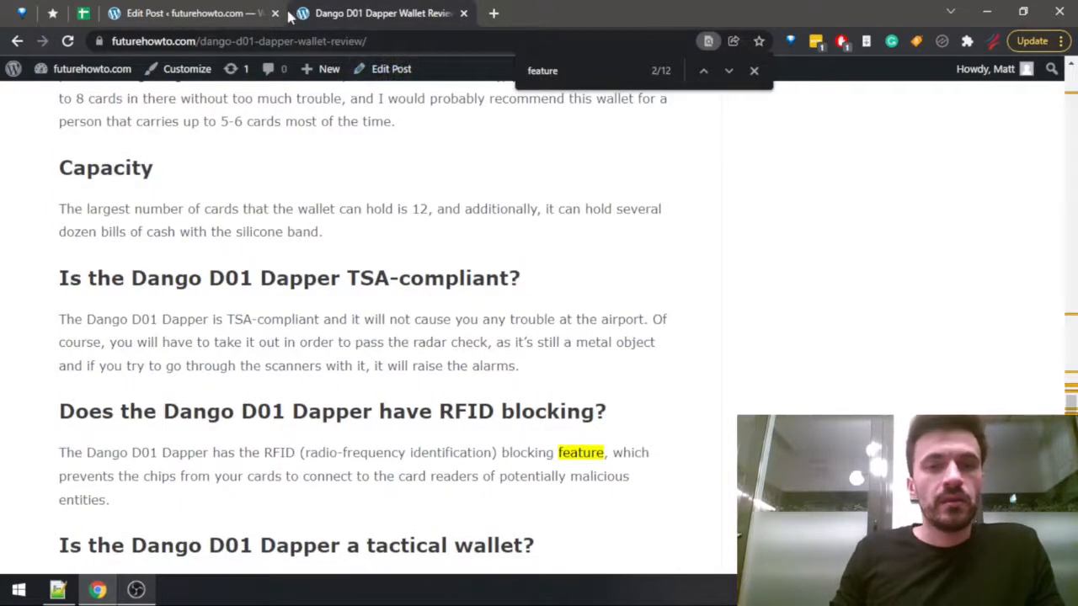
Delete the whole Trayvax Axis section from the draft, from its "Most Feature-Complet" heading through the "Trayvax Axis Specifications" heading.
left_click(179, 15)
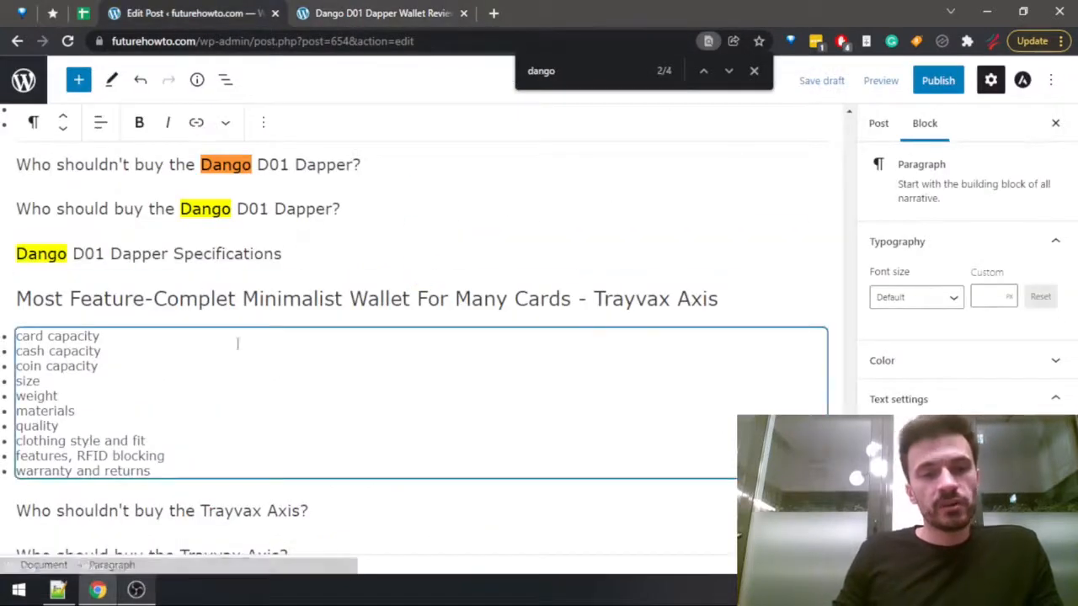
scroll(236, 345, "down", 3)
left_click(294, 352)
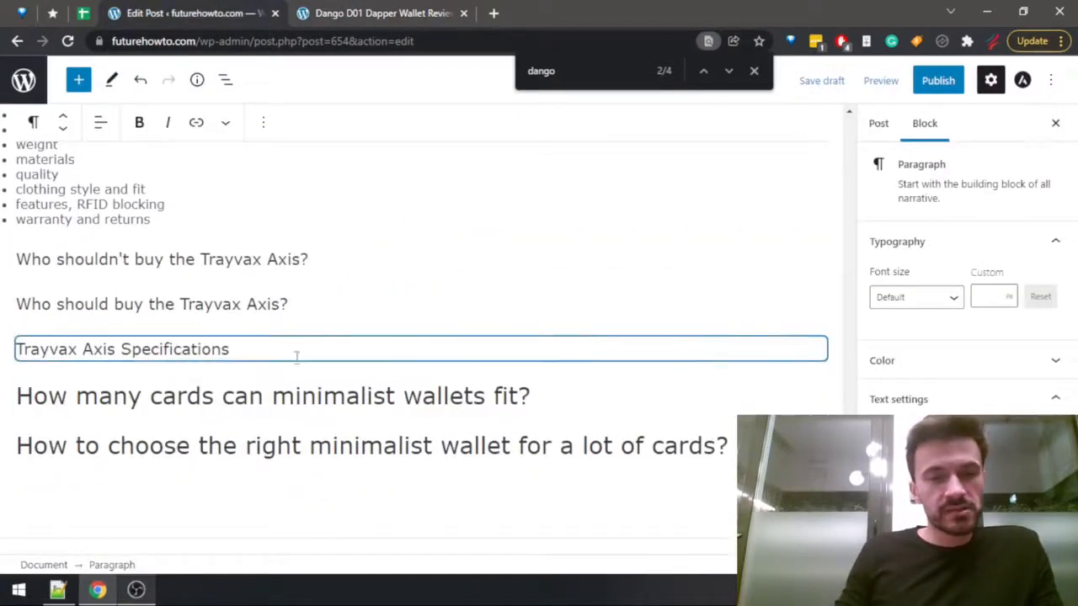
scroll(268, 348, "up", 2)
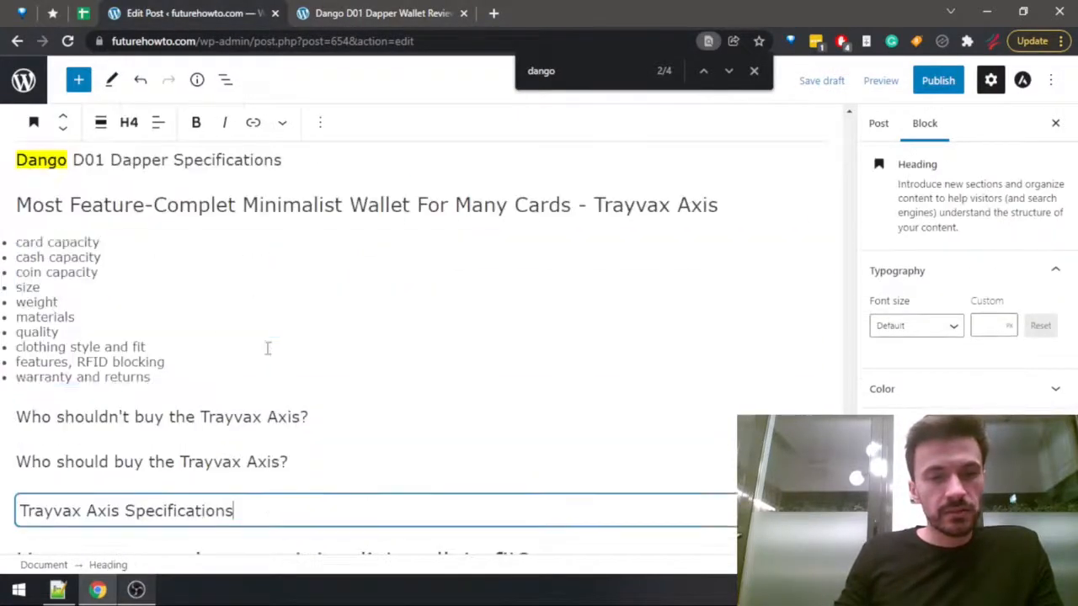
left_click(27, 202, "shift")
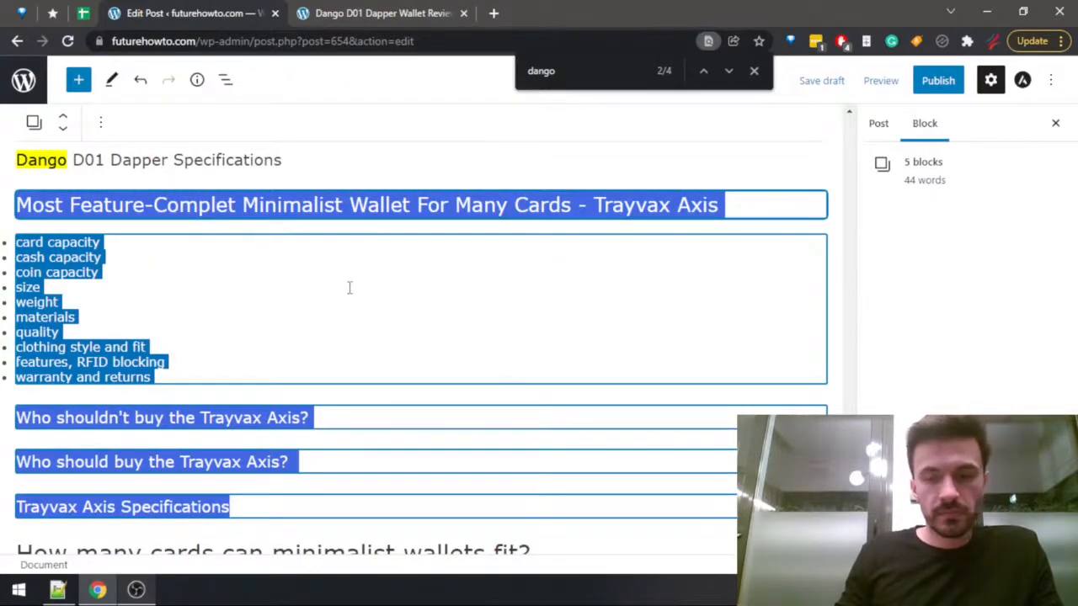
key("BackSpace")
Insert "and Feature-Complete" after "Most Durable" in the Dango D01 Dapper section heading.
scroll(282, 337, "up", 5)
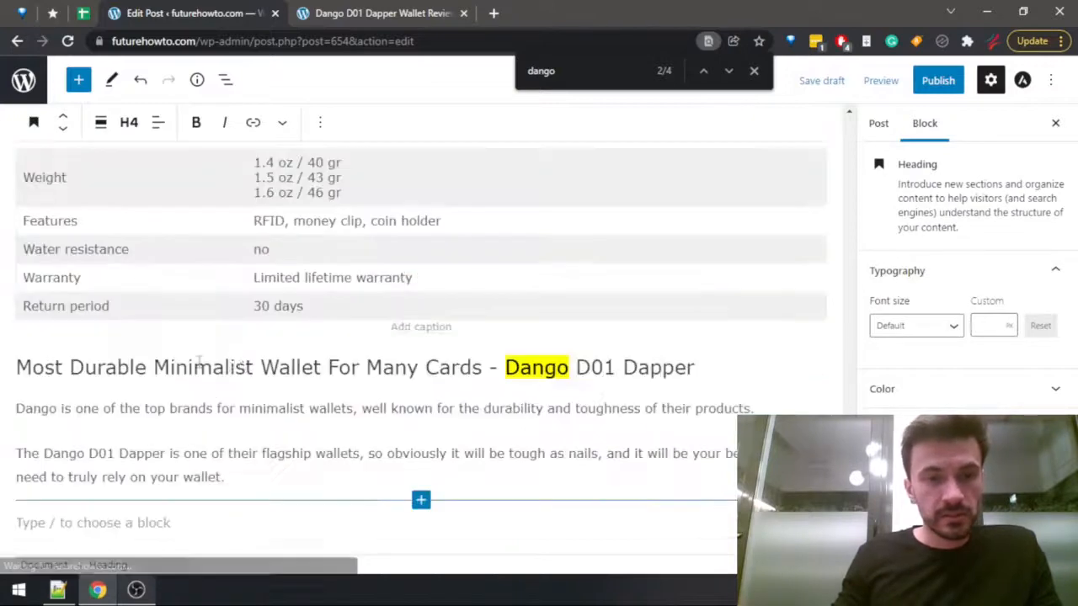
left_click(149, 364)
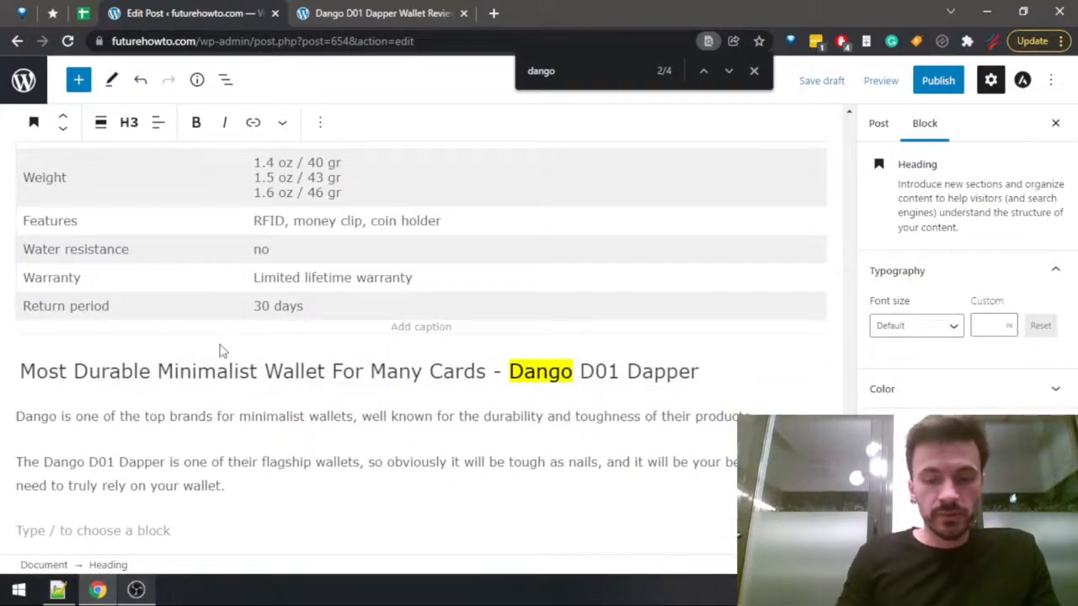
type("and Feat")
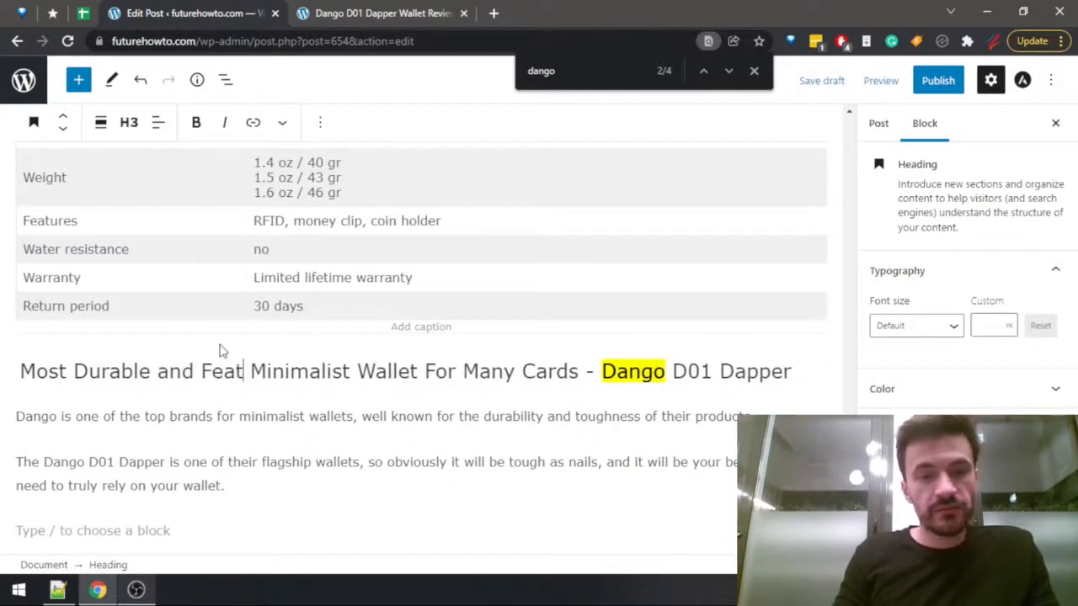
type("ure-Complete")
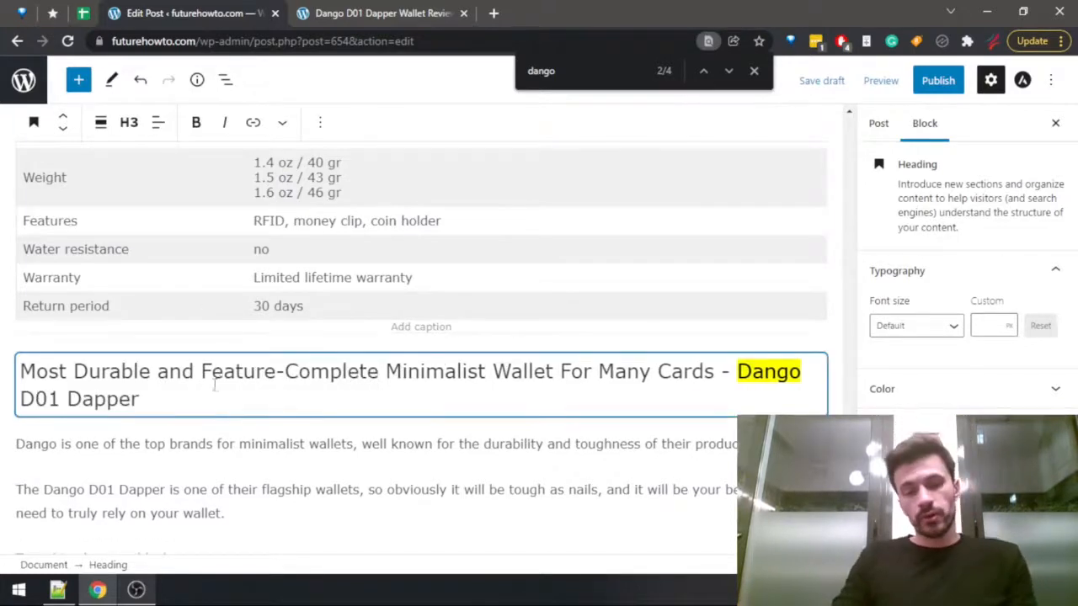
Start a new paragraph after the Dango flagship wallet paragraph with "The wallet can hold up to 12 cards,".
scroll(226, 410, "down", 2)
left_click(234, 351)
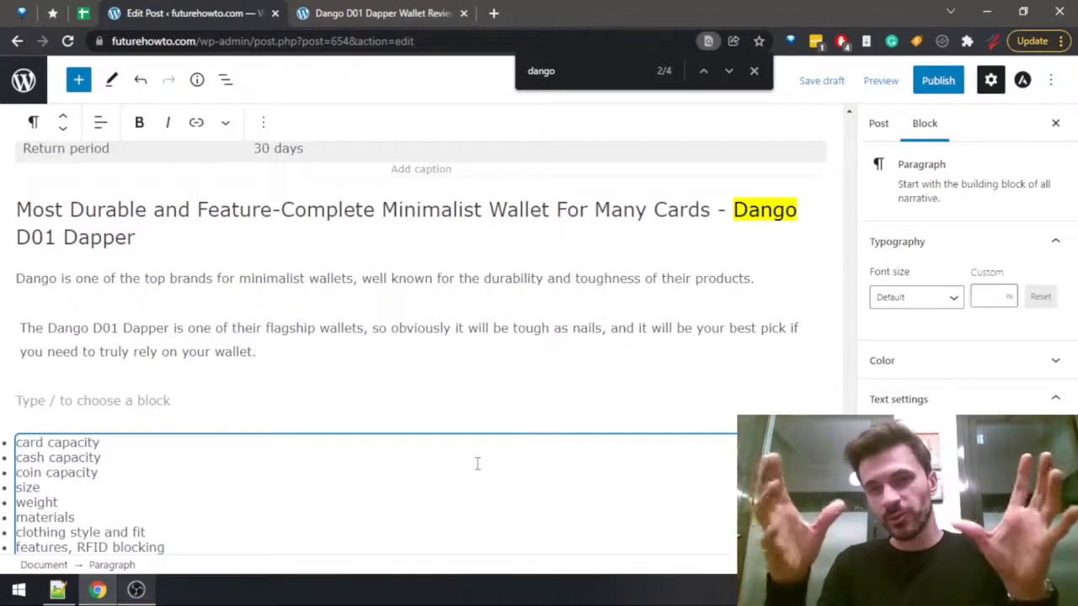
left_click(753, 71)
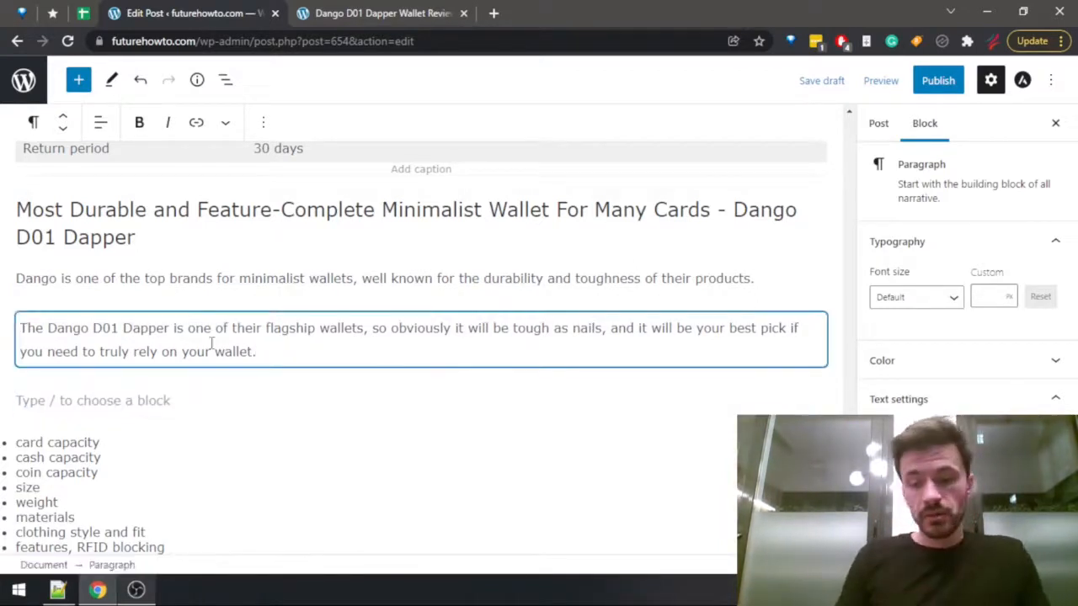
key("Return")
type("The")
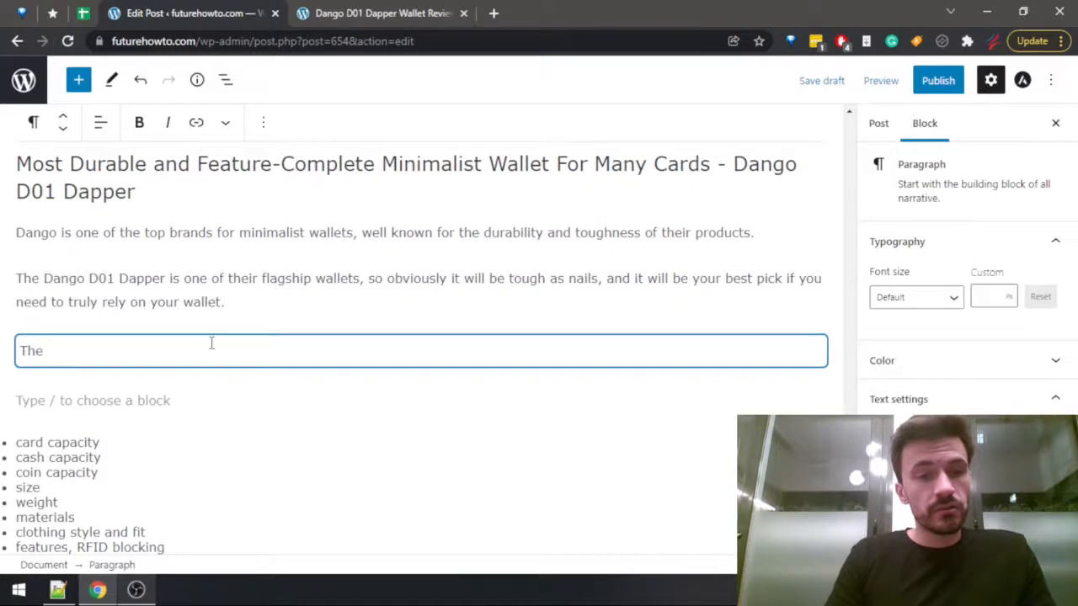
type("wallet can hold ")
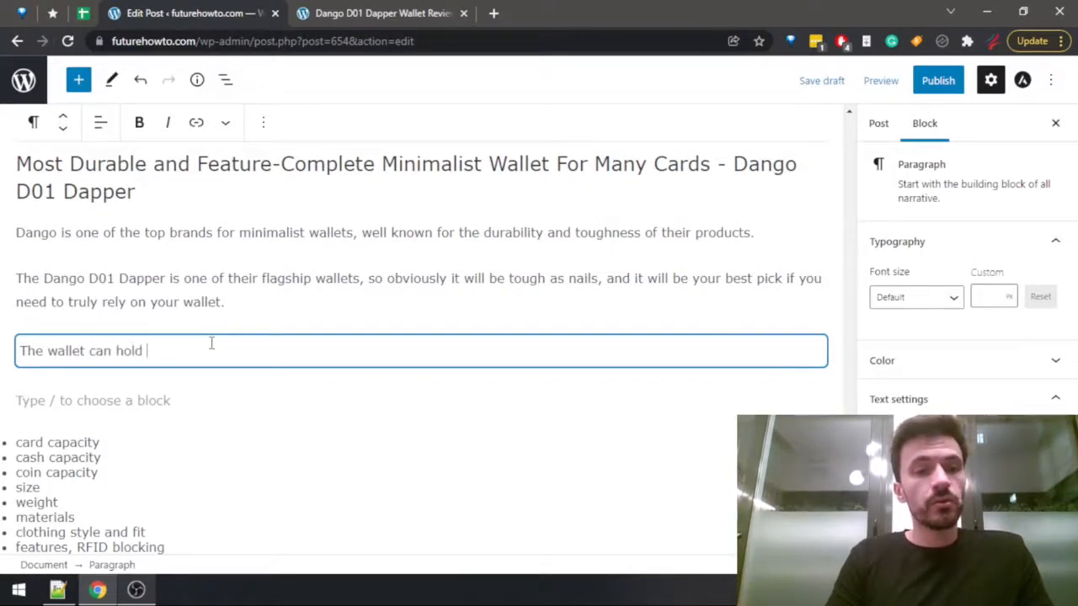
type("up to 12 cards,")
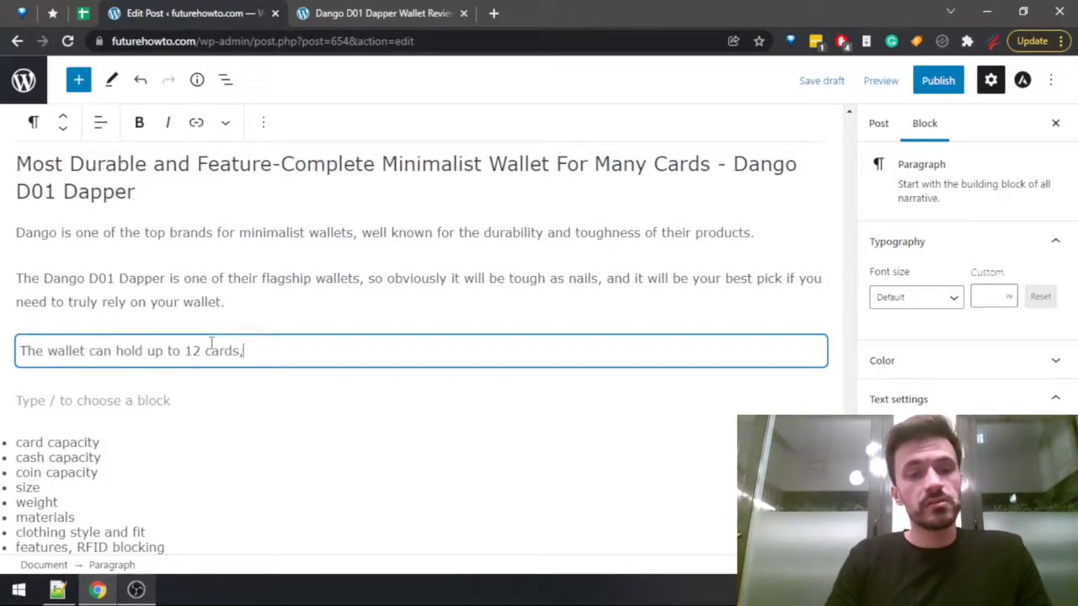
type(" which w")
Continue the card capacity sentence with "which should be enough for the majority of people".
key("BackSpace")
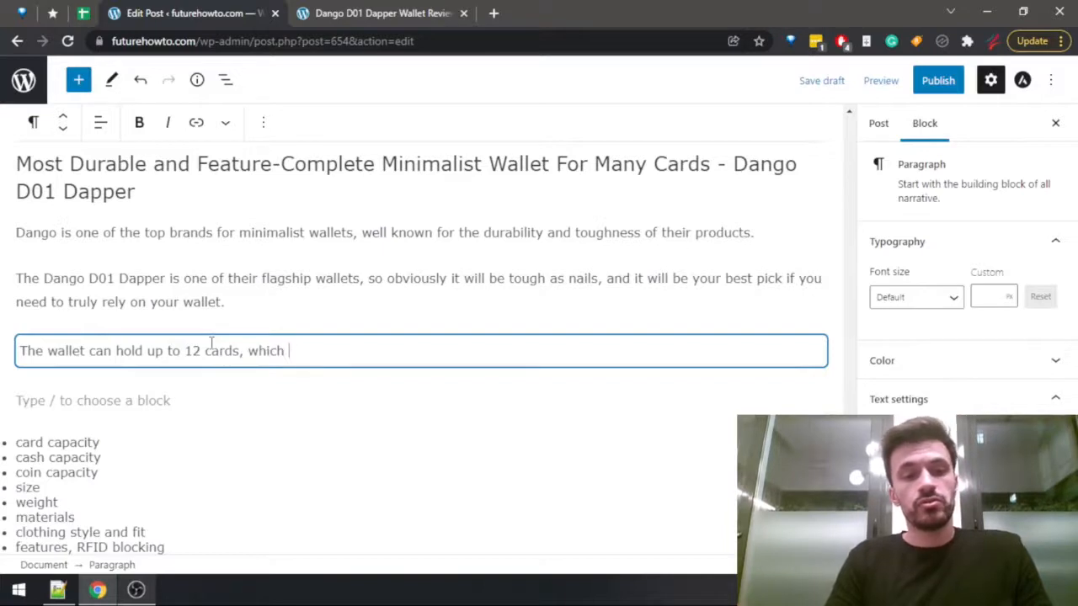
type("should be enough for")
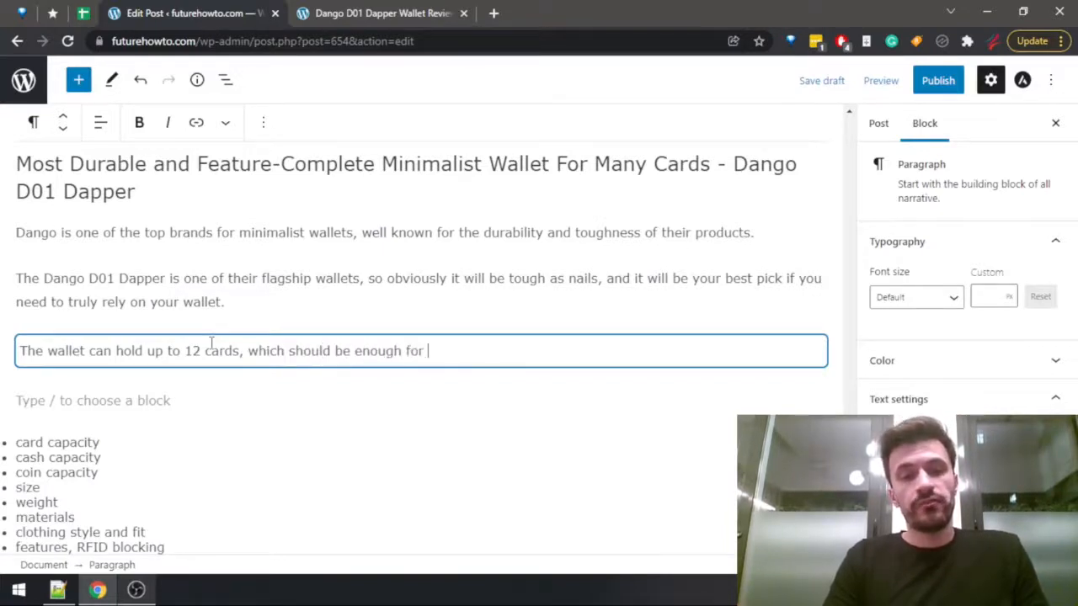
type(" most of")
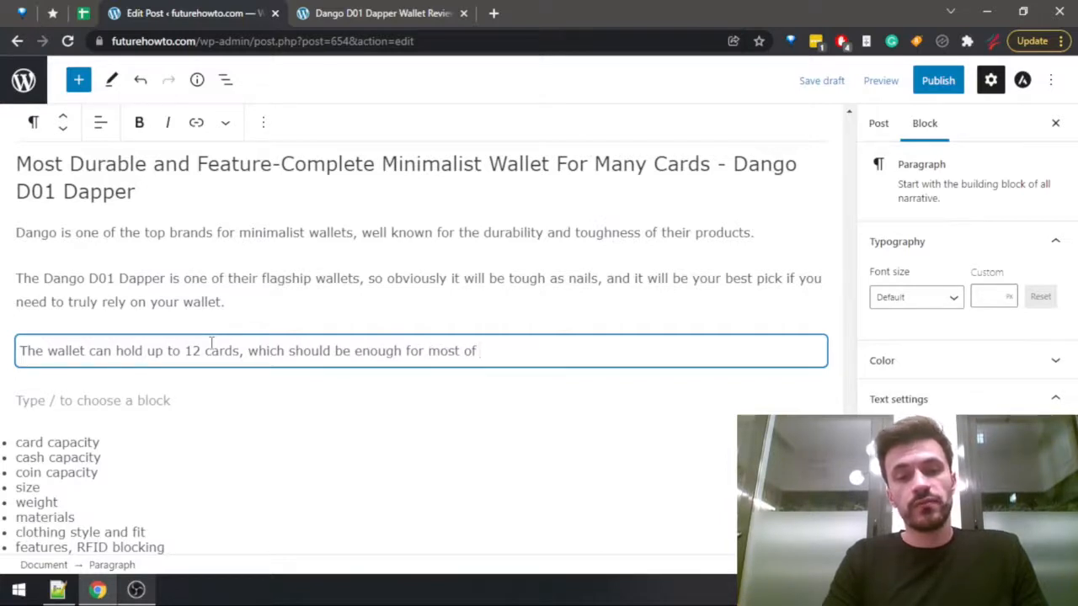
key("BackSpace")
key("BackSpace")
key("BackSpace")
key("BackSpace")
key("BackSpace")
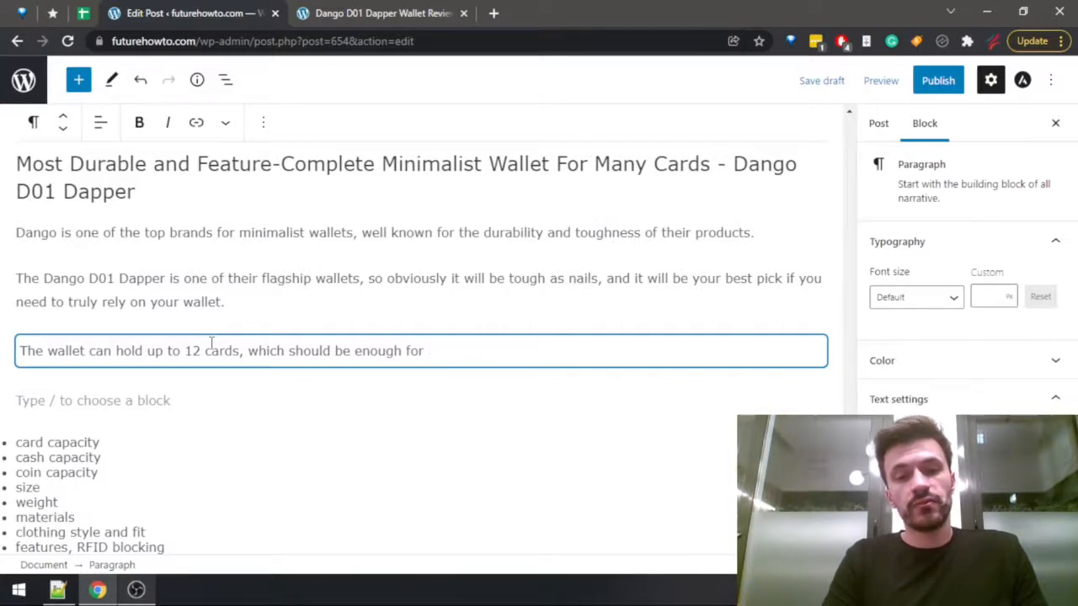
type("pretty much")
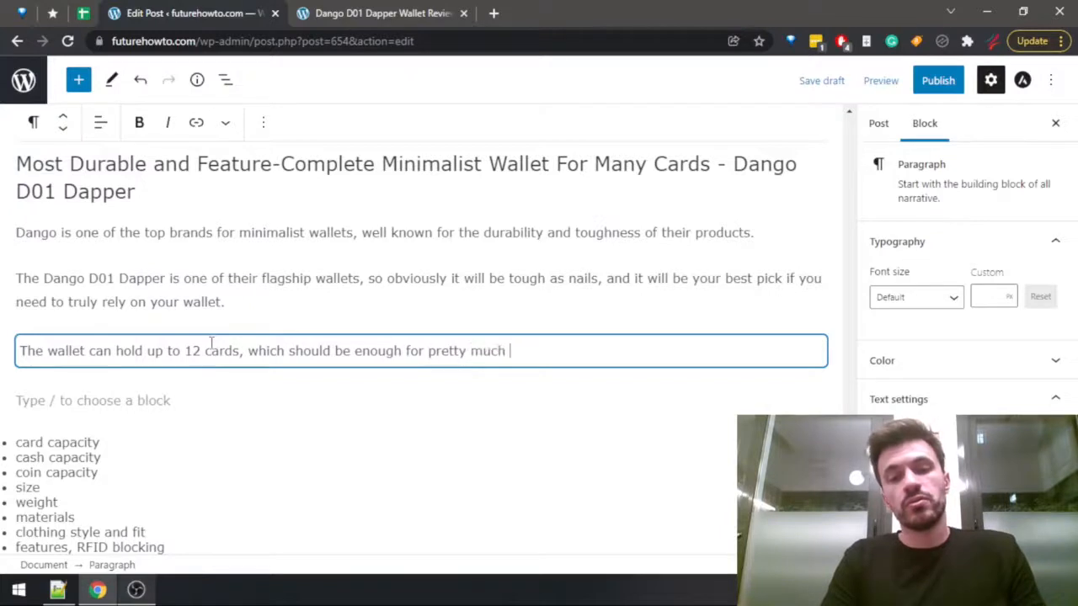
key("BackSpace")
key("BackSpace")
key("BackSpace")
key("BackSpace")
key("BackSpace")
key("BackSpace")
key("BackSpace")
key("BackSpace")
key("BackSpace")
key("BackSpace")
key("BackSpace")
key("BackSpace")
key("BackSpace")
key("BackSpace")
key("BackSpace")
key("BackSpace")
key("BackSpace")
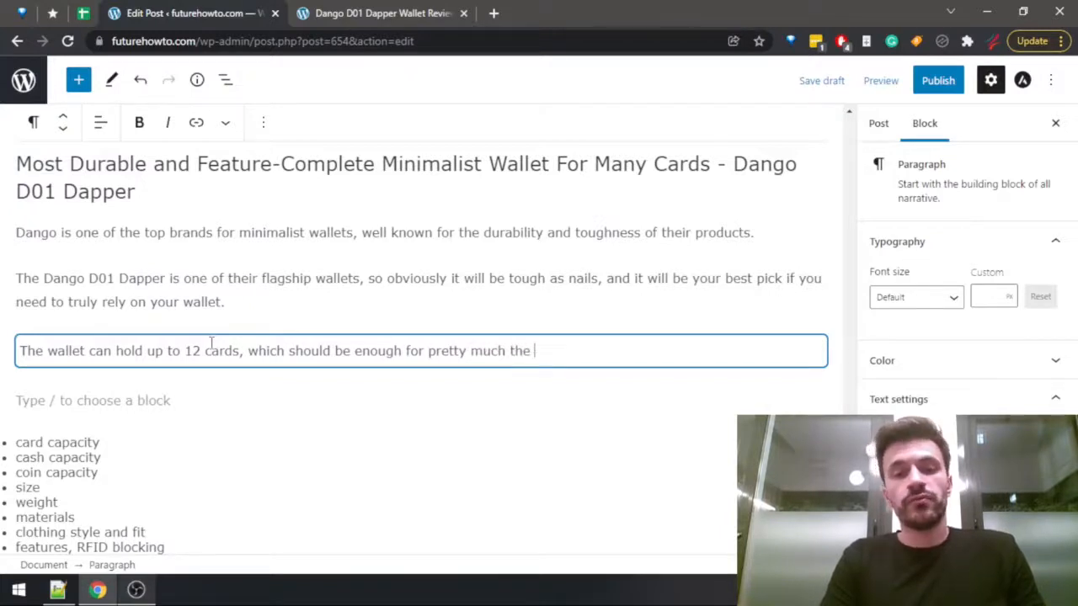
type("the majority of people,")
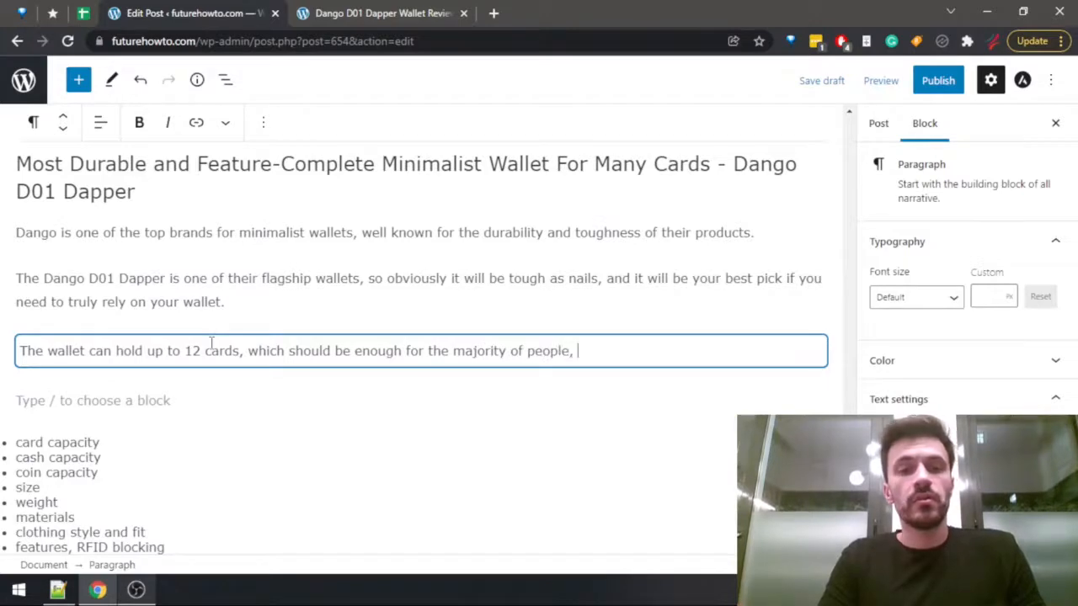
Search the Dango D01 Dapper review for "cash" and step through the matches to the Capacity section.
key("ctrl+Tab")
key("ctrl+f")
type("cash")
key("Return")
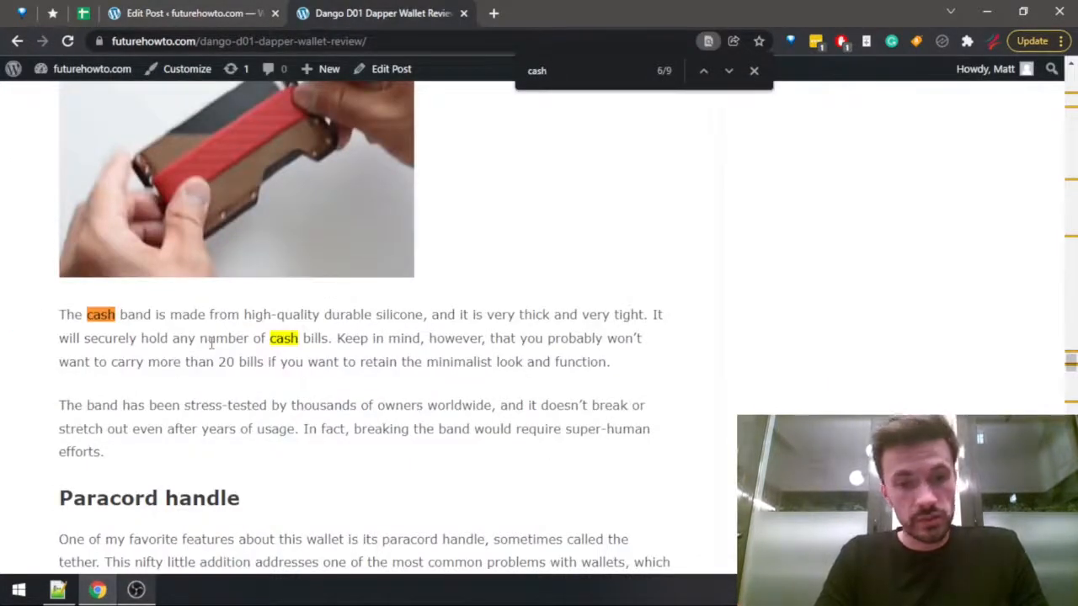
key("Return")
key("Return")
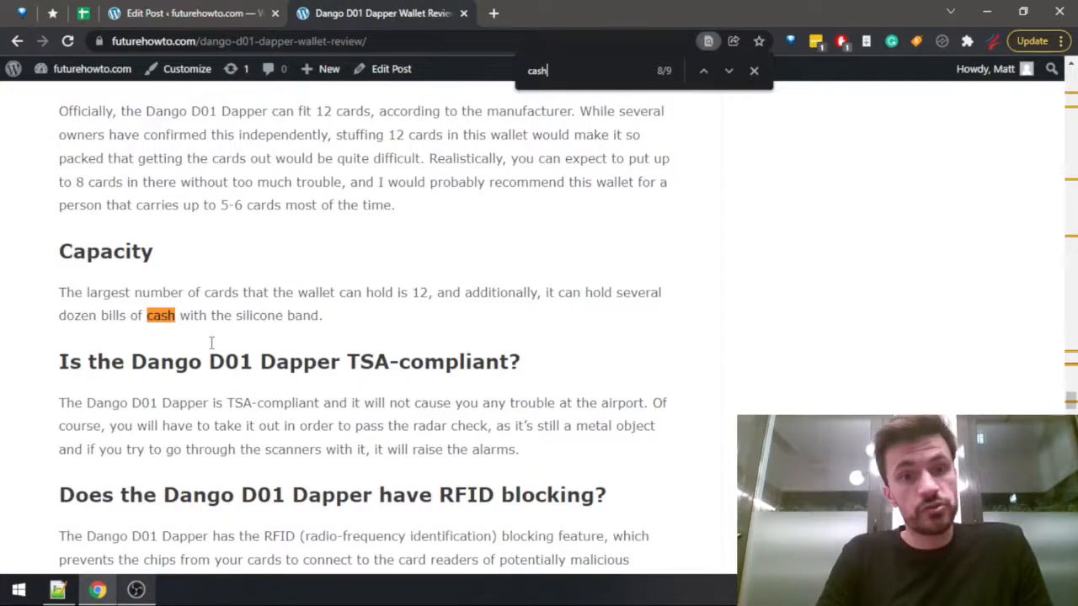
Back in the draft, end the card capacity sentence with a period and begin the next with "Also, the wallet".
key("ctrl+shift+Tab")
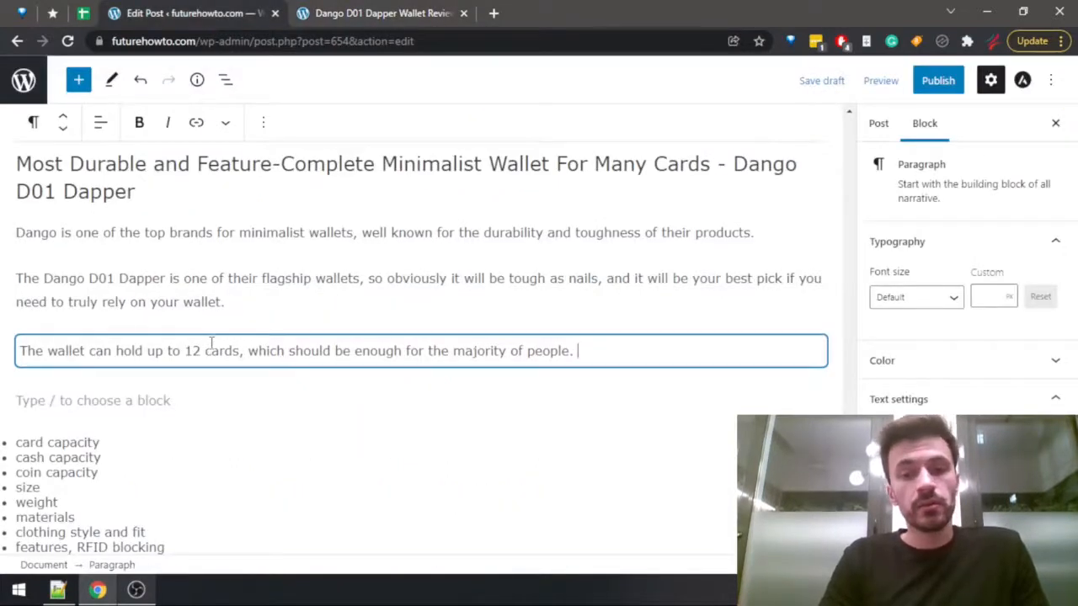
type("Also, ")
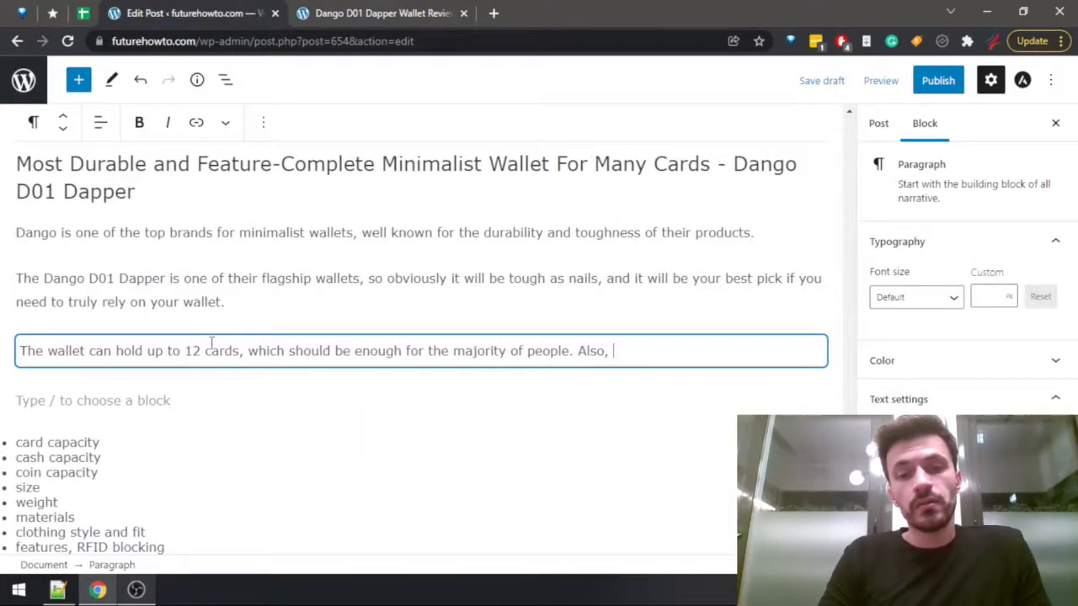
type("the wallet")
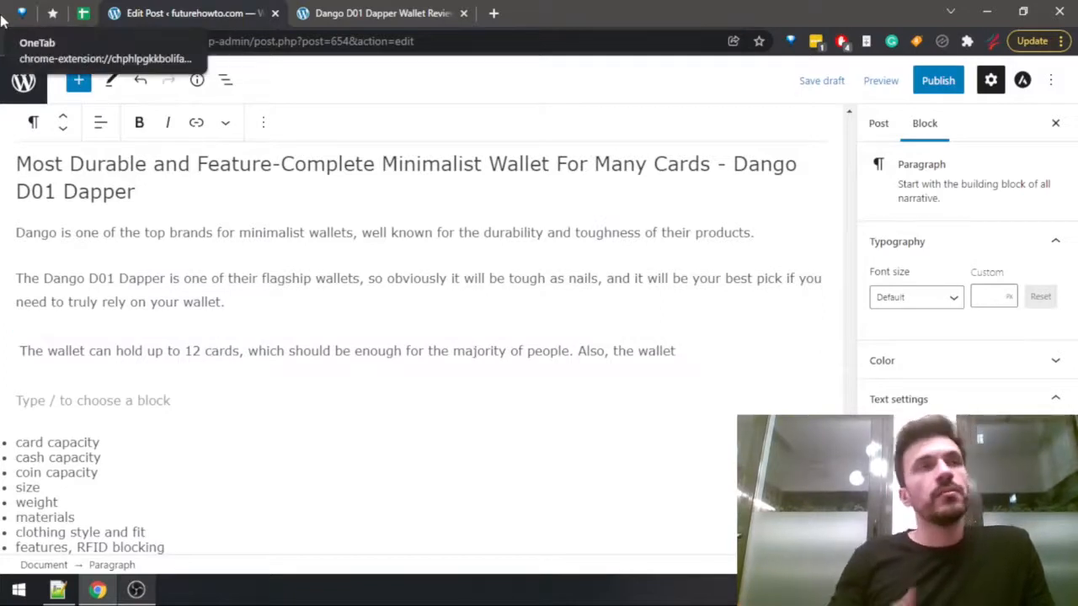
Replace "and" with a comma in the Dango heading so it begins "Most Durable, Feature-Complete Minimalist Wallet".
left_click(271, 194)
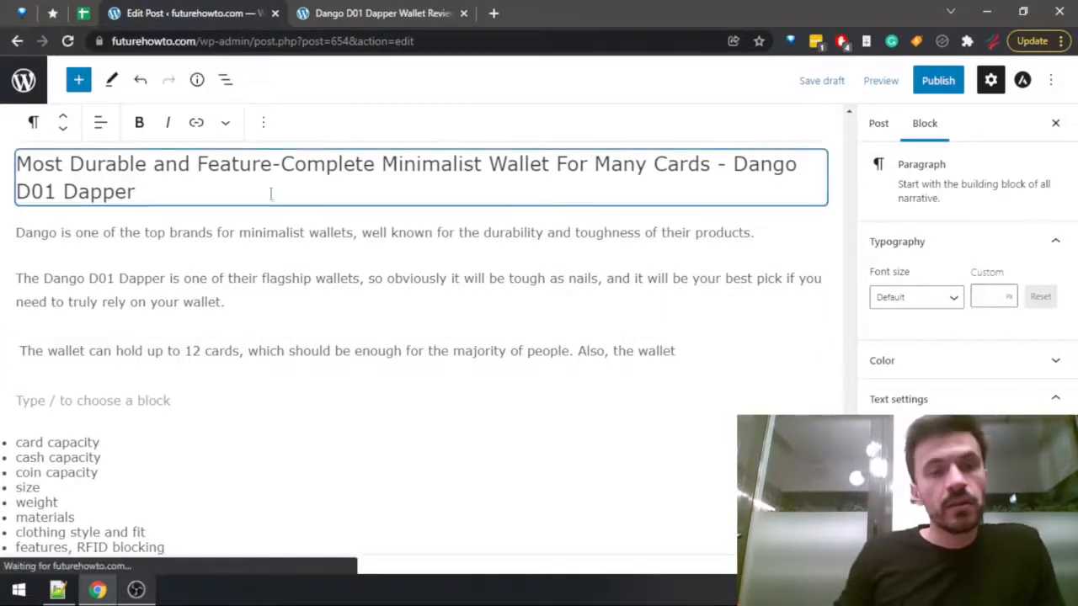
double_click(176, 166)
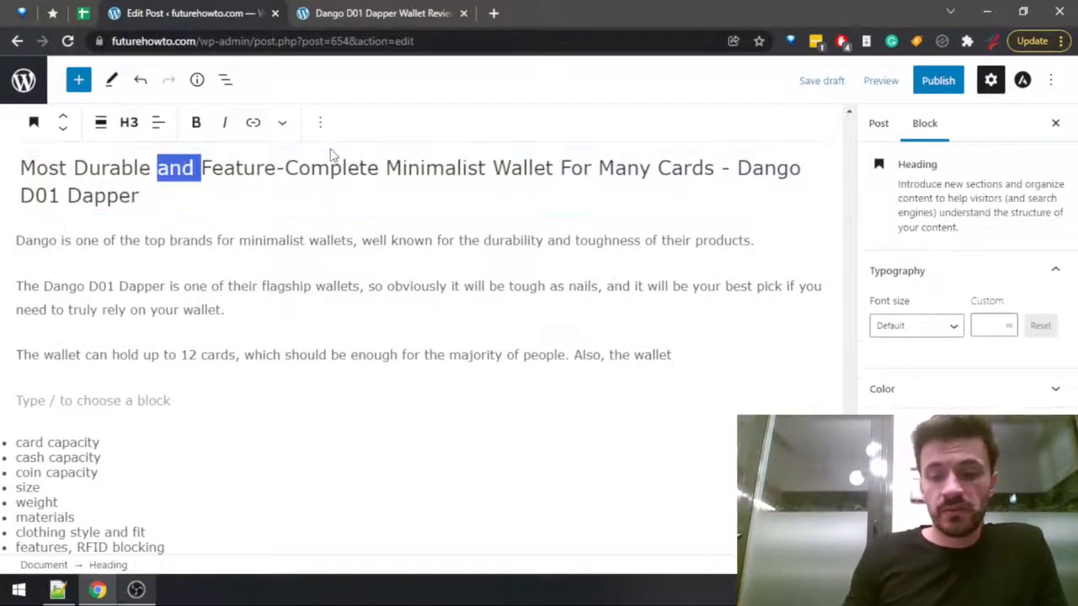
key("BackSpace")
key("BackSpace")
type(",")
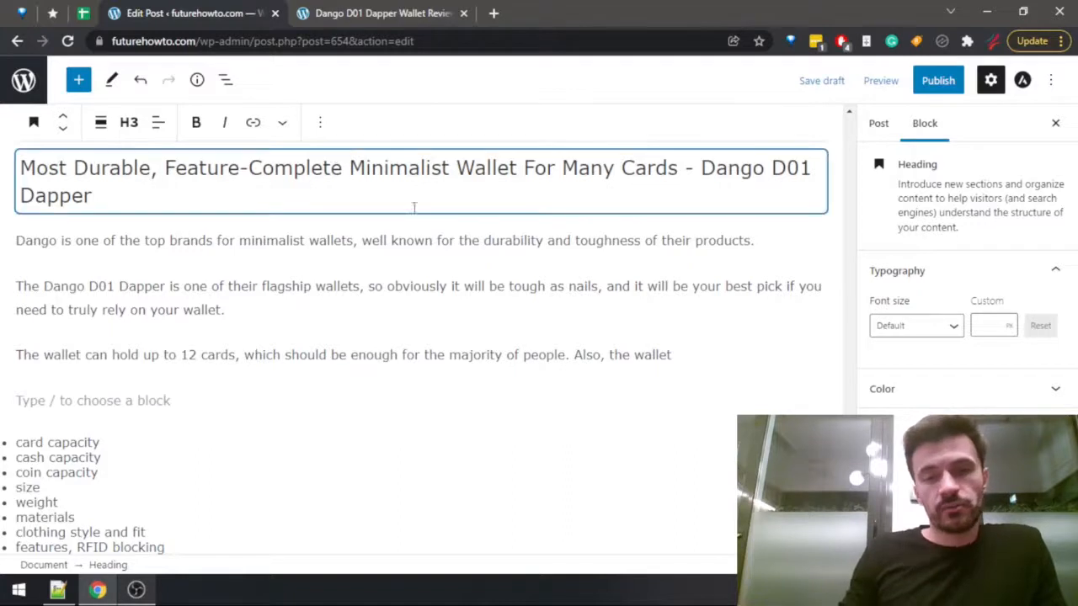
Move the unfinished "Also, the wallet" sentence into its own paragraph below the card capacity sentence.
left_click(469, 289)
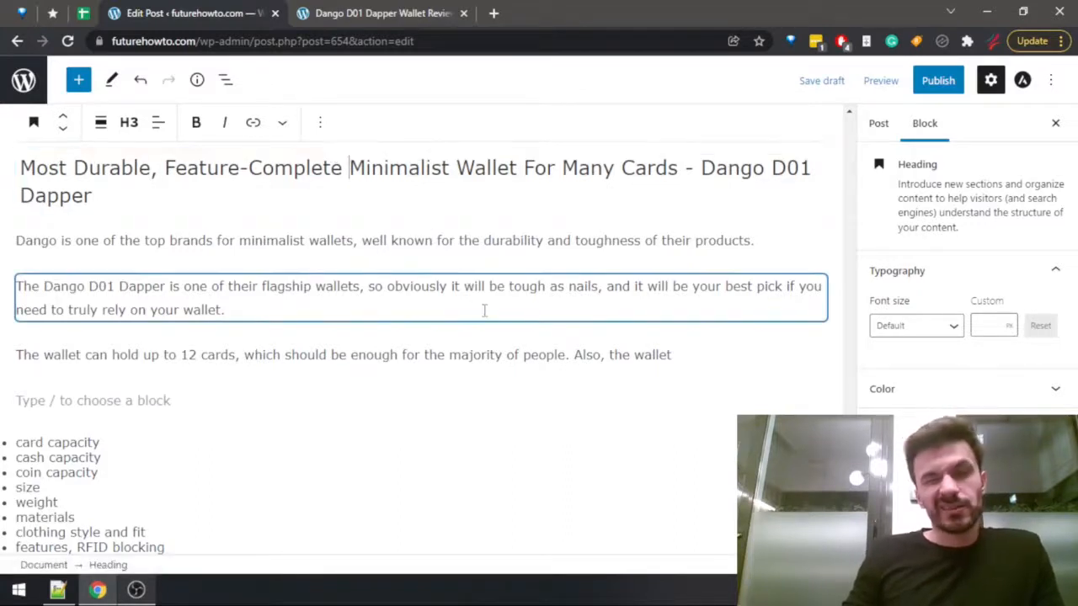
left_click(760, 356)
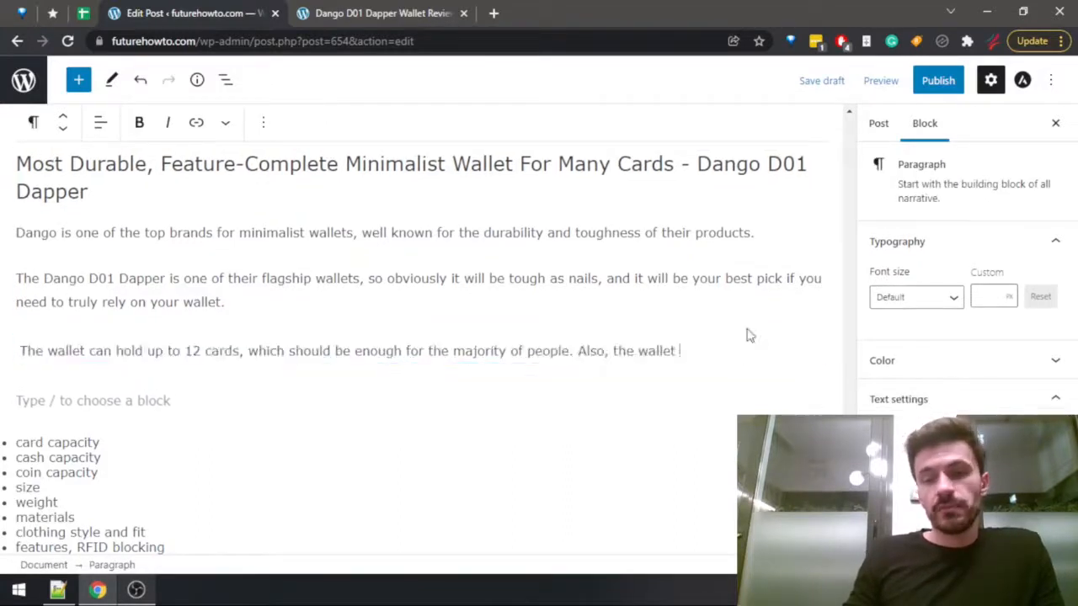
key("Return")
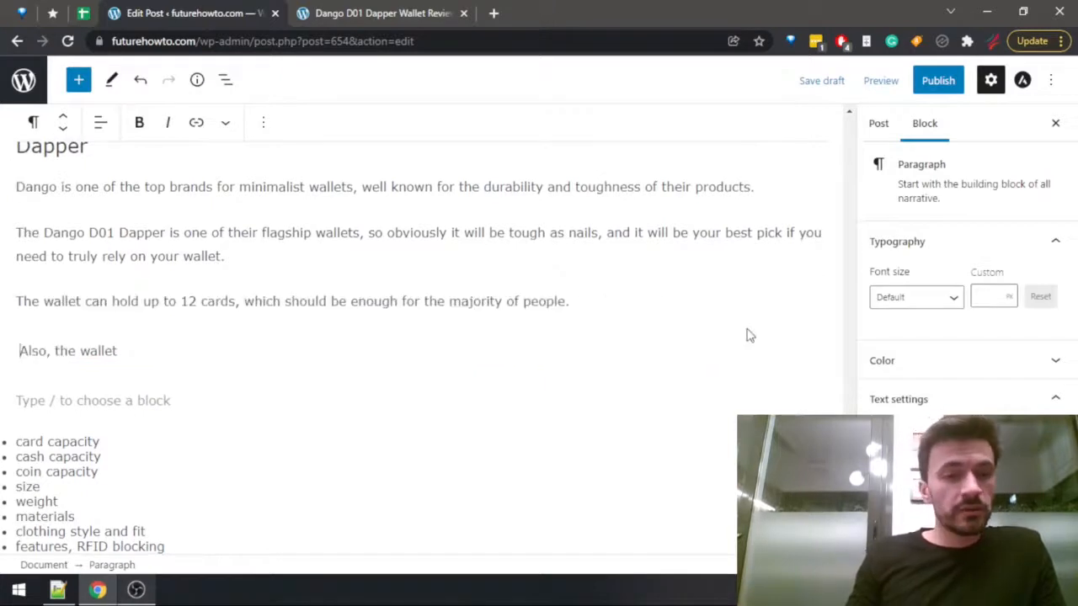
Continue the "Also, the wallet" sentence with "can fit up to two dozen cash bills if you really try, which".
type("can ")
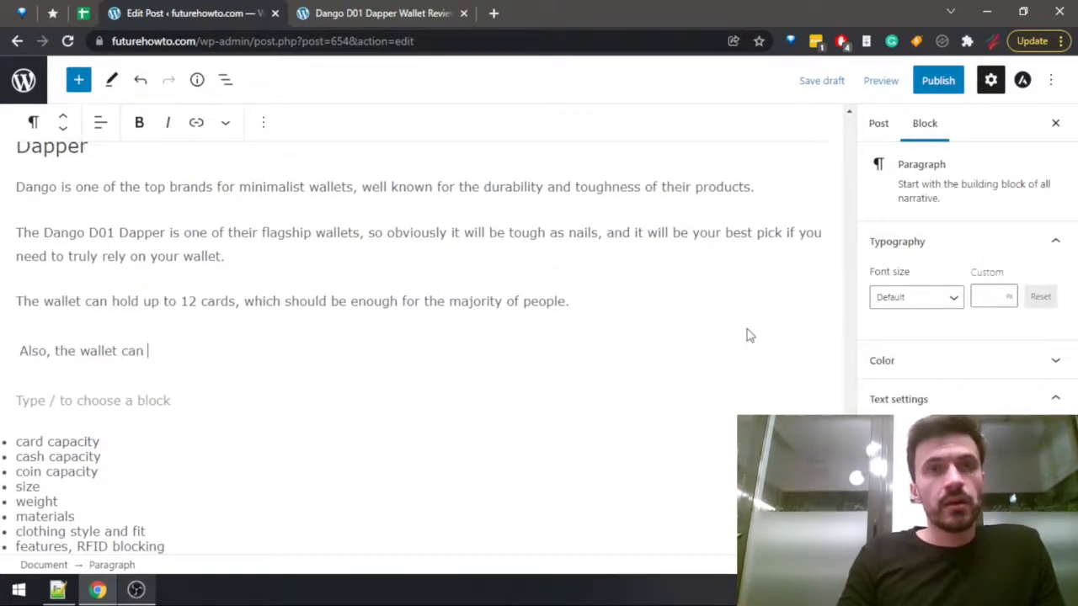
type("fit ")
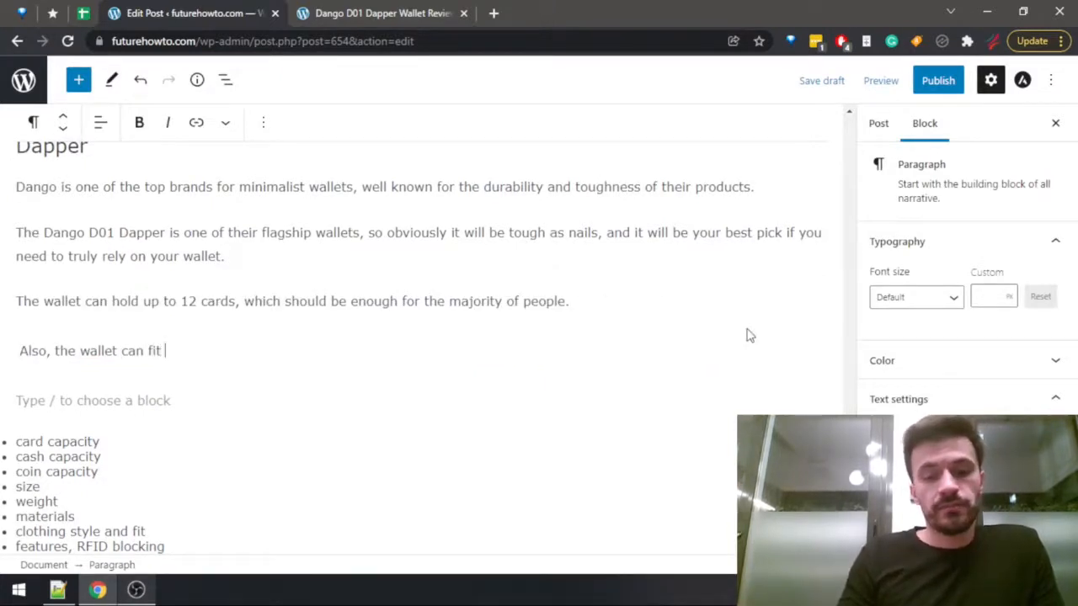
type("up t")
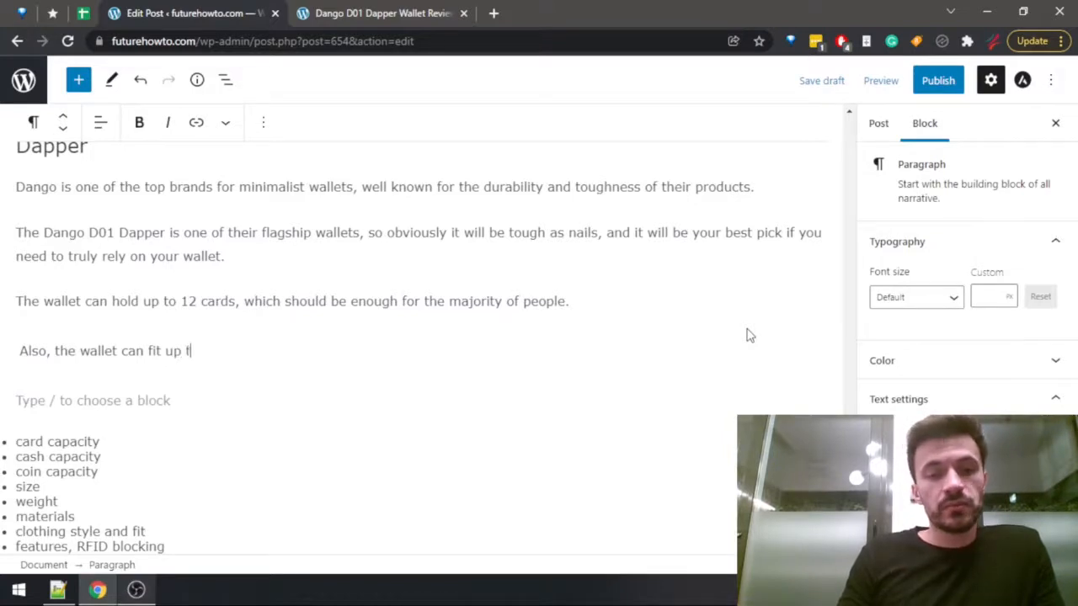
type("o two dozen")
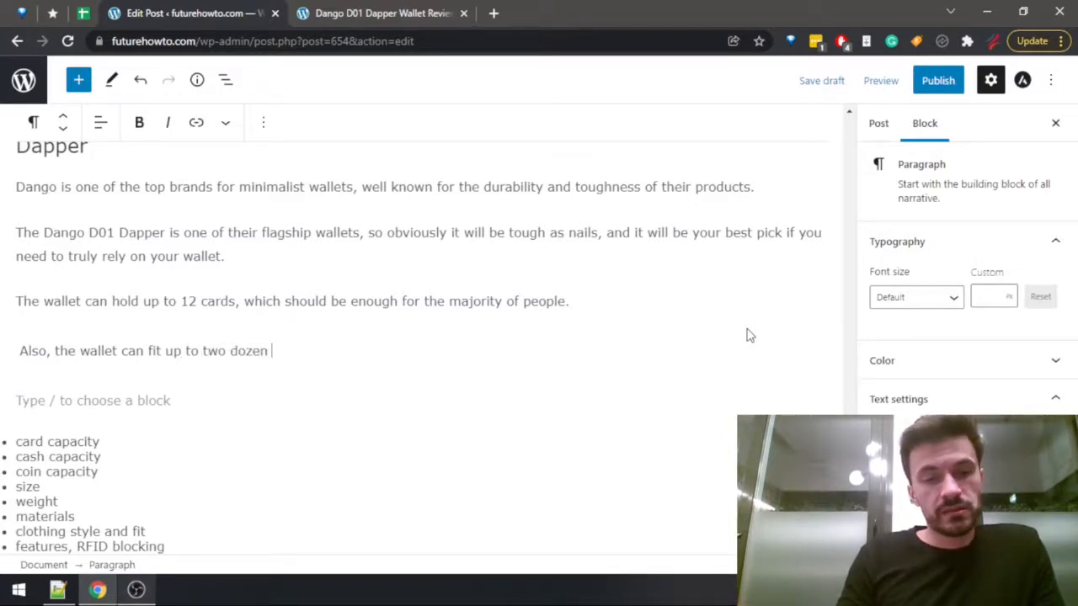
type(" cash bills")
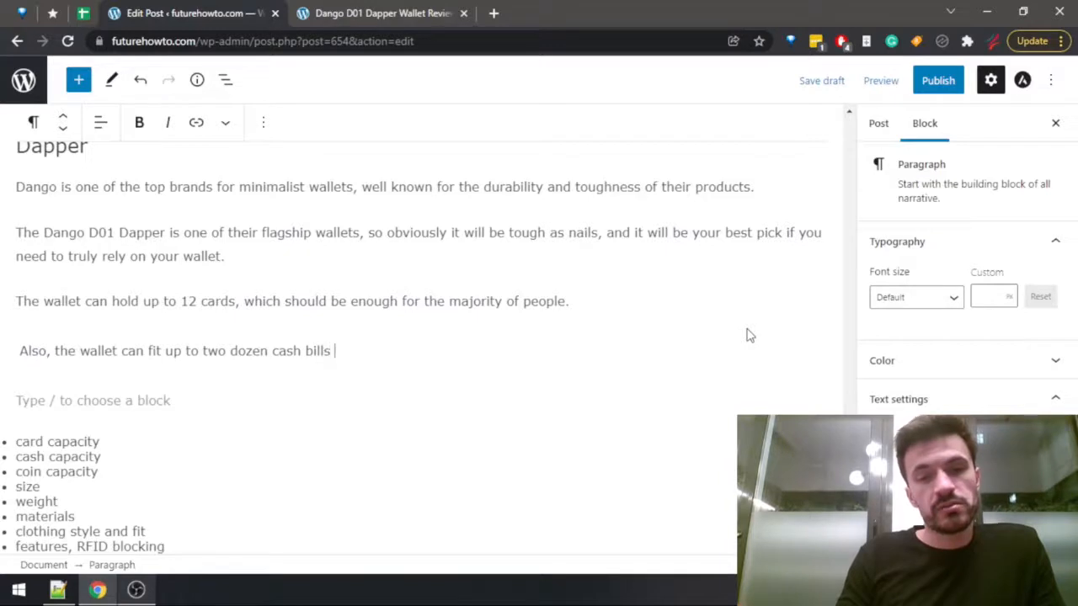
key("BackSpace")
key("BackSpace")
type("if y")
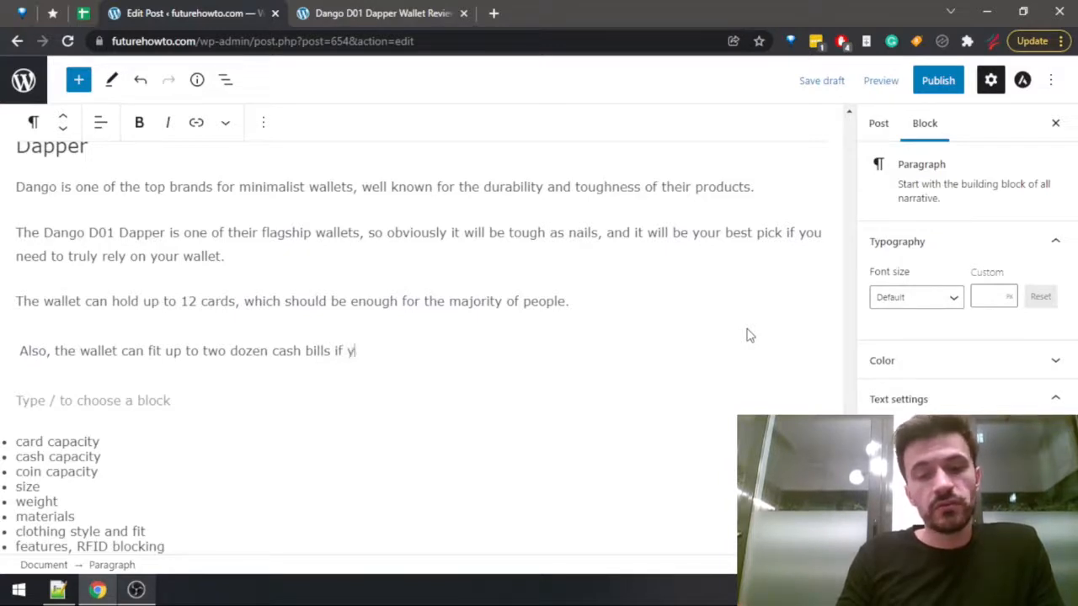
type("ou really try, ")
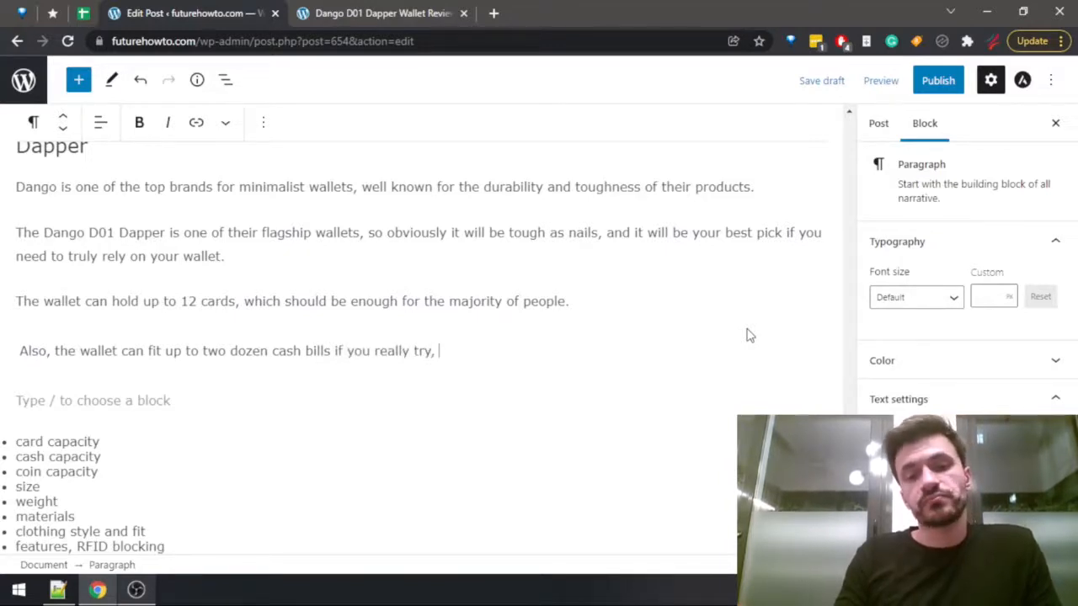
type("which wakes")
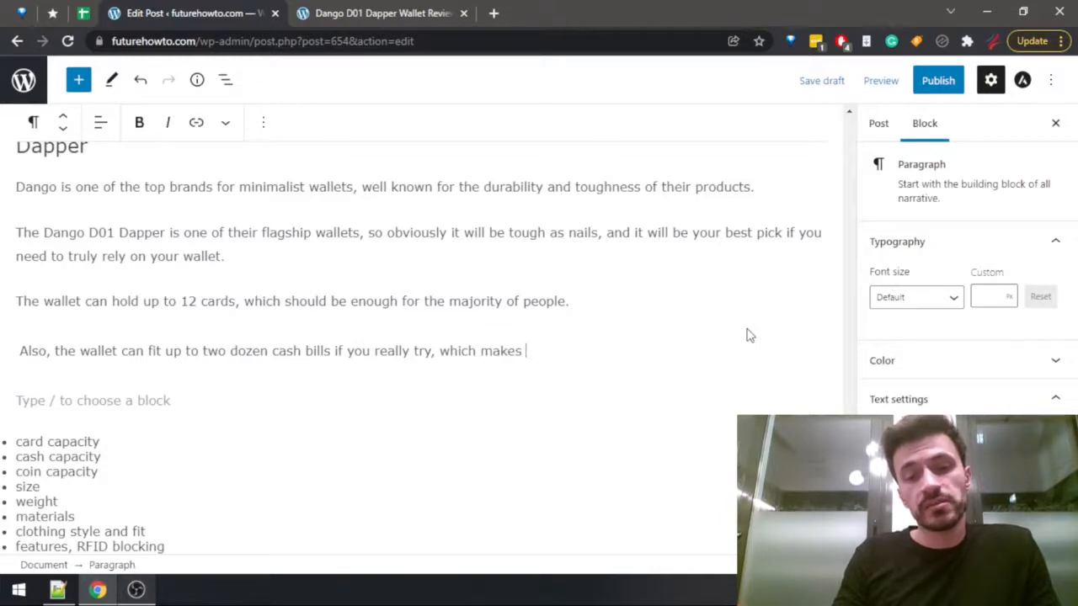
key("BackSpace")
key("BackSpace")
key("BackSpace")
key("BackSpace")
key("BackSpace")
key("BackSpace")
type("also mak")
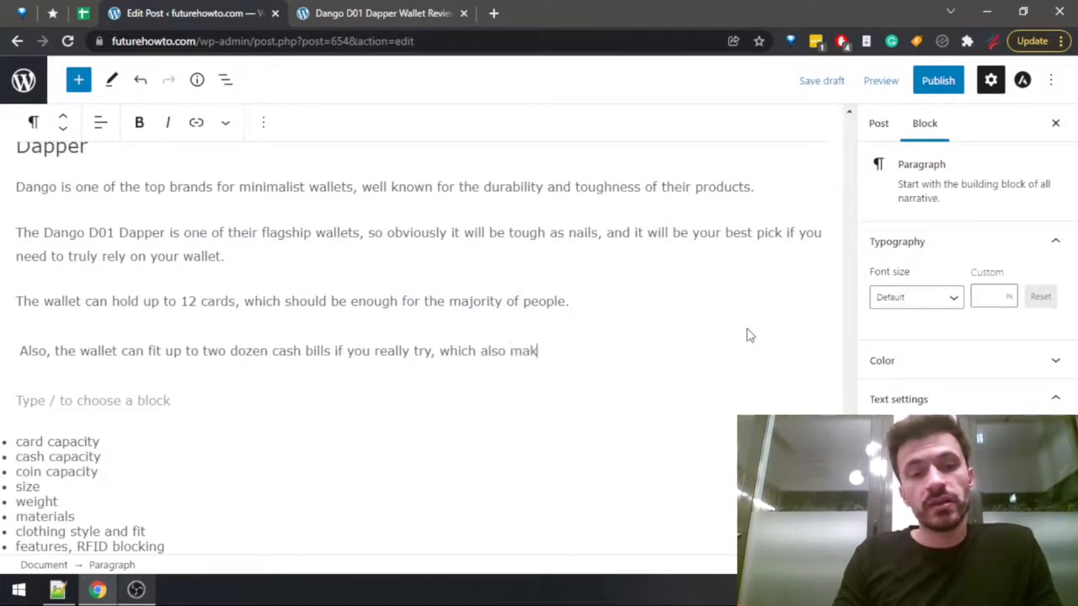
key("BackSpace")
key("BackSpace")
key("BackSpace")
key("BackSpace")
key("BackSpace")
key("BackSpace")
key("BackSpace")
key("BackSpace")
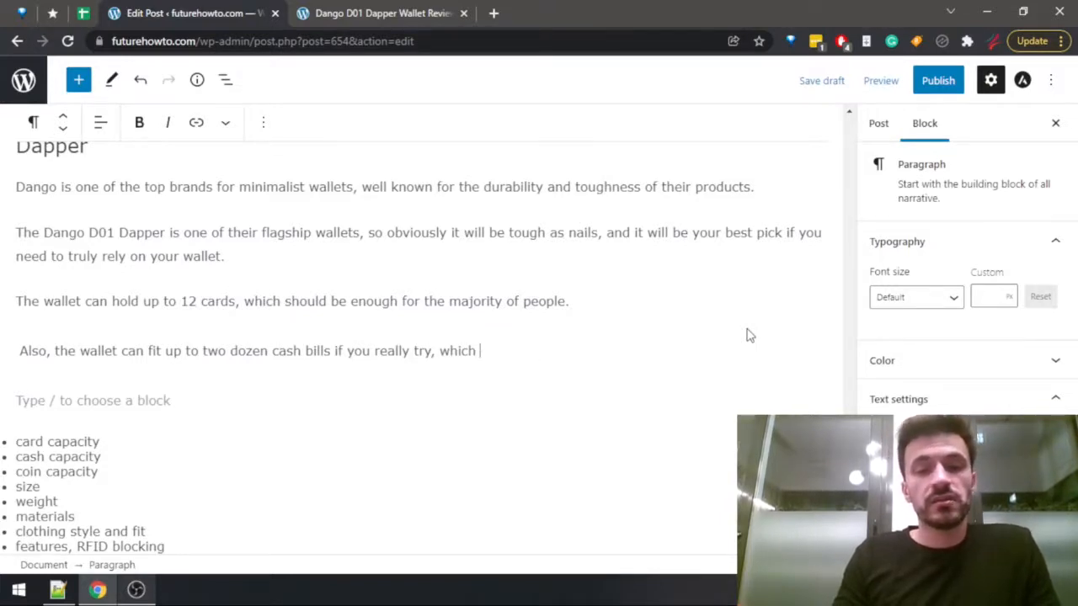
Finish the cash bills sentence with "makes it the minimalist wallet with the largest cash capacity as well.".
type("makes it the ")
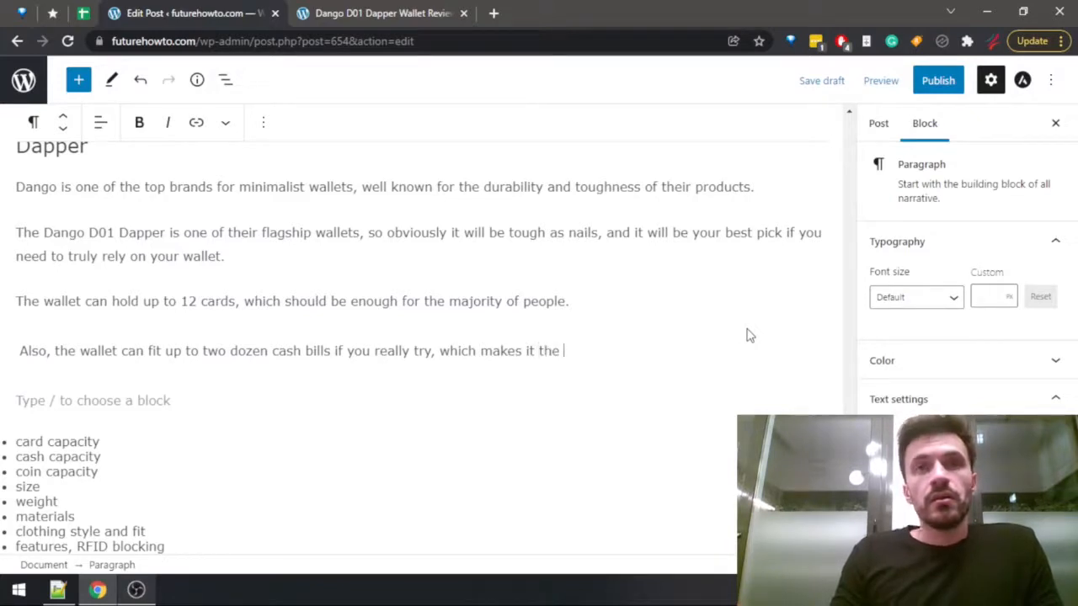
type("minim")
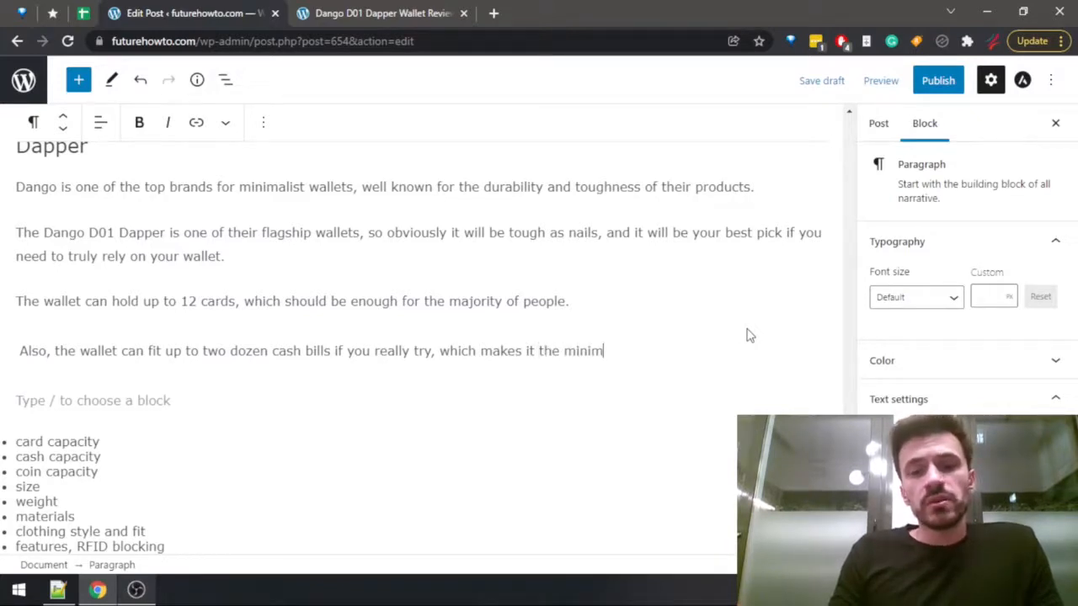
type("alist wallet with the lar")
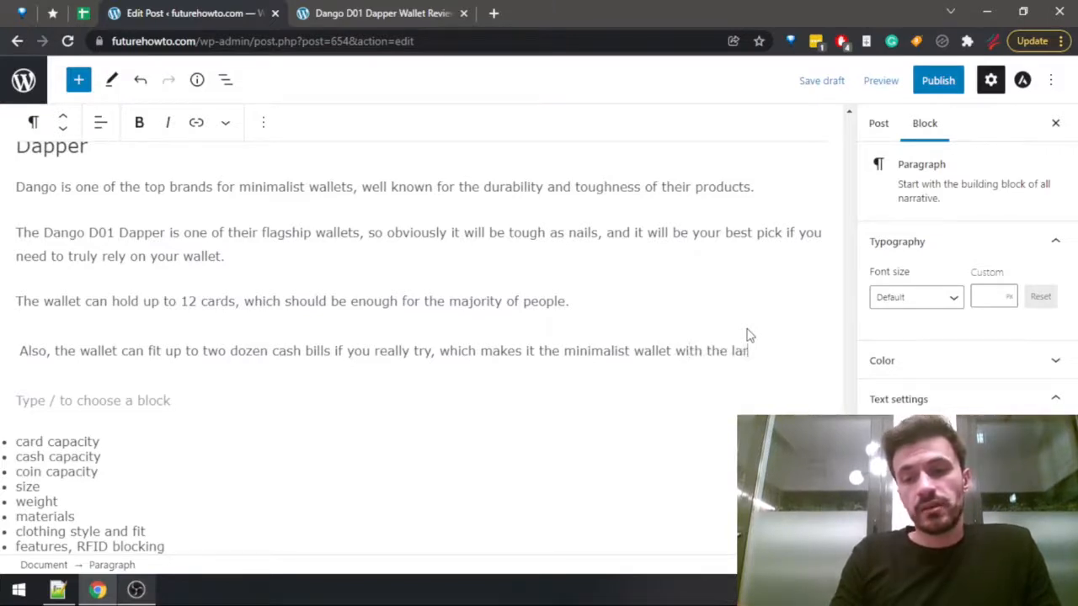
type("gest cash capacity as well.")
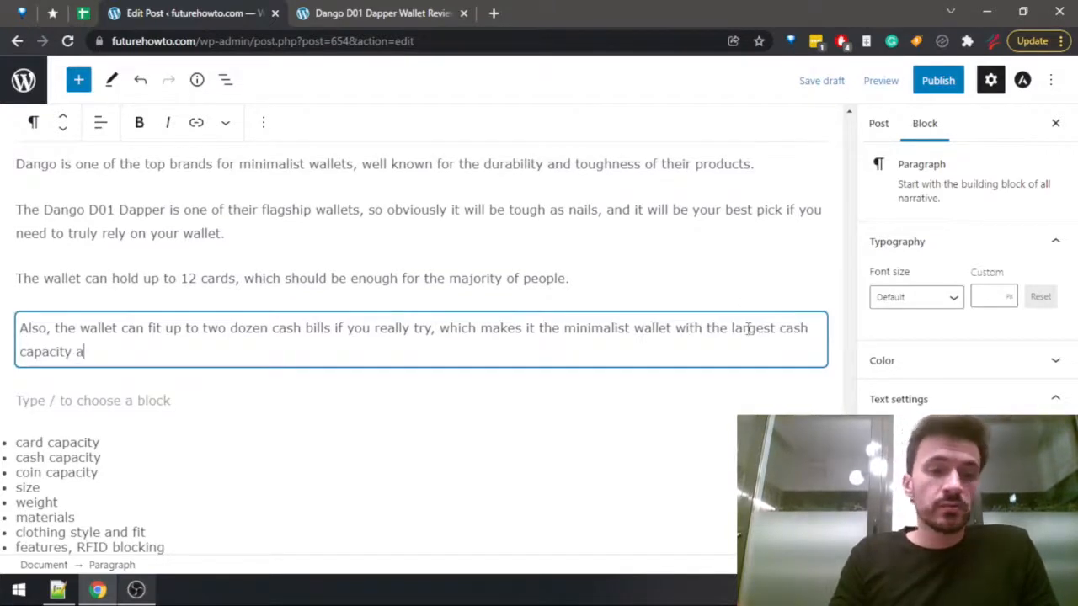
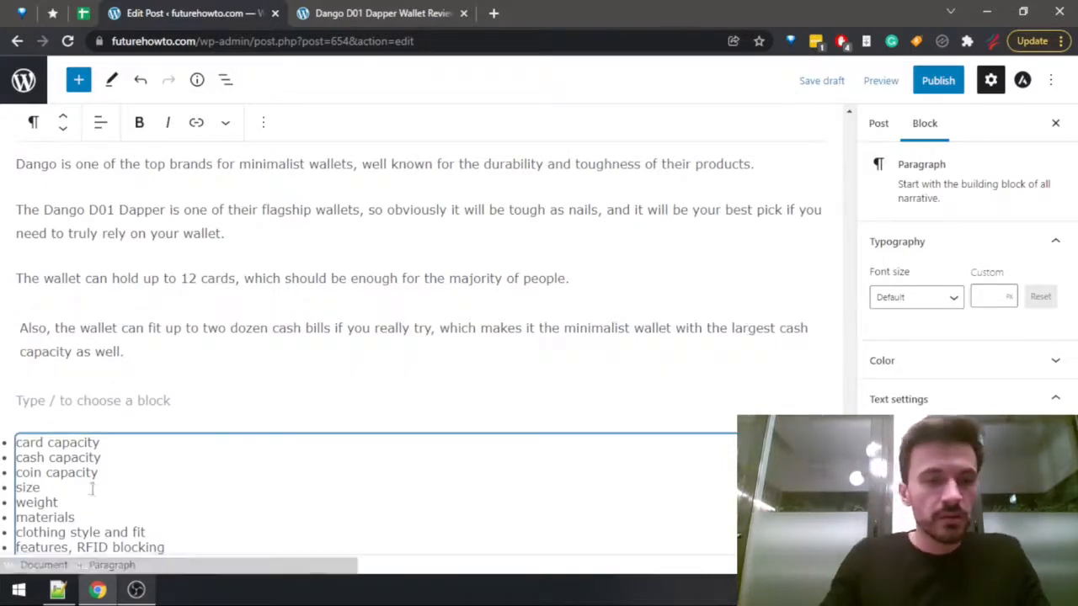
Add the sentence "The wallet can't hold any coins." to the end of the cash bills paragraph.
left_click(329, 10)
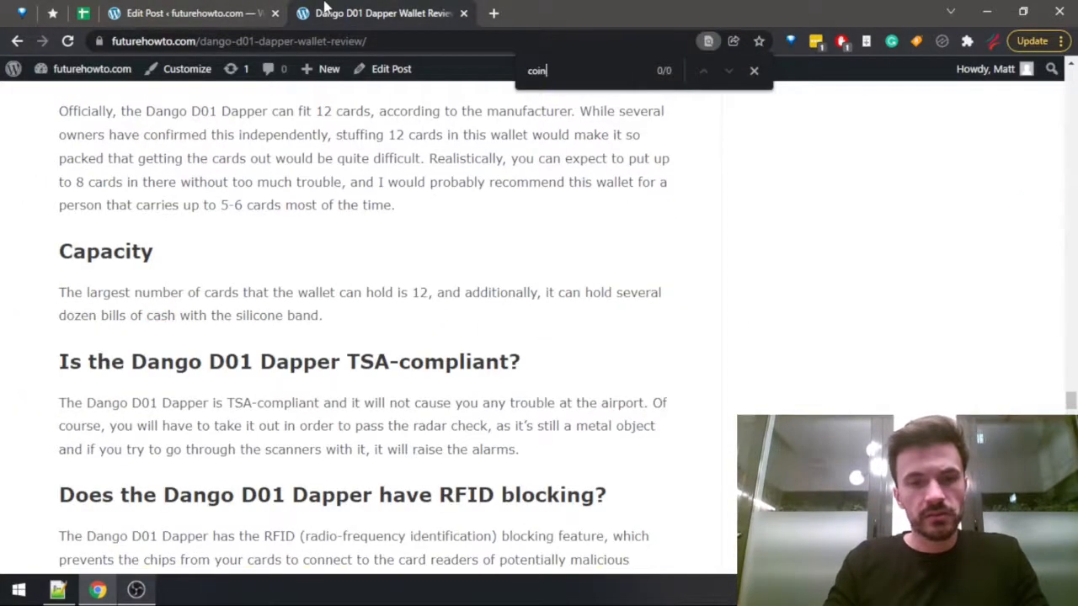
key("ctrl+shift+Tab")
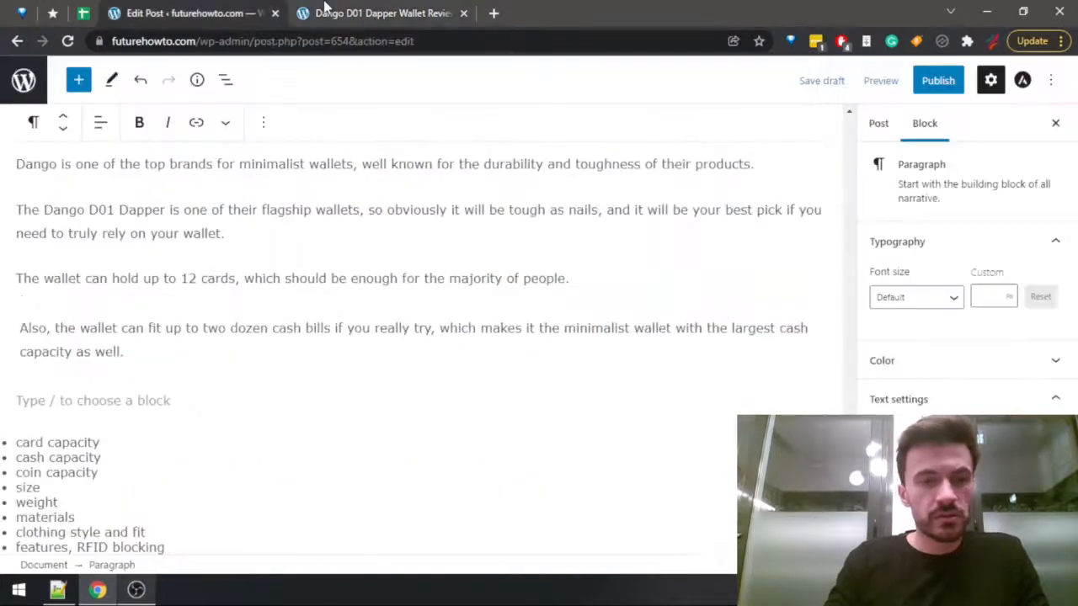
type("The wallet can")
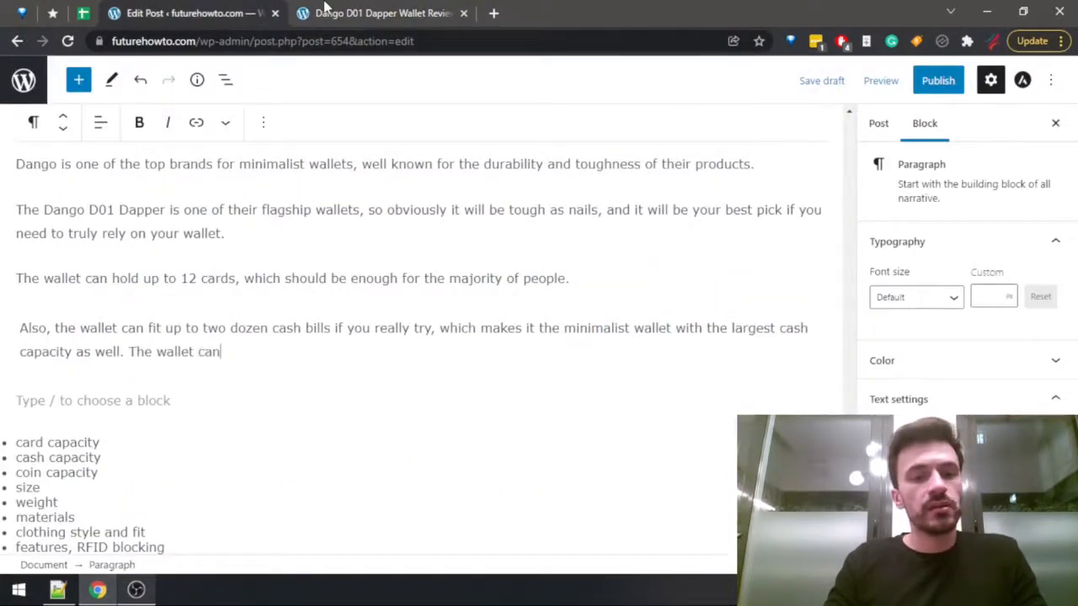
type("'t hol")
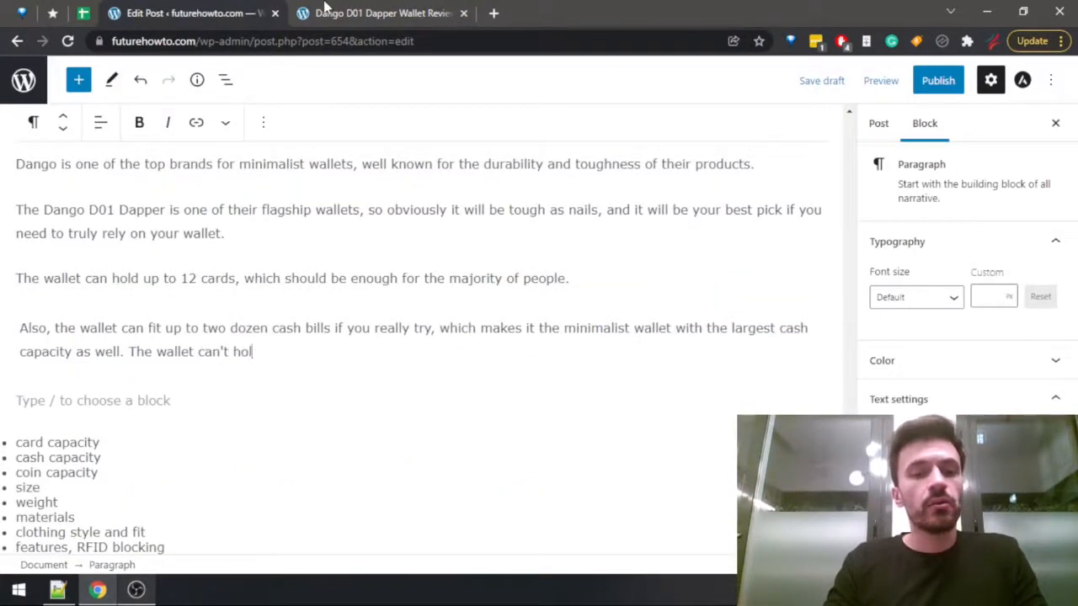
type("d any coins.")
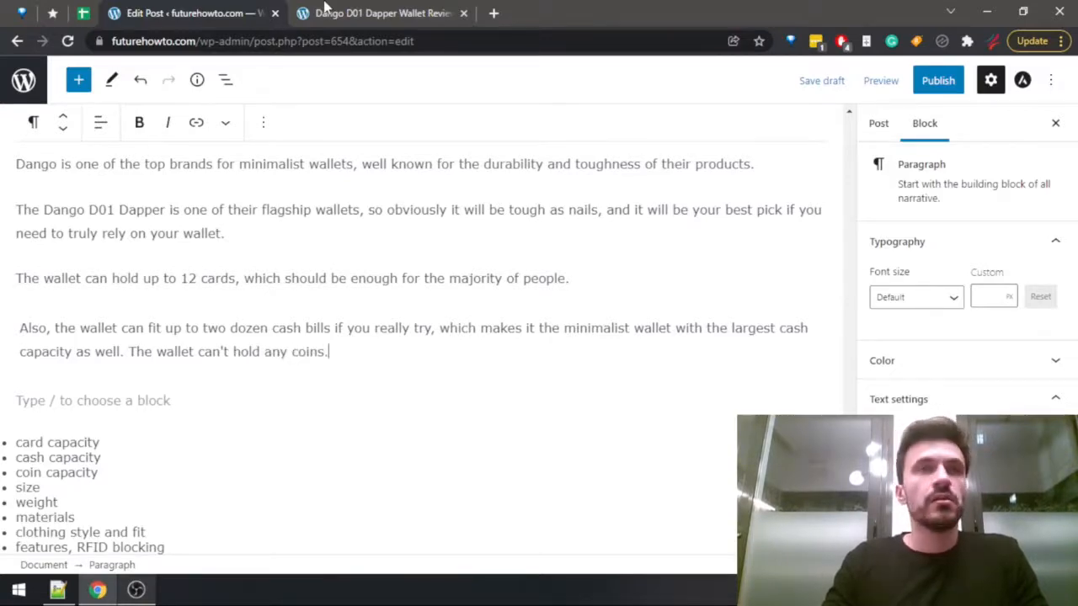
Reword the coin sentence to "The wallet isn't designed to hold any coins." and check it against the published review.
left_click(327, 11)
key("ctrl+shift+Tab")
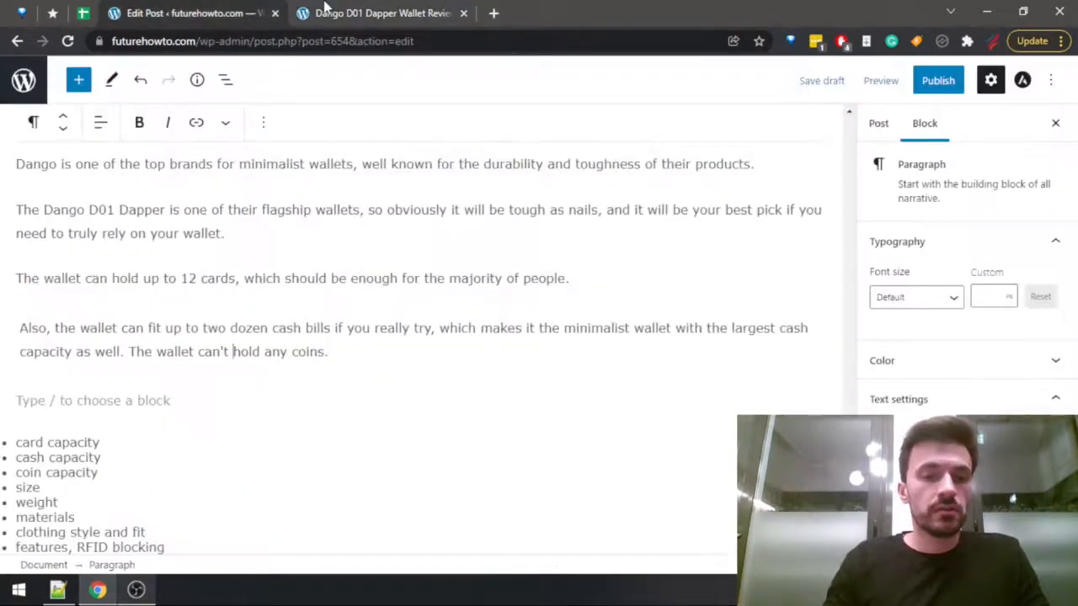
type("isn't de")
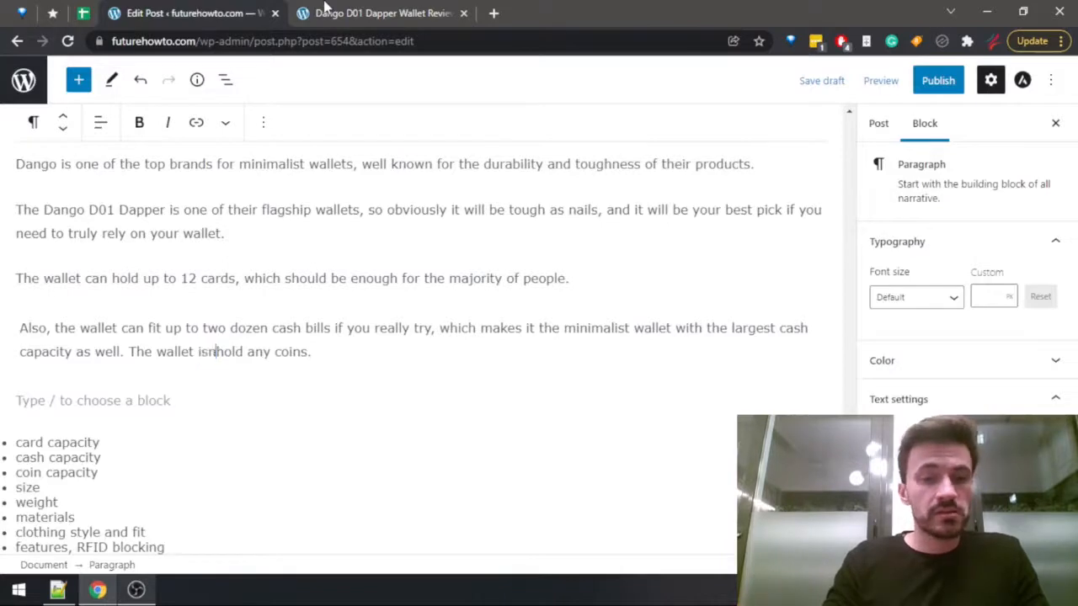
type("signed to")
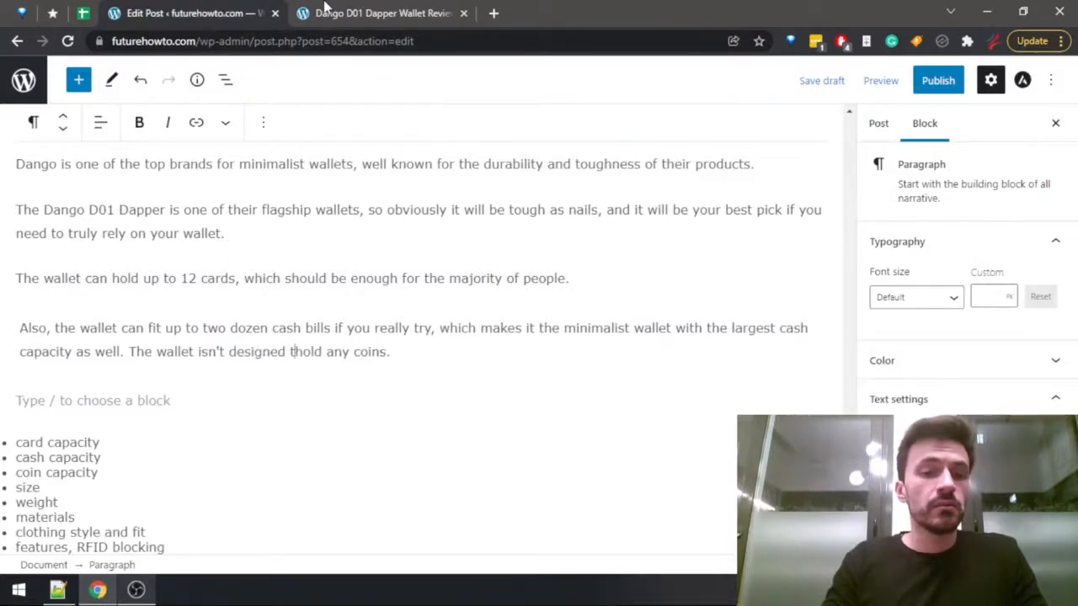
left_click(328, 10)
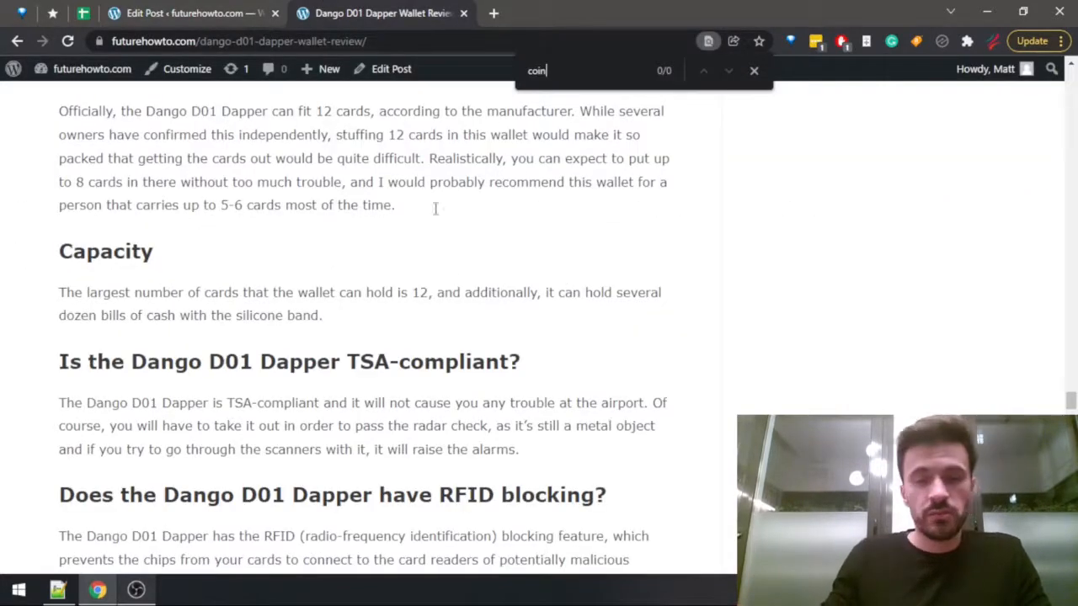
scroll(462, 323, "down", 10)
scroll(378, 331, "up", 2)
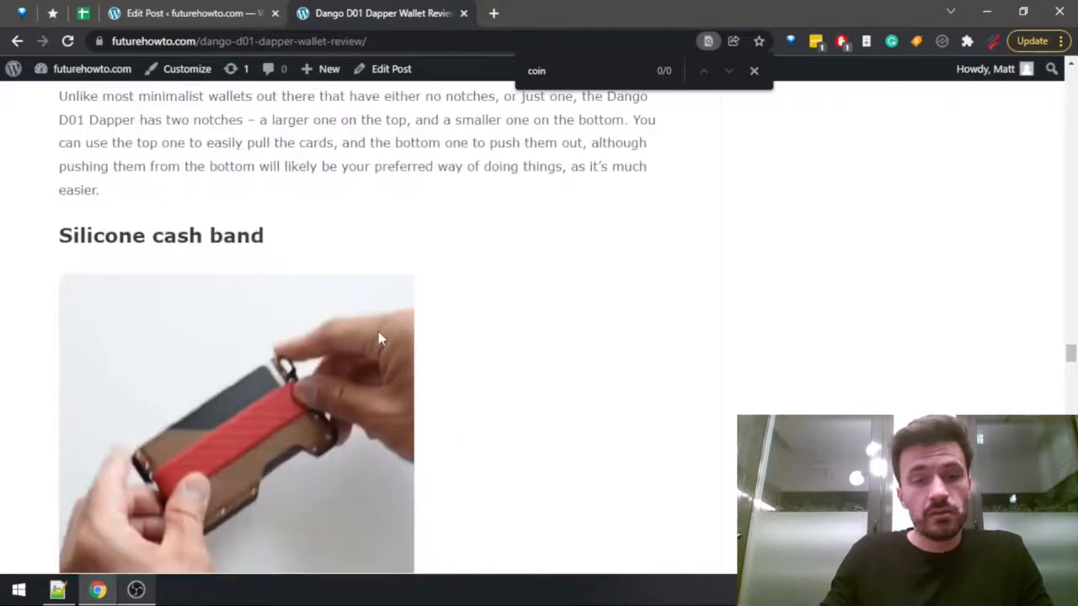
key("ctrl+Page_Up")
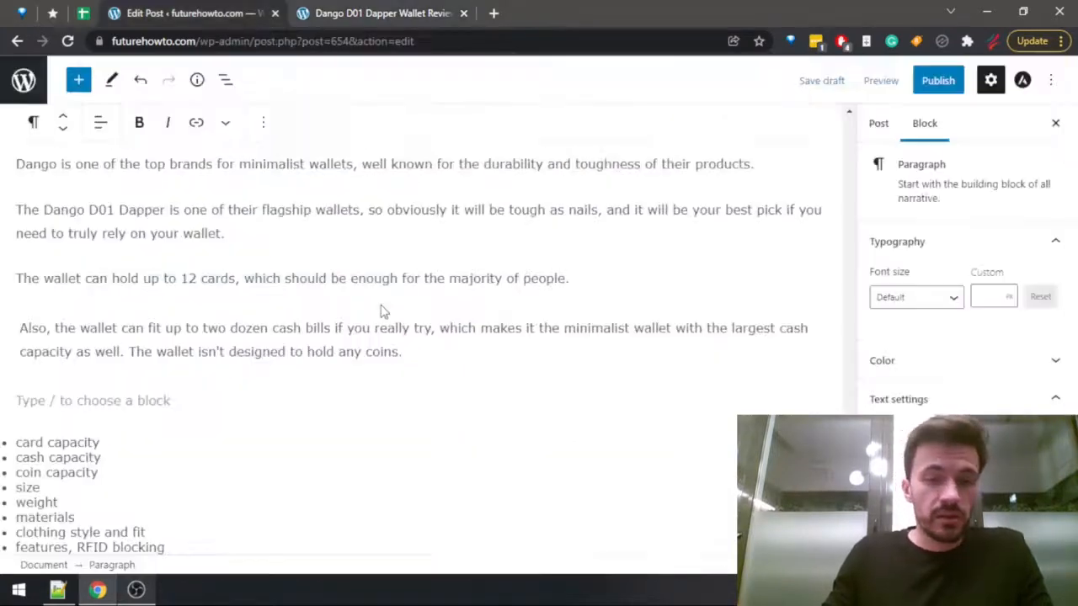
Delete the card capacity, cash capacity and coin capacity items from the bullet list of notes.
left_click(339, 320)
left_click(261, 282)
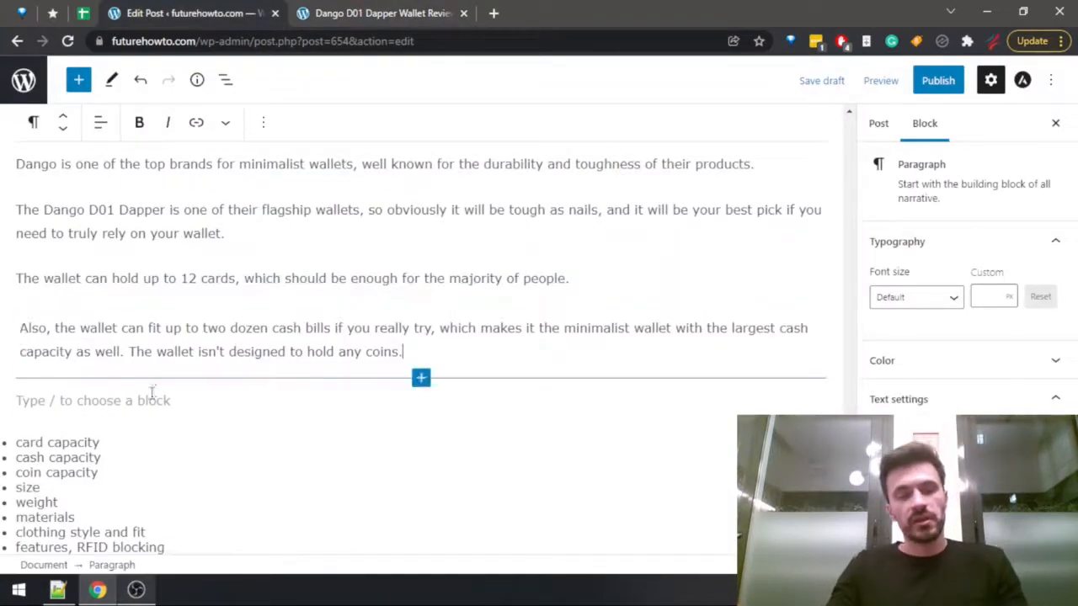
left_click_drag(113, 472, 7, 439)
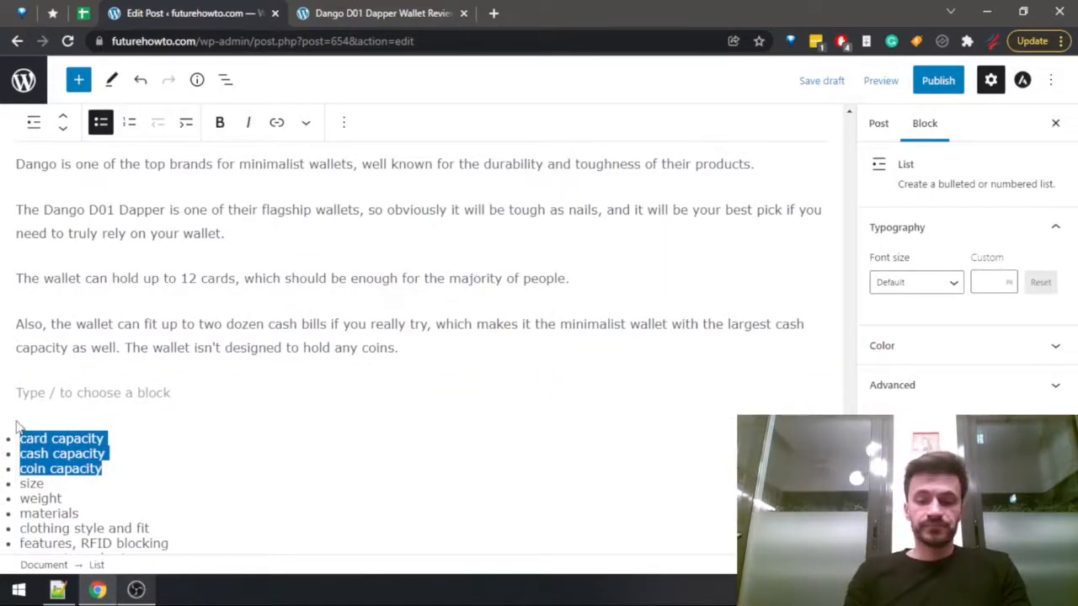
key("Delete")
key("Delete")
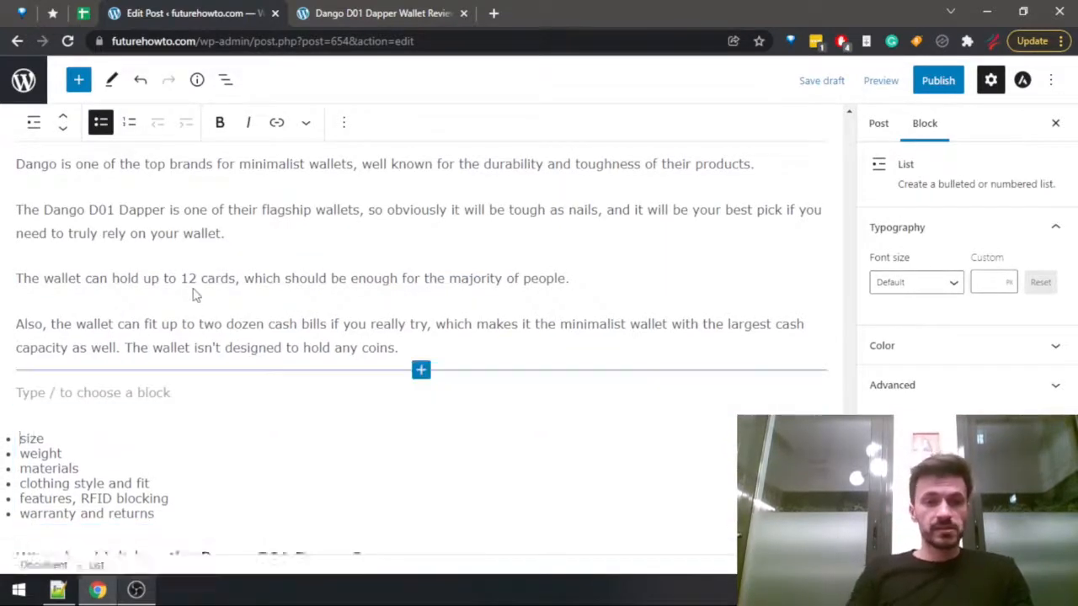
Look up the wallet's dimensions and weight in the specifications table of the published Dango D01 Dapper review.
key("ctrl+Tab")
key("ctrl+f")
type("s")
key("Escape")
key("End")
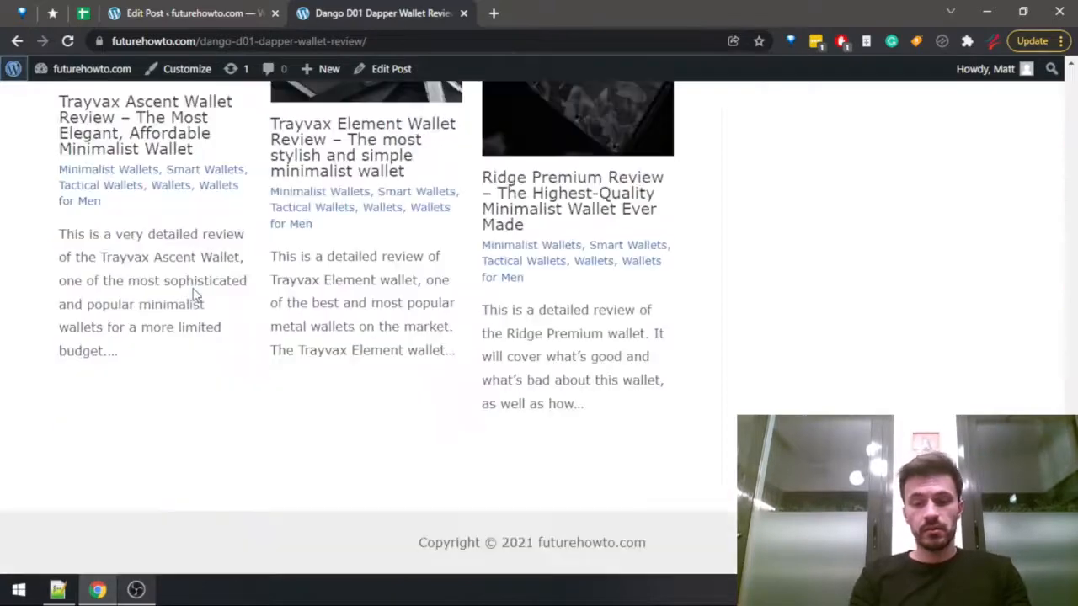
scroll(619, 452, "up", 15)
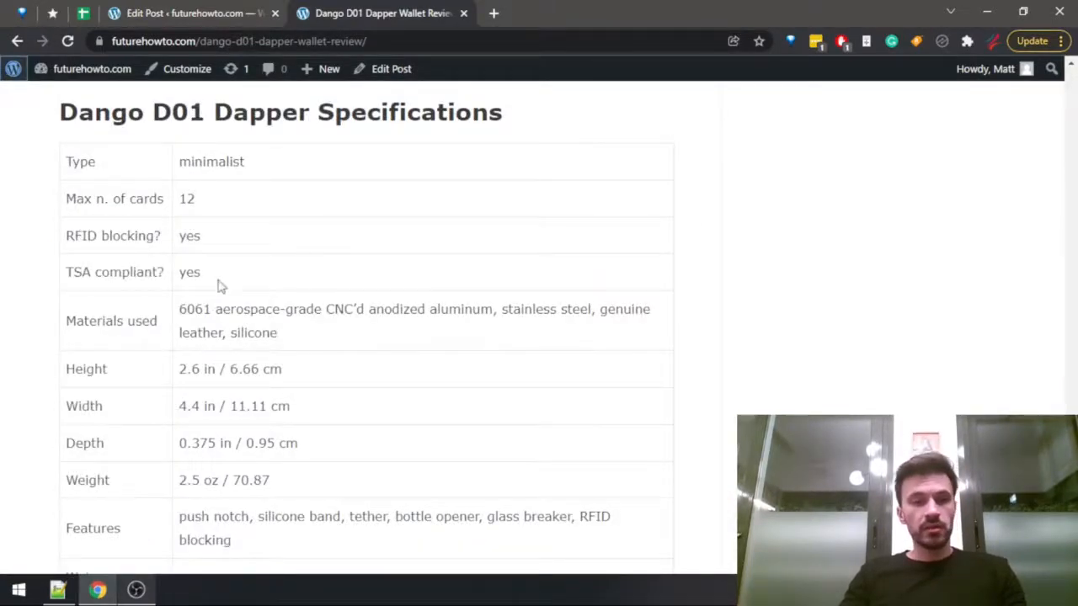
key("ctrl+shift+Tab")
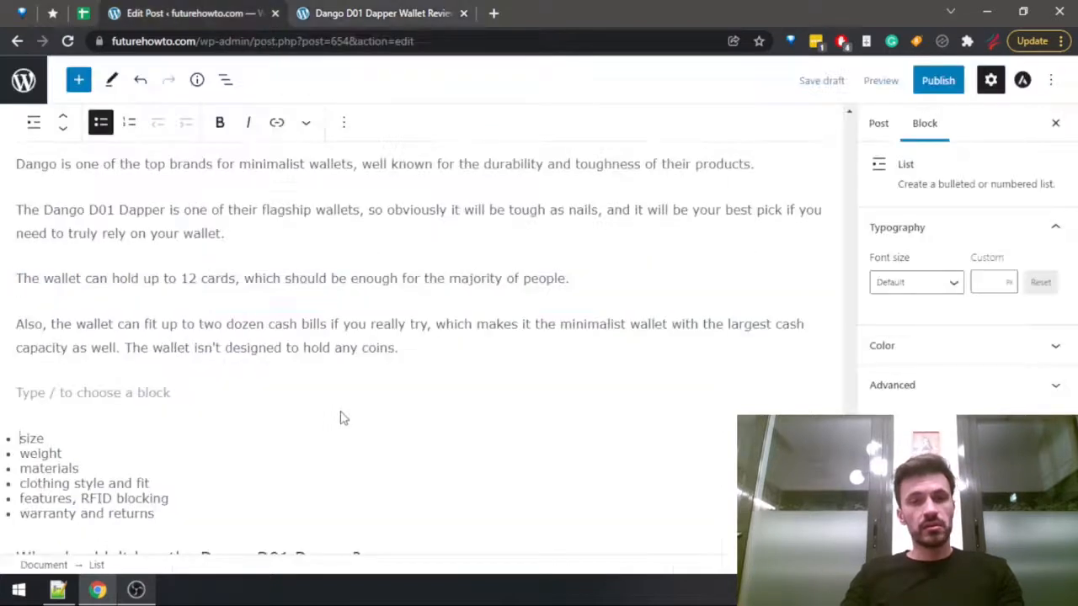
Write in the empty paragraph above the bullet list: "The wallet is kind of average in size compared to other minimalist wallets".
left_click(65, 389)
left_click(117, 344)
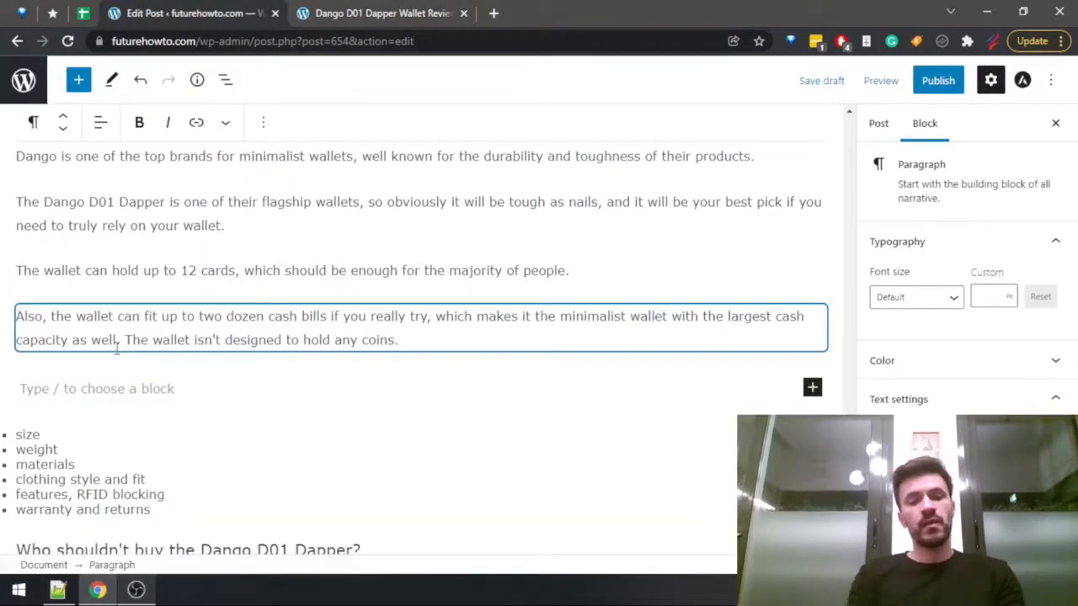
type("The wallet is")
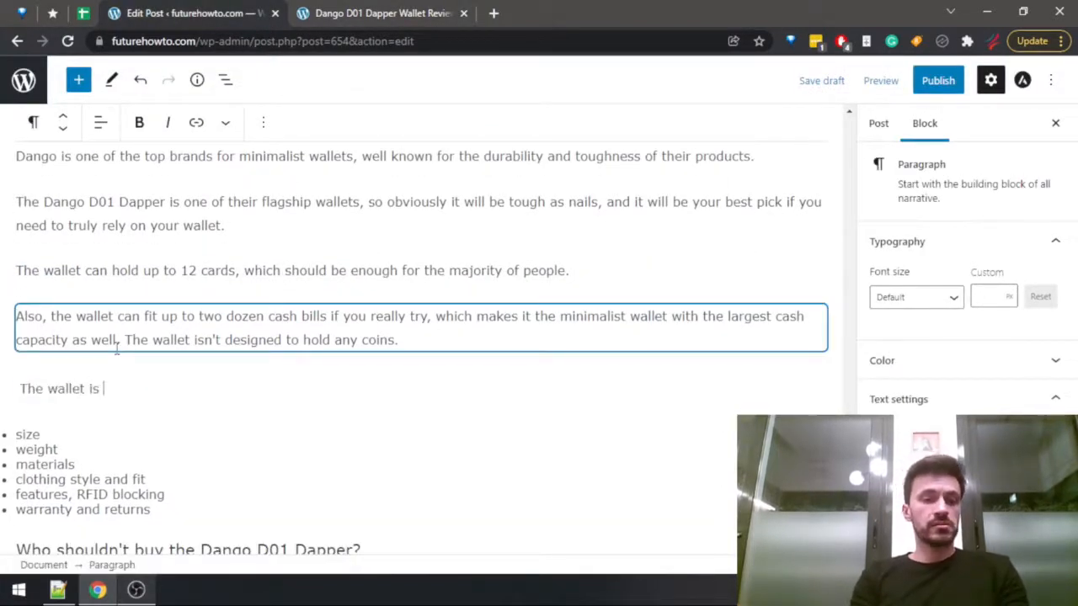
type(" kind of medi")
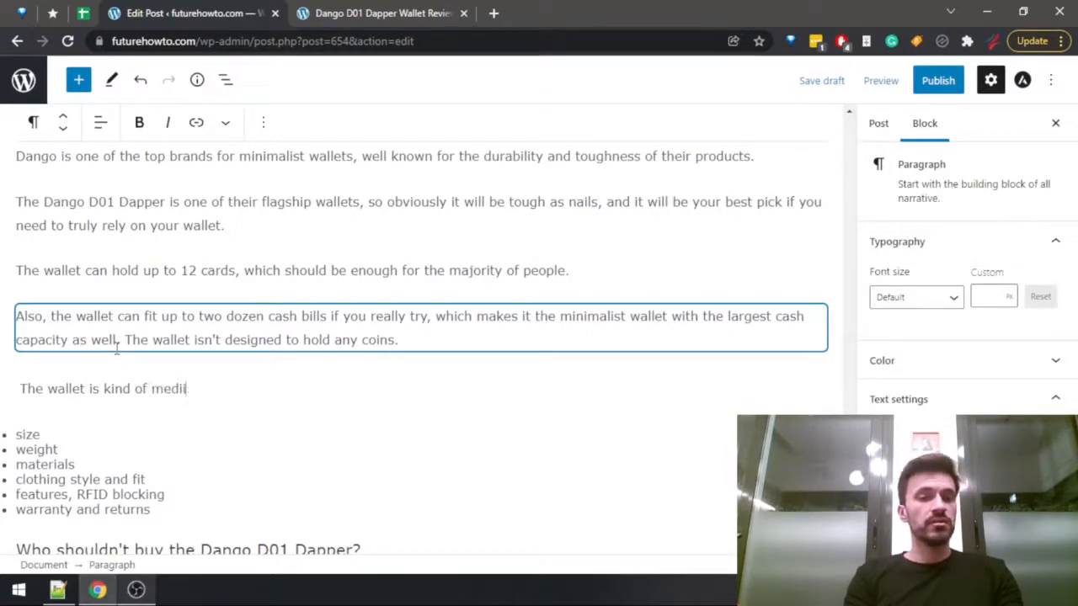
key("BackSpace")
key("BackSpace")
key("BackSpace")
key("BackSpace")
type("average i")
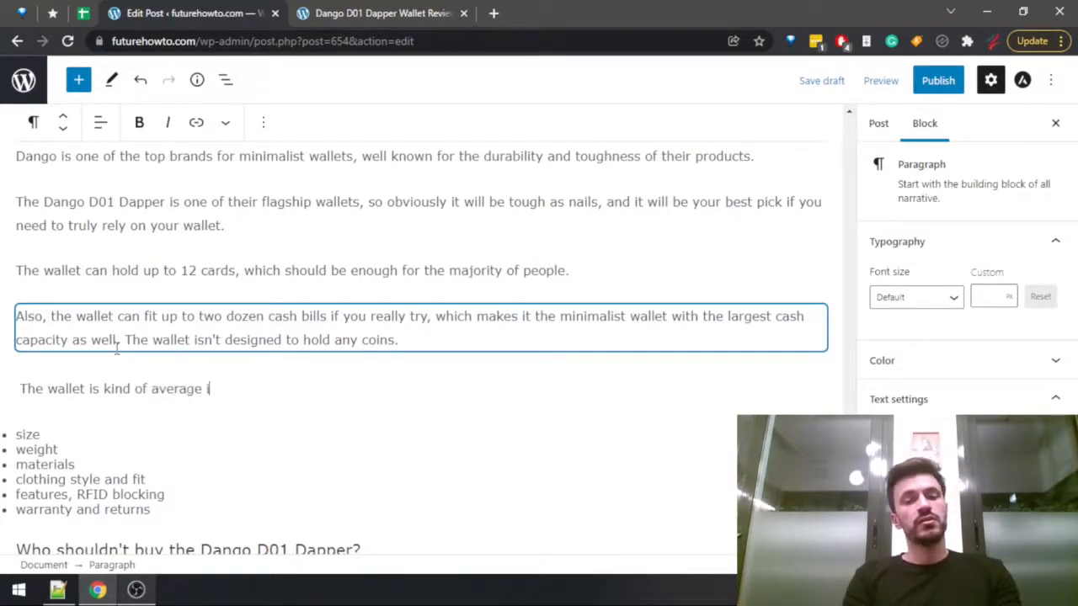
type("n size compare")
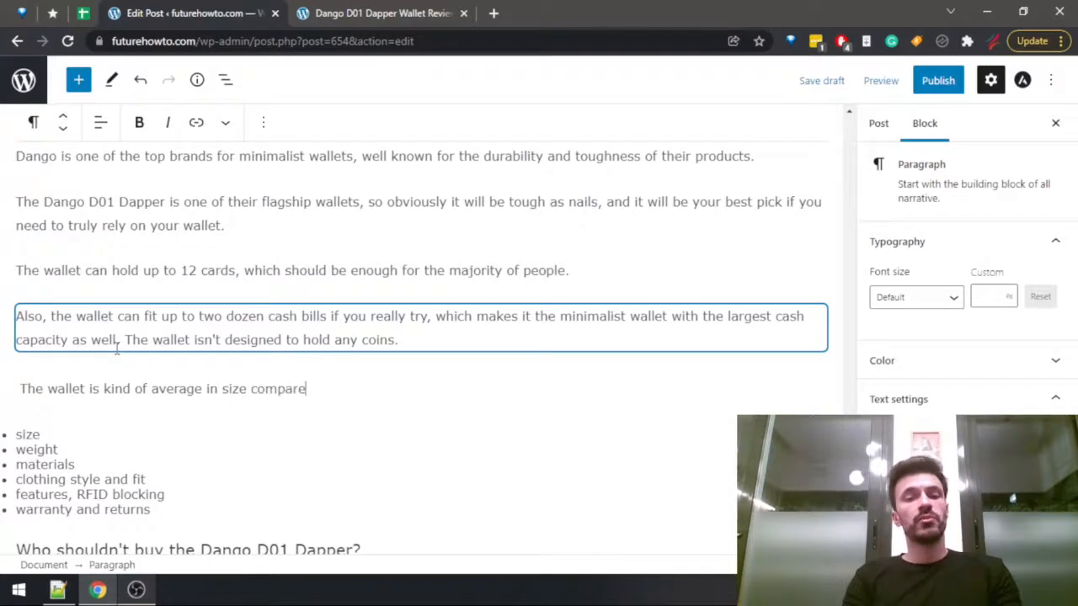
type("d to other ")
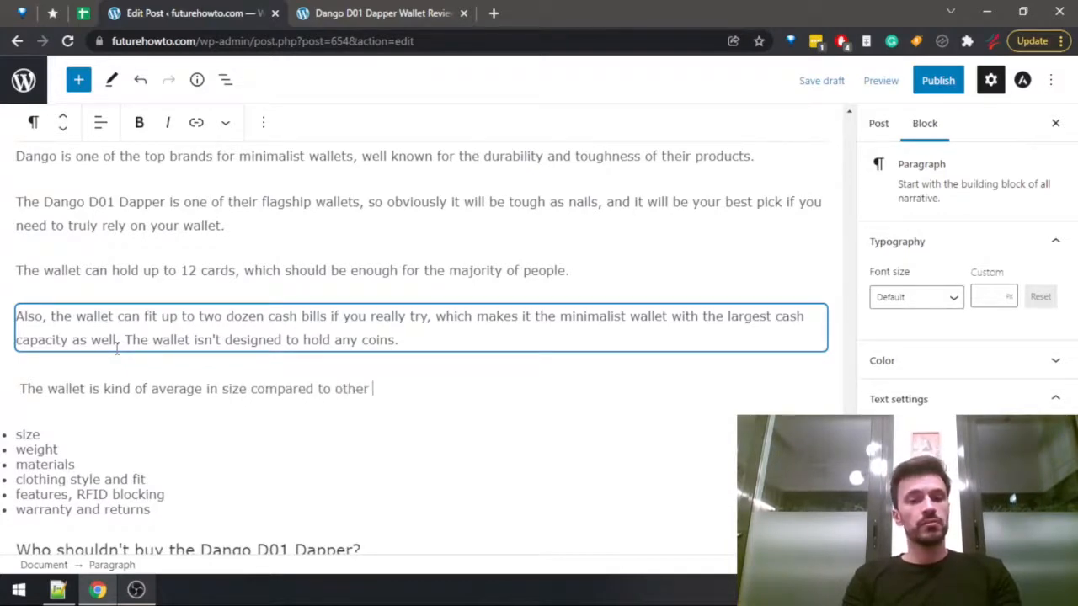
type("minimalist wa")
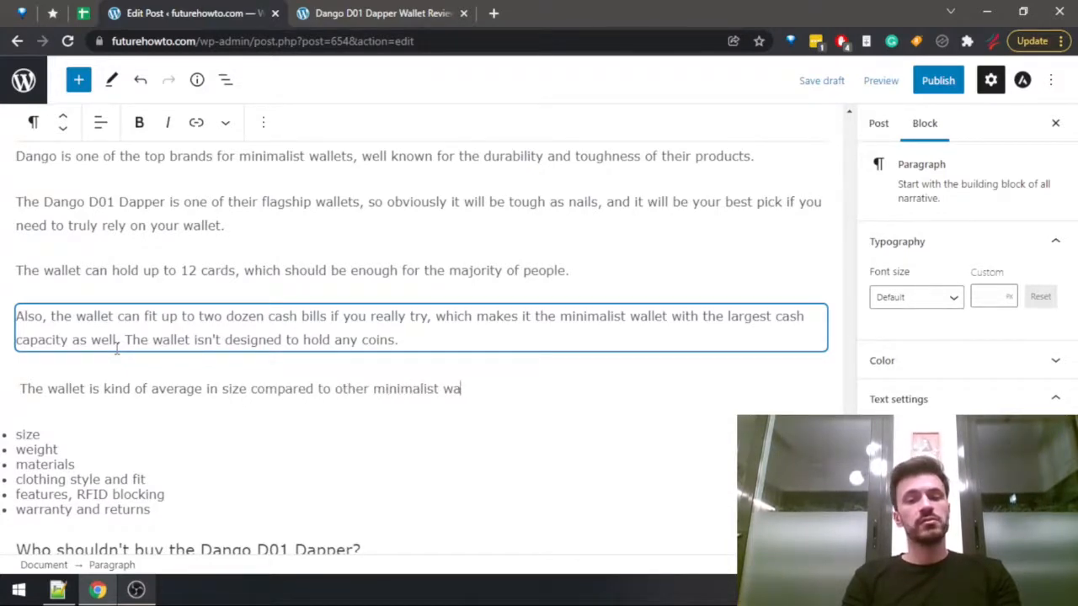
type("llets, and it wa")
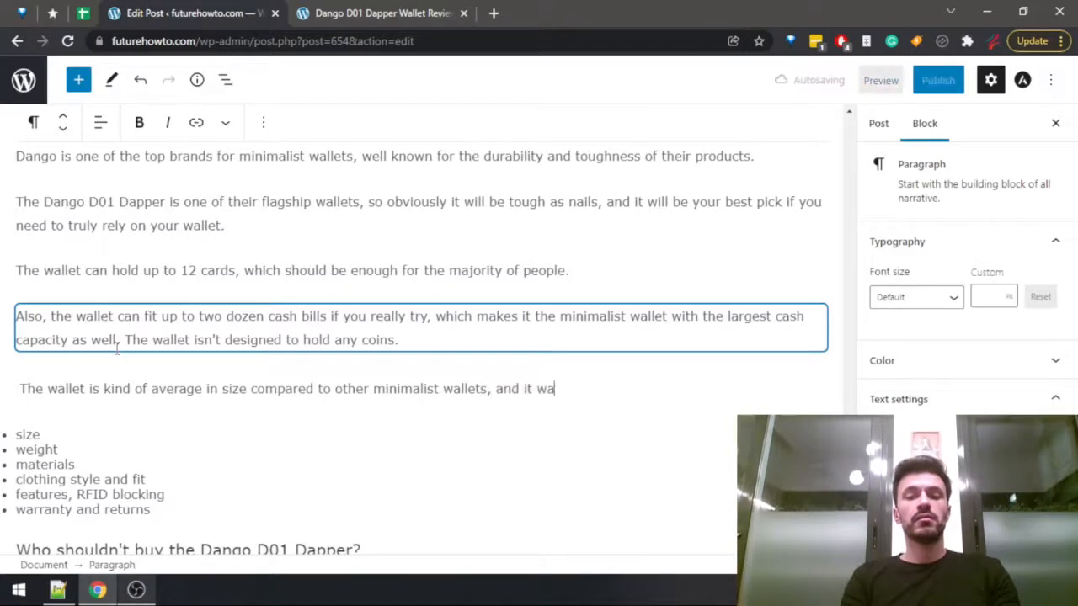
key("BackSpace")
key("BackSpace")
key("BackSpace")
key("BackSpace")
key("BackSpace")
key("BackSpace")
key("BackSpace")
key("BackSpace")
key("BackSpace")
key("BackSpace")
key("BackSpace")
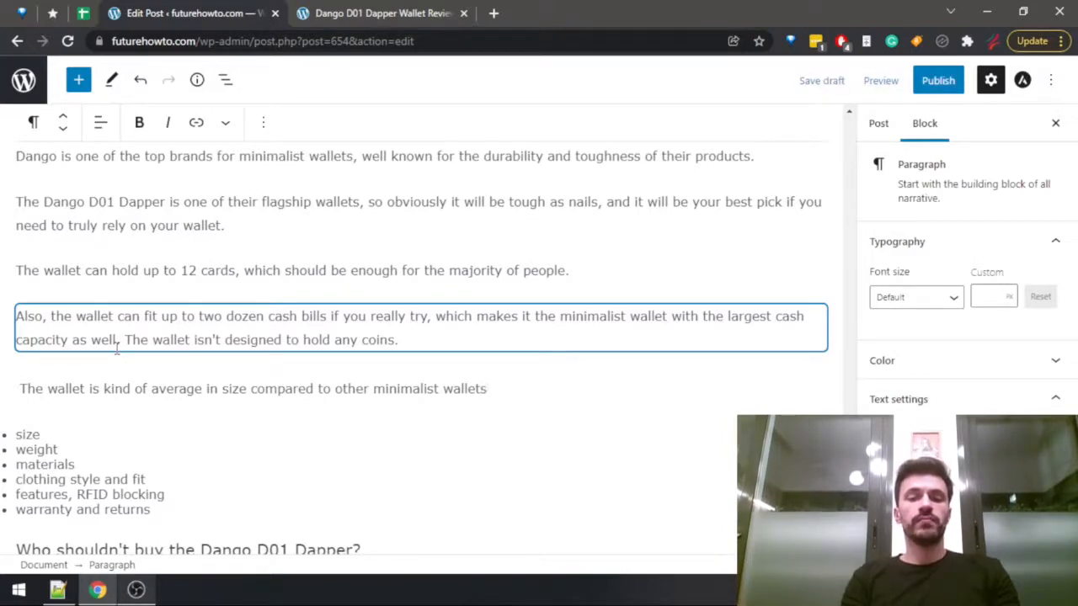
End that sentence and add "In terms of weight, it's also about average, possibly leaning towards the heavier side.".
type(". In terms ")
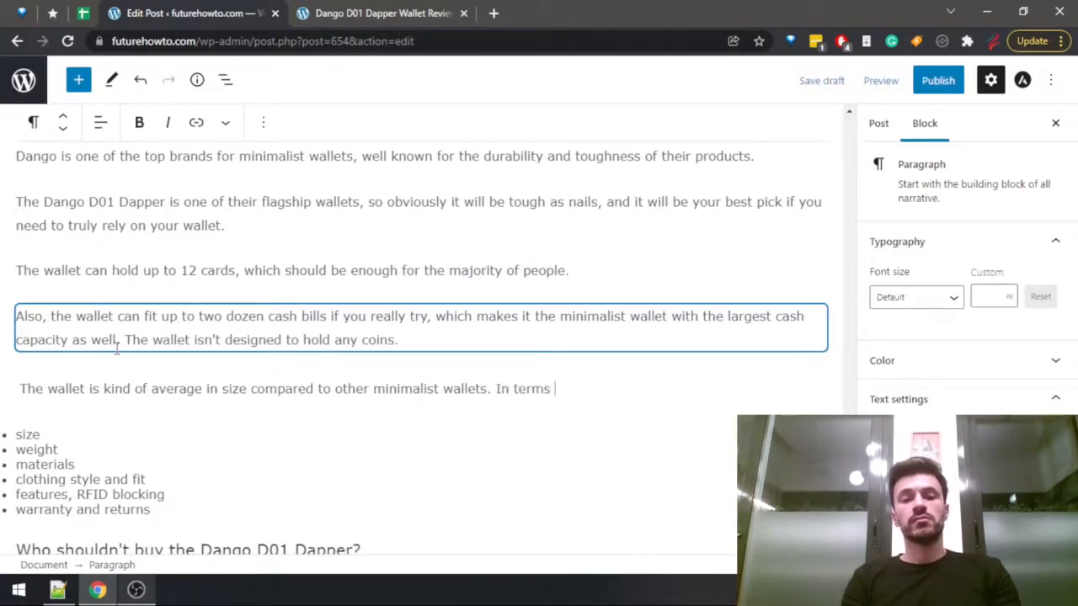
type("of weight, it's ")
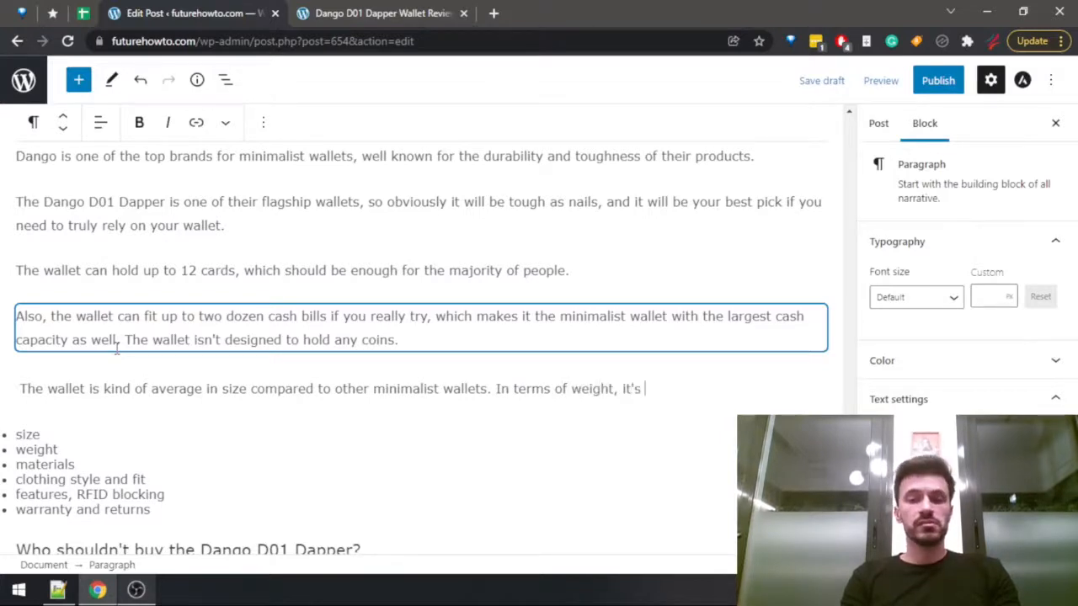
type("also a")
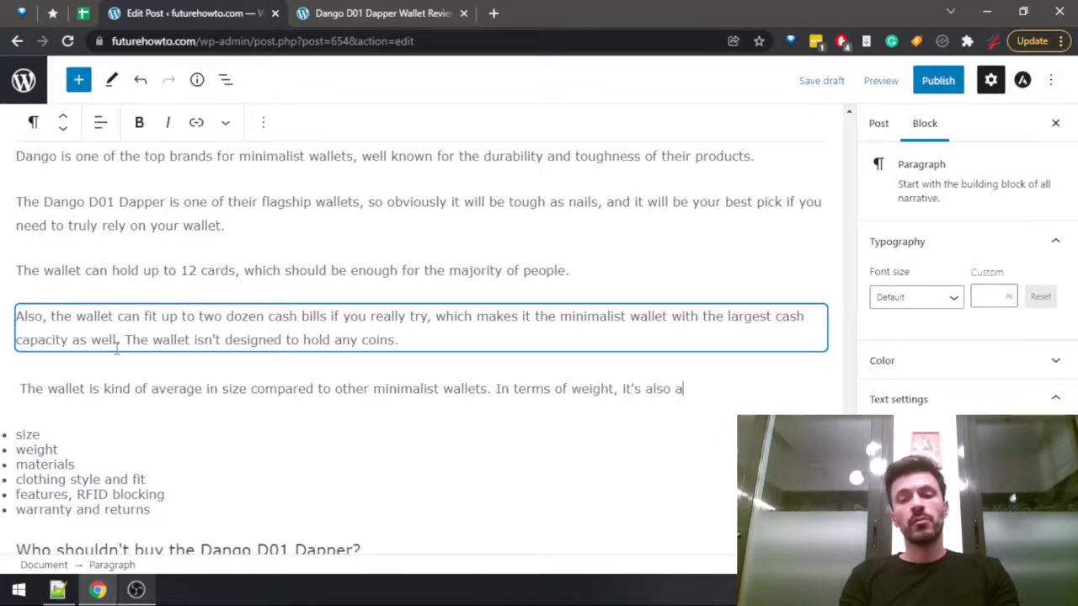
type("bout average, p")
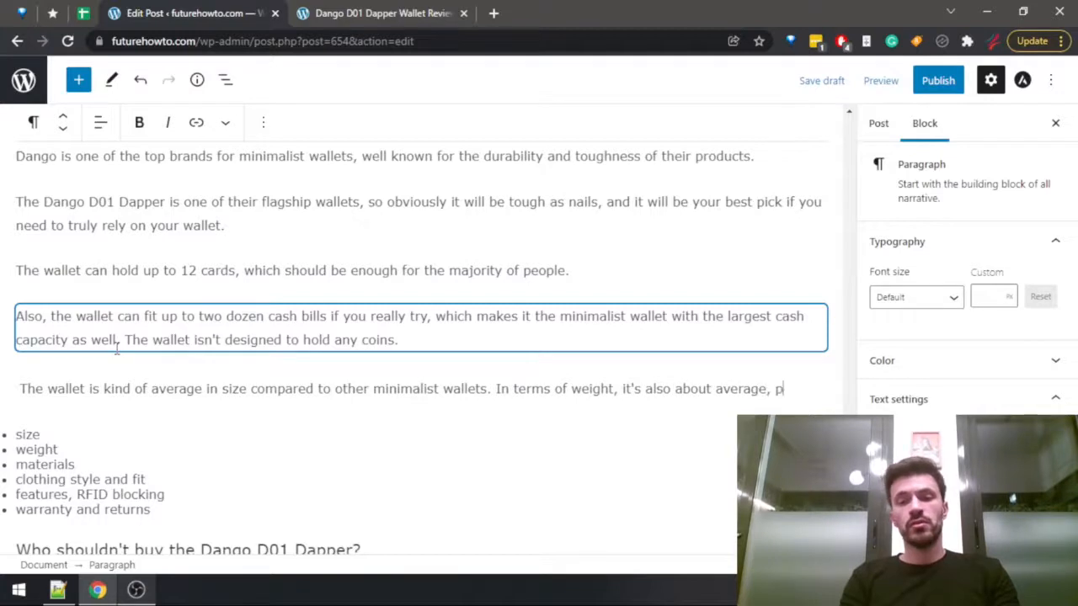
type("ossibly leaning")
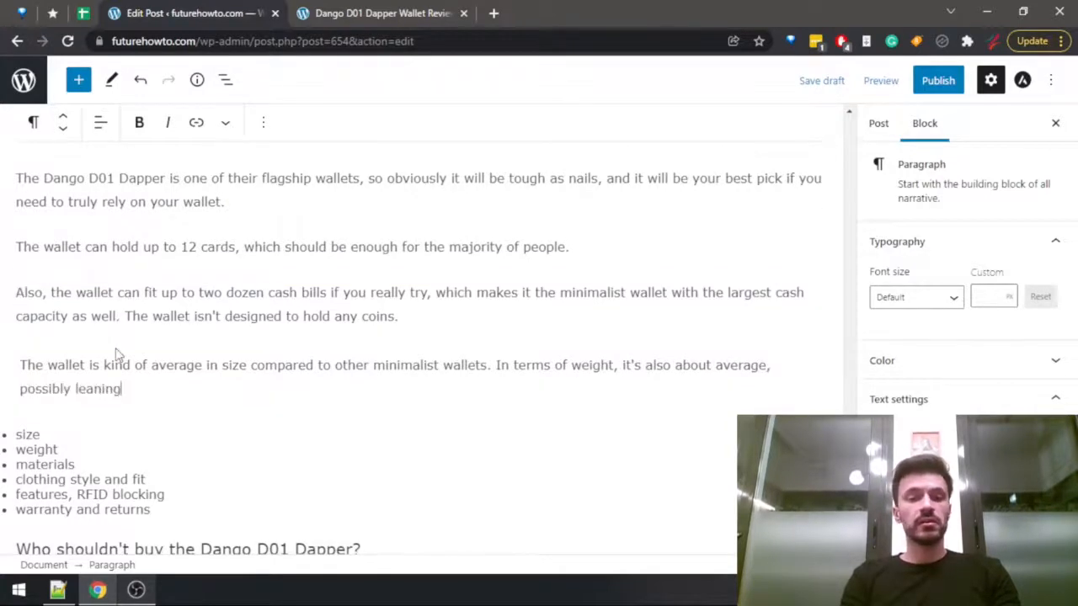
type(" towards the ")
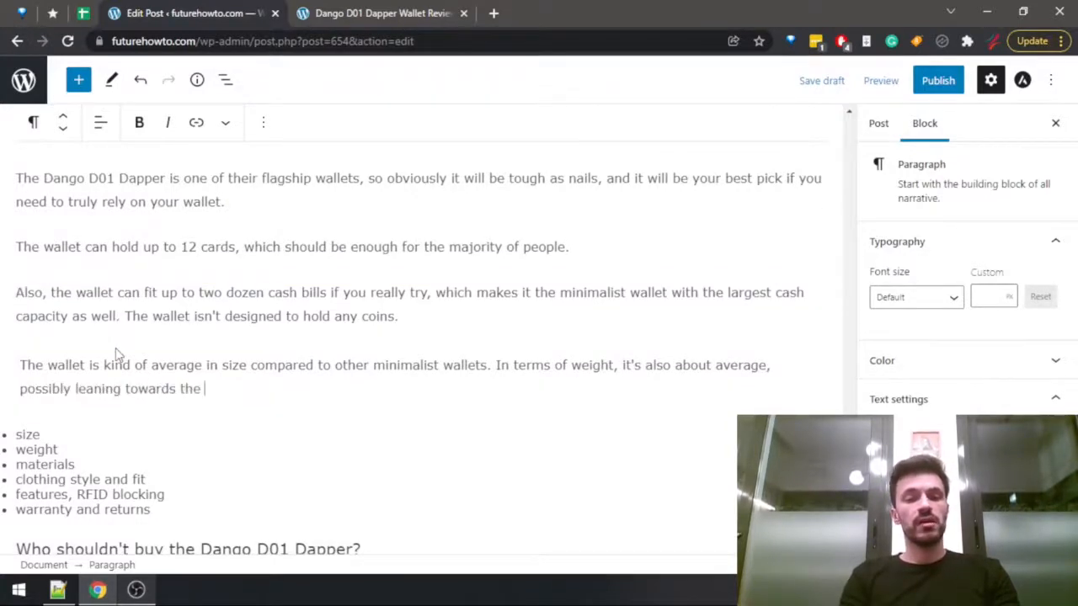
type("heavier")
type("ide.")
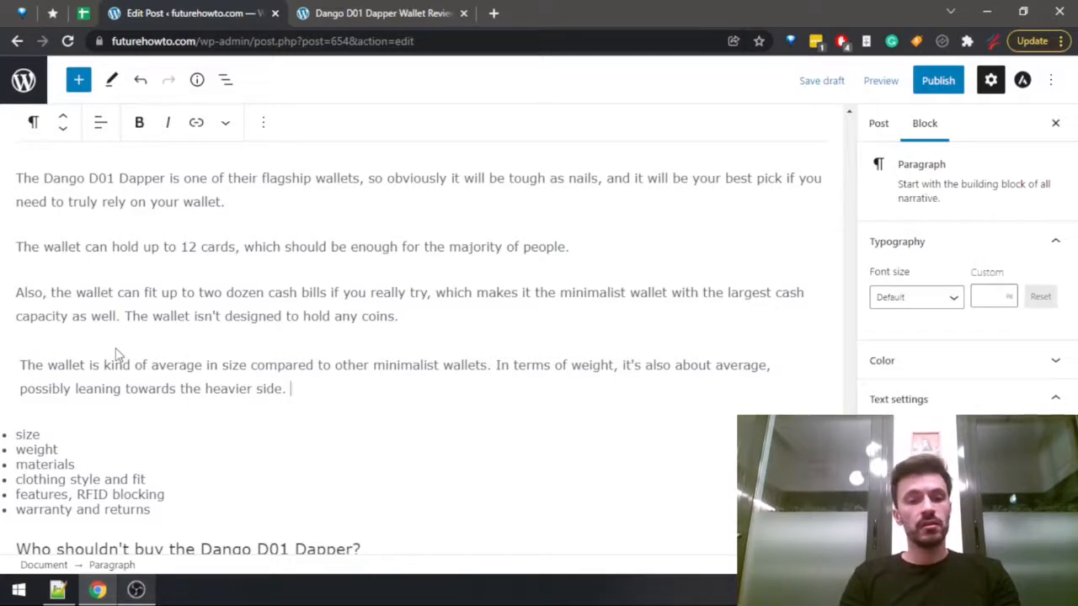
Delete the size and weight items from the bullet list of notes.
key("Down")
key("Down")
key("shift+Home")
key("shift+Up")
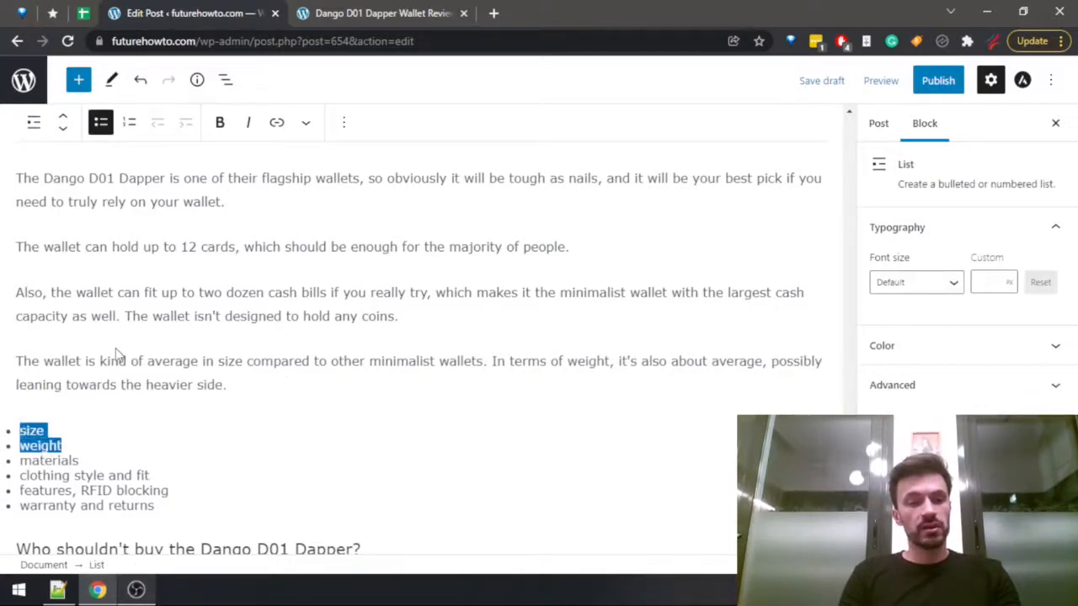
key("BackSpace")
key("BackSpace")
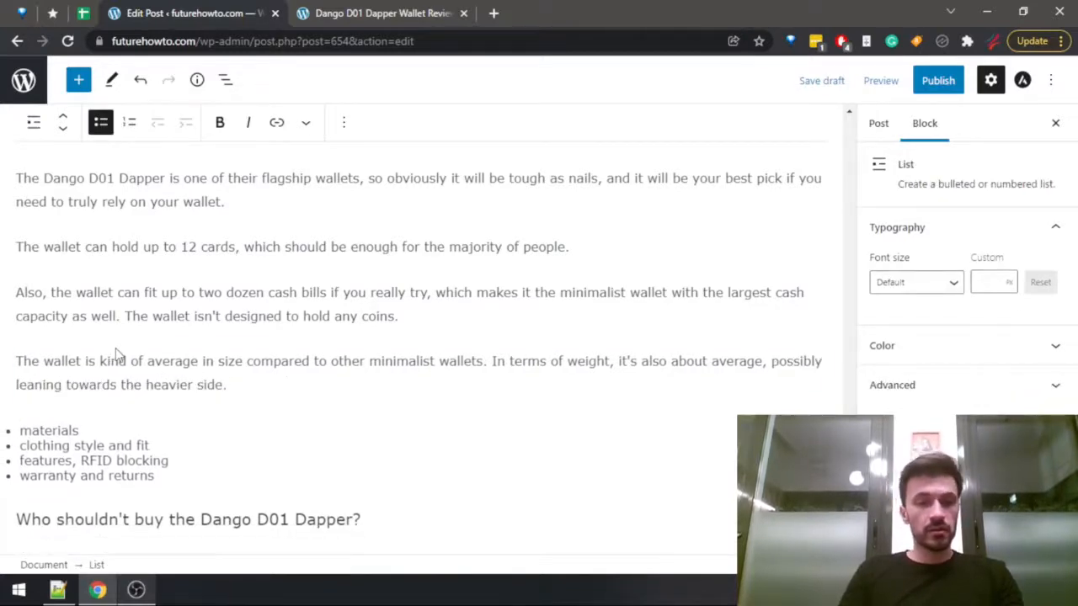
Copy the list of materials used from the specifications table of the published Dango D01 Dapper review.
left_click(253, 387)
key("End")
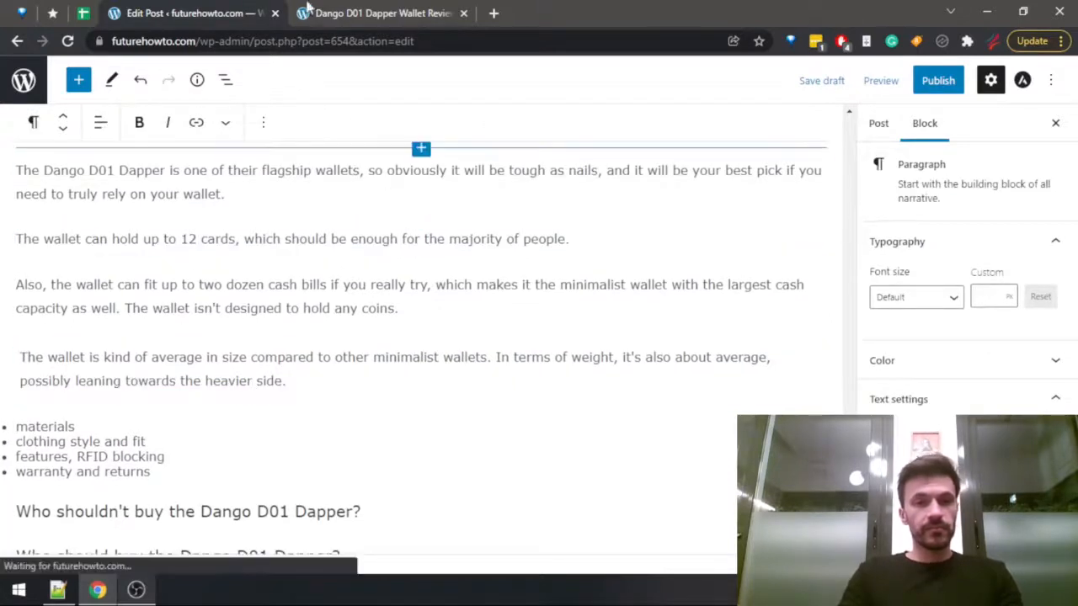
left_click(329, 8)
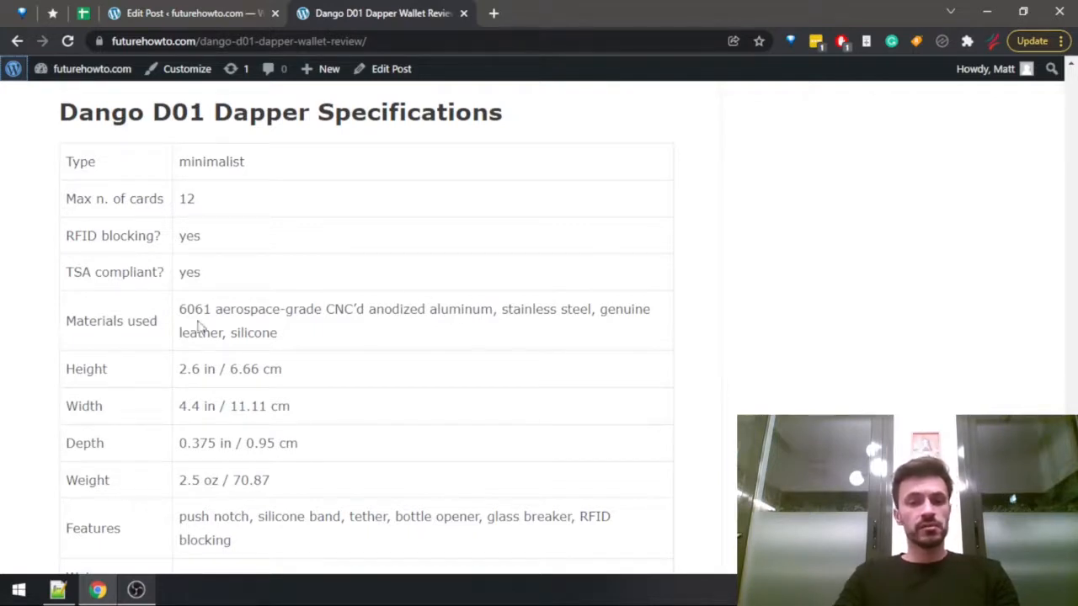
left_click_drag(180, 309, 413, 333)
key("ctrl+c")
key("ctrl+Page_Up")
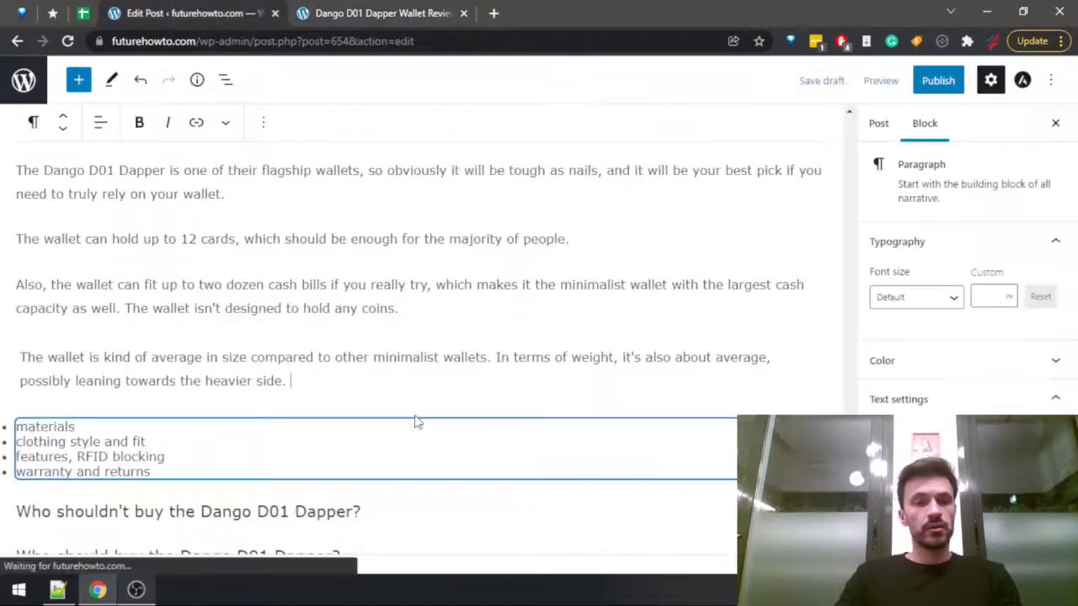
Write a new paragraph above the bullet list reading "The materials used for the Dango D01 Dapper are", followed by the copied materials.
left_click(416, 421)
type("The ")
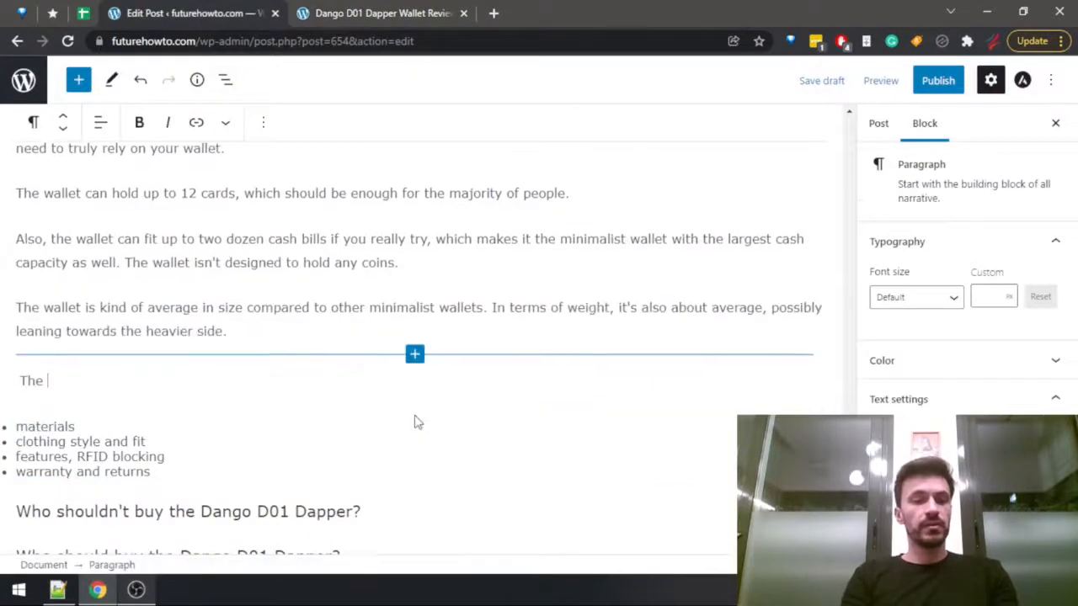
type("materials used")
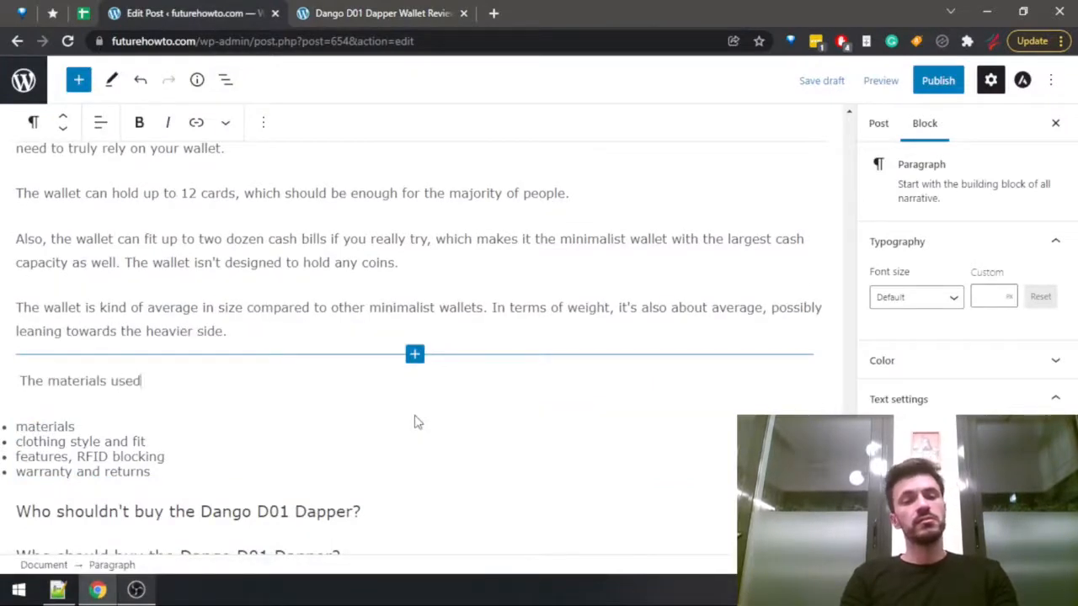
type(" in")
key("BackSpace")
key("BackSpace")
type("for ")
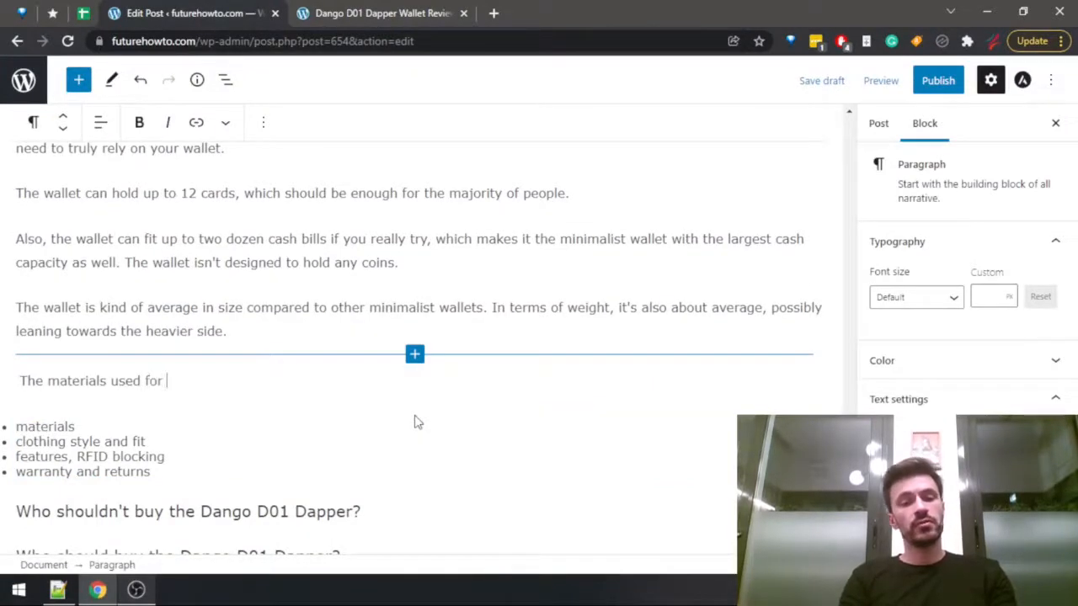
type("the Dango D")
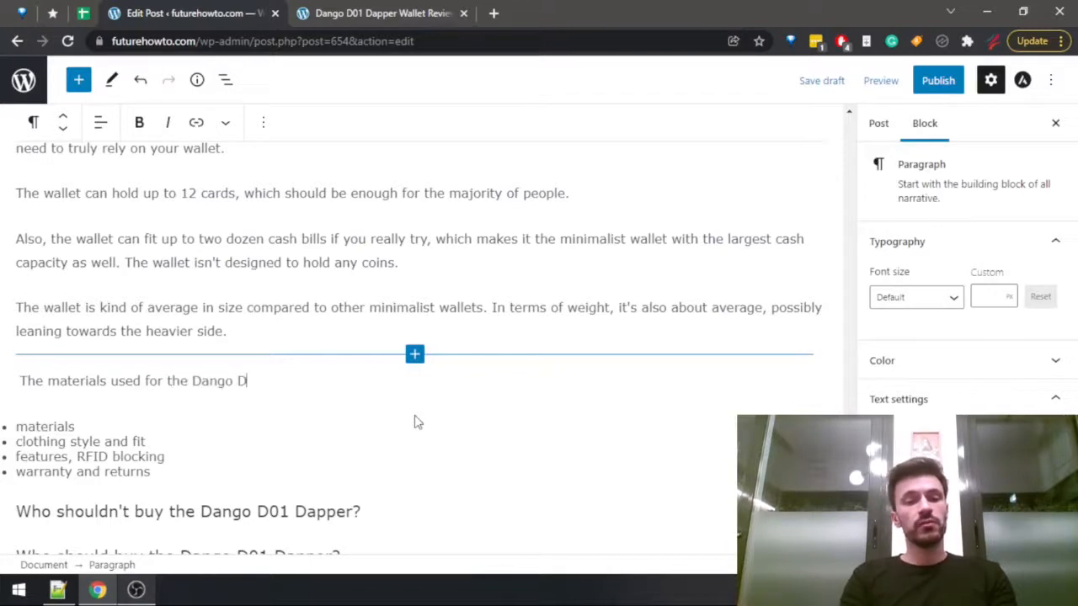
type("01 Dapper ")
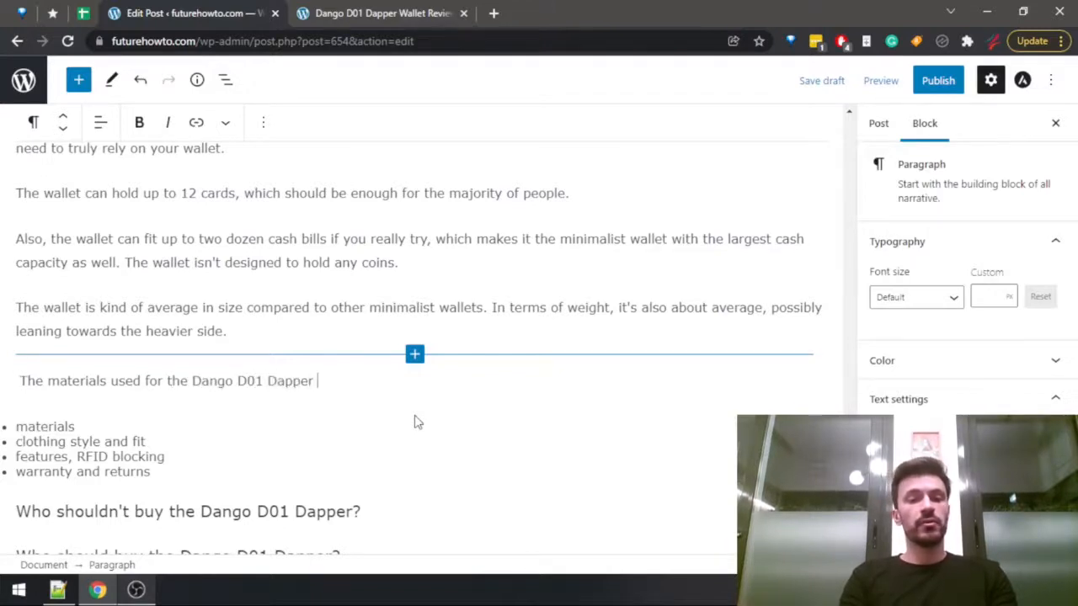
type("are")
key("ctrl+v")
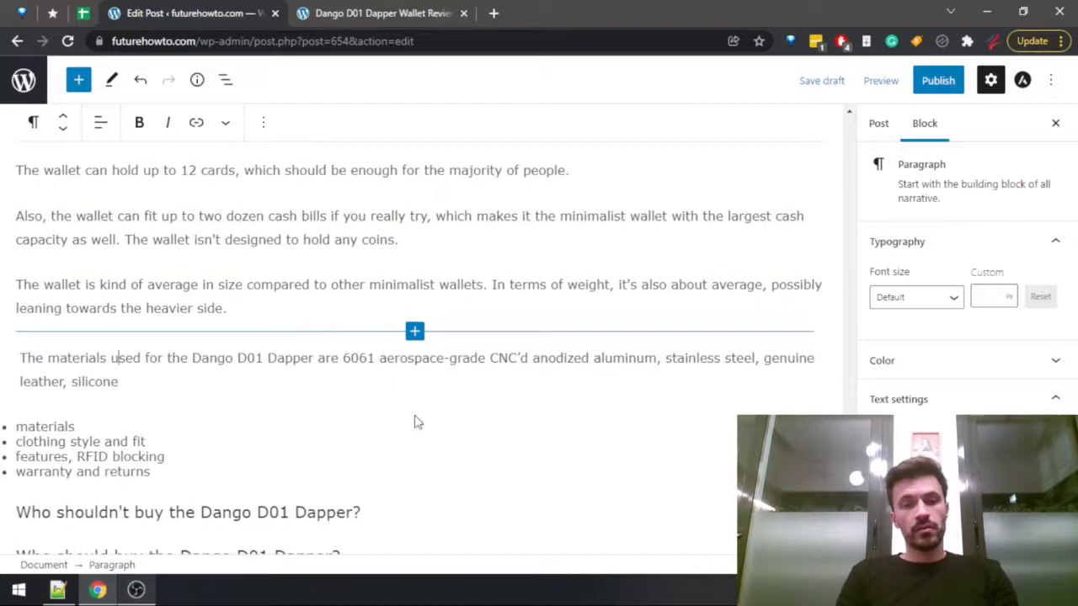
Insert "(which is found in most high-quality items that use aluminum today)" after "anodized aluminum" in the materials paragraph.
key("ctrl+Right")
key("ctrl+Right")
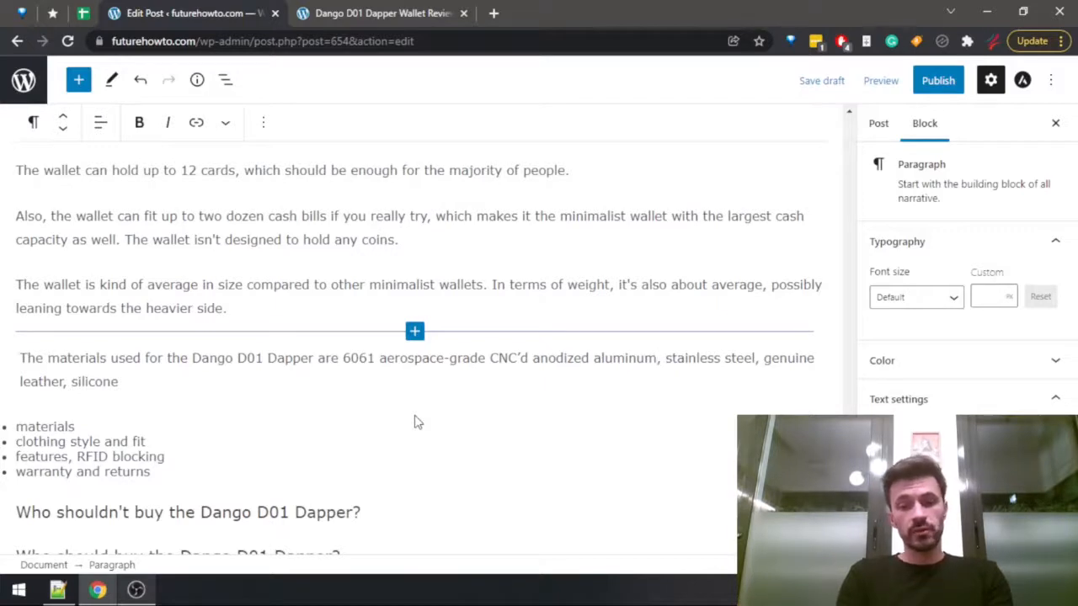
type("()")
key("Left")
type("hich is found in ")
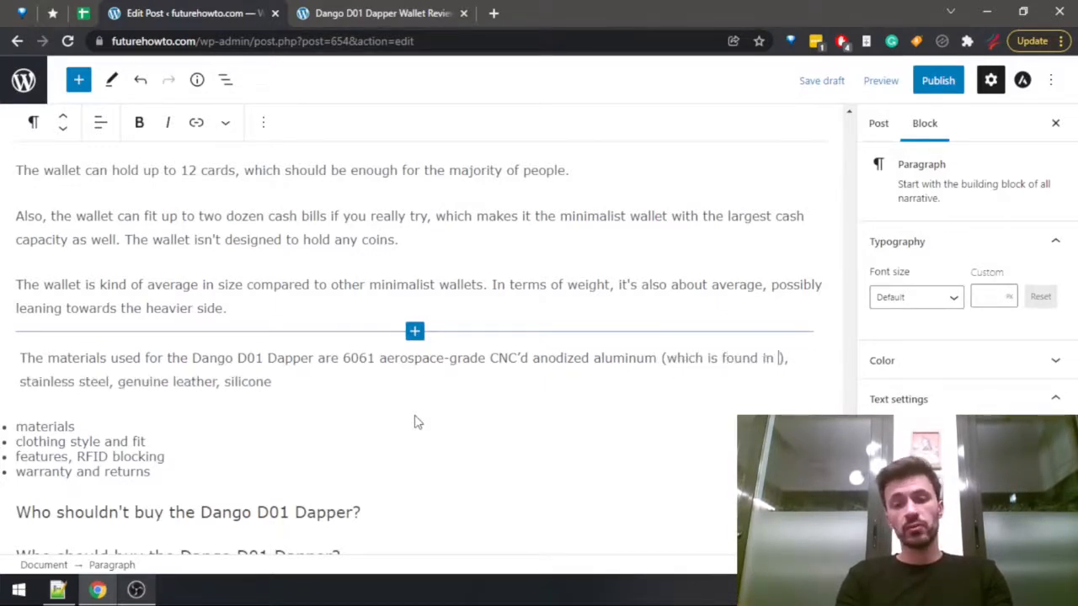
type("most ")
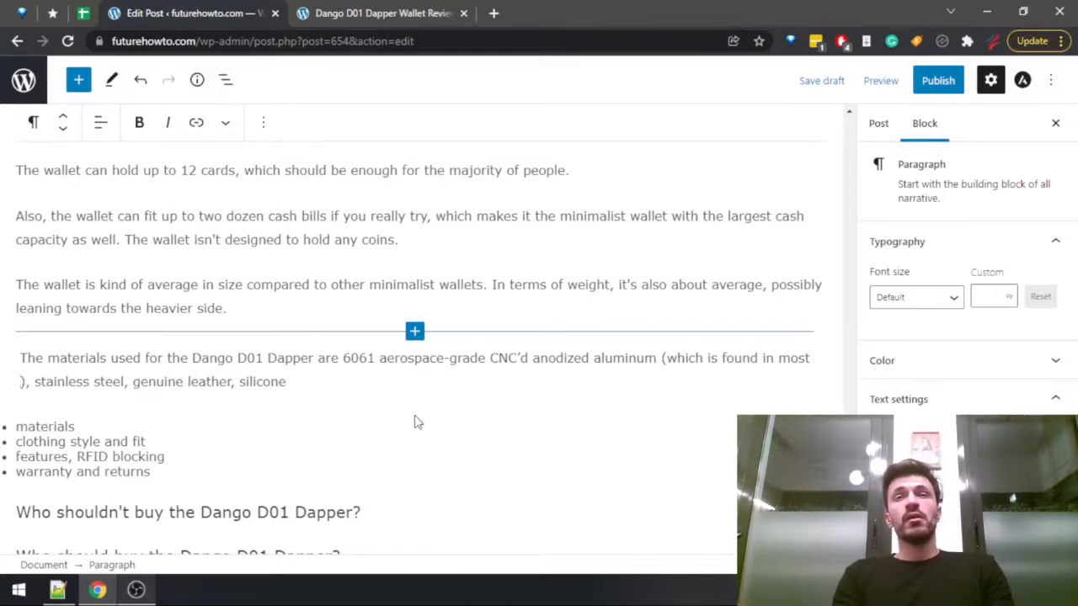
type("high-")
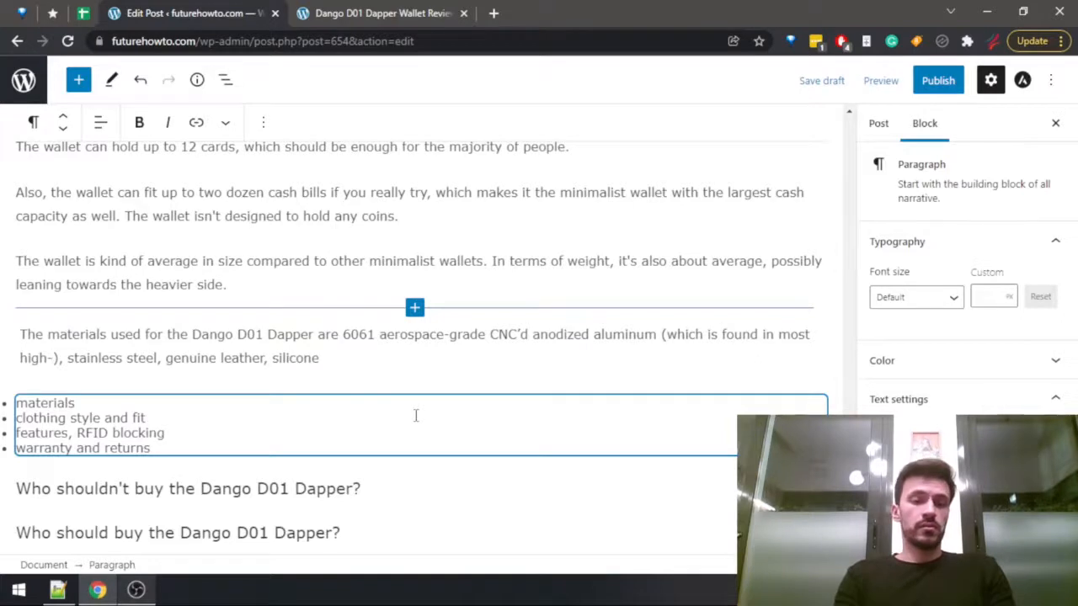
type("quality item")
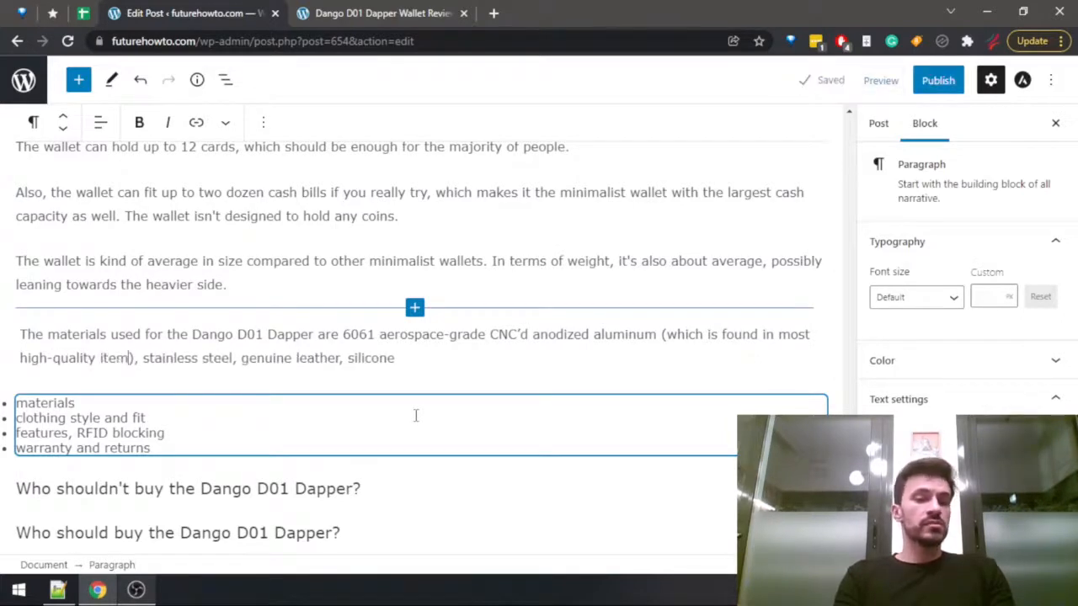
type("s that use alu")
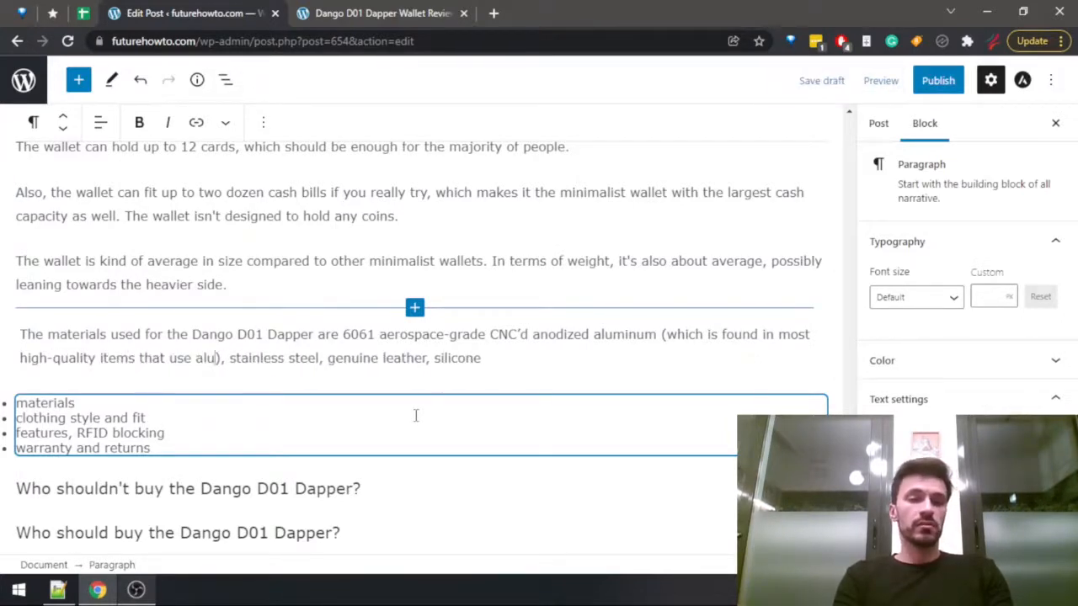
type("minum today), st")
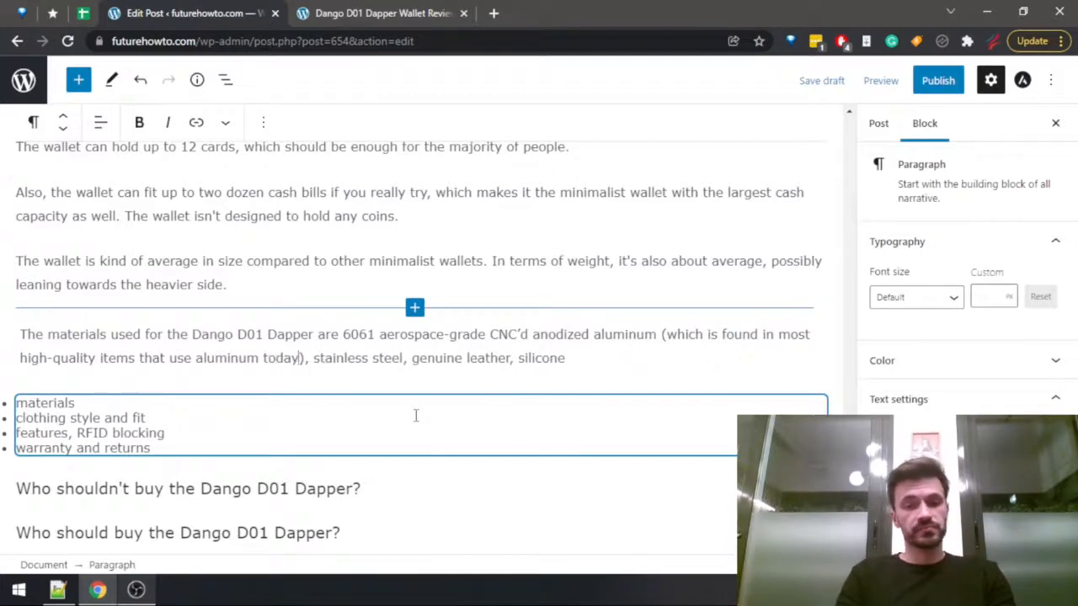
type("ainless steel, genuine leather, and")
Insert "and" before "silicone" and finish the materials sentence with "for the cash band.".
key("End")
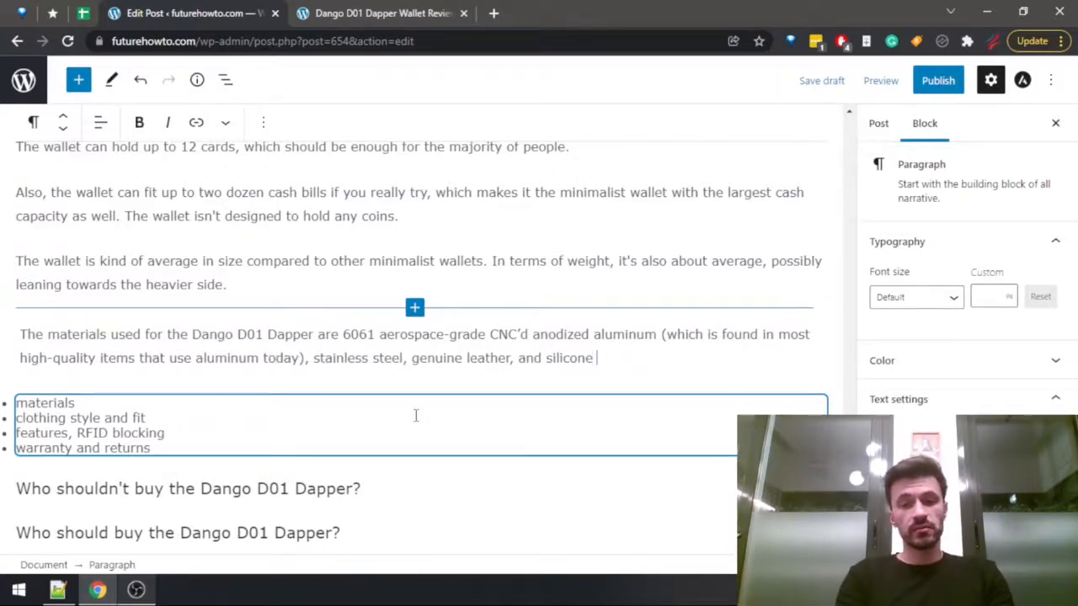
type("for the cash badm")
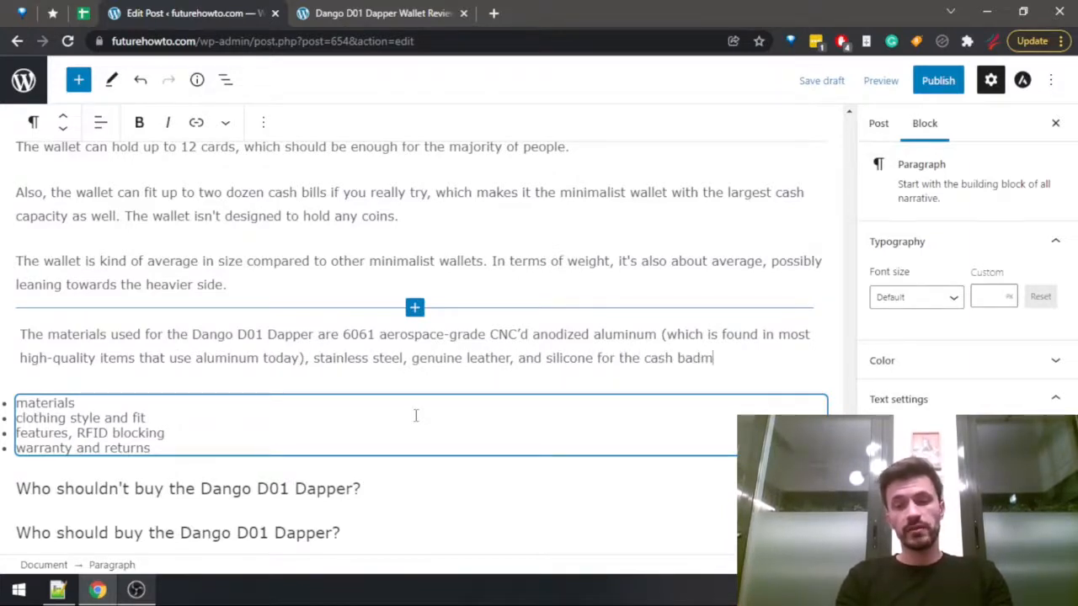
key("BackSpace")
key("BackSpace")
type("d")
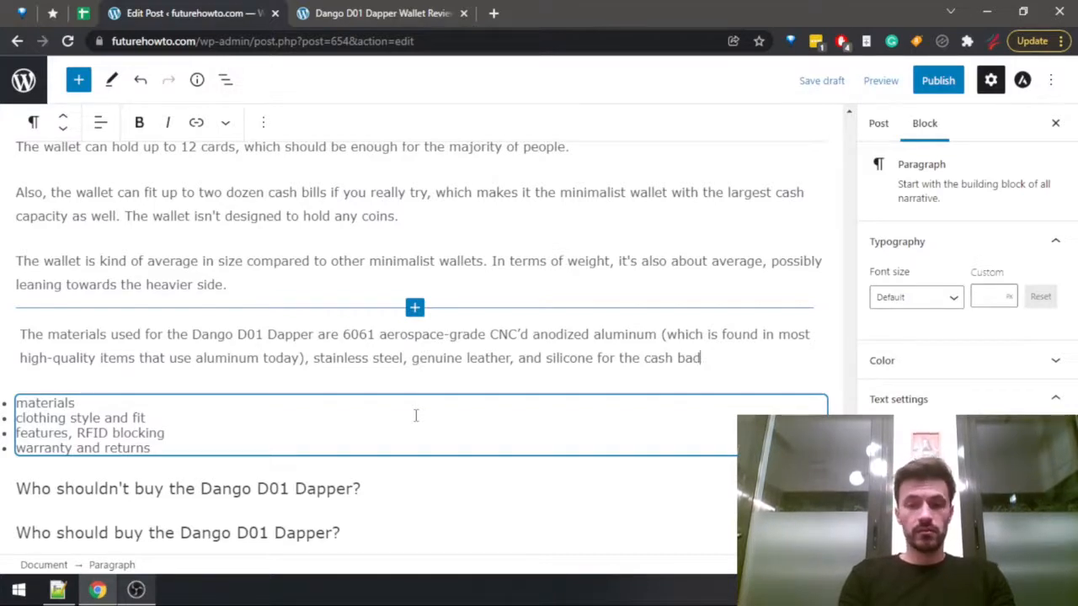
type(".nd.")
Delete the text of the materials item in the bullet list of notes.
left_click(415, 416)
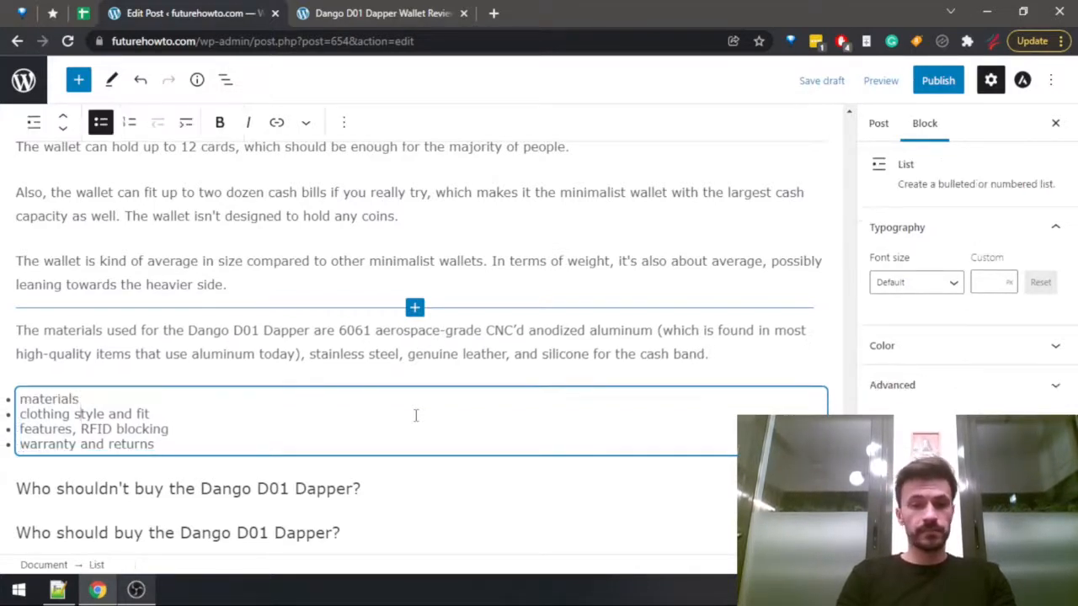
key("shift+Home")
key("BackSpace")
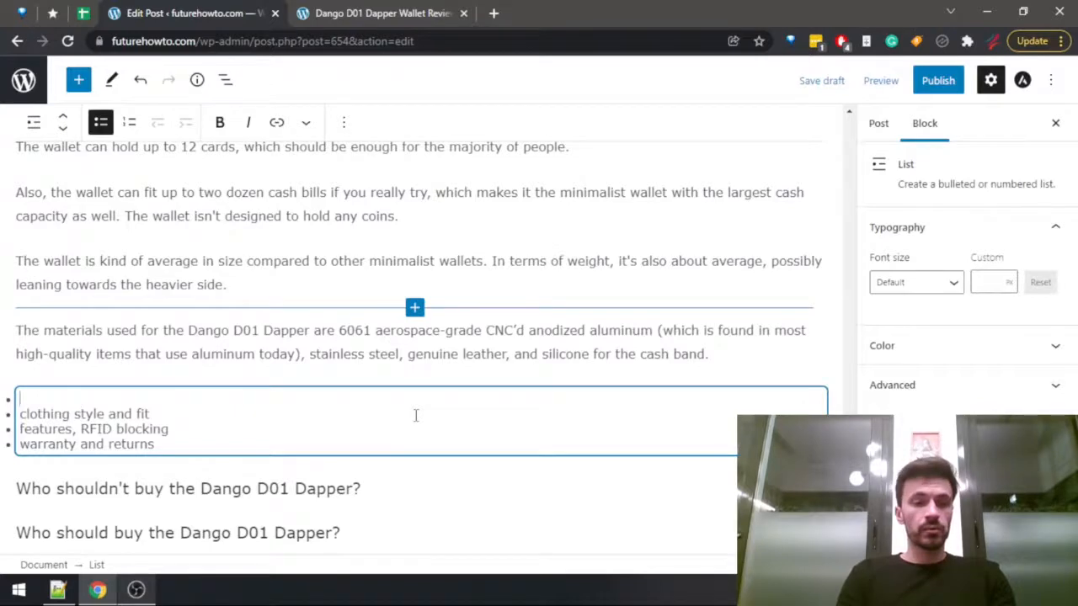
Search the published review for "clothing" and read the paragraph under "Fit to clothing style".
key("ctrl+Tab")
key("ctrl+f")
type("clothing")
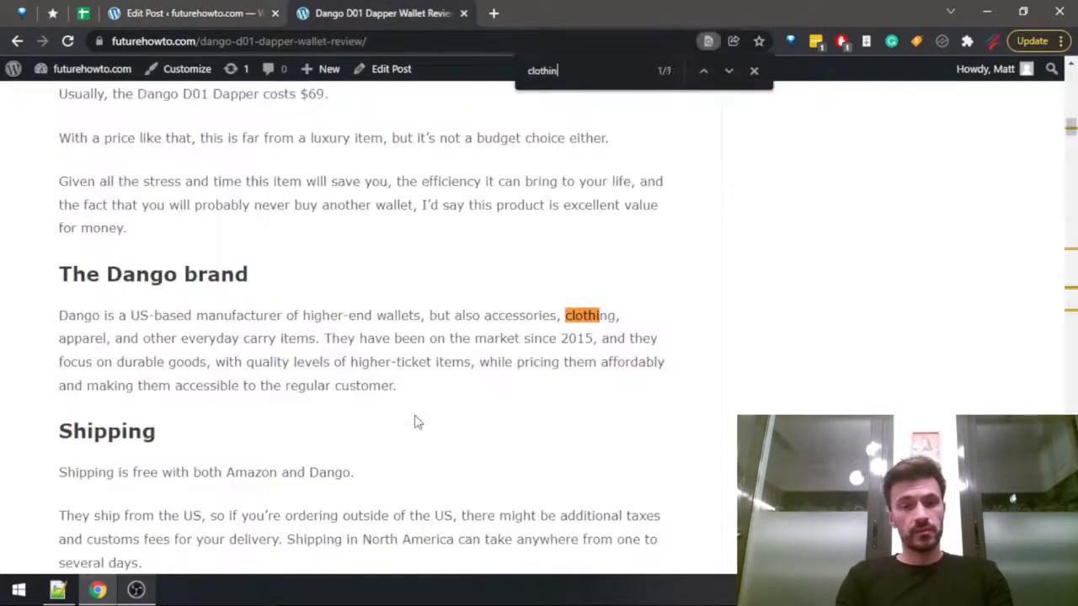
key("Return")
key("Return")
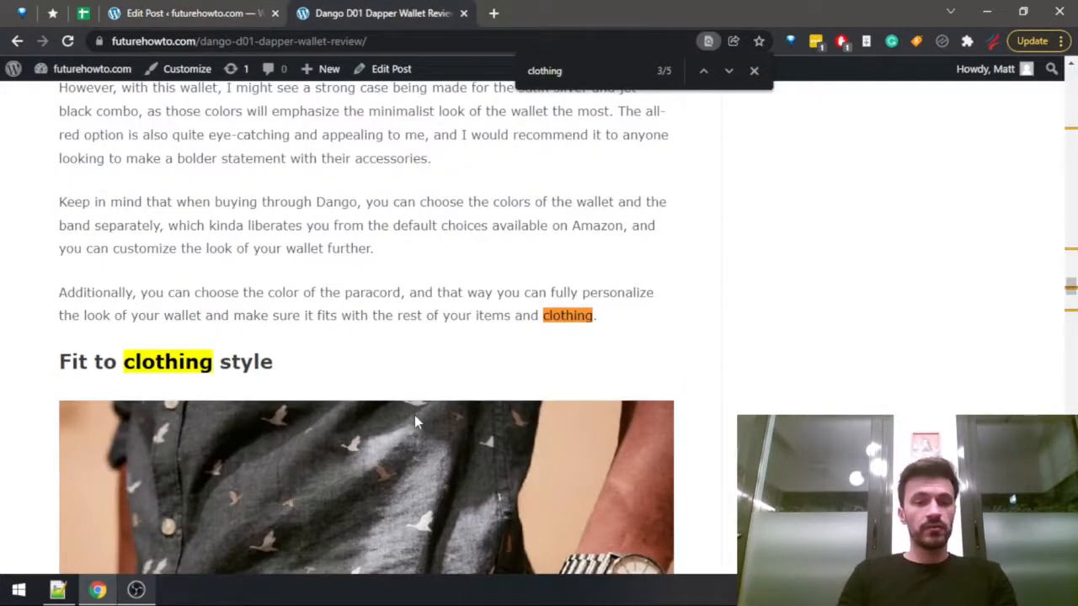
scroll(414, 415, "down", 5)
scroll(383, 344, "down", 4)
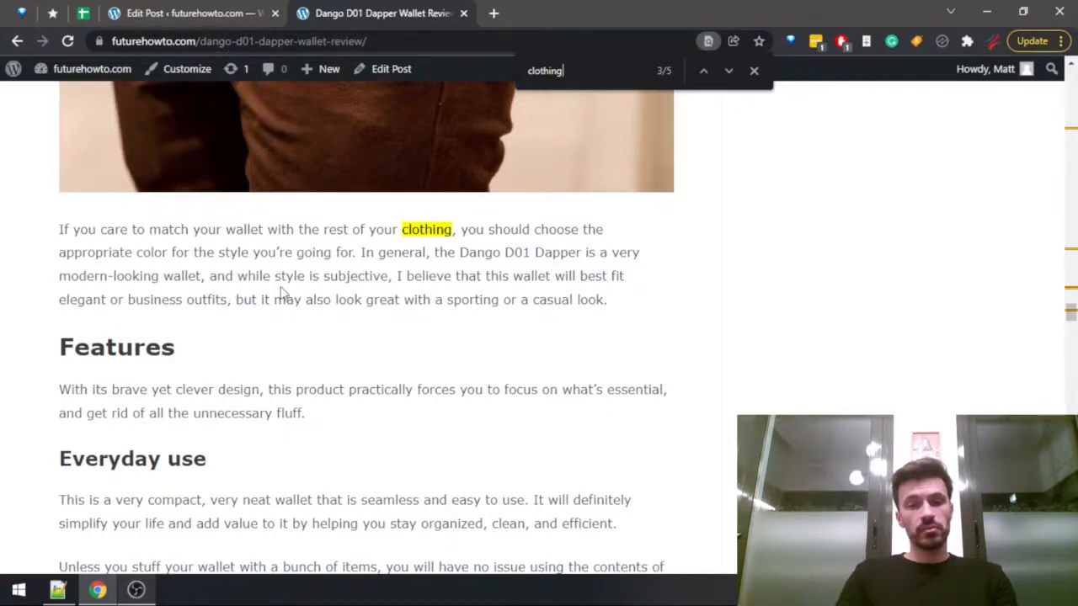
Add a paragraph below the materials one in the post, beginning "The wallet will be a great fit if you".
key("ctrl+Tab")
left_click(781, 360)
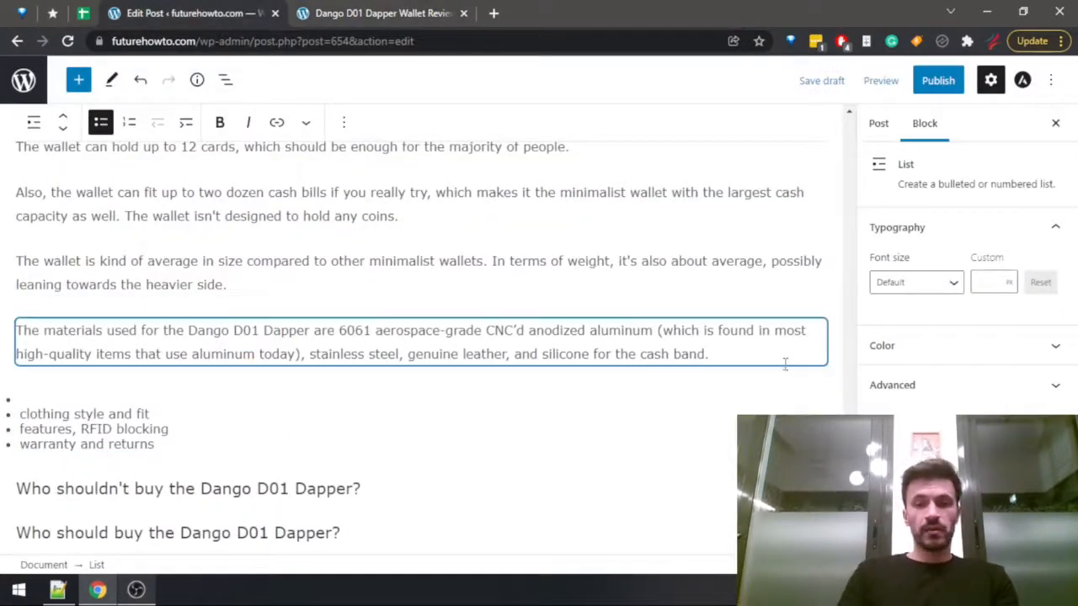
key("Return")
type("The")
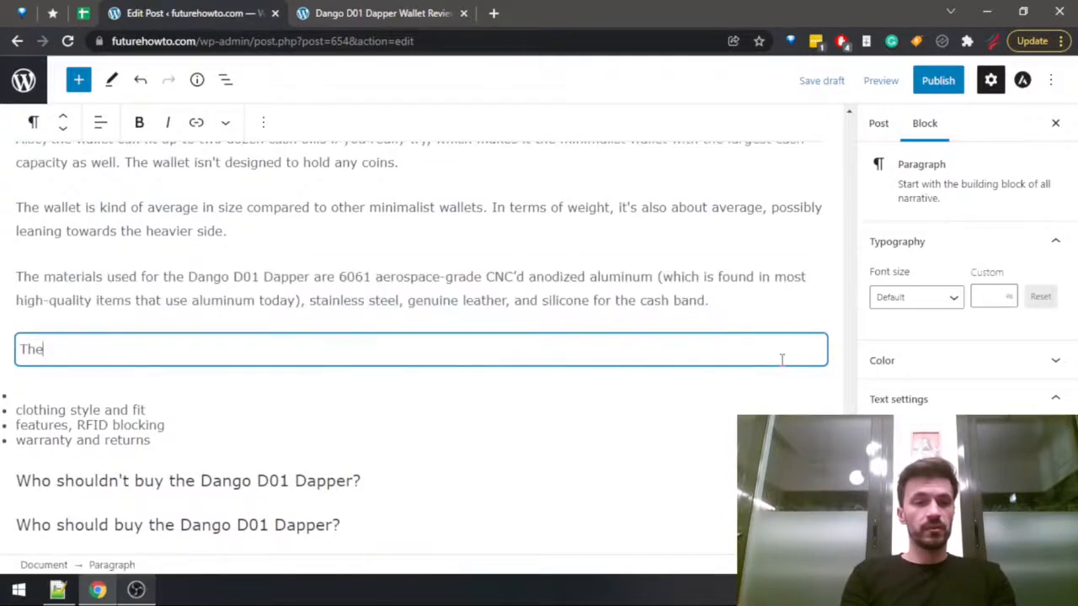
type(" wallet will")
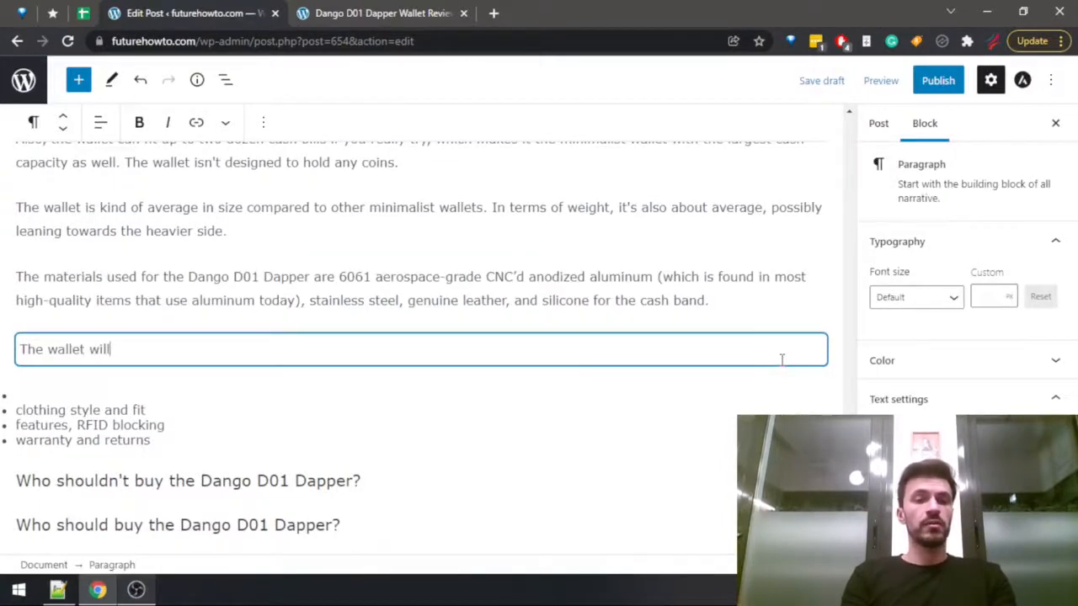
type(" be a great ")
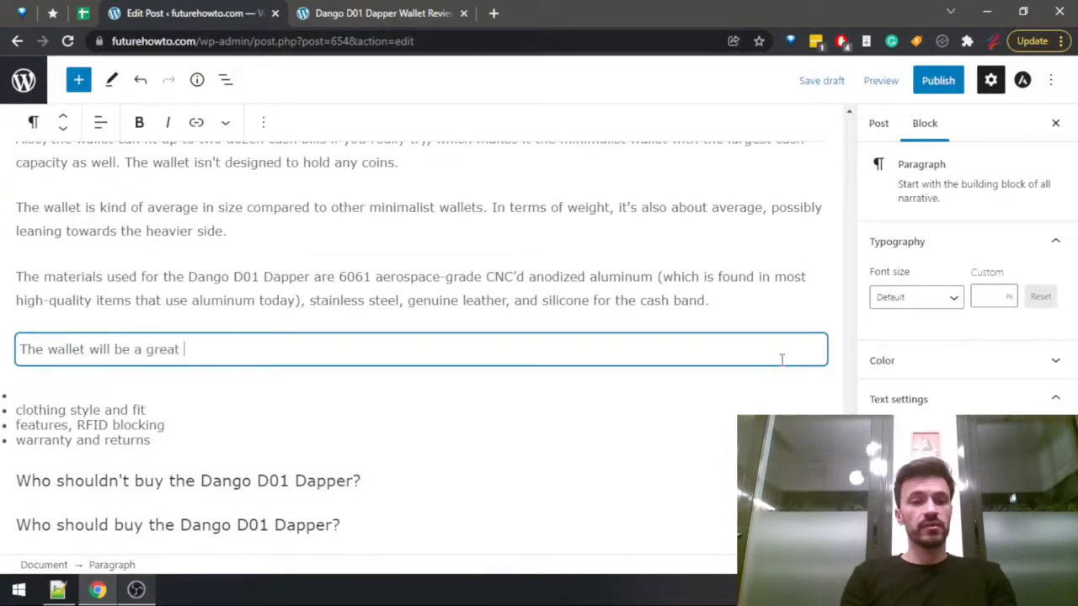
type("fit if you'")
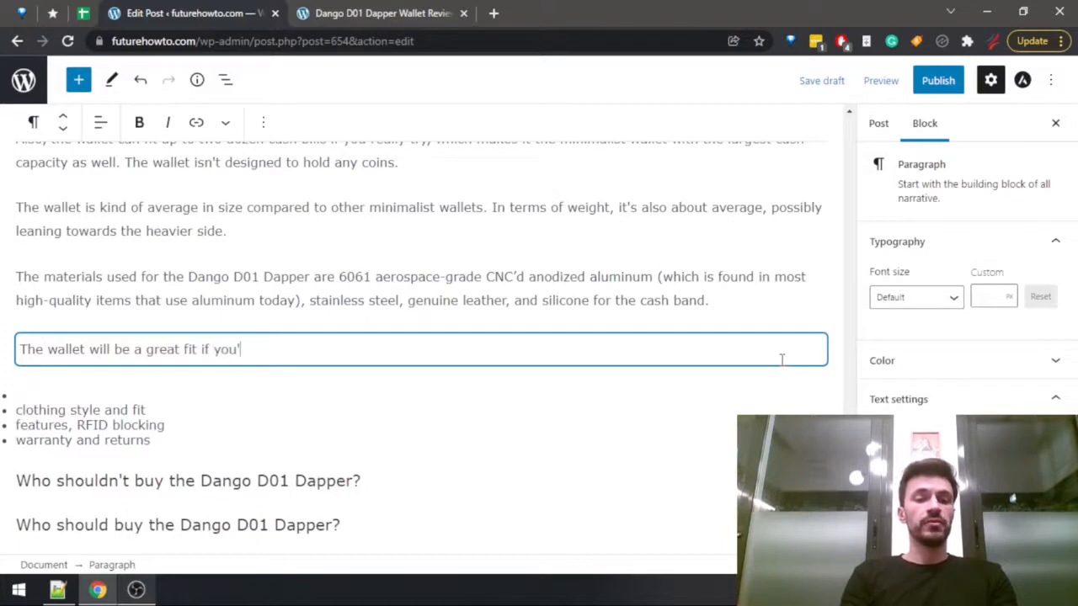
type("re")
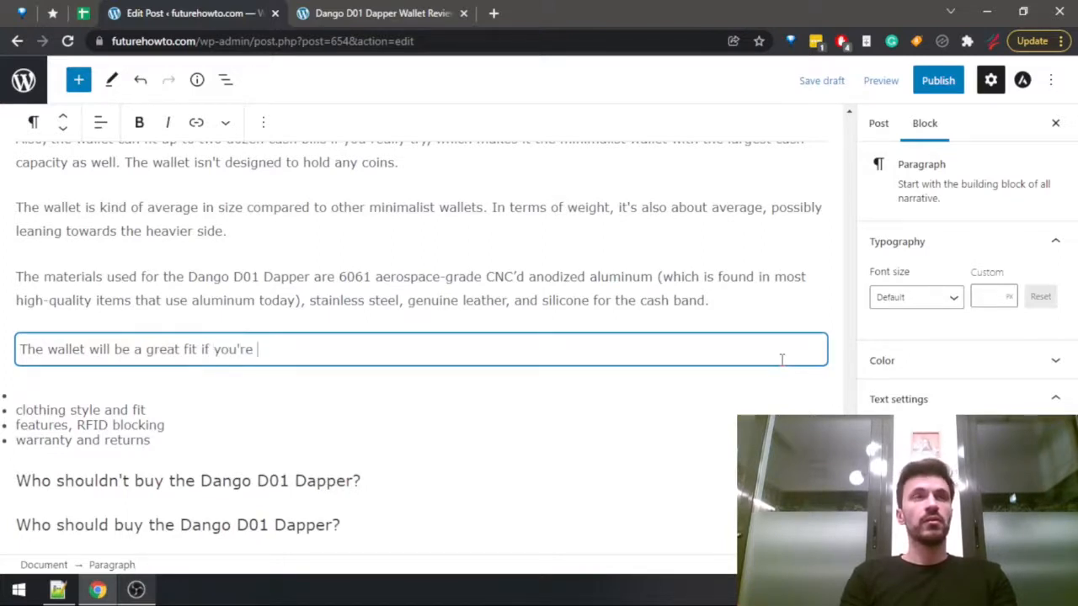
key("BackSpace")
key("BackSpace")
key("BackSpace")
key("BackSpace")
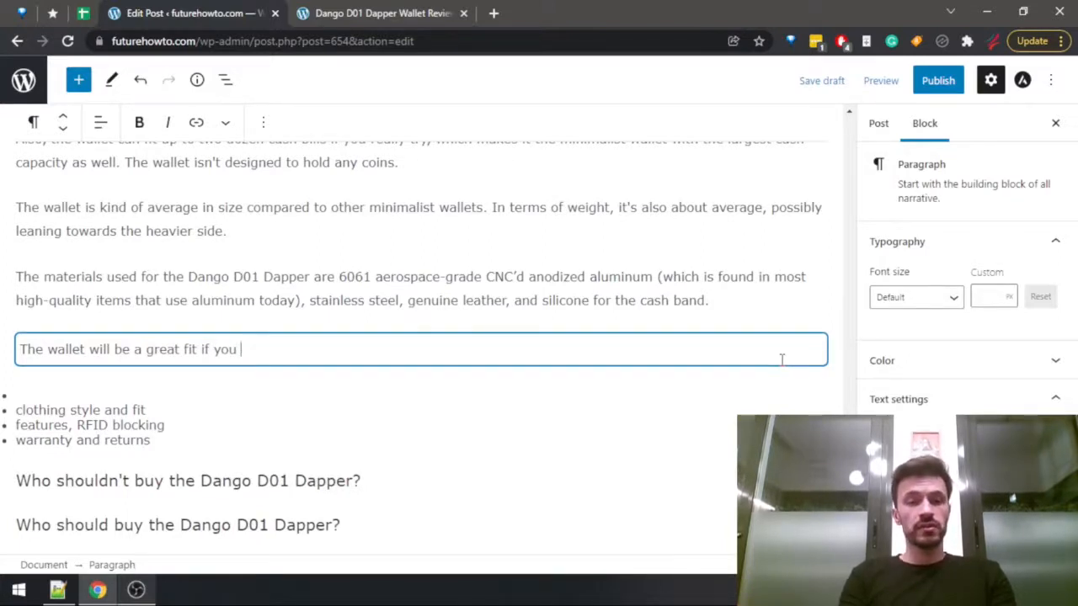
Complete the clothing fit sentence with "tend to dress in a modern, elegant, and even business outfits regularly.".
type("tend to dress")
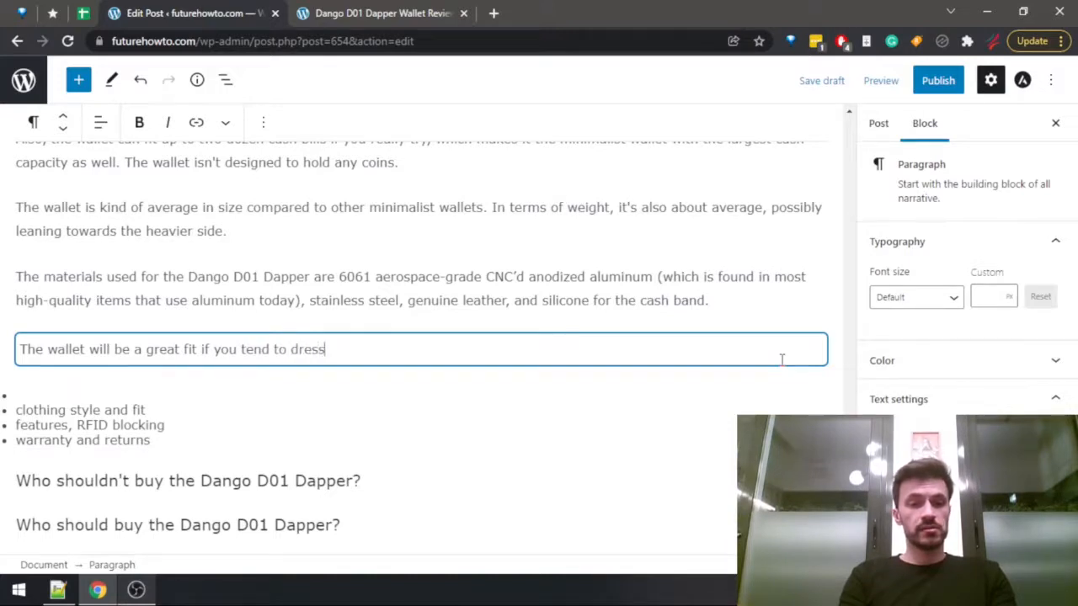
type(" in ")
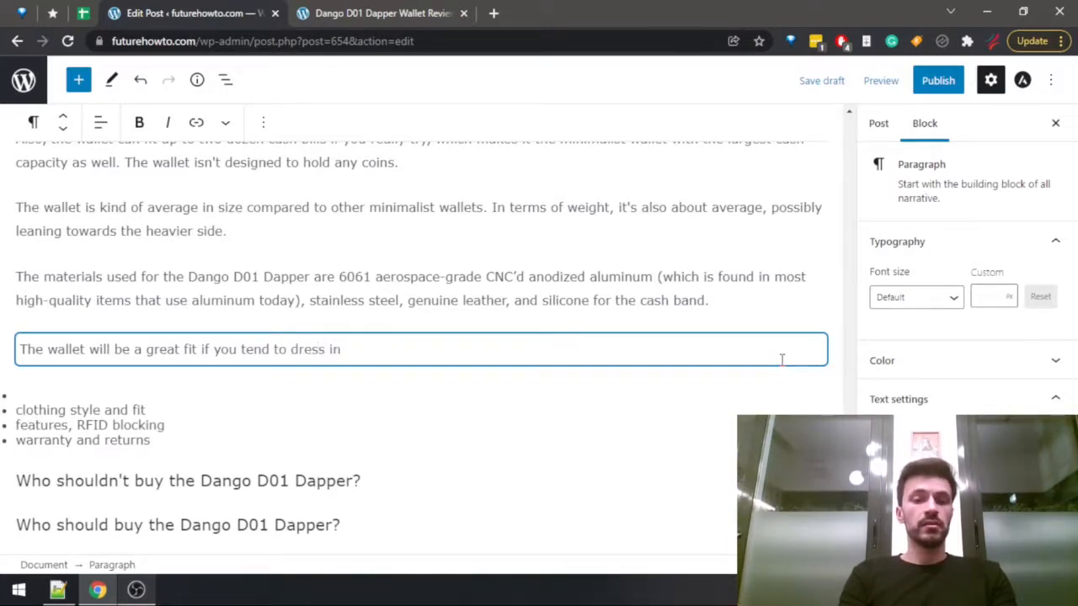
type("a modern, elegant,")
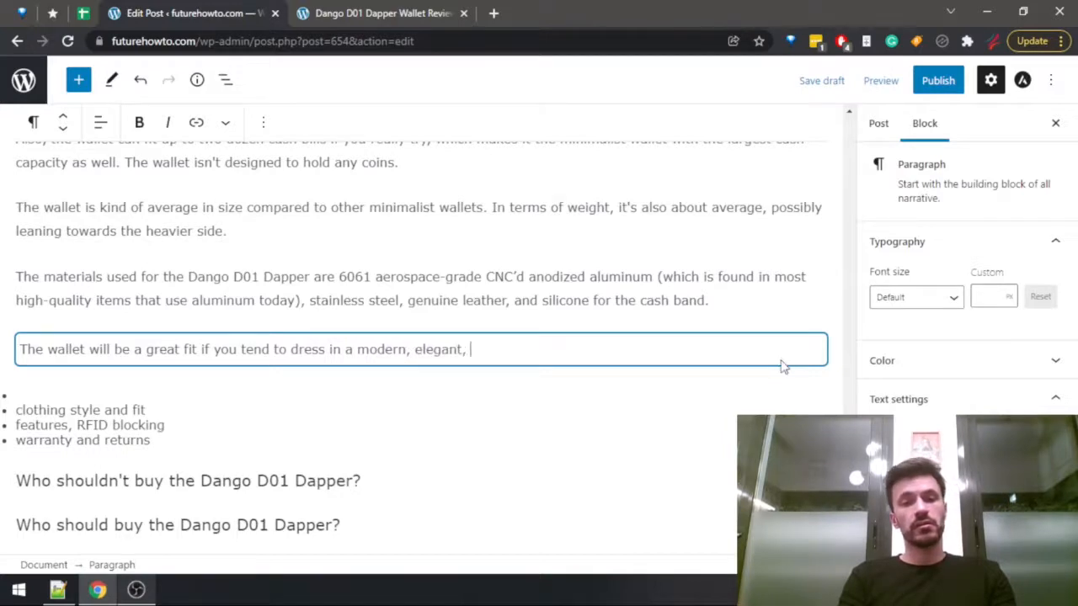
key("ctrl+Tab")
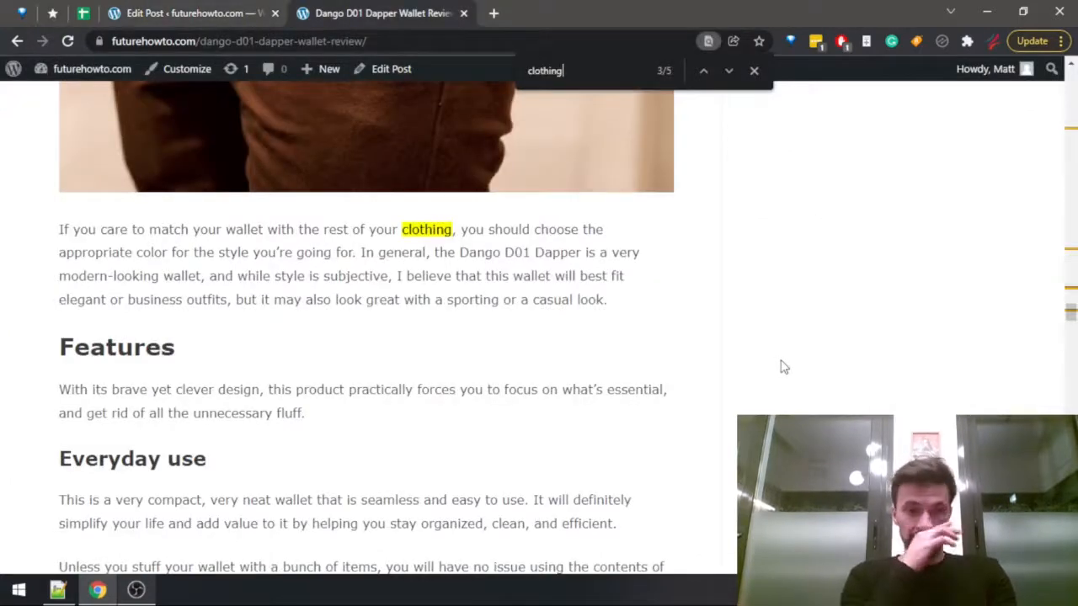
key("ctrl+Tab")
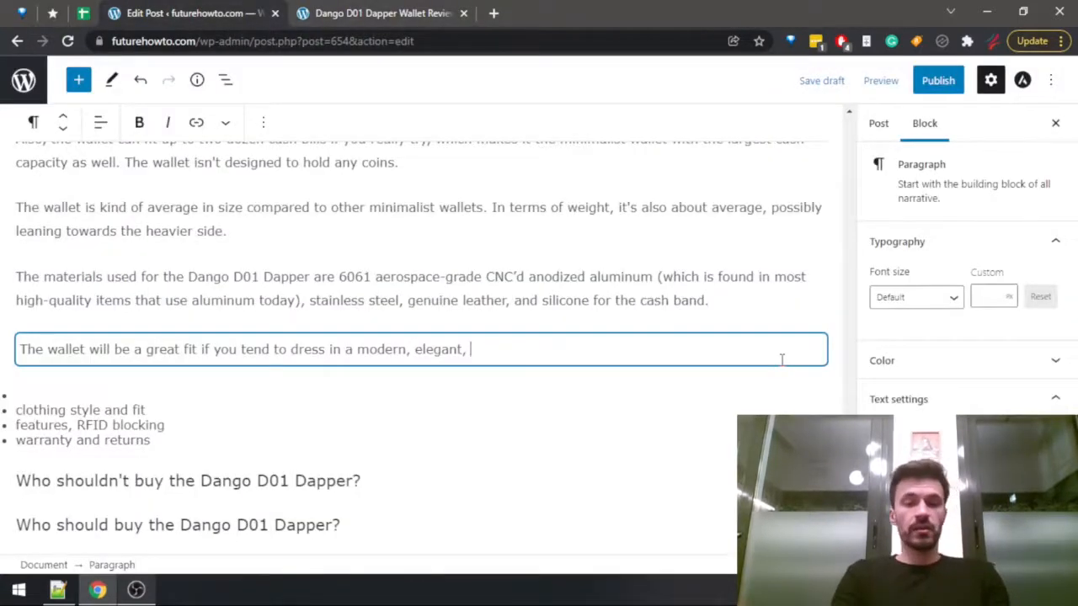
type("and even busin")
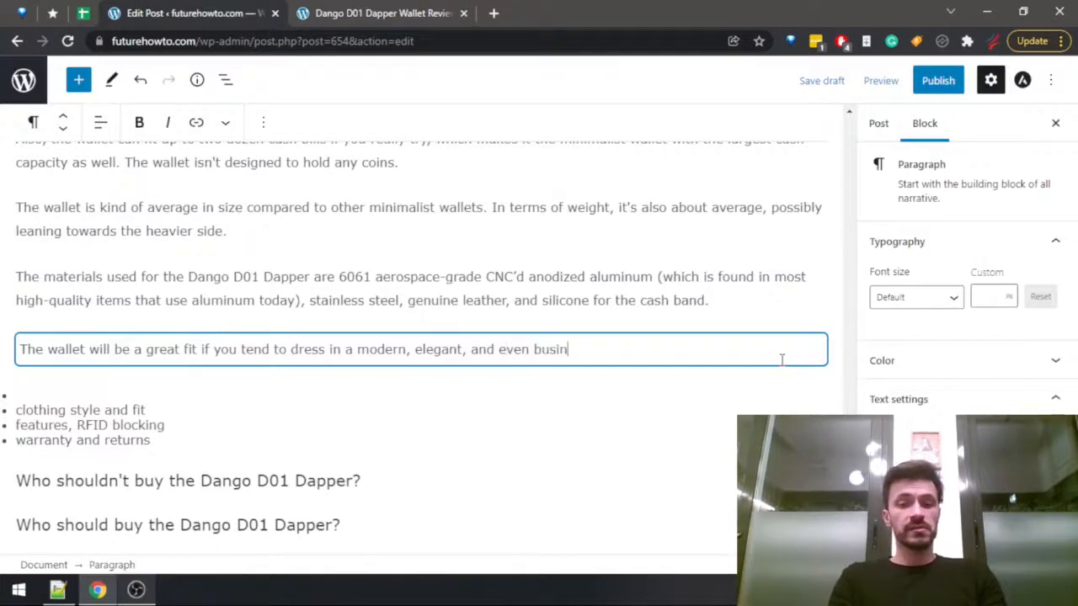
type("ess outfi")
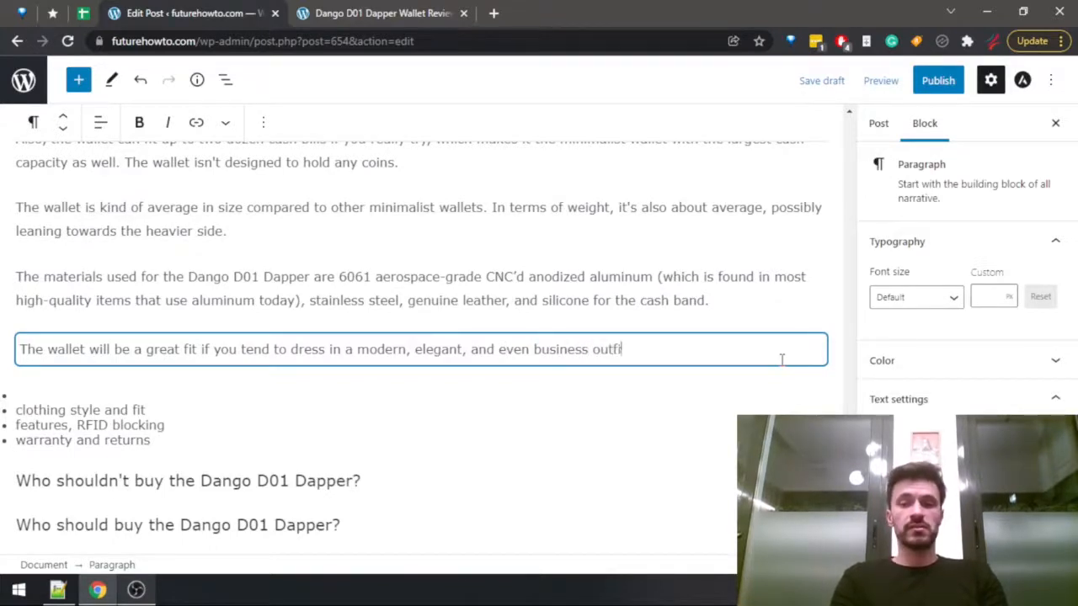
type("ts regularly.")
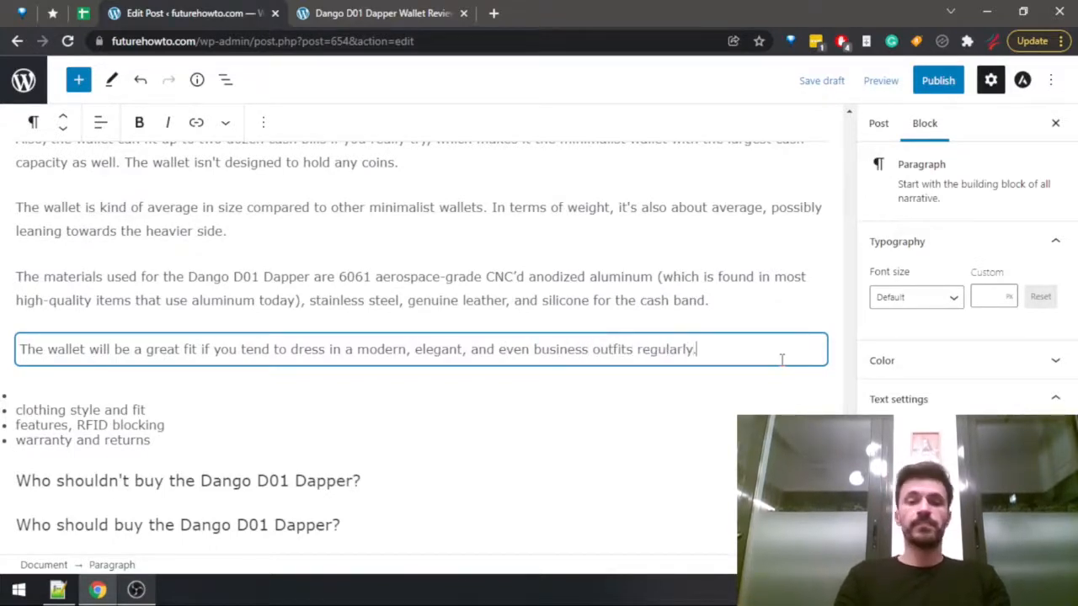
Remove the superfluous "a" before "modern" in the clothing fit sentence.
left_click(58, 410)
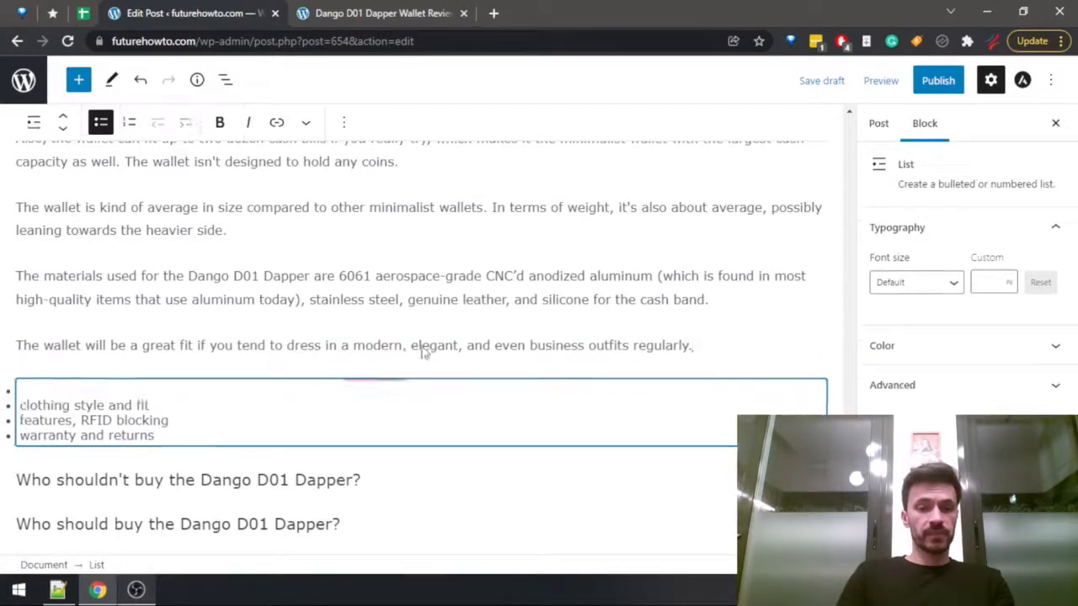
mouse_move(374, 344)
left_click(389, 390)
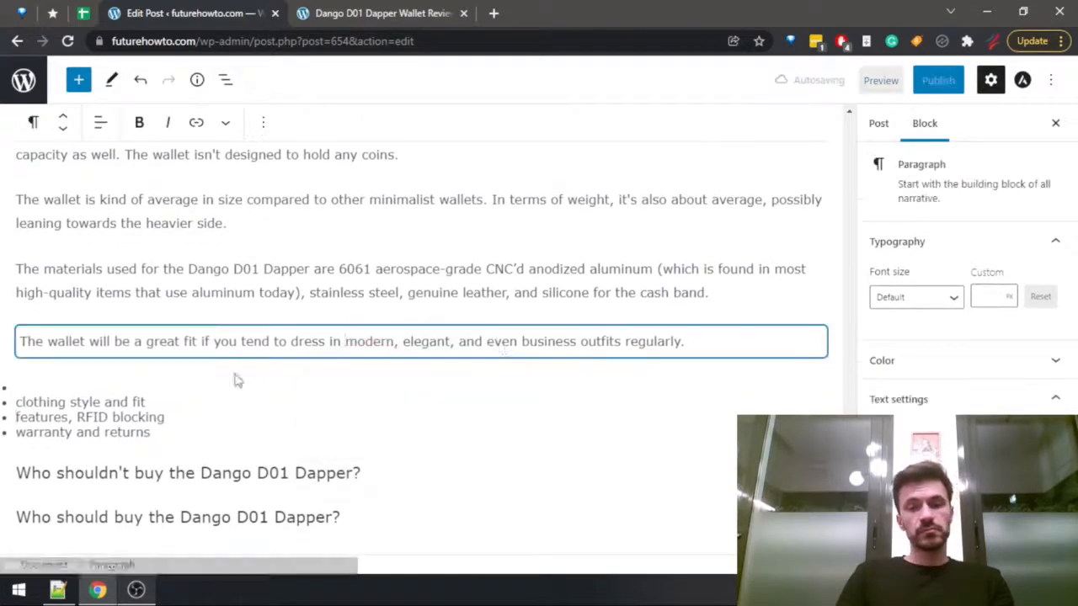
Delete the "clothing style and fit" item and the empty bullet above it from the list of notes.
left_click_drag(140, 398, 30, 392)
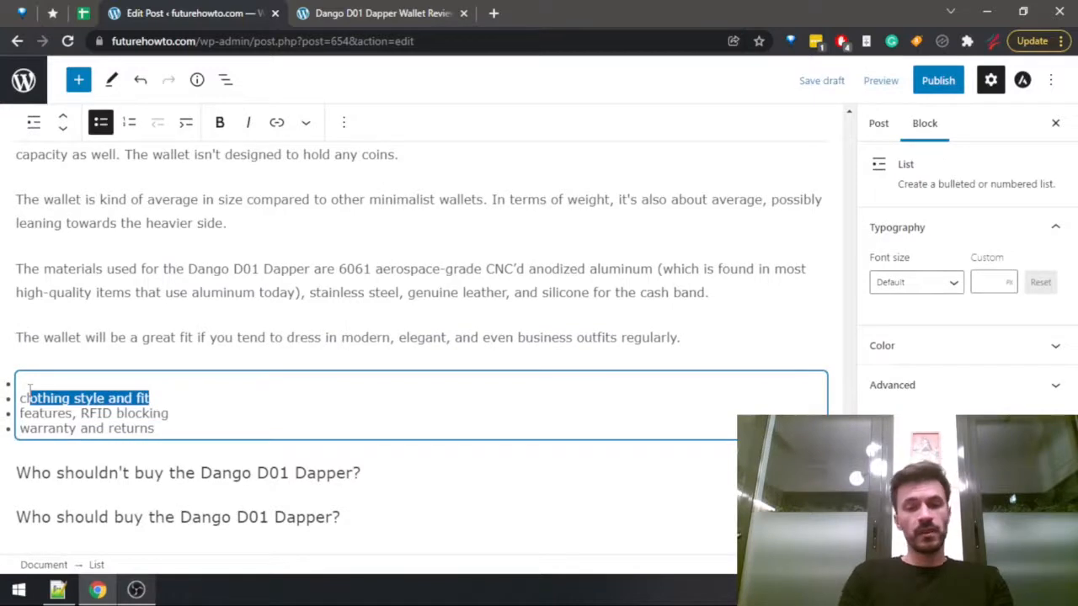
key("BackSpace")
key("BackSpace")
key("BackSpace")
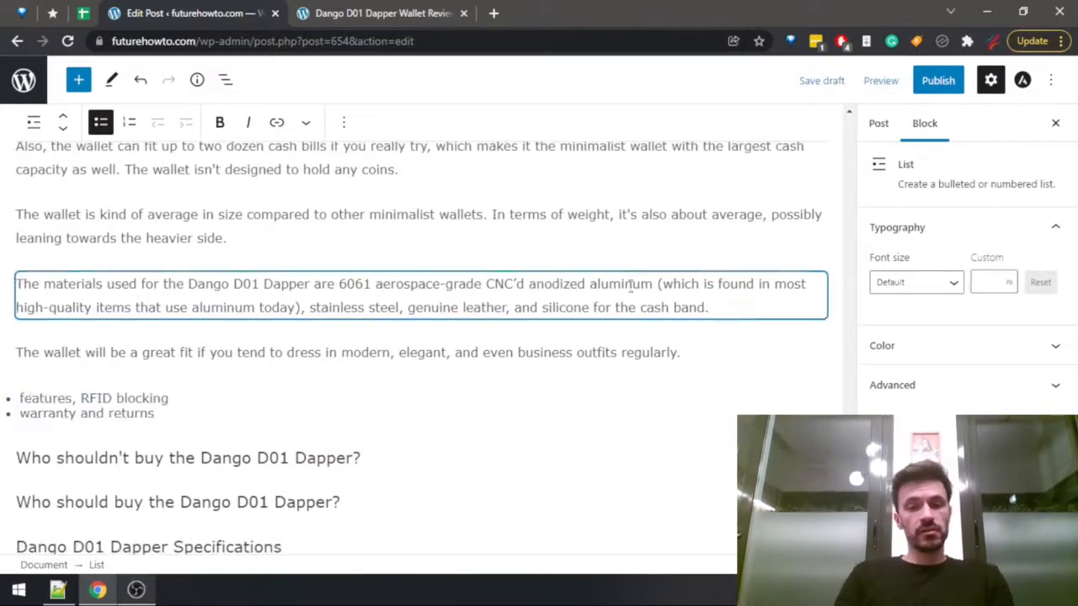
Add a paragraph below the clothing one reading "Another very strong side of the Dango D01 Dapper is its wealth of features.".
left_click(700, 353)
key("Return")
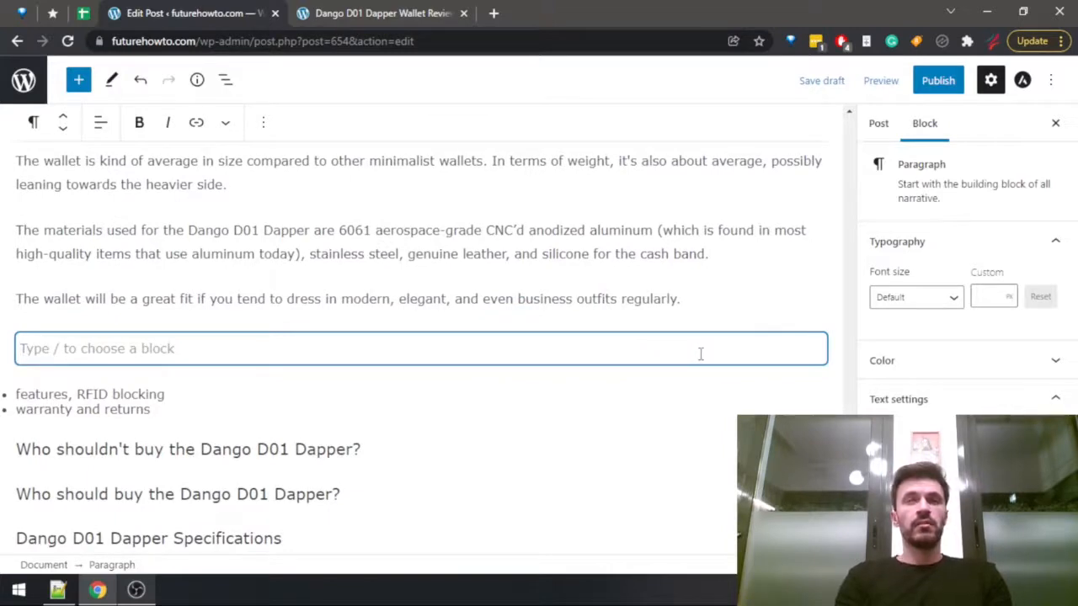
type("Ano")
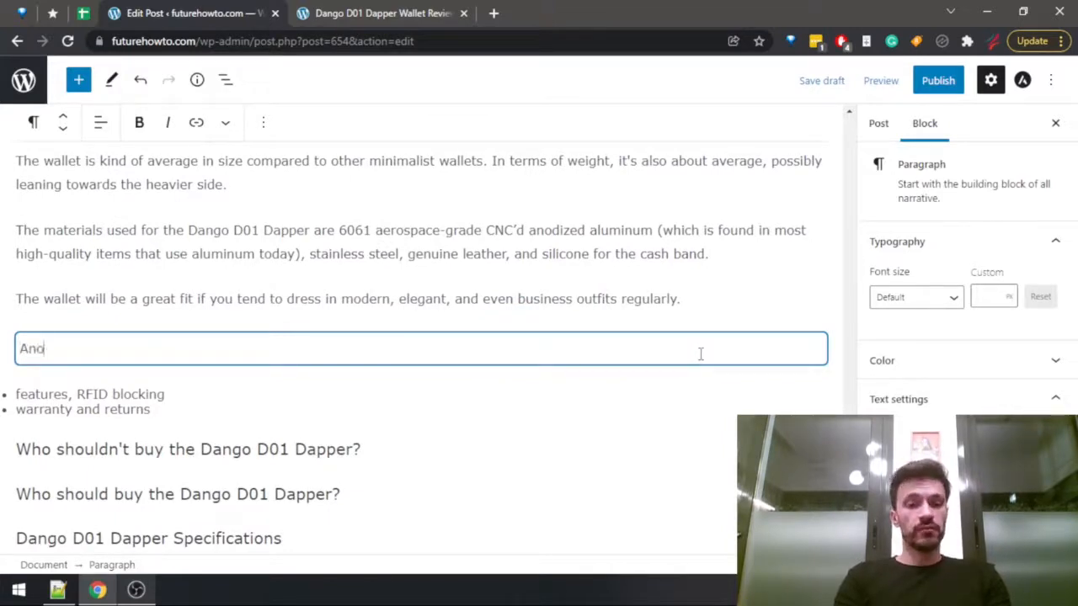
type("ther very strong side ")
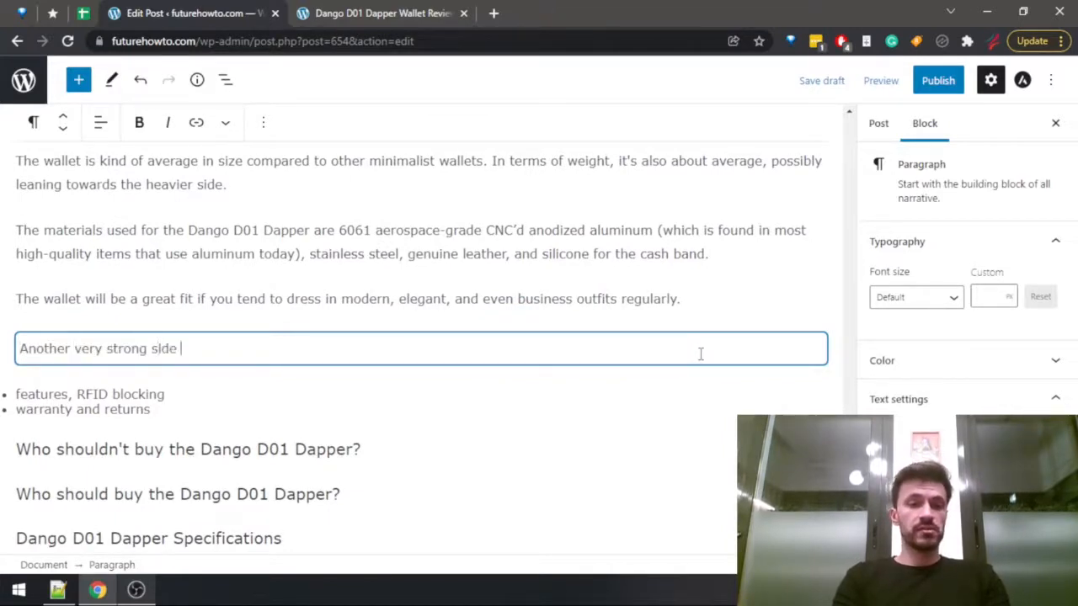
type("of the Dango ")
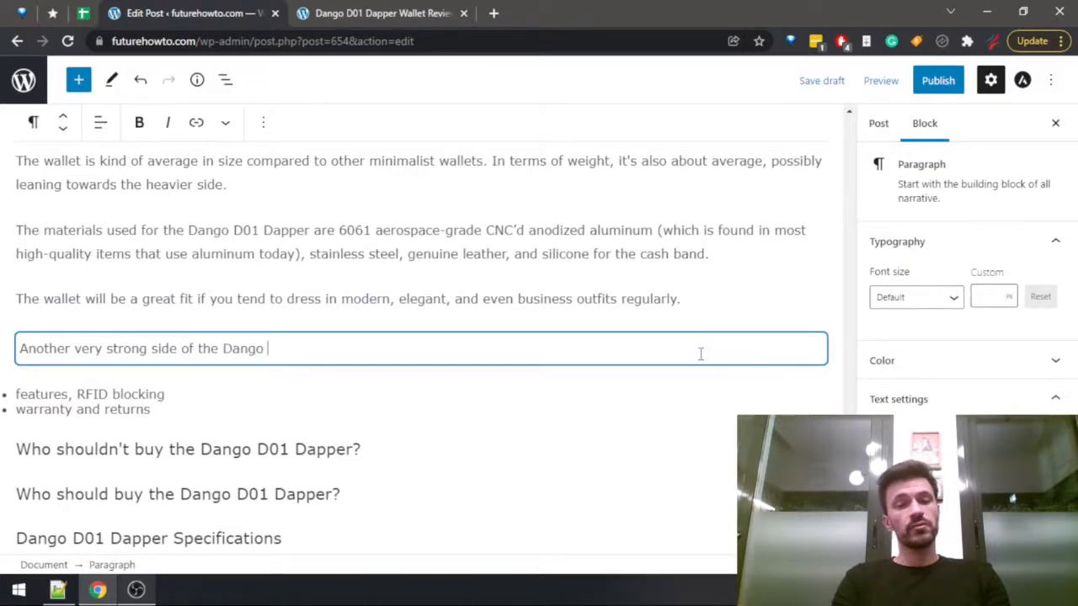
type("D01 Dapper is")
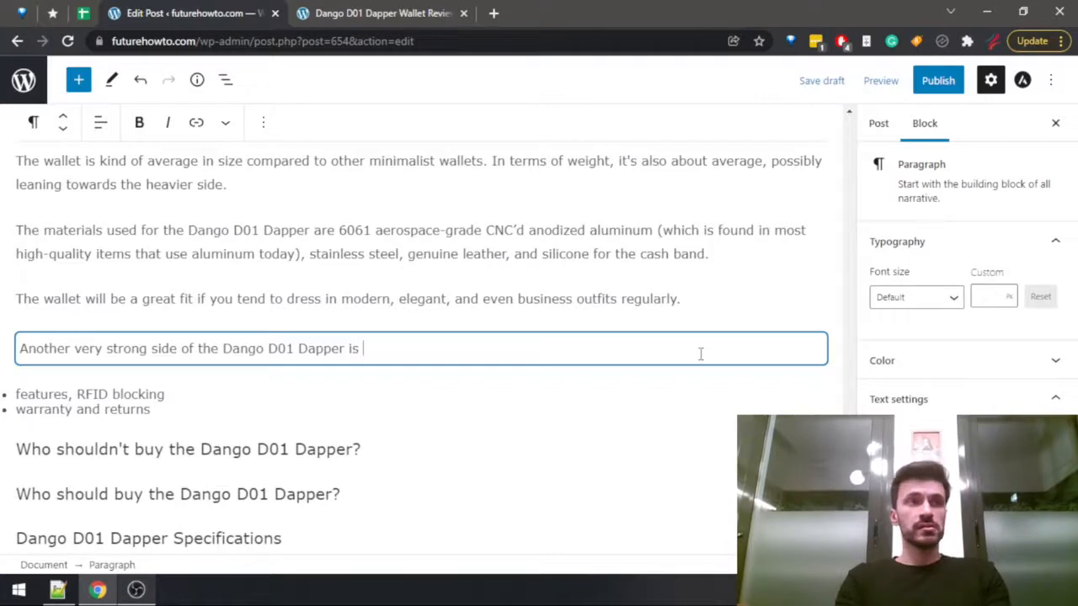
type(" its weat")
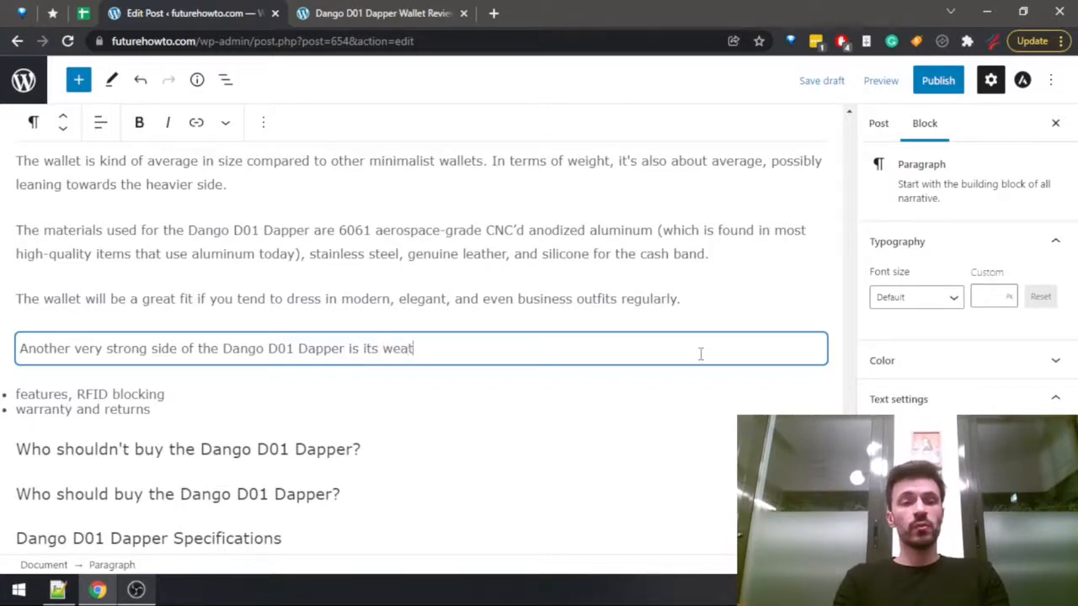
key("BackSpace")
type("lth of ")
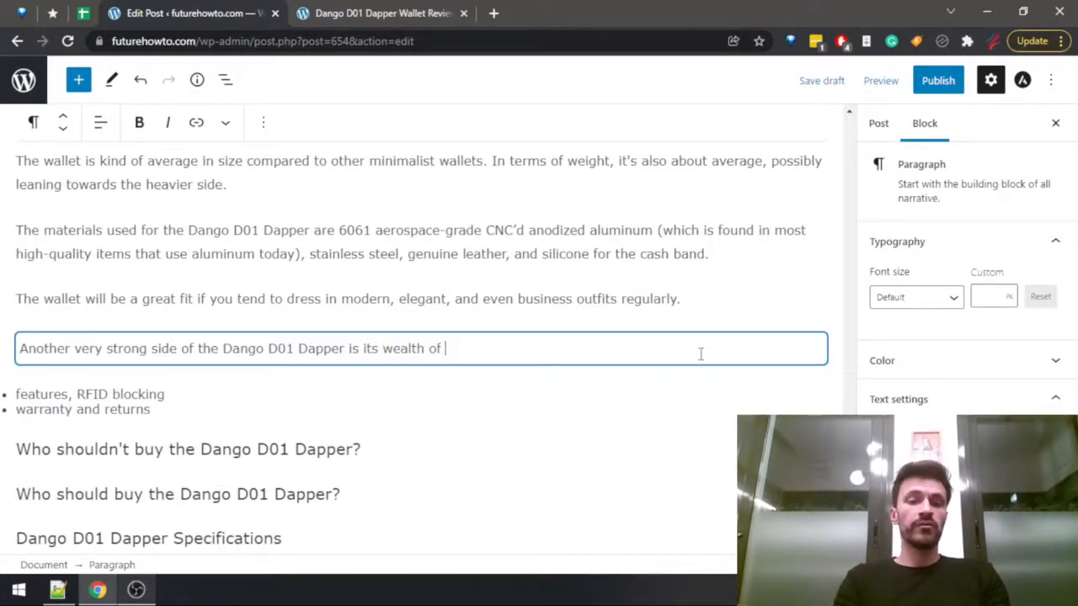
type("features.")
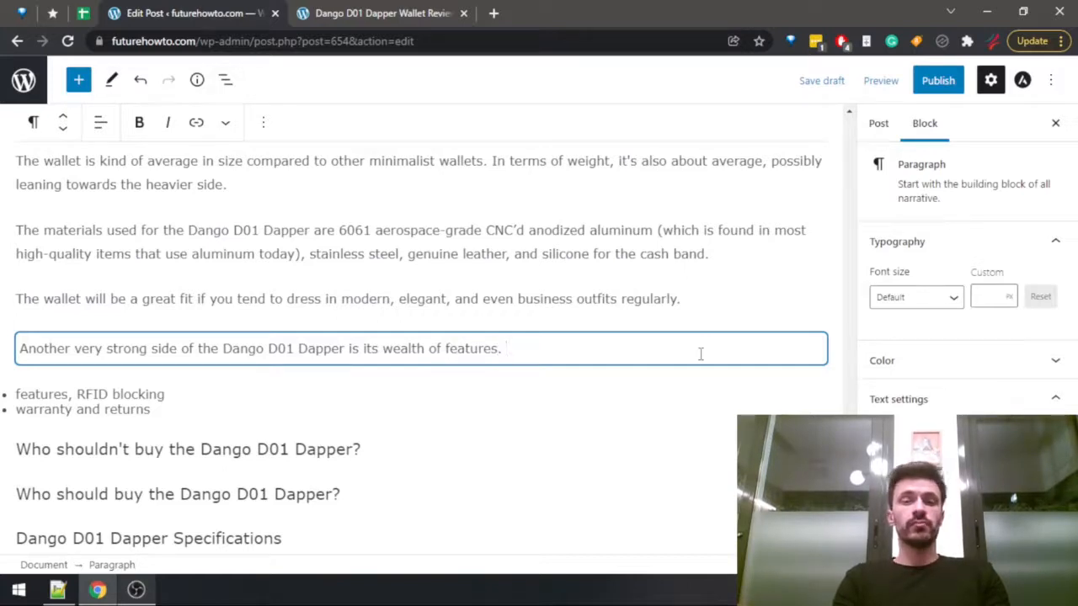
type(" Wi")
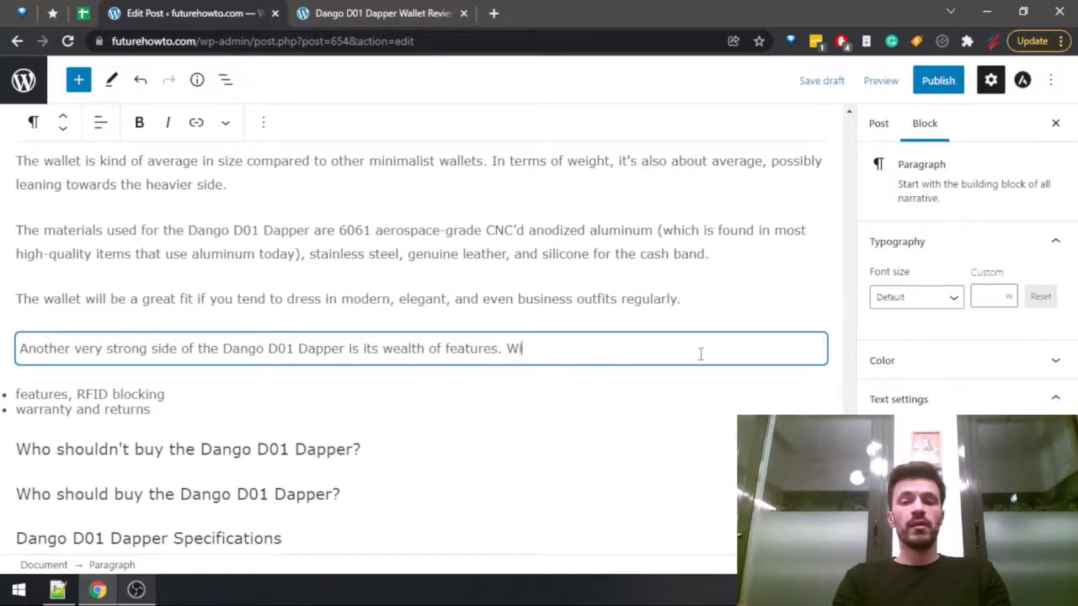
Append the lead-in "The wallet comes with:" to the features paragraph.
key("BackSpace")
type("The ar")
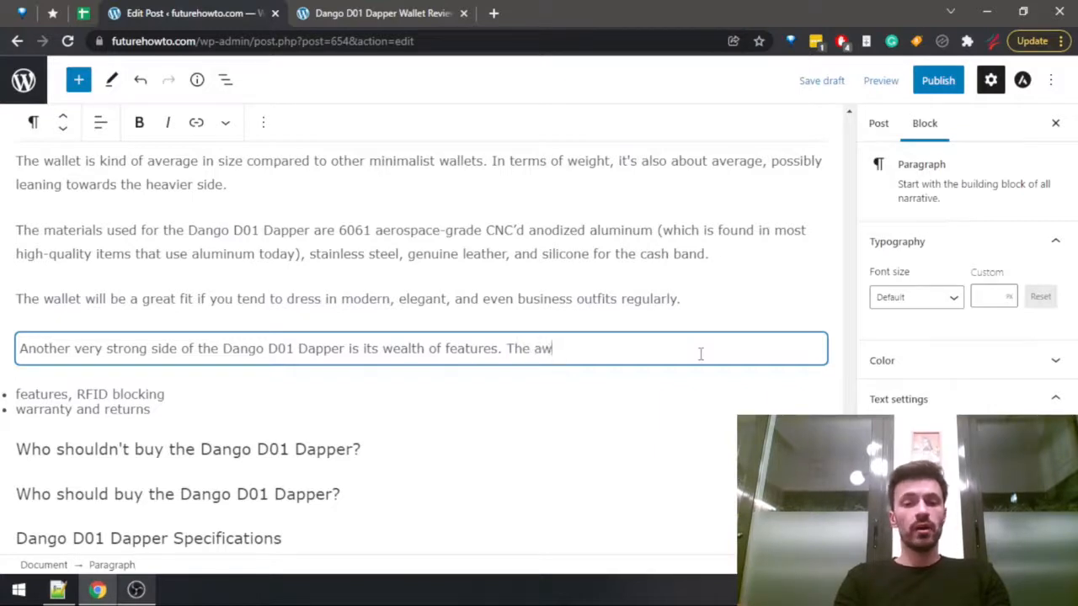
key("BackSpace")
key("BackSpace")
type("wallet comes w")
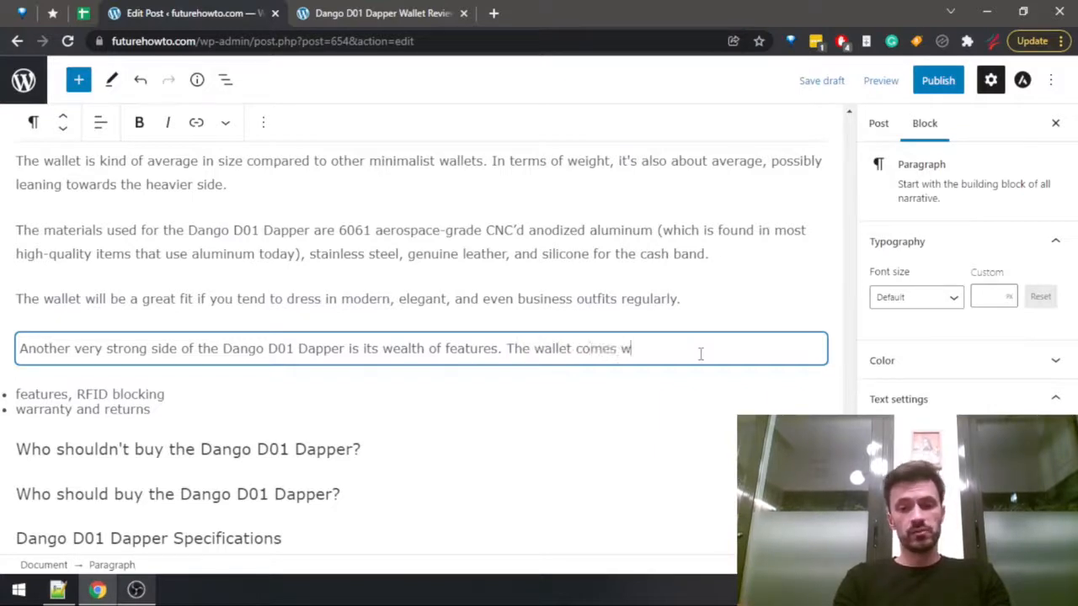
type("ith:")
Create a bulleted list below the lead-in with the items "RFID blocking", "bottle opener" and "glass breaker".
key("Return")
type("-")
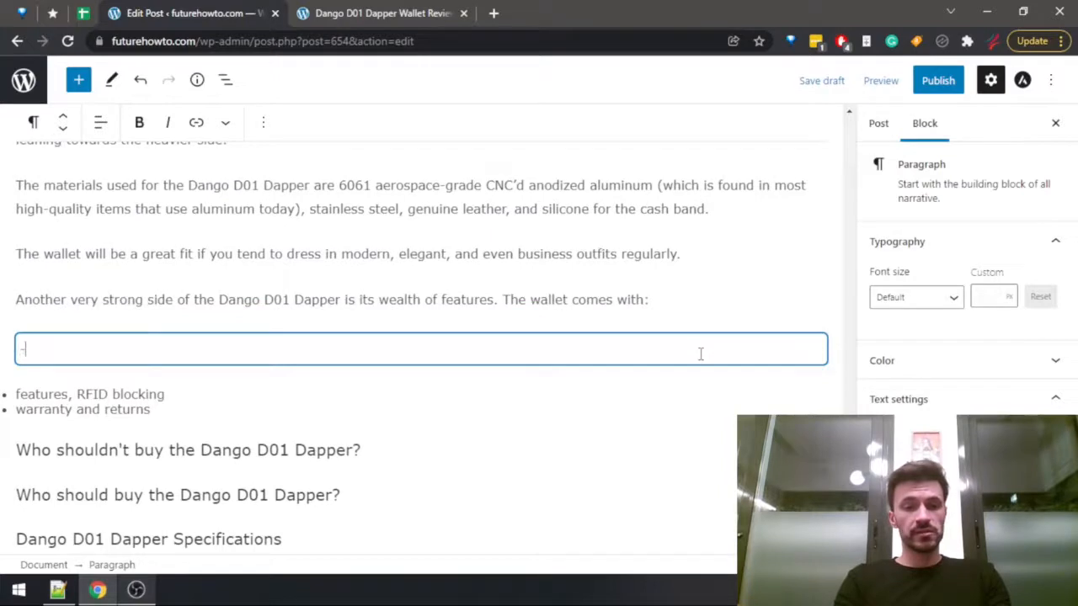
type(" RFID ")
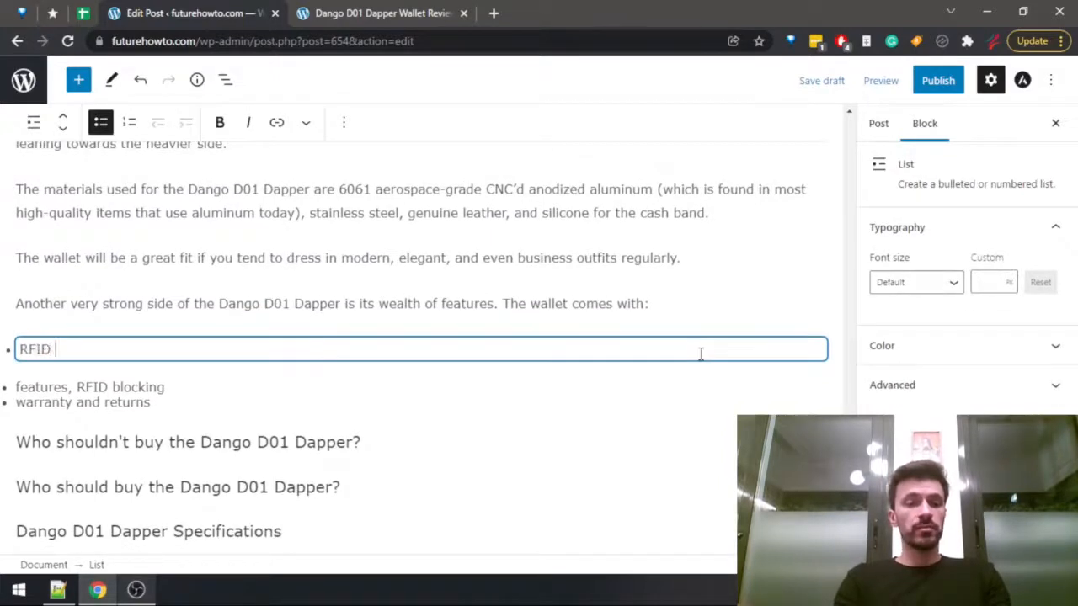
type("blocking")
key("Return")
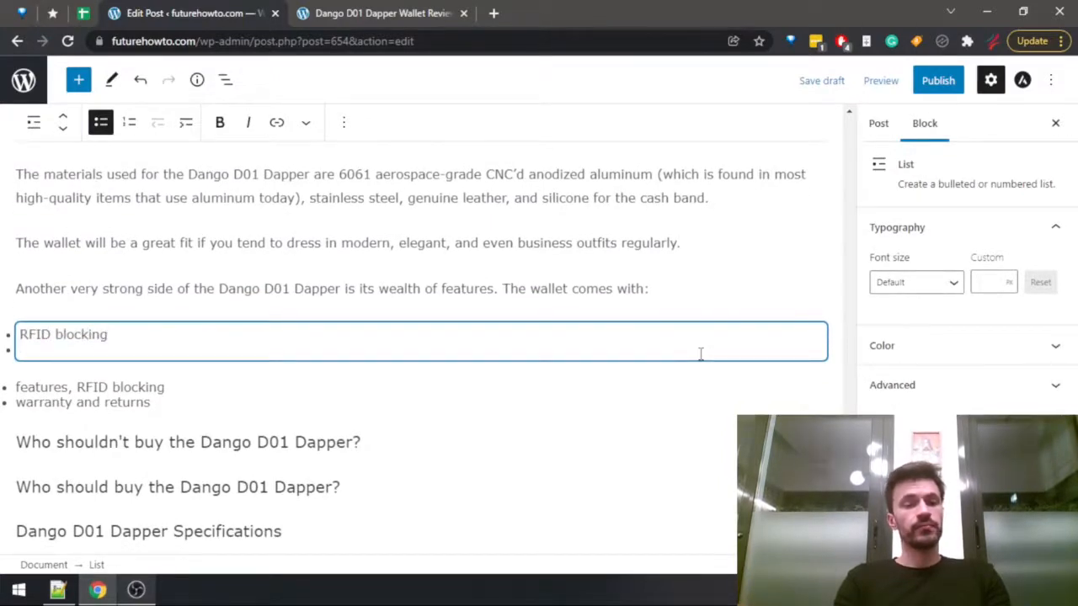
type("bottle opener")
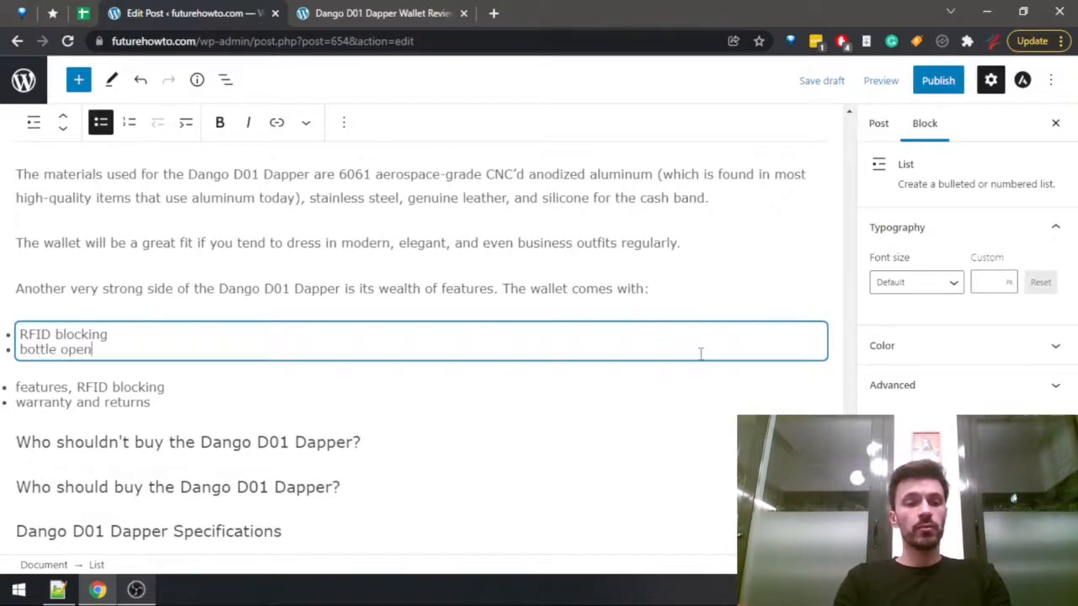
key("Return")
type("glass b")
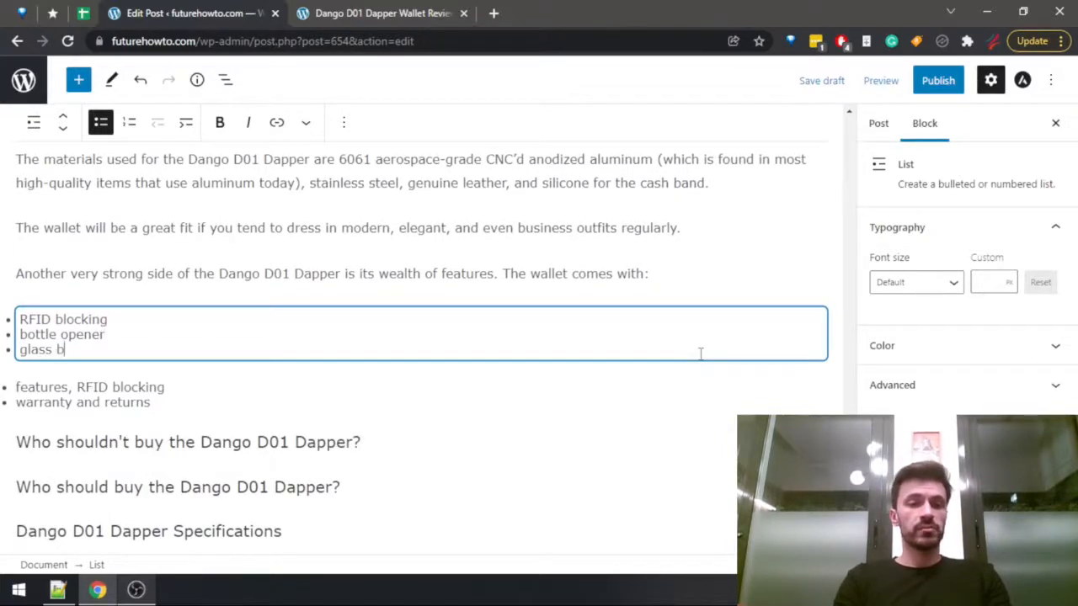
type("reaker")
Insert a "notches" item below "RFID blocking" in the feature list, consulting the published review for the wallet's features.
key("Up")
key("Up")
key("Return")
key("ctrl+Tab")
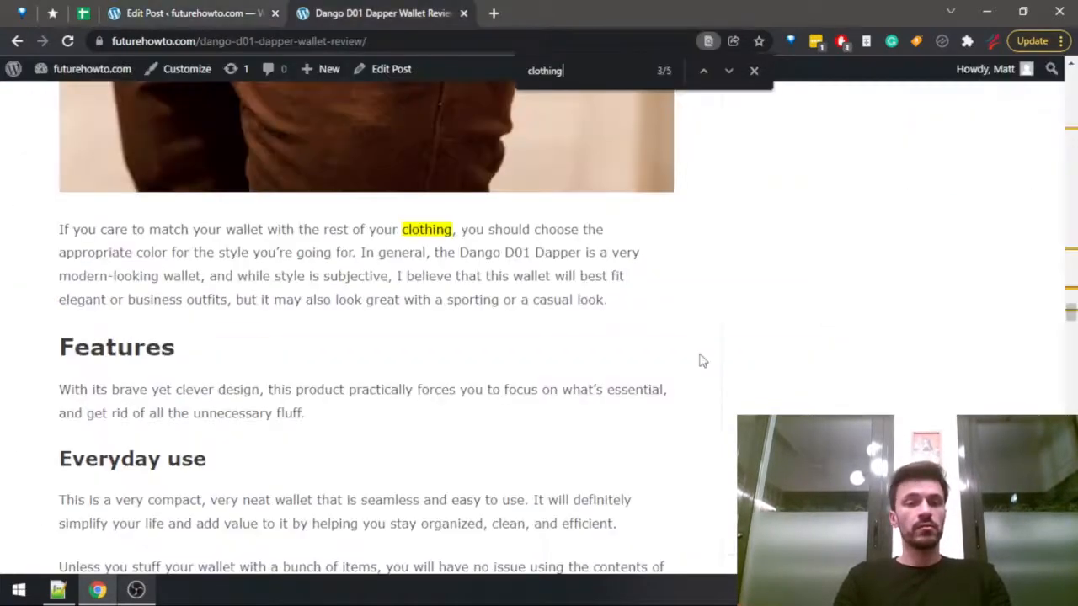
scroll(715, 361, "down", 12)
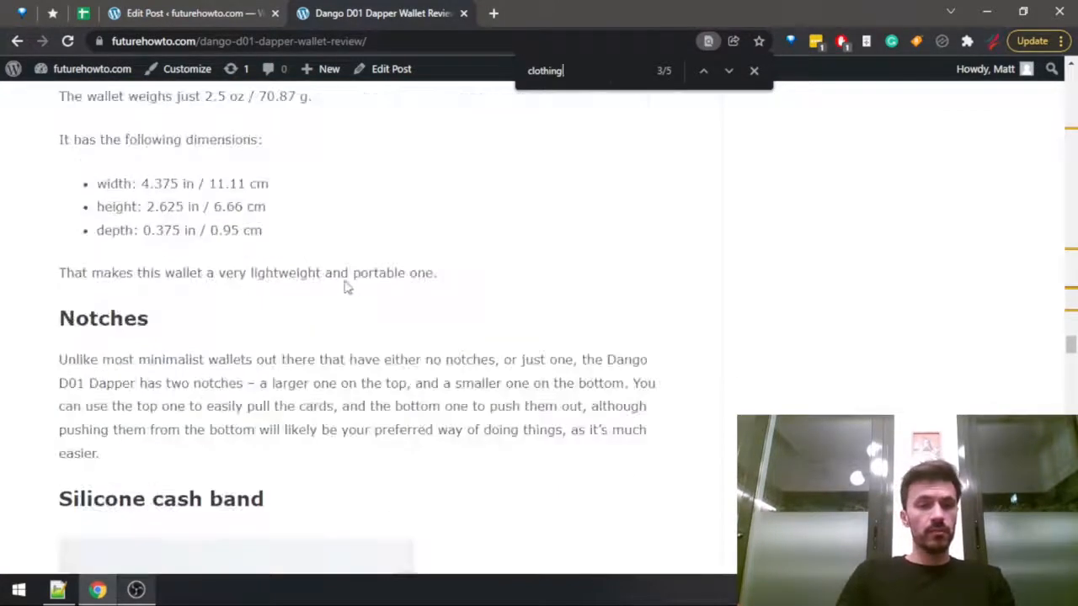
key("ctrl+shift+Tab")
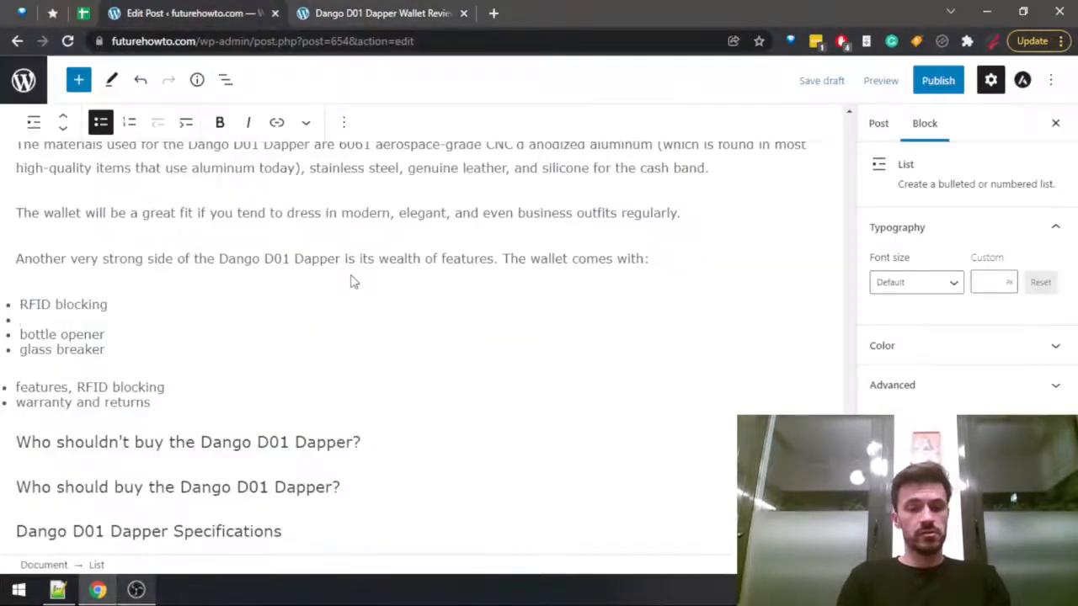
type("notches")
Check the review's section after the notches and add "silicone cash band" below "notches" in the feature list.
key("ctrl+Tab")
scroll(350, 281, "down", 4)
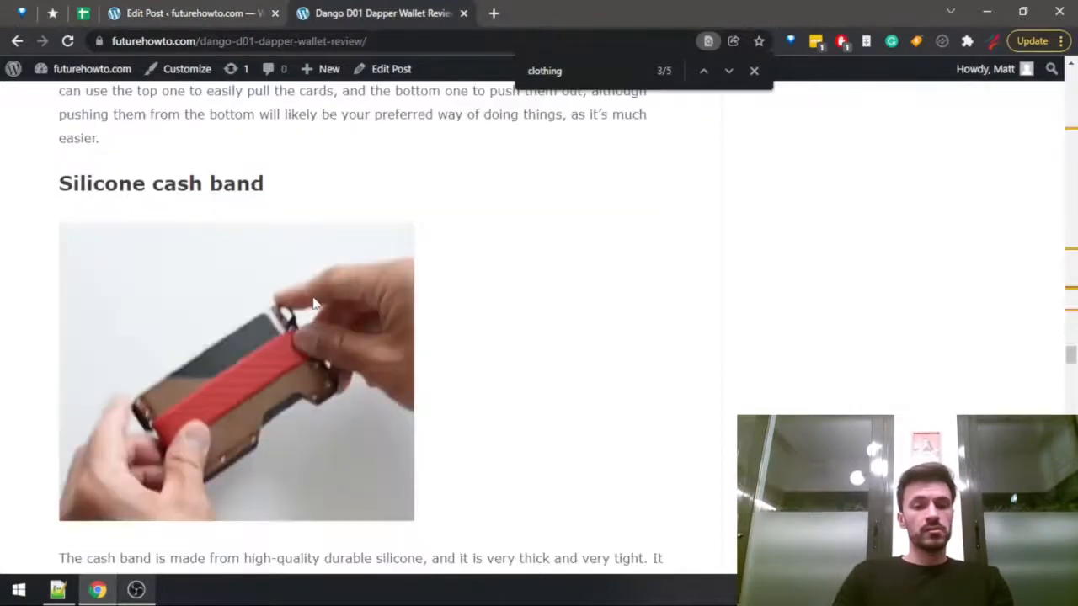
scroll(313, 305, "down", 4)
key("ctrl+shift+Tab")
key("Return")
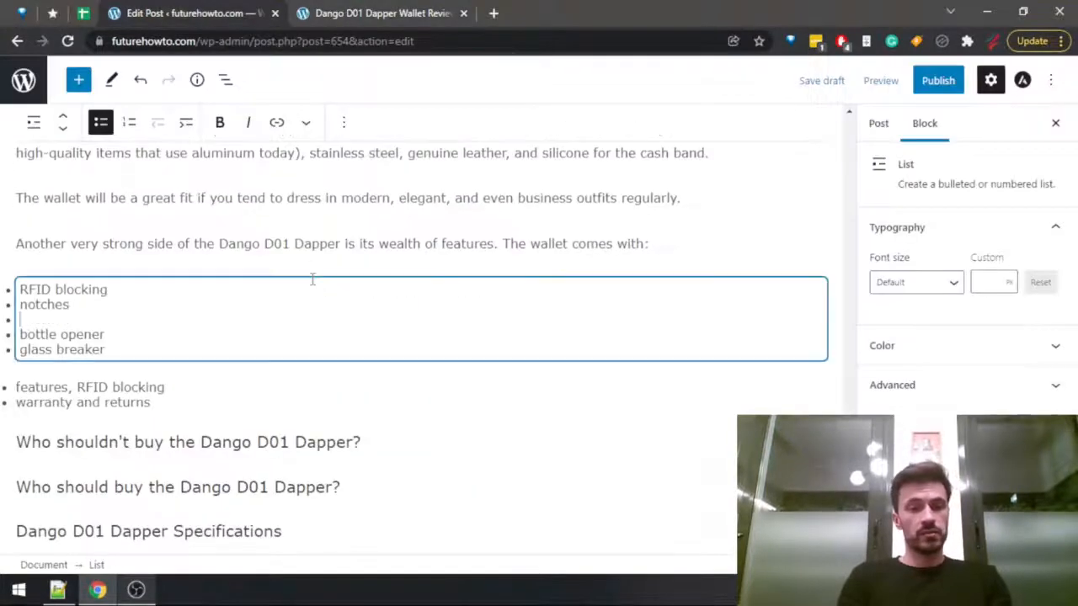
type("silicone cas")
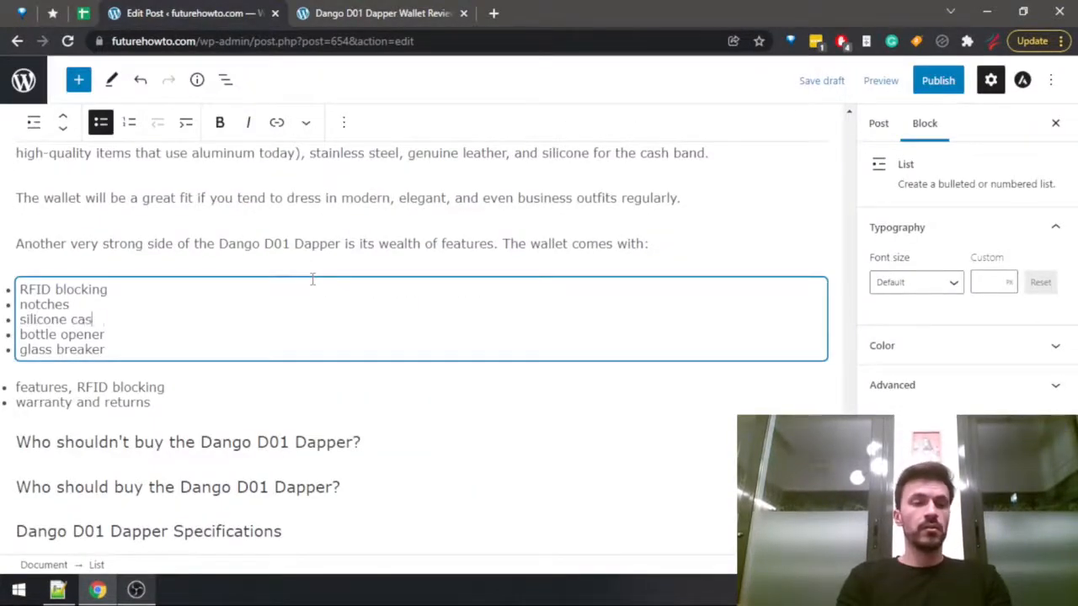
type("h band")
Check the review's section following the cash band and add "paracord handle" below "silicone cash band" in the feature list.
key("ctrl+Tab")
scroll(261, 270, "down", 4)
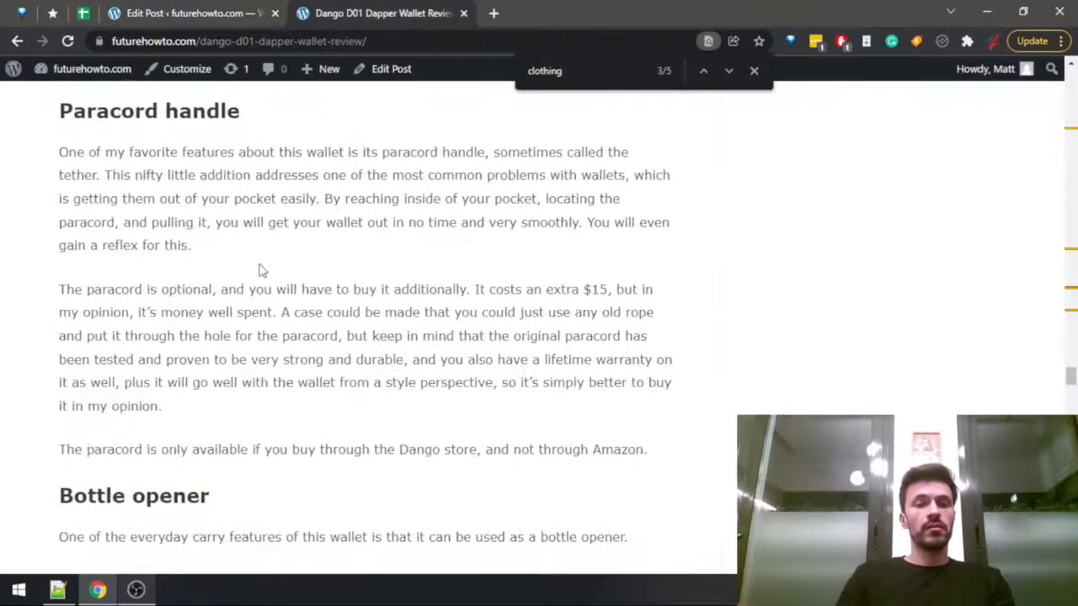
key("ctrl+shift+Tab")
key("Return")
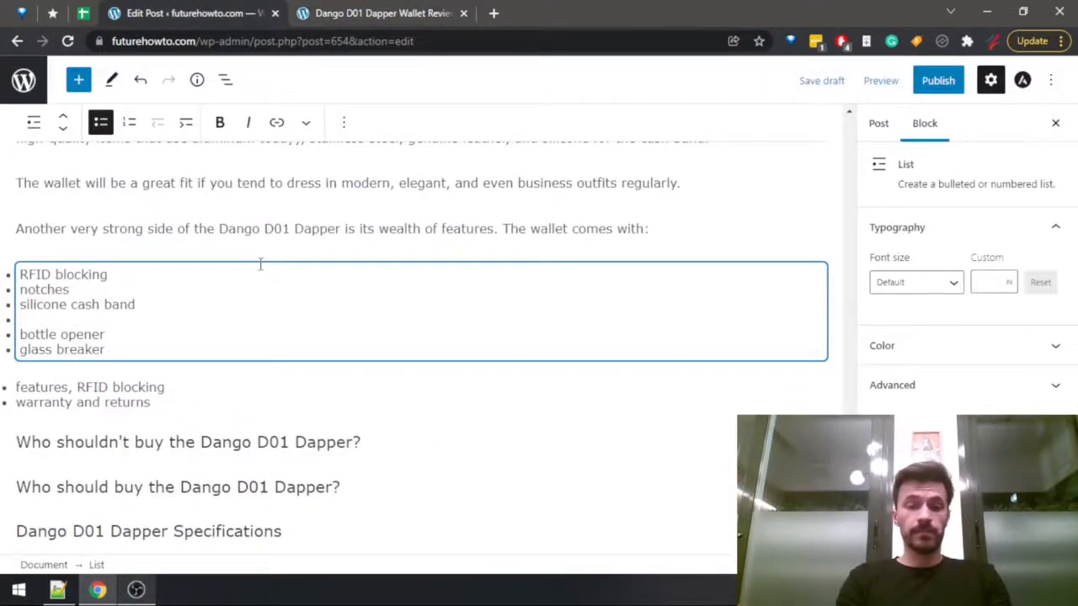
type("paracord handle")
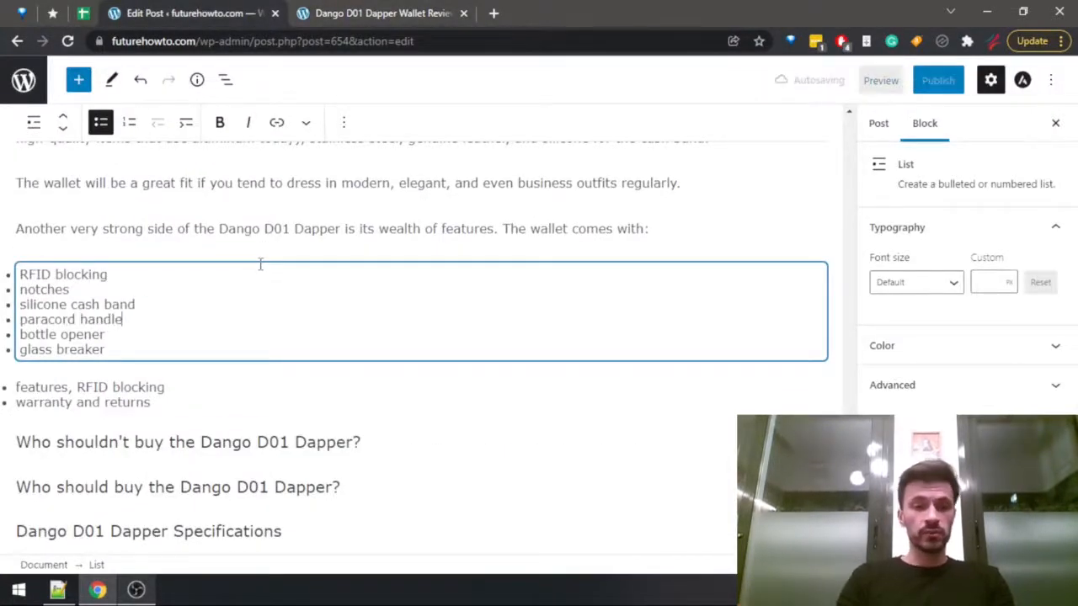
Look over the Dapper section and the rest of the review for missed features, and remove the "features, RFID blocking" note.
scroll(261, 264, "up", 2)
scroll(189, 366, "down", 8)
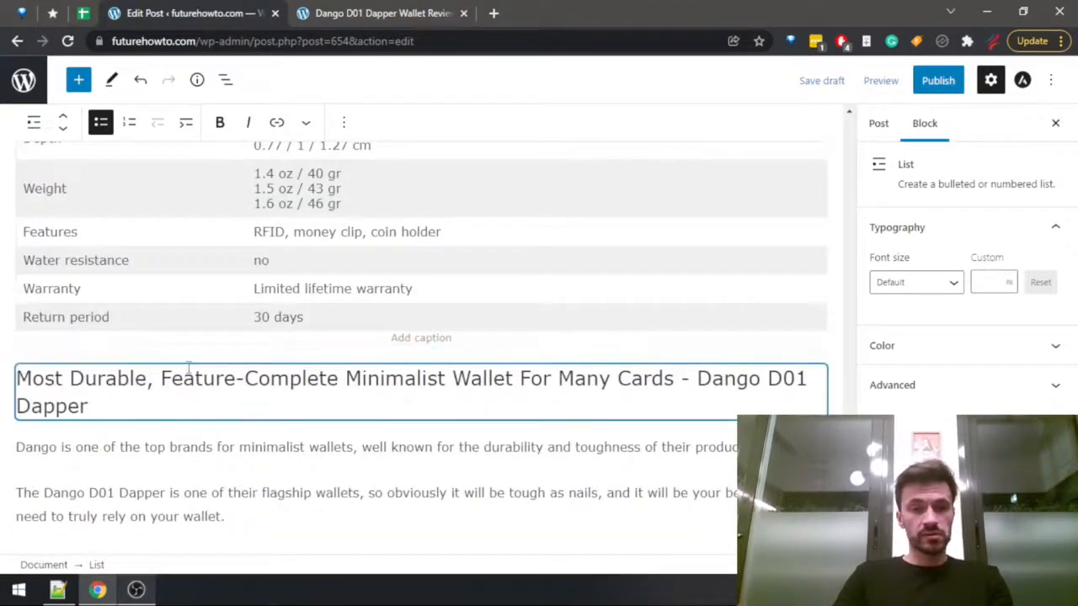
scroll(190, 366, "down", 2)
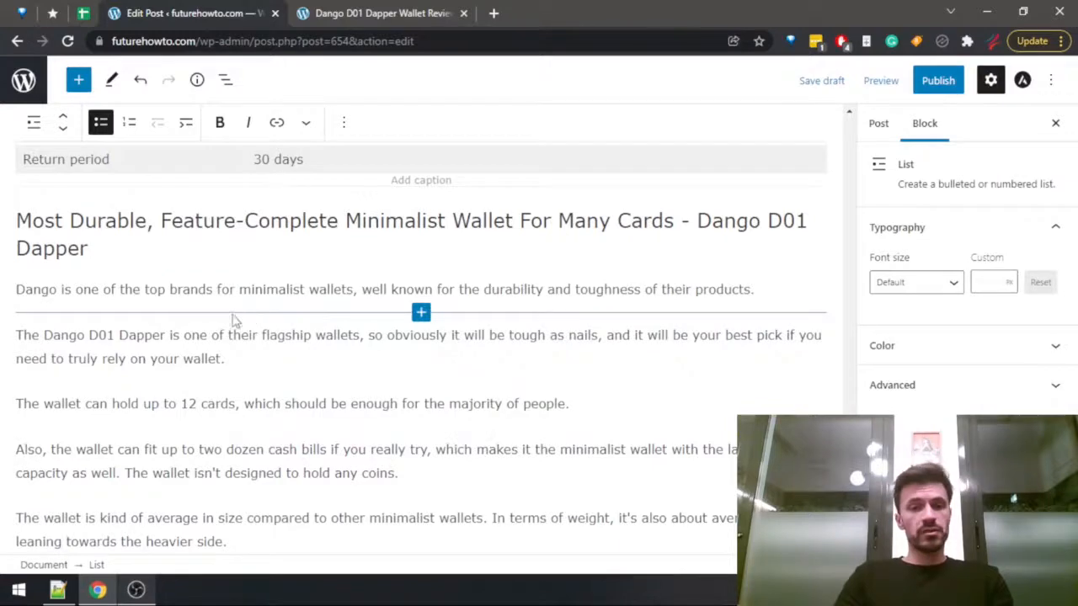
scroll(166, 270, "up", 10)
scroll(115, 299, "down", 2)
scroll(117, 294, "up", 2)
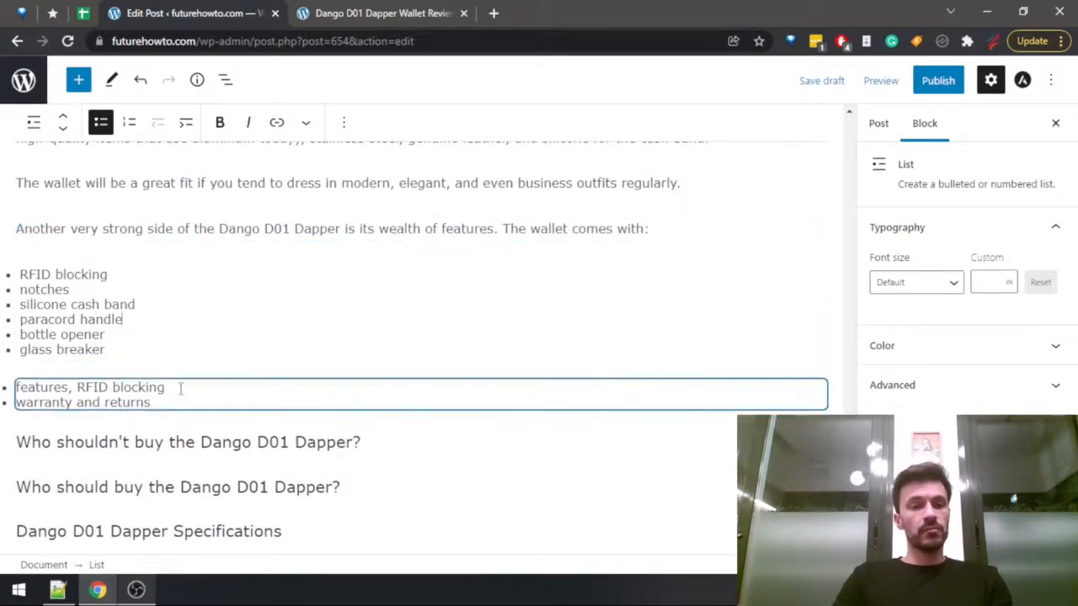
left_click_drag(180, 387, 8, 378)
key("ctrl+Tab")
scroll(345, 356, "down", 9)
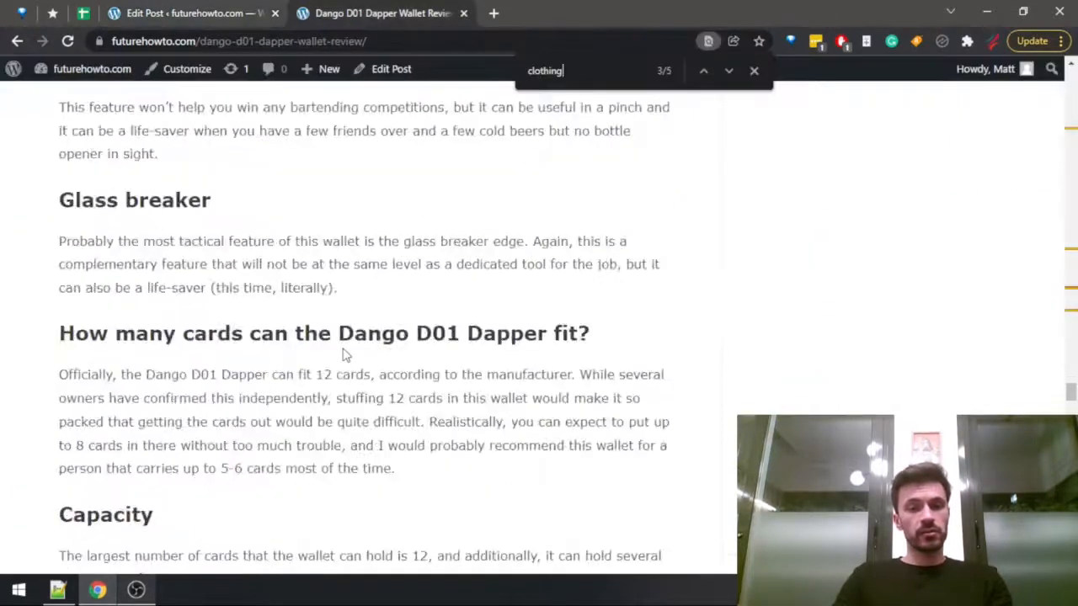
scroll(340, 357, "down", 5)
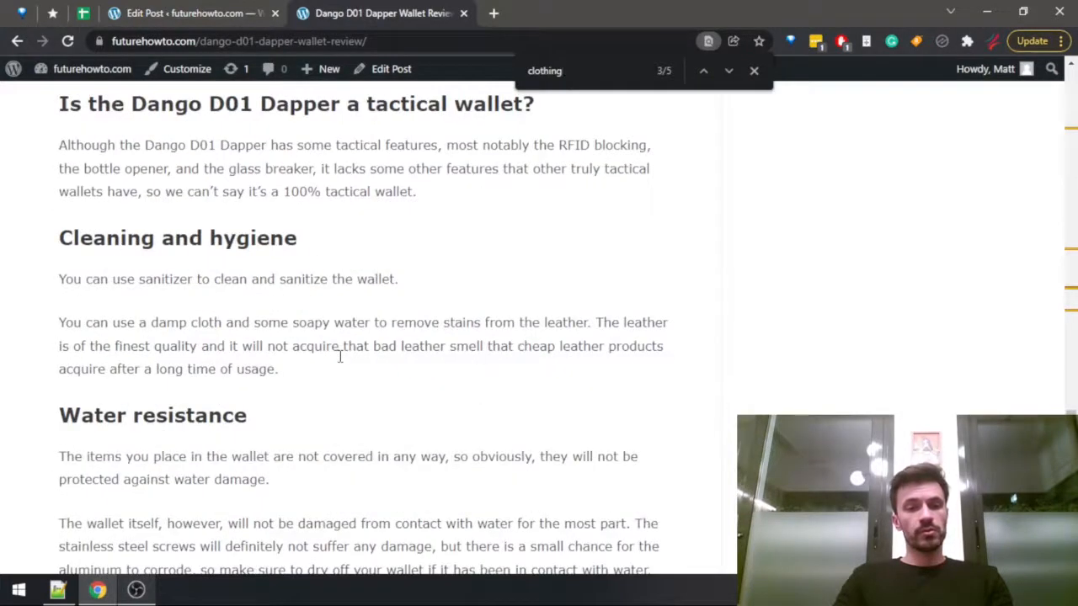
scroll(341, 357, "down", 4)
key("ctrl+shift+Tab")
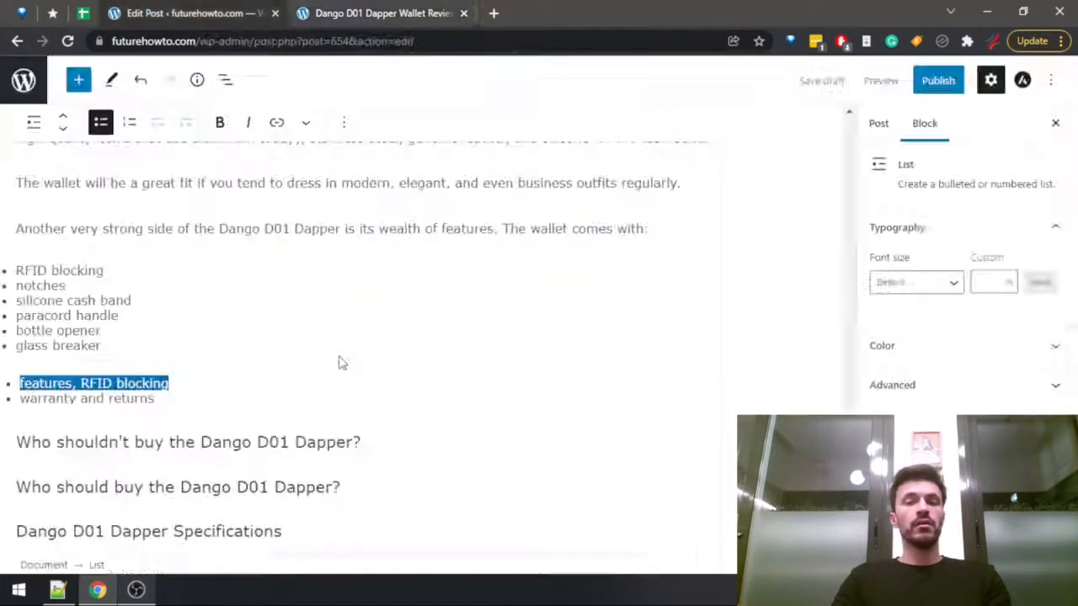
key("BackSpace")
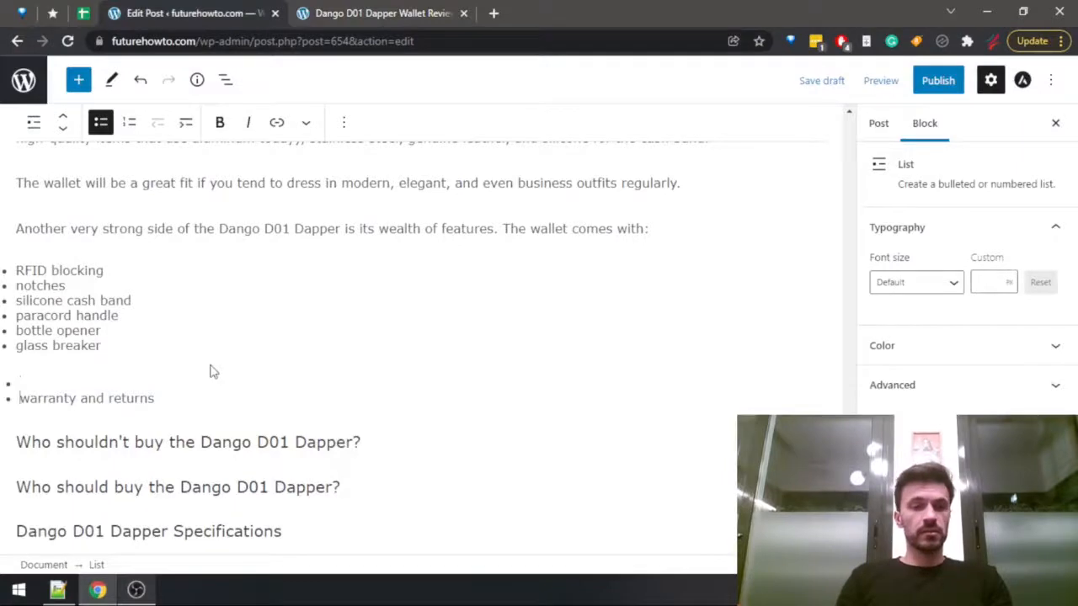
key("BackSpace")
Start a new paragraph below the feature list and search the published review for "warran".
key("Return")
key("Return")
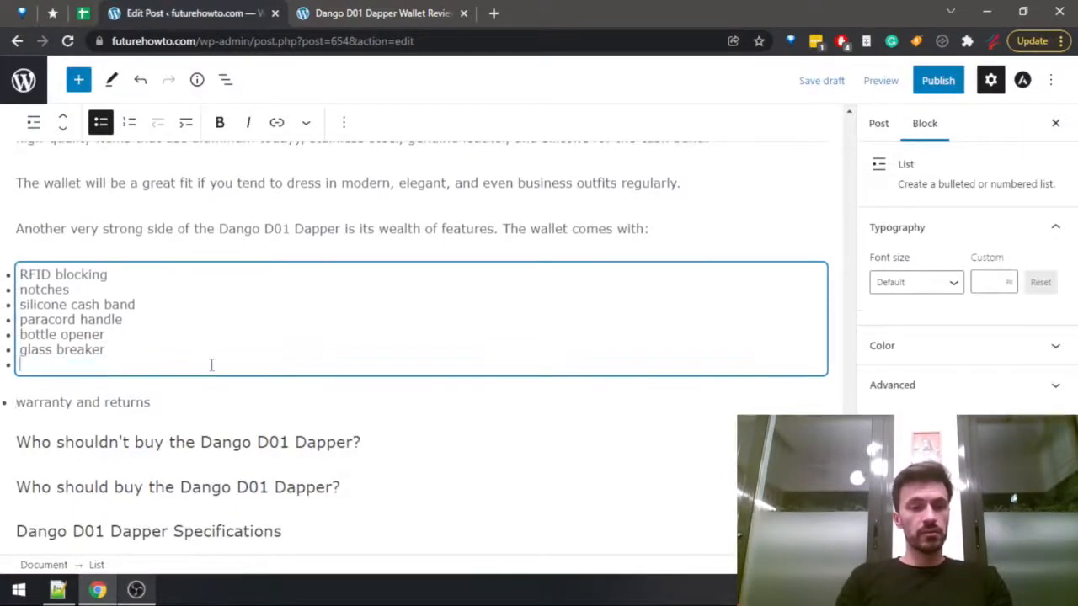
key("ctrl+Tab")
type("warran")
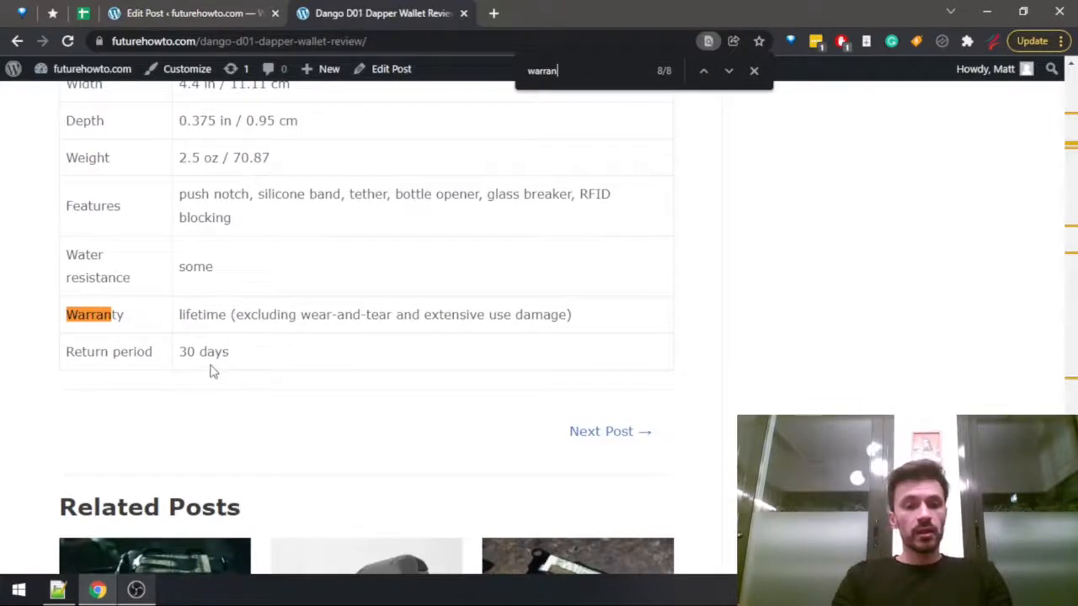
key("ctrl+shift+Tab")
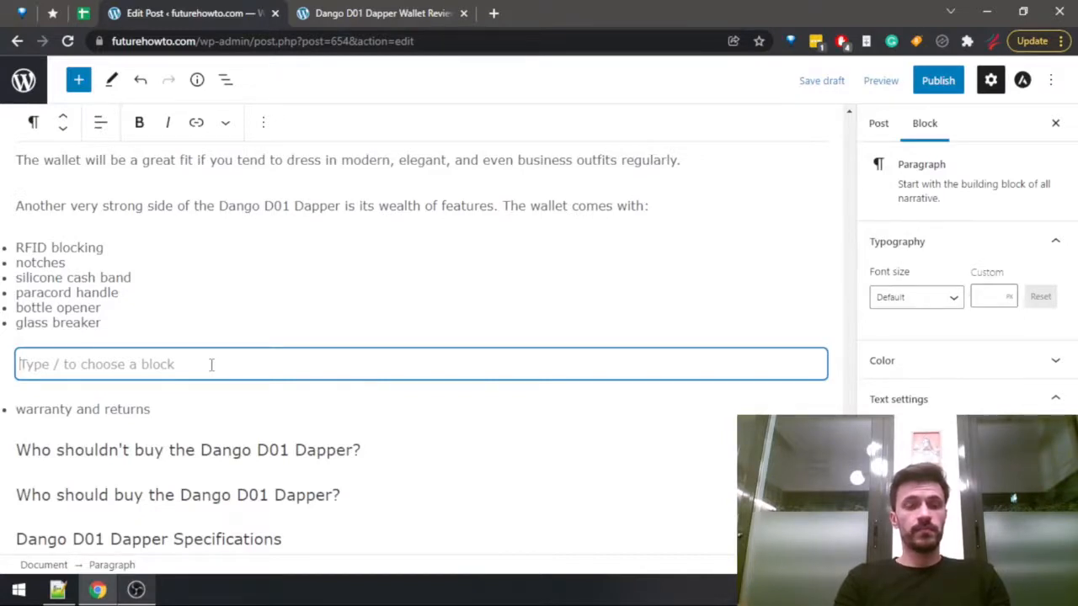
Write the sentence "The lifetime warranty is just another piece of evidence for the wallet's durability" in the new paragraph.
type("The ")
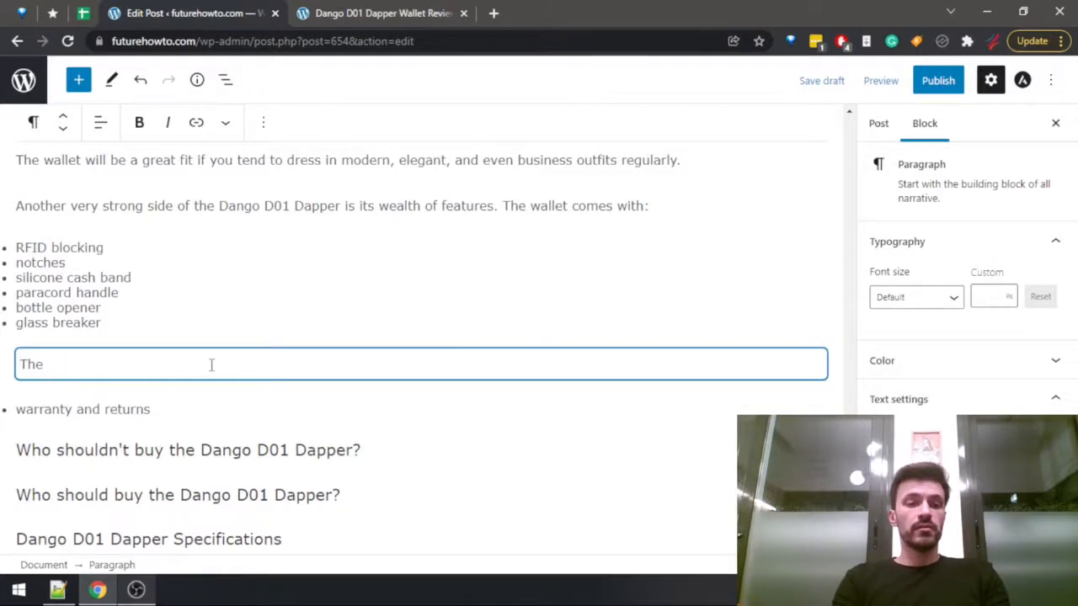
type("lifetime warranty is just a")
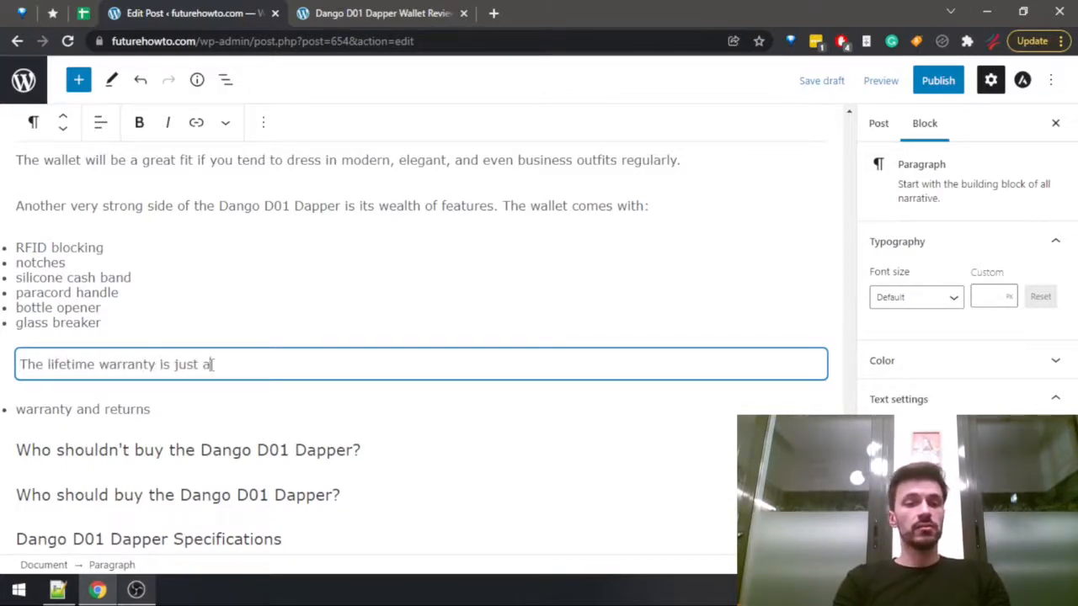
type("nother piece of evi")
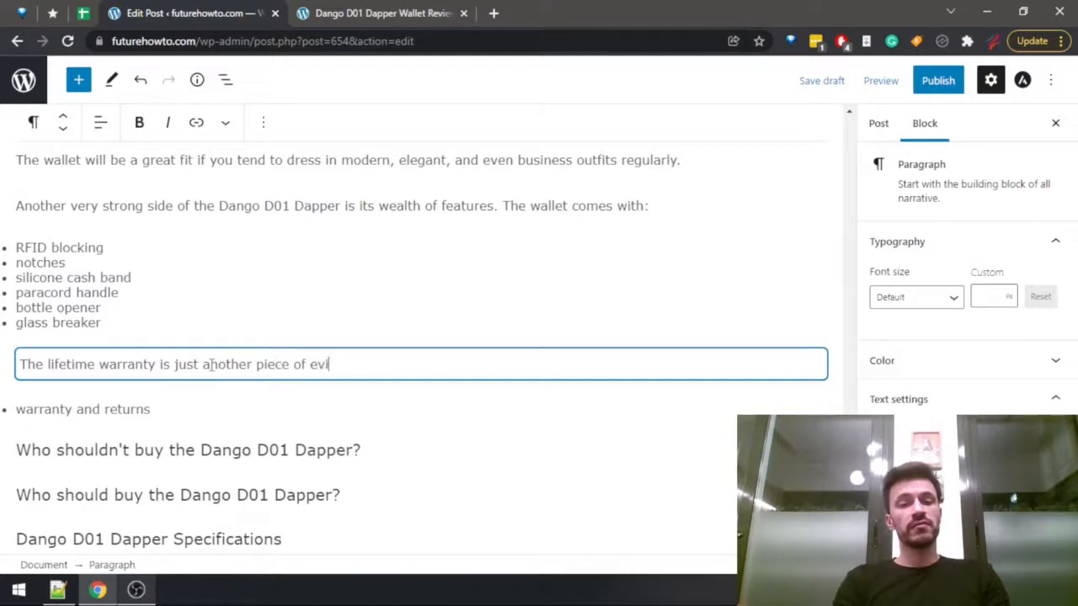
type("dence")
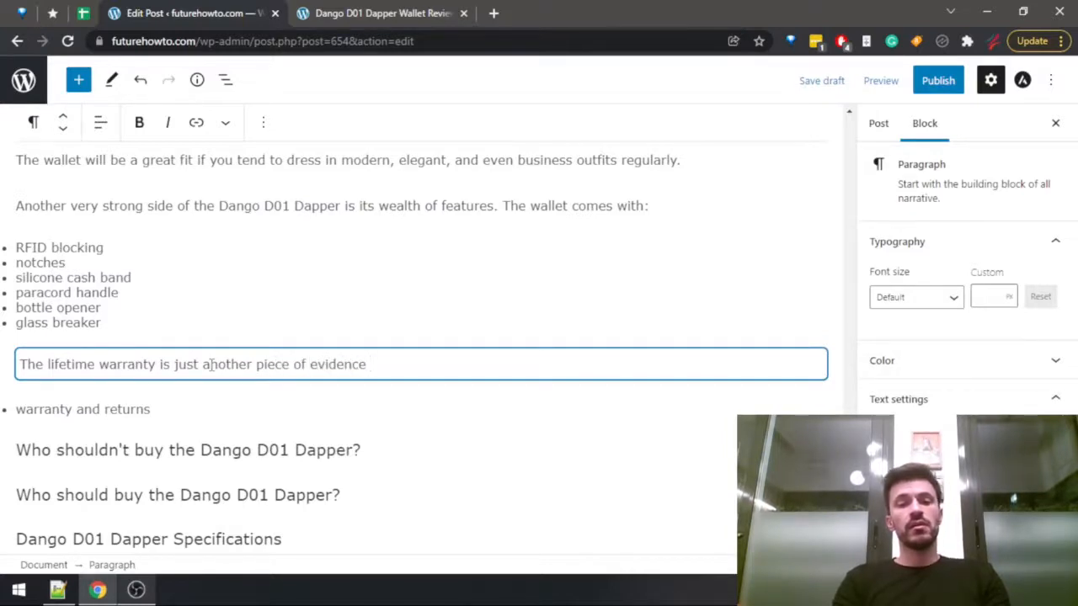
type(" for the")
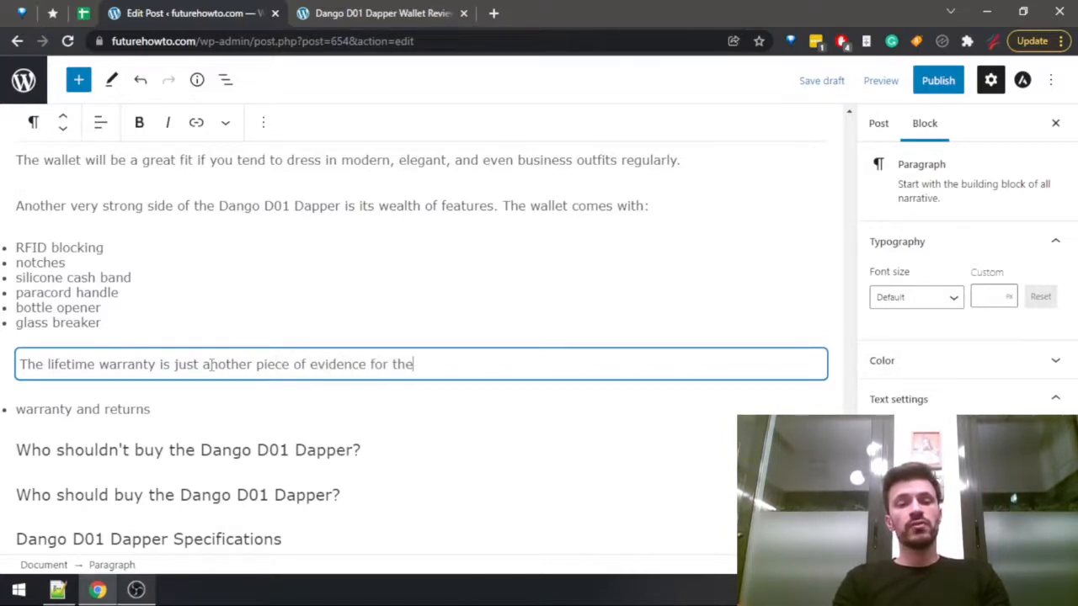
type(" wallet's durability.")
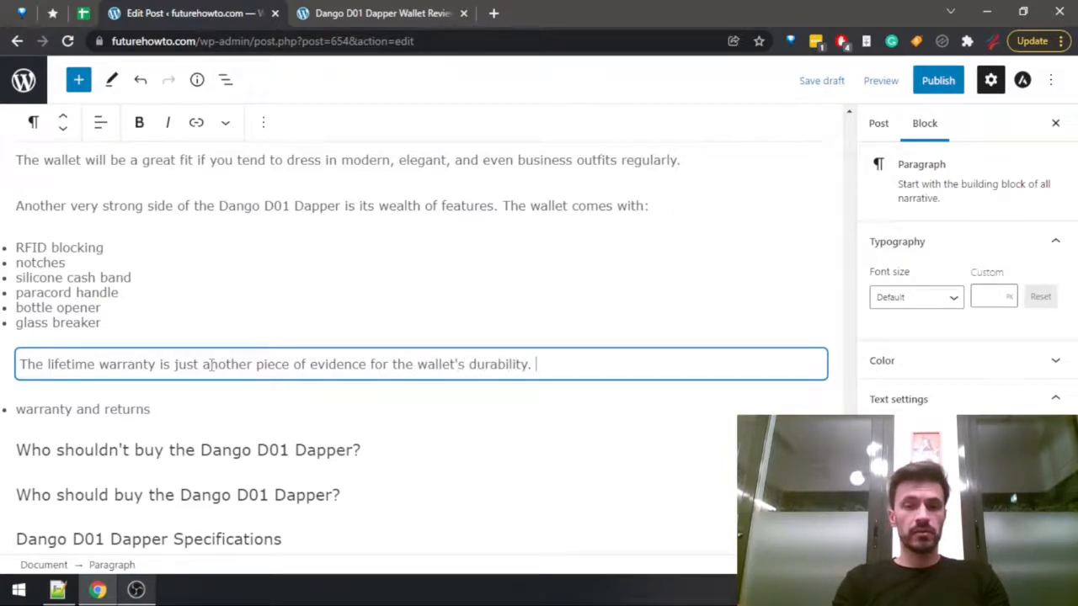
Check the return period in the review and add "Also, if you don't like the product, you have 30 days to return it.".
key("ctrl+Tab")
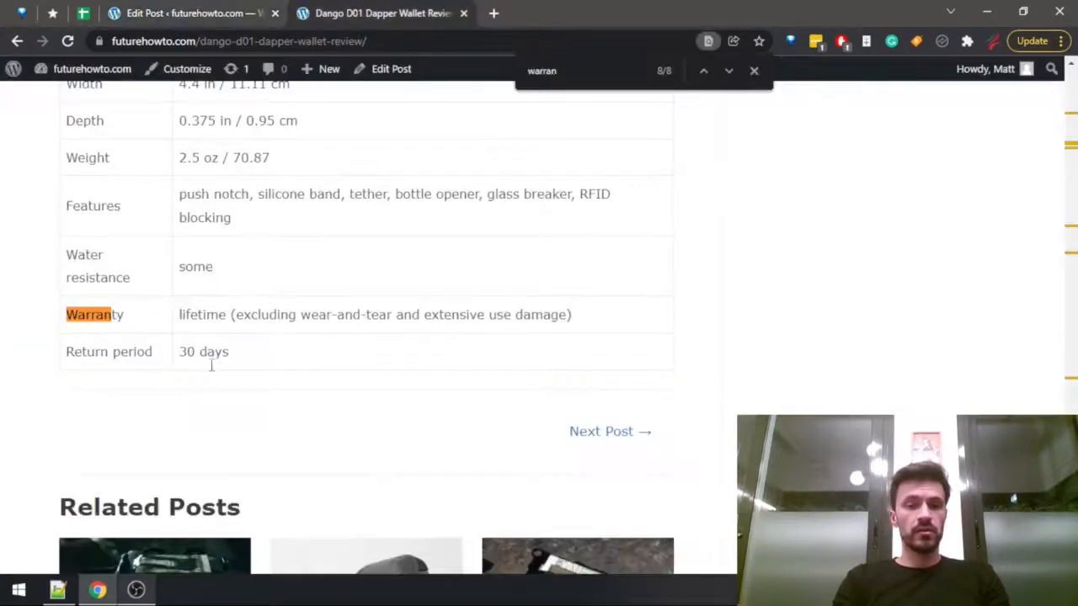
key("ctrl+shift+Tab")
type("y. Also, if you don")
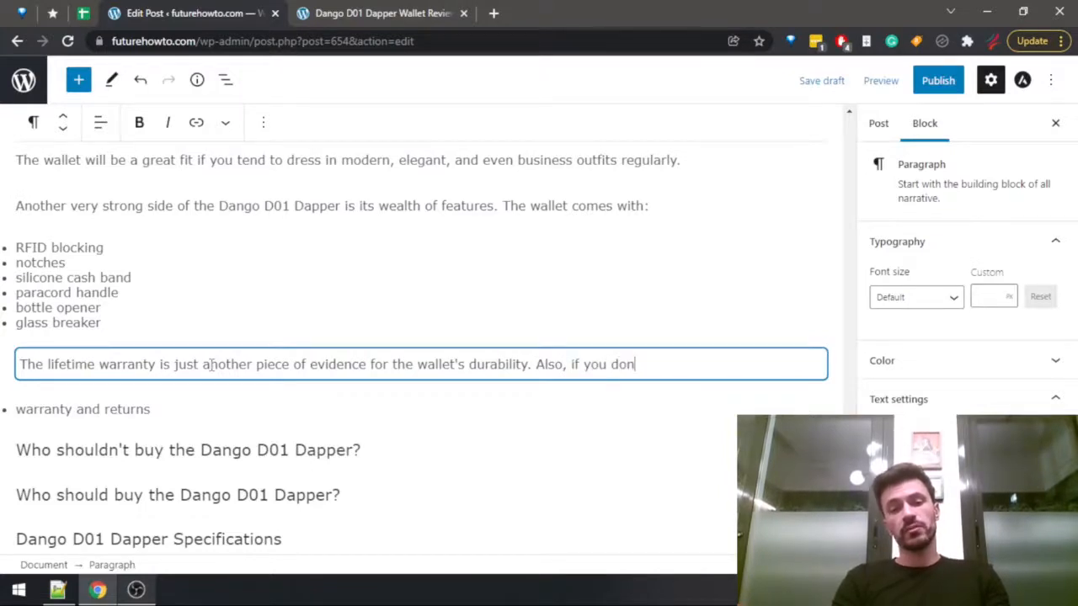
type("'t like the product,")
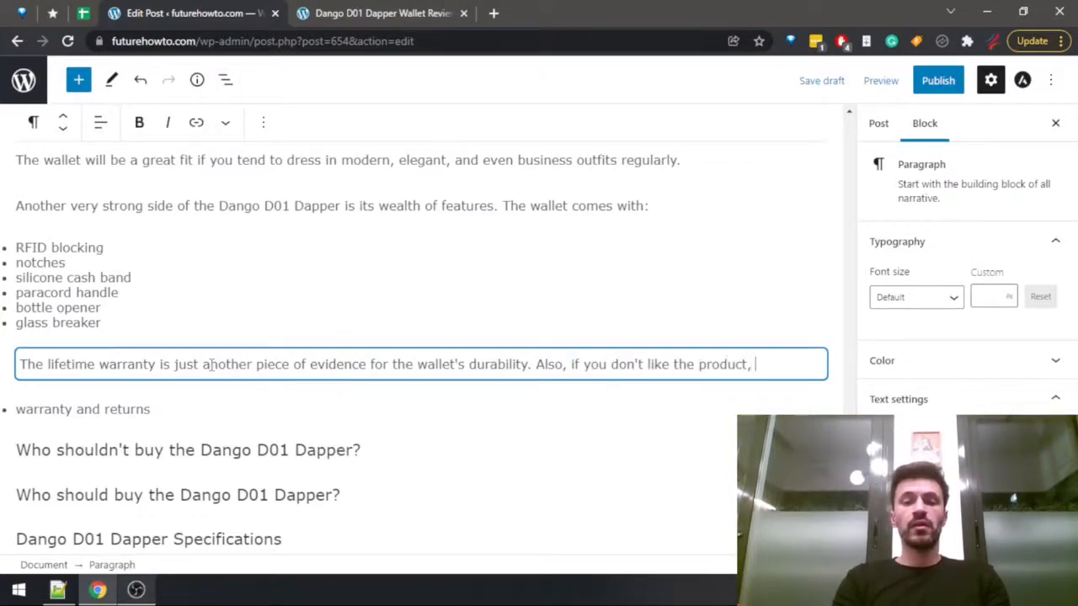
type(" you have 30 ")
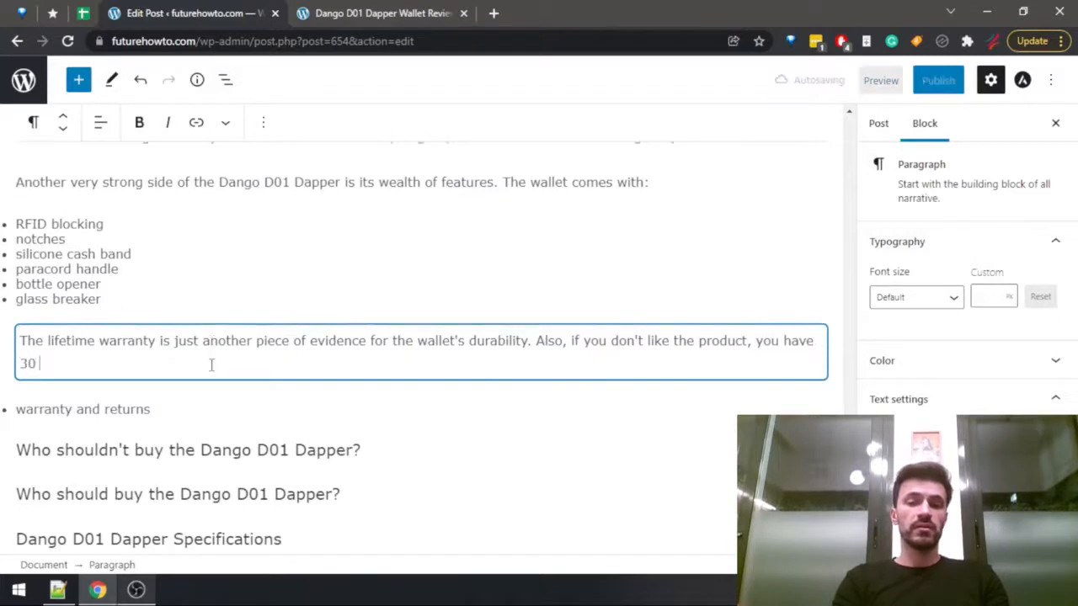
type("days to return it.")
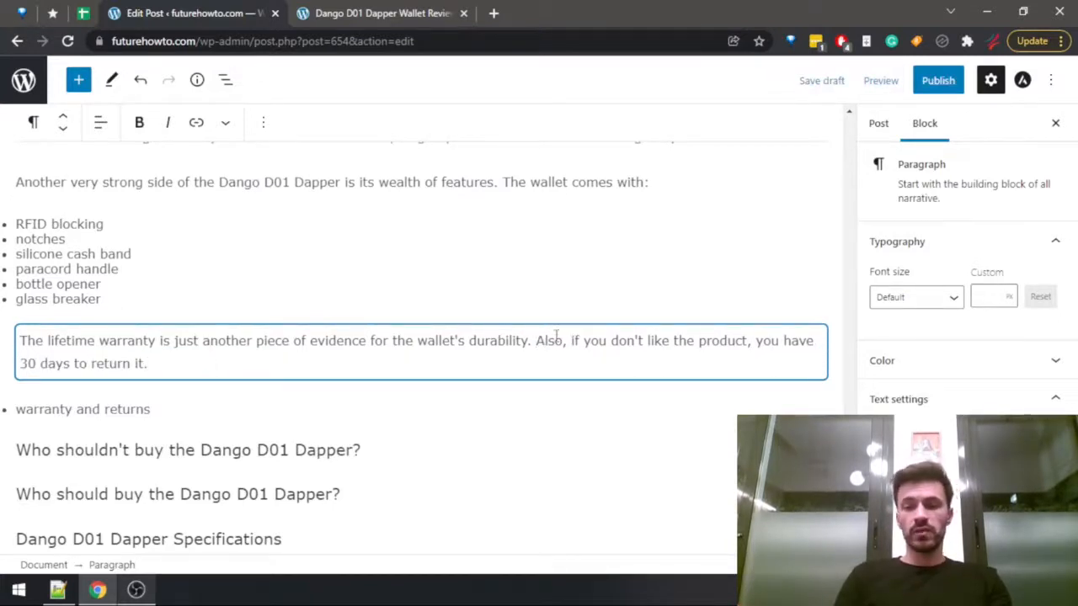
Remove "Also," from the return-period sentence so that it begins with "If you don't like the product".
left_click_drag(536, 340, 573, 340)
type("I")
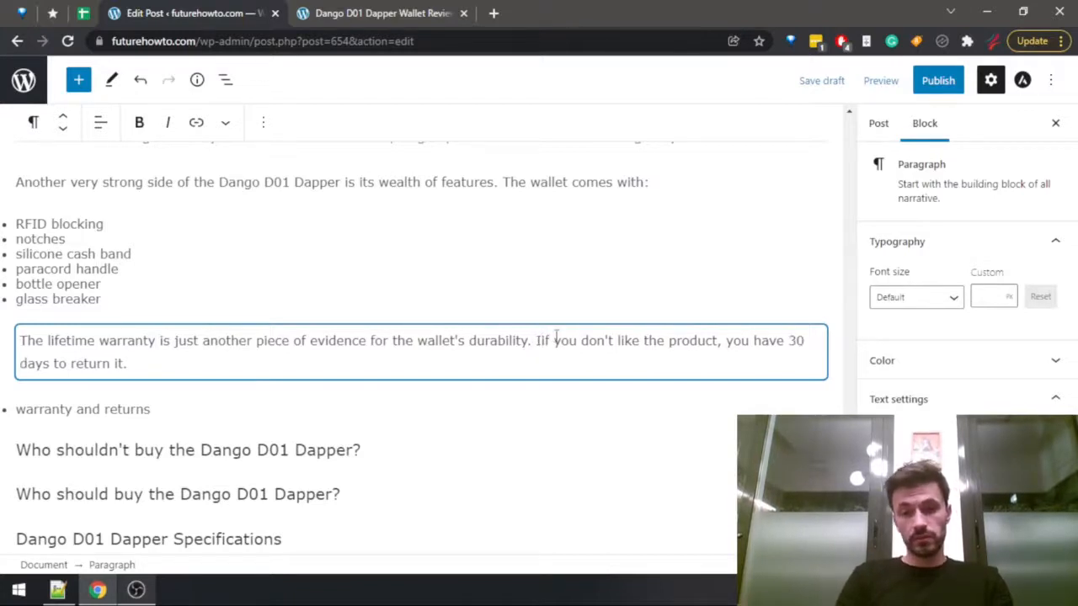
key("Delete")
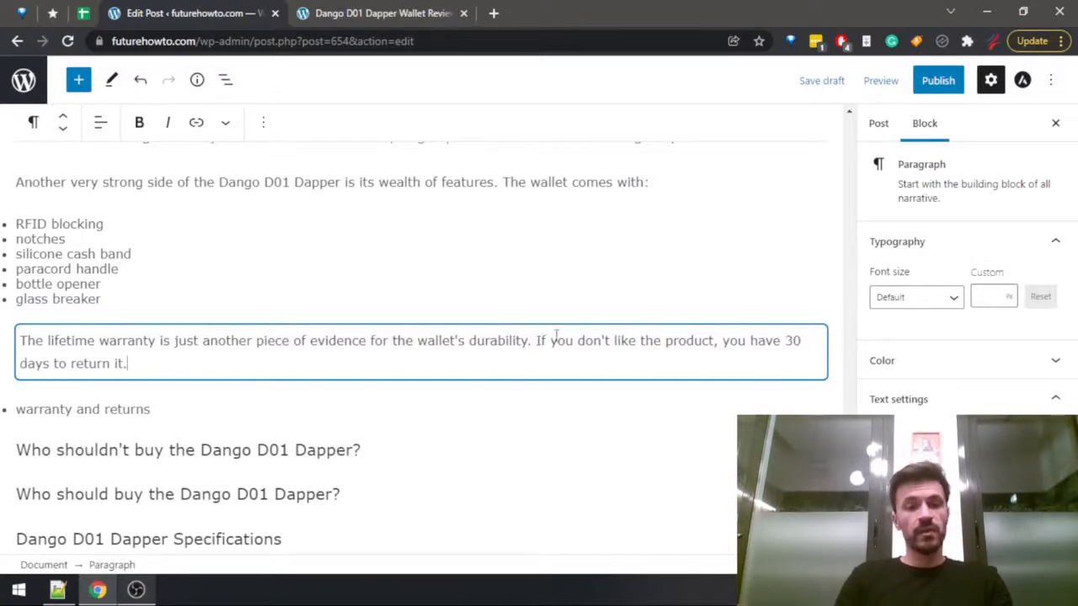
Delete the finished "warranty and returns" note and its empty bullet below the warranty paragraph.
left_click(166, 410)
left_click_drag(4, 404, 8, 404)
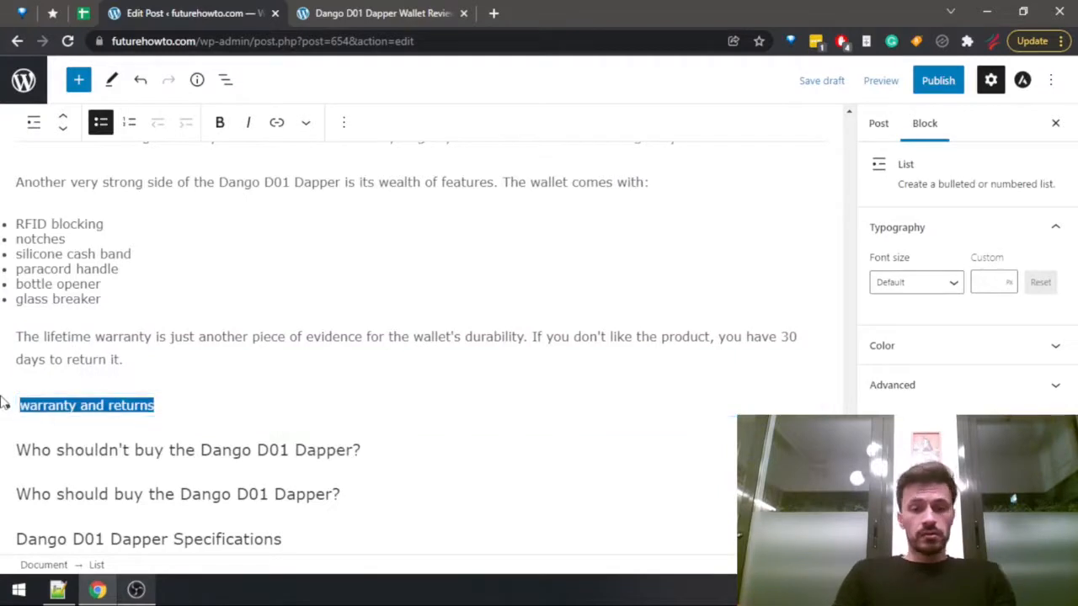
key("BackSpace")
key("BackSpace")
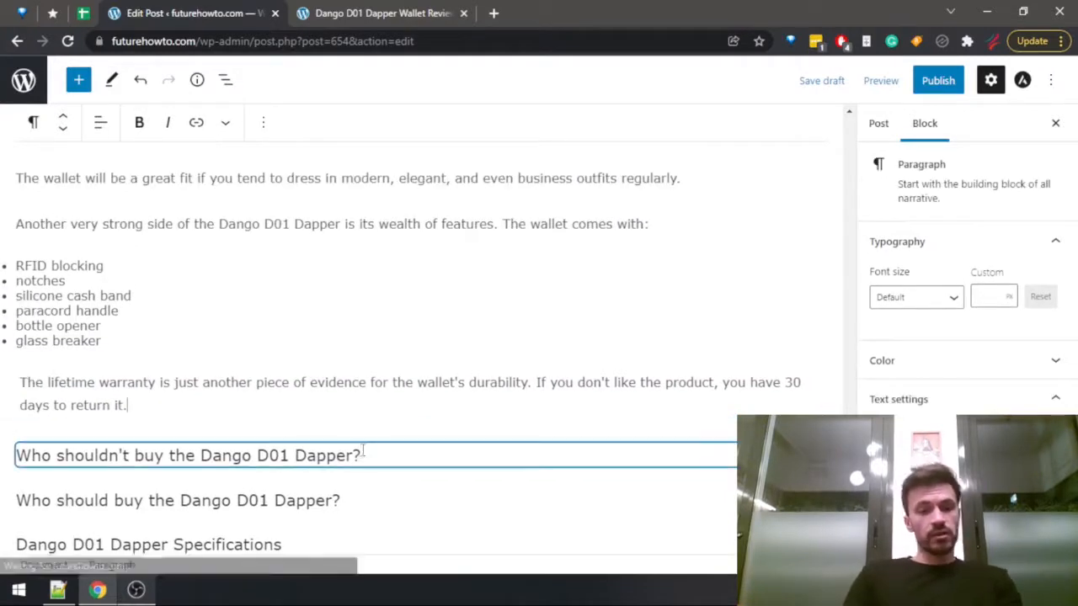
Add an empty paragraph below the "Who shouldn't buy the Dango D01 Dapper?" heading and find the matching section in the published review.
left_click(387, 456)
key("Return")
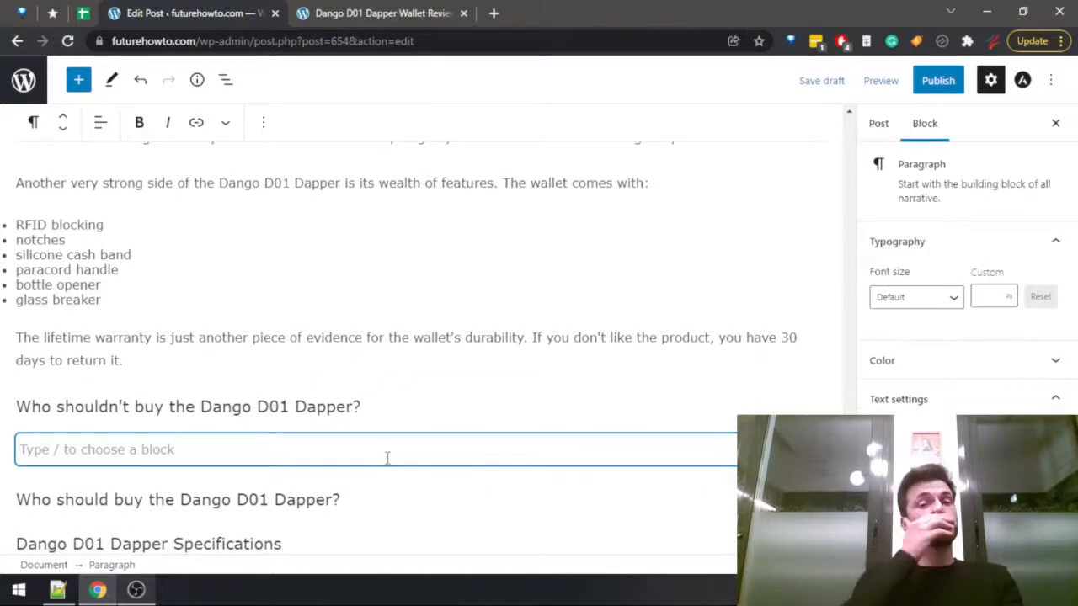
key("ctrl+Tab")
scroll(247, 328, "up", 5)
scroll(248, 329, "up", 5)
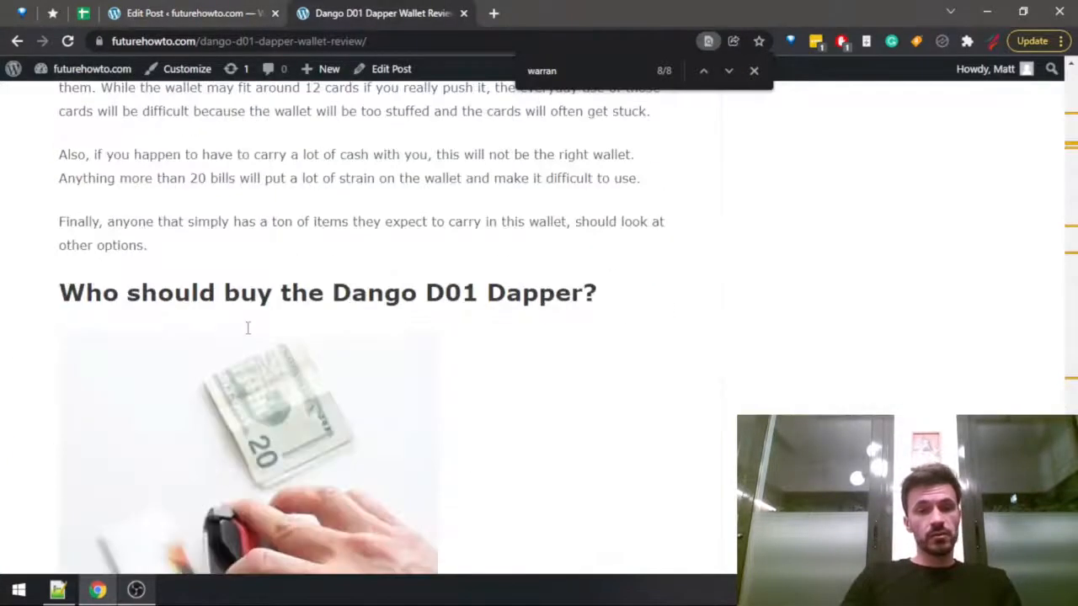
scroll(247, 336, "up", 2)
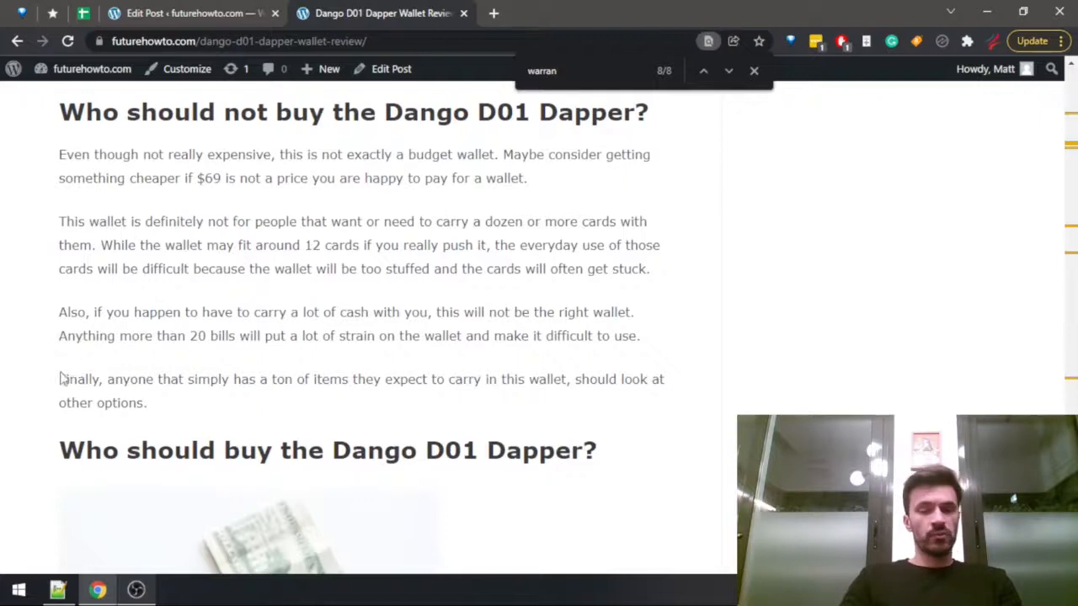
Select the four paragraphs under "Who should not buy the Dango D01 Dapper?" in the review and return to the post draft.
left_click_drag(150, 405, 65, 154)
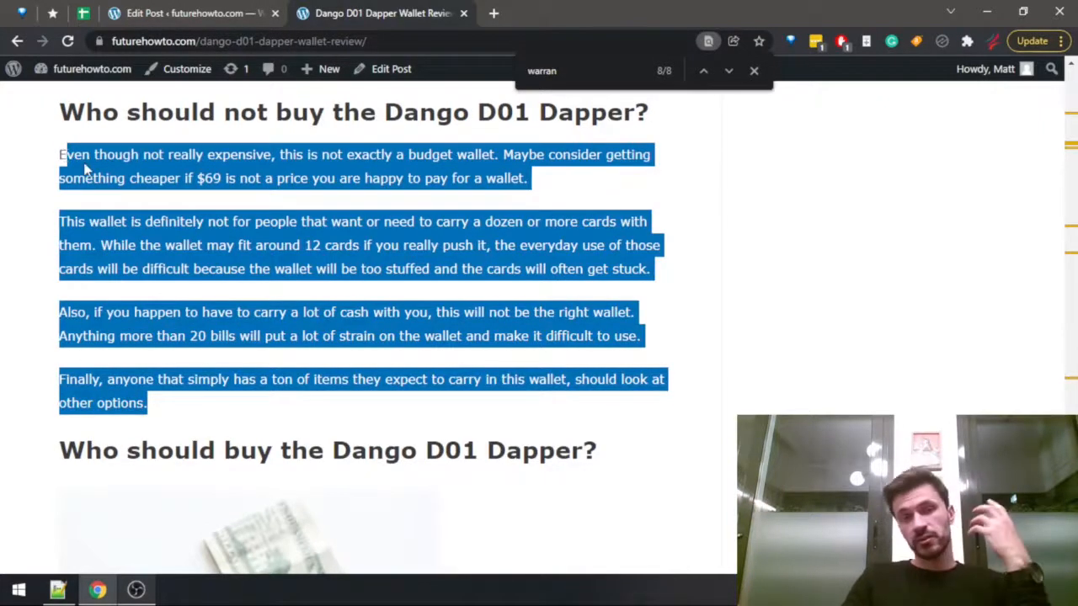
left_click(64, 149)
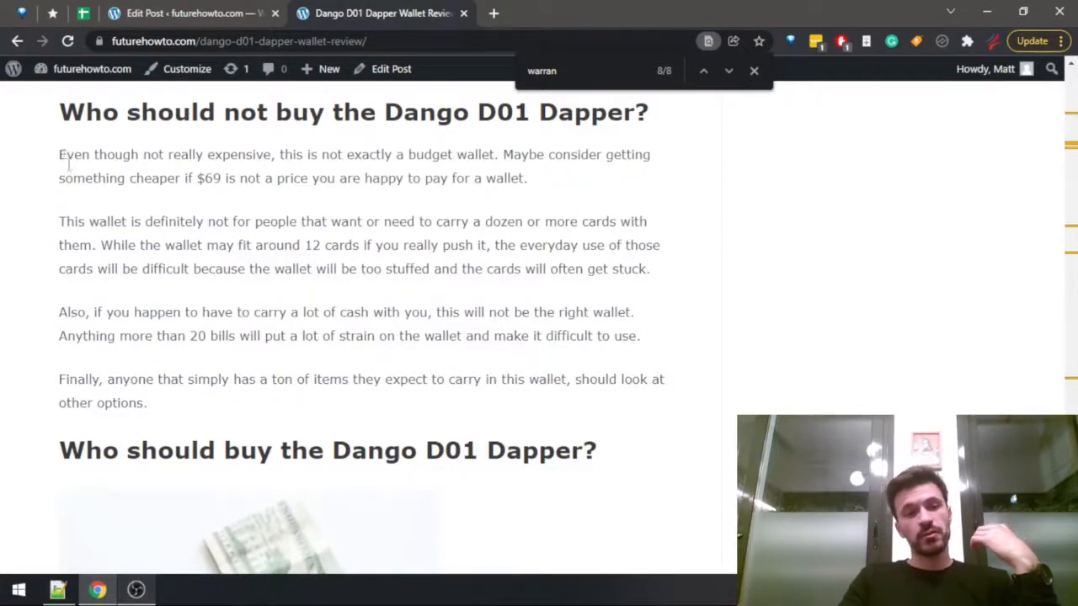
left_click_drag(62, 160, 219, 413)
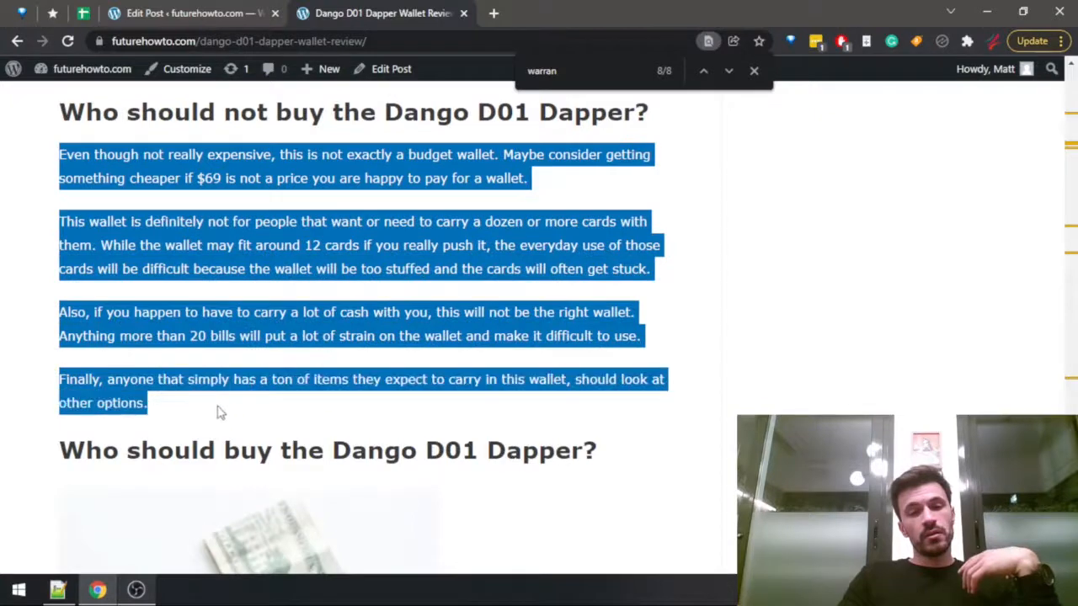
left_click(241, 10)
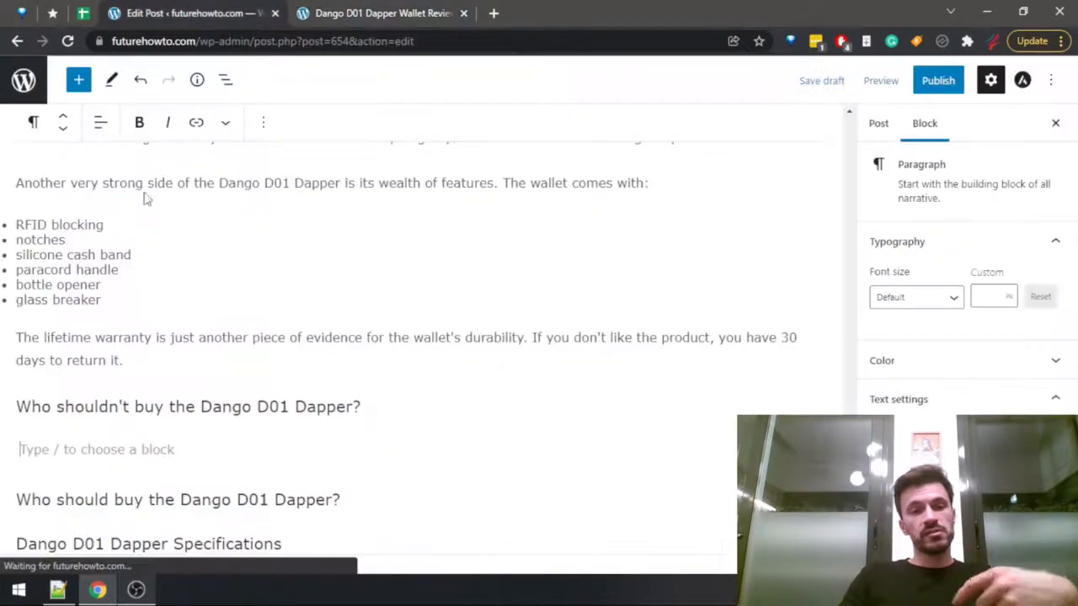
Begin the paragraph under "Who shouldn't buy the Dango D01 Dapper?" with "Overall, the Dango D01 Dapper is a pretty versatile wallet, and".
left_click(137, 447)
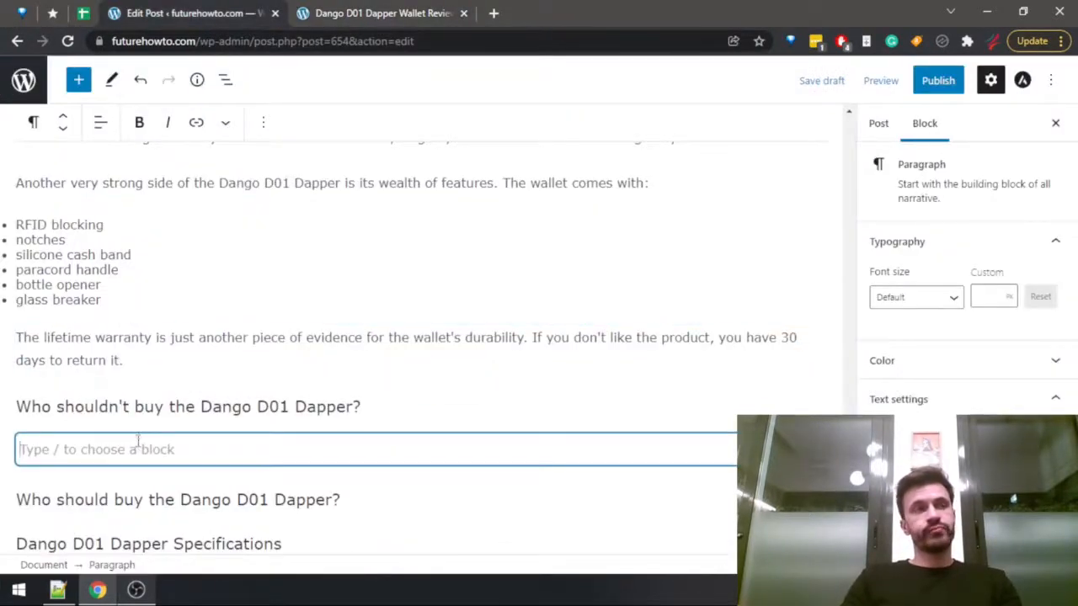
left_click(141, 433)
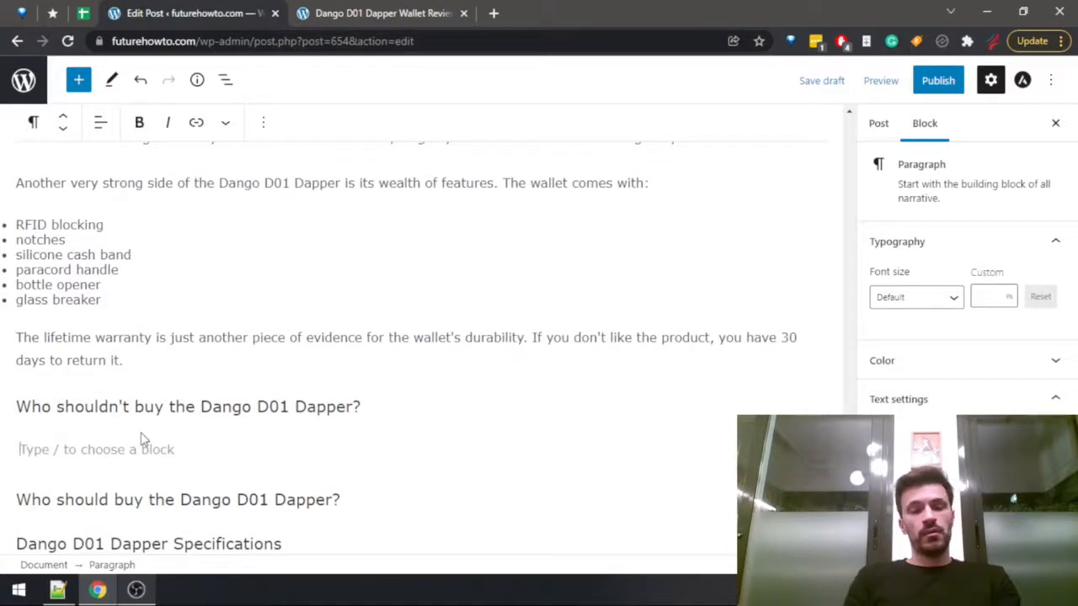
type("Th")
key("BackSpace")
key("BackSpace")
type("O")
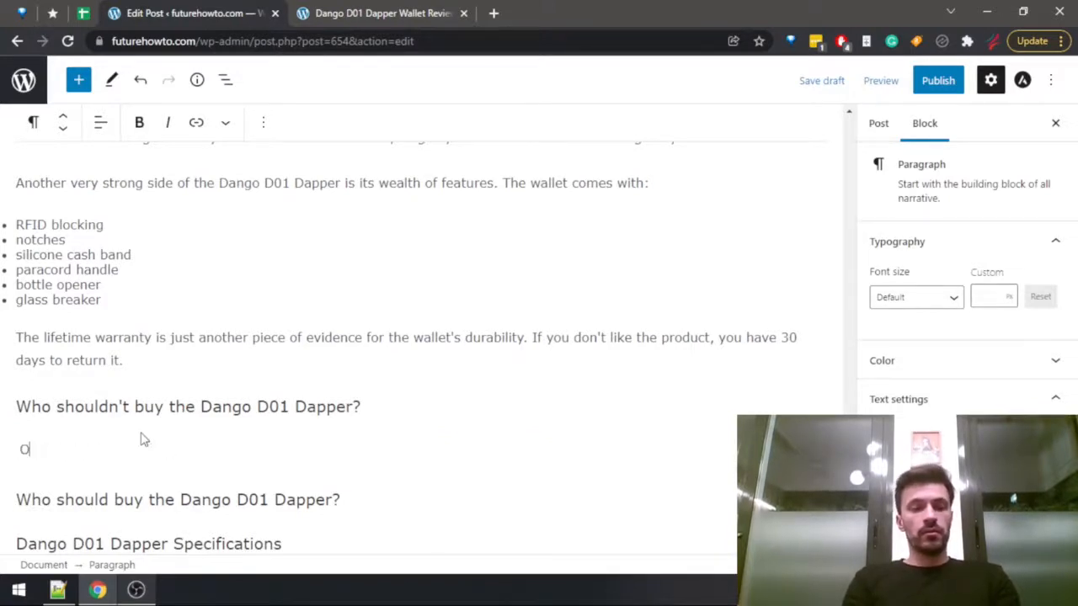
type("verall, the Dang")
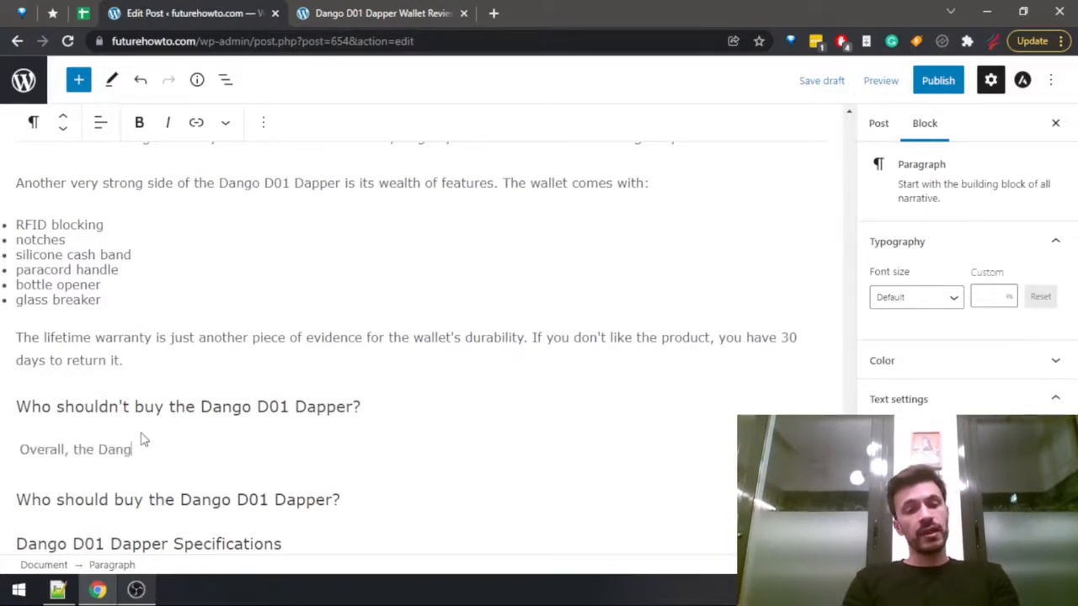
type("o D01 Dapp")
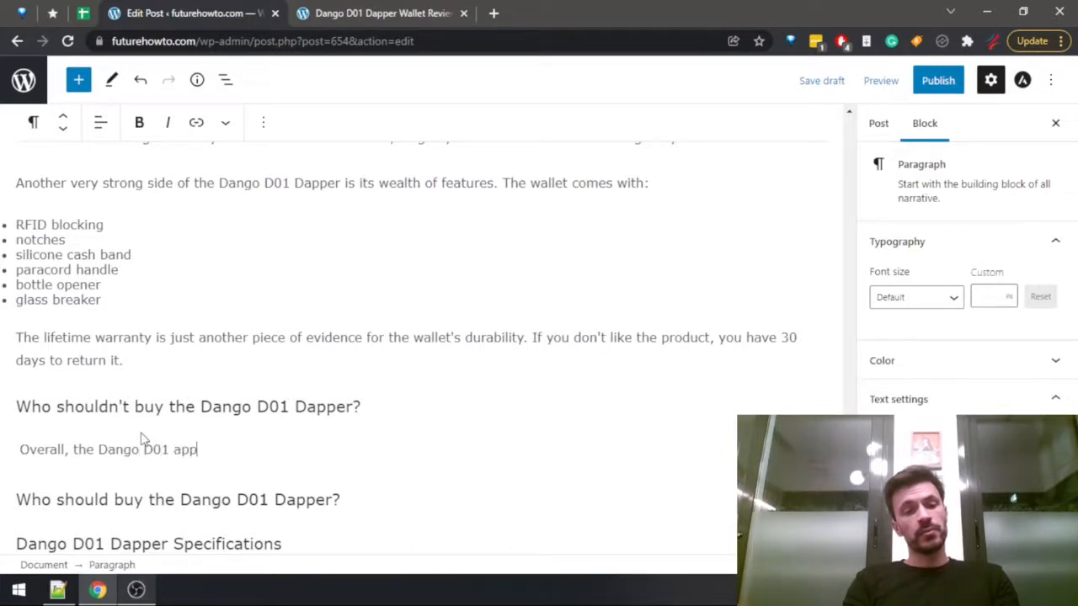
key("BackSpace")
key("BackSpace")
key("BackSpace")
type("Dapper is ")
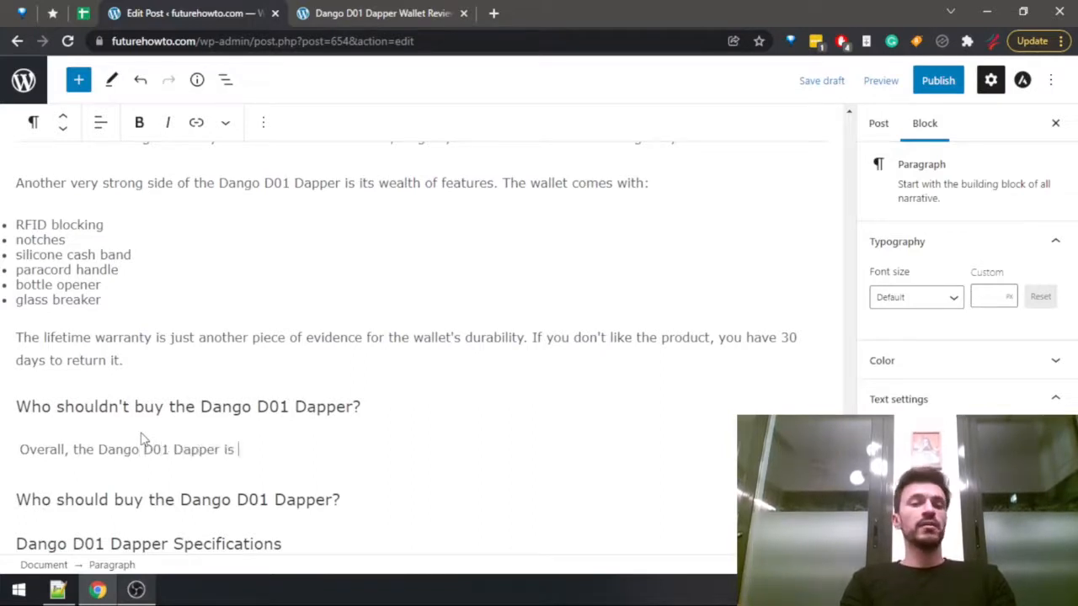
type("a pret")
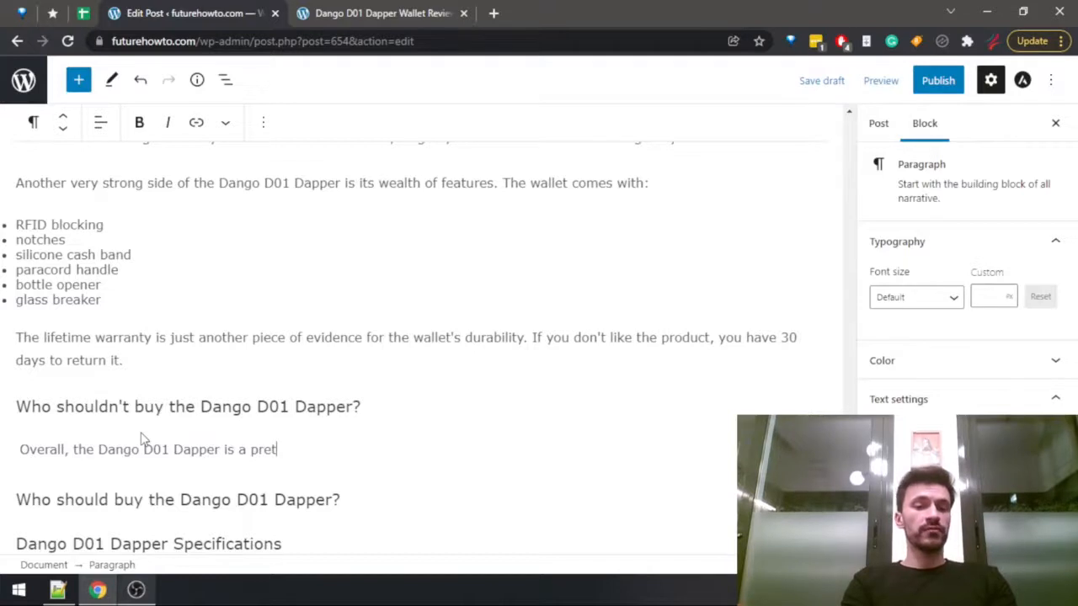
type("ty versatile ")
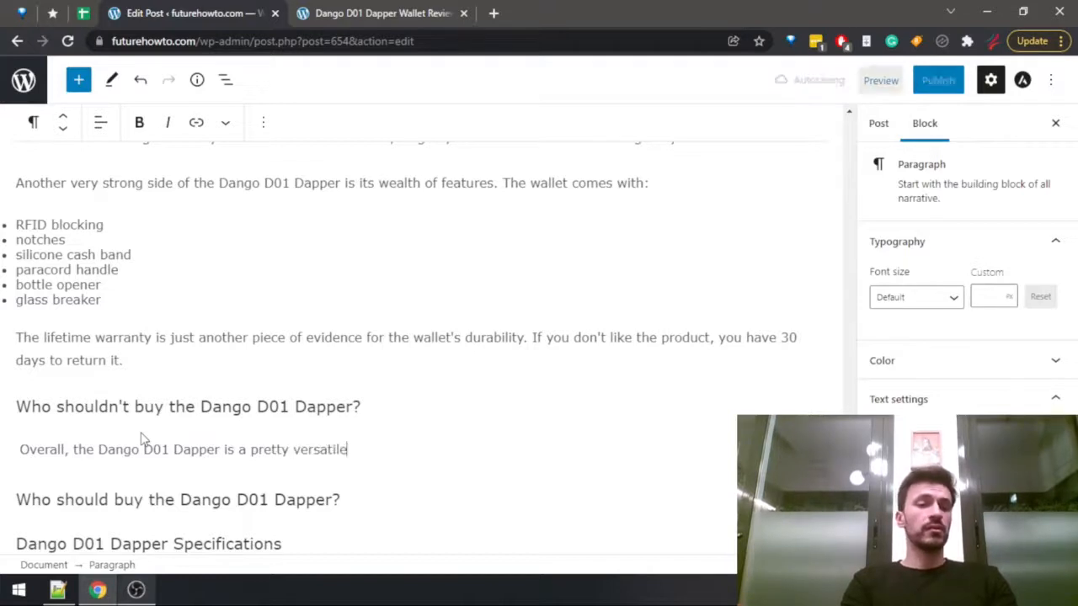
type("wal")
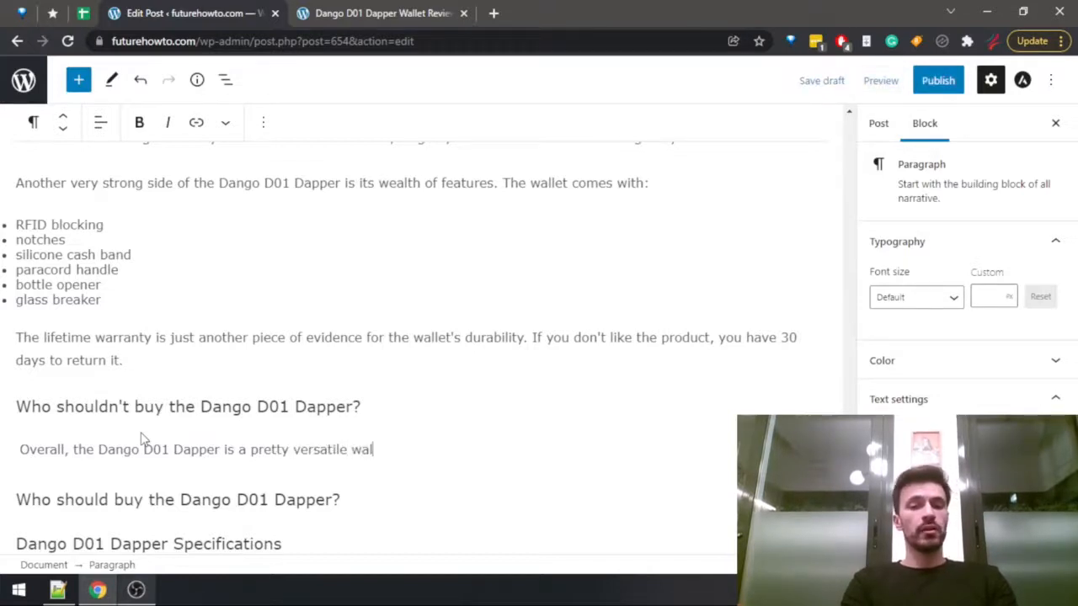
type("let, and I can't ")
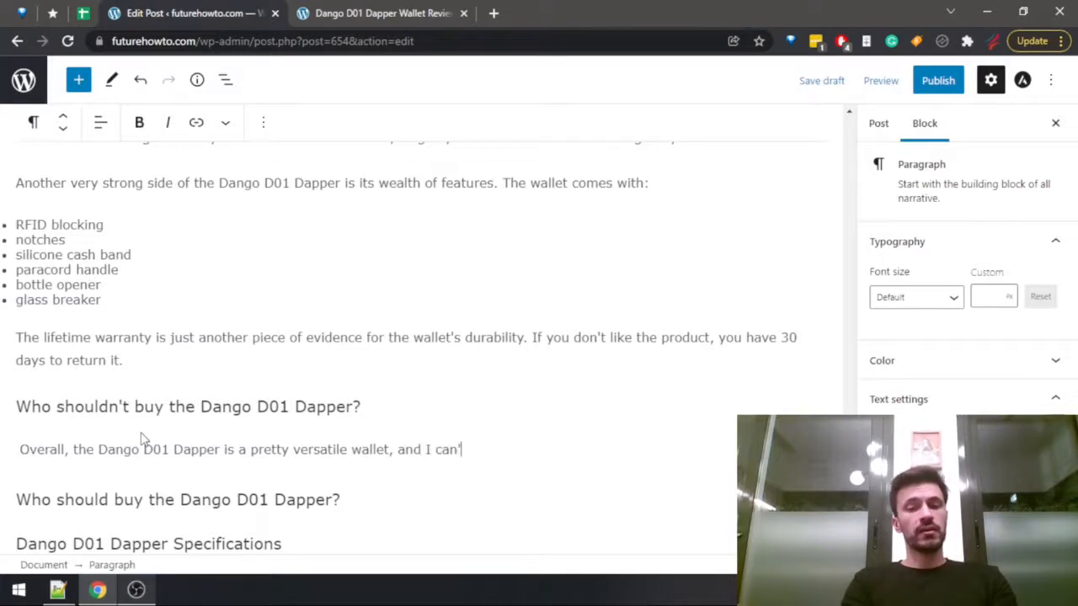
type("really think of a")
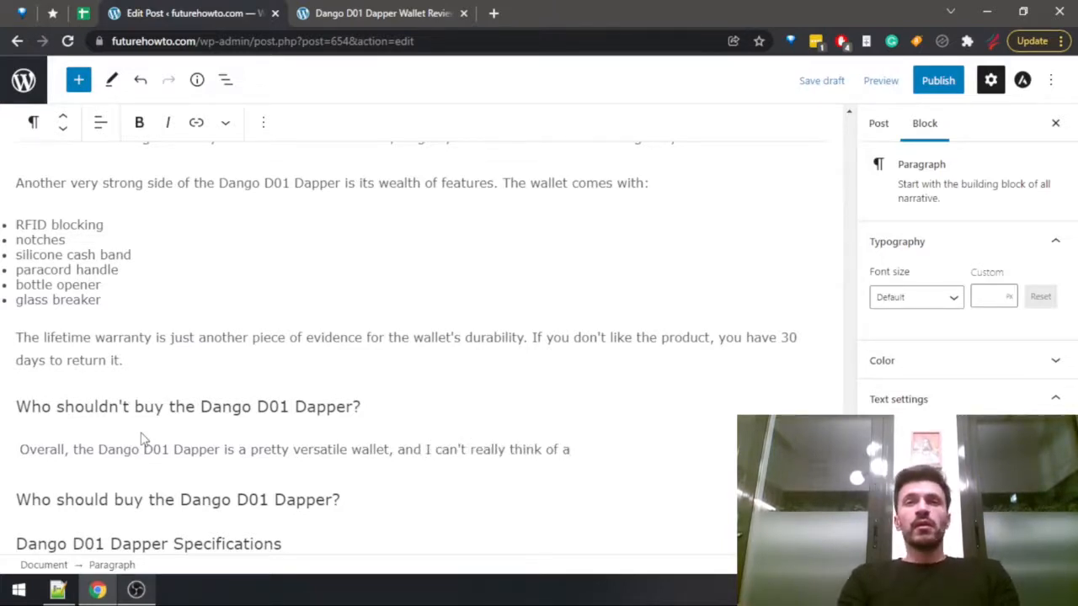
type("ny specifi")
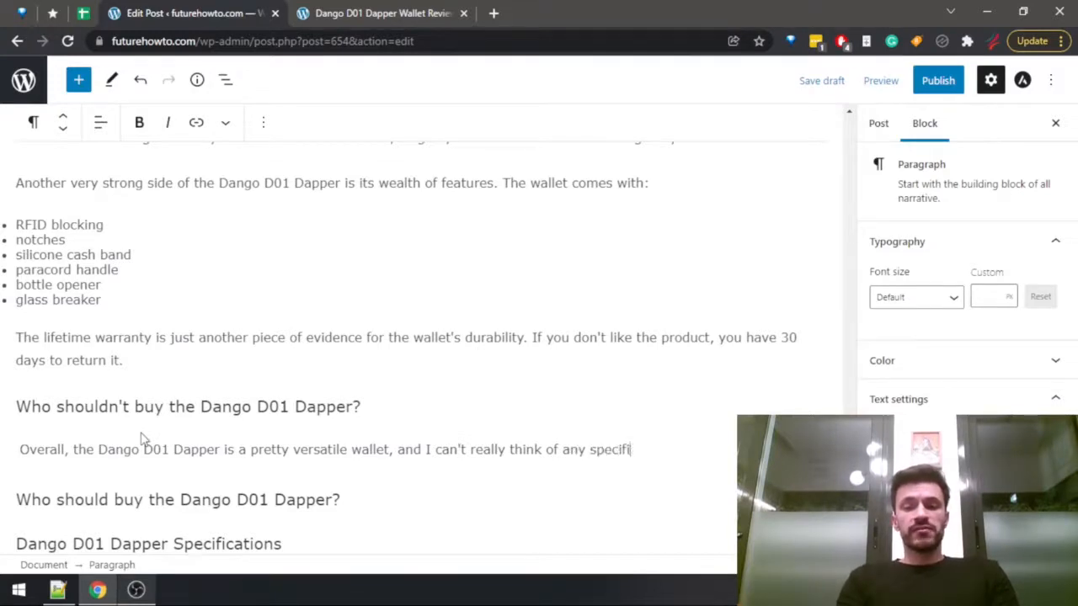
type("c types of pe")
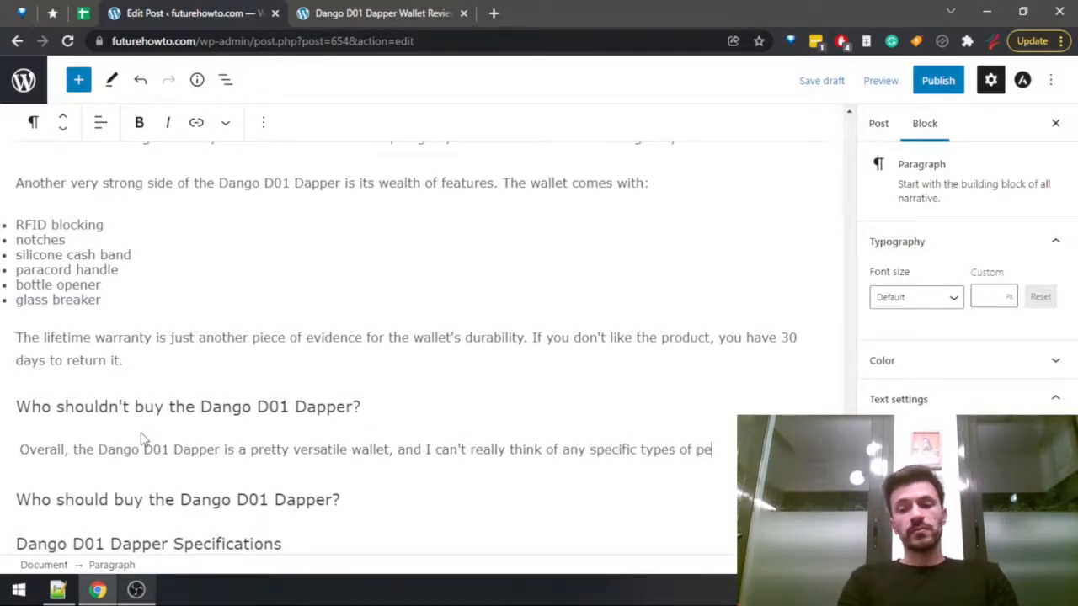
type("ople never ")
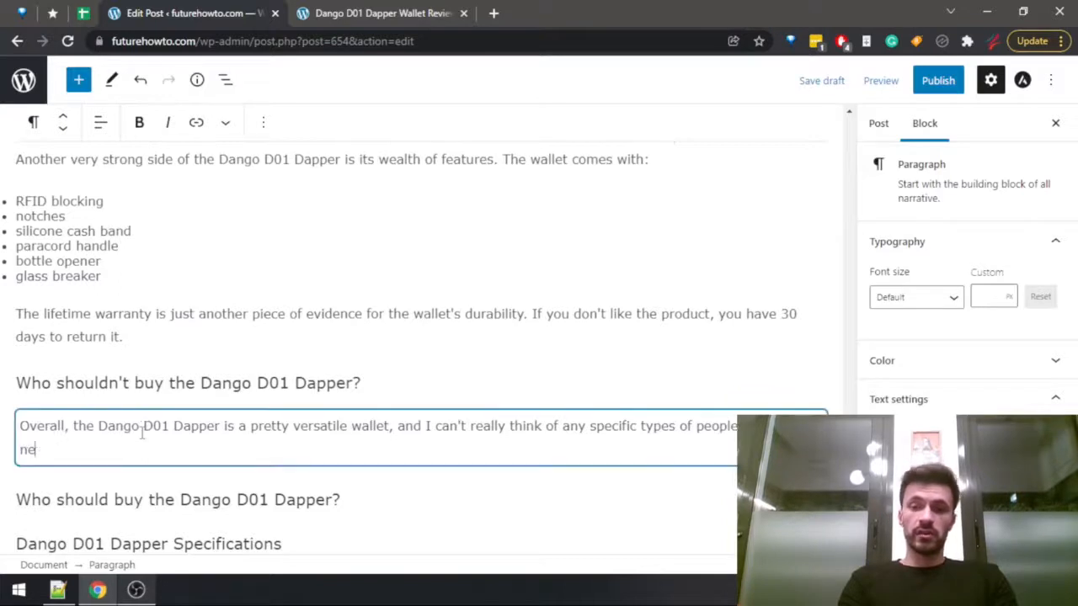
type("go")
Complete the sentence with "I can't really think of any specific types of people that should never consider it." and start a new paragraph.
key("BackSpace")
key("BackSpace")
type("co")
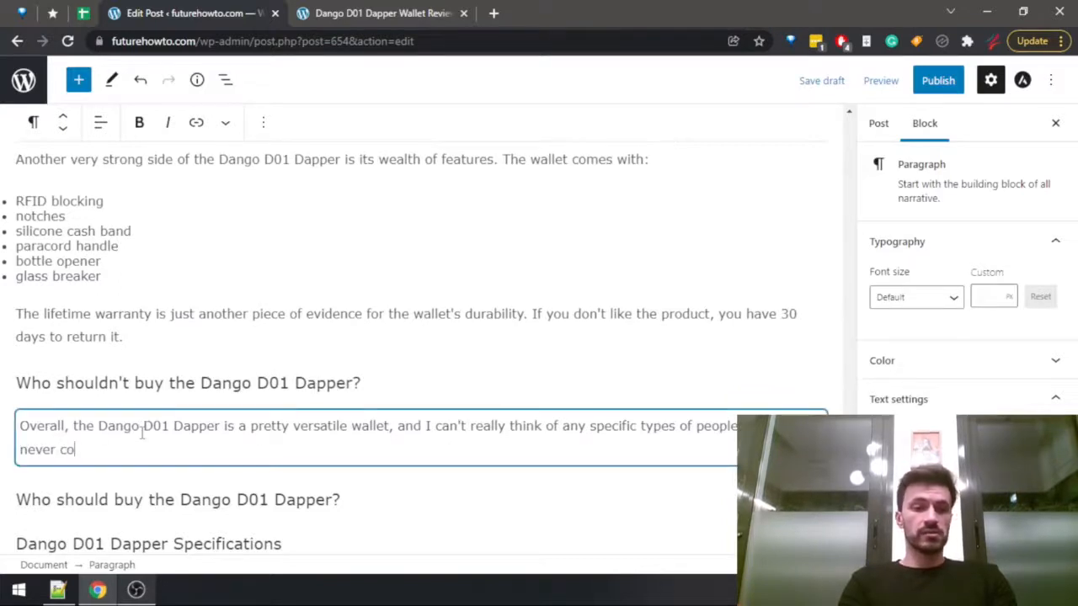
type("nsider it.")
key("Return")
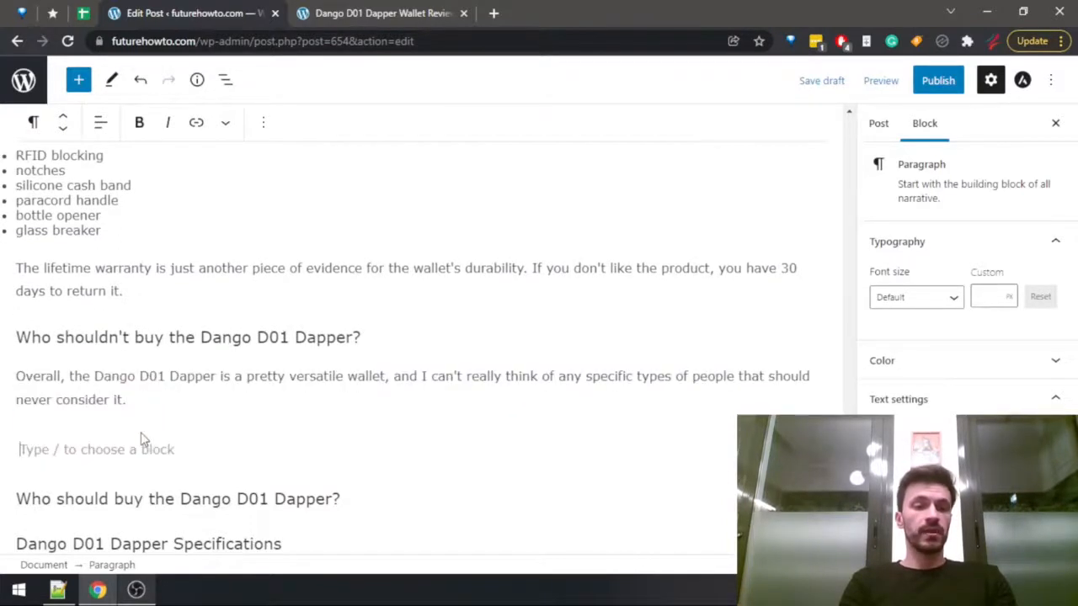
Begin the second paragraph with "Maybe you should go with other options if you".
type("Maybe ")
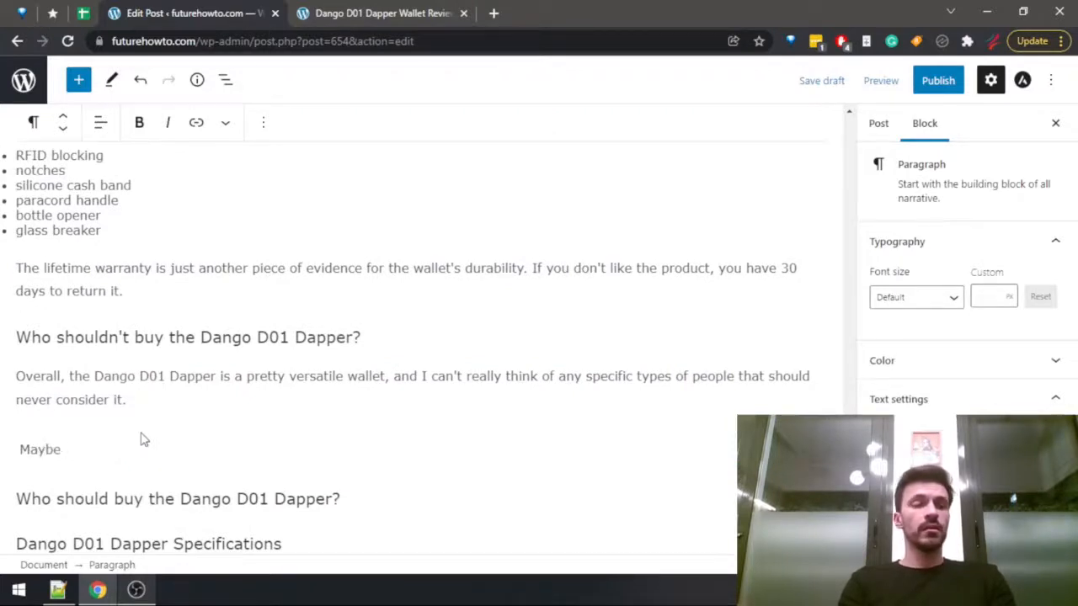
type("you should ")
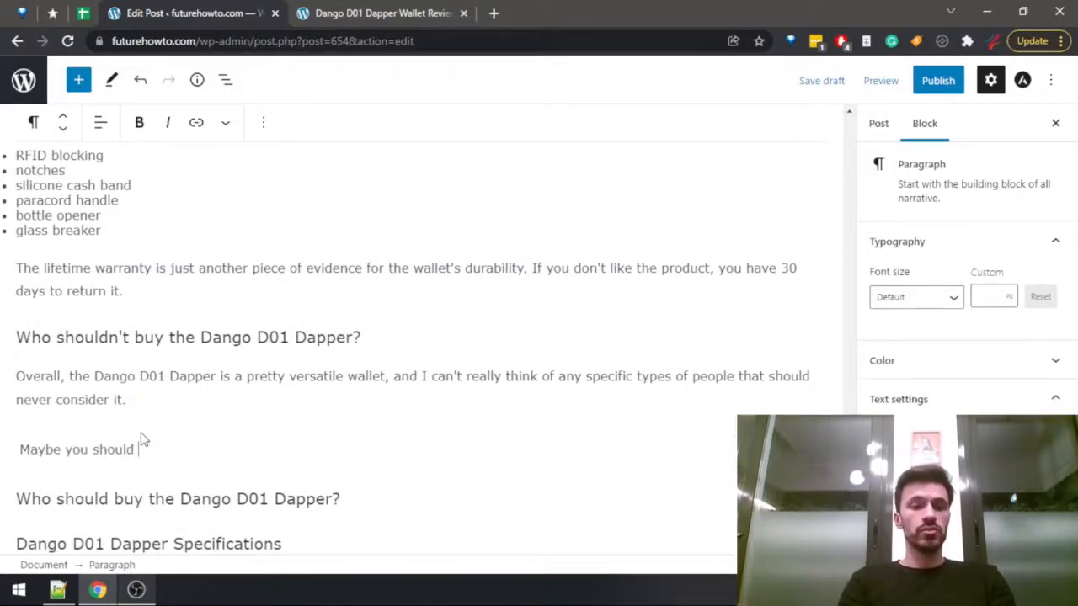
type("go a")
key("BackSpace")
type("with ")
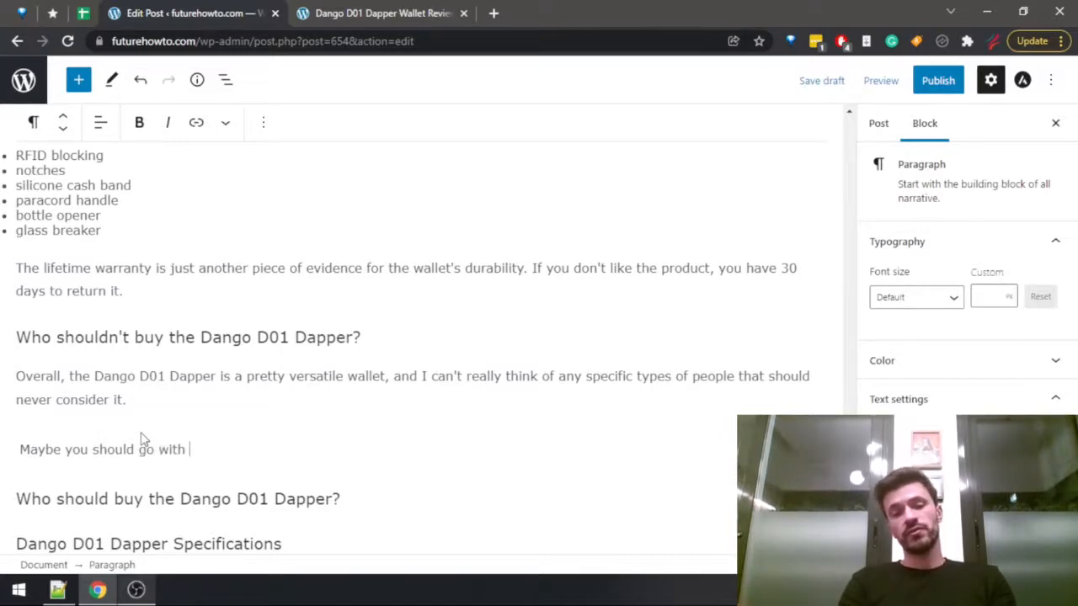
type("other options if you ")
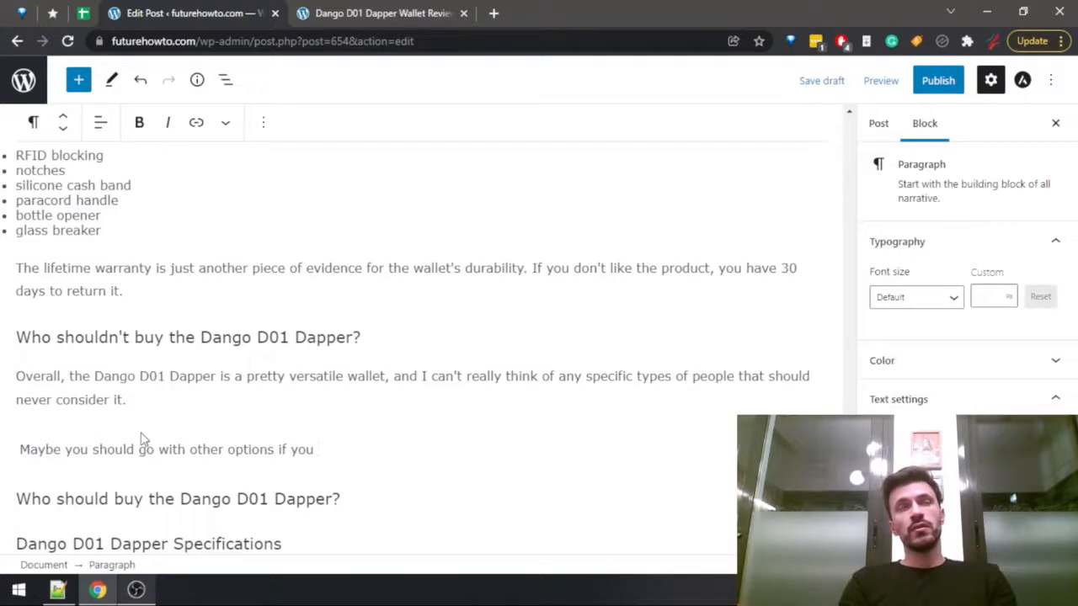
type("find their ")
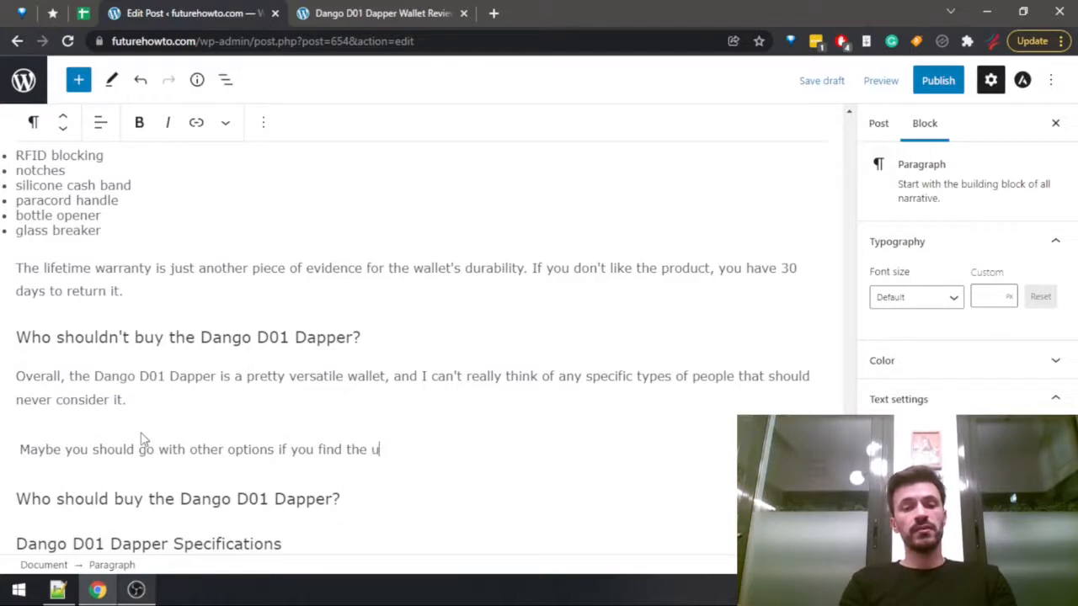
type("se cases ")
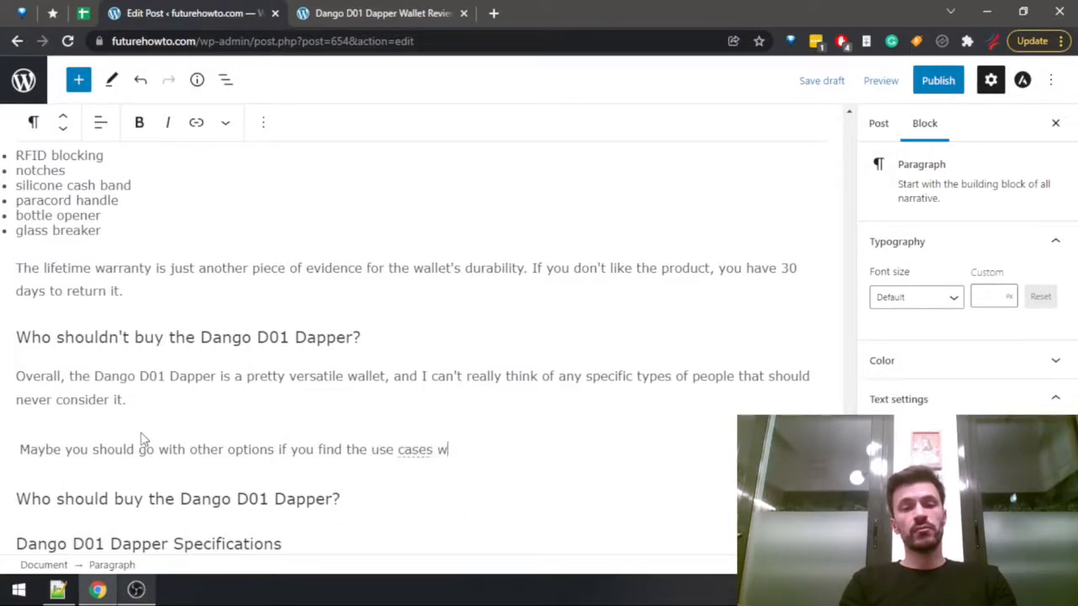
type("where they shine")
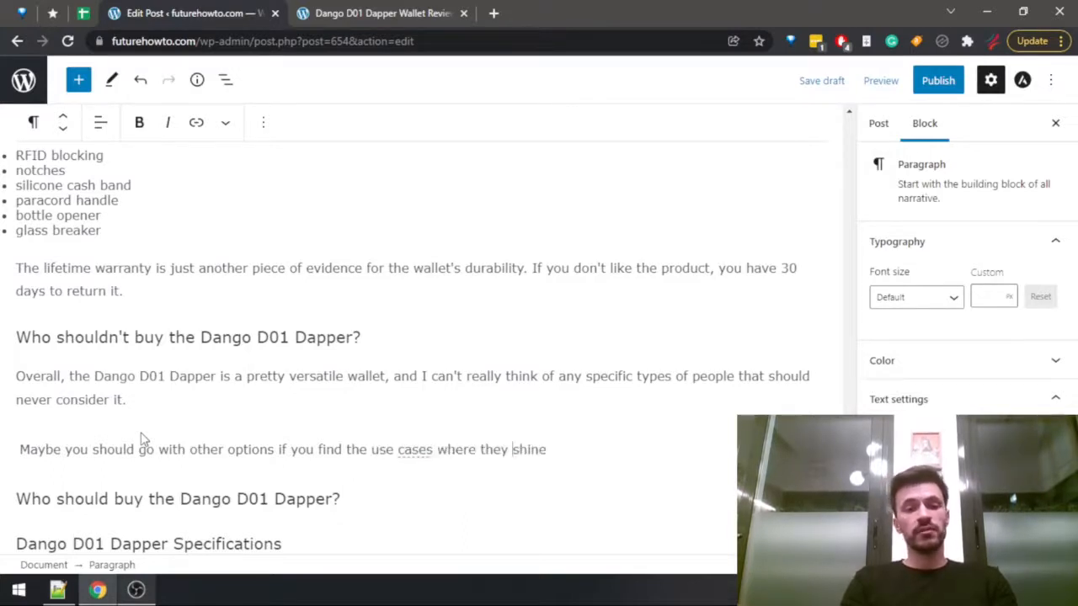
Replace "find the use cases where they shine" with "need a wallet that's very strong in".
key("ctrl+Left")
key("ctrl+shift+Right")
key("BackSpace")
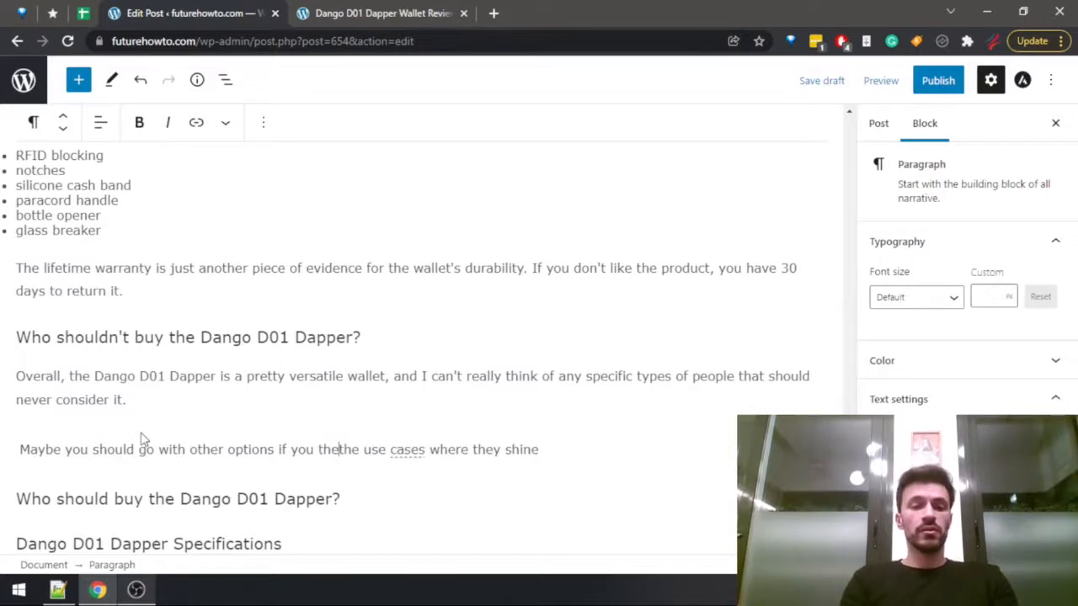
type("need")
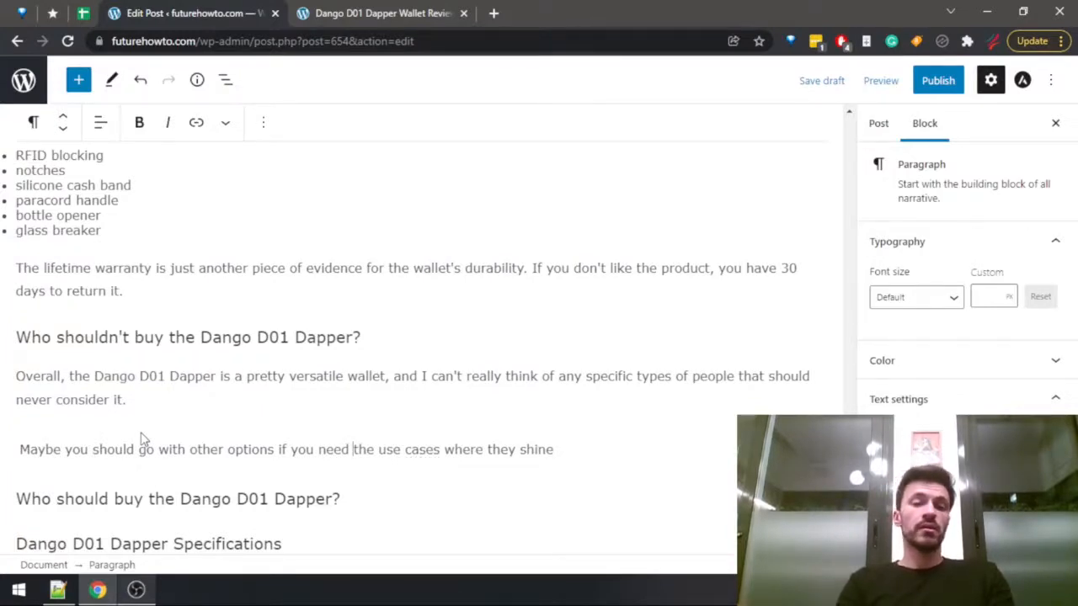
type("a wallet that")
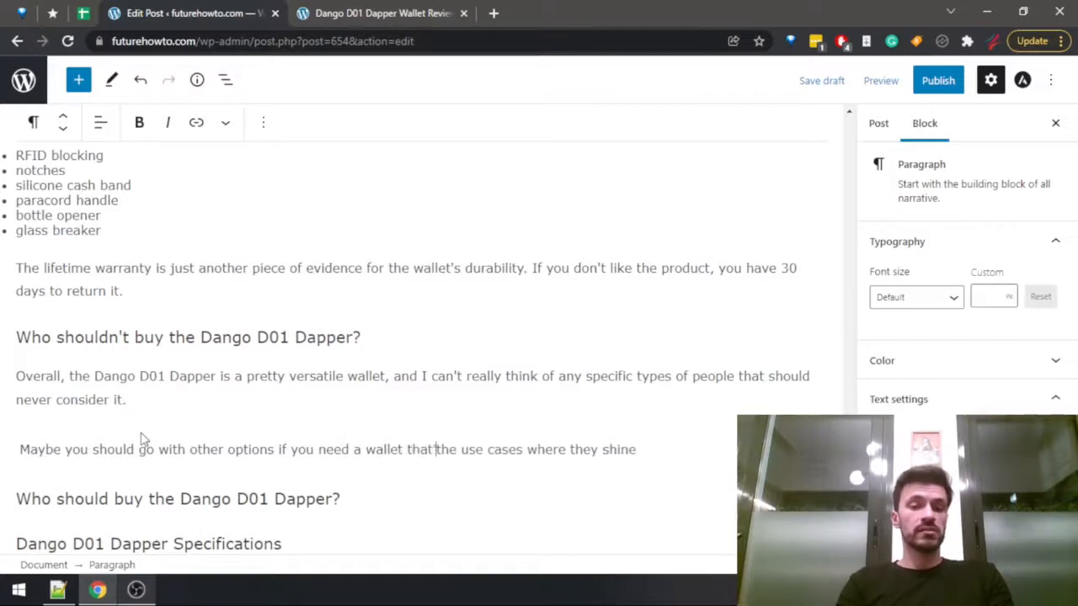
type("'s very strong ")
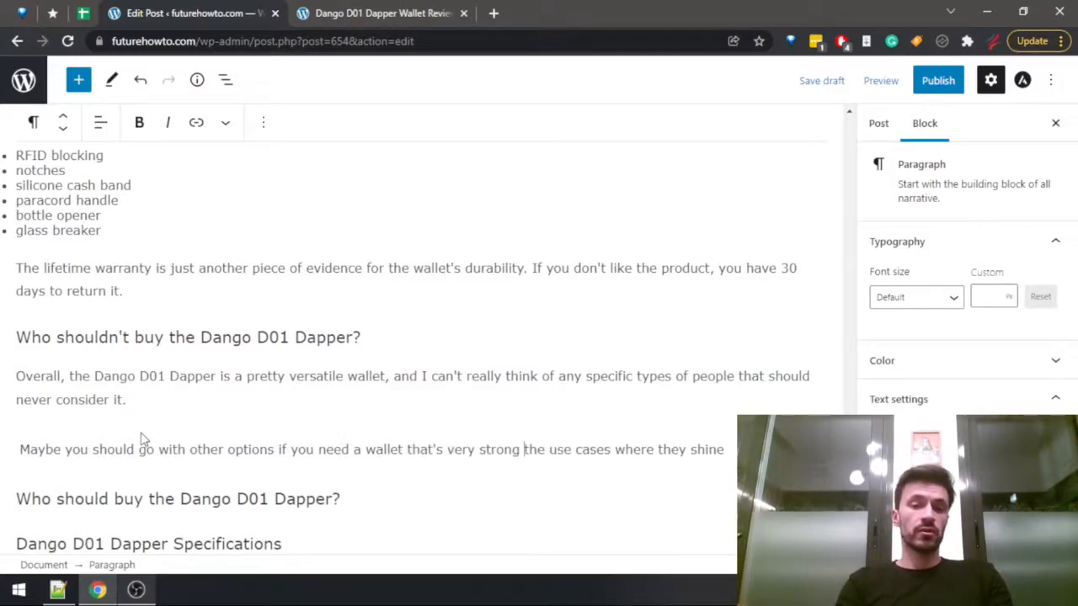
type("in")
key("shift+End")
key("Delete")
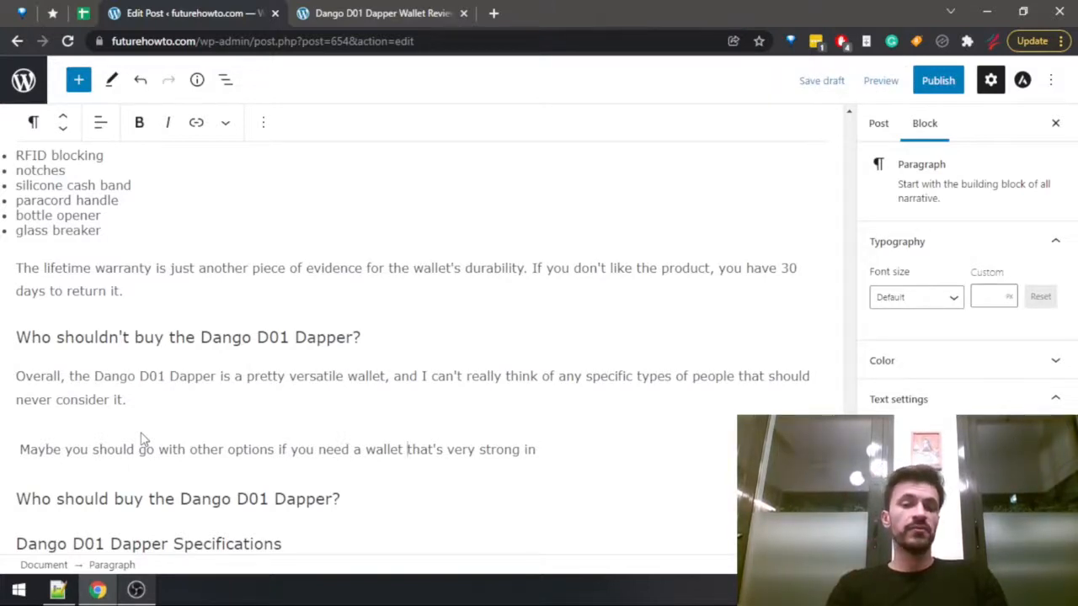
Insert "specific" before "wallet" in the second paragraph.
key("ctrl+Left")
type("specif")
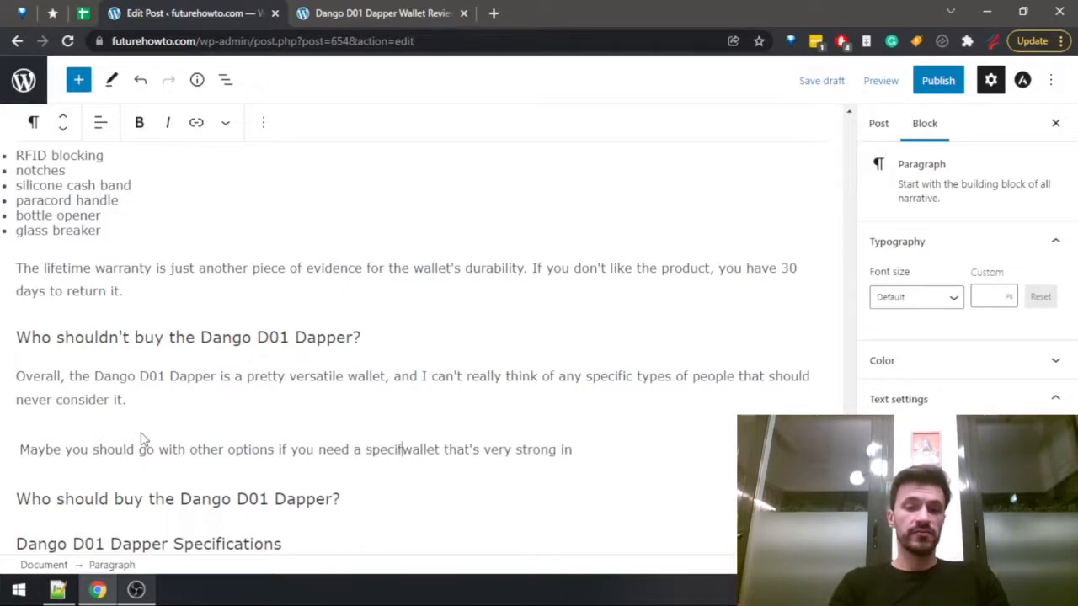
type("ic")
Replace the ending "'s very strong in" after "specific wallet that" with "shines in particular area.".
key("ctrl+Right")
key("Left")
key("Left")
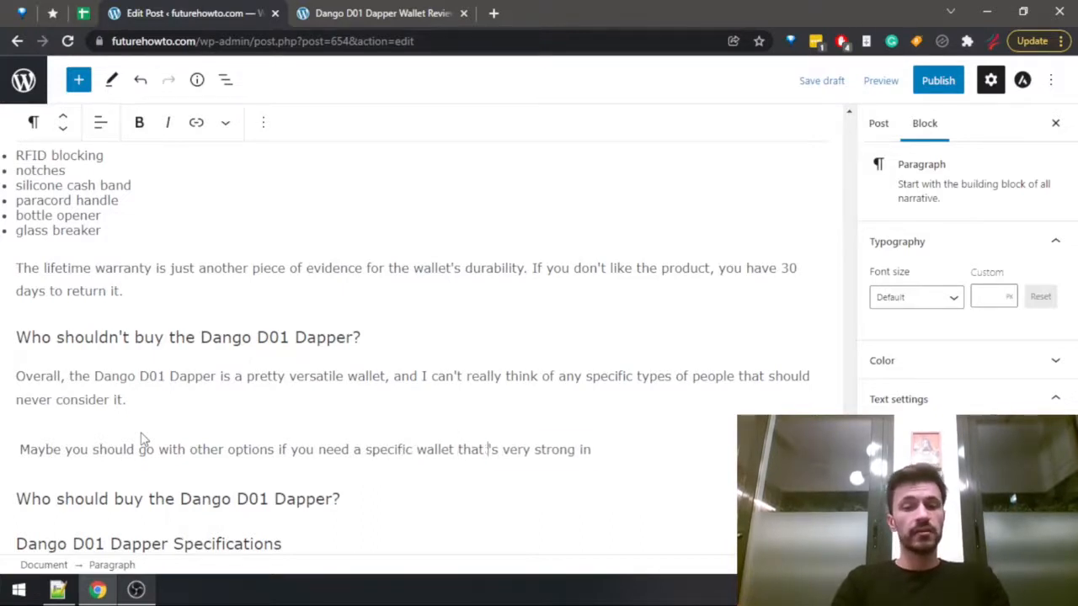
key("shift+End")
type("shines ina")
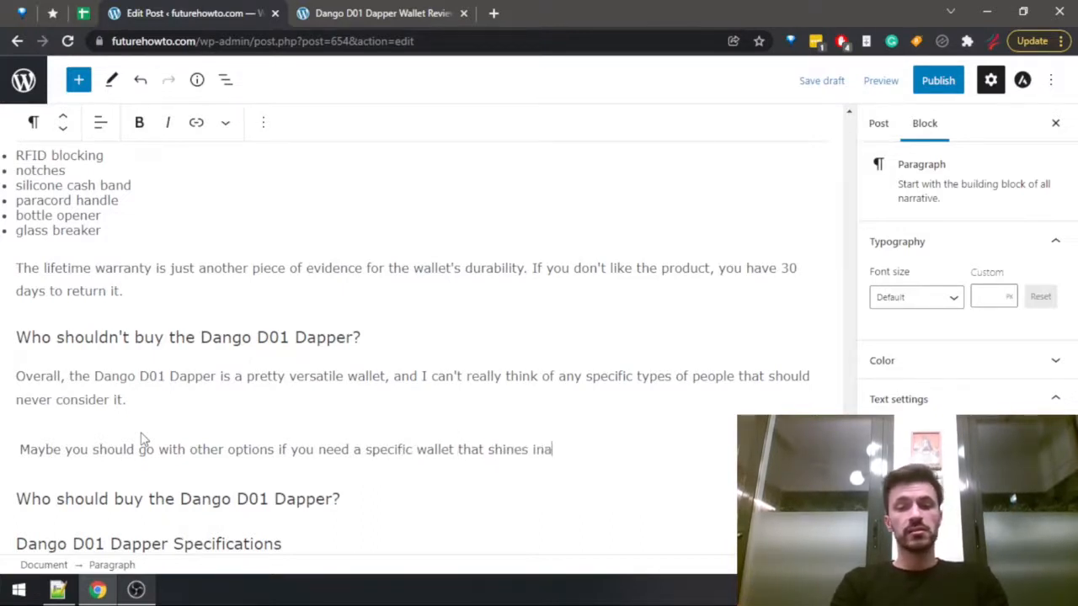
key("BackSpace")
key("BackSpace")
type("par")
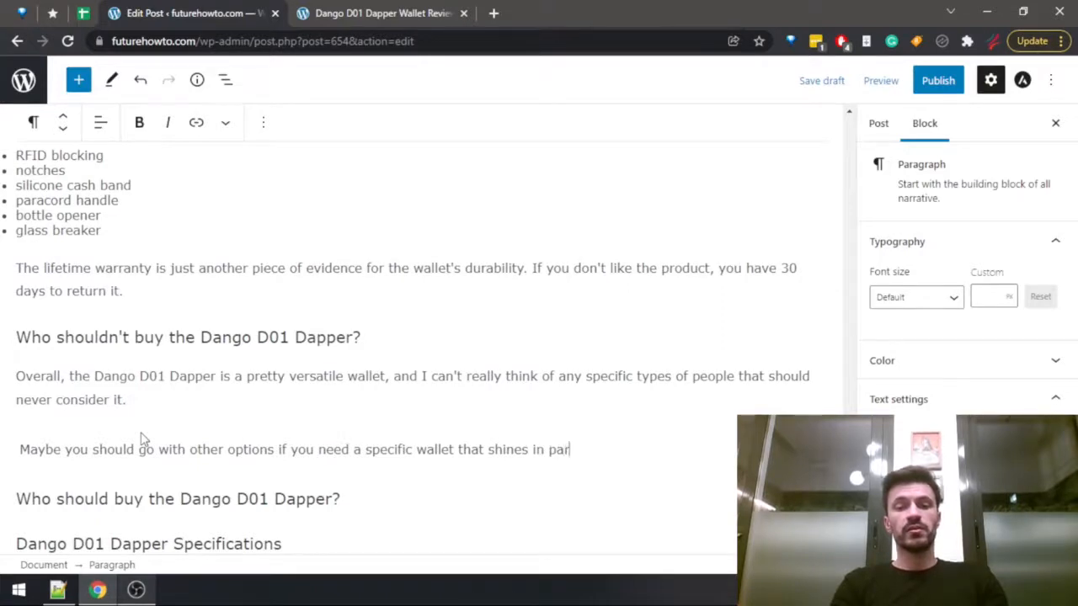
type("ticular area.")
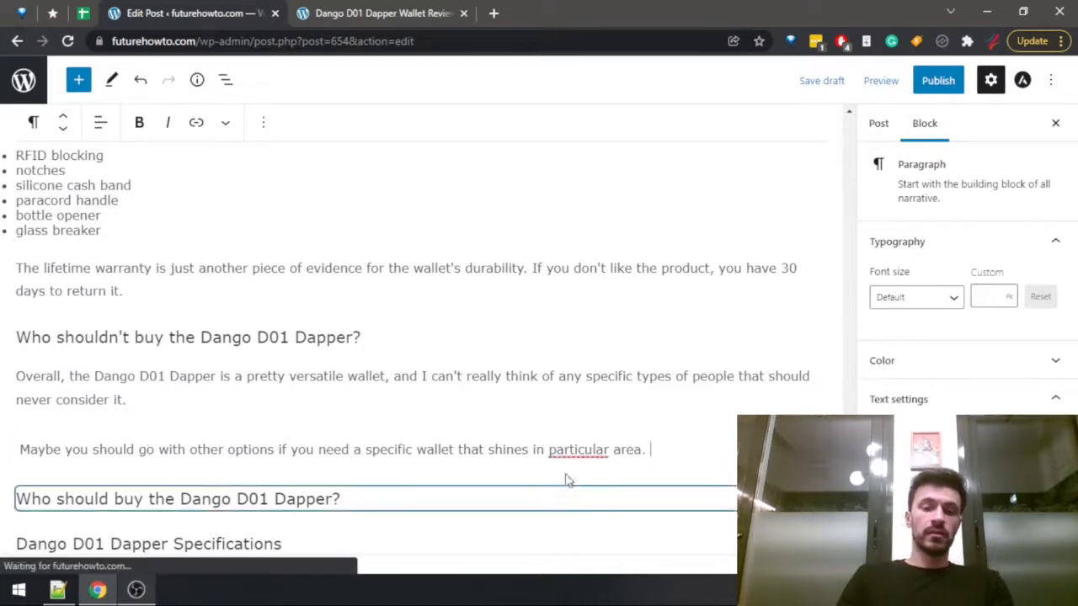
Correct the phrase to "a particular area" and extend the sentence with ", or you simply don't like the look of the Dango D01 Dapper".
mouse_move(560, 453)
left_click(600, 376)
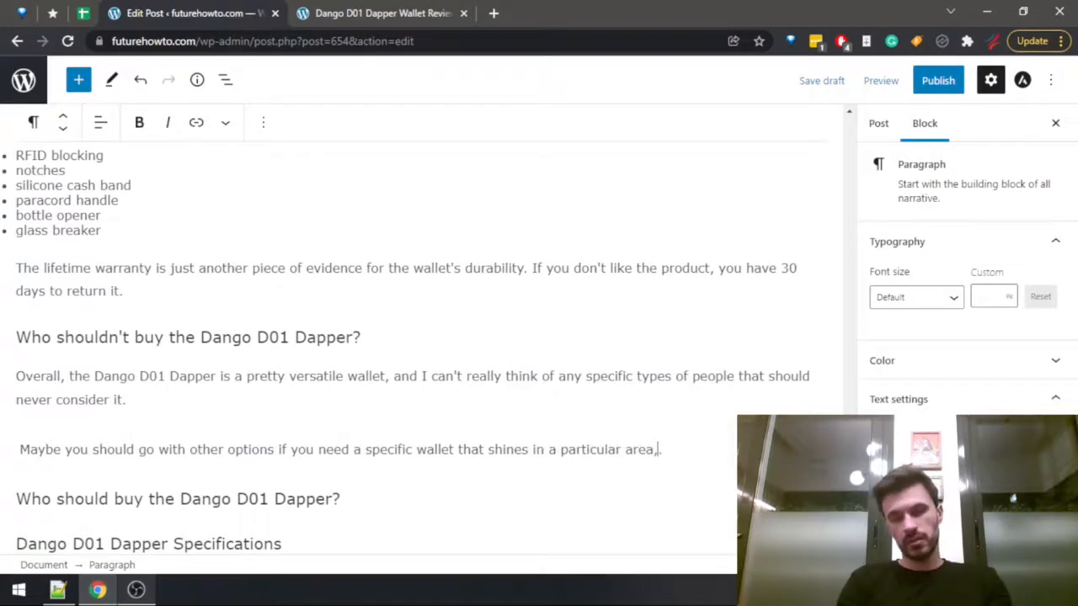
type(",")
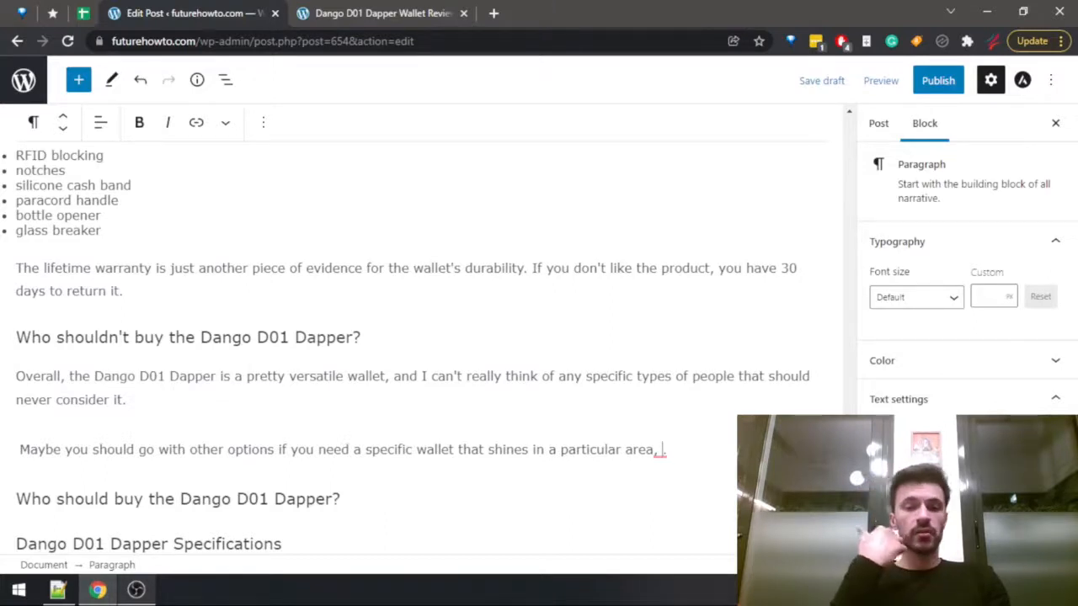
type("or you simp ")
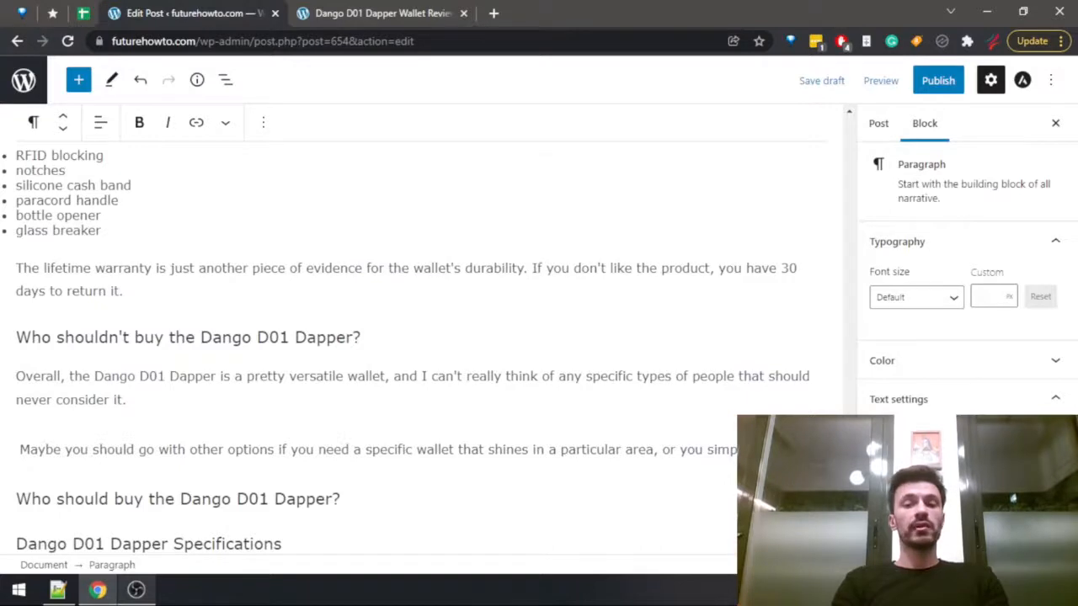
type("the")
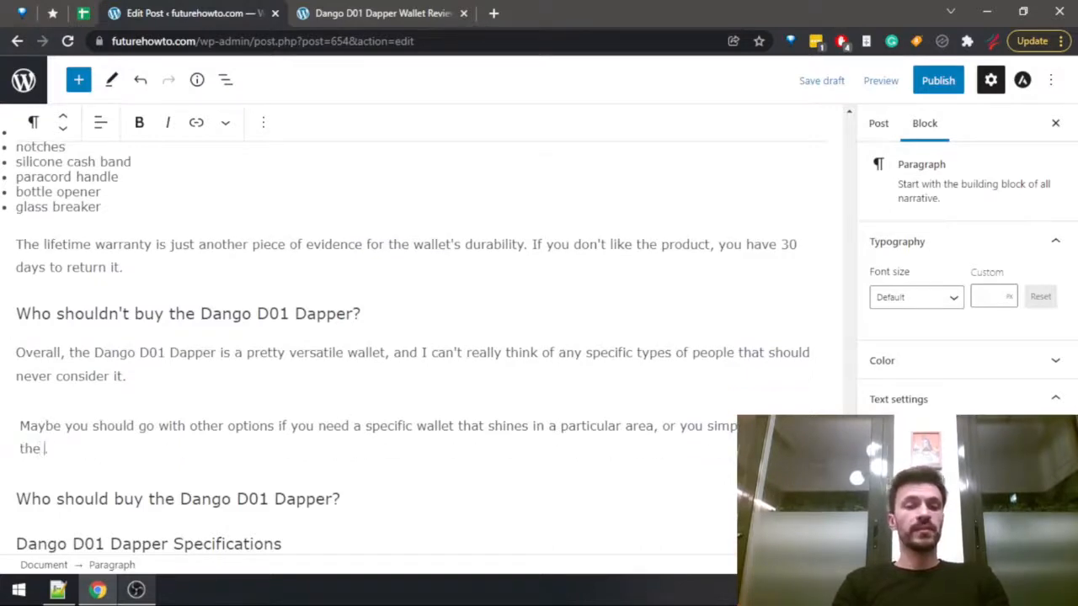
type(" look ")
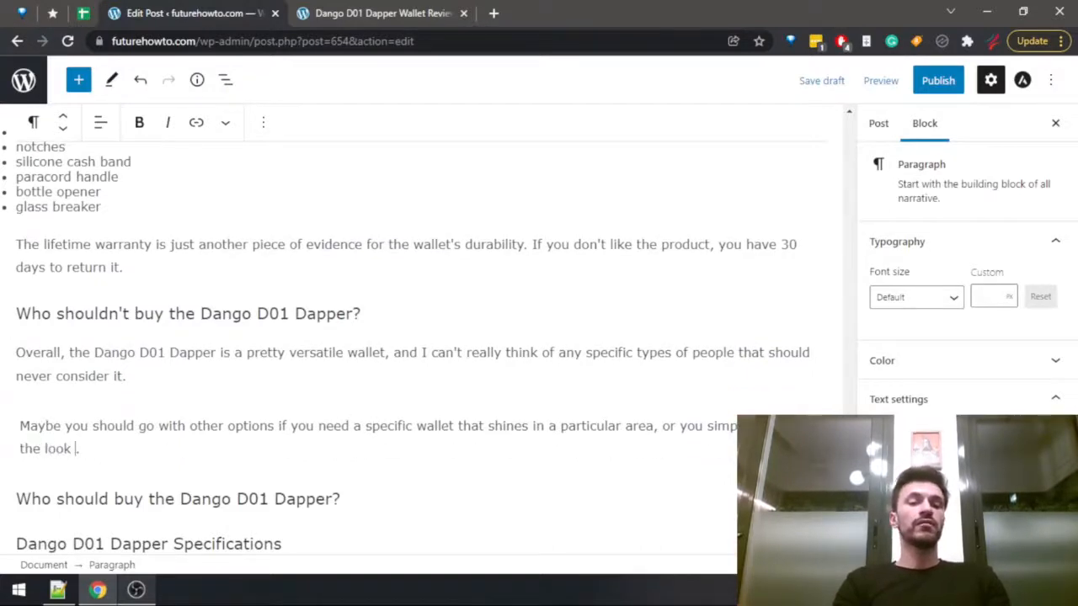
type("of the Dango D01 Dapper ()")
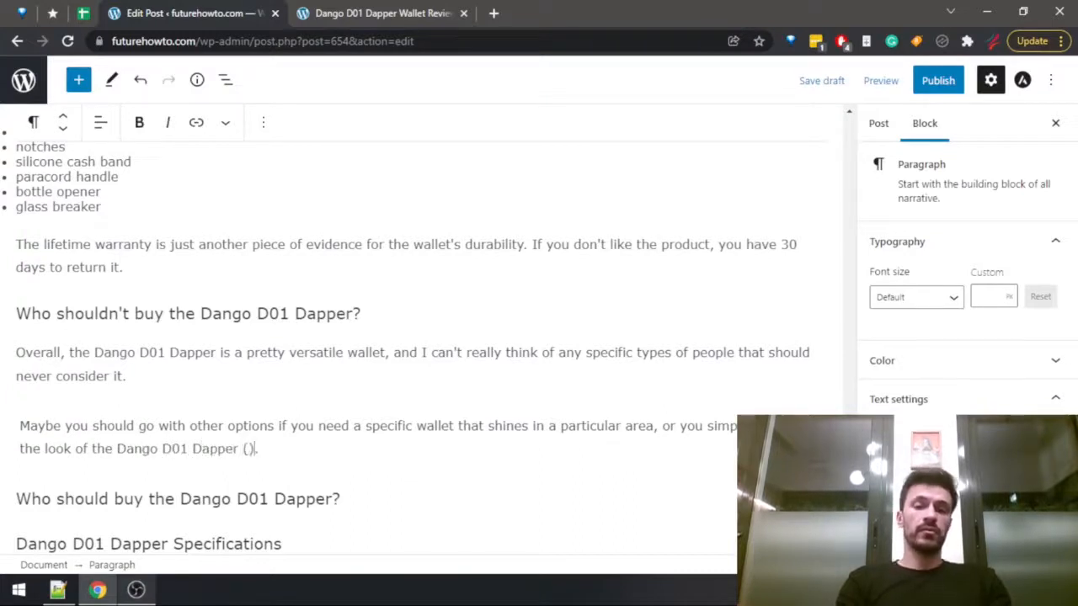
Fill the parentheses ending the sentence with "although it does come in a big variety of designs and colors".
key("Left")
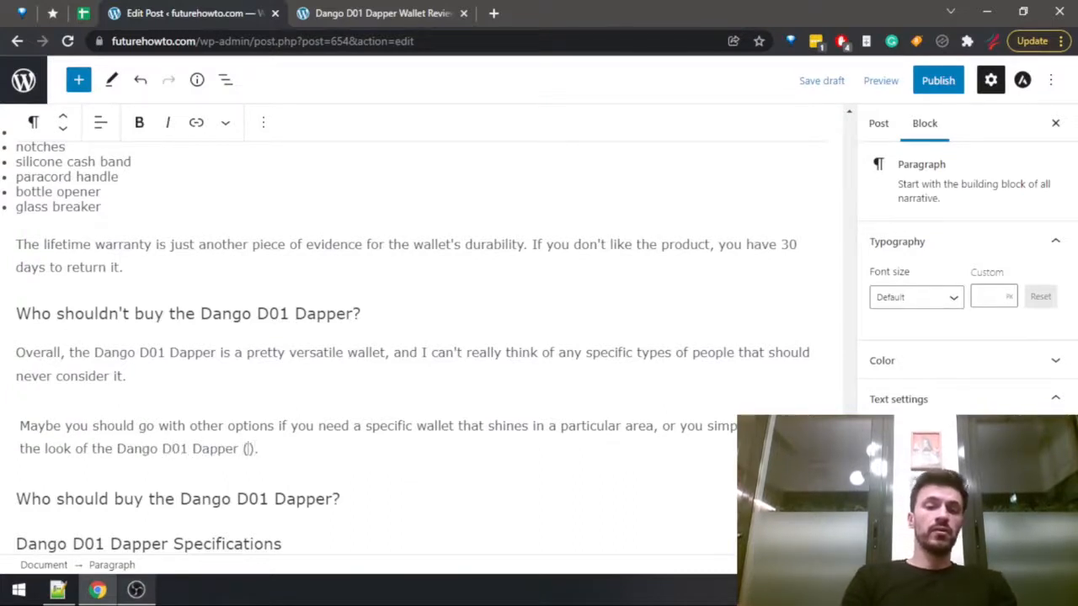
type("al")
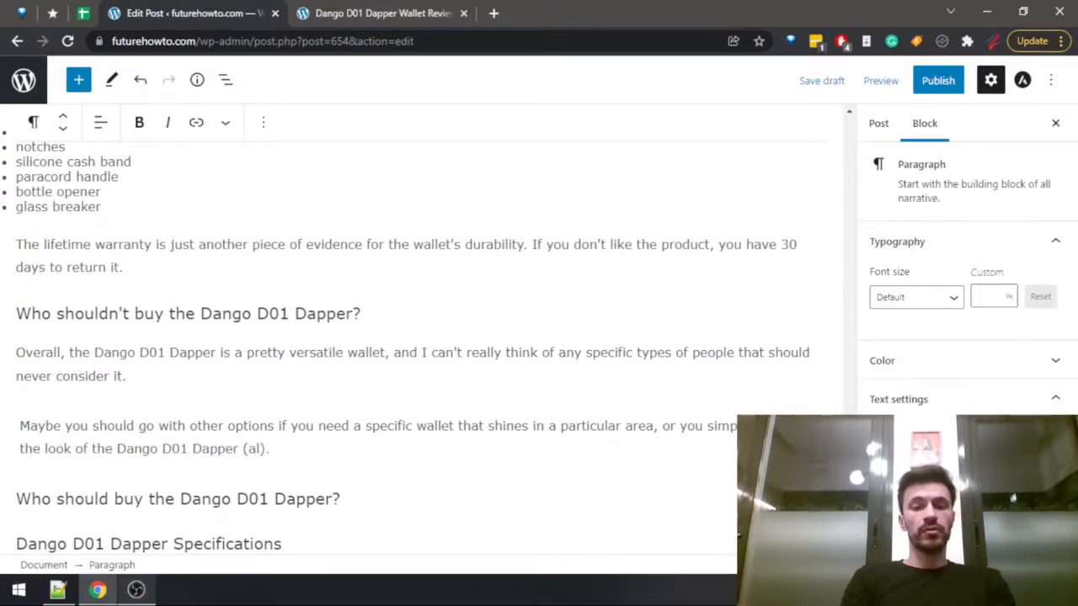
type("though it d")
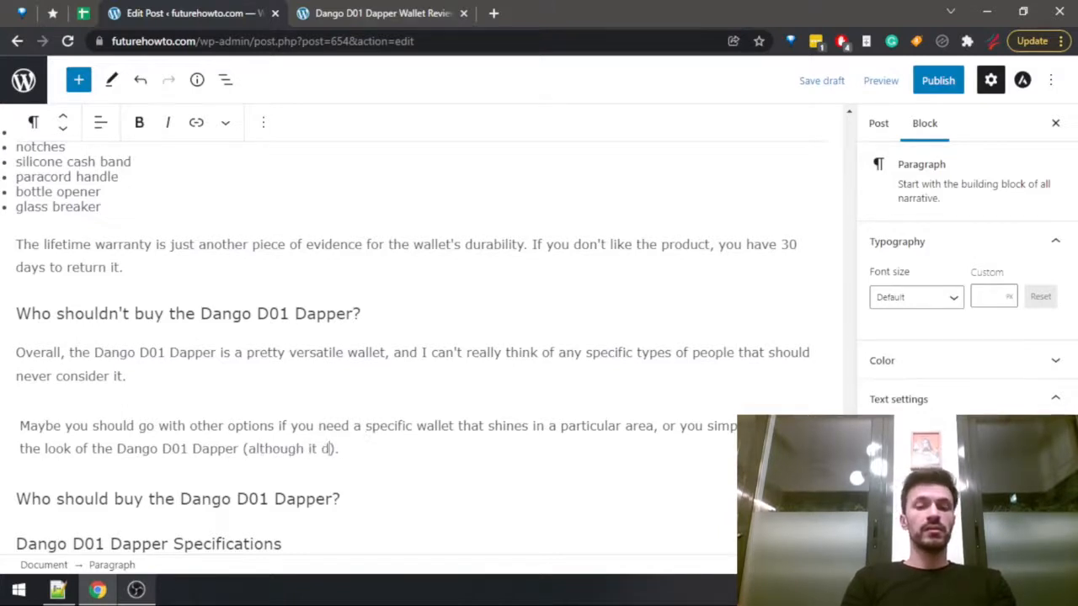
type("oes come in a ")
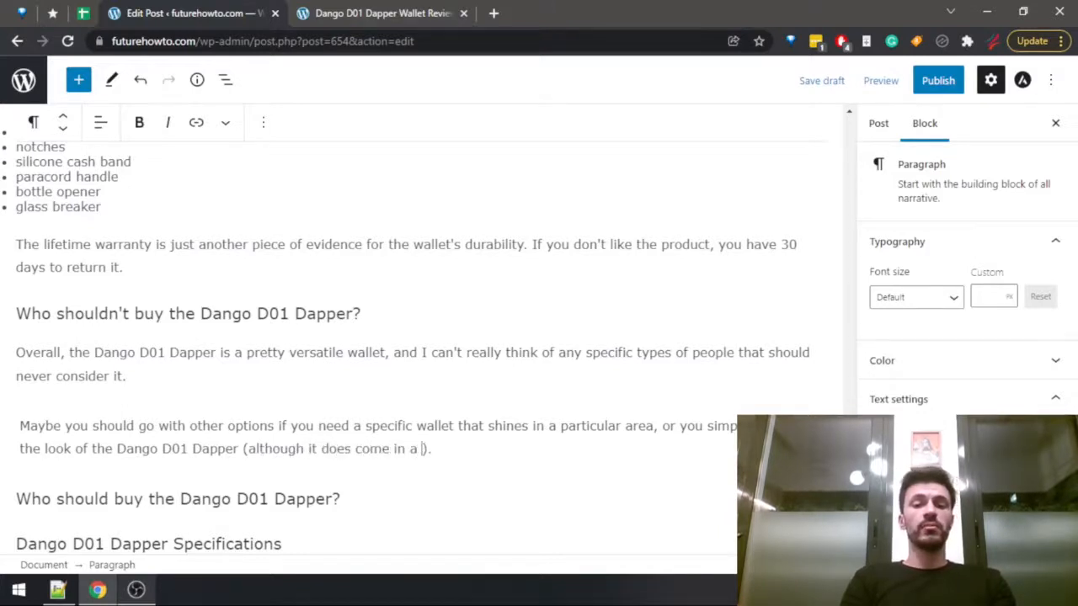
type("big variety of ")
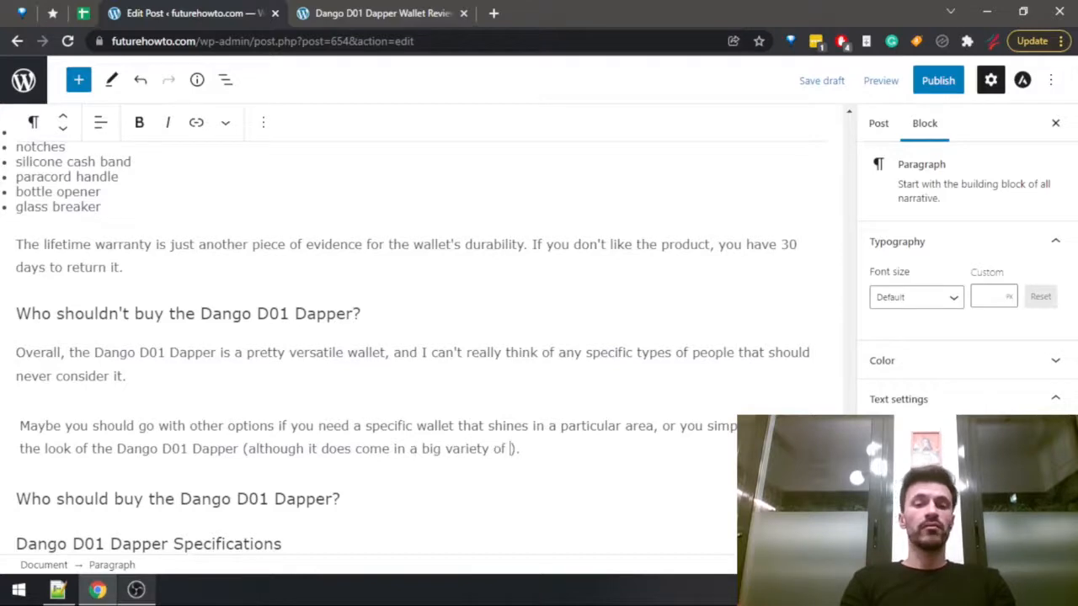
type("designs a")
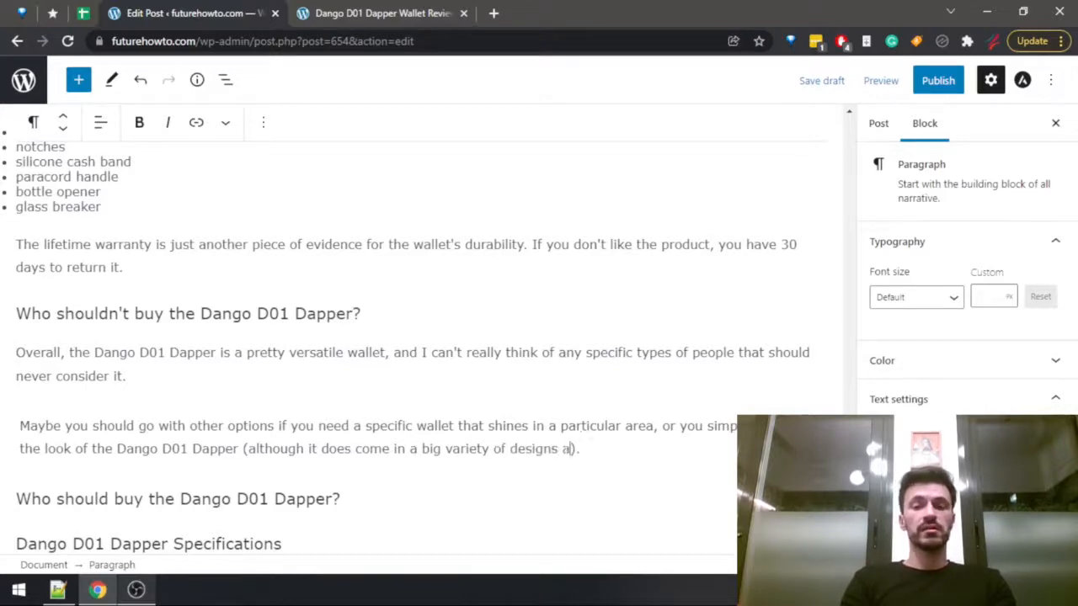
type("nd colors")
Search the published Dango D01 Dapper review for "colors" and check the available color options.
key("ctrl+Tab")
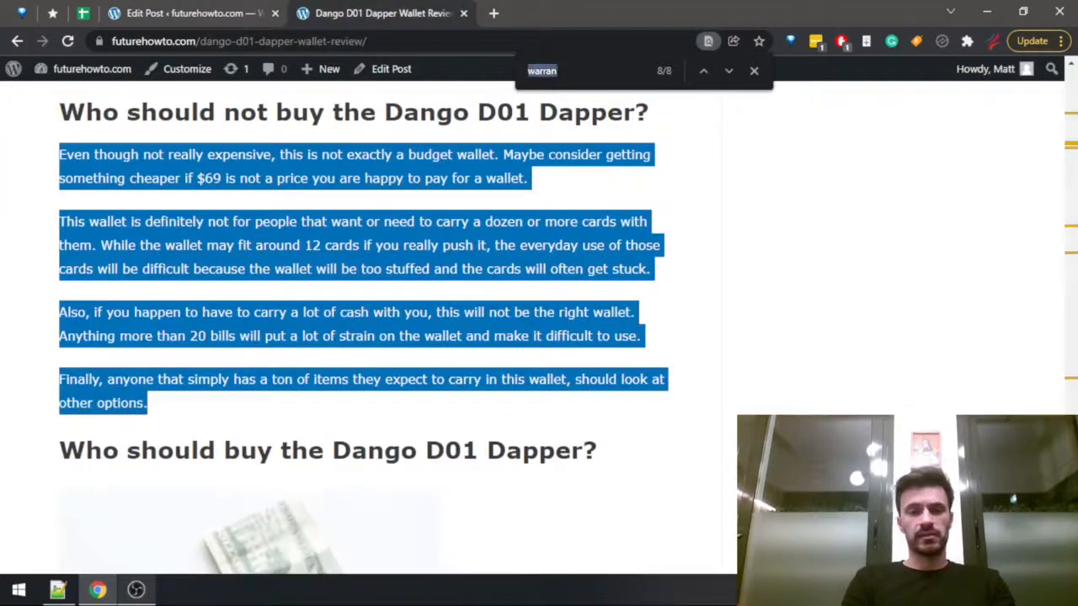
type("colors")
key("Return")
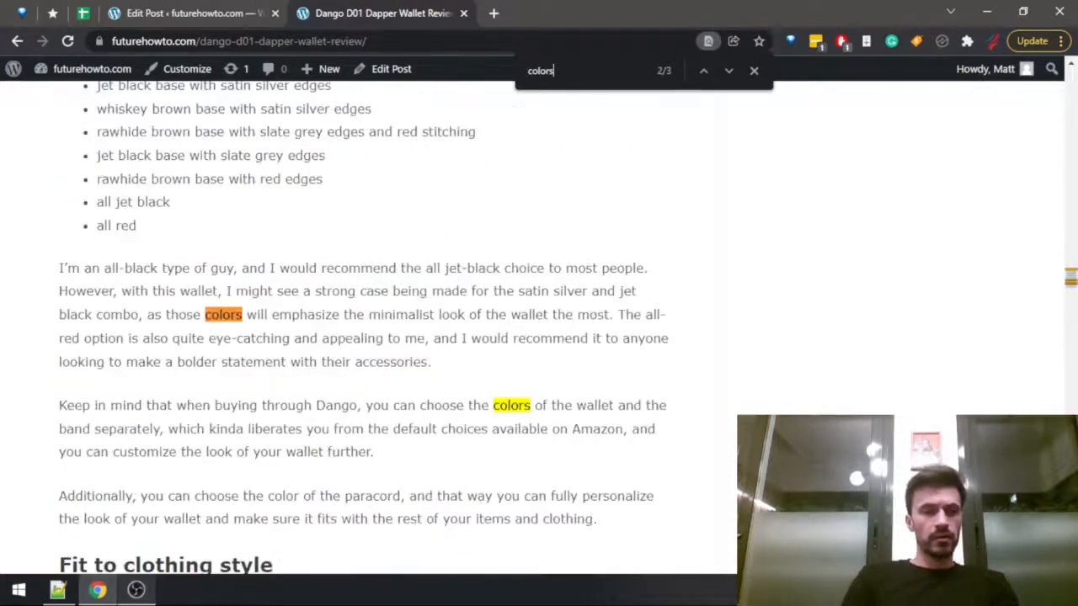
scroll(589, 415, "up", 4)
scroll(311, 396, "down", 2)
key("ctrl+shift+Tab")
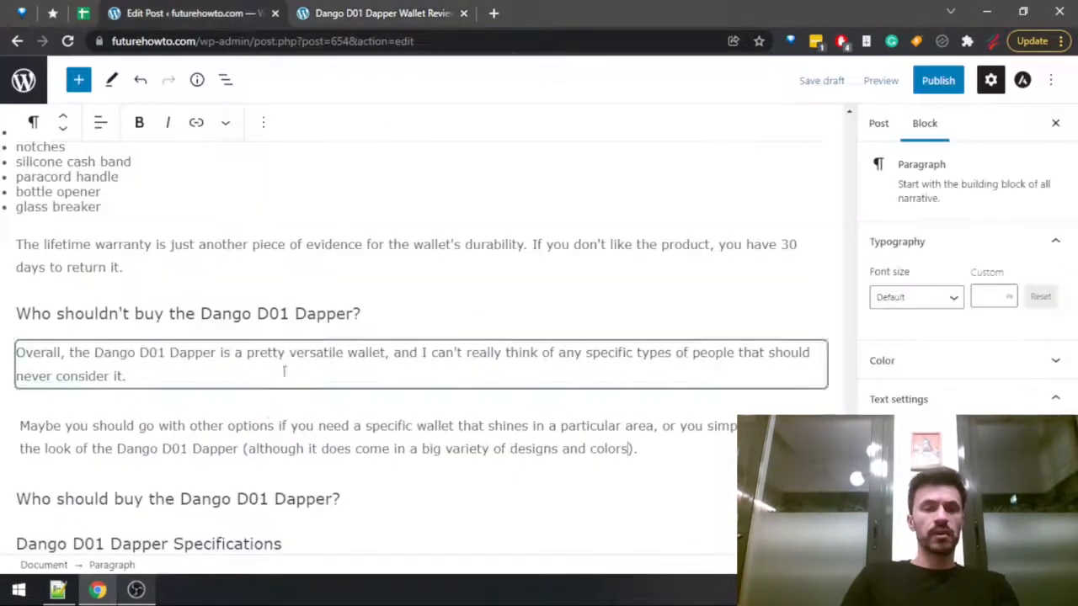
Start a paragraph under "Who should buy the Dango D01 Dapper?" with "If you're after the most durable minimalist wallet".
scroll(284, 371, "down", 2)
left_click(369, 328)
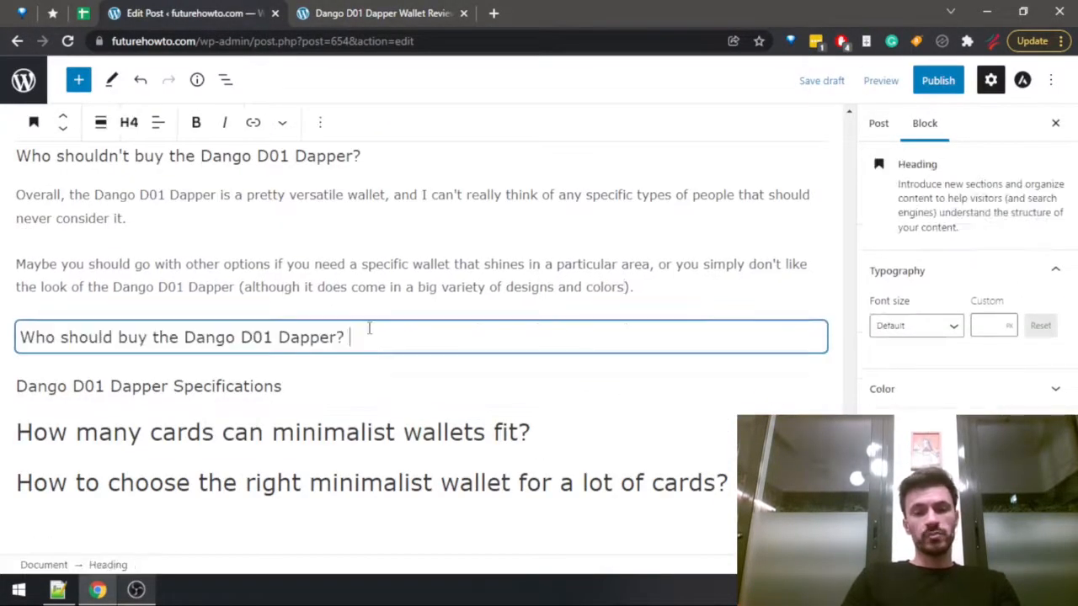
key("BackSpace")
key("Return")
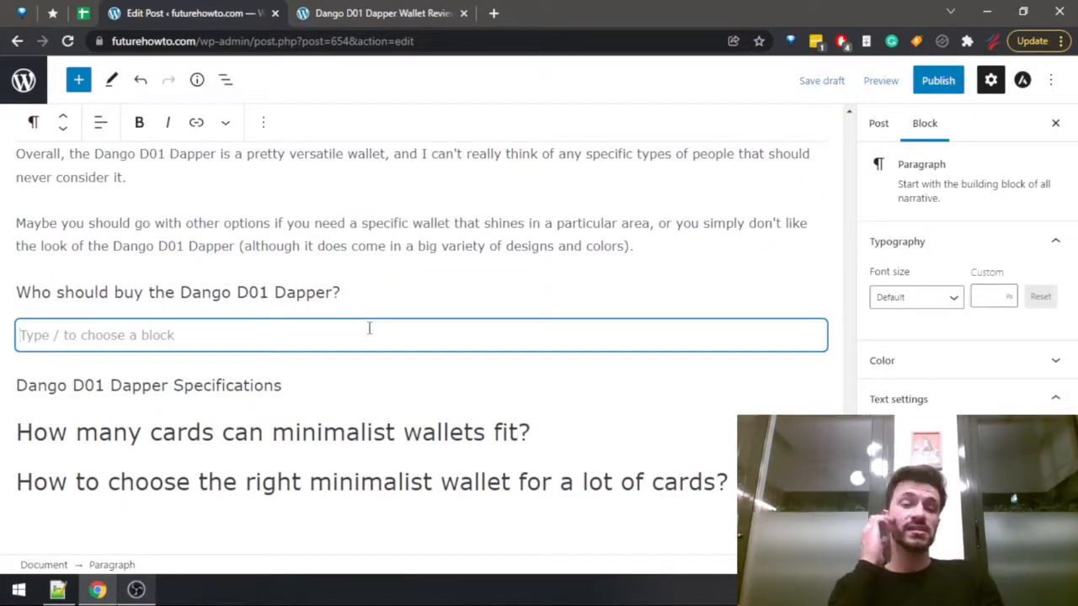
type("If you")
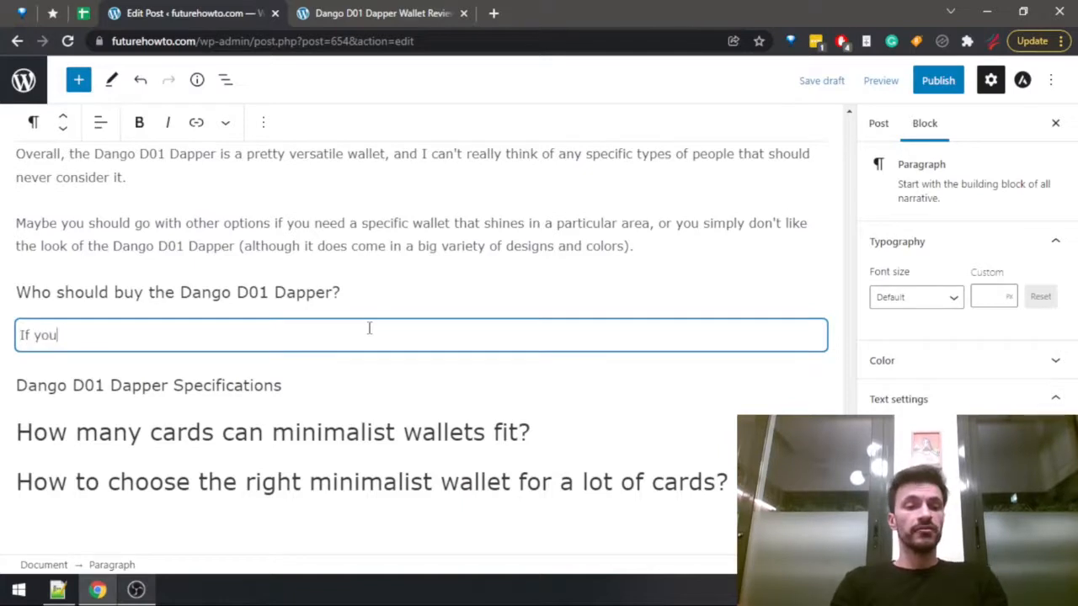
type("'re af")
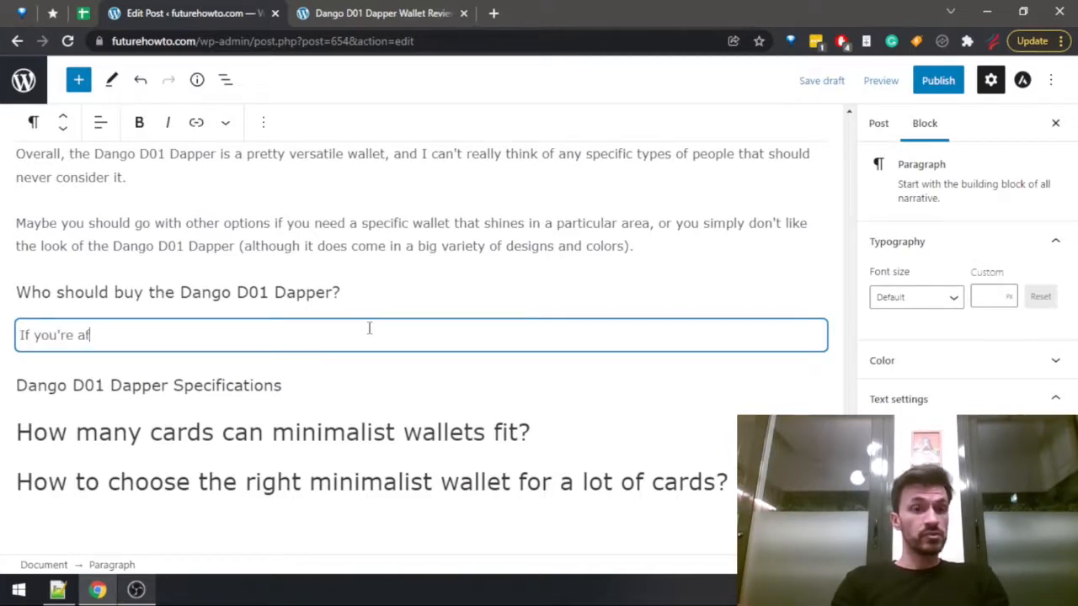
type("ter the most durable minim")
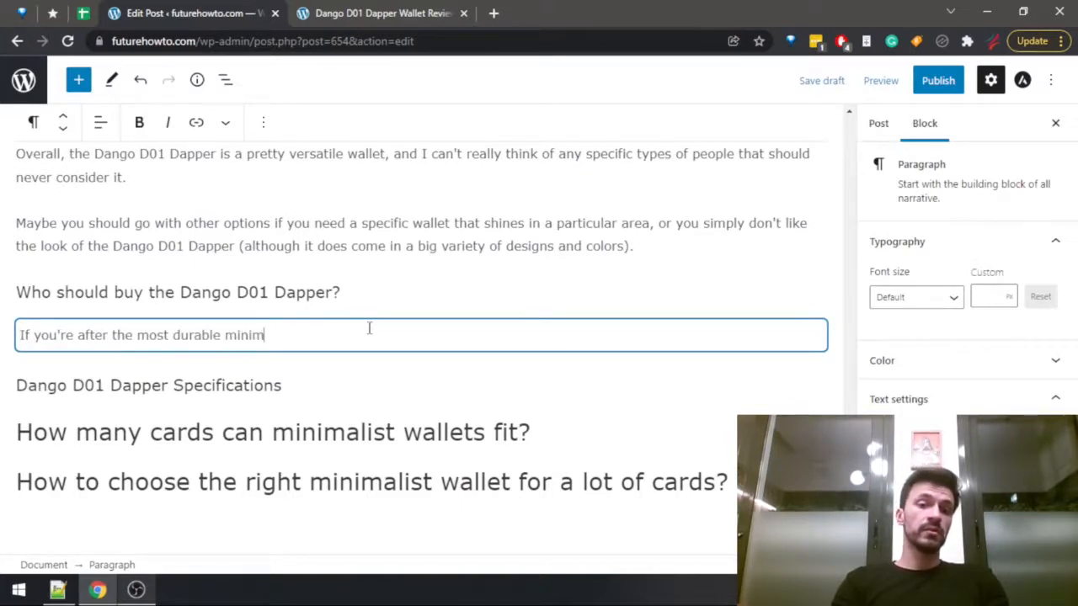
type("alist wallet")
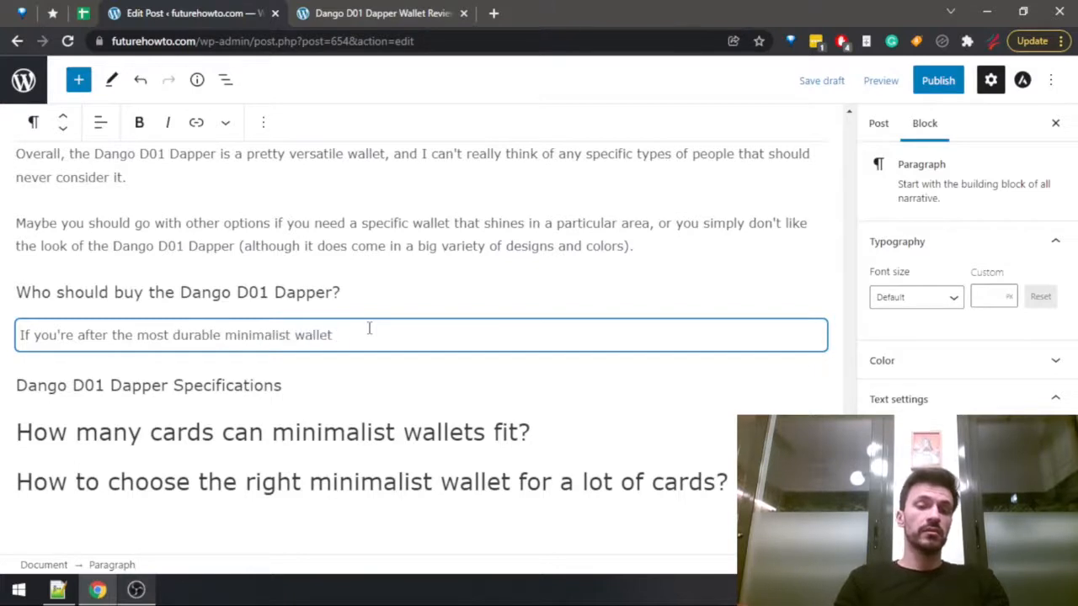
Reword the new paragraph's opening to "If you need a very durable minimalist wallet".
key("ctrl+Left")
key("ctrl+Left")
key("ctrl+Left")
key("ctrl+Left")
key("ctrl+Left")
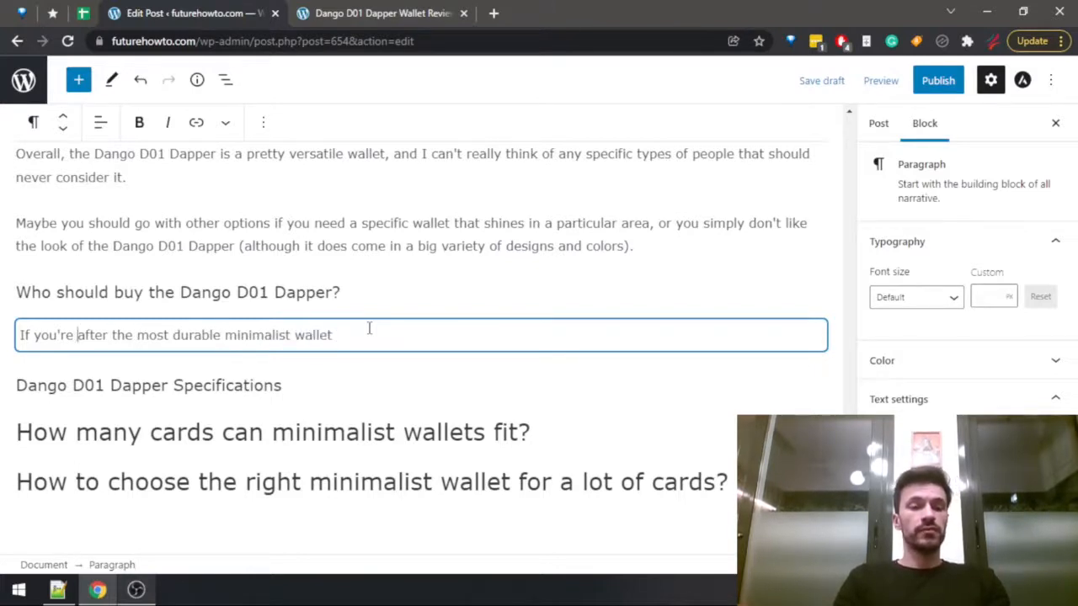
key("ctrl+Left")
key("ctrl+shift+Right")
key("ctrl+shift+Right")
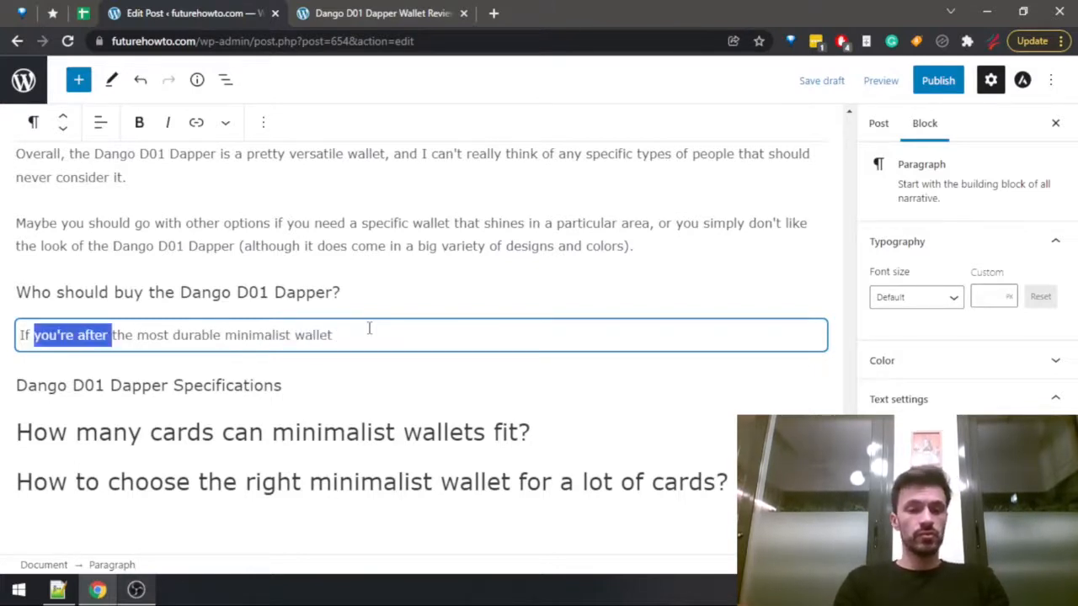
type("you need")
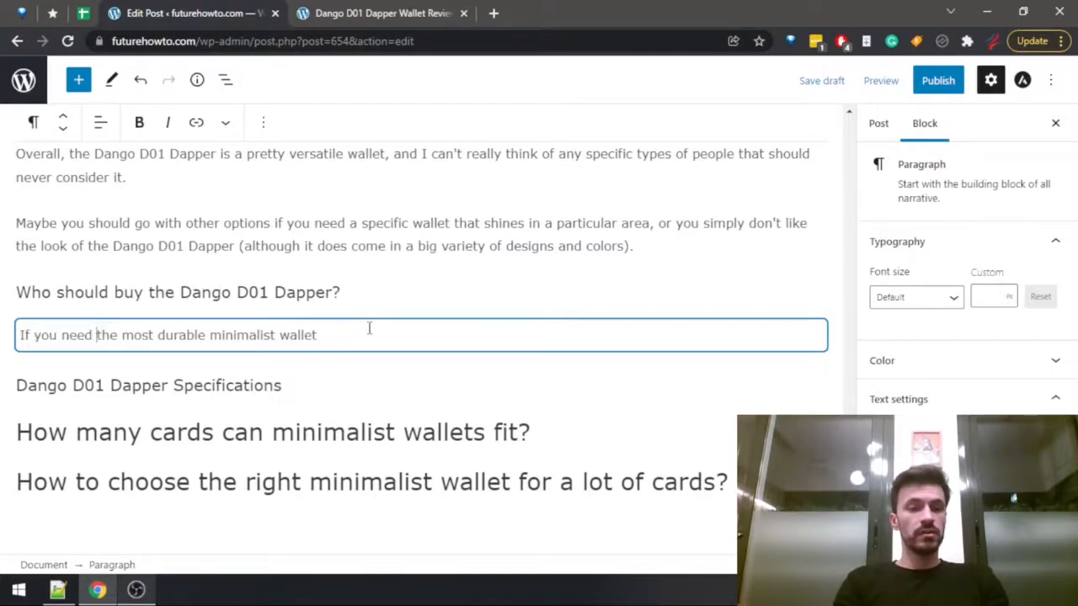
key("ctrl+shift+Right")
type("a very")
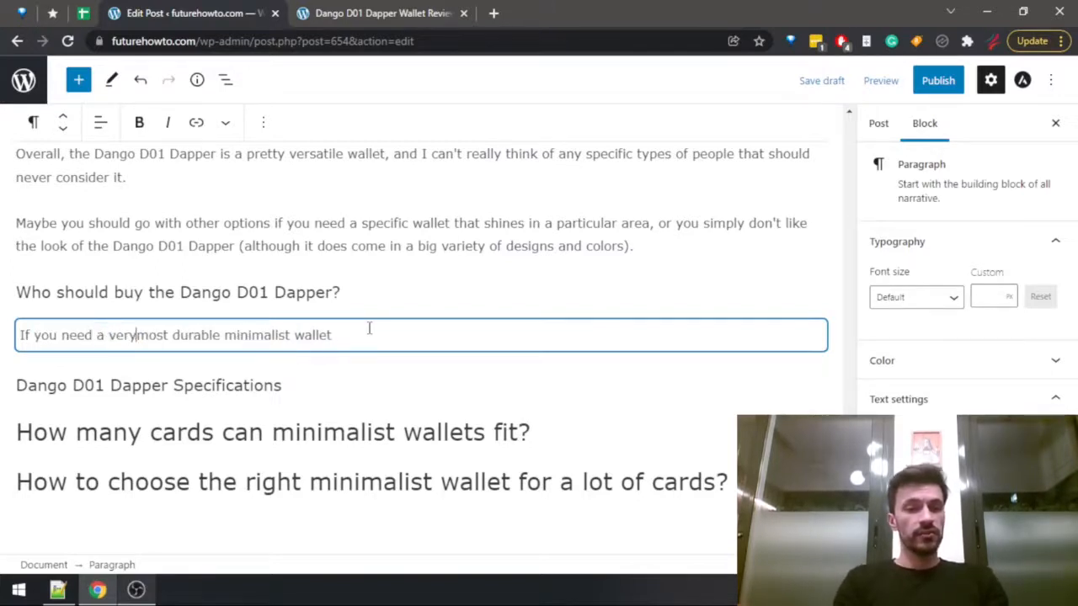
key("ctrl+shift+Right")
key("BackSpace")
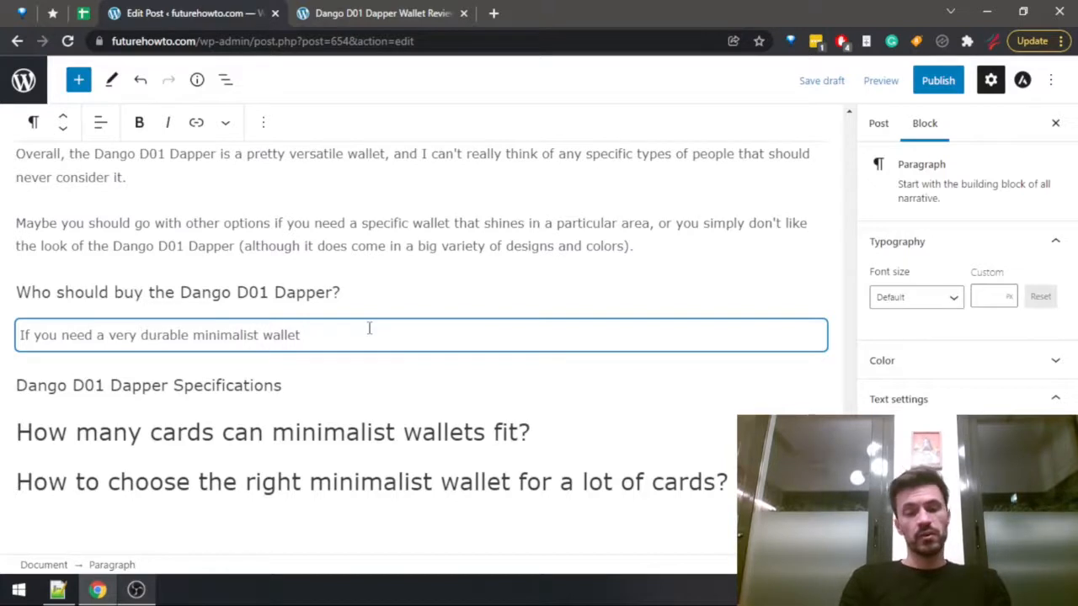
Complete the sentence after "minimalist wallet" with ", then definitely consider the Dango D01 Dapper.".
key("BackSpace")
type(",")
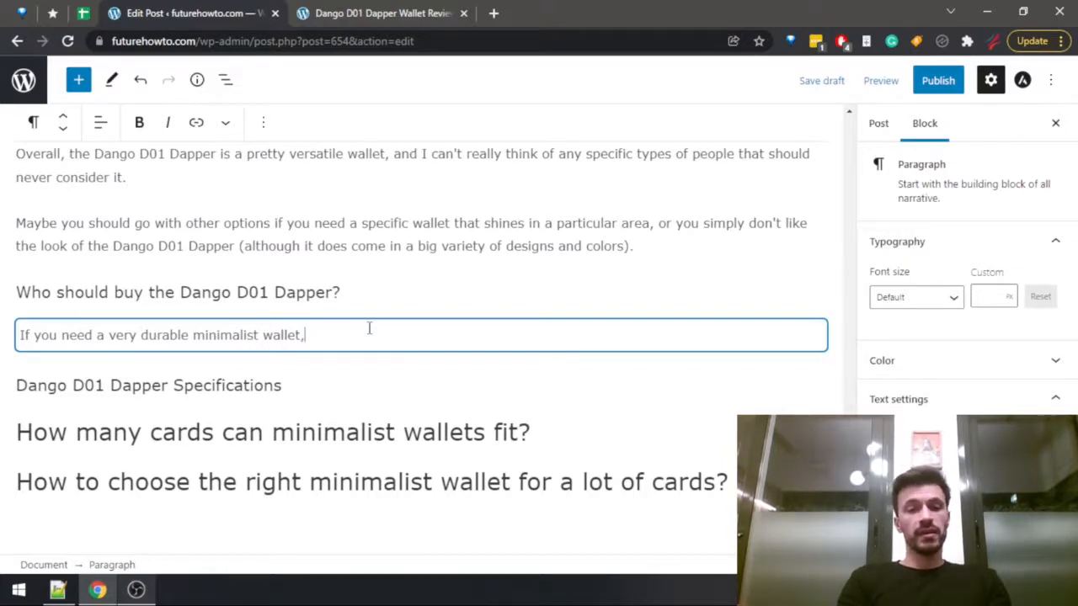
type(" then defi")
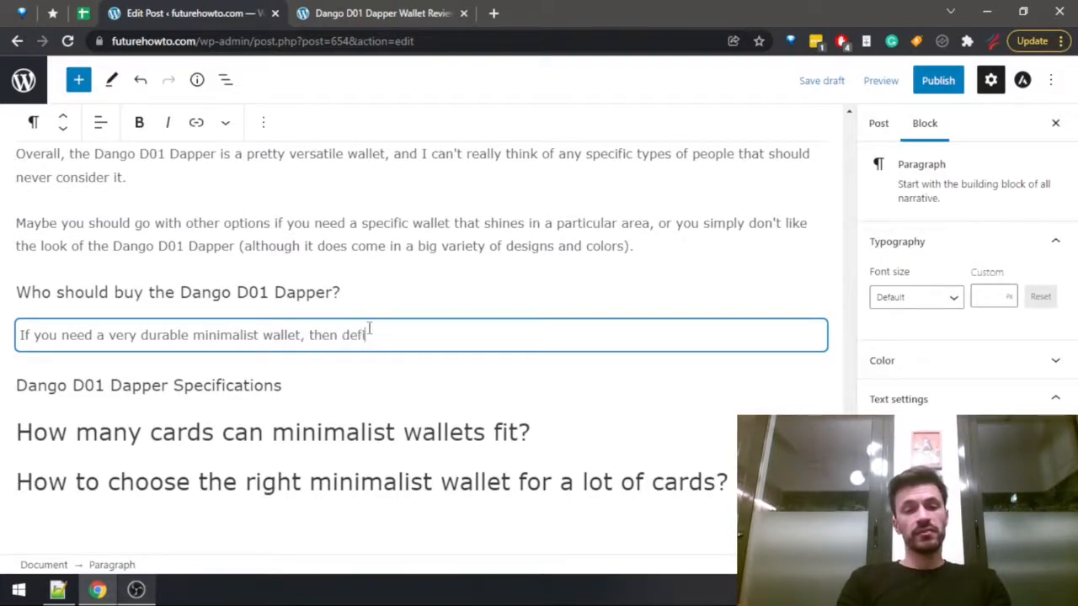
type("nitely ")
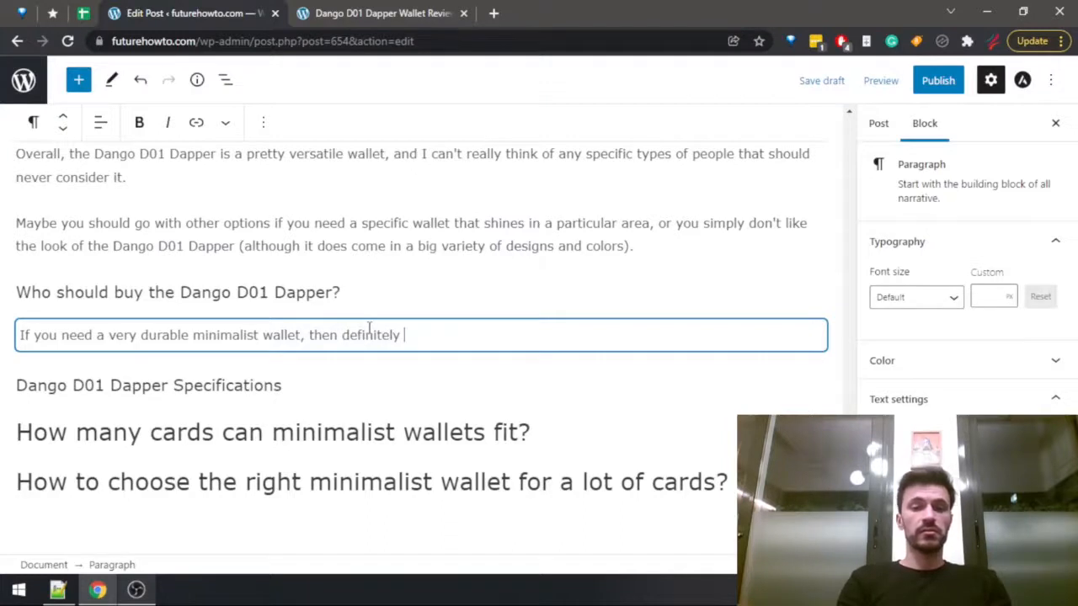
type("consider the Dango D")
type("01 Dapper.")
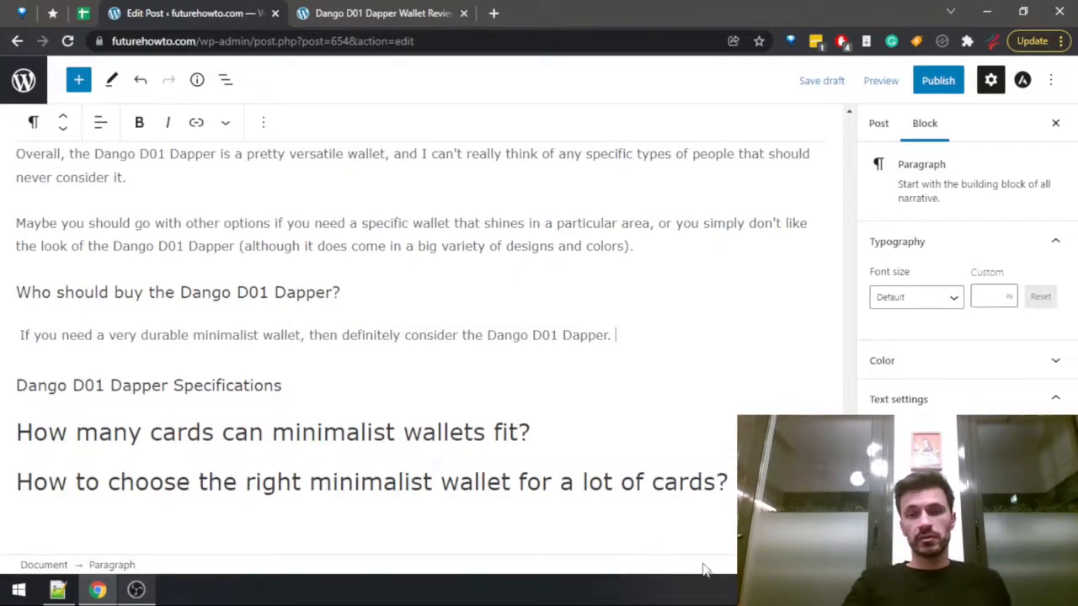
Review the draft's buying advice sections and the published Dango D01 Dapper review for further reasons to buy the wallet.
scroll(471, 396, "up", 6)
scroll(472, 396, "down", 4)
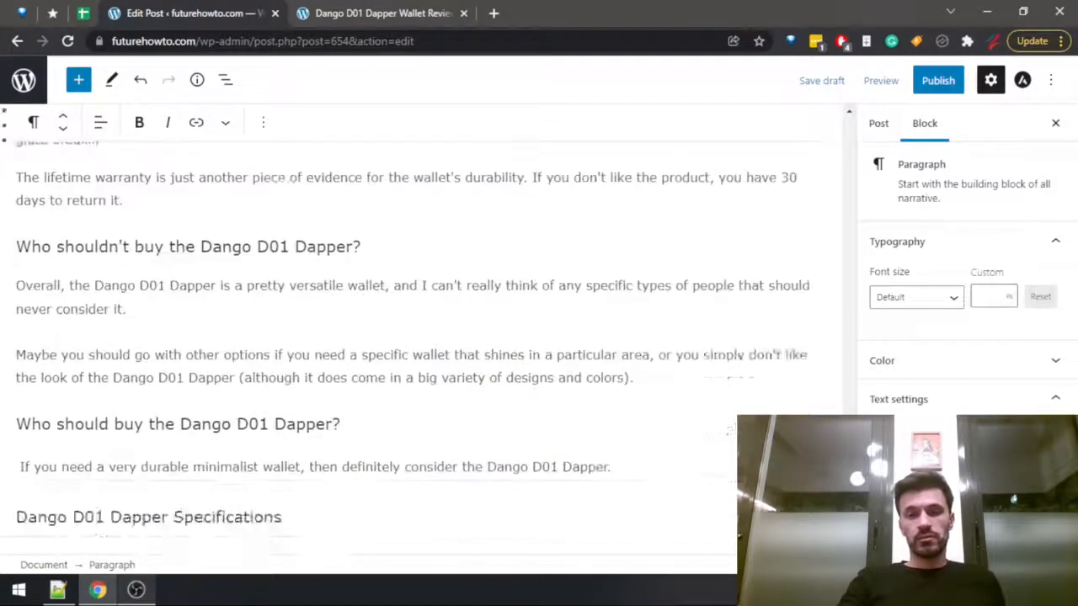
scroll(472, 396, "up", 1)
left_click(346, 7)
scroll(401, 218, "up", 20)
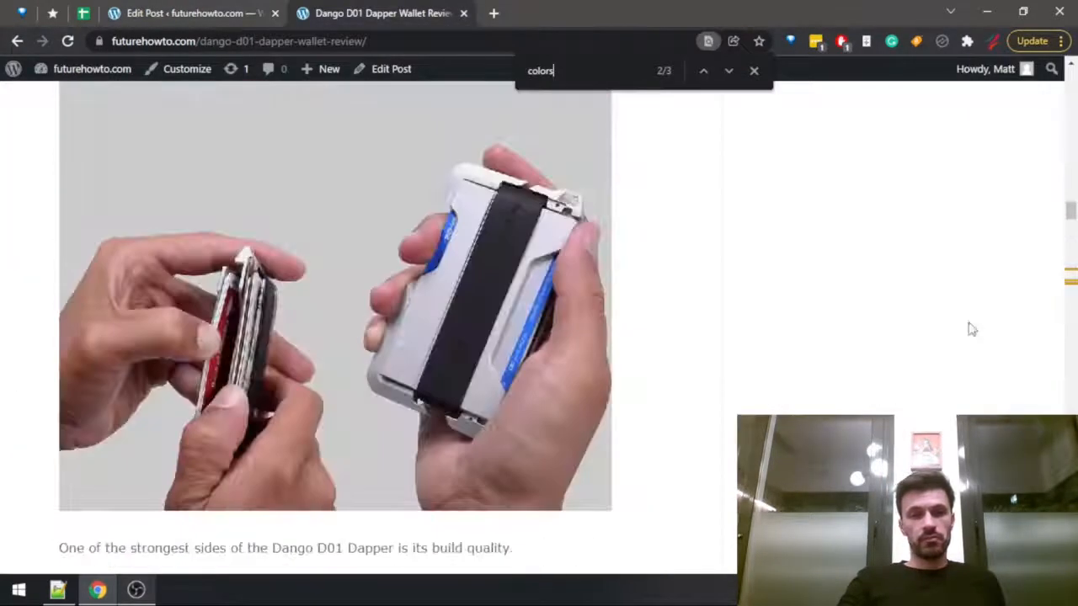
scroll(861, 341, "up", 8)
scroll(787, 322, "down", 3)
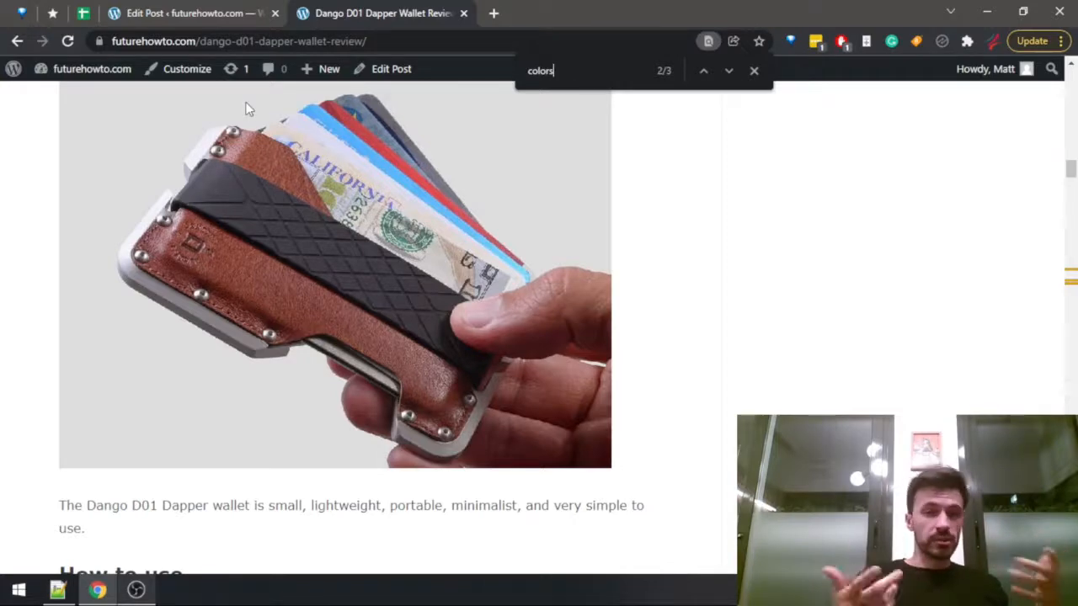
left_click(169, 12)
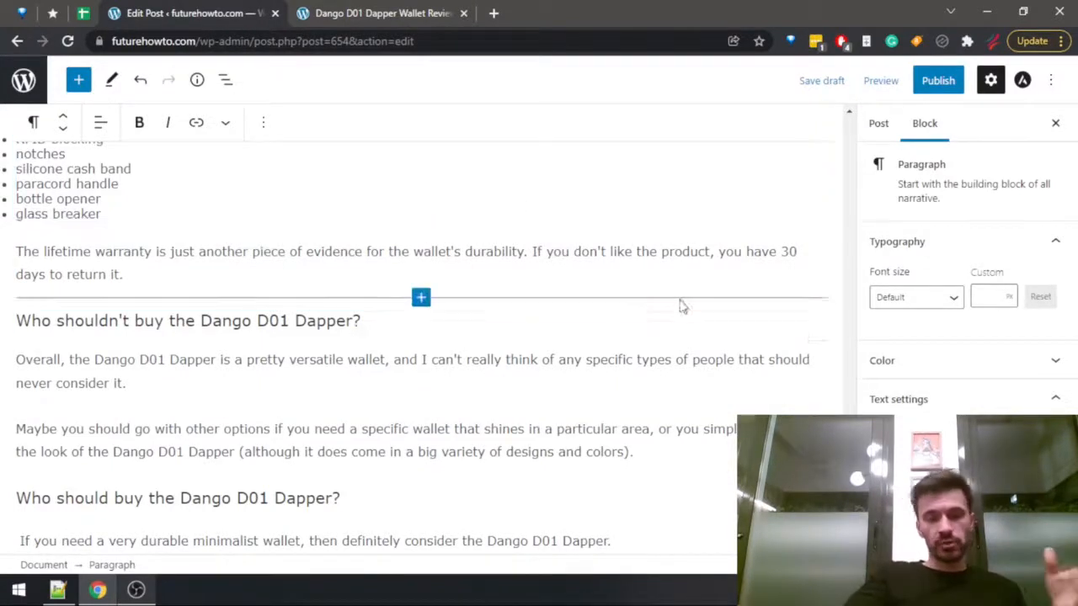
scroll(568, 410, "down", 3)
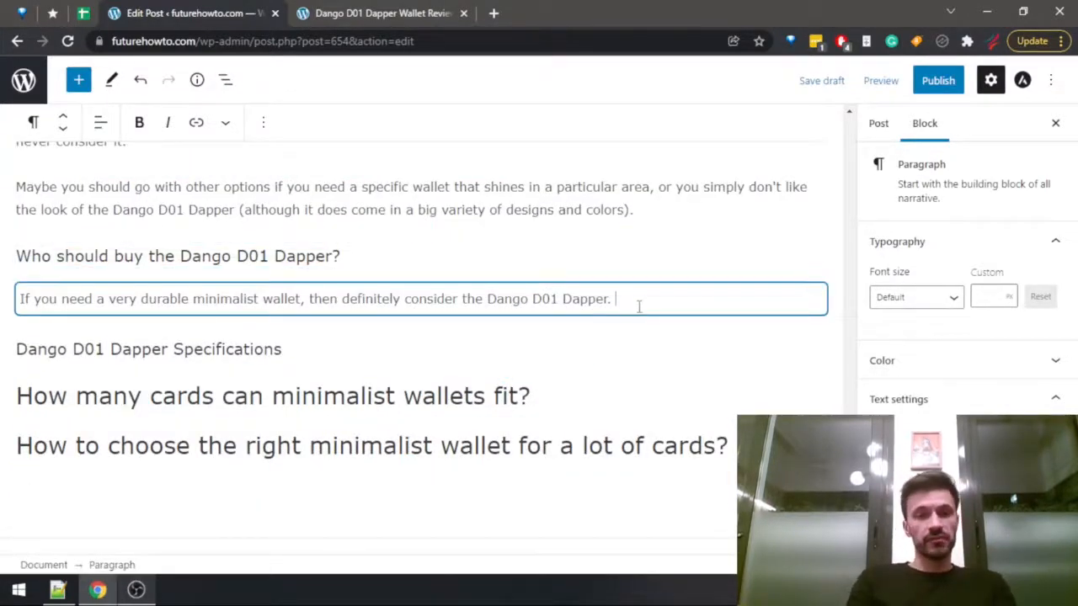
Start a second paragraph under "Who should buy the Dango D01 Dapper?" with "Also, if you need a true tactical wallet, with the most features you can".
key("Return")
type("Also, ")
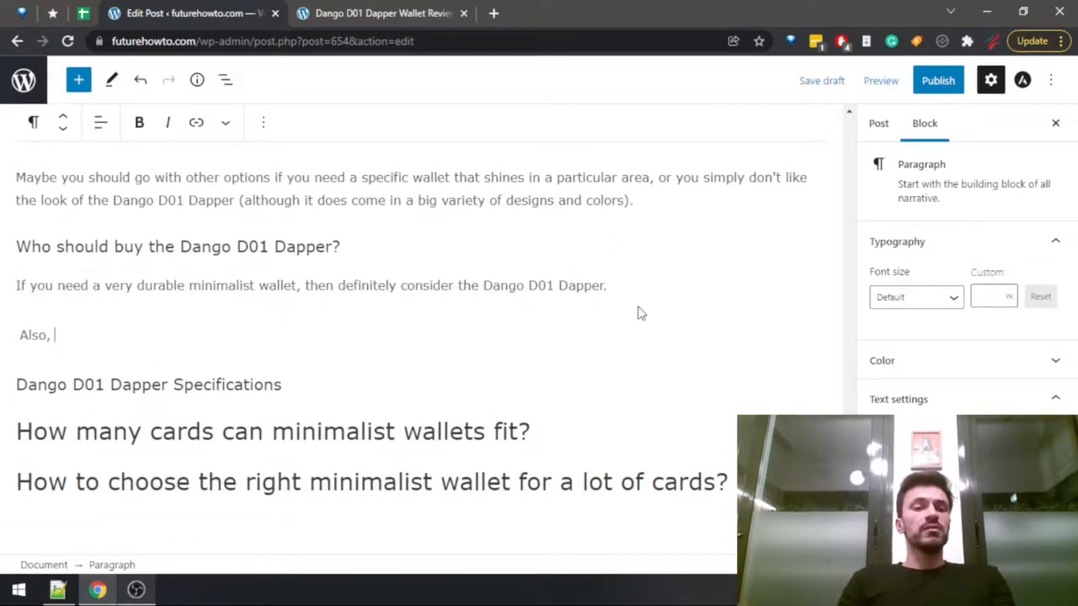
type("if you need the most")
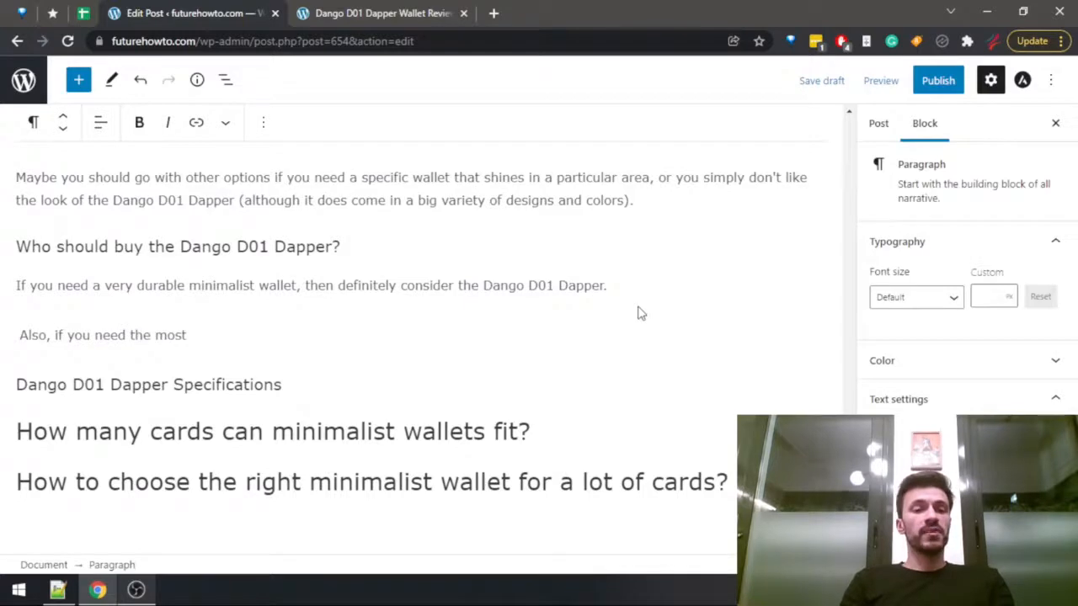
key("ctrl+shift+Left")
key("ctrl+shift+Left")
type("a true ")
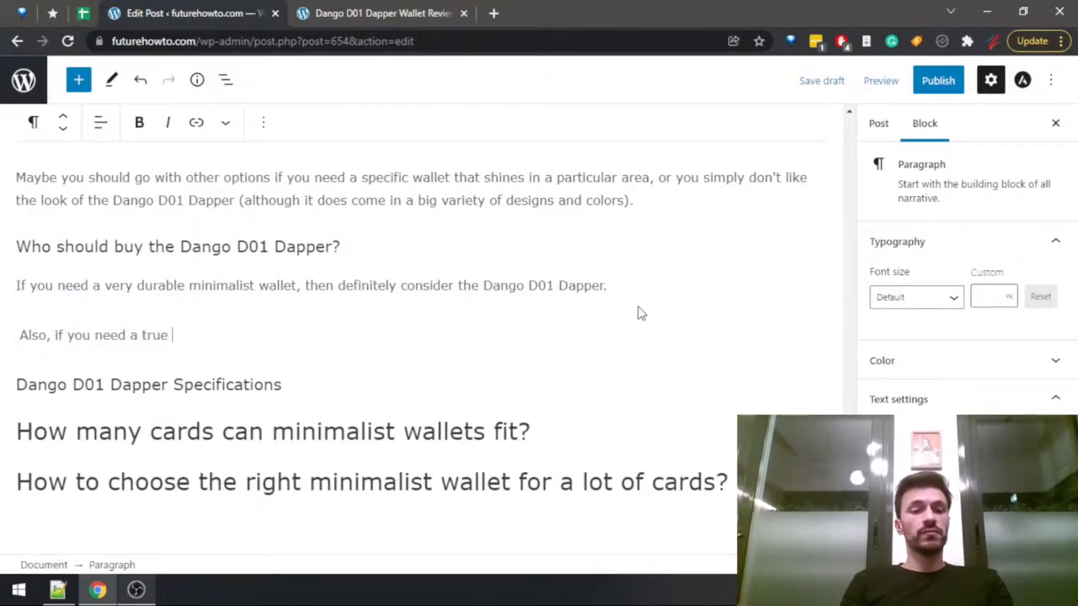
type("tactical wallet, with t")
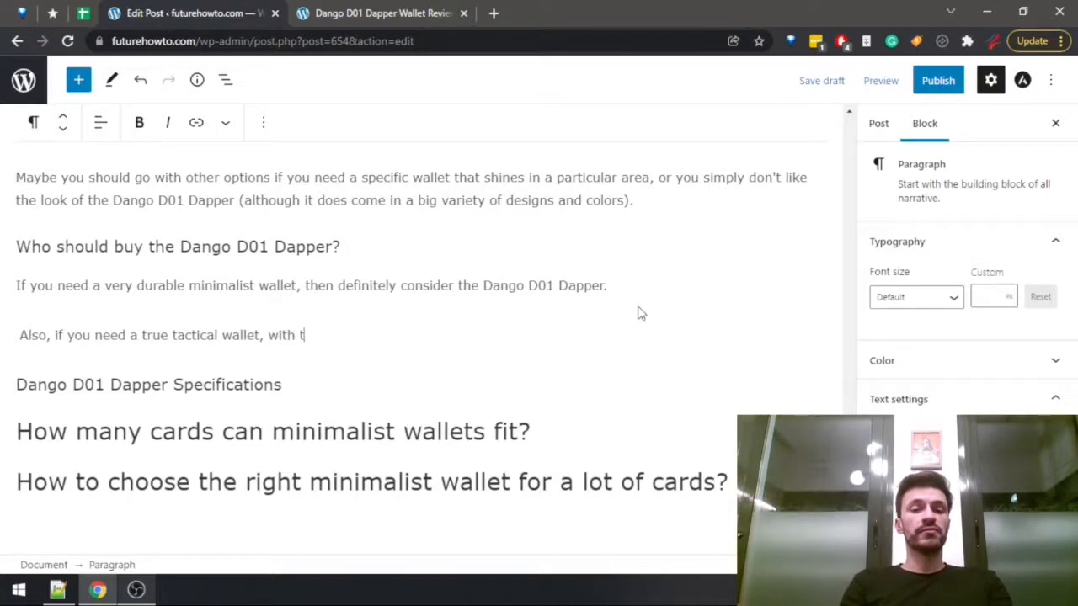
type("he most features you ")
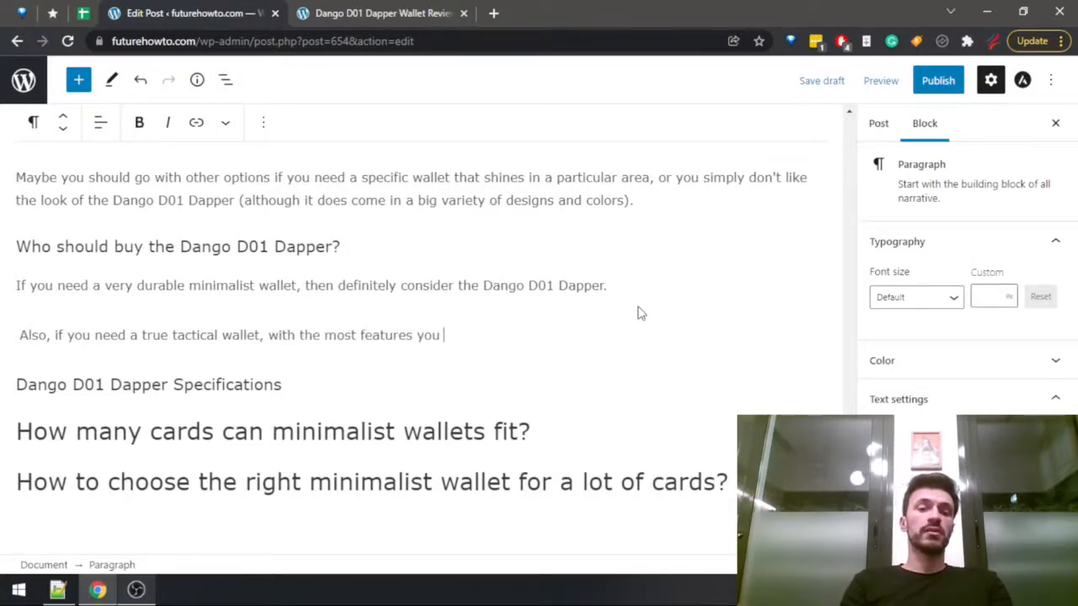
type("can")
Reword the part after "tactical wallet," to "and want the most features you can get your hands on, then".
key("ctrl+Left")
key("ctrl+Left")
key("ctrl+Left")
key("ctrl+Left")
key("ctrl+Left")
key("ctrl+Left")
key("ctrl+shift+Right")
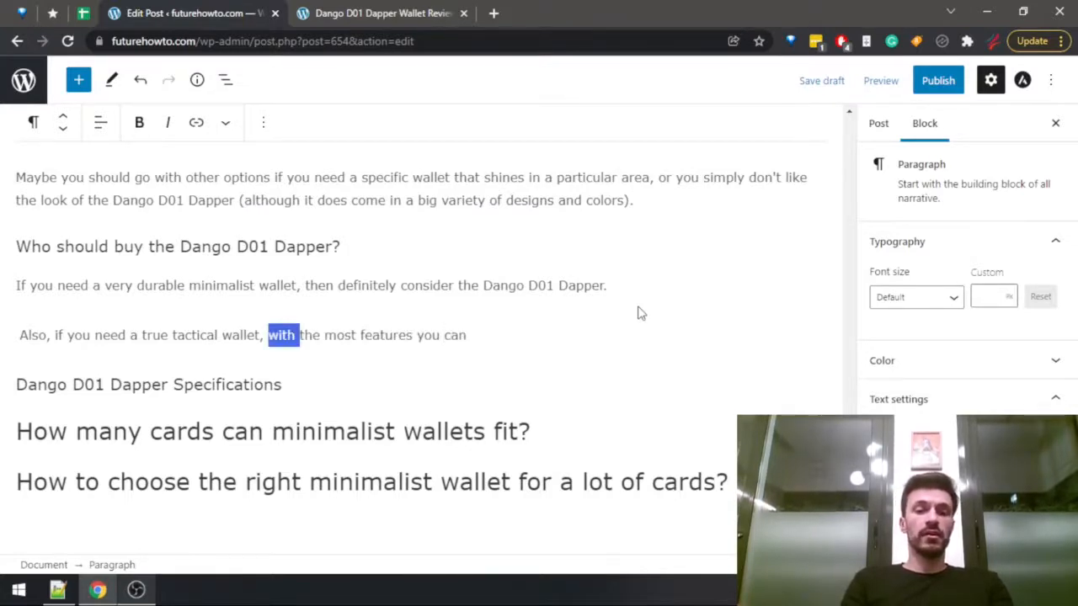
type("and want the most features you can ")
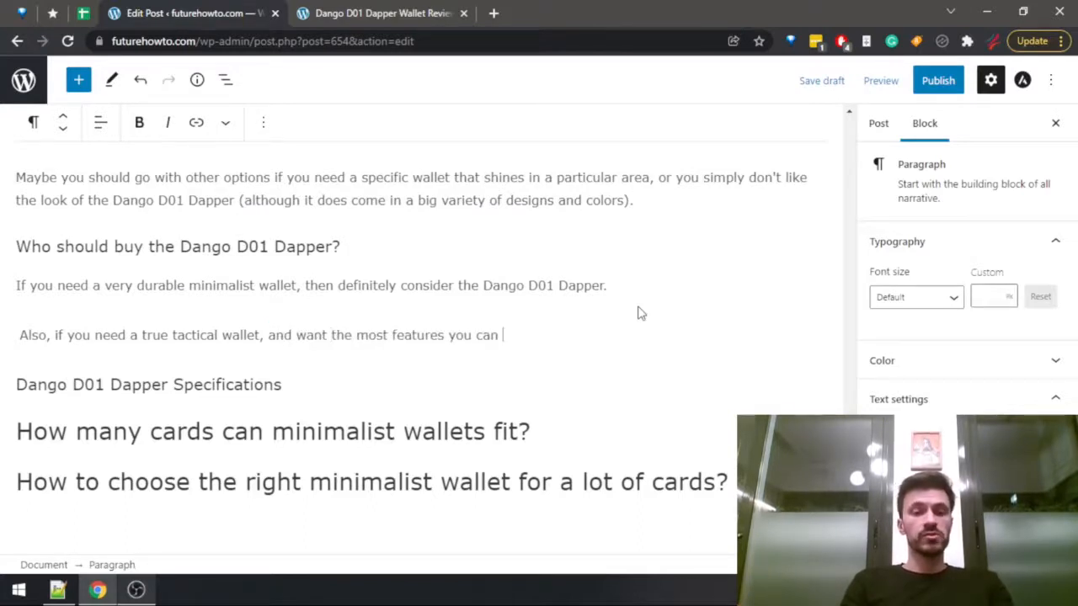
type("get your ha")
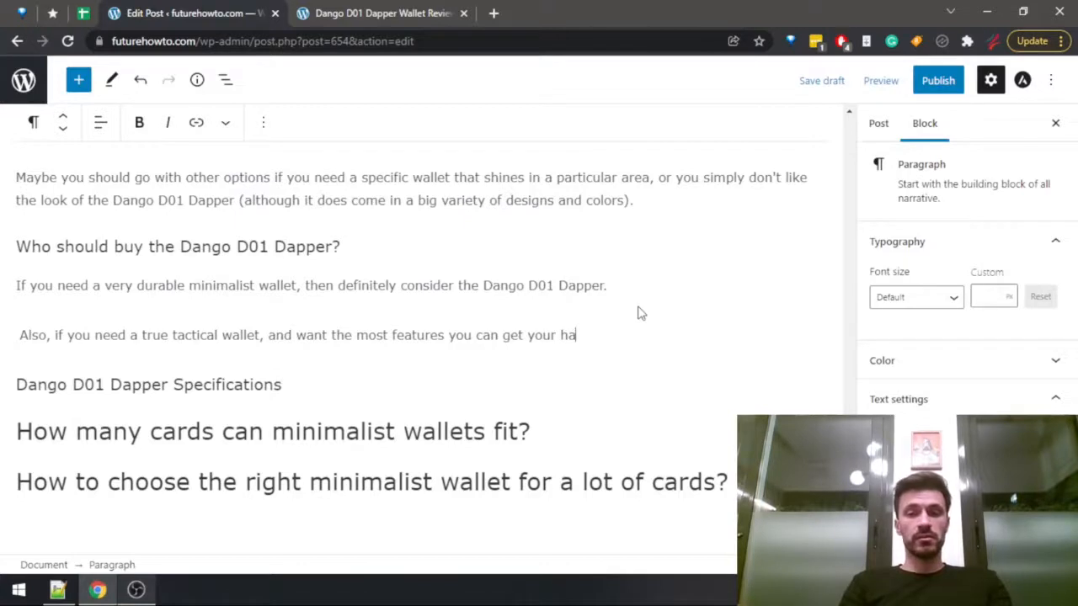
type("nds on, then ")
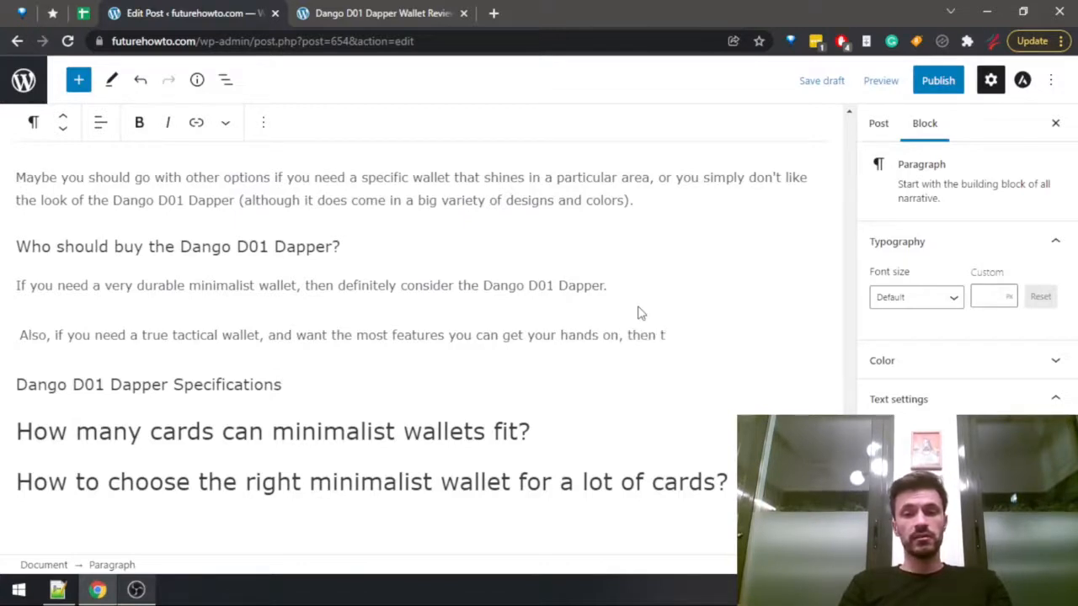
type("the D")
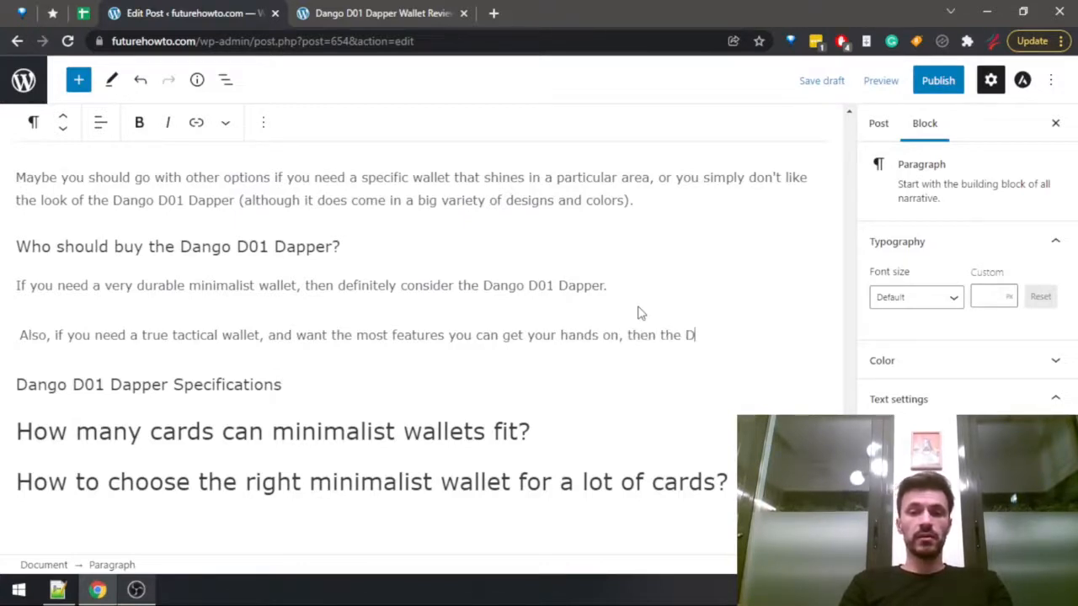
type("ango D01")
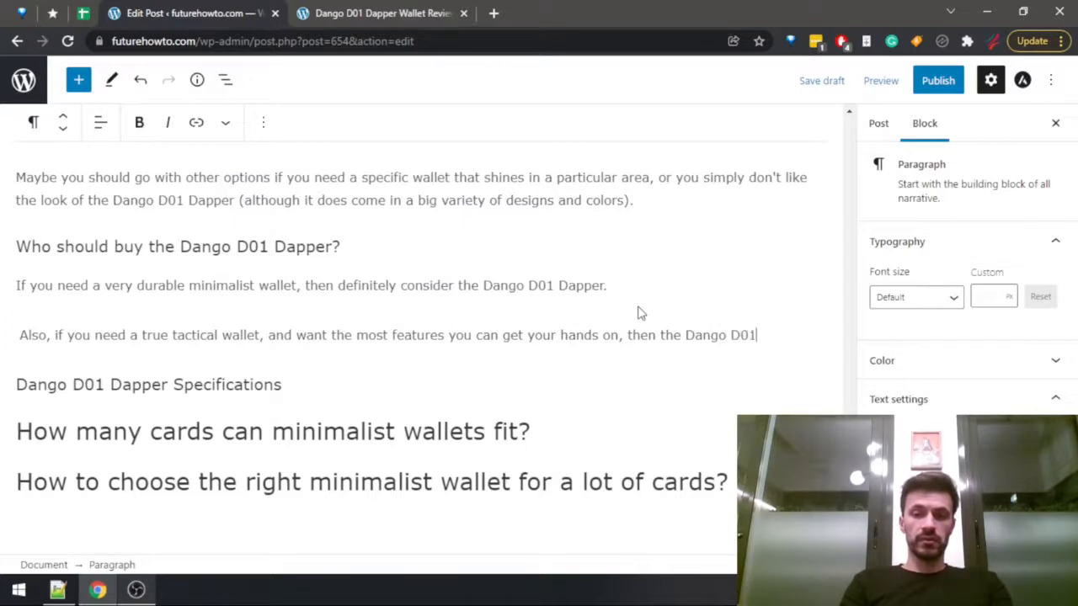
type(" D")
type("apper will defini")
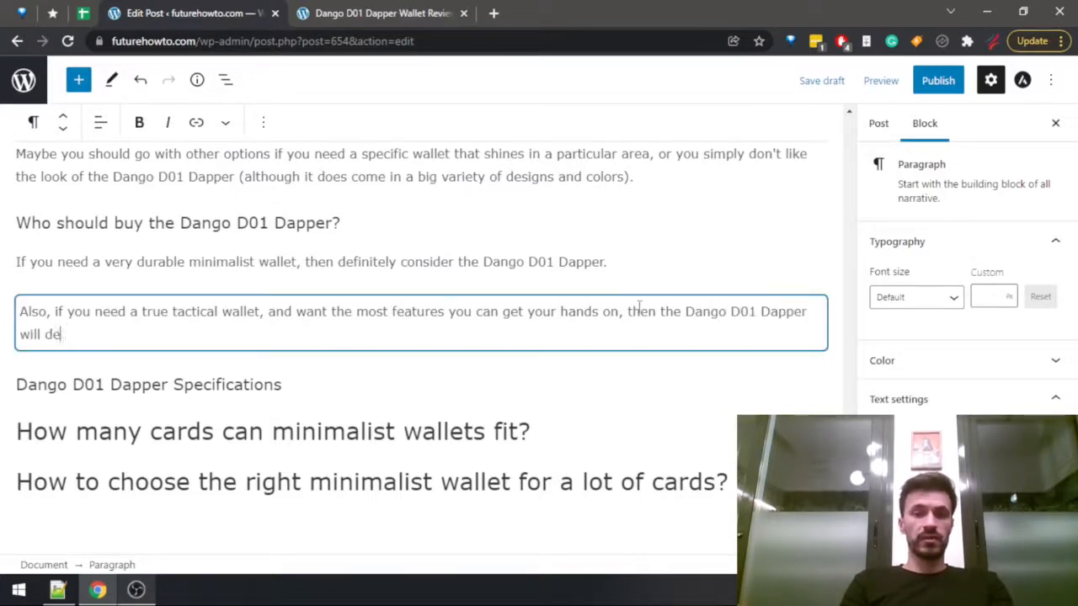
Finish the tactical wallet sentence with "the Dango D01 Dapper will certainly be among your top choices.".
key("BackSpace")
key("BackSpace")
key("BackSpace")
key("BackSpace")
key("BackSpace")
key("BackSpace")
key("BackSpace")
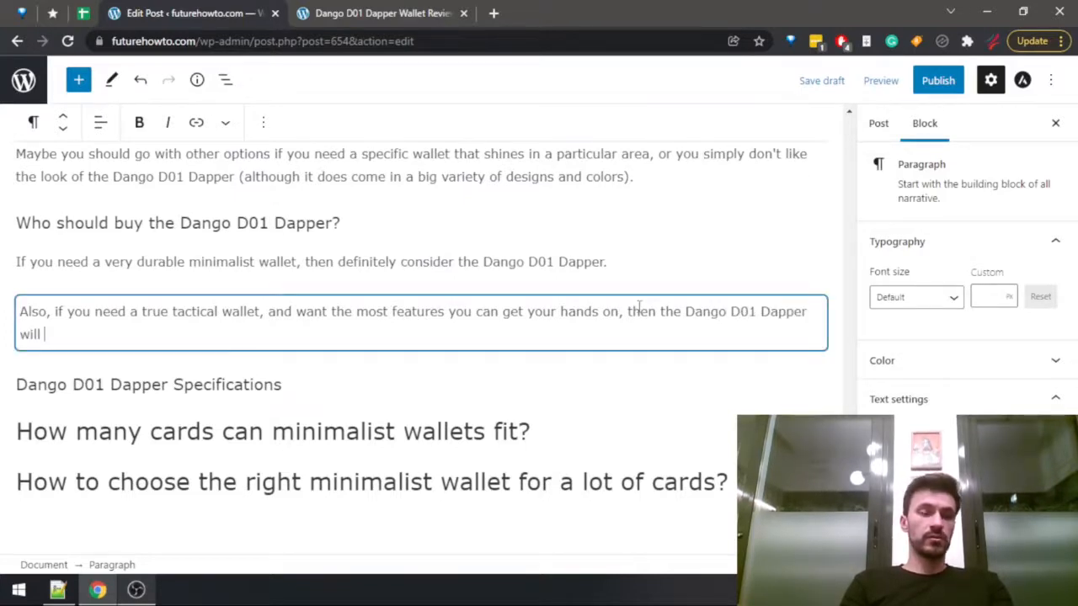
type("cer")
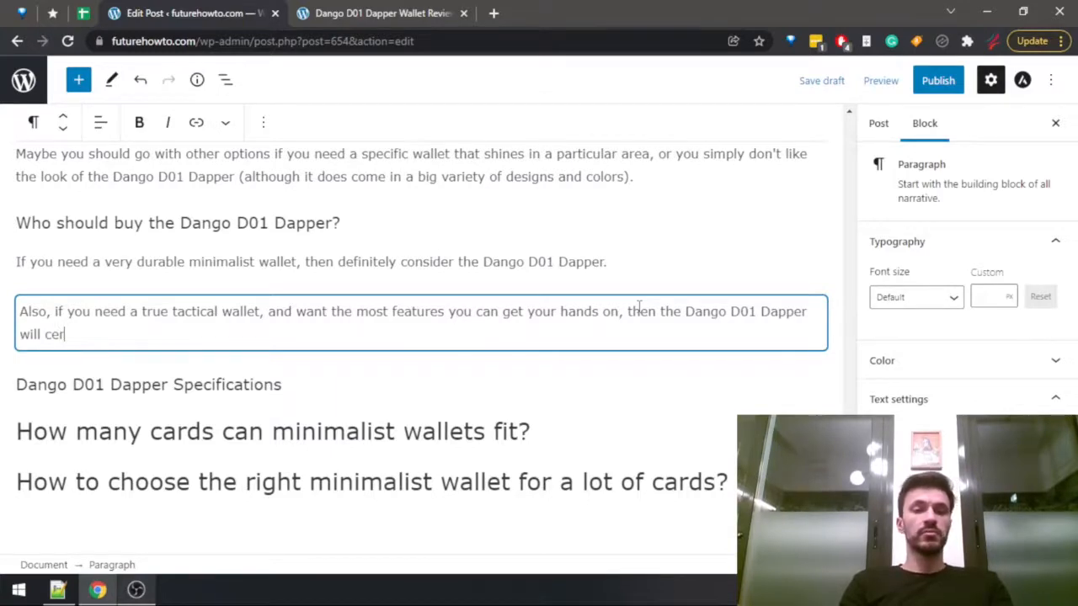
type("tainly be amon")
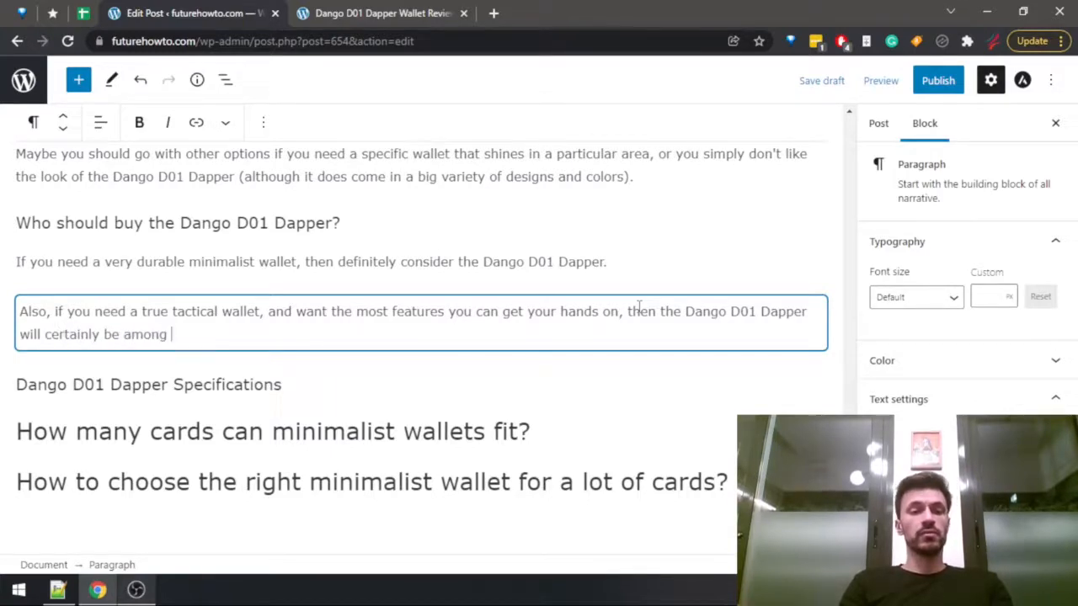
type("g your top choices.")
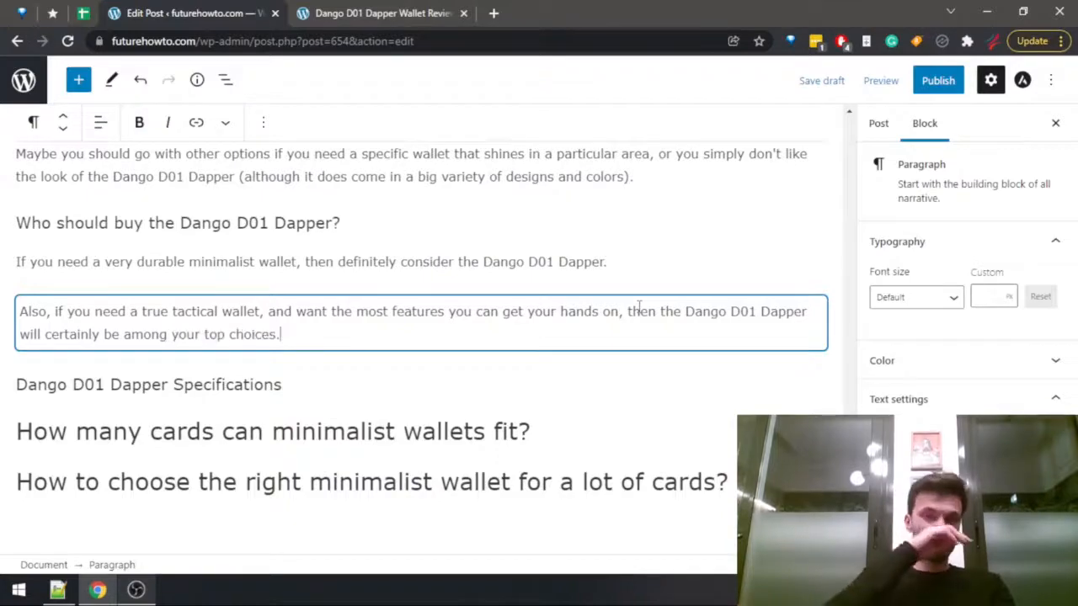
Copy the specifications table from the published Dango D01 Dapper review and paste it under the draft's "Dango D01 Dapper Specifications" heading.
key("ctrl+Tab")
scroll(559, 228, "down", 20)
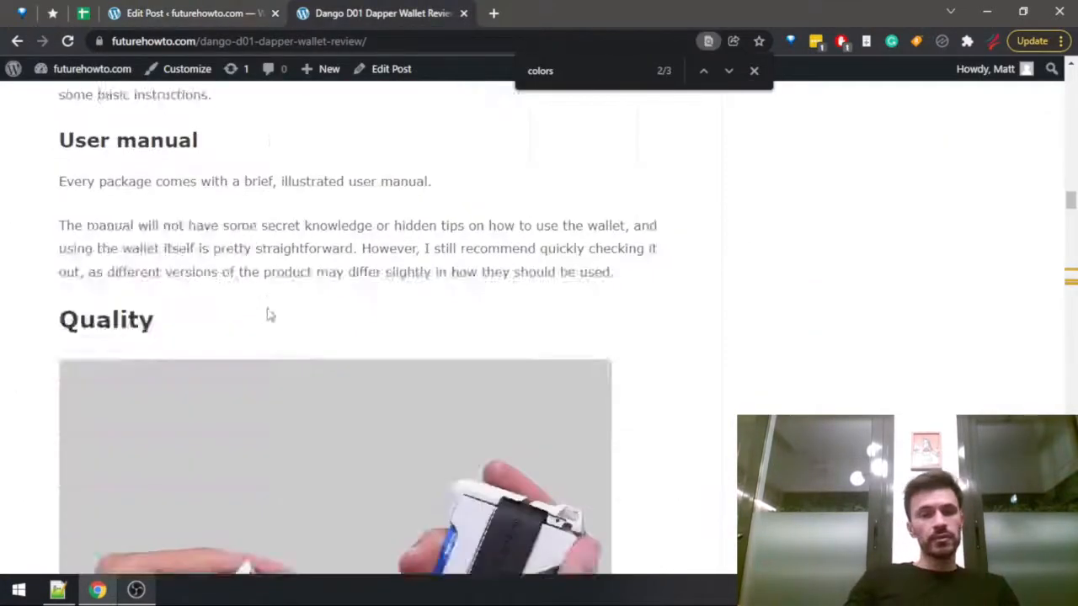
scroll(289, 289, "up", 15)
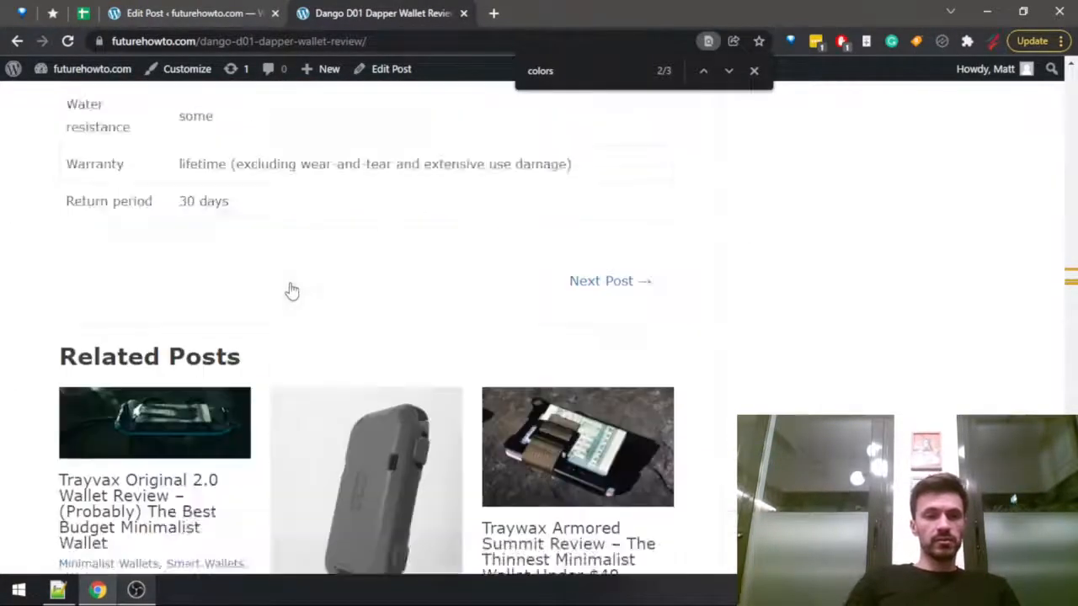
scroll(244, 357, "down", 4)
left_click_drag(253, 524, 69, 319)
scroll(138, 354, "up", 4)
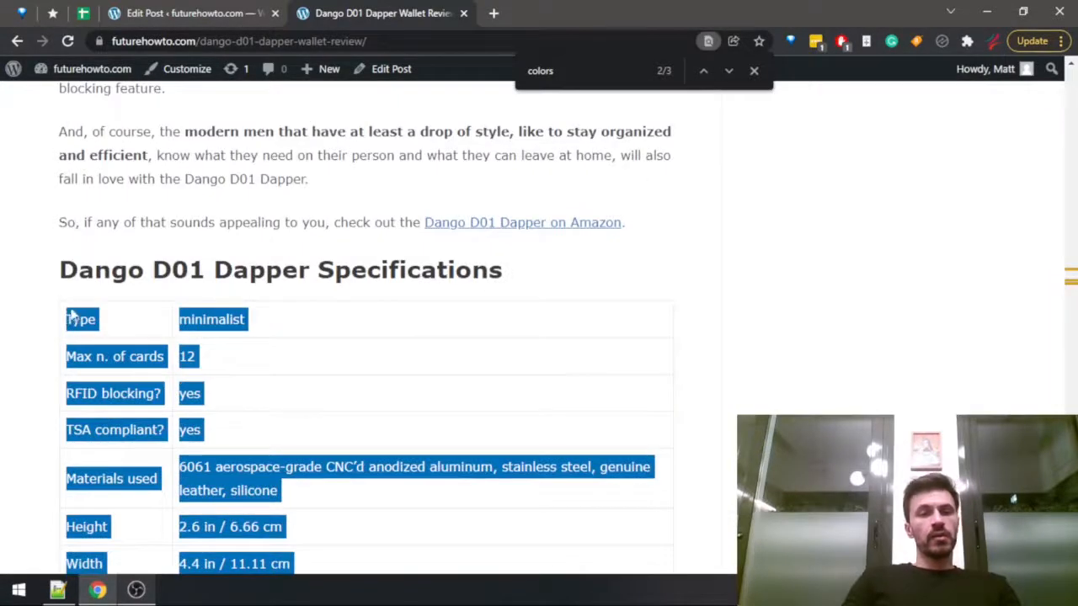
key("ctrl+shift+Tab")
left_click(302, 384)
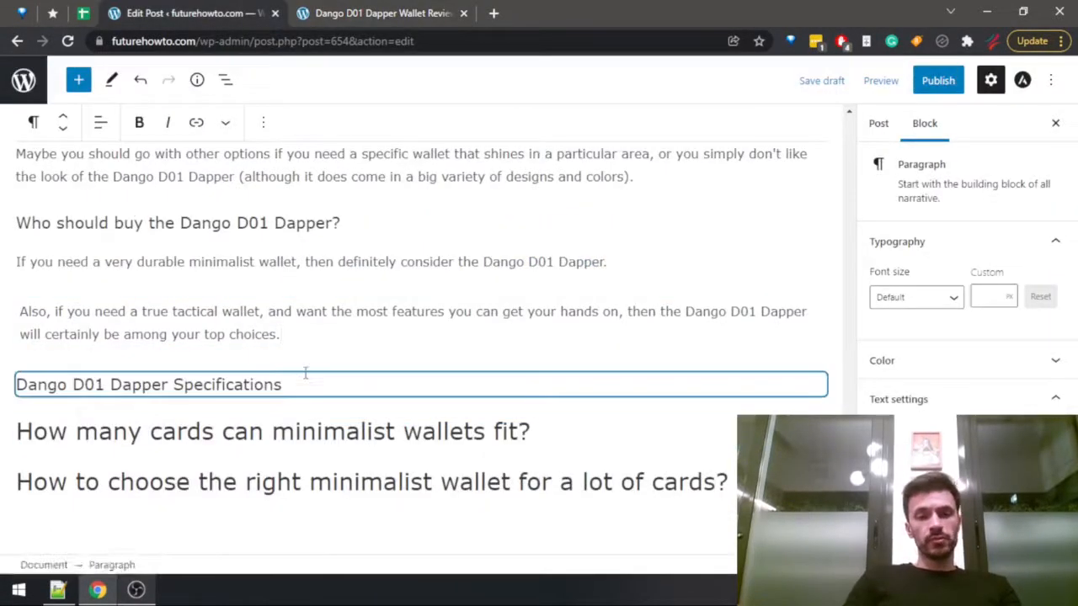
key("Return")
key("ctrl+v")
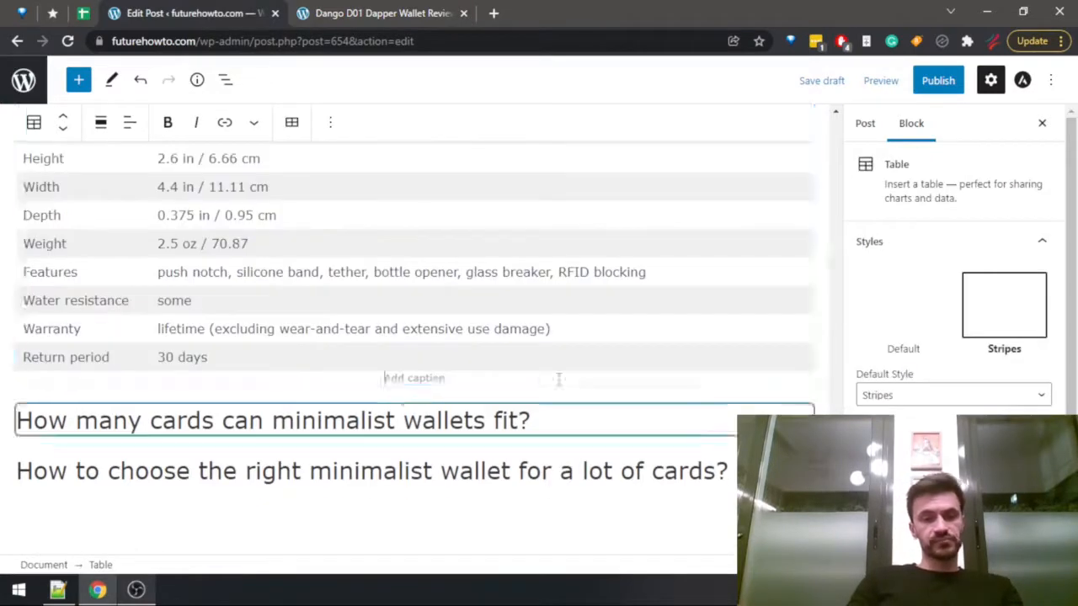
Add an empty paragraph under "How many cards can minimalist wallets fit?" and check the fitCardsN column in the FutureHowTo spreadsheet's Wallets Data sheet.
left_click(581, 417)
key("Return")
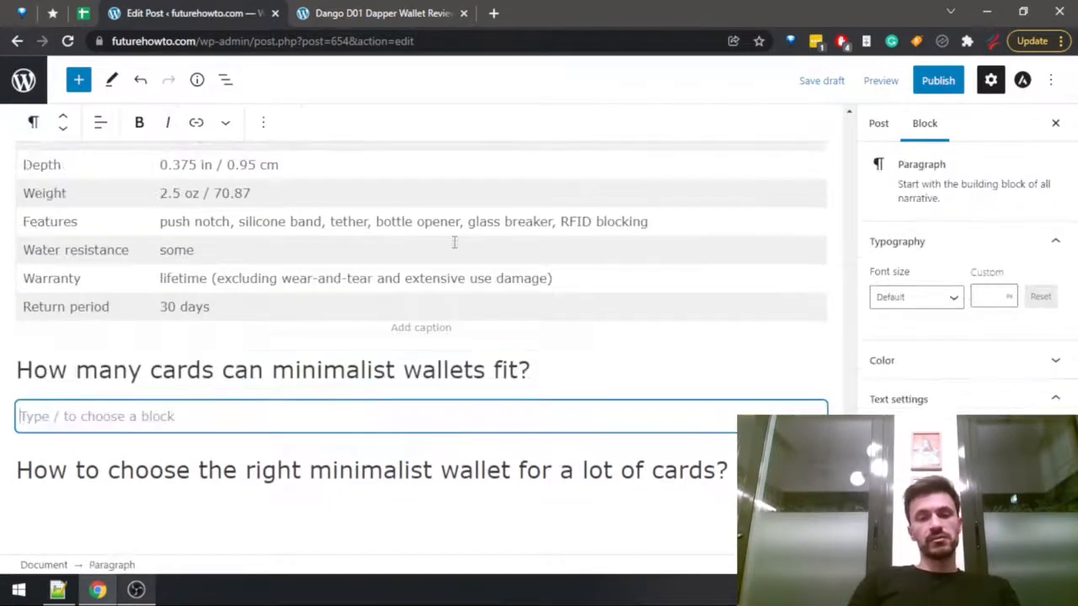
left_click(82, 12)
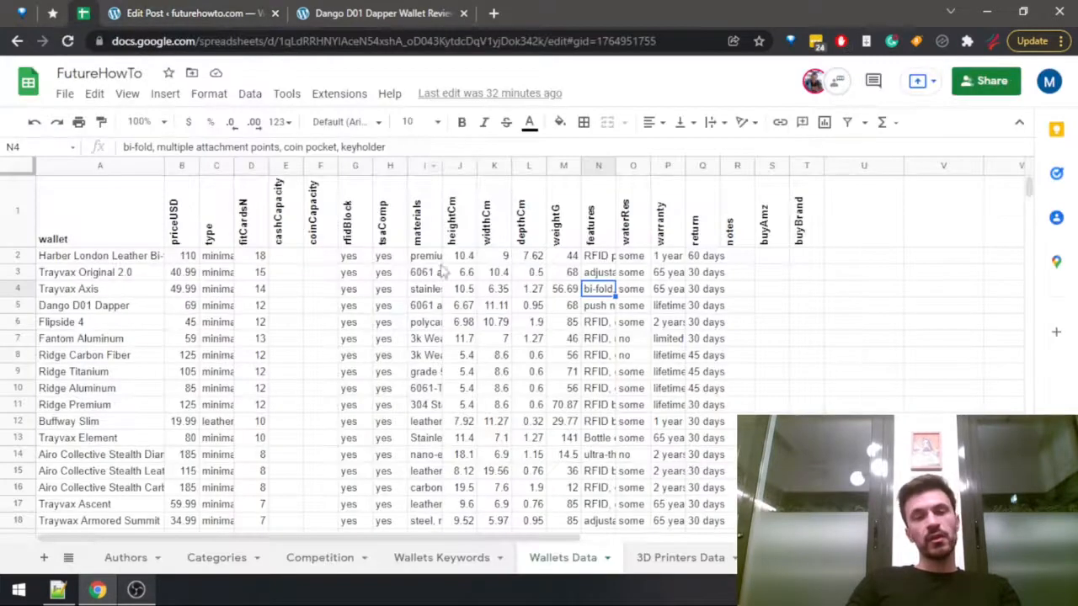
left_click(252, 252)
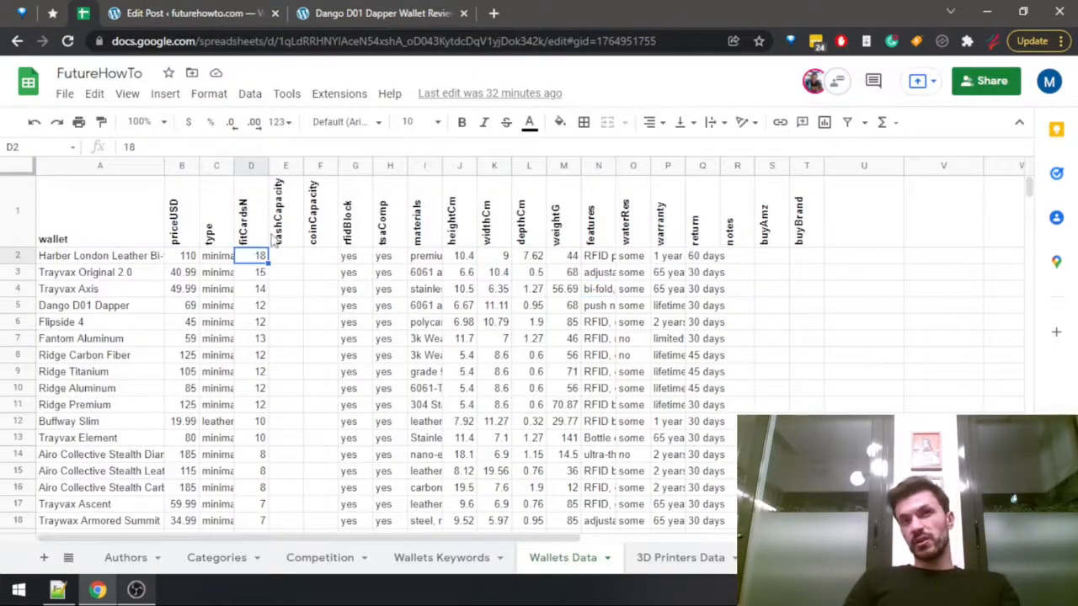
scroll(281, 320, "down", 2)
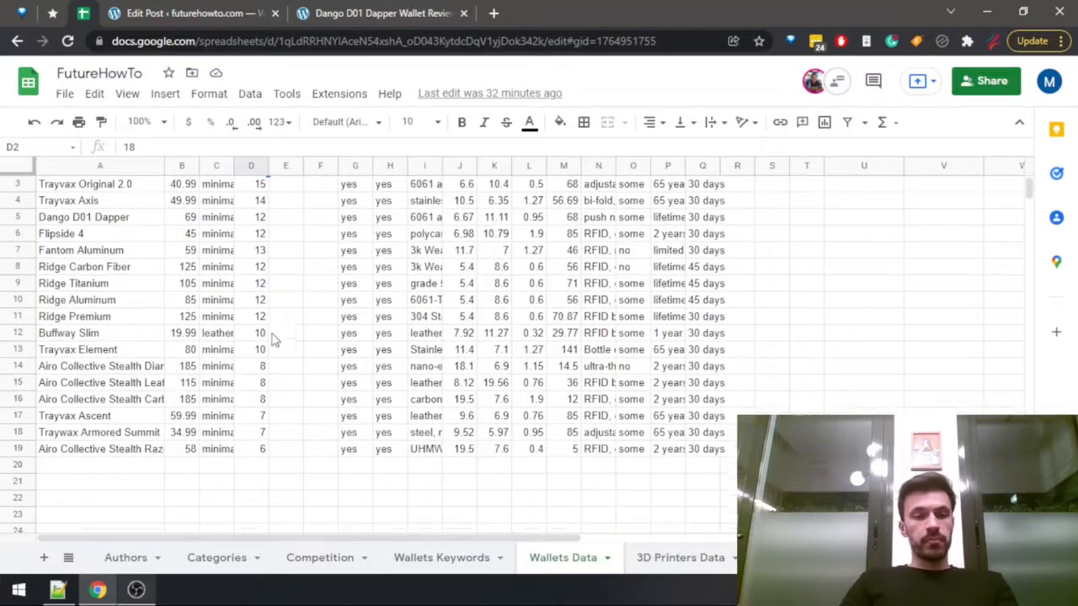
left_click(262, 449, "shift")
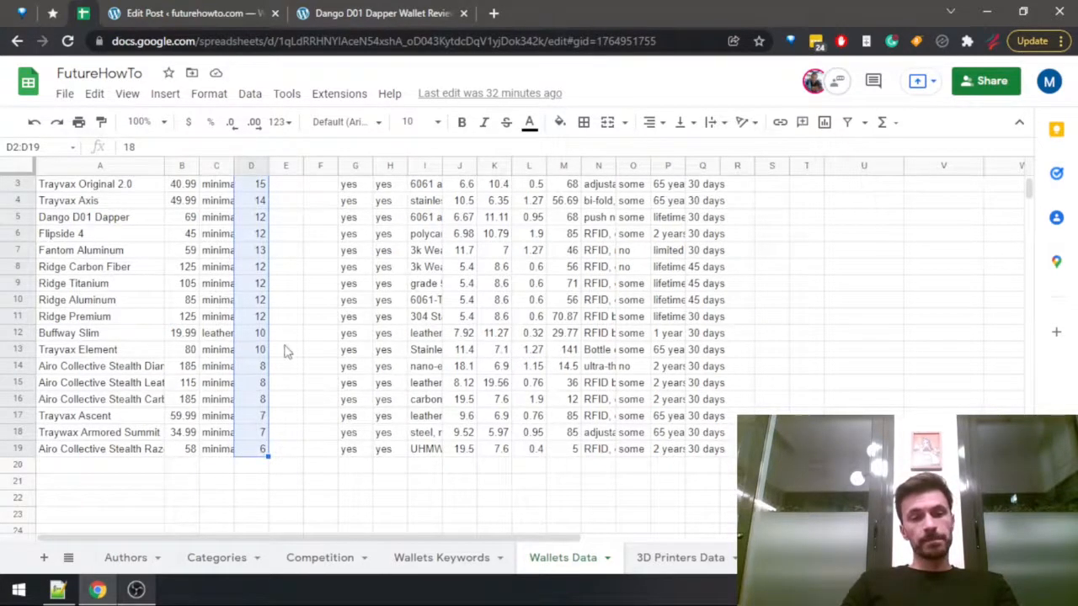
scroll(285, 349, "up", 3)
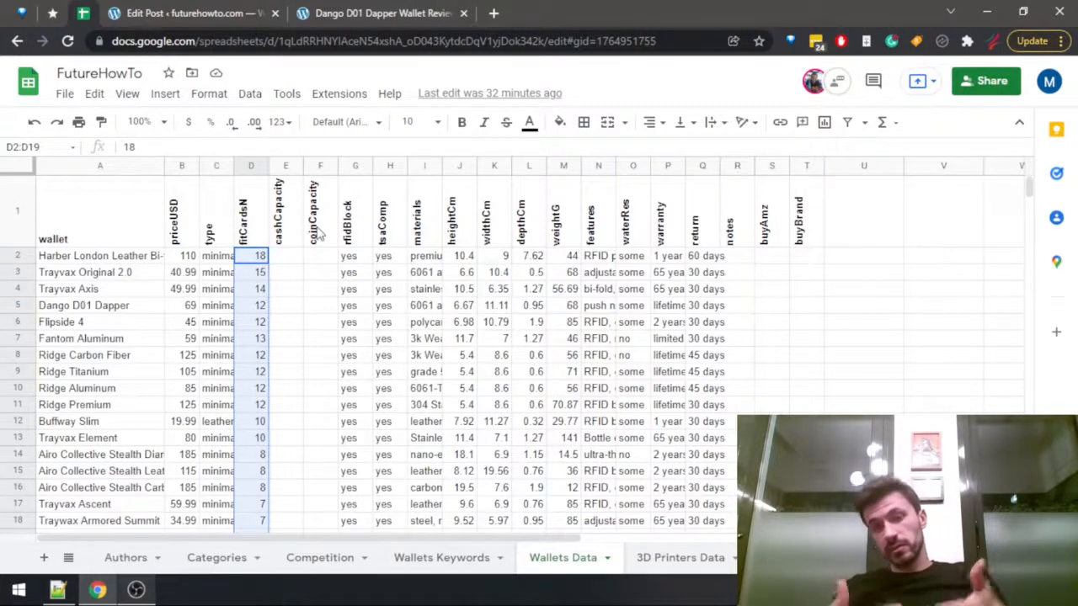
Return to the draft post and begin the card capacity paragraph with "Typically, minimalist wallets can fit anywhere between".
left_click(363, 10)
left_click(226, 12)
left_click(50, 416)
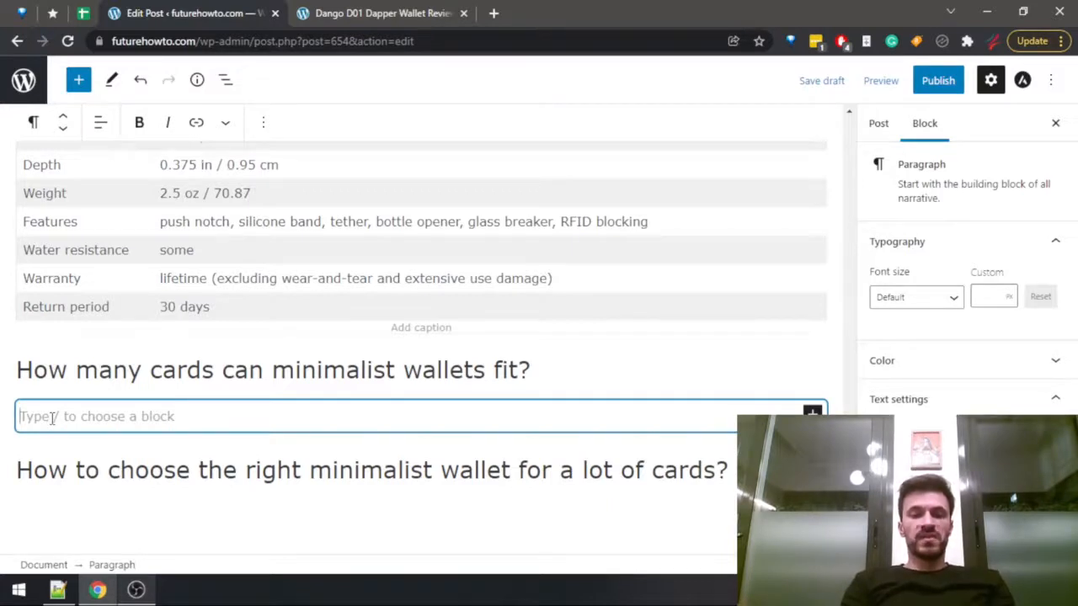
type("Typically, ")
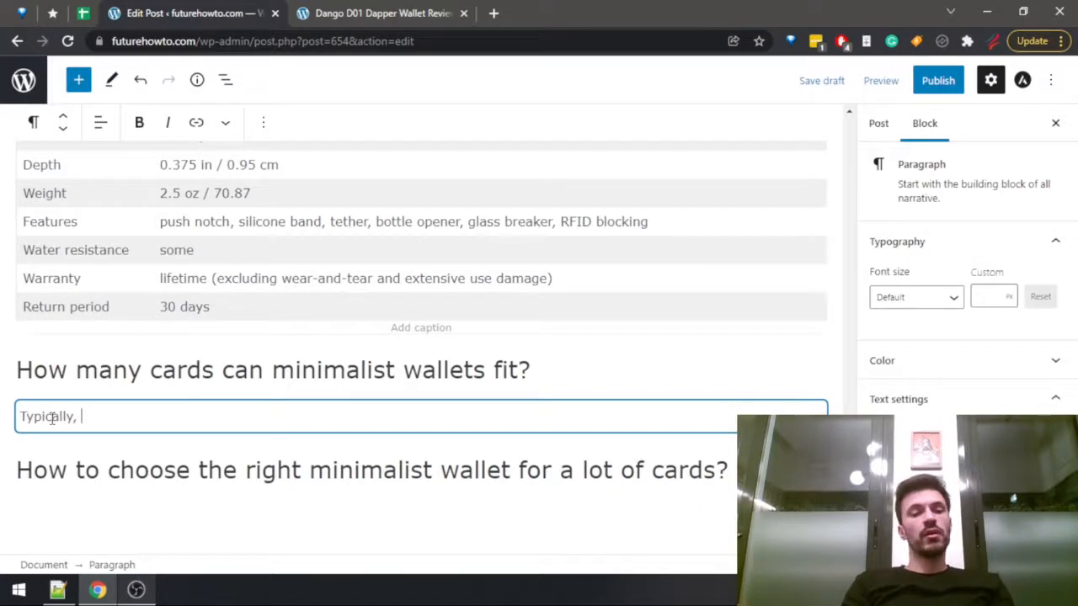
type("minimalist wallets ")
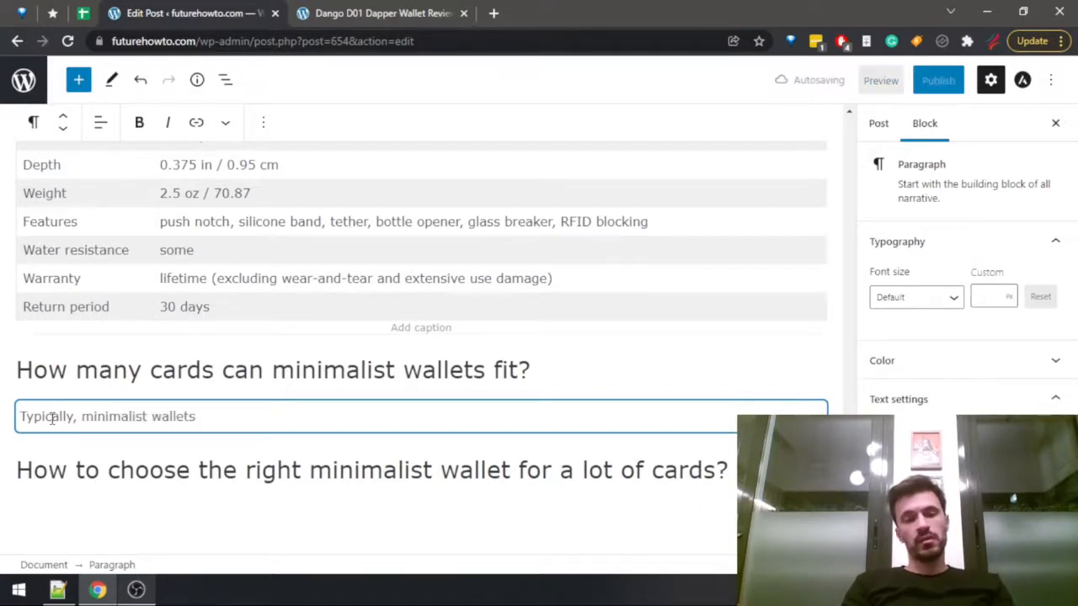
type("can ")
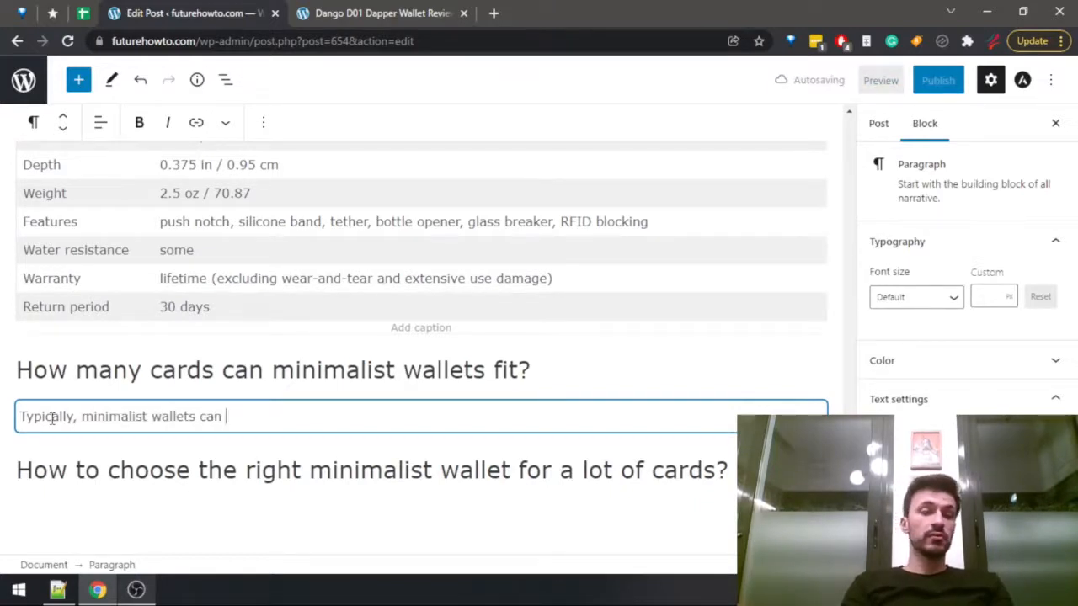
type("fit anywhere between")
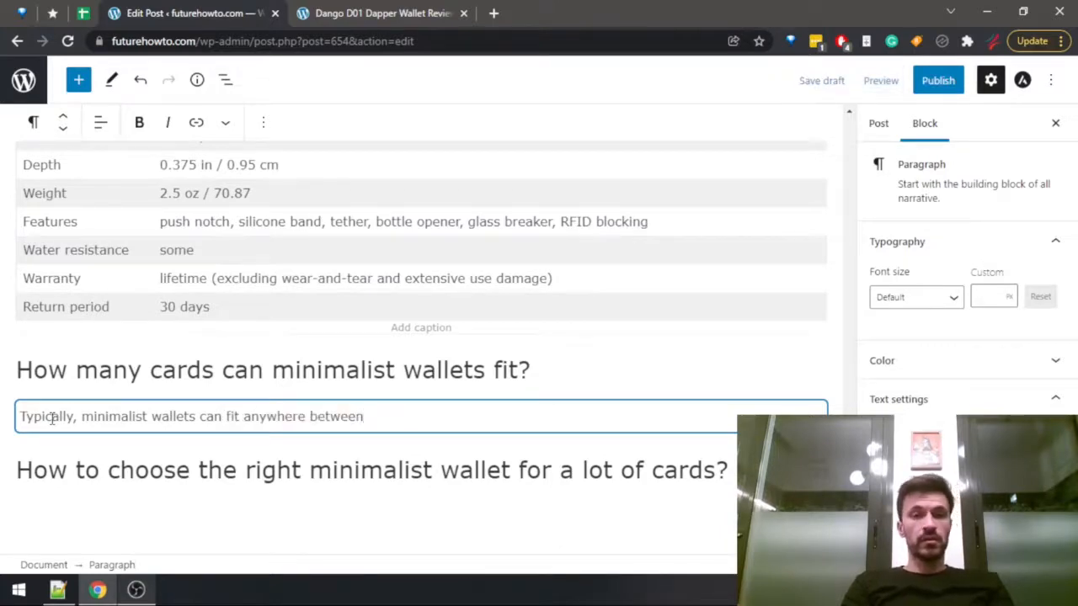
Recheck the range of wallet card capacities in the FutureHowTo spreadsheet, and return to the draft post.
key("ctrl+shift+Tab")
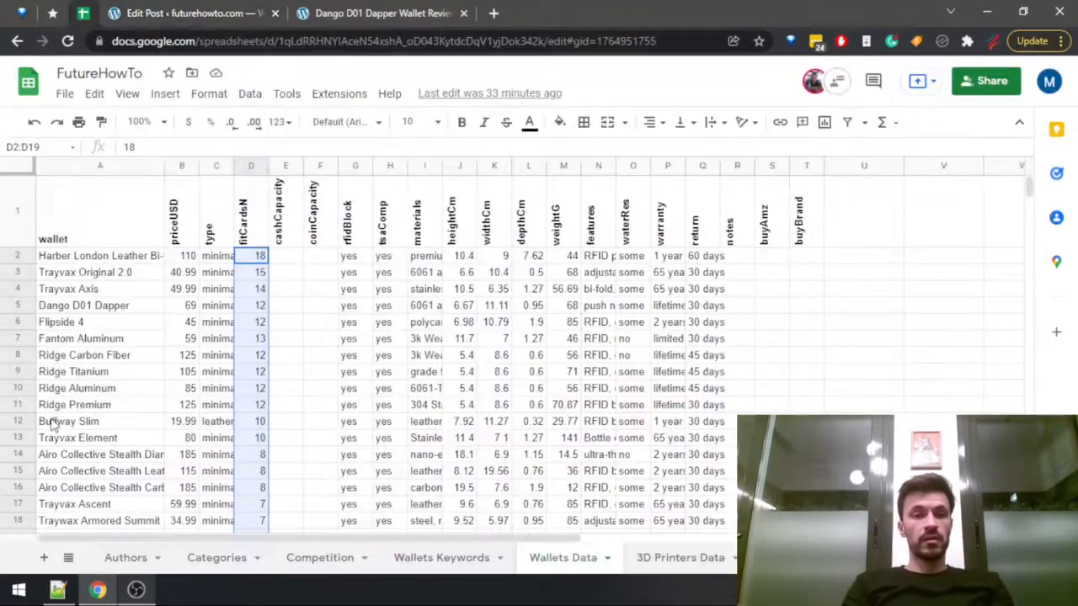
scroll(229, 433, "down", 4)
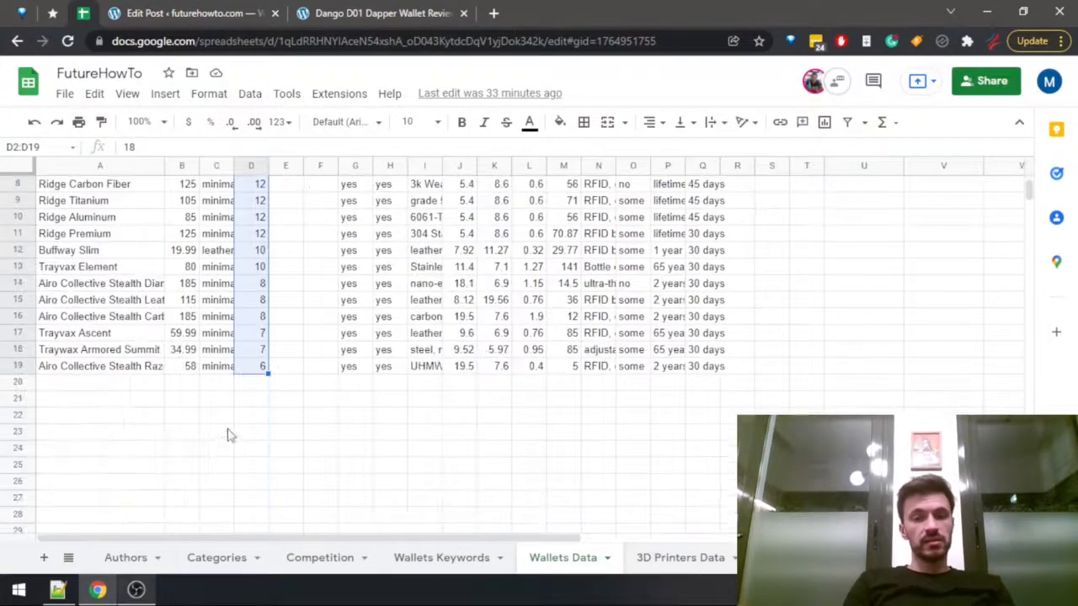
scroll(308, 390, "up", 2)
key("ctrl+Tab")
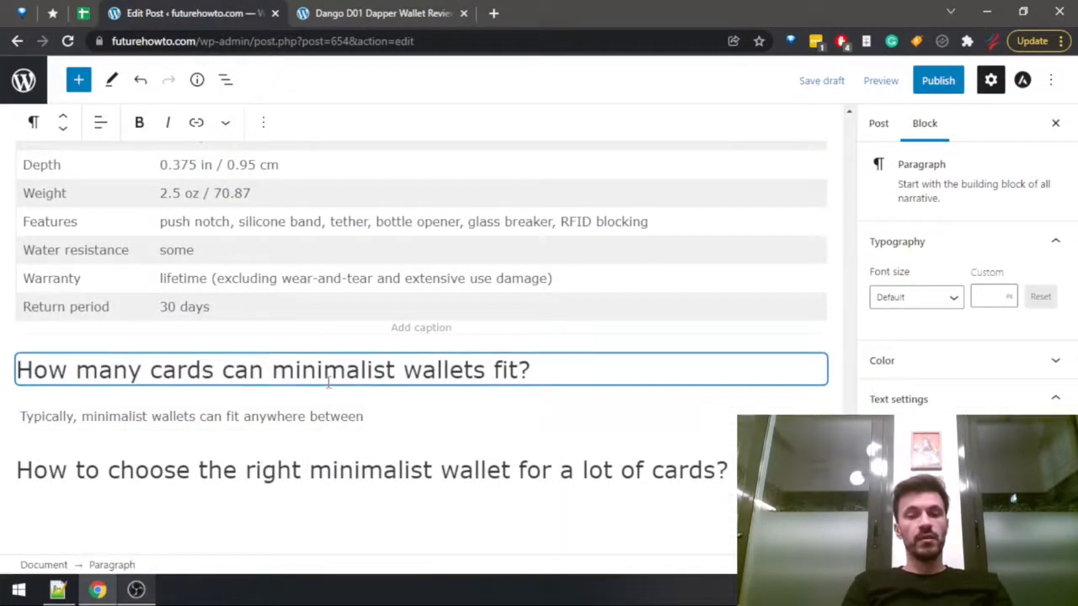
Complete the card capacity sentence with "6 and 18 cards." and begin the following sentence with "On average,".
type("6 and 18 ")
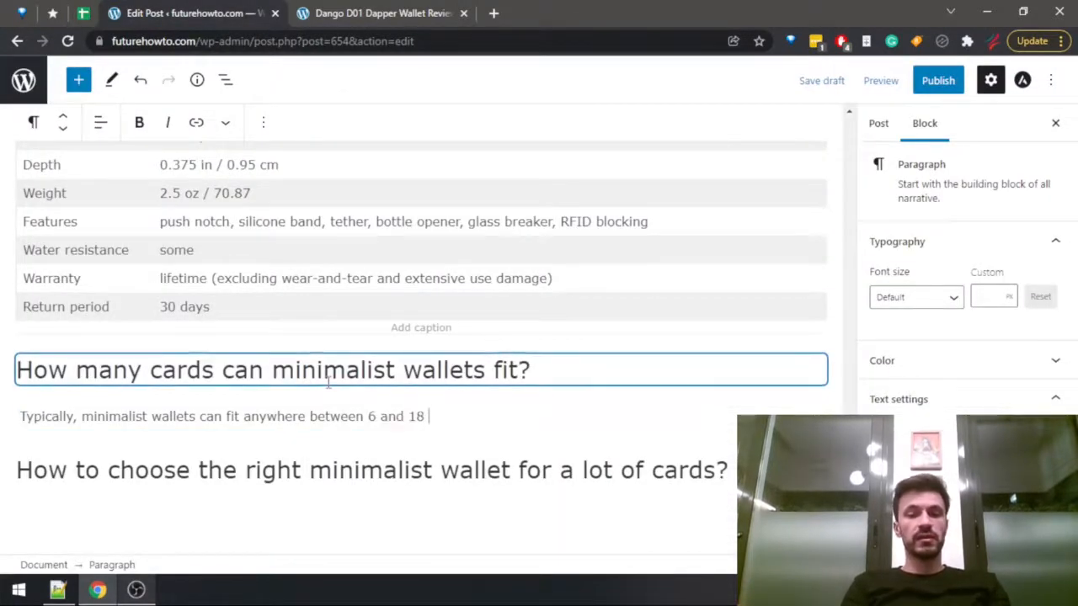
type("cards")
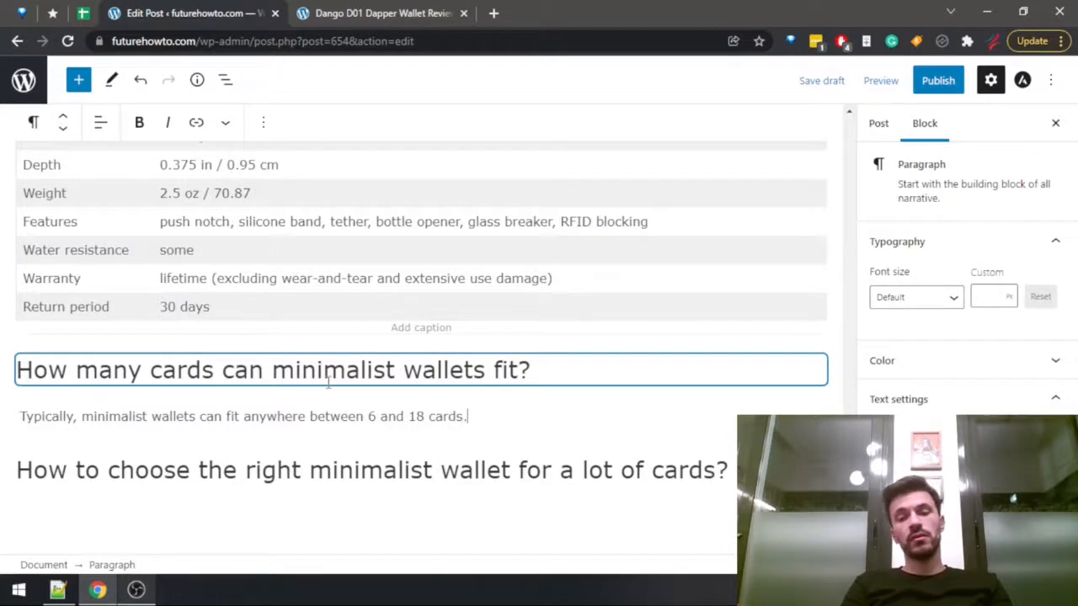
type(". O")
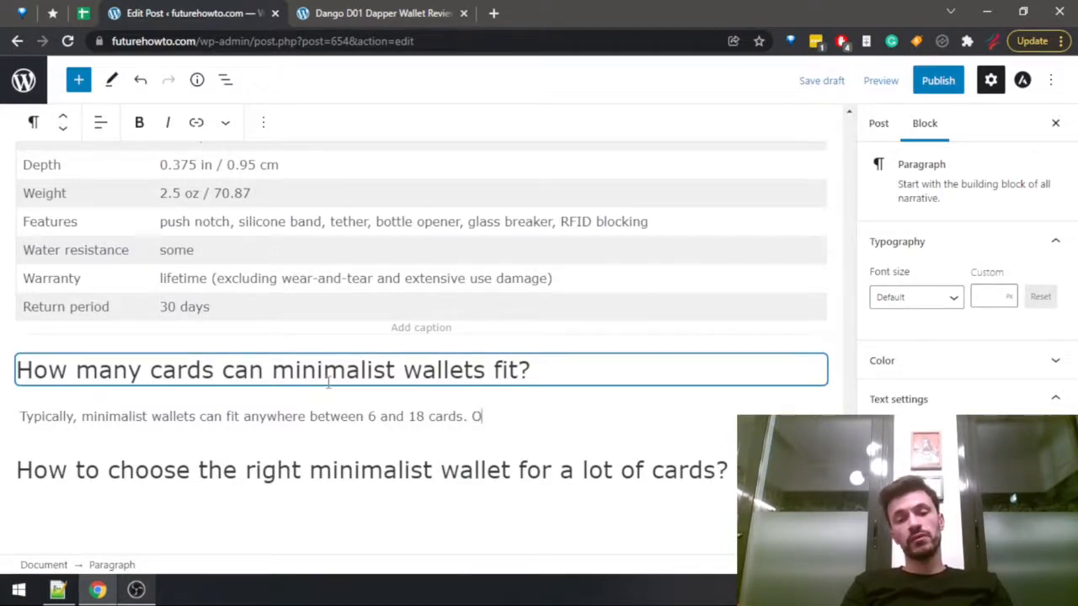
Check the fitCardsN values from row 2 to row 19 in the FutureHowTo spreadsheet, and return to the draft post.
key("ctrl+shift+Tab")
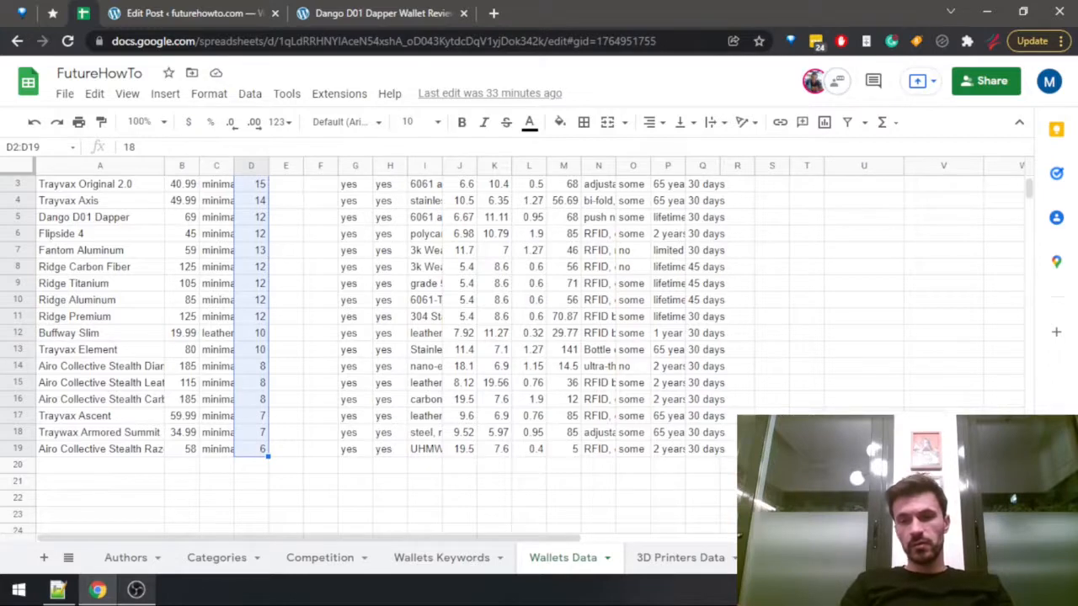
left_click(259, 335)
left_click(261, 449)
scroll(261, 421, "up", 2)
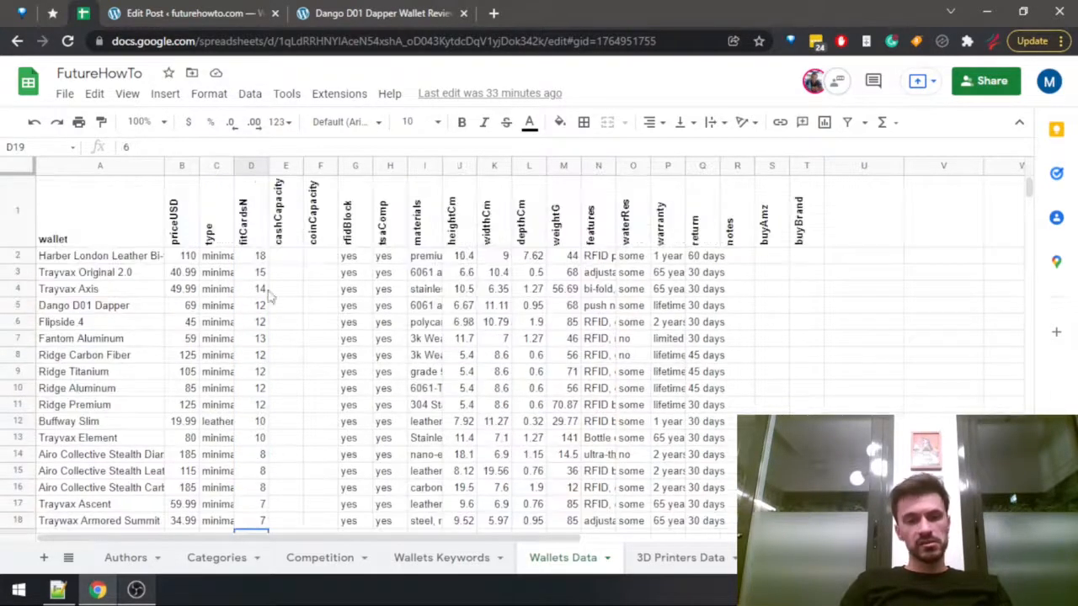
left_click(268, 256, "shift")
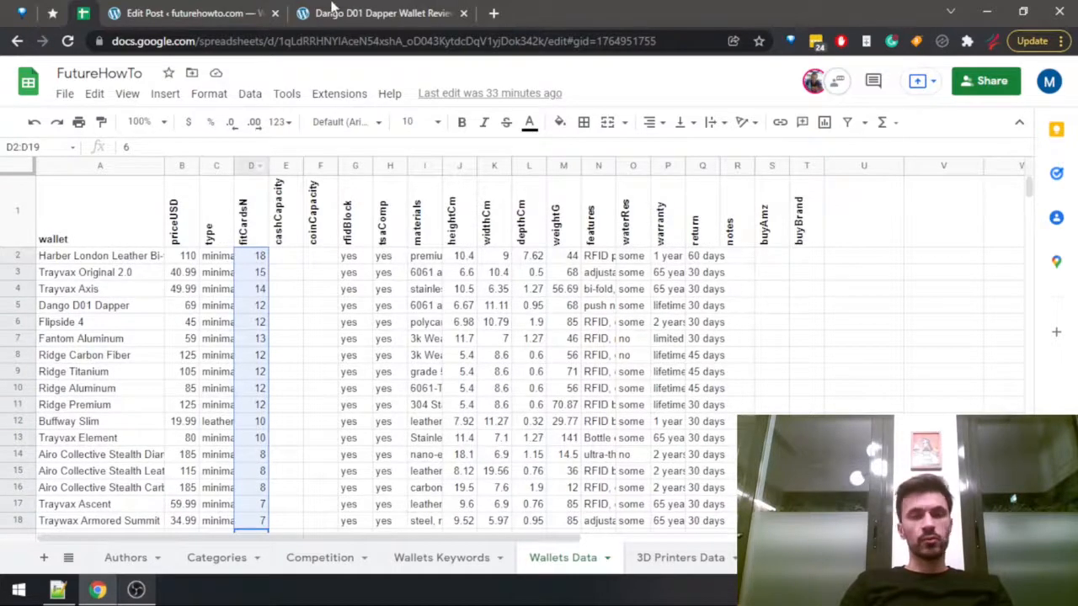
left_click(221, 10)
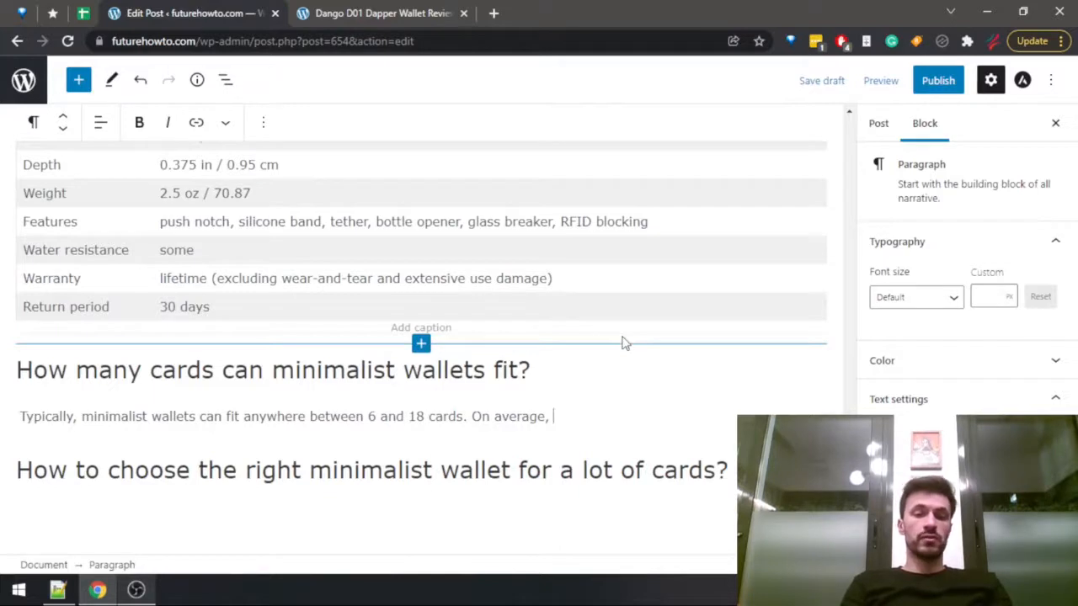
Continue the "On average," sentence with "a minimalist wallet will be able to hold 10 to 12 cards without".
type("the")
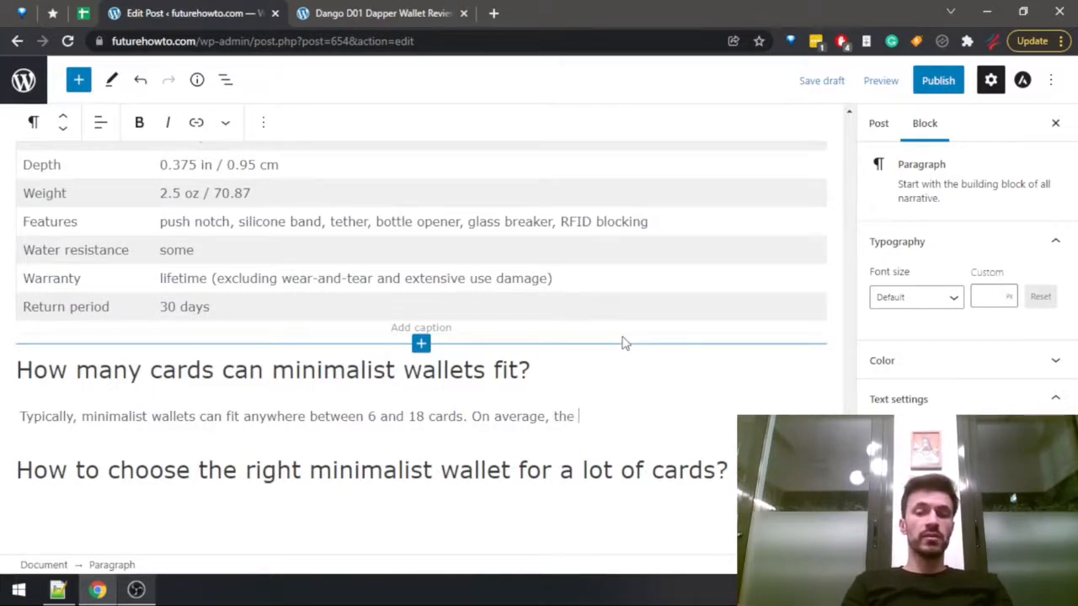
key("BackSpace")
key("BackSpace")
key("BackSpace")
key("BackSpace")
type("a minim")
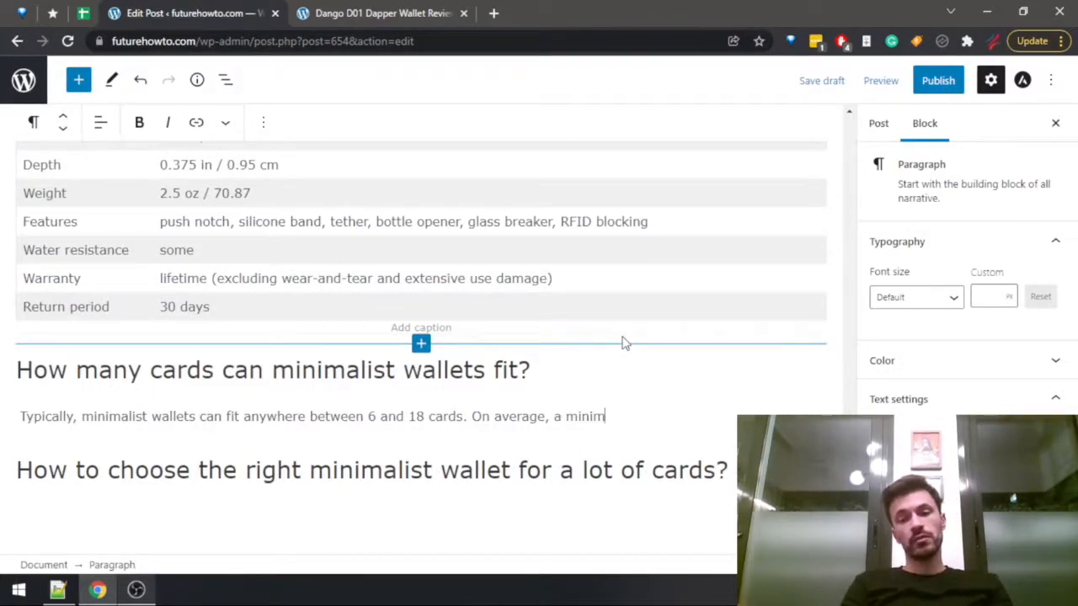
type("alist wallet ")
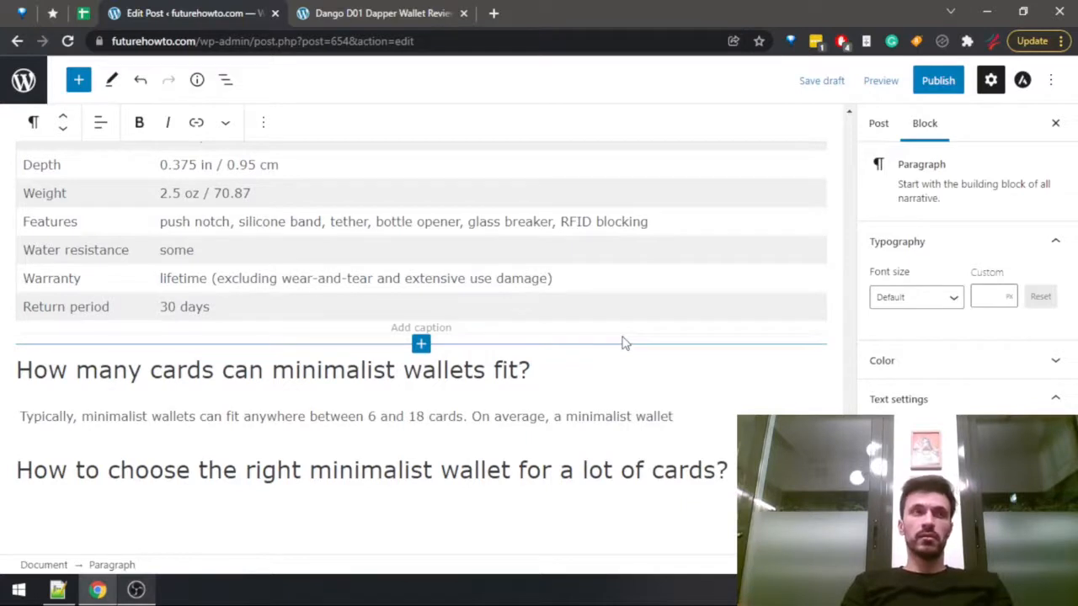
type("will be able to hold 10 to 12 cards without")
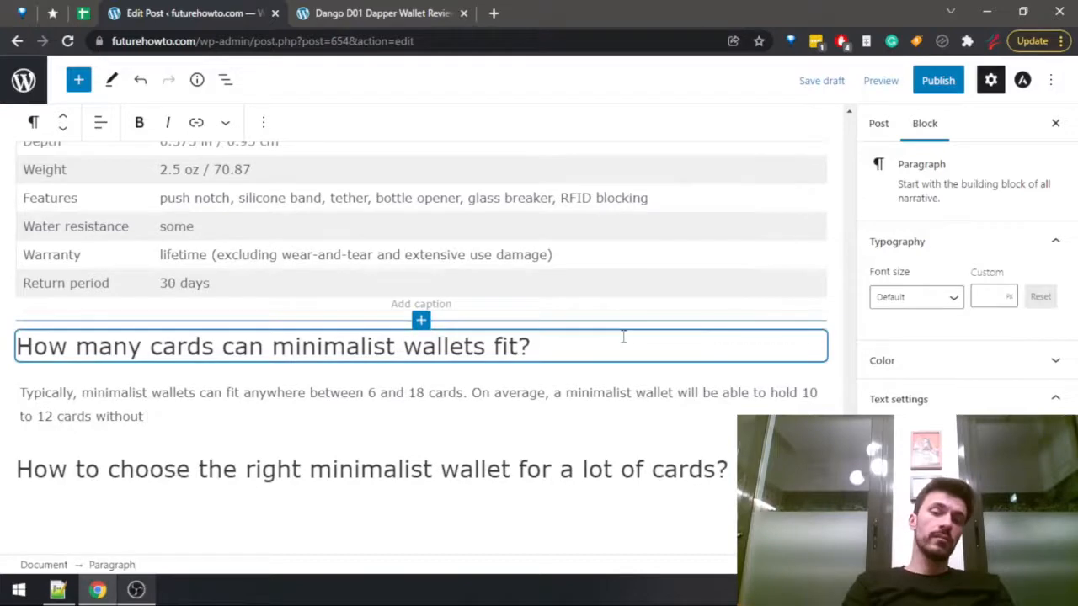
Finish the average capacity sentence with "any issues and without losing functionality.".
type("any issues ")
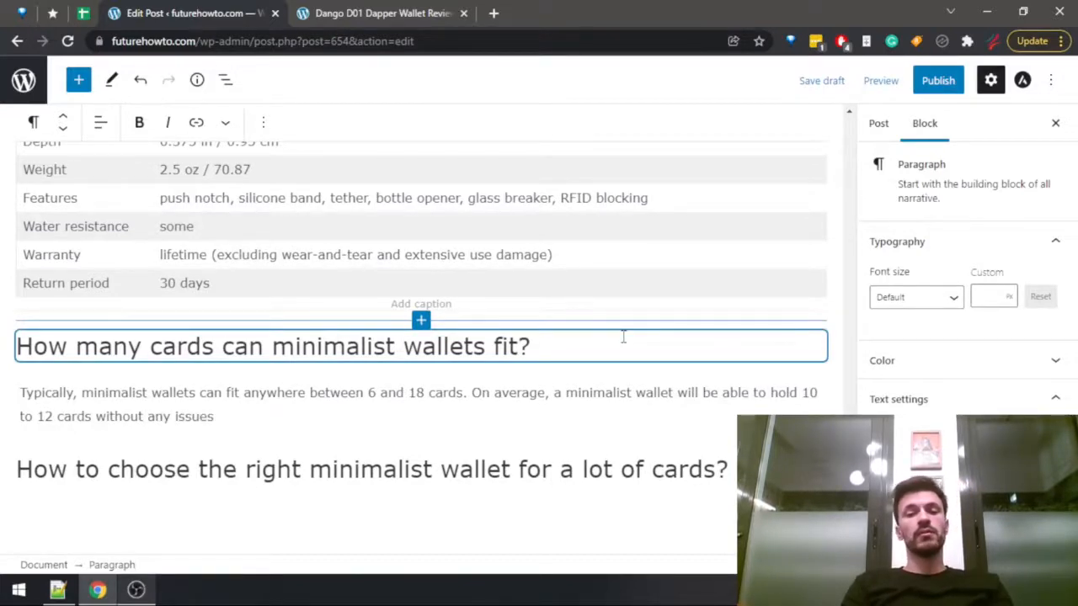
type("and without losing fun")
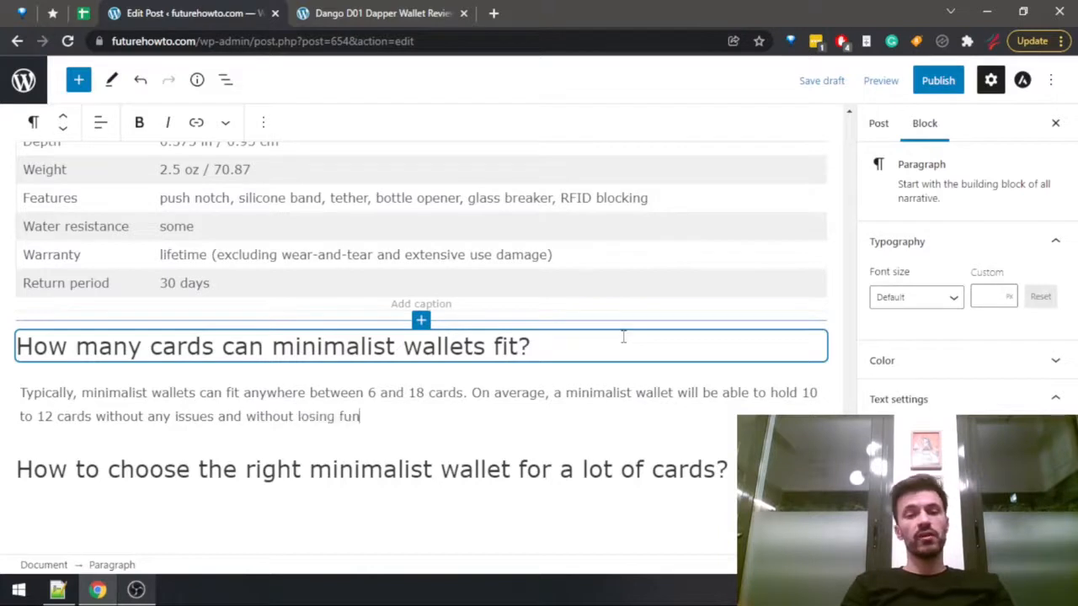
type("ctiona")
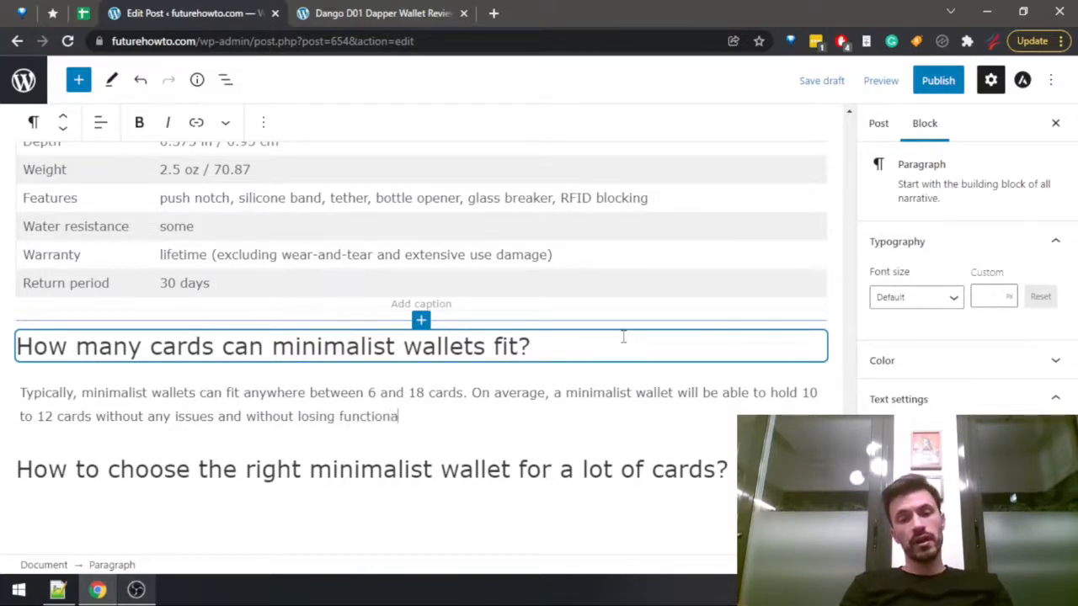
type("lity.")
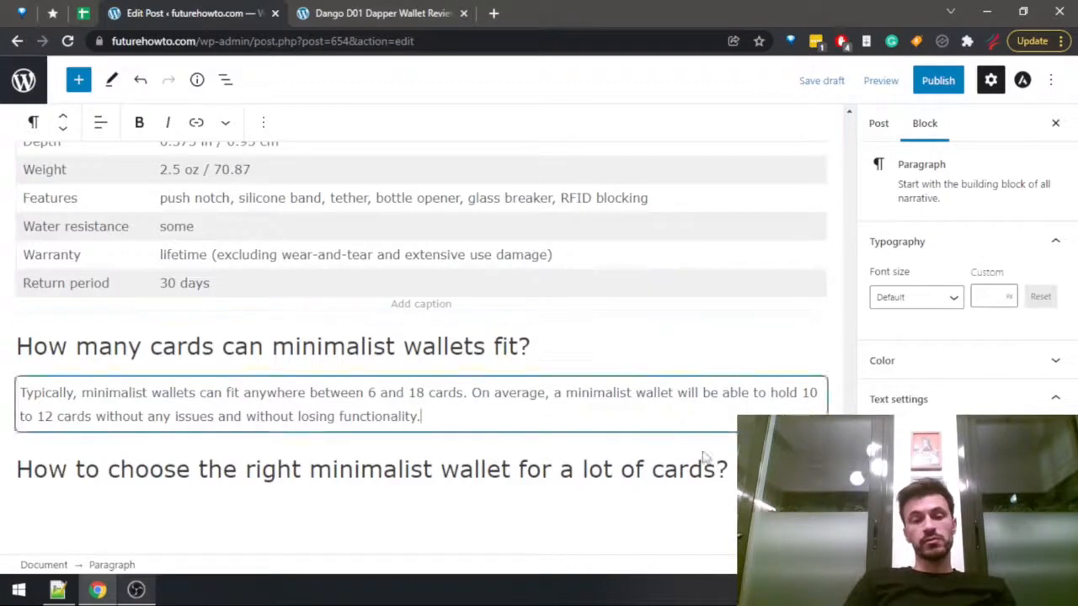
Add an empty paragraph under the heading "How to choose the right minimalist wallet for a lot of cards?".
left_click(729, 469)
key("Return")
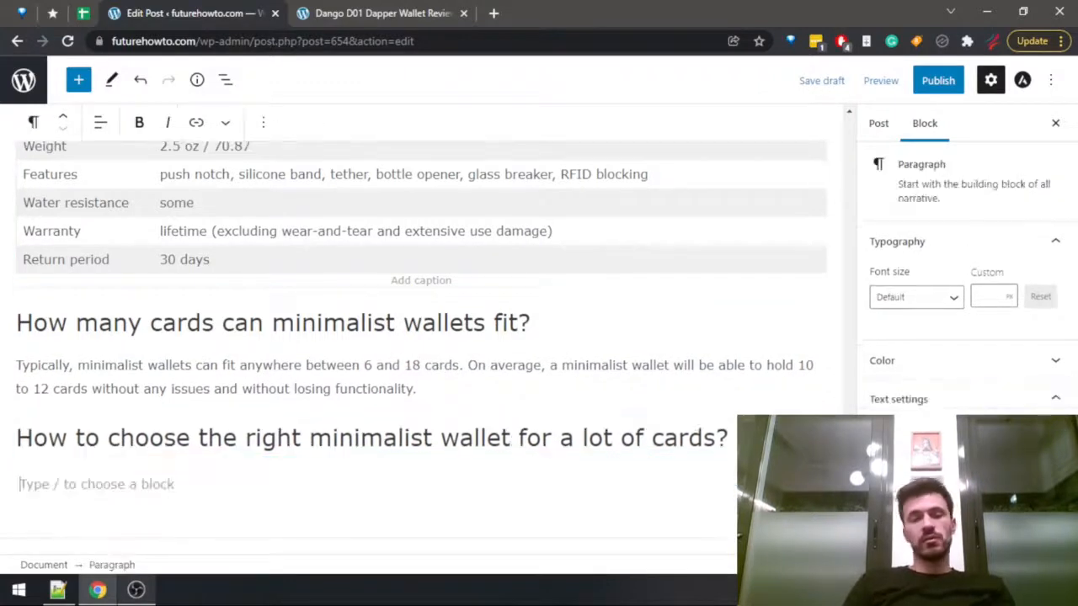
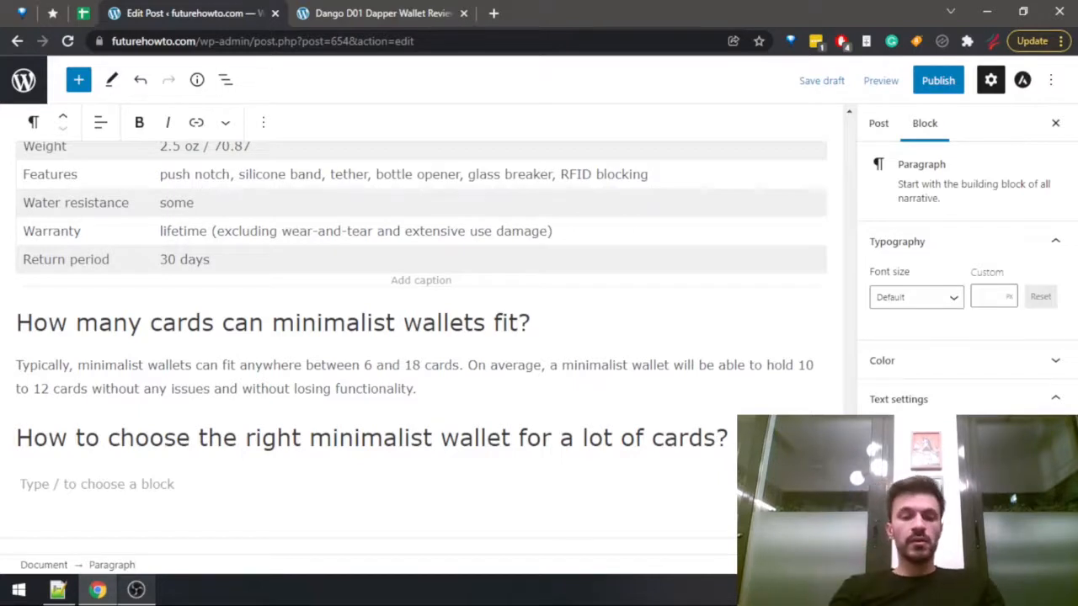
type("start by")
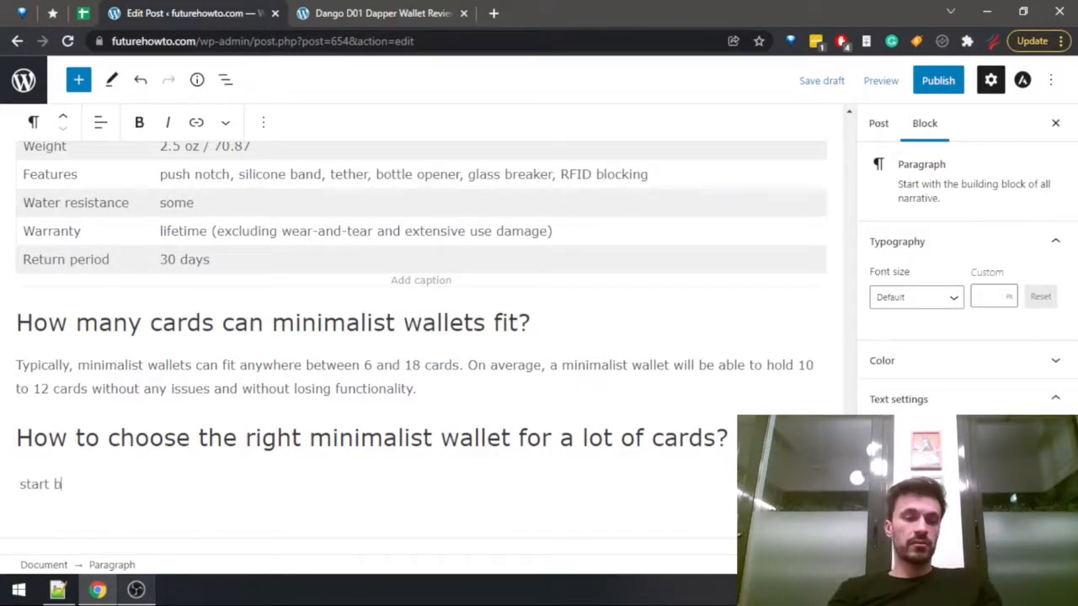
key("BackSpace")
key("BackSpace")
key("BackSpace")
key("BackSpace")
key("BackSpace")
key("BackSpace")
key("BackSpace")
key("BackSpace")
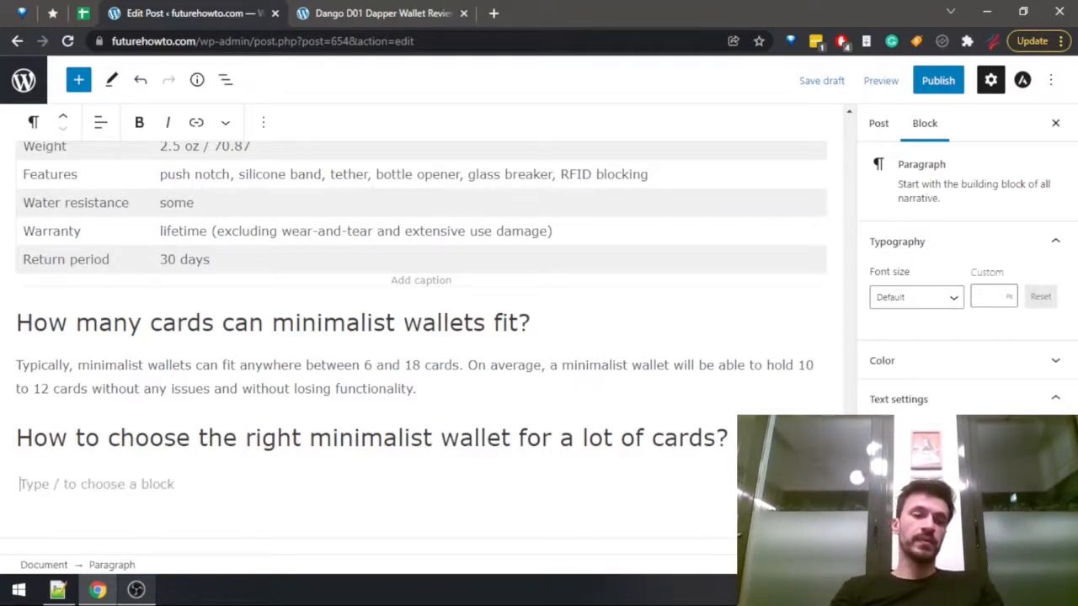
Begin the paragraph under the choosing heading with "Start by taking a look at your existing cards, and".
type("Start by")
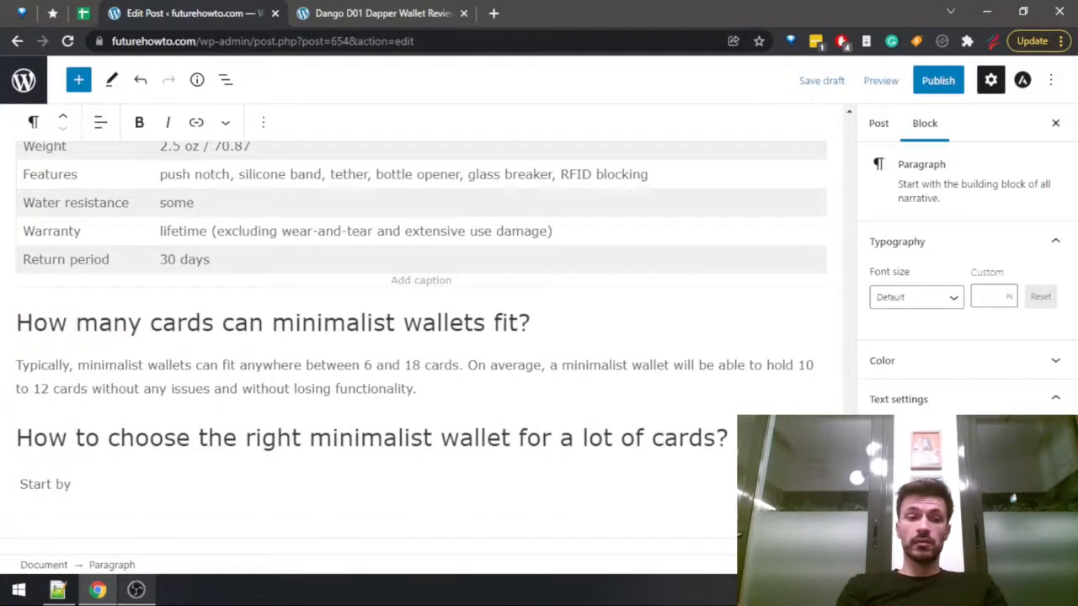
type("taking a l")
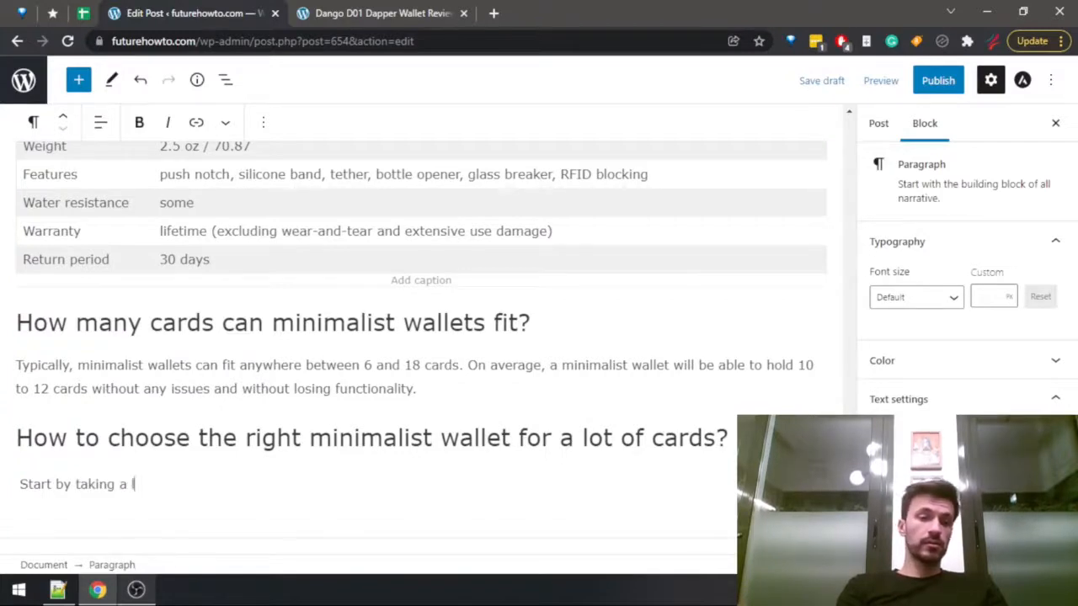
type("ook at your e")
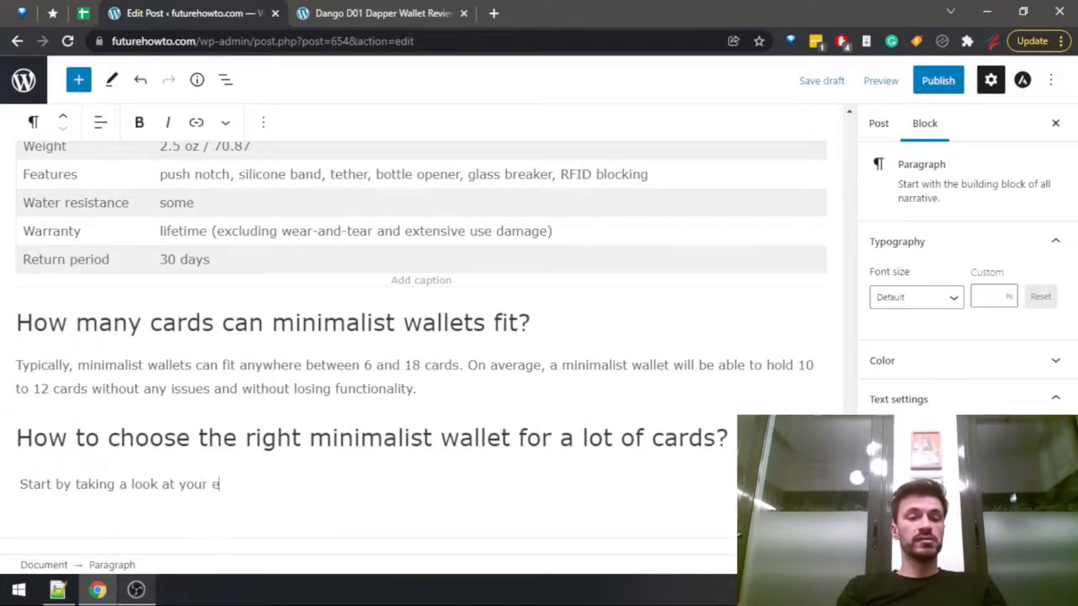
type("xisting cards,")
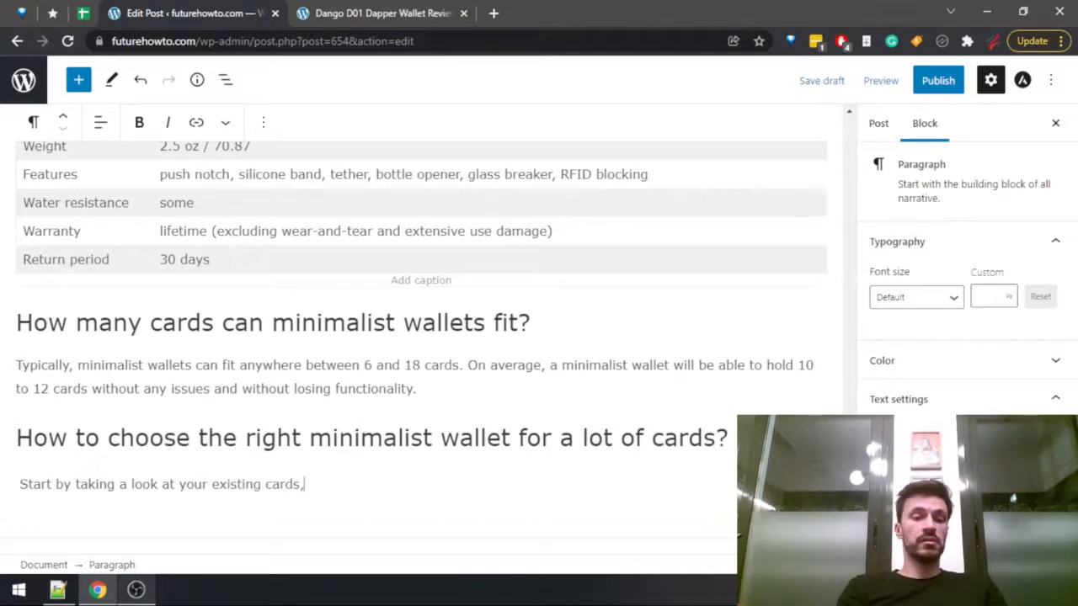
type(" and trying")
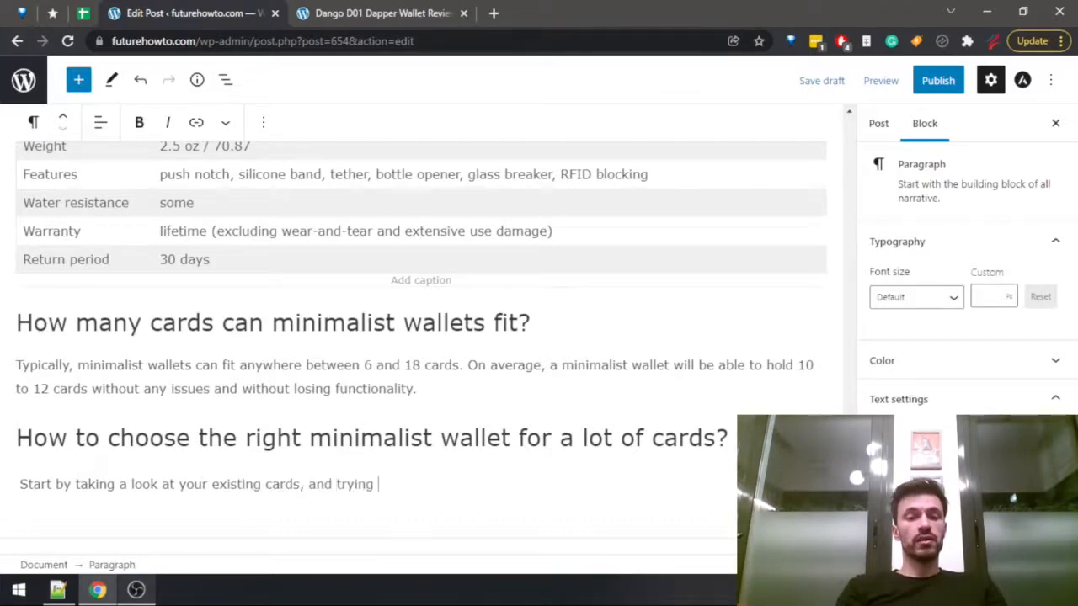
Continue the opening sentence with "seeing if you can possibly go about your day without carrying a".
key("ctrl+BackSpace")
type("seeing ")
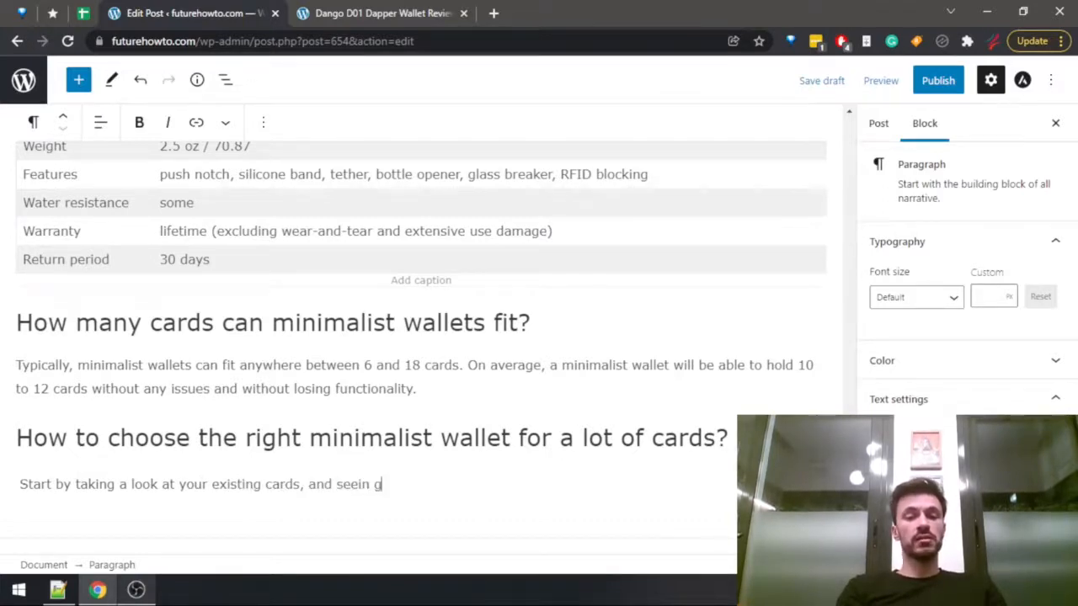
type("if ")
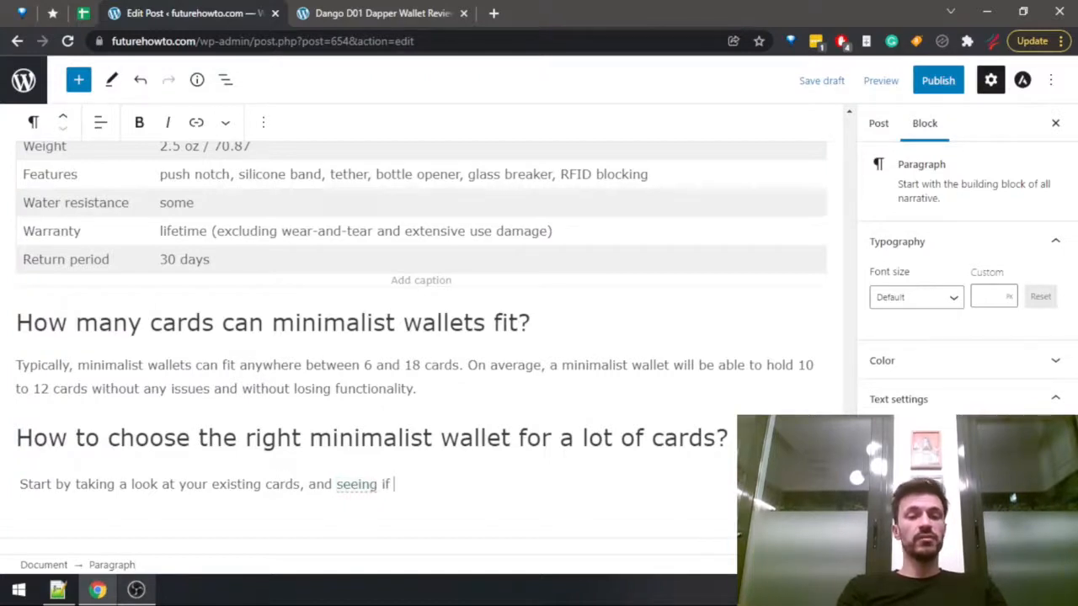
type("you can ")
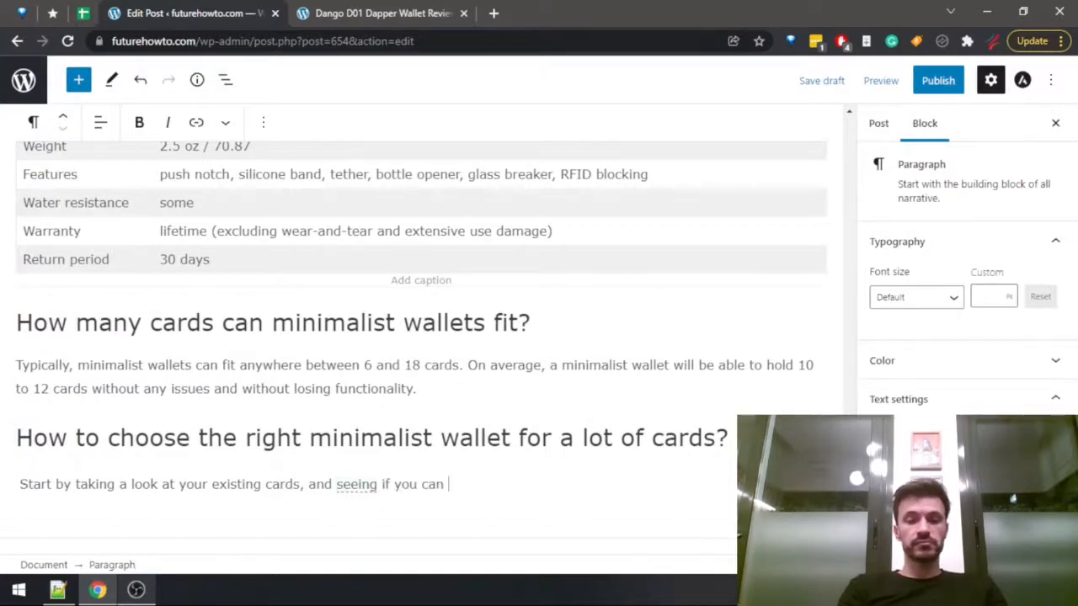
type("possibly elimini")
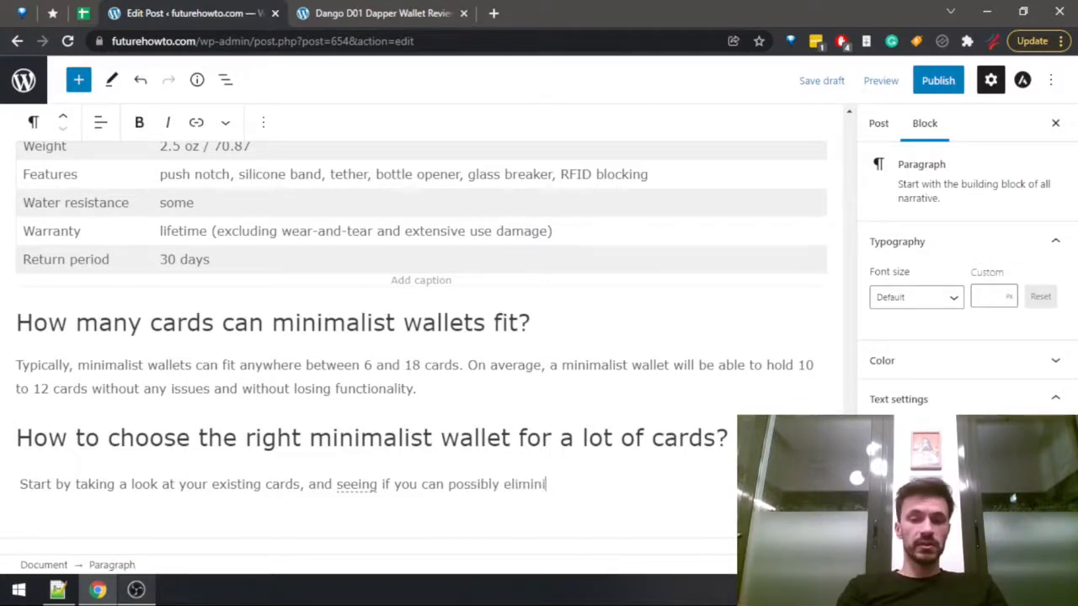
key("BackSpace")
type("ate")
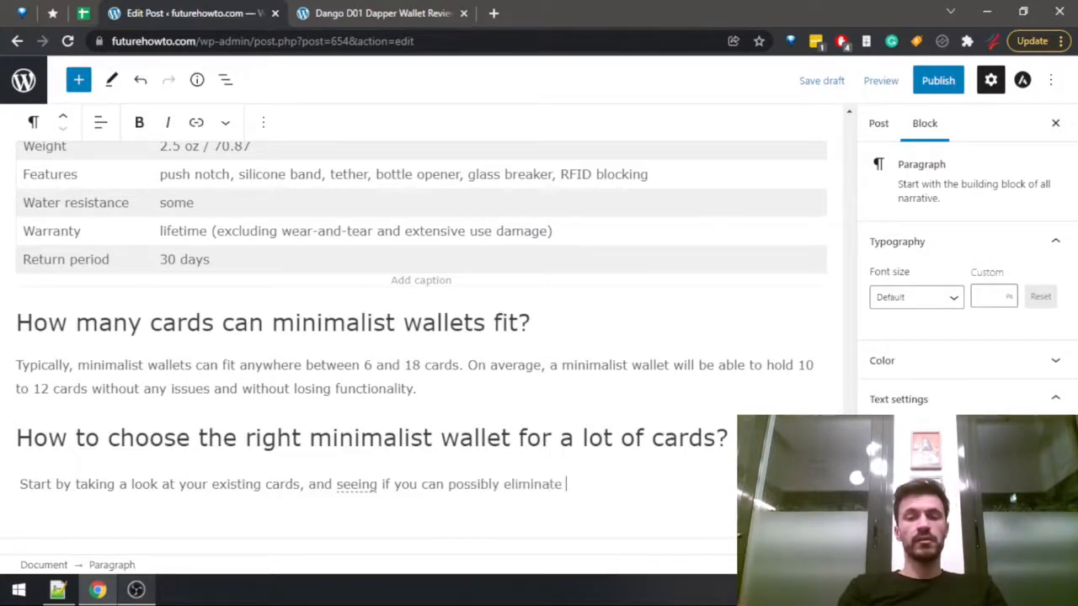
key("ctrl+BackSpace")
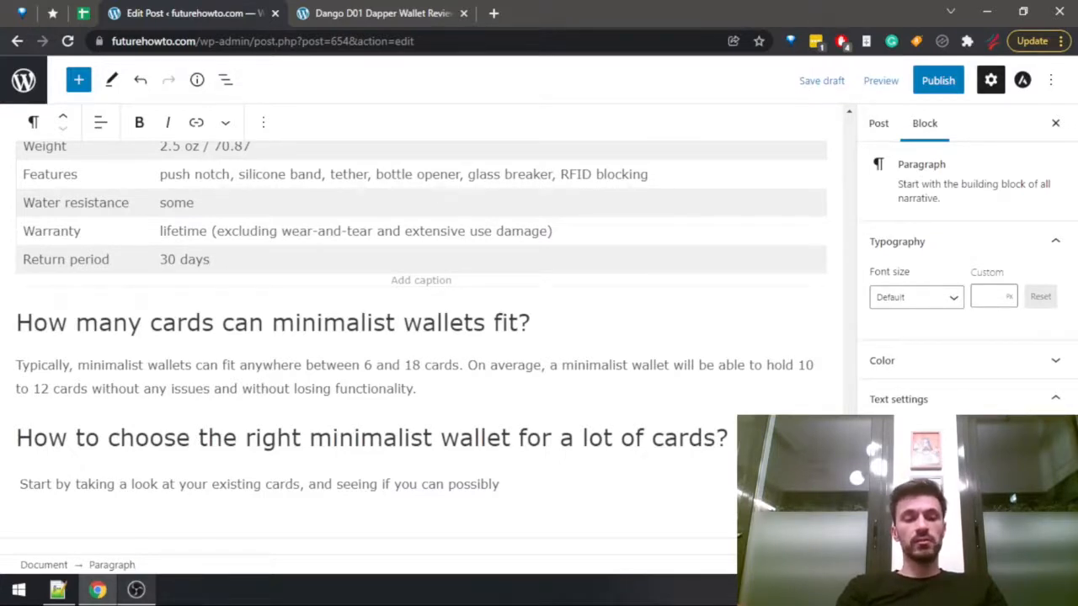
type("go about your ")
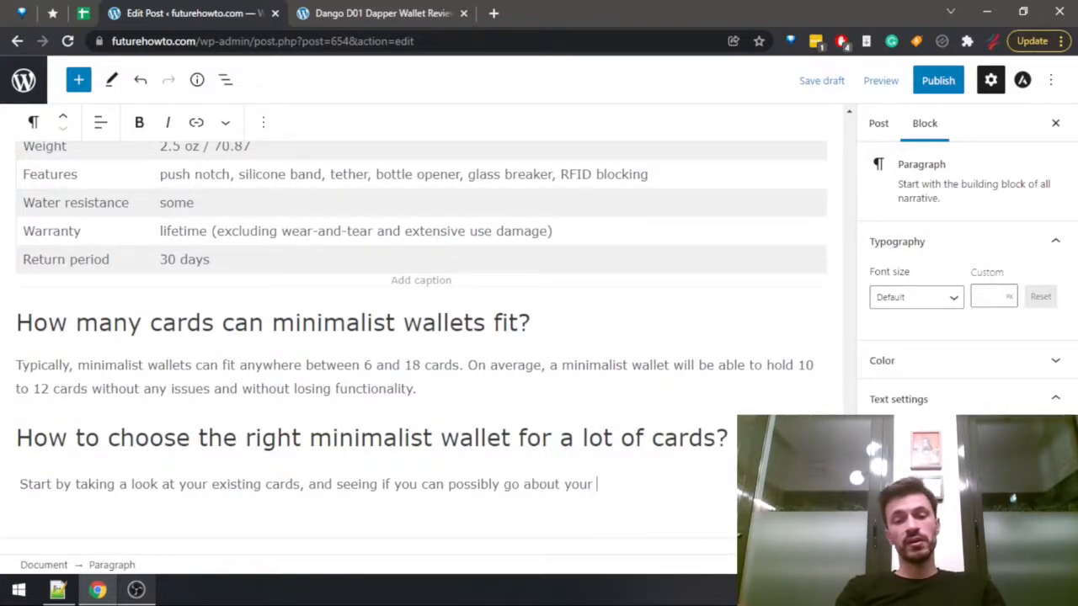
type("day without carrying ")
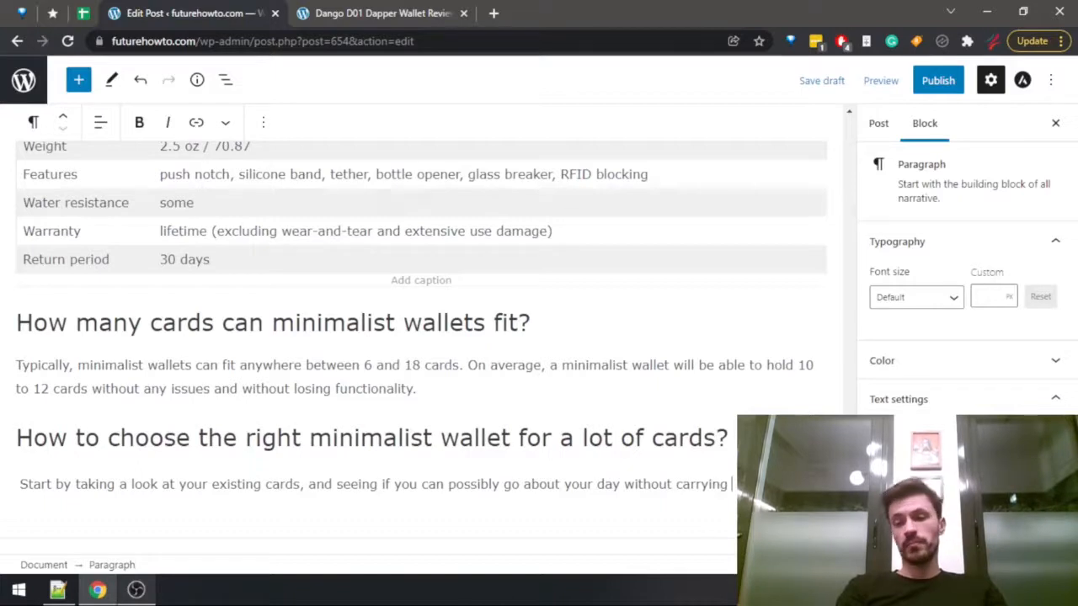
type("a ")
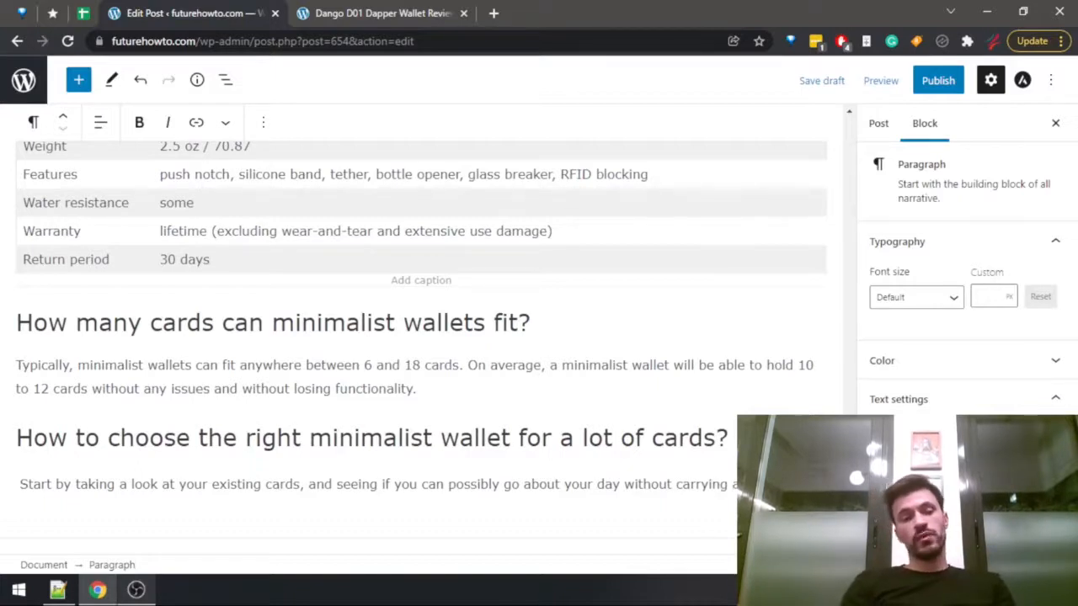
type("Try to only ")
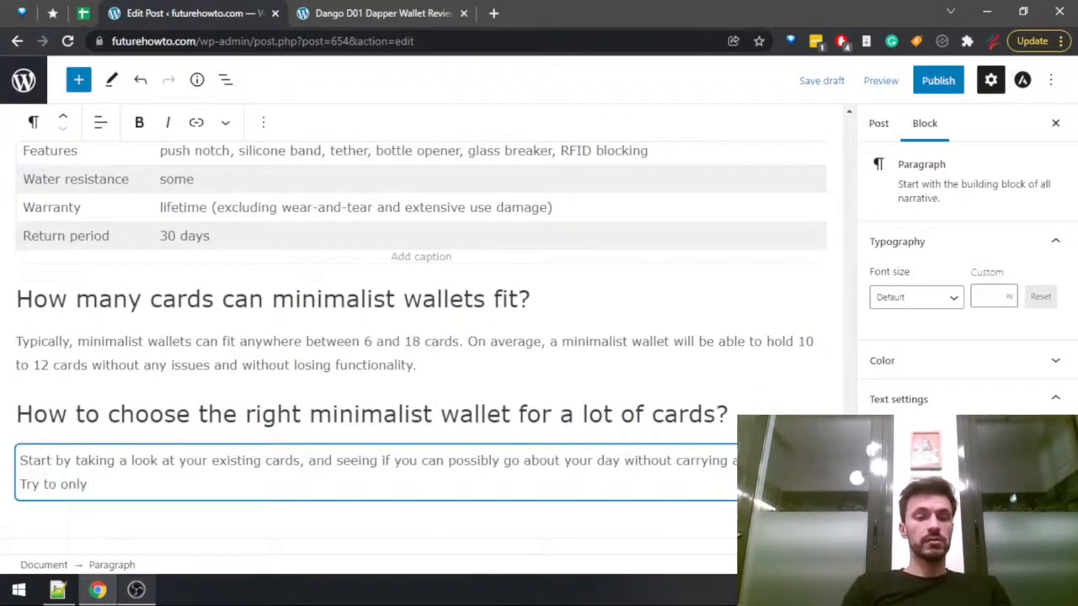
type("keep the es")
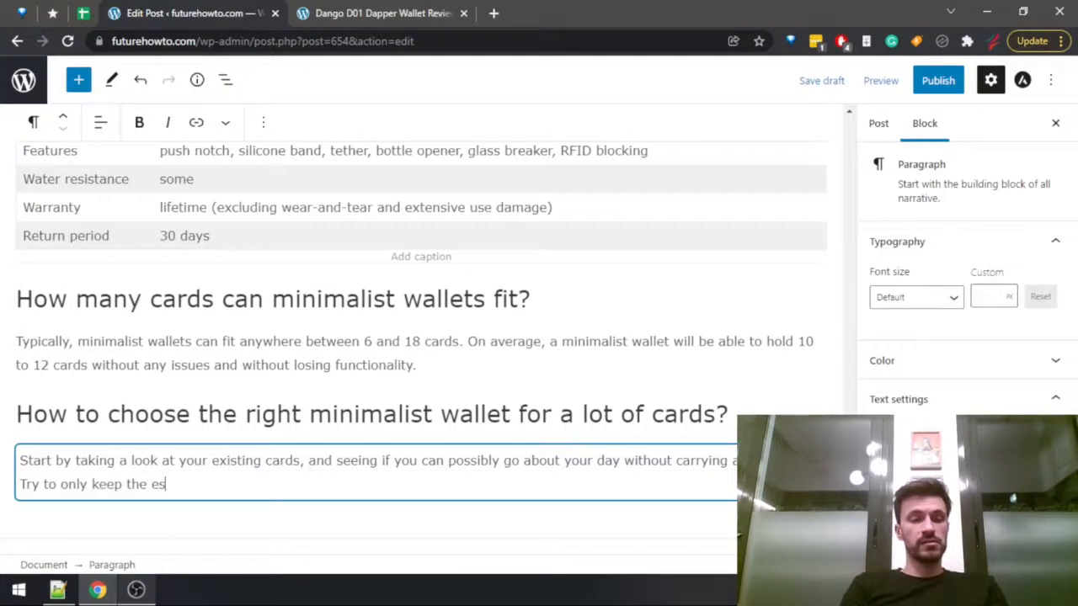
type("sential")
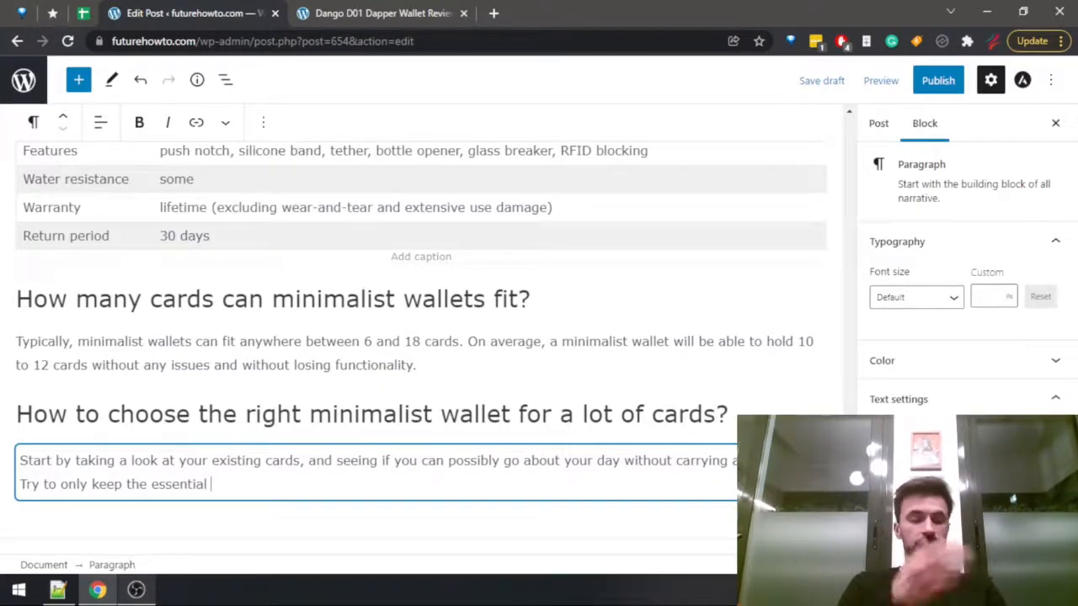
Add "Try to only keep the essential ones that you must have on your person at all times," to the paragraph.
type("ones that you must have on your person at all times")
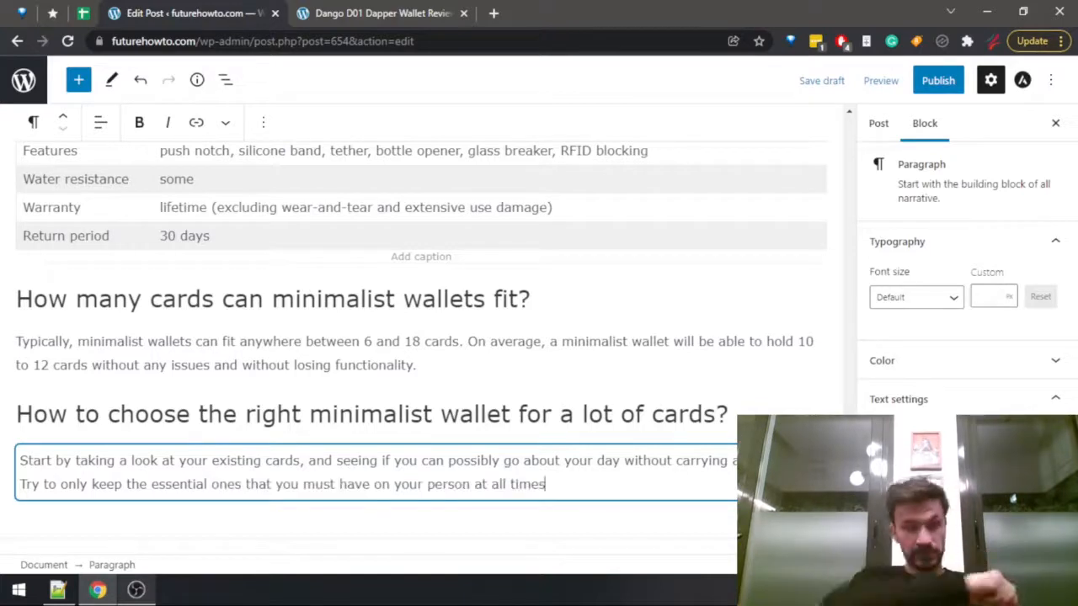
key("BackSpace")
type(", ")
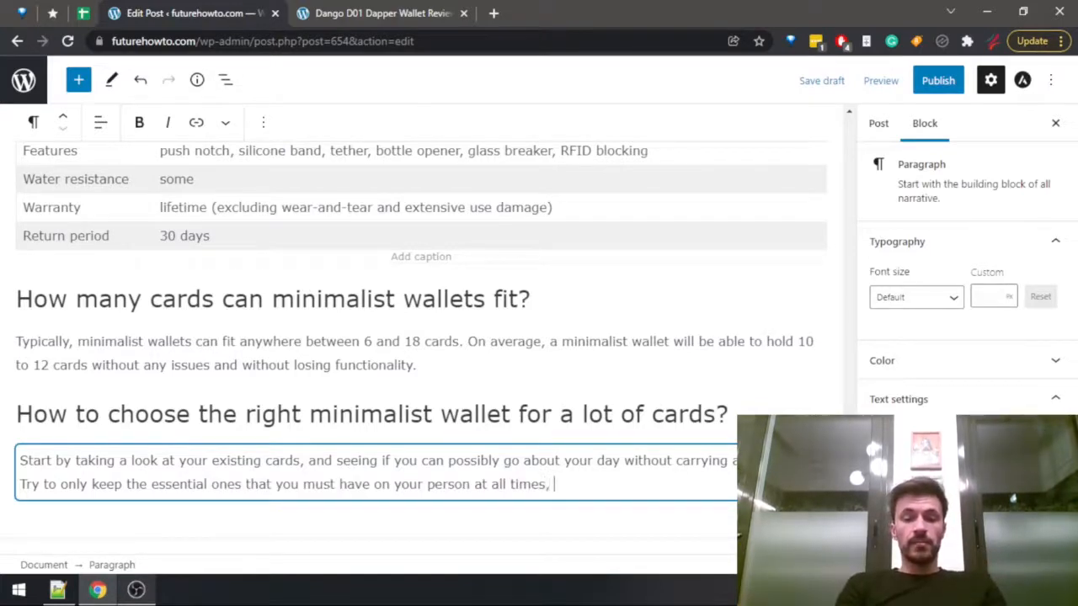
type("such ")
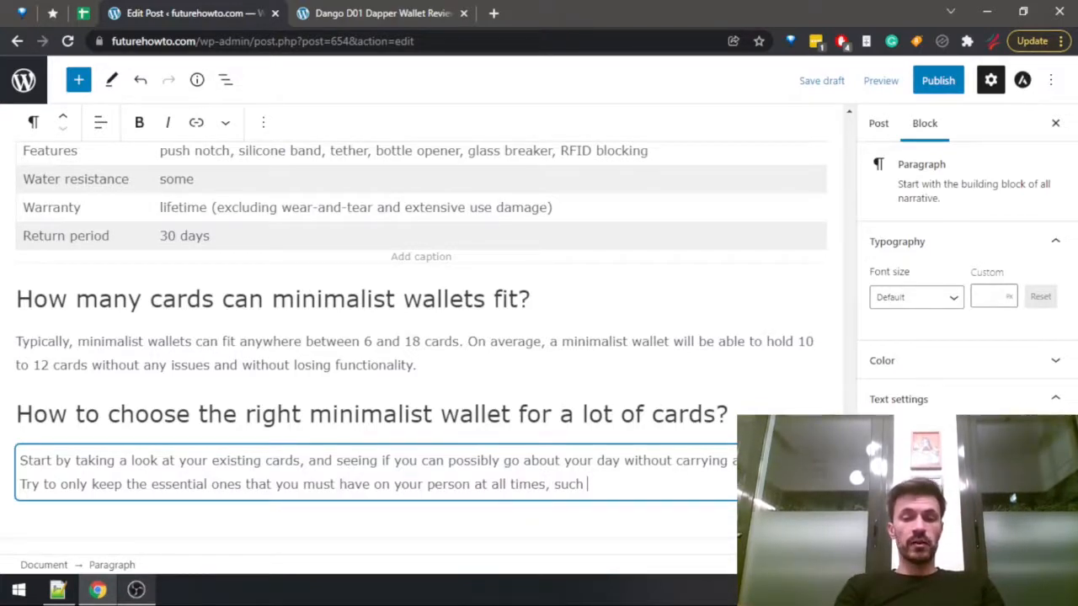
type("as you ID, ")
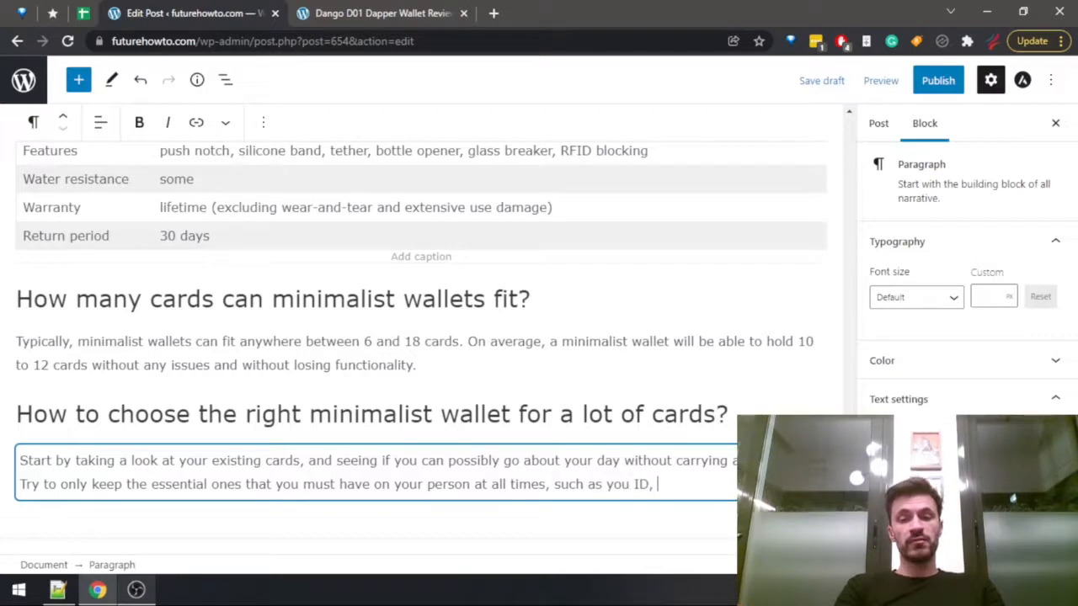
type("driver's licen")
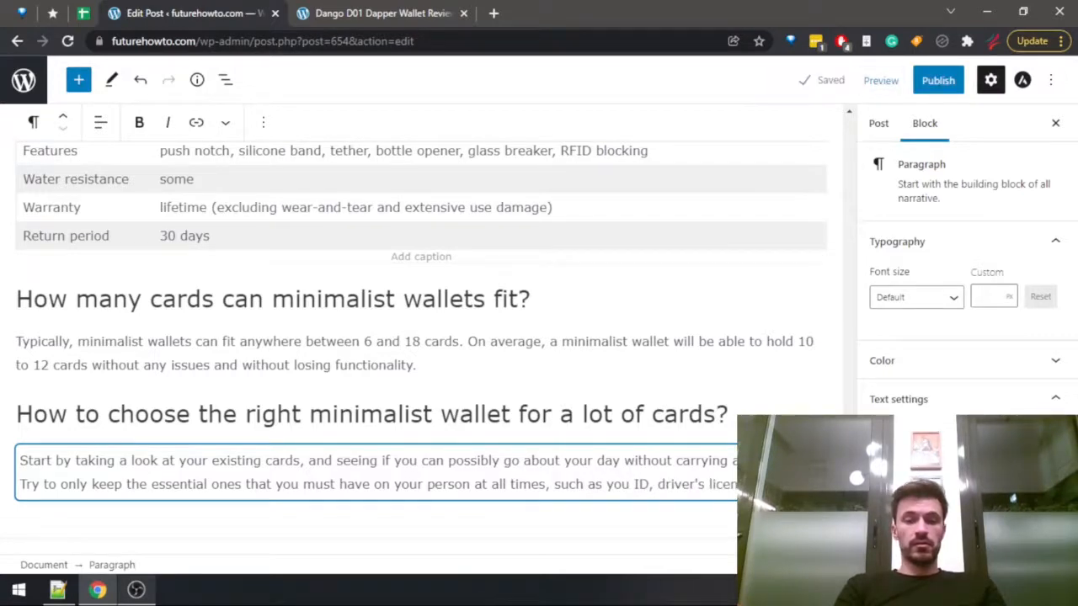
type("important")
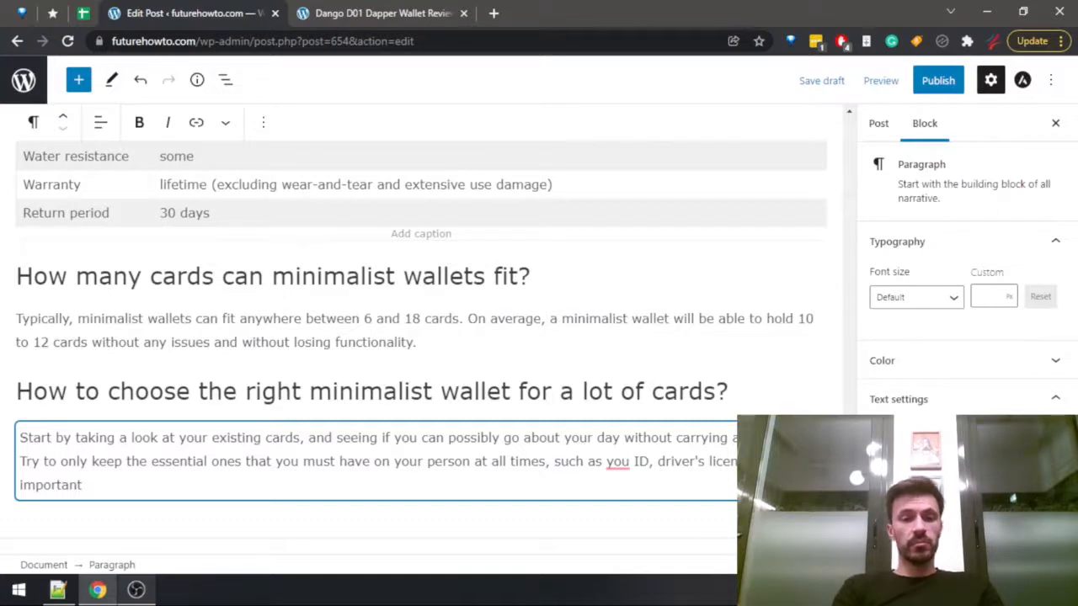
type("paying cards, ")
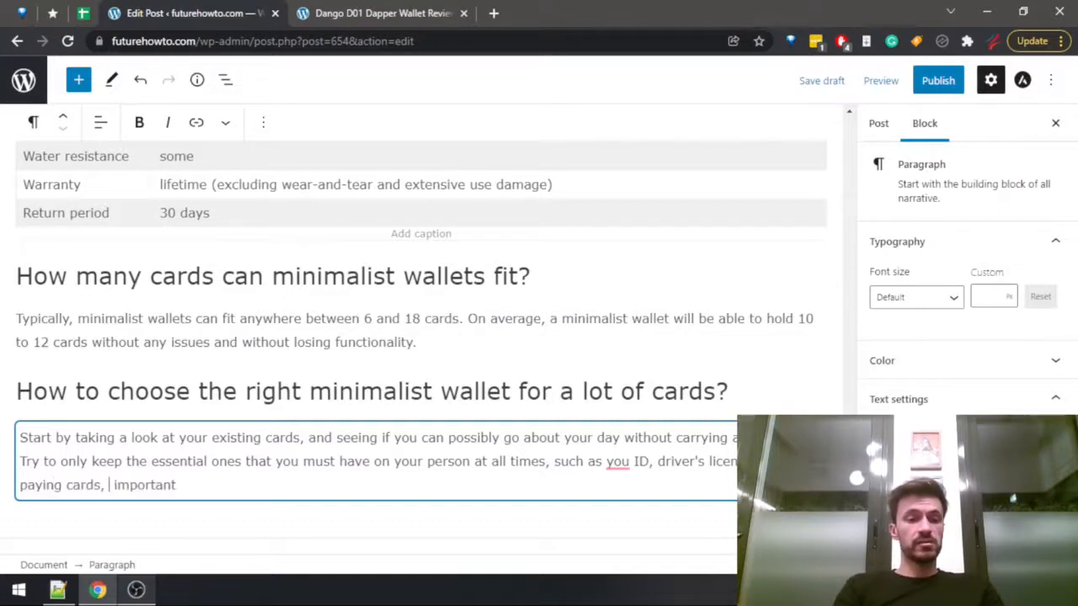
type("and ")
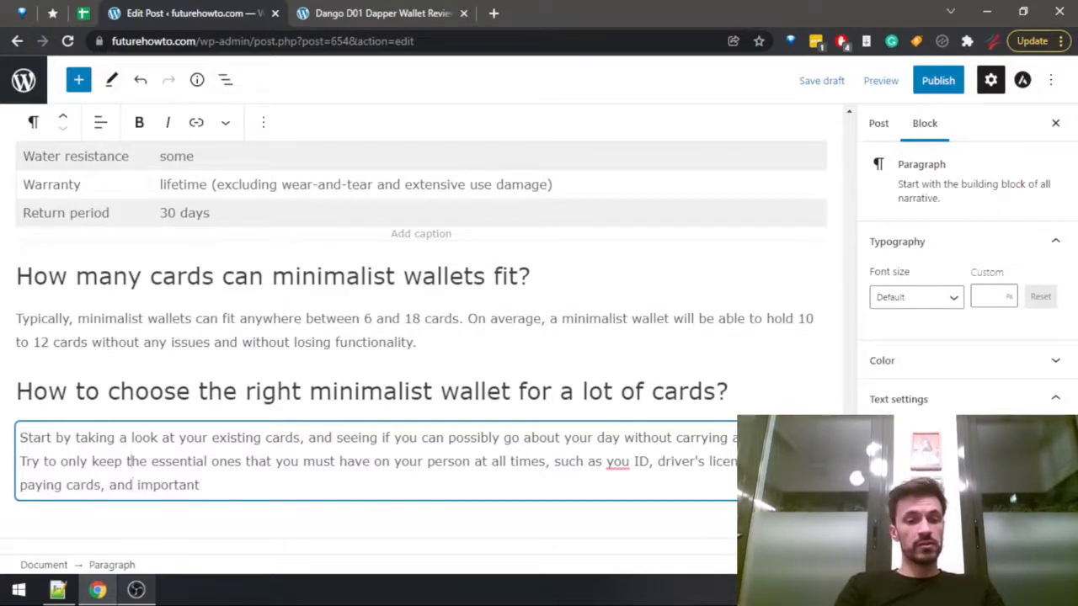
type(" key")
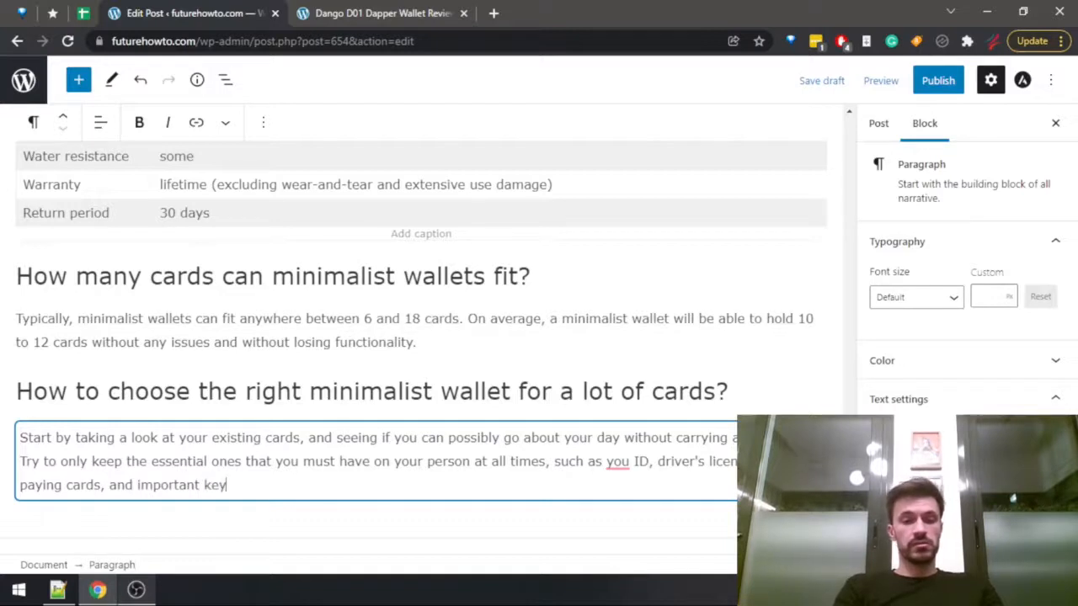
type(" ca")
Finish the list of essential cards with "keycards." and correct "you ID" to "your ID".
key("BackSpace")
key("BackSpace")
key("BackSpace")
key("BackSpace")
type("car")
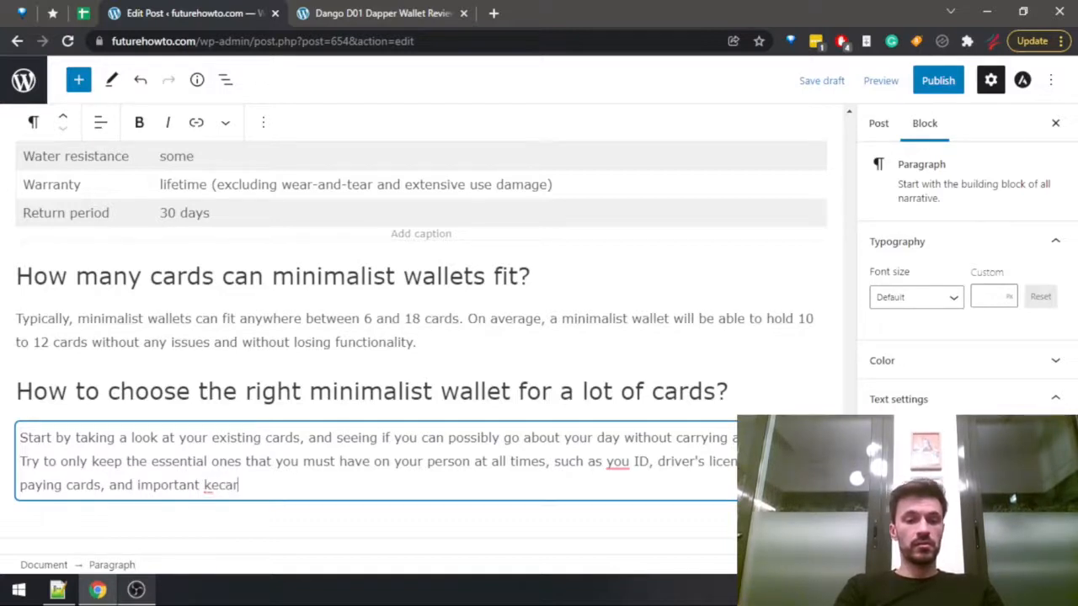
key("BackSpace")
key("BackSpace")
key("BackSpace")
type("ycards.")
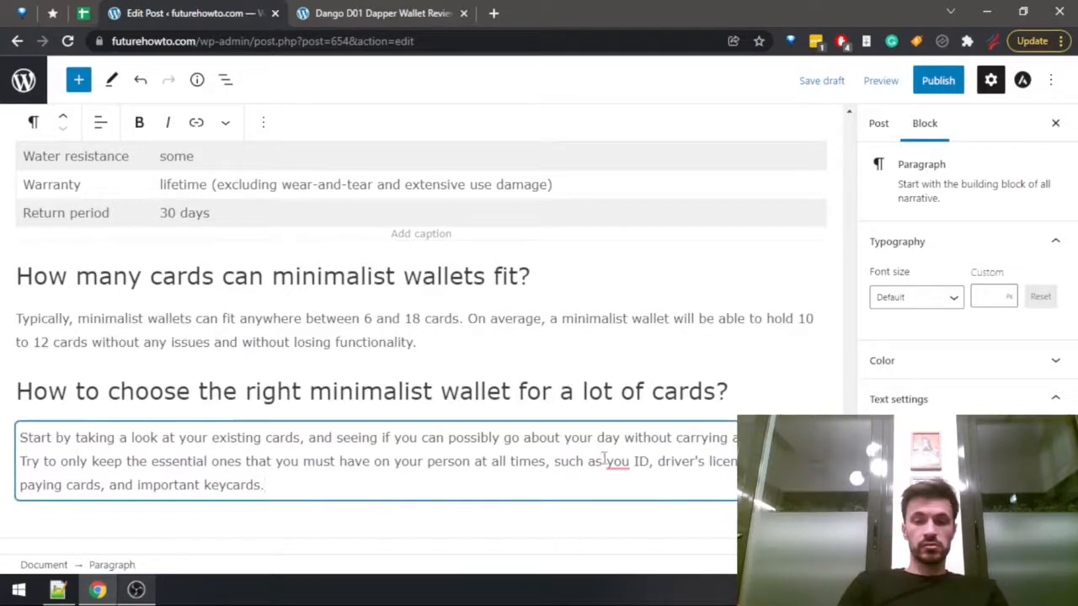
mouse_move(617, 462)
left_click(621, 380)
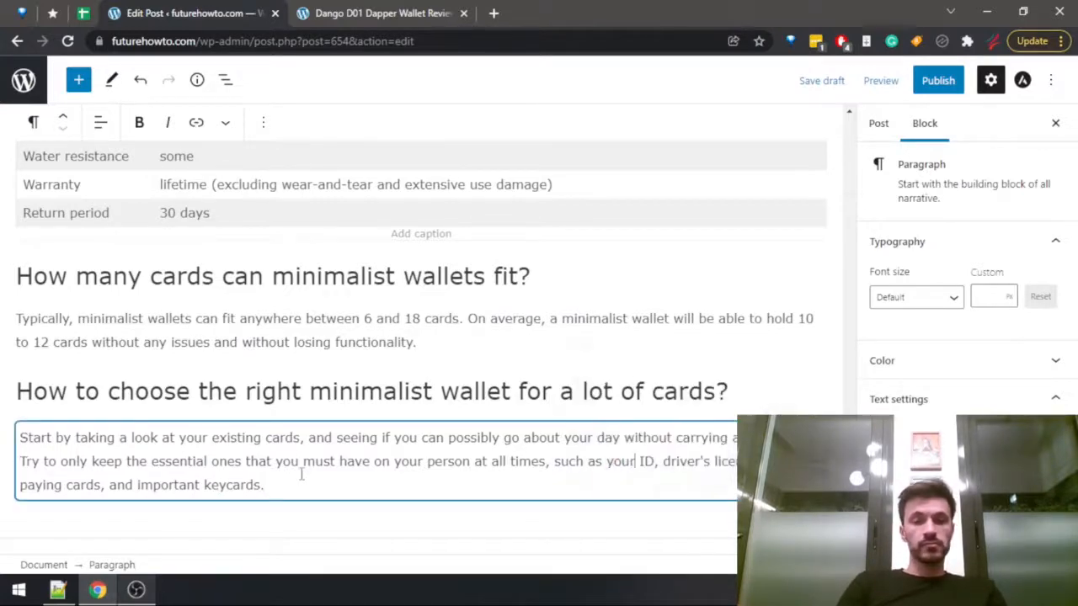
Add the sentence "After doing that, take note of the number of essential cards." to the end of the paragraph.
type("After ")
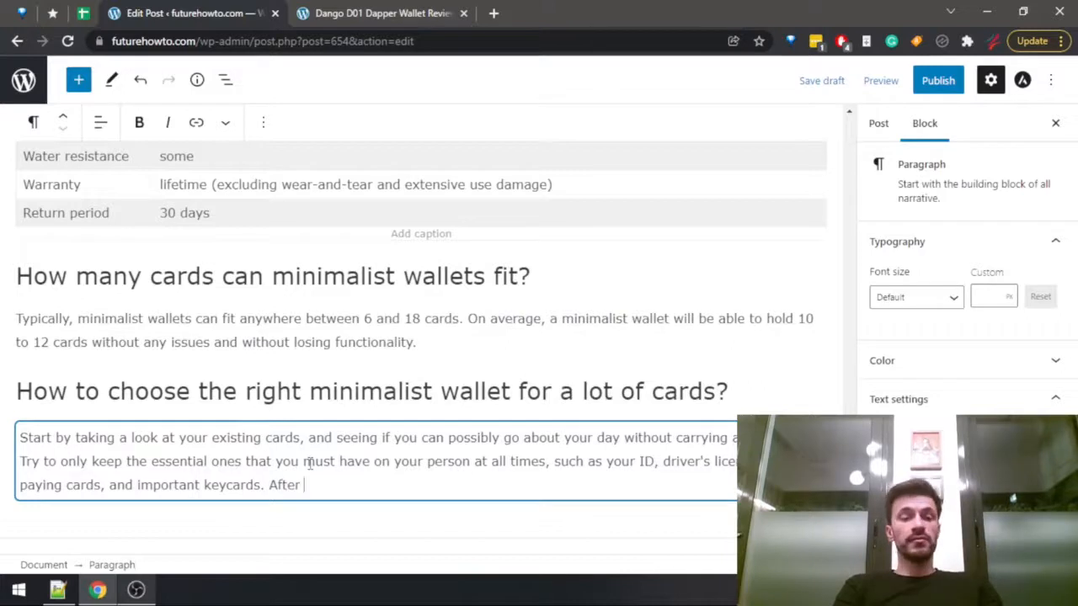
type("doing th")
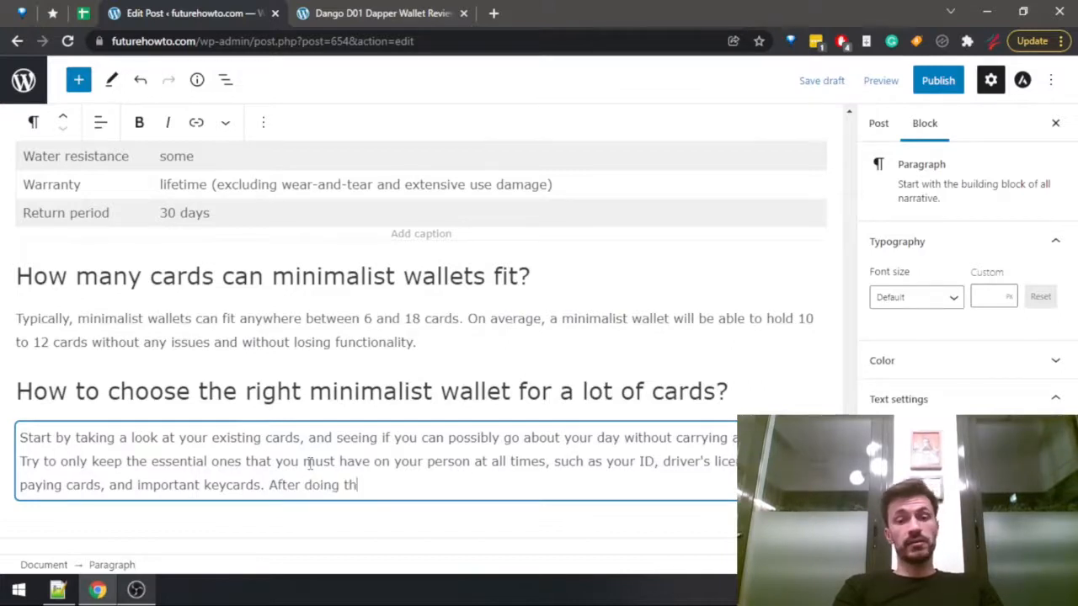
type("at, take no")
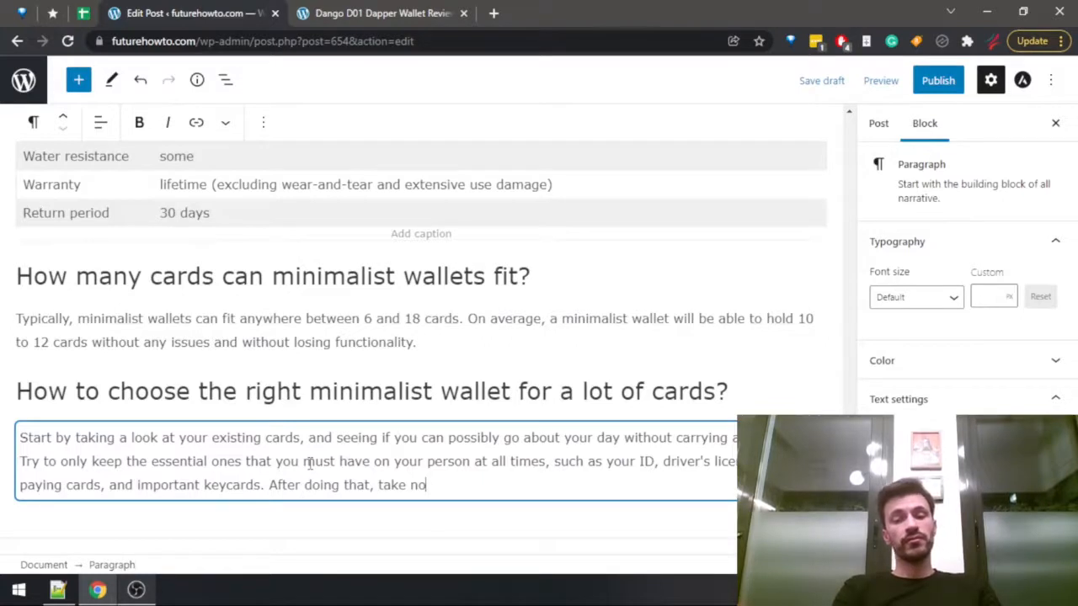
type("te of the number of essential cards")
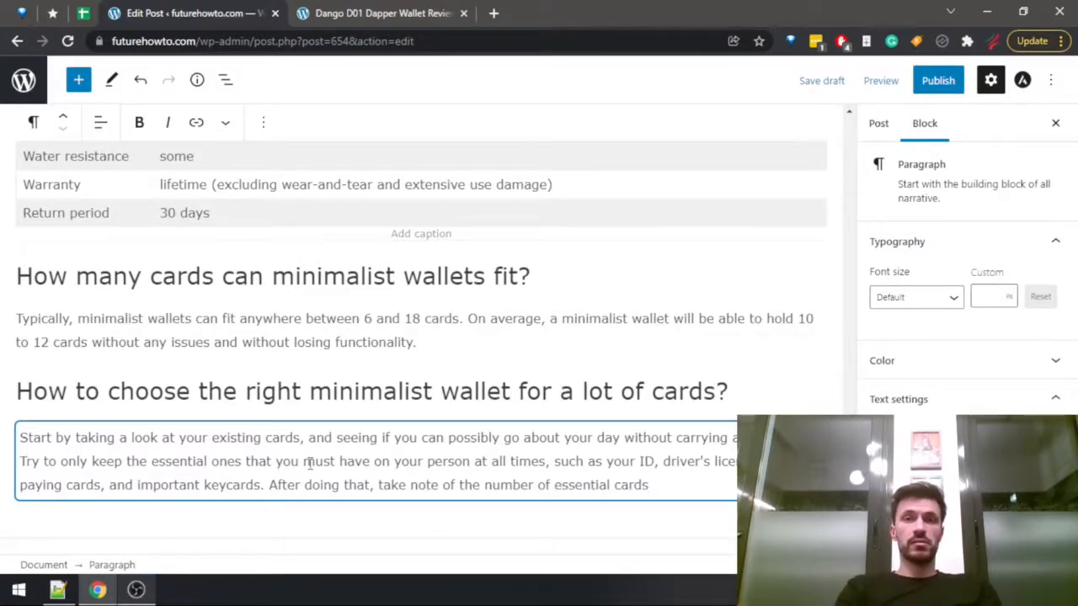
key("BackSpace")
type(".")
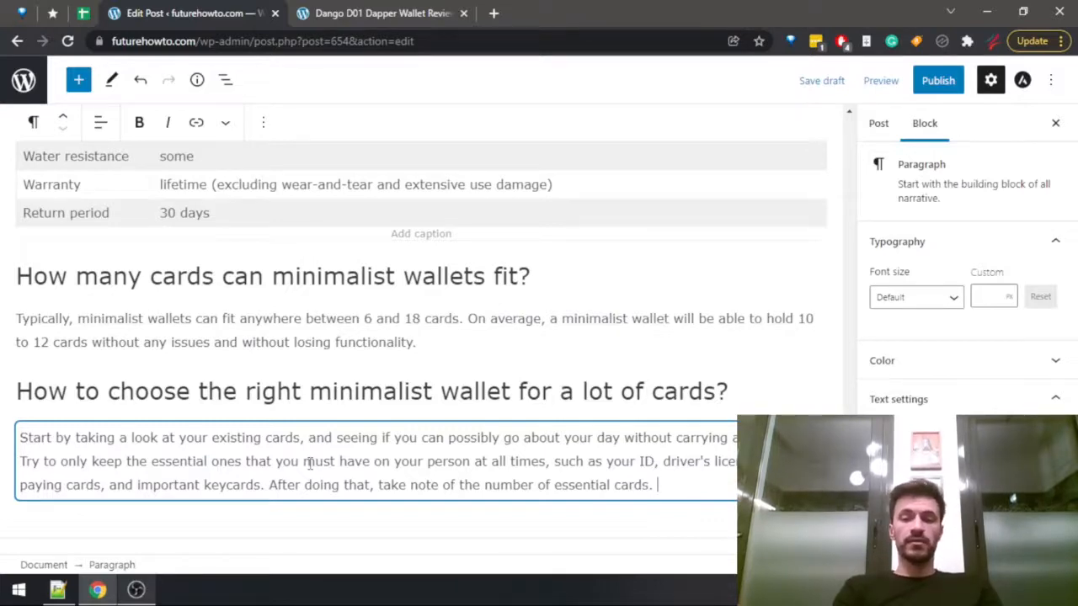
type(" Then, ")
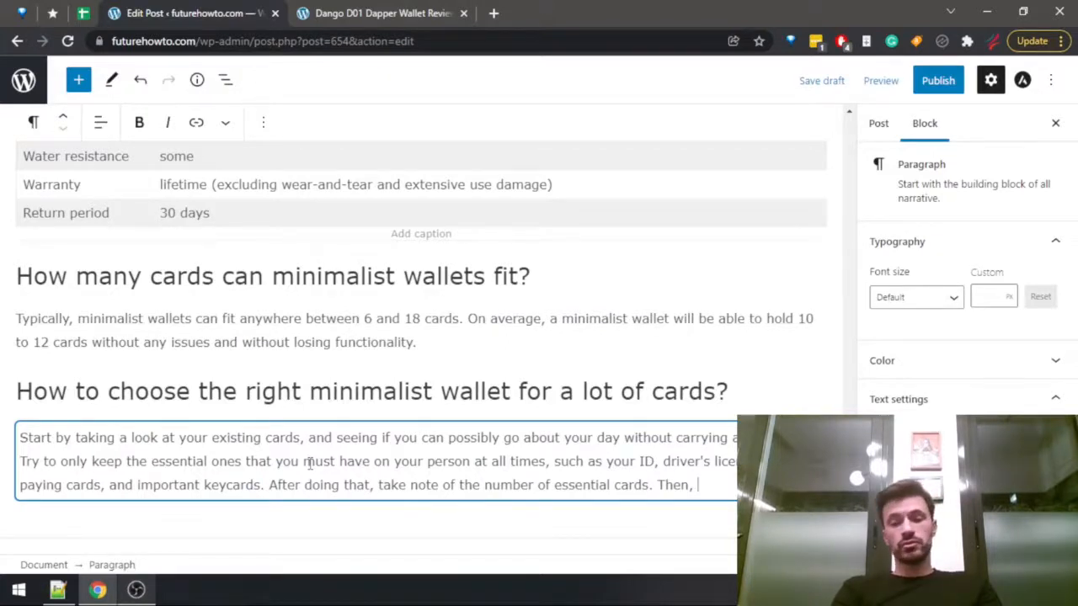
type("choose ")
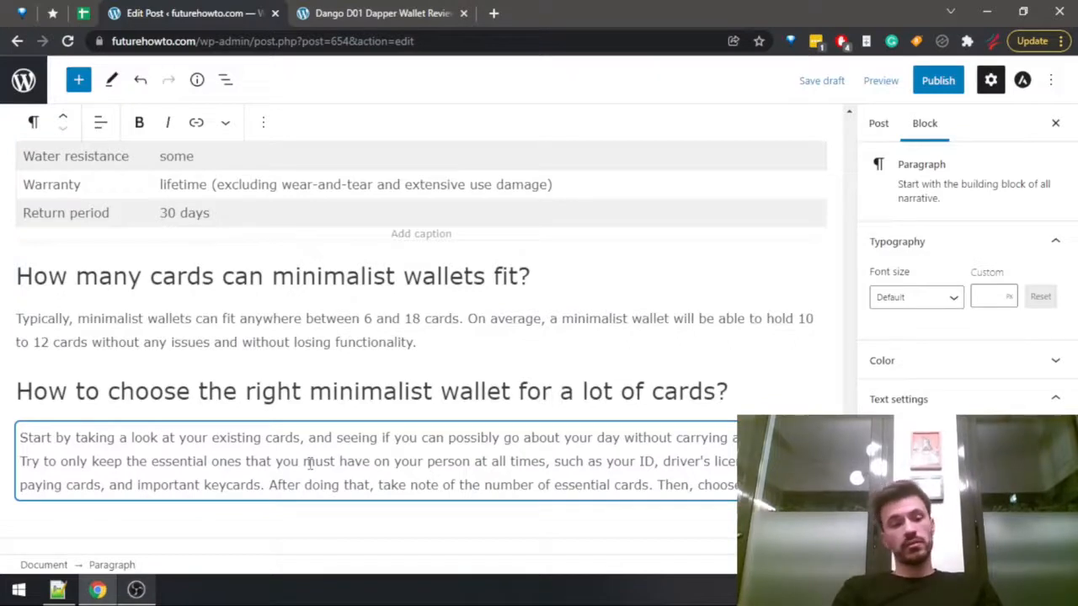
type("minimalist wallet tat")
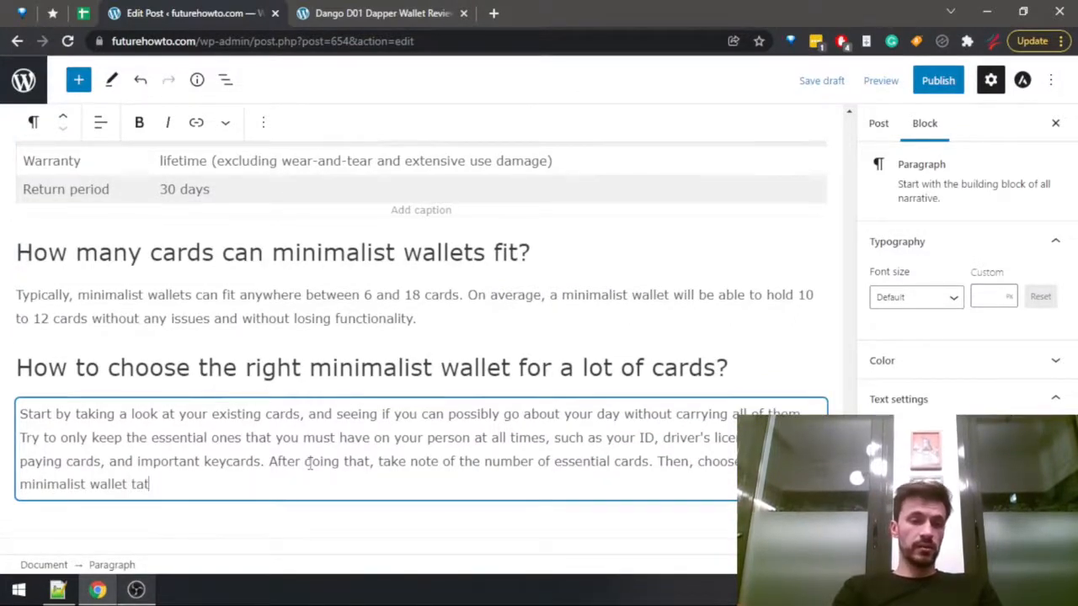
Add "Then, choose your minimalist wallet that can fit at least that number of cards, and try to go about 2-3 higher if possible. Finally,".
key("BackSpace")
key("BackSpace")
type("hat can fit at ")
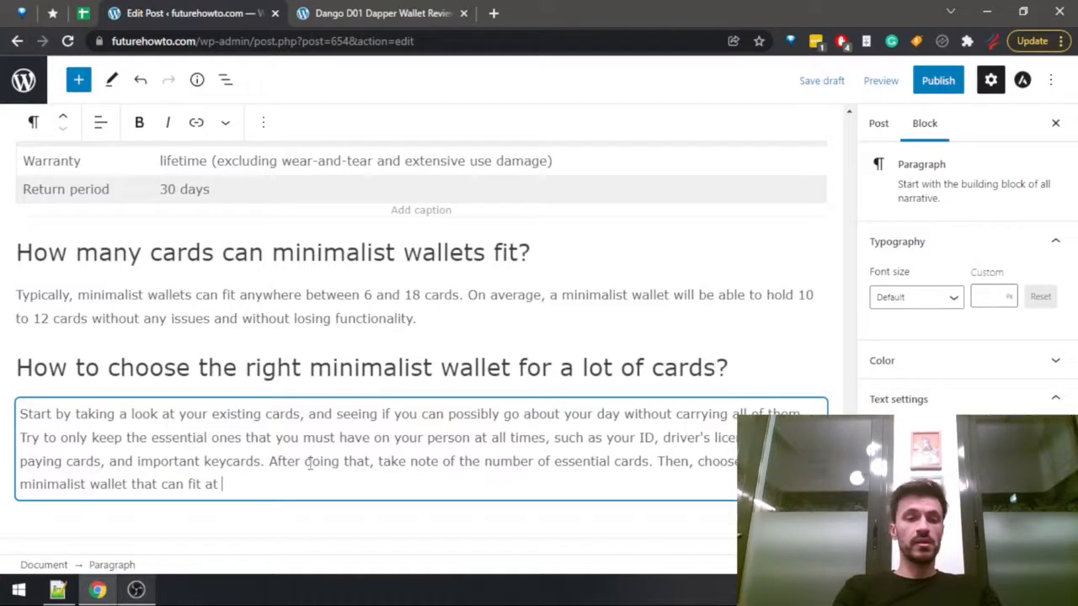
type("least that number of cards, ")
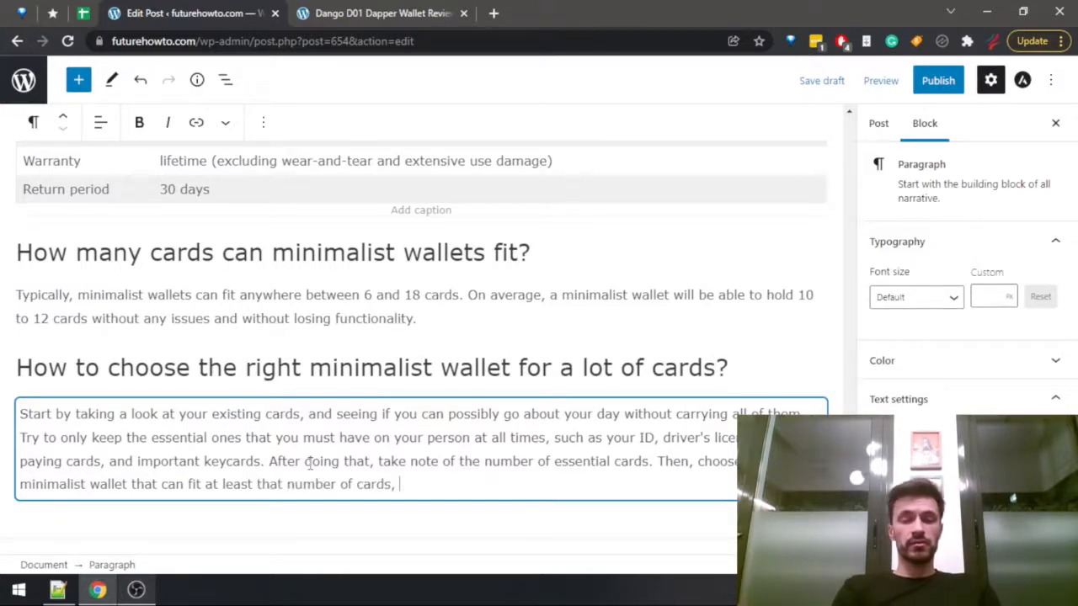
type("and try to go")
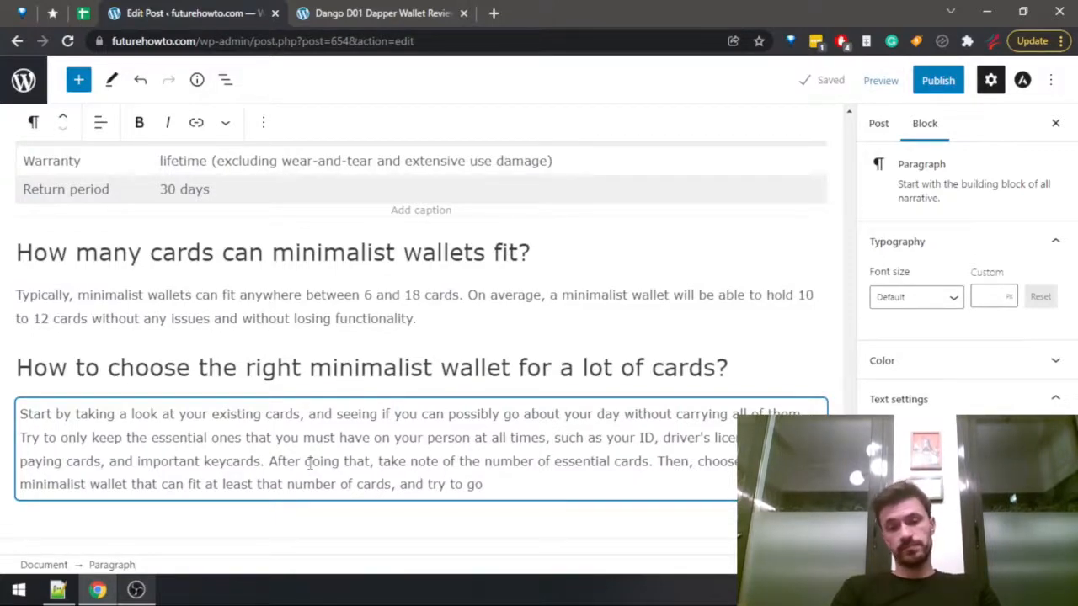
type("about 2-3 higher if possible. F")
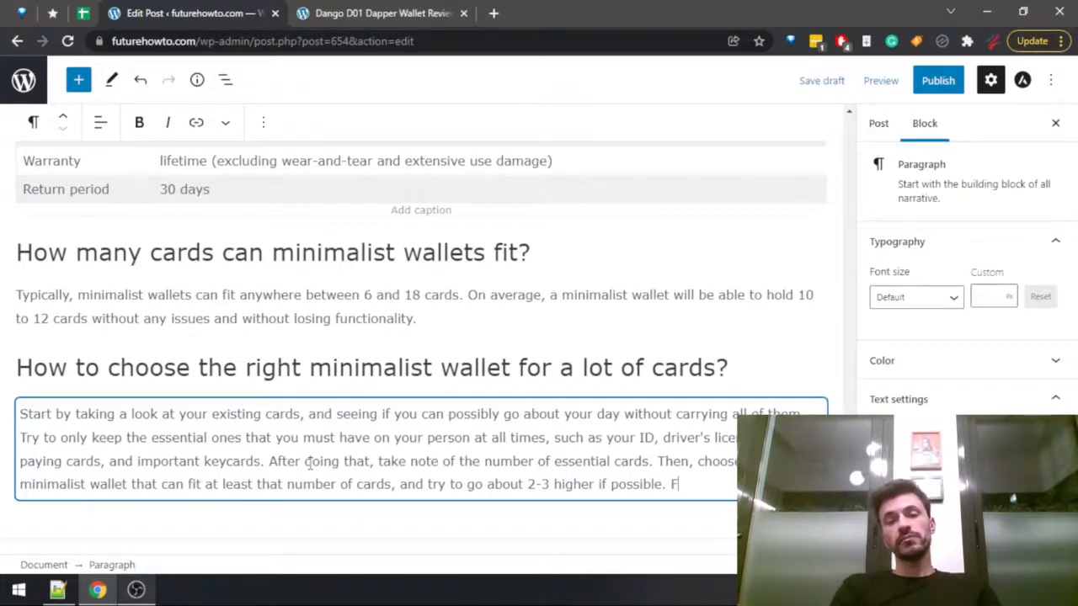
type("inally,")
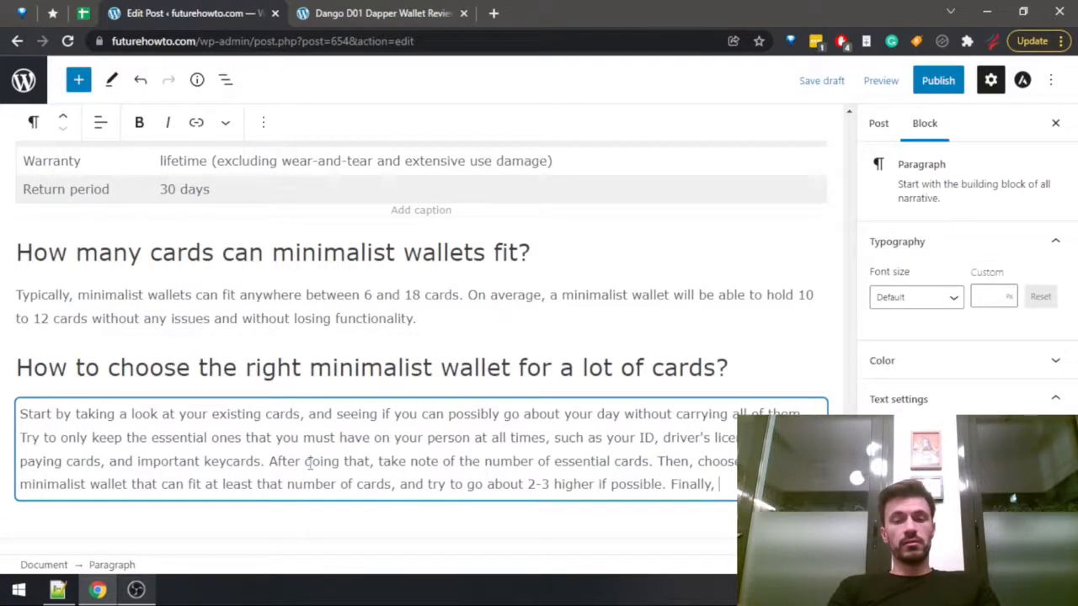
type("m")
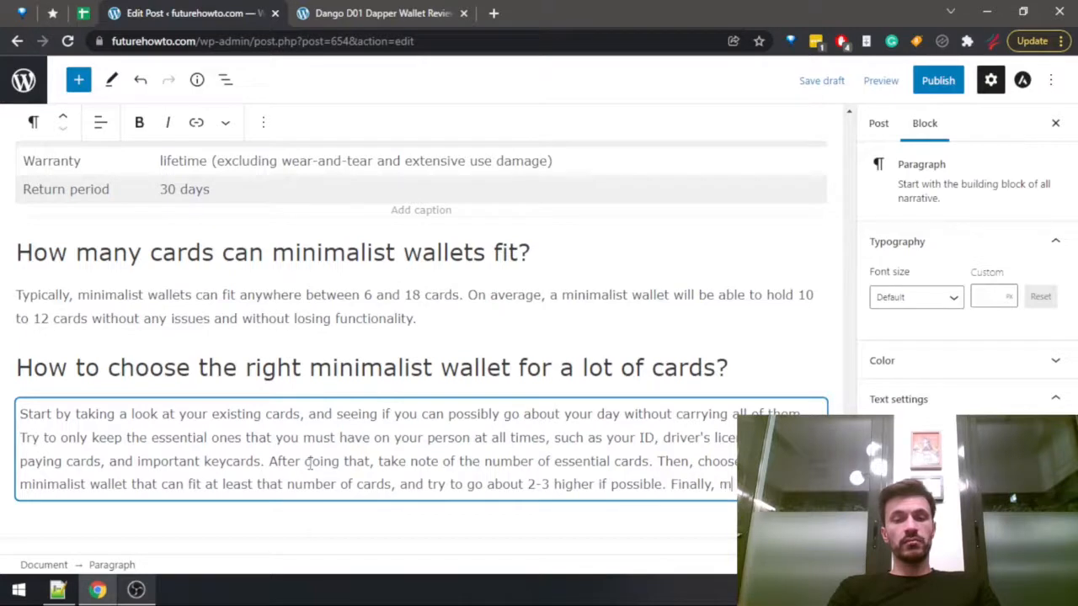
type("ake sure that y")
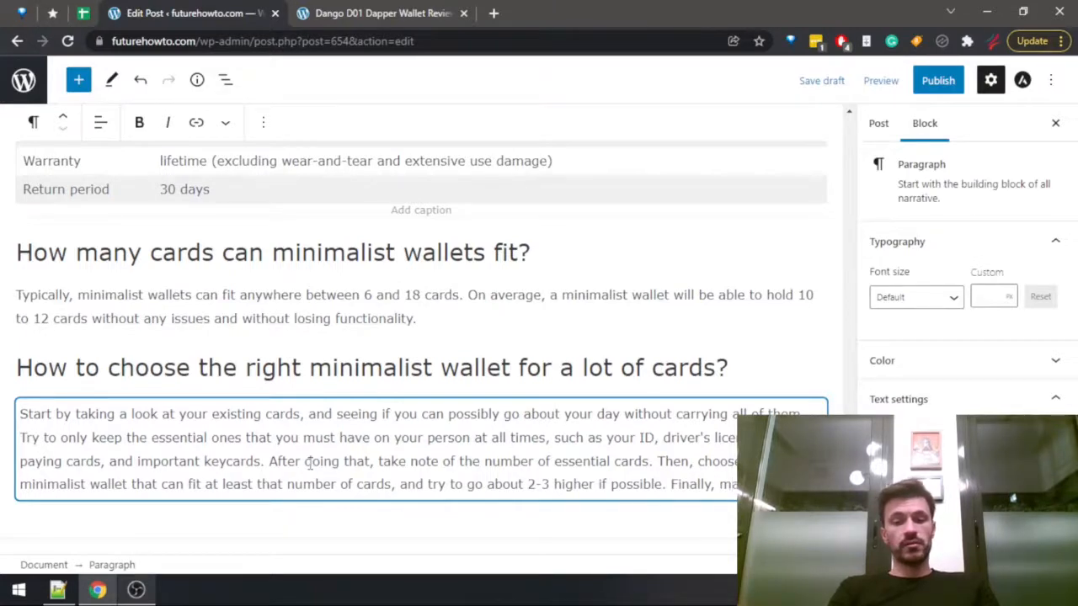
key("BackSpace")
key("BackSpace")
key("BackSpace")
key("BackSpace")
key("BackSpace")
key("BackSpace")
key("BackSpace")
key("BackSpace")
key("BackSpace")
key("BackSpace")
key("BackSpace")
key("BackSpace")
key("BackSpace")
key("BackSpace")
key("BackSpace")
key("BackSpace")
key("BackSpace")
key("BackSpace")
key("BackSpace")
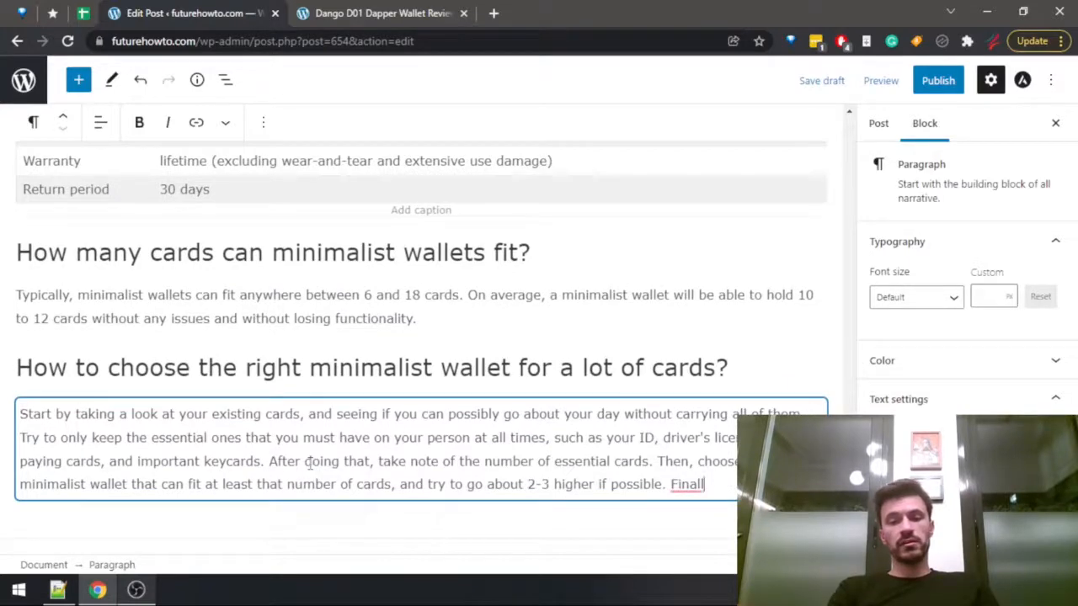
type("y,")
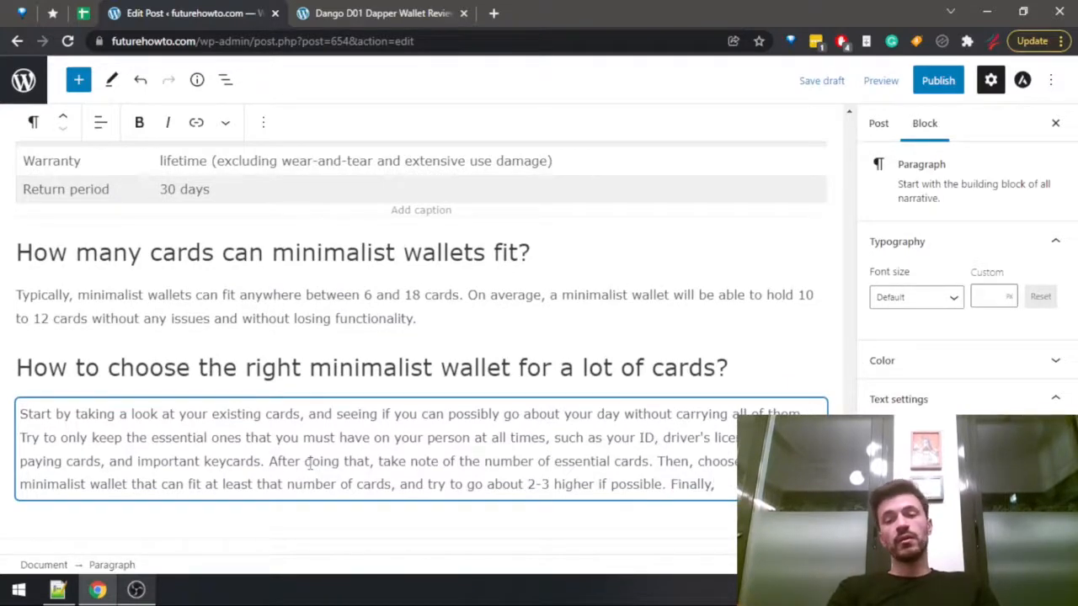
type(" if y ")
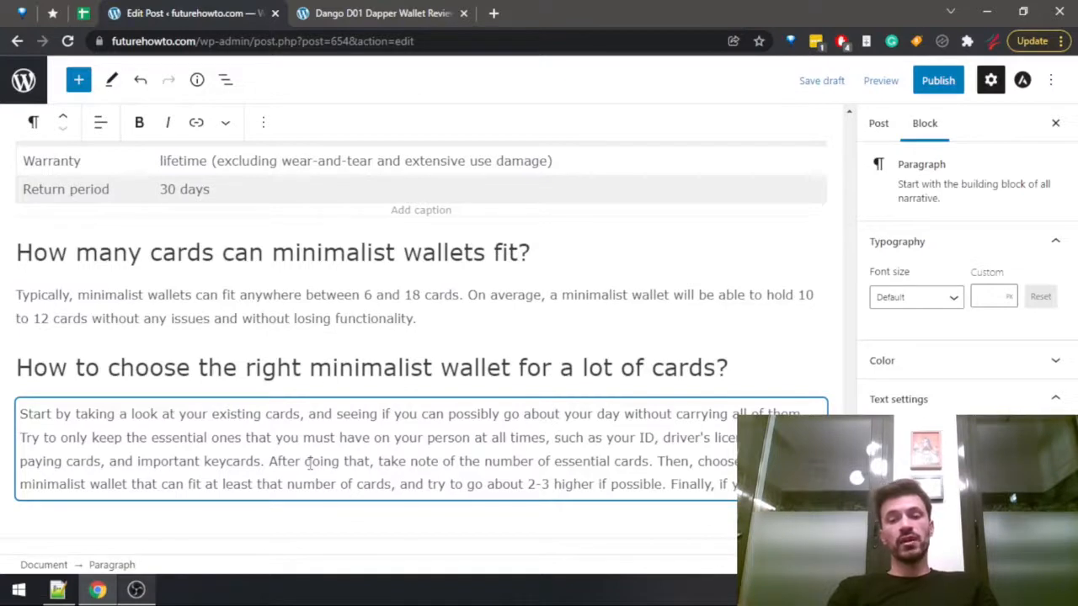
type("narrow")
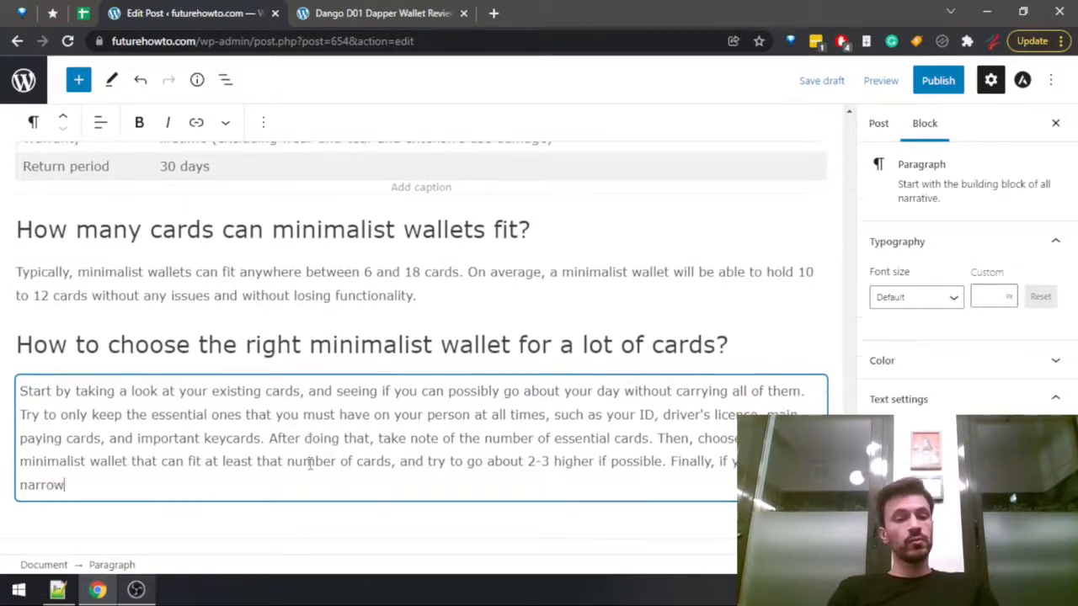
type("ed do")
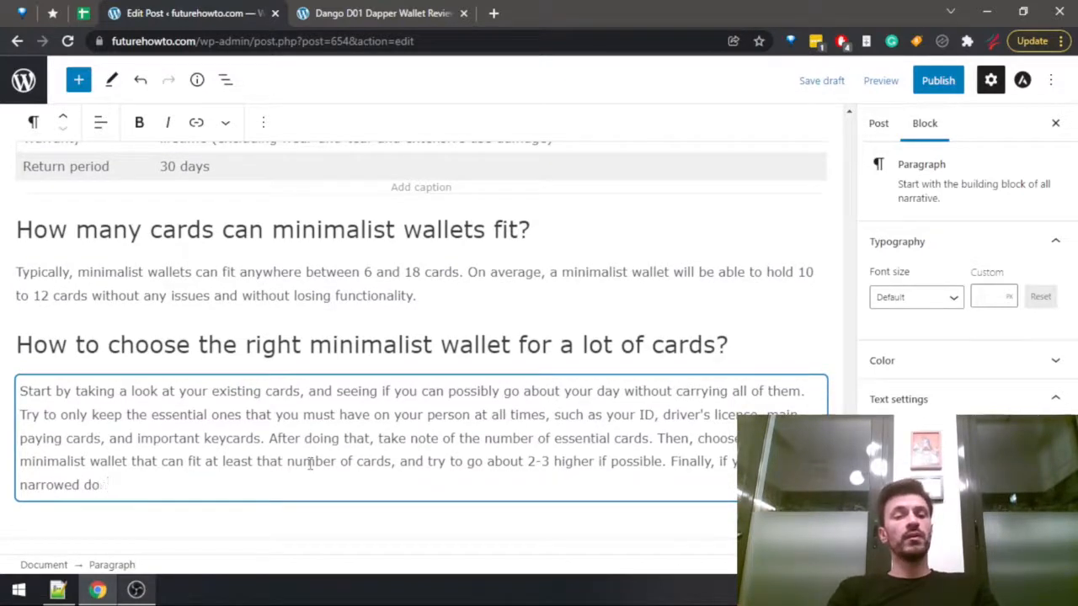
type("wn betwe")
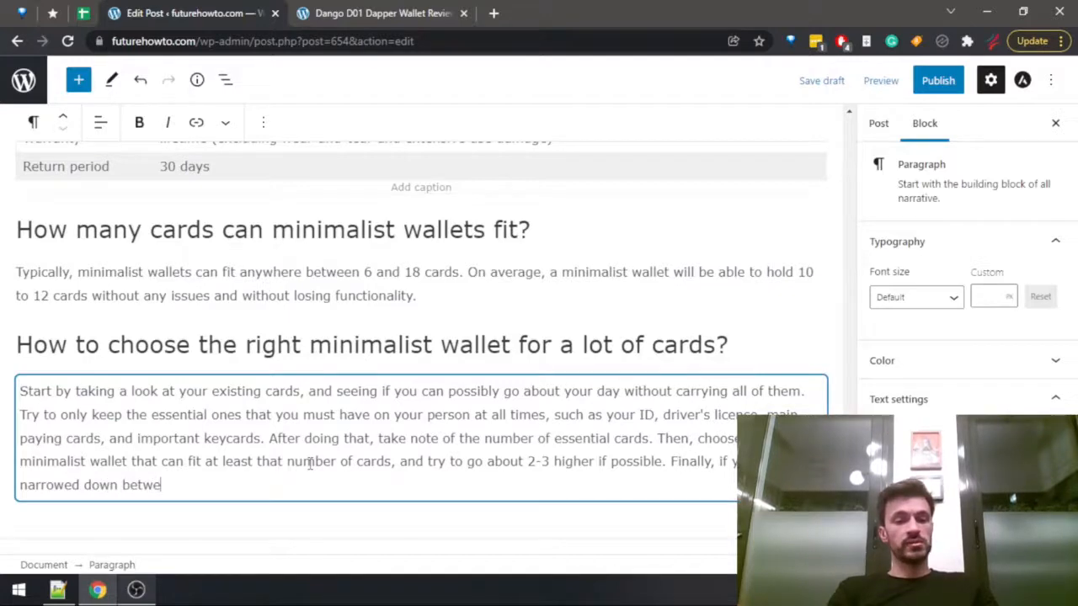
type("en several picks, ")
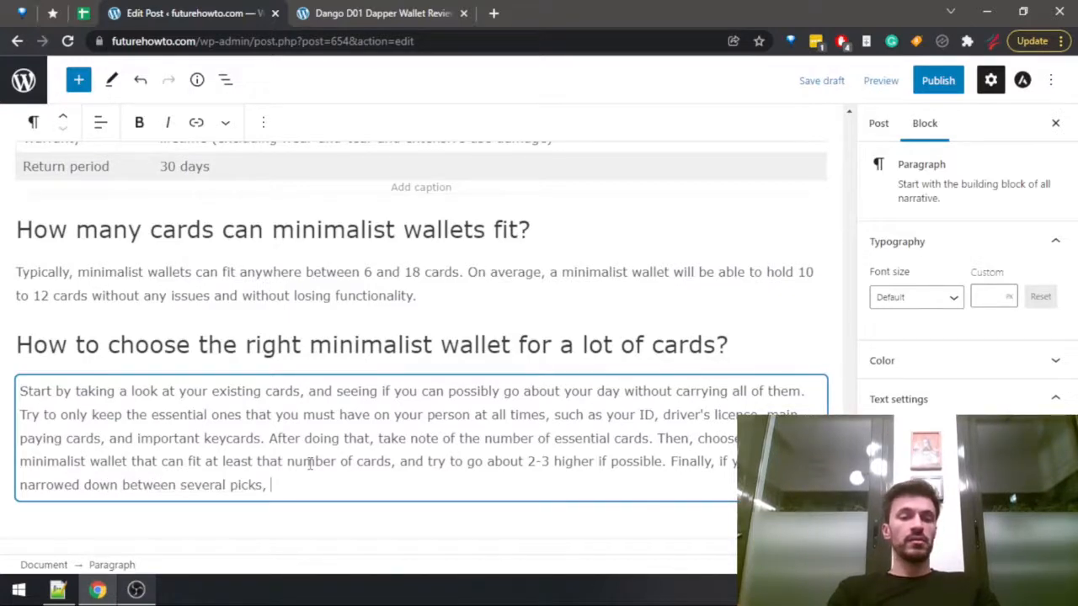
type("simply ")
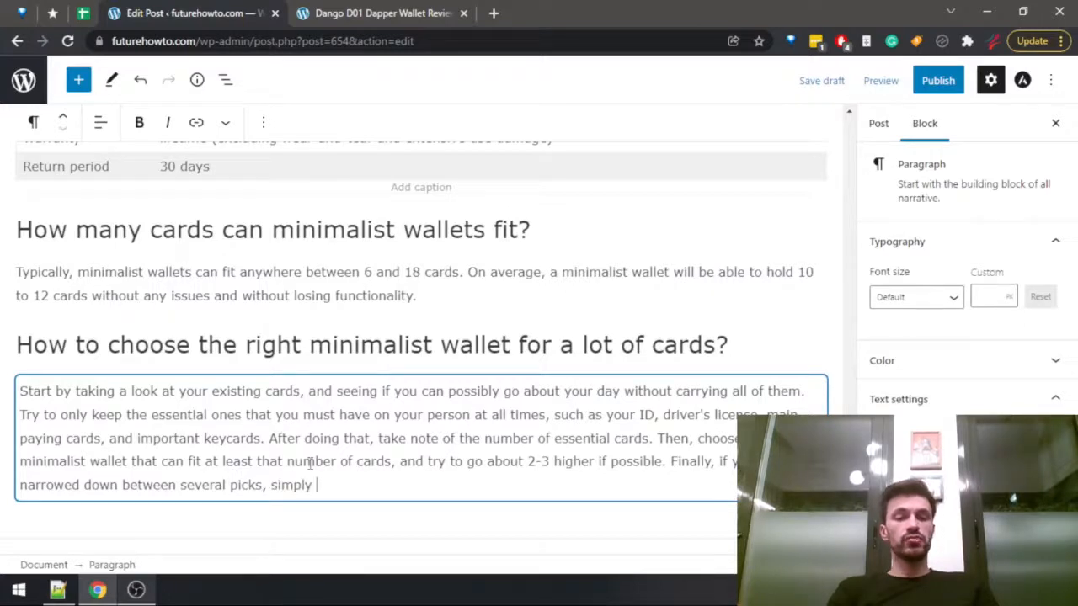
type("choose ")
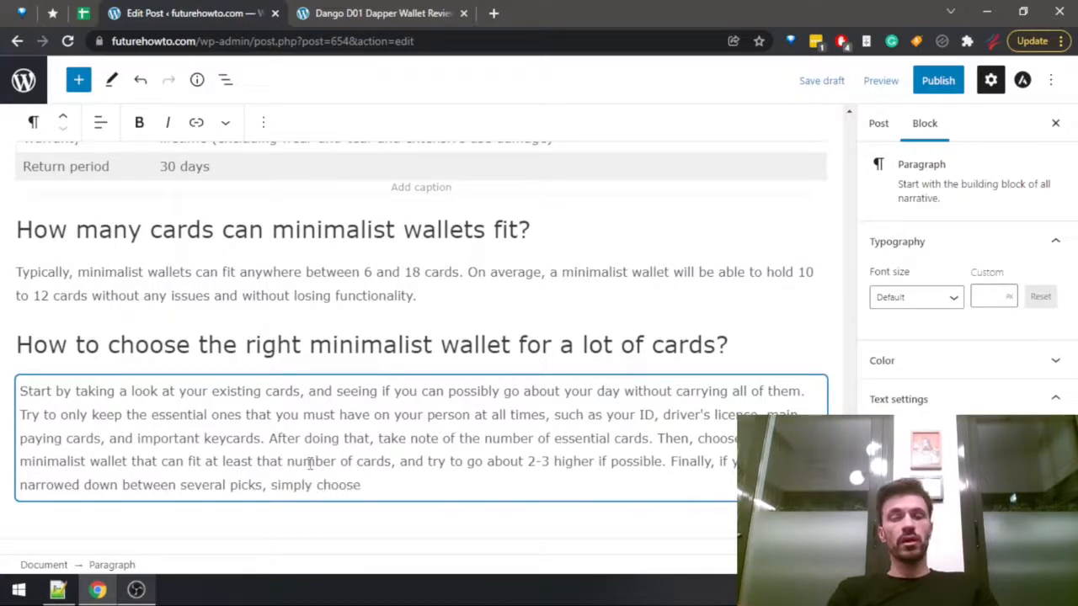
type("the one with")
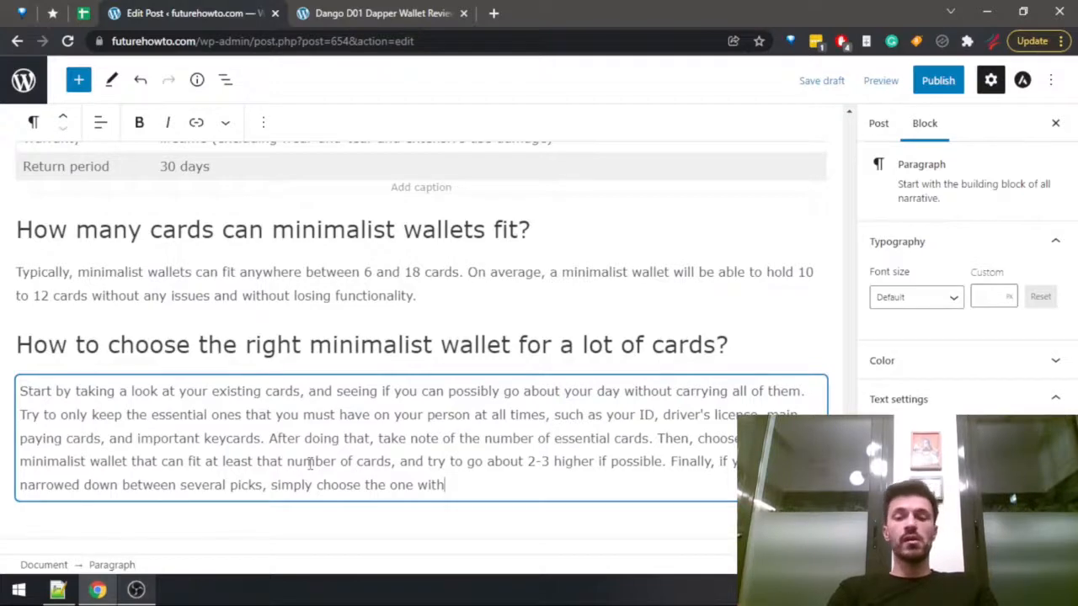
Continue the sentence with "simply choose the one with the most features you may find useful, or the".
type("the most features you may find useful, or th")
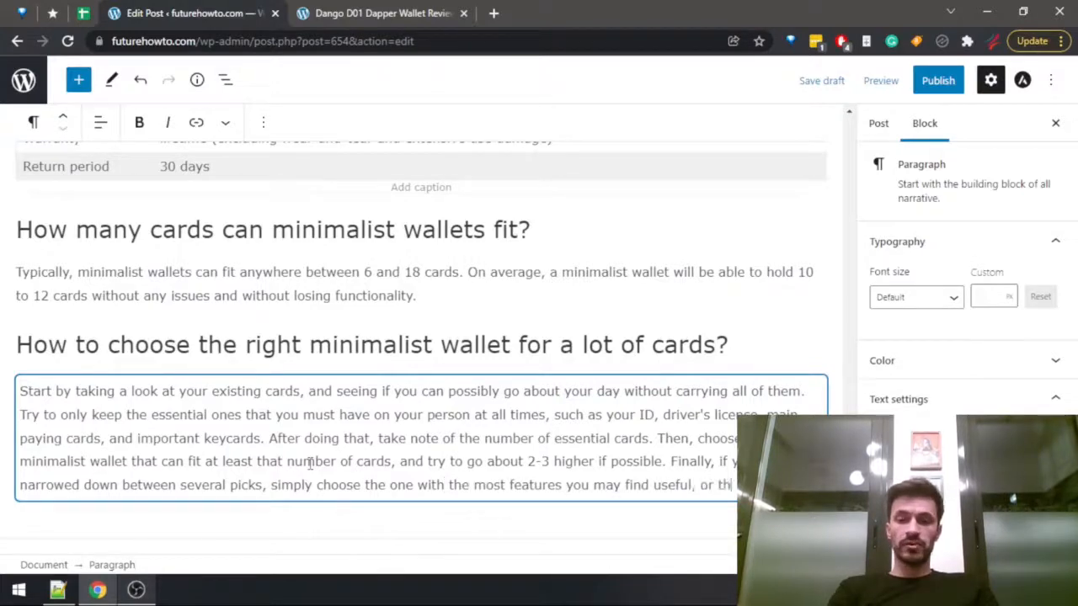
type("e ")
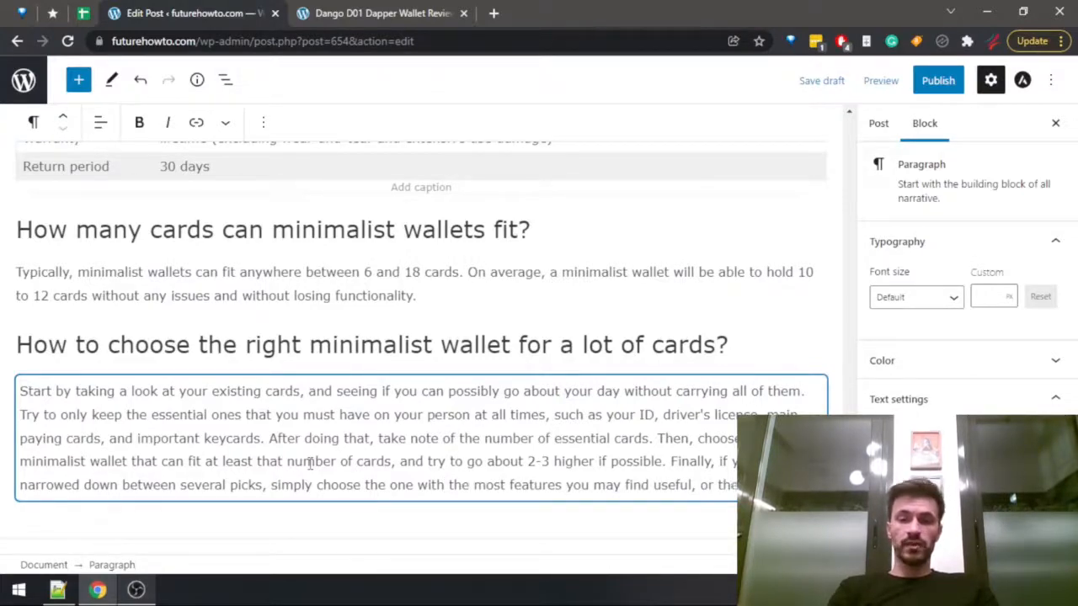
type("you")
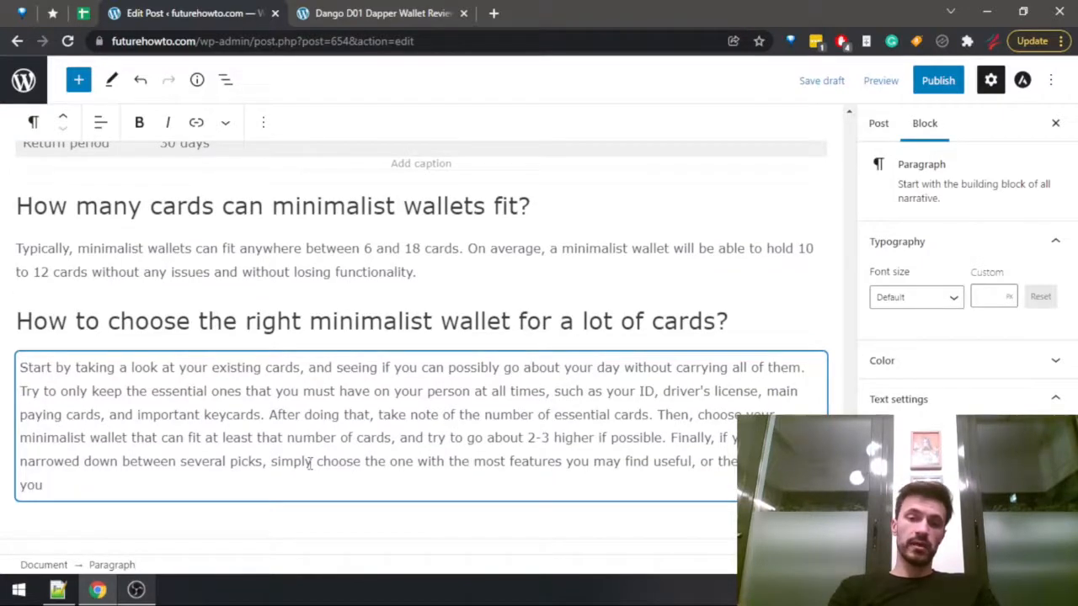
type(" like the most.")
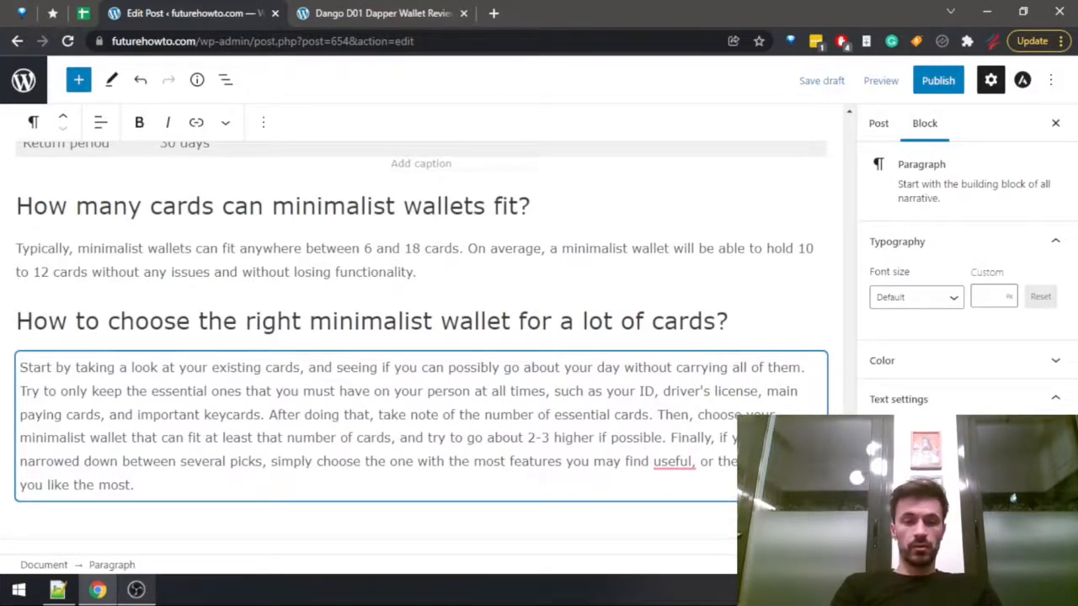
End the last sentence with "you like the most." and insert "look" before "you".
type("whose")
key("BackSpace")
key("BackSpace")
key("BackSpace")
key("BackSpace")
key("BackSpace")
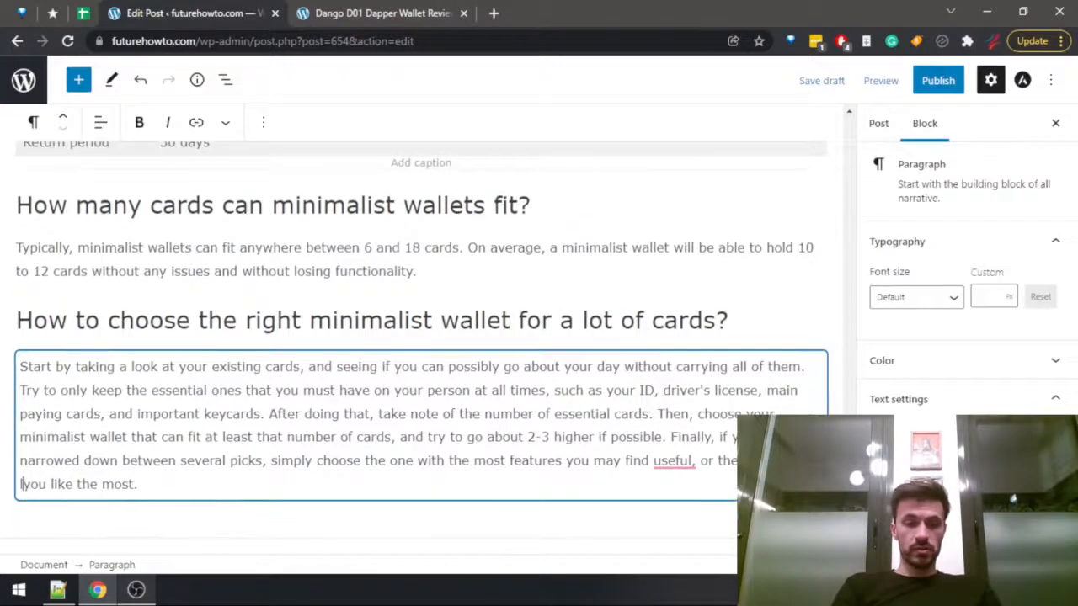
type("look")
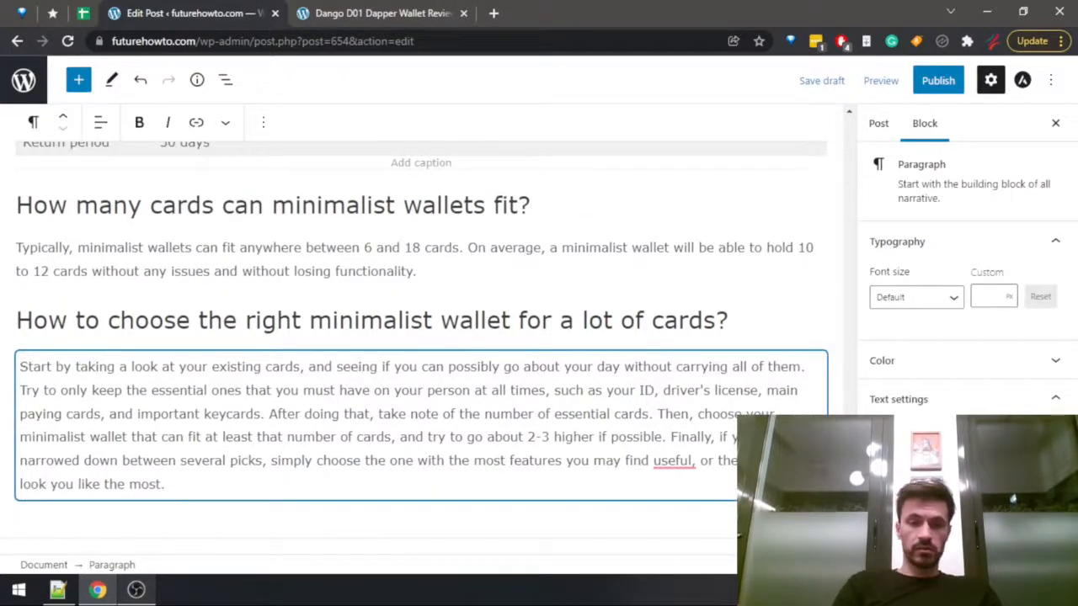
Reword the end of the last sentence so that it closes with "best look.".
key("Down")
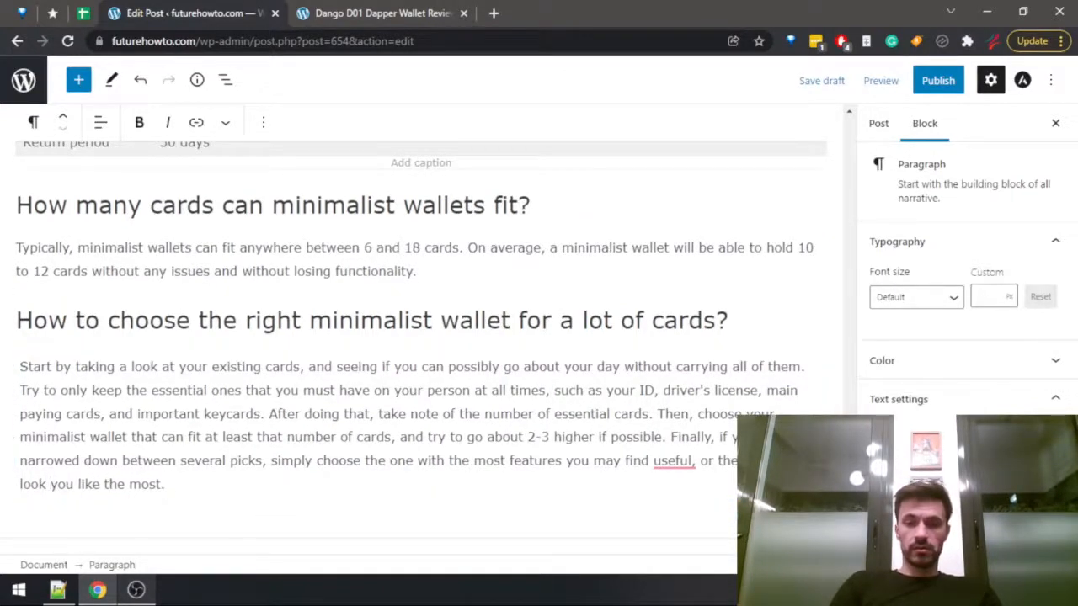
key("ctrl+shift+Right")
key("ctrl+shift+Right")
key("ctrl+shift+Right")
key("ctrl+shift+Right")
key("ctrl+shift+Right")
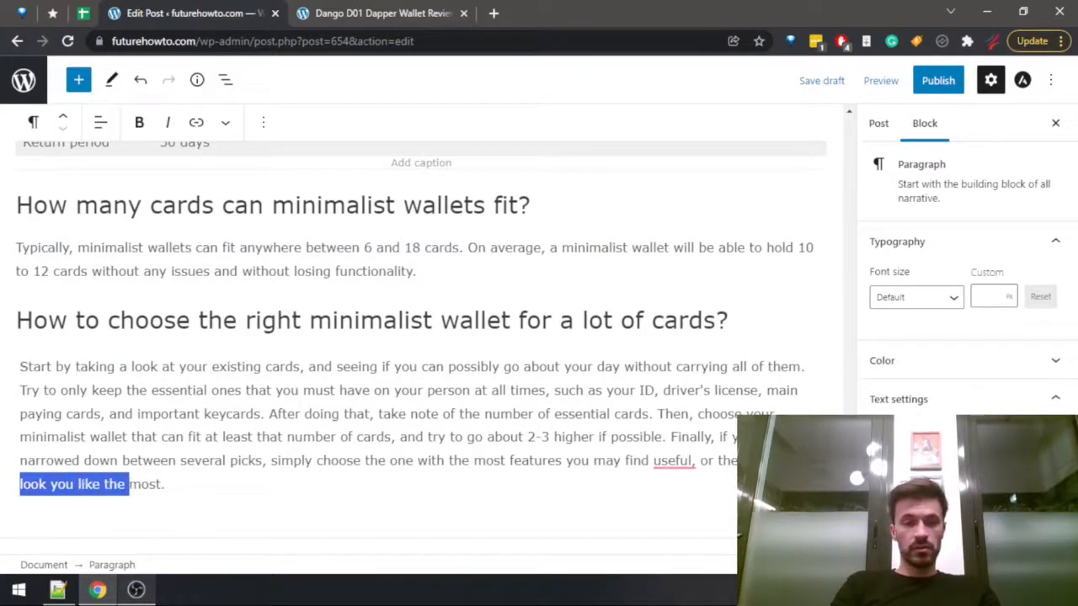
key("BackSpace")
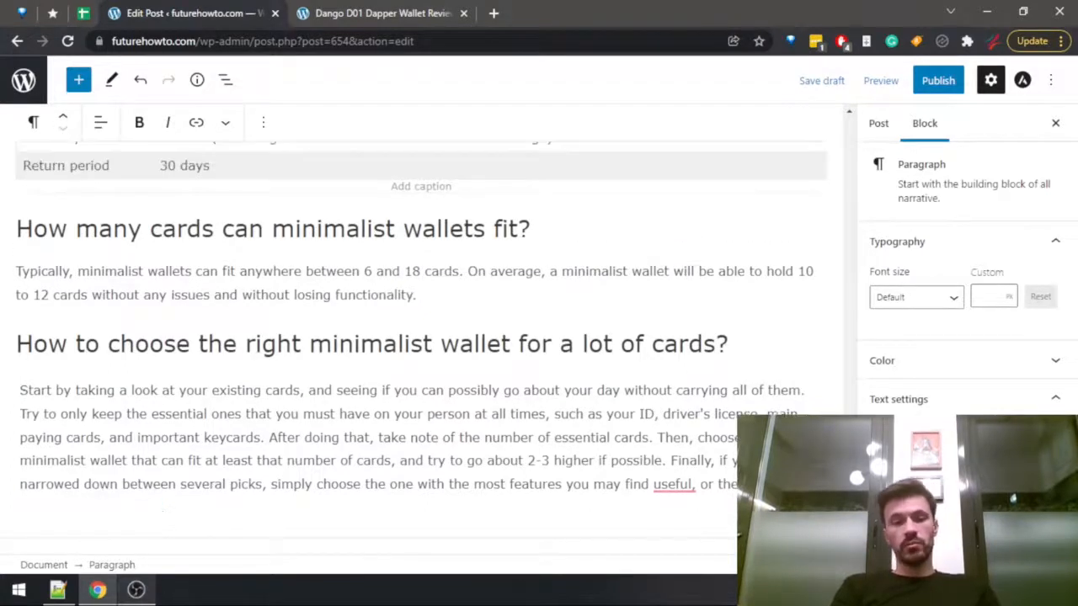
type("best look.")
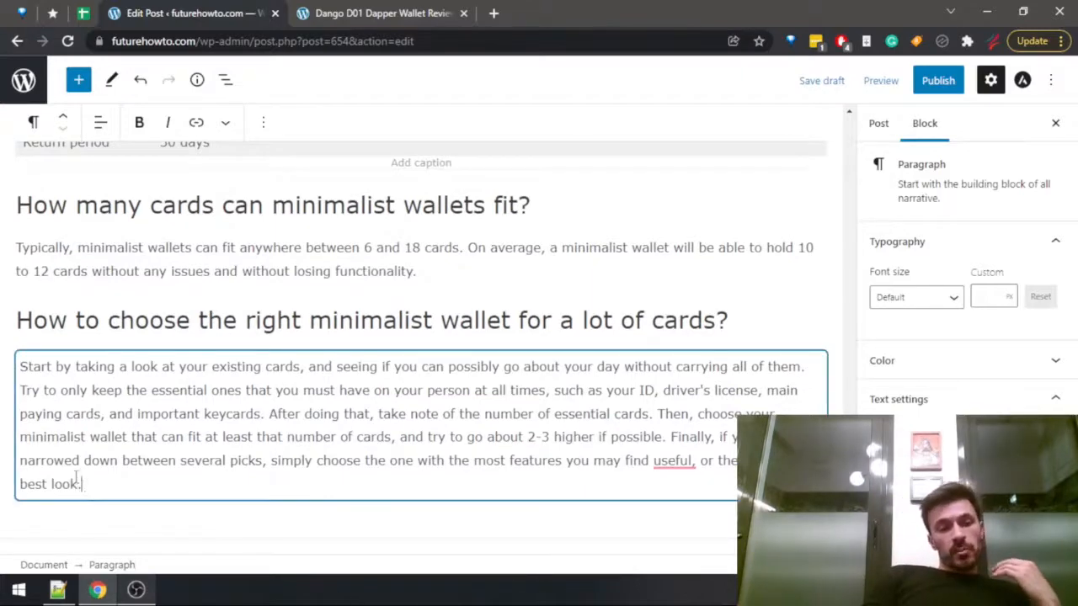
Count the words of the whole paragraph about choosing the right minimalist wallet using Word Counter Plus.
left_click_drag(81, 484, 19, 367)
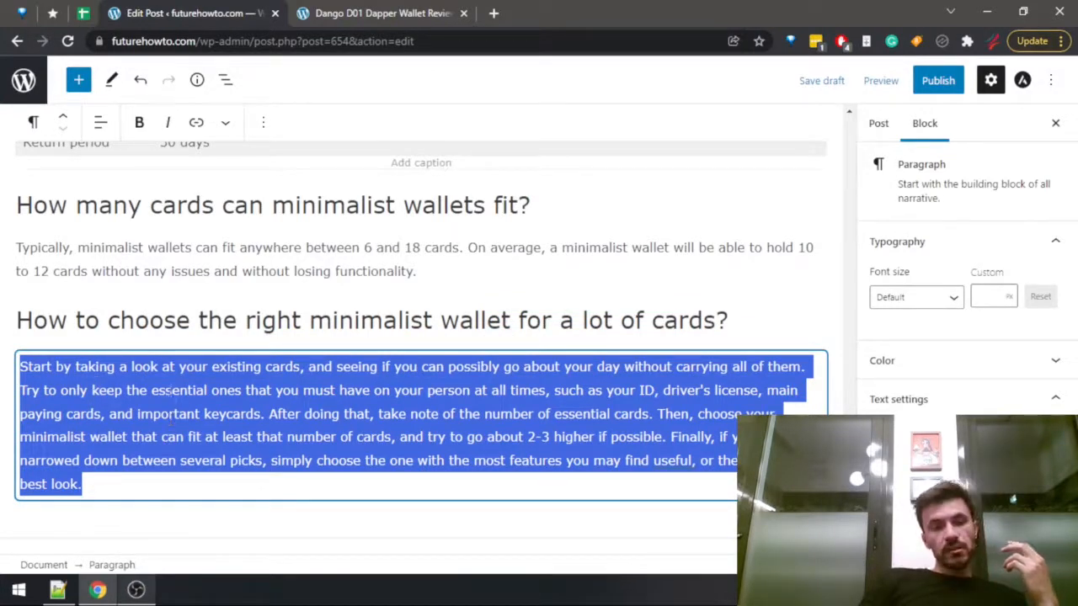
left_click(102, 480)
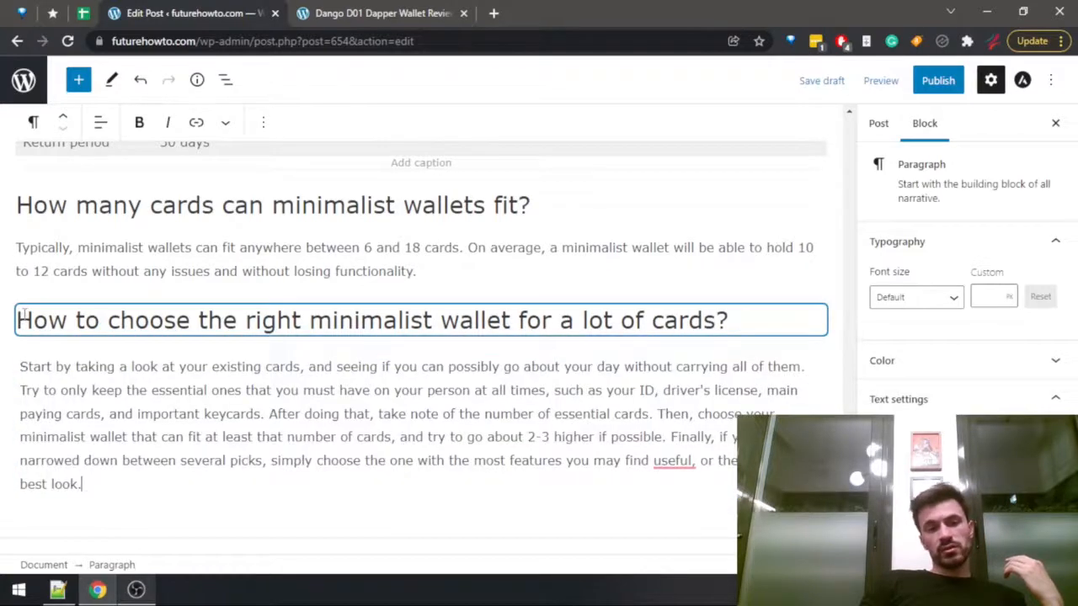
triple_click(765, 318)
left_click(301, 431)
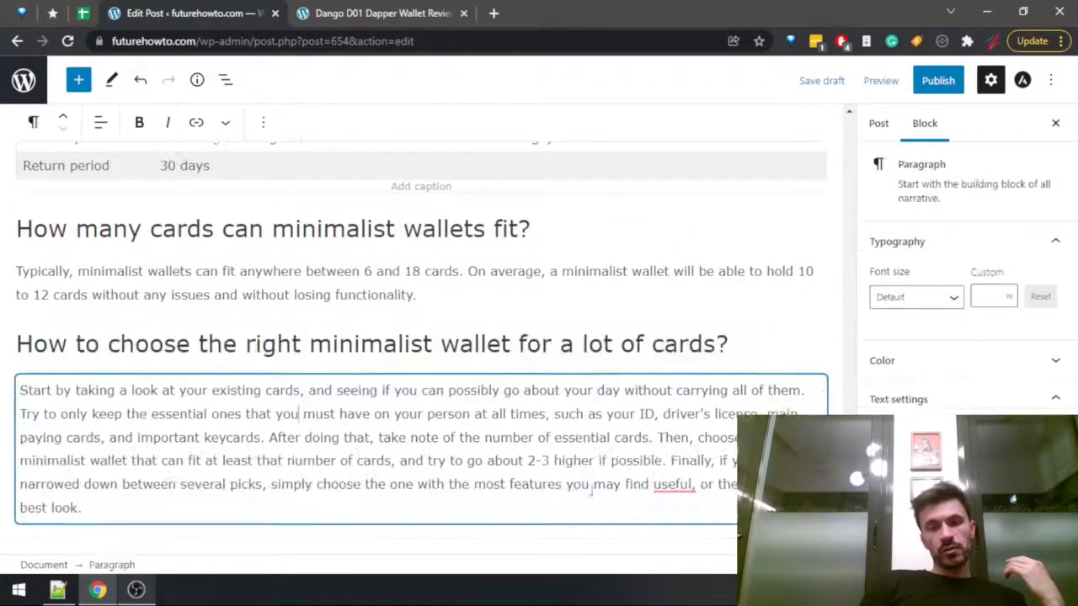
left_click_drag(88, 507, 17, 389)
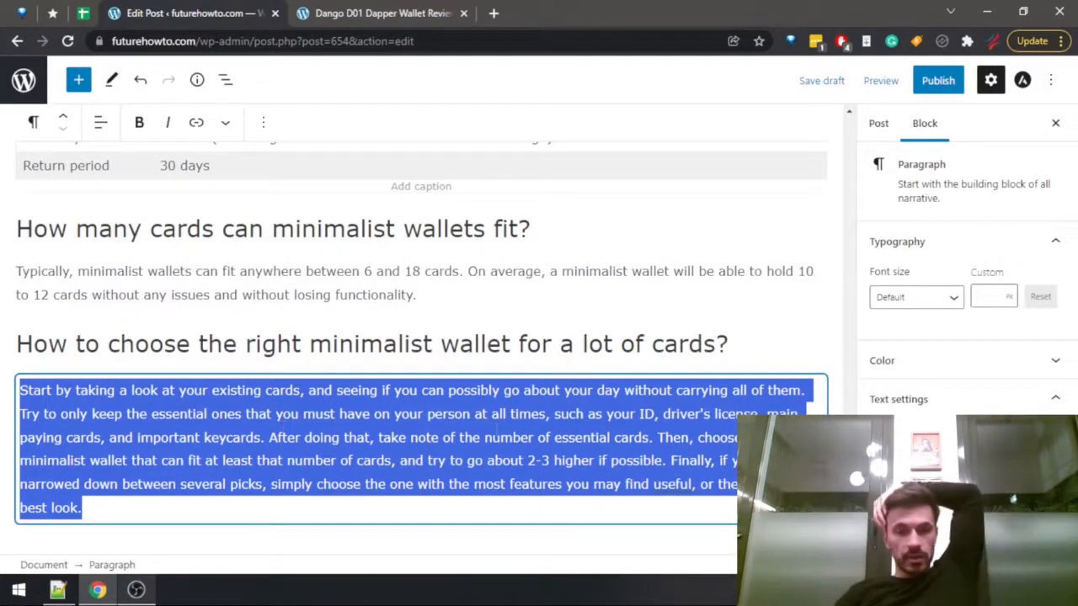
right_click(466, 431)
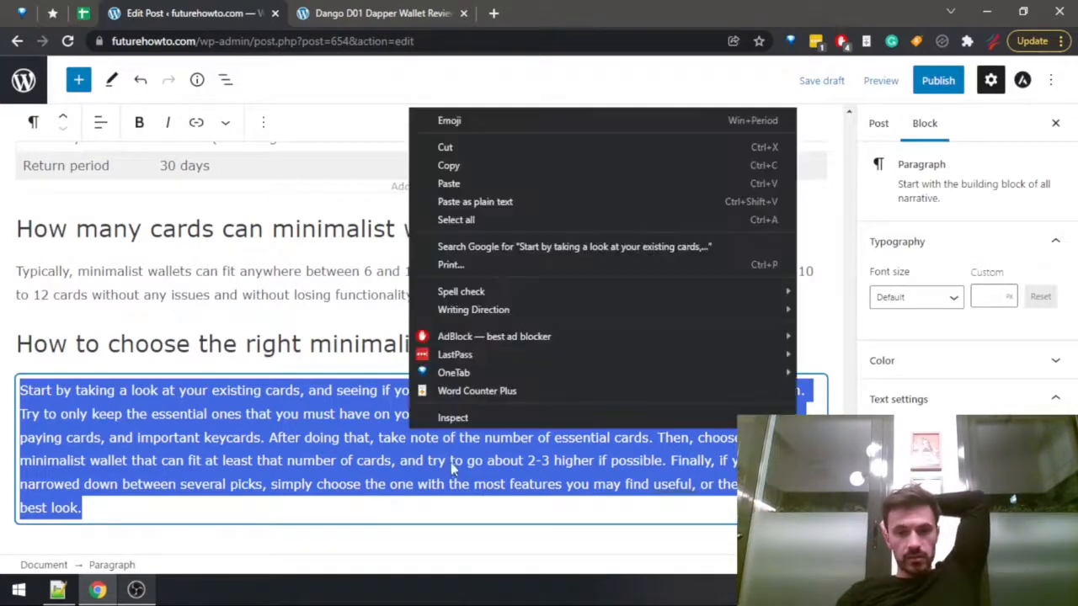
left_click(481, 388)
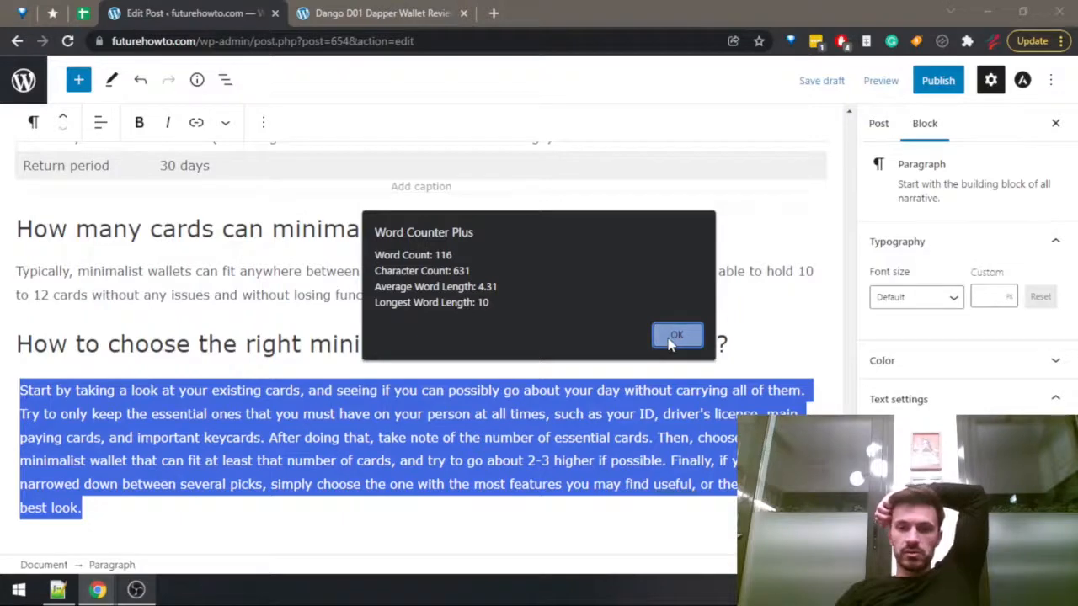
left_click(676, 336)
left_click(595, 460)
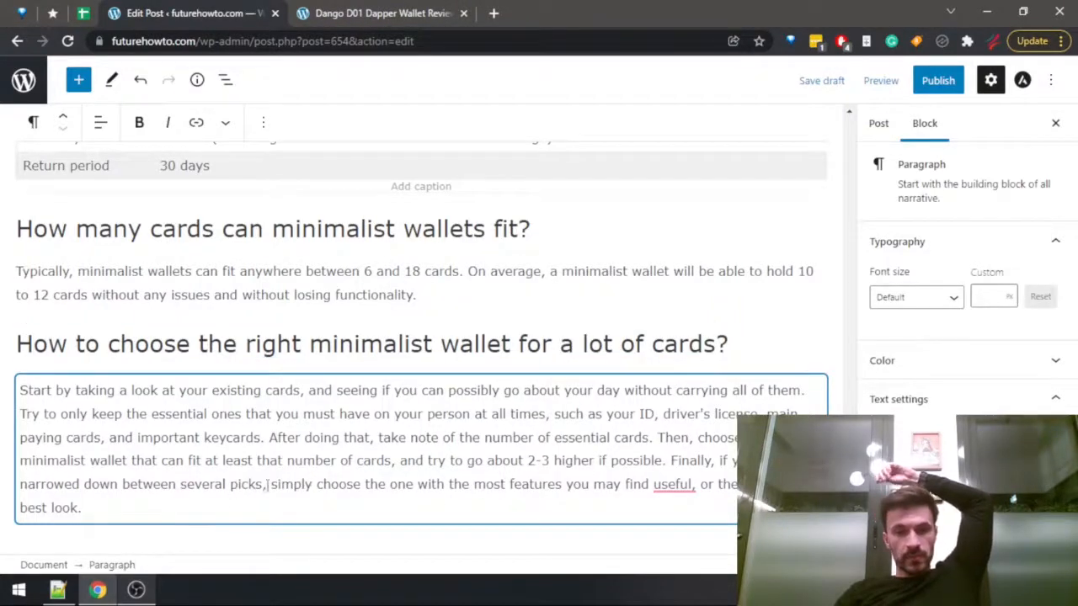
Replace the last sentence's opening clause about narrowing down between several picks with "Then" and remove "simply" before "choose".
left_click_drag(266, 486, 672, 461)
scroll(648, 402, "up", 1)
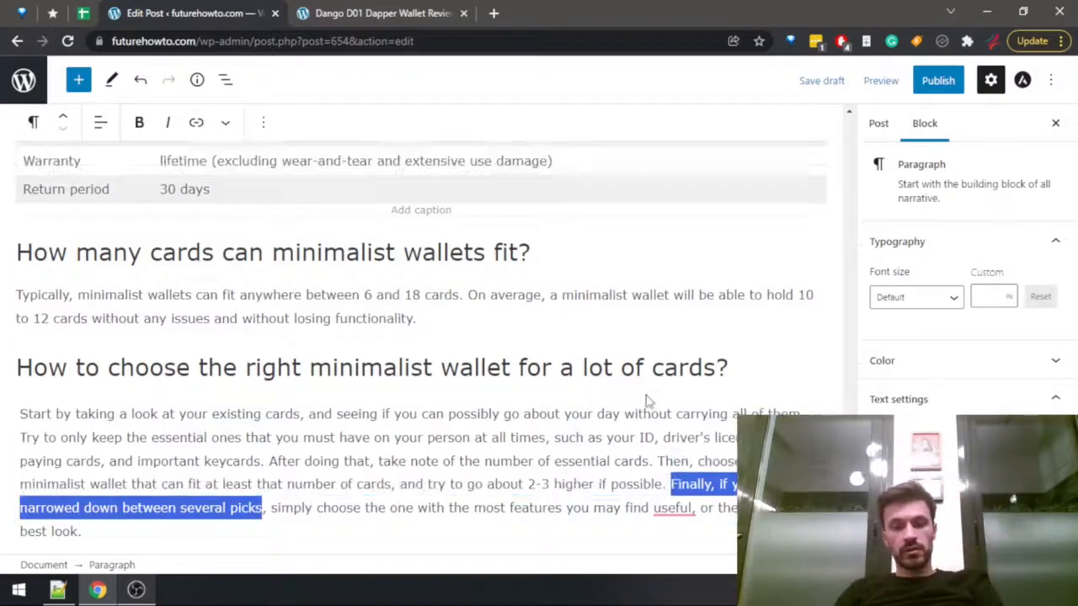
type("Then")
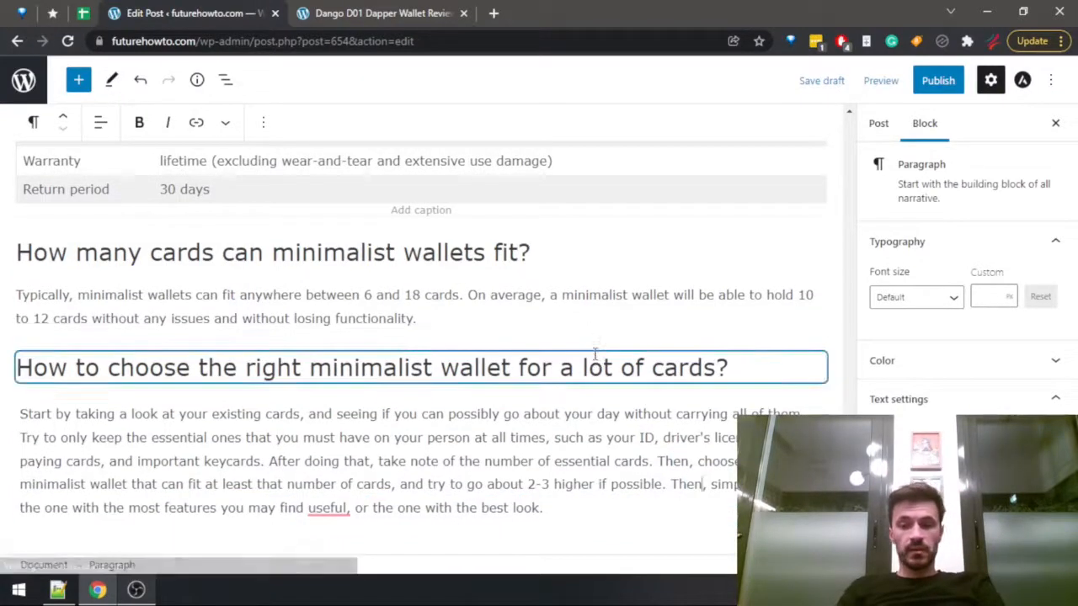
key("ctrl+Right")
key("ctrl+shift+Right")
key("BackSpace")
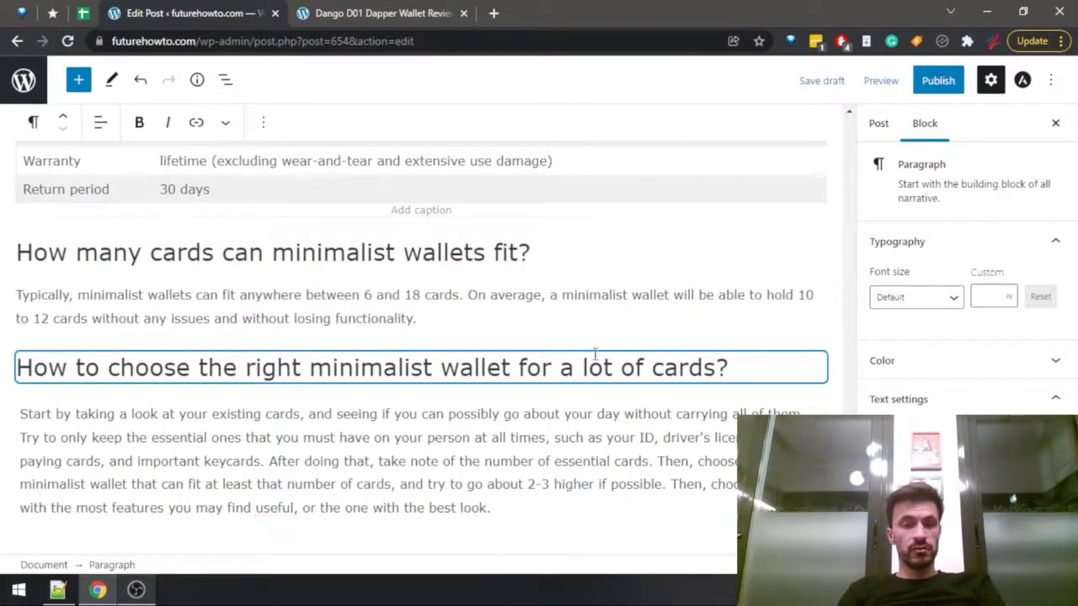
Delete "you may find useful" after "the most features" in the paragraph's last sentence.
key("ctrl+Right")
key("ctrl+Right")
key("ctrl+Right")
key("ctrl+Right")
key("ctrl+Right")
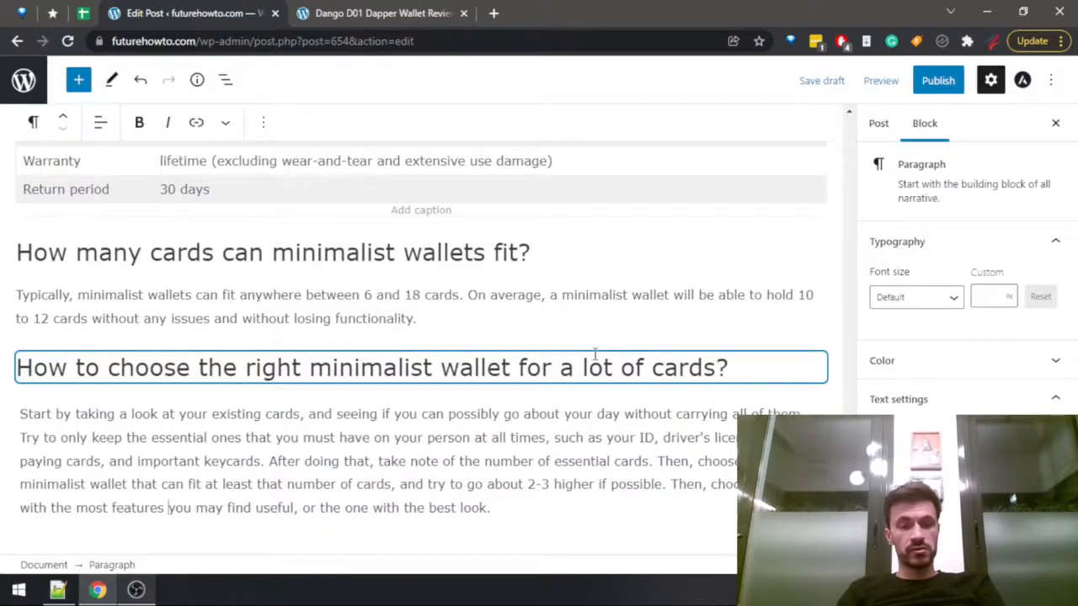
key("ctrl+shift+Right")
key("ctrl+shift+Right")
key("ctrl+shift+Right")
key("ctrl+shift+Right")
key("BackSpace")
key("BackSpace")
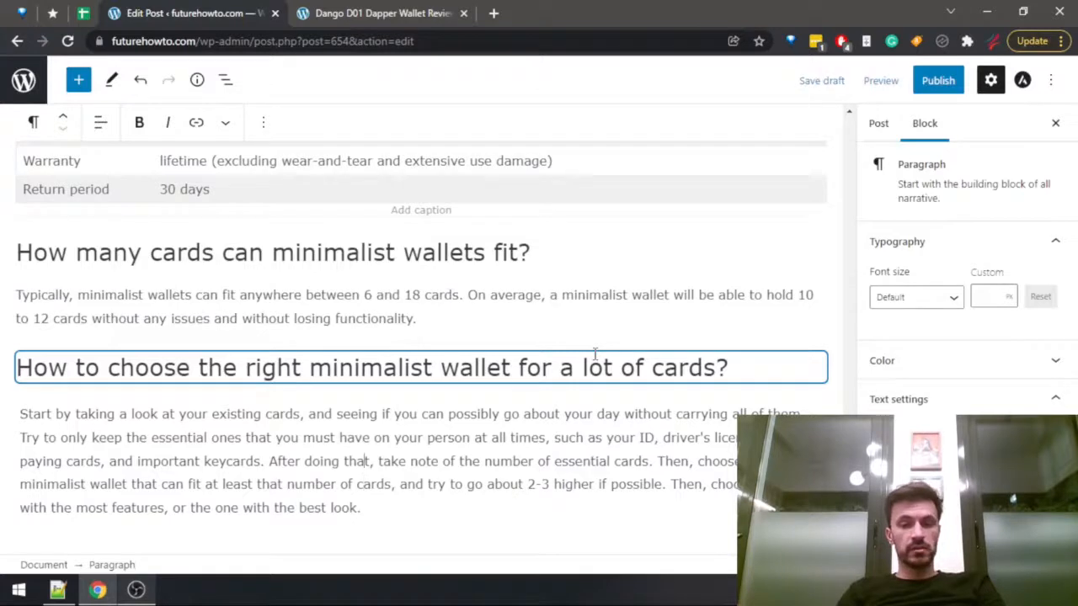
Remove "After doing that," so that the sentence about the number of essential cards begins with "Take note".
key("ctrl+Left")
key("ctrl+Left")
key("ctrl+shift+Right")
key("ctrl+shift+Right")
key("ctrl+shift+Right")
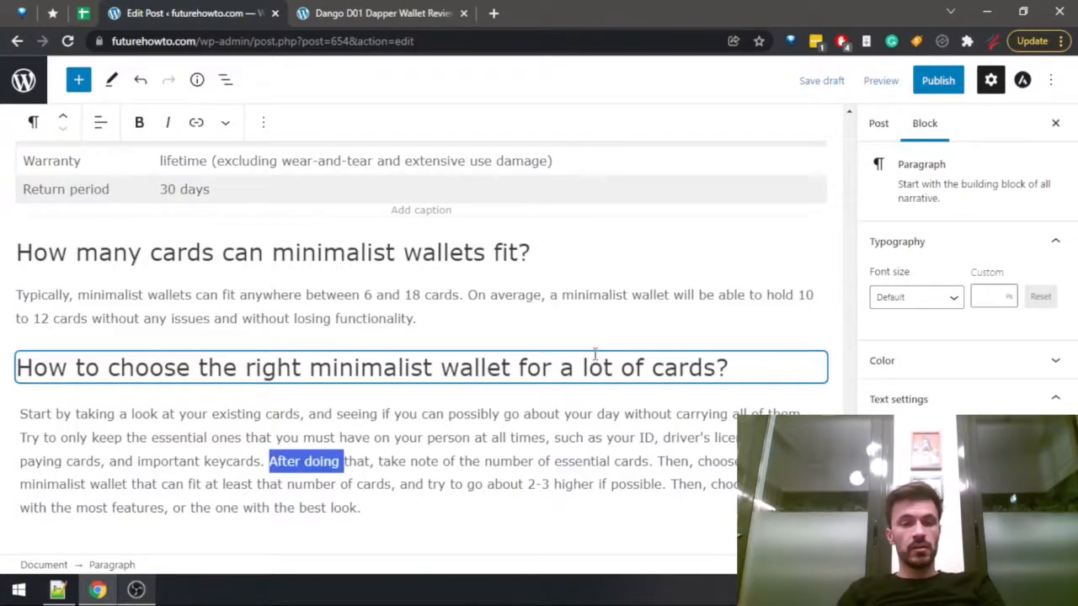
key("BackSpace")
key("Delete")
type("T")
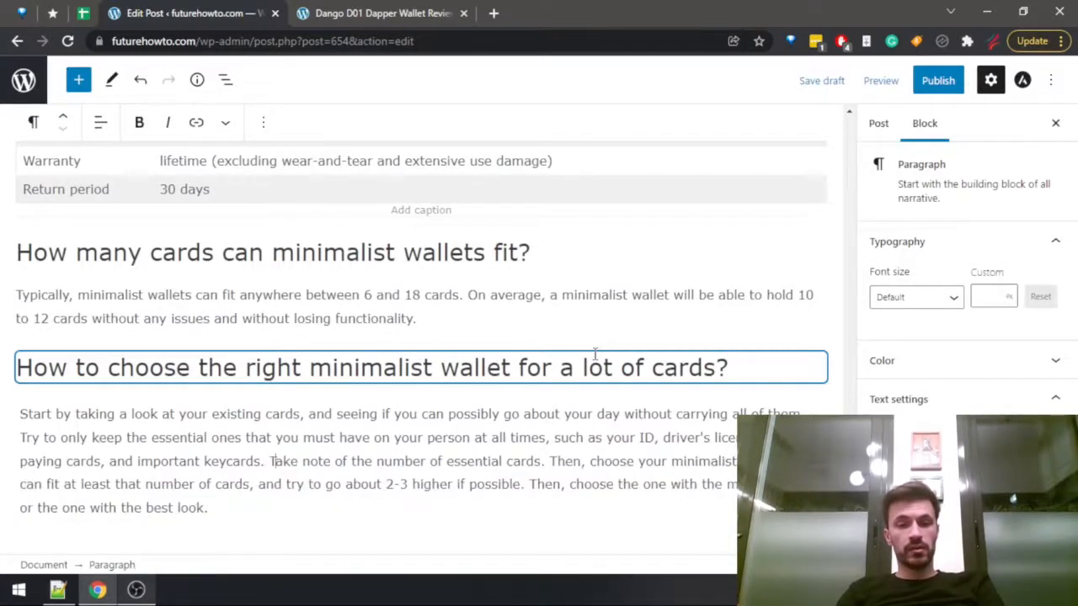
Delete the word "important" before "keycards" in the sentence listing the essential cards.
key("ctrl+Right")
key("ctrl+Right")
key("ctrl+Right")
key("ctrl+Right")
key("ctrl+Right")
key("ctrl+Right")
key("ctrl+Right")
key("ctrl+Right")
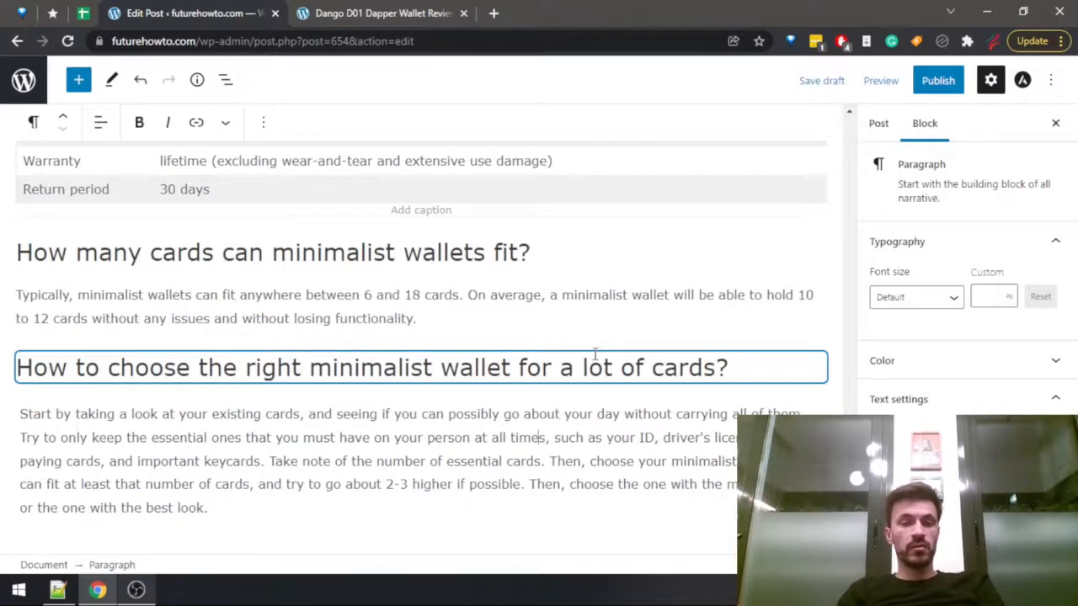
key("Left")
key("Left")
key("Left")
key("Left")
key("Left")
key("Left")
key("Left")
key("Left")
key("Left")
key("Left")
key("Left")
key("Left")
key("Left")
key("Left")
key("Left")
key("Left")
key("Left")
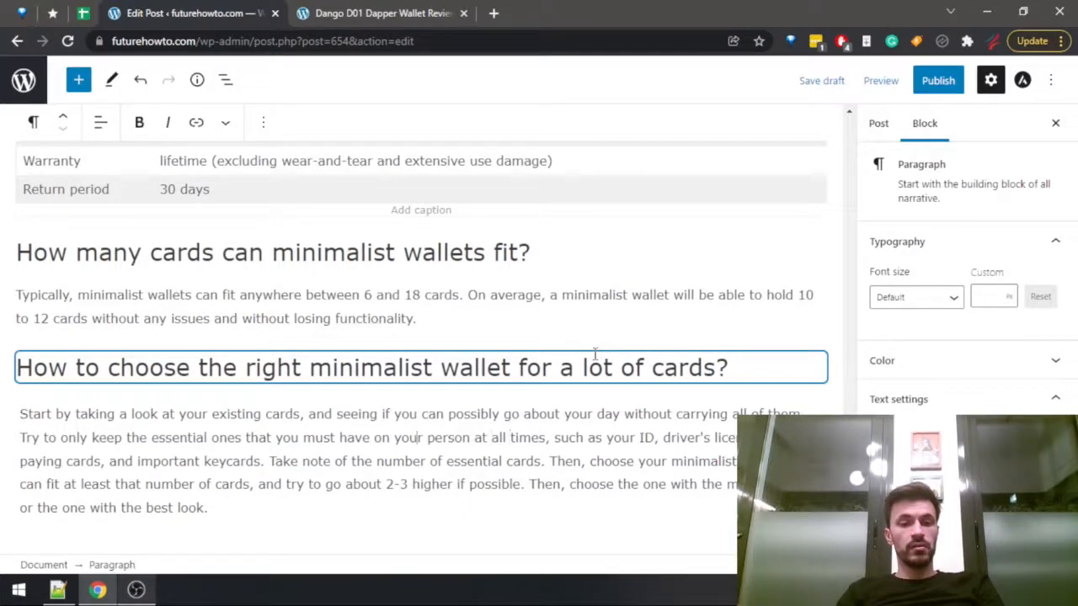
key("Down")
key("ctrl+Right")
key("ctrl+shift+Left")
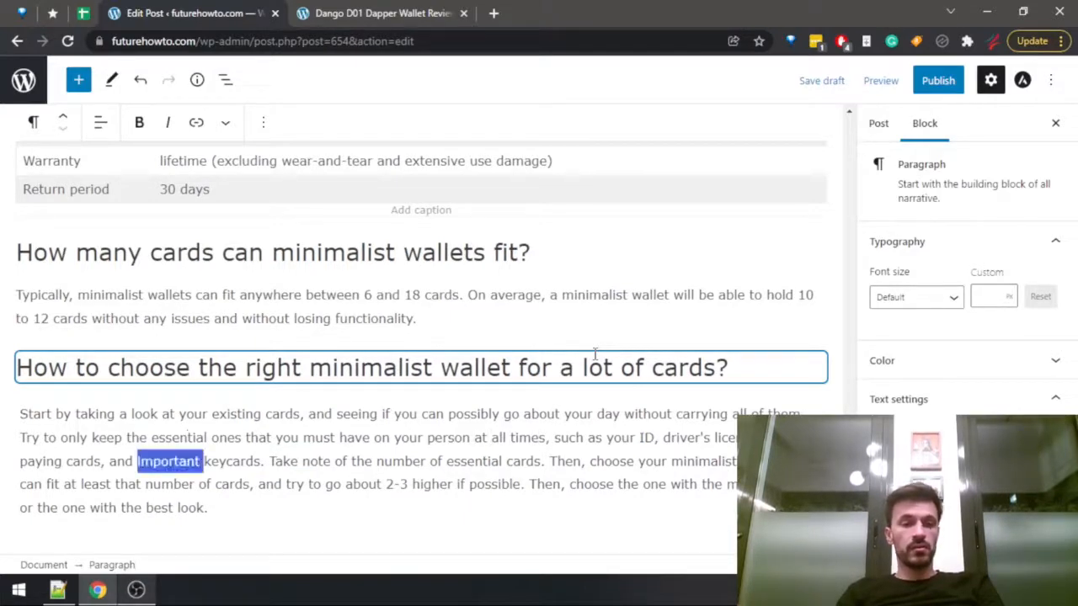
key("BackSpace")
Shorten the start of the second sentence from "Try to only keep" to "Only keep".
key("Up")
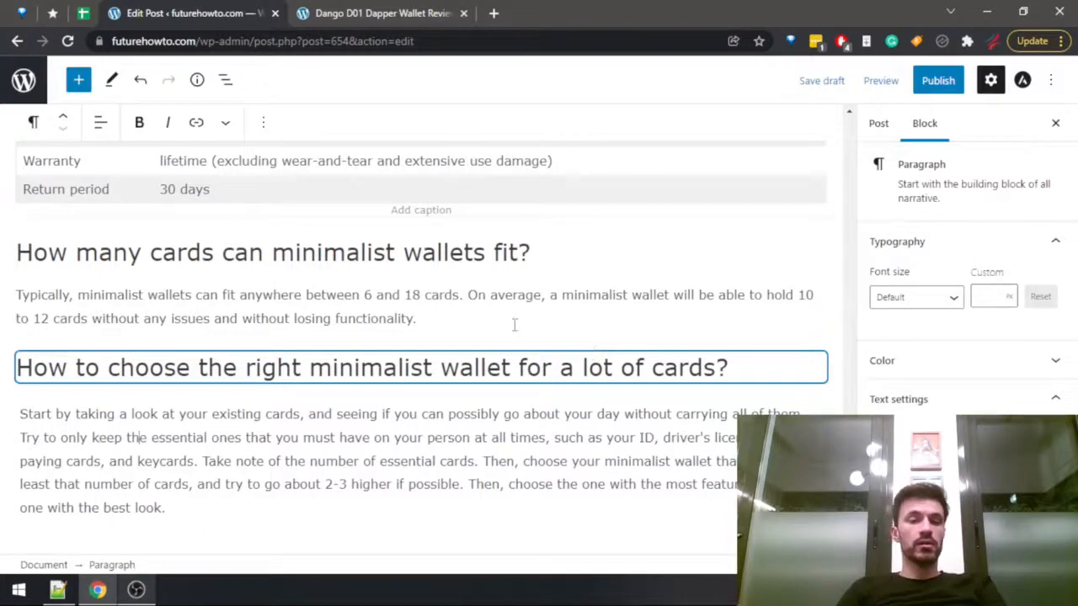
left_click(177, 431)
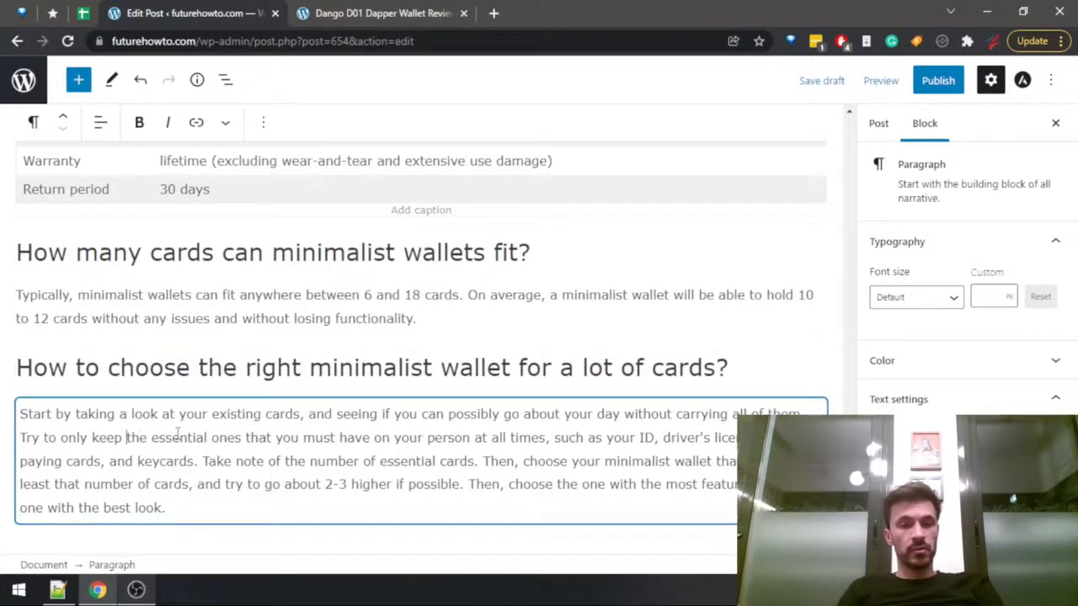
key("shift+Home")
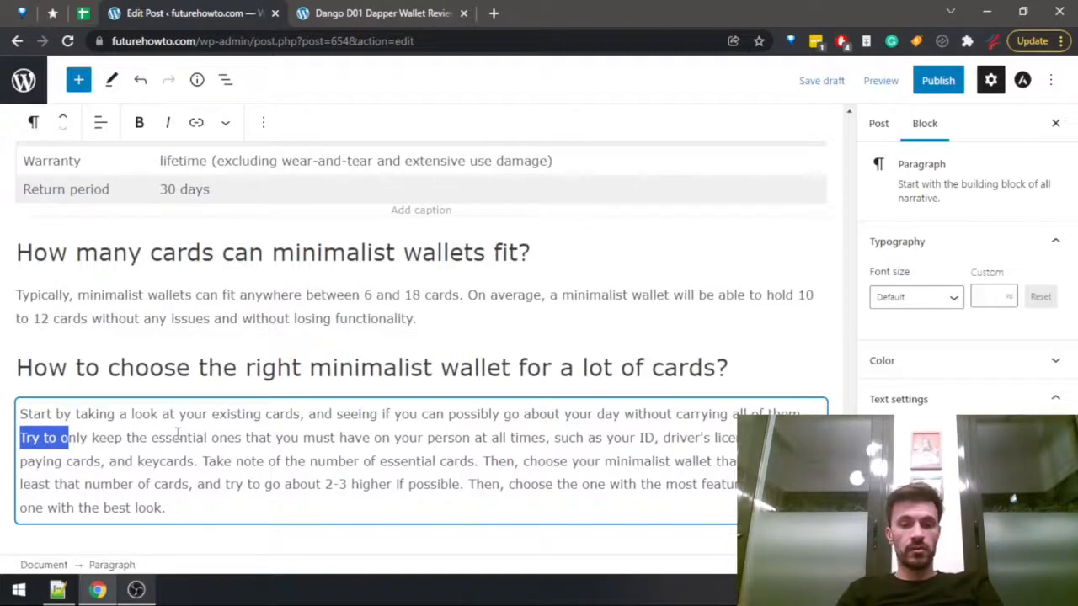
type("O")
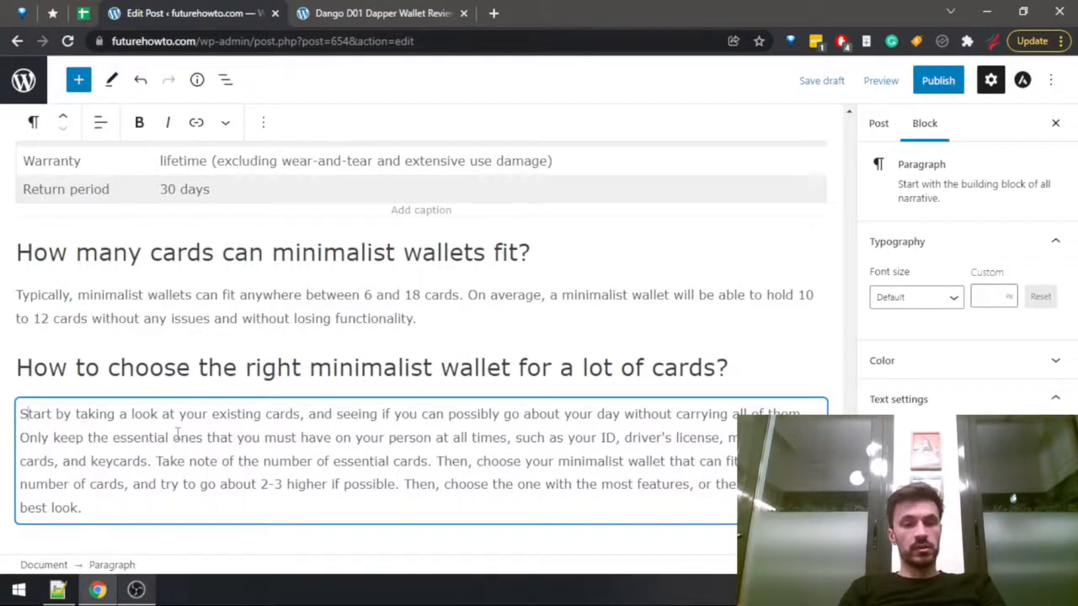
Replace "go about your day without carrying all of them" in the first sentence with "get rid of some of them".
key("ctrl+Right")
key("ctrl+Right")
key("ctrl+Right")
key("ctrl+Right")
key("ctrl+Right")
key("ctrl+Right")
key("ctrl+Right")
key("ctrl+Right")
key("ctrl+Right")
key("ctrl+Right")
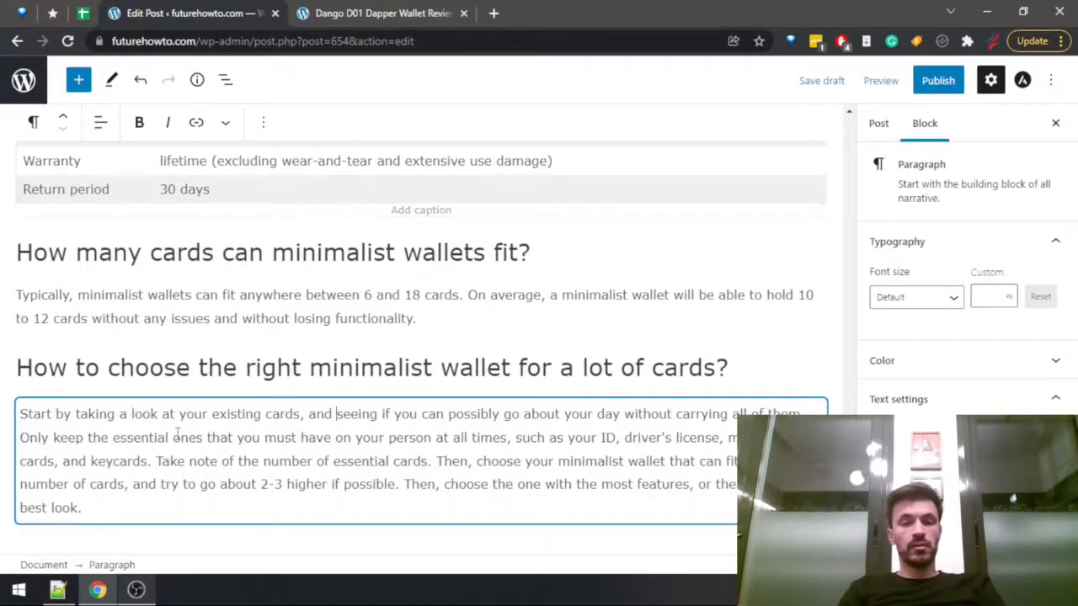
key("ctrl+Left")
key("ctrl+Right")
key("ctrl+Right")
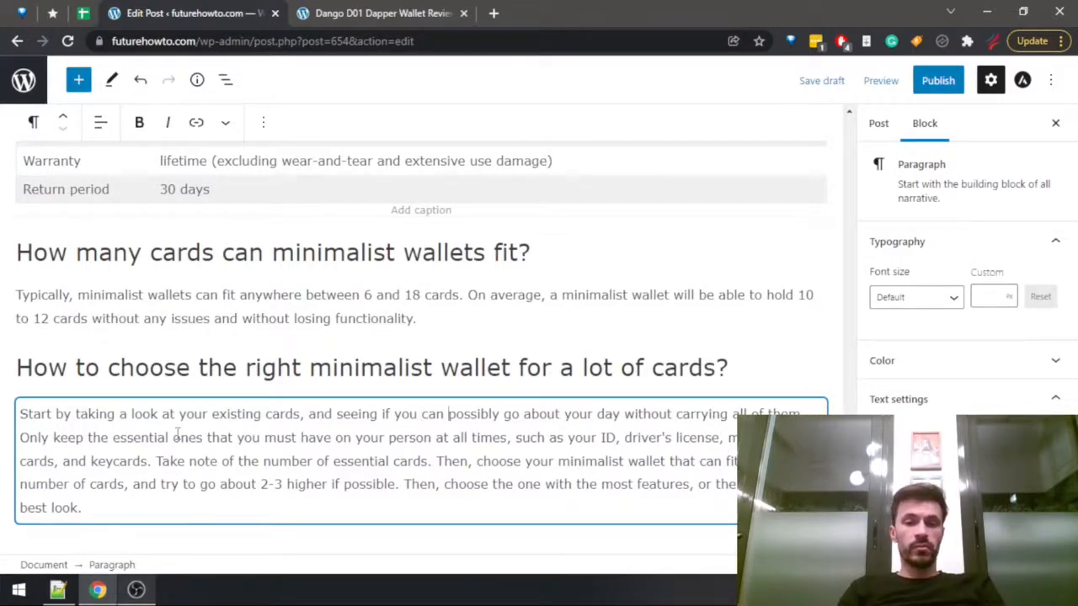
key("ctrl+Right")
key("ctrl+Right")
key("ctrl+shift+Right")
key("ctrl+shift+Right")
key("ctrl+shift+Right")
key("ctrl+shift+Right")
key("ctrl+shift+Right")
key("ctrl+shift+Right")
key("ctrl+shift+Right")
key("ctrl+shift+Right")
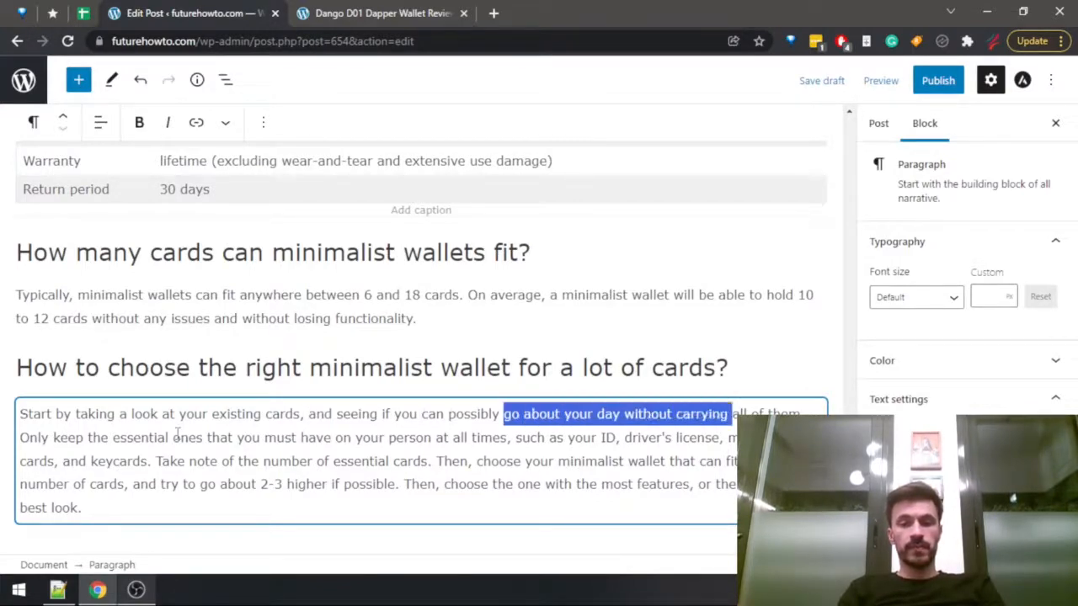
key("ctrl+shift+Right")
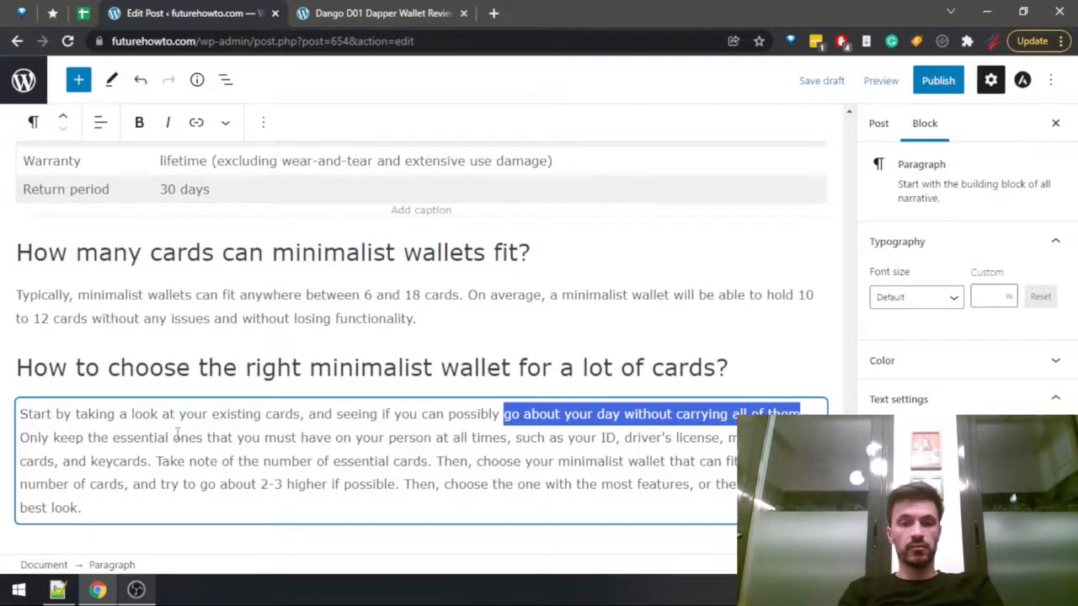
type("get rid of")
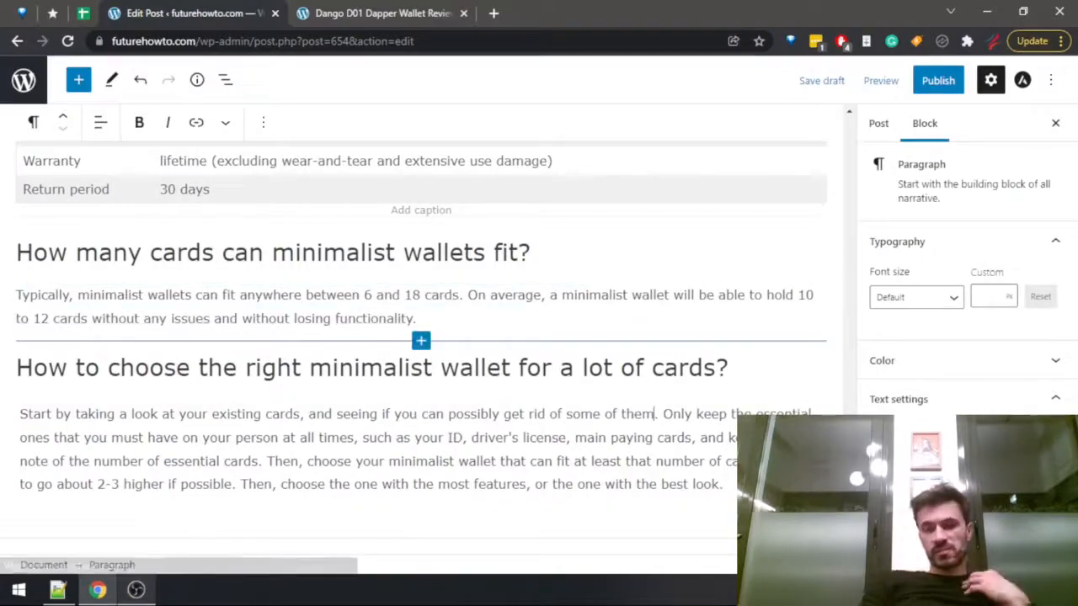
Begin the introduction in the empty paragraph below the title with "In this guide, we will go over the best minimalist wallets for".
scroll(526, 280, "up", 1)
scroll(526, 280, "down", 1)
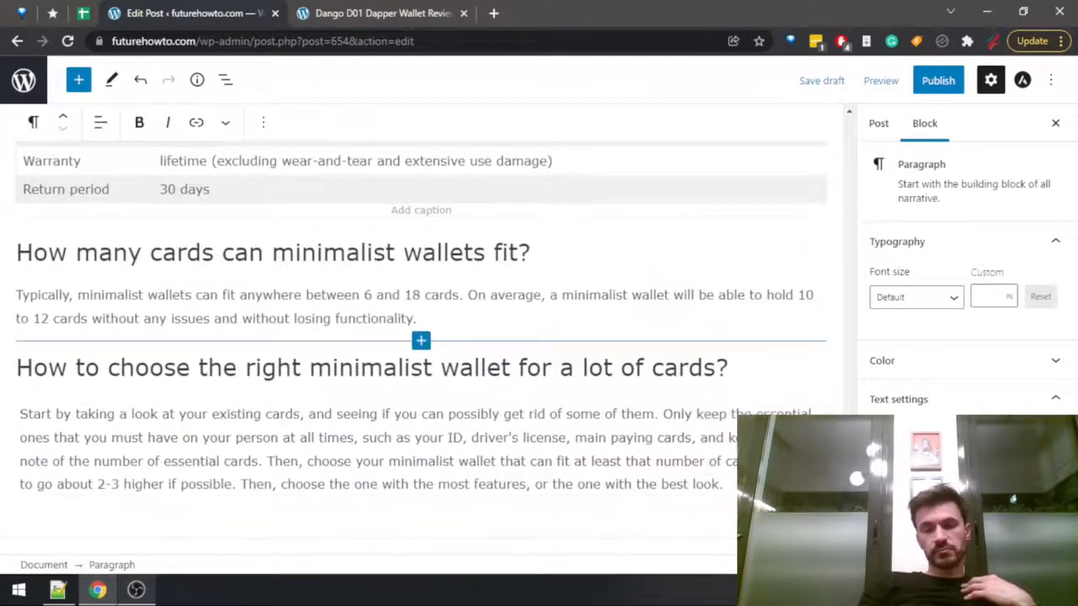
scroll(526, 281, "up", 12)
left_click_drag(851, 484, 849, 125)
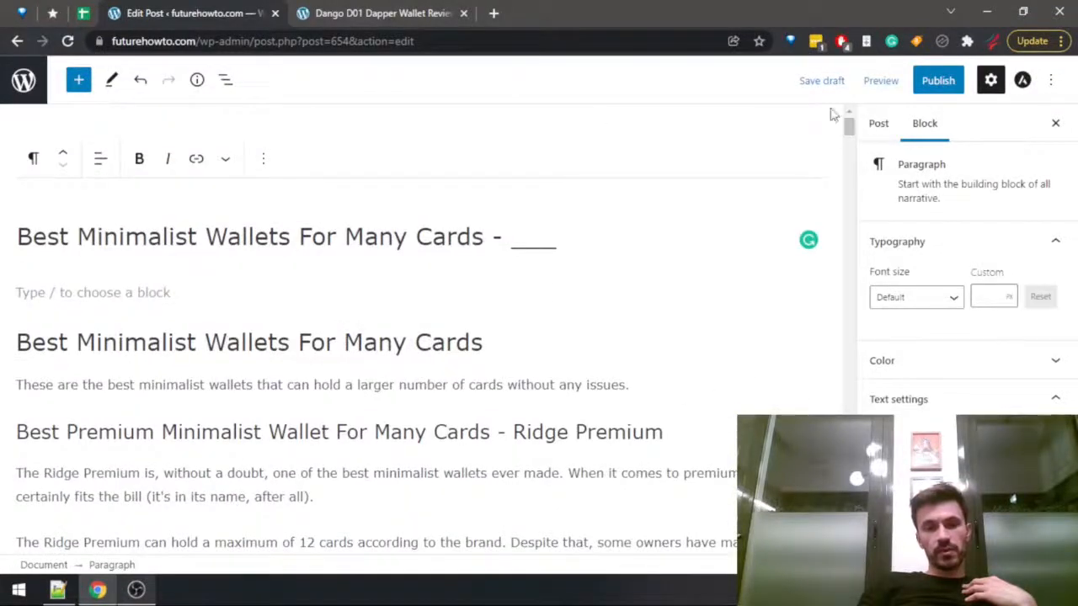
left_click(75, 292)
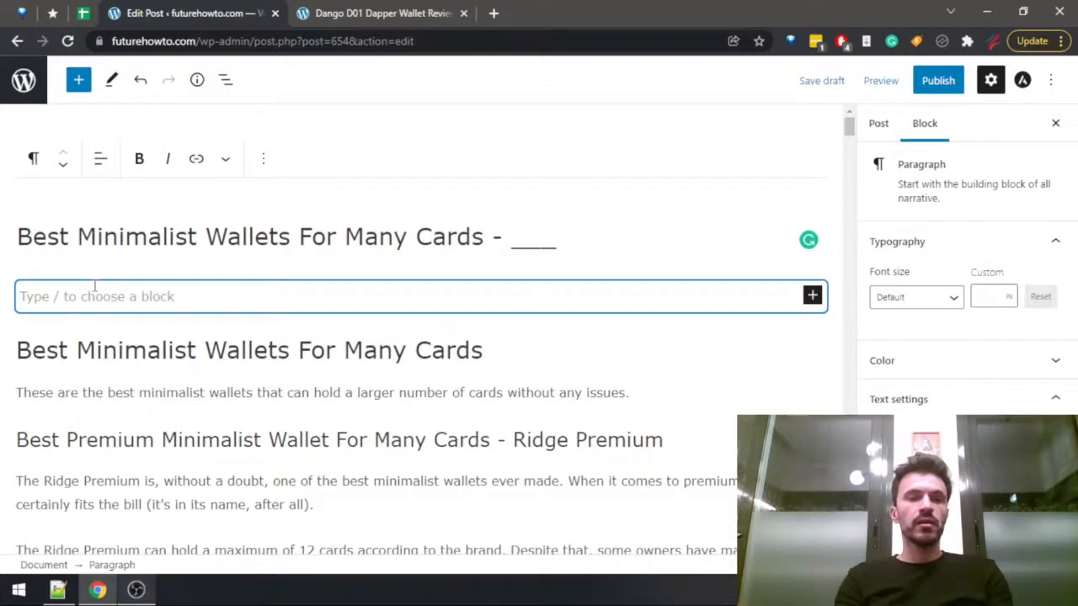
type("In this guide, we ")
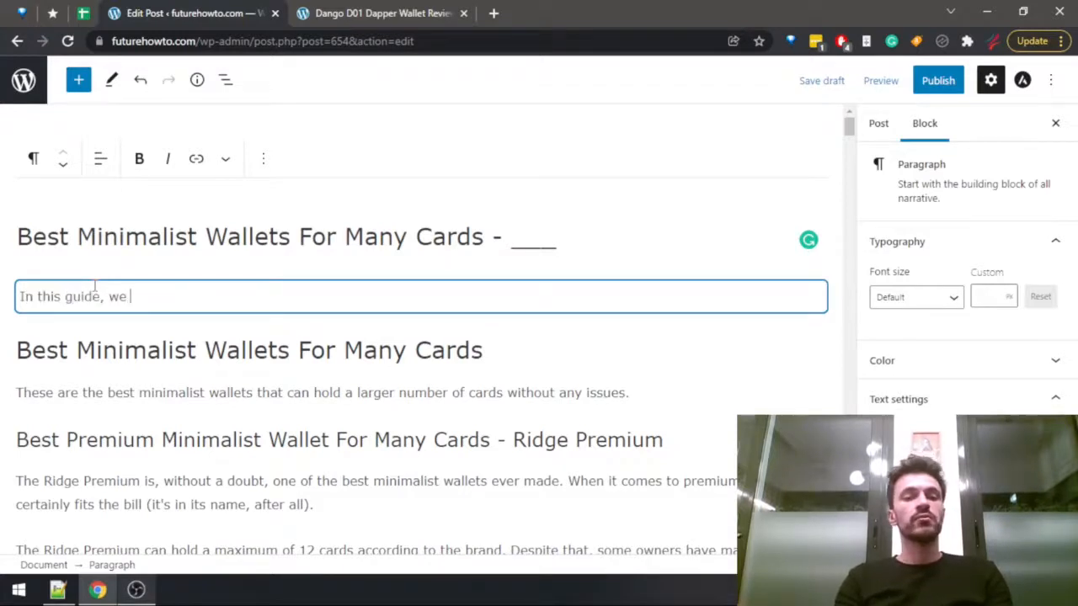
type("will go over the ")
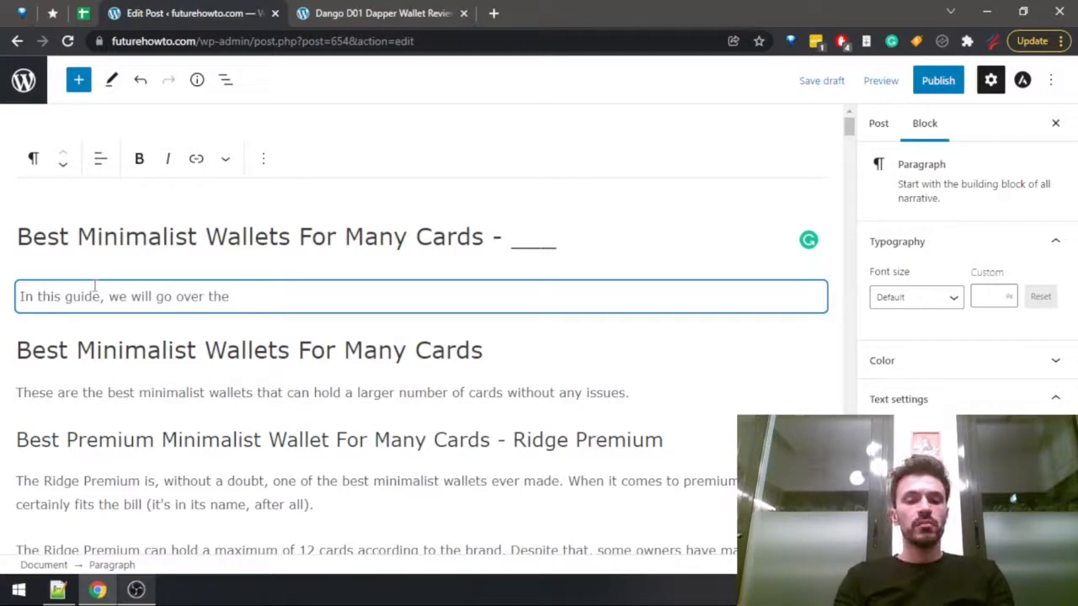
type("best minimalist ")
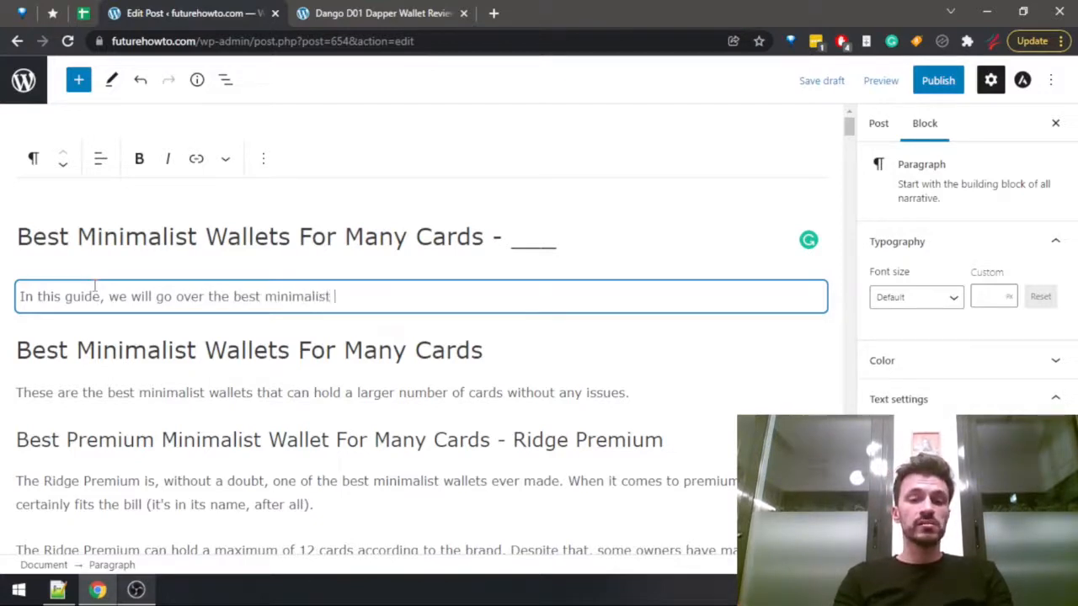
type("wallets f")
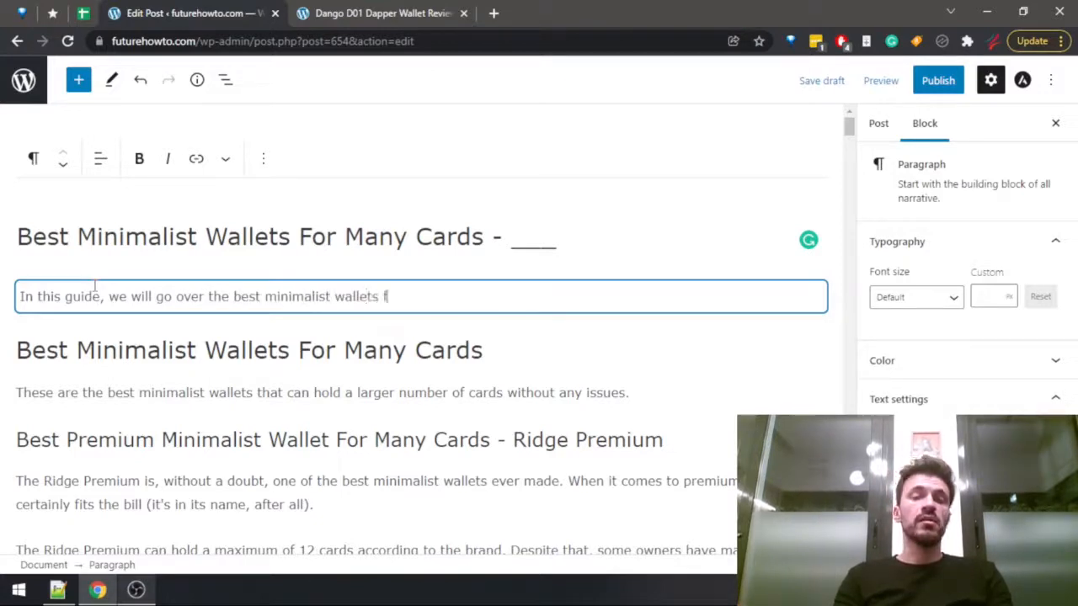
type("or ")
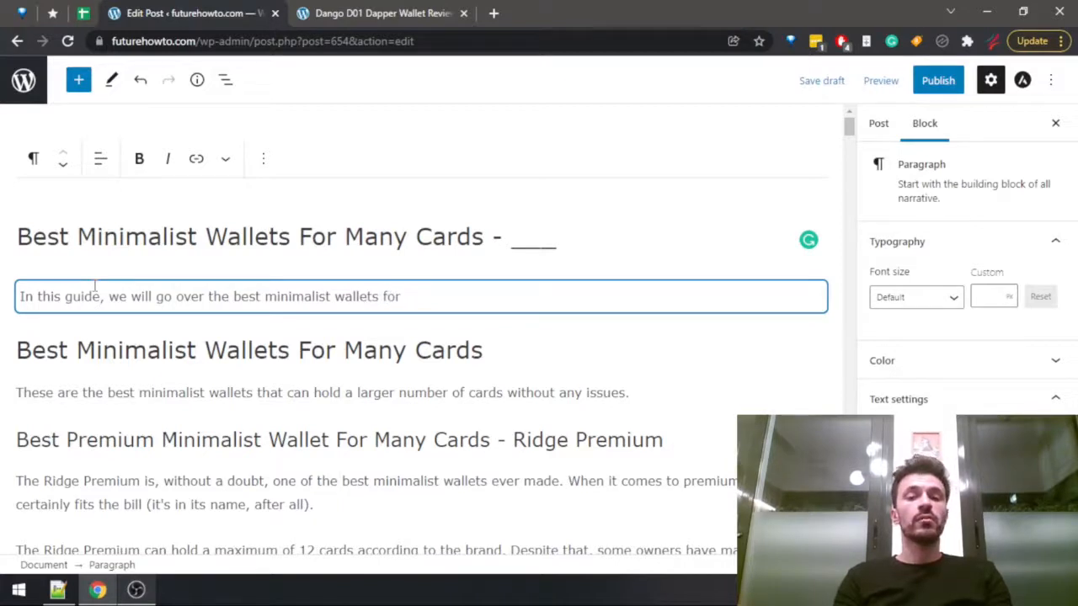
type("people tha")
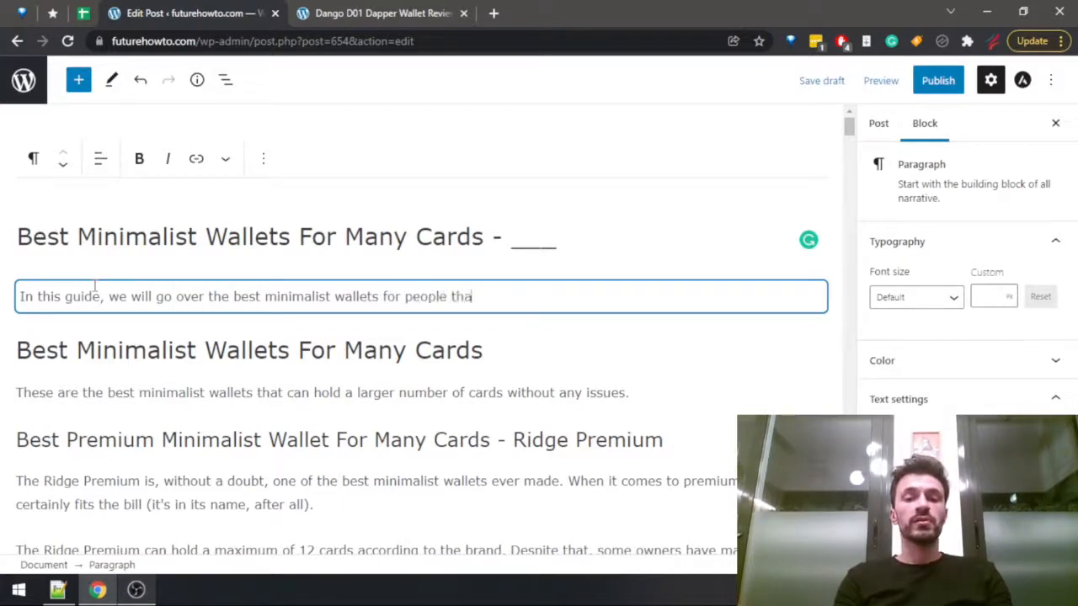
type("t still ")
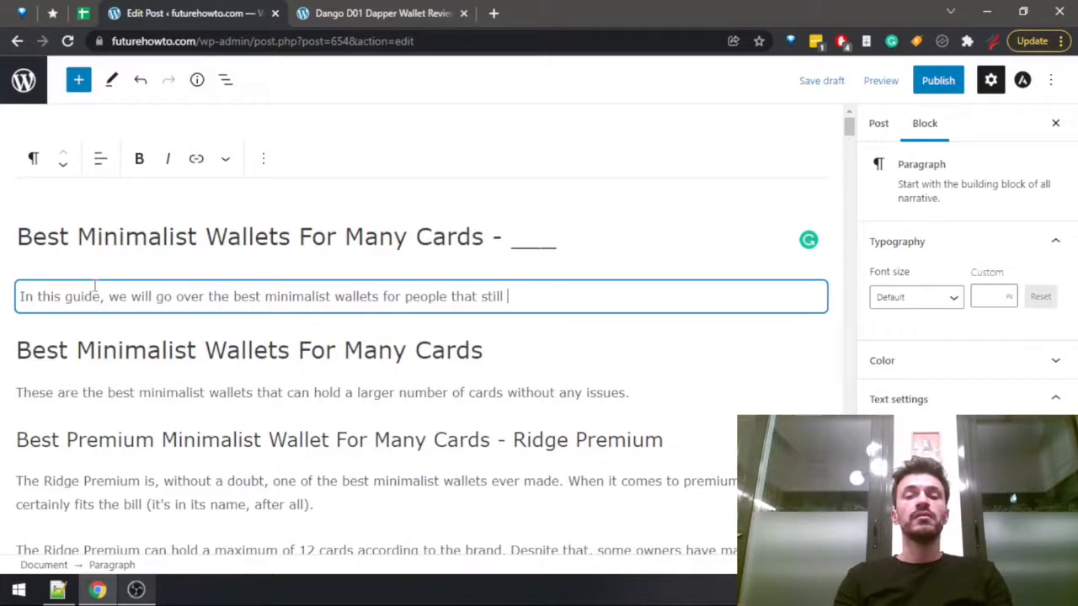
type("need to carry a ")
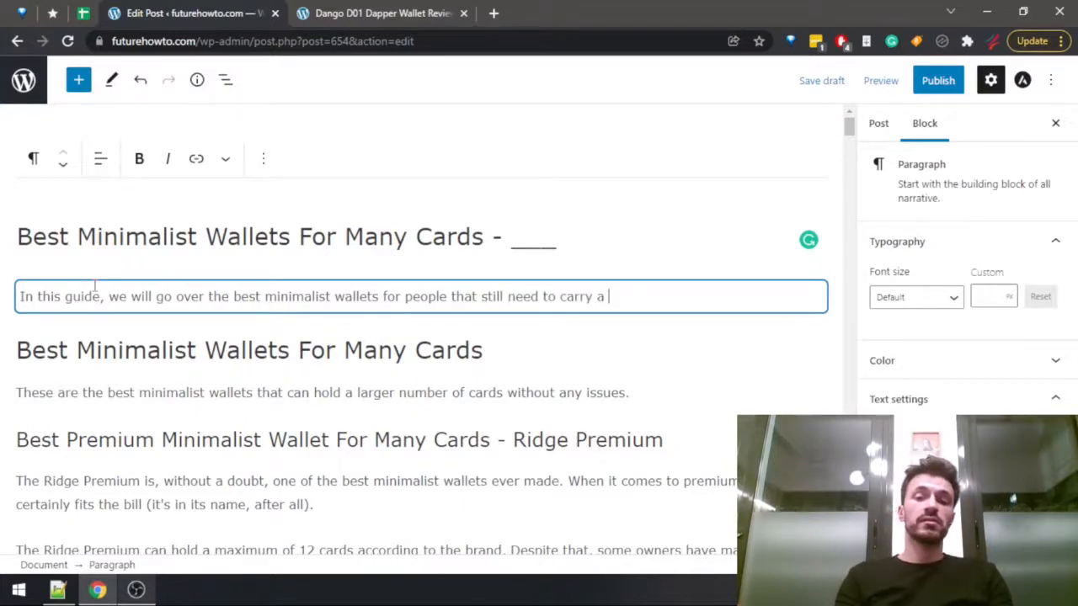
type("non")
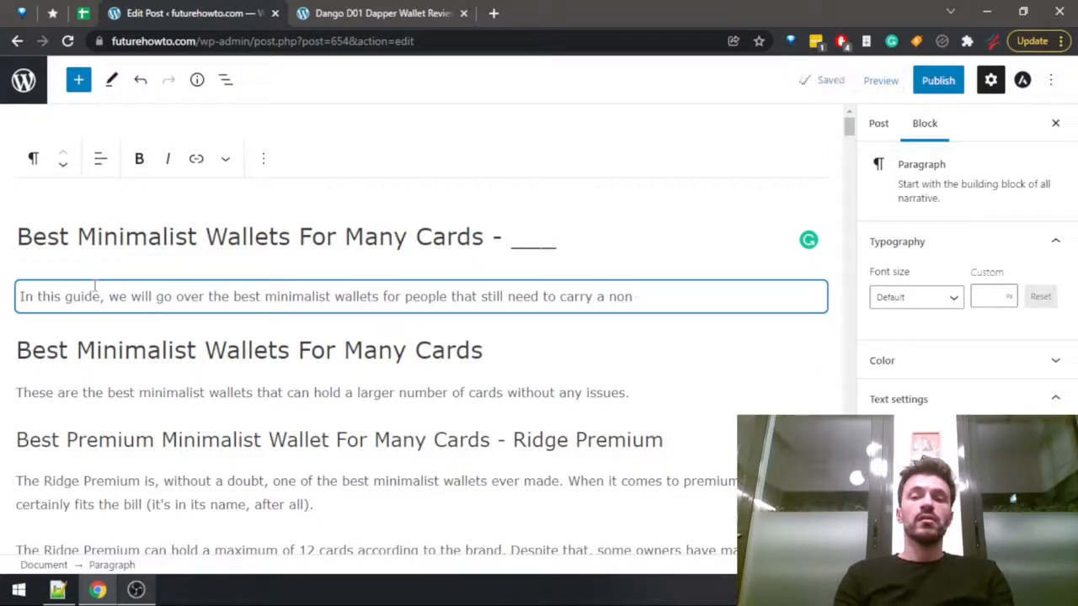
type("-tri")
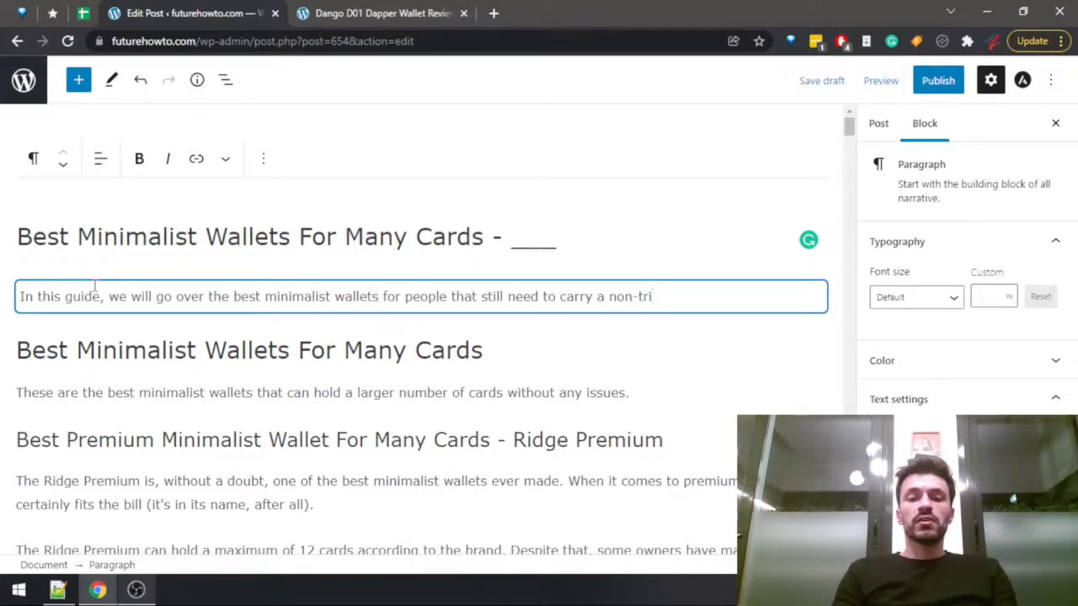
type("vial number of cards.")
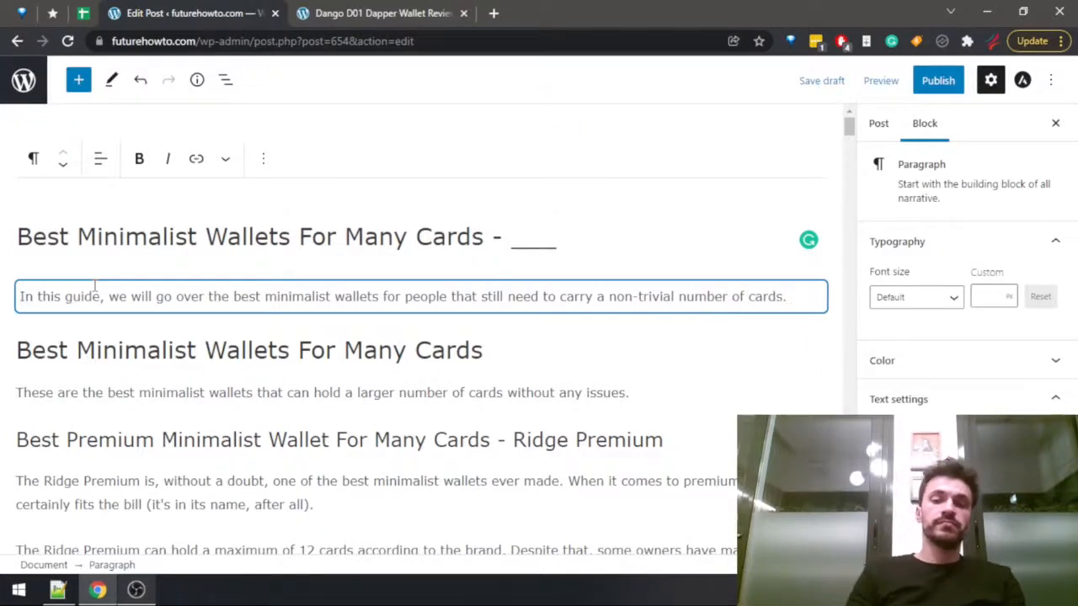
Replace "non-trivial" with "not-so-small" in the introduction's first sentence.
key("ctrl+Left")
key("ctrl+Left")
key("ctrl+Left")
key("ctrl+Left")
key("ctrl+Left")
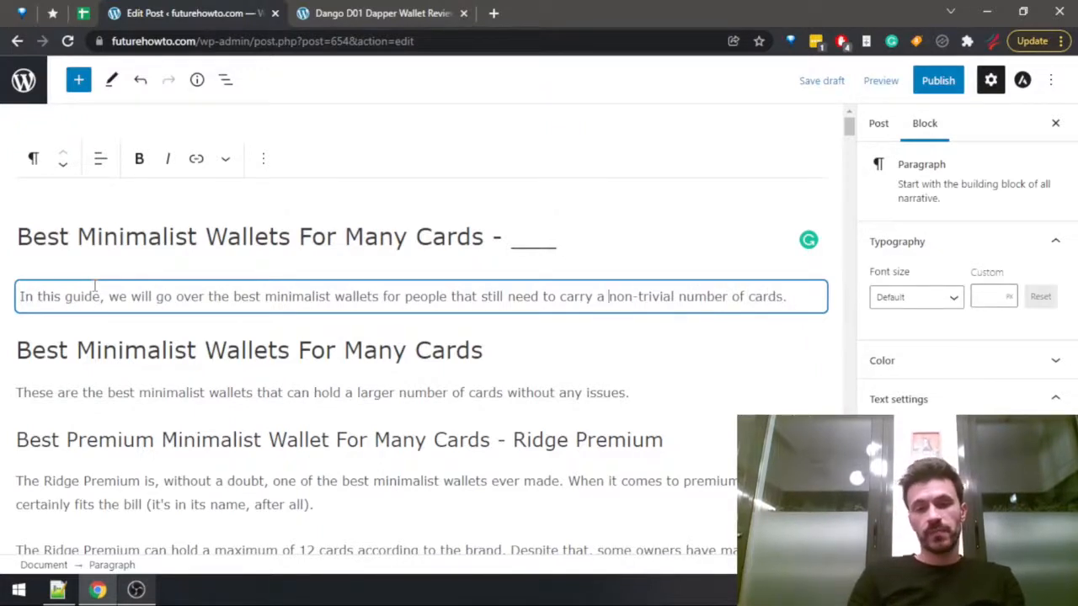
key("ctrl+Left")
key("ctrl+shift+Right")
key("ctrl+shift+Right")
key("ctrl+shift+Right")
key("Right")
key("ctrl+Left")
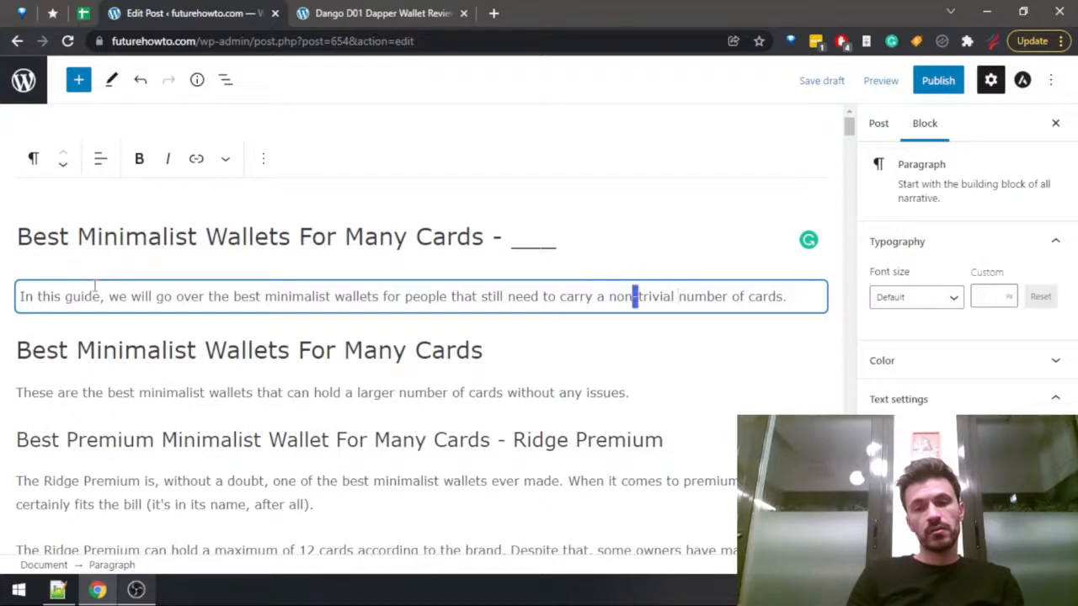
key("ctrl+Left")
key("ctrl+shift+Right")
key("ctrl+shift+Right")
type("not-so-")
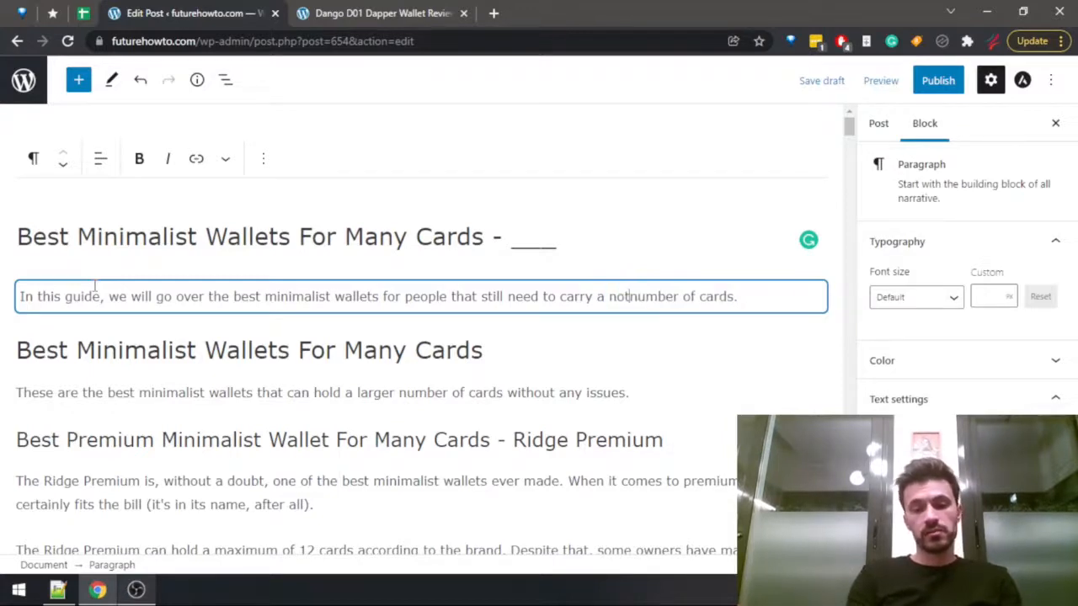
type("small")
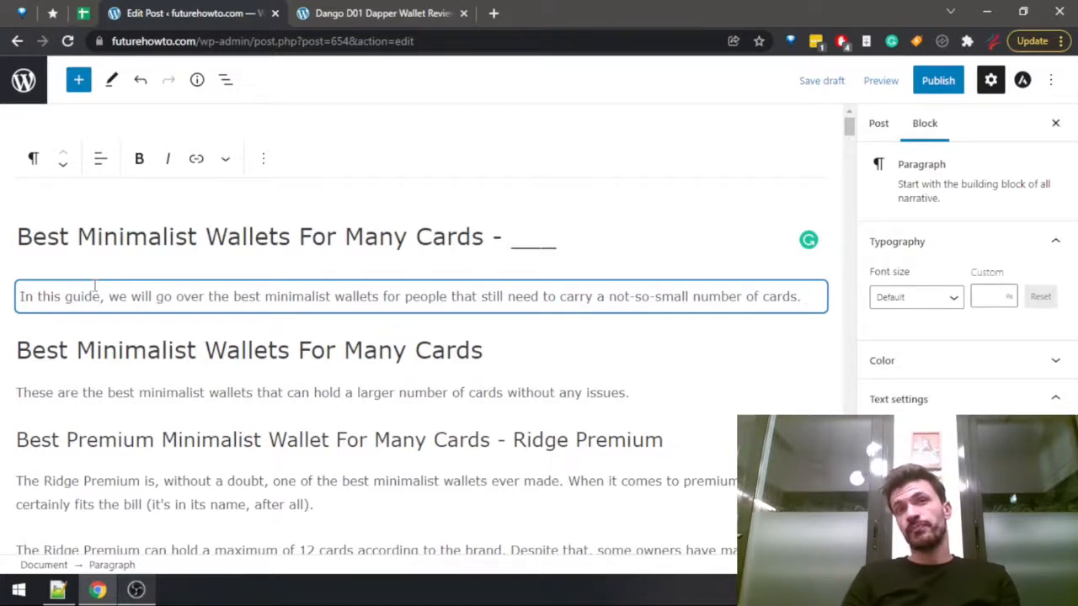
Start a second introduction sentence with "If you like the idea of a minimalist wallet, but".
type("If ")
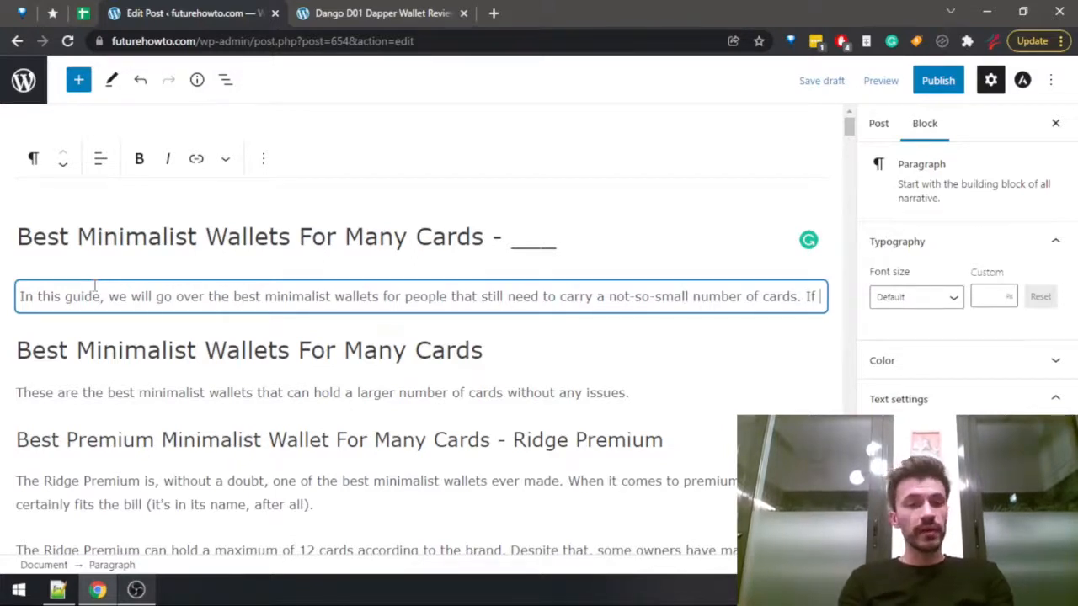
type("you like the idea ")
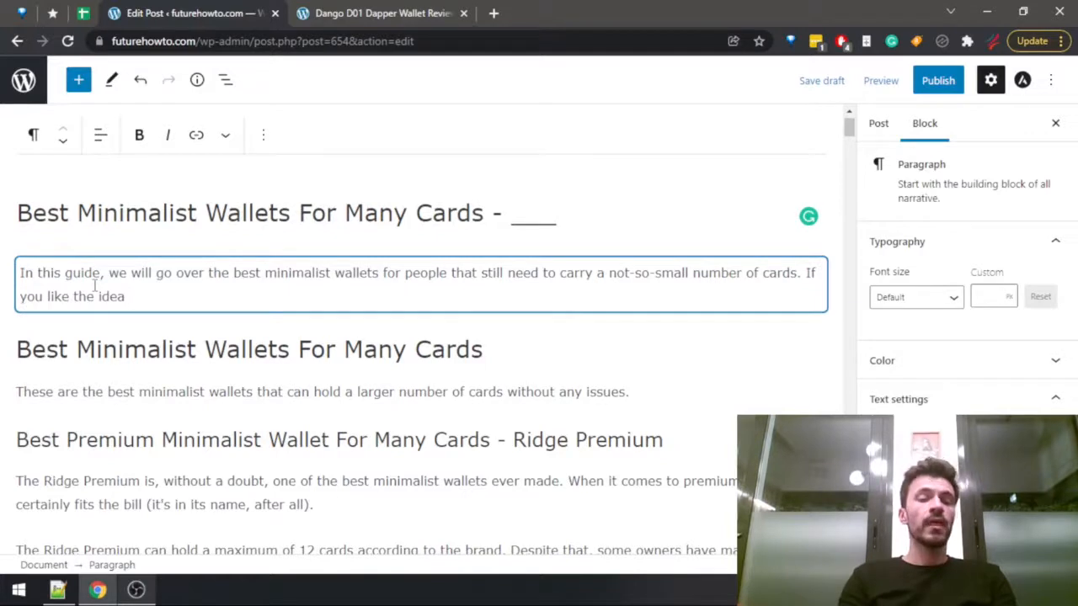
type("of a minim")
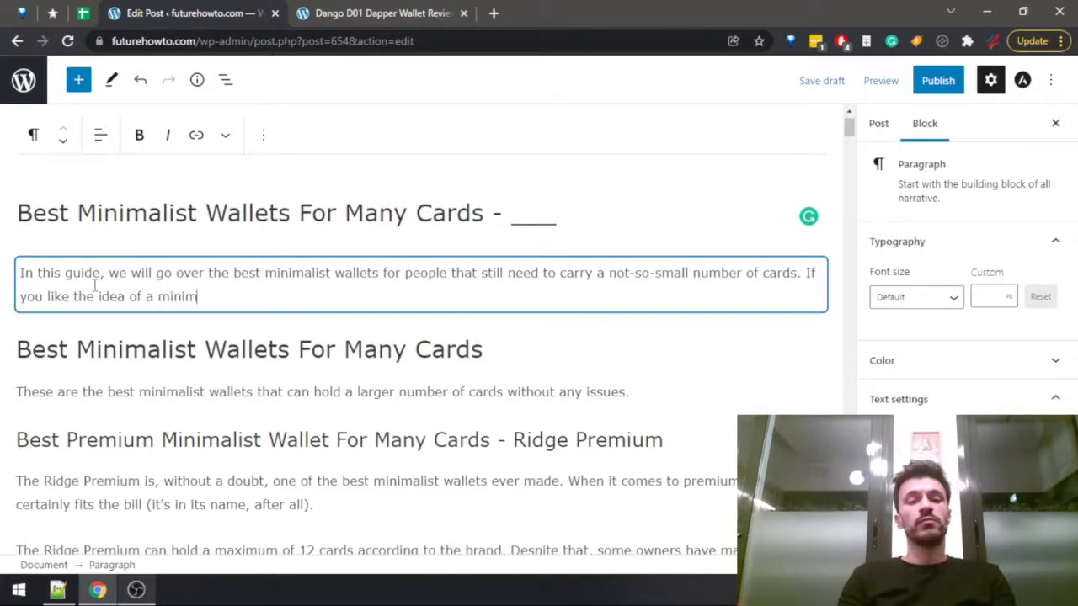
type("alist wallet, but")
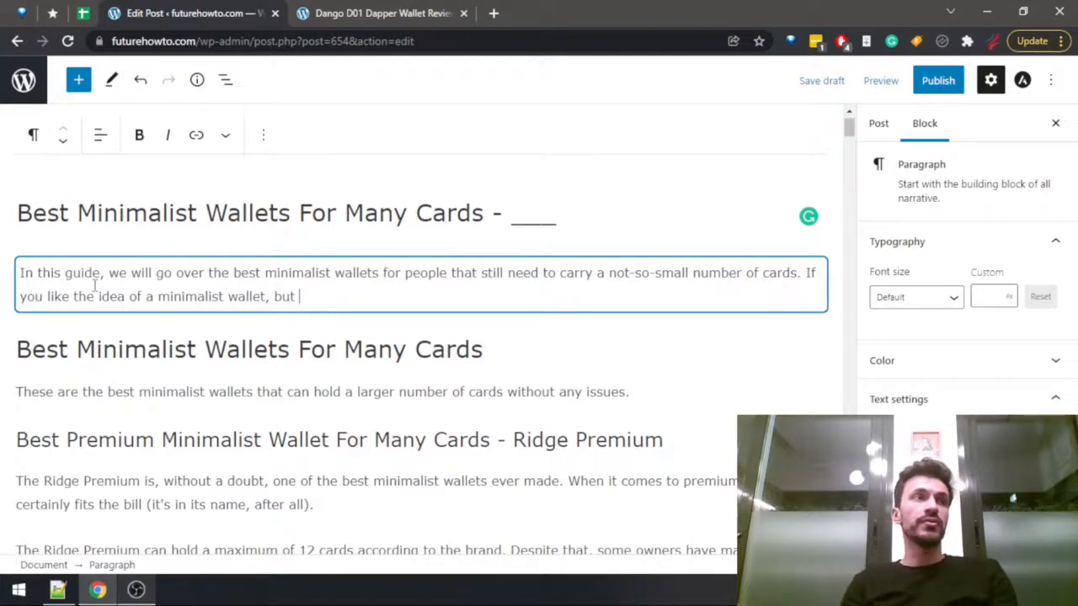
type(" you still ")
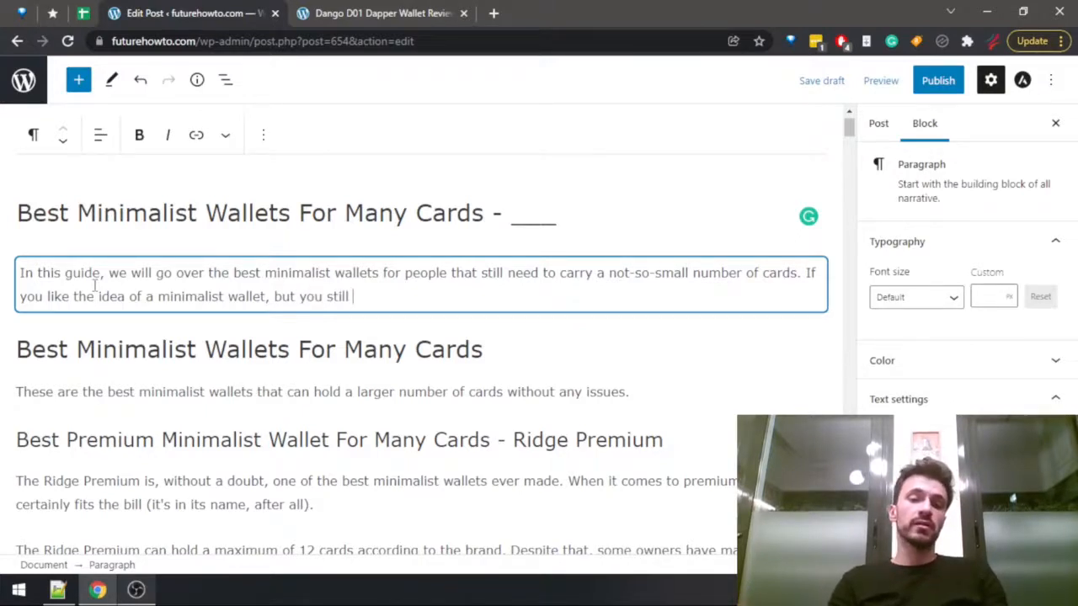
type("ha")
Continue the second introduction sentence with "you still must carry at least around a dozen cards, then".
key("BackSpace")
key("BackSpace")
type("mu")
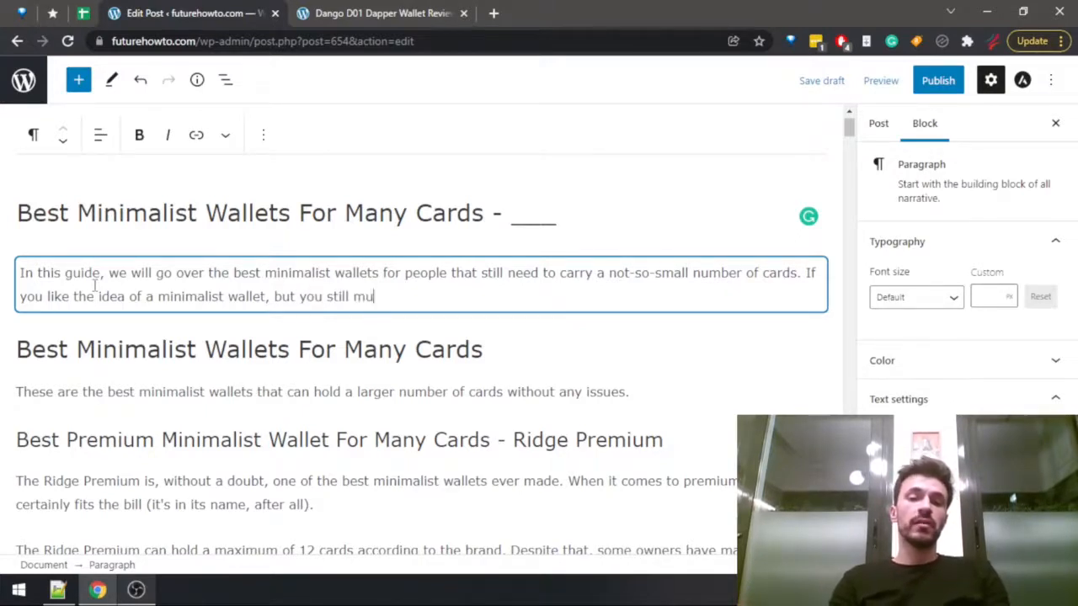
type("st carry abou")
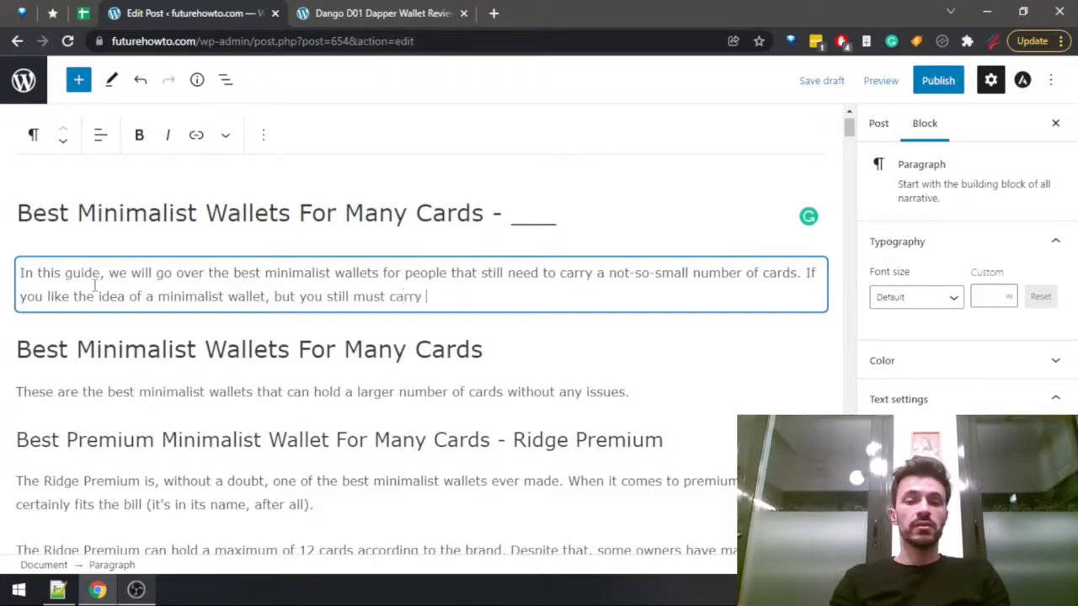
key("BackSpace")
key("BackSpace")
key("BackSpace")
type("t lea")
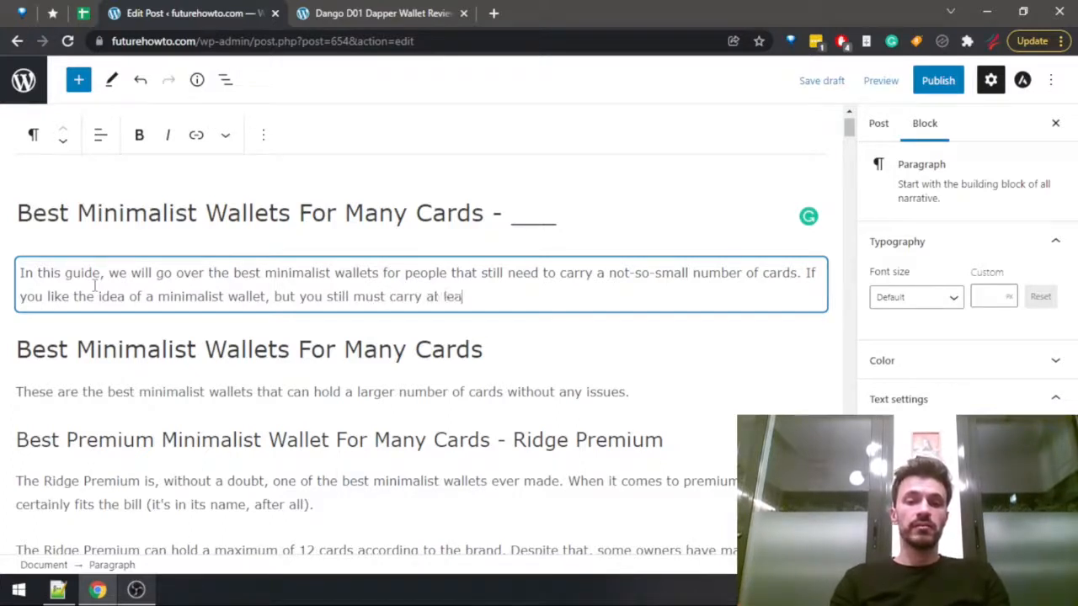
type("st ar")
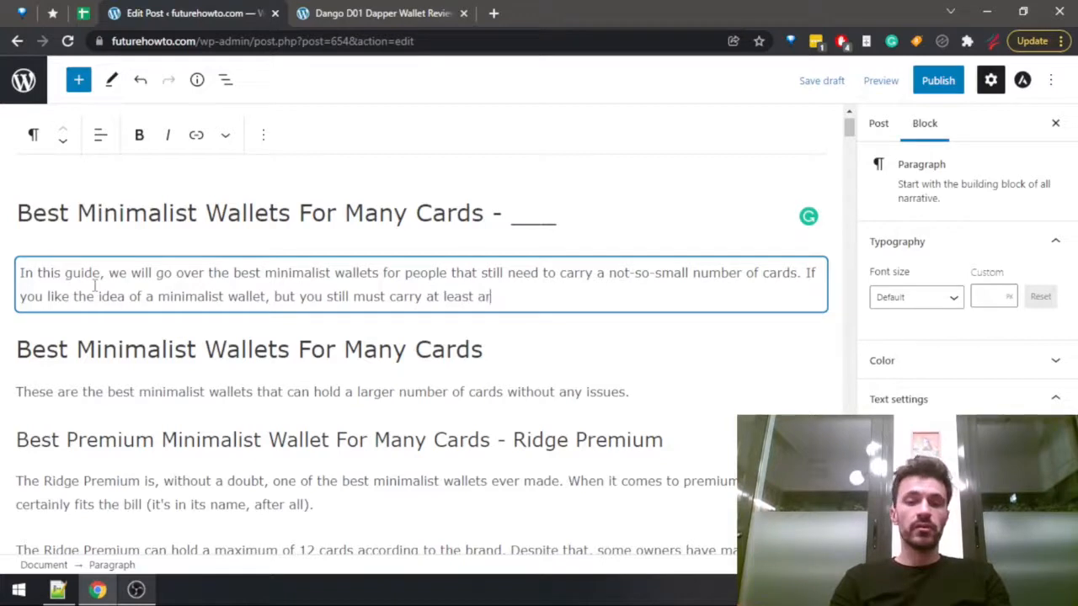
type("ound a dozen cards, then ")
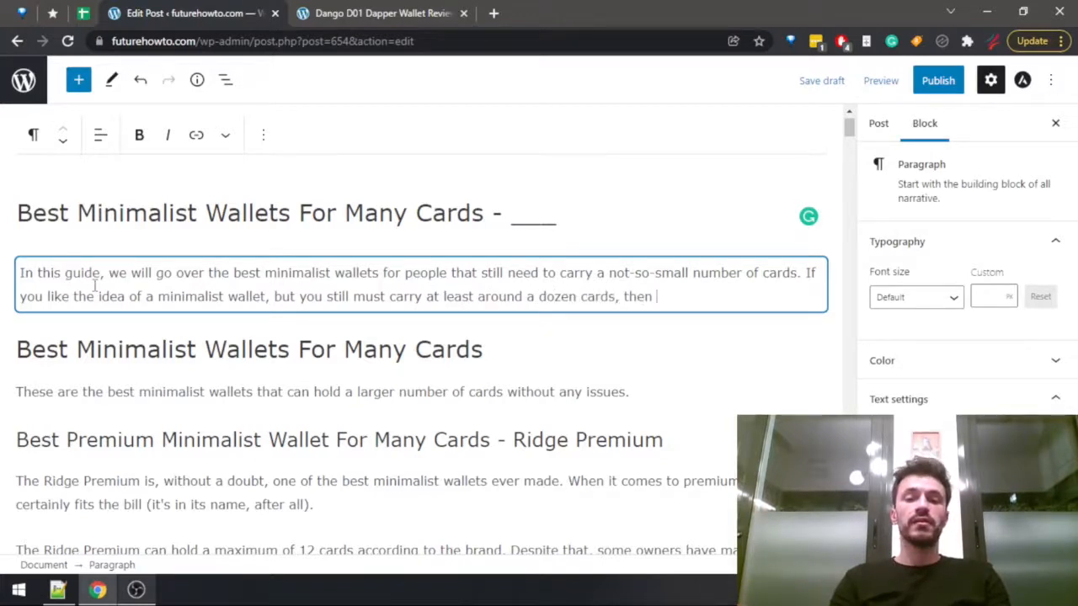
type("the wallets ")
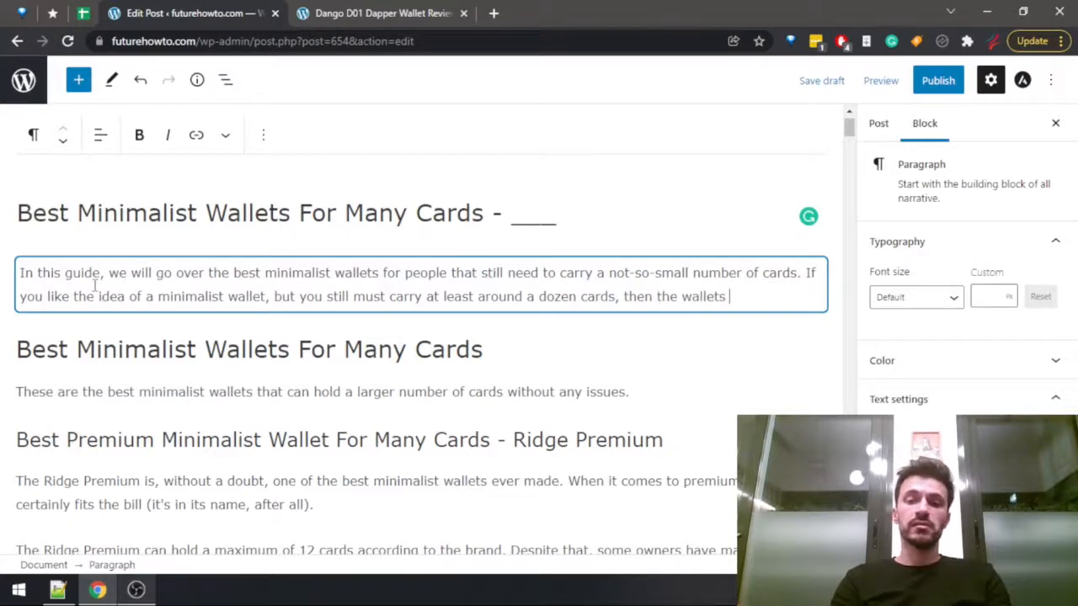
type("in this guide ")
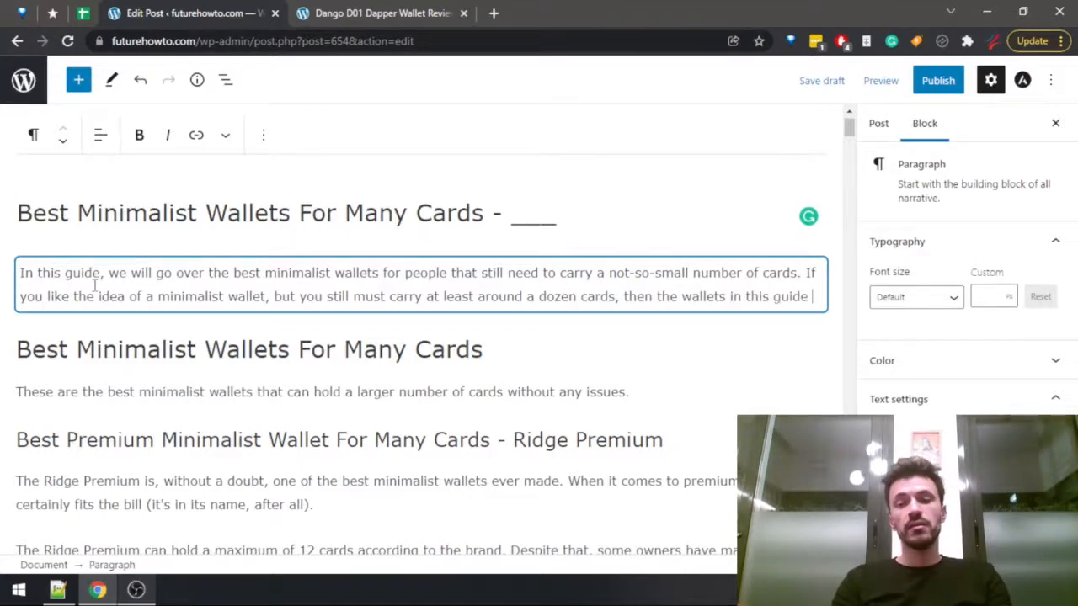
type("should")
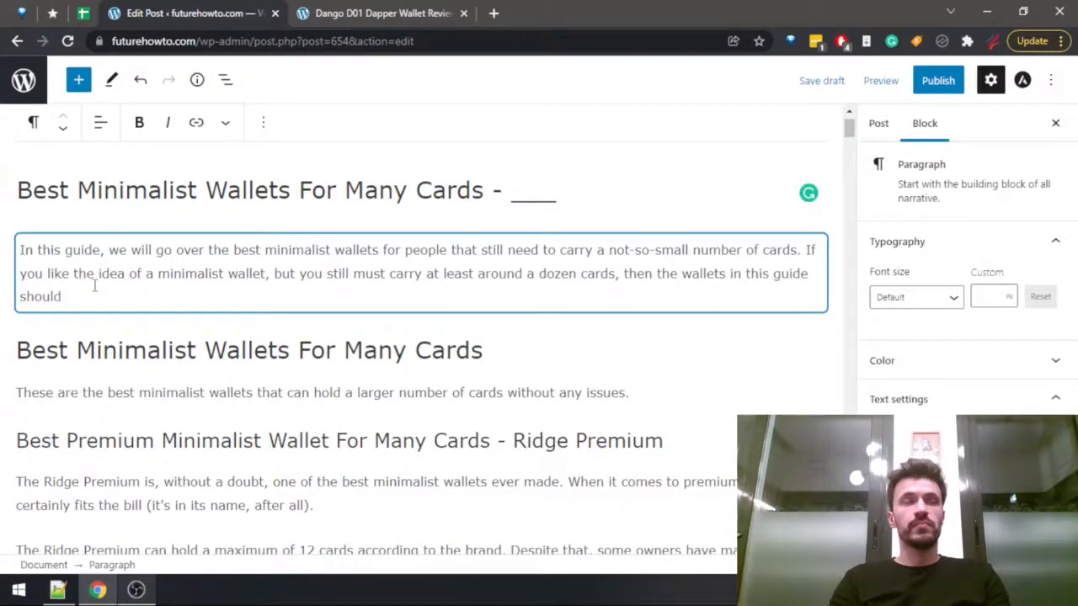
key("ctrl+BackSpace")
key("ctrl+BackSpace")
key("ctrl+BackSpace")
key("ctrl+BackSpace")
key("ctrl+BackSpace")
key("ctrl+BackSpace")
Finish the second introduction sentence after "then" with "you will find your wallet in this list".
type("you ")
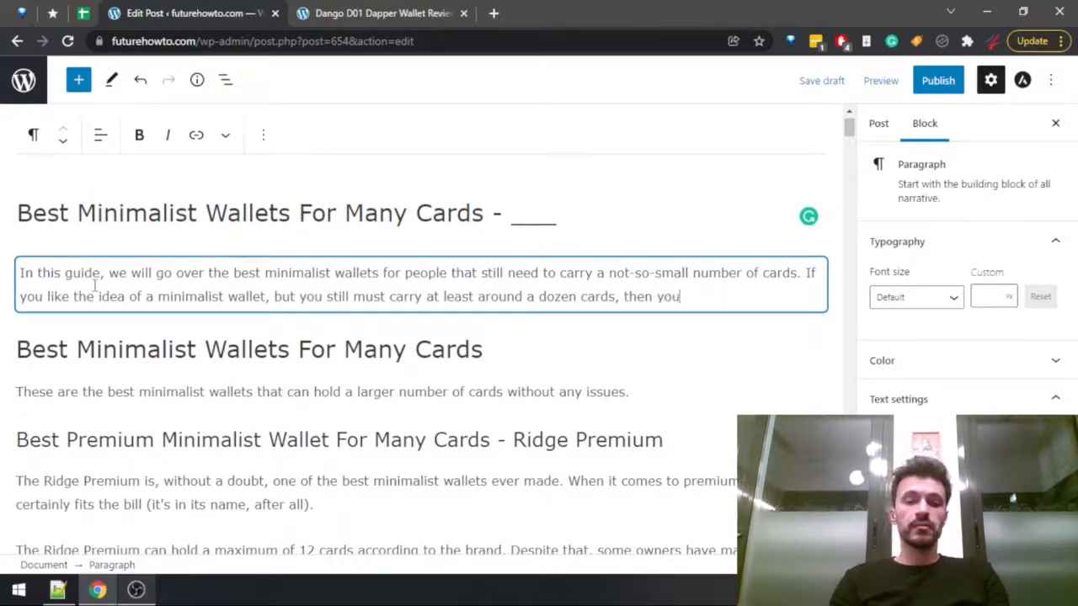
type("will find ")
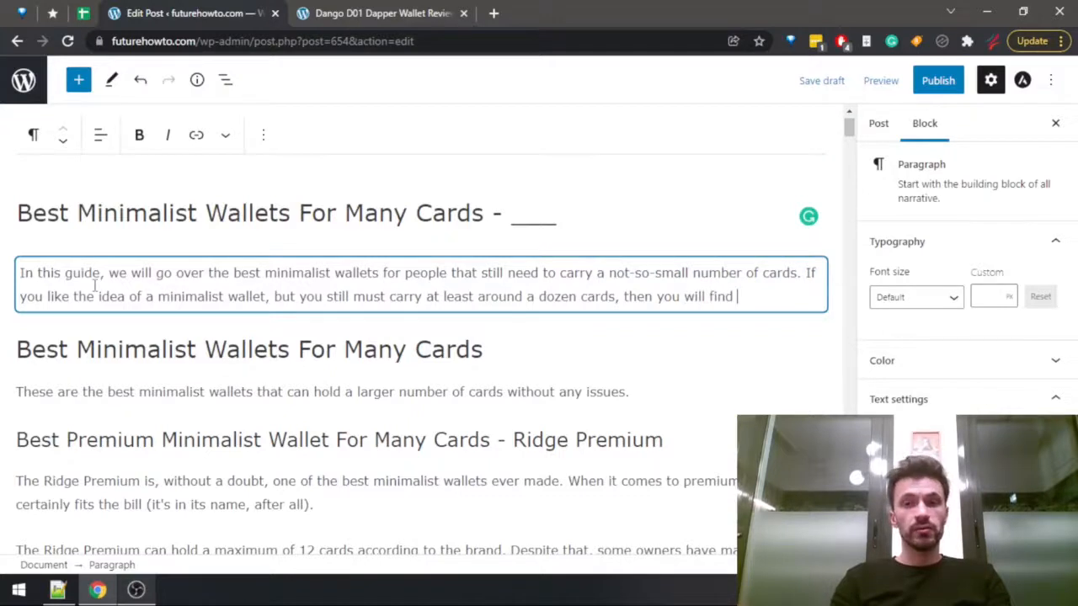
type("your p")
key("BackSpace")
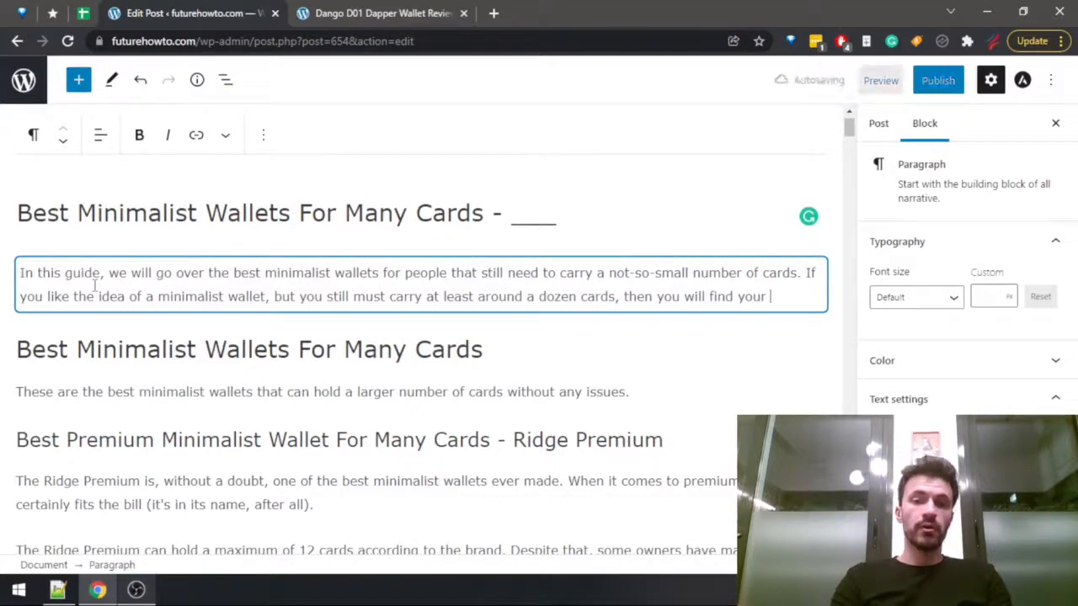
type("wallet in this list")
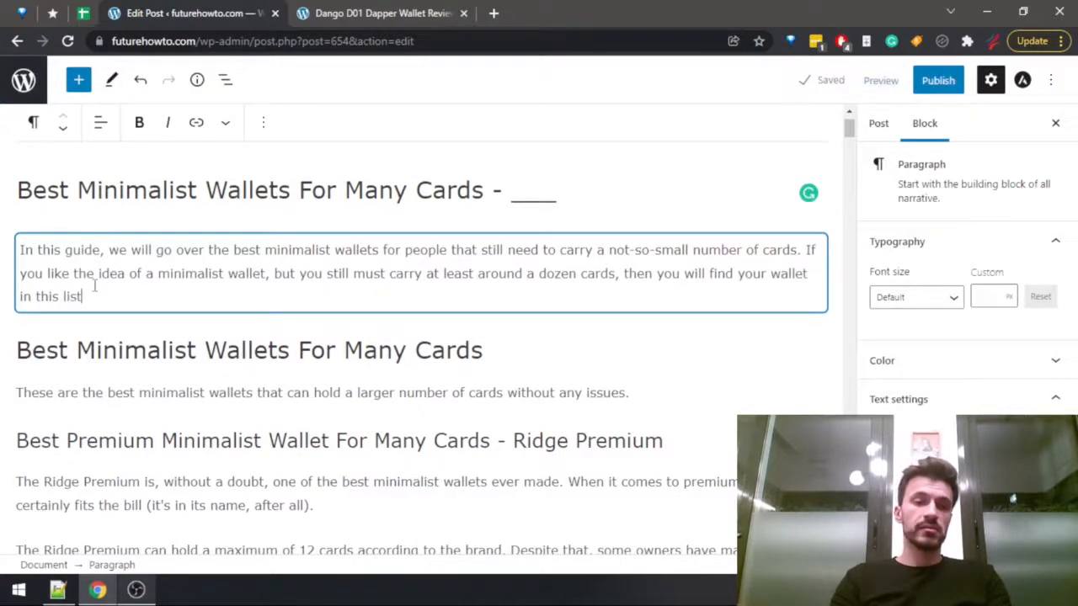
End the introduction with "guide." in place of "list" and delete its opening sentence about people carrying a not-so-small number of cards.
key("ctrl+BackSpace")
type("guide.")
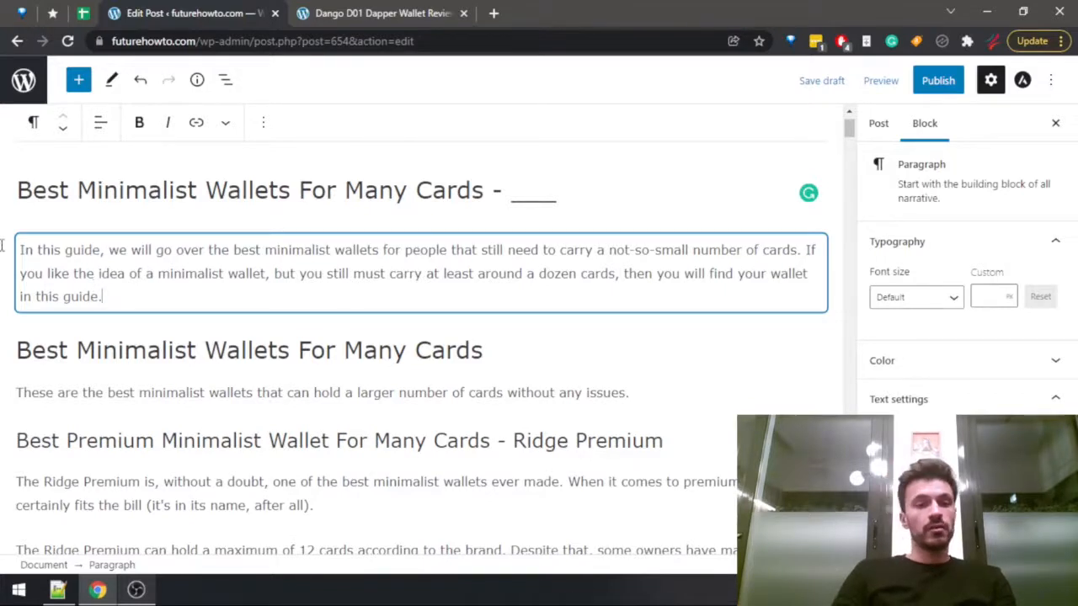
left_click_drag(21, 249, 806, 256)
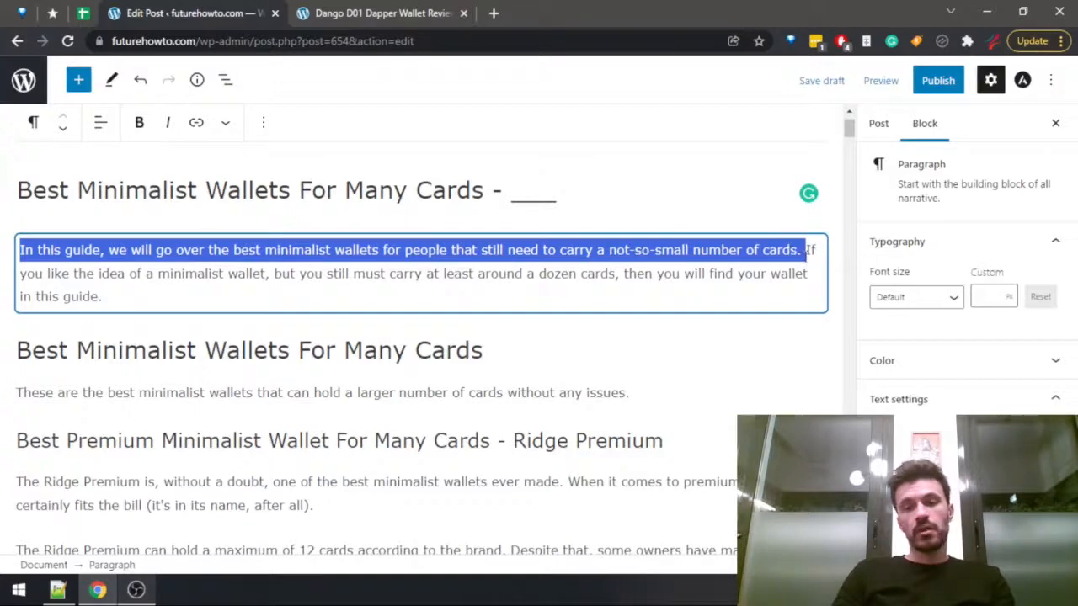
key("BackSpace")
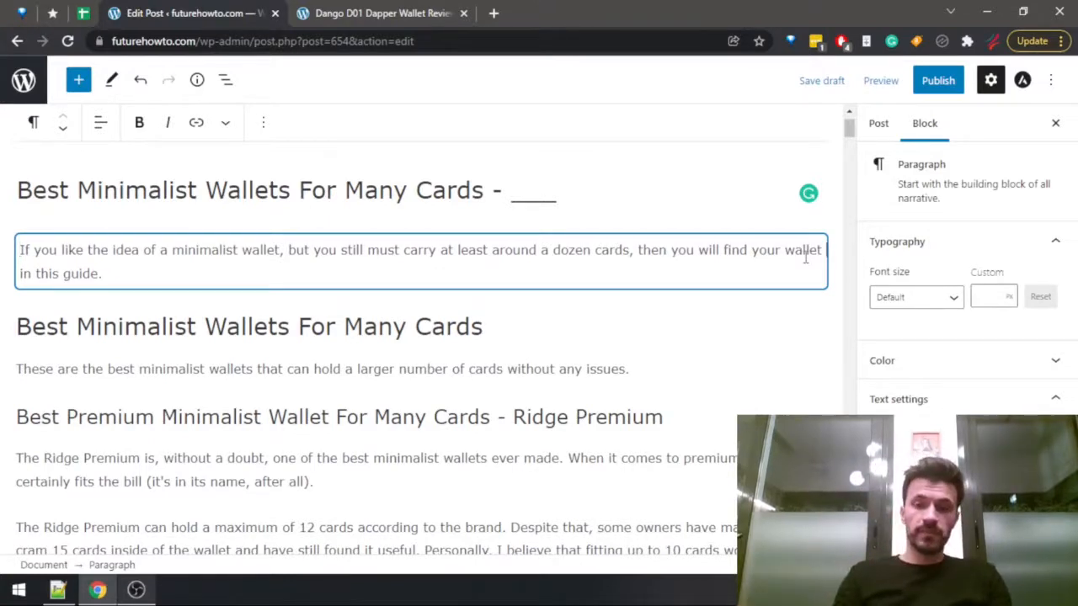
Insert "probably" before "find" in the introduction and replace "wallet" after "your" with "perfect minimalist pick".
key("ctrl+Left")
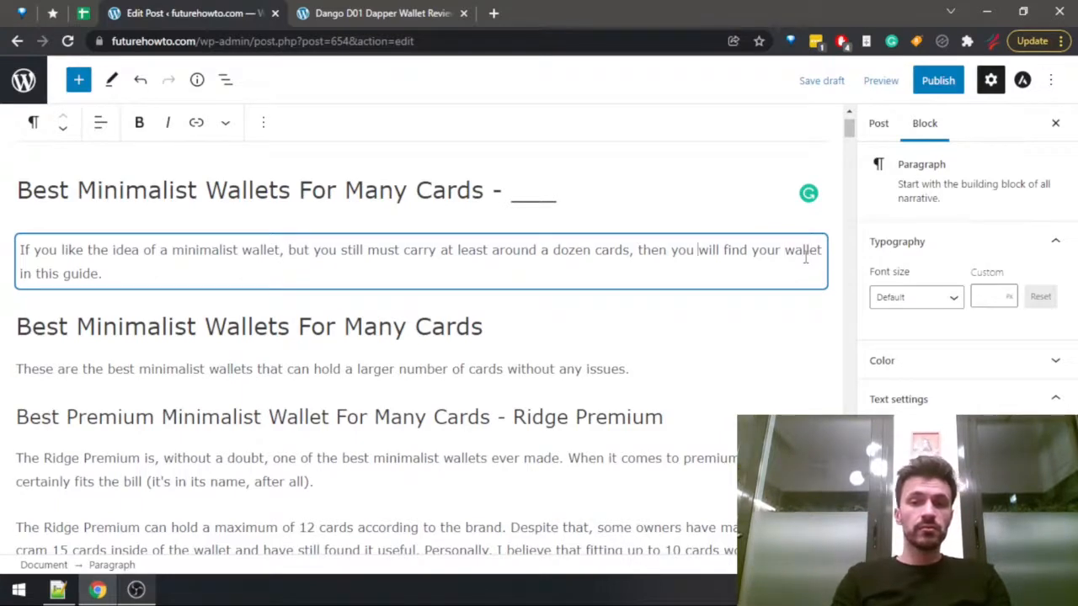
key("ctrl+shift+End")
key("Left")
key("ctrl+Right")
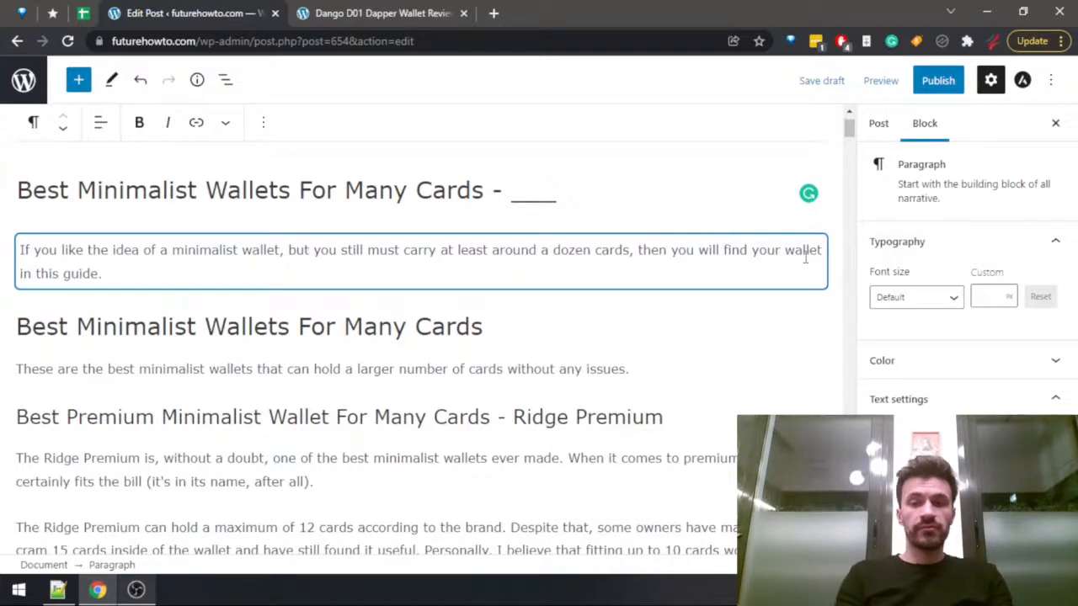
type("probably")
key("ctrl+shift+Right")
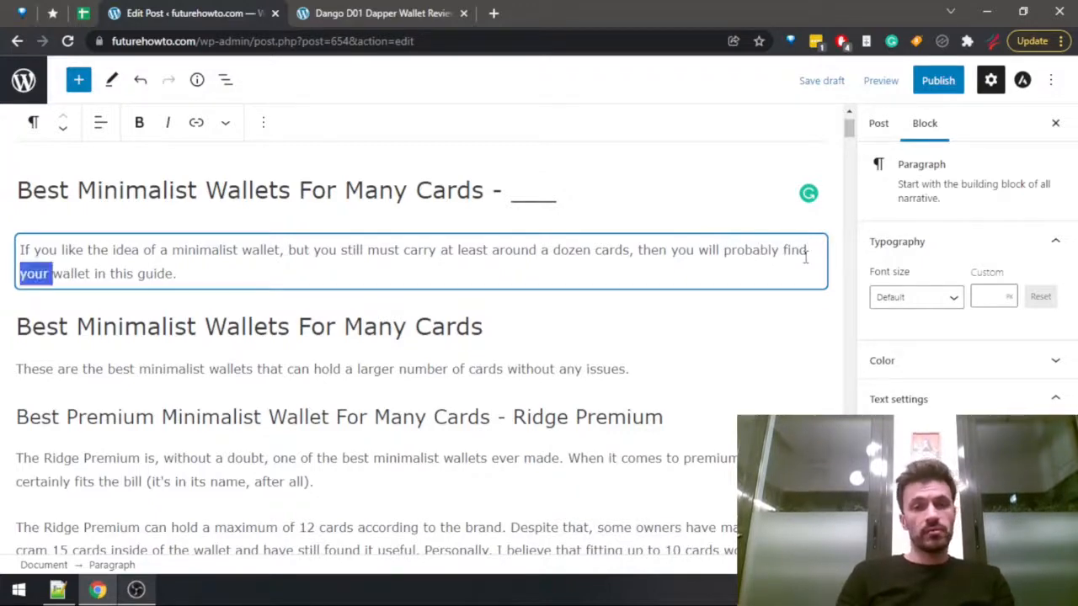
key("Right")
key("ctrl+shift+Right")
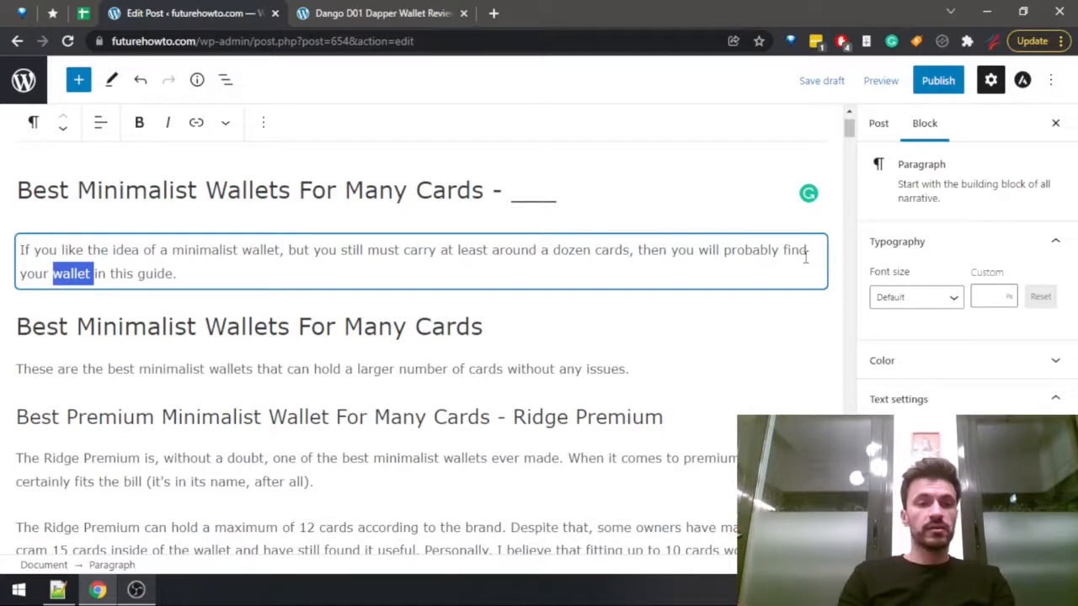
type("perfect minimalist pick")
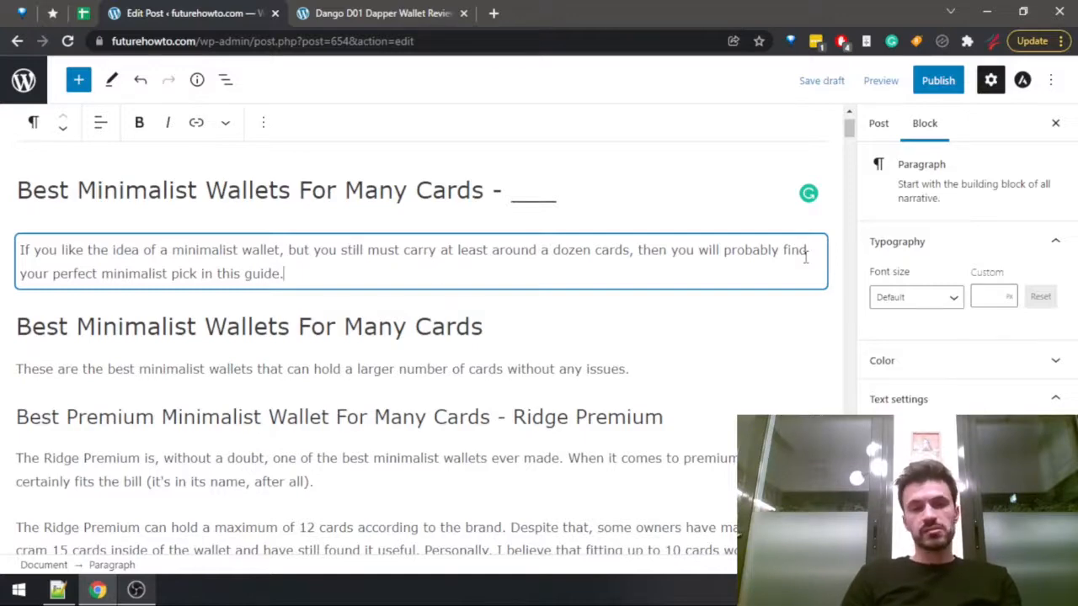
Close the Dango D01 Dapper Wallet review page and save the post draft.
scroll(614, 289, "down", 2)
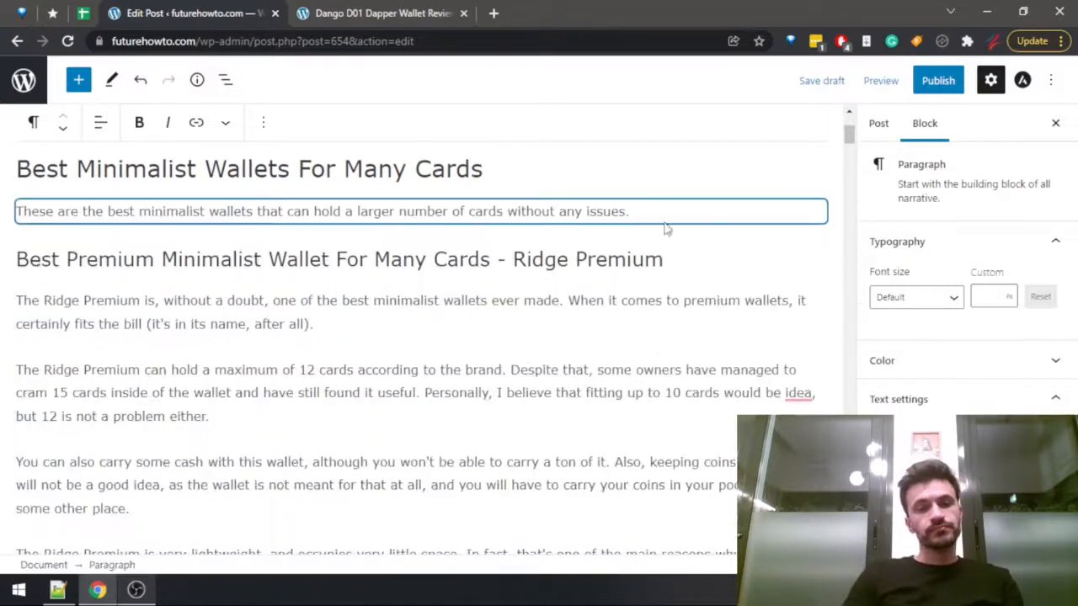
mouse_move(853, 139)
left_mouse_down()
mouse_move(851, 126)
mouse_move(848, 215)
mouse_move(848, 124)
left_mouse_up()
left_click(318, 328)
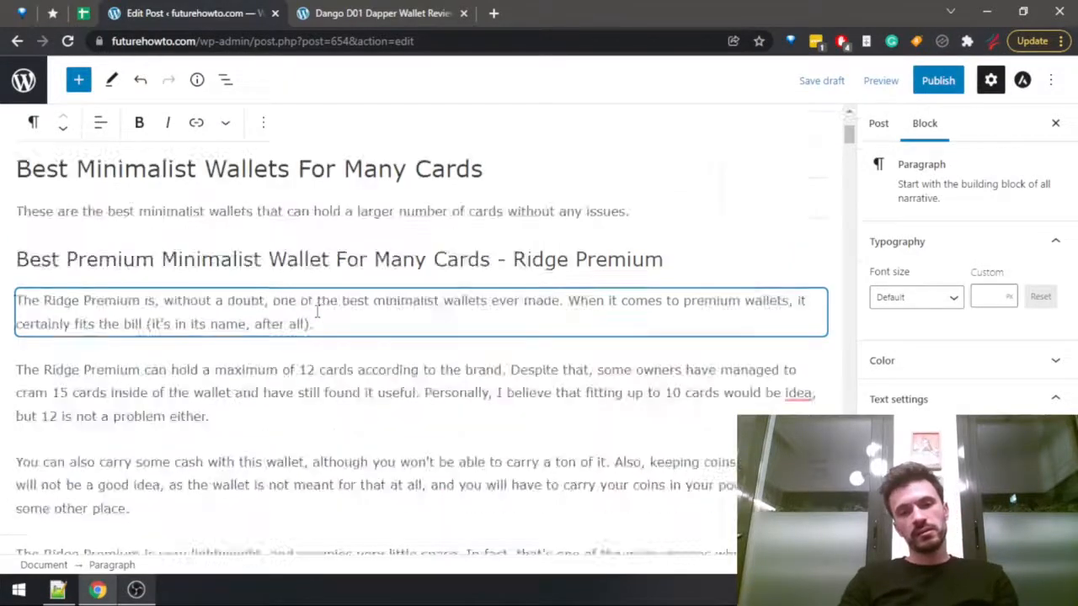
key("ctrl+Tab")
key("ctrl+w")
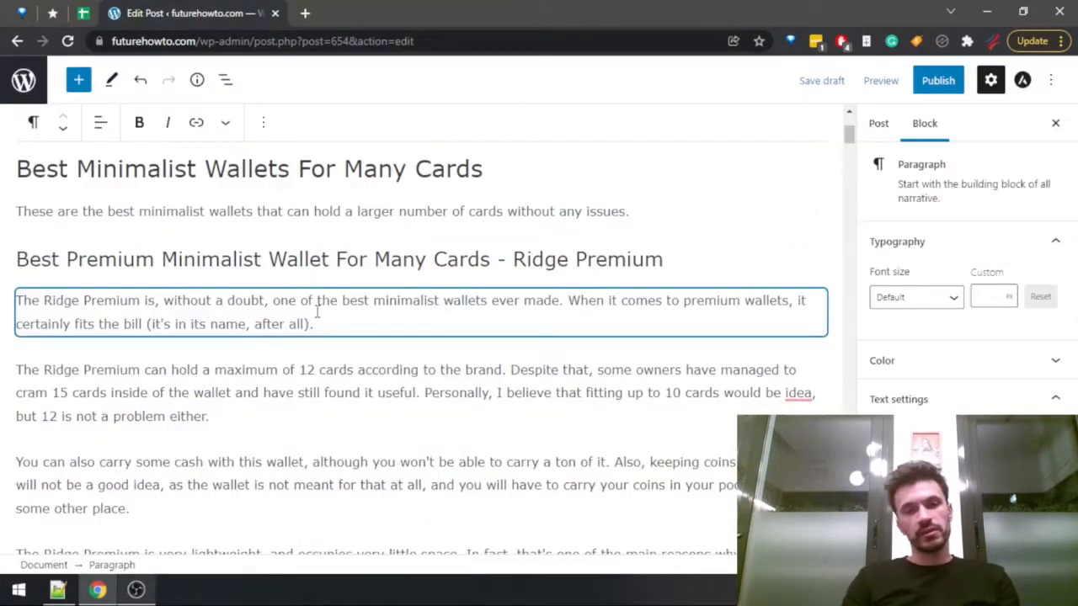
left_click(817, 81)
Preview the post in a new tab and count the words of the whole article with Word Counter Plus.
left_click(880, 81)
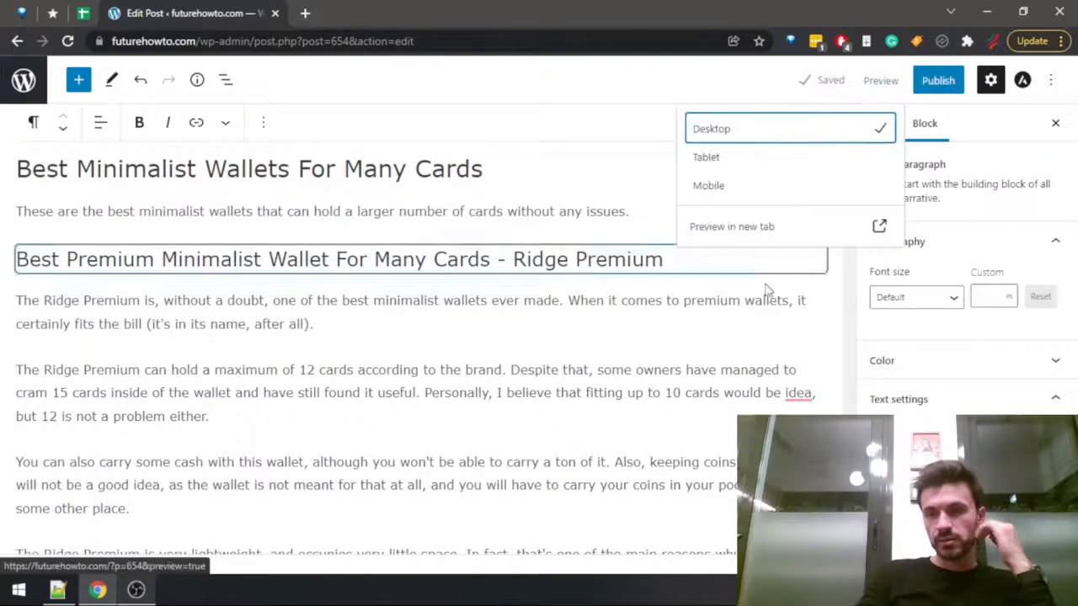
left_click(724, 227)
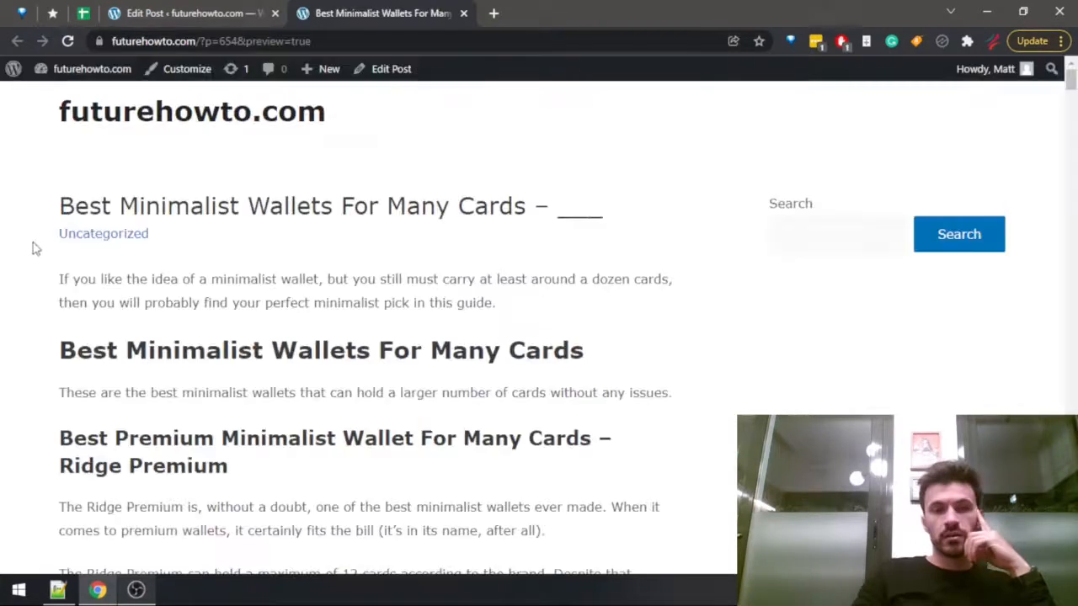
scroll(249, 331, "down", 4)
scroll(248, 332, "down", 20)
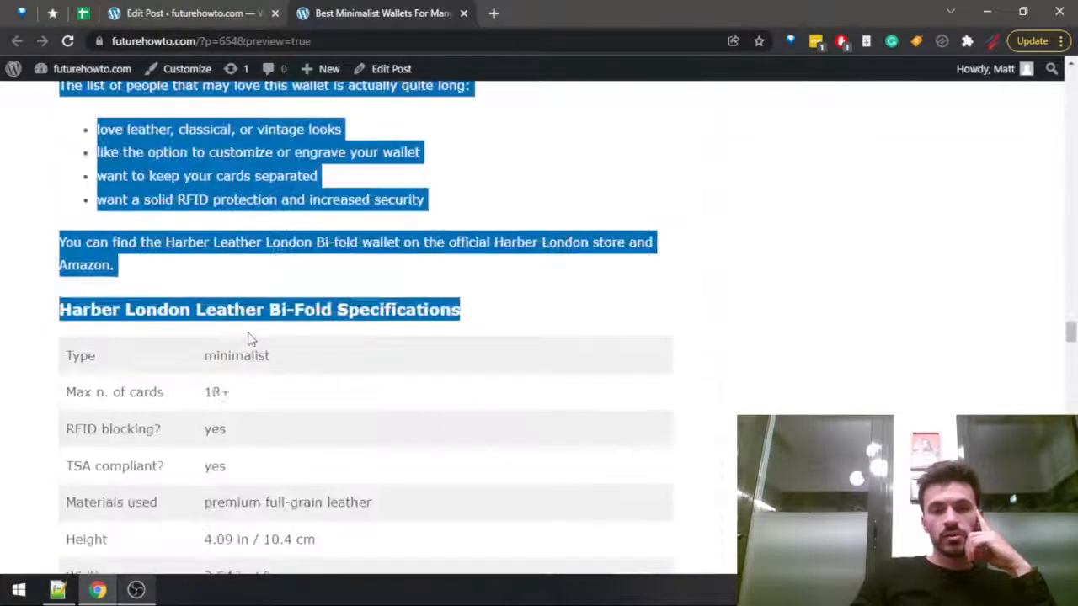
scroll(245, 334, "down", 10)
left_click_drag(245, 337, 297, 322)
right_click(298, 321)
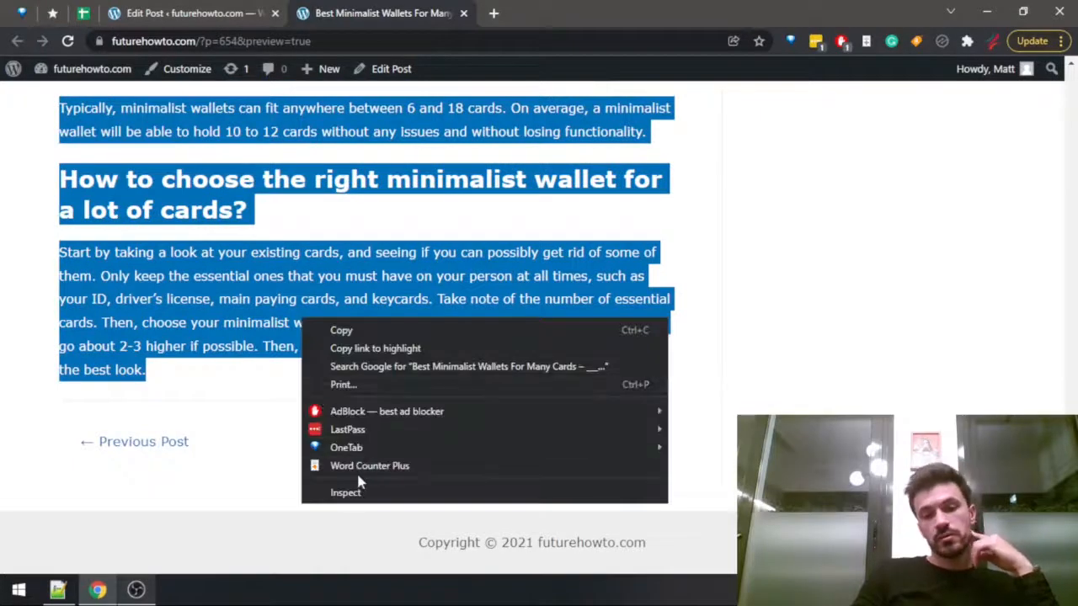
left_click(365, 465)
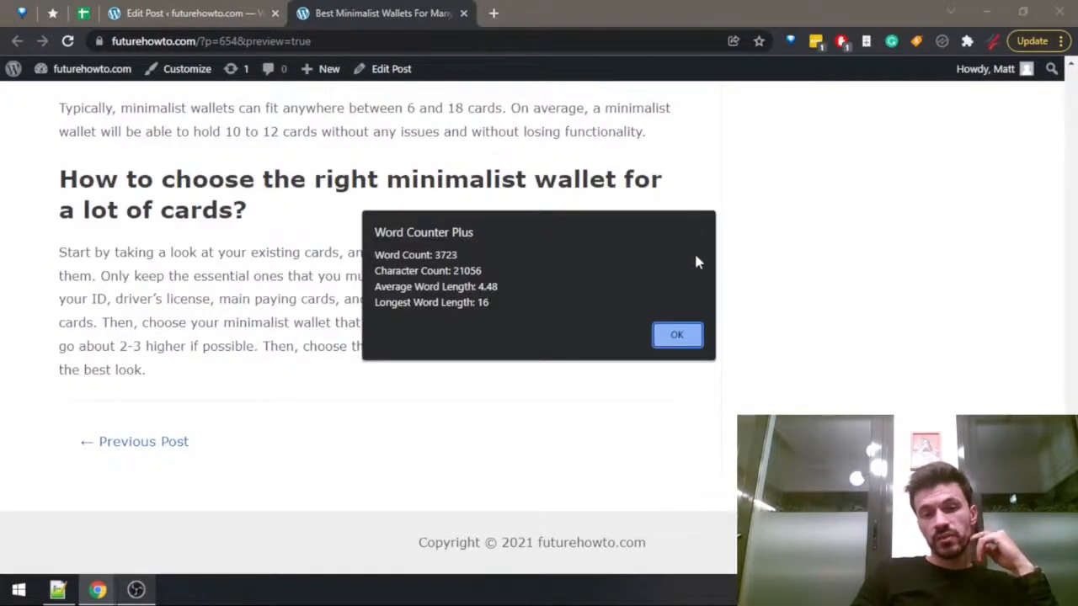
left_click(676, 336)
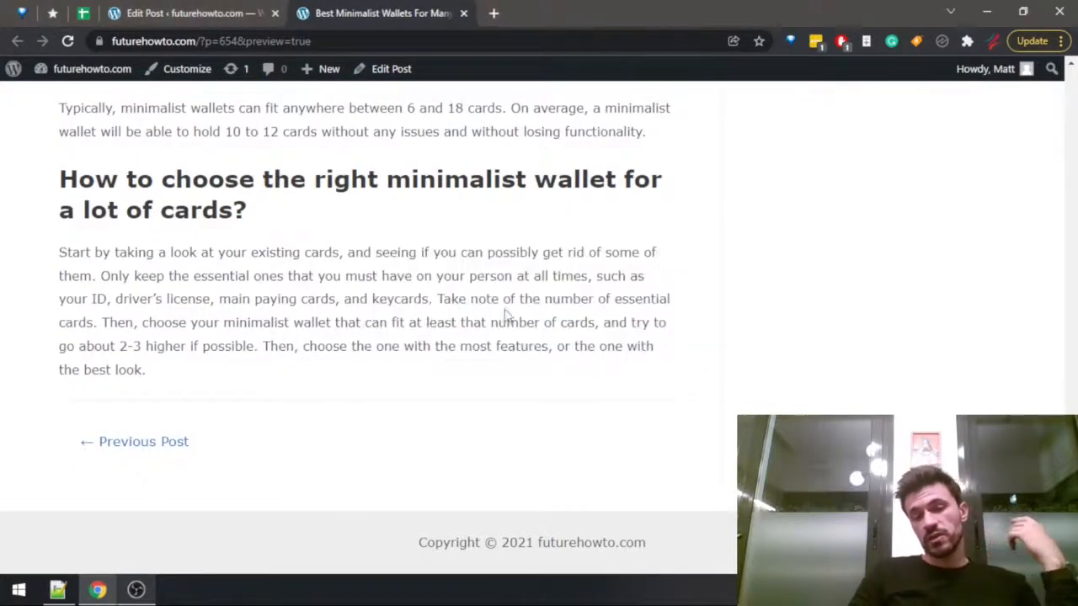
left_click(463, 12)
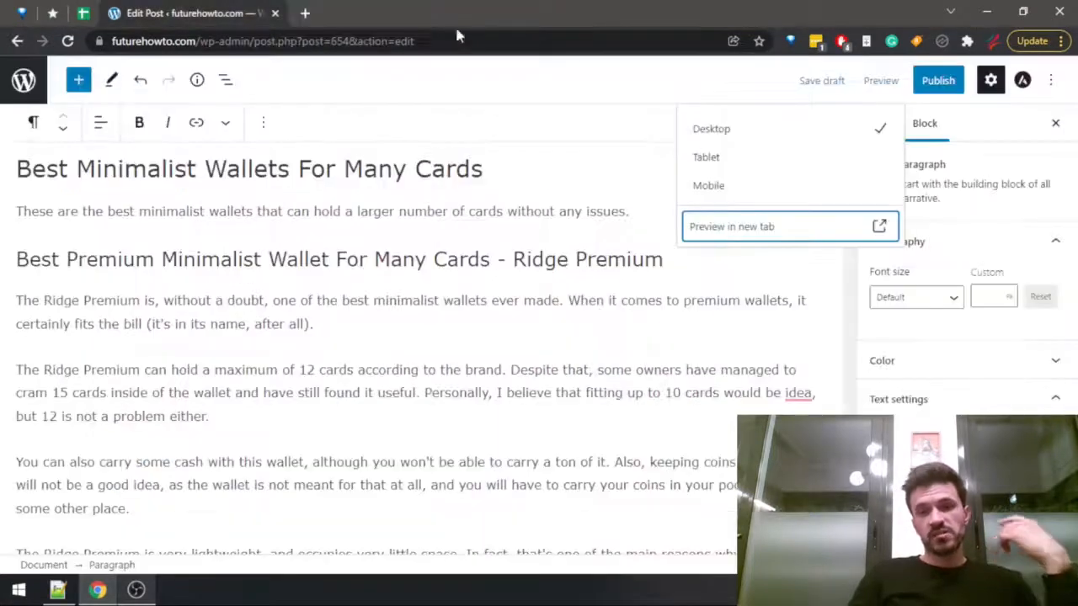
Switch to the list article checklist in Notepad++ and mark "Write the content" as done with "+".
key("alt+Tab")
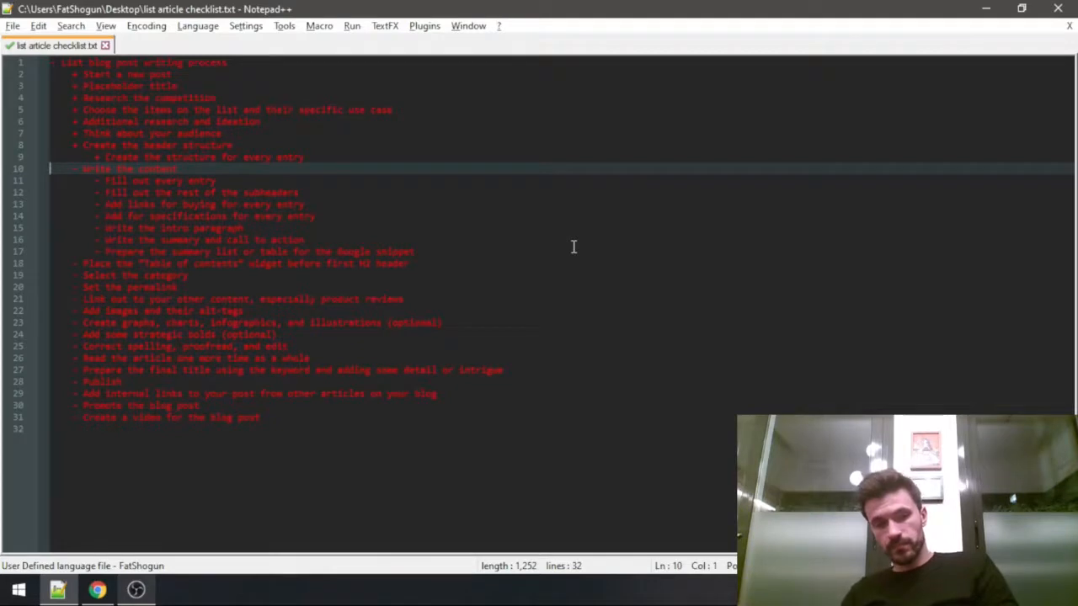
key("Home")
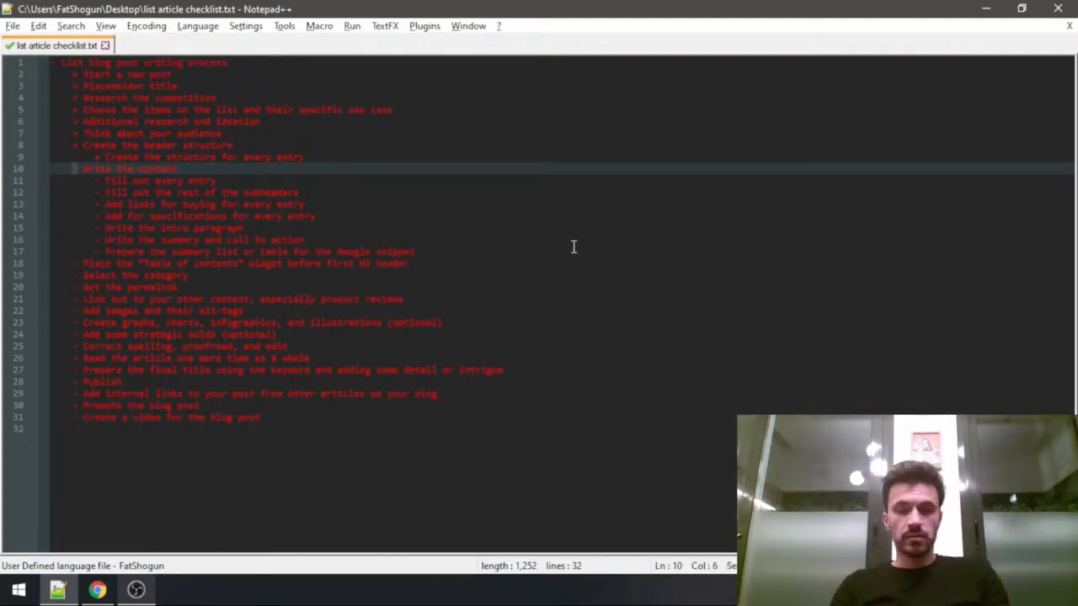
type("+")
Select the column of markers in front of the sub-items from "Fill out every entry" through "Prepare the summary list or table for the Google snippet".
key("Down")
key("Right")
key("alt+shift+Down")
key("alt+shift+Right")
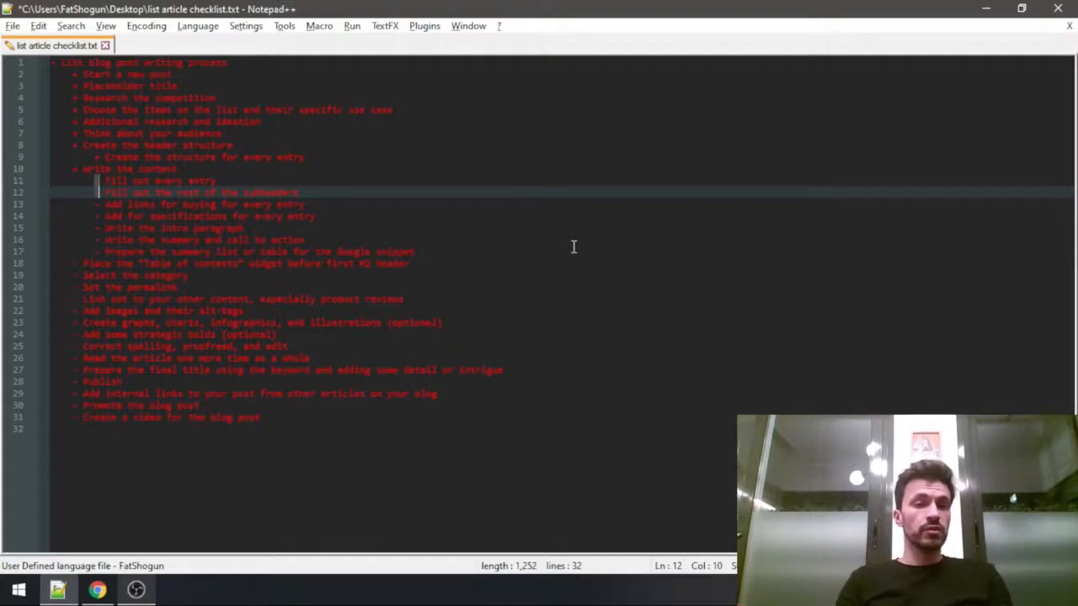
key("alt+shift+Down")
key("alt+shift+Down")
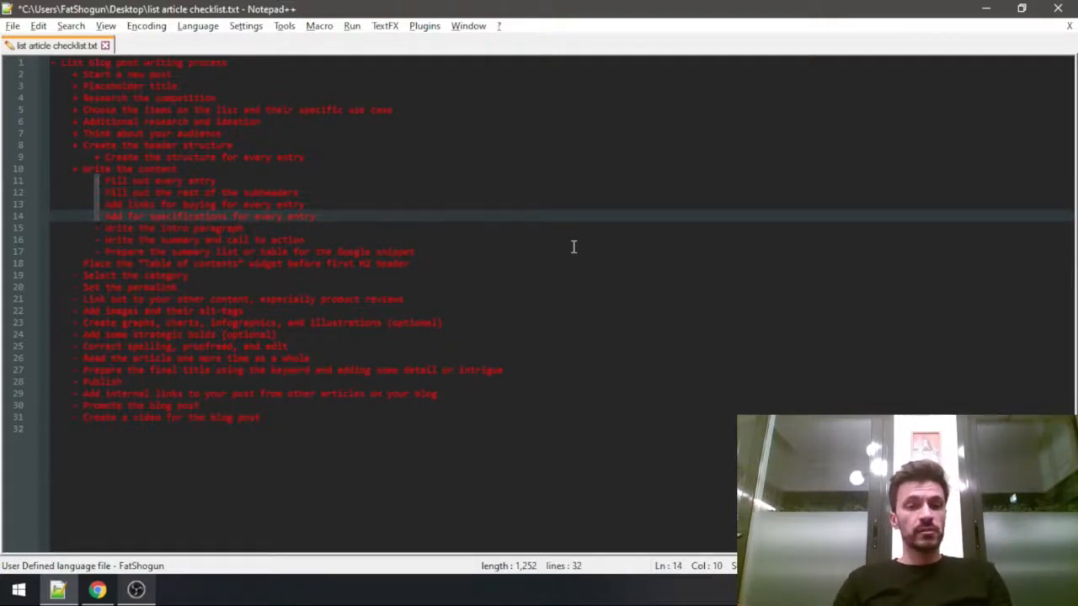
key("alt+shift+Down")
key("alt+shift+Down")
key("alt+shift+Down")
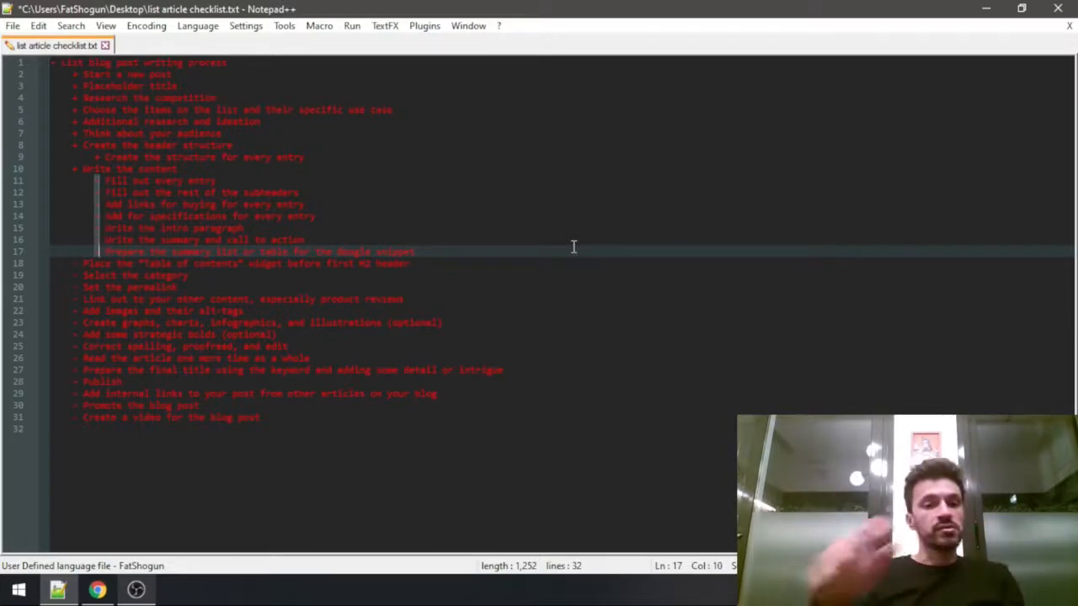
Return to the WordPress post and add a "Summary" heading below the how-to-choose paragraph at the end of the article.
key("alt+Tab")
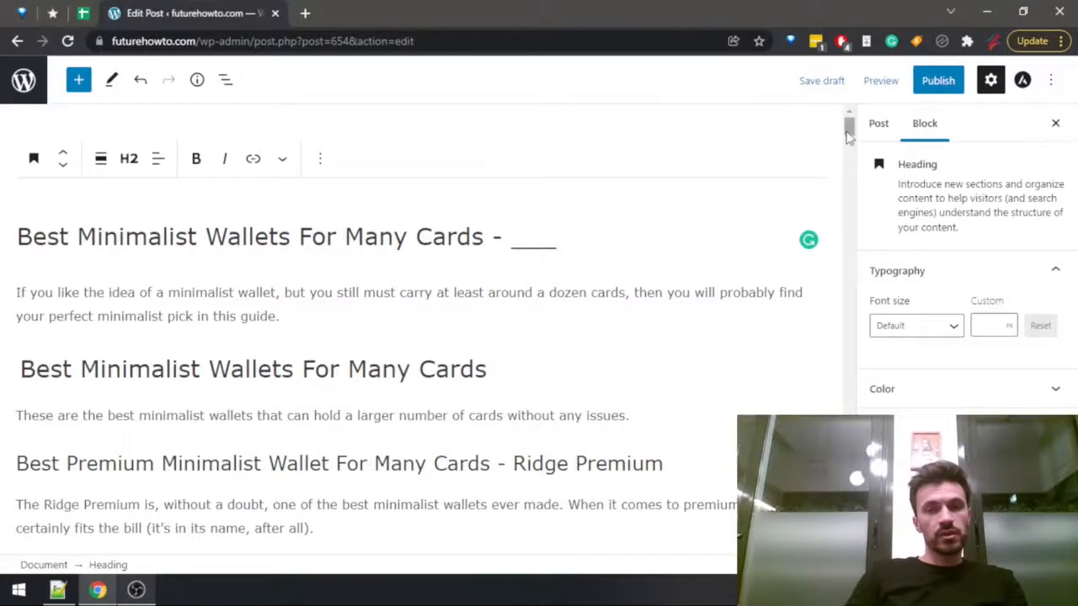
left_click_drag(849, 133, 889, 486)
left_click(724, 488)
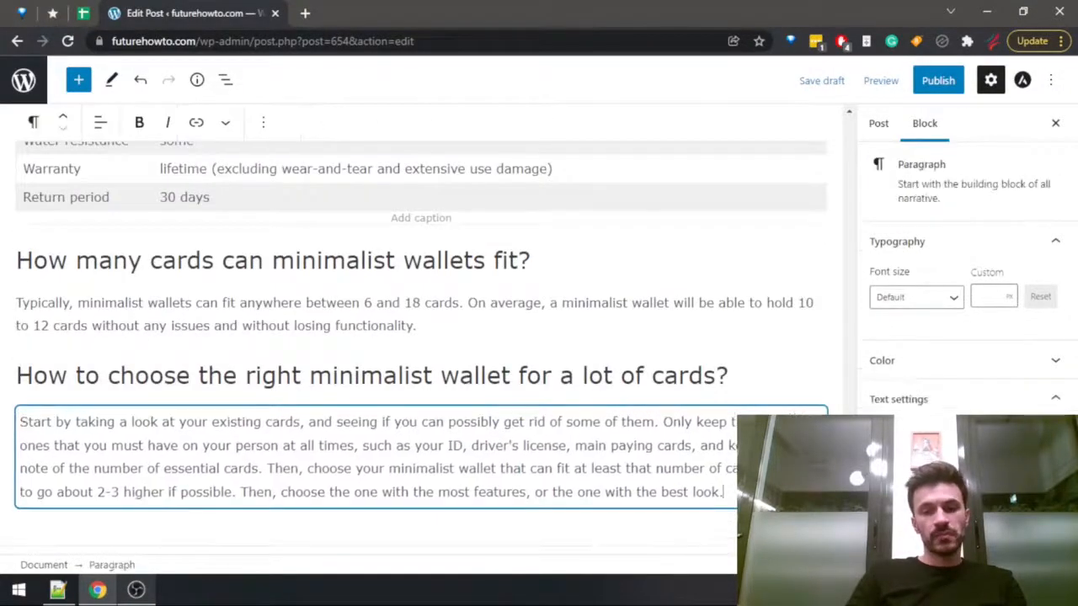
key("Return")
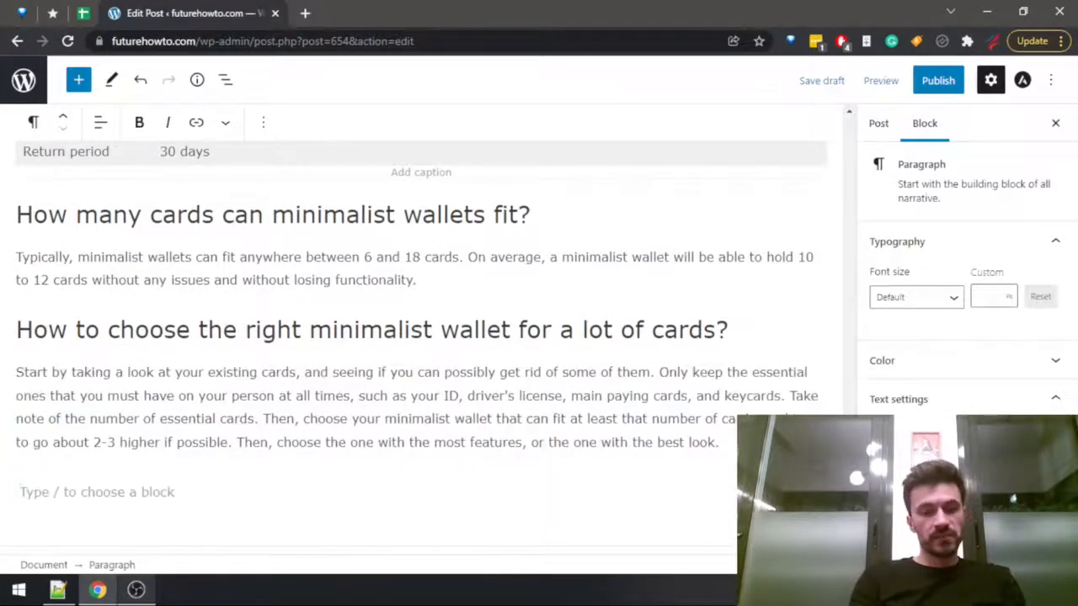
type("Summary")
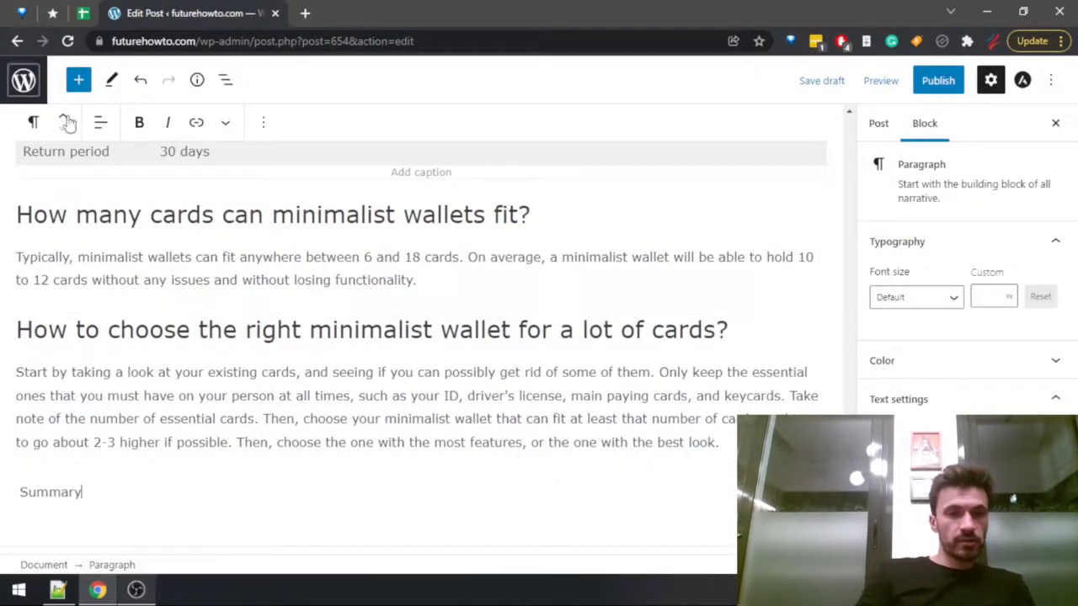
left_click(32, 122)
left_click(76, 212)
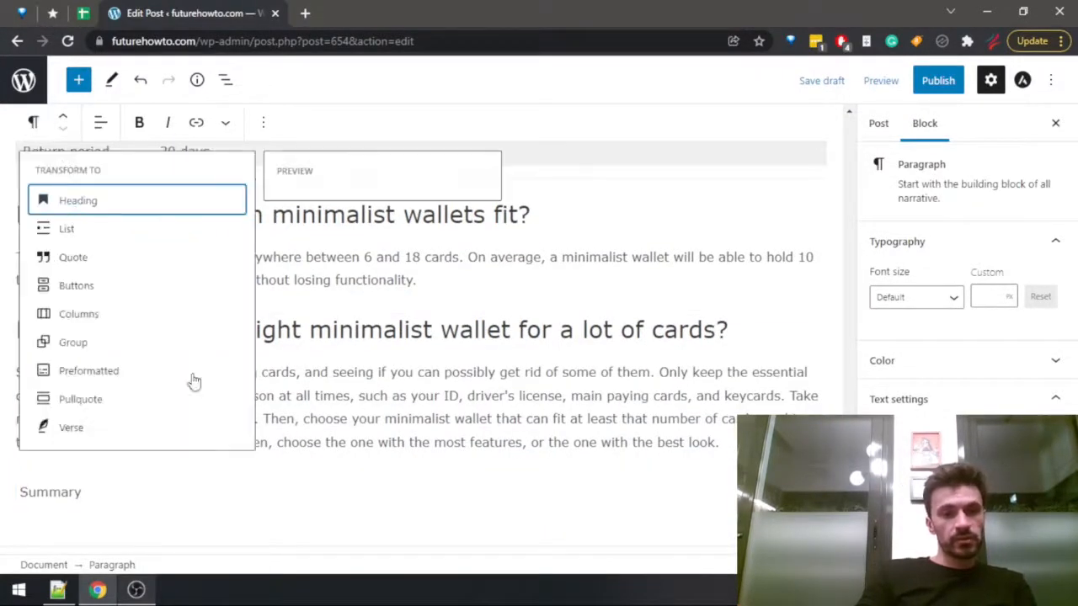
left_click(149, 449)
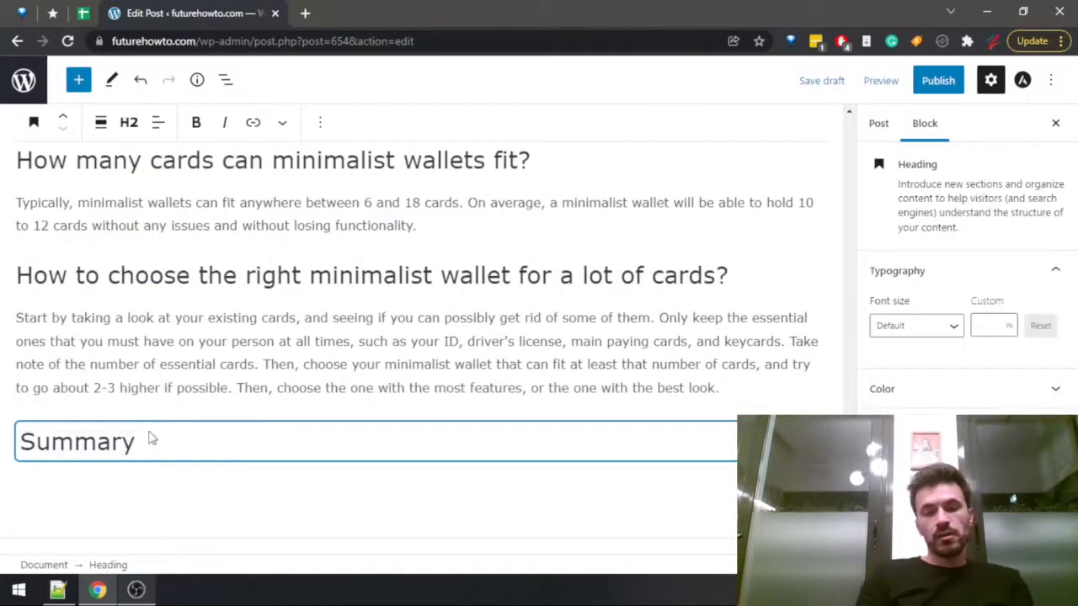
Below the Summary heading, write "Those were the best minimalist wallets that can still fit at least around a dozen cards without too much issue.".
key("Return")
type("T")
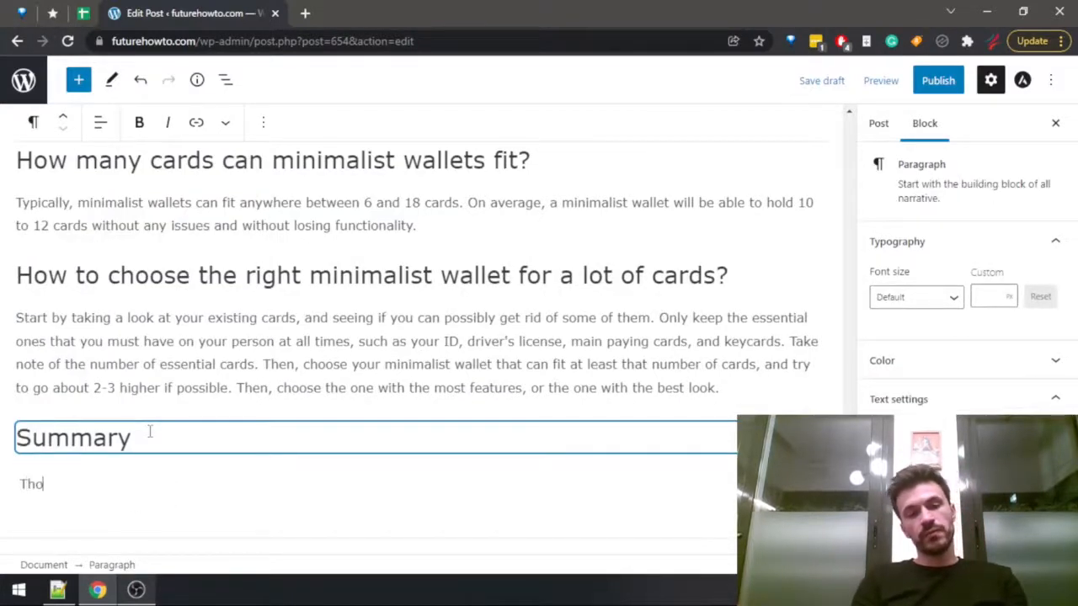
type("ho")
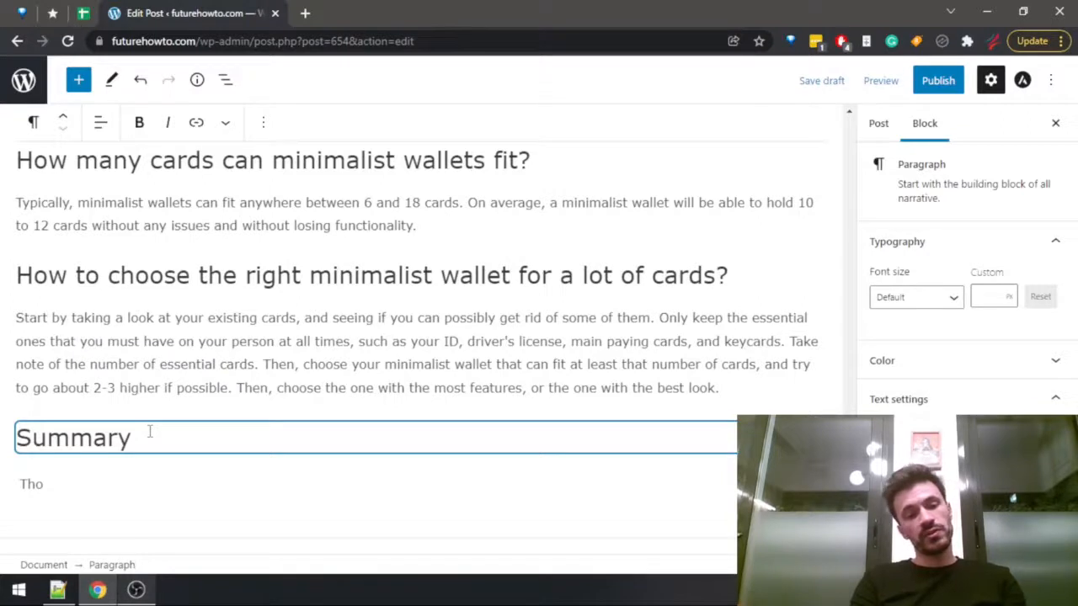
type("se were the best ")
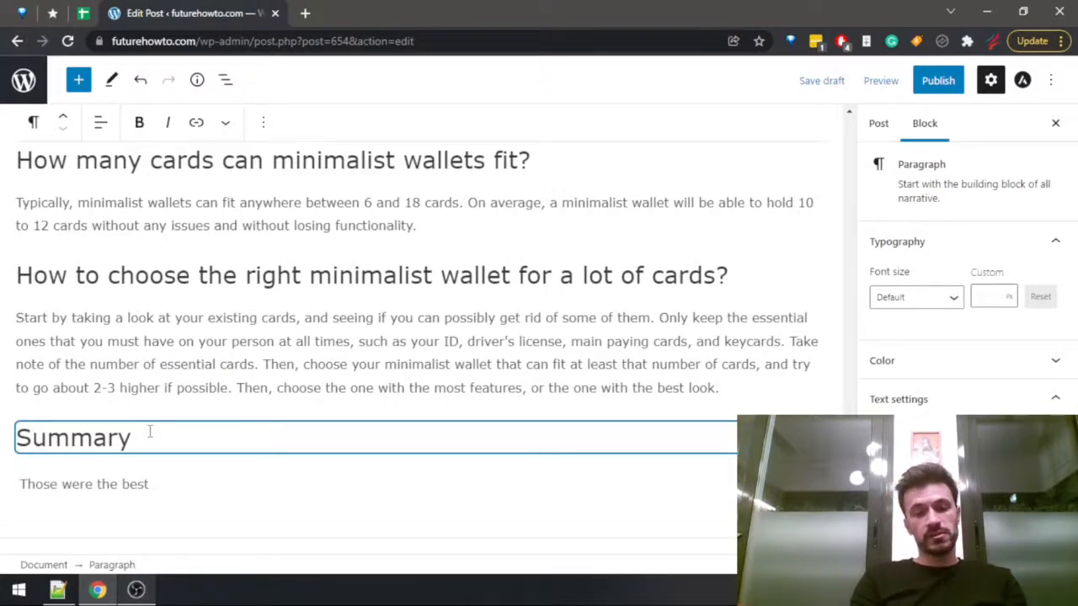
type("minim")
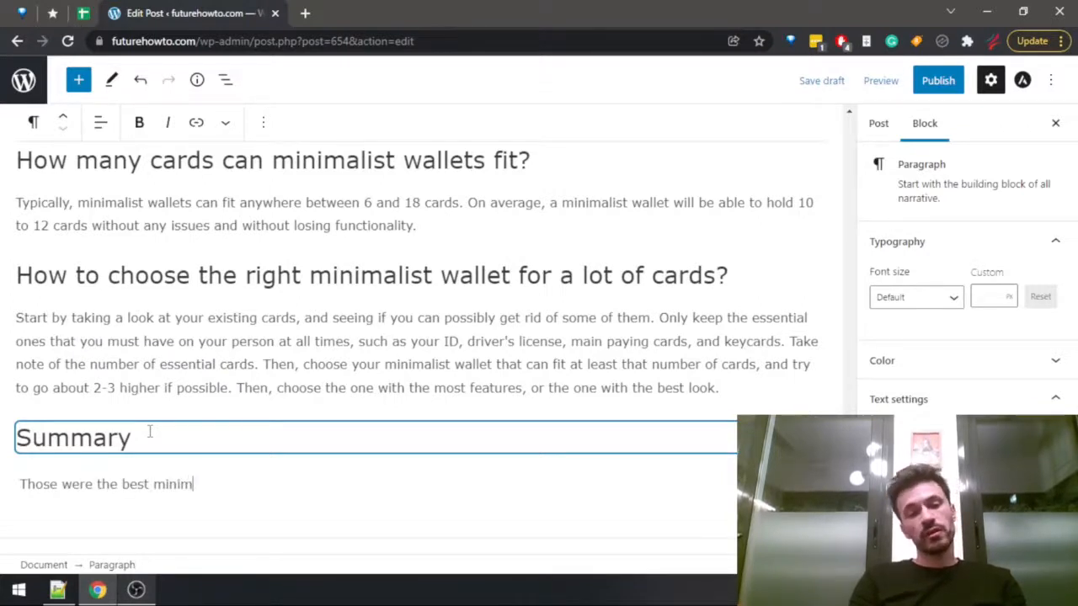
type("alist wallets that")
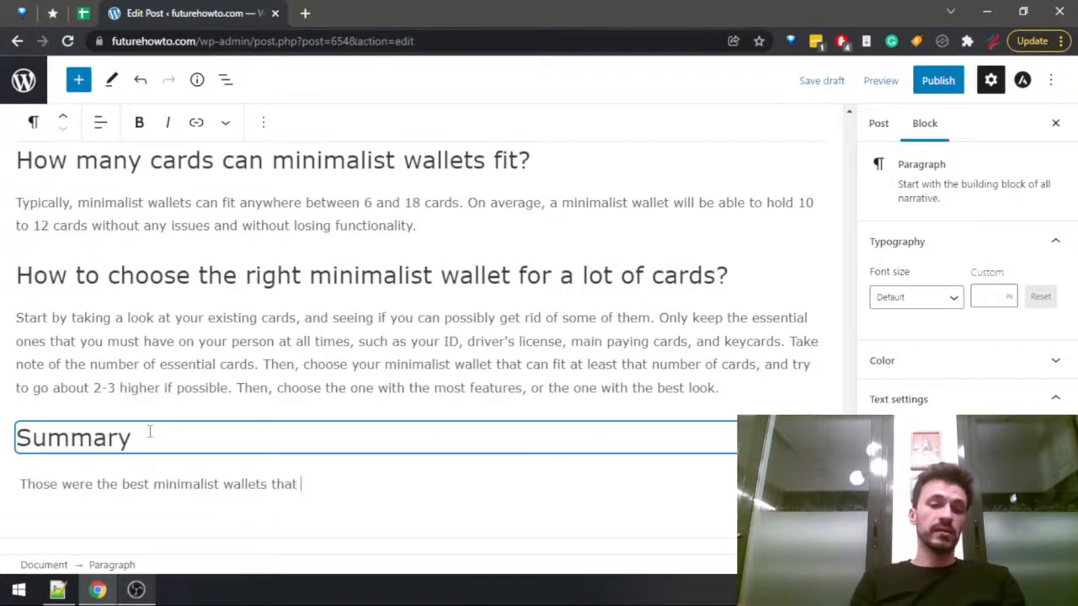
type(" can still fit ")
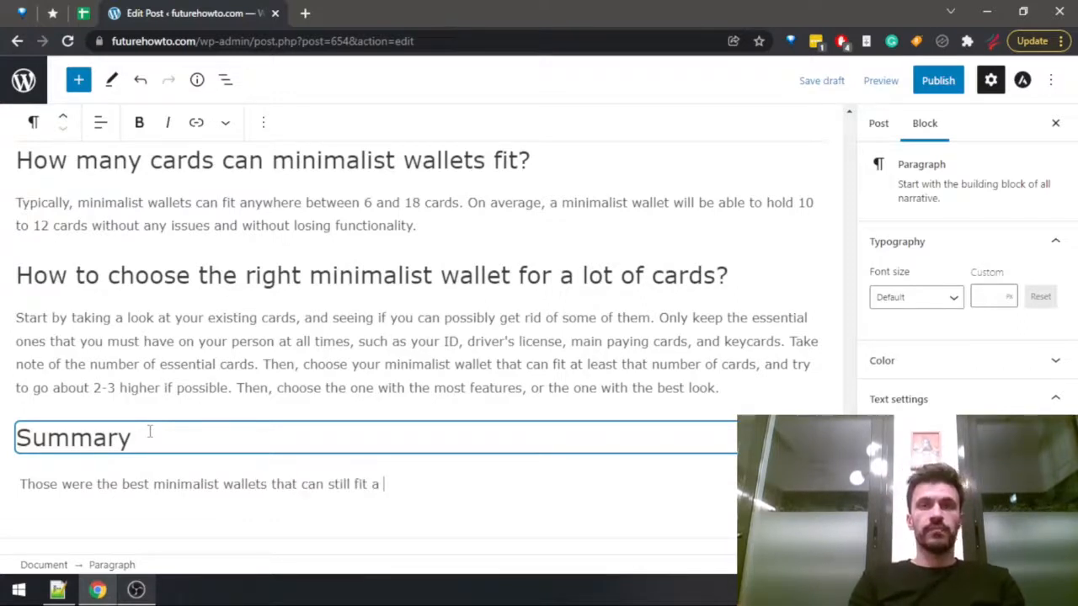
type("at ")
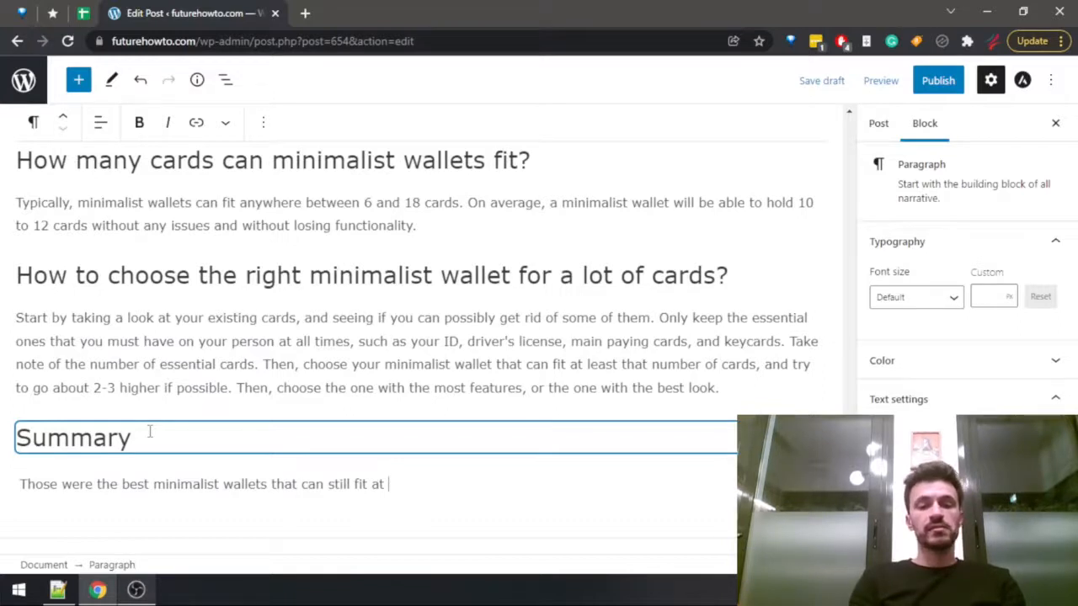
type("least a ")
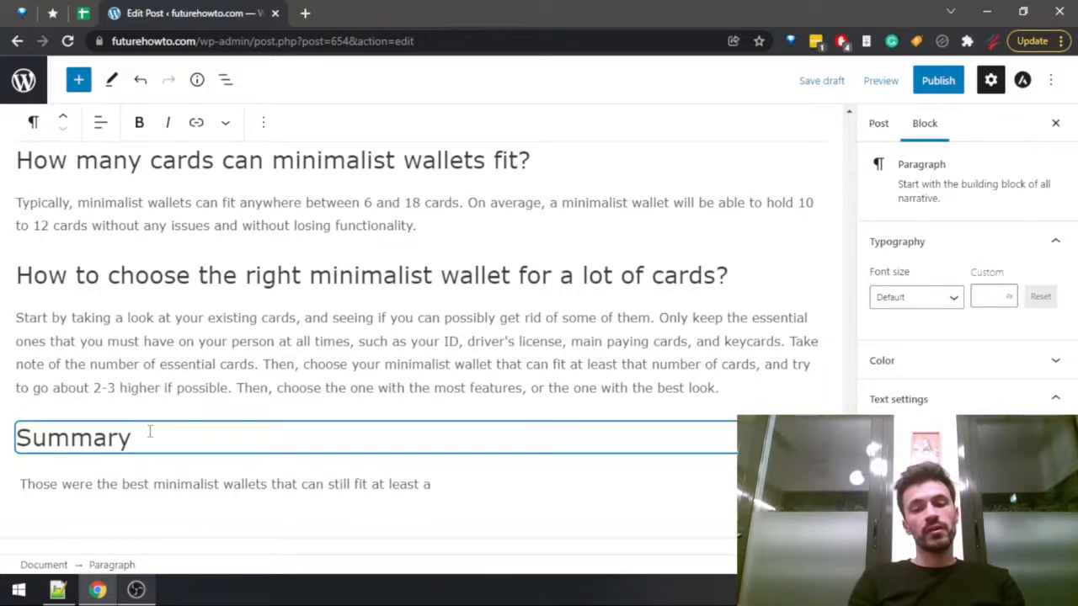
type("round a dozen ")
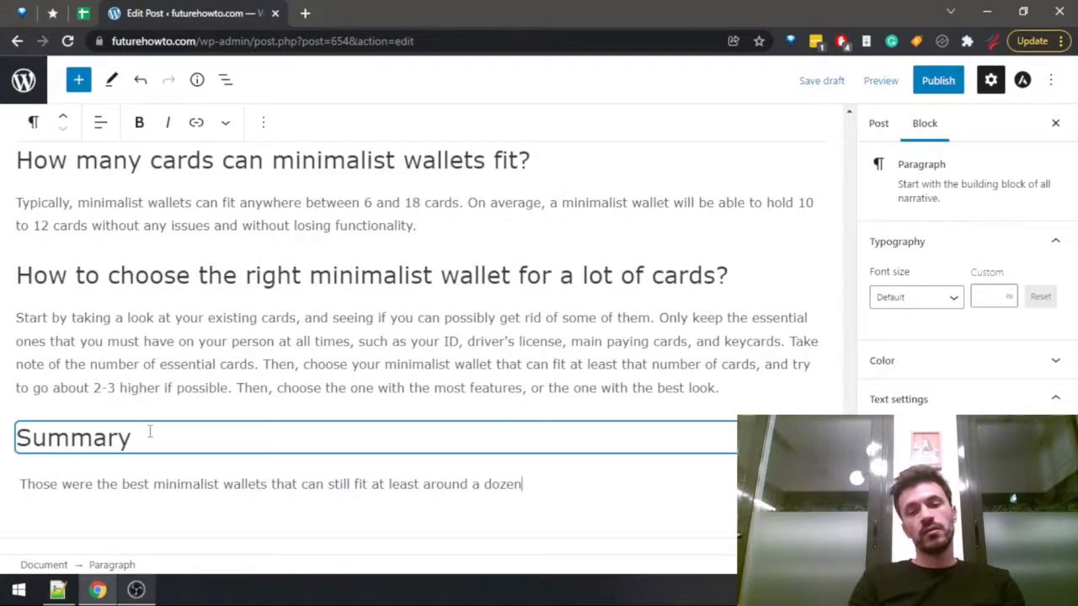
type("cards ")
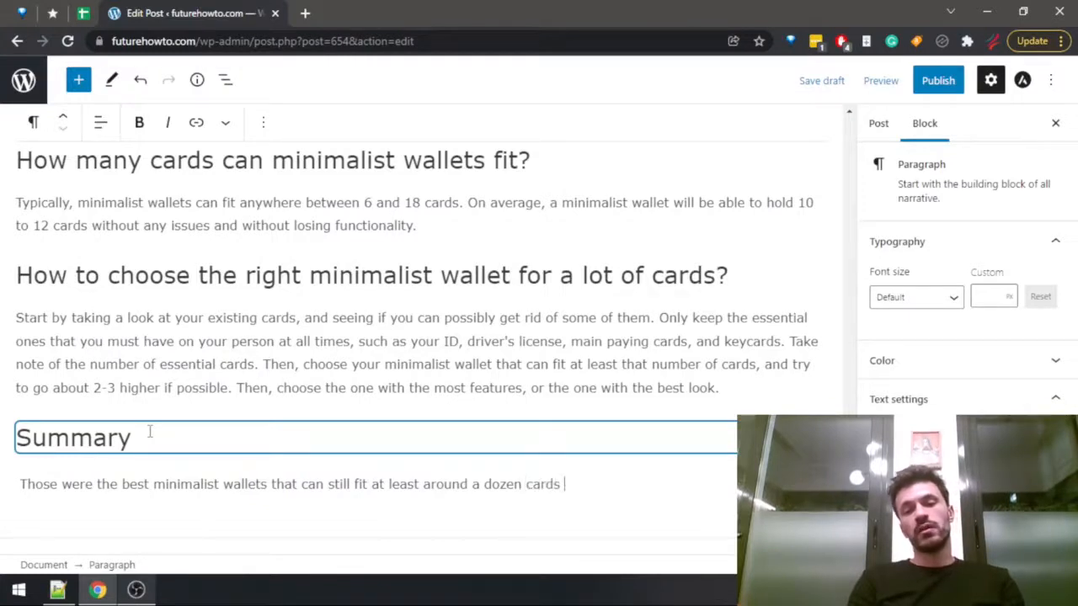
type("without ")
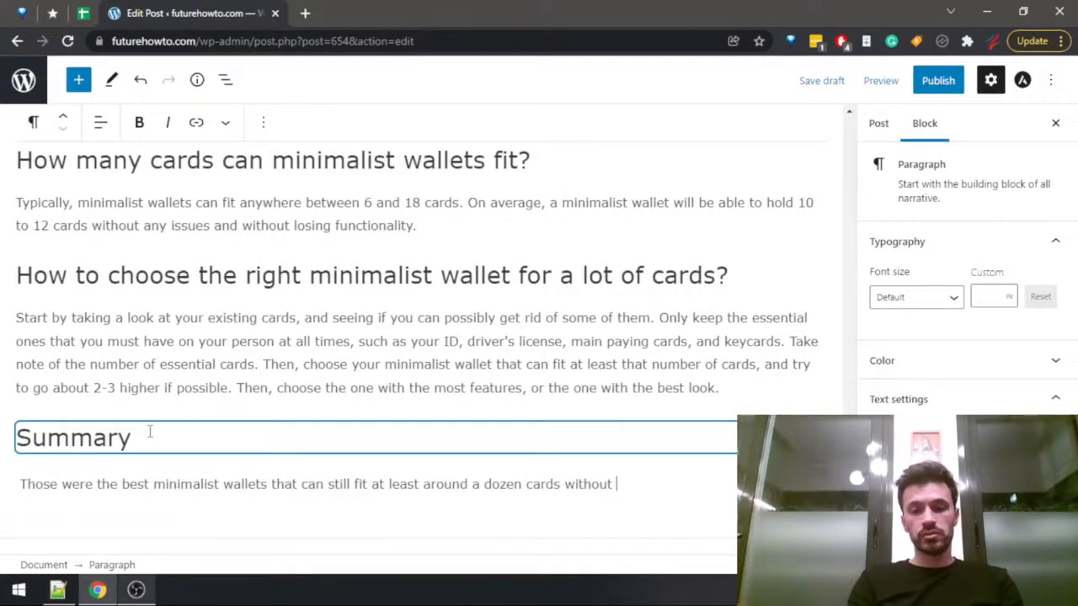
type("too much issue")
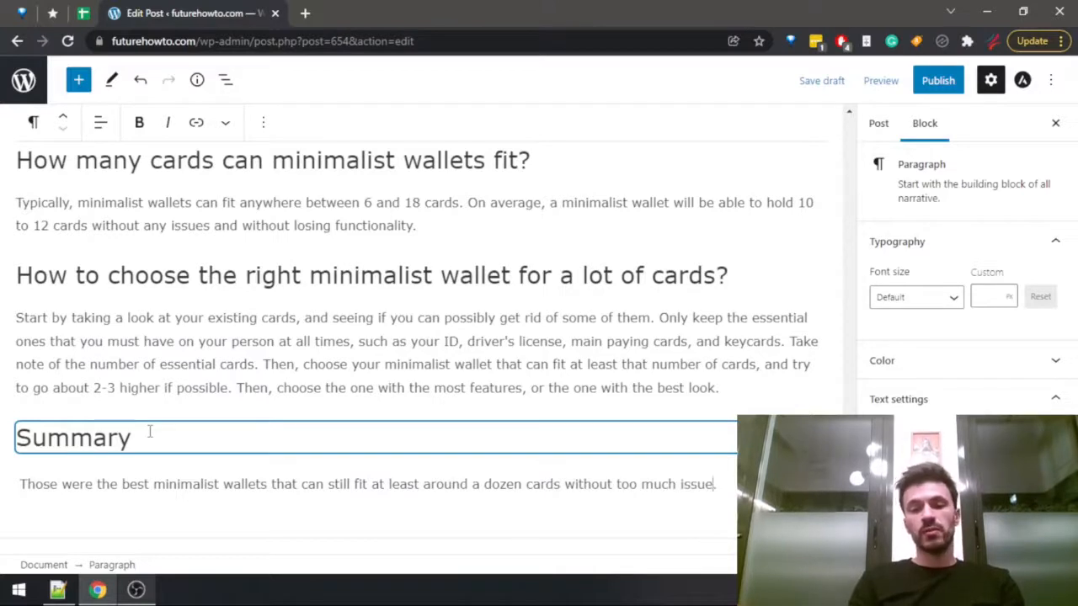
Correct the ending of the summary sentence to "without too many issues.".
key("ctrl+shift+Left")
key("ctrl+shift+Left")
key("Left")
key("ctrl+shift+Right")
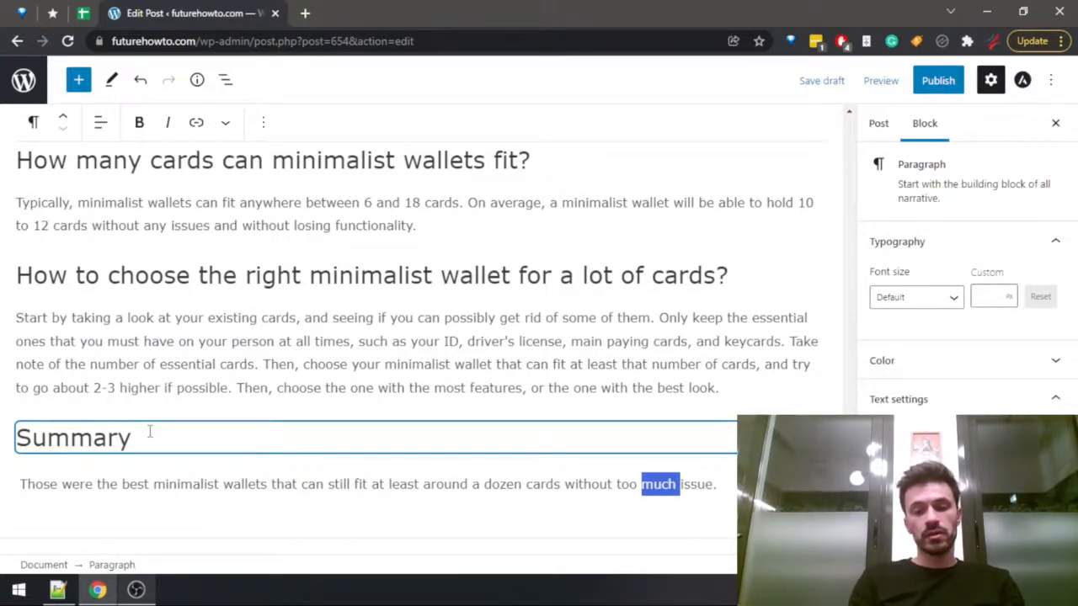
type("many is")
key("End")
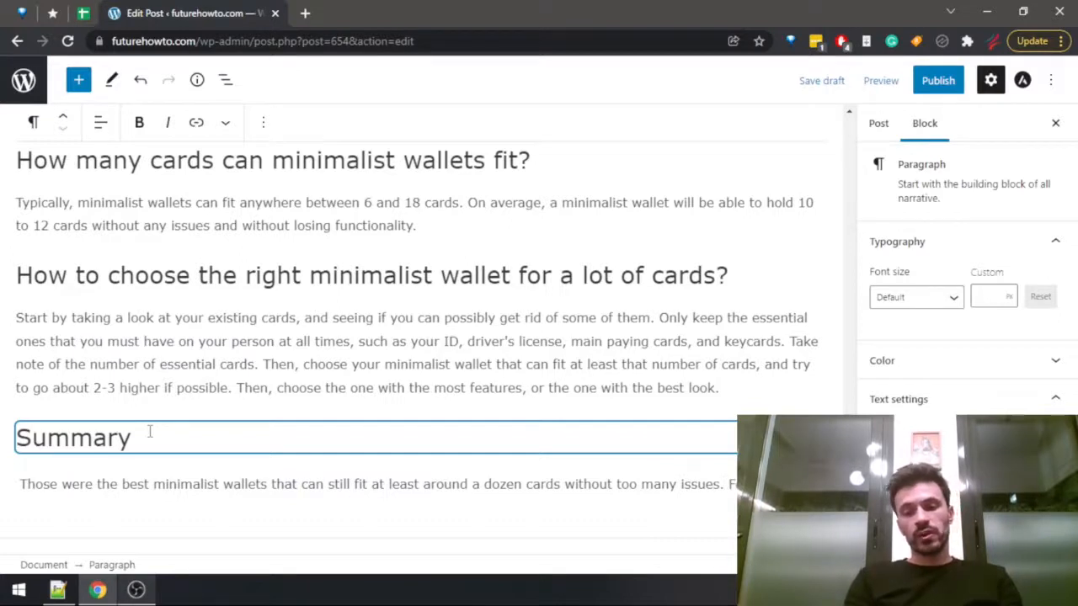
Continue the summary paragraph with "For quick reference, this is a table summarizing all of the picks one more time.".
type("For reference, ")
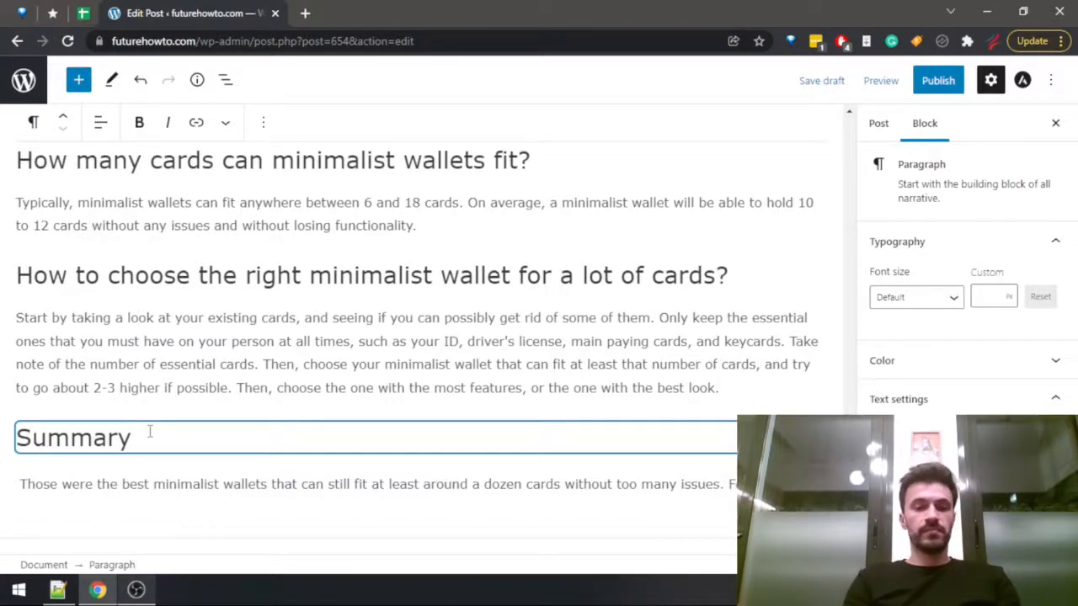
type("t")
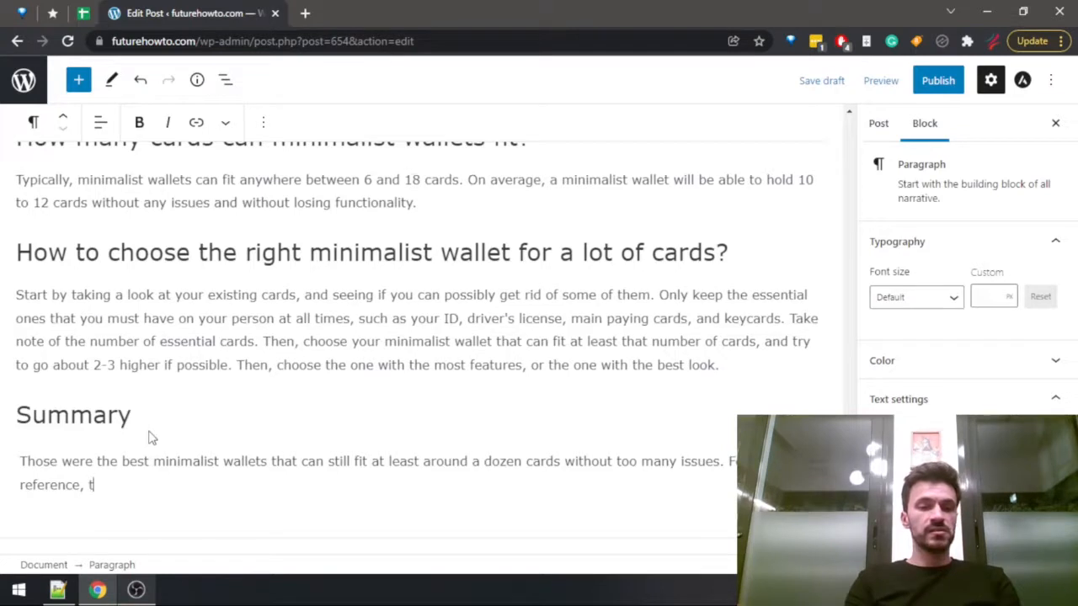
type("his is a ")
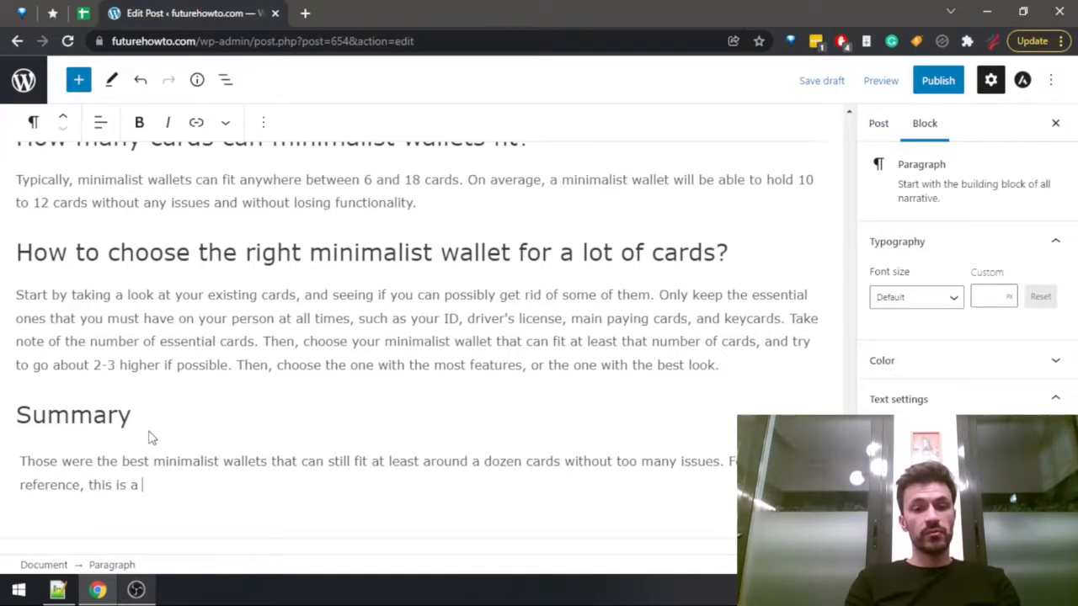
type("table summari")
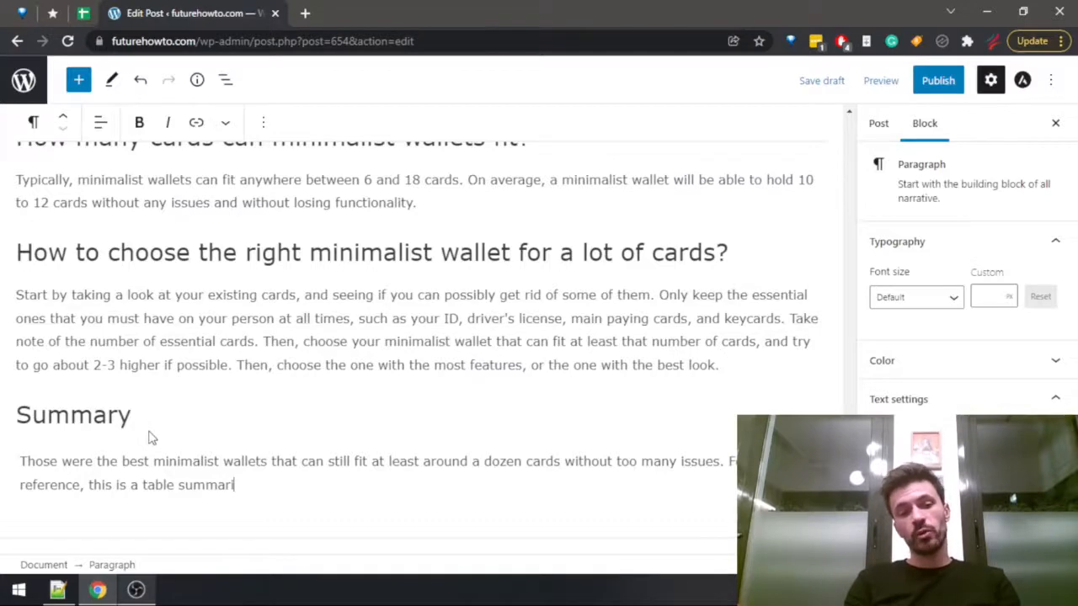
type("zing all of the picks one more time.")
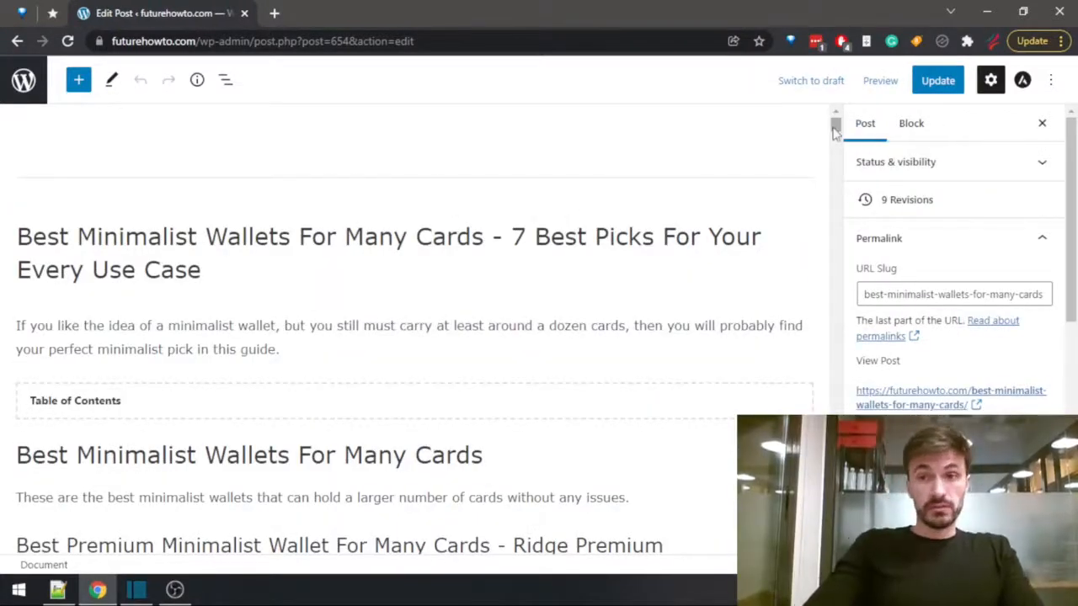
Insert a Table block directly below the summary paragraph at the end of the post.
left_click_drag(835, 126, 836, 539)
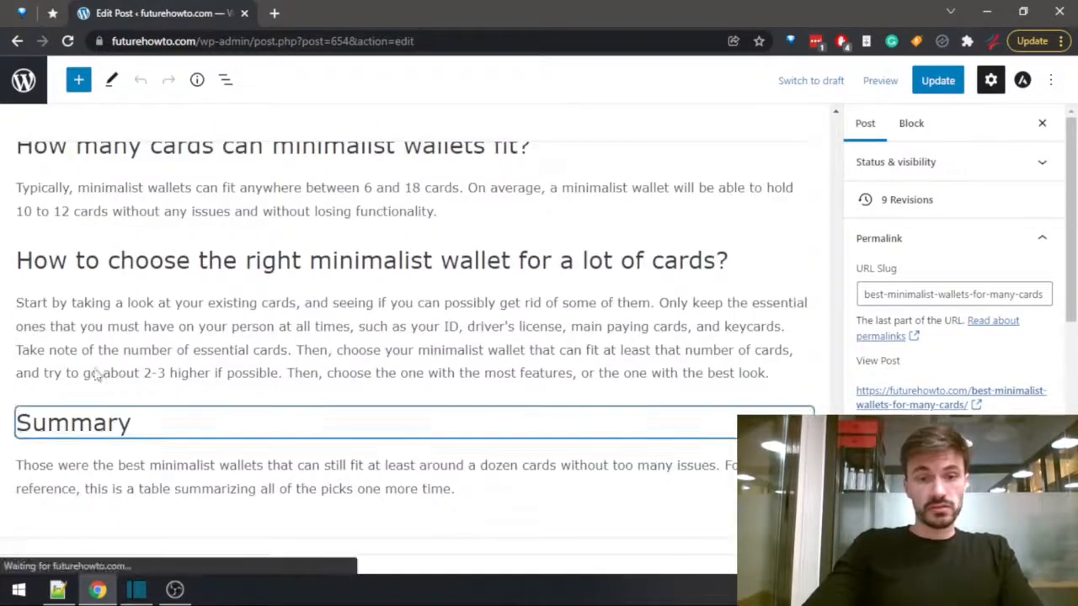
left_click(488, 493)
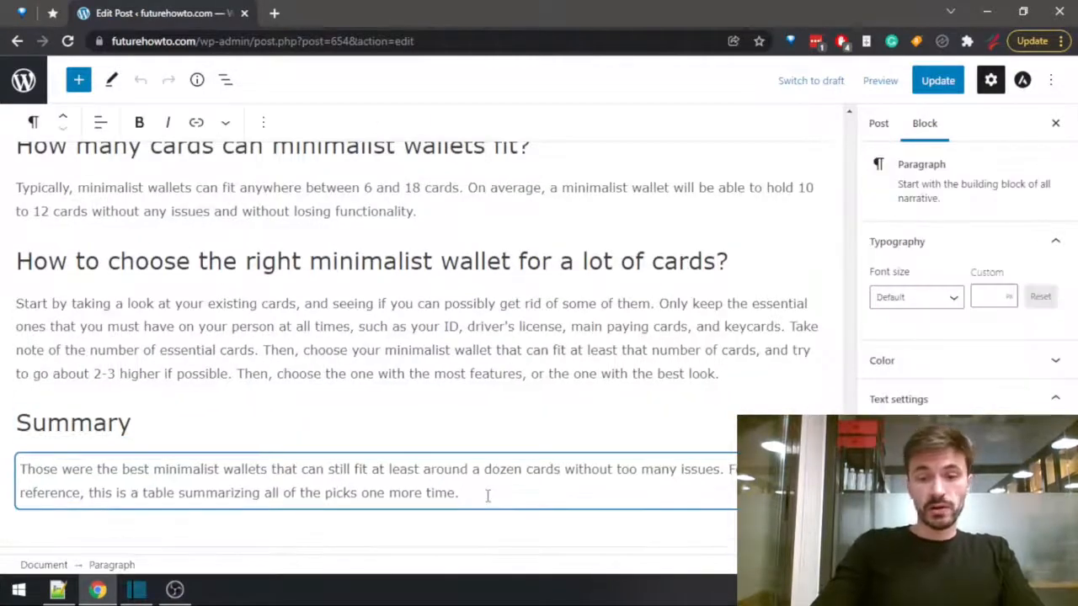
key("Return")
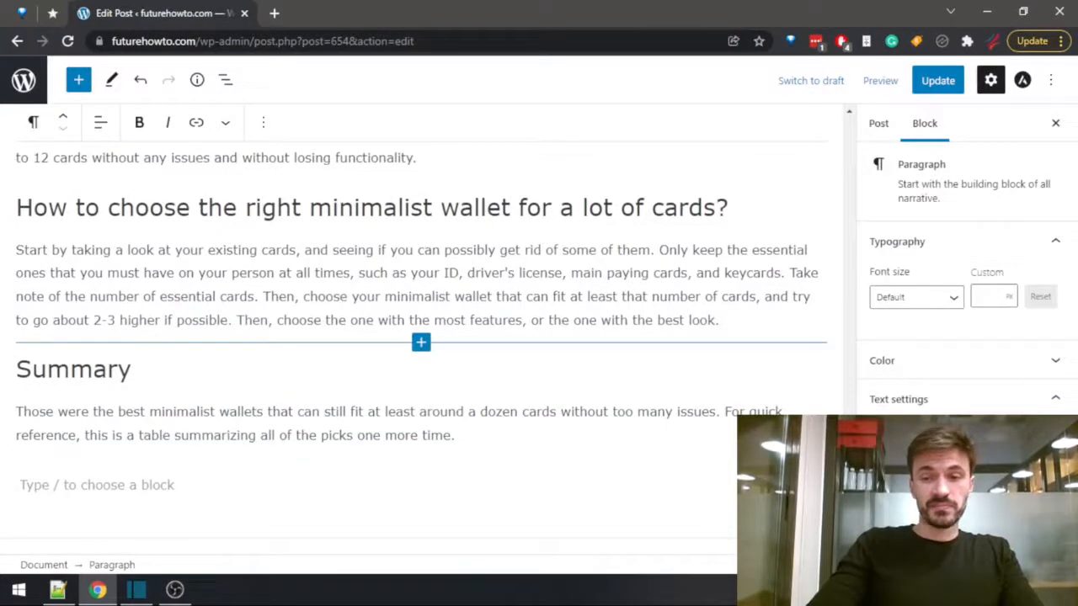
left_click(810, 485)
type("table")
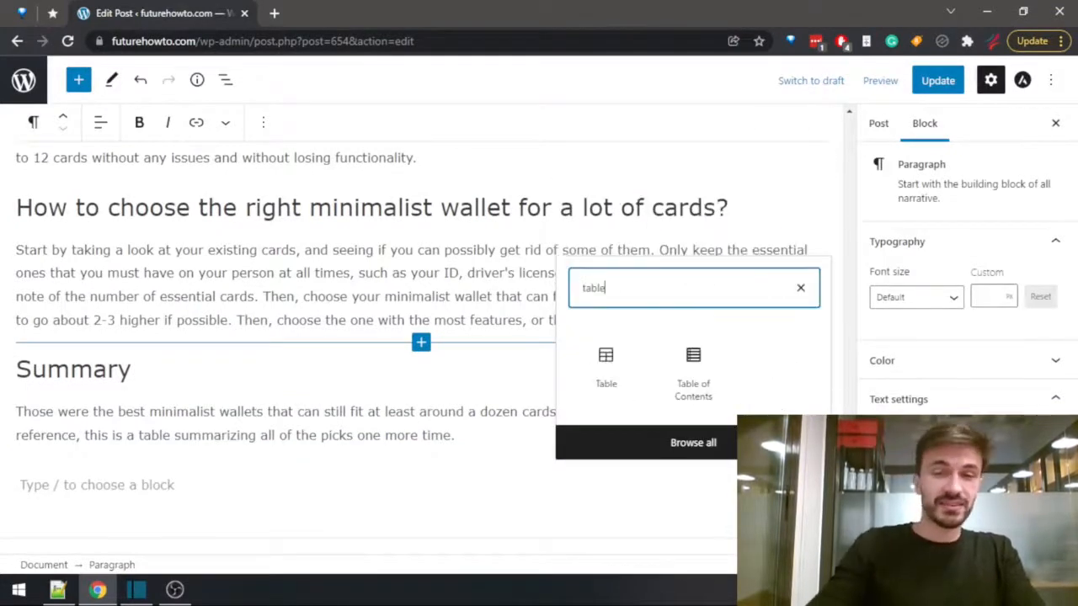
left_click(624, 377)
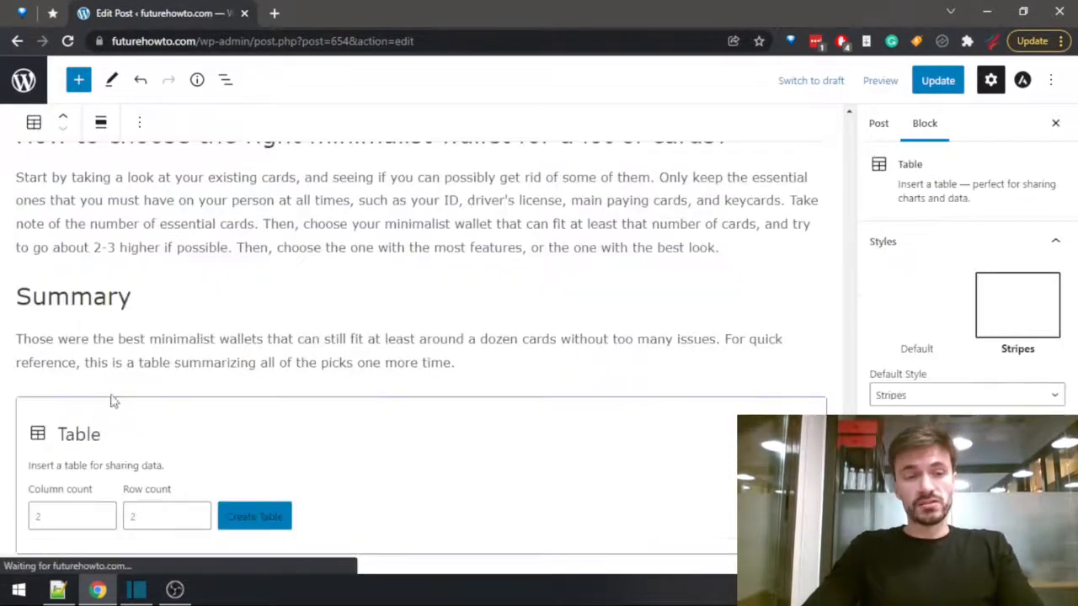
Create the summary table with 4 columns and 8 rows.
left_click_drag(60, 515, 6, 502)
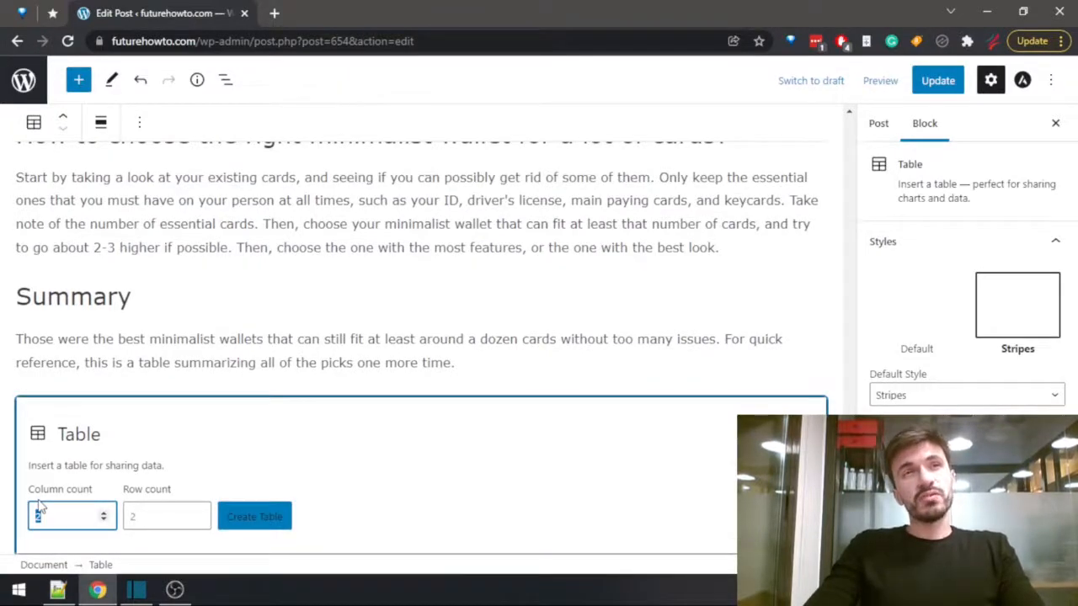
type("4")
scroll(49, 435, "down", 1)
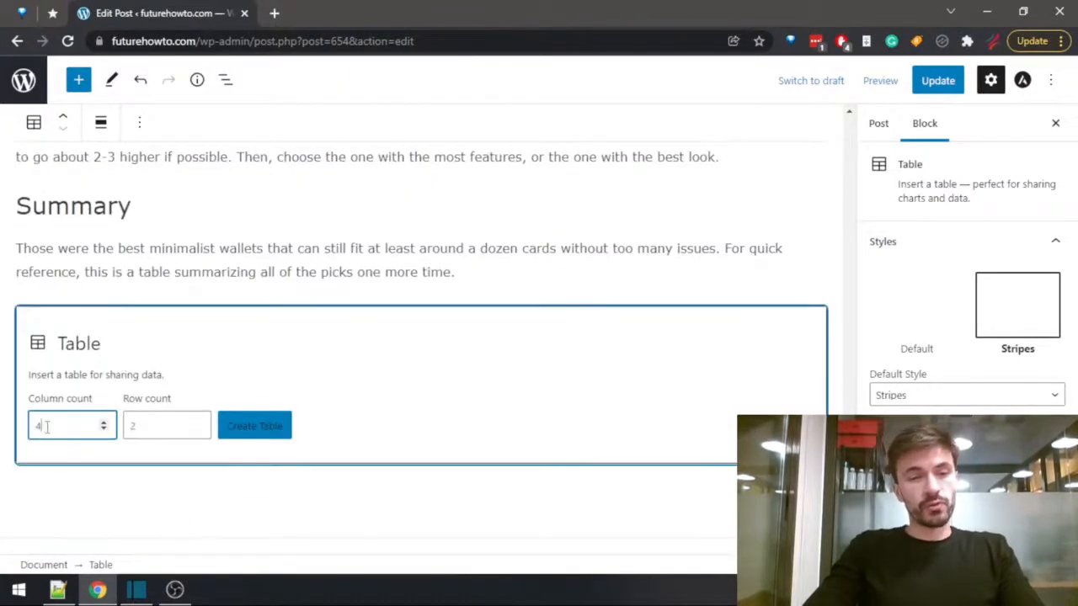
left_click_drag(148, 421, 79, 416)
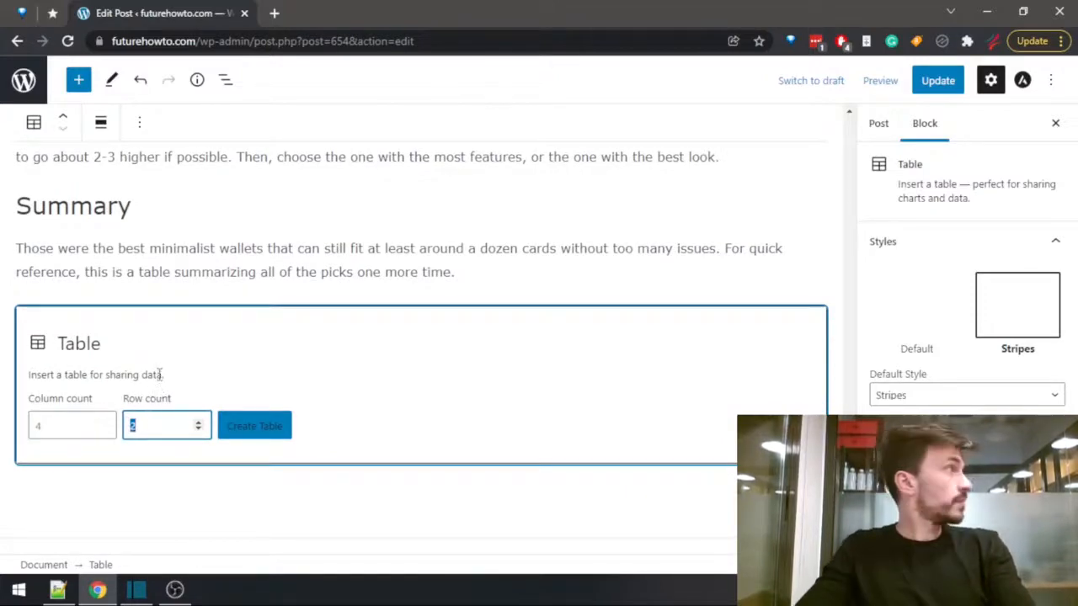
left_click(257, 427)
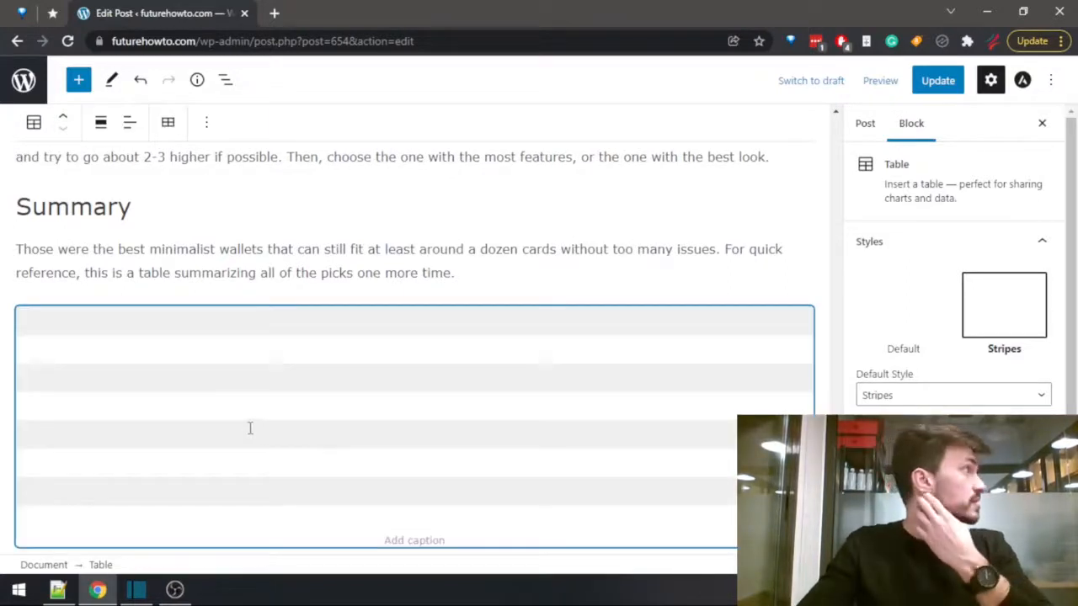
Delete the last row of the summary table and turn on its header section.
left_click(38, 320)
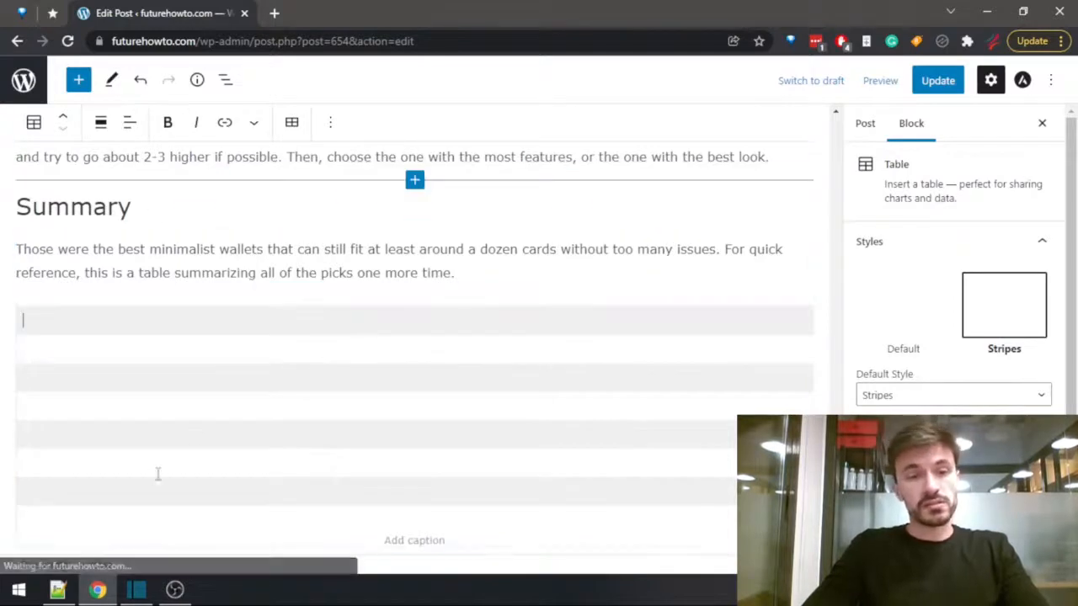
left_click(294, 123)
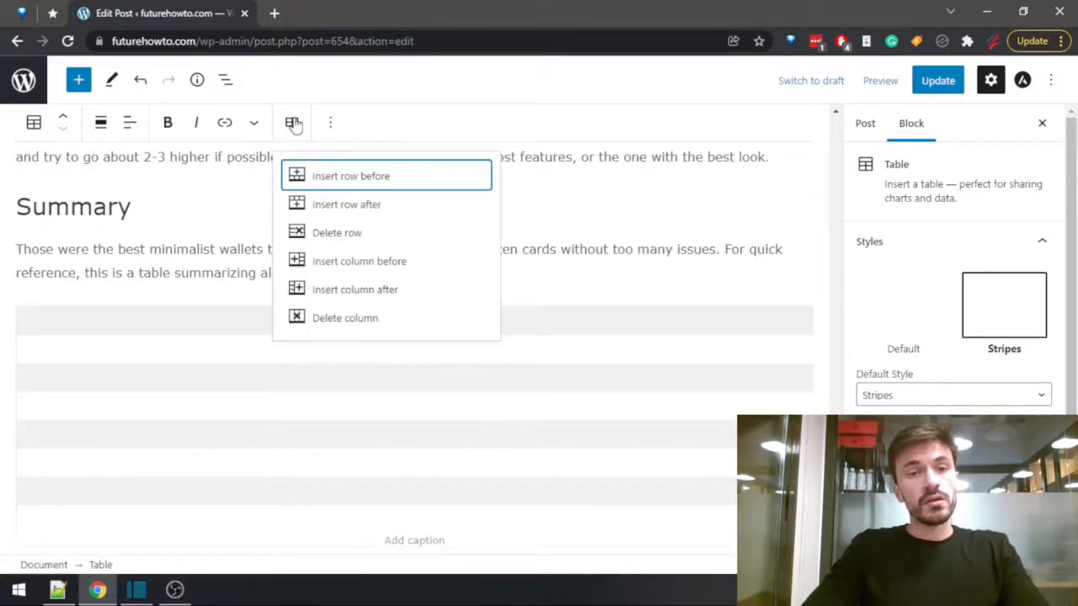
left_click(320, 234)
left_click_drag(836, 129, 835, 506)
left_click(270, 257)
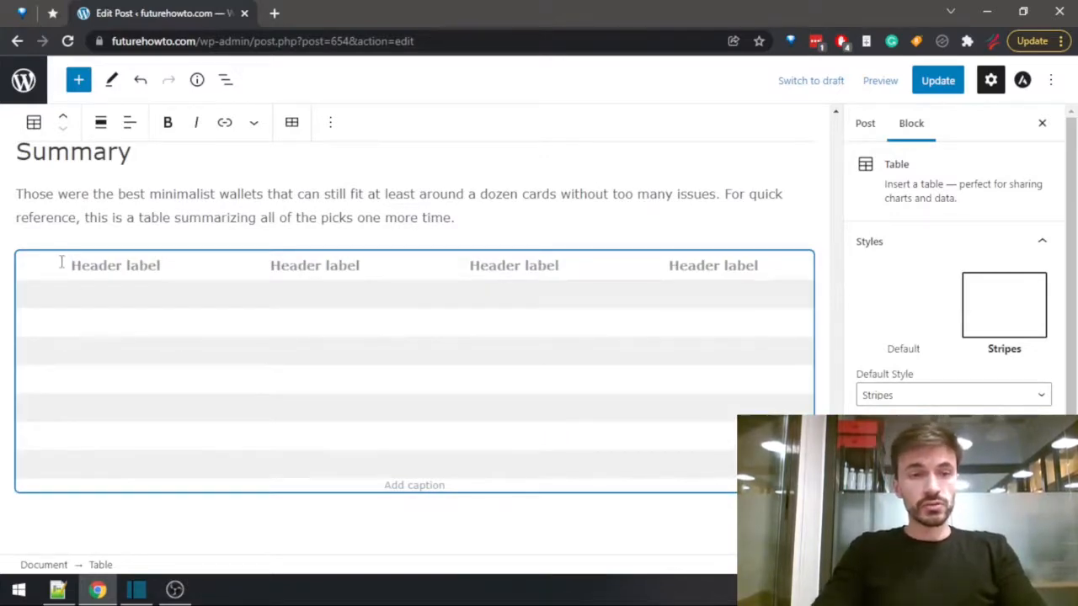
Label the first three header cells of the summary table "Wallet", "Price" and "Card Capacity".
type("Wallet")
left_click(231, 264)
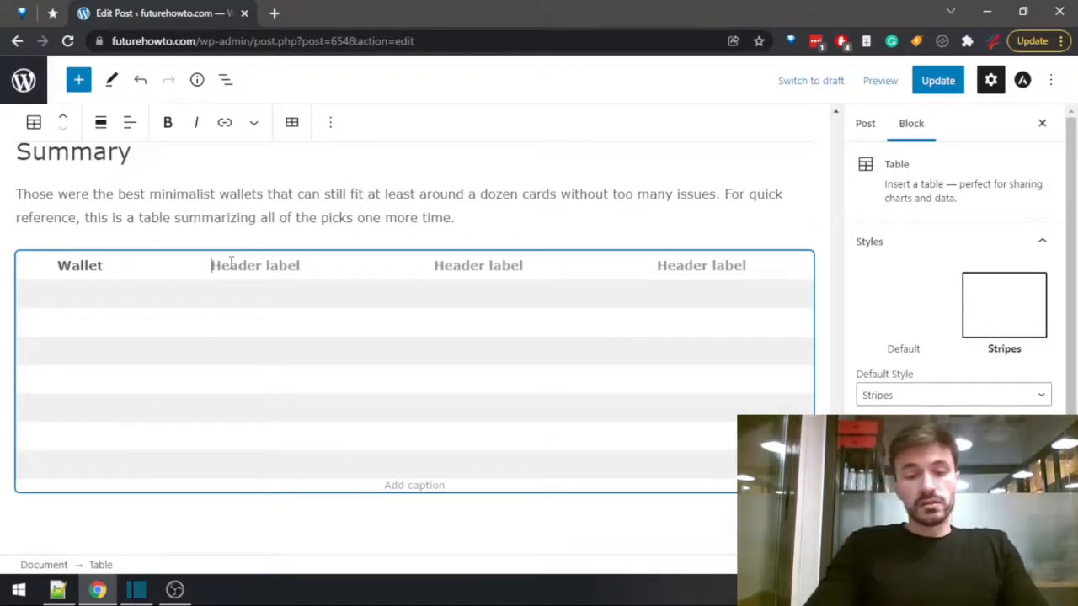
type("Price")
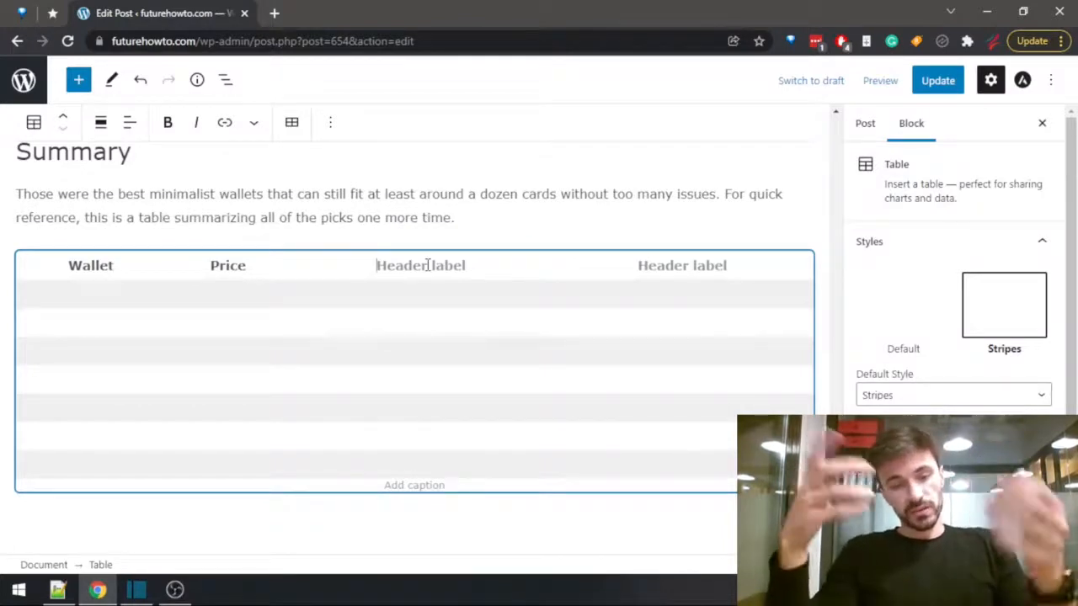
type("Card ")
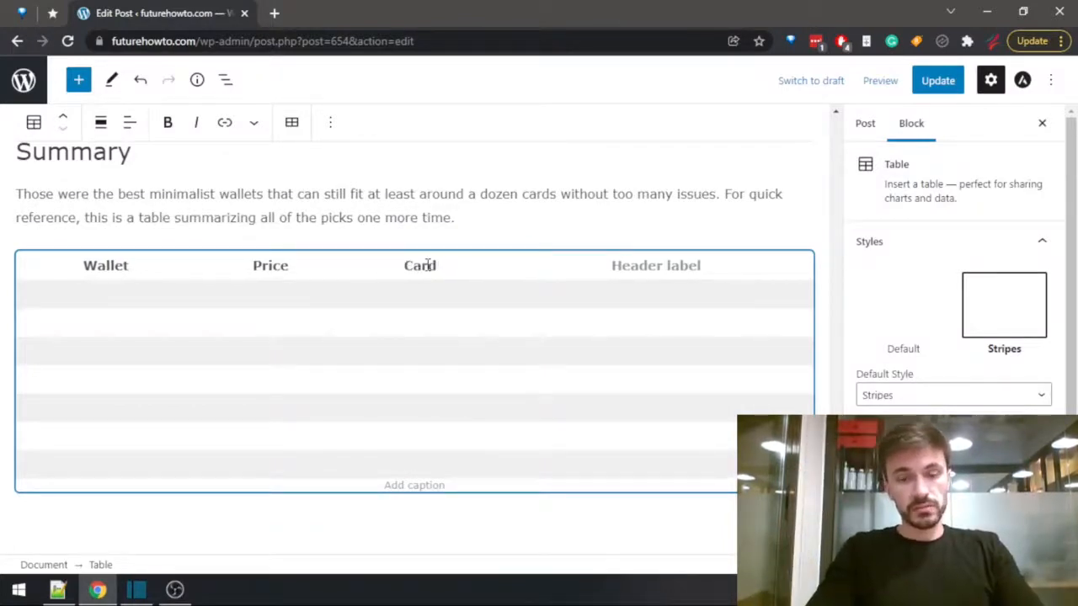
type("Capacity")
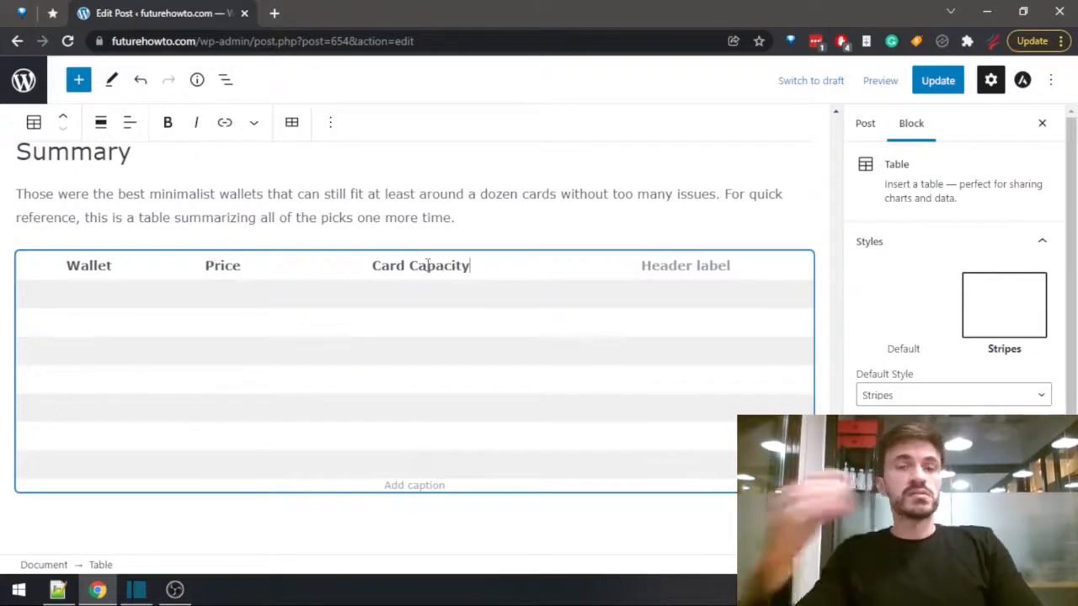
Label the fourth header cell of the summary table "Buy" and delete that column.
left_click(706, 267)
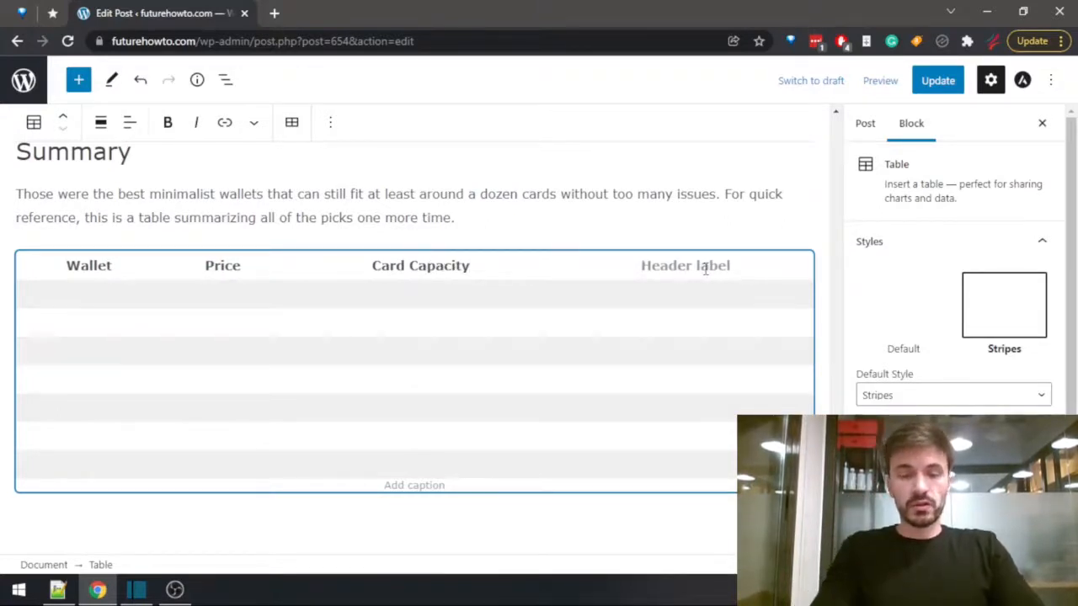
type("Buy")
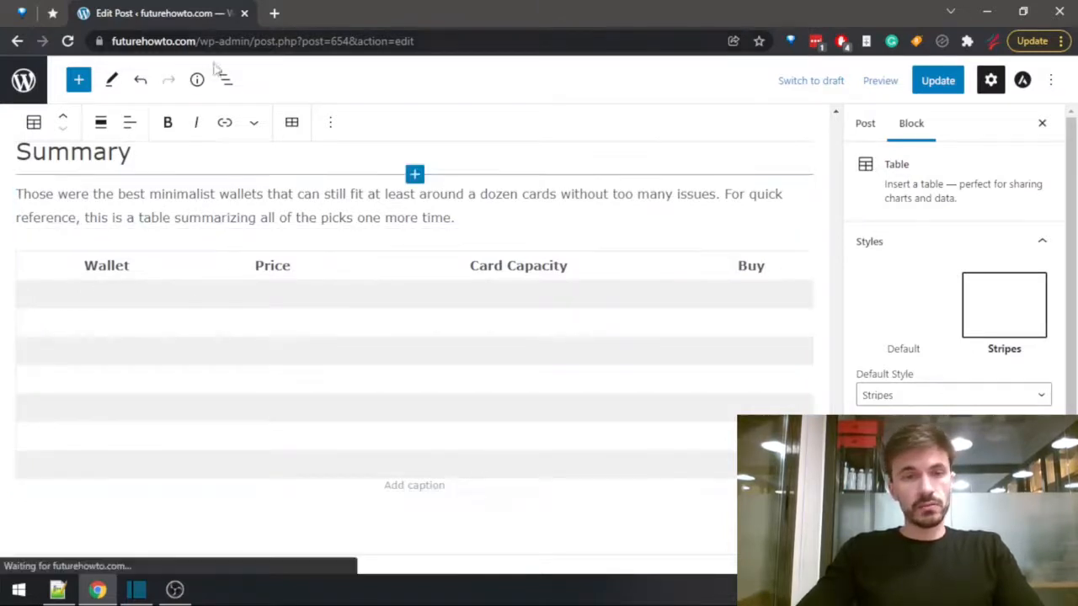
left_click(291, 122)
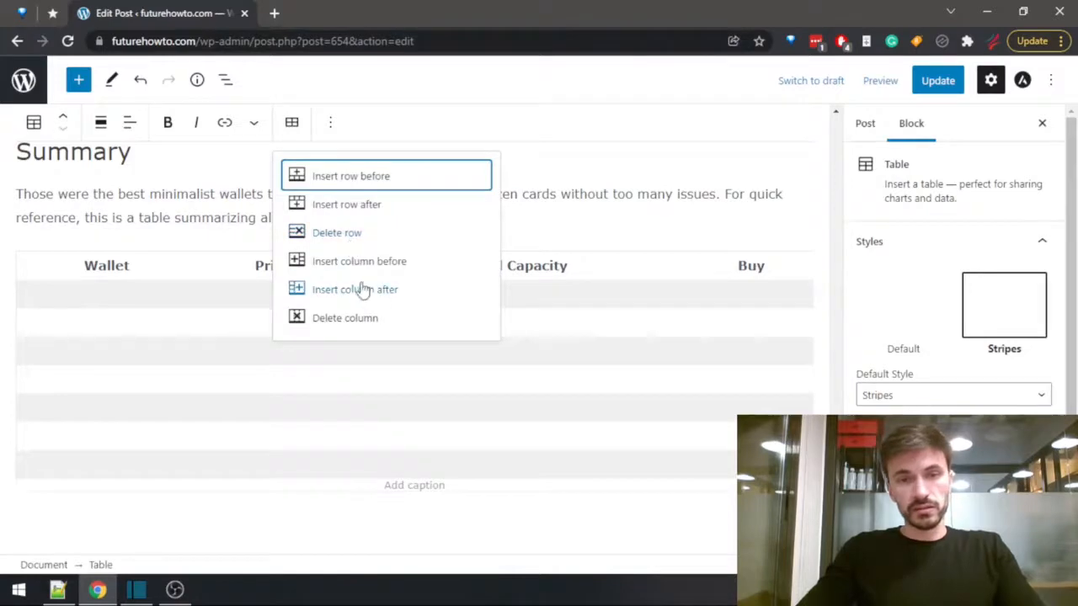
left_click(347, 323)
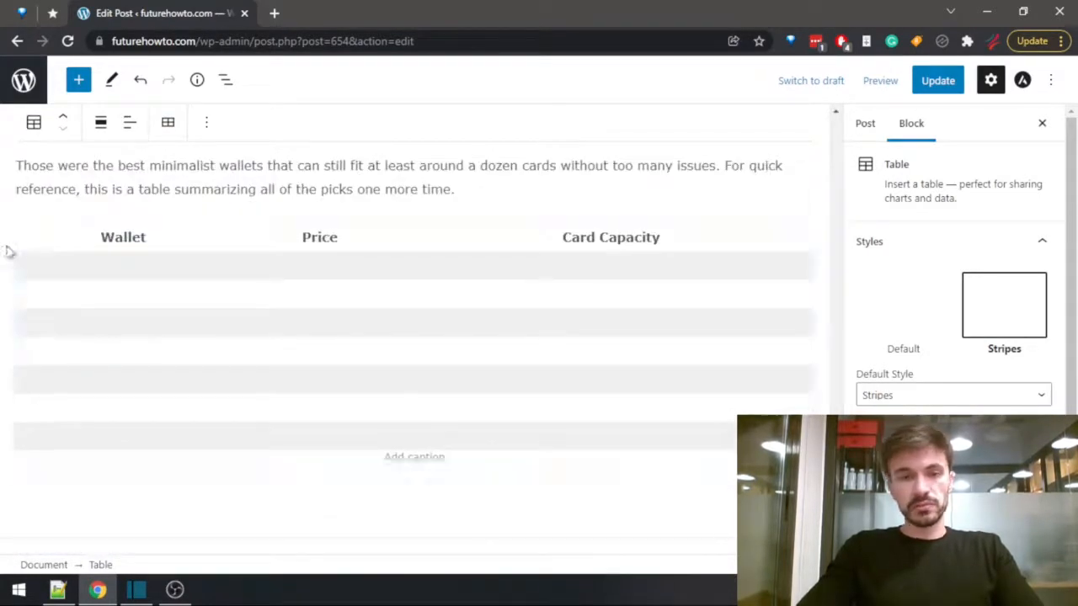
Insert a new column after the "Card Capacity" column of the summary table.
left_click(121, 255)
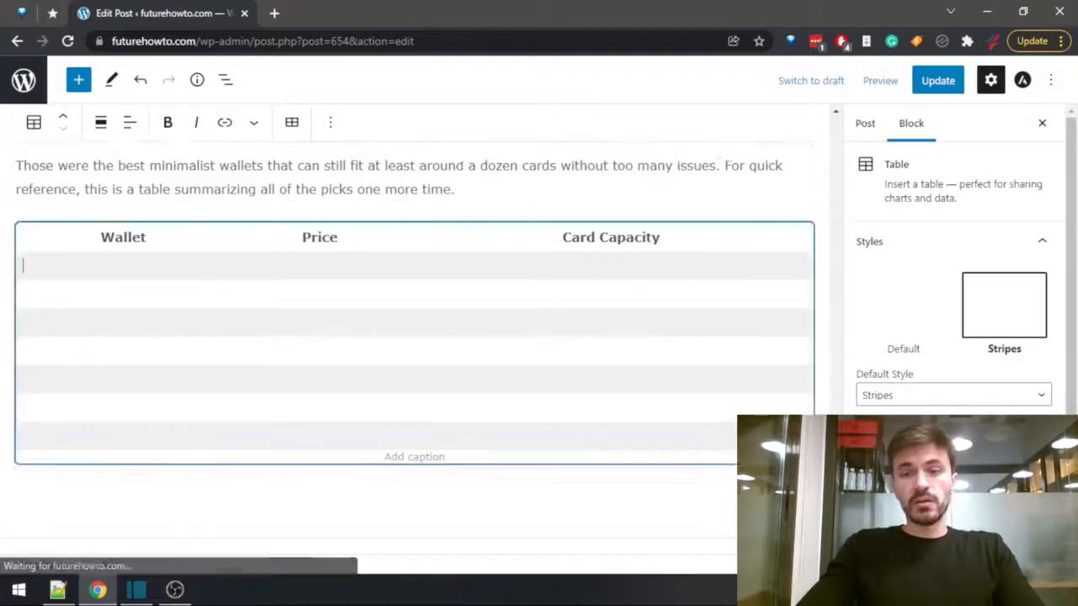
left_click_drag(835, 526, 650, 246)
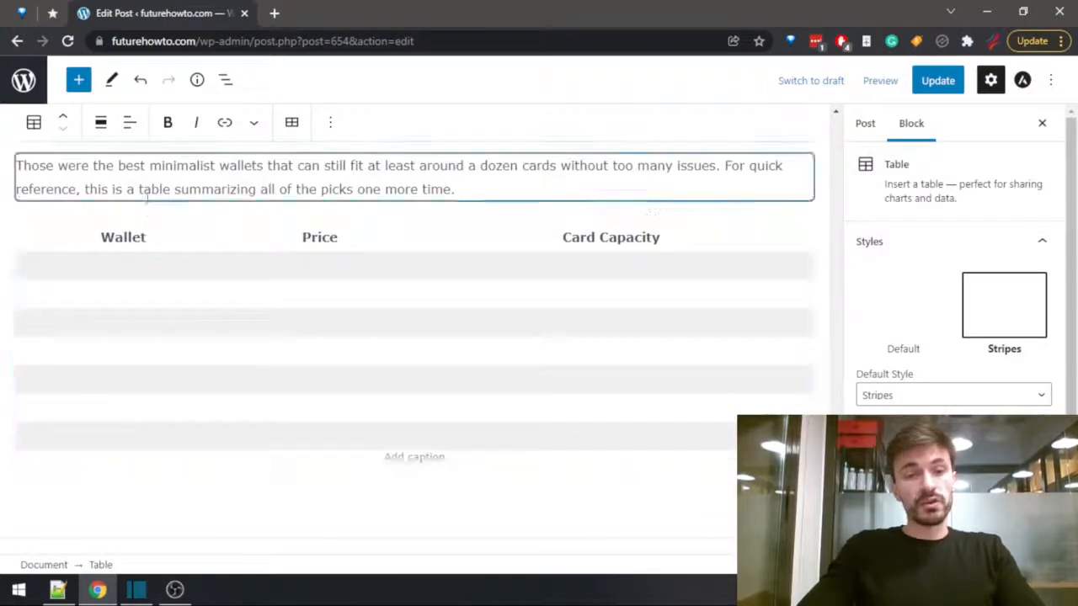
left_click(294, 122)
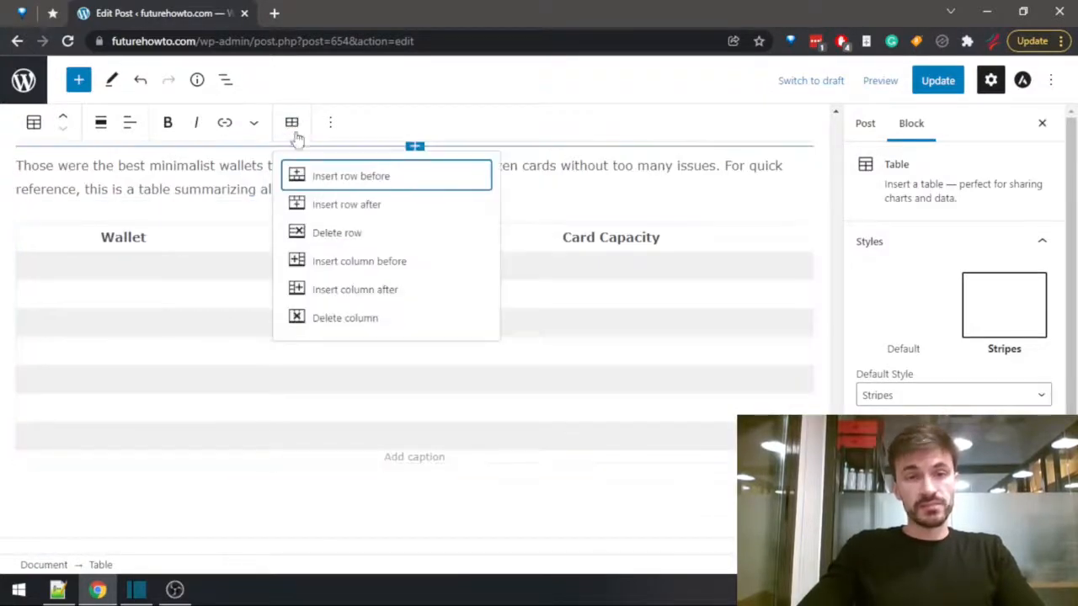
left_click(619, 243)
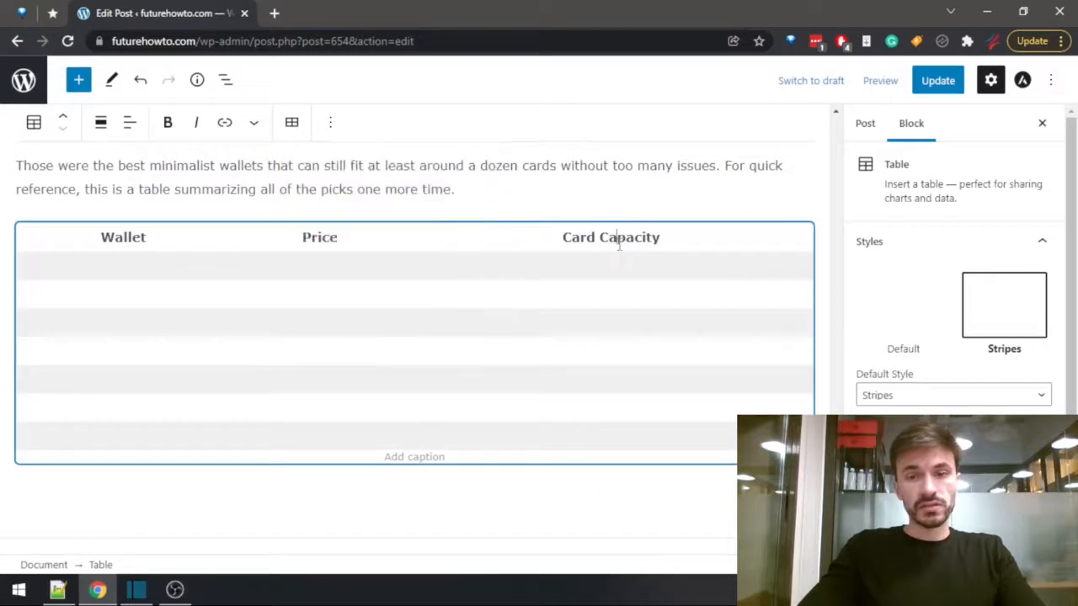
left_click(289, 128)
left_click(289, 126)
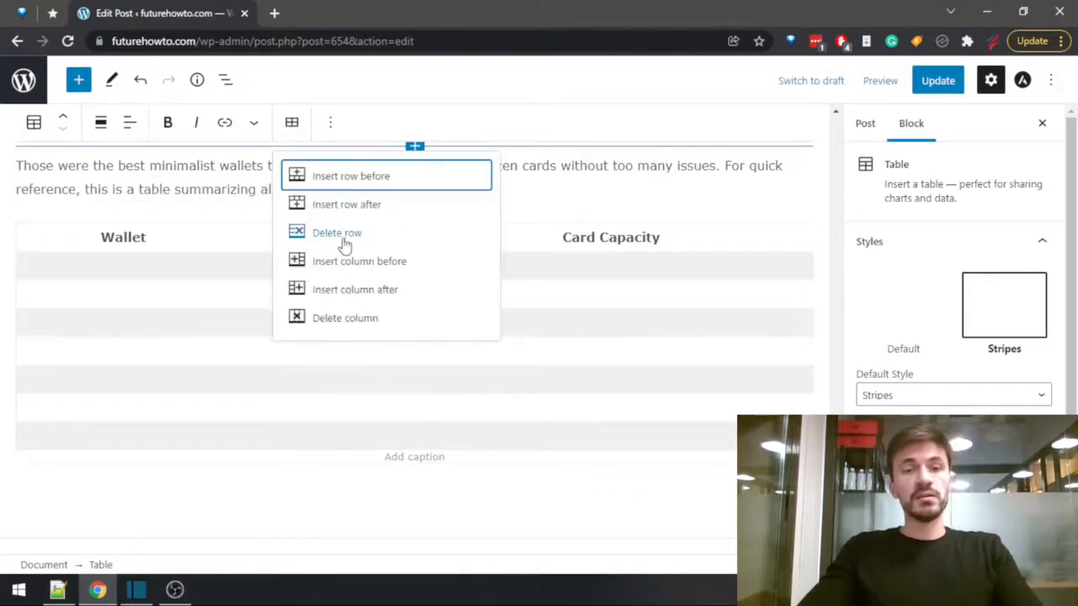
left_click(361, 290)
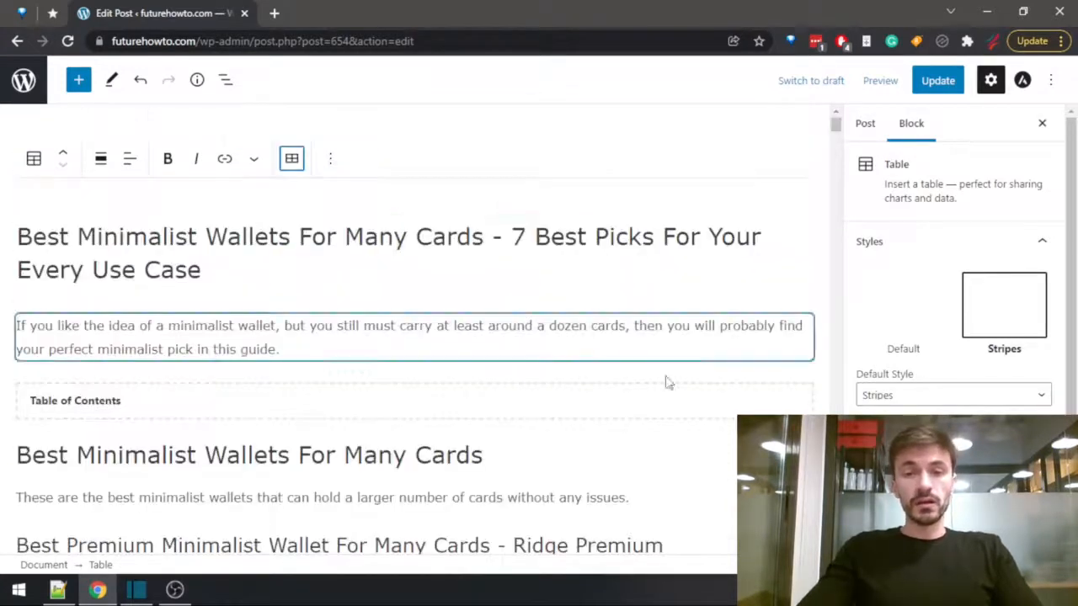
Label the empty fourth header cell of the summary table "Use Cases".
left_click_drag(837, 131, 836, 539)
left_click(697, 278)
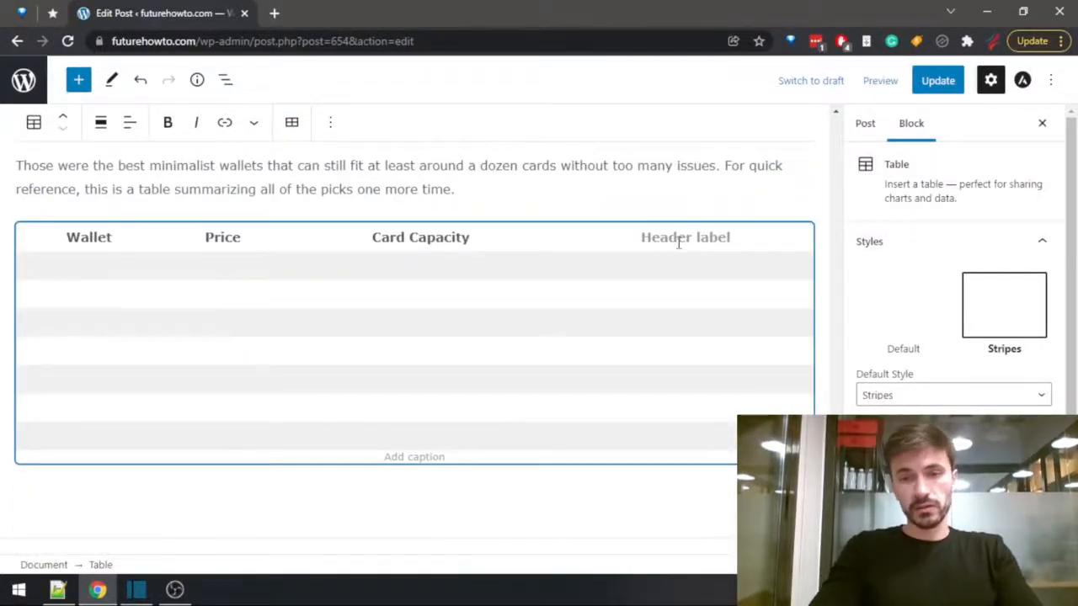
type("Use")
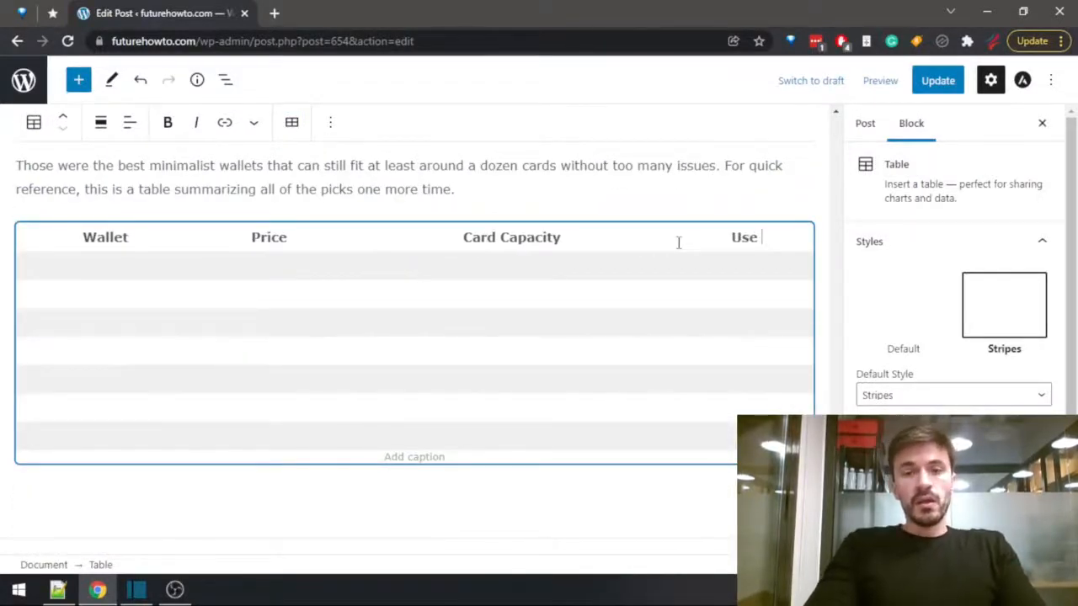
type(" Cases")
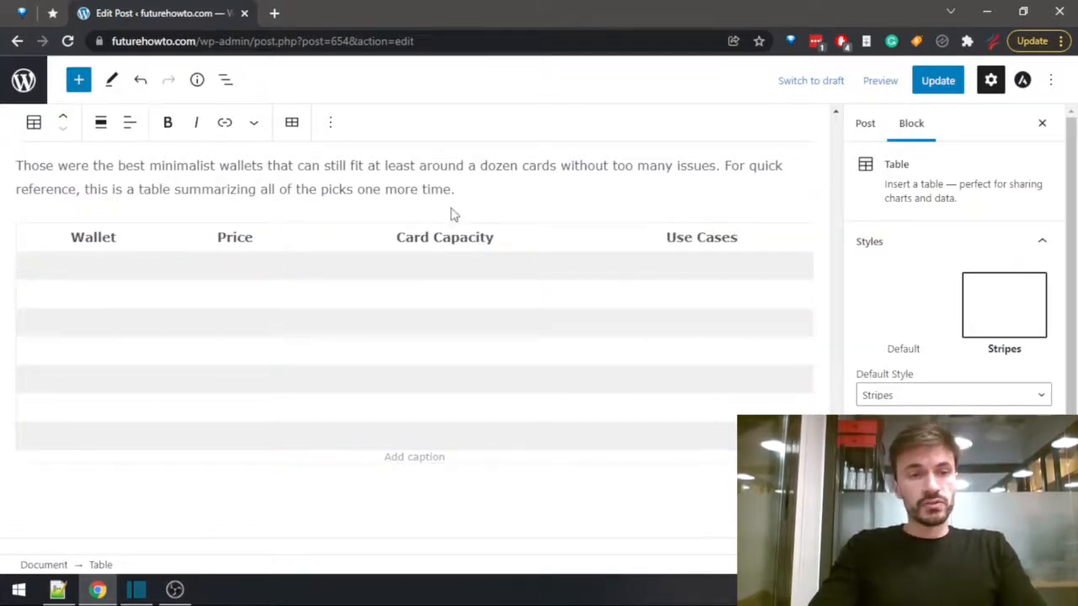
Fill the first two cells under the Wallet header with "Ridge Premium" and "Flipside 4".
type("Ridge Premium")
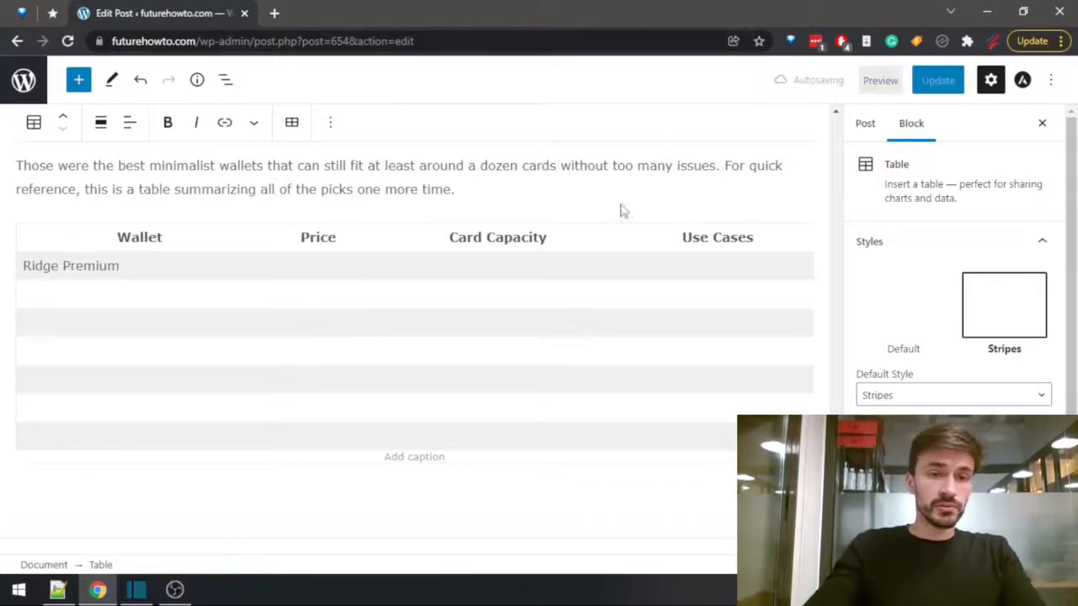
mouse_move(835, 472)
left_mouse_down()
mouse_move(835, 185)
mouse_move(834, 471)
left_mouse_up()
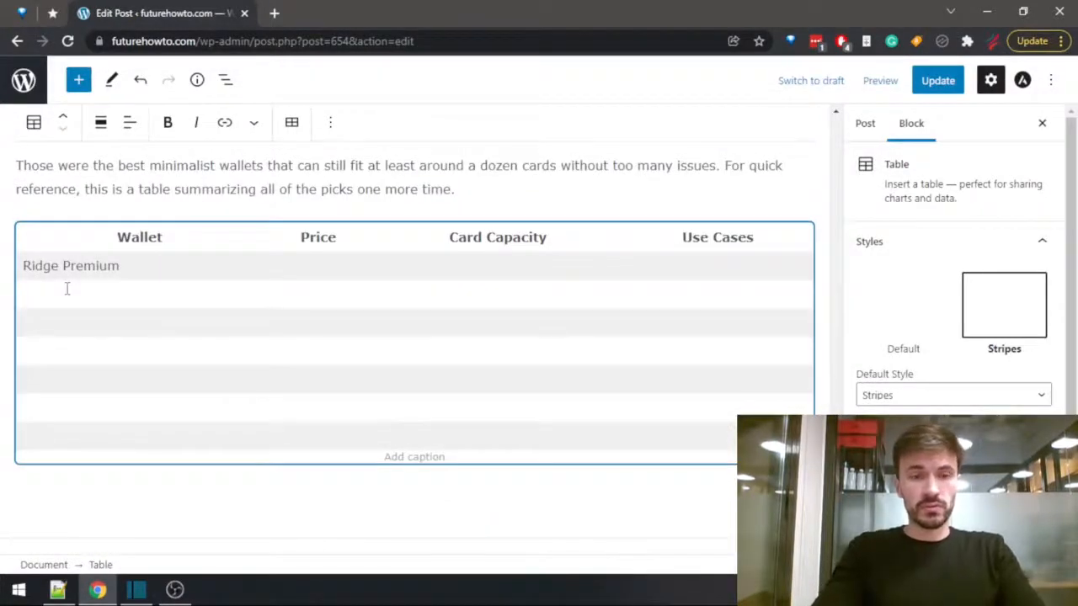
type("Flipside 4")
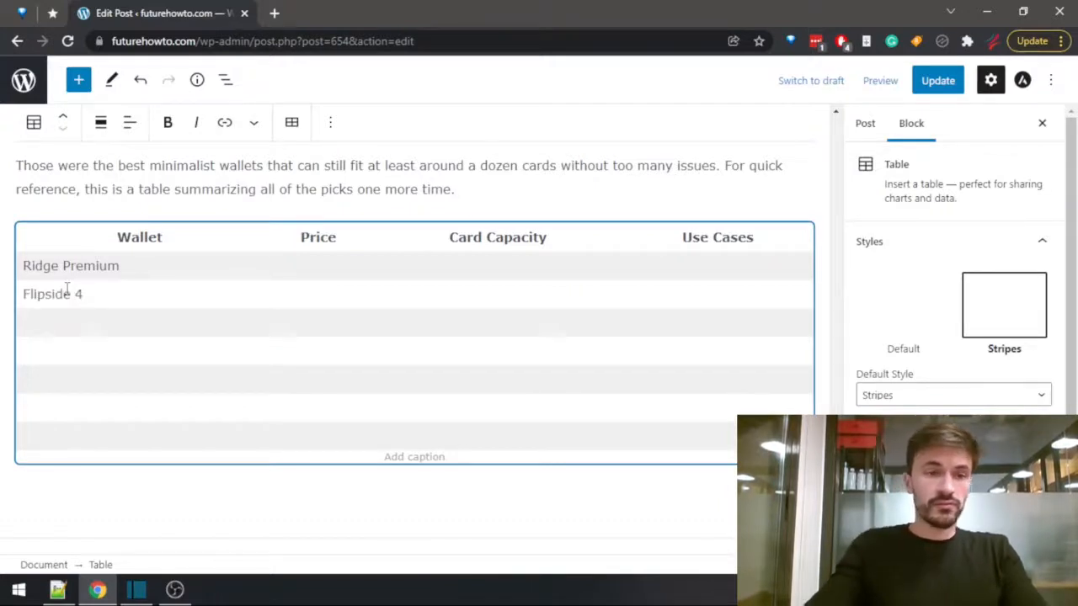
Enter "Trayvax Original 2.0" as the third wallet in the summary table, correcting the spelling of the brand.
left_click(39, 324)
type("Tryvax")
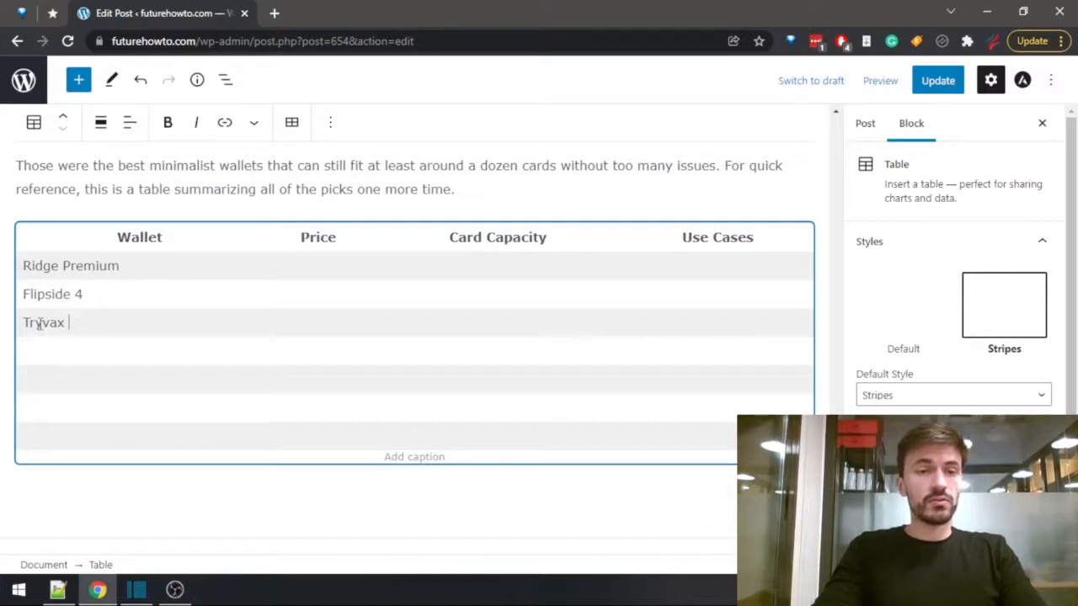
type(" Original 2.0")
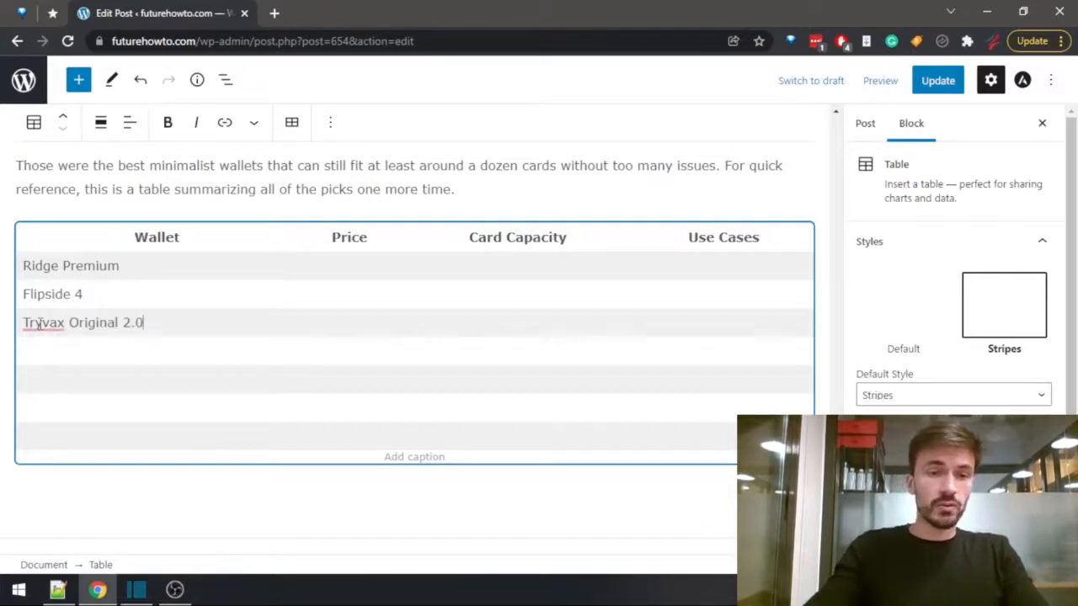
left_click(42, 320)
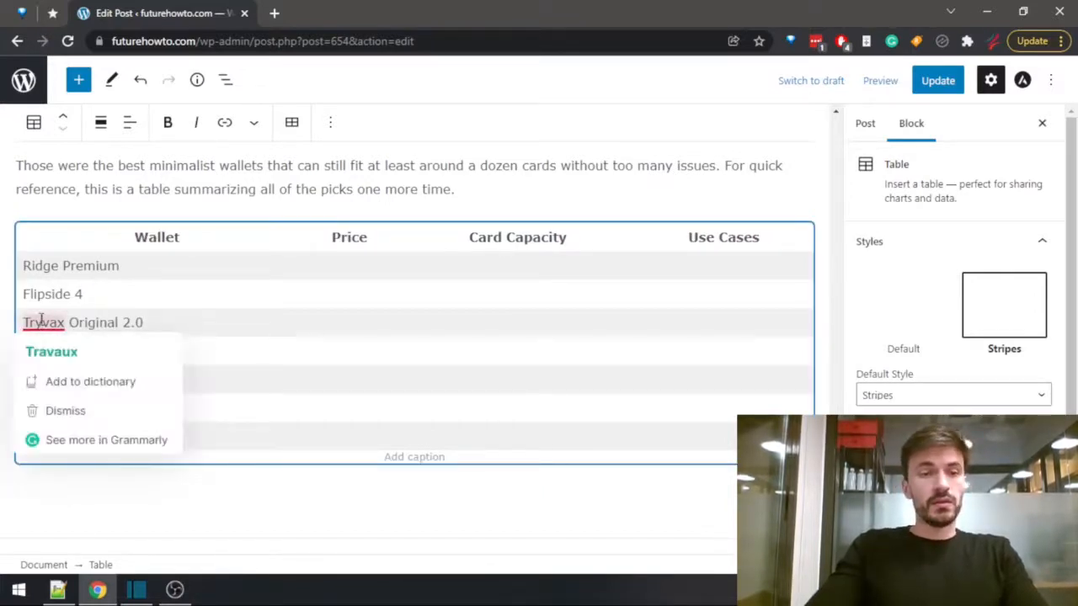
type("a")
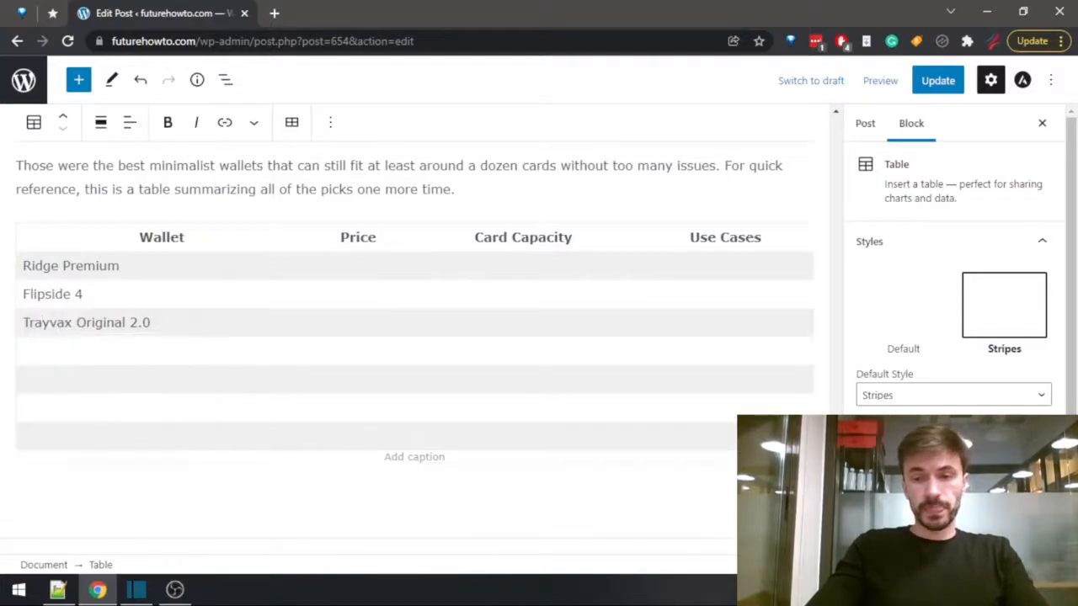
Look up the leather pick's name in the post and enter "Harber London Leather Bi-fold" as the fourth wallet.
left_click_drag(837, 524, 836, 301)
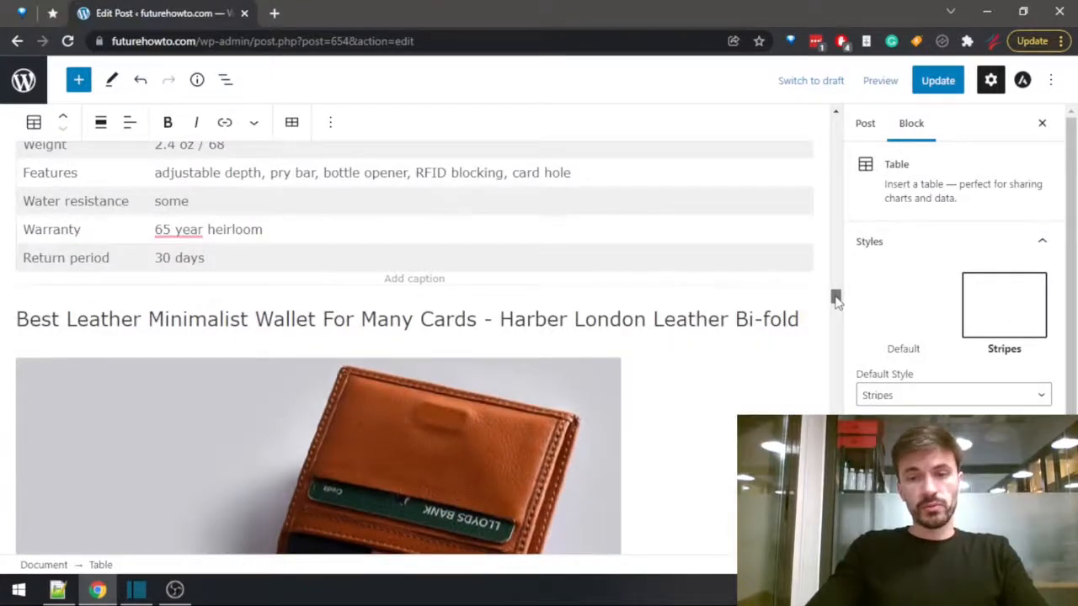
left_click_drag(837, 300, 838, 523)
left_click(48, 347)
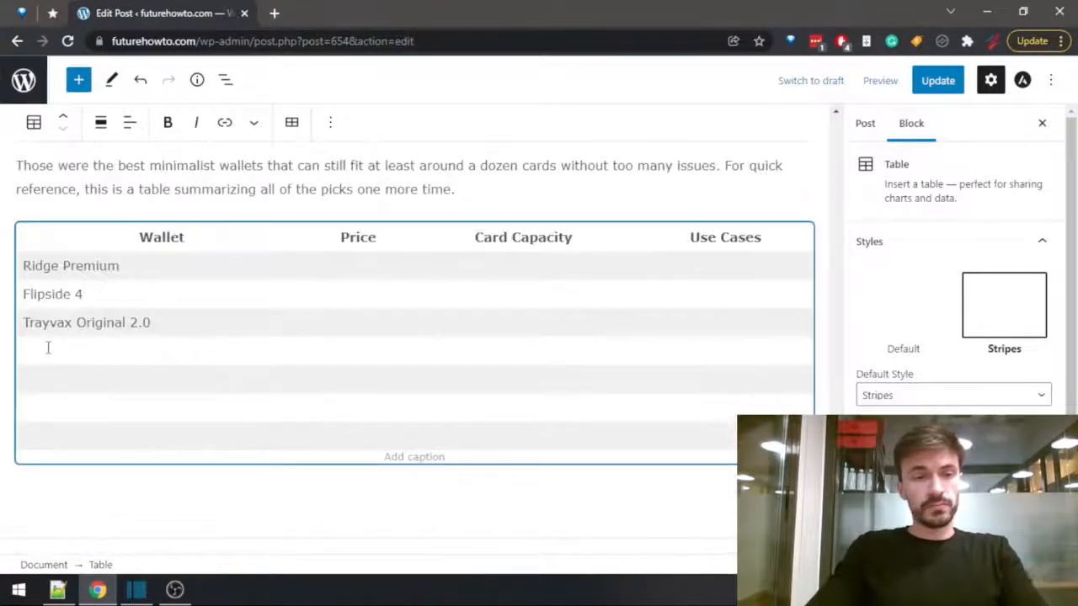
type("Harber L")
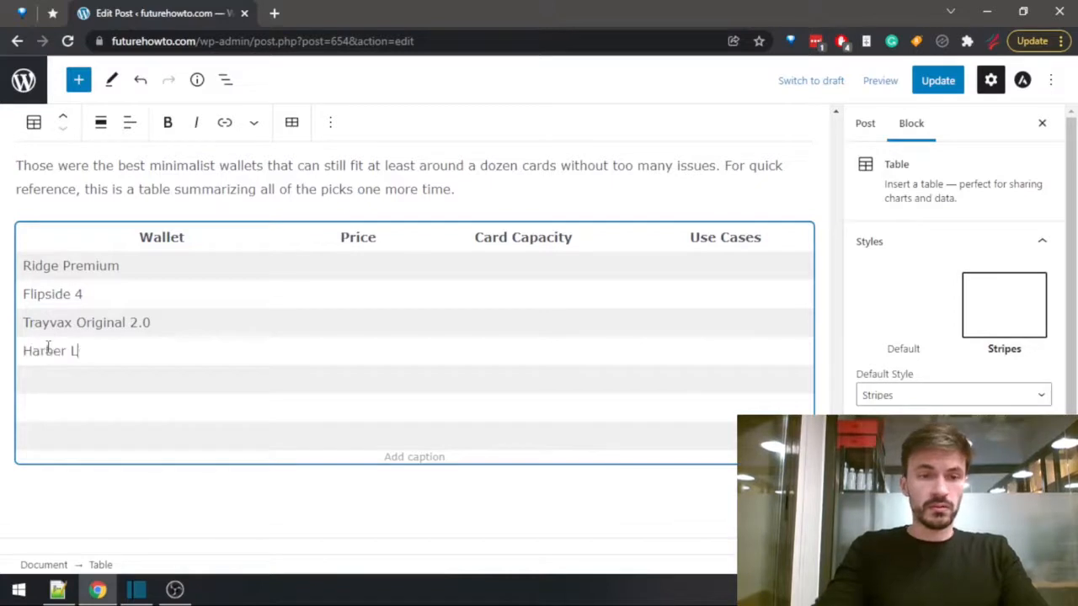
type("ondon Leat")
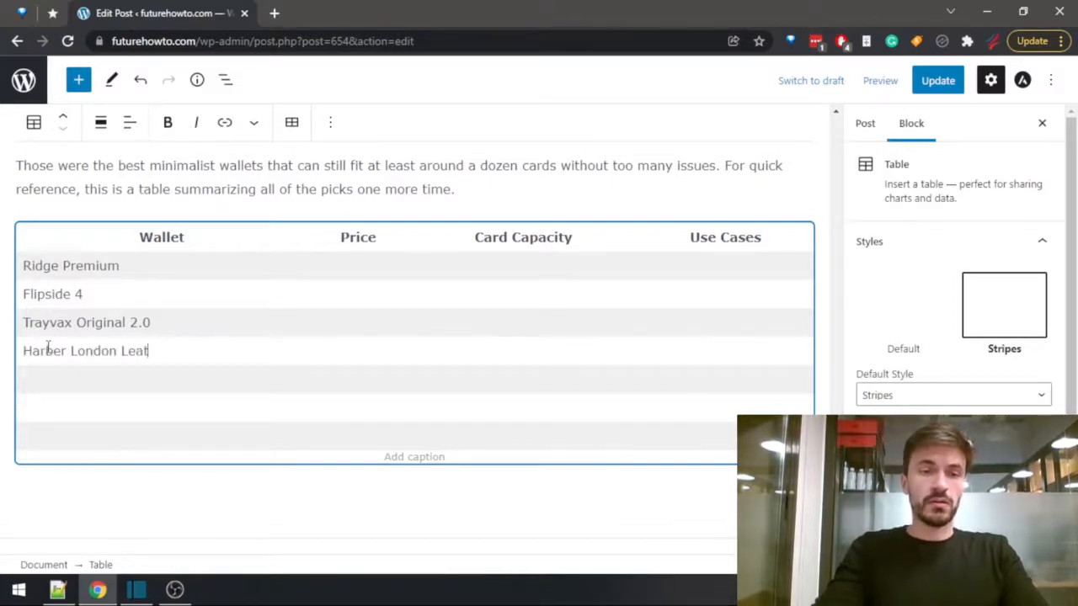
type("her Bi-")
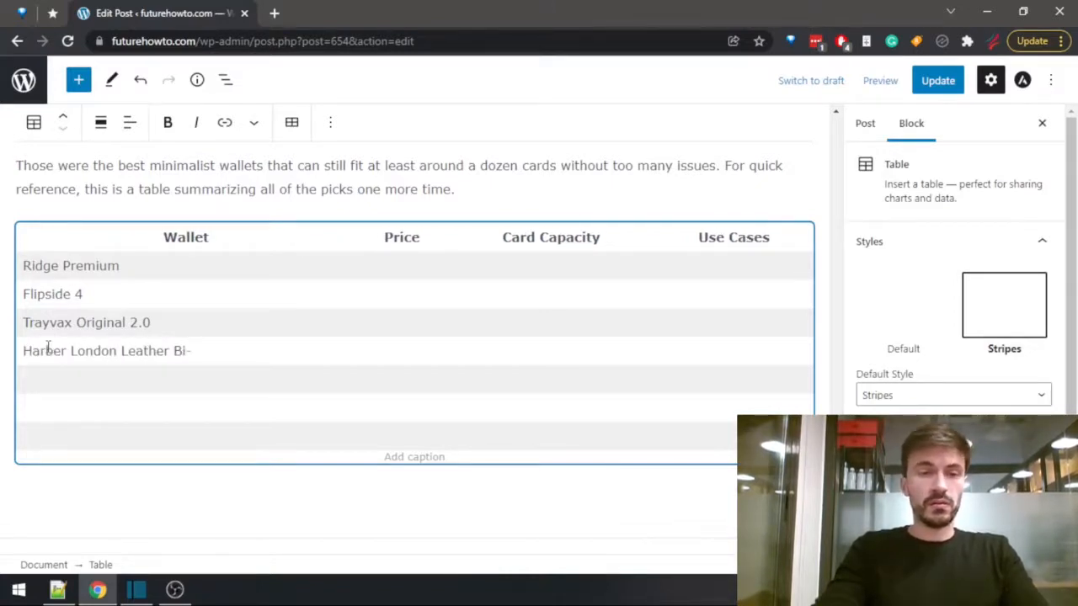
type("fold")
Check the next picks in the post and enter "Ridge Carbon Fiber" and "Fantom Aluminum" as the fifth and sixth wallets.
scroll(412, 337, "up", 20)
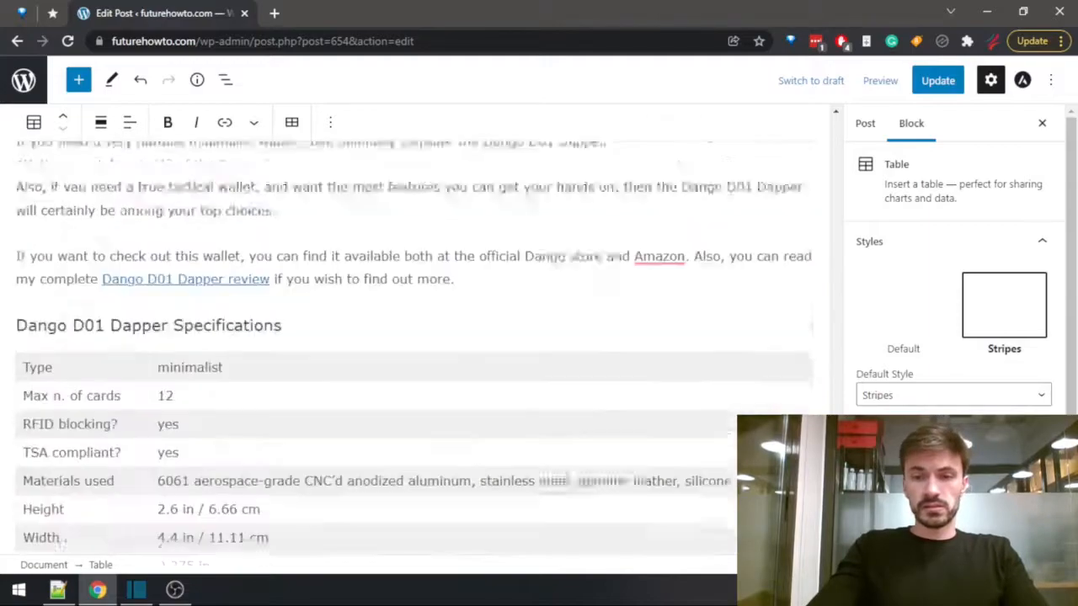
scroll(815, 390, "up", 20)
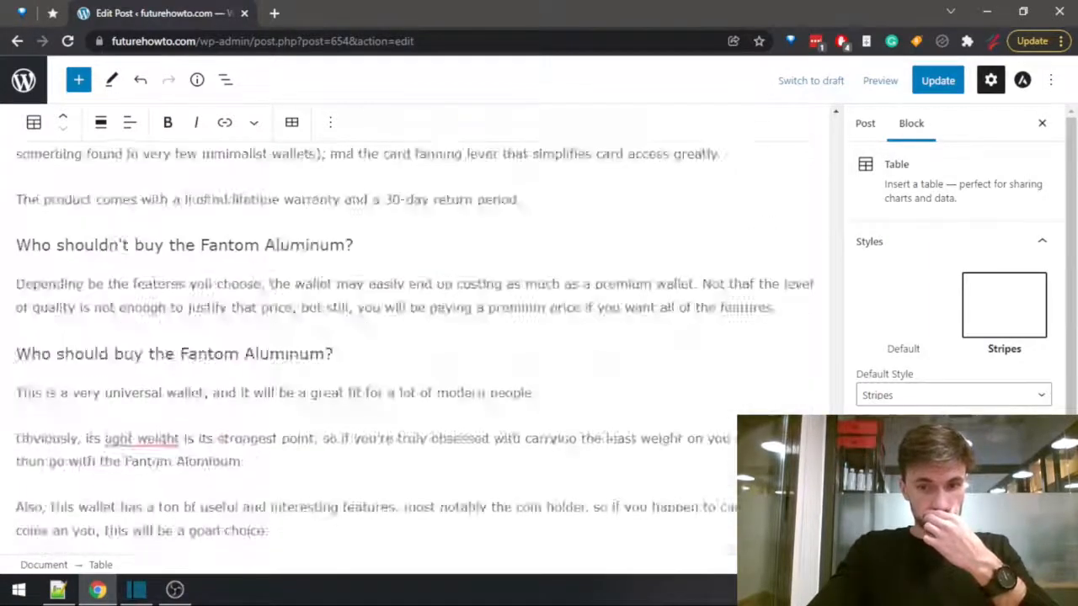
scroll(815, 390, "up", 1)
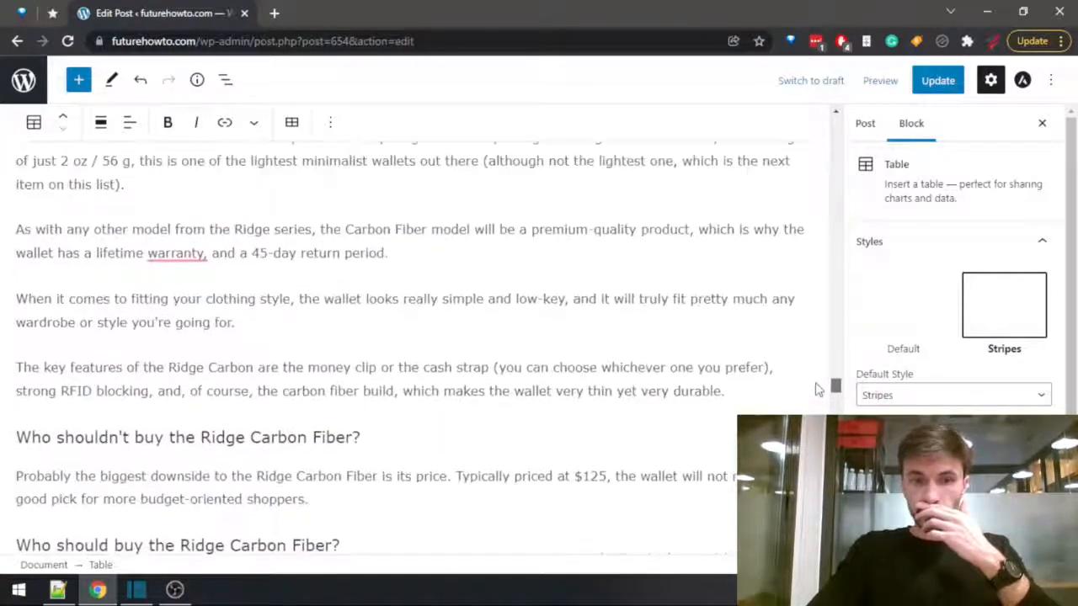
scroll(816, 390, "down", 10)
scroll(821, 413, "down", 15)
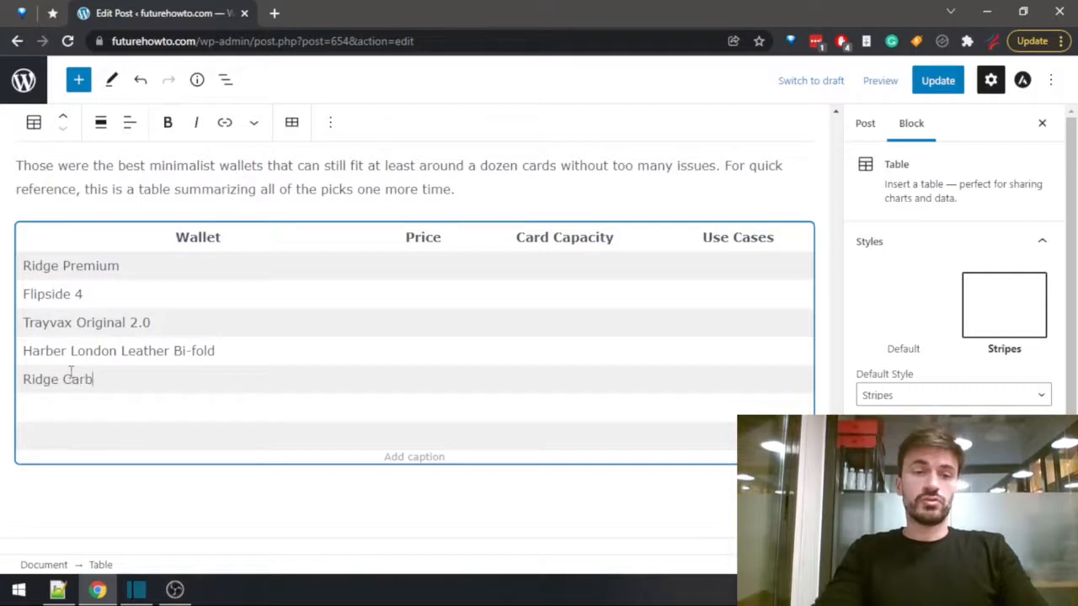
type("Fiber")
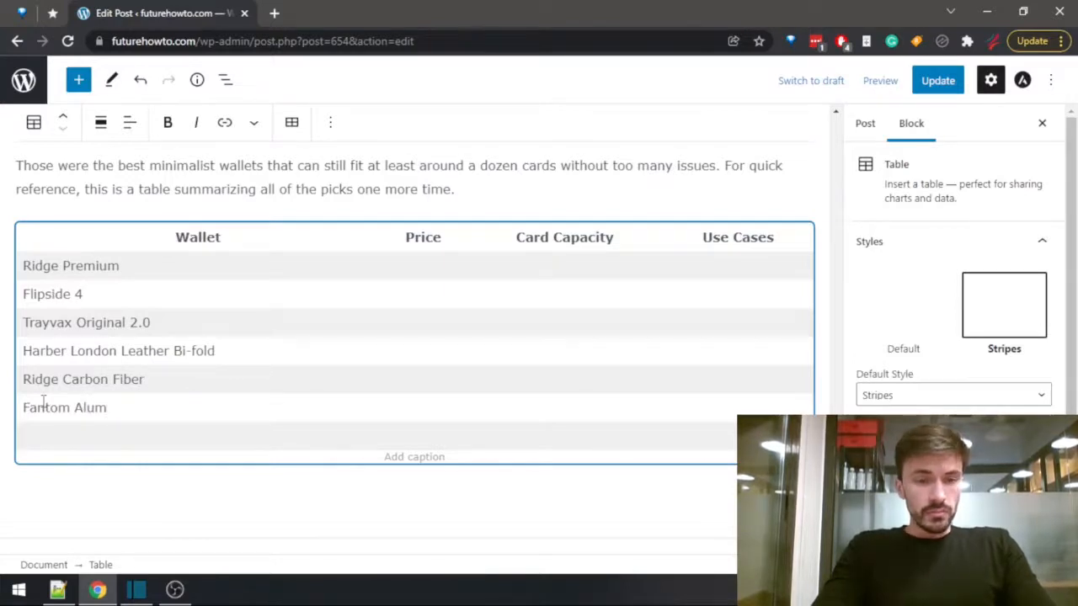
type("num")
Enter "Dango D01 Dapper" as the wallet in the last row of the summary table.
left_click(34, 425)
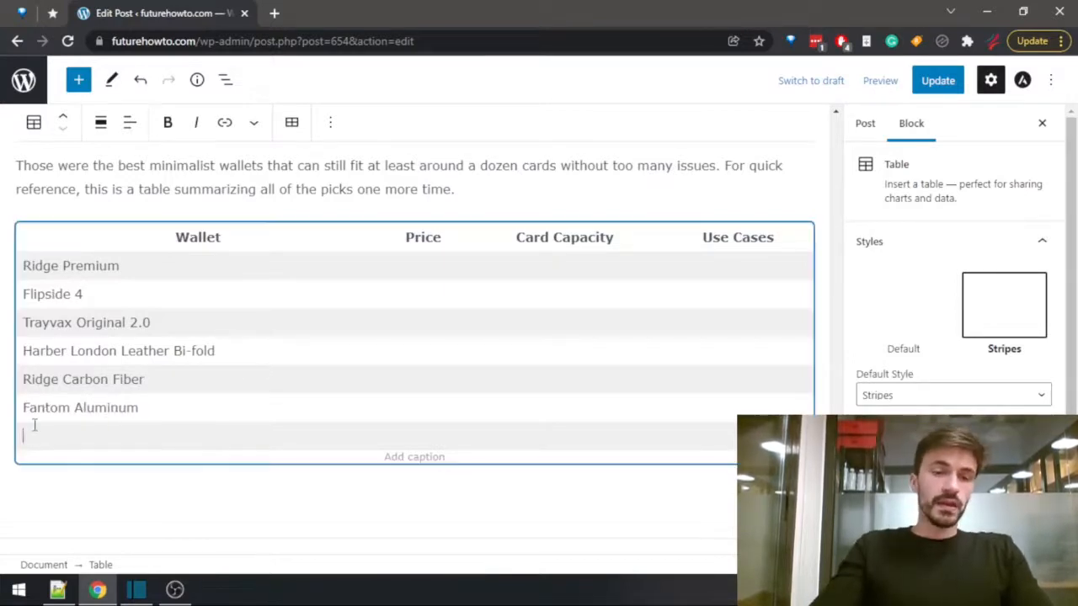
type("Dango D")
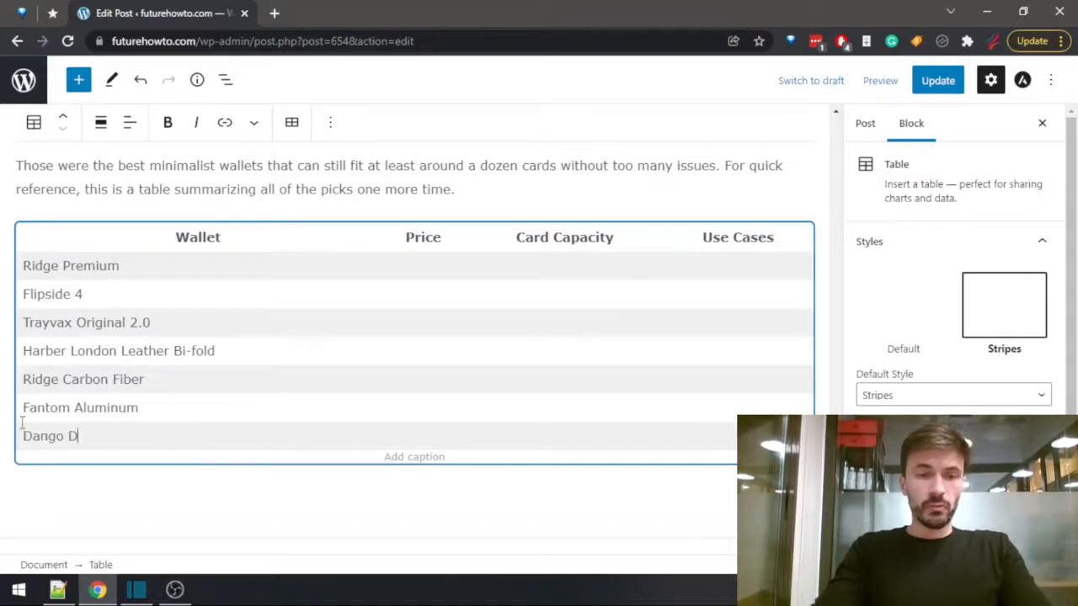
type("01 Dapper")
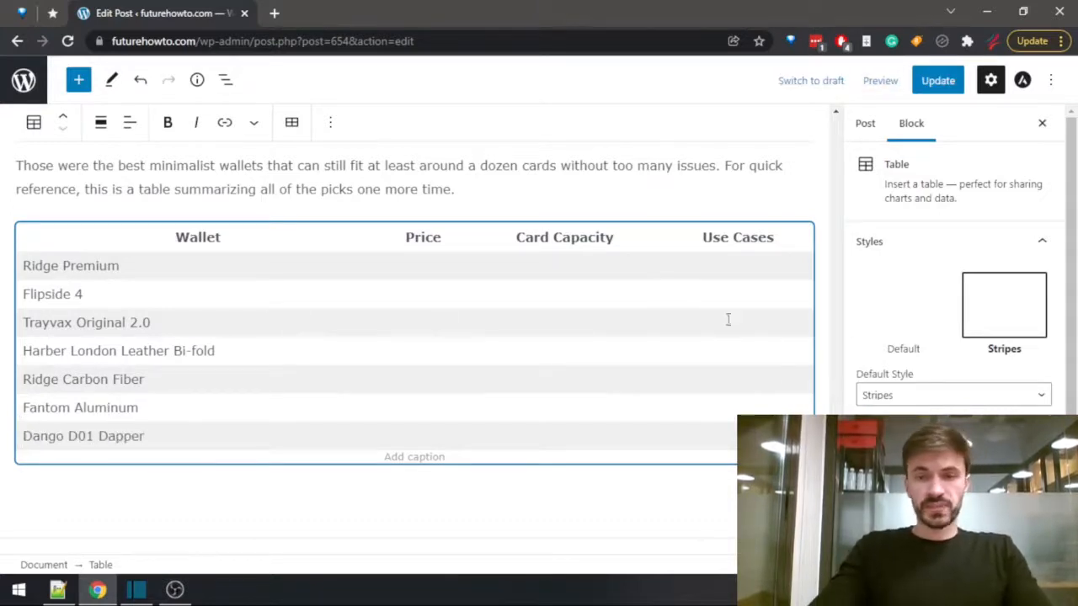
key("BackSpace")
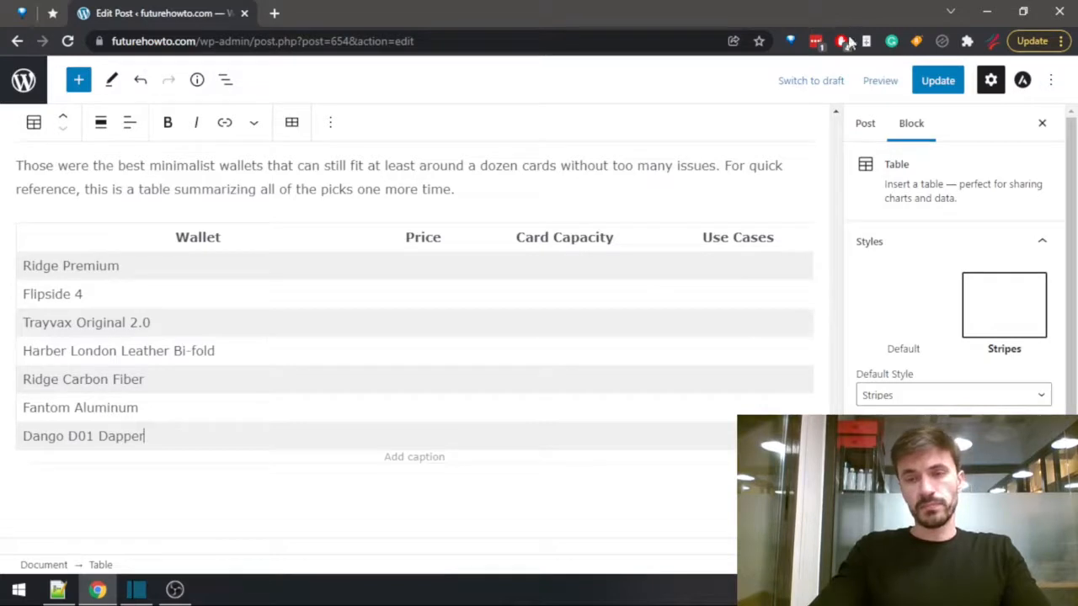
Open a preview of the post in a new tab.
left_click(880, 81)
left_click(766, 224)
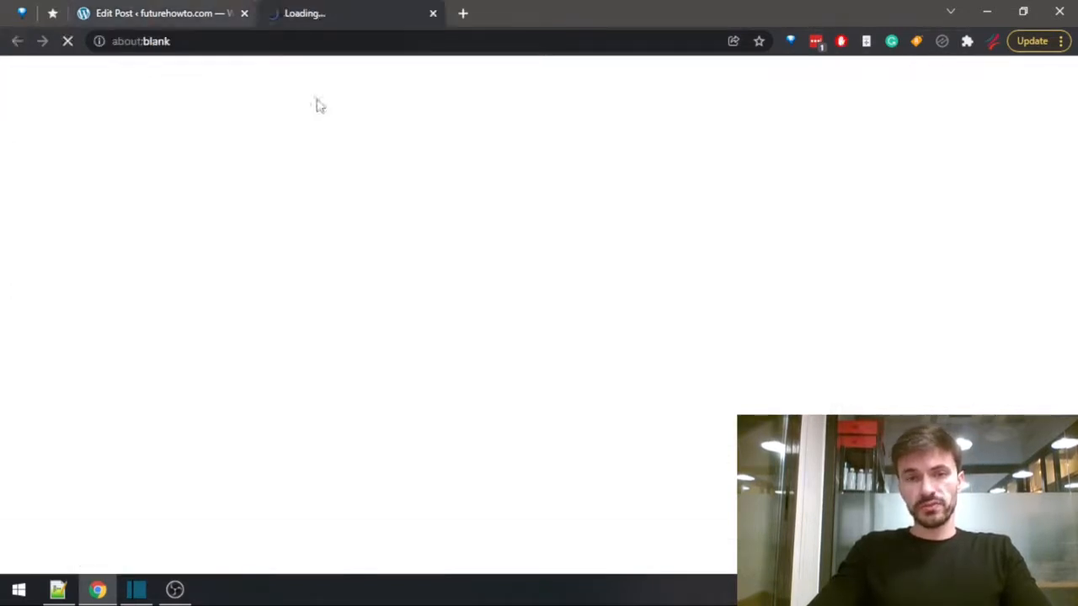
Search the post preview for "price" and look through the Ridge Premium section for its price or review link.
left_click(137, 11)
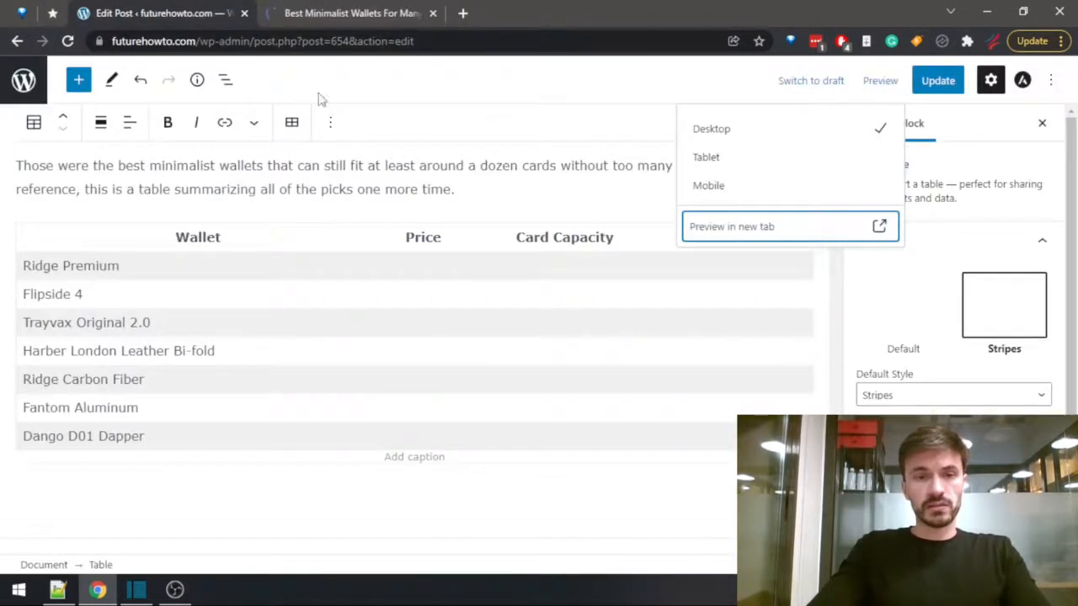
left_click(324, 10)
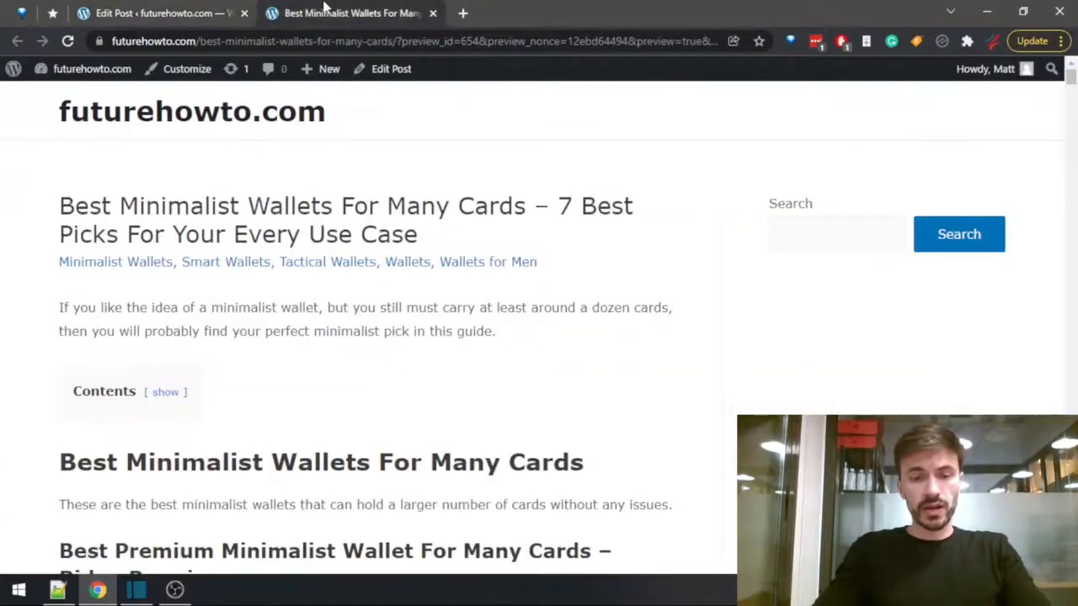
key("ctrl+f")
type("price")
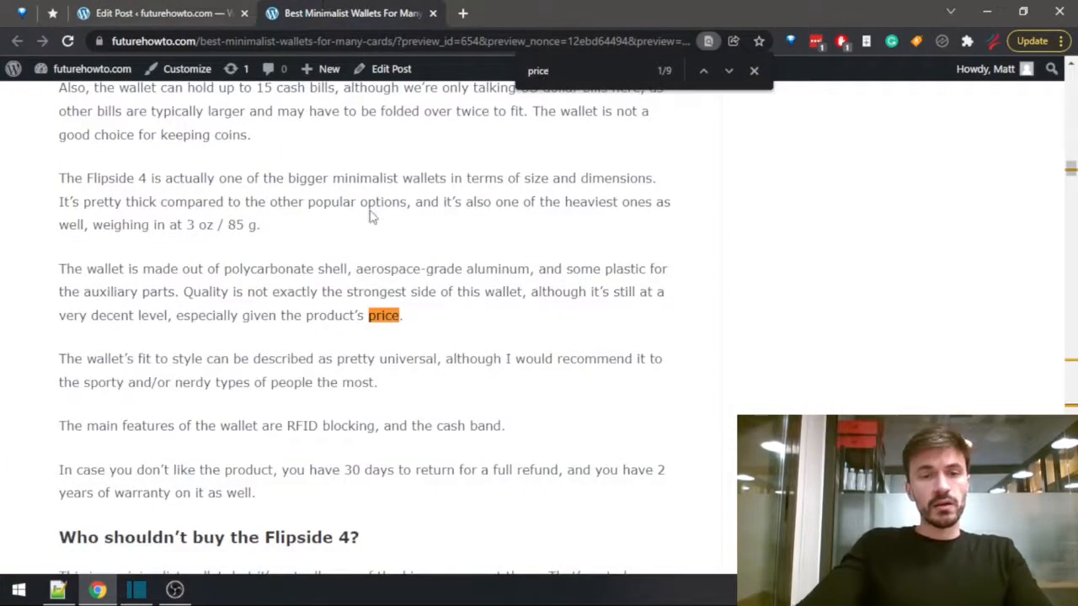
scroll(370, 242, "down", 4)
scroll(367, 252, "up", 9)
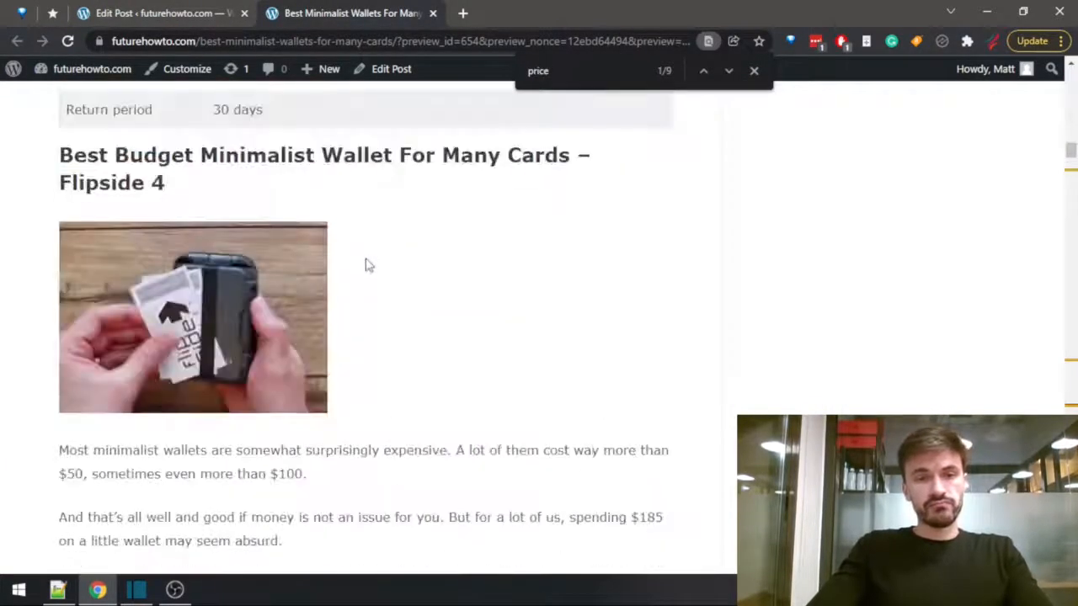
scroll(368, 279, "up", 9)
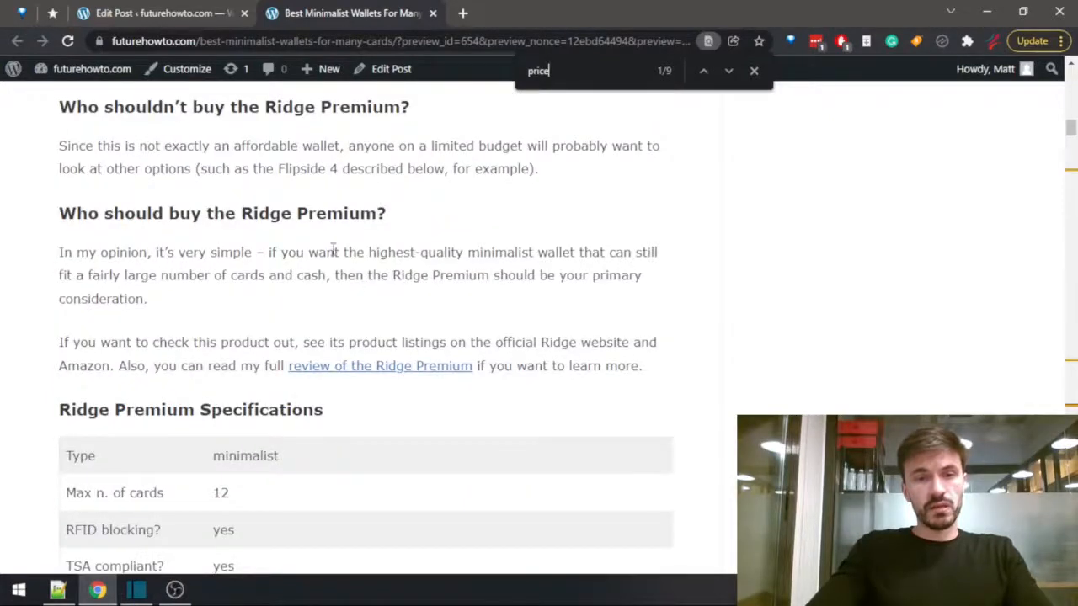
scroll(373, 365, "up", 2)
scroll(373, 365, "down", 2)
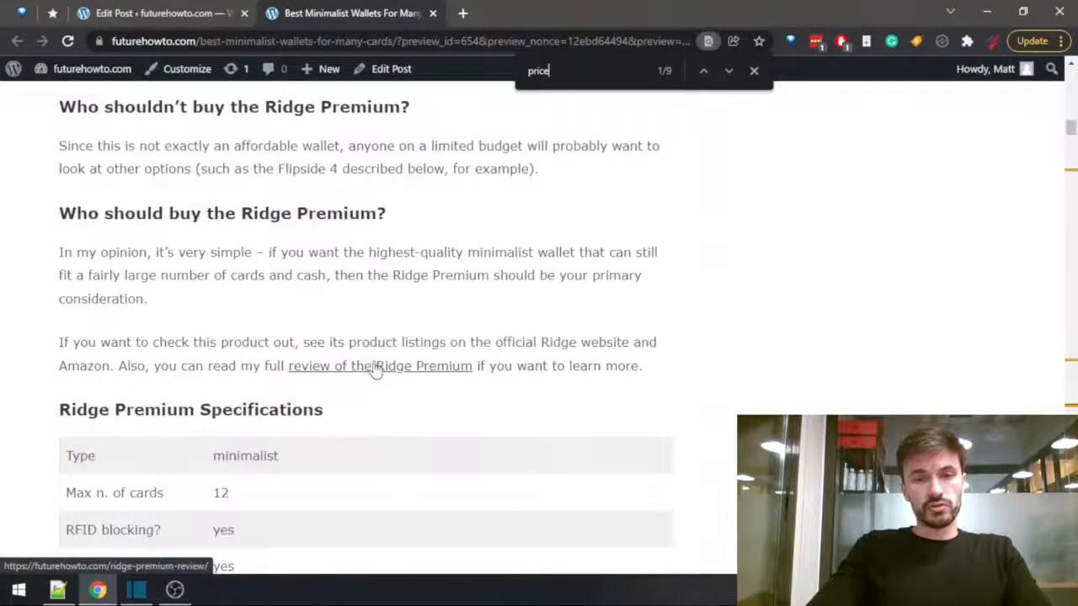
Open the full Ridge Premium review in a new tab and search it for "$".
middle_click(376, 363)
left_click(508, 10)
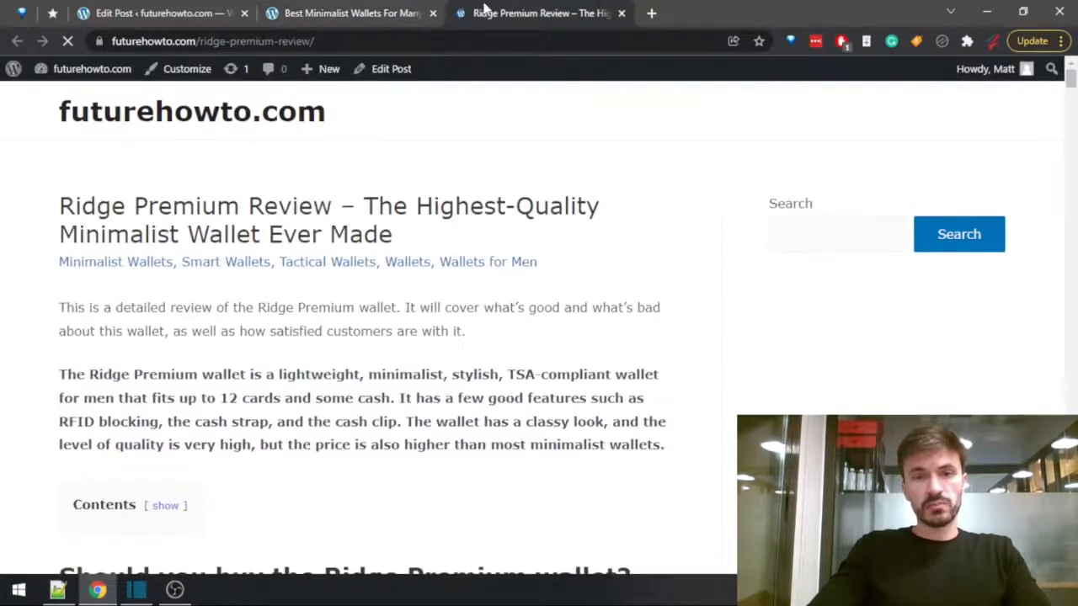
key("ctrl+f")
type("$")
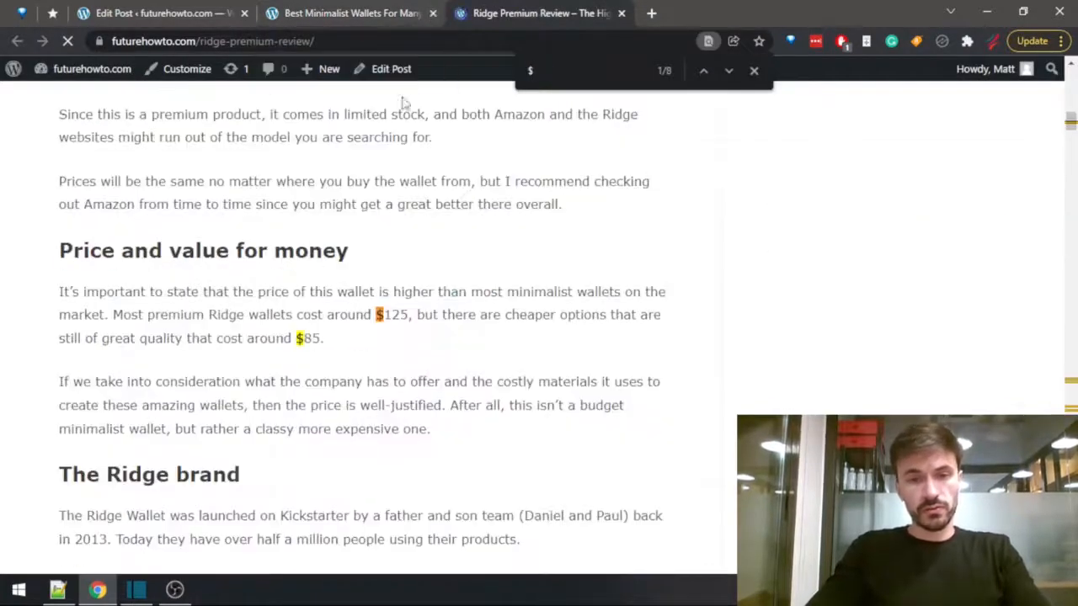
Enter "$125" as the Ridge Premium's price in the summary table and close its review.
left_click(169, 12)
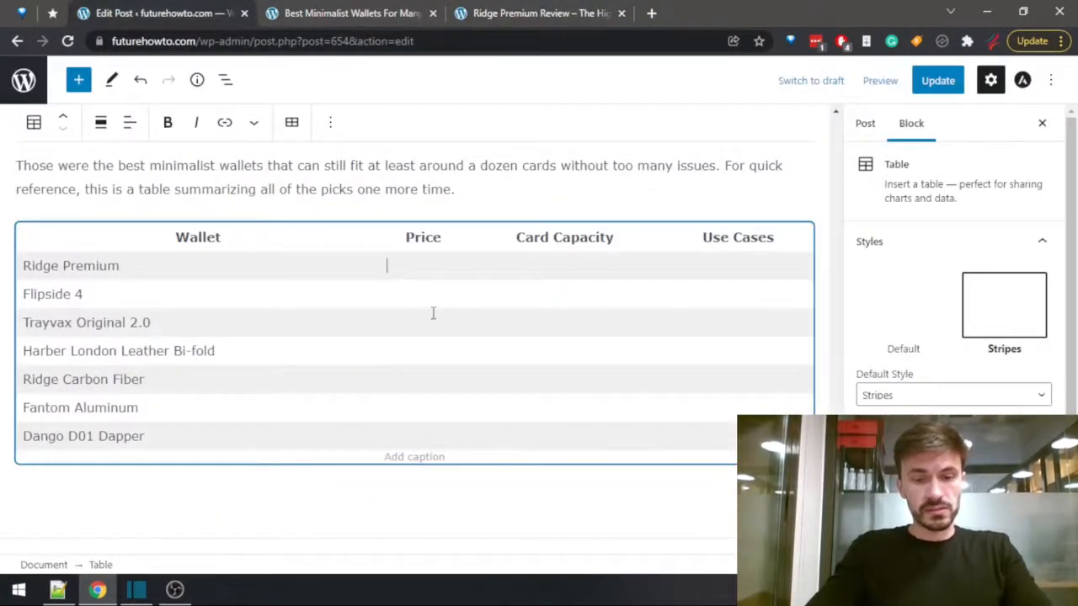
type("$125")
left_click(518, 13)
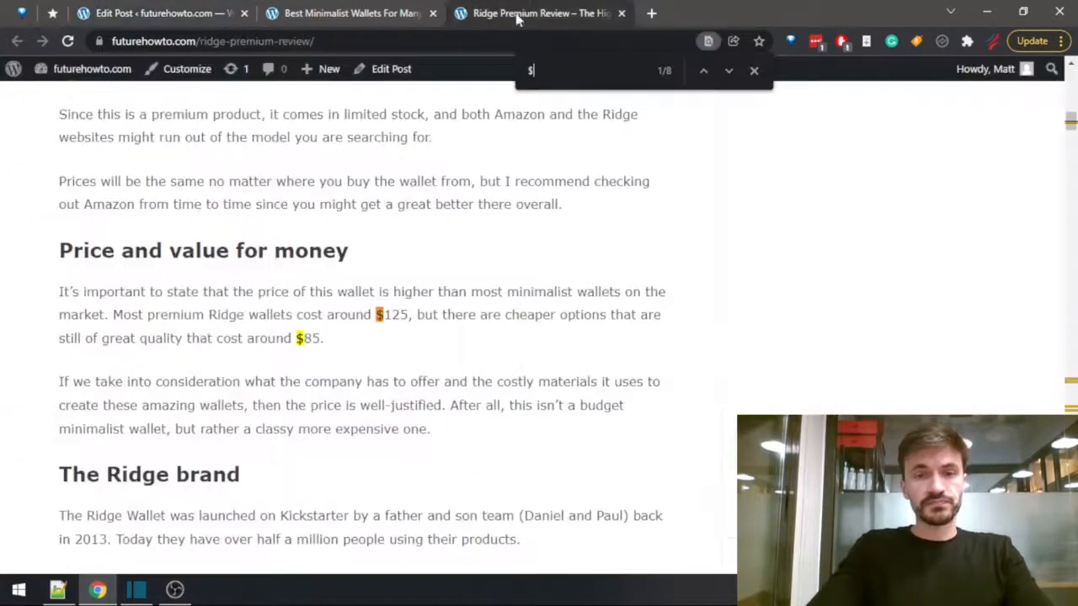
scroll(369, 282, "down", 4)
middle_click(535, 5)
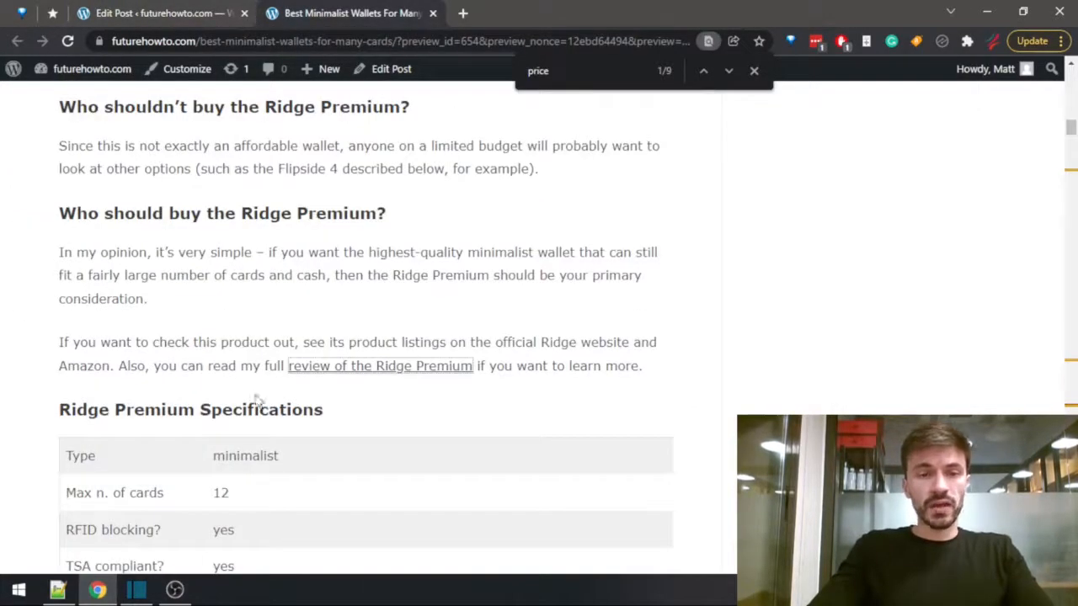
Search the post preview for "flipside 4" and open the full Flipside 4 review in a new tab.
left_click(214, 9)
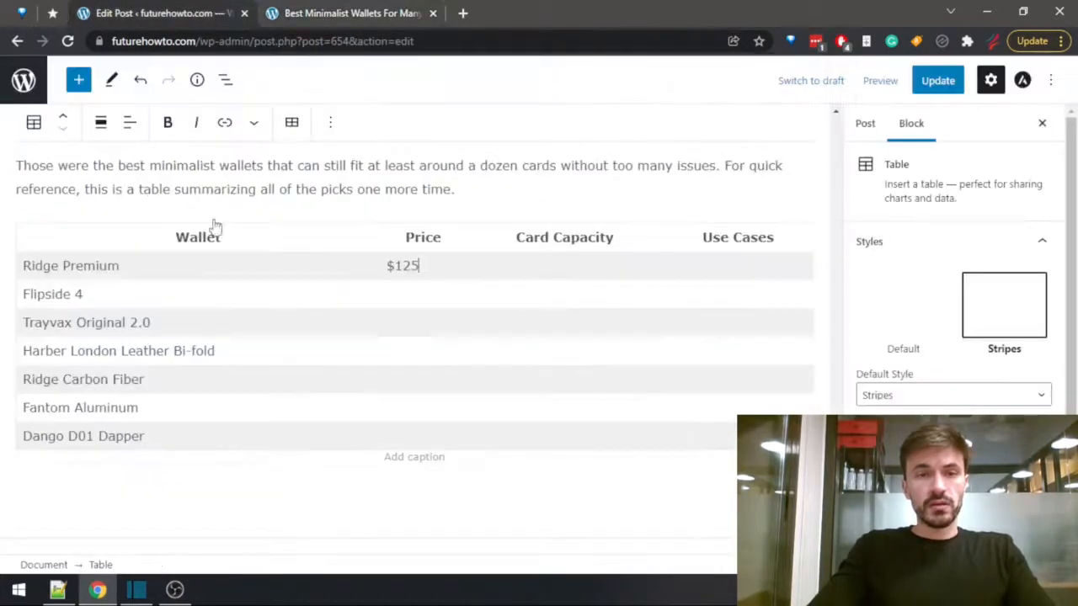
left_click(385, 12)
key("ctrl+f")
type("flipside 4")
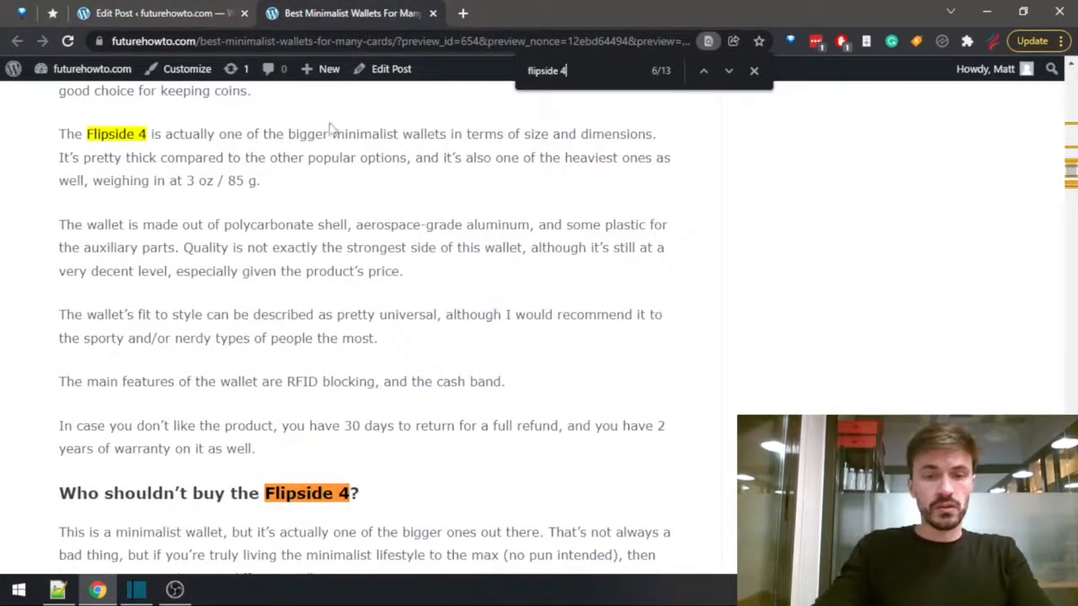
scroll(296, 220, "down", 3)
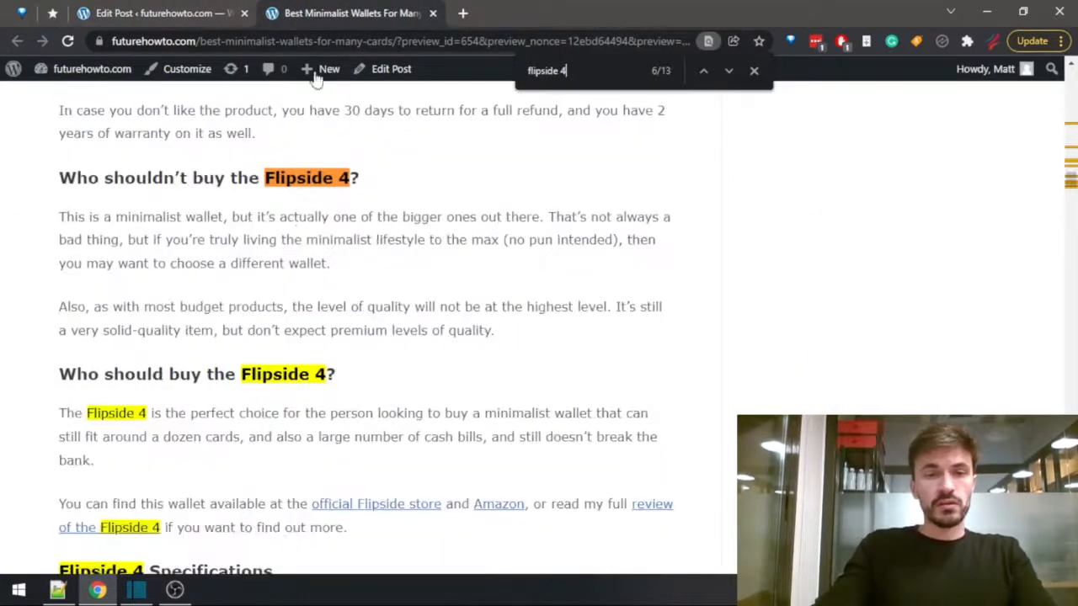
scroll(345, 349, "down", 2)
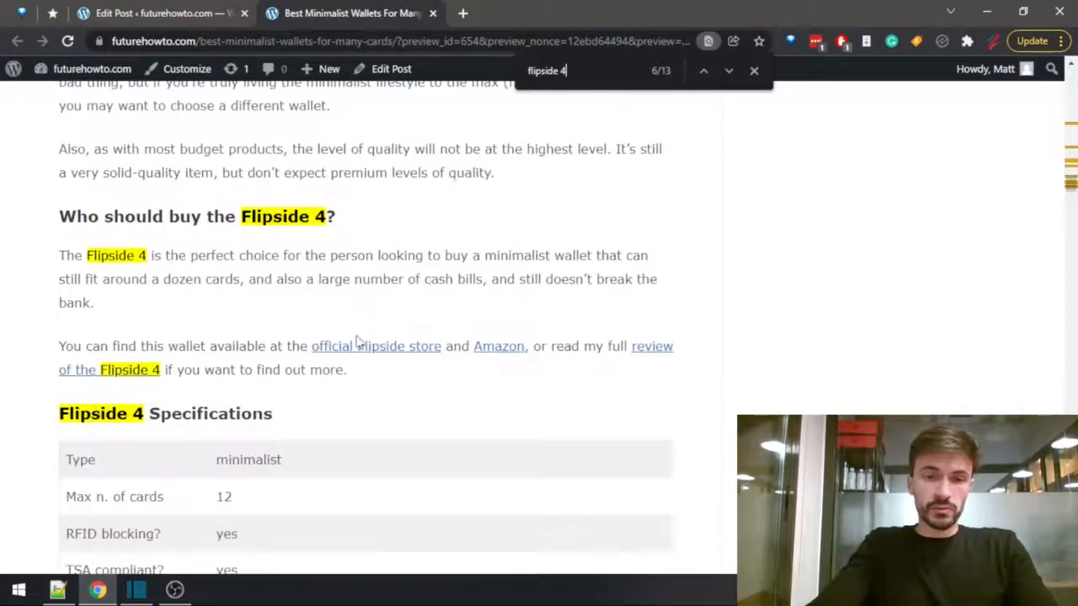
scroll(319, 340, "down", 2)
scroll(311, 339, "up", 4)
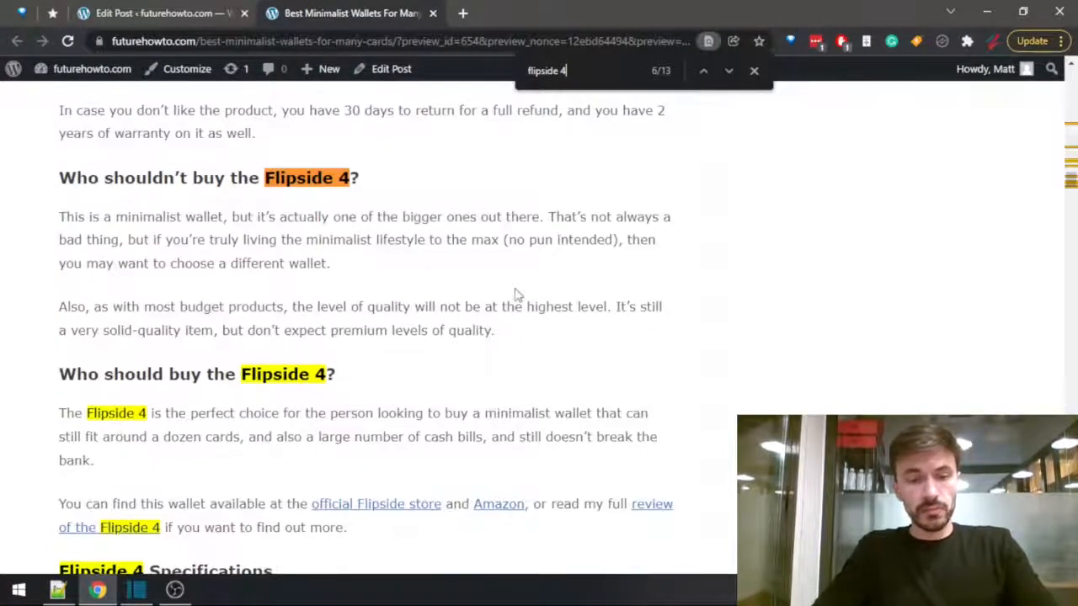
scroll(376, 524, "down", 2)
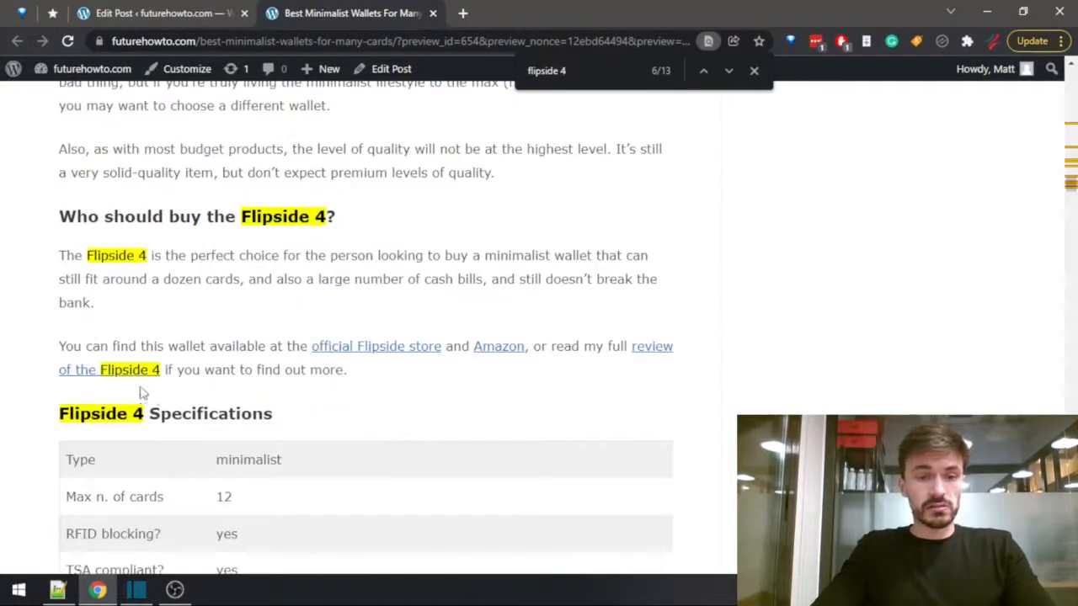
middle_click(650, 352)
left_click(514, 14)
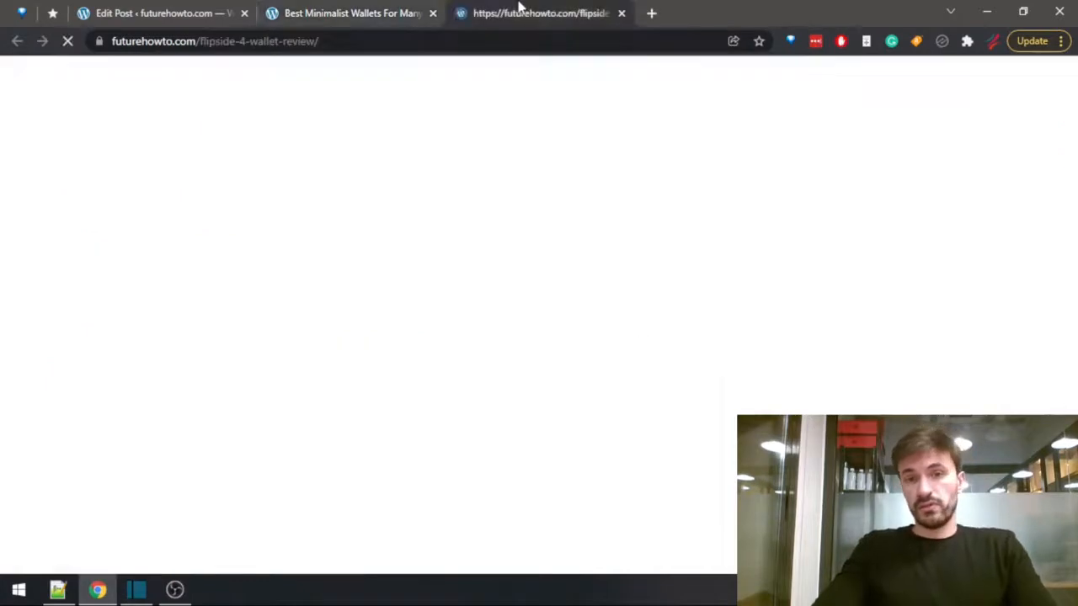
Search the Flipside 4 review for "$" and enter "$45" as that wallet's price in the summary table.
key("ctrl+f")
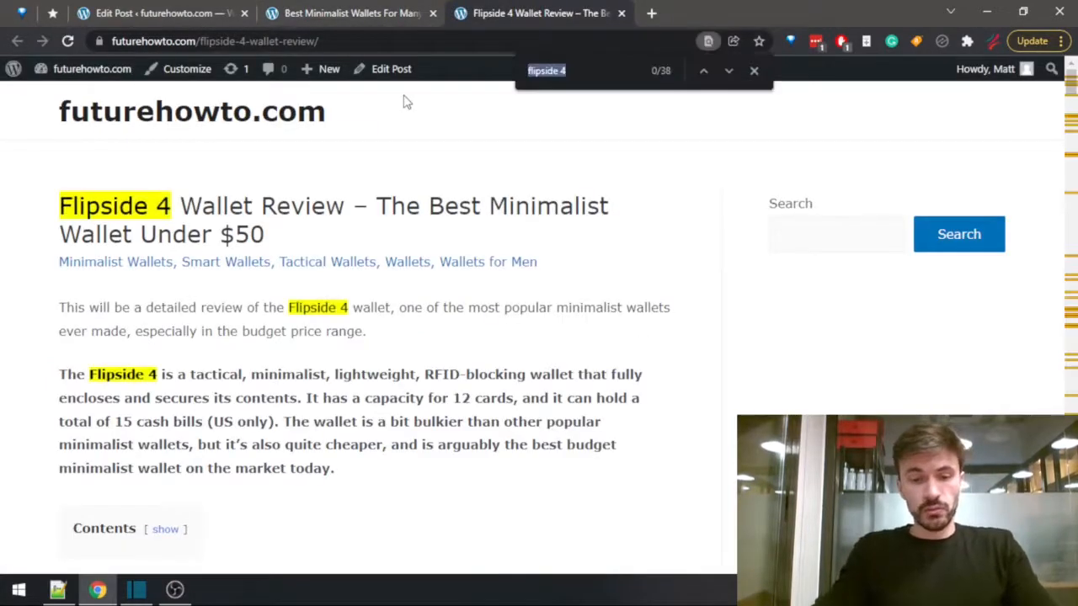
type("$")
key("Return")
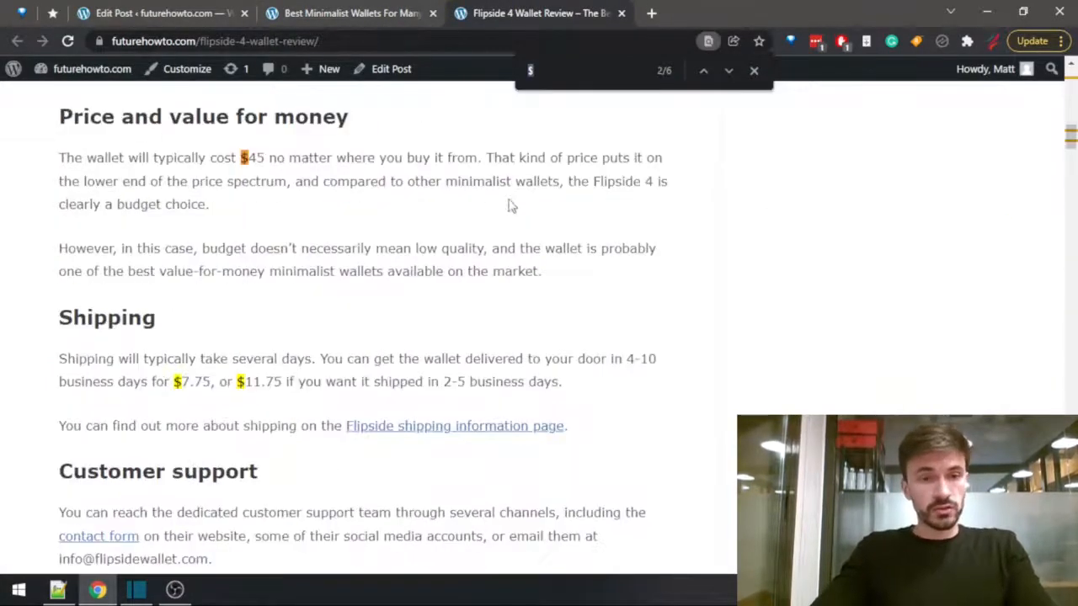
left_click(219, 16)
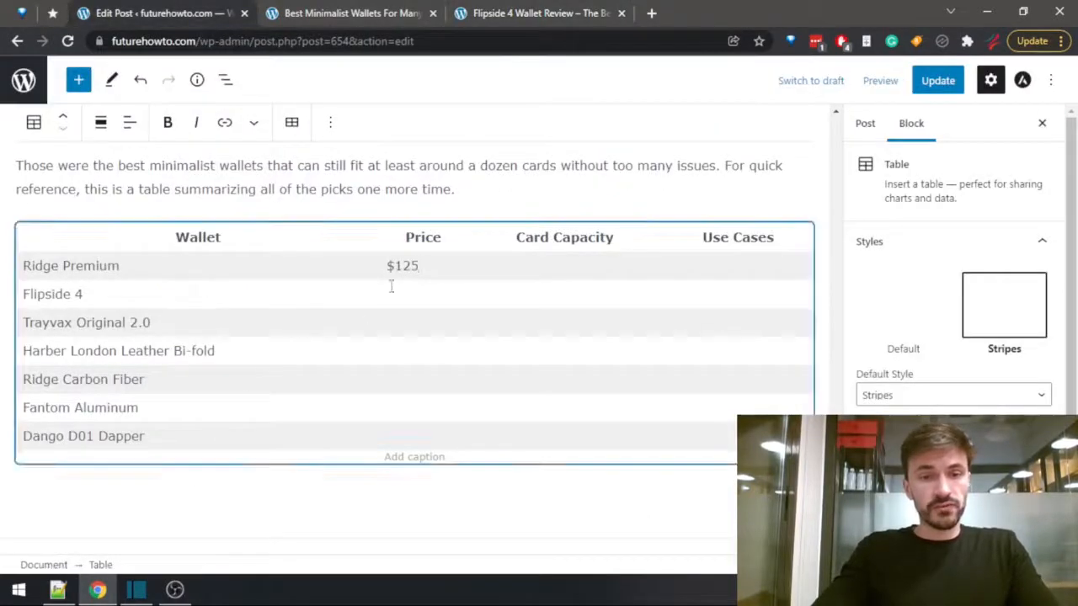
type("$45")
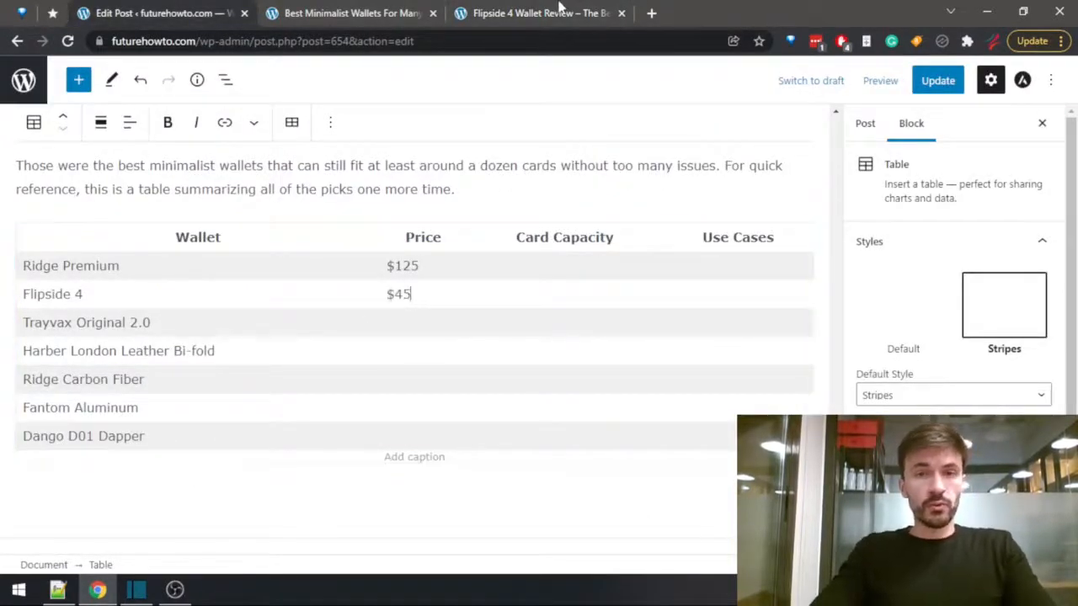
Find the Trayvax Original 2.0 section in the post preview by searching "trayvax", and close the Flipside 4 review.
left_click(556, 10)
left_click(219, 13)
left_click(281, 10)
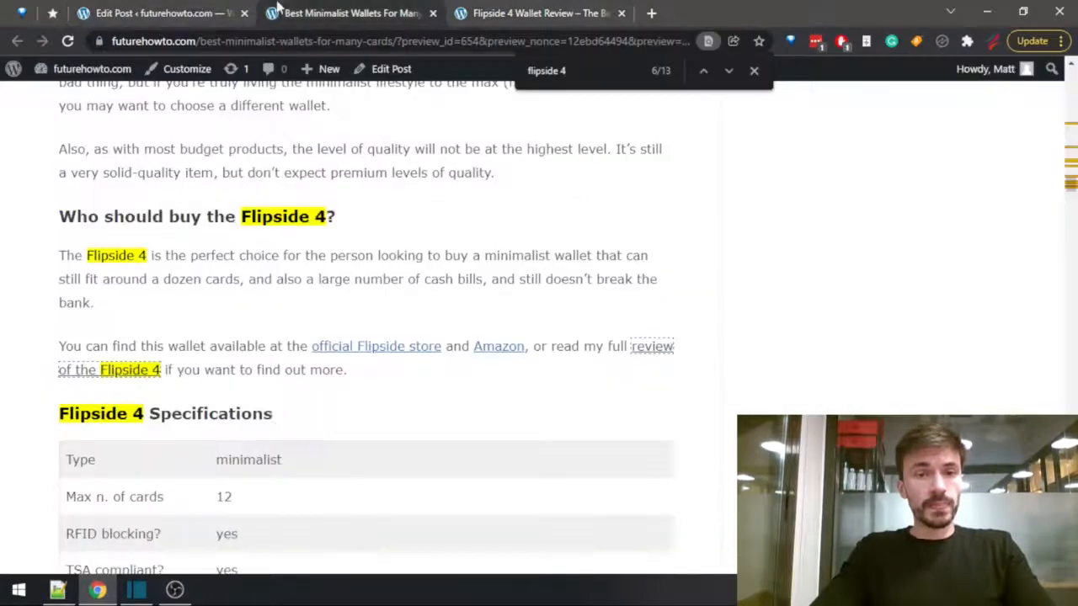
left_click(193, 9)
left_click(390, 10)
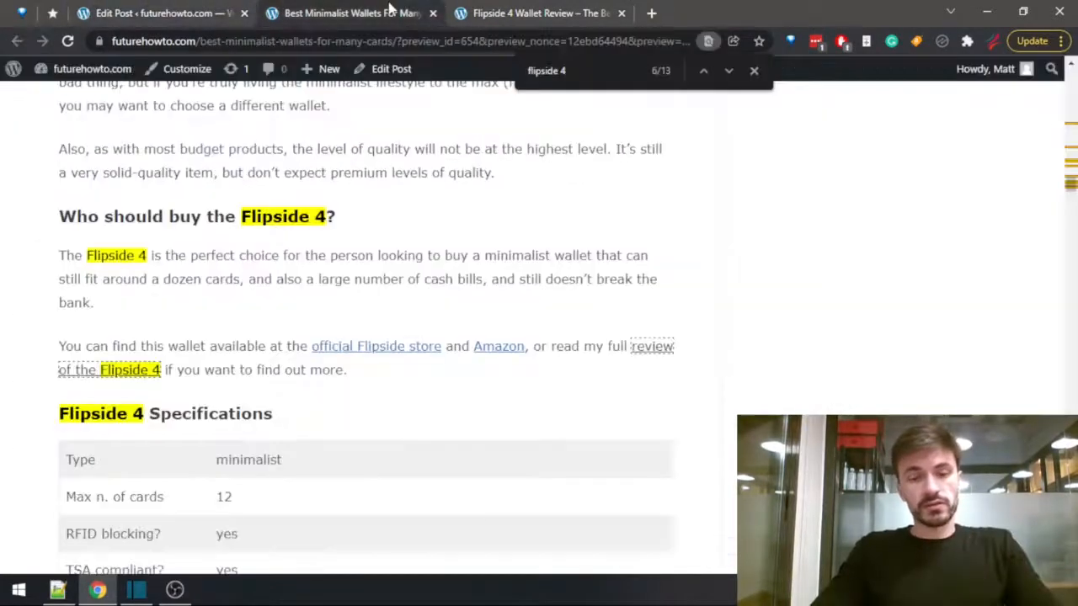
type("trayvax")
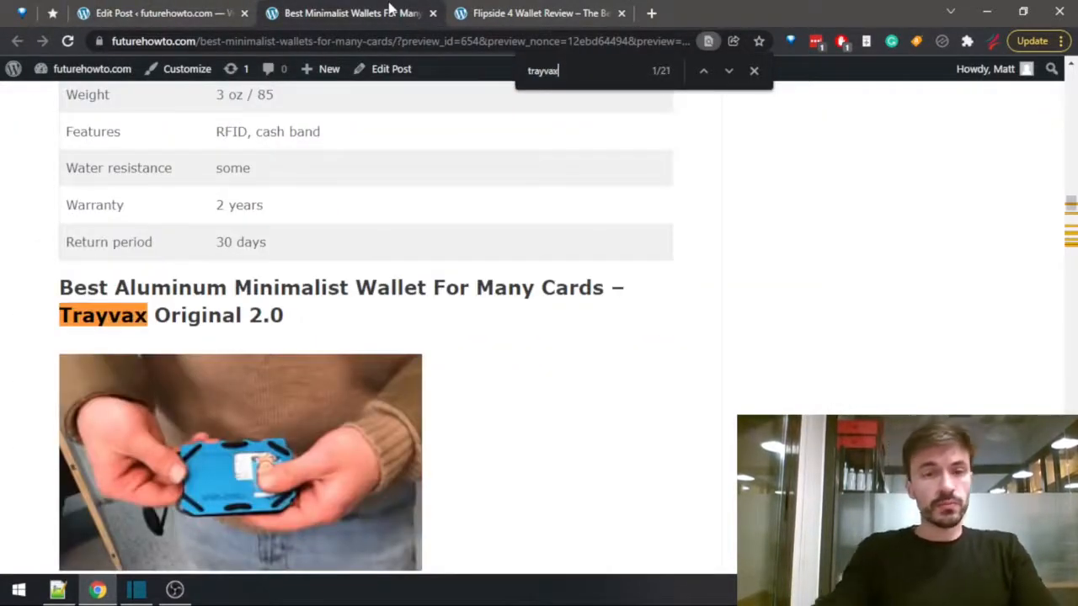
scroll(378, 263, "down", 10)
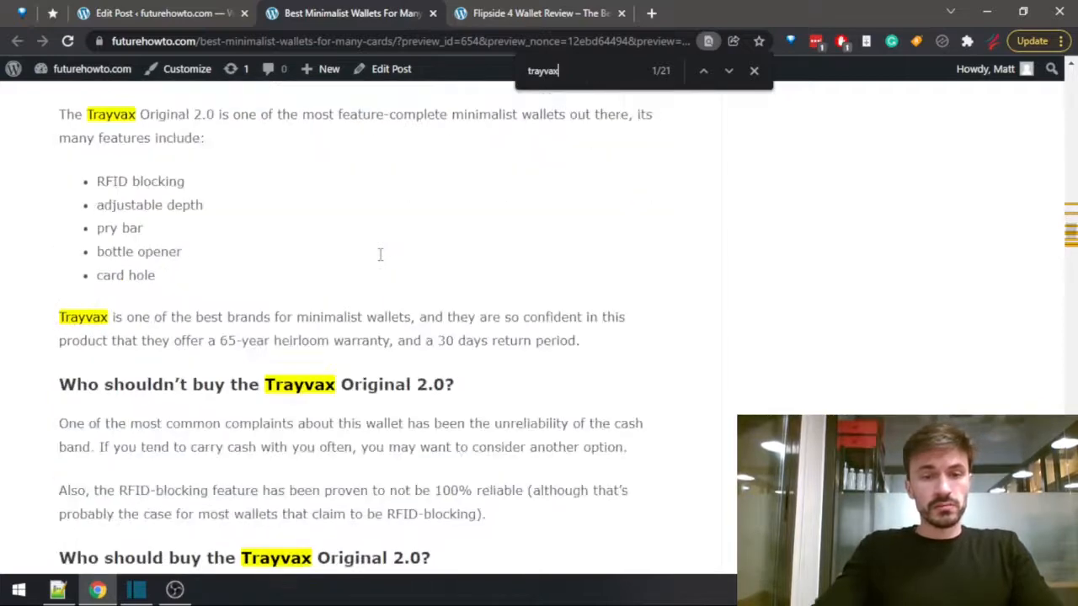
left_click(516, 7)
key("ctrl+w")
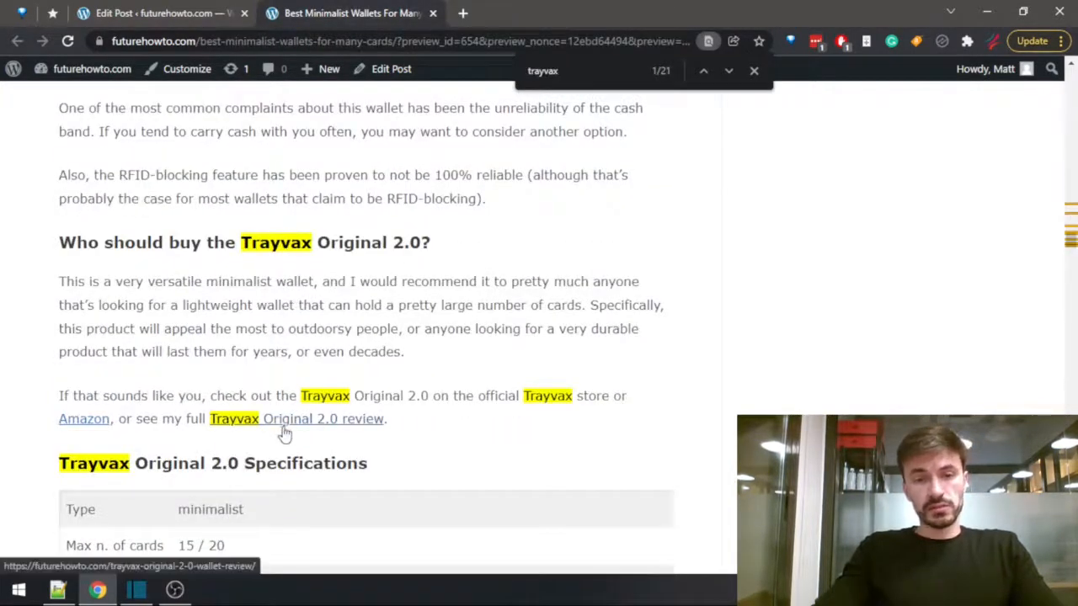
Open the full Trayvax Original 2.0 review in a new tab and search it for "$".
middle_click(282, 430)
left_click(505, 13)
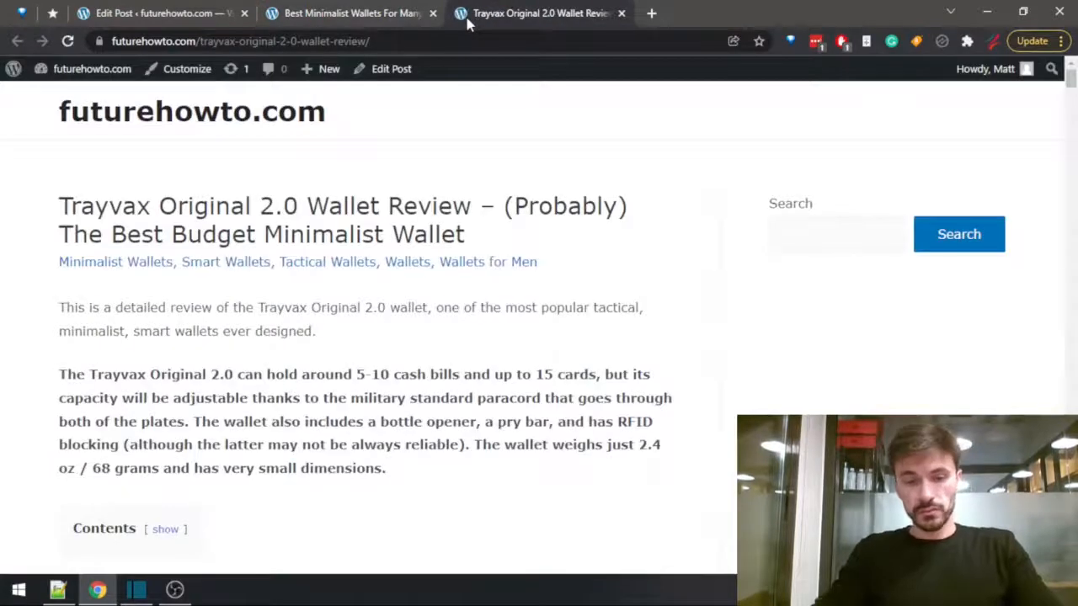
key("ctrl+f")
type("$")
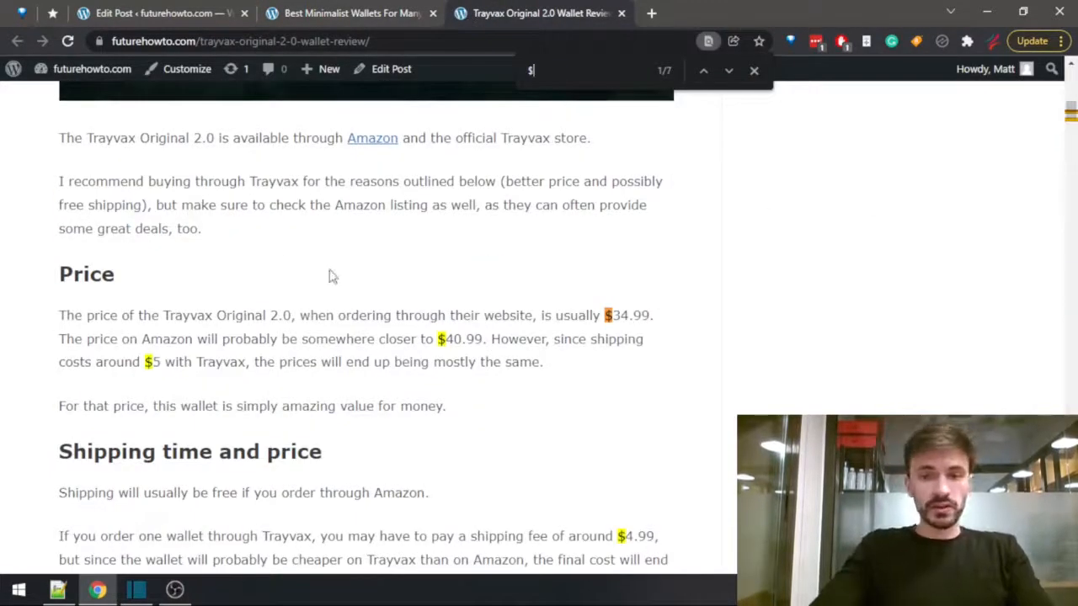
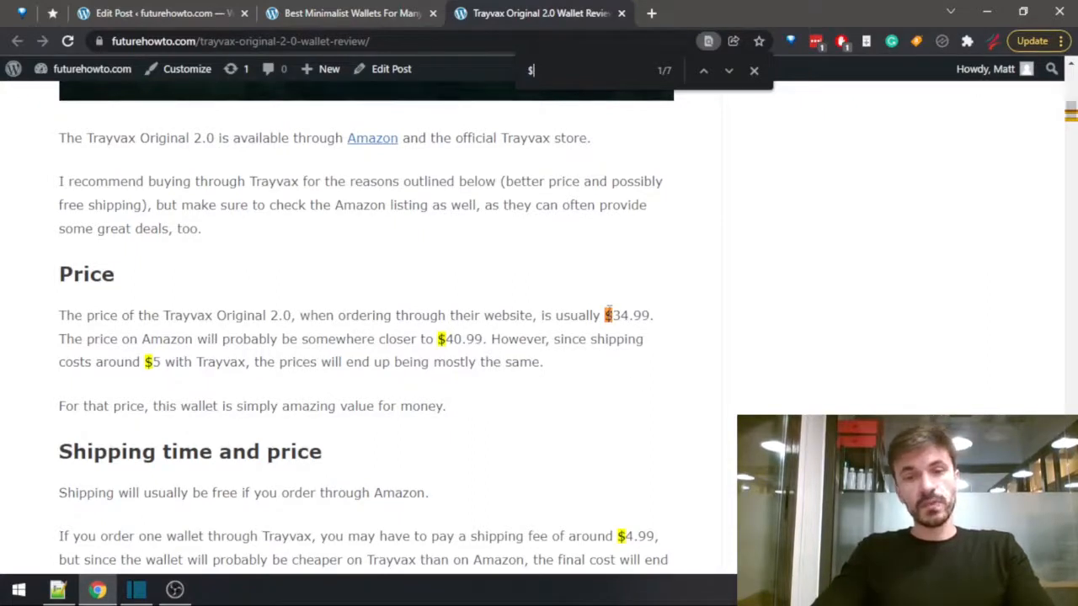
Enter "$35 - $41" as the Trayvax Original 2.0 price in the summary table and close that wallet's review.
left_click(169, 13)
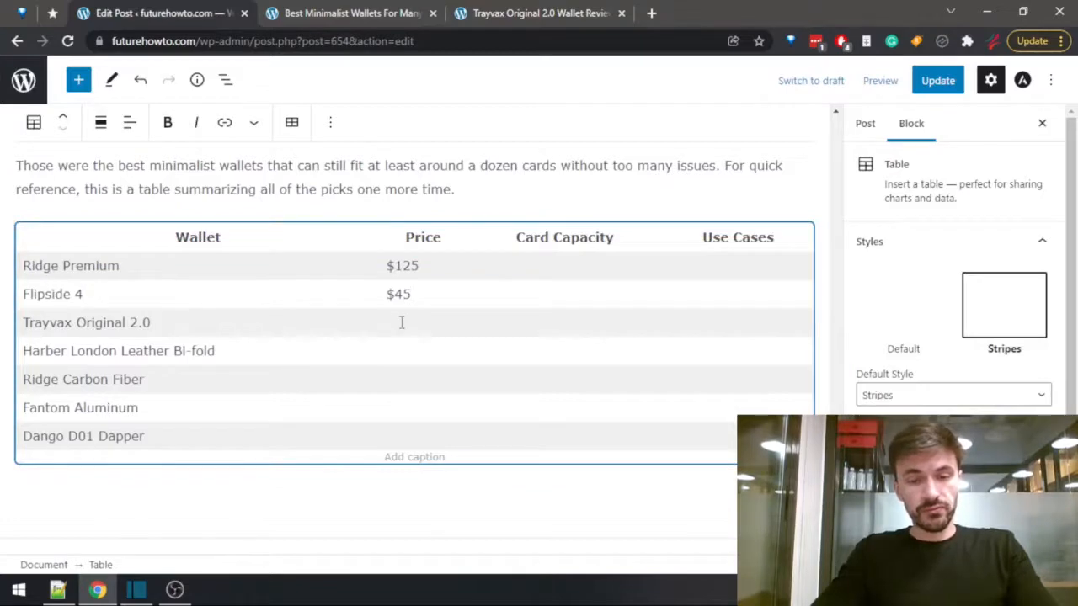
left_click(402, 322)
type("$35")
left_click(503, 13)
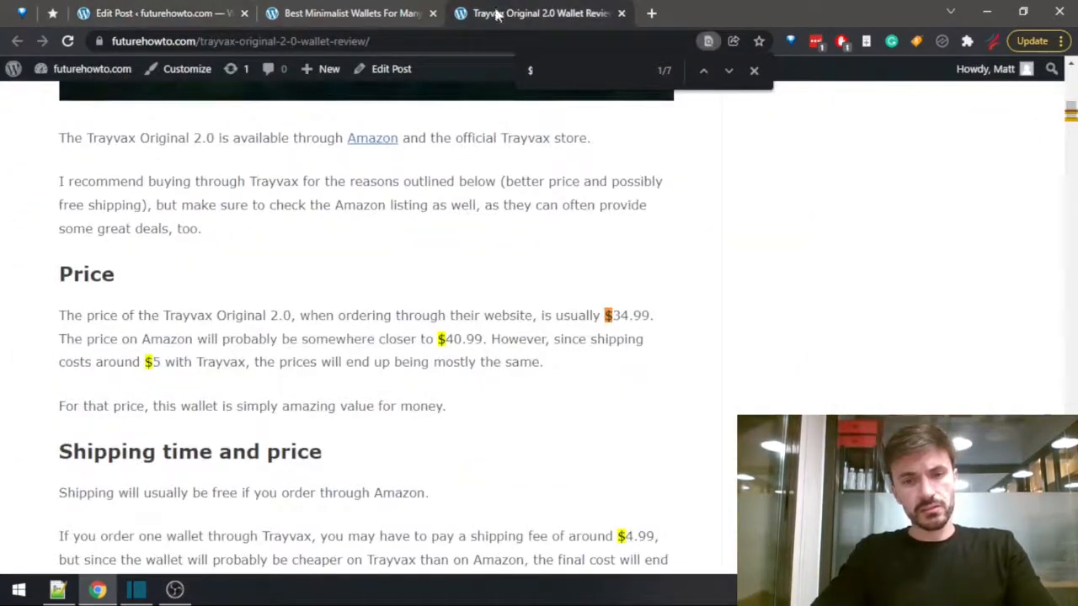
left_click(197, 12)
left_click(397, 325)
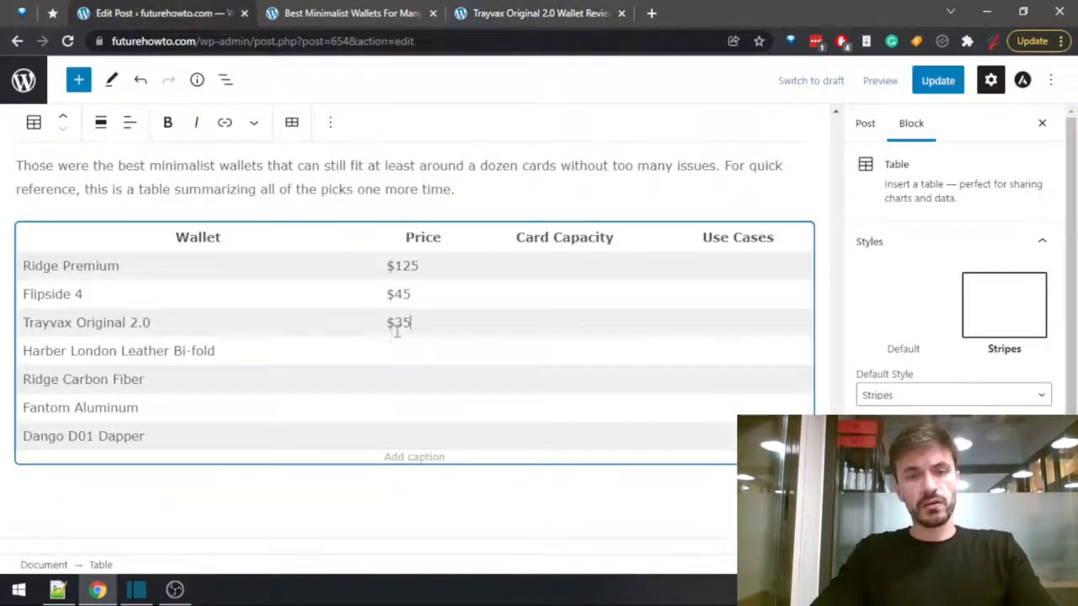
type("- $1")
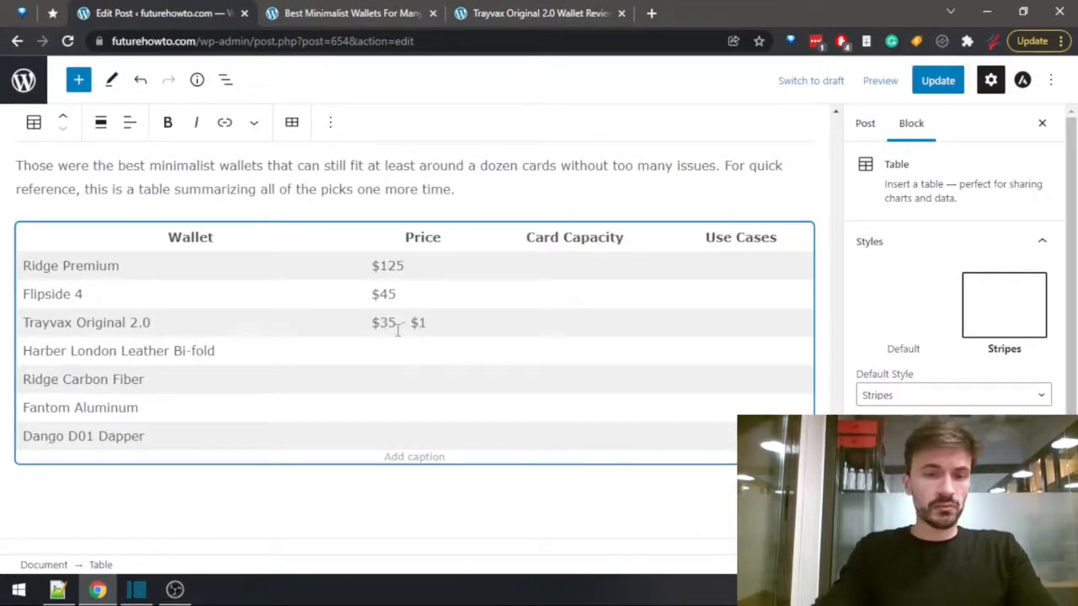
type("1")
left_click(461, 10)
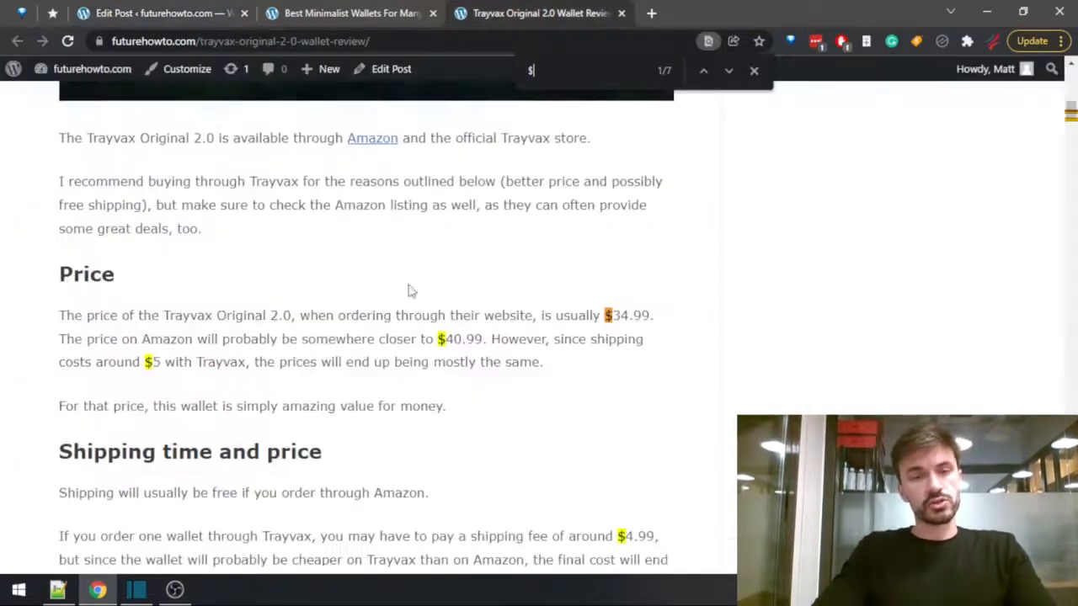
key("ctrl+w")
Look through the Harber London Leather Bi-fold section of the post preview for its price and a link to the full review.
scroll(357, 349, "down", 3)
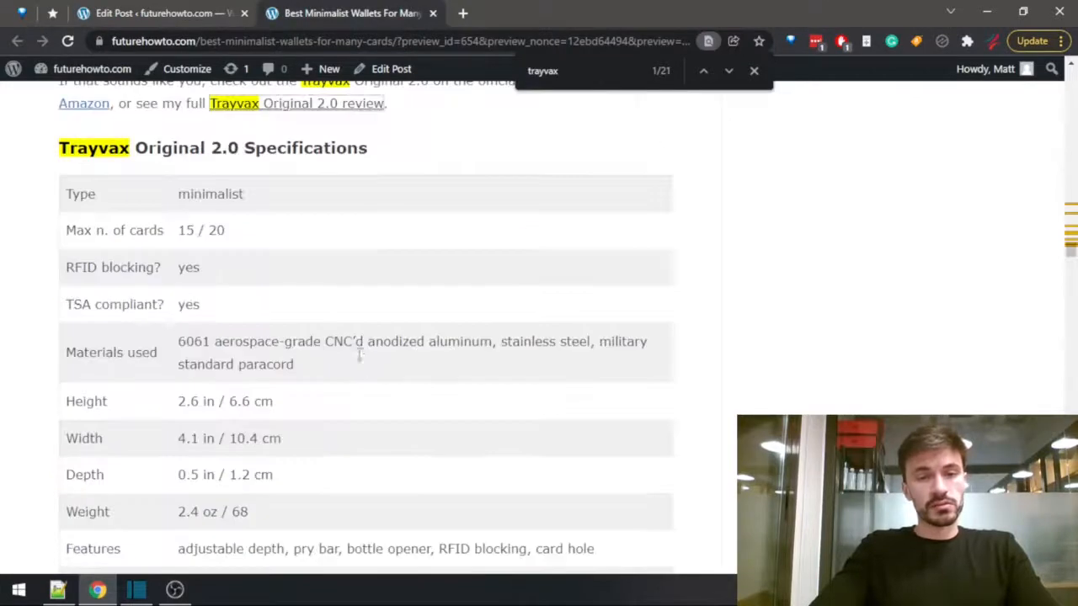
scroll(362, 231, "down", 5)
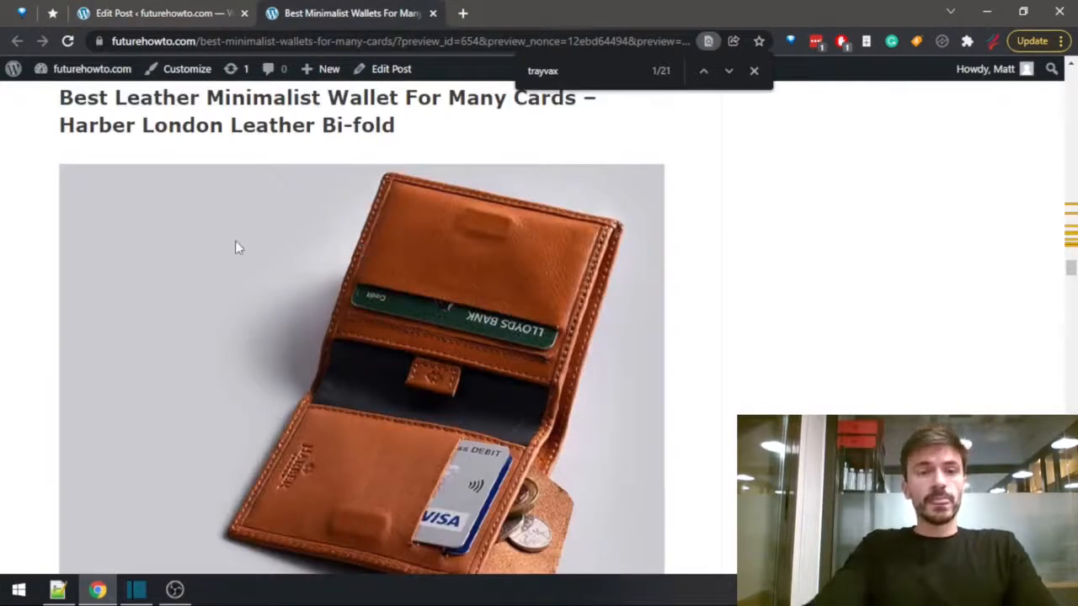
scroll(296, 163, "down", 5)
scroll(296, 162, "down", 8)
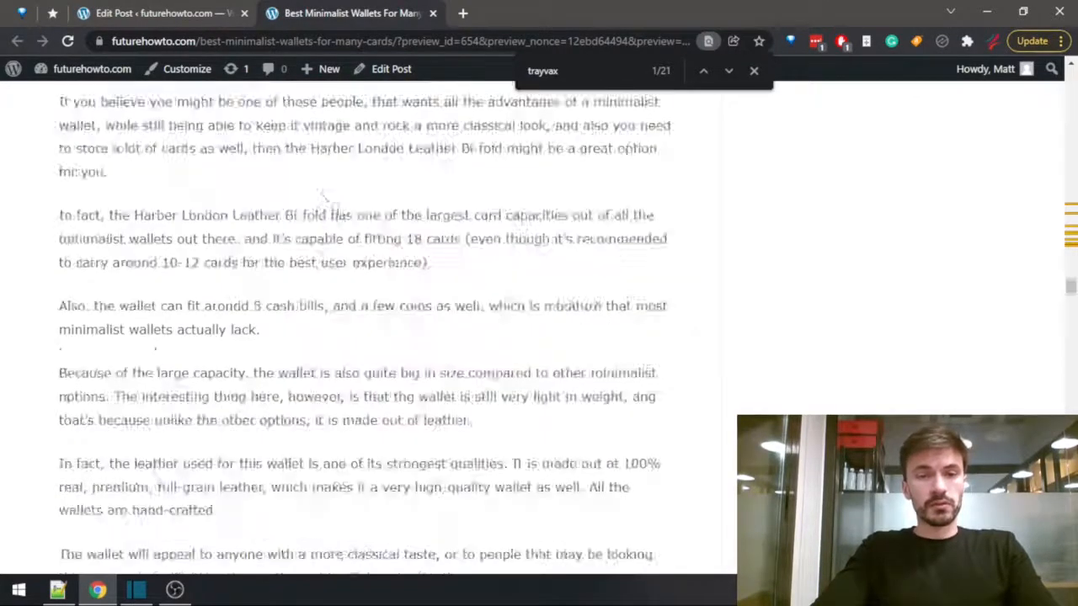
scroll(412, 243, "down", 4)
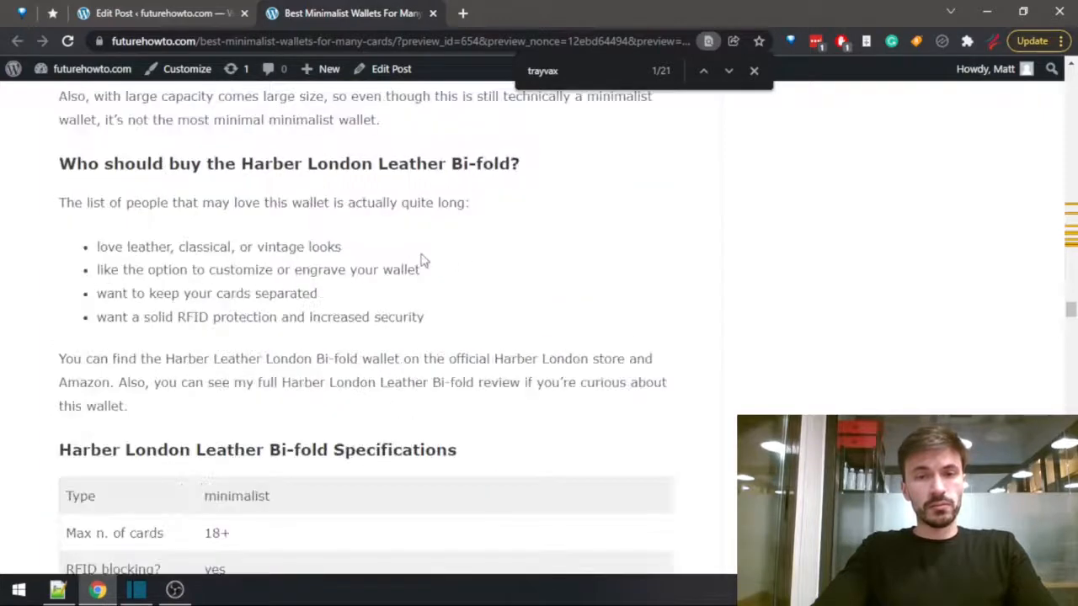
scroll(423, 261, "up", 3)
scroll(468, 270, "down", 4)
scroll(438, 280, "down", 2)
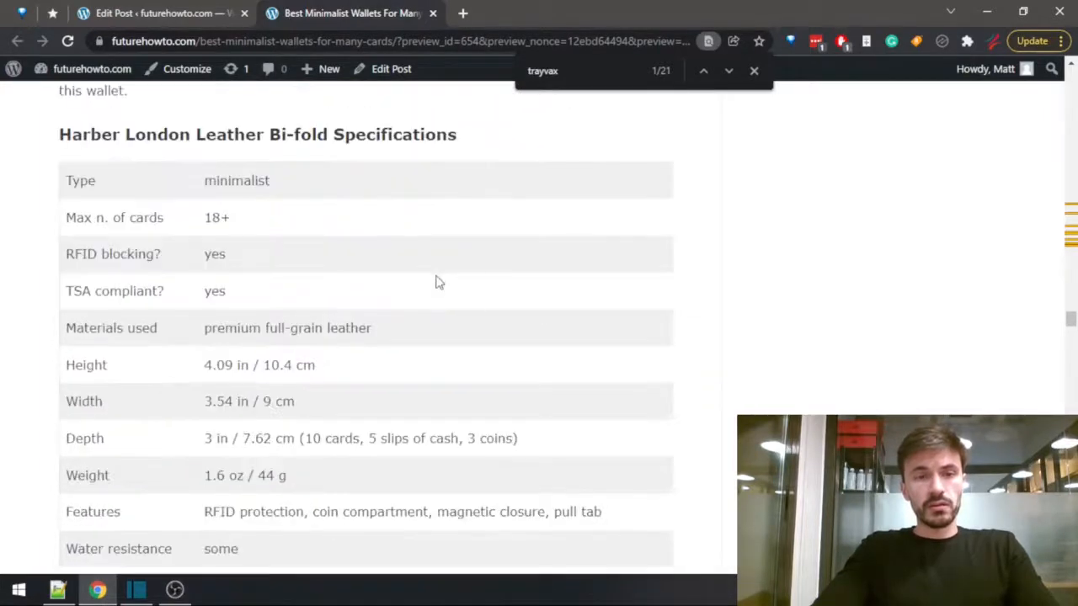
scroll(438, 282, "up", 6)
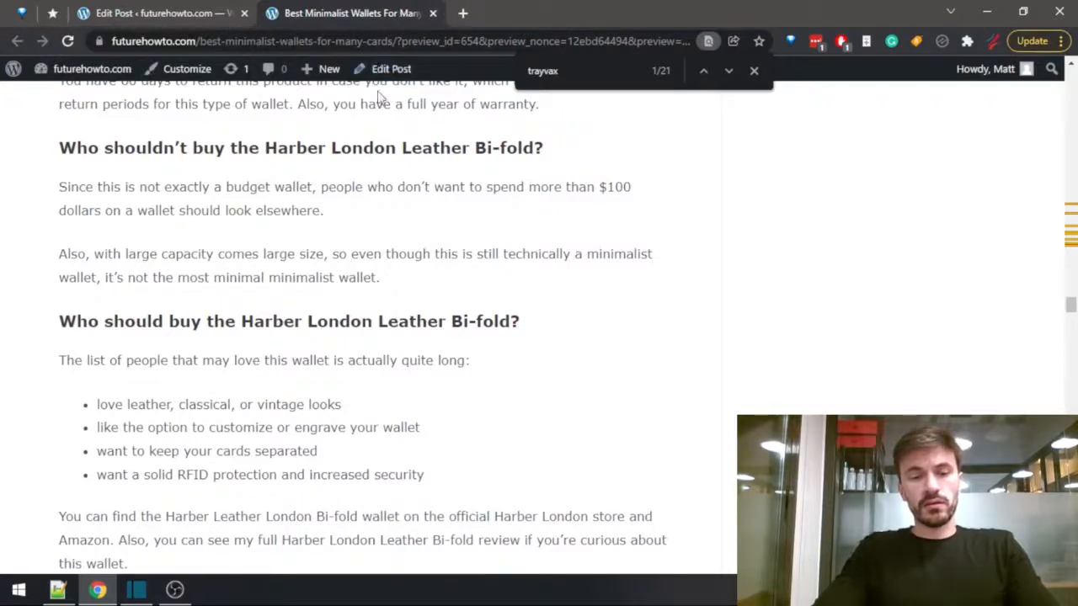
Load the futurehowto.com homepage in a new tab and open the Harber London Leather Bi-fold review from there.
left_click_drag(197, 42, 2, 32)
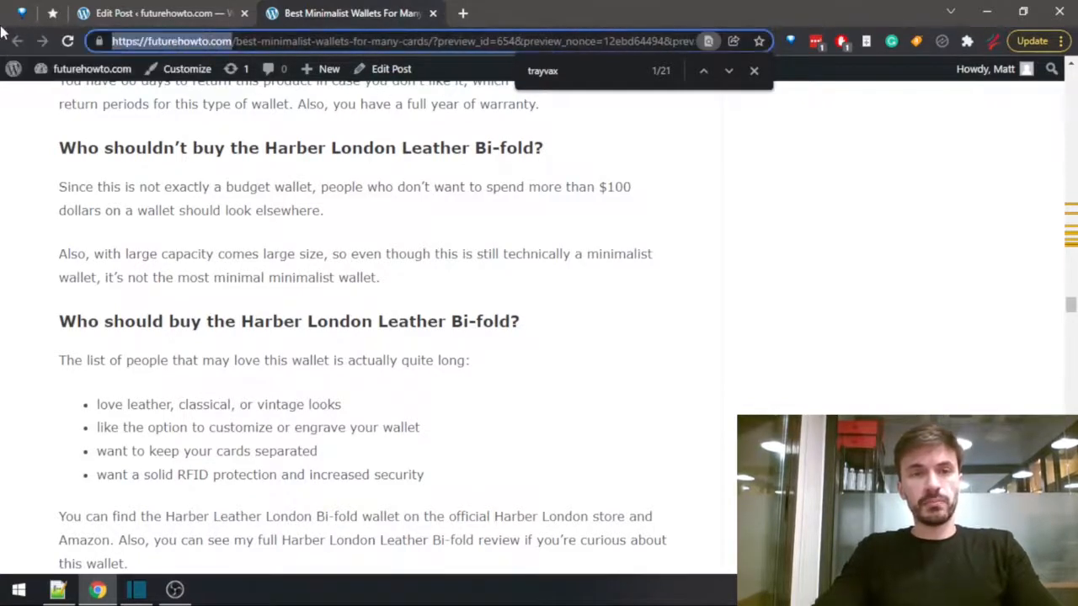
key("ctrl+c")
key("ctrl+t")
key("ctrl+v")
key("Return")
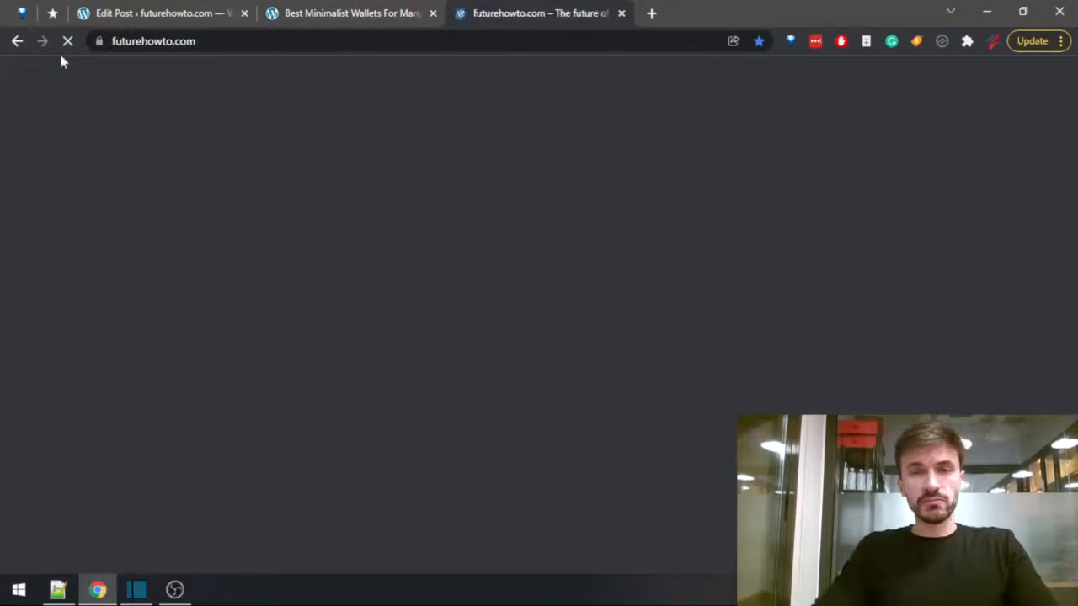
scroll(329, 198, "down", 3)
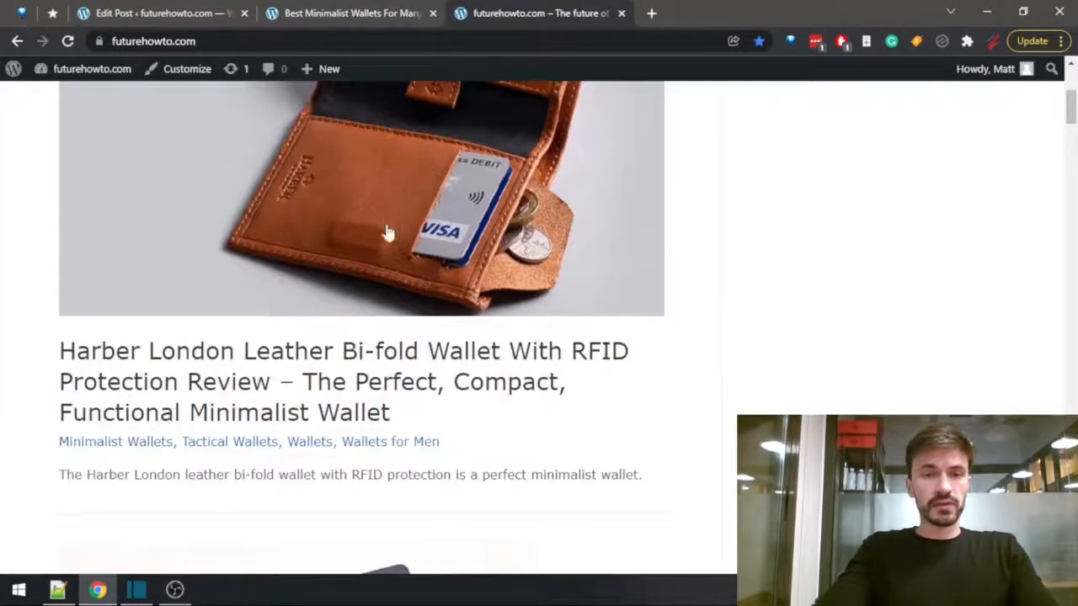
left_click(329, 198)
Search the Harber London review for "$", enter "$110" as that wallet's price in the summary table, and close the review.
key("ctrl+f")
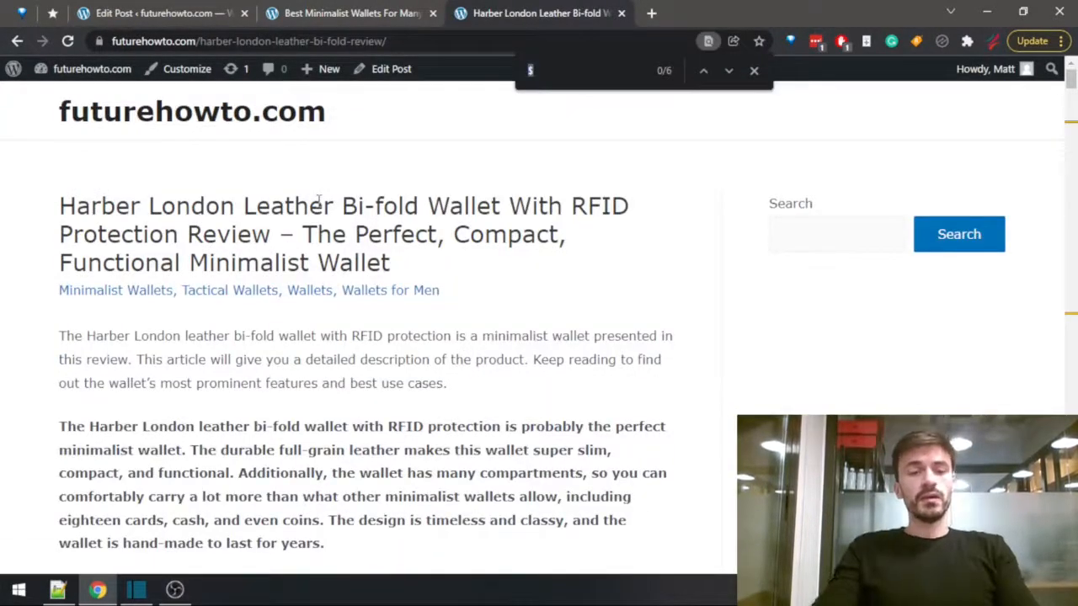
type("$")
key("Return")
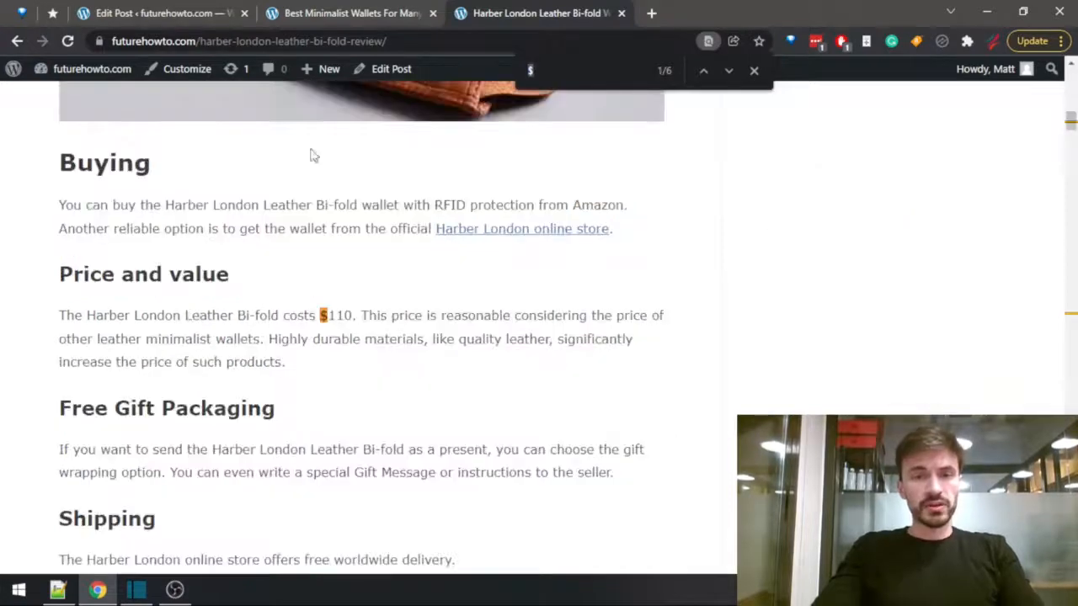
left_click(151, 13)
left_click(371, 345)
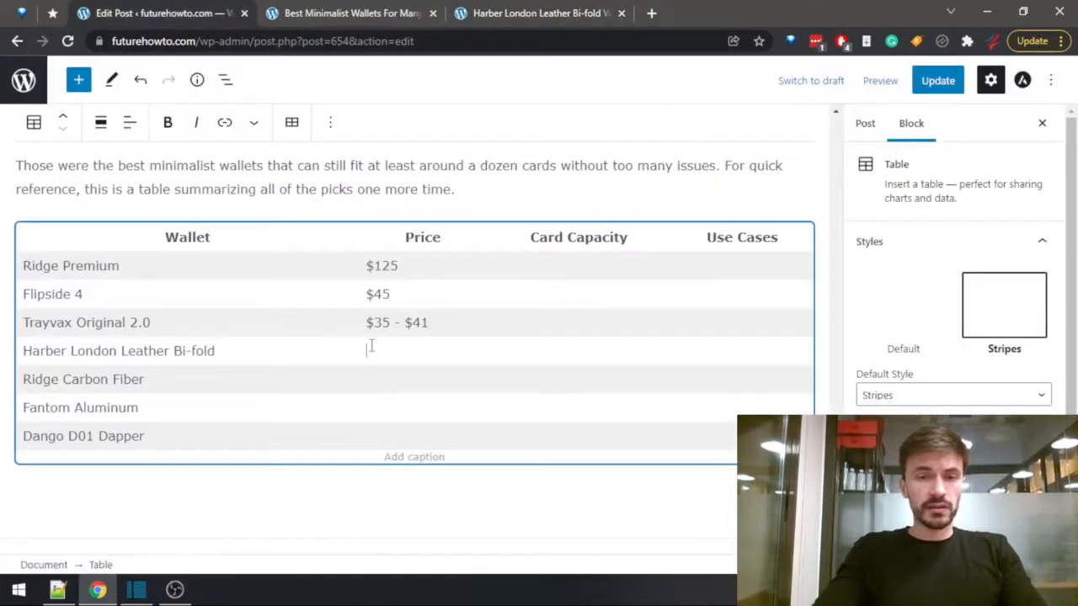
left_click(501, 12)
key("ctrl+w")
Search the post preview for "ridge carb" and open the complete Ridge Carbon Fiber review in a new tab.
key("ctrl+f")
type("ridge carb")
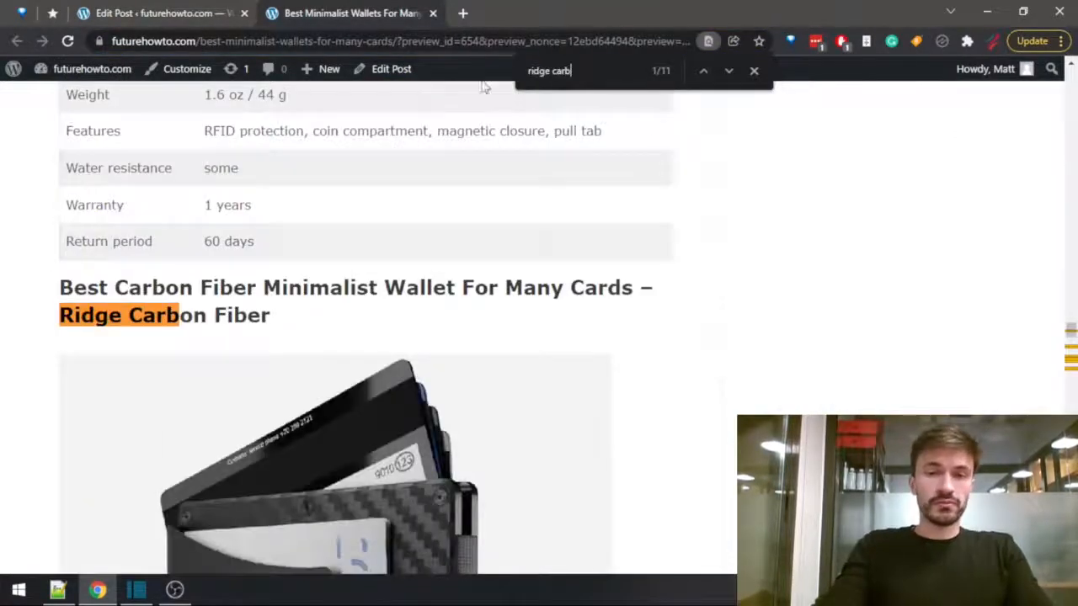
scroll(427, 165, "down", 5)
scroll(428, 165, "down", 6)
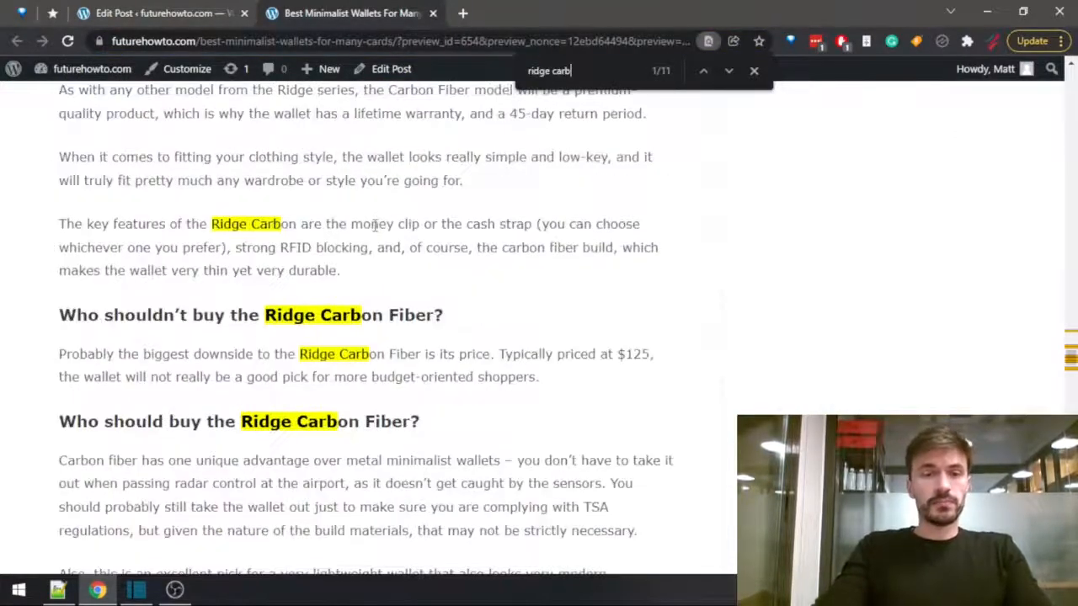
middle_click(383, 481)
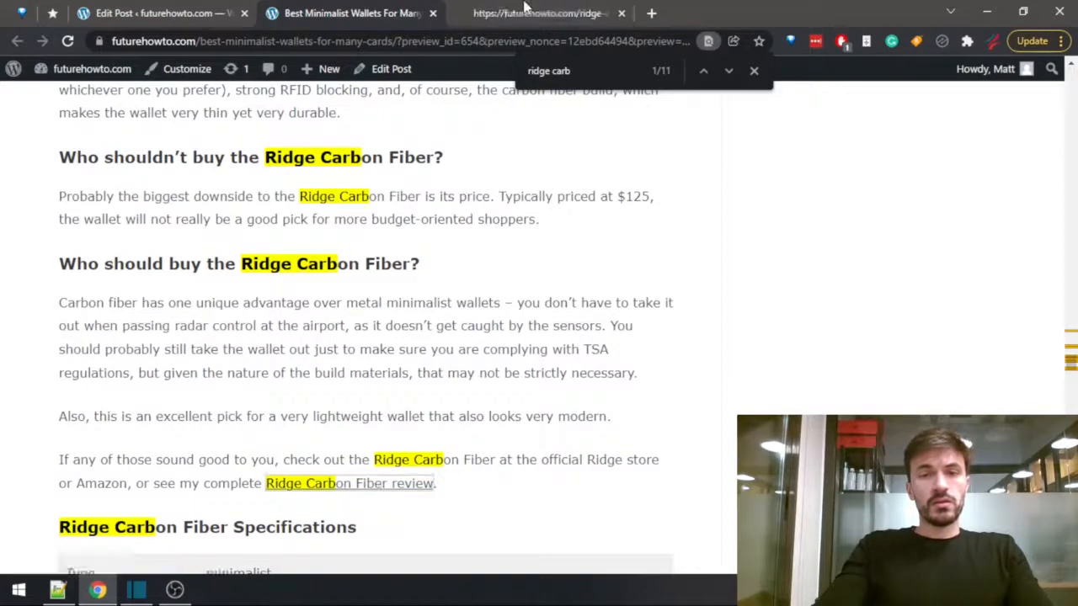
left_click(518, 15)
Search the Ridge Carbon Fiber review for "$" and go through the matches to look for the wallet's price.
scroll(262, 278, "down", 4)
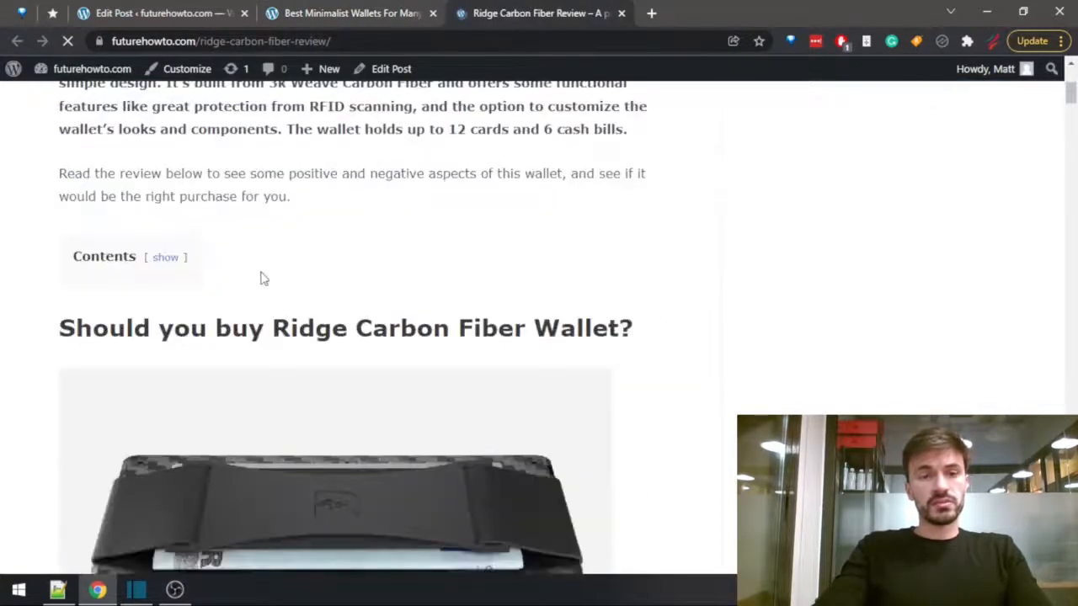
key("ctrl+f")
type("$")
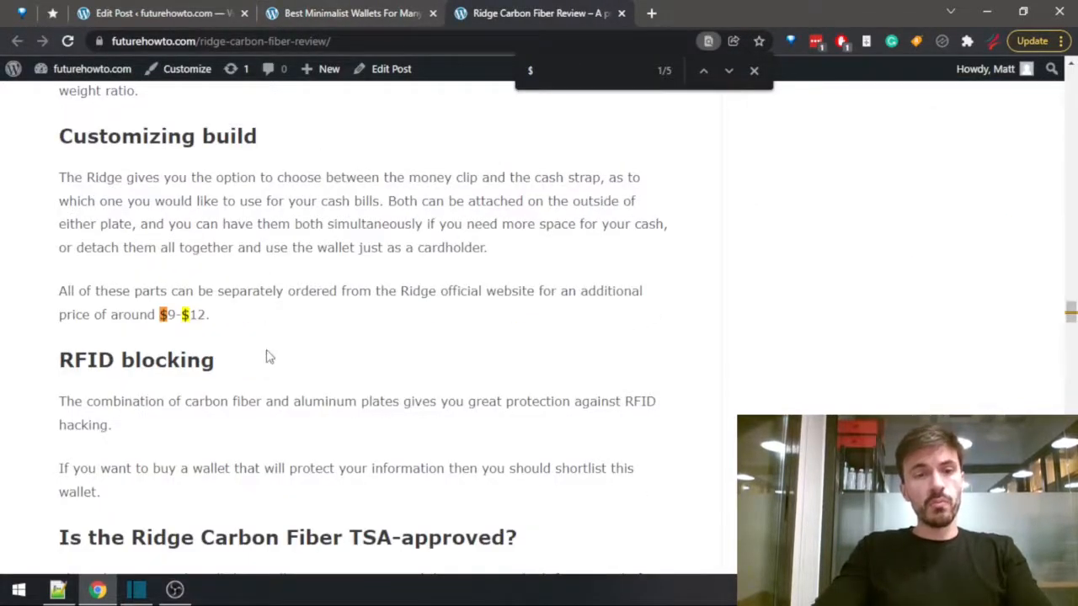
key("Return")
key("Return")
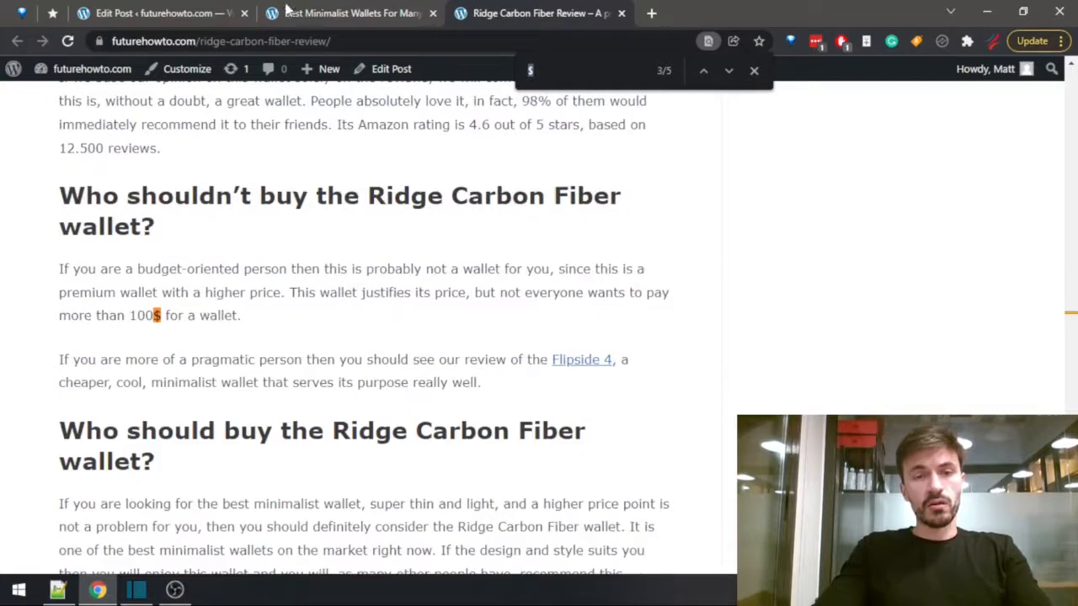
key("Return")
key("Return")
key("Return")
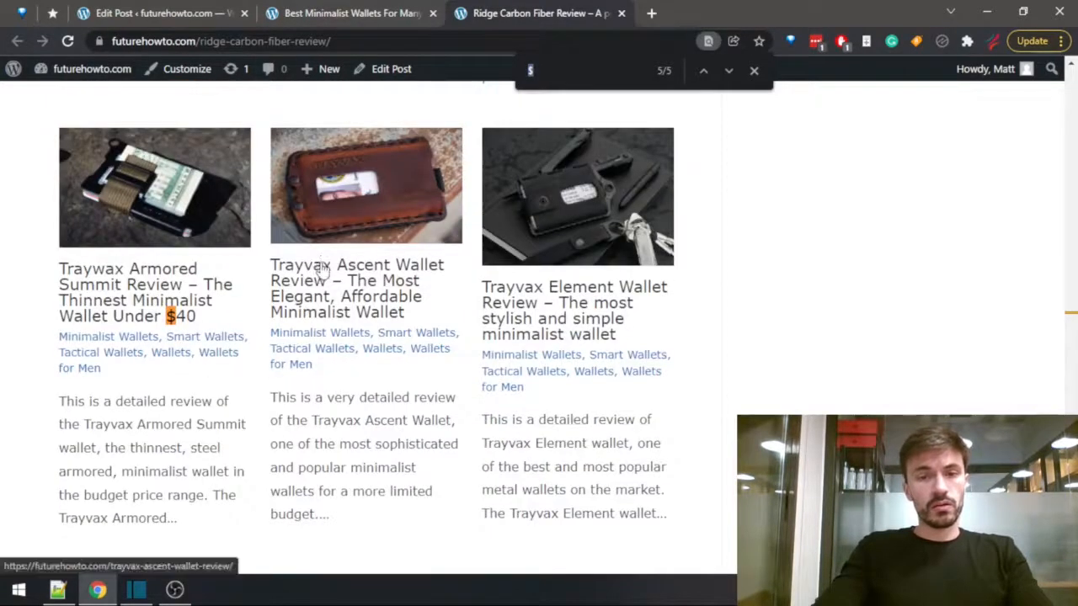
scroll(324, 271, "up", 10)
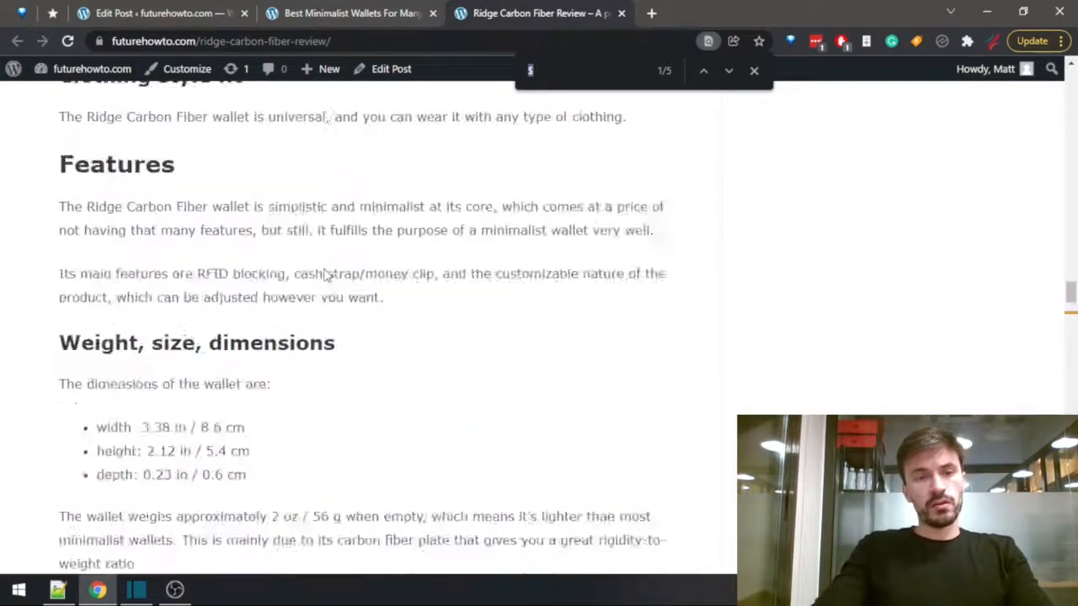
scroll(320, 279, "up", 15)
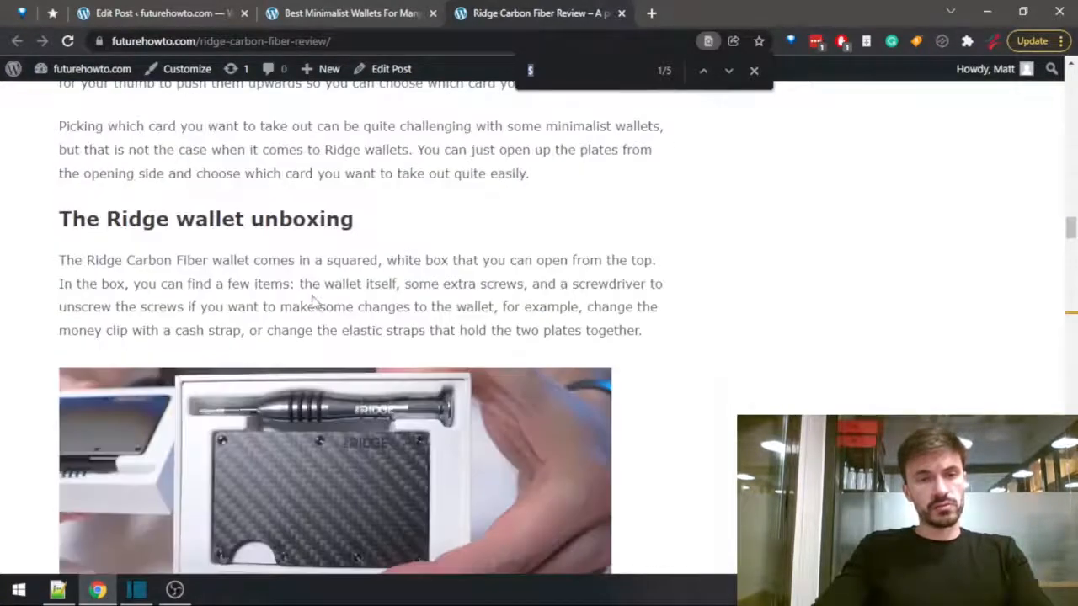
Search the Ridge Carbon Fiber review for "price" and step through the matches.
type("pric")
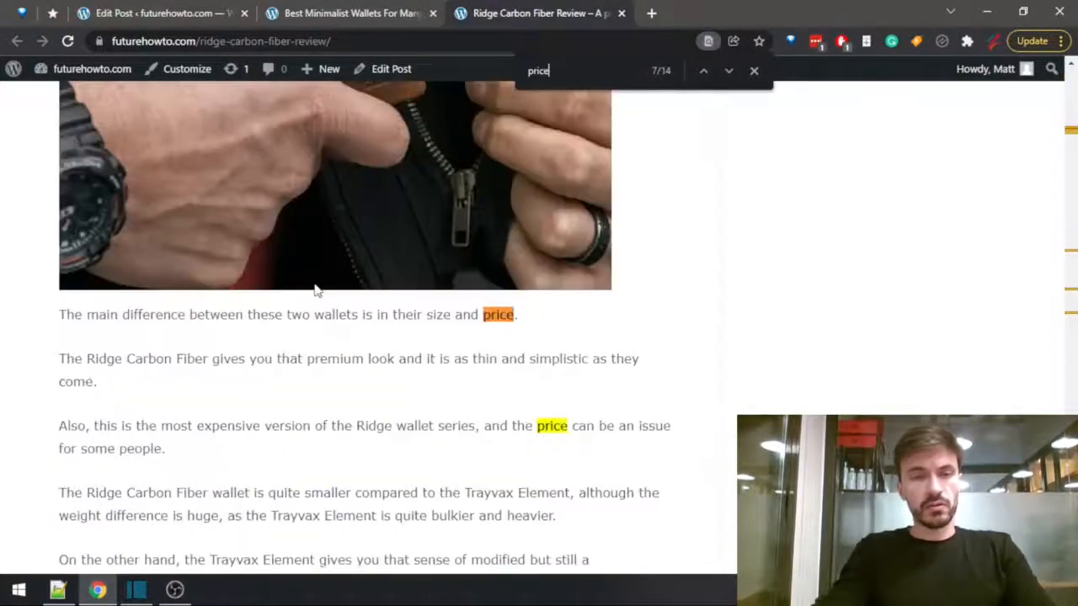
type("e")
key("Return")
key("Return")
key("Return")
key("Return")
key("Return")
key("Return")
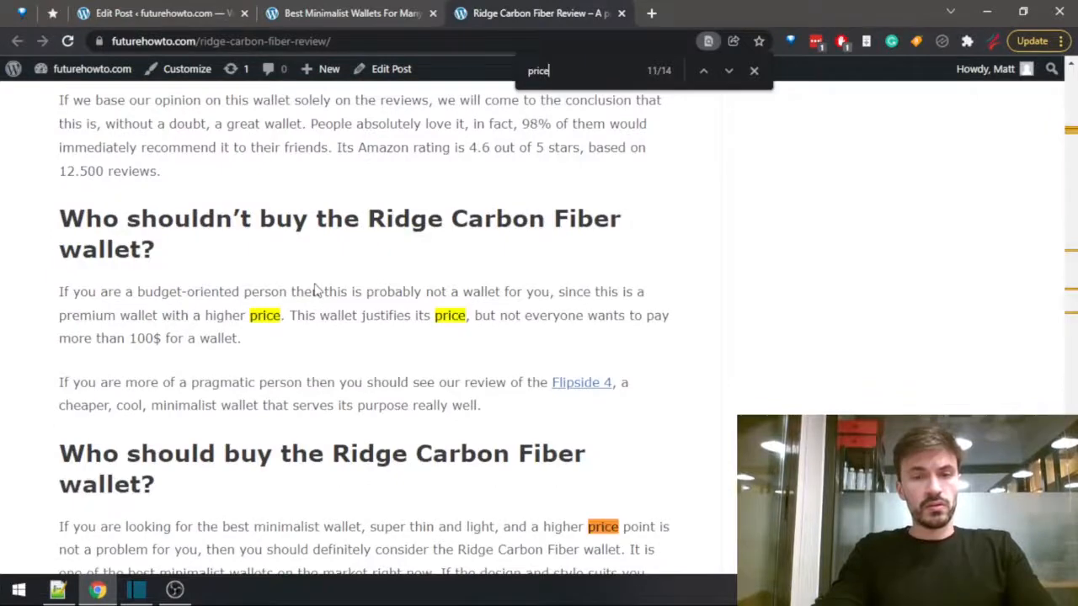
Find the buying links in the review by searching "amazon", and open the official Ridge store page in a new tab.
key("ctrl+f")
type("amazon")
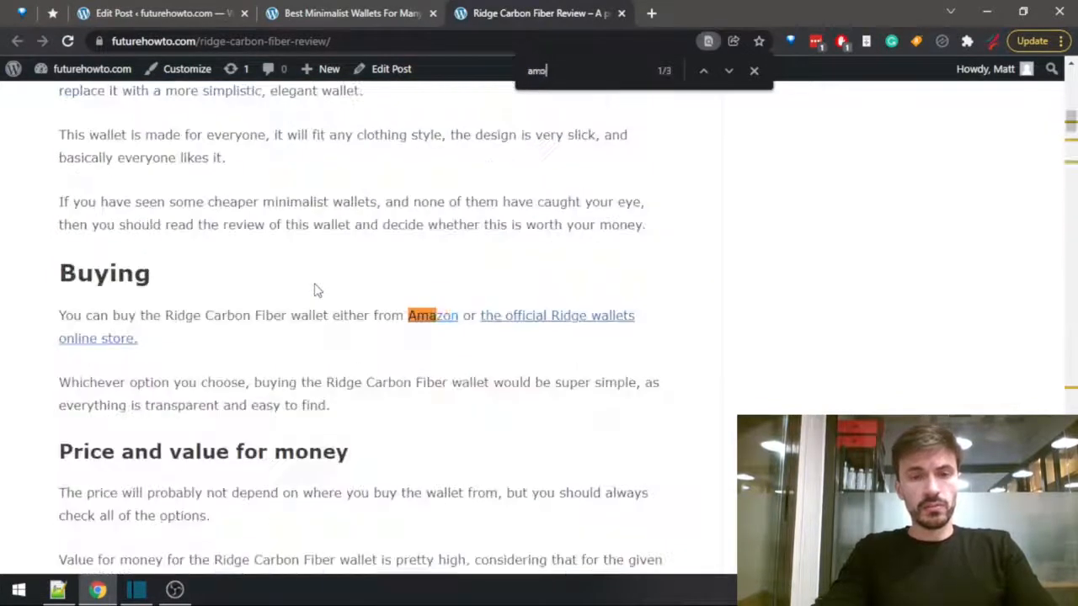
middle_click(520, 318)
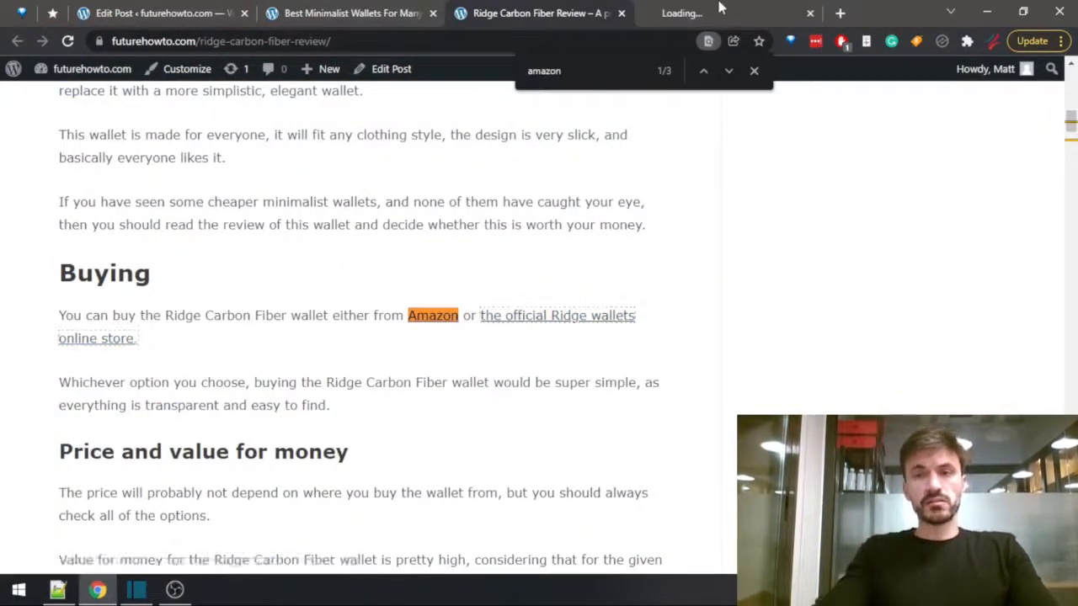
left_click(714, 12)
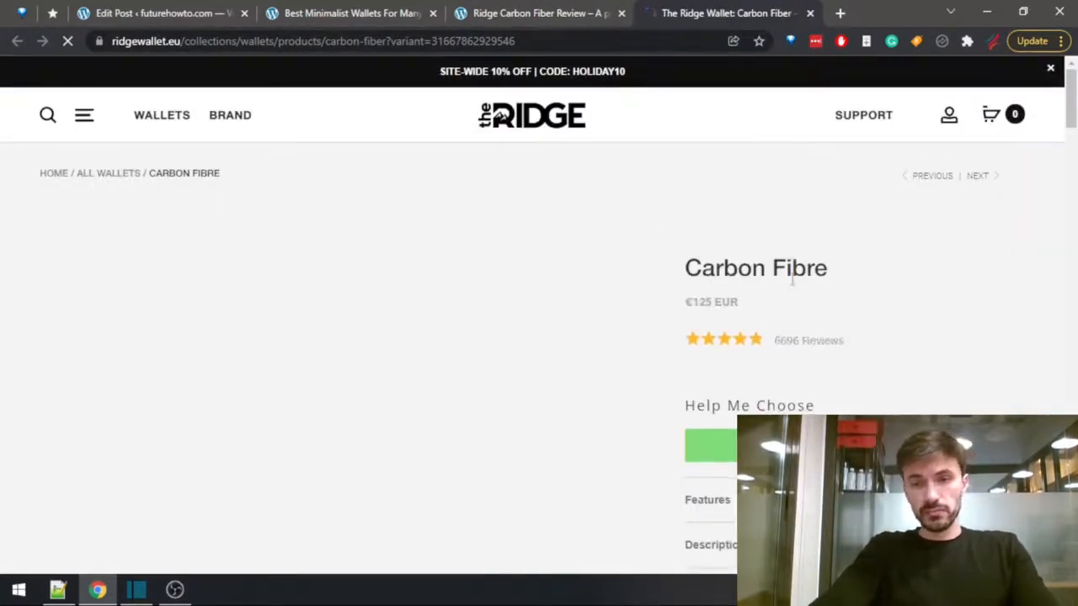
Open the wallet's Amazon listing from the review to check its price, and close the official Ridge store page.
left_click(515, 13)
left_click(435, 328)
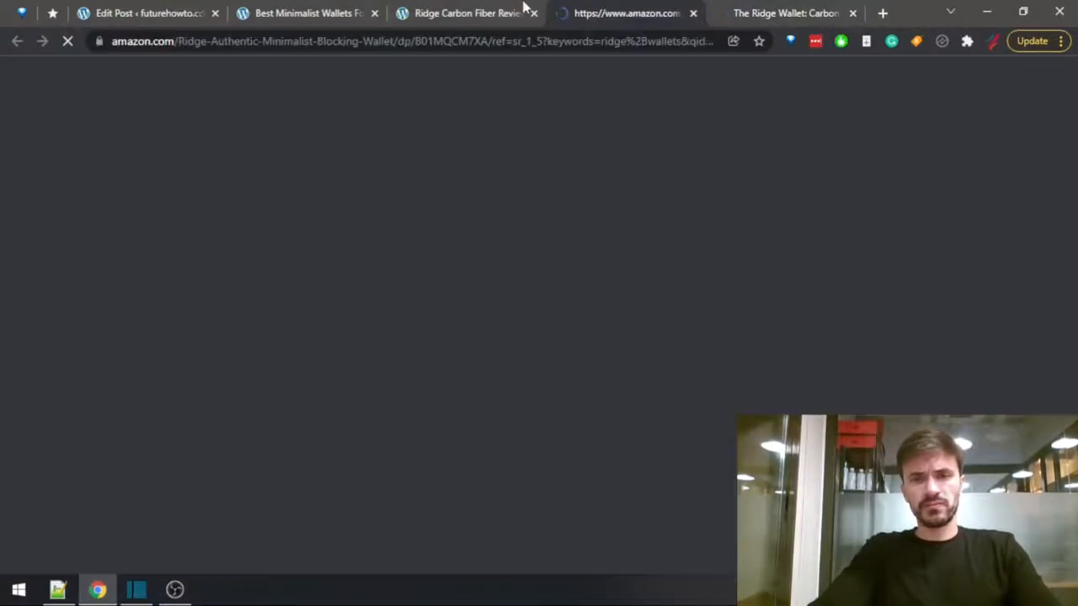
left_click(809, 10)
left_click(853, 14)
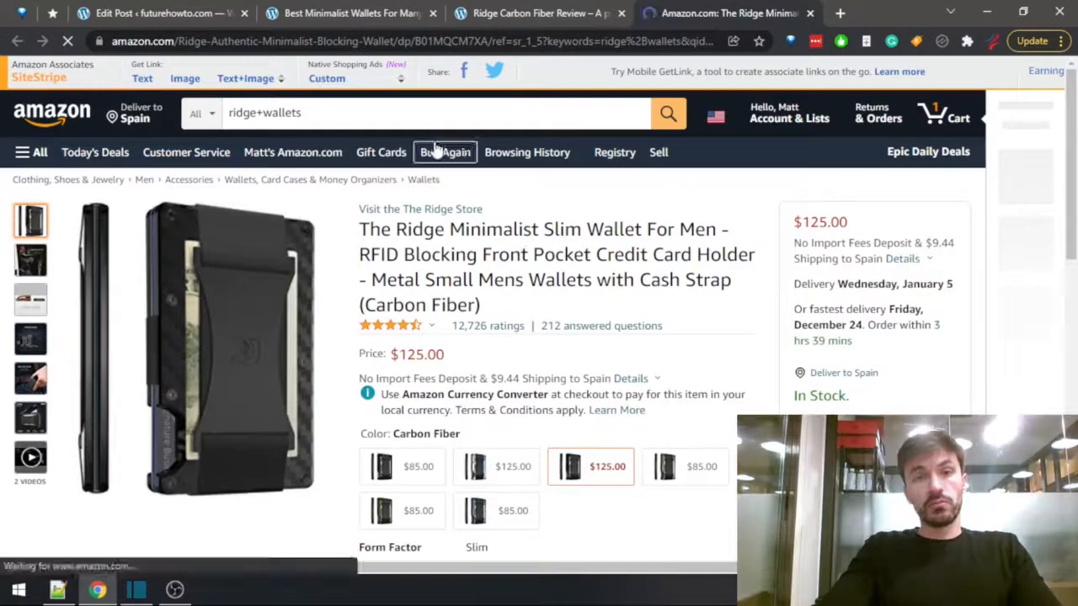
Close the Amazon listing, enter "$125" as the Ridge Carbon Fiber price in the summary table, and close that wallet's review.
key("ctrl+w")
left_click(120, 6)
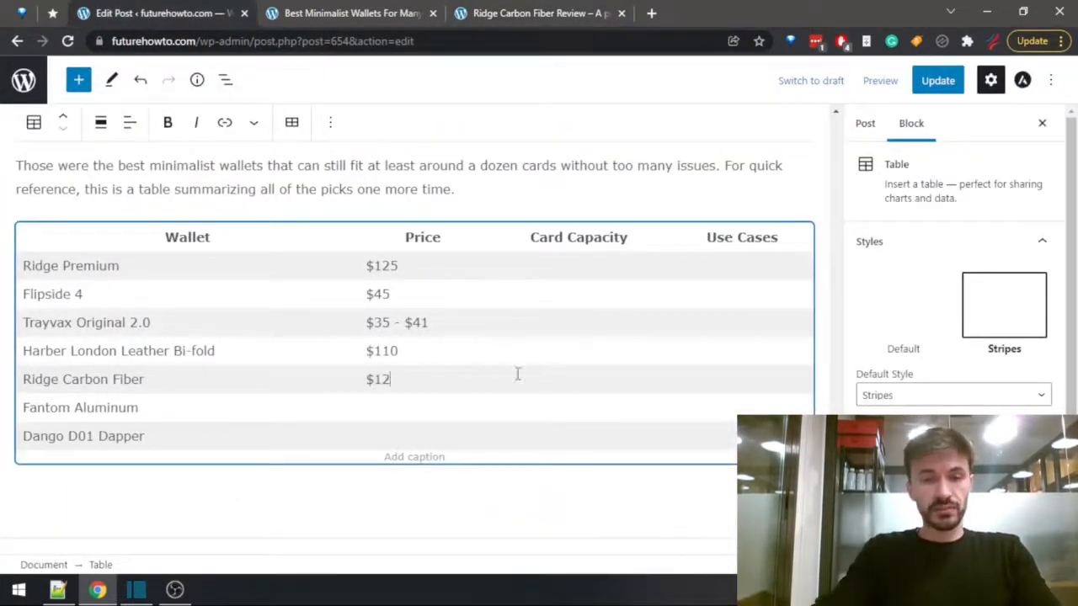
left_click(534, 8)
key("ctrl+w")
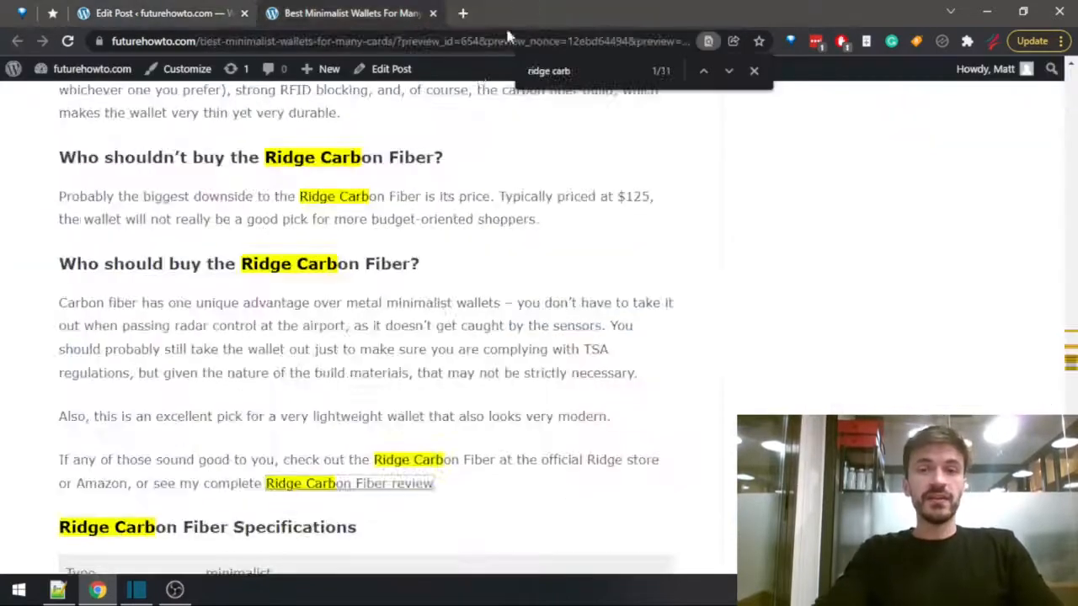
Search the post preview for "fantom" and read through the Fantom Aluminum section down to its specifications.
key("ctrl+f")
type("fantom")
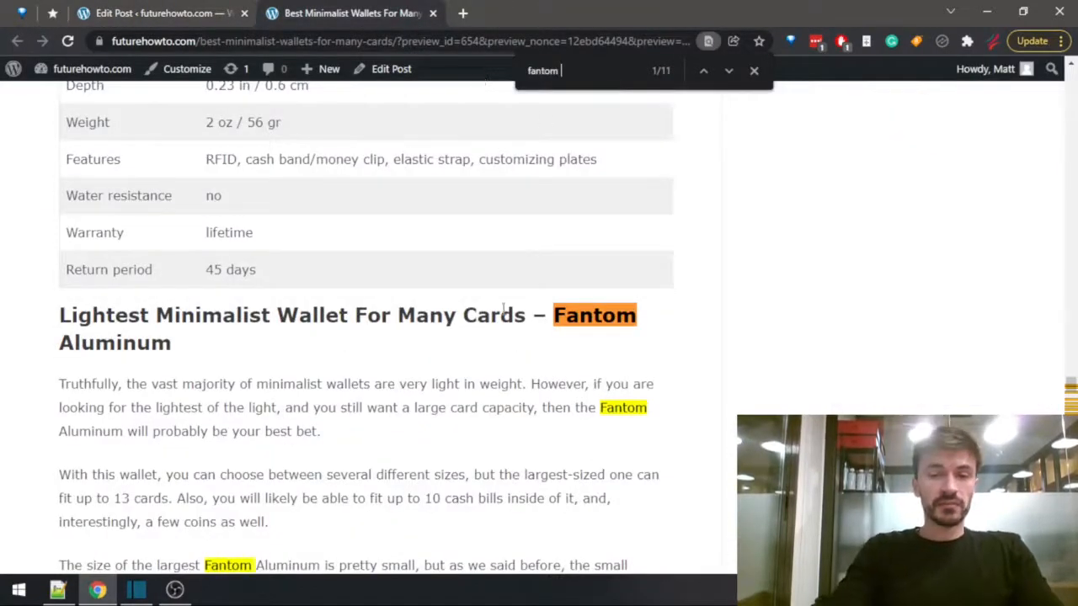
scroll(503, 308, "down", 10)
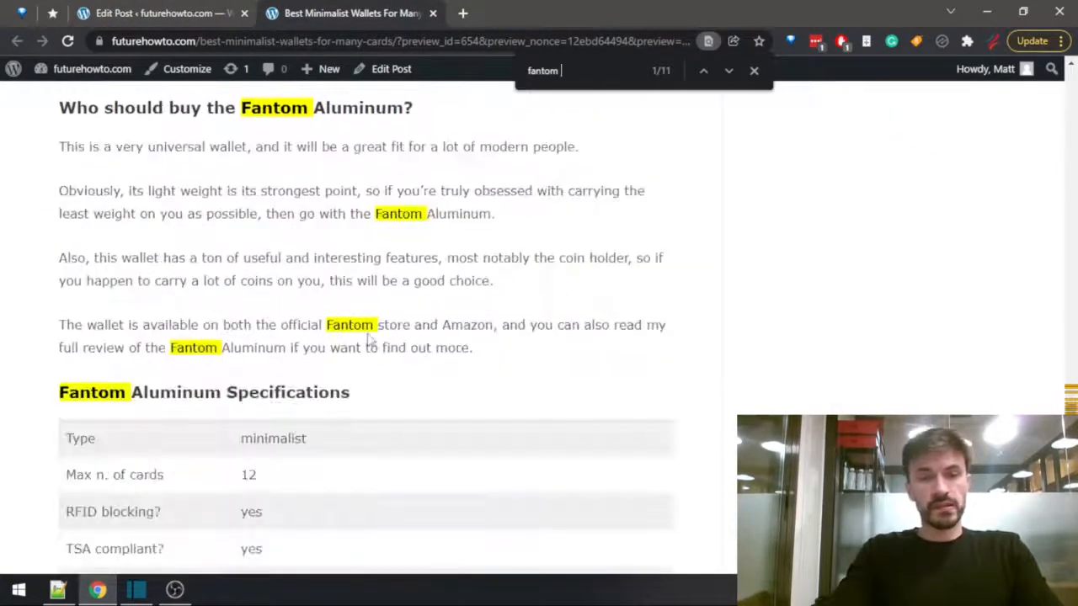
scroll(320, 349, "down", 8)
scroll(320, 349, "up", 6)
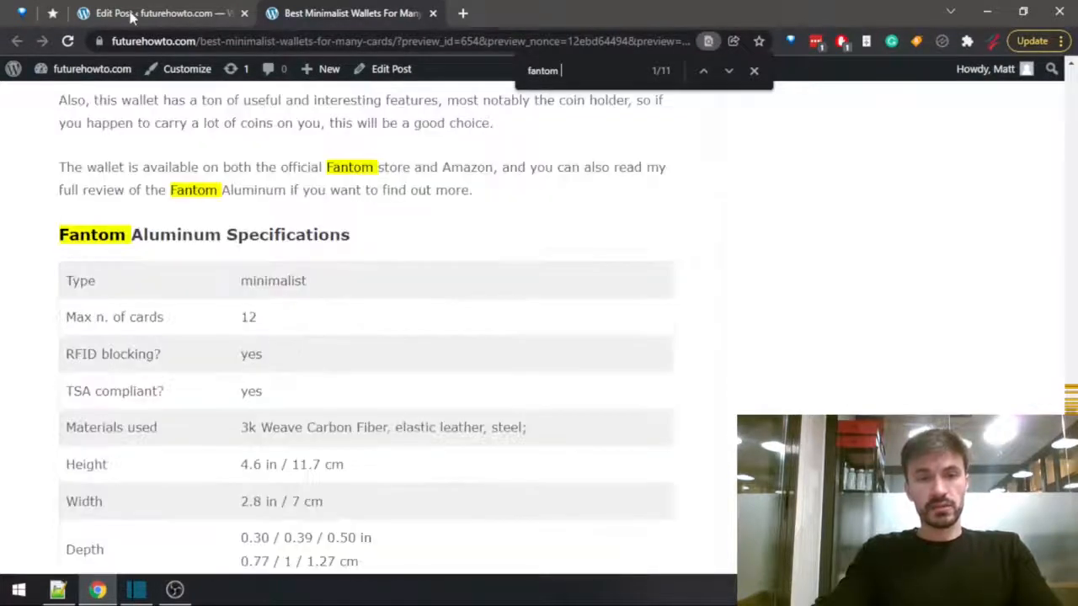
Load the futurehowto.com home page in a new tab and open the Fantom S wallet review from it.
mouse_move(87, 73)
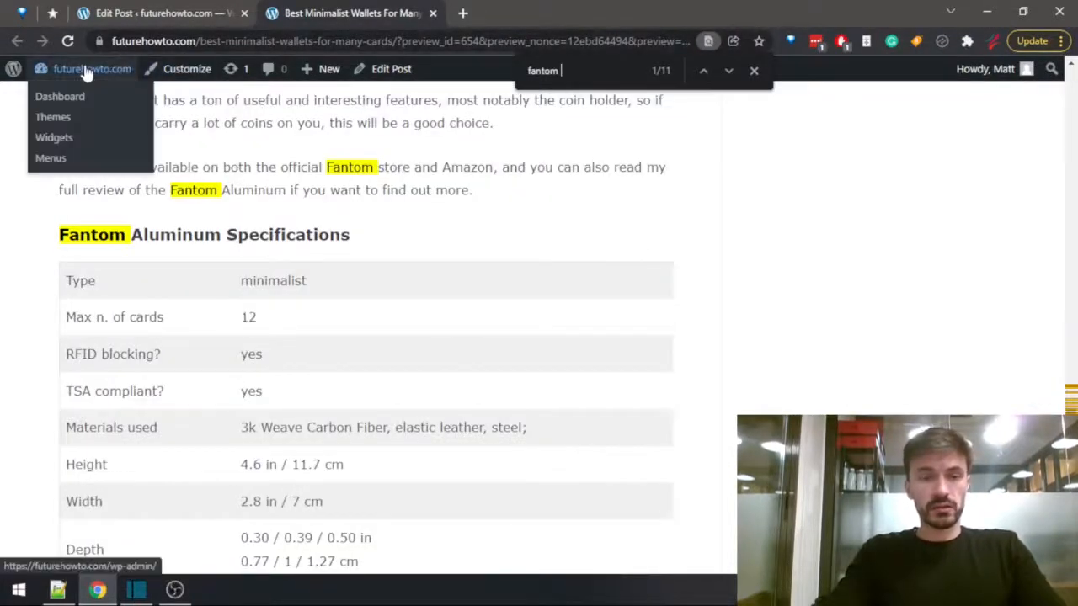
left_click(202, 39)
key("ctrl+t")
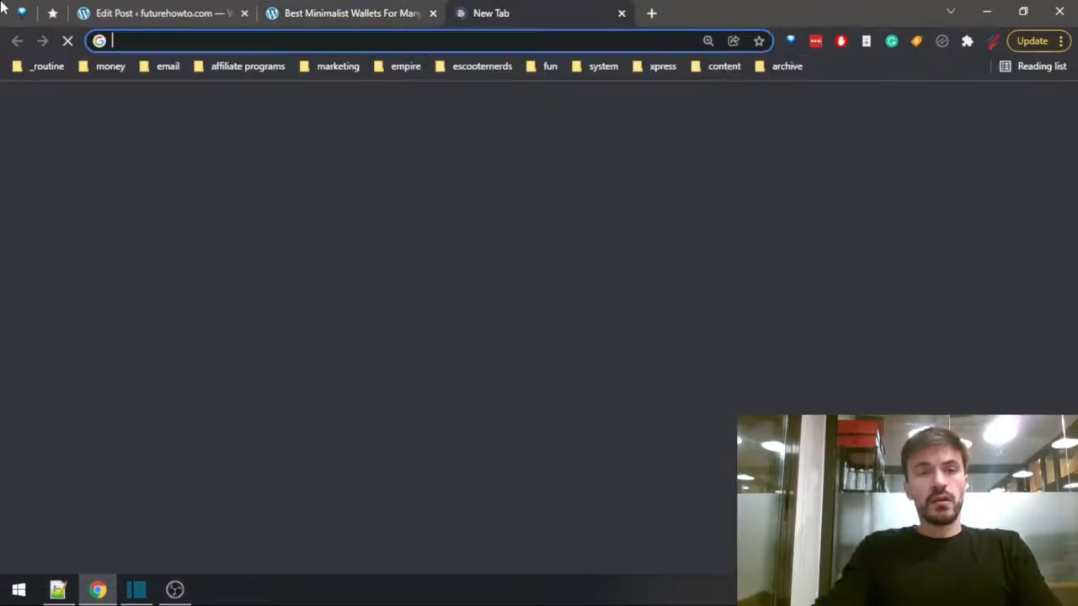
type("futurehowto.com")
key("Return")
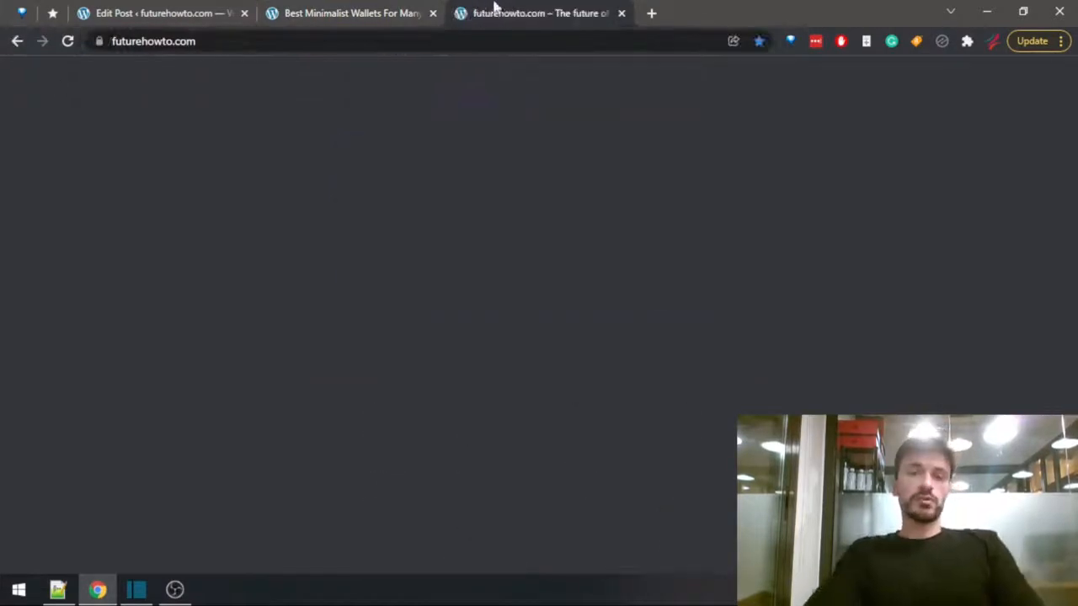
scroll(349, 370, "down", 15)
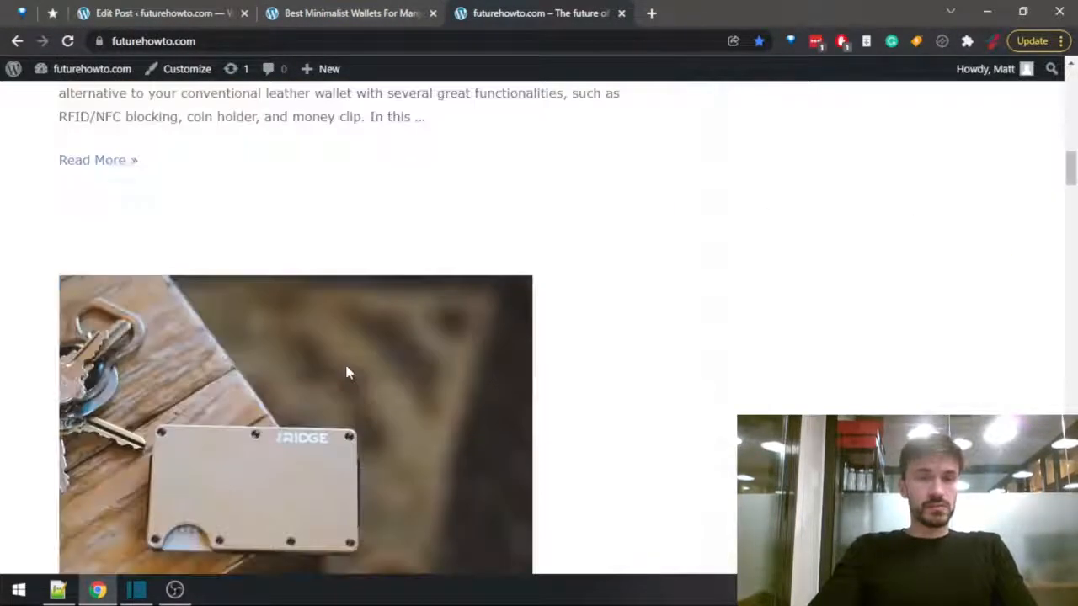
scroll(349, 373, "up", 5)
left_click(283, 432)
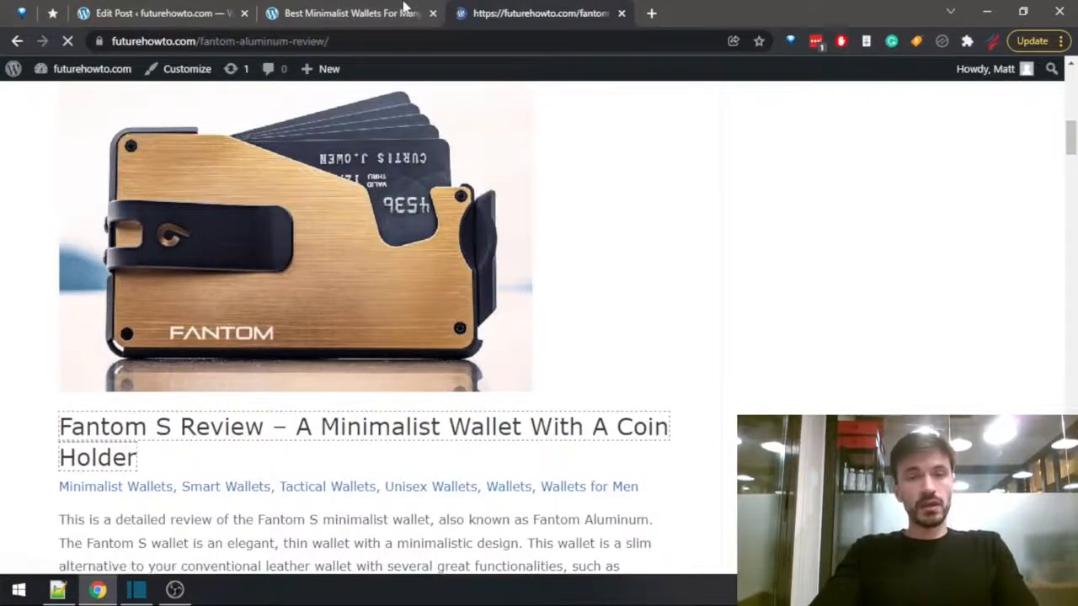
Search the Fantom S review for "$" and step through the matches to find the wallet's price.
left_click(403, 6)
scroll(513, 330, "down", 8)
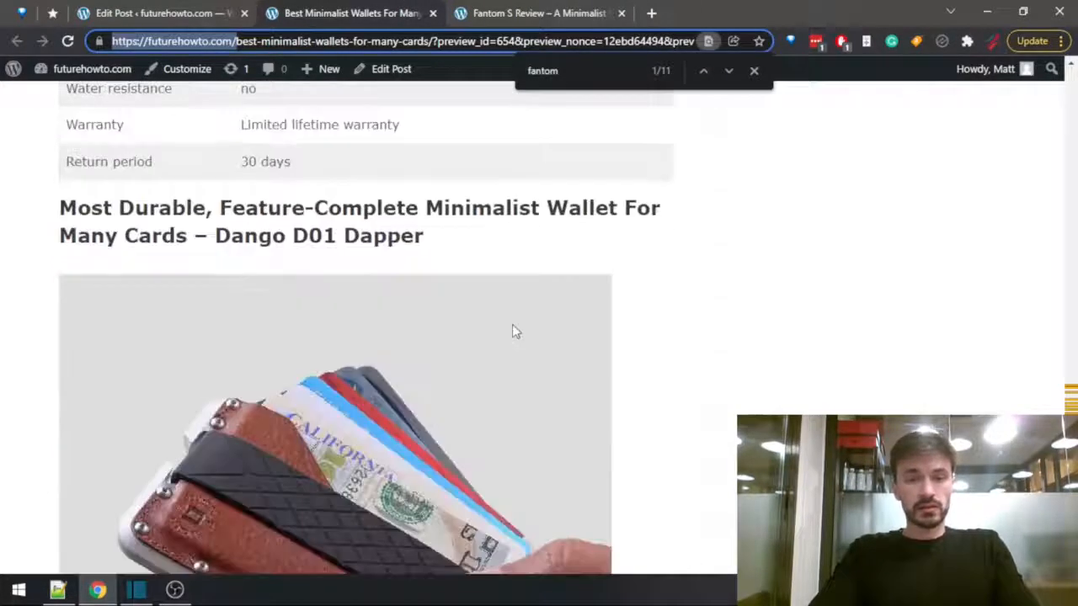
left_click(553, 10)
key("ctrl+f")
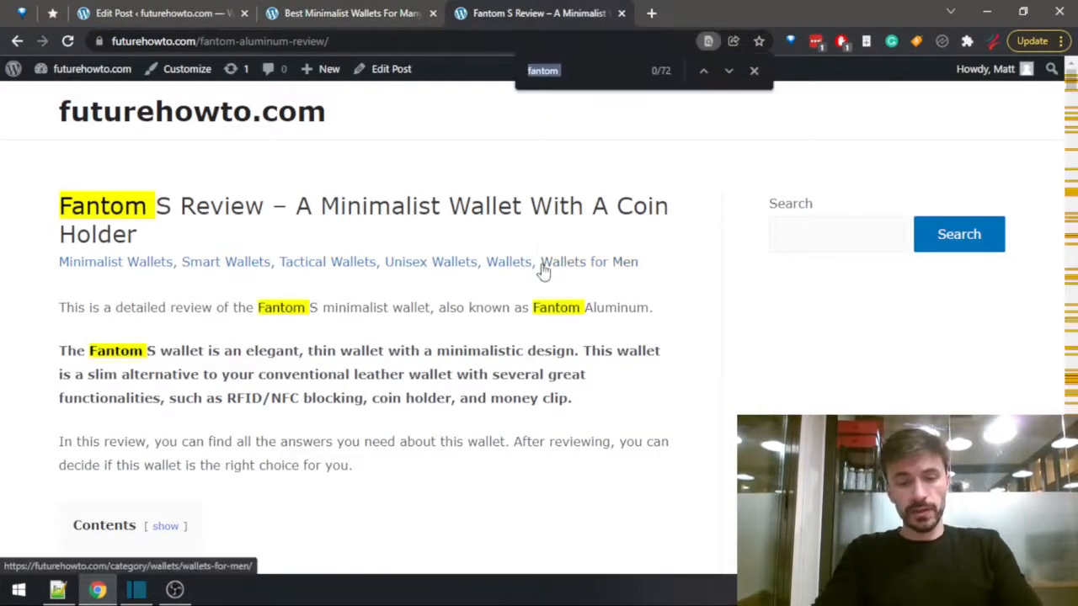
type("$")
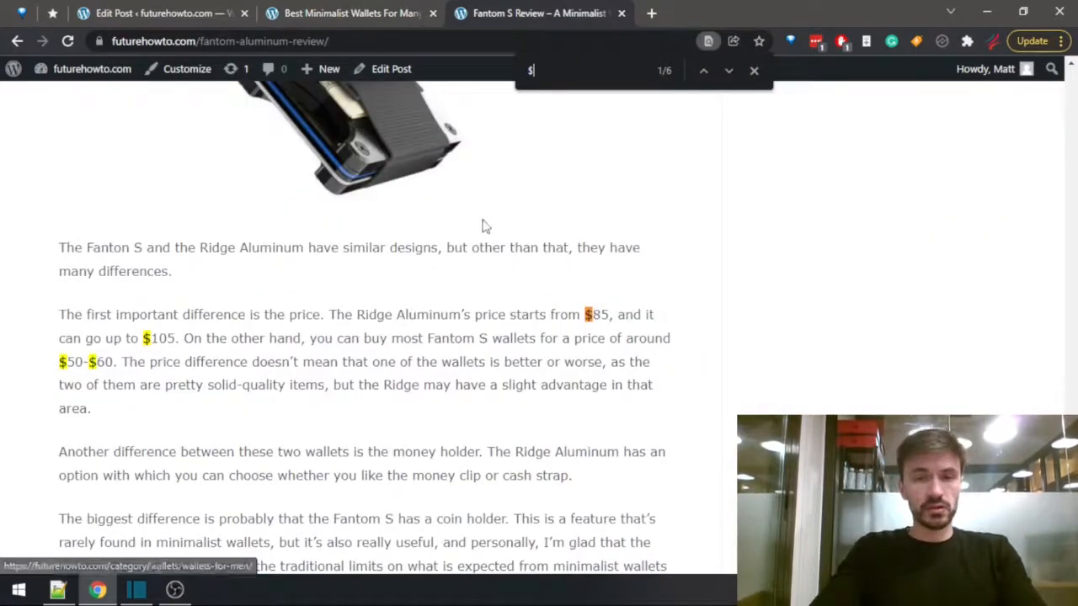
key("Return")
key("Return")
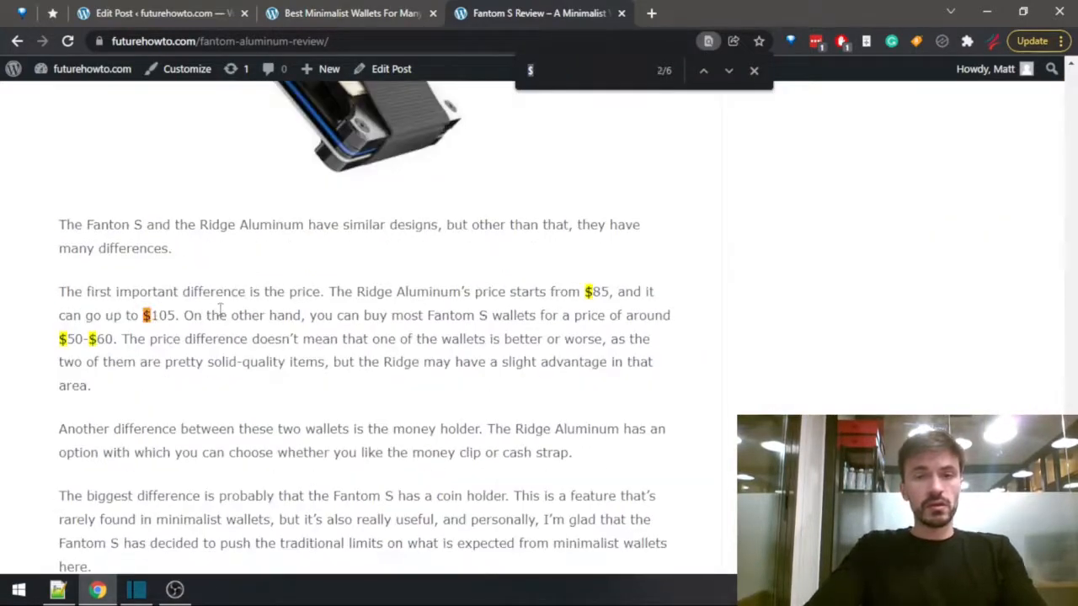
key("Return")
key("Return")
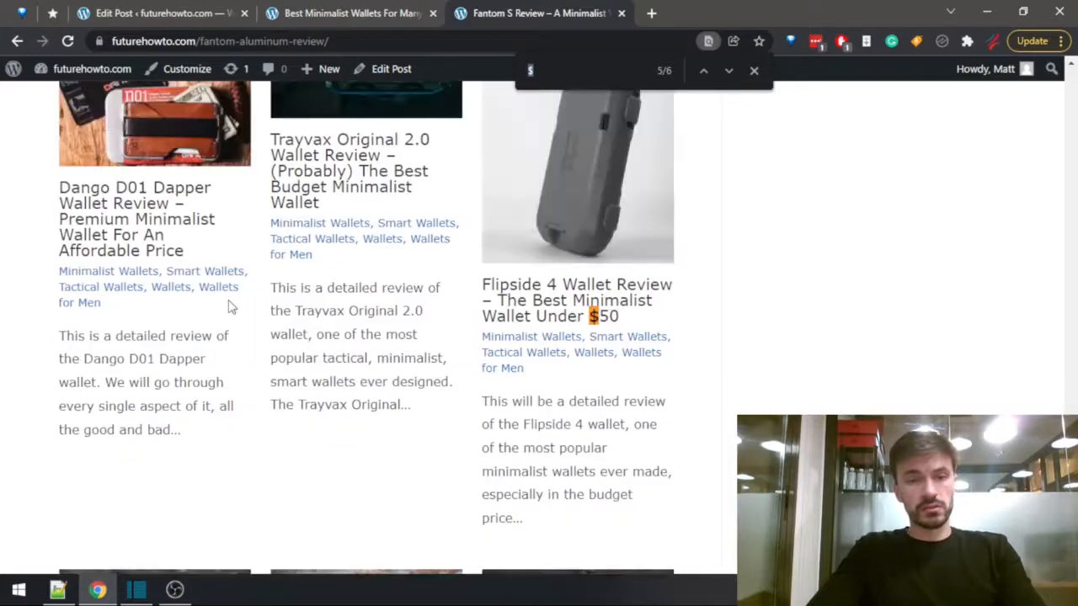
Look through the whole Fantom S review, including its price and value section, for a stated price or buying link.
scroll(354, 421, "down", 5)
scroll(370, 398, "down", 4)
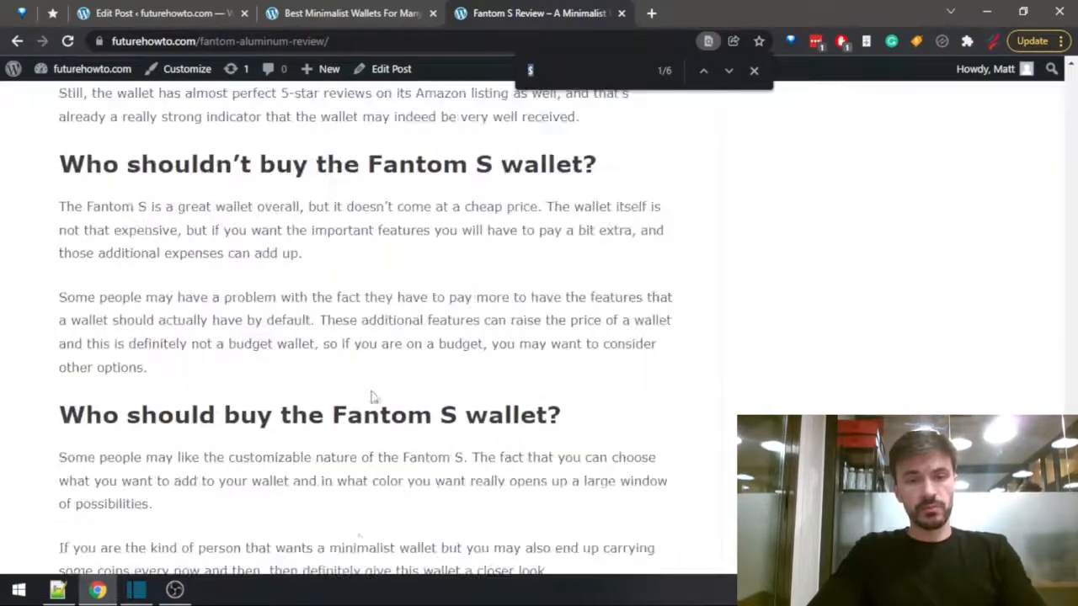
scroll(371, 398, "up", 4)
scroll(436, 328, "up", 5)
scroll(436, 328, "up", 20)
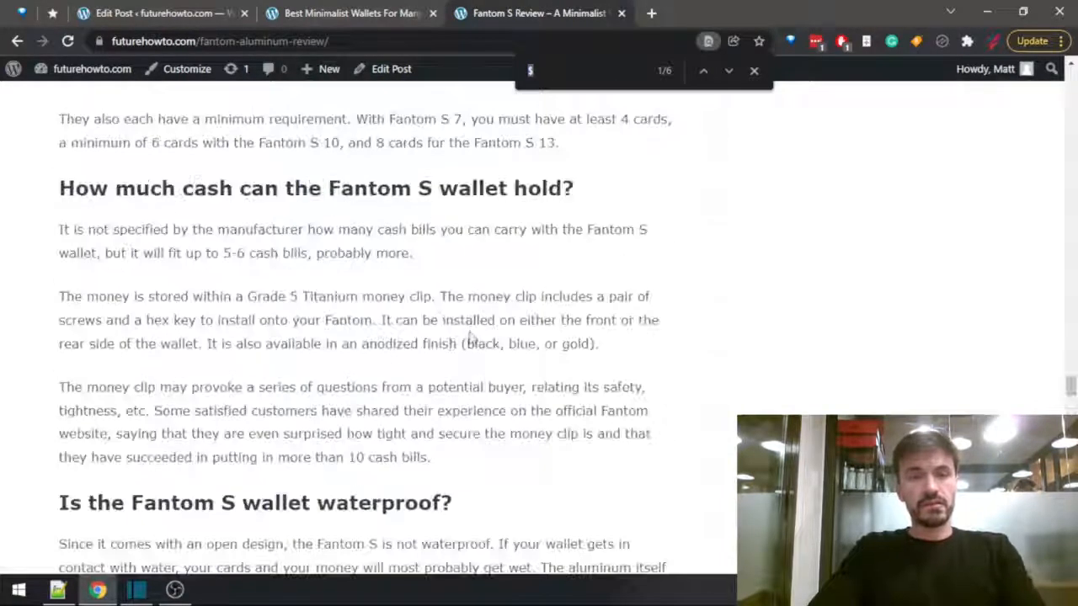
scroll(438, 382, "up", 15)
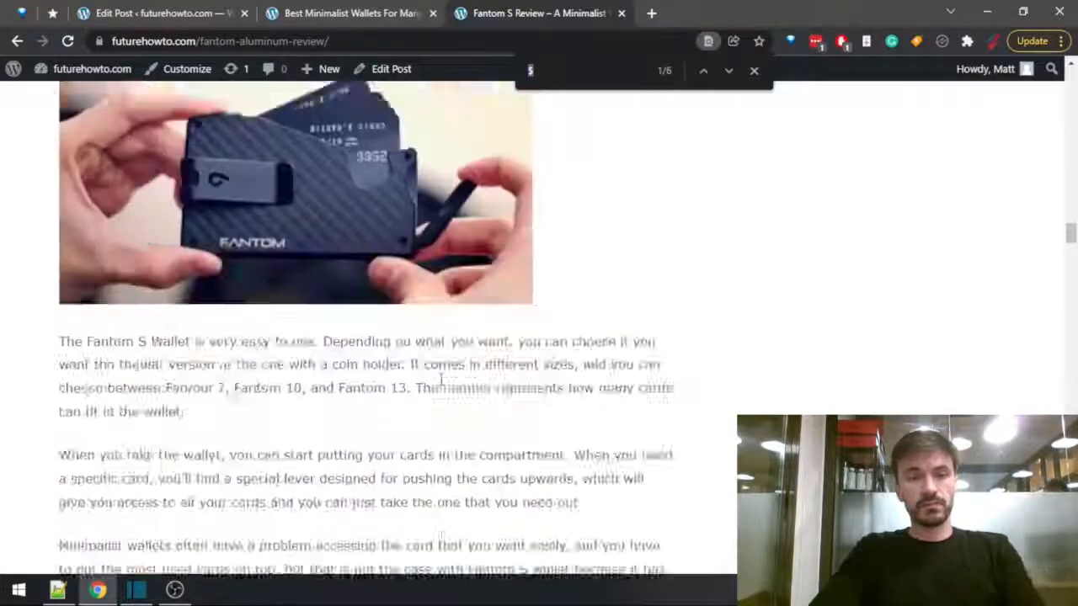
scroll(433, 394, "up", 9)
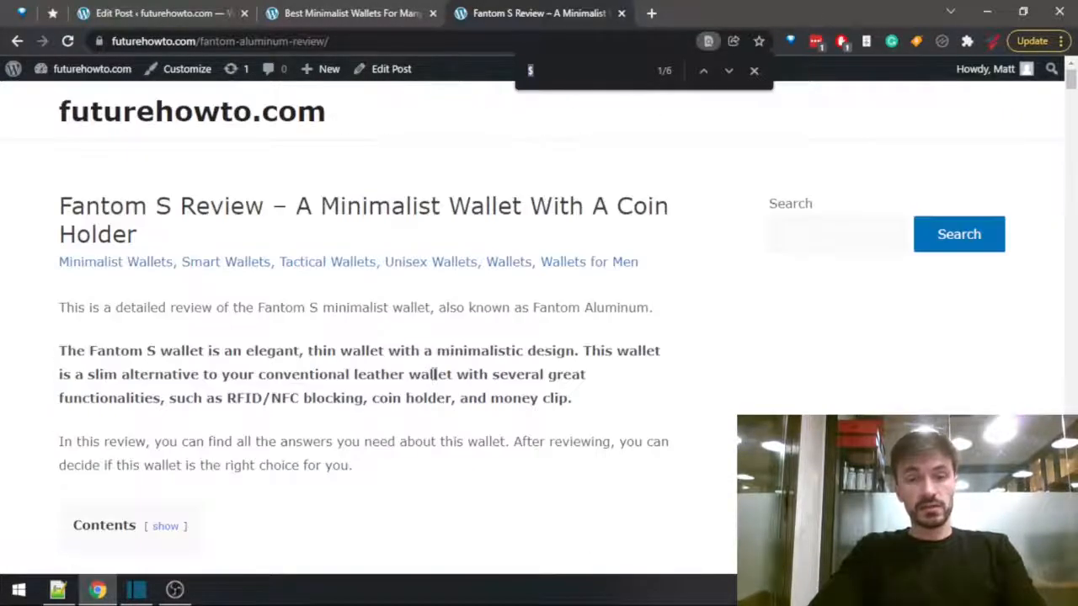
scroll(432, 380, "down", 18)
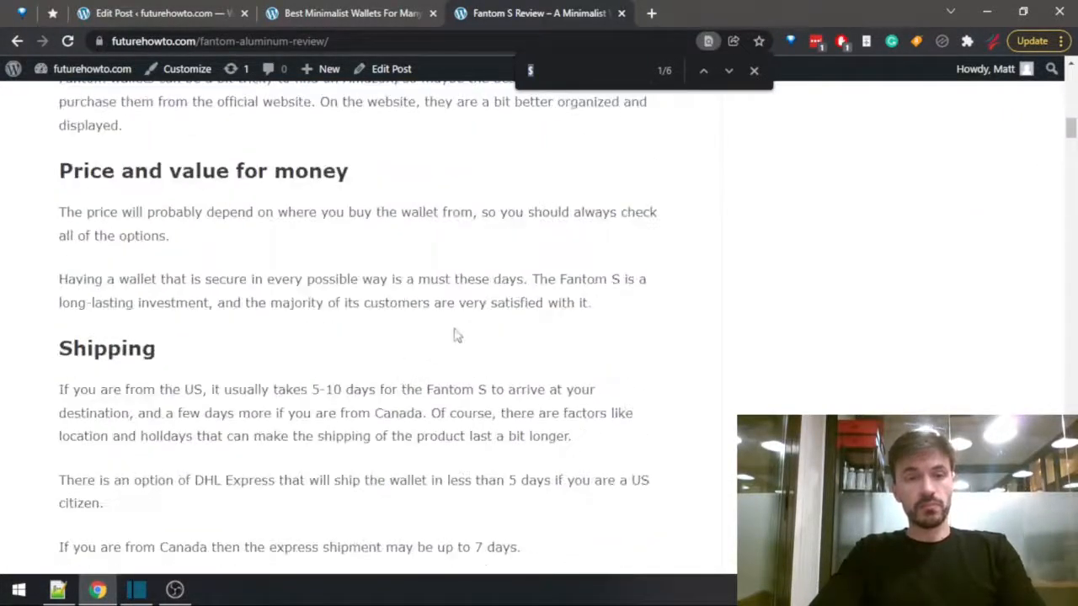
scroll(366, 335, "down", 2)
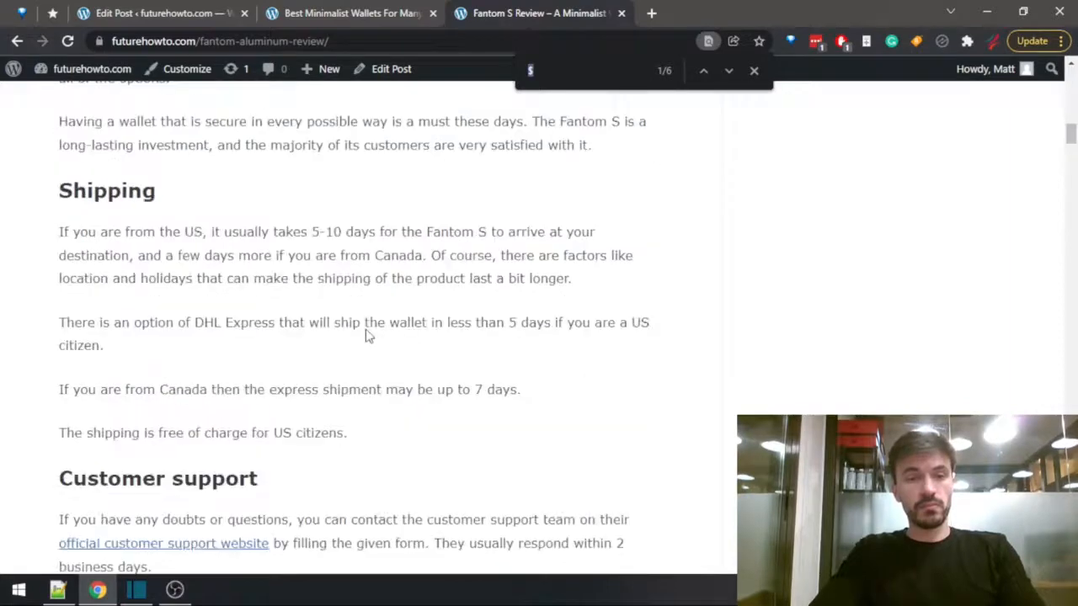
Run a web search for "fantom aluminum amazon" and open the Fantom Wallet results on Amazon.
left_click(342, 40)
type("fantom a")
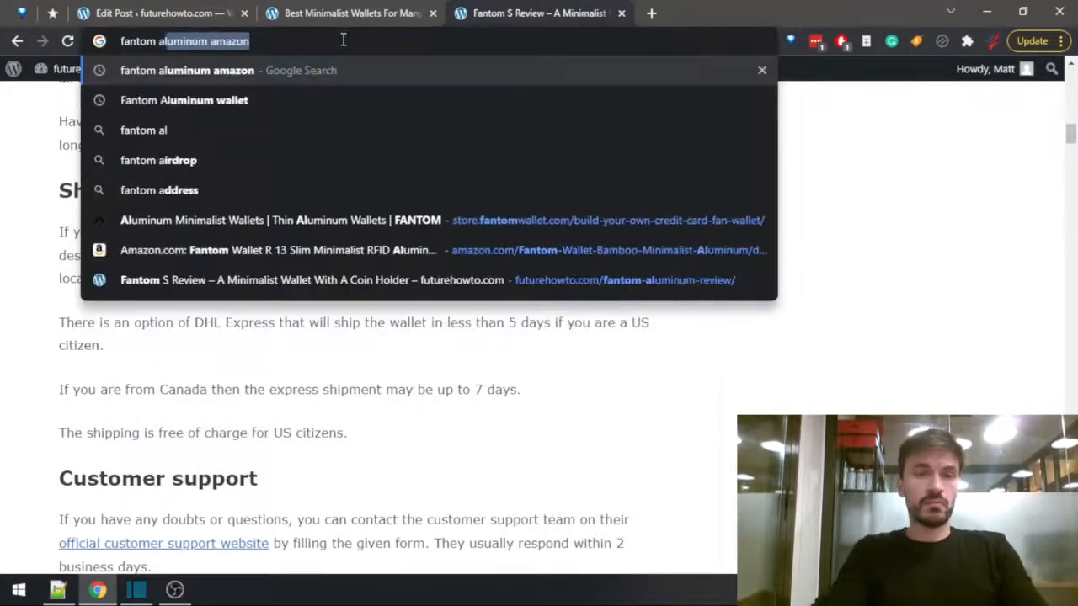
key("Return")
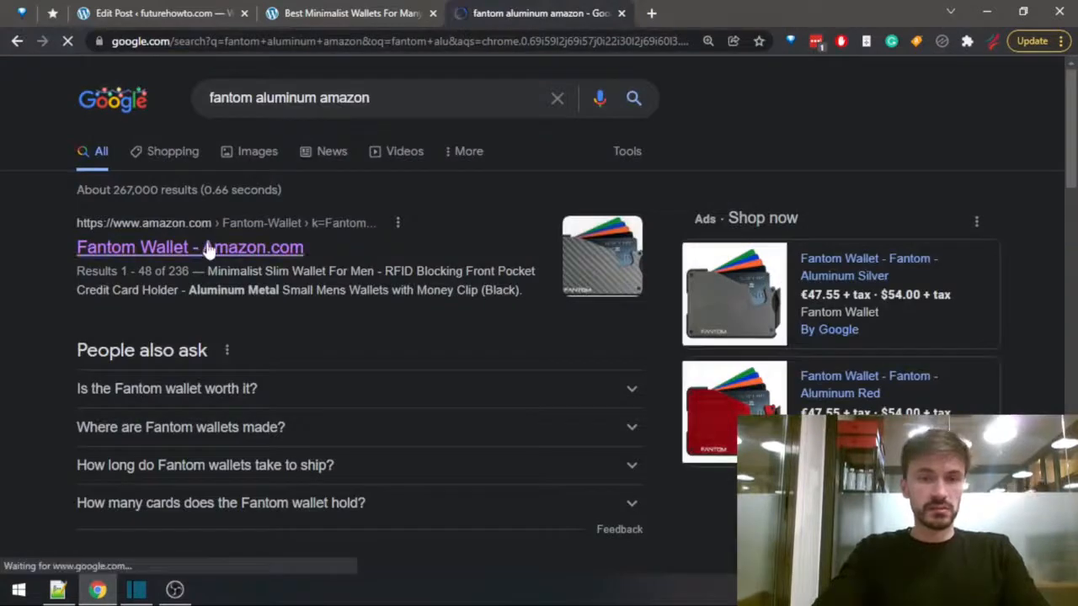
left_click(210, 247)
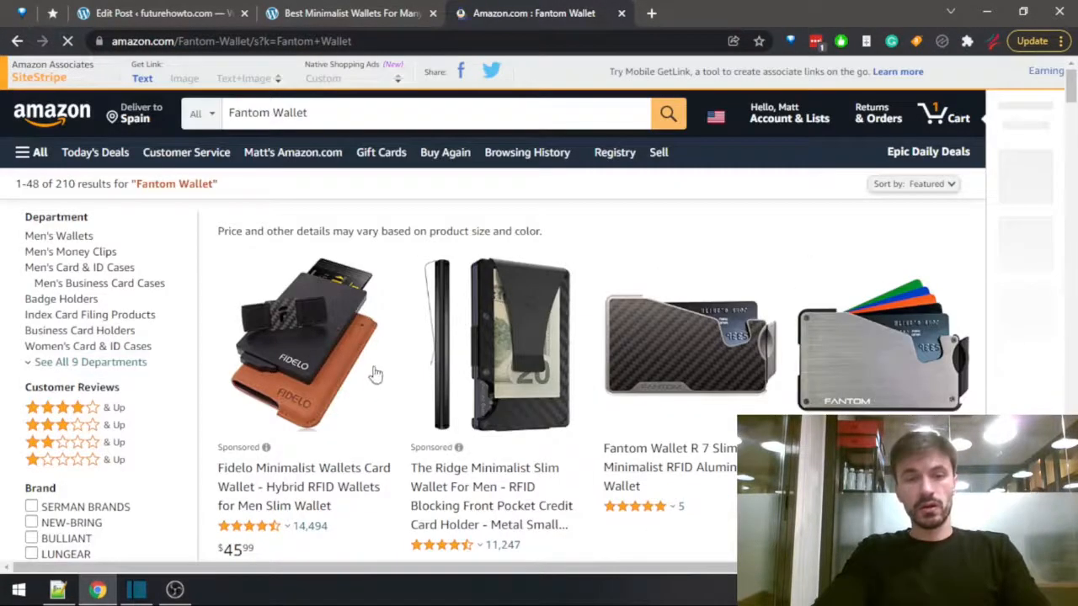
Find the 13-card model in the Amazon results by searching the page for "13", and open the Fantom Wallet S 13 listing.
scroll(375, 374, "down", 2)
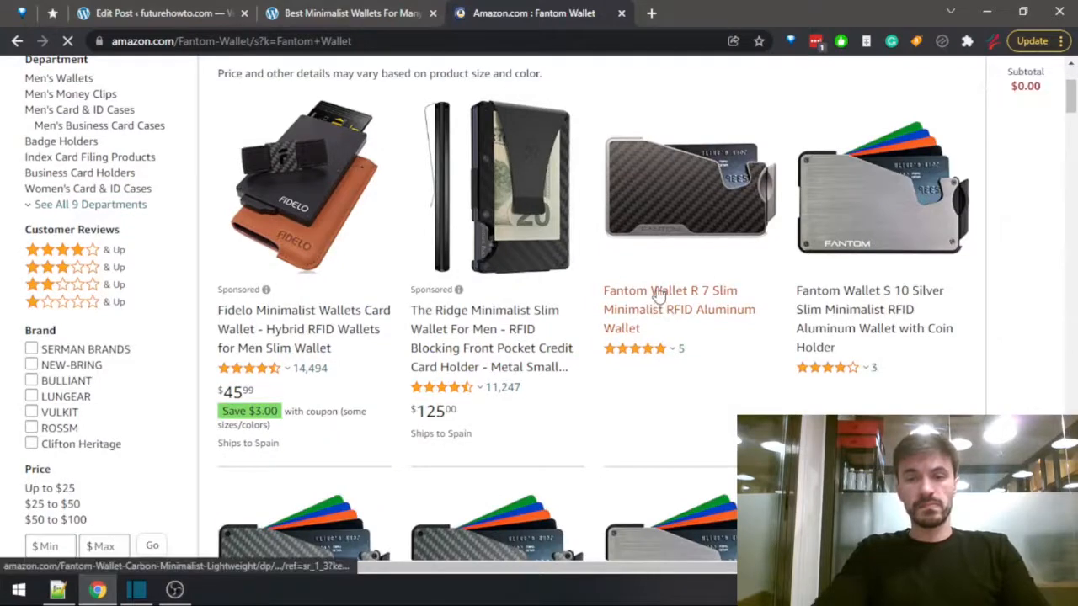
scroll(656, 295, "down", 4)
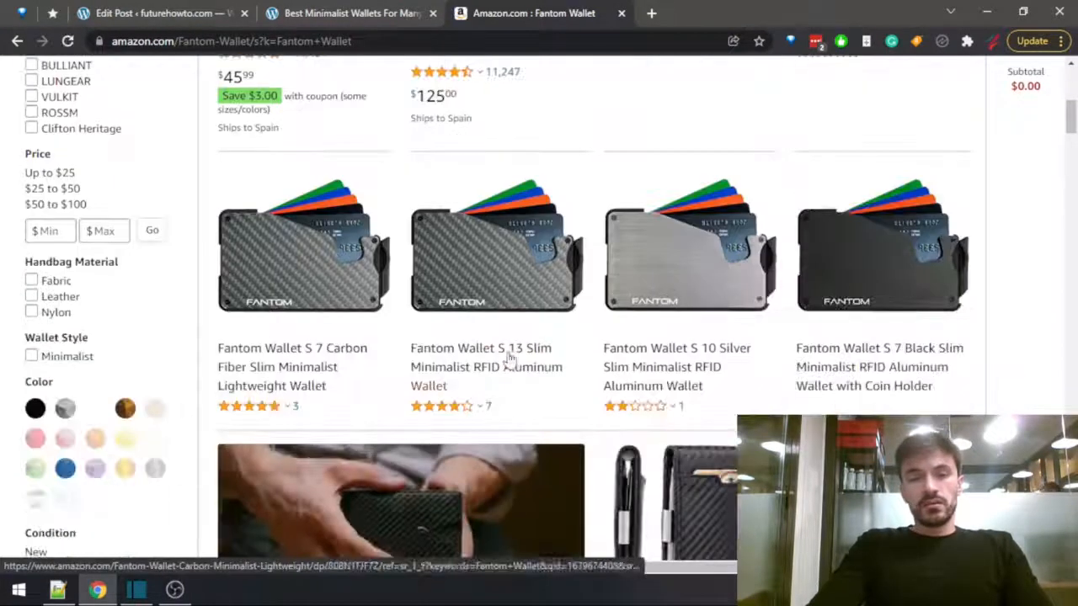
key("ctrl+f")
type("$3")
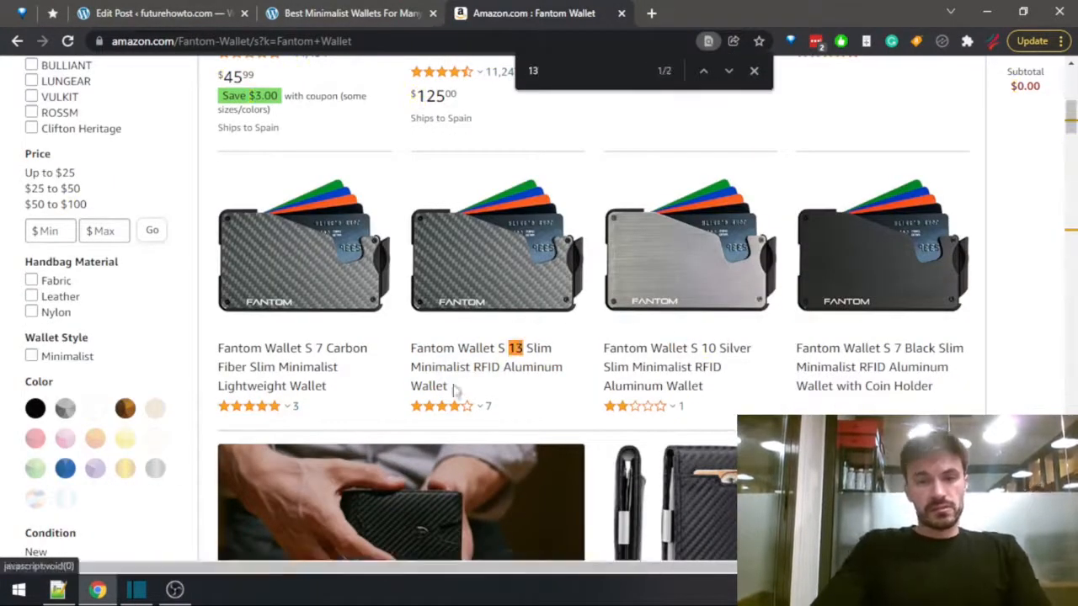
scroll(494, 380, "up", 5)
scroll(542, 393, "down", 6)
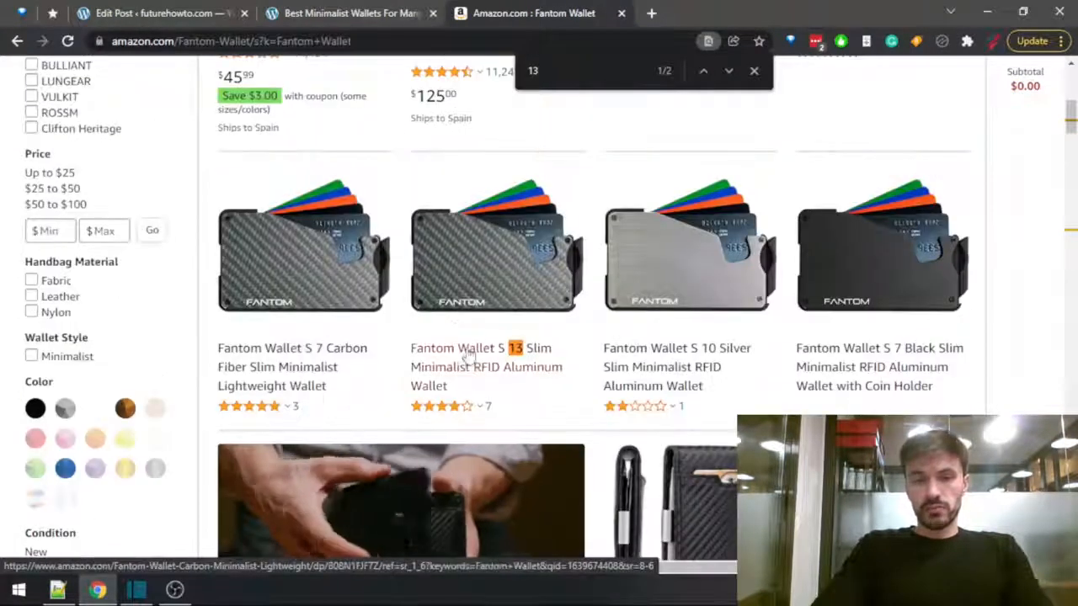
left_click(460, 359)
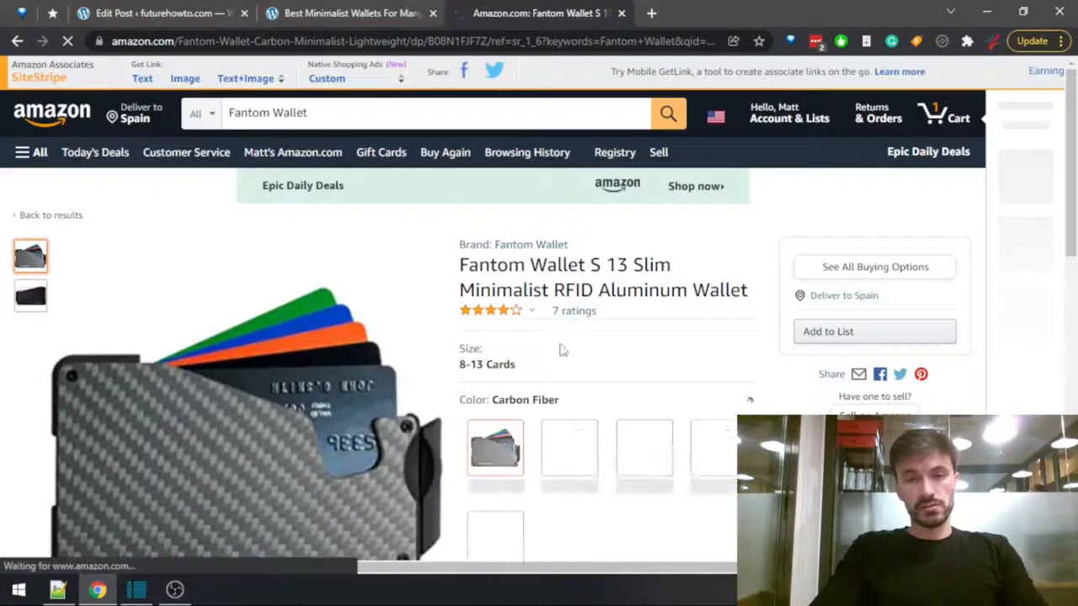
Check the listing's price options, enter "$74" as the Fantom Aluminum price in the summary table, and close the Amazon listing.
scroll(497, 320, "down", 4)
scroll(495, 322, "up", 2)
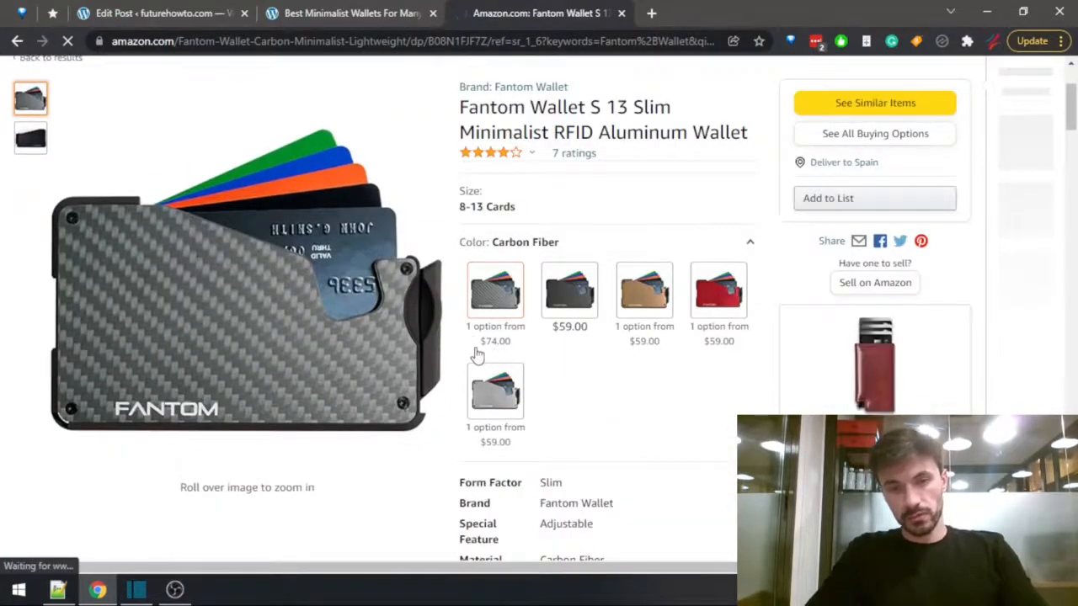
left_click(188, 10)
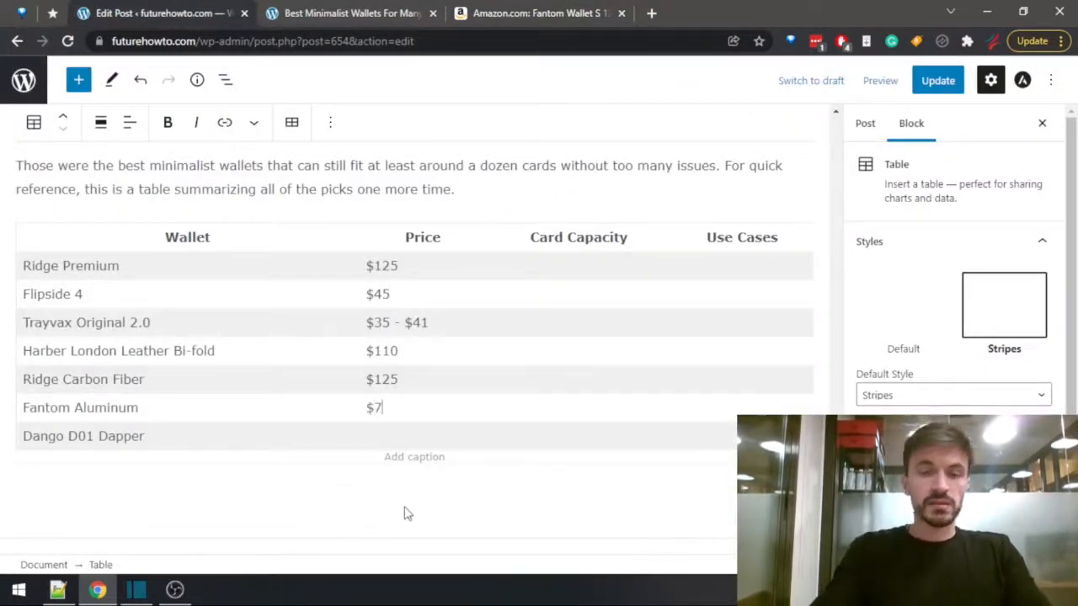
left_click(578, 12)
key("ctrl+w")
Search the post preview for "dango" and open the linked Dango D01 Dapper review in a new tab.
key("ctrl+f")
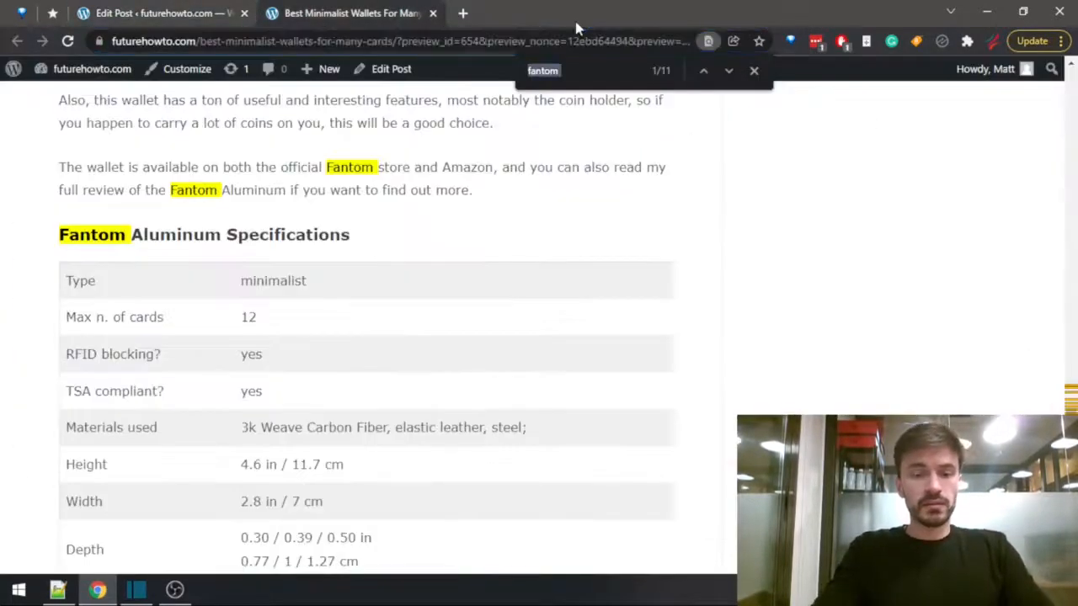
type("dango")
scroll(329, 300, "down", 15)
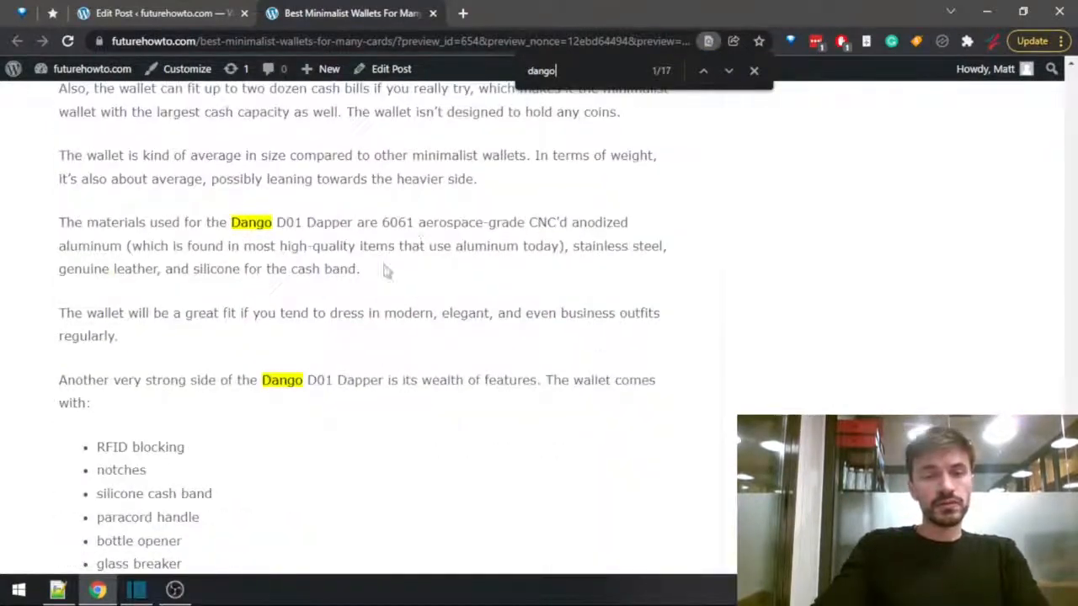
scroll(376, 364, "down", 2)
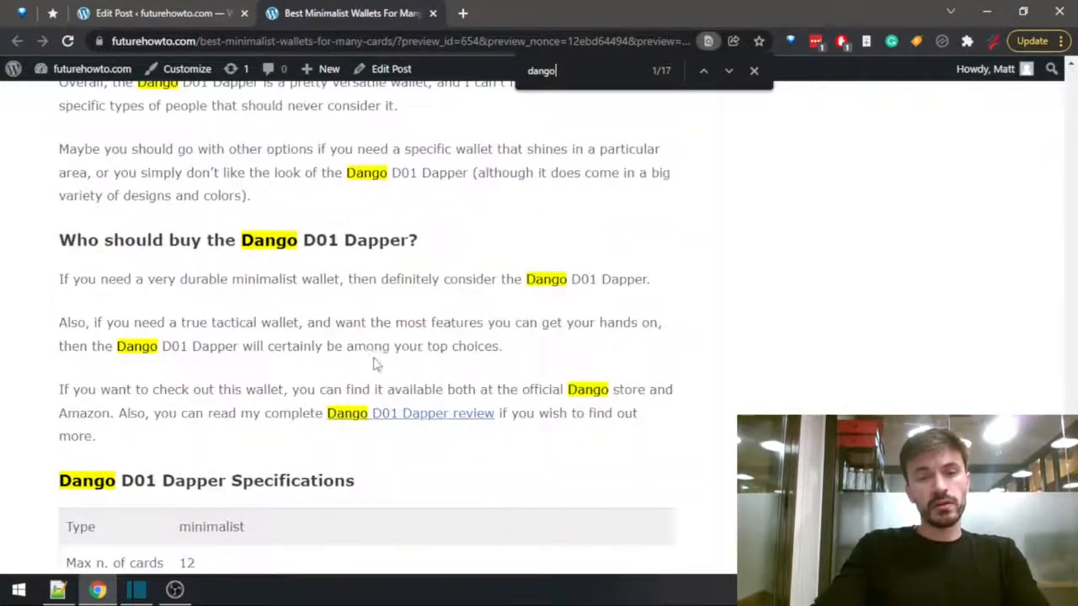
left_click(446, 416)
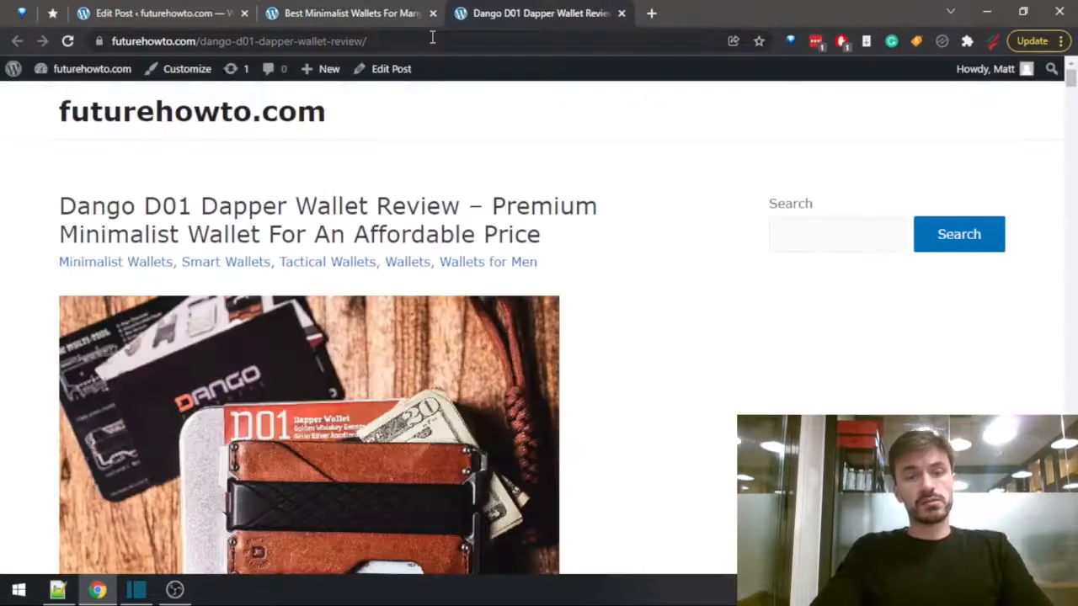
Look up the price in the Dango review by searching "$", and enter "$69" for Dango D01 Dapper in the summary table.
key("ctrl+f")
type("$")
key("Return")
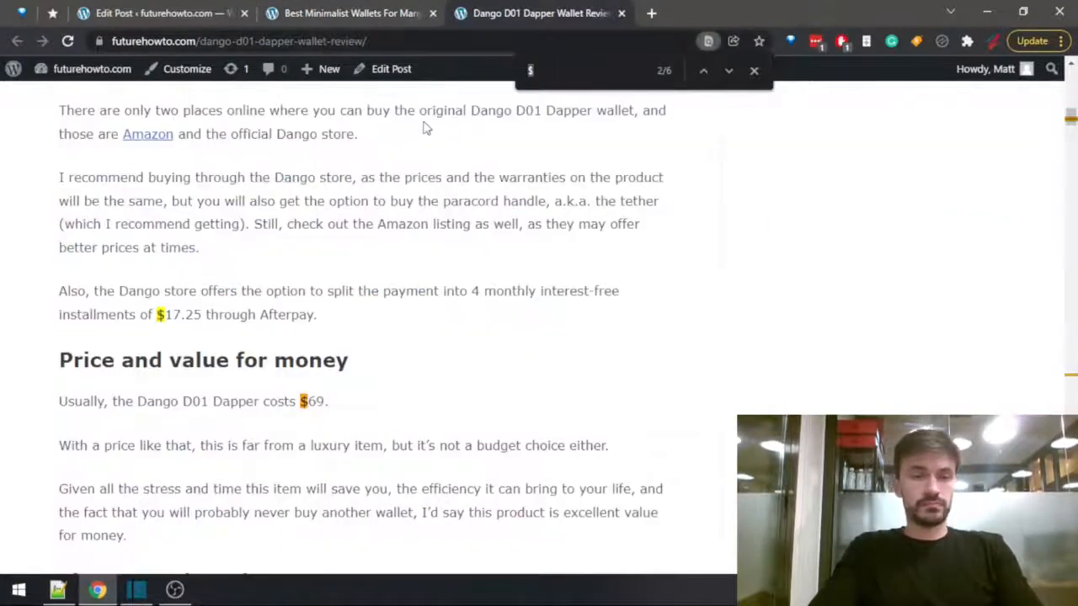
left_click(202, 12)
left_click(372, 437)
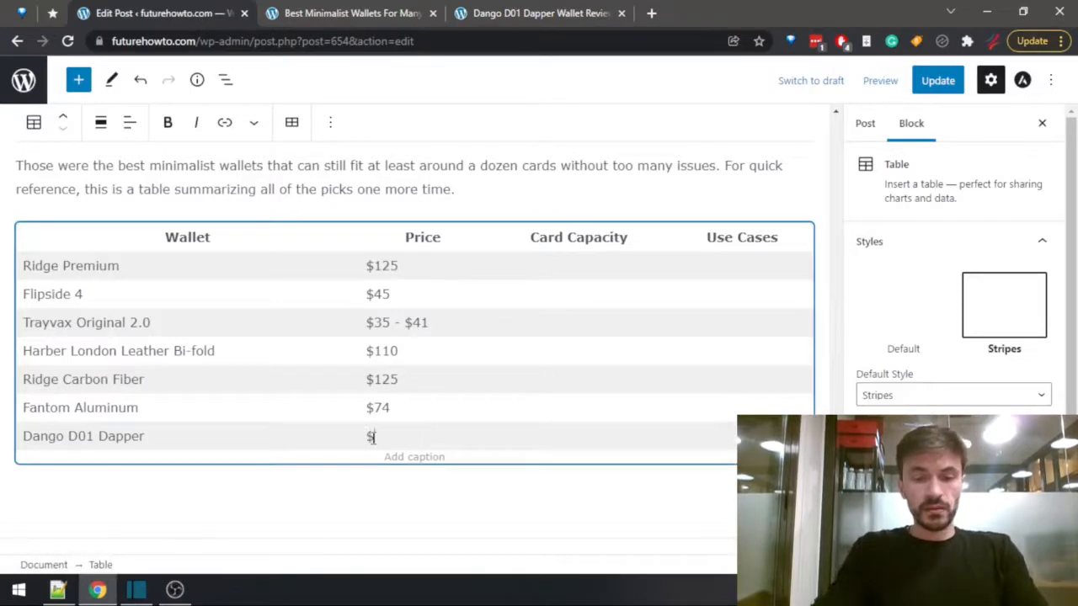
Close the Dango review, look up Ridge Premium's maximum number of cards in the post preview, and enter "12" as its card capacity.
left_click(501, 8)
key("ctrl+w")
scroll(350, 346, "up", 20)
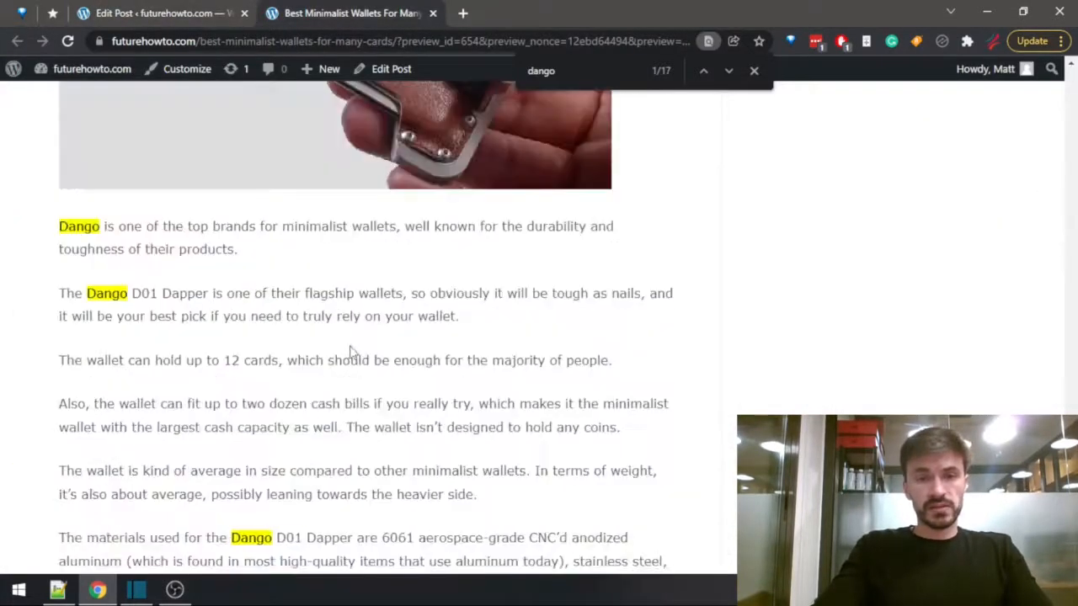
scroll(355, 355, "up", 5)
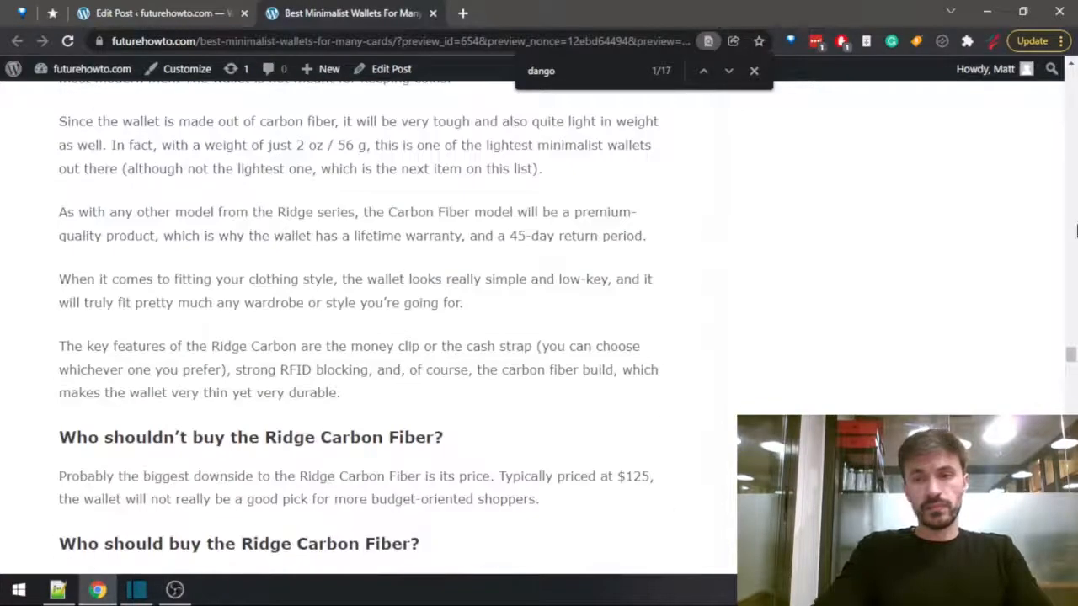
left_click_drag(1073, 354, 1071, 74)
scroll(320, 374, "down", 20)
scroll(326, 367, "up", 6)
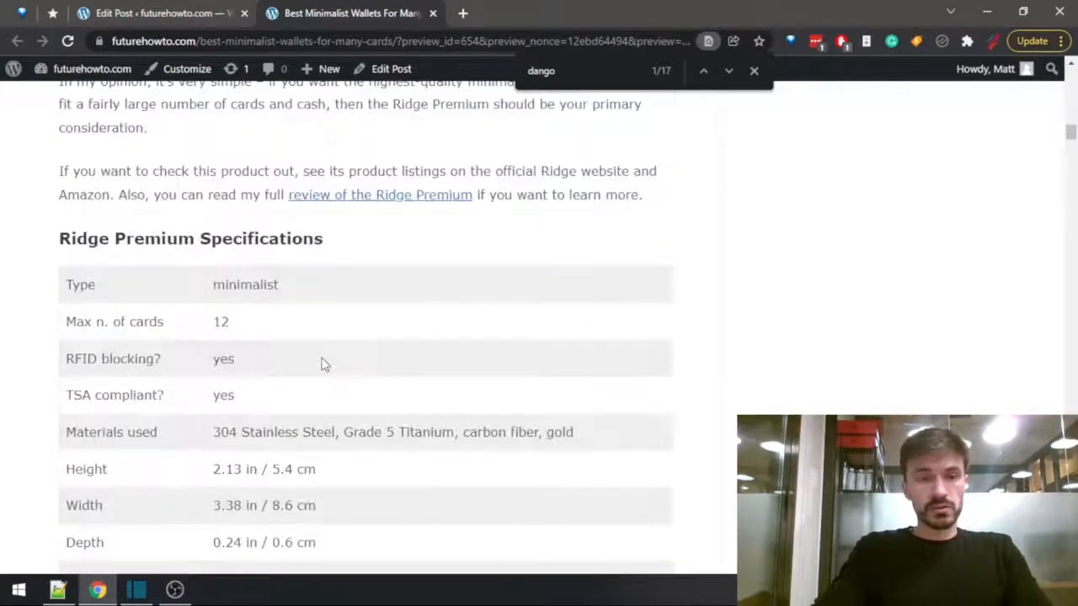
key("ctrl+Tab")
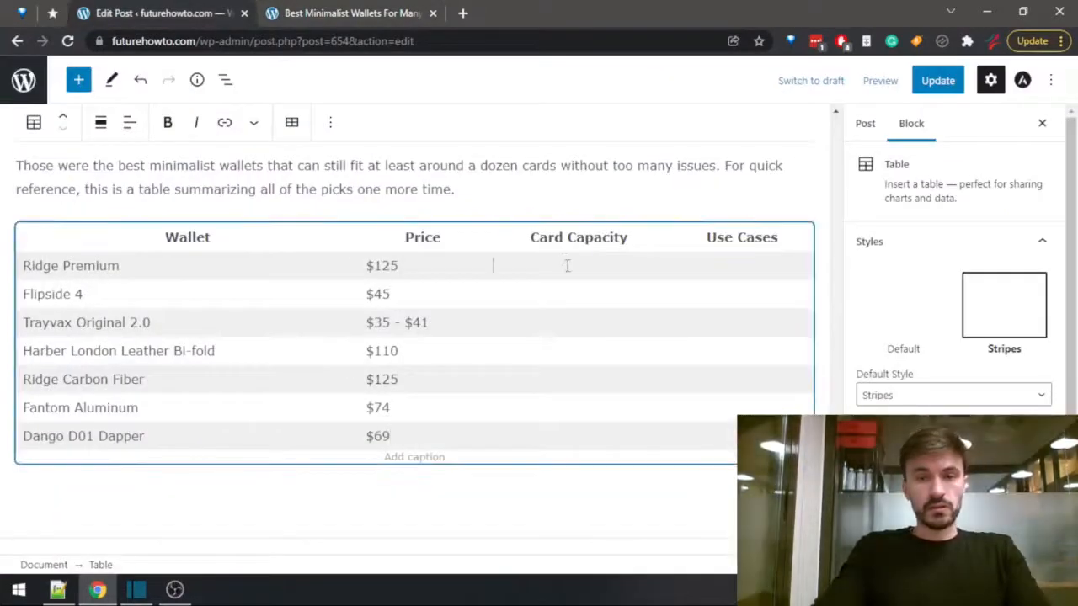
Look up the Flipside 4 specifications in the post preview and enter "12" as its card capacity in the summary table.
left_click(289, 10)
scroll(472, 320, "down", 15)
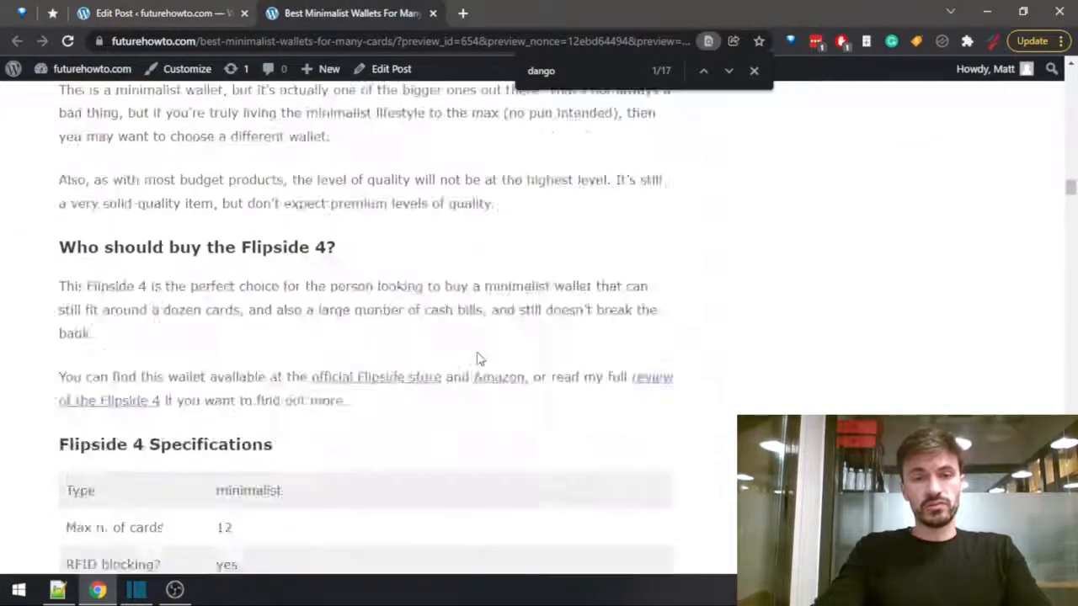
left_click(229, 9)
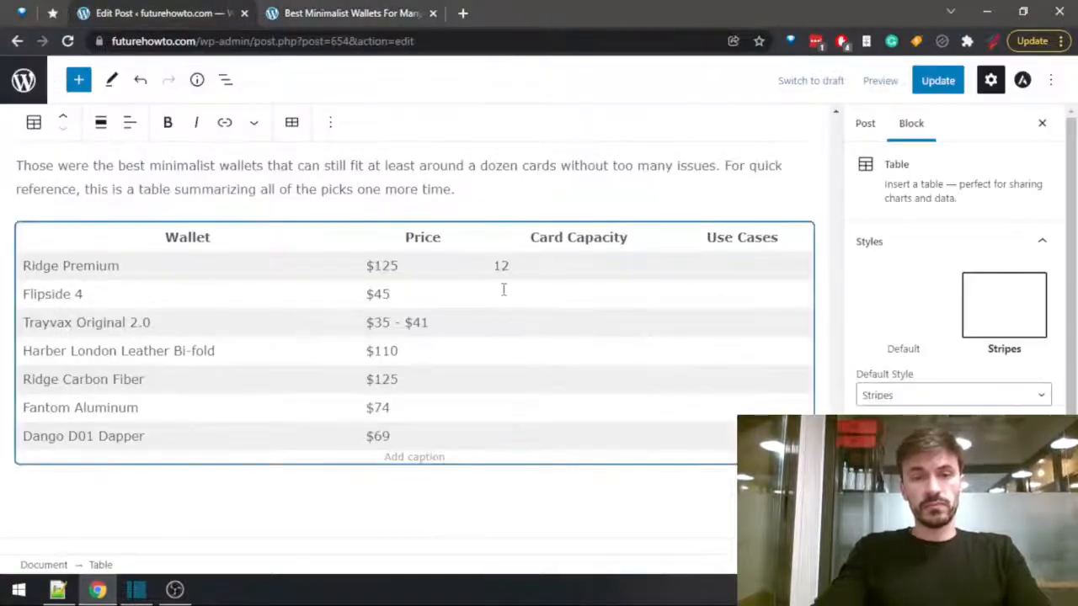
Find the Trayvax Original 2.0 specifications in the preview and enter "15 - 20" as its card capacity in the summary table.
left_click(354, 10)
scroll(508, 303, "down", 15)
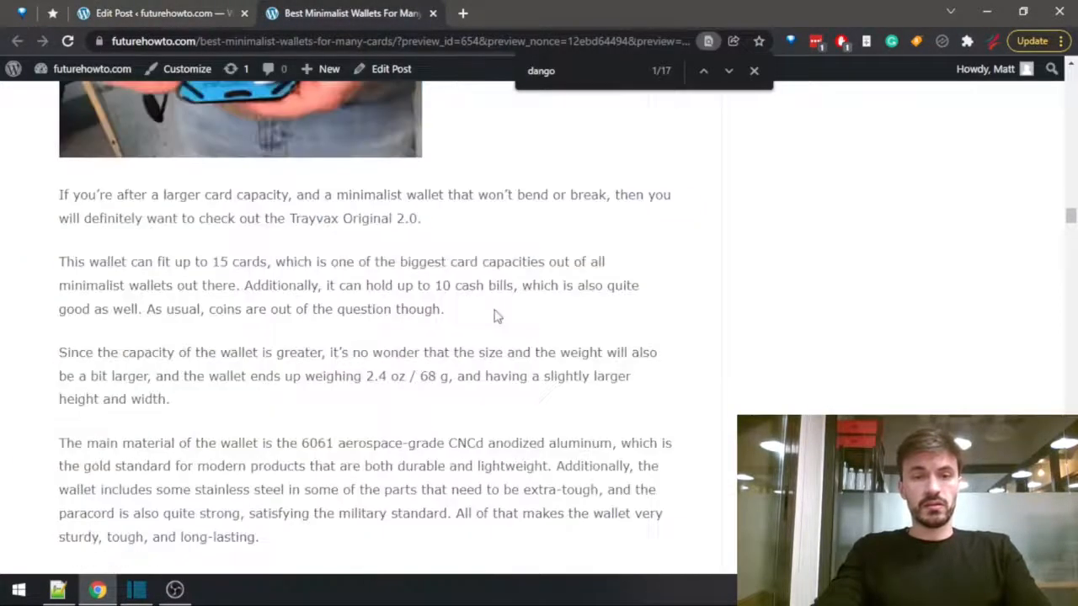
scroll(507, 314, "up", 2)
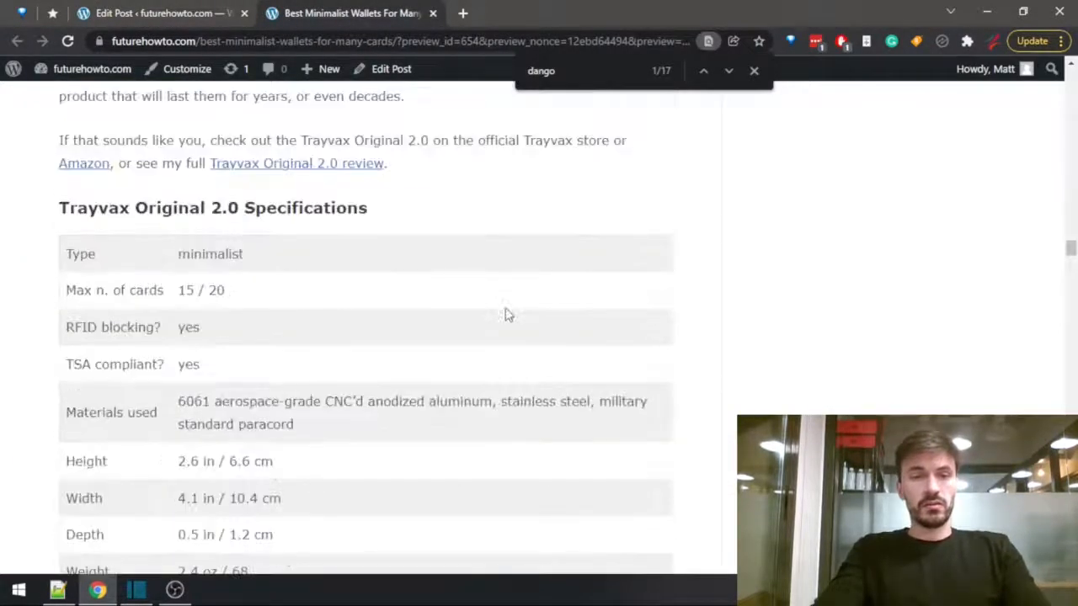
left_click(228, 9)
left_click(509, 322)
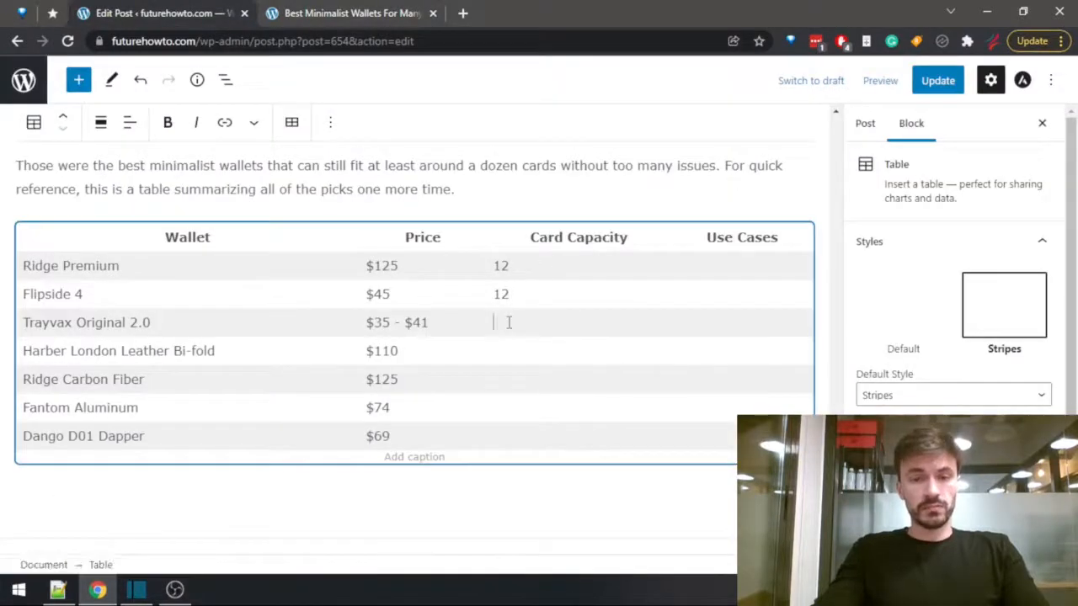
type("15-20")
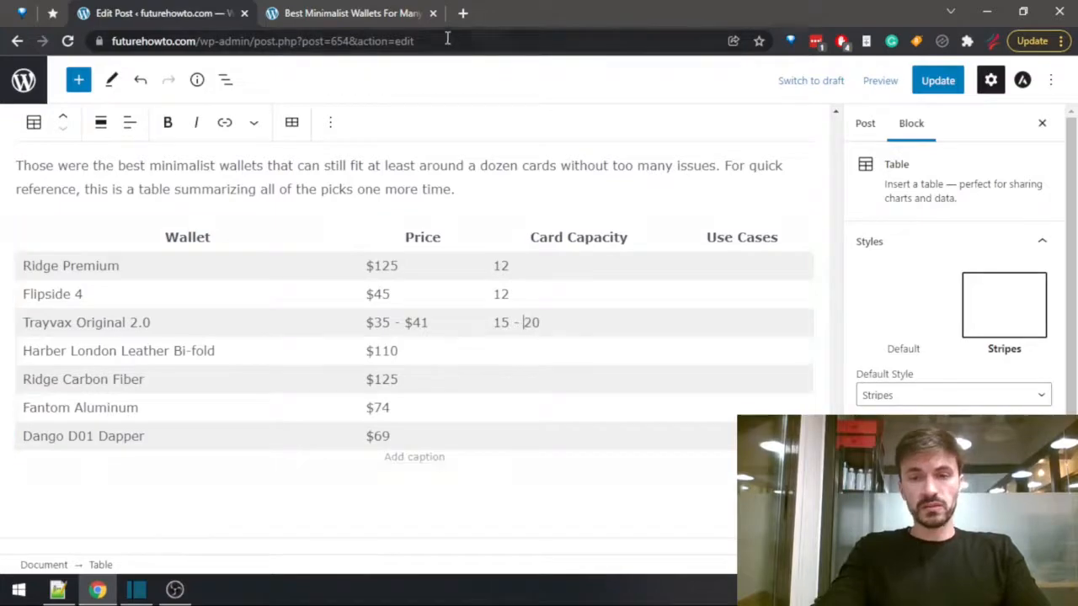
Check the Harber London Leather Bi-fold specifications in the preview and enter "18+" as its card capacity.
left_click(354, 12)
scroll(410, 245, "down", 8)
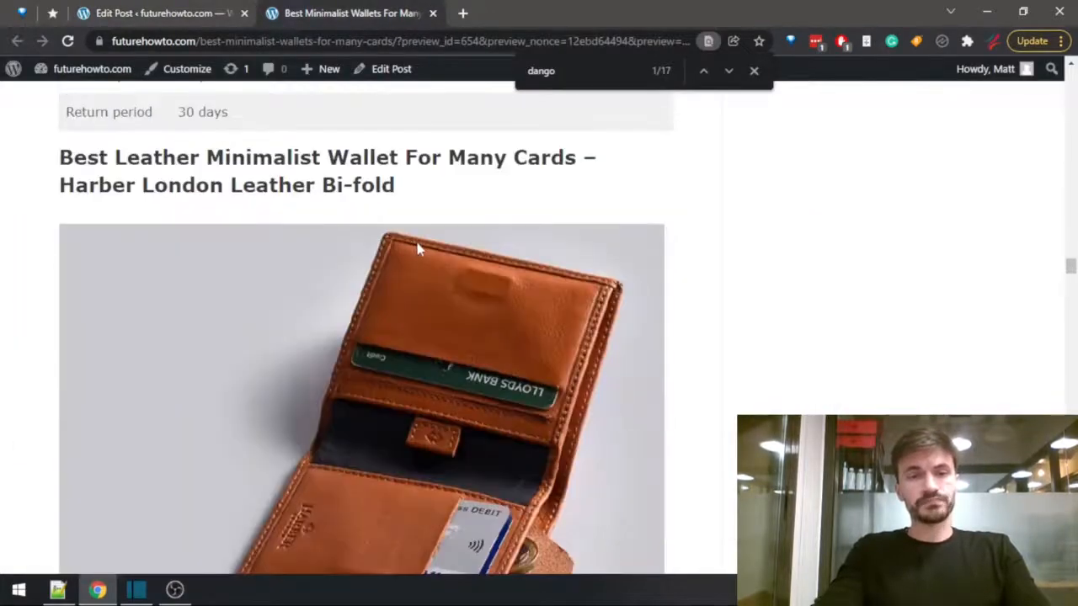
scroll(418, 249, "down", 20)
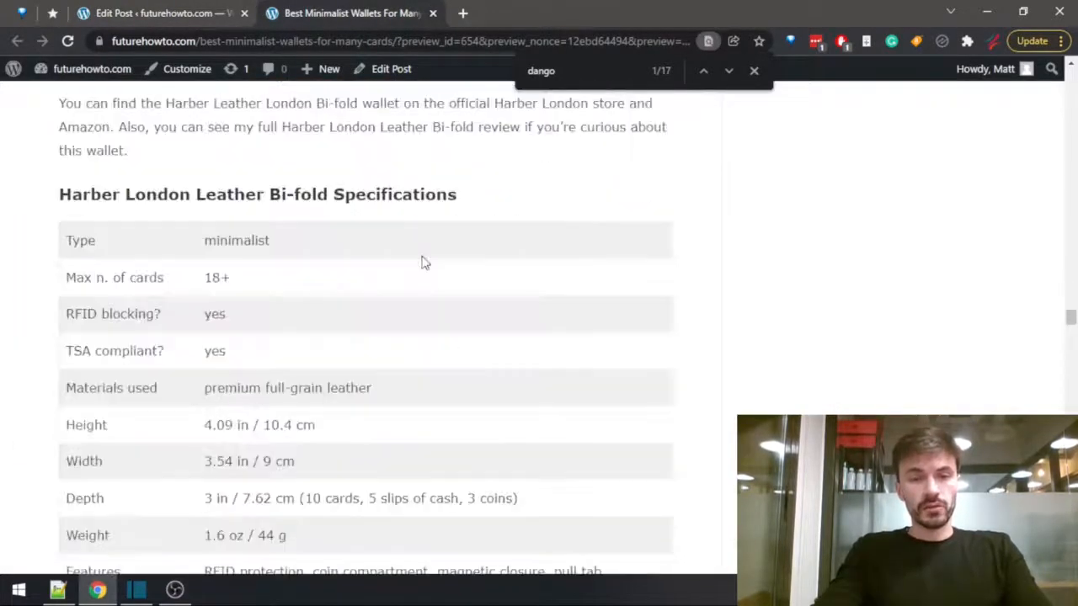
left_click(181, 13)
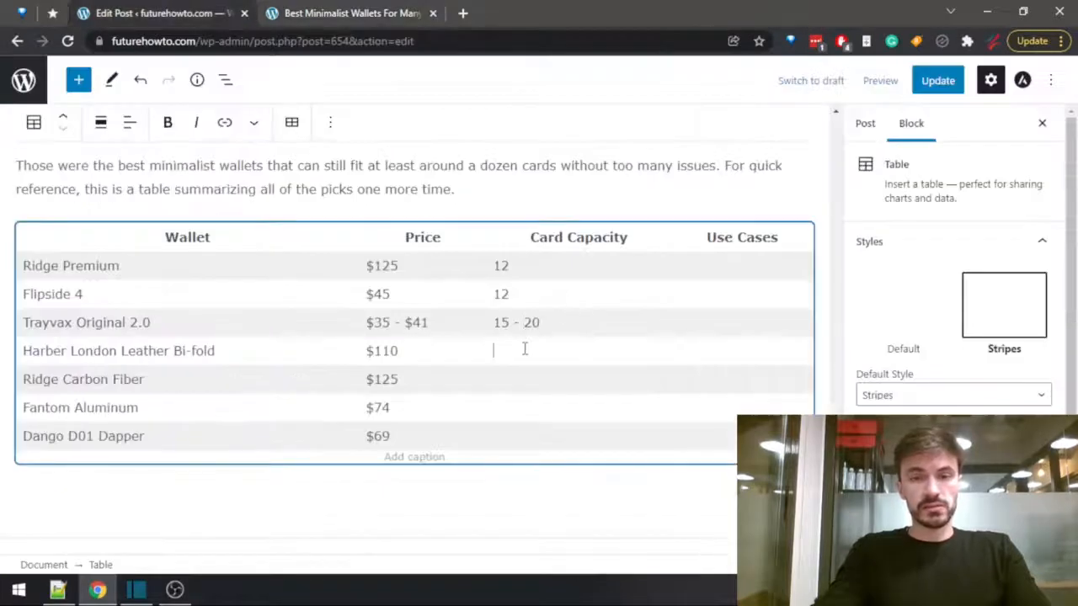
type("+")
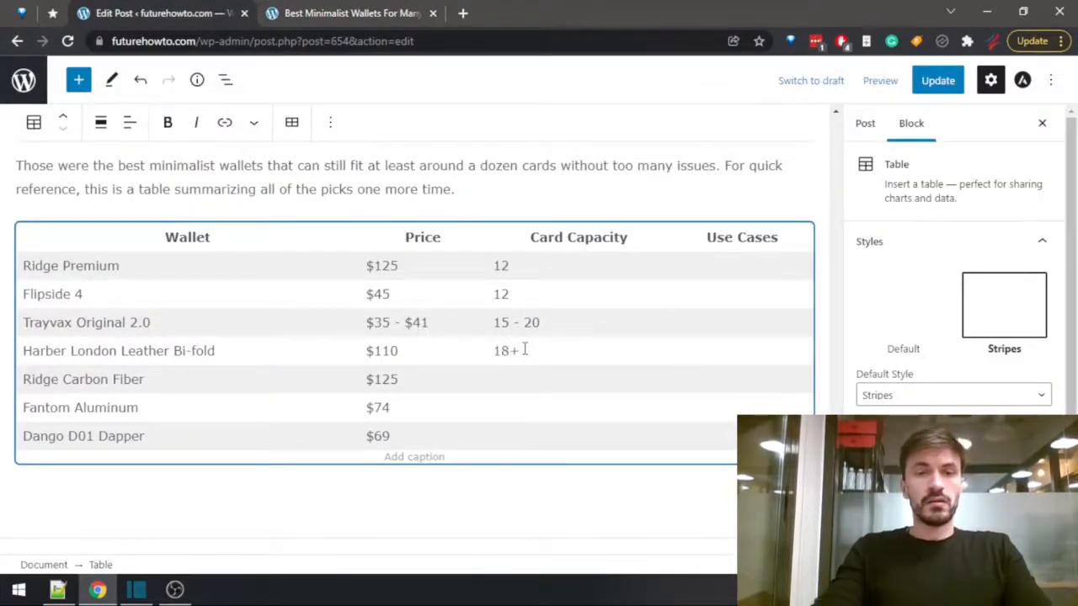
Look up the Ridge Carbon Fiber section in the preview and enter "12" as its card capacity in the summary table.
key("ctrl+Tab")
scroll(430, 397, "down", 2)
scroll(429, 397, "down", 17)
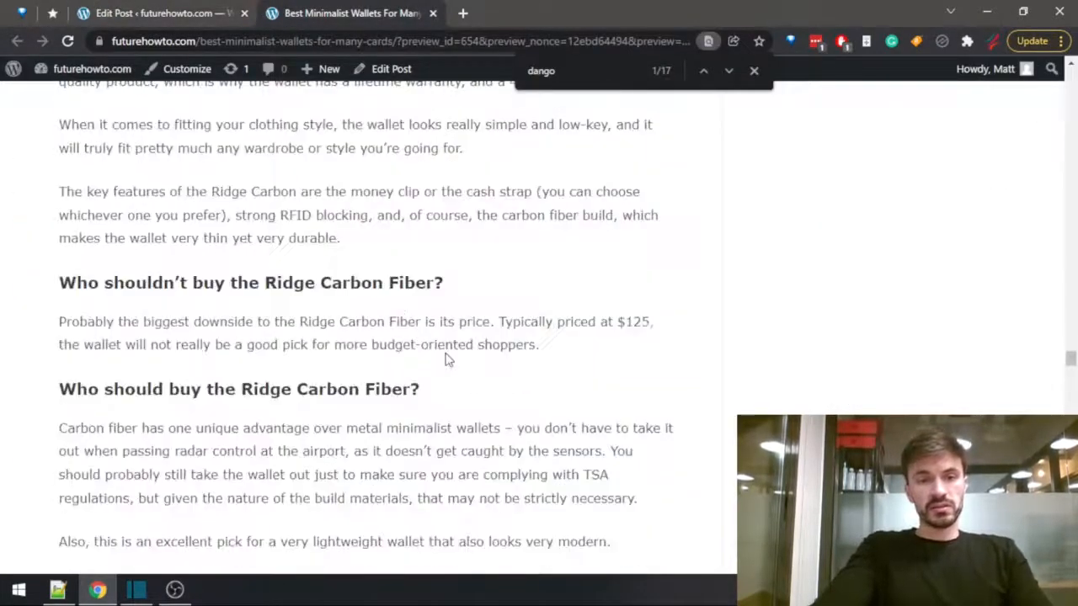
scroll(433, 358, "up", 2)
left_click(160, 10)
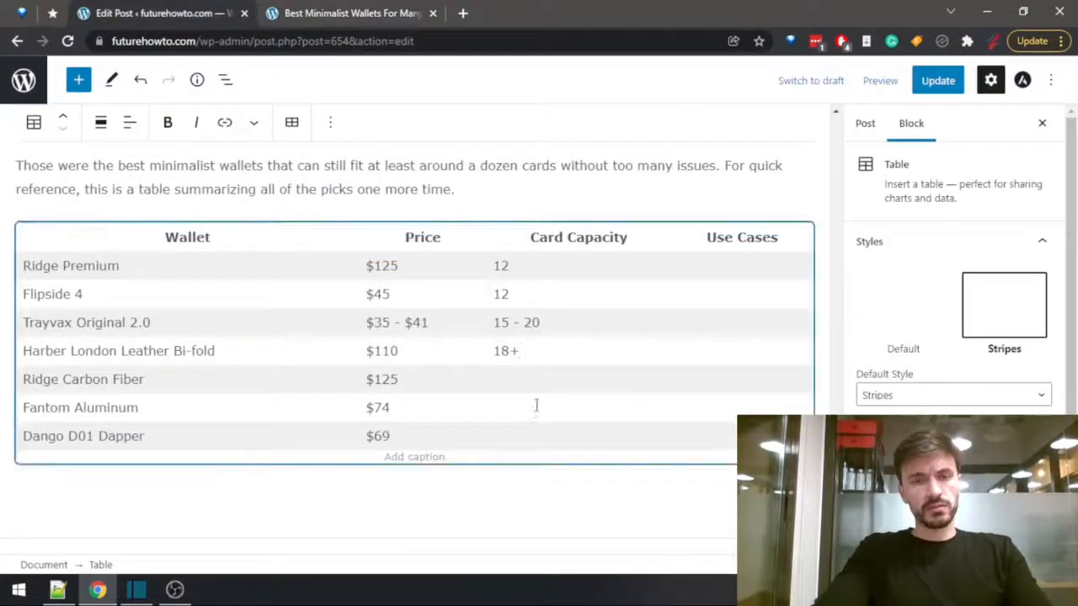
left_click(520, 385)
type("12")
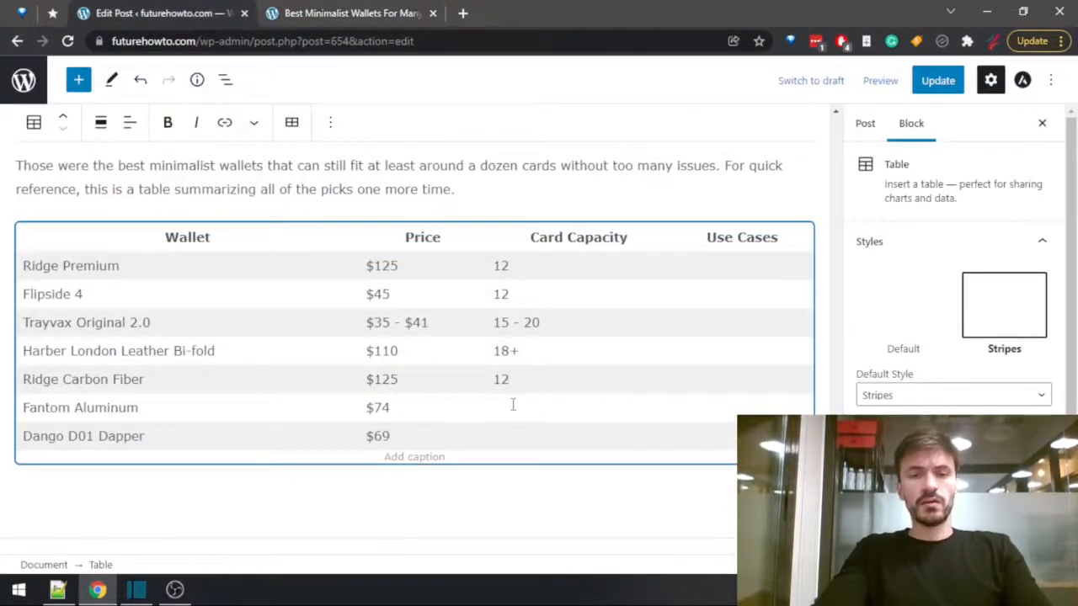
Look up the maximum number of cards in the Fantom Aluminum specifications and enter "12" as its card capacity.
left_click(344, 13)
scroll(522, 353, "down", 10)
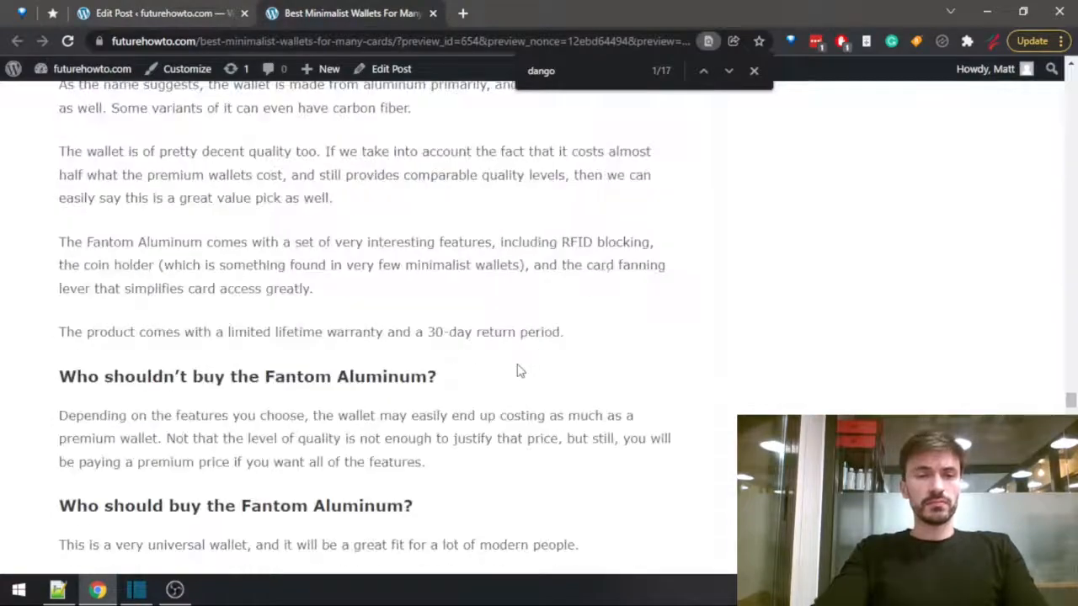
scroll(522, 379, "up", 5)
scroll(522, 389, "down", 12)
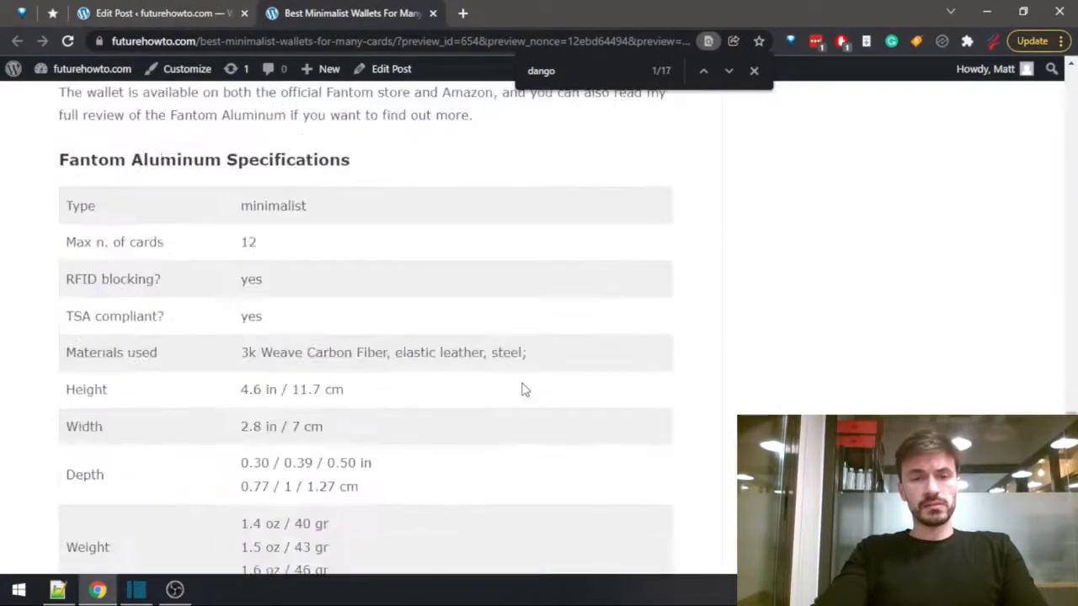
left_click(168, 13)
type("12")
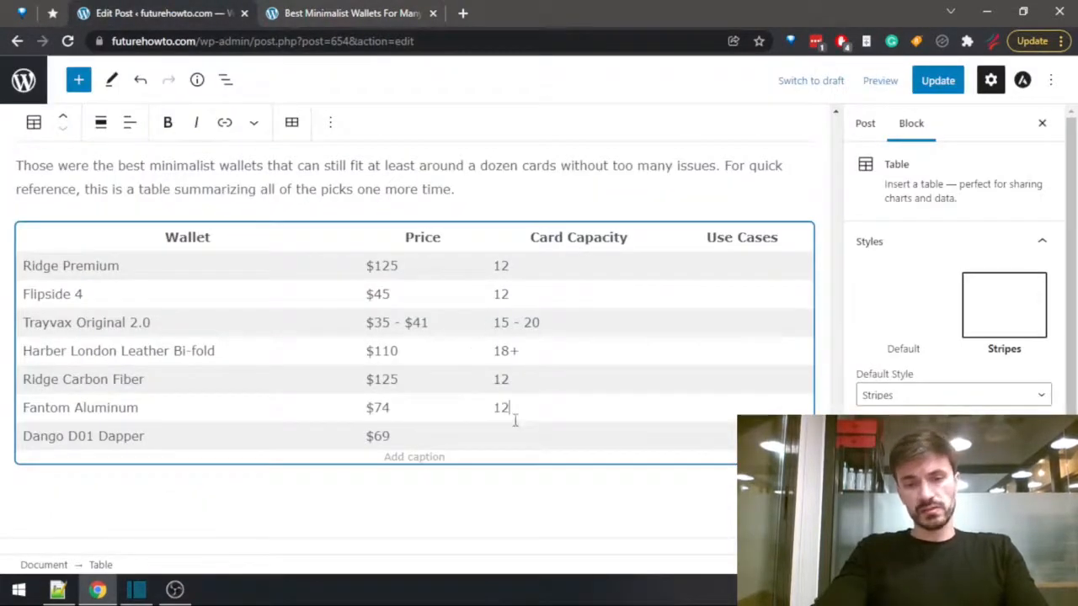
Look up the Dango D01 Dapper specifications in the preview and enter "12" as its card capacity.
left_click(344, 12)
scroll(334, 164, "down", 20)
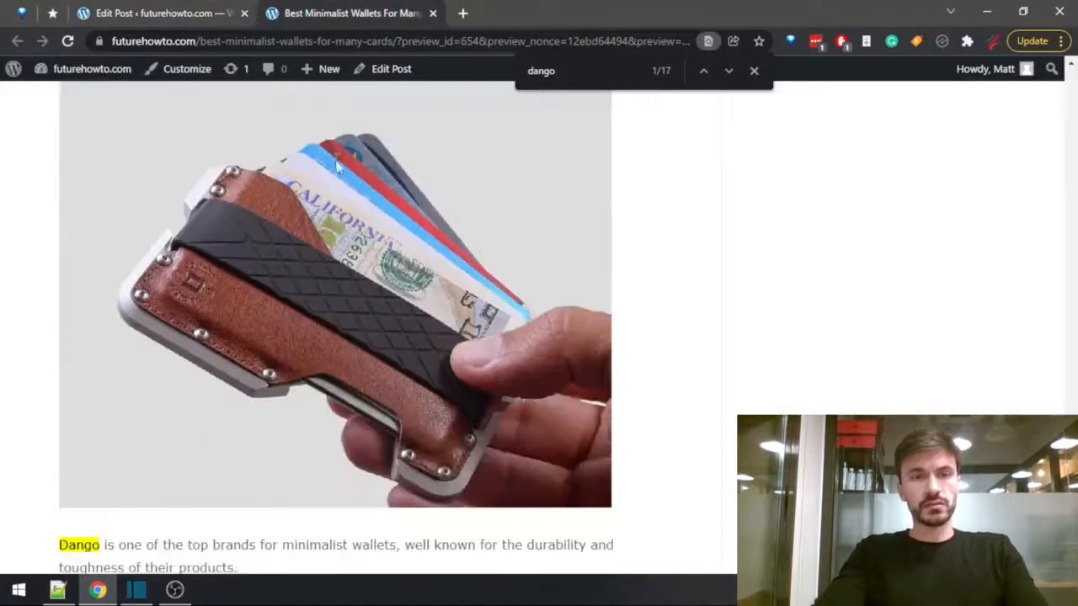
scroll(363, 236, "down", 2)
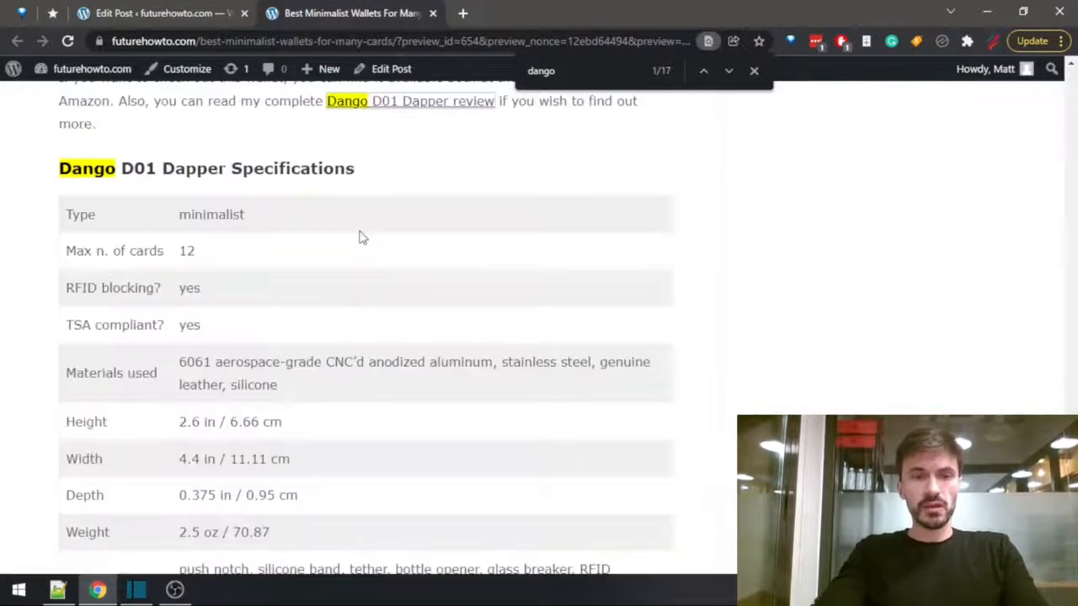
left_click(149, 12)
type("12")
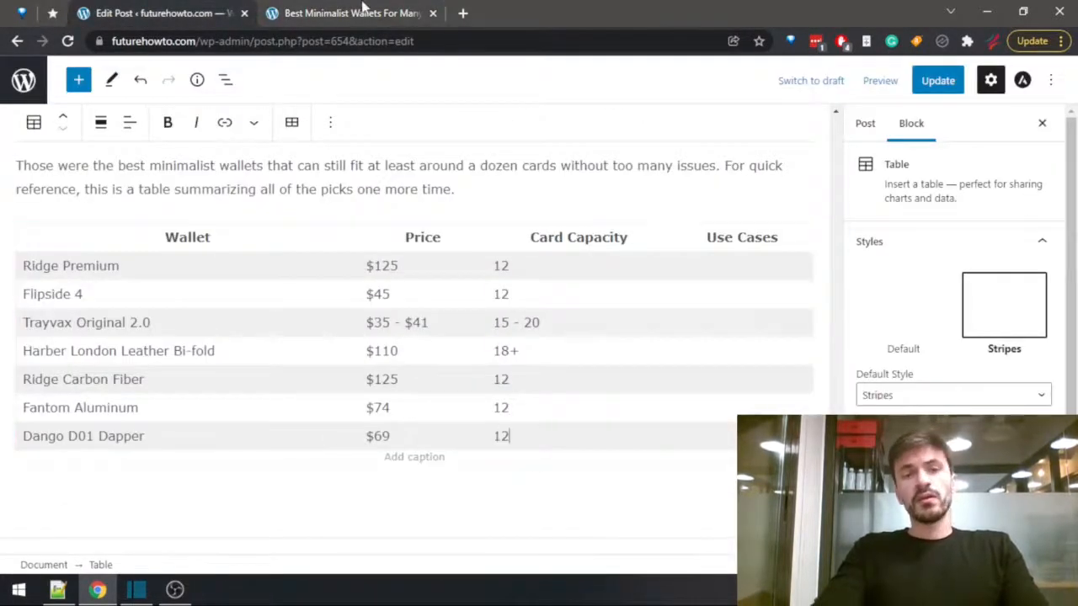
Copy "Most Durable, Feature-Complete Minimalist Wallet For Many Cards" from the preview's Dango D01 Dapper heading into that wallet's use cases cell.
left_click(349, 10)
scroll(463, 300, "up", 5)
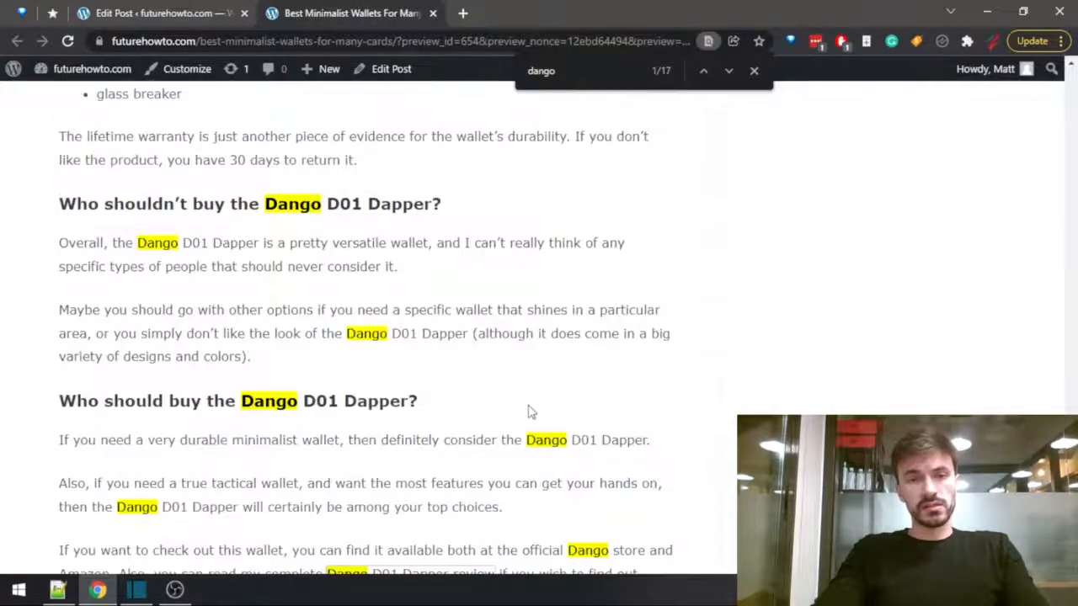
scroll(530, 413, "down", 2)
scroll(464, 427, "up", 5)
scroll(379, 396, "up", 10)
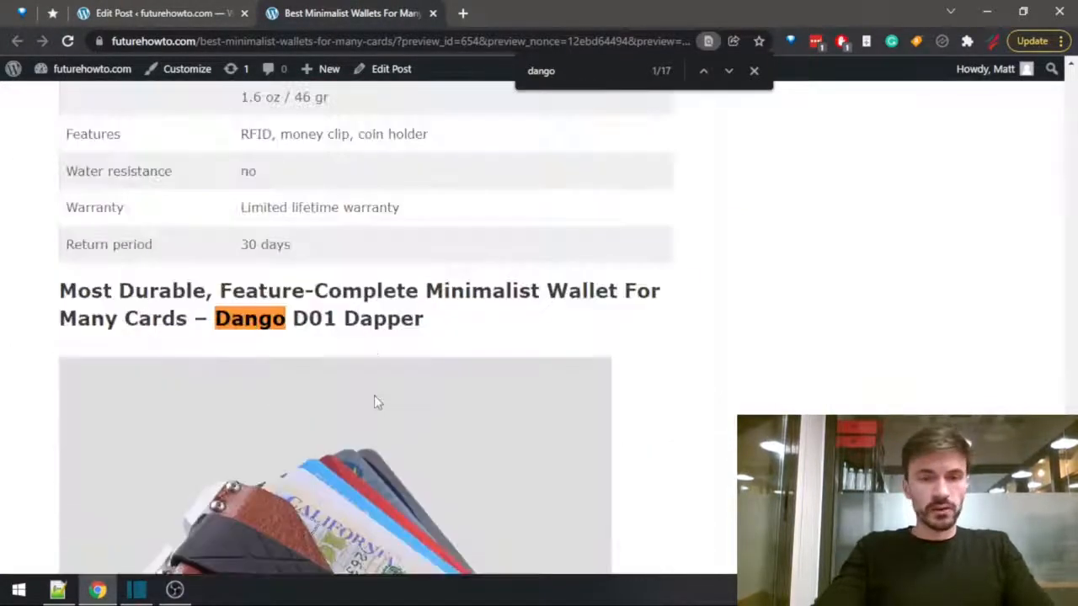
left_click_drag(374, 395, 378, 337)
left_click(59, 294)
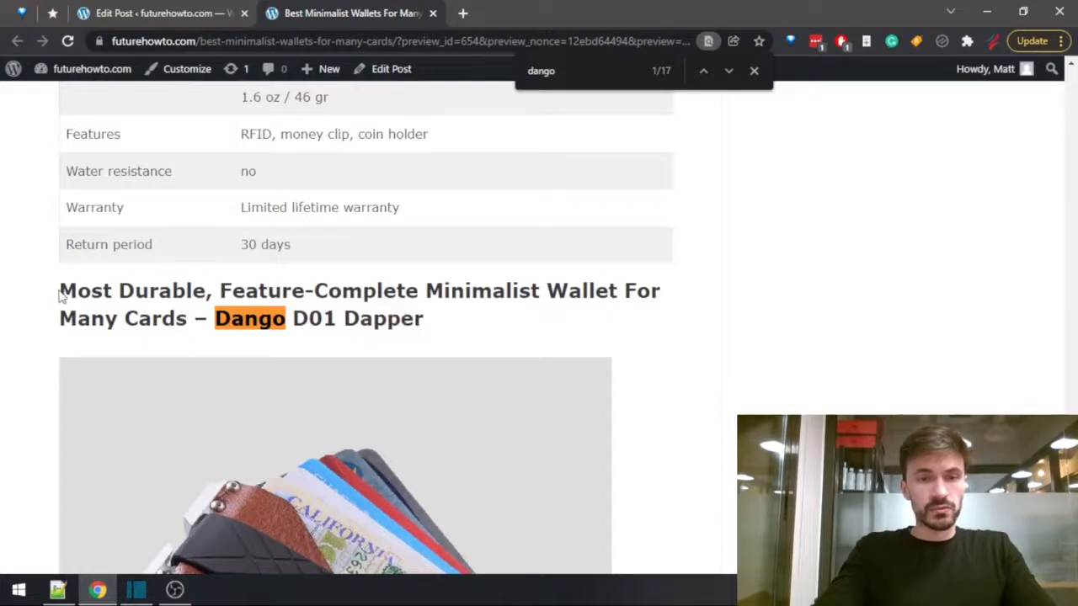
left_click_drag(61, 291, 189, 328)
key("ctrl+c")
left_click(135, 13)
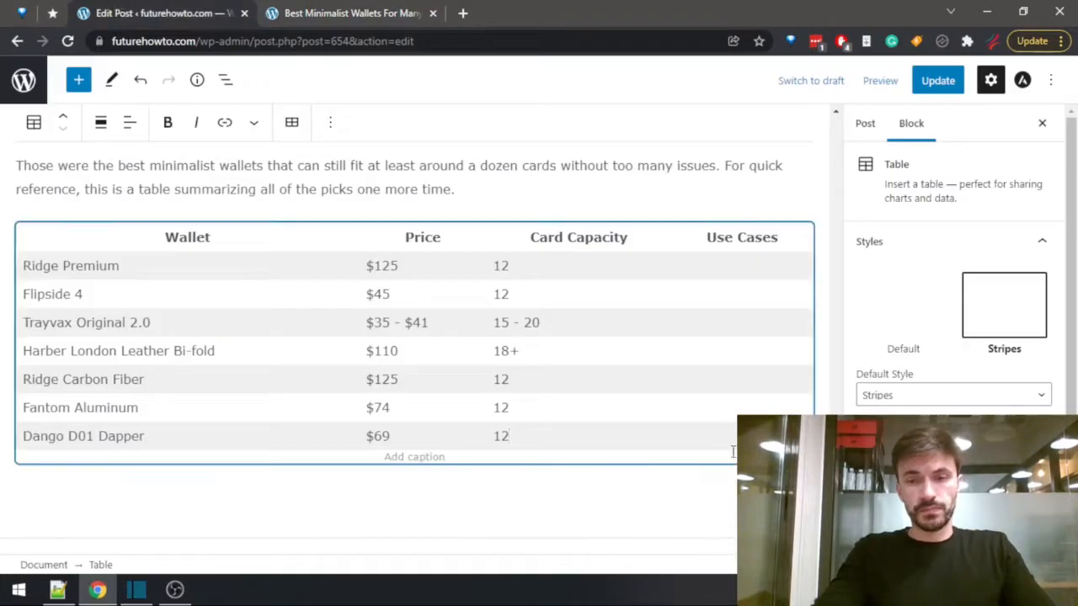
key("ctrl+v")
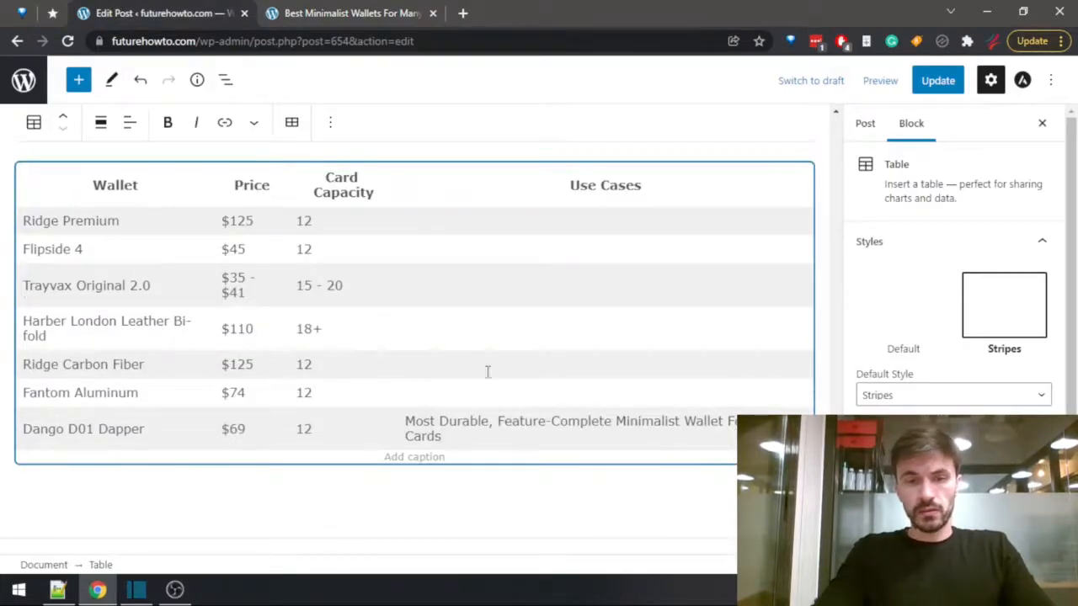
Copy "Lightest Minimalist Wallet For Many Cards" from the preview's Fantom Aluminum heading into that wallet's use cases cell.
left_click(352, 13)
scroll(293, 367, "up", 10)
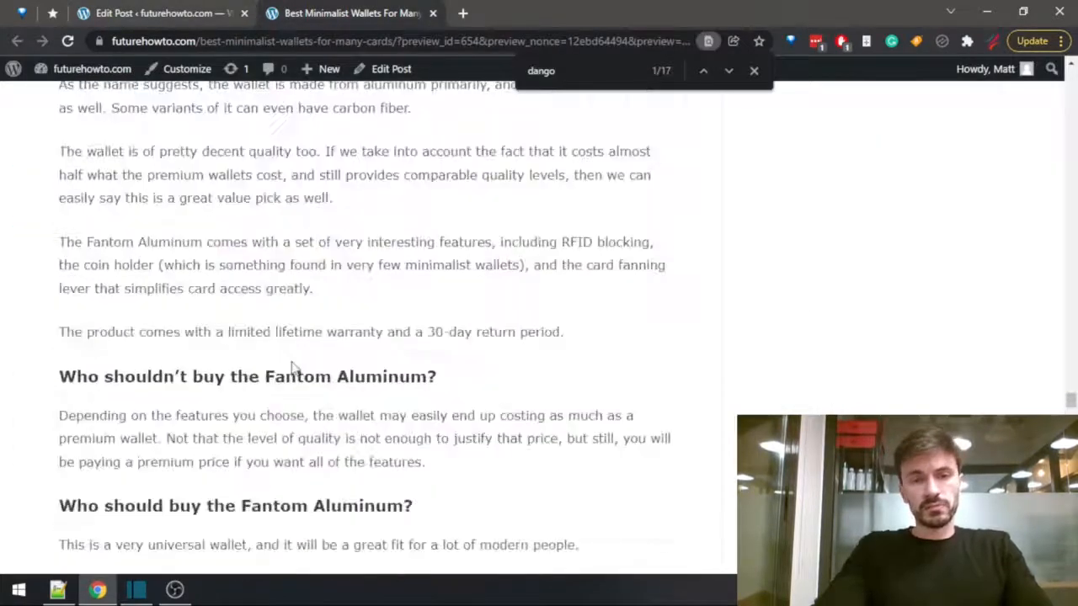
scroll(293, 367, "up", 8)
scroll(289, 421, "down", 3)
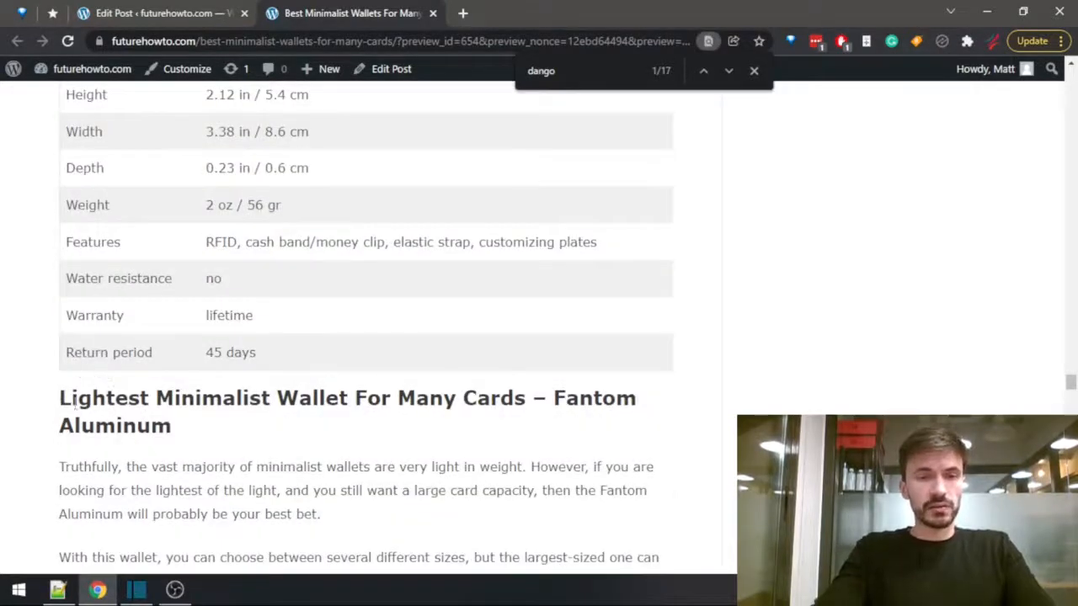
left_click_drag(59, 402, 530, 395)
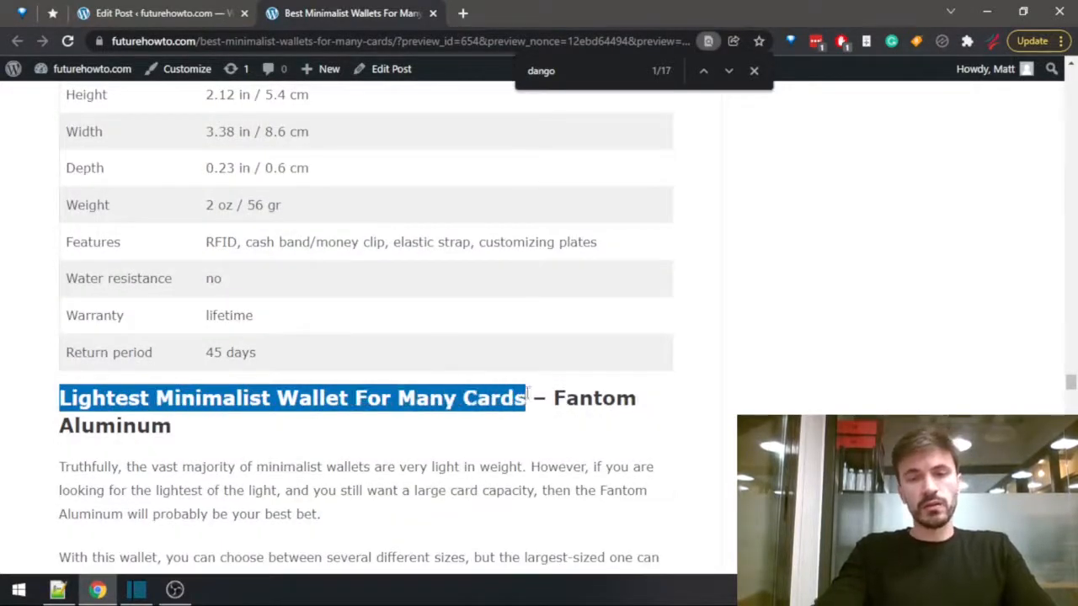
key("ctrl+c")
key("ctrl+Tab")
key("ctrl+v")
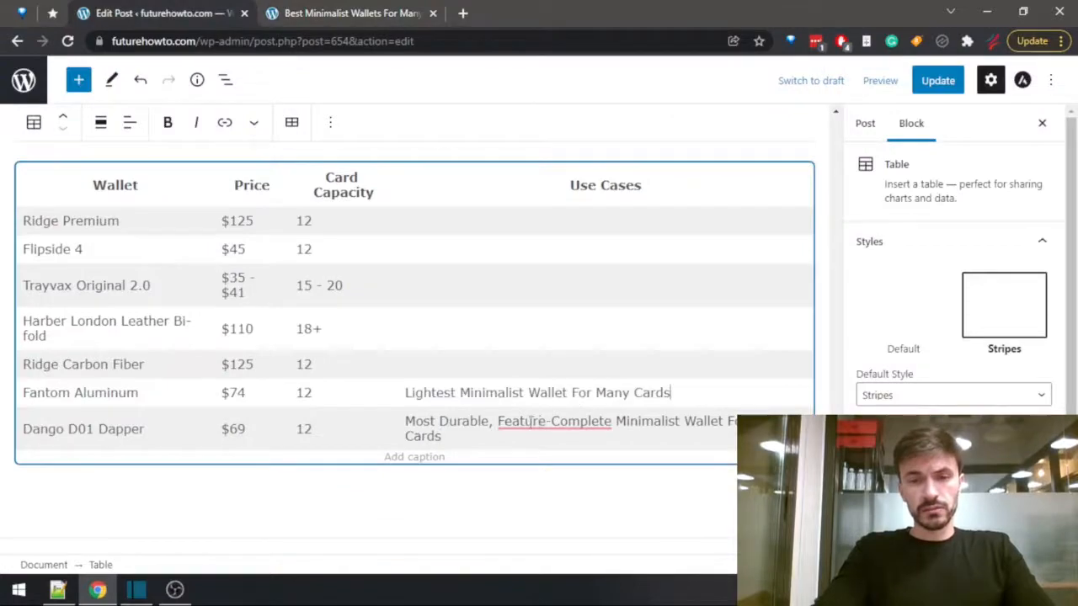
Copy "Best Carbon Fiber Minimalist Wallet For Many Cards" from the preview's Ridge Carbon Fiber heading into that wallet's use cases cell.
mouse_move(503, 419)
key("ctrl+Tab")
scroll(295, 404, "up", 15)
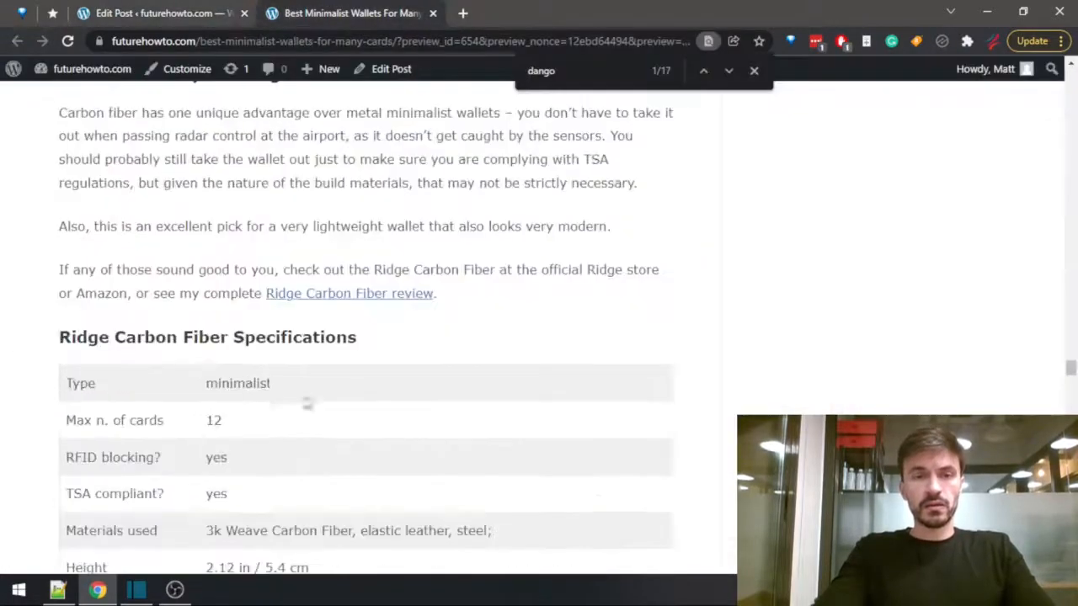
scroll(253, 430, "up", 7)
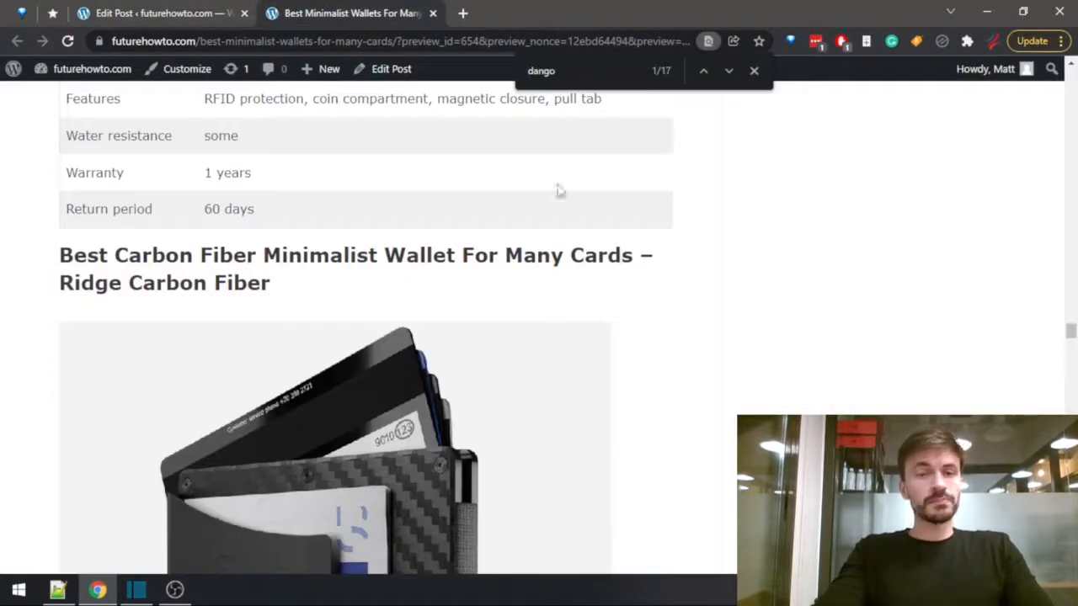
left_click_drag(60, 255, 633, 256)
key("ctrl+c")
key("ctrl+Tab")
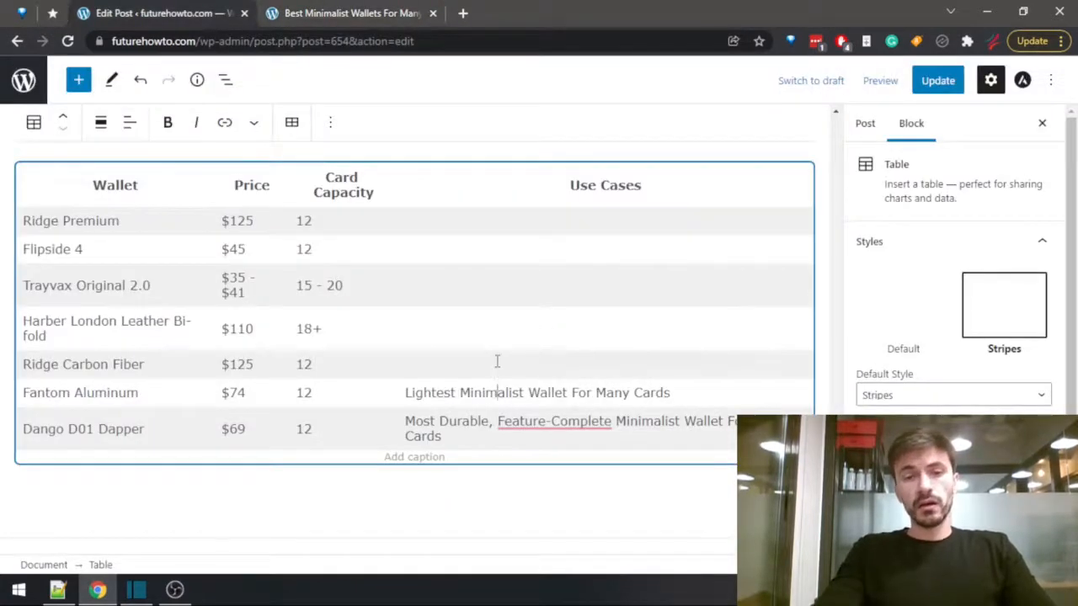
key("ctrl+v")
Copy "Best Leather Minimalist Wallet For Many Cards" from the preview's Harber London Leather Bi-fold heading into that wallet's use cases cell.
left_click(312, 10)
scroll(331, 387, "down", 10)
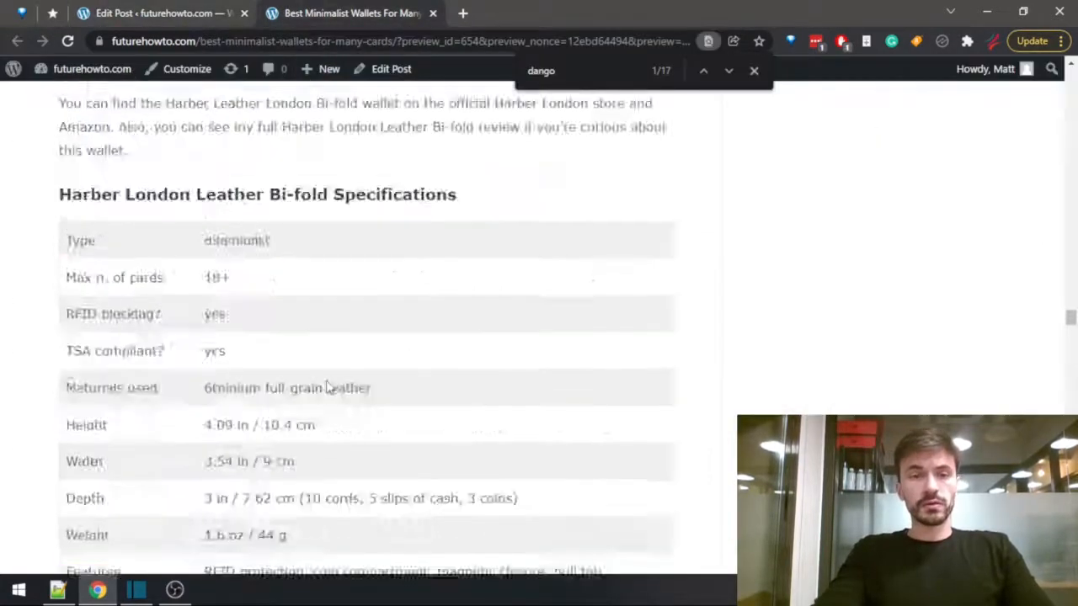
scroll(337, 405, "up", 12)
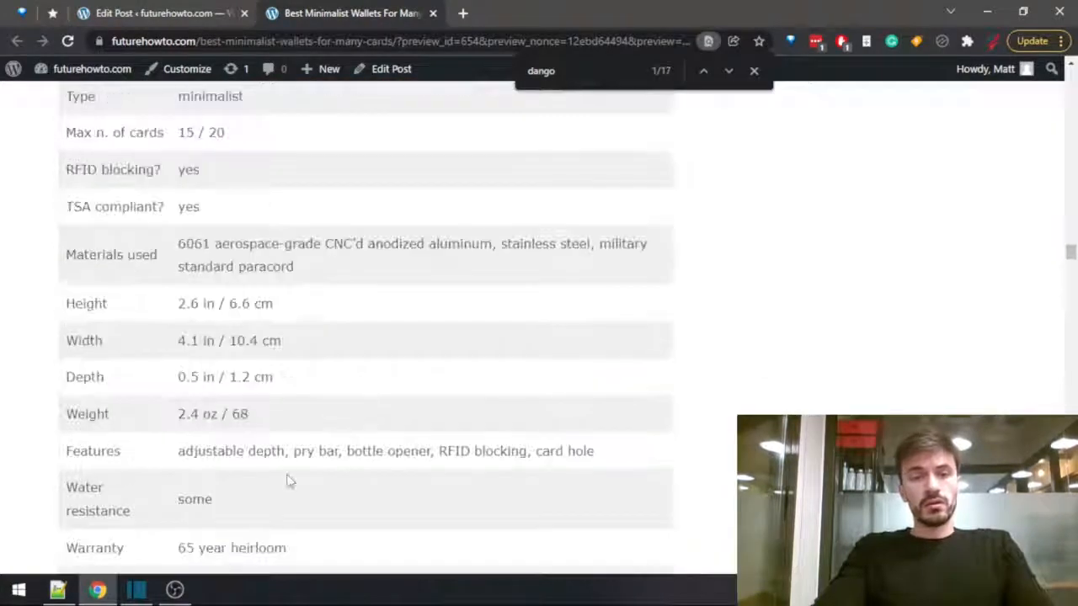
scroll(289, 479, "down", 3)
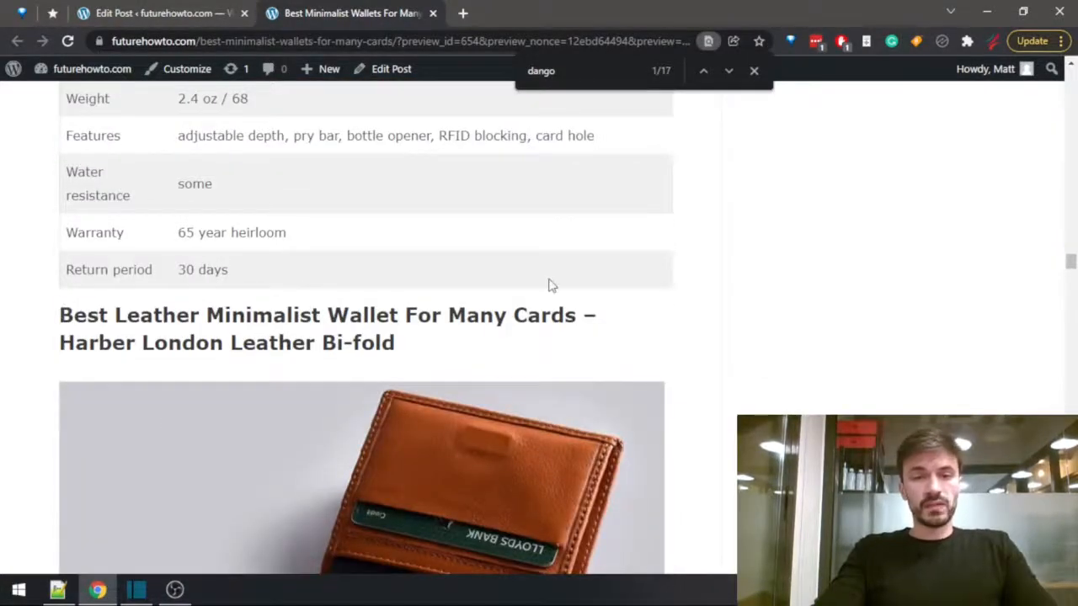
left_click_drag(549, 285, 587, 322)
key("ctrl+Page_Up")
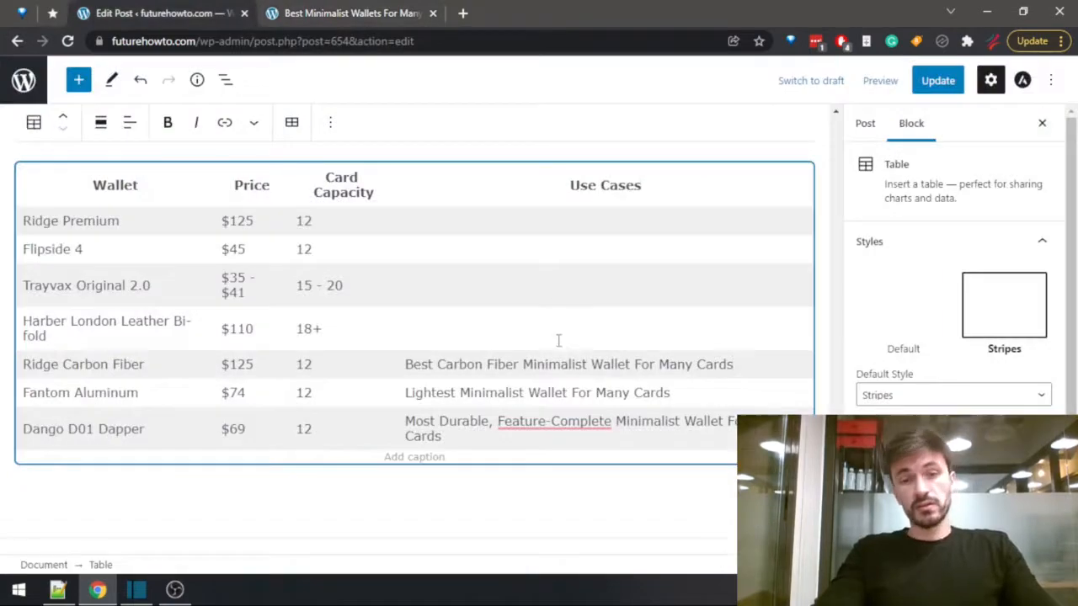
key("ctrl+v")
Copy "Best Aluminum Minimalist Wallet For Many Cards" from the preview's Trayvax Original 2.0 heading into that wallet's use cases cell.
key("ctrl+Page_Down")
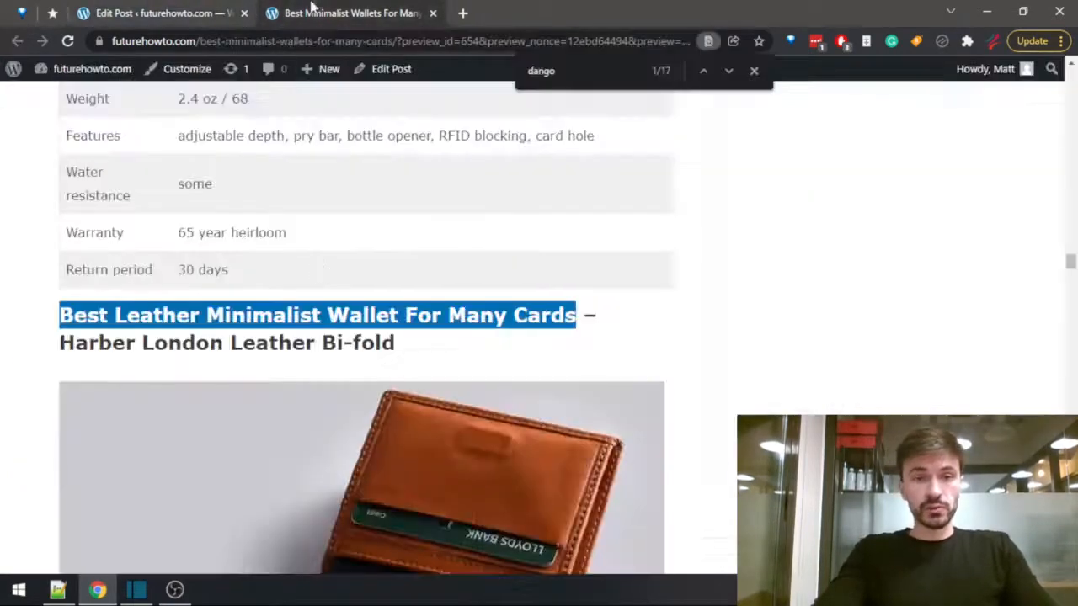
scroll(287, 438, "up", 10)
scroll(286, 438, "up", 12)
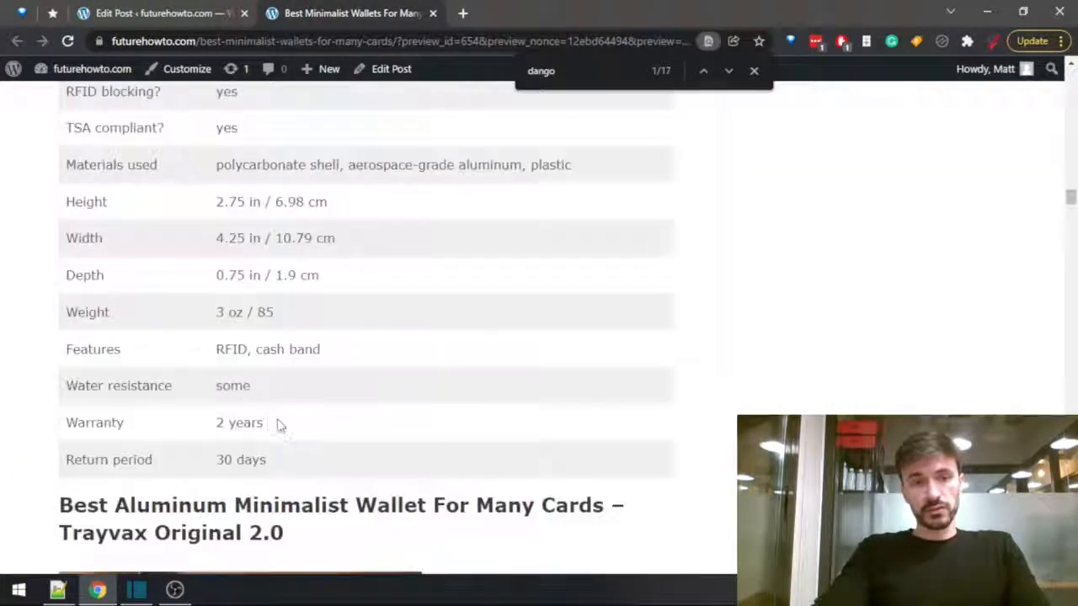
left_click_drag(62, 347, 608, 348)
key("ctrl+Page_Up")
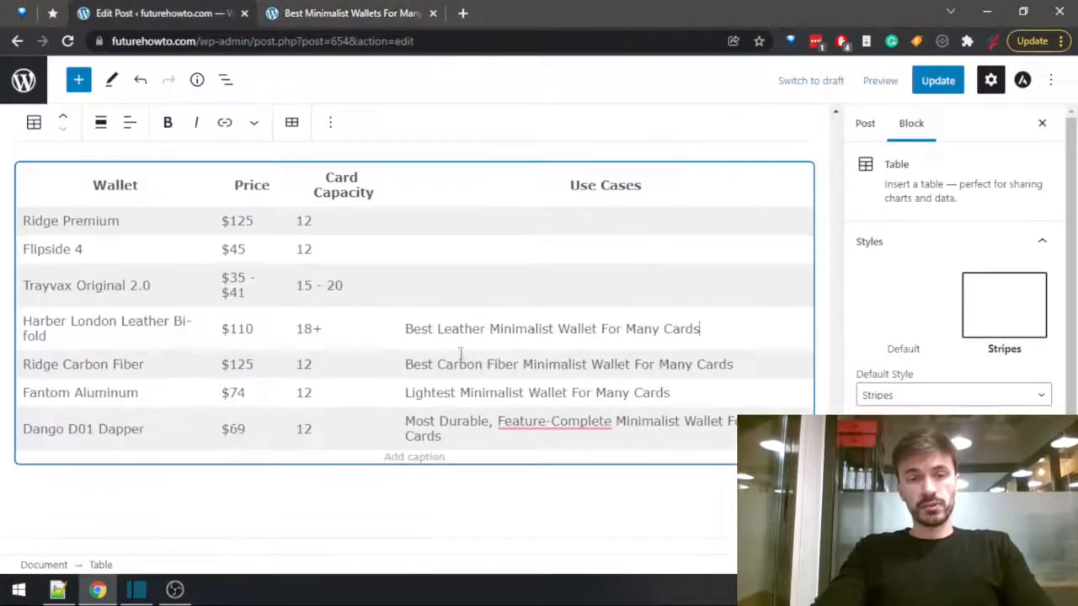
key("ctrl+v")
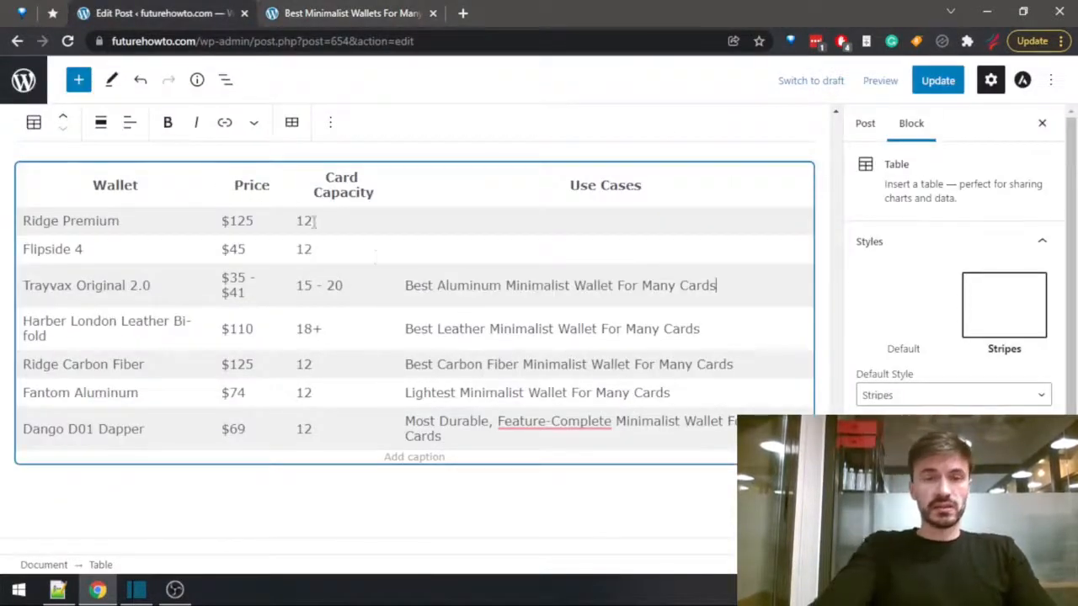
Copy "Best Budget Minimalist Wallet For Many Cards" from the preview's Flipside 4 heading into that wallet's use cases cell.
key("ctrl+Page_Down")
scroll(356, 258, "up", 10)
scroll(430, 402, "up", 10)
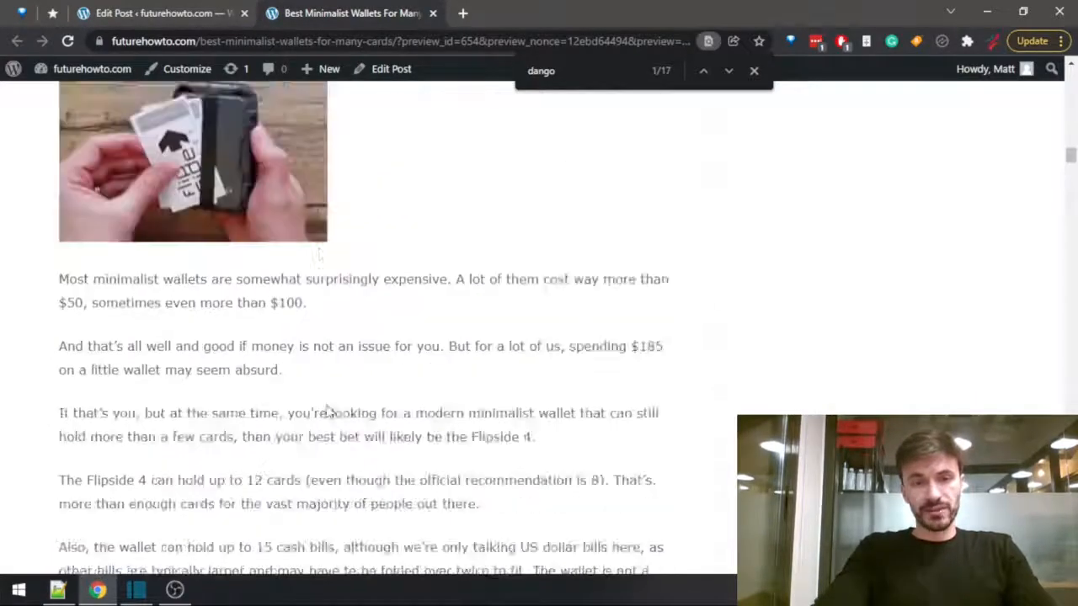
left_click_drag(60, 300, 570, 302)
key("ctrl+c")
key("ctrl+Page_Up")
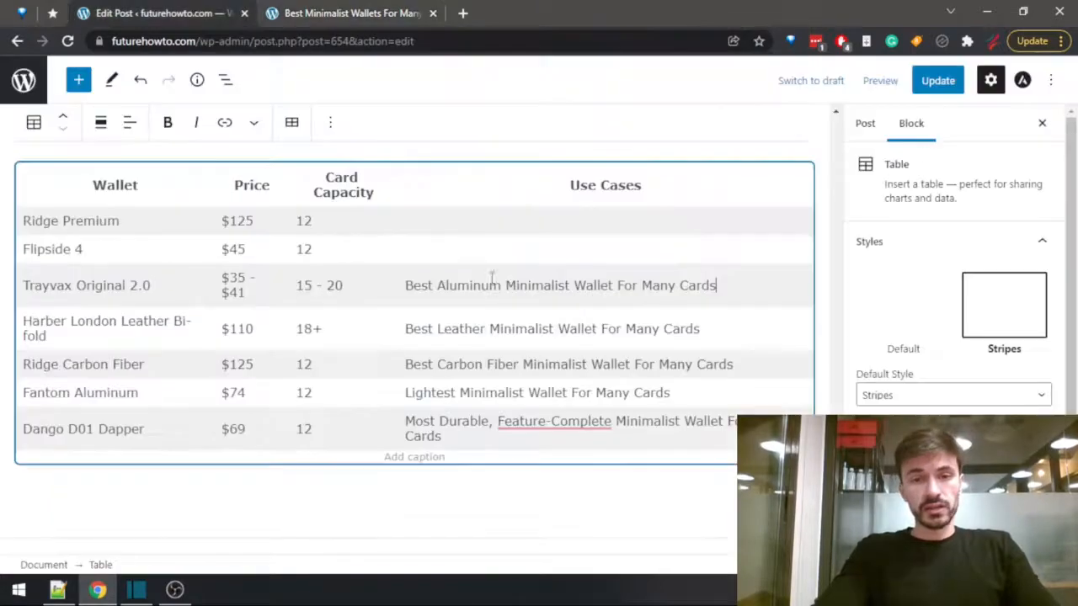
key("ctrl+v")
Copy "Best Premium Minimalist Wallet For Many Cards" from the preview's Ridge Premium heading into that wallet's use cases cell.
key("ctrl+Page_Down")
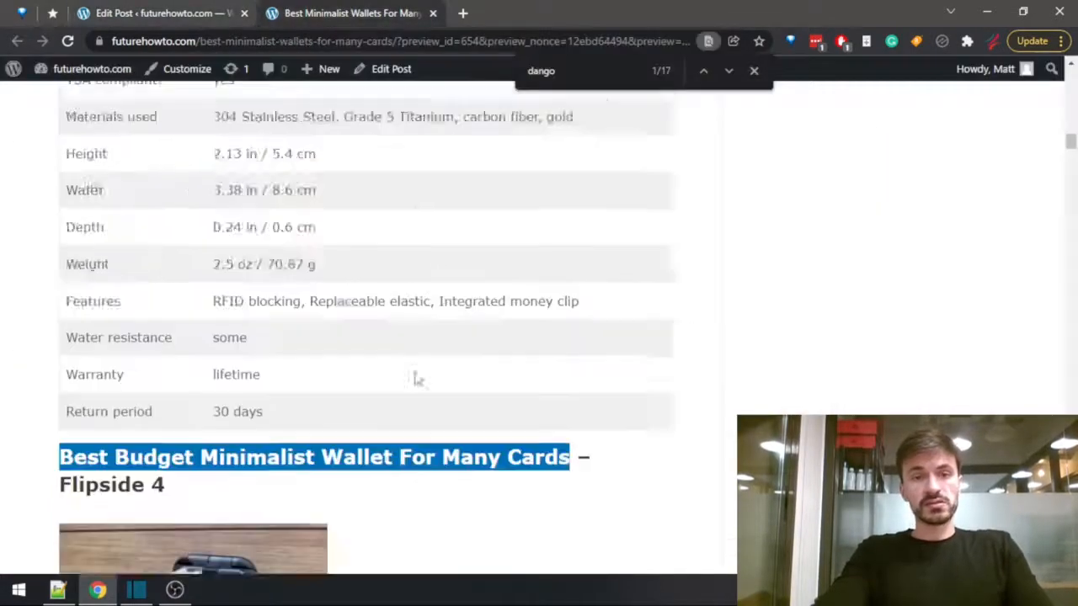
scroll(429, 381, "up", 5)
scroll(430, 381, "up", 15)
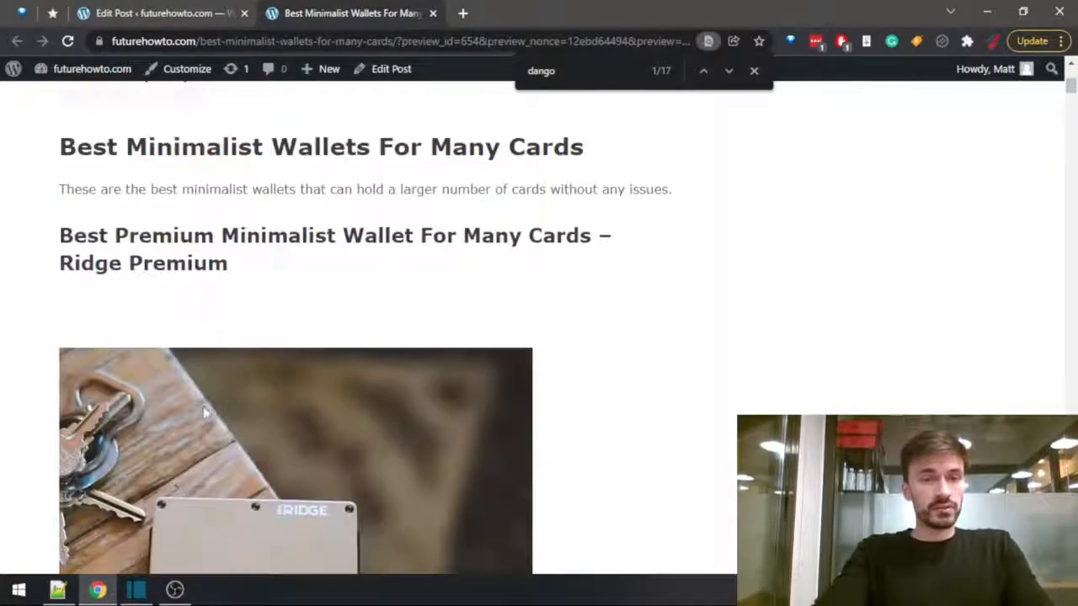
left_click_drag(61, 236, 592, 239)
key("ctrl+shift+Tab")
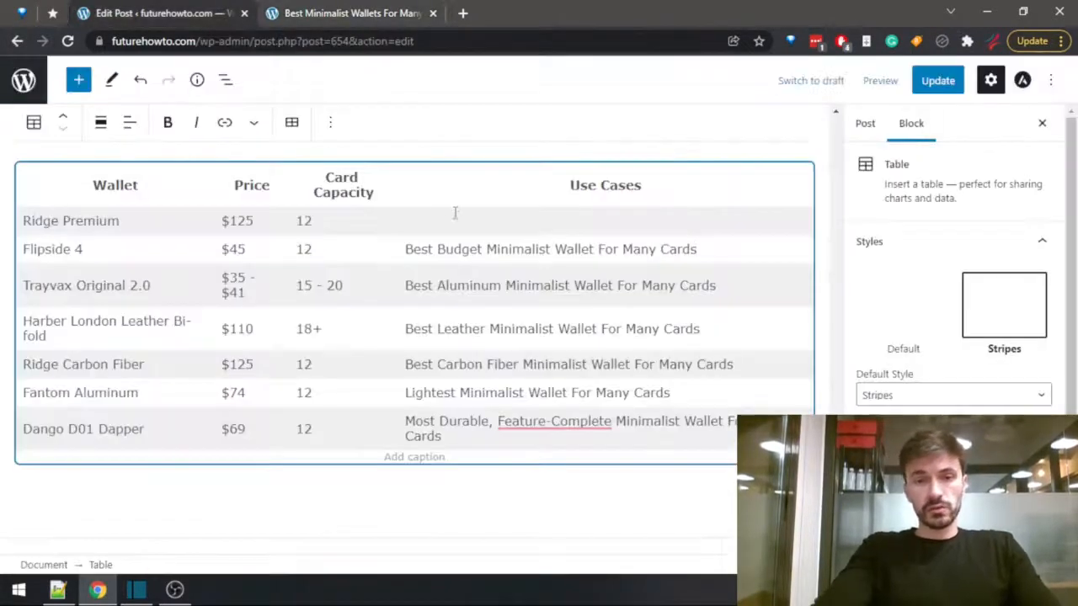
left_click(428, 217)
key("ctrl+v")
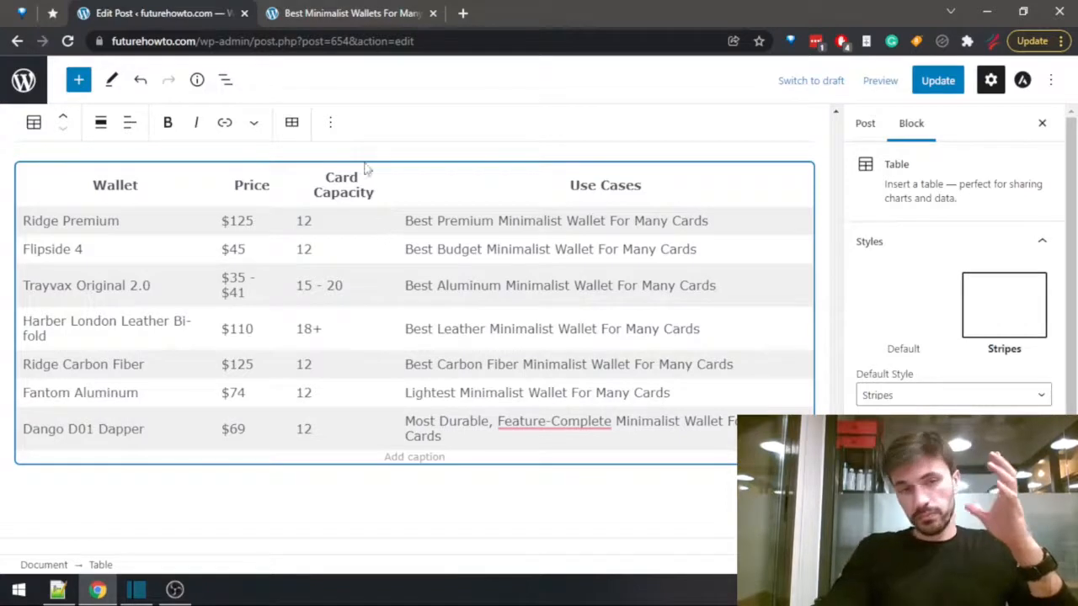
Copy the completed summary table block and paste it below the introductory sentence under the "Best Minimalist Wallets For Many Cards" heading.
left_click(336, 136)
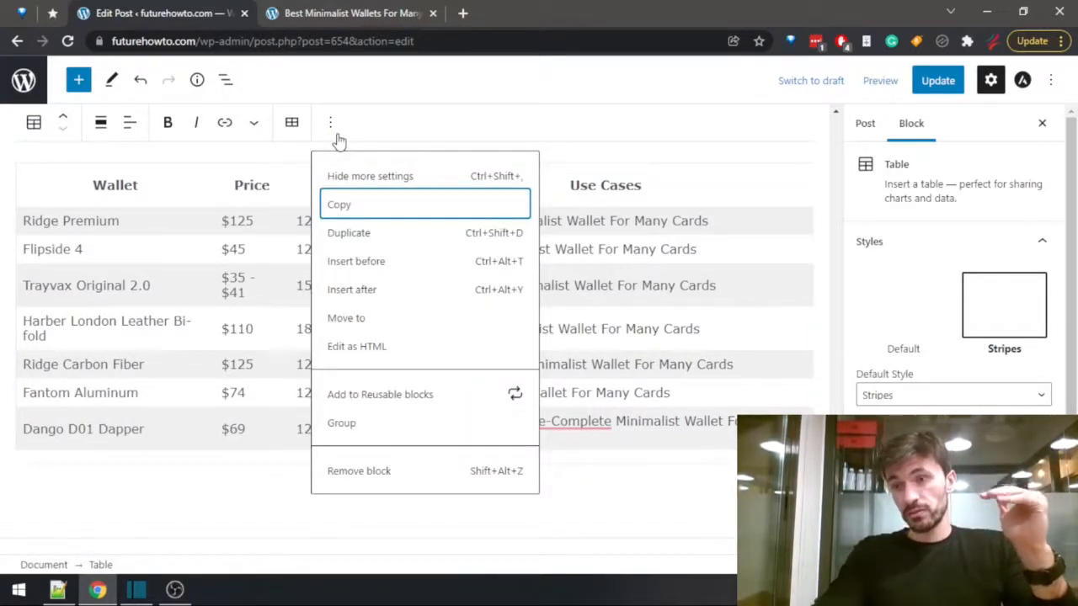
left_click(341, 207)
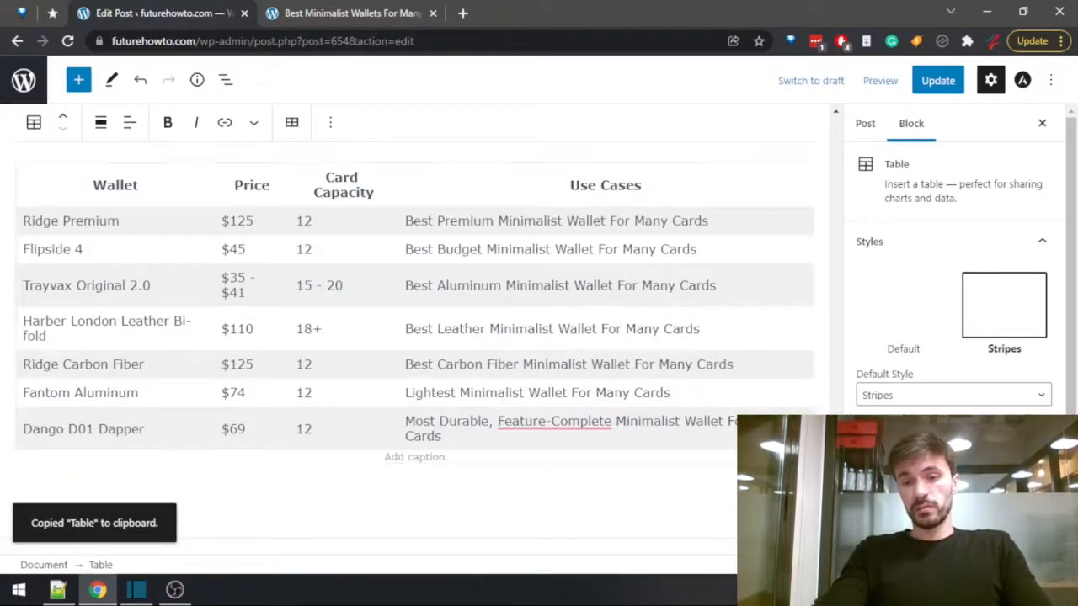
scroll(245, 320, "up", 1)
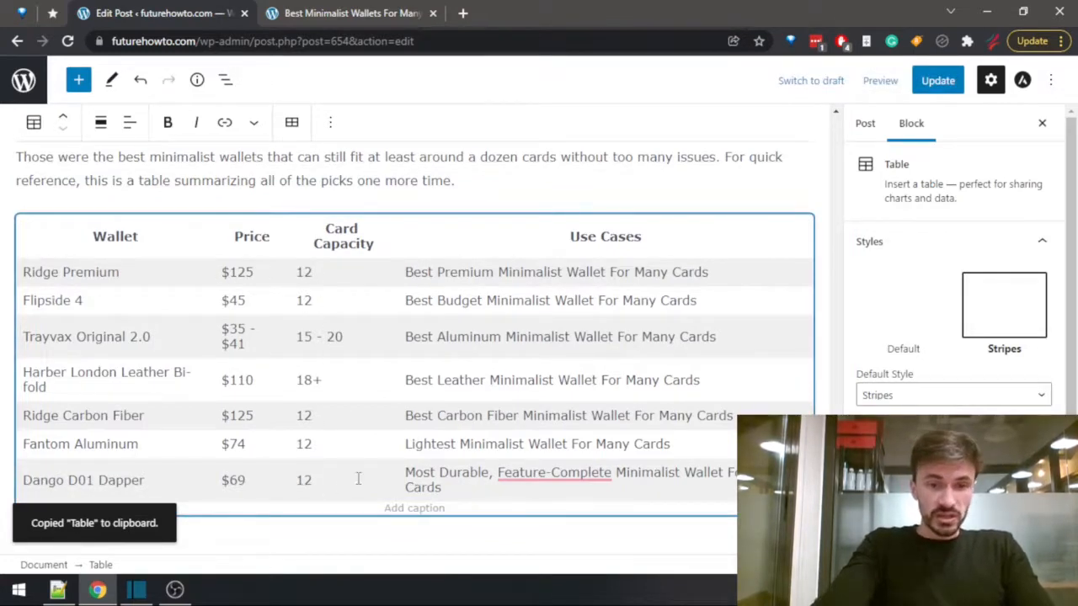
scroll(325, 315, "up", 15)
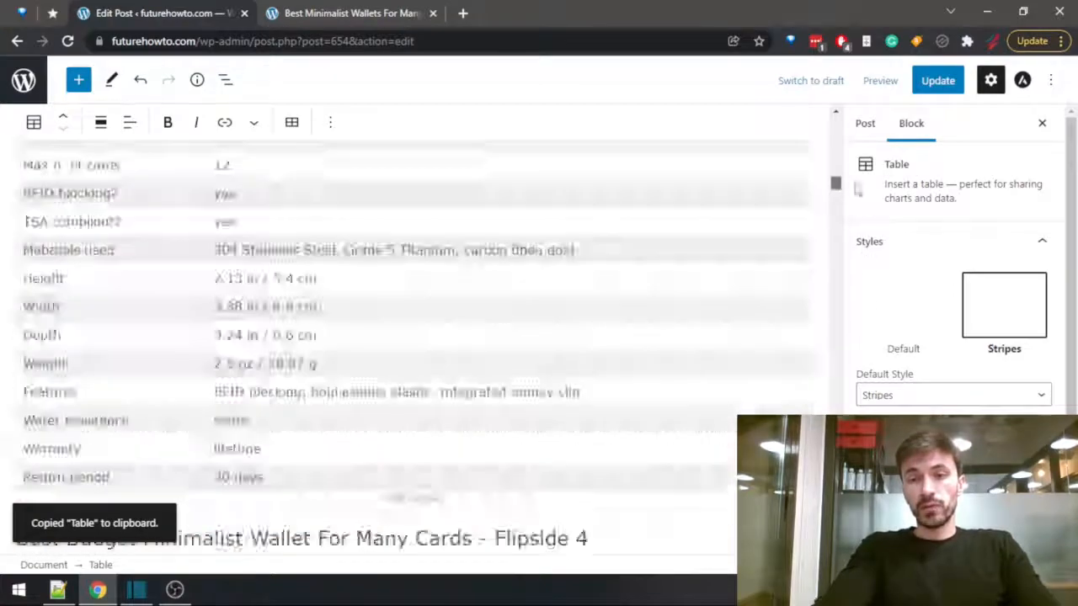
scroll(325, 315, "down", 2)
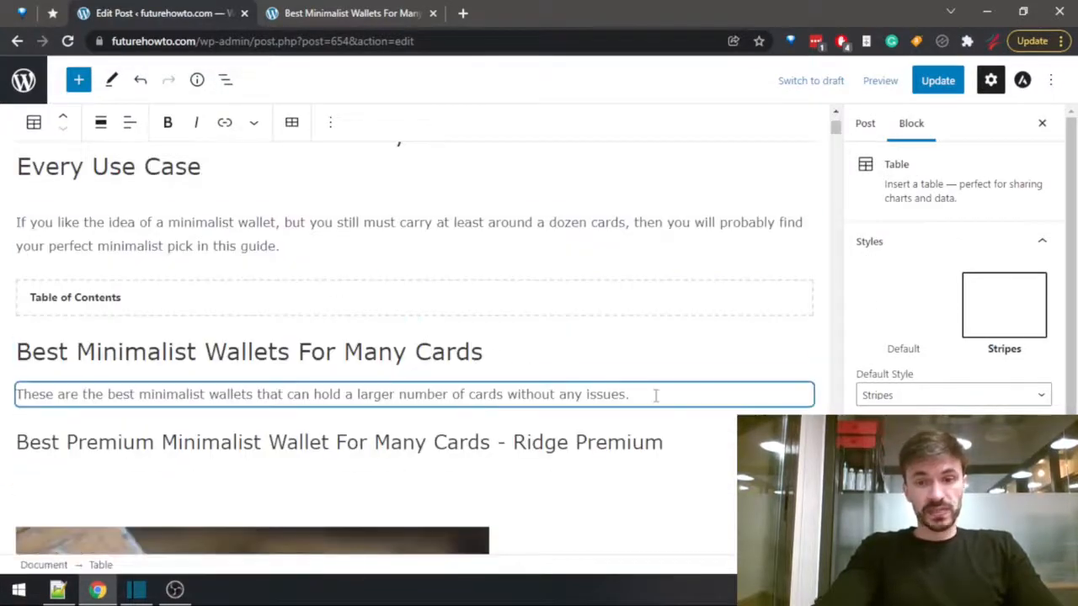
left_click(656, 394)
key("Return")
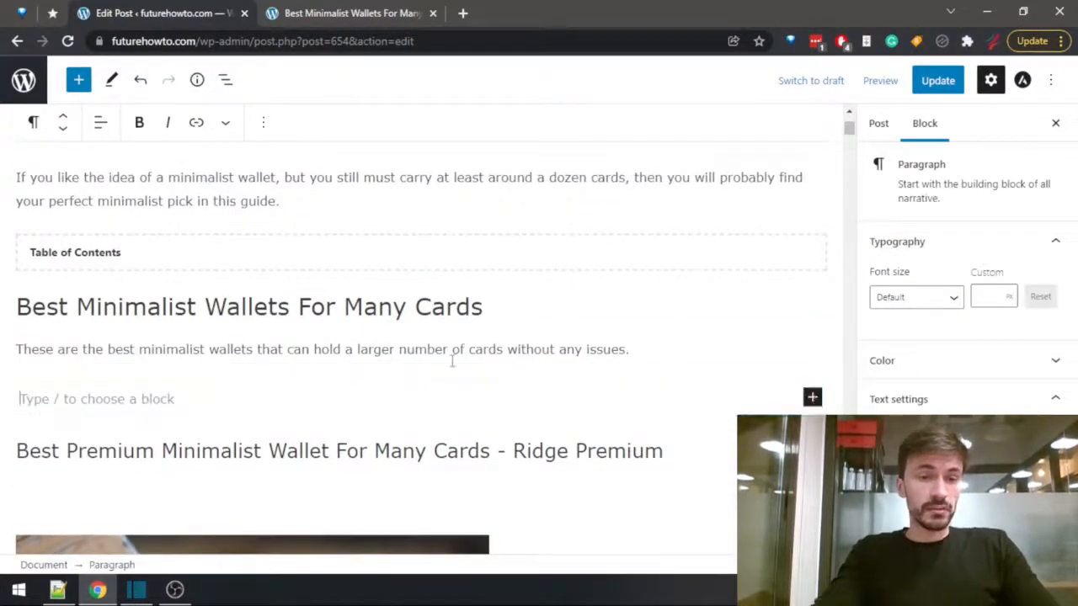
key("ctrl+v")
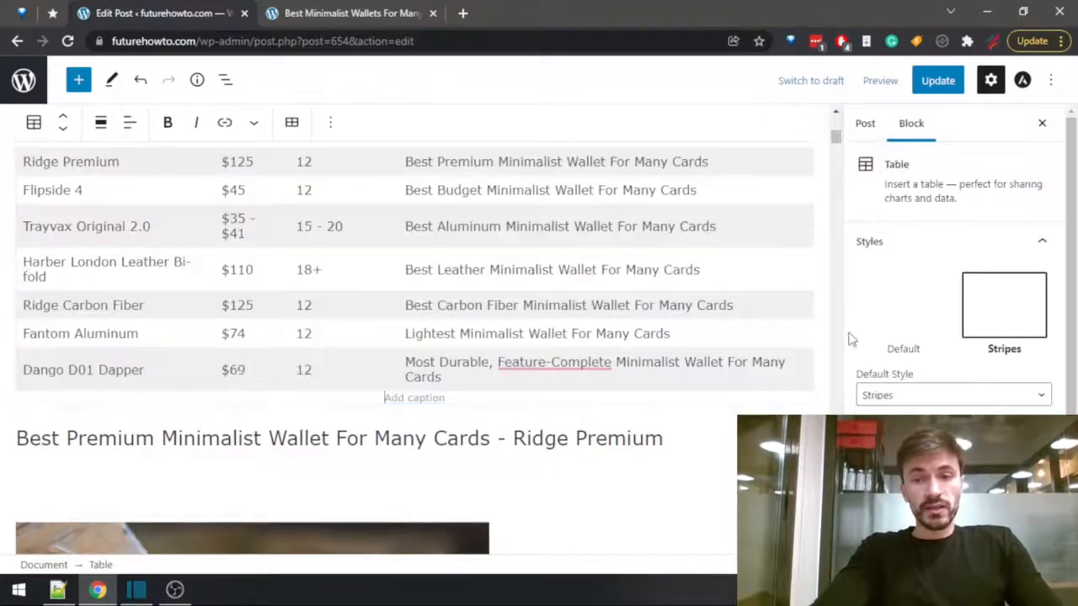
scroll(821, 339, "up", 4)
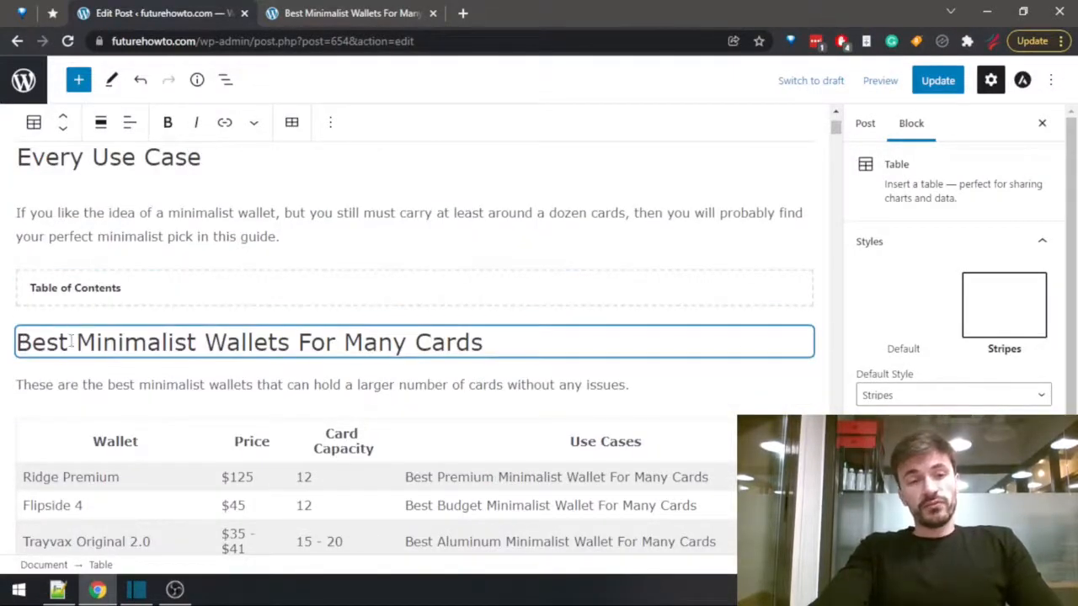
left_click_drag(18, 342, 491, 337)
left_click(490, 334)
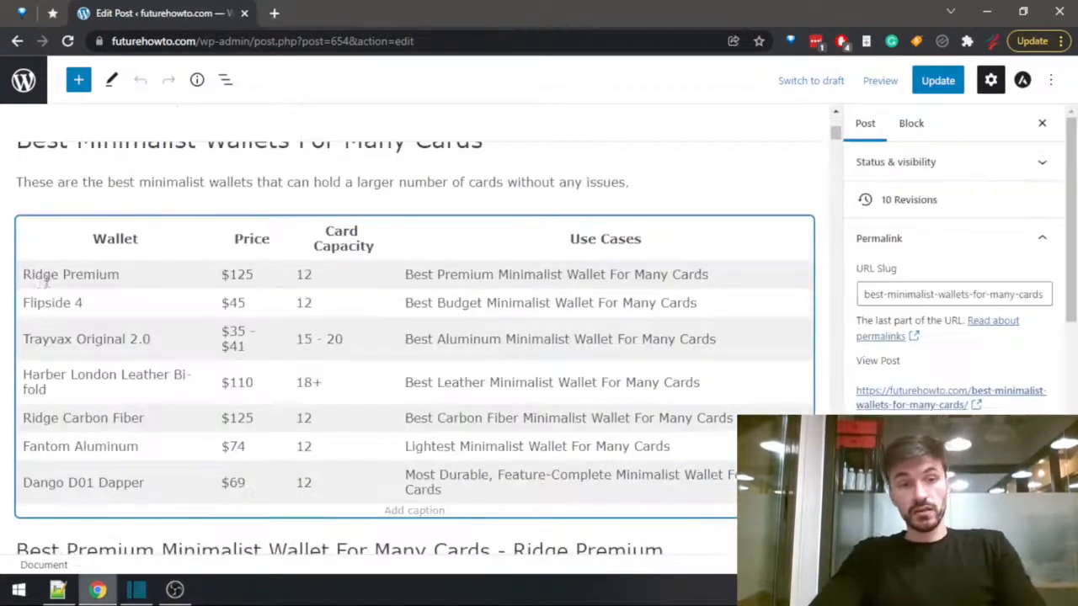
triple_click(117, 282)
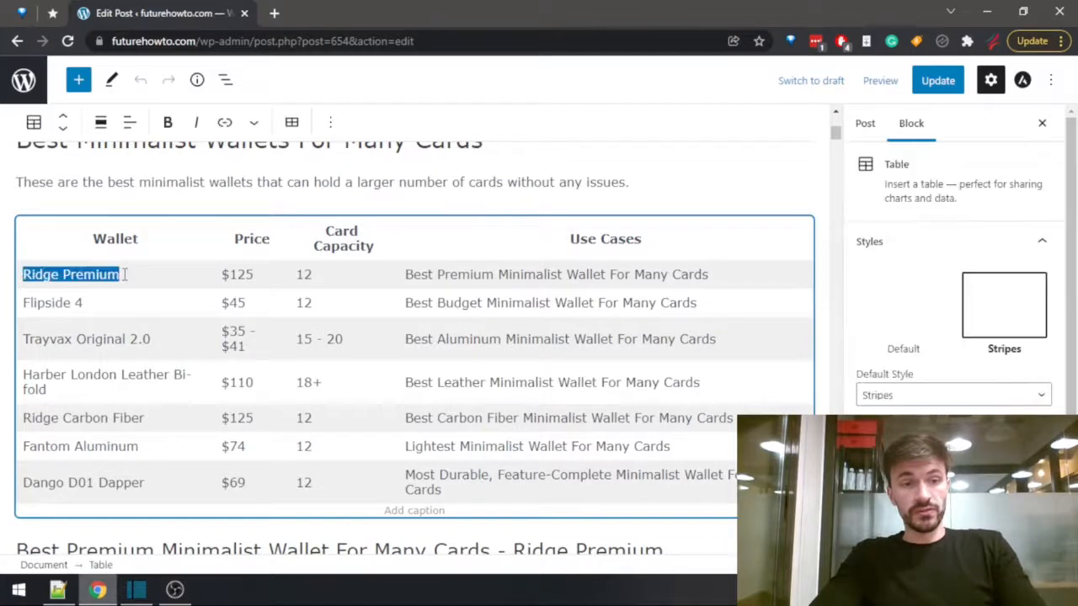
left_click(125, 276)
left_click_drag(125, 276, 13, 272)
left_click(13, 272)
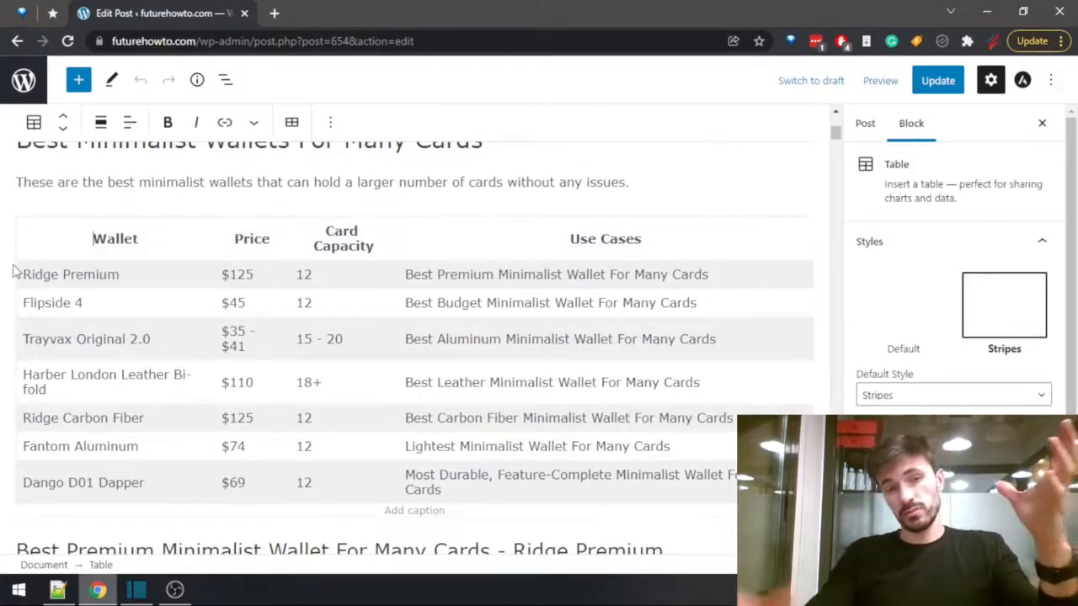
triple_click(21, 274)
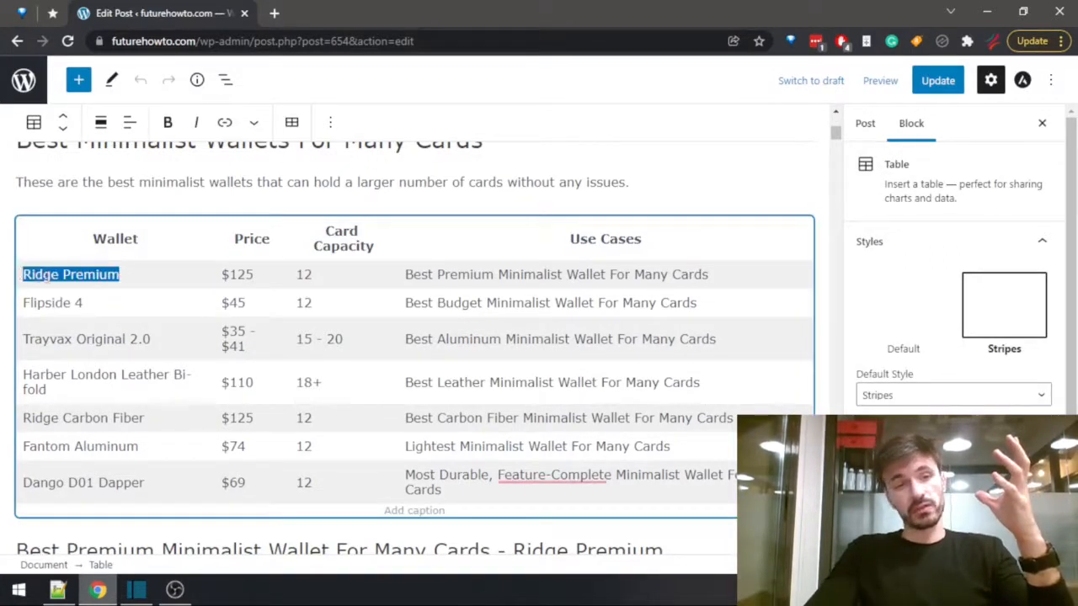
left_click(50, 274)
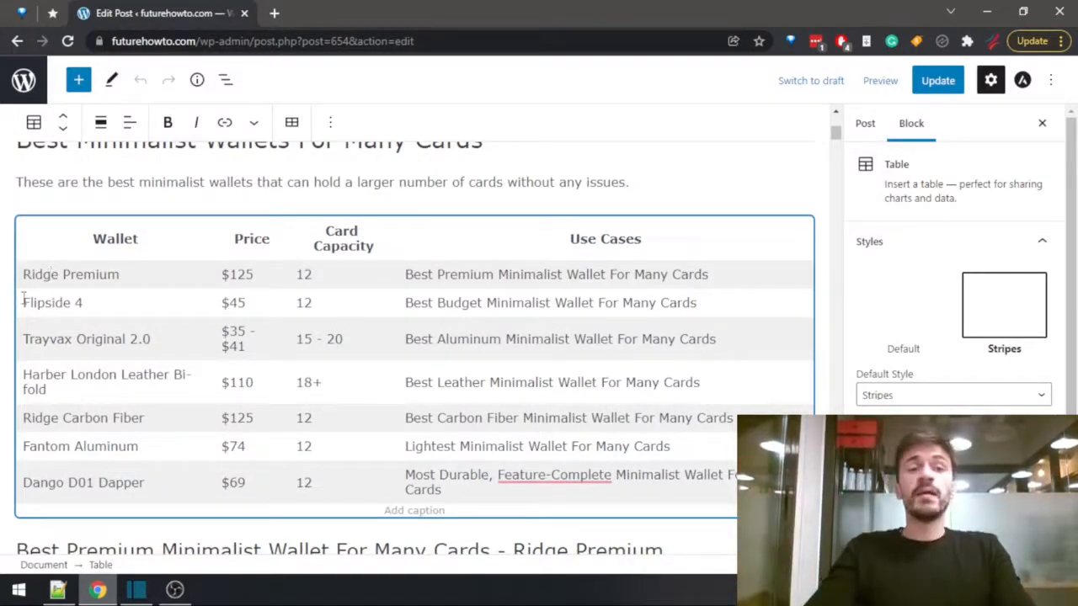
left_click_drag(22, 275, 122, 281)
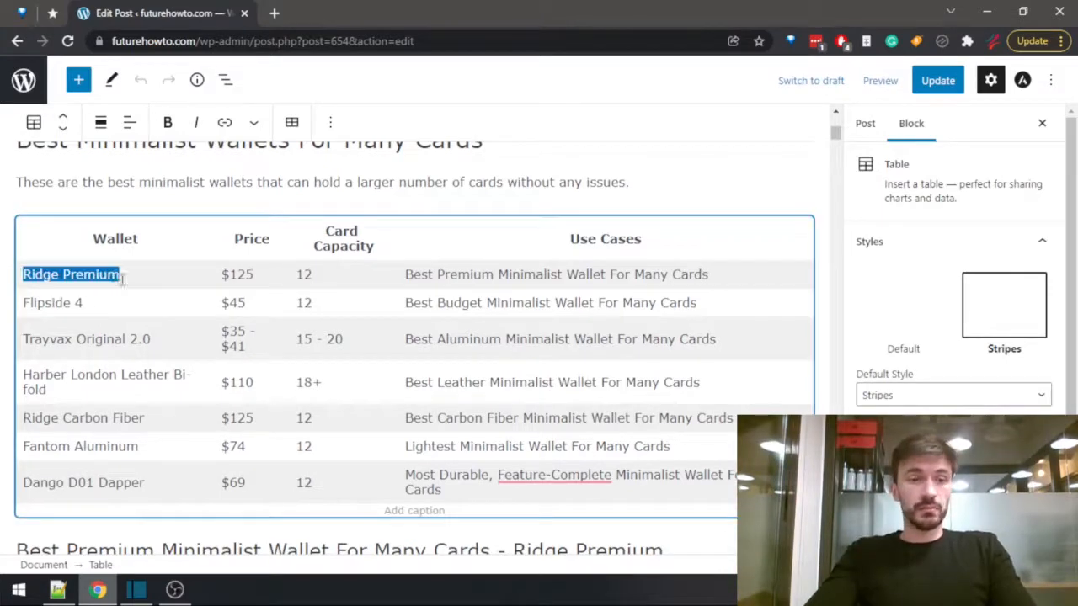
left_click(110, 274)
left_click_drag(23, 275, 121, 276)
left_click(120, 277)
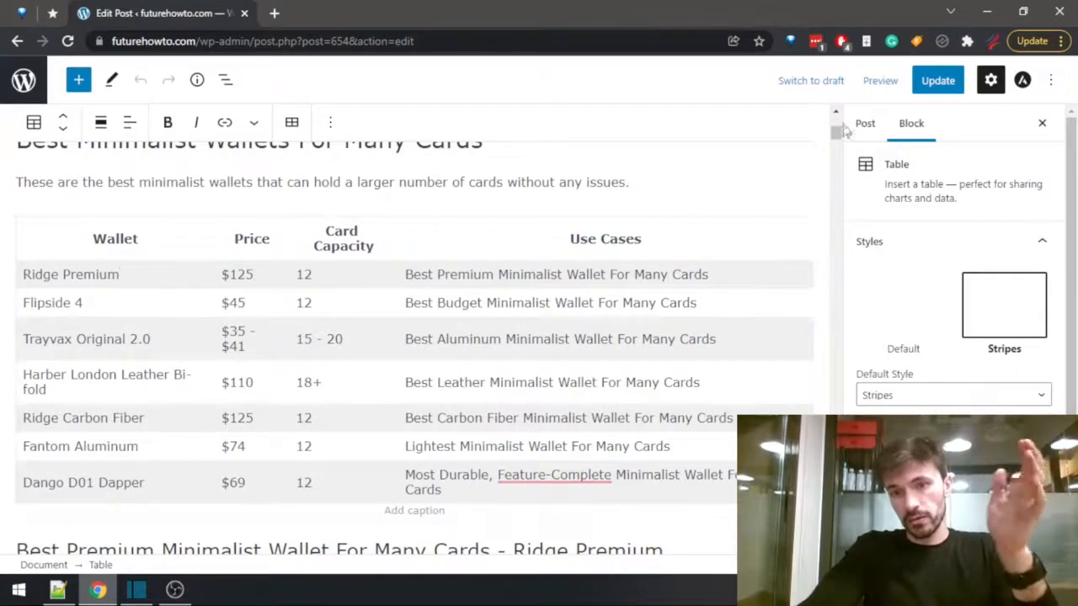
Update the post on minimalist wallets for many cards and open its live page.
left_click_drag(838, 134, 853, 108)
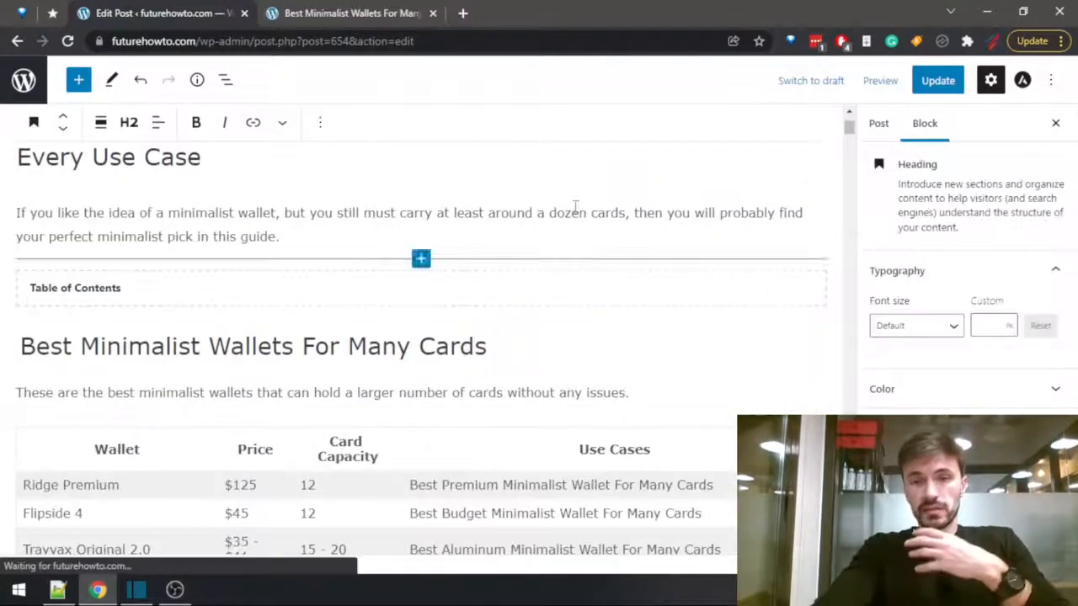
left_click(926, 81)
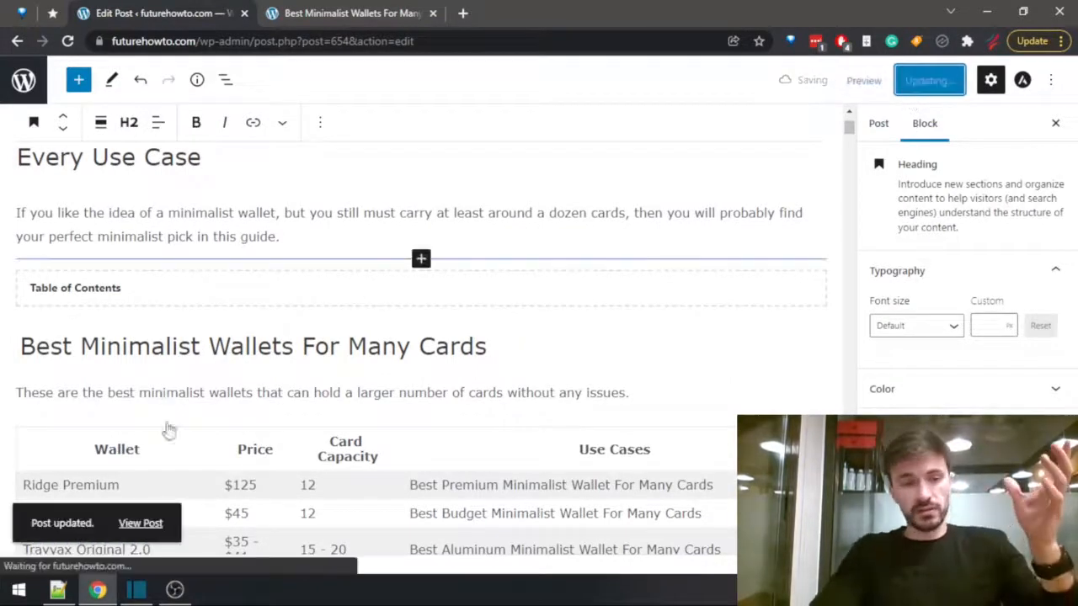
left_click(139, 523)
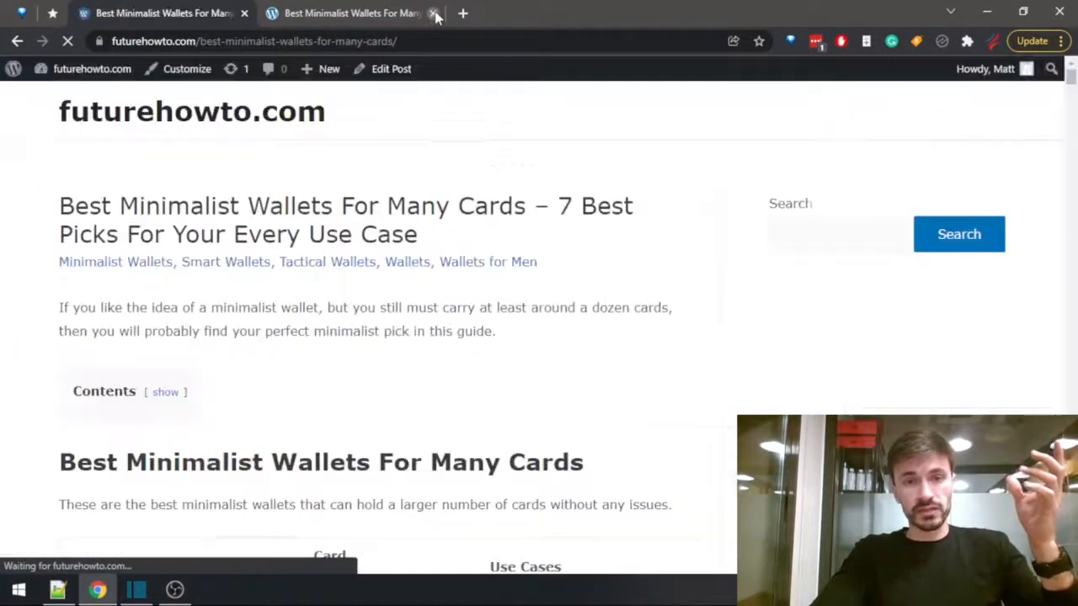
Close the other browser tab and look over the summary table on the live wallets page.
left_click(433, 13)
scroll(457, 197, "down", 4)
scroll(480, 269, "down", 5)
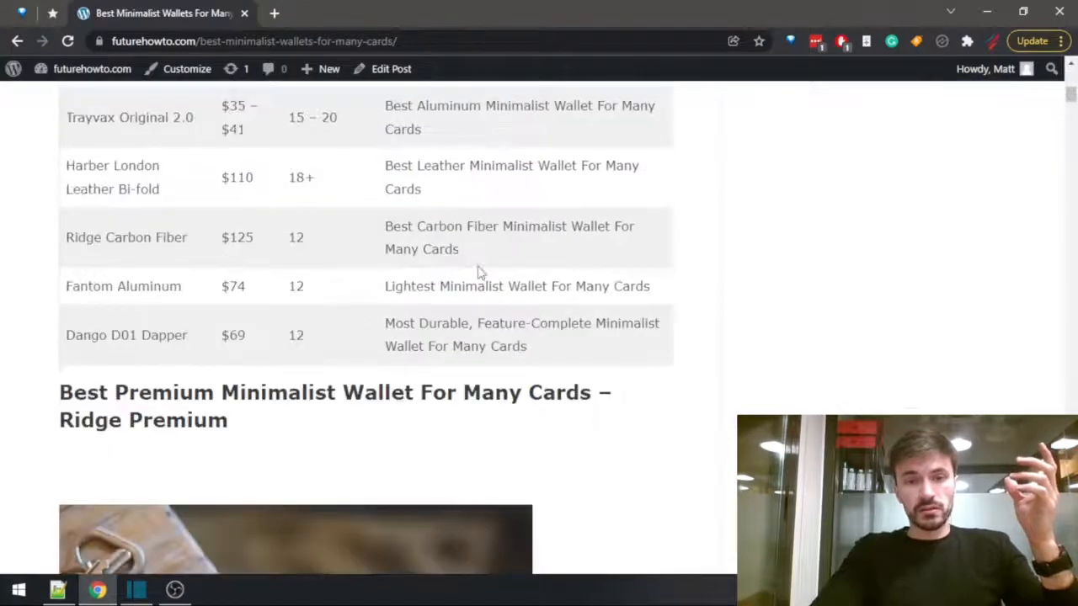
scroll(470, 303, "up", 8)
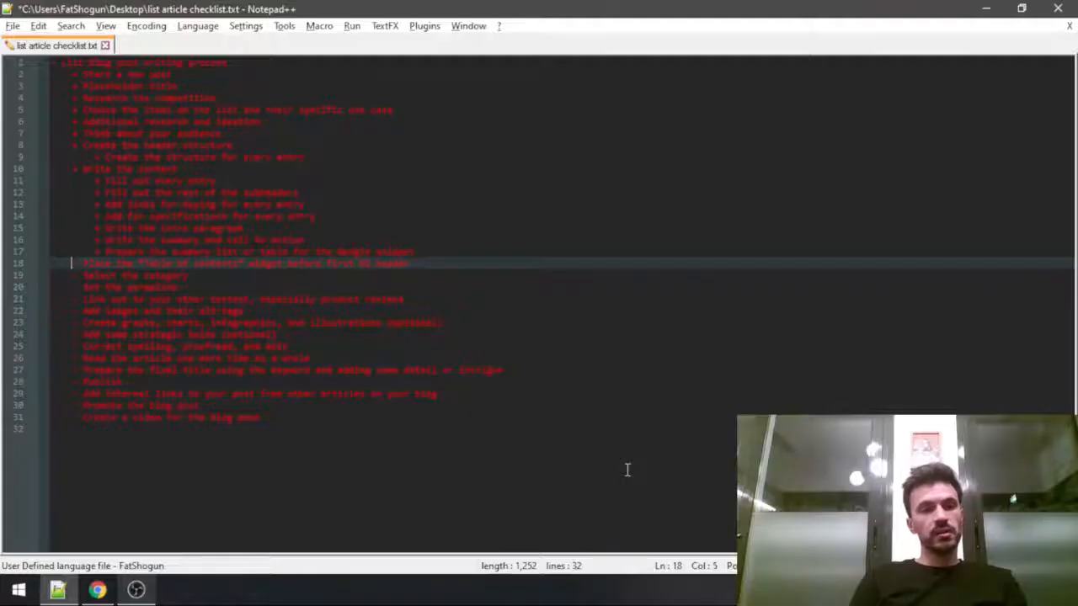
Save the article checklist, switch to the post editor in Chrome and insert a Table of Contents block after the intro paragraph.
key("ctrl+s")
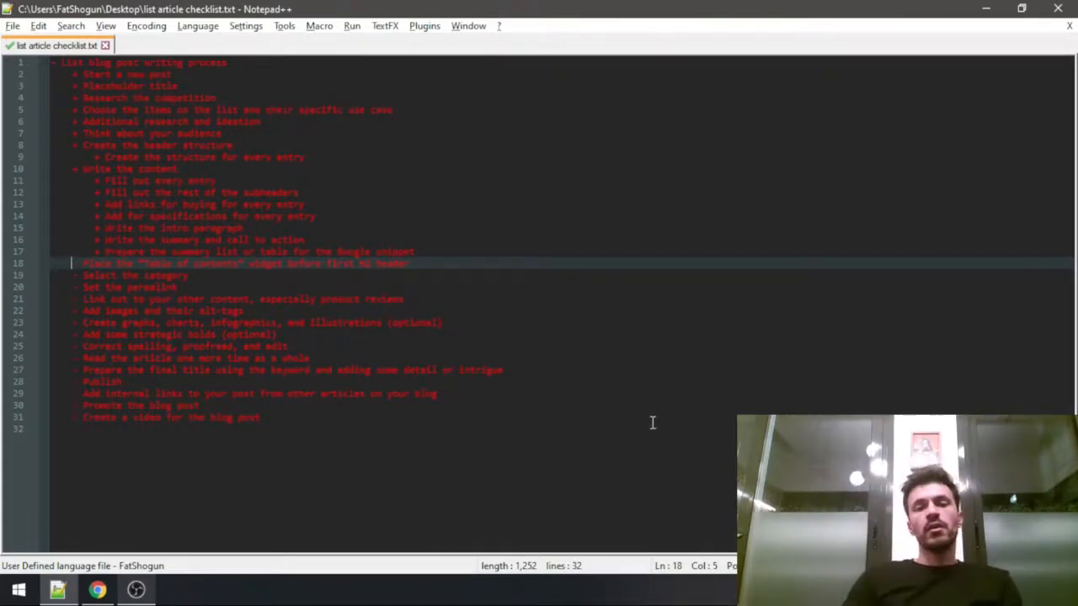
key("alt+Tab")
left_click_drag(849, 503, 763, 144)
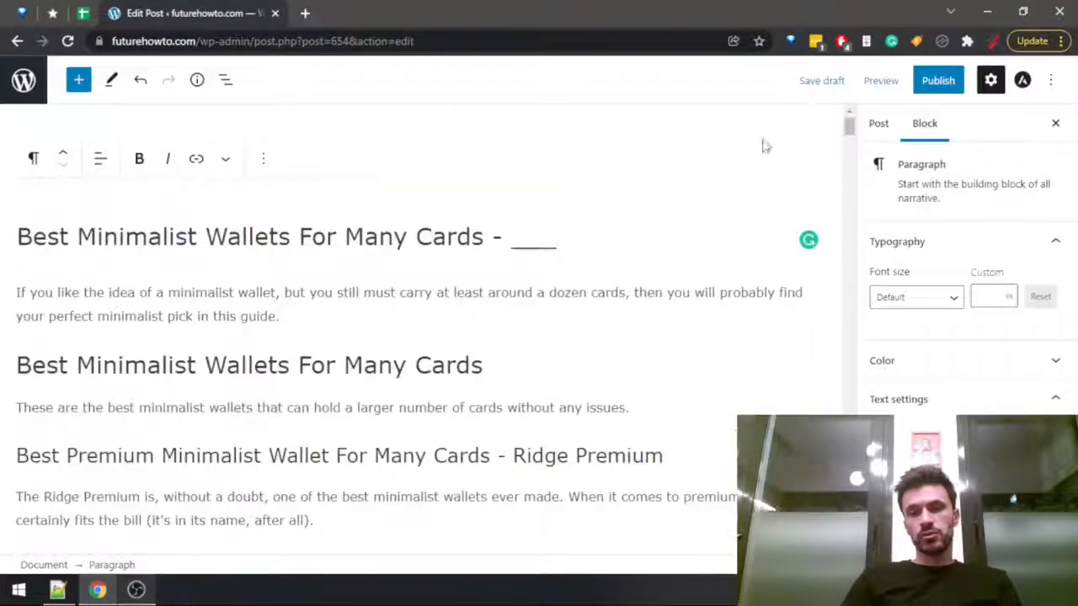
left_click(288, 326)
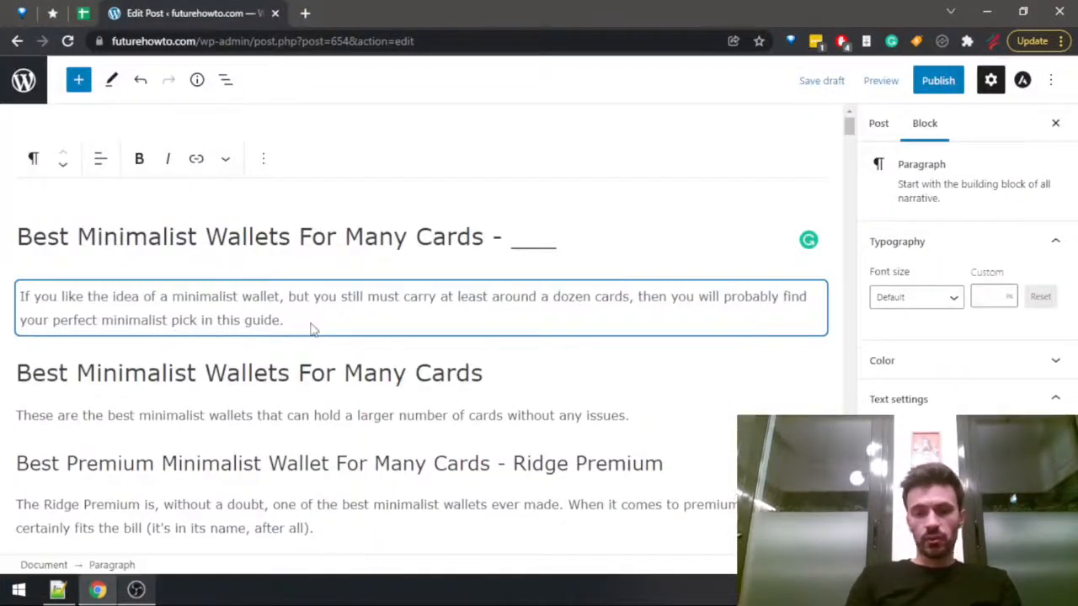
key("Return")
left_click(812, 317)
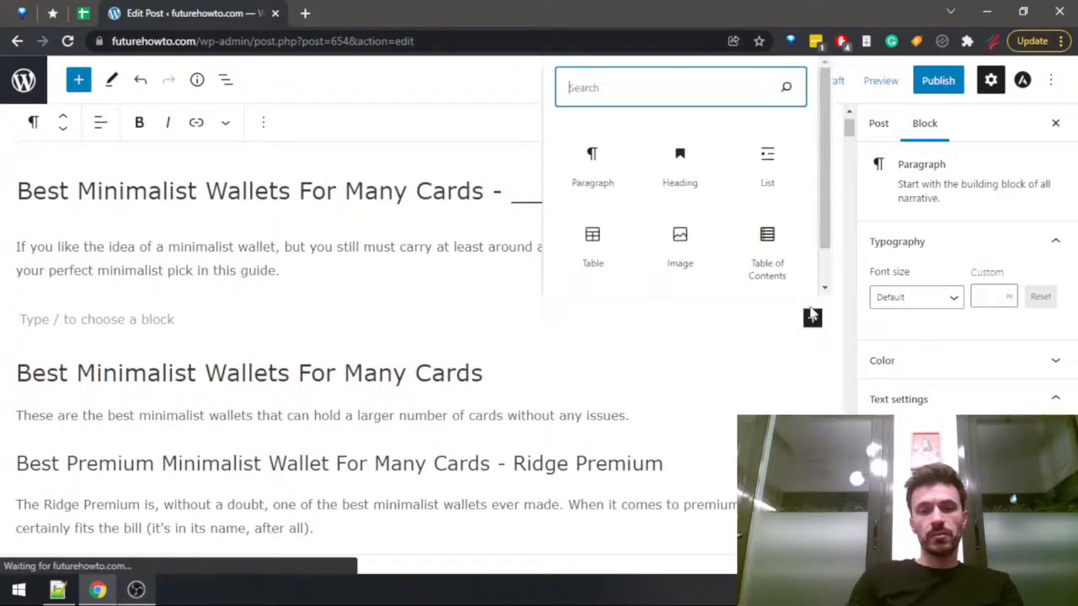
type("table ofs")
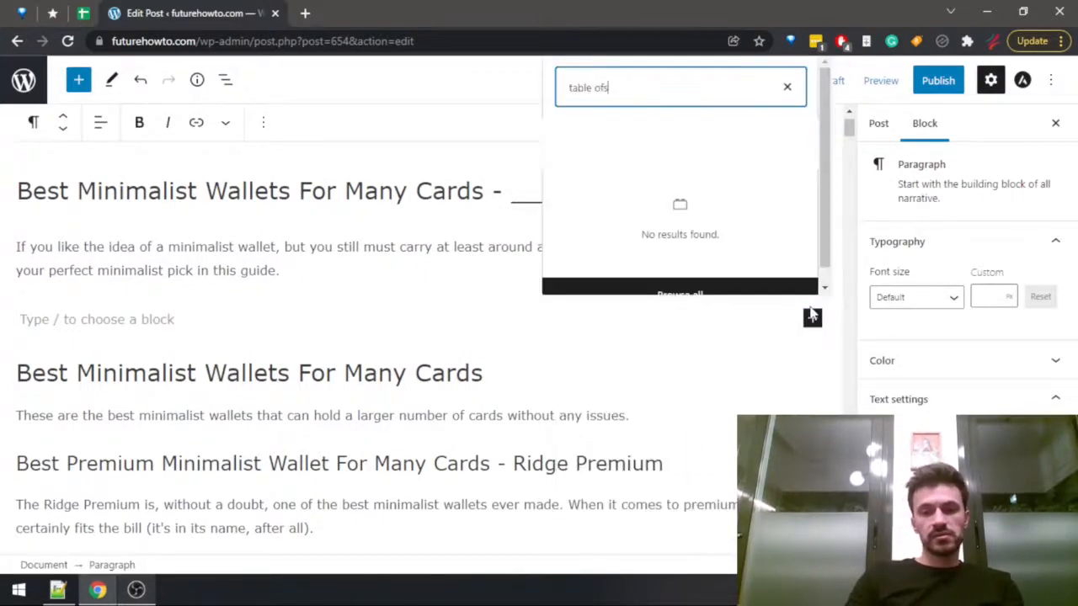
key("BackSpace")
left_click(638, 447)
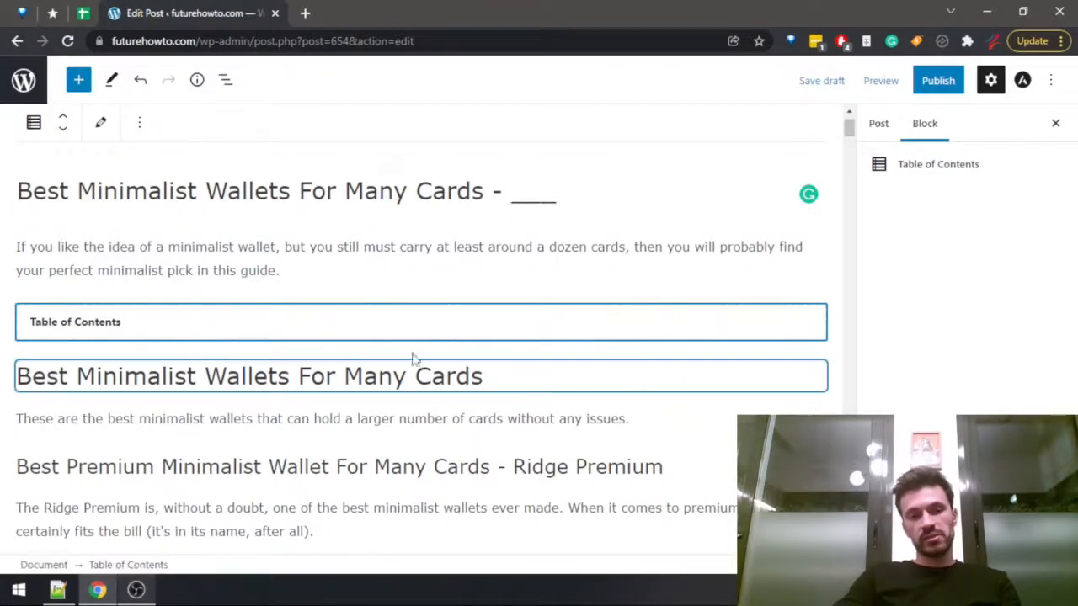
triple_click(587, 368)
left_click(491, 374)
Assign the post to Wallets, Minimalist Wallets, Smart Wallets and Tactical Wallets, leave Uncategorized cleared, and save the draft.
key("alt+Tab")
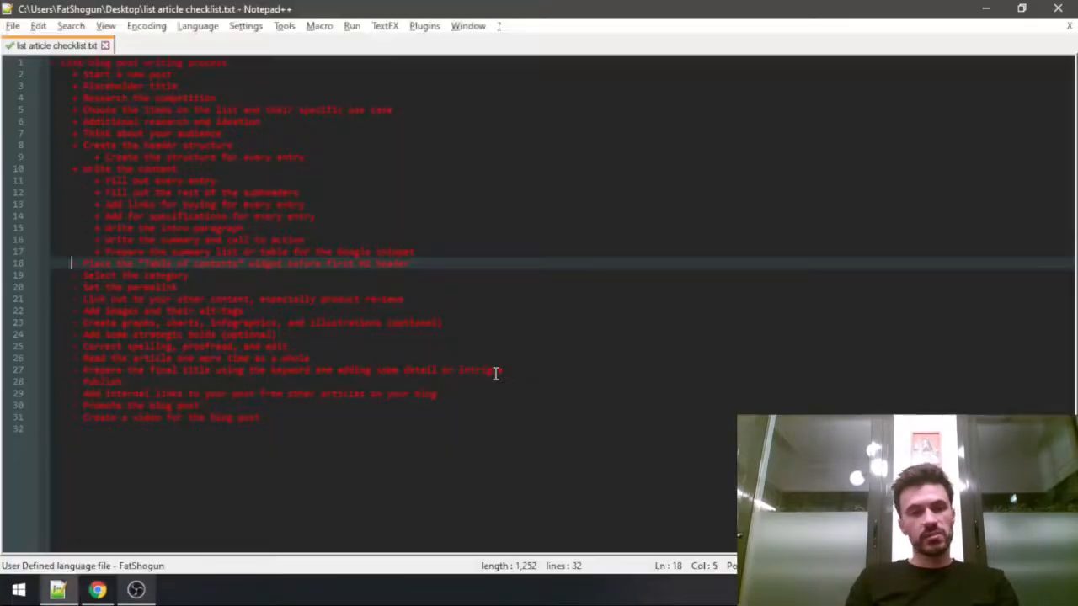
key("alt+Tab")
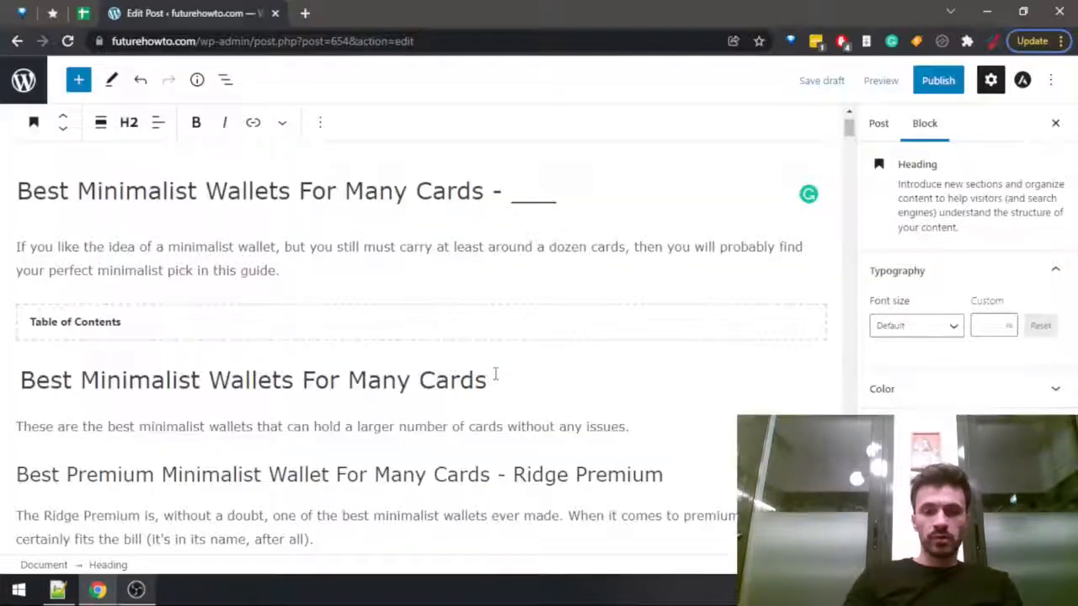
left_click(874, 122)
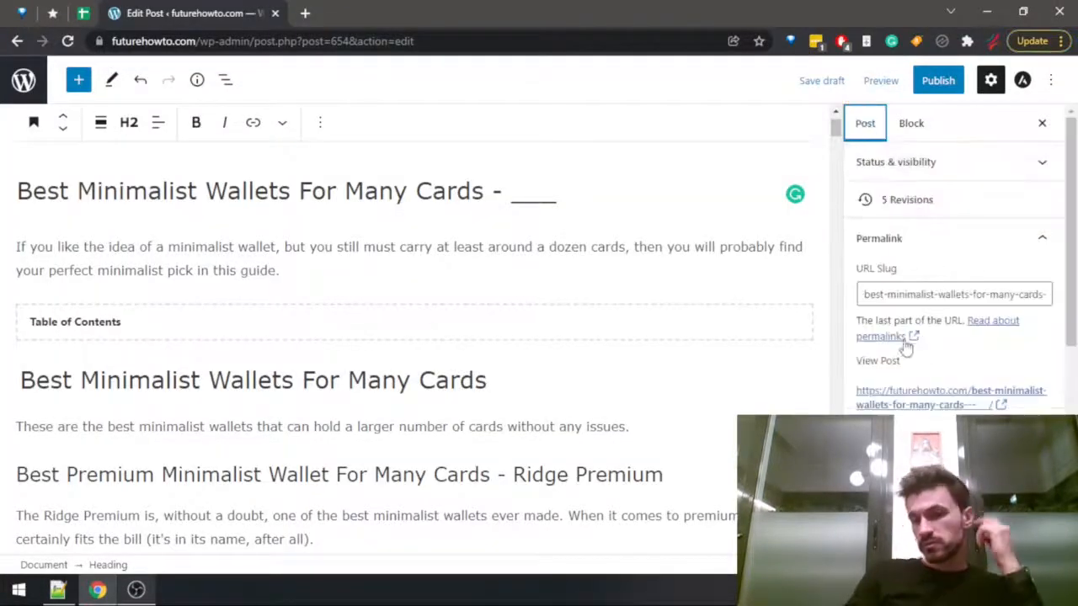
scroll(914, 349, "down", 2)
left_click(864, 319)
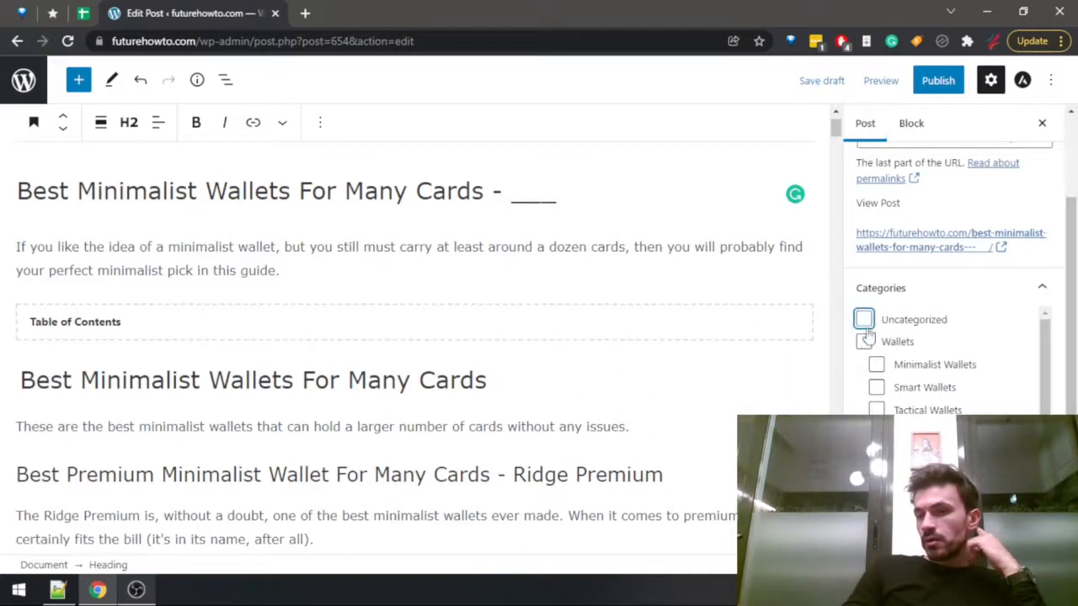
left_click(865, 341)
left_click(877, 364)
left_click(877, 387)
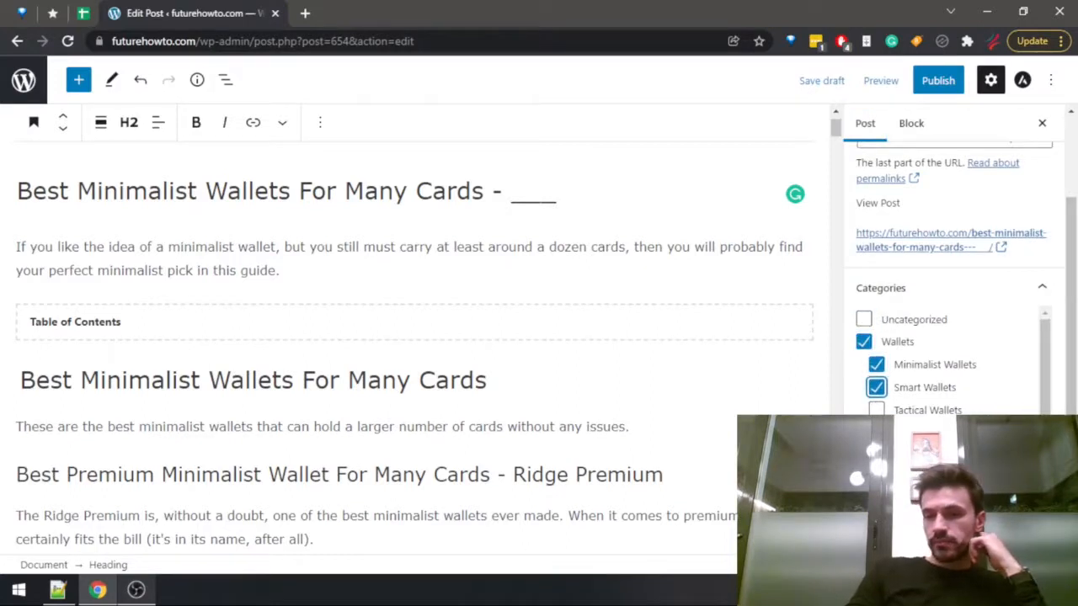
scroll(876, 433, "down", 1)
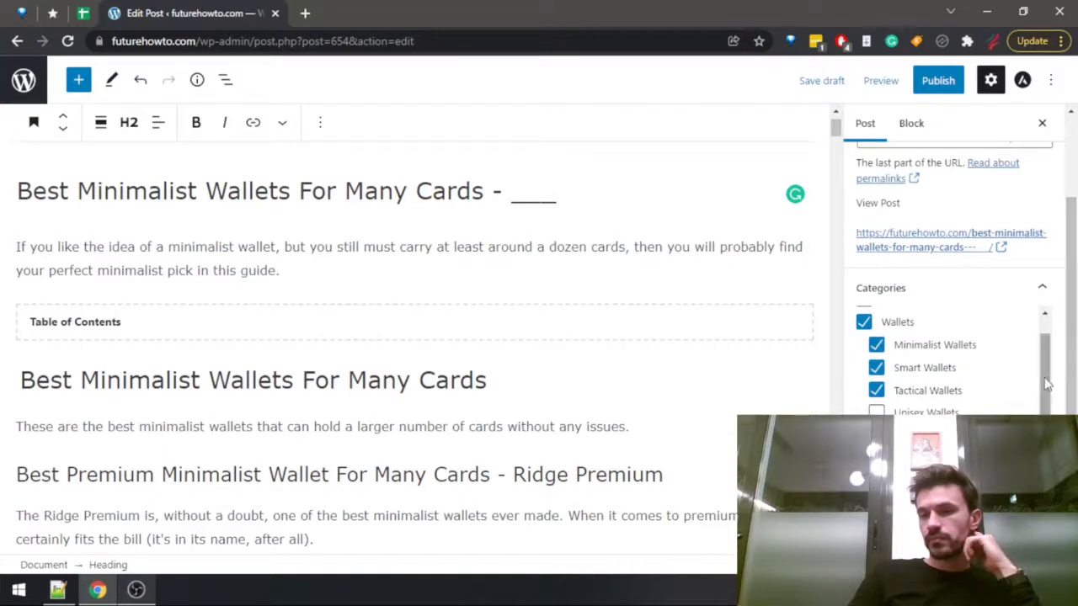
scroll(1049, 379, "up", 1)
scroll(1049, 379, "down", 1)
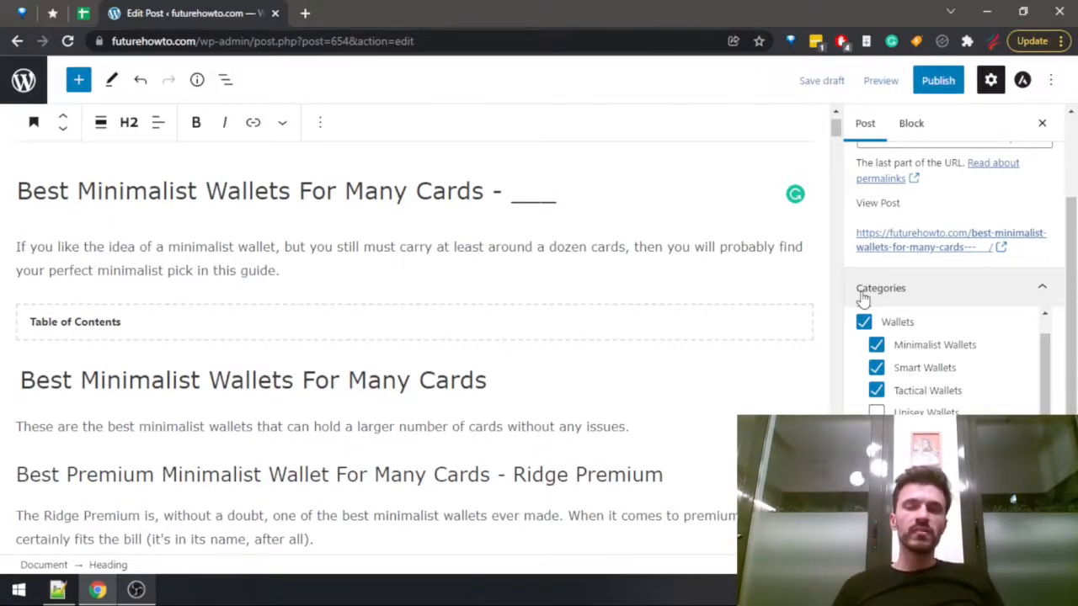
left_click(821, 80)
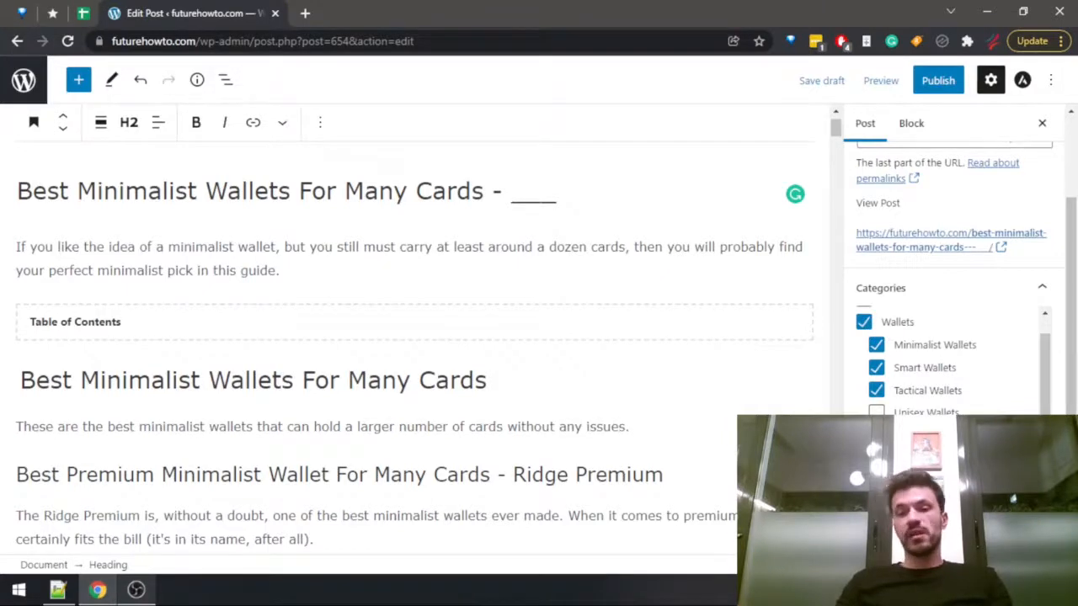
Switch to Notepad++ and mark the "Select the category" checklist item as done with a plus sign.
key("alt+Tab")
key("Down")
key("shift+Left")
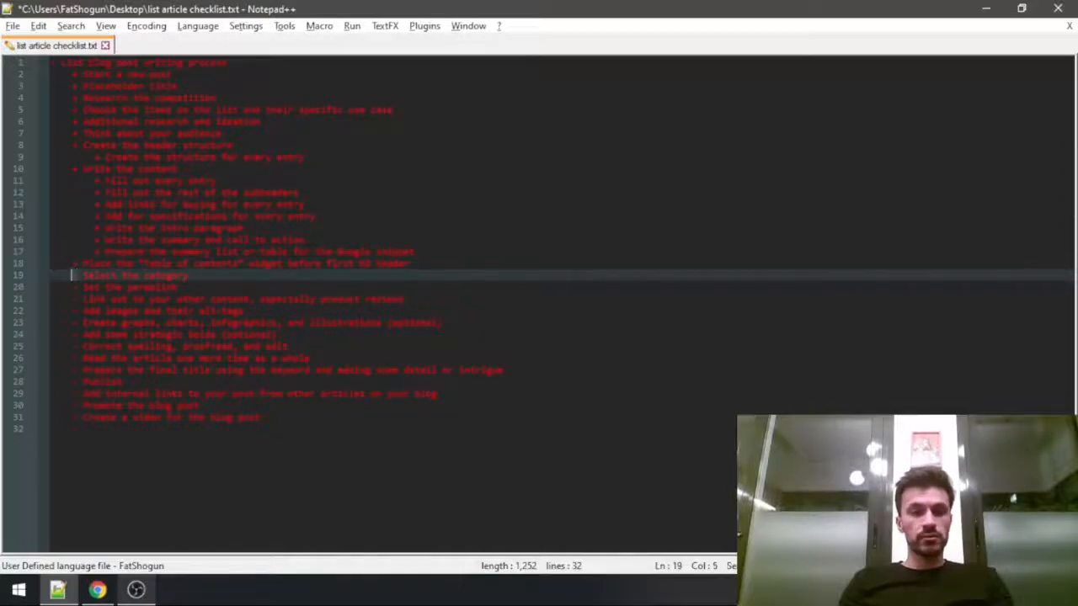
key("alt+Tab")
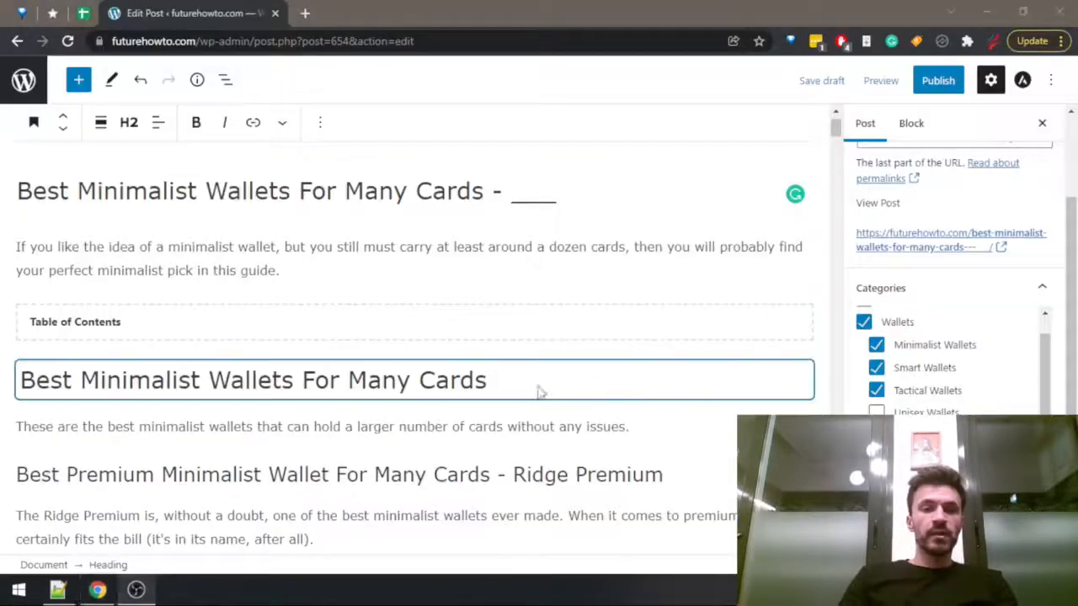
key("alt+Tab")
key("alt+Tab")
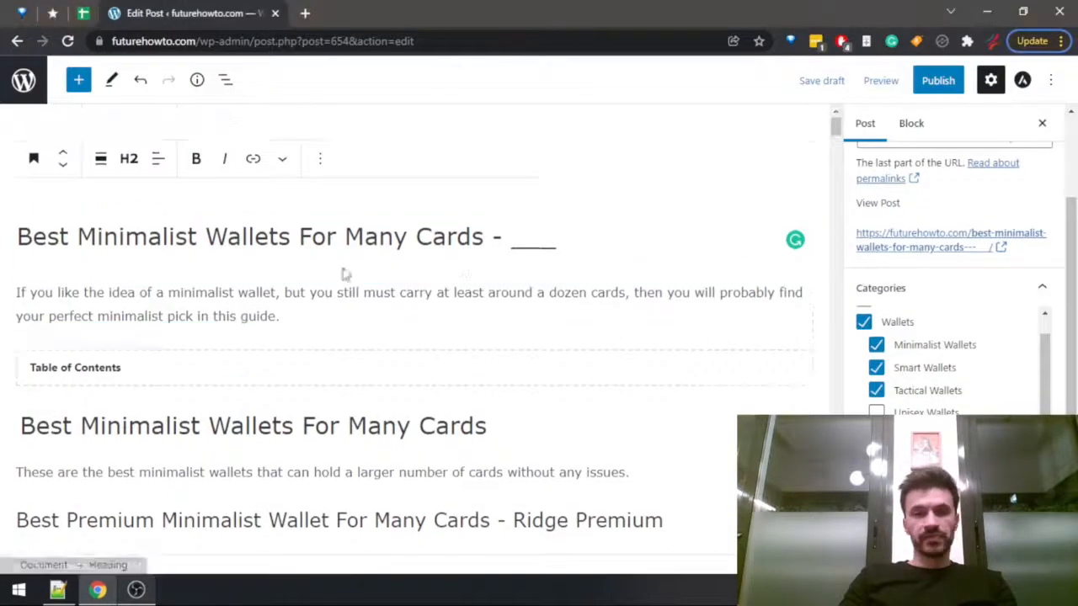
Shorten the post's URL slug to best-minimalist-wallets-for-many-cards by removing the trailing dashes and underscores.
scroll(916, 234, "up", 2)
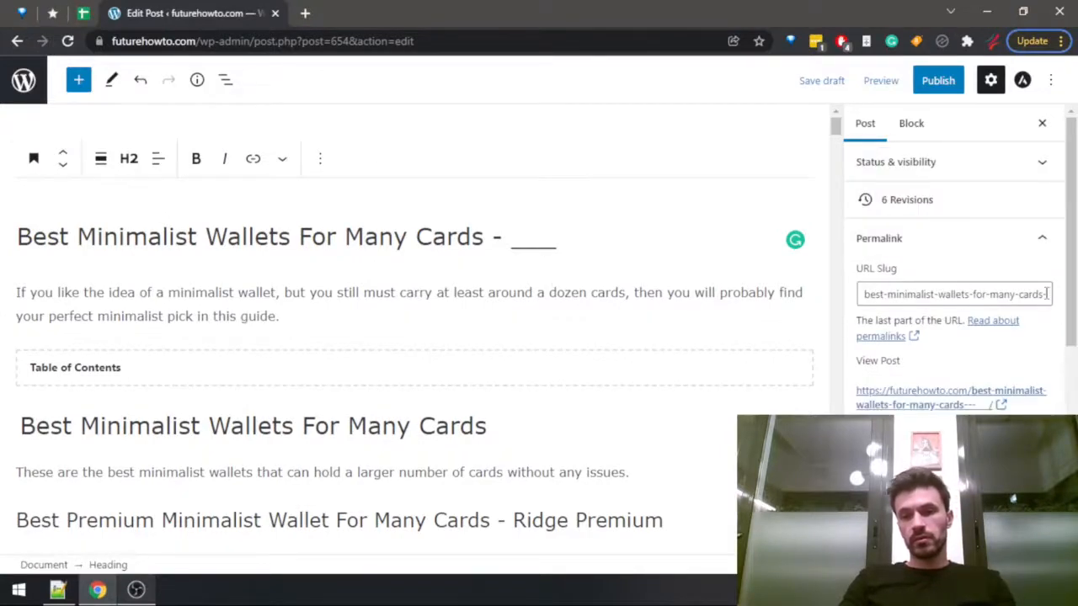
left_click_drag(1044, 294, 1071, 299)
key("BackSpace")
left_click(873, 291)
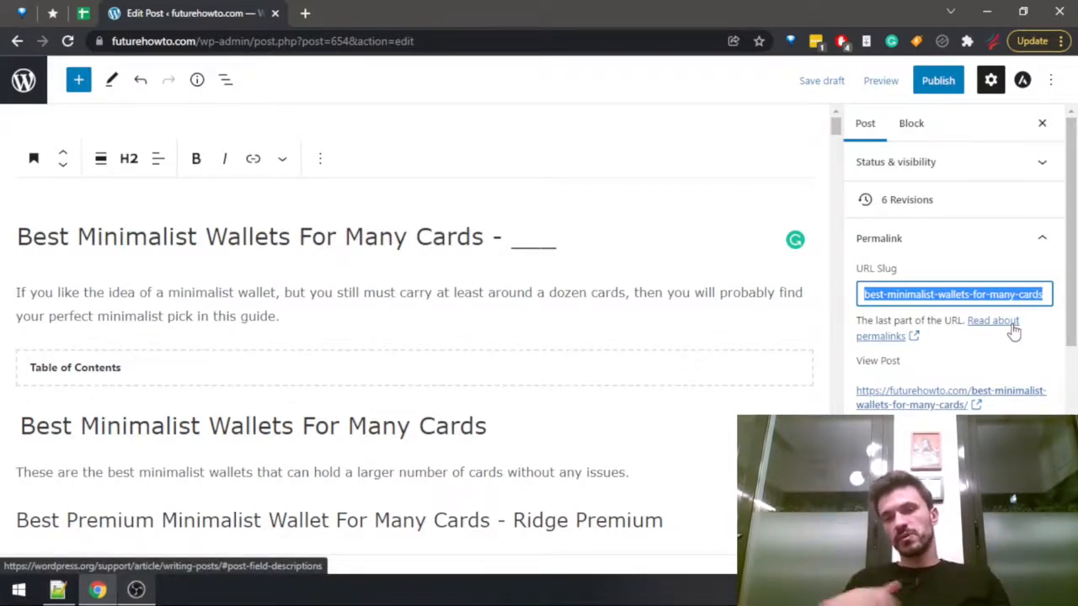
Switch to the Notepad++ checklist and mark "Set the permalink" as done with a plus sign.
key("alt+Tab")
key("Down")
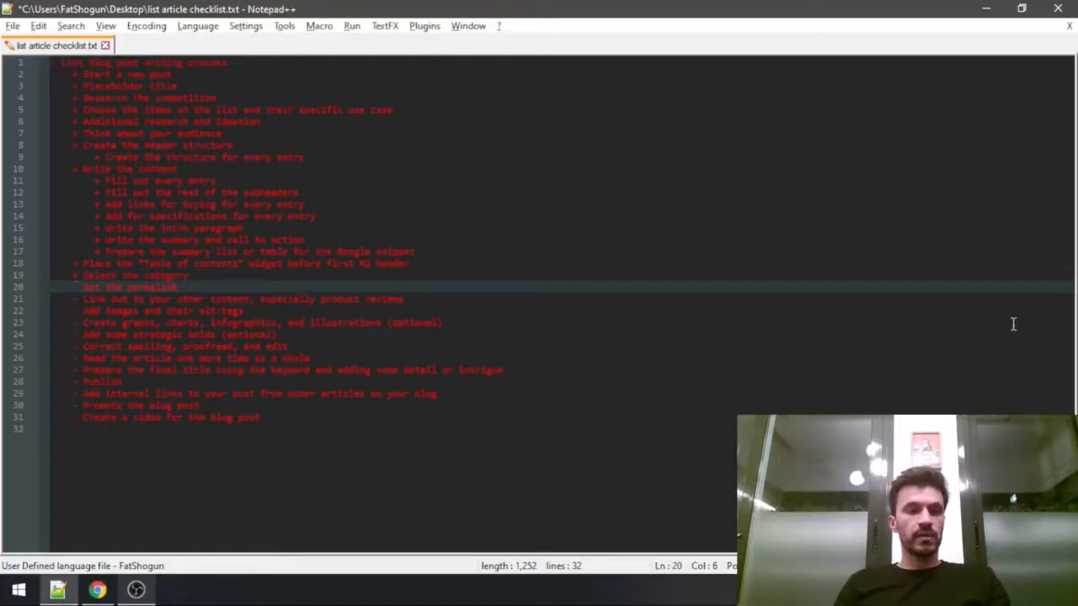
key("Right")
key("Down")
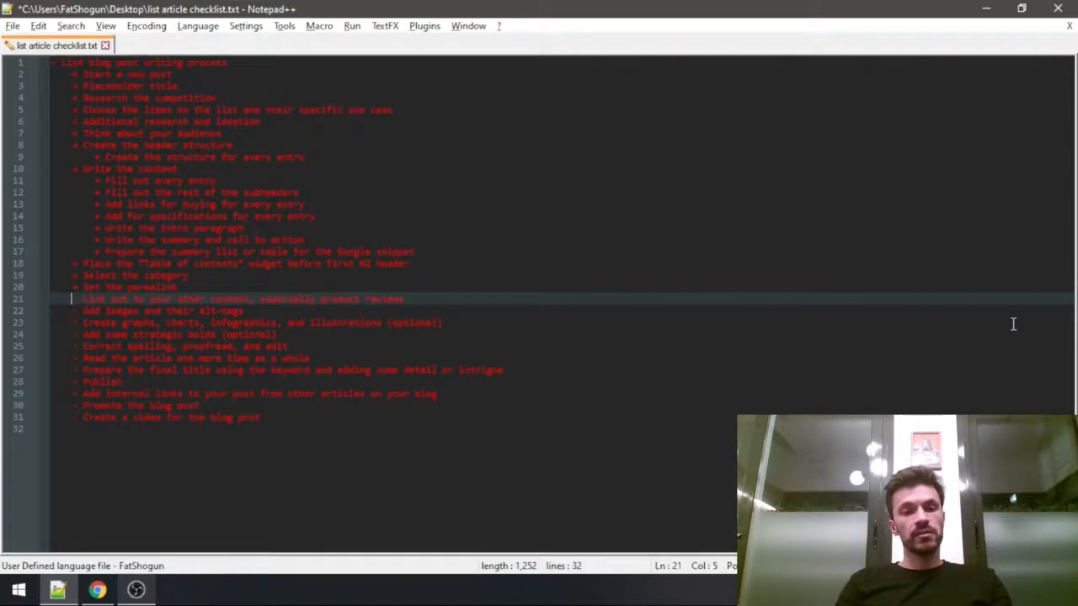
Back in the post, add "Also, you can read my full review of the Ridge Premium if you want to learn more." after the product listings sentence.
key("alt+Tab")
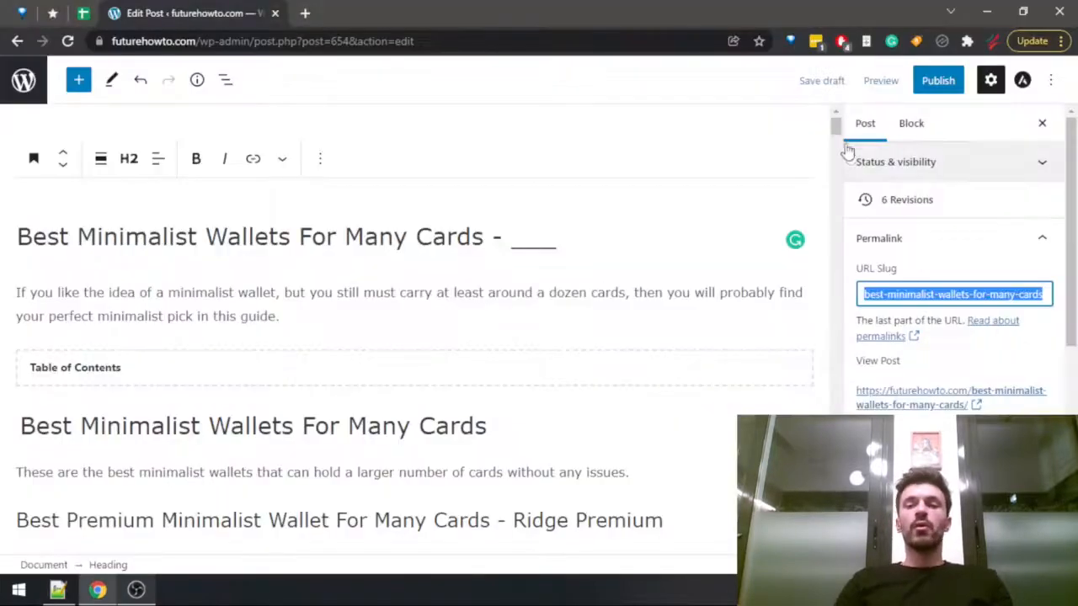
left_click_drag(836, 140, 835, 174)
left_click(687, 295)
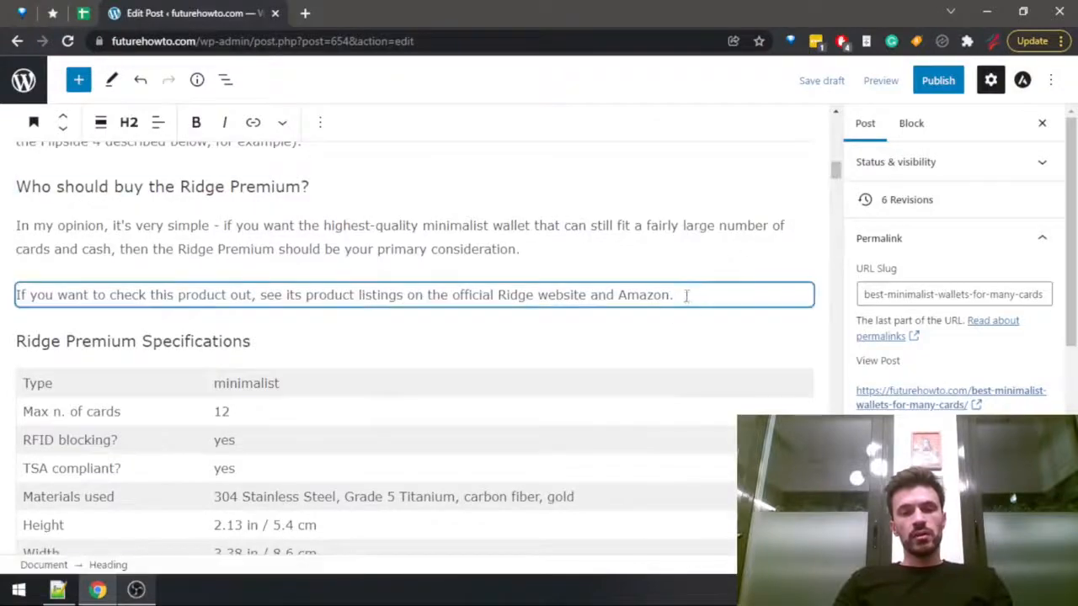
scroll(661, 337, "up", 10)
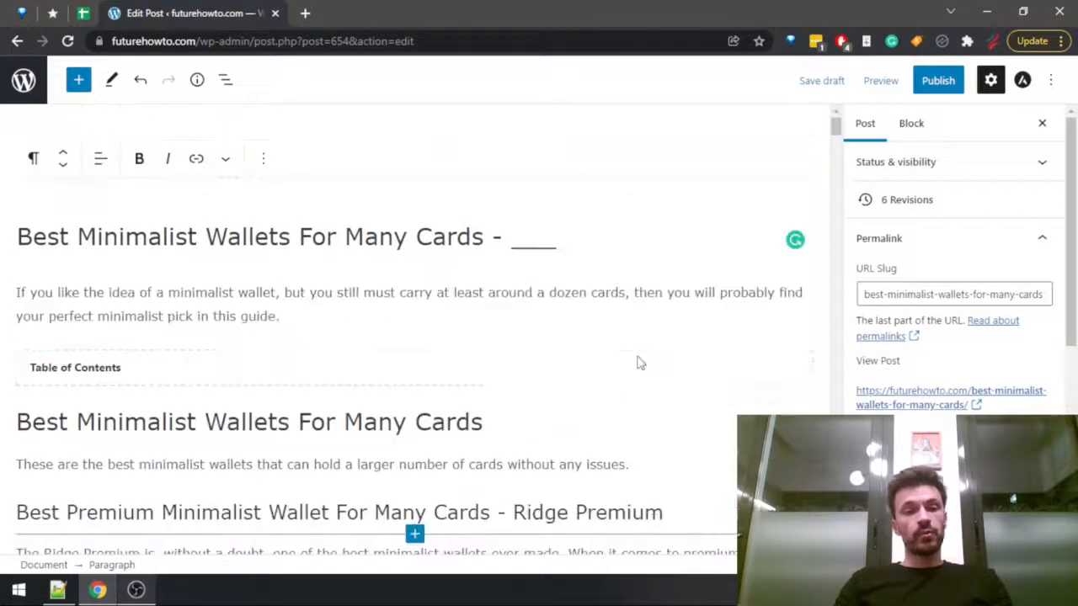
scroll(636, 358, "down", 6)
scroll(640, 360, "down", 4)
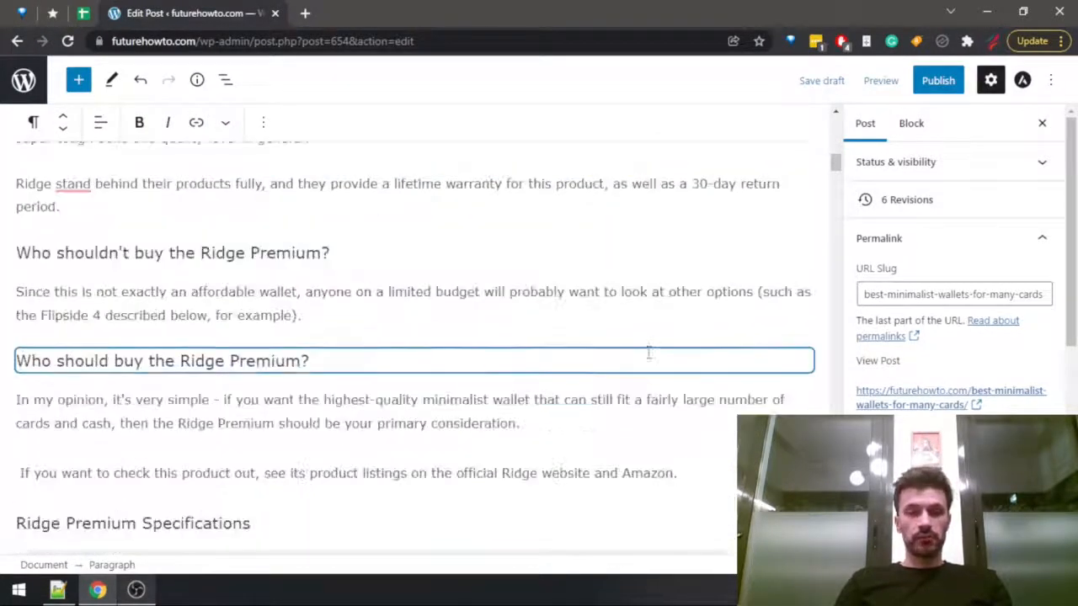
scroll(647, 359, "down", 2)
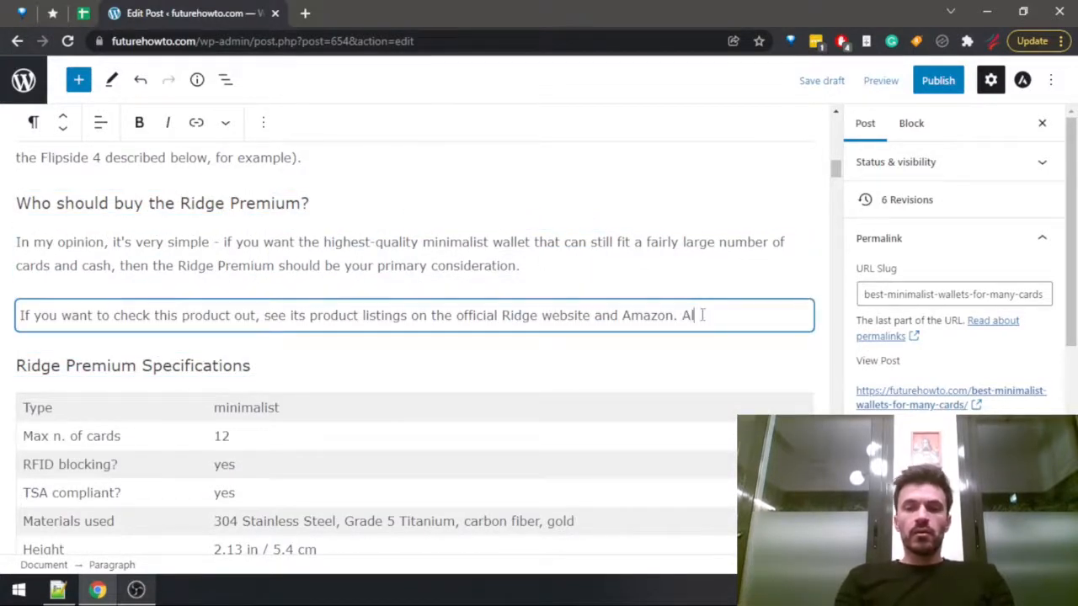
type("you can ")
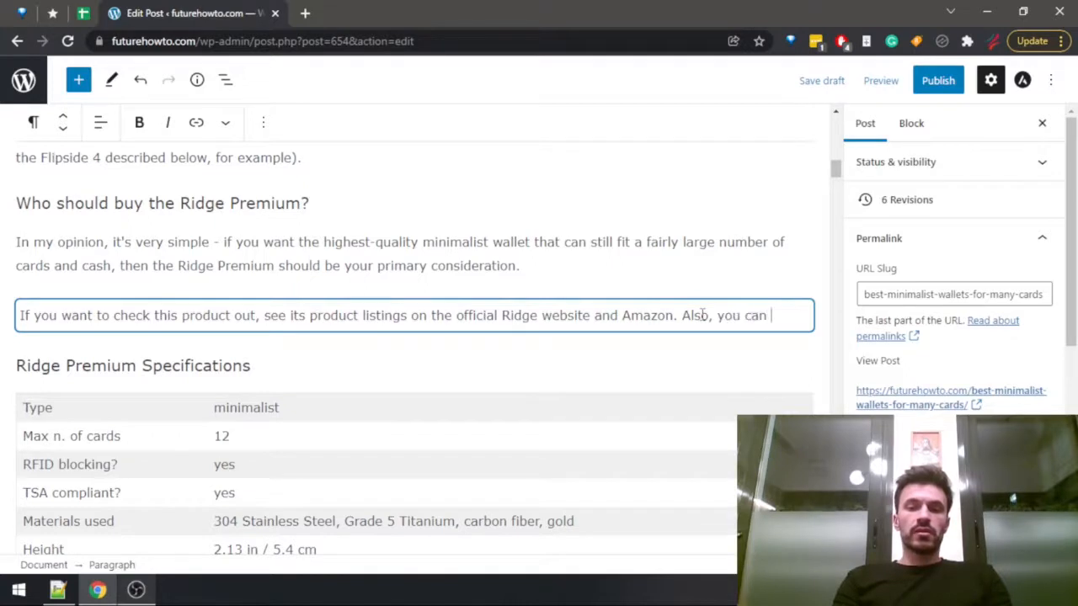
type("read m")
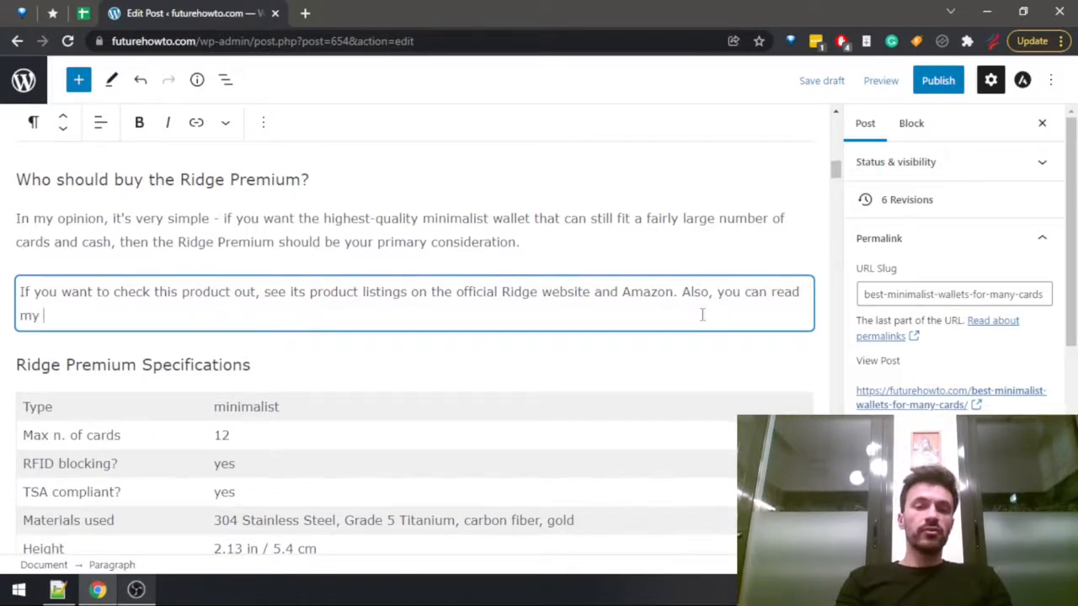
type("y ")
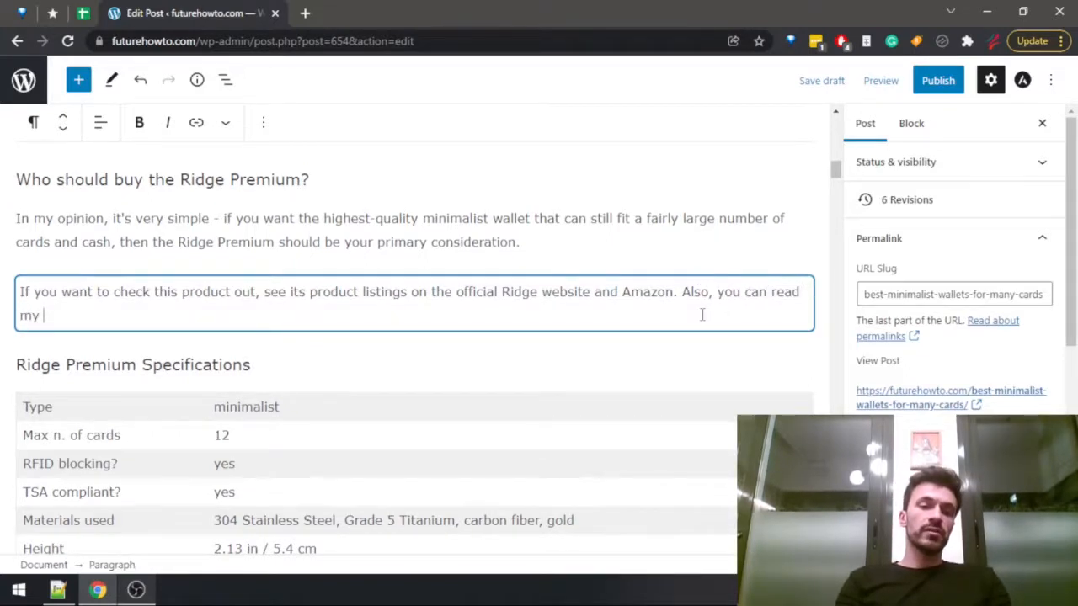
type("full review of the Ridge ")
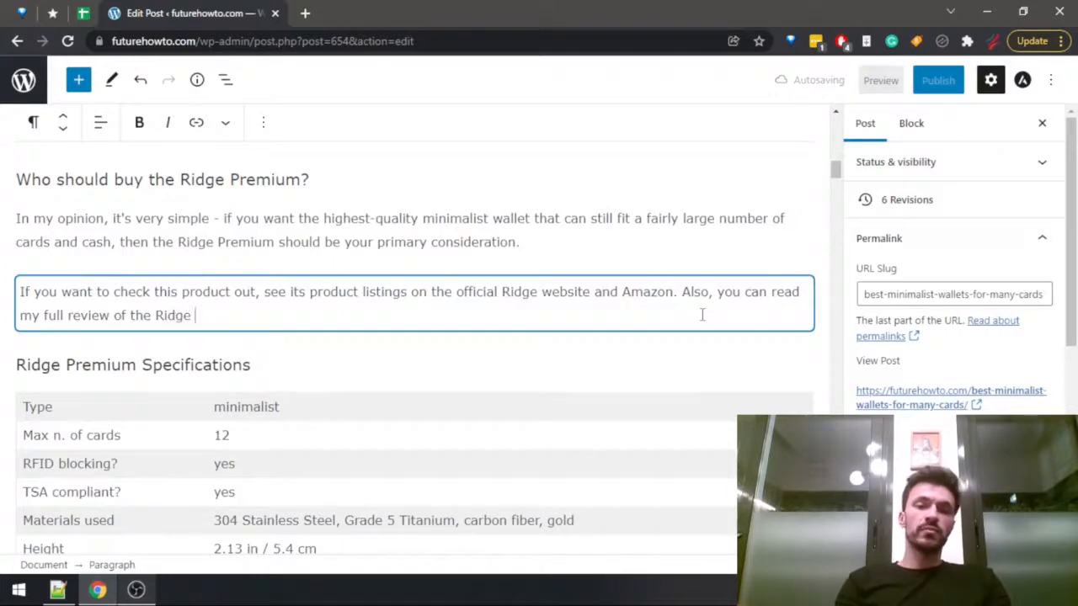
type("Premium i")
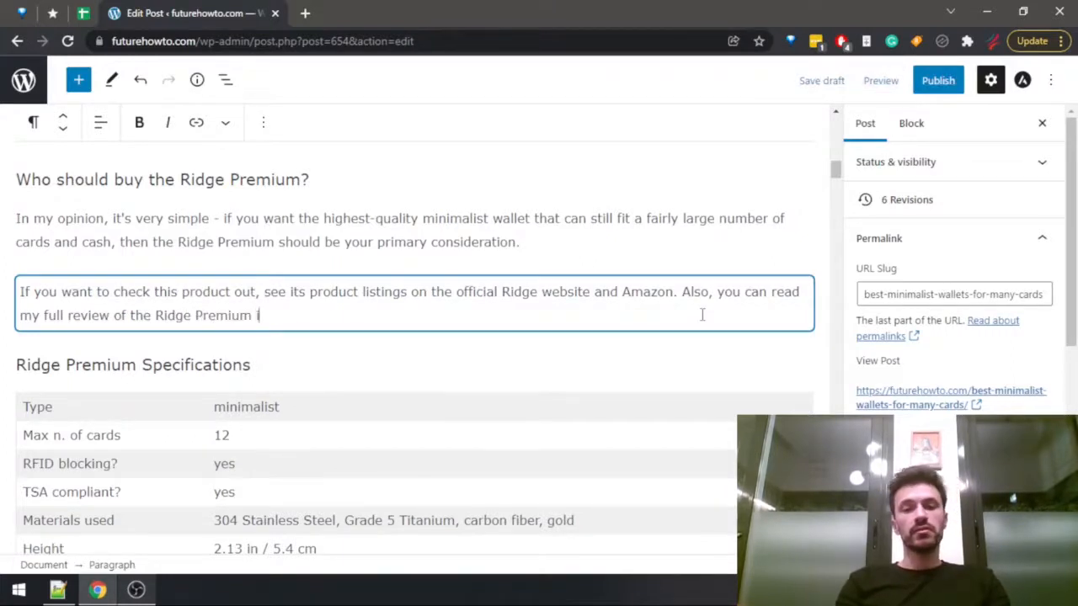
type("f you want to learn mo")
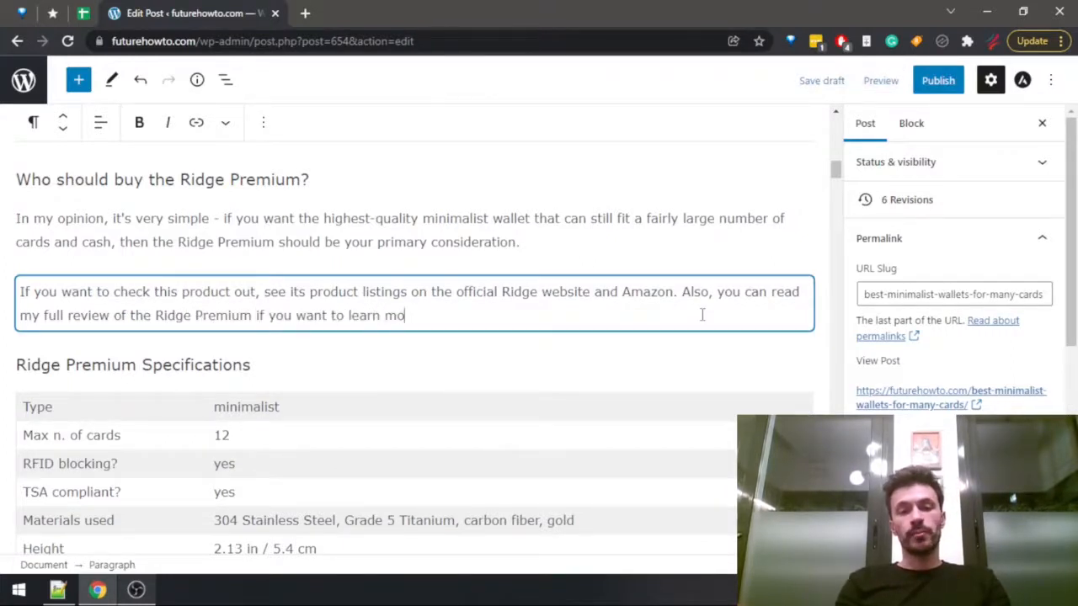
type("re.")
Link the words "review of the Ridge Premium" to the first site post found by searching for "ridge premium".
key("ctrl+Right")
key("ctrl+Right")
key("ctrl+Right")
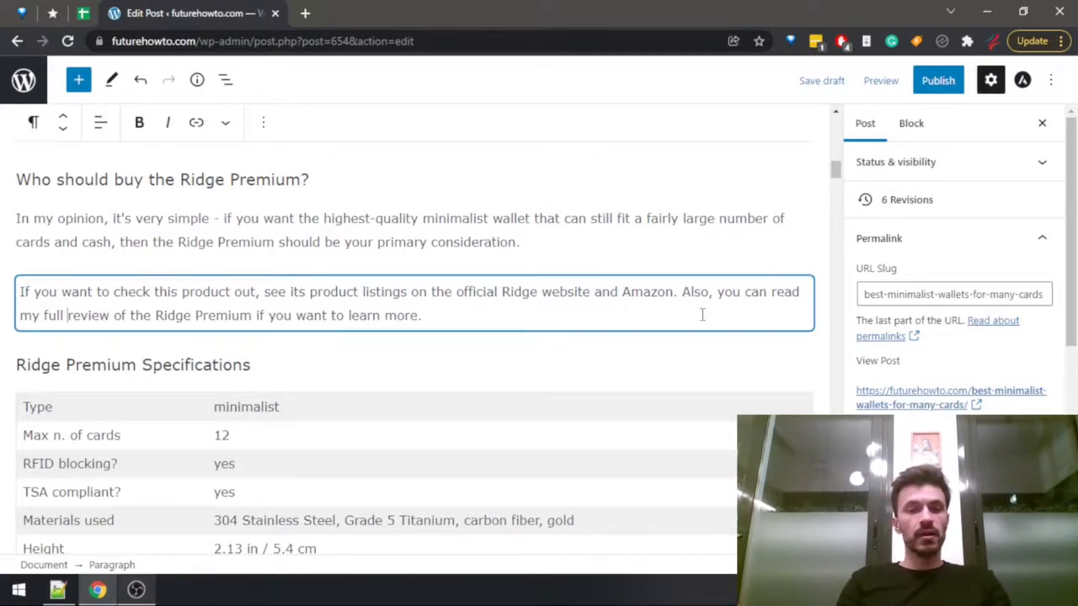
key("ctrl+shift+Right")
key("ctrl+shift+Right")
key("ctrl+shift+Right")
key("ctrl+shift+Right")
key("ctrl+shift+Right")
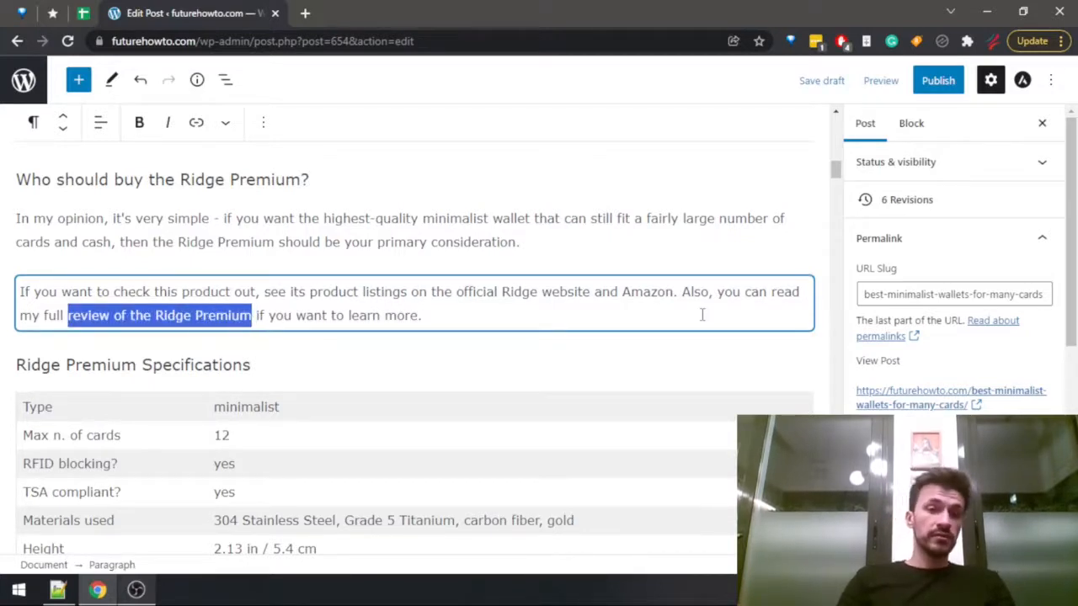
left_click(196, 133)
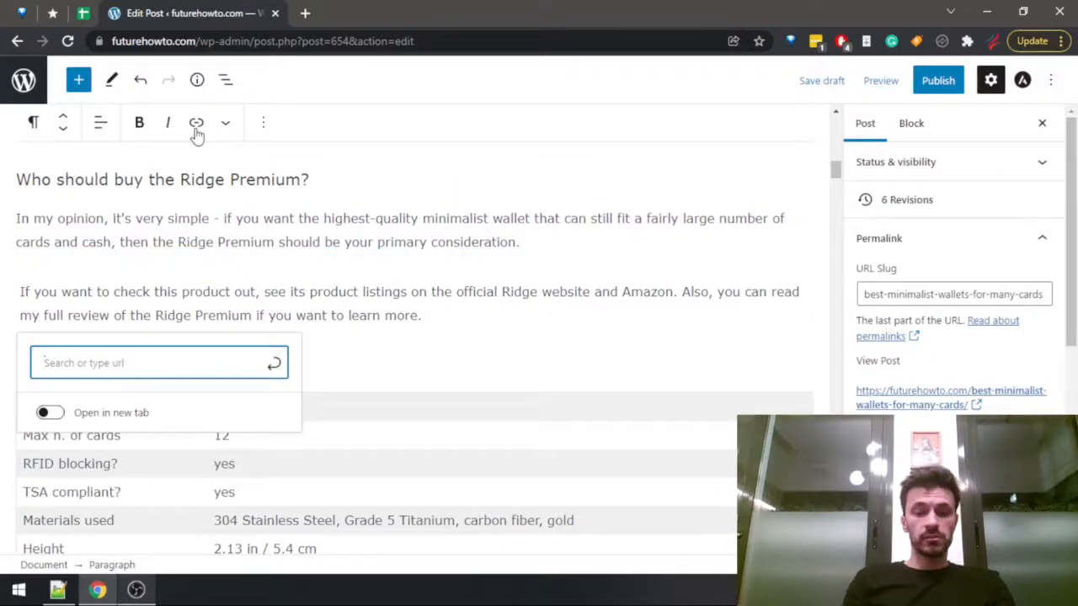
type("ridge premium")
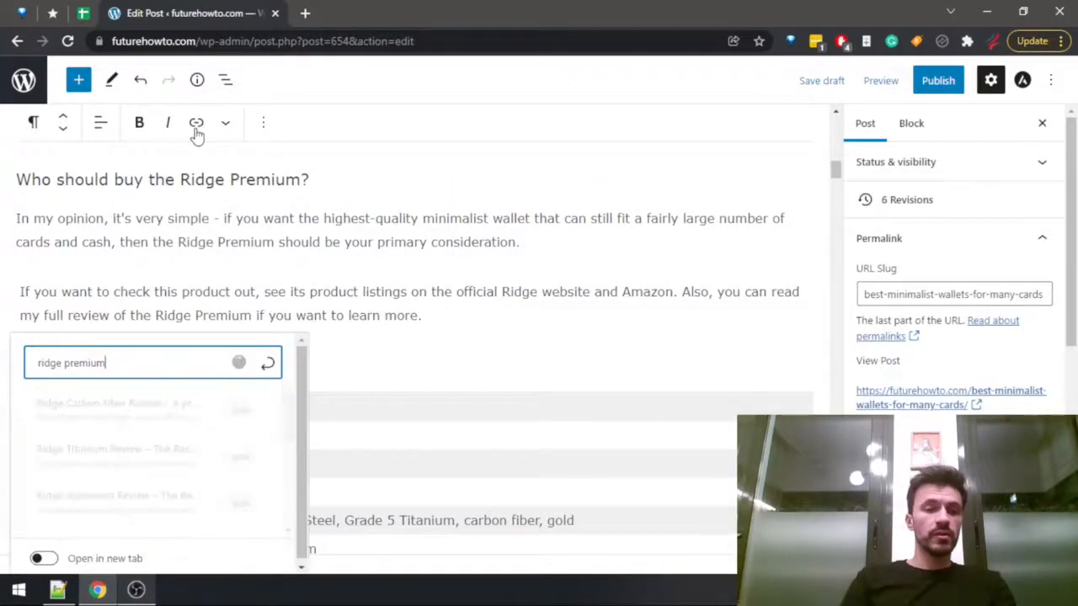
key("Down")
key("Return")
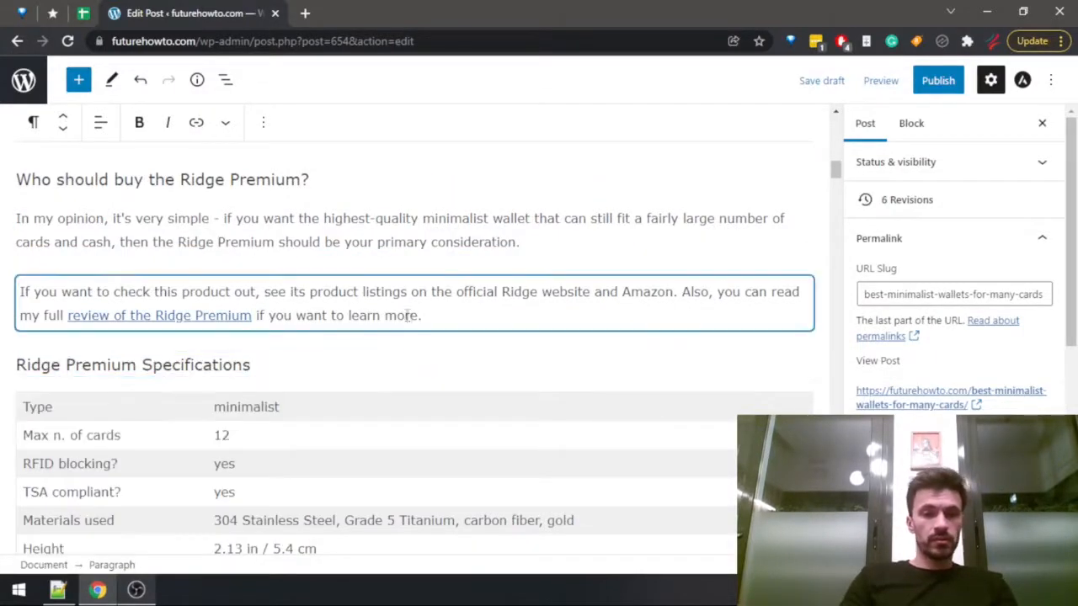
Extend the Flipside 4 store and Amazon sentence with ", or read my full review of the Flipside 4 if you want to find out more.".
scroll(278, 407, "down", 20)
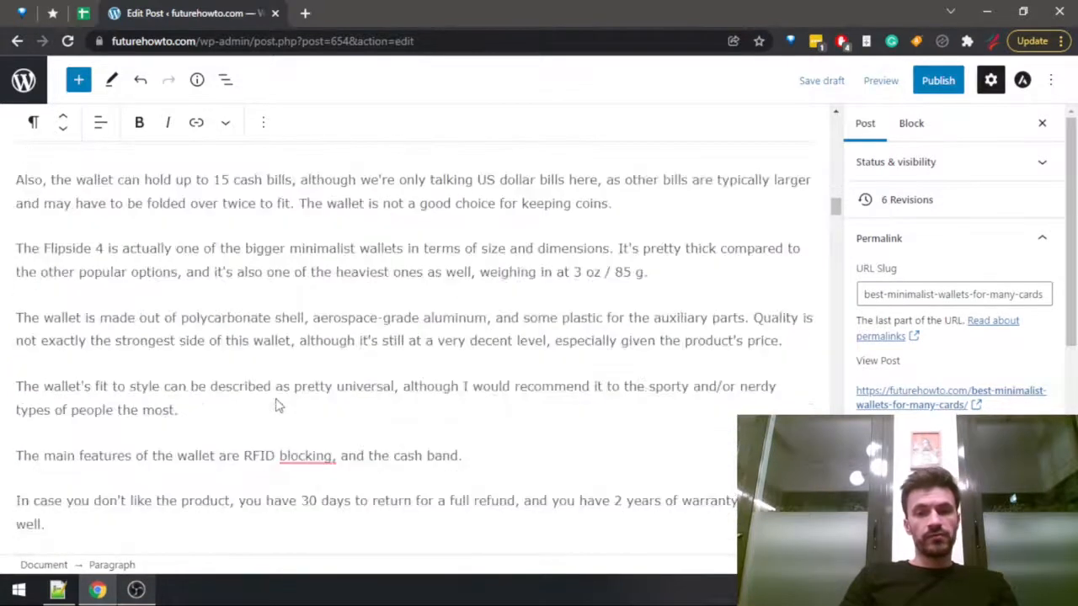
scroll(278, 407, "down", 6)
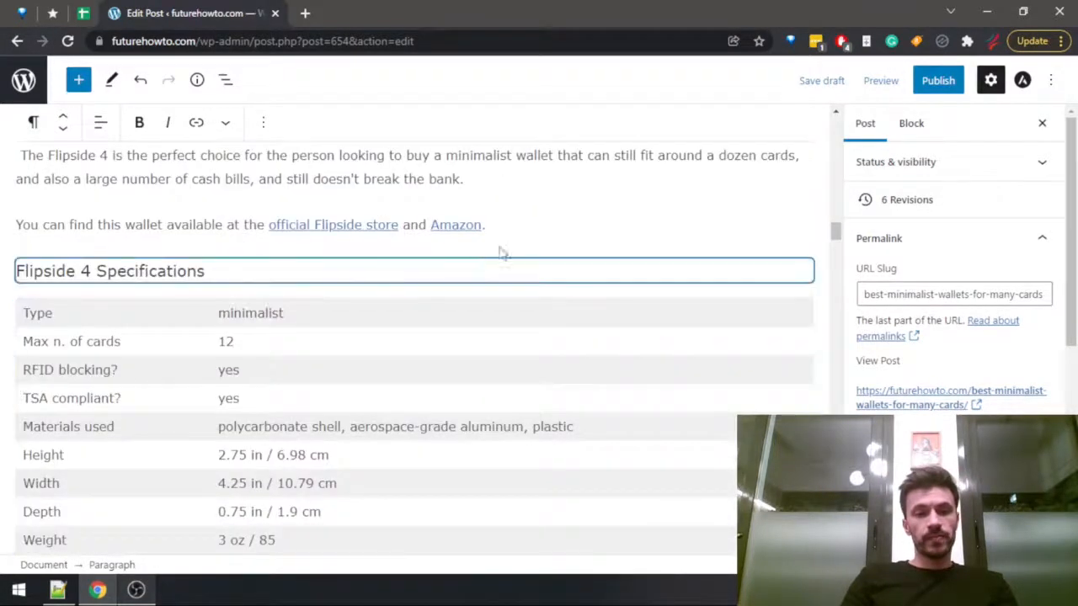
left_click(517, 226)
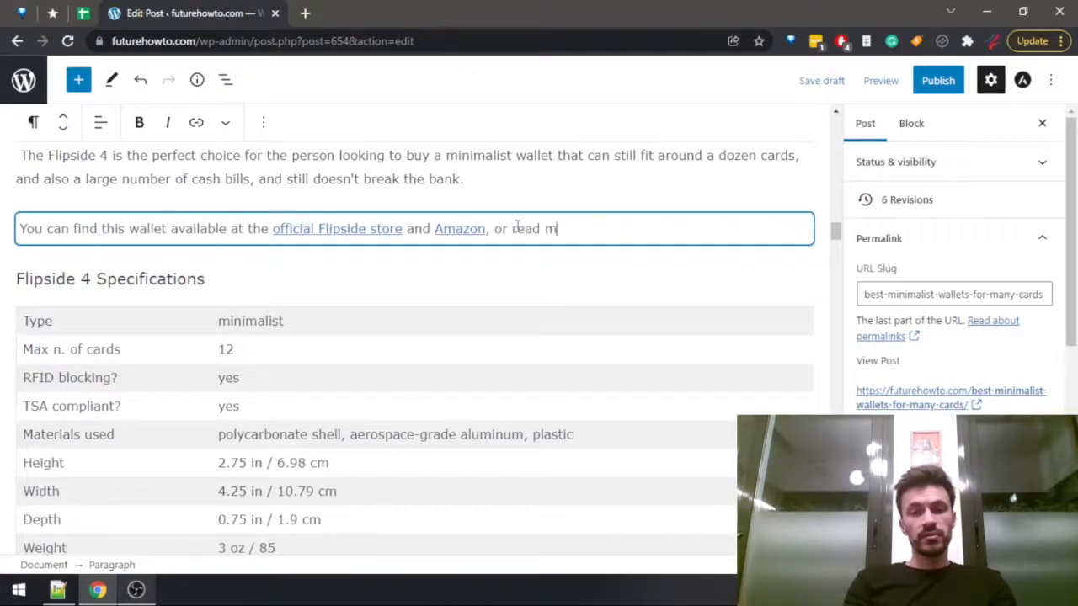
type(", or read my full rev")
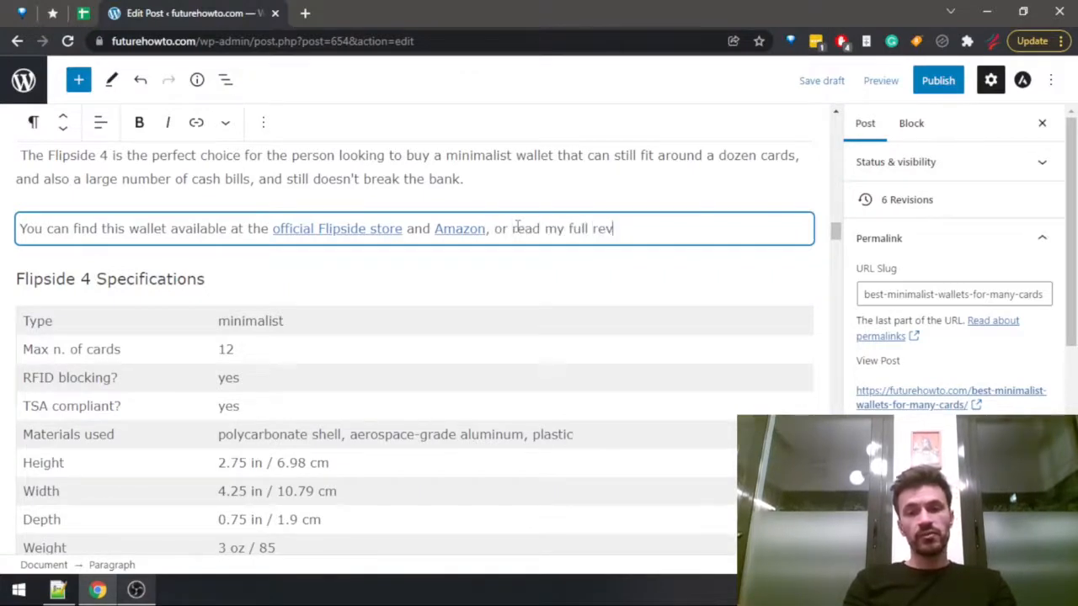
type("iew of the Flipside 4")
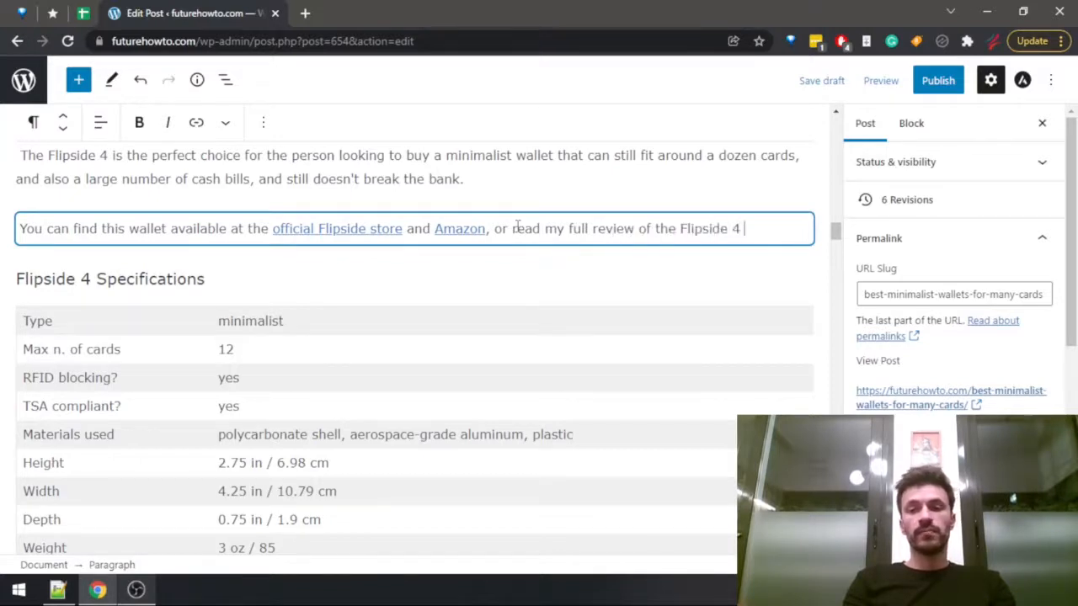
type(" if you wan")
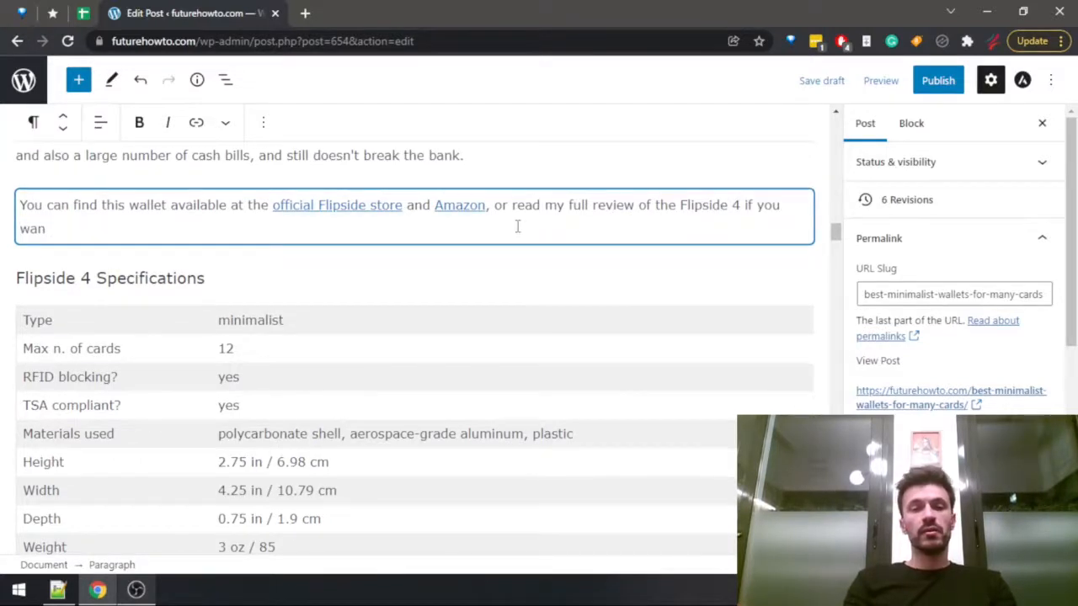
type("t to find out more.")
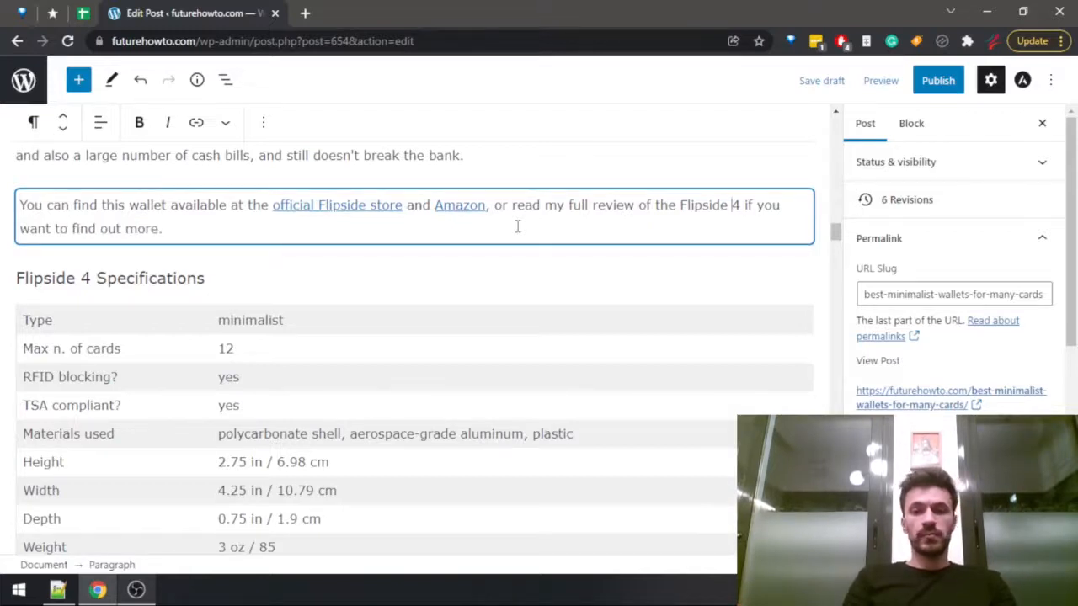
Link the words "review of the Flipside 4" to the site's Flipside 4 Wallet Review post, searching for "flipside".
key("ctrl+Left")
key("ctrl+Left")
key("ctrl+Left")
key("ctrl+Left")
key("ctrl+shift+Right")
key("ctrl+shift+Right")
key("ctrl+shift+Right")
key("ctrl+shift+Right")
key("ctrl+shift+Right")
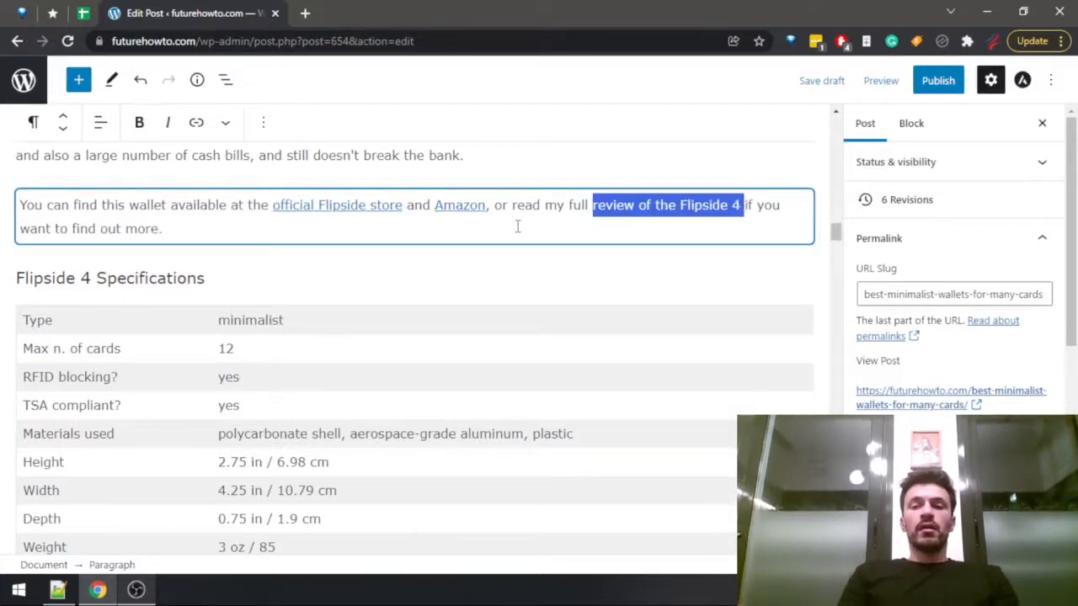
left_click(200, 113)
type("flipside")
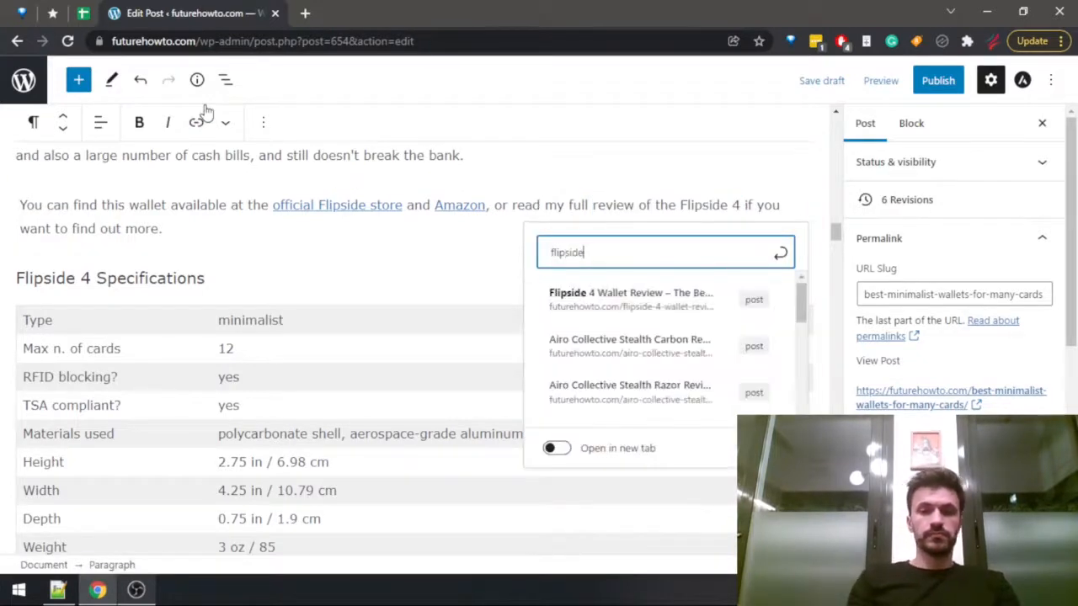
left_click(634, 300)
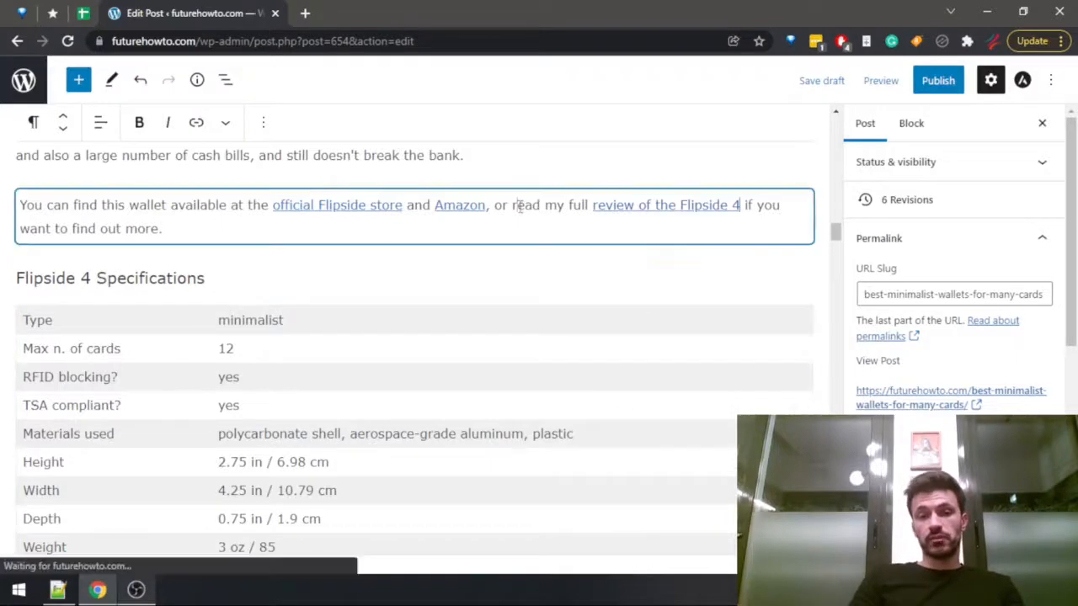
Accept the grammar suggestion "include" for the verb ending the Trayvax Original 2.0 features sentence.
scroll(505, 270, "down", 5)
scroll(278, 291, "down", 5)
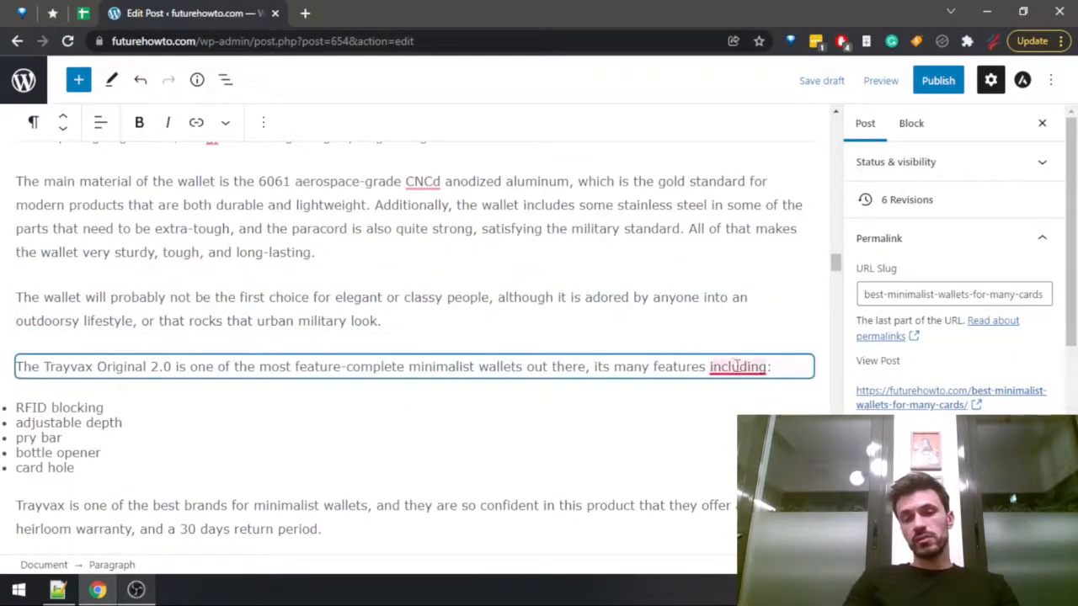
mouse_move(736, 368)
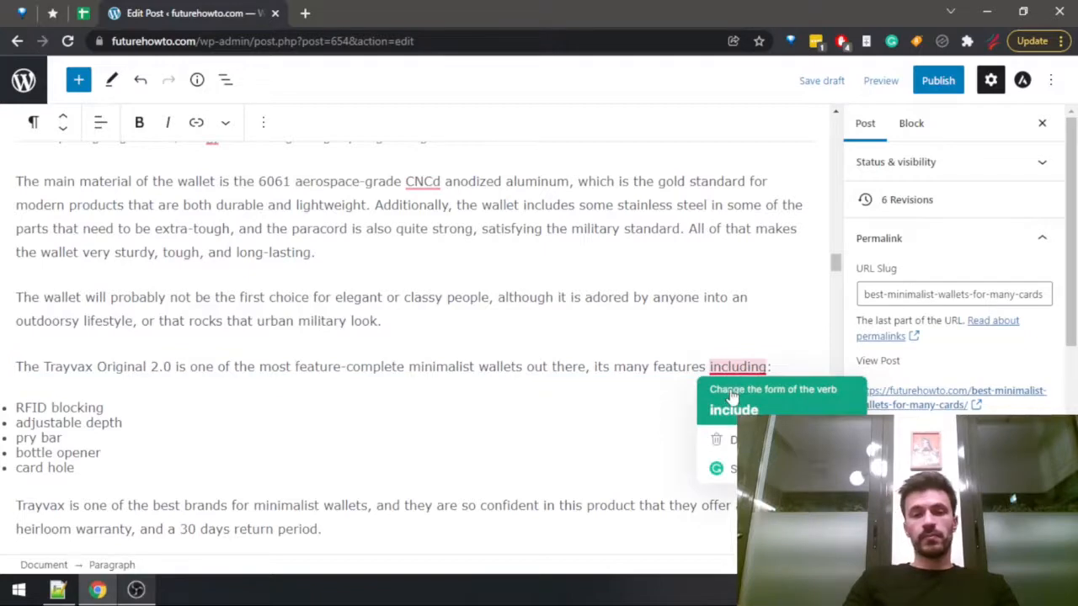
left_click(731, 397)
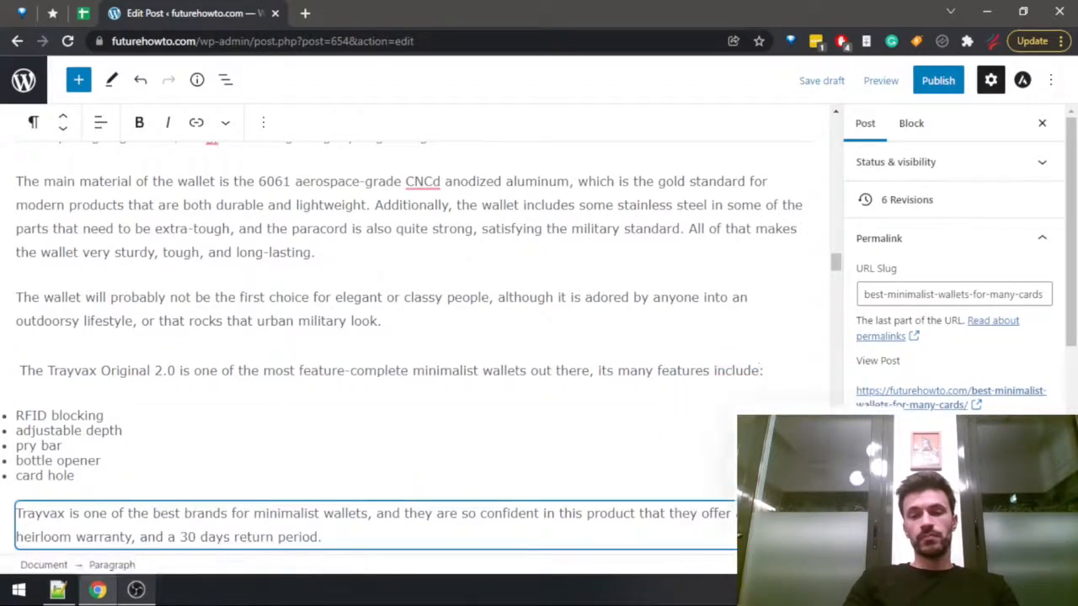
Add ", or see my full Trayvax Original 2.0 review" after Amazon in the sentence above the Trayvax Original 2.0 specifications.
scroll(616, 497, "down", 8)
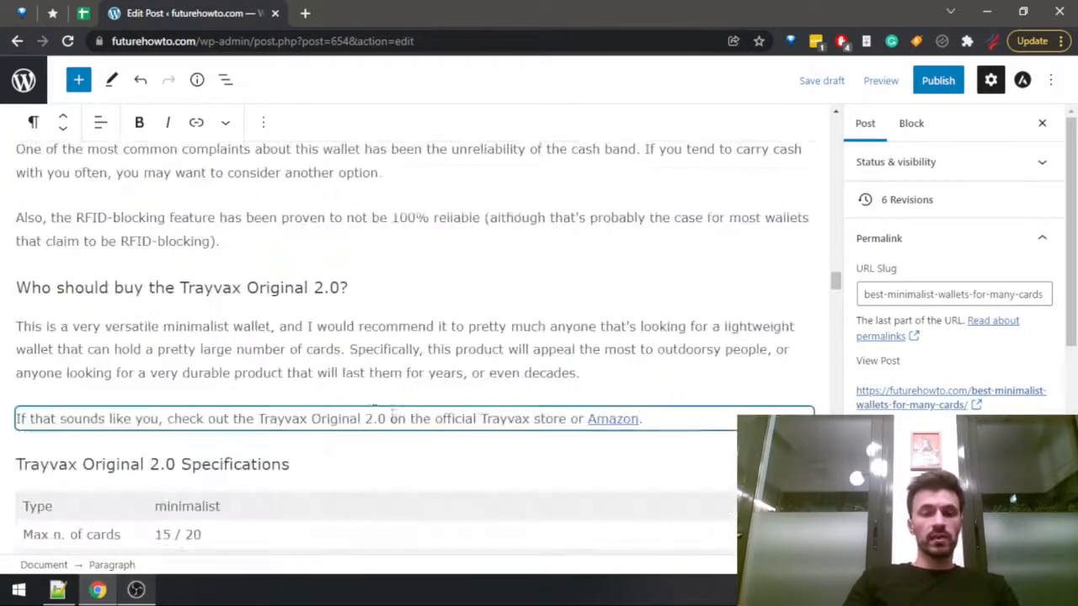
left_click(688, 419)
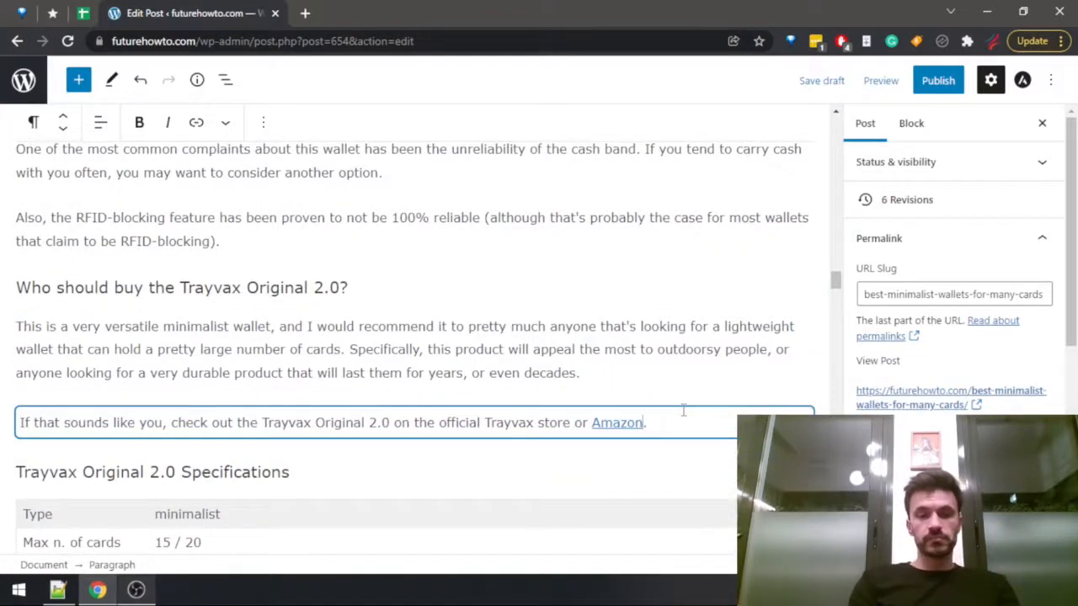
type(", or see my")
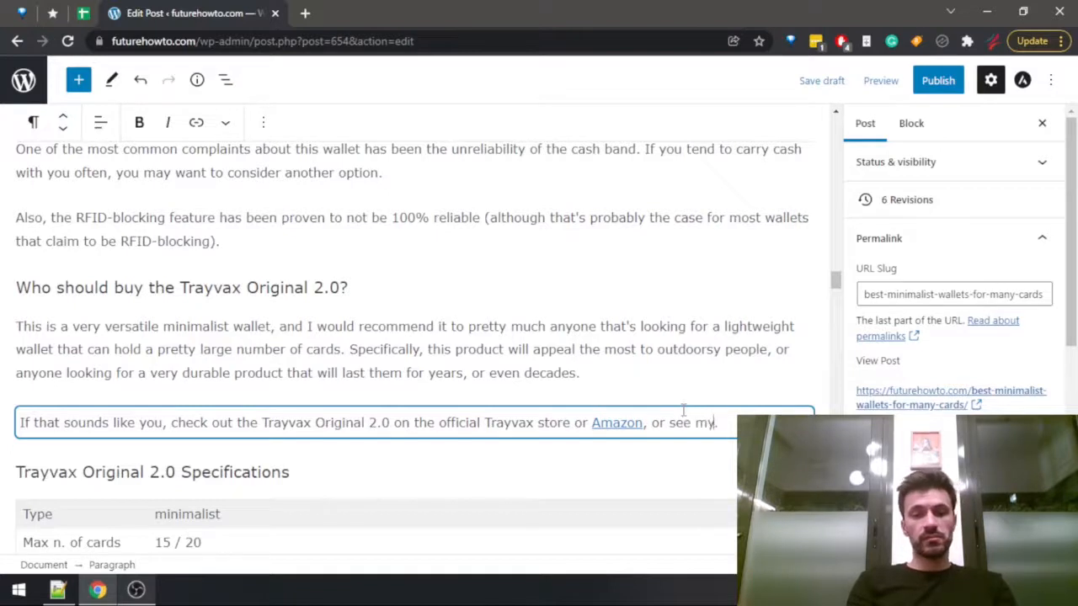
type(" full Trayvax Ori")
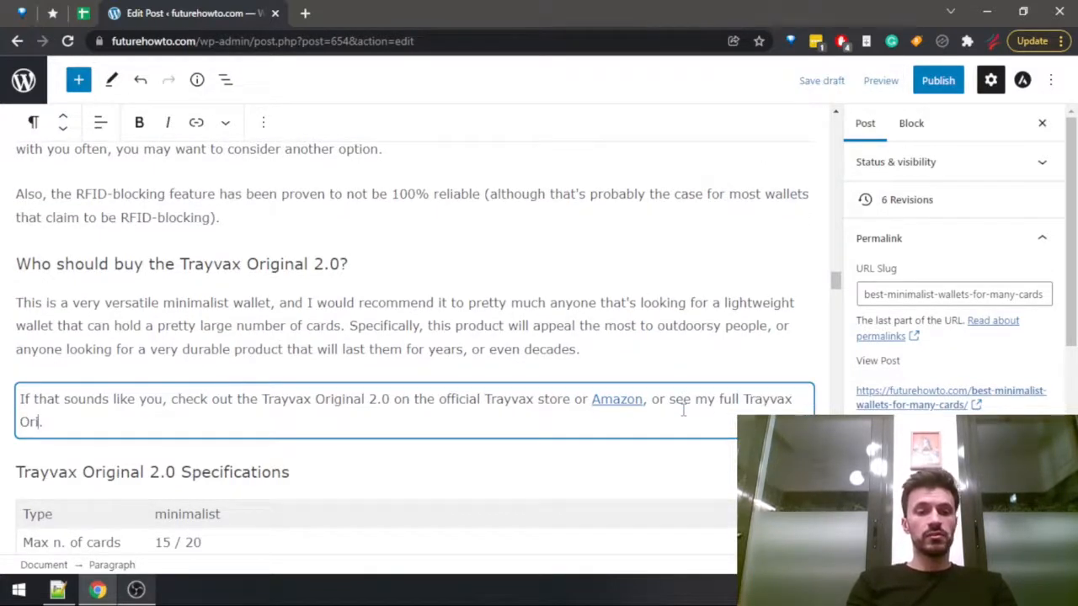
type("ginal 2.0 review")
Link the words "Trayvax Original 2.0 review" to the first site post found by searching for "trayvax origin".
key("ctrl+shift+Left")
key("ctrl+shift+Left")
key("ctrl+shift+Left")
key("ctrl+shift+Left")
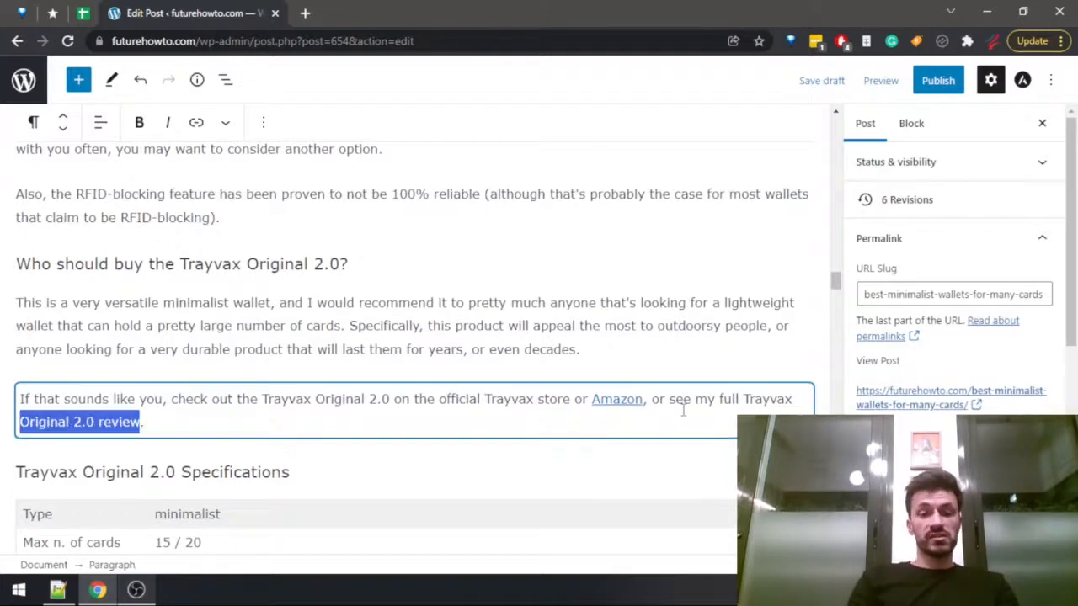
left_click(196, 123)
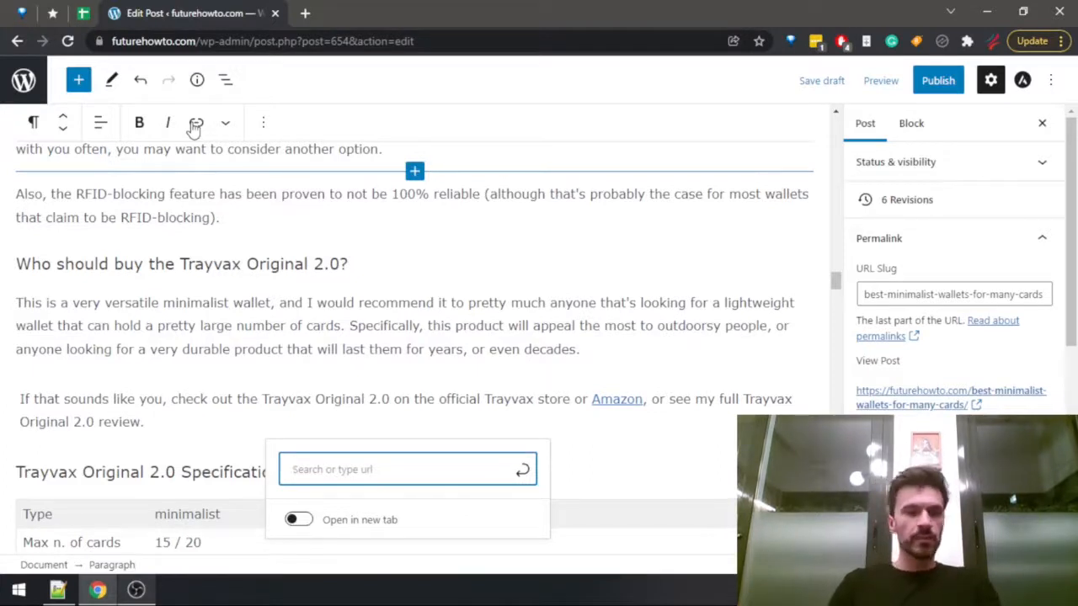
type("trayvax")
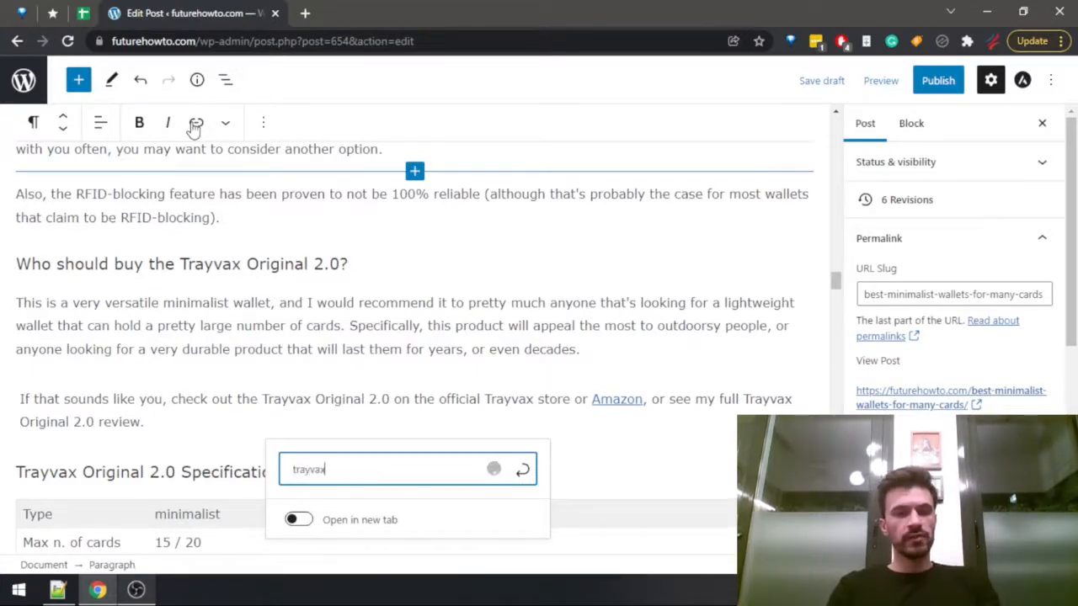
type(" origin")
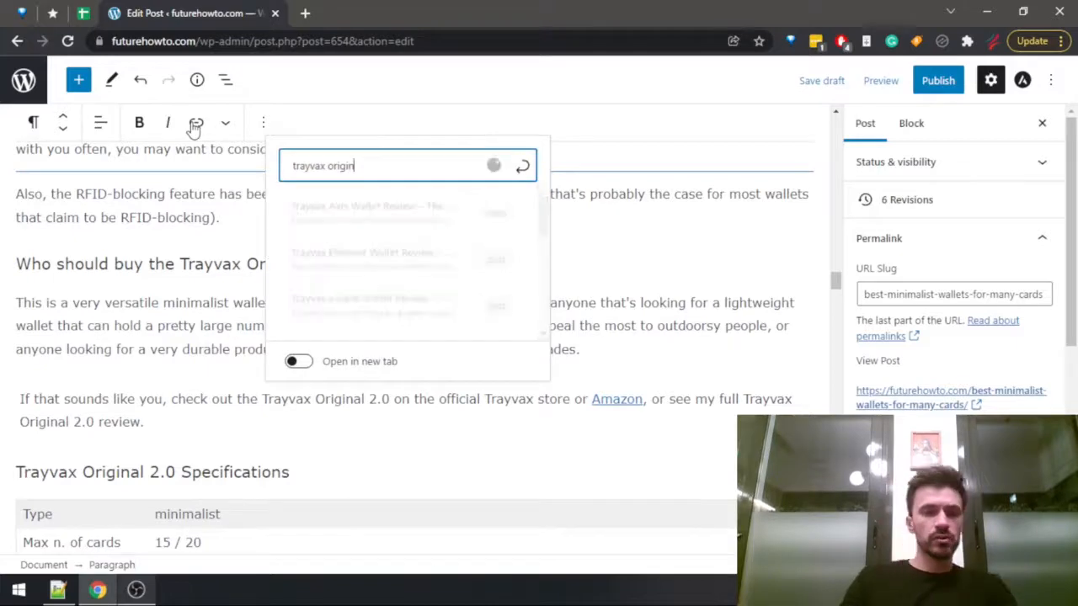
left_click(364, 215)
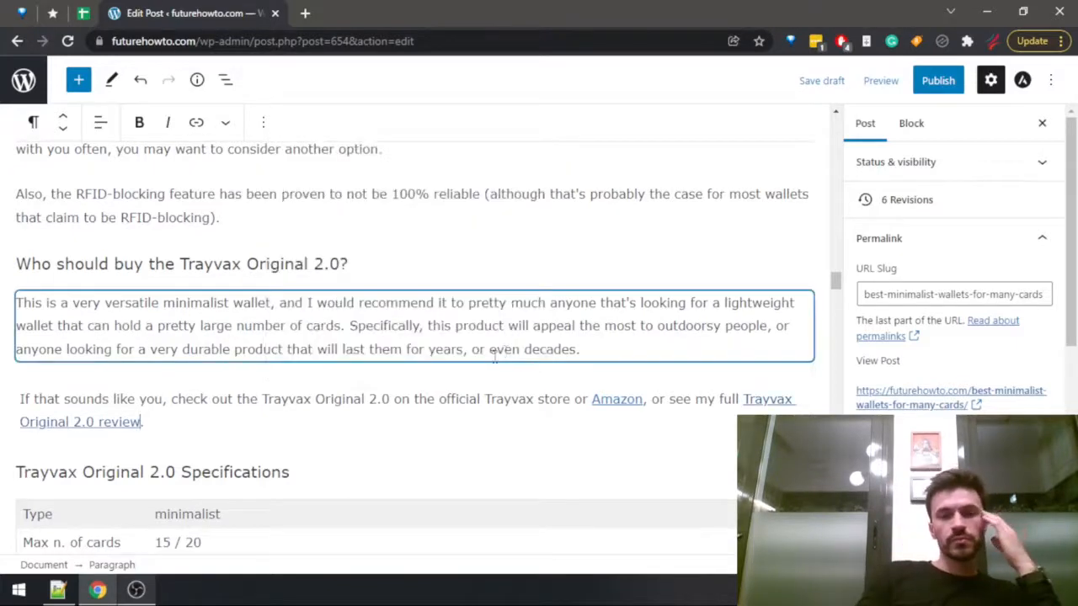
Add "Also, you can see my full Harber London Leather Bi-fold review if you're curious about this wallet." after the store sentence above the Harber London specifications.
scroll(471, 396, "down", 6)
scroll(459, 422, "down", 4)
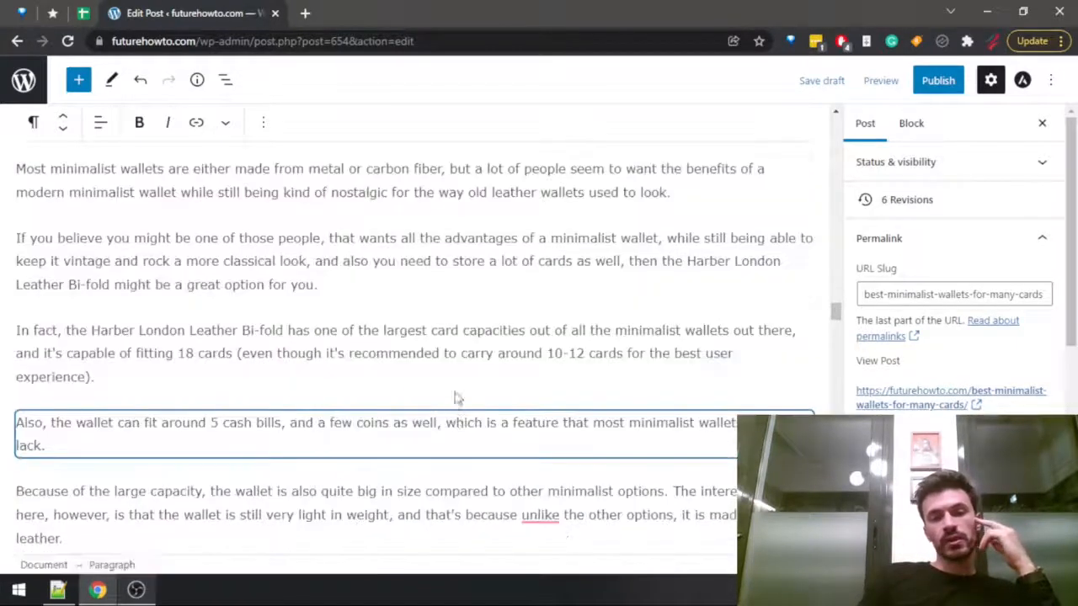
scroll(457, 397, "up", 2)
scroll(466, 406, "down", 2)
scroll(465, 406, "down", 8)
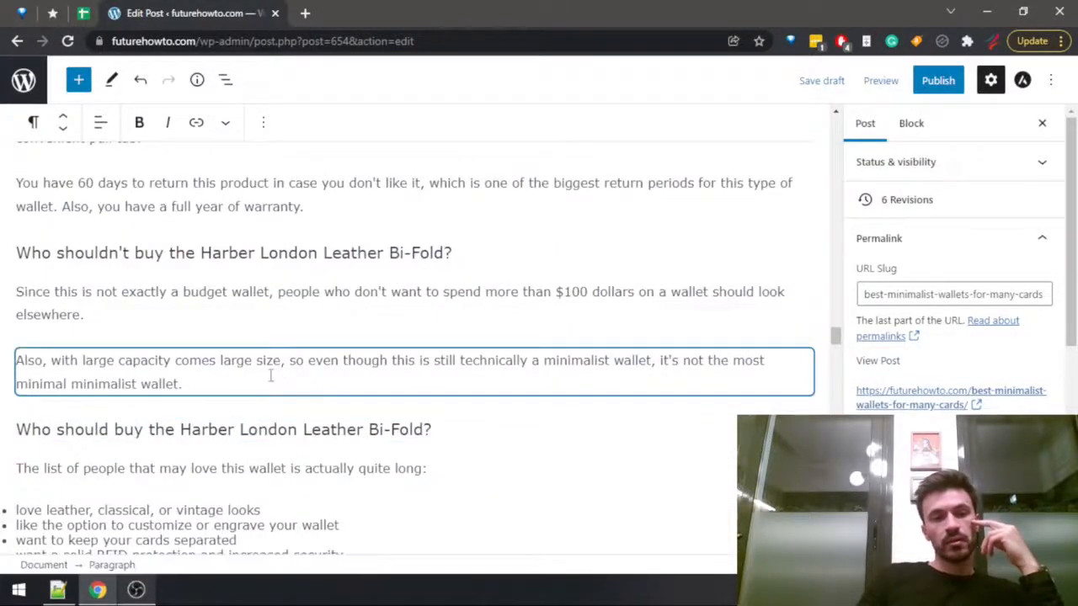
scroll(274, 376, "down", 2)
left_click(674, 439)
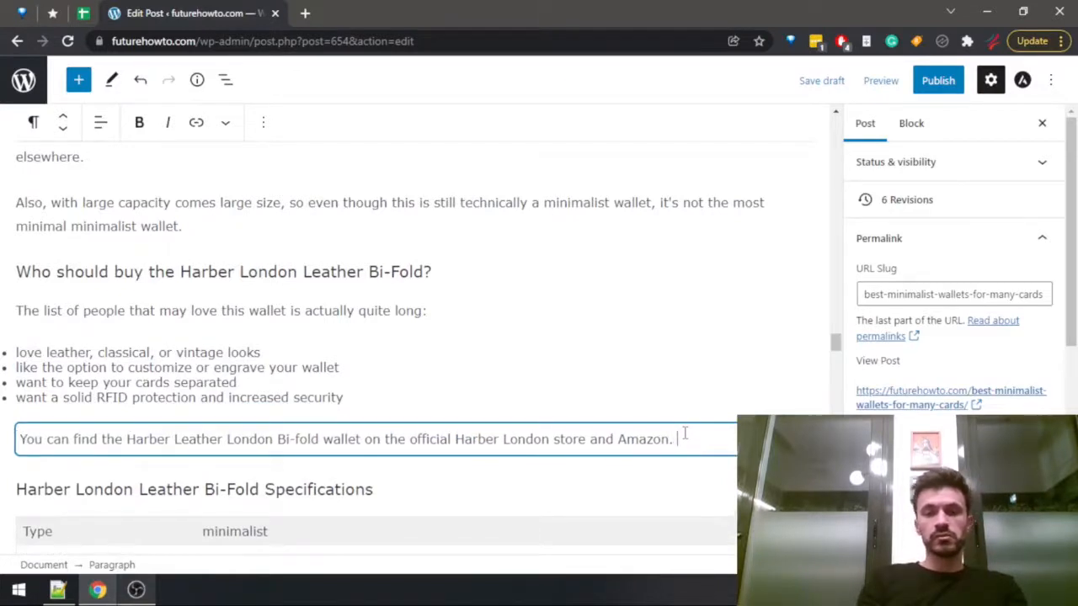
type("Also, you can see my full ")
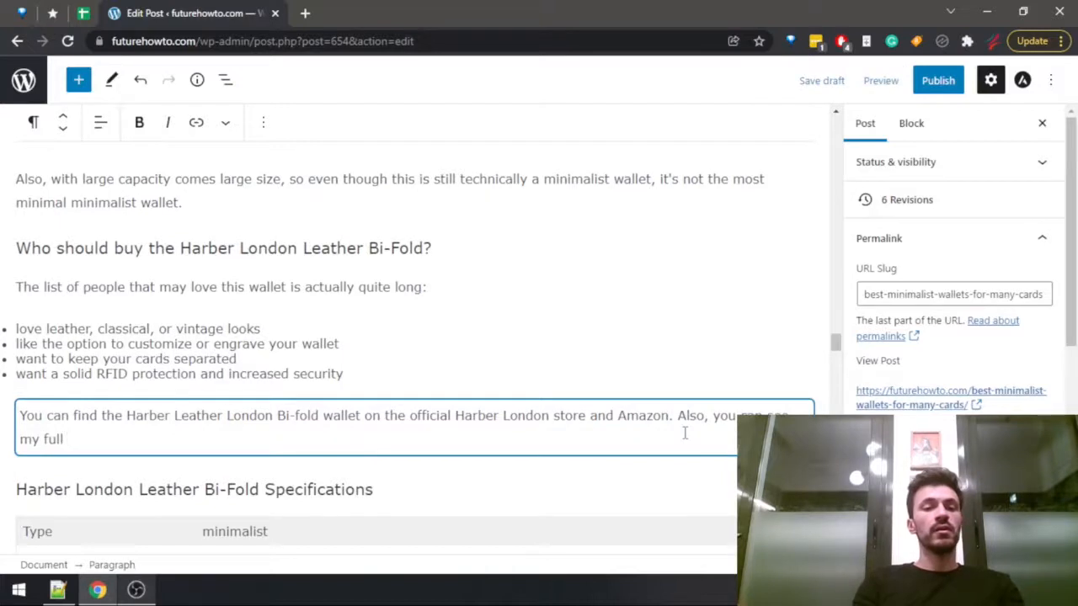
type("Harber Lon")
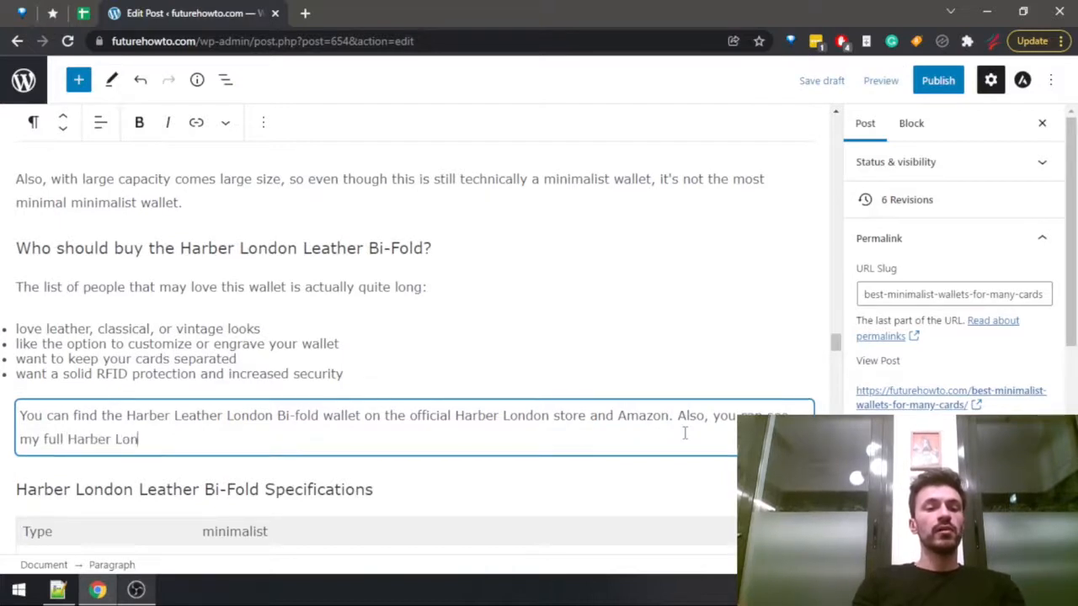
type("don L")
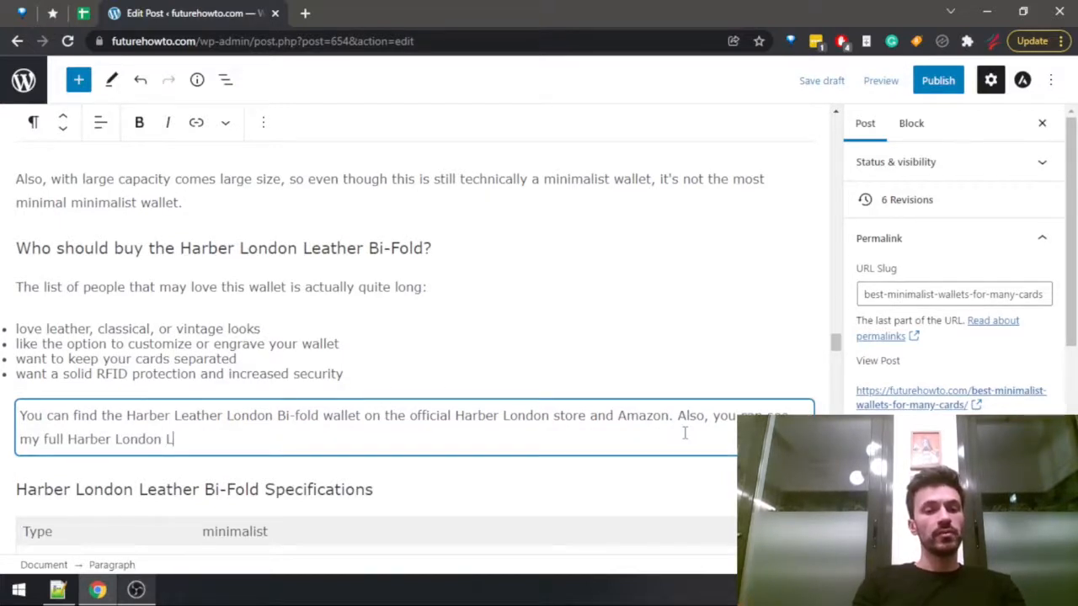
type("eather Bi-")
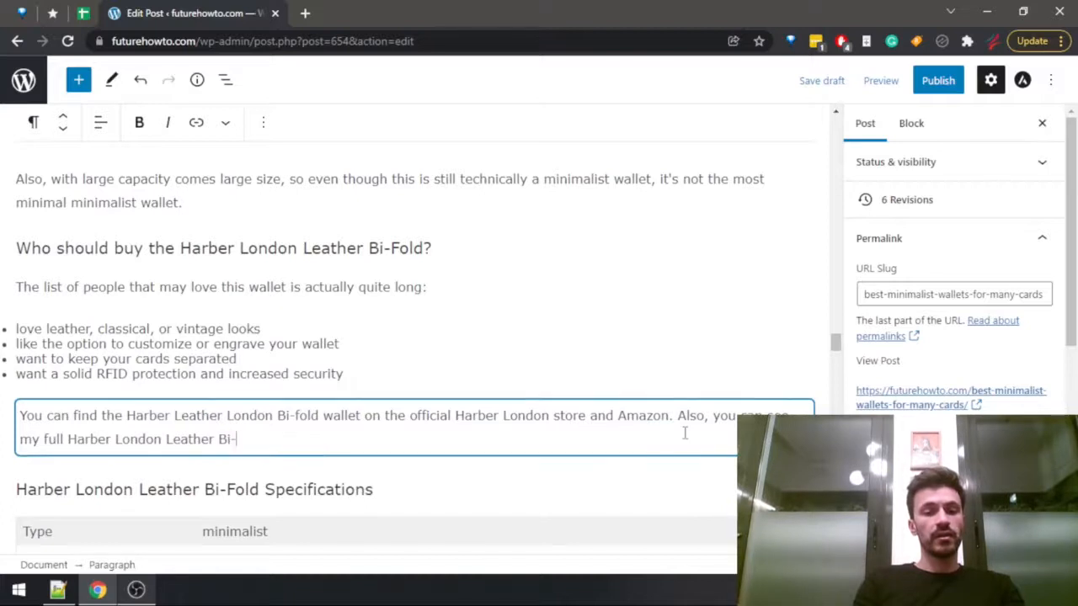
type("fold ")
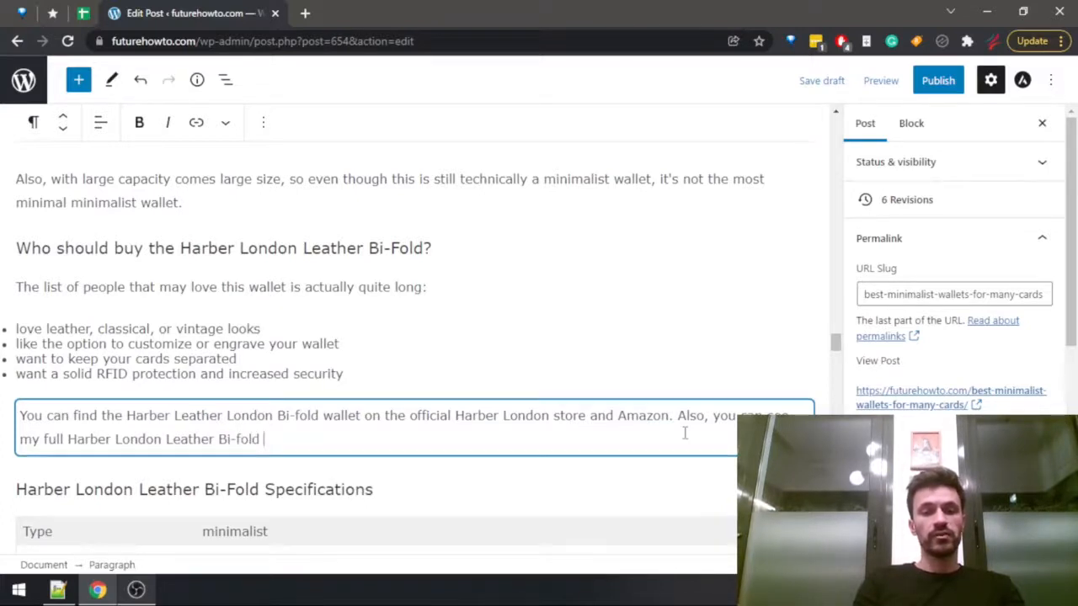
type("review if you're cu")
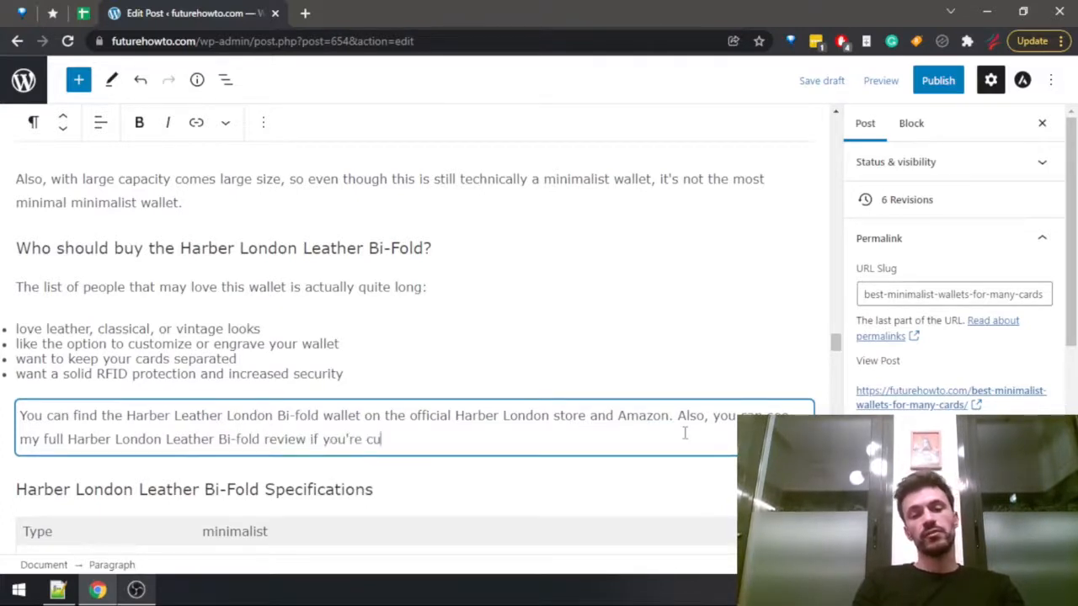
type("rious")
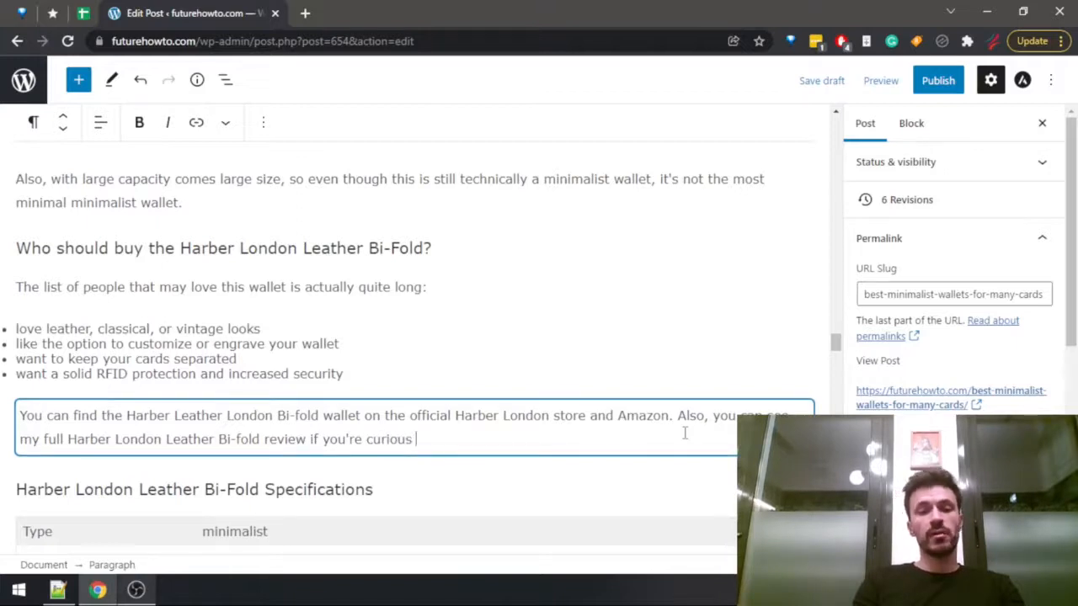
type(" about this wallet.")
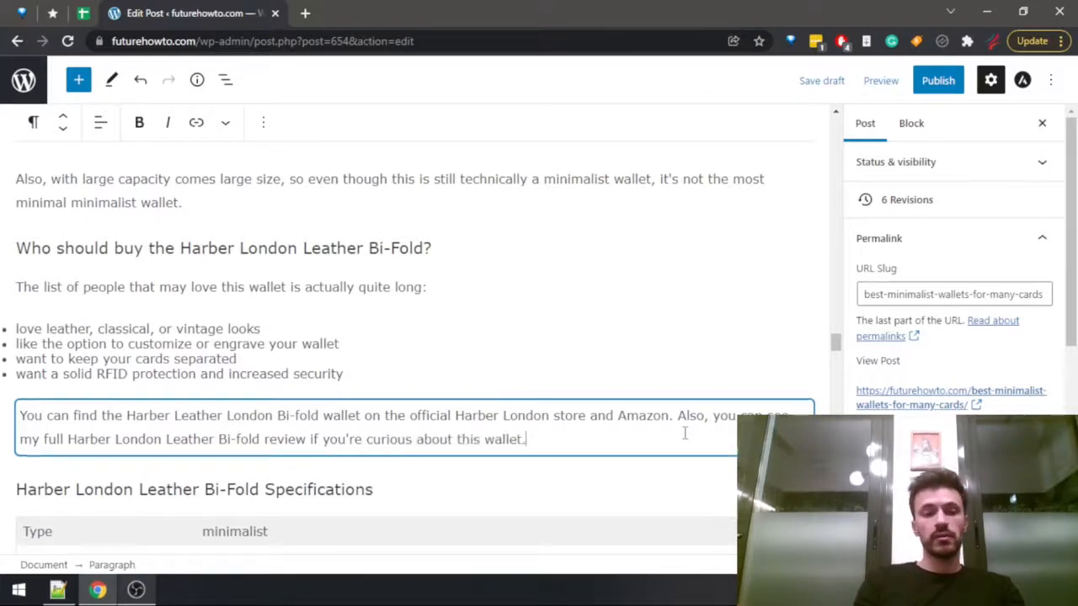
Change "Bi-Fold" to "Bi-fold" in the headings about who shouldn't and who should buy the Harber London Leather wallet.
scroll(210, 287, "up", 2)
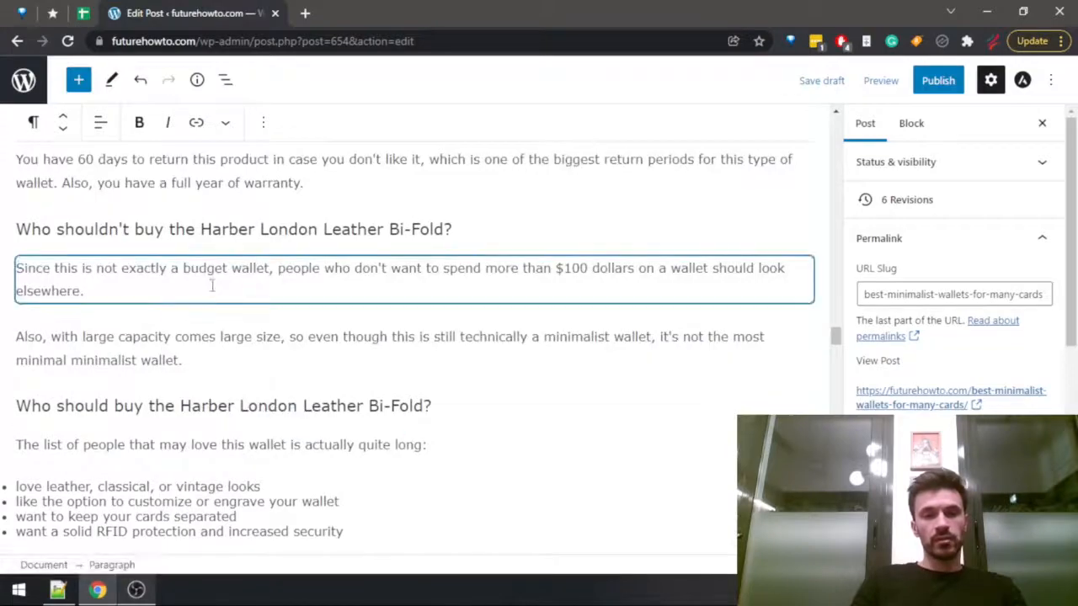
scroll(215, 282, "up", 10)
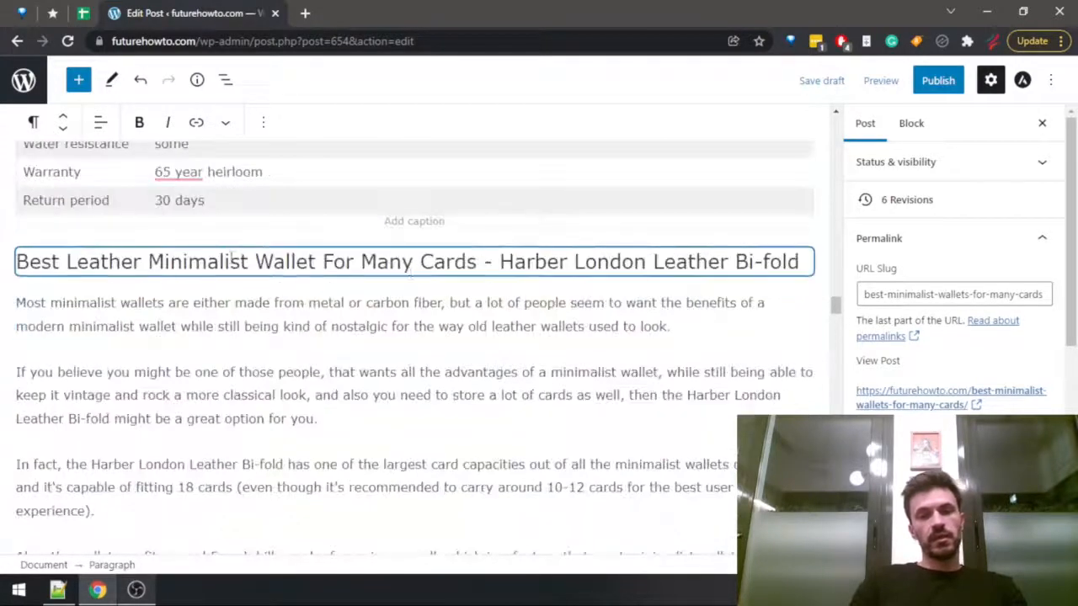
scroll(475, 335, "down", 4)
scroll(474, 335, "down", 6)
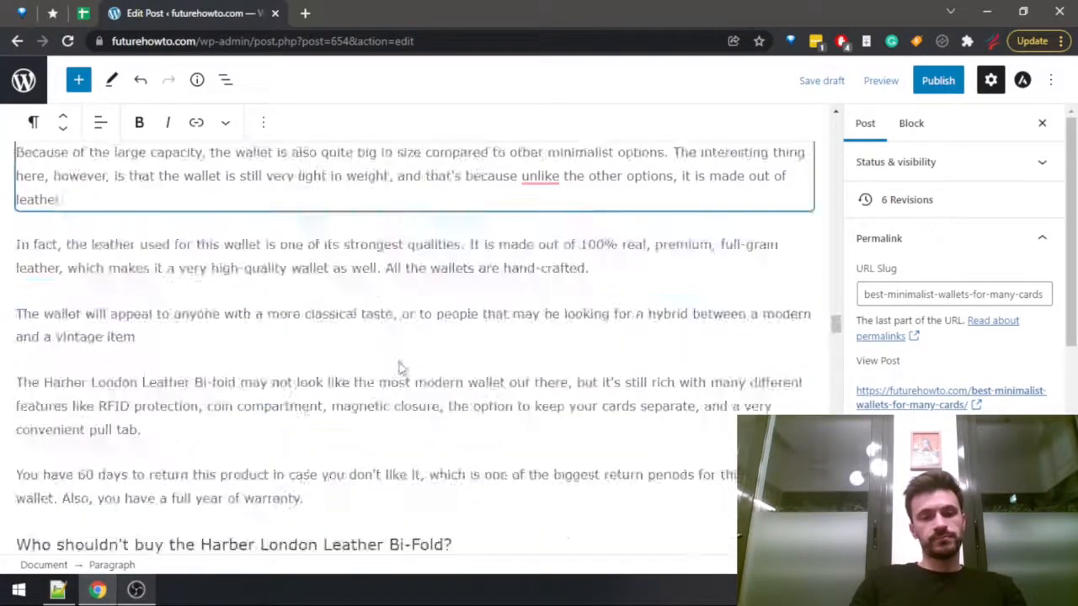
left_click_drag(412, 230, 421, 229)
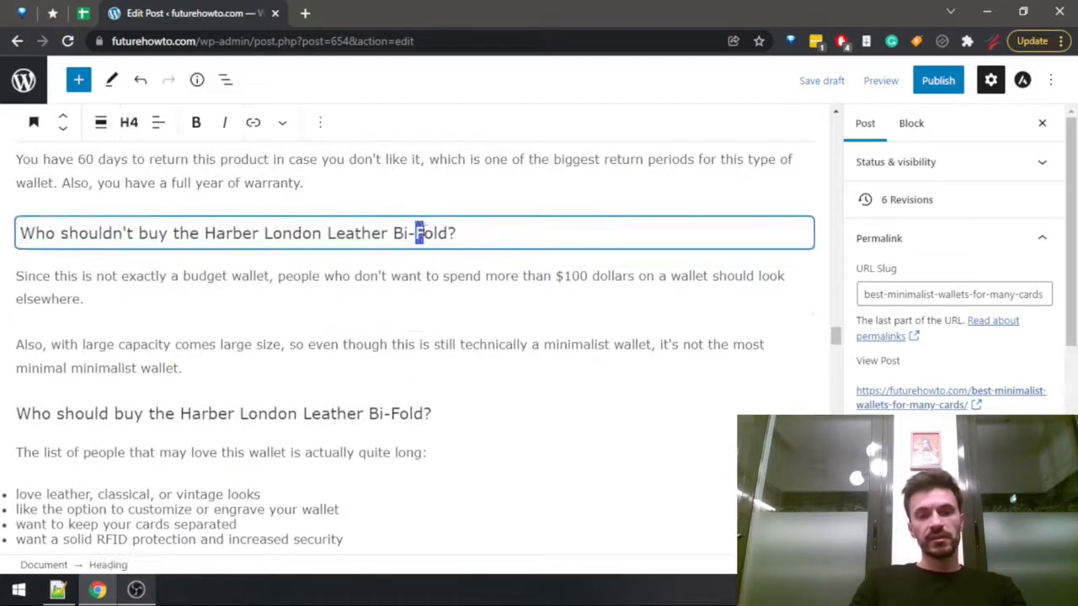
type("f")
left_click_drag(391, 418, 413, 413)
left_click(404, 410)
left_click(515, 363)
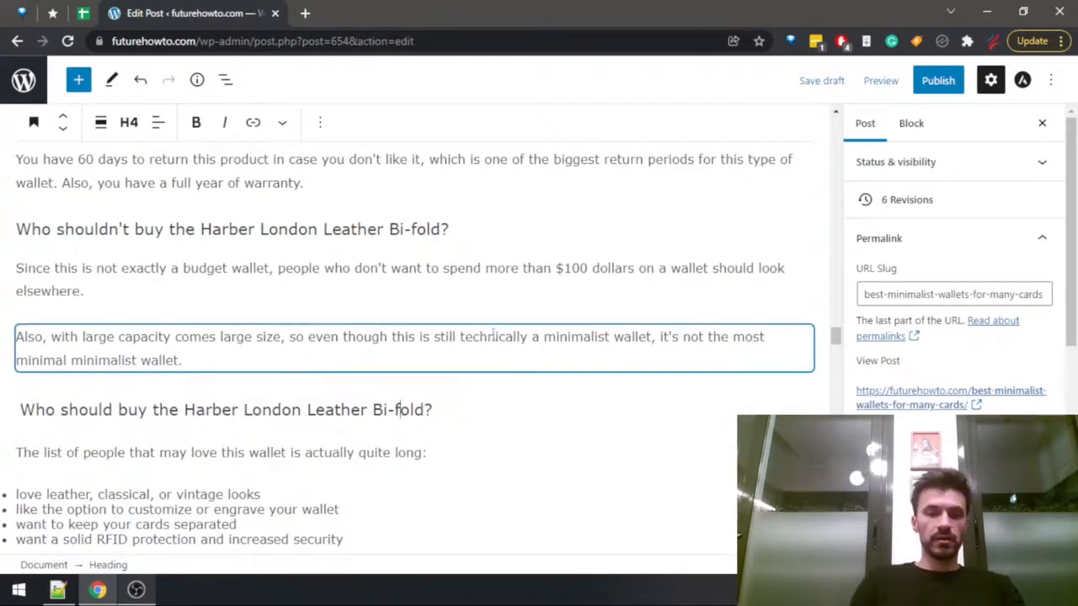
Change "Bi-Fold" to "Bi-fold" in the Harber London Leather specifications heading.
scroll(275, 414, "down", 4)
left_click(226, 330)
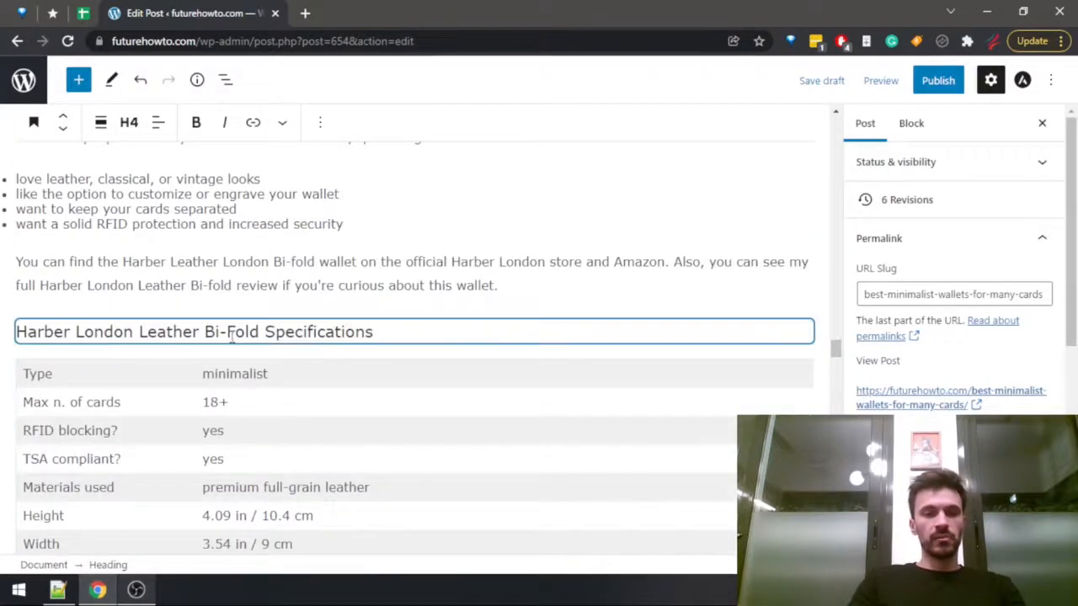
left_click_drag(227, 328, 243, 328)
type("f")
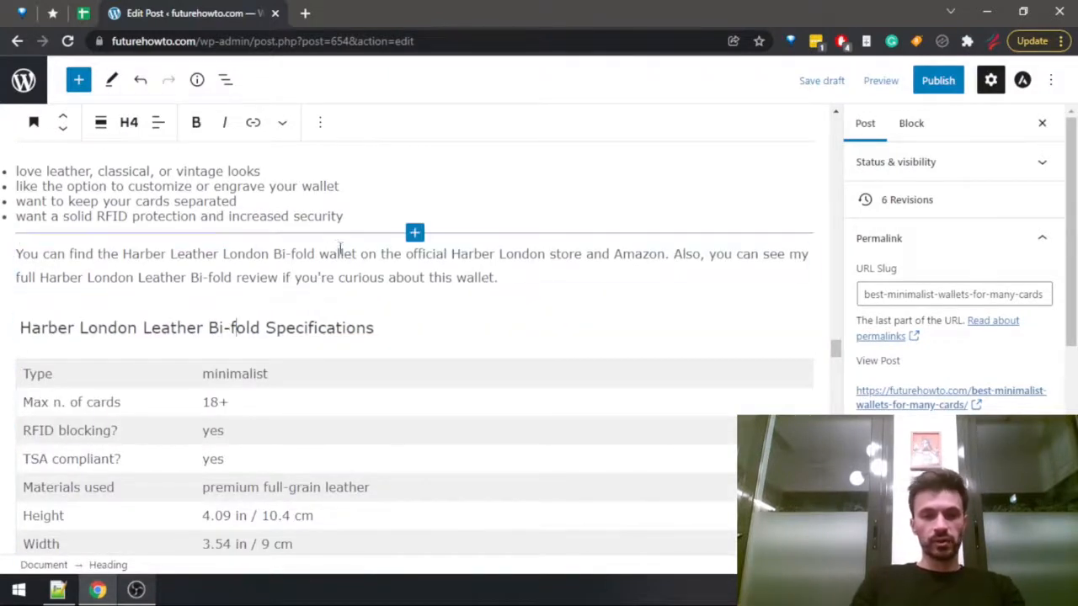
Try to link the words "Harber London Leather Bi-fold review" to a site post by searching for "harber".
left_click(370, 257)
left_click(68, 281)
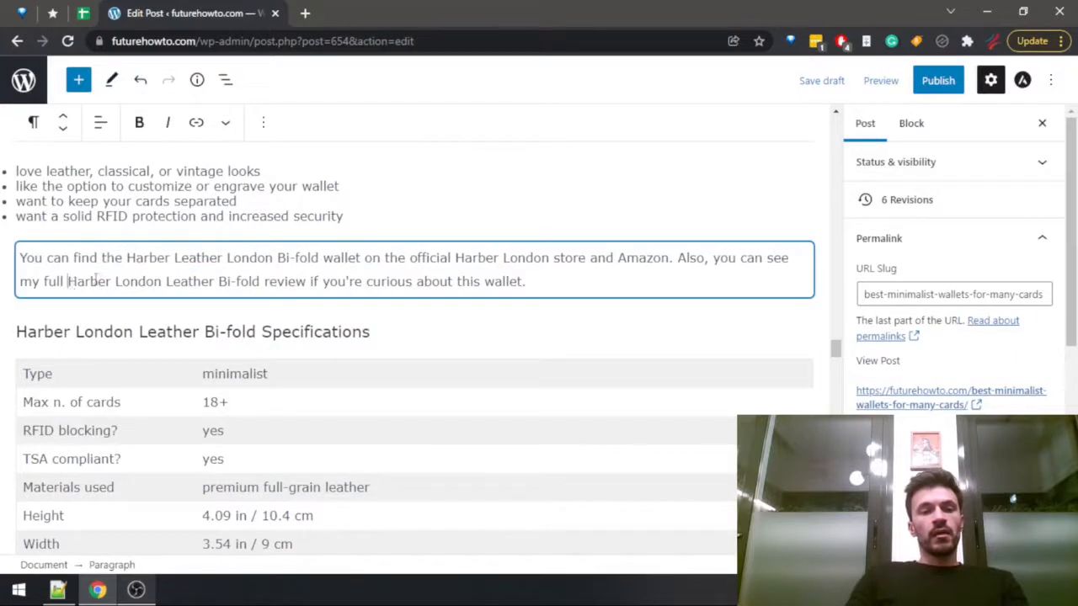
key("shift+Right")
key("shift+Right")
key("shift+Right")
key("shift+Right")
key("shift+Right")
key("shift+Right")
key("shift+Right")
key("shift+Right")
key("shift+Right")
key("shift+Right")
key("shift+Right")
key("shift+Right")
key("shift+Right")
key("shift+Right")
key("shift+Right")
key("shift+Right")
key("shift+Right")
key("shift+Right")
key("shift+Right")
key("shift+Right")
key("shift+Right")
key("shift+Right")
key("shift+Right")
key("shift+Right")
key("shift+Right")
key("shift+Right")
key("shift+Right")
key("shift+Right")
key("shift+Right")
key("shift+Right")
key("shift+Right")
key("shift+Right")
key("shift+Right")
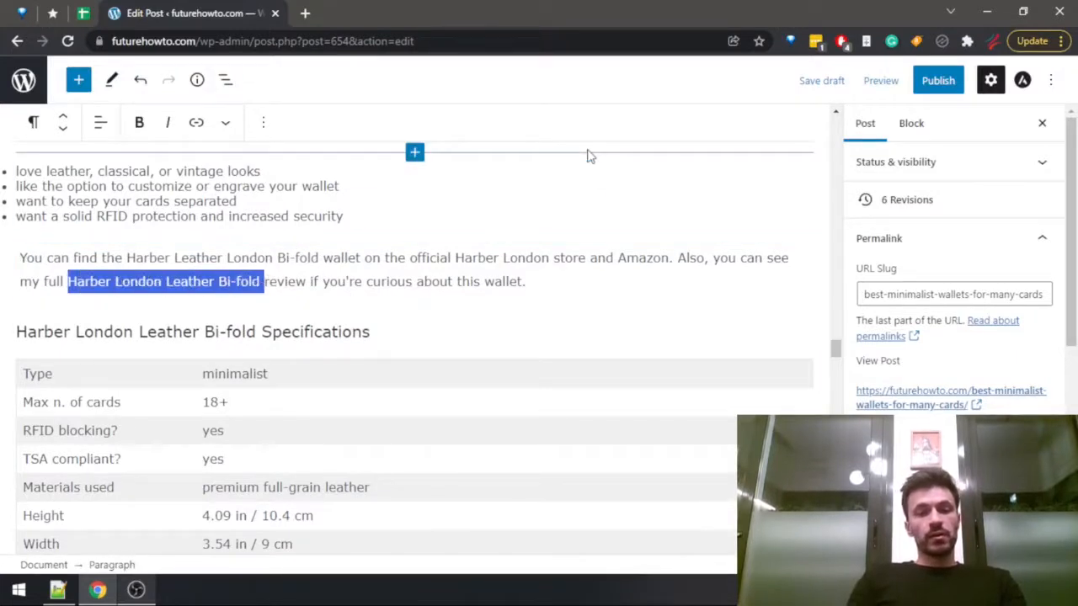
left_click(198, 122)
type("harber")
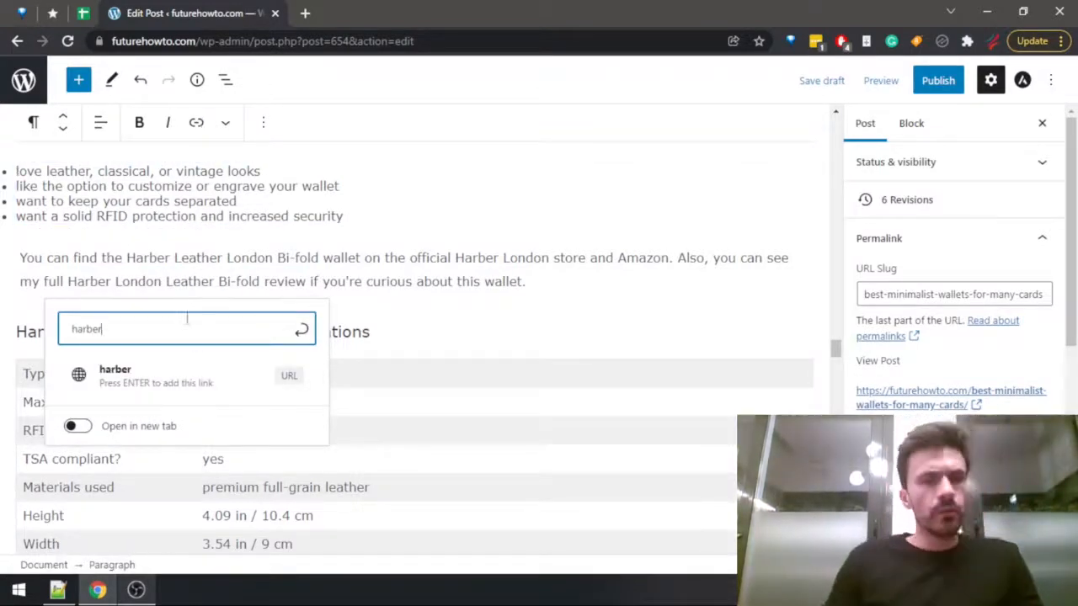
key("ctrl+a")
key("BackSpace")
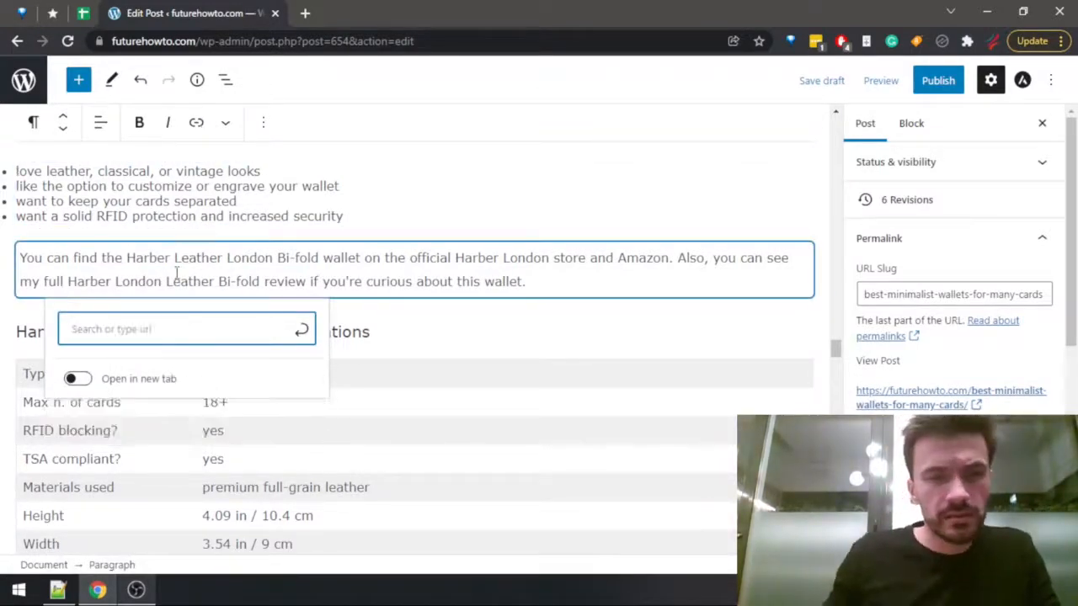
left_click(176, 272)
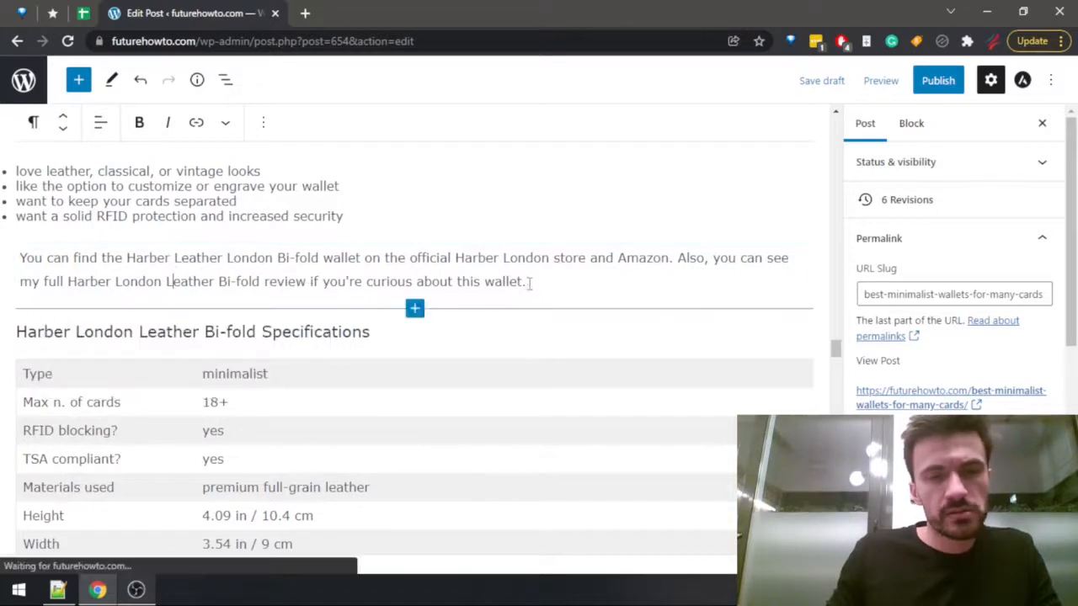
Save the post draft.
key("ctrl+s")
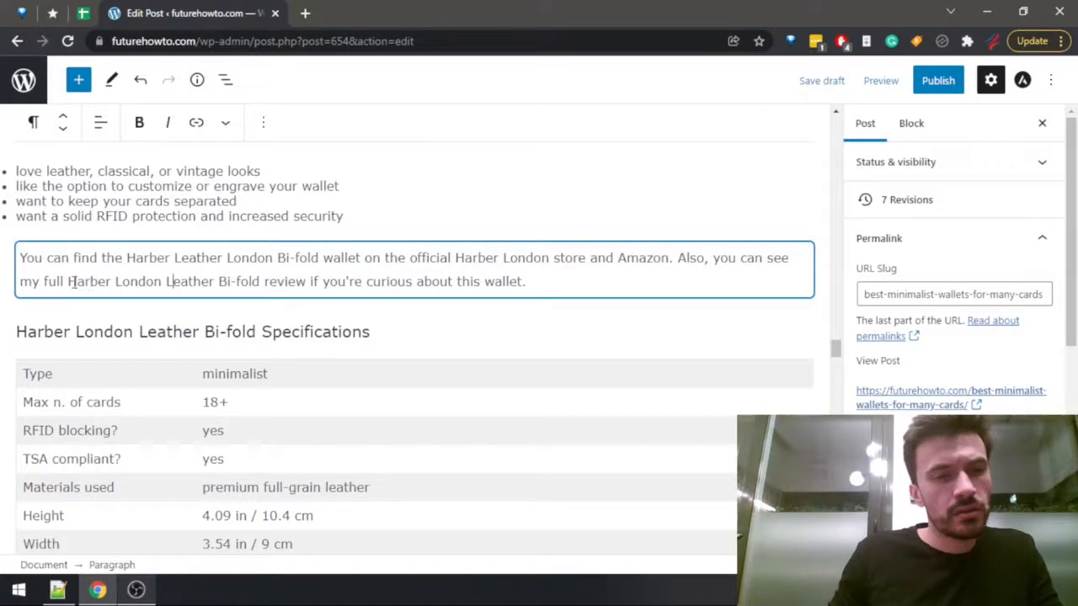
Try linking "Harber London Leather Bi-fold review" by searching for "london", and undo the link.
left_click_drag(305, 285, 67, 281)
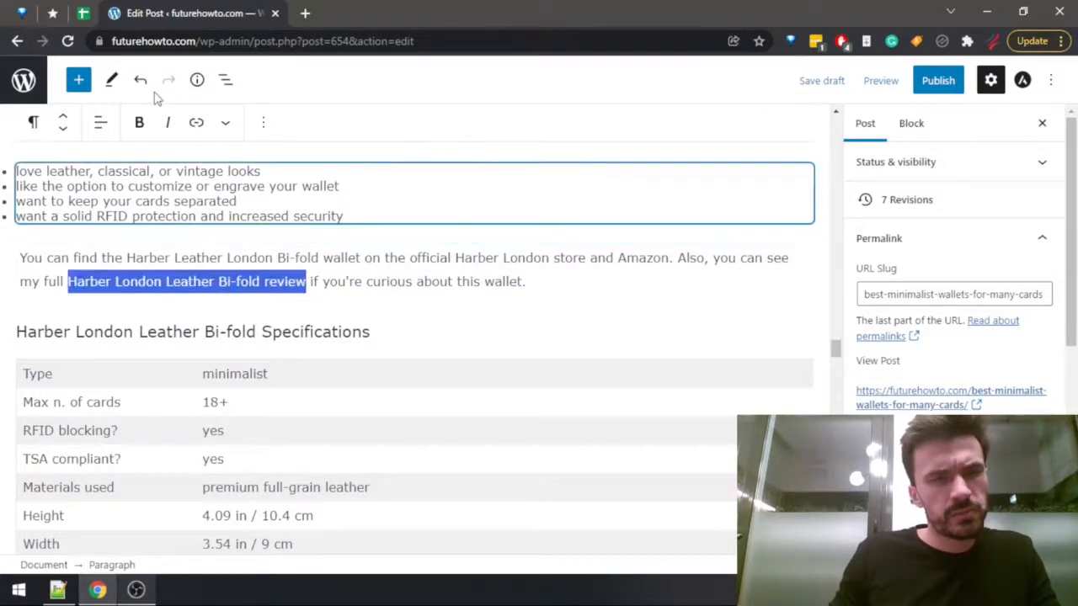
left_click(196, 123)
type("london")
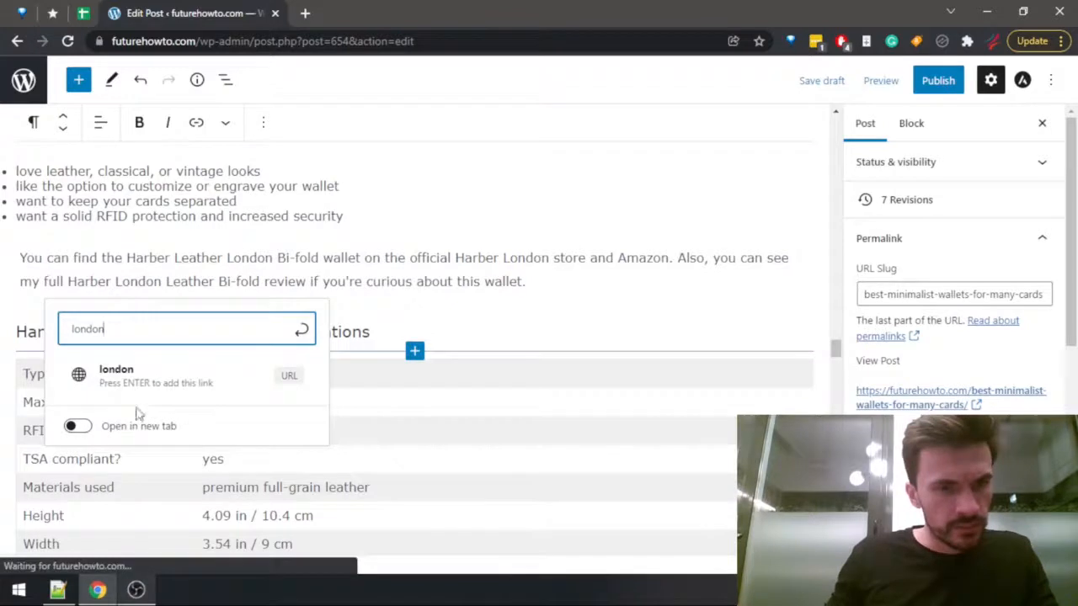
left_click(209, 379)
left_click(284, 281)
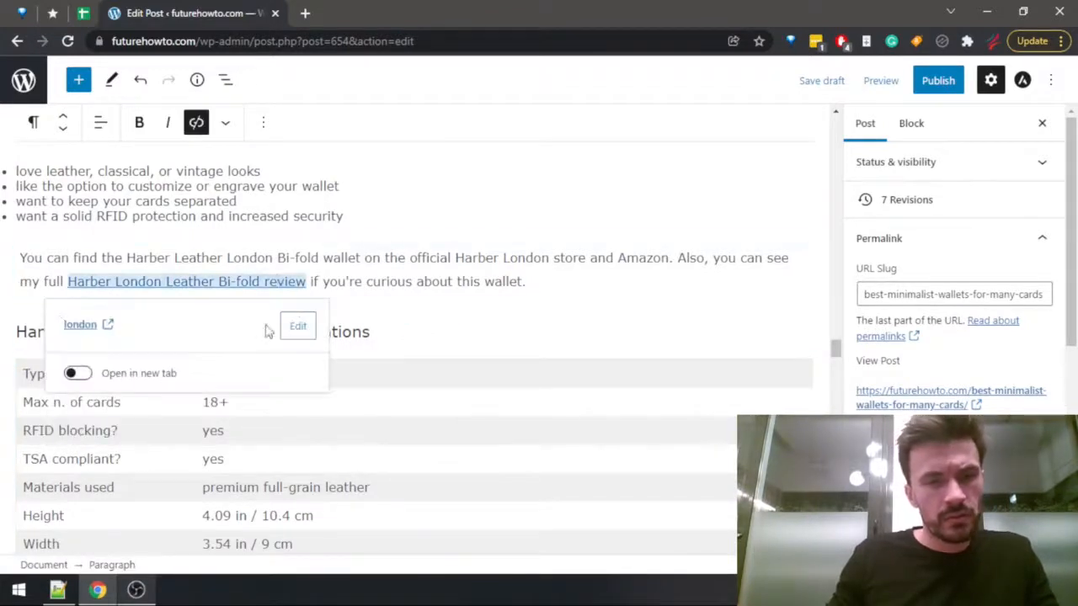
key("ctrl+z")
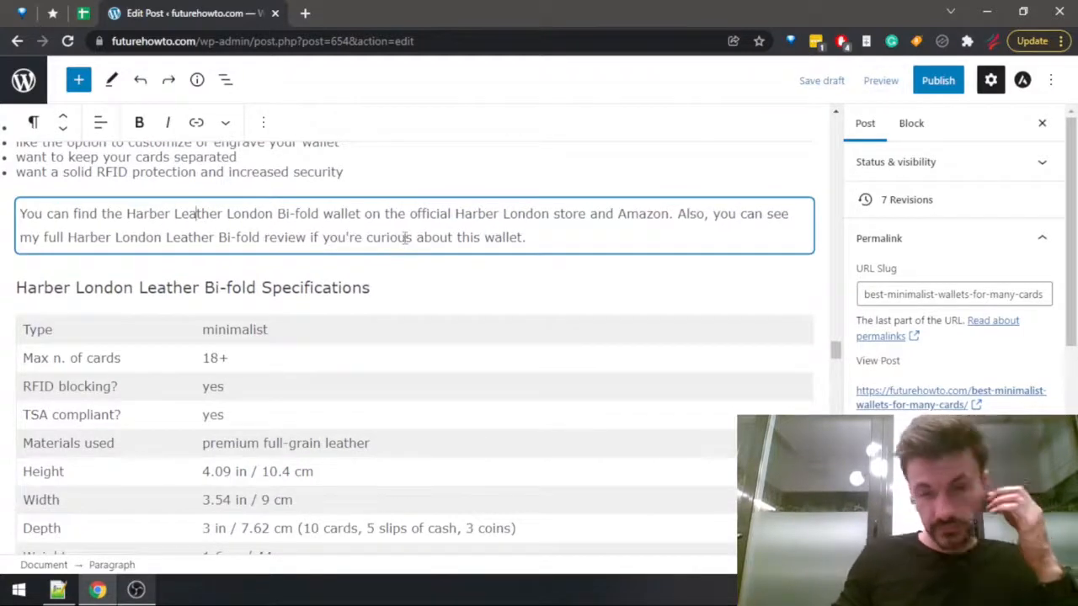
Capitalize "fiber" as "Fiber" in the closing paragraph of the section on who should buy the Ridge Carbon Fiber.
scroll(388, 244, "down", 6)
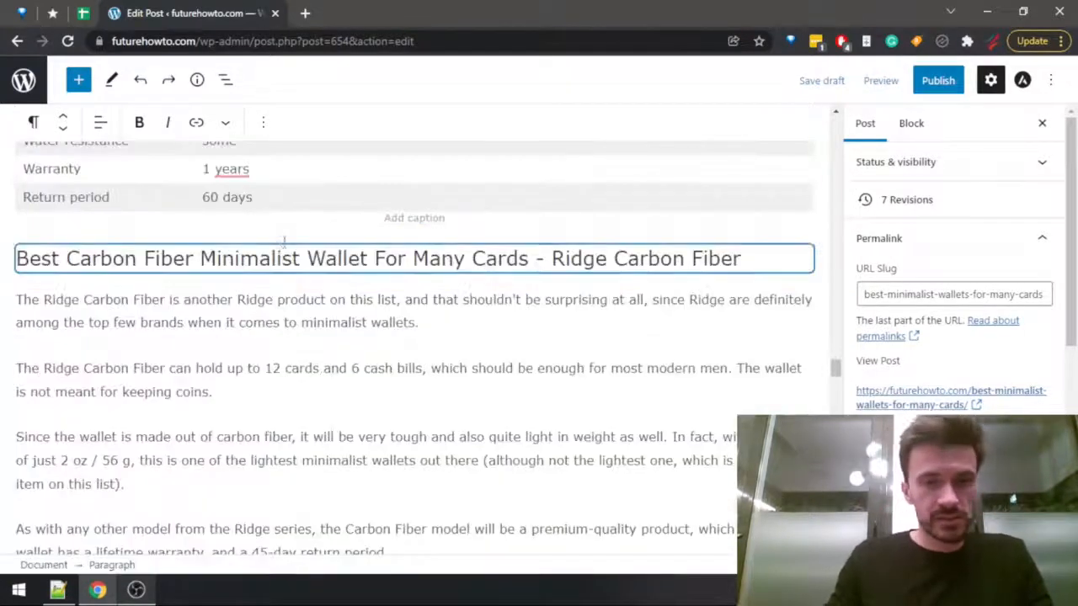
scroll(253, 291, "down", 2)
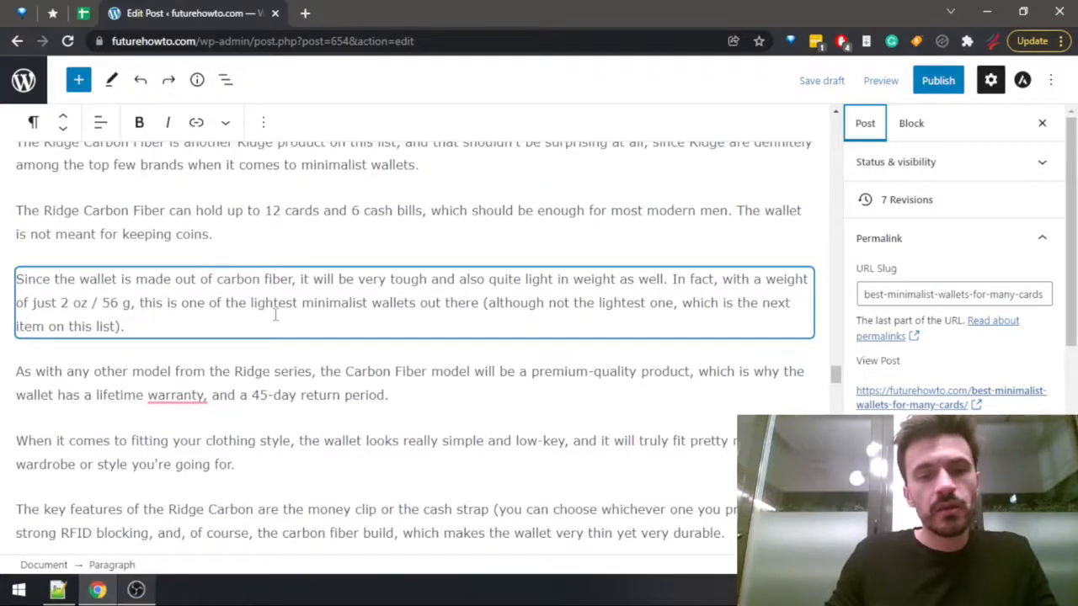
scroll(249, 324, "down", 4)
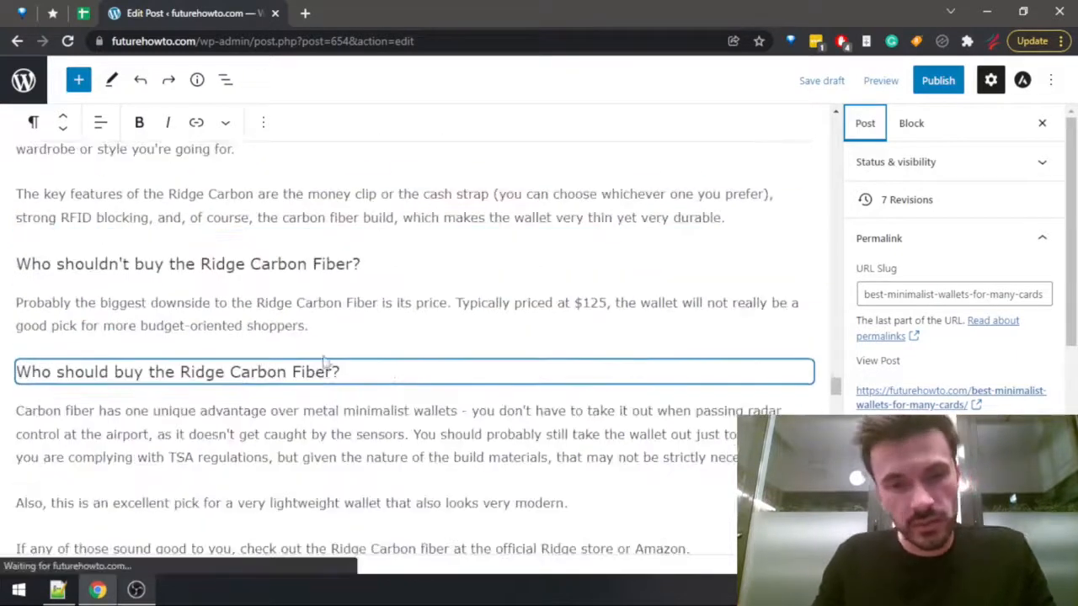
scroll(252, 326, "down", 2)
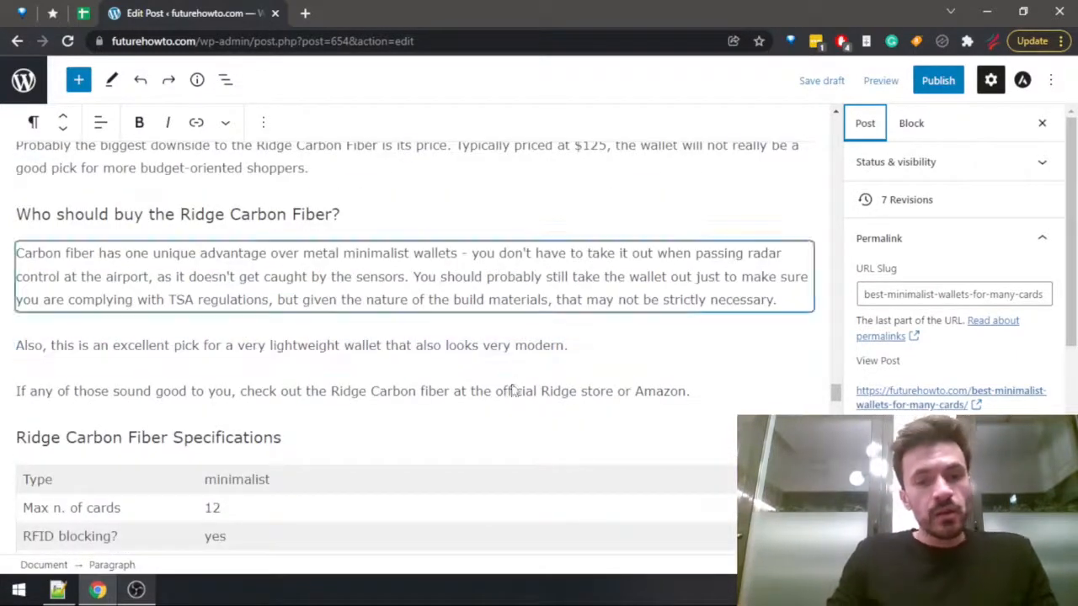
left_click(707, 391)
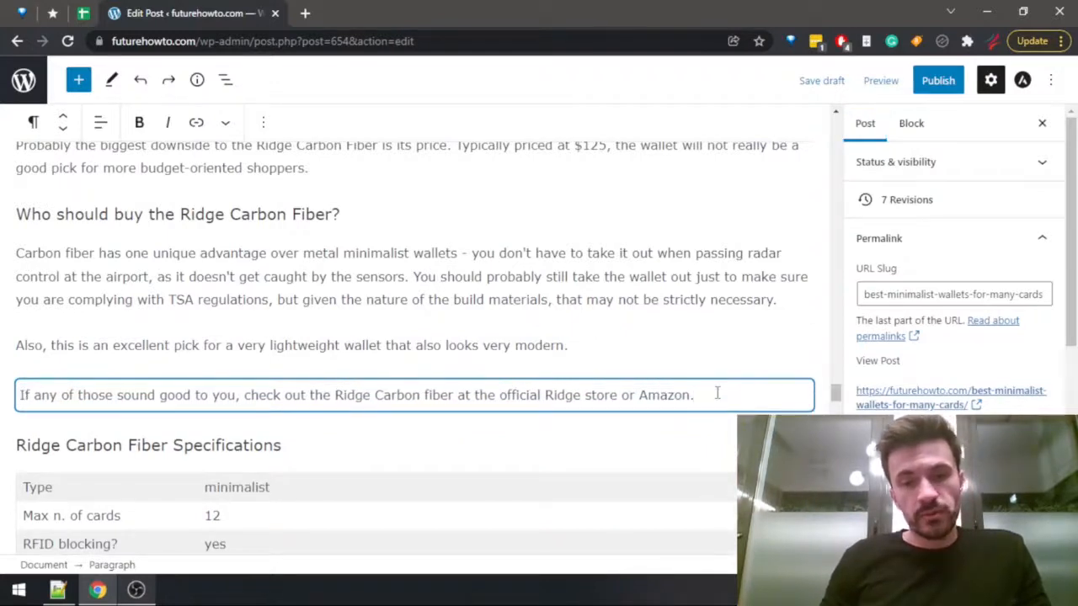
key("ctrl+Left")
key("ctrl+Left")
key("ctrl+Left")
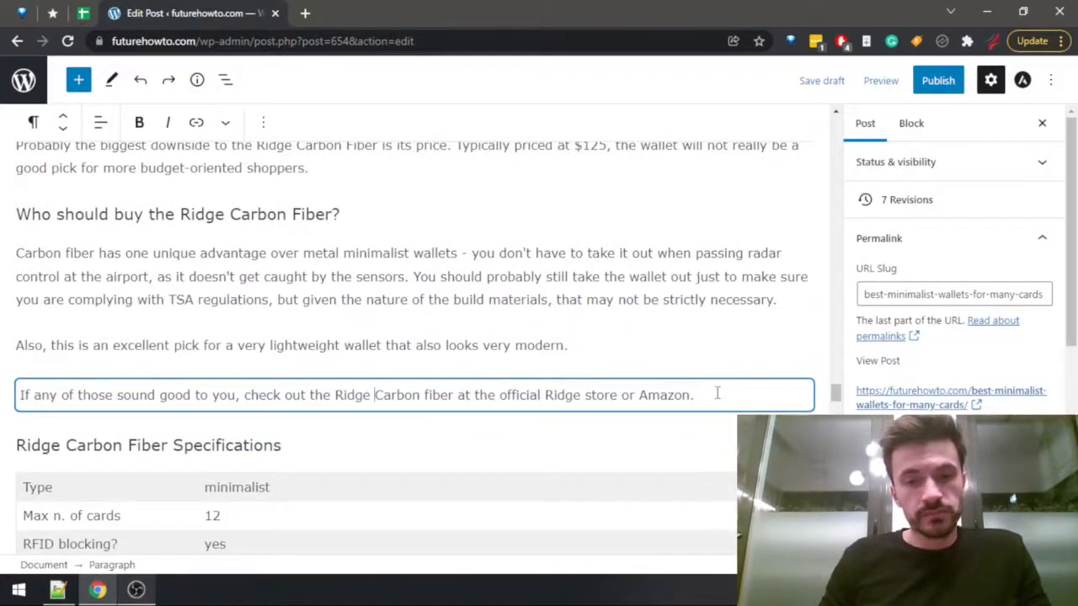
key("ctrl+Right")
key("shift+Right")
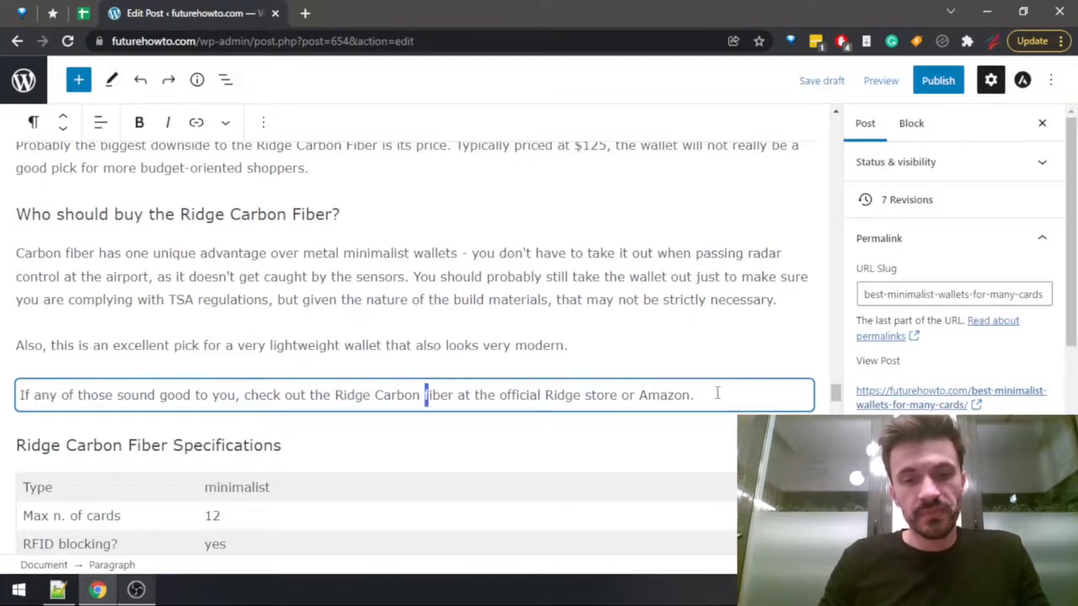
type("F")
Extend the Ridge Carbon Fiber store-and-Amazon sentence with ", or see my complete Ridge Carbon Fiber review" before the final period.
key("End")
key("Left")
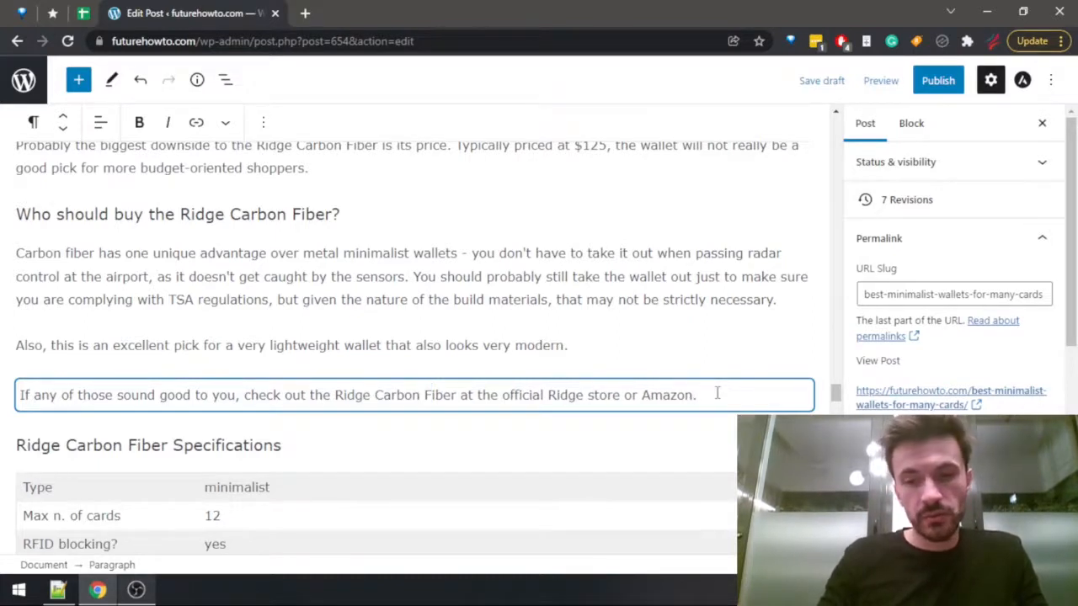
type(", or see my ")
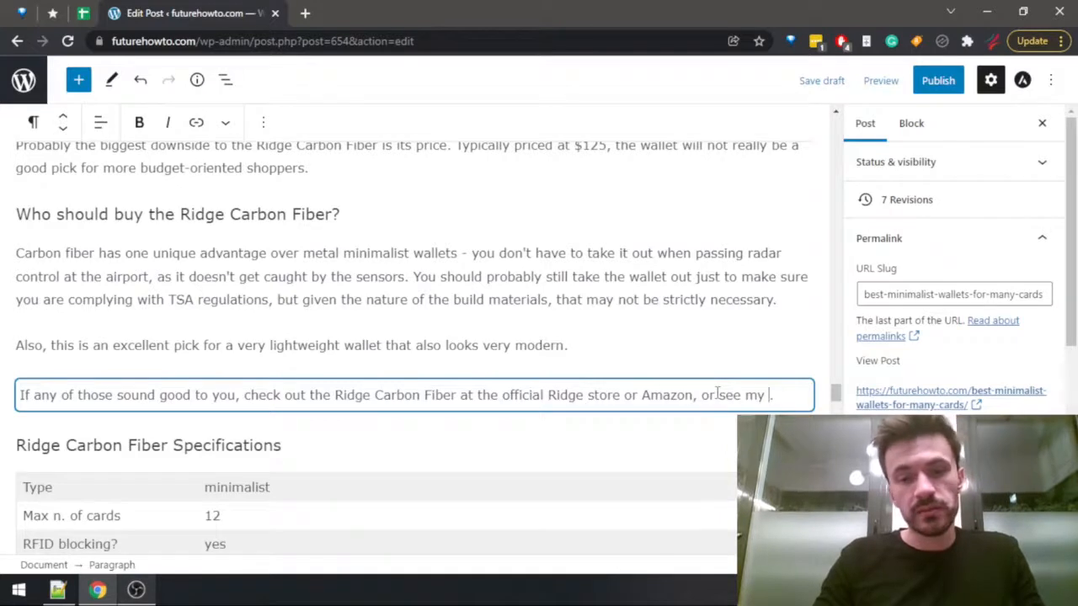
type("complete Ridget ")
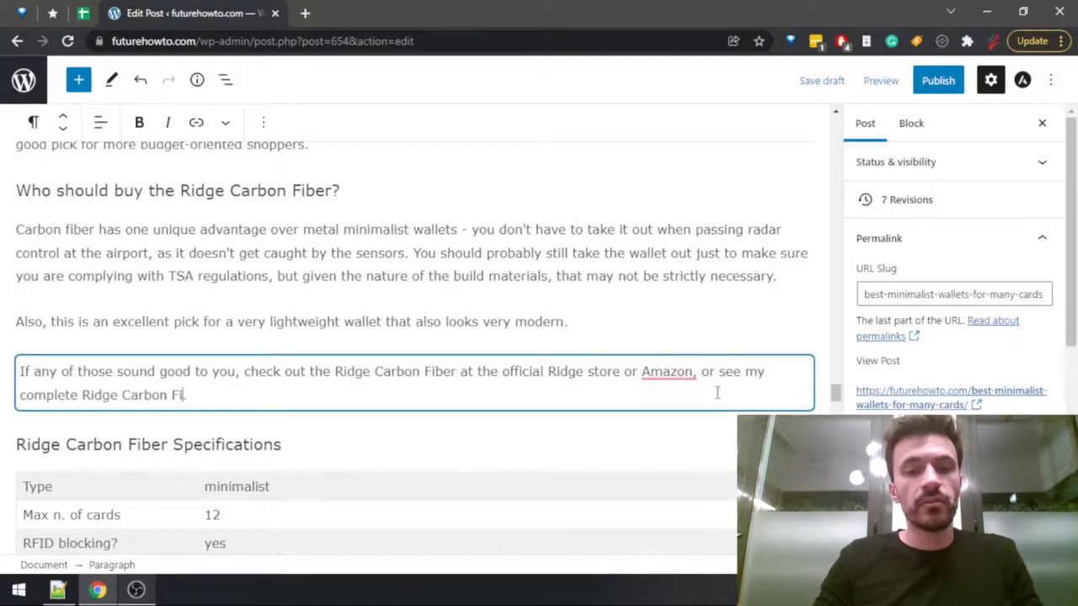
type("review.")
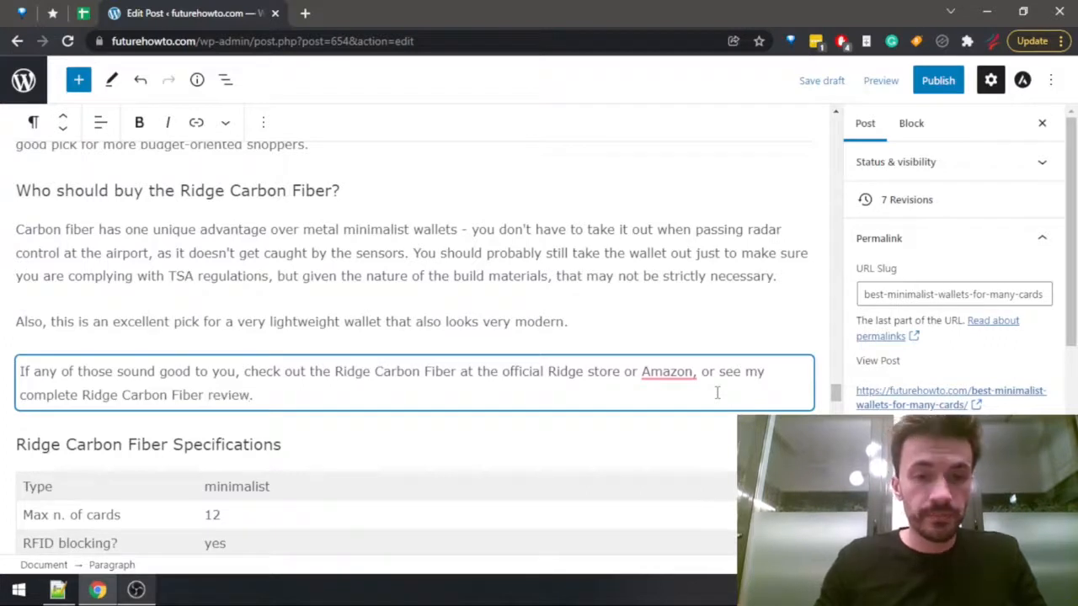
Link "Ridge Carbon Fiber review" to the site's Ridge Carbon Fiber Review post, found by searching for "carbon fiber".
key("ctrl+shift+Left")
key("ctrl+shift+Left")
key("ctrl+shift+Left")
key("ctrl+shift+Left")
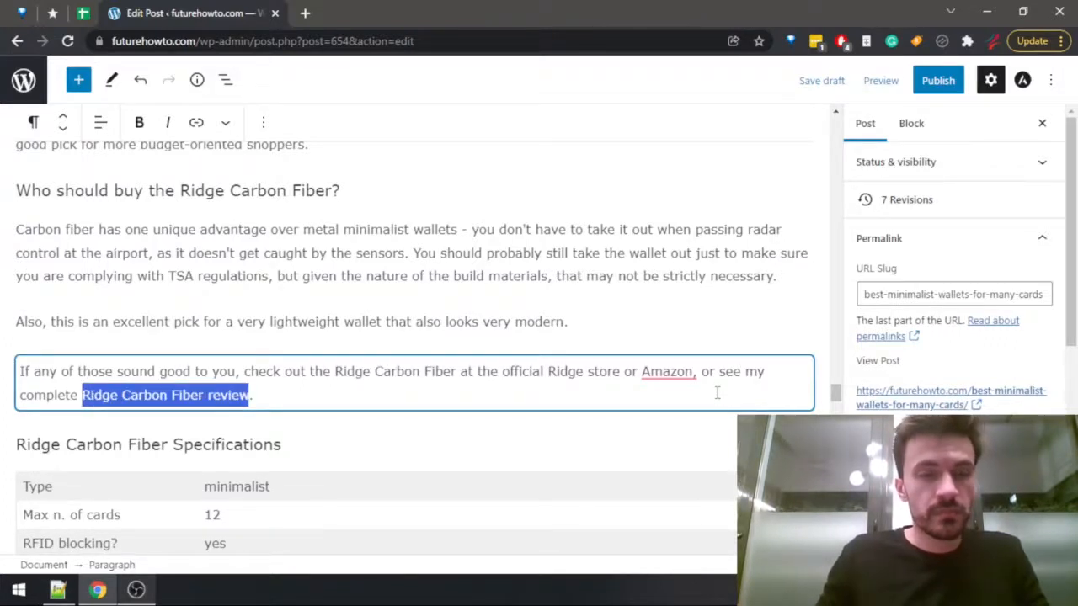
left_click(197, 120)
type("ca")
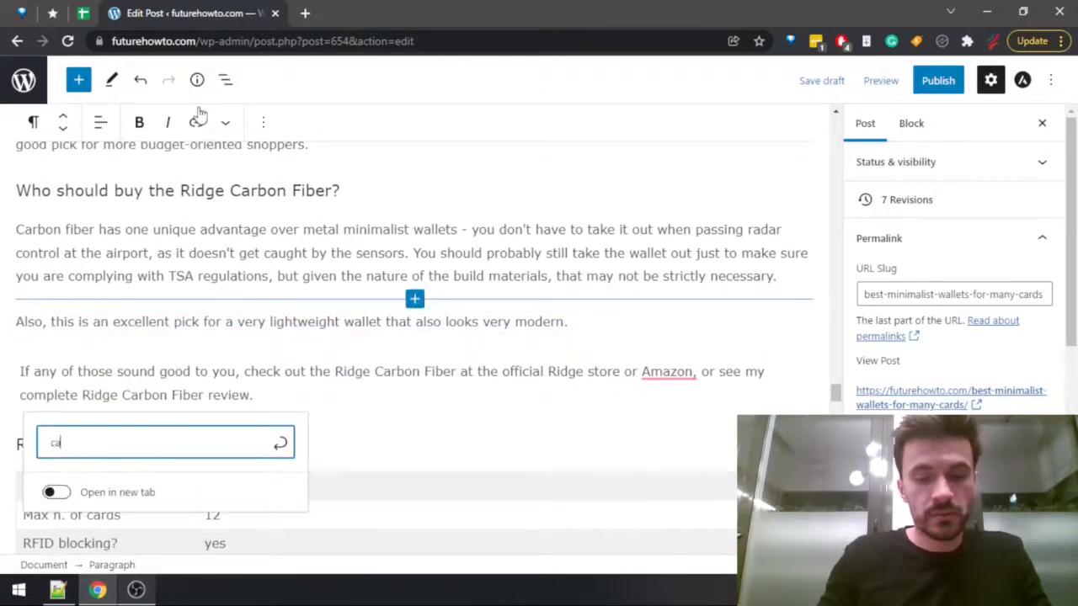
type("rbon fiber")
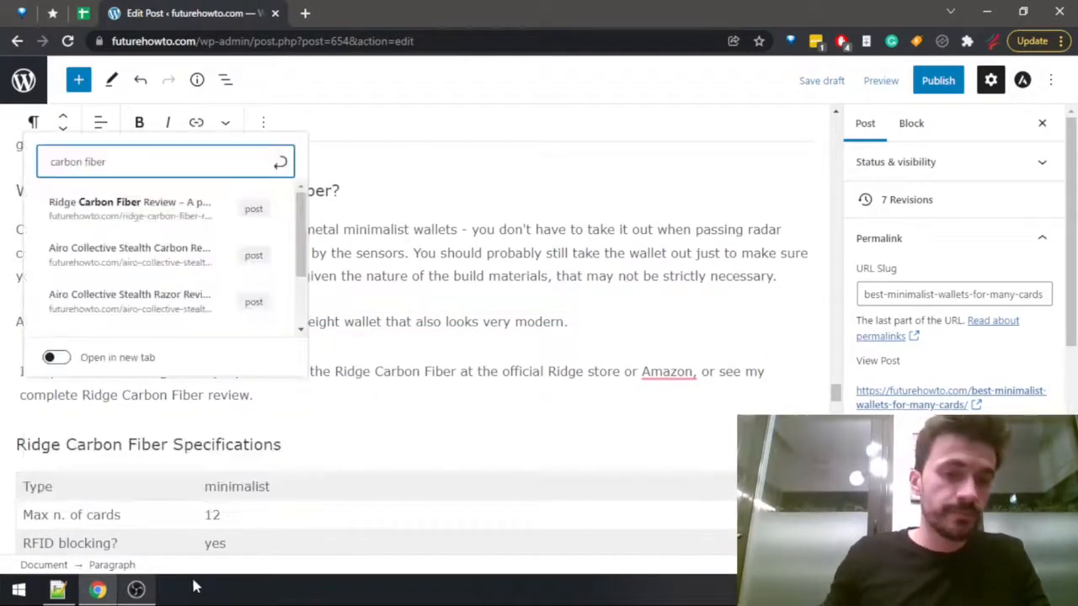
left_click(131, 217)
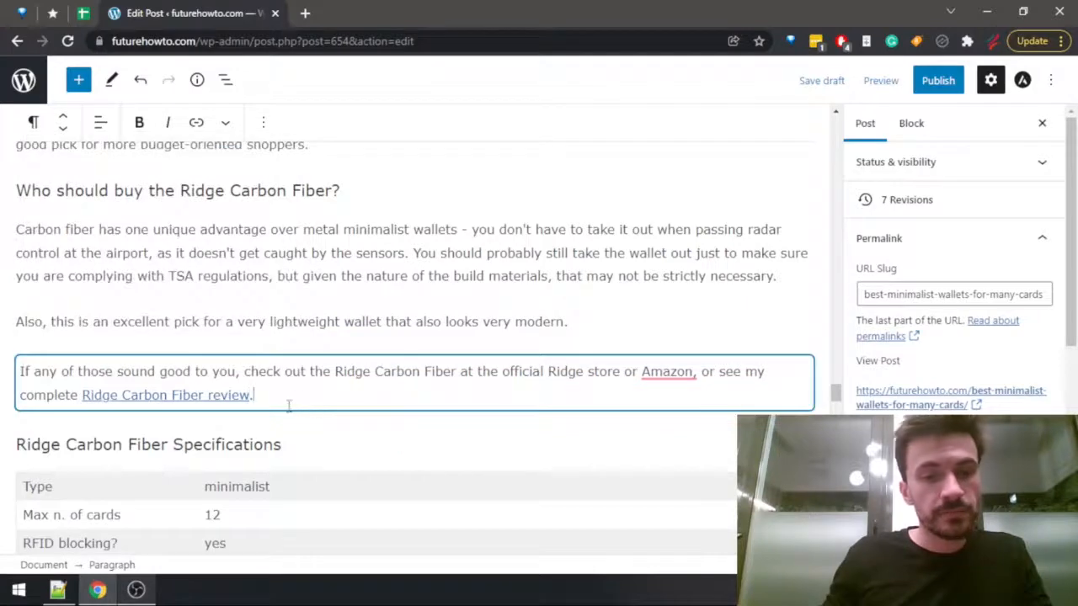
Add ", and you can also read my full review of the Fantom Aluminum if you" to the Fantom Aluminum availability sentence.
scroll(295, 417, "down", 6)
scroll(434, 337, "down", 4)
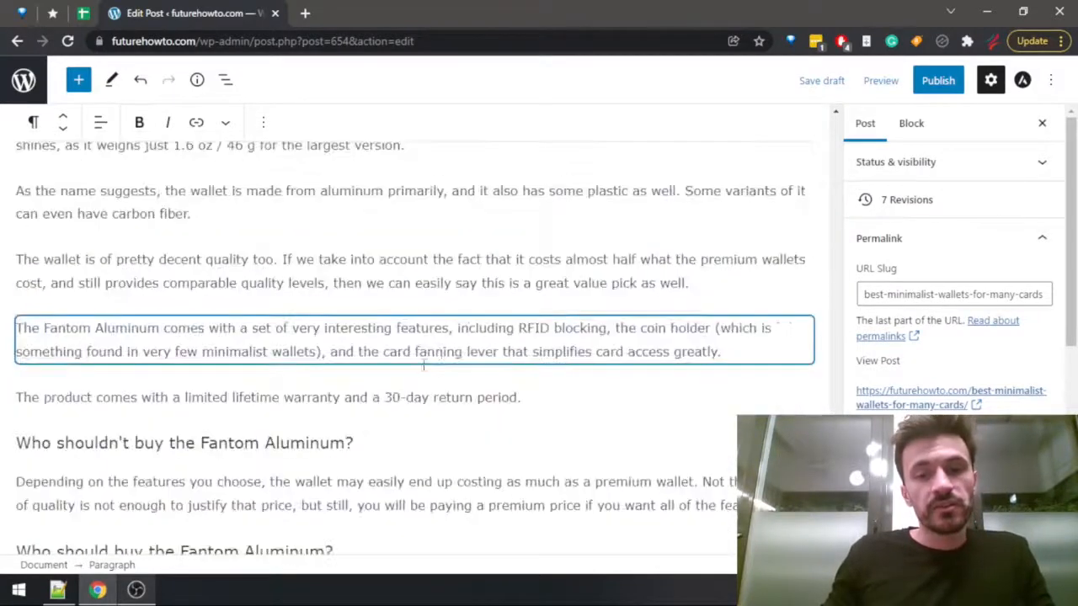
scroll(424, 364, "down", 4)
scroll(244, 396, "down", 2)
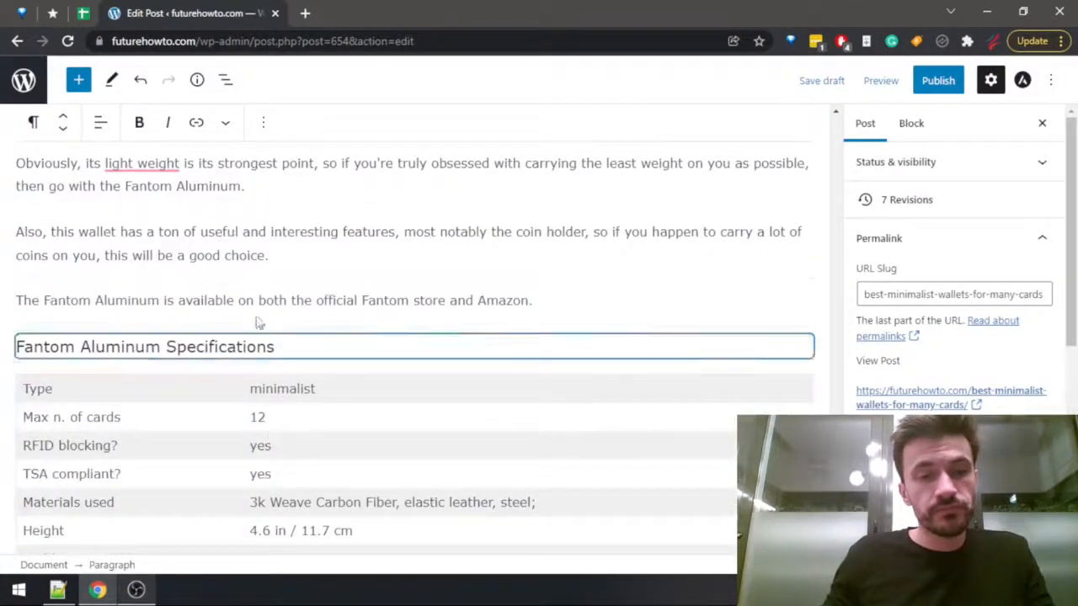
left_click(555, 304)
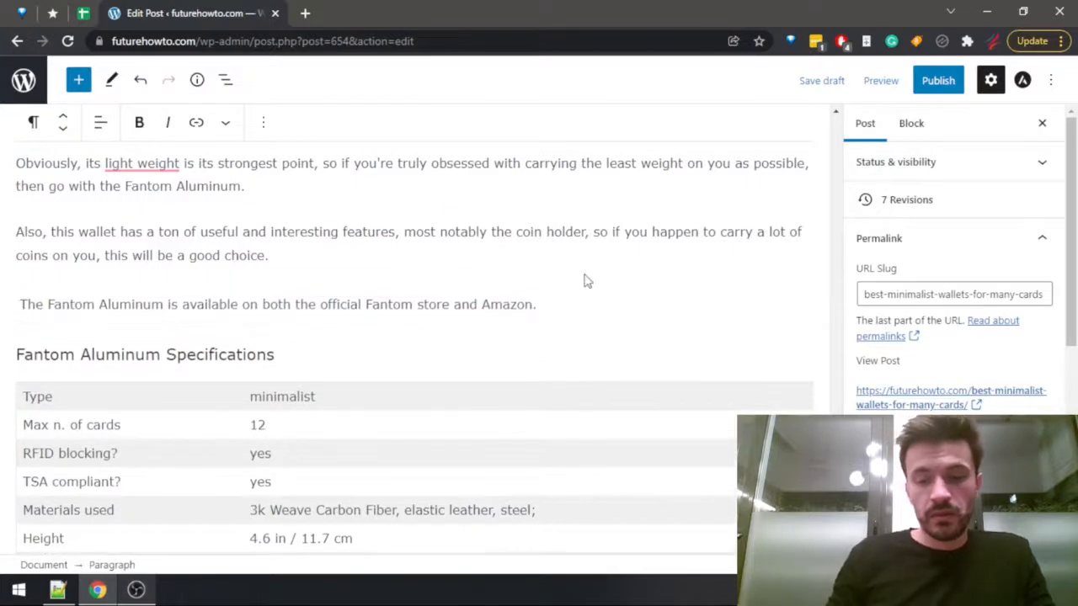
type(", and y")
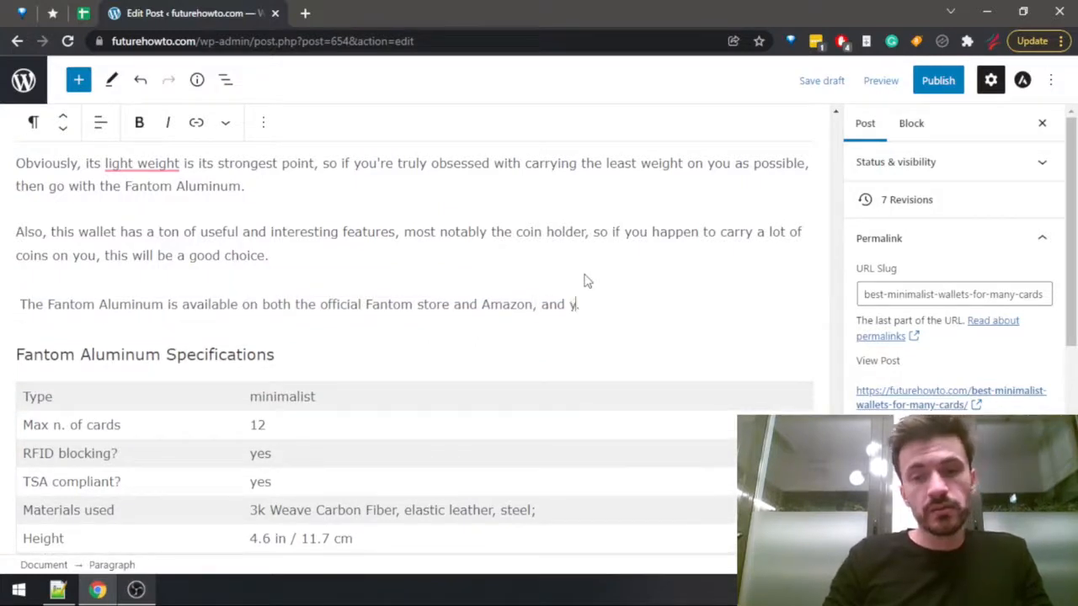
type("ou can also r")
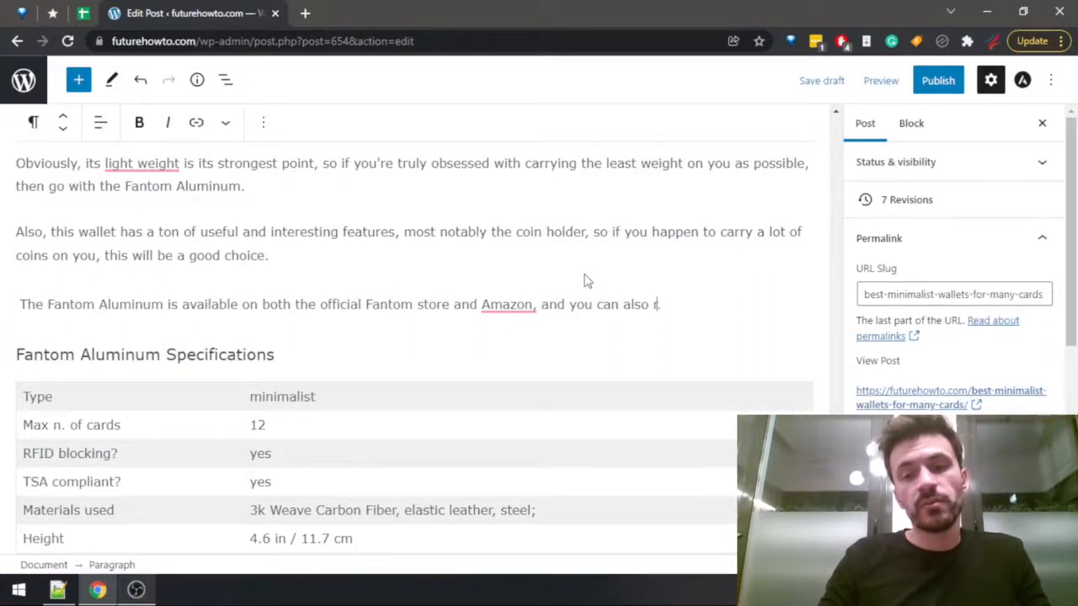
type("ead my full review of the Fantom Alu")
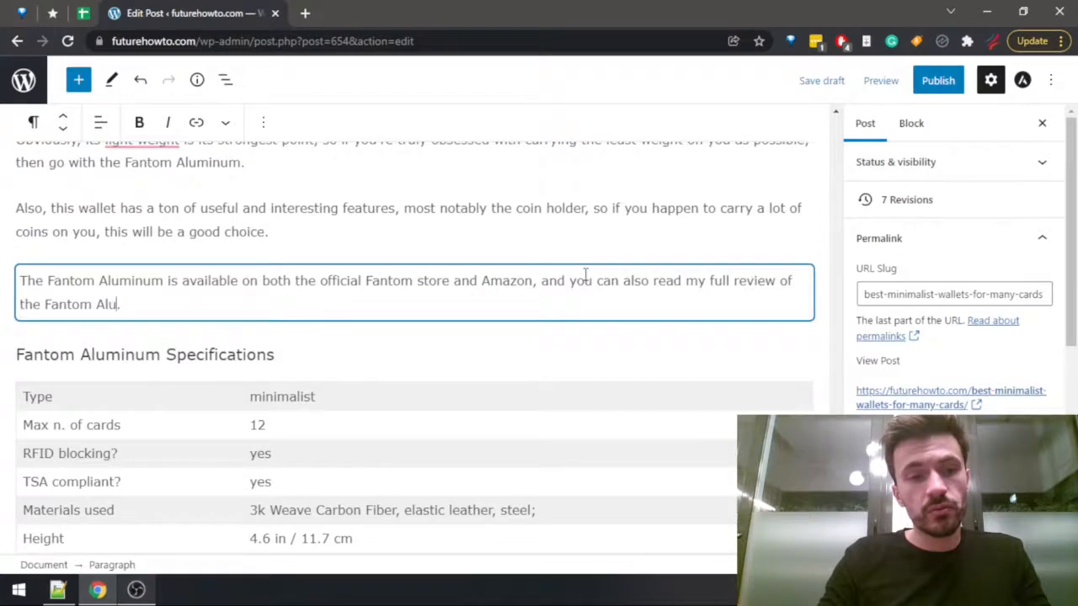
type("f you")
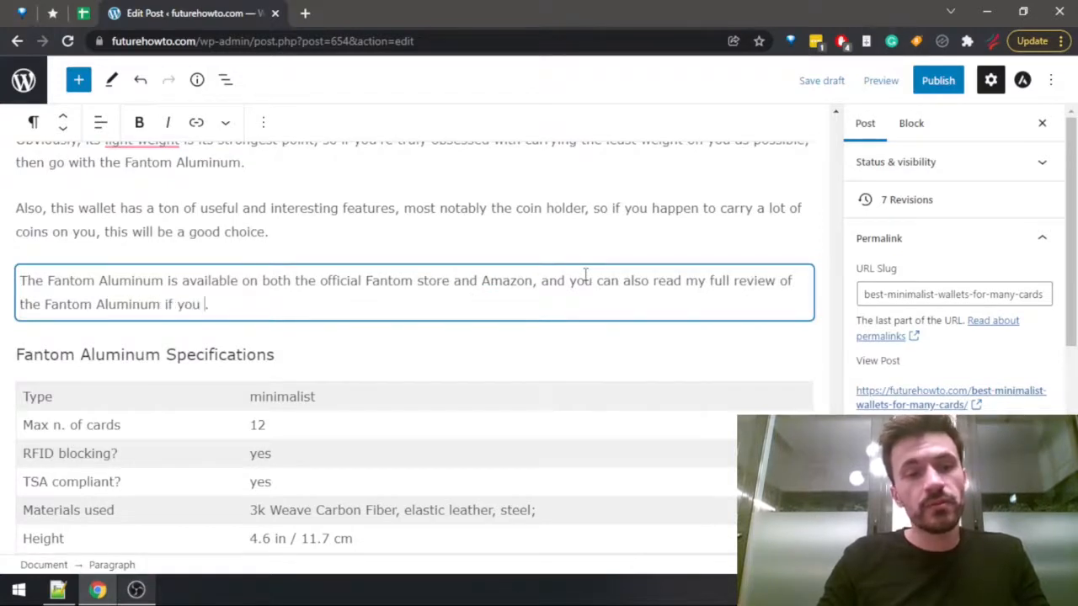
Replace the first "Fantom Aluminum" in the availability sentence with "wallet" and complete the ending with "want to find out more".
key("ctrl+shift+Left")
key("ctrl+shift+Left")
key("ctrl+shift+Left")
key("ctrl+shift+Right")
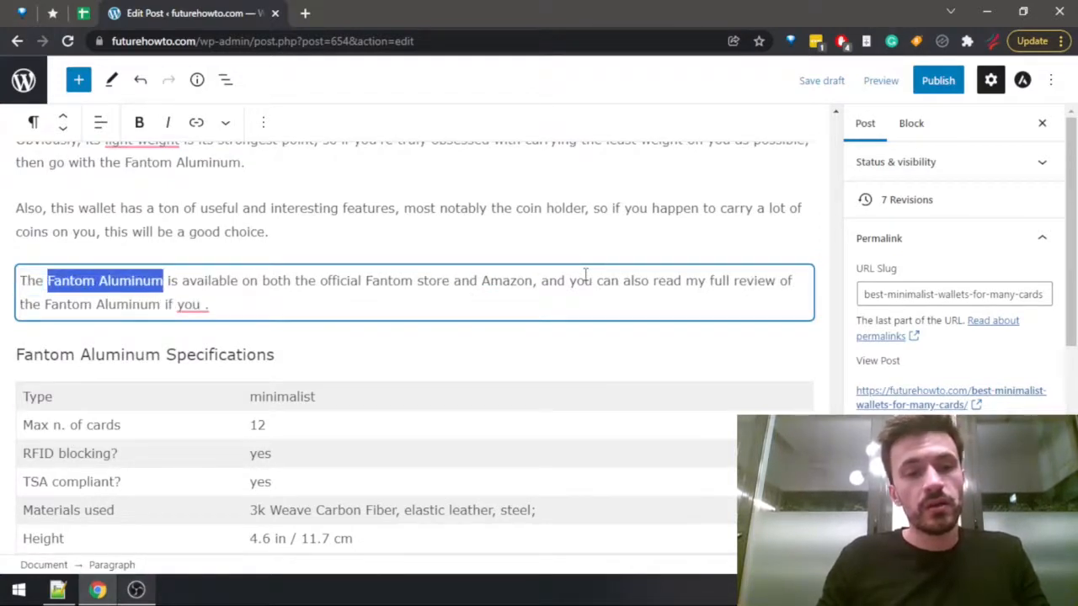
type("wallet")
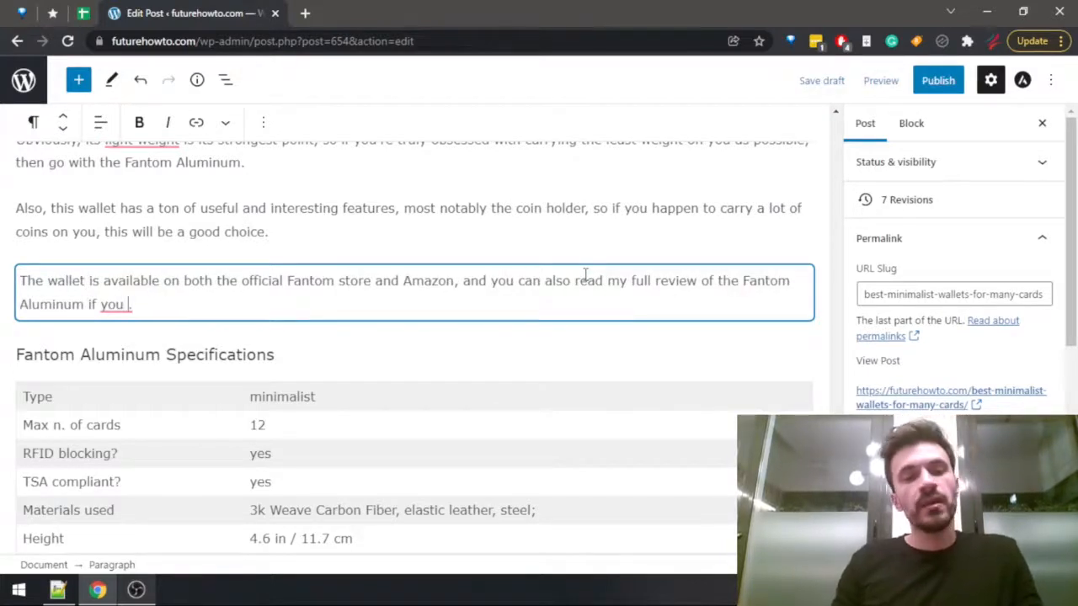
type("want to")
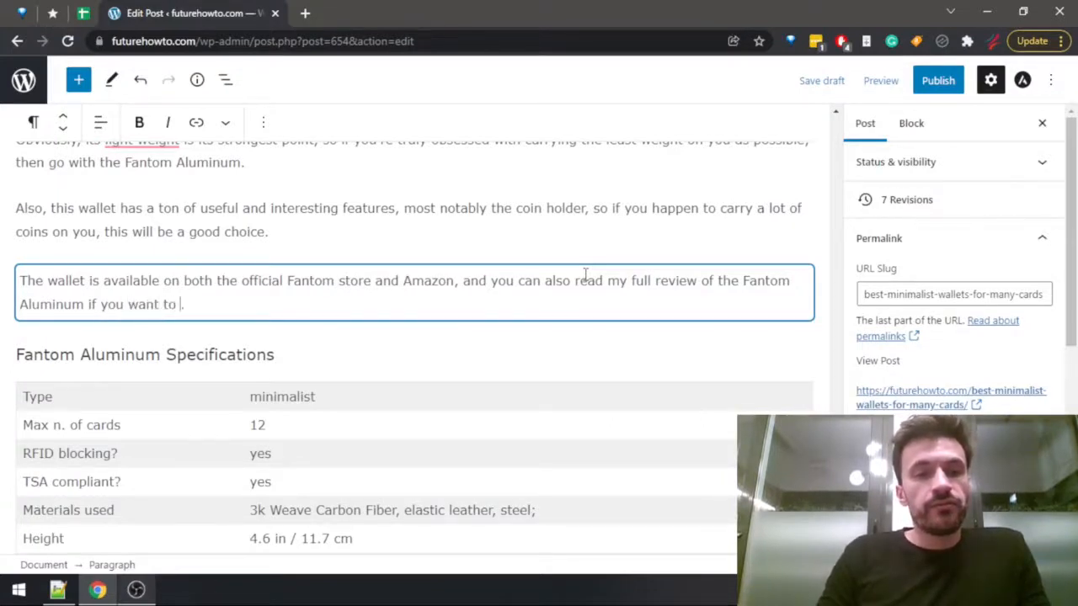
type(" find out more")
Try to link the Fantom Aluminum review mention to a site post by searching for "fantom aluminu".
key("Up")
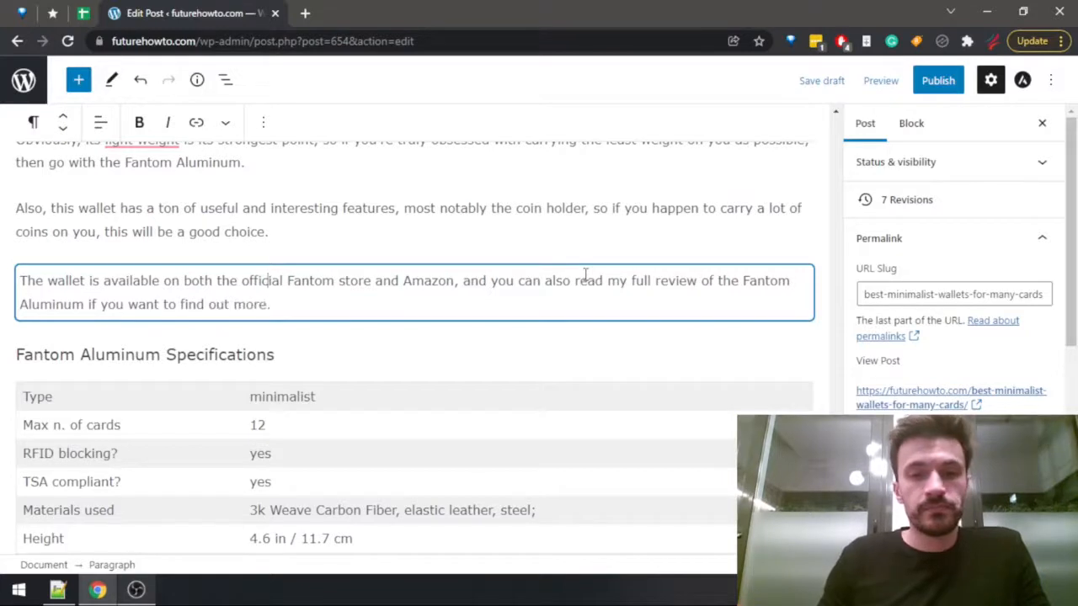
key("End")
key("ctrl+Left")
key("ctrl+shift+Right")
key("ctrl+shift+Right")
key("ctrl+shift+Right")
key("ctrl+shift+Right")
key("ctrl+shift+Right")
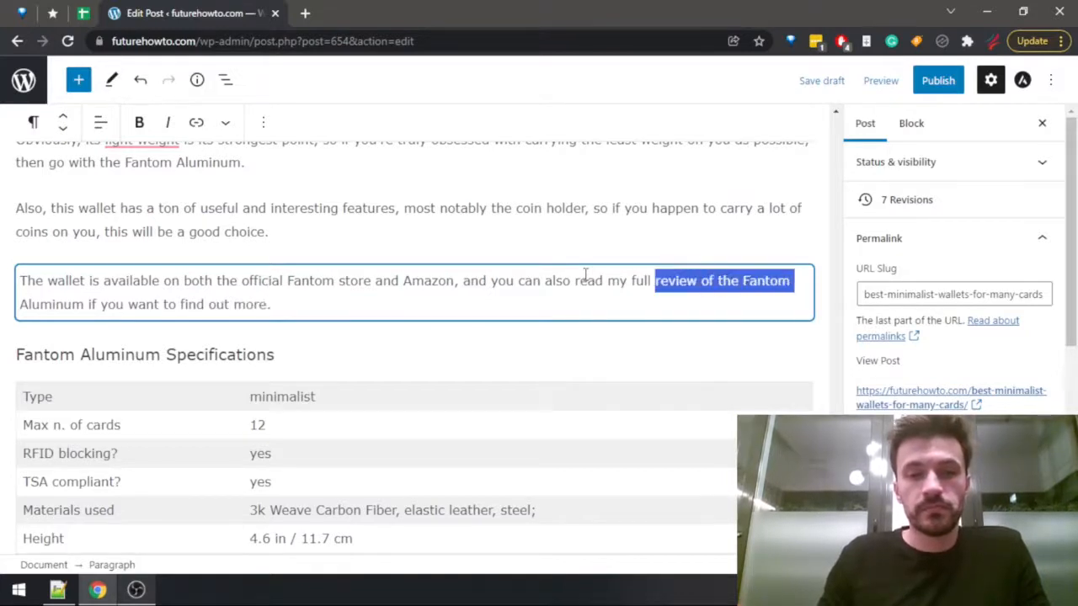
left_click(195, 123)
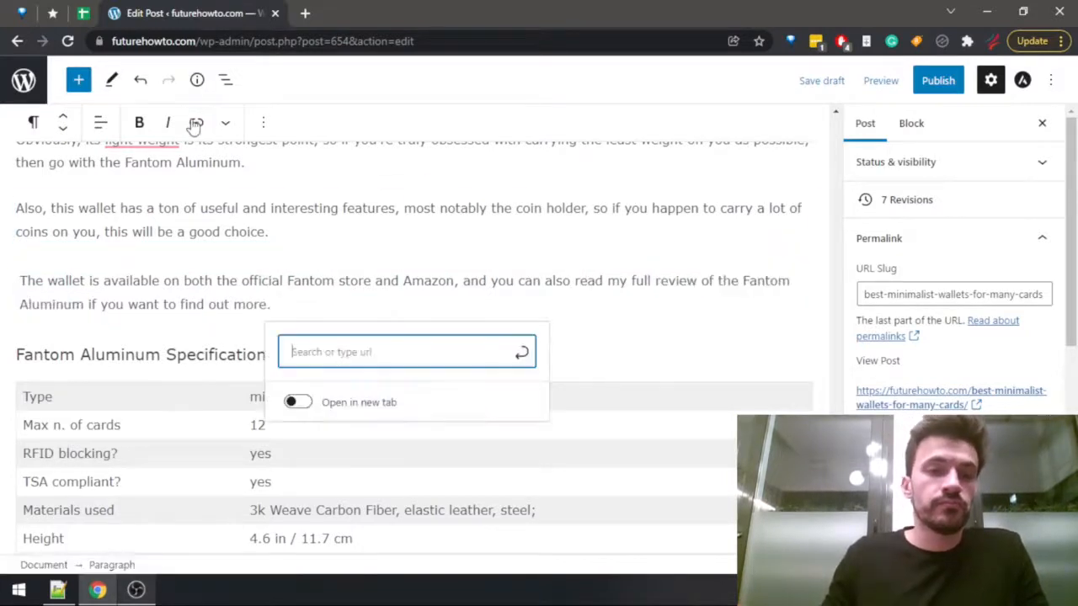
type("fantom alumi")
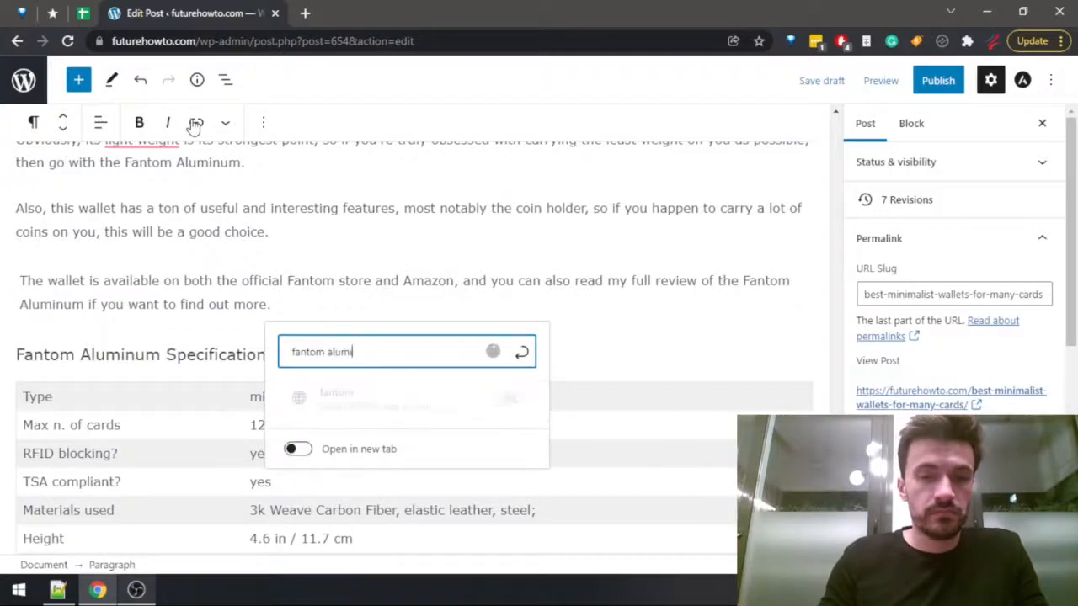
type("nu")
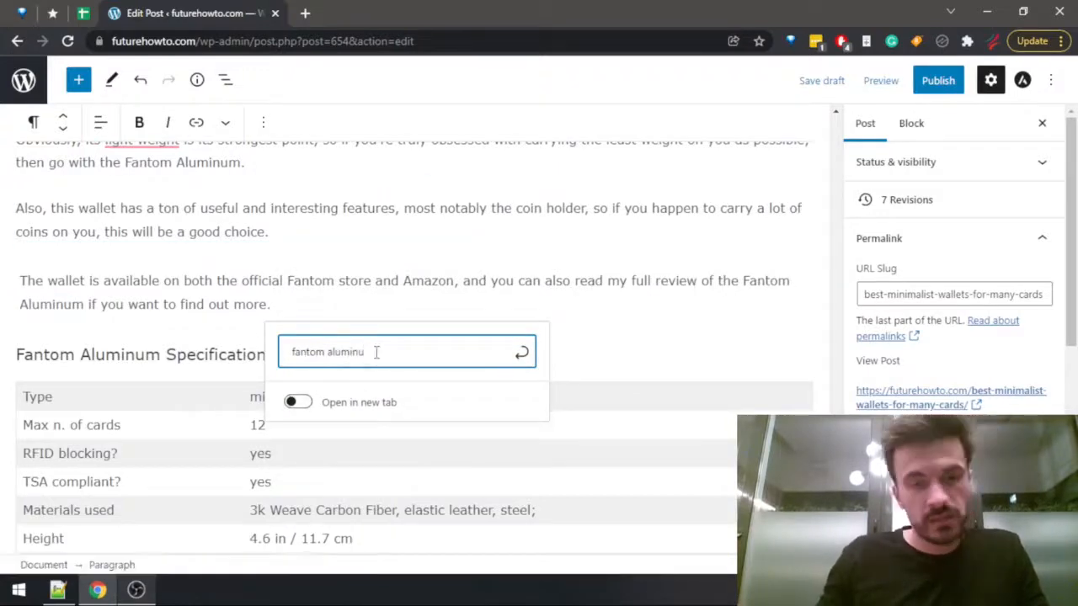
left_click_drag(369, 352, 156, 309)
key("BackSpace")
left_click(178, 304)
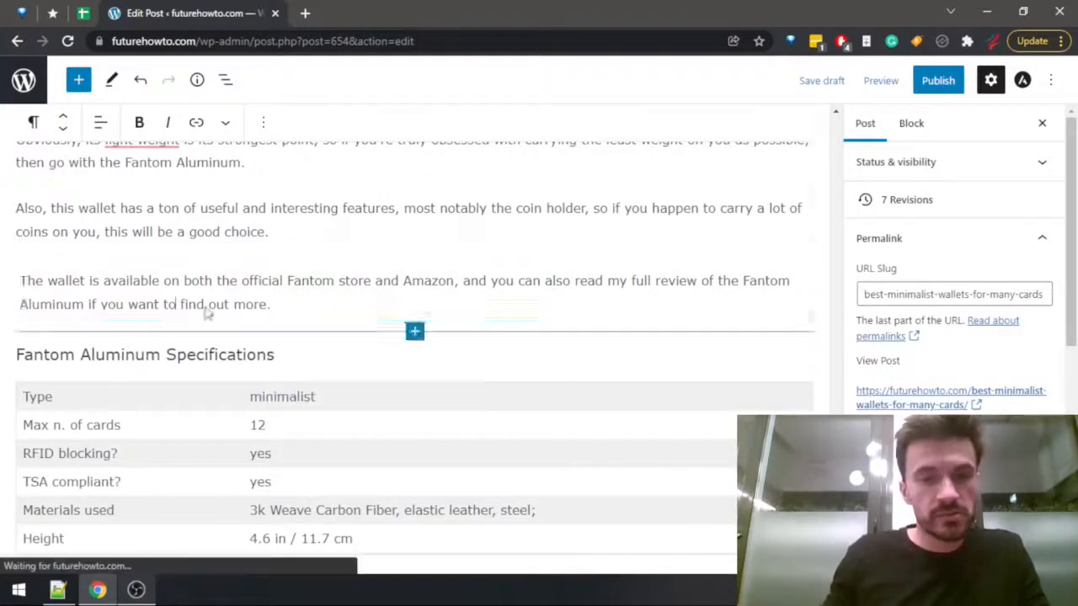
Start a new paragraph with "If" at the end of the section on who should buy the Dango D01 Dapper.
scroll(205, 306, "down", 7)
scroll(501, 281, "down", 10)
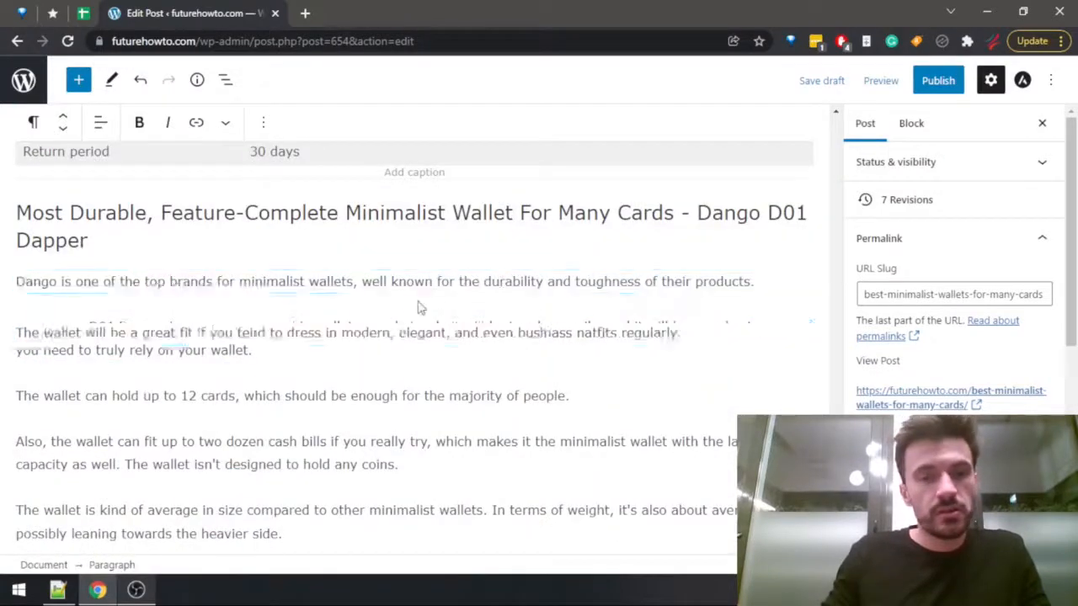
scroll(319, 363, "down", 2)
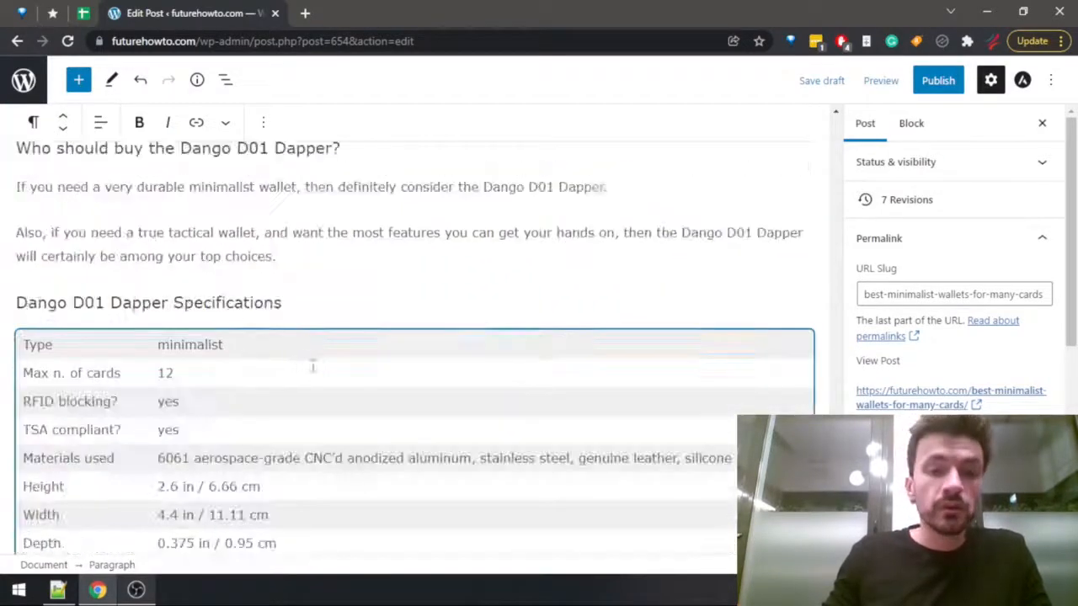
left_click(332, 255)
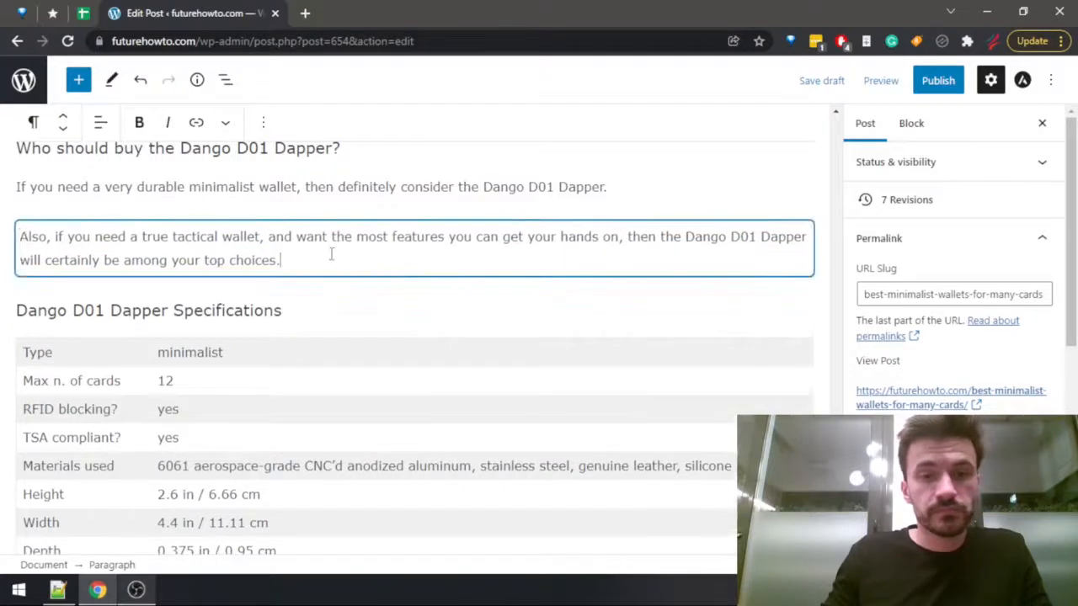
key("Return")
type("If")
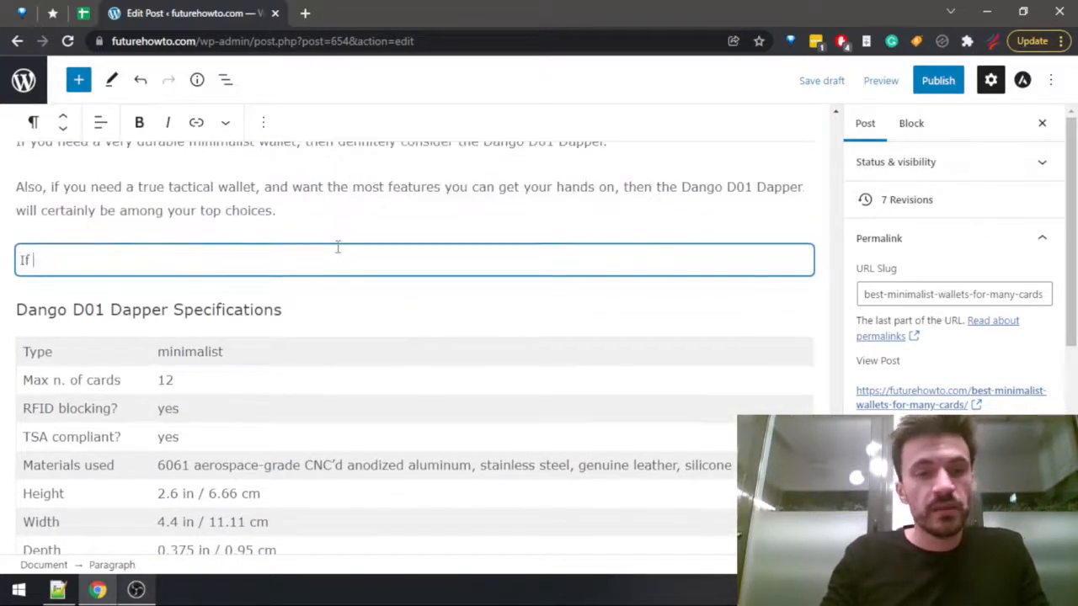
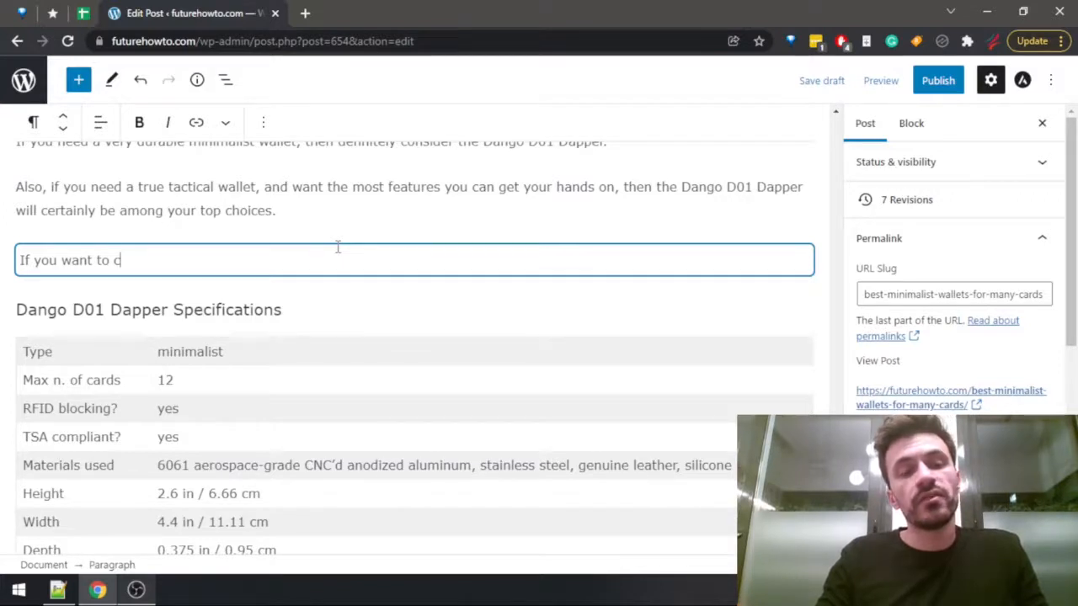
Complete the new paragraph's first sentence as "If you want to check out this wallet, you can find it available both at the official Dango store and Amazon.".
type("heck out this wallet, you can find it available both at the o")
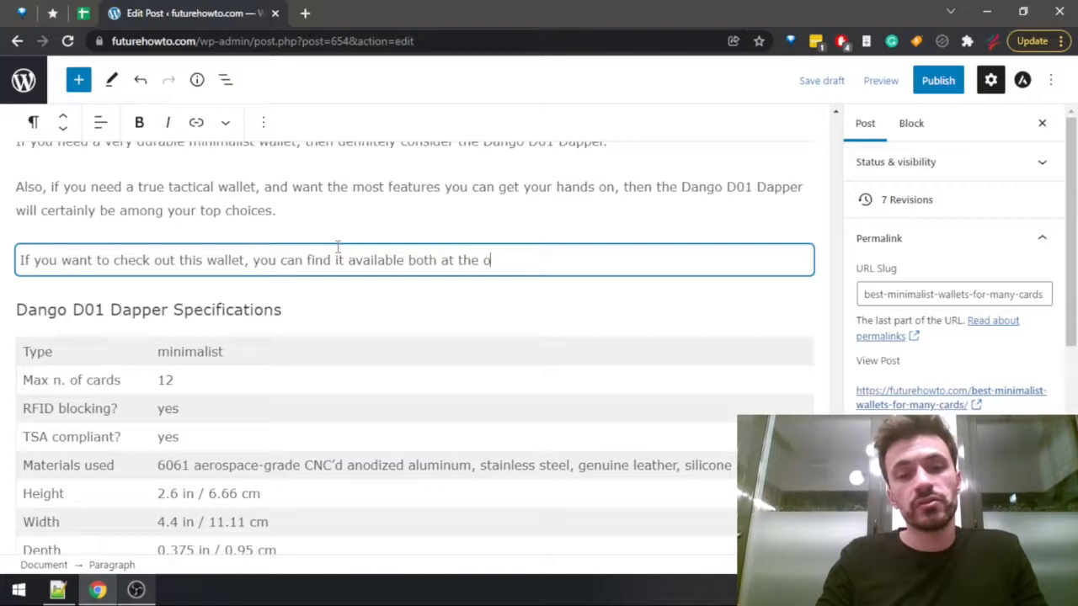
type("fficial Dango store n")
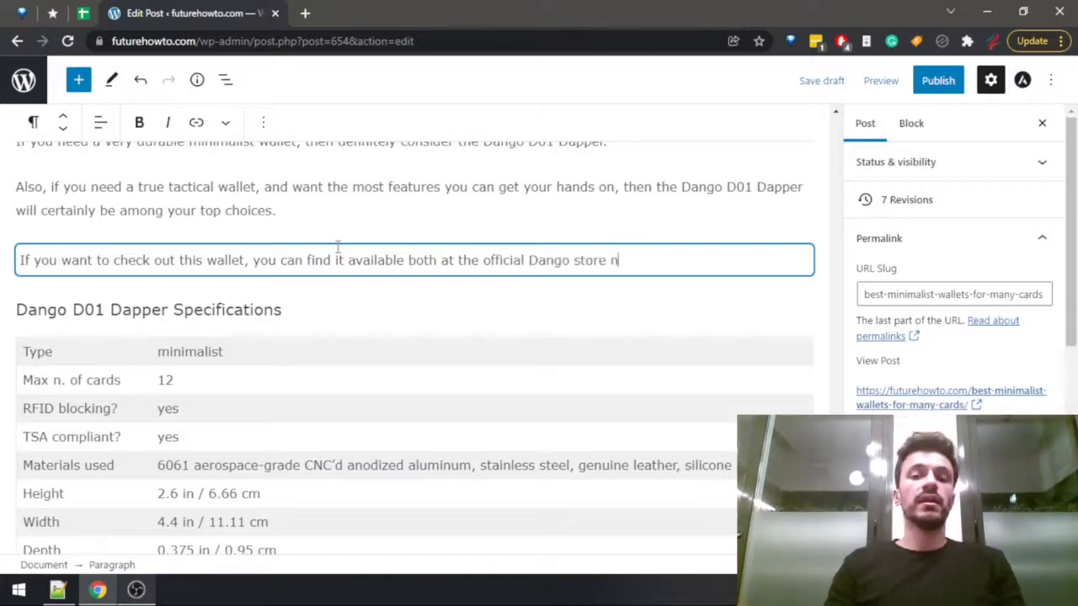
key("BackSpace")
type("and Ama")
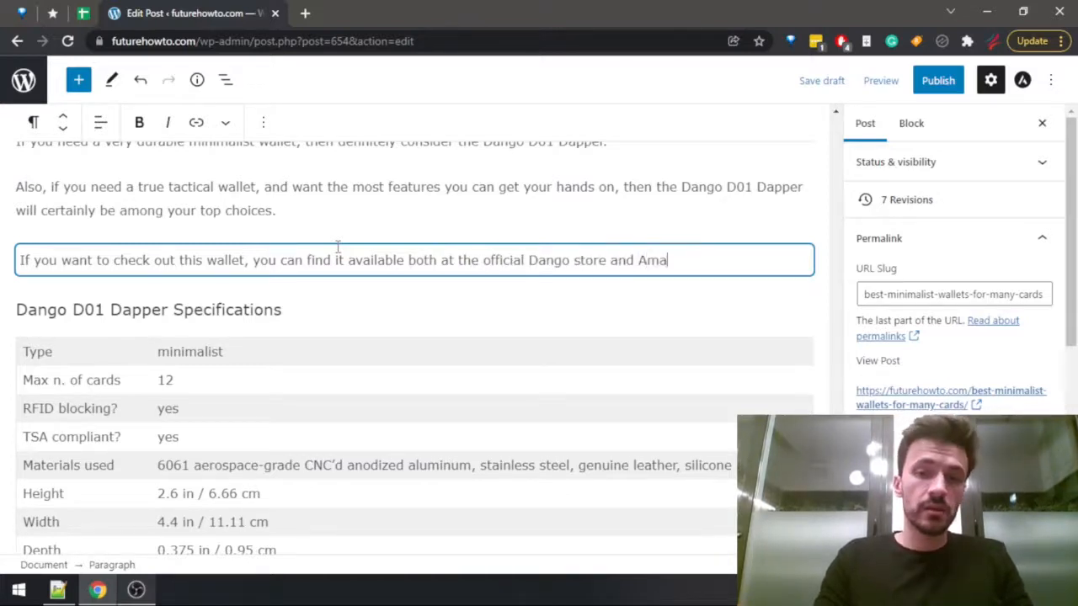
type("zon. Also,")
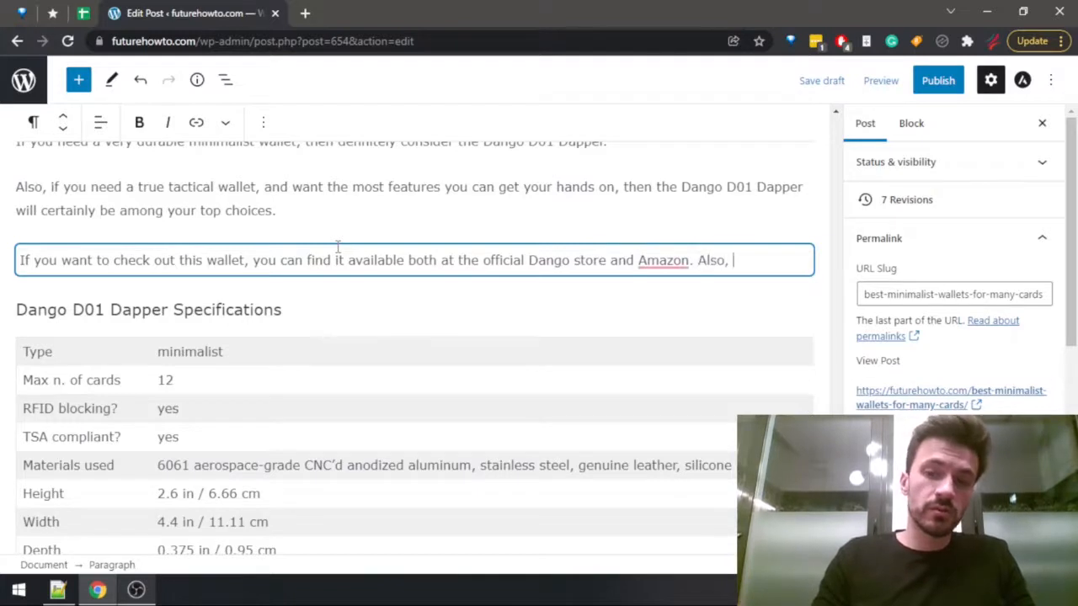
type(" you can ")
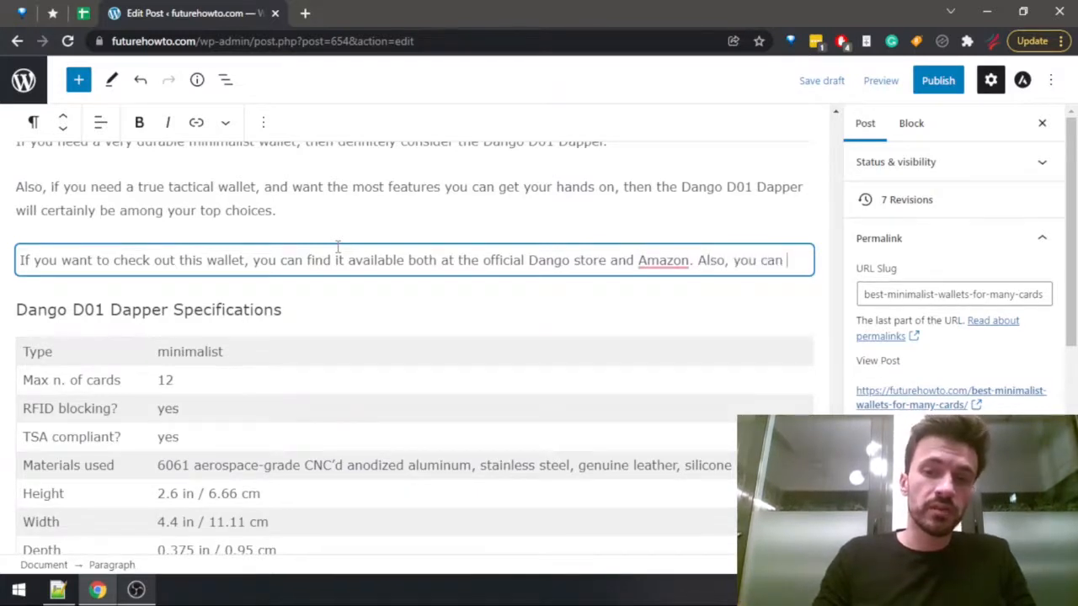
type("read my full")
Add the sentence "Also, you can read my complete Dango D01 Dapper review if you wish to find out more." to the paragraph.
key("BackSpace")
key("BackSpace")
key("BackSpace")
key("BackSpace")
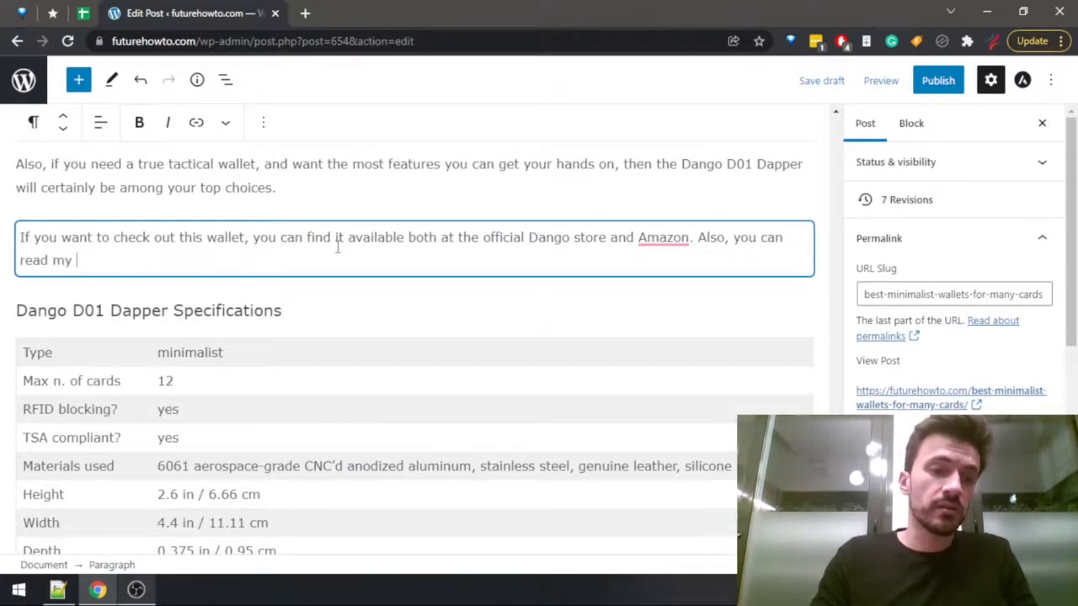
type("complete Dango D")
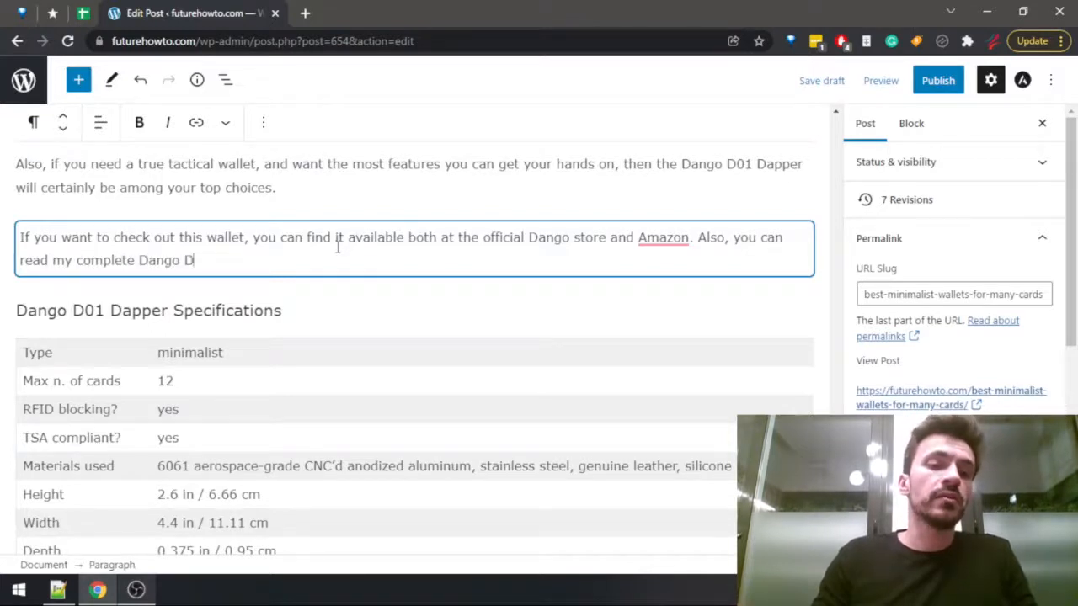
type("01 Da")
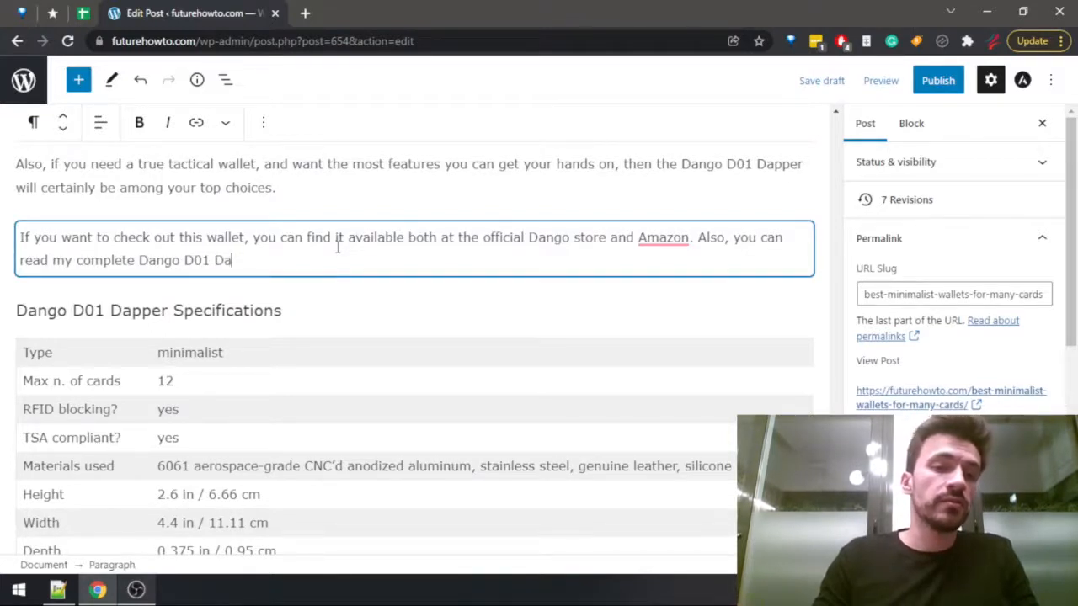
type("pper review if you ")
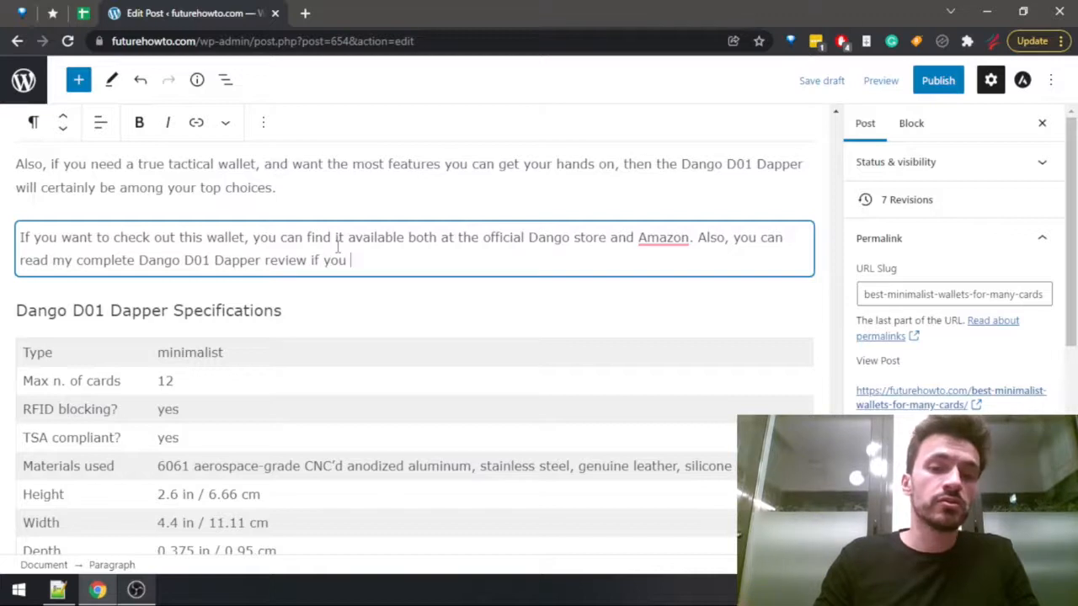
type("wish to ")
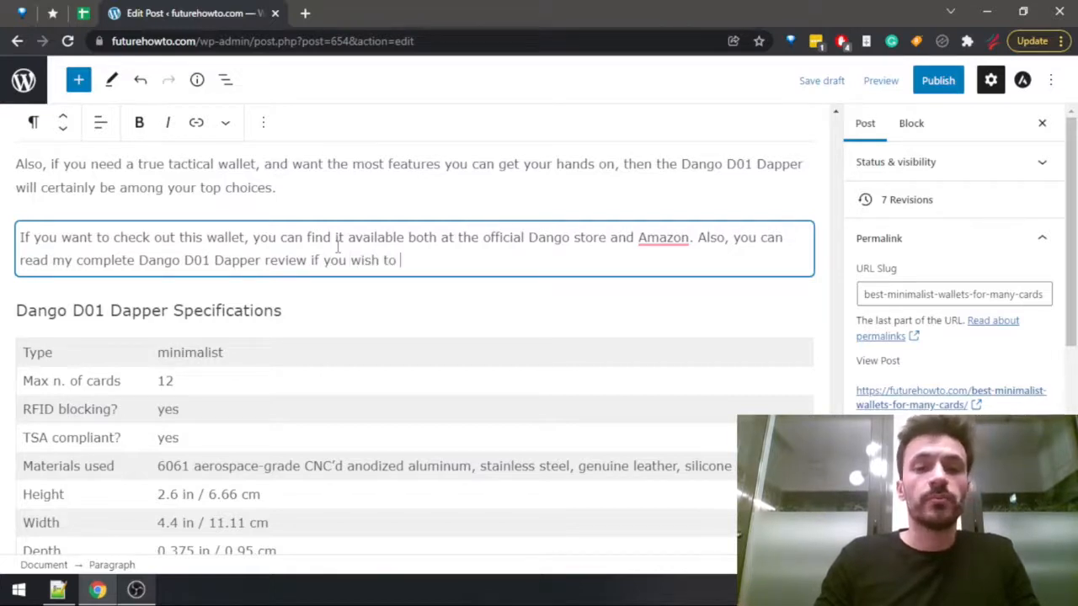
type("find out more.")
Link the words "Dango D01 Dapper review" to the site's review post, found by searching for "dango".
key("Up")
key("End")
key("ctrl+Right")
key("ctrl+Right")
key("ctrl+Right")
key("ctrl+Right")
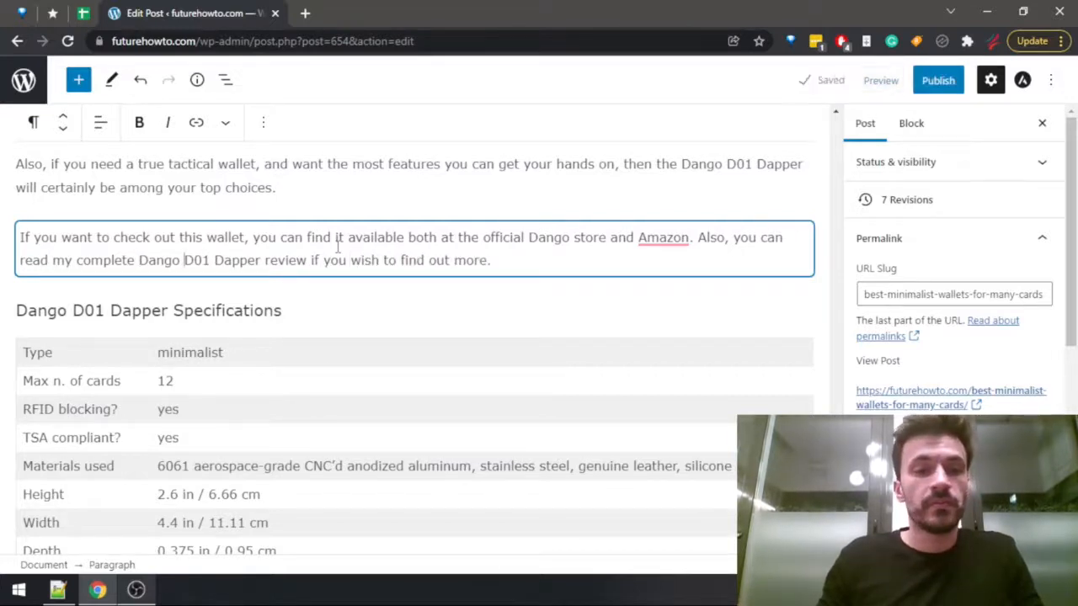
key("ctrl+shift+Right")
key("ctrl+shift+Right")
key("ctrl+shift+Right")
key("ctrl+shift+Right")
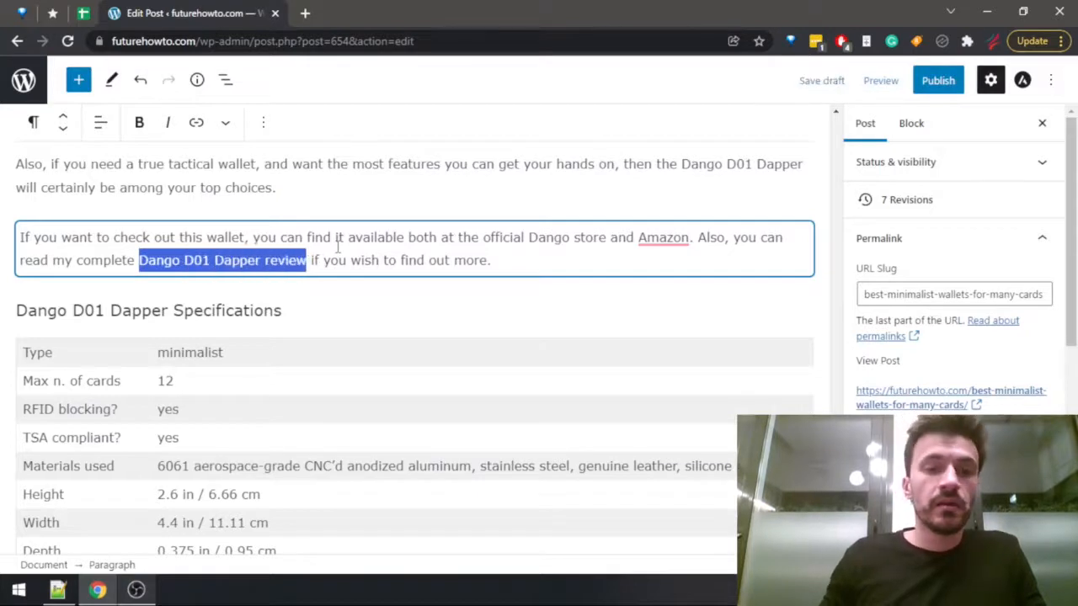
left_click(196, 123)
type("dango")
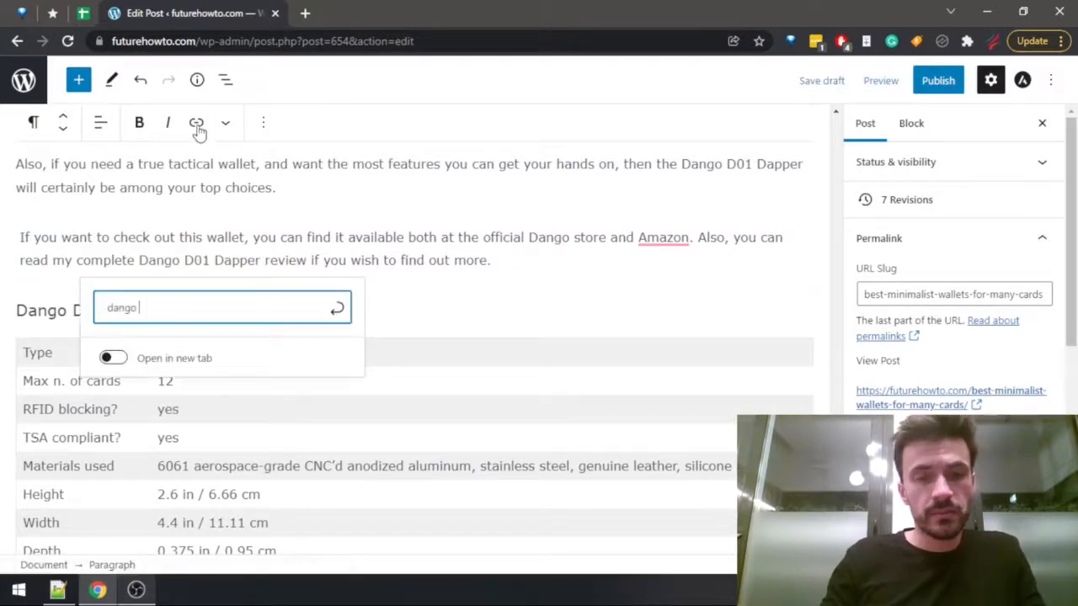
left_click(202, 345)
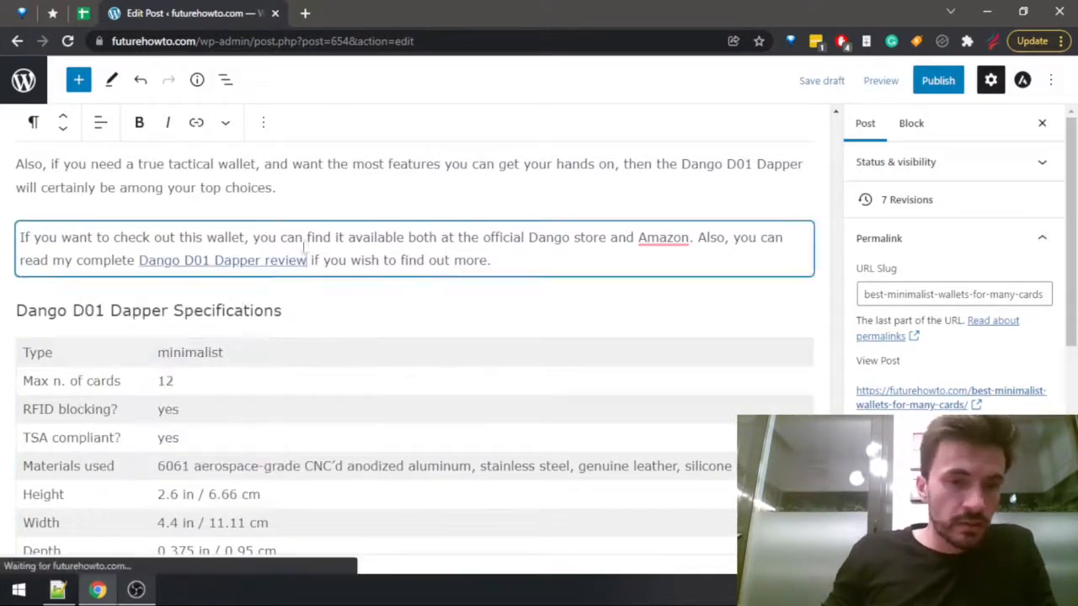
Save the draft and mark "Link out to your other content, especially product reviews" as done in the Notepad++ checklist.
scroll(405, 269, "down", 7)
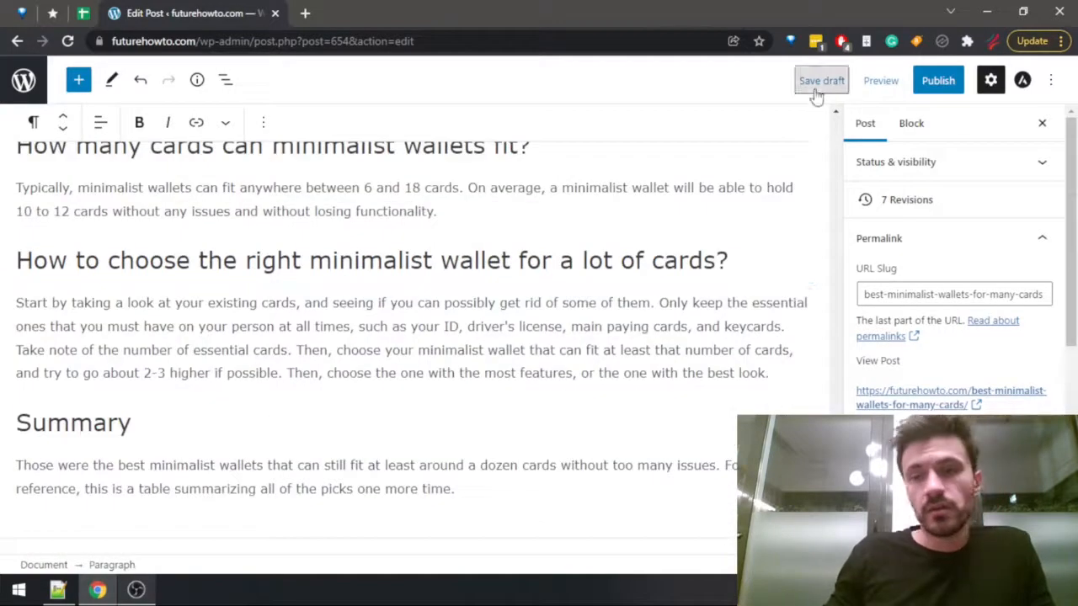
left_click(816, 94)
key("alt+Tab")
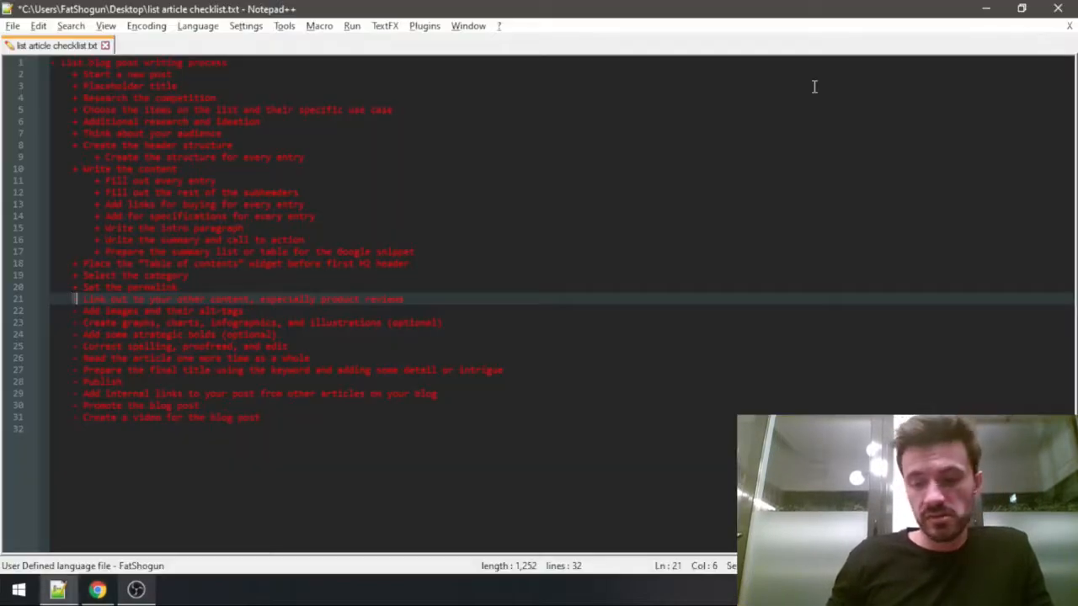
key("Right")
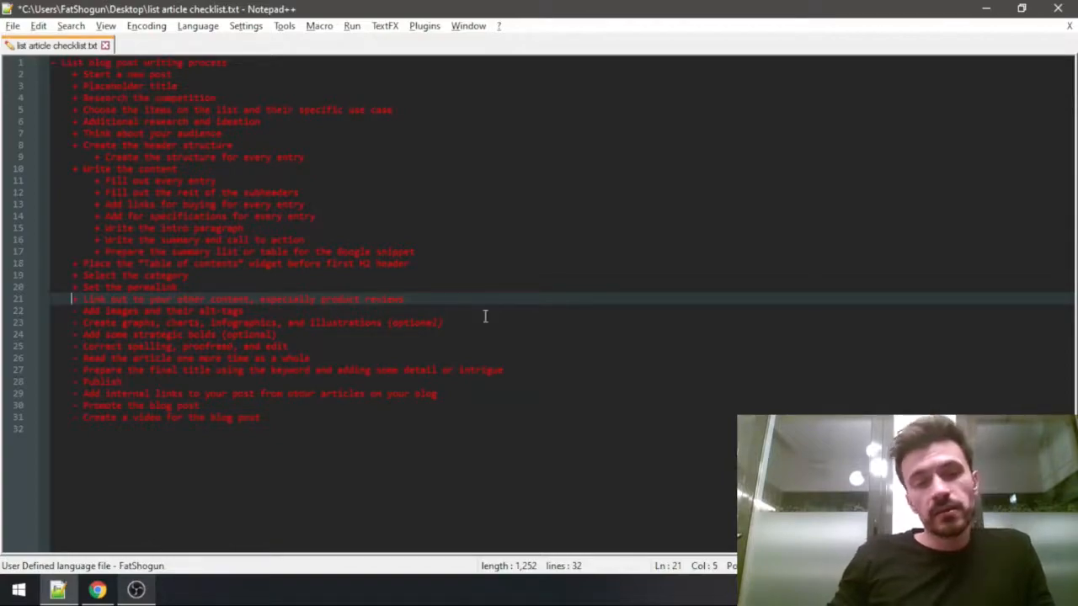
Return to the WordPress post in Chrome, insert an image block directly under the Ridge Premium heading, and open its media library.
key("alt+Tab")
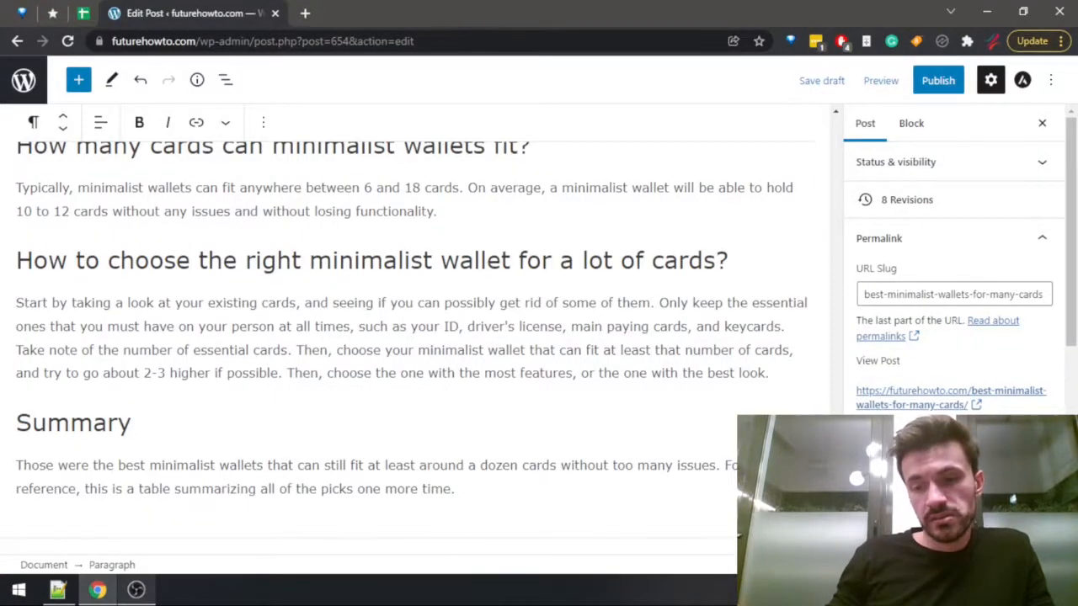
left_click_drag(835, 532, 820, 140)
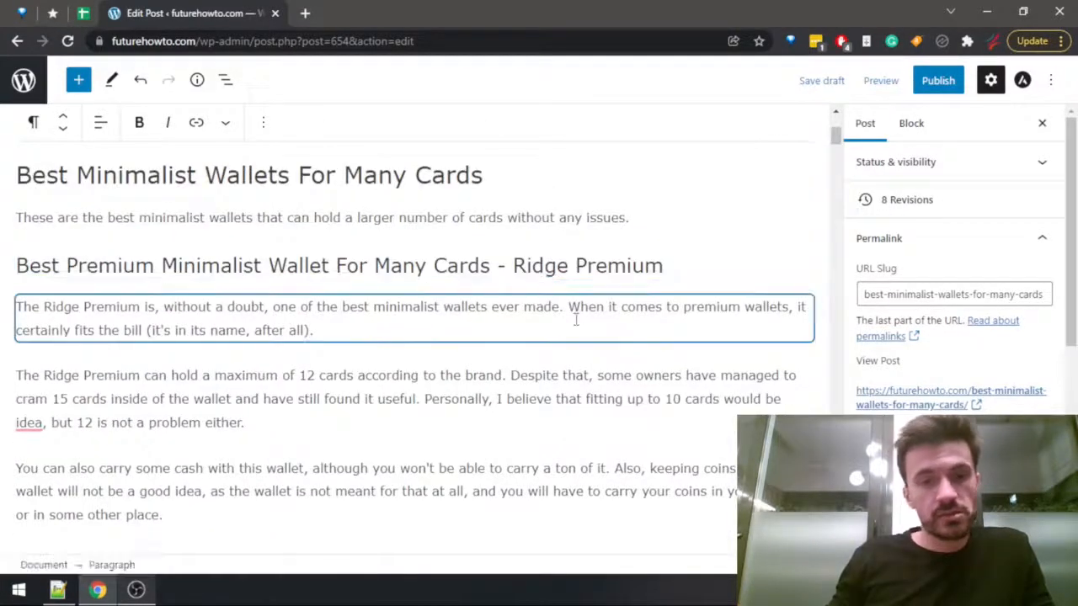
scroll(576, 310, "up", 2)
scroll(573, 310, "down", 1)
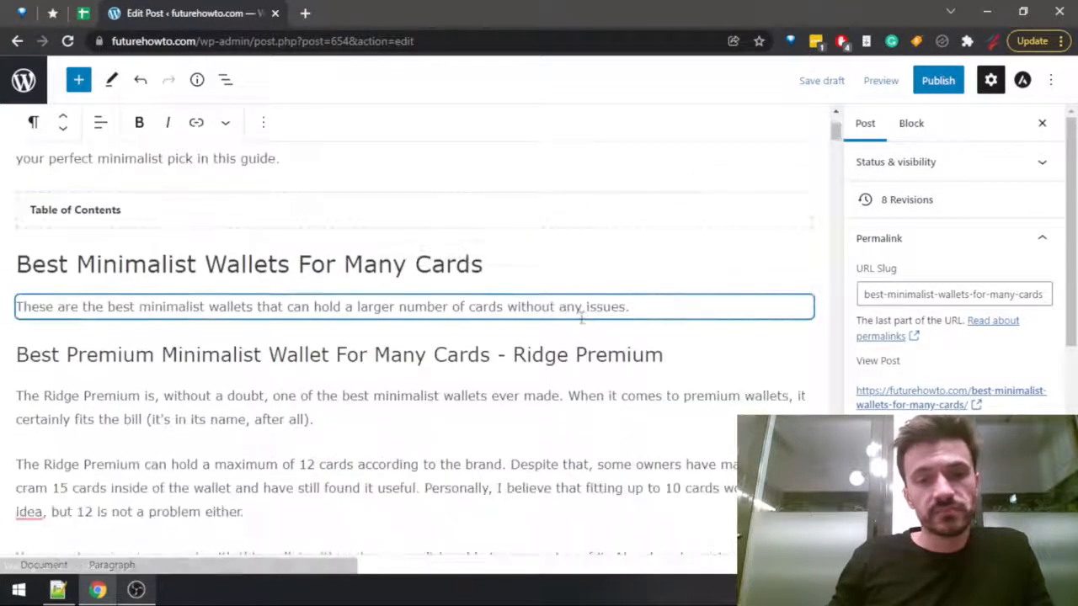
left_click(697, 352)
key("Return")
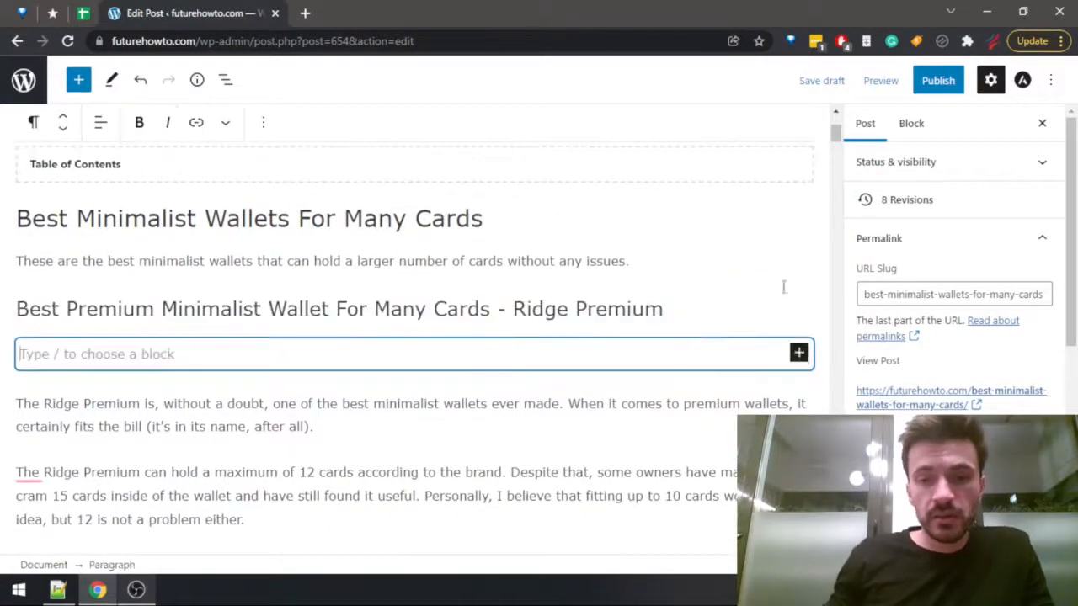
left_click(798, 354)
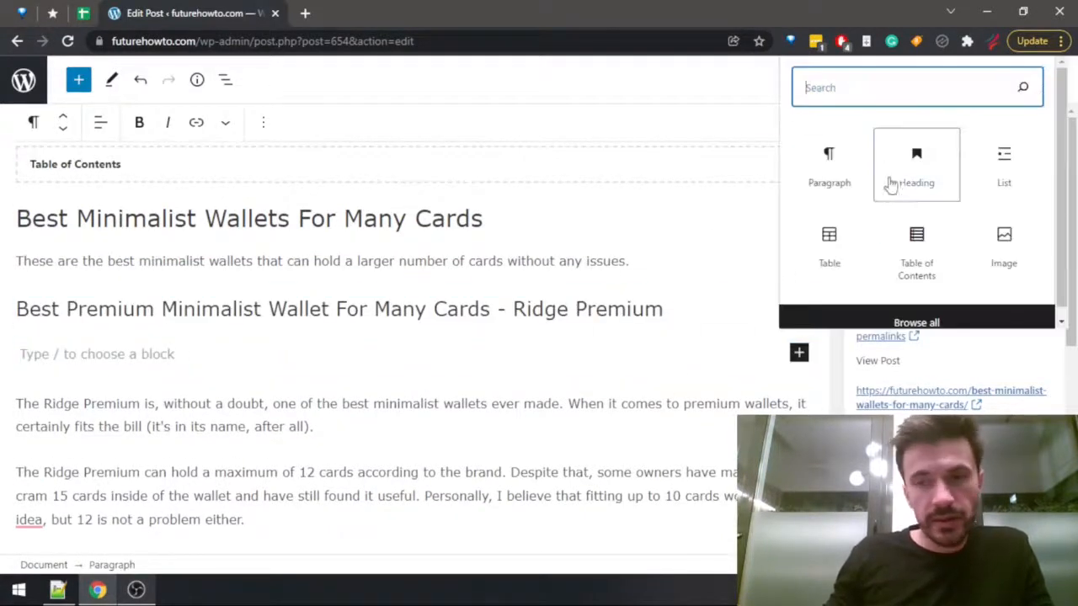
left_click(1004, 243)
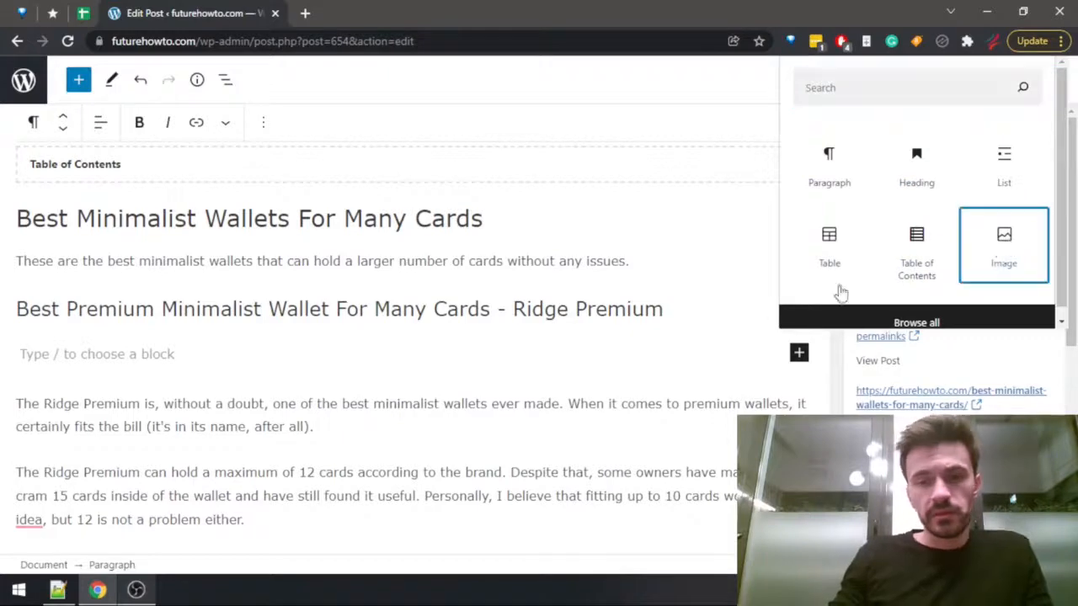
left_click(113, 459)
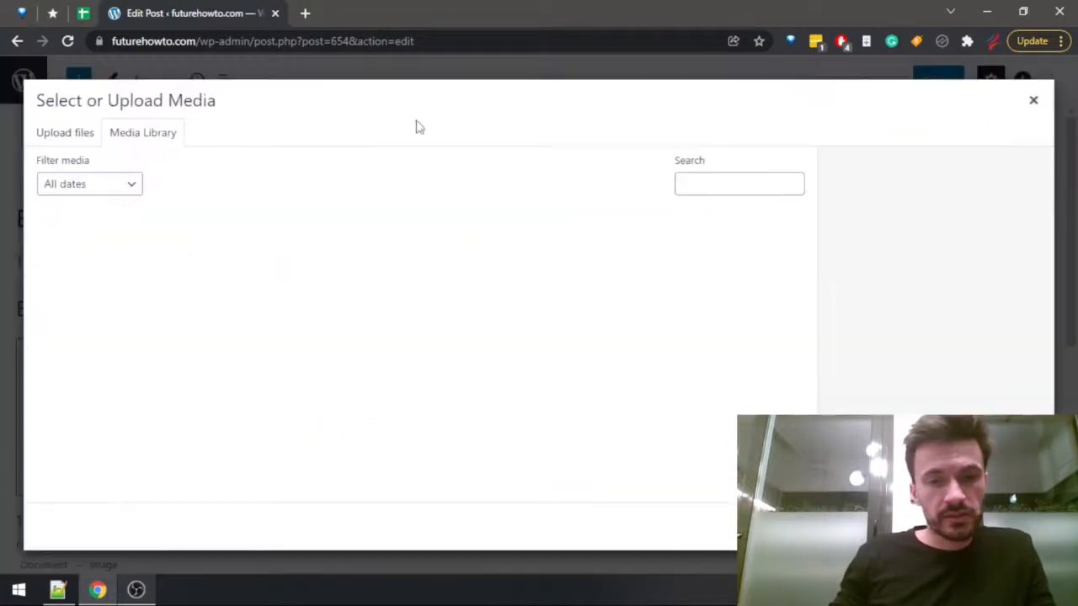
Search the media library for "ridge premium", broaden the search to "ridge", and look through the images.
left_click(718, 180)
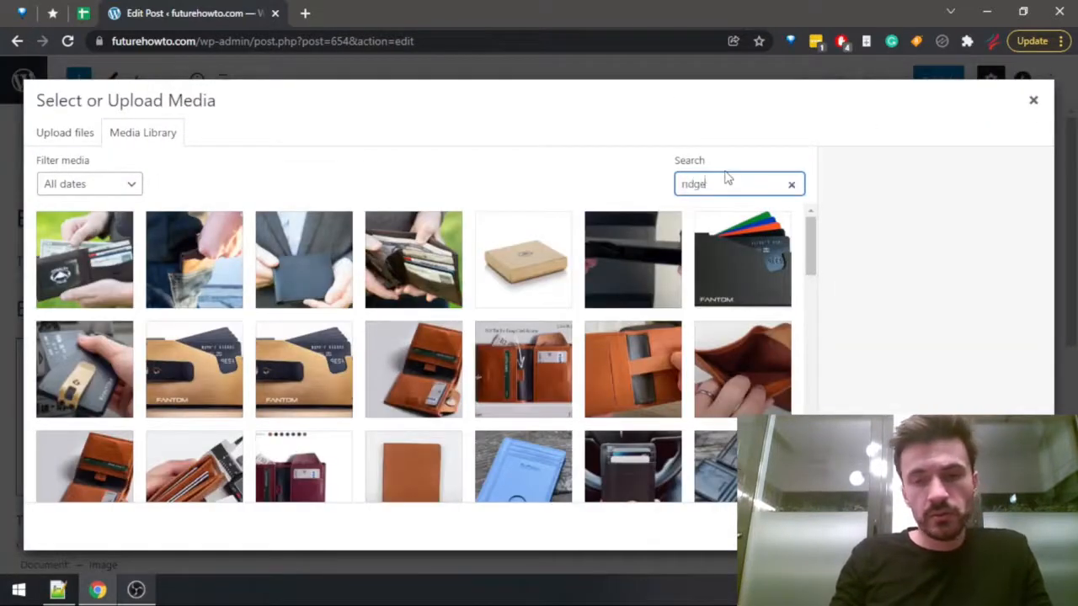
type("ridge premium")
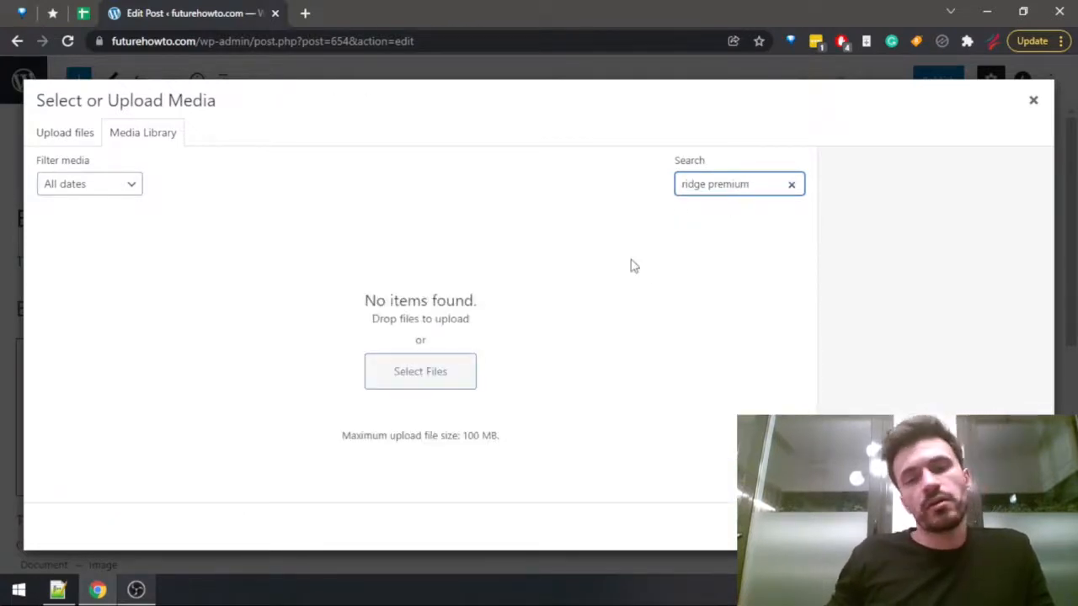
left_click_drag(708, 185, 758, 176)
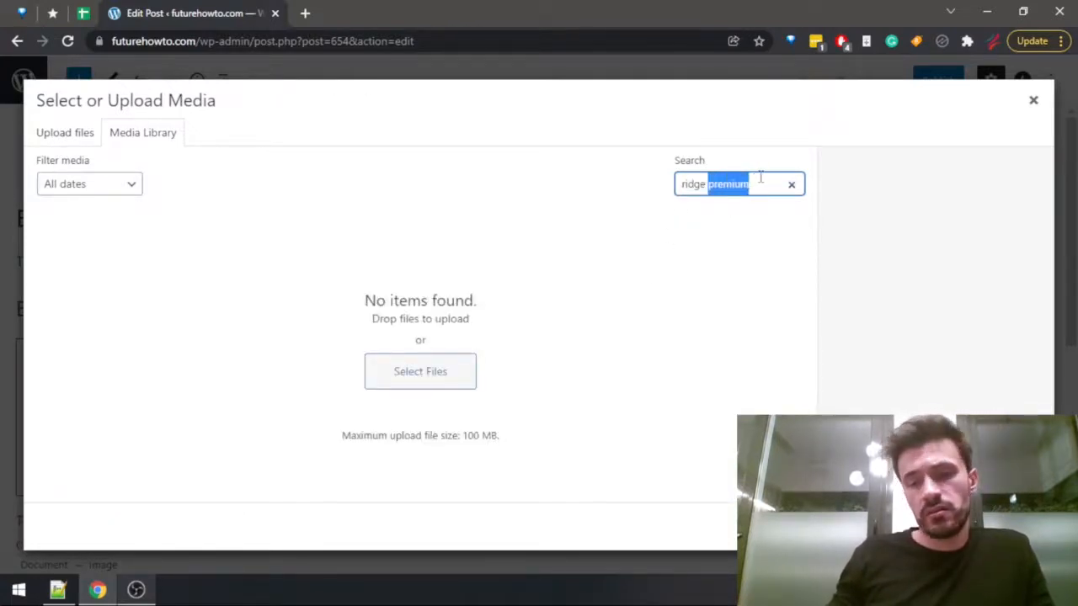
key("BackSpace")
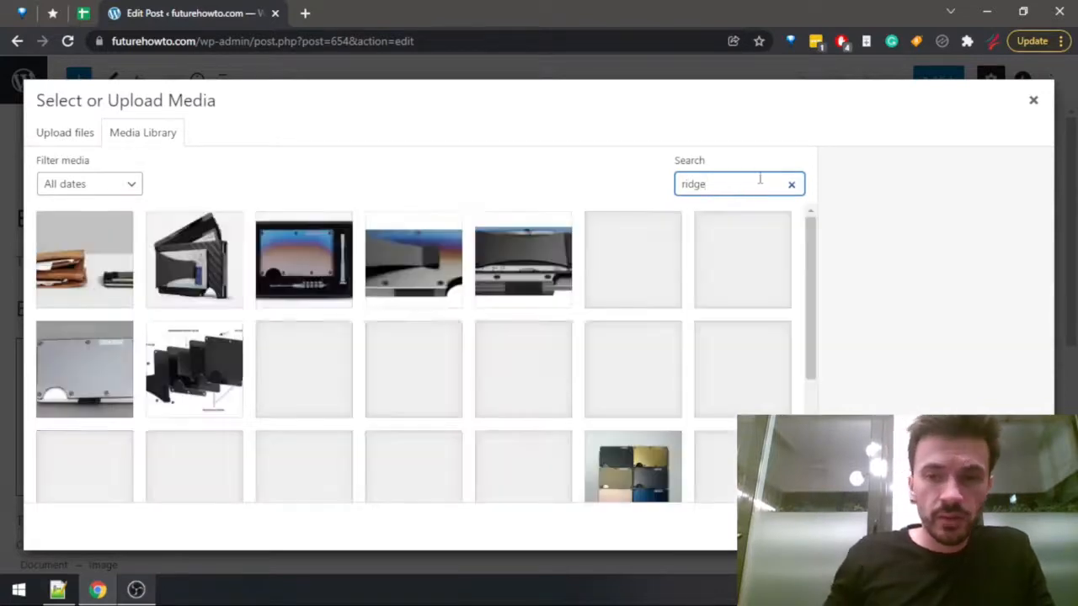
left_click_drag(811, 236, 811, 356)
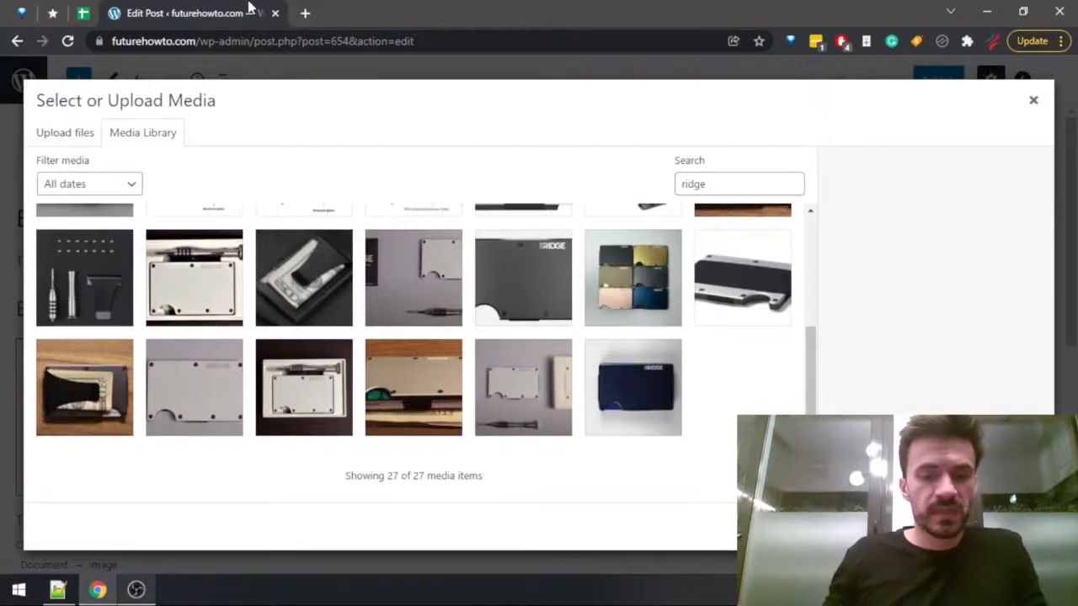
Open the futurehowto.com homepage in a new tab, find "ridge premi" to examine that review's featured image, and return to the media library.
key("ctrl+t")
type("future")
key("Return")
left_click(248, 10)
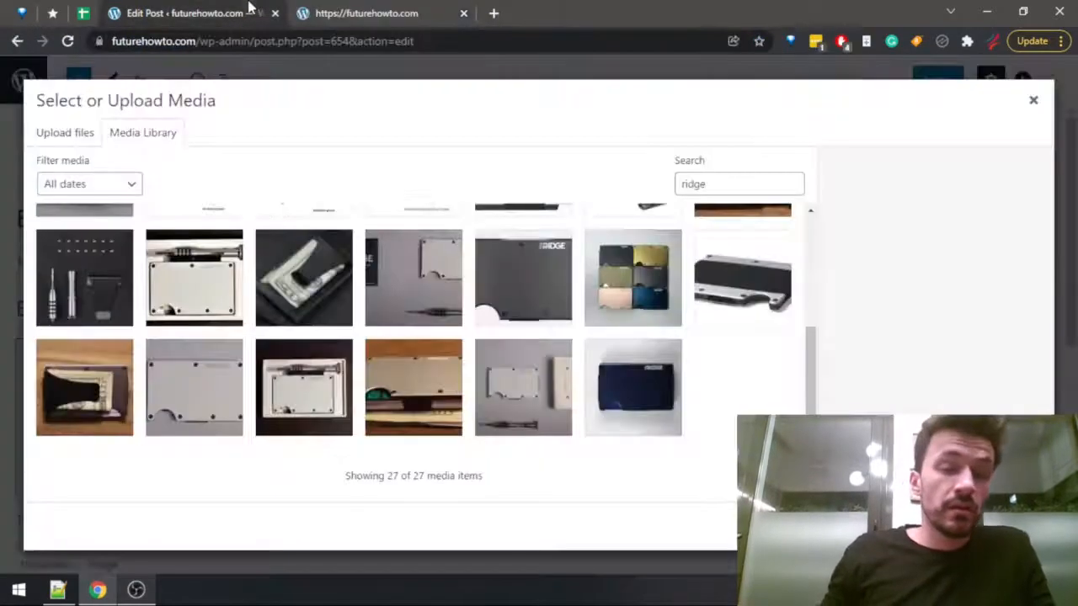
left_click(379, 12)
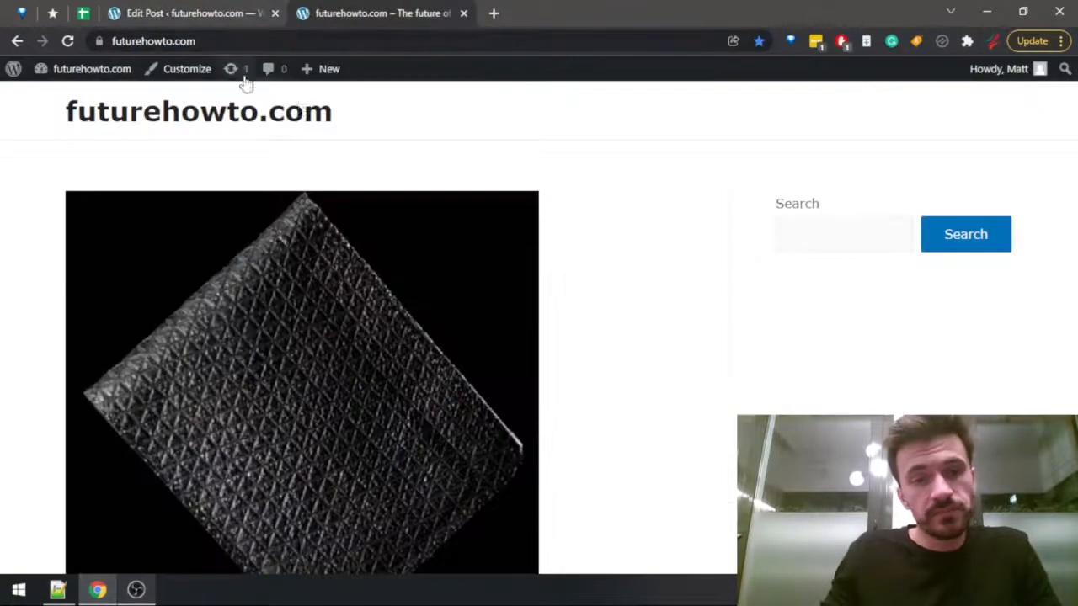
scroll(656, 198, "down", 4)
key("ctrl+f")
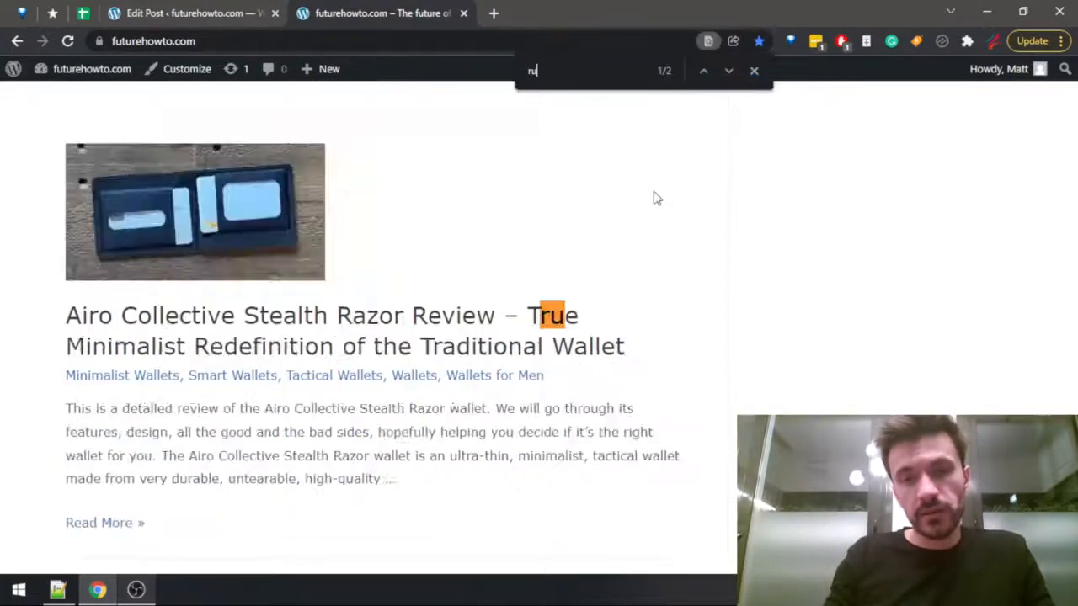
type("ridge premi")
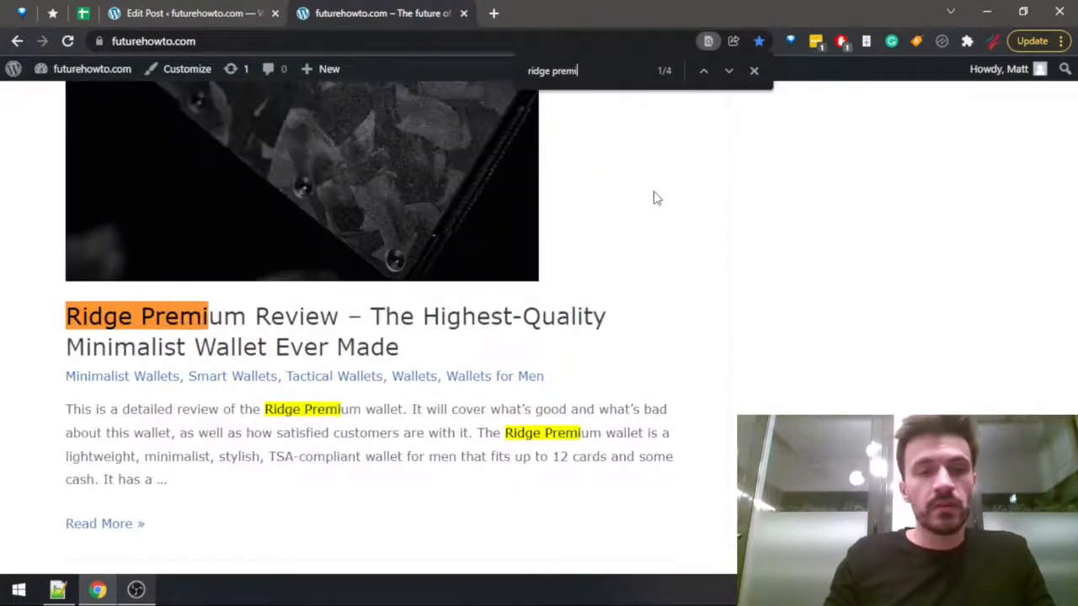
scroll(310, 245, "up", 4)
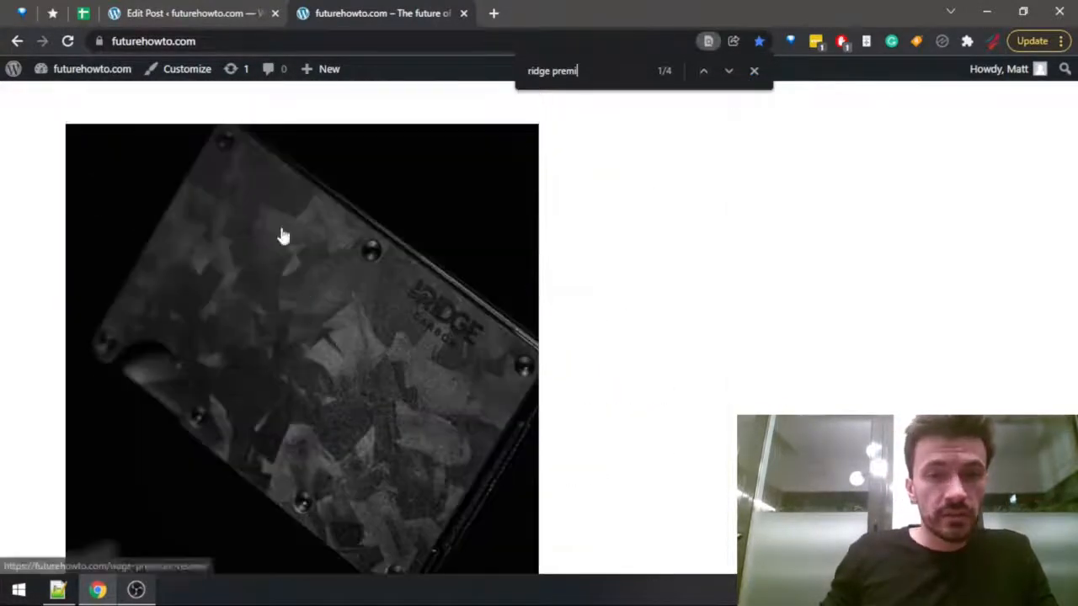
left_click(232, 10)
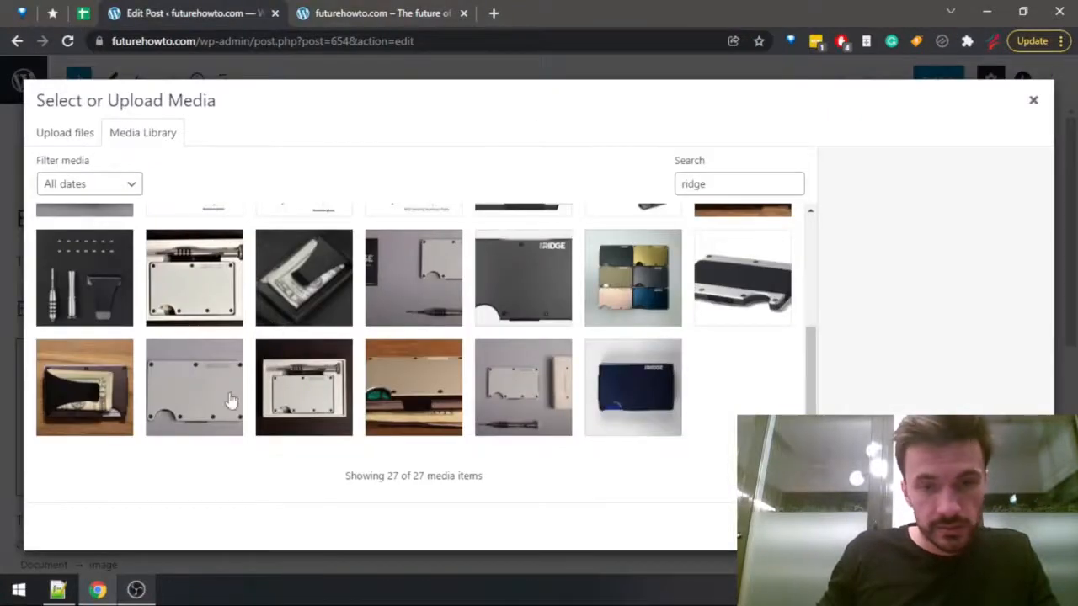
Look through the "ridge" images in the media library and open the Ridge Premium review from the futurehowto.com homepage.
scroll(707, 278, "up", 5)
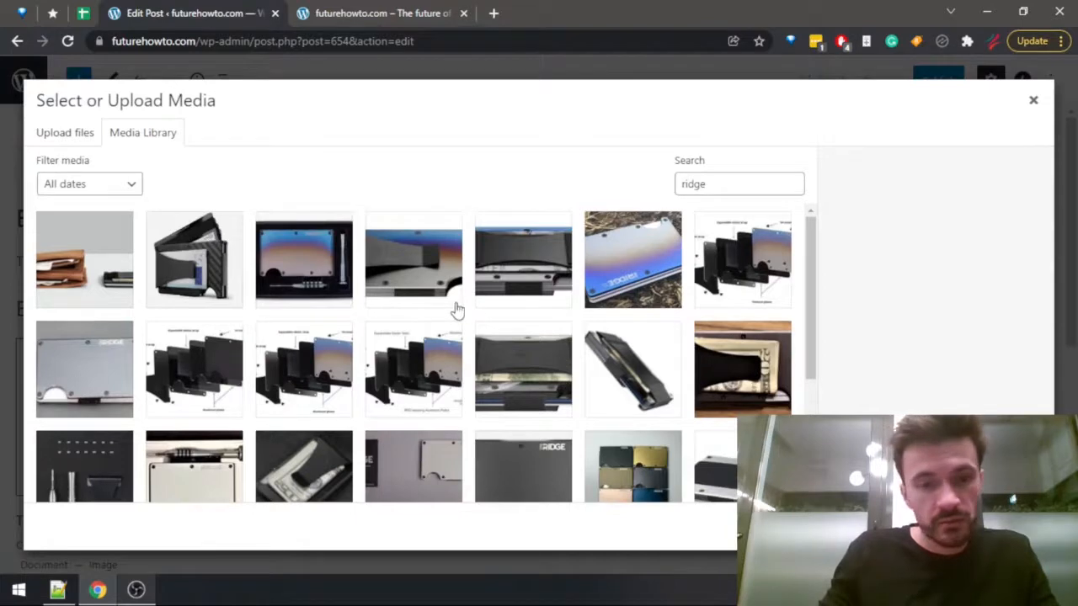
scroll(408, 337, "down", 3)
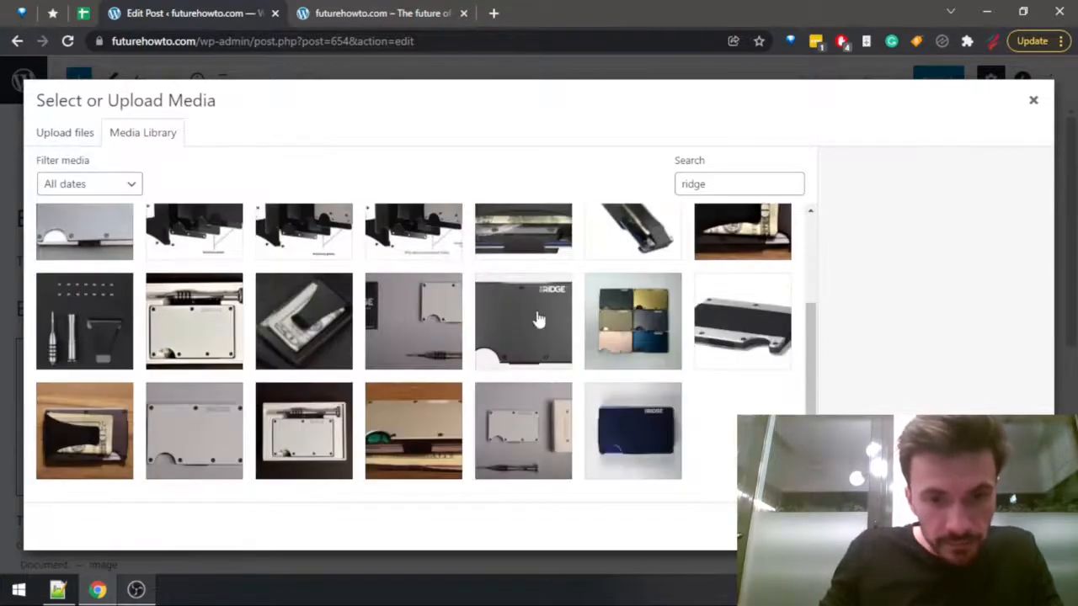
left_click(383, 12)
scroll(430, 250, "down", 5)
scroll(434, 249, "down", 4)
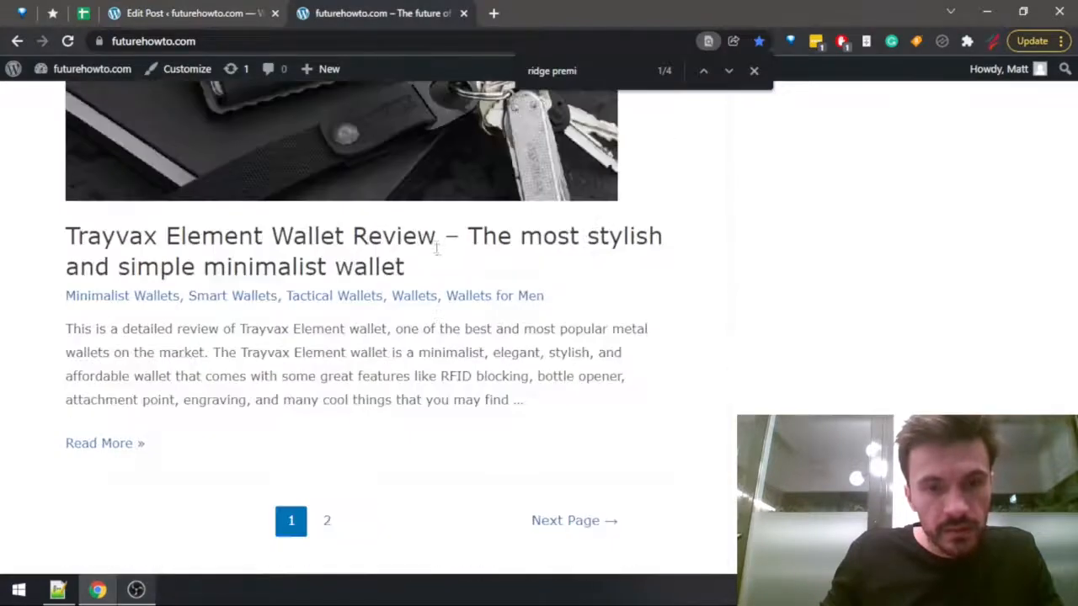
scroll(438, 245, "up", 6)
left_click(265, 320)
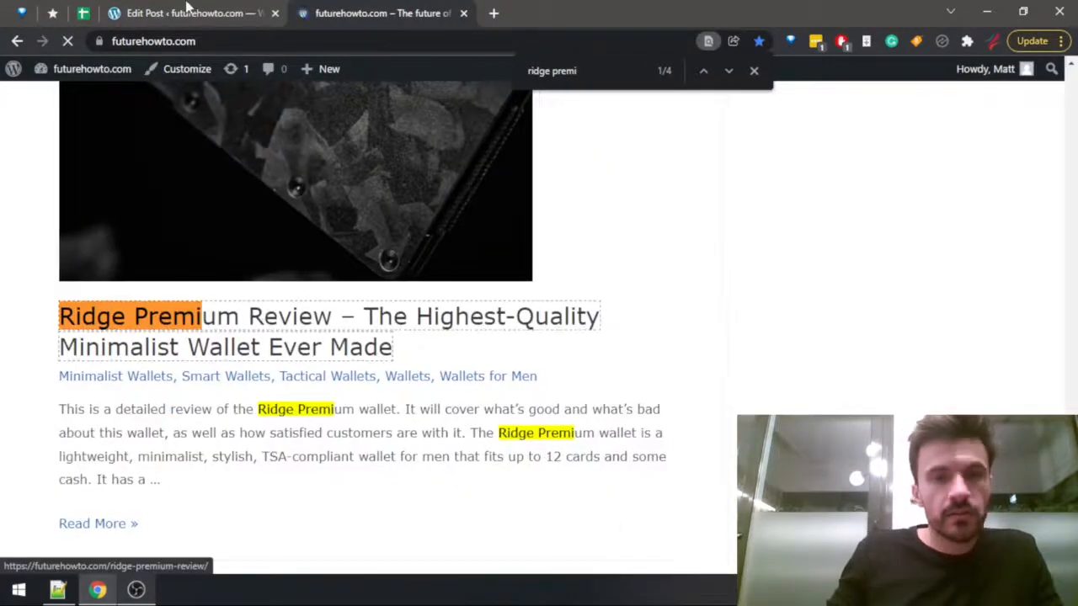
left_click(189, 13)
left_click(375, 11)
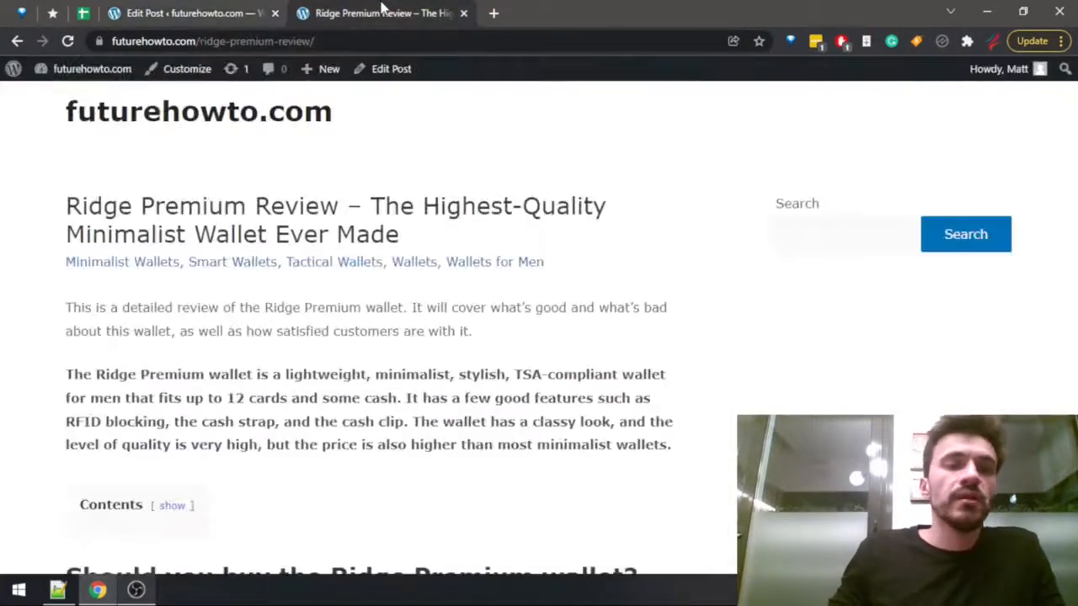
Examine the wallet photo in the Ridge Premium review and compare it with the "ridge" images in the media library.
scroll(303, 312, "down", 5)
scroll(304, 311, "down", 10)
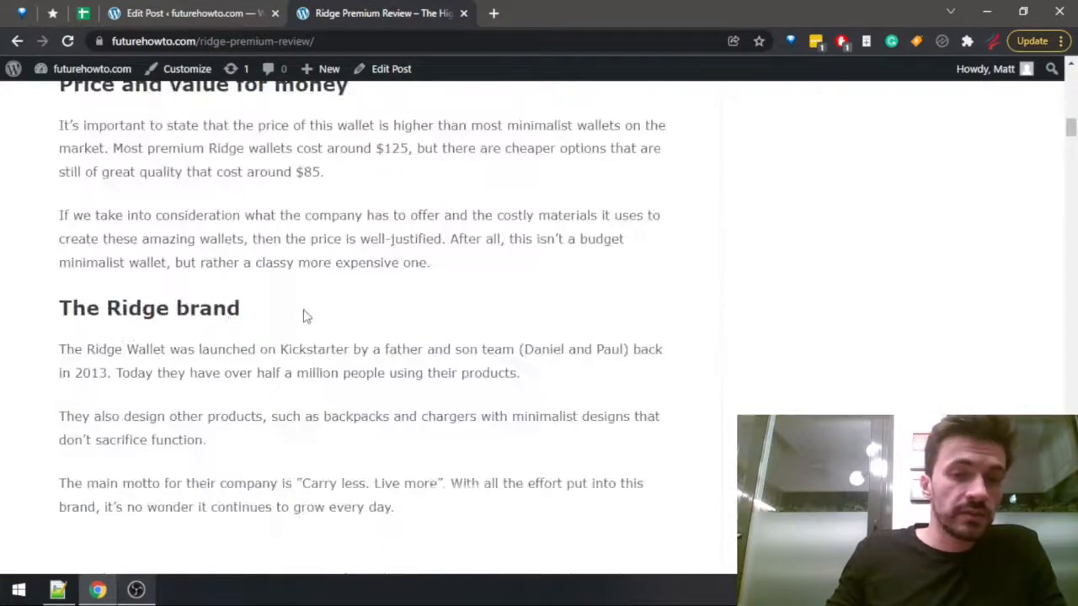
left_click(201, 10)
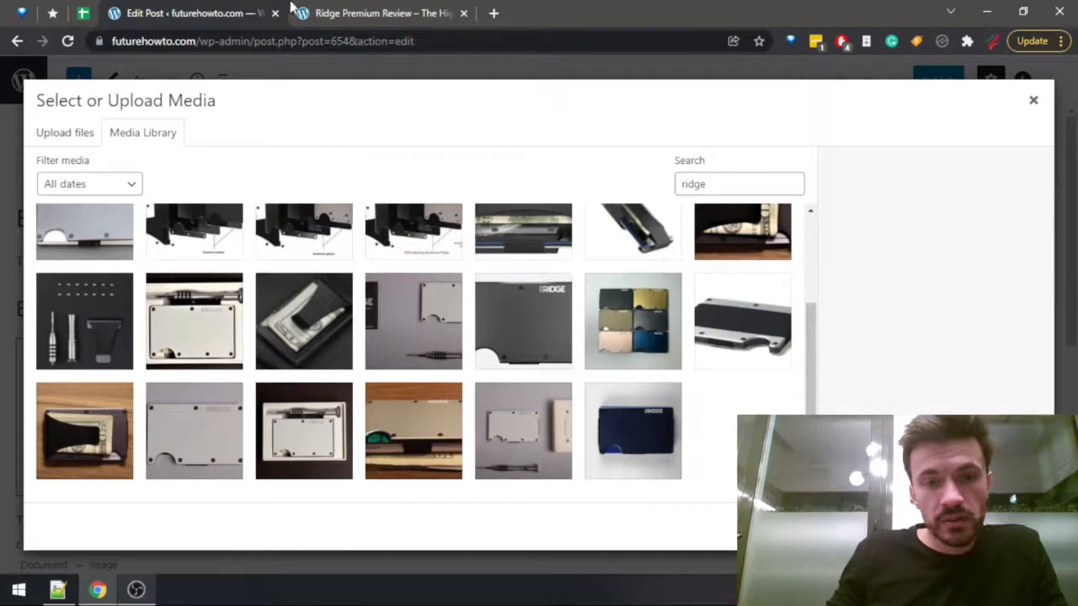
left_click(329, 10)
left_click(223, 6)
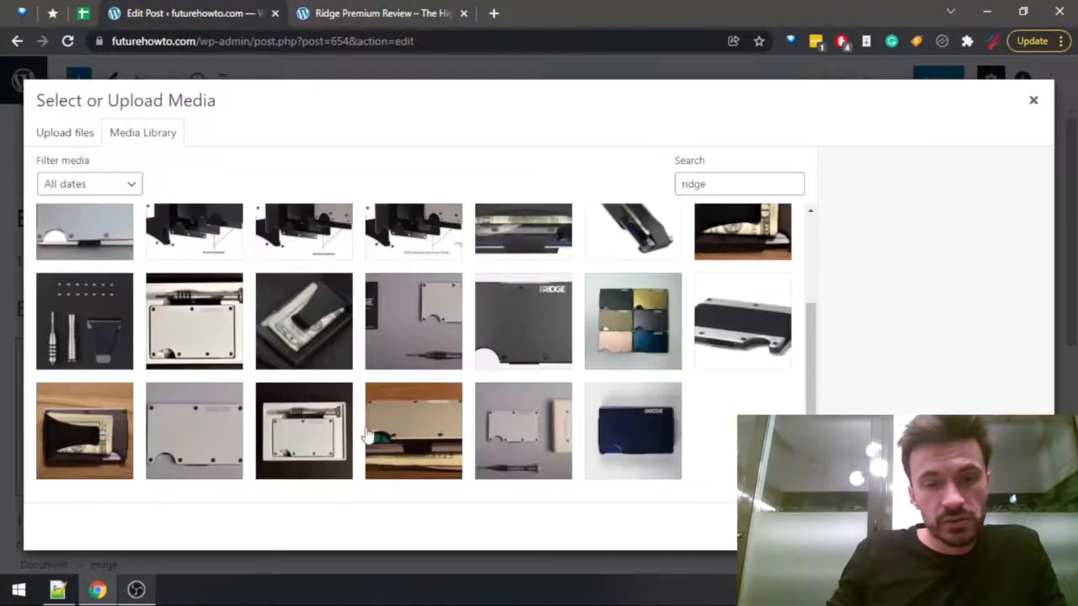
scroll(595, 430, "up", 2)
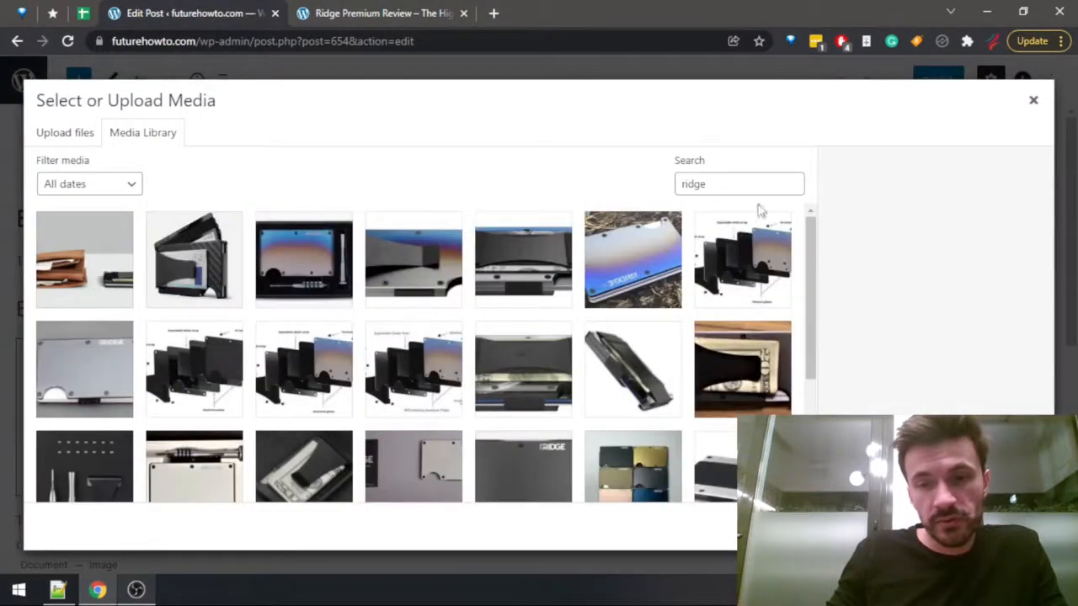
Clear the media library search, load more items, and insert ww2.png under the Ridge Premium heading.
left_click(791, 185)
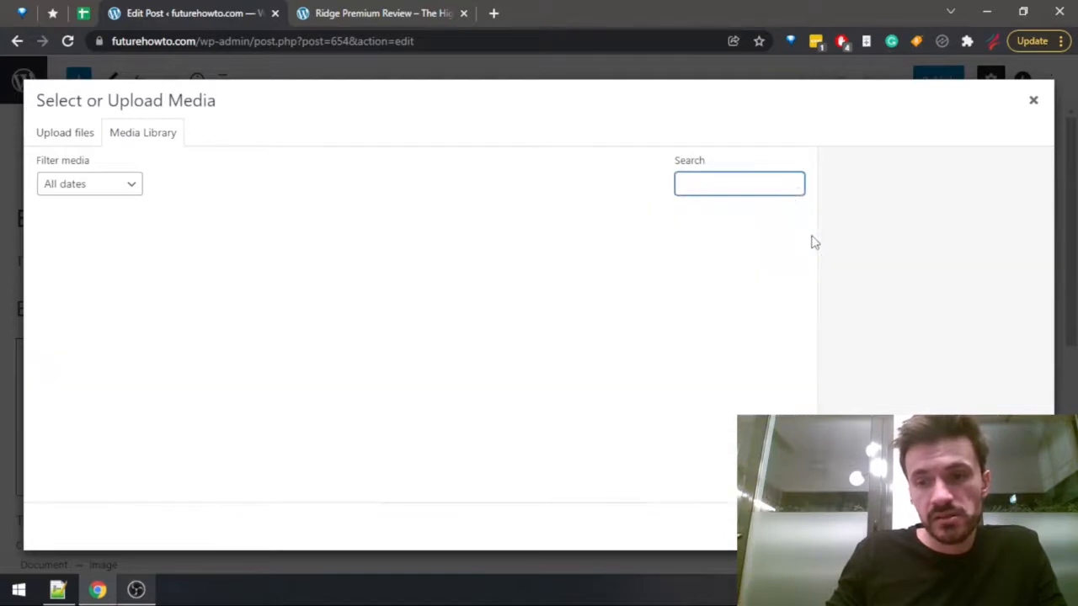
scroll(813, 244, "down", 1)
left_click_drag(814, 244, 815, 462)
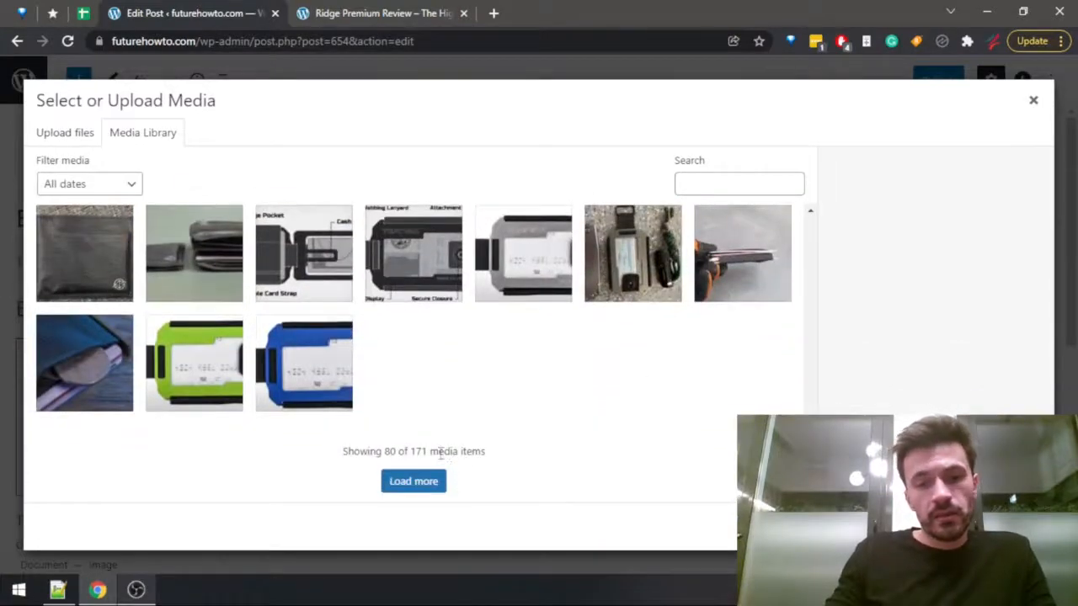
left_click(412, 482)
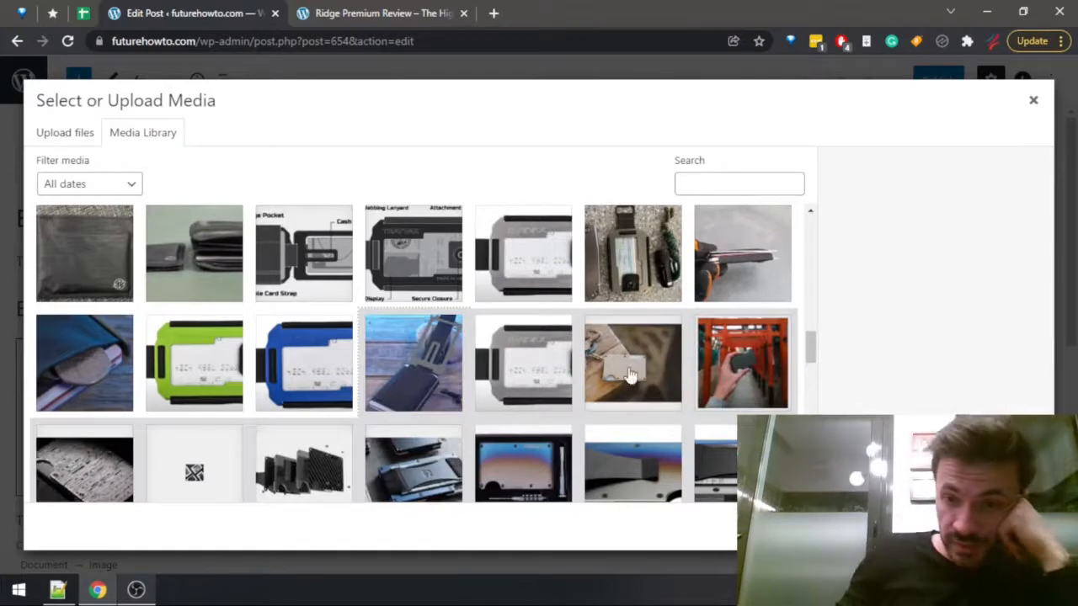
left_click(630, 375)
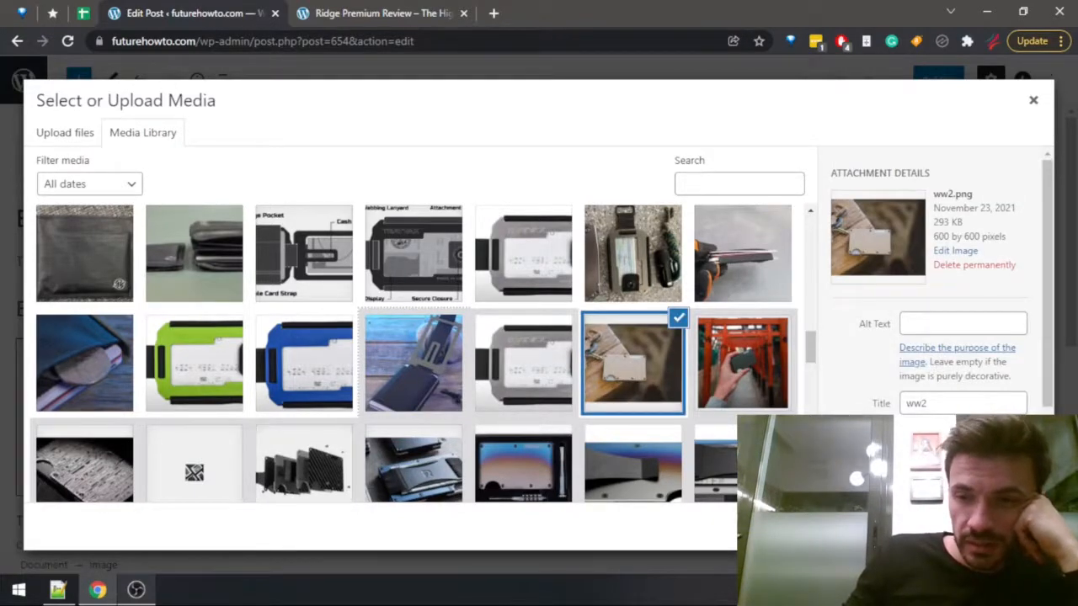
left_click(1018, 526)
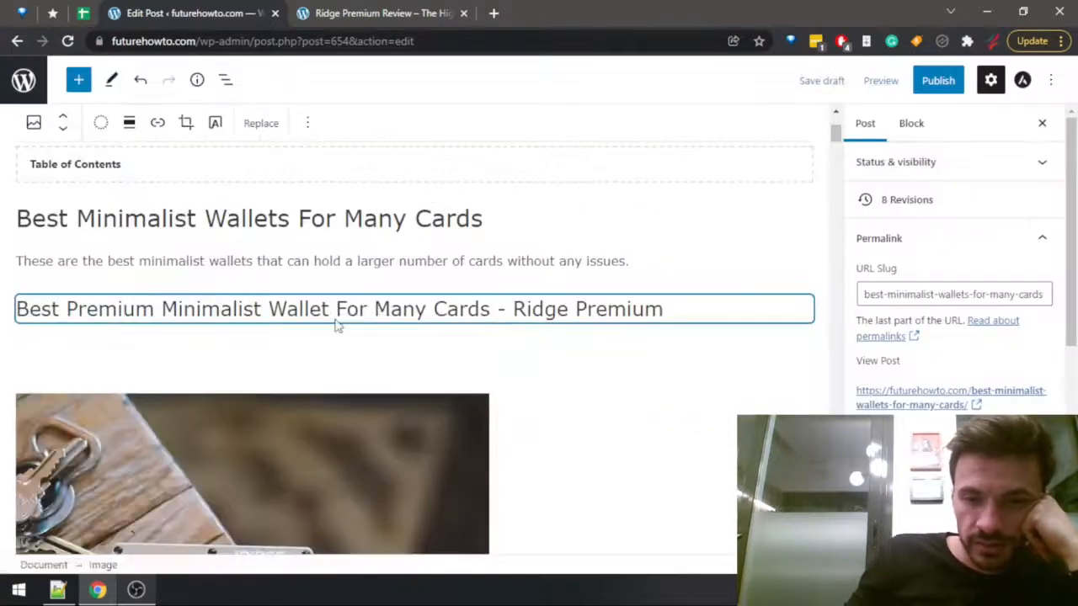
Add an image block directly under the Flipside 4 heading and open its media library.
scroll(358, 286, "down", 10)
scroll(366, 278, "down", 5)
scroll(366, 268, "down", 10)
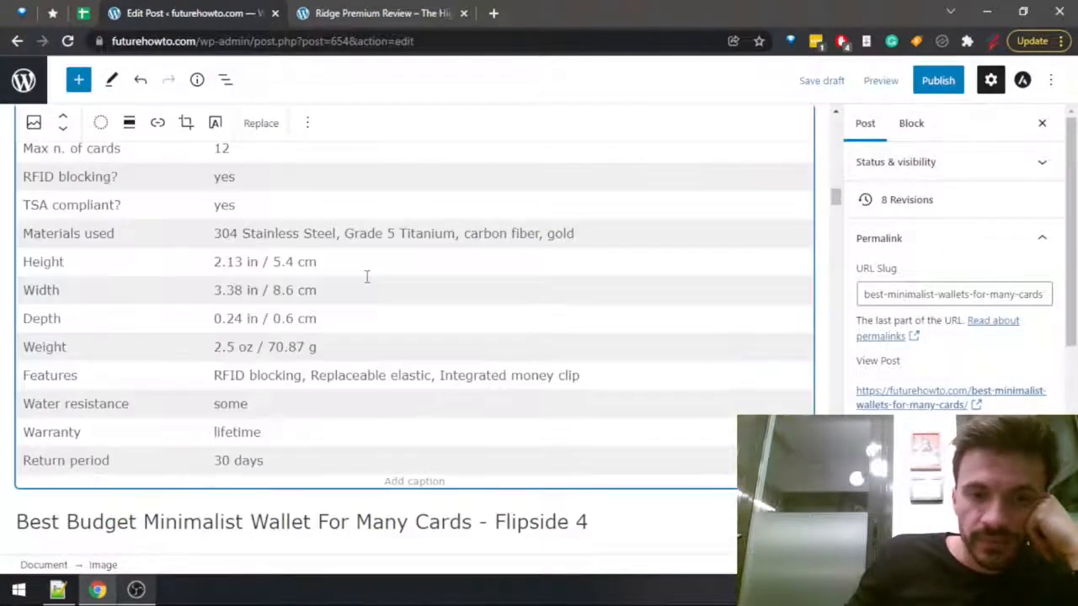
left_click(595, 207)
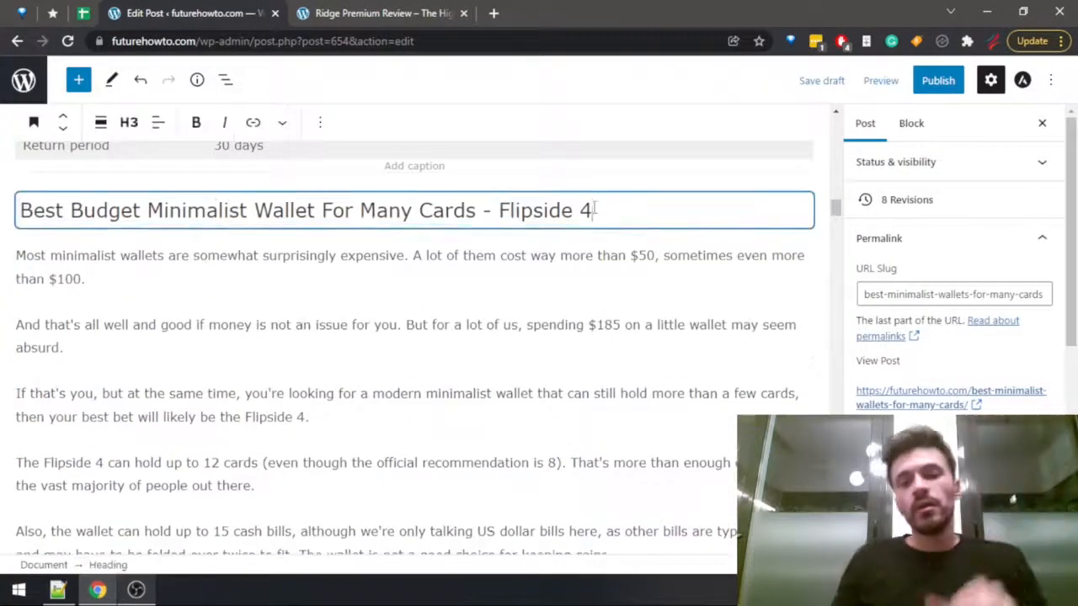
key("Return")
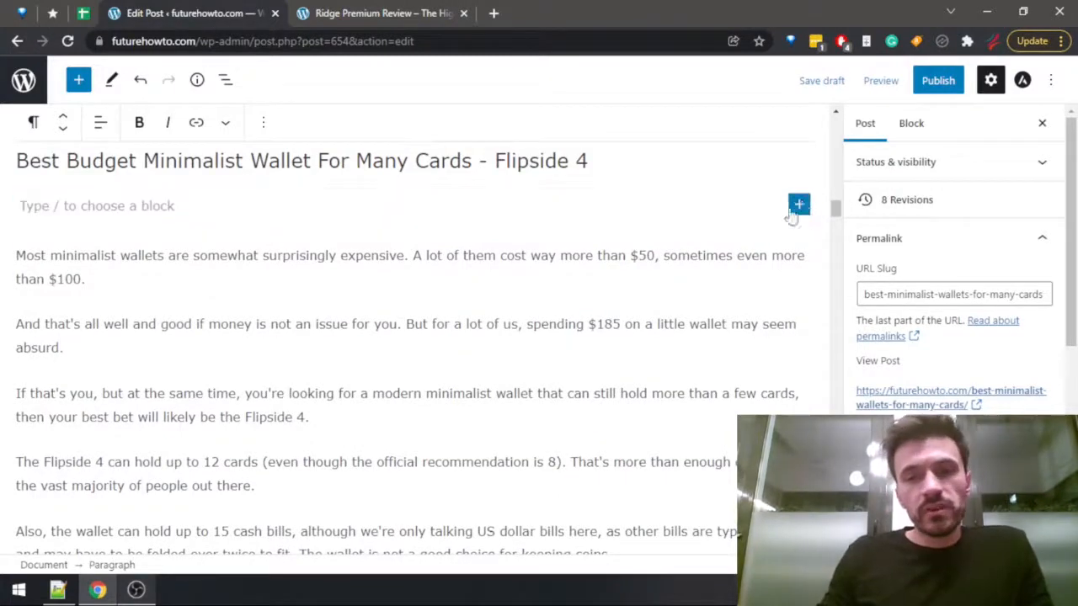
left_click(799, 204)
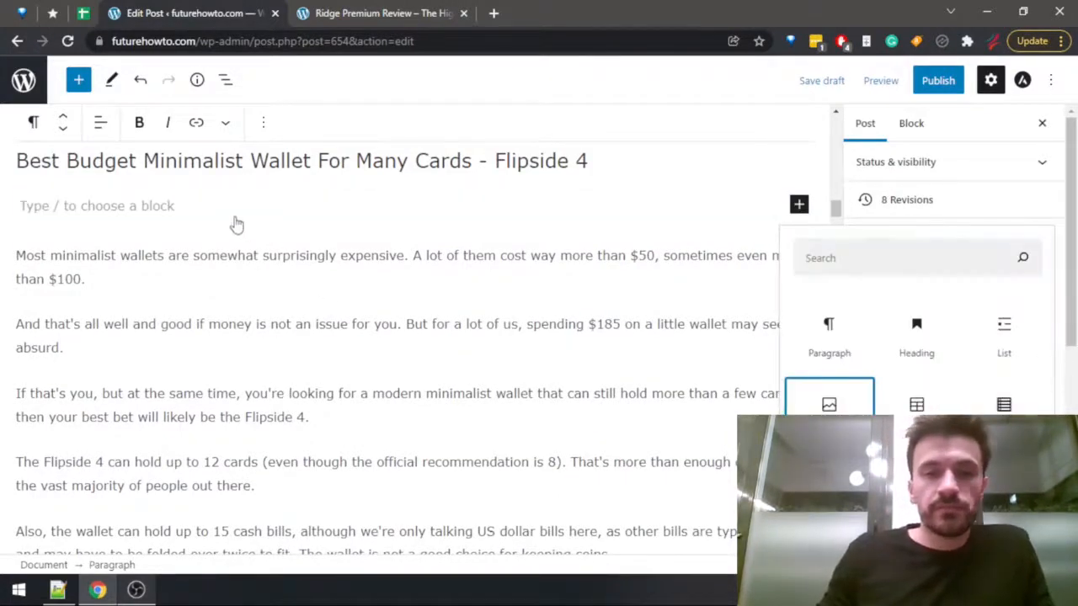
left_click(828, 400)
left_click(119, 309)
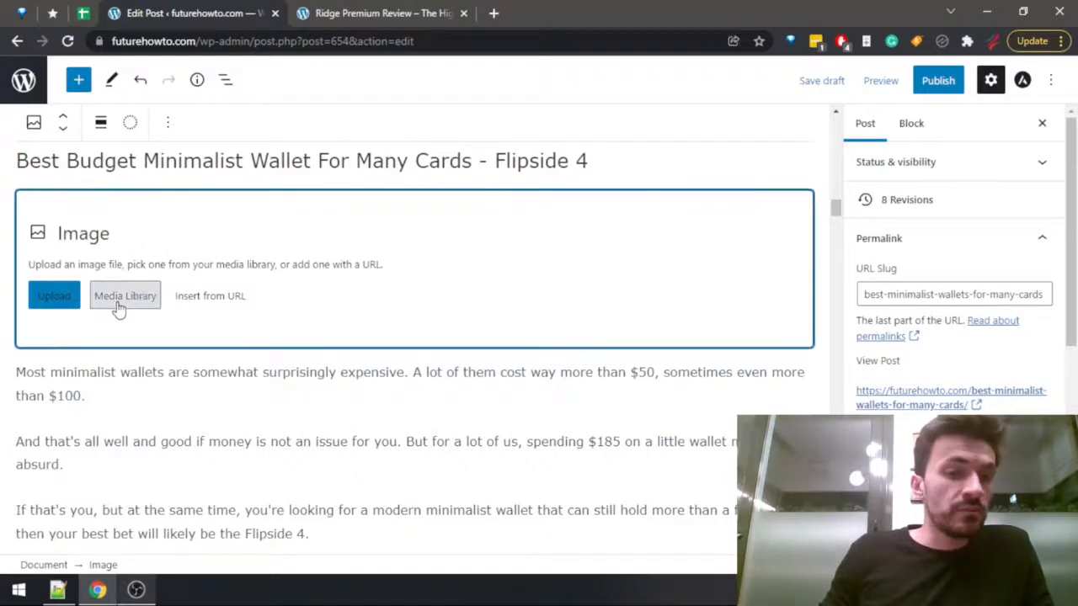
Search the media library for "flipside" and insert the photo of hands holding cards and the wallet.
left_click(733, 184)
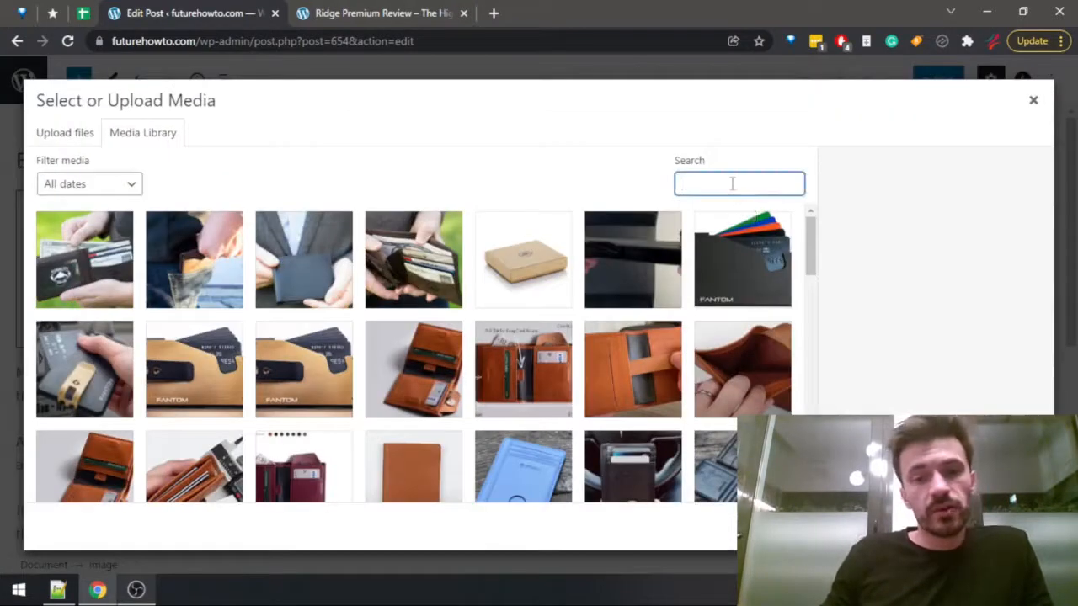
type("flipside")
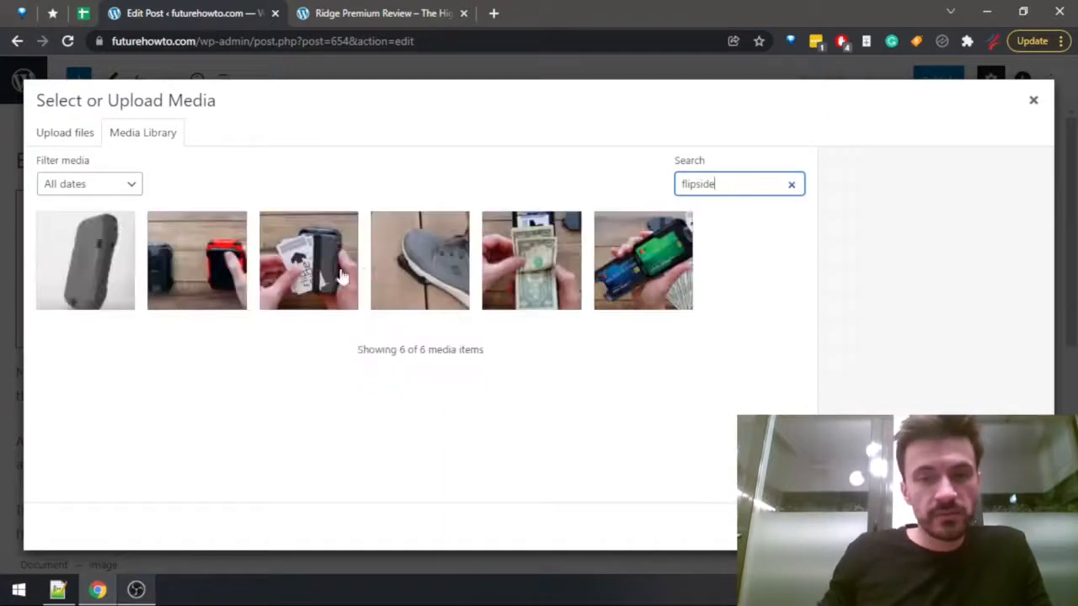
left_click(91, 261)
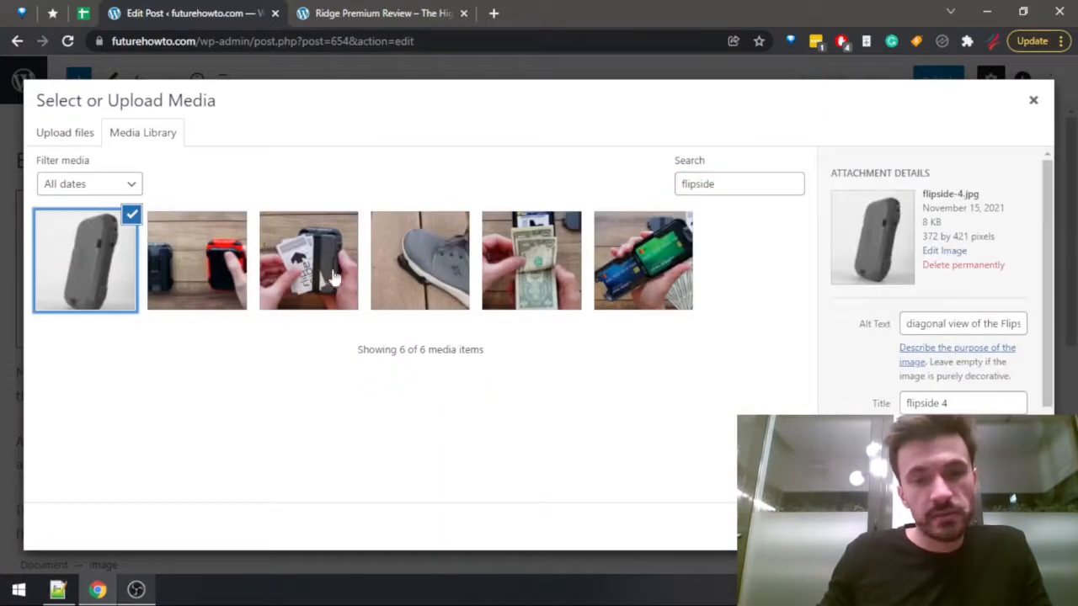
left_click(335, 278)
left_click(1017, 527)
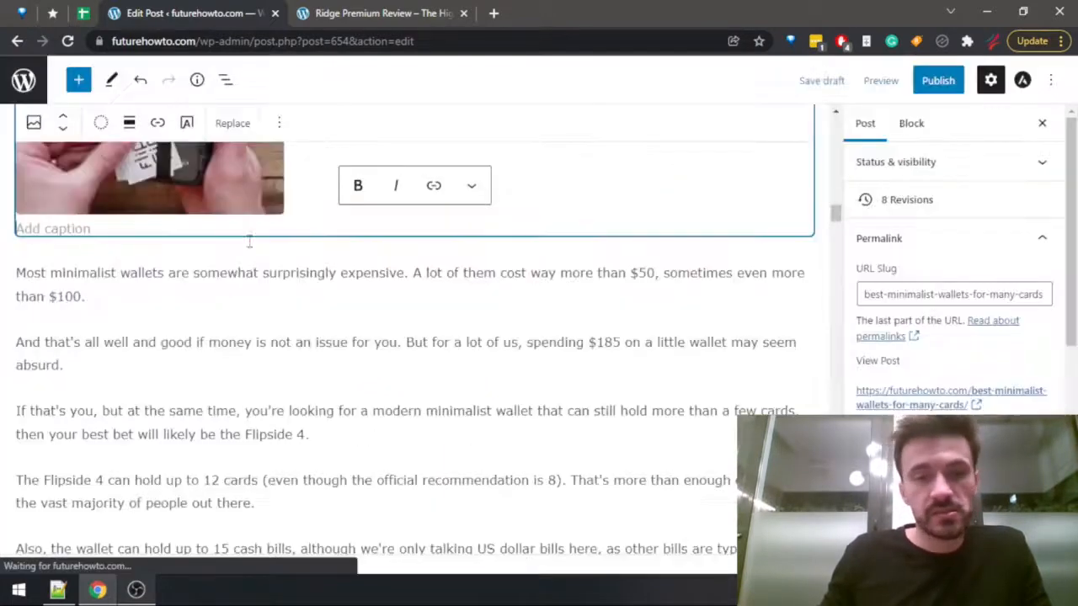
Add an image block directly under the Trayvax Original 2.0 heading and open its media library.
scroll(250, 253, "down", 8)
scroll(257, 293, "down", 15)
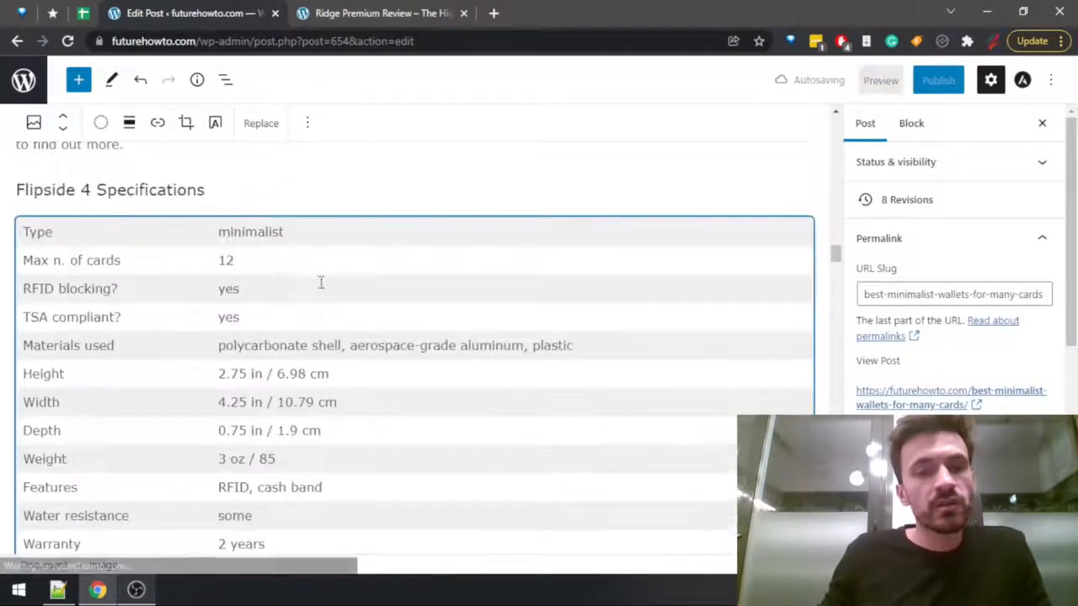
left_click(755, 160)
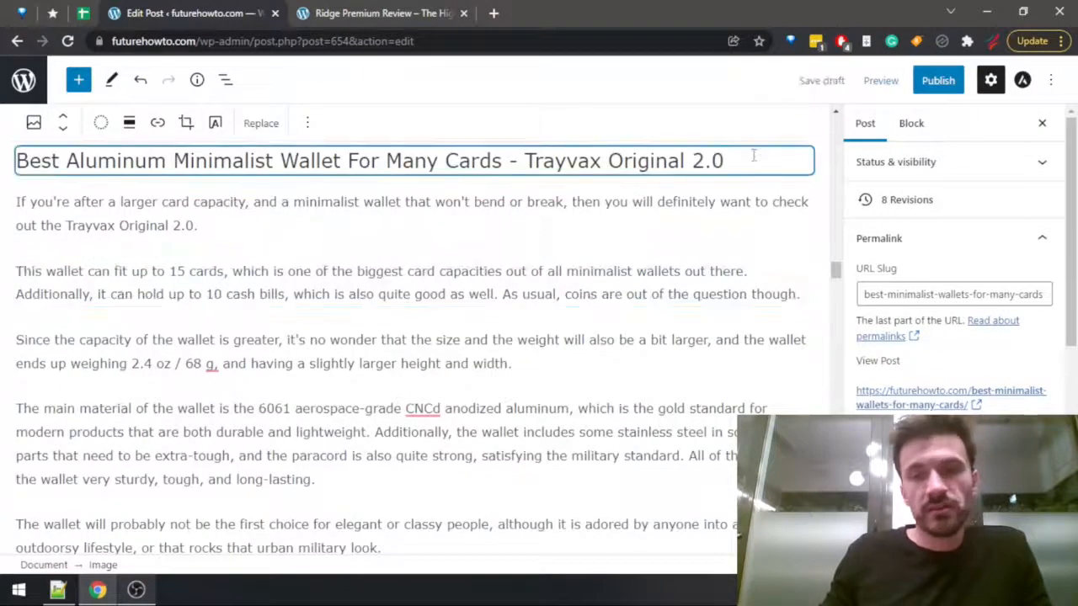
key("Return")
left_click(799, 159)
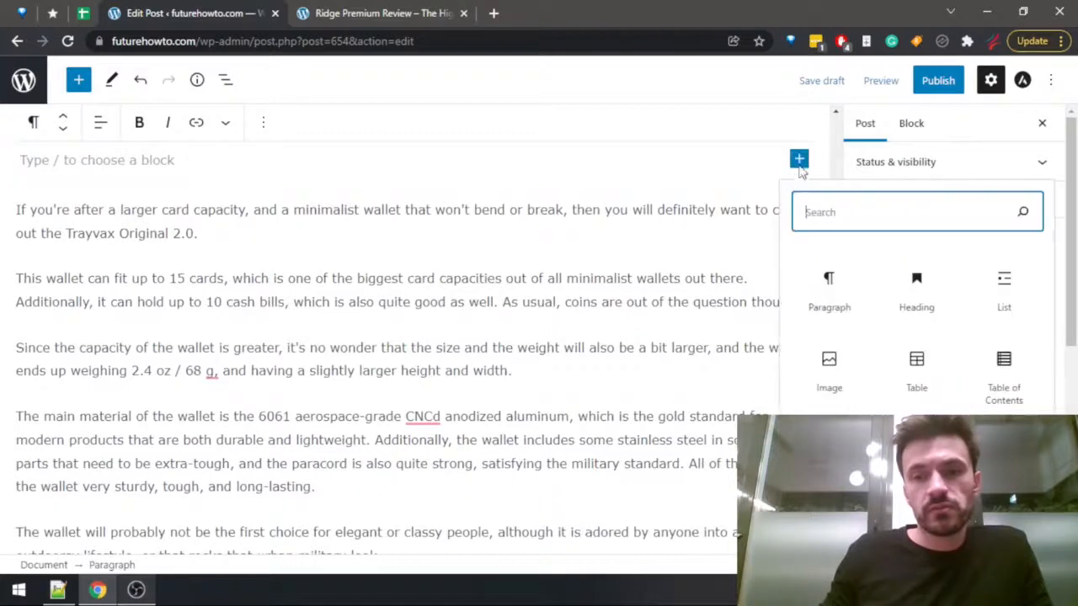
left_click(829, 371)
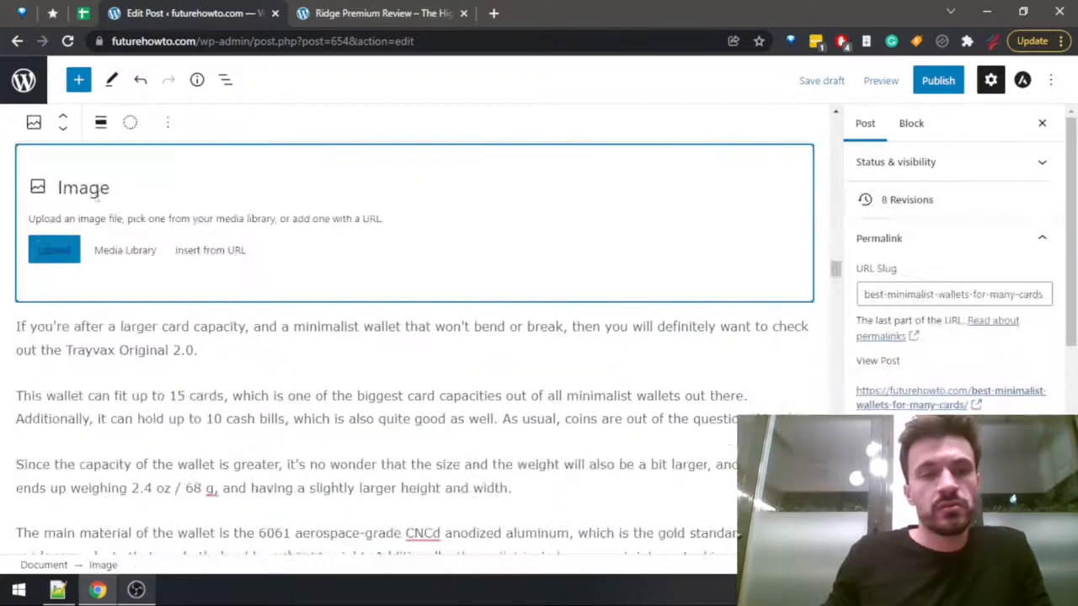
left_click(124, 249)
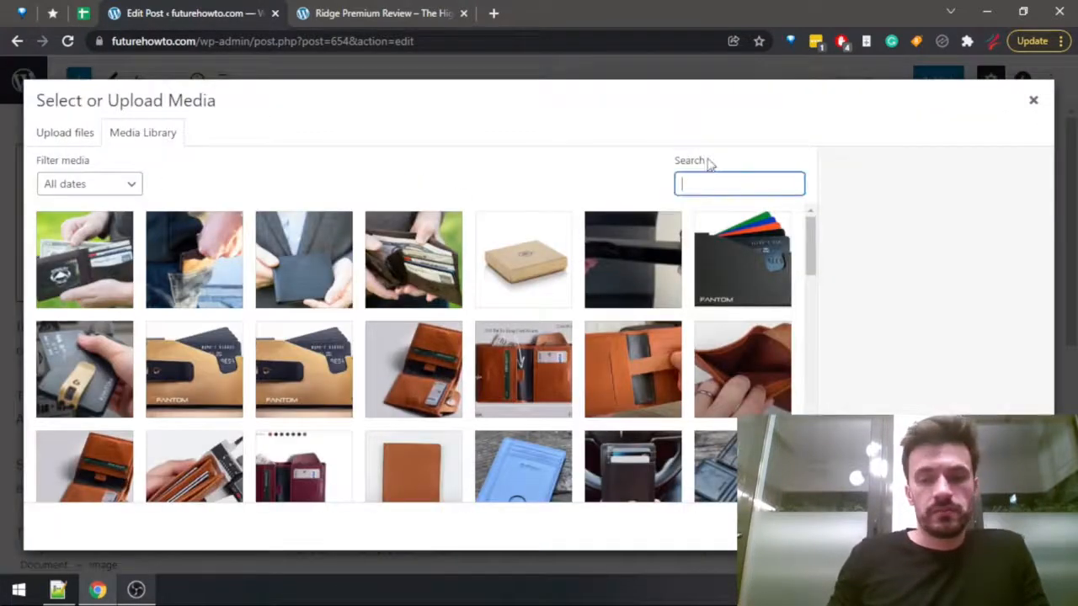
Search the media library for "trayvax ori" and insert the photo of hands holding the blue wallet.
type("trayvax ")
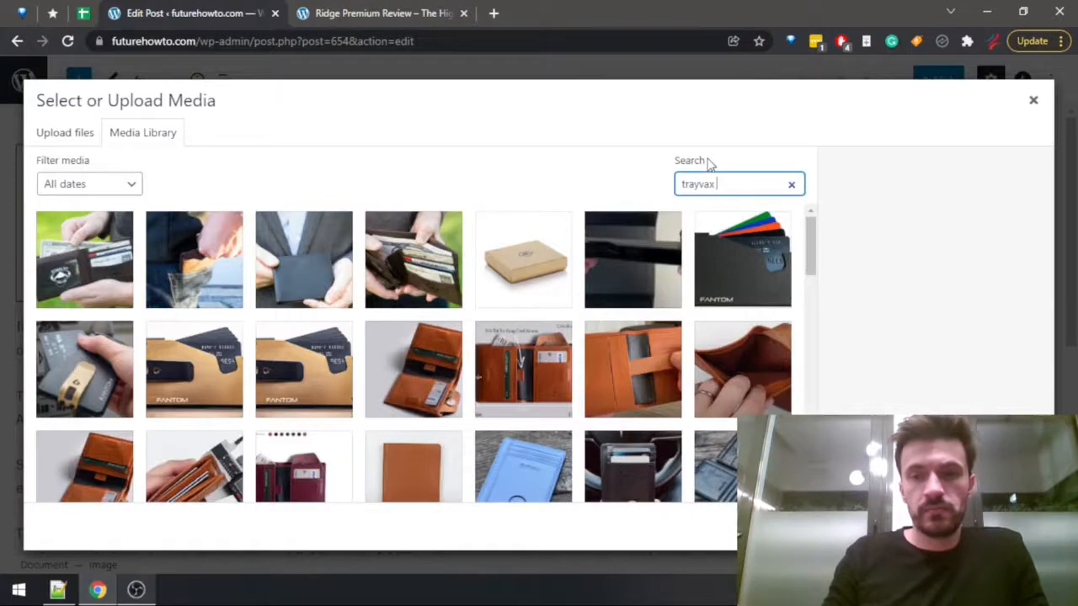
type("ori")
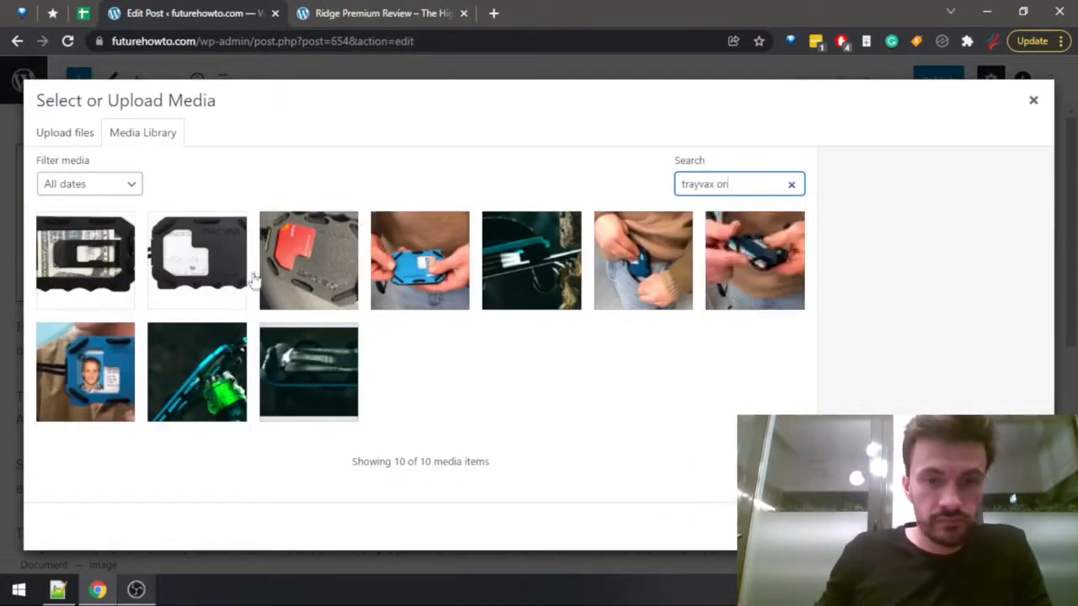
left_click(458, 259)
left_click(1017, 527)
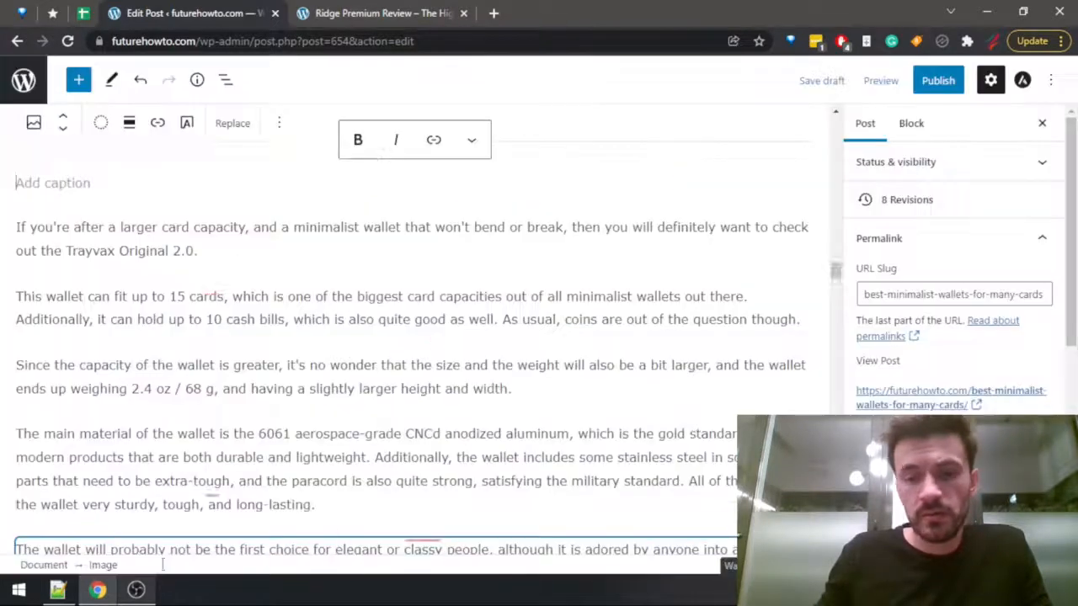
left_click(145, 594)
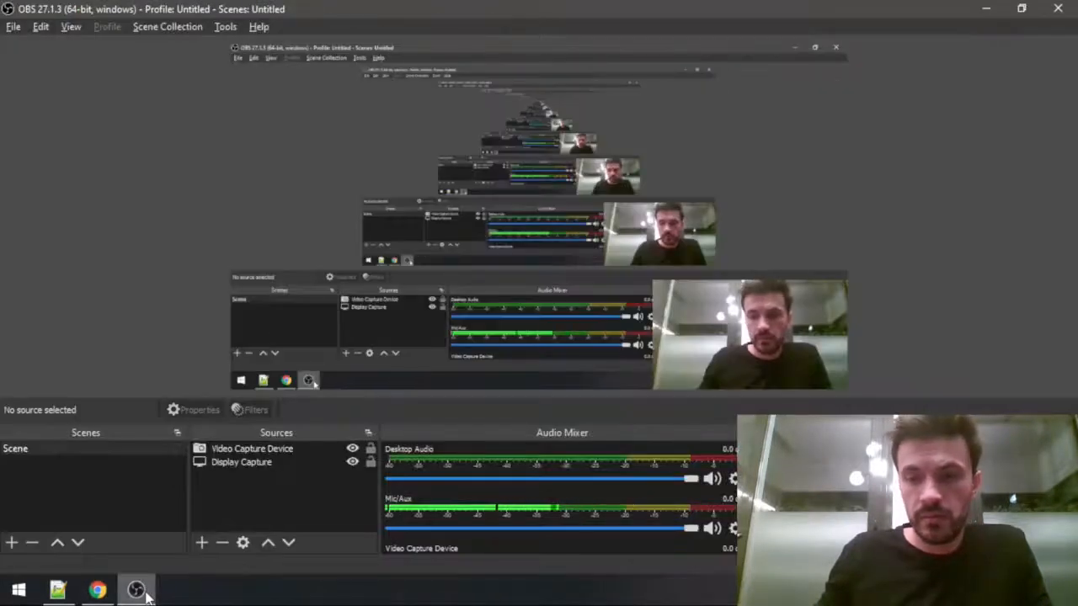
left_click(145, 597)
Add an image block directly under the Harber London Leather Bi-fold heading and open its media library.
scroll(383, 276, "down", 10)
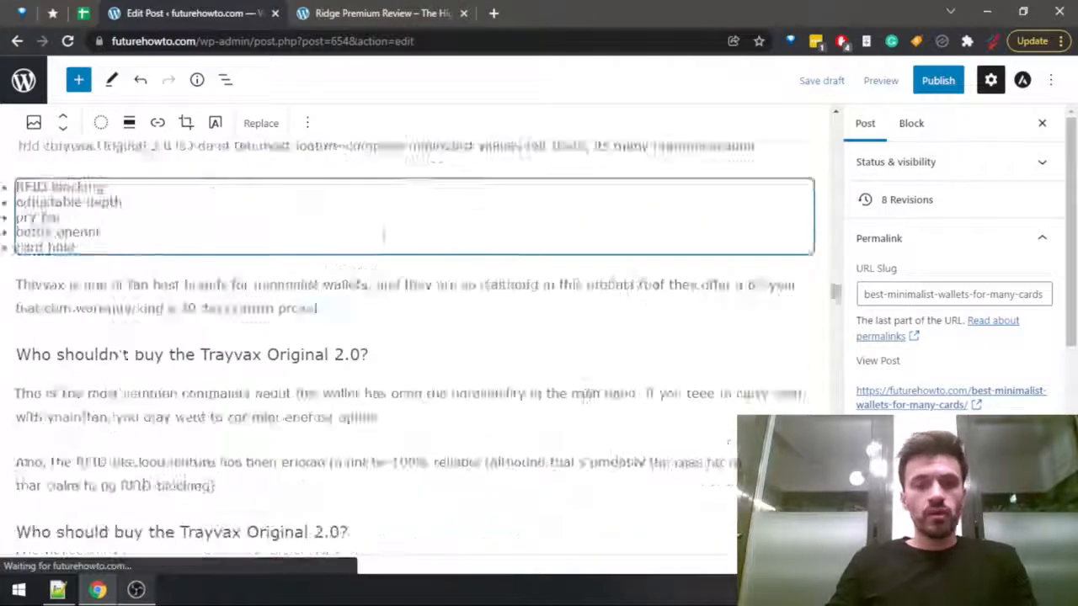
scroll(379, 278, "down", 6)
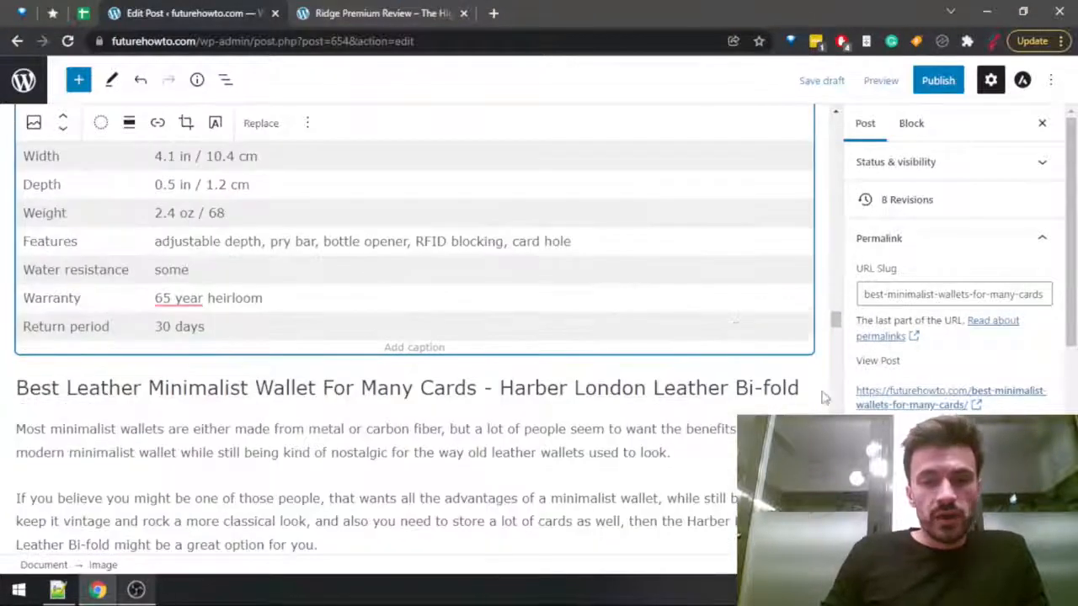
left_click(814, 390)
left_click(802, 384)
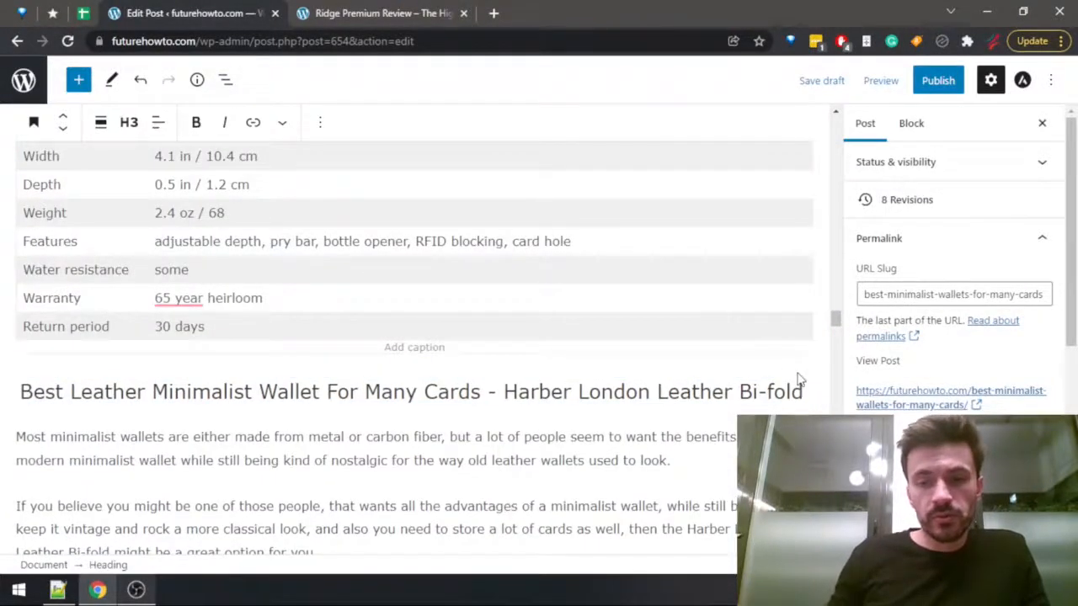
key("Return")
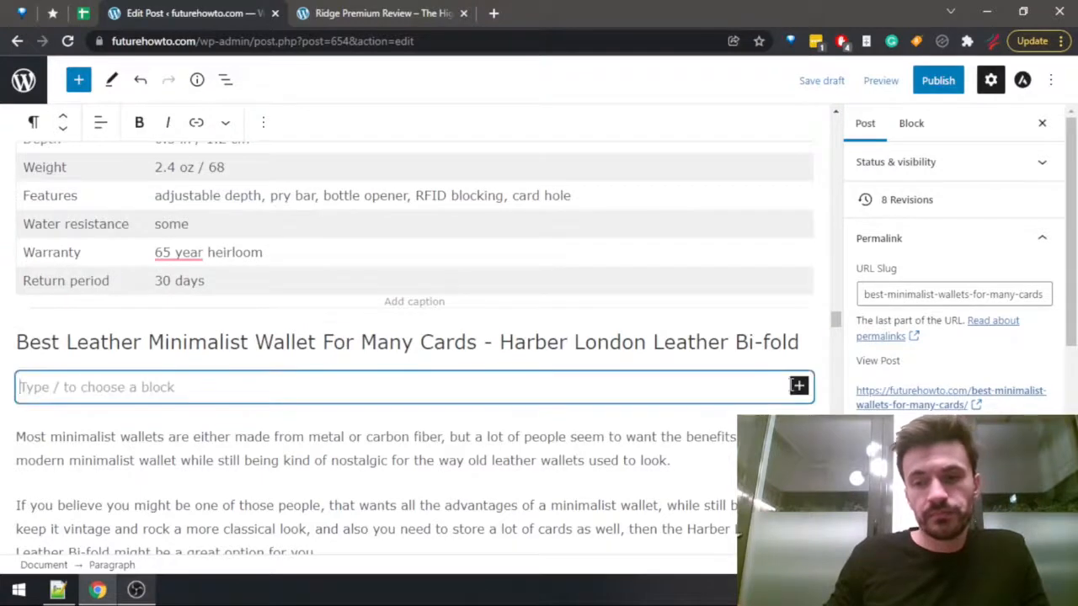
left_click(798, 386)
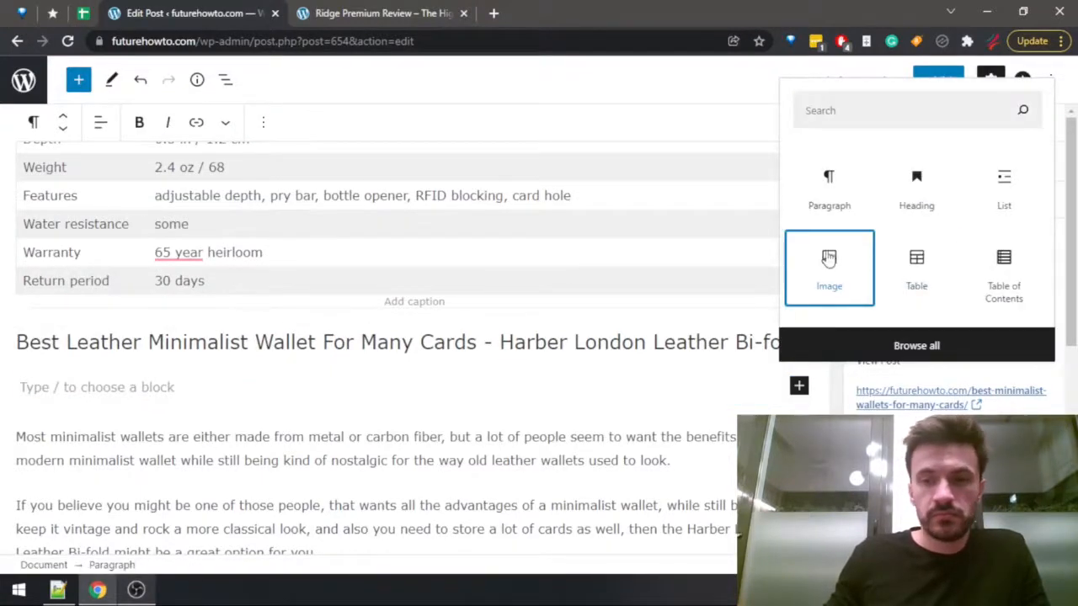
left_click(871, 284)
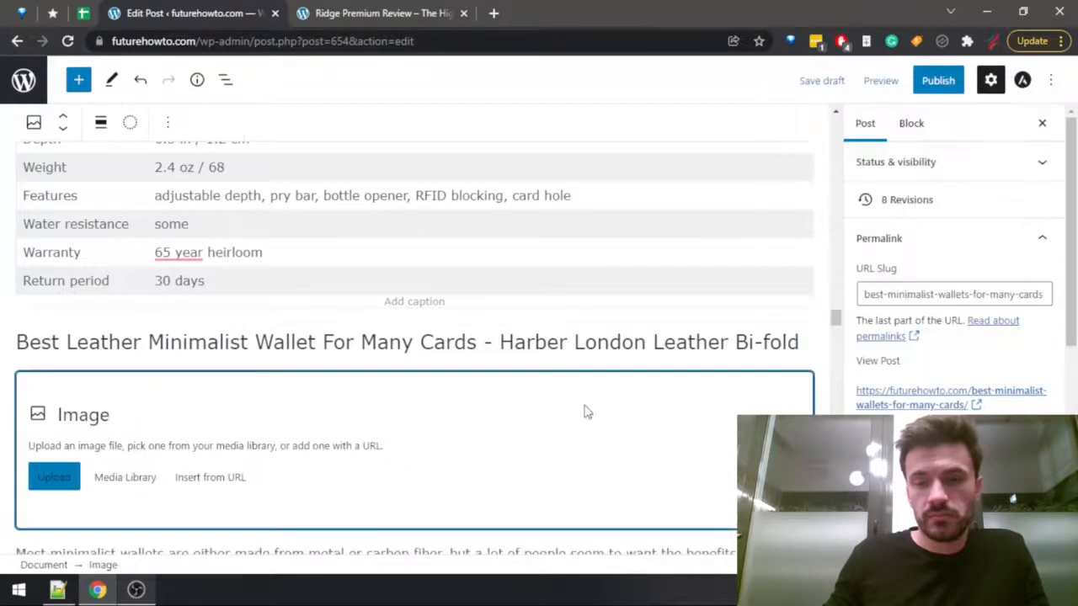
left_click(126, 479)
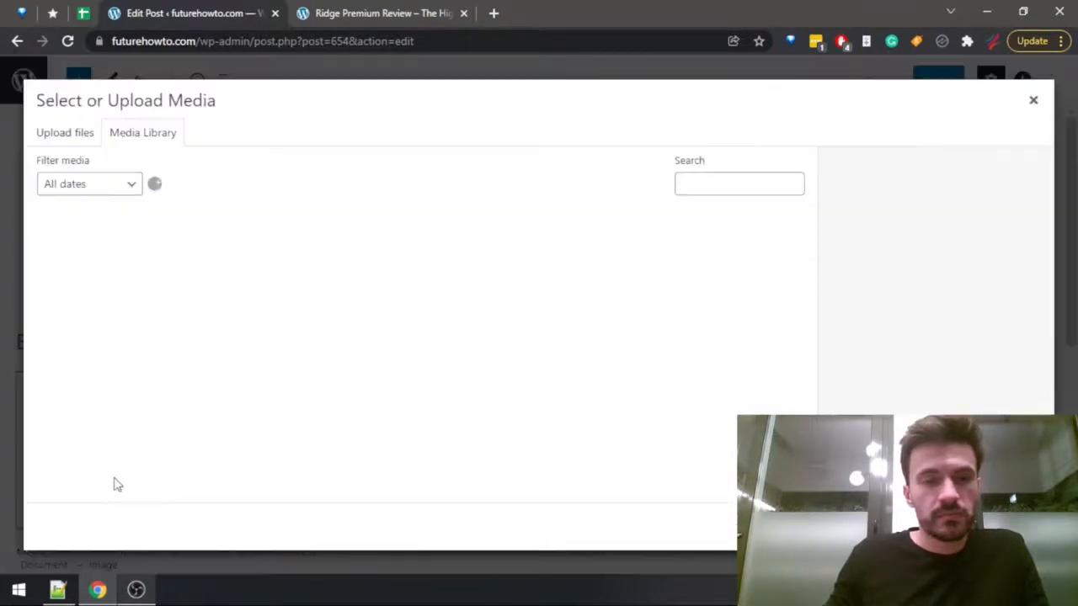
Search the media library for "london" and insert the photo of the open brown leather wallet, 6-1.jpg.
left_click(730, 182)
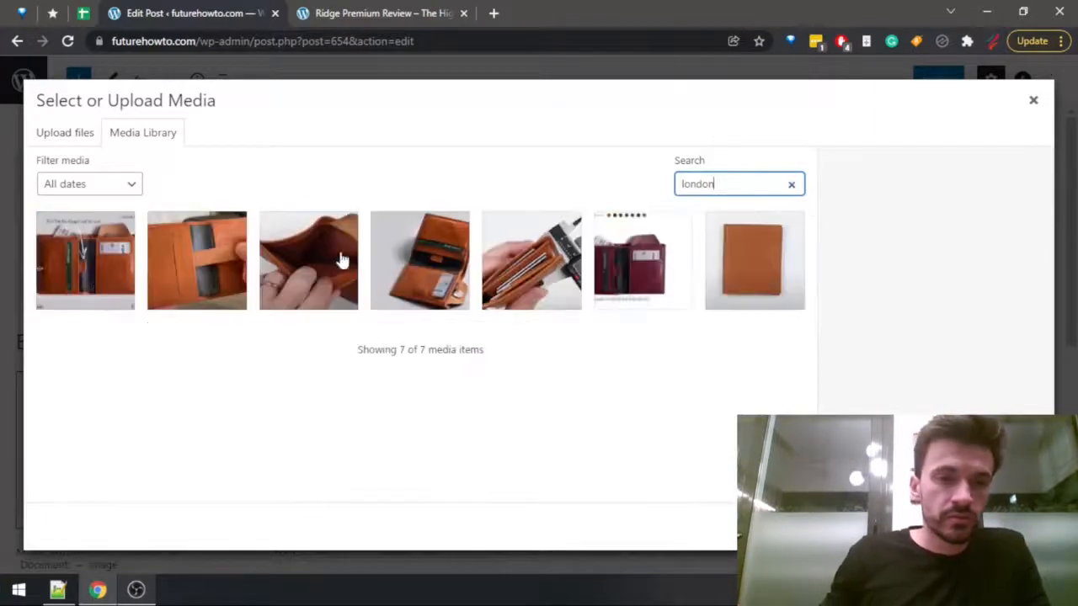
left_click(453, 272)
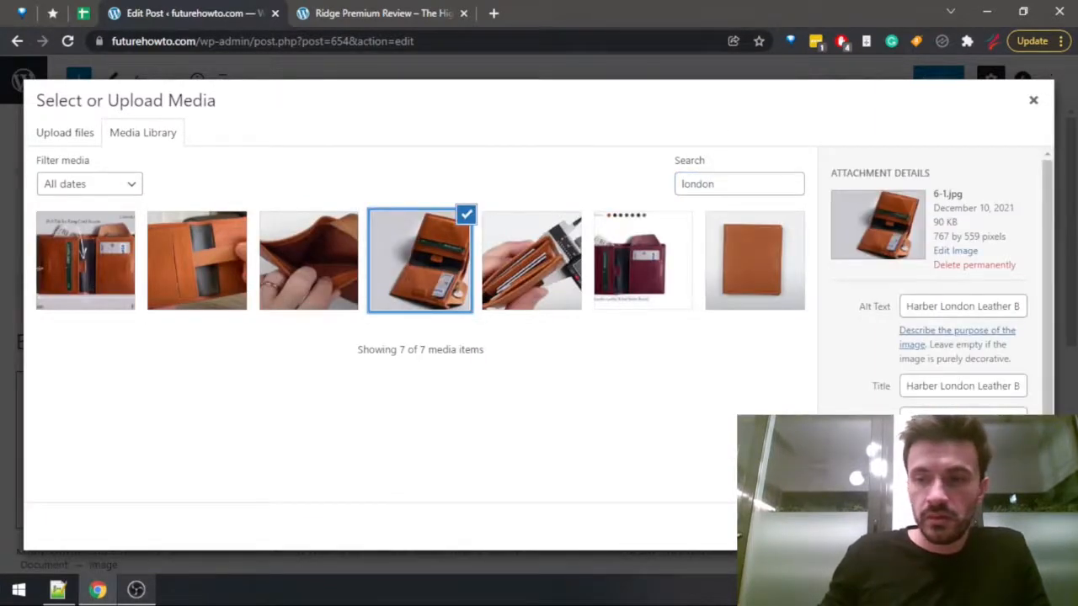
left_click(1016, 527)
Add an image block directly under the Ridge Carbon Fiber heading and open its media library.
scroll(644, 294, "down", 16)
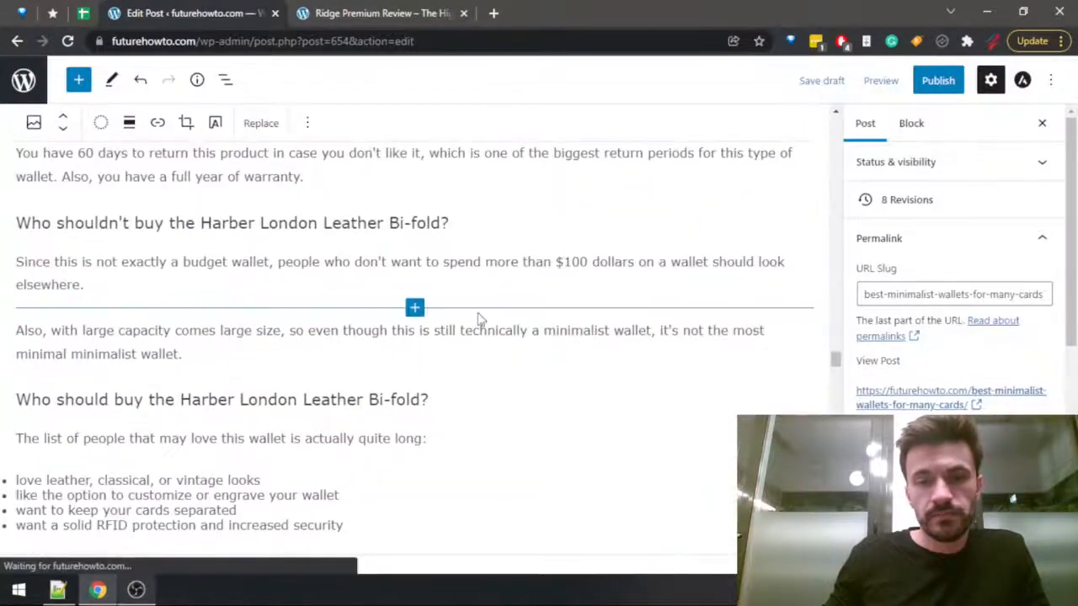
scroll(477, 319, "down", 10)
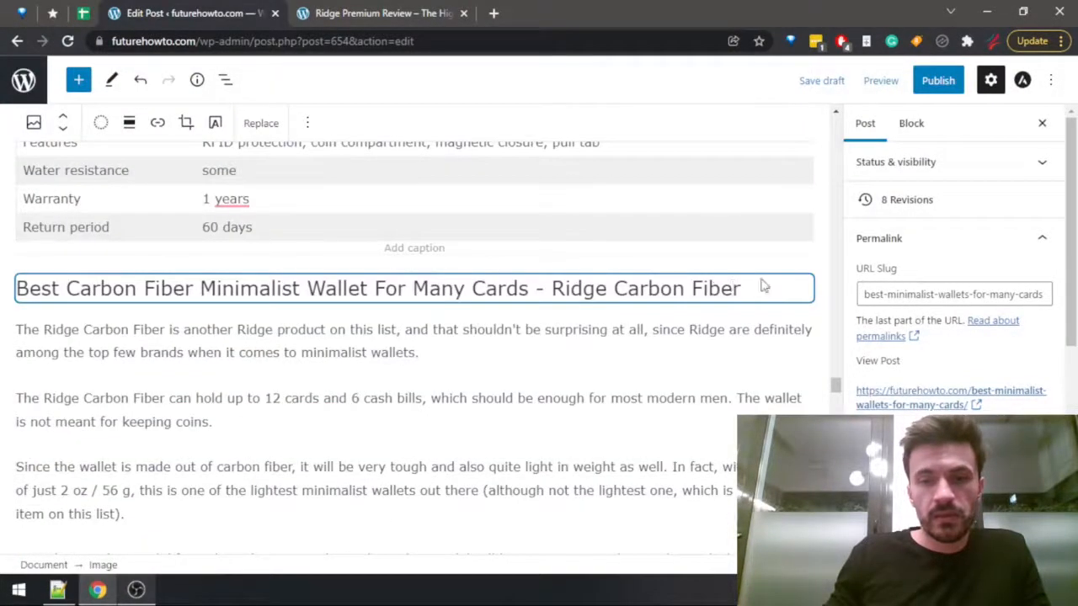
left_click(756, 293)
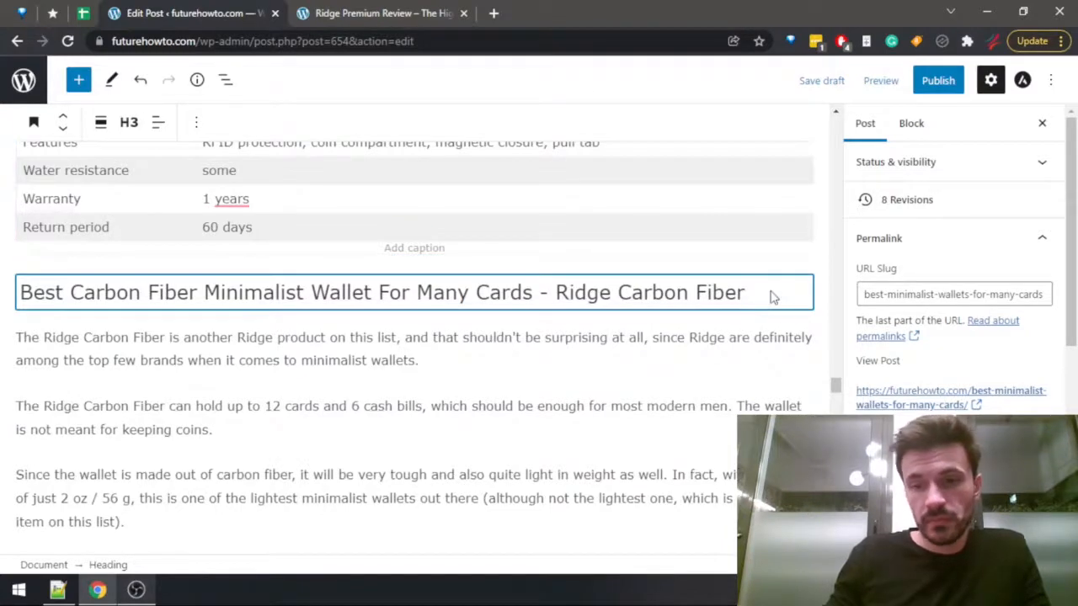
key("Return")
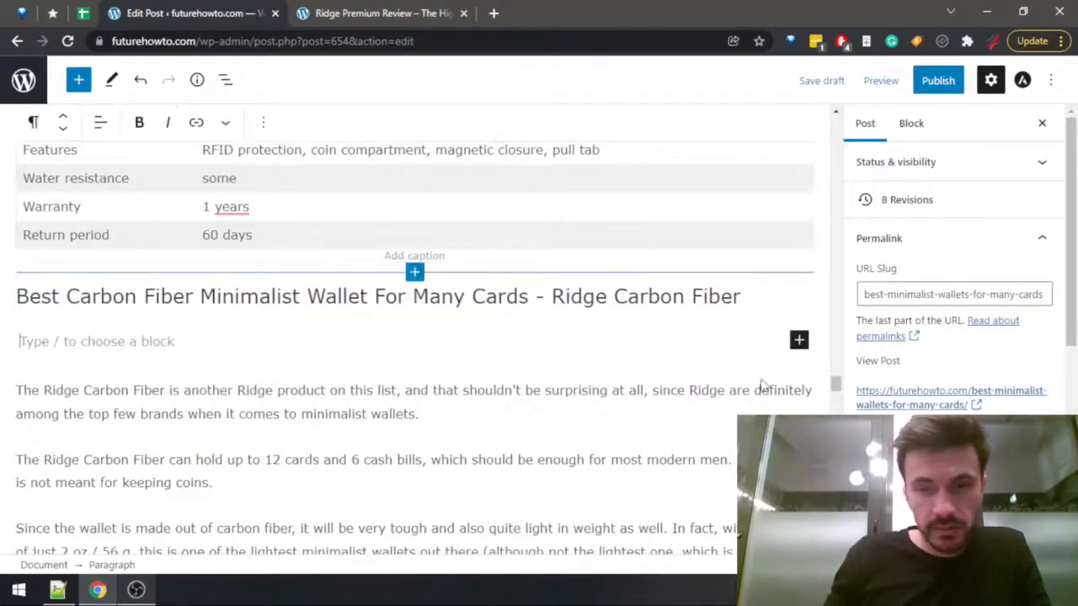
left_click(799, 341)
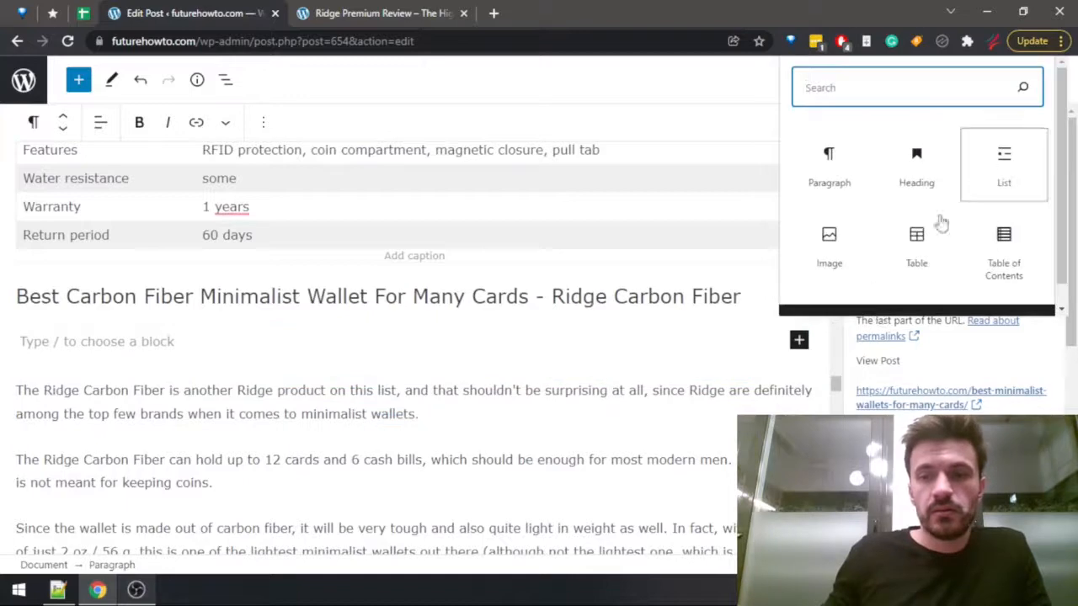
left_click(853, 252)
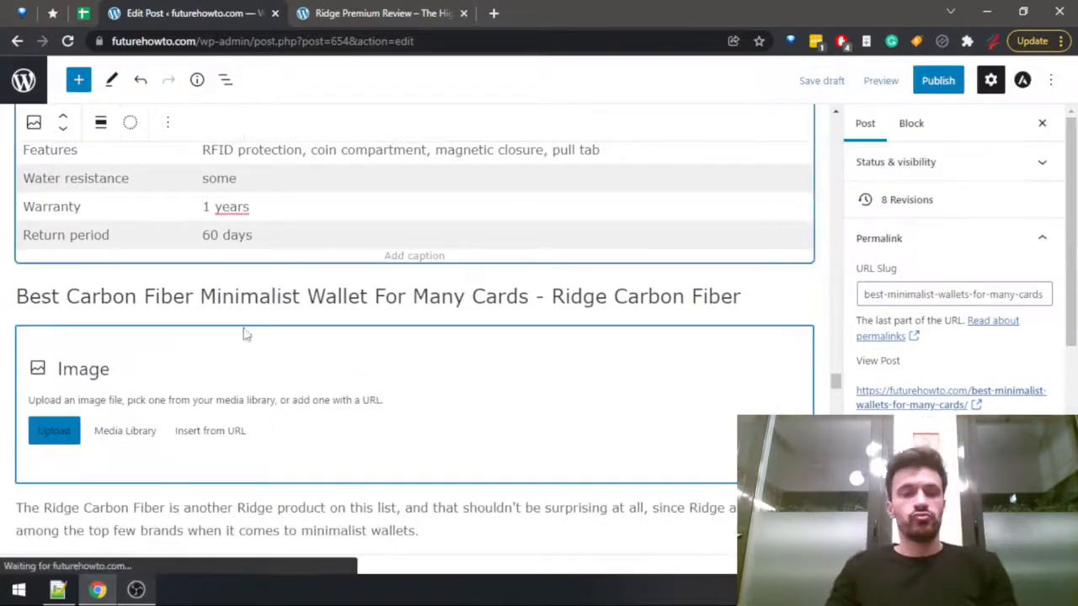
left_click(108, 439)
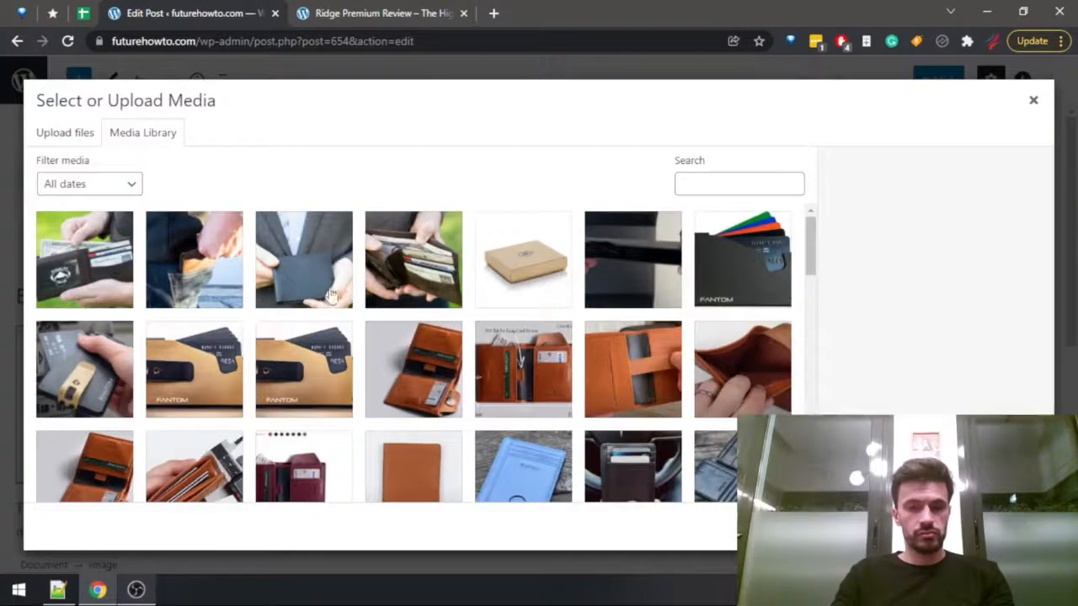
Search the media library for "carbon" and insert the side view of the Ridge Carbon Fiber wallet, Untitled3.png.
left_click(742, 191)
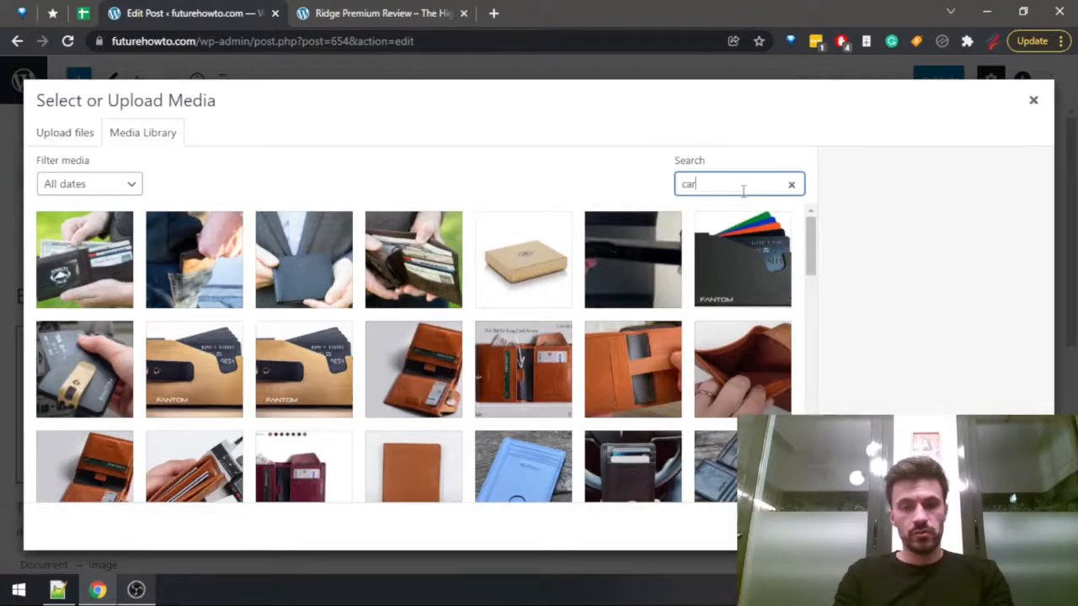
type("carbon")
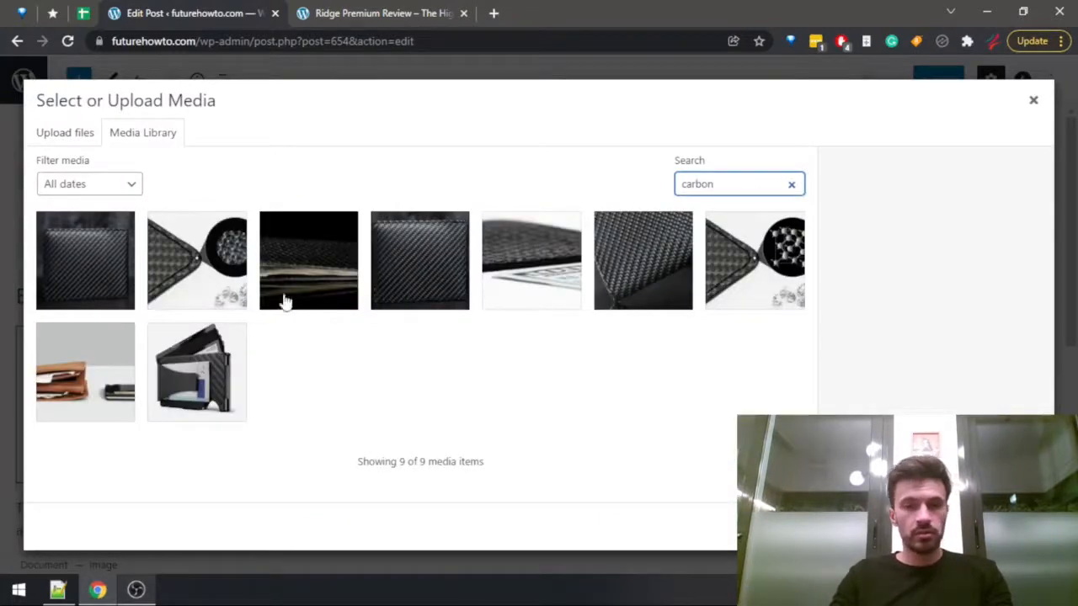
left_click(215, 377)
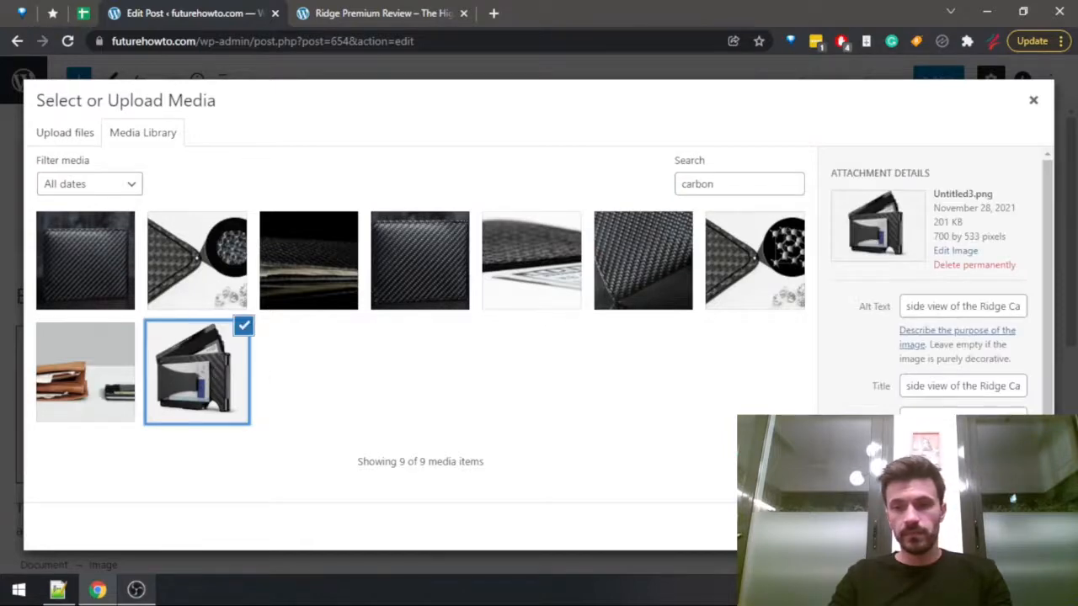
left_click(1016, 527)
Add an image block directly under the Fantom Aluminum heading and open its media library.
scroll(712, 429, "down", 7)
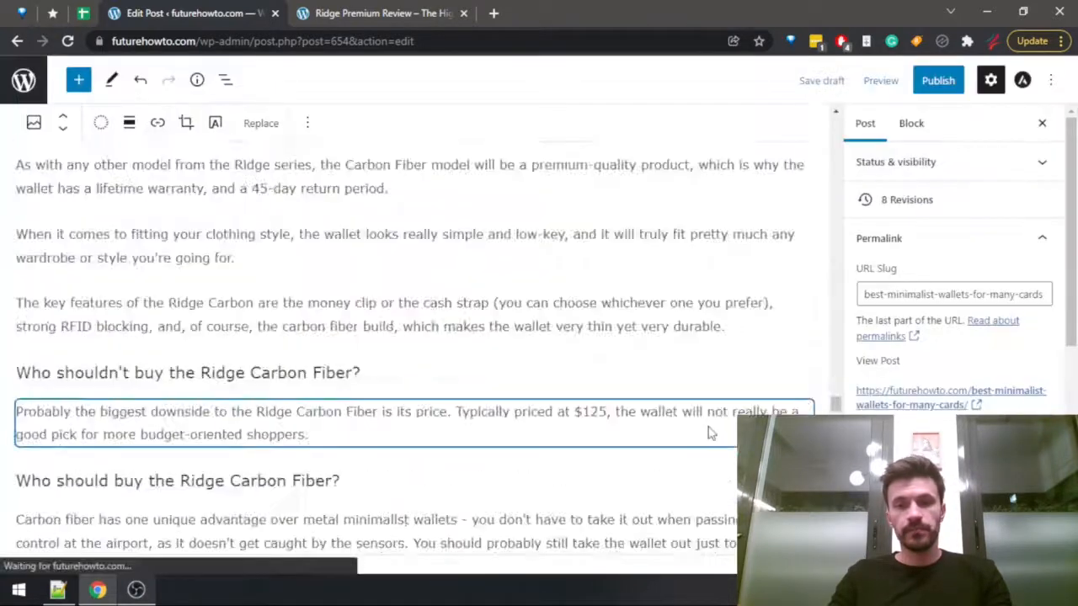
scroll(525, 426, "down", 6)
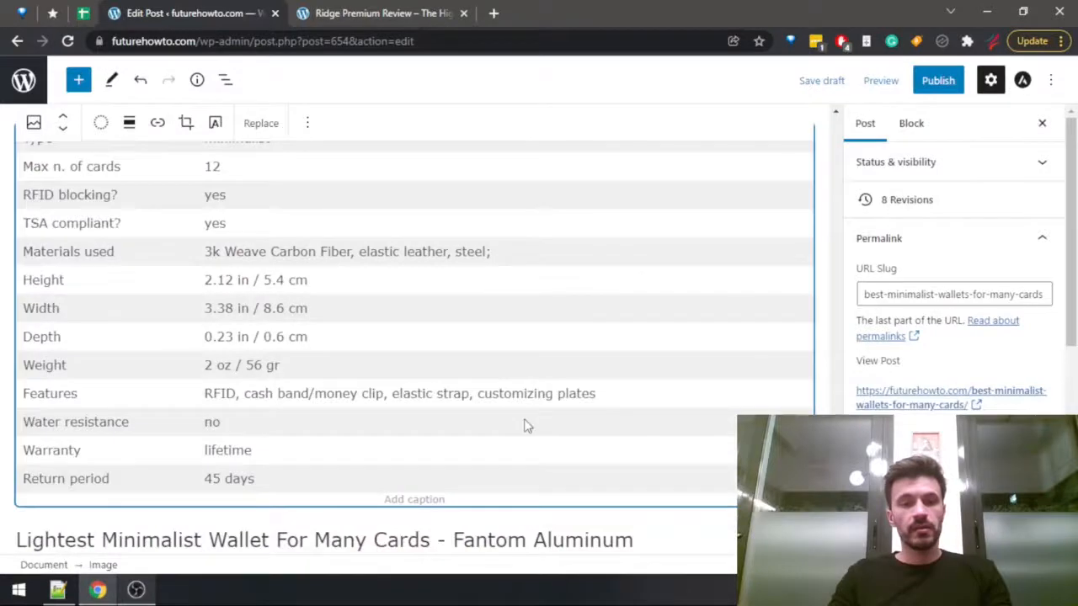
scroll(525, 426, "down", 2)
left_click(653, 385)
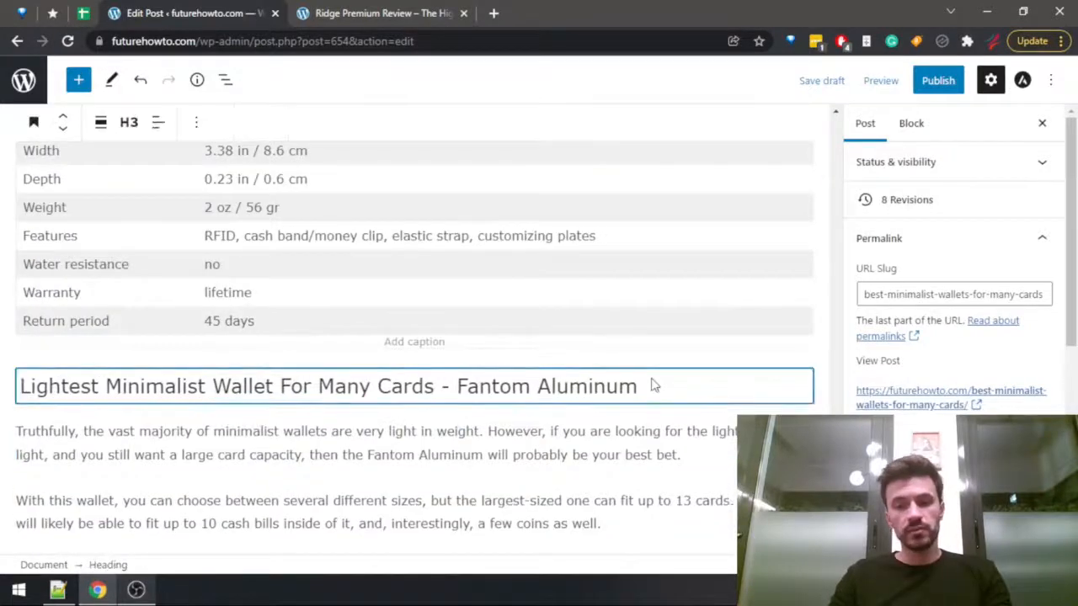
key("Return")
left_click(797, 435)
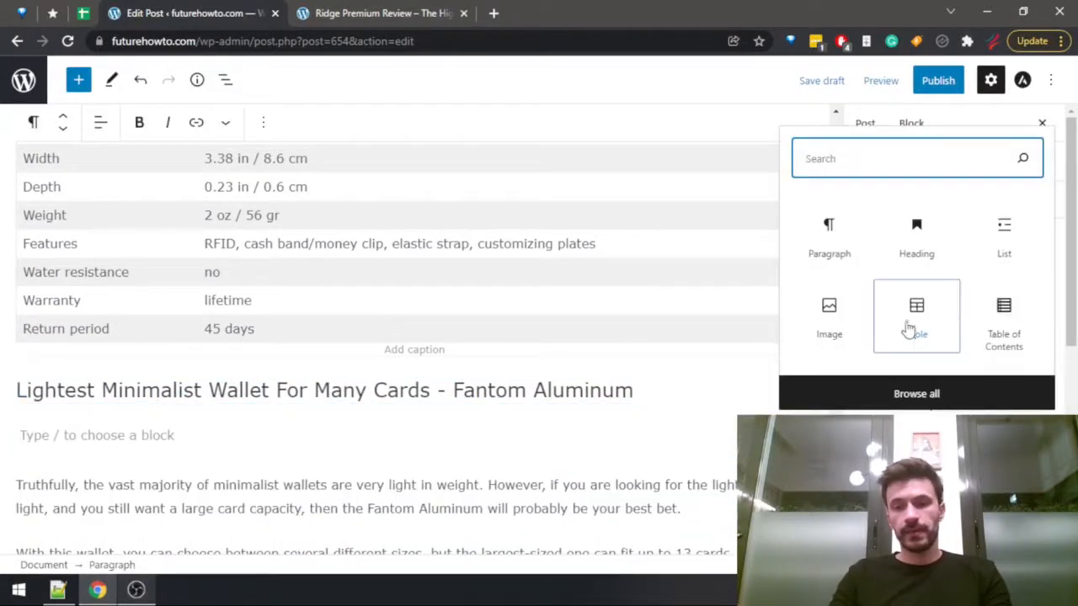
left_click(834, 324)
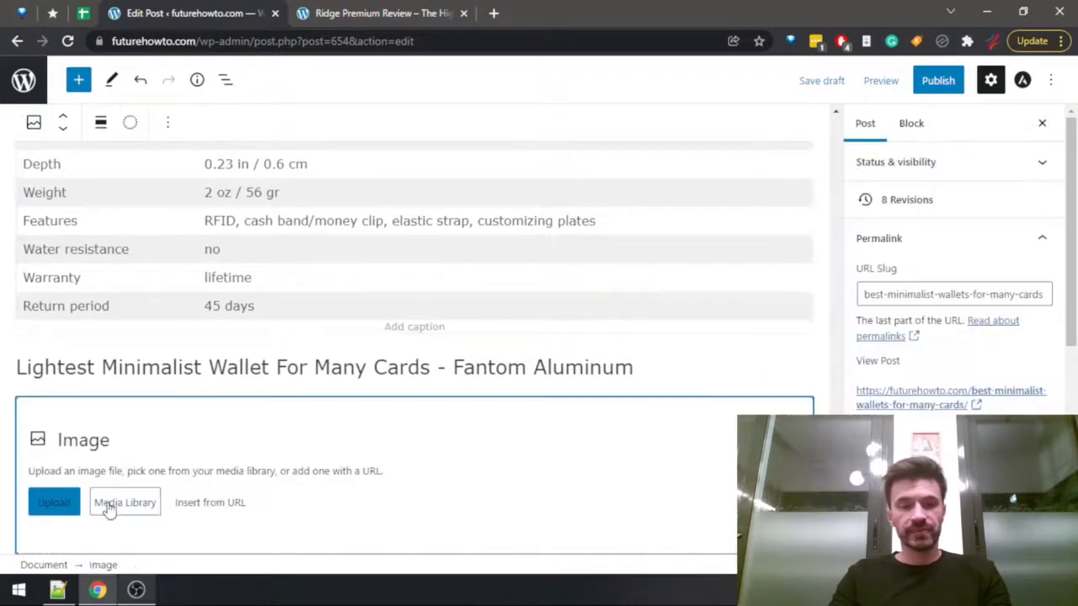
left_click(109, 508)
Search the media library for "fantom alum", and clear the search to look through all images.
left_click(740, 185)
type("fanto")
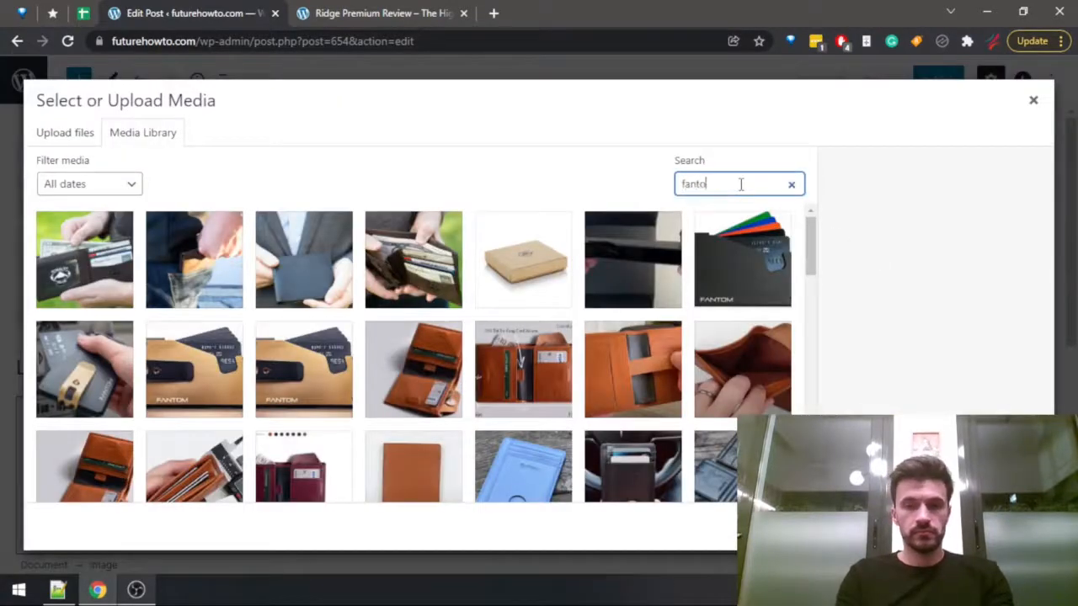
type("m alum")
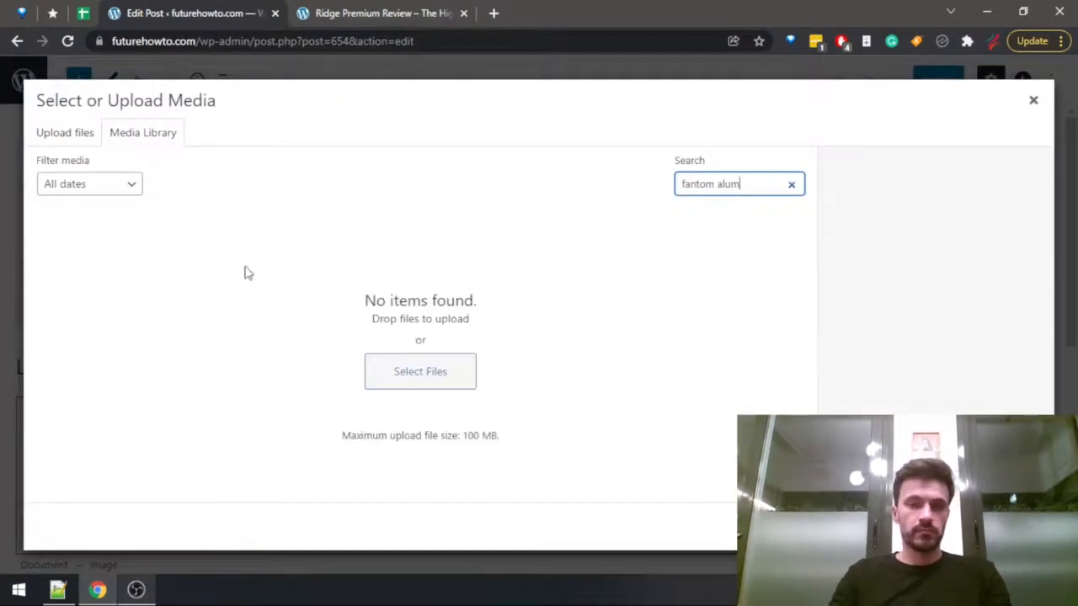
key("ctrl+a")
key("BackSpace")
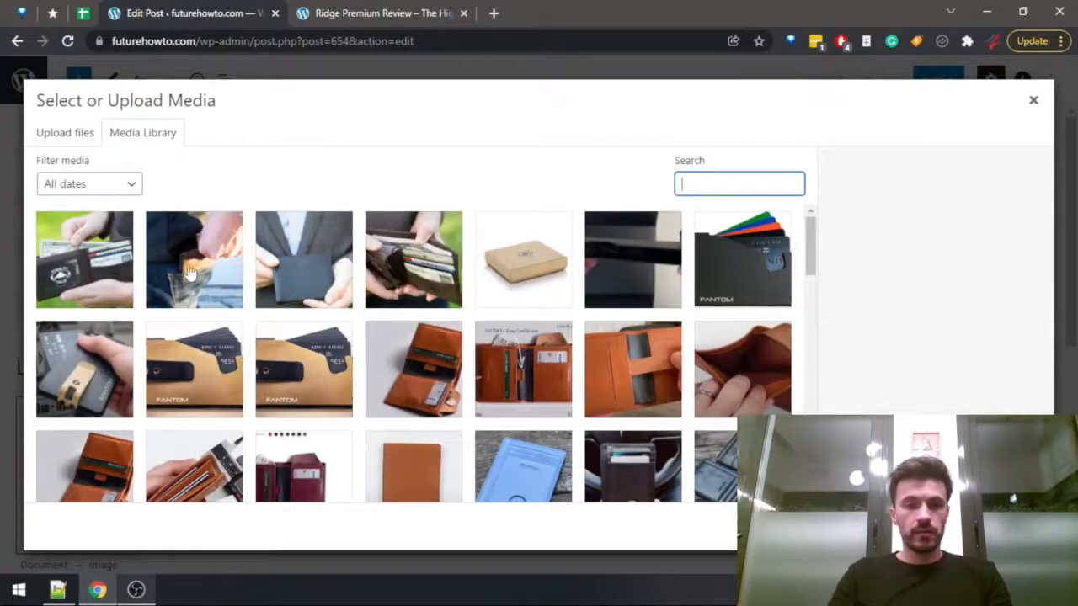
Open the futurehowto.com home page in the review's tab and search the page for "fantom".
left_click(316, 8)
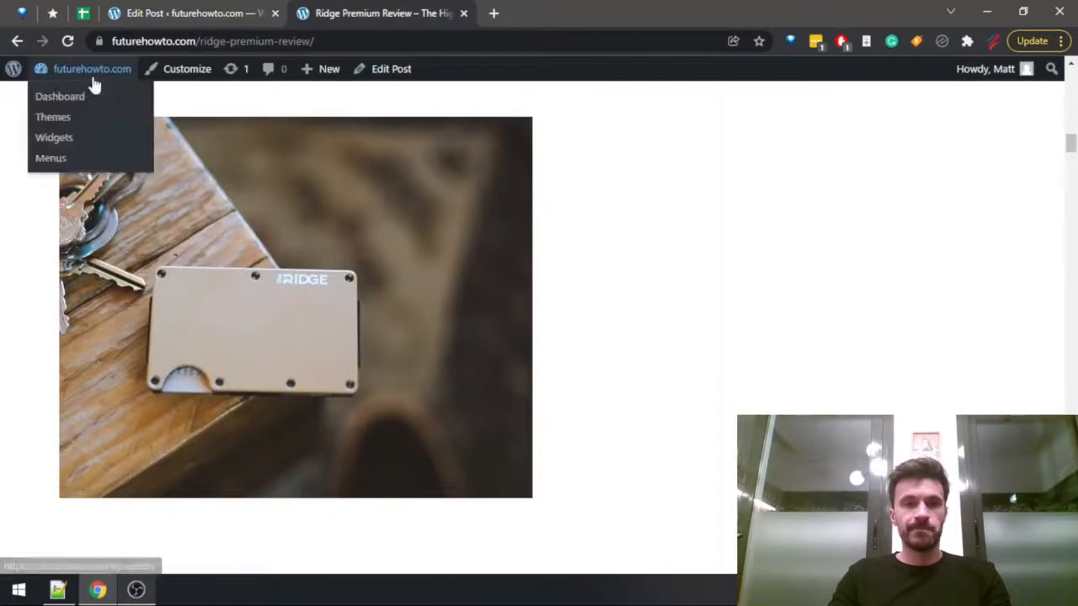
left_click_drag(198, 41, 388, 40)
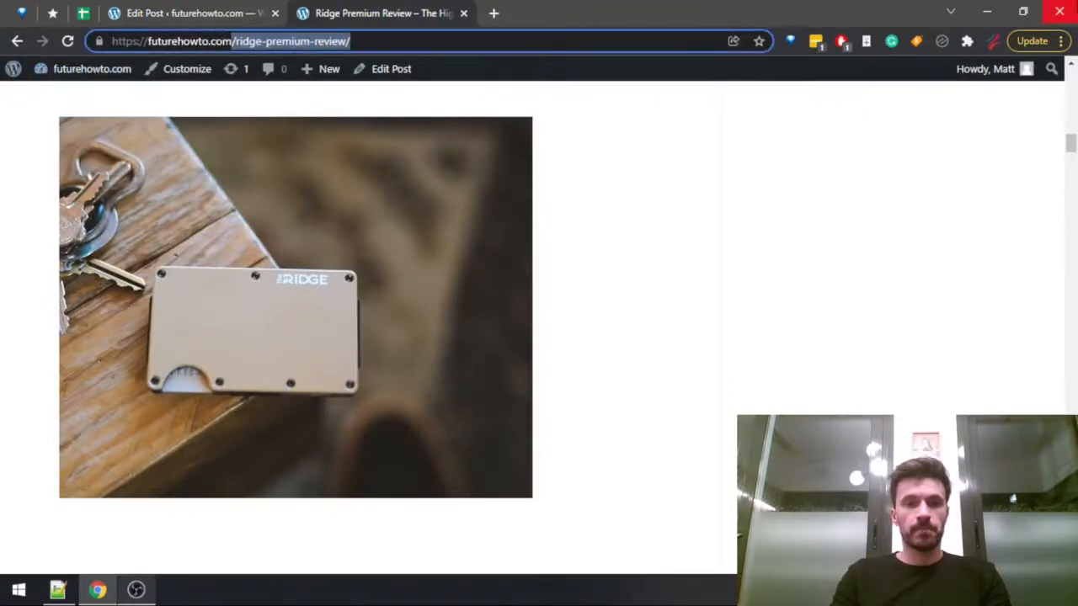
key("BackSpace")
key("Return")
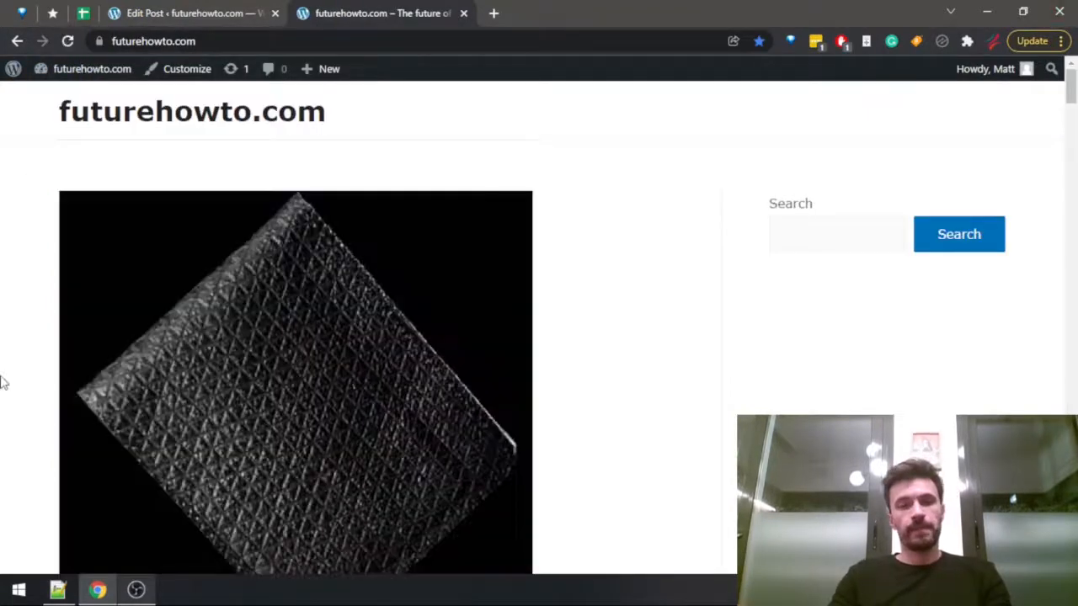
key("ctrl+f")
type("fantom")
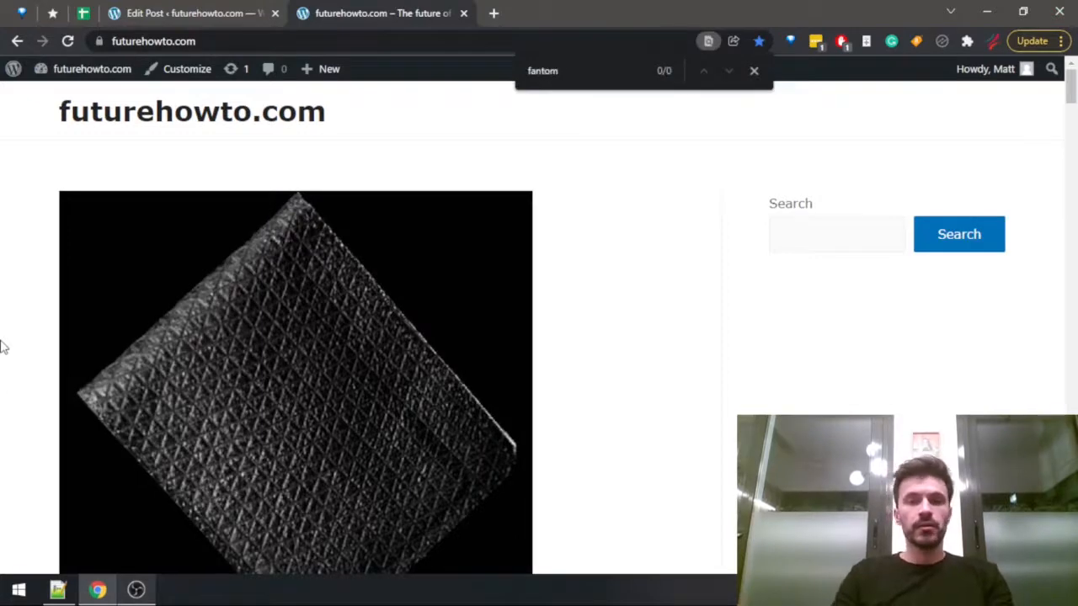
Return to the post editor, close the media library and delete the empty image block under the Fantom Aluminum heading.
key("ctrl+shift+Tab")
left_click(1037, 108)
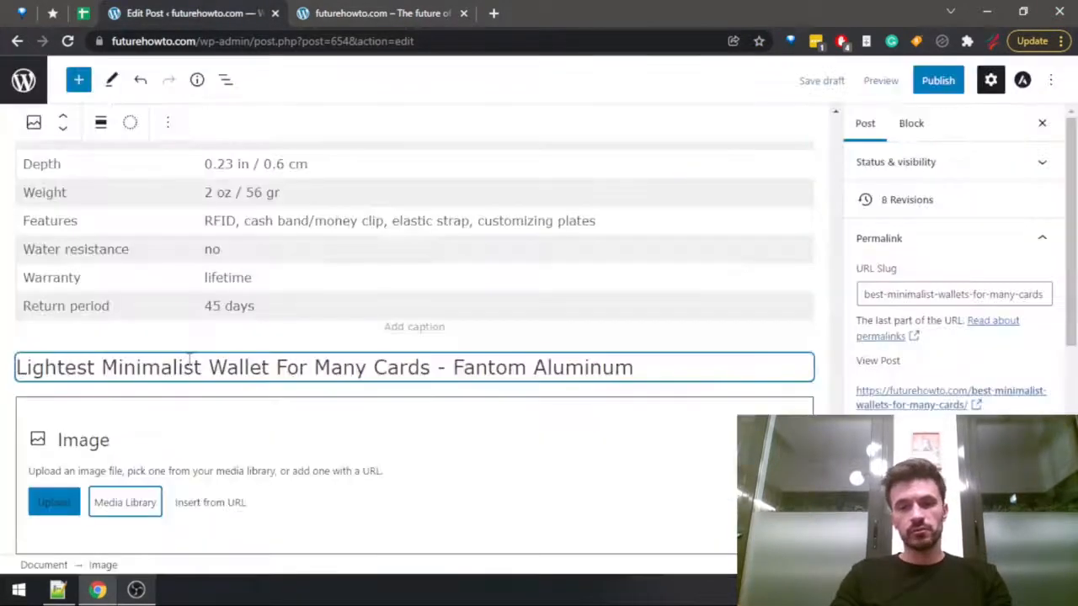
scroll(189, 358, "down", 2)
left_click(211, 344)
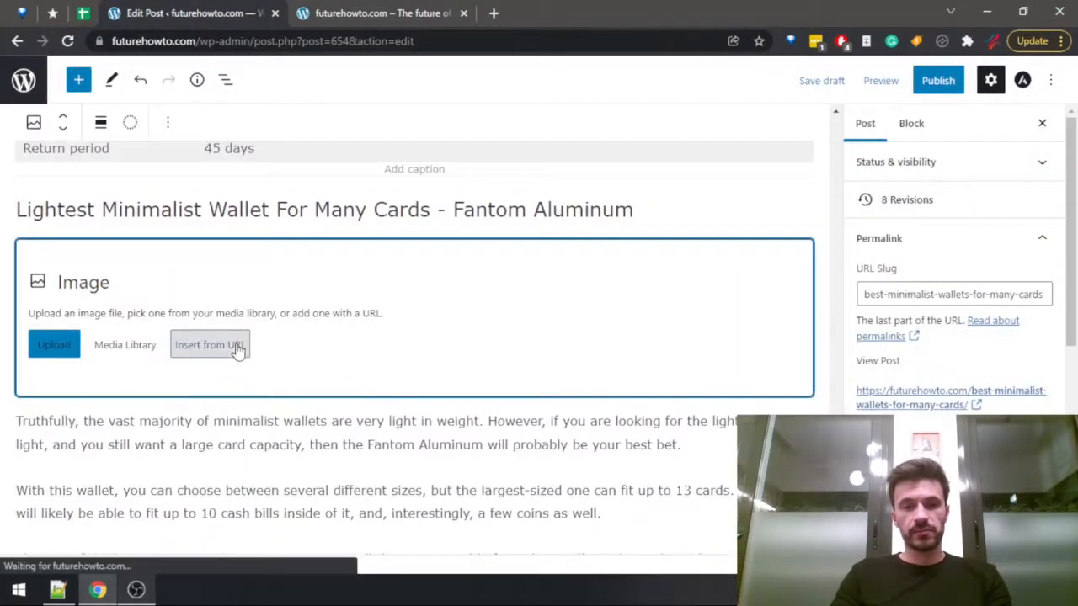
left_click(330, 336)
key("Delete")
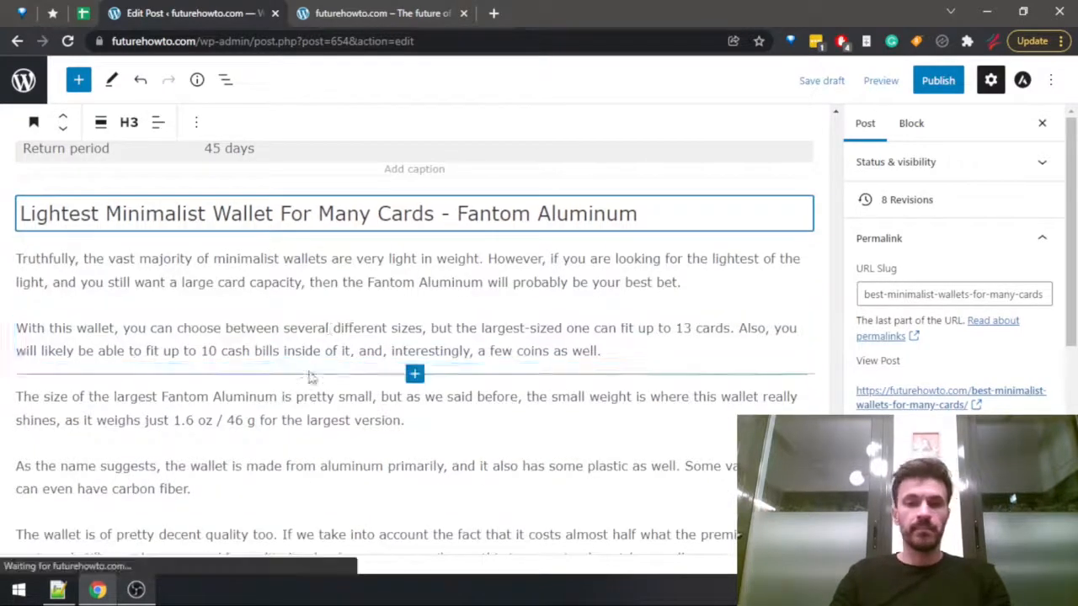
Add an image block directly under the Dango D01 Dapper heading and open its media library.
scroll(339, 392, "down", 15)
scroll(344, 396, "down", 2)
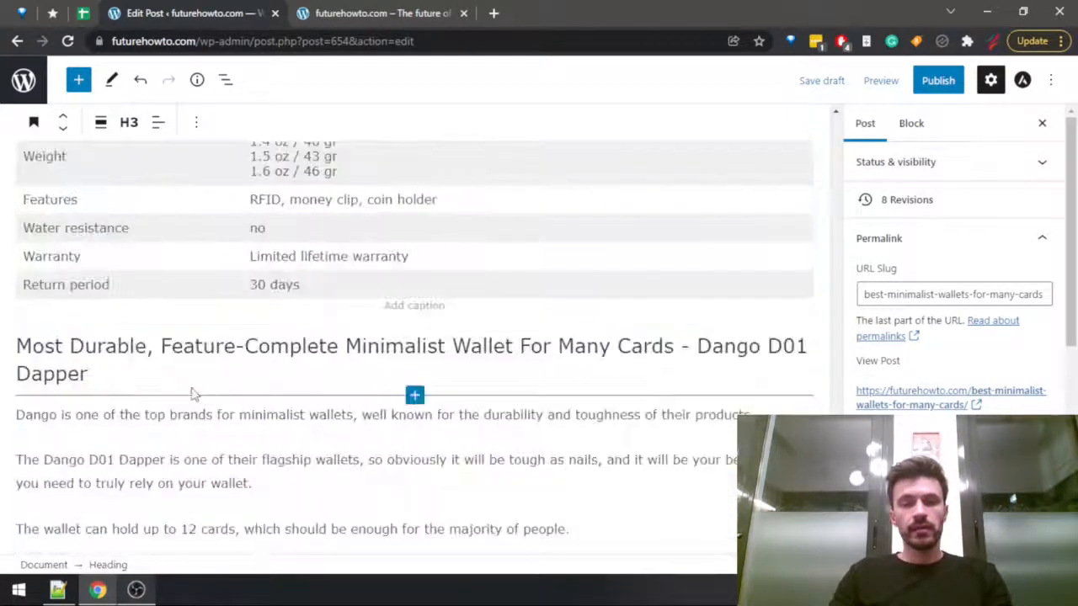
left_click(169, 378)
key("Return")
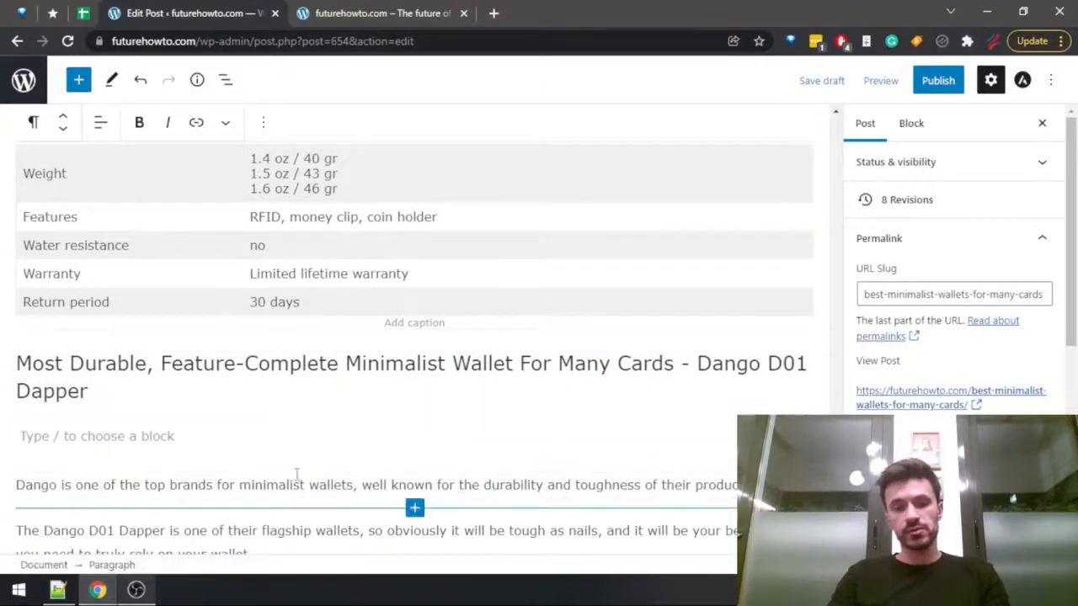
left_click(804, 436)
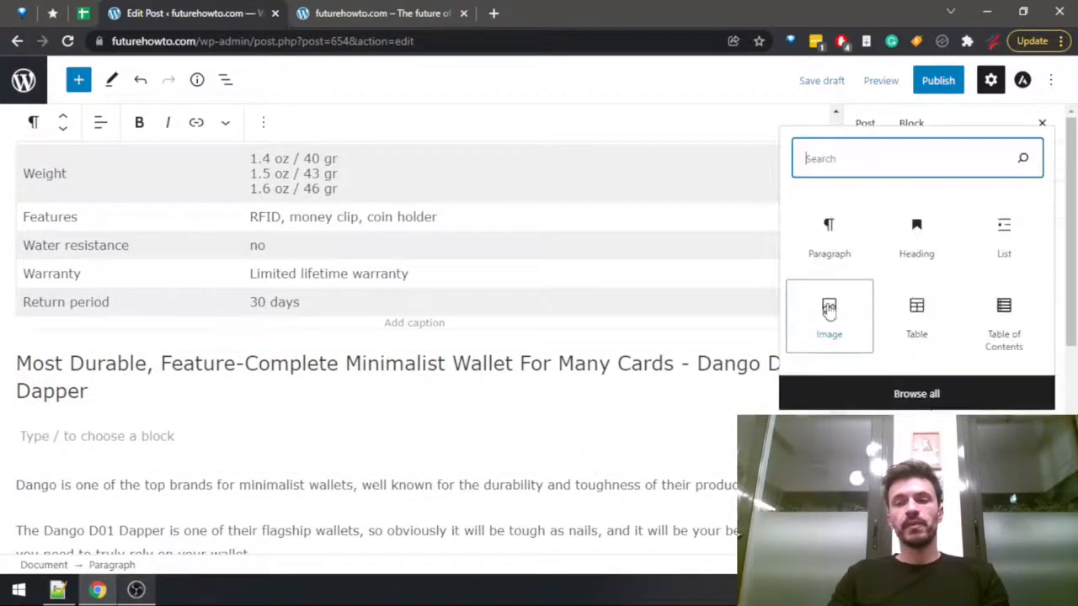
left_click(828, 314)
left_click(128, 505)
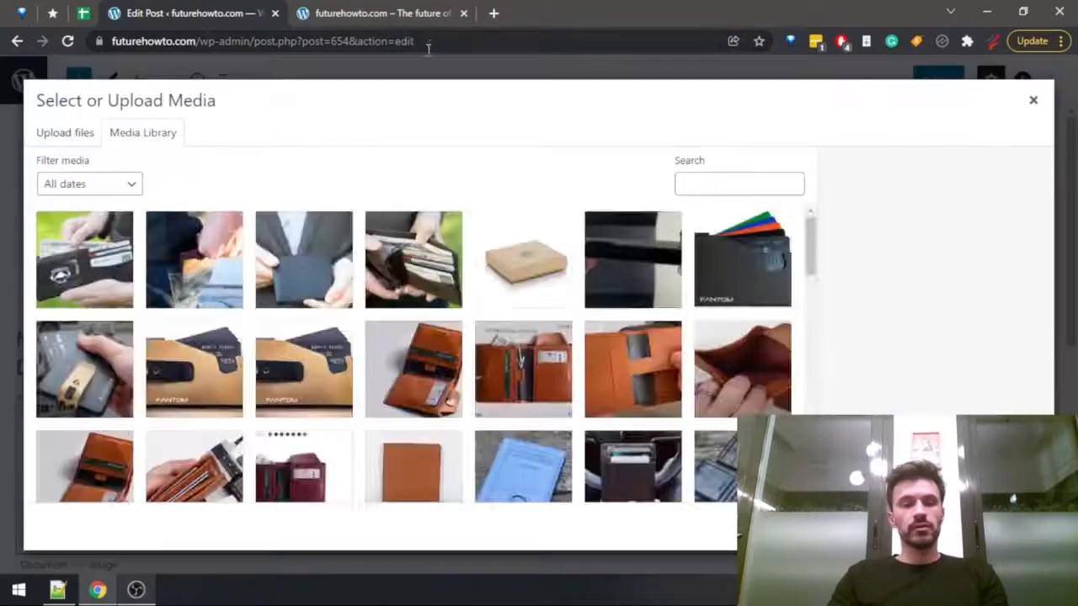
Search the media library for "dango d" and insert dango-basic.jpg into the image block.
left_click(744, 189)
type("dango d")
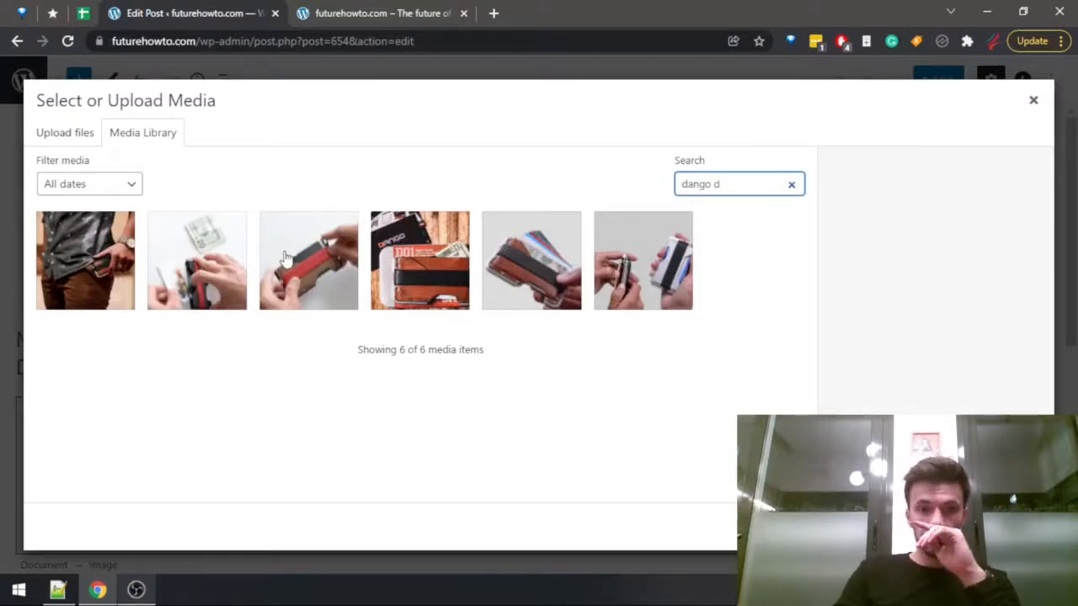
left_click(503, 283)
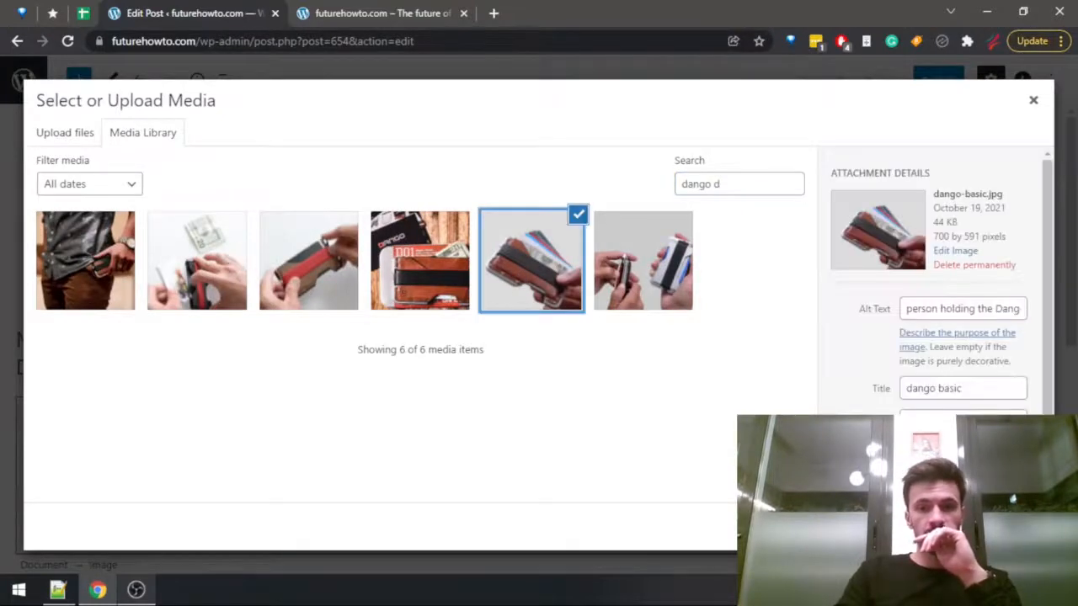
left_click(1018, 527)
Collapse the post's permalink and category settings and open the image selection for the featured image.
scroll(576, 396, "down", 10)
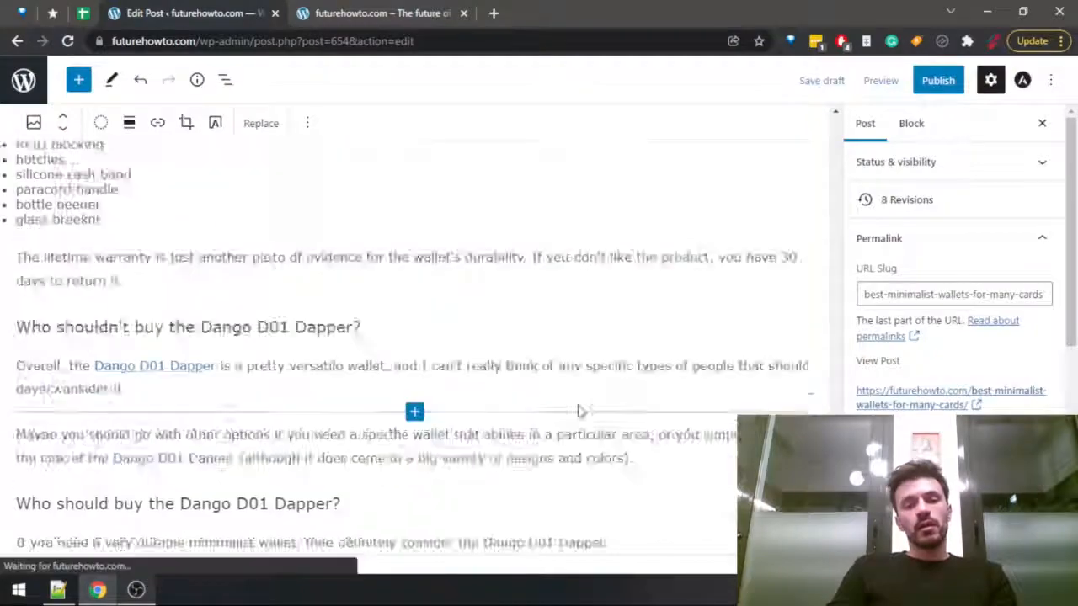
left_click_drag(836, 469, 850, 145)
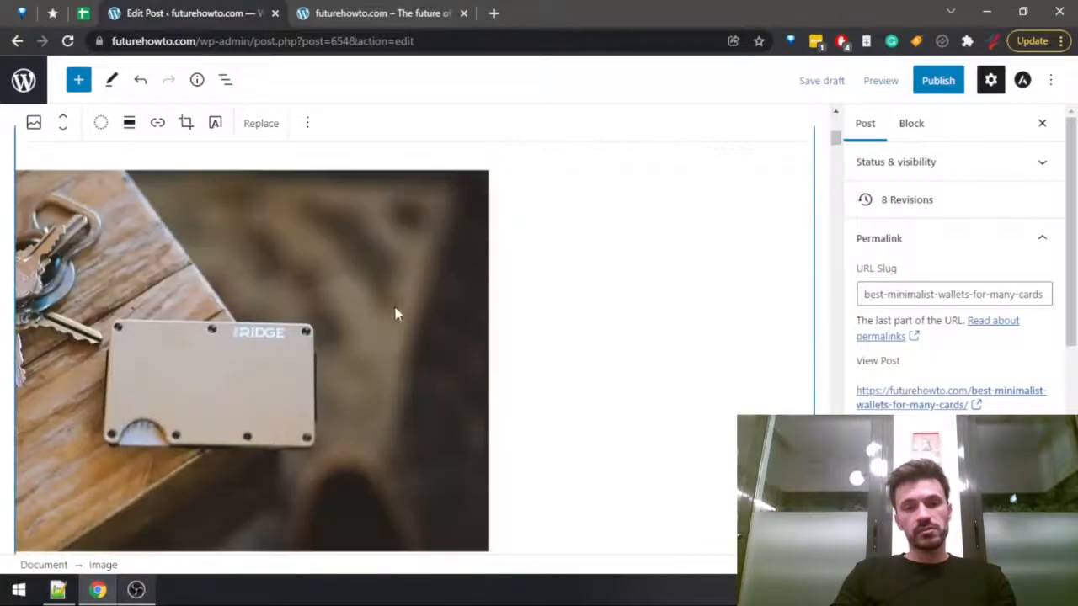
left_click(906, 252)
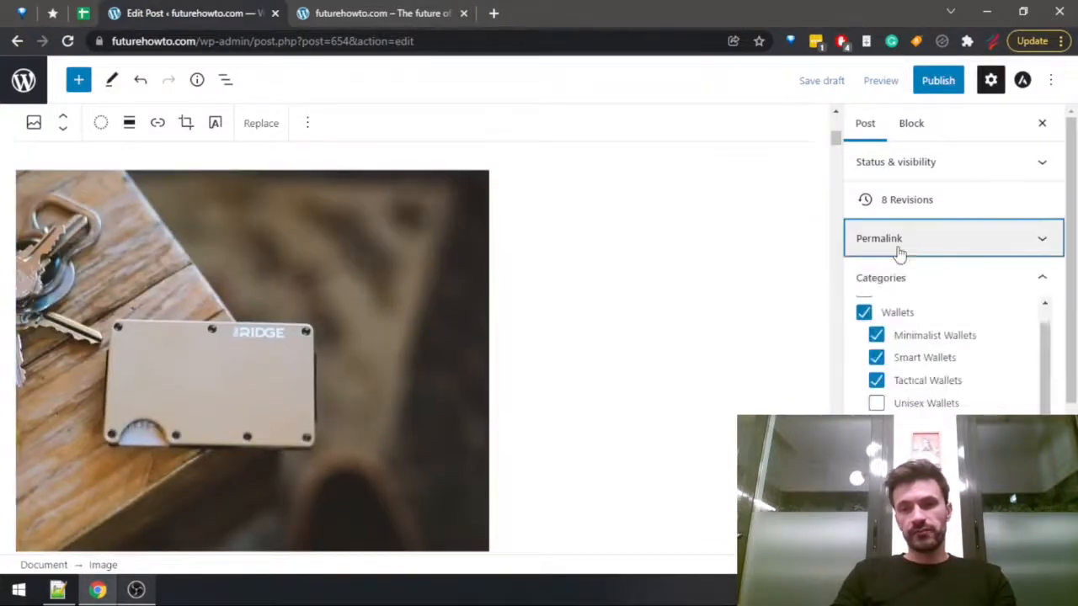
left_click(934, 290)
left_click(953, 400)
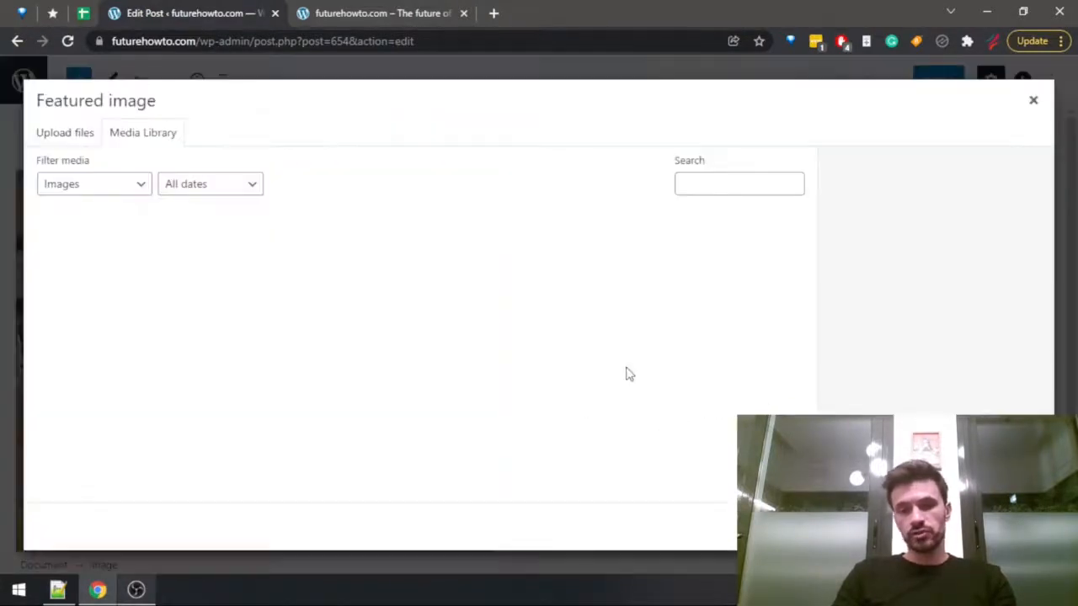
Browse the media library, loading additional images, and set ww2.png as the post's featured image.
scroll(497, 370, "down", 10)
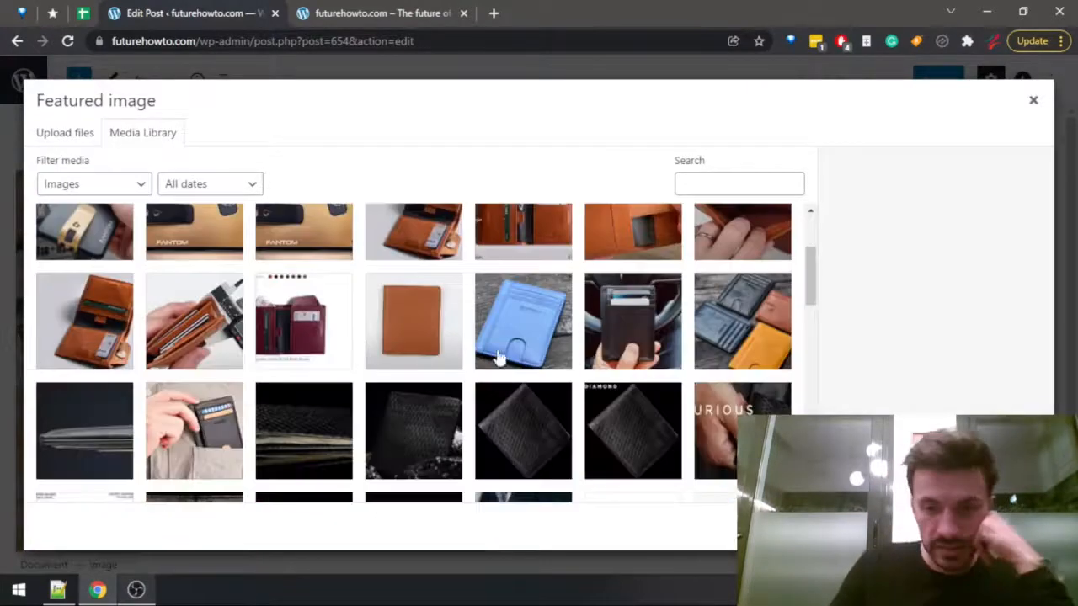
scroll(590, 320, "down", 10)
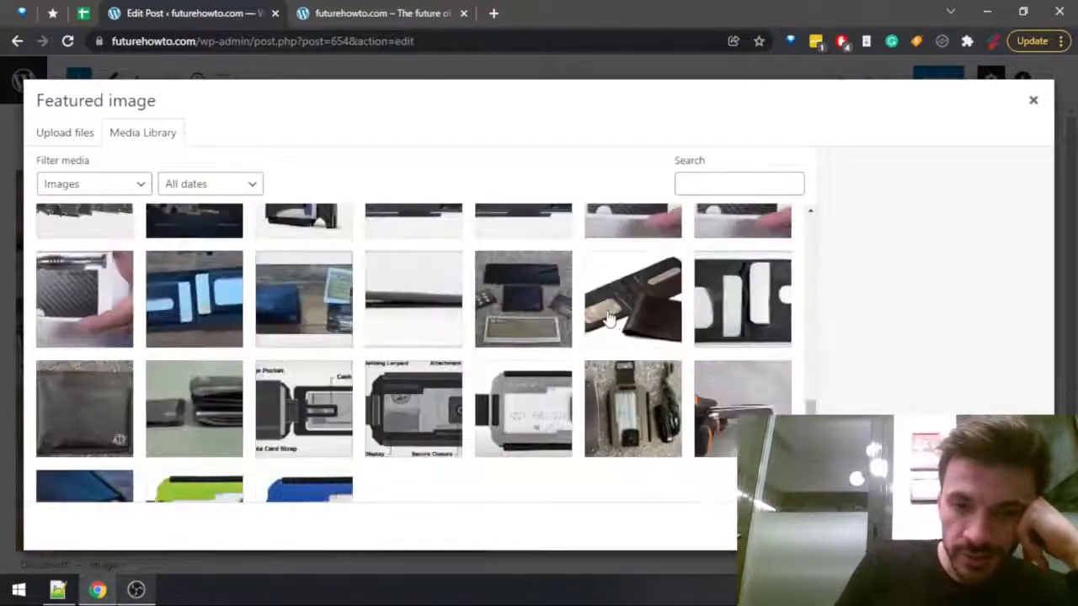
left_click(423, 480)
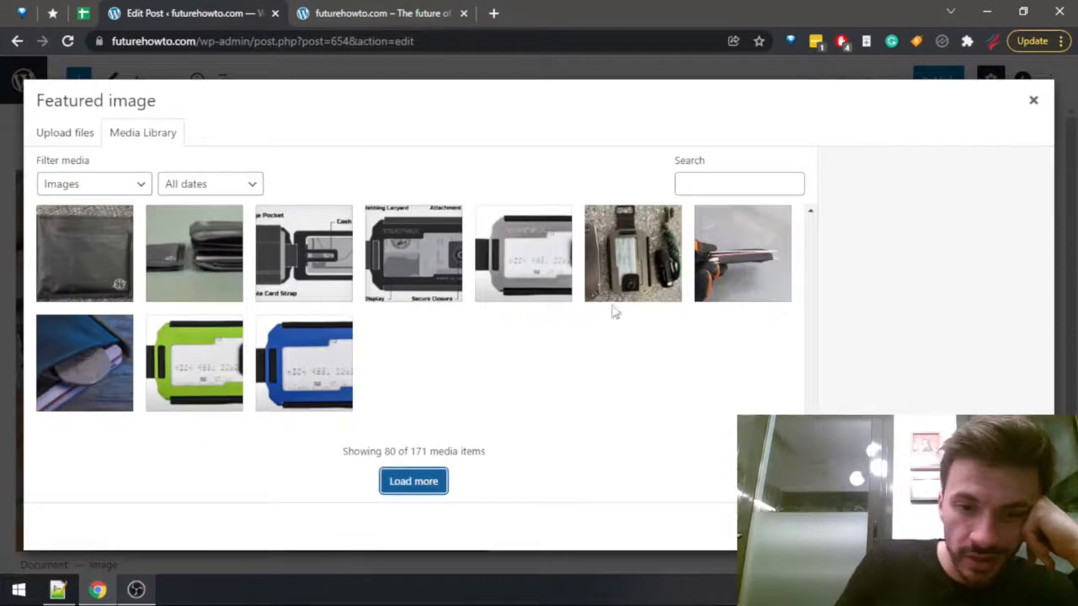
scroll(584, 282, "down", 2)
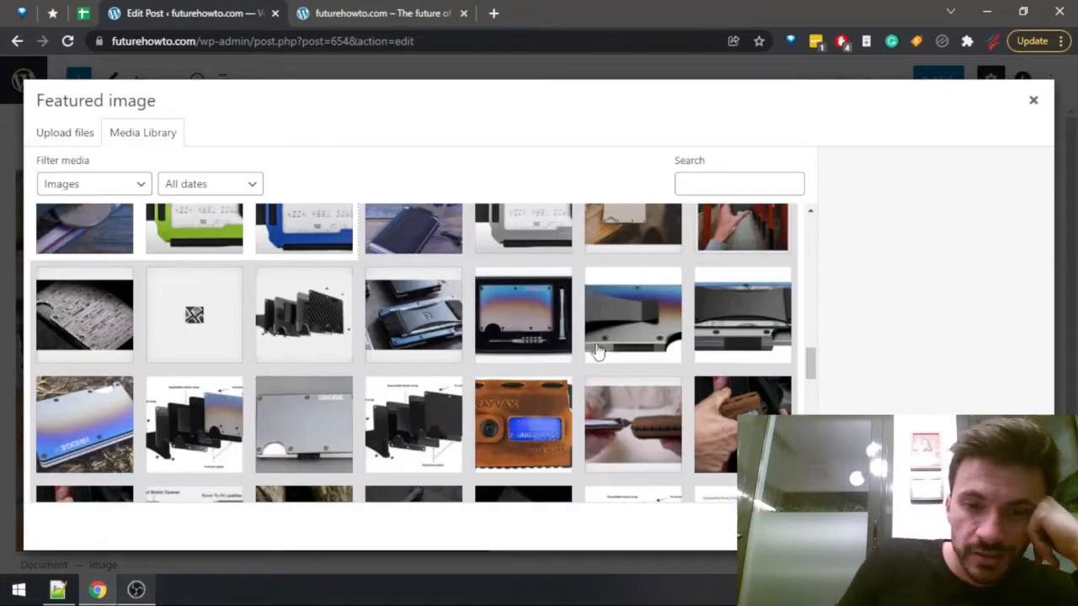
scroll(589, 354, "down", 3)
scroll(430, 377, "down", 5)
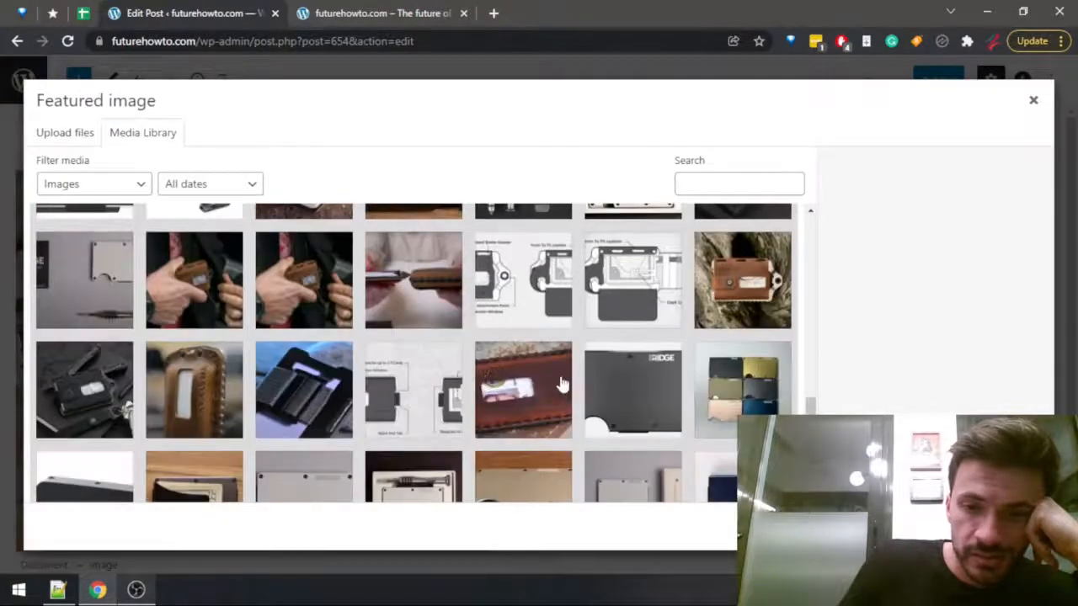
scroll(447, 375, "down", 5)
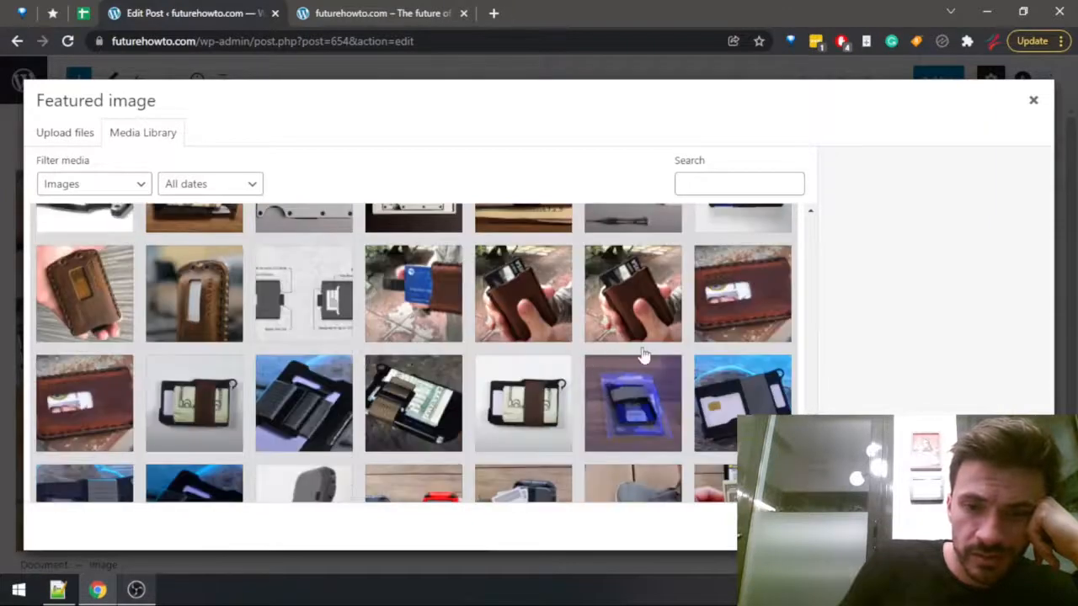
scroll(705, 419, "down", 2)
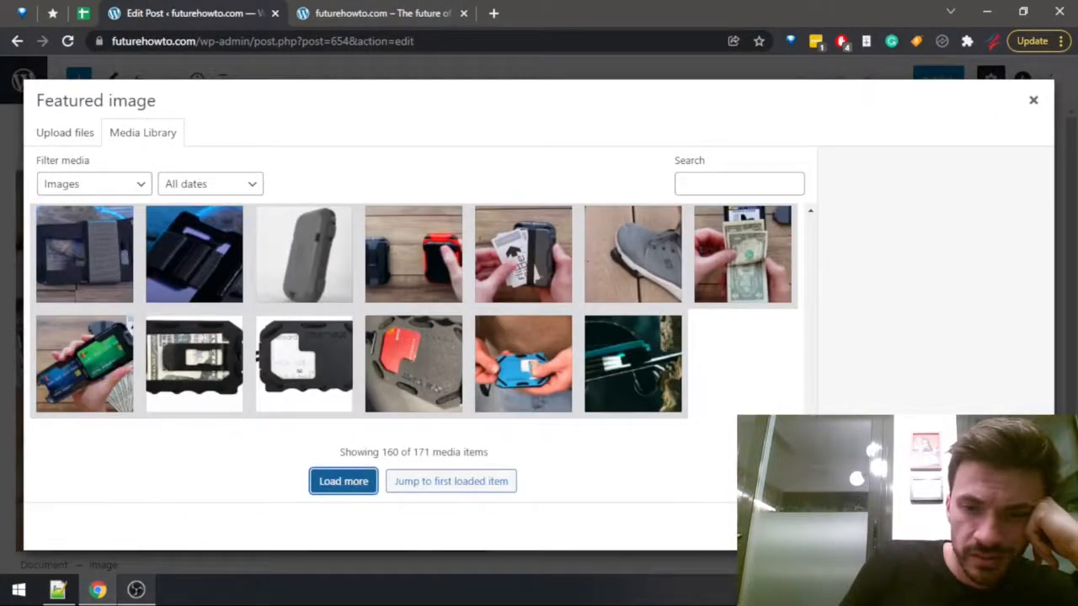
scroll(412, 354, "up", 5)
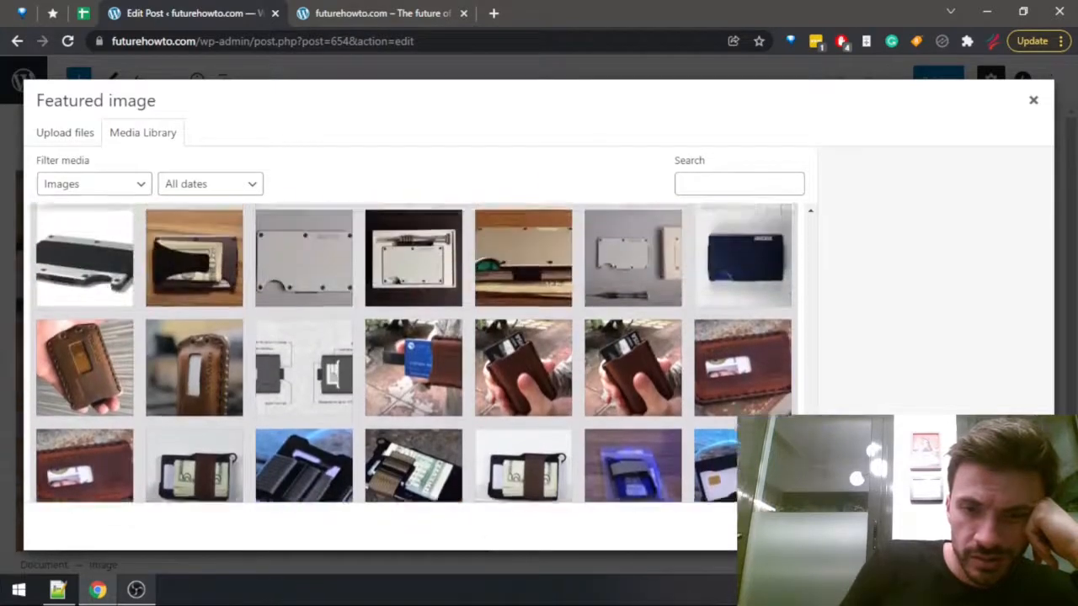
left_click_drag(814, 447, 830, 348)
left_click(628, 392)
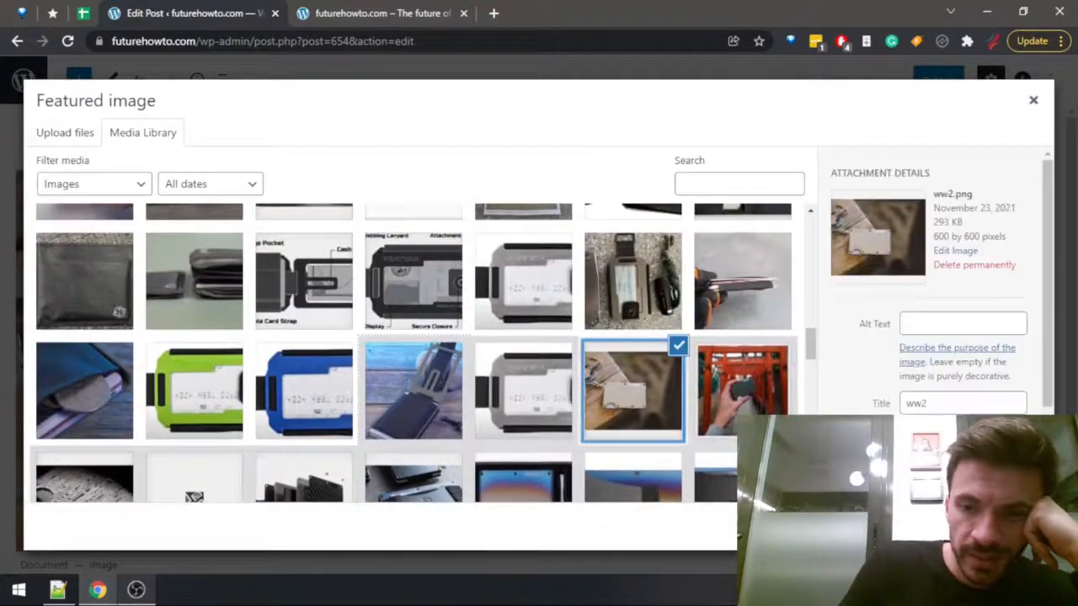
left_click(987, 526)
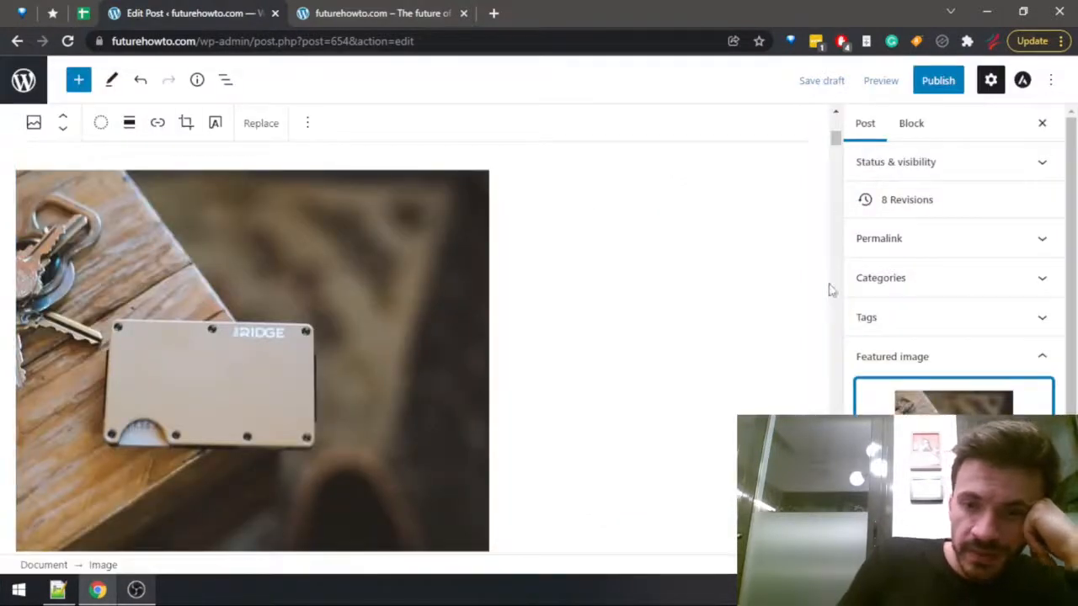
Switch to list article checklist.txt in Notepad++ and mark "Add images and their alt-tags" as done with "+".
key("alt+Tab")
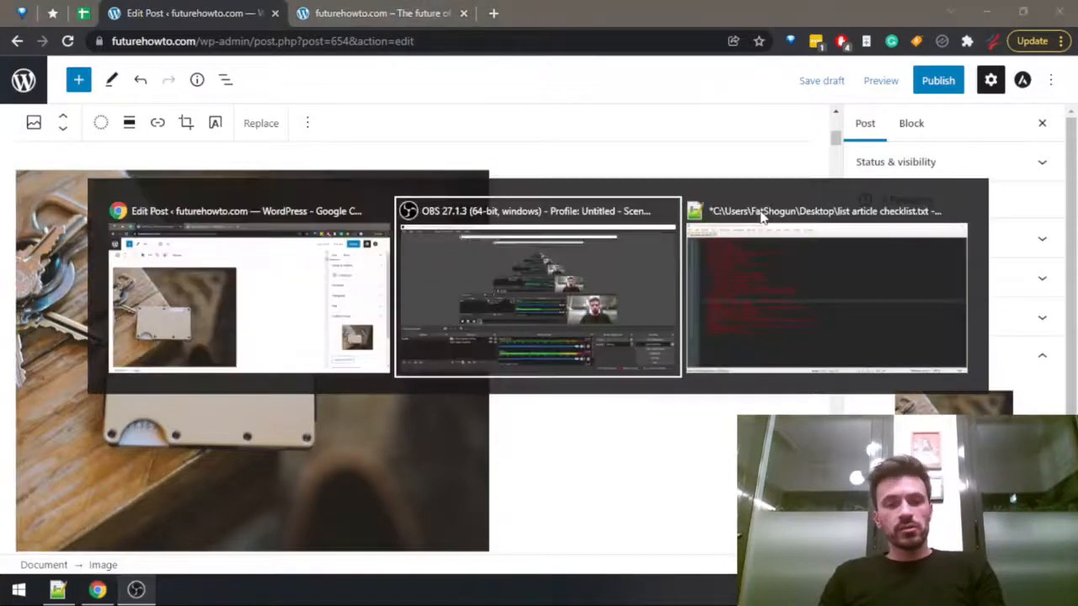
key("alt+Tab")
key("alt+Tab")
left_click(762, 217)
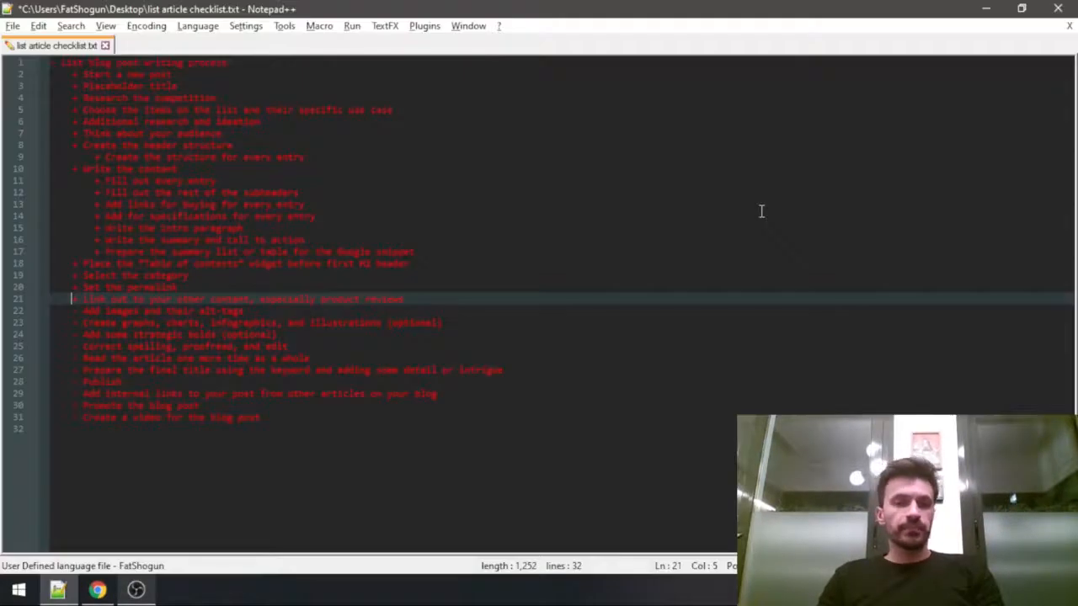
key("Down")
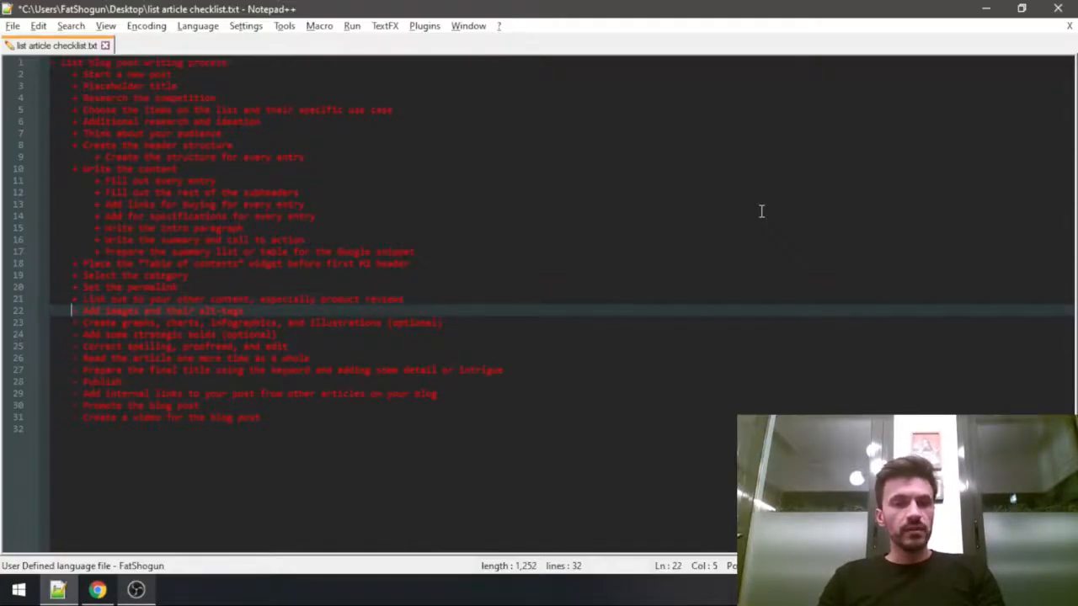
key("Down")
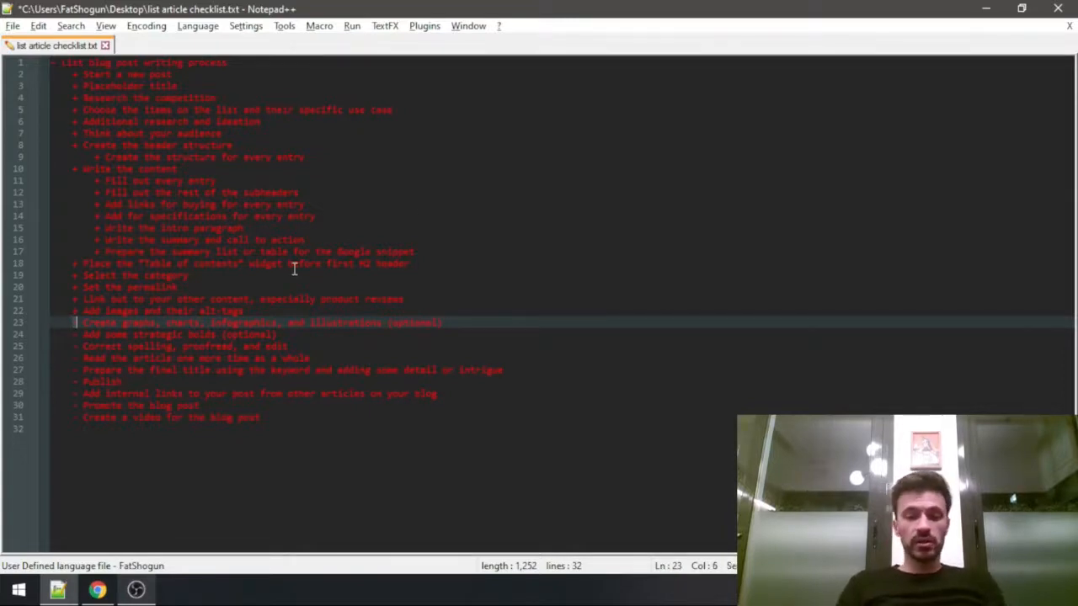
Mark the optional graphs and illustrations item and the strategic bolds item as done with "+", and save the checklist.
key("Right")
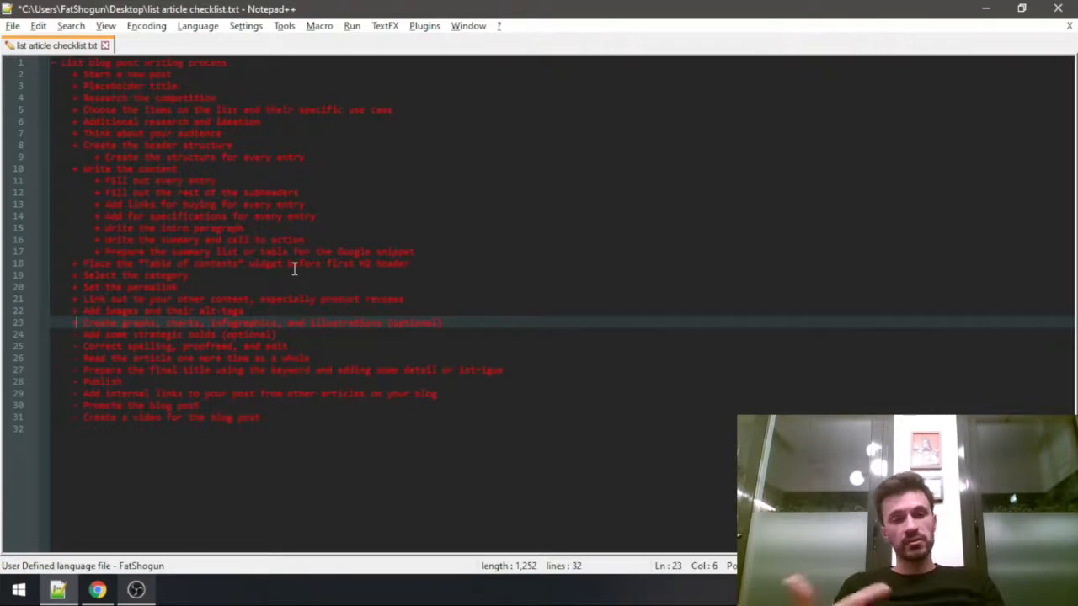
key("Down")
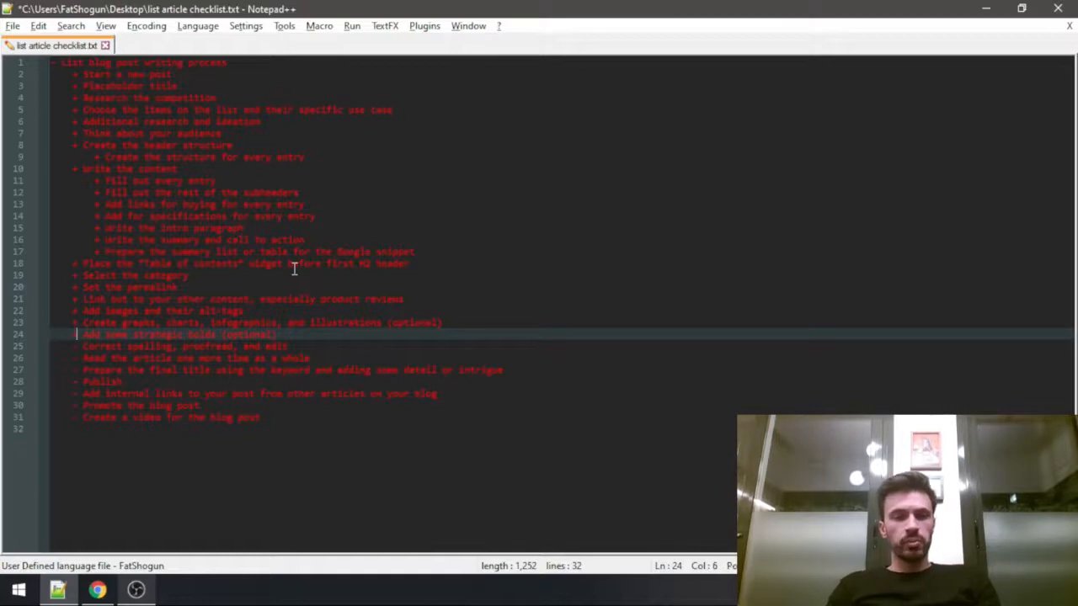
key("Down")
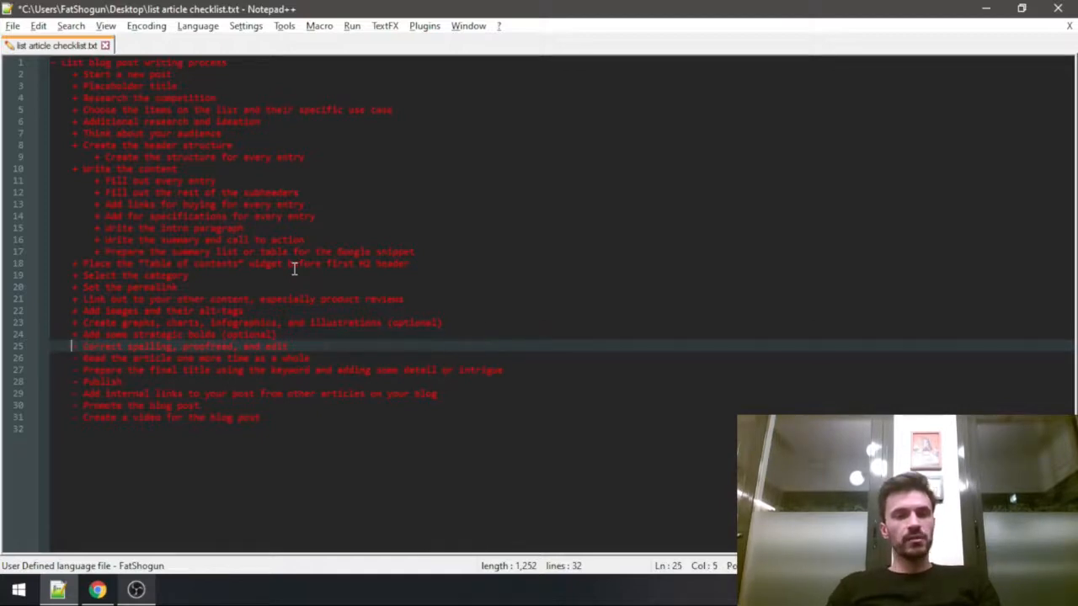
key("Right")
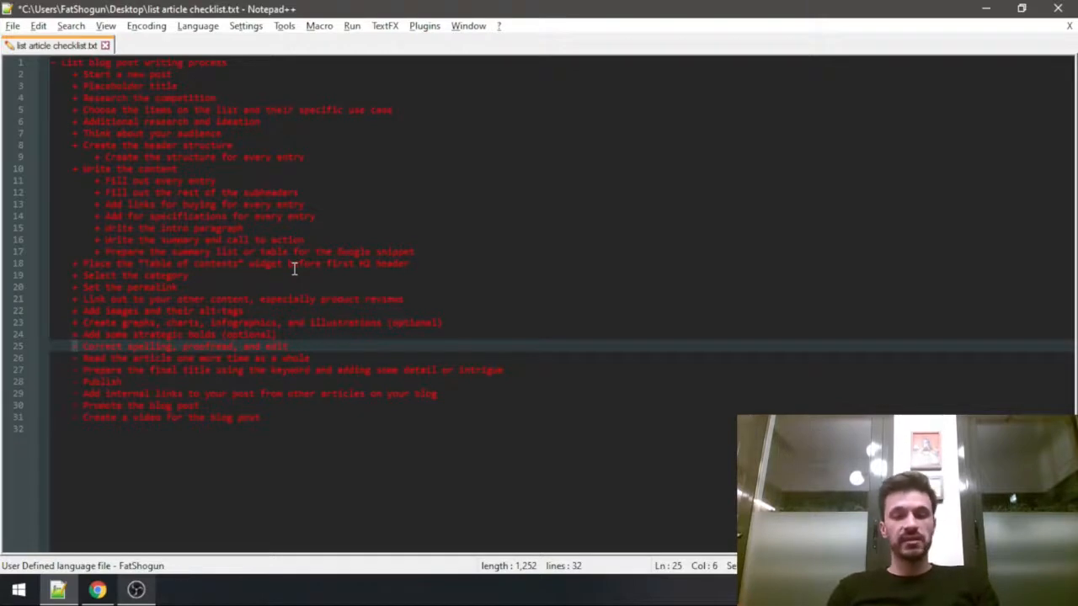
key("End")
key("ctrl+s")
Mark "Correct spelling, proofread, and edit" and "Read the article one more time as a whole" as done with "+".
key("Up")
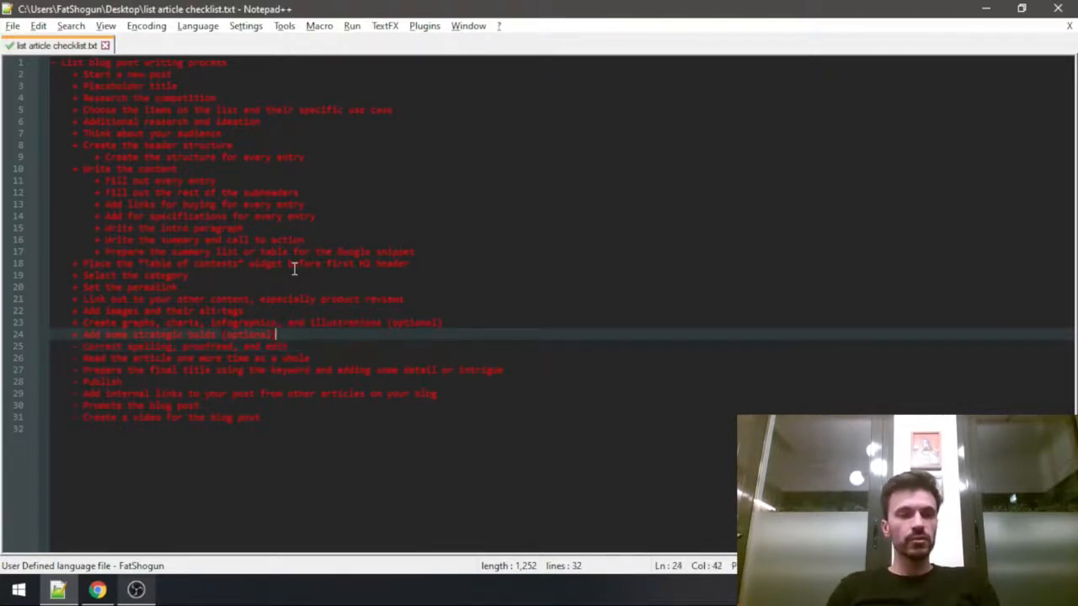
key("Down")
key("Home")
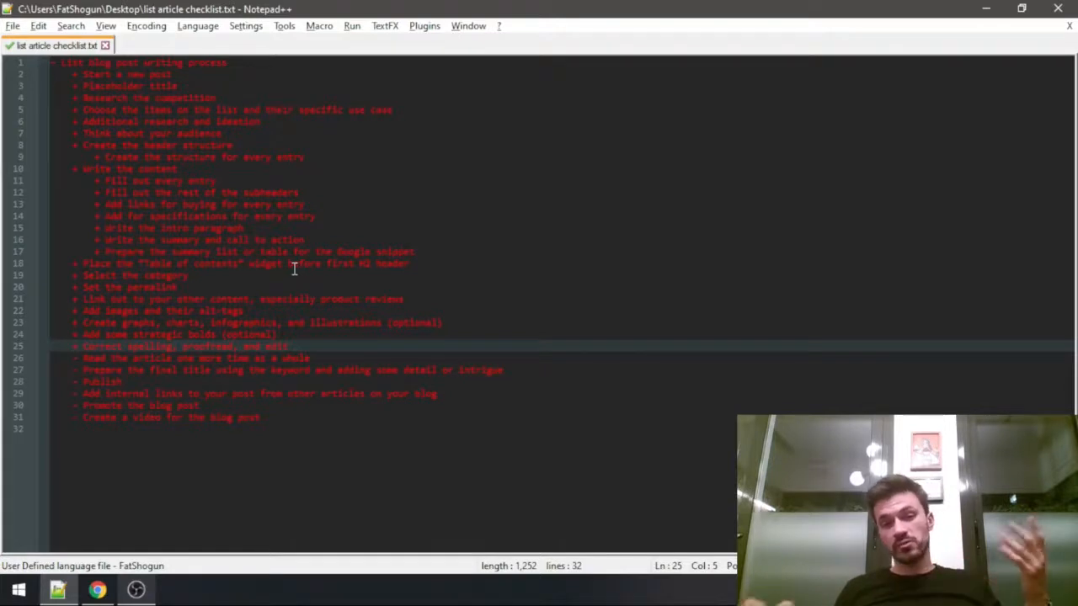
key("Down")
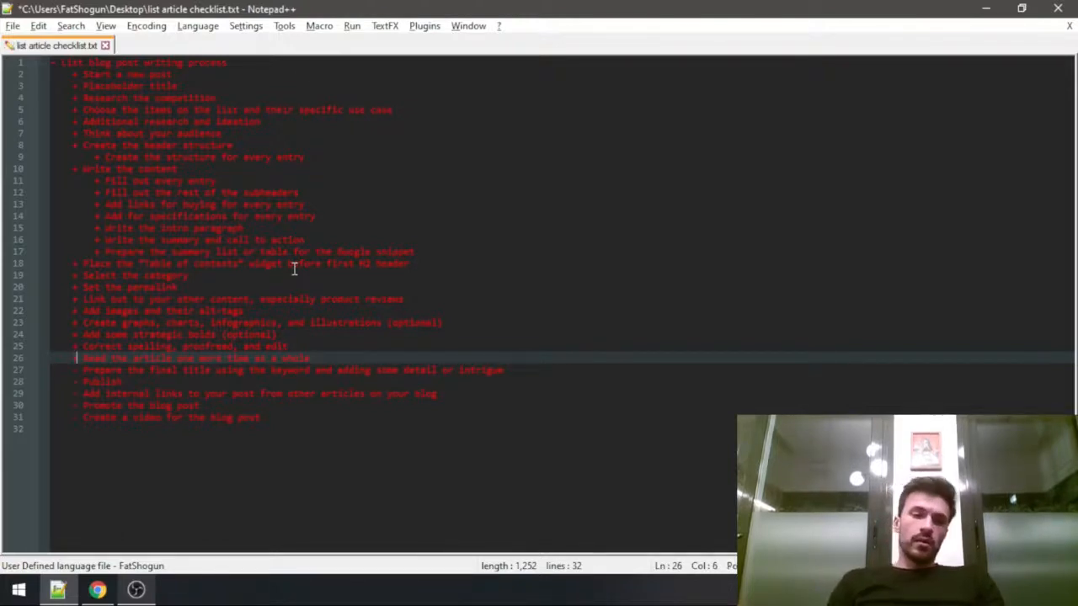
key("Down")
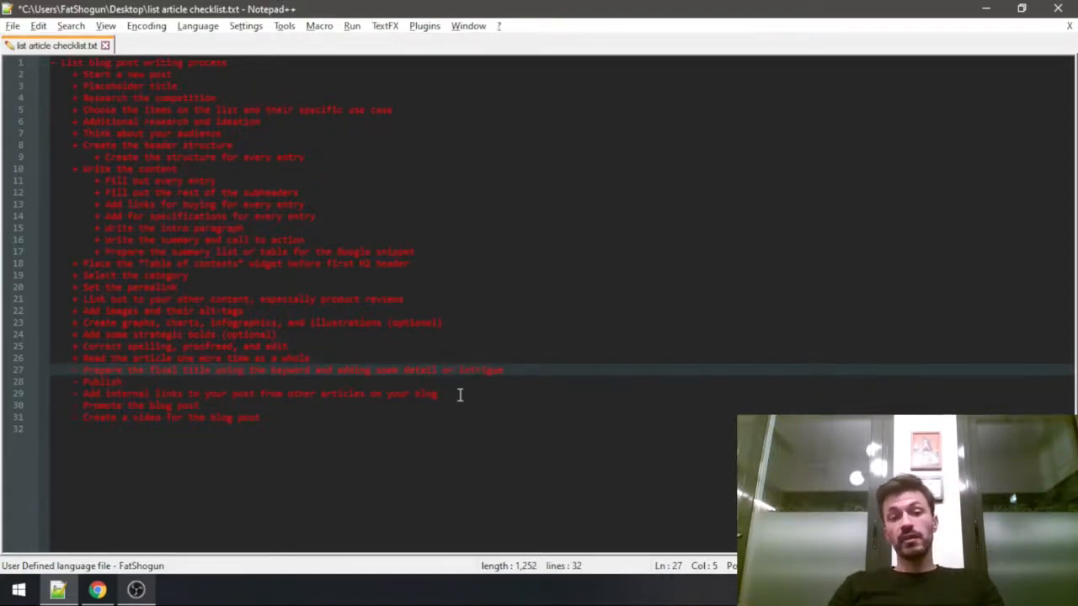
Switch to the post in Chrome and complete its title as "Best Minimalist Wallets For Many Cards - 7 Best Picks For Your Every Use Case".
key("alt+Tab")
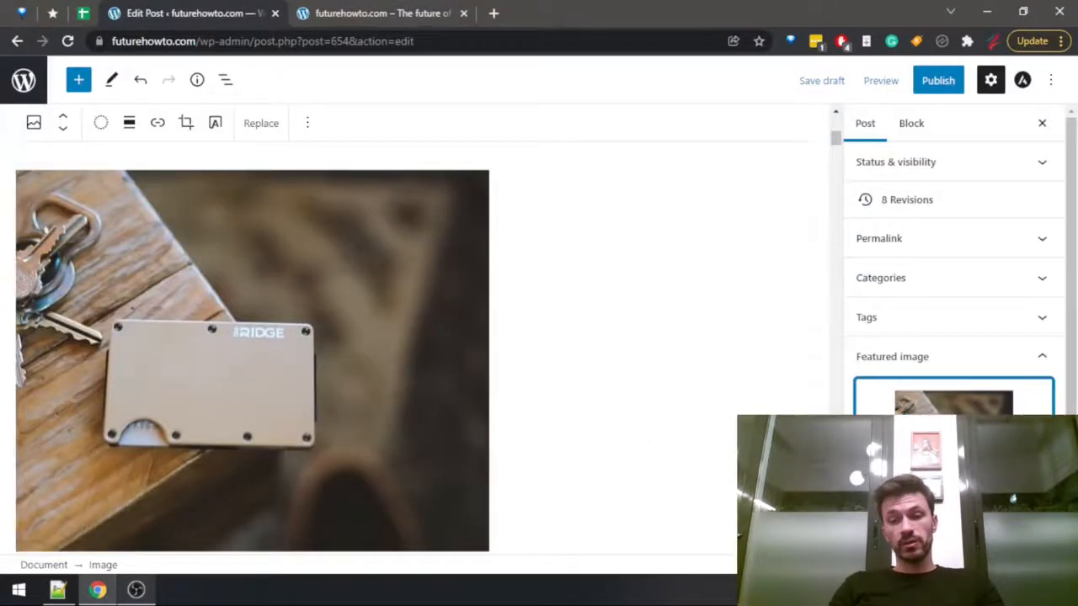
left_click_drag(836, 143, 836, 122)
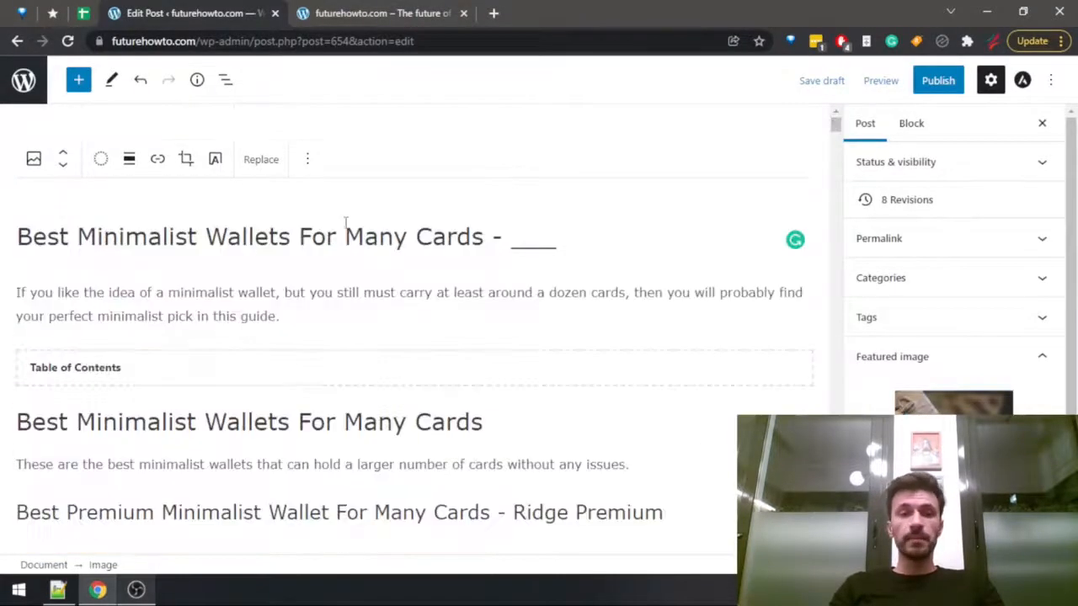
left_click_drag(512, 234, 620, 229)
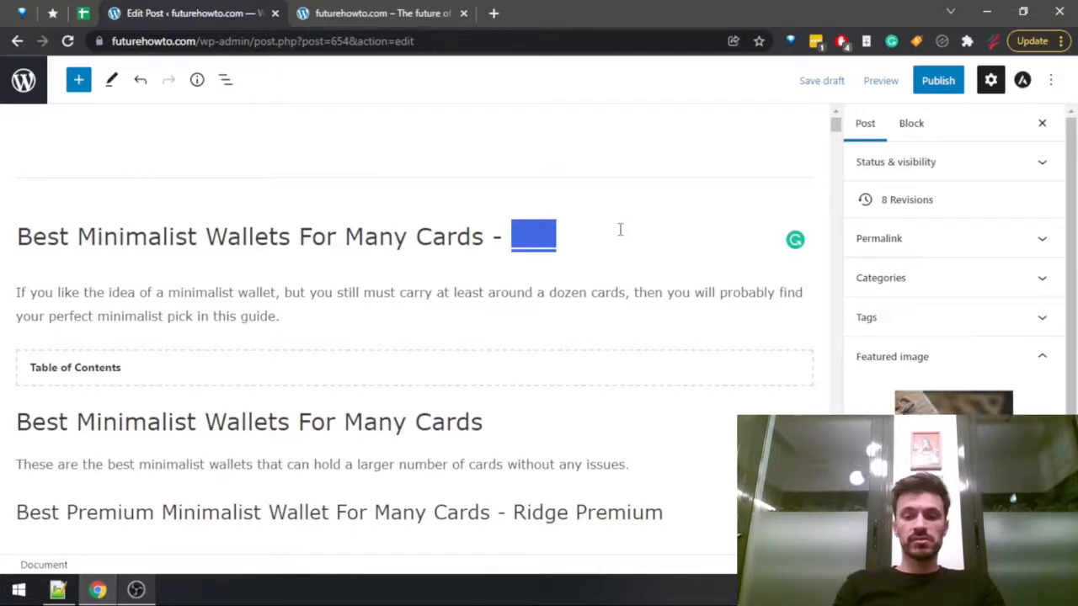
key("BackSpace")
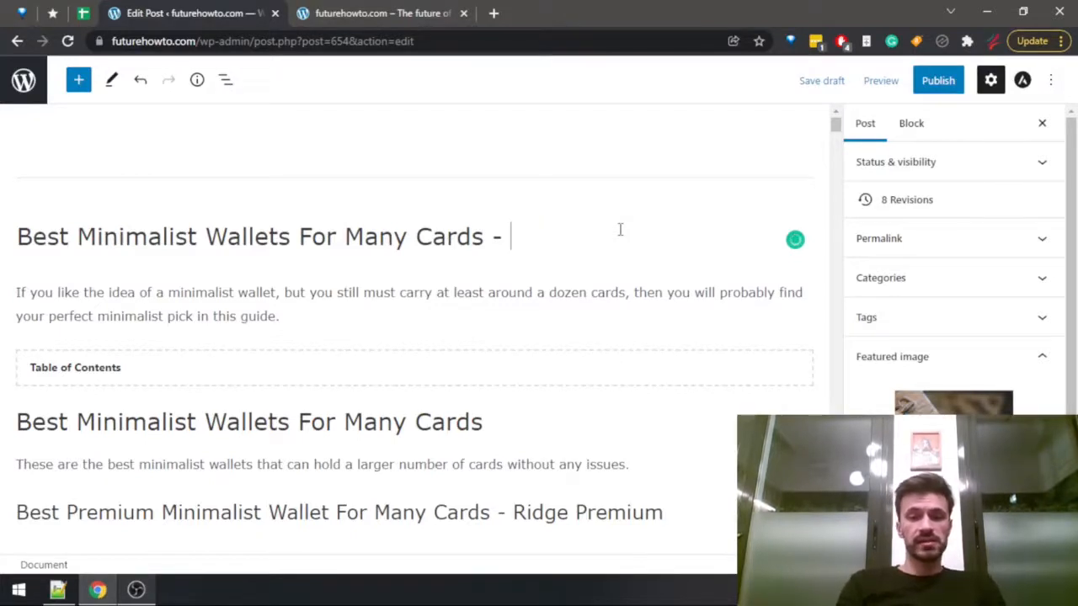
type("7 Best")
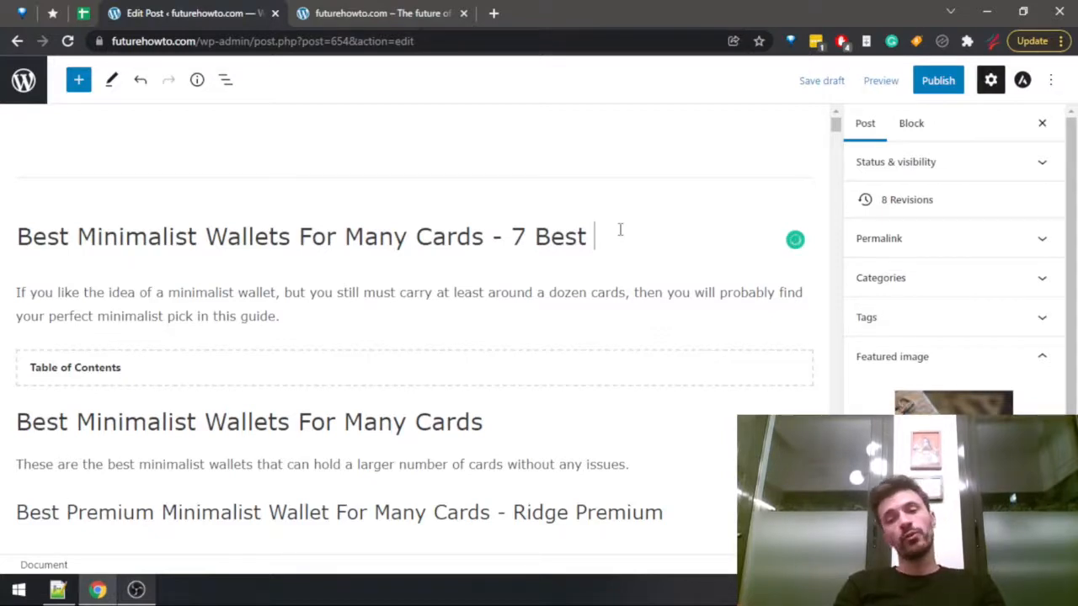
type(" Picks For You")
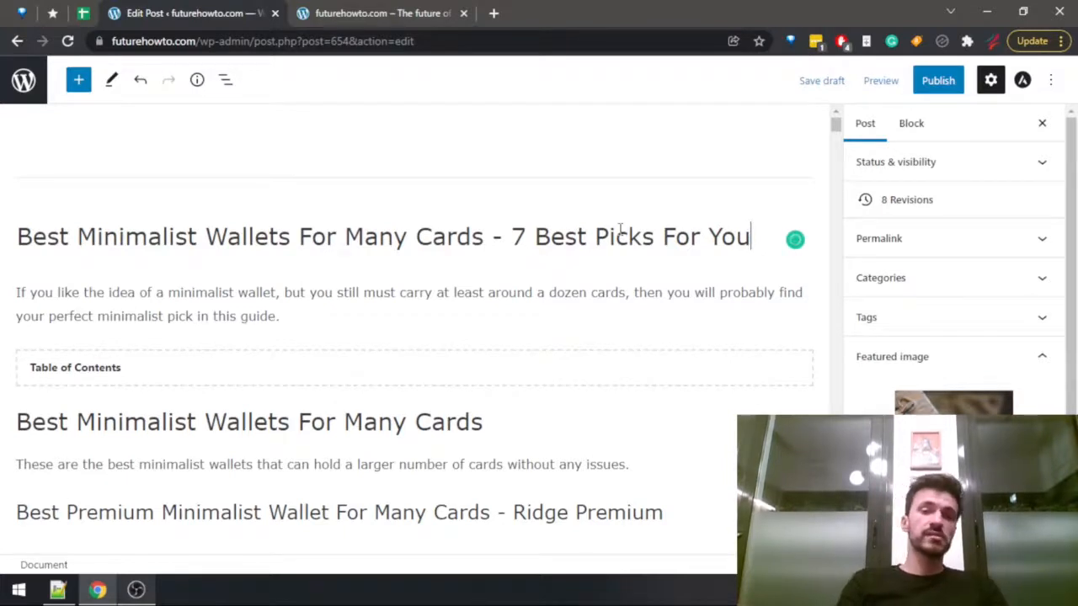
type("r Every Use Case")
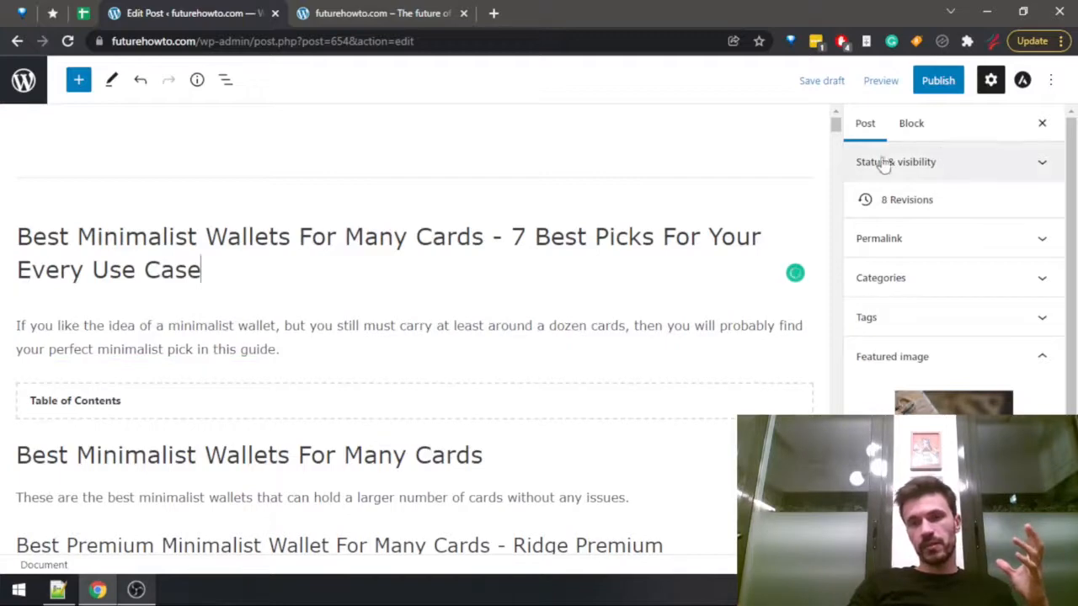
Show the post's permalink settings to check the URL slug, and save the draft.
left_click(888, 238)
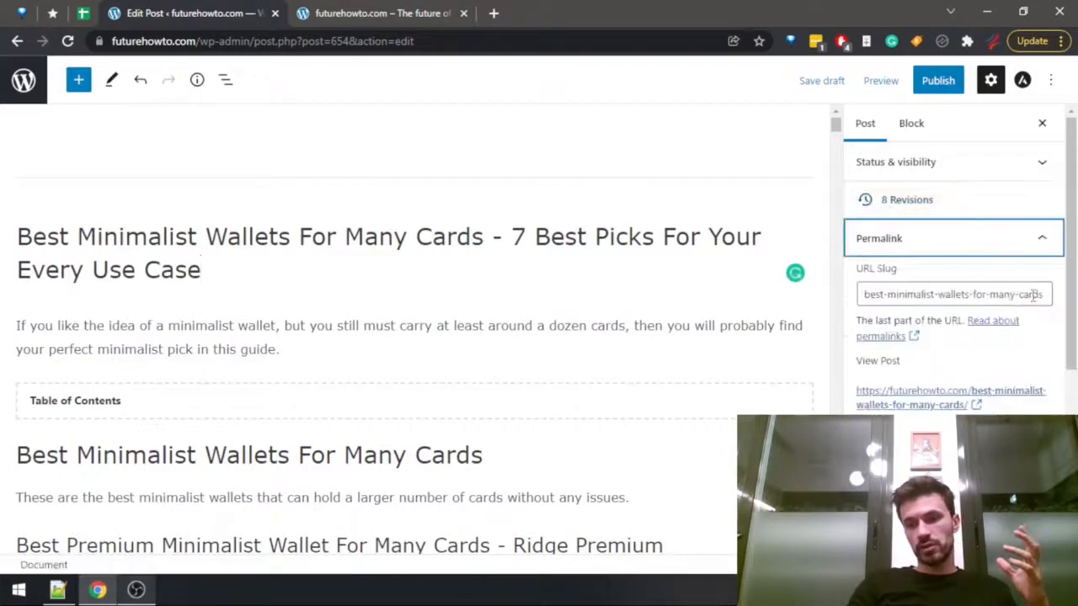
left_click_drag(1034, 294, 1073, 300)
left_click(808, 80)
left_click(1029, 289)
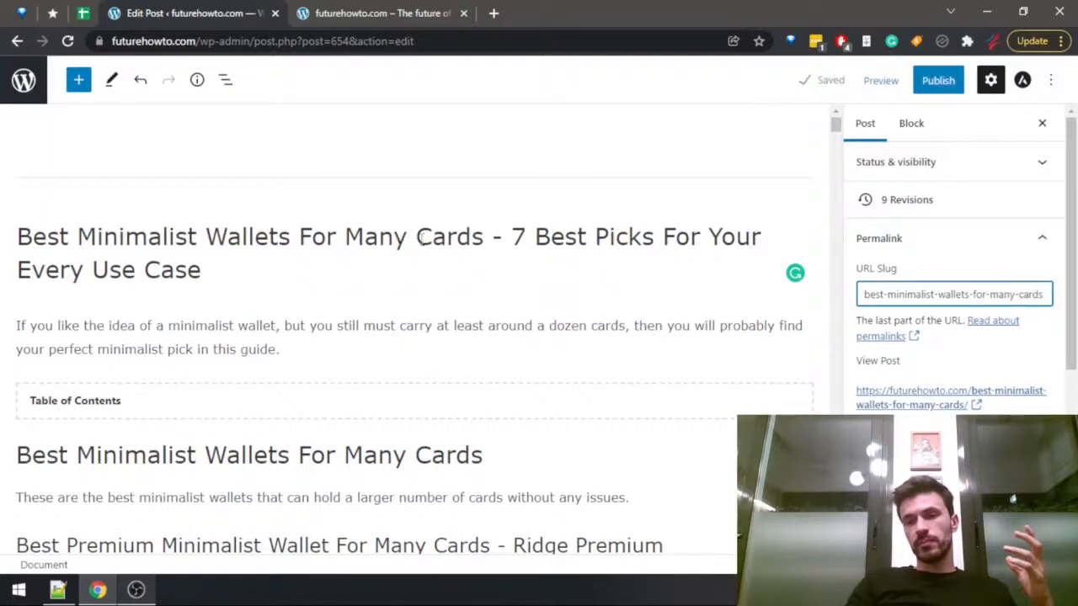
left_click_drag(202, 269, 23, 229)
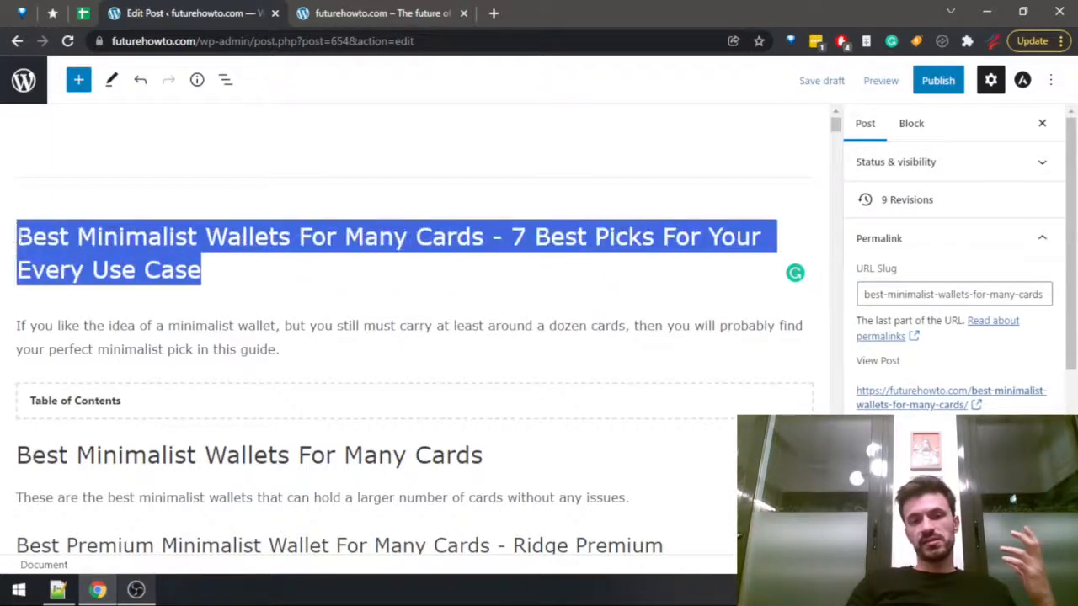
left_click(26, 226)
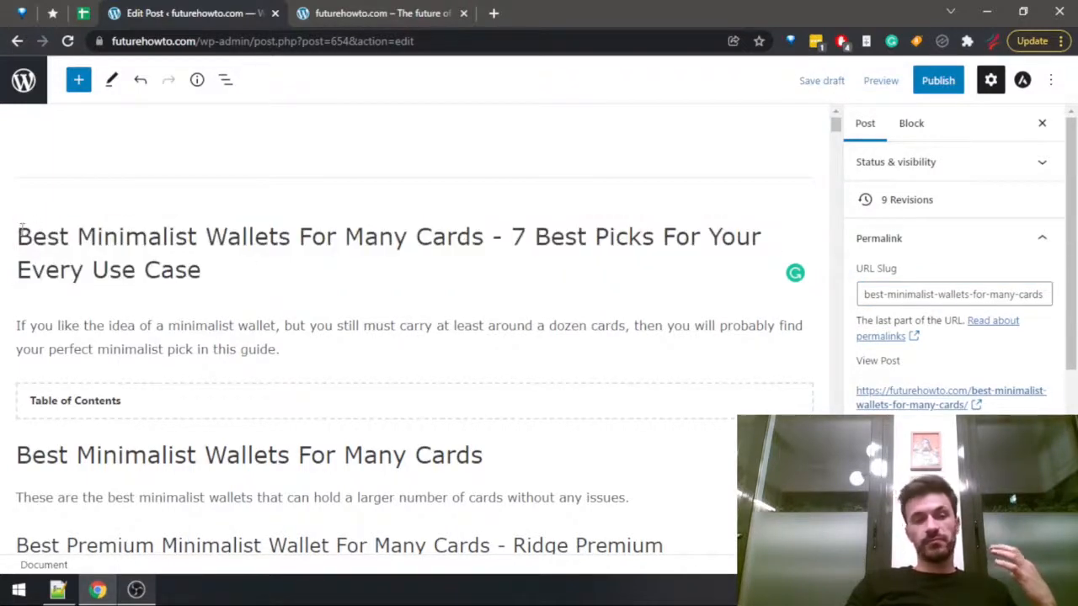
left_click_drag(19, 226, 513, 265)
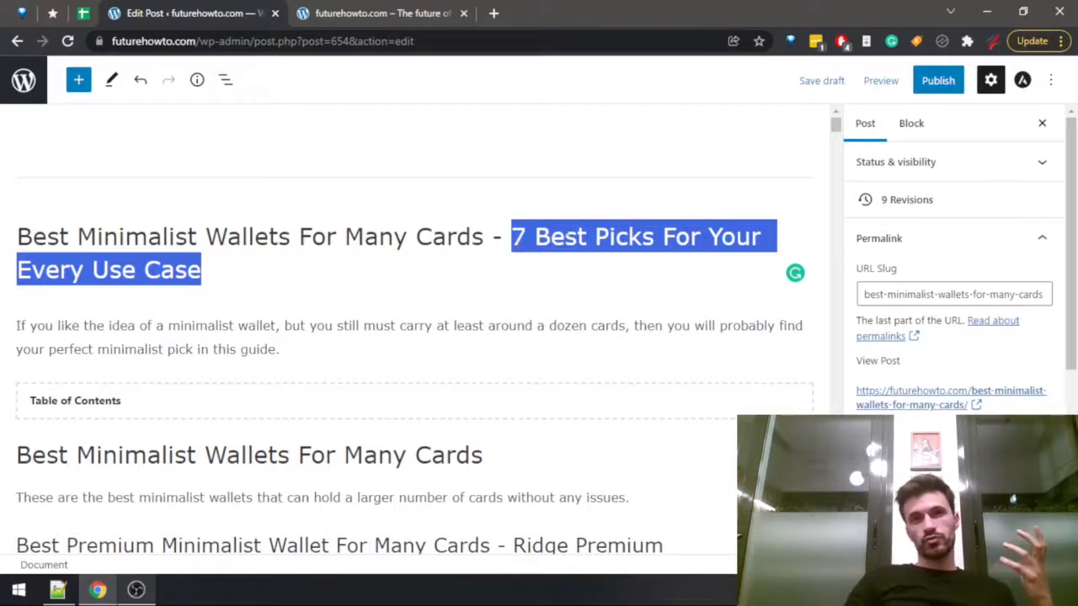
left_click(503, 236)
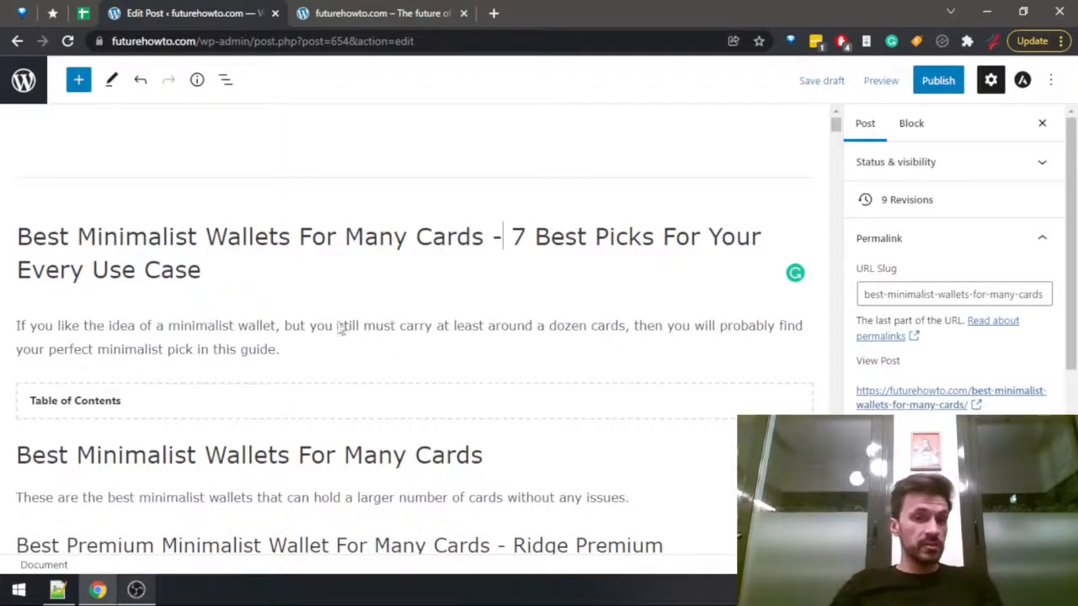
left_click_drag(480, 270, 706, 237)
left_click(644, 237)
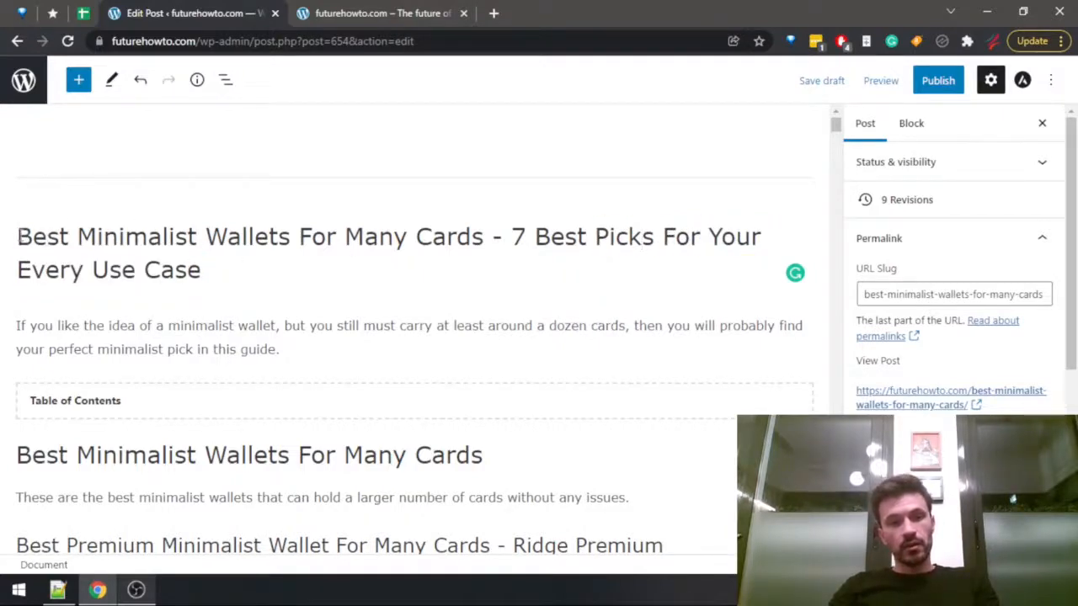
left_click_drag(18, 239, 2, 221)
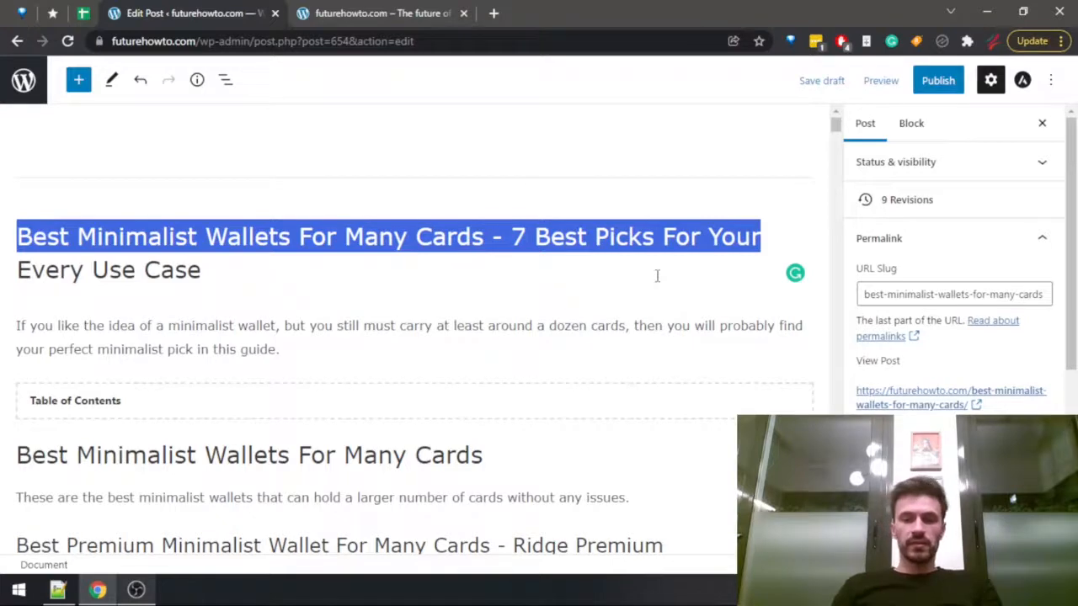
Try an opening square bracket in place of the dash before "7 Best Picks" in the title.
key("Left")
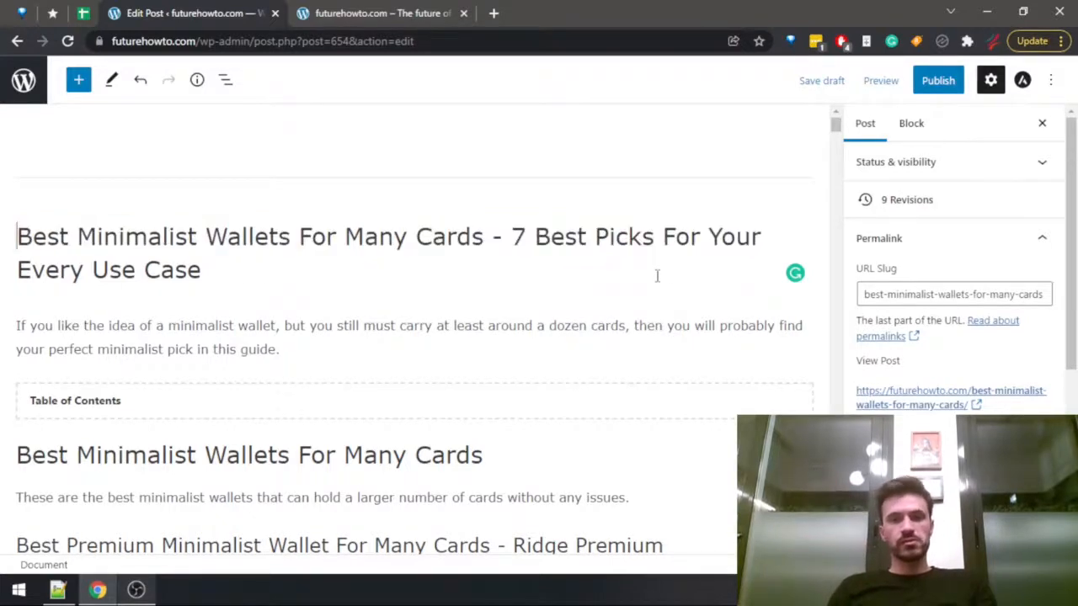
key("ctrl+Right")
key("ctrl+Right")
key("ctrl+Right")
key("ctrl+Right")
key("Left")
key("Left")
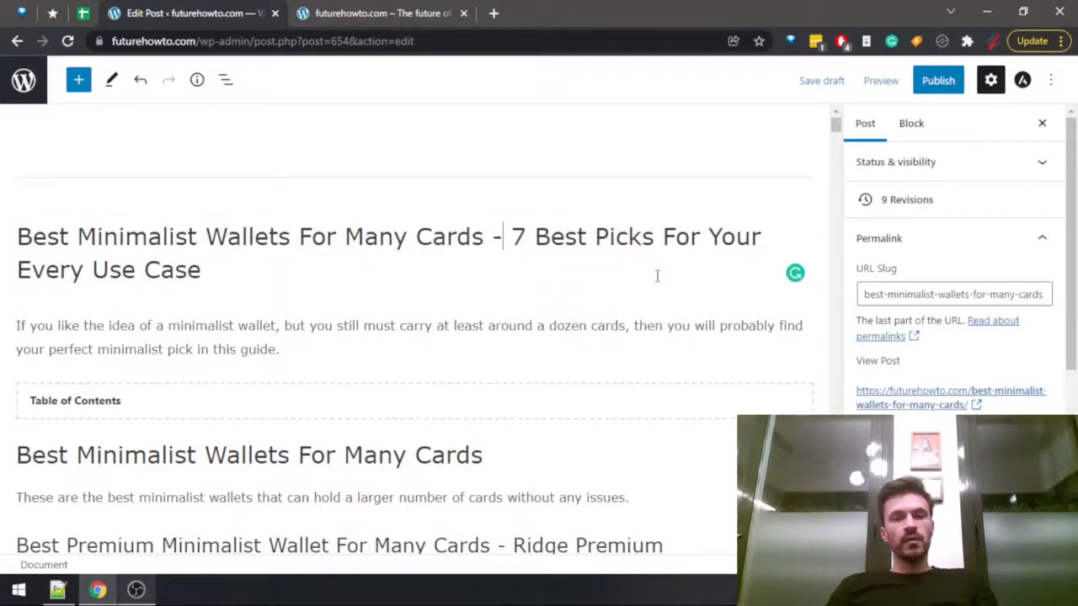
key("shift+Right")
key("shift+Right")
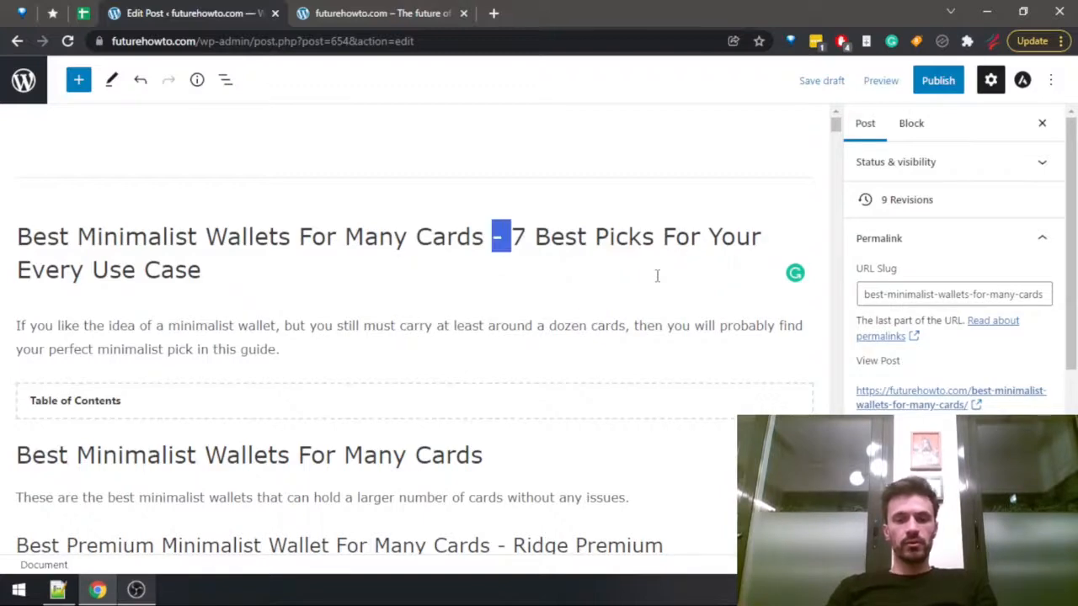
type("[")
key("End")
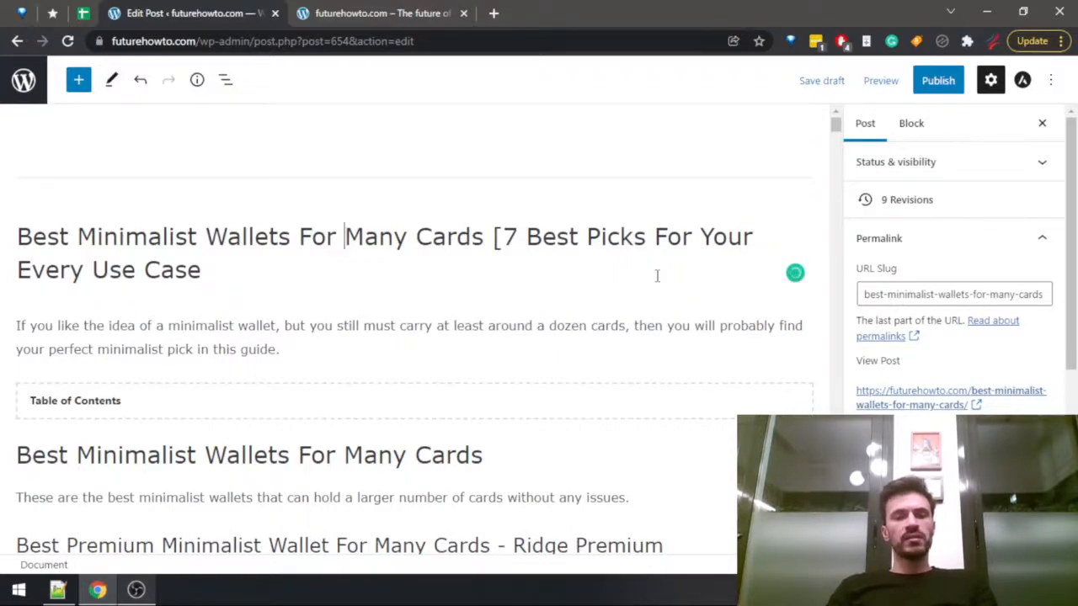
key("shift+Right")
type("-")
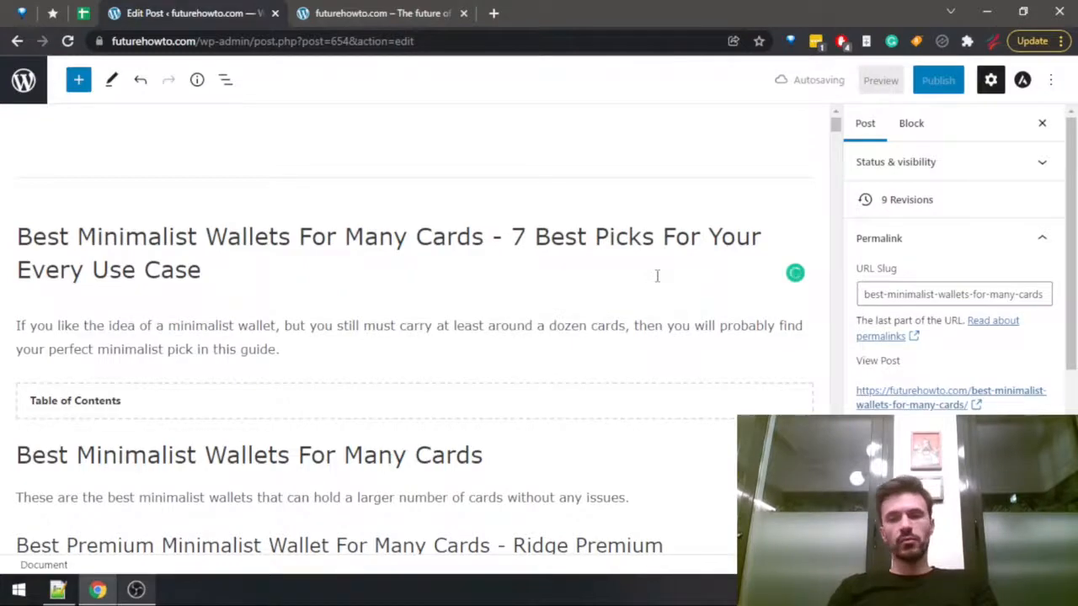
Replace the square bracket in the title with a dash and a space.
key("alt+Tab")
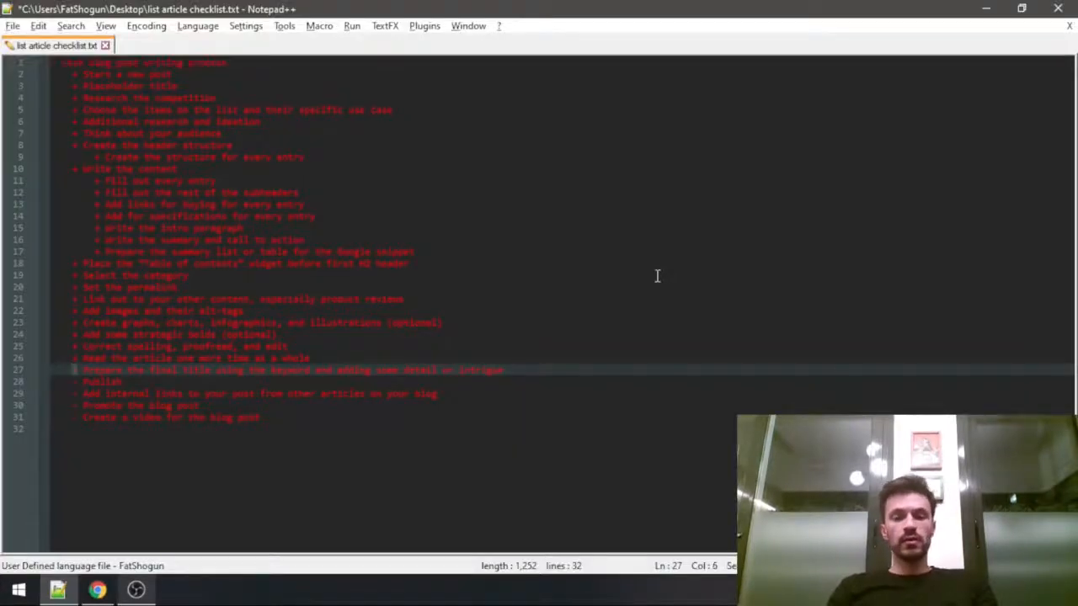
key("alt+Tab")
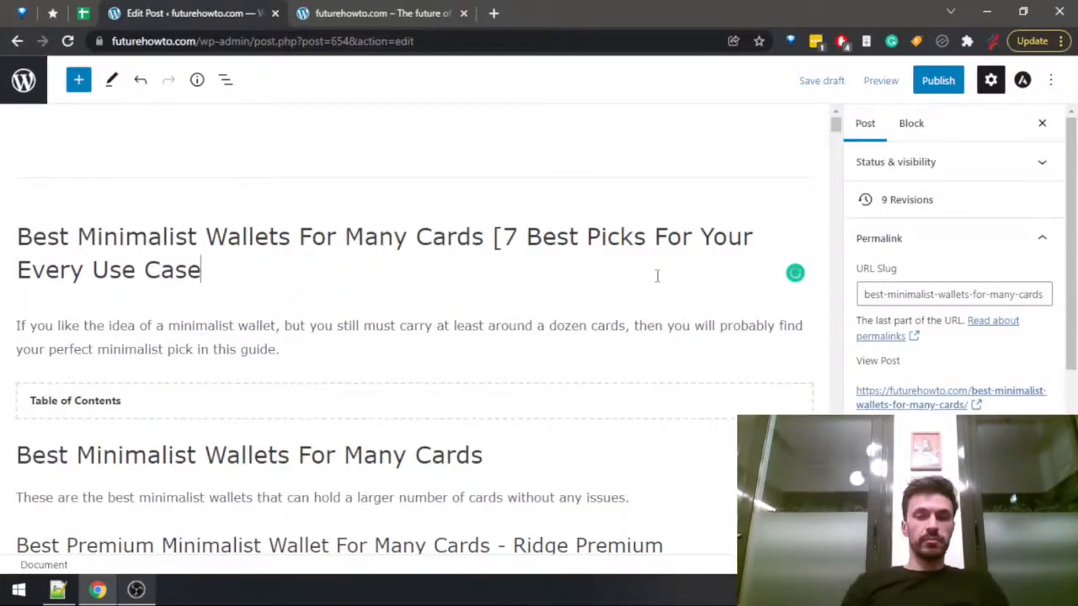
left_click_drag(495, 239, 503, 238)
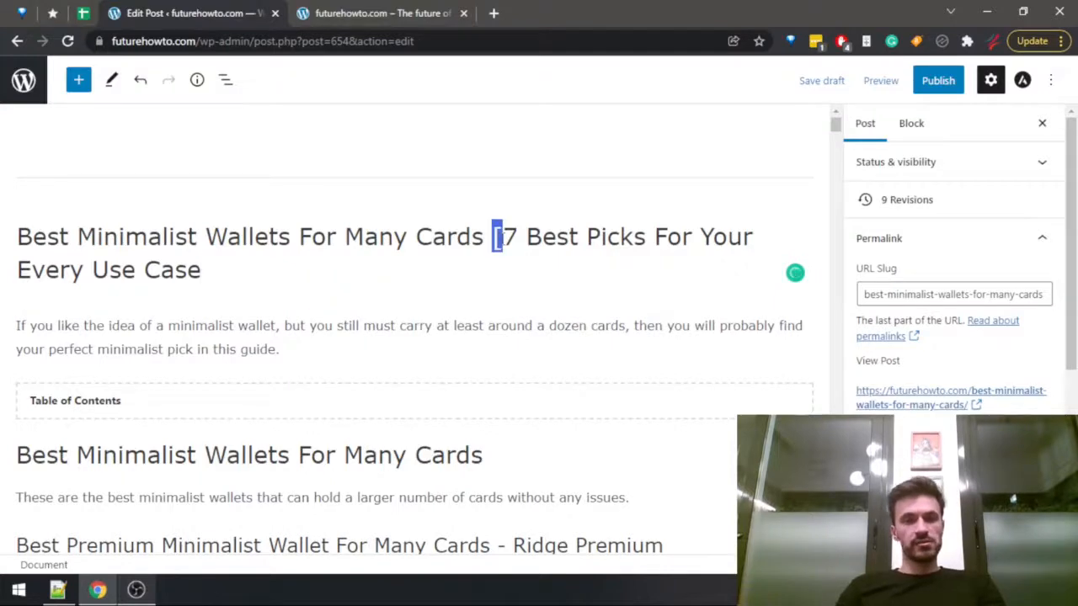
type("-")
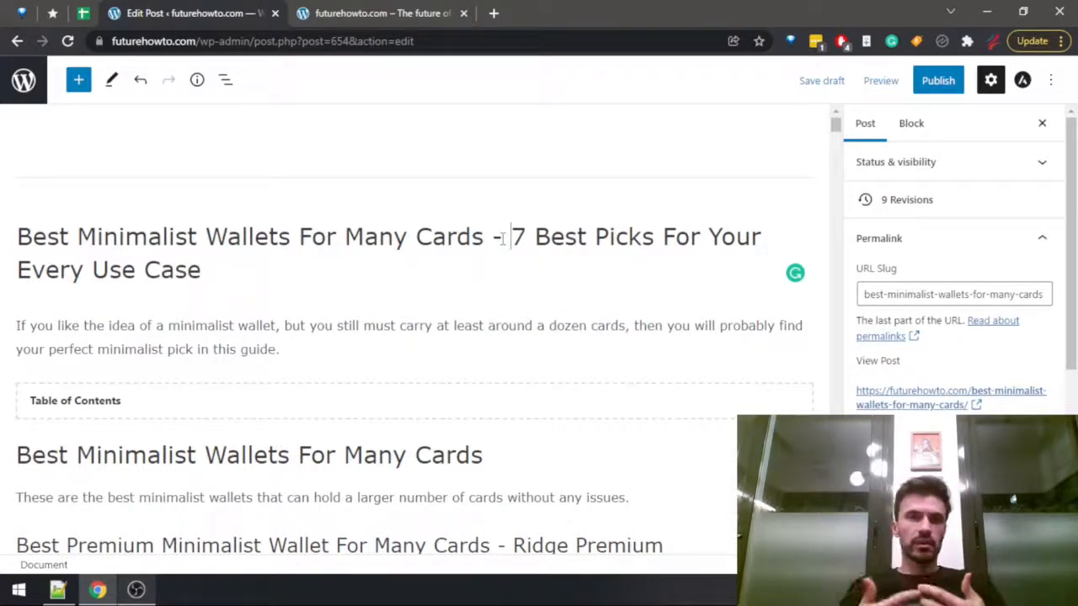
Switch to the Notepad++ checklist, mark the final title item as done with "+", and add a blank line above "Publish".
key("alt+Tab")
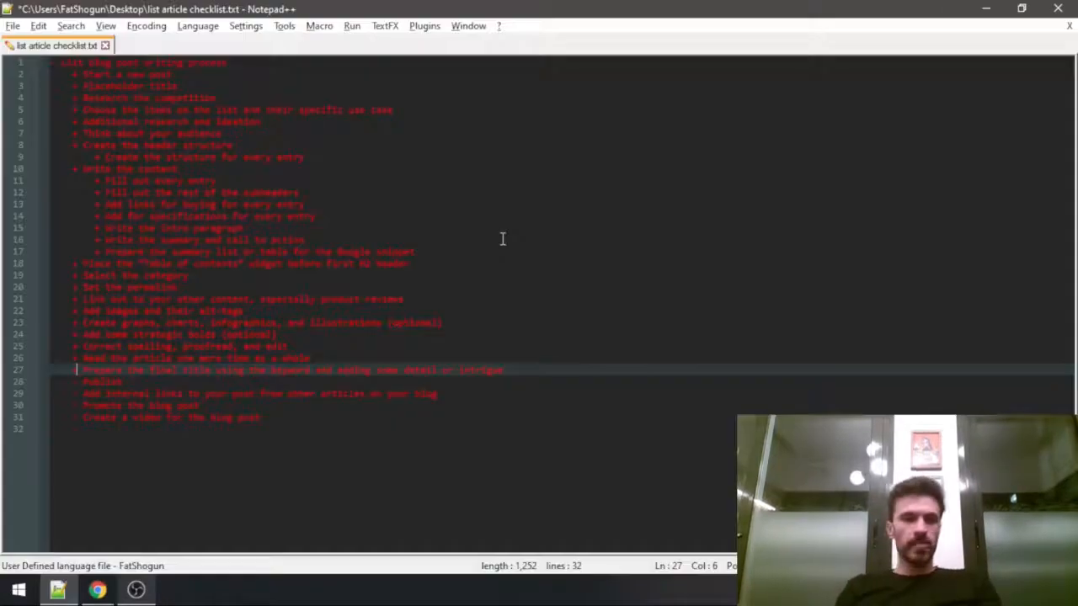
key("Down")
key("Up")
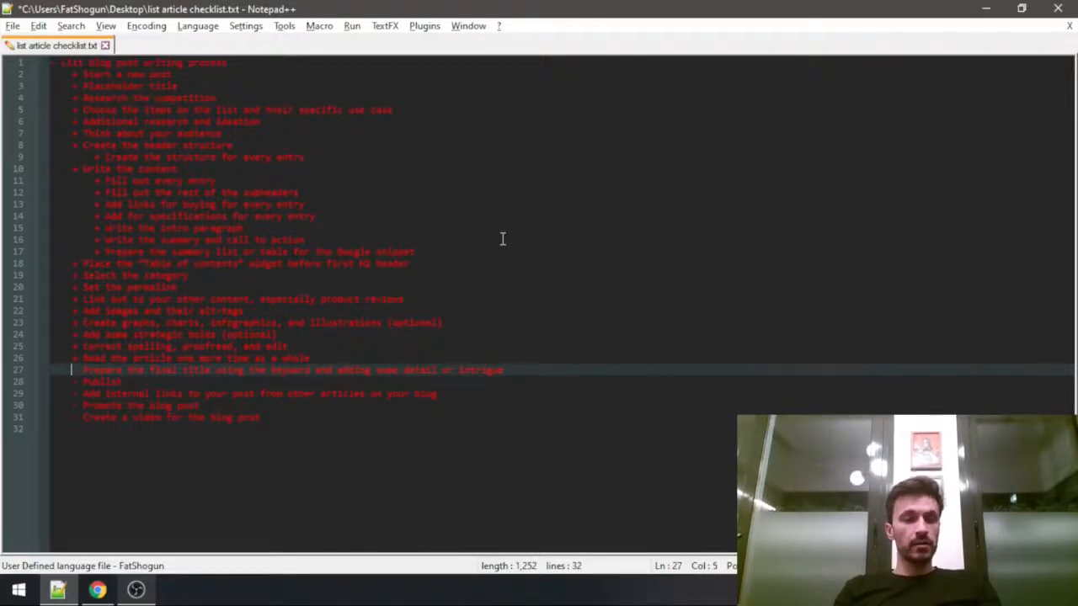
key("Return")
key("Down")
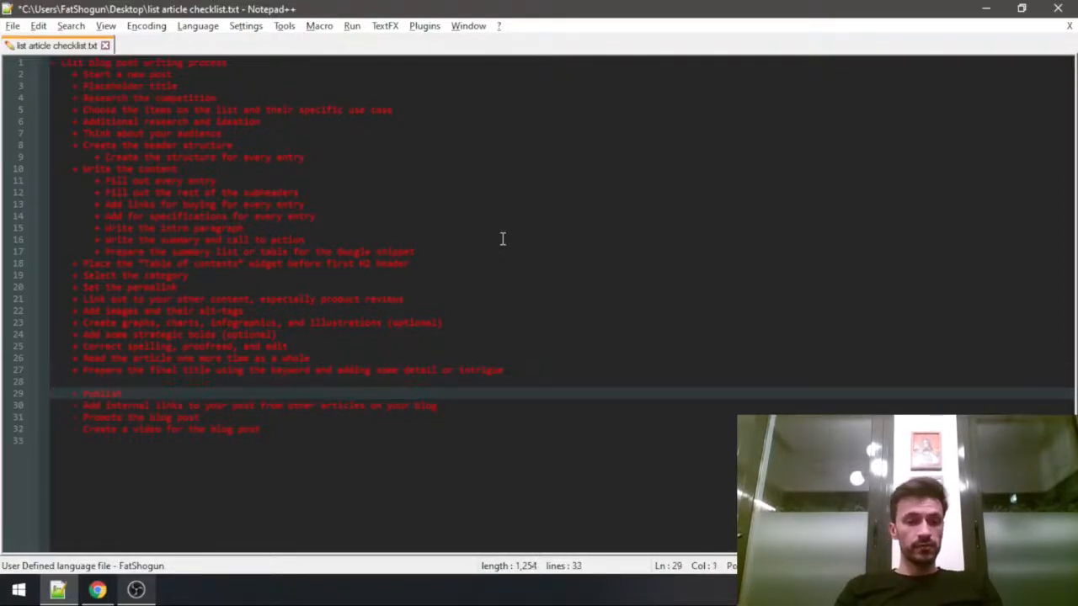
Switch back to the WordPress post in Chrome, publish it, and view the live page.
key("alt+Tab")
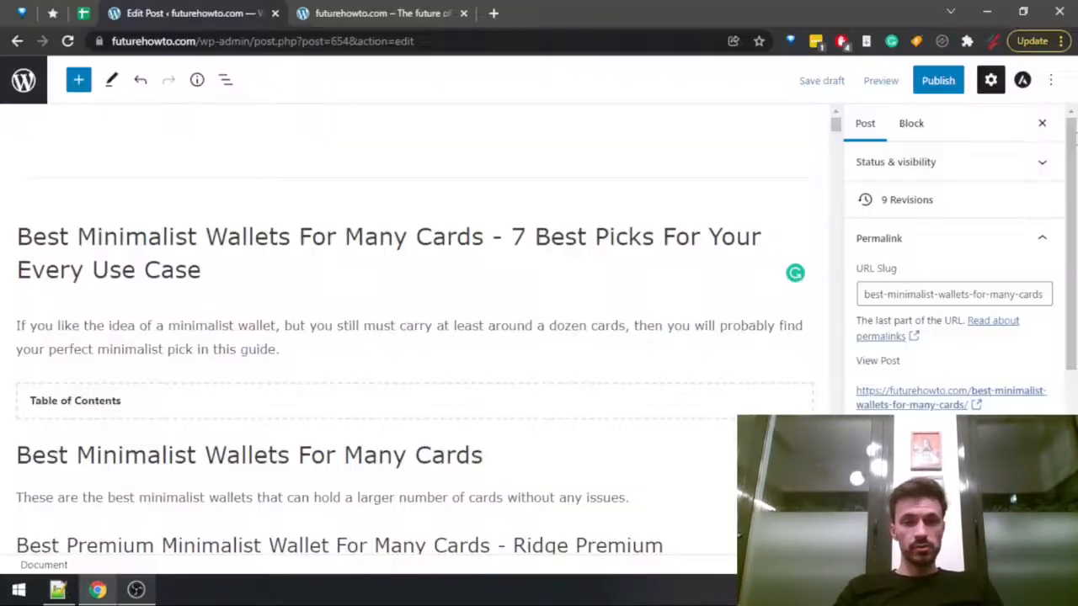
left_click(939, 80)
left_click(950, 82)
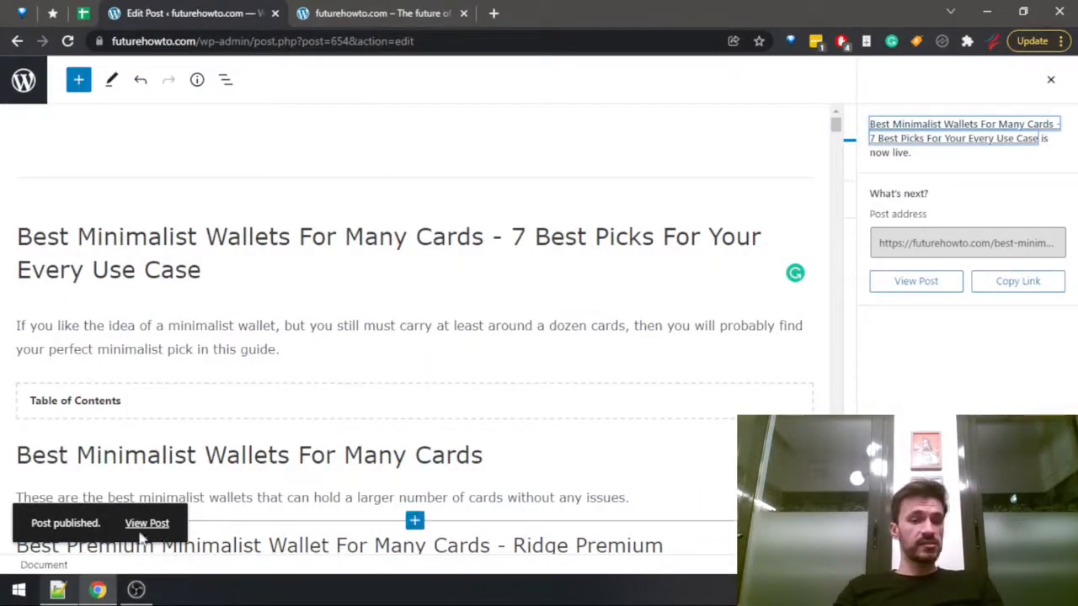
left_click(150, 524)
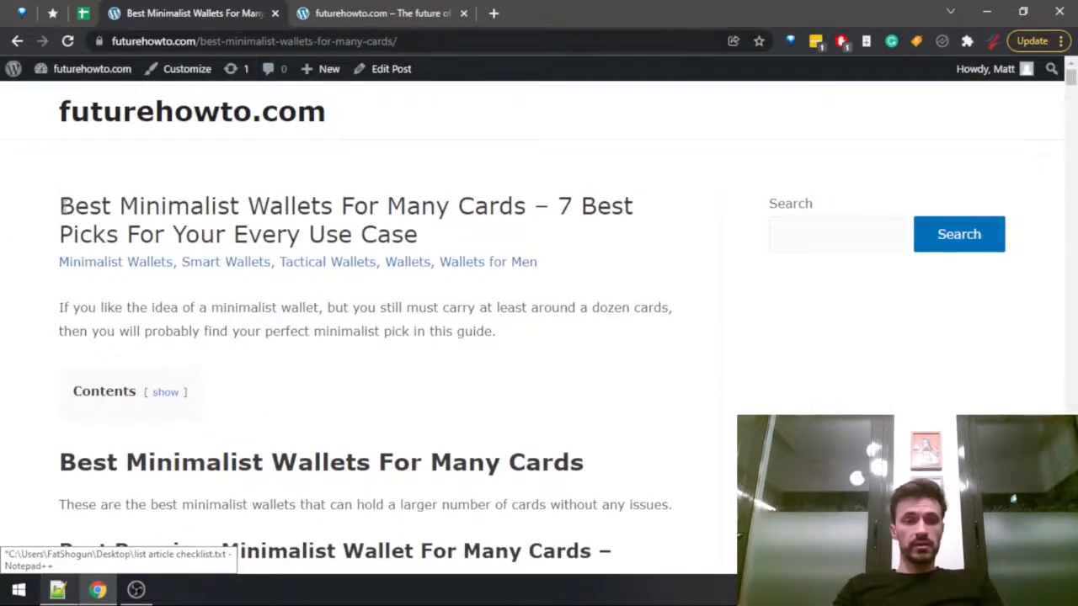
Examine the published article from its title down through the Dango D01 Dapper section and return to the title.
left_click_drag(62, 205, 438, 406)
scroll(387, 288, "down", 6)
scroll(380, 284, "down", 15)
scroll(451, 367, "down", 20)
scroll(451, 366, "down", 10)
scroll(452, 374, "down", 6)
scroll(454, 386, "down", 4)
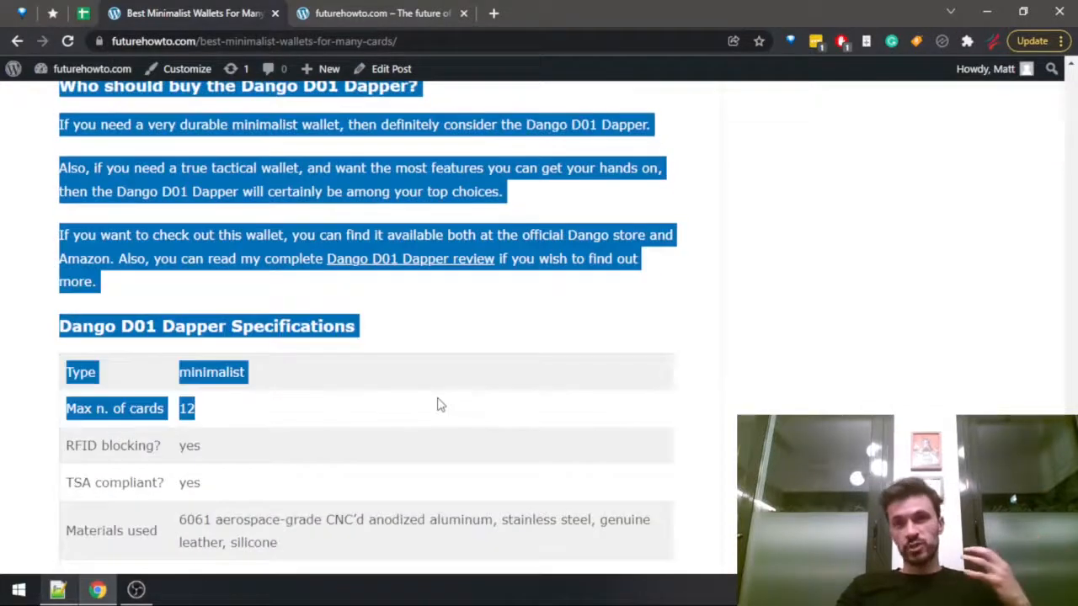
scroll(438, 406, "down", 4)
left_click_drag(438, 406, 90, 190)
scroll(445, 404, "down", 10)
scroll(484, 391, "up", 20)
scroll(468, 381, "up", 20)
scroll(419, 396, "up", 20)
scroll(361, 377, "up", 20)
scroll(378, 348, "up", 20)
scroll(382, 348, "up", 20)
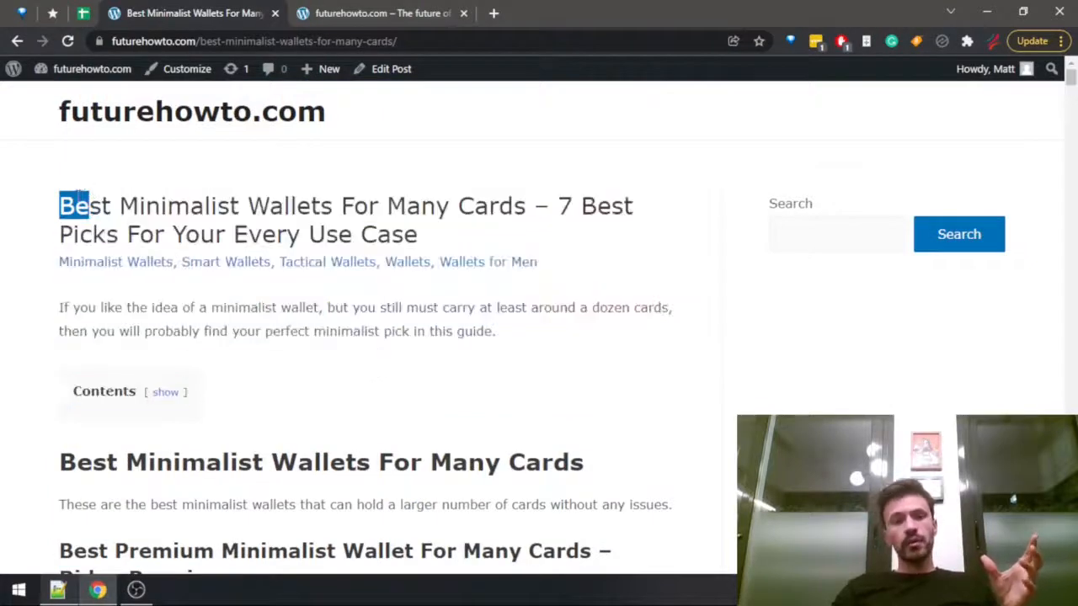
left_click(80, 197)
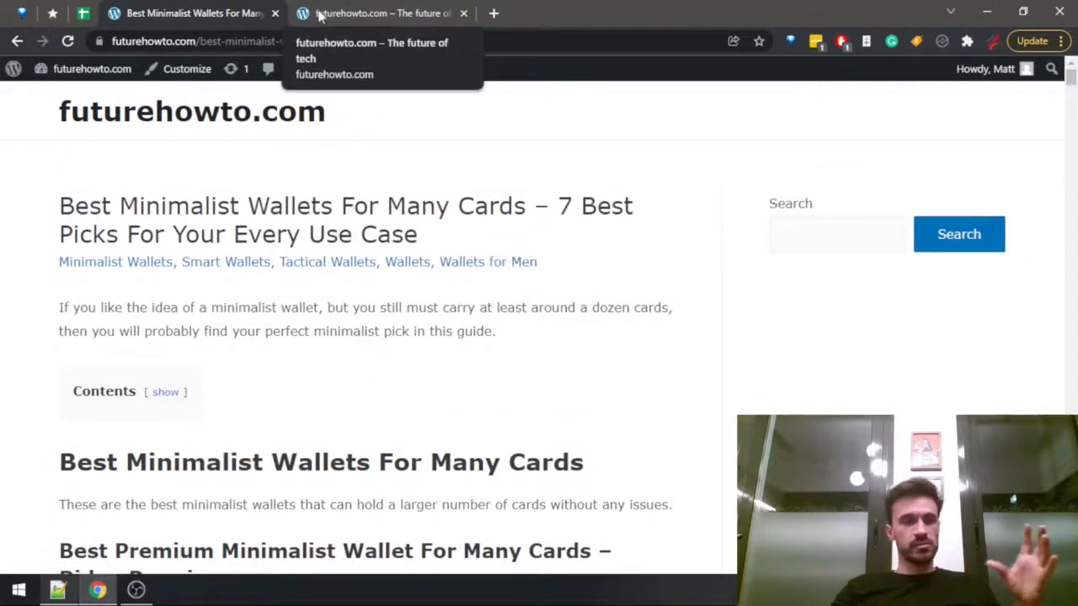
Close the futurehowto.com home page tab and switch to the article checklist in Notepad++.
left_click(316, 15)
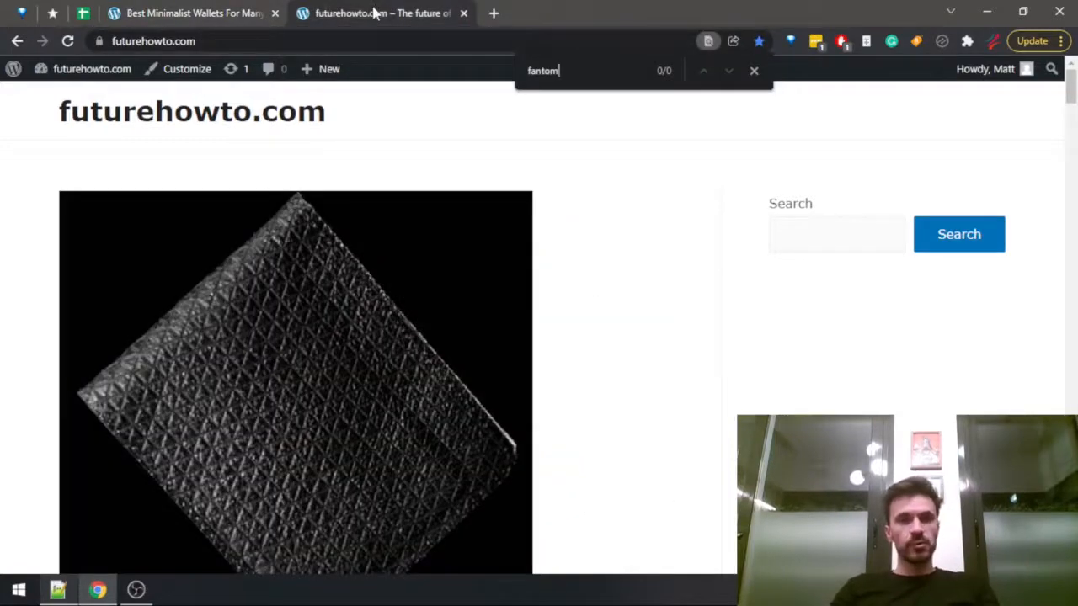
middle_click(368, 10)
key("alt+Tab")
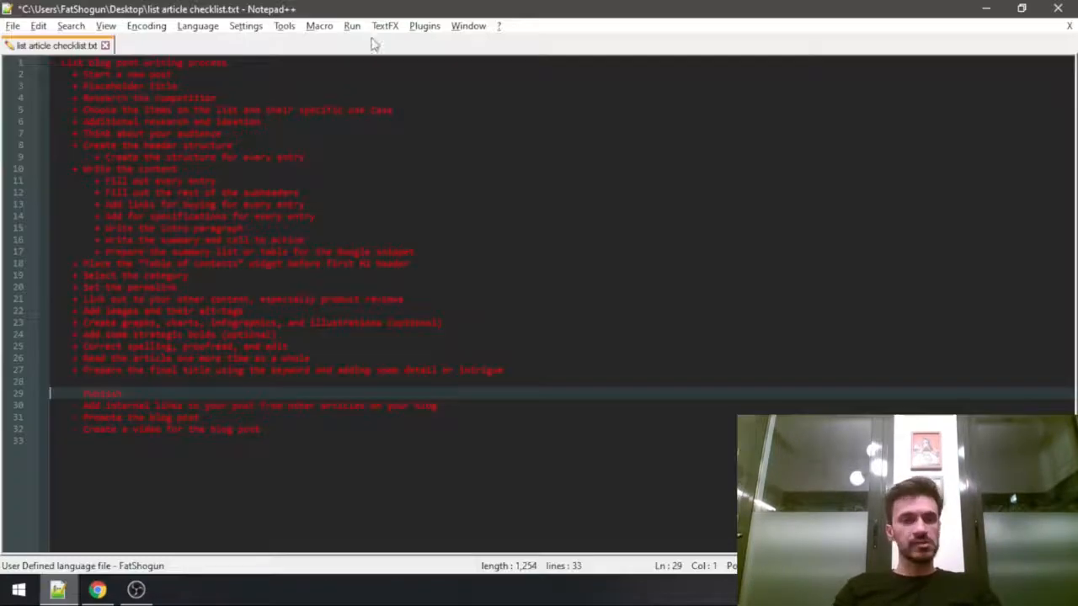
Mark "Publish" as done with "+" and move the blank line to just above "Add internal links to your post from other articles on your blog".
key("Right")
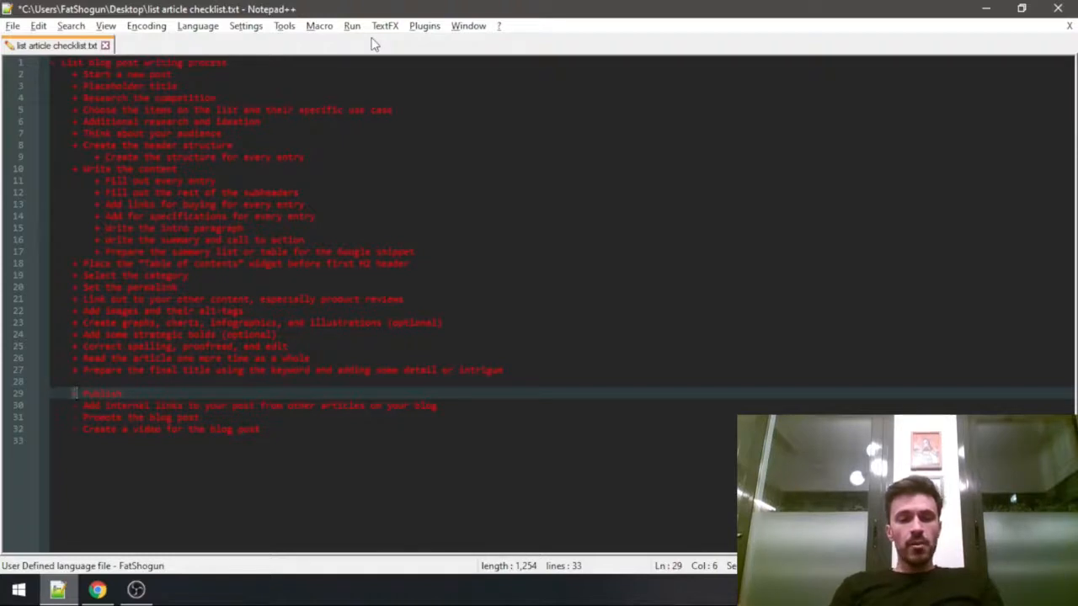
key("Up")
key("BackSpace")
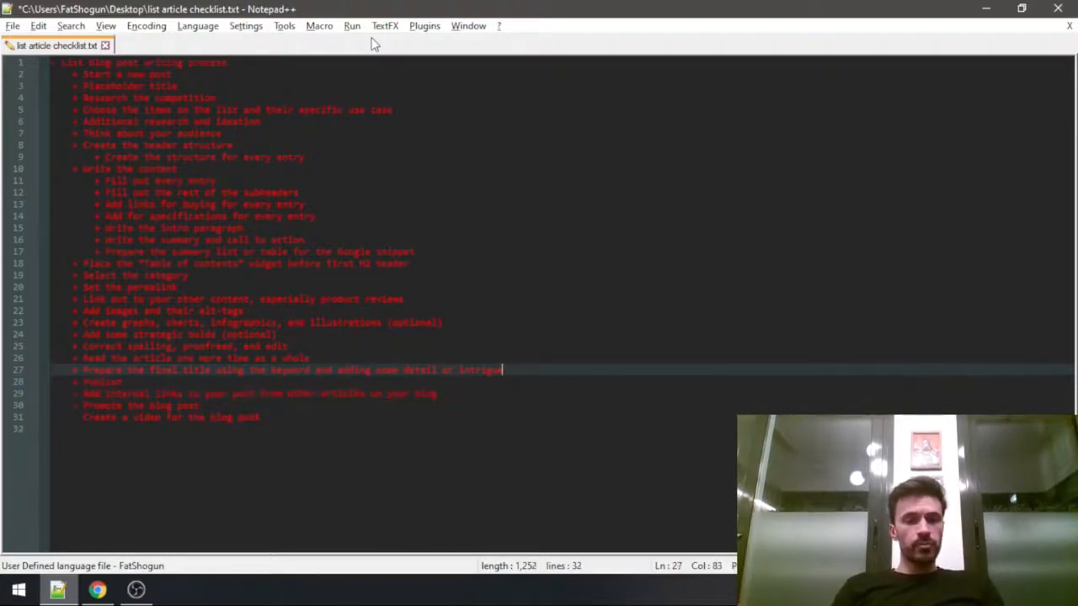
key("Down")
key("Return")
key("Down")
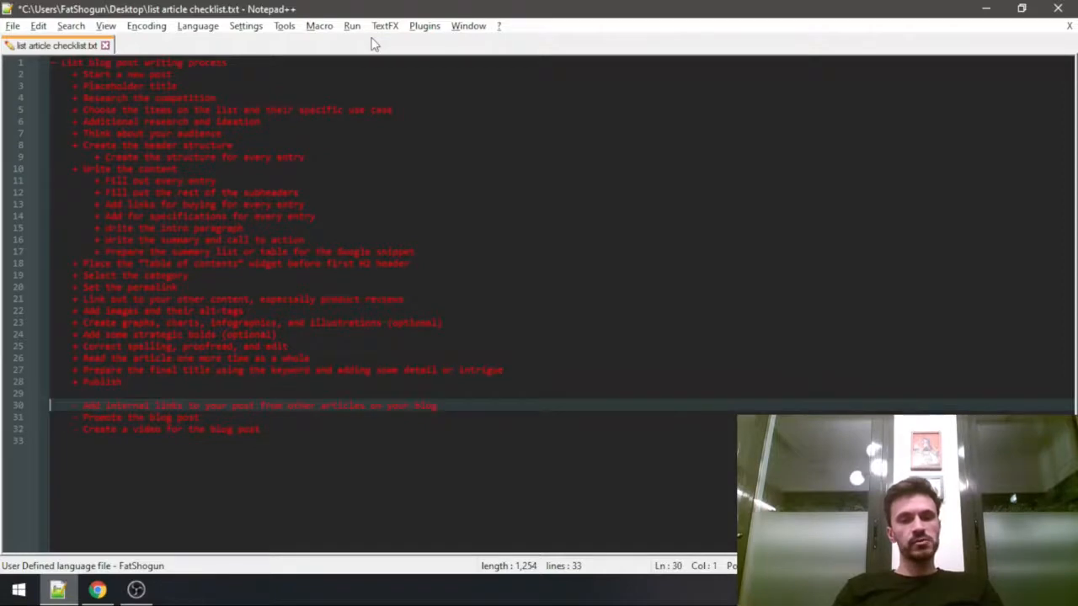
Switch to Chrome, open the list of all posts in the futurehowto.com WordPress dashboard, and go to its oldest entries.
key("alt+Tab")
left_click(83, 77)
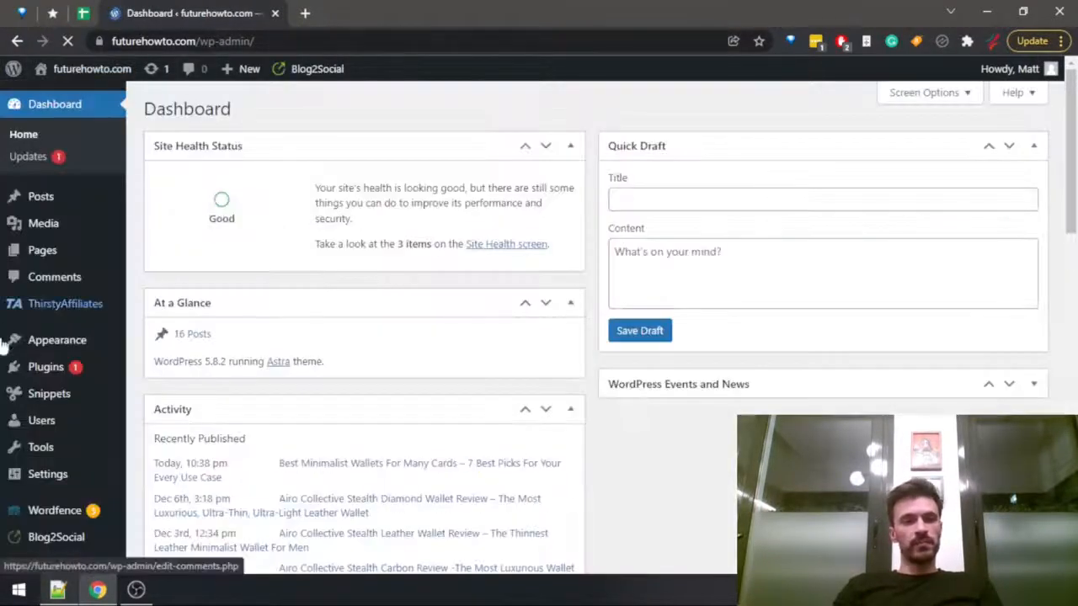
left_click(37, 195)
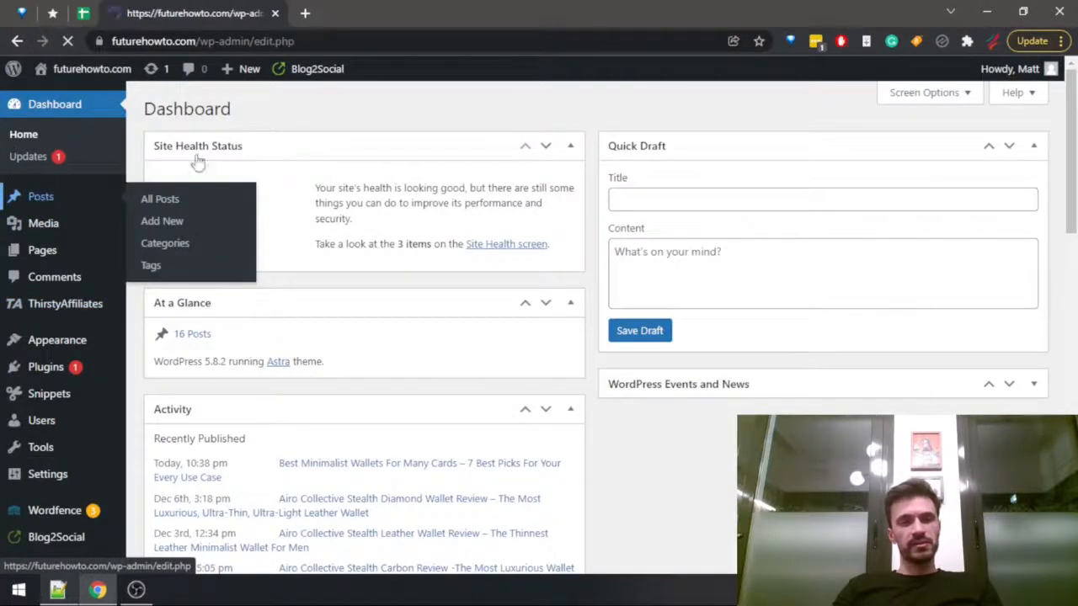
scroll(361, 299, "down", 3)
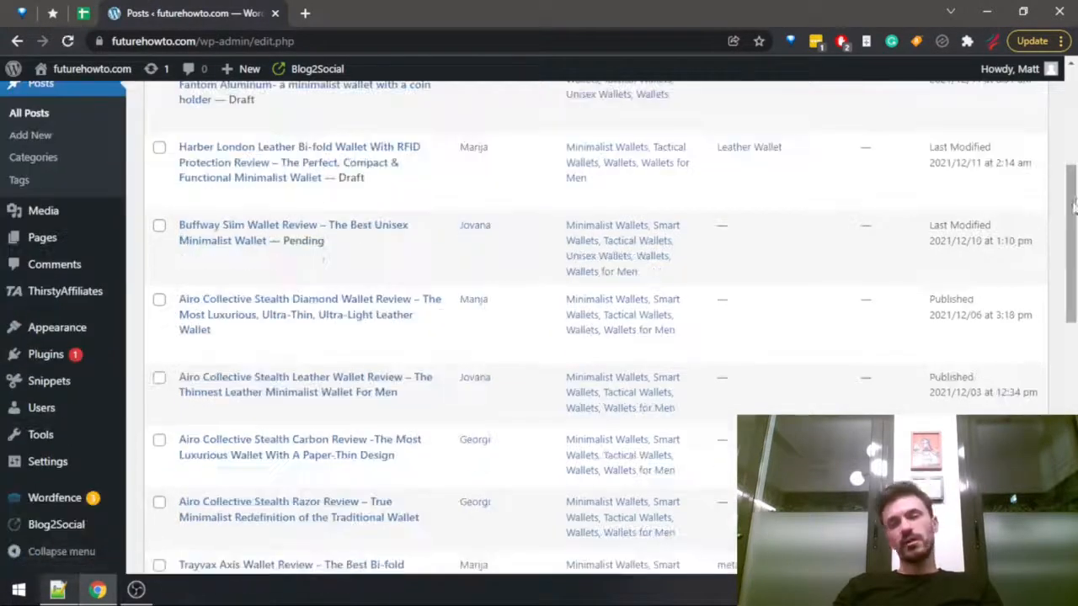
left_click_drag(1074, 273, 1071, 409)
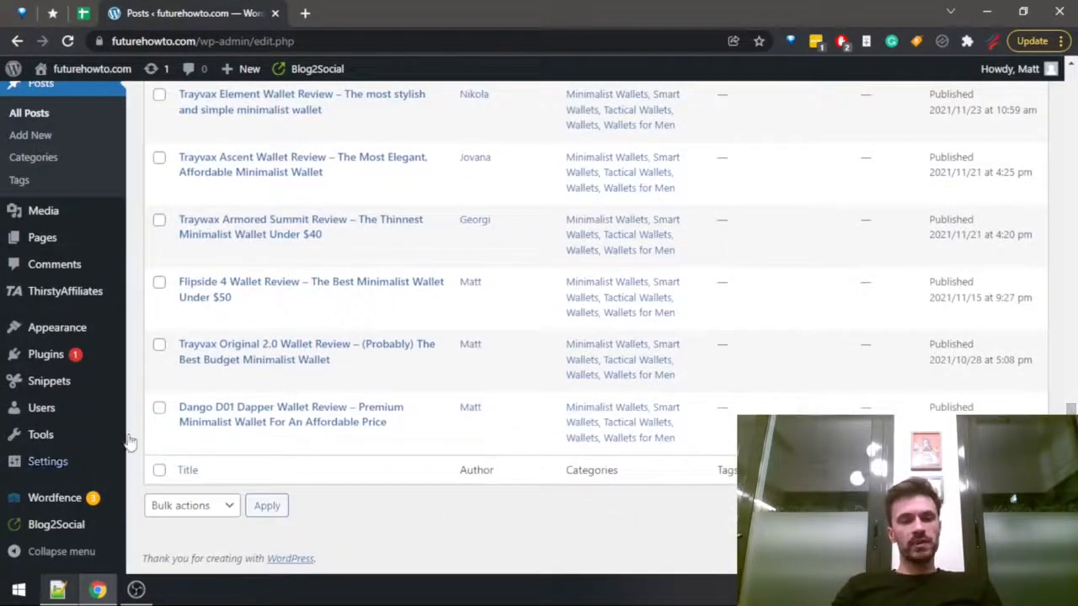
Open the Dango D01 Dapper Wallet Review post for editing in a separate tab and dismiss the autosave notice.
mouse_move(294, 444)
left_click(186, 444)
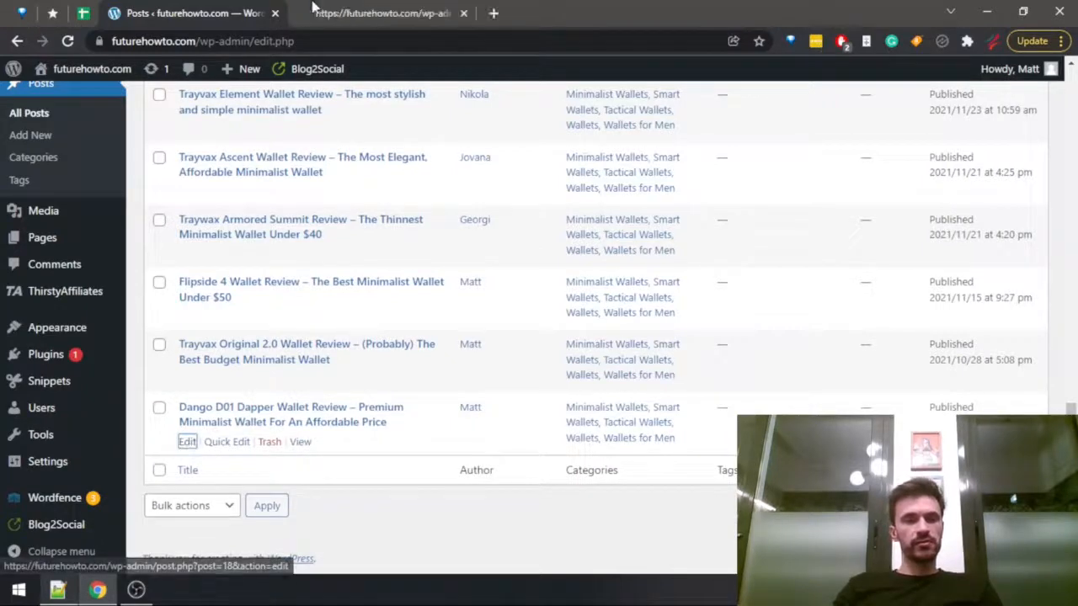
left_click(342, 13)
left_click(242, 6)
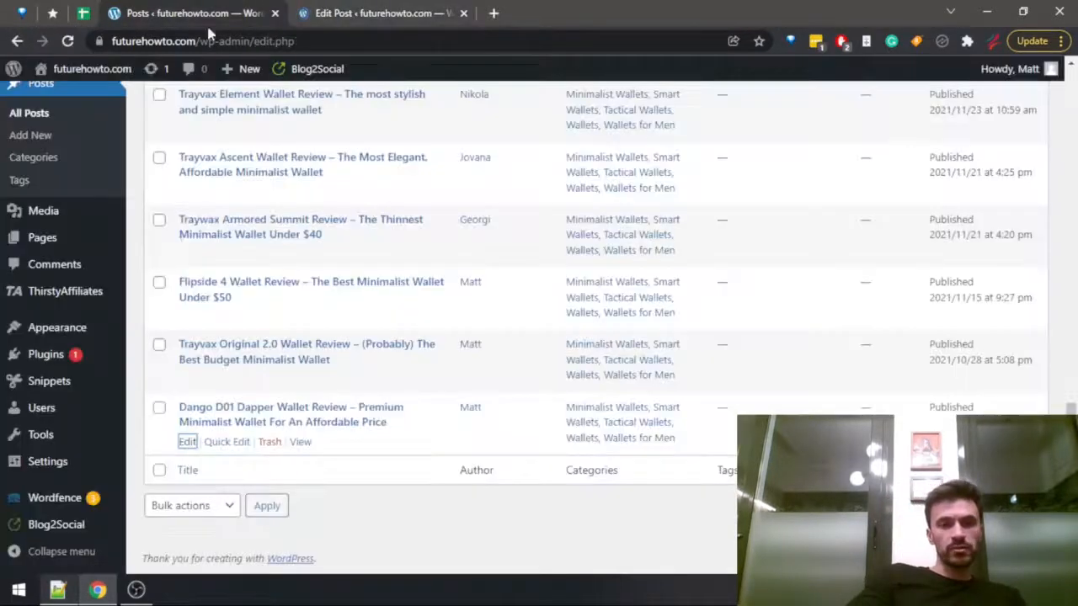
scroll(539, 320, "up", 10)
left_click(358, 7)
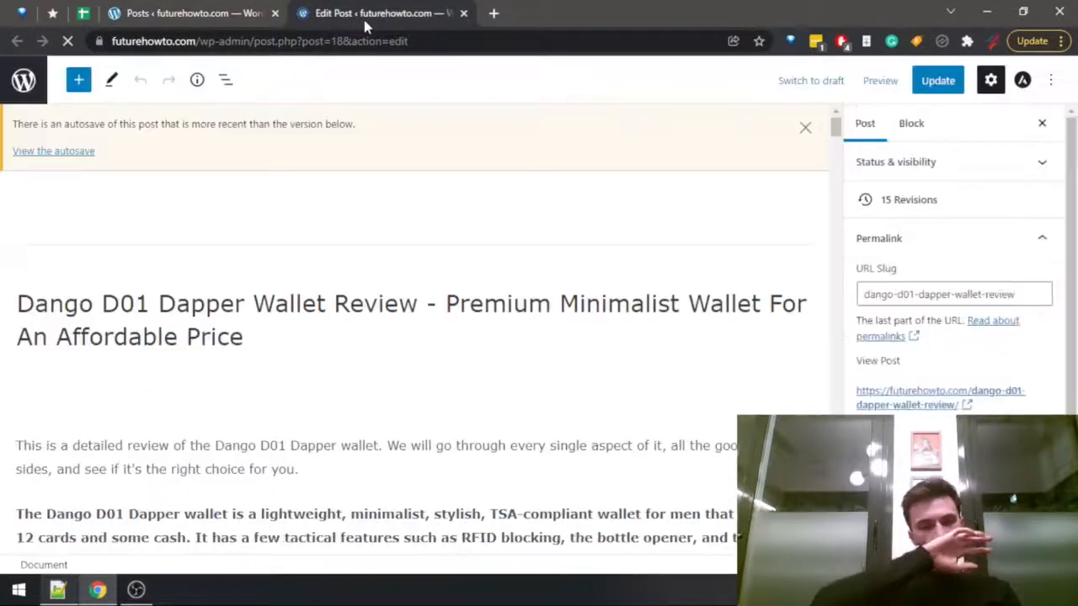
left_click(805, 128)
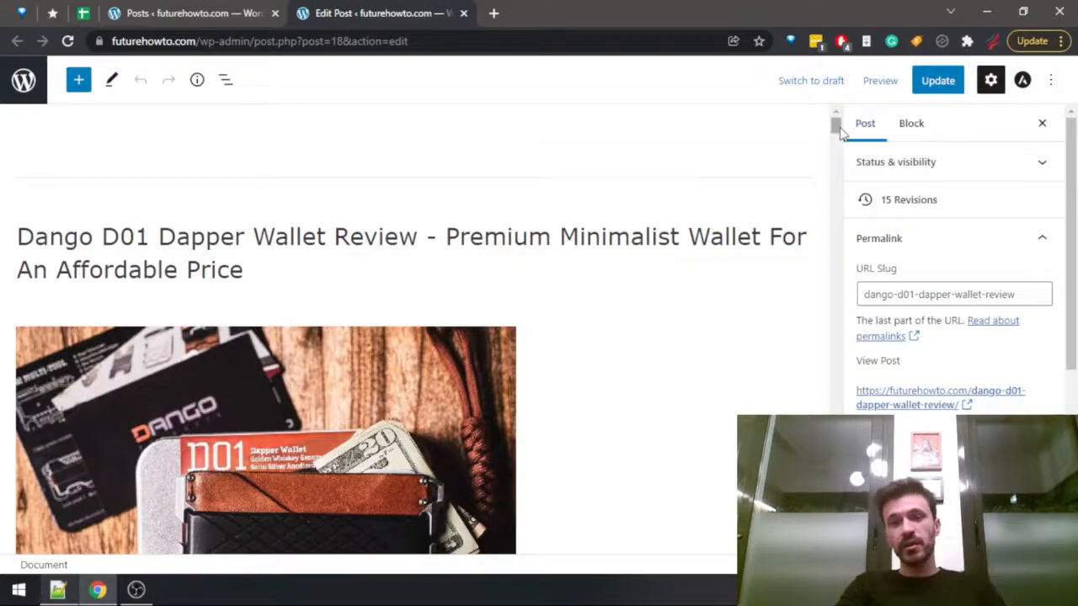
Find the Capacity section by searching for "capaci" and add an empty paragraph below its text.
left_click_drag(835, 126, 839, 190)
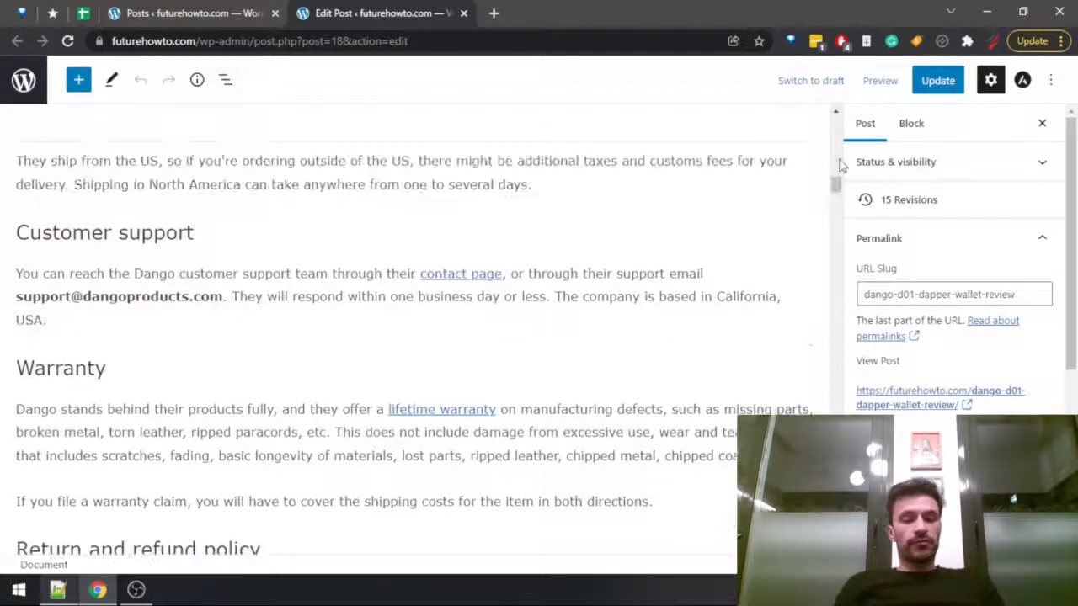
key("ctrl+f")
type("capaci")
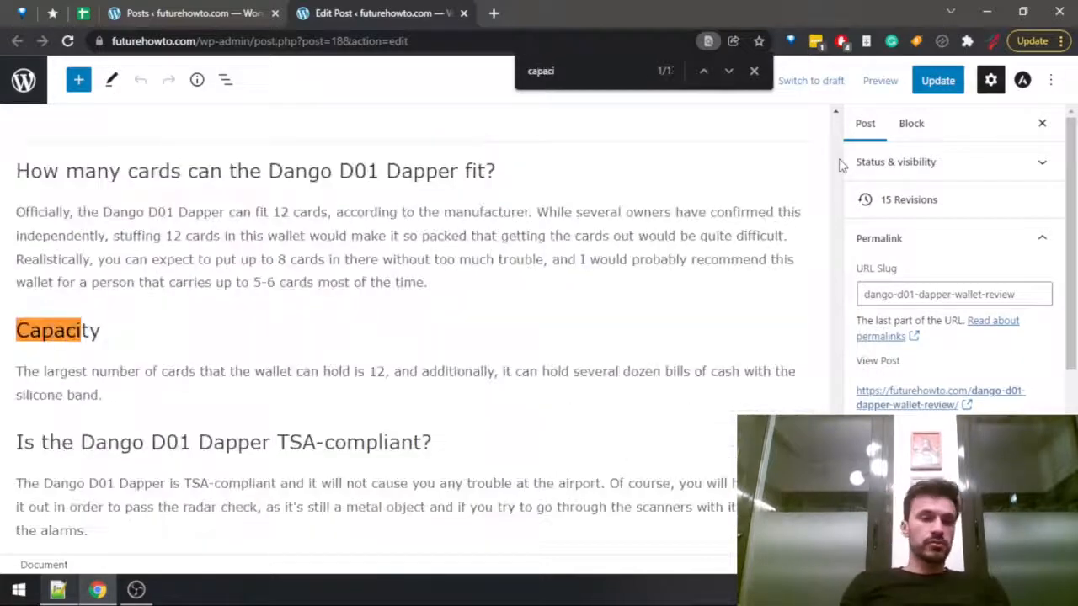
left_click(425, 379)
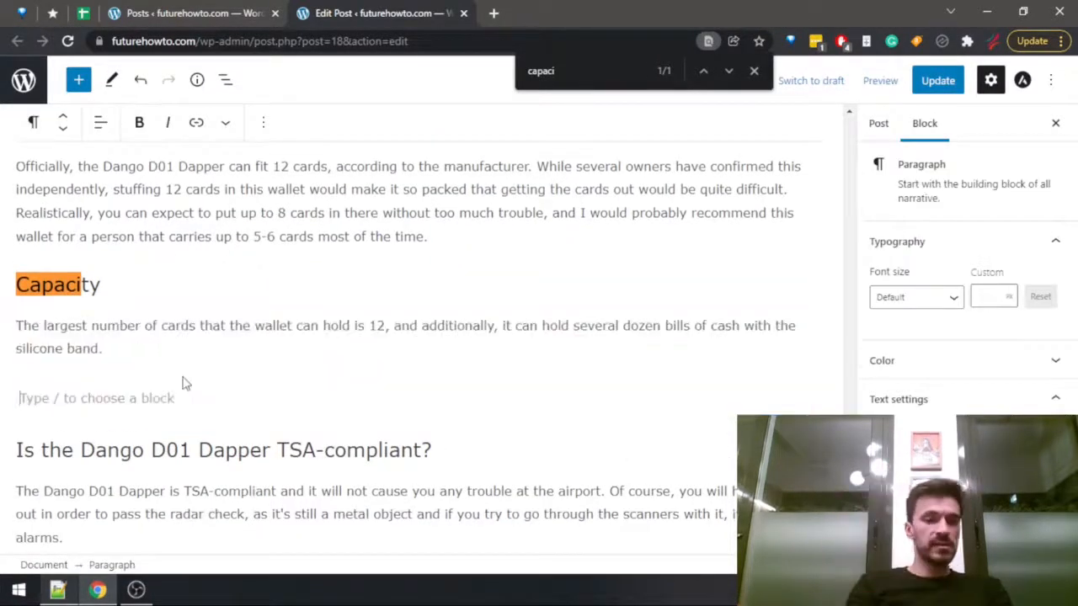
key("Return")
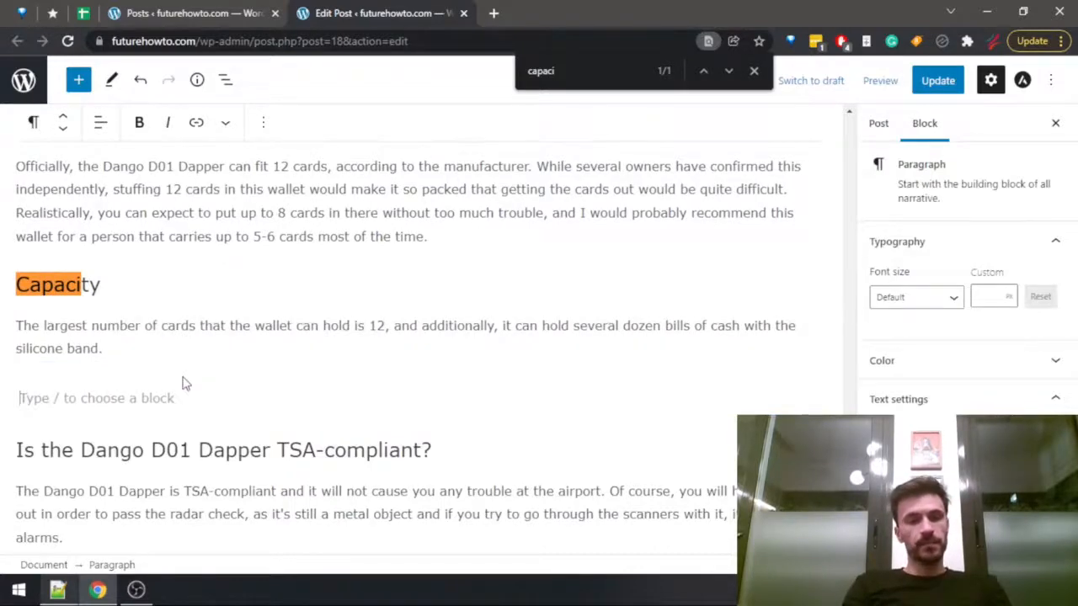
type("If you need a minim")
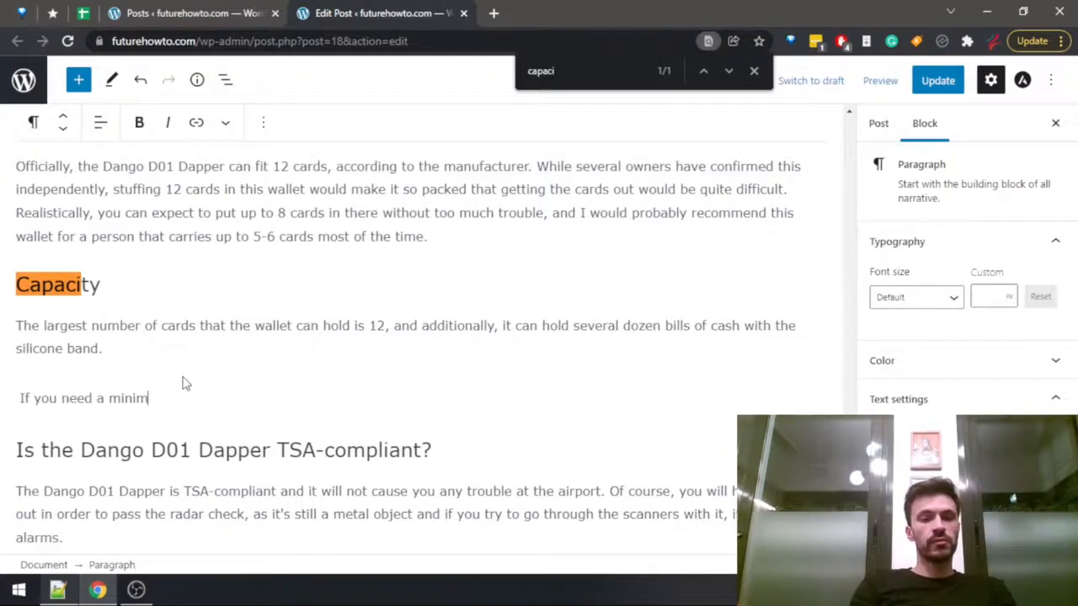
type("alist wallet")
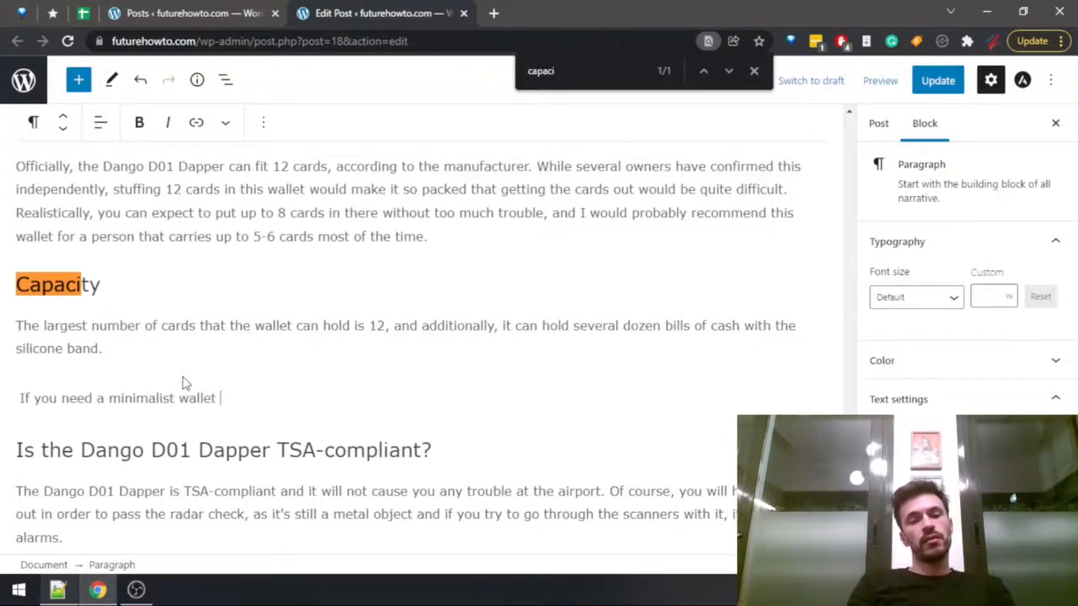
key("ctrl+Left")
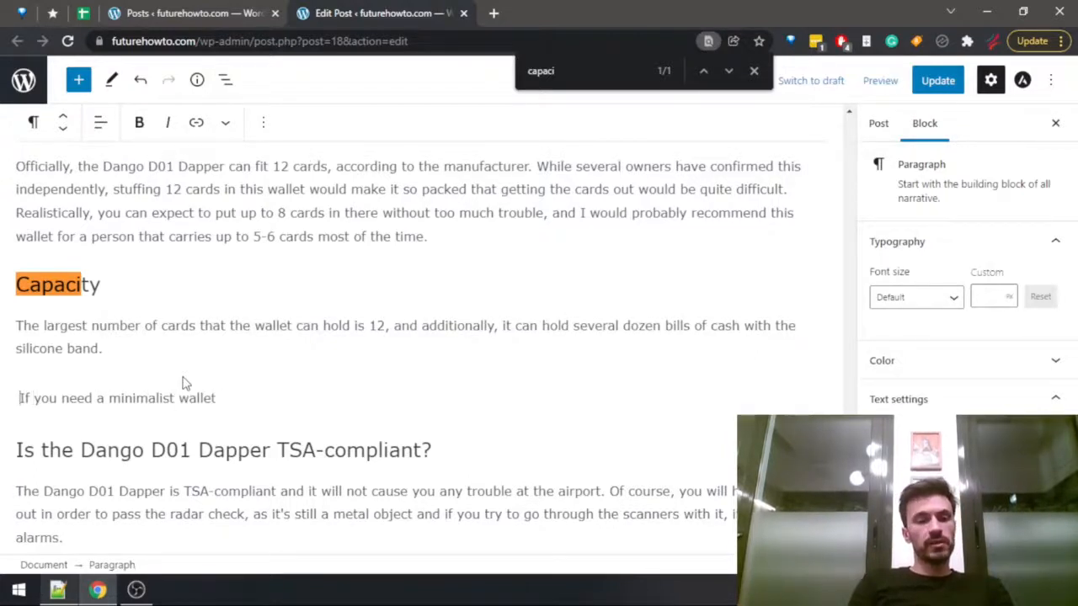
key("shift+End")
Write "Check out my guide on minimalist wallets that can hold a larger number of cards if that's what you need." in the new paragraph.
type("Ch")
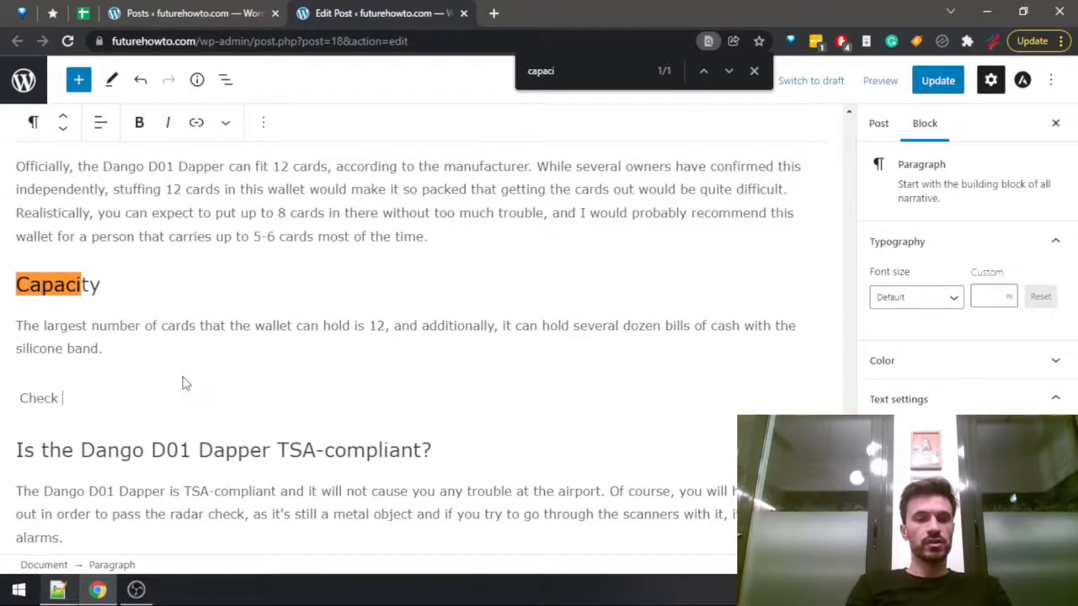
type("eck out my guide on minim")
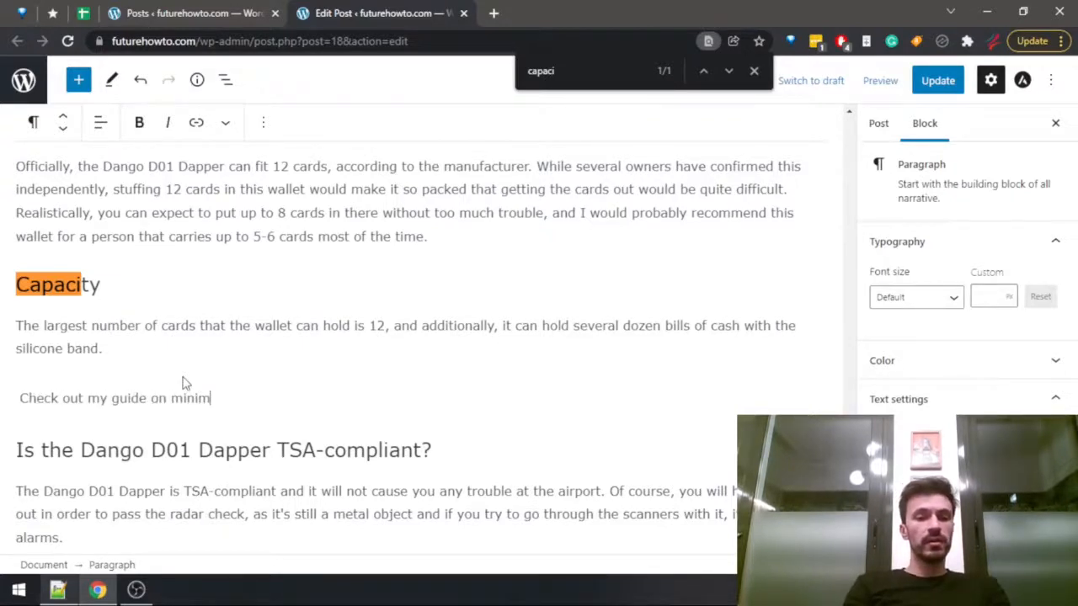
type("alist wallets")
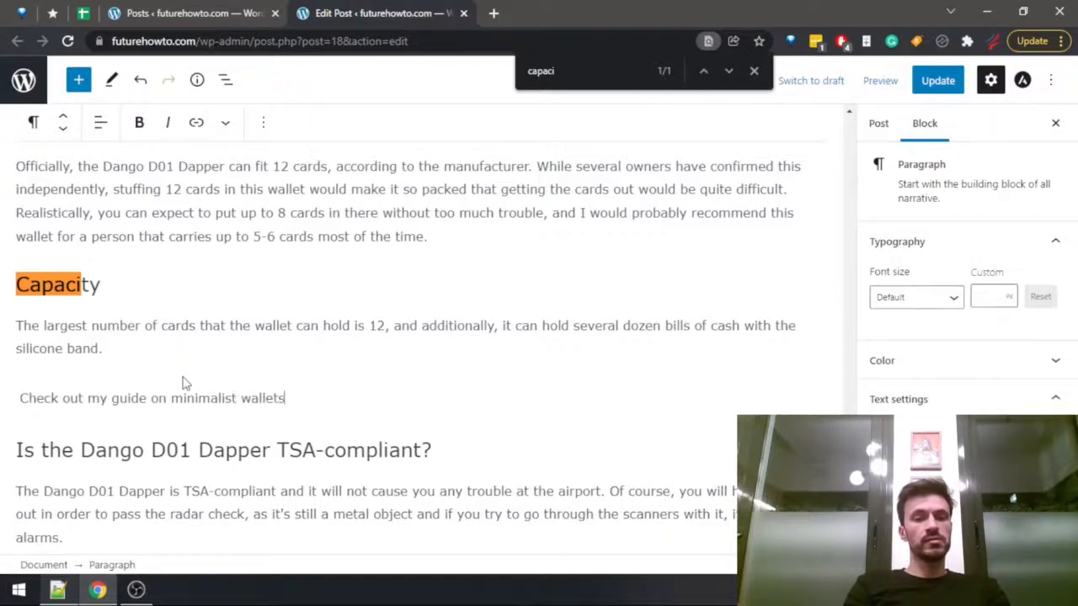
type(" that can ")
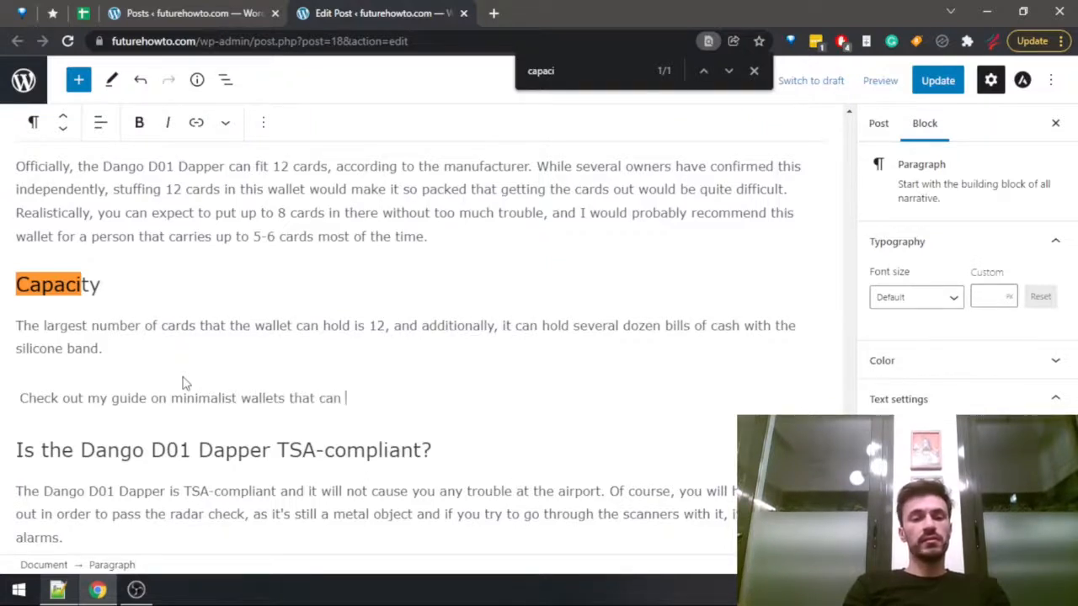
type("hold")
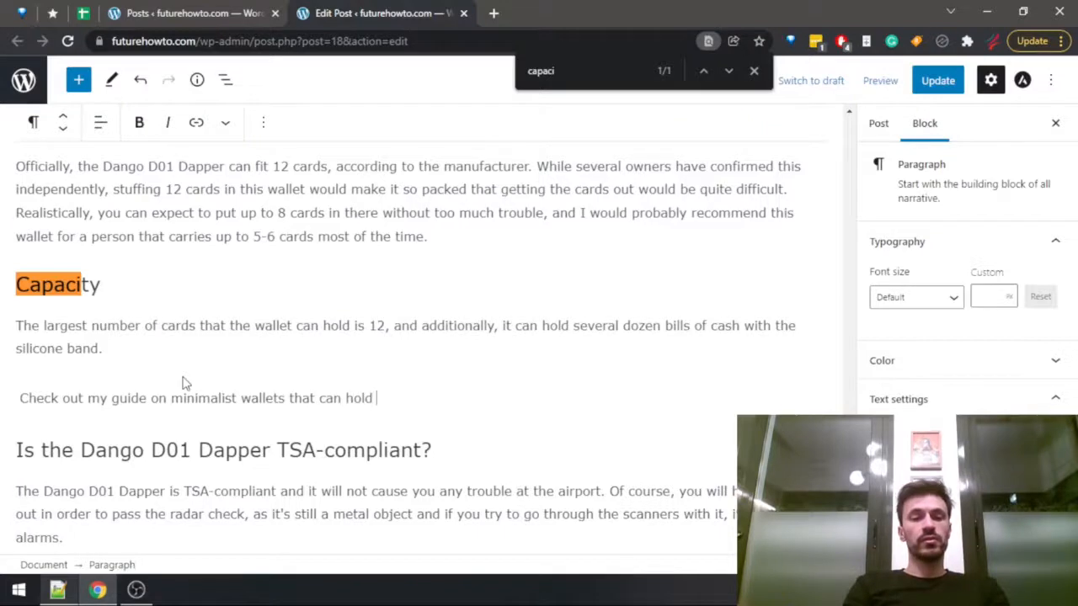
type(" a larger num")
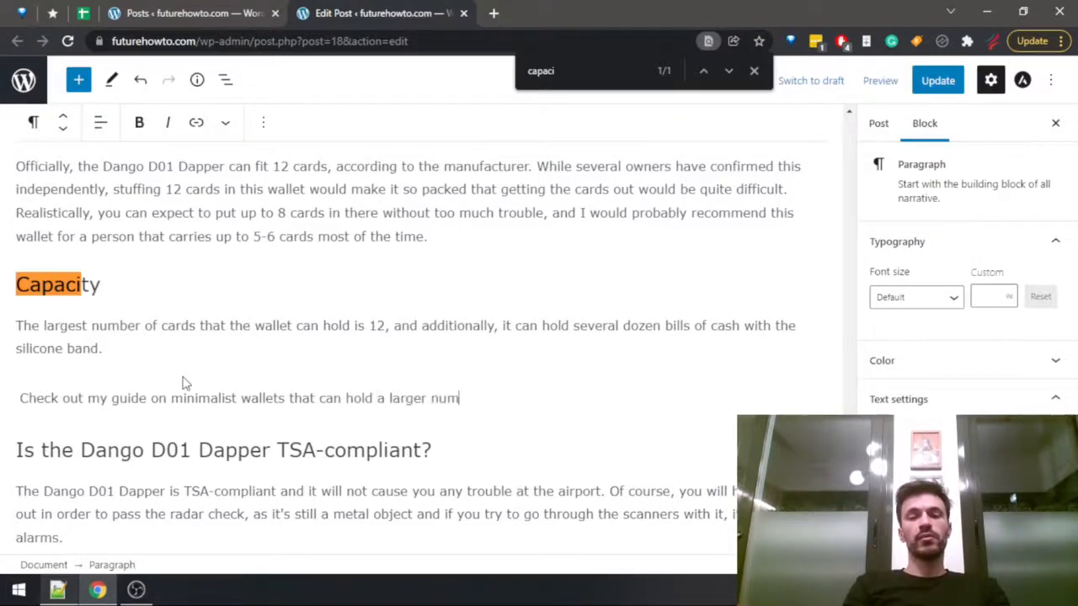
type("ber of cards if that's what you")
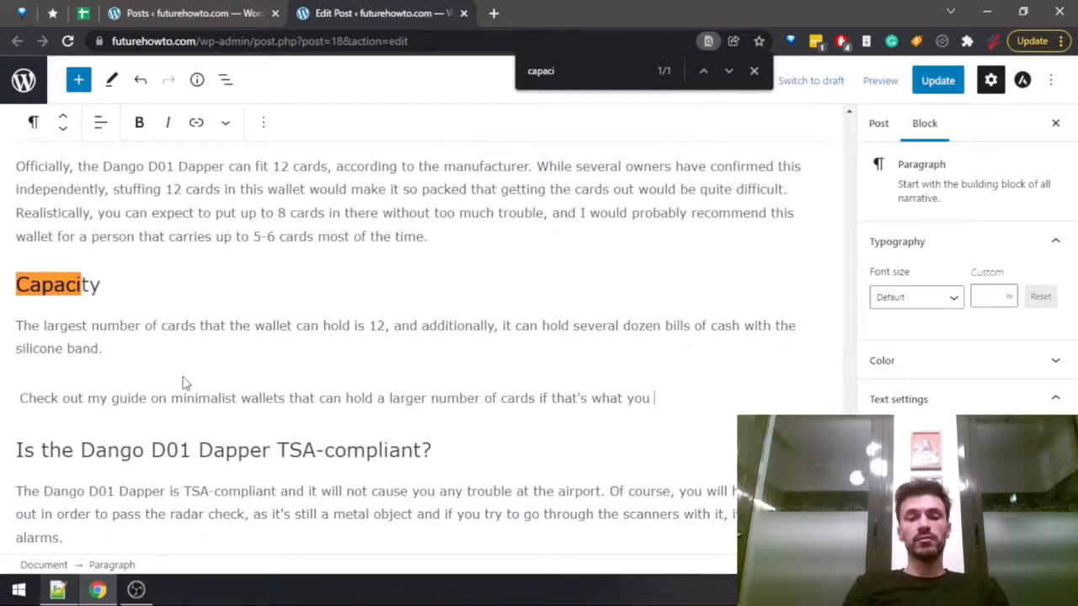
type(" need.")
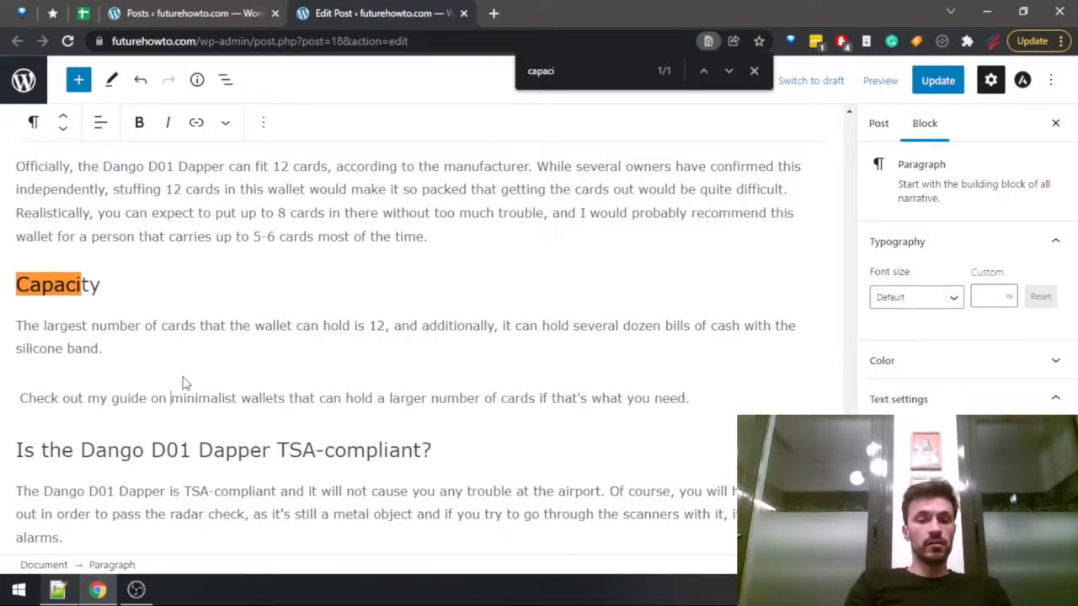
Link "minimalist wallets that can hold a larger number of cards" to the Best Minimalist Wallets For Many Cards post, searching for "lot of".
key("ctrl+shift+Right")
key("ctrl+shift+Right")
key("ctrl+shift+Right")
key("ctrl+shift+Right")
key("ctrl+shift+Right")
key("ctrl+shift+Right")
key("ctrl+shift+Right")
key("ctrl+shift+Right")
key("ctrl+shift+Right")
key("ctrl+shift+Right")
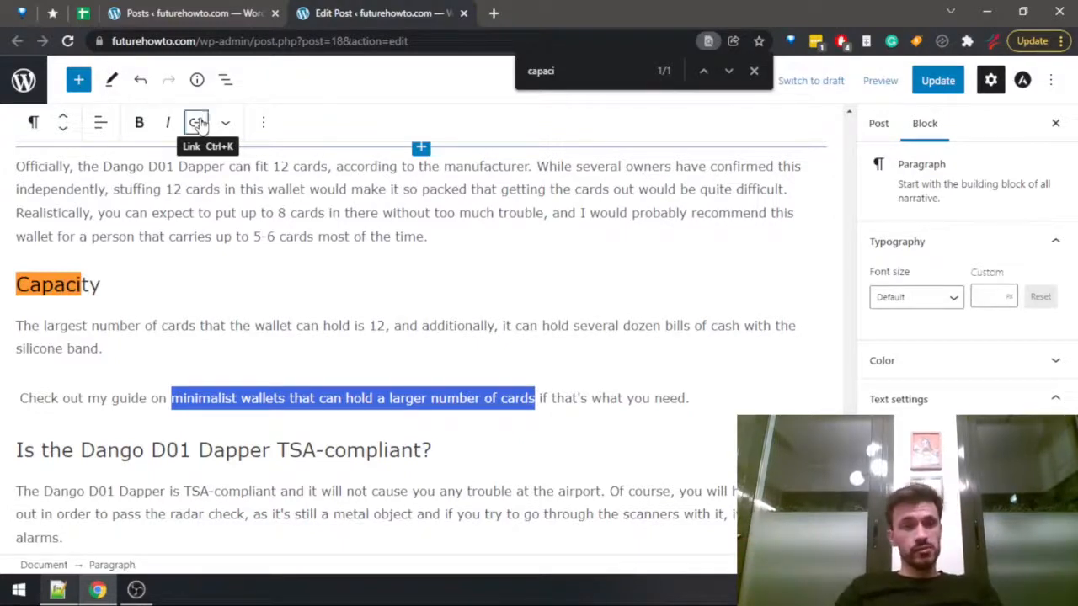
left_click(199, 124)
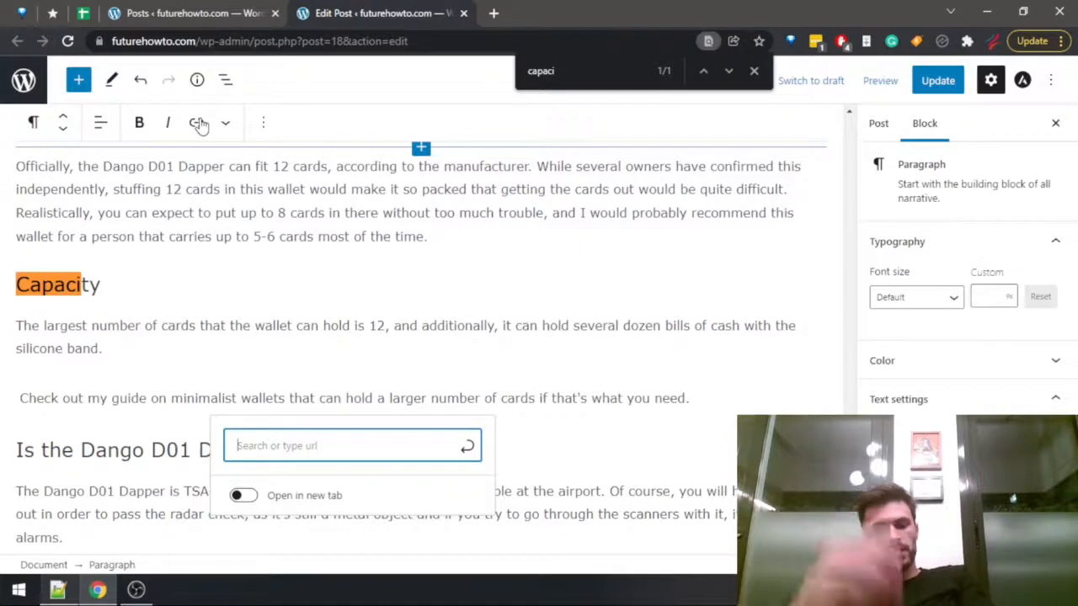
type("lot of")
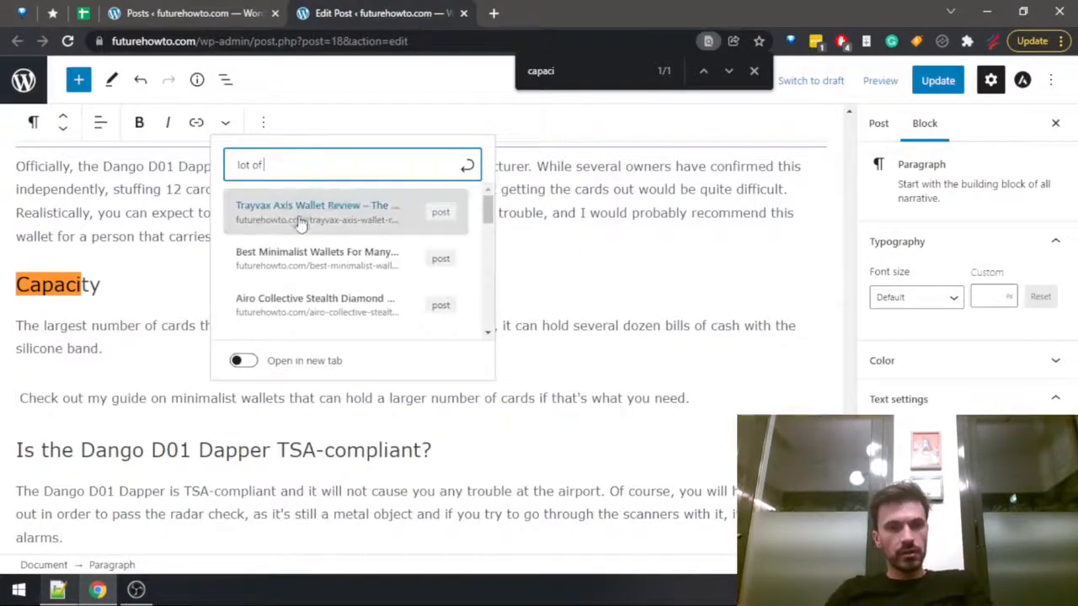
left_click(311, 263)
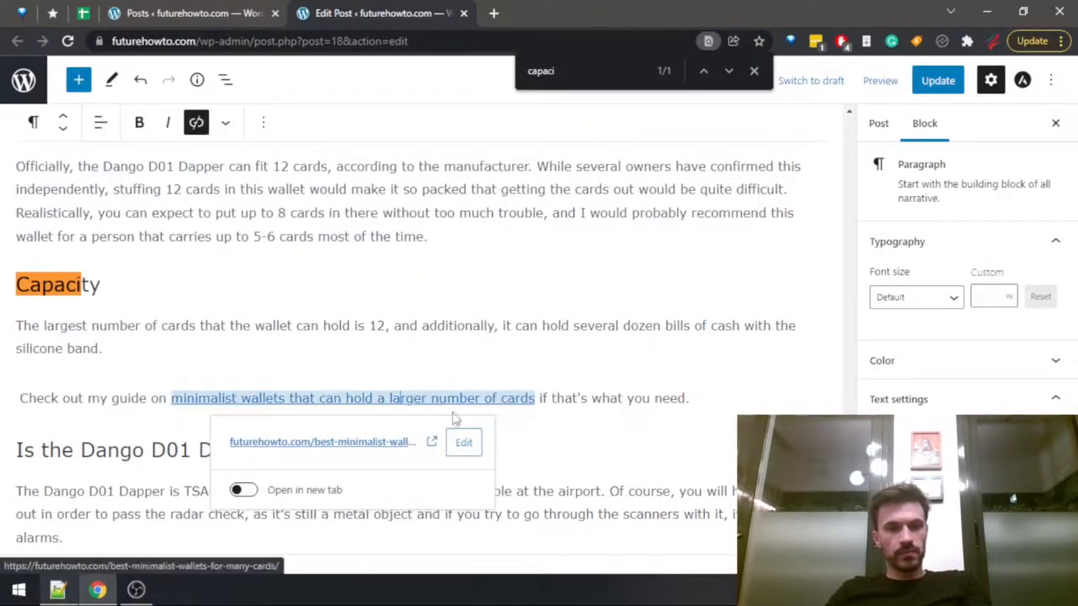
left_click(547, 403)
Update the Dango D01 Dapper review, dismiss the page search, and close the post's editor tab.
left_click(936, 78)
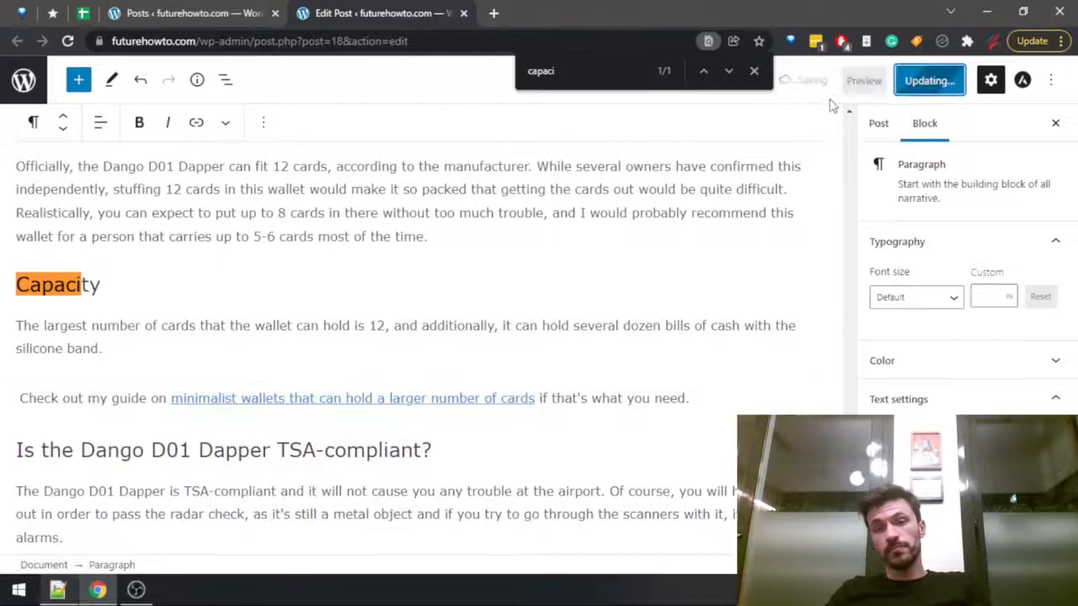
left_click(754, 71)
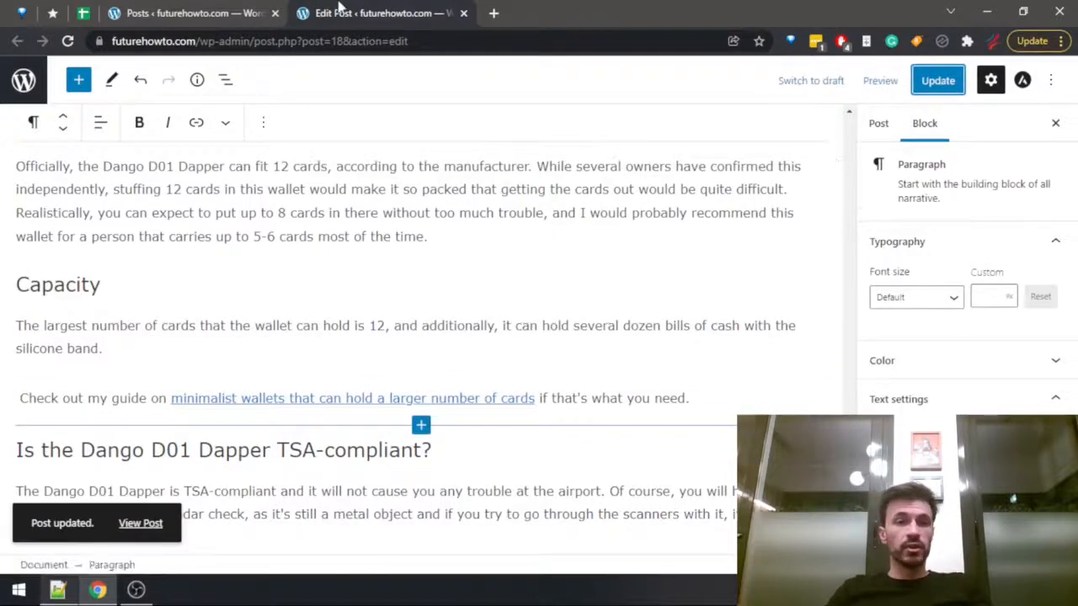
middle_click(340, 7)
scroll(253, 522, "down", 10)
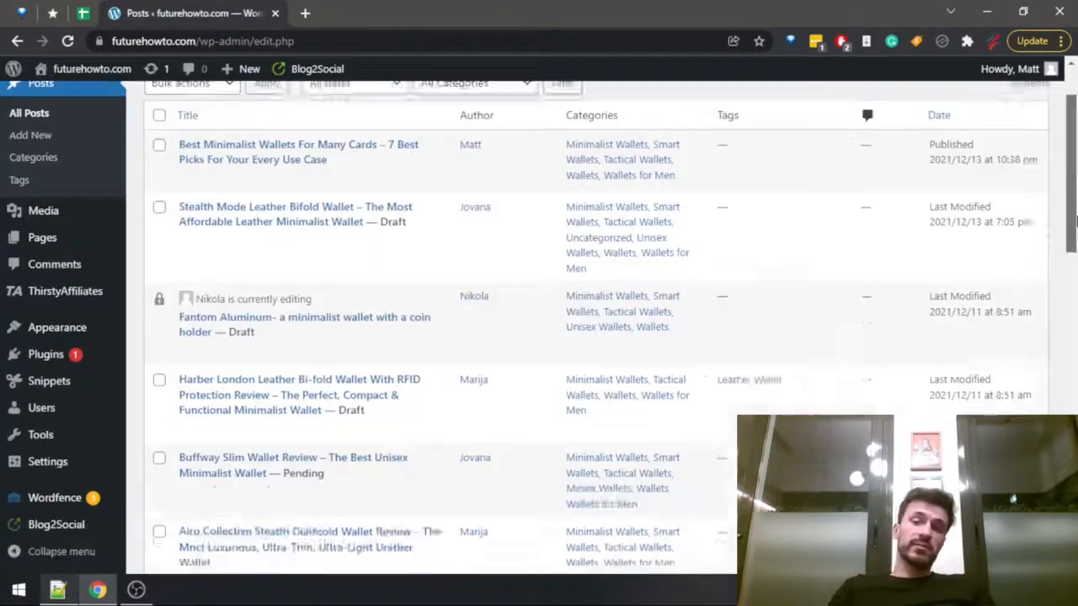
scroll(539, 336, "down", 2)
scroll(1035, 368, "up", 10)
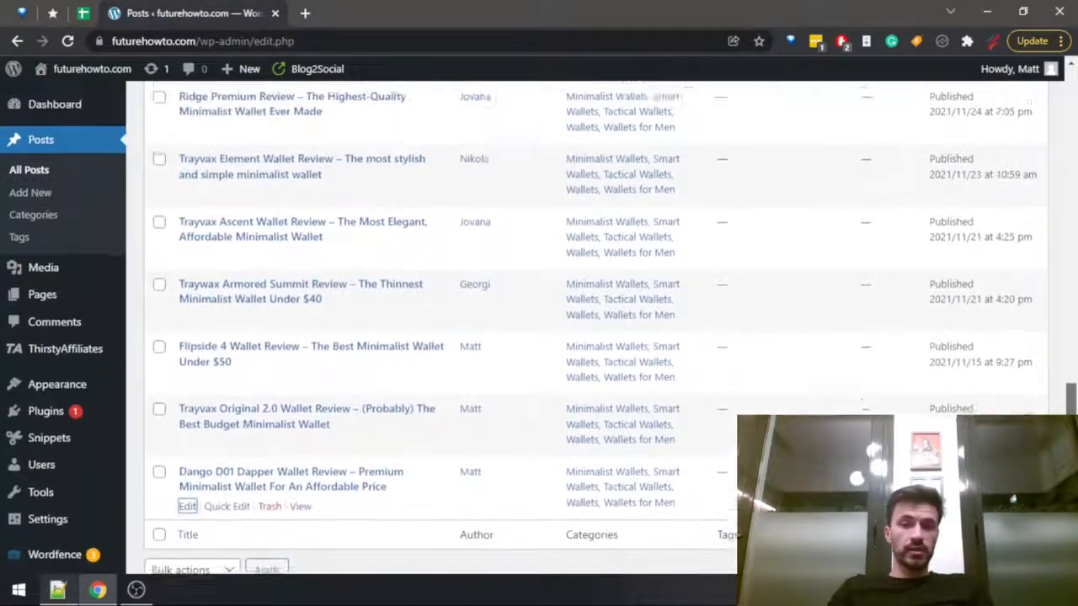
scroll(1034, 190, "up", 1)
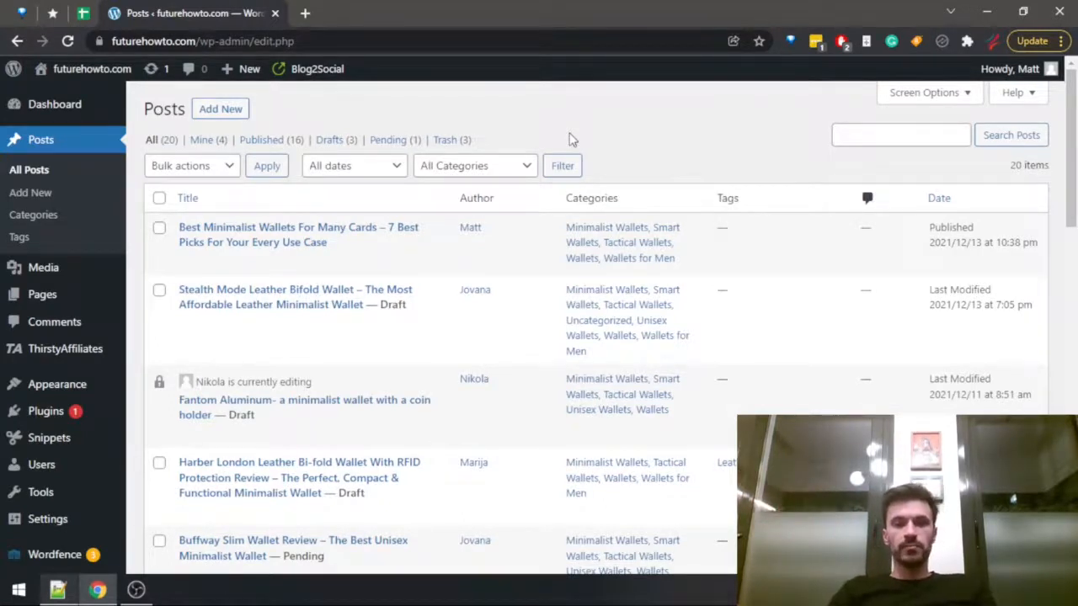
Switch to the Notepad++ checklist, mark the internal links item with "+", and remove the blank line above it.
key("alt+Tab")
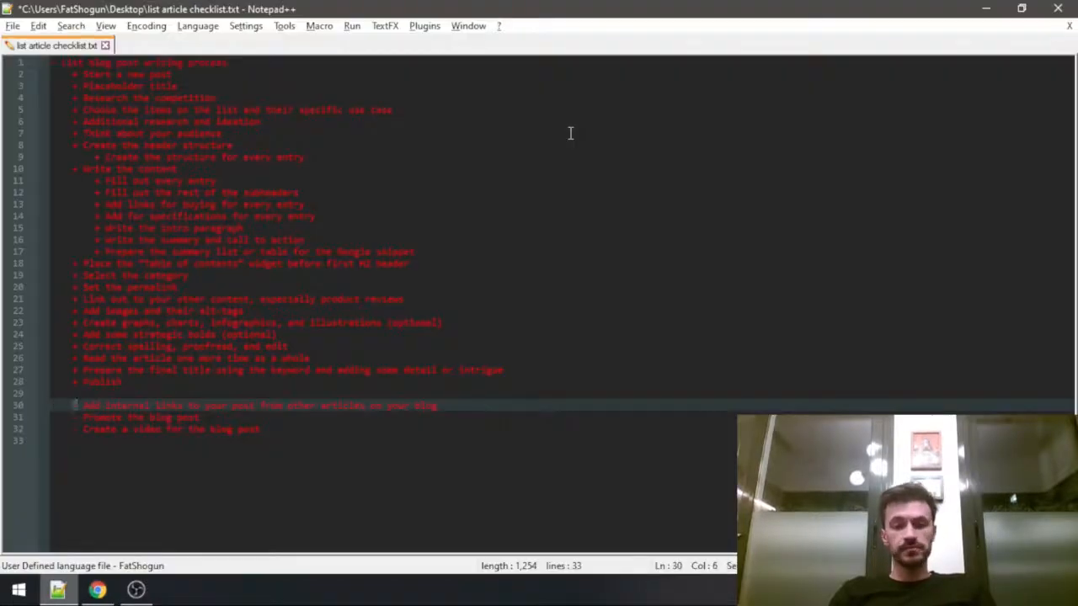
key("Up")
key("BackSpace")
Mark "Promote the blog post" and "Create a video for the blog post" with "+" and save the checklist.
key("Down")
key("Down")
key("Home")
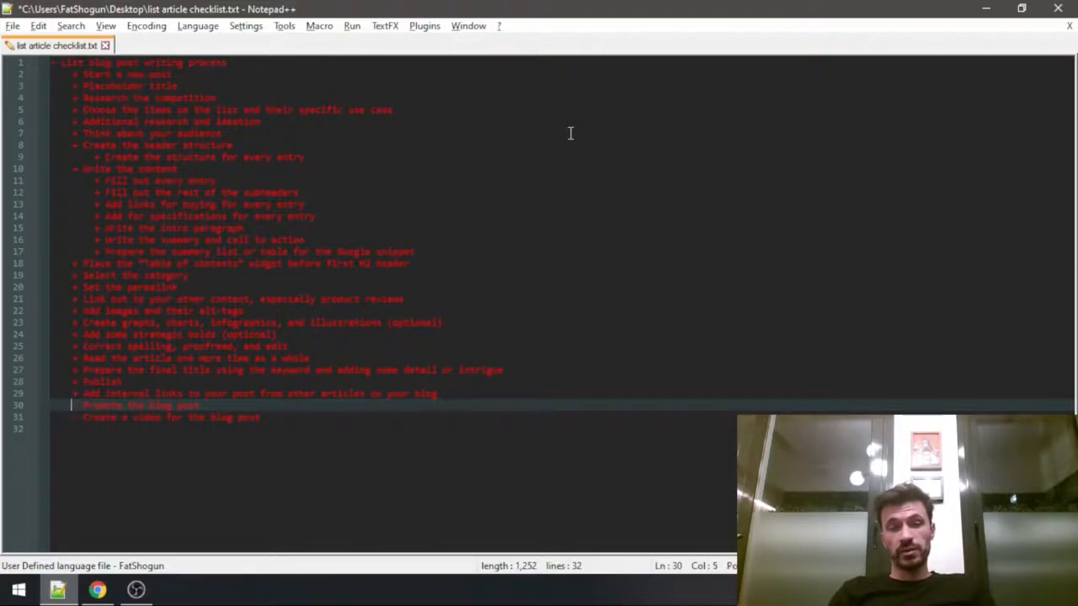
key("Down")
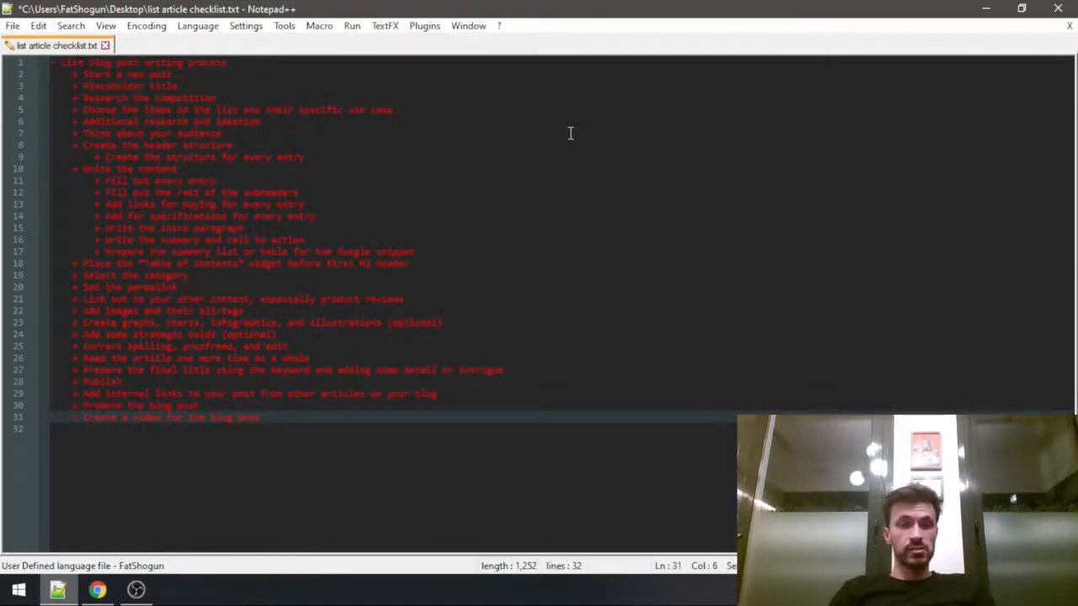
key("Up")
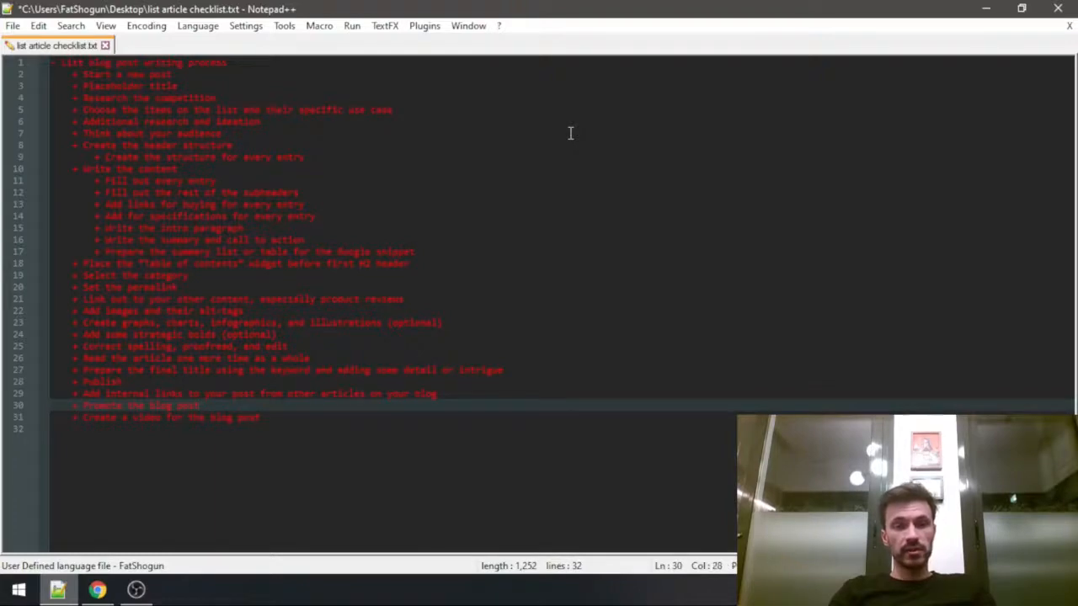
key("ctrl+s")
Switch back to Chrome and open the public futurehowto.com homepage to view the Best Minimalist Wallets For Many Cards entry.
key("alt+Tab")
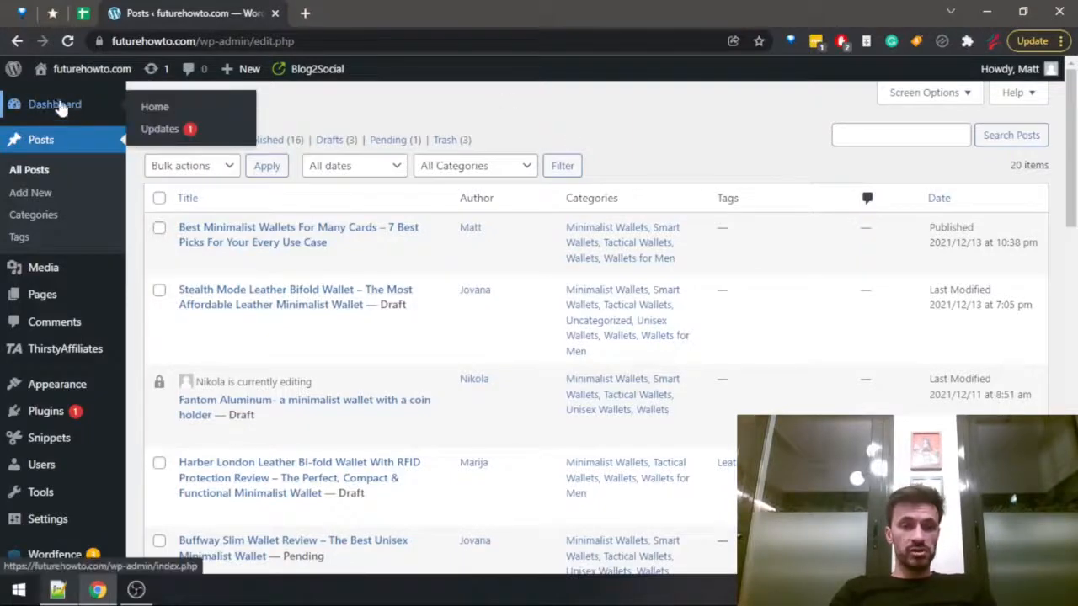
left_click(68, 119)
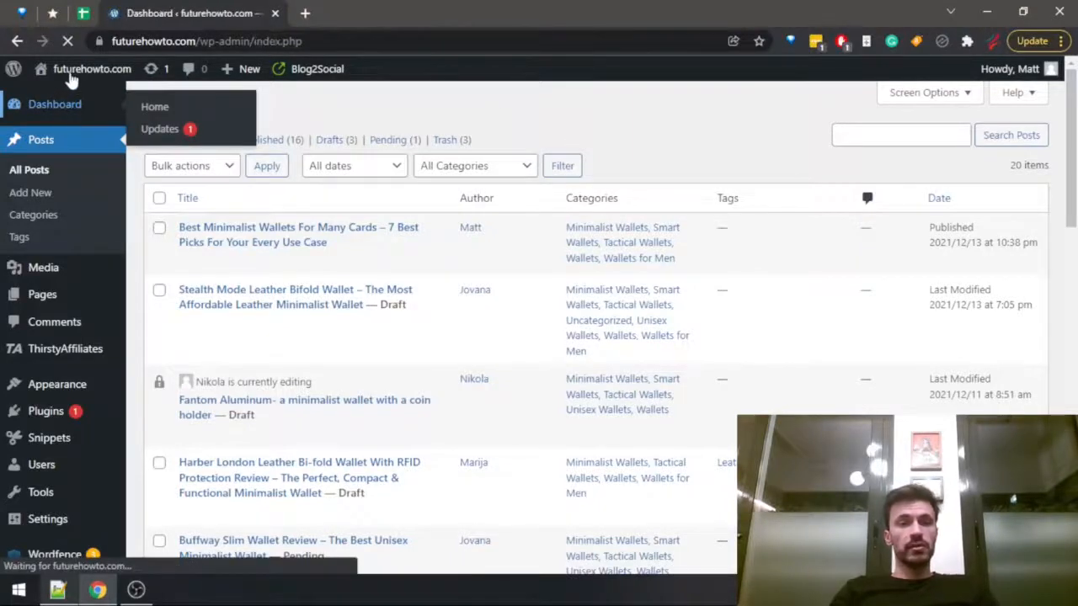
left_click_drag(200, 40, 579, 31)
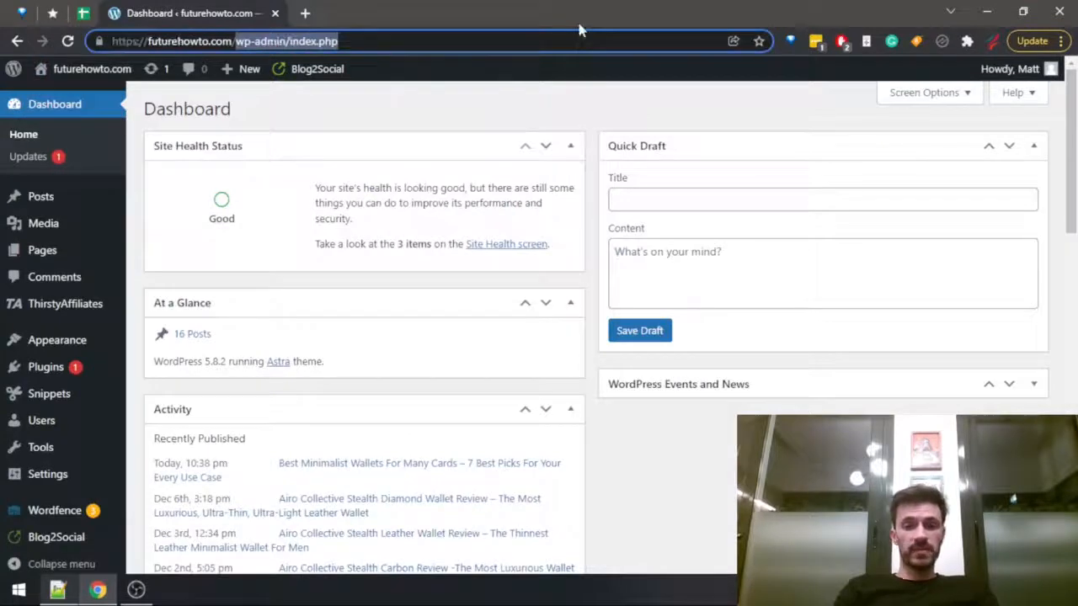
key("BackSpace")
key("Return")
scroll(260, 240, "down", 5)
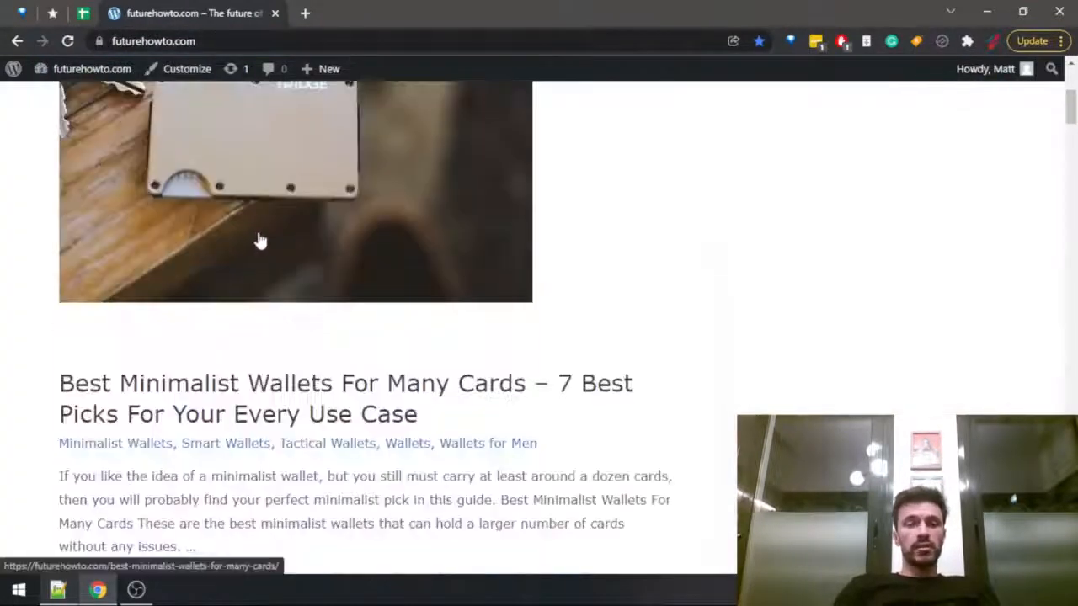